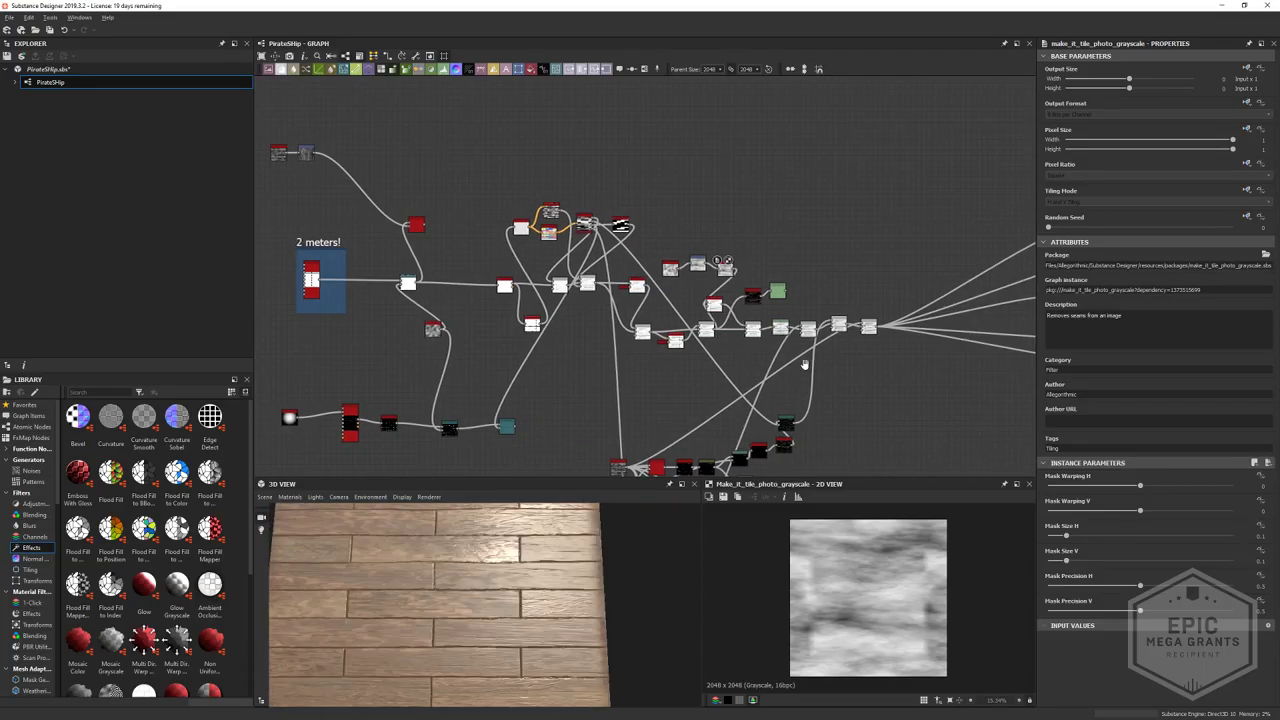
# - Preview the Height output and enable the Tessellation definition of physically_metallic_roughness for the 3D view's default material
pyautogui.moveTo(804, 364); pyautogui.dragTo(509, 340, button='middle')
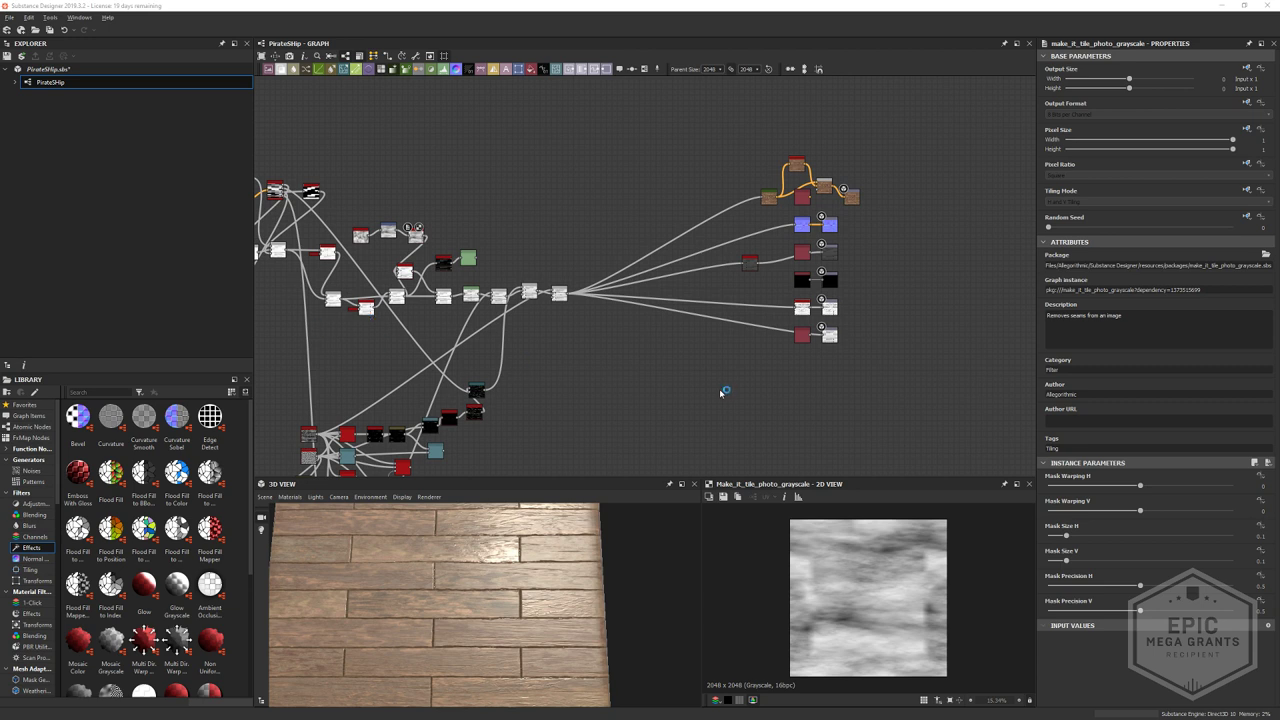
pyautogui.scroll(6, 790, 370)
pyautogui.click(853, 329)
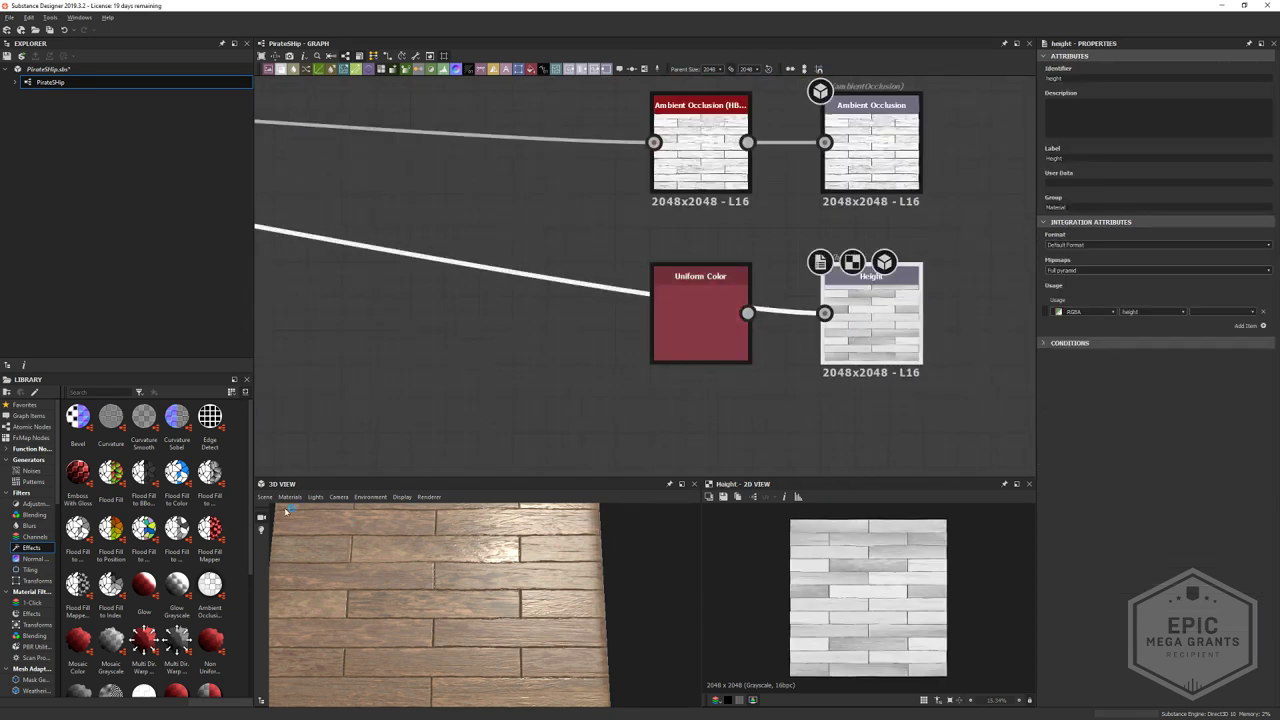
pyautogui.click(289, 497)
pyautogui.moveTo(300, 510)
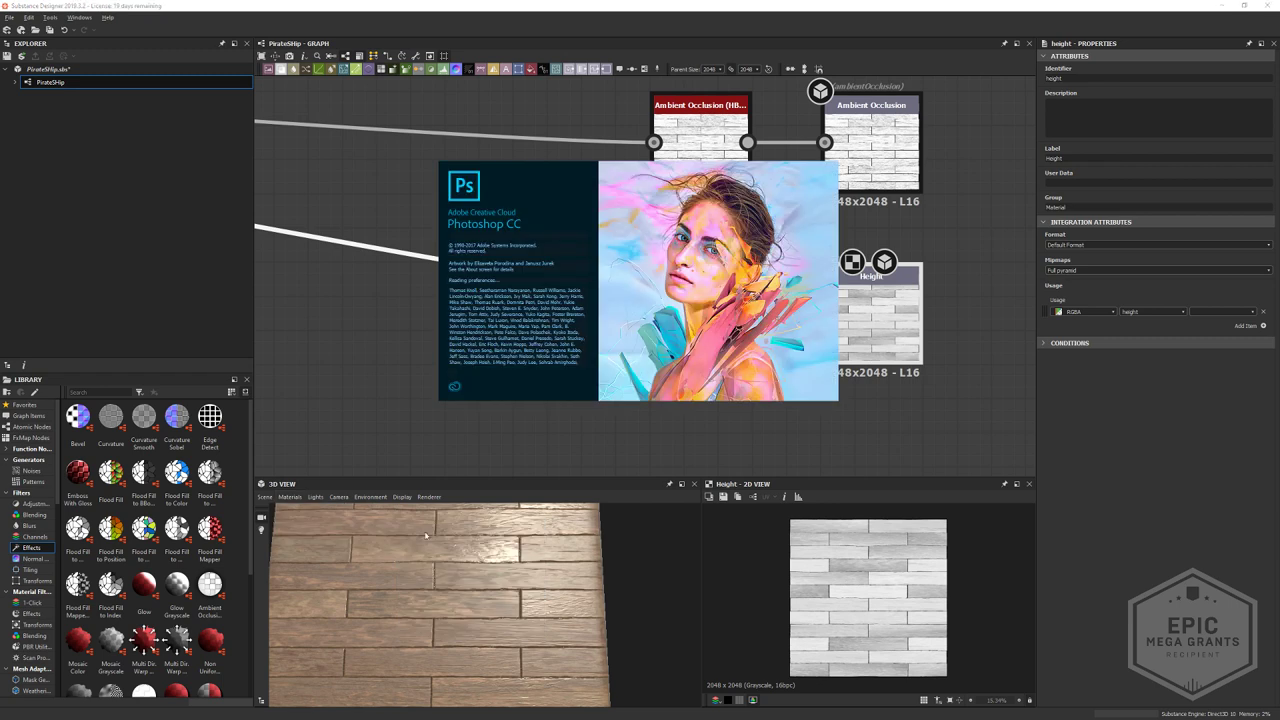
pyautogui.click(290, 497)
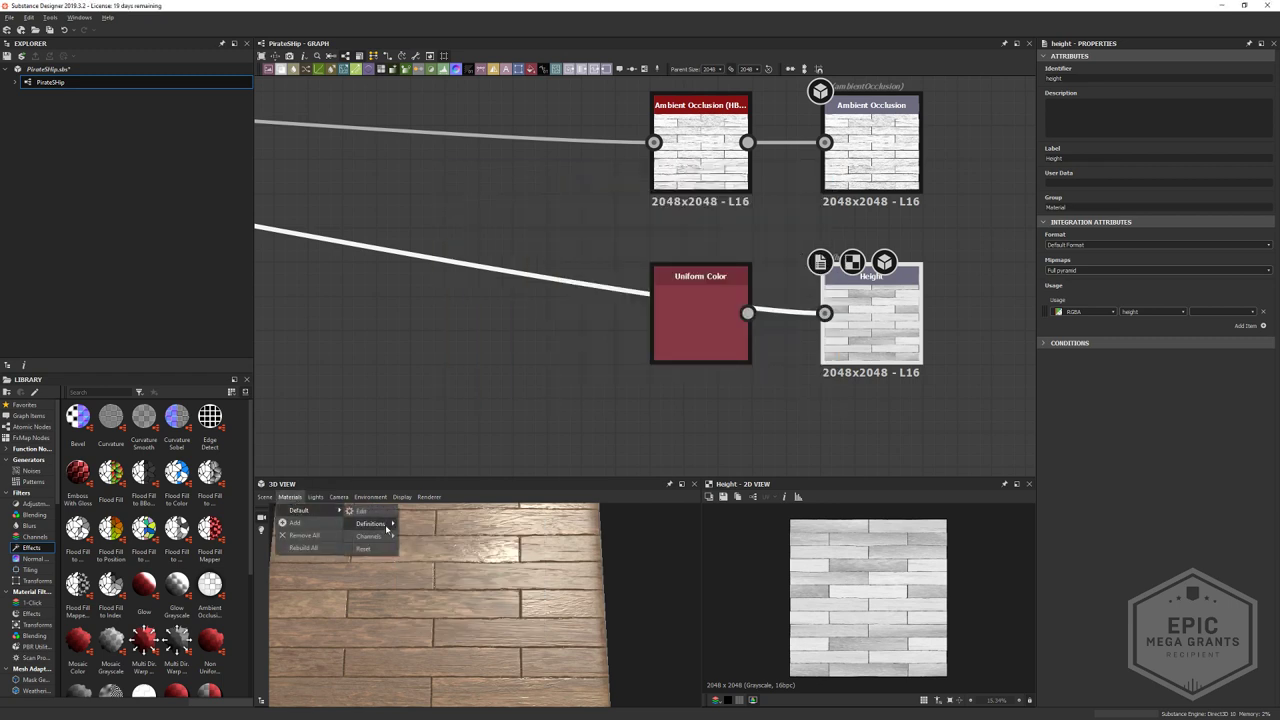
pyautogui.moveTo(370, 524)
pyautogui.moveTo(462, 562)
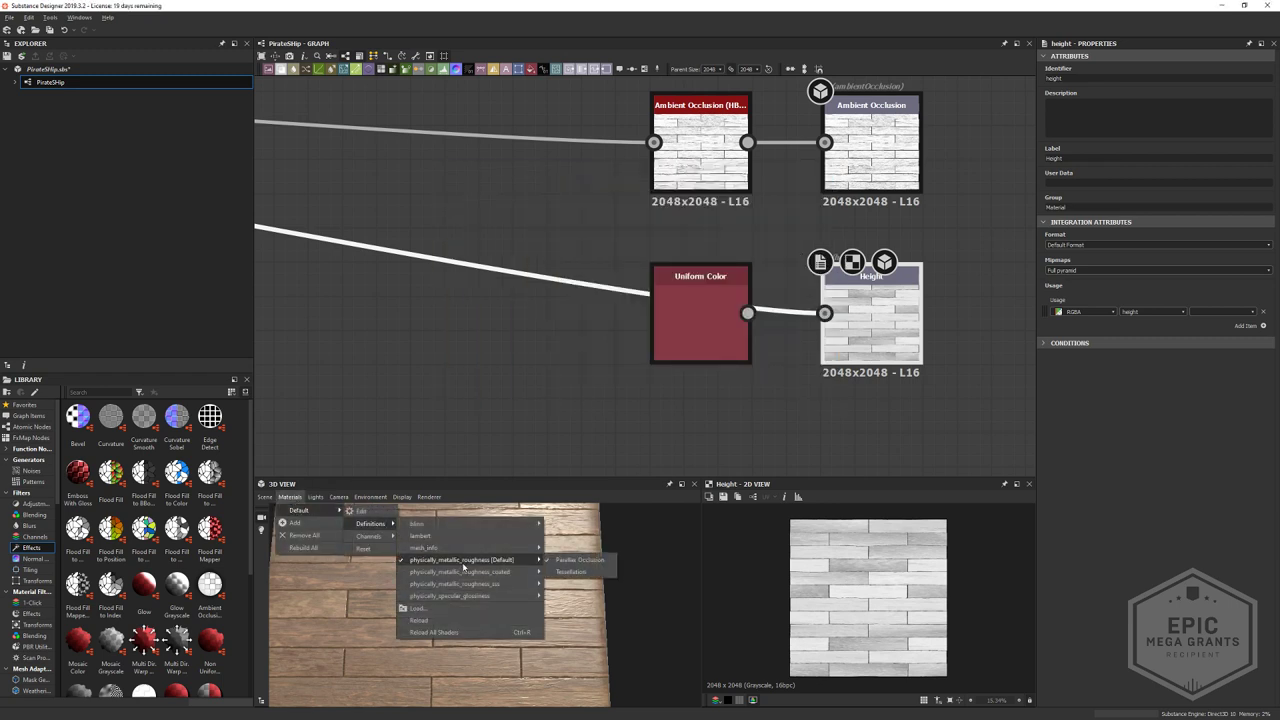
pyautogui.click(571, 571)
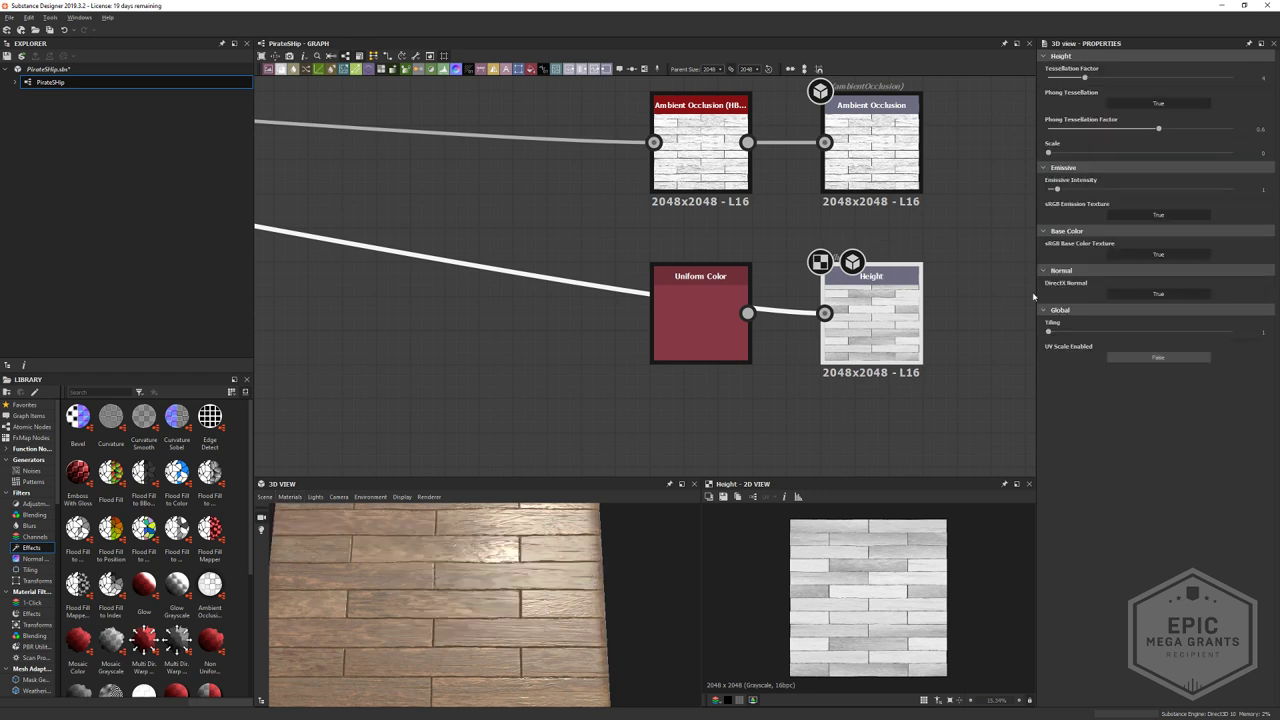
# - Raise the 3D material's Tessellation Factor to its maximum and its height Scale to about 7.4, and check the displaced planks
pyautogui.moveTo(1050, 153); pyautogui.dragTo(1184, 153)
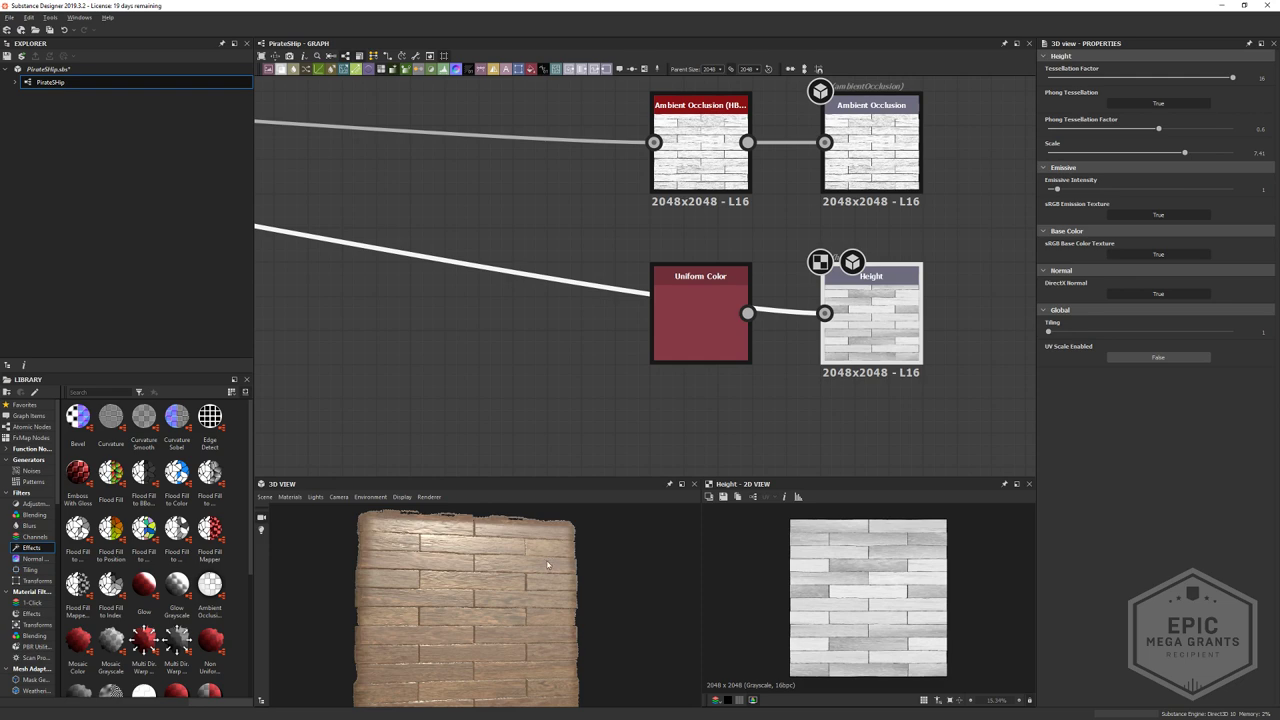
pyautogui.scroll(5, 520, 566)
pyautogui.moveTo(547, 565); pyautogui.dragTo(536, 599)
pyautogui.scroll(-5, 535, 560)
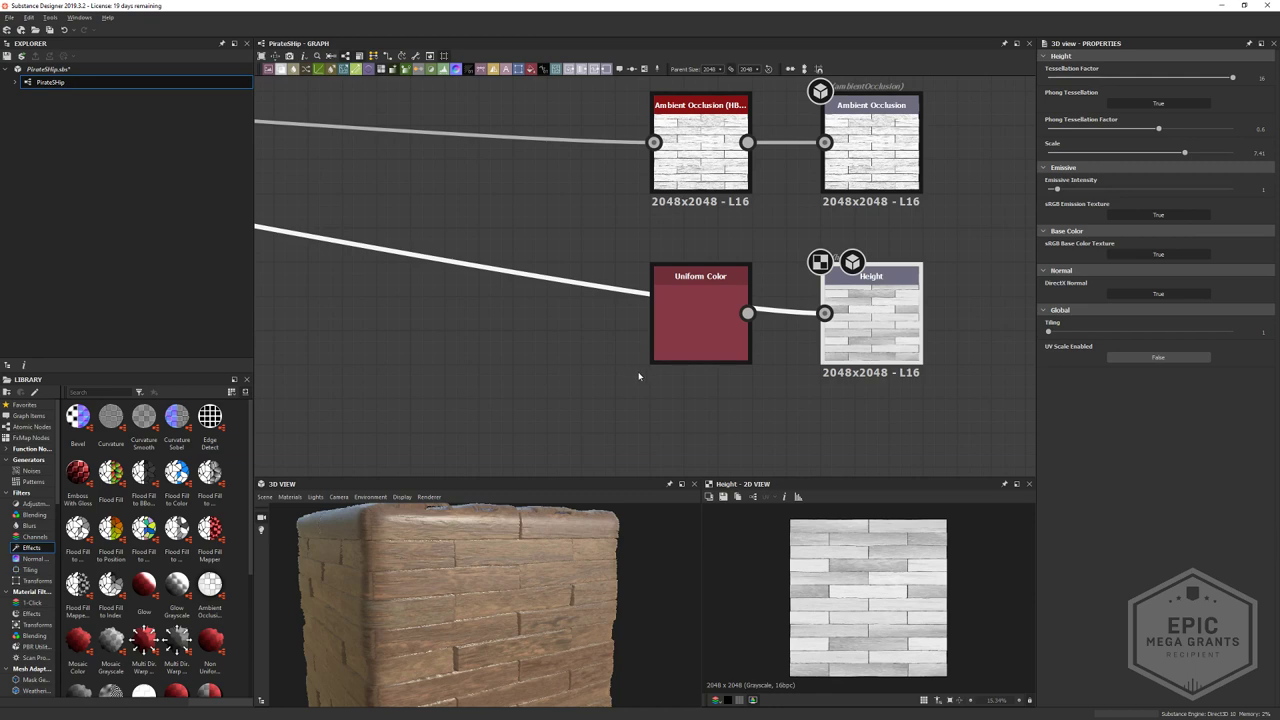
# - Preview the HBAO node and the Ambient Occlusion output, and examine the plank shading from several angles in 3D
pyautogui.doubleClick(653, 302)
pyautogui.moveTo(778, 342); pyautogui.dragTo(799, 308, button='middle')
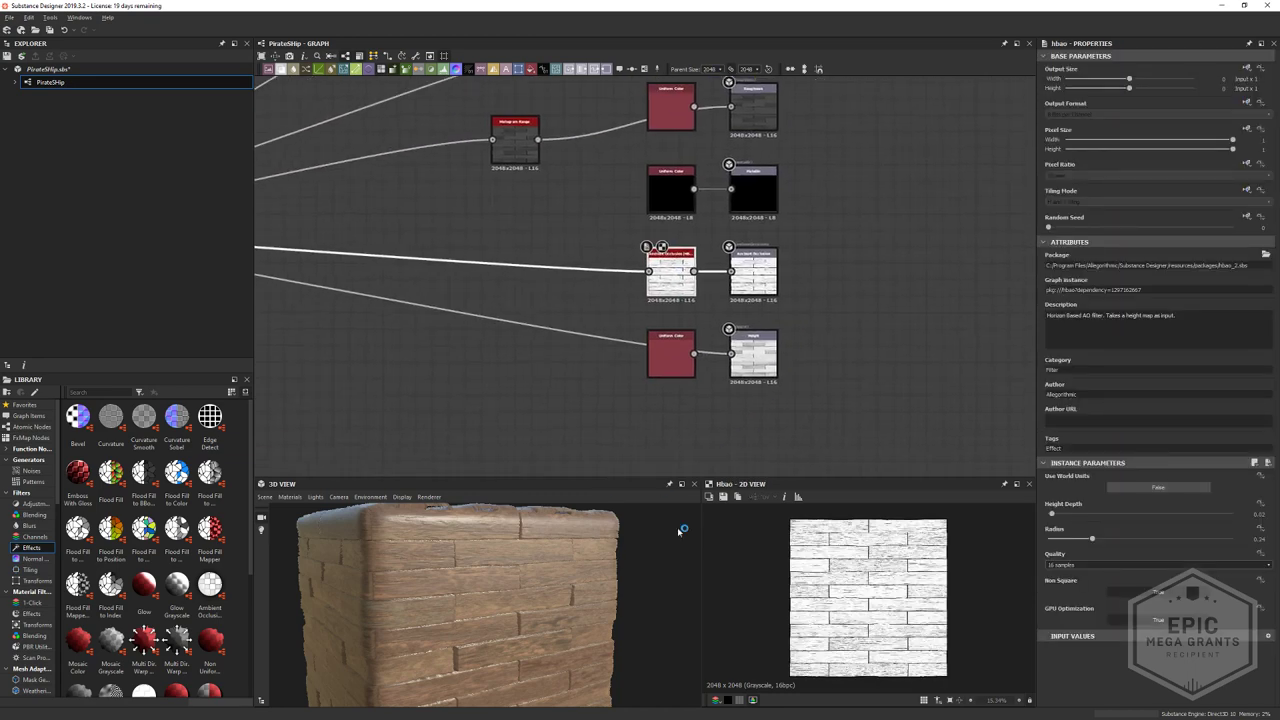
pyautogui.moveTo(545, 580)
pyautogui.mouseDown()
pyautogui.moveTo(480, 588)
pyautogui.moveTo(548, 581)
pyautogui.mouseUp()
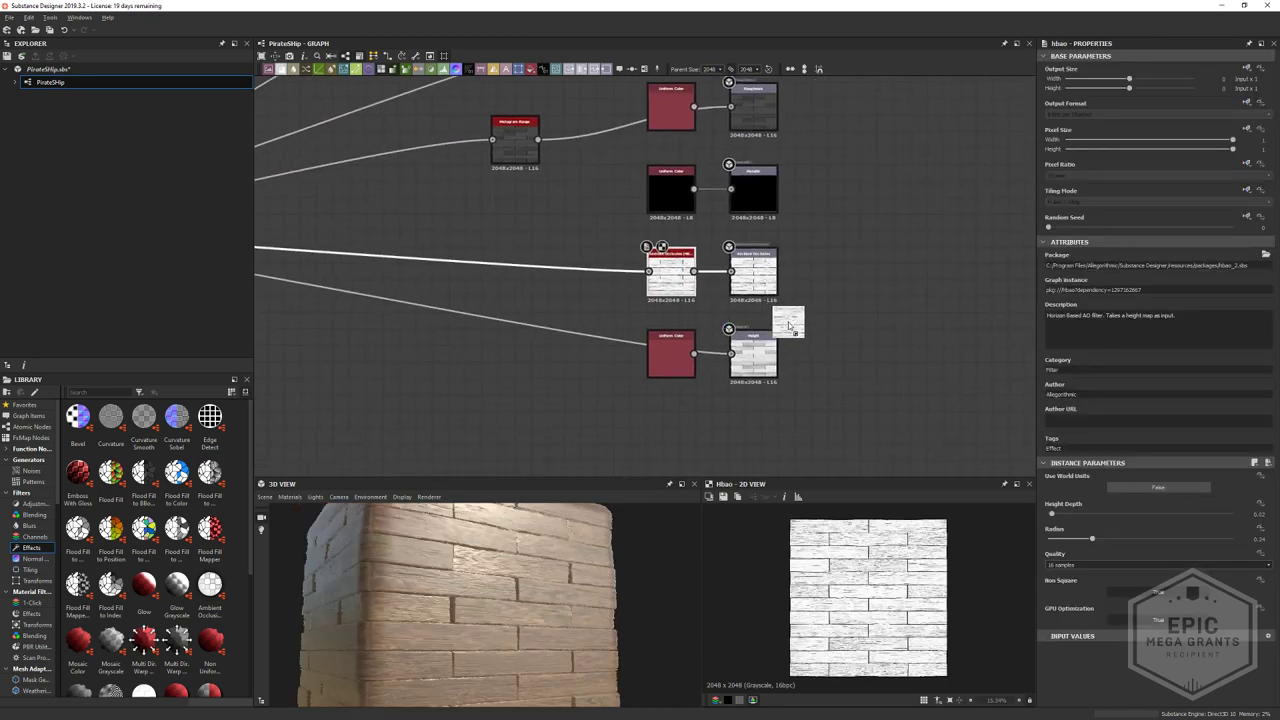
pyautogui.moveTo(790, 325); pyautogui.dragTo(769, 274, button='middle')
pyautogui.scroll(-2, 370, 413)
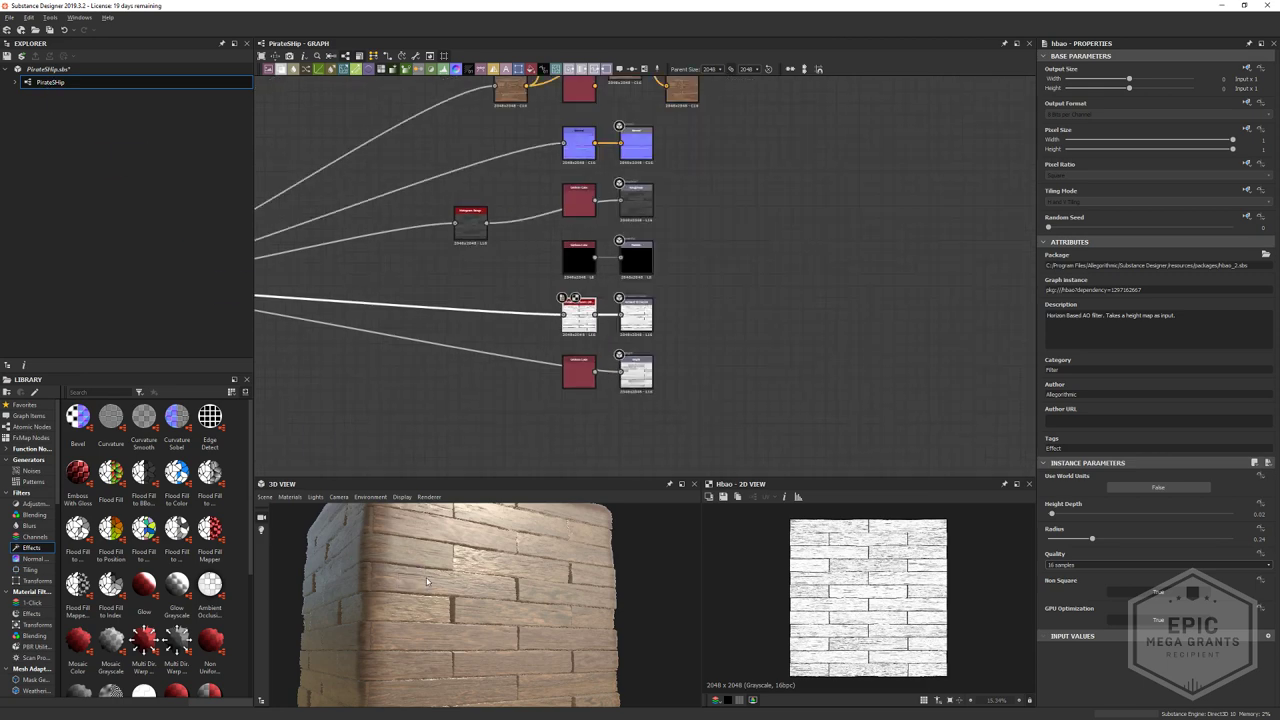
pyautogui.moveTo(427, 581); pyautogui.dragTo(487, 603)
pyautogui.doubleClick(641, 317)
pyautogui.moveTo(608, 568); pyautogui.dragTo(543, 555)
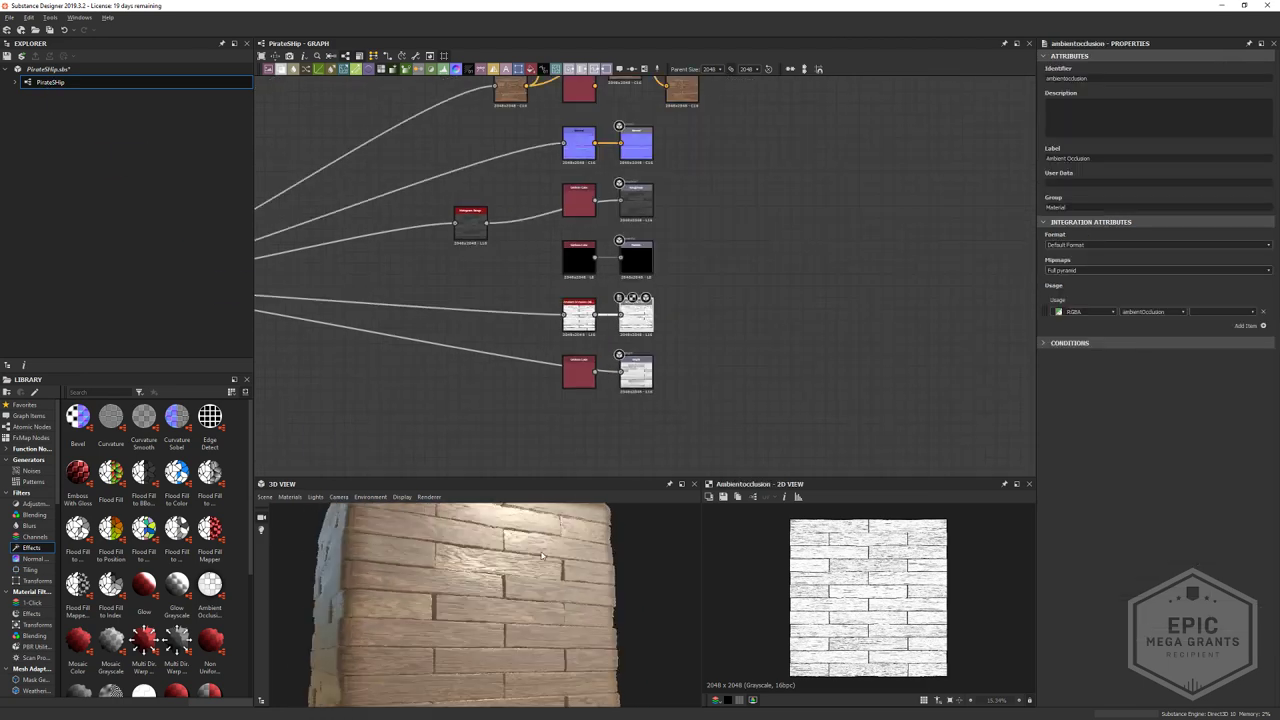
pyautogui.scroll(2, 589, 288)
# - Set the HBAO node's Height Depth to 0.06 and check the plank gaps in 3D
pyautogui.click(572, 330)
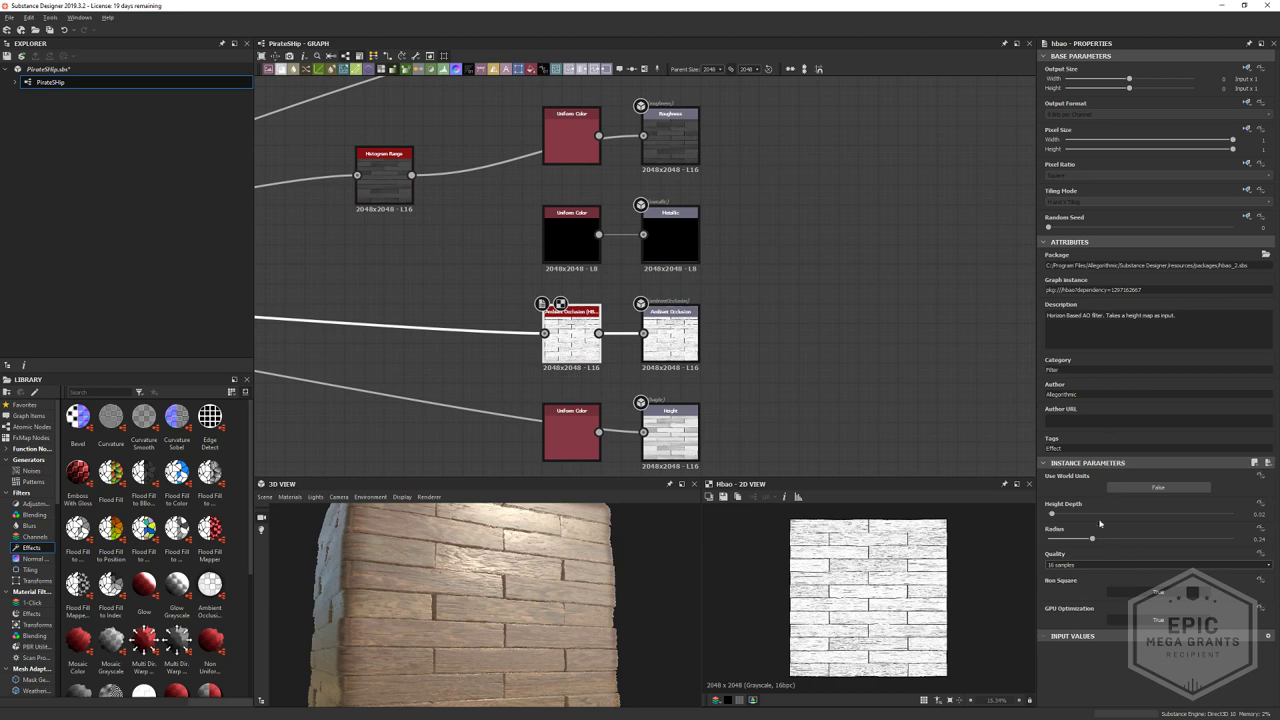
pyautogui.moveTo(1174, 519); pyautogui.dragTo(1021, 507)
pyautogui.scroll(3, 437, 611)
pyautogui.moveTo(437, 616); pyautogui.dragTo(523, 606)
pyautogui.moveTo(1055, 516); pyautogui.dragTo(1059, 516)
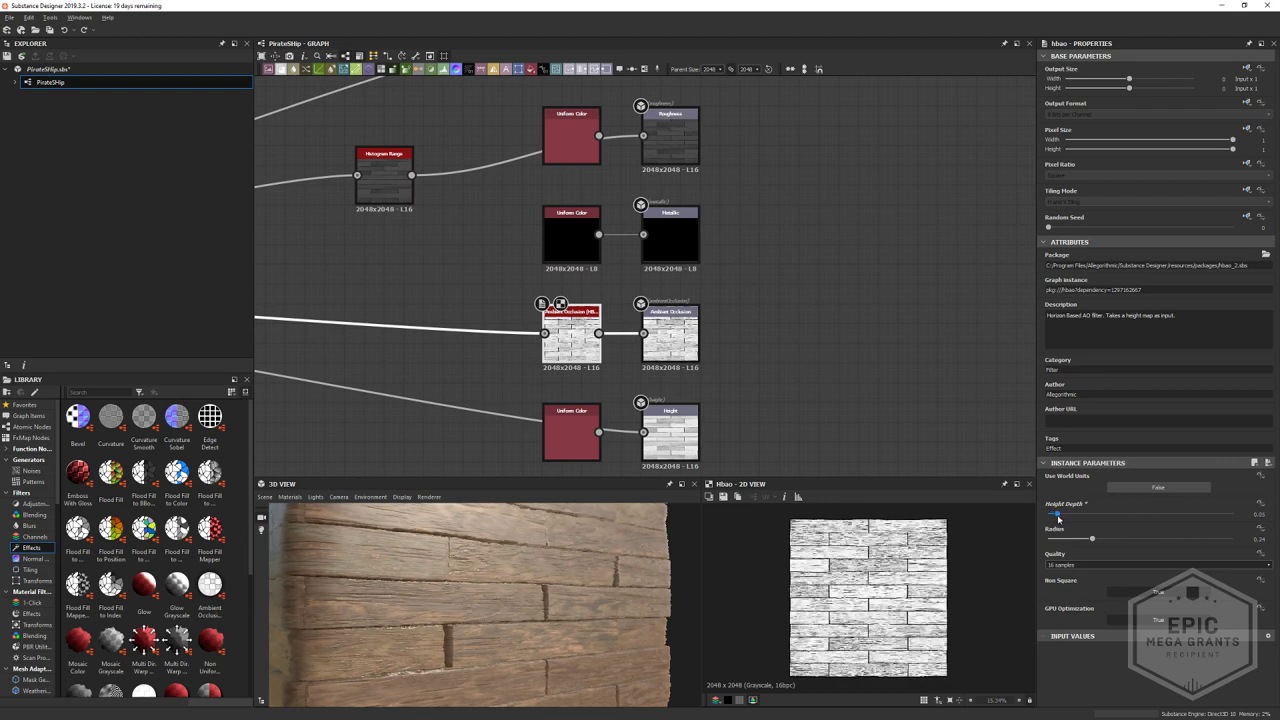
pyautogui.moveTo(470, 600); pyautogui.dragTo(560, 586)
pyautogui.hotkey('alt', 'Tab')
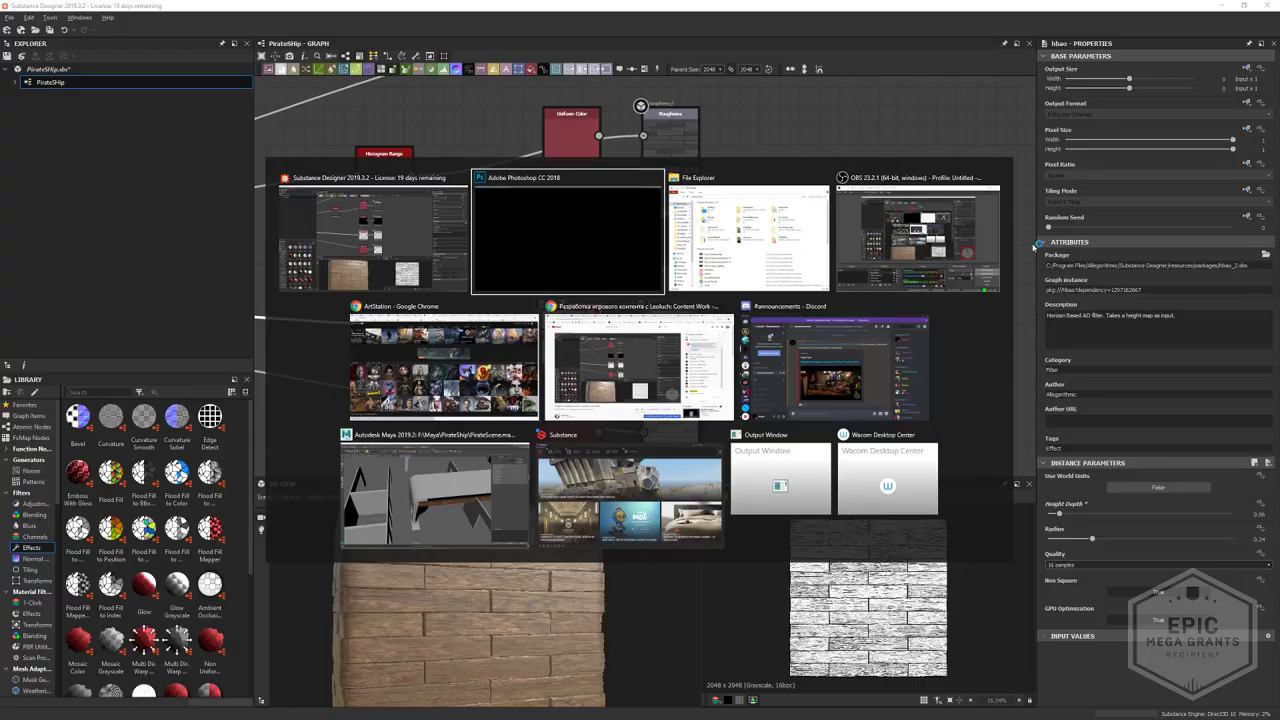
pyautogui.click(639, 231)
pyautogui.click(27, 7)
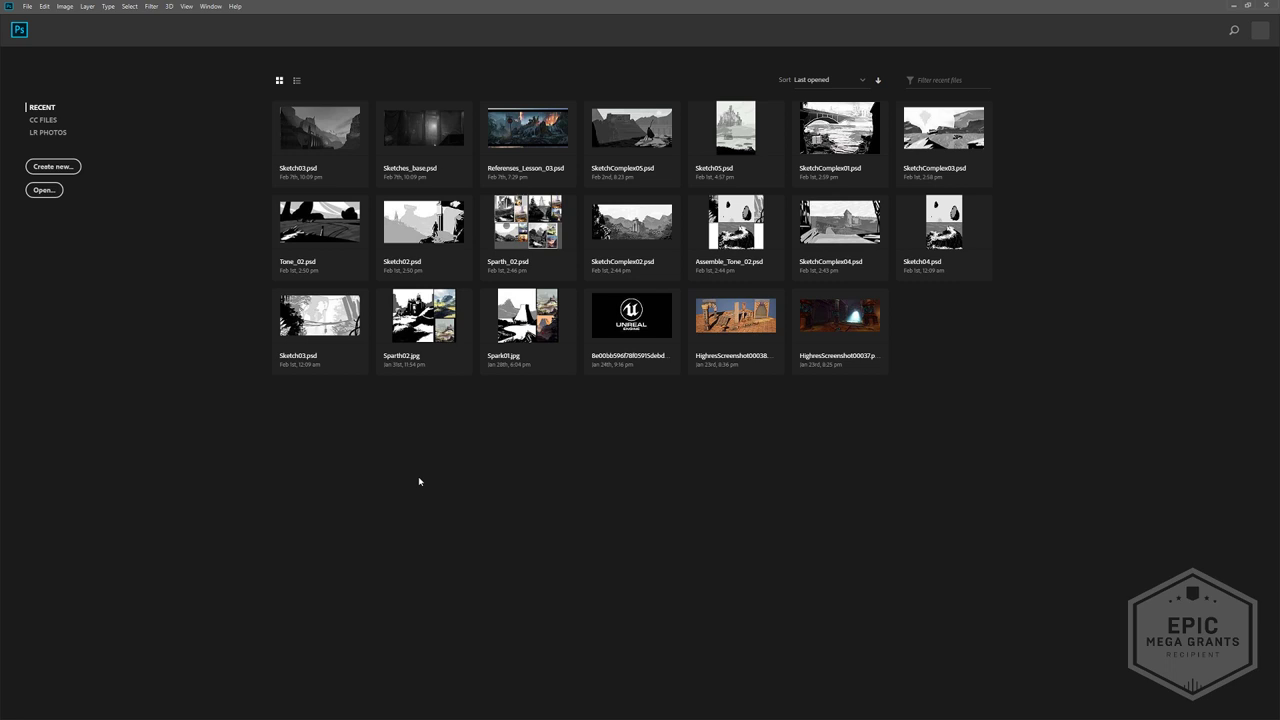
pyautogui.hotkey('alt', 'Tab')
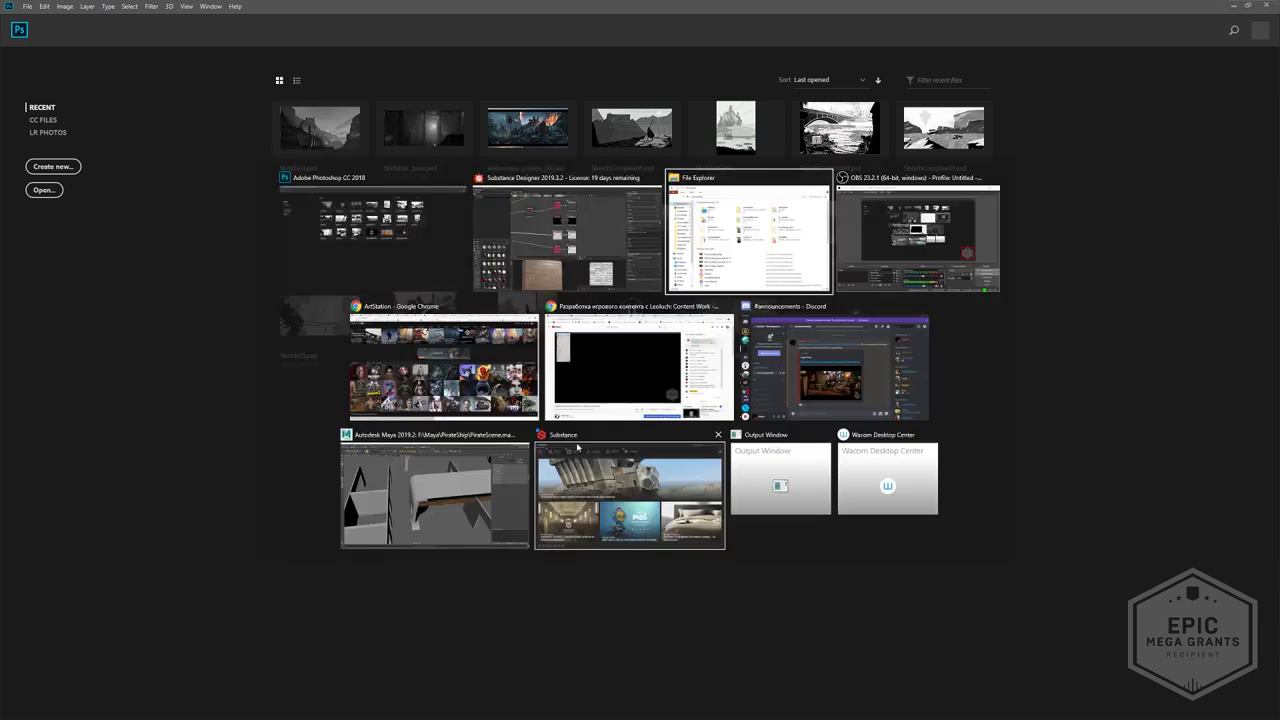
pyautogui.hotkey('alt', 'shift', 'Tab')
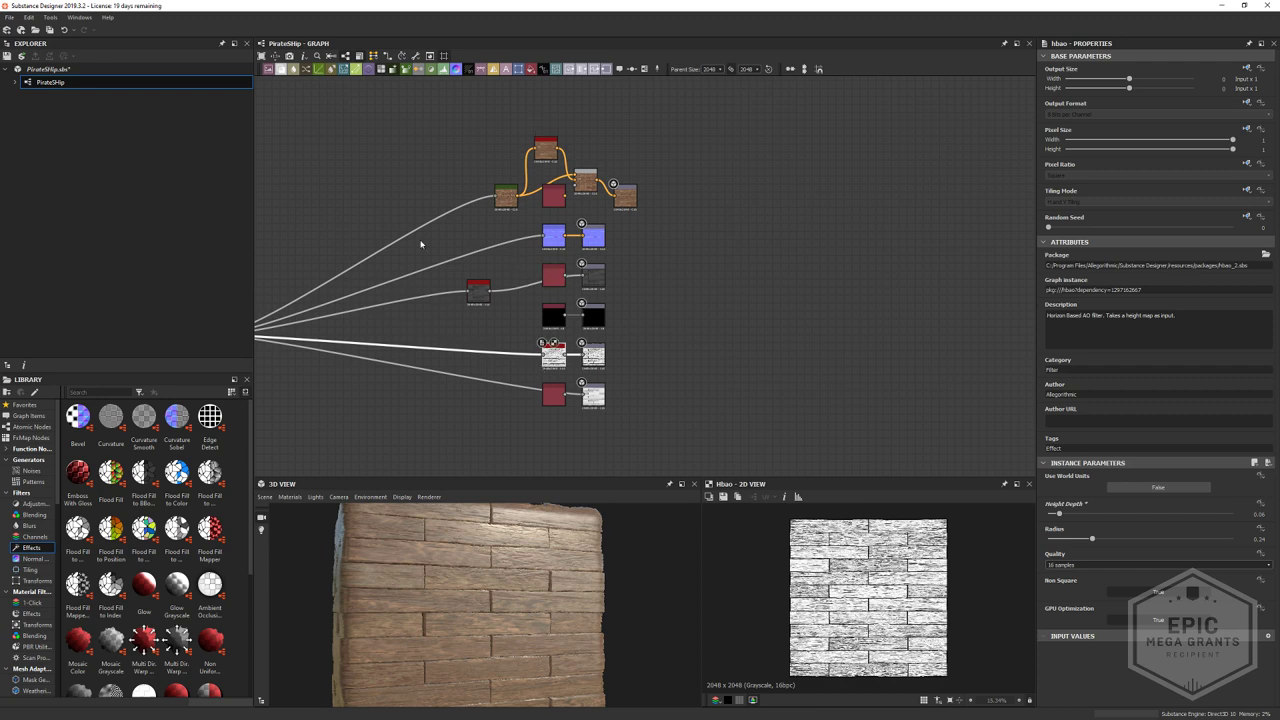
# - Preview the Histogram Range node that feeds the Roughness output and examine its plank tones up close
pyautogui.scroll(5, 436, 304)
pyautogui.click(463, 264)
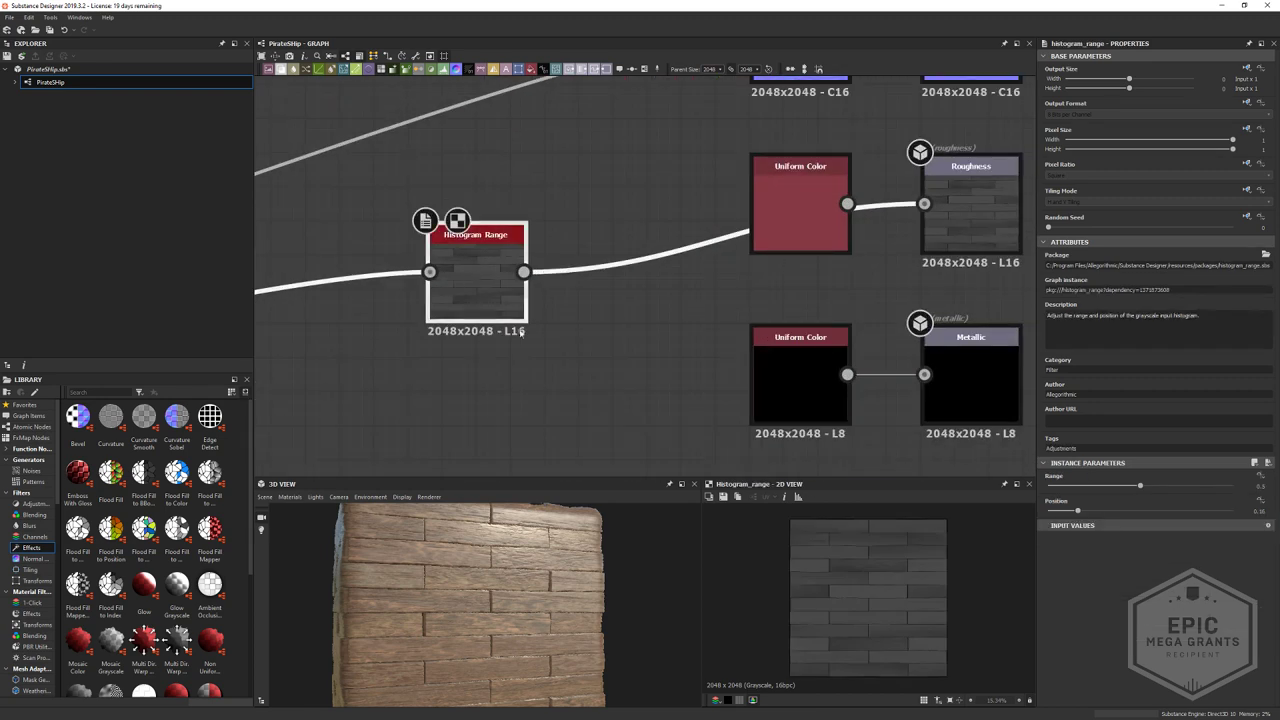
pyautogui.scroll(5, 853, 561)
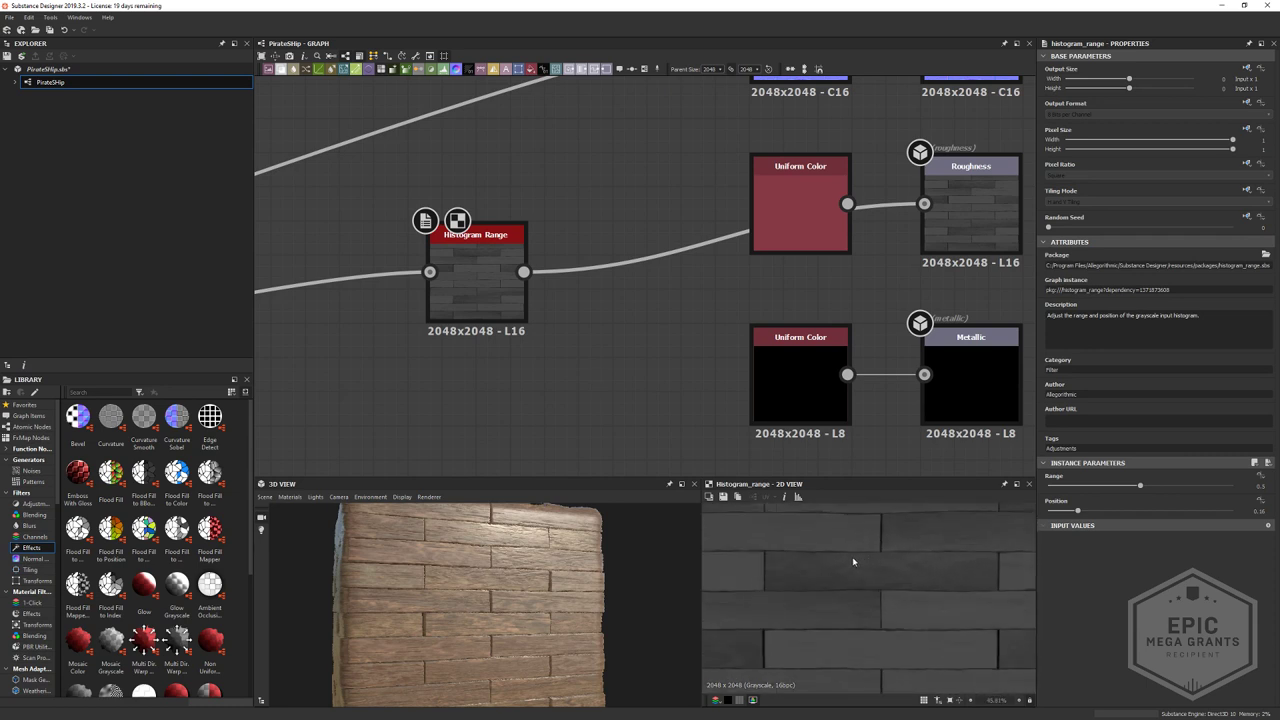
pyautogui.scroll(-1, 745, 535)
pyautogui.scroll(-8, 590, 368)
# - Preview the last Blend node before the outputs and compare its height pattern with the planks in 3D
pyautogui.moveTo(534, 291); pyautogui.dragTo(720, 281, button='middle')
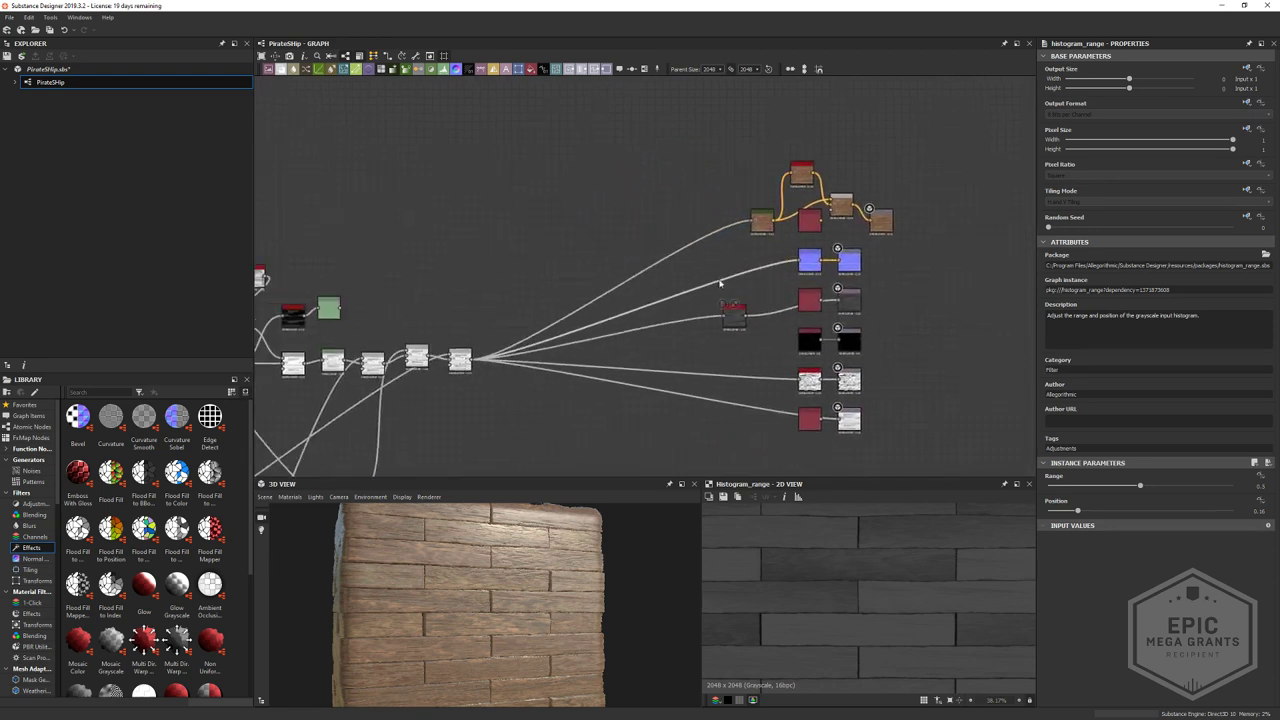
pyautogui.scroll(3, 444, 360)
pyautogui.click(473, 358)
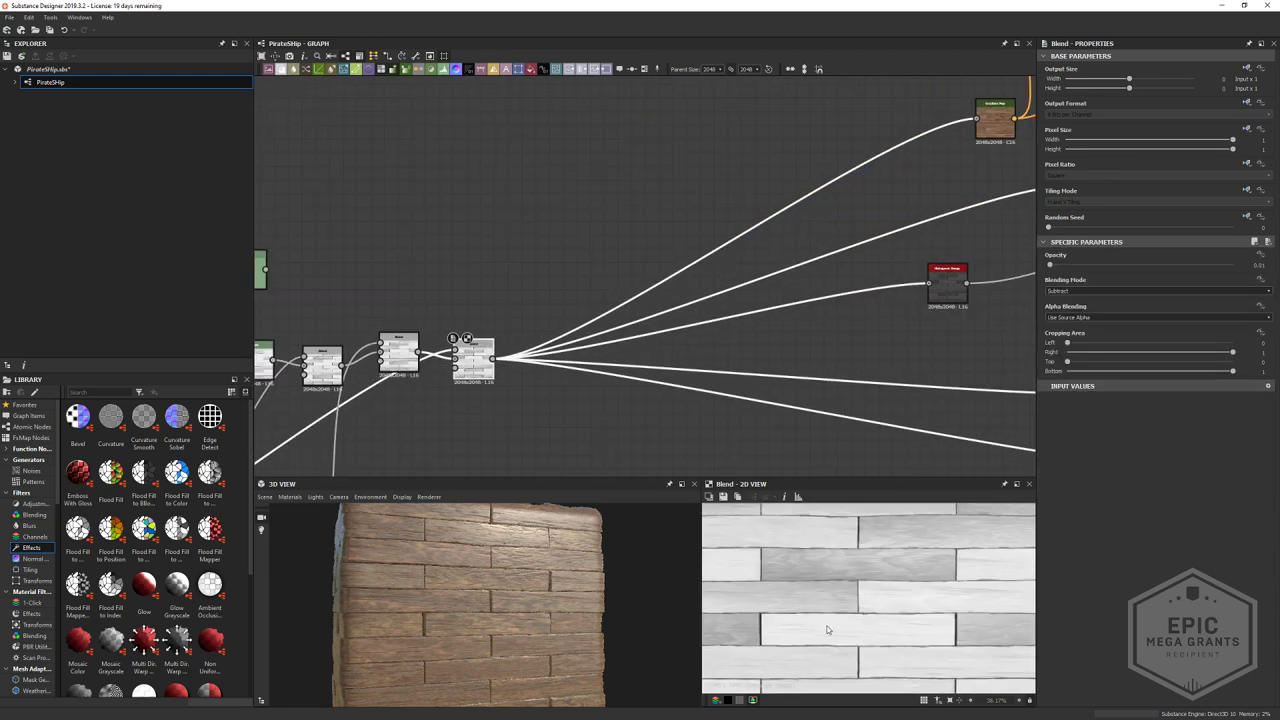
pyautogui.scroll(1, 827, 629)
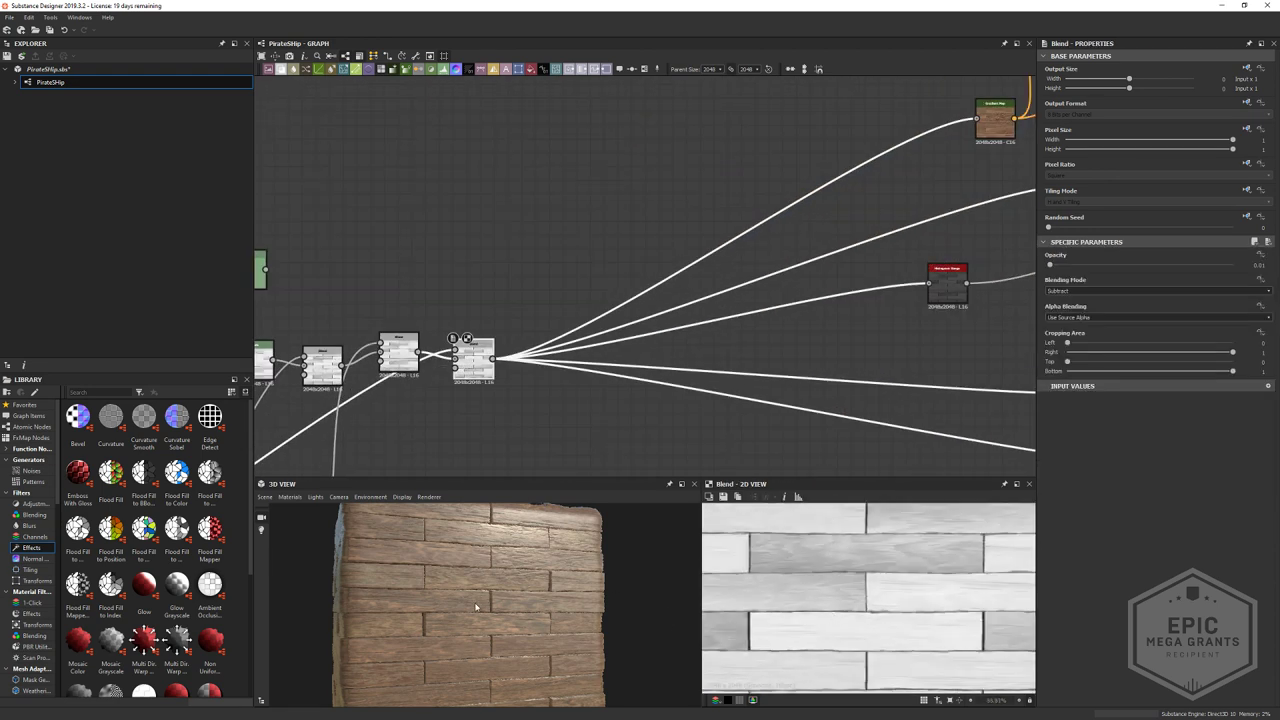
pyautogui.moveTo(476, 607); pyautogui.dragTo(473, 606)
pyautogui.scroll(4, 474, 606)
pyautogui.scroll(-2, 483, 600)
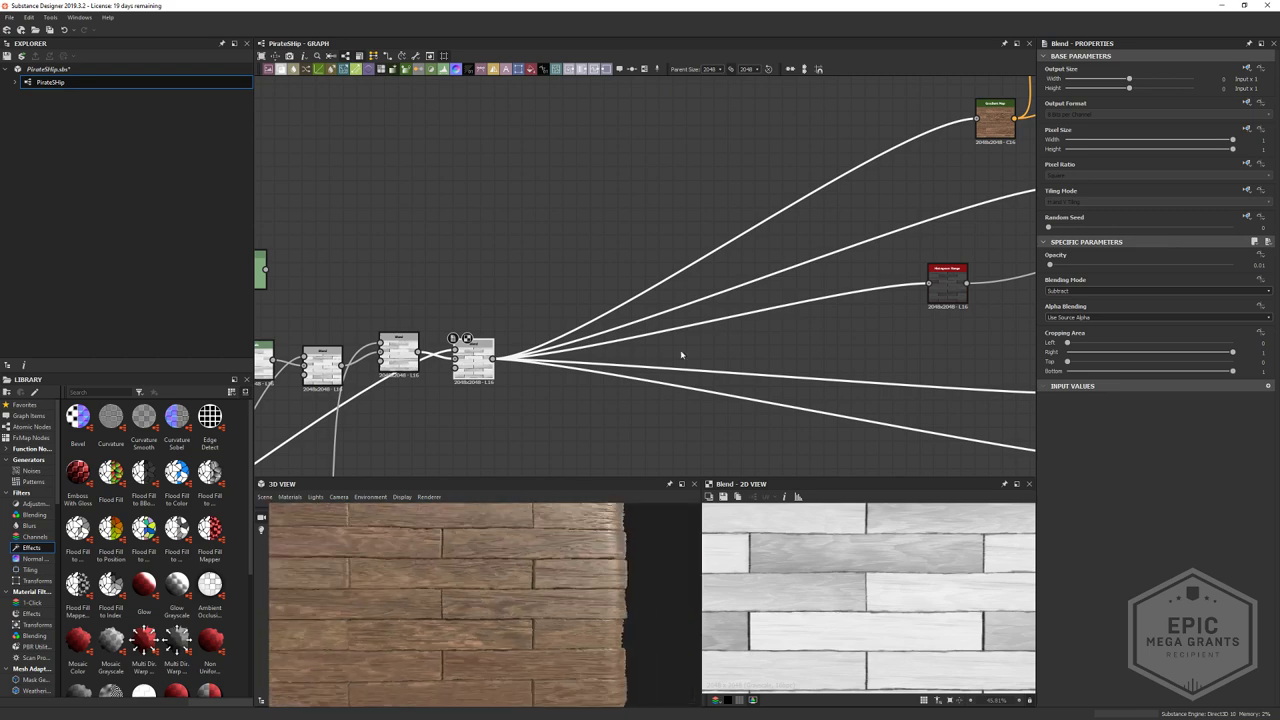
pyautogui.moveTo(944, 243); pyautogui.dragTo(848, 272, button='middle')
pyautogui.scroll(4, 533, 603)
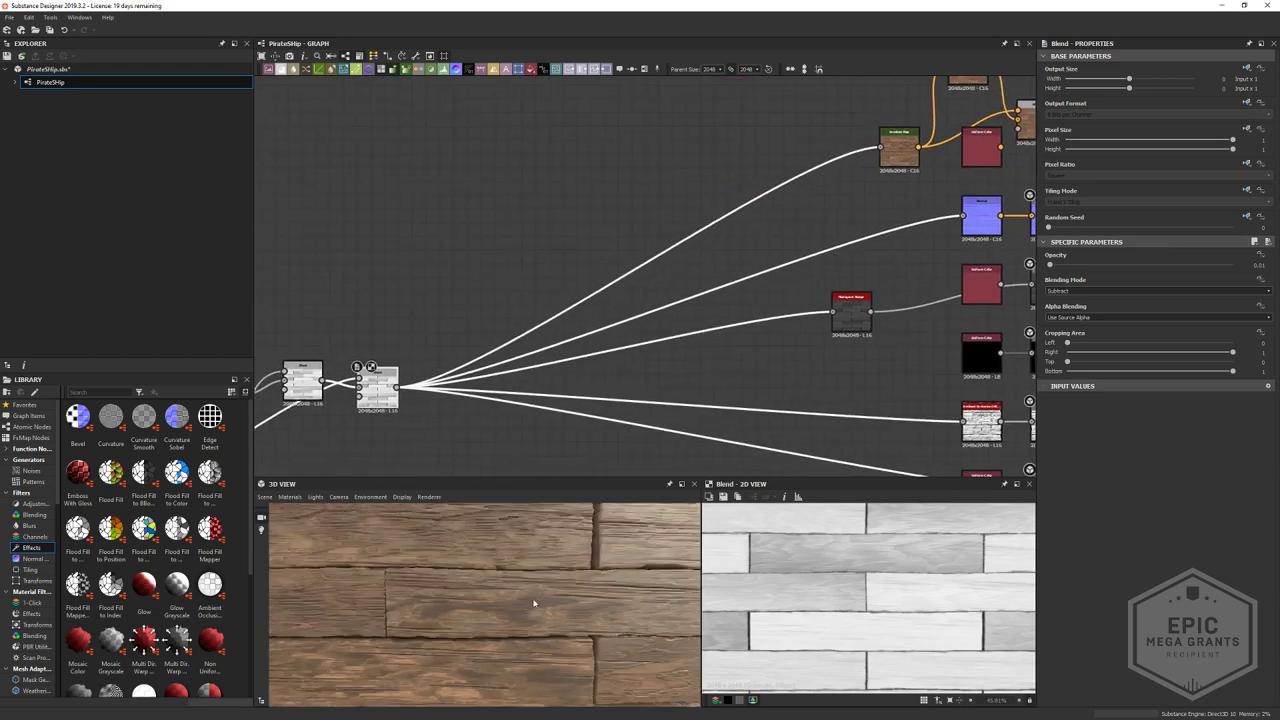
pyautogui.scroll(-3, 527, 578)
pyautogui.moveTo(523, 575); pyautogui.dragTo(553, 565)
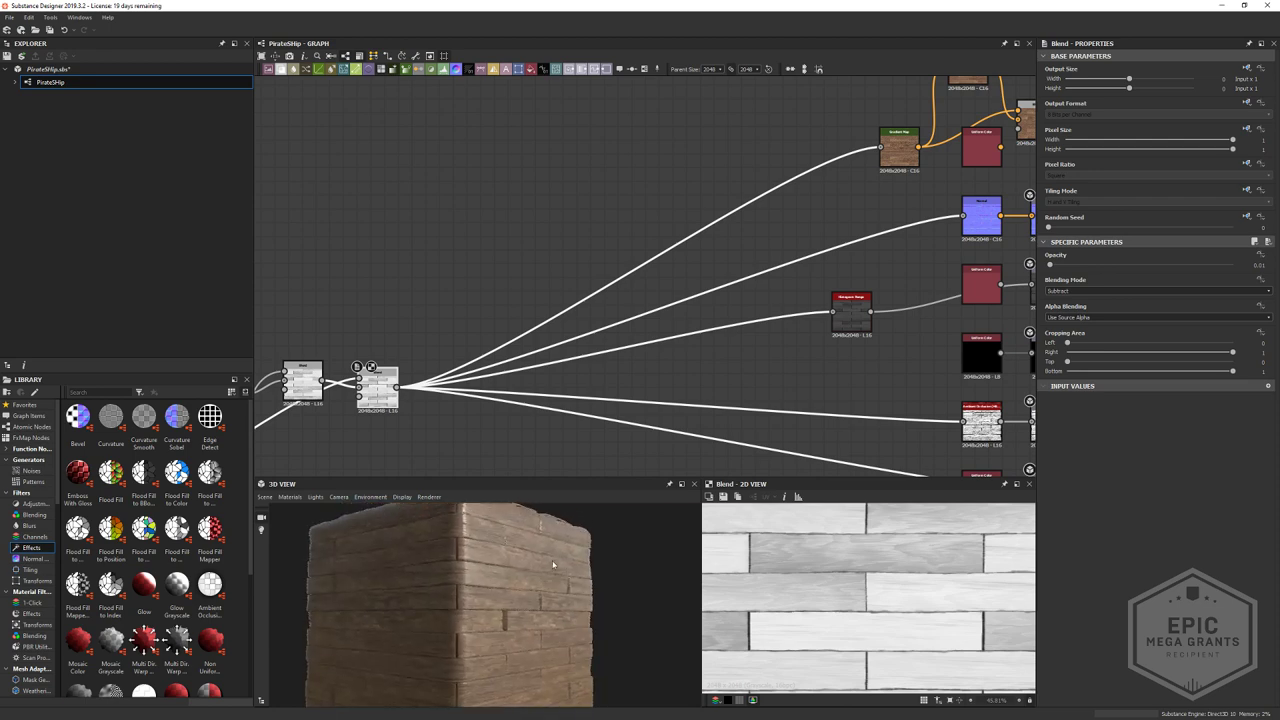
pyautogui.scroll(2, 553, 565)
# - Preview the disconnected Levels node above the main blend chain
pyautogui.moveTo(750, 327); pyautogui.dragTo(1000, 285, button='middle')
pyautogui.scroll(-3, 550, 307)
pyautogui.moveTo(540, 311); pyautogui.dragTo(800, 294, button='middle')
pyautogui.scroll(3, 735, 292)
pyautogui.doubleClick(745, 302)
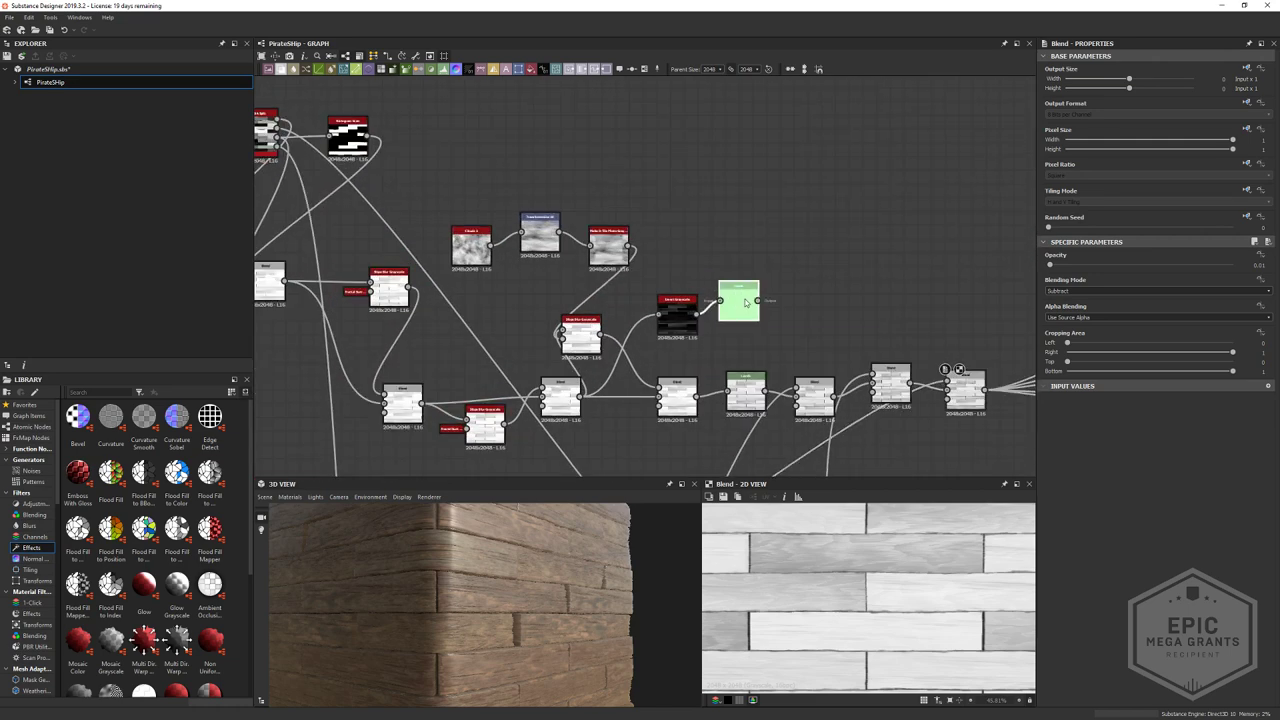
pyautogui.click(735, 320)
# - Preview the Directional Warp node at the end of the lower branch that starts from the round gradient shape
pyautogui.scroll(-3, 766, 298)
pyautogui.moveTo(571, 414); pyautogui.dragTo(738, 275, button='middle')
pyautogui.scroll(-3, 750, 258)
pyautogui.moveTo(639, 309); pyautogui.dragTo(604, 319, button='middle')
pyautogui.scroll(2, 626, 312)
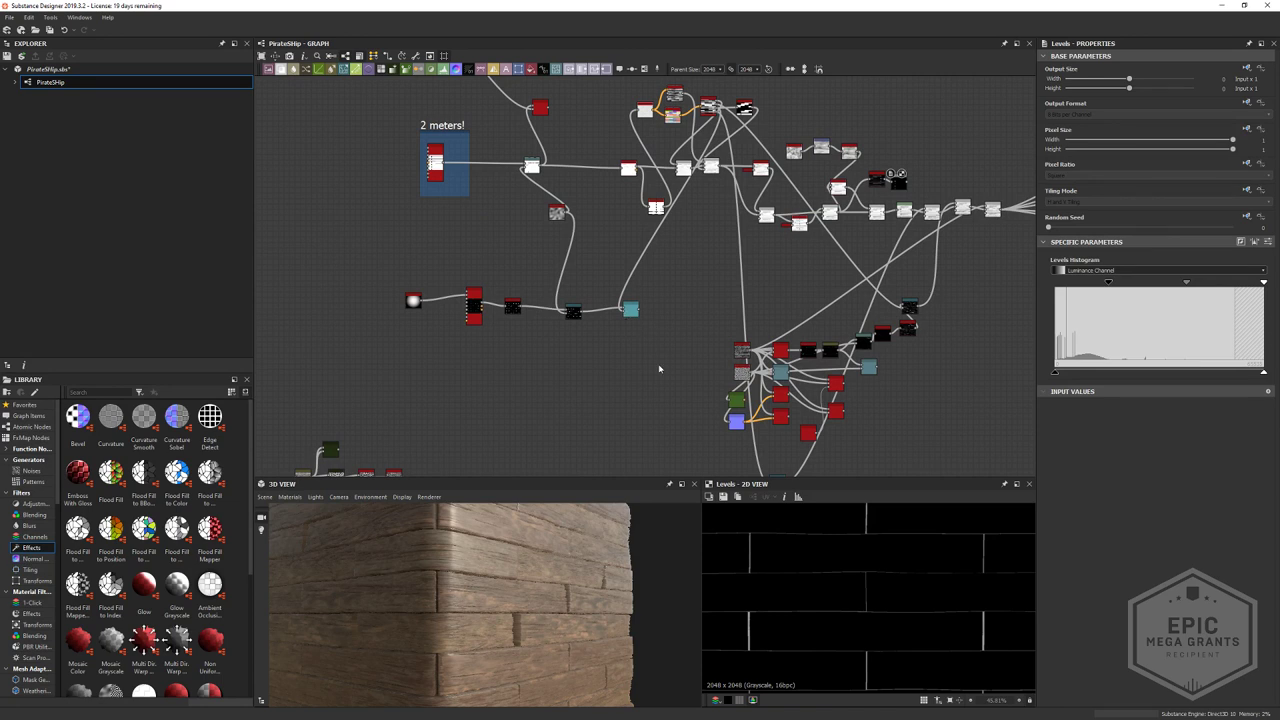
pyautogui.click(636, 312)
pyautogui.scroll(1, 635, 306)
pyautogui.moveTo(678, 320); pyautogui.dragTo(533, 320, button='middle')
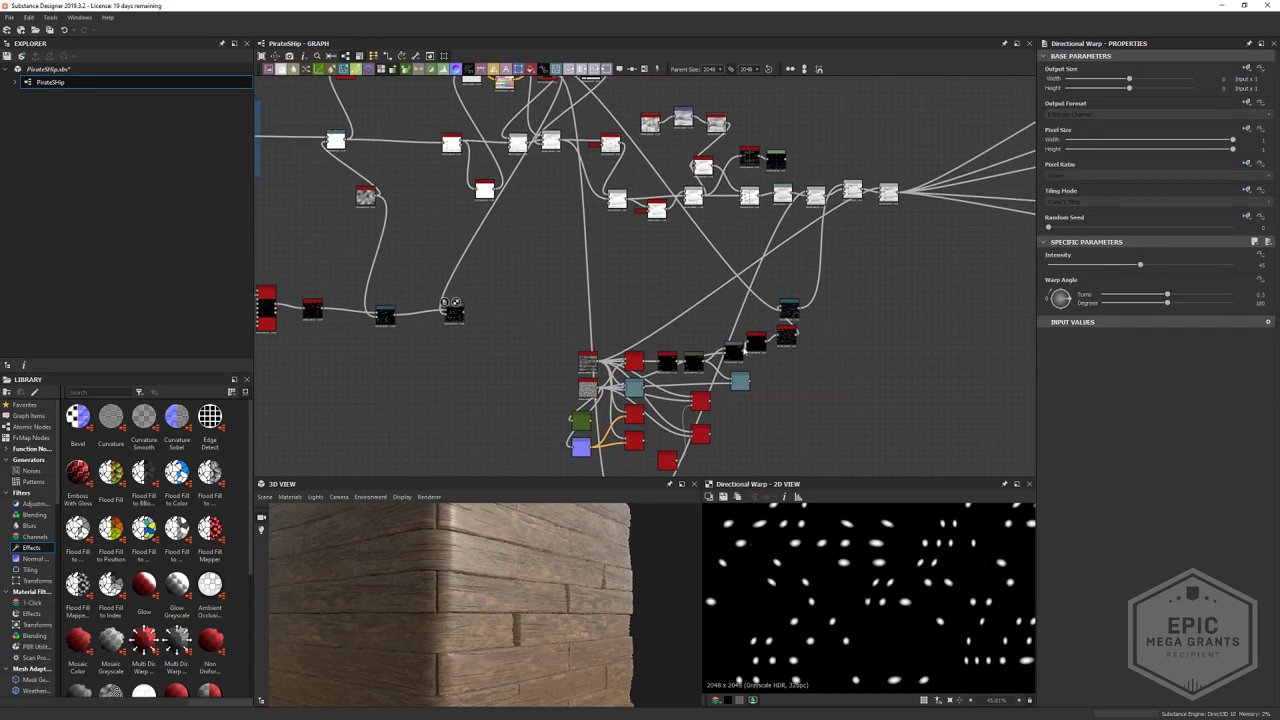
# - Preview the wood-grain branch's final Directional Warp node and the Auto Levels node feeding it
pyautogui.moveTo(743, 247); pyautogui.dragTo(605, 316, button='middle')
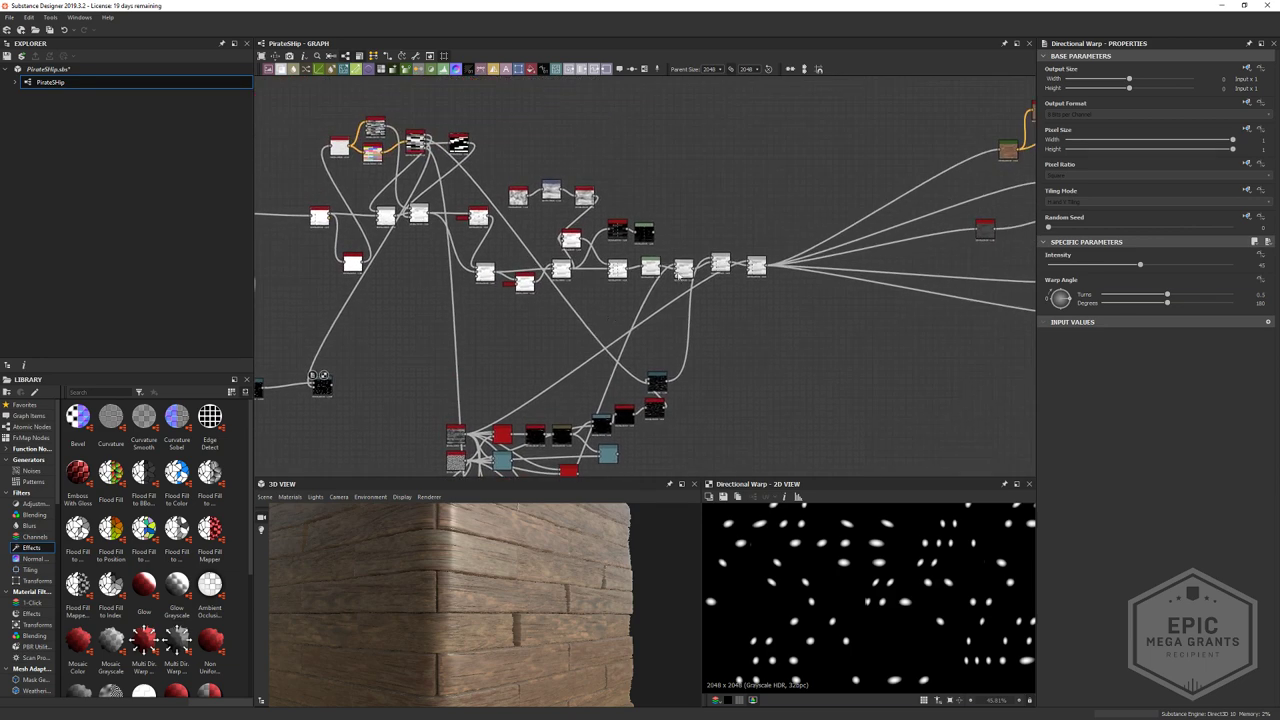
pyautogui.moveTo(698, 303); pyautogui.dragTo(626, 177, button='middle')
pyautogui.scroll(3, 460, 309)
pyautogui.scroll(-3, 472, 300)
pyautogui.doubleClick(599, 254)
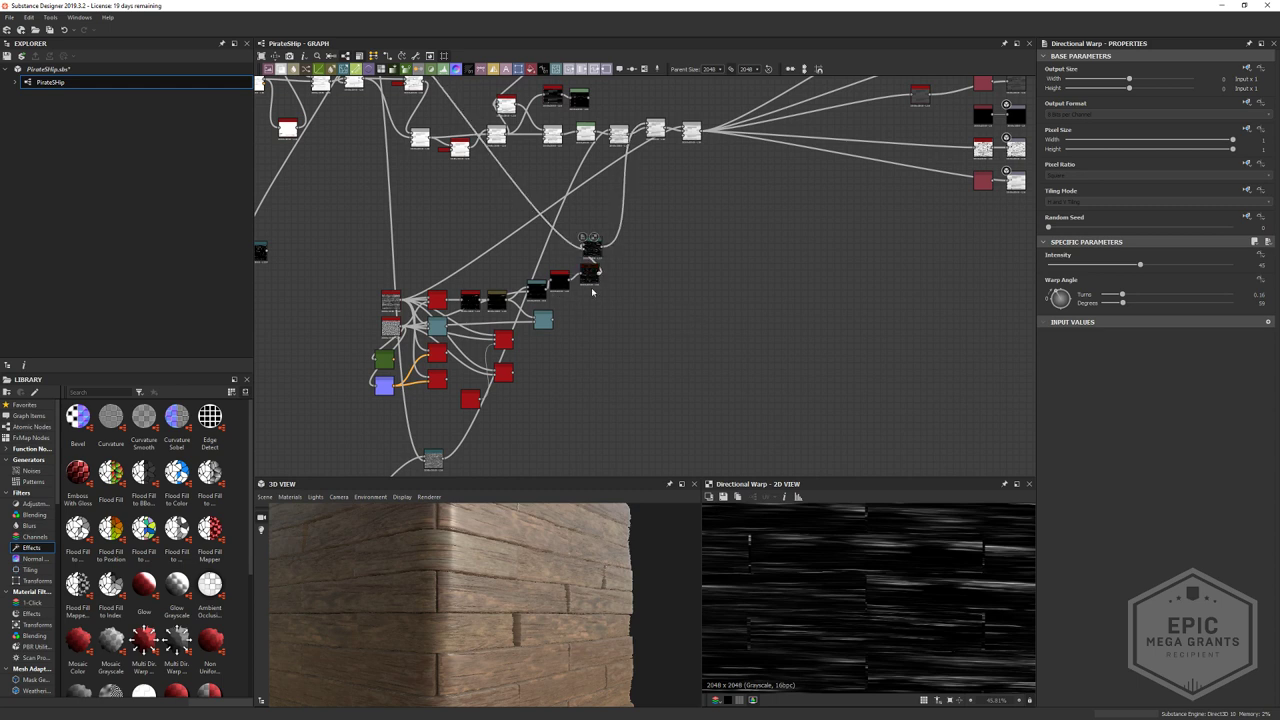
pyautogui.doubleClick(591, 283)
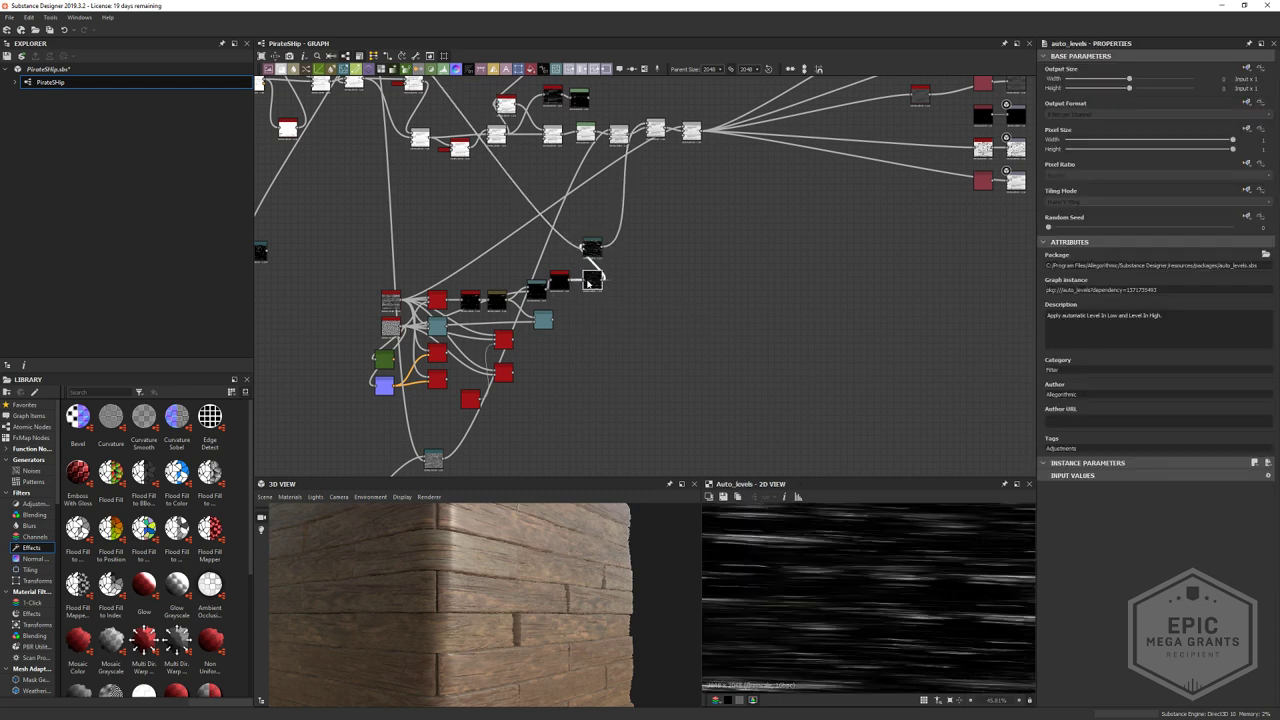
# - Move the final Directional Warp node farther above the Auto Levels node and inspect the planks in 3D
pyautogui.moveTo(603, 253); pyautogui.dragTo(616, 226)
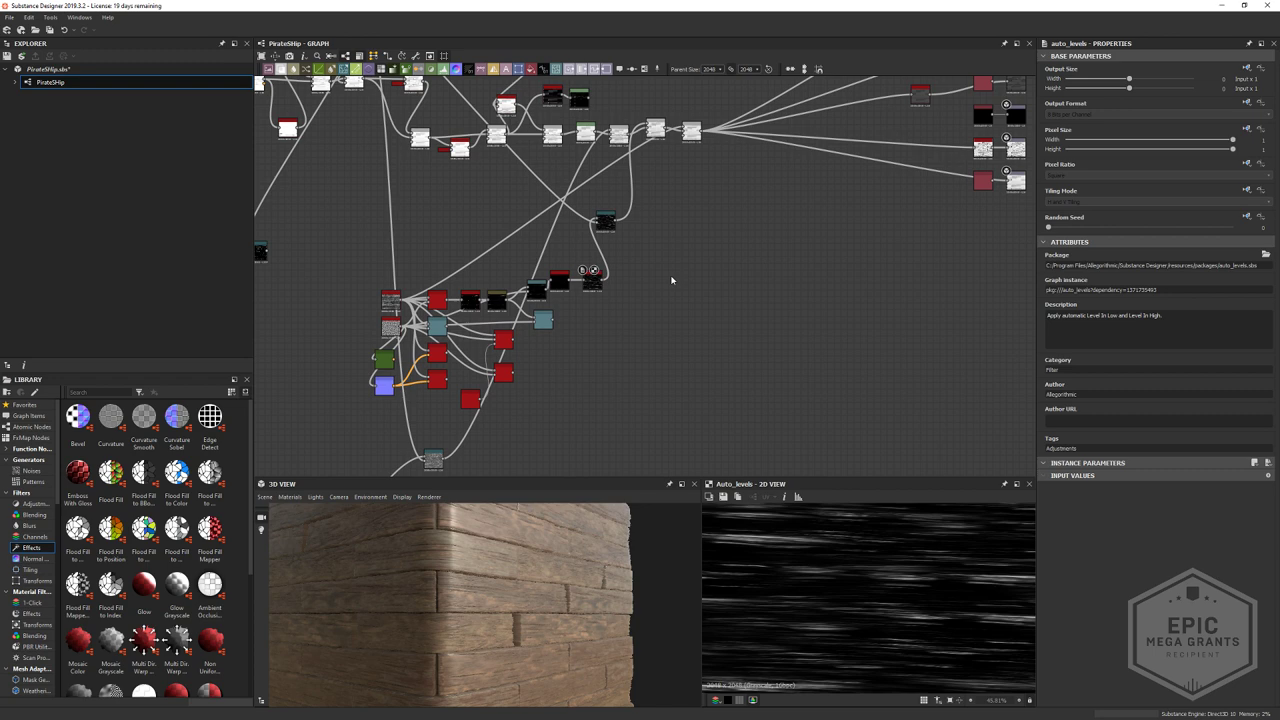
pyautogui.moveTo(530, 649); pyautogui.dragTo(568, 587)
pyautogui.scroll(2, 532, 625)
pyautogui.scroll(-2, 529, 632)
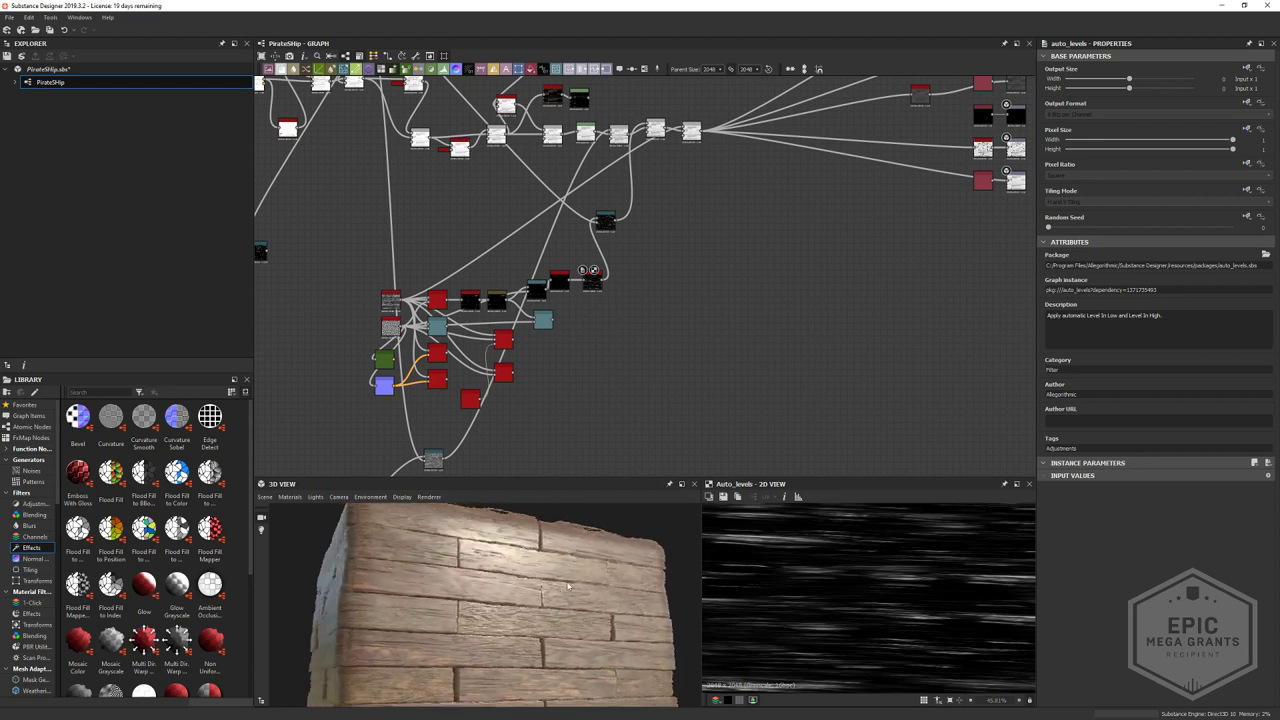
pyautogui.rightClick(656, 347)
pyautogui.press('Escape')
pyautogui.press('space')
pyautogui.press('Escape')
# - Preview the Gradient Map node below the wood-grain noise nodes and view the planks from another angle in 3D
pyautogui.click(383, 386)
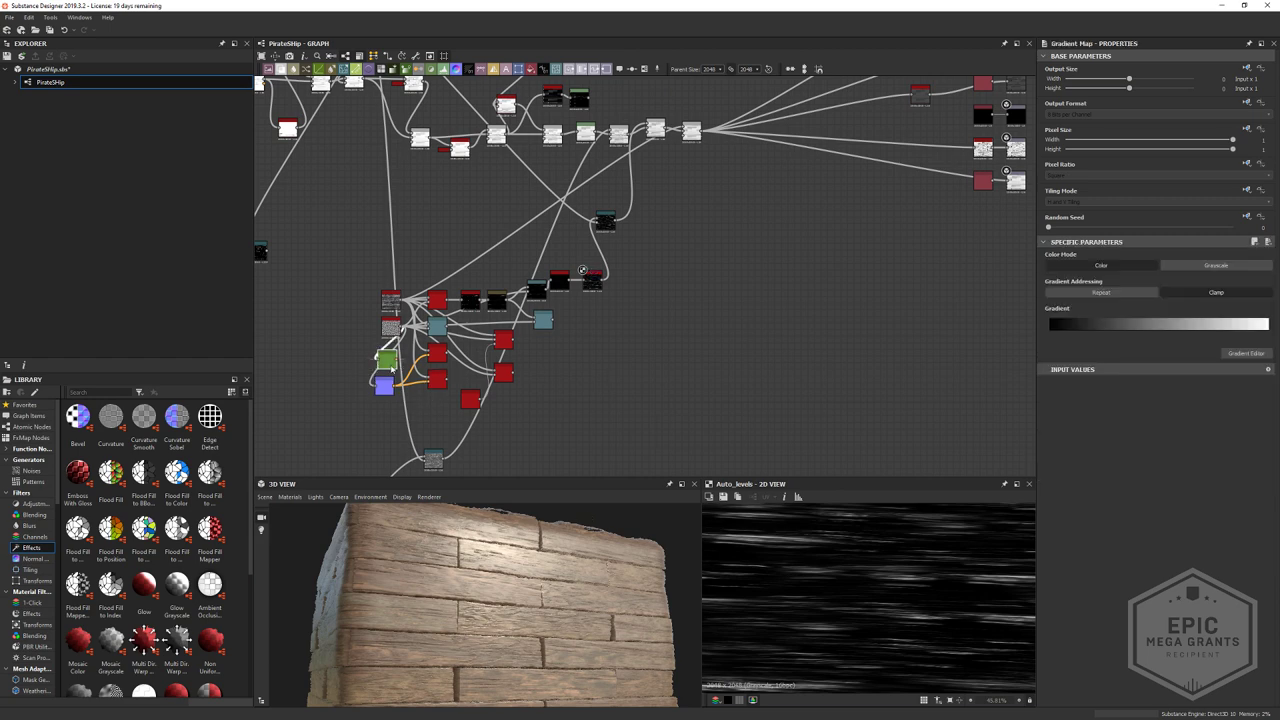
pyautogui.doubleClick(391, 367)
pyautogui.scroll(8, 492, 610)
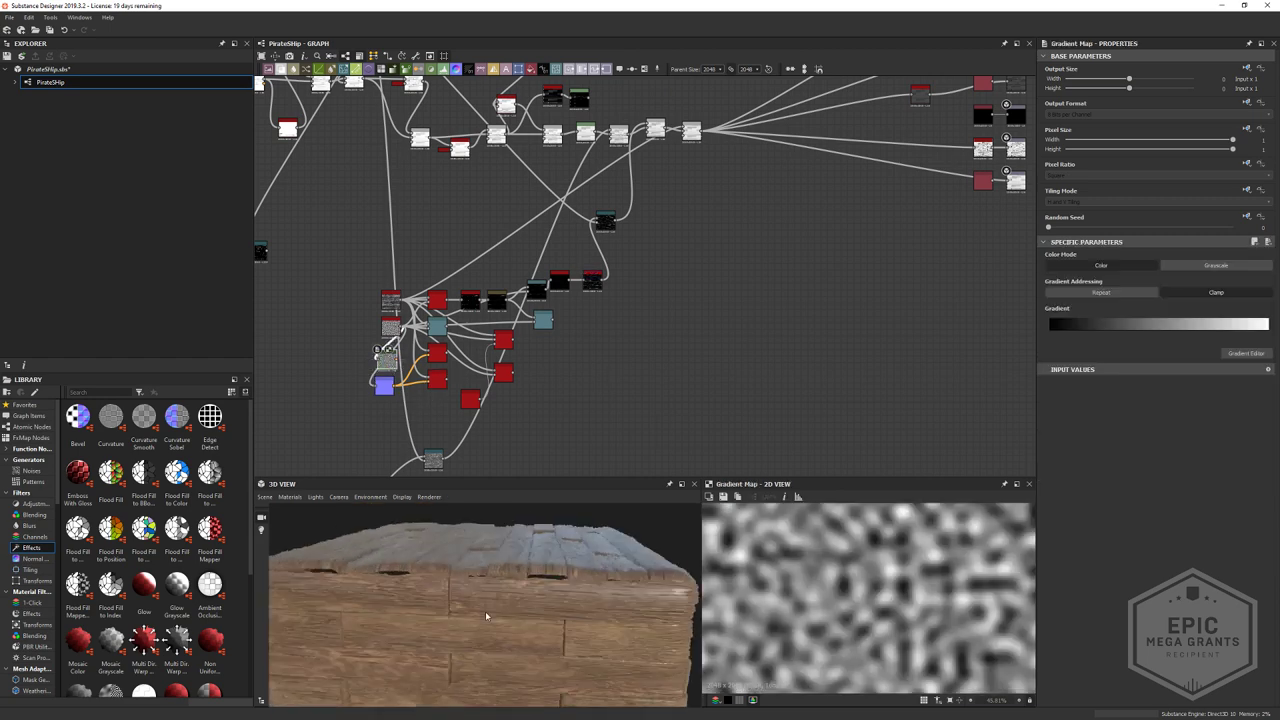
pyautogui.moveTo(512, 578)
pyautogui.mouseDown()
pyautogui.moveTo(470, 612)
pyautogui.moveTo(530, 596)
pyautogui.mouseUp()
# - Examine the material output nodes and the wood-grain branch alongside the planks in 3D
pyautogui.moveTo(740, 371); pyautogui.dragTo(479, 475, button='middle')
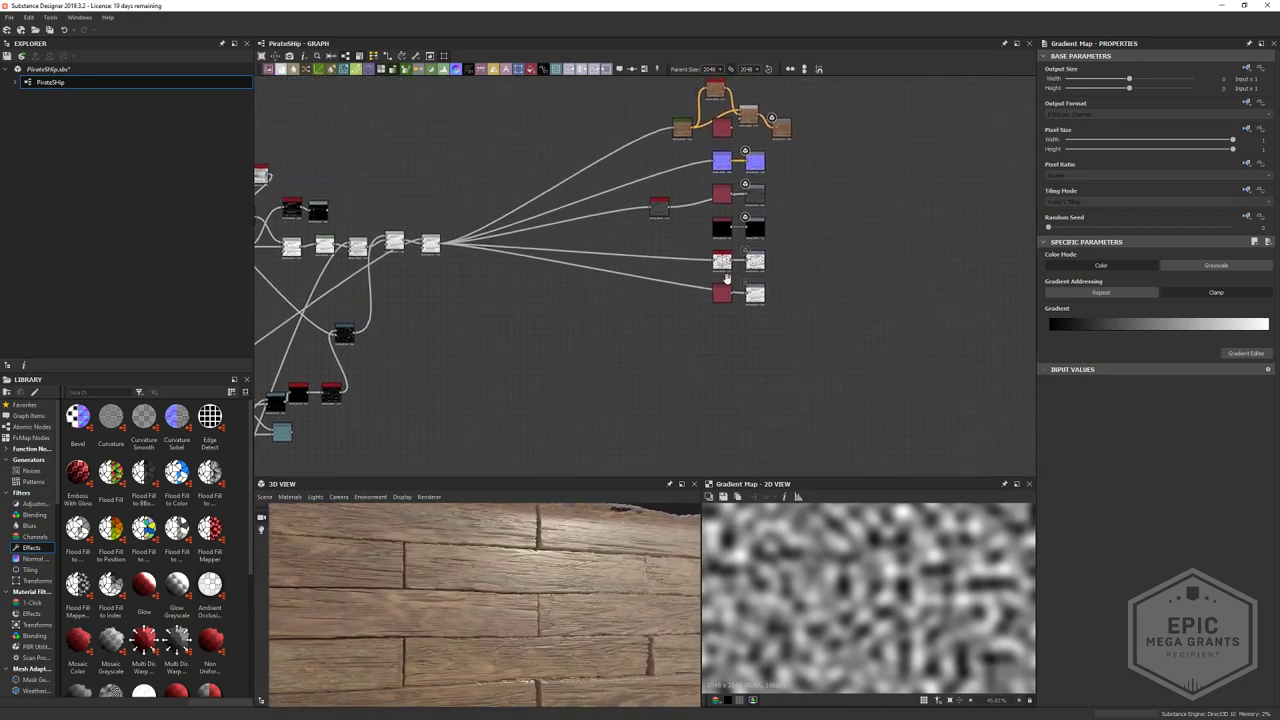
pyautogui.moveTo(600, 105); pyautogui.dragTo(532, 238, button='middle')
pyautogui.moveTo(525, 175); pyautogui.dragTo(790, 445)
pyautogui.click(828, 381)
pyautogui.moveTo(330, 419); pyautogui.dragTo(633, 225, button='middle')
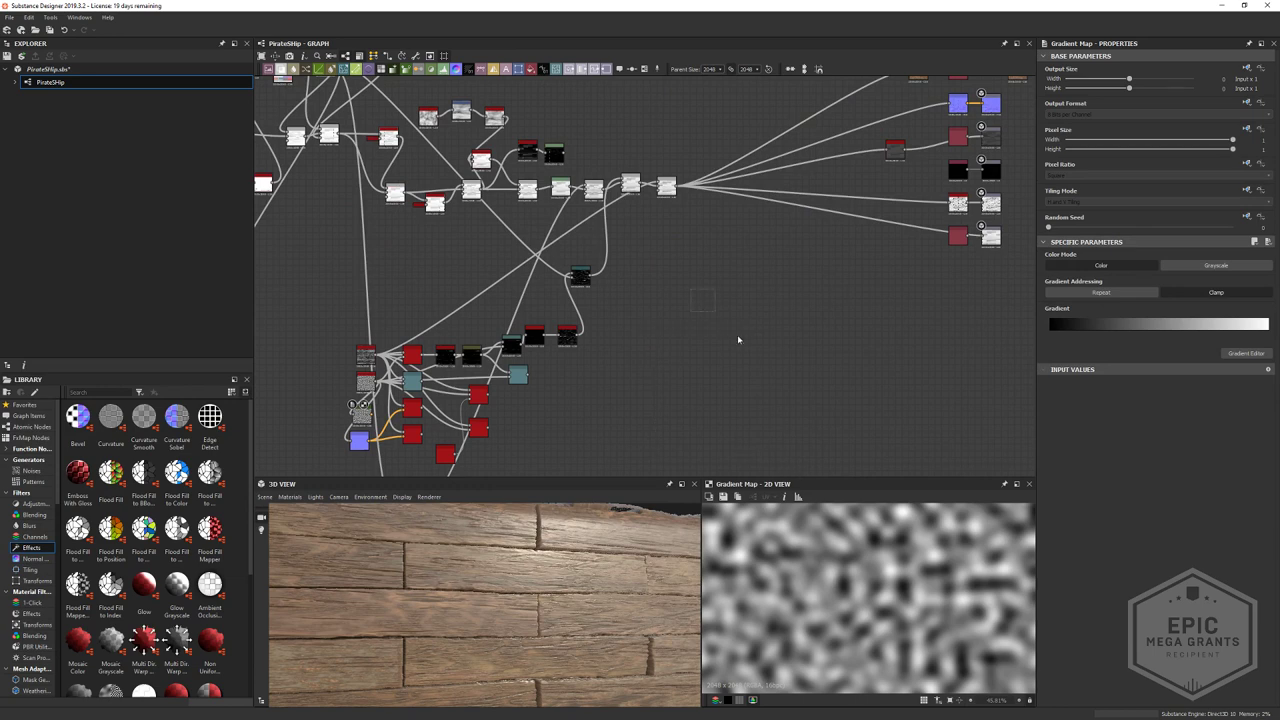
pyautogui.moveTo(737, 340); pyautogui.dragTo(606, 416, button='middle')
pyautogui.moveTo(520, 575); pyautogui.dragTo(548, 540)
pyautogui.moveTo(763, 327); pyautogui.dragTo(723, 434, button='middle')
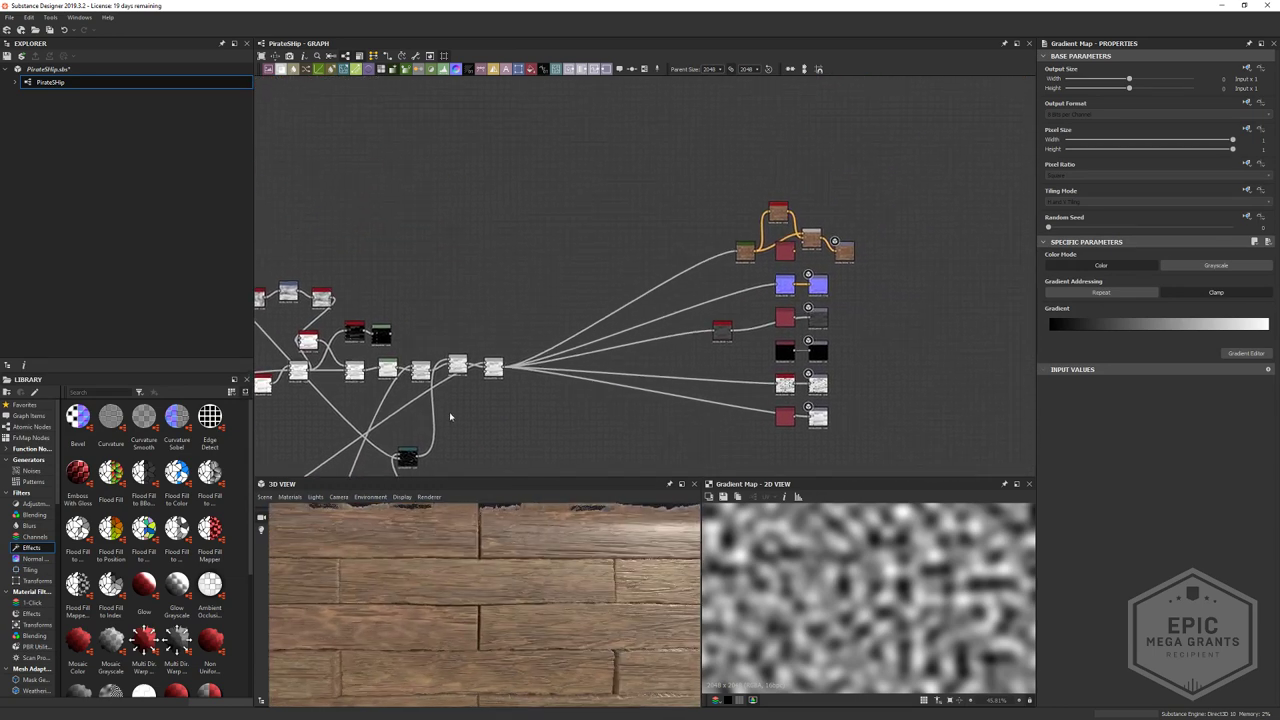
# - Add a Quantize Color node and place it above the base color nodes
pyautogui.press('space')
pyautogui.write('quan')
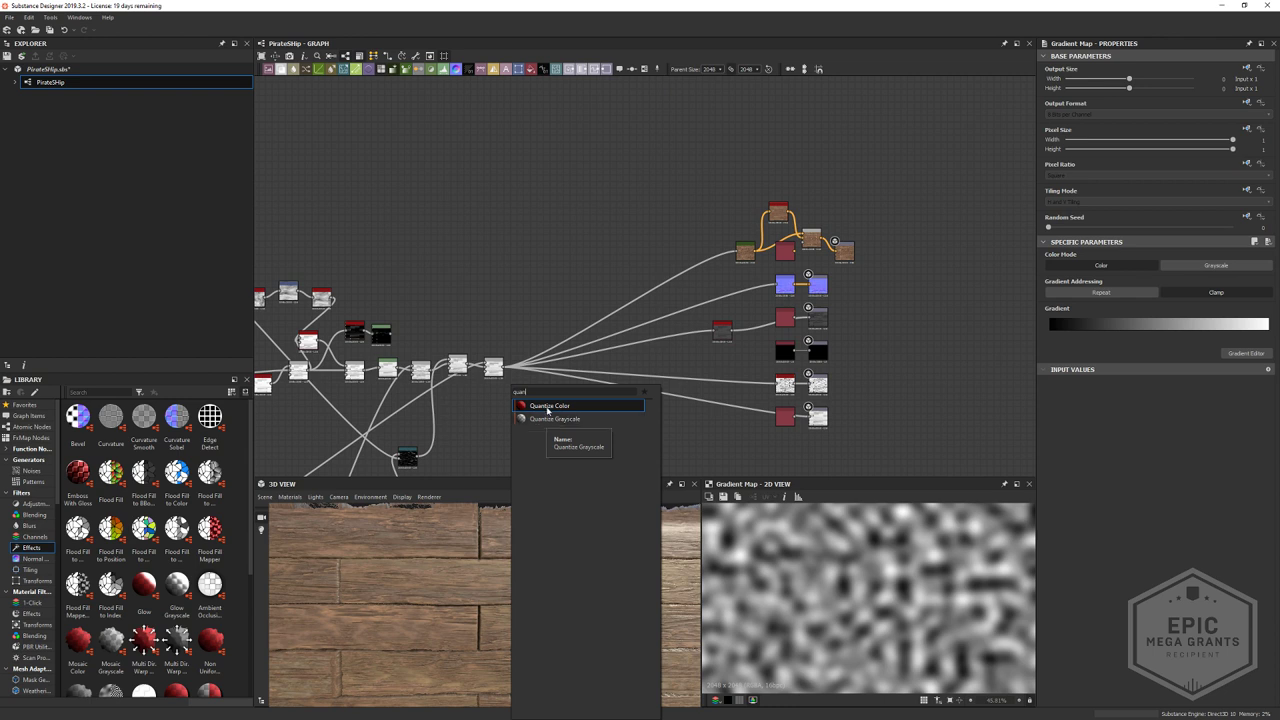
pyautogui.click(547, 407)
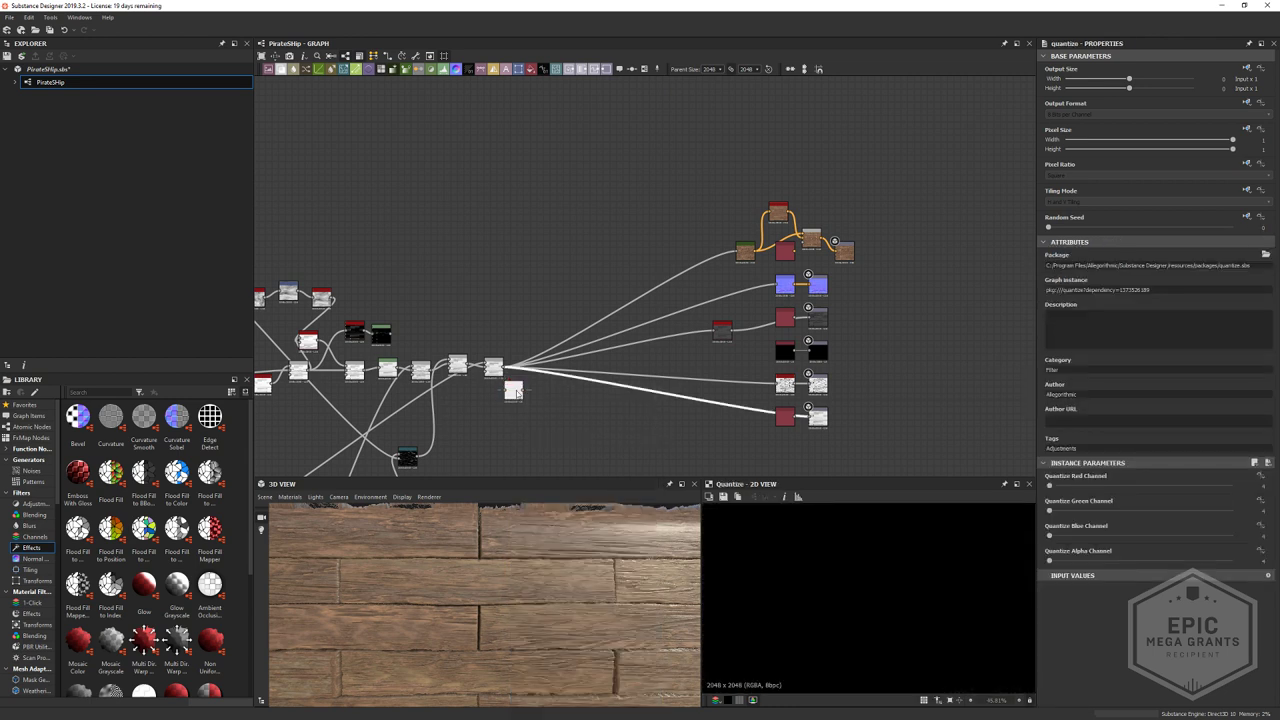
pyautogui.moveTo(517, 393); pyautogui.dragTo(855, 209)
pyautogui.scroll(3, 846, 228)
pyautogui.moveTo(846, 228); pyautogui.dragTo(814, 286, button='middle')
pyautogui.scroll(1, 625, 288)
pyautogui.scroll(-2, 755, 318)
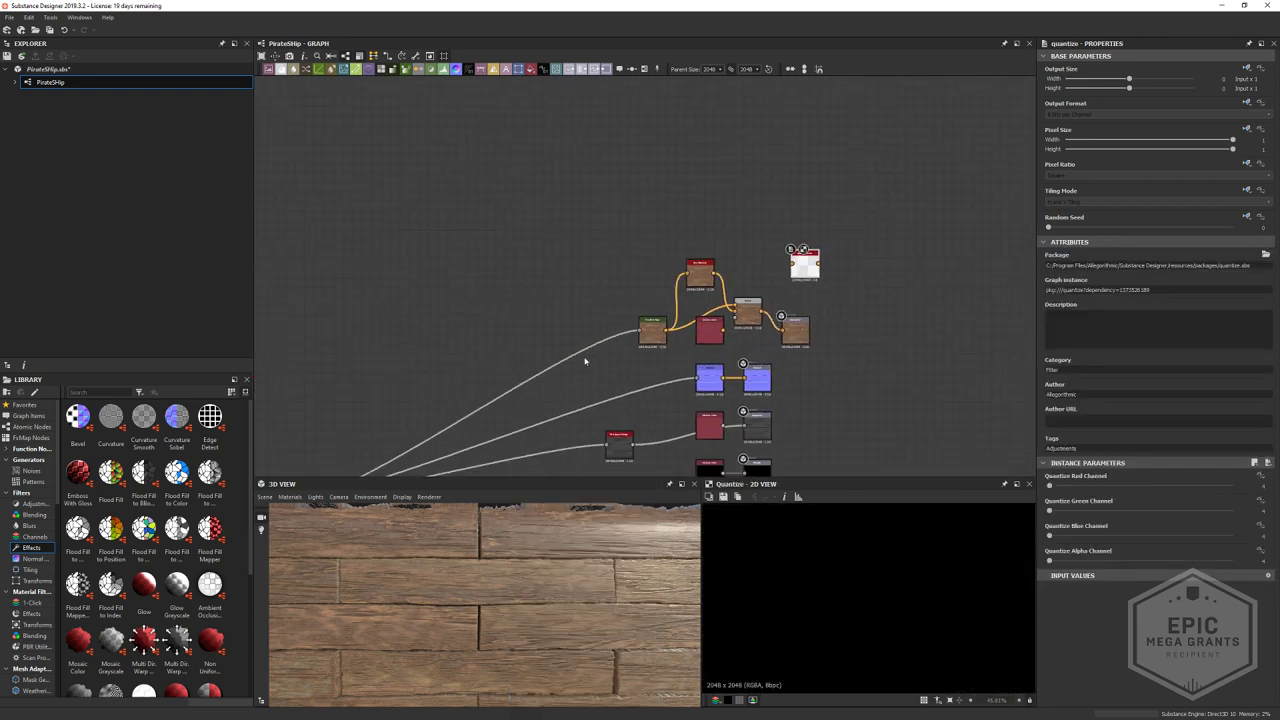
# - Look over the whole graph from the "2 meters!" frame through the main blend chain to the material outputs
pyautogui.moveTo(403, 376); pyautogui.dragTo(714, 266, button='middle')
pyautogui.scroll(-3, 712, 266)
pyautogui.moveTo(520, 270); pyautogui.dragTo(773, 180, button='middle')
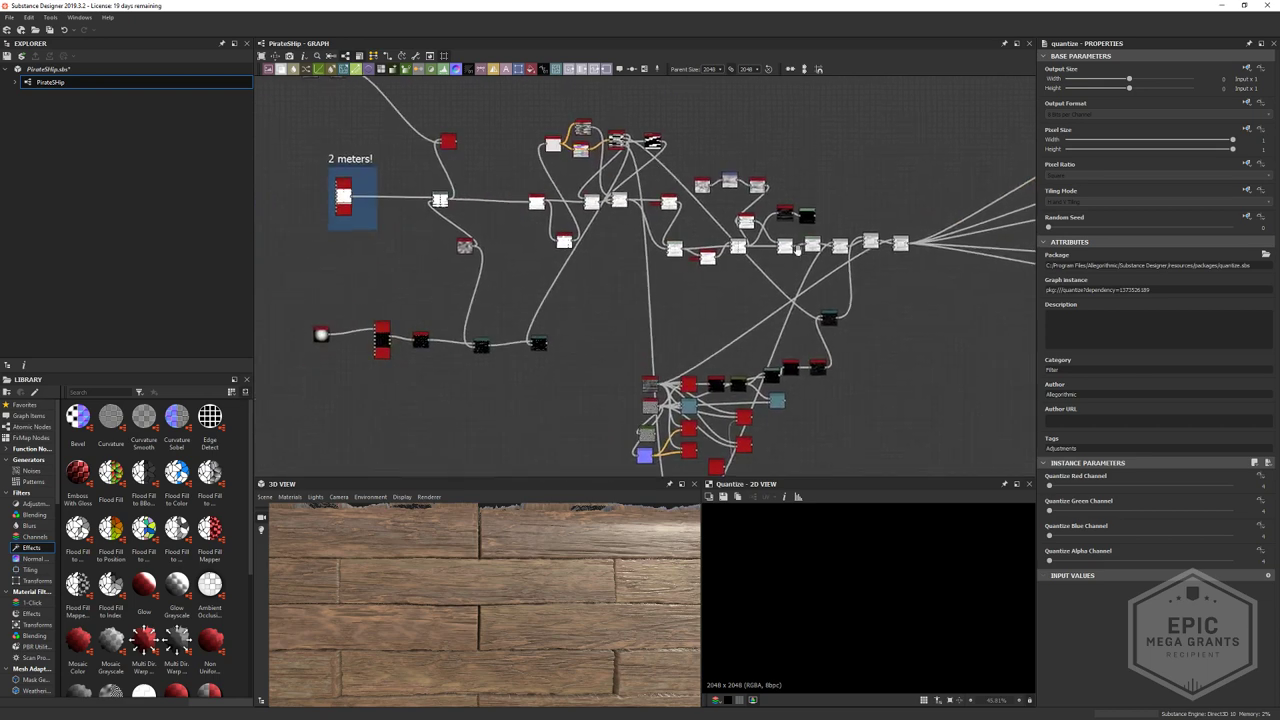
pyautogui.moveTo(843, 230); pyautogui.dragTo(917, 251, button='middle')
pyautogui.scroll(1, 740, 250)
pyautogui.moveTo(735, 252); pyautogui.dragTo(356, 272, button='middle')
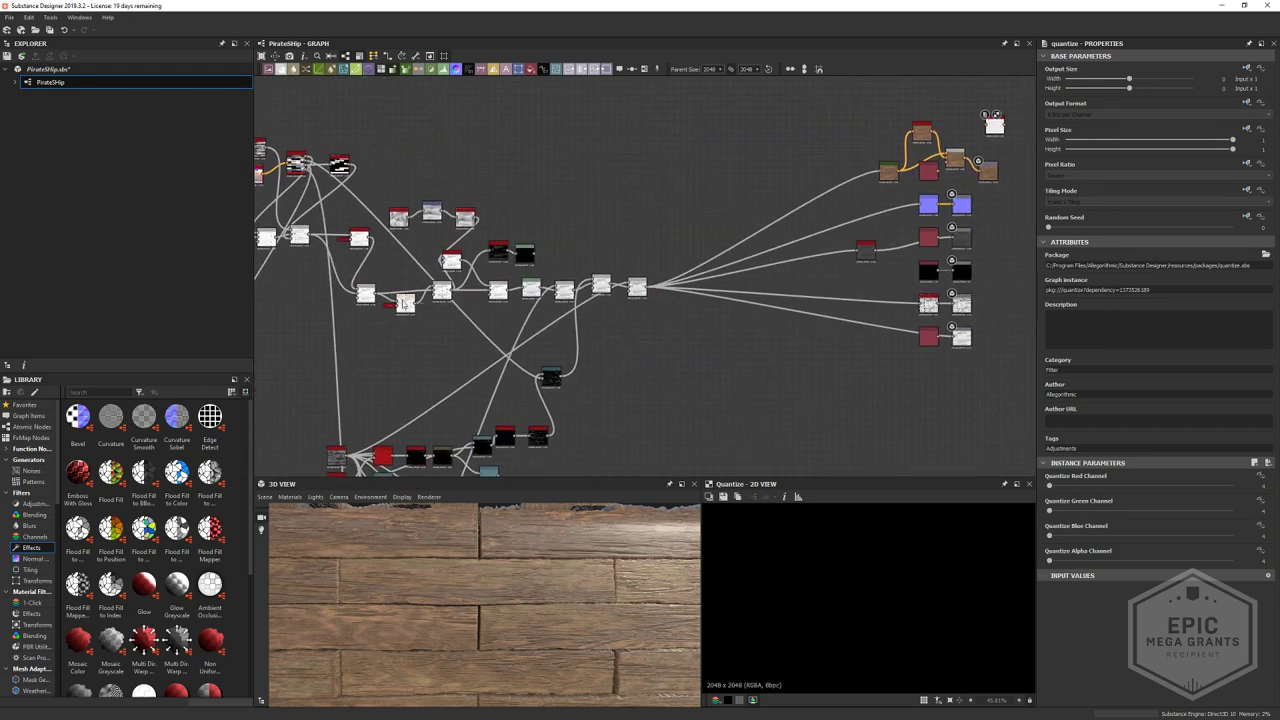
pyautogui.moveTo(441, 308); pyautogui.dragTo(439, 320, button='middle')
pyautogui.scroll(-5, 476, 628)
pyautogui.moveTo(487, 617); pyautogui.dragTo(484, 620)
pyautogui.moveTo(756, 339); pyautogui.dragTo(478, 347, button='middle')
pyautogui.scroll(3, 686, 253)
pyautogui.moveTo(686, 251); pyautogui.dragTo(749, 417, button='middle')
# - Reposition the Quantize Color and Gradient Map nodes around the Blur HQ Color node and preview the blur
pyautogui.moveTo(798, 245); pyautogui.dragTo(639, 197)
pyautogui.moveTo(619, 328); pyautogui.dragTo(567, 328)
pyautogui.doubleClick(684, 254)
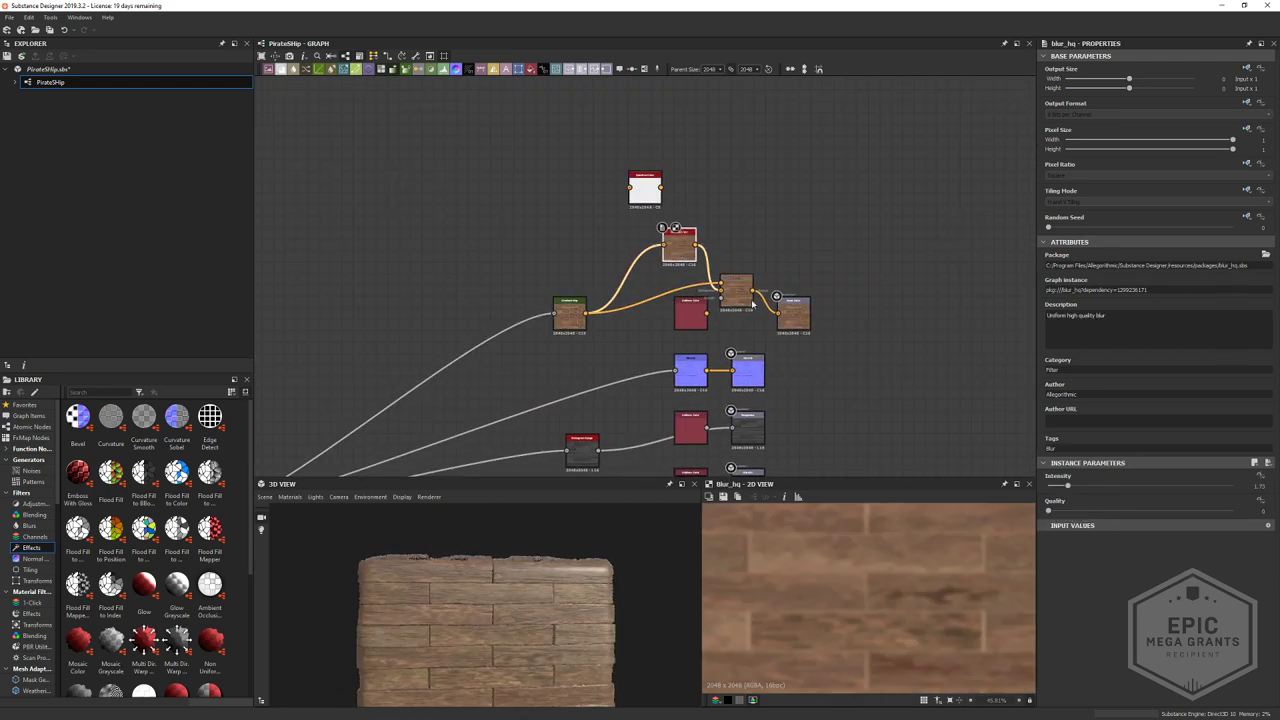
# - Preview the Normal node and set its intensity to 4
pyautogui.moveTo(819, 335); pyautogui.dragTo(733, 232, button='middle')
pyautogui.scroll(-1, 757, 253)
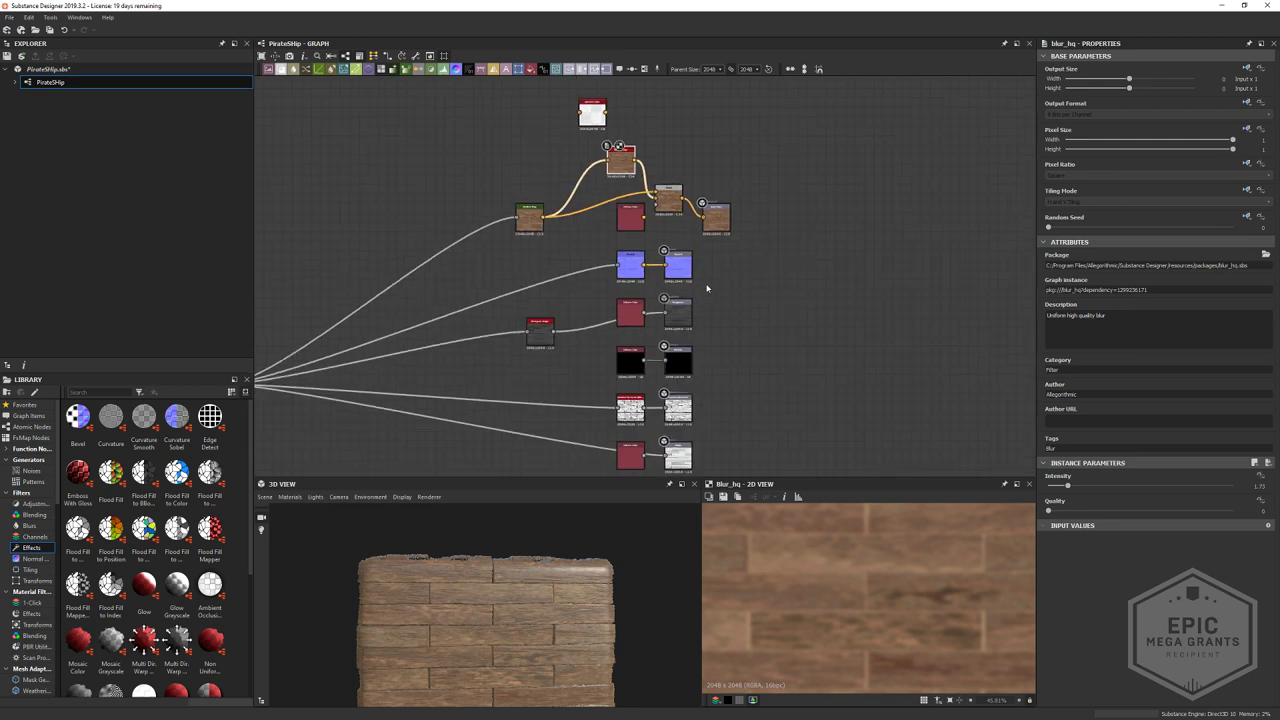
pyautogui.doubleClick(632, 266)
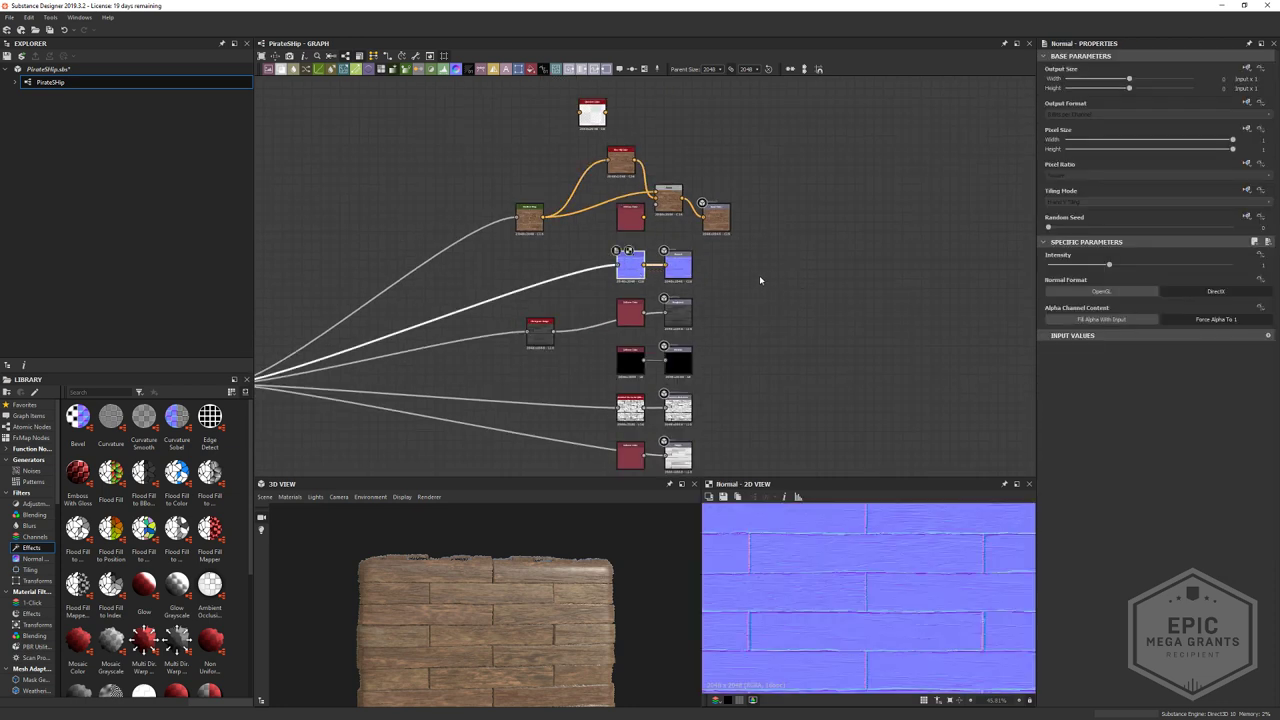
pyautogui.moveTo(760, 281); pyautogui.dragTo(736, 318, button='middle')
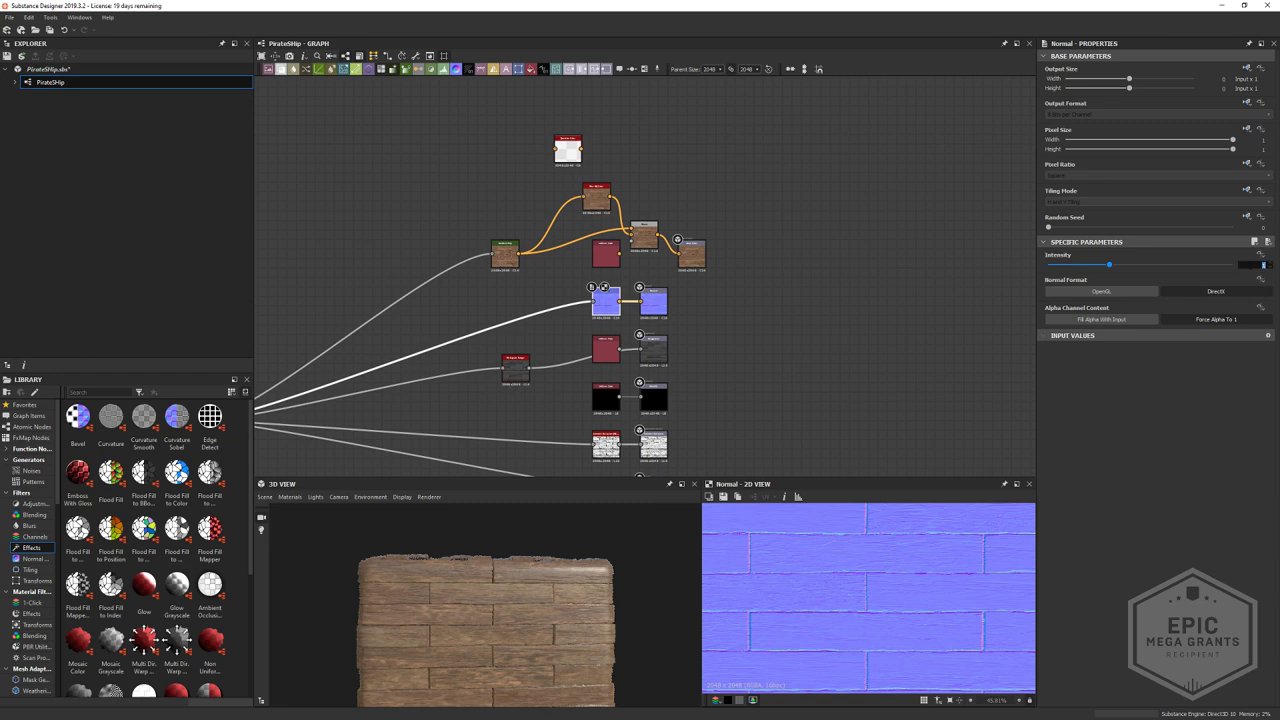
pyautogui.write('4')
pyautogui.click(851, 309)
# - Inspect the strengthened normal detail on the planks in 3D under a rotated environment light
pyautogui.scroll(5, 486, 645)
pyautogui.scroll(-3, 491, 637)
pyautogui.moveTo(491, 637); pyautogui.dragTo(560, 600)
pyautogui.keyDown('ctrl'); pyautogui.keyDown('shift'); pyautogui.moveTo(560, 600); pyautogui.dragTo(550, 602, button='right'); pyautogui.keyUp('shift'); pyautogui.keyUp('ctrl')
pyautogui.moveTo(640, 334); pyautogui.dragTo(717, 265, button='middle')
pyautogui.scroll(-4, 585, 590)
pyautogui.moveTo(585, 590)
pyautogui.mouseDown()
pyautogui.moveTo(502, 606)
pyautogui.moveTo(568, 600)
pyautogui.mouseUp()
pyautogui.scroll(-3, 490, 320)
# - Preview the Tile Sampler node in the "2 meters!" frame and compare its plank layout with the 3D view
pyautogui.moveTo(490, 320); pyautogui.dragTo(1020, 388, button='middle')
pyautogui.scroll(5, 485, 360)
pyautogui.moveTo(485, 360); pyautogui.dragTo(616, 371, button='middle')
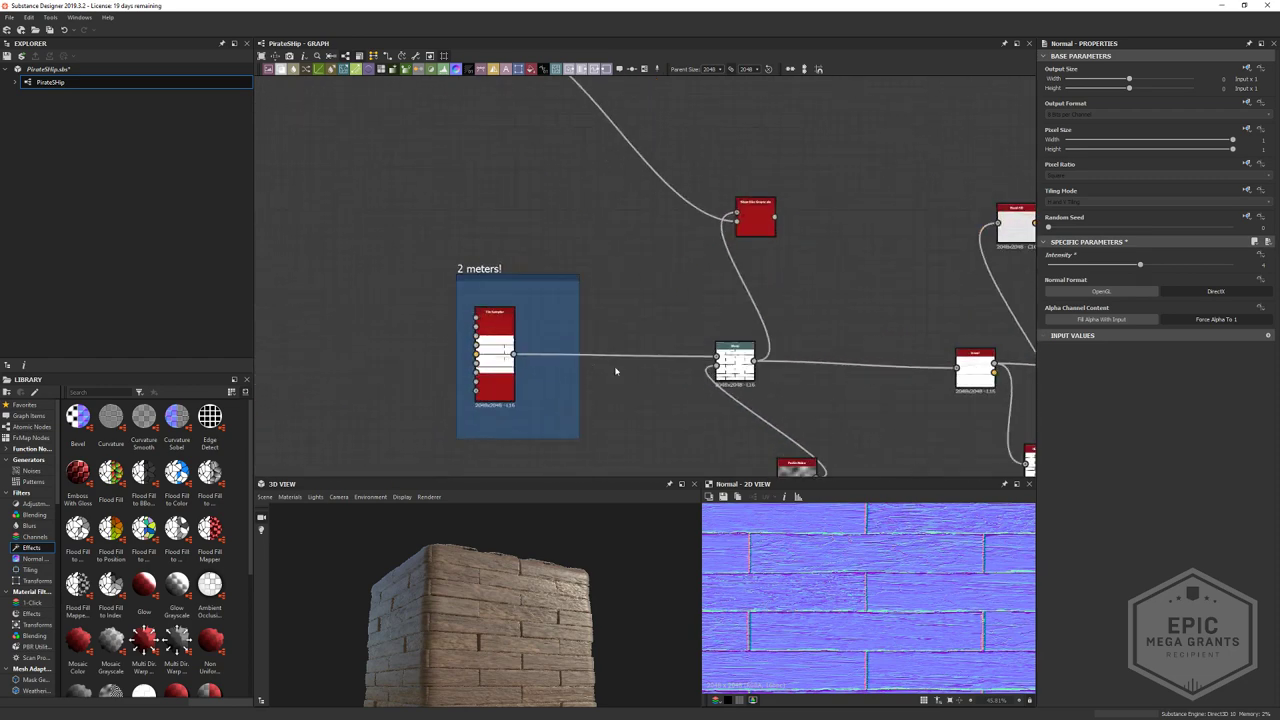
pyautogui.doubleClick(492, 348)
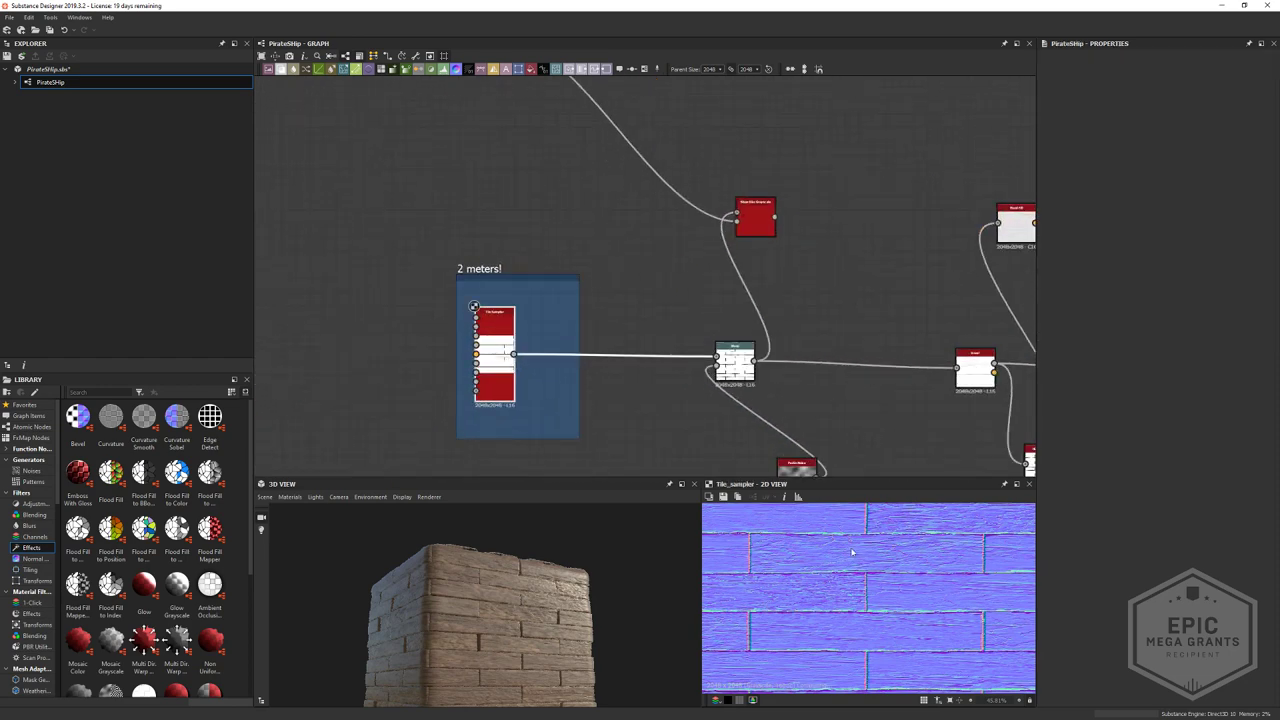
pyautogui.scroll(2, 834, 550)
pyautogui.scroll(3, 536, 630)
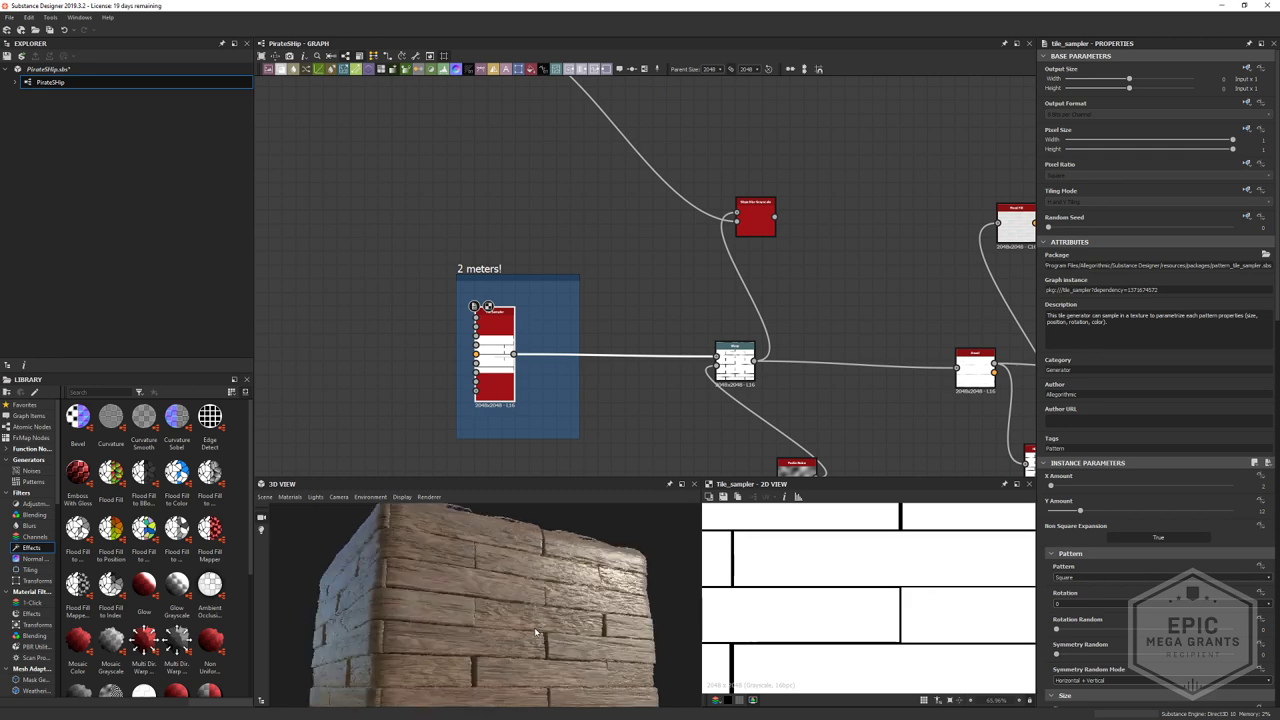
pyautogui.moveTo(541, 633); pyautogui.dragTo(523, 585)
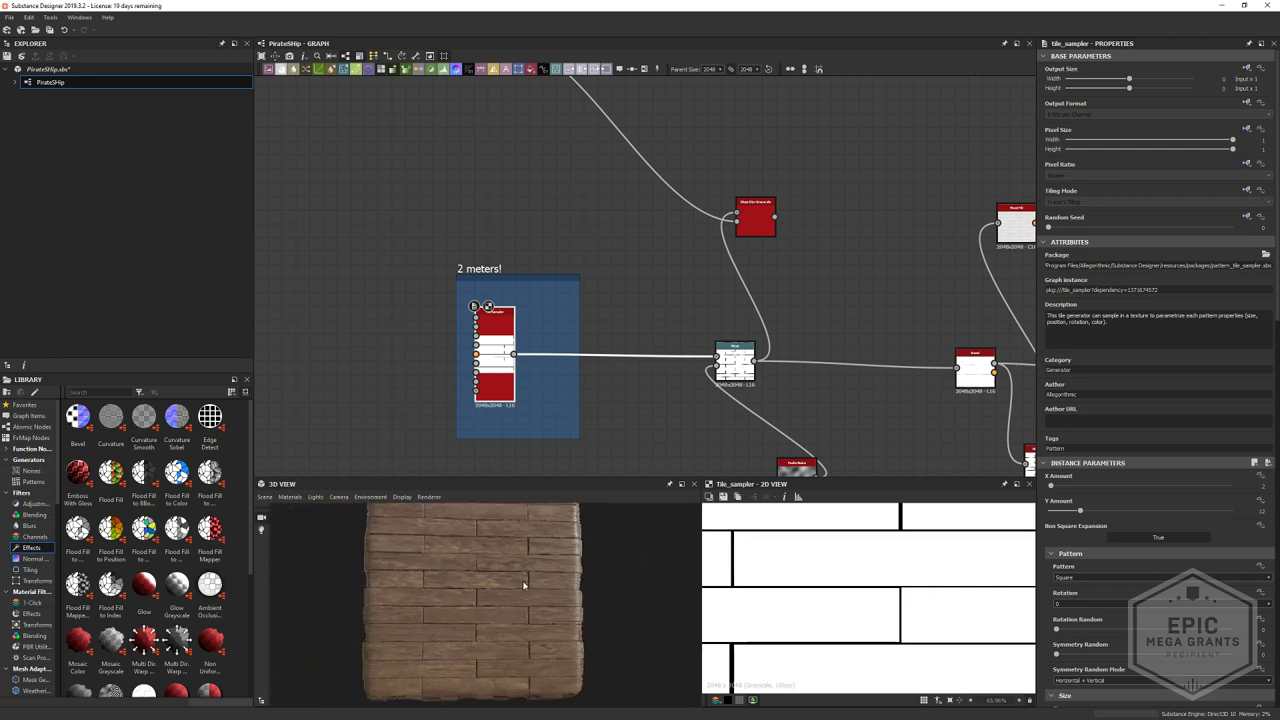
# - Preview the Uniform Color node beside the Roughness output
pyautogui.scroll(3, 523, 584)
pyautogui.scroll(-5, 643, 377)
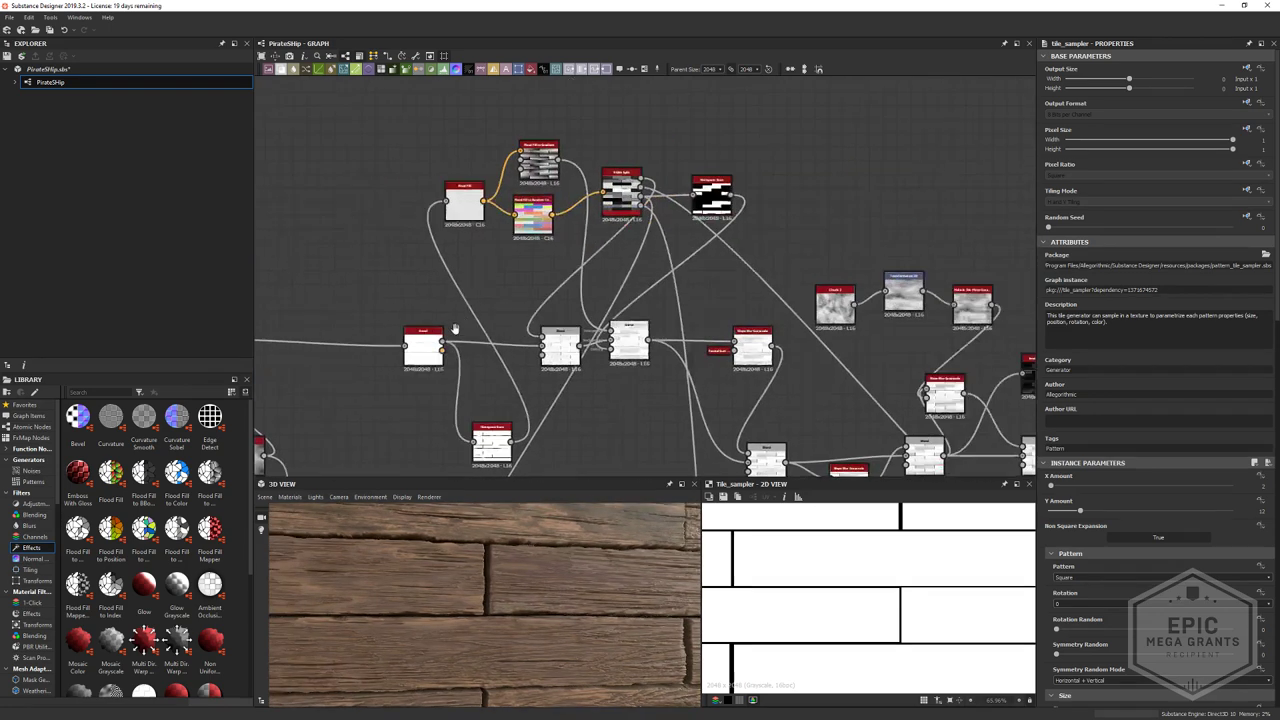
pyautogui.moveTo(640, 362); pyautogui.dragTo(525, 302, button='middle')
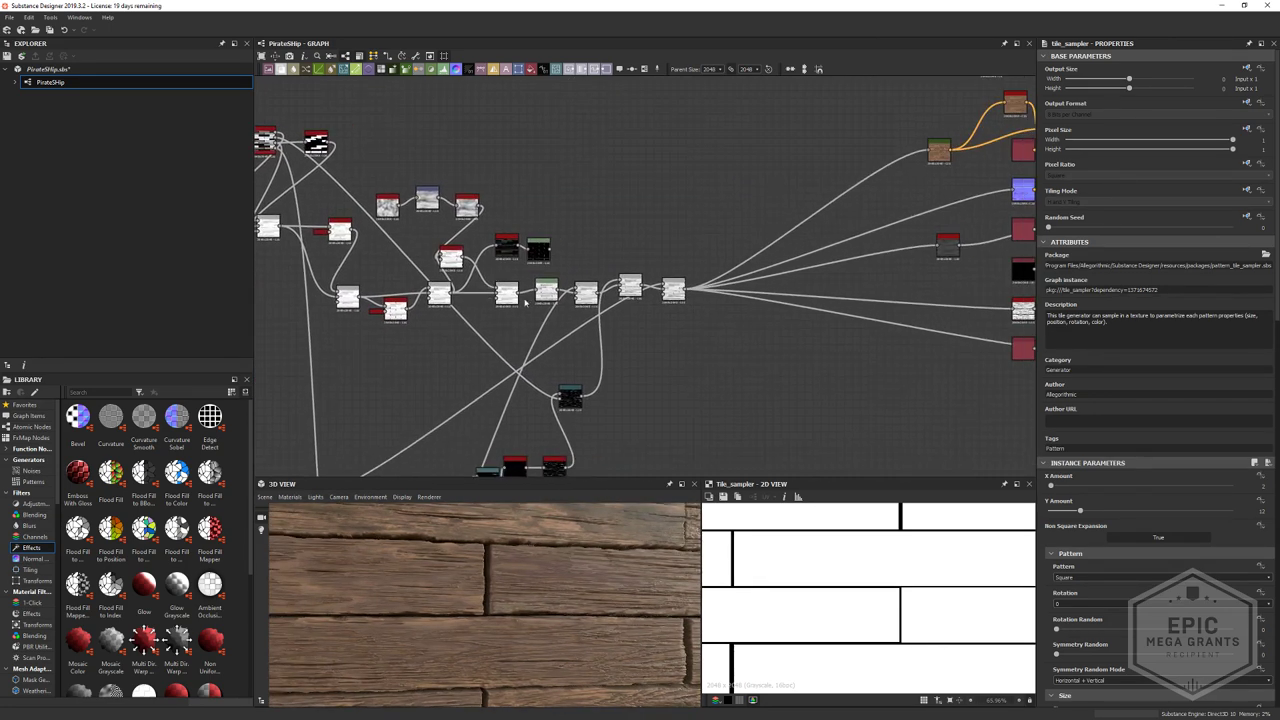
pyautogui.moveTo(772, 304); pyautogui.dragTo(393, 351, button='middle')
pyautogui.scroll(2, 480, 372)
pyautogui.scroll(3, 729, 246)
pyautogui.moveTo(722, 244); pyautogui.dragTo(569, 277, button='middle')
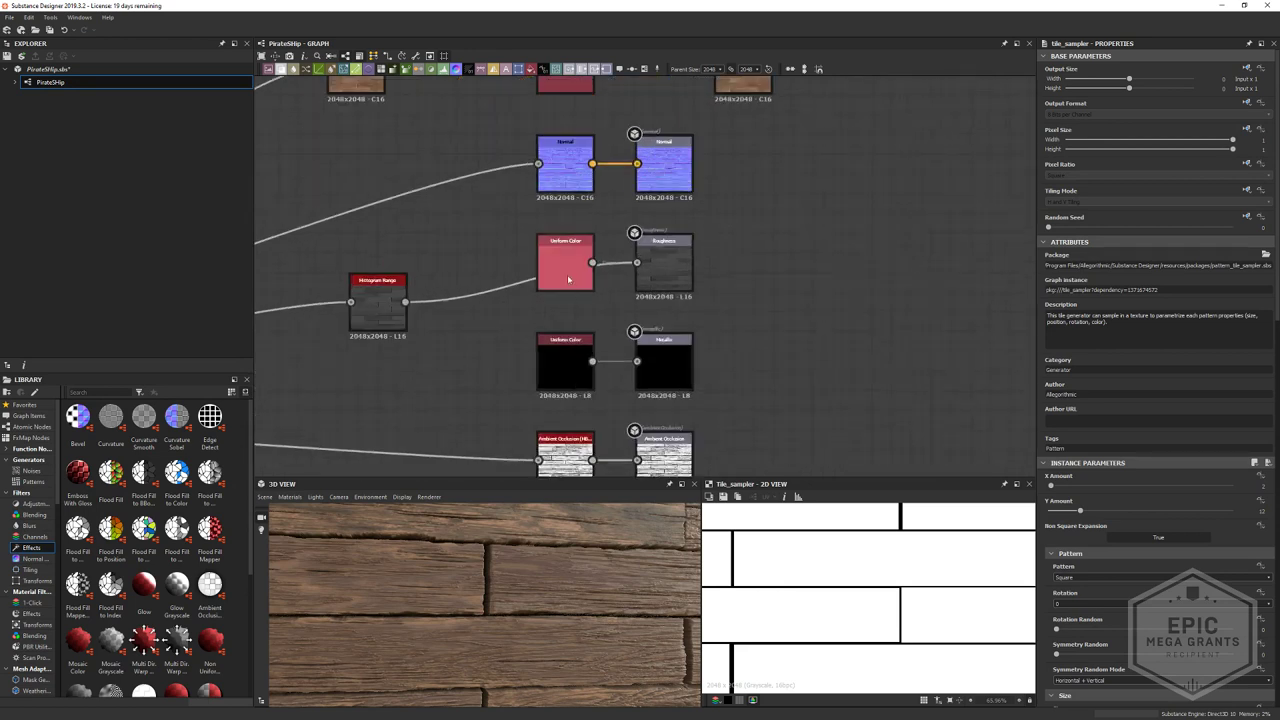
pyautogui.doubleClick(568, 276)
pyautogui.moveTo(503, 330); pyautogui.dragTo(568, 266, button='middle')
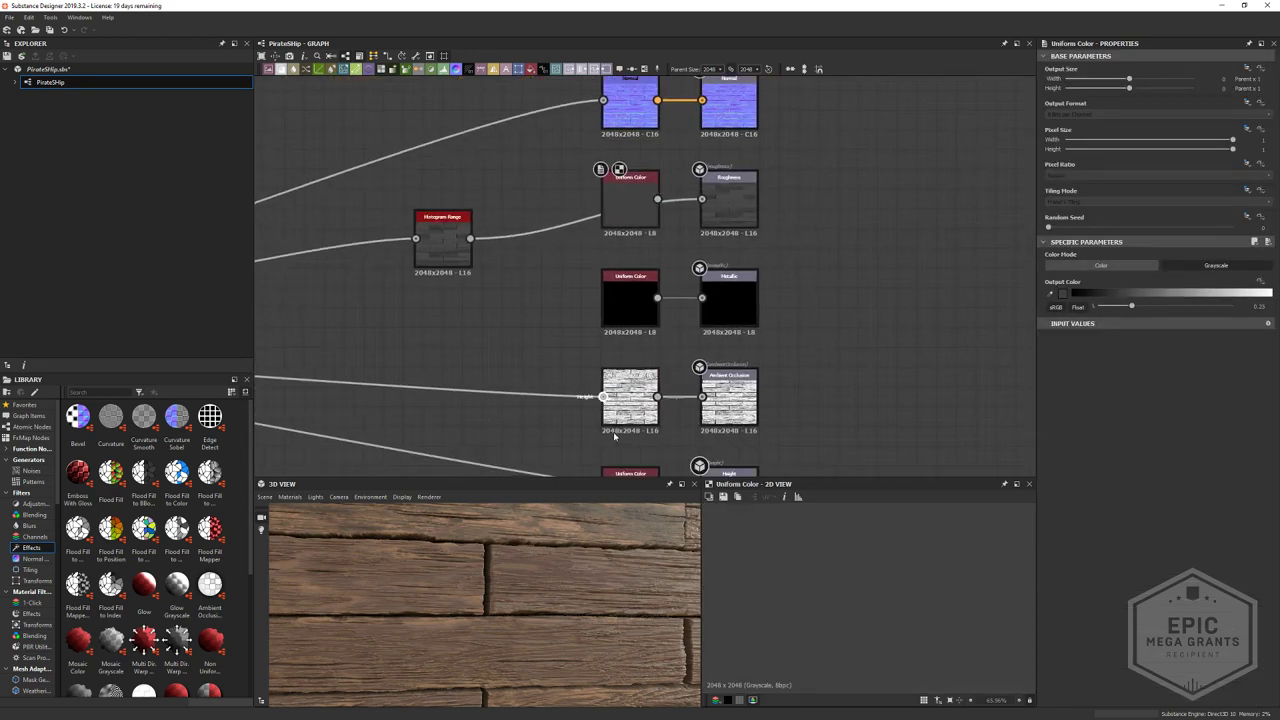
# - Set the Ambient Occlusion (HBAO) node's radius to 0.12 and height depth to 0.01, and check the planks in 3D
pyautogui.click(626, 404)
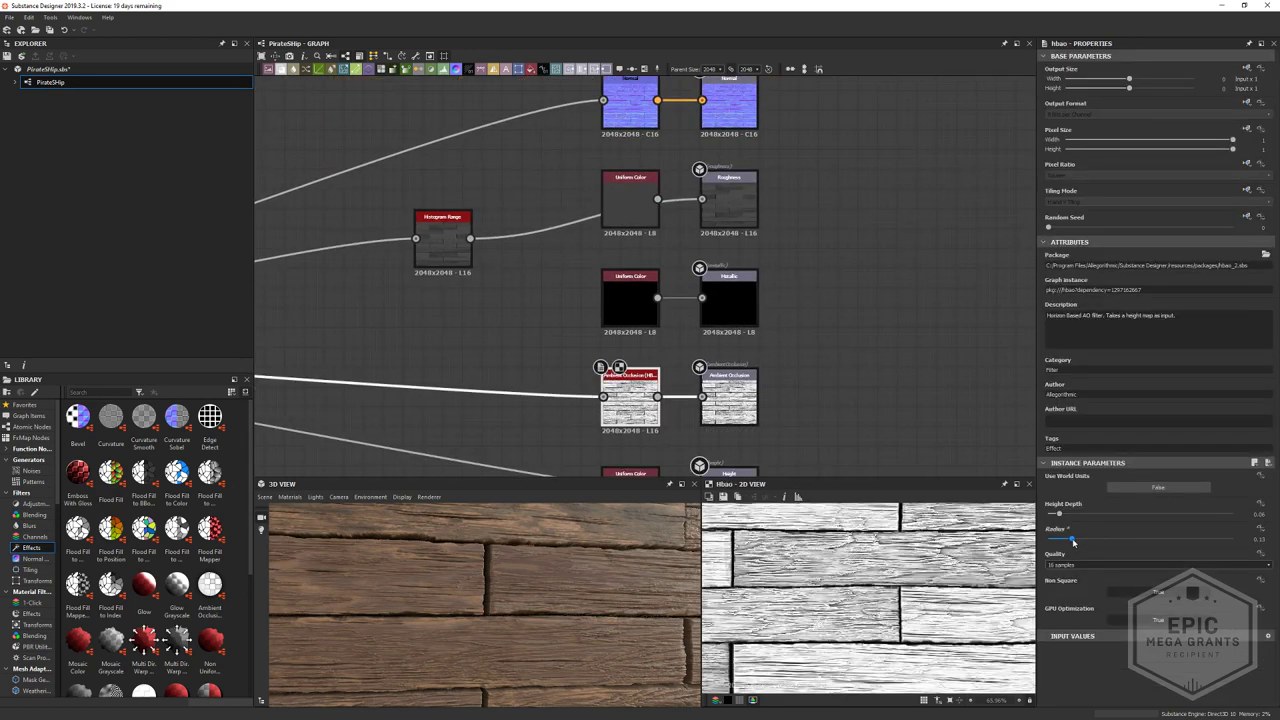
pyautogui.moveTo(1052, 516); pyautogui.dragTo(1050, 516)
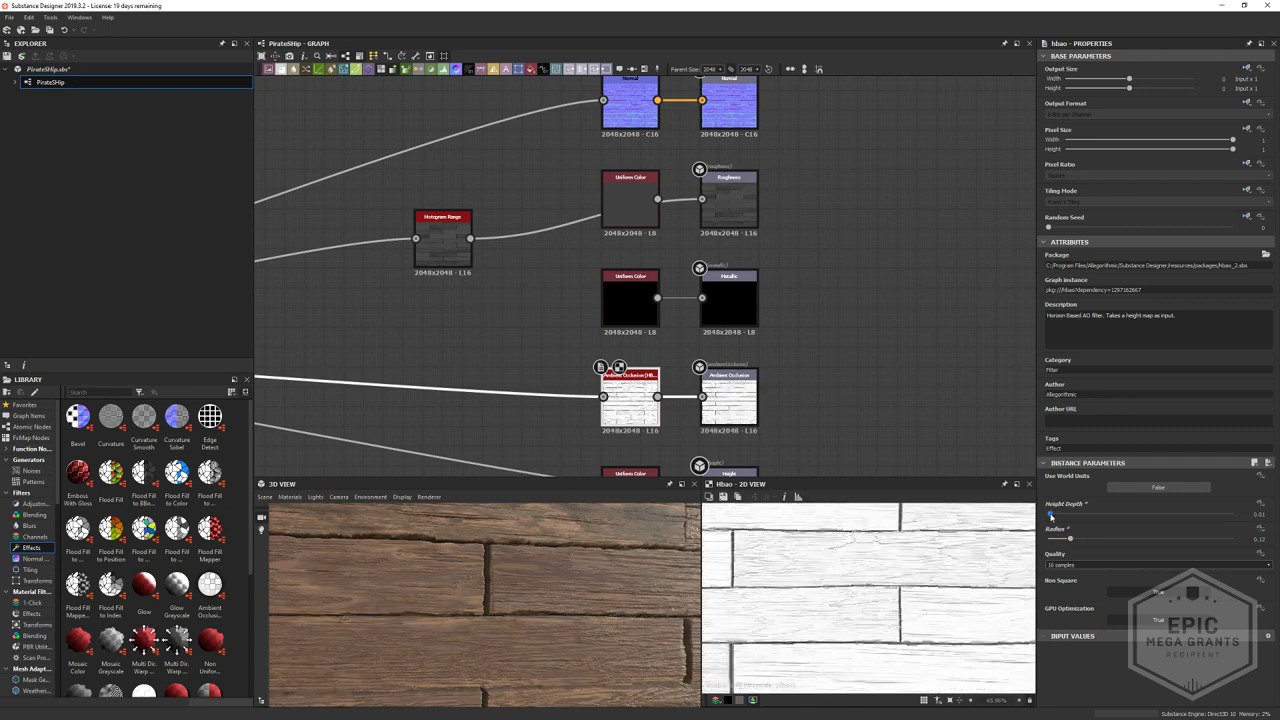
pyautogui.moveTo(452, 645); pyautogui.dragTo(508, 602)
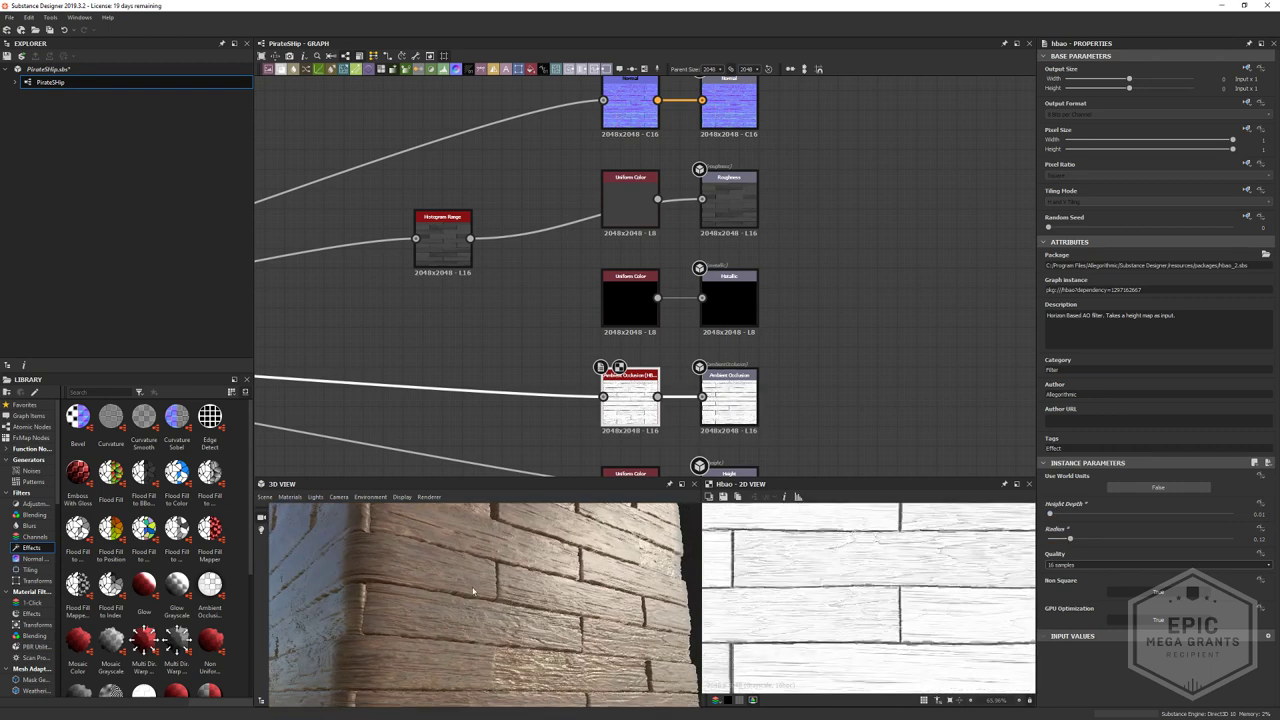
# - Move the base color Gradient Map node farther away from the Blur HQ Color and Blend nodes
pyautogui.scroll(-4, 583, 368)
pyautogui.moveTo(583, 366); pyautogui.dragTo(709, 437, button='middle')
pyautogui.scroll(4, 600, 275)
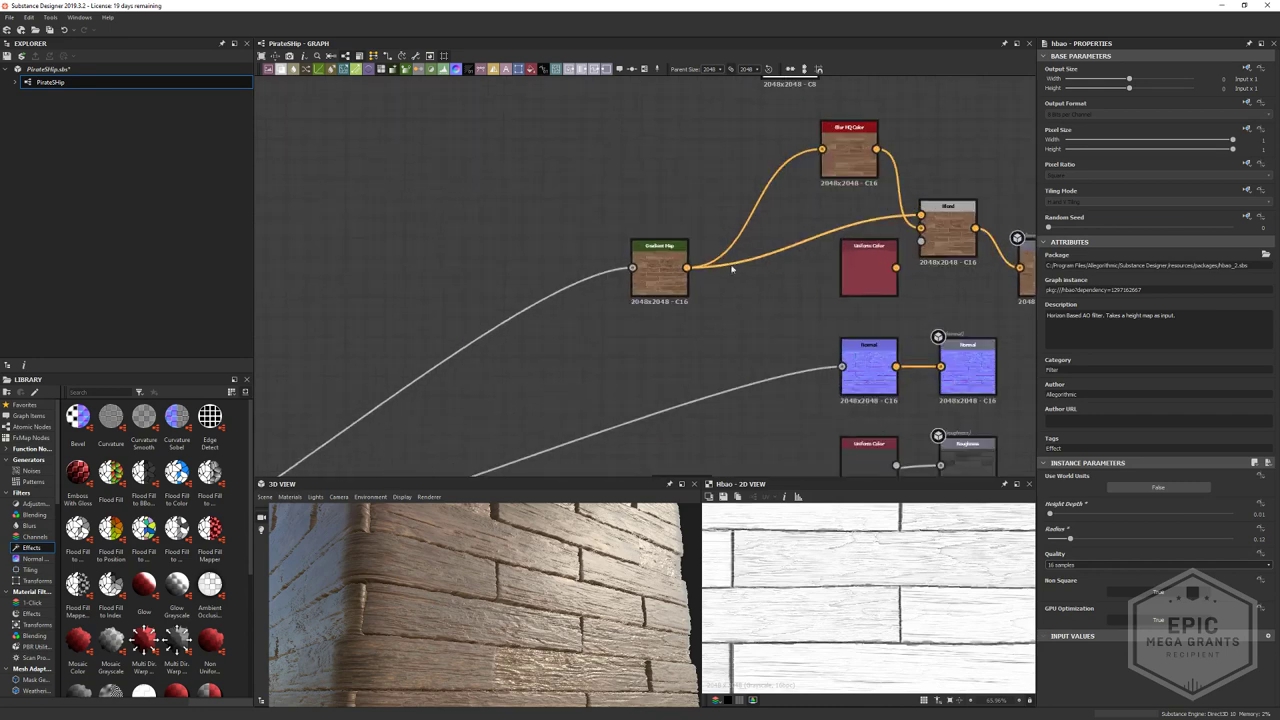
pyautogui.moveTo(734, 269); pyautogui.dragTo(577, 394, button='middle')
pyautogui.moveTo(594, 309); pyautogui.dragTo(692, 306, button='middle')
pyautogui.moveTo(605, 404); pyautogui.dragTo(509, 393)
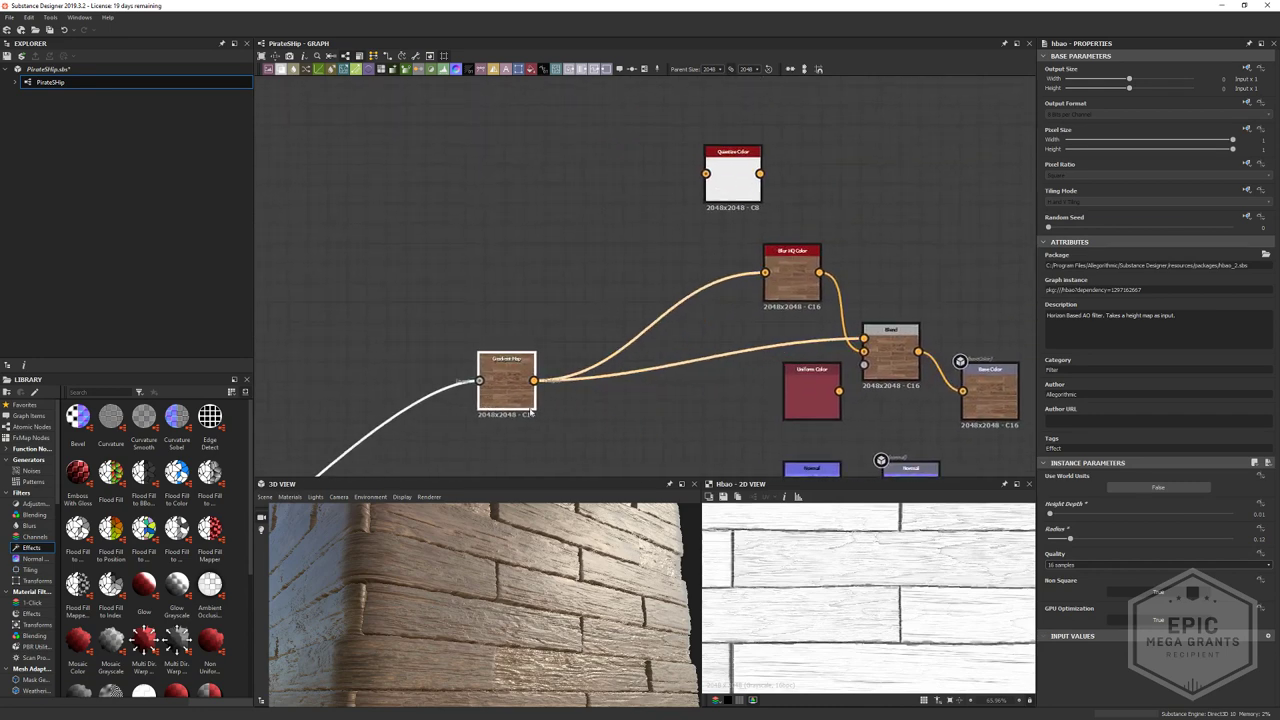
# - Show the properties of the unconnected Uniform Color node beside the base color Blend node
pyautogui.moveTo(932, 468); pyautogui.dragTo(760, 176, button='middle')
pyautogui.scroll(-2, 708, 360)
pyautogui.click(622, 340)
pyautogui.scroll(-1, 811, 343)
pyautogui.moveTo(811, 343); pyautogui.dragTo(795, 512, button='middle')
pyautogui.scroll(-1, 795, 512)
pyautogui.scroll(3, 695, 365)
pyautogui.moveTo(689, 366); pyautogui.dragTo(775, 498, button='middle')
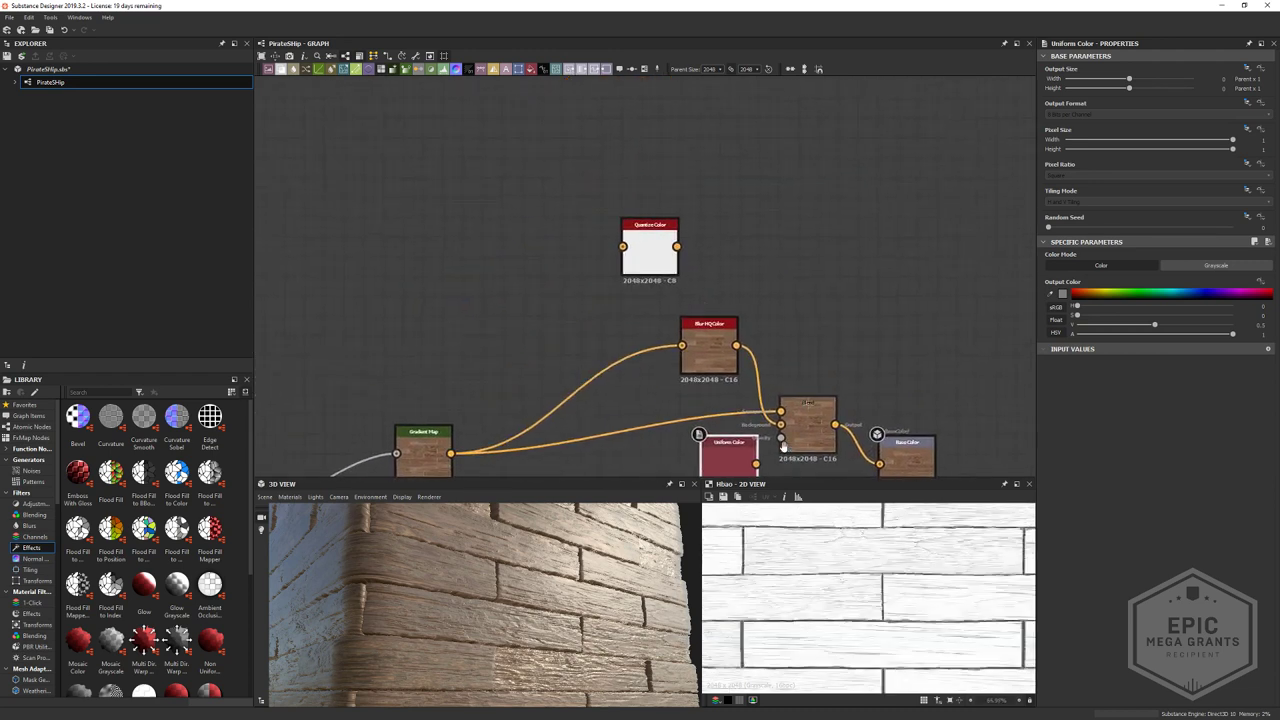
# - Shift the Blur HQ Color node slightly farther from the Blend node
pyautogui.moveTo(728, 368); pyautogui.dragTo(608, 379)
pyautogui.moveTo(637, 355); pyautogui.dragTo(624, 289, button='middle')
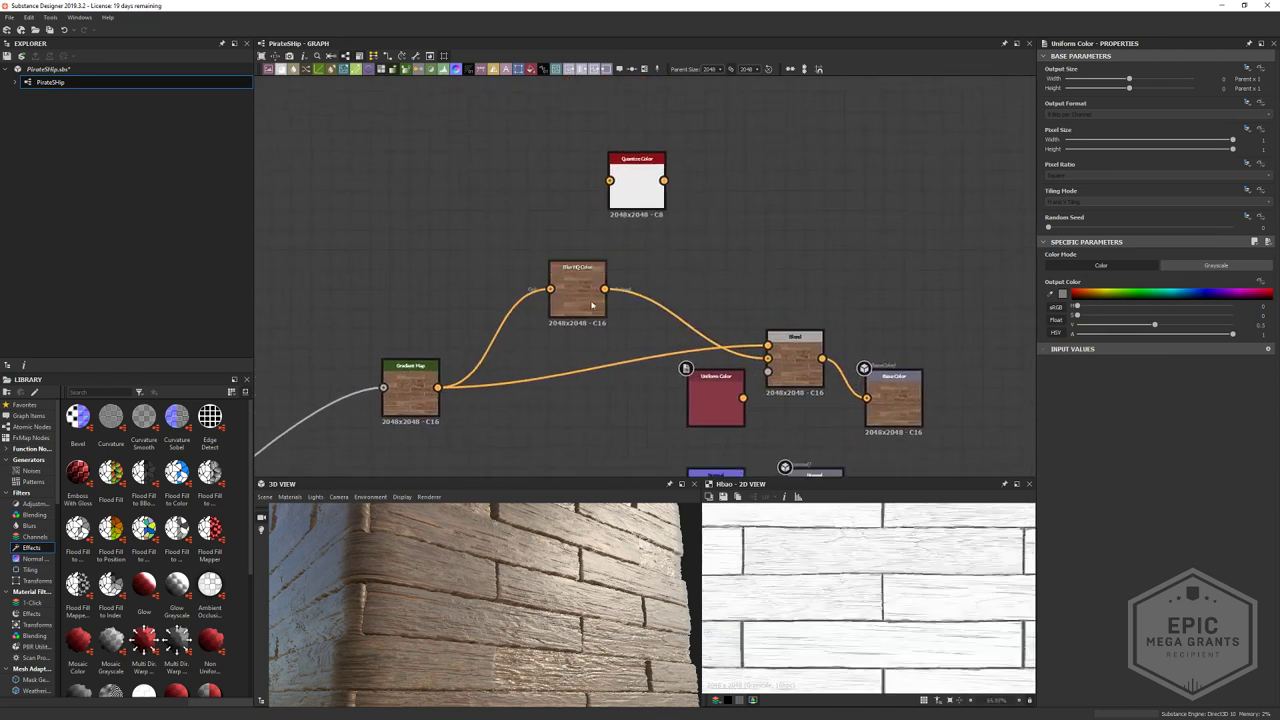
pyautogui.moveTo(592, 303); pyautogui.dragTo(692, 293)
pyautogui.scroll(-3, 550, 611)
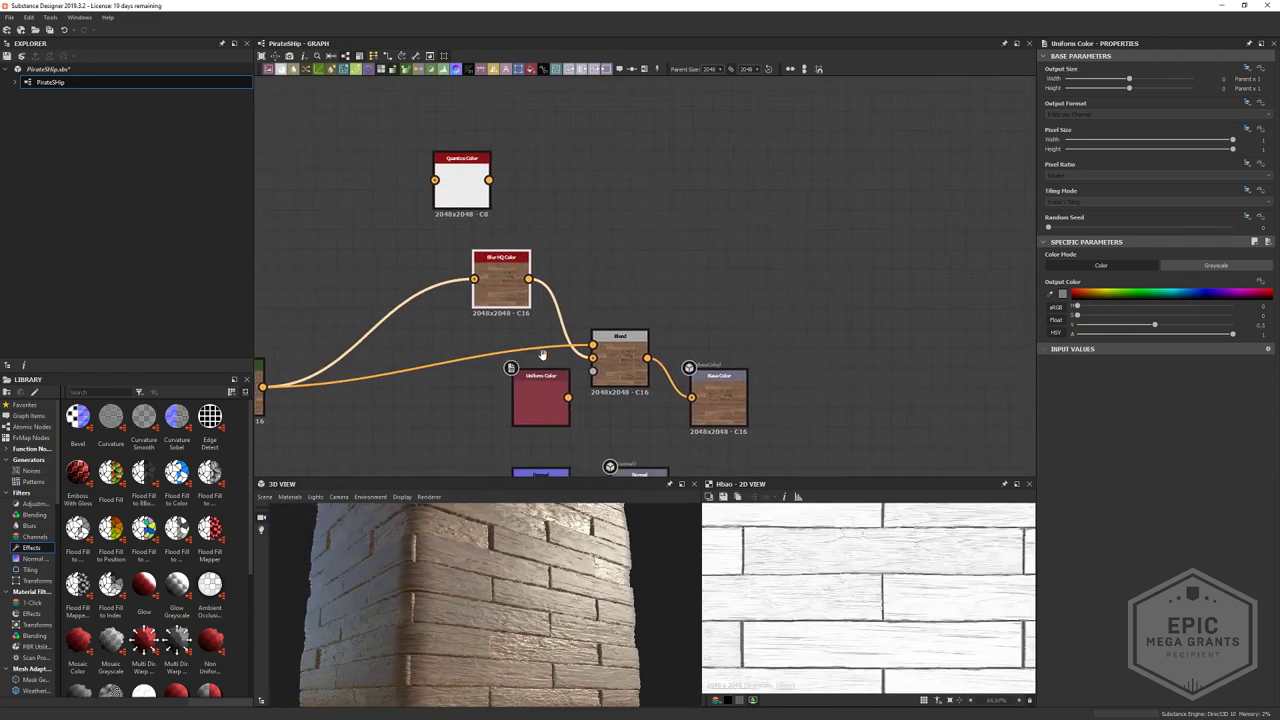
# - Show the Quantize Color node's parameters and move the Base Color output farther from the Blend node
pyautogui.doubleClick(455, 191)
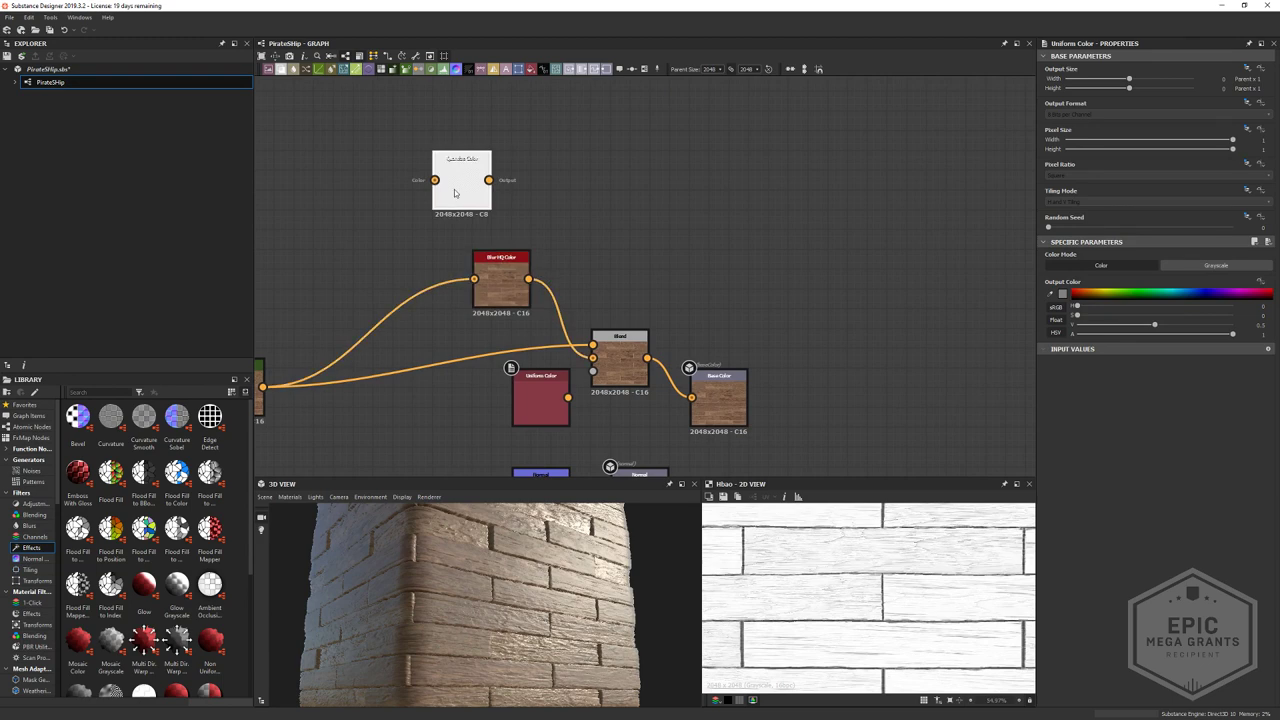
pyautogui.moveTo(719, 394); pyautogui.dragTo(857, 354)
pyautogui.click(670, 332)
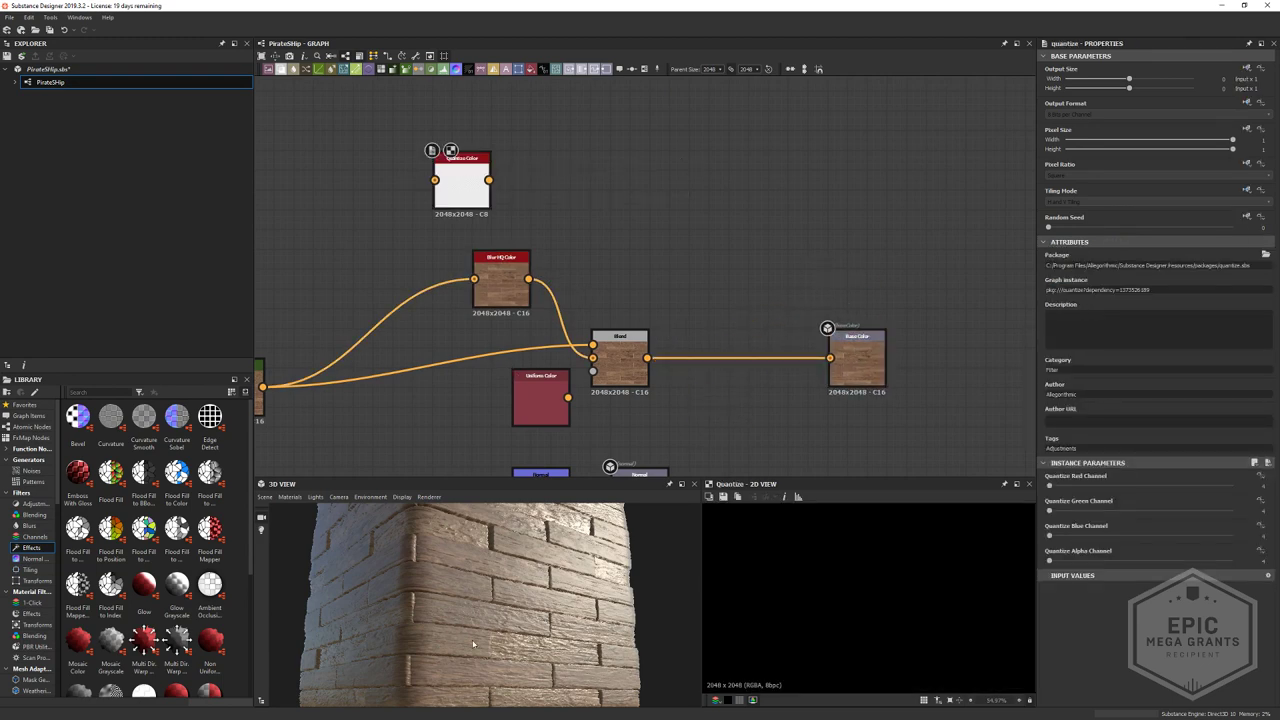
# - Inspect the plank surface in 3D and preview the Roughness output
pyautogui.moveTo(473, 644); pyautogui.dragTo(515, 600)
pyautogui.scroll(5, 521, 607)
pyautogui.scroll(-3, 521, 607)
pyautogui.moveTo(646, 238); pyautogui.dragTo(670, 78, button='middle')
pyautogui.scroll(4, 572, 413)
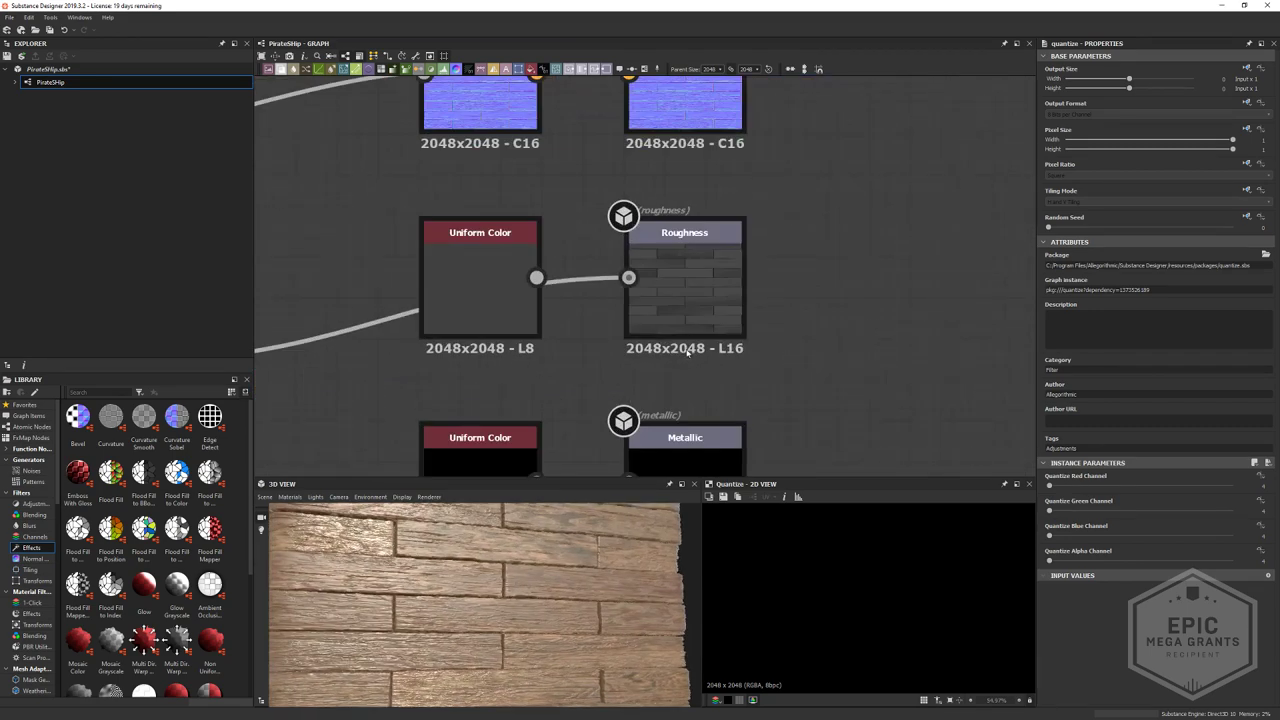
pyautogui.doubleClick(685, 290)
pyautogui.scroll(-4, 813, 585)
pyautogui.moveTo(594, 331); pyautogui.dragTo(736, 341, button='middle')
# - Move the unconnected Uniform Color node clear of the link between Histogram Range and the Roughness output
pyautogui.moveTo(737, 306); pyautogui.dragTo(574, 267)
pyautogui.click(809, 354)
pyautogui.click(866, 328)
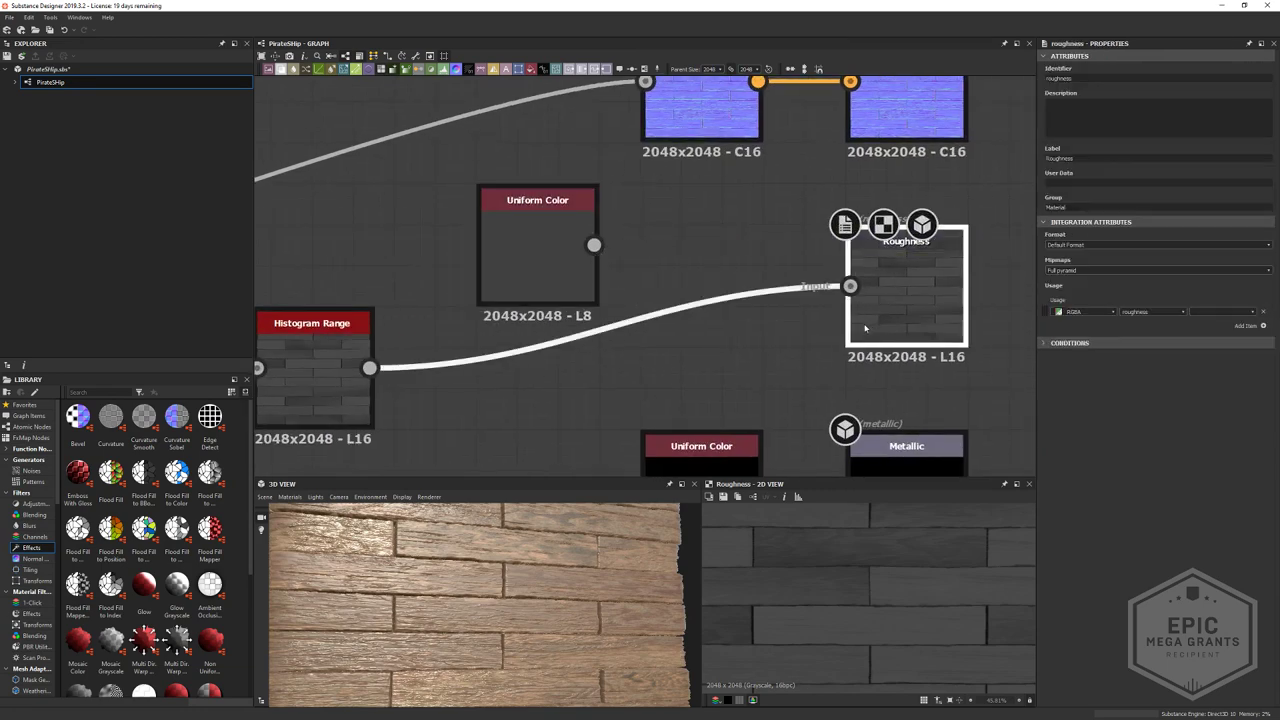
pyautogui.scroll(-4, 864, 325)
pyautogui.scroll(3, 468, 594)
pyautogui.moveTo(698, 321); pyautogui.dragTo(679, 316, button='middle')
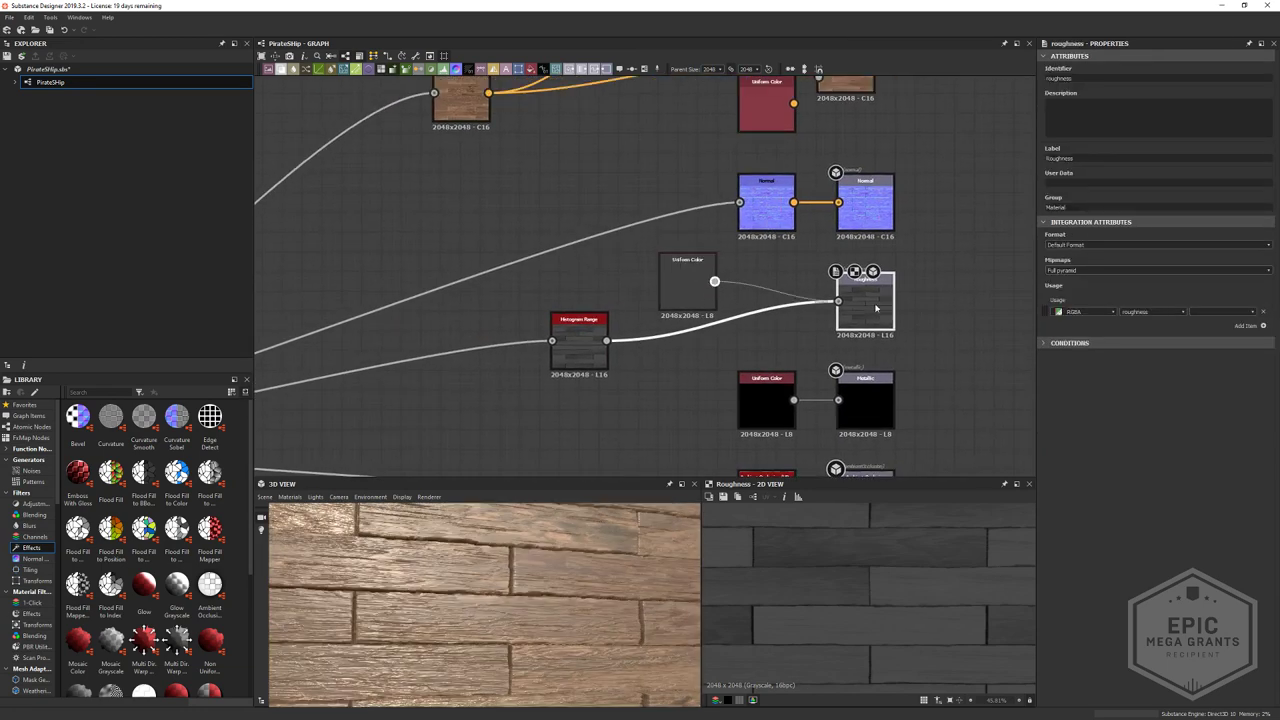
# - Connect the grayscale Uniform Color node to the Roughness output in place of Histogram Range and check the planks in 3D
pyautogui.moveTo(876, 308); pyautogui.dragTo(876, 308)
pyautogui.moveTo(520, 587); pyautogui.dragTo(663, 454)
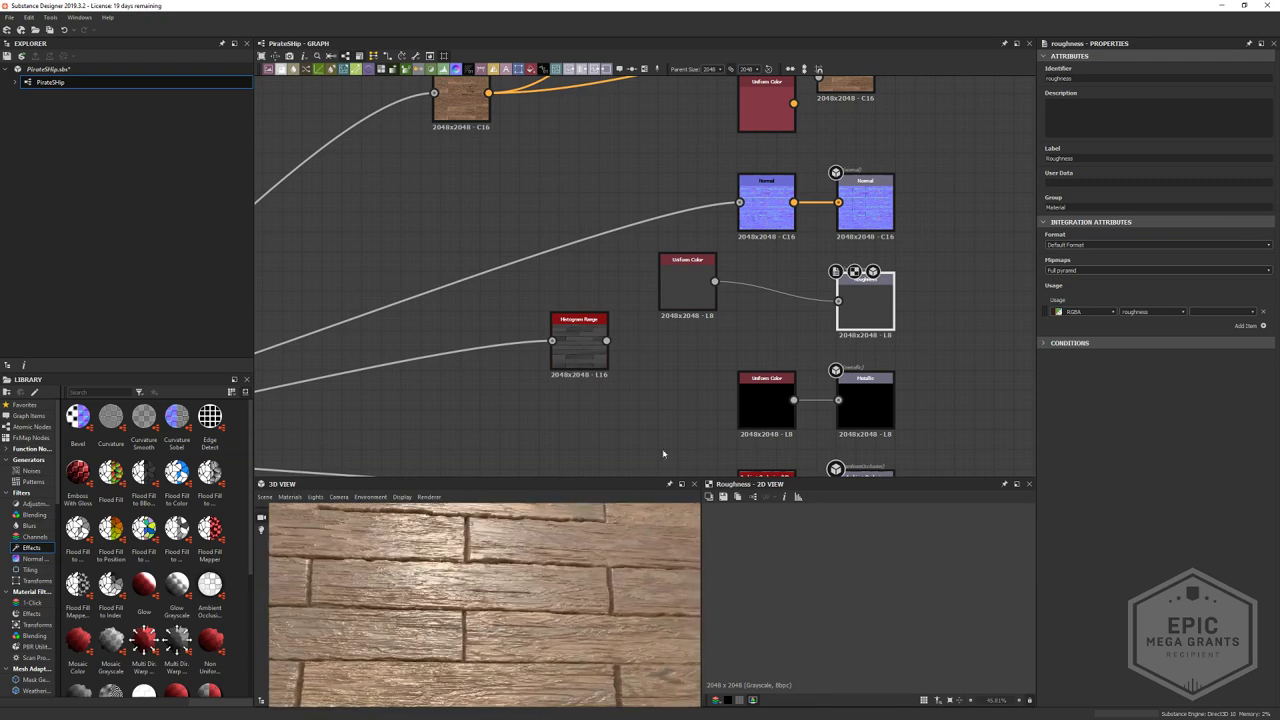
pyautogui.moveTo(821, 430); pyautogui.dragTo(789, 189, button='middle')
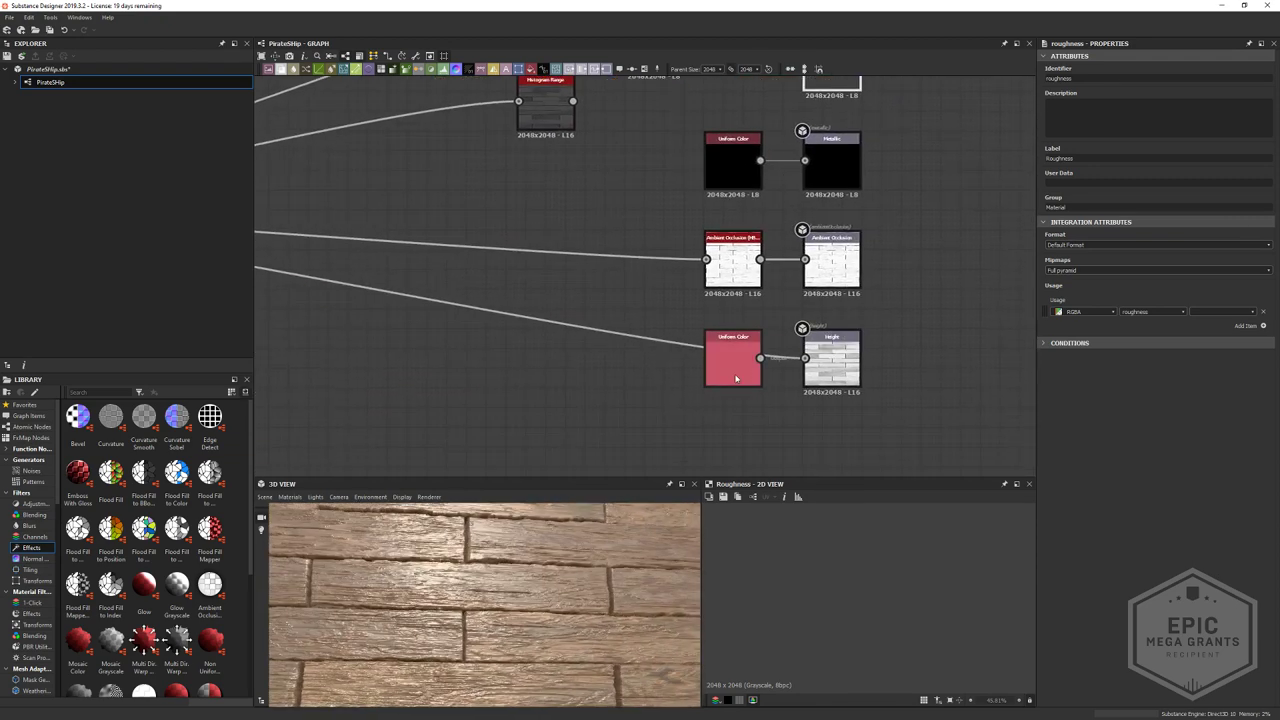
pyautogui.scroll(-5, 470, 582)
pyautogui.moveTo(450, 580); pyautogui.dragTo(610, 614)
# - Preview the Base Color output and examine the plank texture both up close and as a whole
pyautogui.moveTo(686, 360); pyautogui.dragTo(580, 636, button='middle')
pyautogui.moveTo(833, 85); pyautogui.dragTo(751, 331, button='middle')
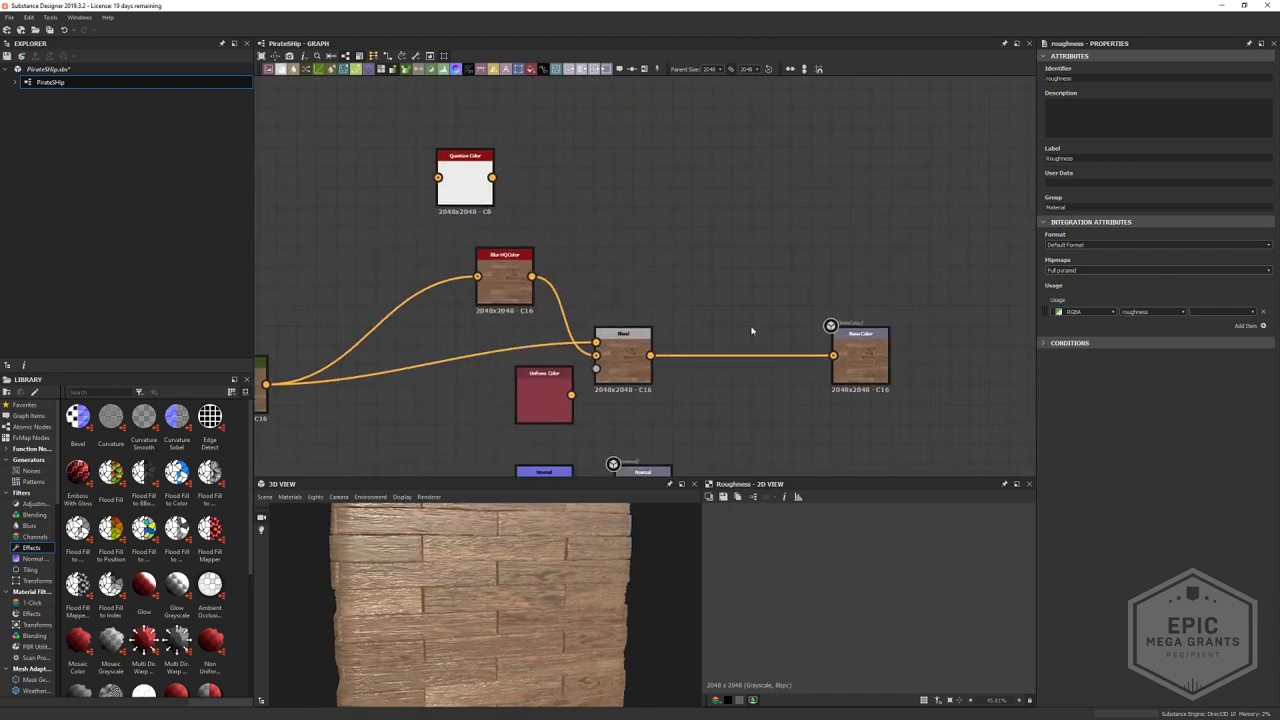
pyautogui.doubleClick(874, 358)
pyautogui.scroll(5, 866, 586)
pyautogui.moveTo(809, 553); pyautogui.dragTo(835, 567, button='middle')
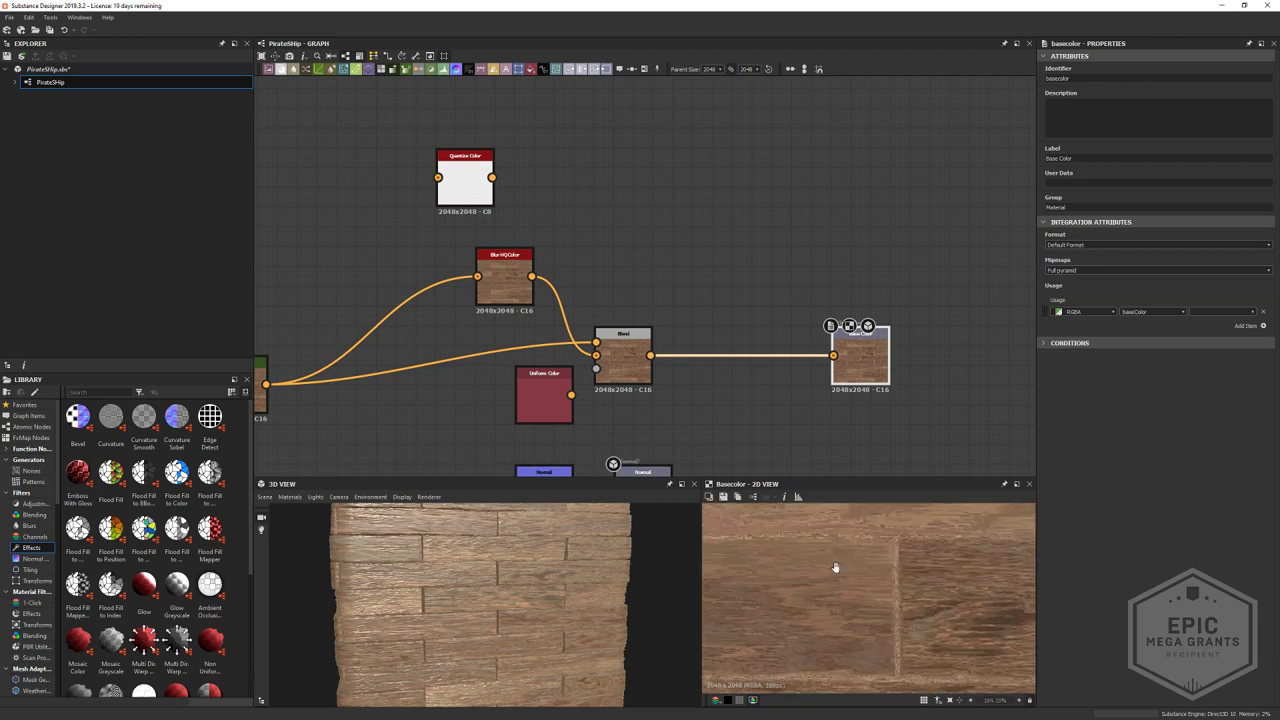
pyautogui.scroll(-5, 835, 567)
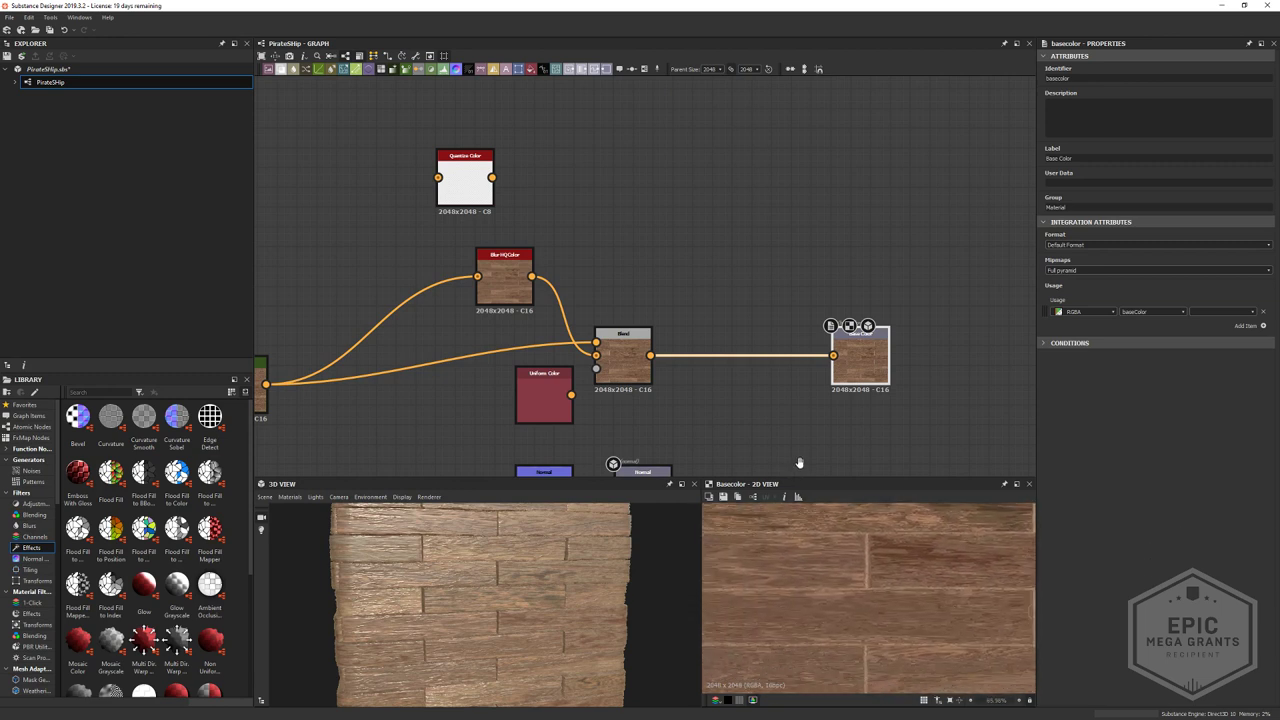
pyautogui.moveTo(800, 463); pyautogui.dragTo(811, 654, button='middle')
pyautogui.scroll(-5, 924, 611)
pyautogui.scroll(5, 813, 607)
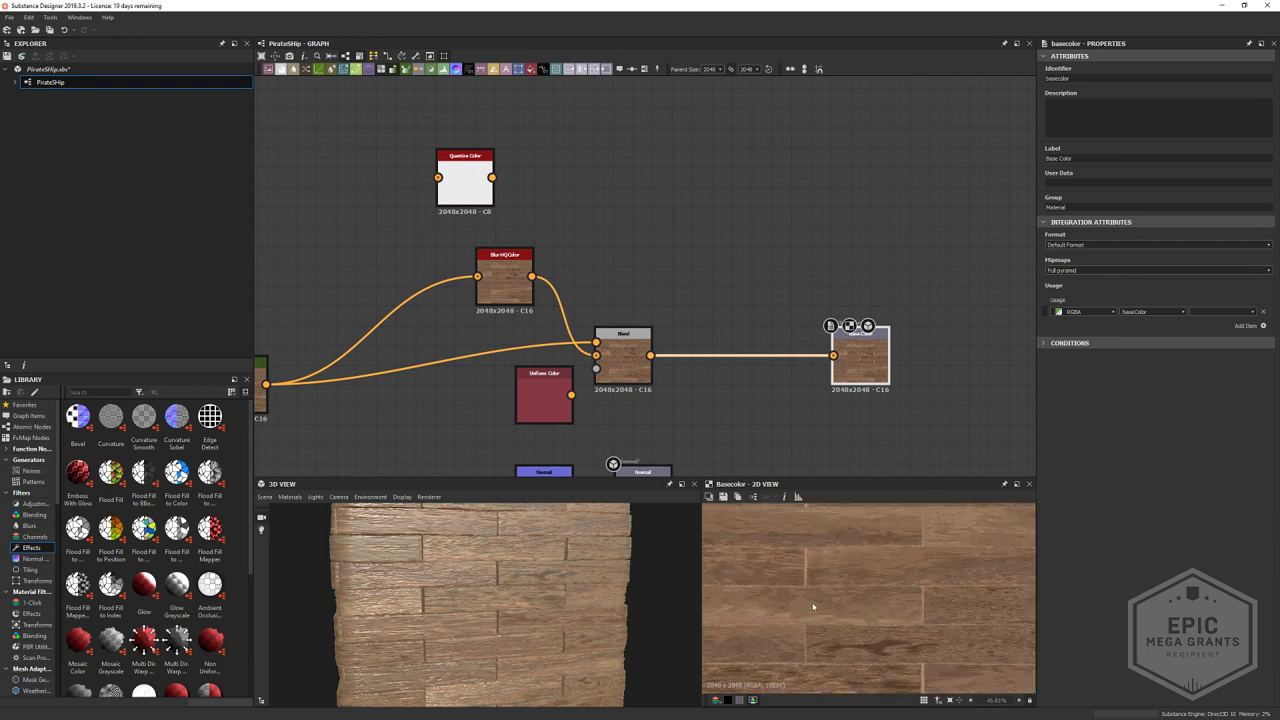
pyautogui.scroll(8, 802, 562)
pyautogui.scroll(-5, 817, 600)
pyautogui.moveTo(808, 583); pyautogui.dragTo(959, 610, button='middle')
pyautogui.scroll(-10, 920, 634)
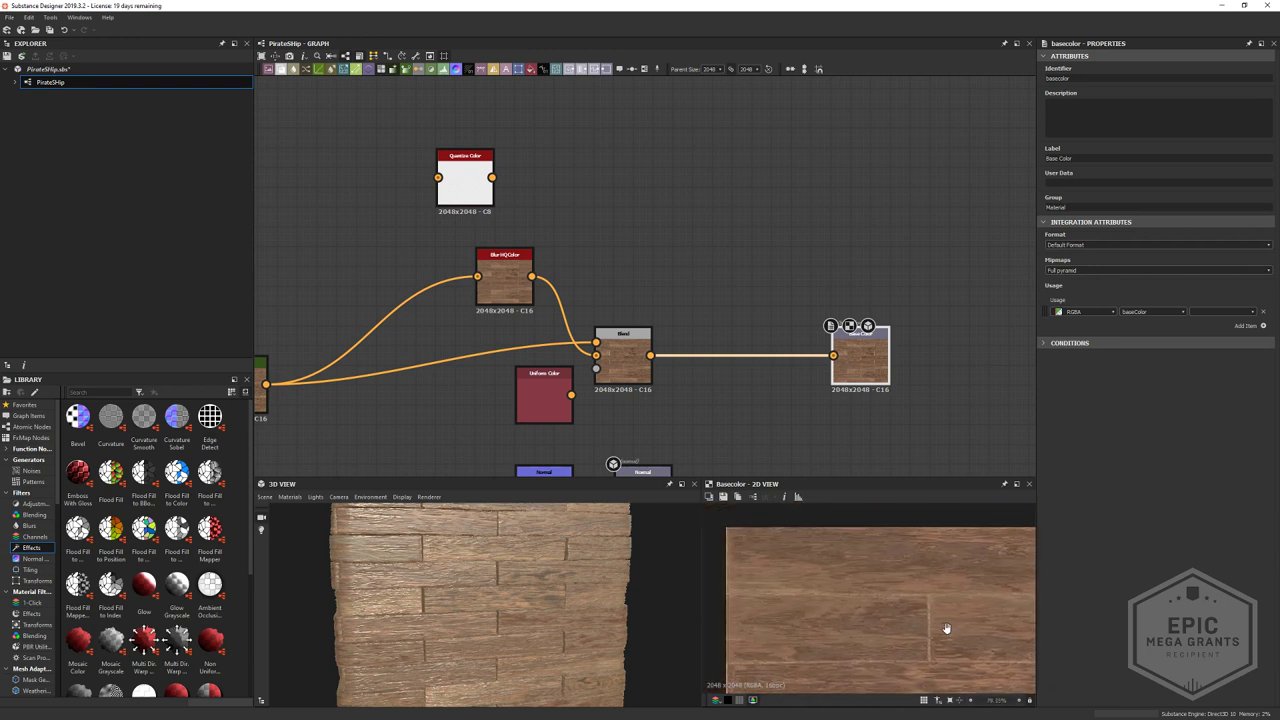
# - Shift the Ambient Occlusion node slightly farther from the Ambient Occlusion output
pyautogui.moveTo(643, 437); pyautogui.dragTo(808, 92, button='middle')
pyautogui.moveTo(760, 426); pyautogui.dragTo(720, 306, button='middle')
pyautogui.moveTo(673, 326)
pyautogui.mouseDown()
pyautogui.moveTo(654, 346)
pyautogui.moveTo(662, 326)
pyautogui.mouseUp()
pyautogui.moveTo(769, 408); pyautogui.dragTo(761, 440, button='middle')
pyautogui.scroll(-2, 843, 614)
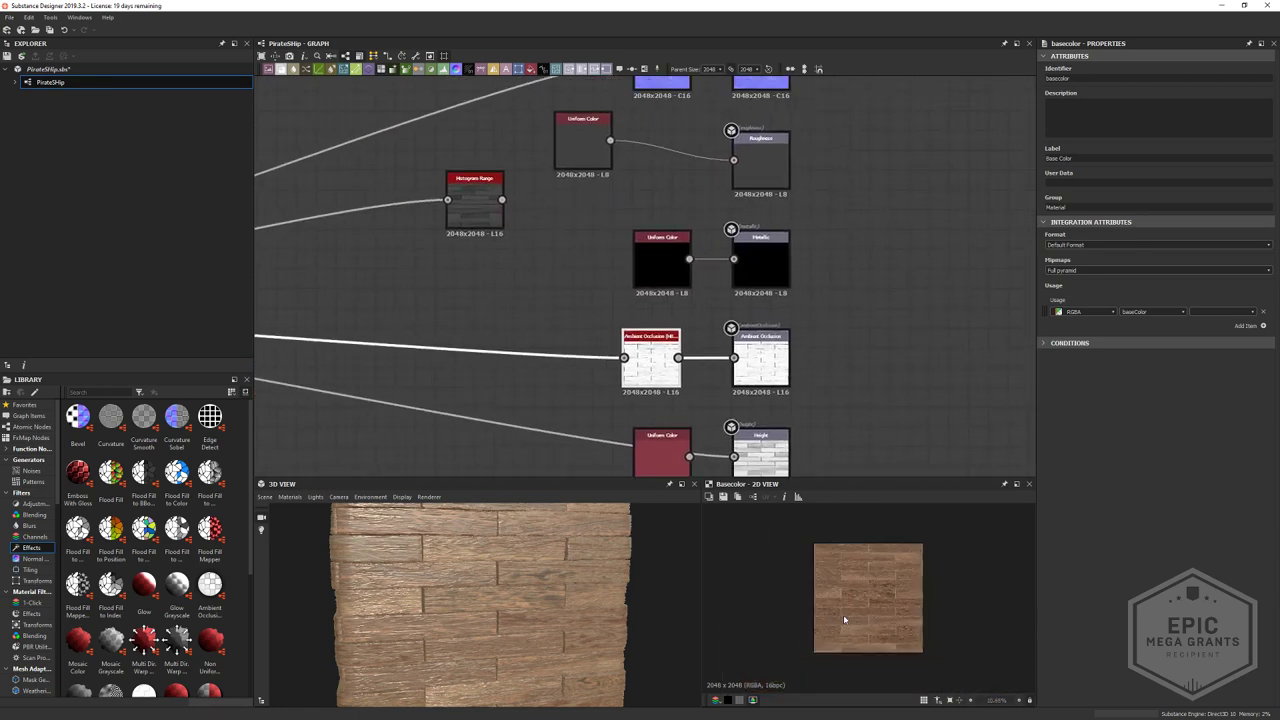
# - Set the output color of the Uniform Color node feeding the Roughness output to 0.37 and check the planks in 3D
pyautogui.scroll(5, 850, 620)
pyautogui.scroll(-2, 860, 627)
pyautogui.moveTo(718, 317); pyautogui.dragTo(722, 500, button='middle')
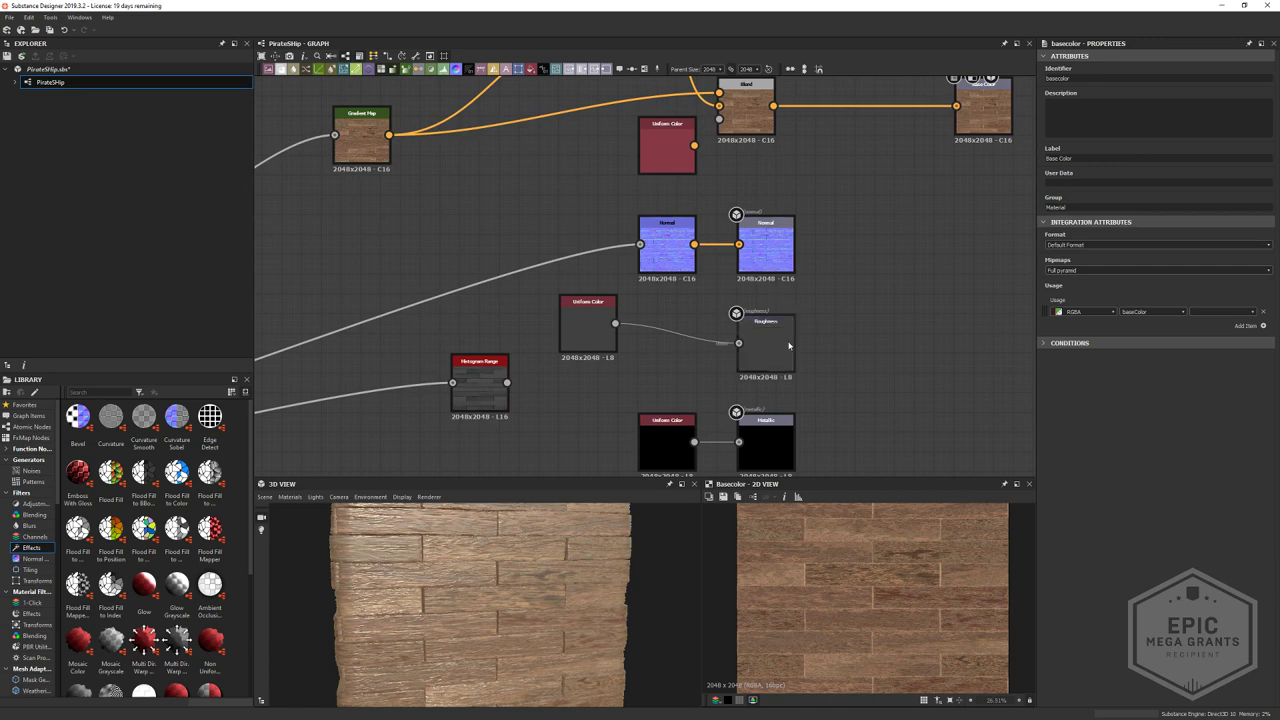
pyautogui.doubleClick(784, 346)
pyautogui.moveTo(796, 456); pyautogui.dragTo(807, 284, button='middle')
pyautogui.moveTo(545, 581); pyautogui.dragTo(543, 554)
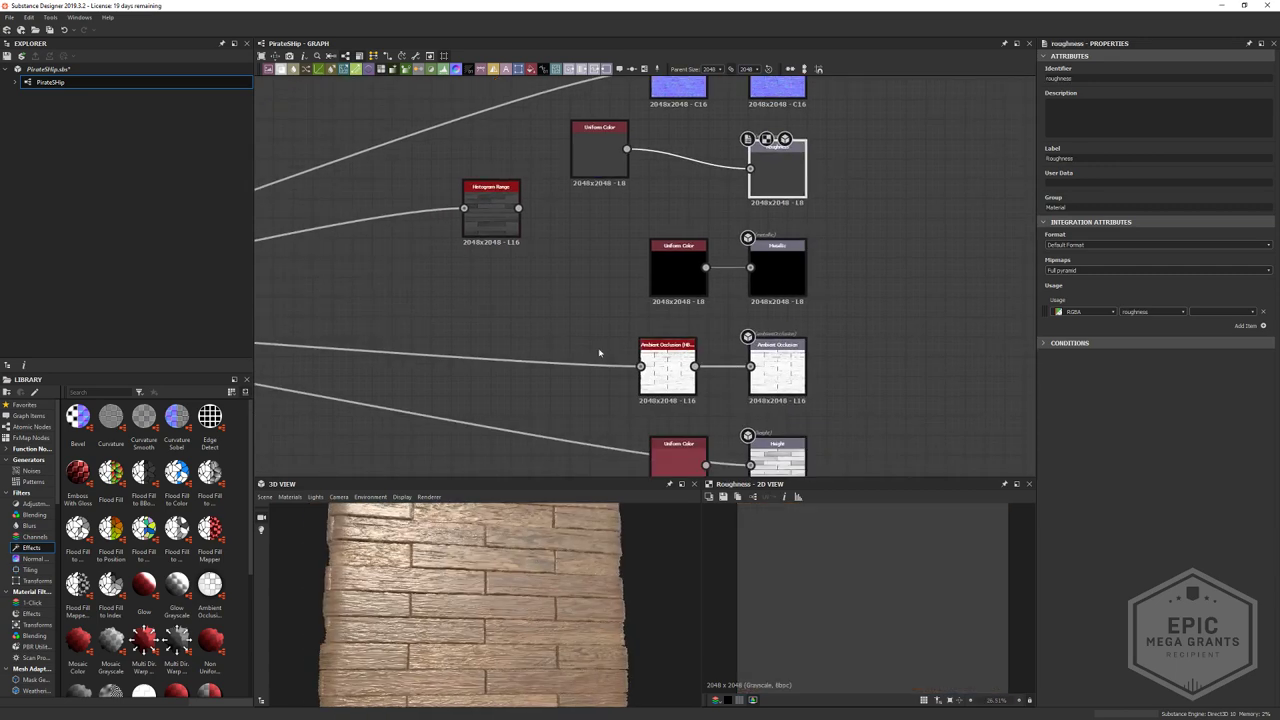
pyautogui.click(618, 175)
pyautogui.moveTo(1137, 307); pyautogui.dragTo(1150, 307)
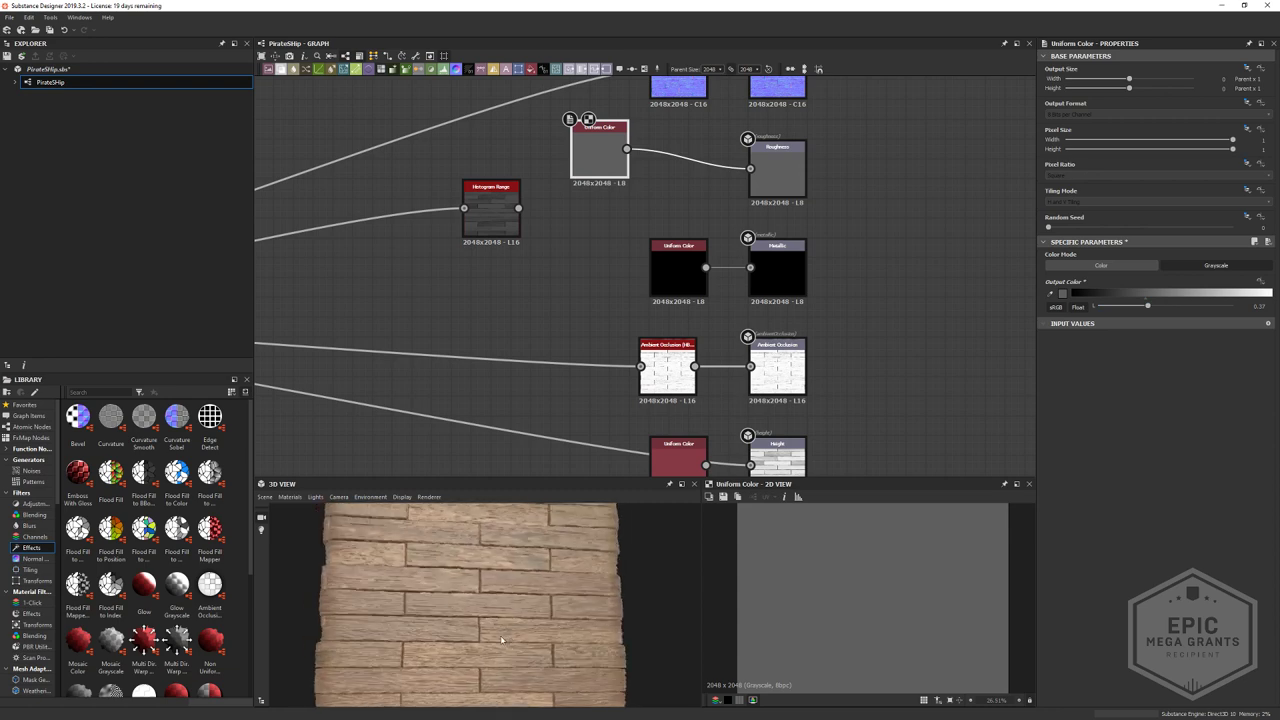
pyautogui.moveTo(495, 629); pyautogui.dragTo(529, 611)
pyautogui.scroll(5, 540, 627)
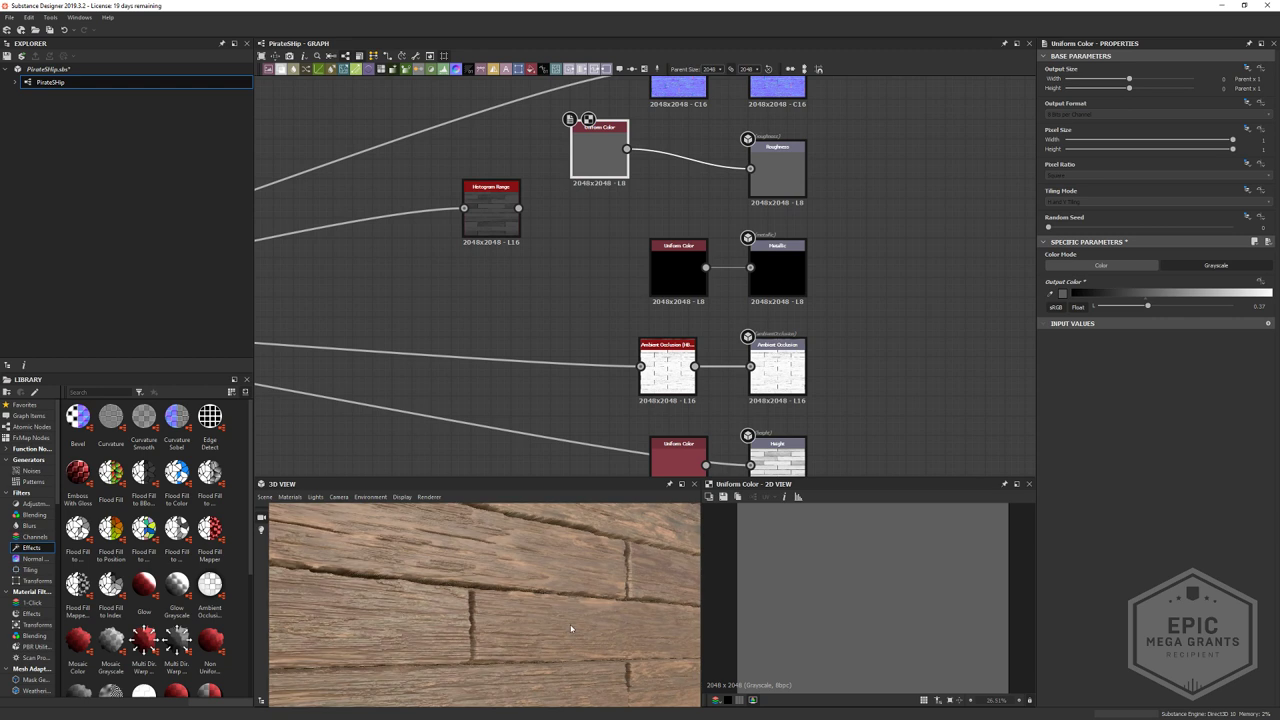
# - Reduce the height Scale of the 3D view's default material to about 1.2
pyautogui.moveTo(871, 447); pyautogui.dragTo(899, 336, button='middle')
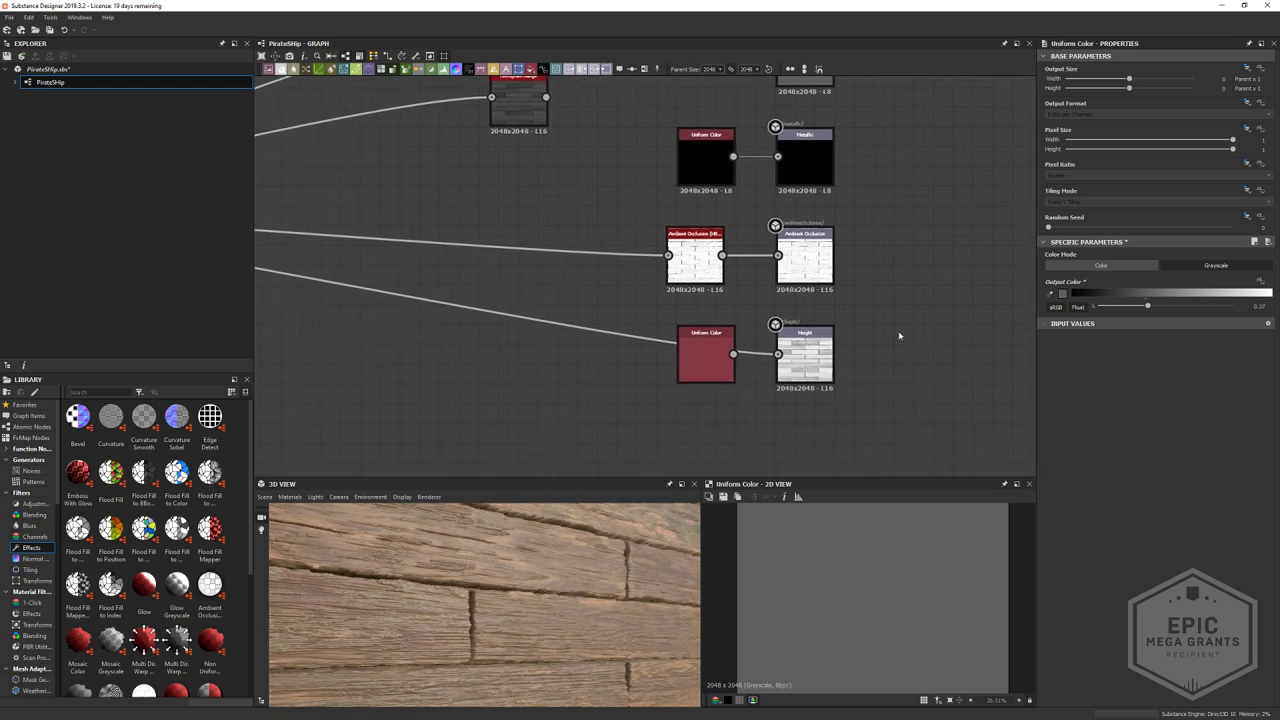
pyautogui.click(290, 497)
pyautogui.moveTo(310, 512)
pyautogui.moveTo(370, 523)
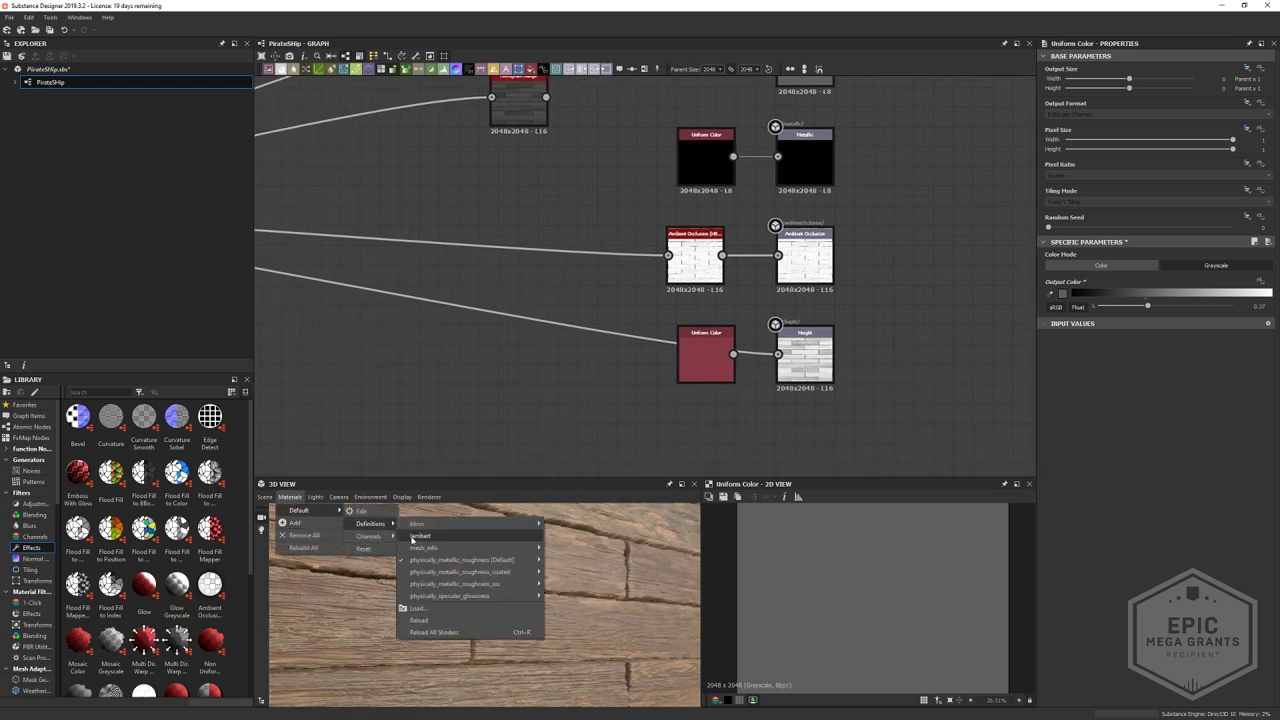
pyautogui.click(586, 572)
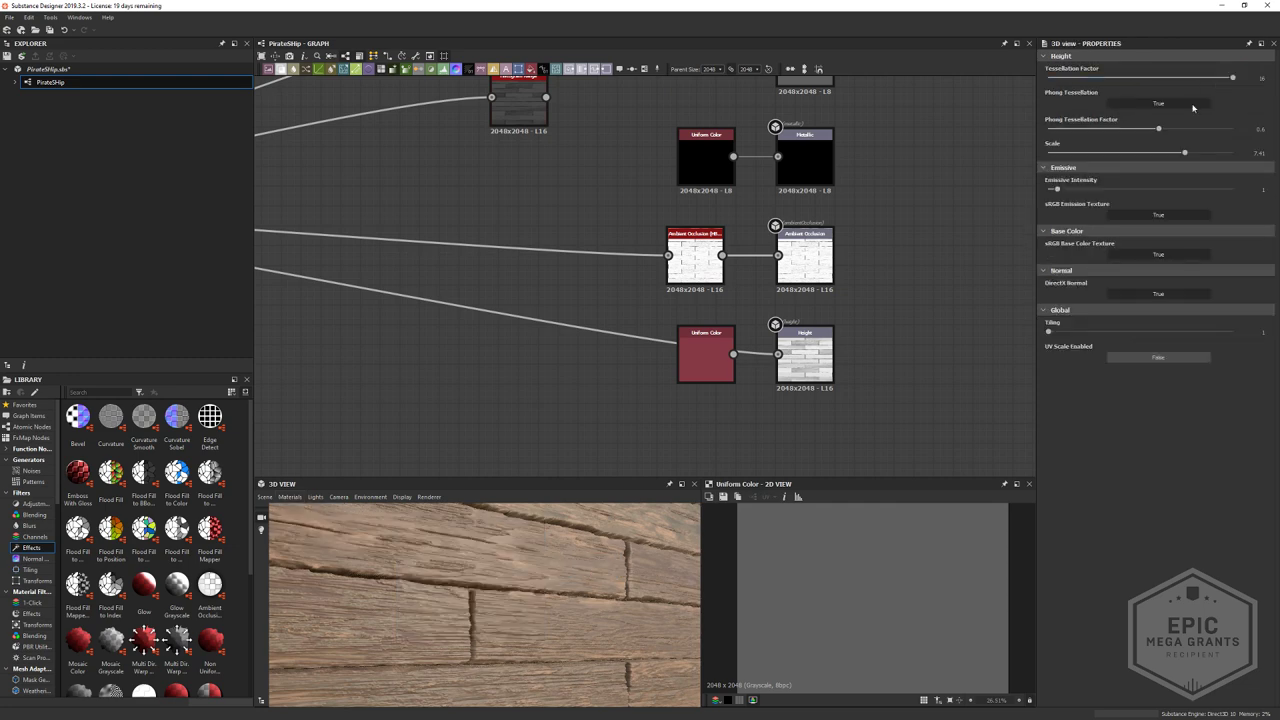
pyautogui.moveTo(1140, 152); pyautogui.dragTo(1068, 155)
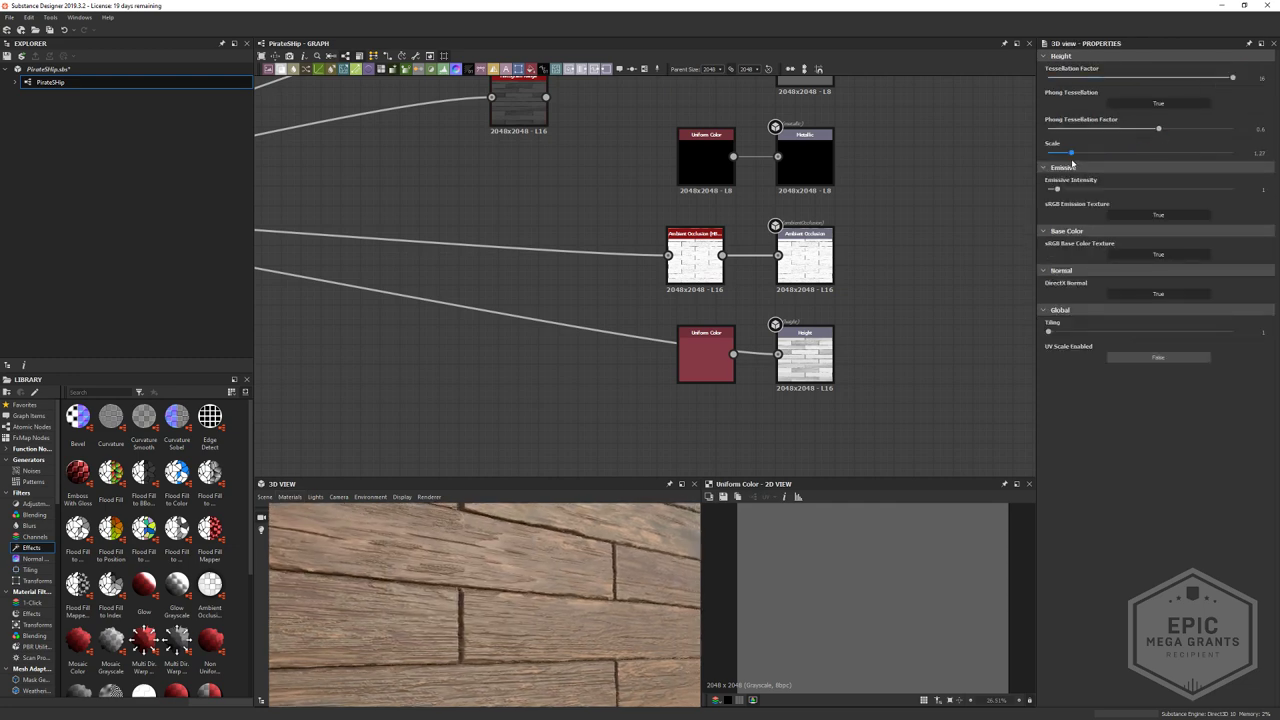
pyautogui.moveTo(585, 600); pyautogui.dragTo(471, 594)
# - Preview the Slope Blur Grayscale node driven by the Clouds 2 branch and the Blend node that feeds it
pyautogui.scroll(-4, 471, 594)
pyautogui.moveTo(354, 424); pyautogui.dragTo(866, 326, button='middle')
pyautogui.moveTo(491, 348); pyautogui.dragTo(854, 451, button='middle')
pyautogui.moveTo(289, 368); pyautogui.dragTo(716, 501, button='middle')
pyautogui.moveTo(628, 273); pyautogui.dragTo(756, 300, button='middle')
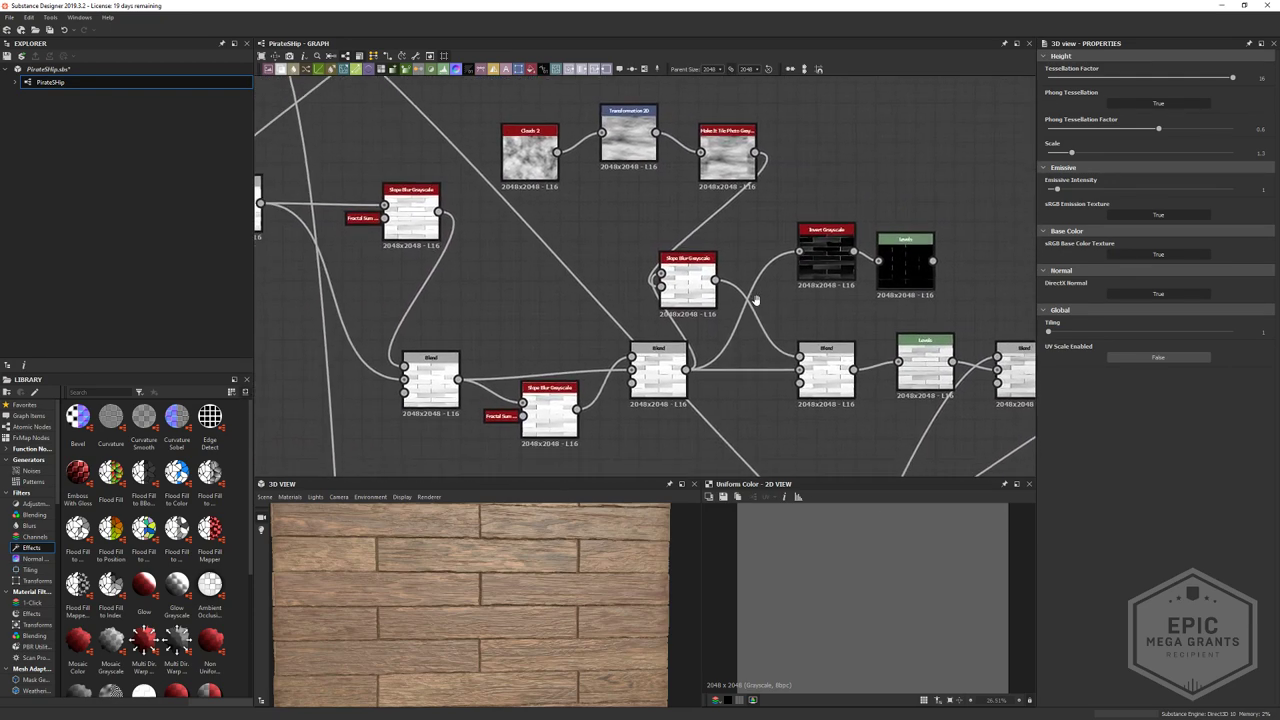
pyautogui.doubleClick(684, 303)
pyautogui.scroll(3, 580, 425)
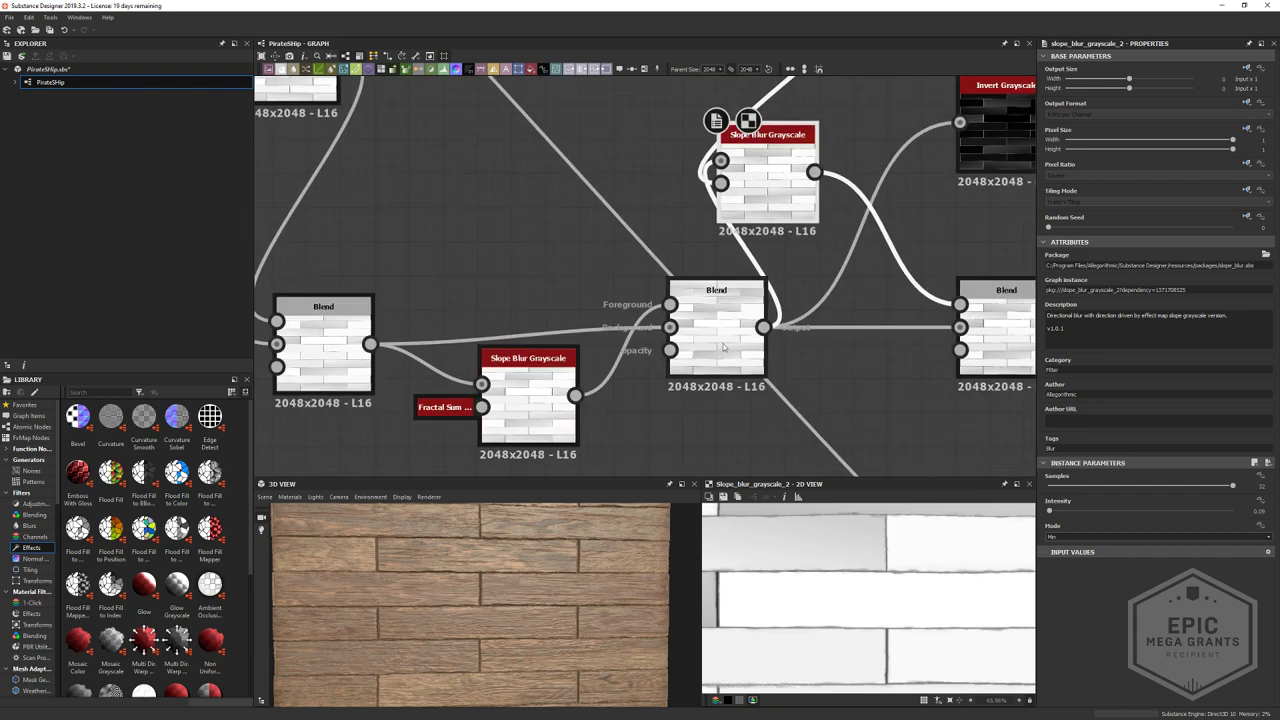
pyautogui.doubleClick(724, 347)
pyautogui.moveTo(770, 183); pyautogui.dragTo(710, 250, button='middle')
pyautogui.doubleClick(710, 250)
# - Set the opacity of the Min (Darken) Blend node after that Slope Blur Grayscale to about 0.32 and inspect the planks
pyautogui.click(945, 399)
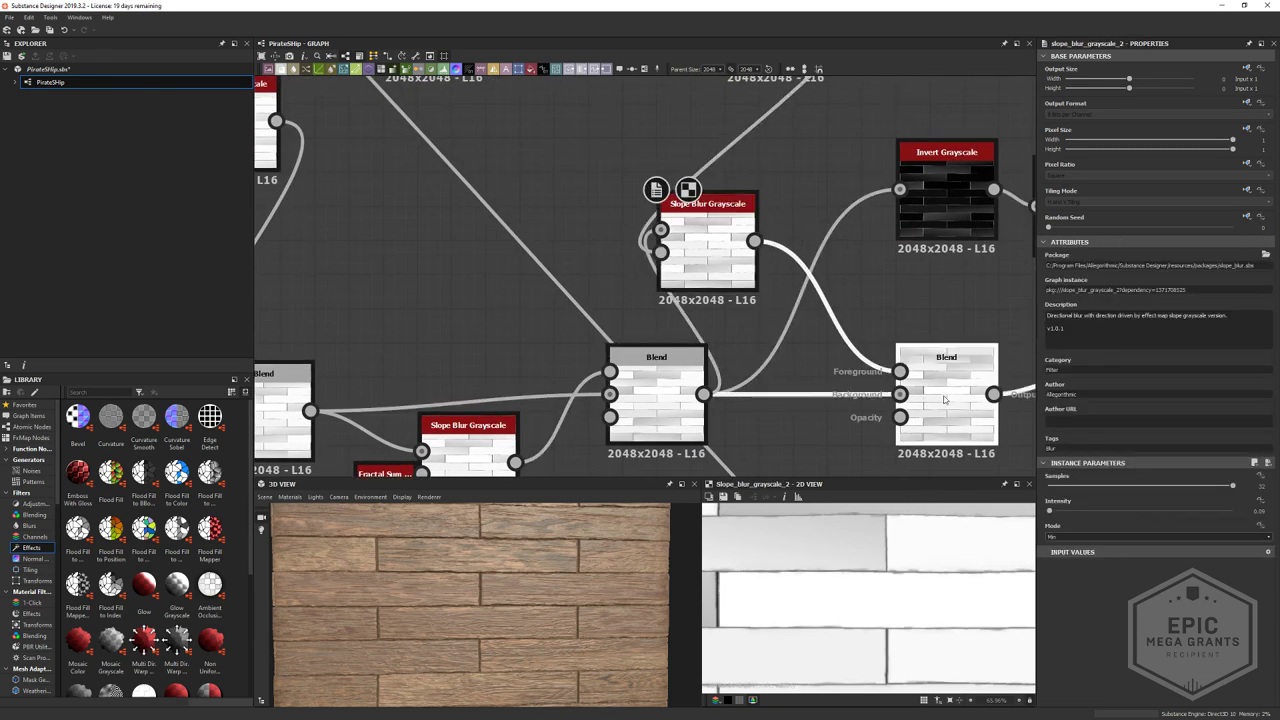
pyautogui.click(944, 400)
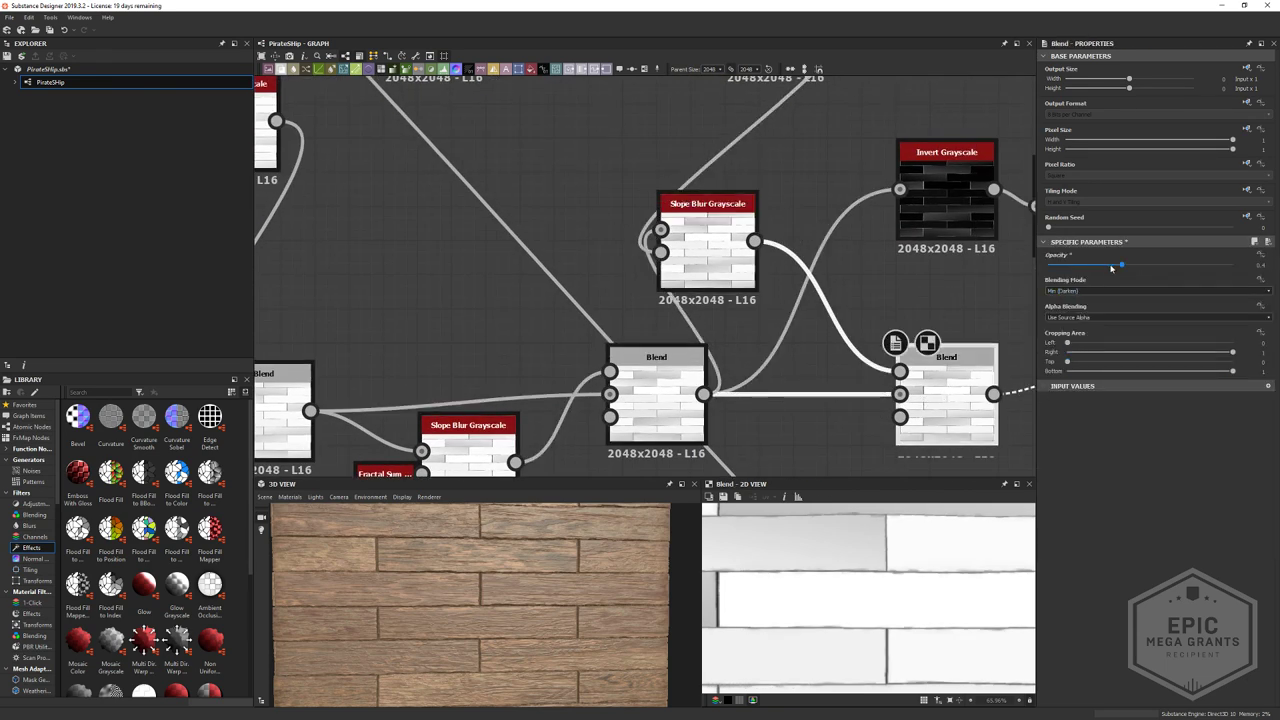
pyautogui.scroll(3, 576, 585)
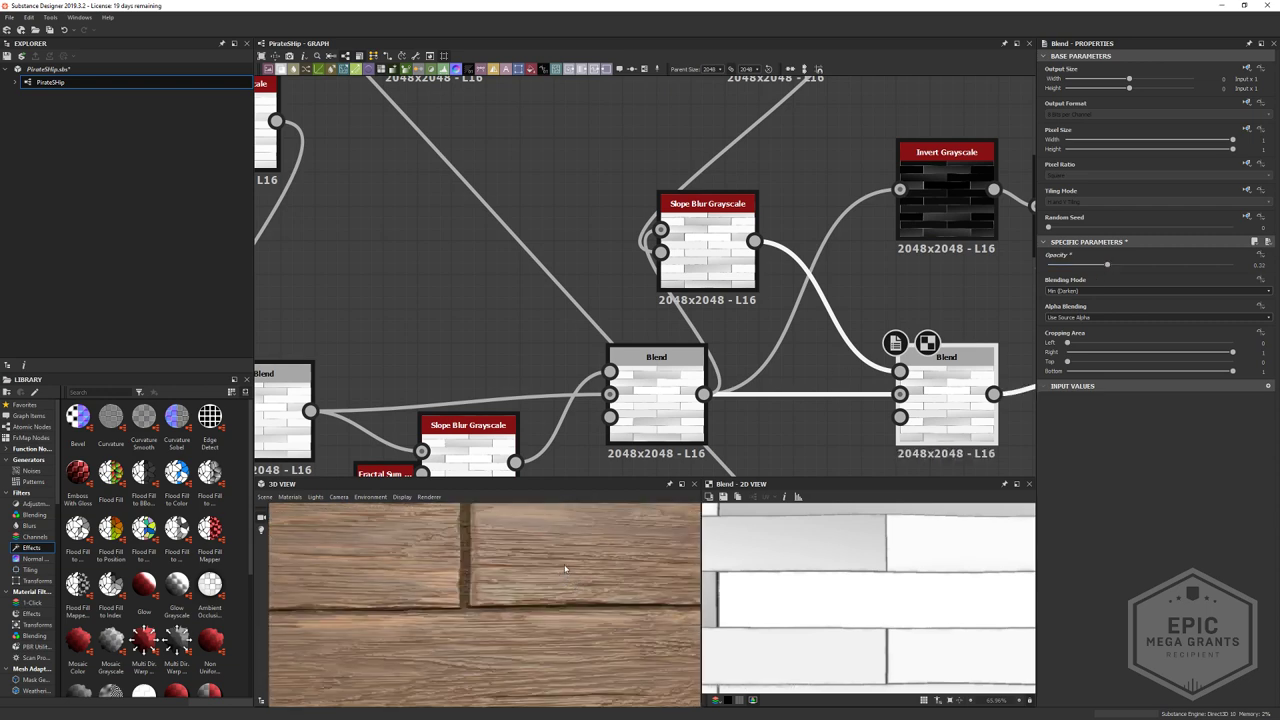
pyautogui.scroll(-5, 565, 569)
pyautogui.scroll(3, 503, 579)
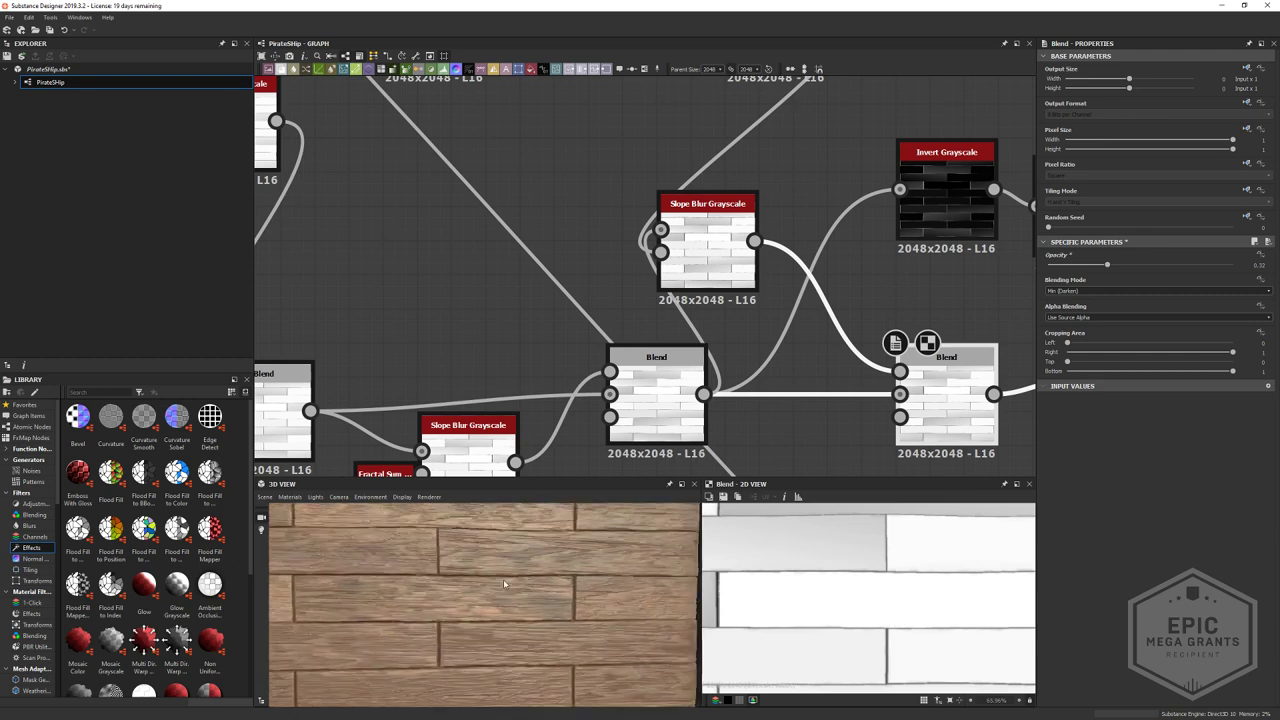
pyautogui.moveTo(503, 583); pyautogui.dragTo(461, 599, button='middle')
# - Move the Levels node after Invert Grayscale farther away from it, clear of the main height chain
pyautogui.moveTo(1020, 293); pyautogui.dragTo(497, 389, button='middle')
pyautogui.moveTo(495, 340); pyautogui.dragTo(563, 289)
pyautogui.click(583, 329)
pyautogui.moveTo(583, 329); pyautogui.dragTo(491, 236, button='middle')
# - Preview the Overlay and Subtract Blend nodes ending the height chain and examine the plank surface in 3D
pyautogui.doubleClick(818, 388)
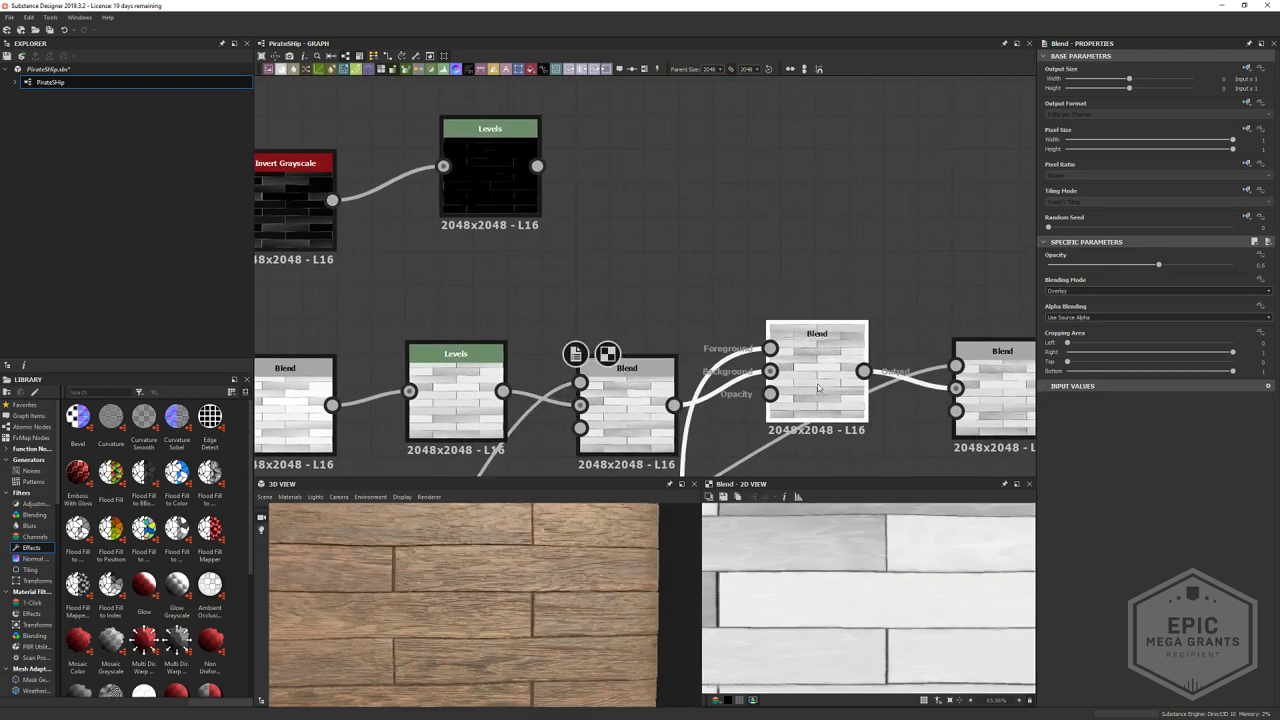
pyautogui.moveTo(818, 388); pyautogui.dragTo(544, 335, button='middle')
pyautogui.doubleClick(730, 340)
pyautogui.moveTo(835, 314); pyautogui.dragTo(415, 322, button='middle')
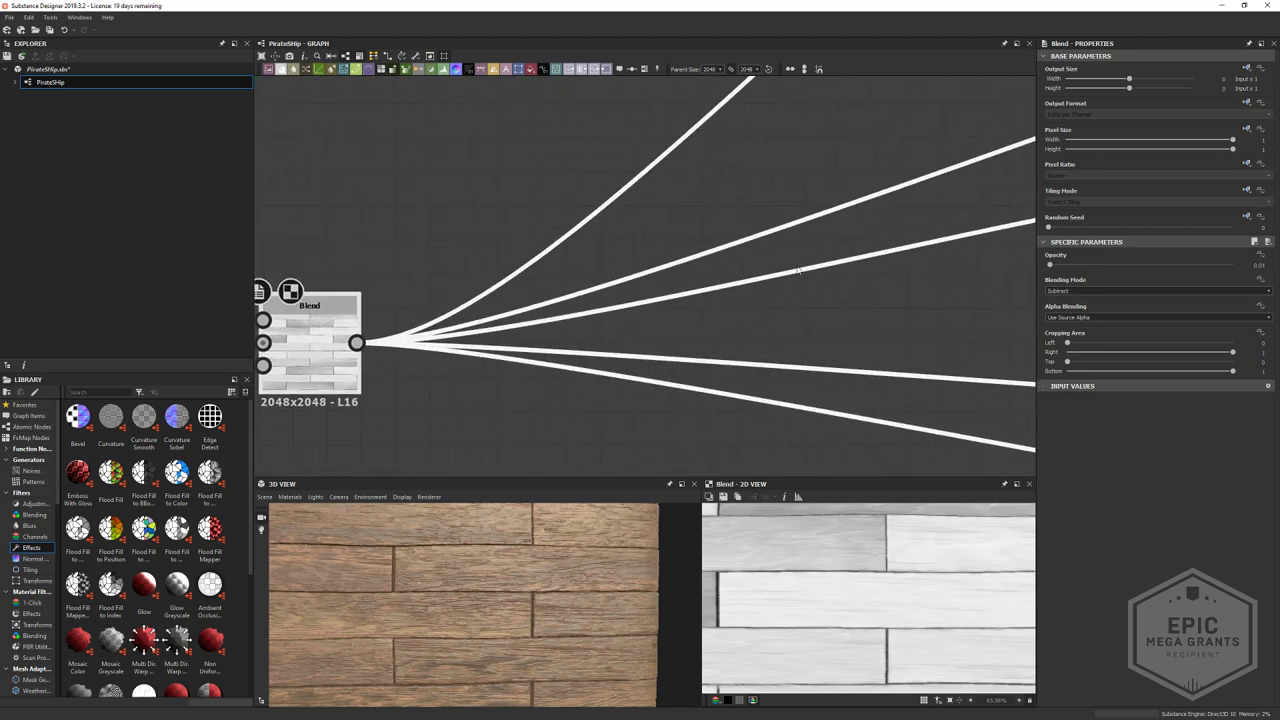
pyautogui.scroll(-3, 798, 270)
pyautogui.scroll(5, 457, 615)
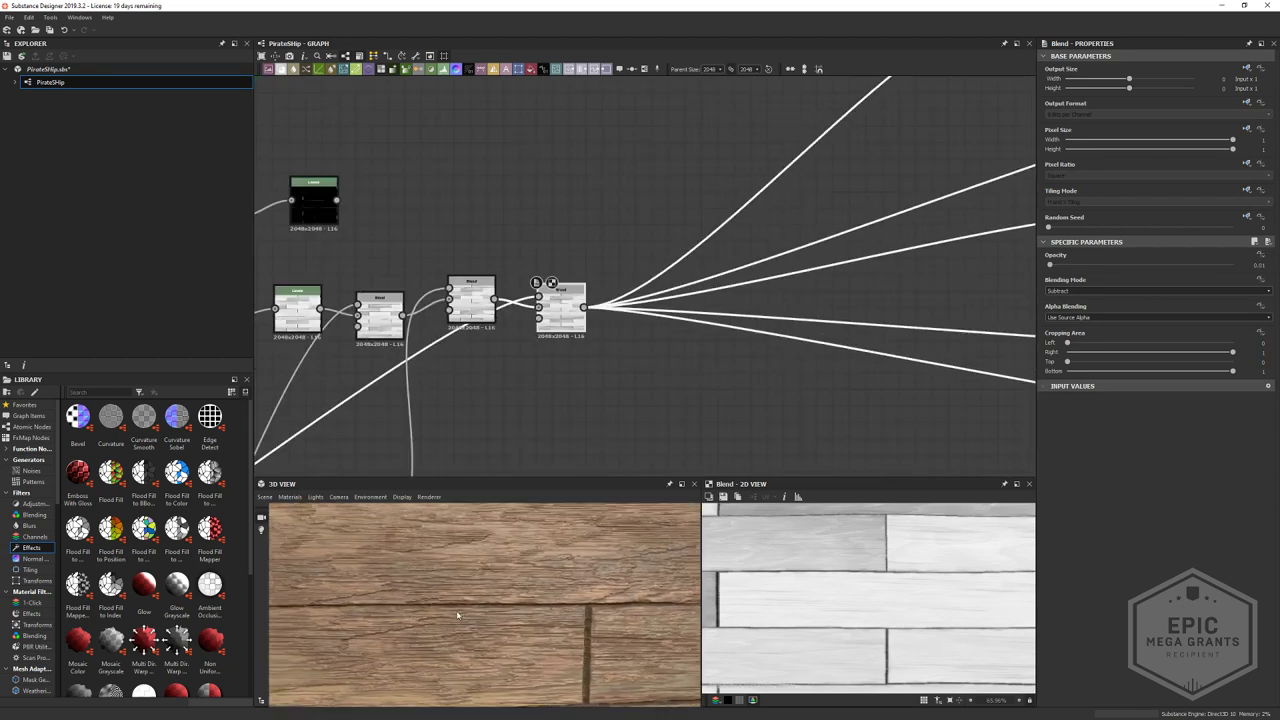
pyautogui.scroll(-5, 457, 615)
pyautogui.moveTo(729, 316); pyautogui.dragTo(848, 286, button='middle')
pyautogui.scroll(-3, 838, 312)
pyautogui.moveTo(685, 384); pyautogui.dragTo(577, 280, button='middle')
pyautogui.scroll(1, 529, 560)
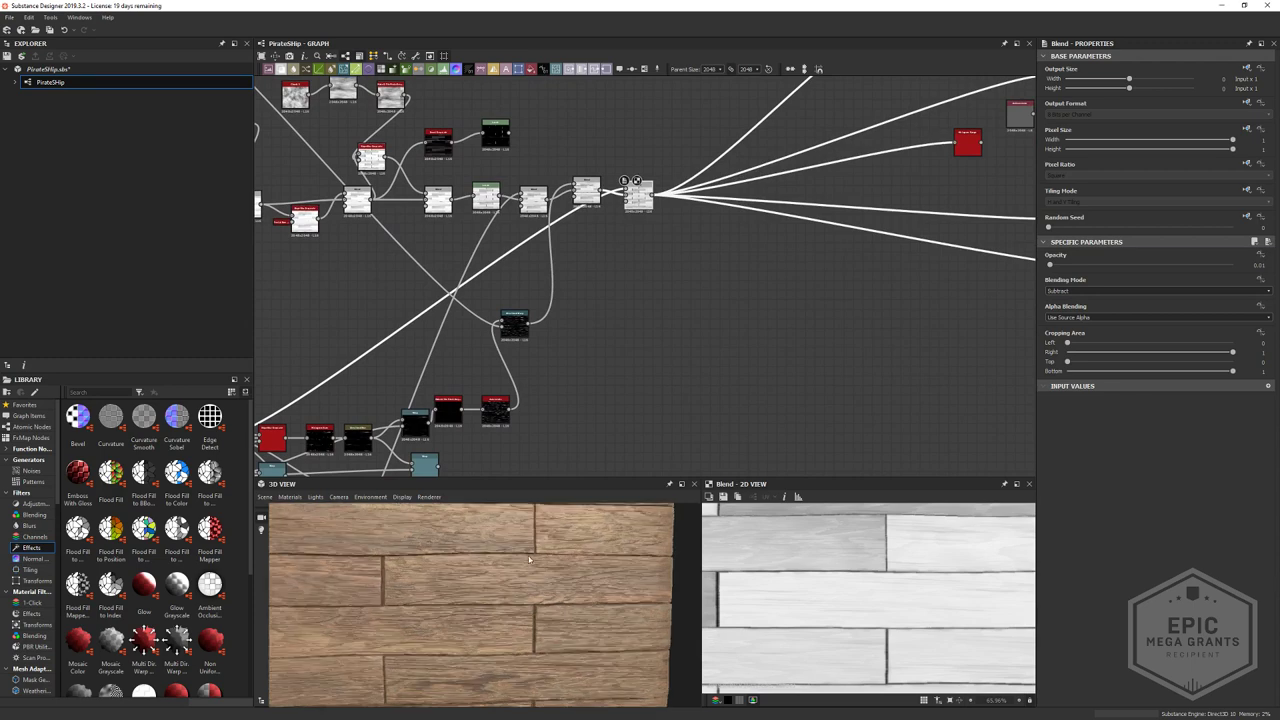
pyautogui.moveTo(545, 470); pyautogui.dragTo(678, 317, button='middle')
pyautogui.scroll(-4, 478, 568)
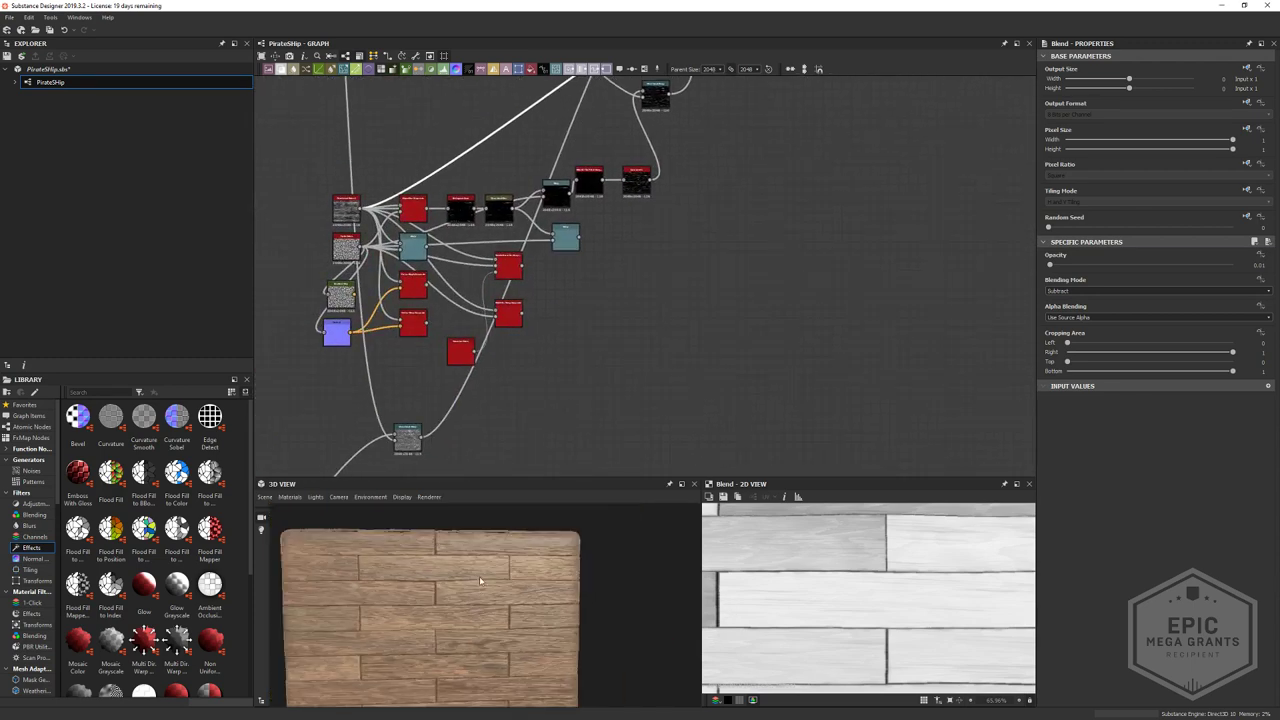
pyautogui.moveTo(479, 577)
pyautogui.mouseDown()
pyautogui.moveTo(473, 550)
pyautogui.moveTo(494, 566)
pyautogui.moveTo(491, 591)
pyautogui.mouseUp()
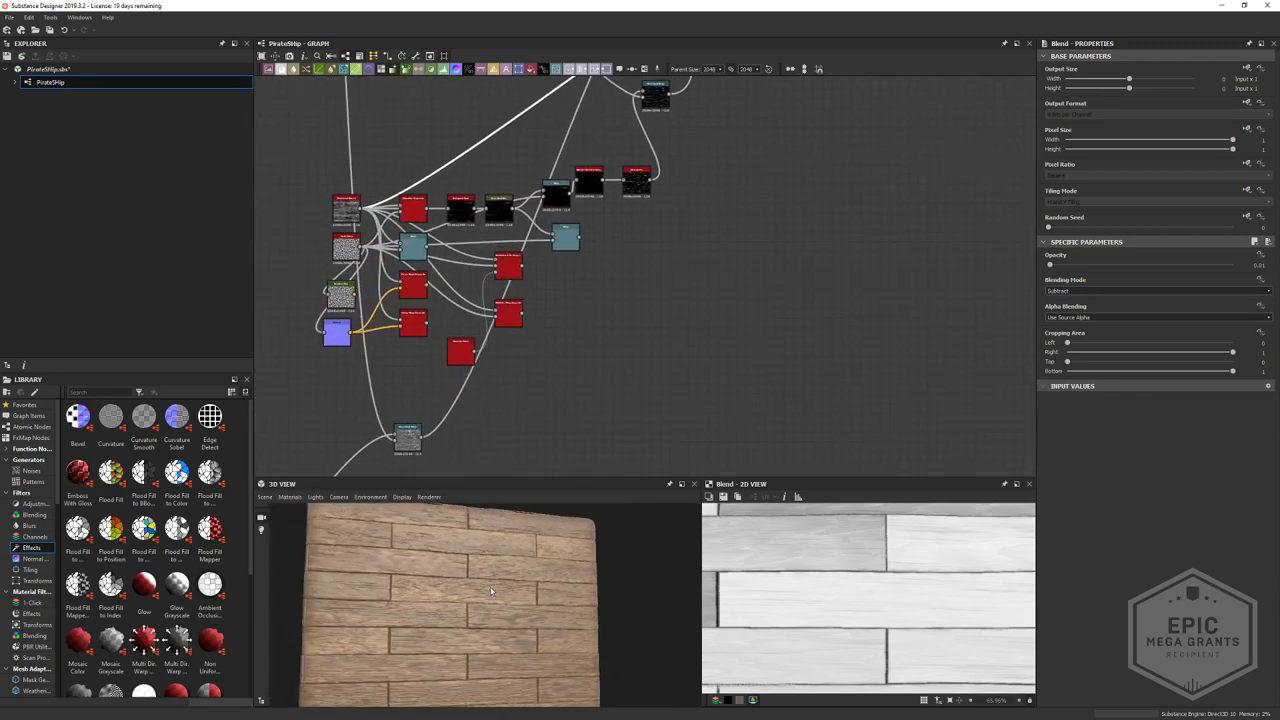
# - Add a square Shape node in the empty area below the existing nodes and set its Scale to 0.03
pyautogui.moveTo(673, 324); pyautogui.dragTo(703, 273, button='middle')
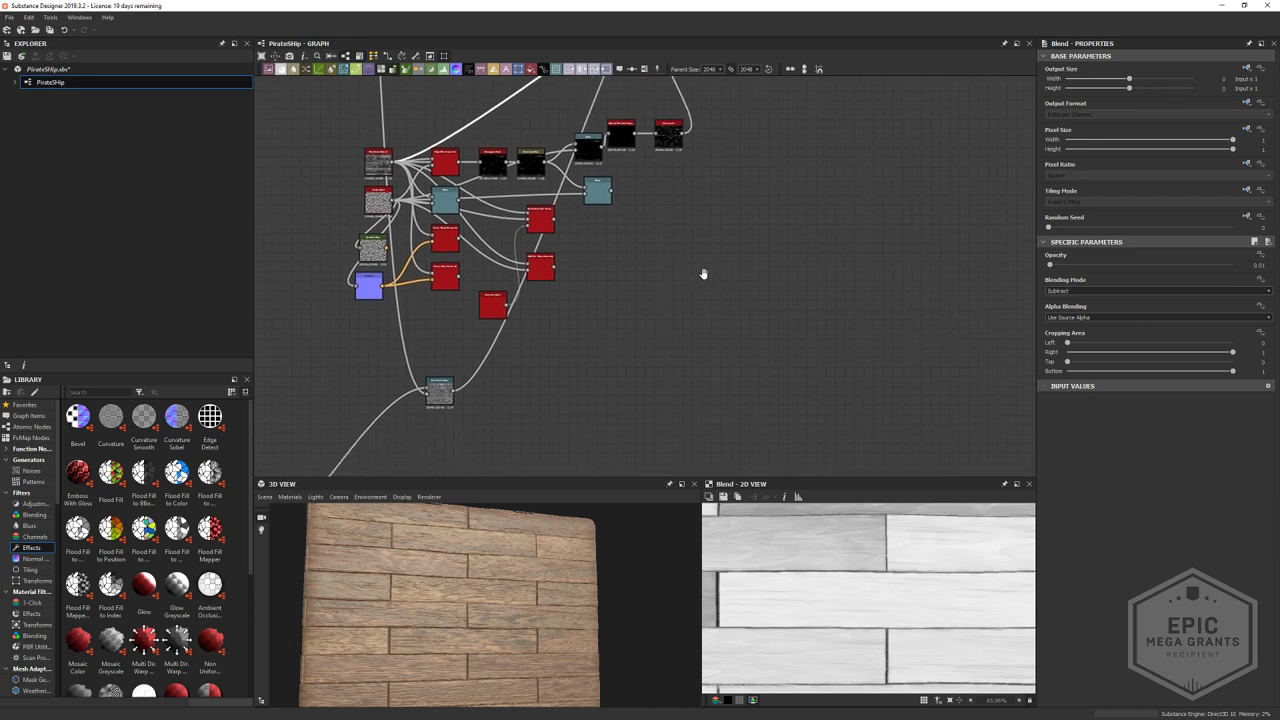
pyautogui.moveTo(666, 451); pyautogui.dragTo(669, 392, button='middle')
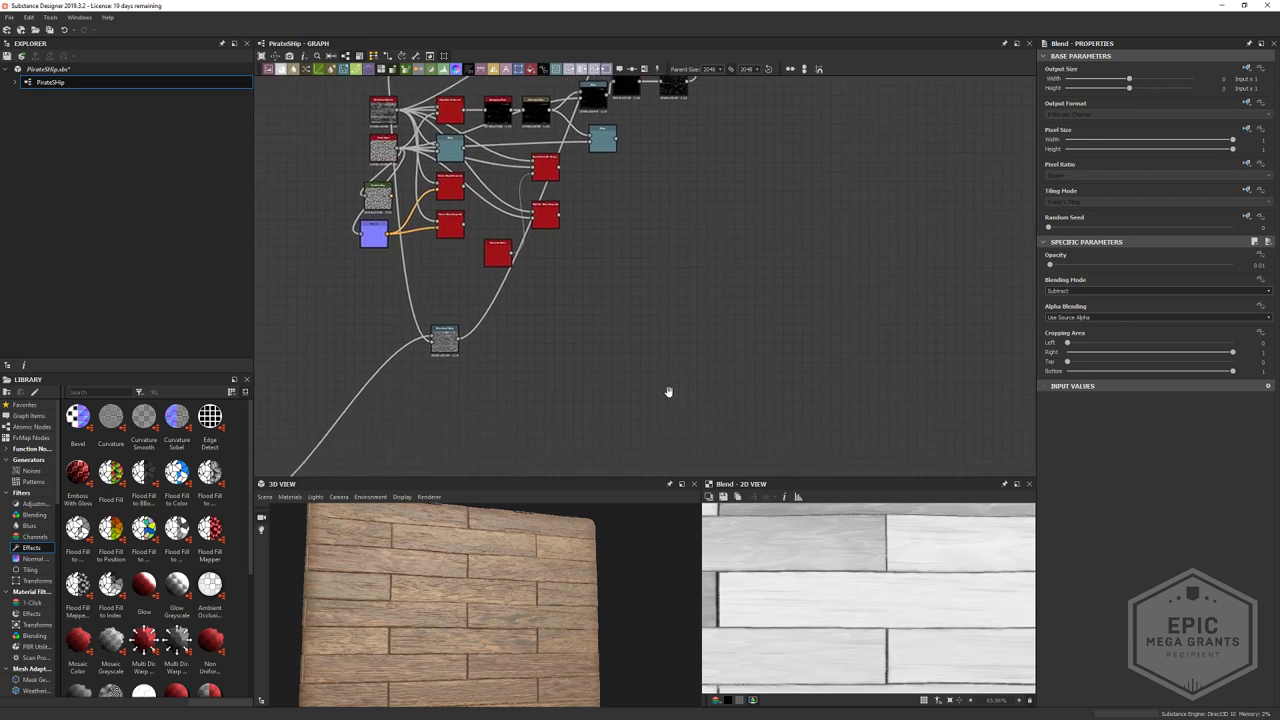
pyautogui.press('space')
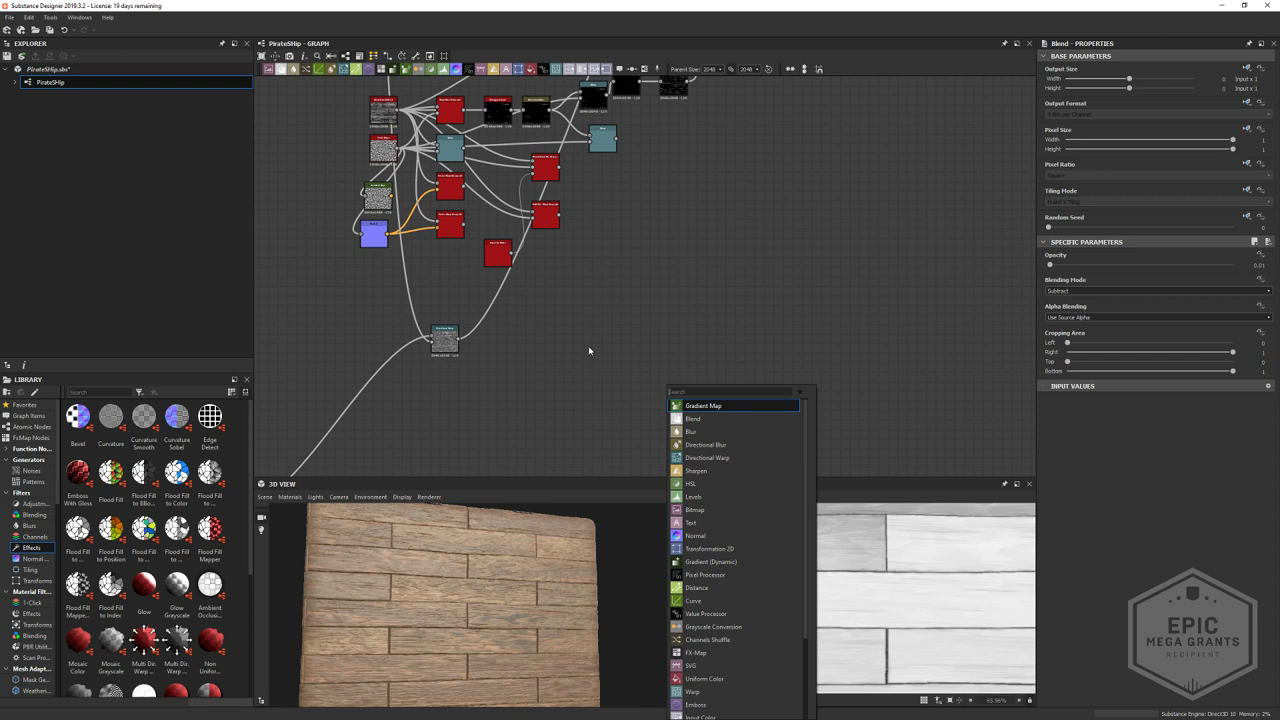
pyautogui.write('sq')
pyautogui.click(693, 431)
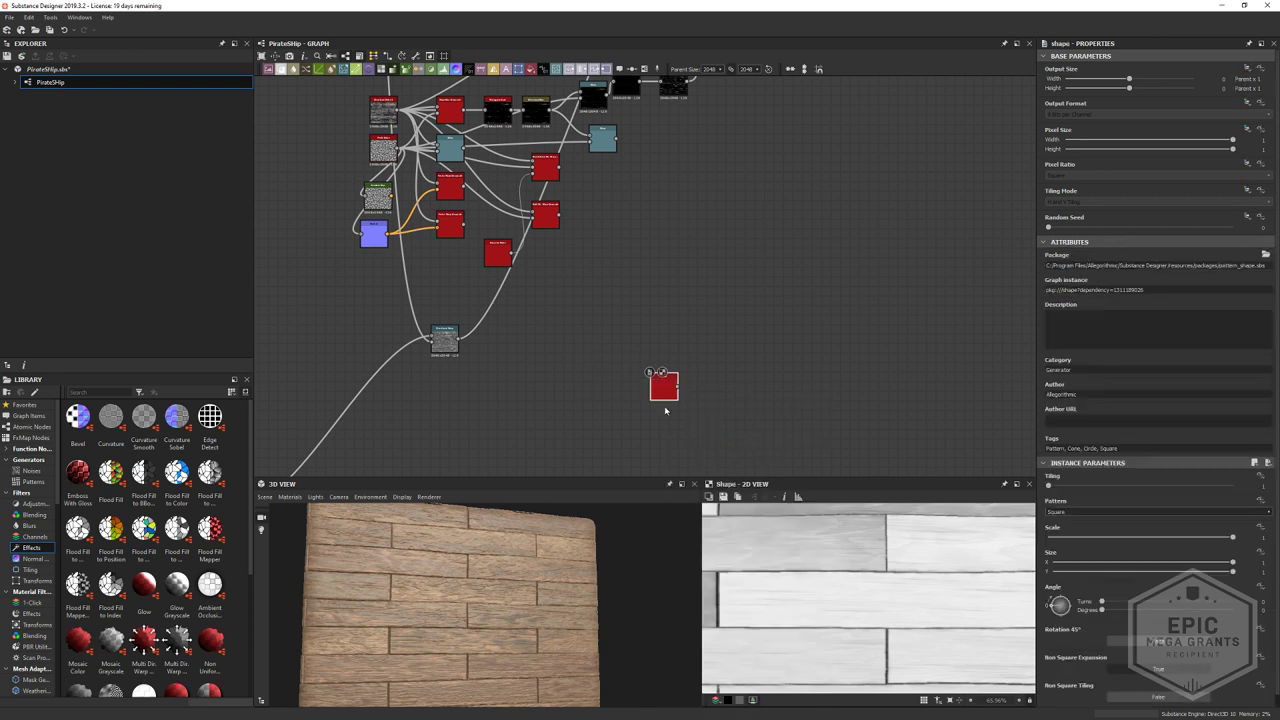
pyautogui.scroll(4, 655, 392)
pyautogui.moveTo(1197, 535); pyautogui.dragTo(1066, 551)
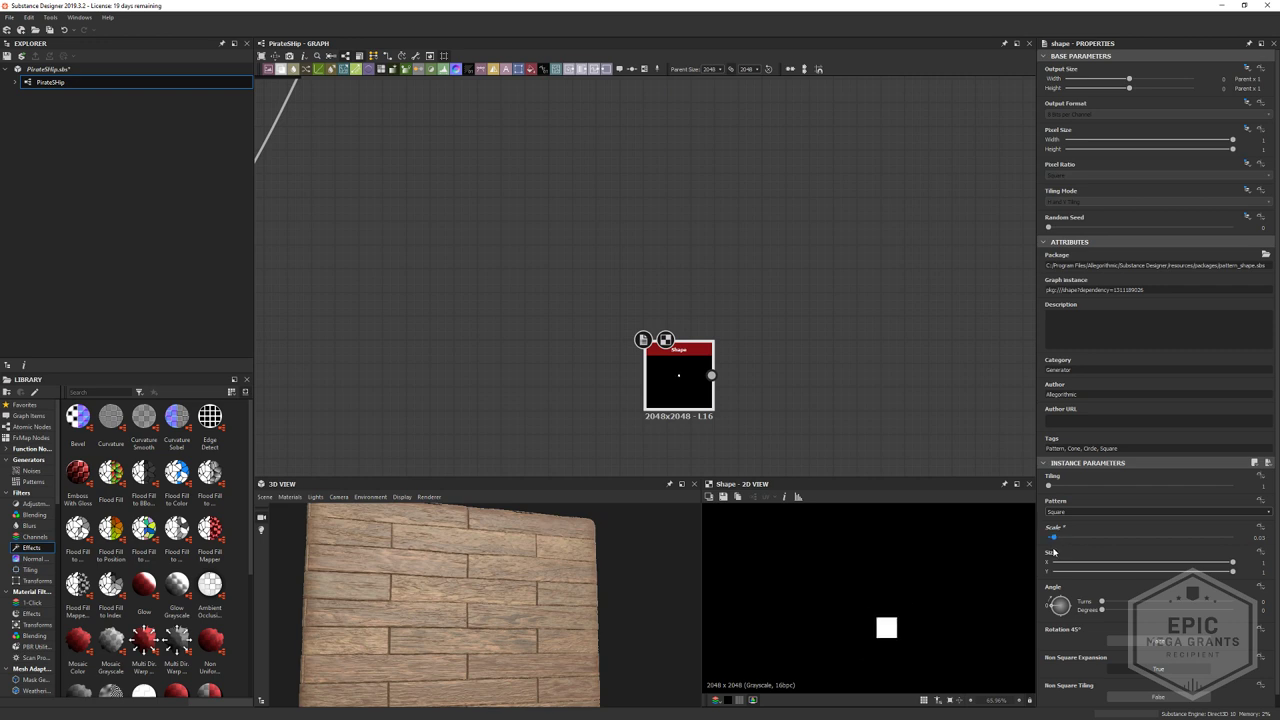
# - Try a Blur HQ Grayscale node on the square Shape's output and delete it
pyautogui.moveTo(605, 352); pyautogui.dragTo(549, 288, button='middle')
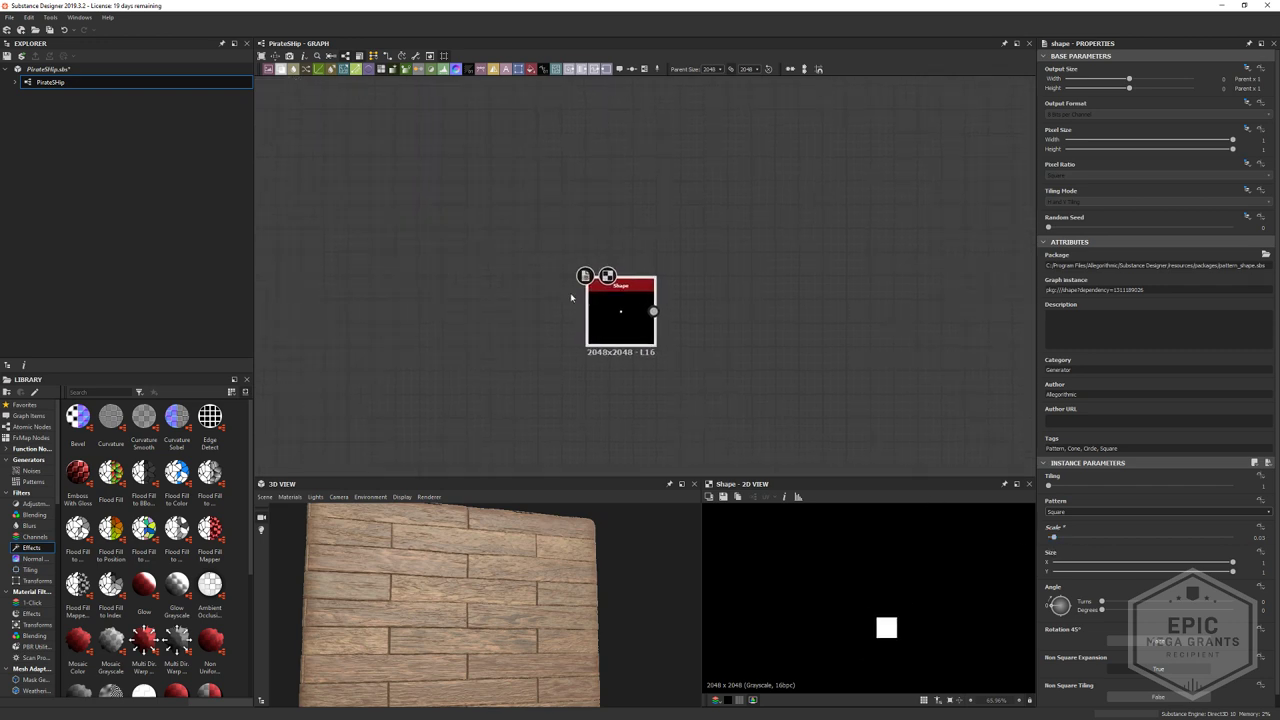
pyautogui.press('space')
pyautogui.write('n')
pyautogui.press('BackSpace')
pyautogui.write('bl')
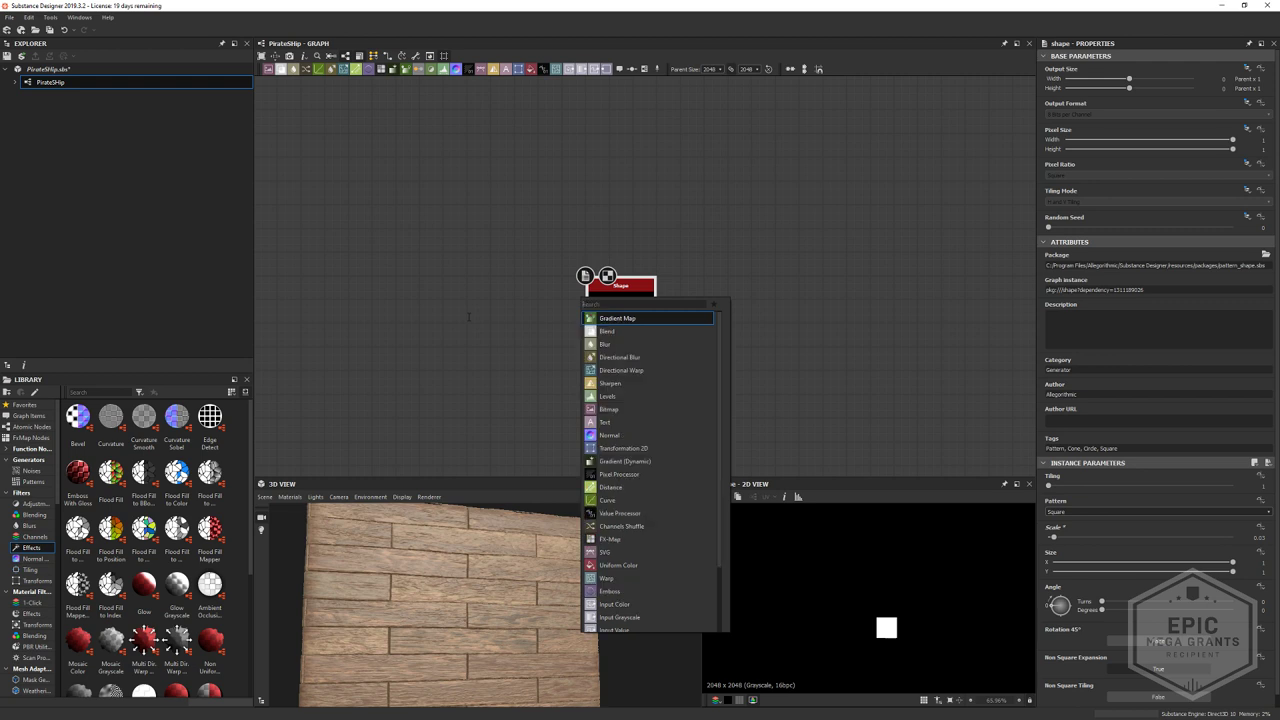
pyautogui.write('ur')
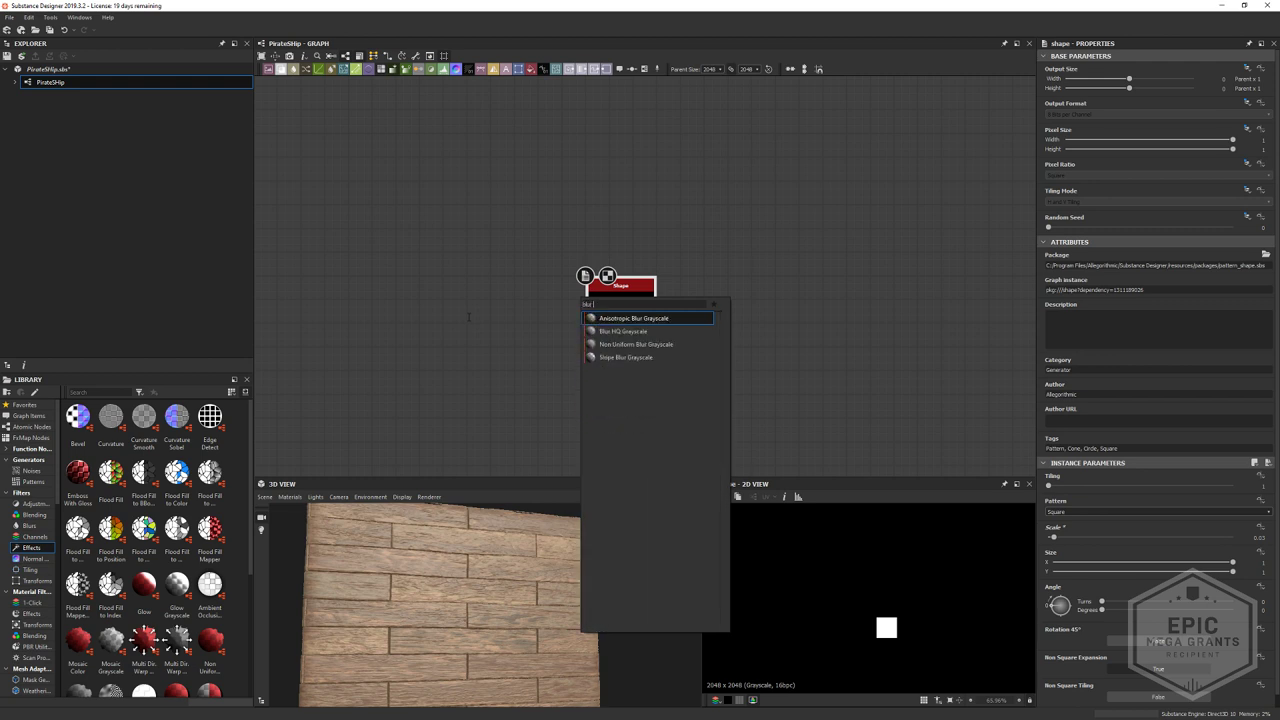
pyautogui.click(623, 331)
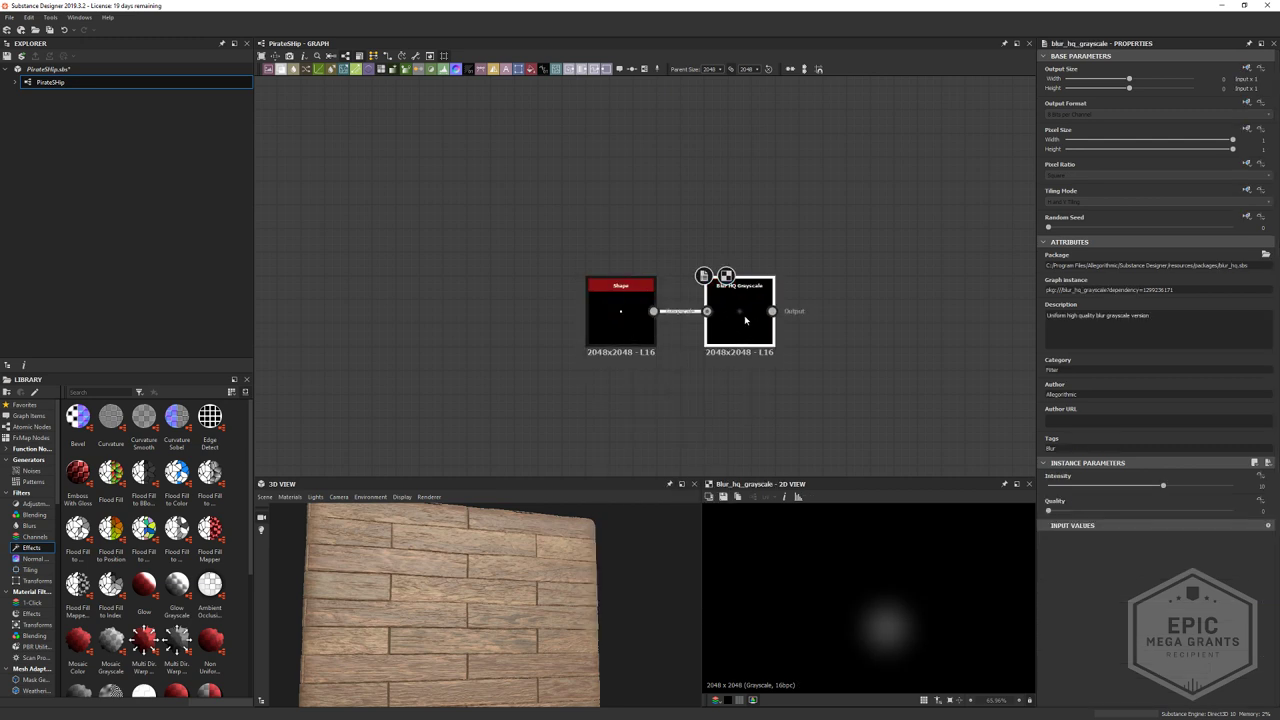
pyautogui.press('Delete')
# - Add a Directional Blur node after the square Shape, set its Intensity to about 19.9 and inspect the blurred streak
pyautogui.click(622, 322)
pyautogui.press('space')
pyautogui.write('dir')
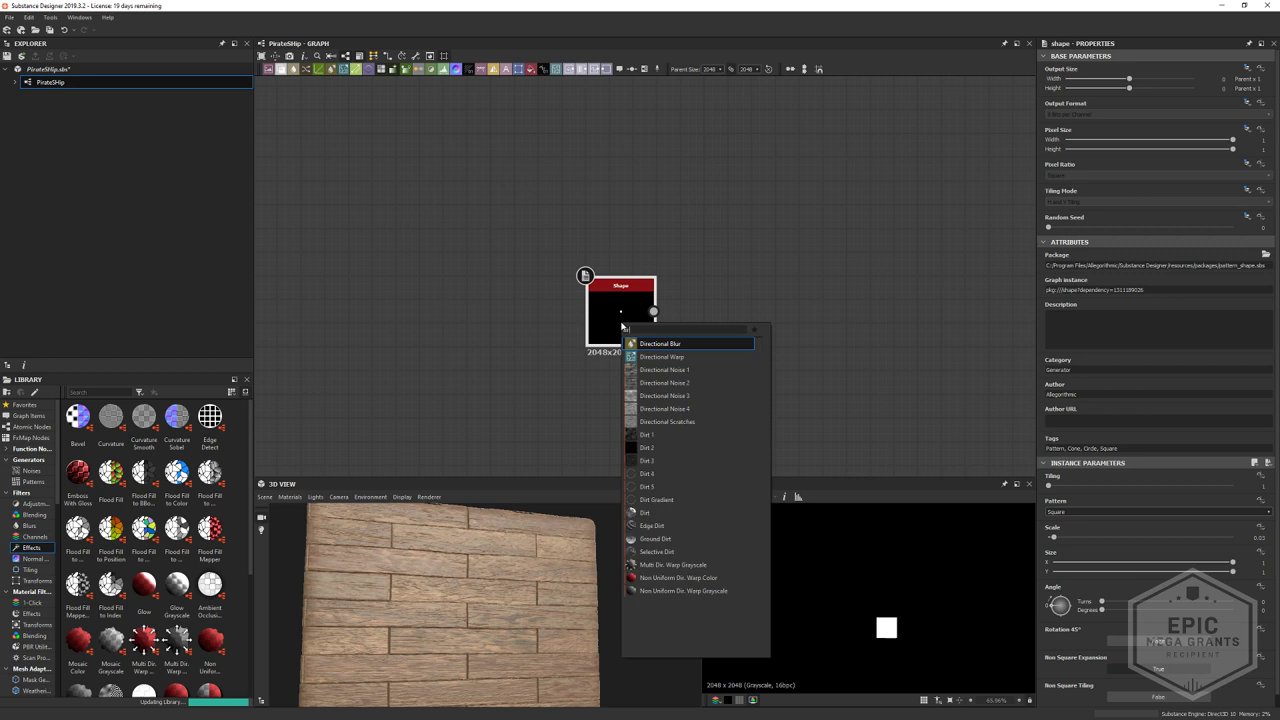
pyautogui.click(688, 346)
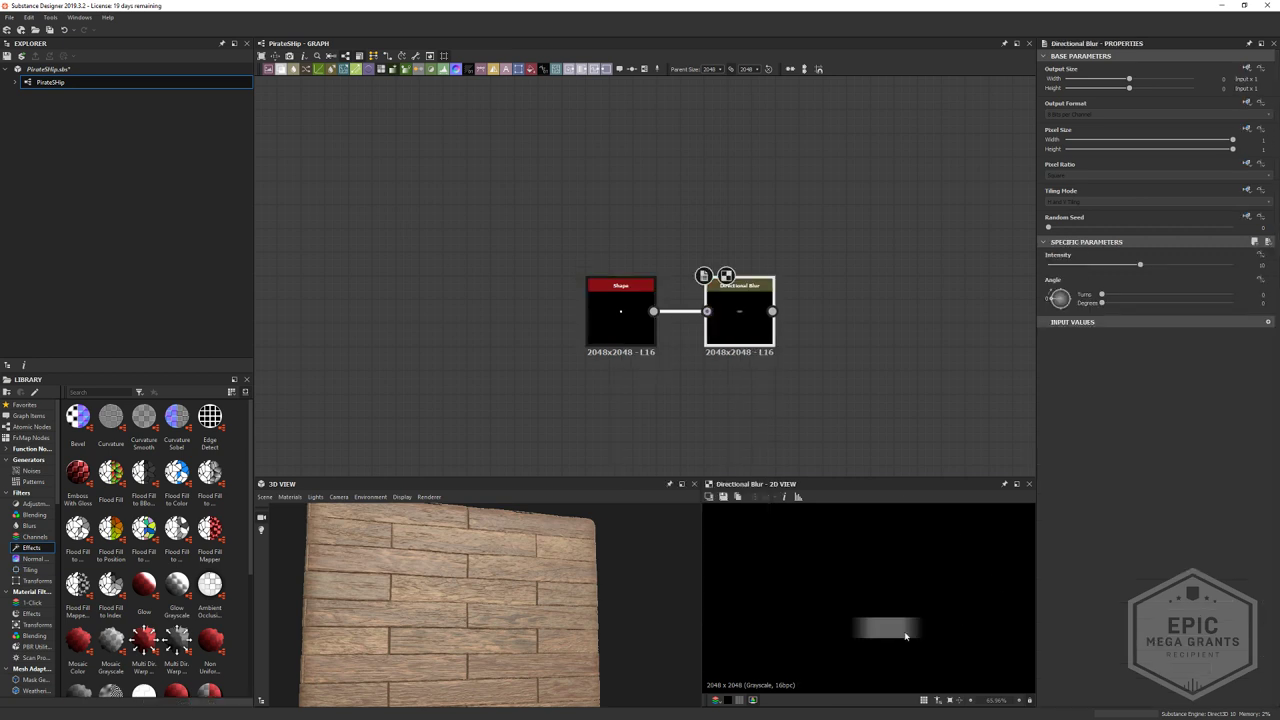
pyautogui.scroll(-1, 904, 632)
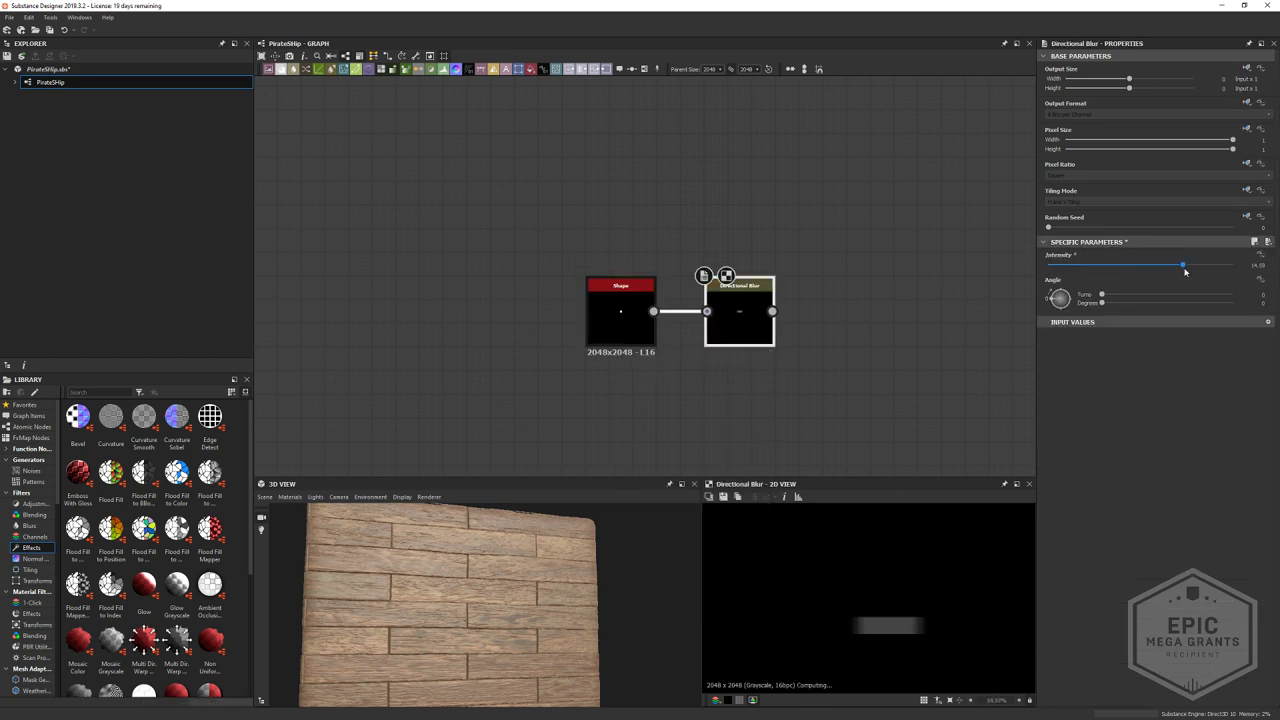
pyautogui.scroll(-5, 909, 583)
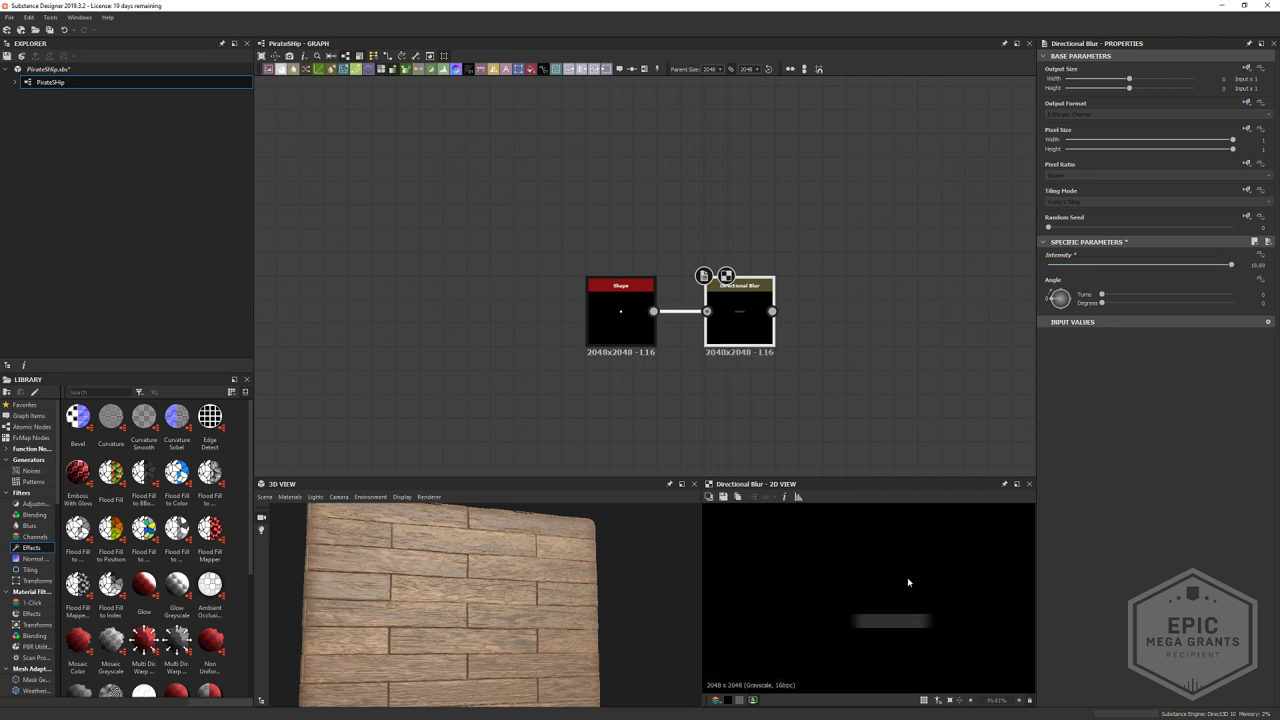
pyautogui.scroll(10, 901, 605)
pyautogui.scroll(-5, 882, 579)
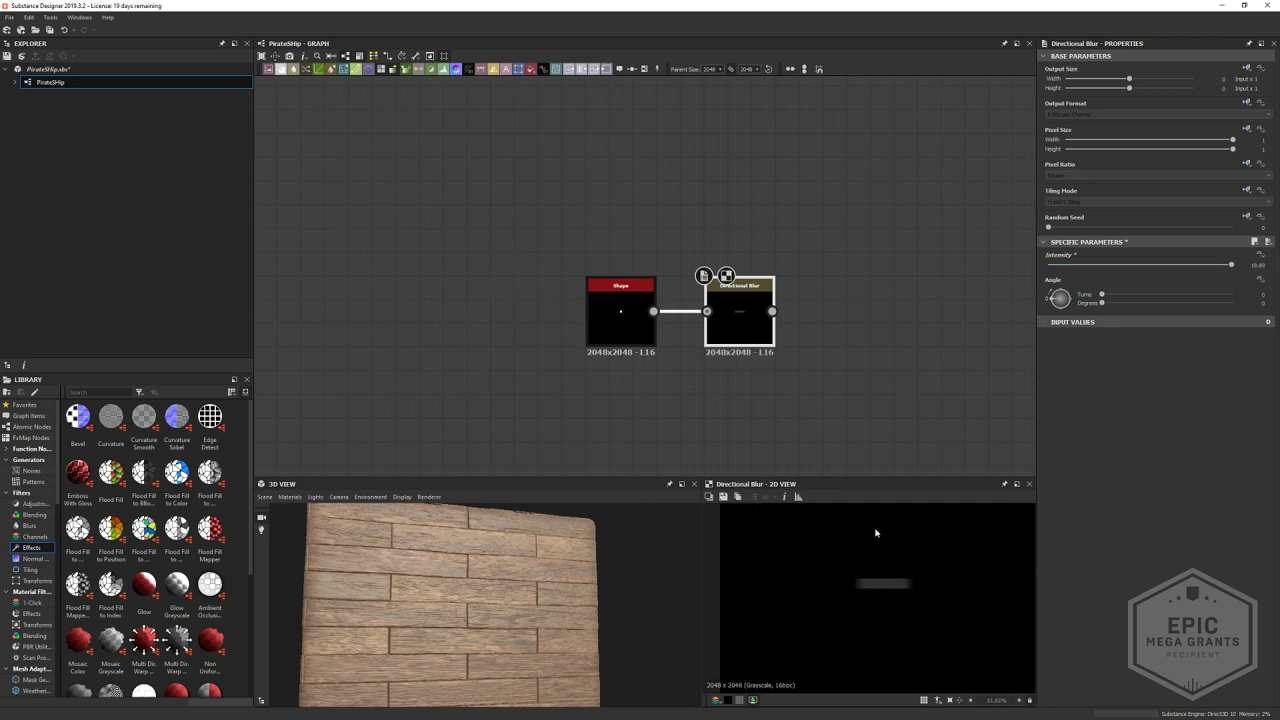
pyautogui.scroll(1, 884, 603)
pyautogui.scroll(1, 827, 605)
pyautogui.scroll(-4, 847, 607)
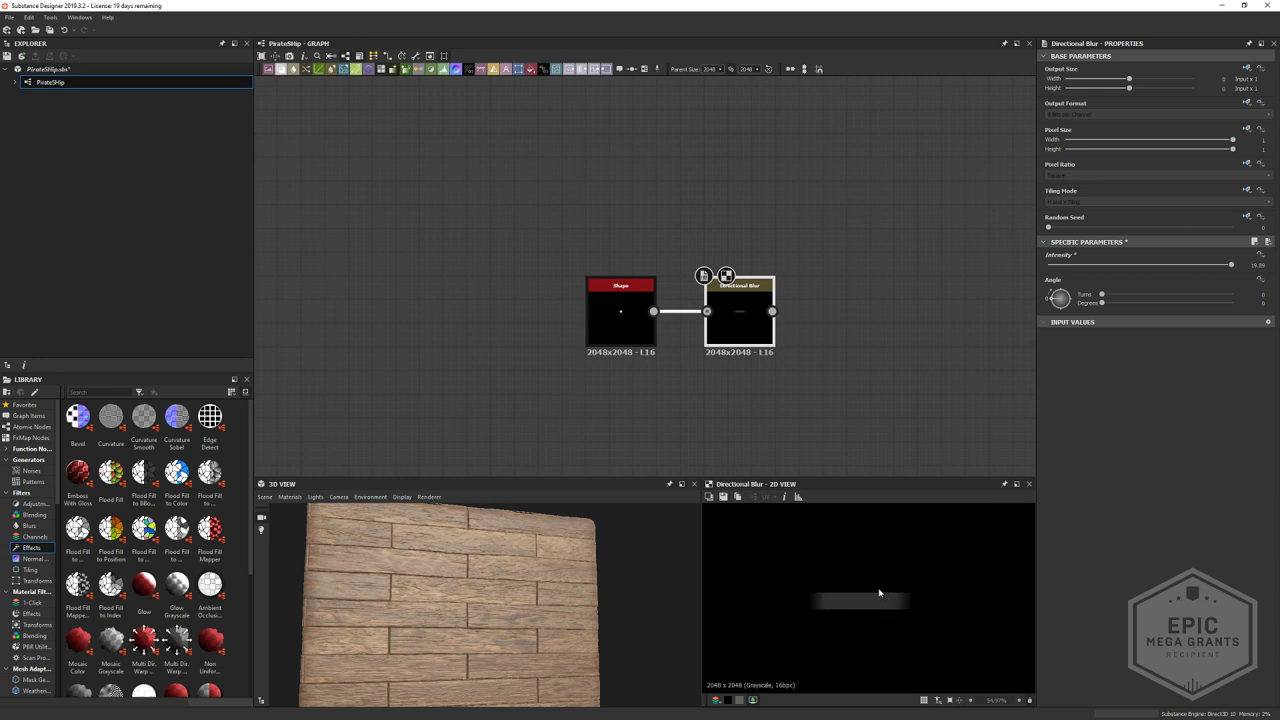
# - Preview the Multi Directional Warp Grayscale, Directional Blur and square Shape nodes, and examine the planks in 3D
pyautogui.scroll(-4, 666, 341)
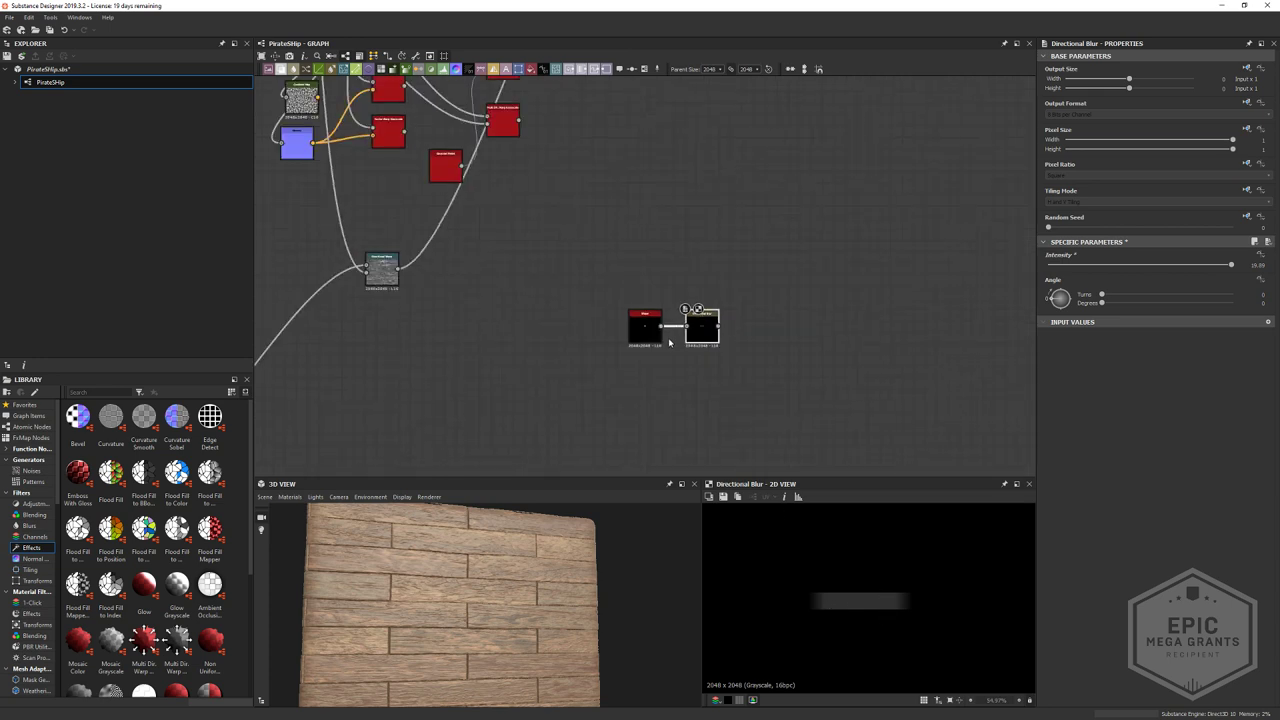
pyautogui.moveTo(659, 277); pyautogui.dragTo(658, 364, button='middle')
pyautogui.doubleClick(507, 208)
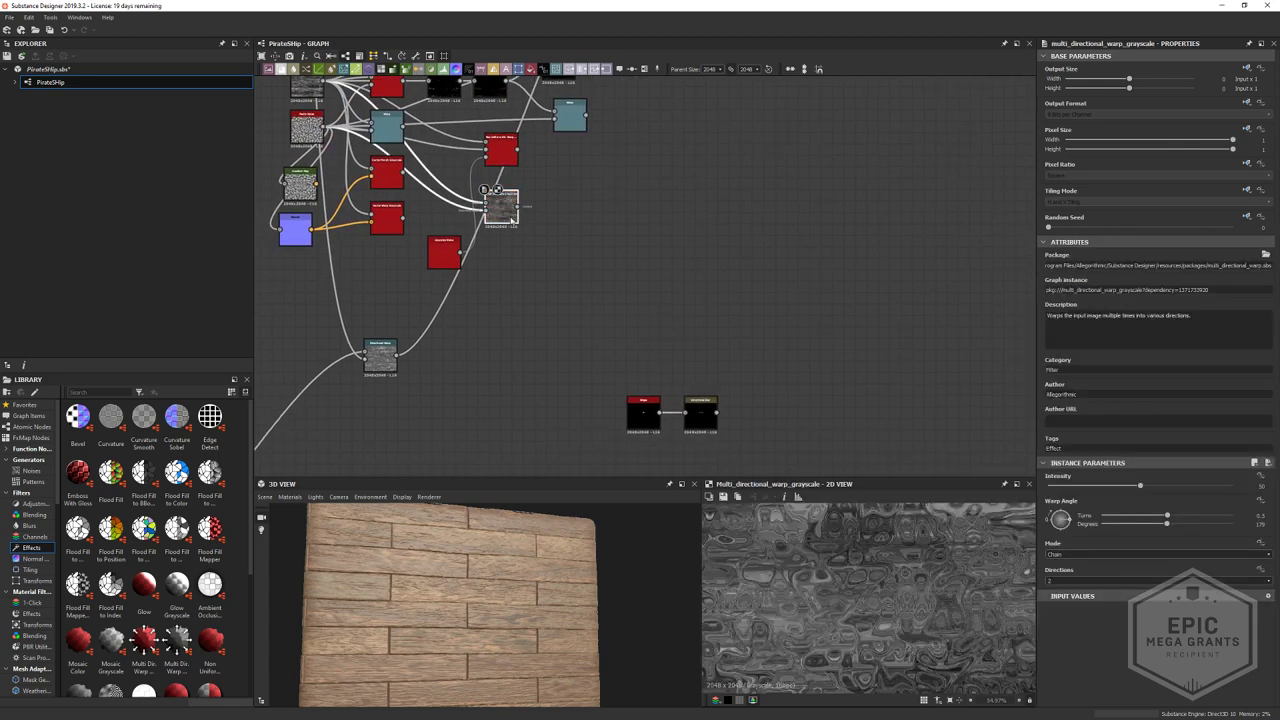
pyautogui.moveTo(762, 358); pyautogui.dragTo(767, 281, button='middle')
pyautogui.doubleClick(696, 347)
pyautogui.doubleClick(651, 340)
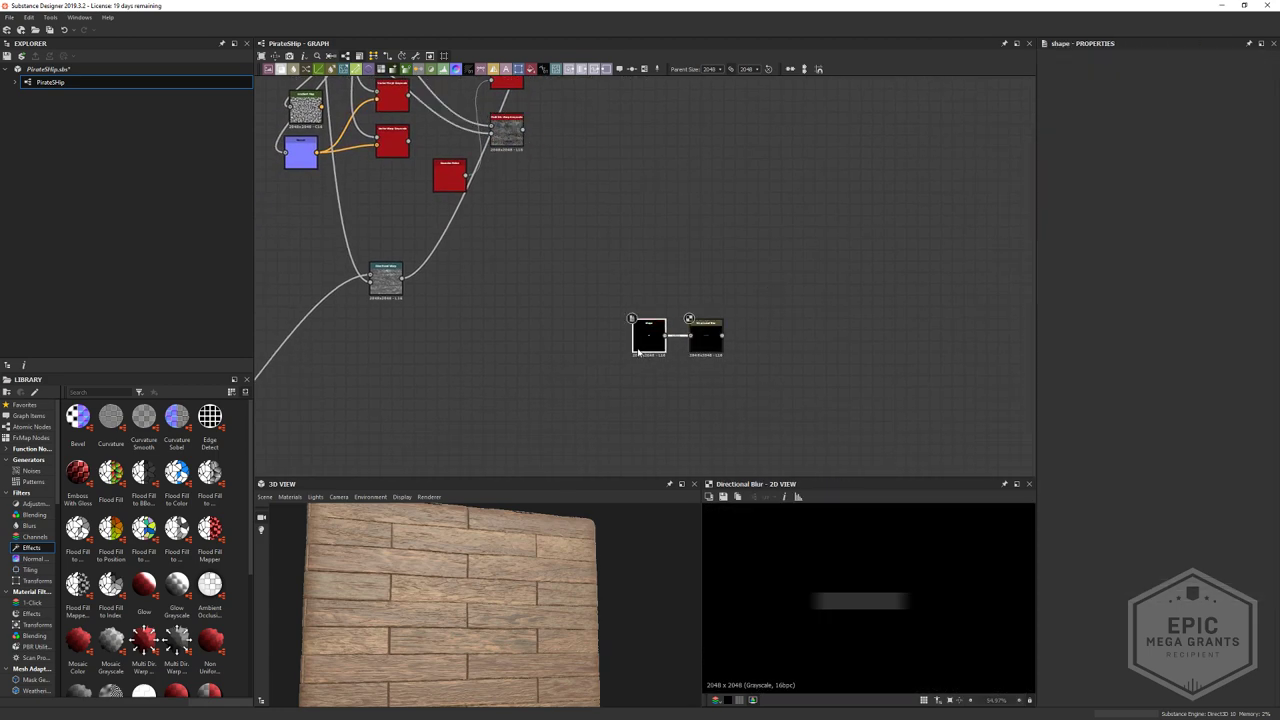
pyautogui.moveTo(692, 235); pyautogui.dragTo(637, 314, button='middle')
pyautogui.scroll(1, 722, 320)
pyautogui.moveTo(597, 429); pyautogui.dragTo(674, 313, button='middle')
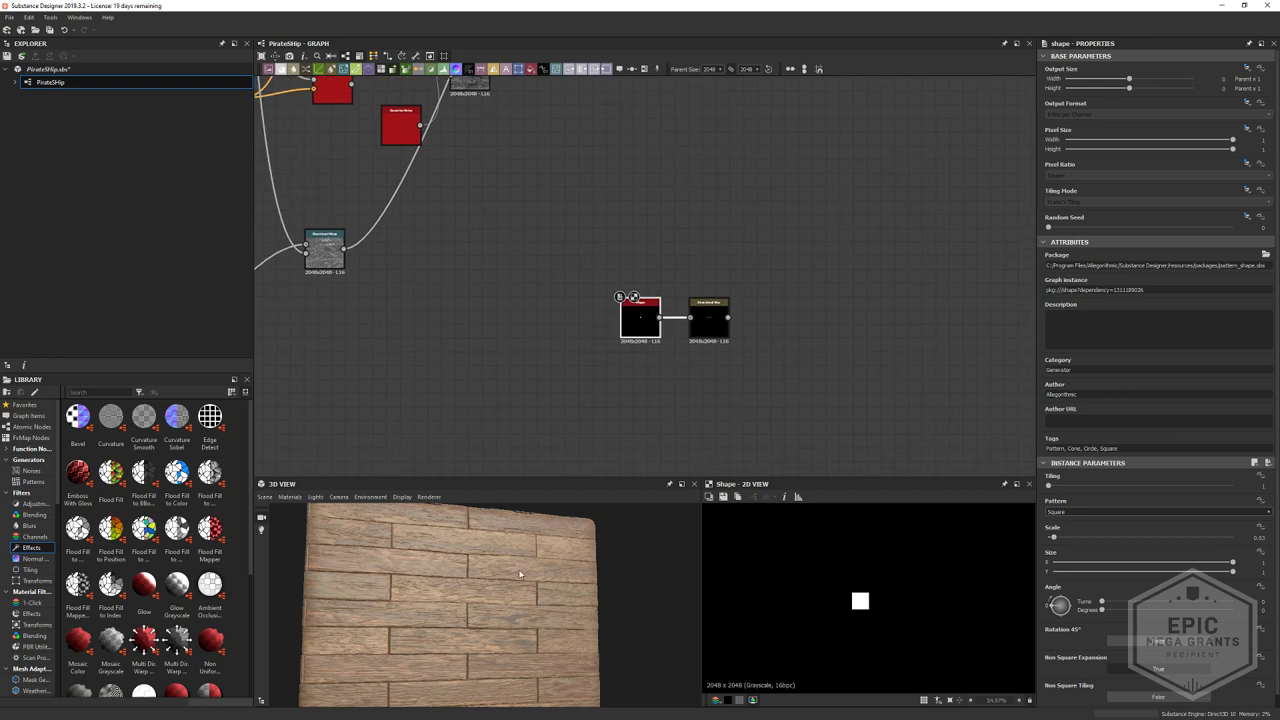
pyautogui.moveTo(524, 573); pyautogui.dragTo(503, 573)
# - Add a Tile Sampler with the Directional Blur feeding its pattern input, and set its Pattern to Pattern Input
pyautogui.press('space')
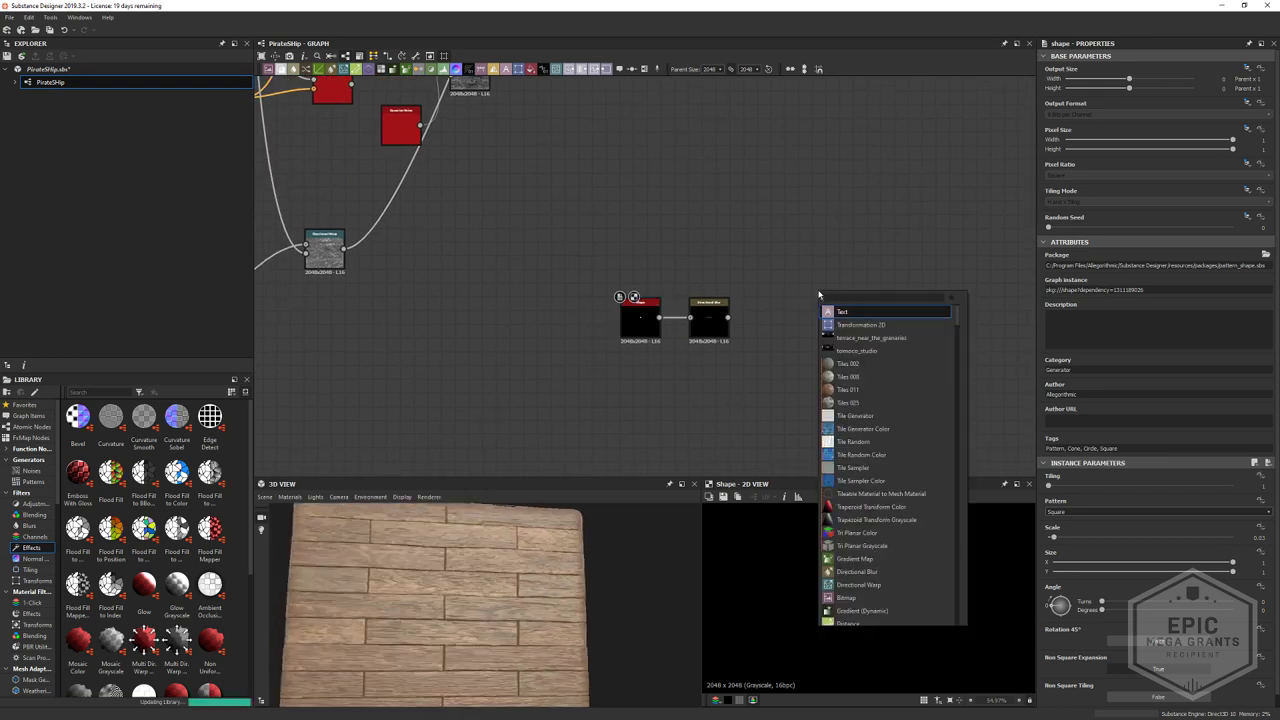
pyautogui.write('tile sam')
pyautogui.press('Escape')
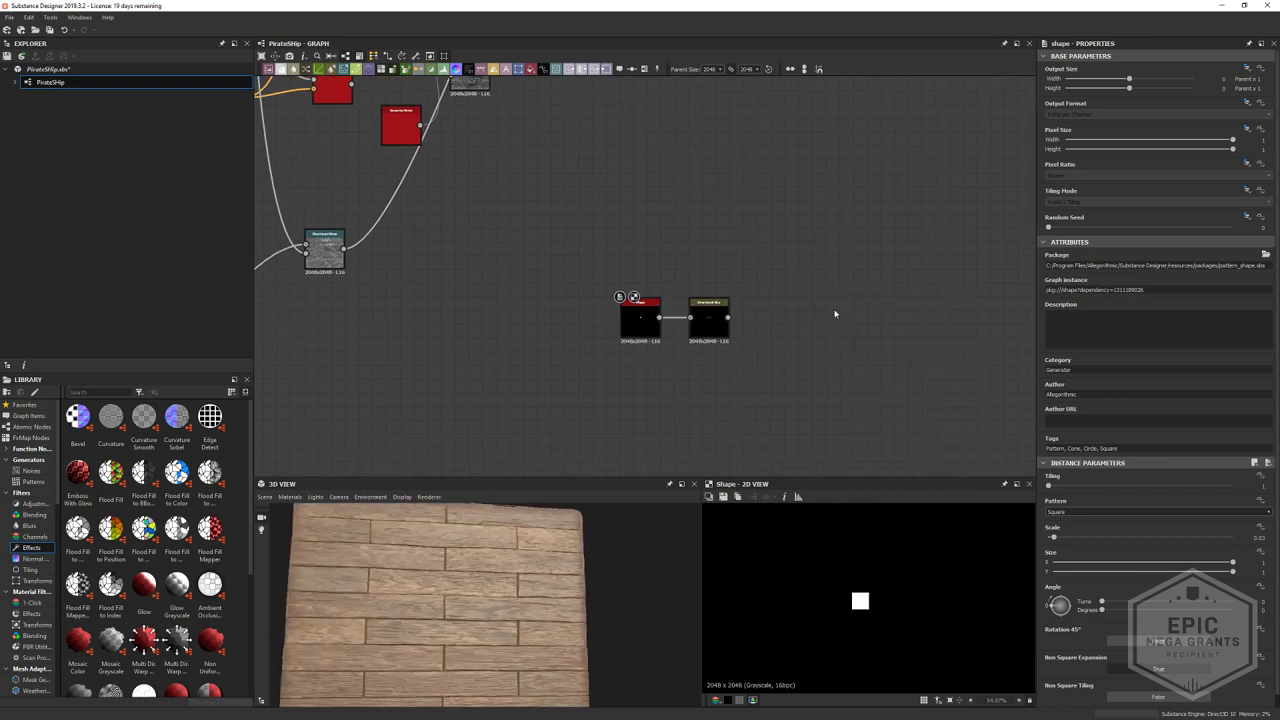
pyautogui.scroll(4, 755, 316)
pyautogui.moveTo(718, 326); pyautogui.dragTo(636, 354, button='middle')
pyautogui.moveTo(742, 208); pyautogui.dragTo(764, 214)
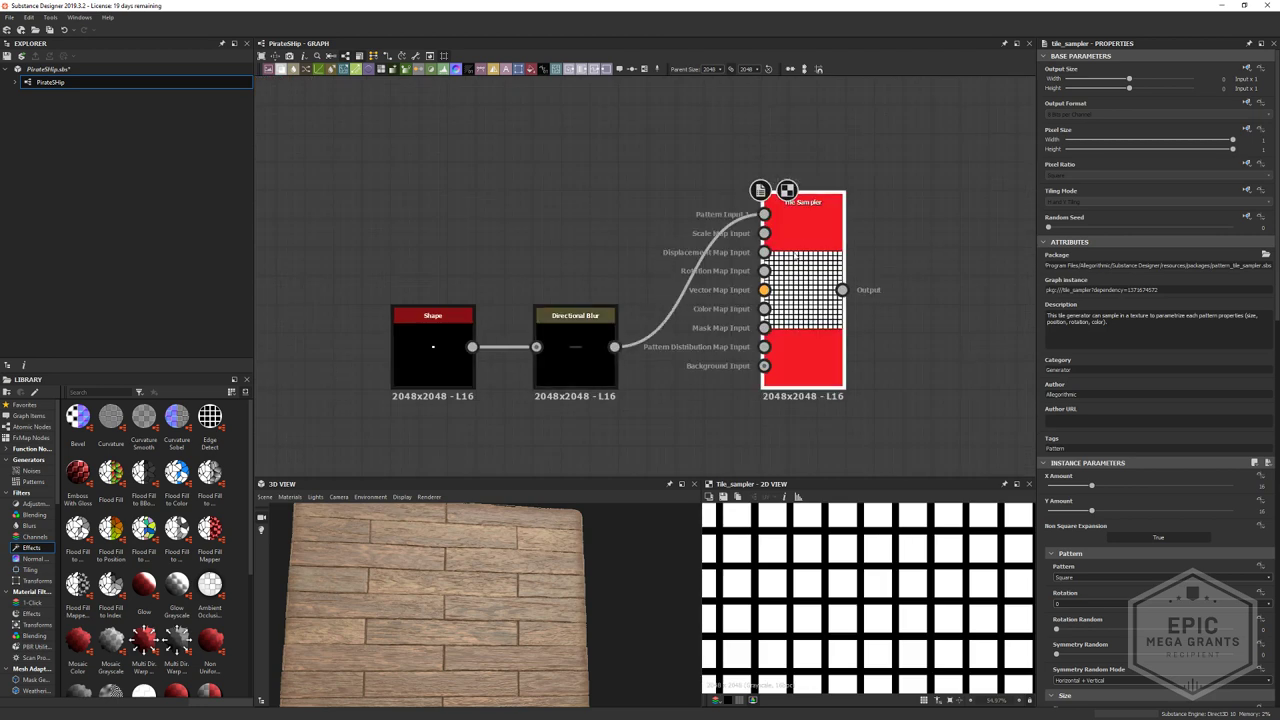
pyautogui.click(1160, 577)
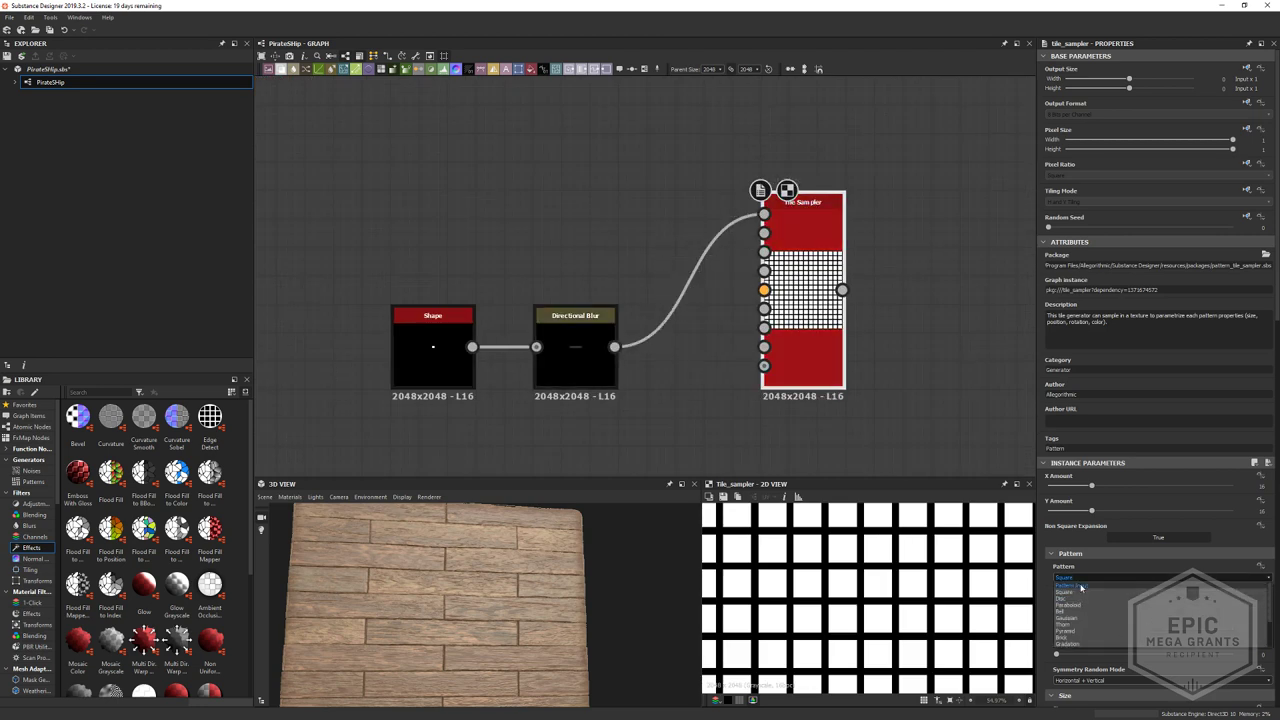
pyautogui.click(1090, 593)
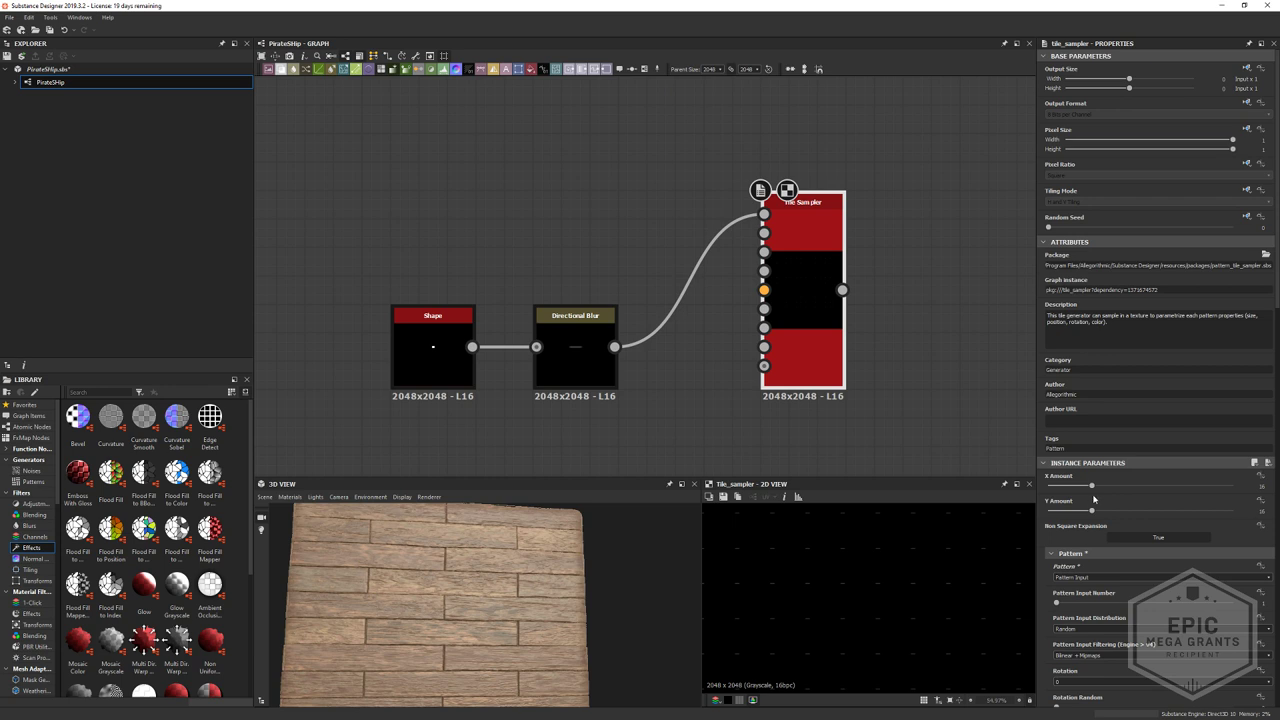
# - Set the Tile Sampler's X Amount and Y Amount to 64 and its Scale to about 6.5
pyautogui.scroll(-5, 1093, 498)
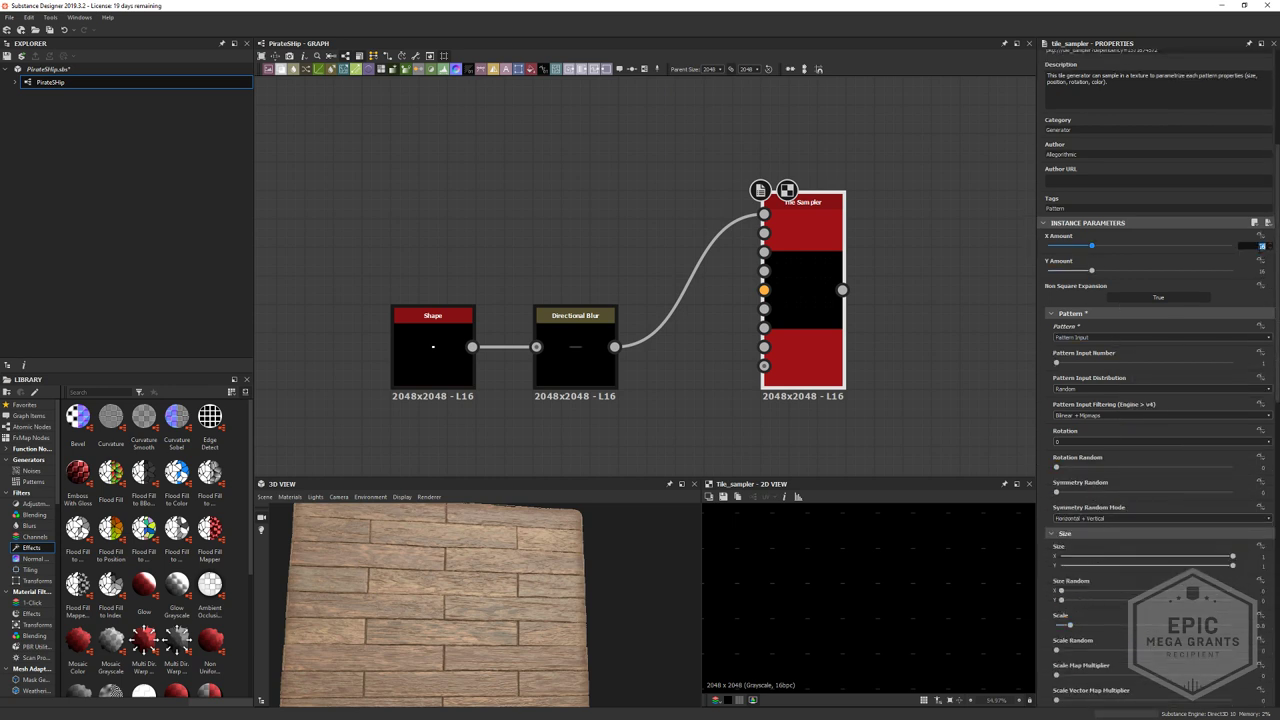
pyautogui.write('64')
pyautogui.press('Return')
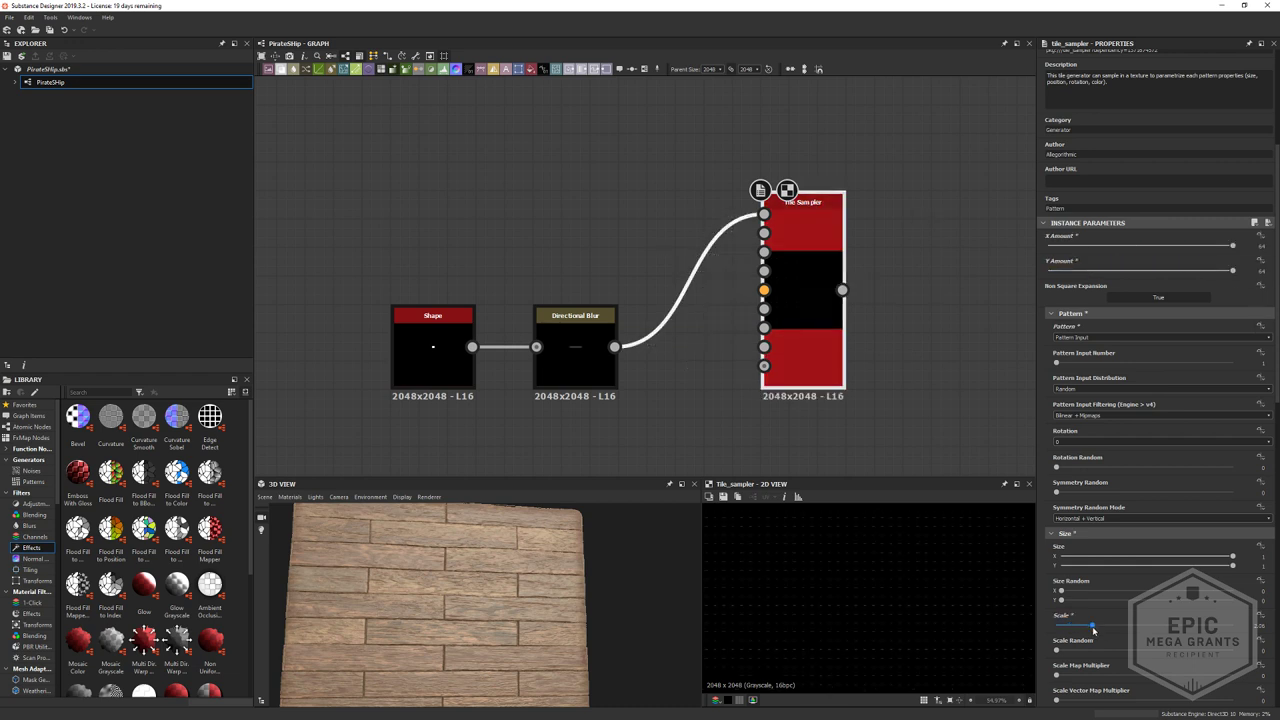
pyautogui.moveTo(1161, 646); pyautogui.dragTo(1171, 645)
pyautogui.scroll(-2, 1130, 633)
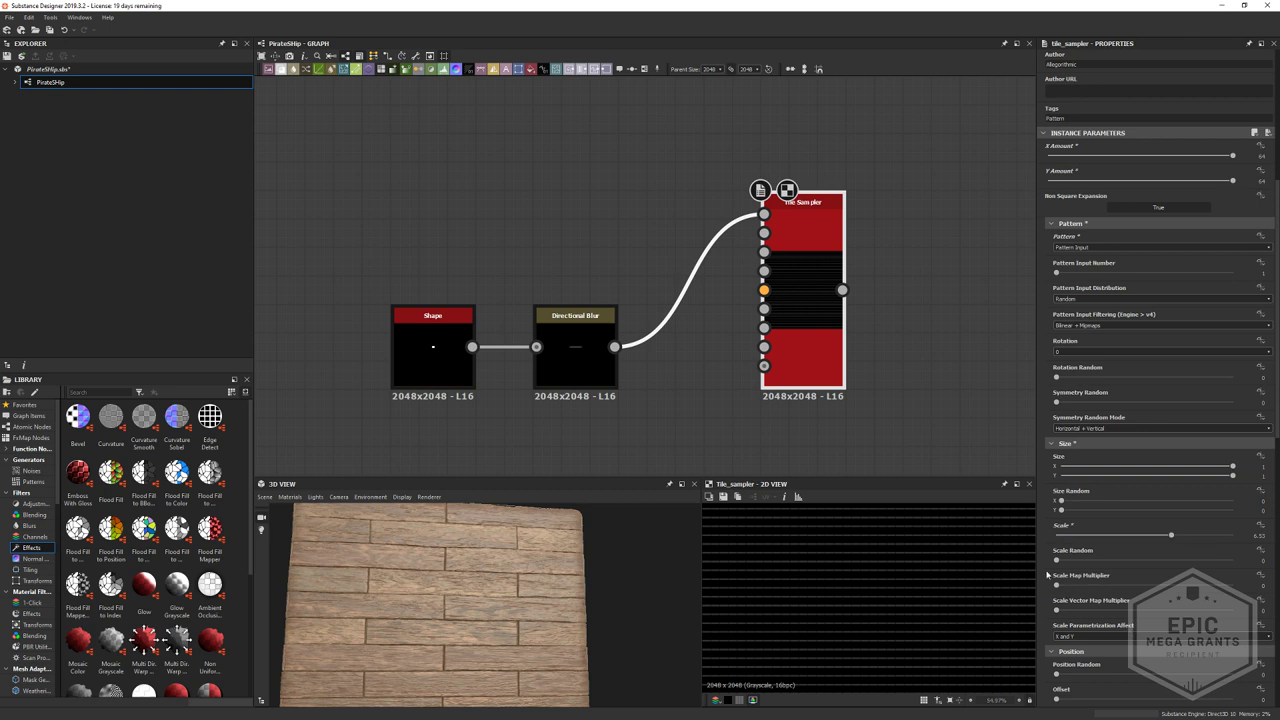
# - Move the Shape and Directional Blur nodes together, well clear of the Tile Sampler, and preview the Directional Blur
pyautogui.moveTo(655, 389); pyautogui.dragTo(828, 354, button='middle')
pyautogui.moveTo(599, 330); pyautogui.dragTo(369, 300)
pyautogui.moveTo(640, 400)
pyautogui.mouseDown(button='middle')
pyautogui.moveTo(696, 371)
pyautogui.moveTo(660, 412)
pyautogui.mouseUp(button='middle')
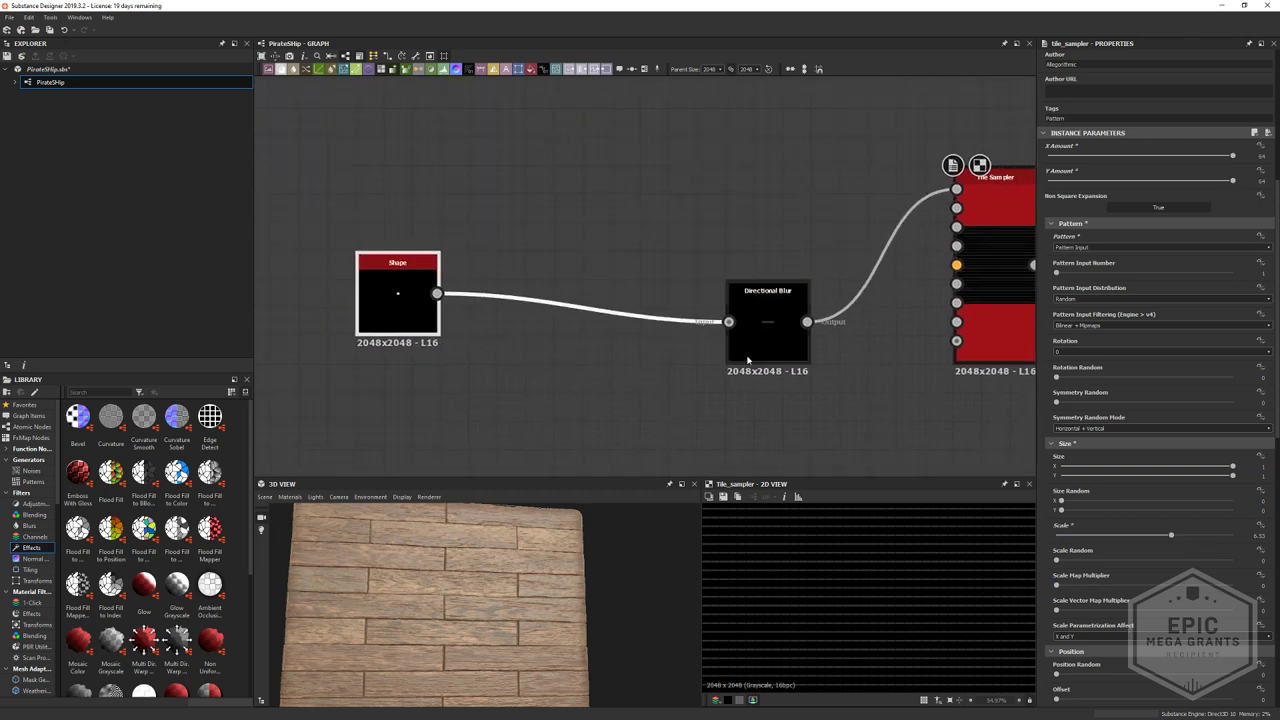
pyautogui.moveTo(755, 344); pyautogui.dragTo(556, 316)
pyautogui.moveTo(556, 316); pyautogui.dragTo(620, 363, button='middle')
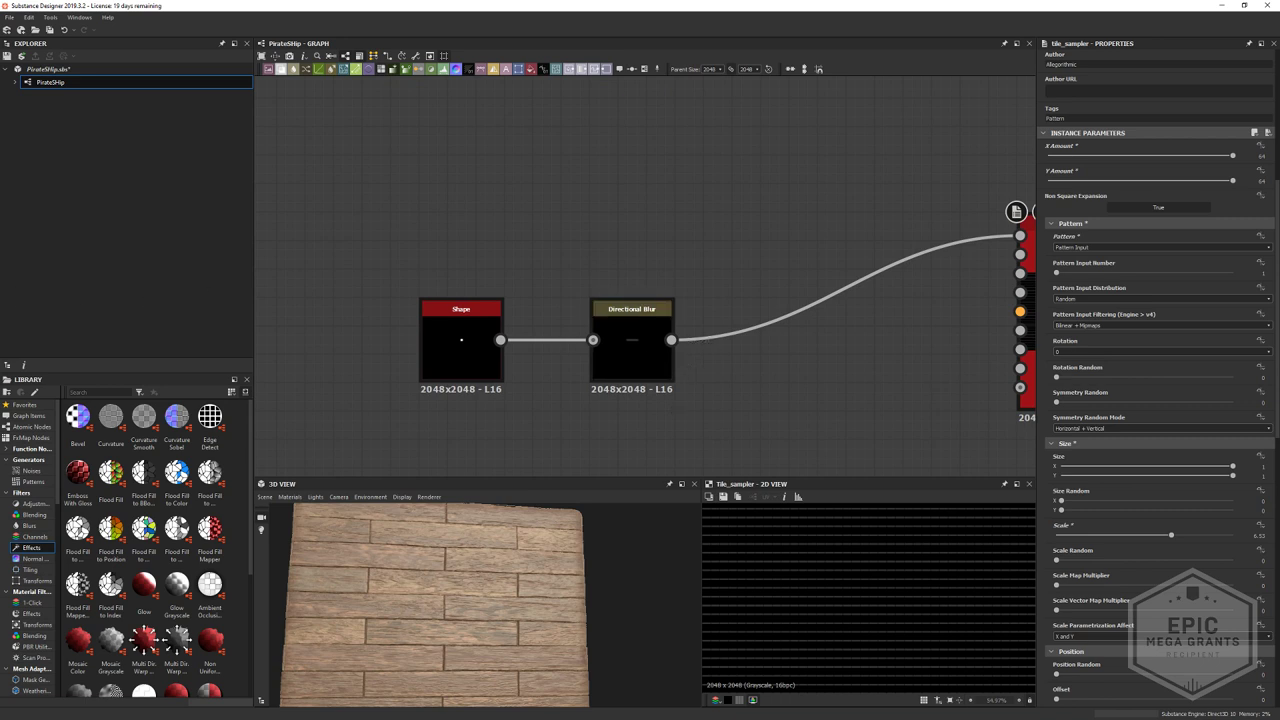
pyautogui.moveTo(609, 362); pyautogui.dragTo(551, 362)
pyautogui.click(790, 434)
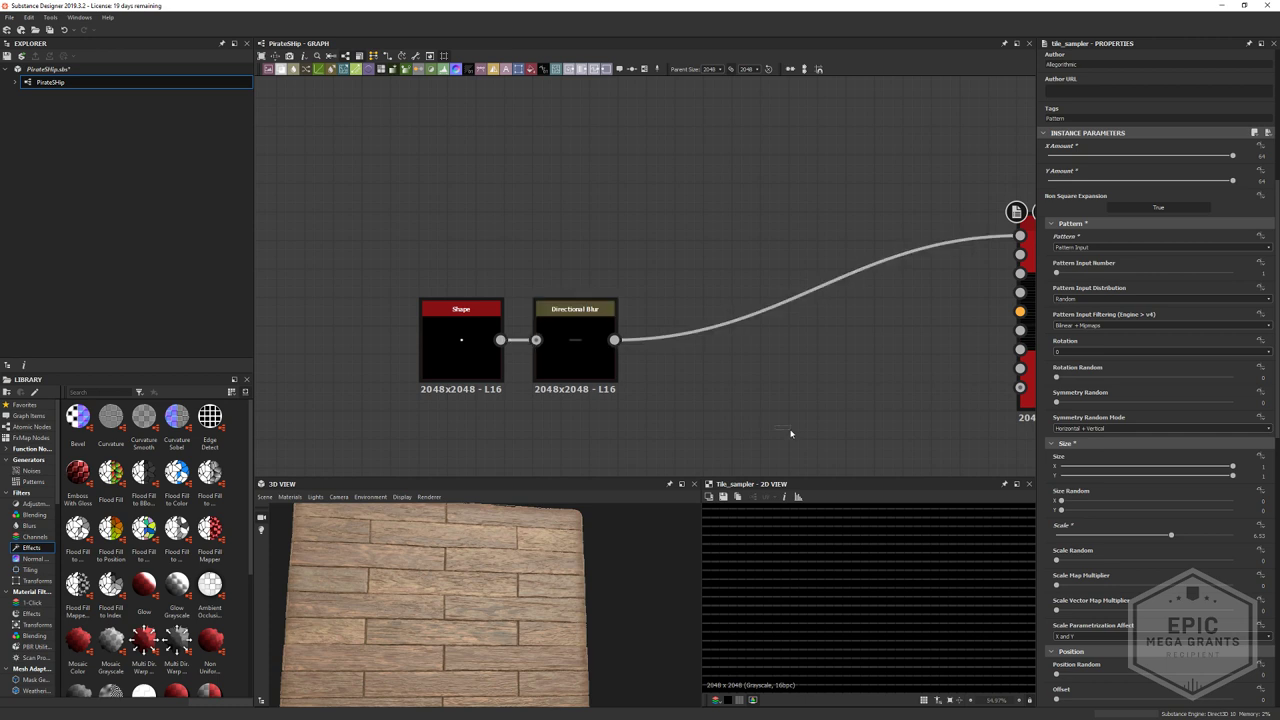
pyautogui.doubleClick(574, 361)
pyautogui.click(705, 378)
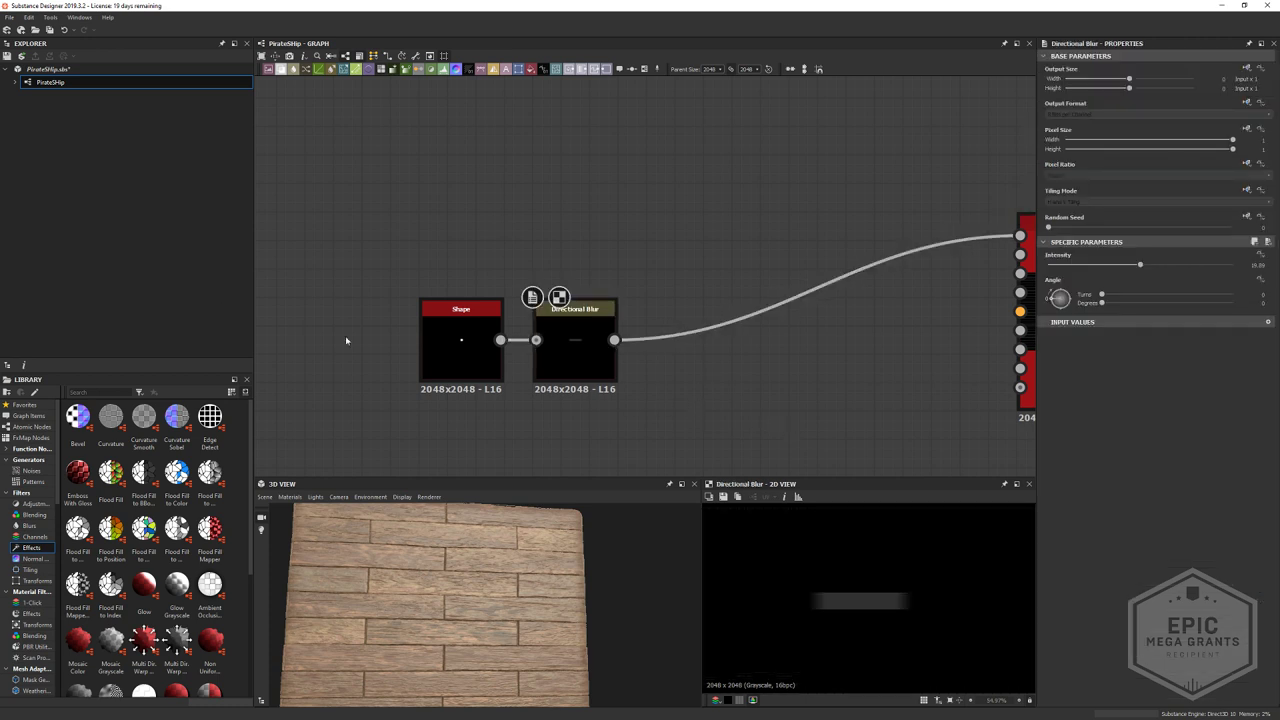
pyautogui.moveTo(660, 398); pyautogui.dragTo(497, 326, button='middle')
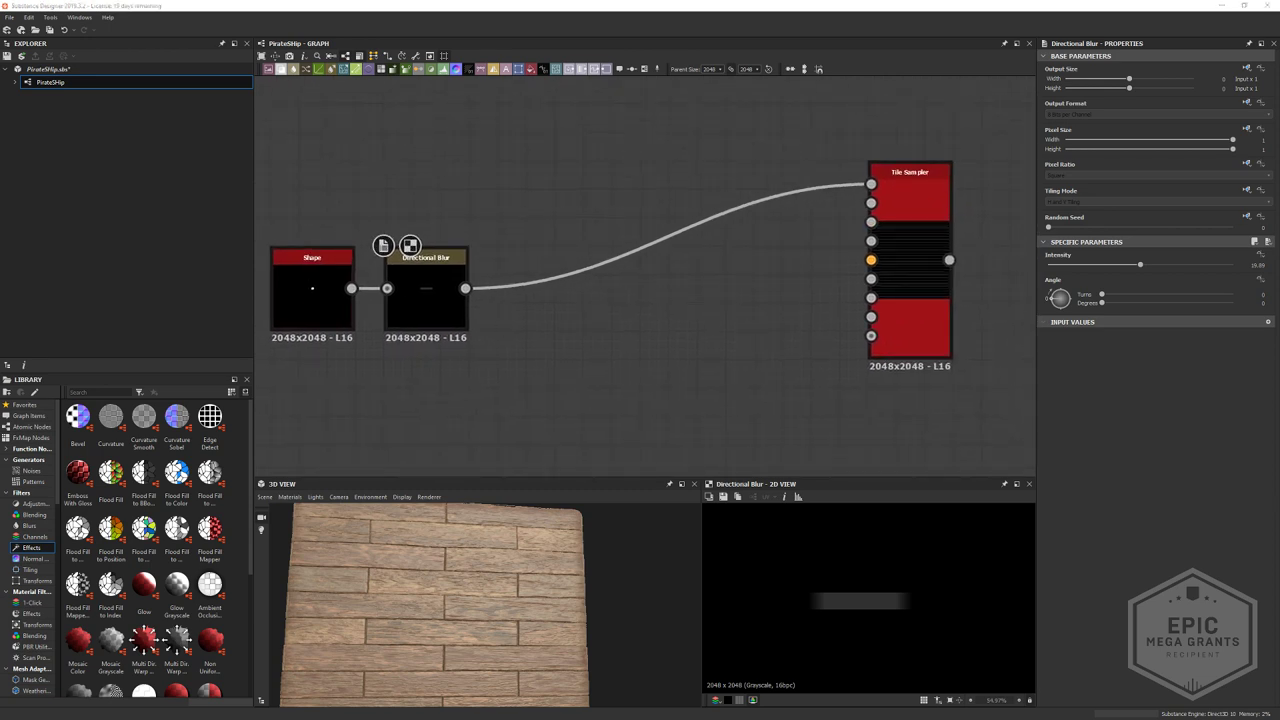
# - Switch to Discord, enlarge its window to full screen, and open the concept2020 channel
pyautogui.hotkey('alt', 'Tab')
pyautogui.moveTo(0, 96); pyautogui.dragTo(339, 93)
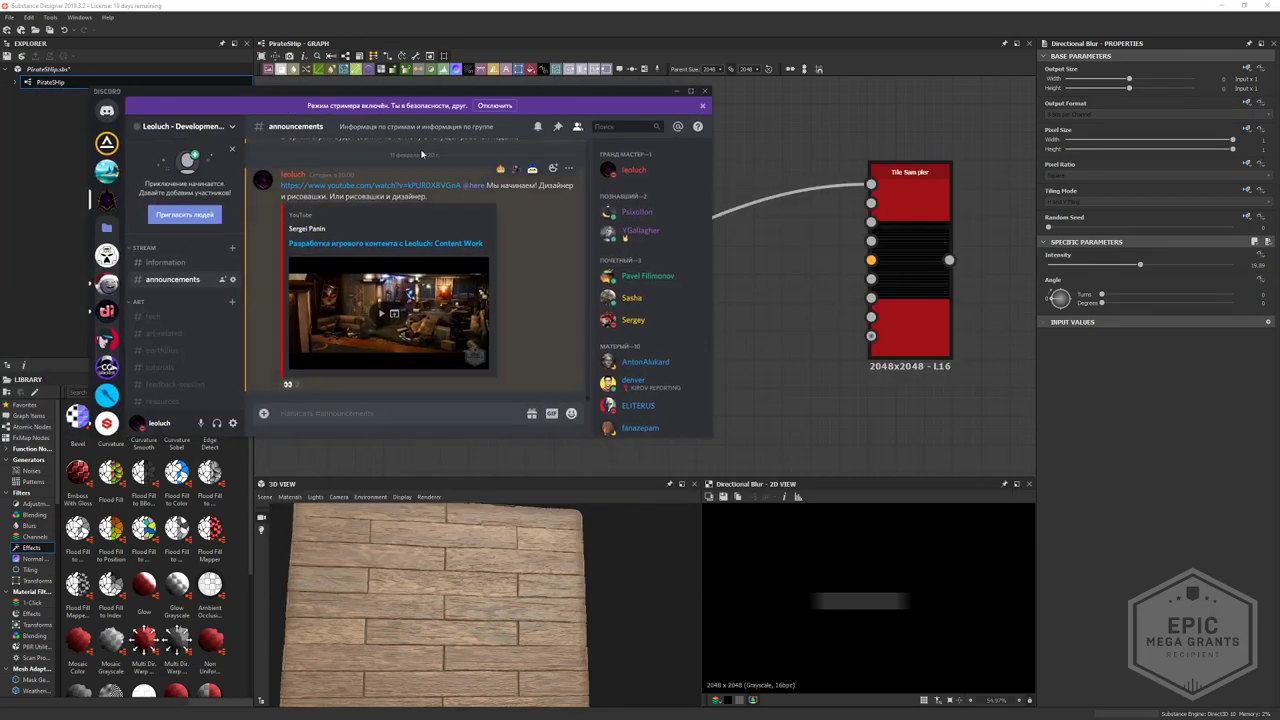
pyautogui.click(696, 91)
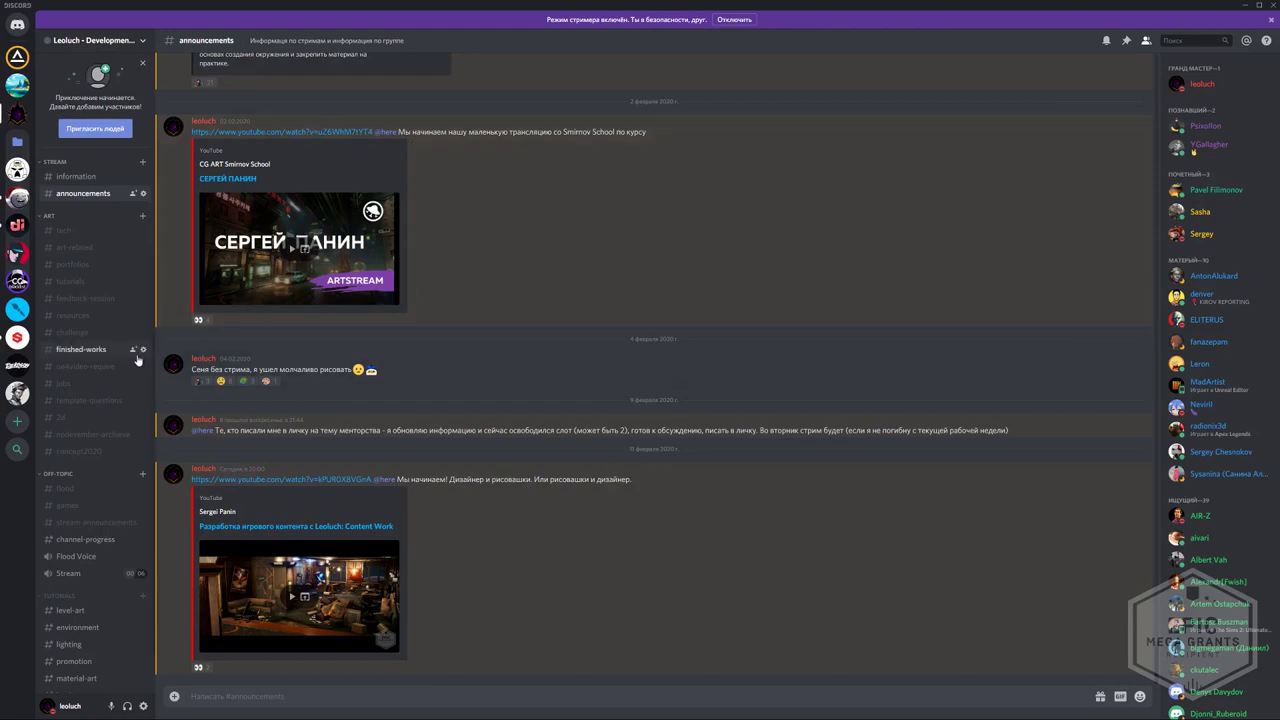
pyautogui.click(90, 451)
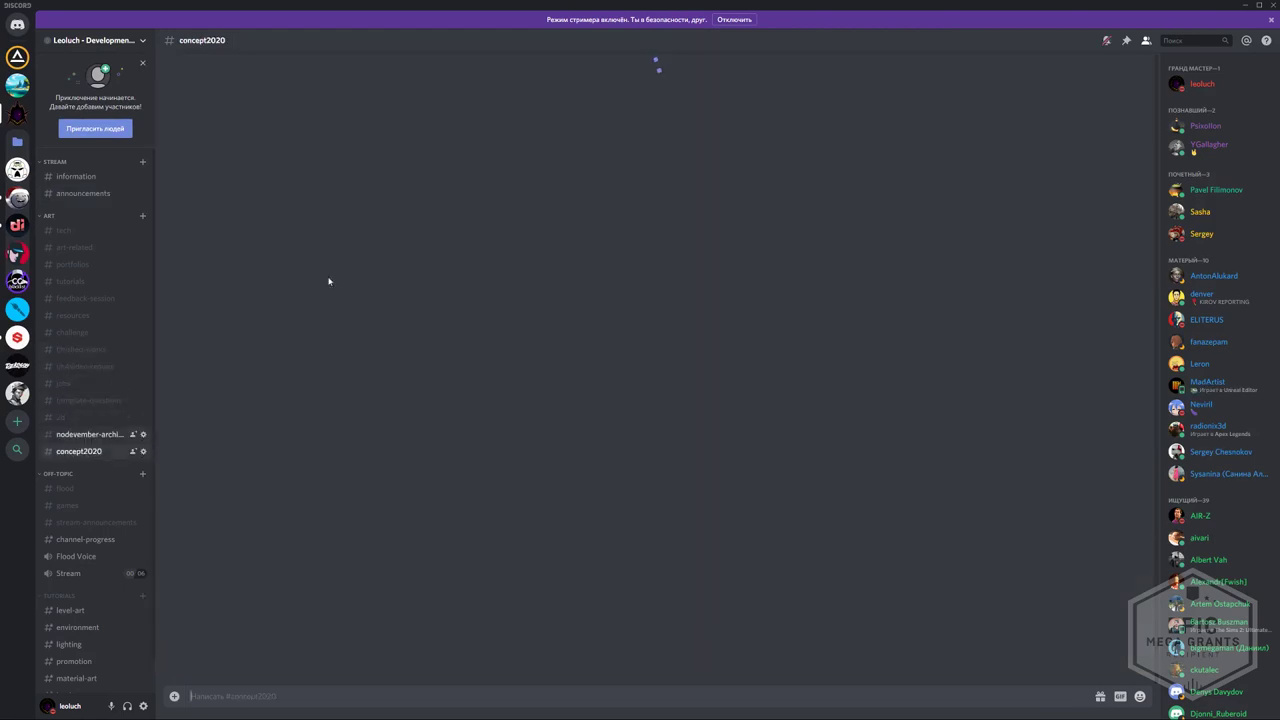
# - Browse the concept images in the concept2020 channel back to its very first post and on to the Destiny: Warp Gate post
pyautogui.scroll(15, 381, 538)
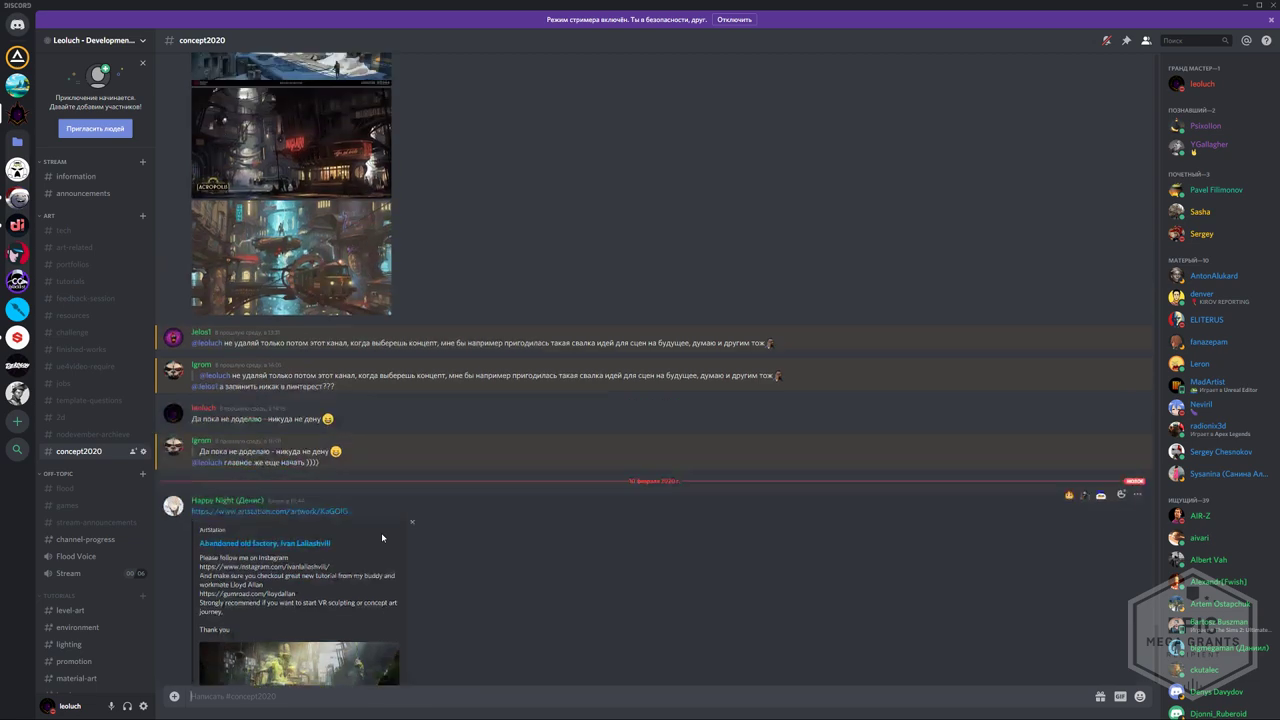
pyautogui.scroll(15, 400, 563)
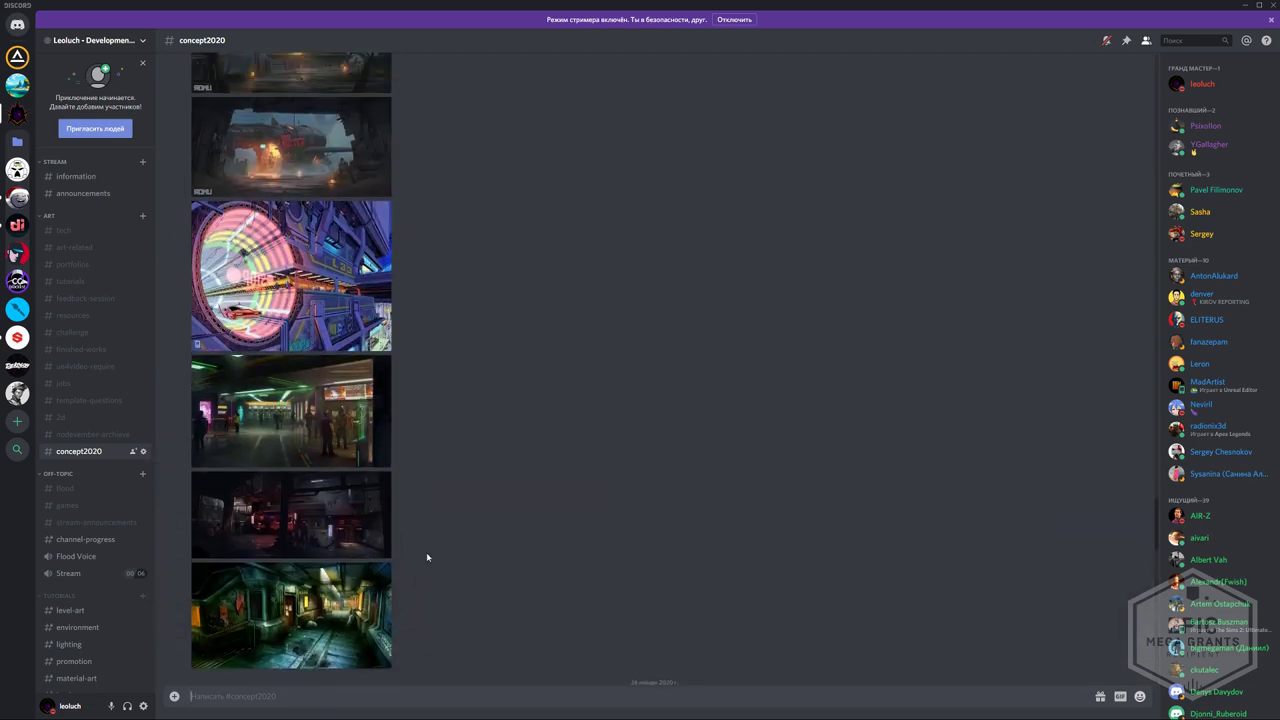
pyautogui.scroll(5, 469, 526)
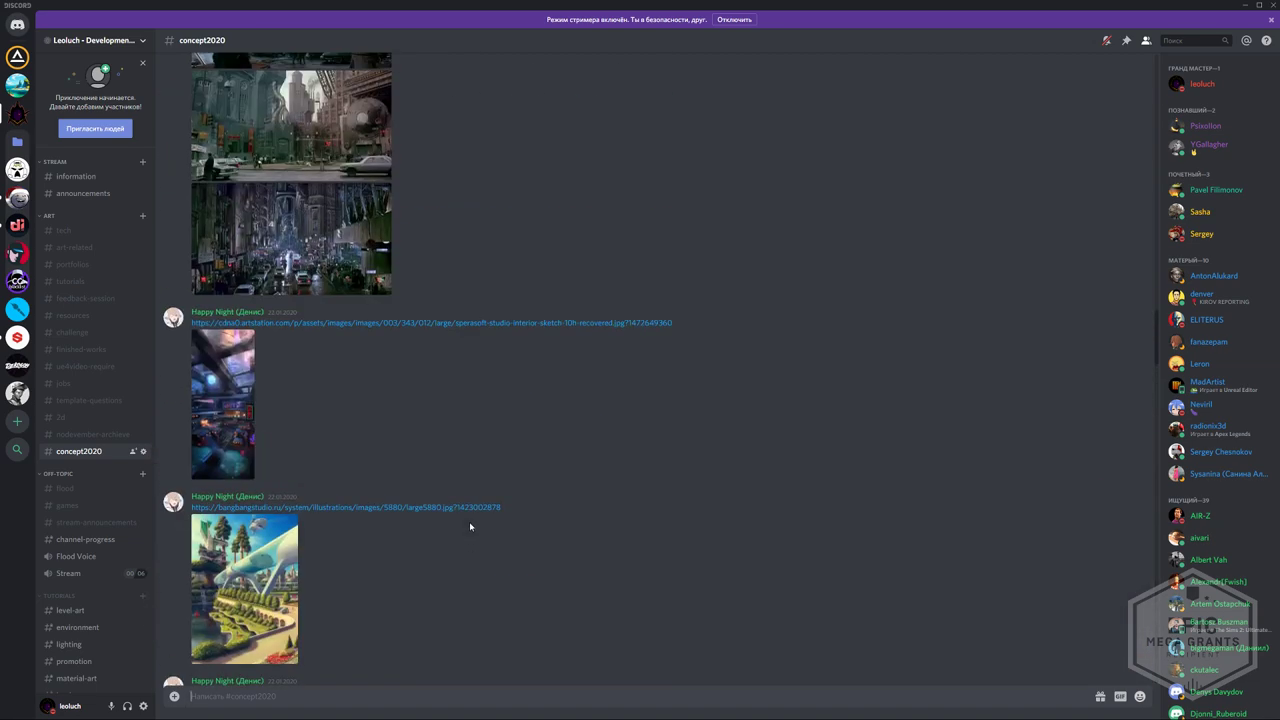
pyautogui.scroll(15, 474, 529)
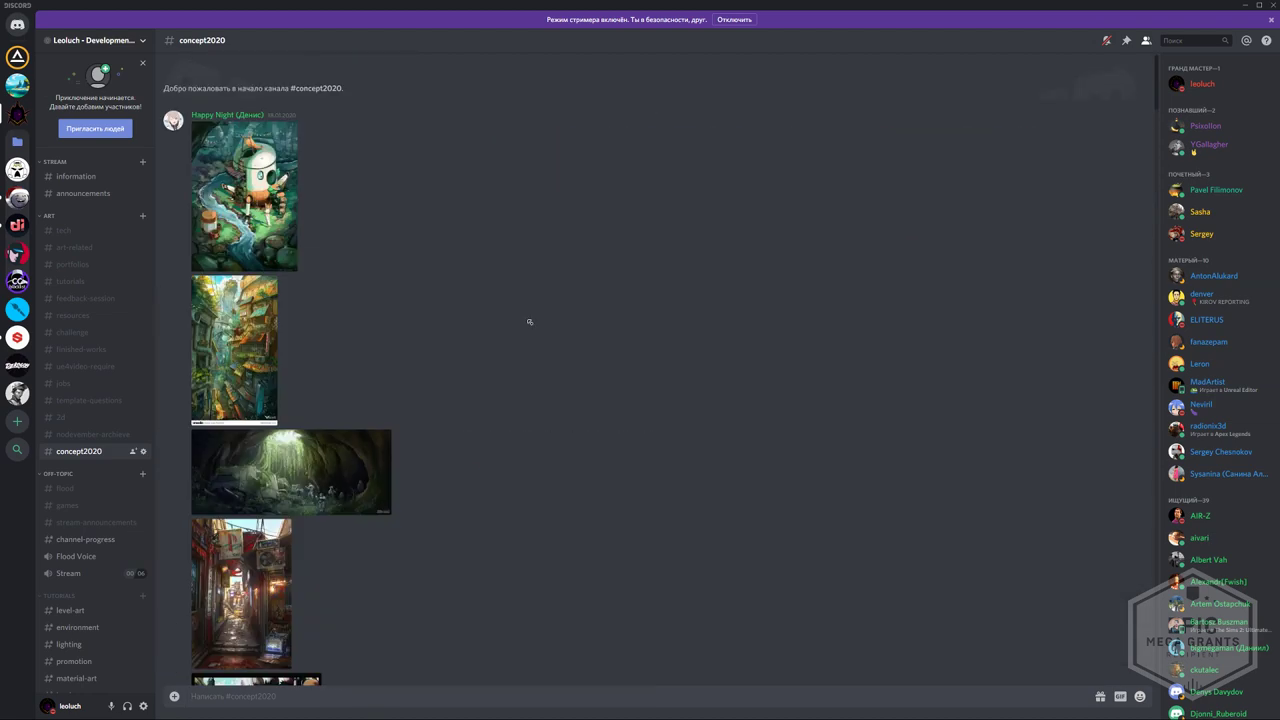
pyautogui.scroll(-8, 230, 510)
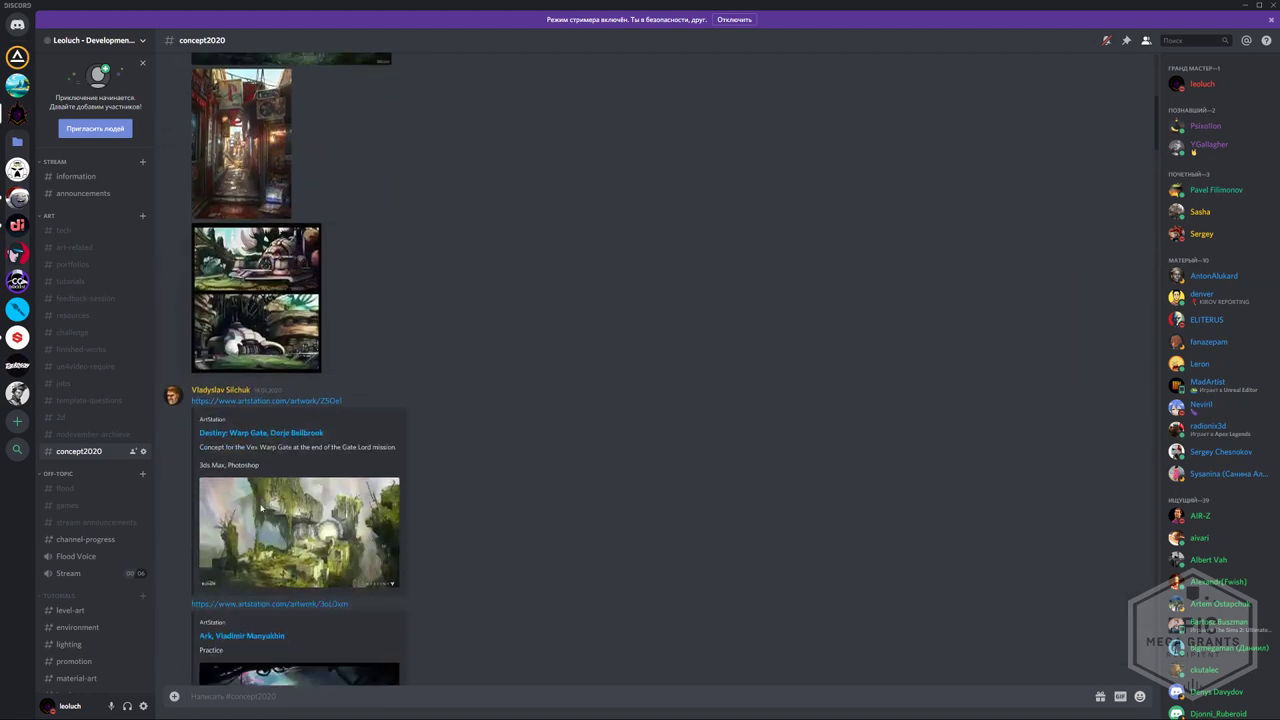
# - View the Destiny: Warp Gate concept enlarged, close it, and look over the neighbouring concept images
pyautogui.click(358, 355)
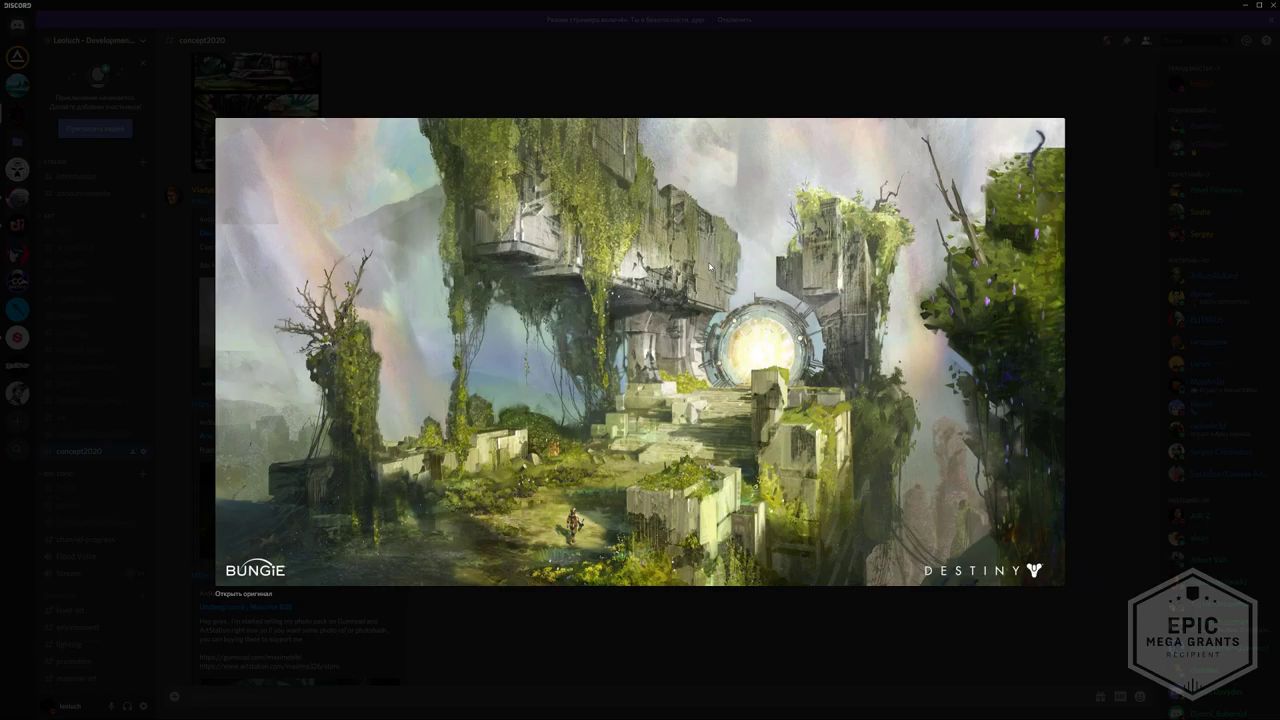
pyautogui.press('Escape')
pyautogui.scroll(-4, 331, 462)
pyautogui.scroll(4, 326, 464)
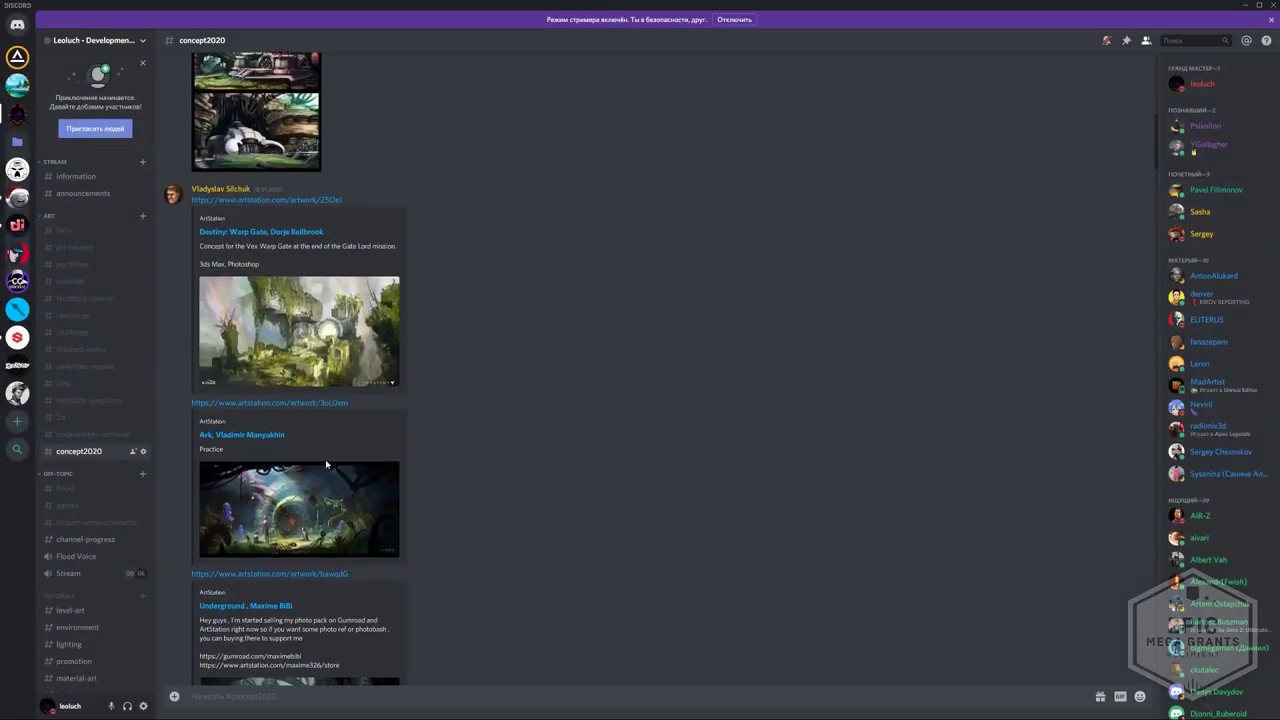
pyautogui.scroll(-1, 325, 459)
pyautogui.scroll(5, 323, 456)
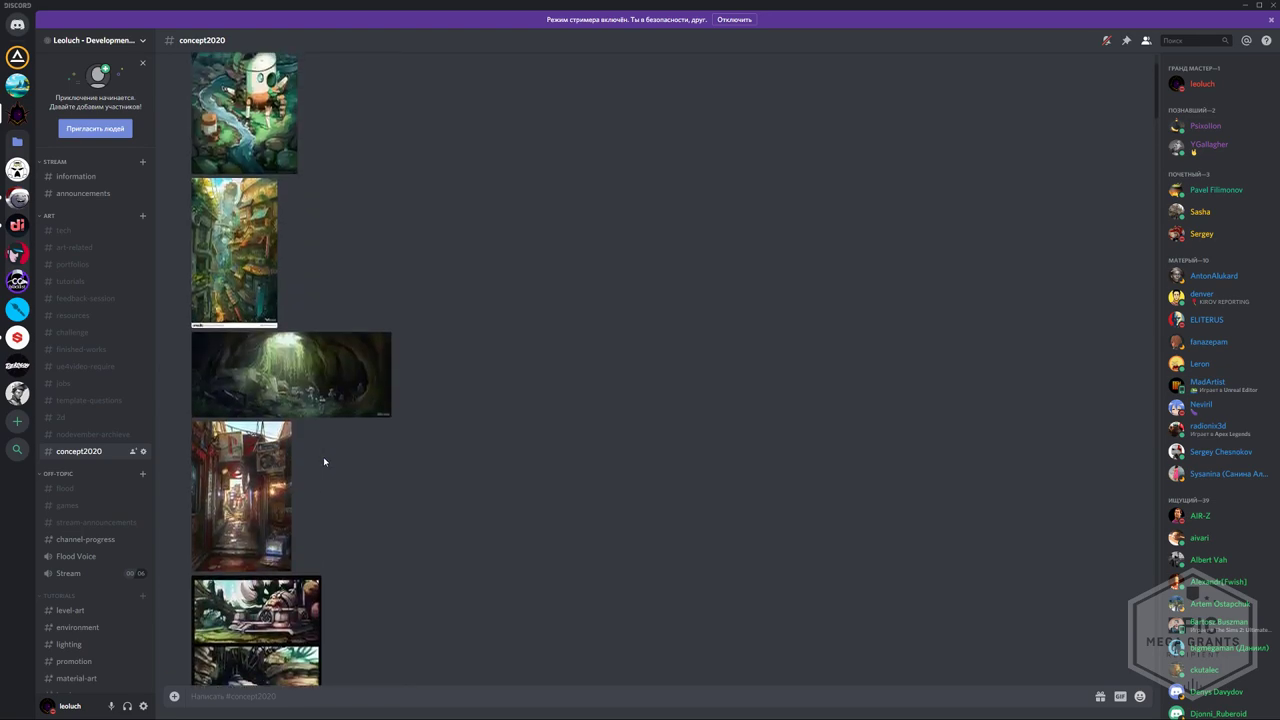
# - View the concept of a space shuttle on a rocky hill enlarged, and continue to the neon city images
pyautogui.scroll(-8, 323, 456)
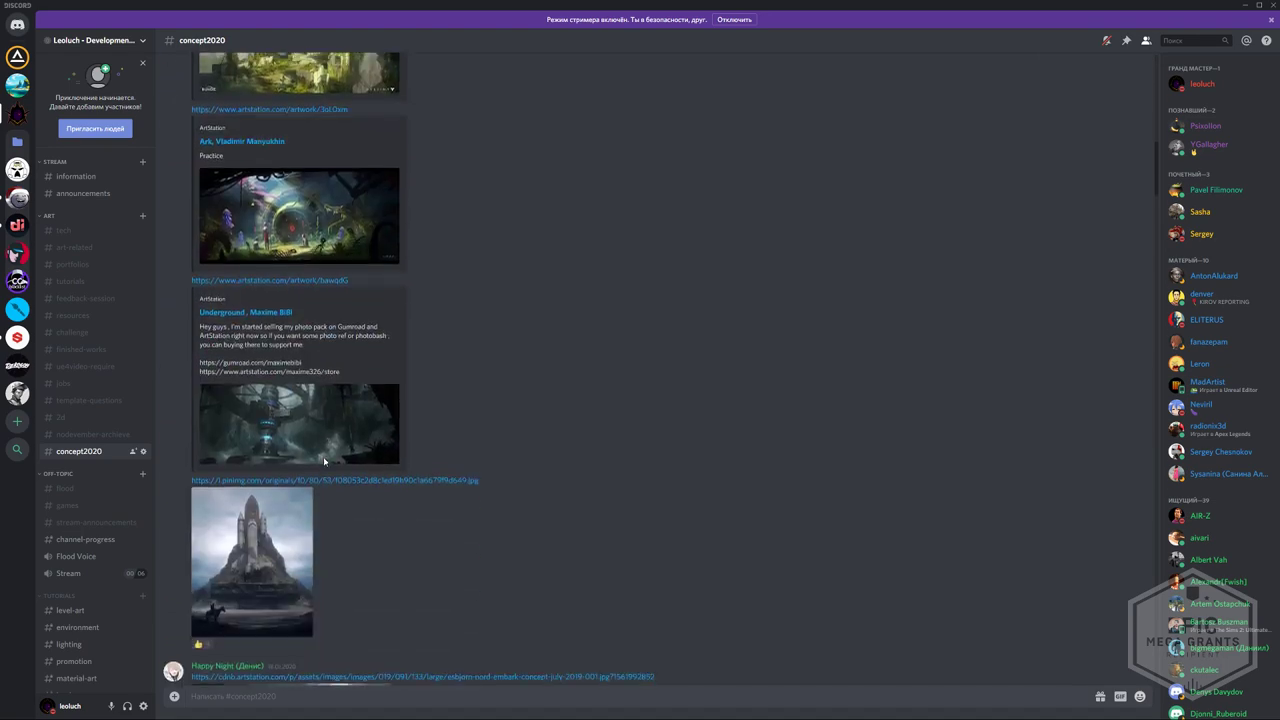
pyautogui.scroll(-4, 324, 461)
pyautogui.click(232, 333)
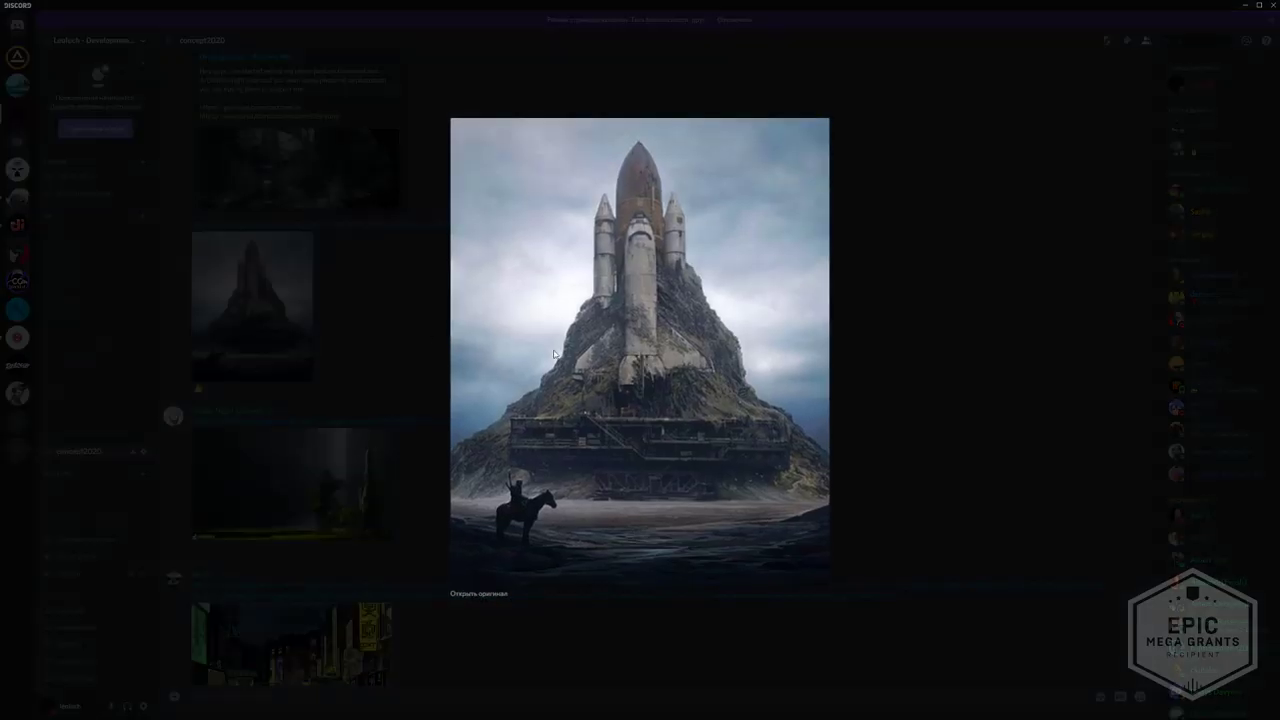
pyautogui.click(370, 440)
pyautogui.scroll(-8, 333, 475)
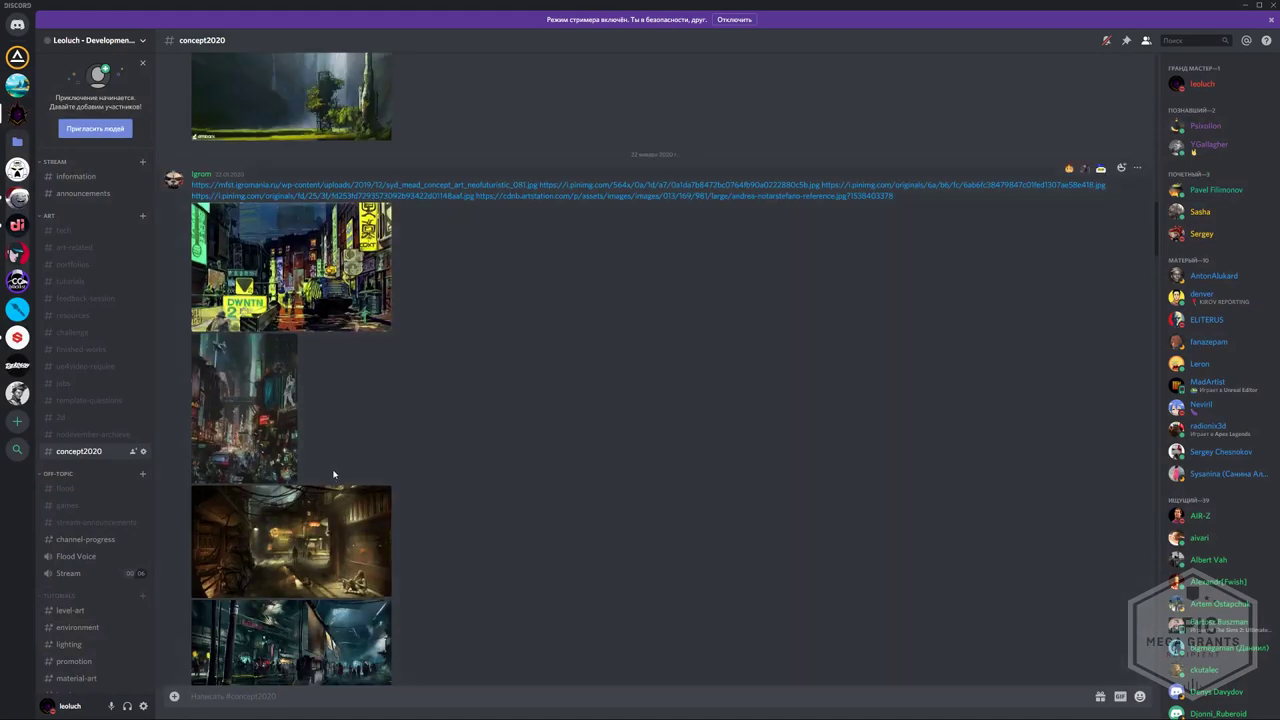
# - View the steampunk Steam Bank street concept enlarged and examine its architecture
pyautogui.scroll(-3, 334, 474)
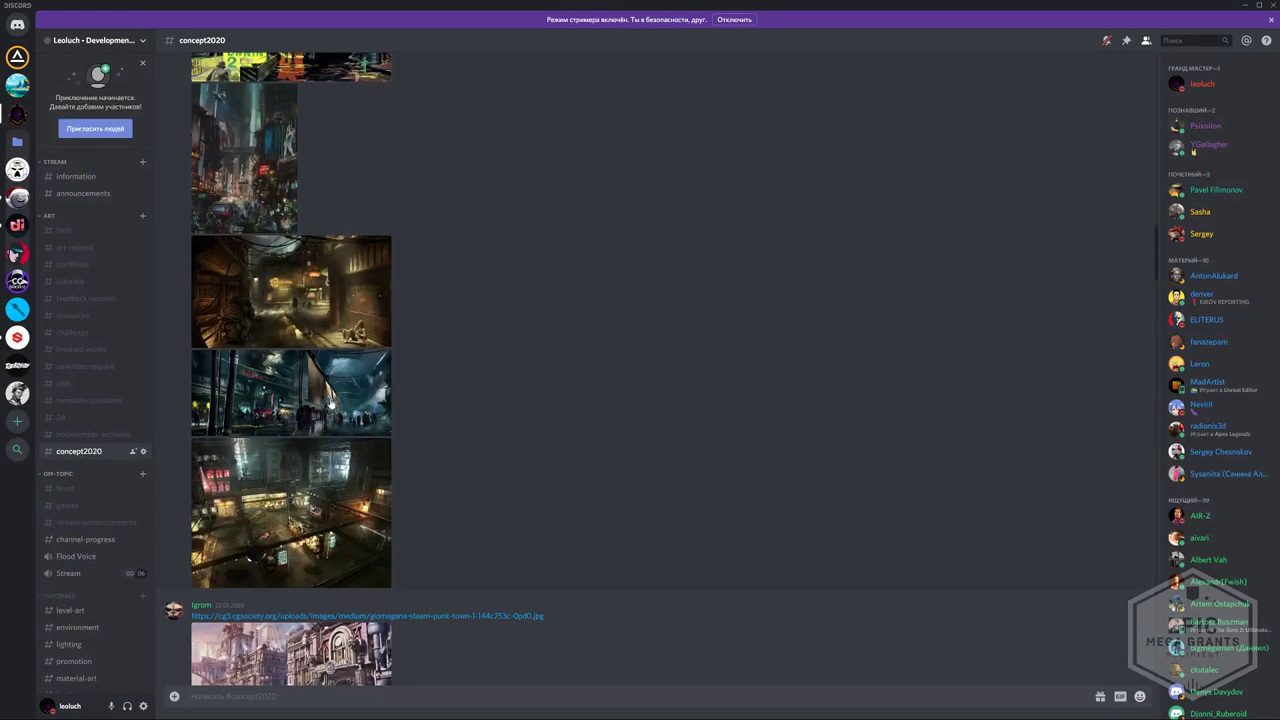
pyautogui.scroll(-3, 316, 406)
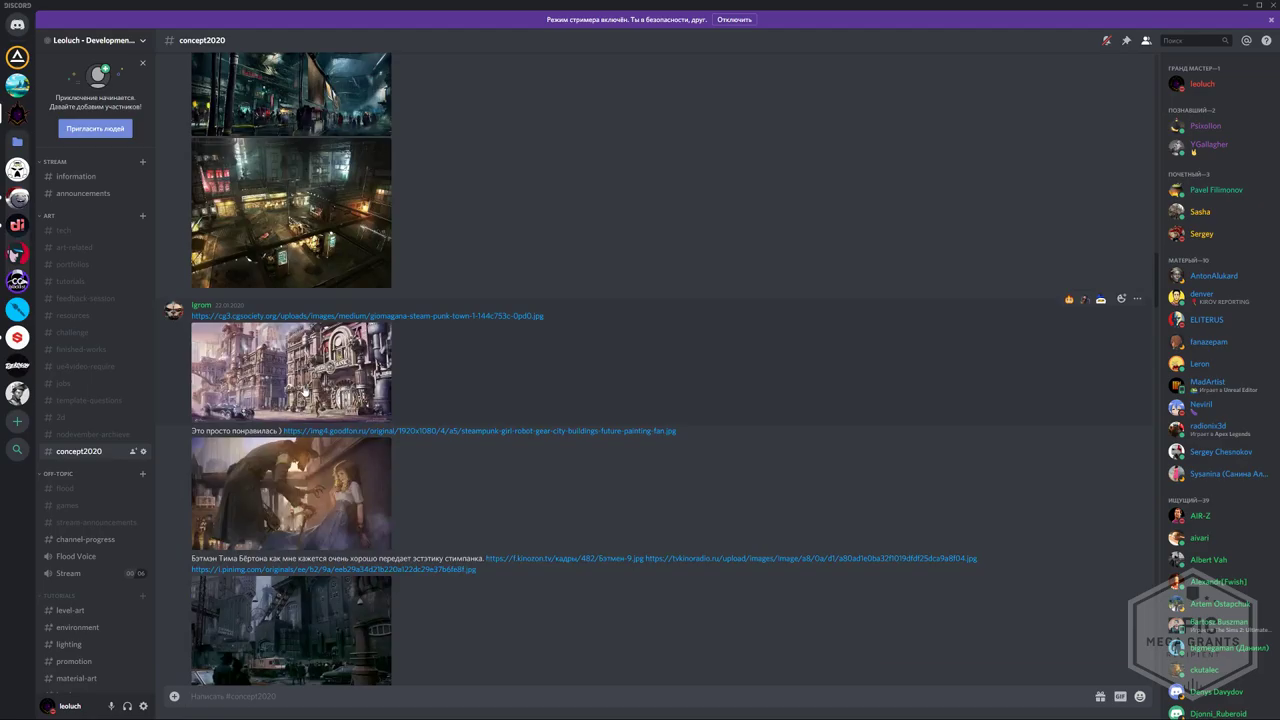
pyautogui.click(303, 369)
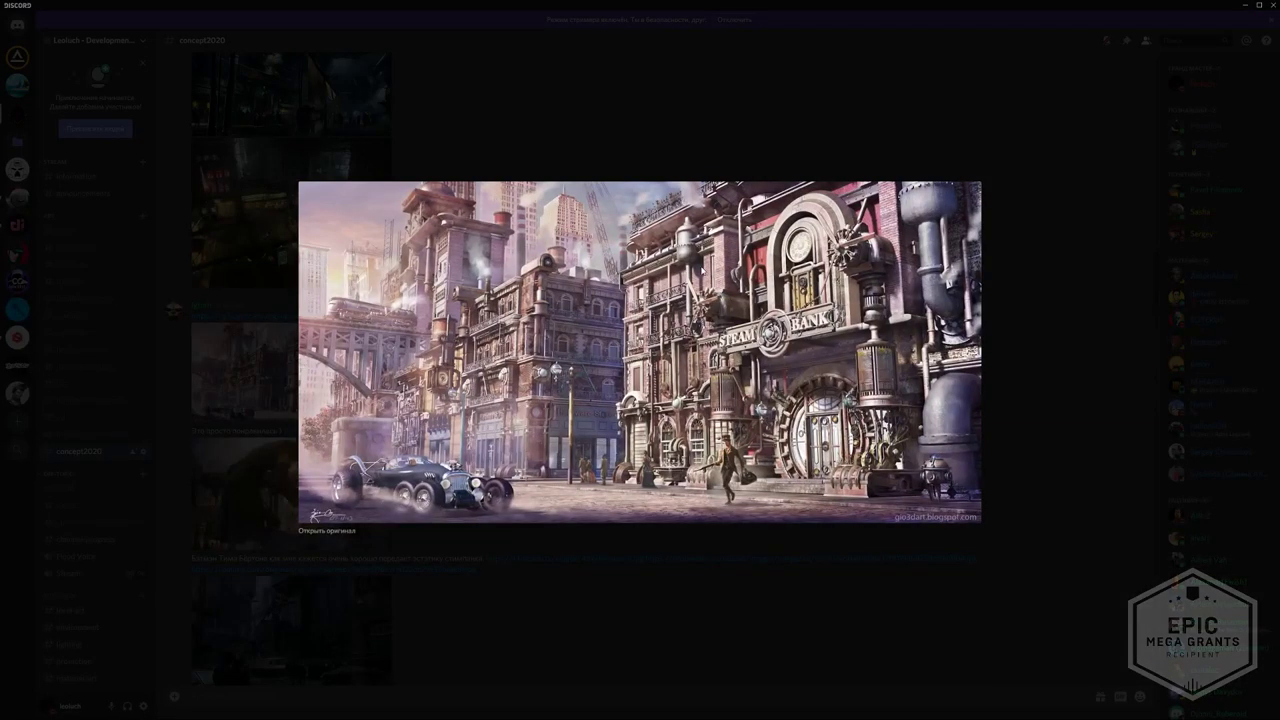
pyautogui.click(281, 402)
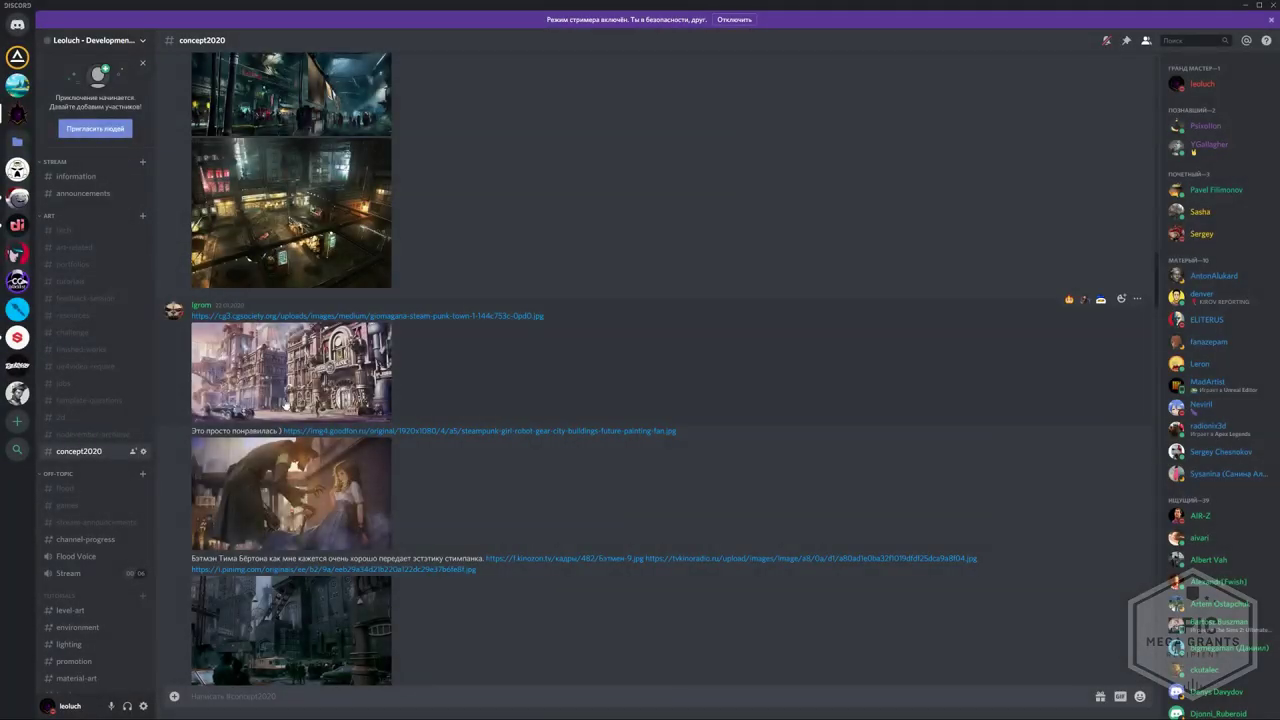
pyautogui.click(281, 402)
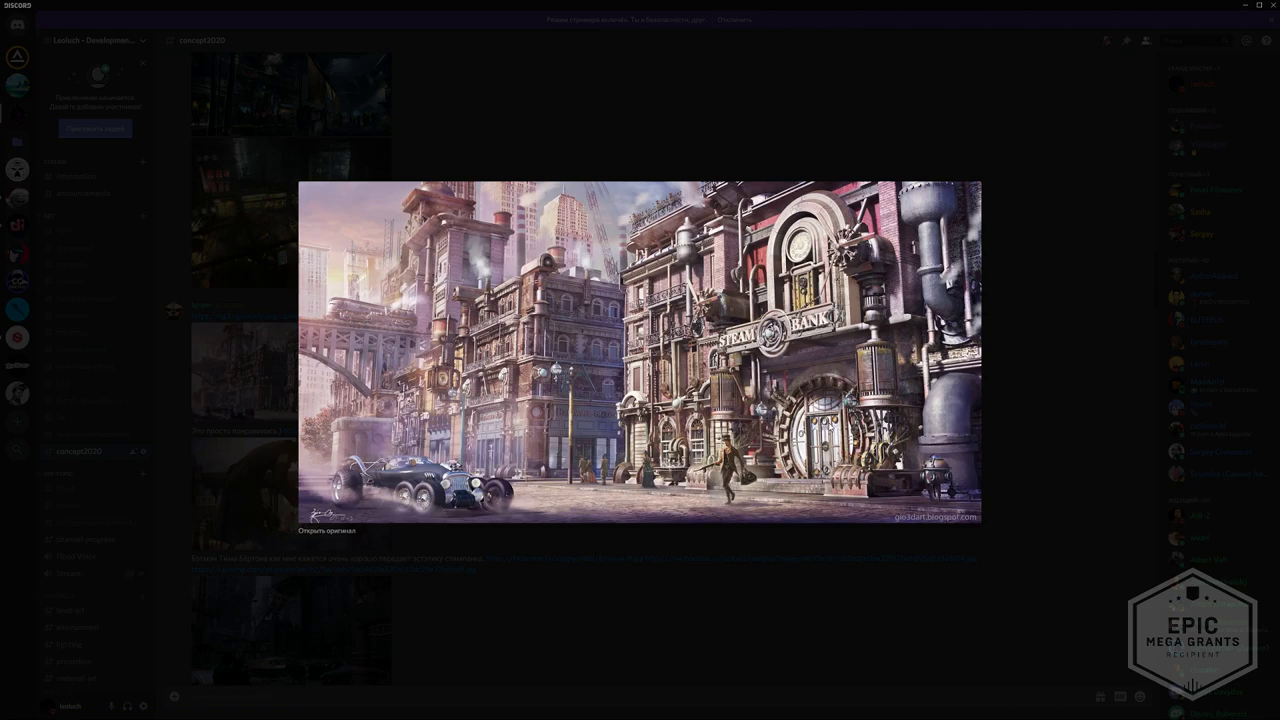
pyautogui.press('Escape')
pyautogui.scroll(-2, 557, 423)
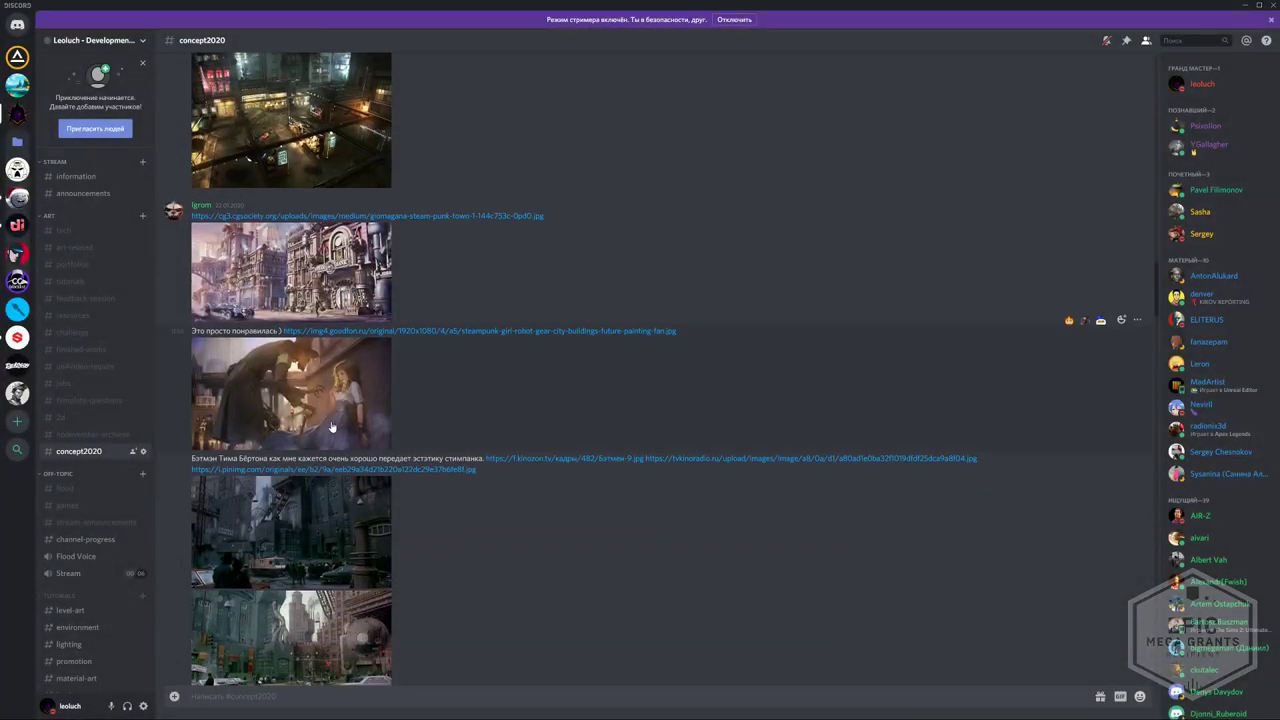
# - View the steampunk robot-and-girl painting and the Gotham Central street image enlarged, one after the other
pyautogui.click(338, 424)
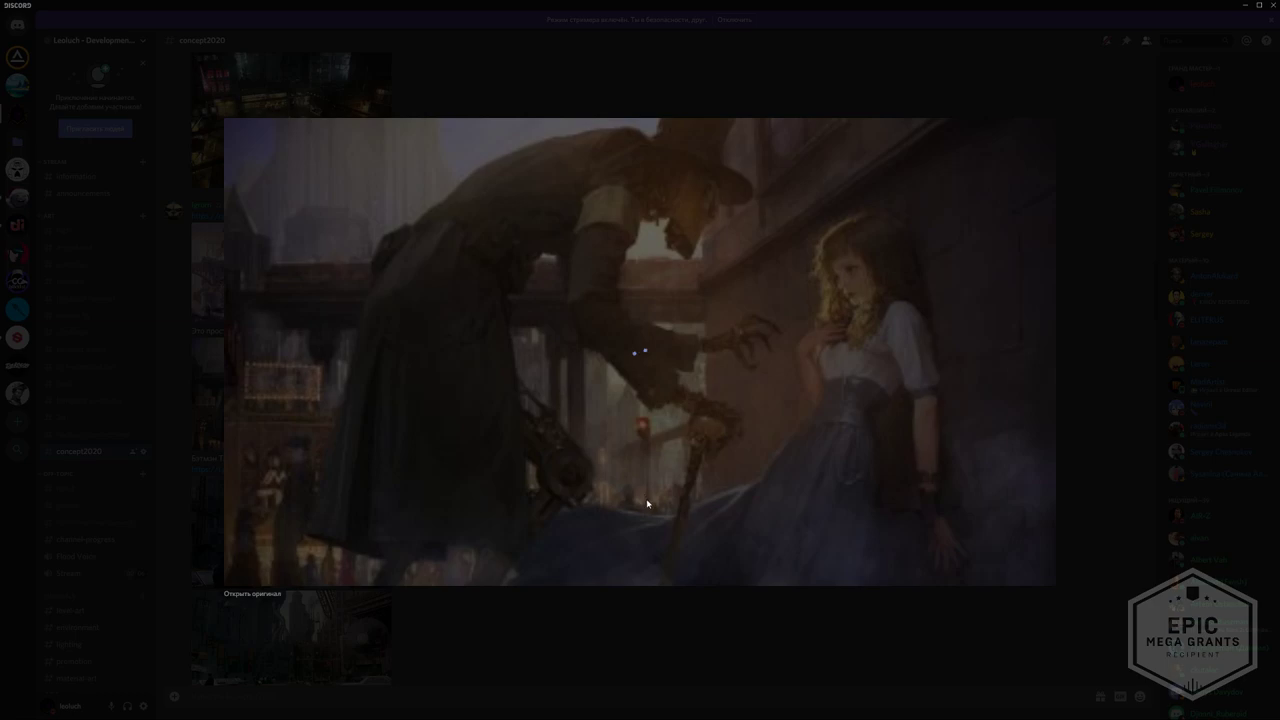
pyautogui.press('Escape')
pyautogui.scroll(-2, 520, 434)
pyautogui.click(290, 420)
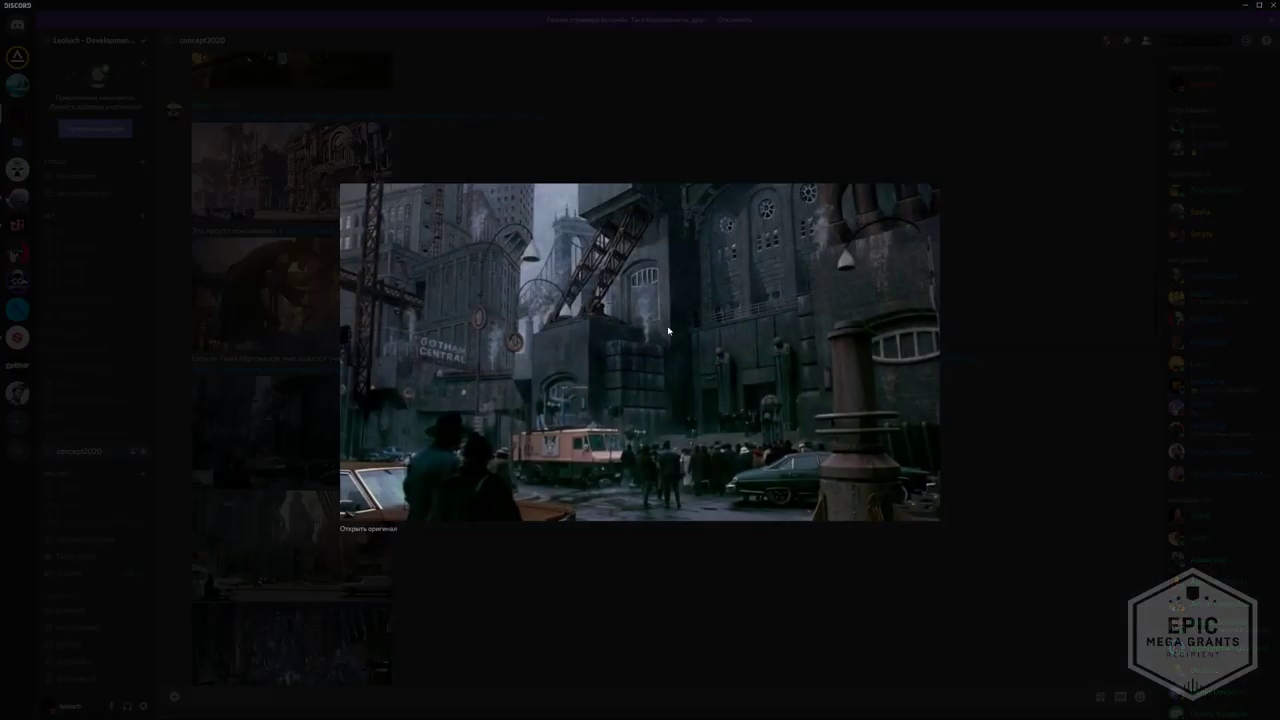
pyautogui.press('Escape')
pyautogui.scroll(-2, 664, 330)
pyautogui.scroll(-2, 343, 461)
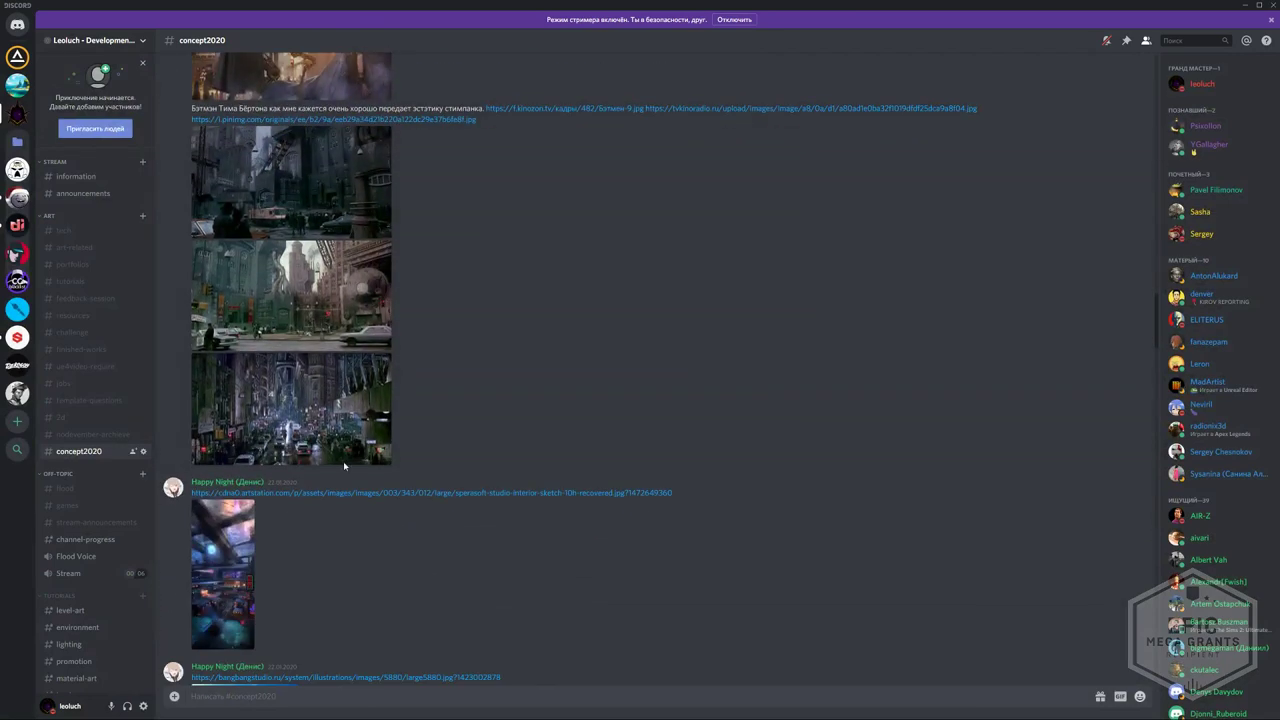
# - View the canal street city concept and the dark shanty town concept enlarged, one after the other
pyautogui.scroll(-10, 343, 461)
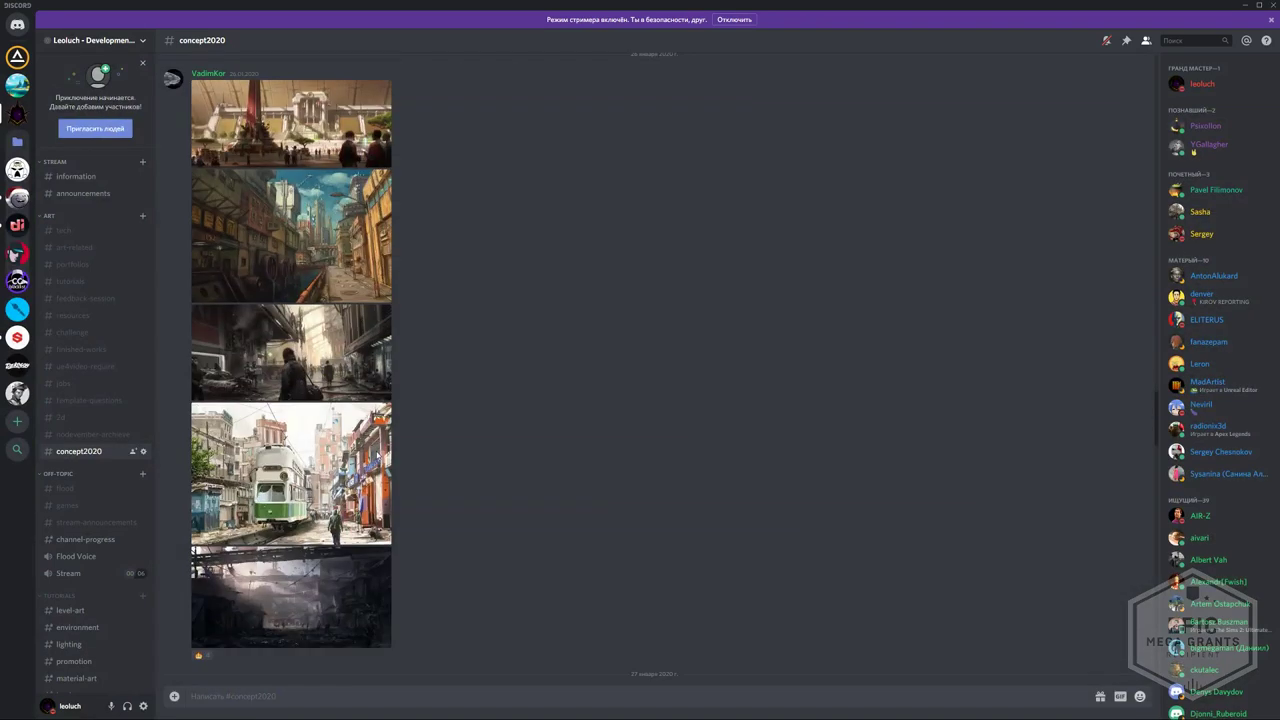
pyautogui.click(258, 265)
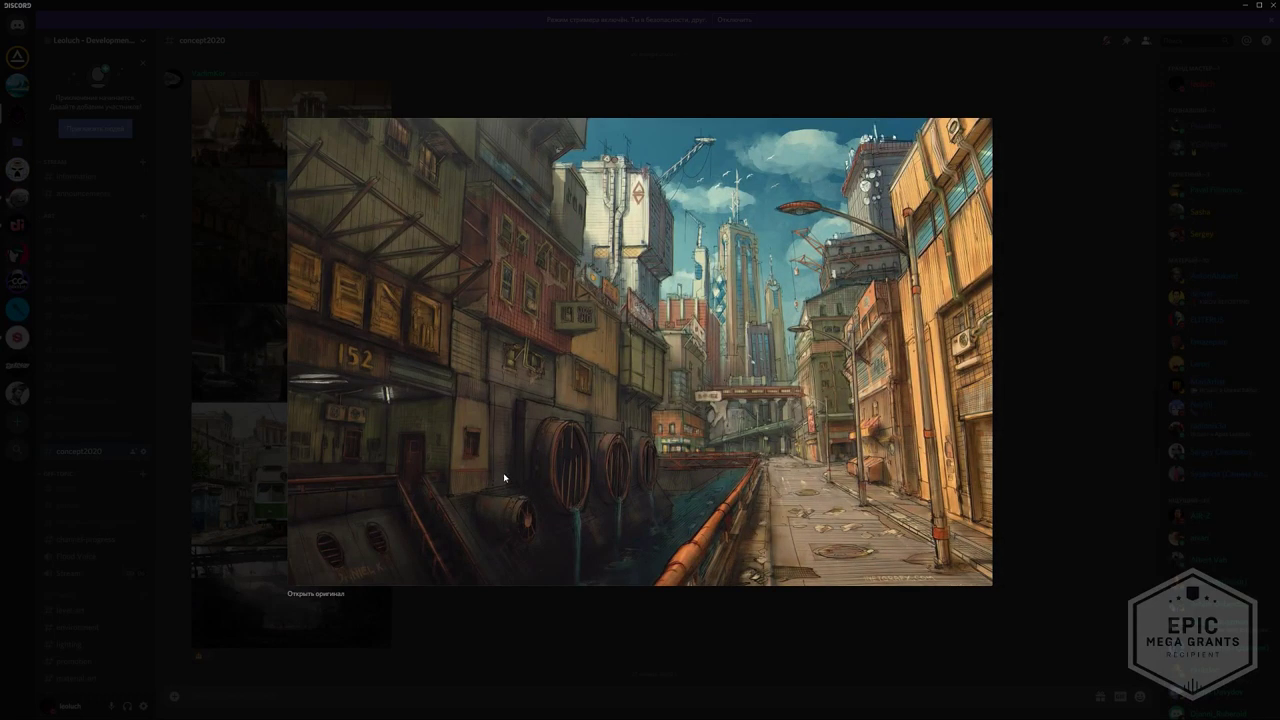
pyautogui.press('Escape')
pyautogui.scroll(-5, 506, 477)
pyautogui.click(311, 369)
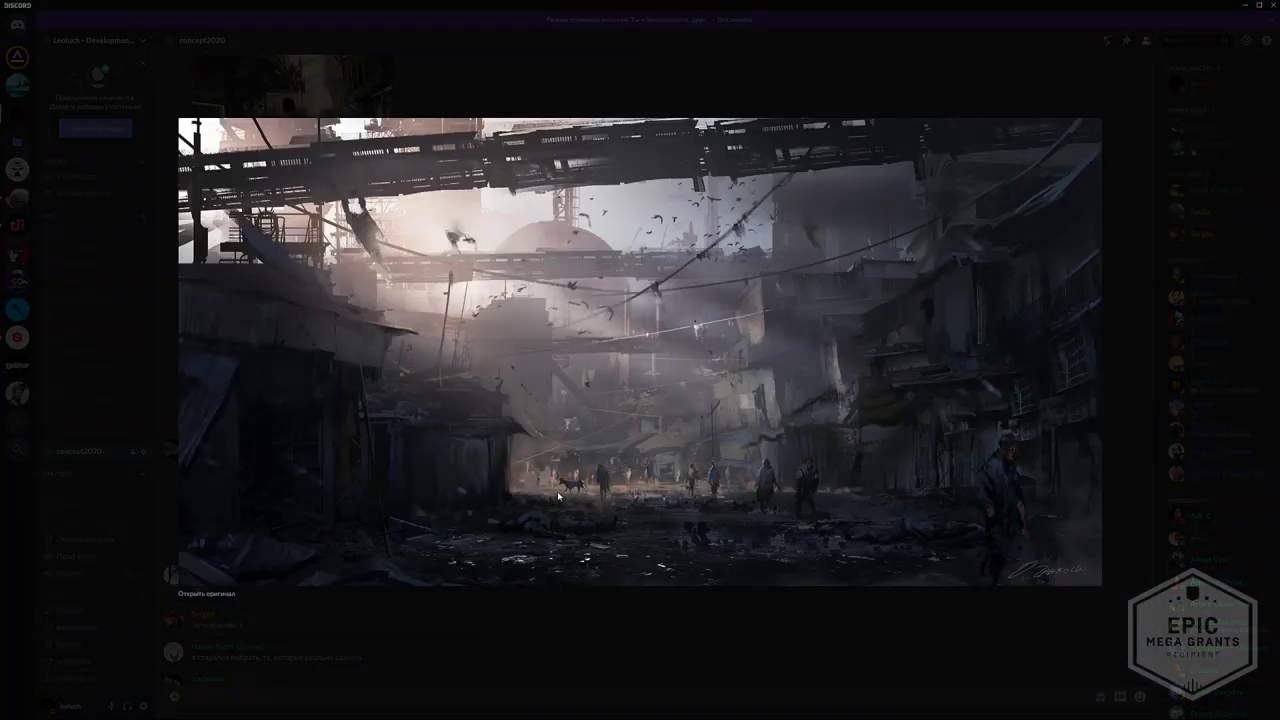
pyautogui.press('Escape')
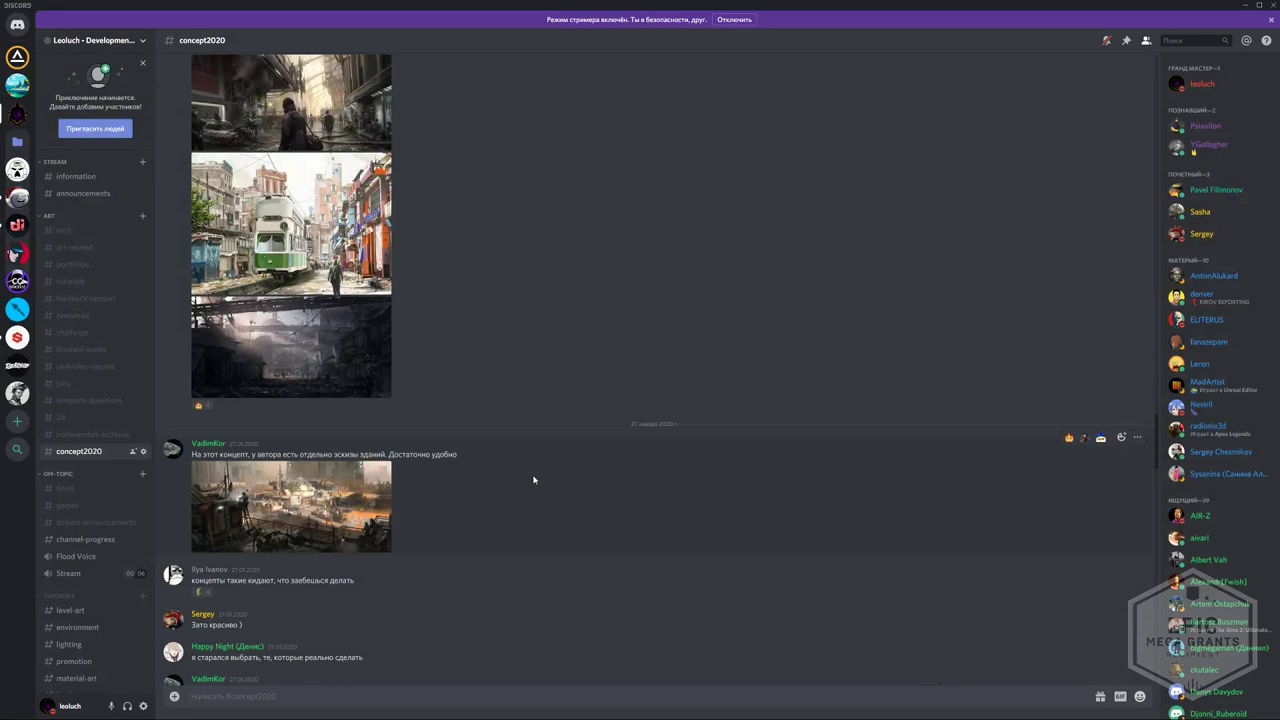
# - View the sci-fi settlement concept with the glass dome enlarged and examine its buildings
pyautogui.scroll(-2, 531, 479)
pyautogui.scroll(-4, 531, 479)
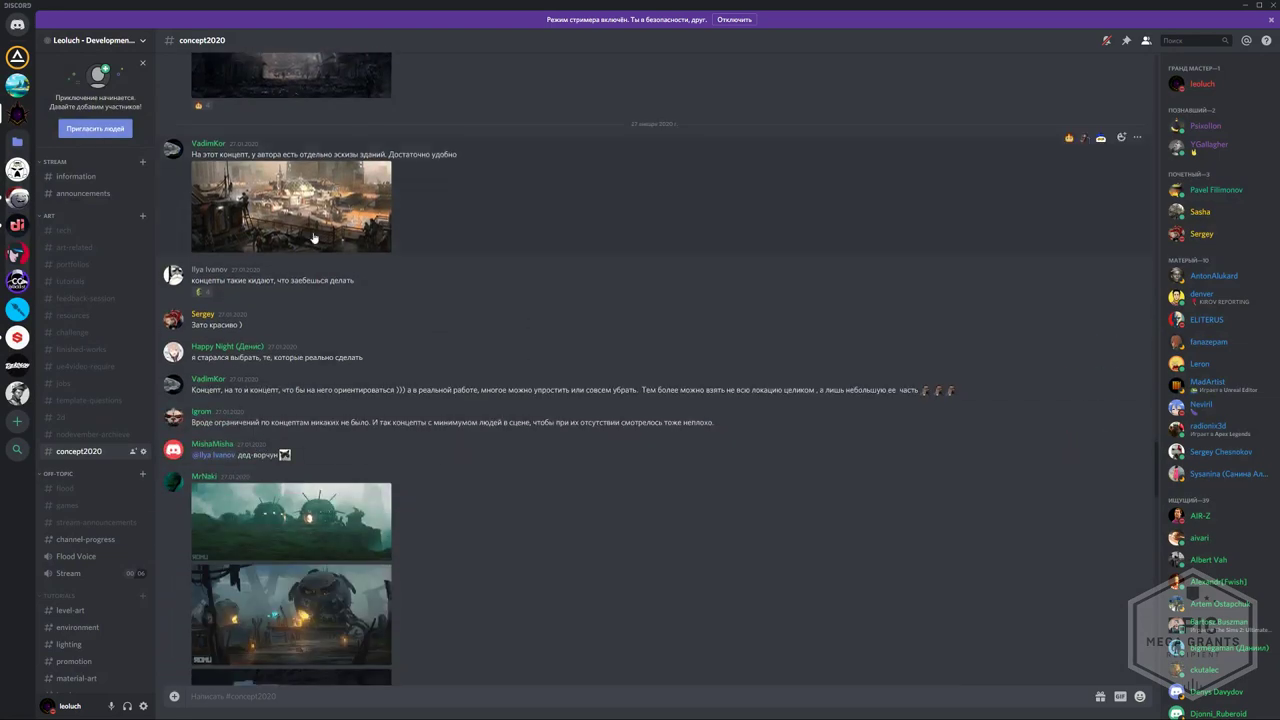
pyautogui.click(290, 205)
pyautogui.press('Escape')
pyautogui.click(284, 238)
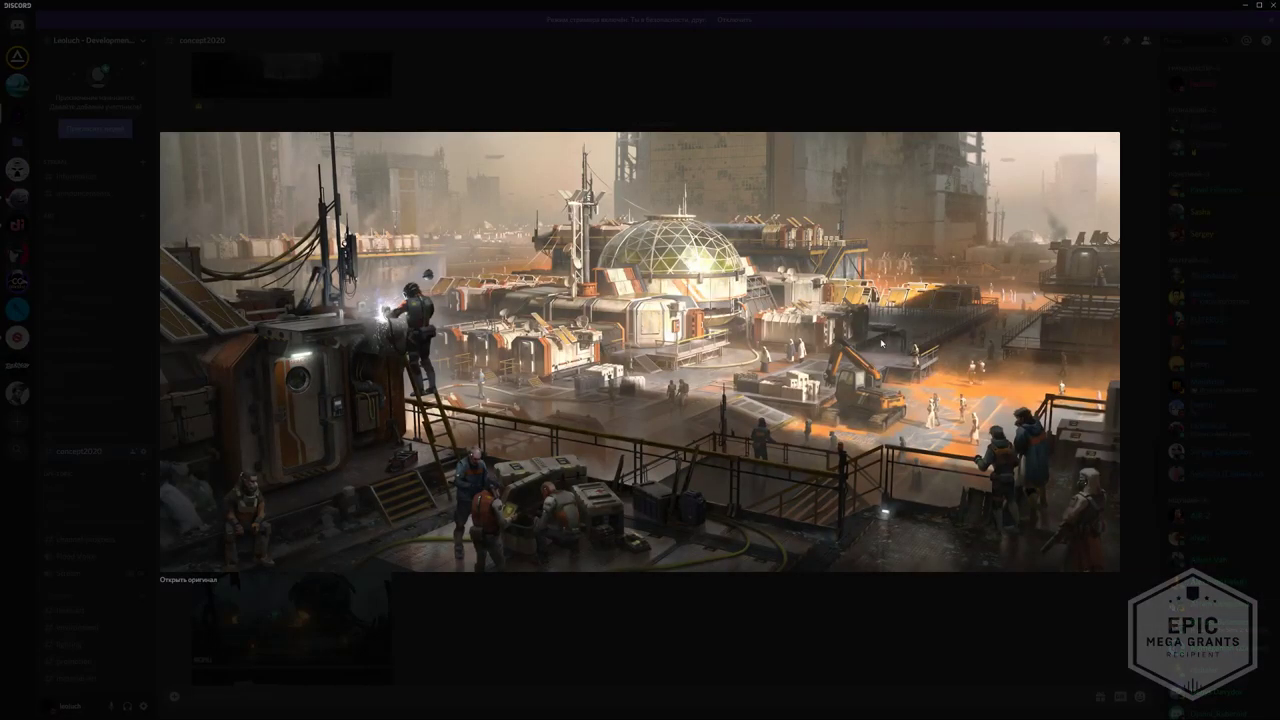
pyautogui.press('Escape')
pyautogui.scroll(-3, 292, 378)
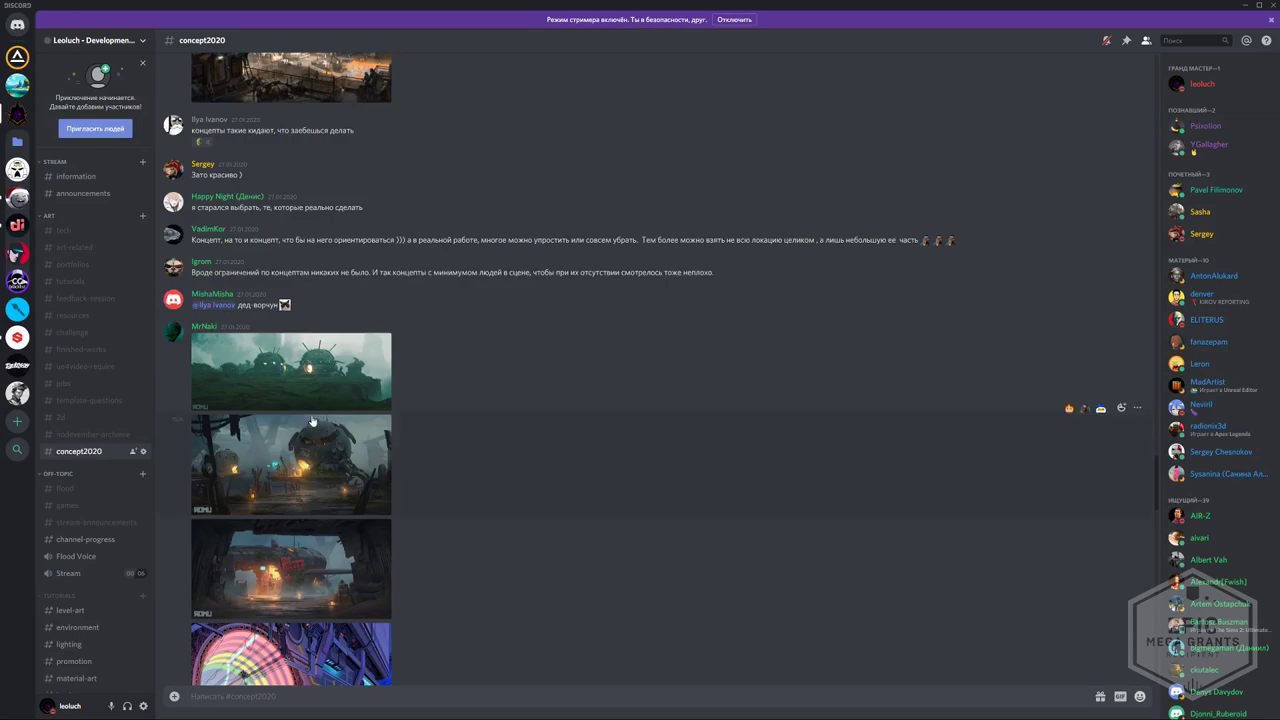
# - View the ROMU concept of domed houses on a green cliff enlarged, and browse on through the discussion
pyautogui.click(292, 378)
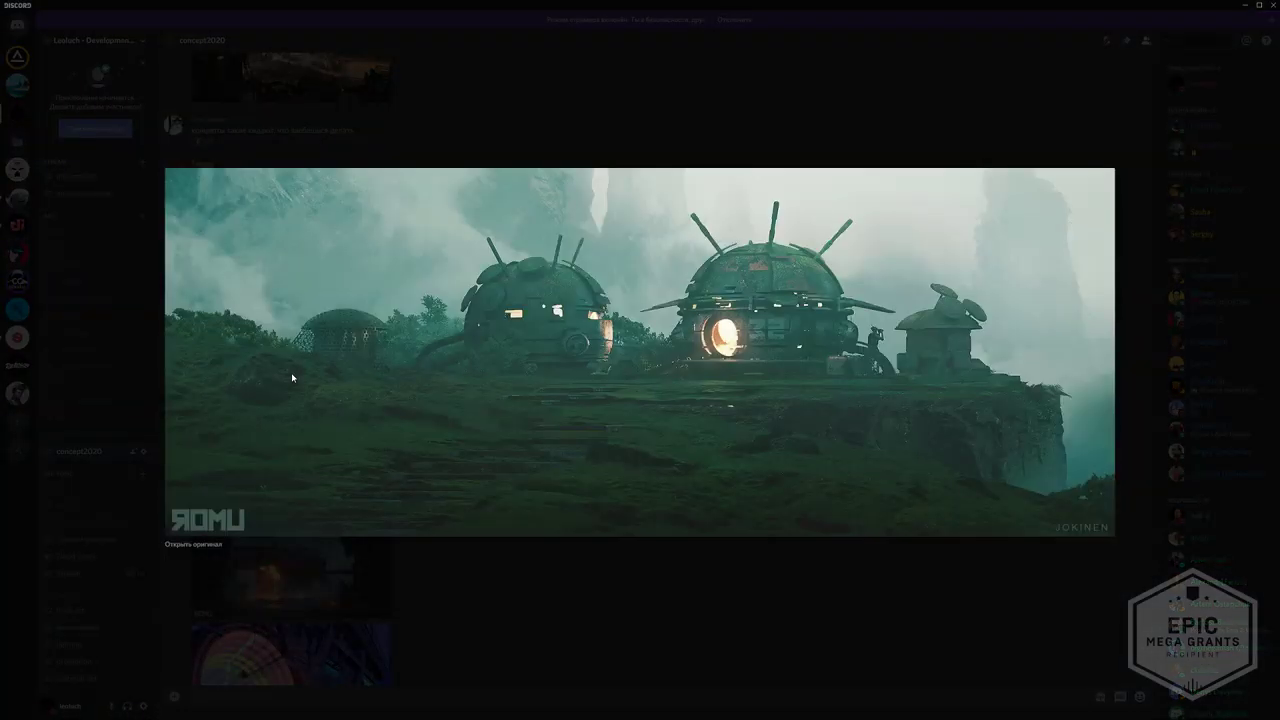
pyautogui.press('Escape')
pyautogui.scroll(-1, 301, 378)
pyautogui.scroll(-10, 301, 378)
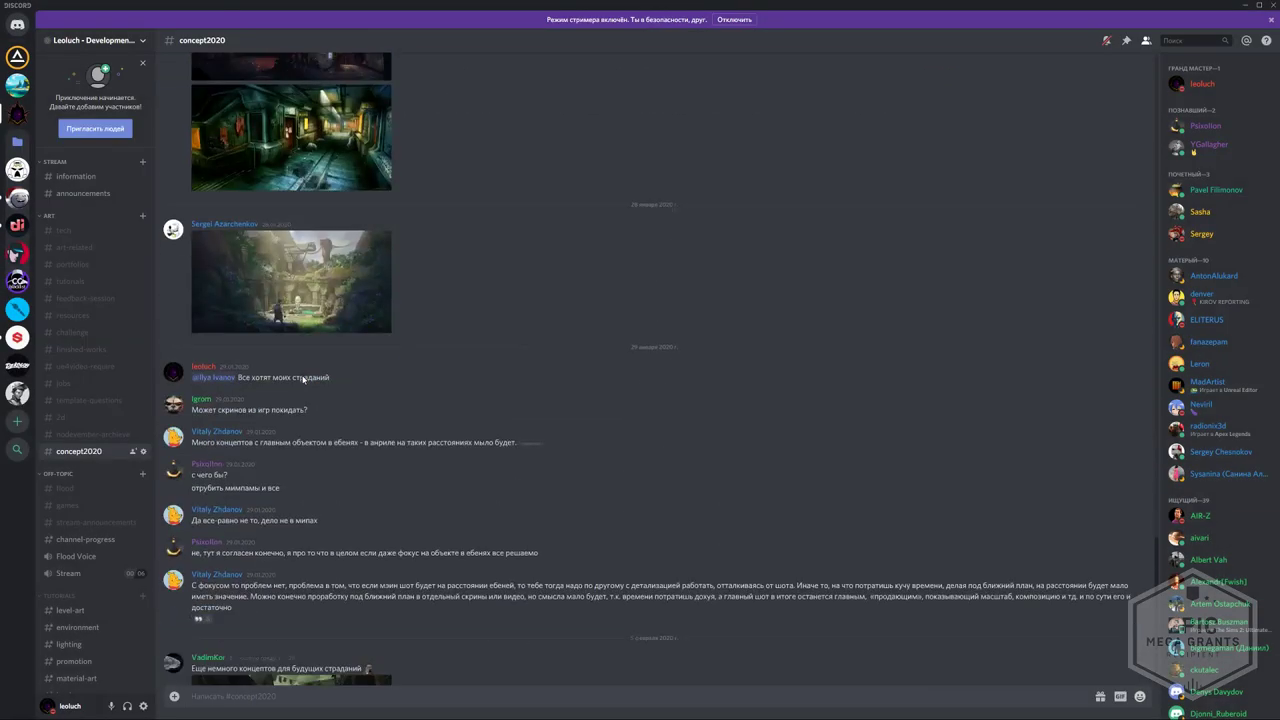
# - Browse the concept2020 channel down to its newest post with the abandoned old factory artwork
pyautogui.scroll(-9, 303, 379)
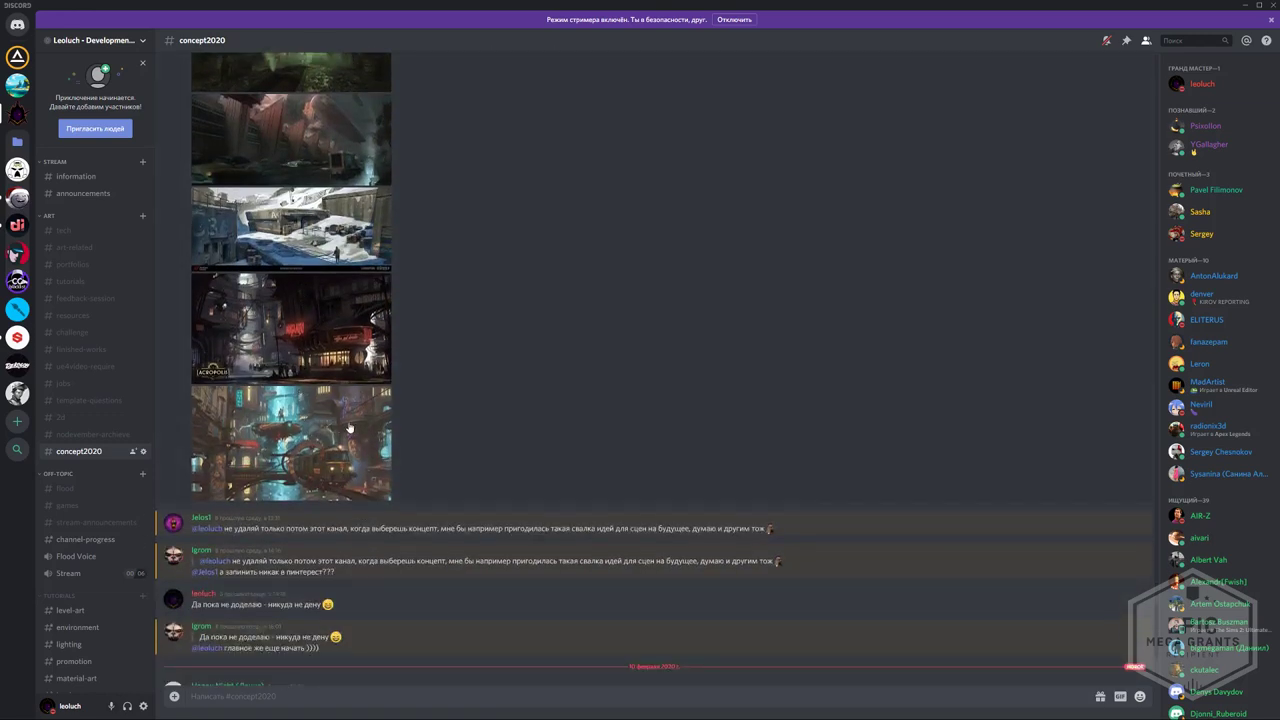
pyautogui.scroll(-2, 350, 428)
pyautogui.scroll(-3, 347, 386)
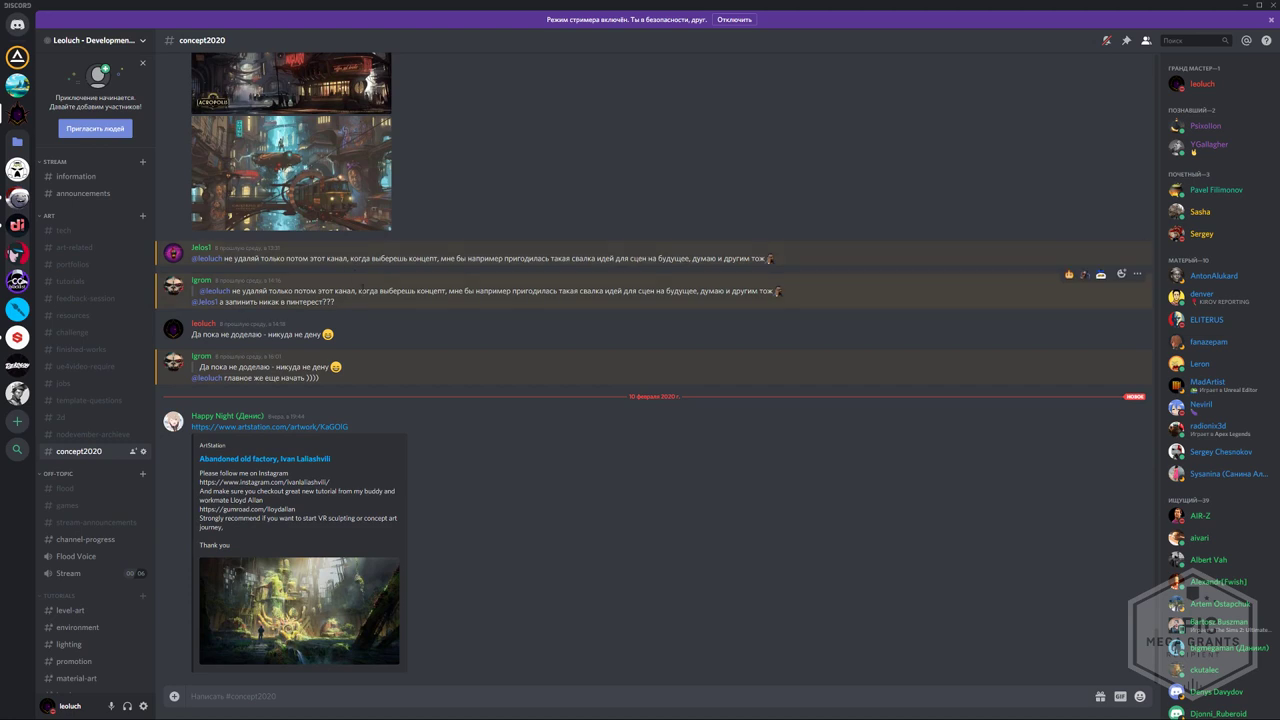
pyautogui.rightClick(257, 433)
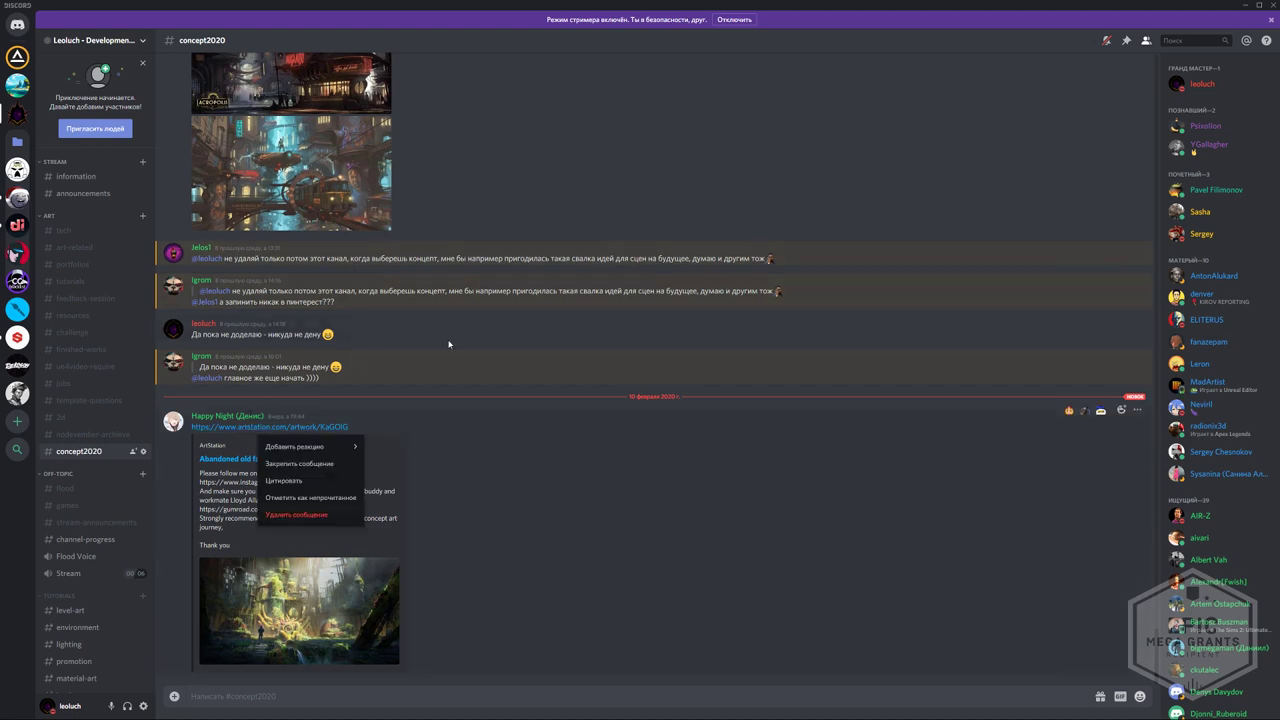
pyautogui.click(500, 346)
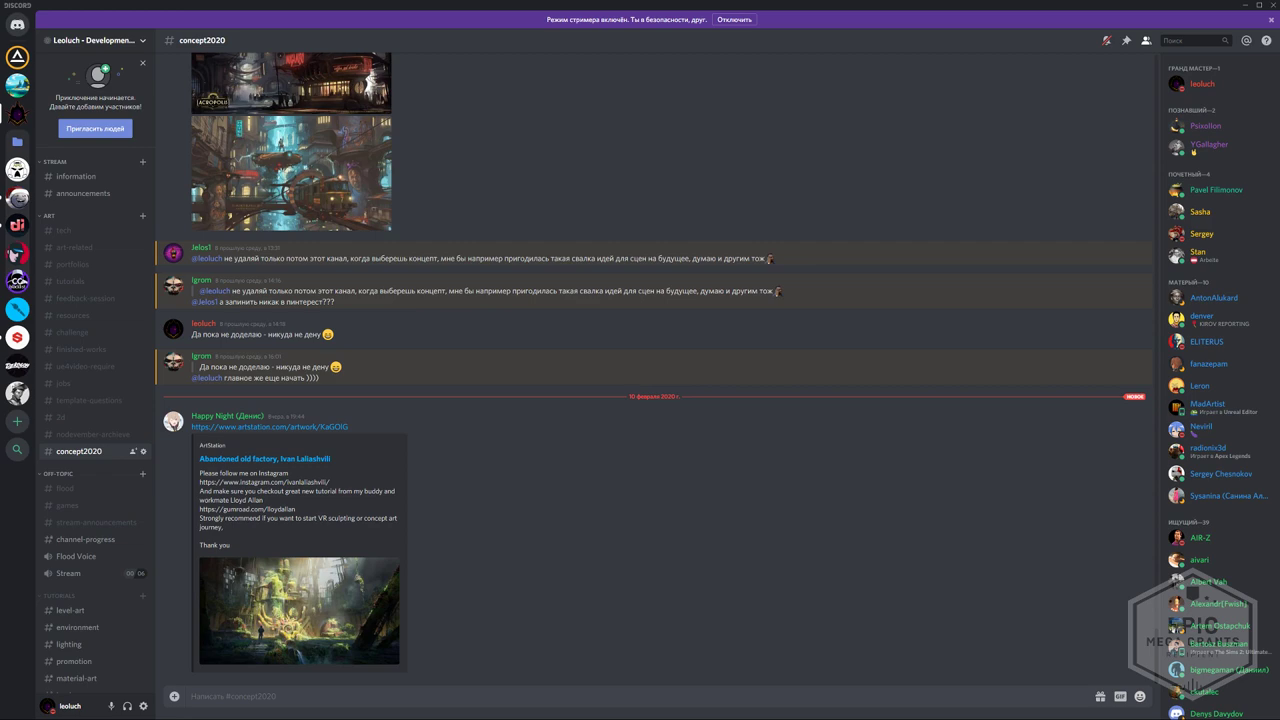
# - Switch to the VK post in the browser and view the misty swamp concept with the sailing airship enlarged
pyautogui.moveTo(2, 150); pyautogui.dragTo(490, 1)
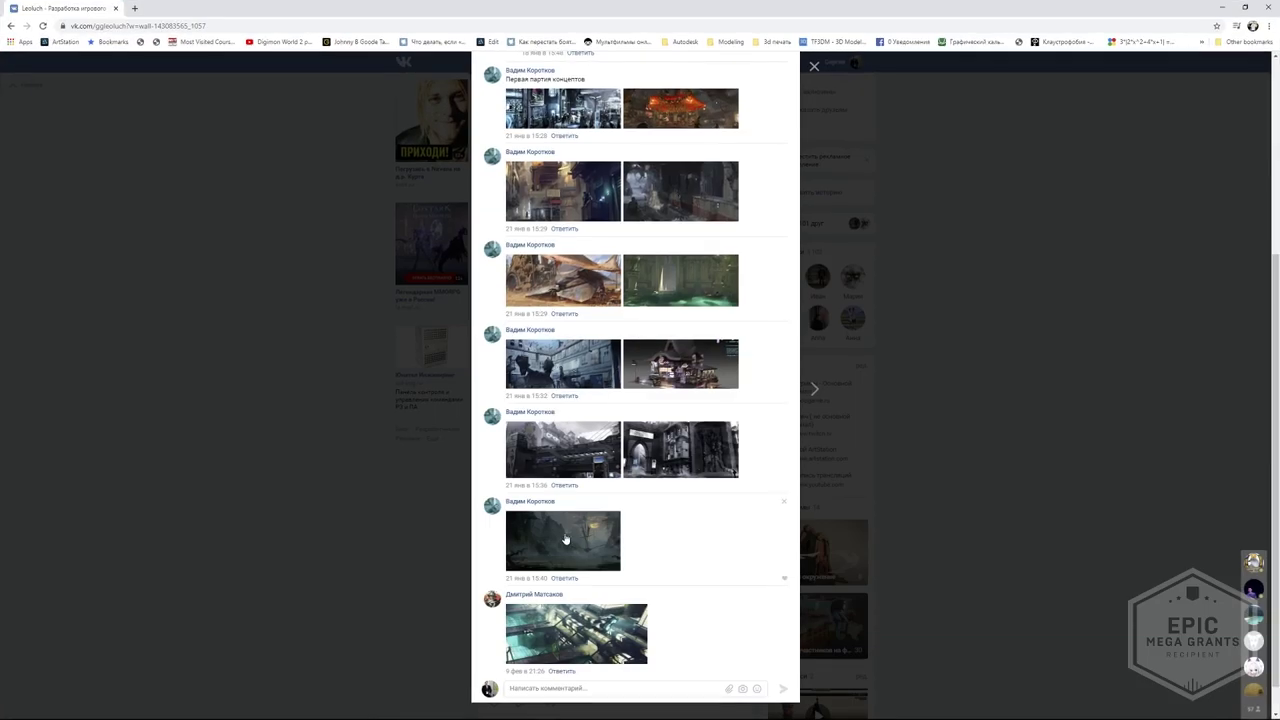
pyautogui.scroll(-2, 578, 568)
pyautogui.click(585, 598)
pyautogui.click(589, 600)
pyautogui.click(555, 504)
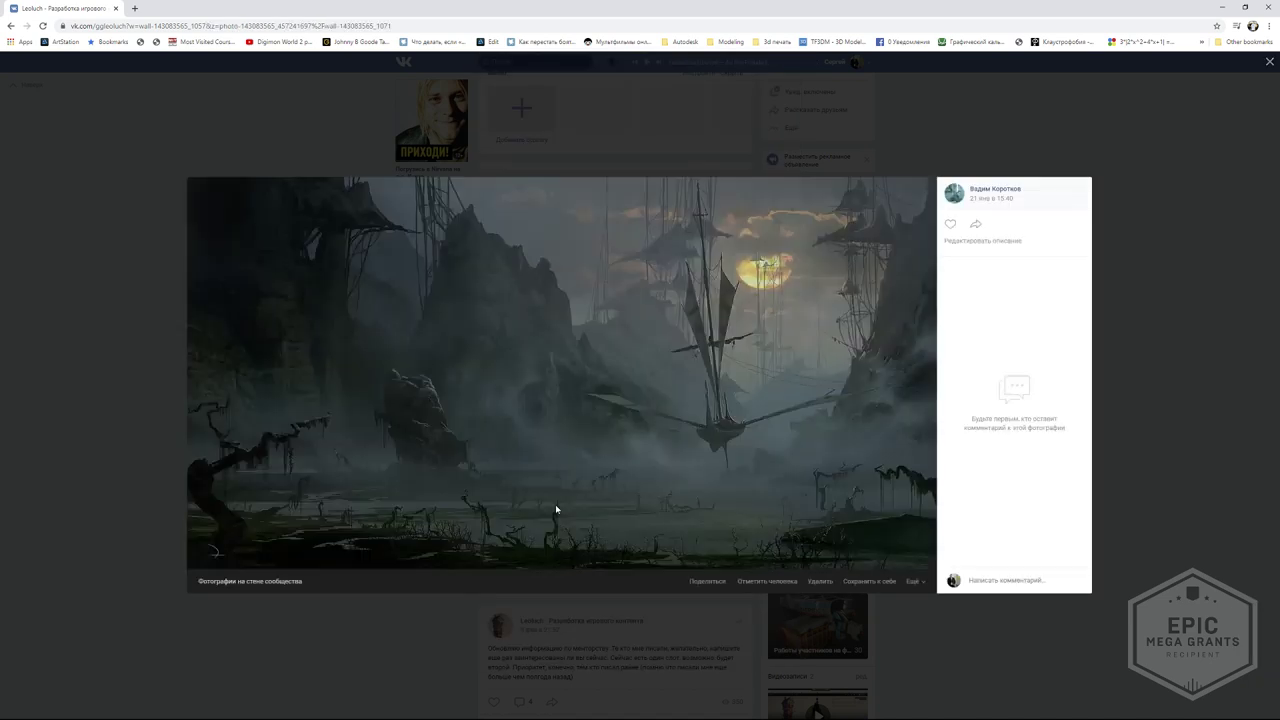
pyautogui.click(557, 474)
# - View the Deus Ex street concept and the blue-grey courtyard concept from the comments enlarged, one after the other
pyautogui.click(545, 406)
pyautogui.click(790, 428)
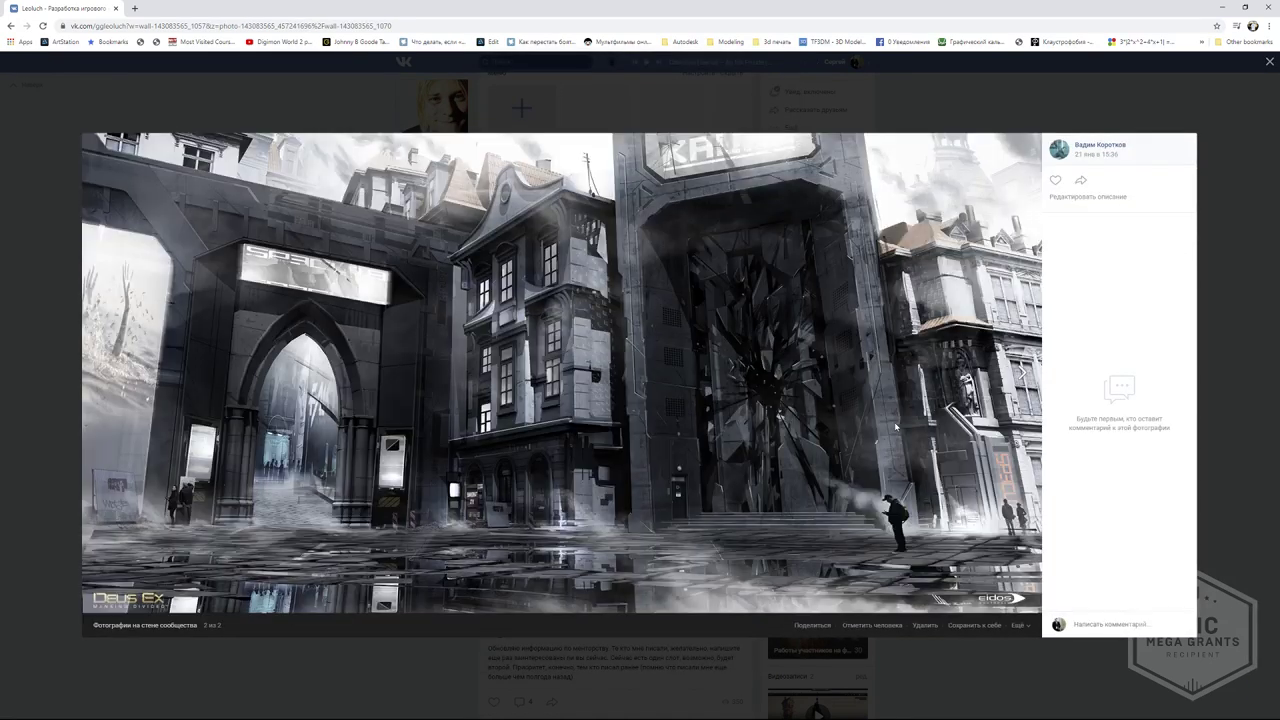
pyautogui.click(790, 428)
pyautogui.click(525, 434)
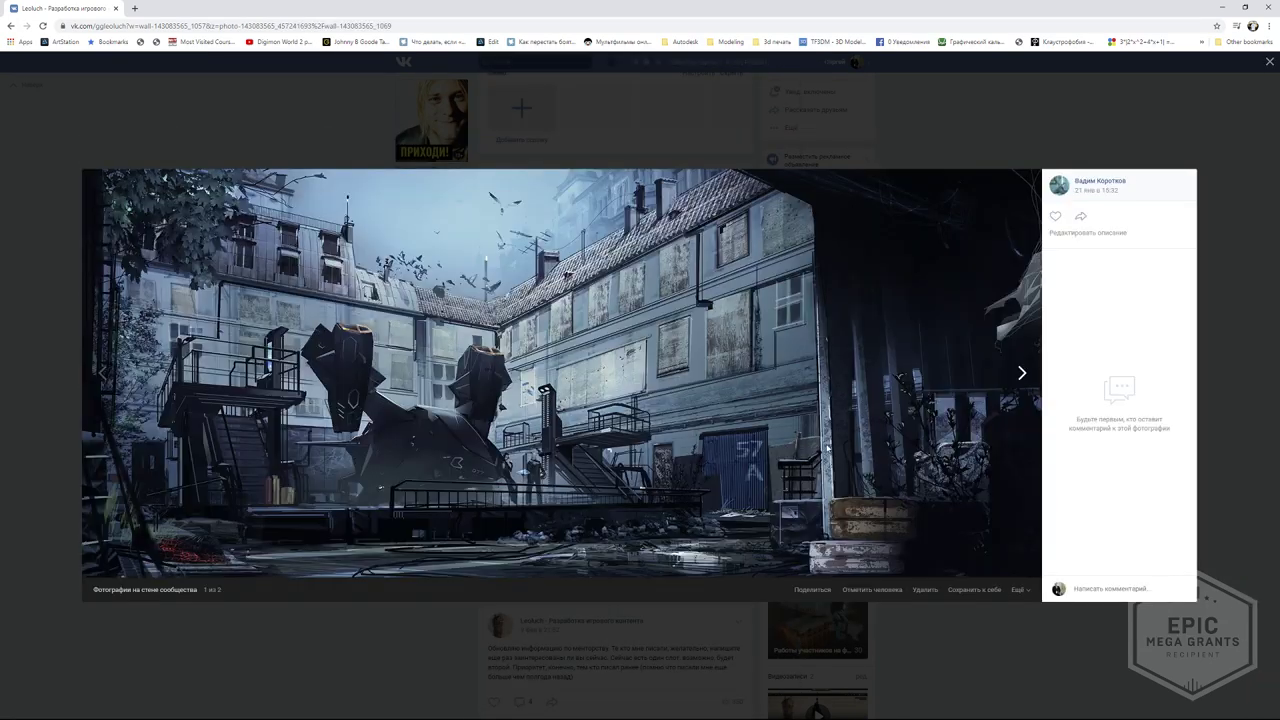
pyautogui.click(804, 441)
pyautogui.click(804, 441)
# - View the submarine dock concept and the red carousel concept from the earlier comments enlarged
pyautogui.scroll(2, 526, 444)
pyautogui.click(564, 352)
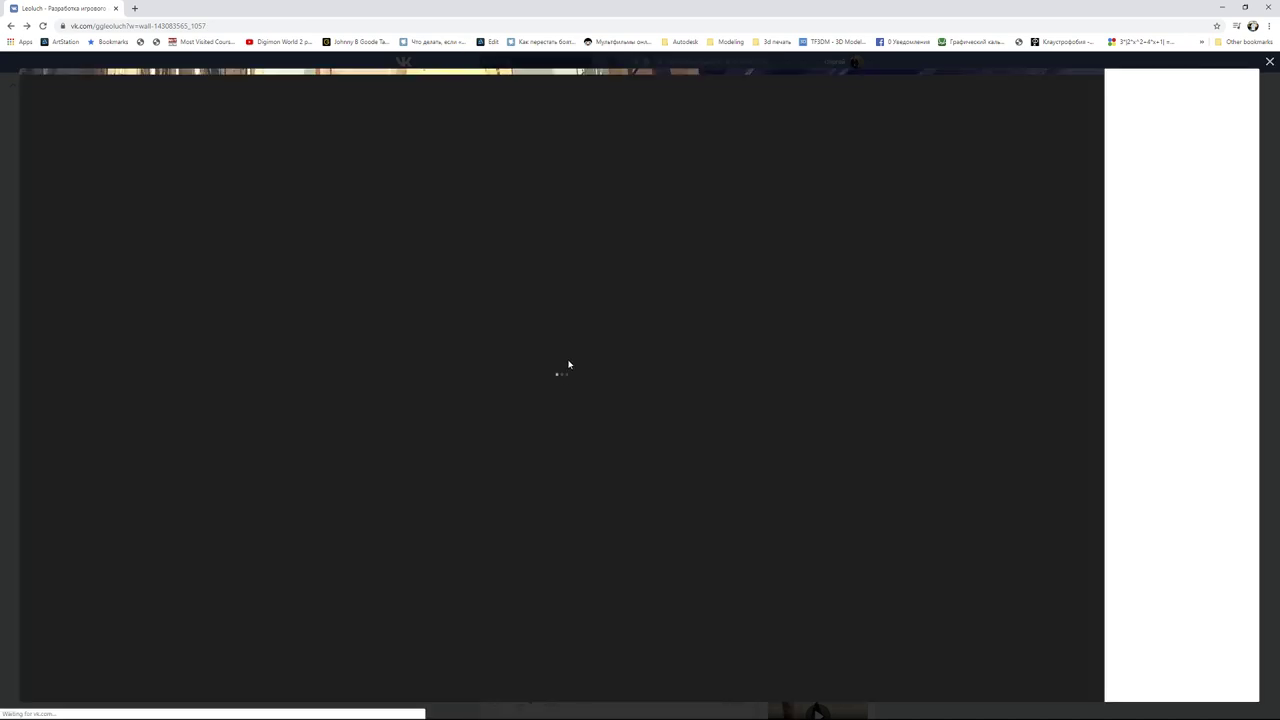
pyautogui.click(958, 366)
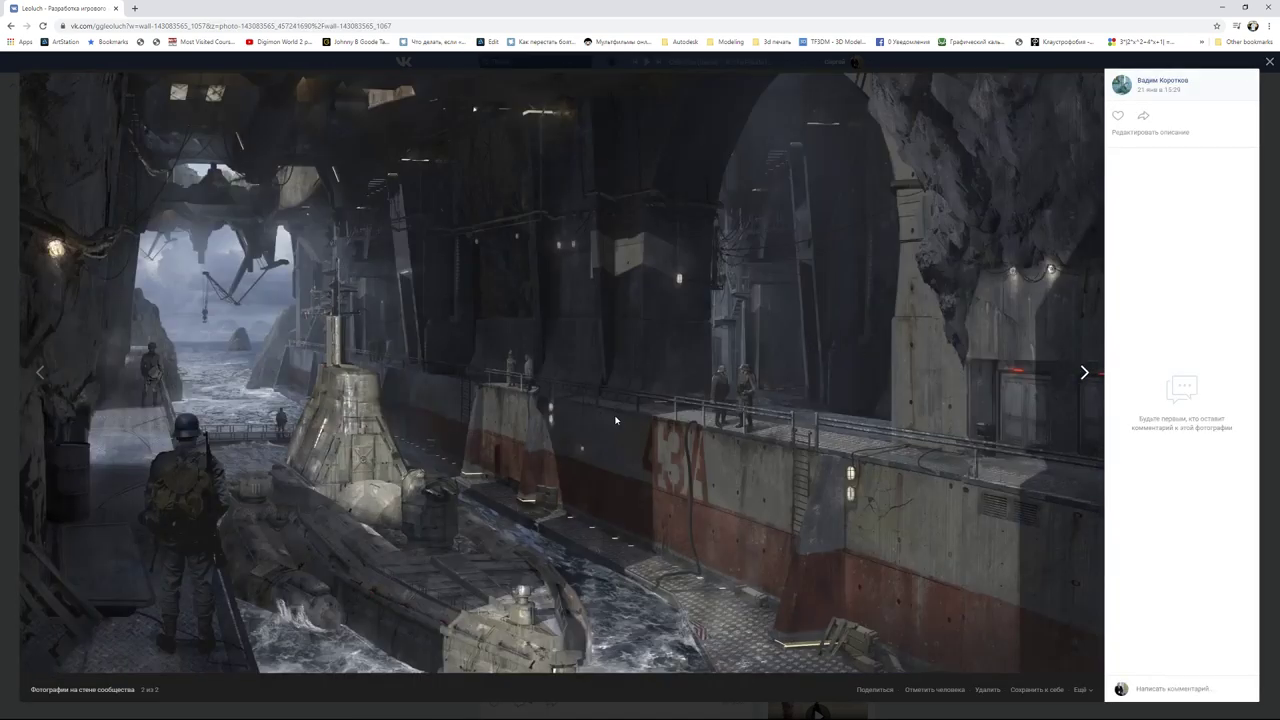
pyautogui.click(473, 337)
pyautogui.scroll(1, 577, 359)
pyautogui.click(559, 333)
pyautogui.click(825, 398)
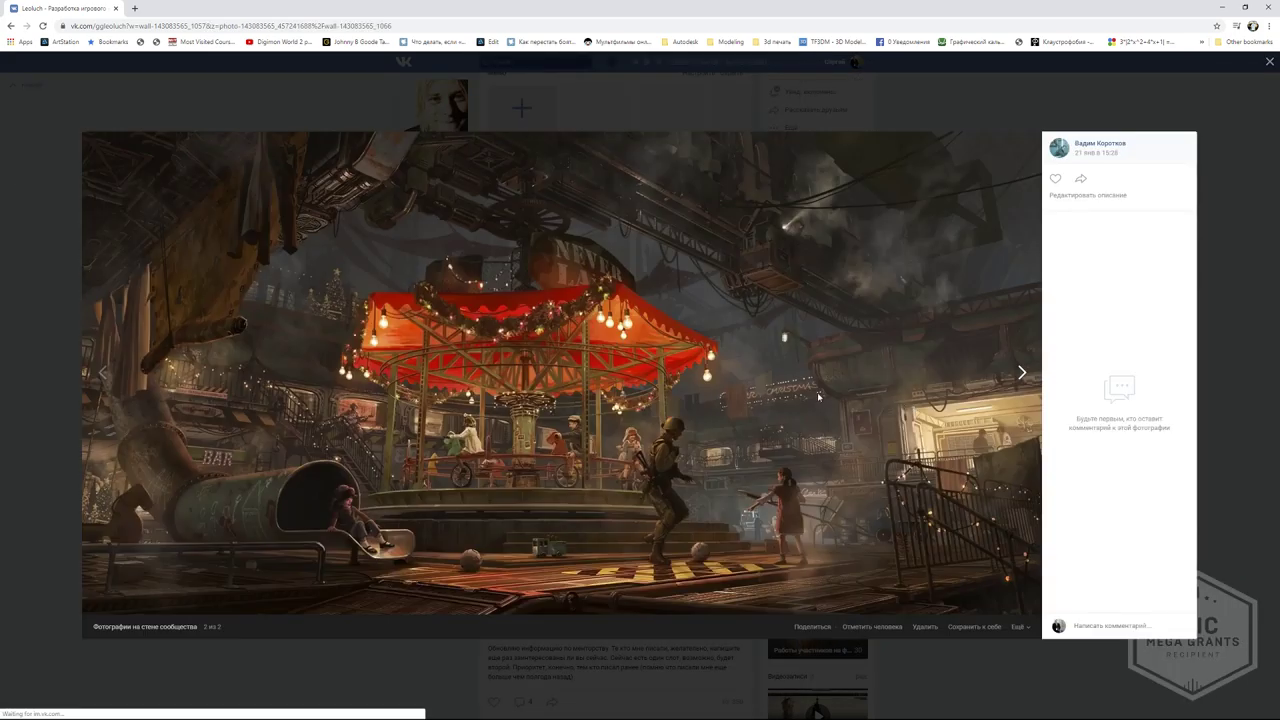
pyautogui.press('Escape')
pyautogui.scroll(1, 505, 255)
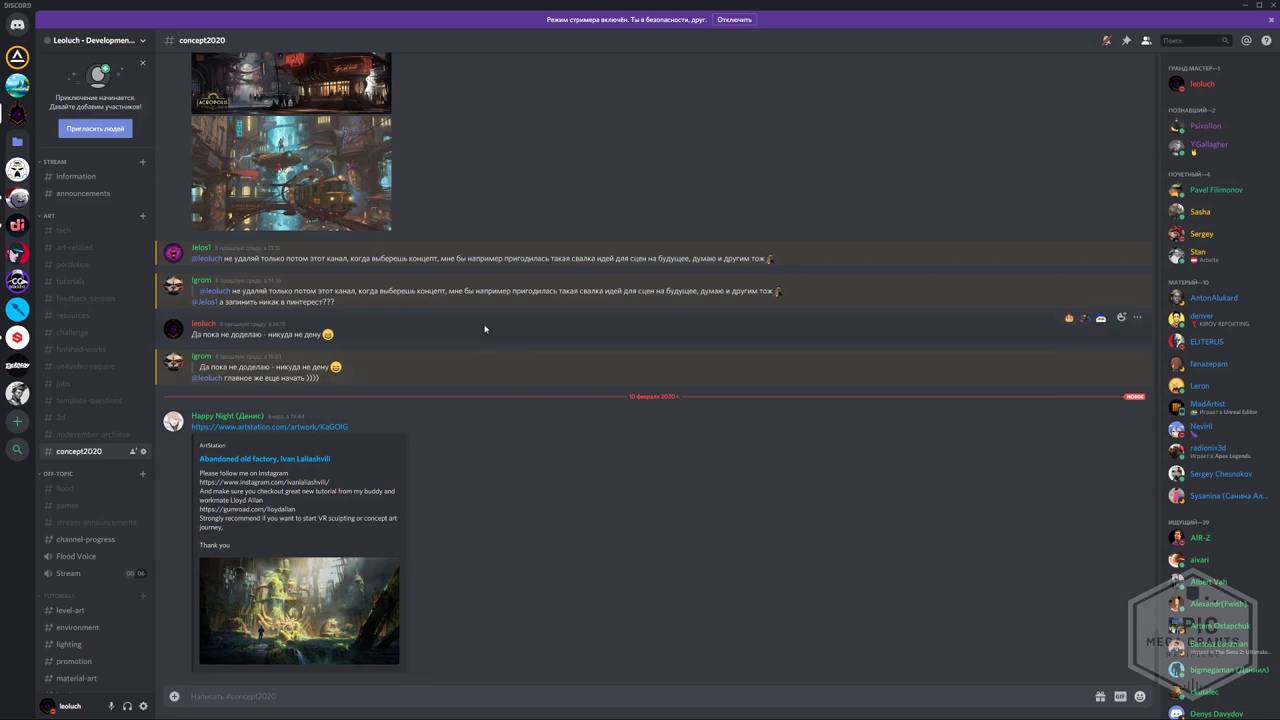
# - Leave the Discord channel for Substance Designer and preview the upper Non Uniform Directional Warp Grayscale node in the PirateShip graph
pyautogui.scroll(2, 263, 590)
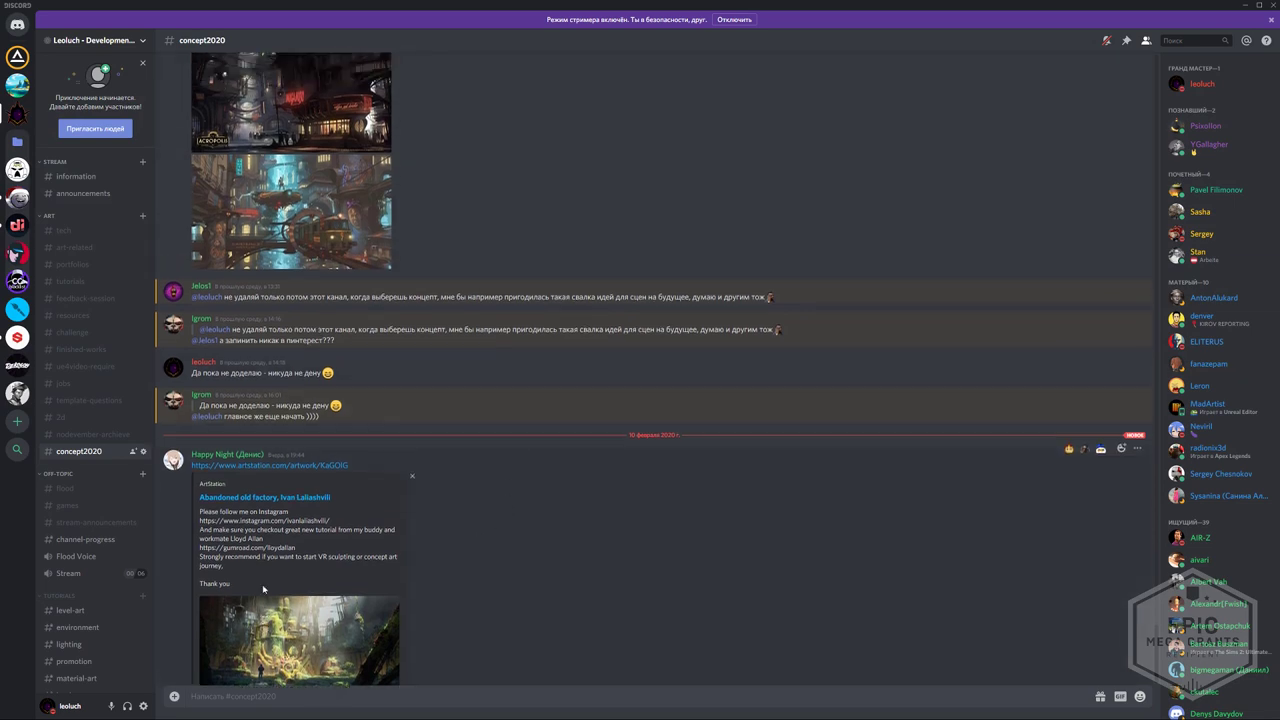
pyautogui.scroll(3, 263, 590)
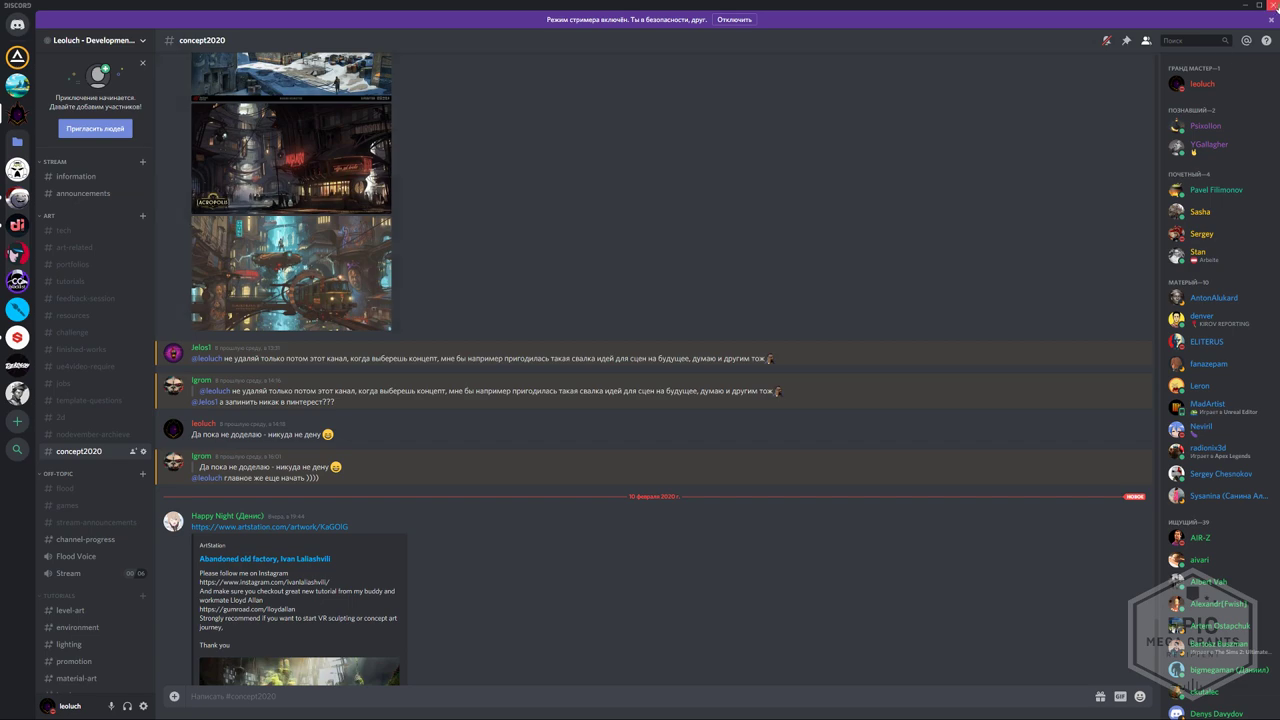
pyautogui.click(1242, 5)
pyautogui.scroll(2, 511, 388)
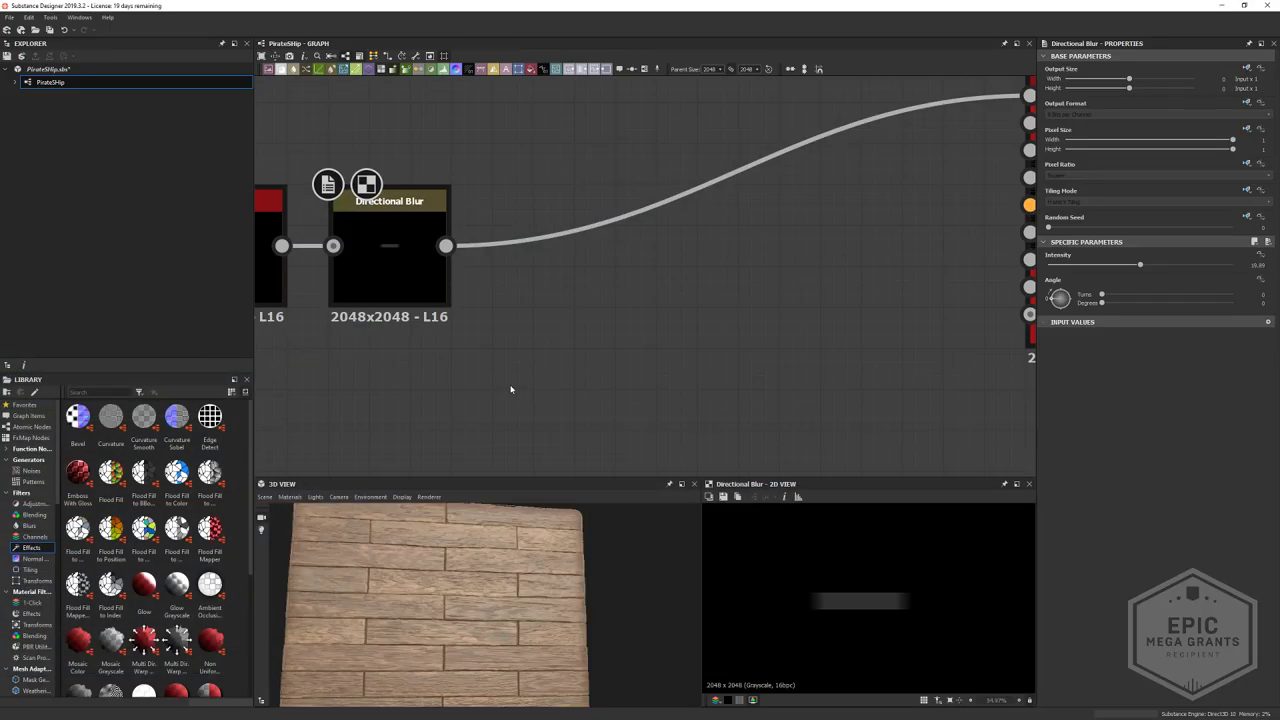
pyautogui.scroll(-6, 511, 389)
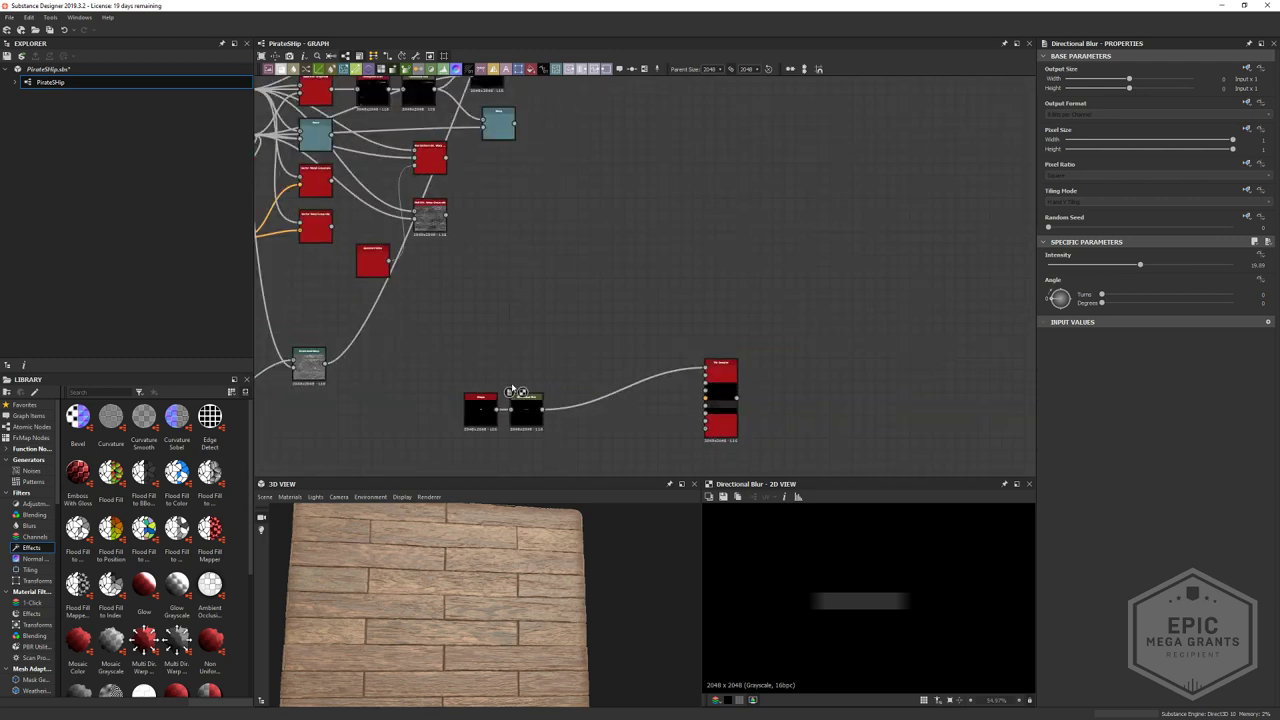
pyautogui.moveTo(495, 312); pyautogui.dragTo(512, 352, button='middle')
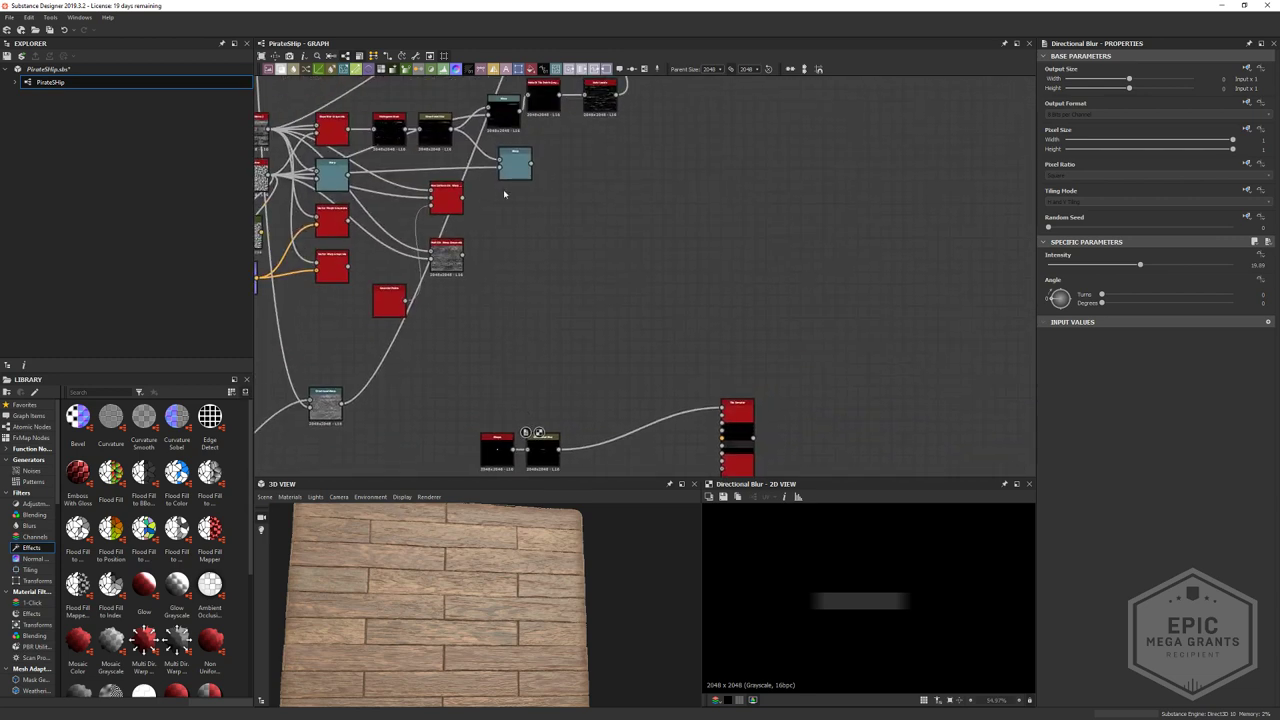
pyautogui.moveTo(506, 194); pyautogui.dragTo(480, 241, button='middle')
pyautogui.doubleClick(427, 255)
pyautogui.click(559, 349)
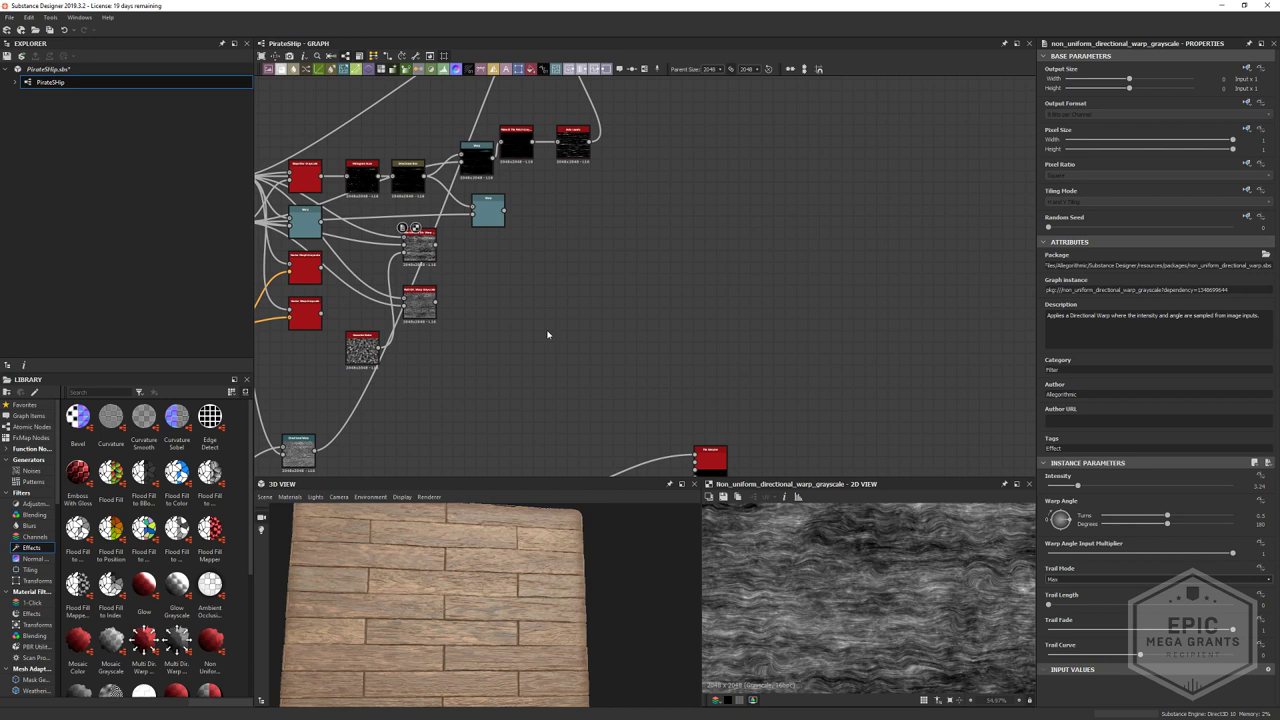
# - Set the intensity of the Normal node feeding the normal output to 2
pyautogui.scroll(-2, 548, 335)
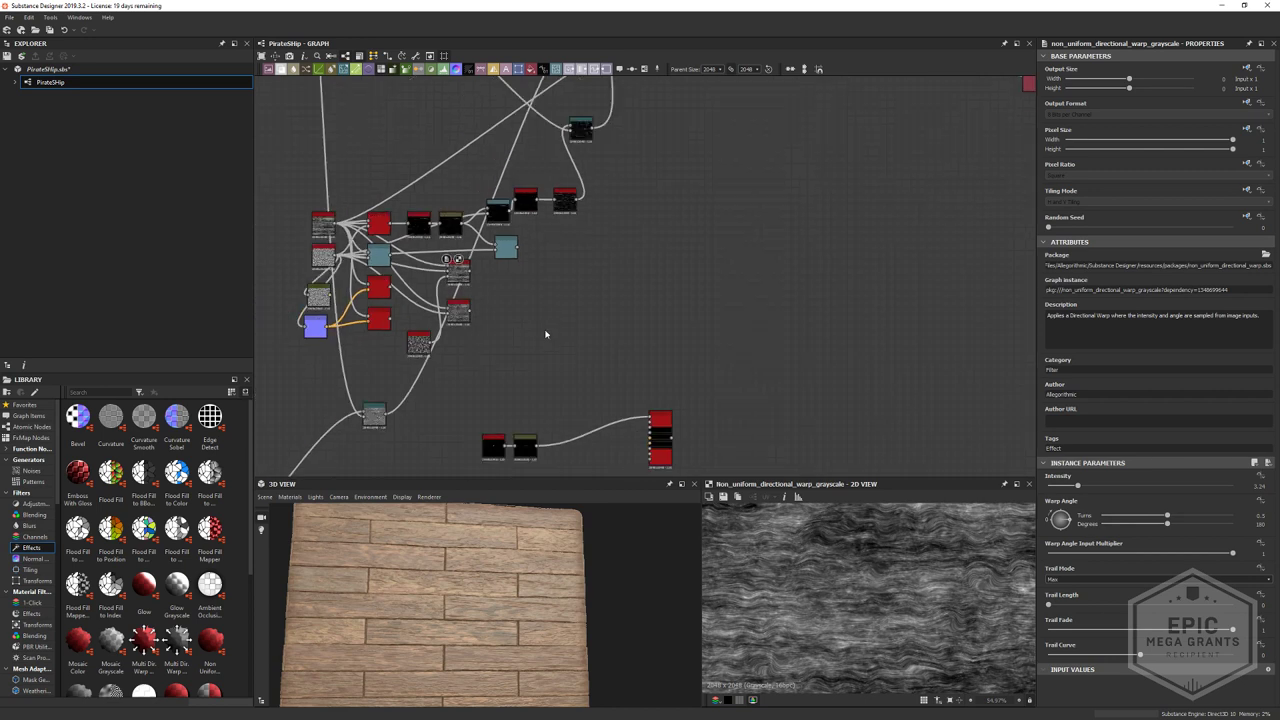
pyautogui.moveTo(600, 160); pyautogui.dragTo(385, 403, button='middle')
pyautogui.moveTo(634, 266); pyautogui.dragTo(480, 342, button='middle')
pyautogui.scroll(2, 720, 250)
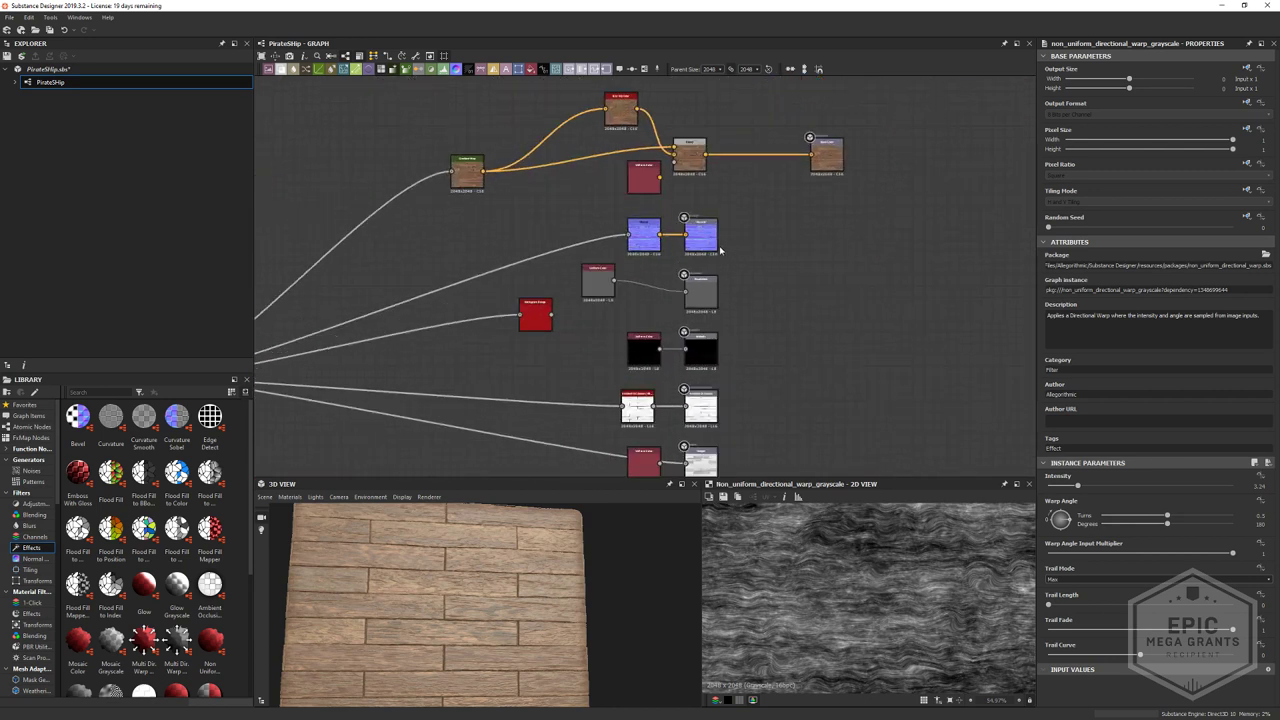
pyautogui.doubleClick(628, 246)
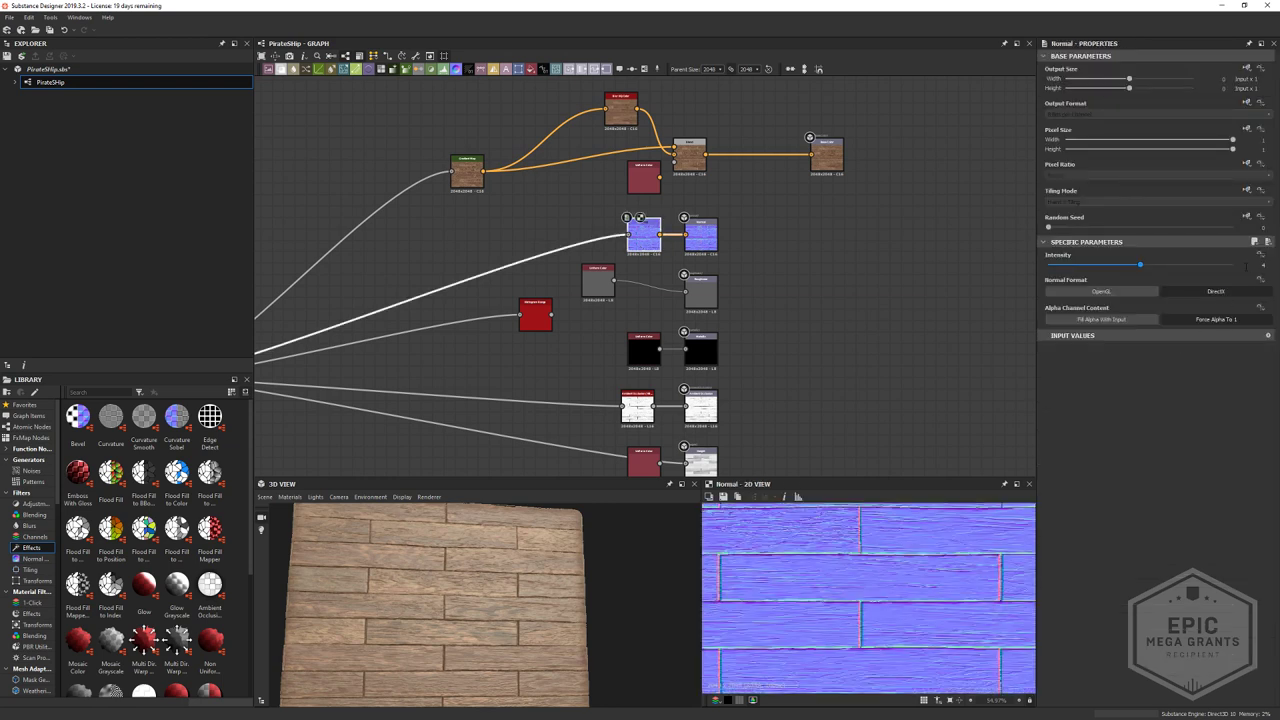
pyautogui.click(808, 302)
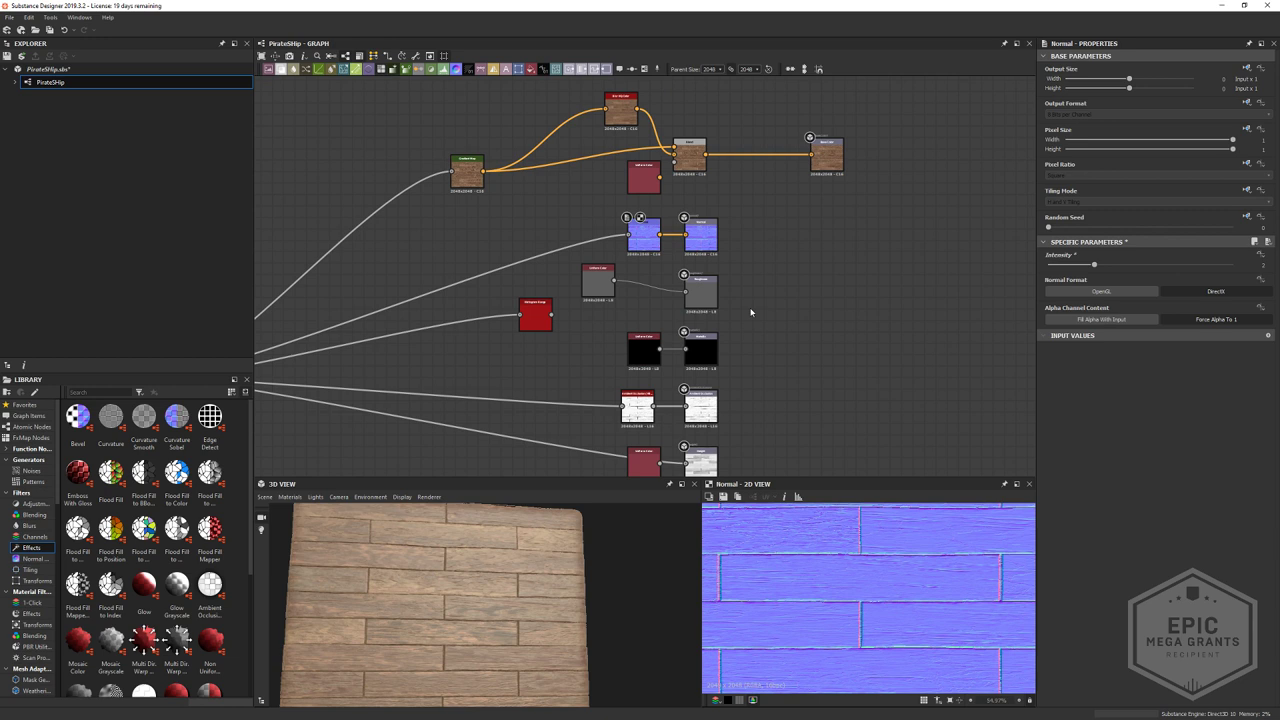
# - Preview the Tile Sampler node of the streak branch and inspect the planks up close in 3D
pyautogui.scroll(-1, 451, 318)
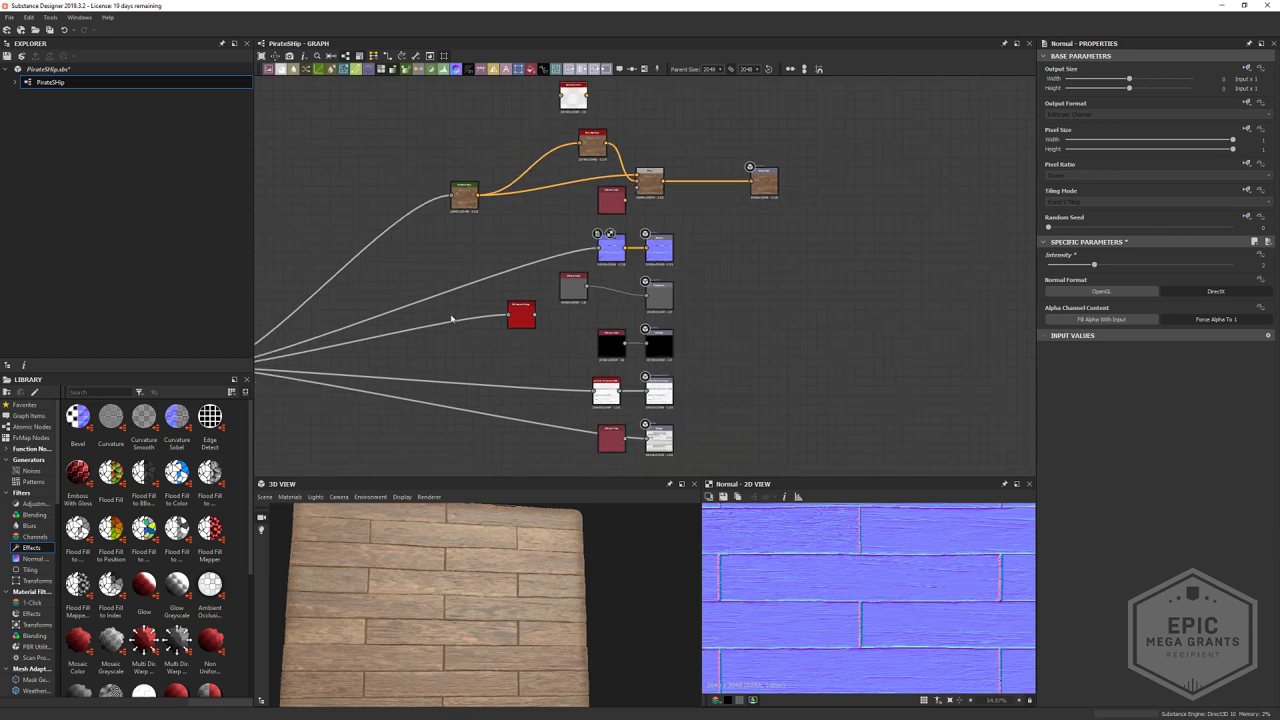
pyautogui.moveTo(406, 285); pyautogui.dragTo(603, 292, button='middle')
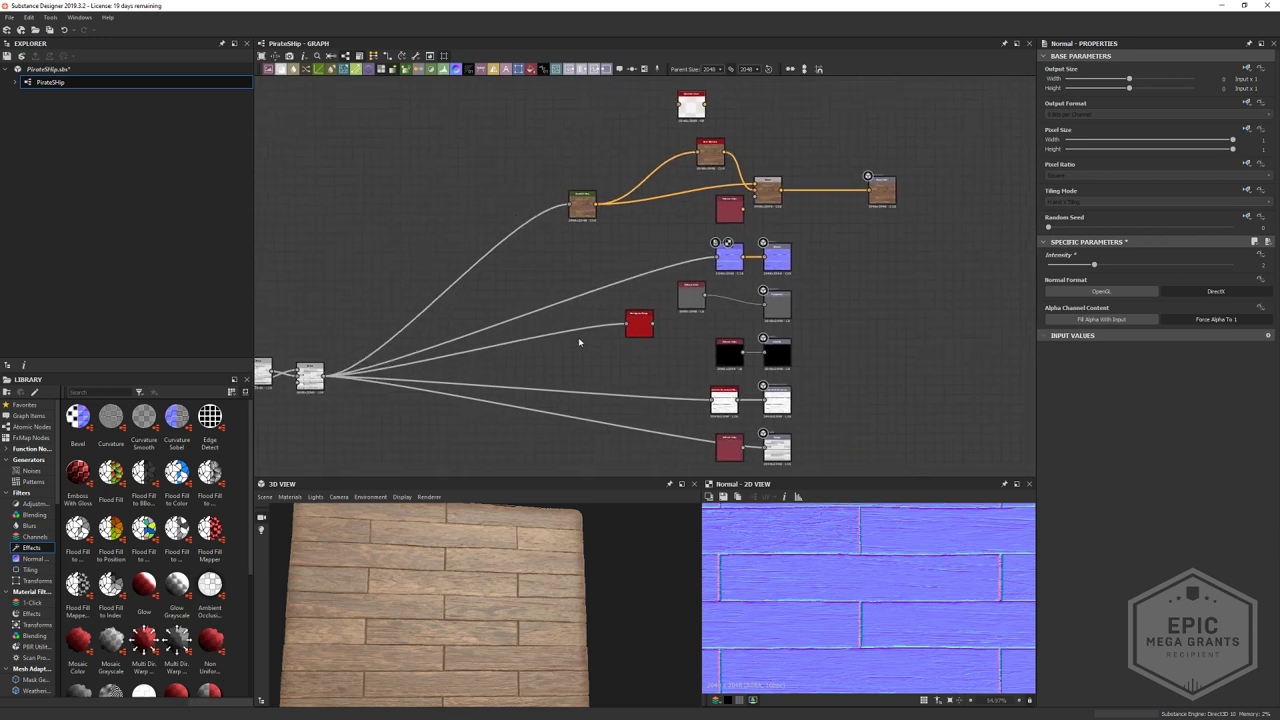
pyautogui.scroll(-1, 578, 342)
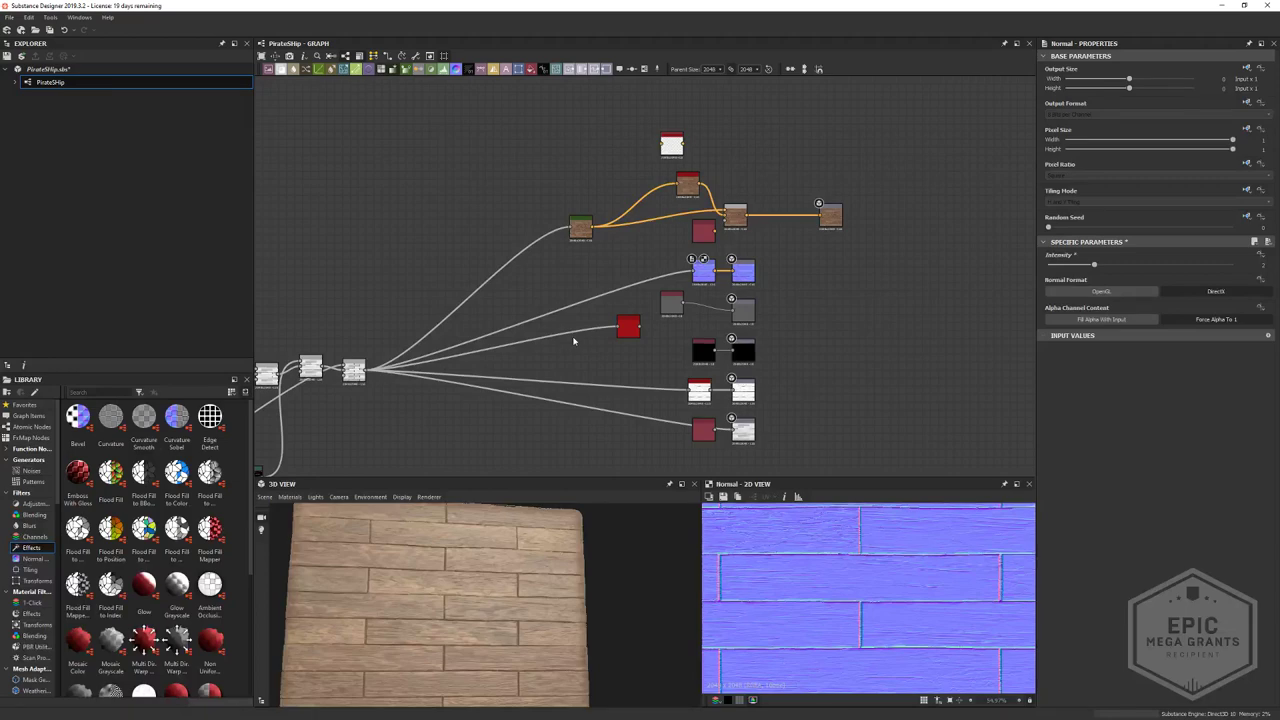
pyautogui.scroll(-5, 574, 341)
pyautogui.moveTo(568, 446); pyautogui.dragTo(655, 195, button='middle')
pyautogui.scroll(4, 655, 195)
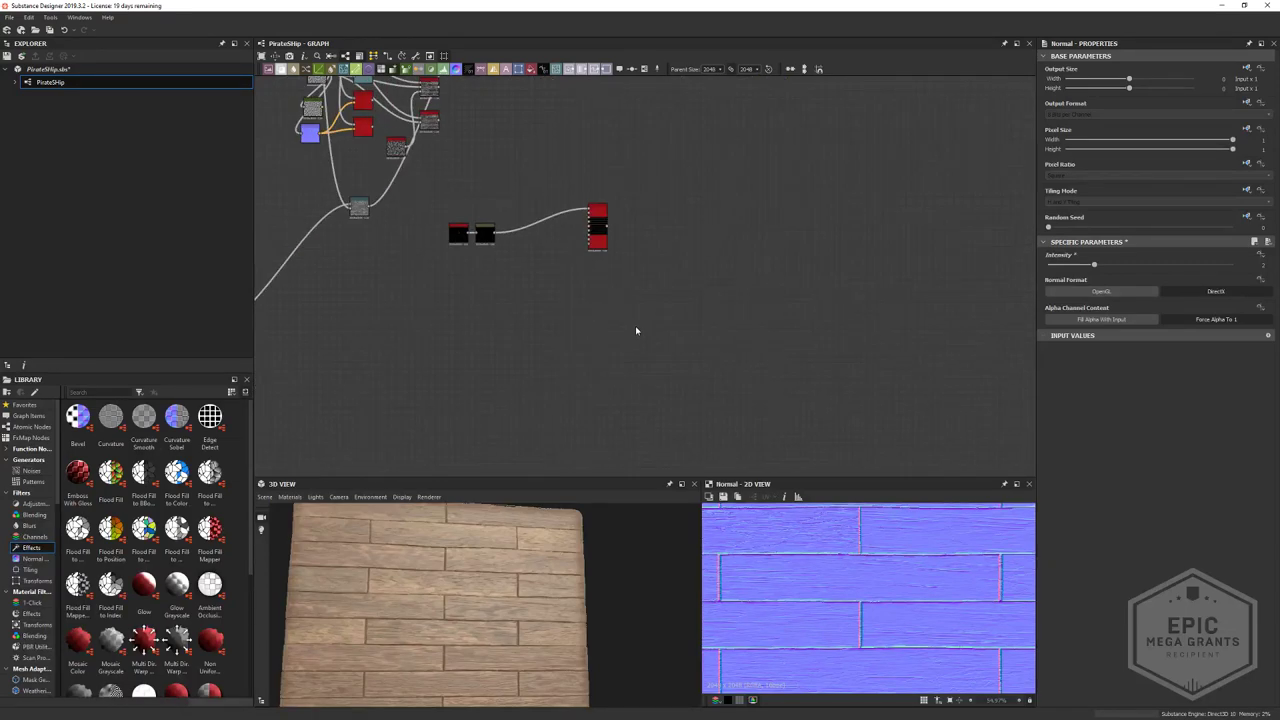
pyautogui.doubleClick(605, 229)
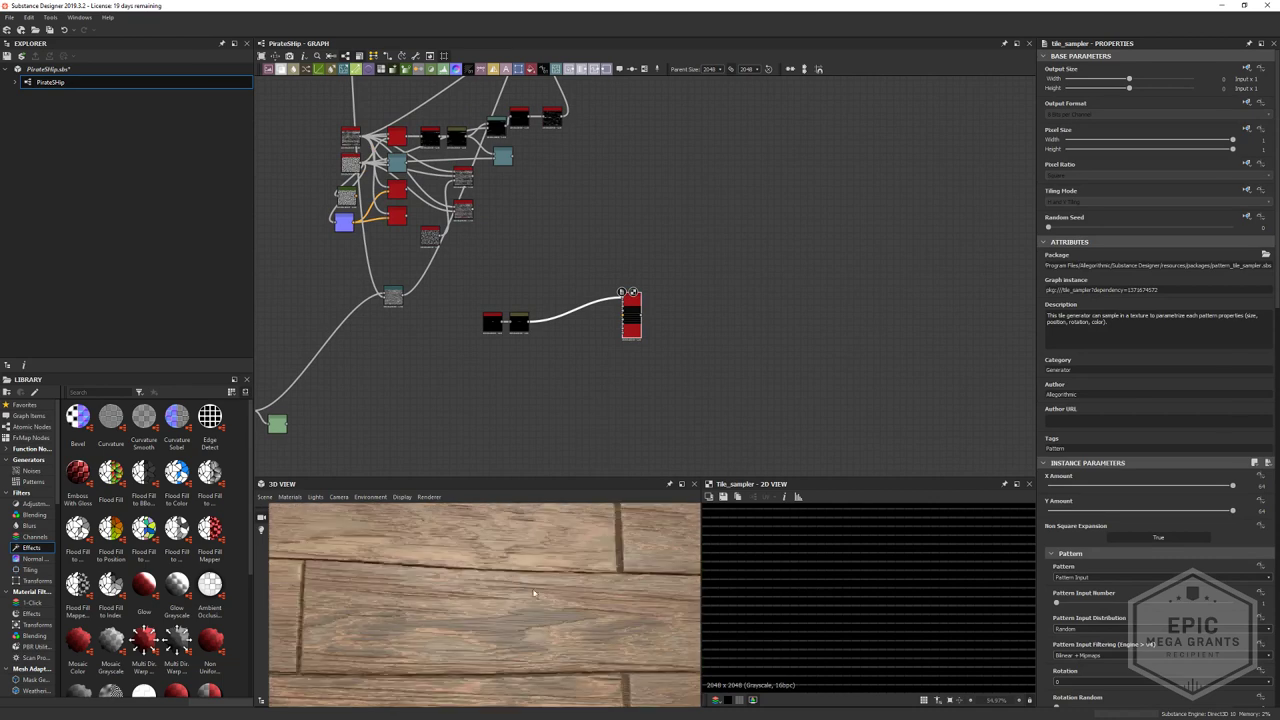
pyautogui.moveTo(534, 593); pyautogui.dragTo(471, 551)
# - Insert a Transformation 2D node on the link between the Directional Blur and the Tile Sampler
pyautogui.scroll(-4, 471, 551)
pyautogui.moveTo(476, 350); pyautogui.dragTo(531, 366, button='middle')
pyautogui.scroll(4, 531, 366)
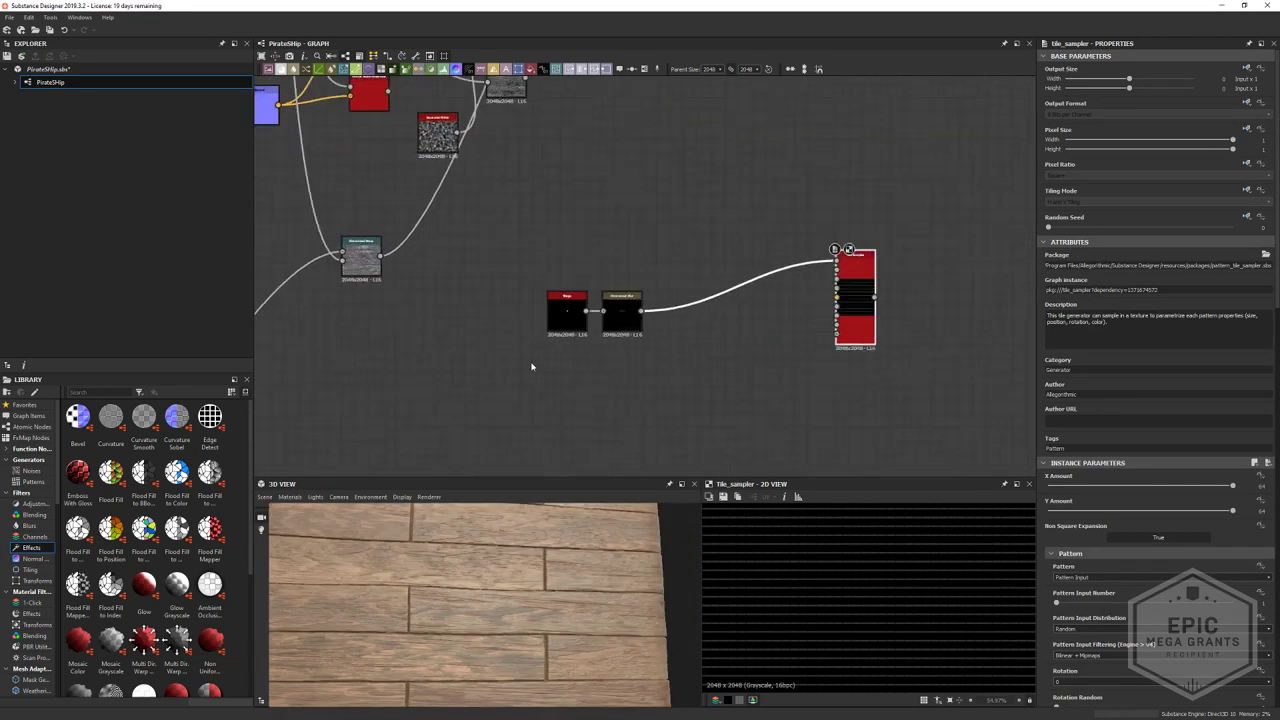
pyautogui.scroll(1, 532, 367)
pyautogui.doubleClick(643, 308)
pyautogui.moveTo(699, 343); pyautogui.dragTo(622, 347, button='middle')
pyautogui.press('space')
pyautogui.write('tr')
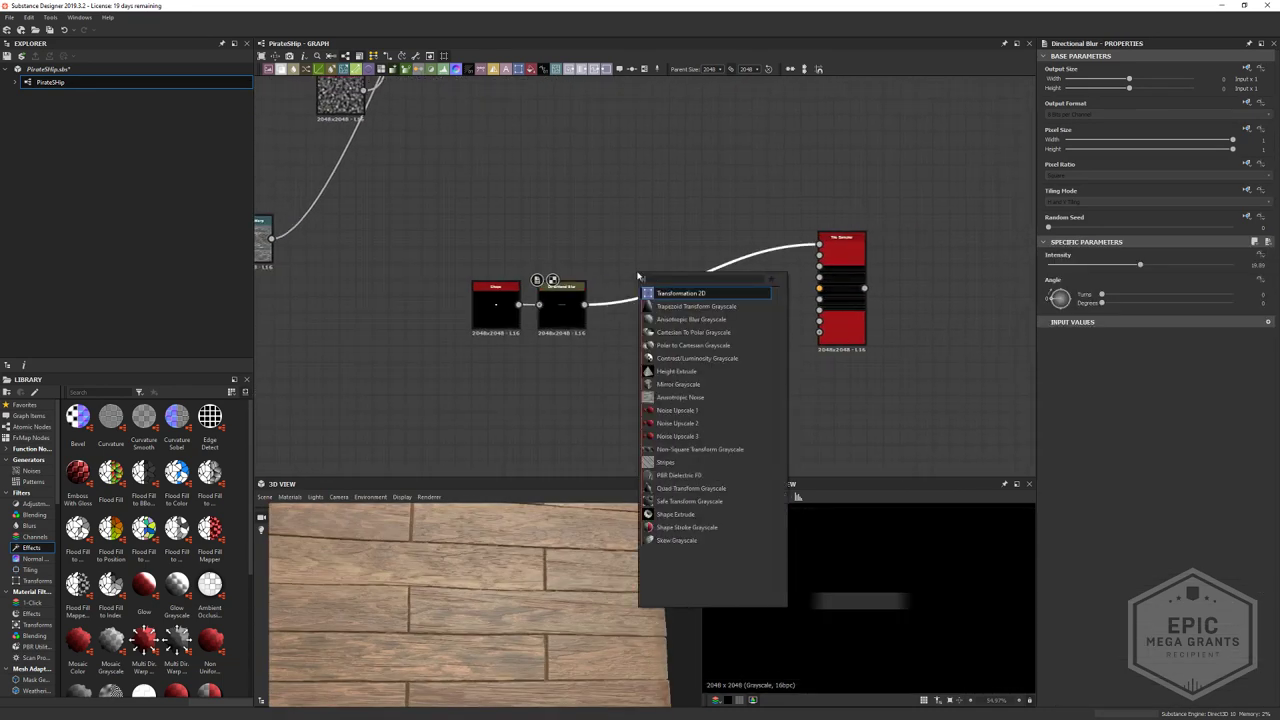
pyautogui.click(672, 293)
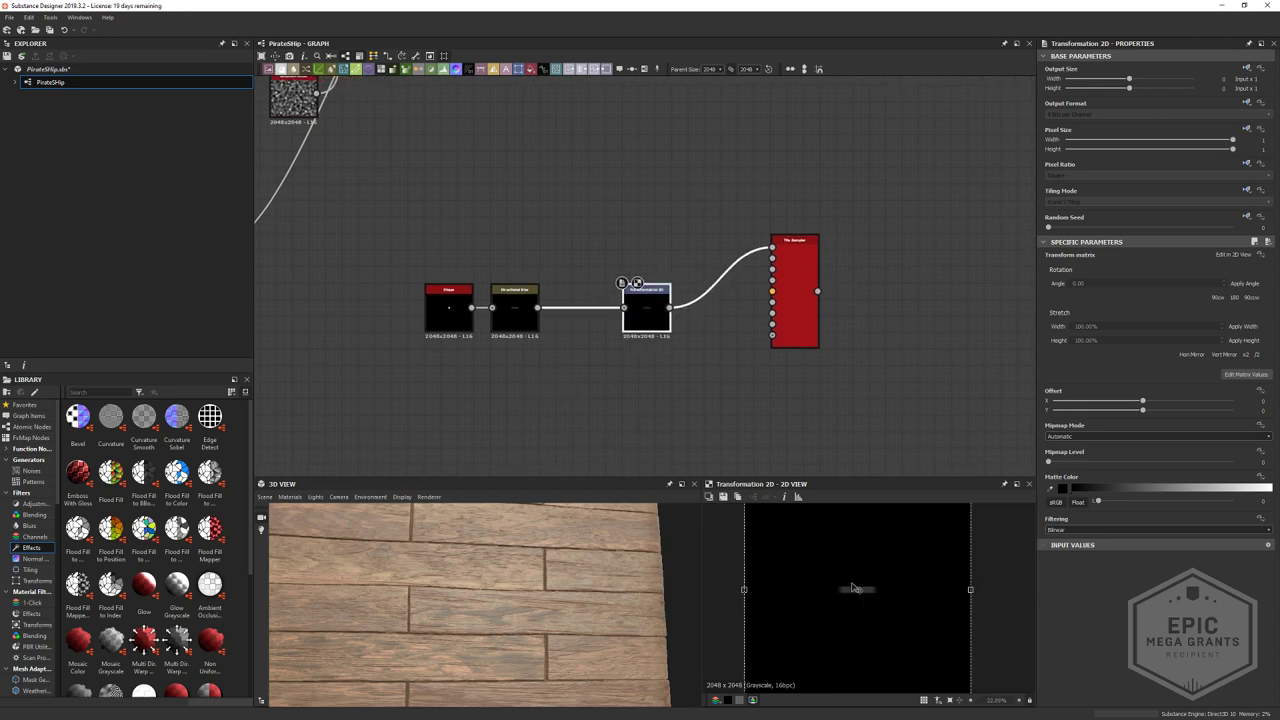
# - Stretch the streak in the Transformation 2D node so that it becomes much longer and also taller
pyautogui.scroll(-2, 852, 588)
pyautogui.moveTo(950, 598); pyautogui.dragTo(1066, 603)
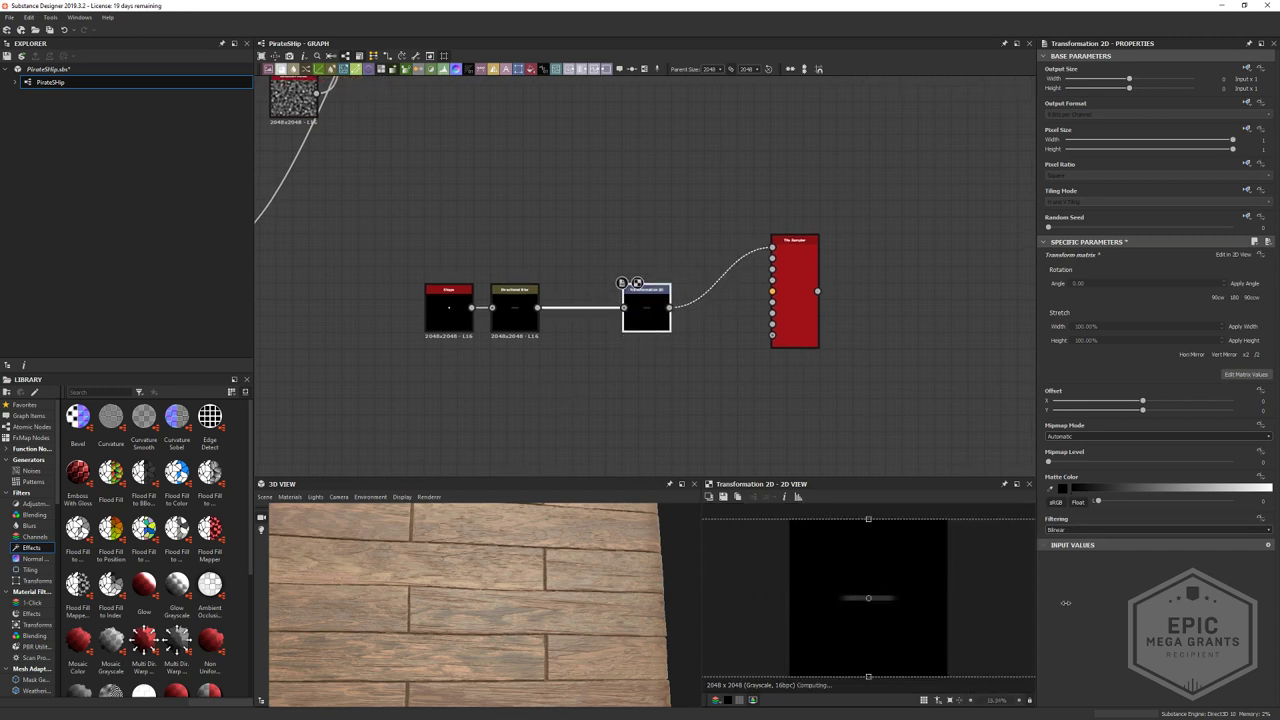
pyautogui.scroll(-2, 950, 608)
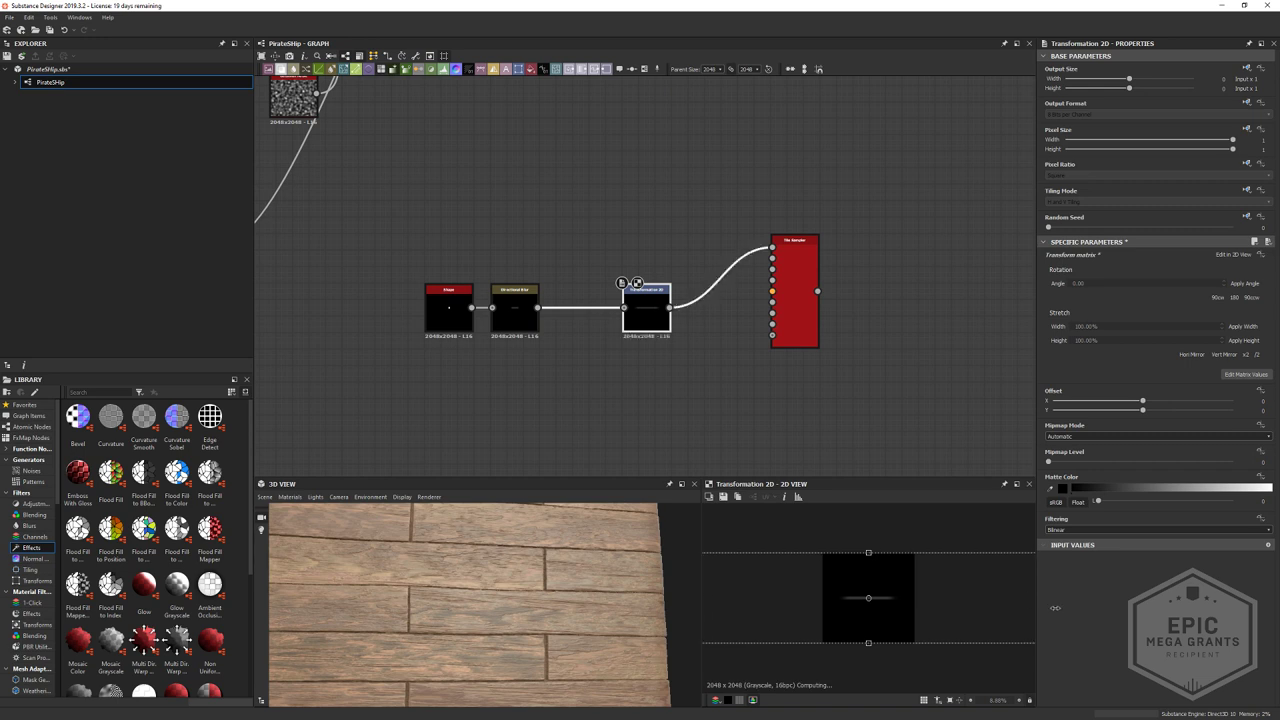
pyautogui.scroll(-2, 870, 645)
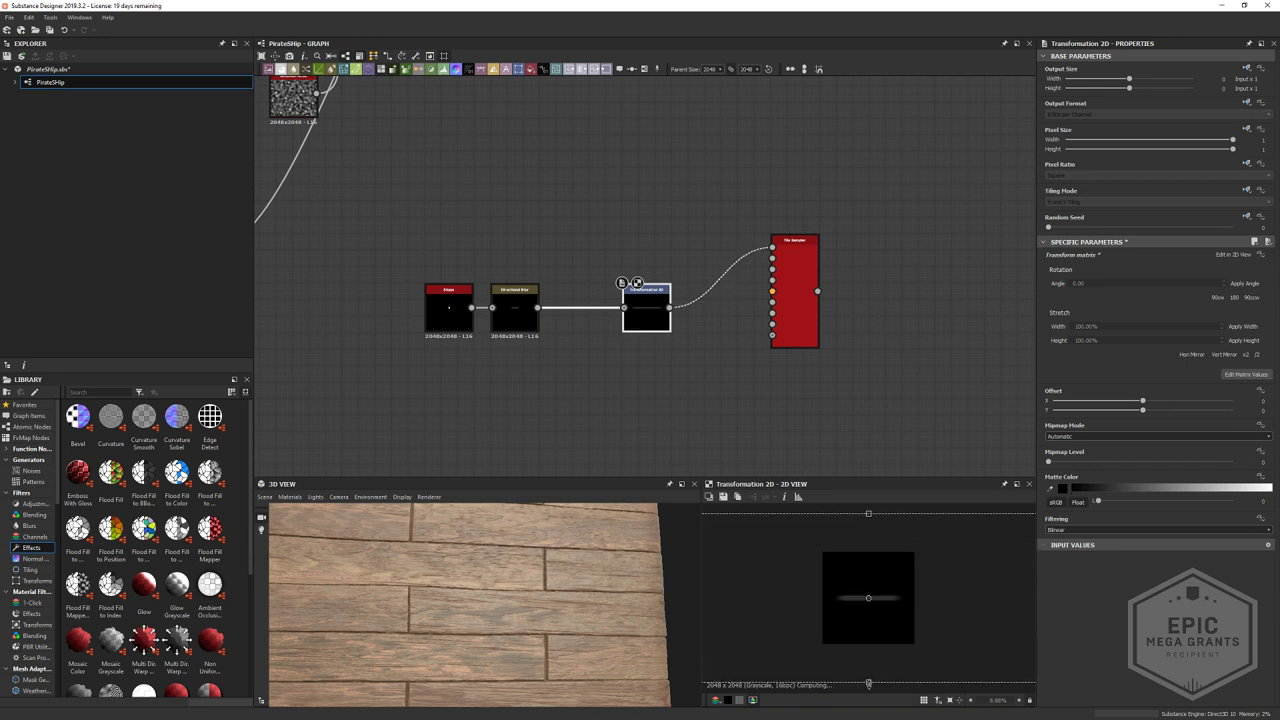
pyautogui.moveTo(868, 647); pyautogui.dragTo(868, 681)
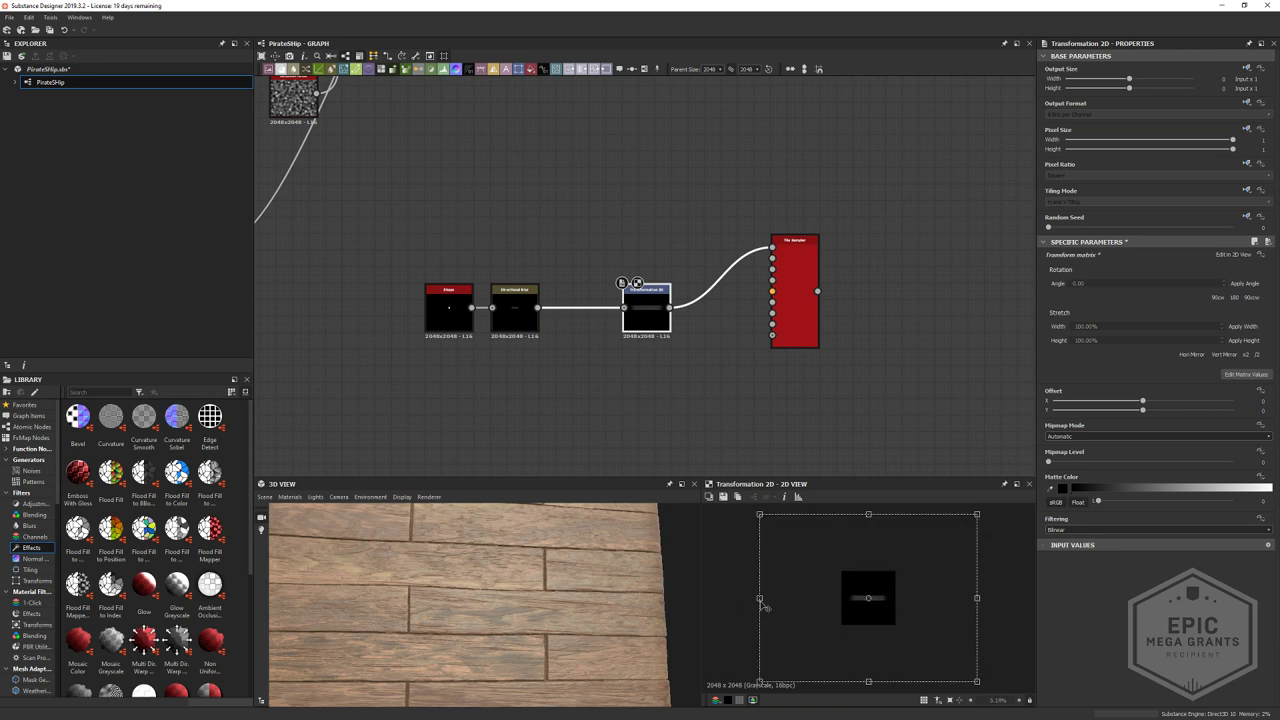
pyautogui.moveTo(759, 598); pyautogui.dragTo(745, 598)
pyautogui.scroll(2, 800, 414)
# - Move the Transformation 2D node closer to the Directional Blur and add a Blend node below it
pyautogui.click(798, 413)
pyautogui.moveTo(682, 350); pyautogui.dragTo(622, 350)
pyautogui.click(668, 388)
pyautogui.press('space')
pyautogui.click(694, 411)
# - Add a Gradient Linear 1 node below the streak branch and shift the Blend node further right
pyautogui.scroll(1, 640, 440)
pyautogui.moveTo(593, 472); pyautogui.dragTo(641, 387, button='middle')
pyautogui.press('space')
pyautogui.write('gra')
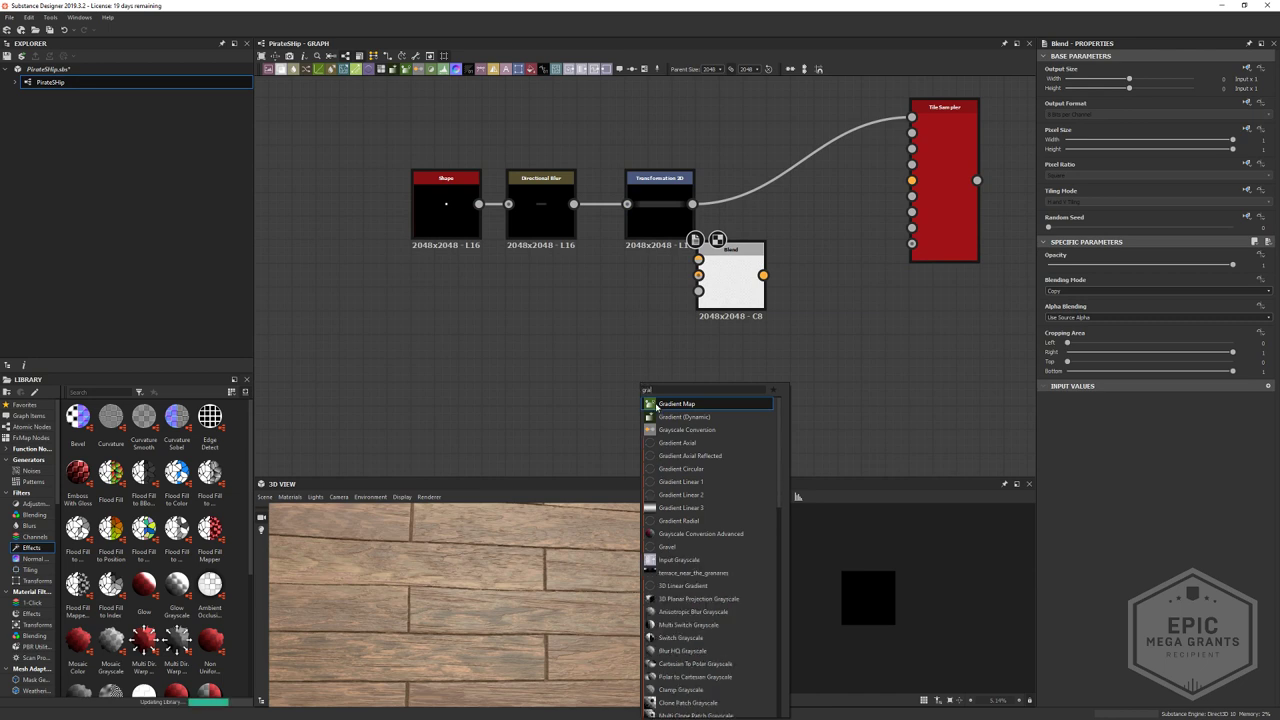
pyautogui.click(646, 408)
pyautogui.hotkey('ctrl', 'z')
pyautogui.press('space')
pyautogui.write('ggrad')
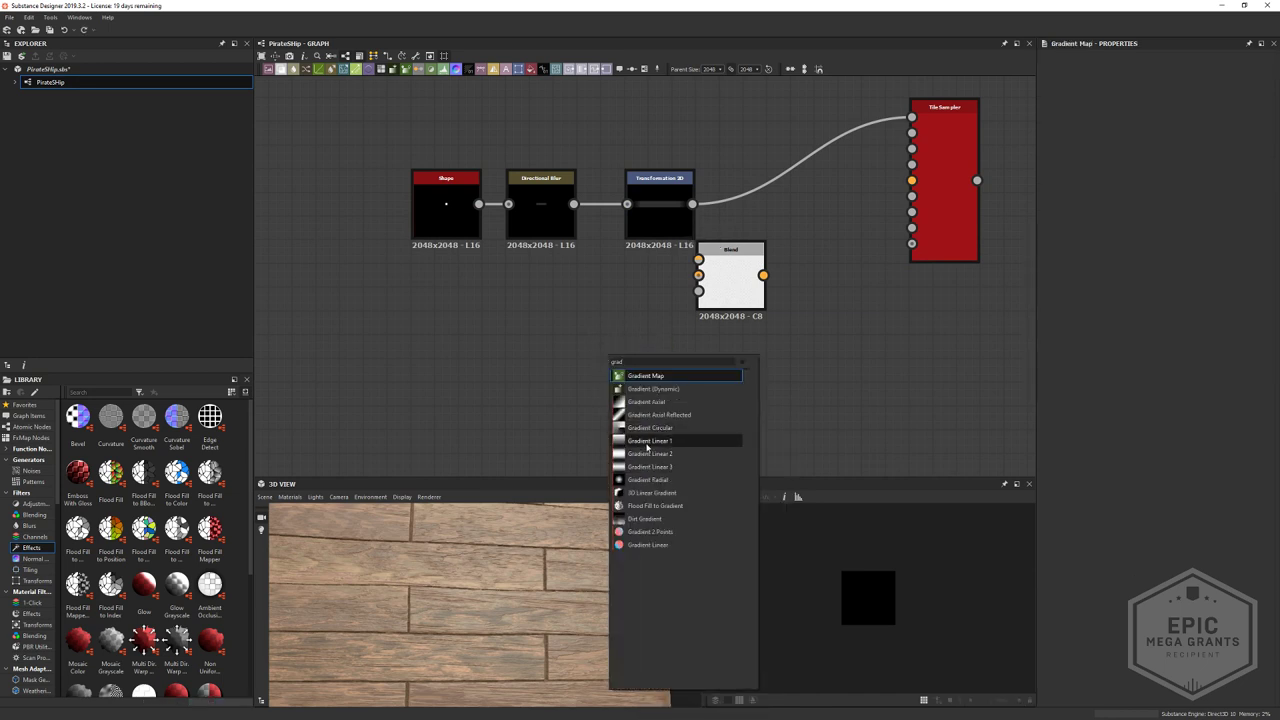
pyautogui.click(647, 447)
pyautogui.moveTo(737, 281); pyautogui.dragTo(785, 281)
# - Insert an Auto Levels node after the streak's Transformation 2D and move the Tile Sampler and Blend to make room
pyautogui.click(666, 210)
pyautogui.press('space')
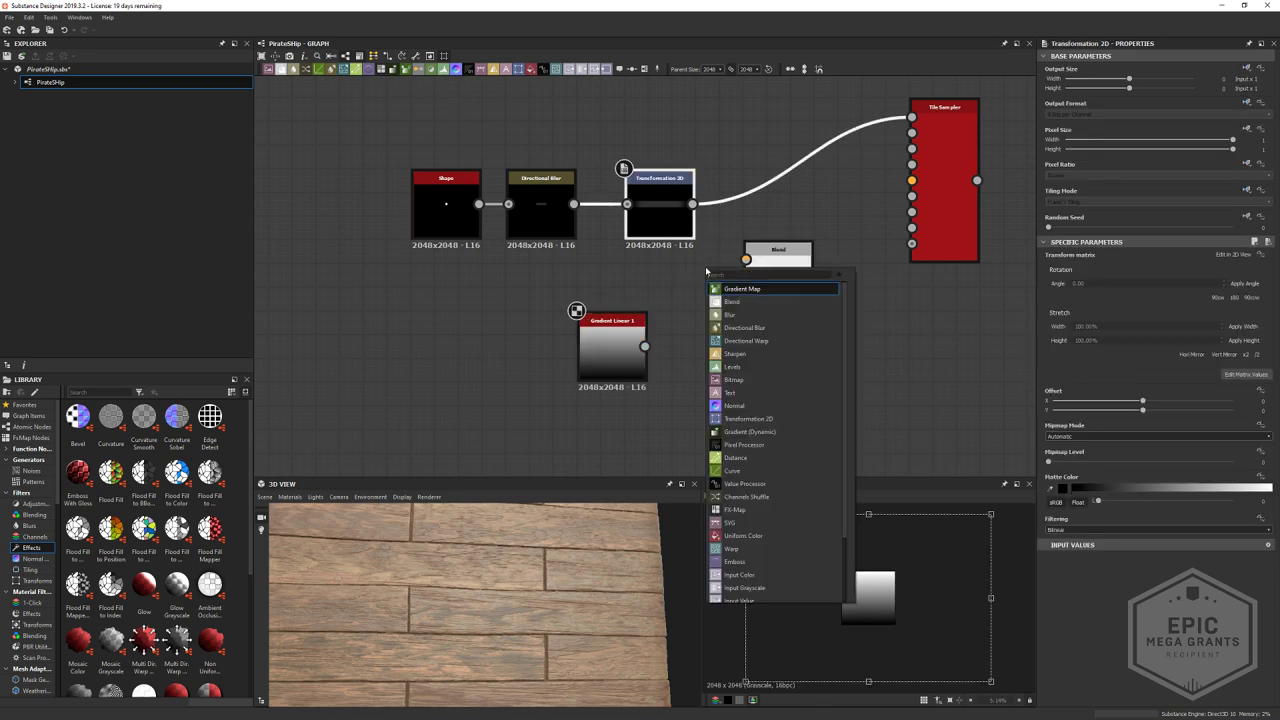
pyautogui.write('a')
pyautogui.write('auto')
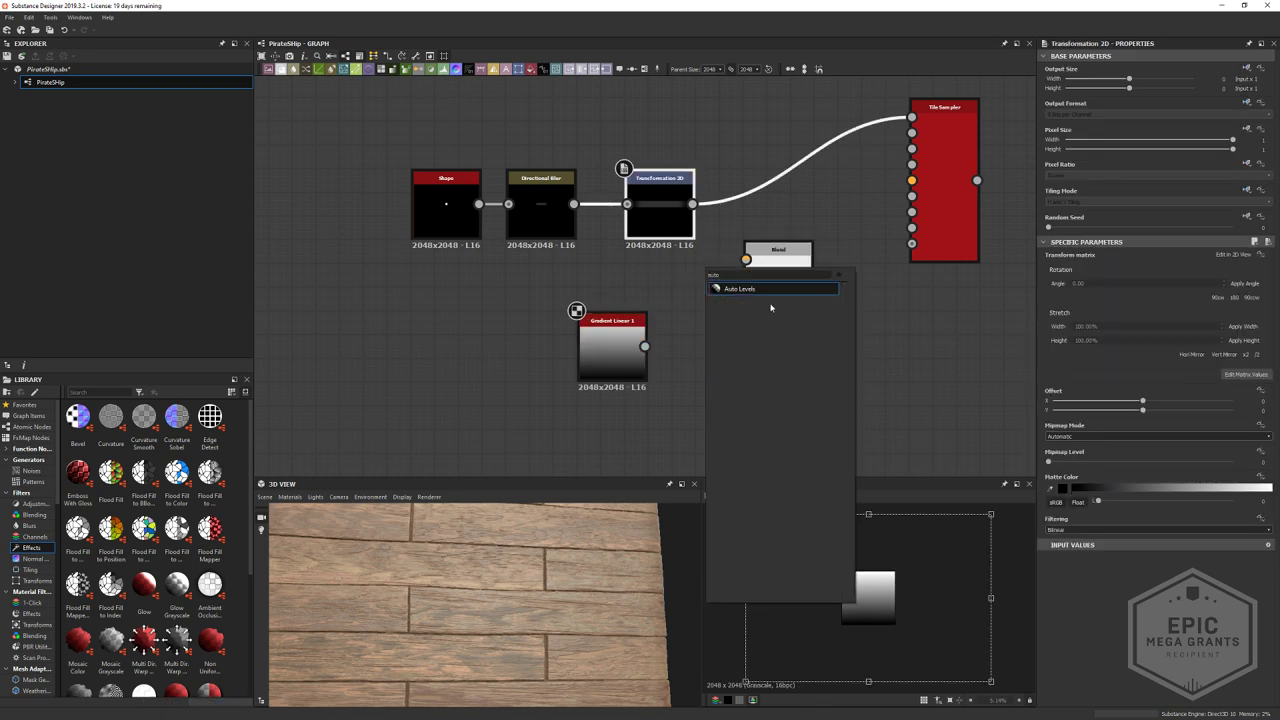
pyautogui.click(763, 291)
pyautogui.moveTo(754, 292); pyautogui.dragTo(662, 356, button='middle')
pyautogui.moveTo(863, 278); pyautogui.dragTo(1029, 254)
pyautogui.moveTo(669, 366); pyautogui.dragTo(826, 381)
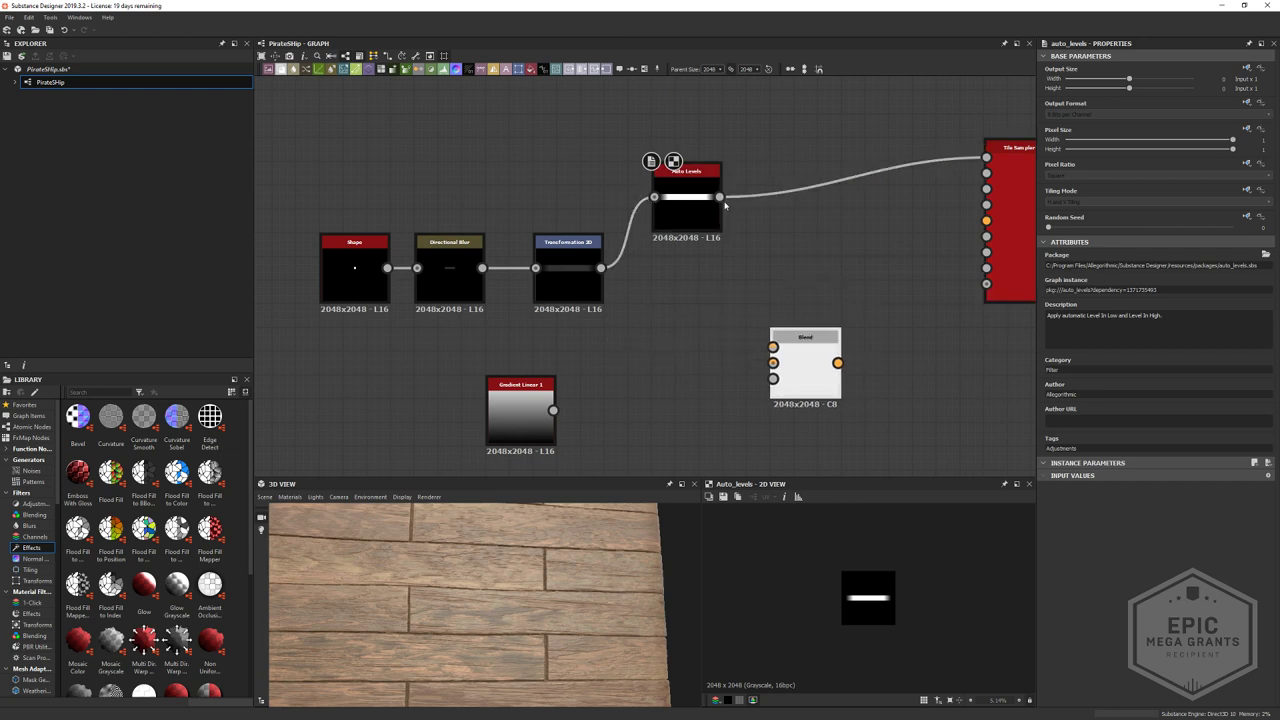
# - Feed Auto Levels and Gradient Linear 1 into the Blend, inserting a Transformation 2D that turns the gradient to run black to white horizontally
pyautogui.moveTo(720, 197); pyautogui.dragTo(773, 347)
pyautogui.moveTo(553, 410); pyautogui.dragTo(773, 362)
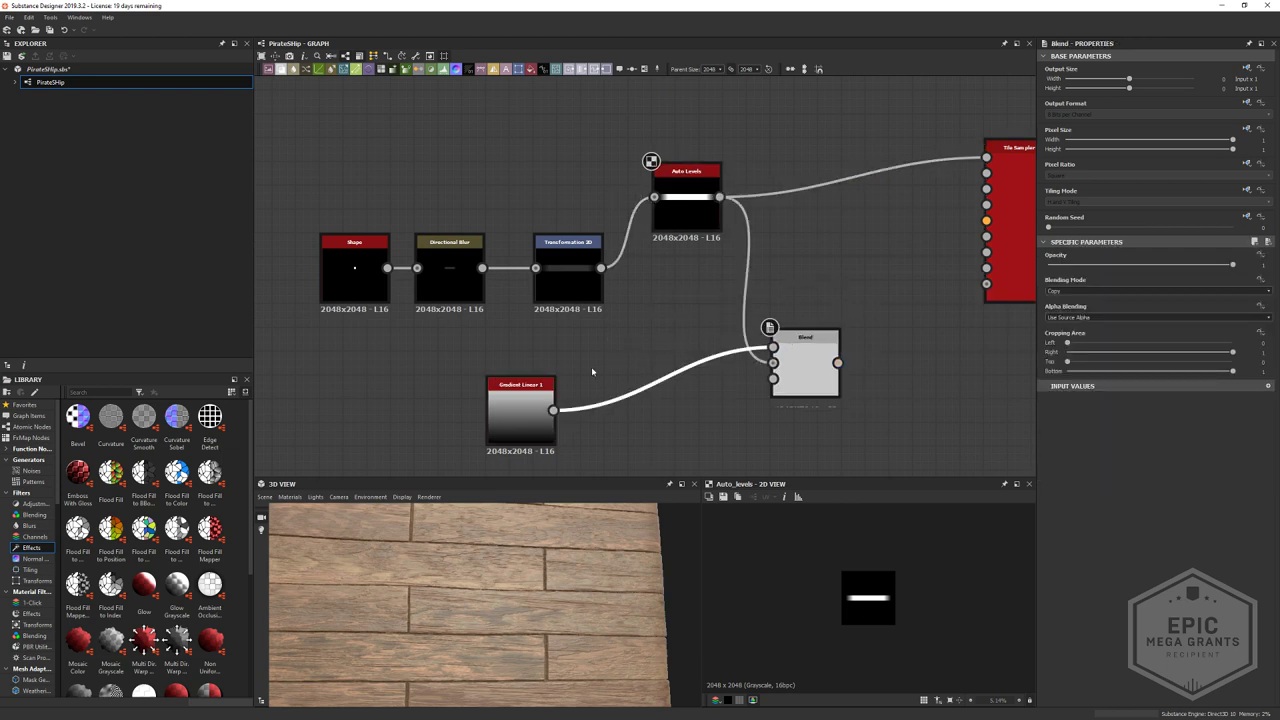
pyautogui.press('space')
pyautogui.click(638, 389)
pyautogui.keyDown('shift'); pyautogui.moveTo(889, 550); pyautogui.dragTo(944, 608); pyautogui.keyUp('shift')
# - Set the Blend node to Multiply and connect its output to the Tile Sampler's pattern input in place of Auto Levels
pyautogui.doubleClick(811, 368)
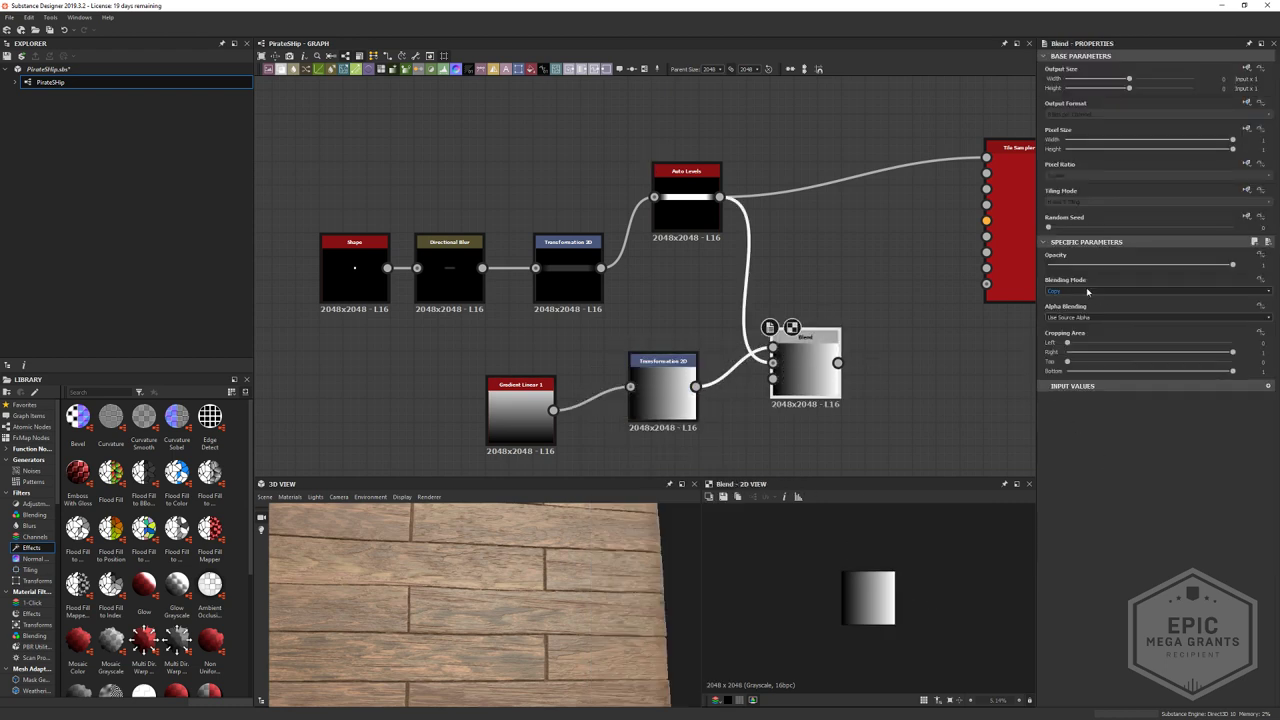
pyautogui.click(1087, 291)
pyautogui.press('f')
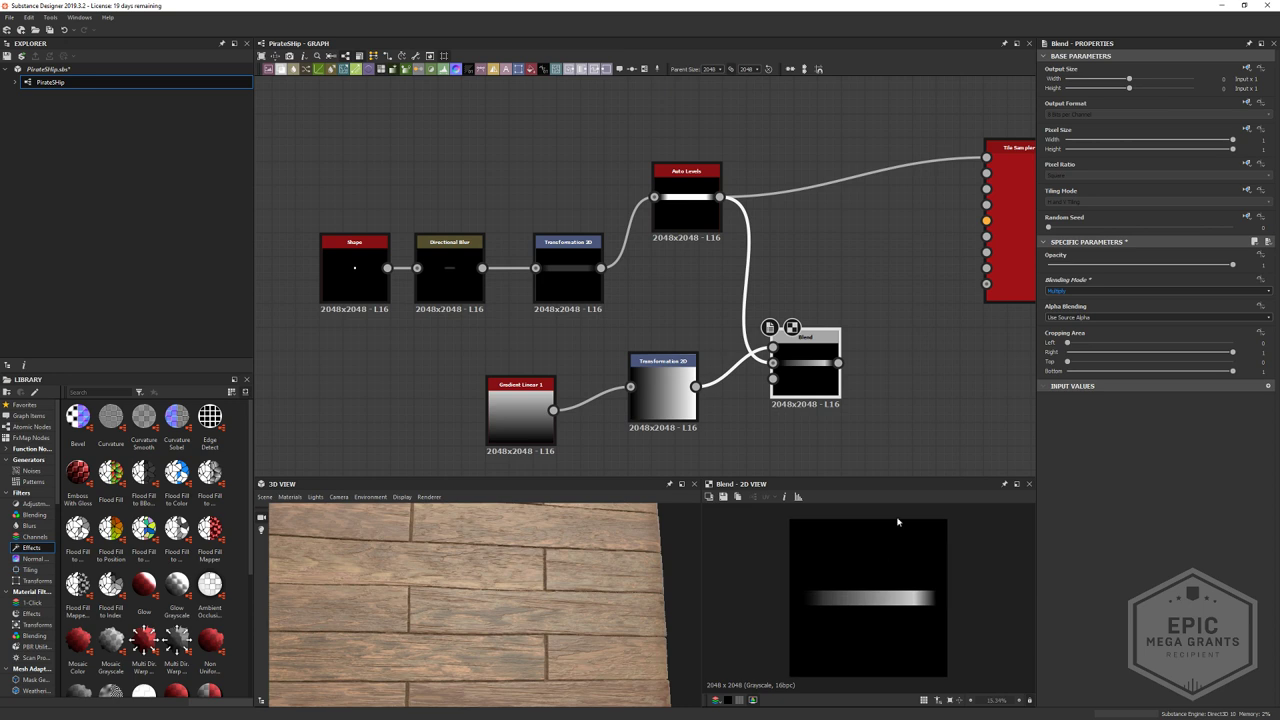
pyautogui.moveTo(879, 318); pyautogui.dragTo(753, 371, button='middle')
pyautogui.moveTo(710, 415); pyautogui.dragTo(900, 243)
pyautogui.scroll(3, 885, 604)
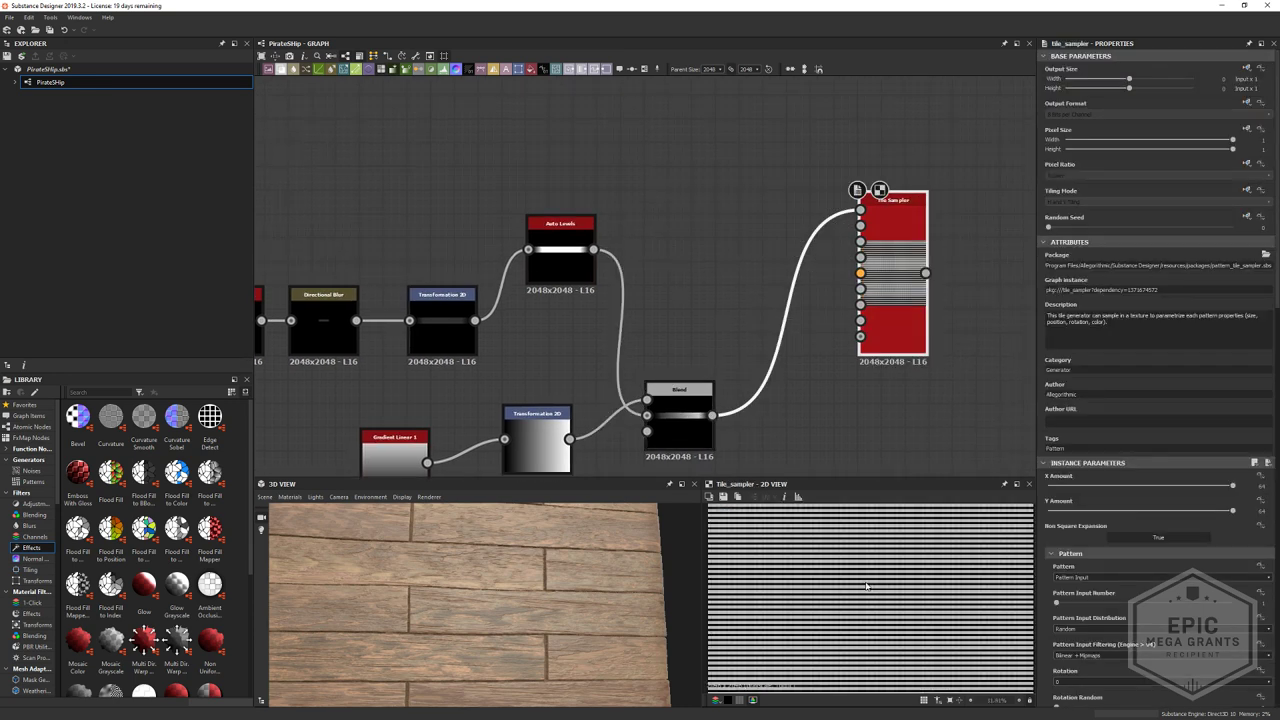
# - Set the Tile Sampler's Scale Random to 1 and Position Random to 10
pyautogui.scroll(-3, 1080, 612)
pyautogui.scroll(-3, 1082, 608)
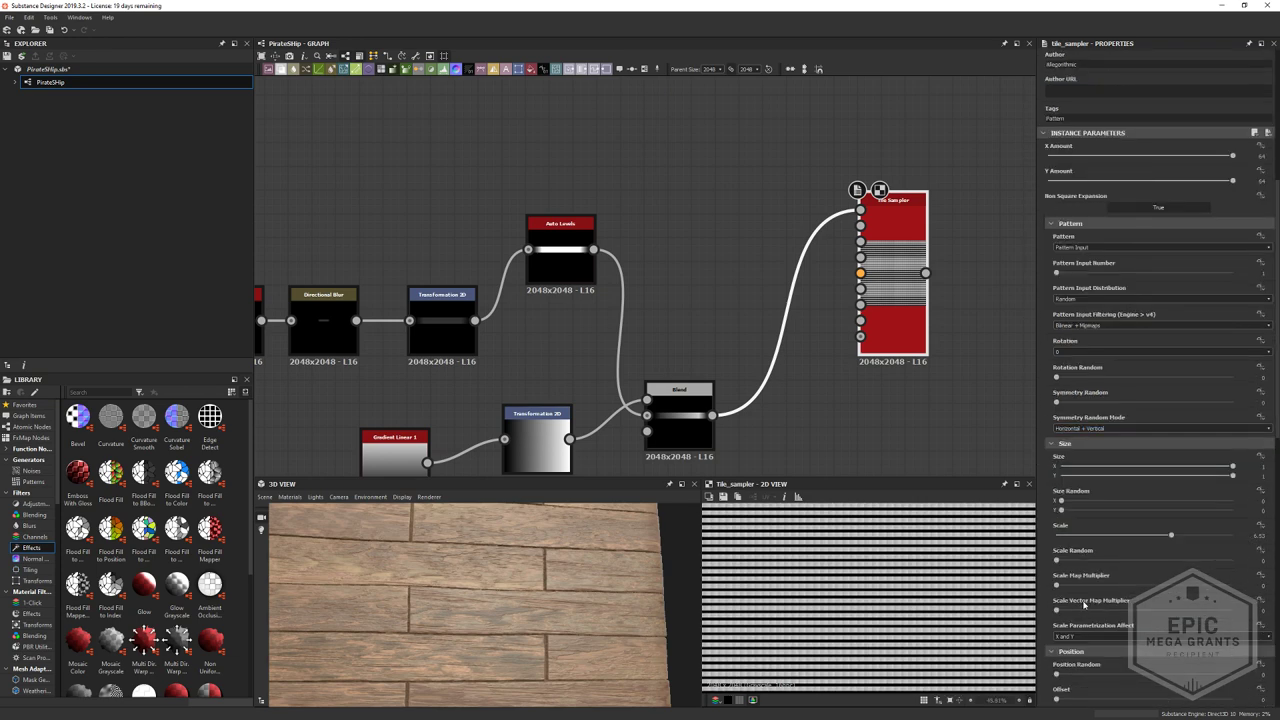
pyautogui.moveTo(1057, 563); pyautogui.dragTo(1232, 561)
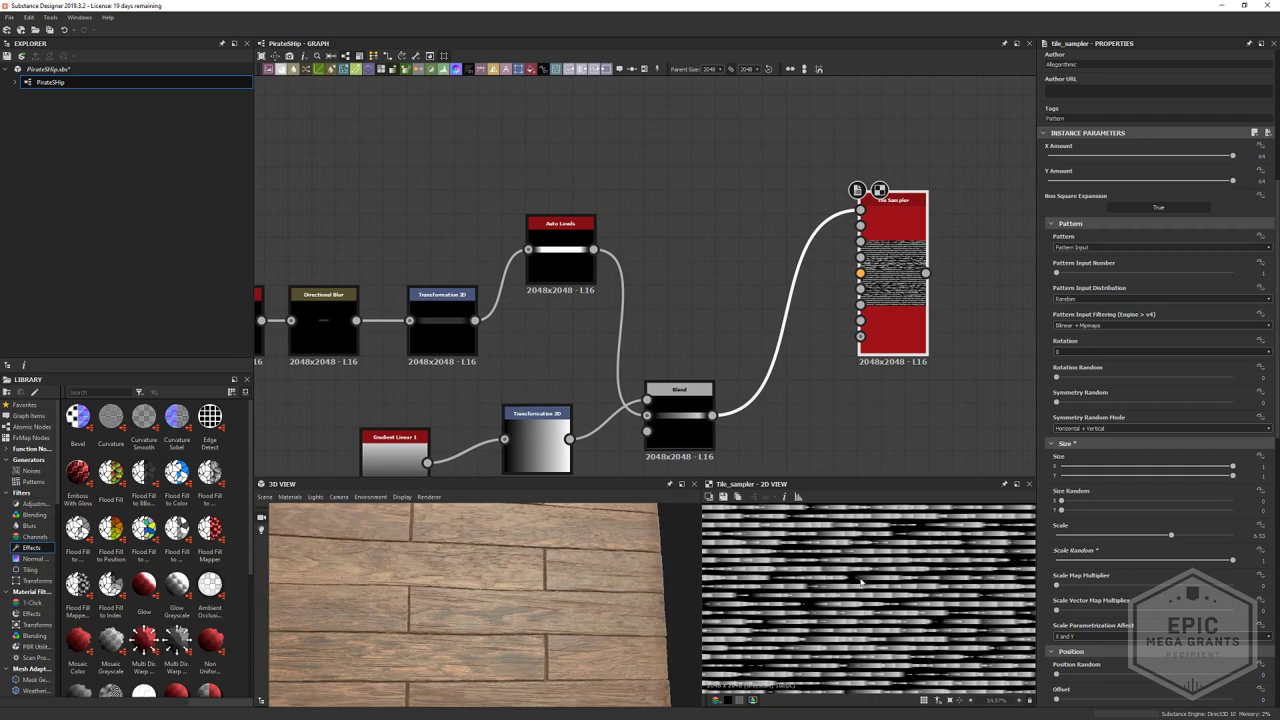
pyautogui.scroll(1, 1106, 577)
pyautogui.scroll(-3, 1090, 579)
pyautogui.moveTo(787, 472); pyautogui.dragTo(814, 387, button='middle')
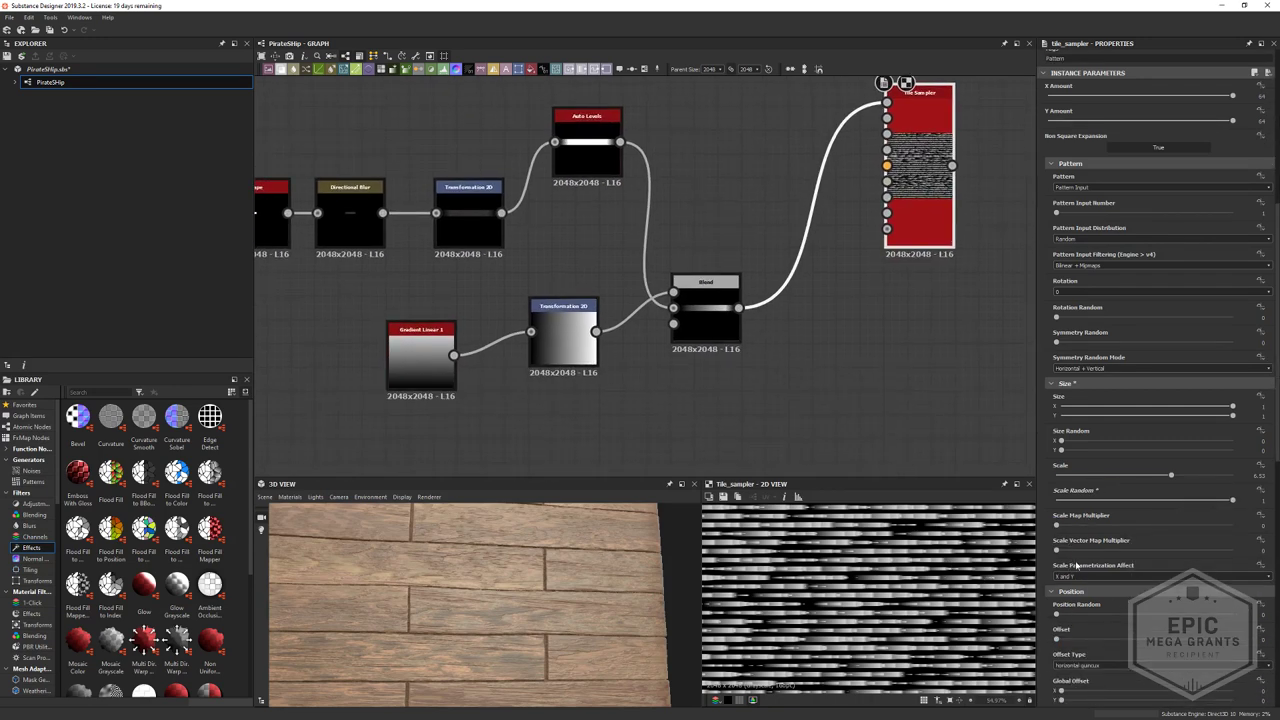
pyautogui.moveTo(1070, 615); pyautogui.dragTo(1232, 614)
pyautogui.scroll(-2, 1200, 600)
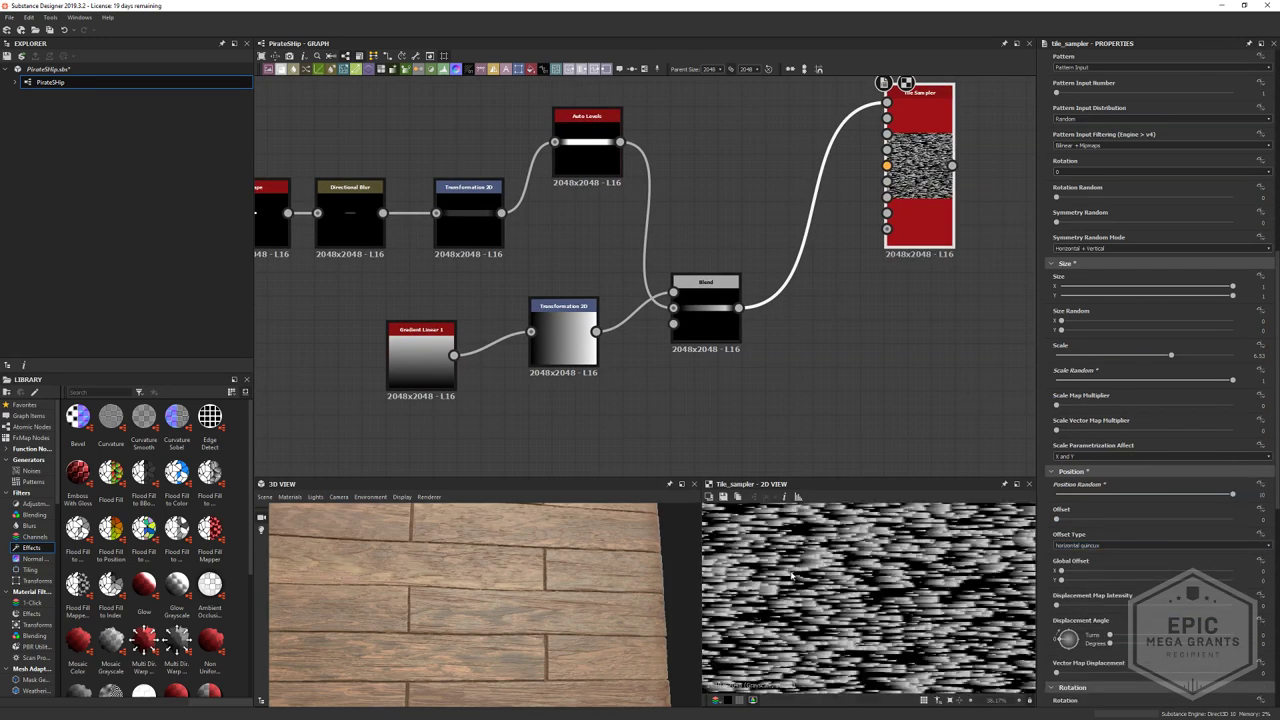
pyautogui.scroll(-3, 818, 598)
pyautogui.scroll(3, 848, 603)
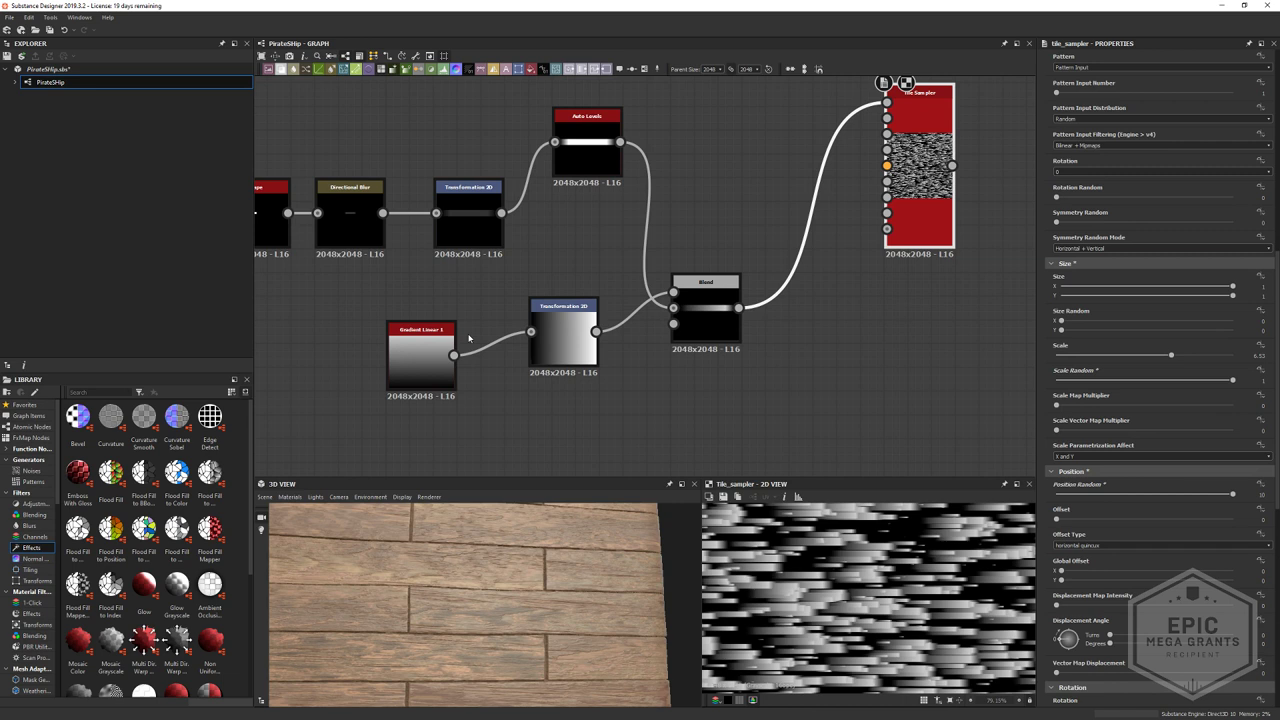
# - Tidy the streak branch by lining Auto Levels up with its row and spacing the Shape node further from the Directional Blur
pyautogui.scroll(-5, 521, 323)
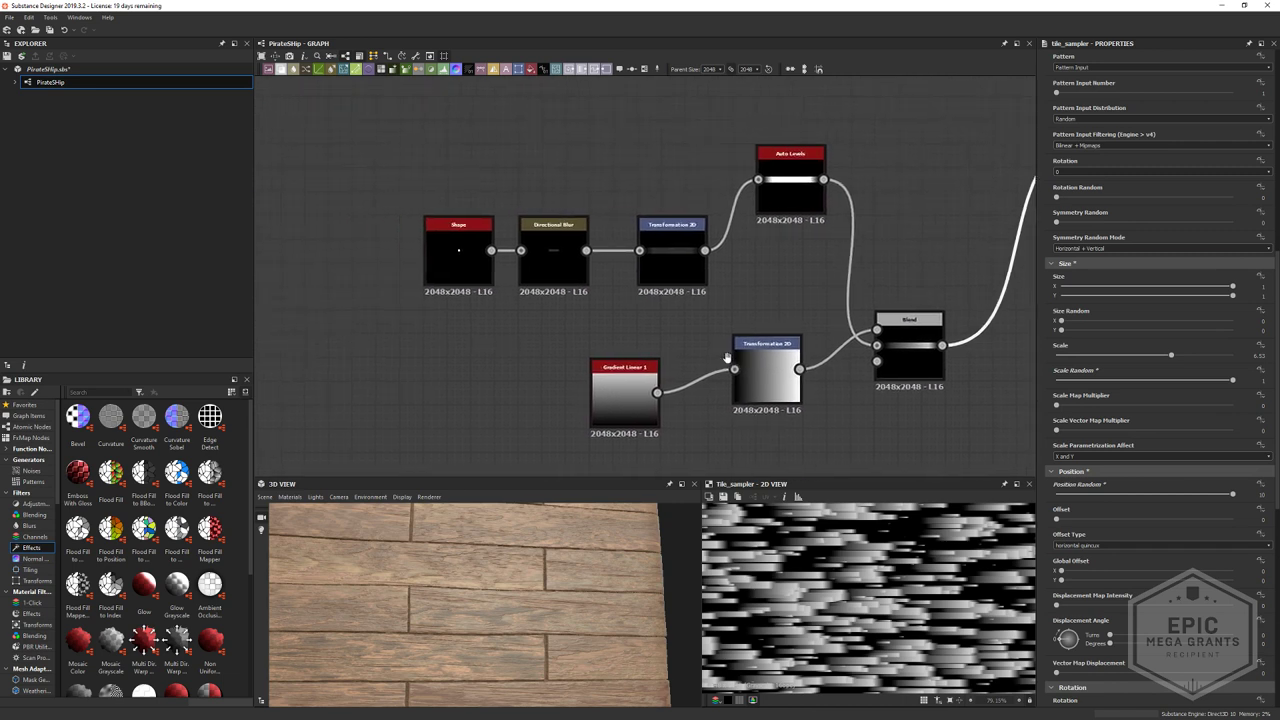
pyautogui.moveTo(766, 355); pyautogui.dragTo(663, 358, button='middle')
pyautogui.moveTo(579, 278); pyautogui.dragTo(578, 323)
pyautogui.moveTo(386, 320); pyautogui.dragTo(357, 304)
# - Switch to the Epic Games Launcher and look through the Unreal Engine projects in the library
pyautogui.hotkey('alt', 'Tab')
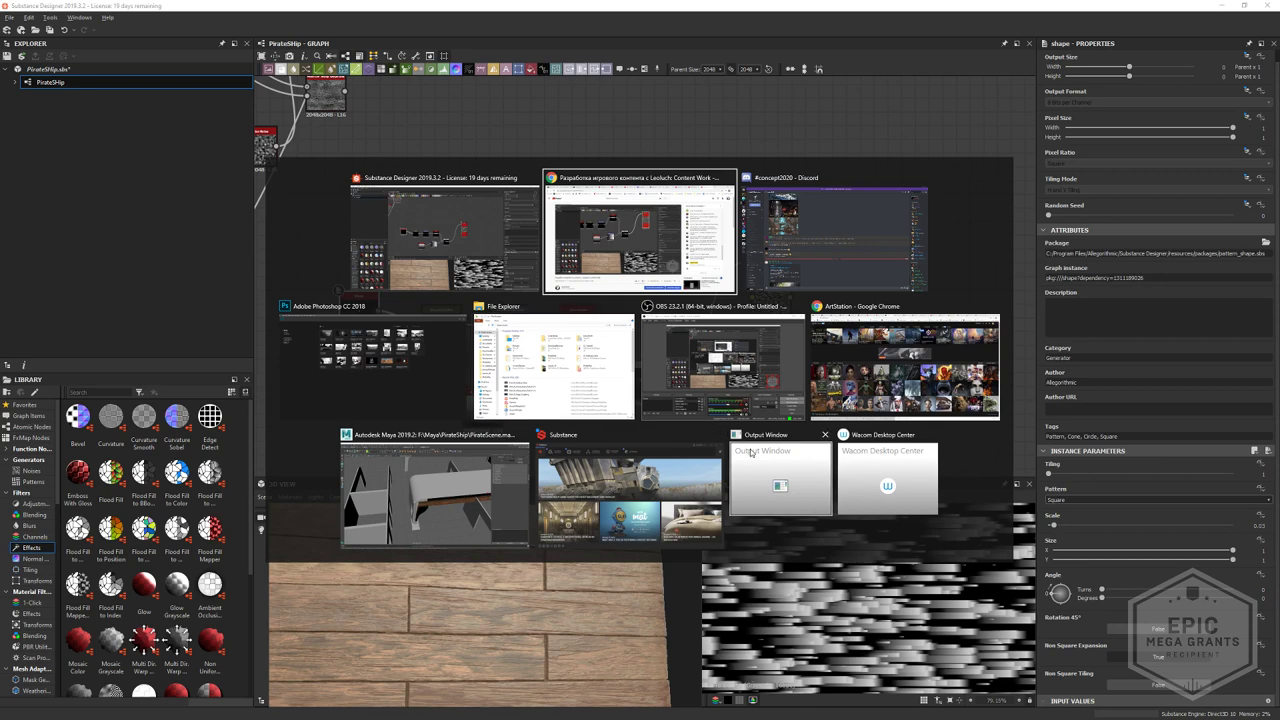
pyautogui.press('Escape')
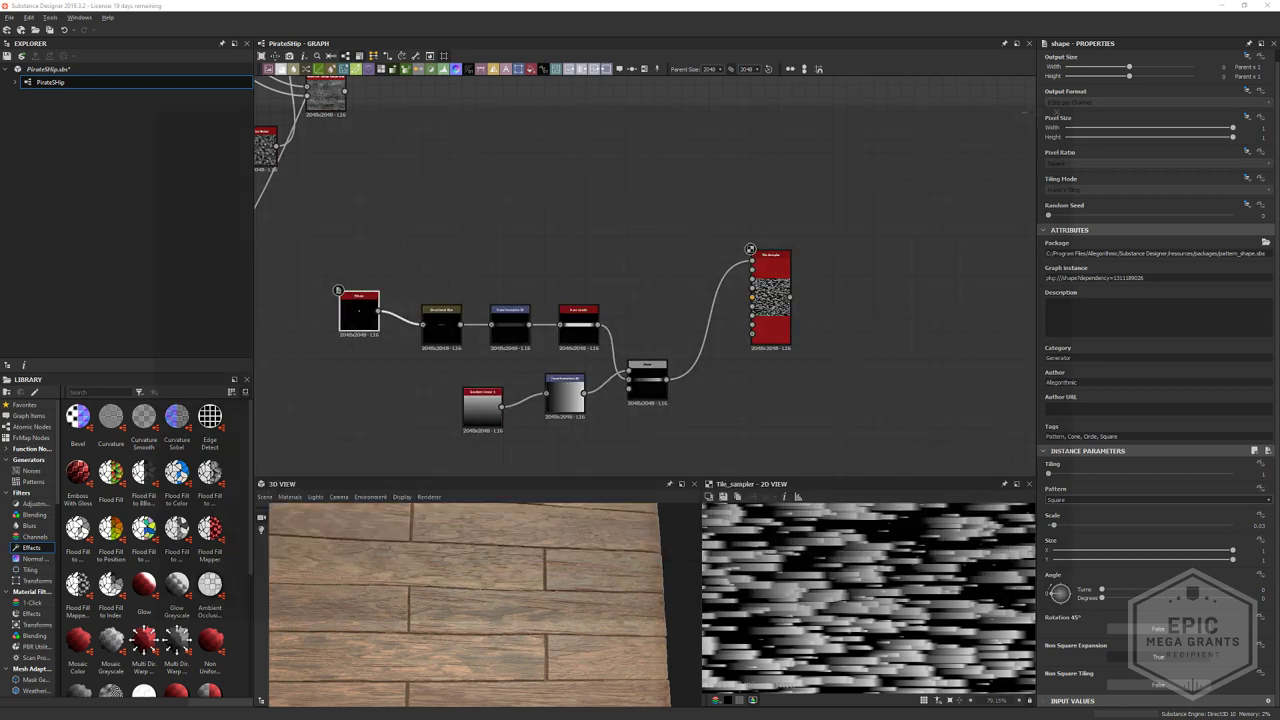
pyautogui.hotkey('alt', 'Tab')
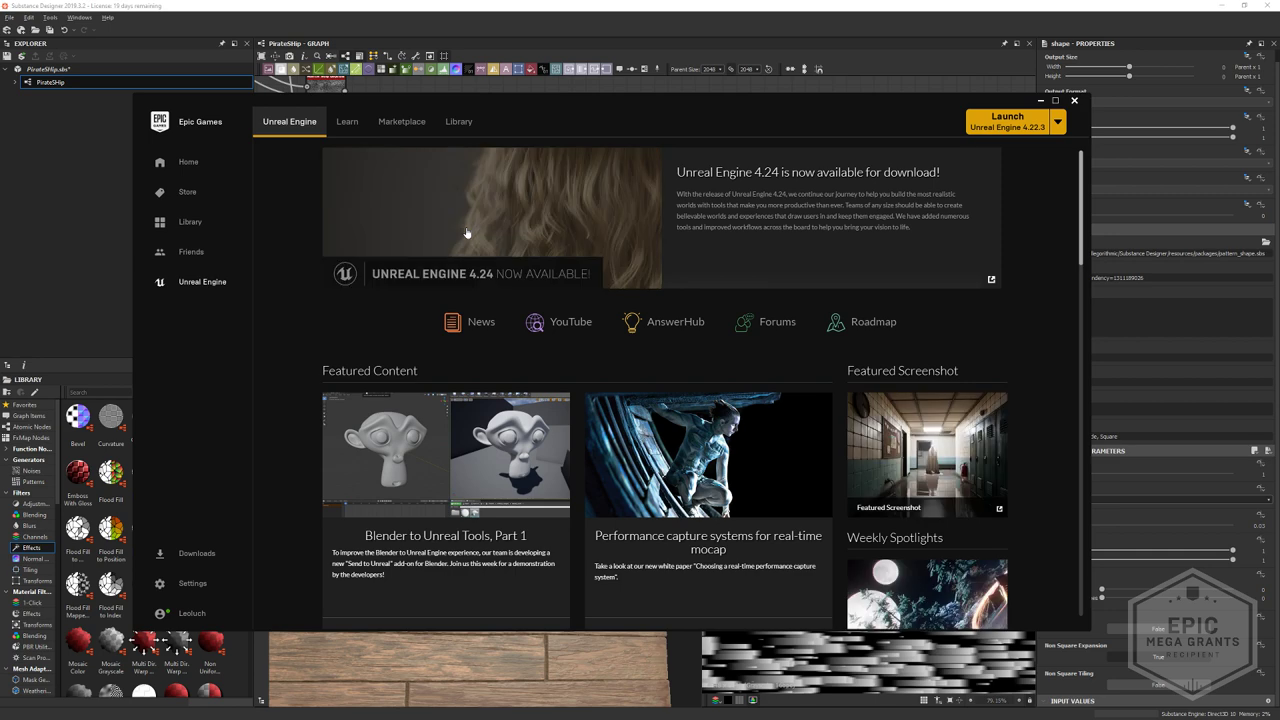
pyautogui.click(458, 121)
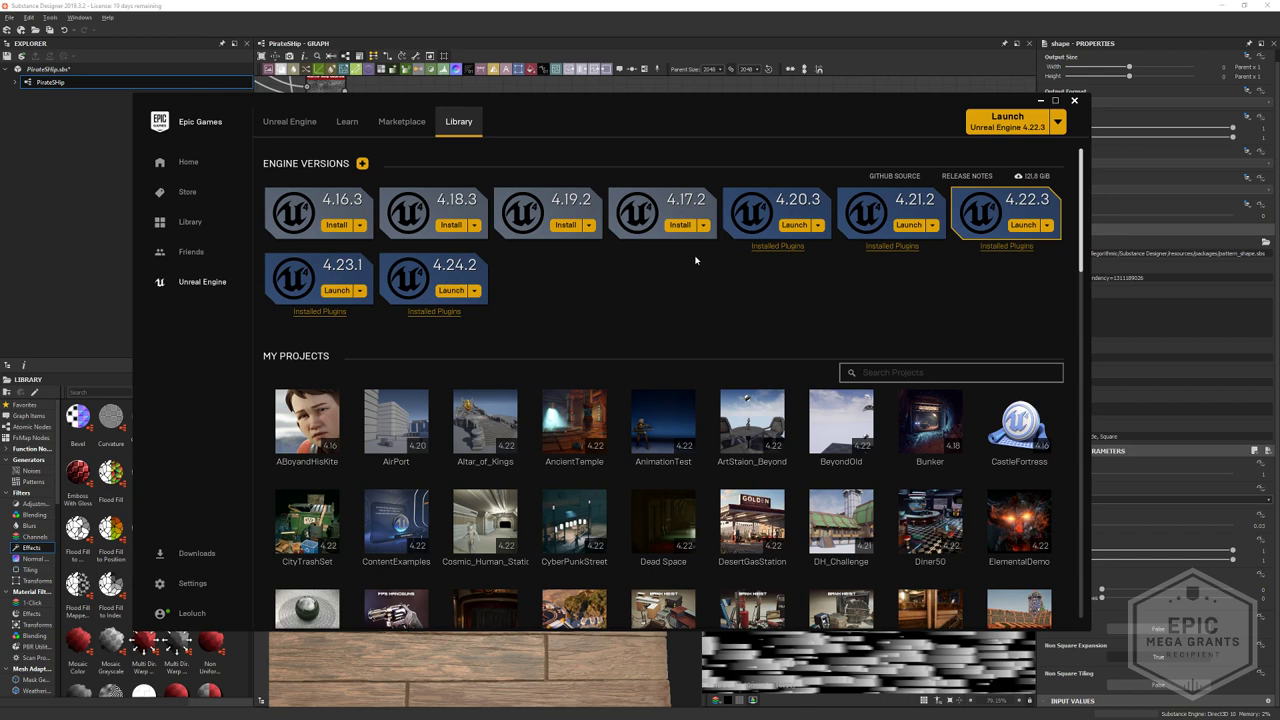
pyautogui.scroll(-3, 680, 249)
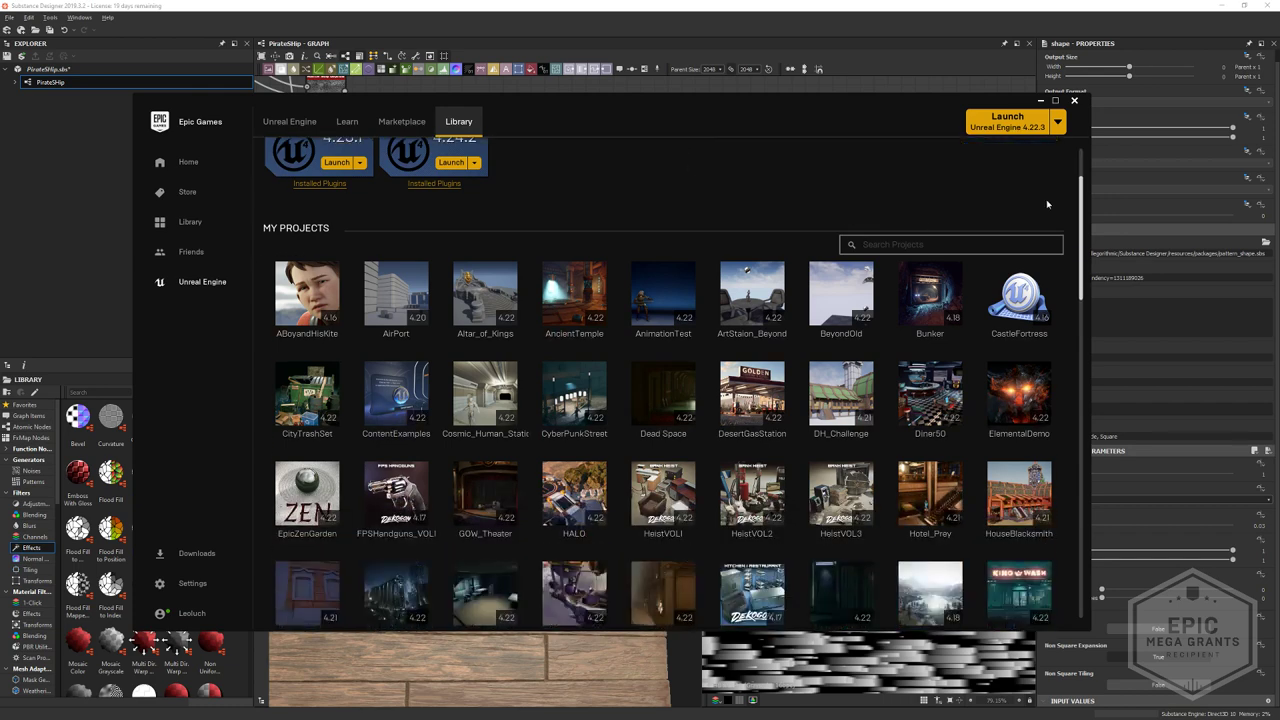
pyautogui.moveTo(1080, 230); pyautogui.dragTo(1063, 294)
# - Switch to Photoshop, open Sketches_base.psd to view the sketch, and close it again
pyautogui.hotkey('alt', 'Tab')
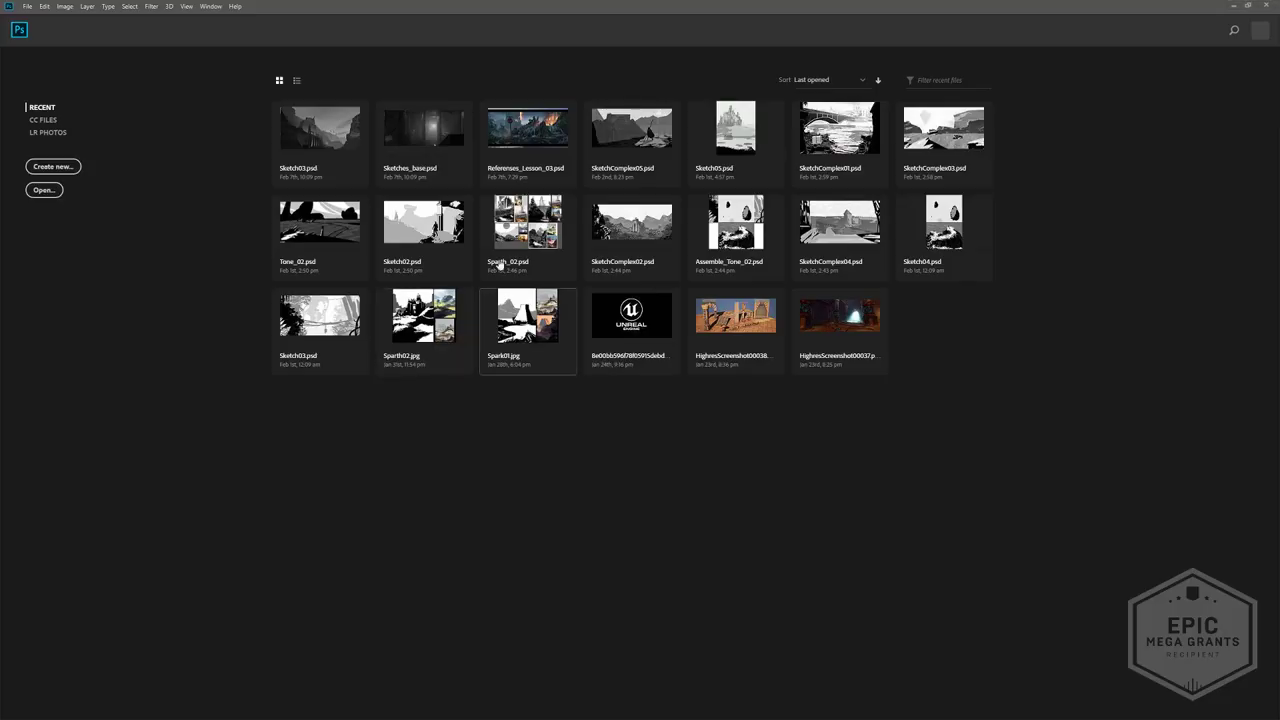
pyautogui.click(355, 350)
pyautogui.click(398, 164)
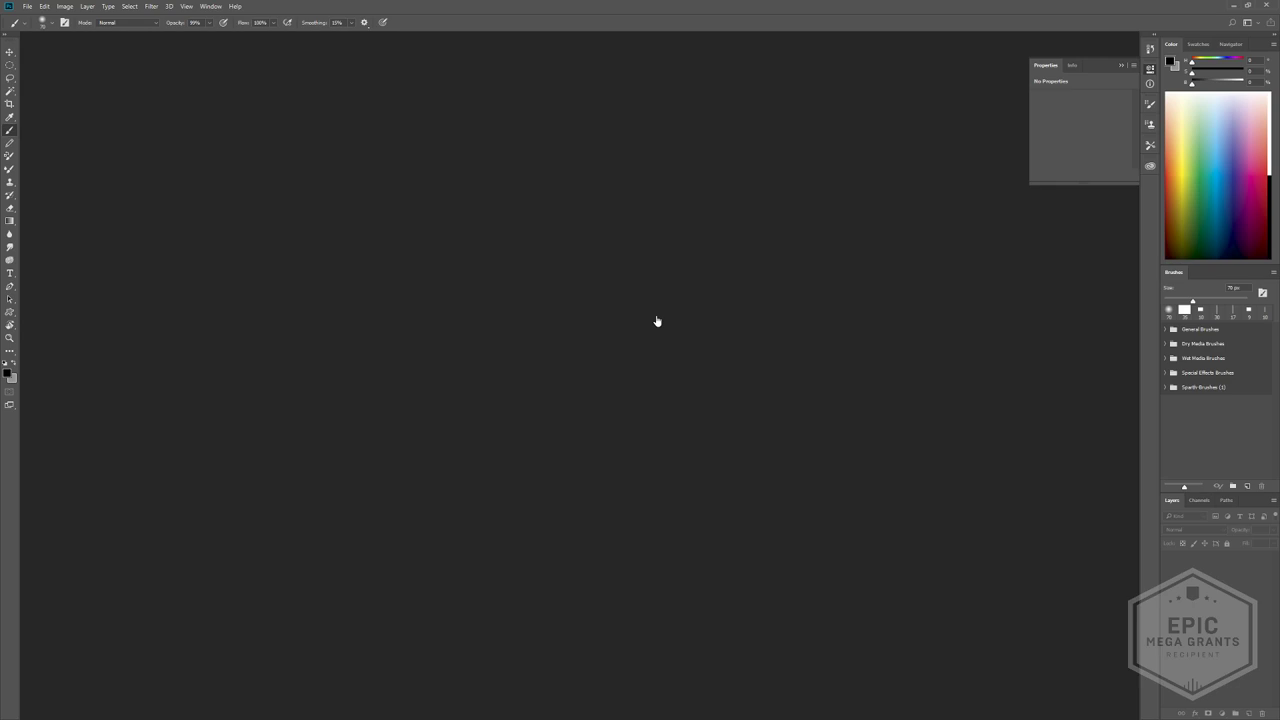
pyautogui.hotkey('alt', 'Tab')
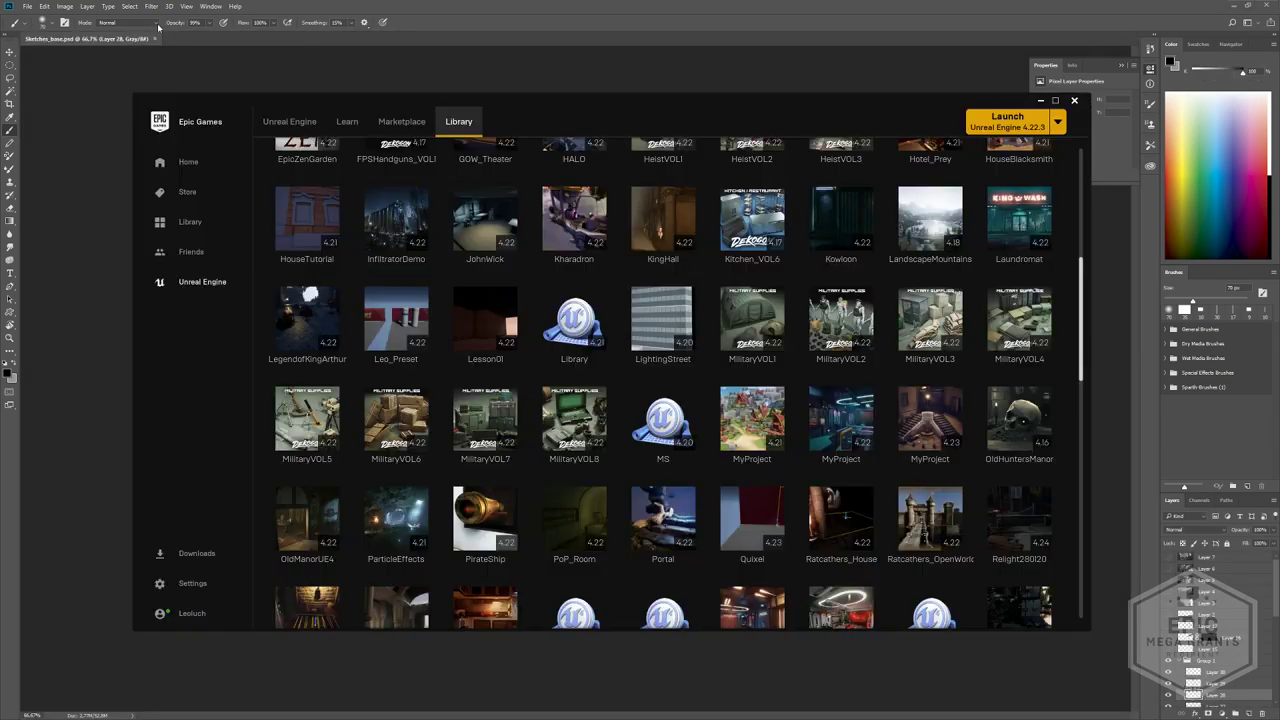
pyautogui.click(156, 39)
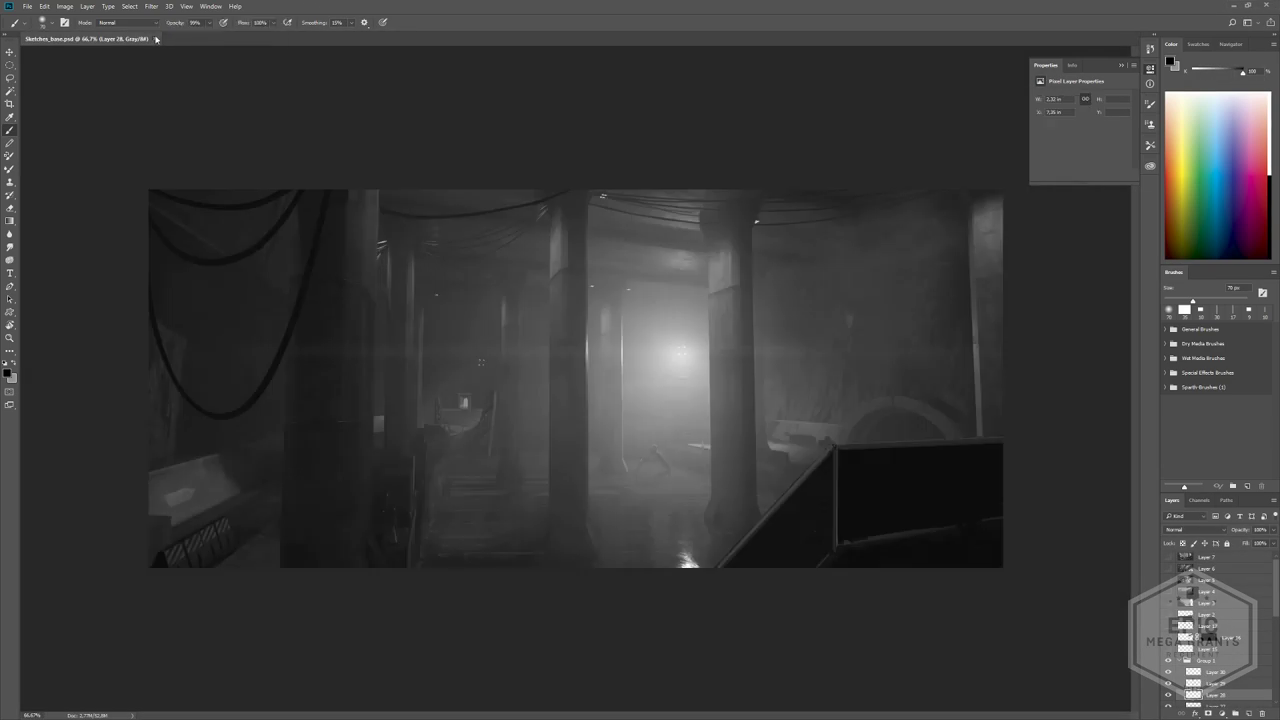
pyautogui.click(156, 39)
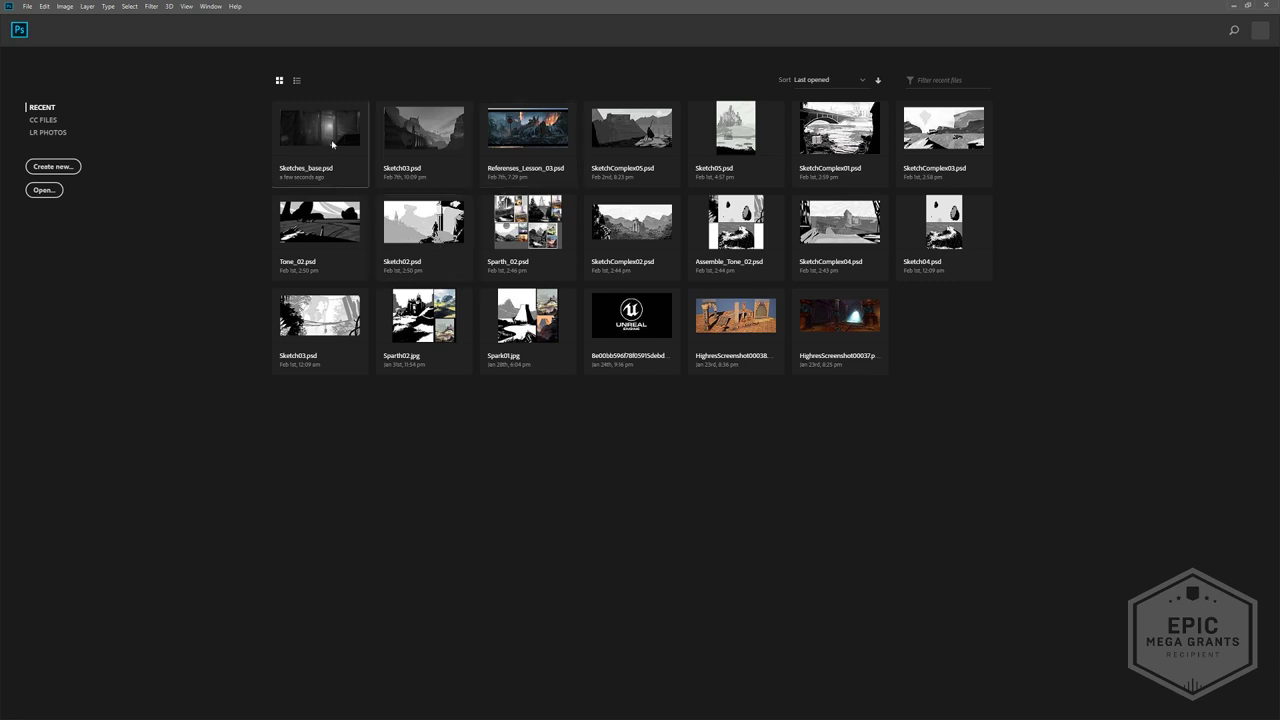
# - Open the recent files Sketch03.psd and SketchComplex05.psd for viewing
pyautogui.click(421, 137)
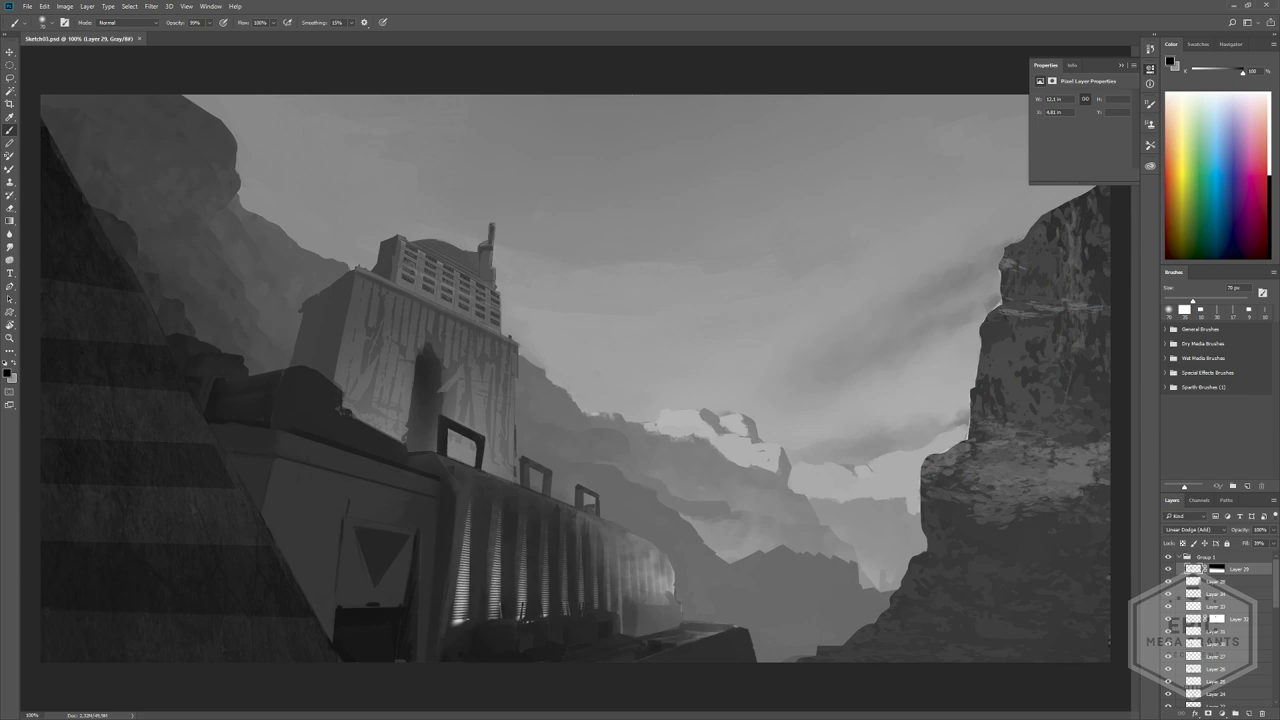
pyautogui.click(33, 8)
pyautogui.moveTo(100, 65)
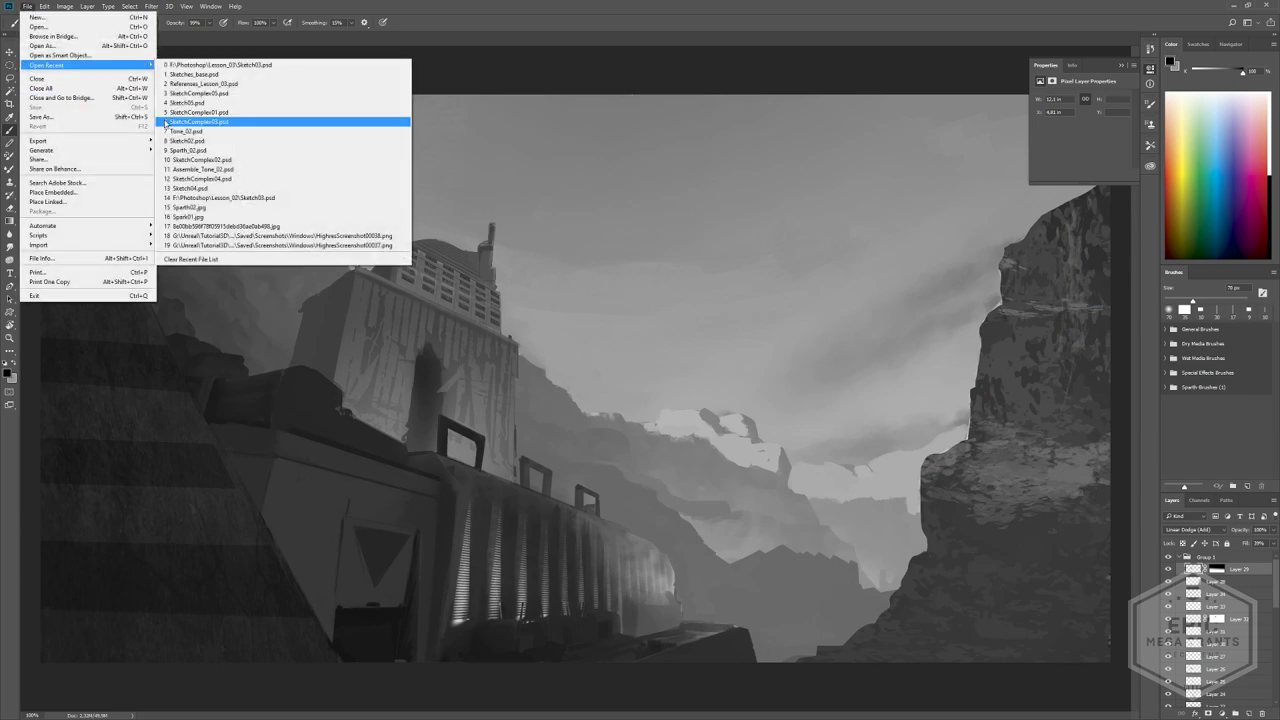
pyautogui.click(228, 95)
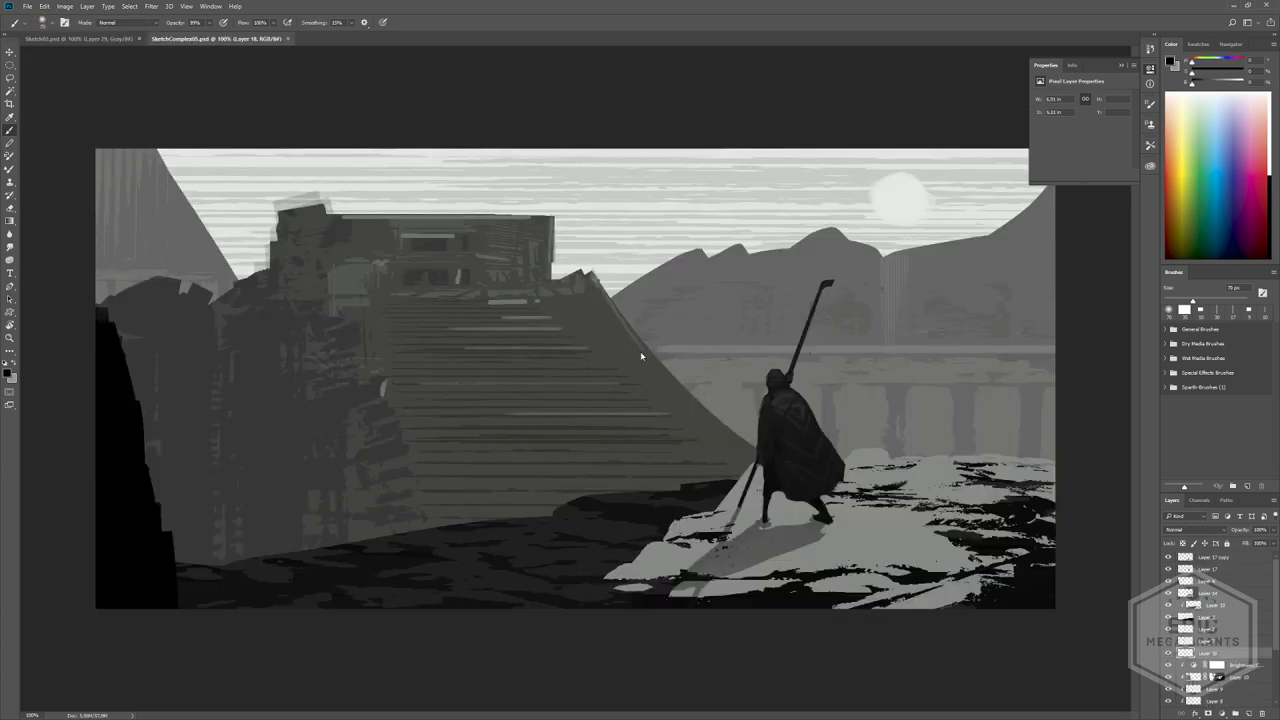
# - Examine the stairs, cliff and figure in the SketchComplex05 sketch at different magnifications
pyautogui.keyDown('alt'); pyautogui.moveTo(537, 298); pyautogui.dragTo(556, 309); pyautogui.keyUp('alt')
pyautogui.keyDown('alt'); pyautogui.scroll(-3, 555, 308); pyautogui.keyUp('alt')
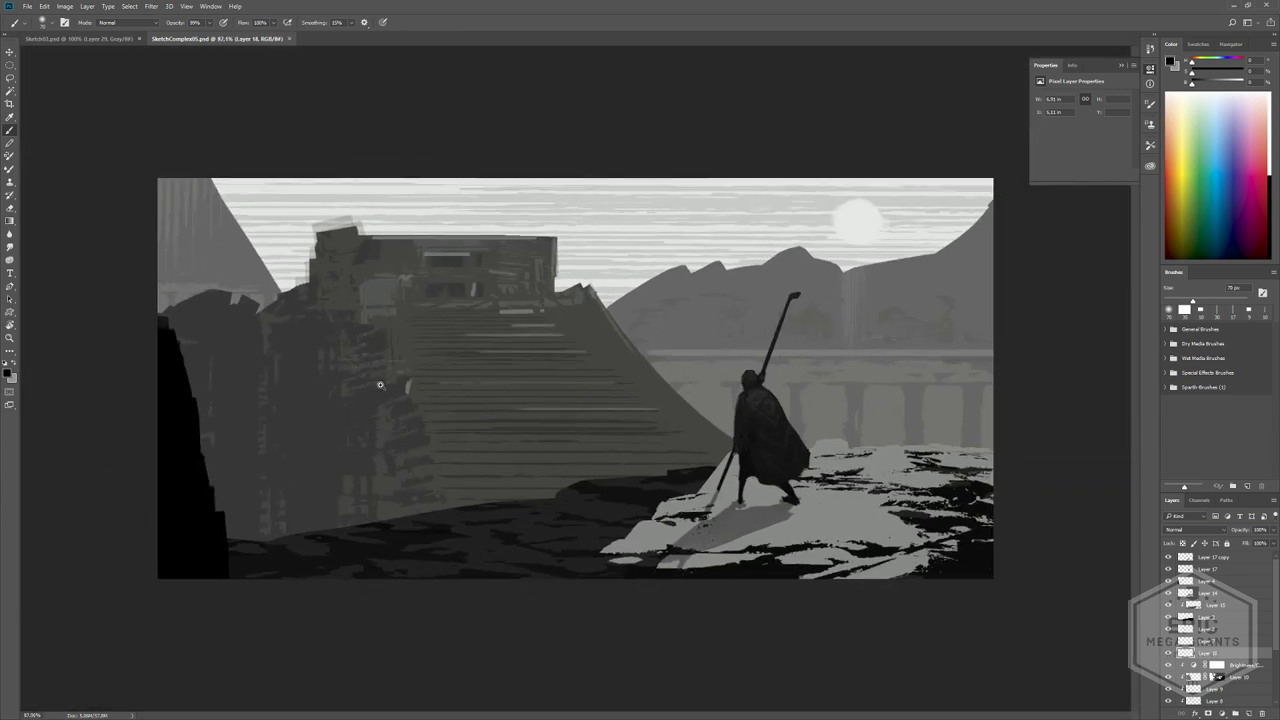
pyautogui.hotkey('ctrl', '1')
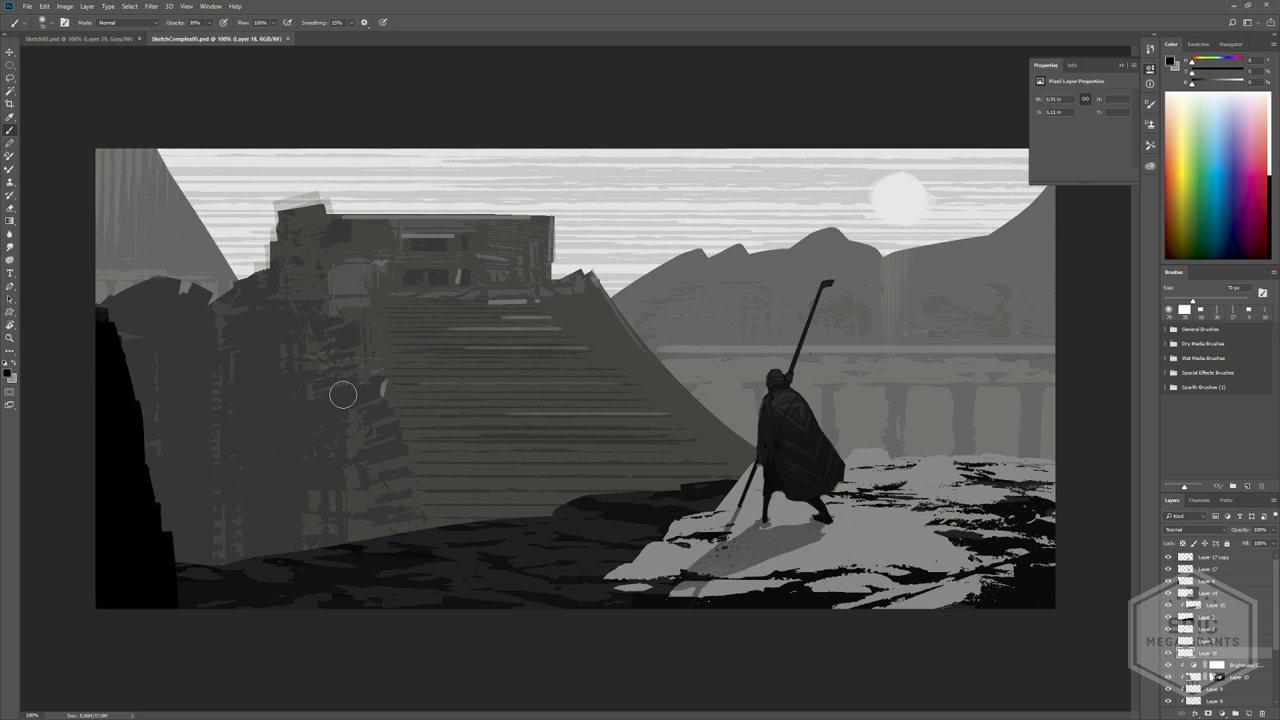
pyautogui.keyDown('alt'); pyautogui.moveTo(520, 398); pyautogui.dragTo(510, 395, button='right'); pyautogui.keyUp('alt')
pyautogui.moveTo(474, 356)
pyautogui.keyDown('alt'); pyautogui.mouseDown(button='right')
pyautogui.moveTo(476, 367)
pyautogui.moveTo(472, 356)
pyautogui.mouseUp(button='right'); pyautogui.keyUp('alt')
pyautogui.keyDown('alt'); pyautogui.moveTo(491, 420); pyautogui.dragTo(474, 432, button='right'); pyautogui.keyUp('alt')
pyautogui.keyDown('alt'); pyautogui.scroll(2, 607, 423); pyautogui.keyUp('alt')
pyautogui.keyDown('alt'); pyautogui.scroll(-1, 609, 423); pyautogui.keyUp('alt')
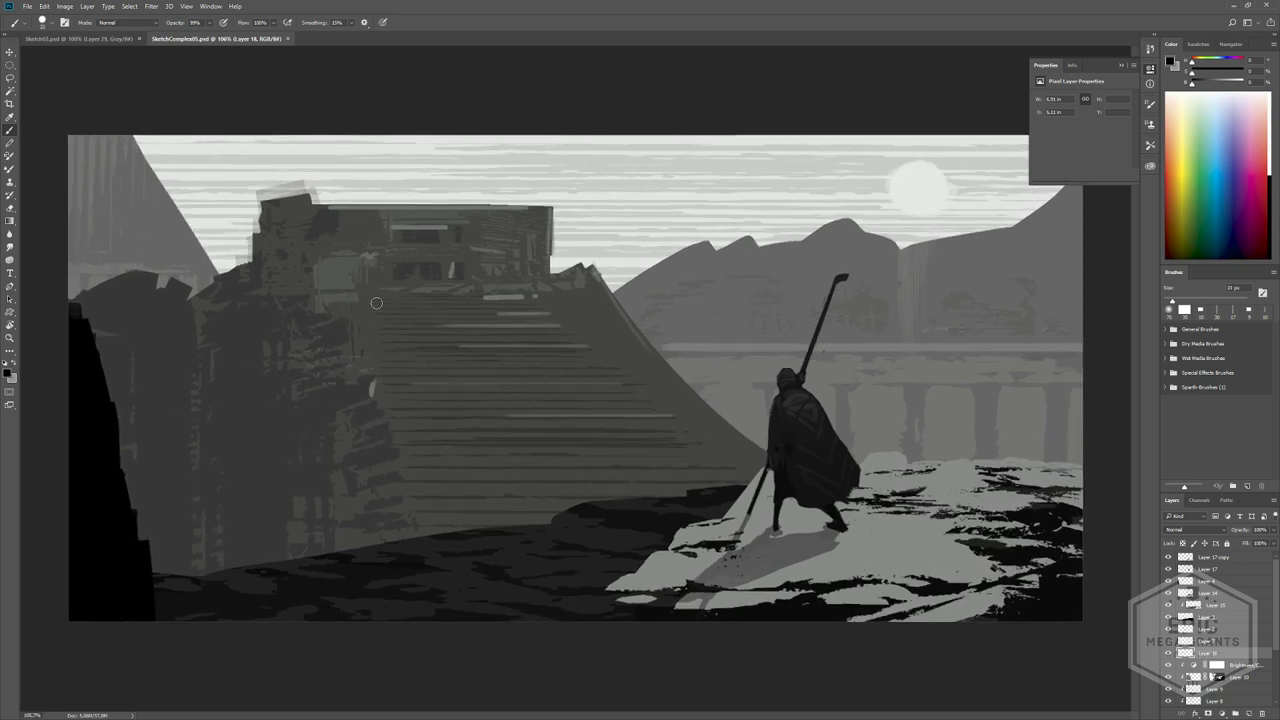
pyautogui.moveTo(387, 280)
pyautogui.keyDown('ctrl'); pyautogui.mouseDown()
pyautogui.moveTo(400, 286)
pyautogui.moveTo(391, 273)
pyautogui.mouseUp(); pyautogui.keyUp('ctrl')
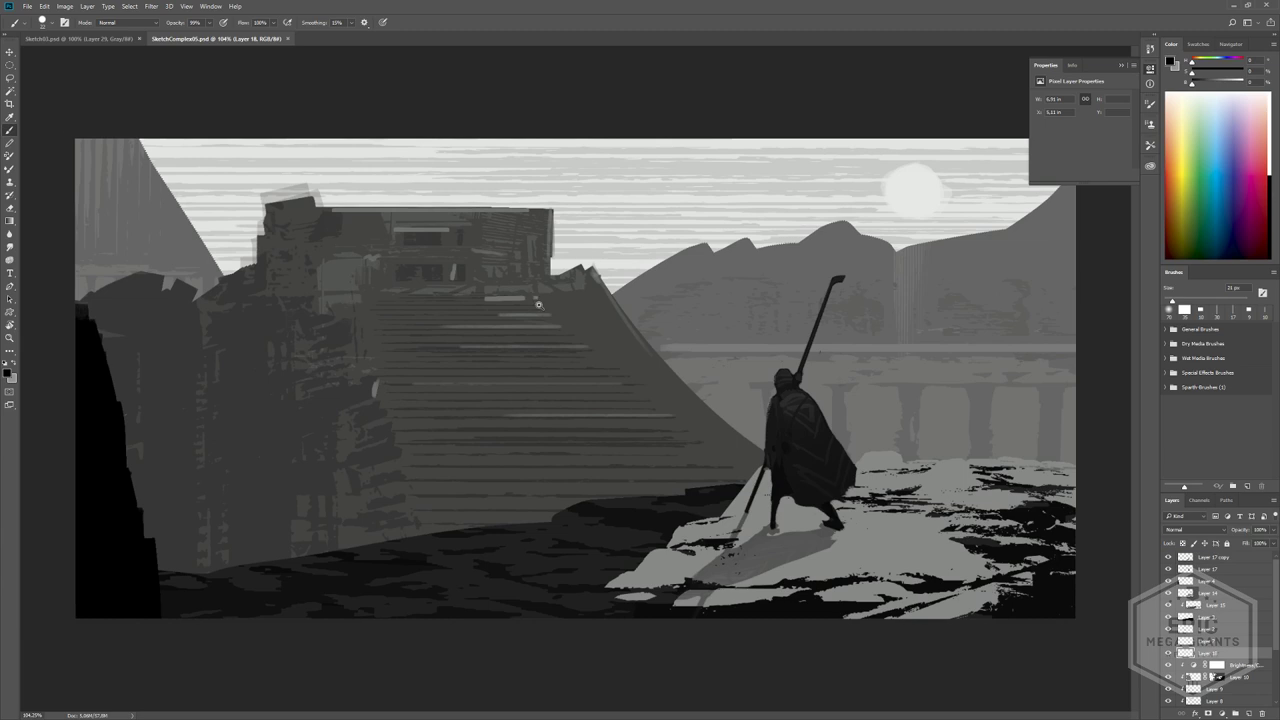
pyautogui.keyDown('alt'); pyautogui.scroll(3, 505, 289); pyautogui.keyUp('alt')
pyautogui.keyDown('alt'); pyautogui.scroll(-4, 514, 354); pyautogui.keyUp('alt')
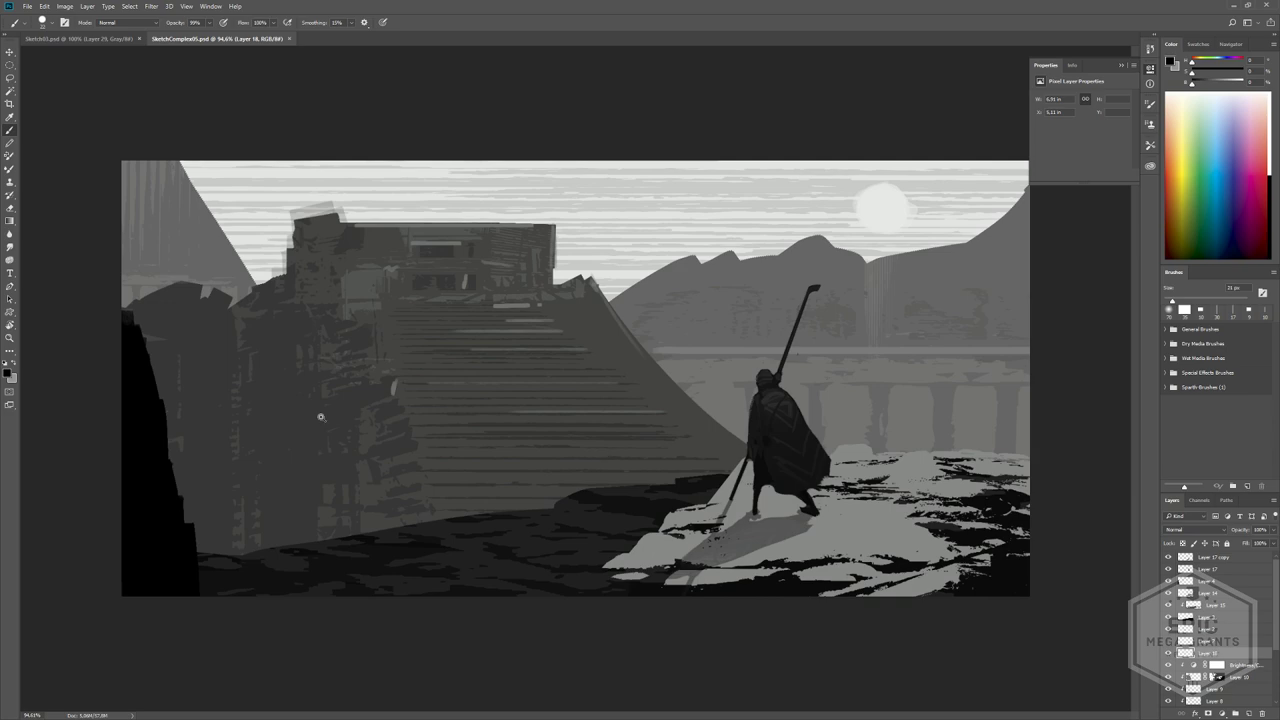
pyautogui.keyDown('alt'); pyautogui.scroll(6, 339, 471); pyautogui.keyUp('alt')
pyautogui.keyDown('alt'); pyautogui.scroll(-6, 393, 467); pyautogui.keyUp('alt')
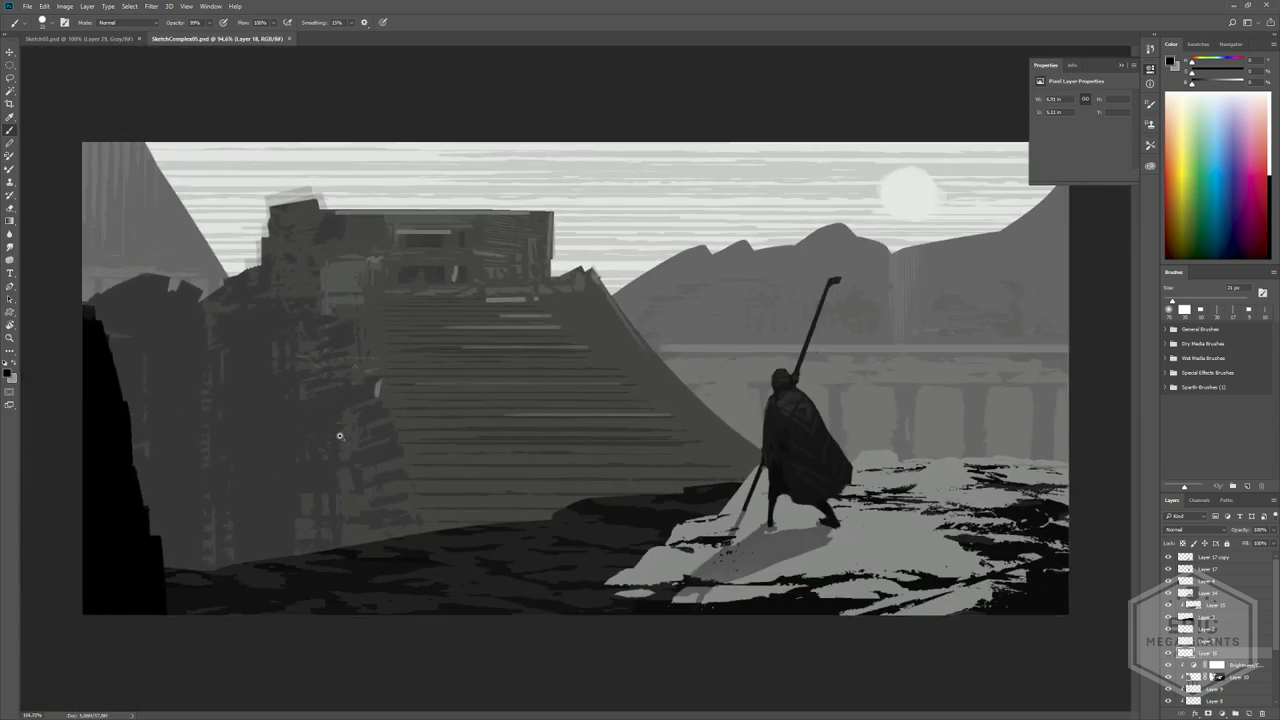
pyautogui.keyDown('alt'); pyautogui.scroll(-2, 480, 302); pyautogui.keyUp('alt')
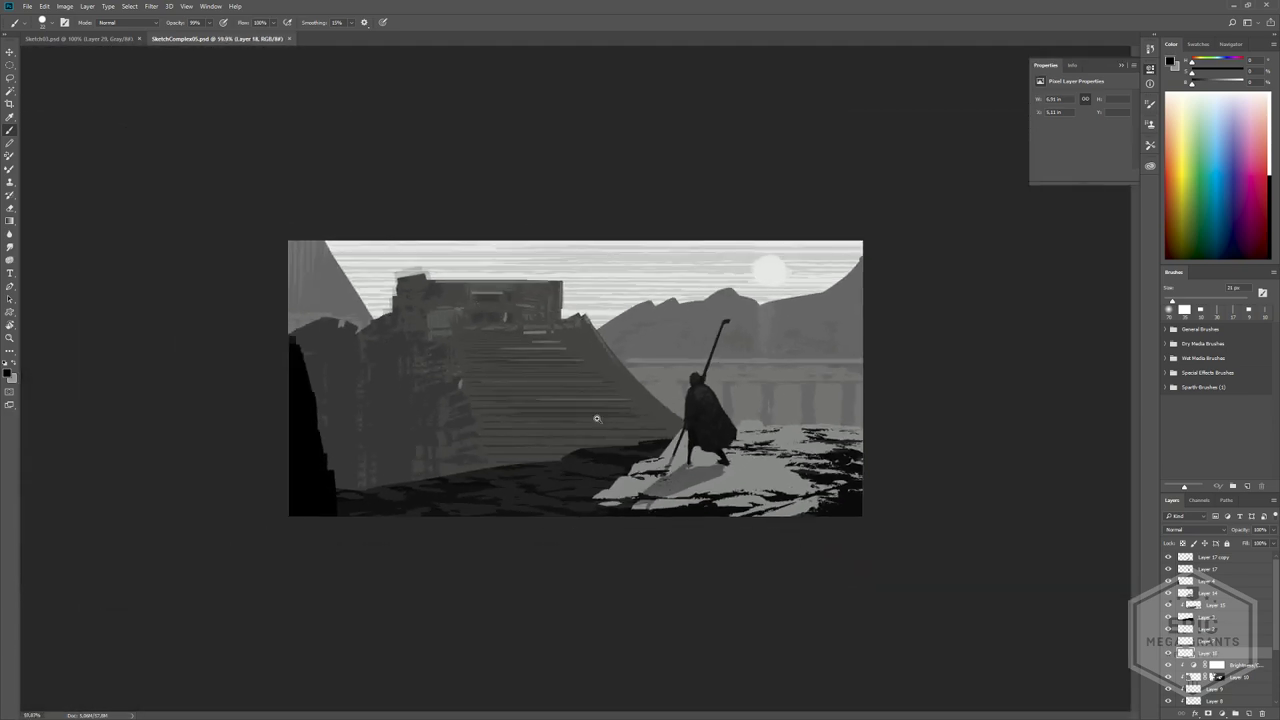
# - Adjust the brush size and add a new empty layer above the topmost layer of SketchComplex05
pyautogui.keyDown('alt'); pyautogui.scroll(2, 596, 376); pyautogui.keyUp('alt')
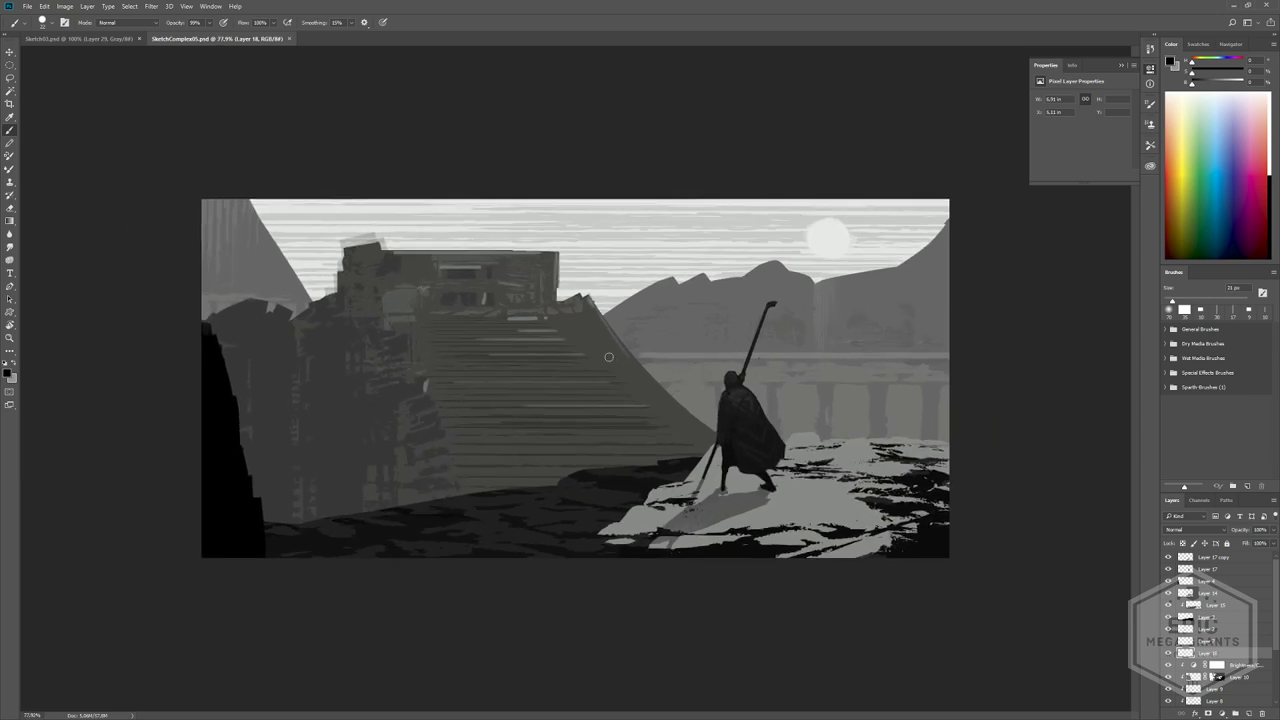
pyautogui.keyDown('alt'); pyautogui.moveTo(518, 338); pyautogui.dragTo(513, 342, button='right'); pyautogui.keyUp('alt')
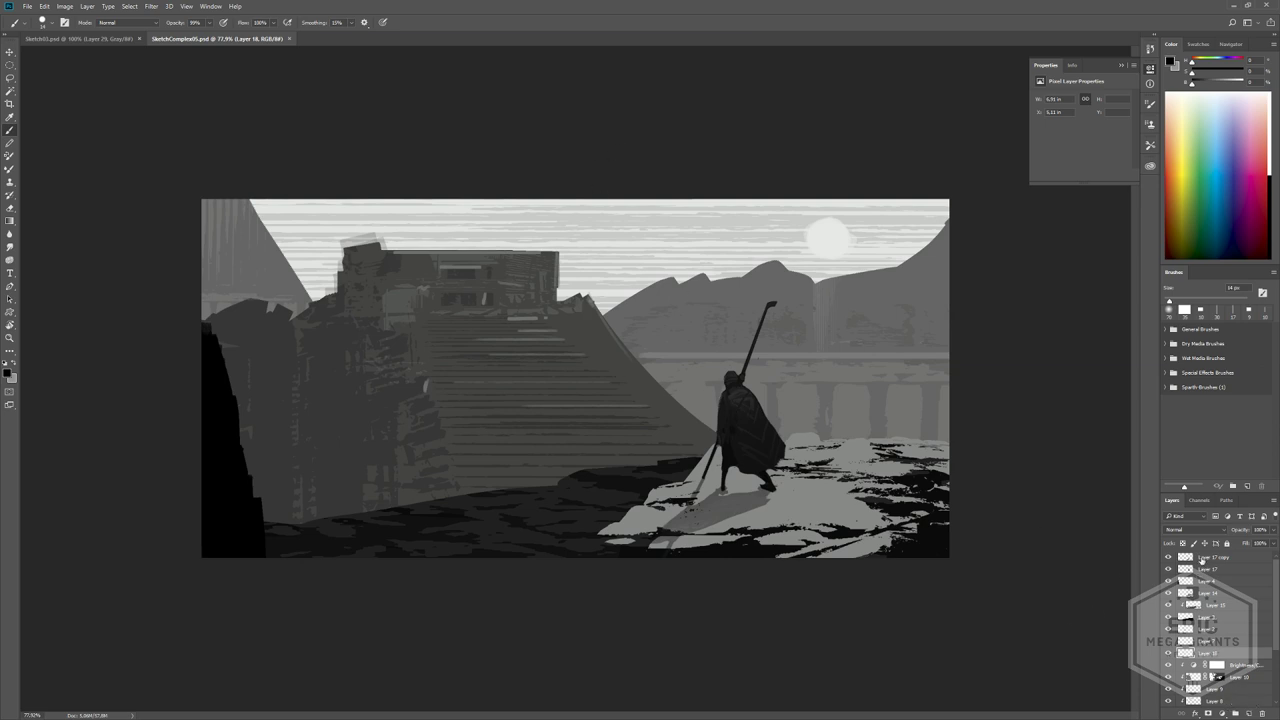
pyautogui.click(1248, 713)
# - Try black brush strokes down the cliff and across the bridge behind the figure on the new layer, undoing each one
pyautogui.moveTo(326, 283)
pyautogui.mouseDown()
pyautogui.moveTo(505, 431)
pyautogui.moveTo(174, 345)
pyautogui.moveTo(329, 441)
pyautogui.mouseUp()
pyautogui.hotkey('ctrl', 'z')
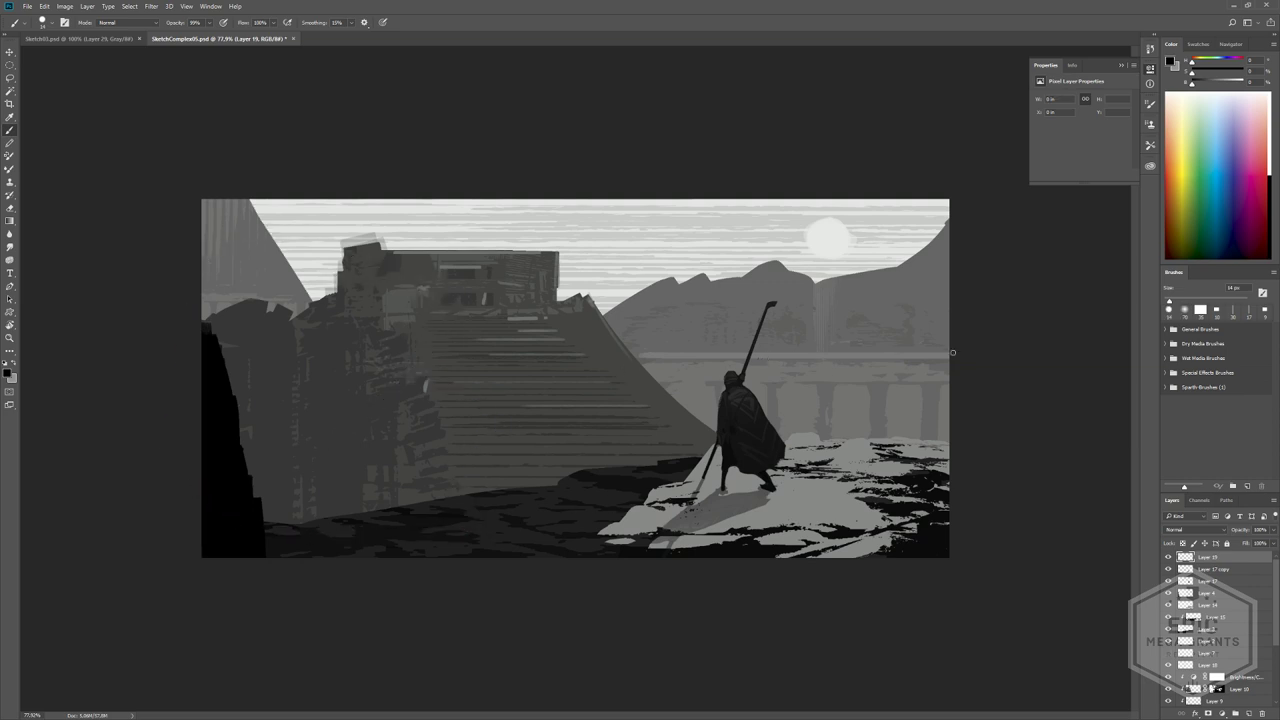
pyautogui.moveTo(680, 352)
pyautogui.mouseDown()
pyautogui.moveTo(950, 341)
pyautogui.moveTo(600, 400)
pyautogui.moveTo(1079, 357)
pyautogui.mouseUp()
pyautogui.hotkey('ctrl', 'z')
pyautogui.hotkey('ctrl', 'z')
pyautogui.click(612, 372)
pyautogui.keyDown('shift'); pyautogui.click(903, 348); pyautogui.keyUp('shift')
pyautogui.hotkey('ctrl', 'z')
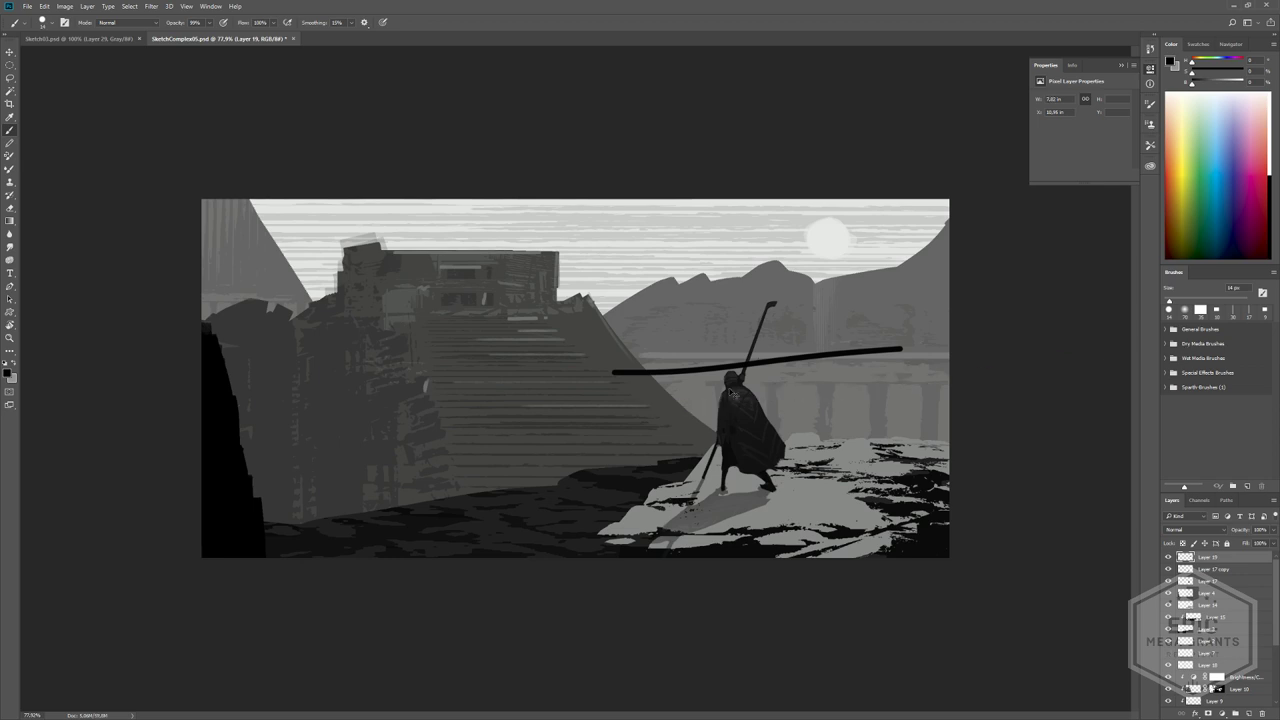
pyautogui.hotkey('ctrl', 'z')
# - Try a thin line with a 5 px brush across the bridge behind the figure and undo it
pyautogui.keyDown('ctrl'); pyautogui.moveTo(645, 356); pyautogui.dragTo(694, 362); pyautogui.keyUp('ctrl')
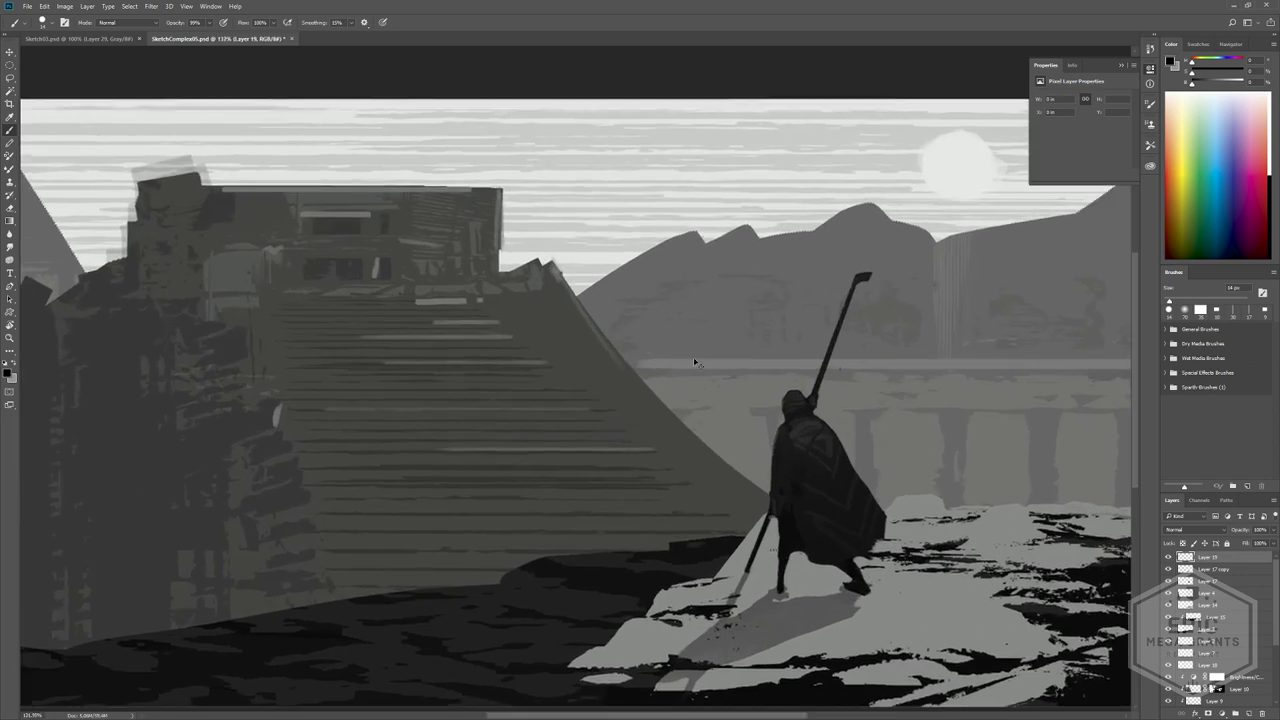
pyautogui.keyDown('alt'); pyautogui.moveTo(703, 362); pyautogui.dragTo(694, 362, button='right'); pyautogui.keyUp('alt')
pyautogui.keyDown('ctrl'); pyautogui.moveTo(726, 371); pyautogui.dragTo(680, 364); pyautogui.keyUp('ctrl')
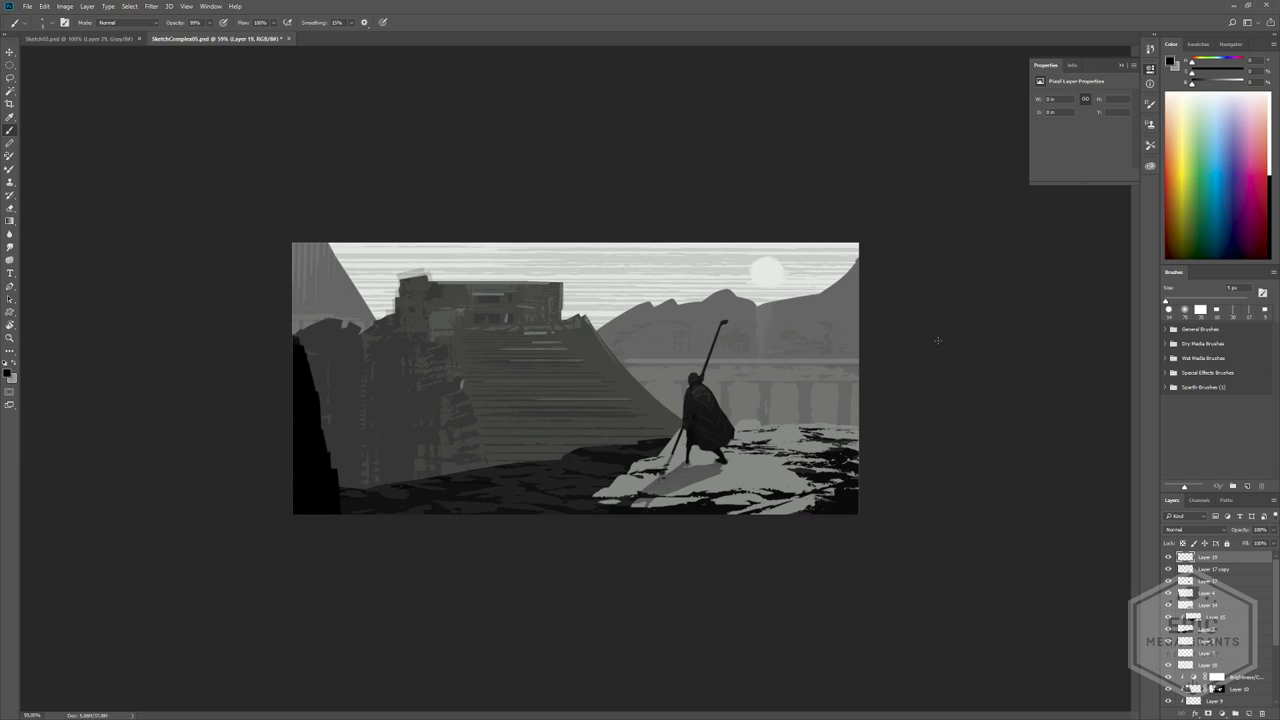
pyautogui.moveTo(599, 365); pyautogui.dragTo(897, 351)
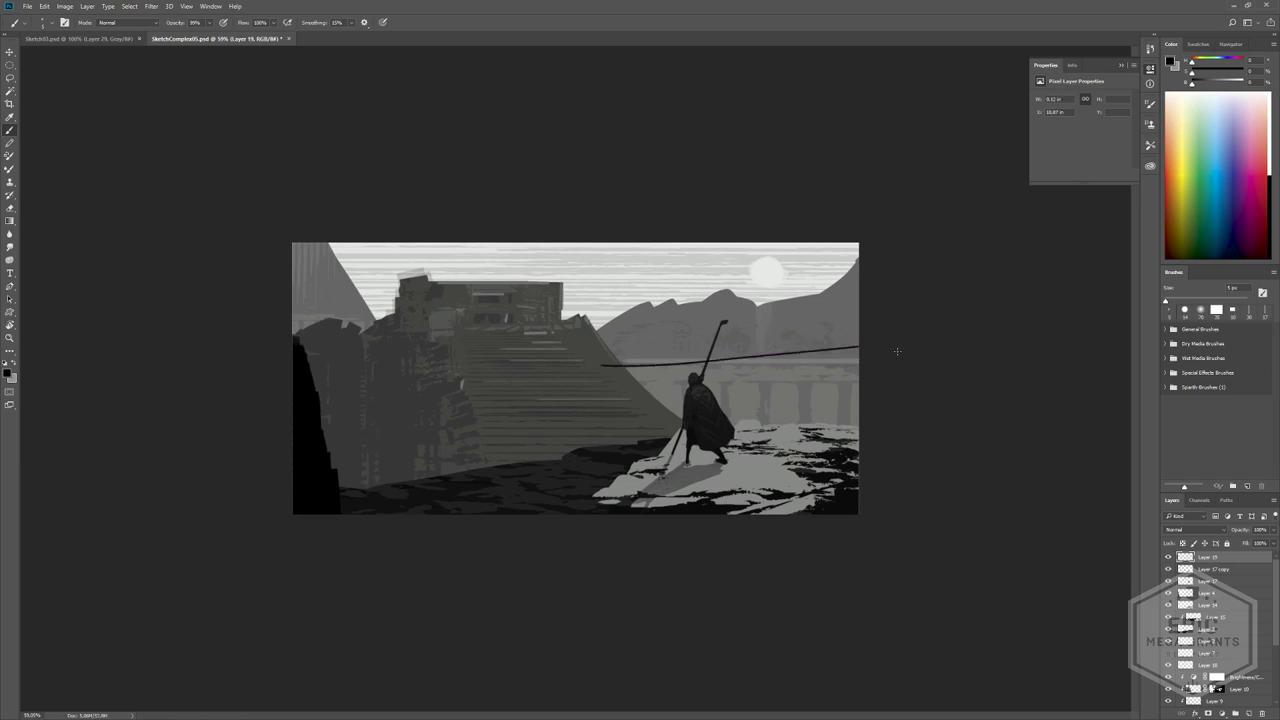
pyautogui.hotkey('ctrl', 'z')
pyautogui.hotkey('ctrl', 'z')
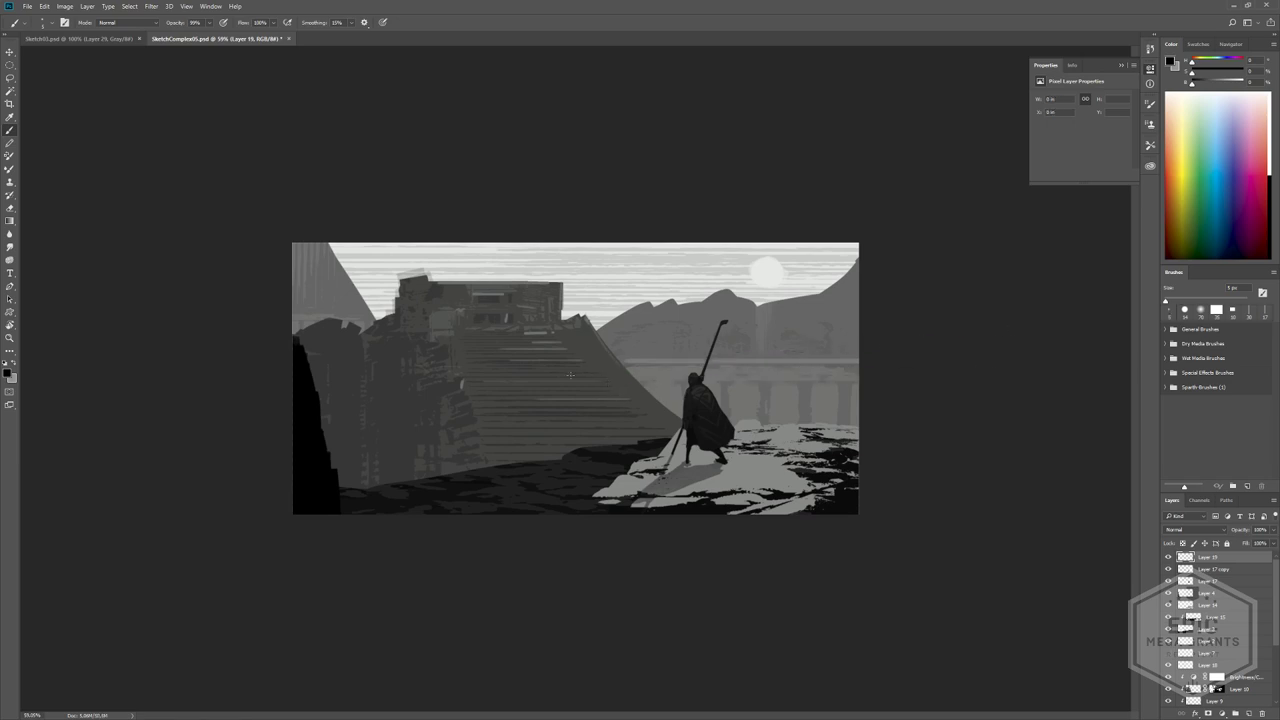
pyautogui.keyDown('ctrl'); pyautogui.moveTo(394, 287); pyautogui.dragTo(421, 289); pyautogui.keyUp('ctrl')
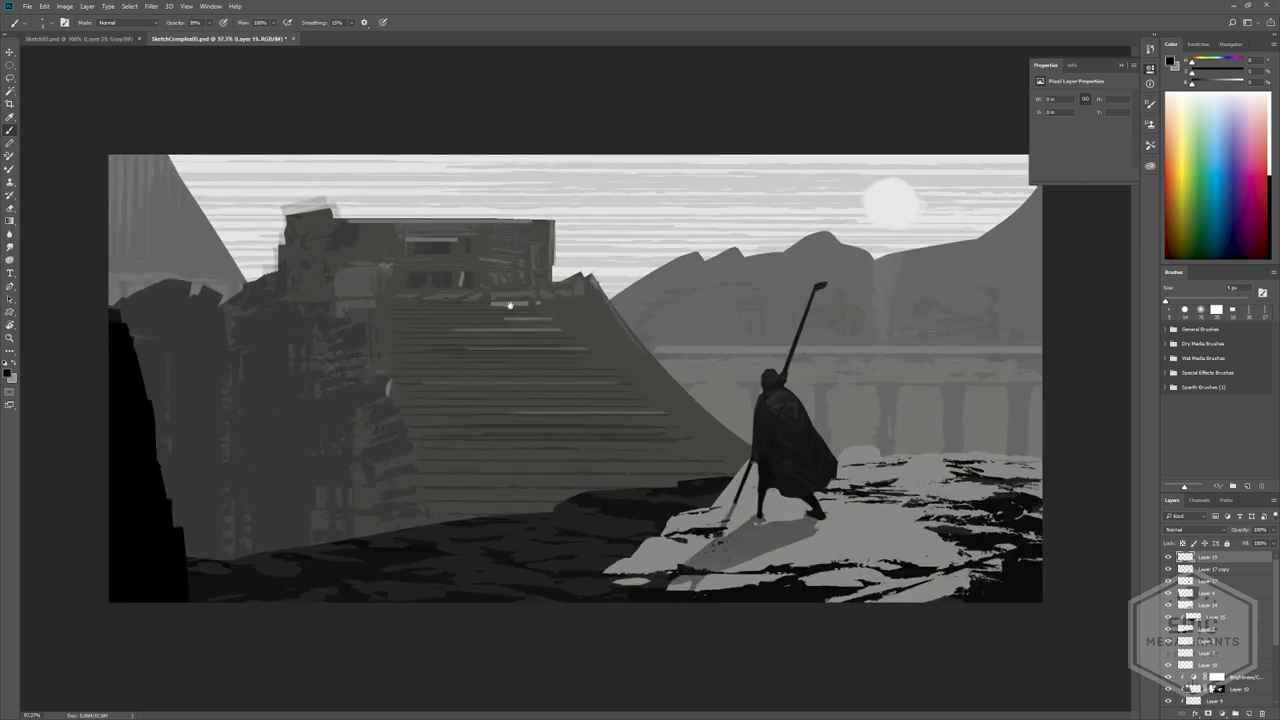
pyautogui.keyDown('alt'); pyautogui.scroll(1, 318, 270); pyautogui.keyUp('alt')
pyautogui.keyDown('alt'); pyautogui.scroll(-3, 752, 250); pyautogui.keyUp('alt')
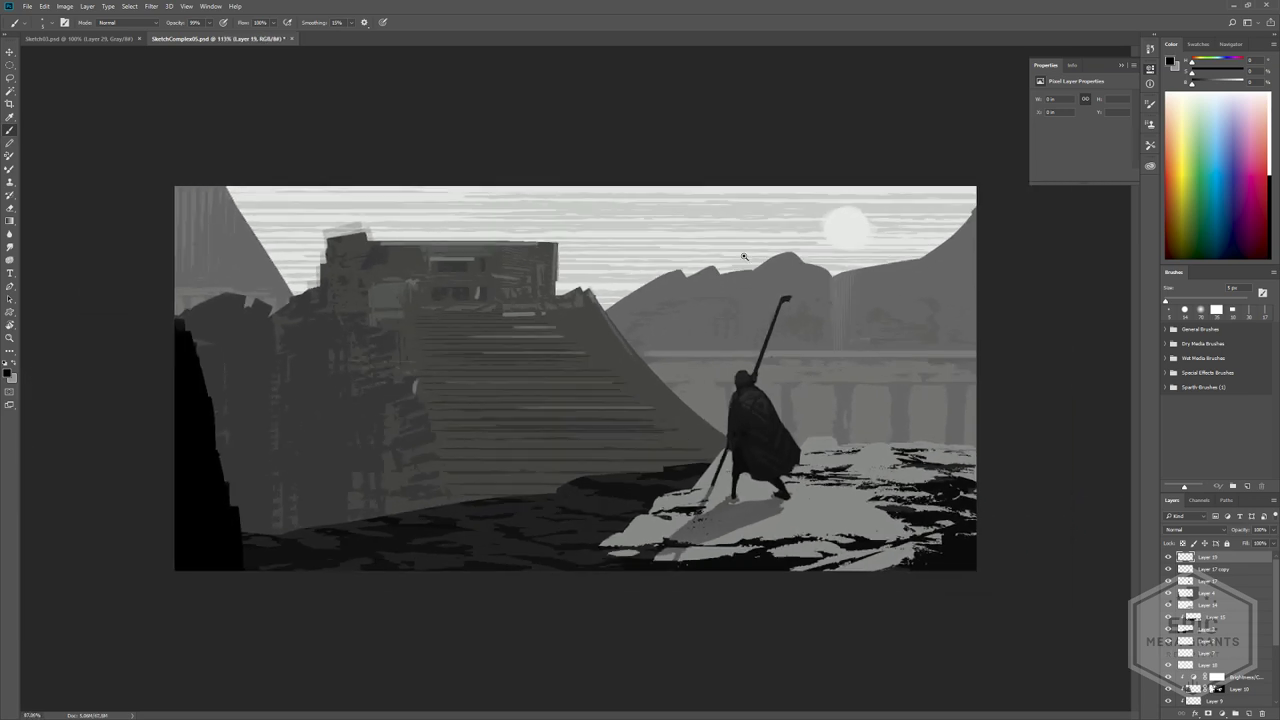
pyautogui.keyDown('alt'); pyautogui.scroll(2, 596, 349); pyautogui.keyUp('alt')
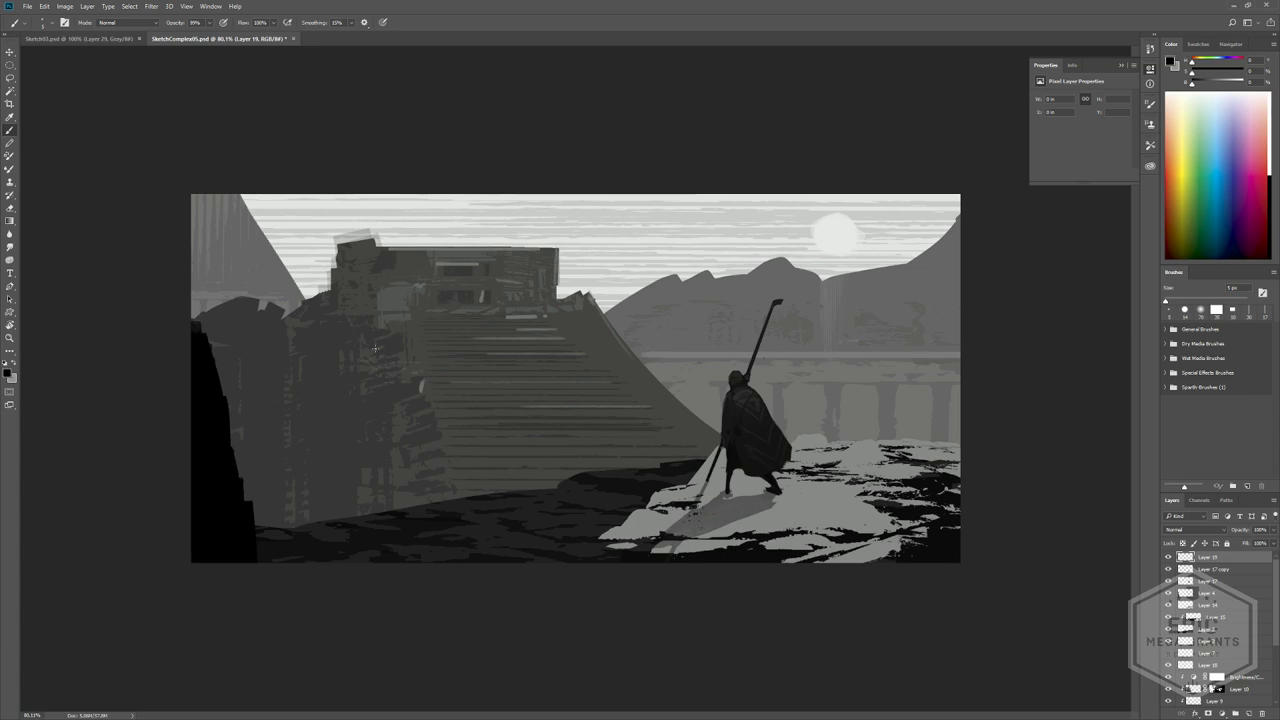
pyautogui.keyDown('alt'); pyautogui.scroll(2, 495, 392); pyautogui.keyUp('alt')
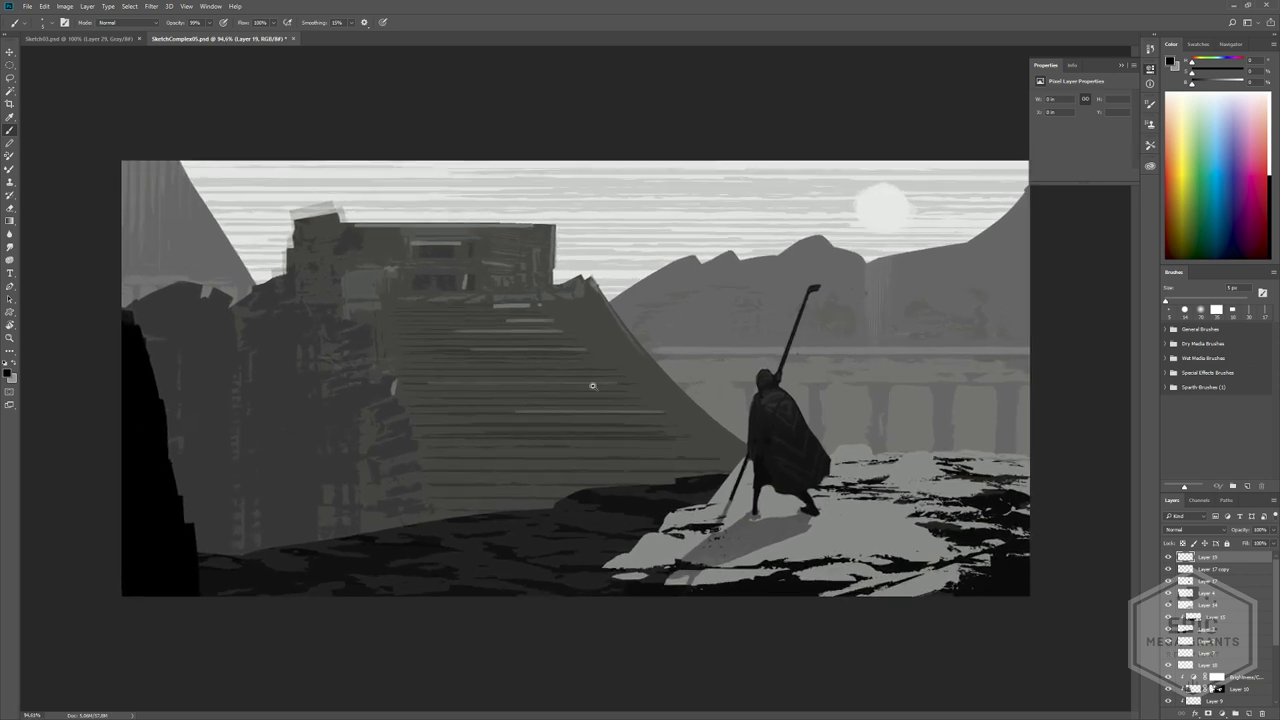
pyautogui.keyDown('alt'); pyautogui.scroll(-3, 436, 180); pyautogui.keyUp('alt')
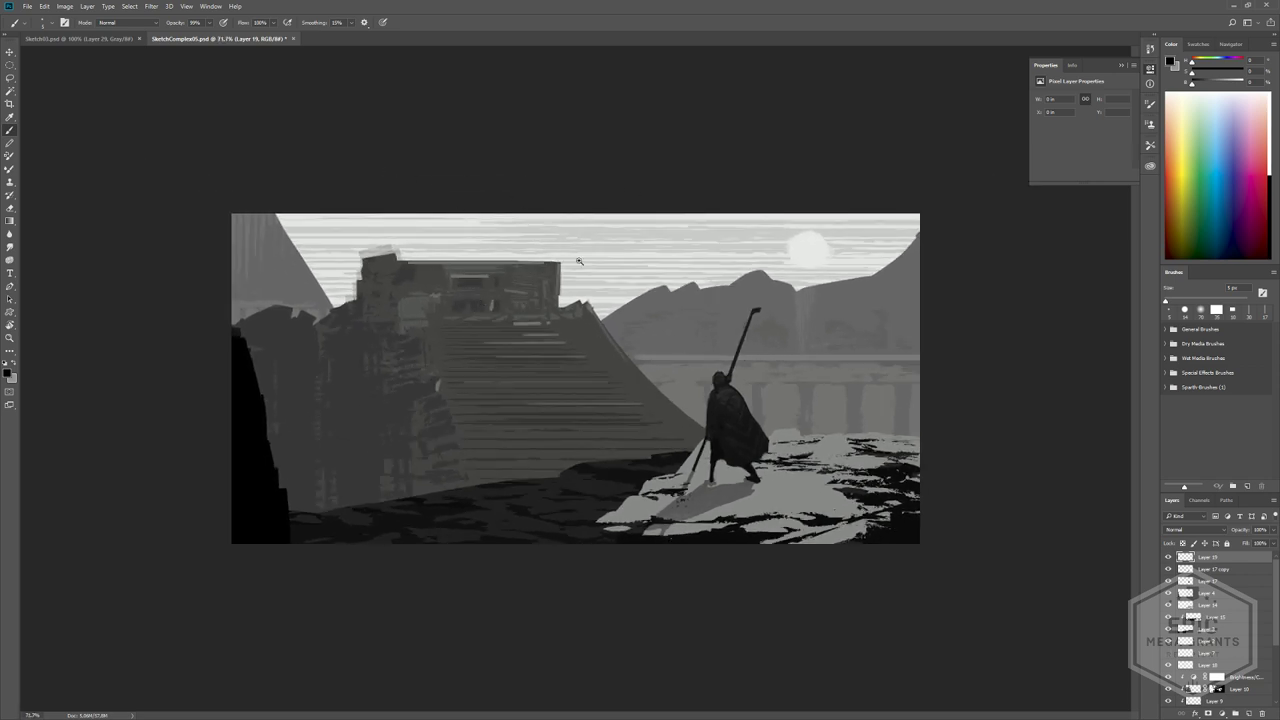
# - Switch to Substance Designer, select the Tile Sampler node for editing, and rotate the plank preview
pyautogui.hotkey('alt', 'Tab')
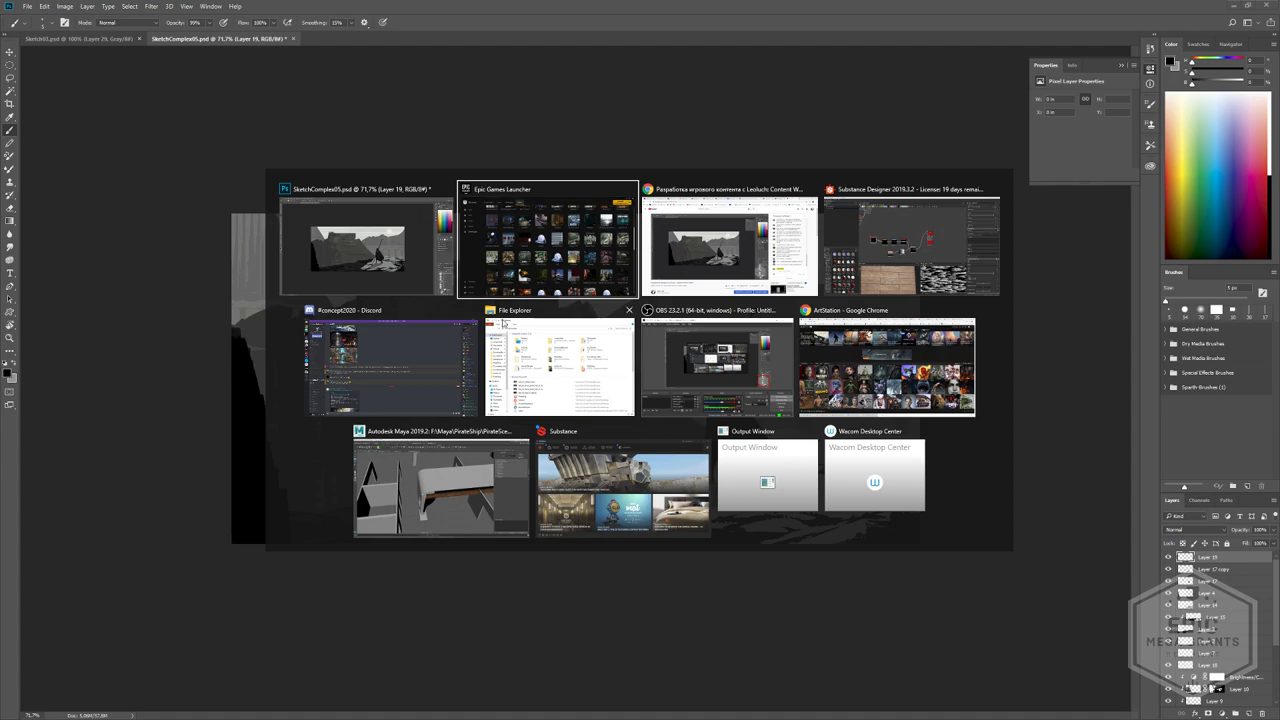
pyautogui.click(876, 248)
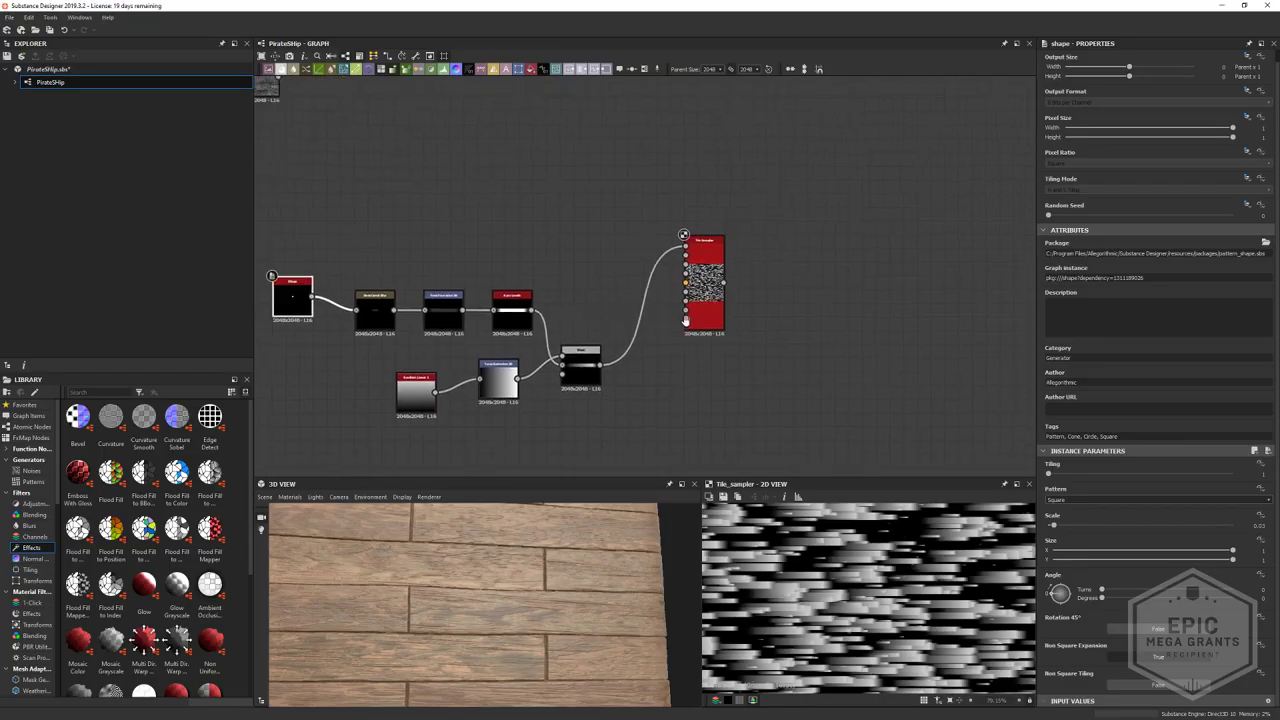
pyautogui.moveTo(613, 341); pyautogui.dragTo(538, 344, button='middle')
pyautogui.click(729, 312)
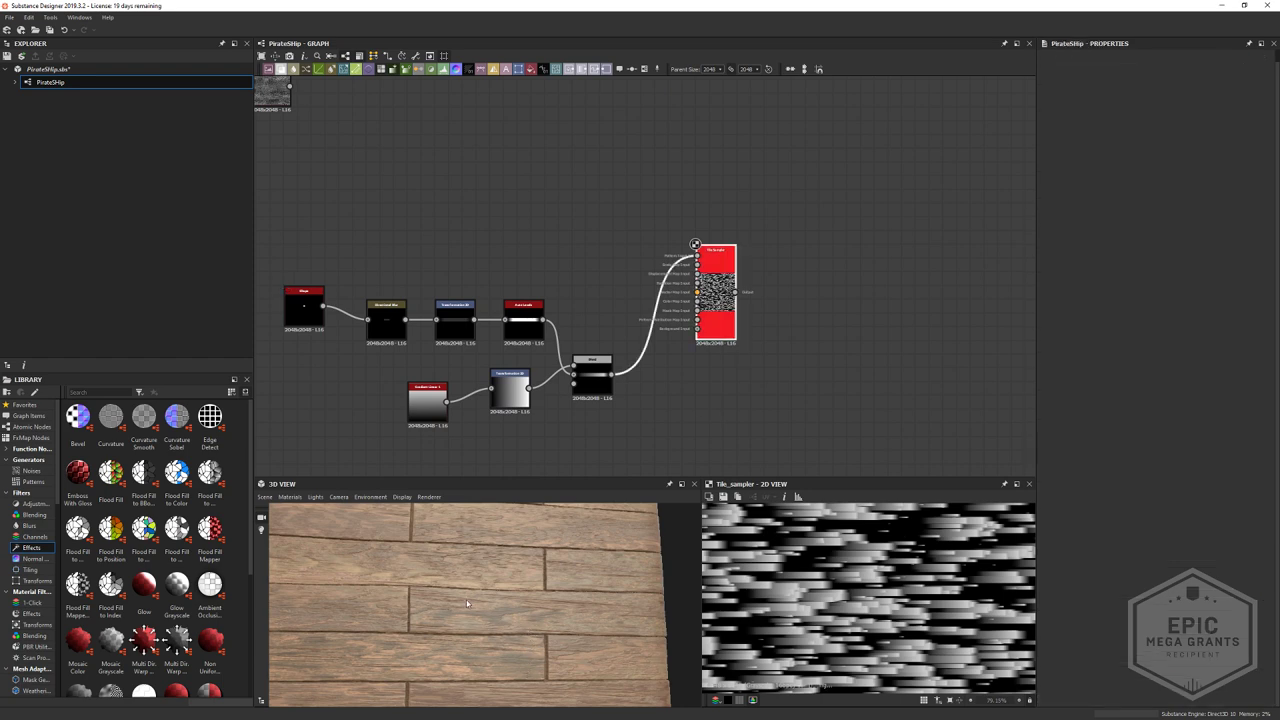
pyautogui.moveTo(467, 604); pyautogui.dragTo(405, 602)
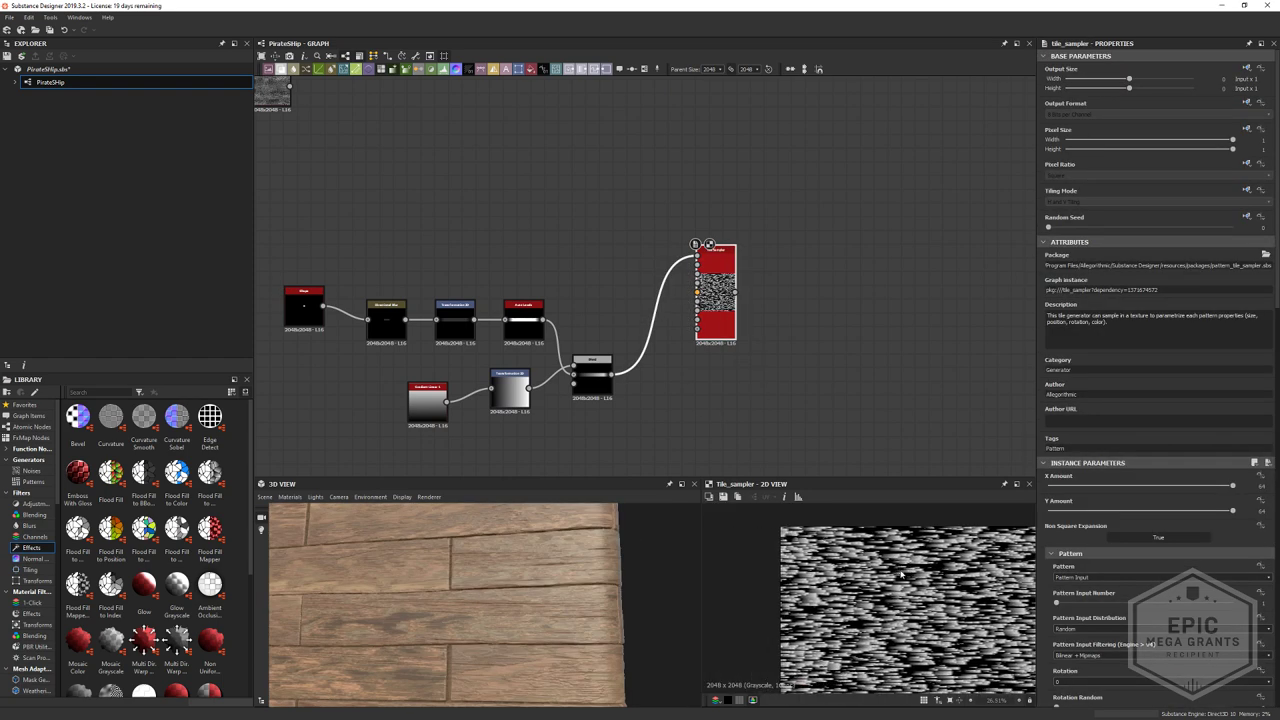
# - Set the Tile Sampler's position Offset to 1 and add a very slight Rotation Random
pyautogui.scroll(-10, 1073, 606)
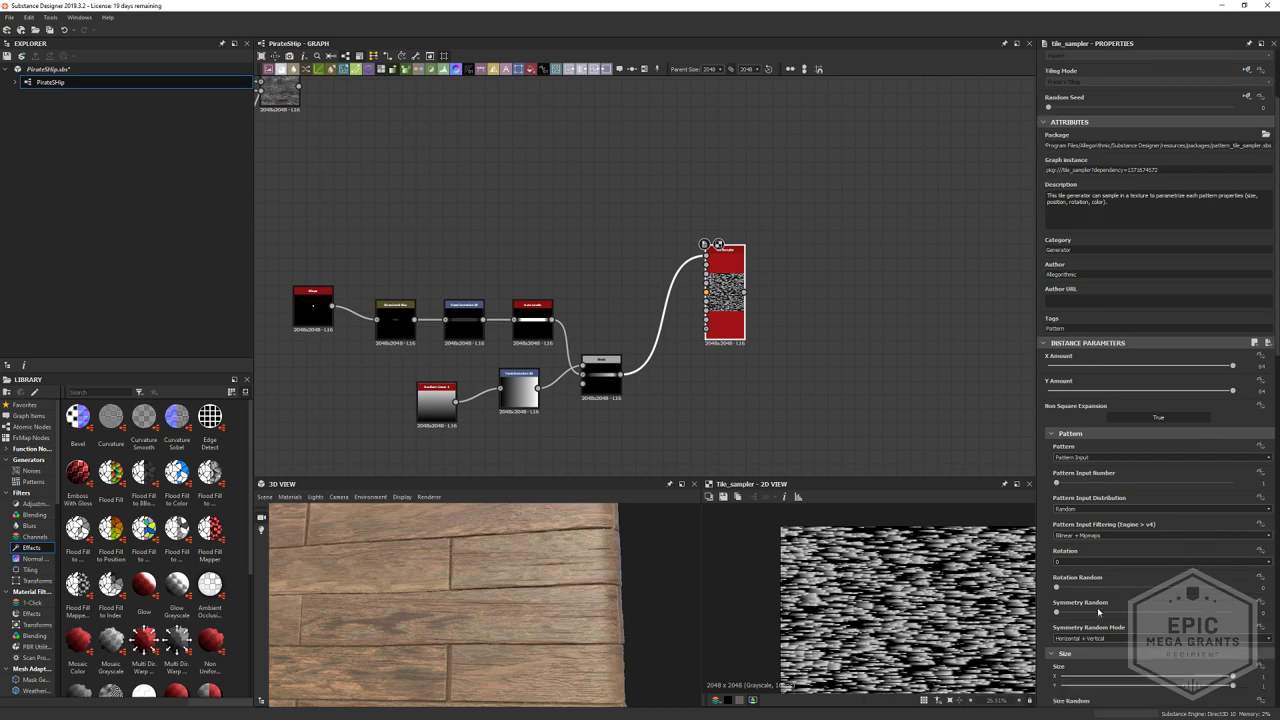
pyautogui.scroll(-3, 1100, 558)
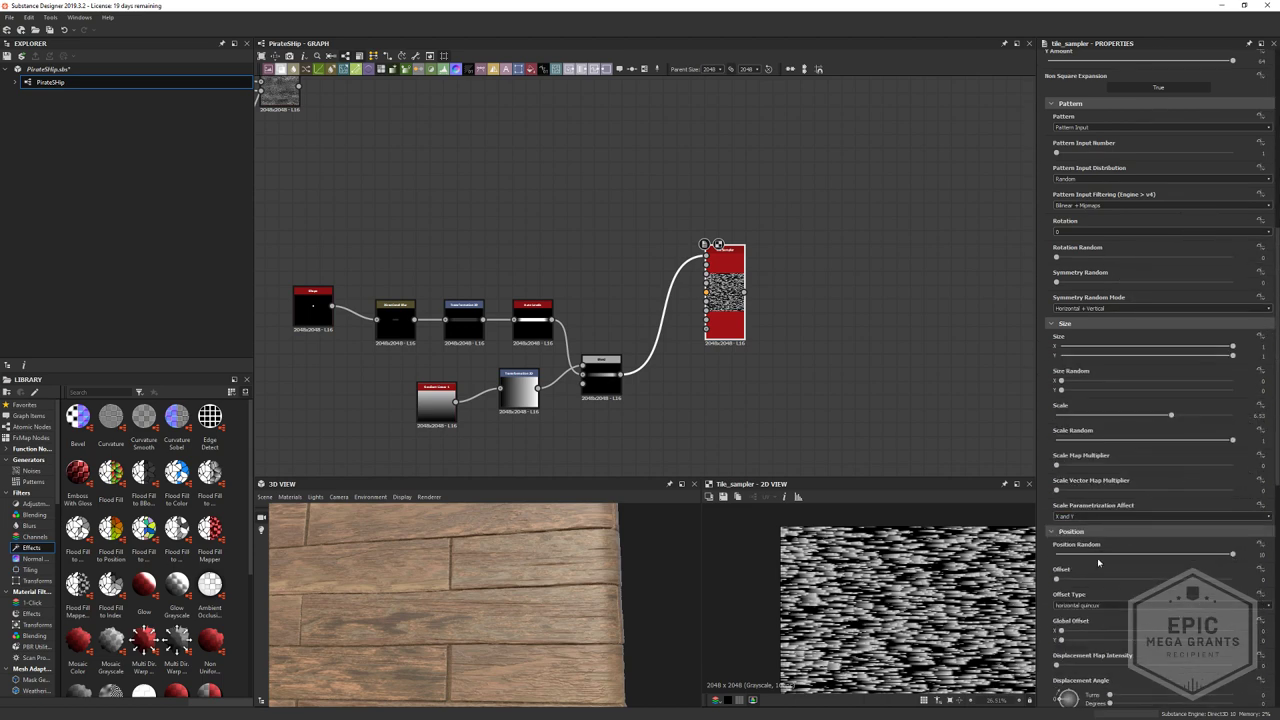
pyautogui.moveTo(1075, 580); pyautogui.dragTo(1236, 582)
pyautogui.scroll(-6, 1122, 607)
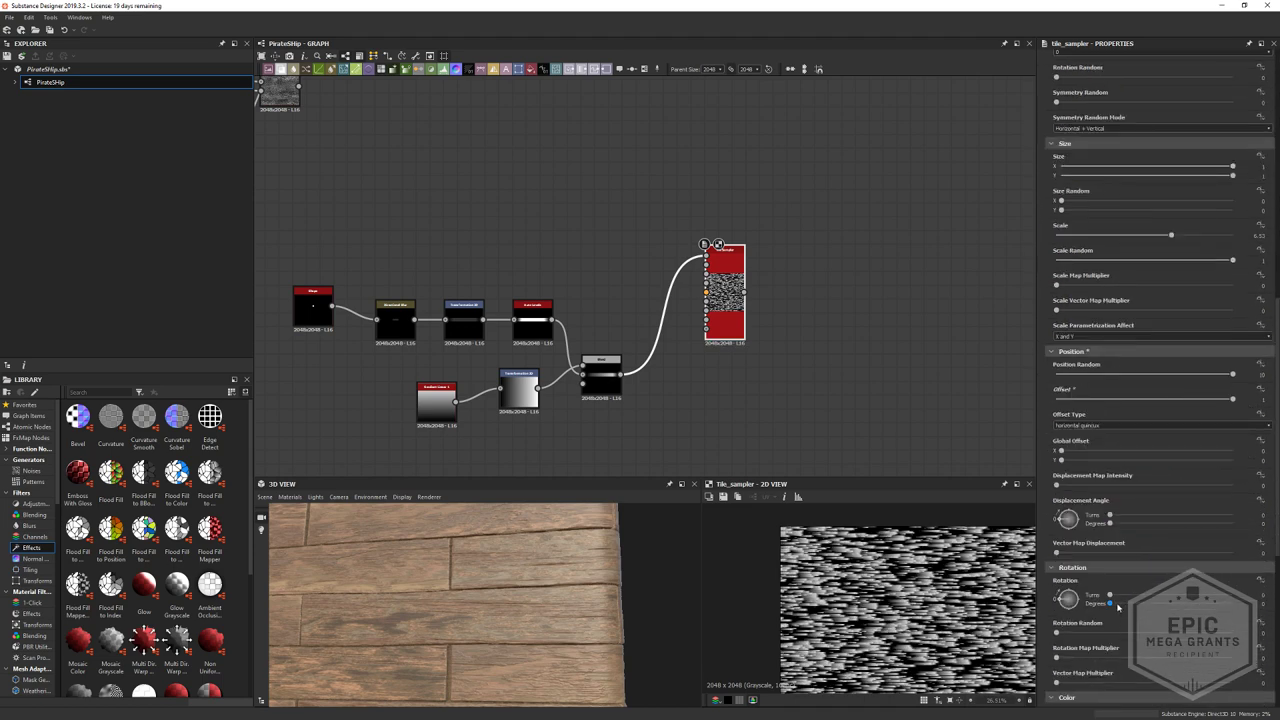
pyautogui.moveTo(1057, 632)
pyautogui.mouseDown()
pyautogui.moveTo(1099, 633)
pyautogui.moveTo(1059, 637)
pyautogui.mouseUp()
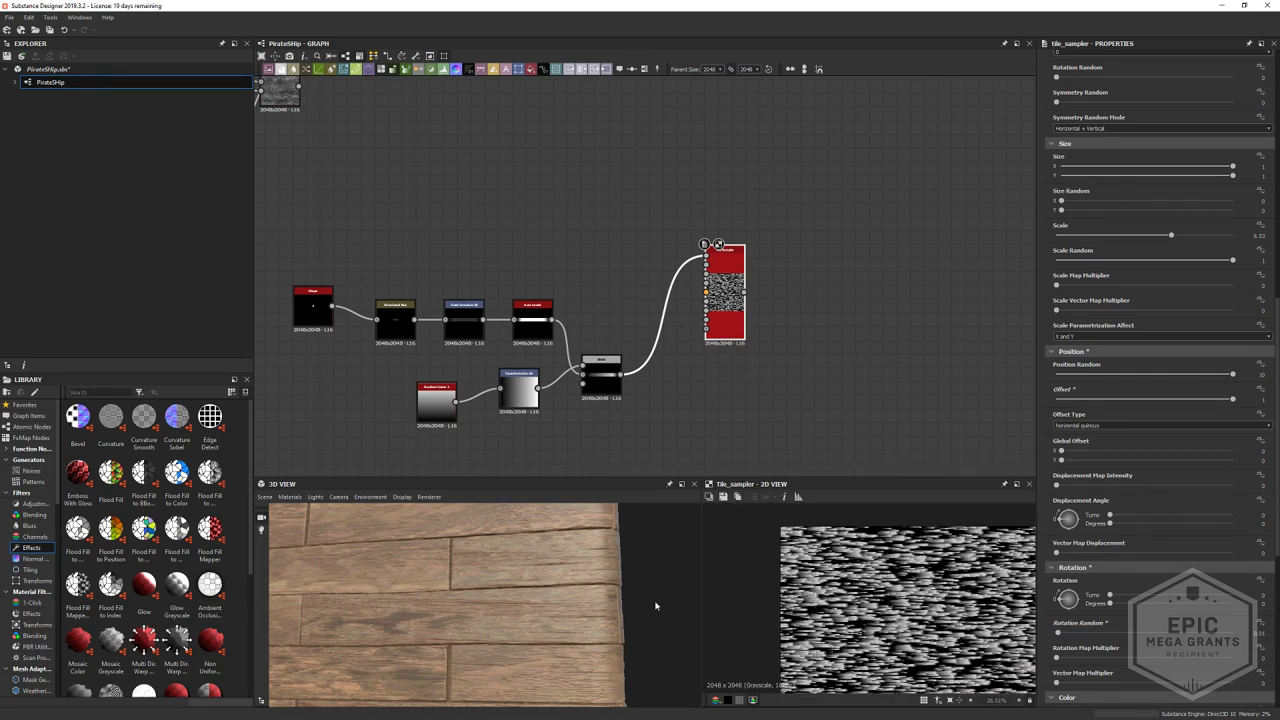
# - Rearrange the streak branch so the gradient, transformation and Blend nodes sit close together just before the Tile Sampler
pyautogui.moveTo(550, 370); pyautogui.dragTo(509, 374, button='middle')
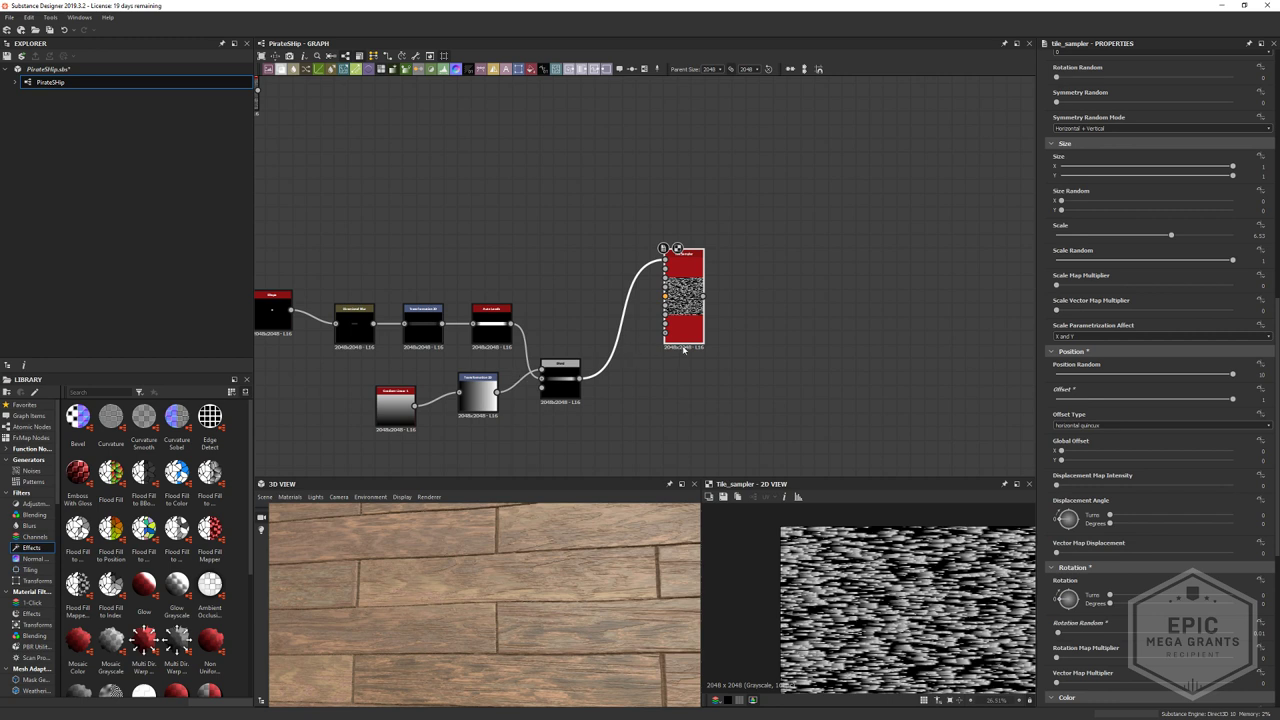
pyautogui.moveTo(675, 282); pyautogui.dragTo(675, 339)
pyautogui.click(716, 270)
pyautogui.moveTo(669, 328); pyautogui.dragTo(598, 343, button='middle')
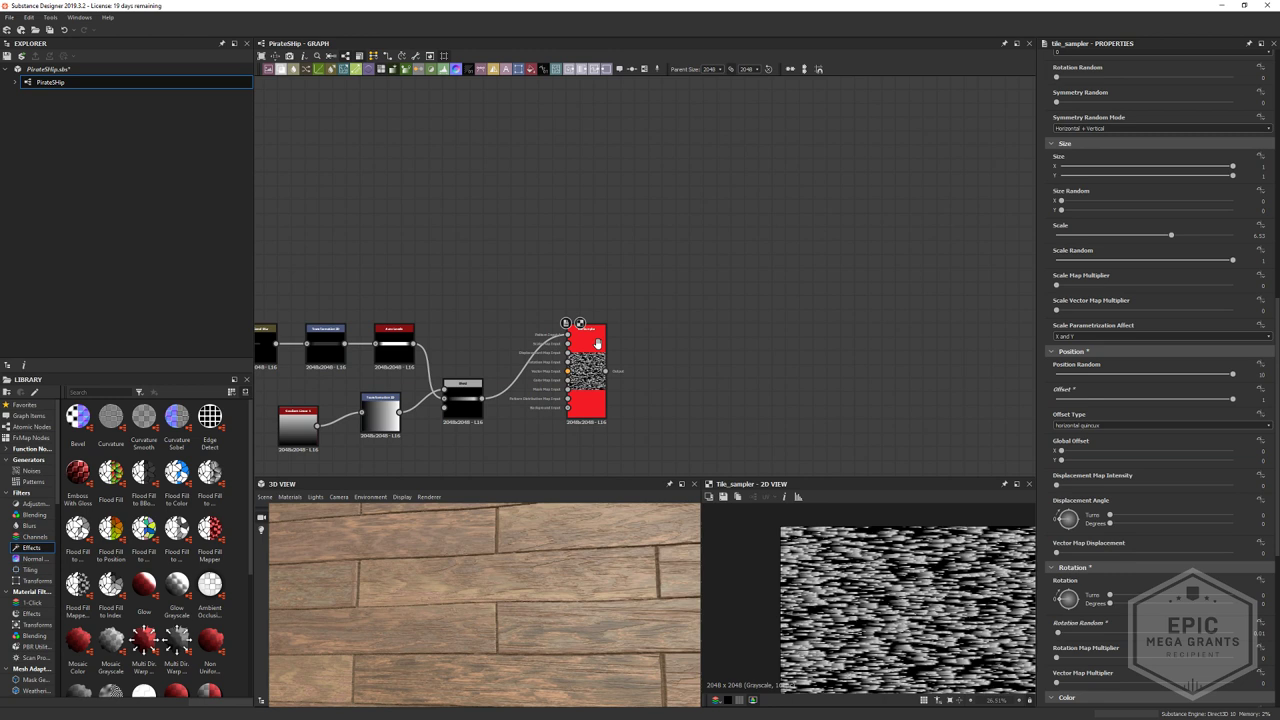
pyautogui.moveTo(619, 348); pyautogui.dragTo(720, 340, button='middle')
pyautogui.moveTo(679, 365); pyautogui.dragTo(623, 392)
pyautogui.moveTo(565, 395); pyautogui.dragTo(532, 406)
pyautogui.moveTo(385, 420); pyautogui.dragTo(536, 399)
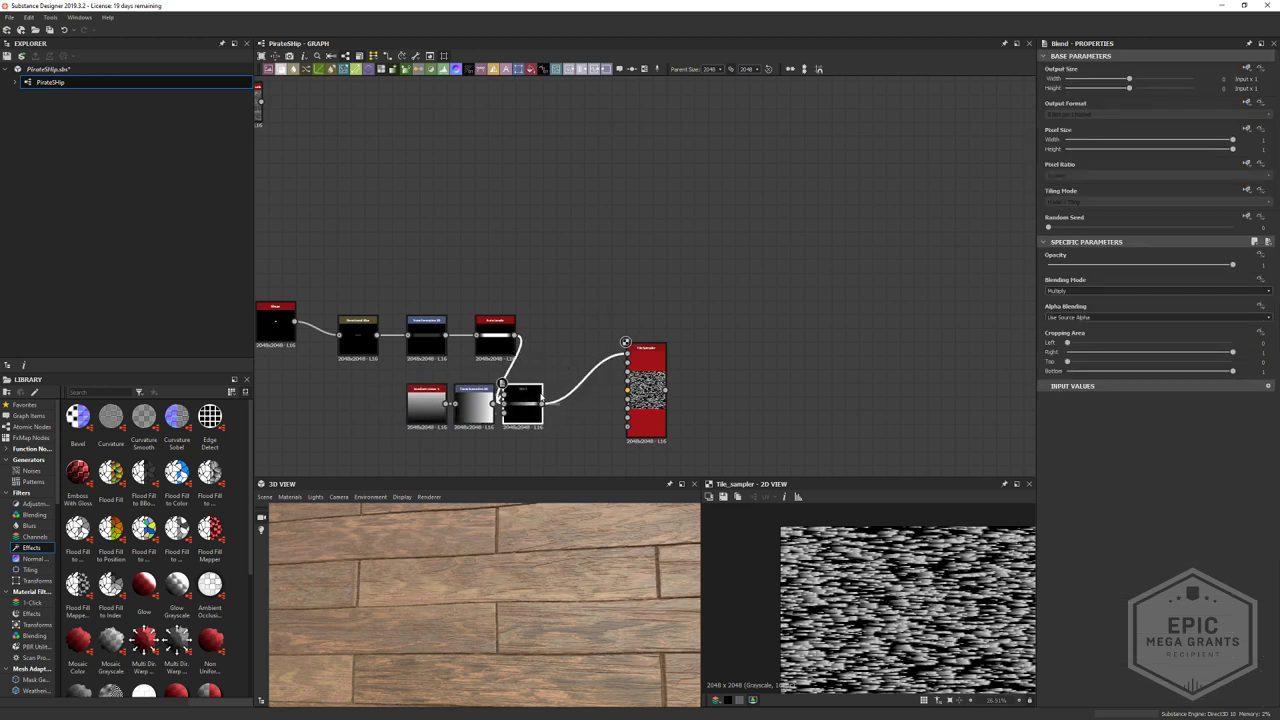
pyautogui.moveTo(655, 382); pyautogui.dragTo(627, 368)
pyautogui.scroll(2, 948, 580)
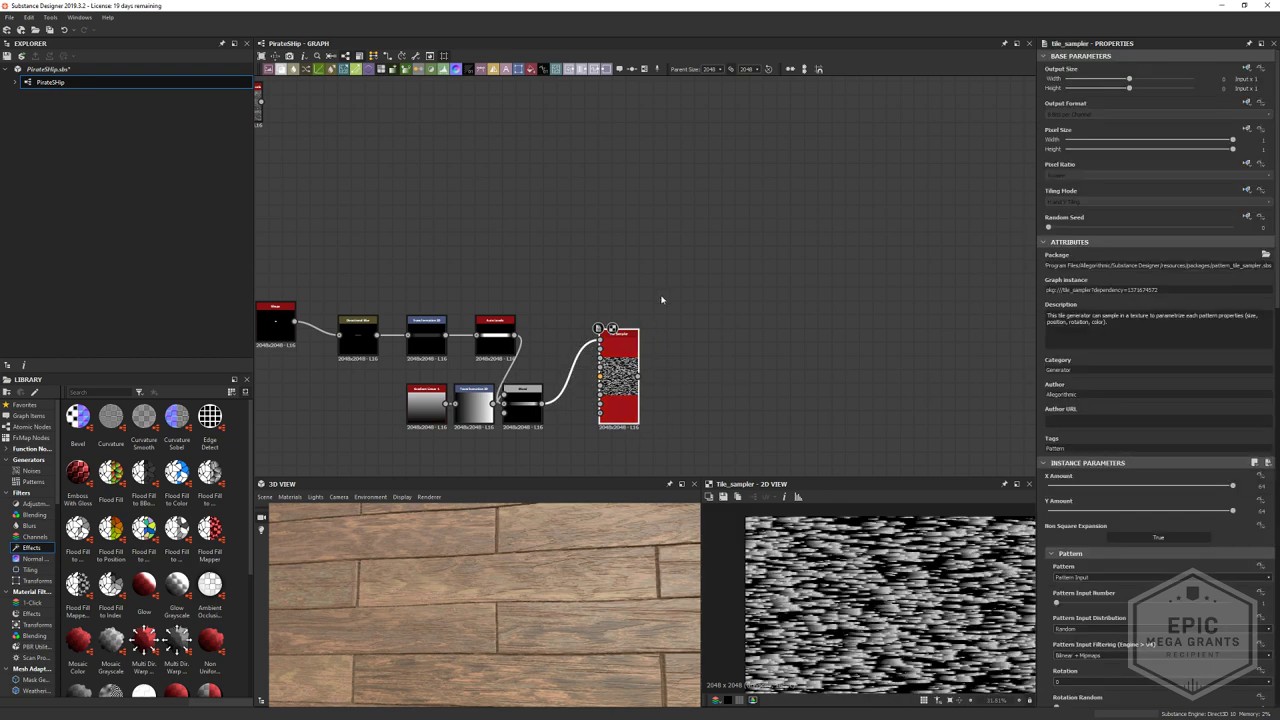
# - Add a Directional Warp node beyond the Tile Sampler and feed the Tile Sampler's output into it
pyautogui.moveTo(663, 300); pyautogui.dragTo(722, 391, button='middle')
pyautogui.press('space')
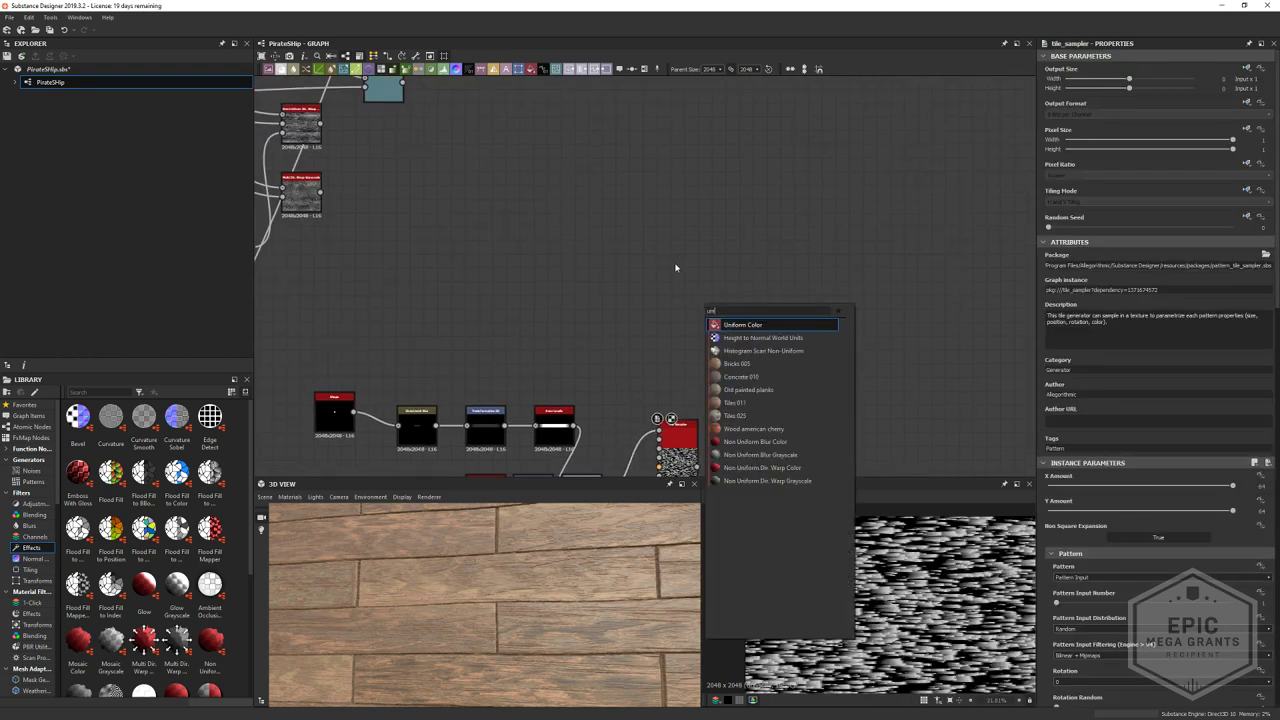
pyautogui.press('Escape')
pyautogui.press('space')
pyautogui.write('dir')
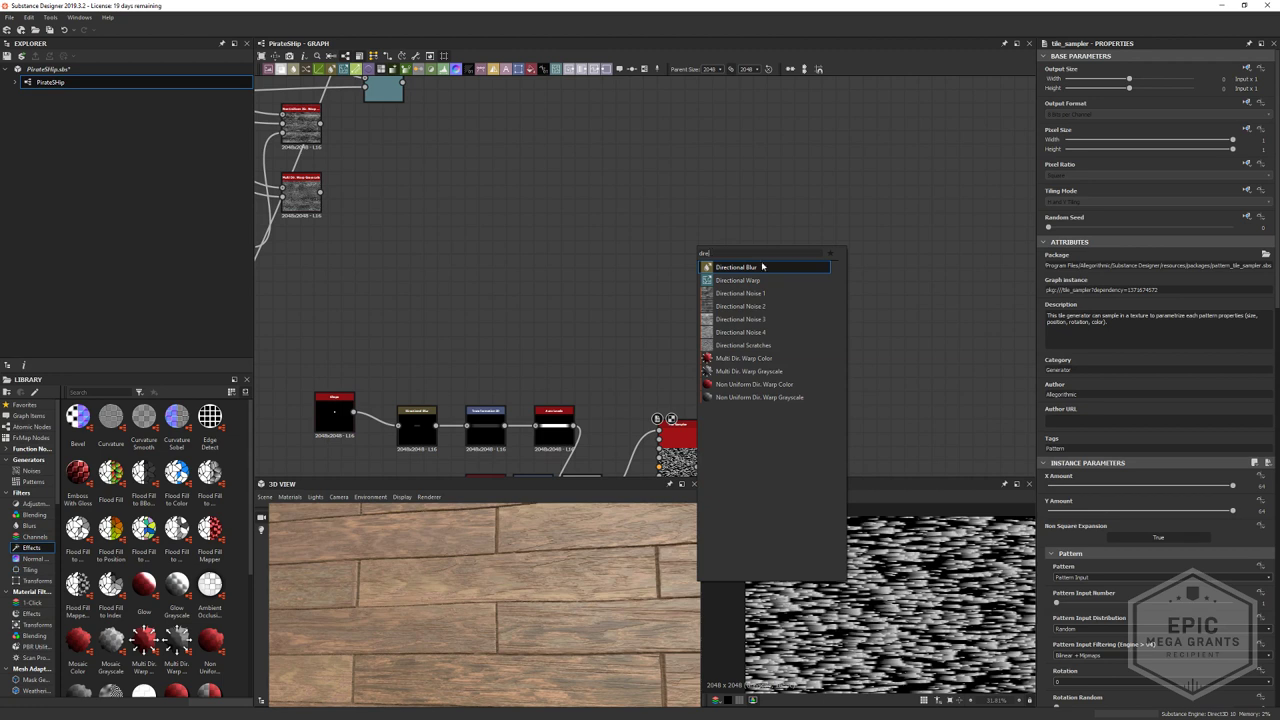
pyautogui.click(740, 280)
pyautogui.moveTo(690, 256); pyautogui.dragTo(593, 287)
pyautogui.scroll(-2, 645, 282)
pyautogui.moveTo(627, 280); pyautogui.dragTo(633, 269, button='middle')
pyautogui.moveTo(603, 270); pyautogui.dragTo(816, 339)
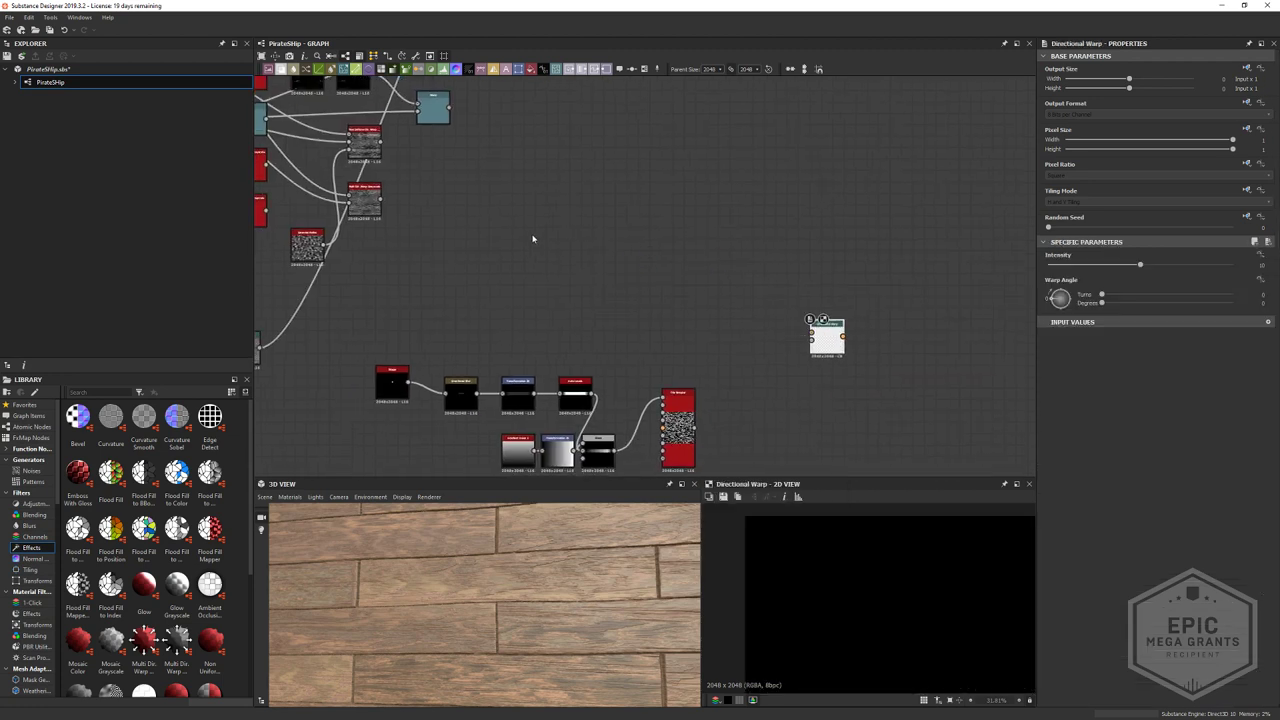
pyautogui.moveTo(719, 372); pyautogui.dragTo(717, 314, button='middle')
pyautogui.moveTo(692, 370); pyautogui.dragTo(812, 271)
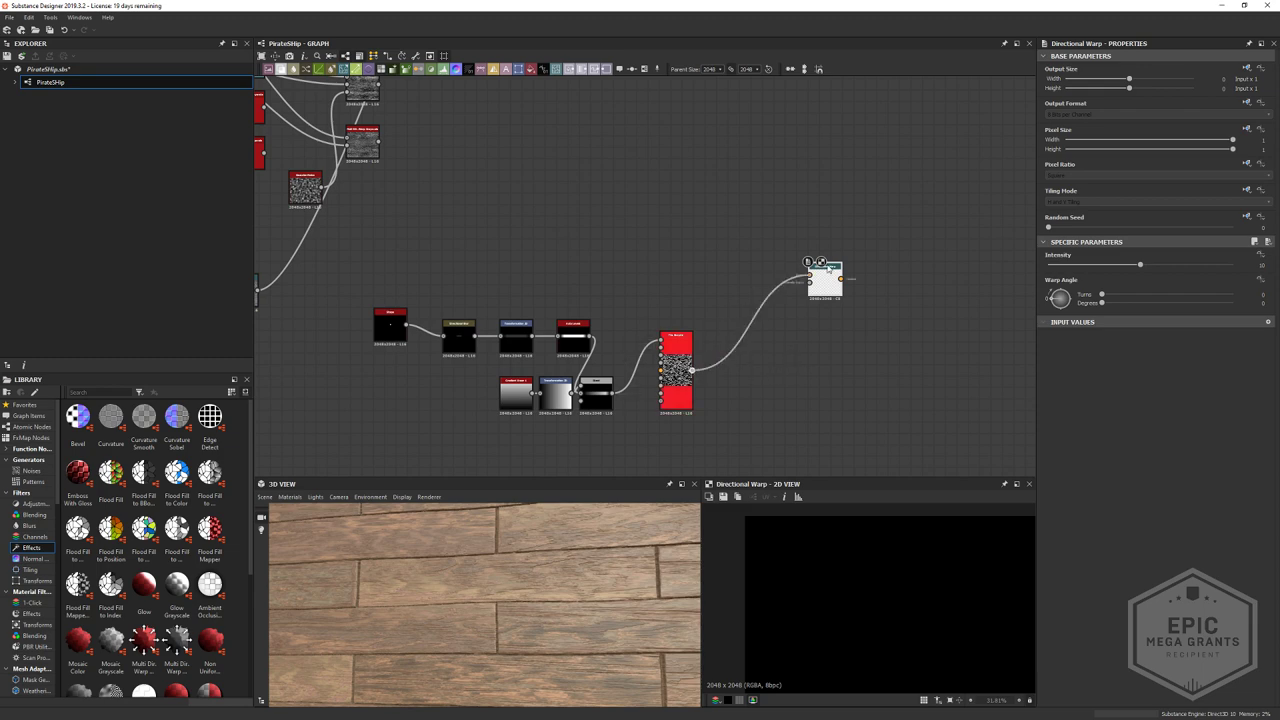
# - Preview the Flood Fill, Flood Fill to Random Color and RGBA Split nodes in the plank branch to find a per-plank mask
pyautogui.scroll(2, 815, 273)
pyautogui.scroll(-3, 514, 177)
pyautogui.moveTo(514, 177); pyautogui.dragTo(870, 282, button='middle')
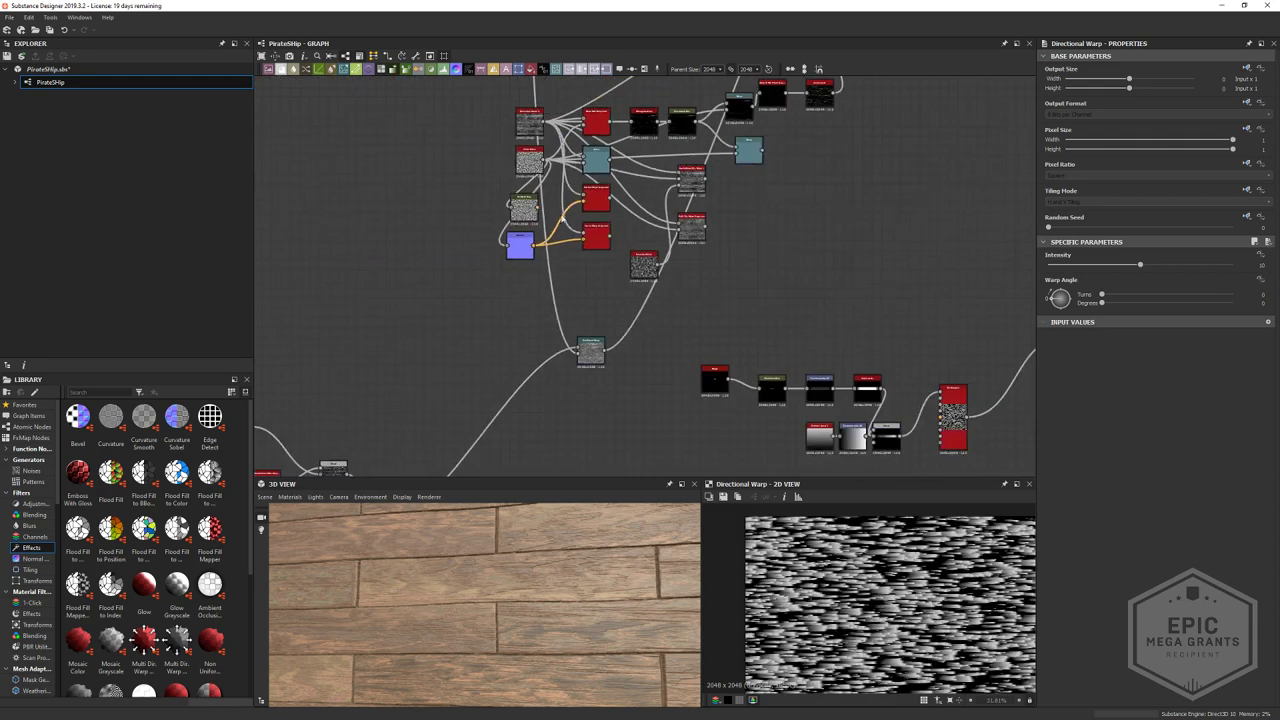
pyautogui.moveTo(577, 251); pyautogui.dragTo(757, 437, button='middle')
pyautogui.moveTo(490, 140); pyautogui.dragTo(660, 501, button='middle')
pyautogui.moveTo(586, 357); pyautogui.dragTo(378, 230, button='middle')
pyautogui.scroll(3, 648, 218)
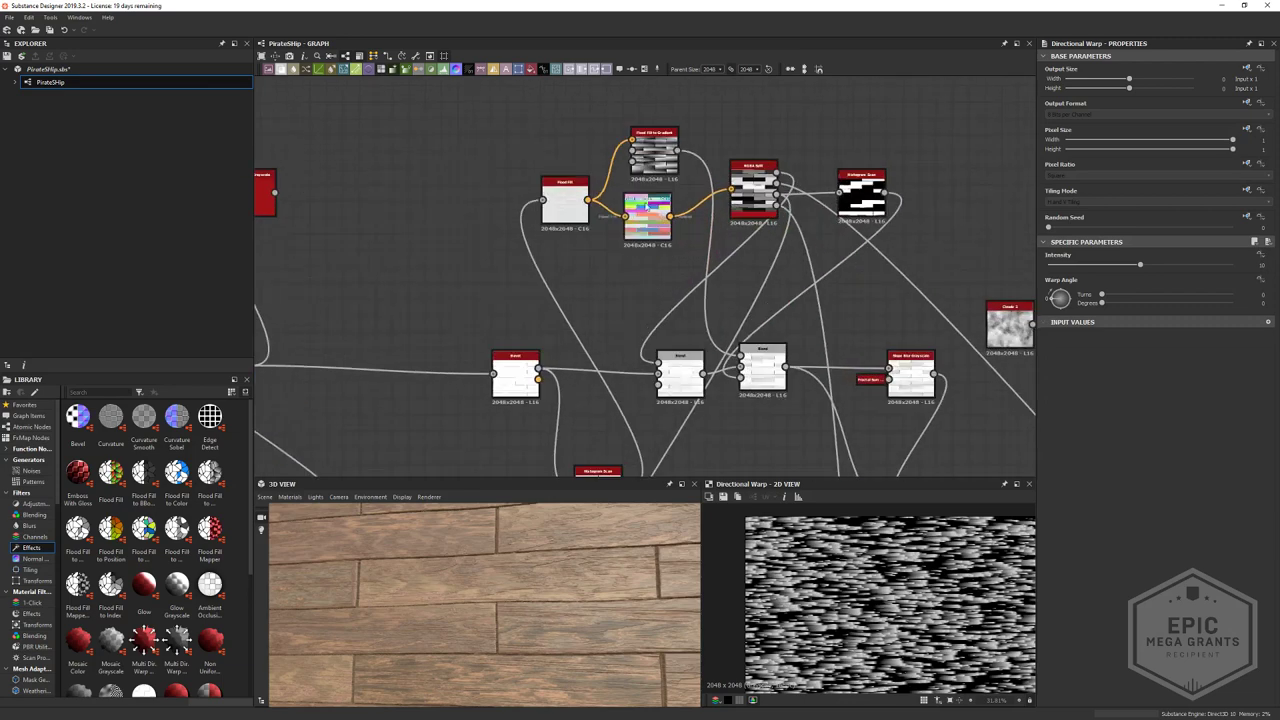
pyautogui.moveTo(677, 151); pyautogui.dragTo(821, 203)
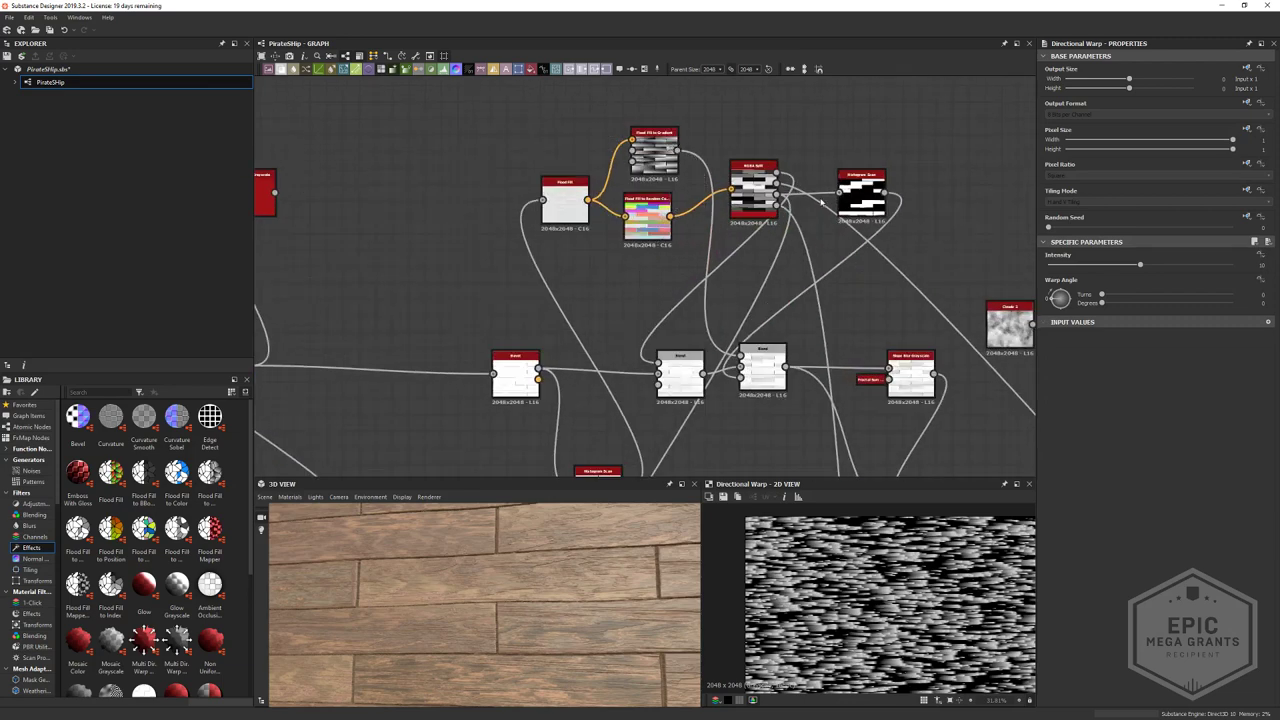
pyautogui.doubleClick(647, 212)
pyautogui.doubleClick(565, 200)
pyautogui.moveTo(585, 373); pyautogui.dragTo(505, 436, button='middle')
pyautogui.doubleClick(562, 268)
pyautogui.doubleClick(668, 240)
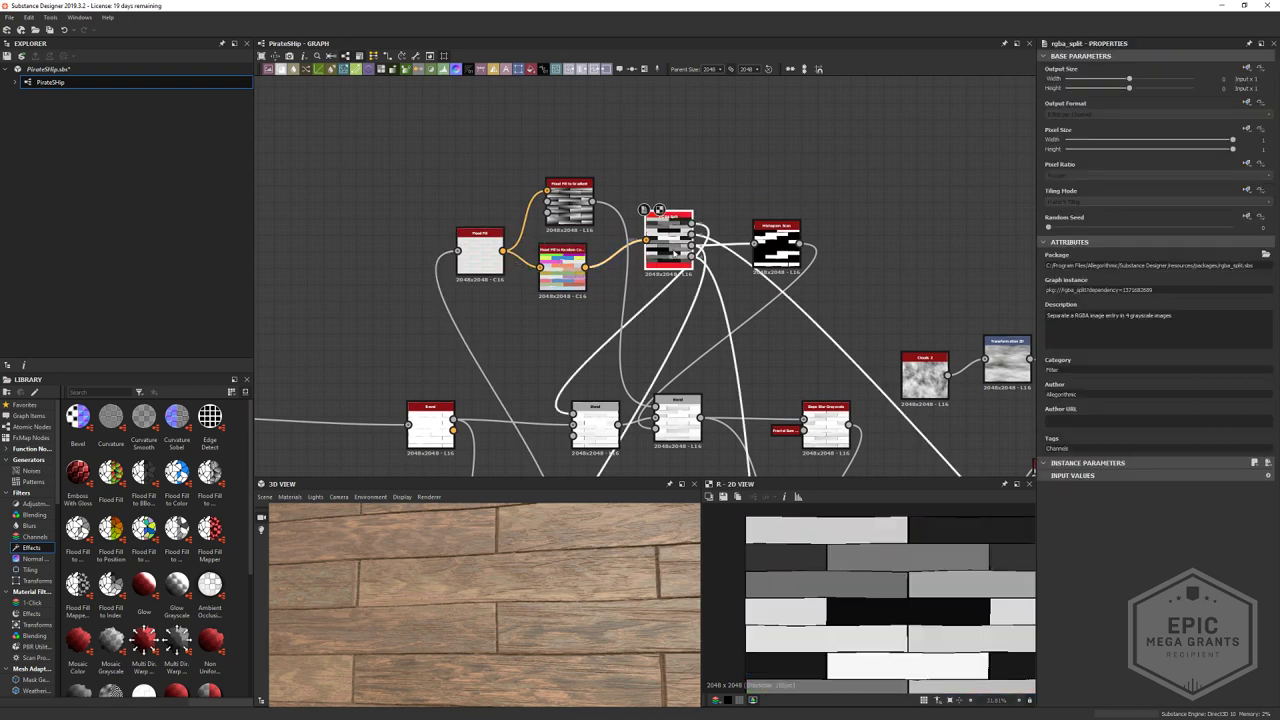
pyautogui.scroll(1, 676, 252)
# - Connect the RGBA Split's G output to the Directional Warp's intensity input and preview the warp
pyautogui.click(691, 235)
pyautogui.scroll(-3, 832, 440)
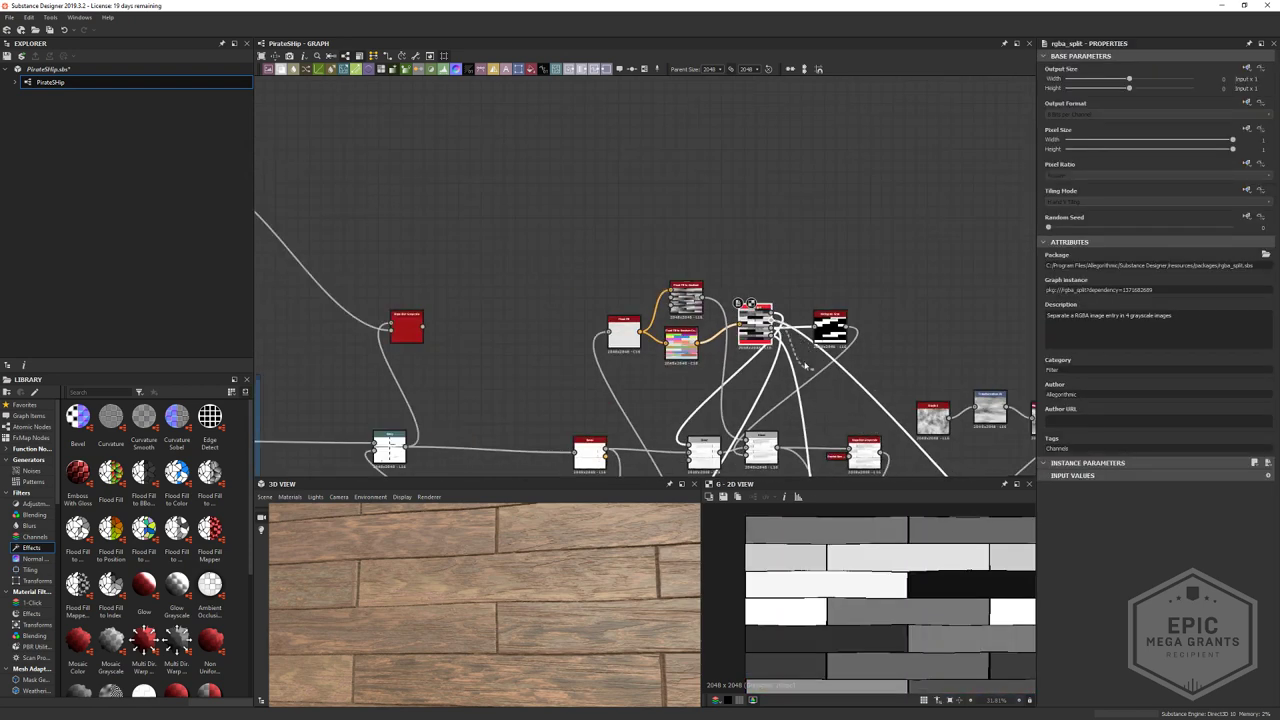
pyautogui.moveTo(803, 363); pyautogui.dragTo(610, 86, button='middle')
pyautogui.scroll(3, 648, 230)
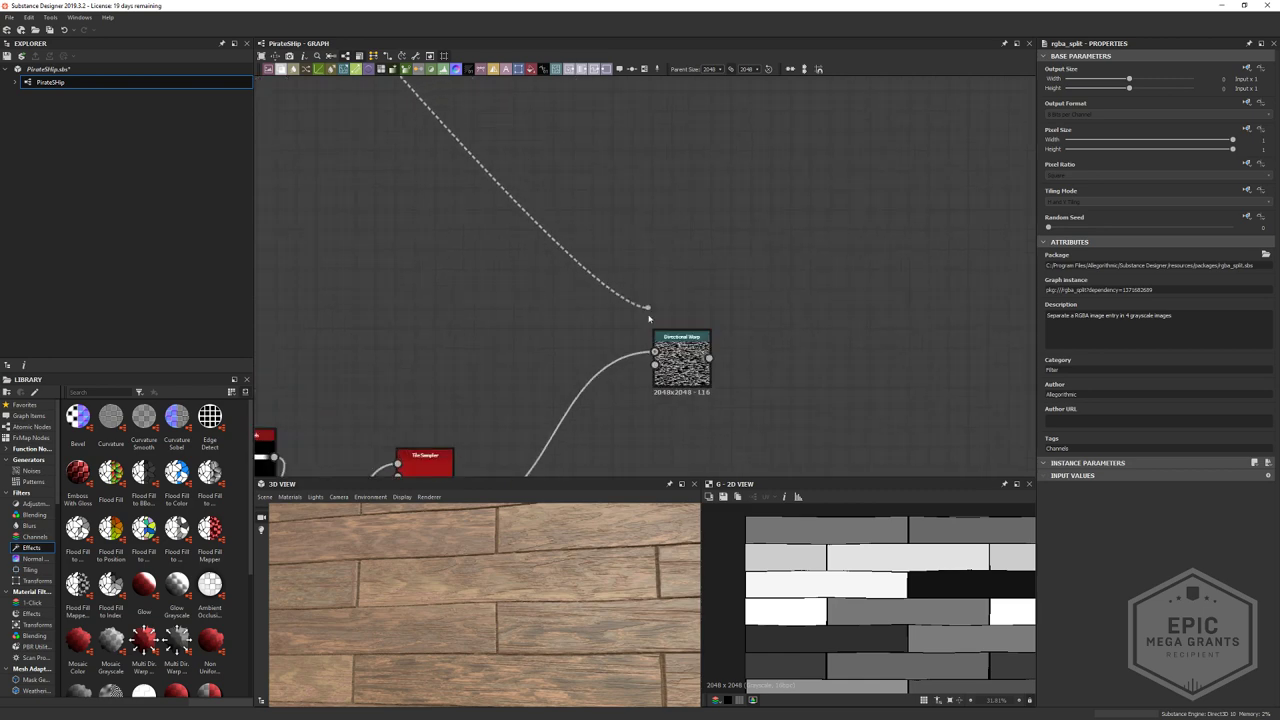
pyautogui.click(655, 365)
pyautogui.doubleClick(673, 368)
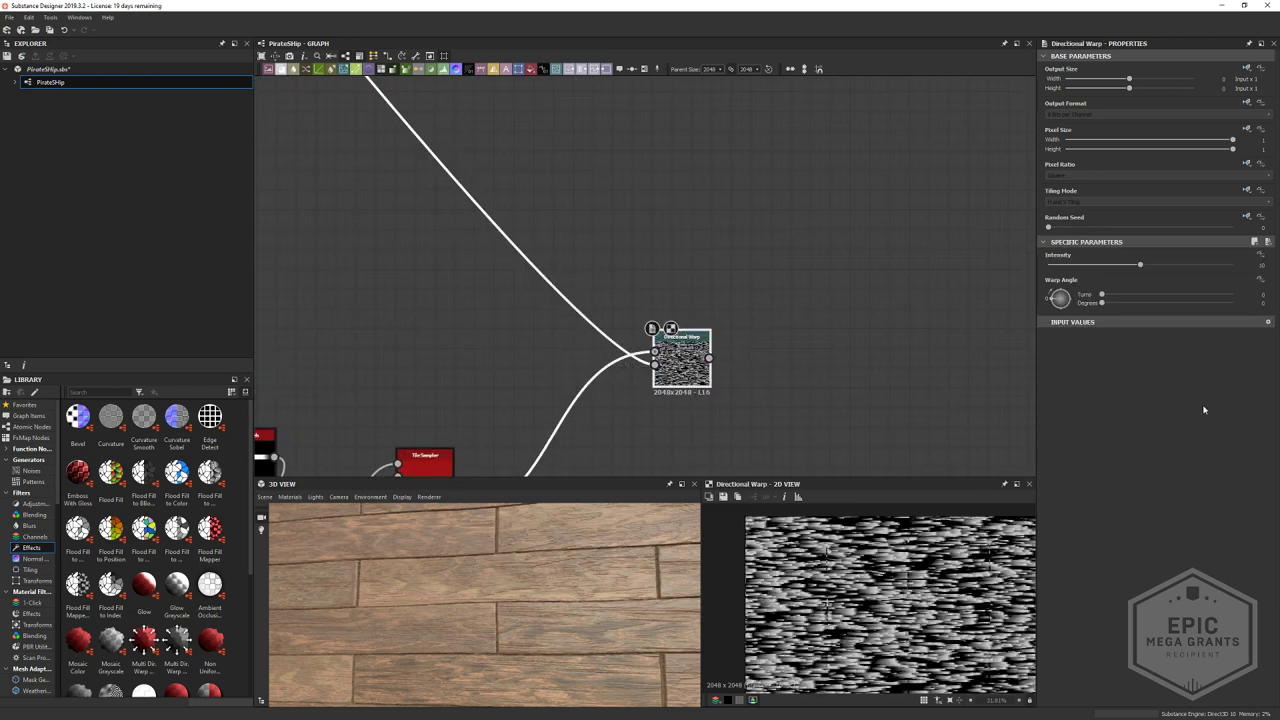
# - Set the Directional Warp's Intensity to 35 and its Warp Angle to about 0.18 turns, checking the streaks per plank
pyautogui.write('35')
pyautogui.click(960, 313)
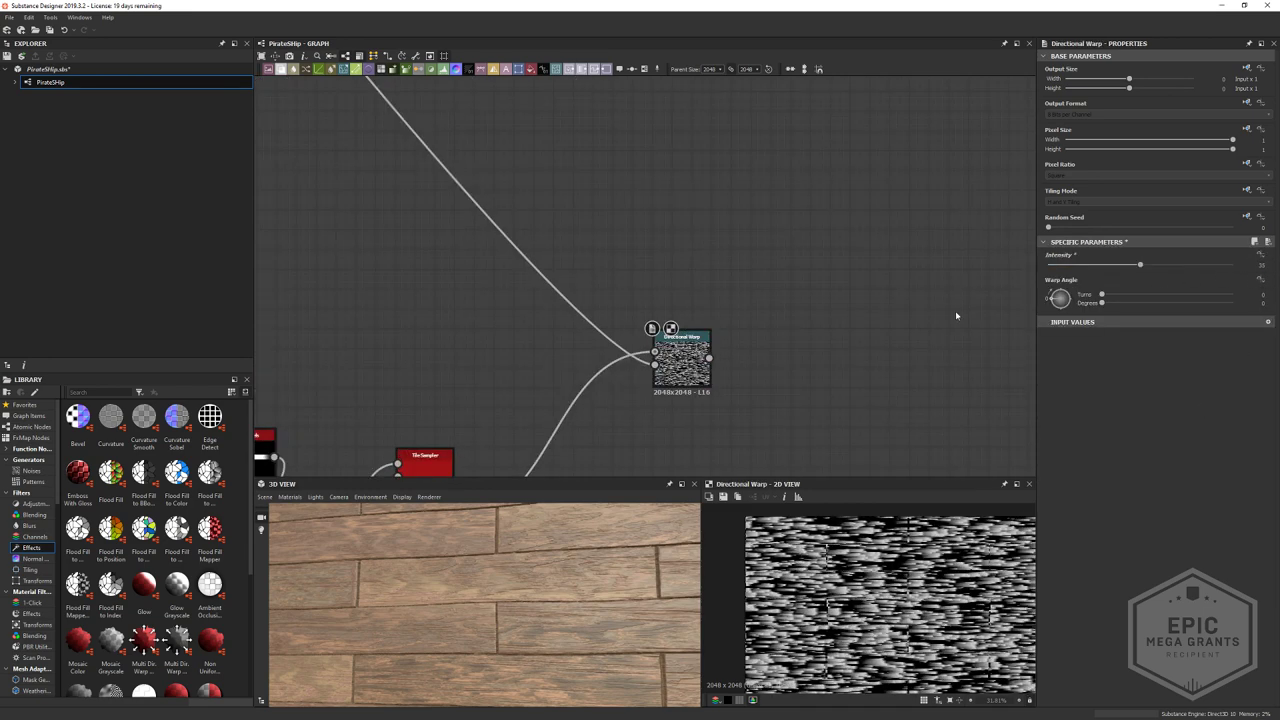
pyautogui.scroll(6, 885, 594)
pyautogui.moveTo(1041, 299); pyautogui.dragTo(994, 369)
pyautogui.scroll(-4, 789, 551)
pyautogui.scroll(3, 810, 590)
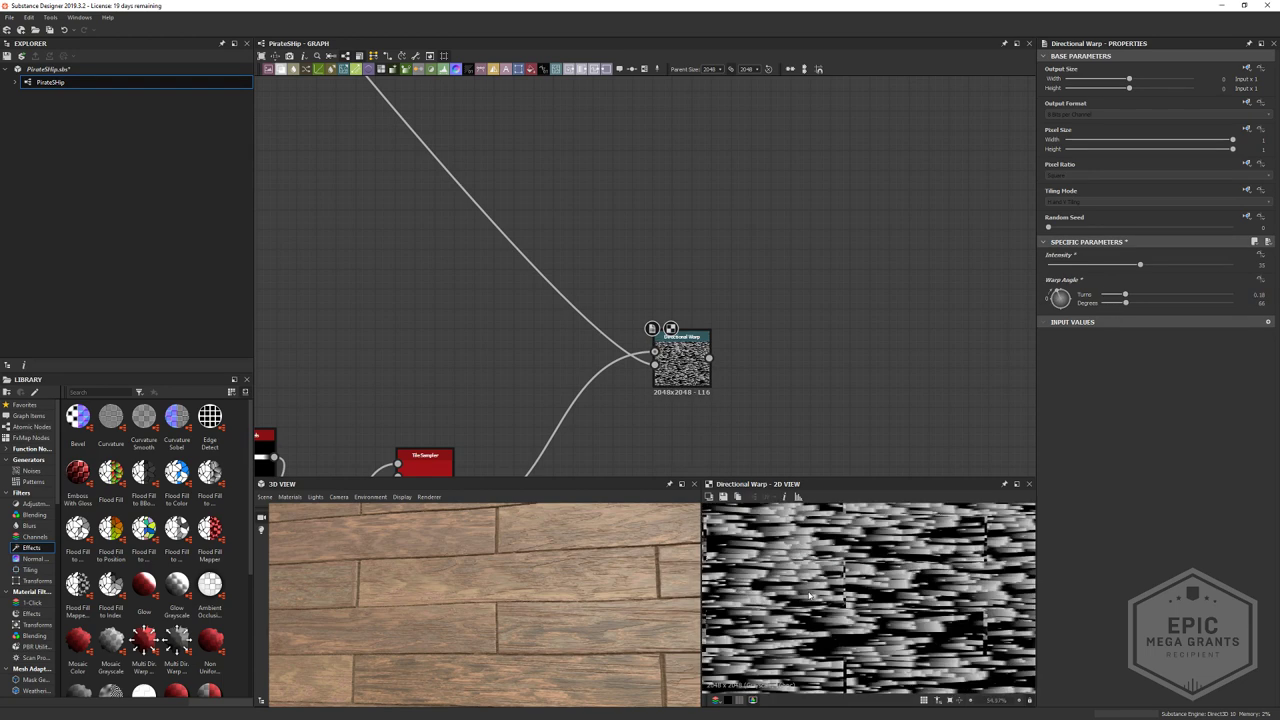
pyautogui.moveTo(789, 538); pyautogui.dragTo(899, 563, button='middle')
# - Move the Directional Warp node closer to the Tile Sampler
pyautogui.moveTo(683, 352); pyautogui.dragTo(603, 352)
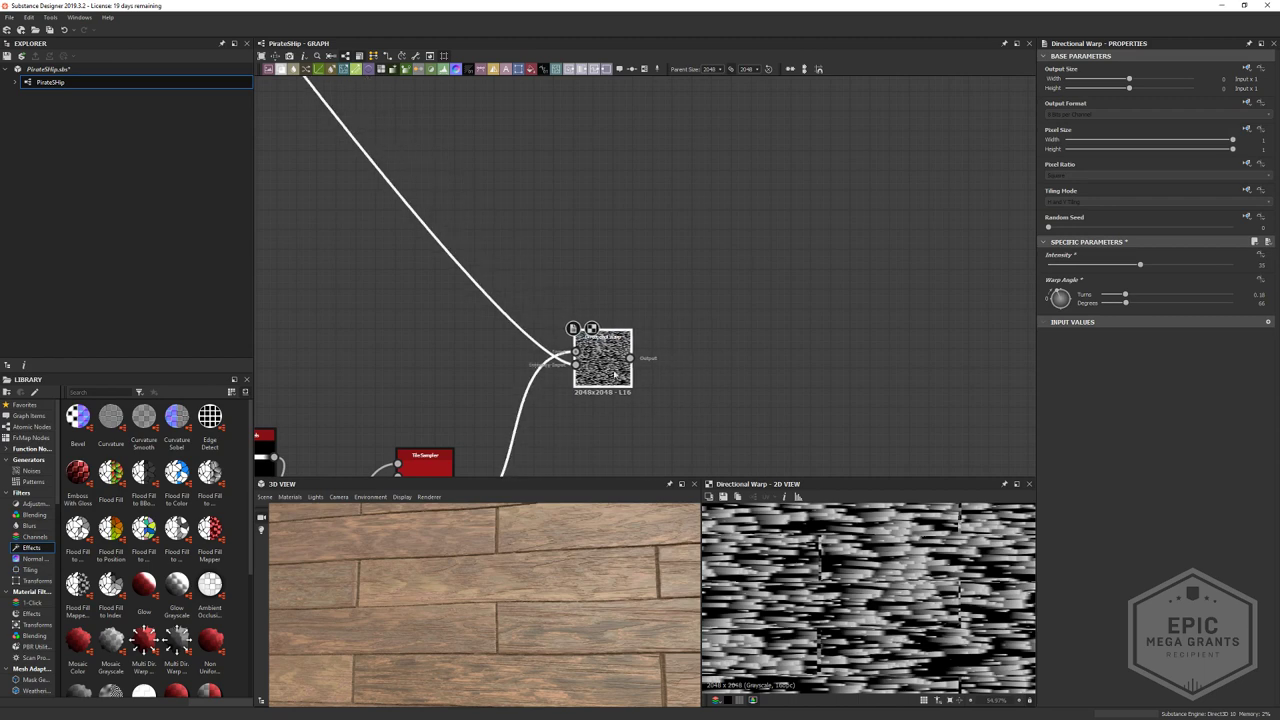
pyautogui.moveTo(555, 170); pyautogui.dragTo(690, 477, button='middle')
pyautogui.scroll(-4, 557, 380)
pyautogui.moveTo(670, 237); pyautogui.dragTo(633, 60, button='middle')
pyautogui.moveTo(735, 470); pyautogui.dragTo(680, 323, button='middle')
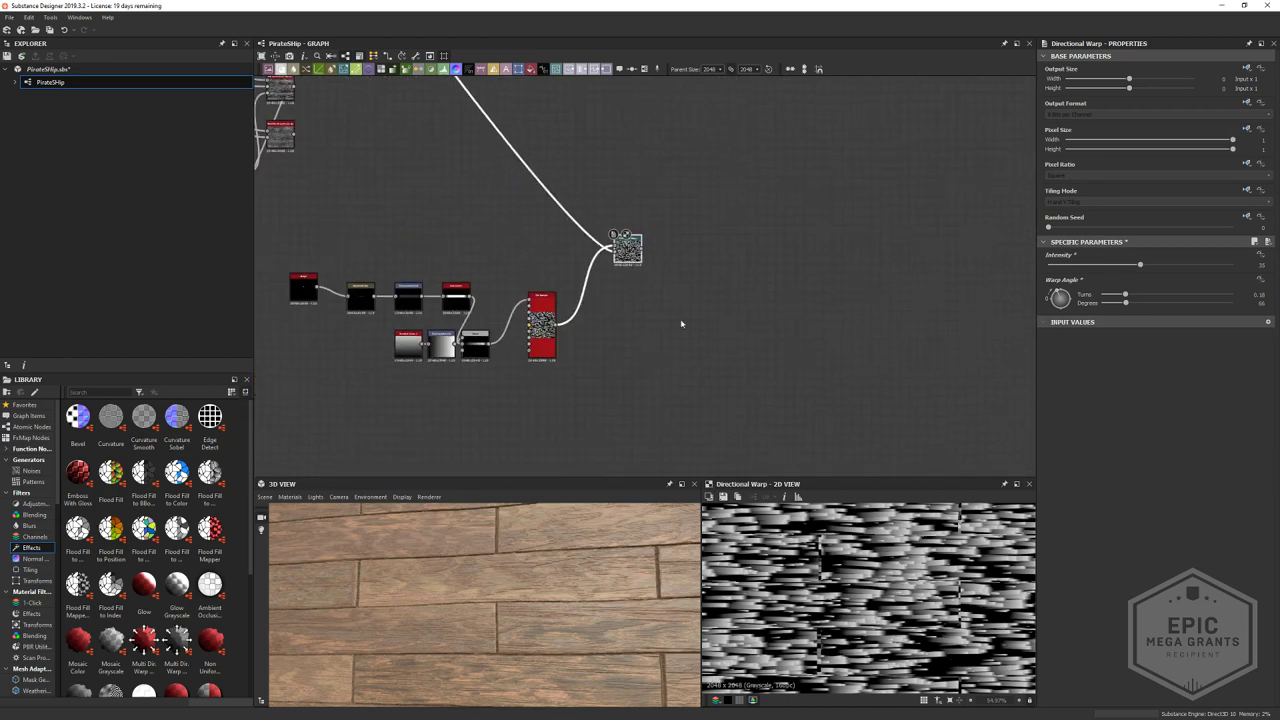
pyautogui.scroll(4, 680, 323)
pyautogui.moveTo(540, 245); pyautogui.dragTo(645, 288, button='middle')
# - Raise the Tile Sampler's Scale to 15 so the streaks grow larger and cover more area
pyautogui.doubleClick(547, 376)
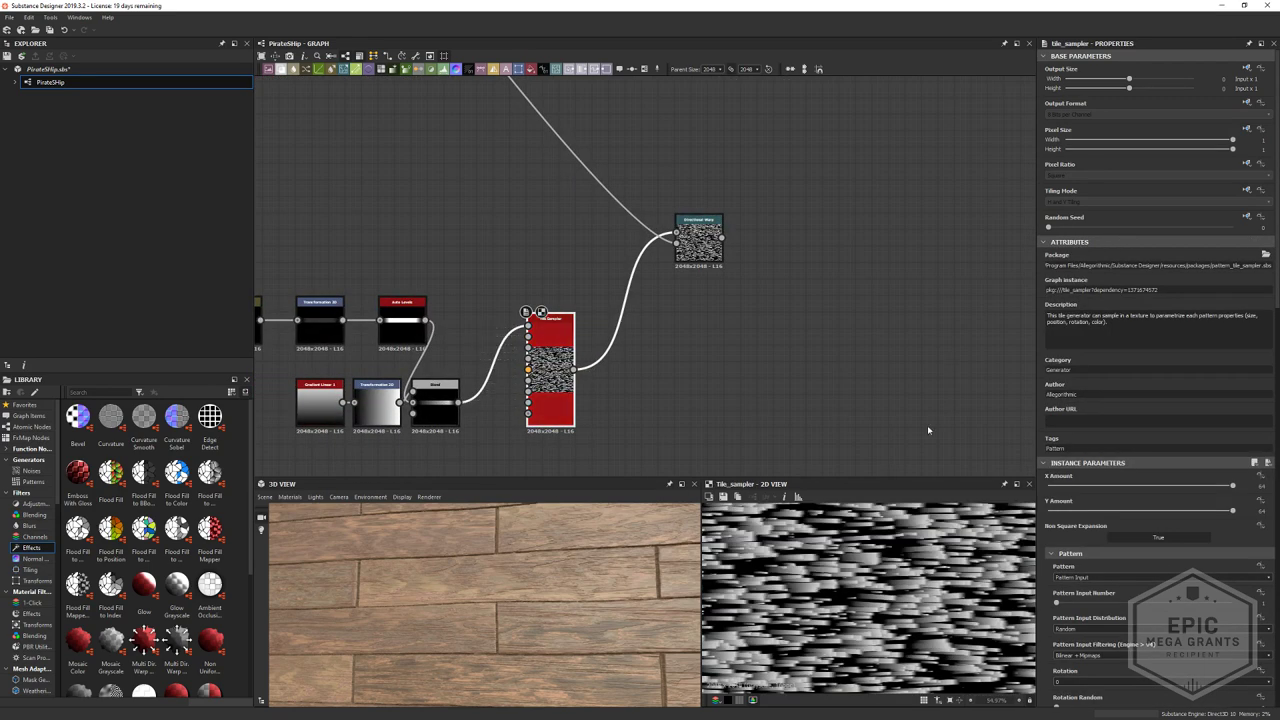
pyautogui.moveTo(764, 432); pyautogui.dragTo(922, 408, button='middle')
pyautogui.scroll(-8, 1070, 560)
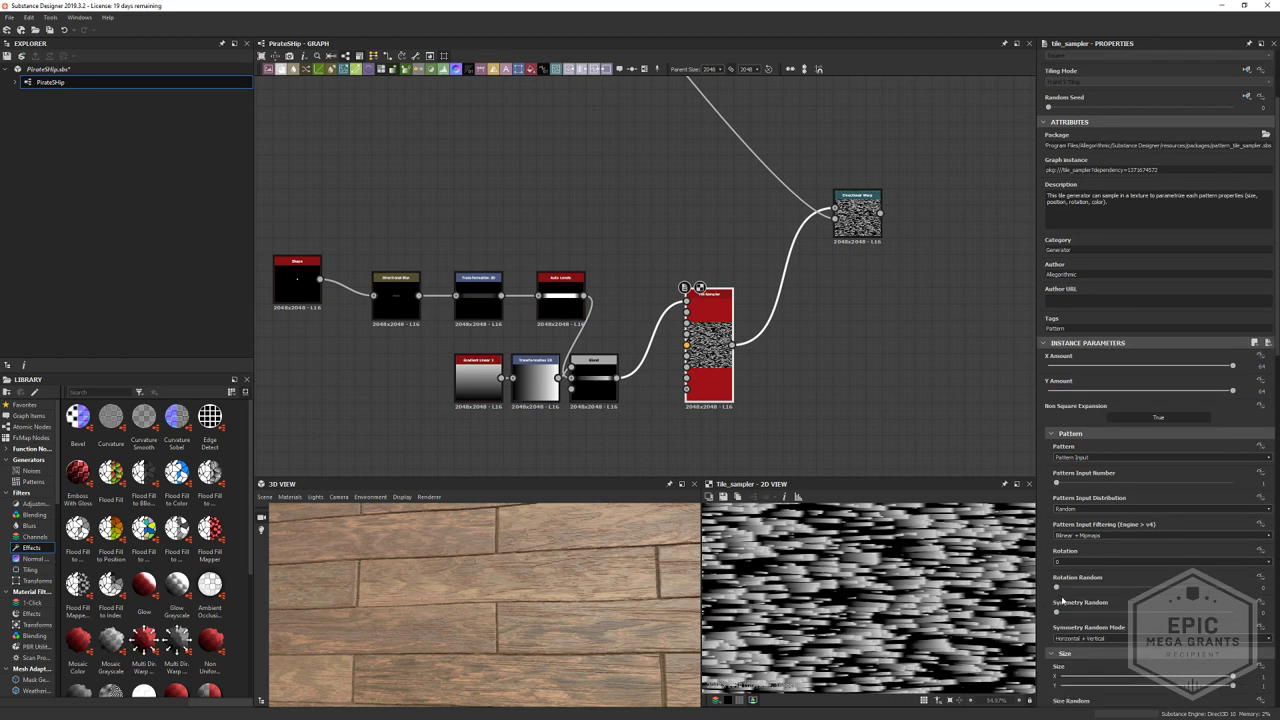
pyautogui.moveTo(1168, 536); pyautogui.dragTo(1234, 536)
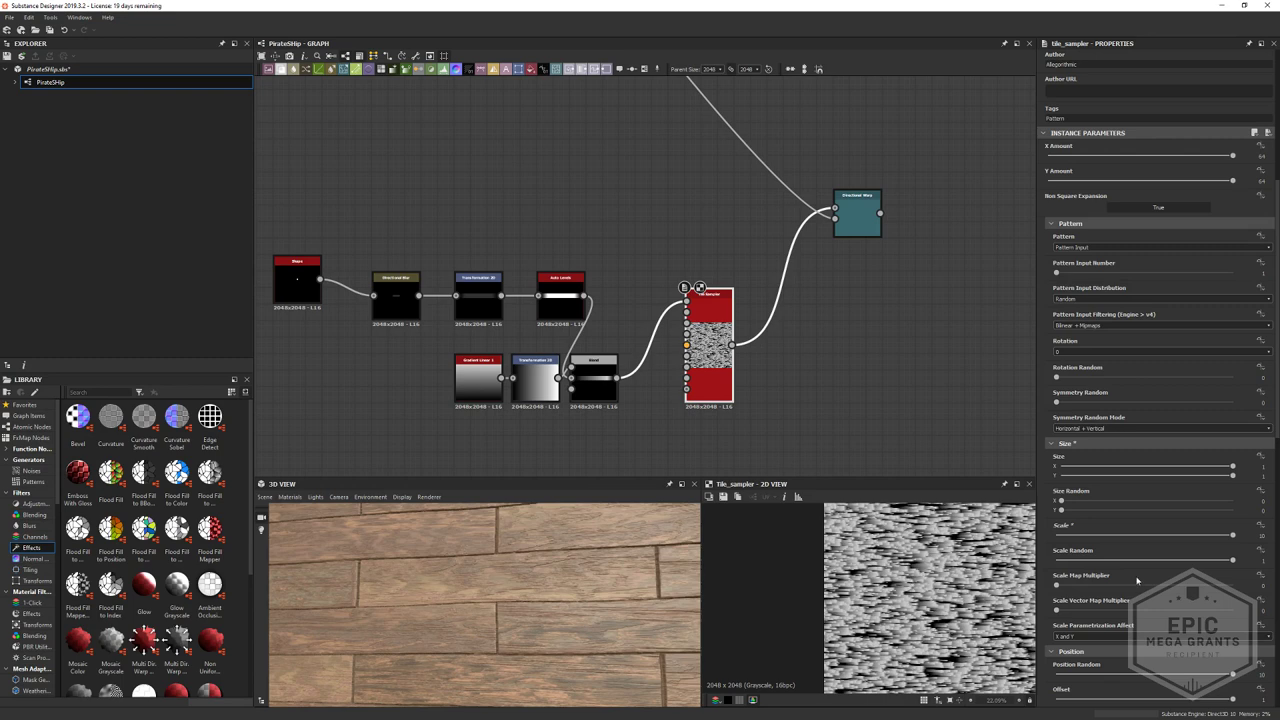
pyautogui.click(1261, 536)
pyautogui.click(823, 339)
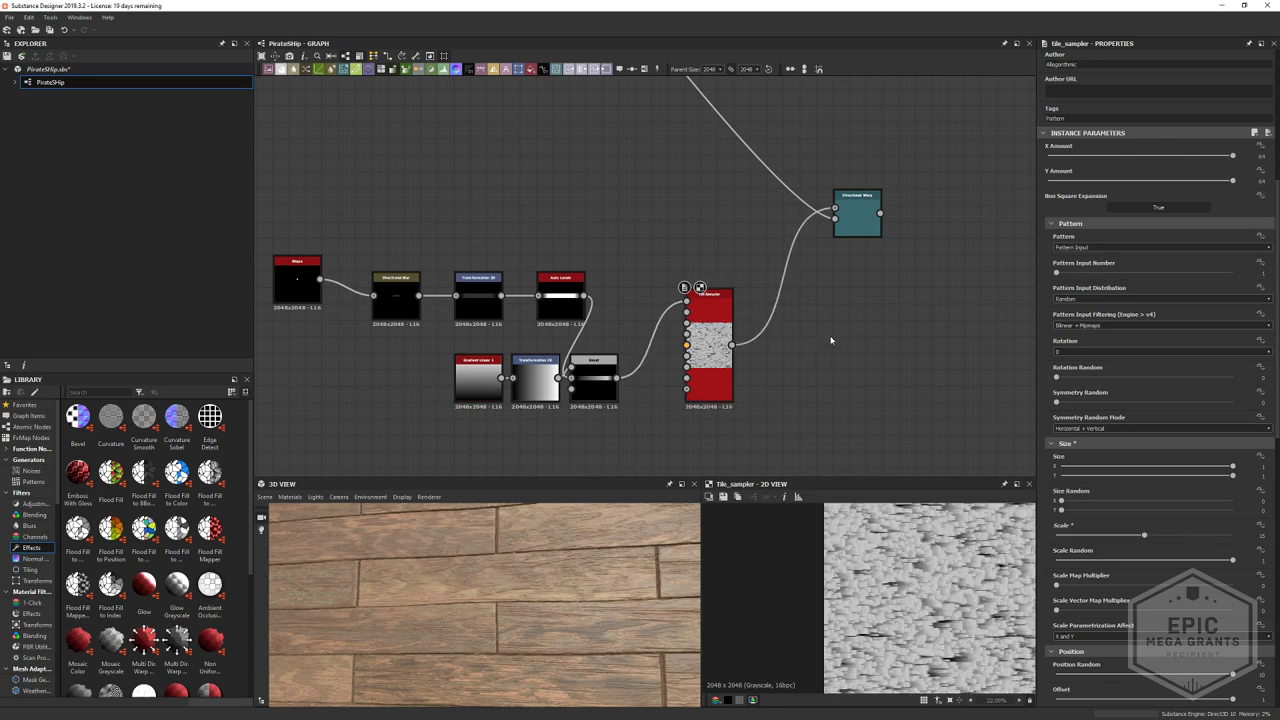
# - Preview the Directional Warp and the Blend nodes of the plank height chain to find where the streaks can be inserted
pyautogui.scroll(6, 902, 627)
pyautogui.scroll(-9, 932, 588)
pyautogui.moveTo(881, 203); pyautogui.dragTo(757, 398, button='middle')
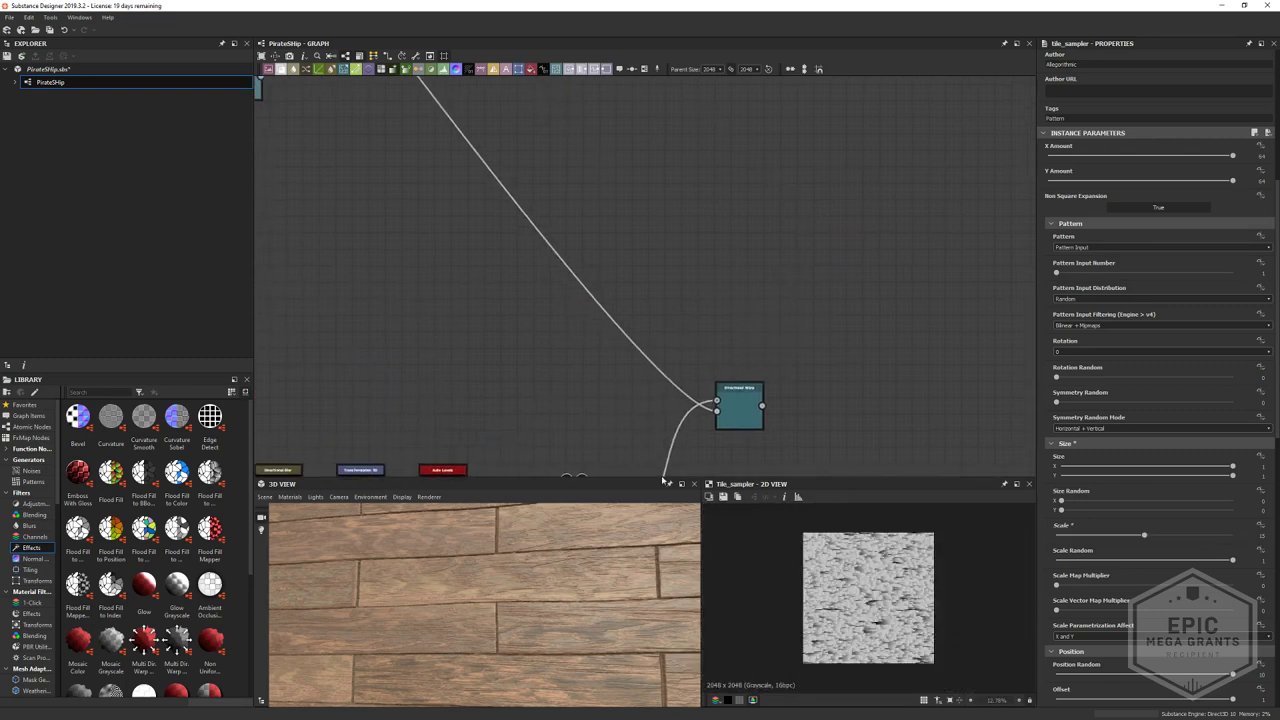
pyautogui.click(752, 399)
pyautogui.scroll(-6, 757, 398)
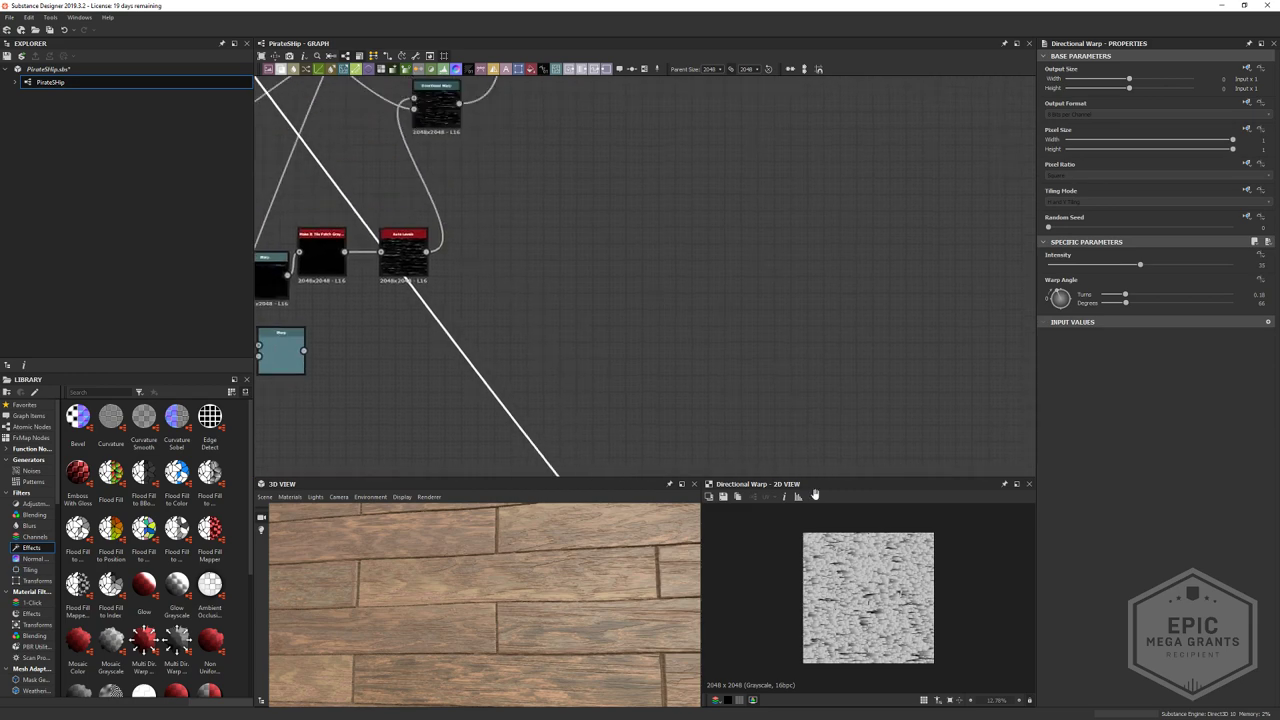
pyautogui.scroll(6, 605, 395)
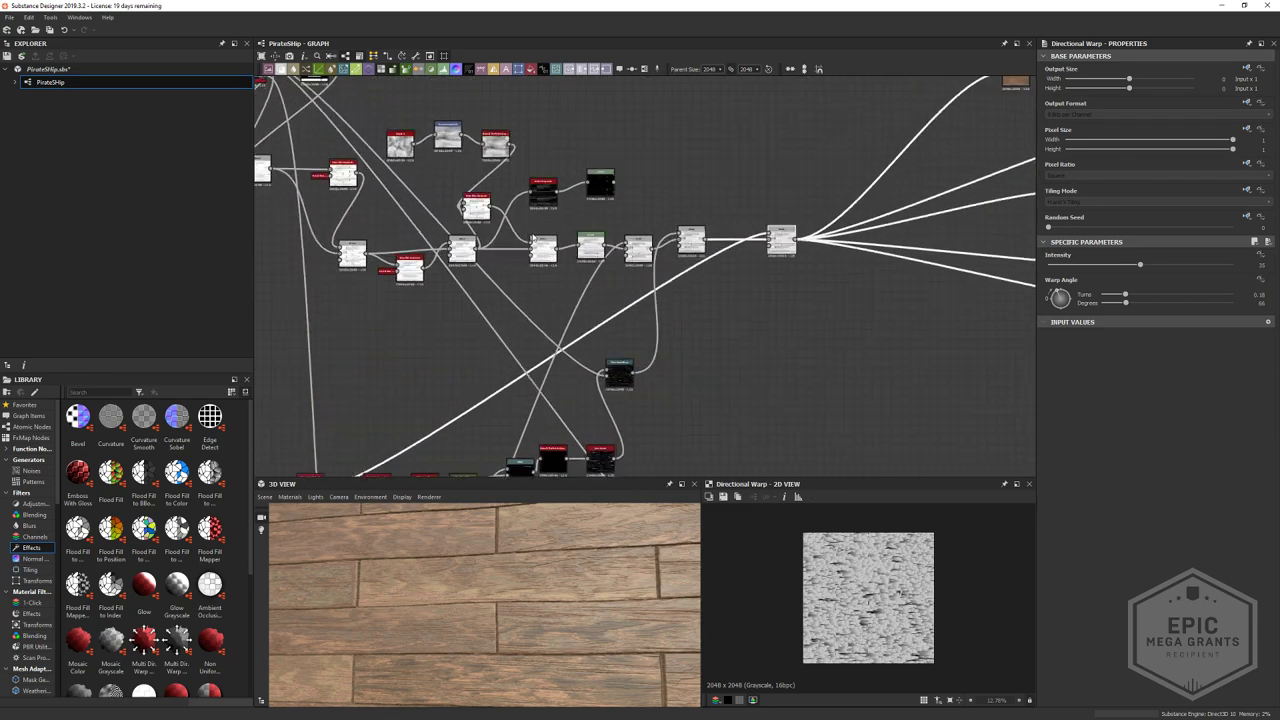
pyautogui.click(620, 394)
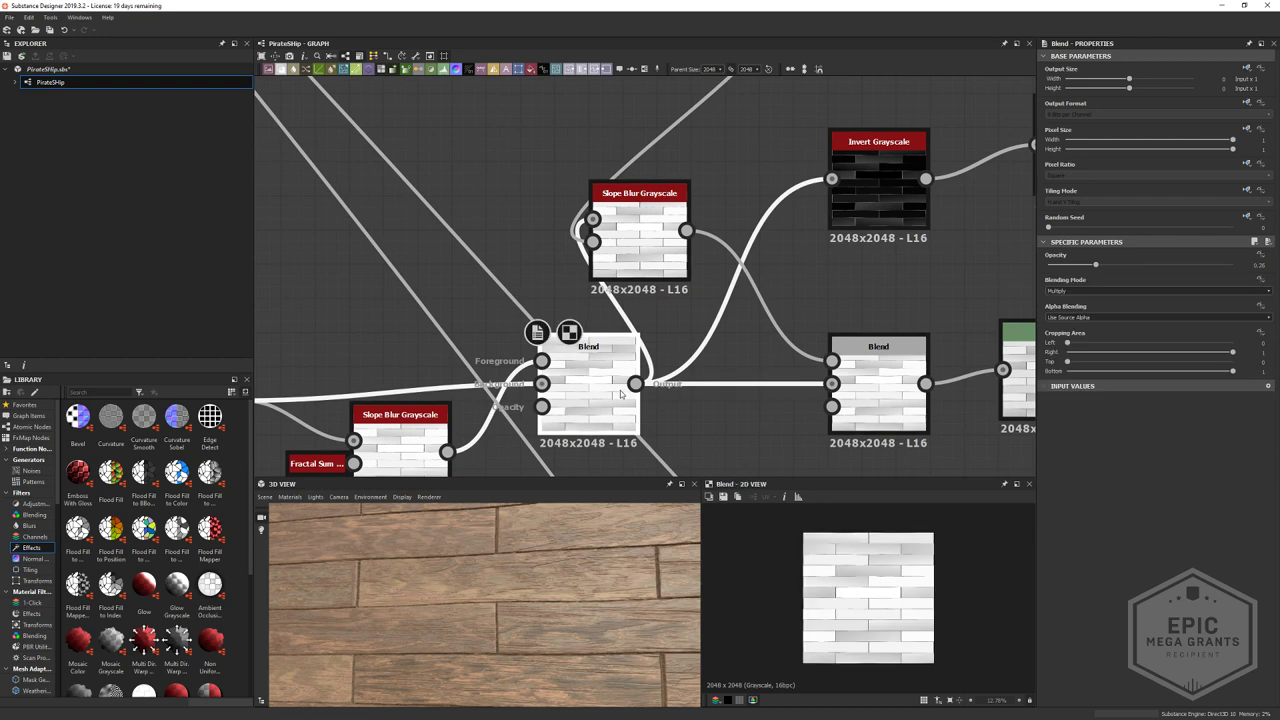
pyautogui.moveTo(620, 394); pyautogui.dragTo(508, 341, button='middle')
pyautogui.click(747, 327)
pyautogui.doubleClick(922, 333)
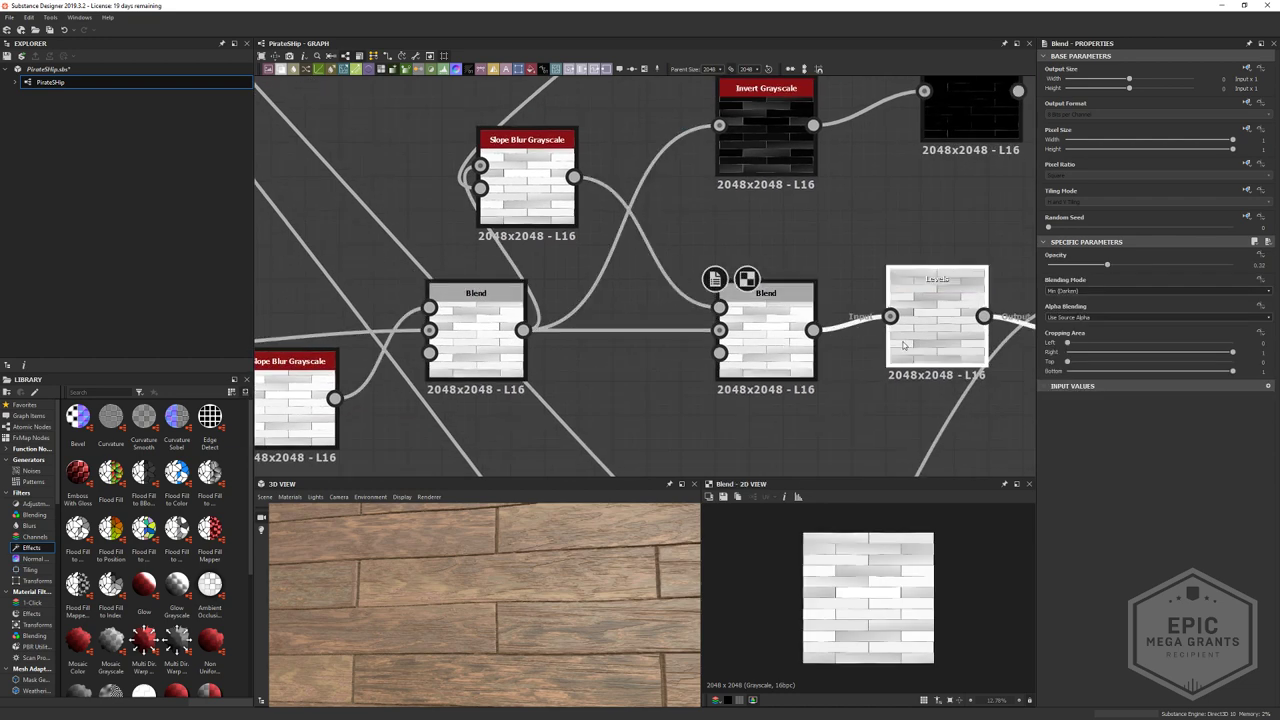
pyautogui.doubleClick(736, 356)
# - Spread apart the Blend, Levels and Slope Blur Grayscale nodes in the plank height chain to make room for another node
pyautogui.moveTo(920, 335); pyautogui.dragTo(955, 349)
pyautogui.moveTo(767, 358); pyautogui.dragTo(699, 358)
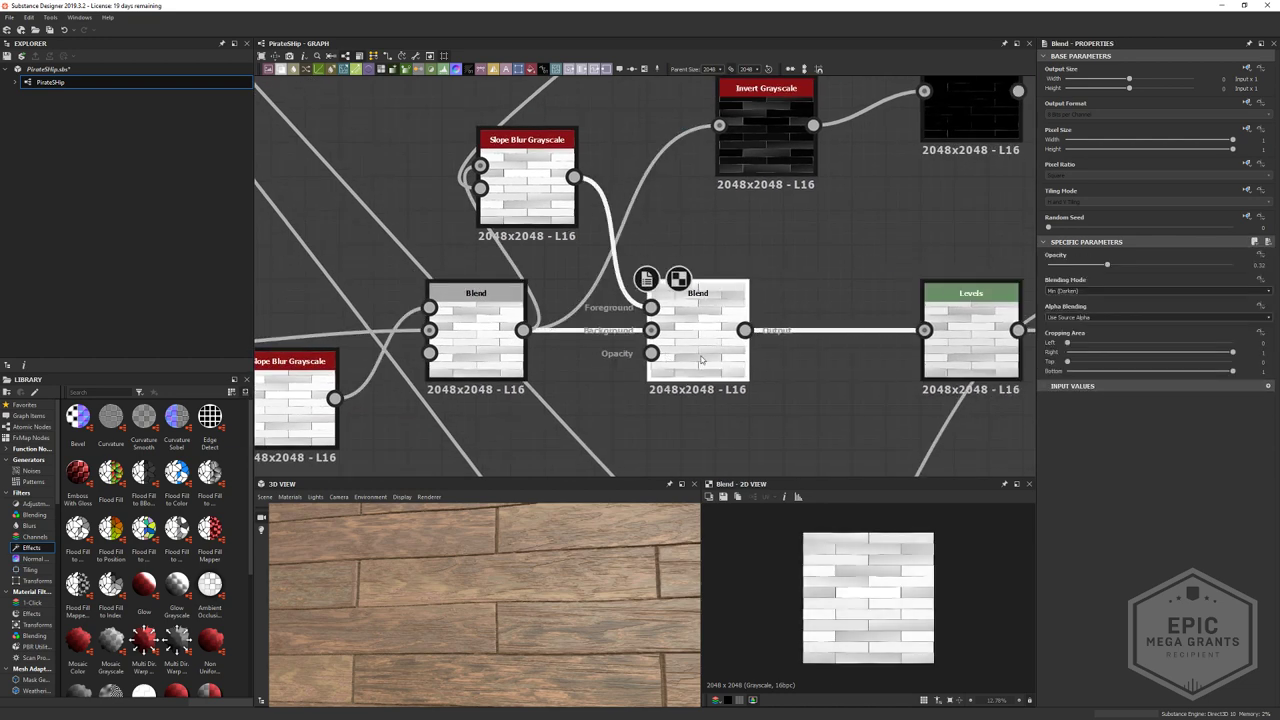
pyautogui.moveTo(699, 358); pyautogui.dragTo(1000, 352, button='middle')
pyautogui.doubleClick(585, 407)
pyautogui.scroll(7, 842, 562)
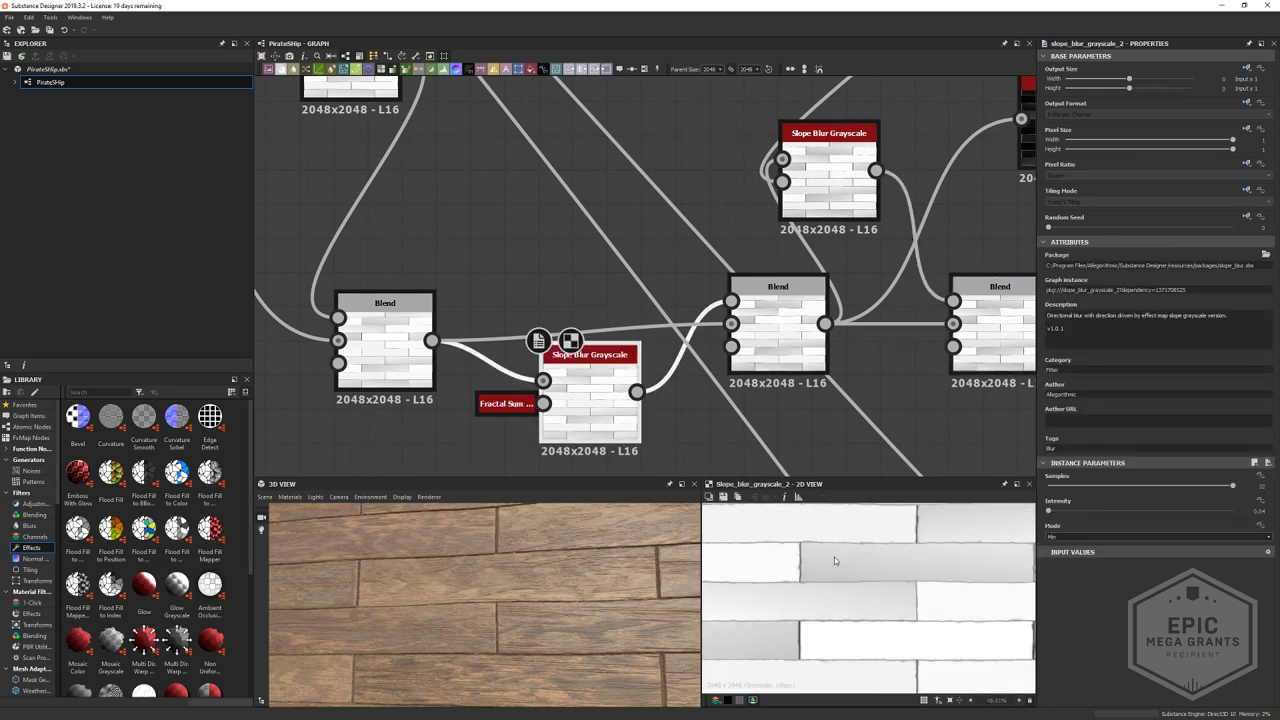
pyautogui.moveTo(553, 313); pyautogui.dragTo(897, 323, button='middle')
pyautogui.moveTo(738, 368); pyautogui.dragTo(703, 350)
pyautogui.doubleClick(702, 350)
pyautogui.moveTo(918, 396); pyautogui.dragTo(986, 396)
pyautogui.click(801, 331)
pyautogui.click(714, 345)
pyautogui.scroll(-4, 714, 345)
# - Insert a Blend node between the plank Blend and the Slope Blur Grayscale and feed the Directional Warp into its foreground
pyautogui.press('space')
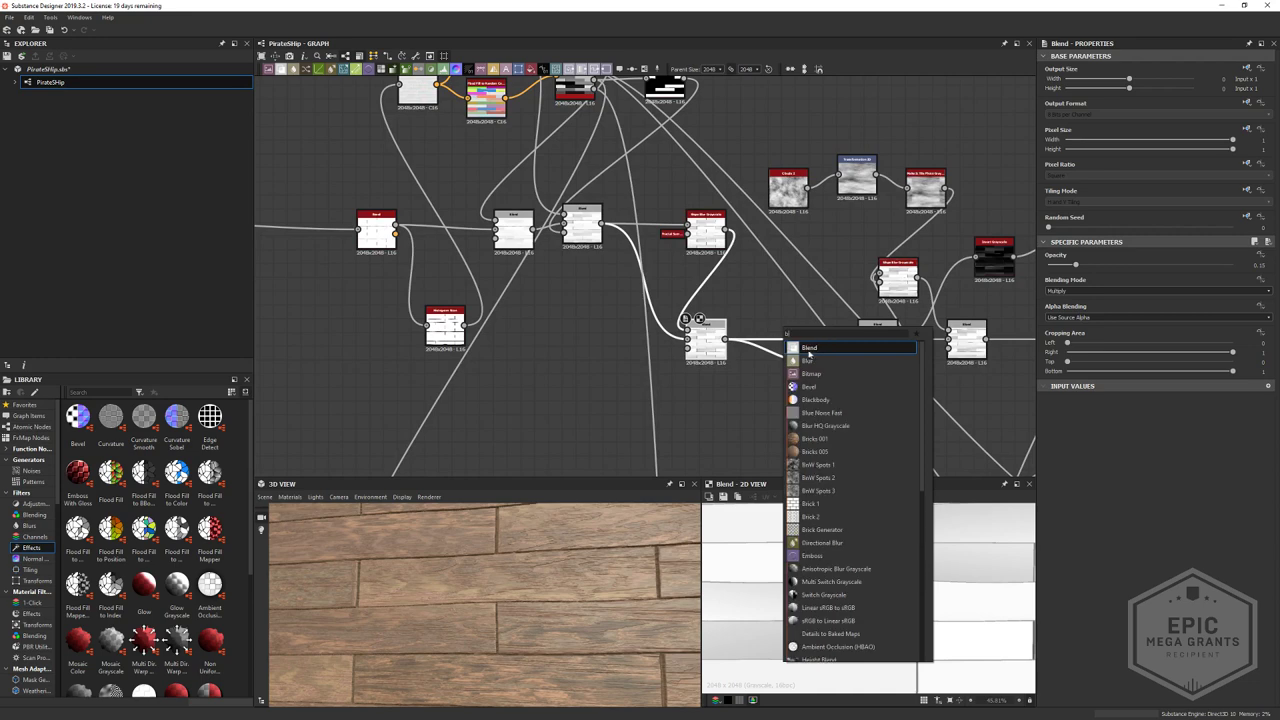
pyautogui.click(809, 352)
pyautogui.moveTo(831, 374); pyautogui.dragTo(826, 377)
pyautogui.scroll(-3, 846, 376)
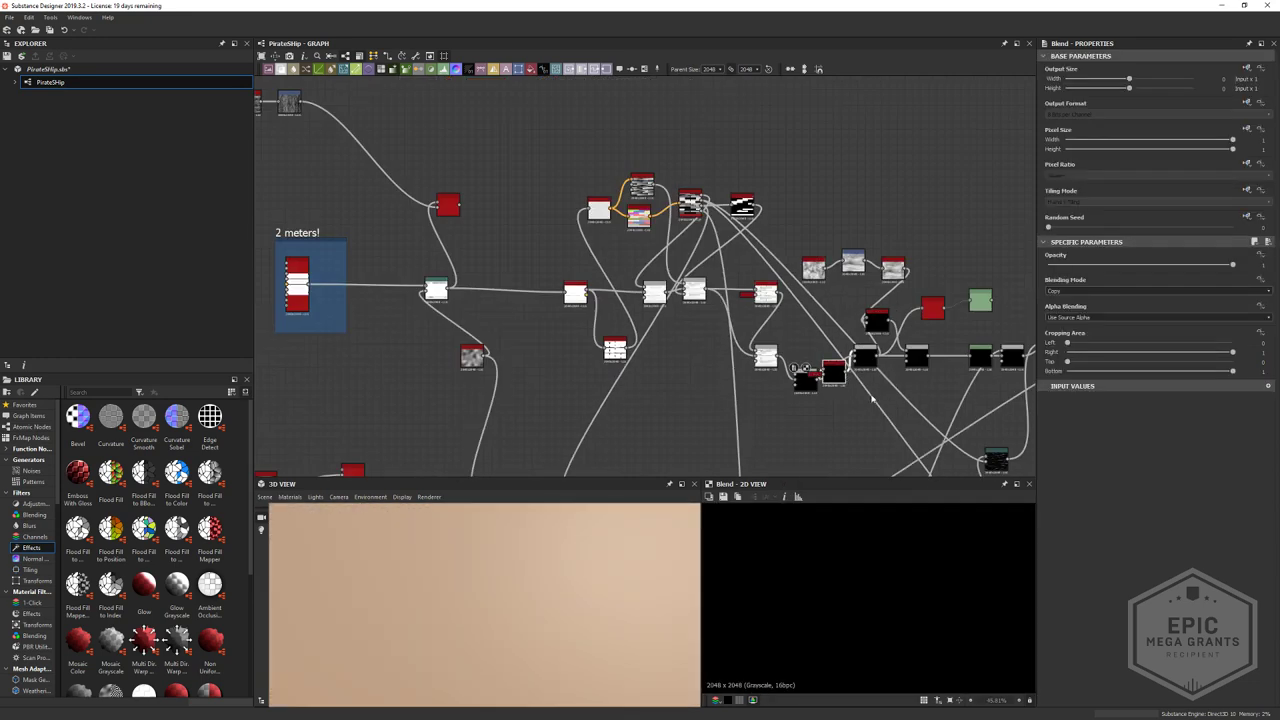
pyautogui.moveTo(850, 380); pyautogui.dragTo(702, 171, button='middle')
pyautogui.scroll(5, 740, 337)
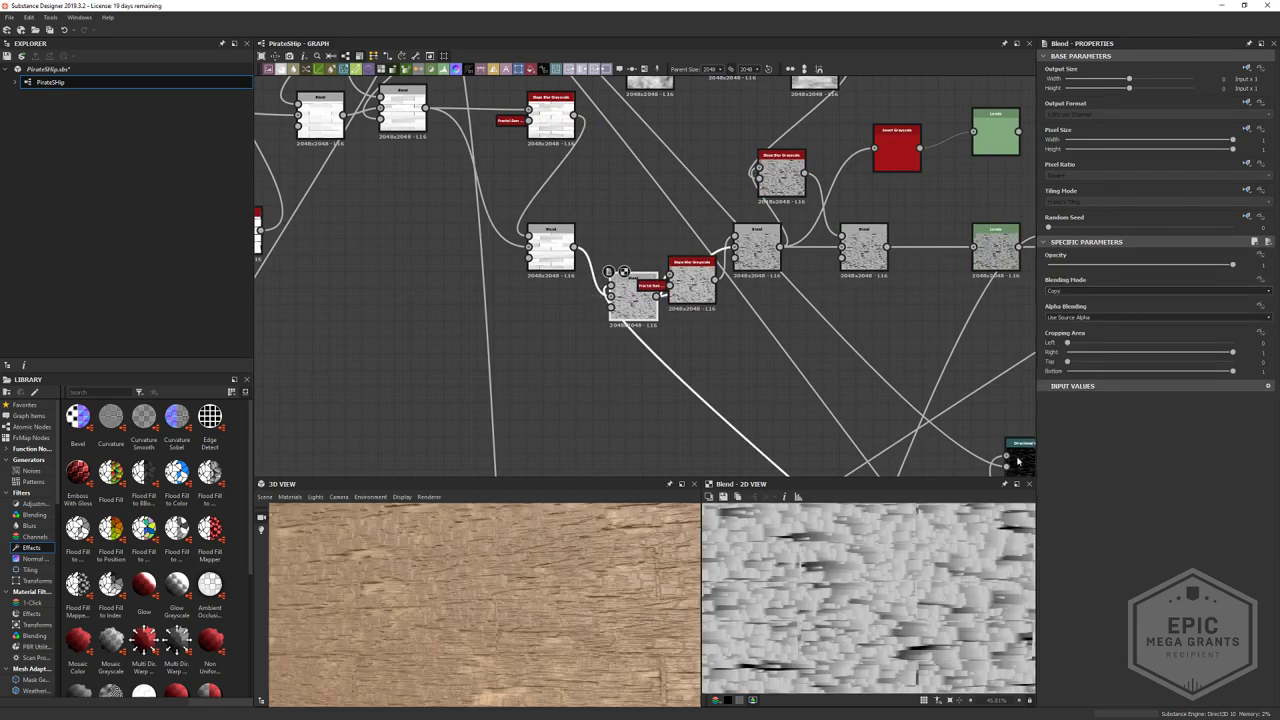
# - Try the new Blend in Subtract and in Multiply mode with an Opacity of about 0.07, inspecting the planks up close
pyautogui.click(1058, 290)
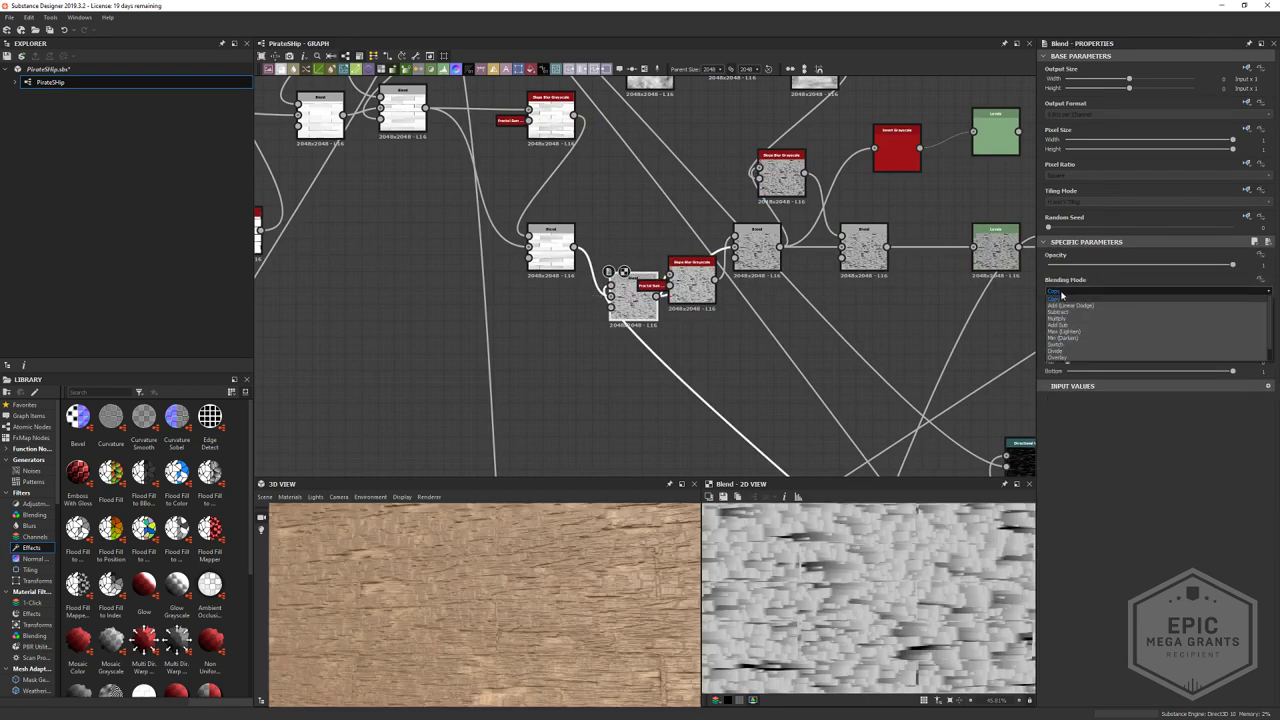
pyautogui.click(1066, 313)
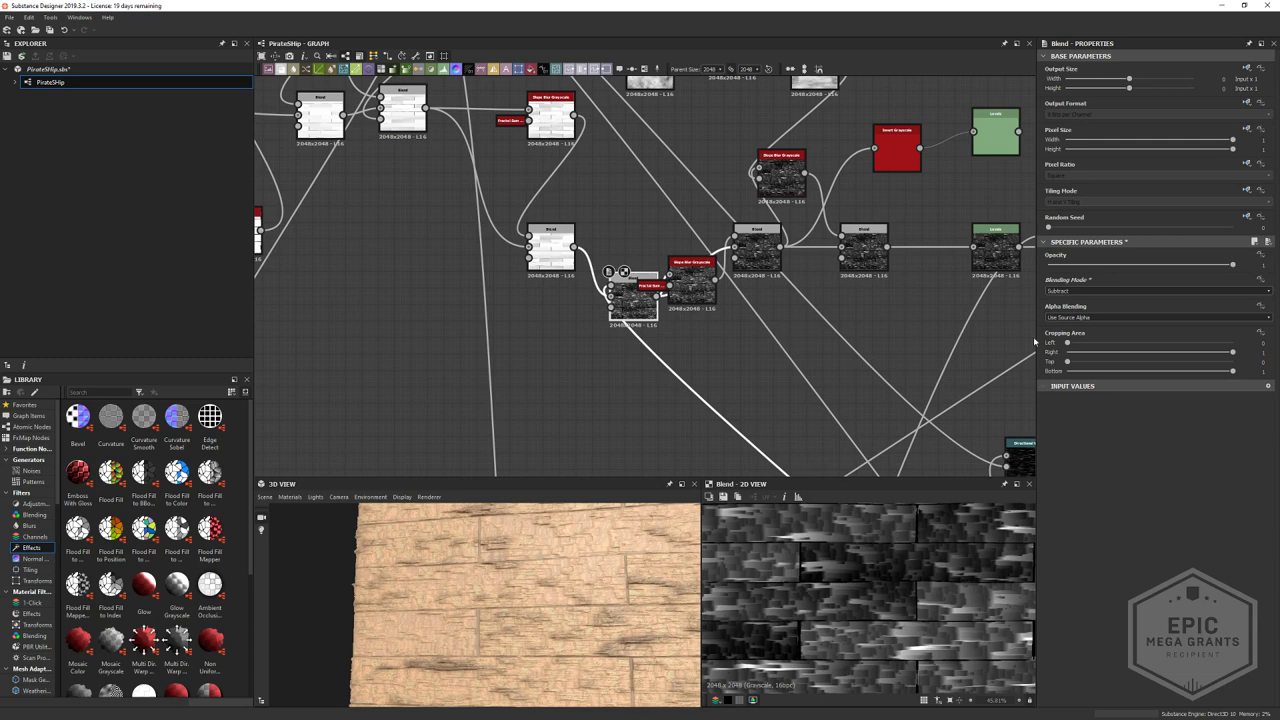
pyautogui.click(1057, 291)
pyautogui.click(1068, 321)
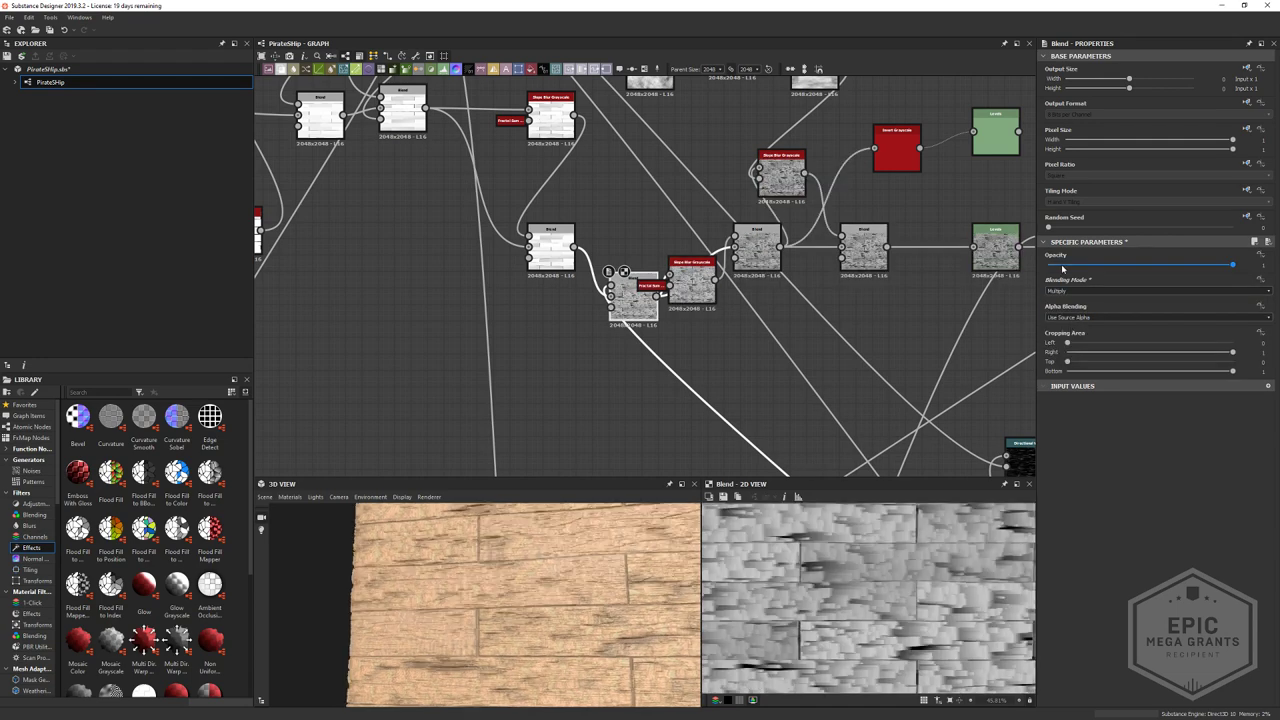
pyautogui.click(1057, 265)
pyautogui.moveTo(1057, 265); pyautogui.dragTo(1062, 268)
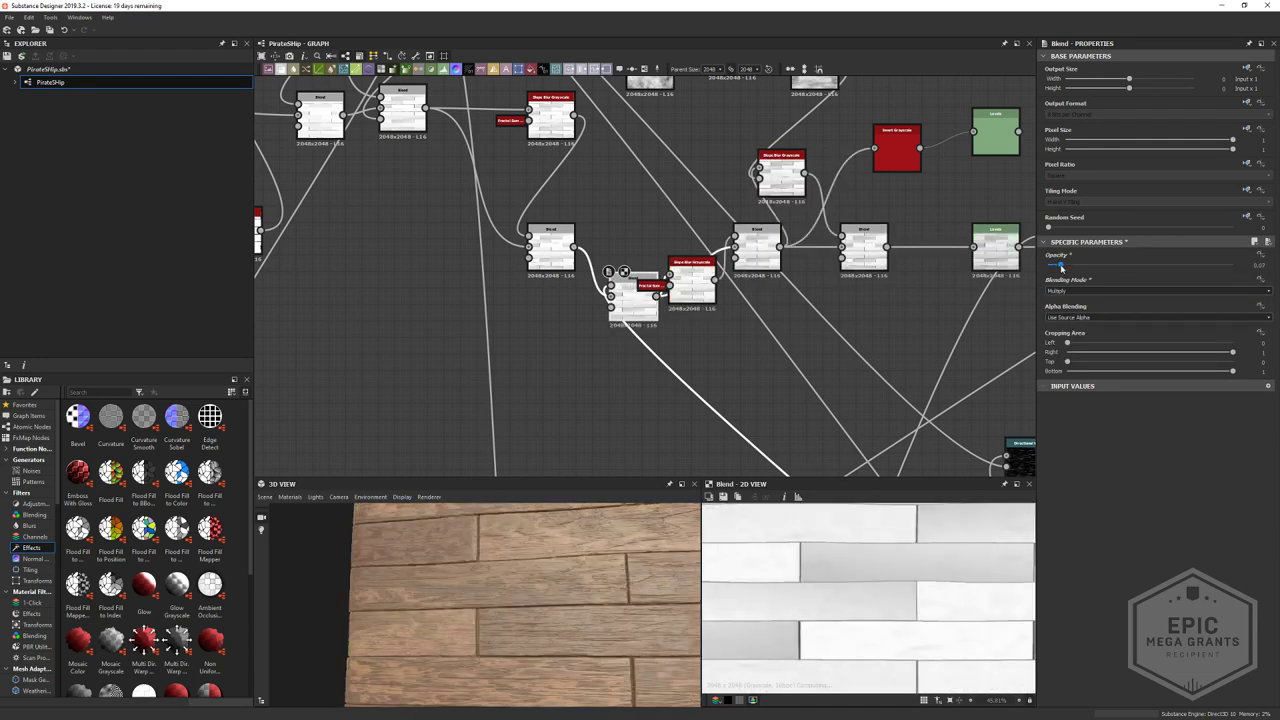
pyautogui.moveTo(620, 600); pyautogui.dragTo(531, 584)
pyautogui.scroll(2, 865, 595)
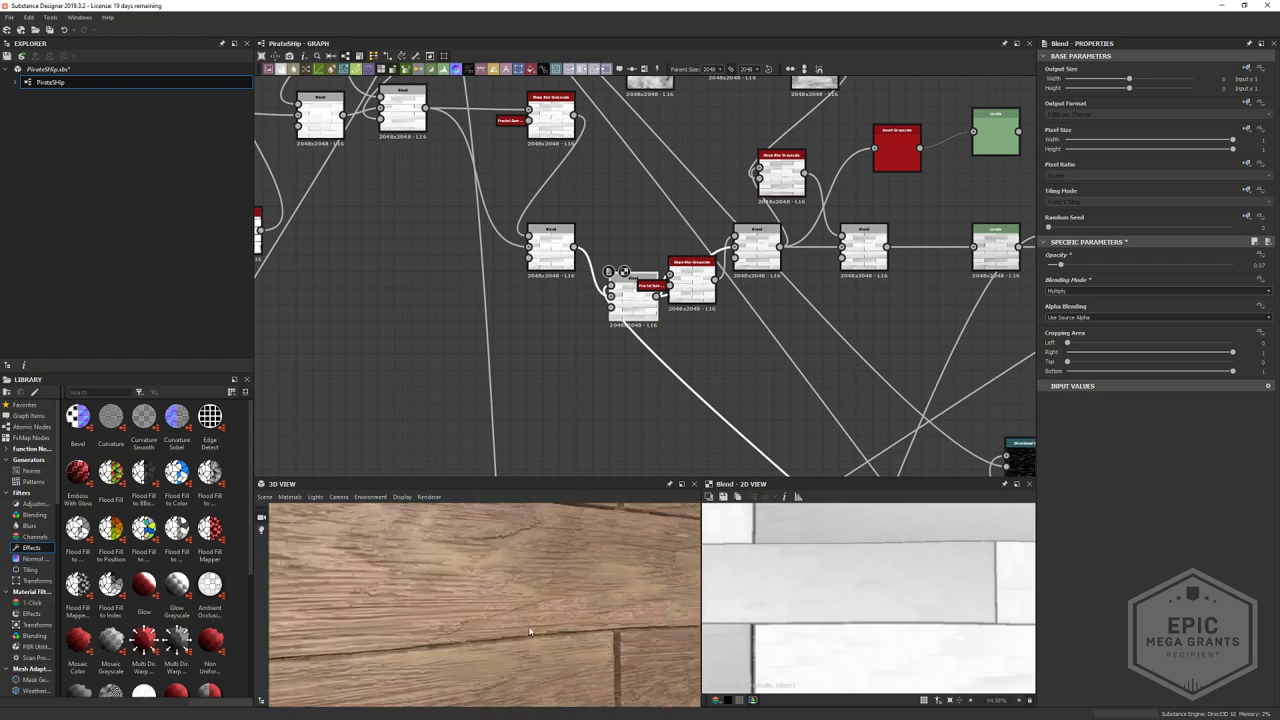
# - Set the new Blend's Blending Mode to Min (Darken) and its Opacity to about 0.54
pyautogui.click(1089, 292)
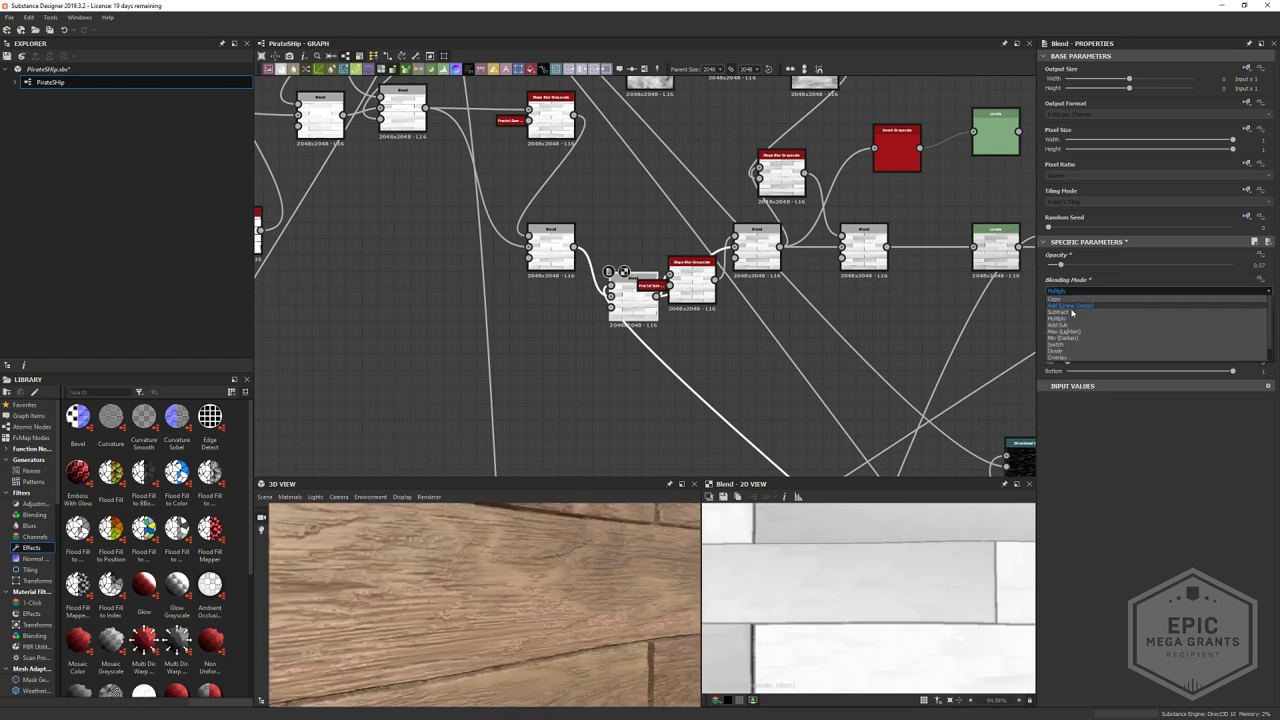
pyautogui.click(1073, 338)
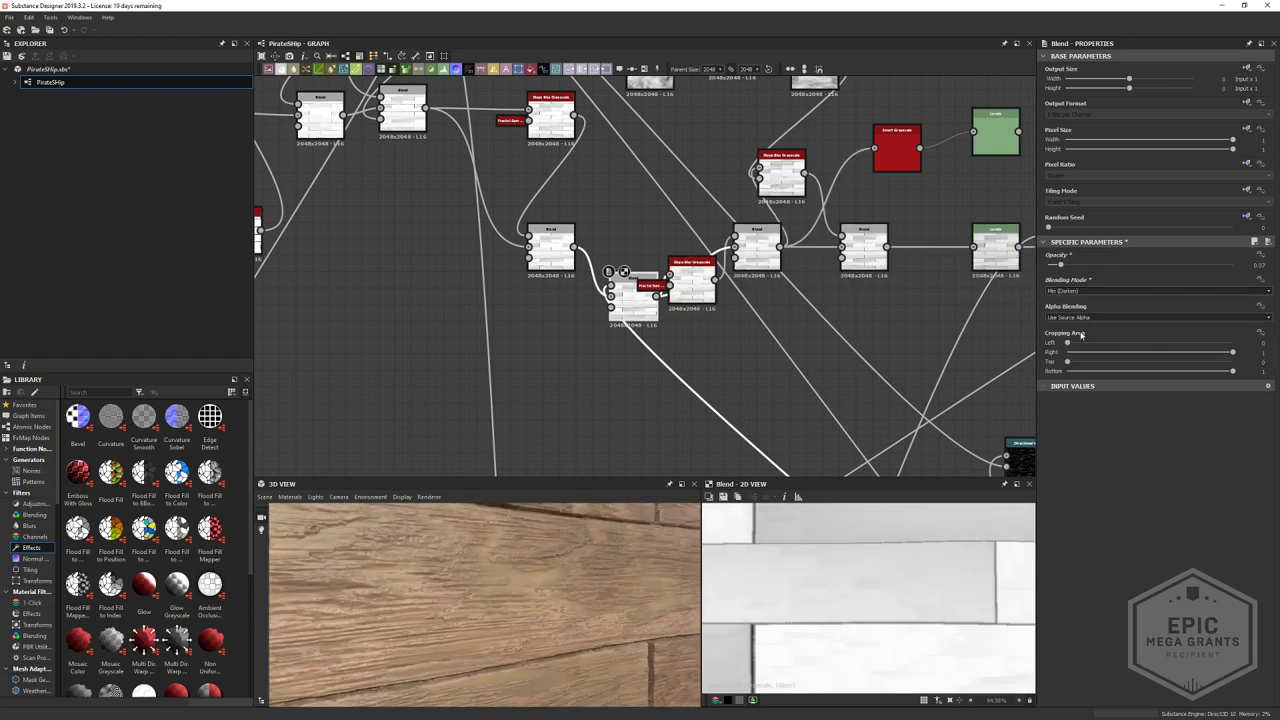
pyautogui.moveTo(1061, 264); pyautogui.dragTo(1147, 282)
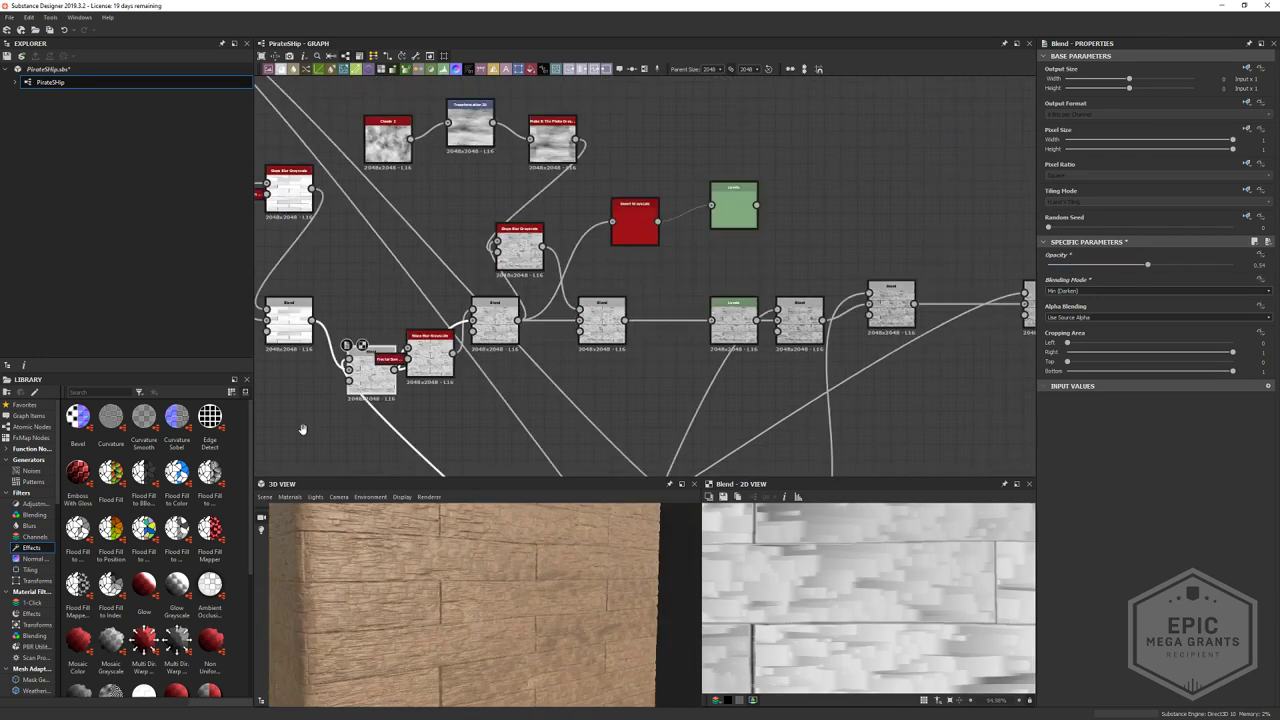
# - Connect the plain gray color node to the base color output and inspect the plank relief in the 3D preview
pyautogui.moveTo(567, 301); pyautogui.dragTo(712, 216, button='middle')
pyautogui.scroll(-2, 712, 216)
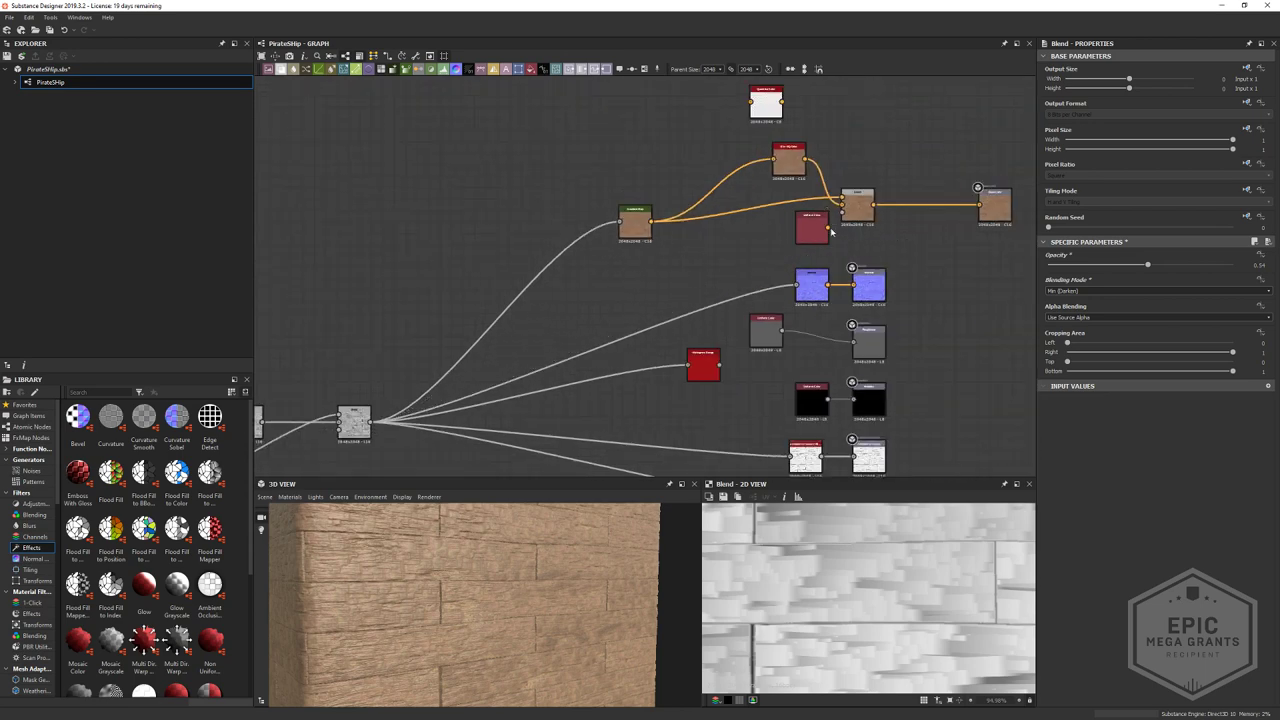
pyautogui.moveTo(828, 227); pyautogui.dragTo(979, 205)
pyautogui.moveTo(552, 598); pyautogui.dragTo(512, 575)
pyautogui.scroll(3, 500, 562)
pyautogui.scroll(-3, 495, 587)
pyautogui.scroll(-4, 512, 575)
pyautogui.moveTo(349, 383); pyautogui.dragTo(781, 350, button='middle')
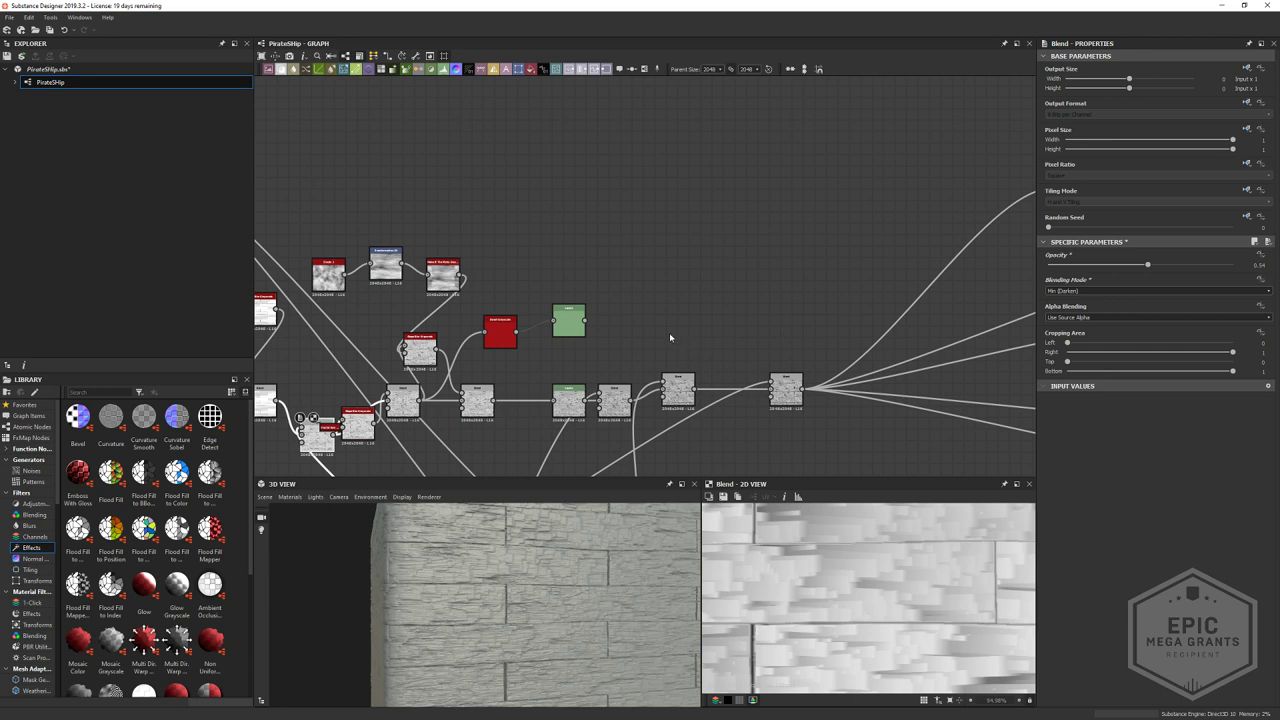
# - Reposition the Slope Blur Grayscale node above the height chain beyond the new Blend and preview its output
pyautogui.scroll(-2, 662, 338)
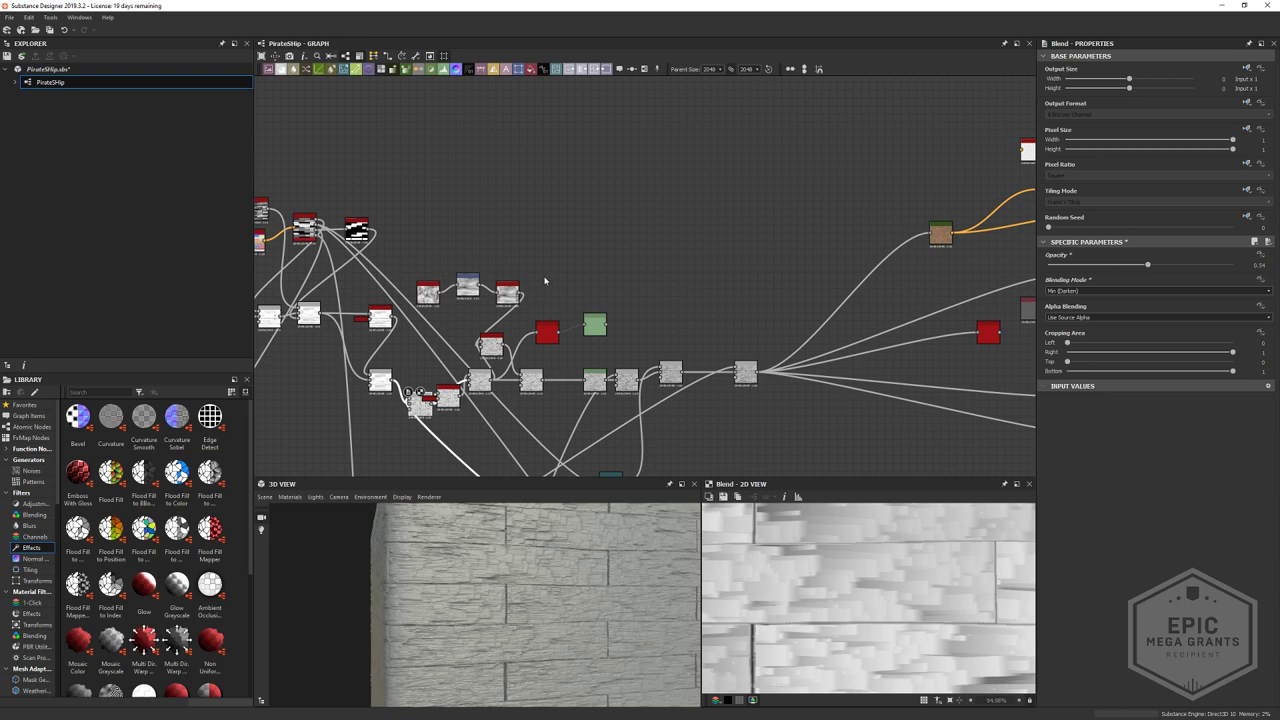
pyautogui.moveTo(545, 281); pyautogui.dragTo(577, 205, button='middle')
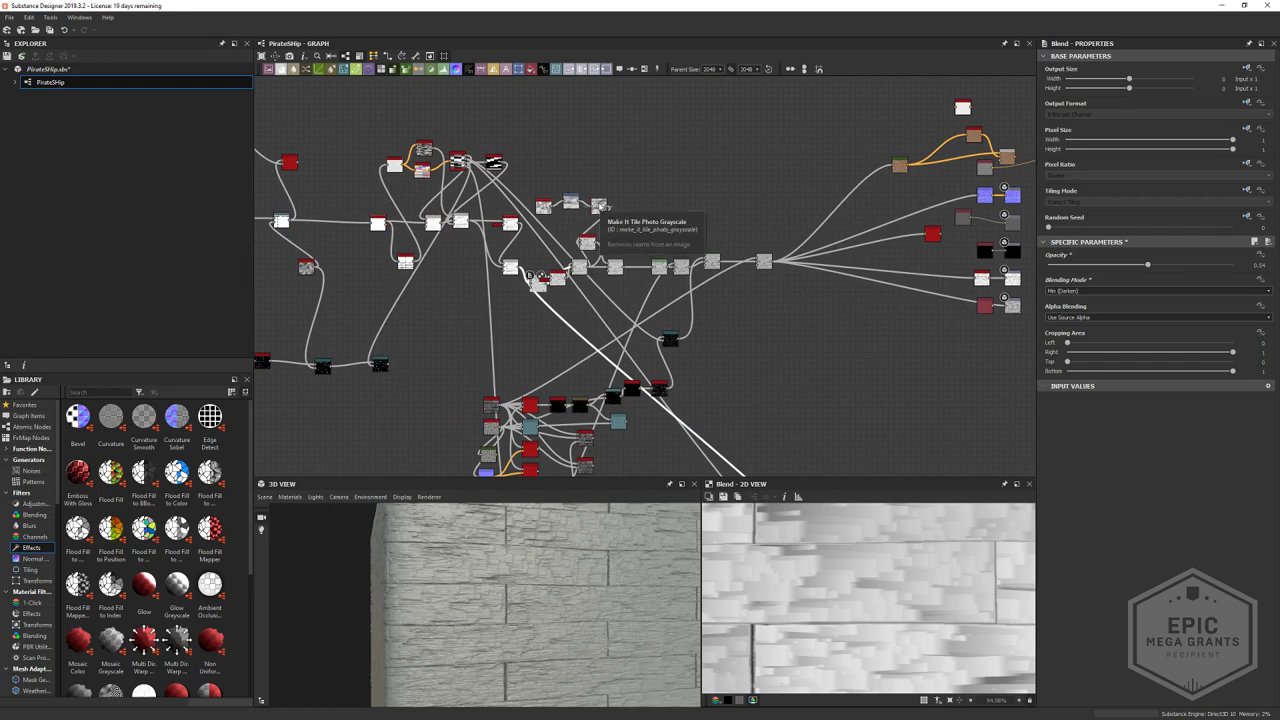
pyautogui.scroll(5, 580, 333)
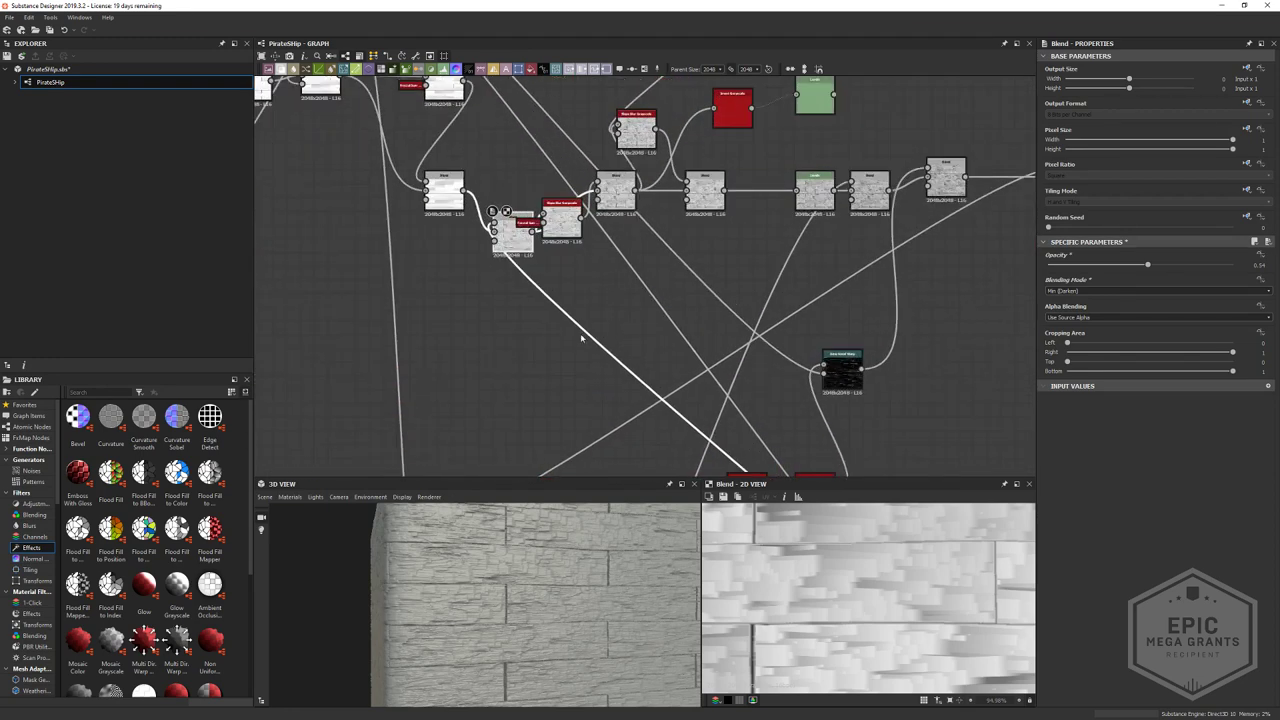
pyautogui.moveTo(793, 289); pyautogui.dragTo(785, 218)
pyautogui.moveTo(785, 218); pyautogui.dragTo(753, 293, button='middle')
pyautogui.doubleClick(753, 293)
pyautogui.moveTo(806, 331); pyautogui.dragTo(812, 331)
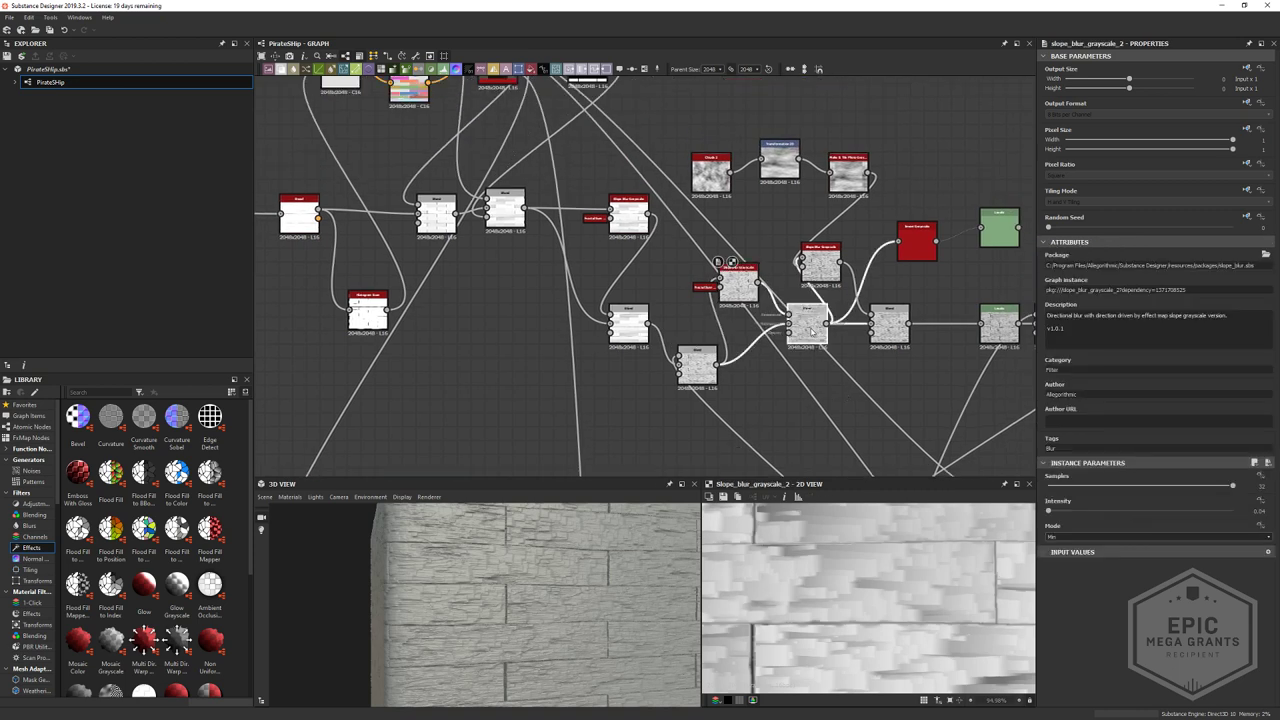
# - Set the Opacity of the Min (Darken) Blend to about 0.13 and view the planks on the cube in 3D
pyautogui.doubleClick(697, 365)
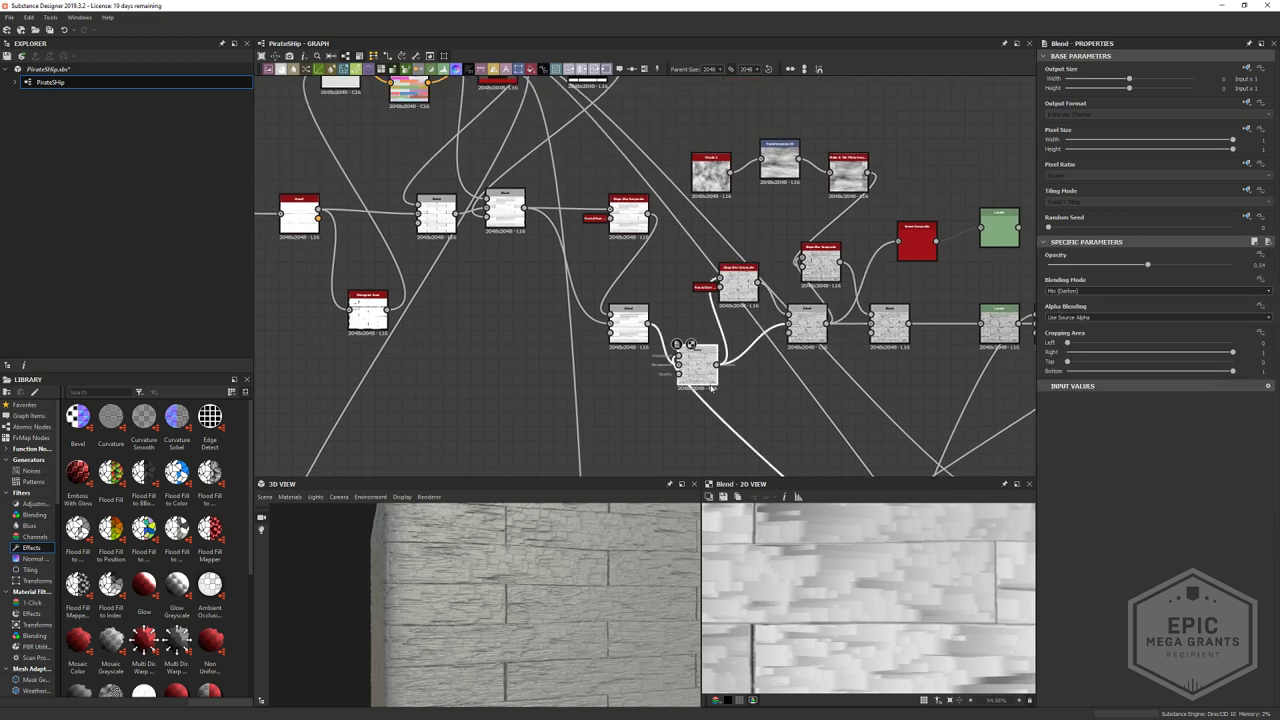
pyautogui.click(723, 308)
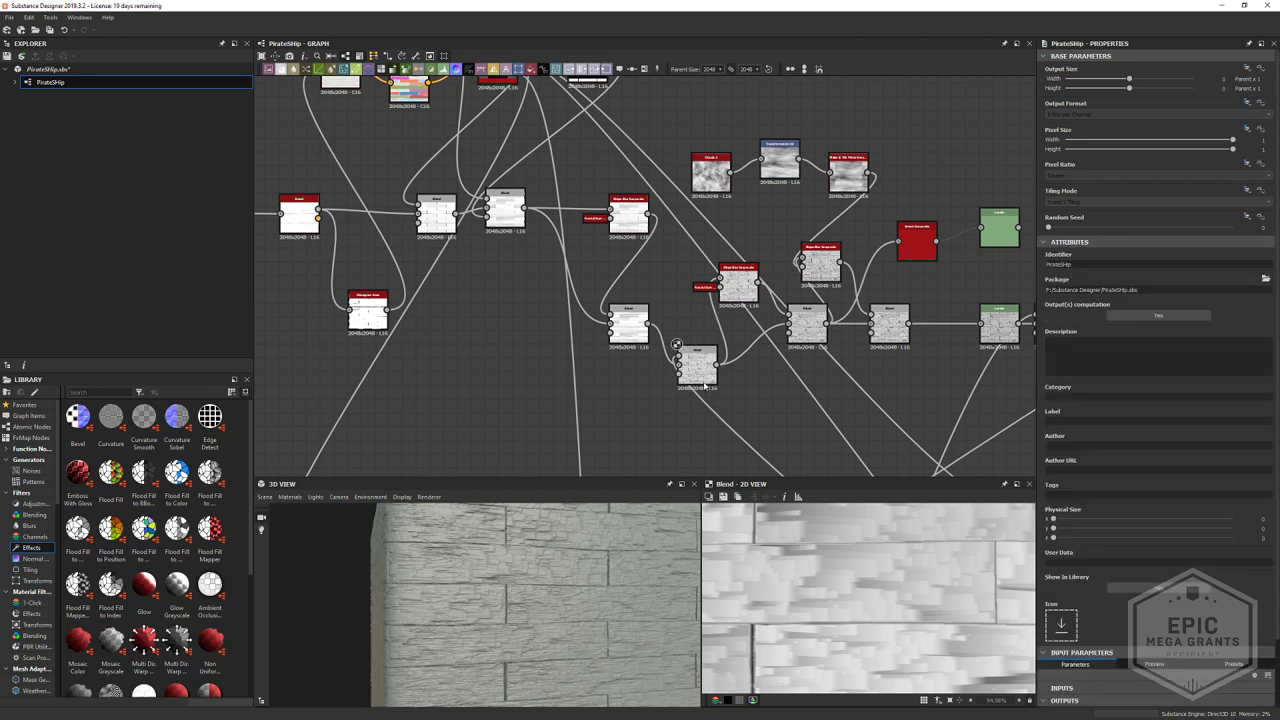
pyautogui.doubleClick(628, 322)
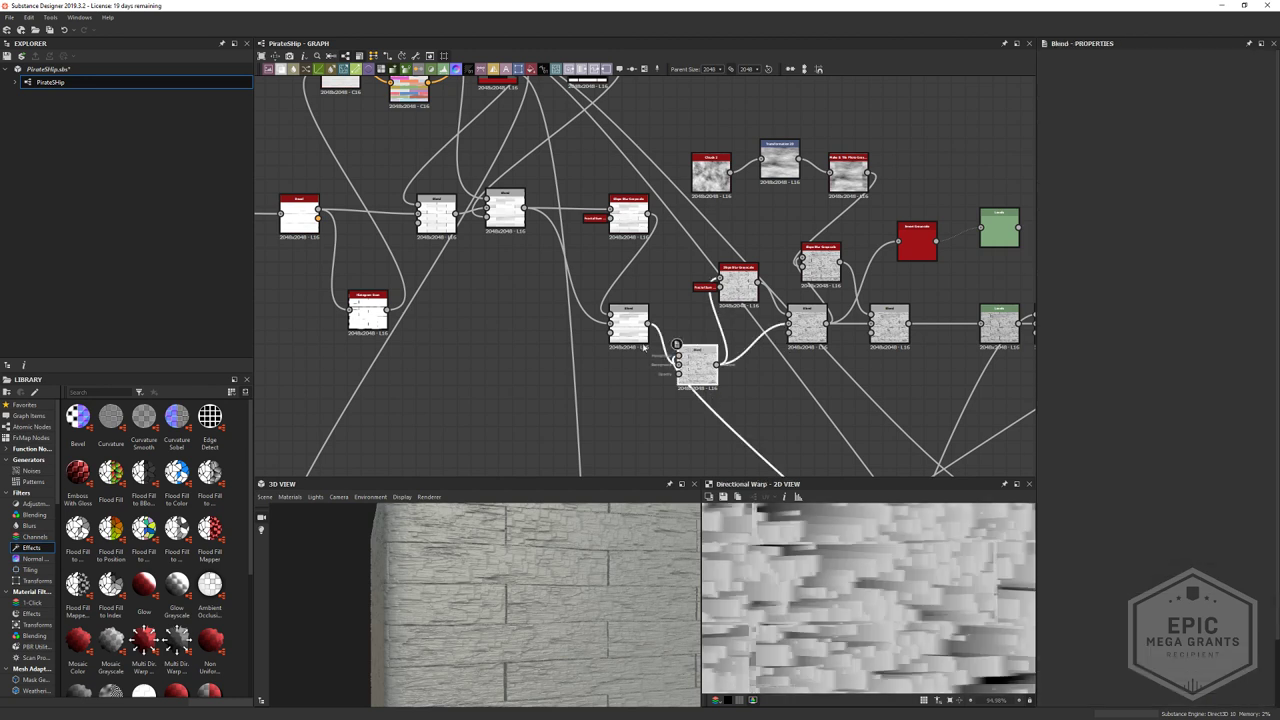
pyautogui.click(667, 389)
pyautogui.doubleClick(697, 366)
pyautogui.moveTo(956, 379); pyautogui.dragTo(889, 363, button='middle')
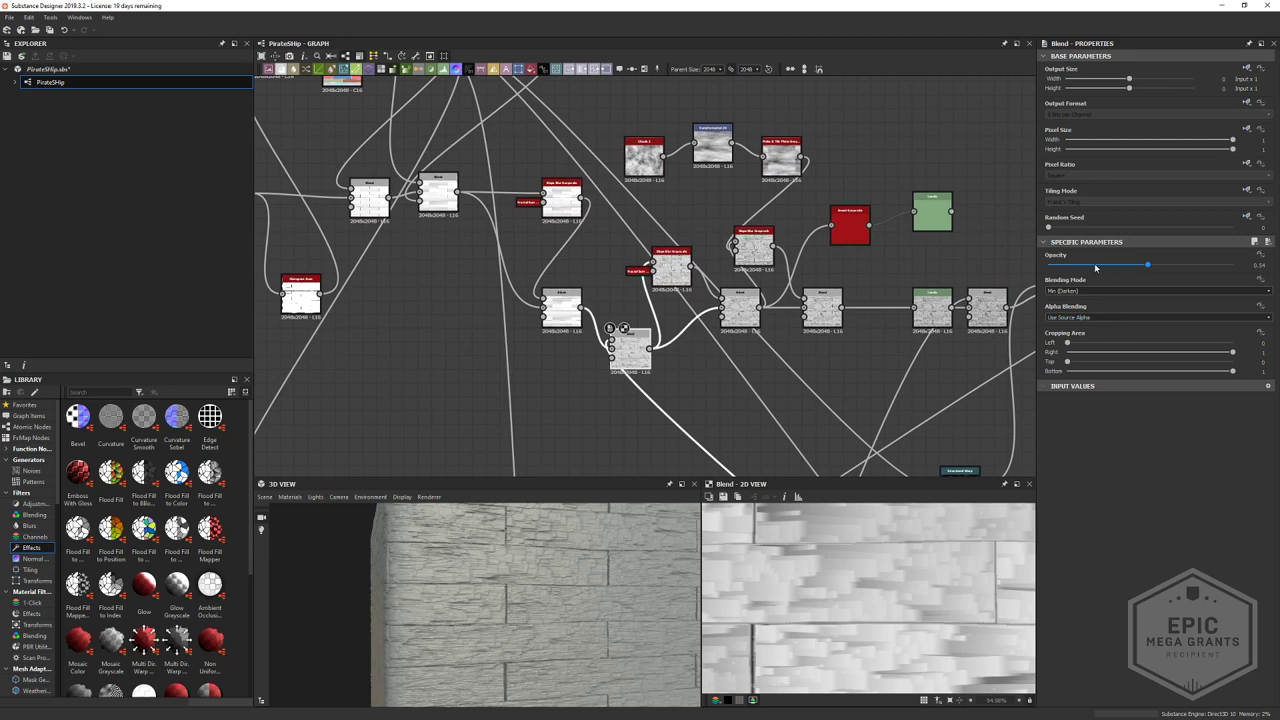
pyautogui.moveTo(1095, 268); pyautogui.dragTo(1073, 267)
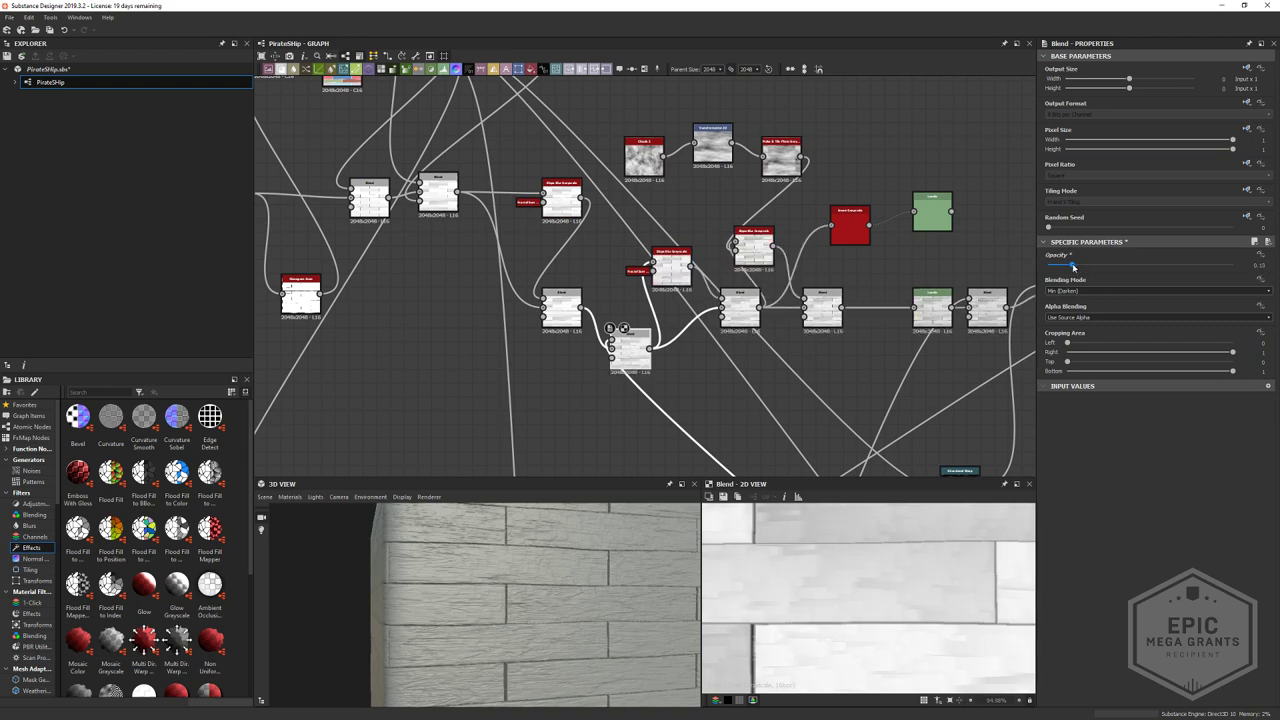
pyautogui.moveTo(582, 546); pyautogui.dragTo(490, 628)
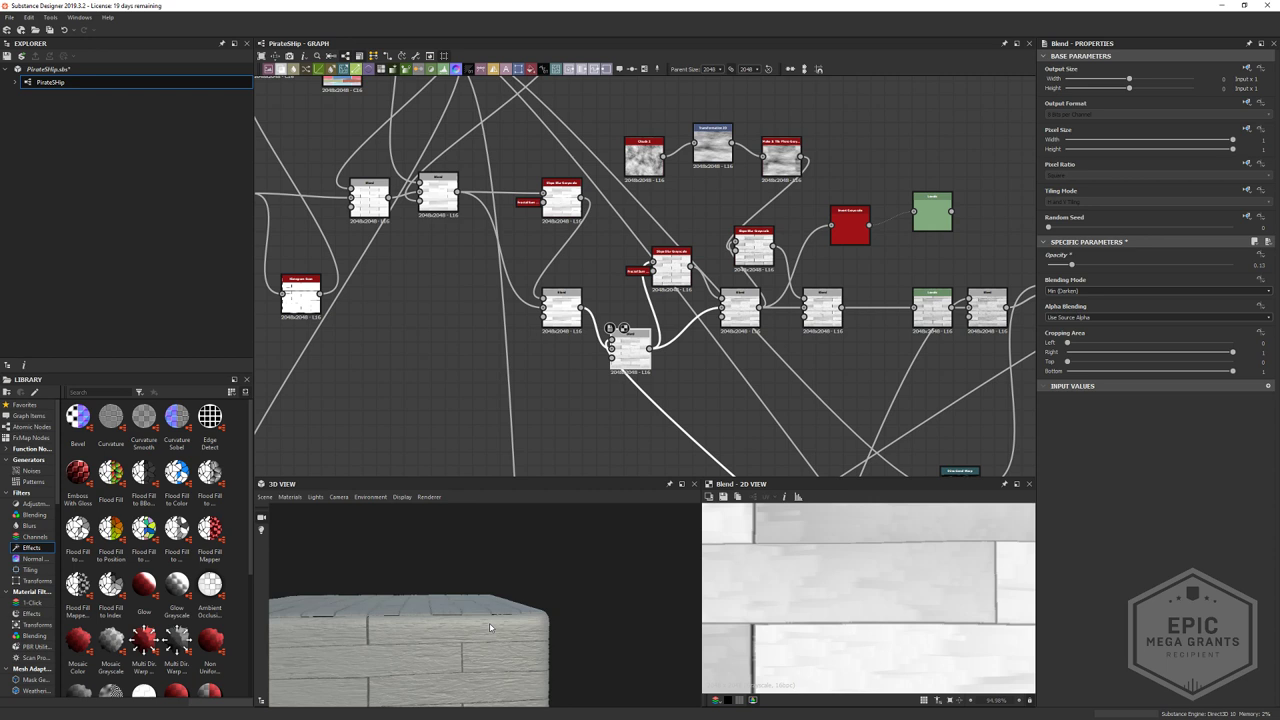
# - Preview the Make It Tile Photo, Invert Grayscale and Levels outputs and fit the Levels plank mask in the 2D view
pyautogui.moveTo(750, 400); pyautogui.dragTo(671, 446, button='middle')
pyautogui.click(629, 202)
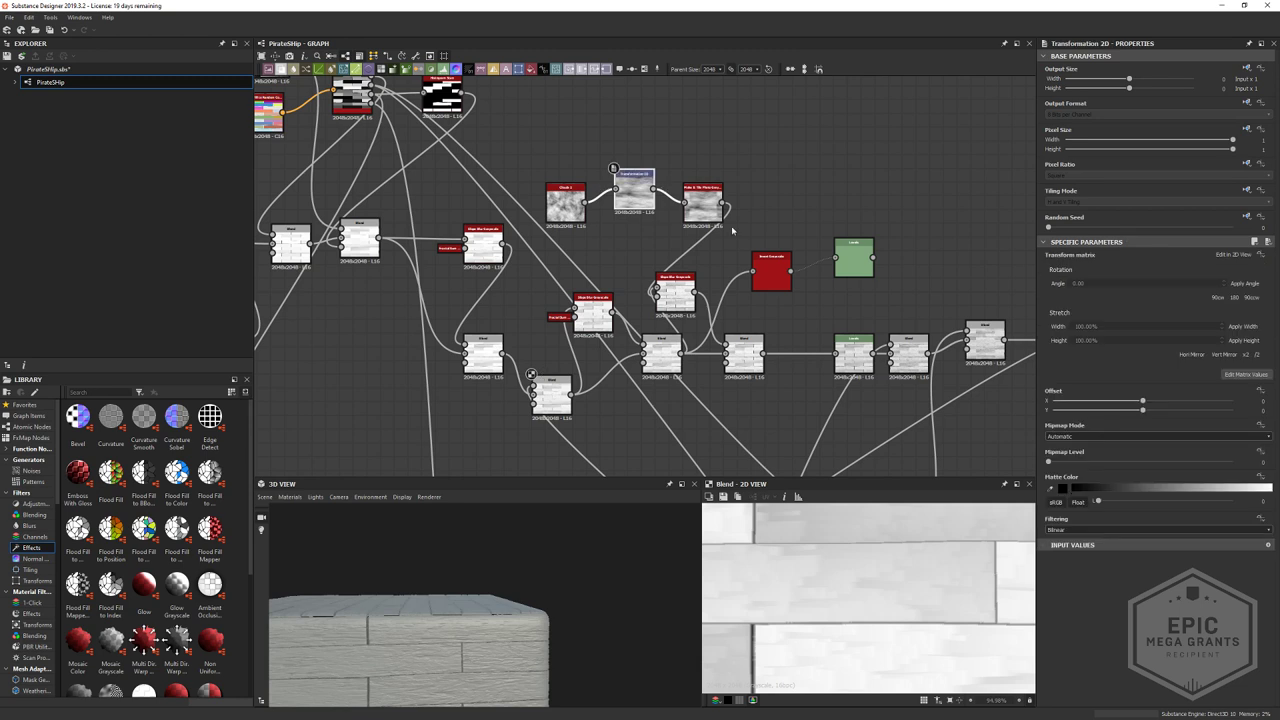
pyautogui.click(703, 214)
pyautogui.doubleClick(703, 224)
pyautogui.moveTo(805, 216); pyautogui.dragTo(636, 209, button='middle')
pyautogui.doubleClick(684, 256)
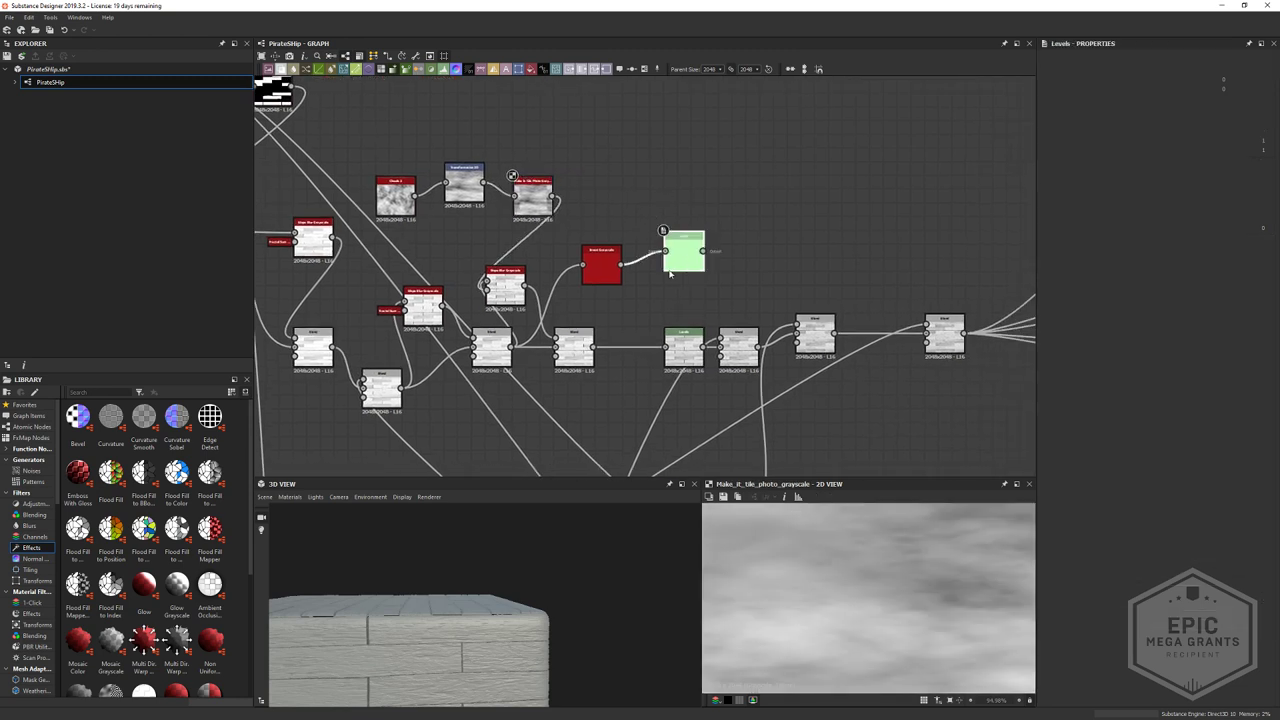
pyautogui.click(587, 276)
pyautogui.doubleClick(584, 276)
pyautogui.click(690, 262)
pyautogui.click(607, 268)
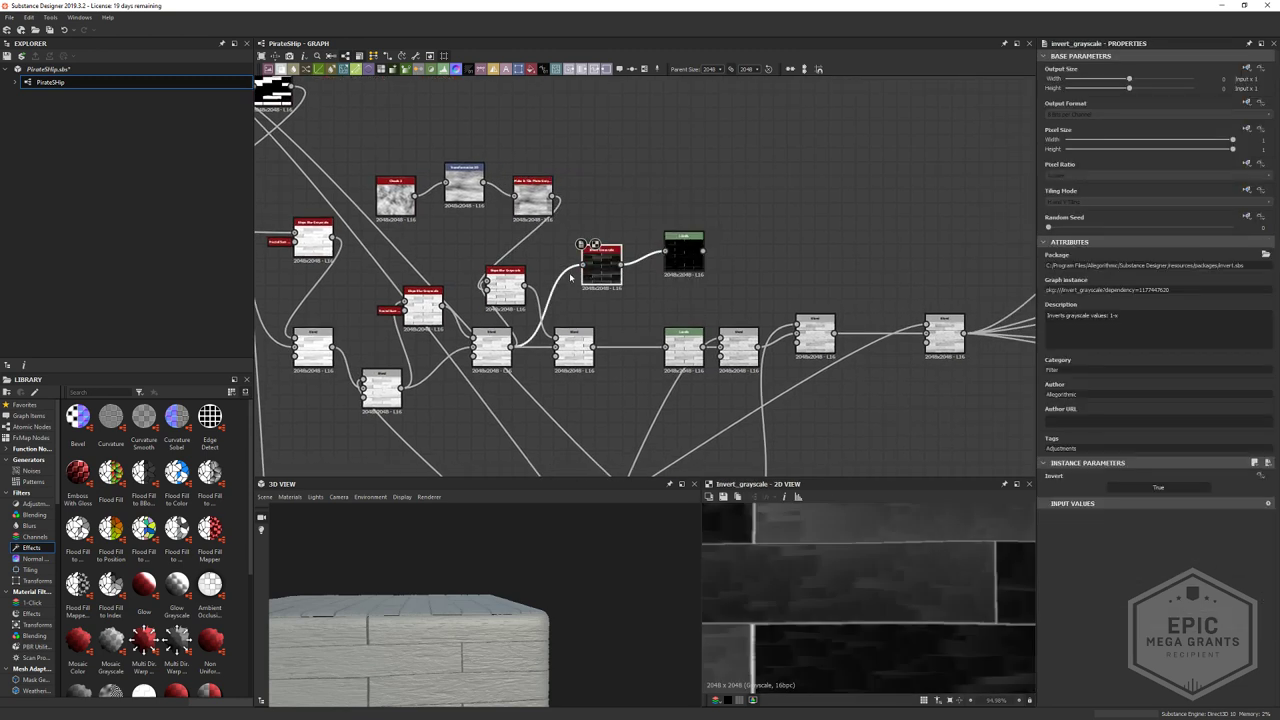
pyautogui.click(700, 263)
pyautogui.doubleClick(703, 264)
pyautogui.scroll(-2, 717, 283)
pyautogui.scroll(-2, 817, 606)
pyautogui.press('f')
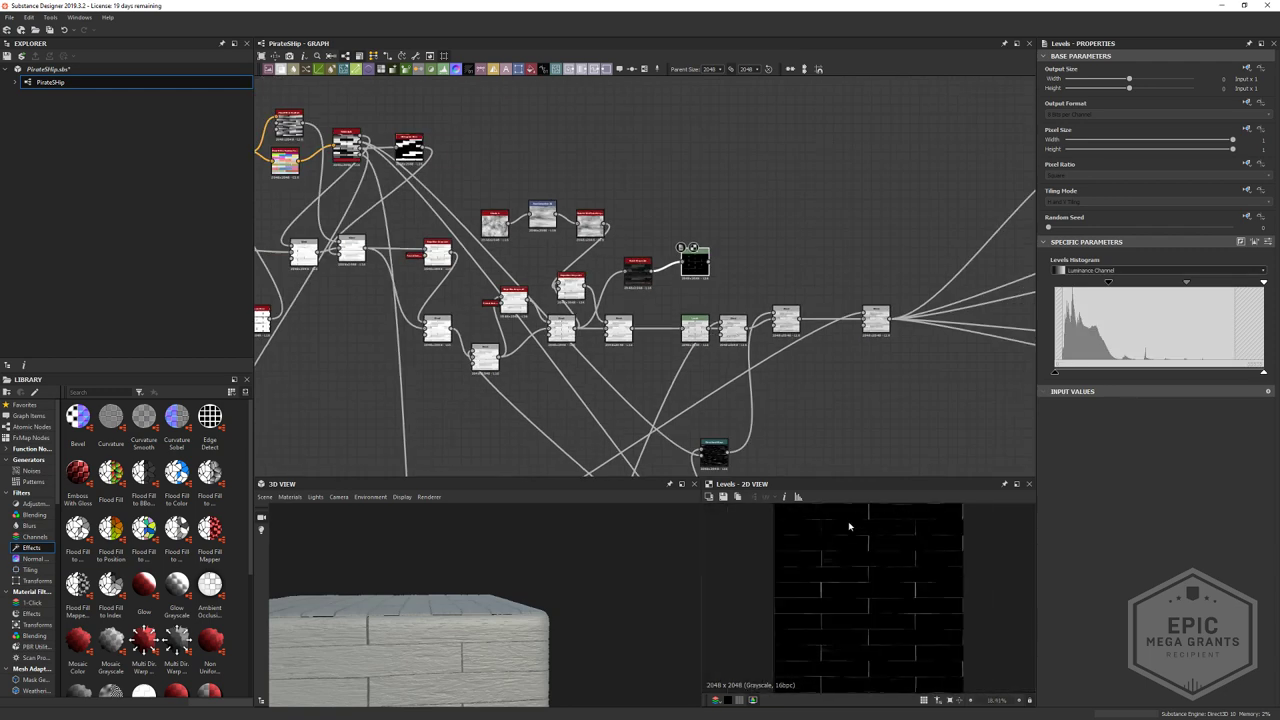
pyautogui.scroll(4, 568, 300)
# - Preview the Blend nodes along the height chain up to the final Subtract Blend that feeds the outputs
pyautogui.doubleClick(679, 340)
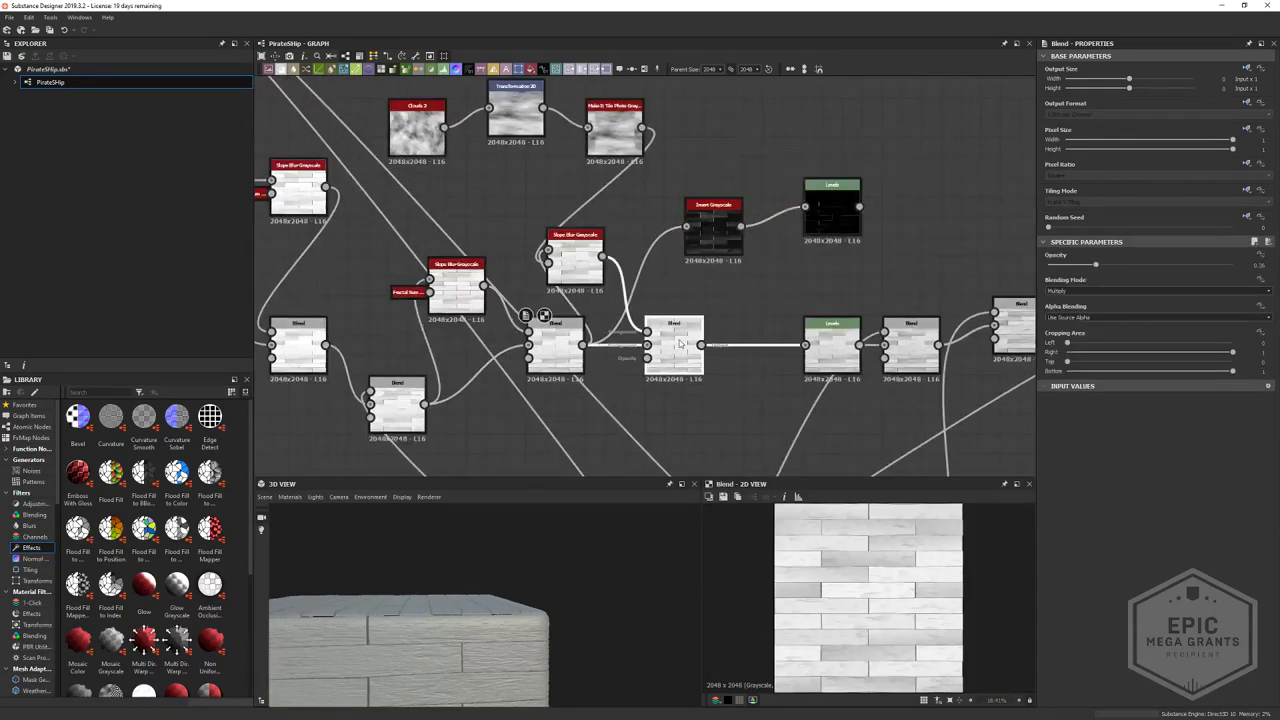
pyautogui.click(850, 384)
pyautogui.moveTo(850, 384); pyautogui.dragTo(376, 368, button='middle')
pyautogui.doubleClick(735, 312)
pyautogui.scroll(-3, 785, 260)
pyautogui.moveTo(890, 230); pyautogui.dragTo(488, 323, button='middle')
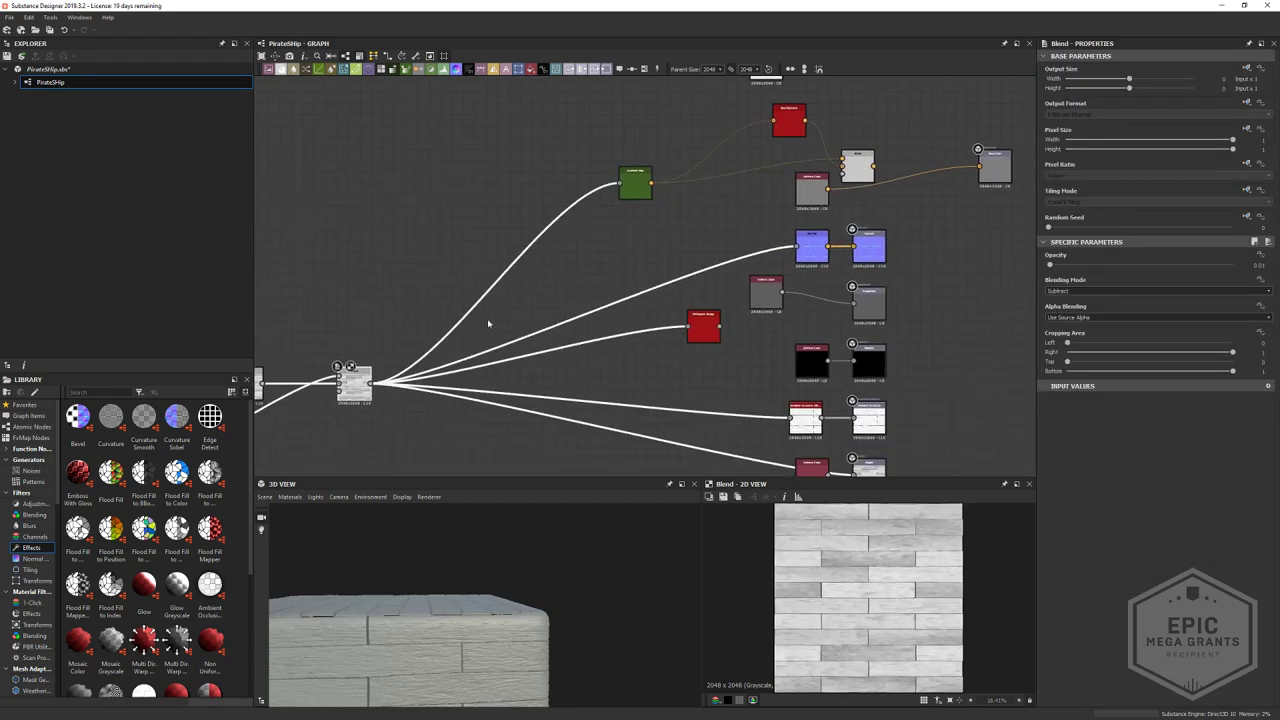
# - Preview the Gradient Map's wood colors up close and shift the node slightly away from the Blend it feeds
pyautogui.scroll(1, 572, 240)
pyautogui.click(645, 168)
pyautogui.doubleClick(645, 168)
pyautogui.scroll(4, 851, 557)
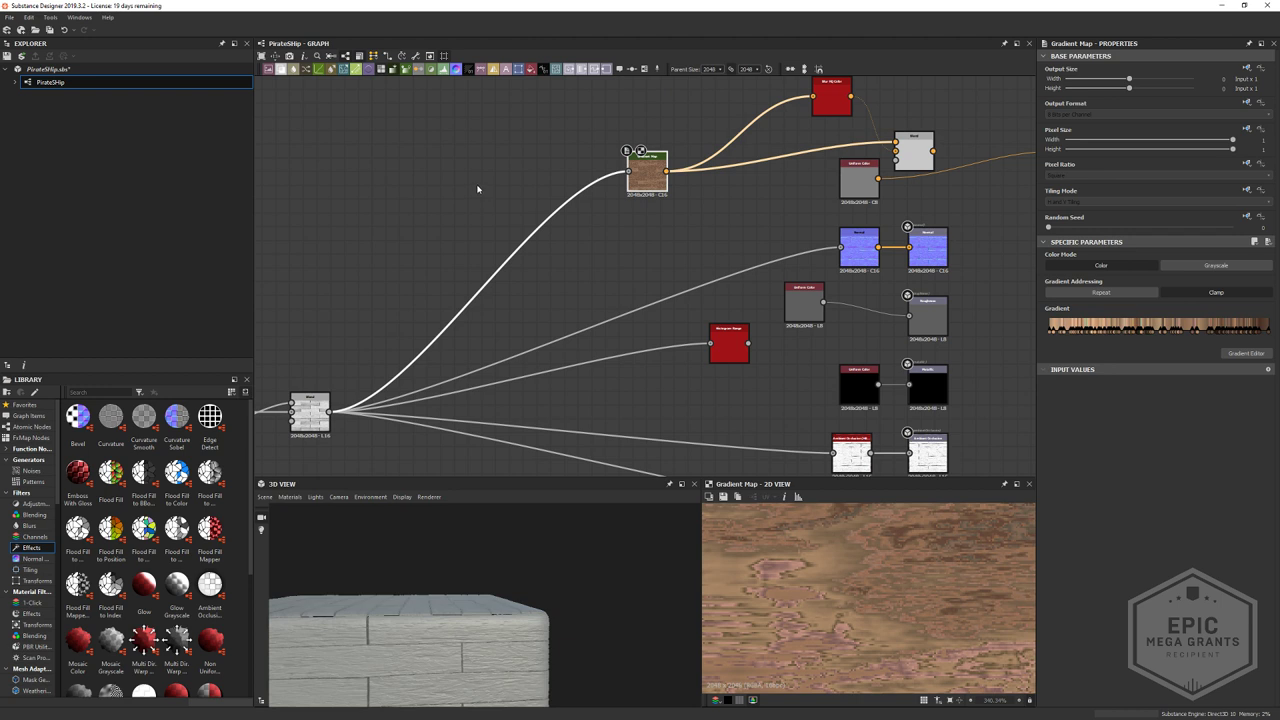
pyautogui.moveTo(636, 207); pyautogui.dragTo(593, 275, button='middle')
pyautogui.moveTo(593, 260); pyautogui.dragTo(585, 229)
pyautogui.click(590, 265)
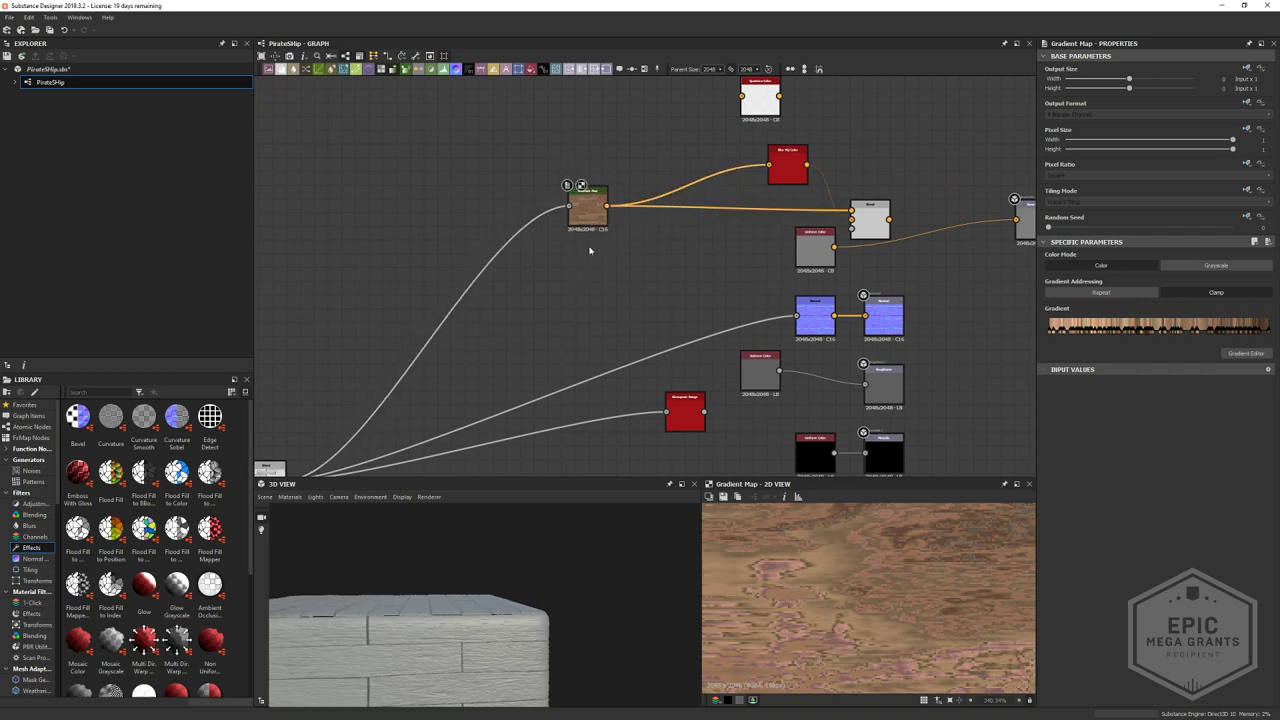
pyautogui.moveTo(589, 250); pyautogui.dragTo(617, 276, button='middle')
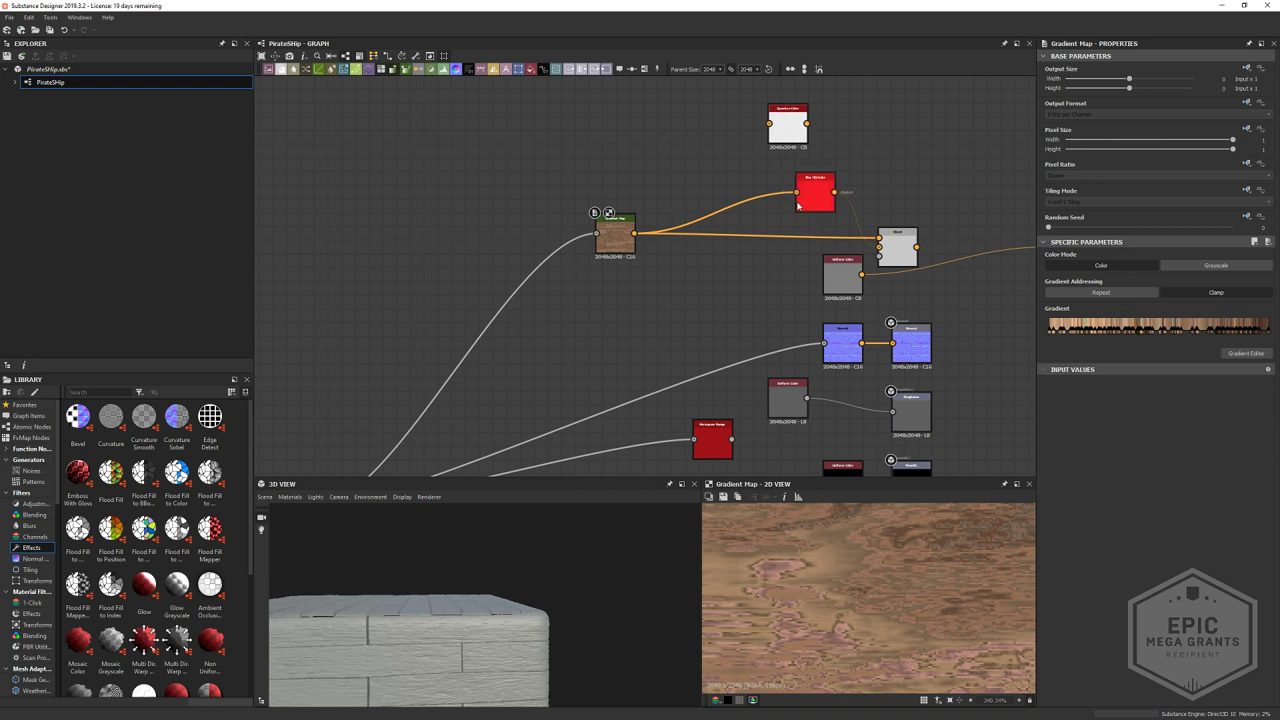
pyautogui.scroll(3, 560, 285)
pyautogui.click(548, 294)
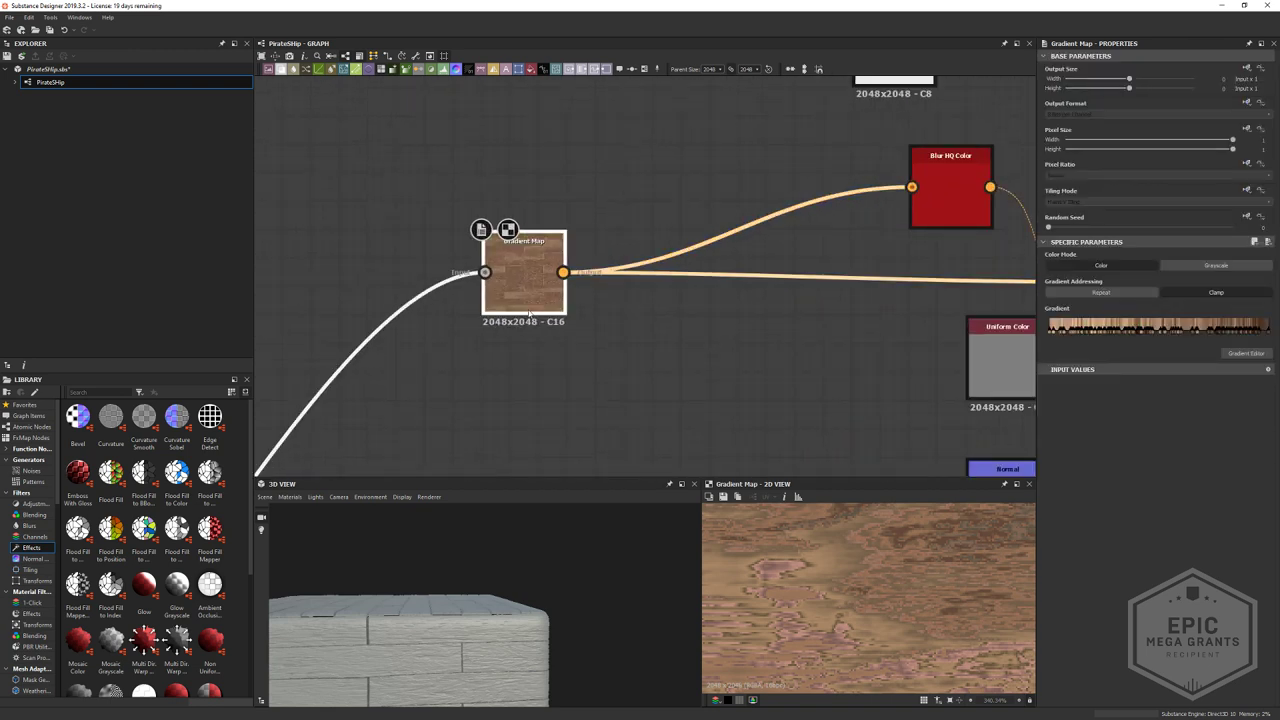
pyautogui.scroll(1, 594, 417)
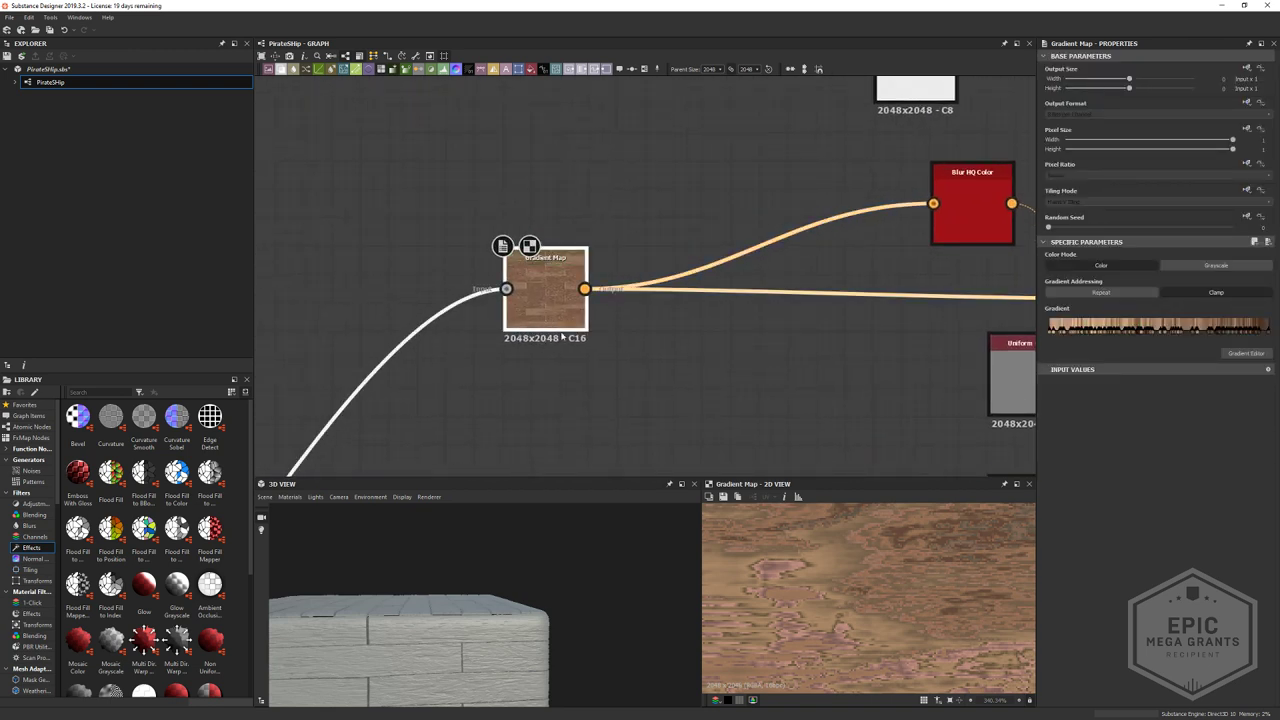
pyautogui.scroll(-2, 828, 586)
pyautogui.scroll(3, 844, 568)
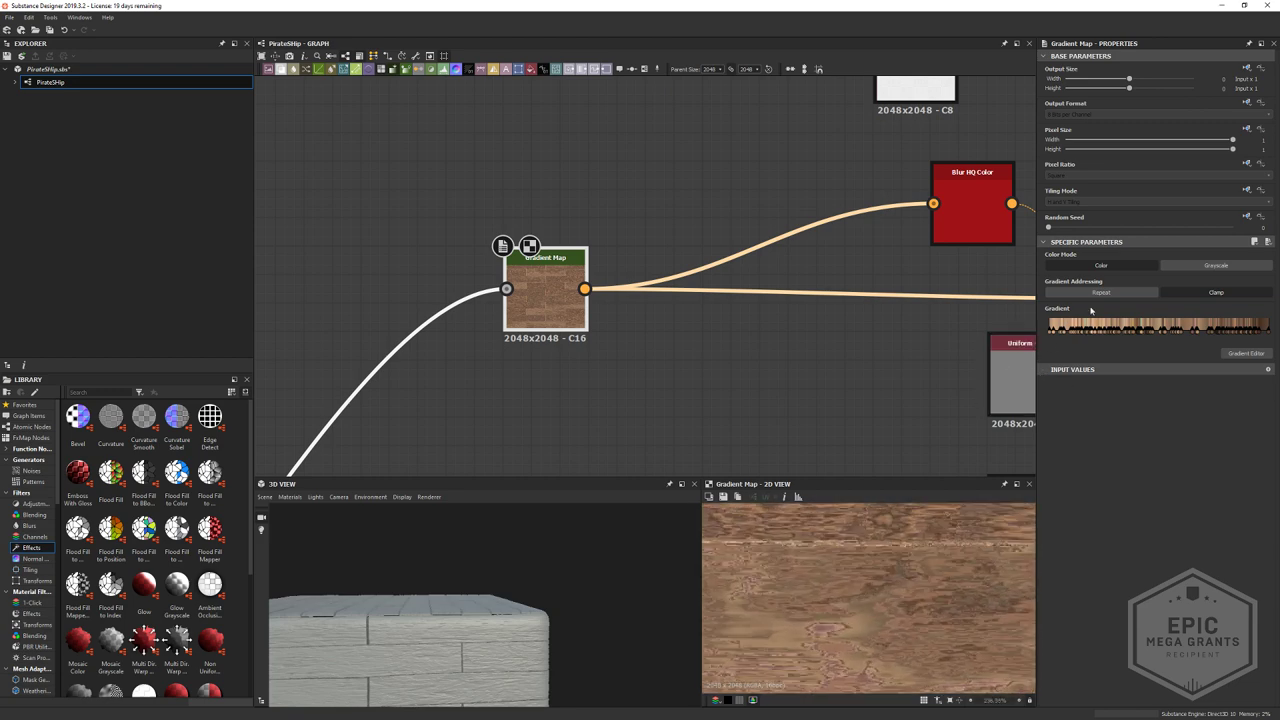
# - Open the Gradient Editor of the Gradient Map, enlarge its window and frame several planks in the 2D view
pyautogui.click(1246, 353)
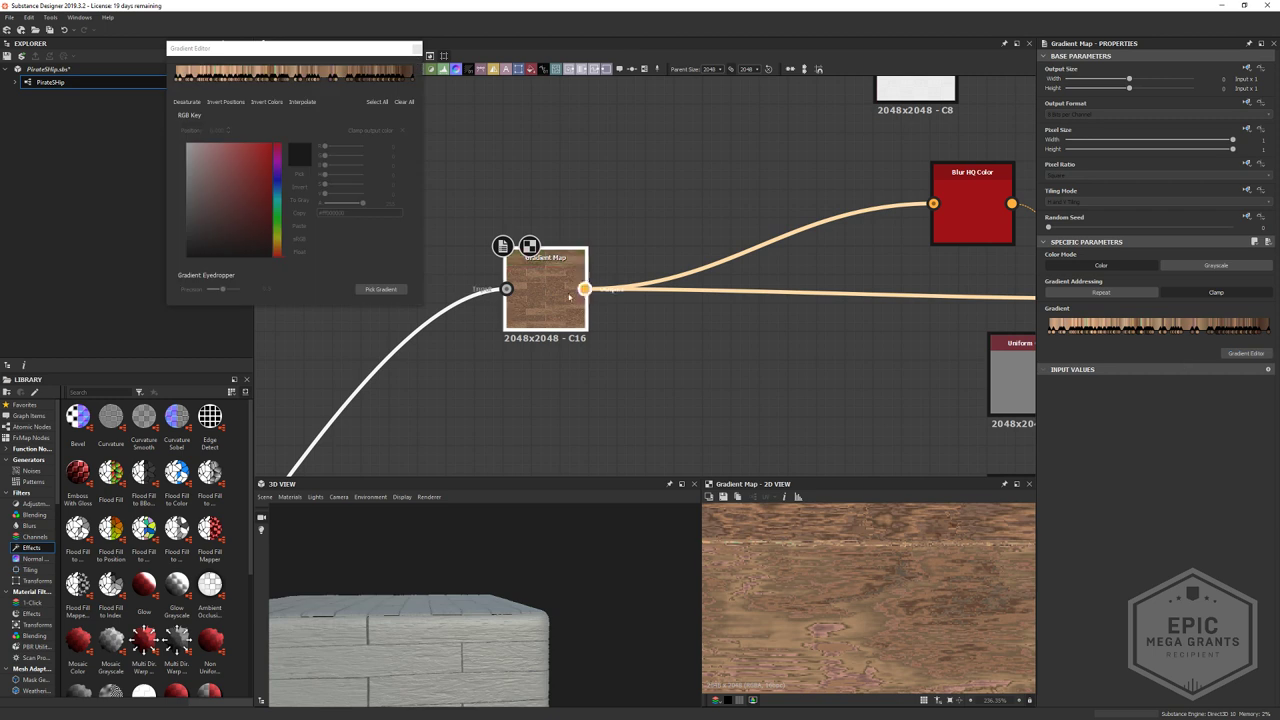
pyautogui.moveTo(242, 50); pyautogui.dragTo(410, 137)
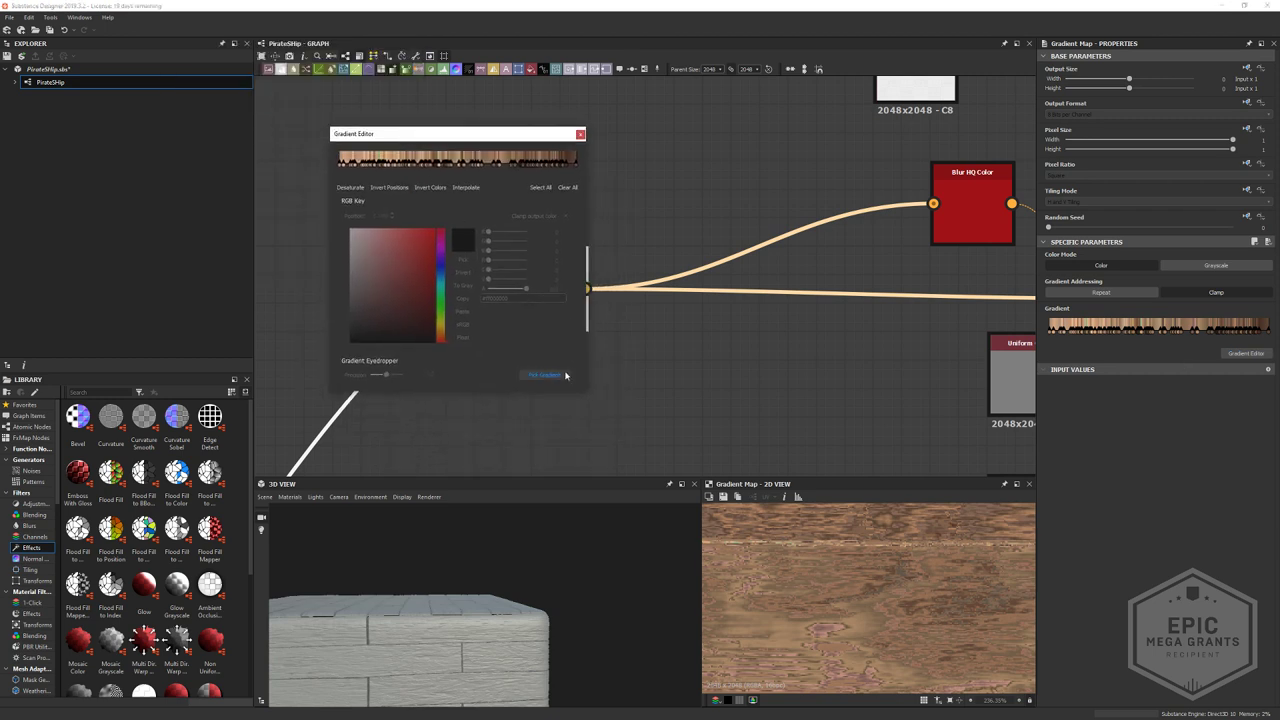
pyautogui.moveTo(587, 392); pyautogui.dragTo(762, 494)
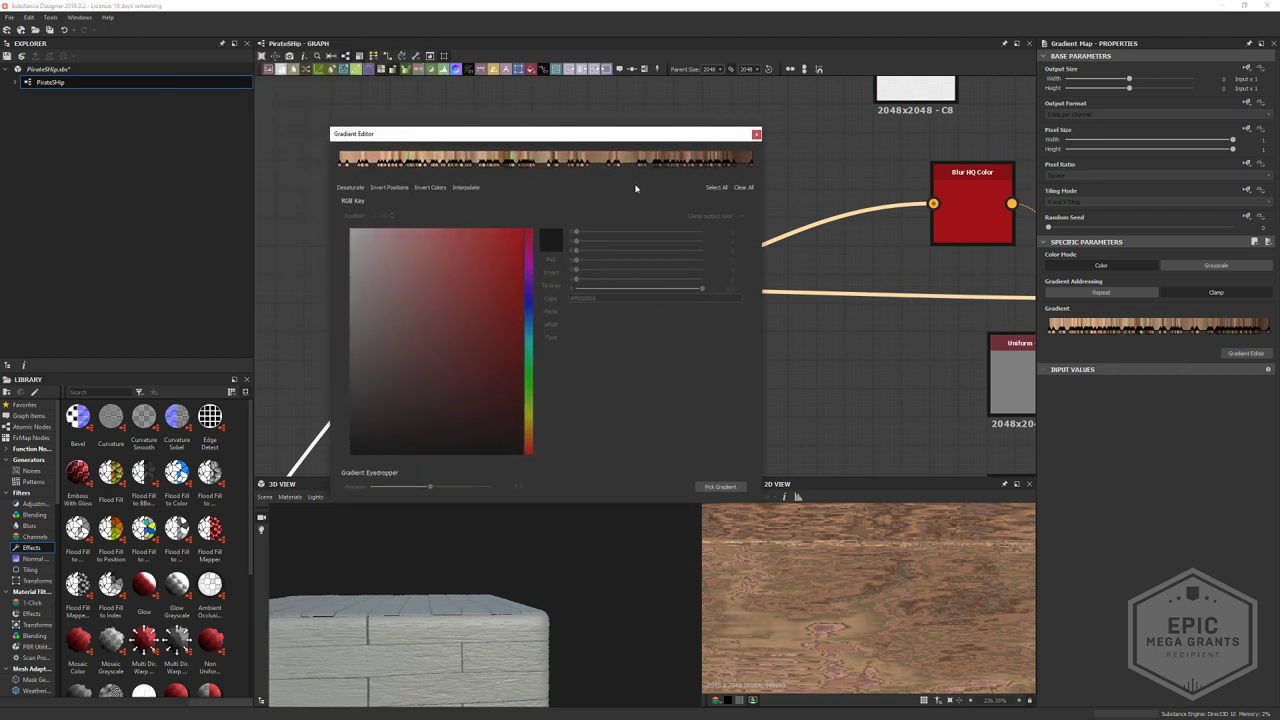
pyautogui.scroll(-5, 833, 602)
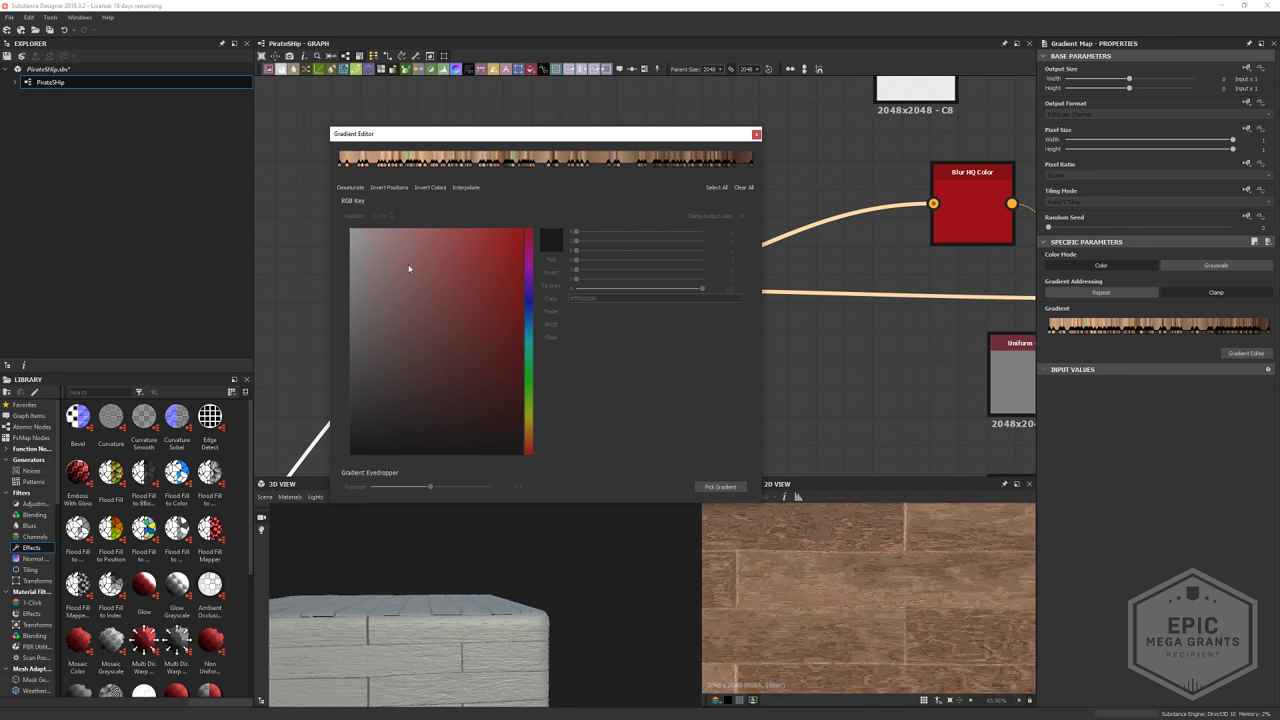
# - Delete the crowded color keys at the light start of the gradient, up to about position 0.06
pyautogui.moveTo(362, 172); pyautogui.dragTo(315, 162)
pyautogui.press('Delete')
pyautogui.click(366, 166)
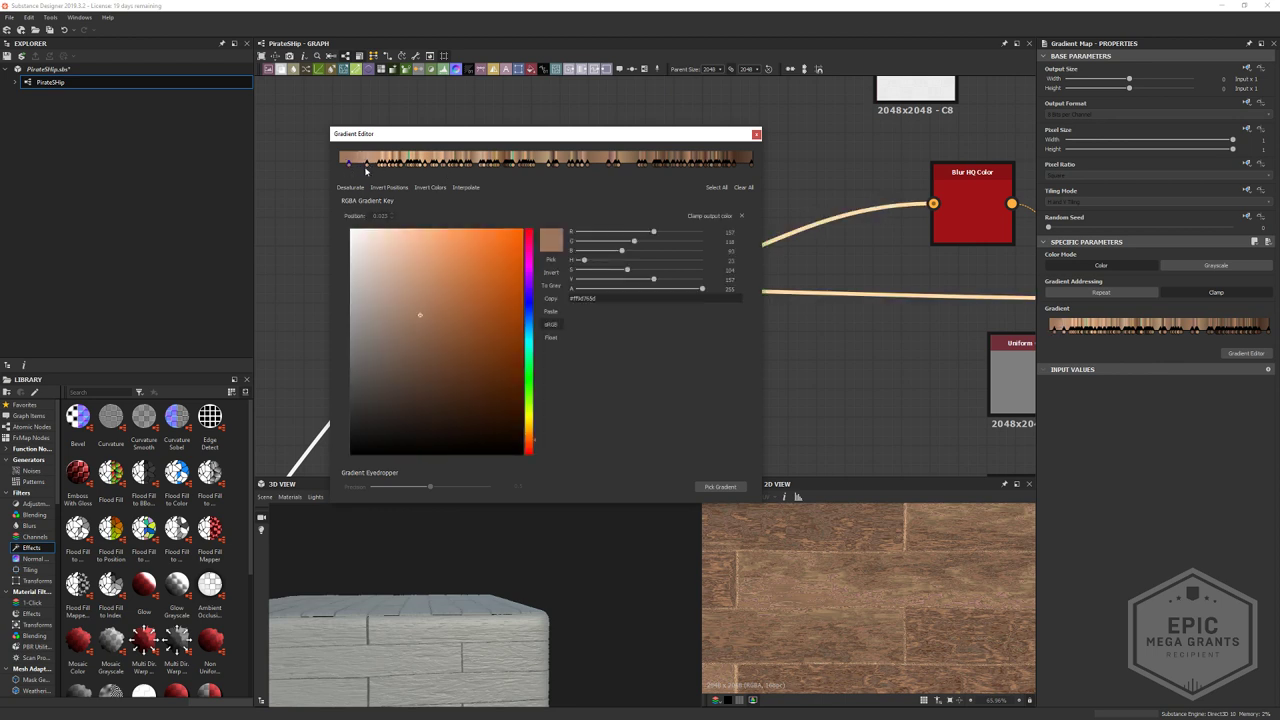
pyautogui.click(366, 166)
pyautogui.moveTo(369, 175); pyautogui.dragTo(361, 169)
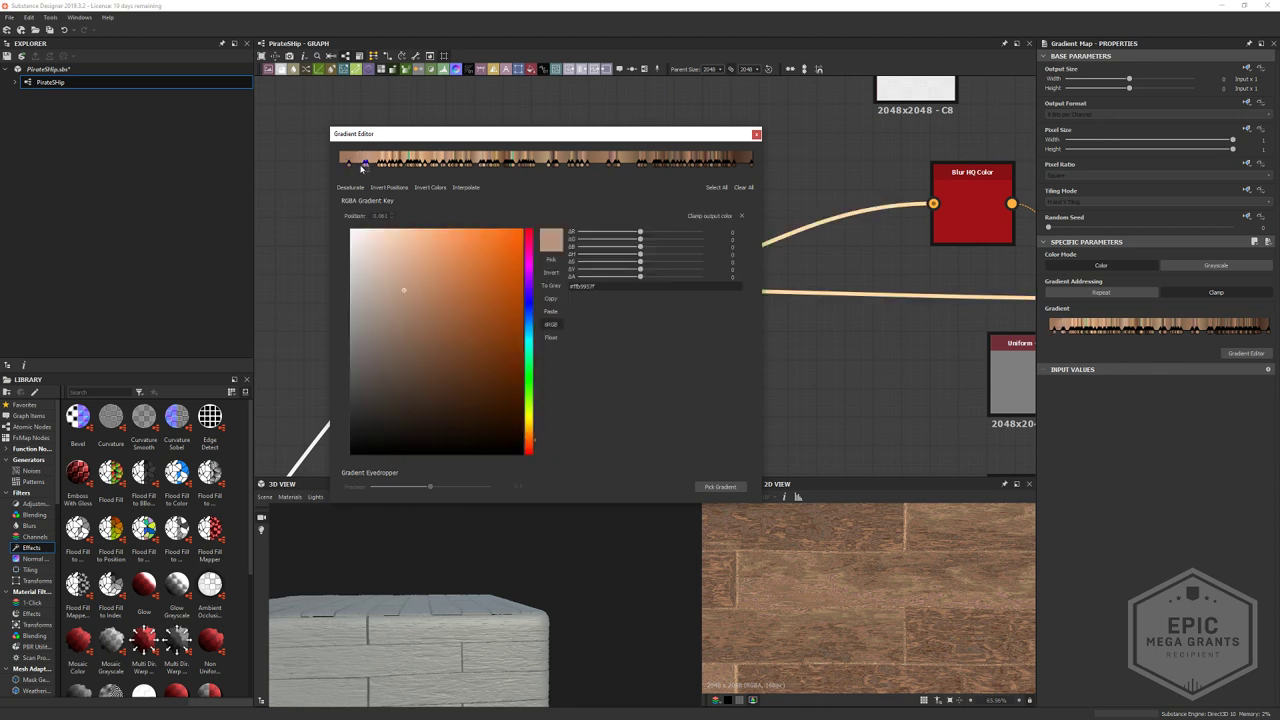
pyautogui.press('Delete')
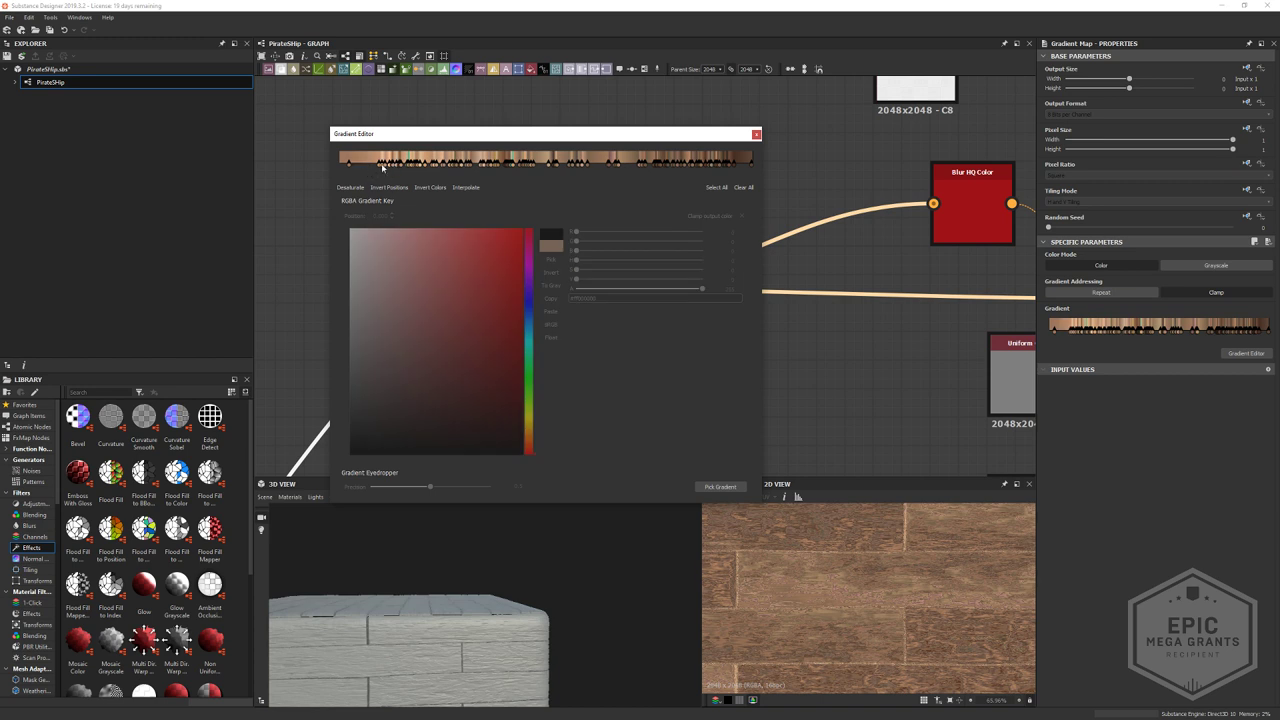
# - Thin out and space apart the gradient's color keys between about positions 0.09 and 0.12
pyautogui.click(381, 166)
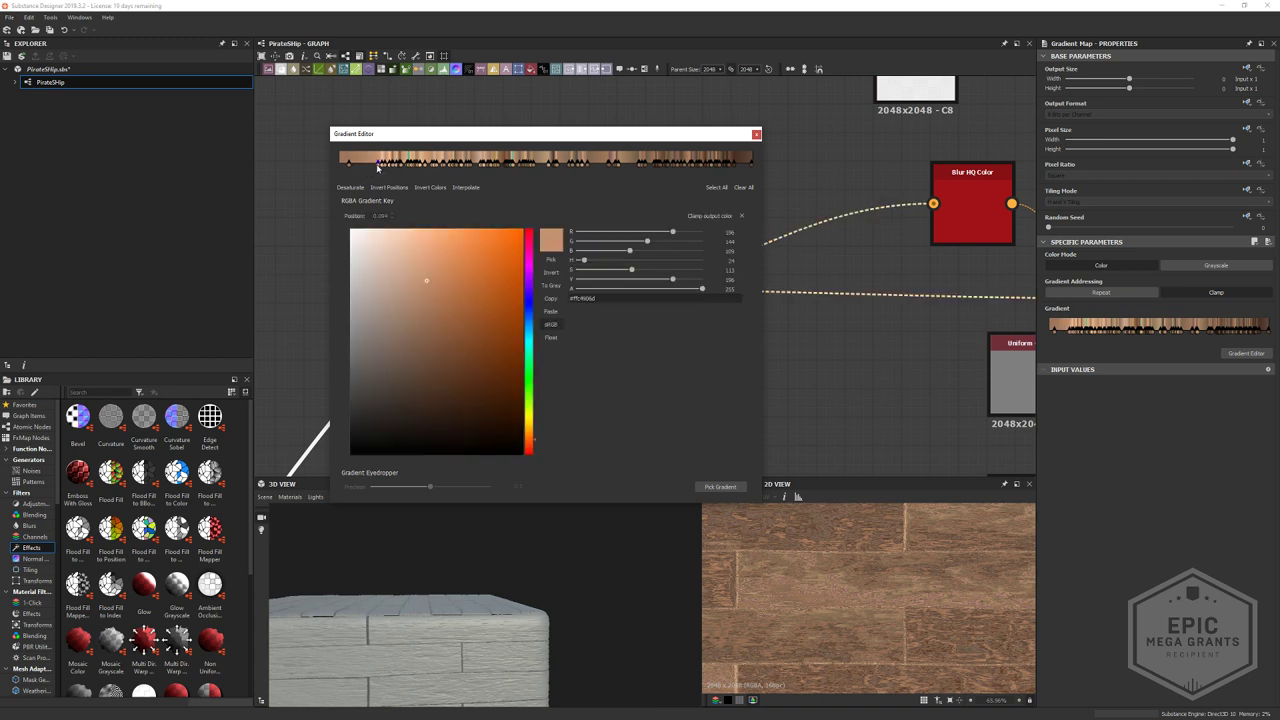
pyautogui.click(382, 171)
pyautogui.click(369, 166)
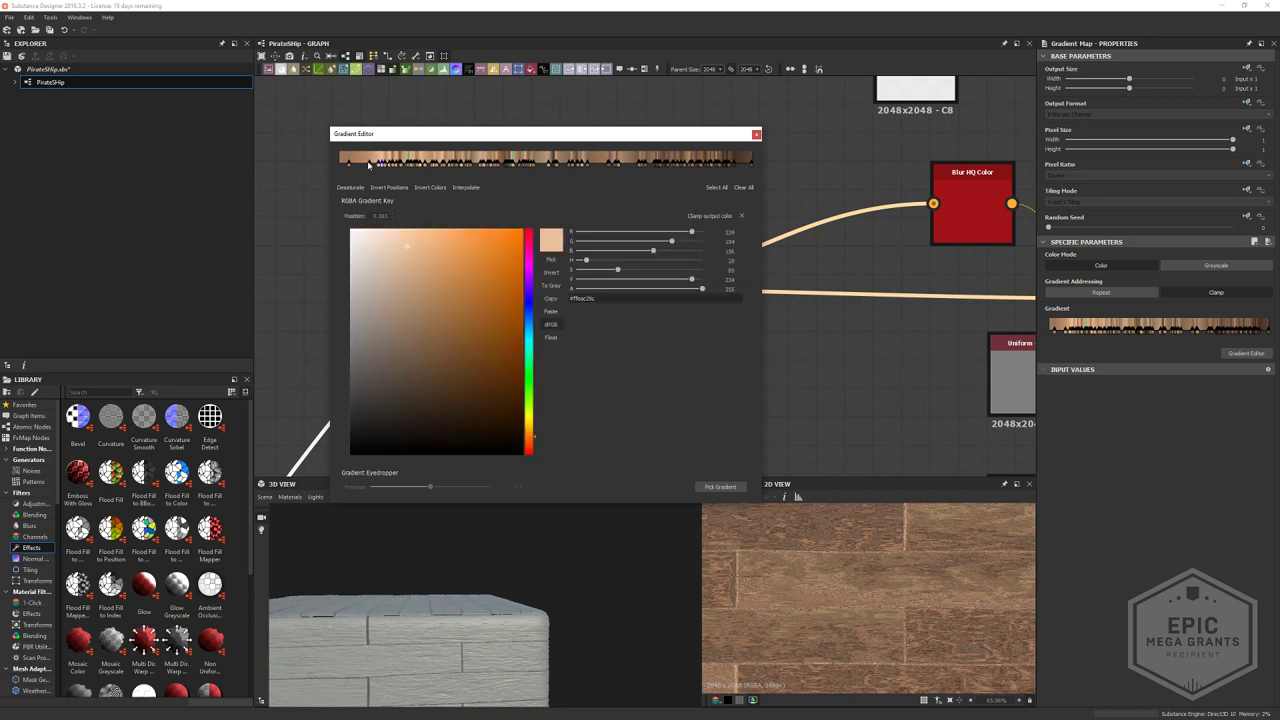
pyautogui.click(368, 165)
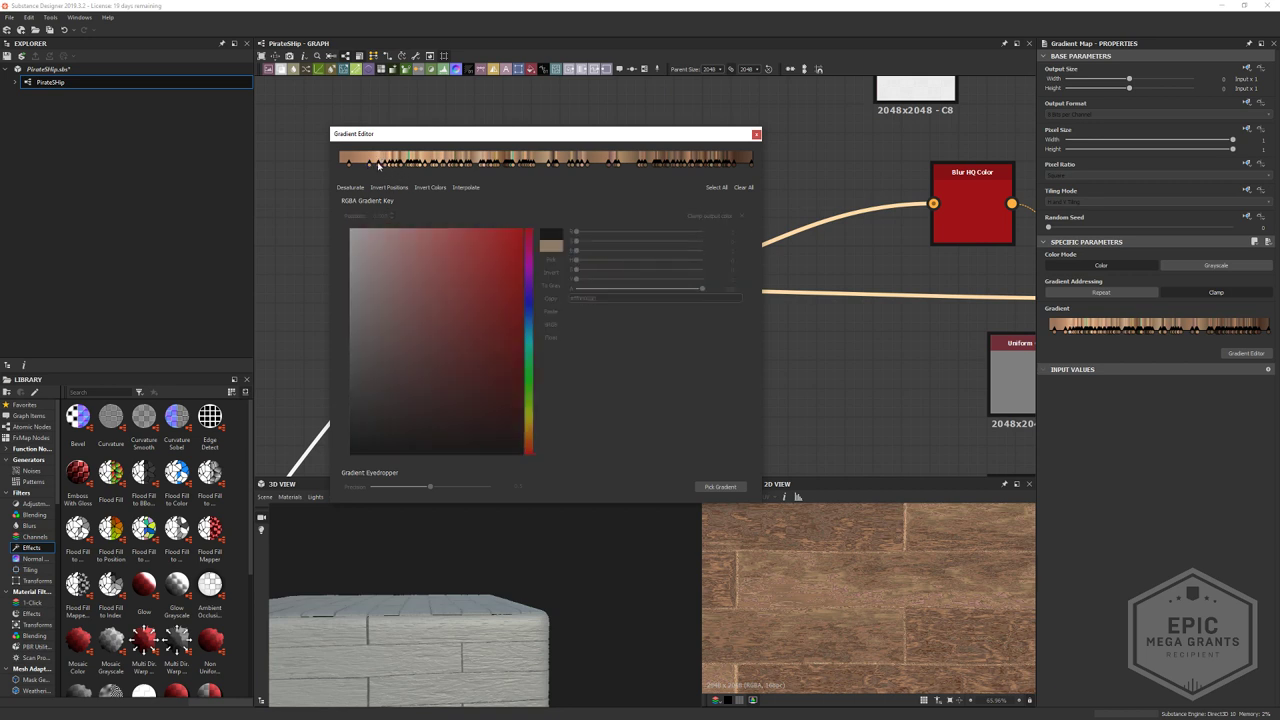
pyautogui.click(381, 167)
pyautogui.click(378, 176)
pyautogui.click(385, 164)
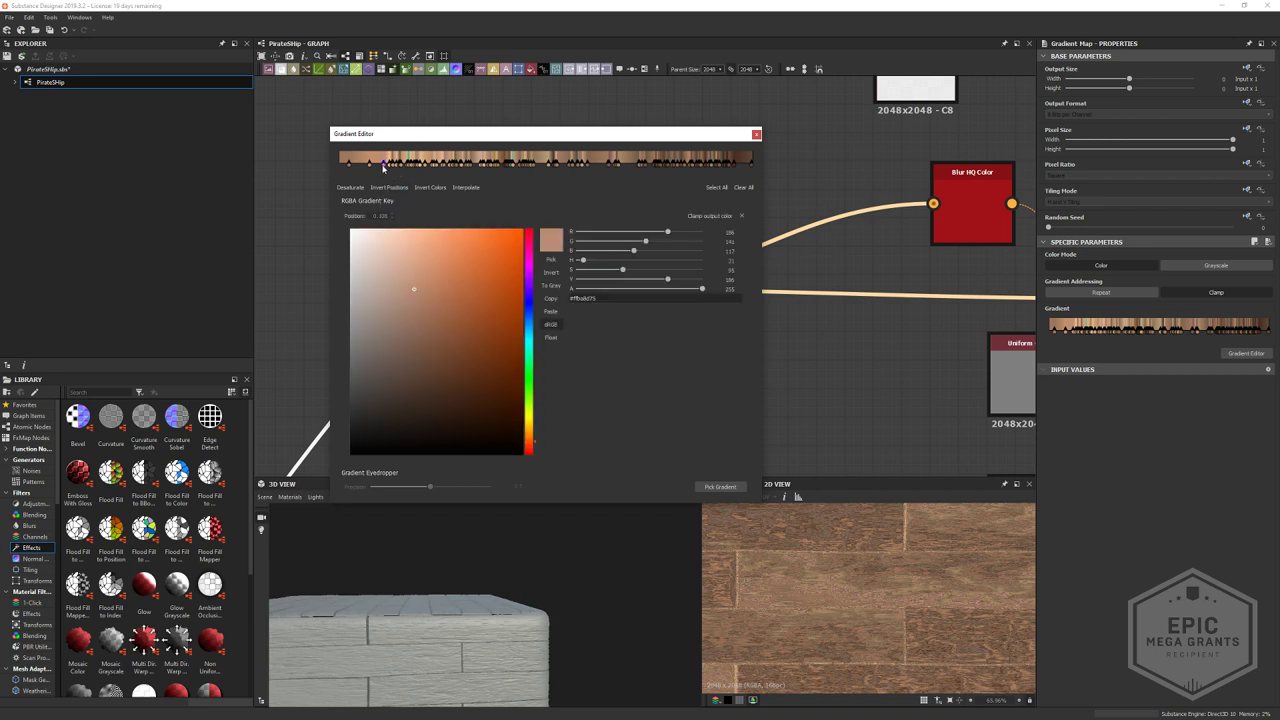
pyautogui.moveTo(371, 166); pyautogui.dragTo(382, 168)
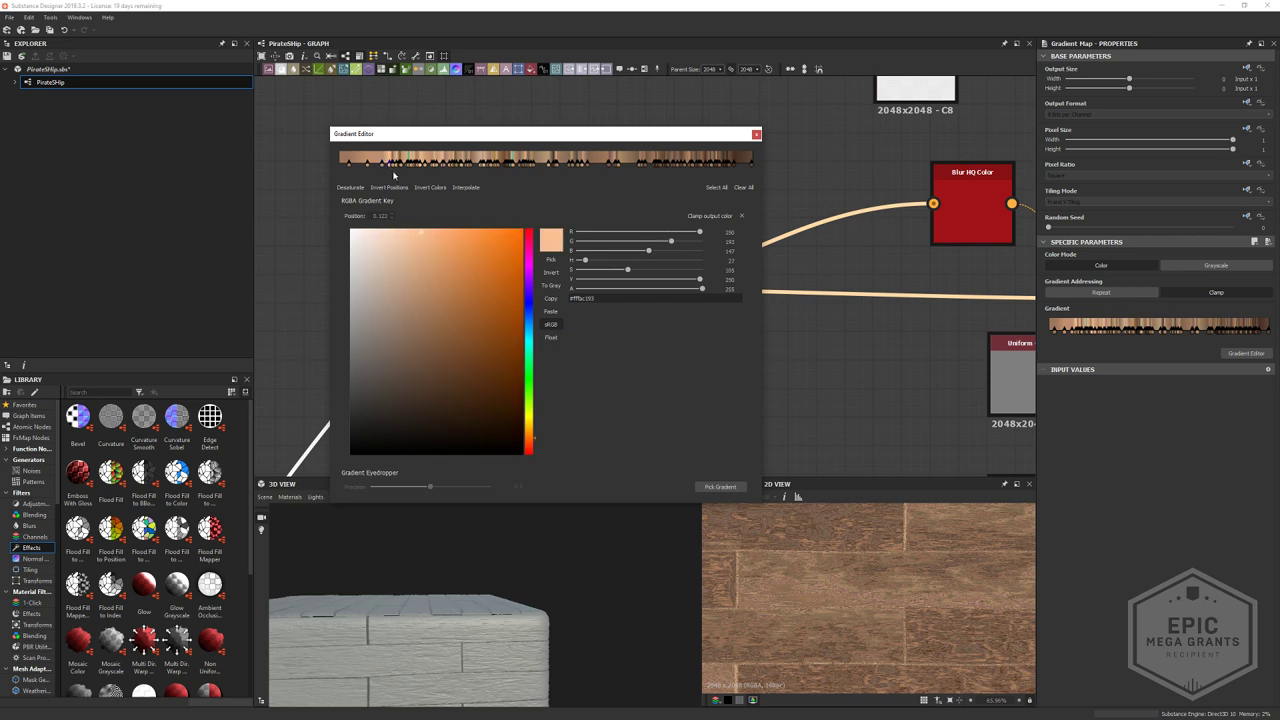
# - Delete the tightly packed gradient color keys between about positions 0.12 and 0.14
pyautogui.click(390, 178)
pyautogui.click(393, 166)
pyautogui.press('Delete')
pyautogui.click(394, 167)
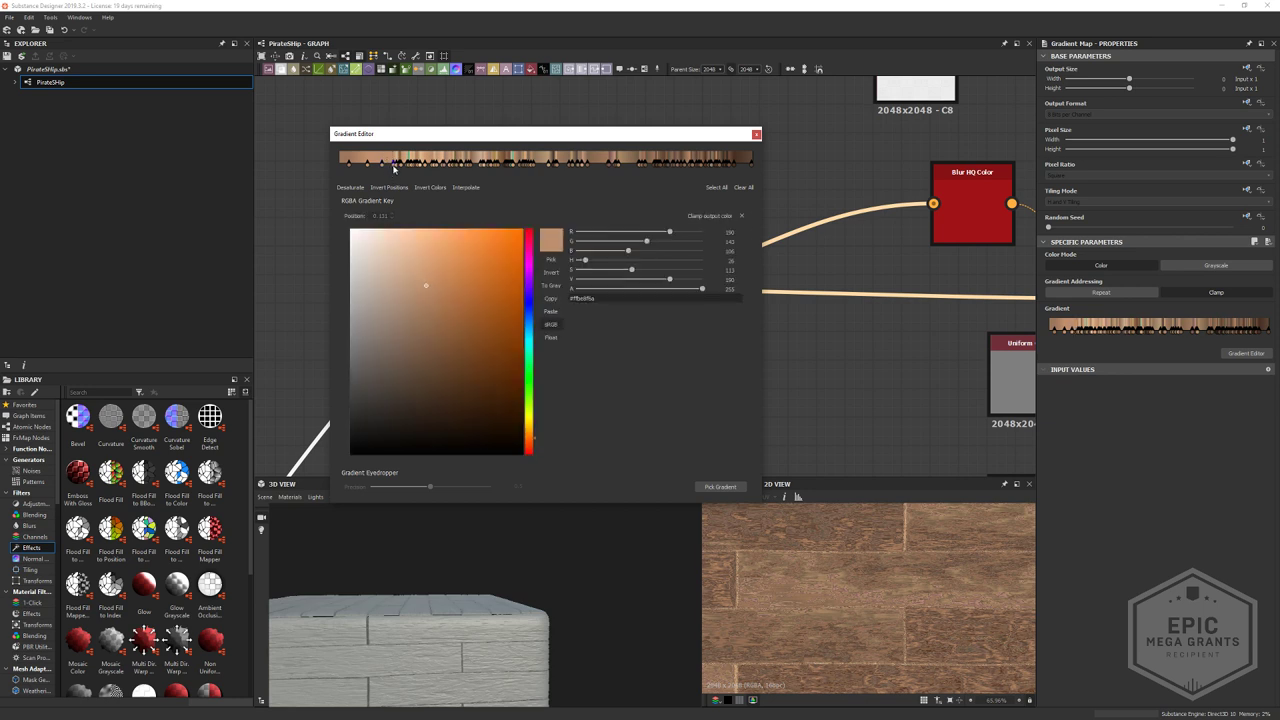
pyautogui.press('Delete')
pyautogui.click(396, 167)
pyautogui.press('Delete')
pyautogui.click(399, 166)
pyautogui.press('Delete')
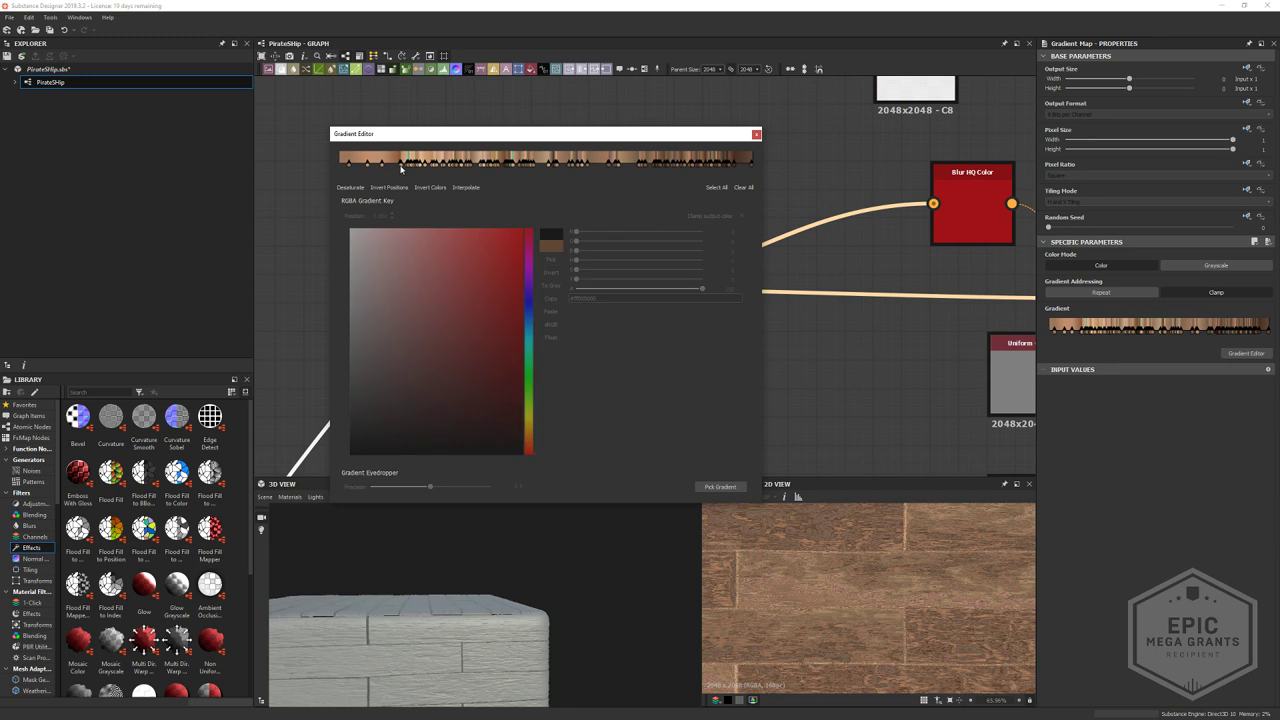
# - Delete the crowded gradient color keys between about positions 0.14 and 0.18
pyautogui.click(399, 169)
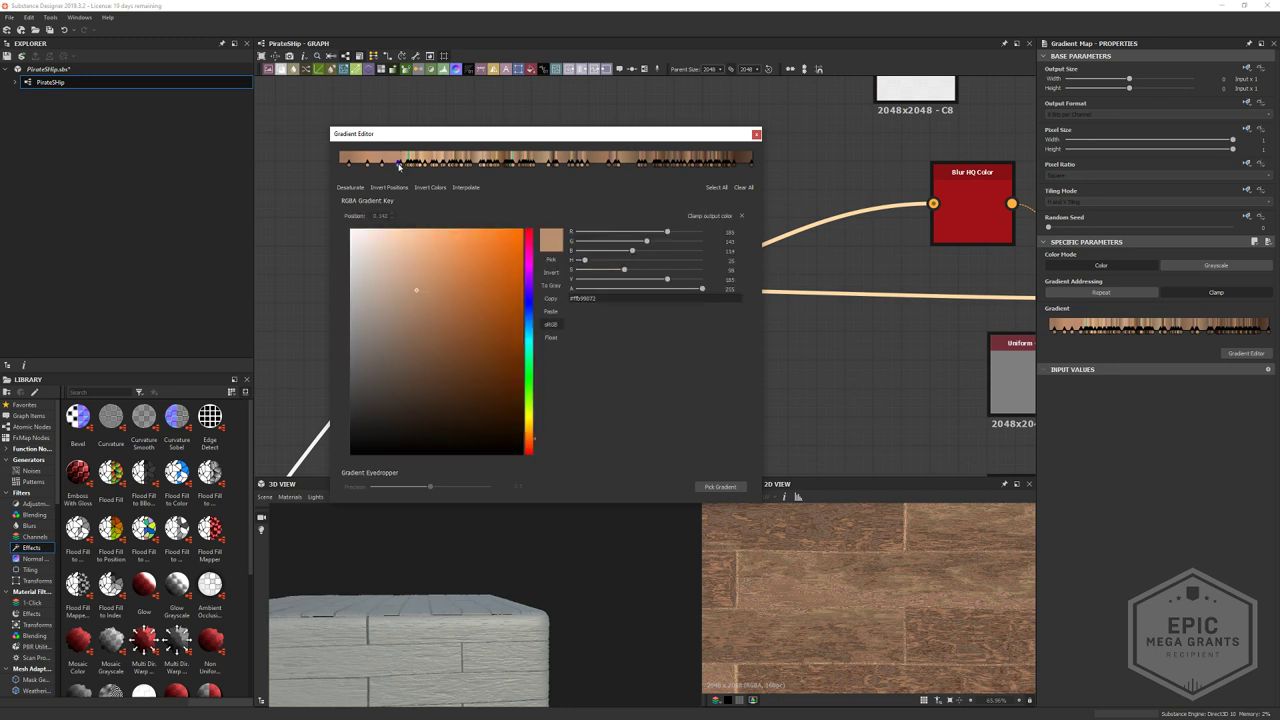
pyautogui.press('Delete')
pyautogui.click(399, 168)
pyautogui.click(408, 168)
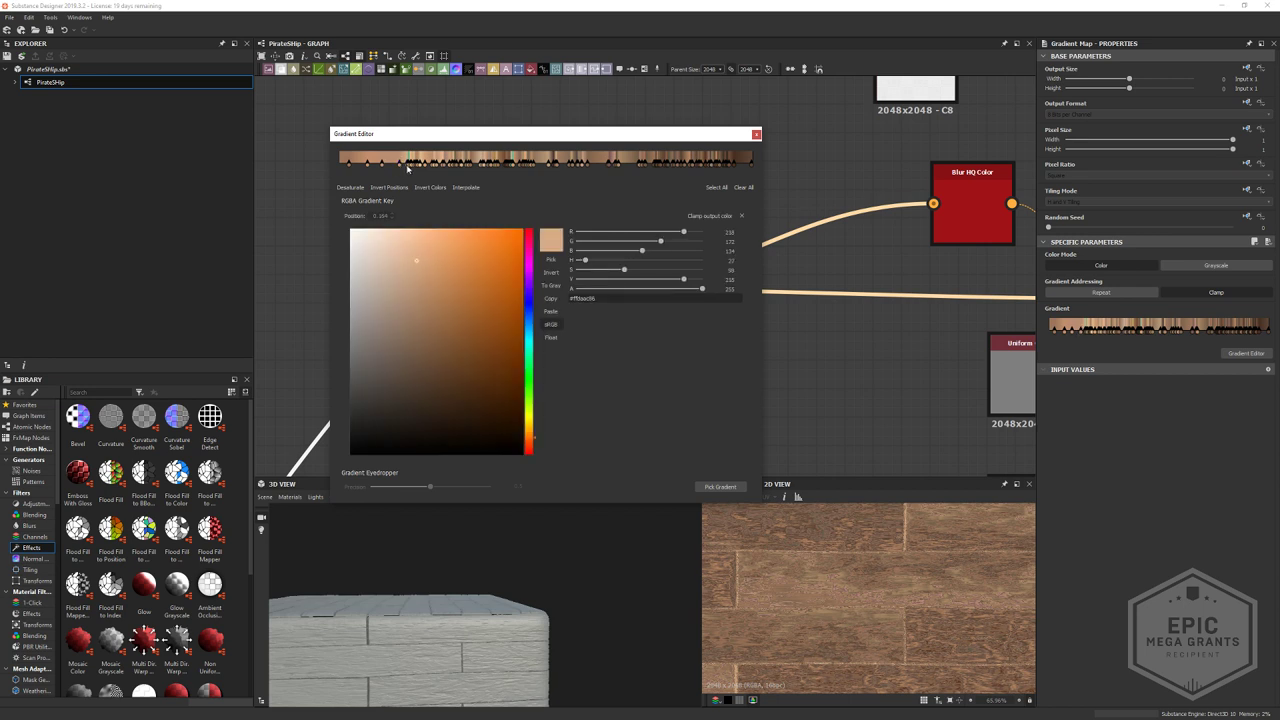
pyautogui.press('Delete')
pyautogui.click(410, 168)
pyautogui.click(410, 168)
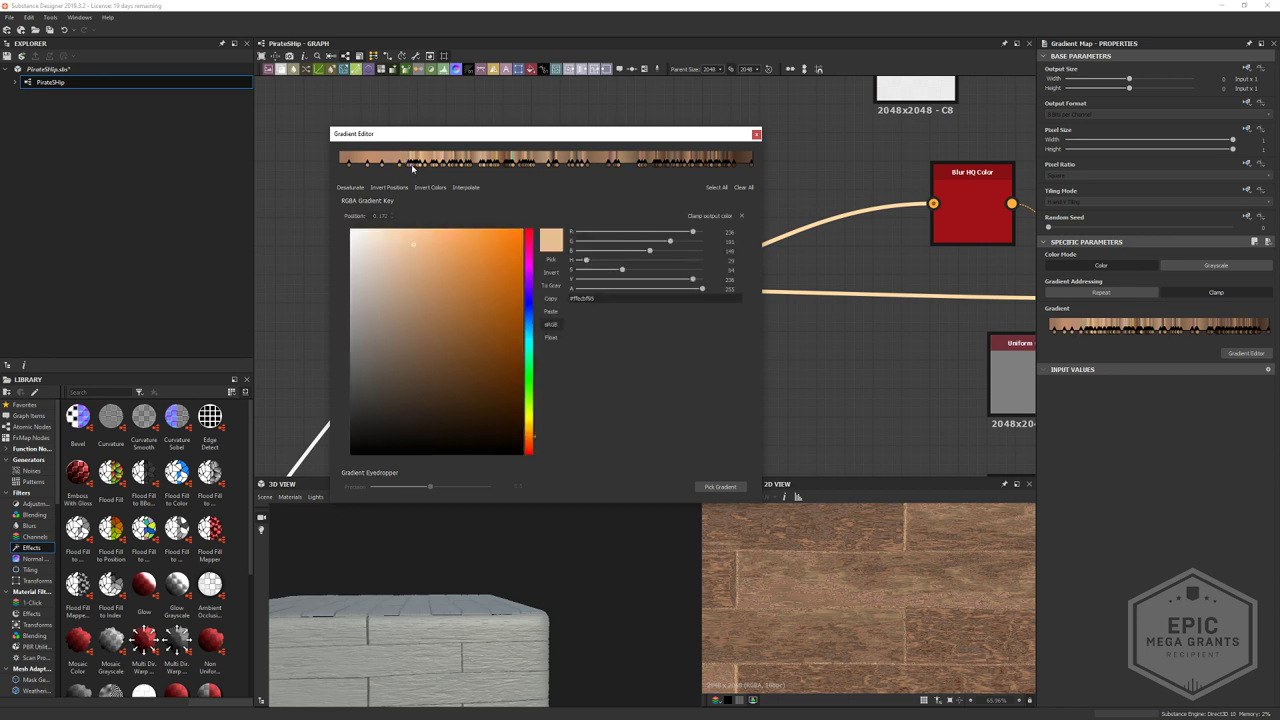
pyautogui.press('Delete')
pyautogui.click(414, 167)
pyautogui.press('Delete')
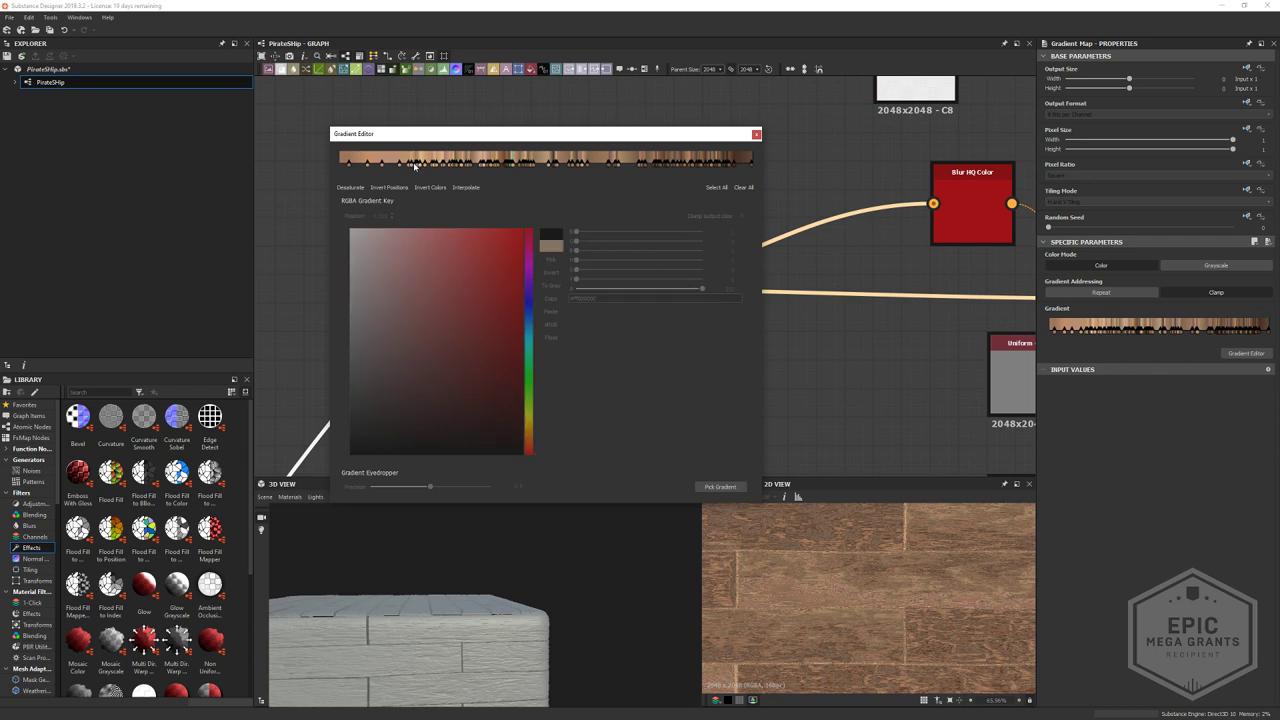
# - Remove the leftover color keys near position 0.17 and space out the remaining light-end keys up to about position 0.146
pyautogui.click(410, 167)
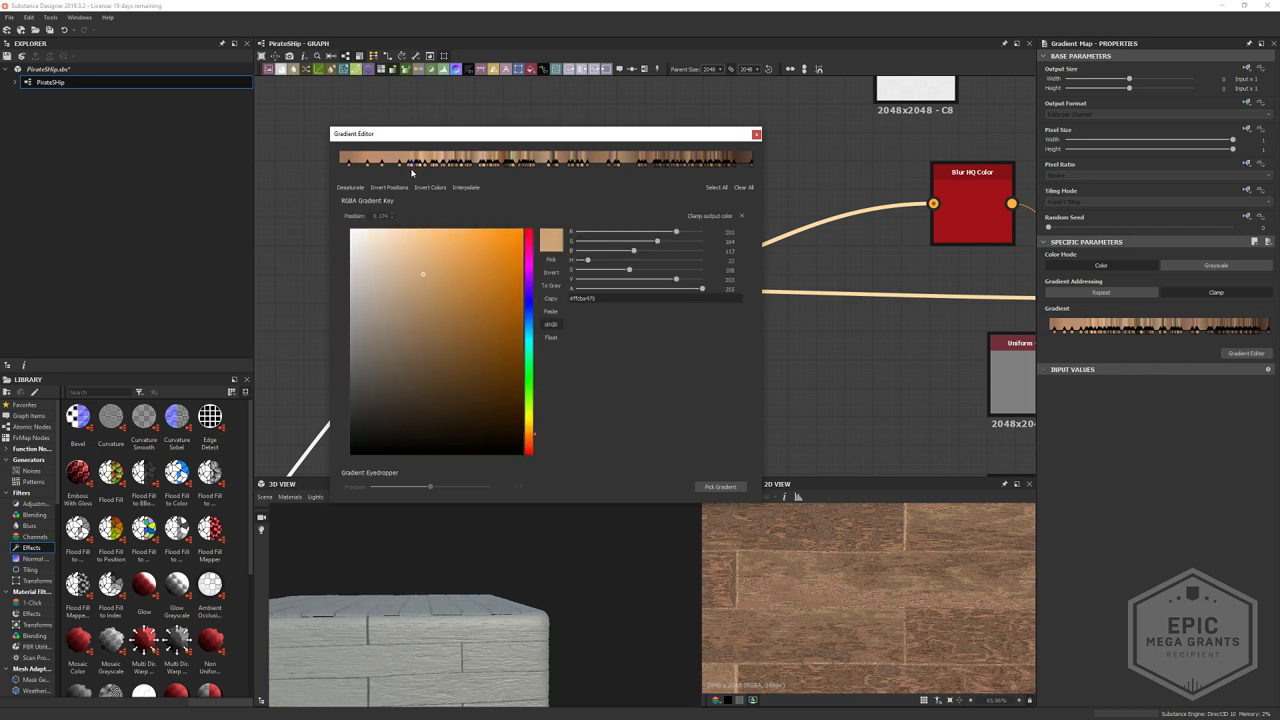
pyautogui.click(410, 169)
pyautogui.click(407, 166)
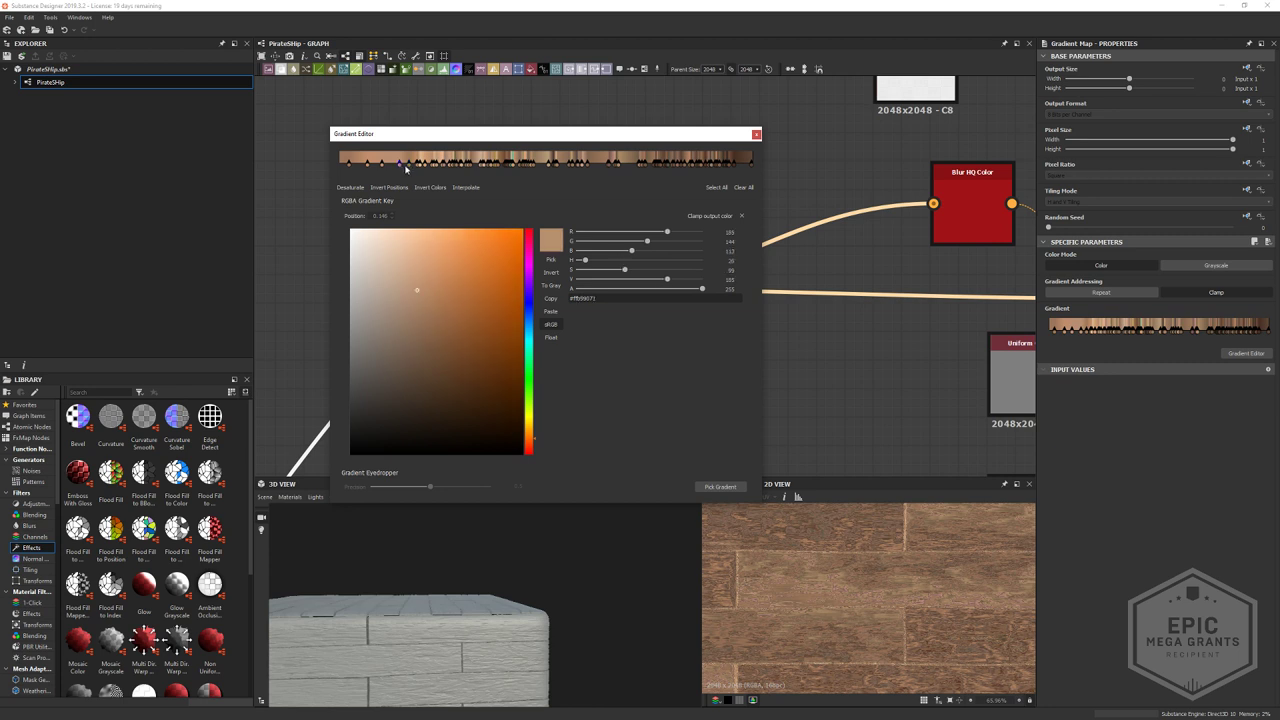
pyautogui.click(399, 165)
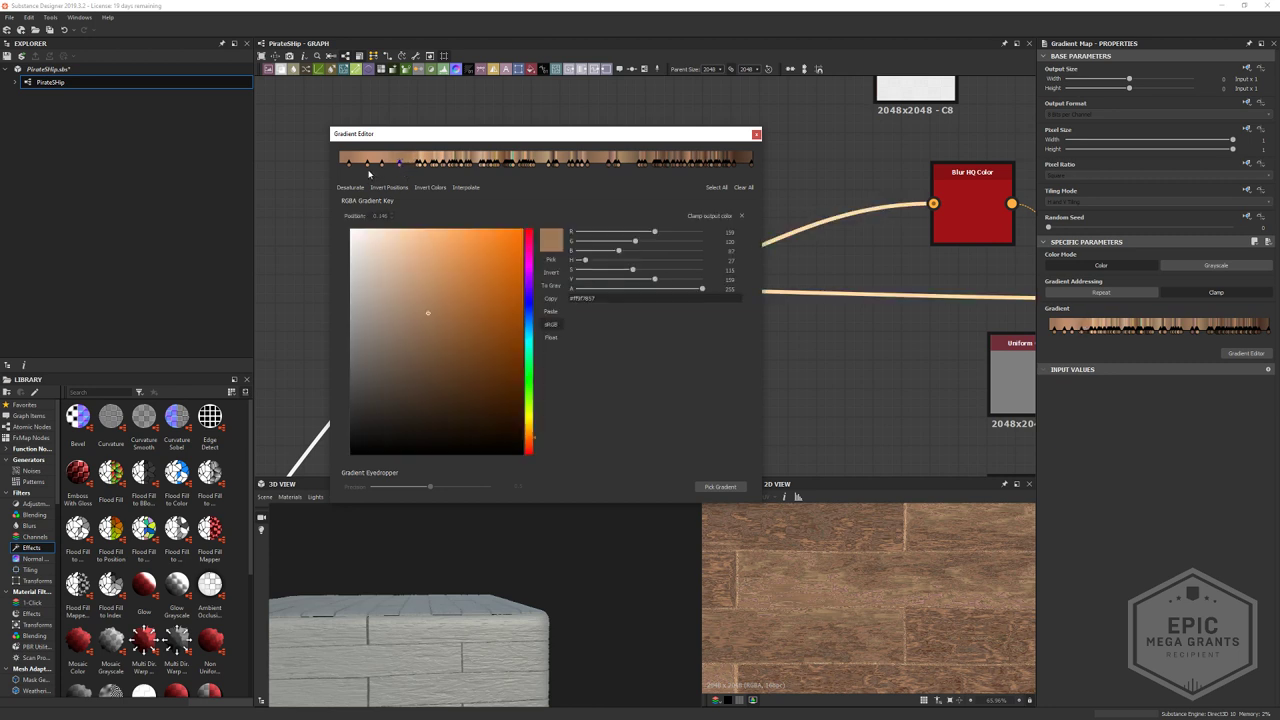
pyautogui.click(368, 167)
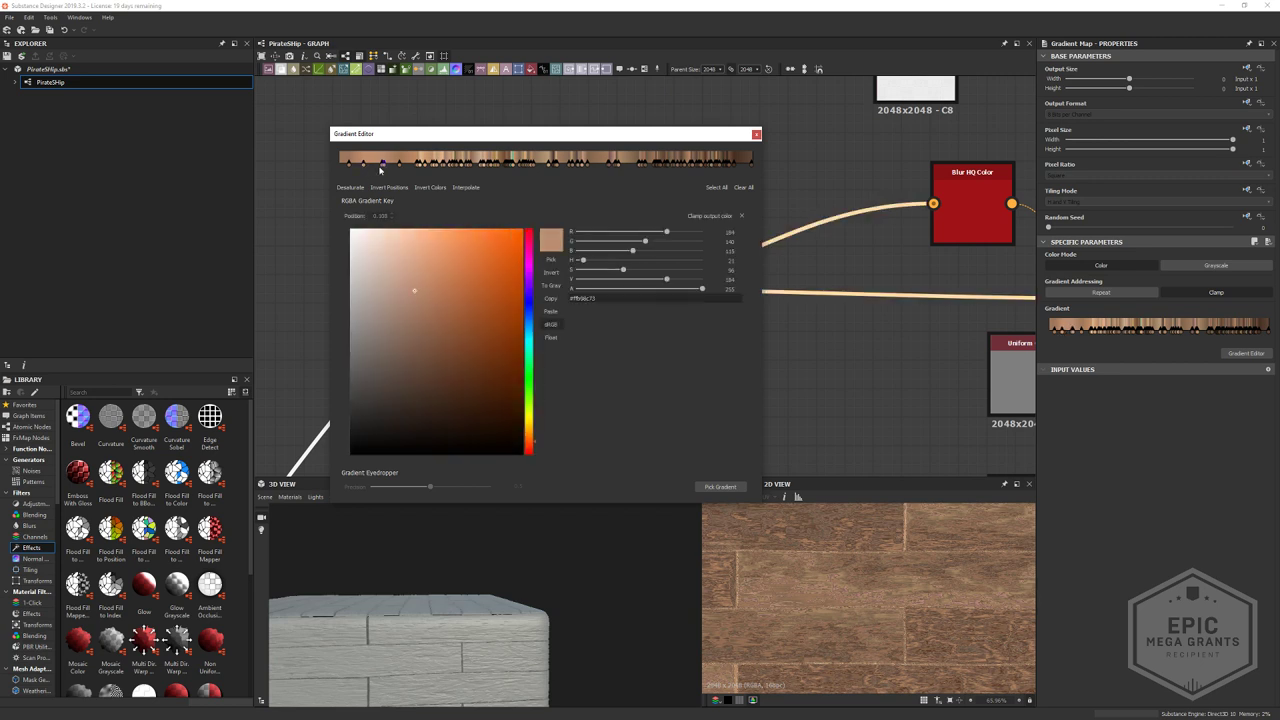
pyautogui.click(384, 166)
# - Delete the tightly packed gradient color keys between about positions 0.19 and 0.22
pyautogui.click(420, 166)
pyautogui.press('Delete')
pyautogui.click(421, 166)
pyautogui.press('Delete')
pyautogui.click(424, 166)
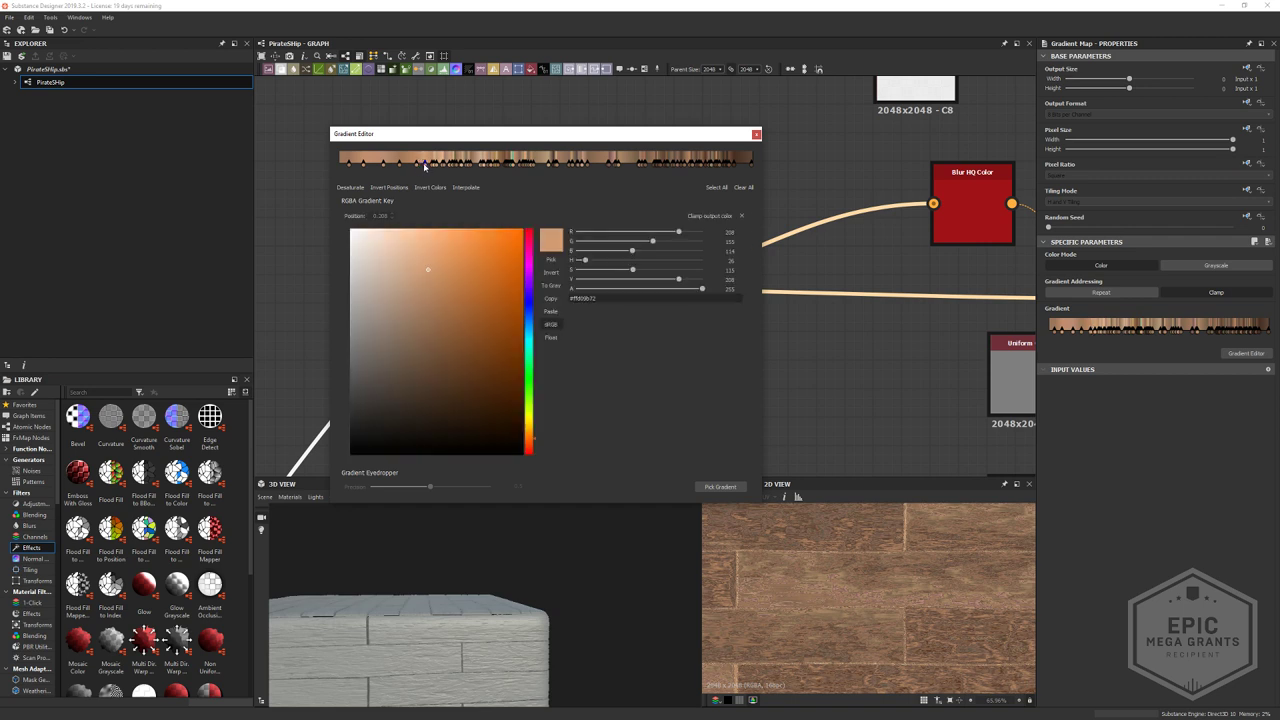
pyautogui.click(417, 166)
pyautogui.press('Delete')
pyautogui.click(424, 166)
pyautogui.press('Delete')
pyautogui.click(431, 166)
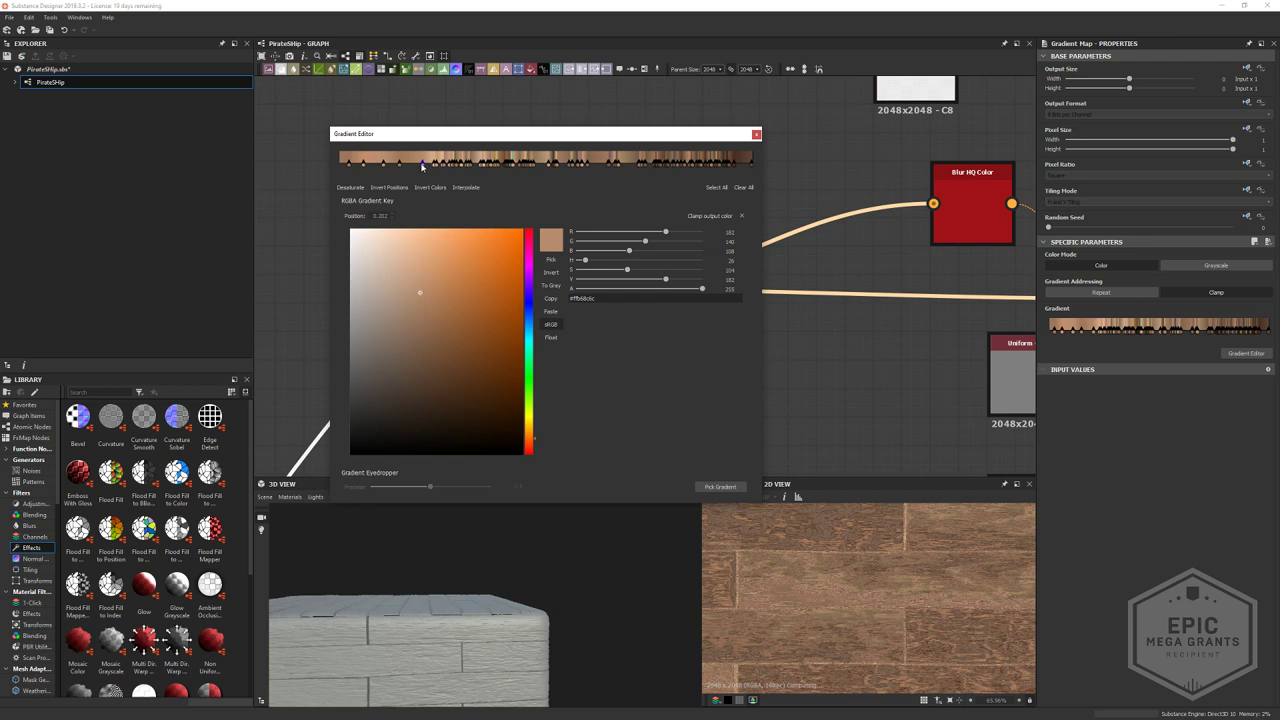
# - Delete the color keys near position 0.23 and move the neighbouring light key to position 0.211
pyautogui.click(435, 168)
pyautogui.click(435, 167)
pyautogui.click(434, 166)
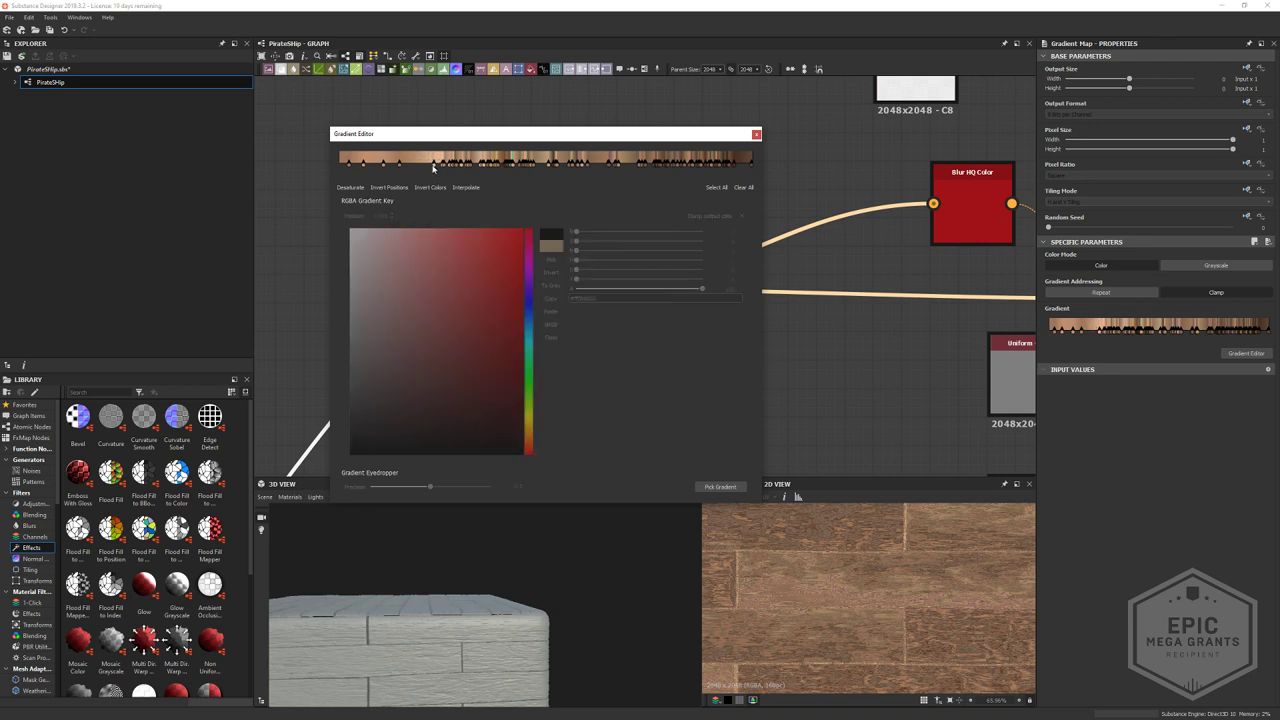
pyautogui.click(425, 166)
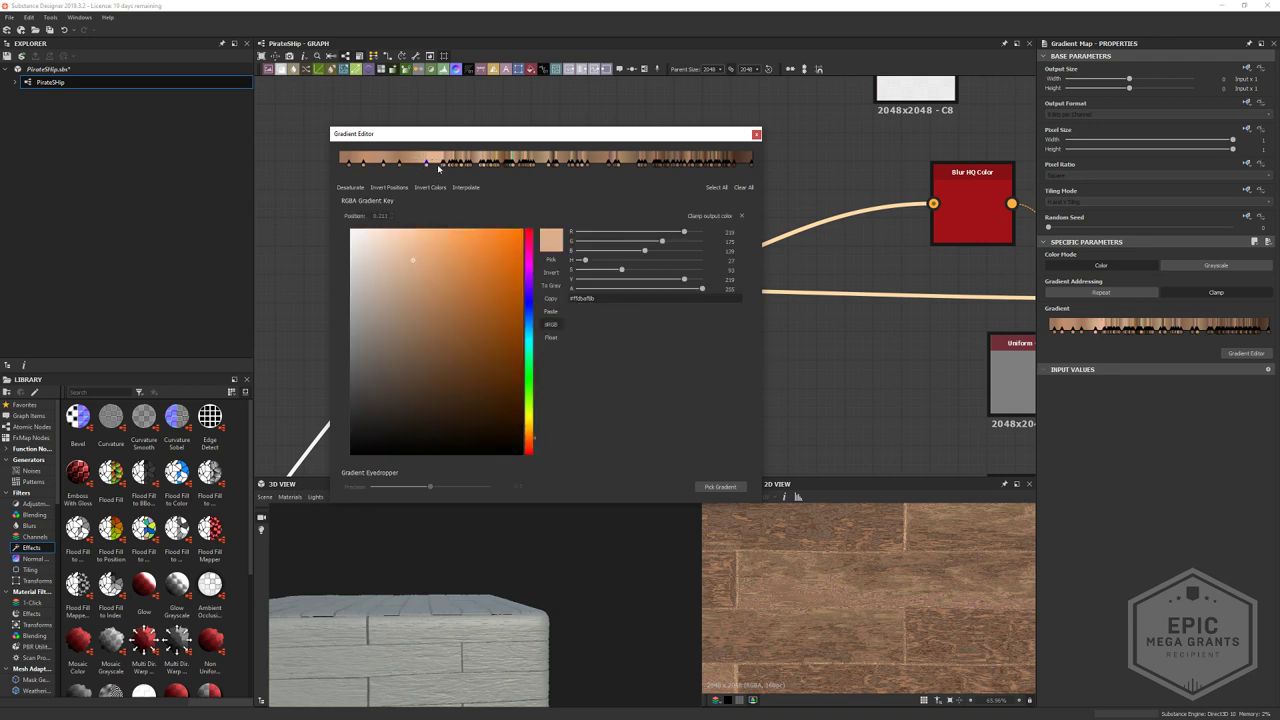
# - Delete the gradient color keys between about positions 0.26 and 0.27
pyautogui.click(446, 167)
pyautogui.press('Delete')
pyautogui.click(450, 166)
pyautogui.press('Delete')
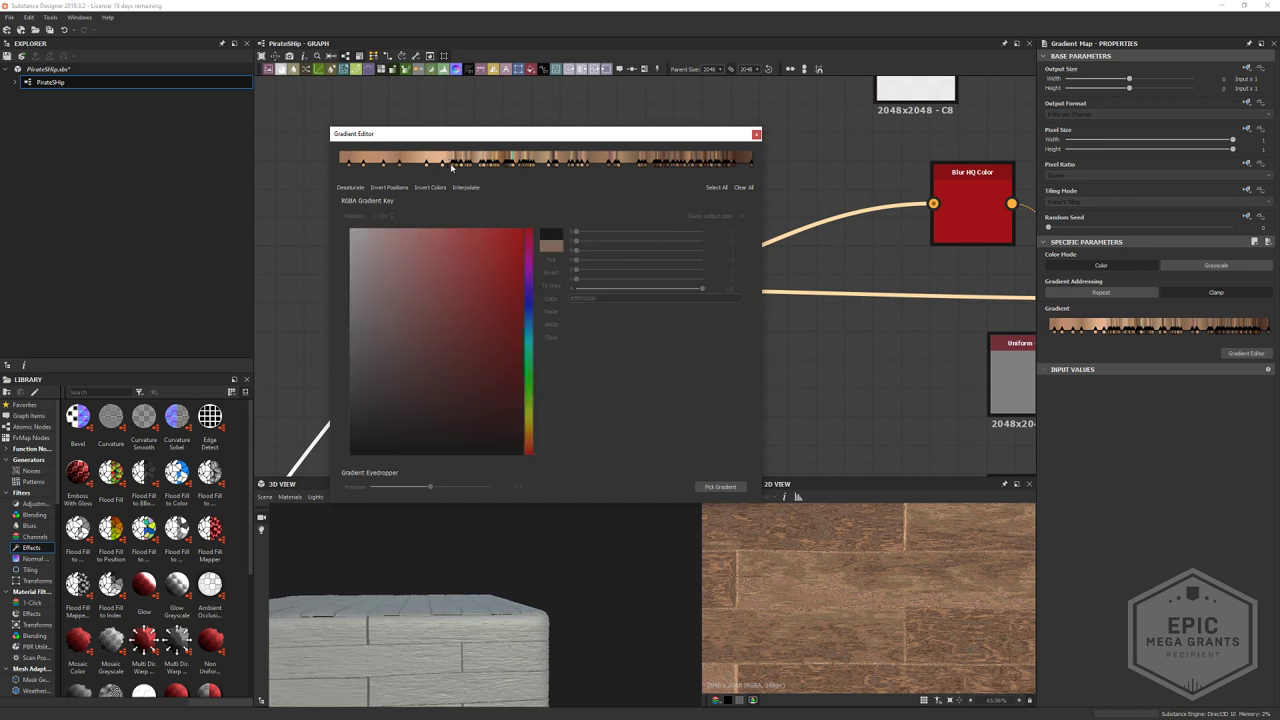
# - Clear the remaining color keys between about positions 0.24 and 0.27, including the olive one, and keep a light brown key at about 0.27
pyautogui.click(445, 167)
pyautogui.click(448, 168)
pyautogui.click(453, 167)
pyautogui.click(453, 167)
pyautogui.click(453, 167)
pyautogui.click(450, 167)
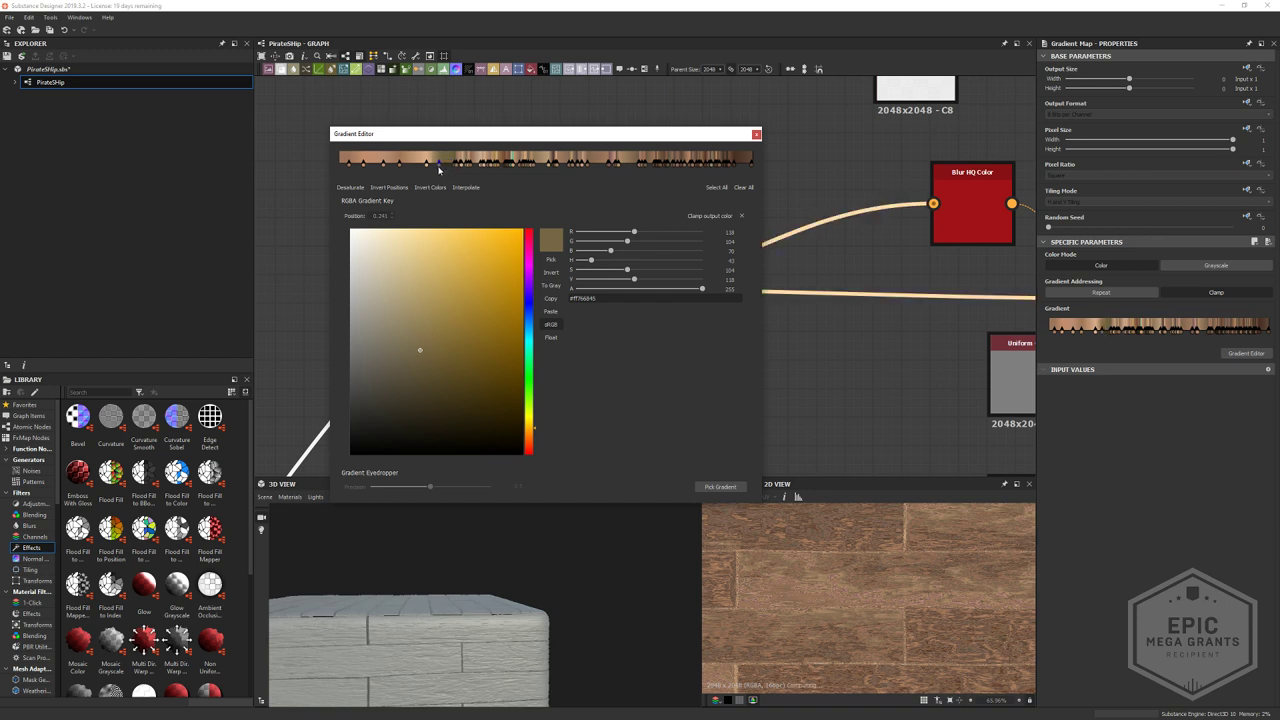
pyautogui.press('Delete')
pyautogui.moveTo(451, 167); pyautogui.dragTo(442, 168)
pyautogui.press('Delete')
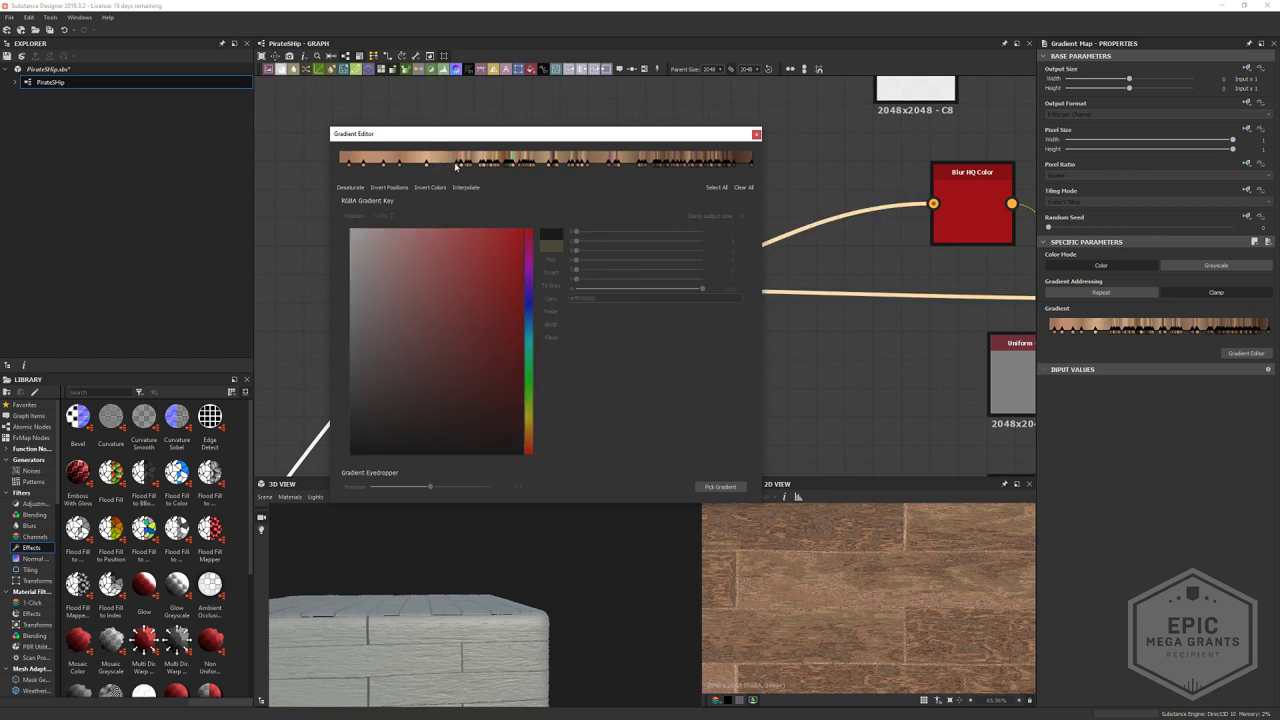
pyautogui.click(454, 166)
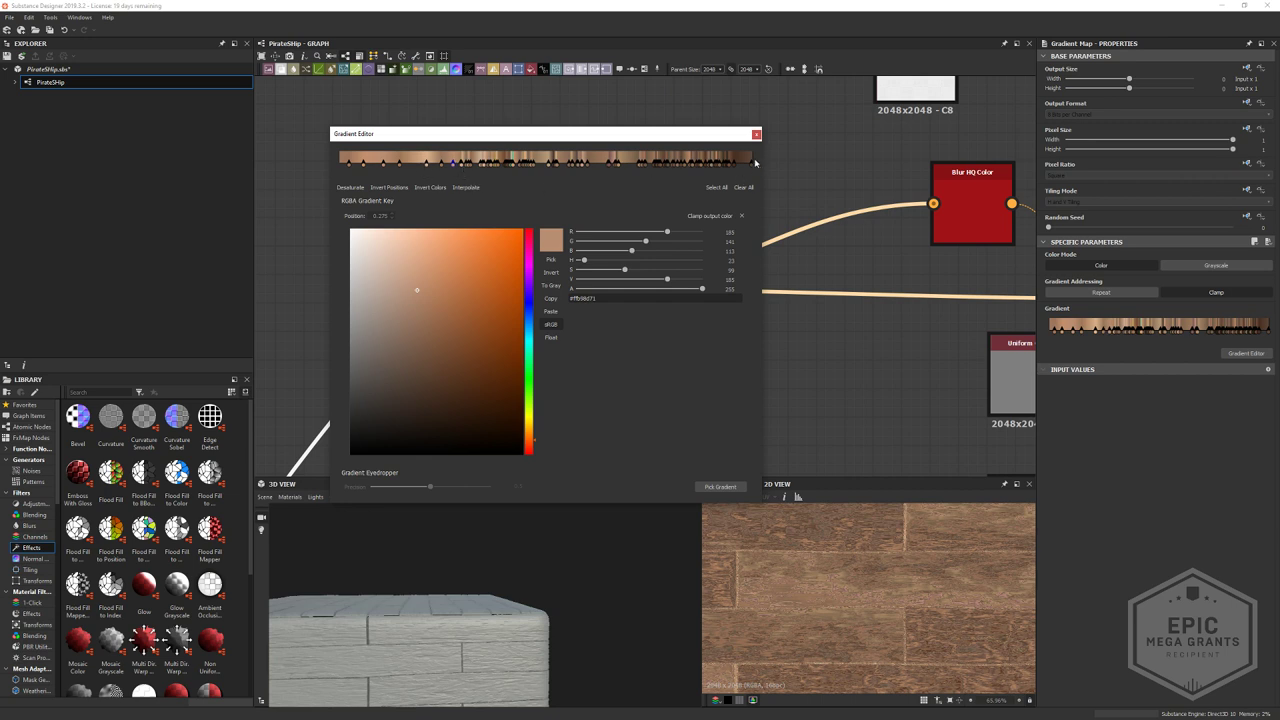
# - Delete the crowded color keys near the dark end of the gradient, between about positions 0.94 and 0.98
pyautogui.click(741, 169)
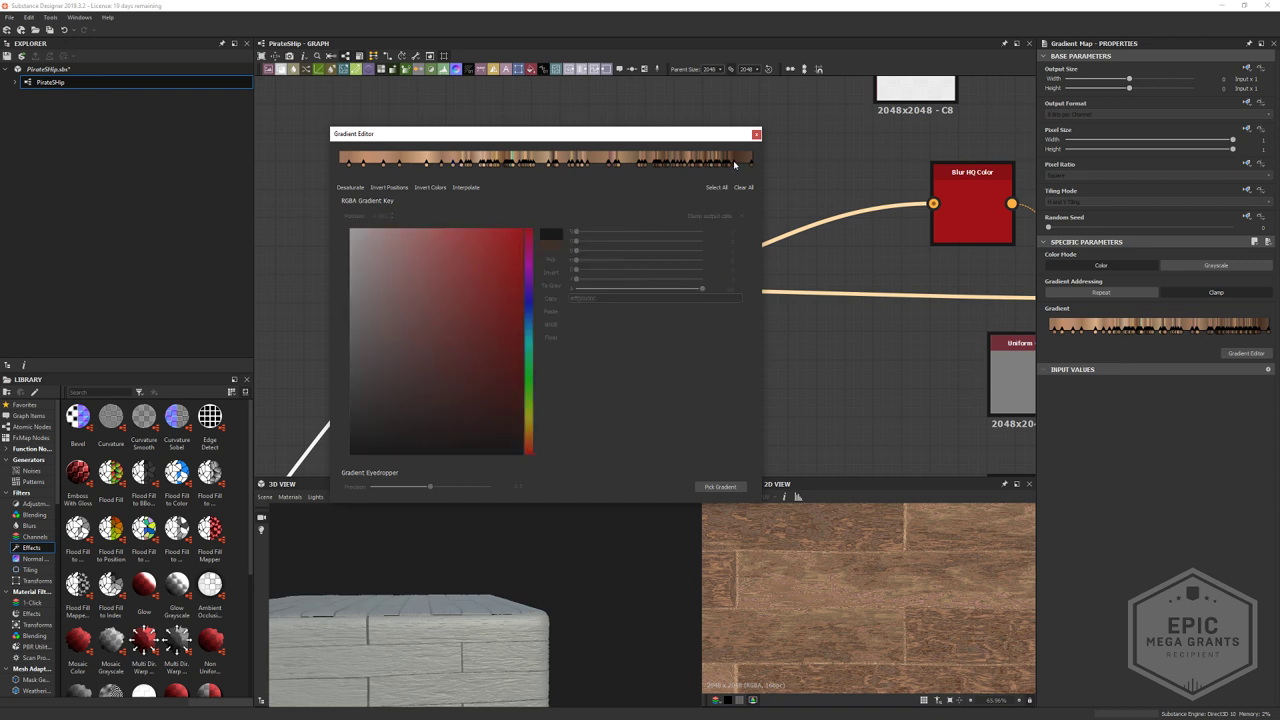
pyautogui.click(736, 166)
pyautogui.press('Delete')
pyautogui.click(738, 166)
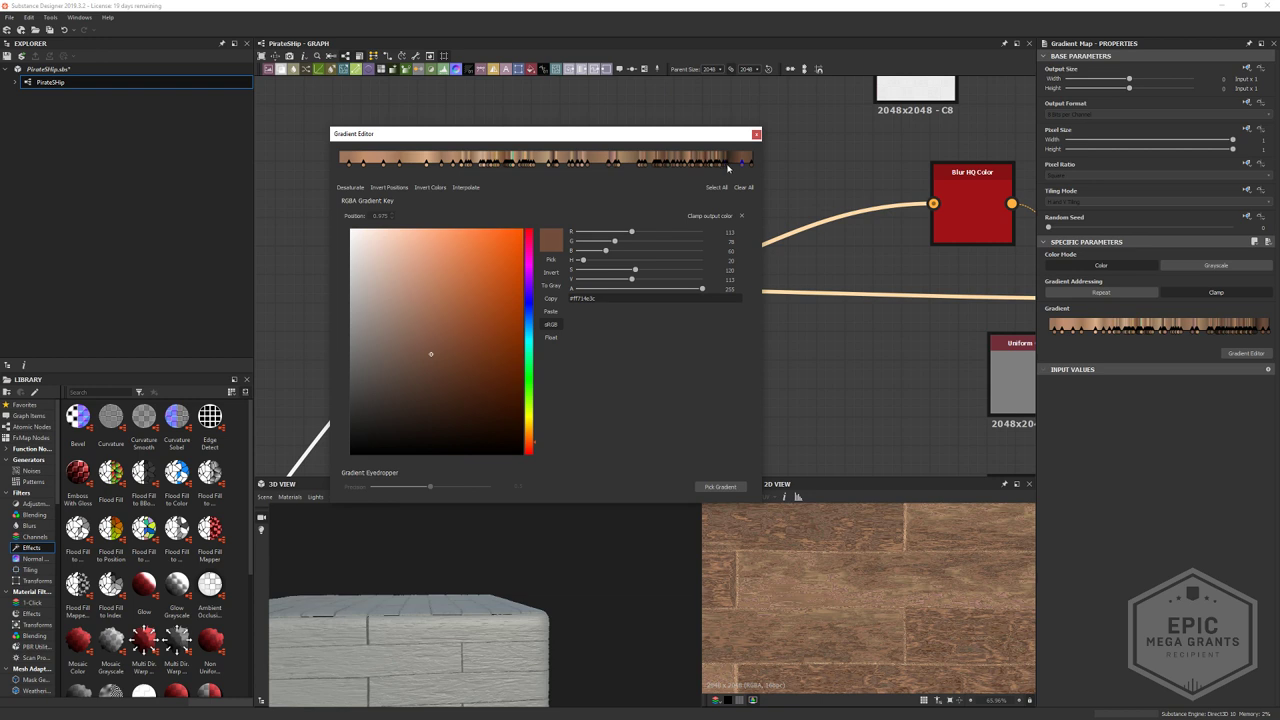
pyautogui.press('Delete')
pyautogui.click(731, 167)
pyautogui.press('Delete')
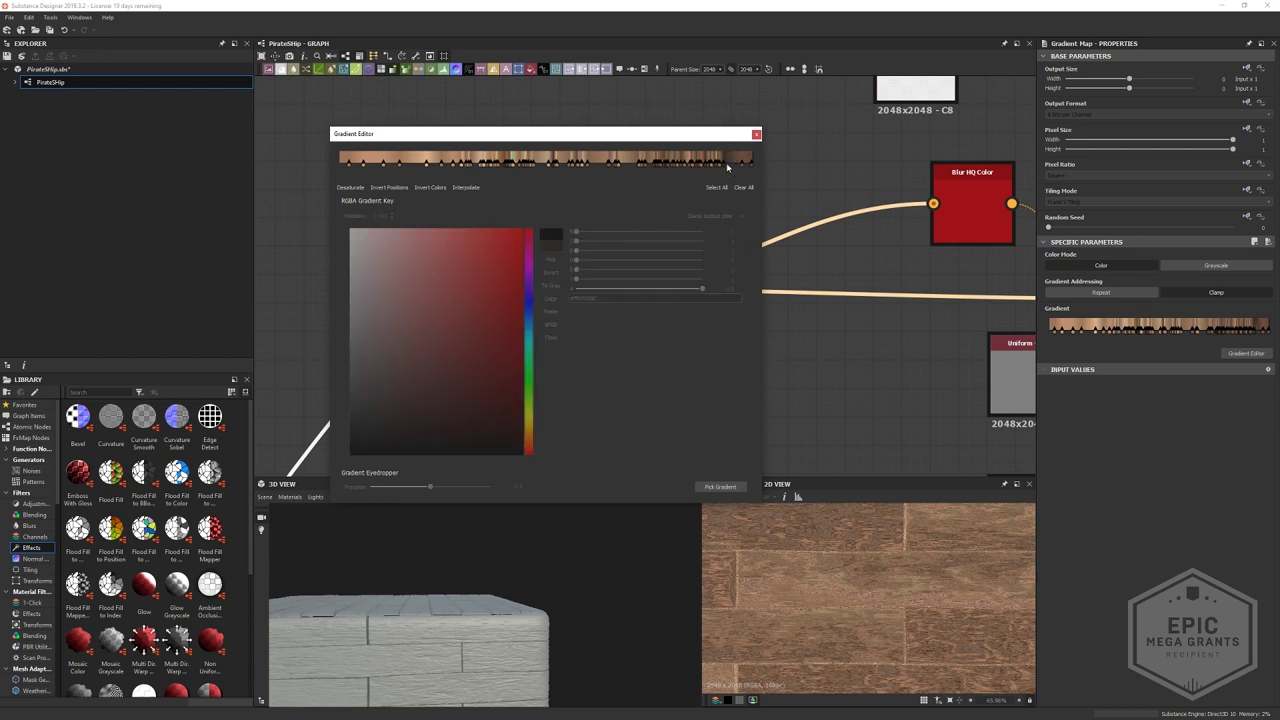
# - Delete the tightly packed gradient color keys between about positions 0.92 and 0.94
pyautogui.click(728, 167)
pyautogui.press('Delete')
pyautogui.click(722, 166)
pyautogui.press('Delete')
pyautogui.click(723, 166)
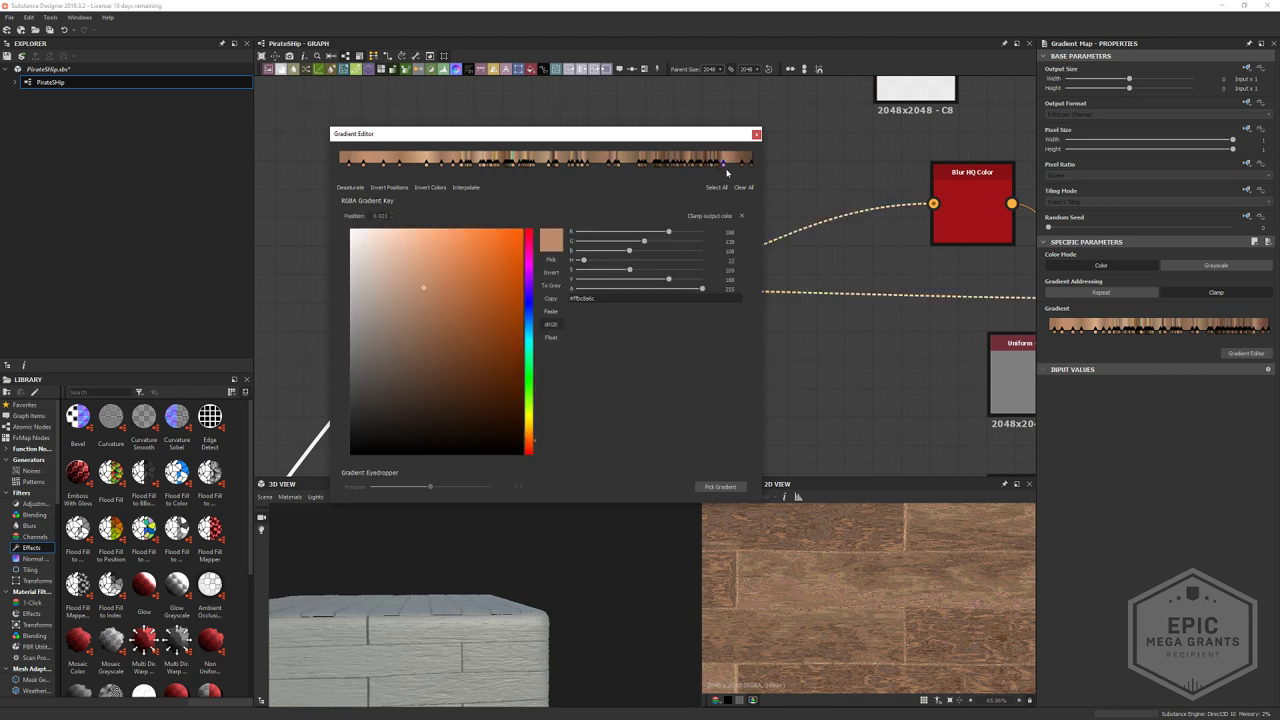
pyautogui.press('Delete')
pyautogui.click(722, 166)
pyautogui.press('Delete')
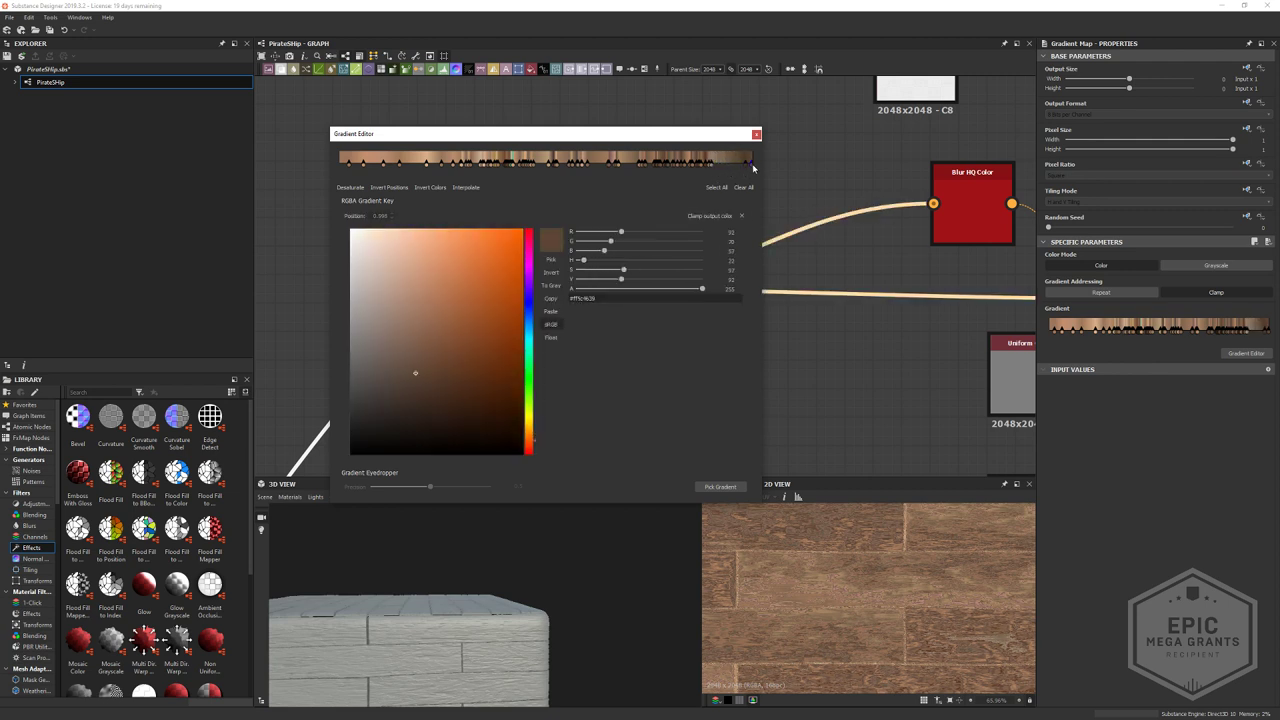
# - Delete the dark end key and the key near position 0.91, and add a lighter gray-brown key at about position 0.994
pyautogui.click(745, 166)
pyautogui.press('Delete')
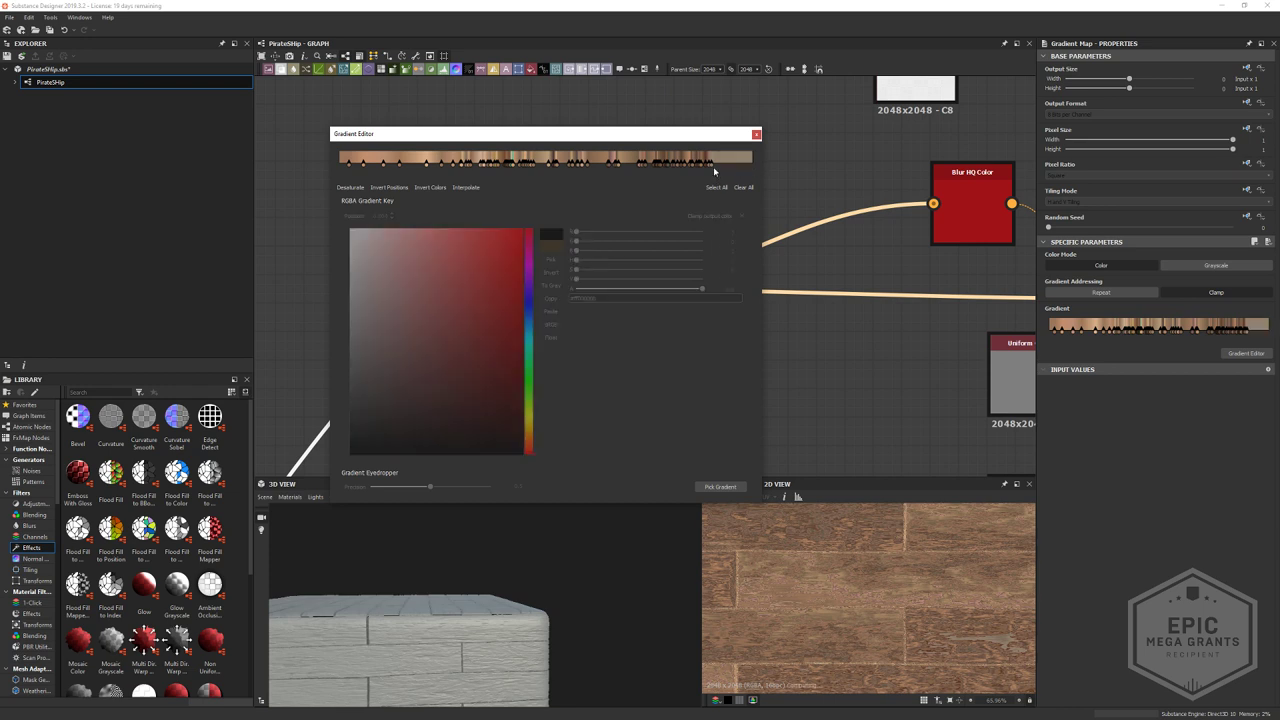
pyautogui.click(717, 166)
pyautogui.click(749, 161)
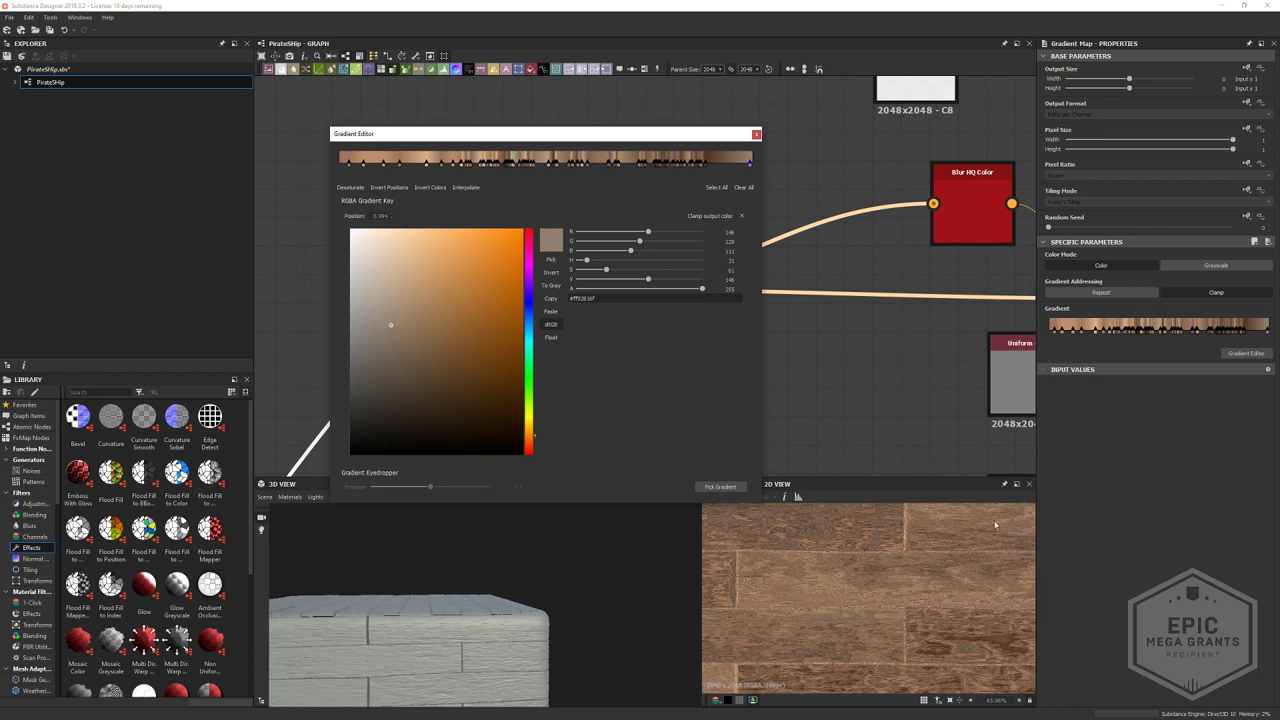
# - Move the brown color key near position 0.89 to about 0.904 and lower its red value to 142
pyautogui.moveTo(998, 553); pyautogui.dragTo(925, 497, button='middle')
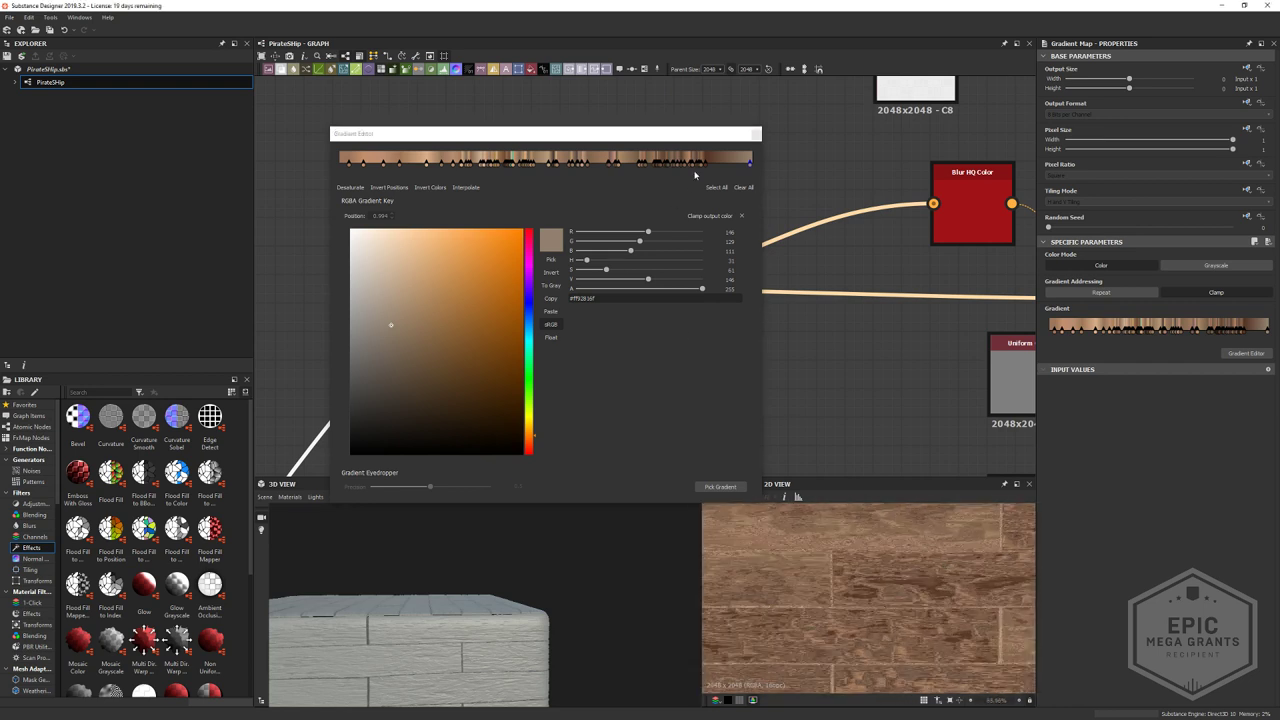
pyautogui.click(711, 166)
pyautogui.click(701, 167)
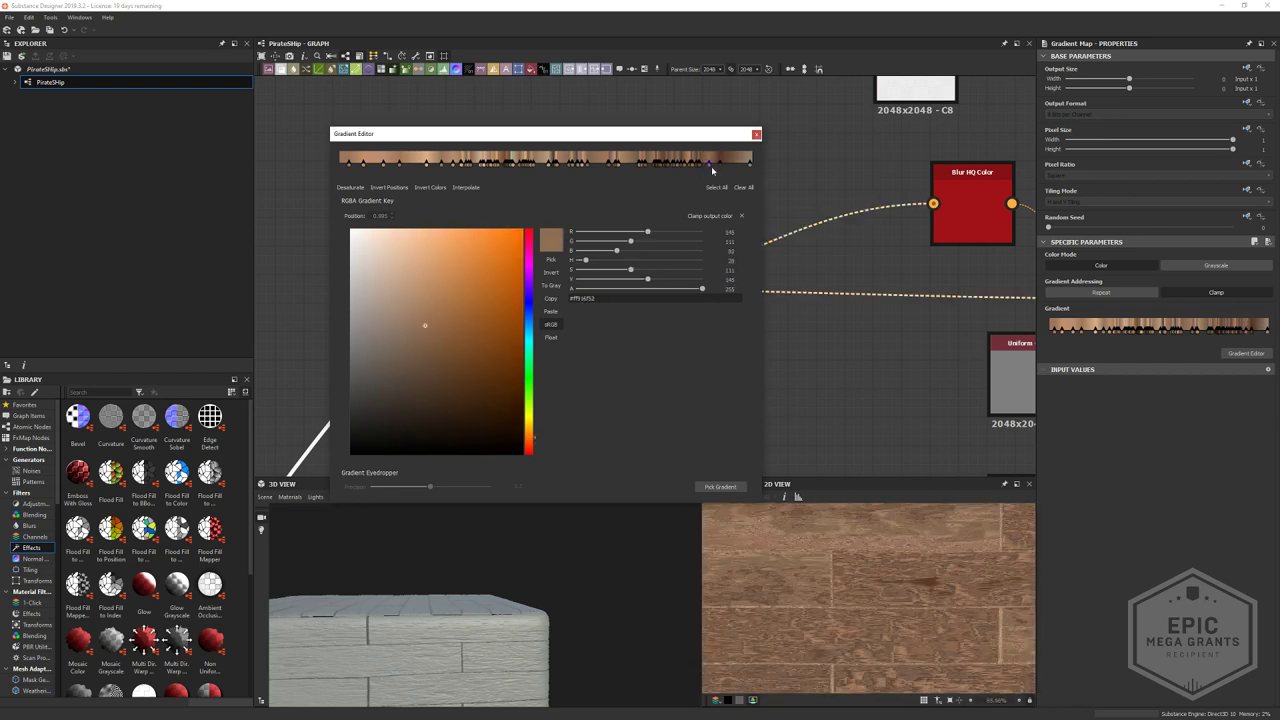
pyautogui.scroll(3, 895, 526)
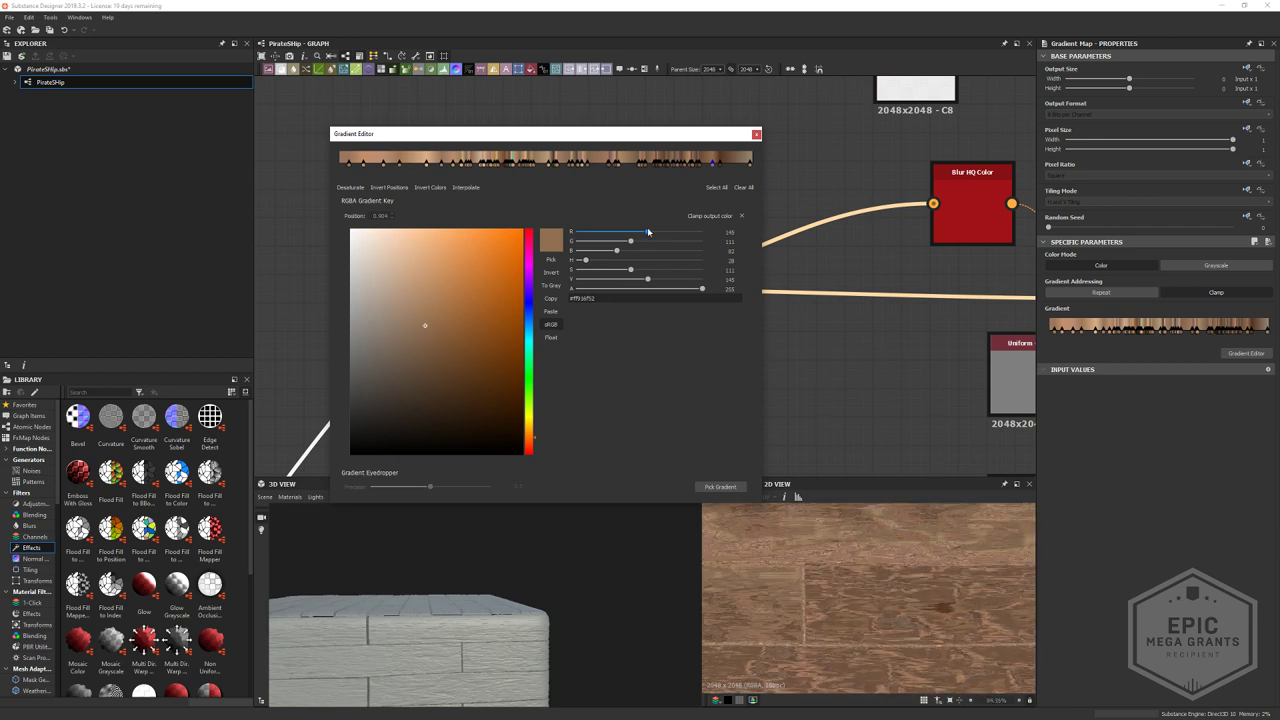
pyautogui.moveTo(648, 232)
pyautogui.mouseDown()
pyautogui.moveTo(660, 231)
pyautogui.moveTo(646, 232)
pyautogui.mouseUp()
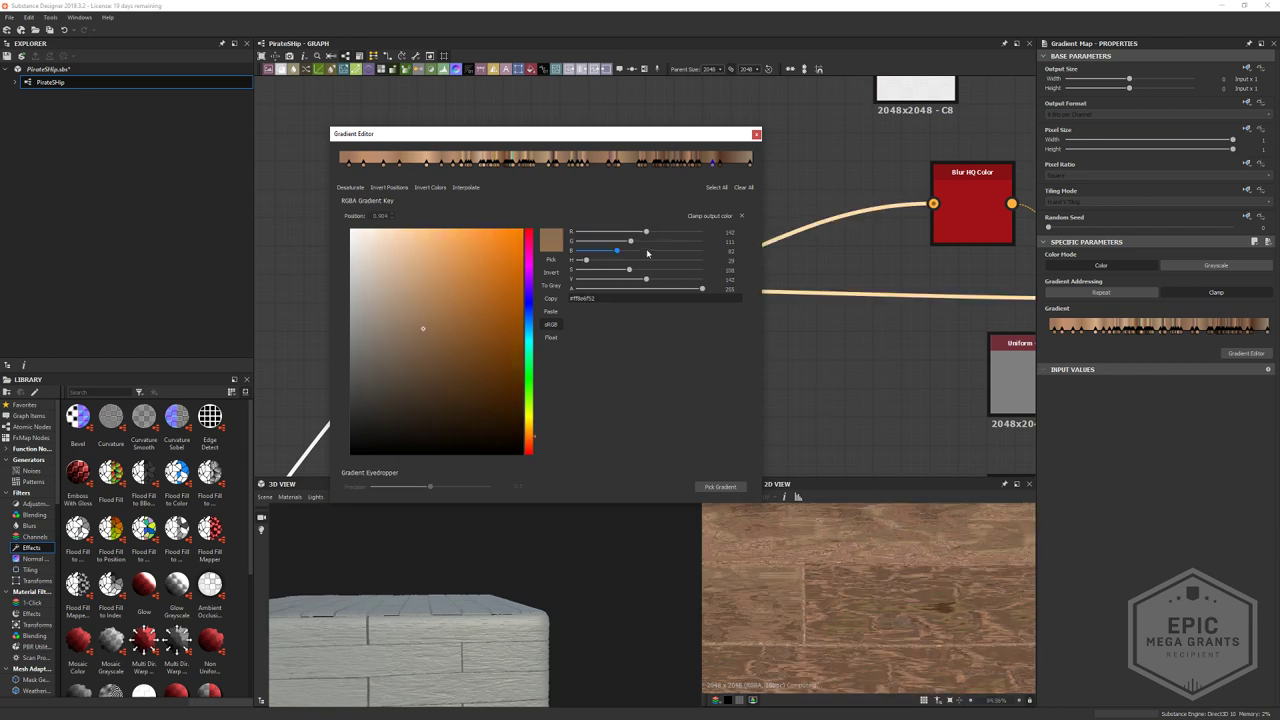
# - Delete the gradient color keys between about positions 0.87 and 0.91
pyautogui.click(709, 168)
pyautogui.click(711, 169)
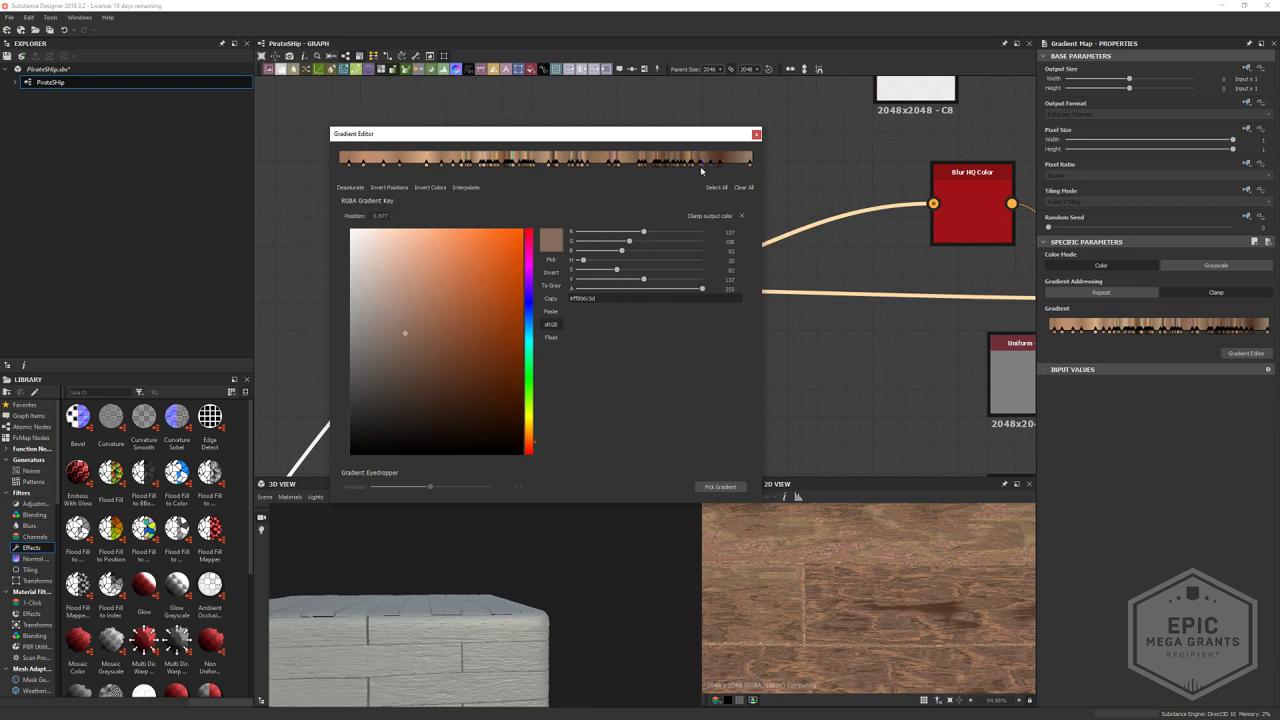
pyautogui.click(703, 172)
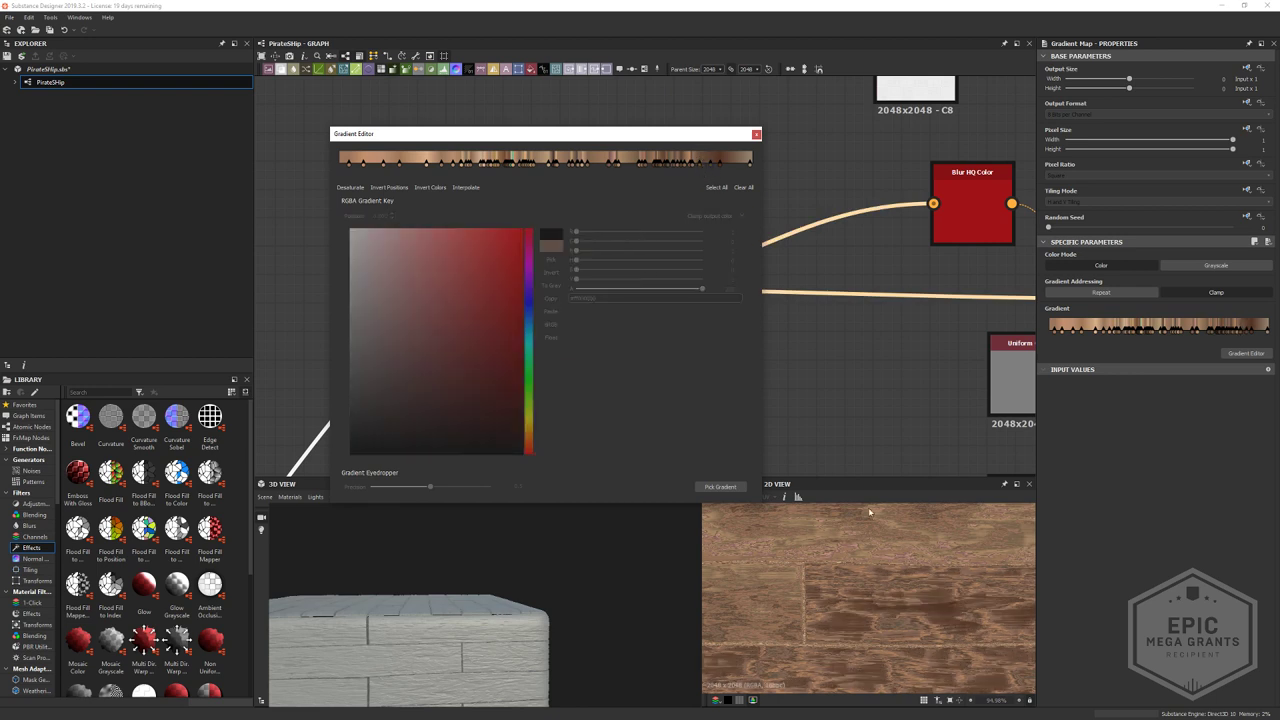
# - Thin out the color keys between about positions 0.64 and 0.73, leaving spaced keys at 0.691 and 0.732
pyautogui.scroll(-5, 947, 602)
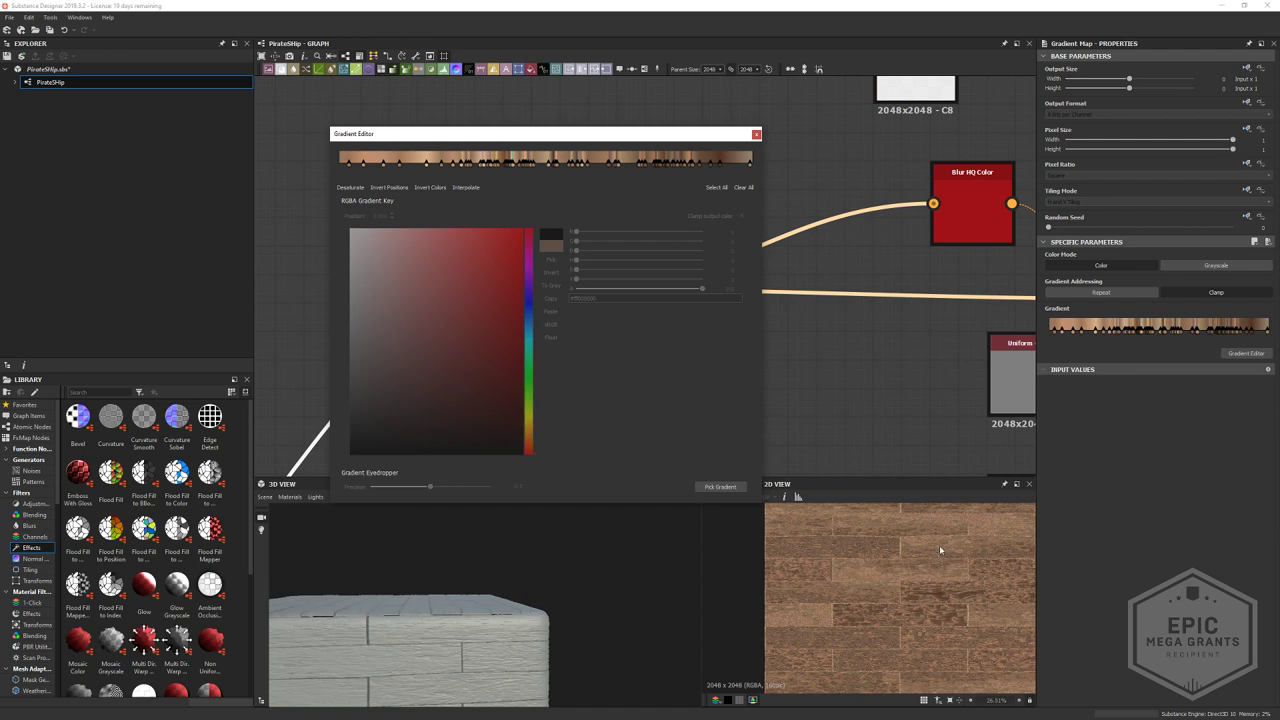
pyautogui.click(610, 167)
pyautogui.press('Delete')
pyautogui.click(605, 167)
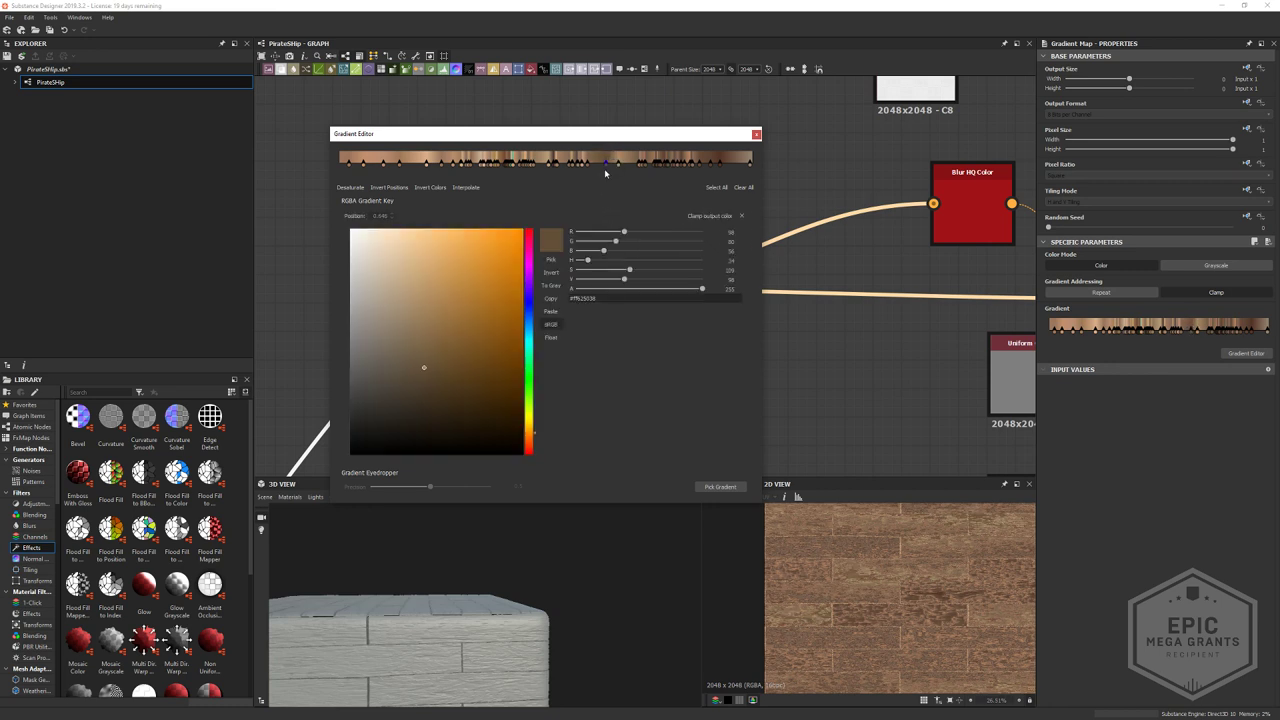
pyautogui.click(624, 164)
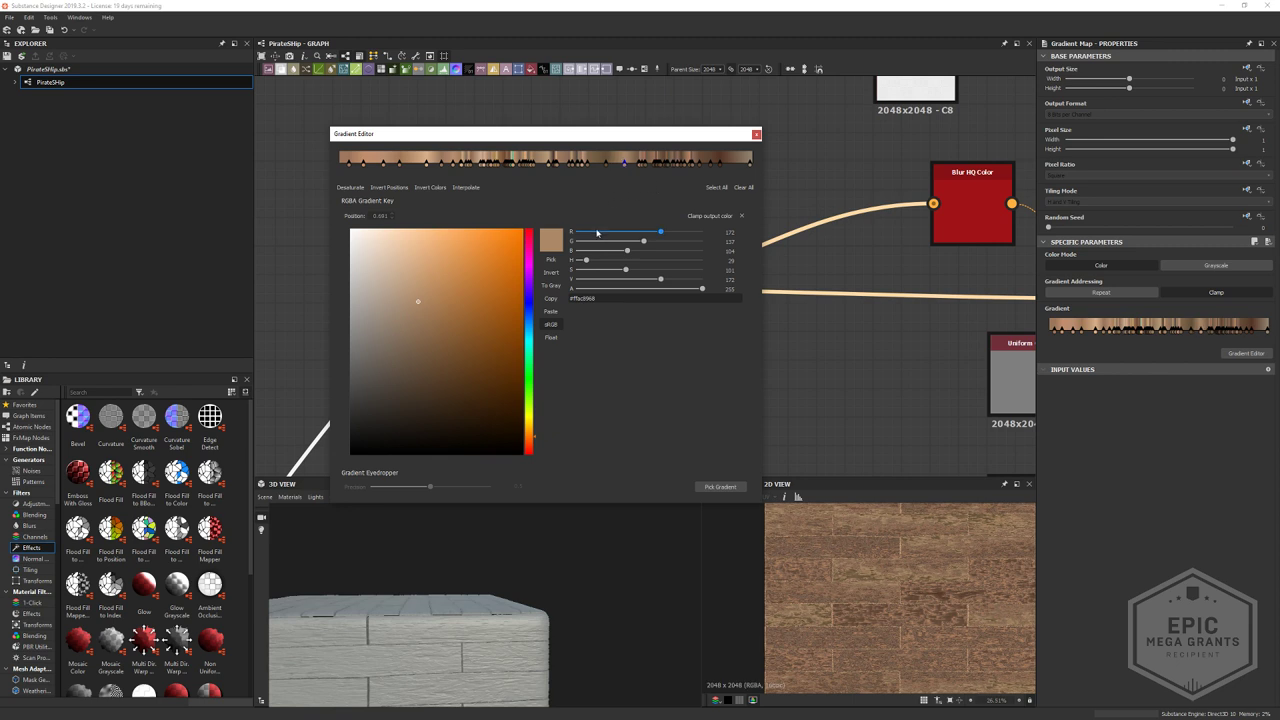
pyautogui.click(638, 167)
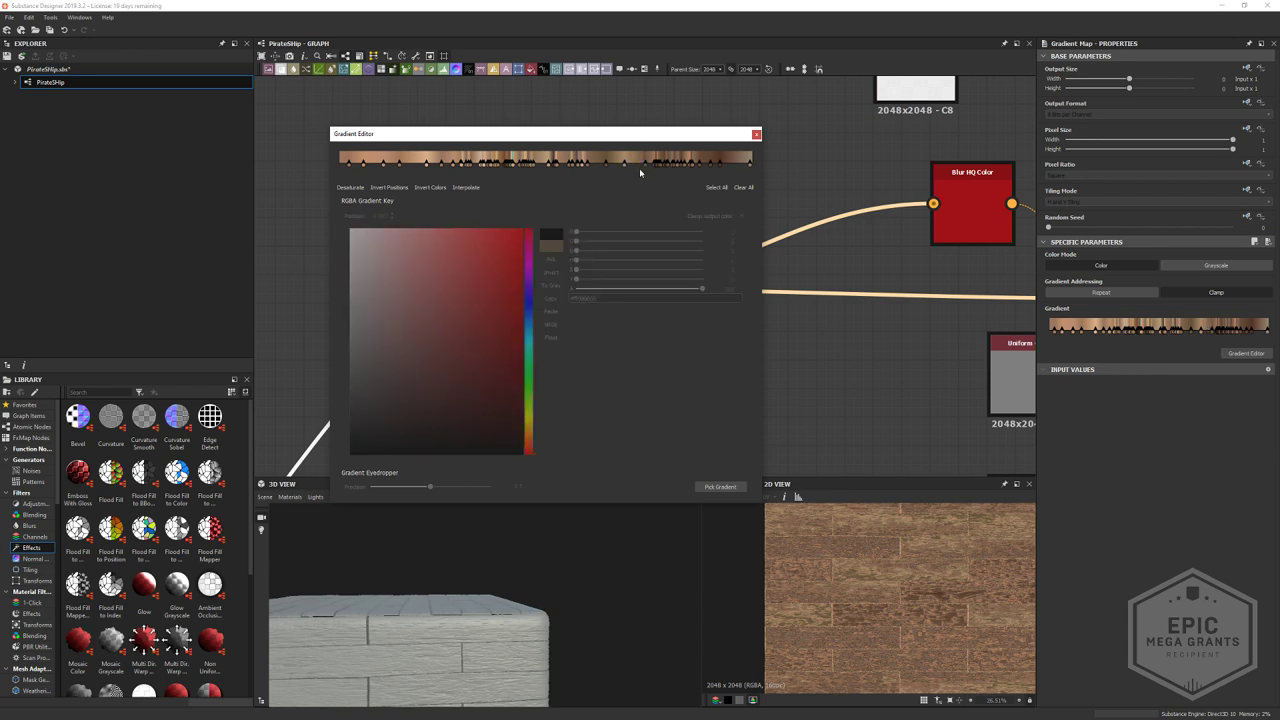
pyautogui.click(642, 165)
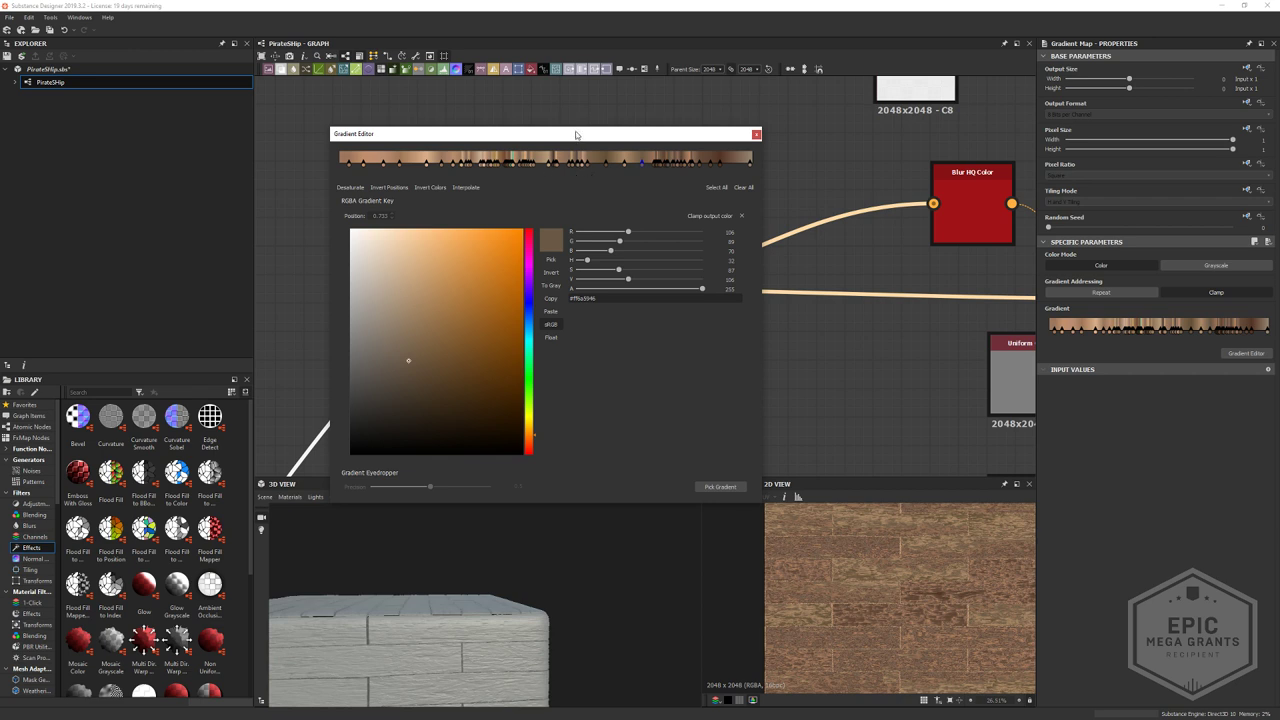
# - Delete the crowded gradient color keys between about positions 0.41 and 0.42
pyautogui.click(513, 165)
pyautogui.press('Delete')
pyautogui.click(510, 165)
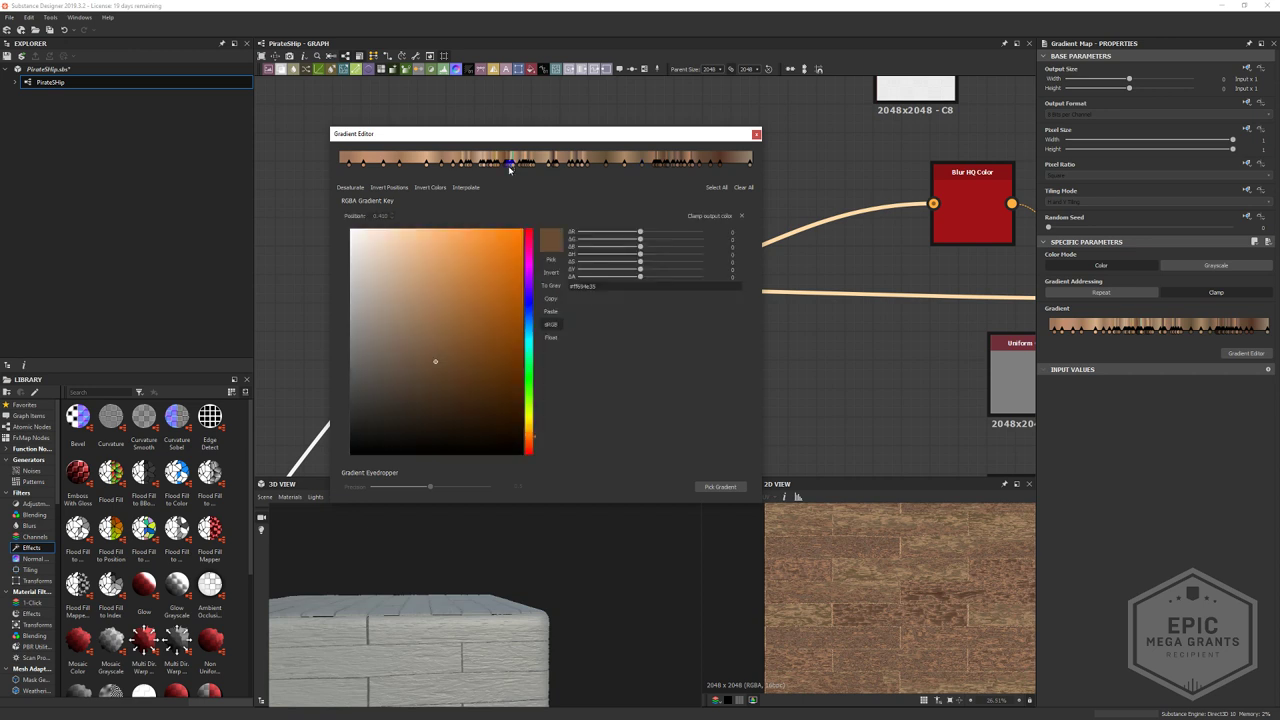
# - Delete surplus colour keys from the crowded clusters around the middle of the Gradient Map's gradient to simplify it
pyautogui.press('Delete')
pyautogui.click(505, 166)
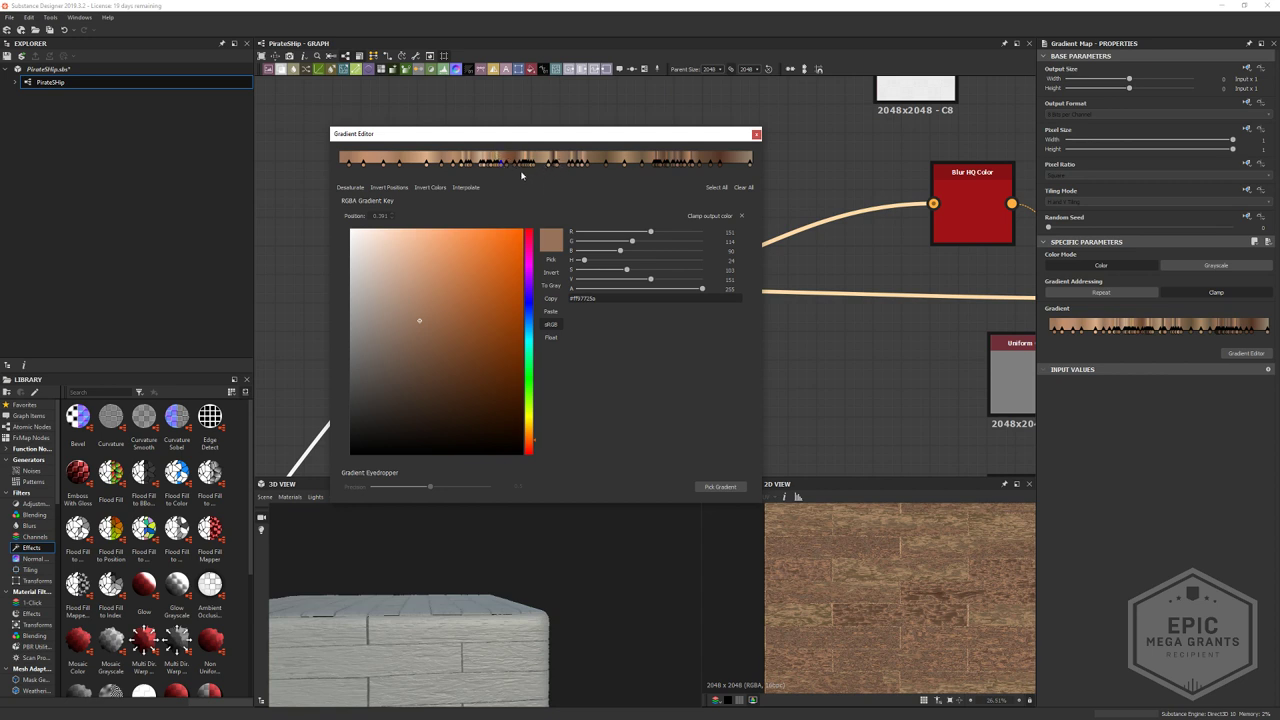
pyautogui.click(526, 172)
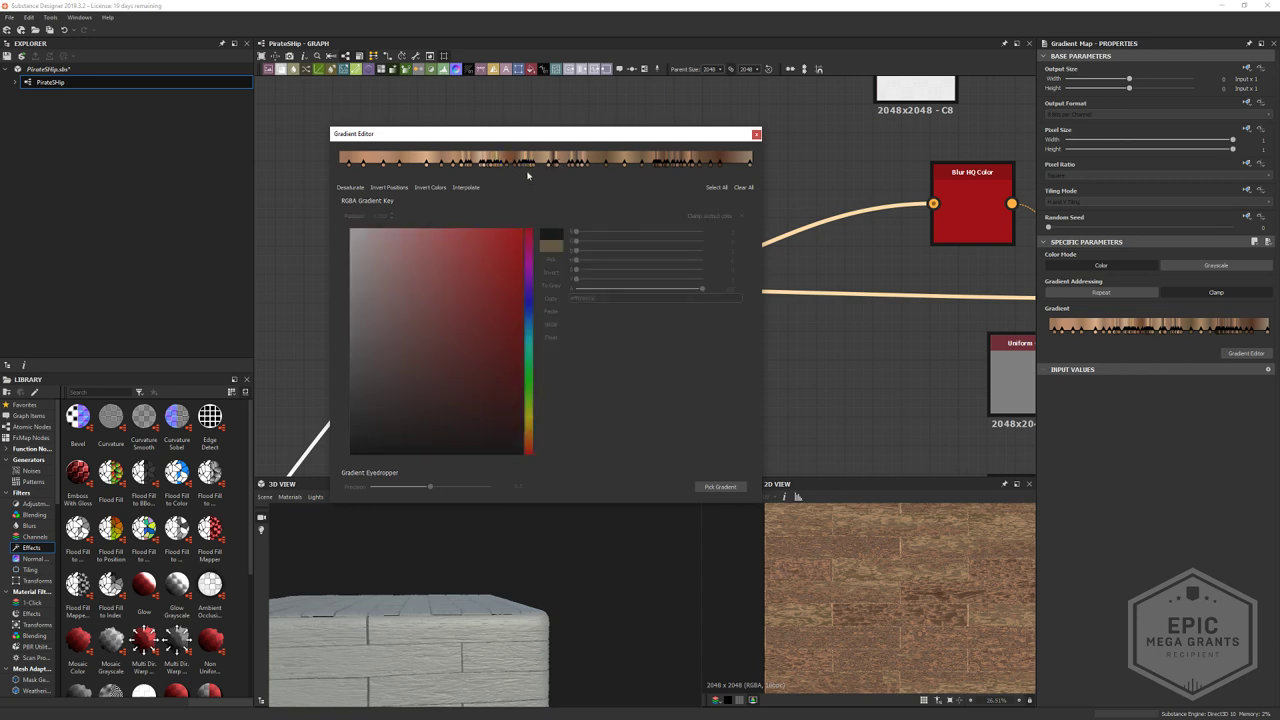
pyautogui.click(522, 166)
pyautogui.press('Delete')
pyautogui.click(525, 165)
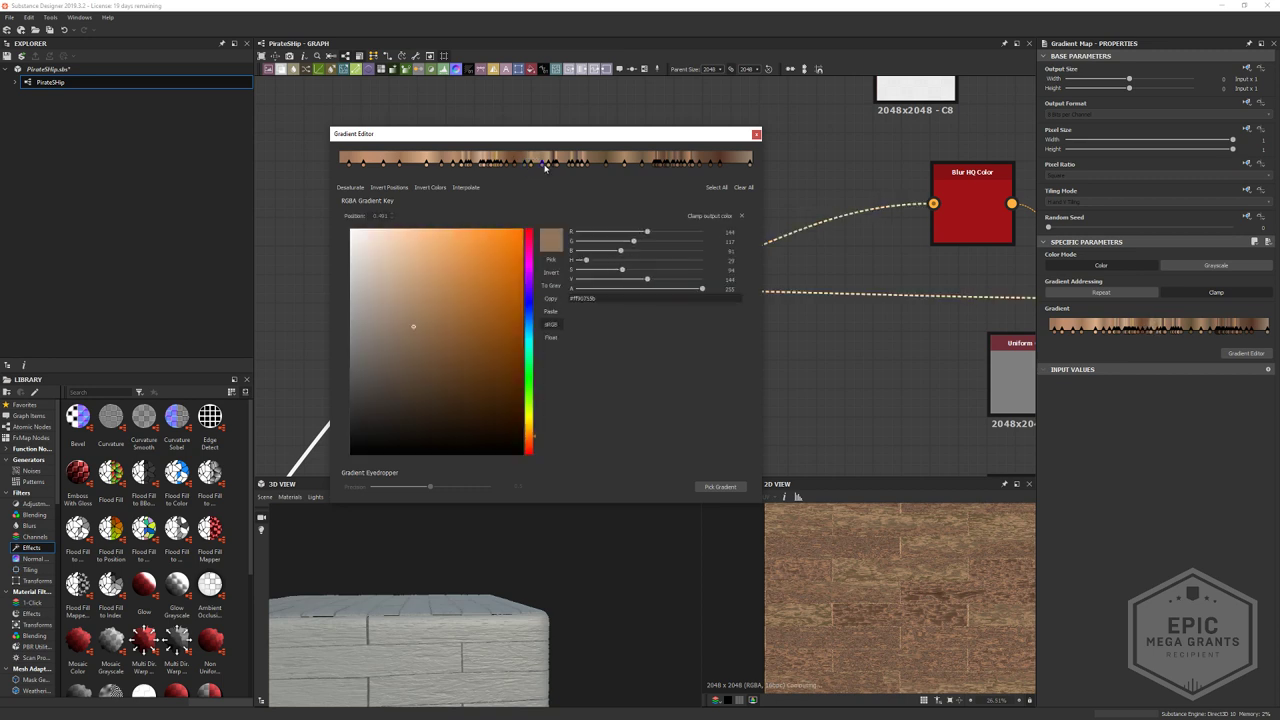
pyautogui.click(552, 168)
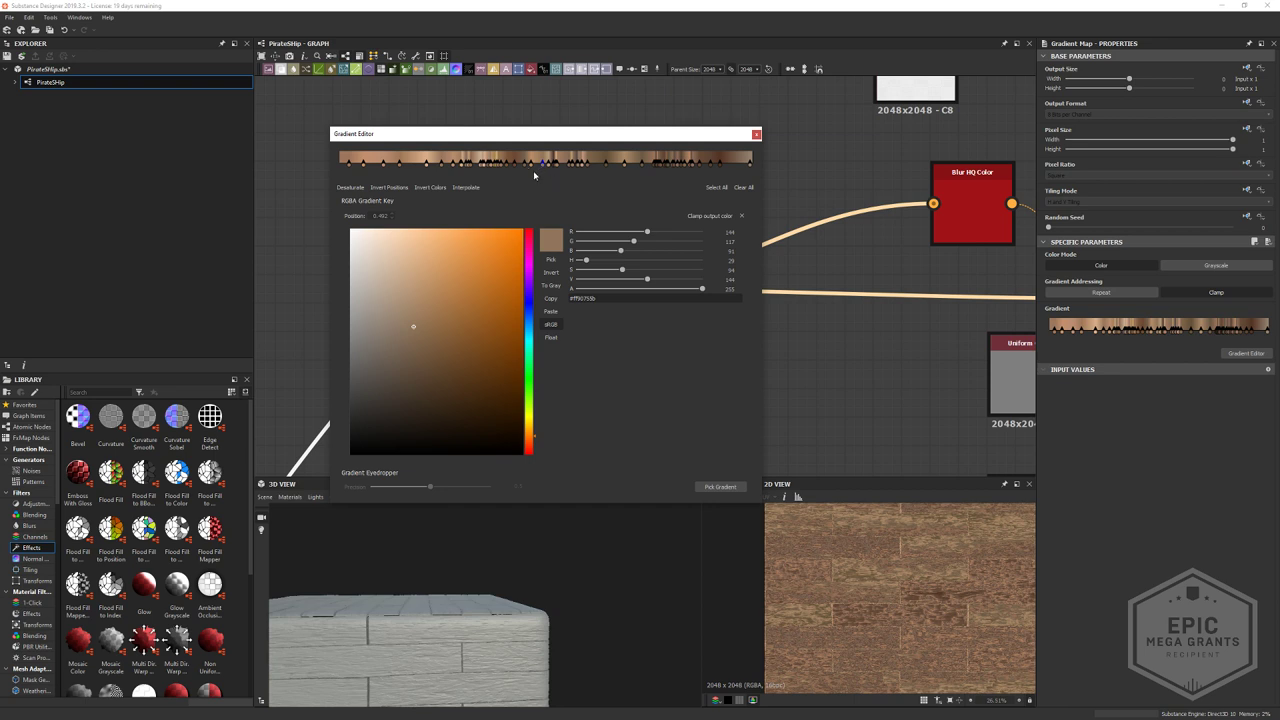
pyautogui.click(556, 166)
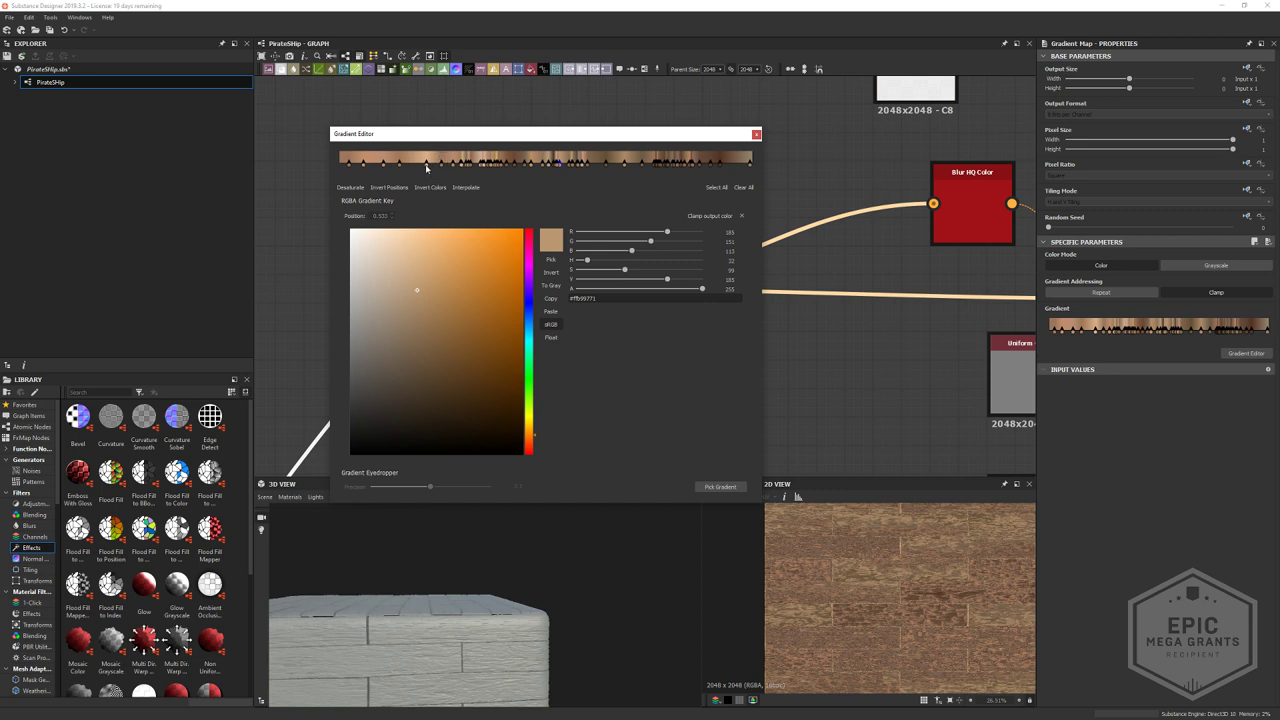
# - Thin out the colour keys in the first quarter of the gradient by deleting and respacing them
pyautogui.moveTo(426, 168); pyautogui.dragTo(420, 165)
pyautogui.press('Delete')
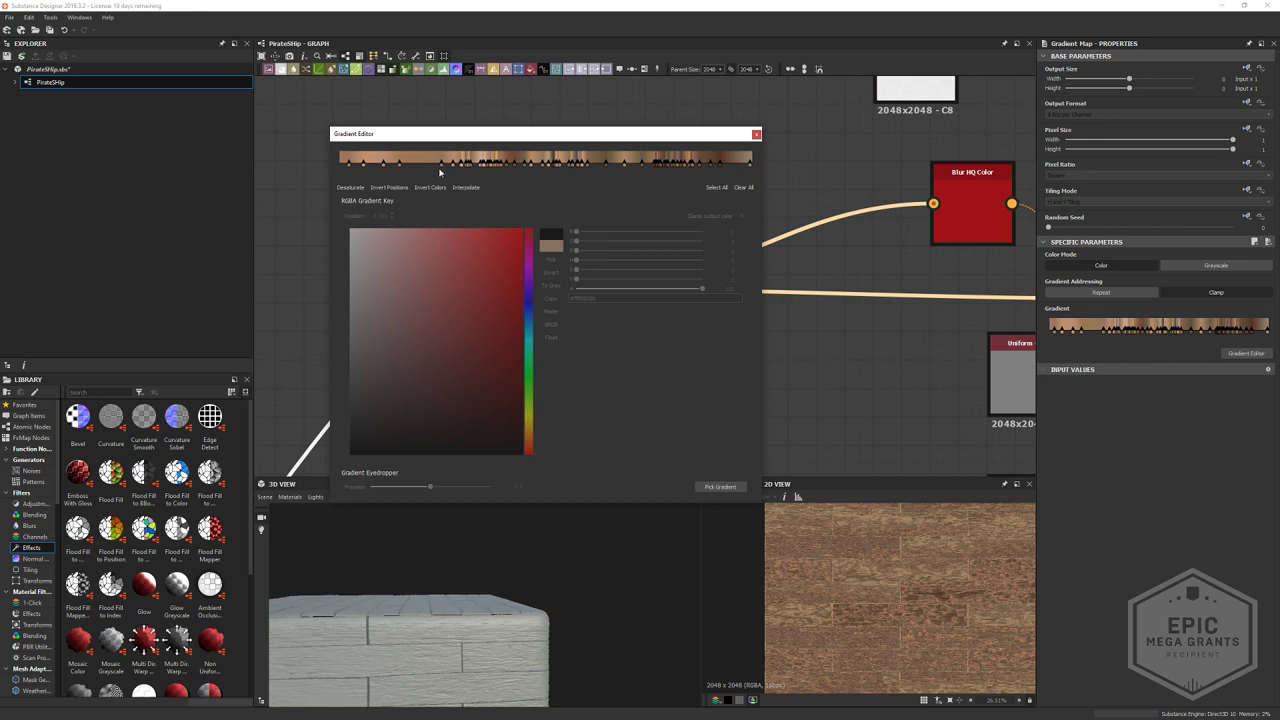
pyautogui.click(440, 172)
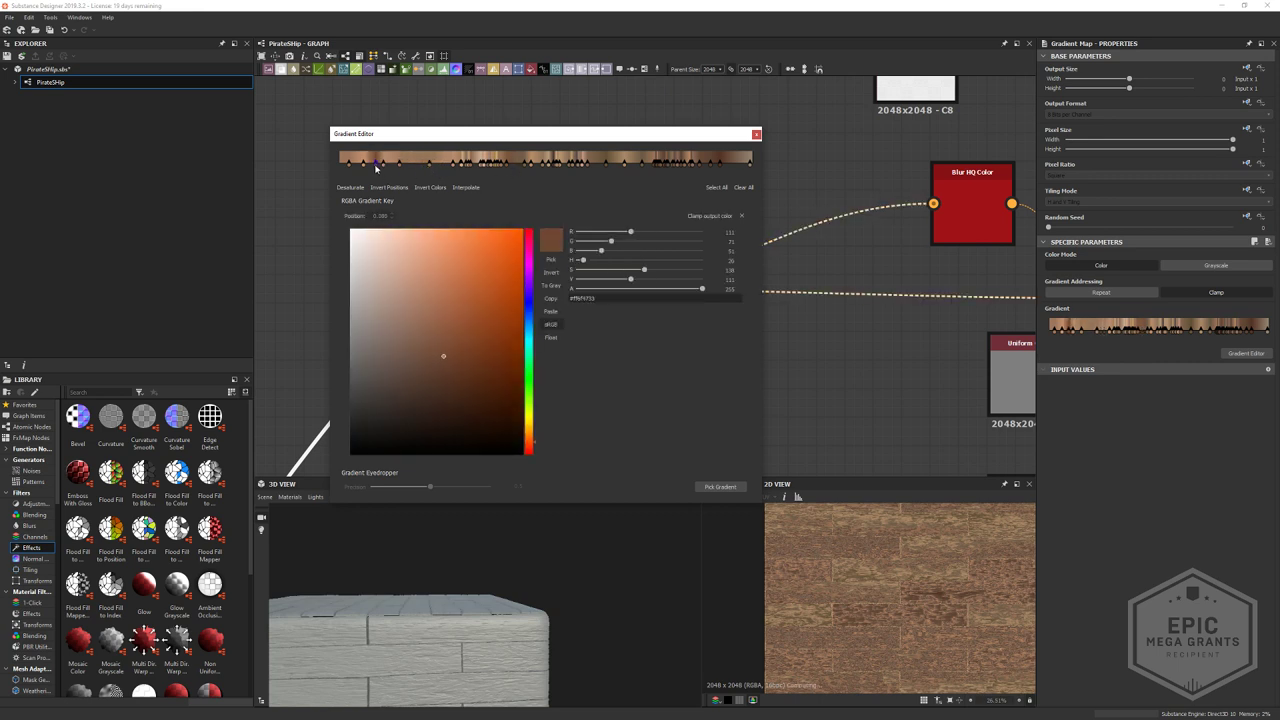
pyautogui.click(378, 172)
pyautogui.click(384, 166)
pyautogui.press('Delete')
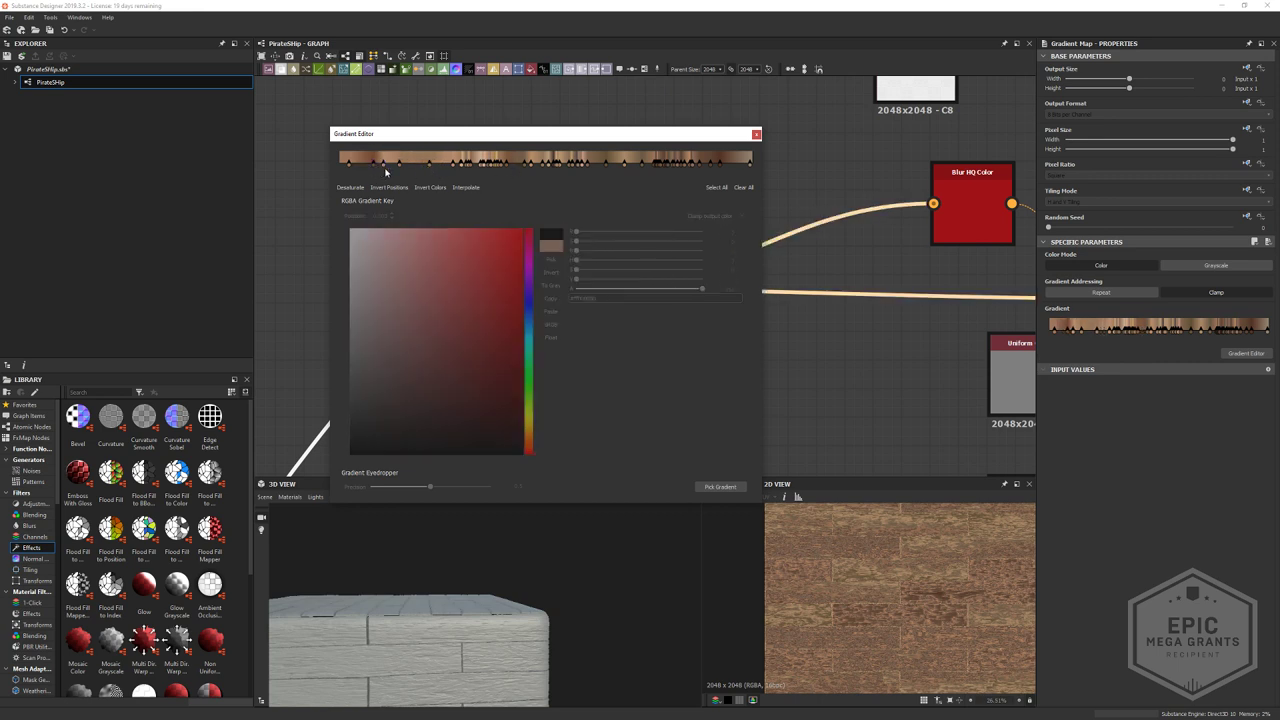
# - Clear the extra keys at the gradient's start, place the reddish-brown key at position 0.048 and darken it to #ff593421
pyautogui.click(383, 167)
pyautogui.press('Delete')
pyautogui.click(360, 171)
pyautogui.click(362, 171)
pyautogui.click(360, 171)
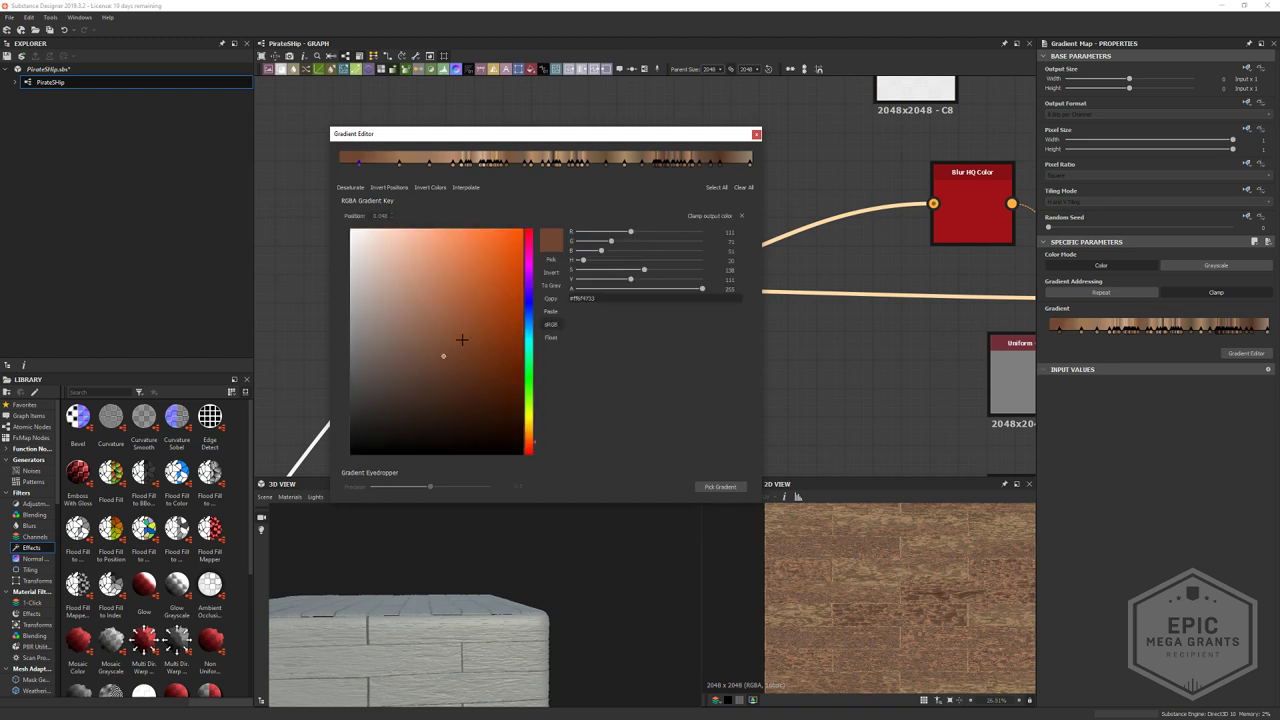
pyautogui.click(458, 375)
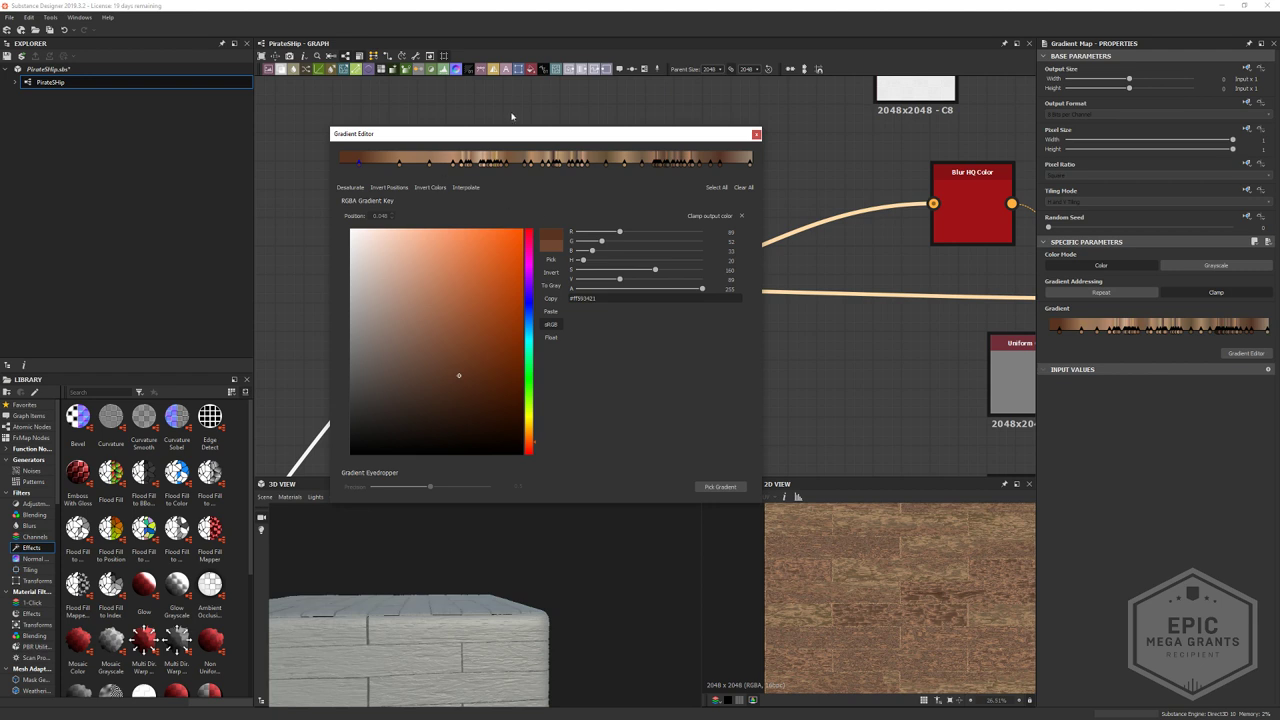
# - Place the second gradient key at position 0.164 and recolour it to dark brown #ff563c26
pyautogui.click(405, 170)
pyautogui.click(472, 343)
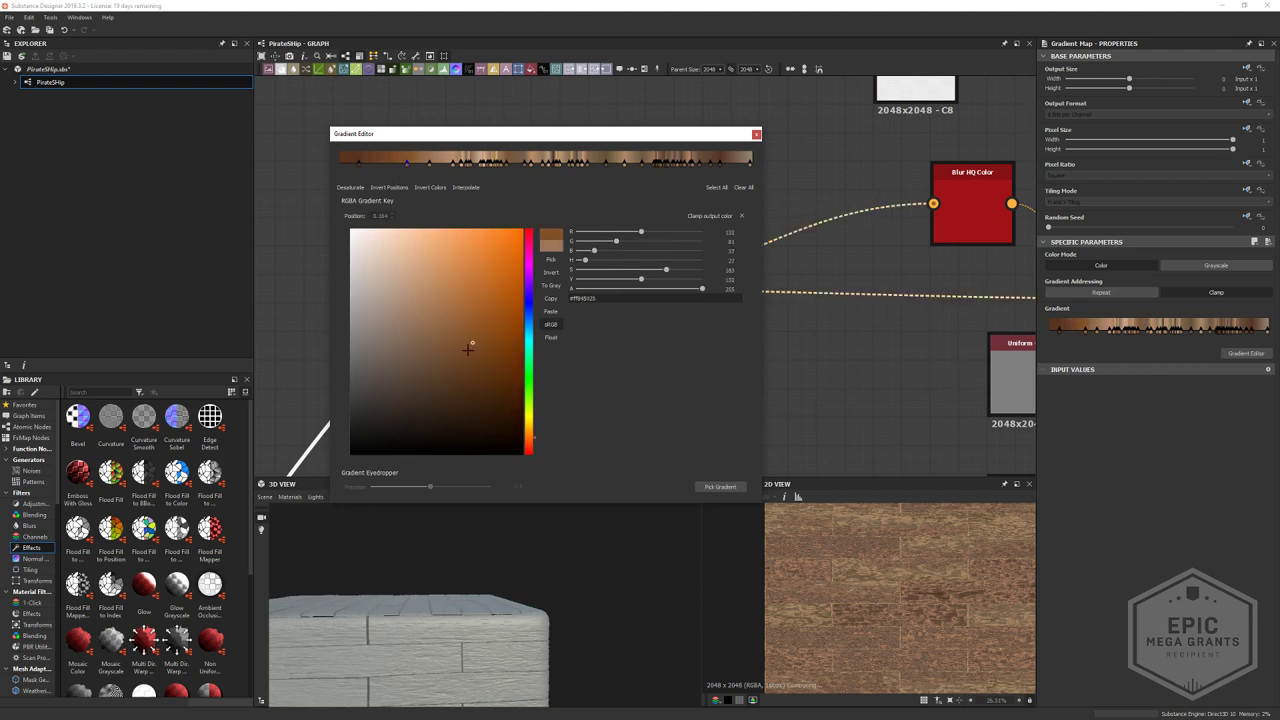
pyautogui.click(480, 386)
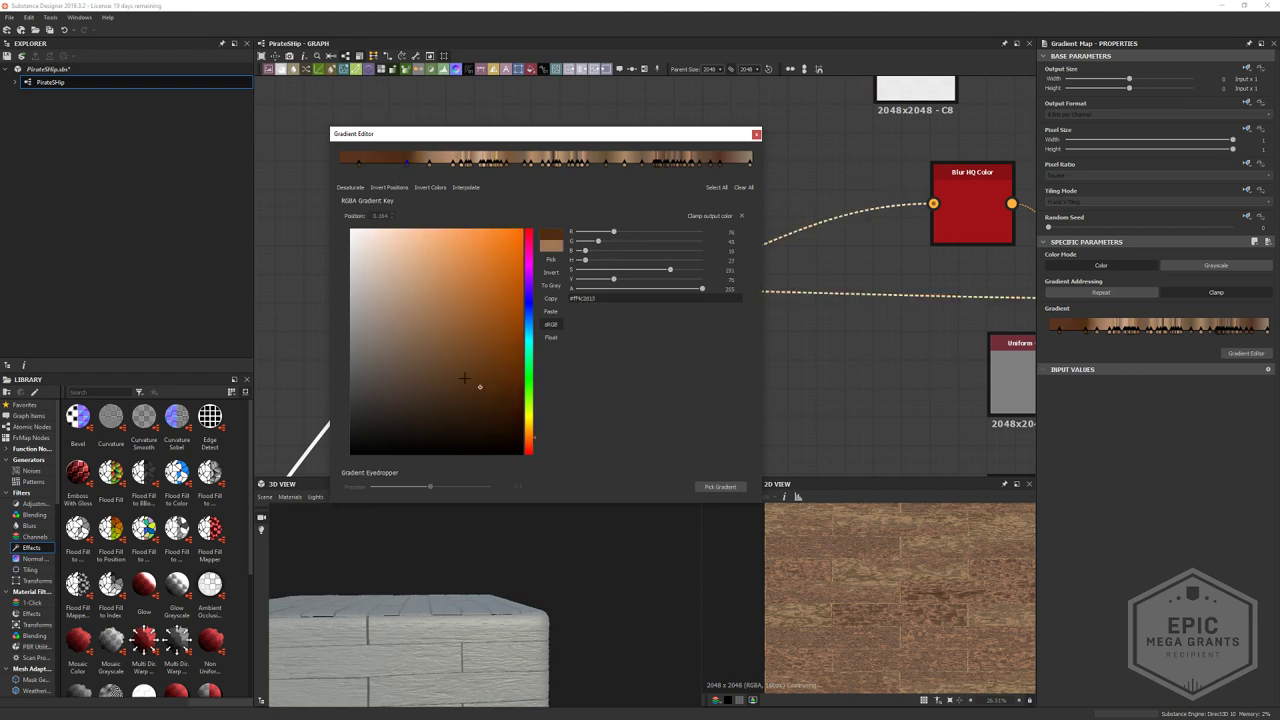
pyautogui.moveTo(465, 378)
pyautogui.mouseDown()
pyautogui.moveTo(386, 370)
pyautogui.moveTo(512, 374)
pyautogui.moveTo(492, 429)
pyautogui.moveTo(478, 336)
pyautogui.moveTo(460, 360)
pyautogui.moveTo(444, 356)
pyautogui.moveTo(445, 378)
pyautogui.mouseUp()
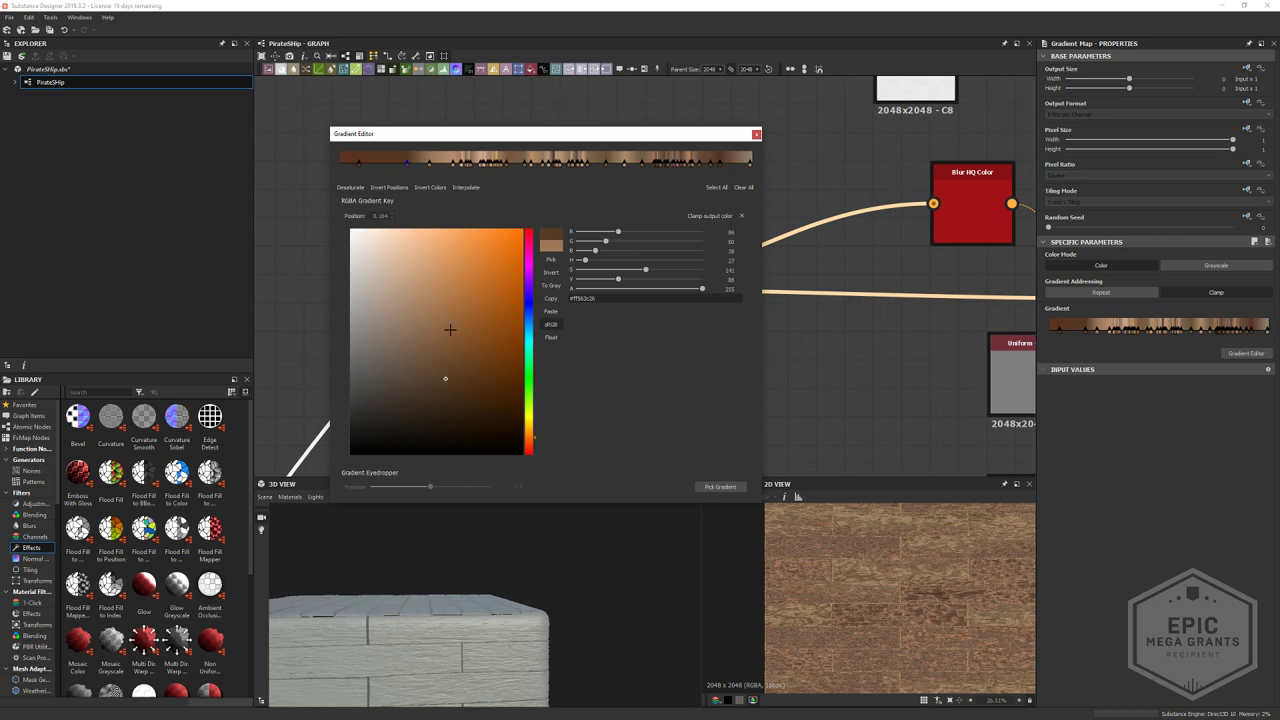
# - Darken the first gradient key to #ff472e22 and check the wood texture up close in the 2D view
pyautogui.click(359, 162)
pyautogui.moveTo(443, 385); pyautogui.dragTo(440, 391)
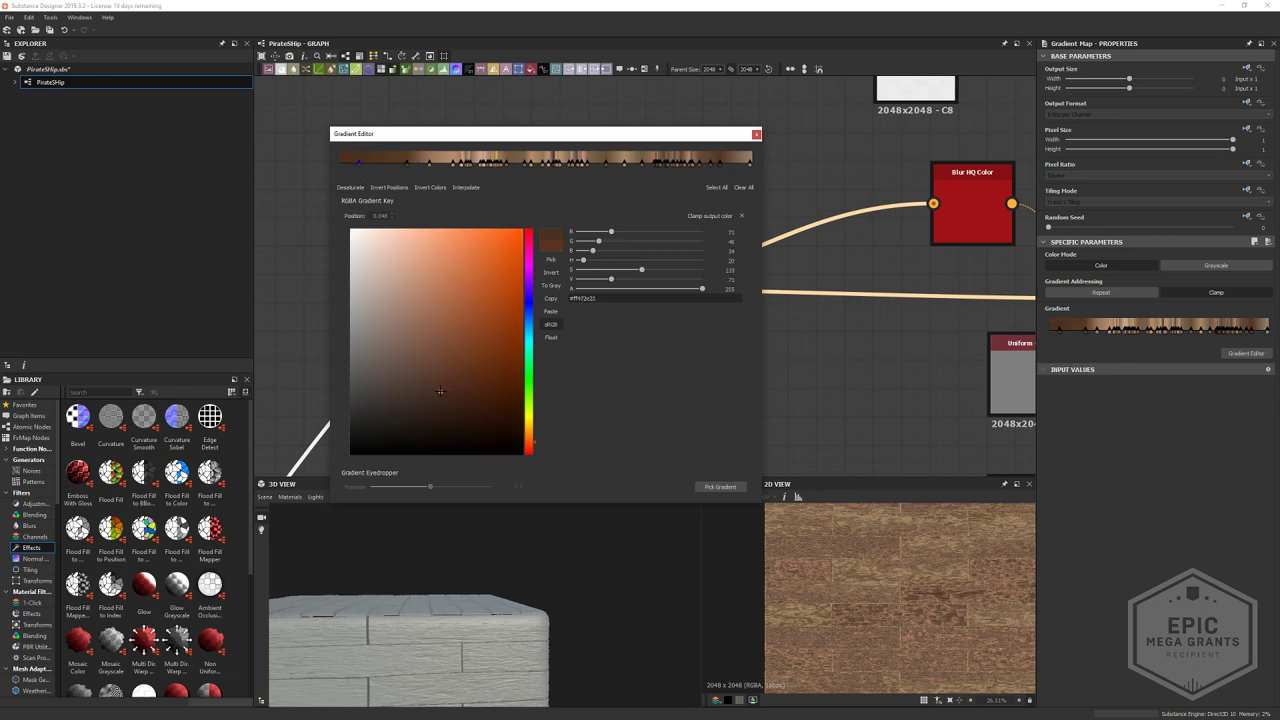
pyautogui.scroll(-4, 866, 604)
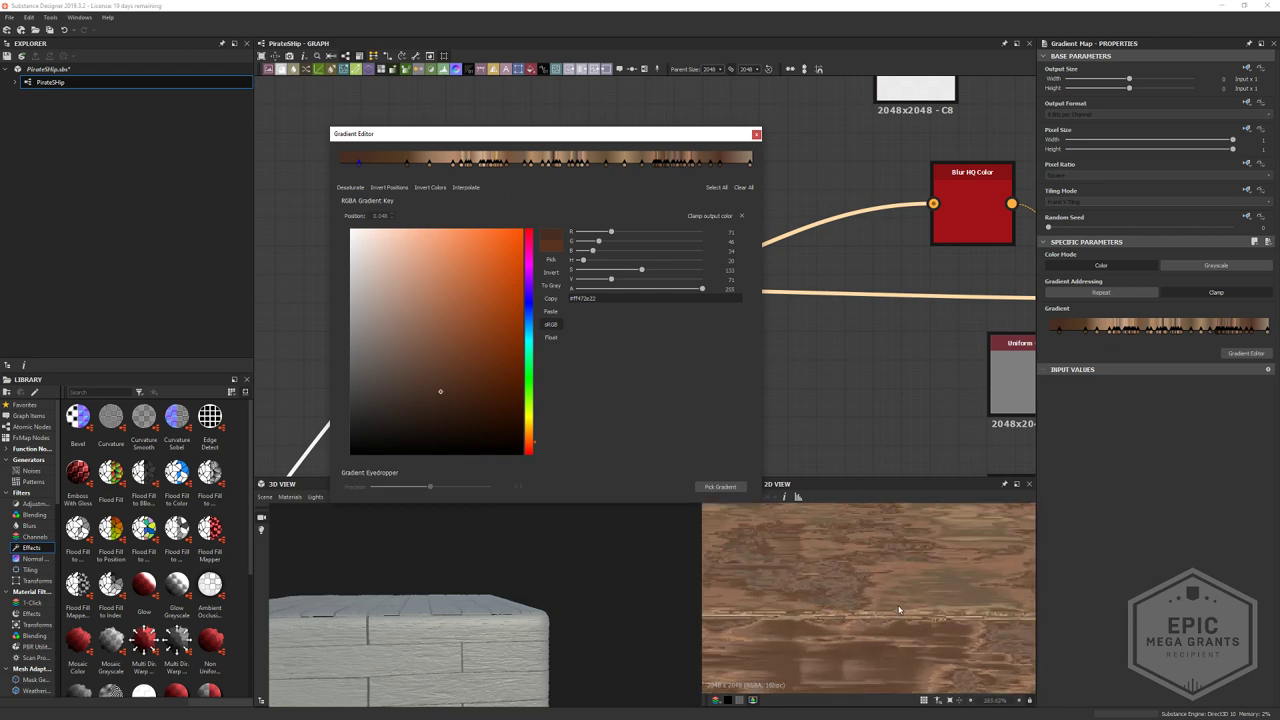
pyautogui.scroll(3, 897, 591)
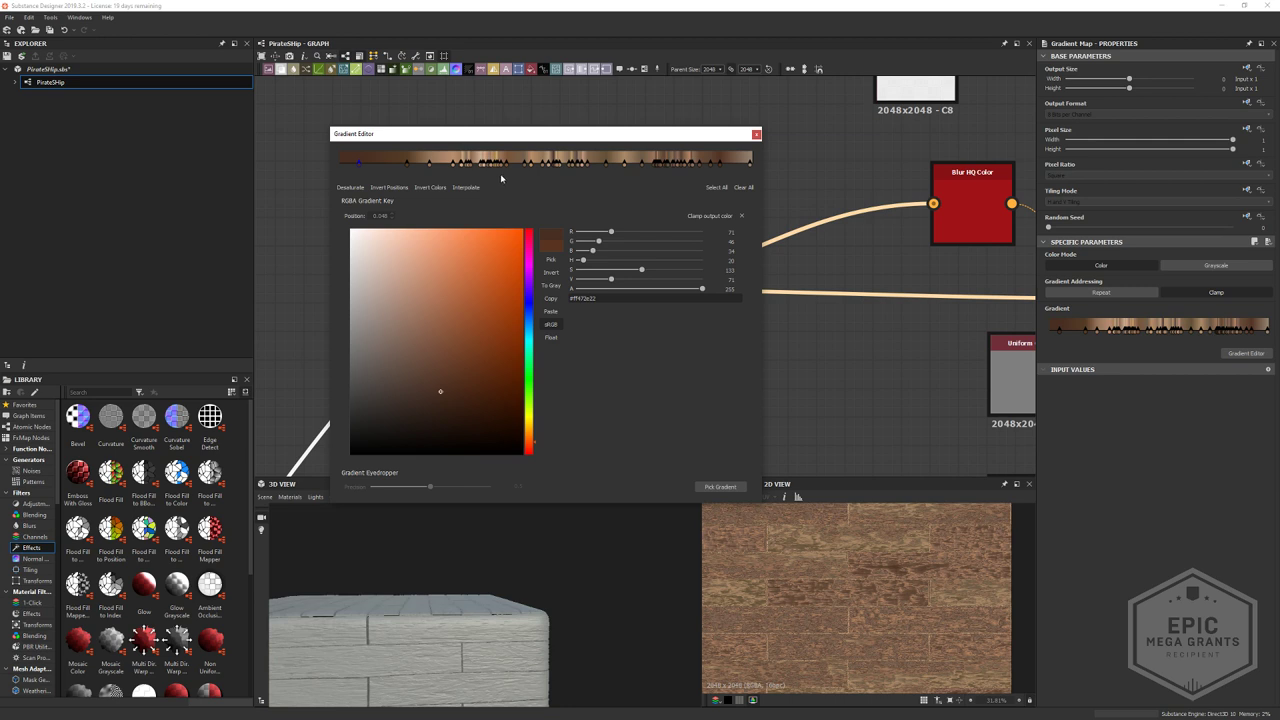
# - Remove the dense keys between about 0.27 and 0.4 of the gradient and place a brown key at position 0.247
pyautogui.moveTo(462, 164)
pyautogui.mouseDown()
pyautogui.moveTo(452, 168)
pyautogui.moveTo(469, 172)
pyautogui.mouseUp()
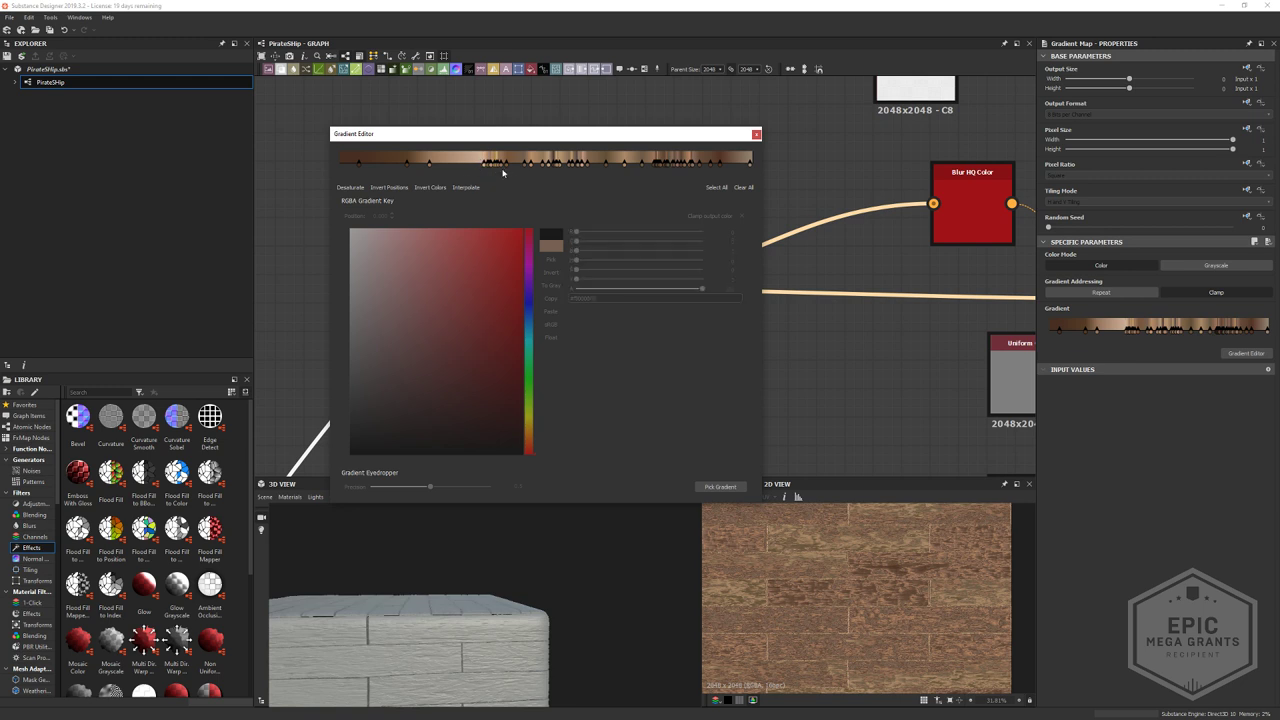
pyautogui.click(488, 166)
pyautogui.click(487, 176)
pyautogui.moveTo(505, 166); pyautogui.dragTo(442, 168)
pyautogui.click(431, 166)
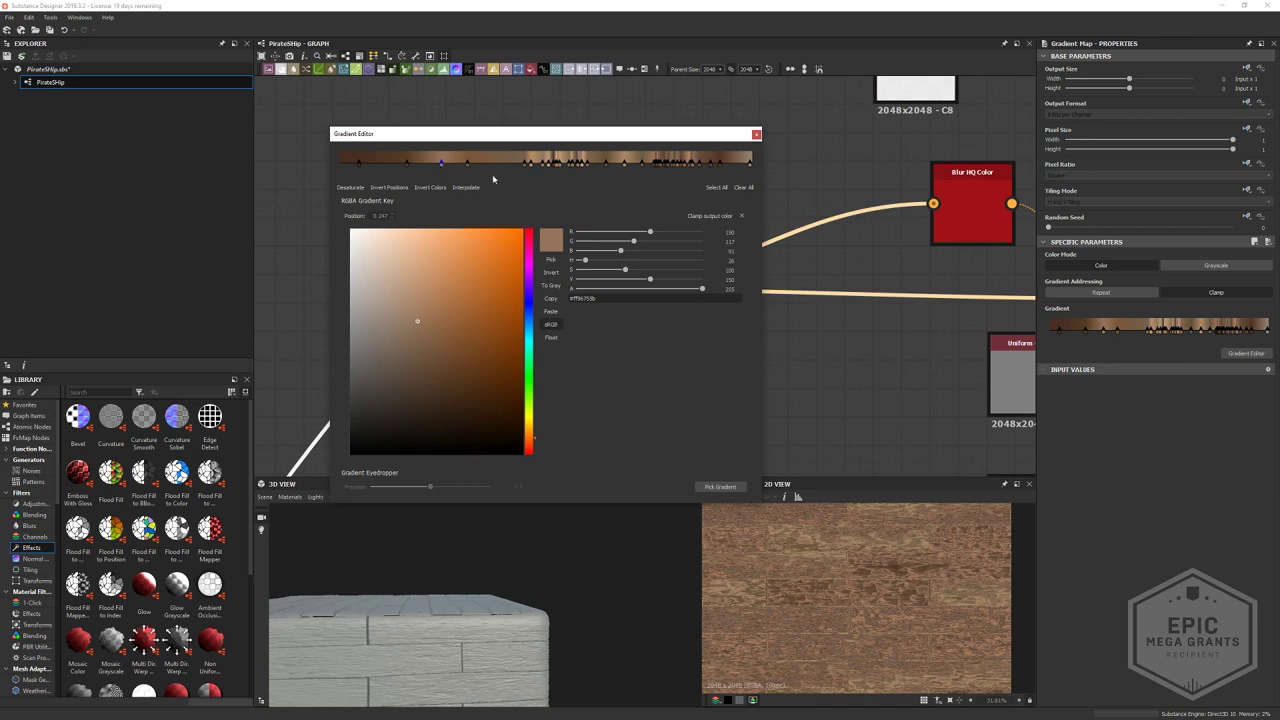
# - Thin out the key cluster between about 0.44 and 0.5 of the gradient, spreading the kept keys toward the darker side
pyautogui.click(523, 168)
pyautogui.click(525, 167)
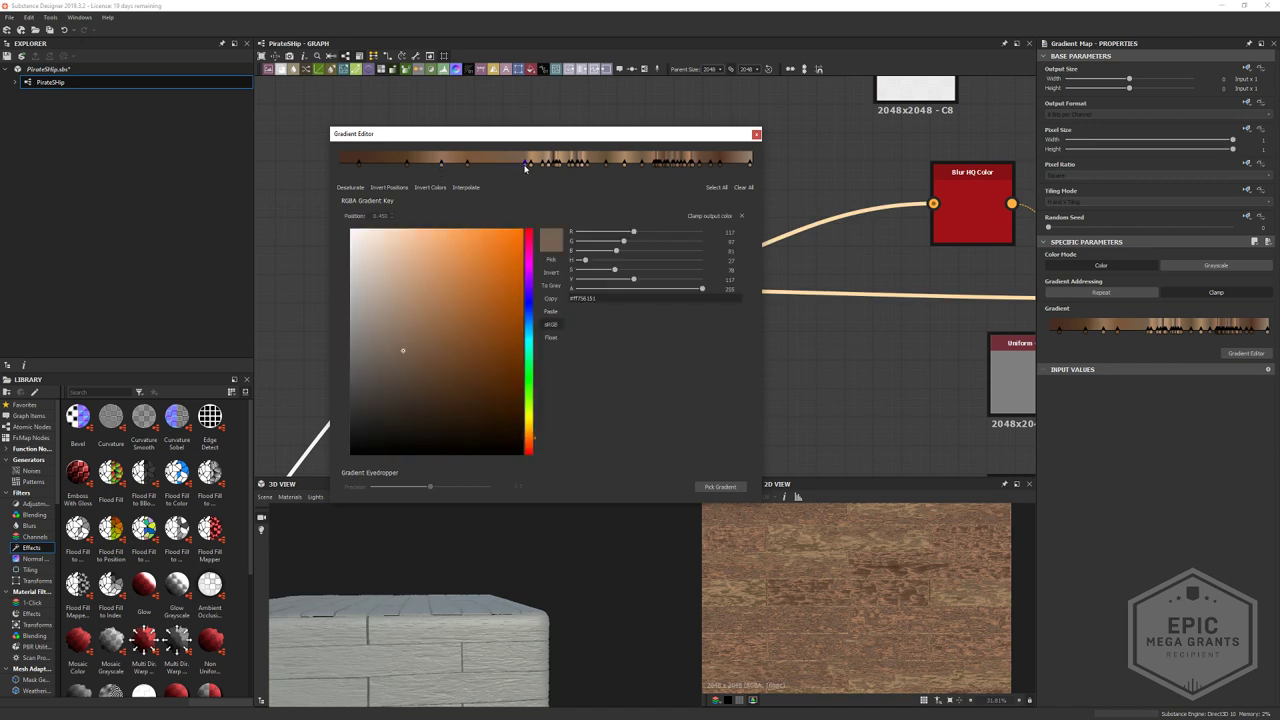
pyautogui.press('Delete')
pyautogui.click(531, 173)
pyautogui.click(527, 166)
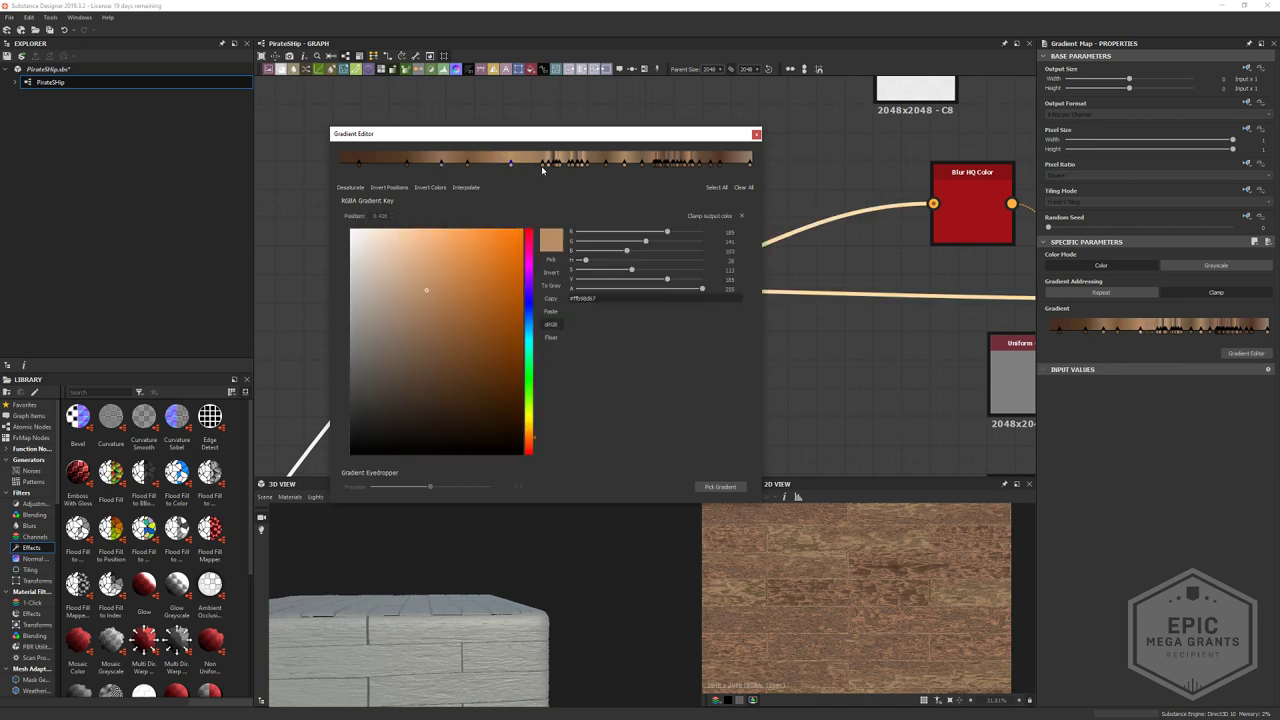
pyautogui.moveTo(549, 167); pyautogui.dragTo(544, 167)
pyautogui.click(526, 166)
pyautogui.press('Delete')
pyautogui.click(538, 167)
pyautogui.press('Delete')
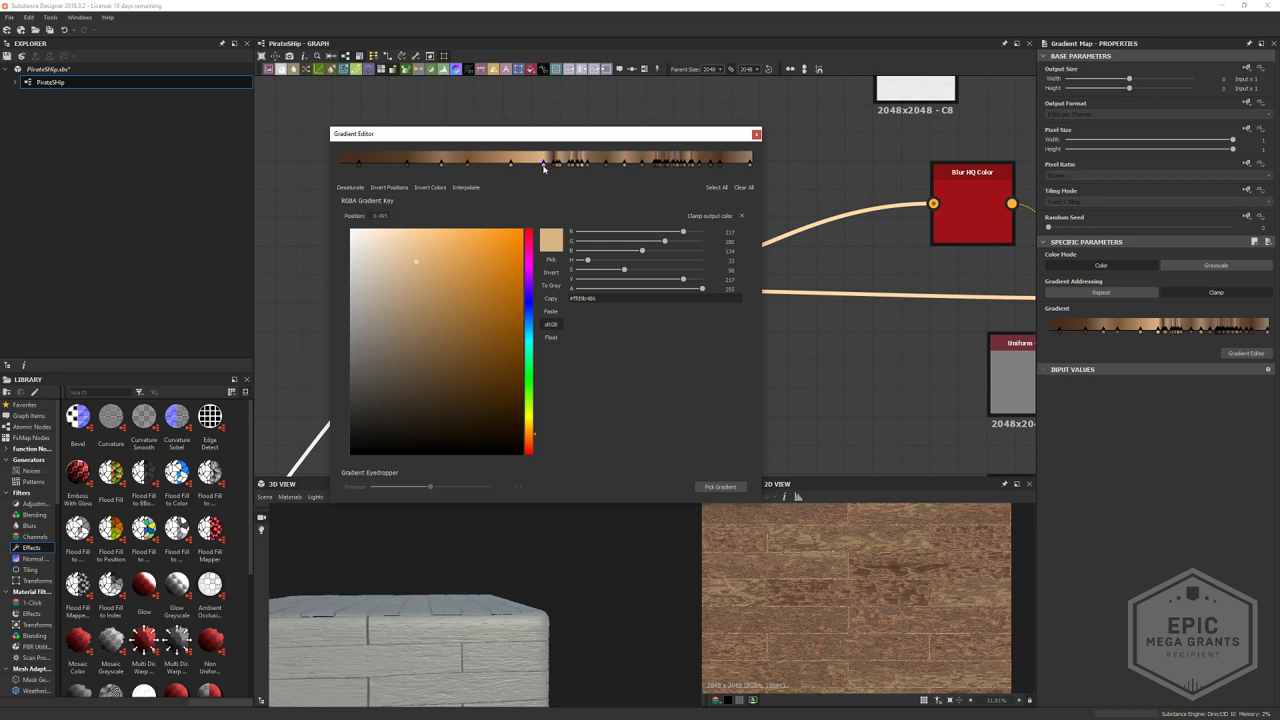
# - Move the brown key to about position 0.397 and delete the neighbouring light keys for a smooth dark-to-mid brown transition
pyautogui.click(557, 167)
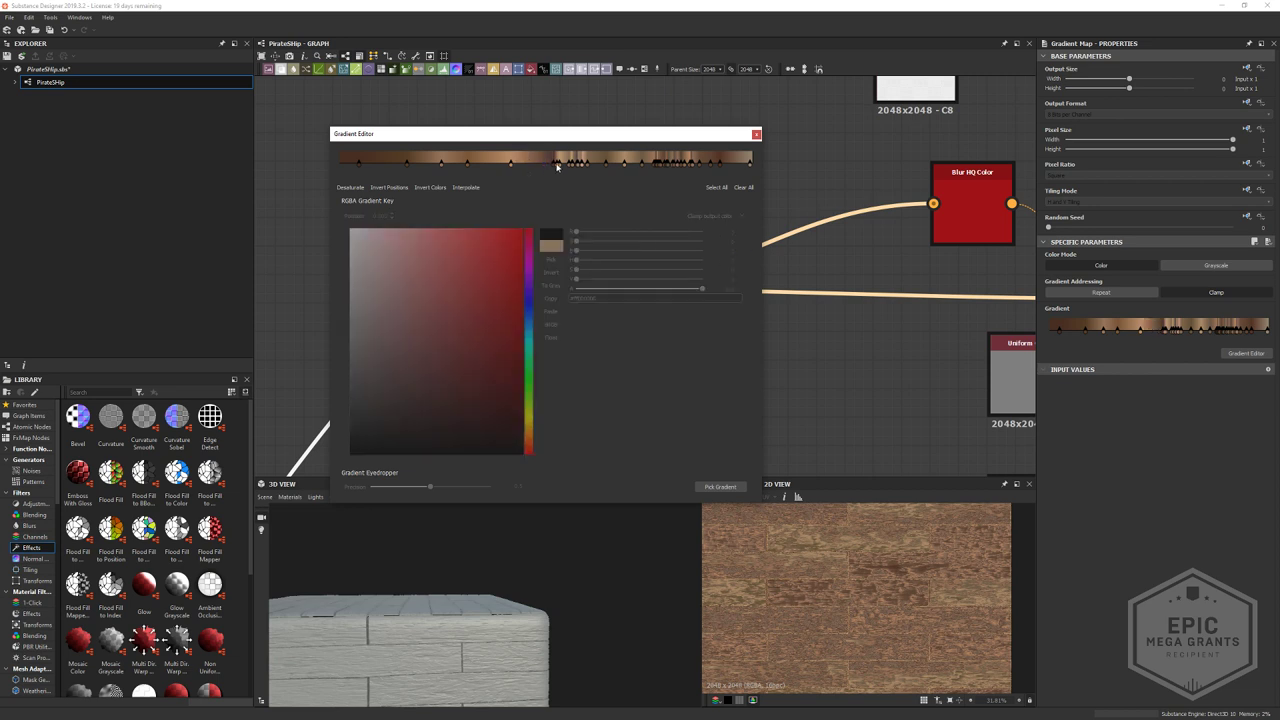
pyautogui.moveTo(554, 166); pyautogui.dragTo(500, 167)
pyautogui.click(511, 166)
pyautogui.press('Delete')
pyautogui.click(442, 165)
pyautogui.press('Delete')
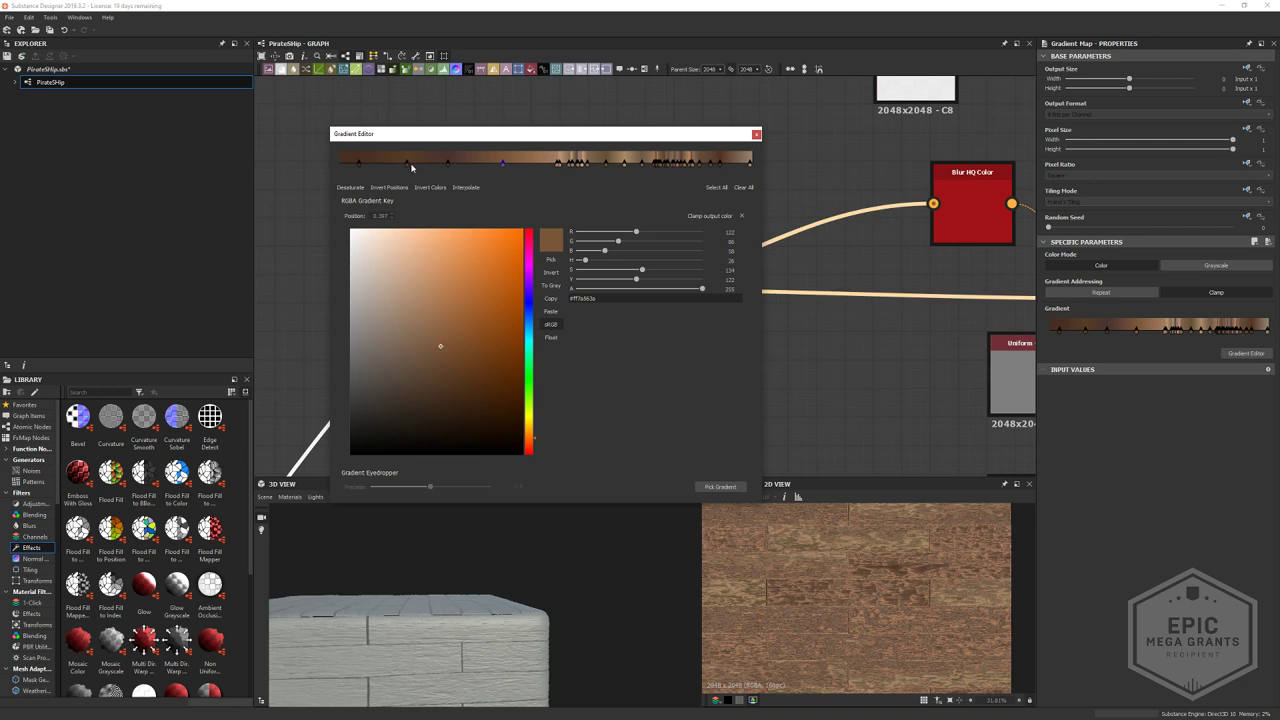
# - Even out the spacing of the darker keys and delete the clustered keys between about 0.55 and 0.65 of the gradient
pyautogui.click(404, 167)
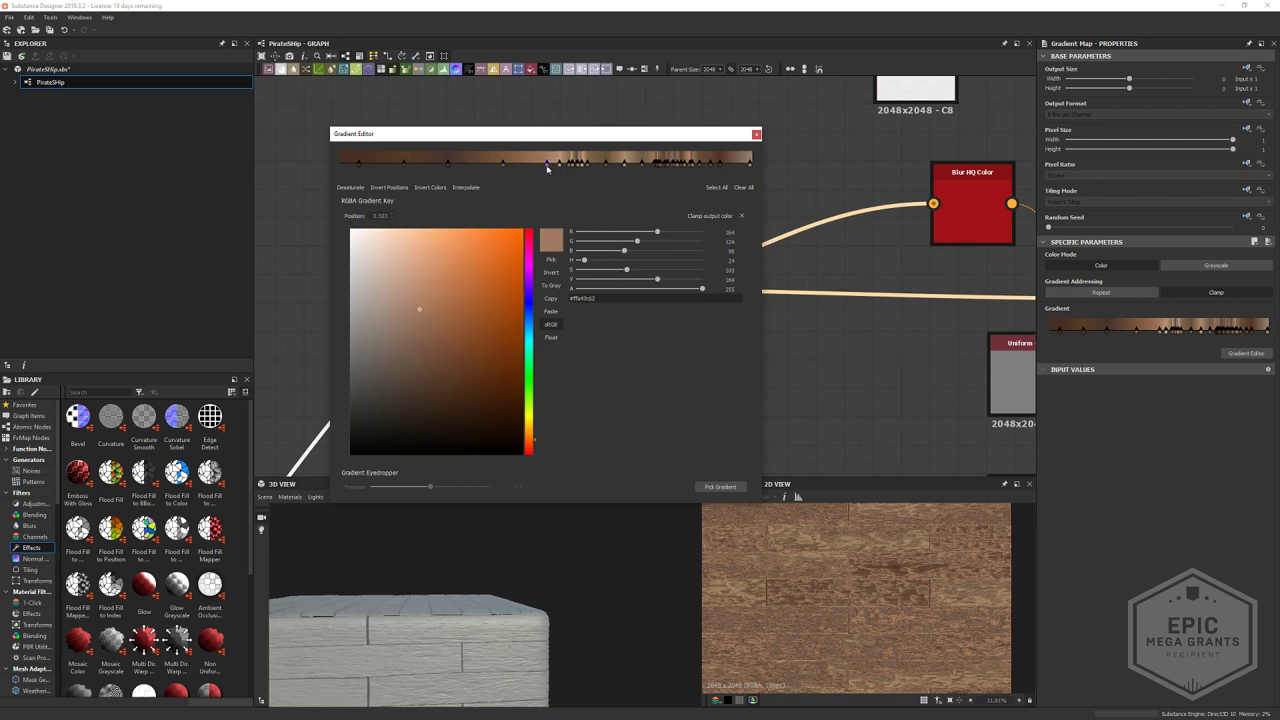
pyautogui.click(577, 168)
pyautogui.click(577, 170)
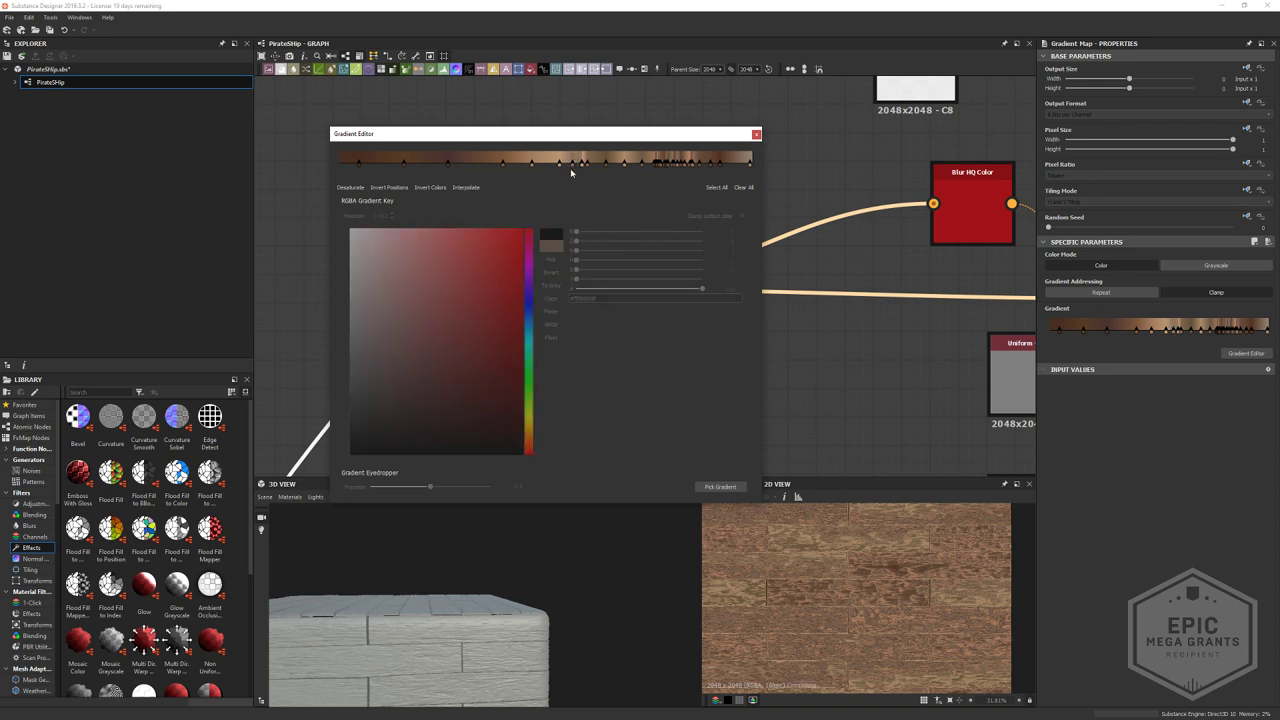
pyautogui.click(575, 168)
pyautogui.press('Delete')
pyautogui.click(583, 166)
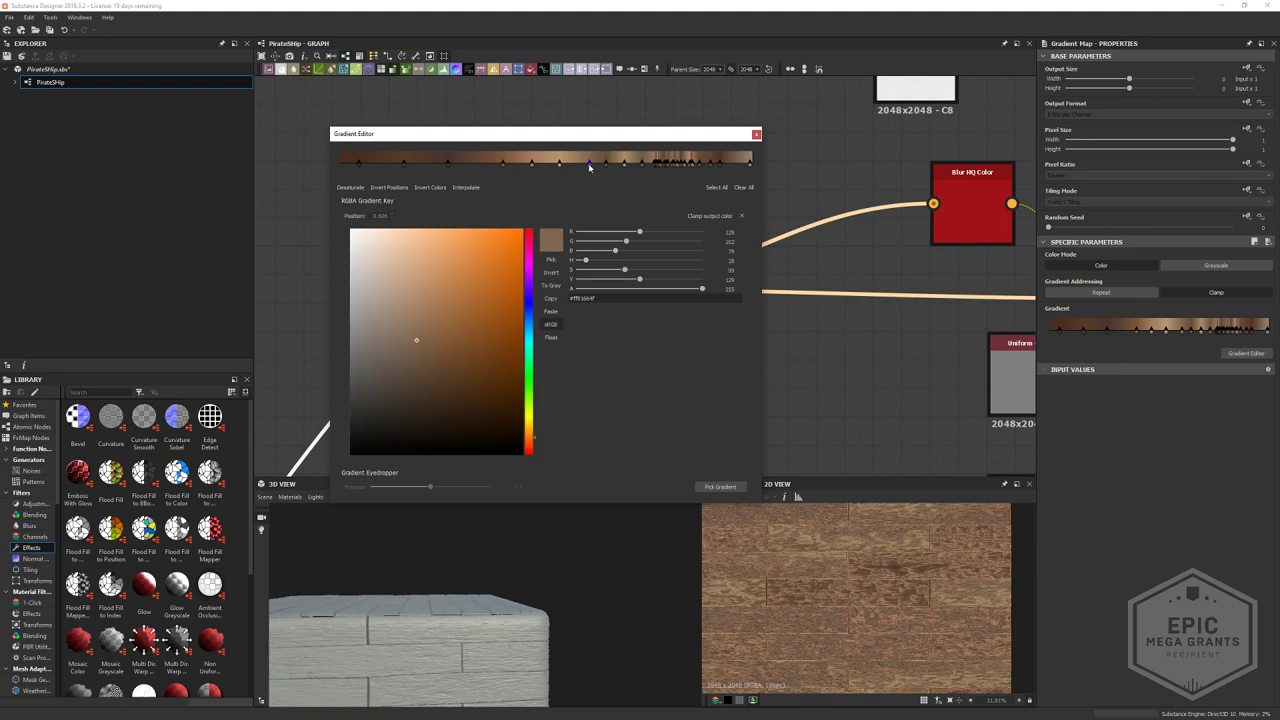
pyautogui.press('Delete')
# - Move the light tan key to position 0.573 and recolour it to pale beige #ffe9c9a3
pyautogui.click(558, 164)
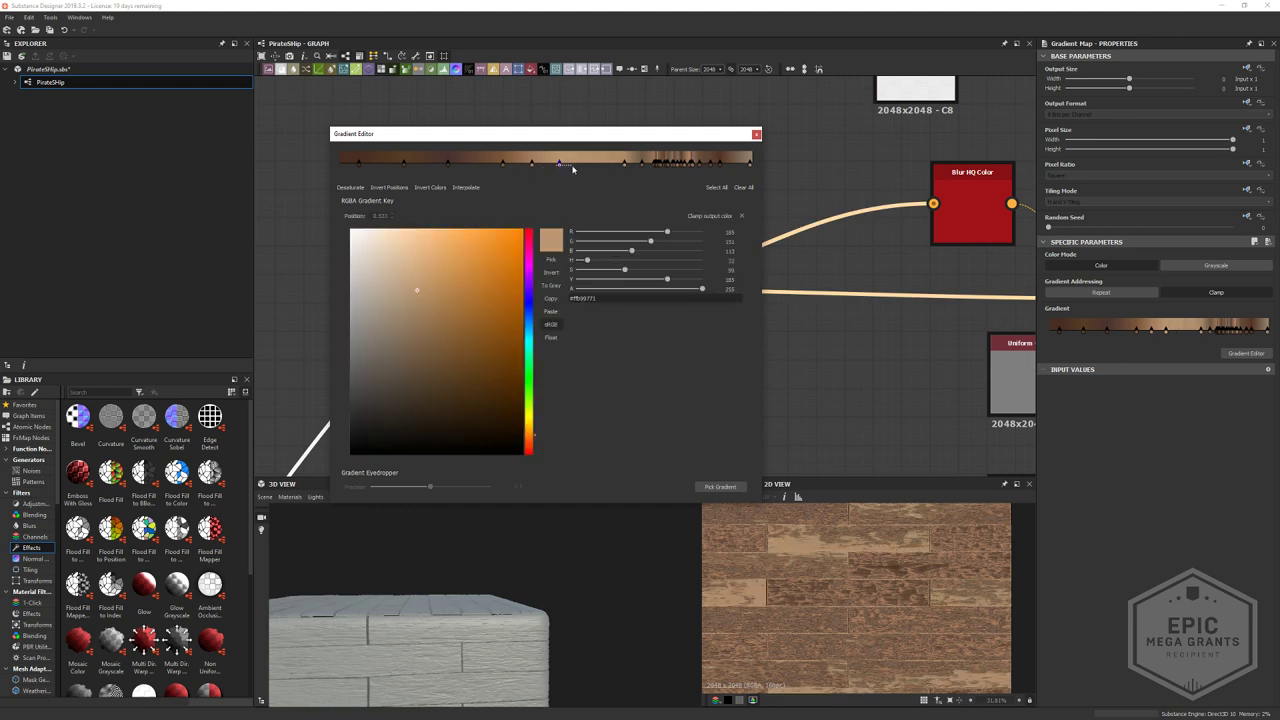
pyautogui.moveTo(560, 166)
pyautogui.mouseDown()
pyautogui.moveTo(599, 176)
pyautogui.moveTo(546, 179)
pyautogui.moveTo(573, 176)
pyautogui.mouseUp()
pyautogui.click(441, 290)
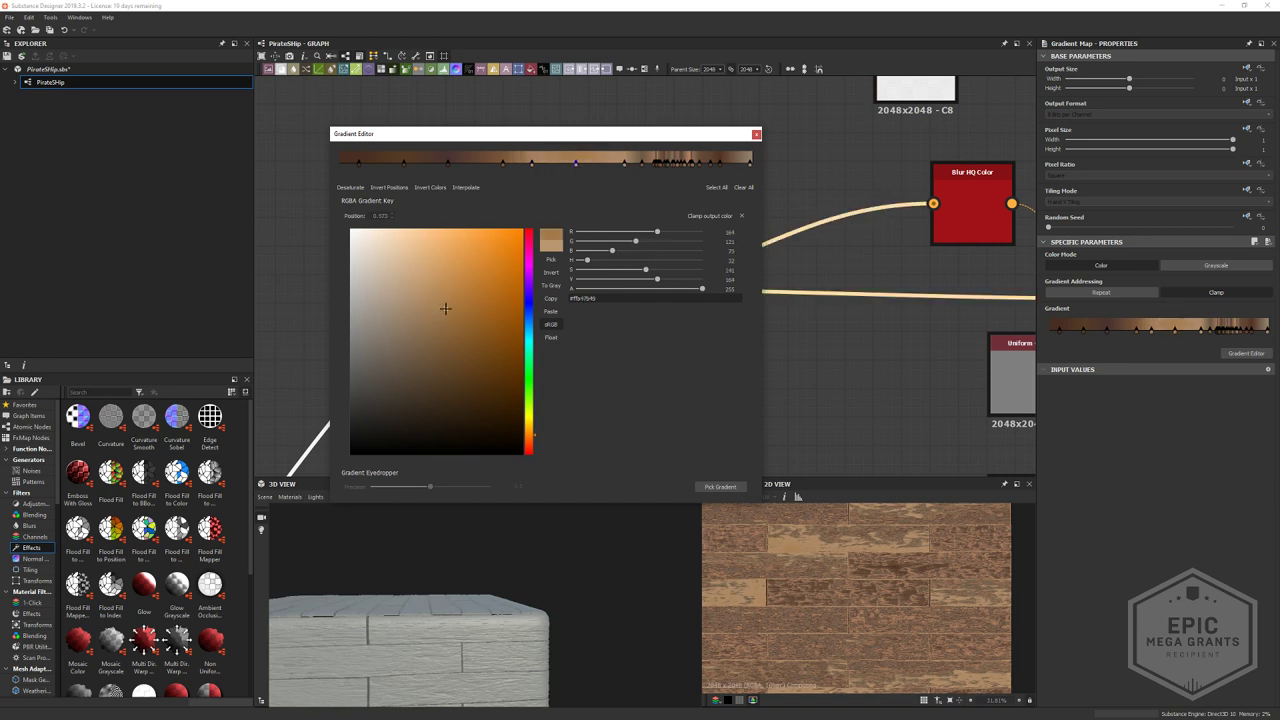
pyautogui.moveTo(439, 288)
pyautogui.mouseDown()
pyautogui.moveTo(397, 289)
pyautogui.moveTo(410, 303)
pyautogui.moveTo(406, 278)
pyautogui.mouseUp()
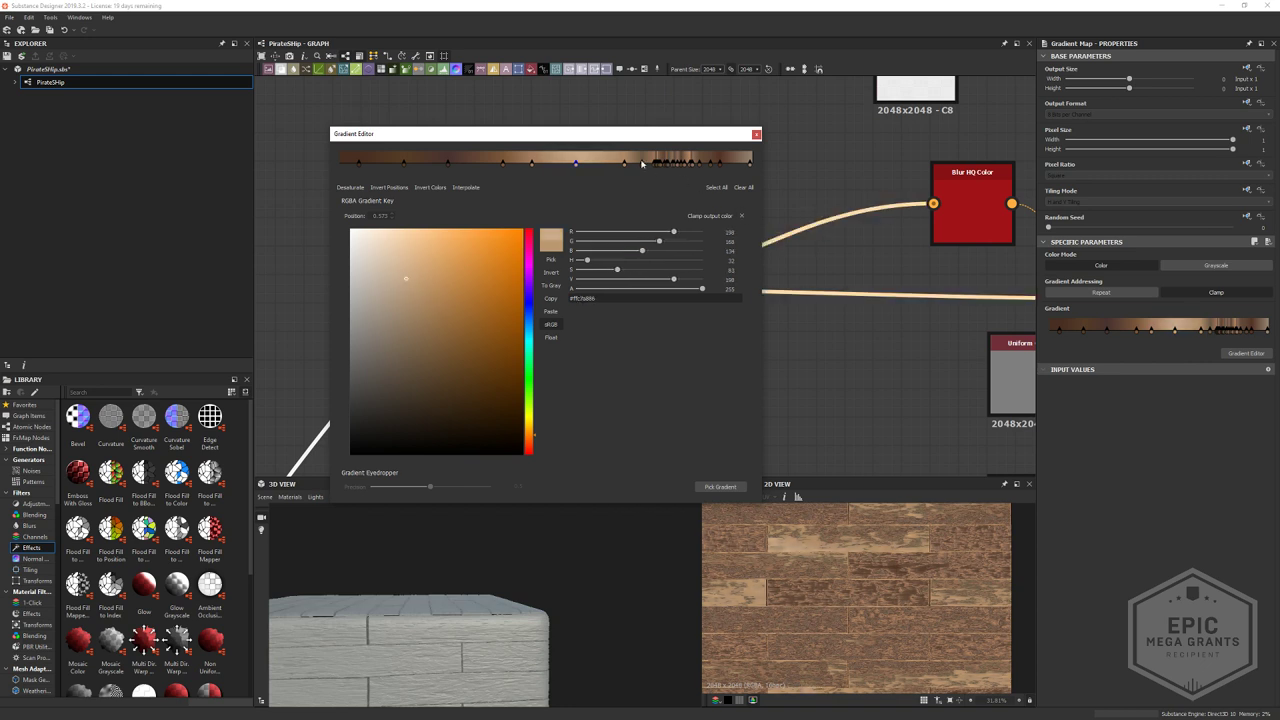
pyautogui.click(420, 281)
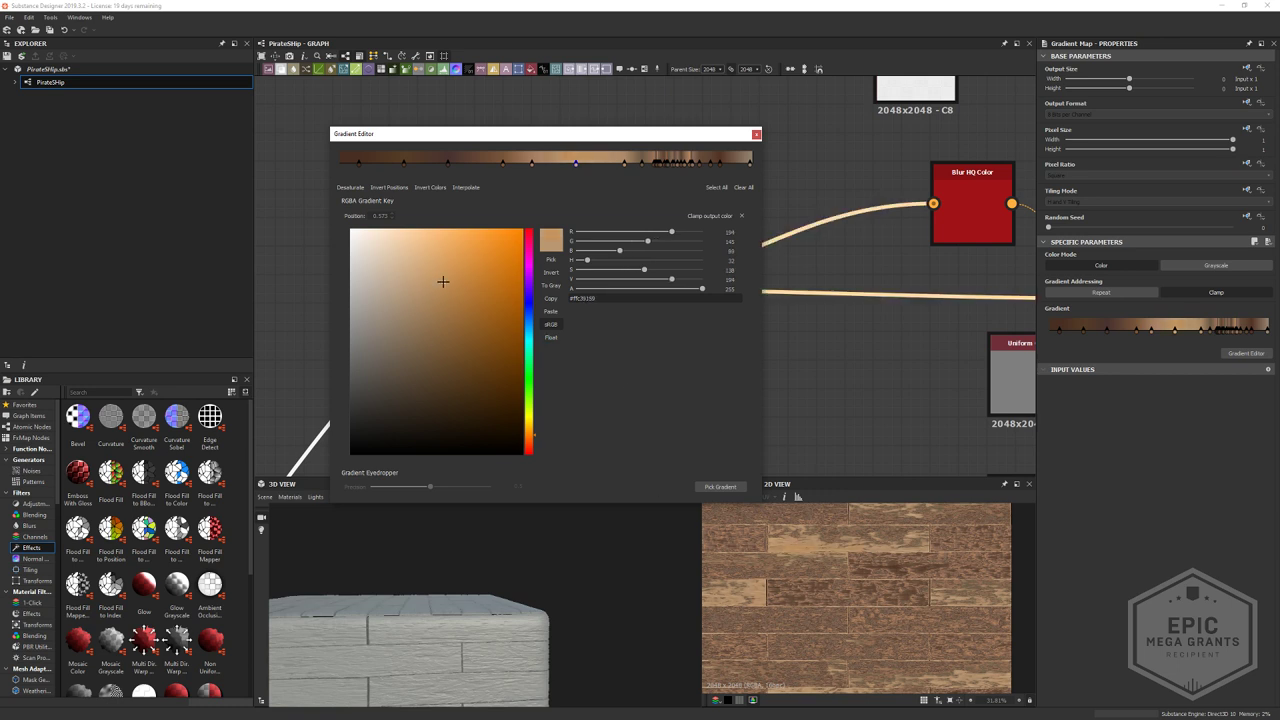
pyautogui.moveTo(420, 281)
pyautogui.mouseDown()
pyautogui.moveTo(383, 277)
pyautogui.moveTo(390, 285)
pyautogui.moveTo(400, 260)
pyautogui.moveTo(400, 271)
pyautogui.moveTo(400, 247)
pyautogui.mouseUp()
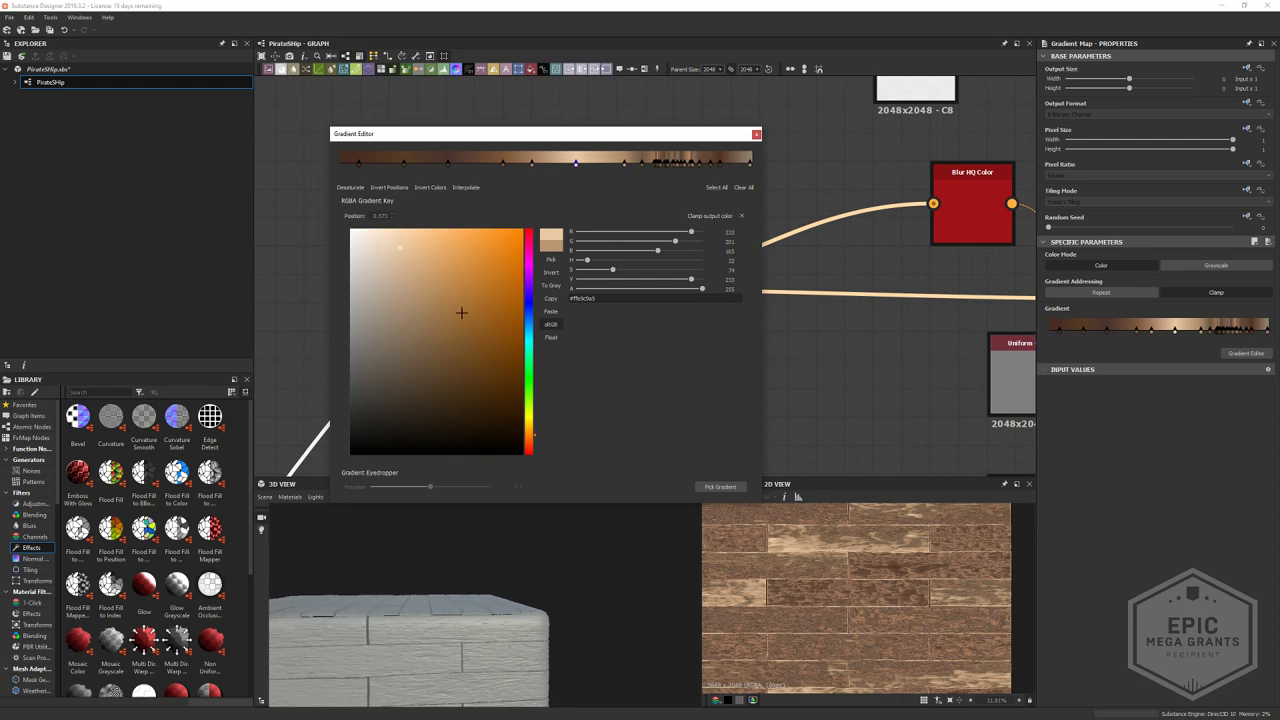
# - Inspect the planks up close in the 2D view and move the tan key after the pale beige one slightly closer to it
pyautogui.scroll(-2, 869, 571)
pyautogui.scroll(5, 869, 571)
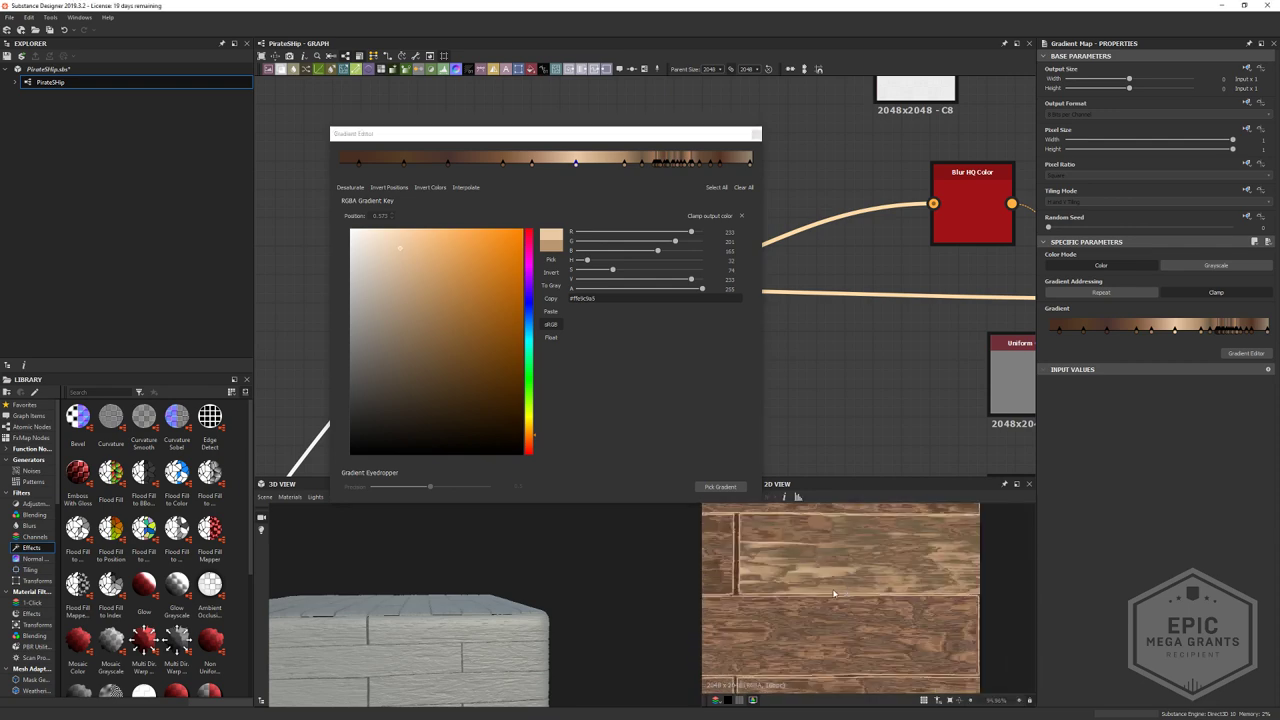
pyautogui.click(589, 165)
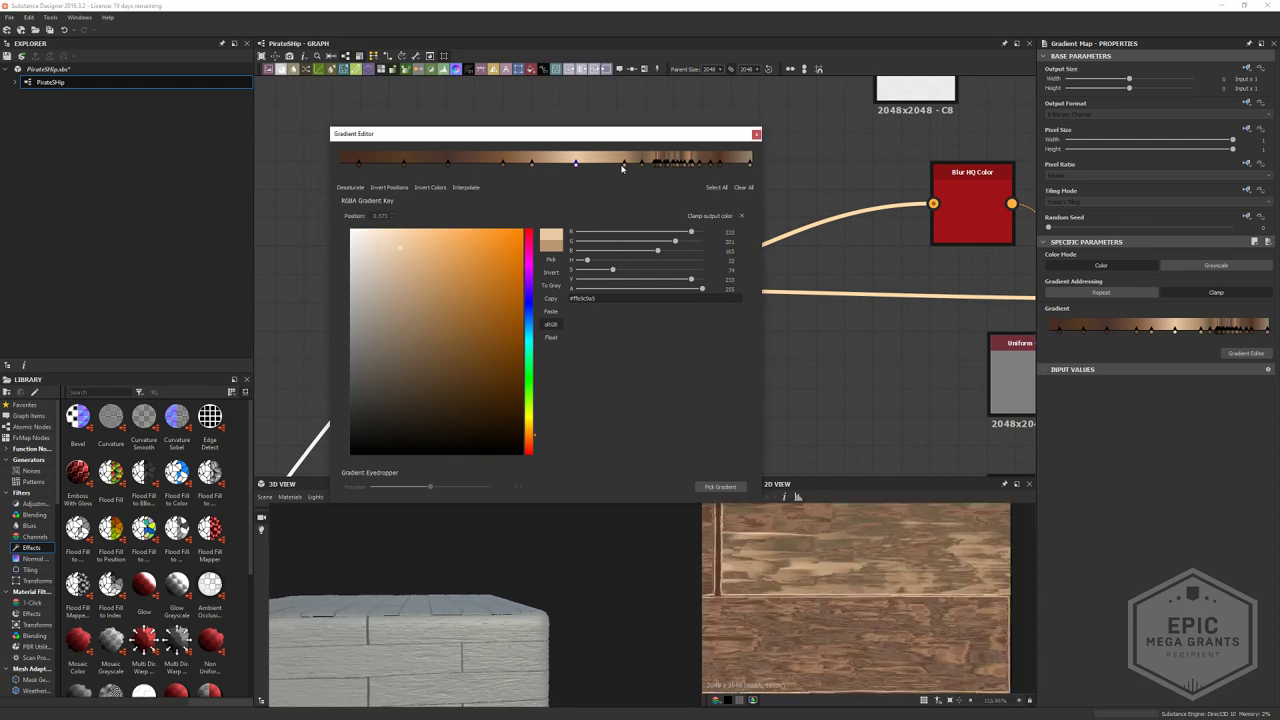
pyautogui.click(624, 164)
pyautogui.moveTo(626, 165)
pyautogui.mouseDown()
pyautogui.moveTo(595, 164)
pyautogui.moveTo(686, 178)
pyautogui.moveTo(632, 166)
pyautogui.mouseUp()
pyautogui.moveTo(608, 169); pyautogui.dragTo(637, 168)
# - Delete the crowded gradient keys following the tan key, between about 0.73 and 0.79 of the gradient
pyautogui.click(642, 165)
pyautogui.press('Delete')
pyautogui.press('Delete')
pyautogui.click(657, 167)
pyautogui.press('Delete')
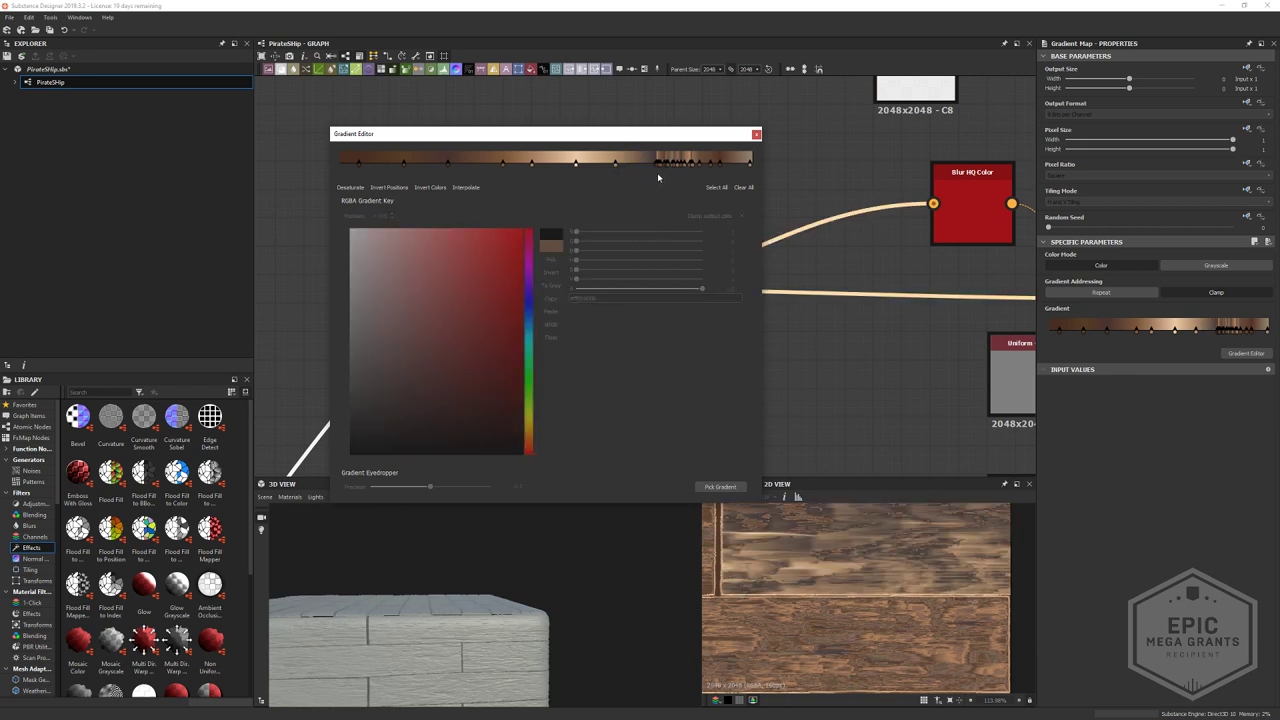
pyautogui.click(657, 167)
pyautogui.press('Delete')
pyautogui.click(662, 167)
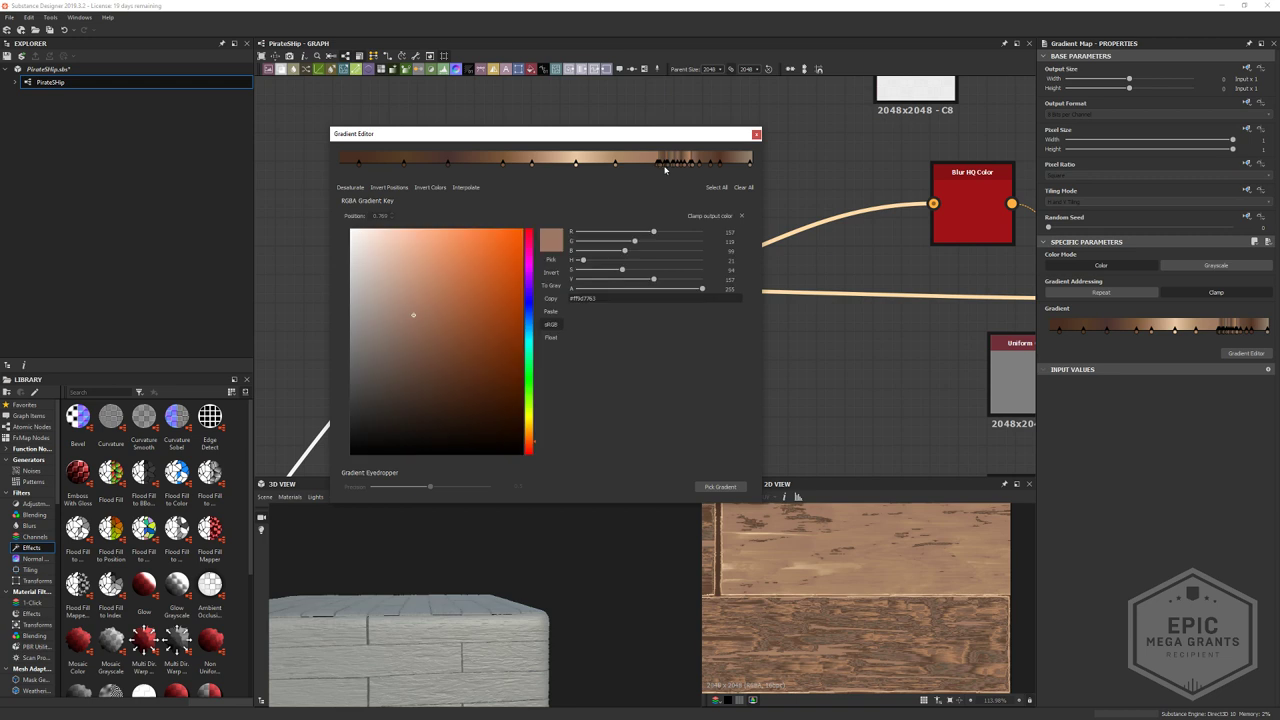
pyautogui.press('Delete')
pyautogui.click(661, 167)
pyautogui.press('Delete')
pyautogui.click(660, 167)
pyautogui.press('Delete')
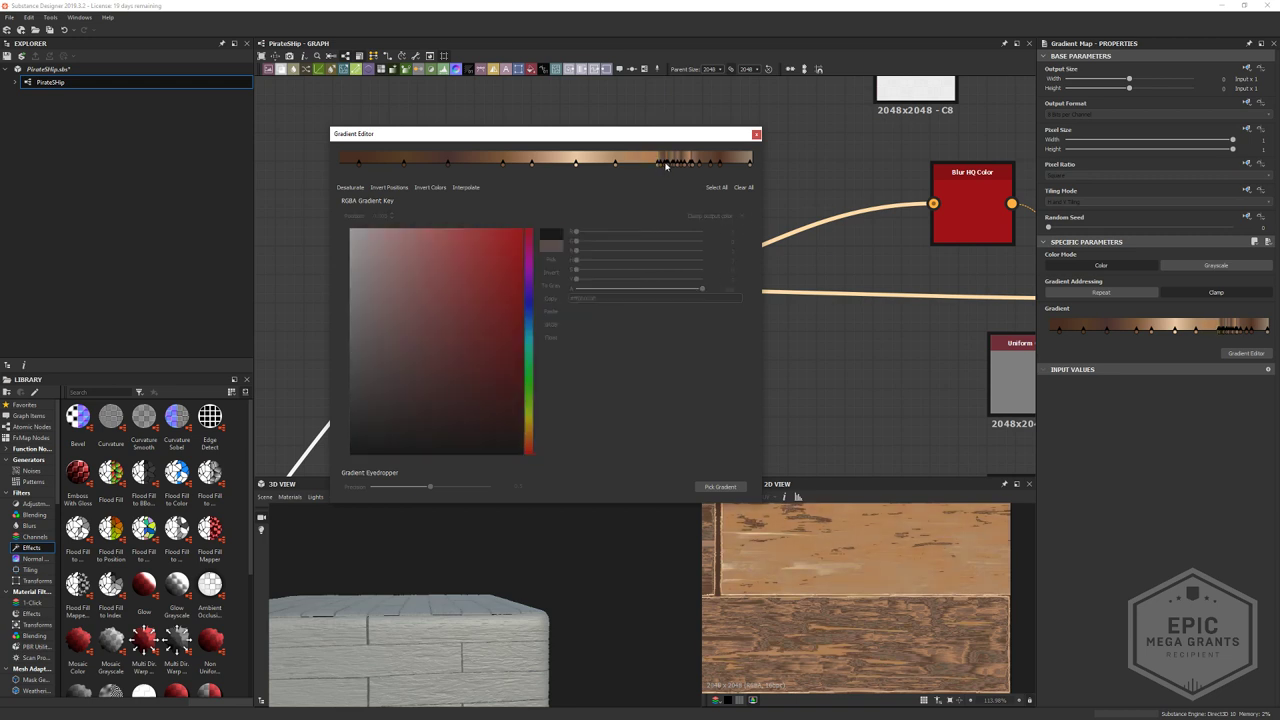
pyautogui.click(665, 166)
pyautogui.press('Delete')
pyautogui.click(661, 166)
pyautogui.press('Delete')
# - Move the orange-brown key to position 0.684 and recolour it to a lighter orange-brown #ffcc8e58
pyautogui.moveTo(658, 167); pyautogui.dragTo(623, 168)
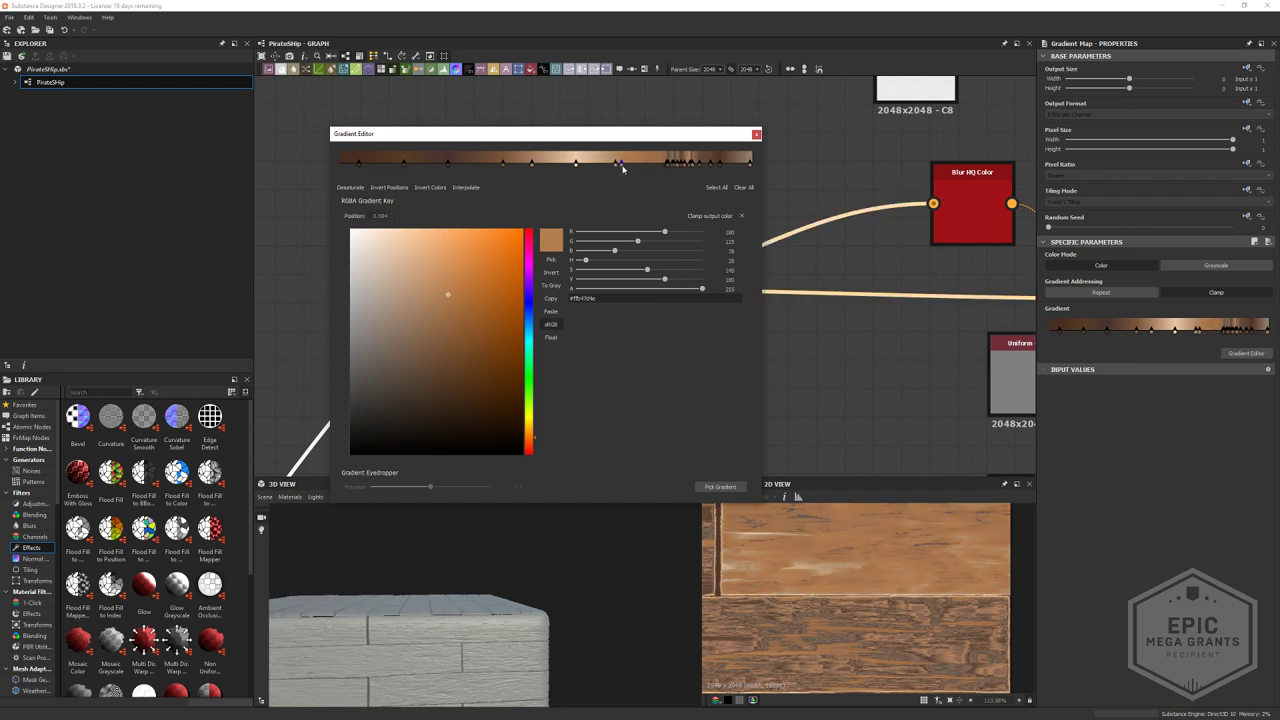
pyautogui.moveTo(448, 295); pyautogui.dragTo(448, 274)
pyautogui.scroll(-9, 831, 560)
pyautogui.moveTo(783, 598); pyautogui.dragTo(862, 607, button='middle')
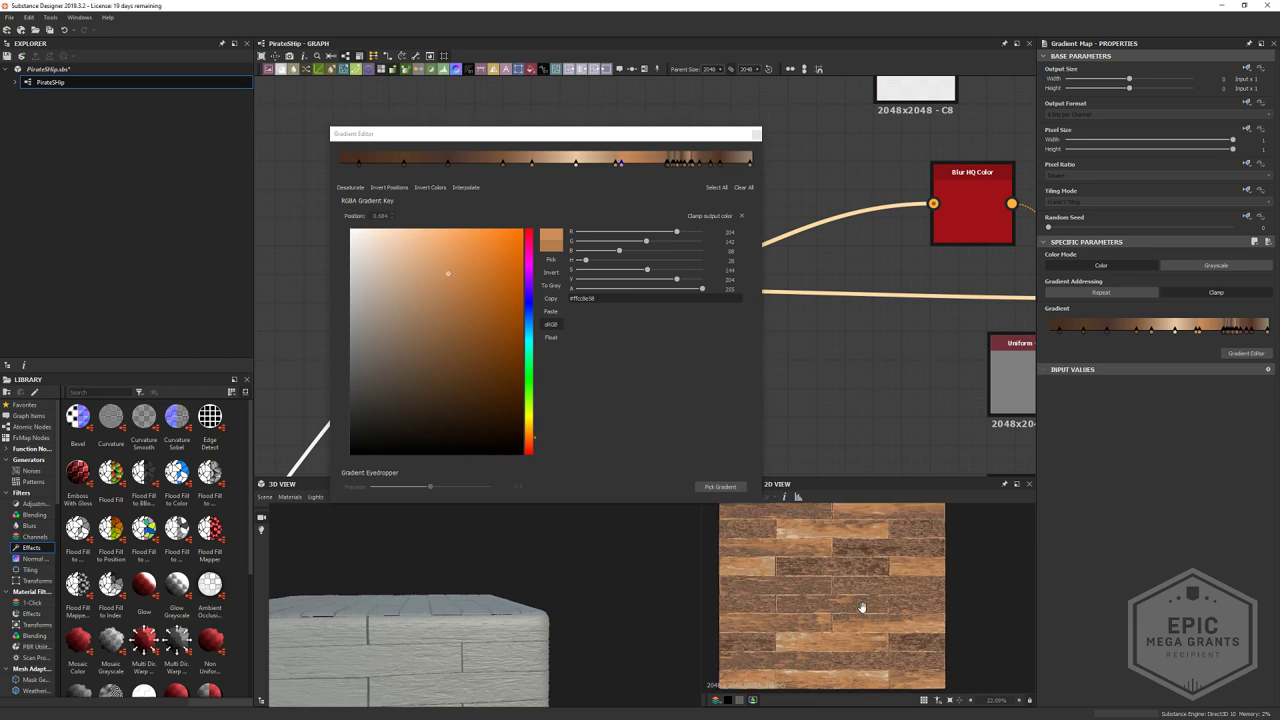
# - Move the pale beige key to position 0.512 and check the planks up close in the 2D view
pyautogui.moveTo(576, 166); pyautogui.dragTo(550, 173)
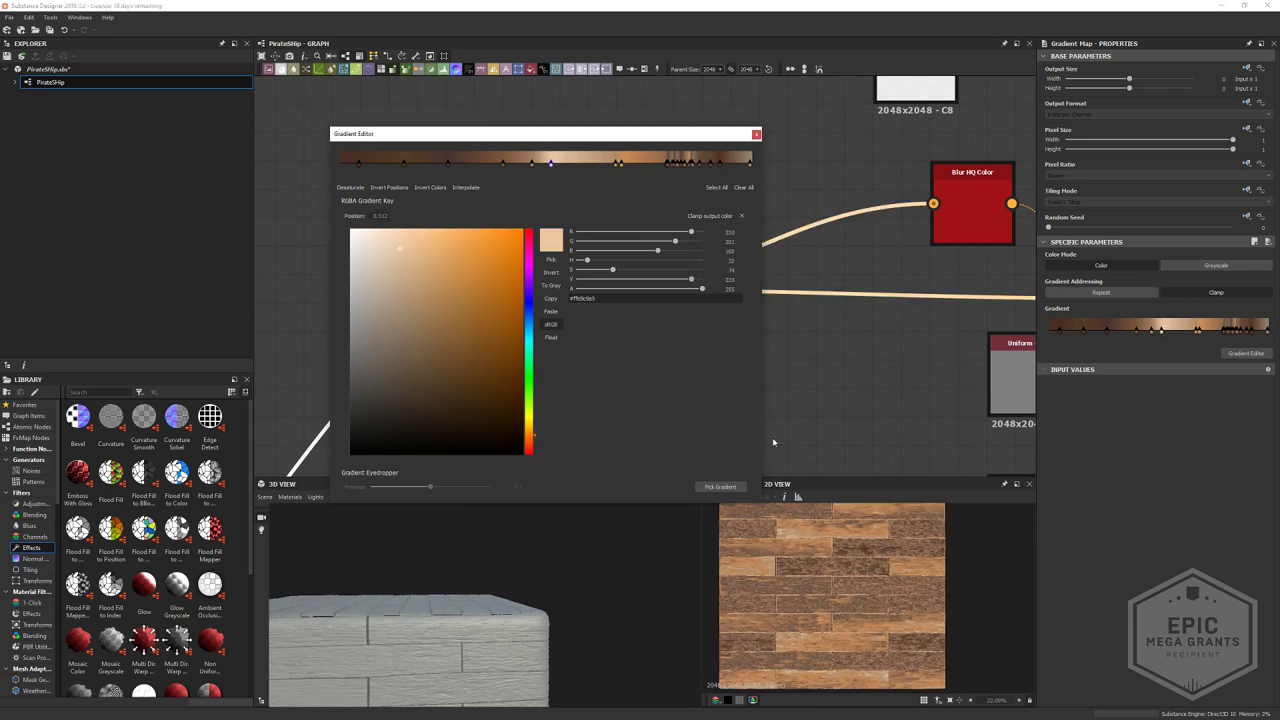
pyautogui.scroll(5, 774, 443)
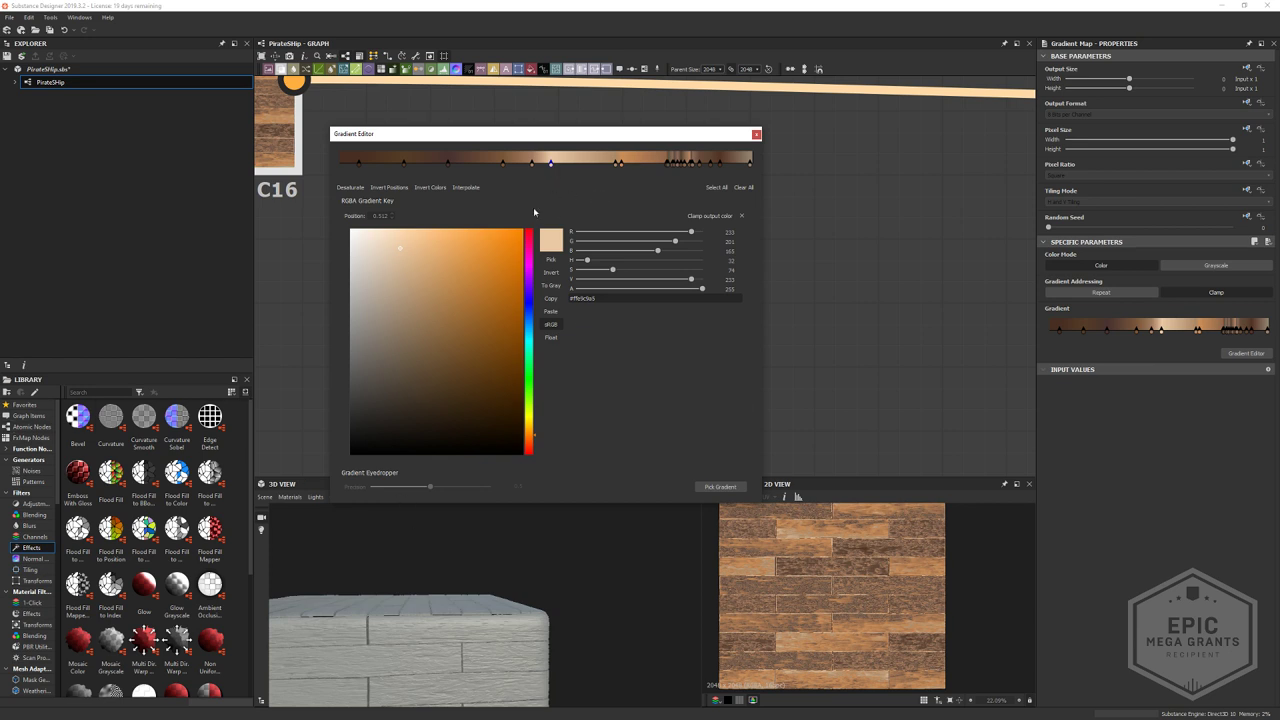
pyautogui.scroll(5, 812, 556)
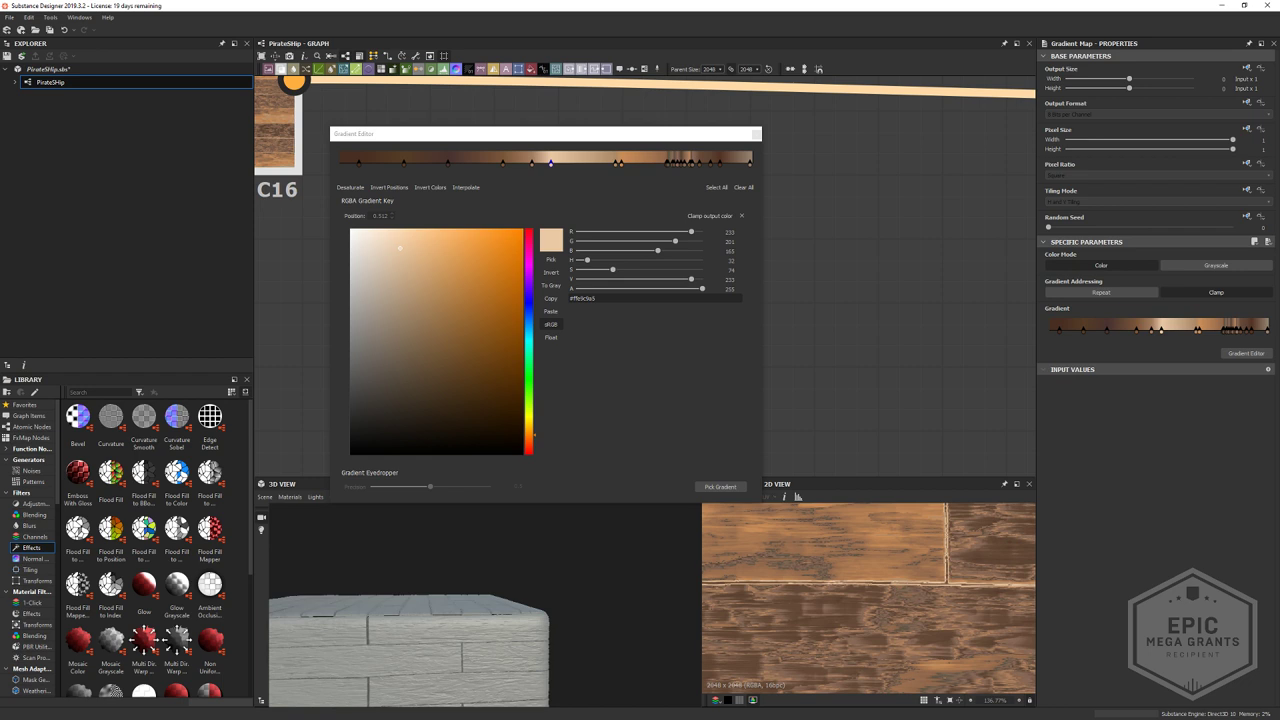
# - Move the first two brown keys of the remaining cluster back to about 0.75 and 0.77 of the gradient
pyautogui.click(669, 163)
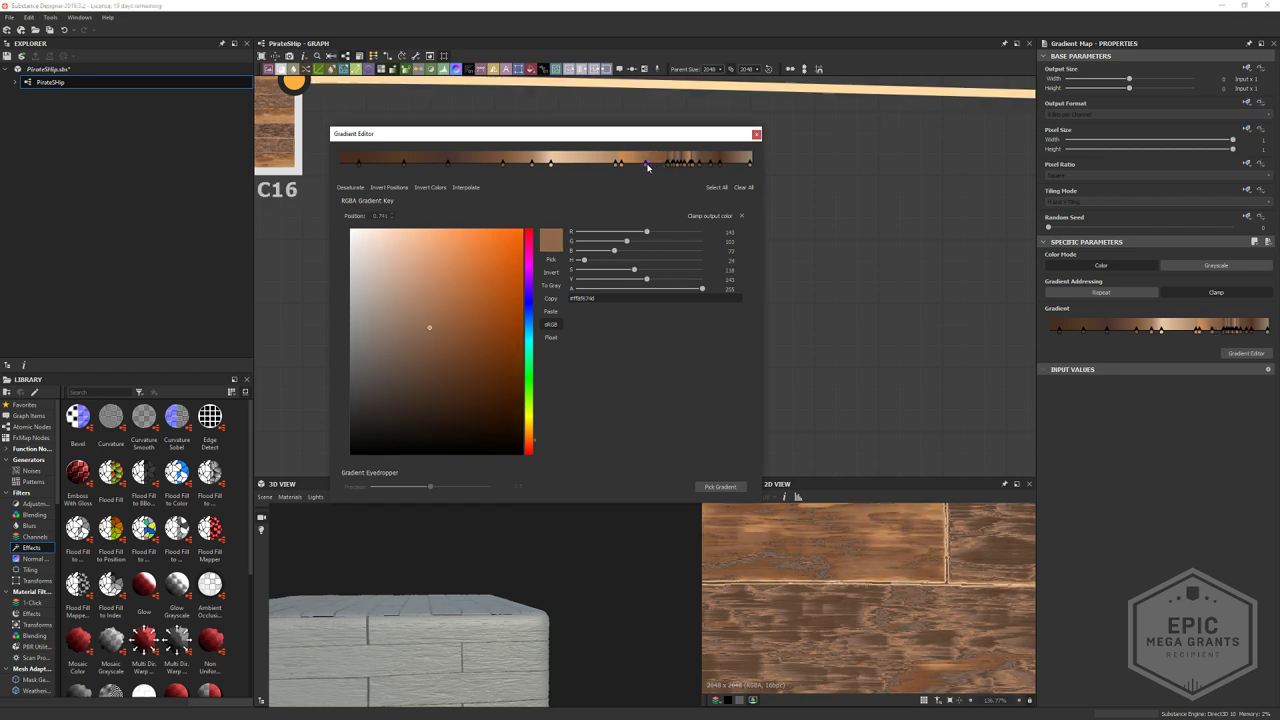
pyautogui.moveTo(668, 166); pyautogui.dragTo(650, 162)
pyautogui.click(660, 164)
pyautogui.click(667, 166)
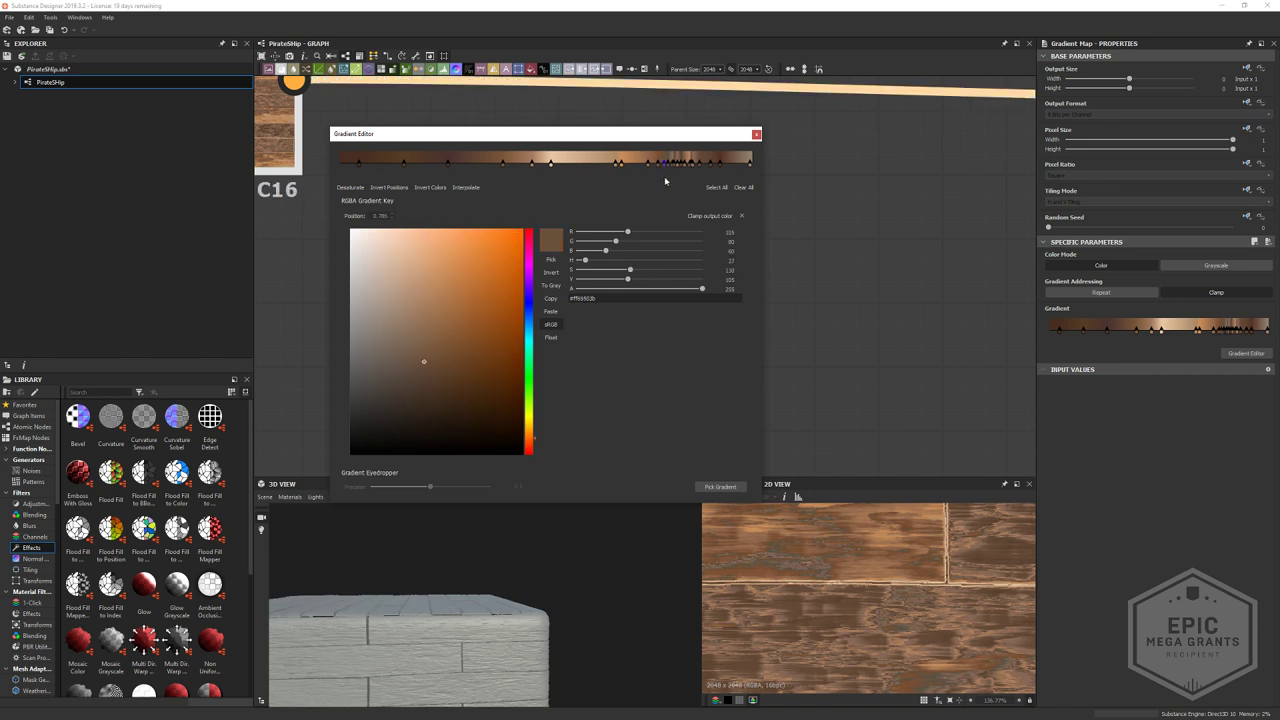
# - Delete the crowded keys between about 0.78 and 0.80 of the gradient
pyautogui.press('Delete')
pyautogui.click(671, 167)
pyautogui.press('Delete')
pyautogui.click(670, 167)
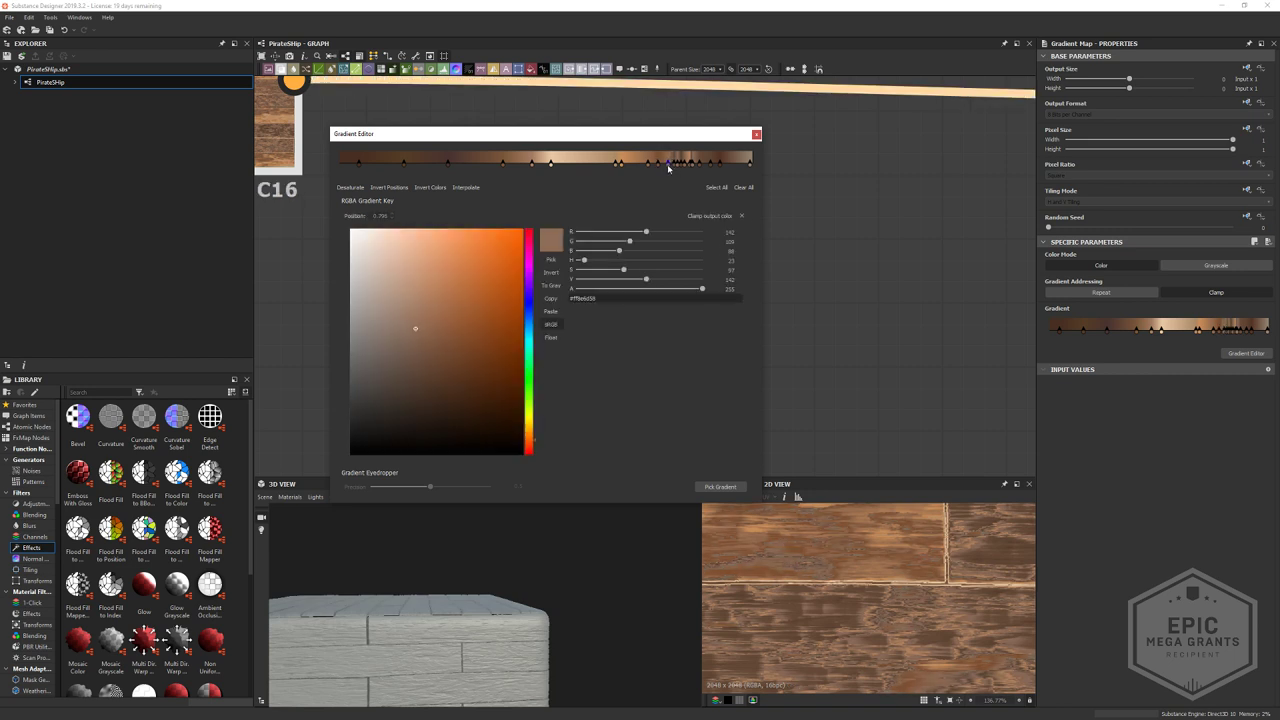
pyautogui.click(667, 168)
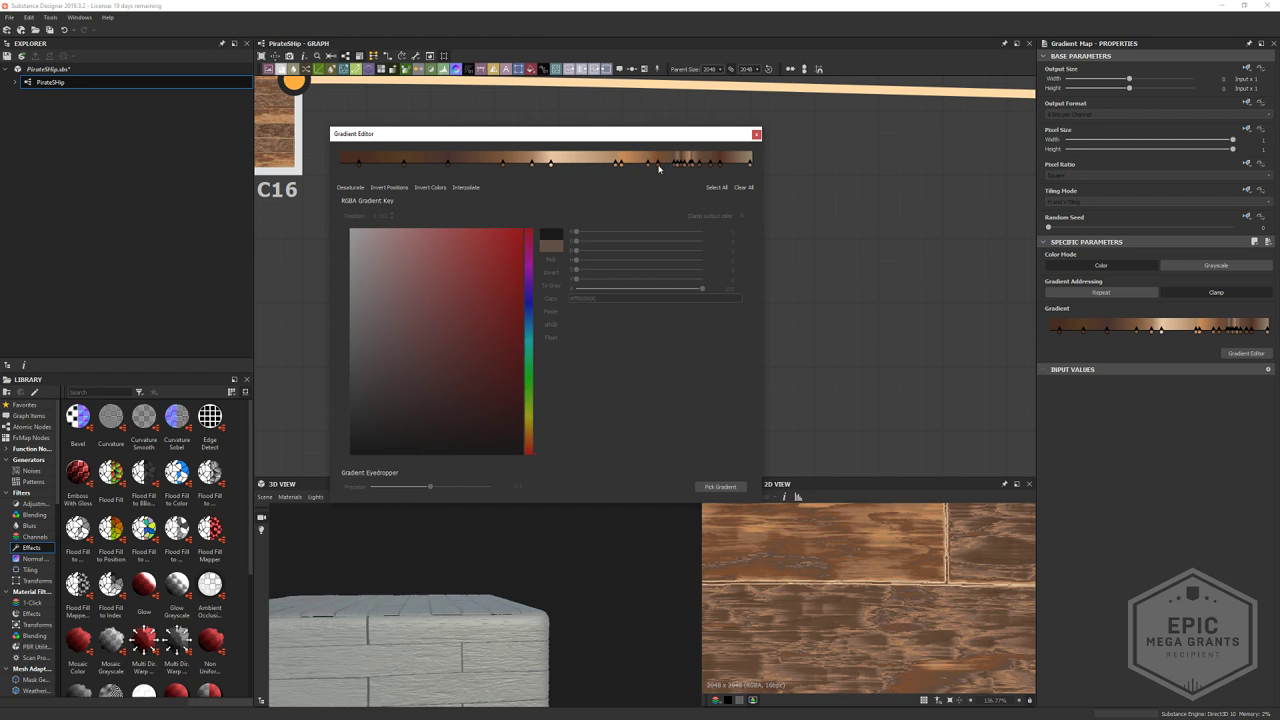
# - Space out the last brown keys between about 0.87 and 0.96 and delete the surplus key before them
pyautogui.click(719, 166)
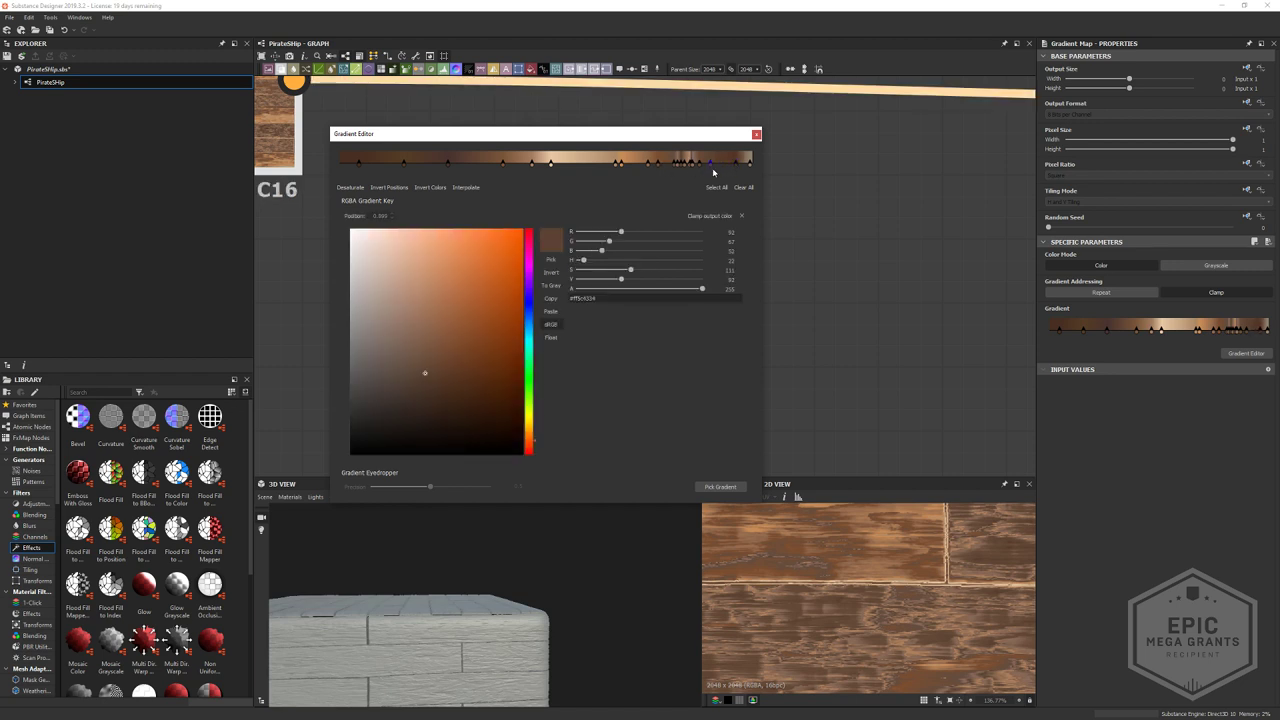
pyautogui.moveTo(709, 167); pyautogui.dragTo(717, 167)
pyautogui.click(703, 168)
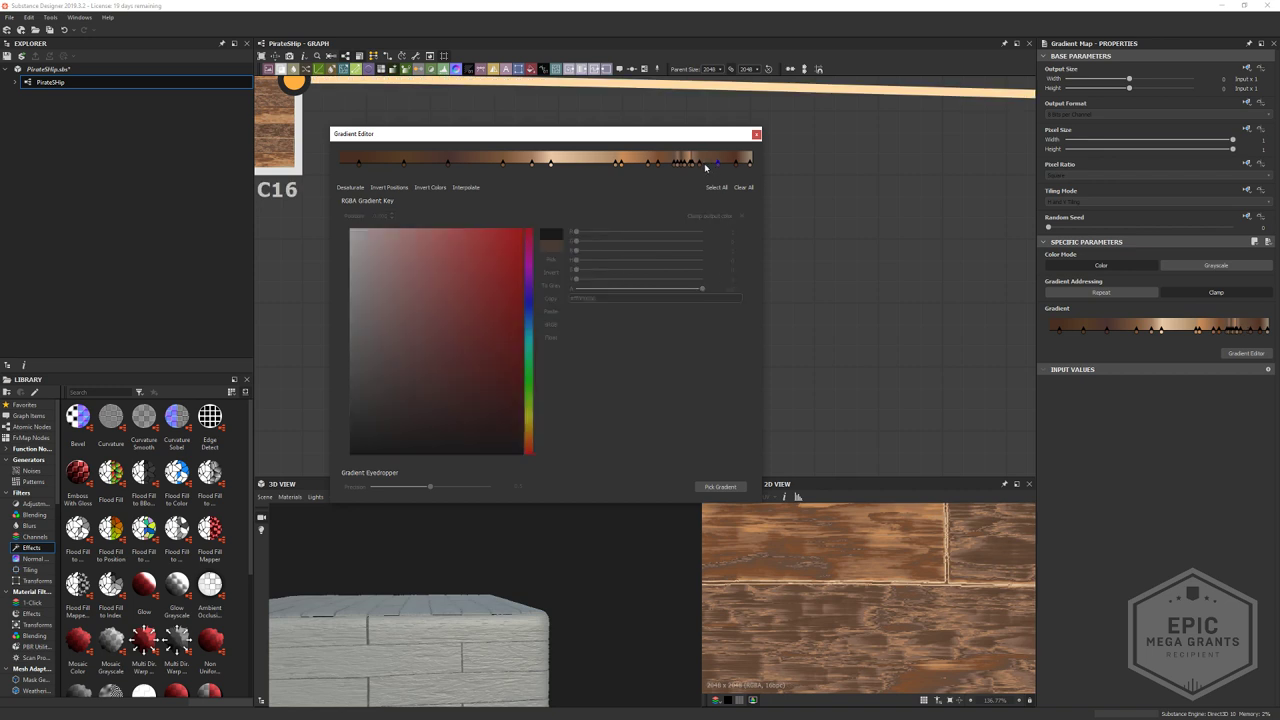
pyautogui.click(708, 168)
pyautogui.click(699, 169)
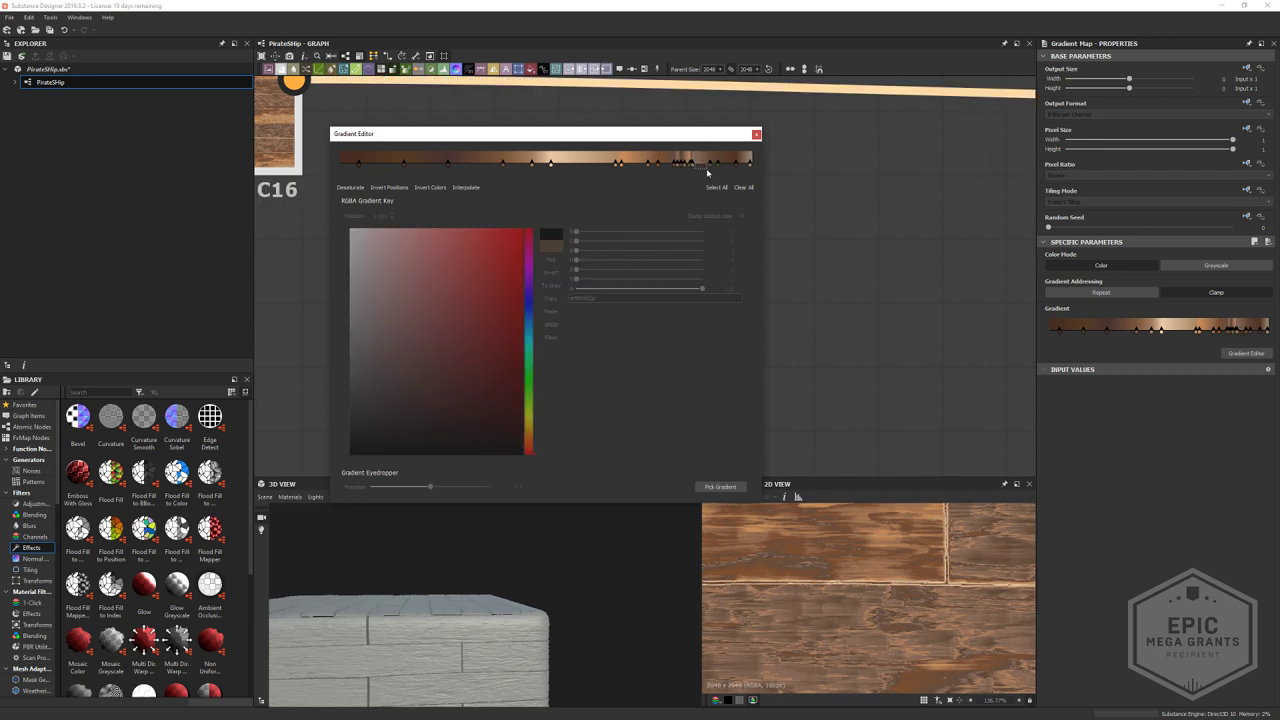
pyautogui.click(695, 166)
pyautogui.press('Delete')
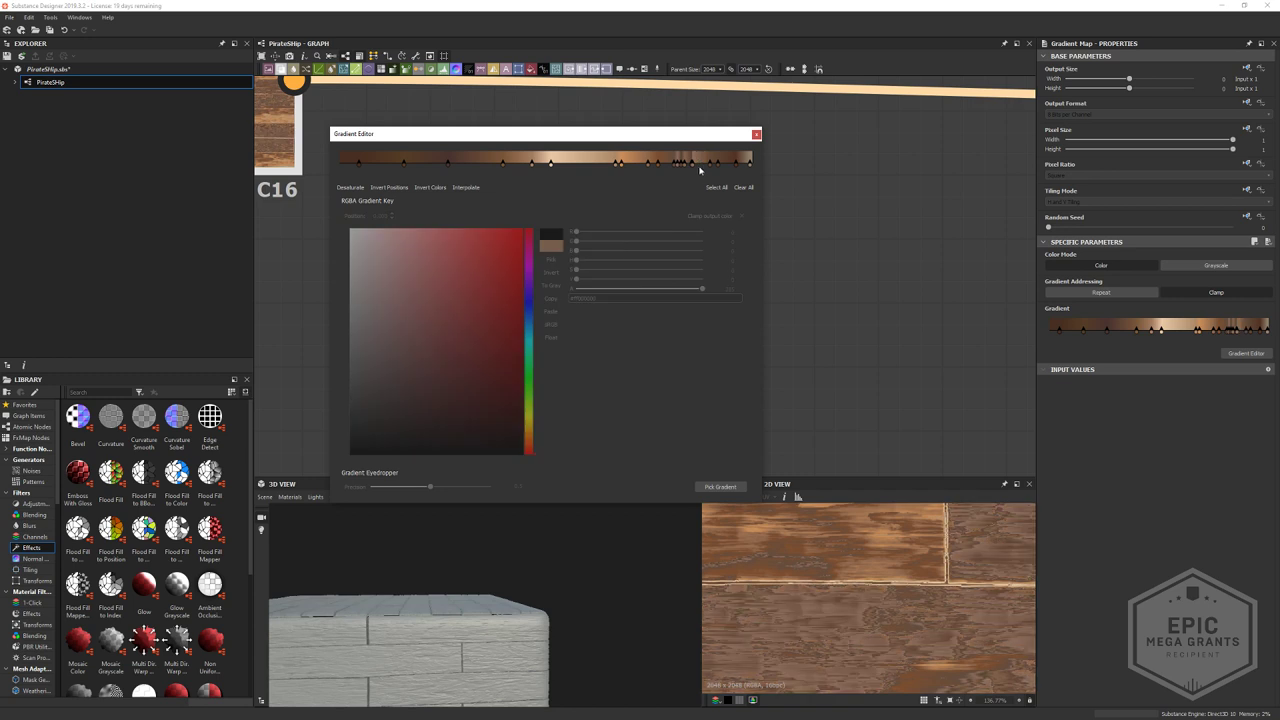
pyautogui.click(697, 166)
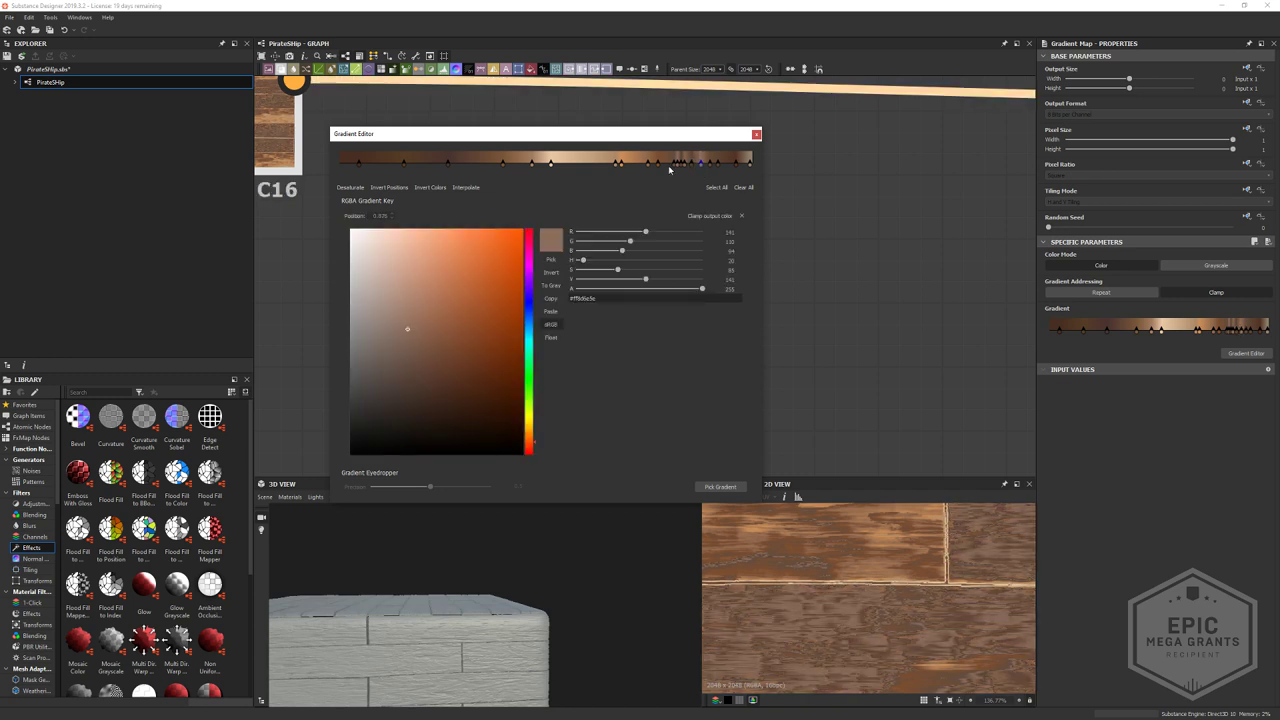
# - Spread out the tan, orange and brown keys after the pale beige one and delete the crowded keys between about 0.80 and 0.82
pyautogui.moveTo(615, 169)
pyautogui.mouseDown()
pyautogui.moveTo(584, 167)
pyautogui.moveTo(646, 167)
pyautogui.moveTo(634, 167)
pyautogui.mouseUp()
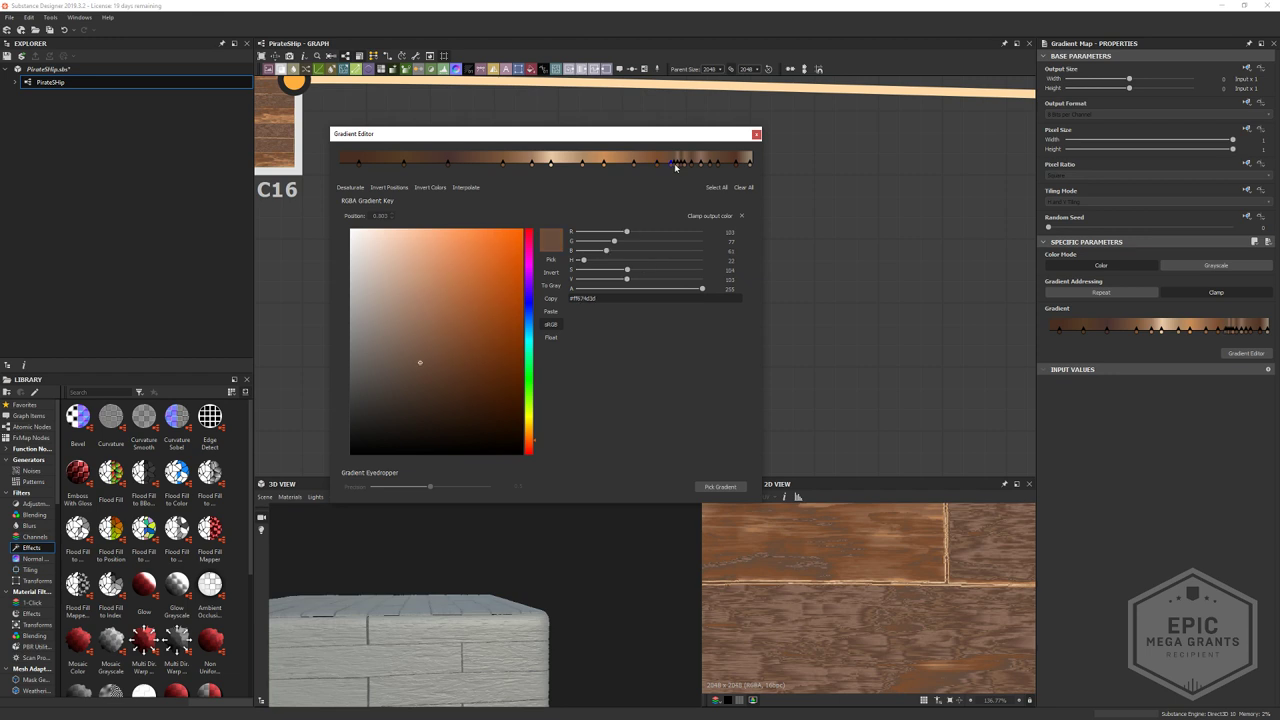
pyautogui.click(674, 168)
pyautogui.click(675, 167)
pyautogui.press('Delete')
pyautogui.click(677, 167)
pyautogui.press('Delete')
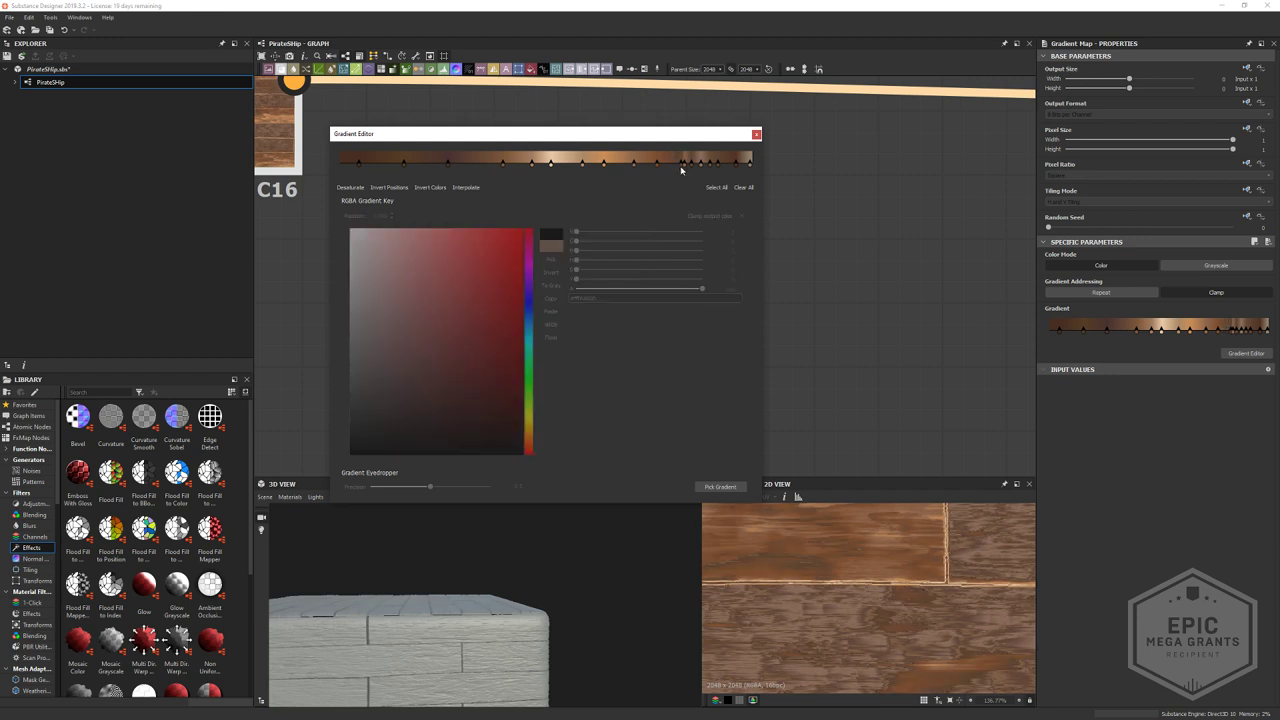
# - Thin out the remaining dark keys between about 0.83 and 0.92 and move the dark brown #ff5c4334 key to about 0.926
pyautogui.click(680, 167)
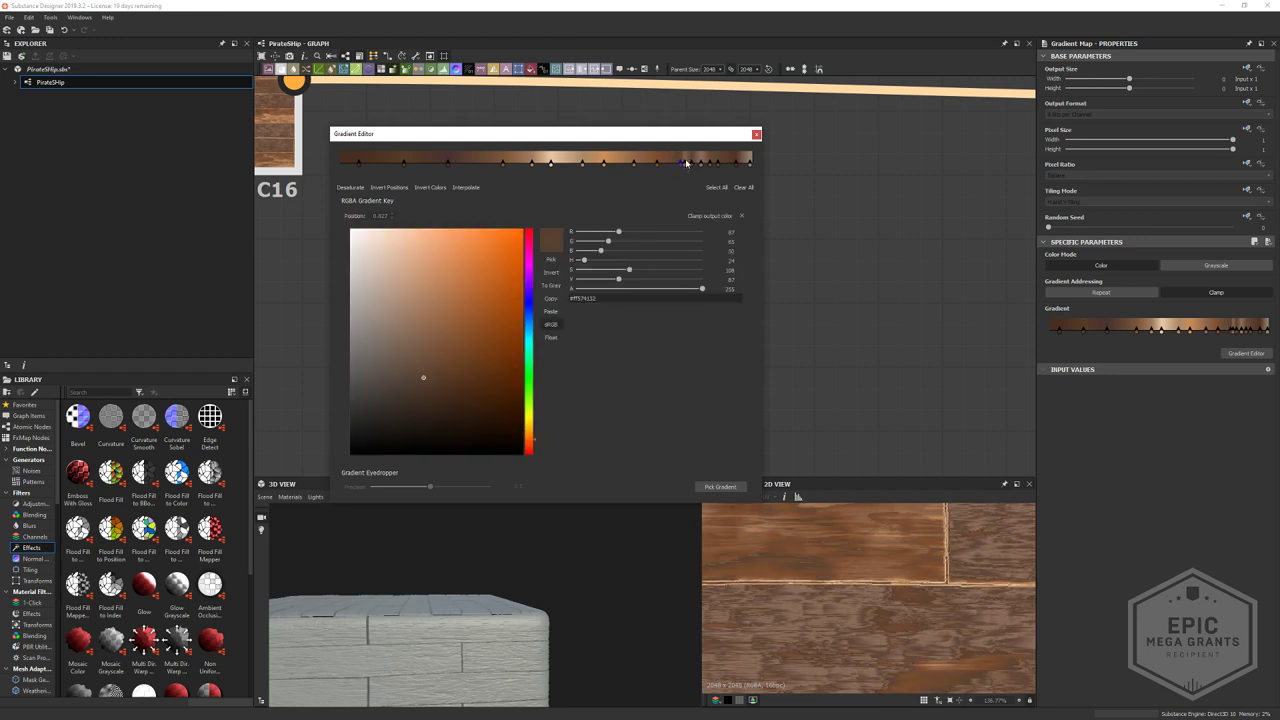
pyautogui.click(689, 167)
pyautogui.click(698, 167)
pyautogui.click(705, 168)
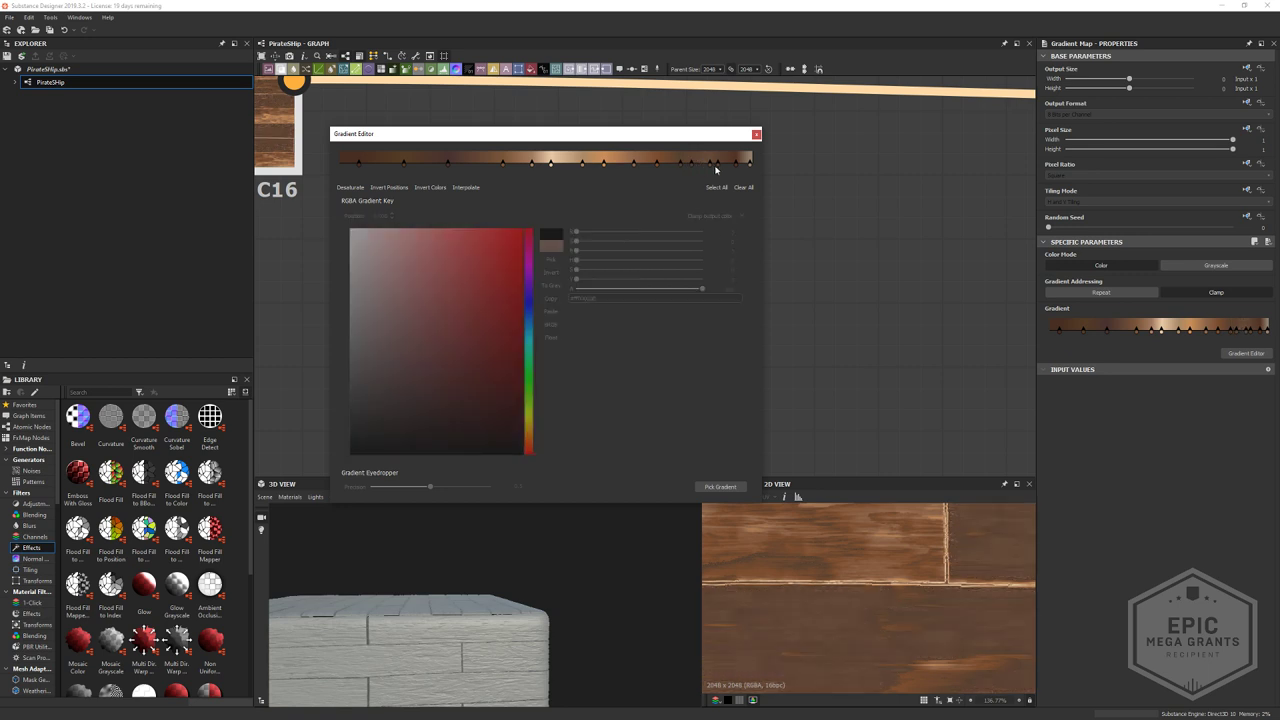
pyautogui.click(722, 168)
# - Recolour the keys near 0.926, 0.96 and 0.83 to slightly lighter, warmer browns, checking the planks in the 2D view
pyautogui.scroll(-10, 912, 553)
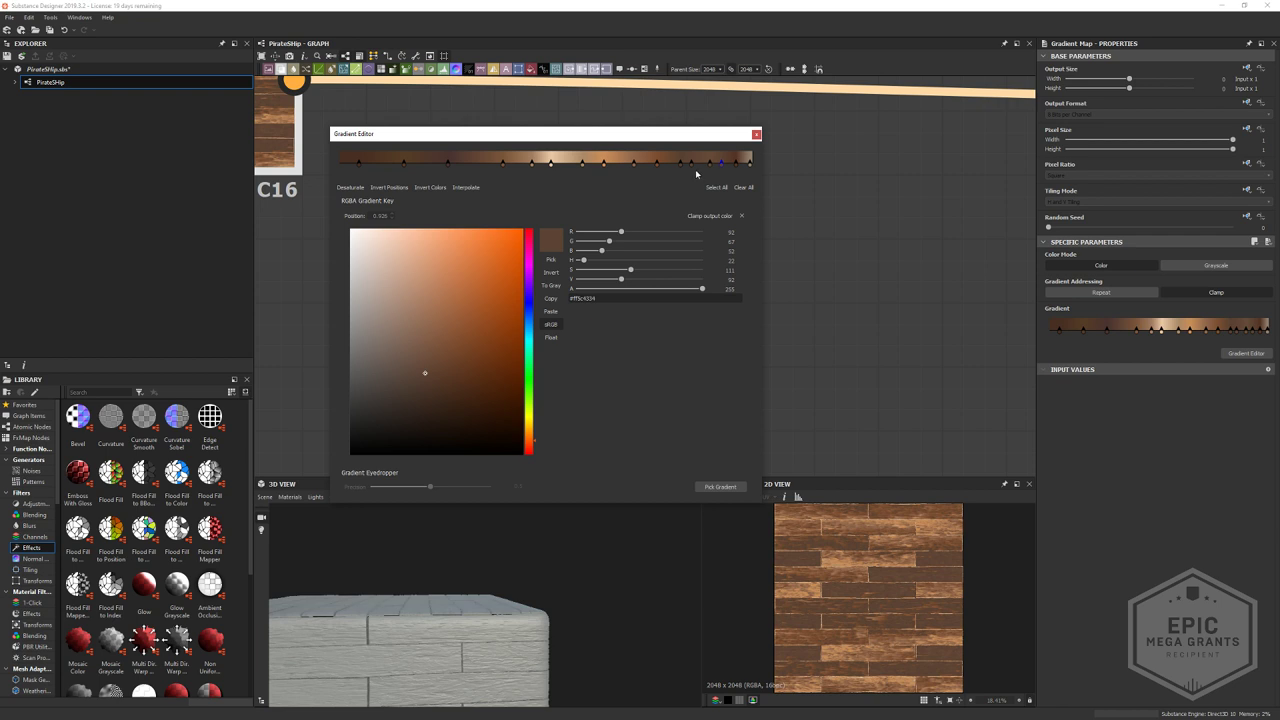
pyautogui.scroll(8, 871, 575)
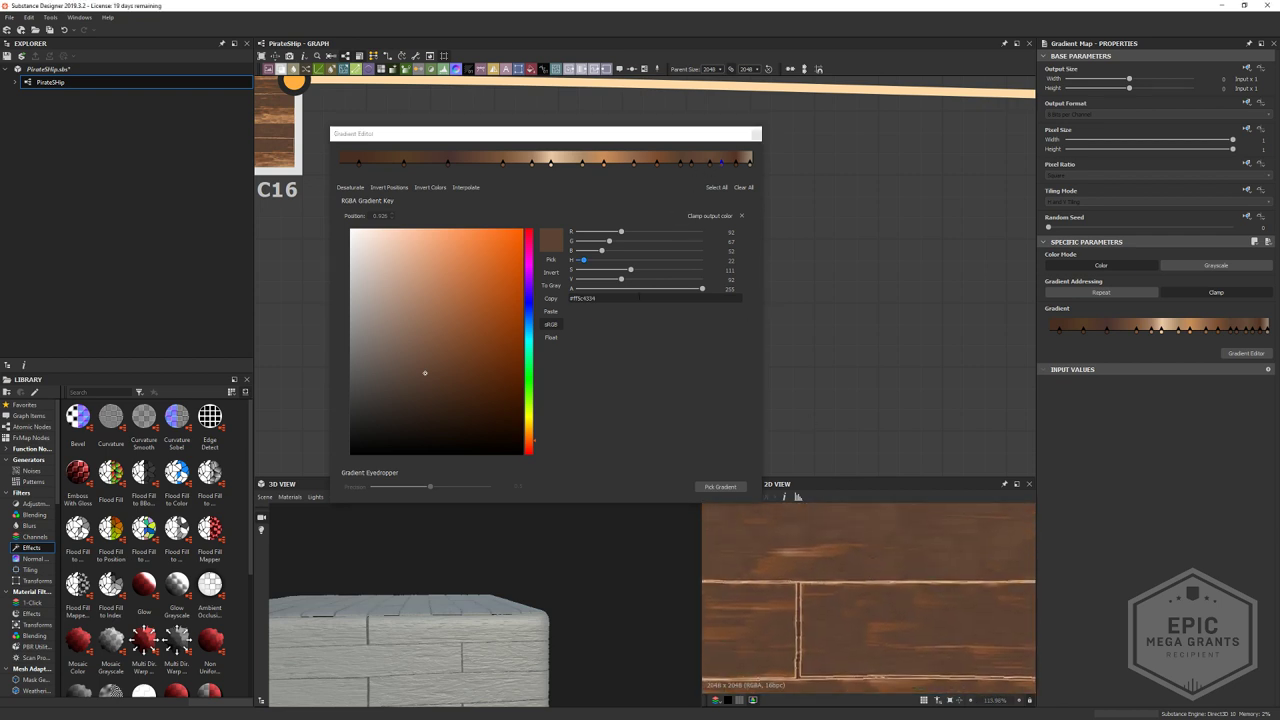
pyautogui.click(437, 361)
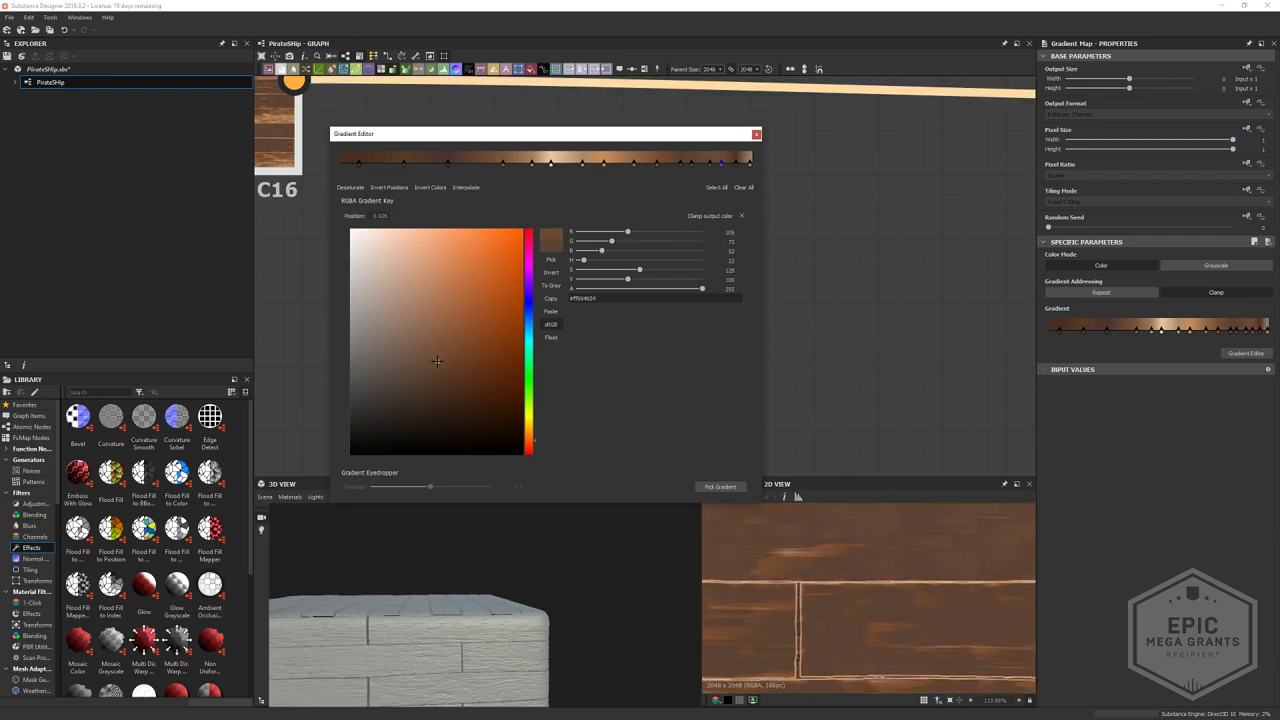
pyautogui.click(737, 163)
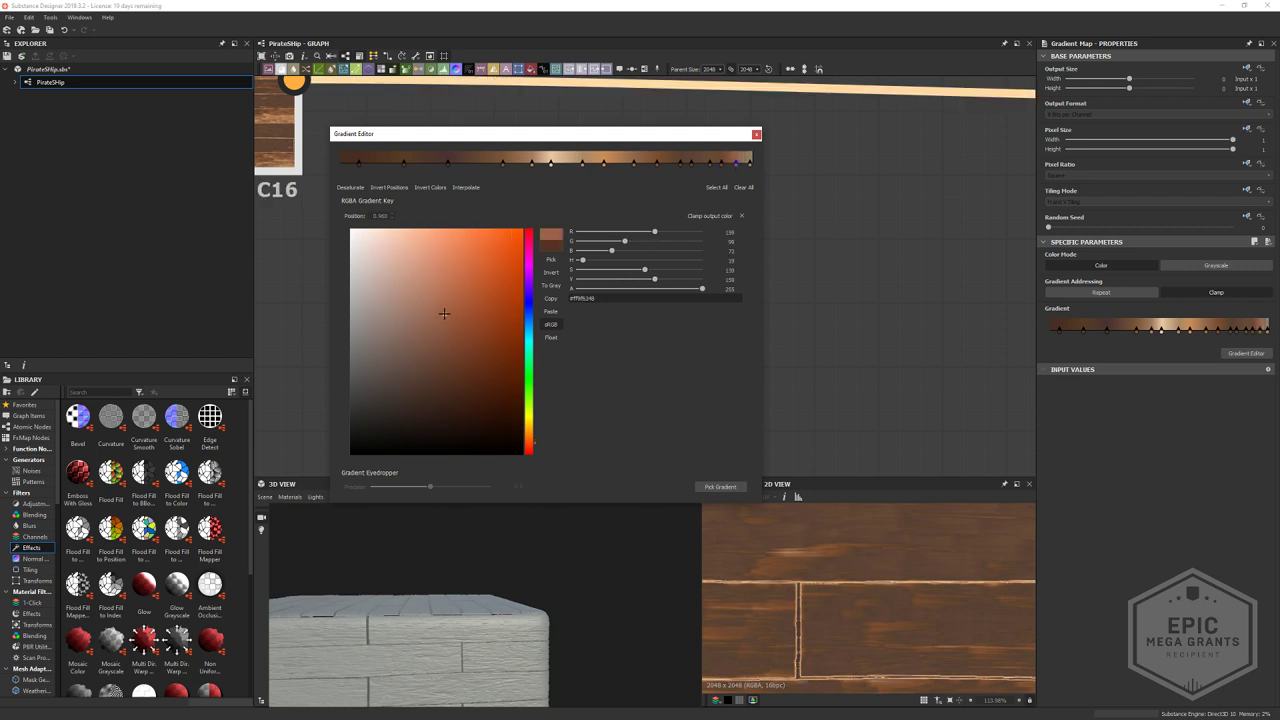
pyautogui.click(681, 164)
pyautogui.moveTo(416, 342)
pyautogui.mouseDown()
pyautogui.moveTo(422, 361)
pyautogui.moveTo(363, 372)
pyautogui.moveTo(451, 361)
pyautogui.moveTo(406, 334)
pyautogui.moveTo(400, 314)
pyautogui.moveTo(392, 363)
pyautogui.moveTo(420, 346)
pyautogui.mouseUp()
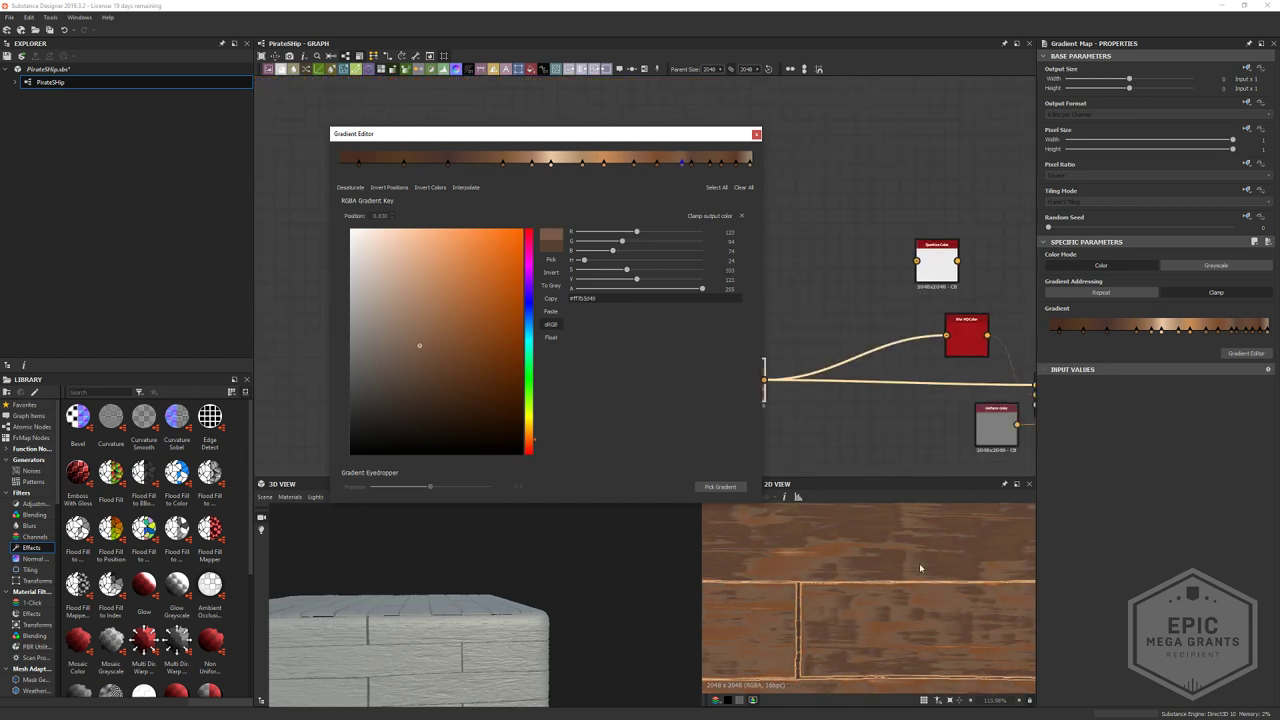
pyautogui.scroll(-6, 920, 566)
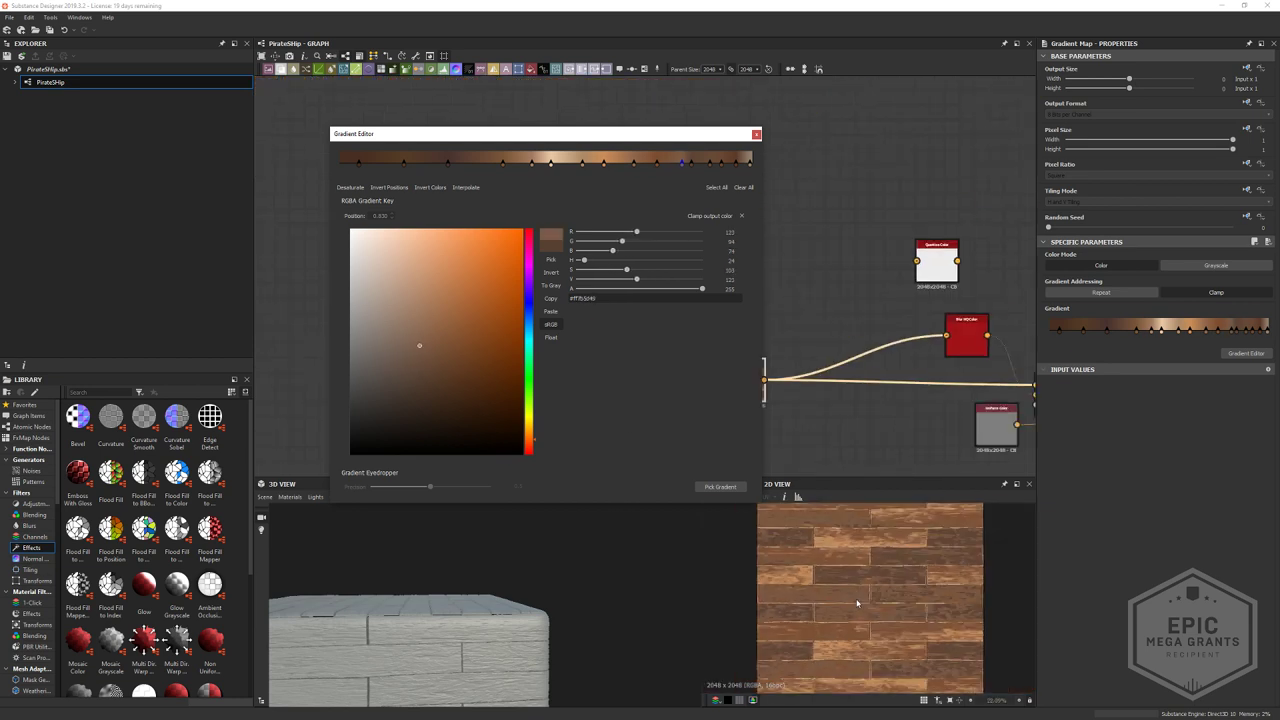
# - Recolour the light orange key near 0.64 to a darker saturated brown #ff8d521f and check the planks in the 2D view
pyautogui.click(603, 165)
pyautogui.moveTo(397, 331)
pyautogui.mouseDown()
pyautogui.moveTo(443, 303)
pyautogui.moveTo(448, 339)
pyautogui.moveTo(484, 329)
pyautogui.mouseUp()
pyautogui.scroll(5, 944, 612)
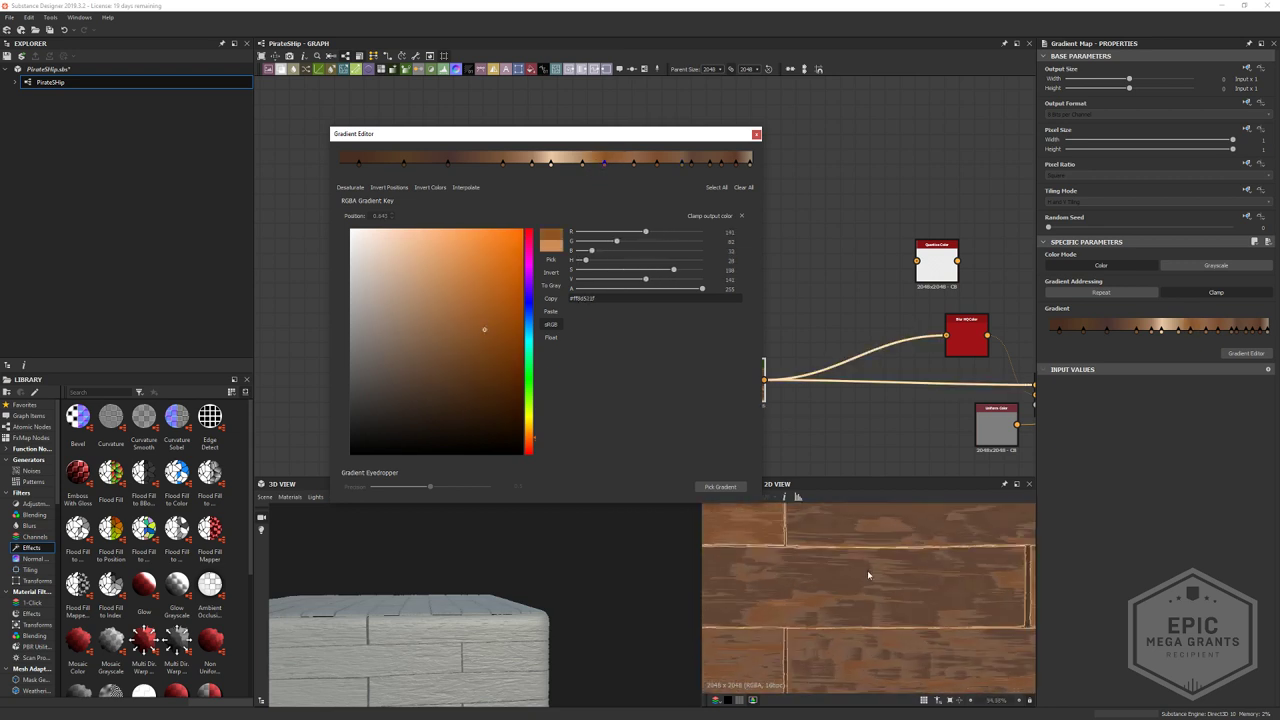
pyautogui.moveTo(851, 594); pyautogui.dragTo(878, 607, button='middle')
pyautogui.scroll(-2, 789, 543)
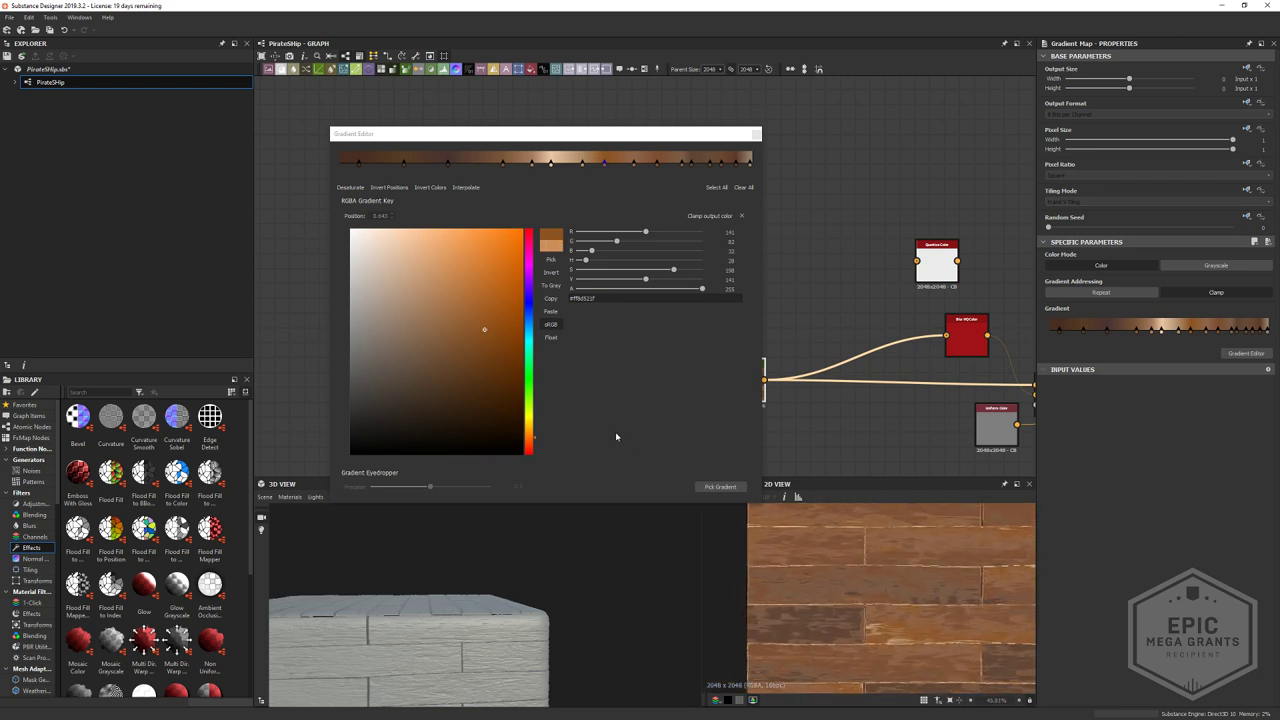
# - Recolour the greyish last key and the pale beige key at 0.512 to more saturated, darker orange-browns
pyautogui.click(751, 163)
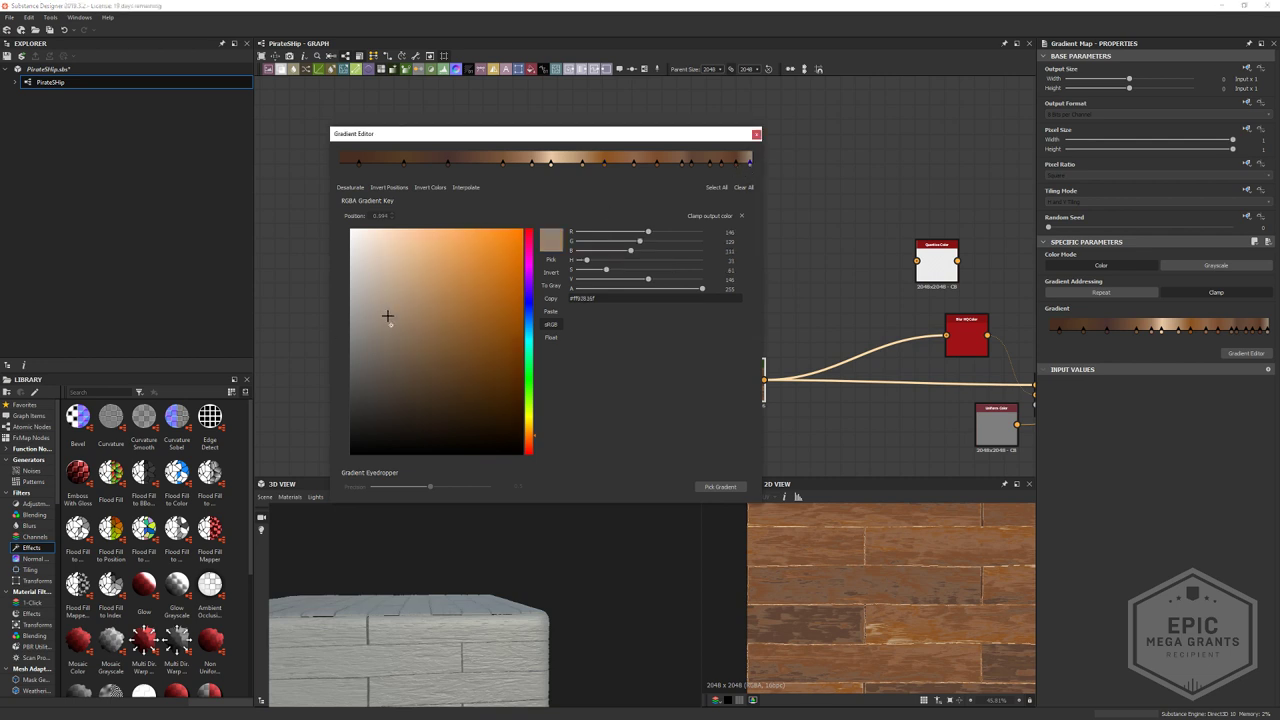
pyautogui.moveTo(387, 316)
pyautogui.mouseDown()
pyautogui.moveTo(414, 366)
pyautogui.moveTo(449, 337)
pyautogui.moveTo(449, 303)
pyautogui.moveTo(390, 325)
pyautogui.moveTo(376, 358)
pyautogui.moveTo(502, 397)
pyautogui.moveTo(406, 289)
pyautogui.moveTo(479, 349)
pyautogui.mouseUp()
pyautogui.click(551, 164)
pyautogui.click(530, 440)
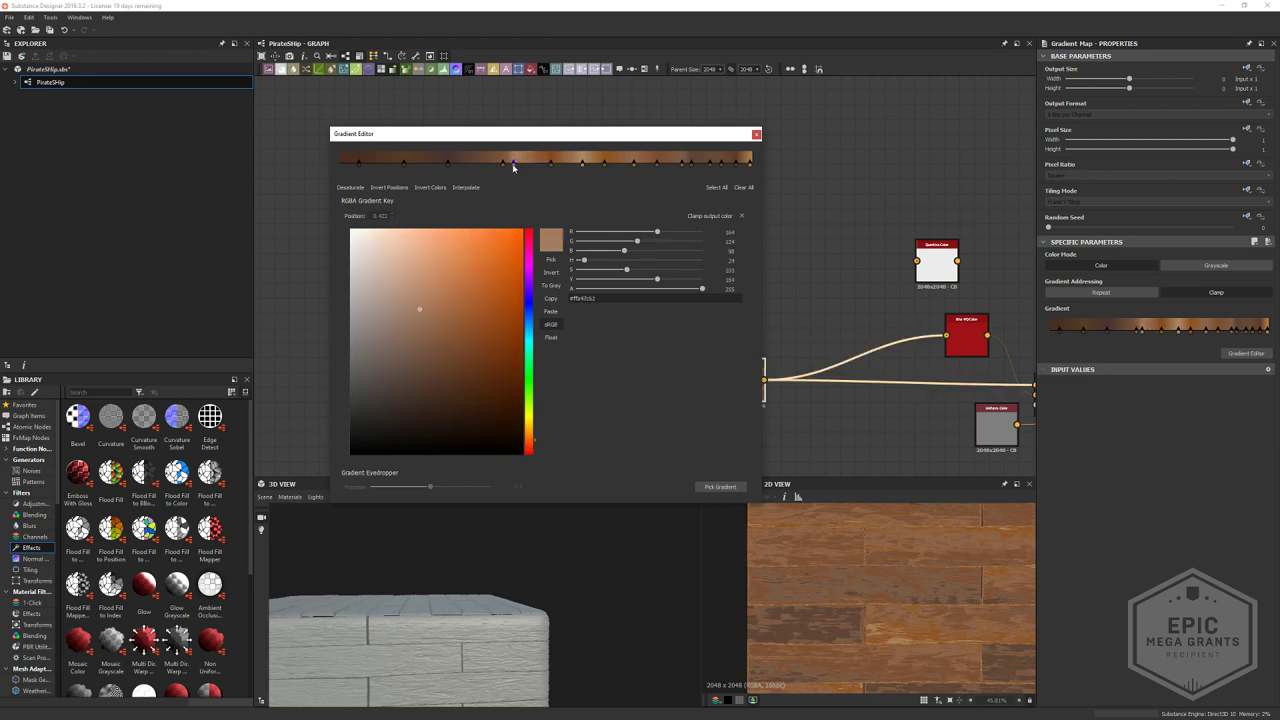
# - Remove the light brown key near 0.42 and move the tan key to about 0.615 and the saturated brown key to about 0.645
pyautogui.click(580, 163)
pyautogui.moveTo(580, 165); pyautogui.dragTo(478, 183)
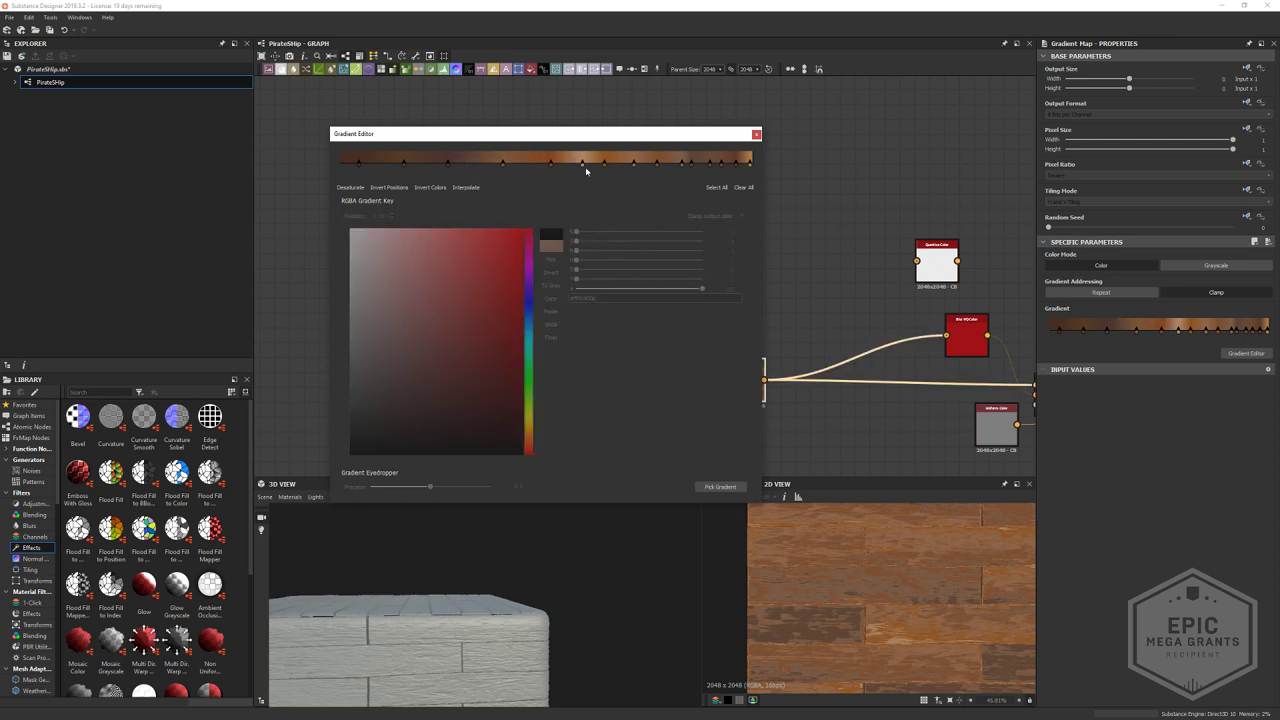
pyautogui.moveTo(584, 165); pyautogui.dragTo(595, 167)
pyautogui.click(604, 165)
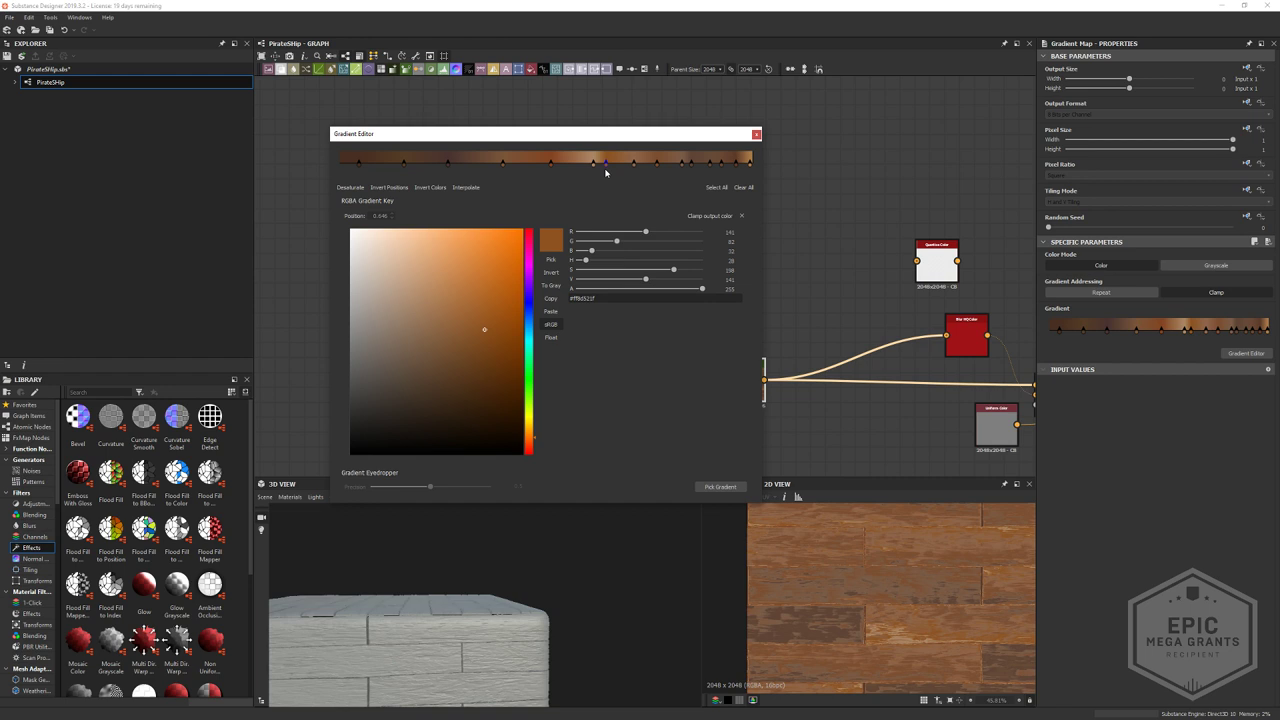
# - Inspect the plank colours in the 2D view, close the gradient editor and return to the node graph
pyautogui.scroll(-4, 908, 600)
pyautogui.scroll(5, 886, 592)
pyautogui.scroll(4, 901, 546)
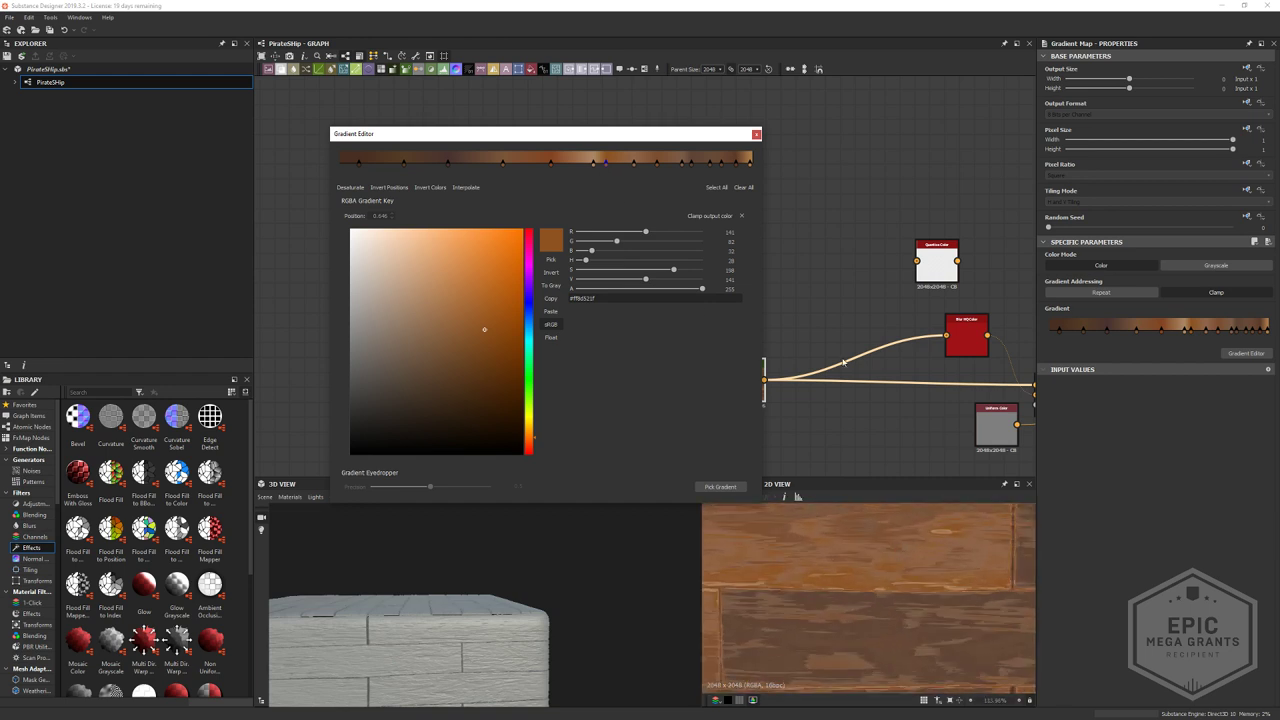
pyautogui.click(758, 134)
pyautogui.moveTo(808, 436); pyautogui.dragTo(470, 306, button='middle')
pyautogui.scroll(-3, 617, 248)
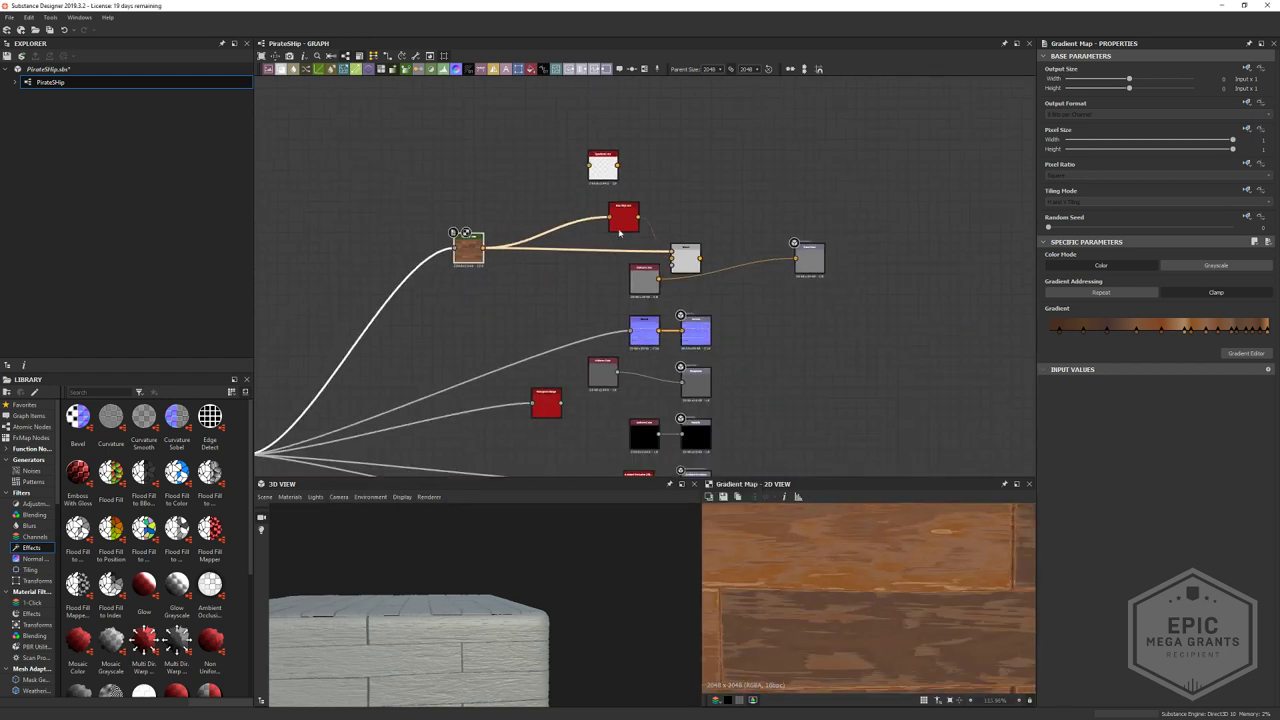
# - Connect the colour Blend node to the Base Color output and check the wood planks in the 3D view
pyautogui.click(631, 225)
pyautogui.doubleClick(686, 258)
pyautogui.scroll(2, 686, 255)
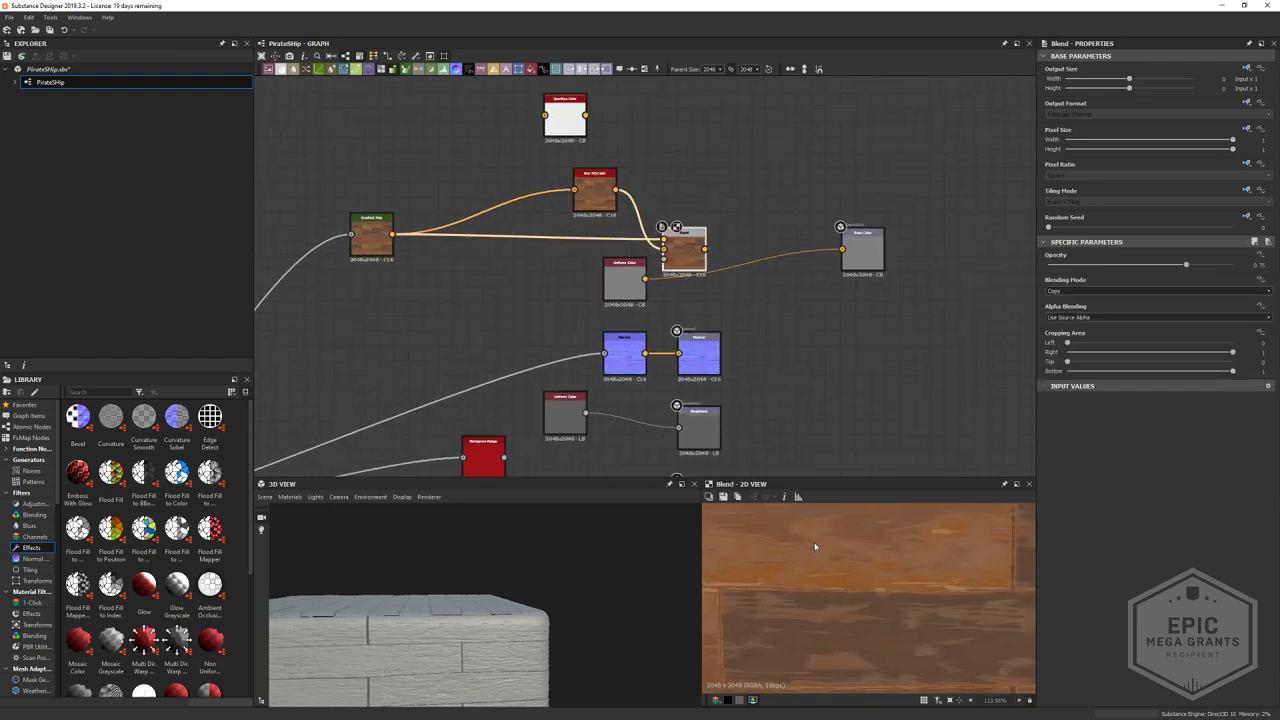
pyautogui.scroll(-4, 893, 600)
pyautogui.scroll(4, 849, 586)
pyautogui.moveTo(704, 250); pyautogui.dragTo(692, 247, button='middle')
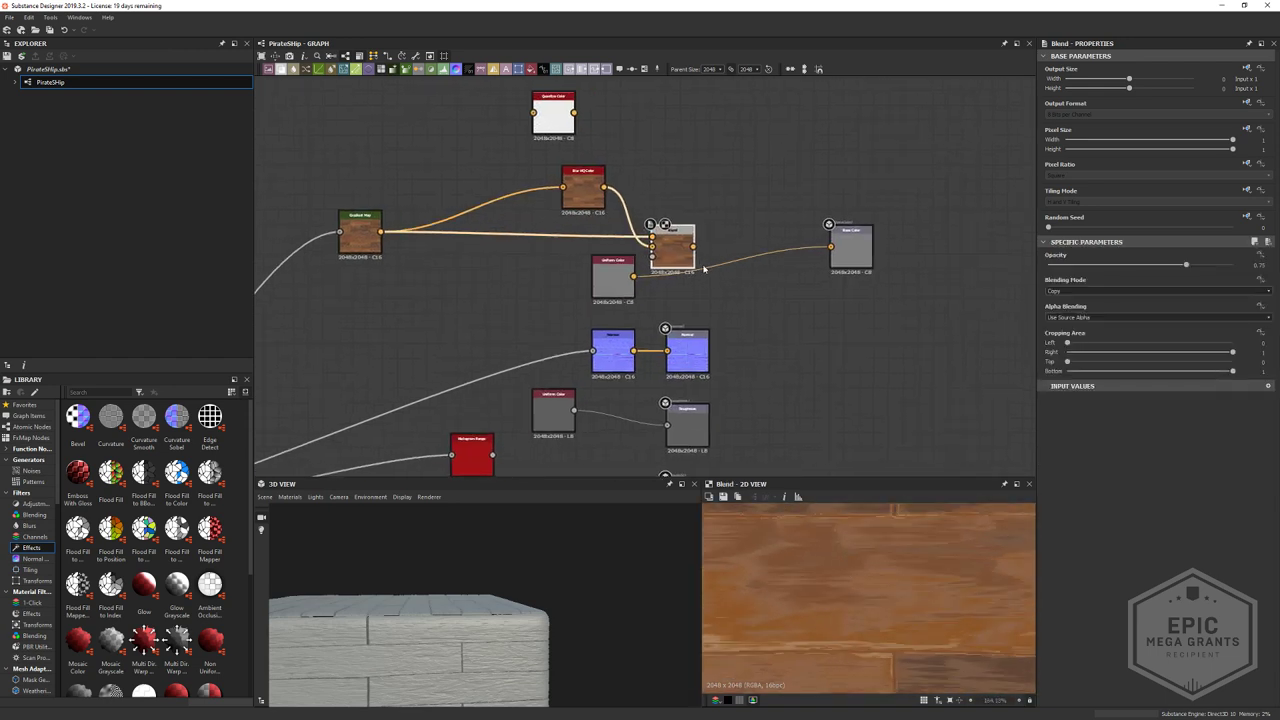
pyautogui.moveTo(692, 246); pyautogui.dragTo(830, 247)
pyautogui.moveTo(430, 640); pyautogui.dragTo(449, 586)
pyautogui.scroll(4, 457, 579)
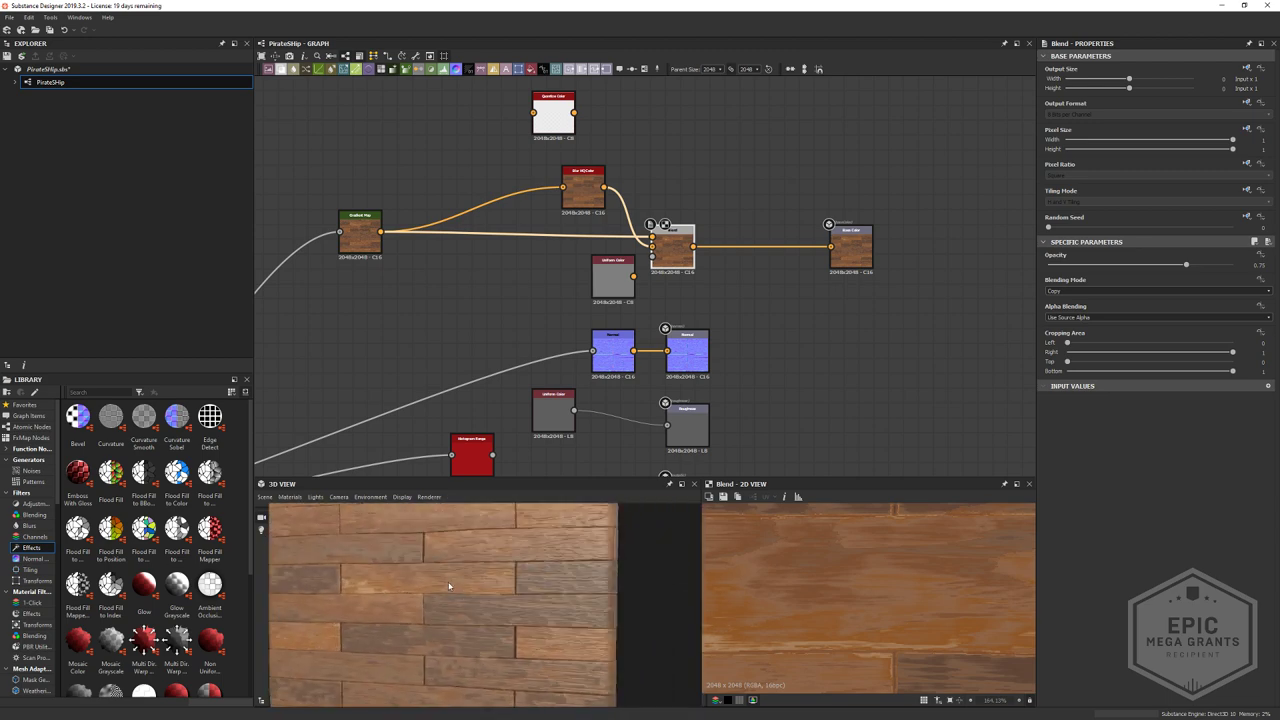
# - Examine the plank detail of the final grayscale height Blend in the 2D view
pyautogui.scroll(-8, 843, 626)
pyautogui.moveTo(294, 334); pyautogui.dragTo(924, 137, button='middle')
pyautogui.doubleClick(617, 335)
pyautogui.scroll(2, 880, 632)
pyautogui.doubleClick(639, 336)
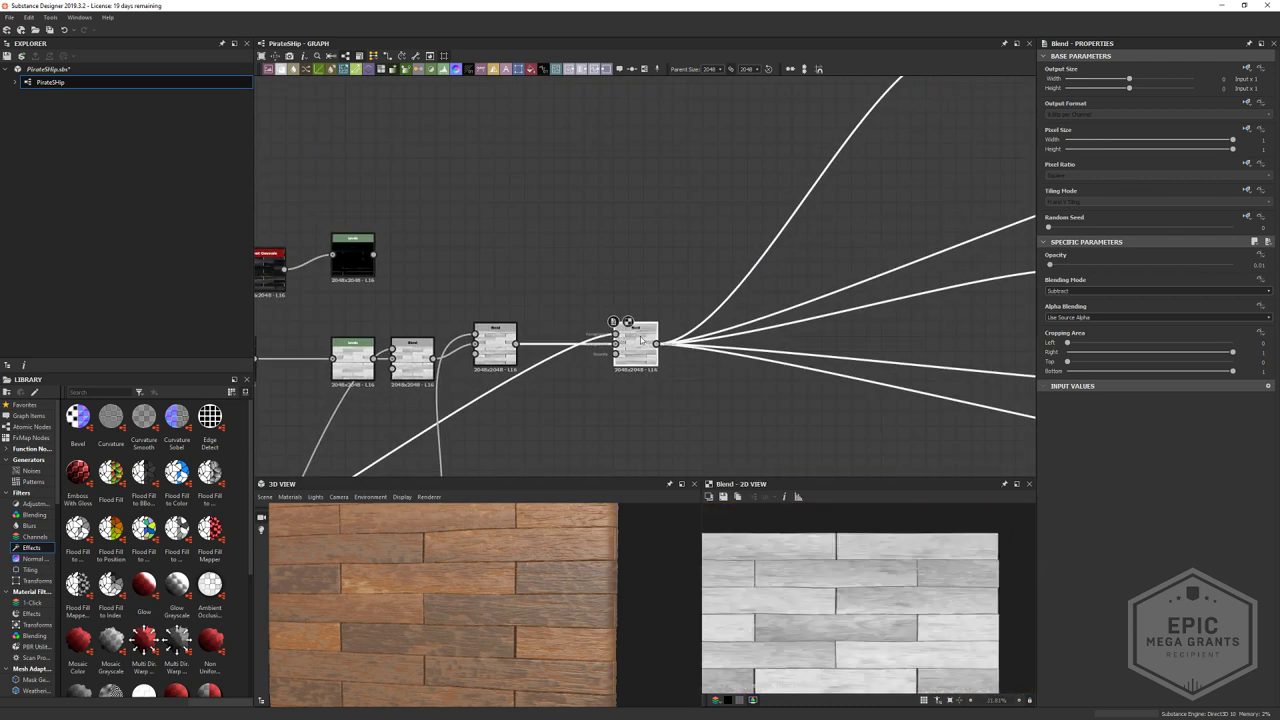
pyautogui.scroll(-6, 808, 610)
pyautogui.scroll(4, 862, 583)
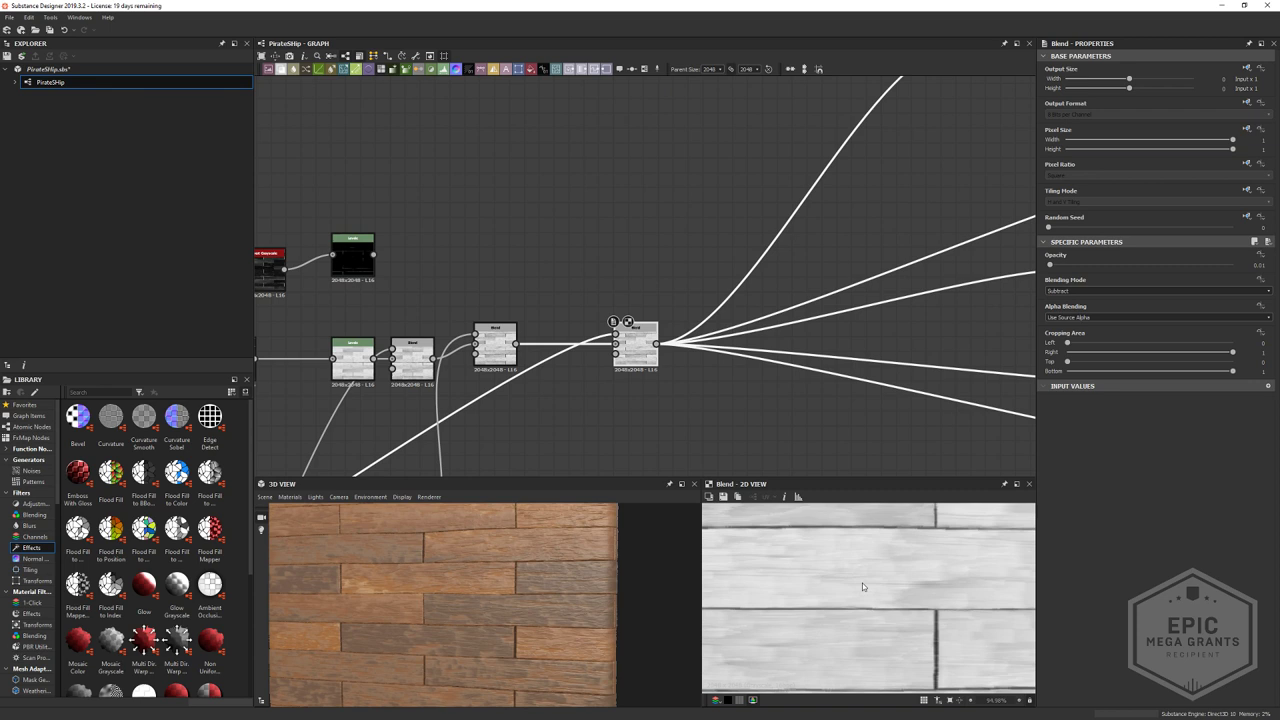
pyautogui.scroll(-2, 862, 583)
# - Compare the Gradient Map's plank colours with the grayscale height Blend that feeds it
pyautogui.moveTo(716, 263); pyautogui.dragTo(597, 257, button='middle')
pyautogui.scroll(-3, 501, 383)
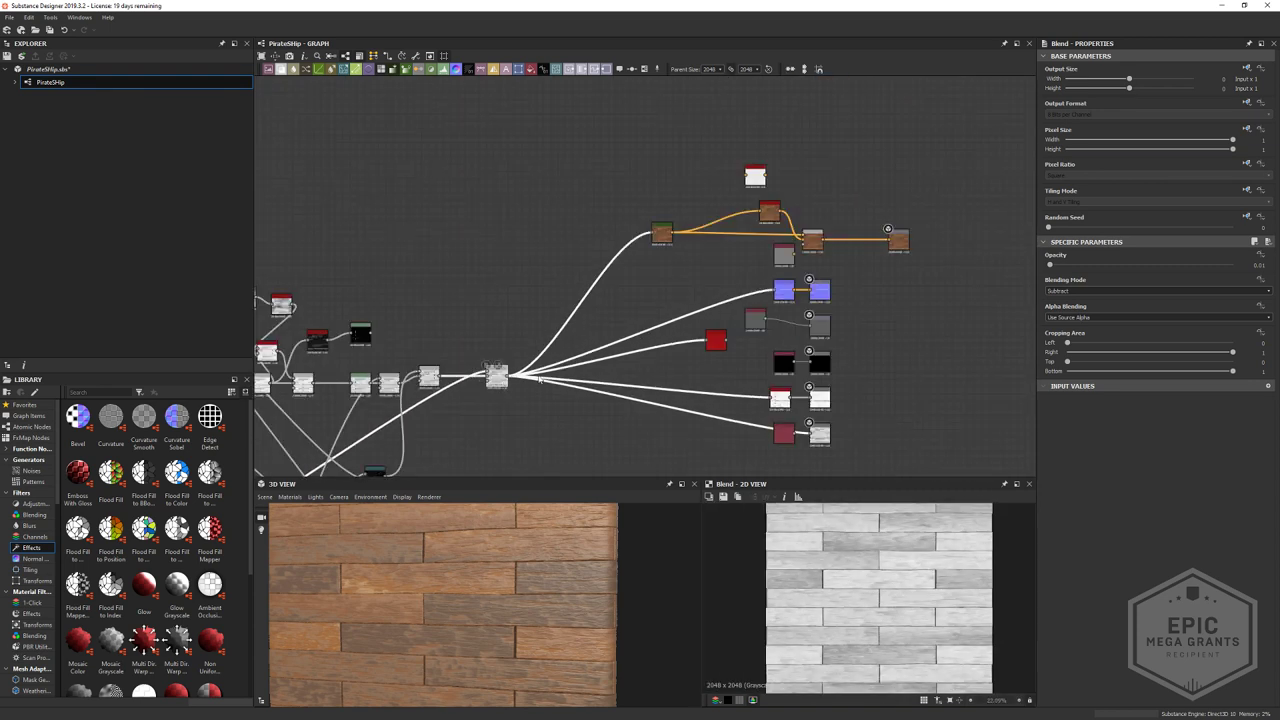
pyautogui.scroll(5, 690, 280)
pyautogui.doubleClick(692, 281)
pyautogui.scroll(-3, 622, 408)
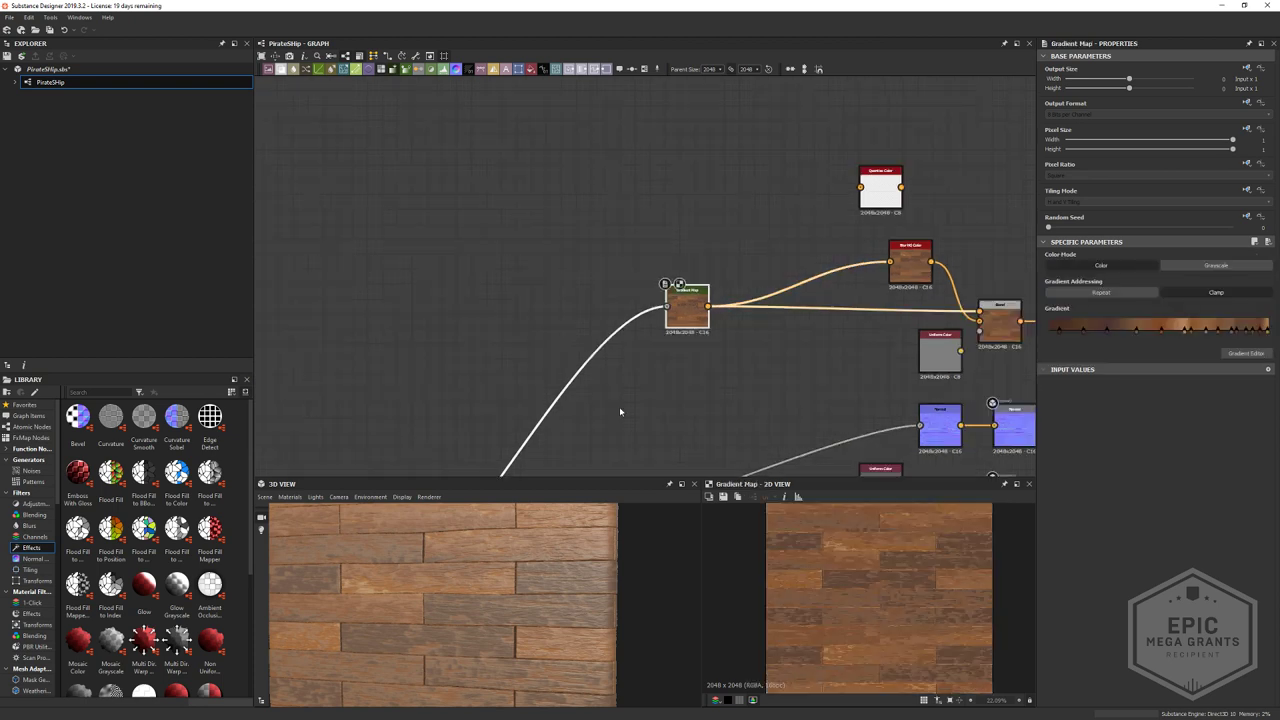
pyautogui.moveTo(590, 460); pyautogui.dragTo(641, 291, button='middle')
pyautogui.click(491, 332)
pyautogui.doubleClick(494, 330)
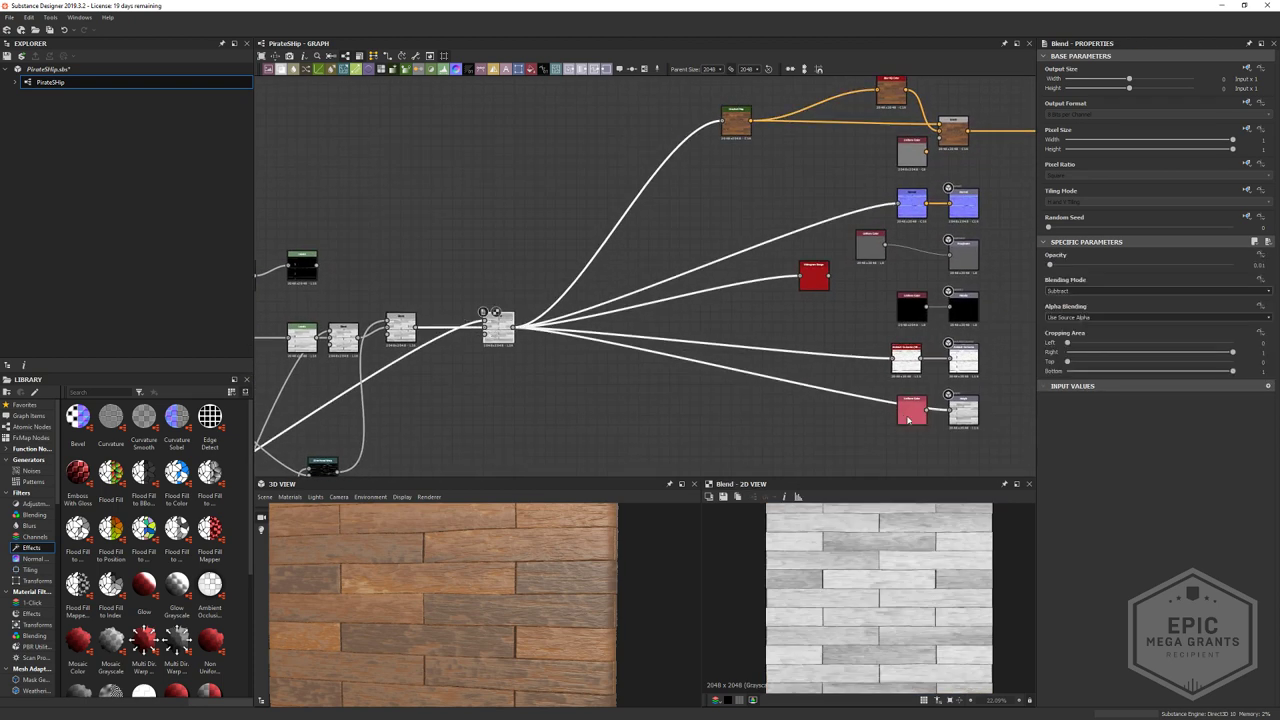
pyautogui.scroll(3, 840, 515)
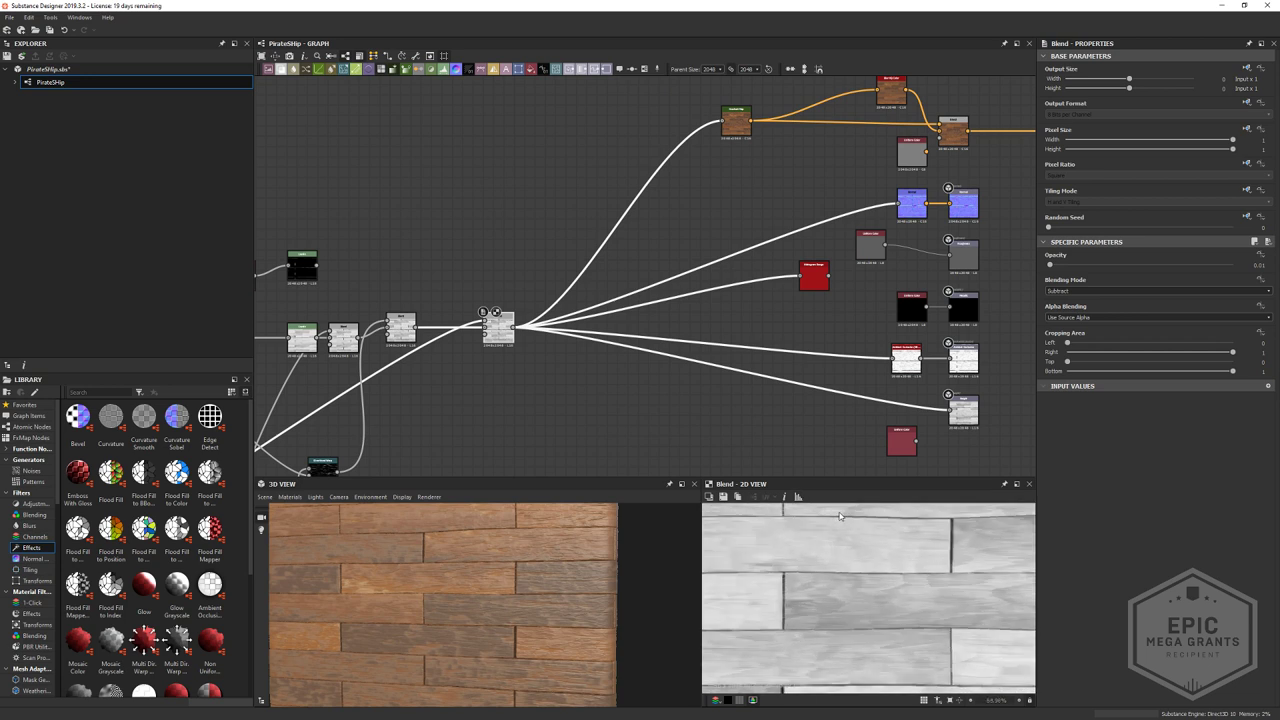
# - Add a Histogram Range node fed by the final height Blend and set its Range to 0.86 and Position to 0.58
pyautogui.moveTo(618, 249); pyautogui.dragTo(652, 309, button='middle')
pyautogui.click(682, 303)
pyautogui.press('space')
pyautogui.write('range')
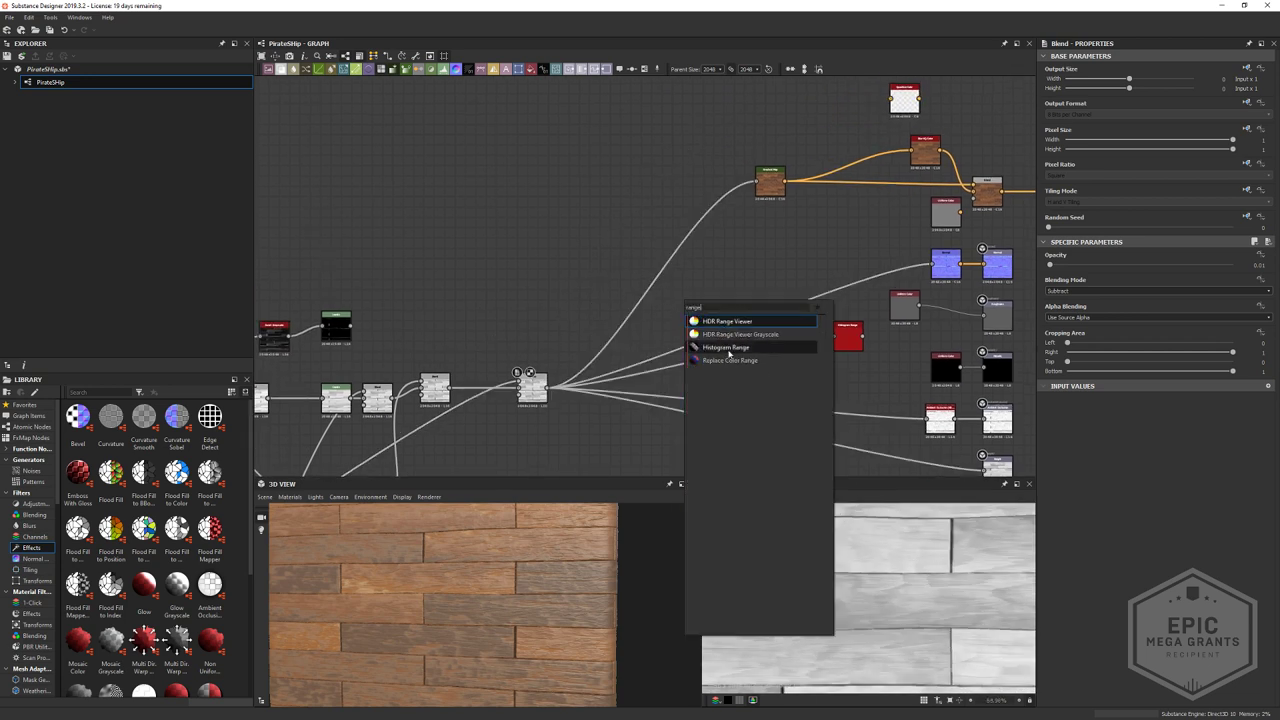
pyautogui.click(727, 350)
pyautogui.moveTo(549, 388); pyautogui.dragTo(674, 291)
pyautogui.moveTo(1141, 486); pyautogui.dragTo(1207, 487)
pyautogui.moveTo(1141, 511); pyautogui.dragTo(1156, 513)
pyautogui.moveTo(786, 312); pyautogui.dragTo(667, 371, button='middle')
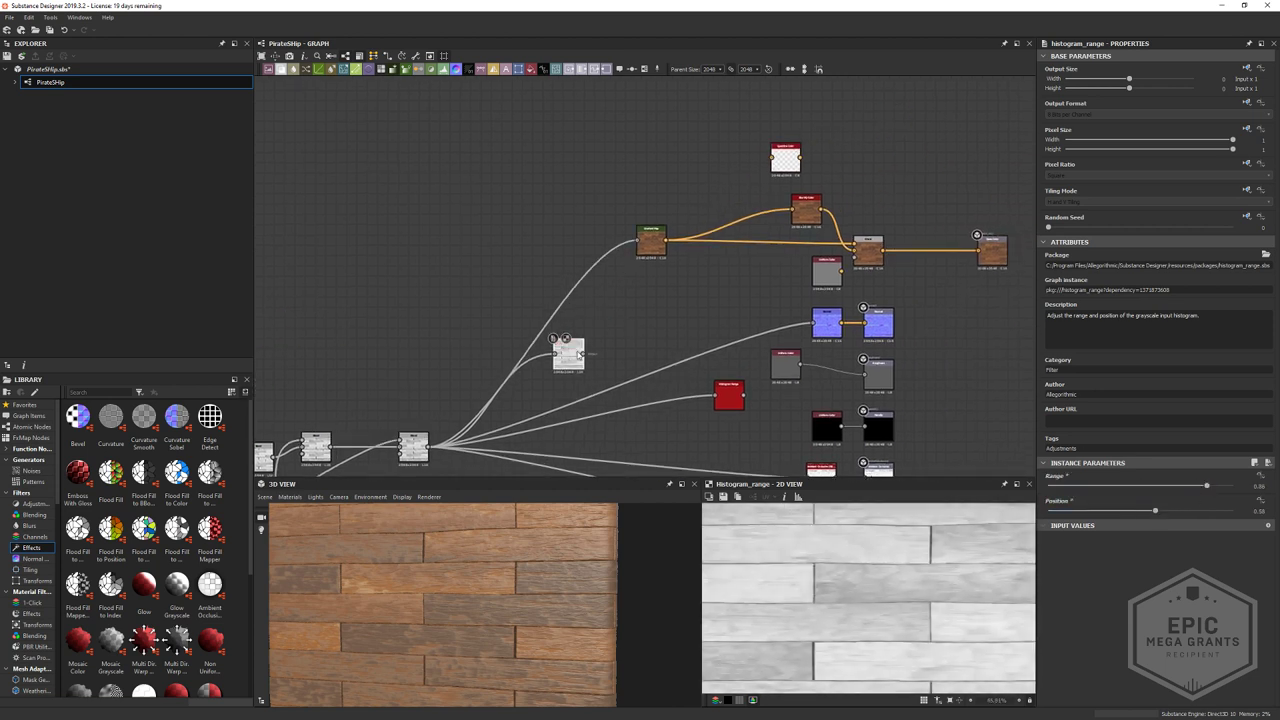
# - Feed the new Histogram Range into the Gradient Map, place it between the two nodes and inspect the planks in 3D
pyautogui.moveTo(596, 338); pyautogui.dragTo(639, 242)
pyautogui.moveTo(584, 354); pyautogui.dragTo(638, 241)
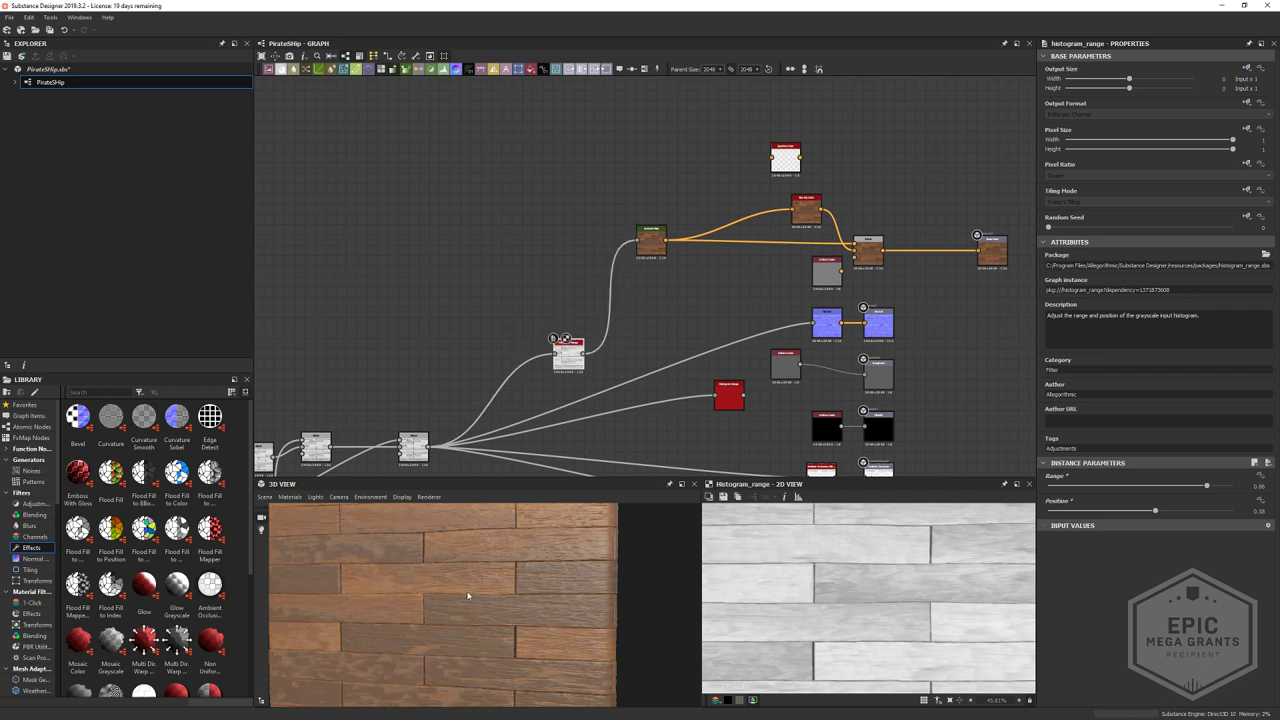
pyautogui.moveTo(467, 596); pyautogui.dragTo(469, 663)
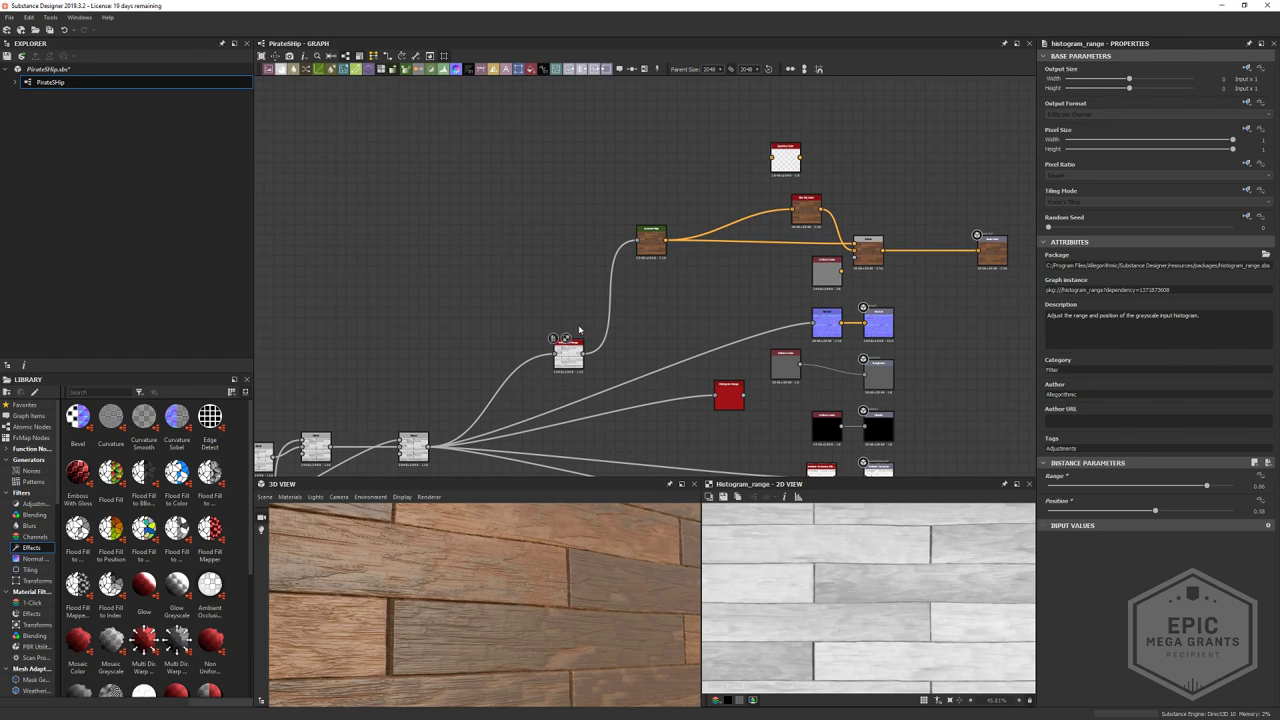
pyautogui.moveTo(567, 346); pyautogui.dragTo(536, 294)
pyautogui.click(546, 180)
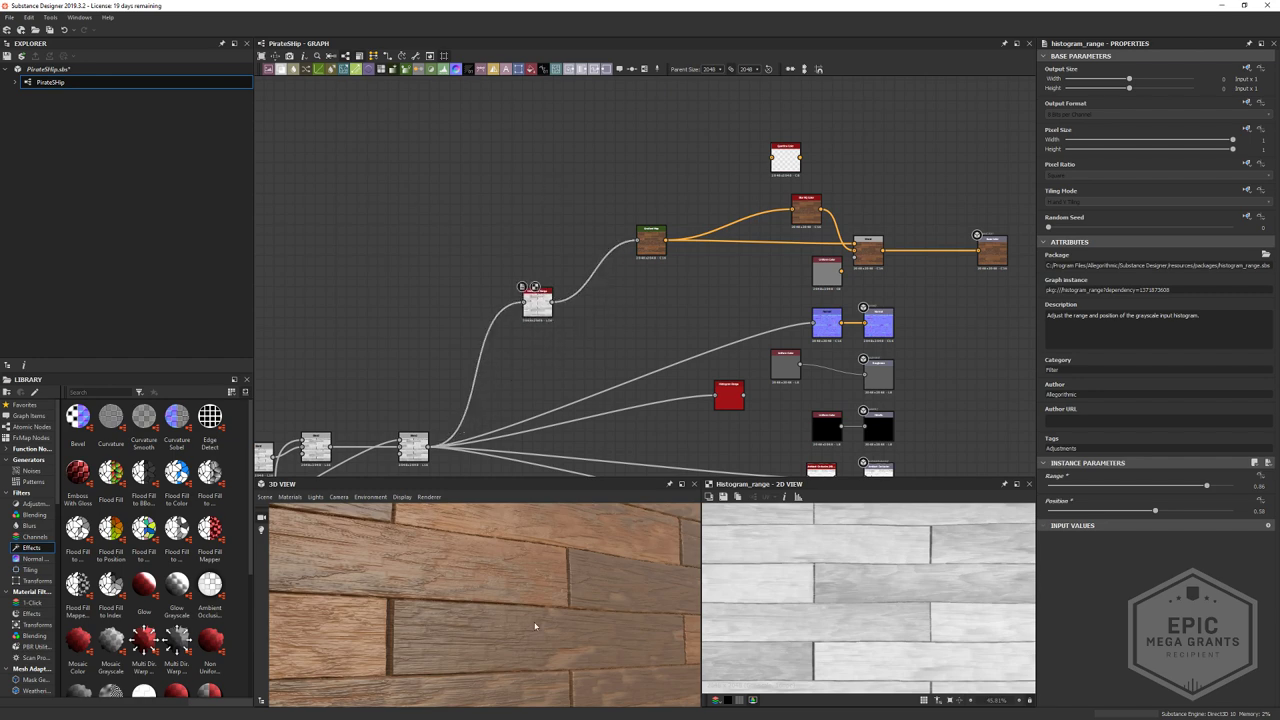
pyautogui.moveTo(534, 623); pyautogui.dragTo(477, 601)
# - Set the Normal node's intensity to 1 and inspect the plank relief under different lighting in the 3D view
pyautogui.scroll(3, 905, 378)
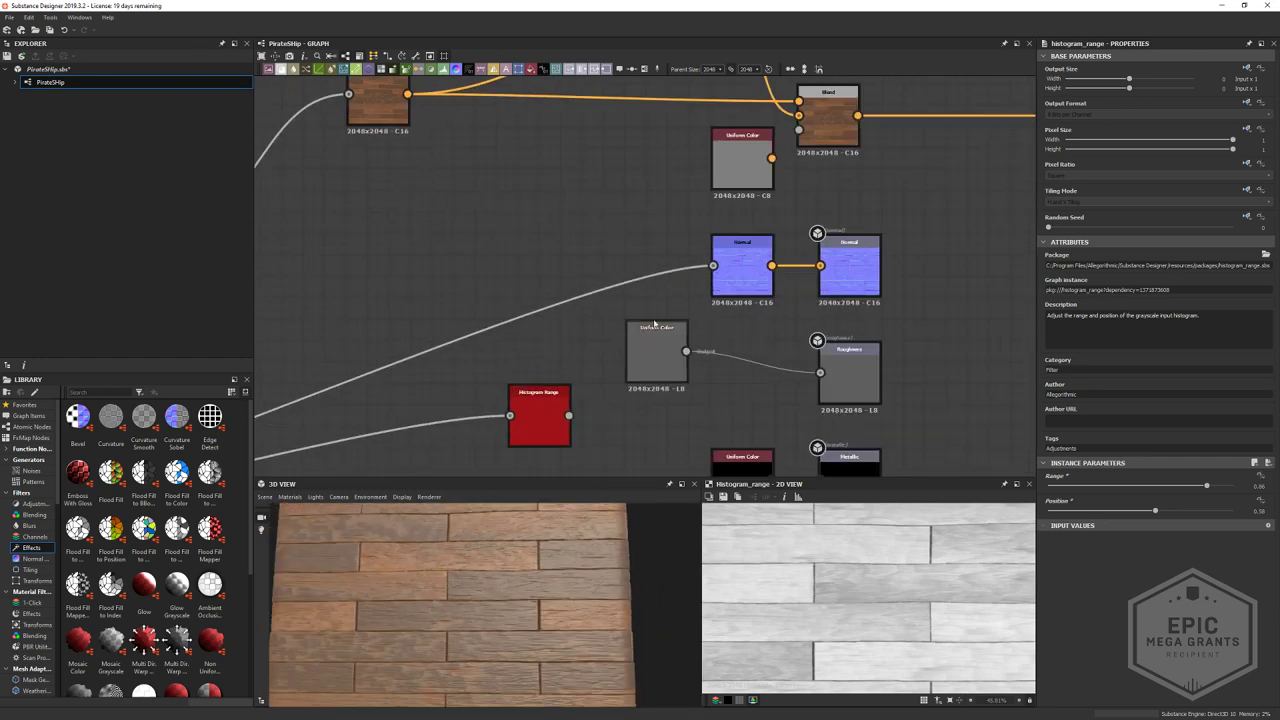
pyautogui.click(742, 270)
pyautogui.click(1261, 266)
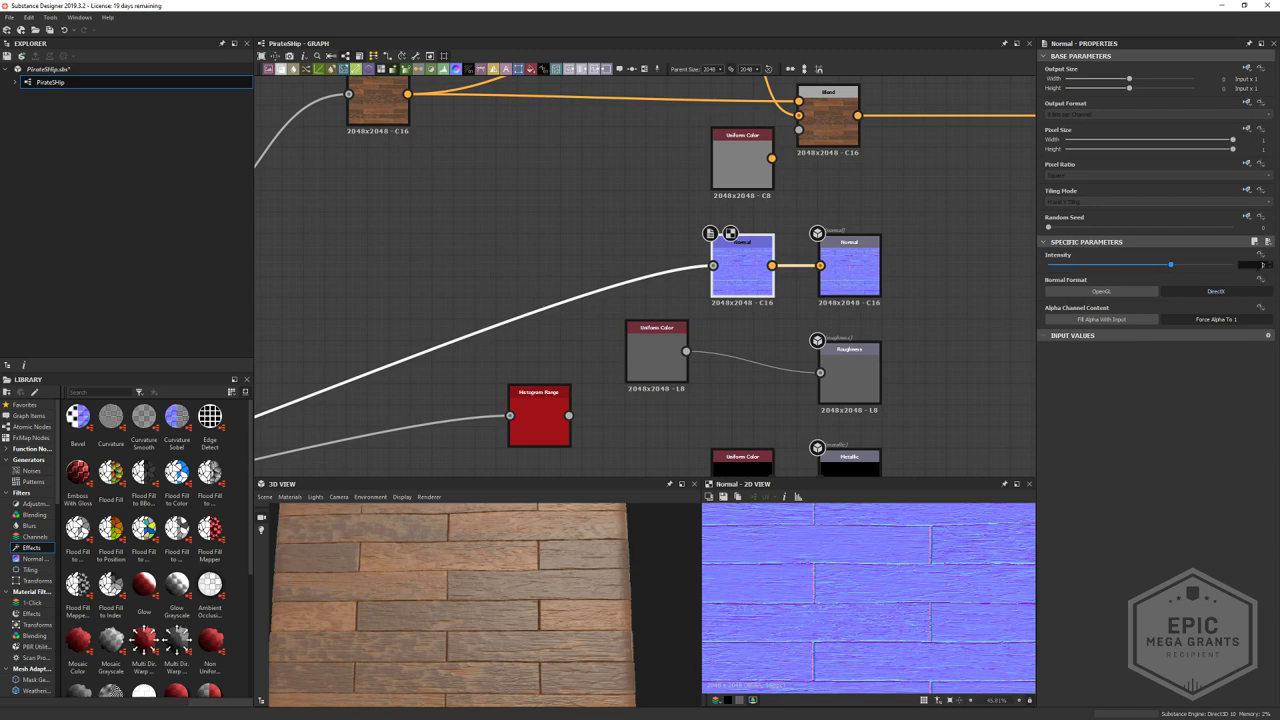
pyautogui.write('1')
pyautogui.click(637, 237)
pyautogui.scroll(5, 425, 589)
pyautogui.moveTo(425, 589); pyautogui.dragTo(481, 558)
pyautogui.keyDown('ctrl'); pyautogui.keyDown('shift'); pyautogui.moveTo(475, 567); pyautogui.dragTo(510, 562, button='right'); pyautogui.keyUp('shift'); pyautogui.keyUp('ctrl')
# - Set the existing Histogram Range's Range to 0.34 and Position to 0.67 and connect it to the Roughness output
pyautogui.moveTo(625, 386); pyautogui.dragTo(597, 243, button='middle')
pyautogui.click(530, 275)
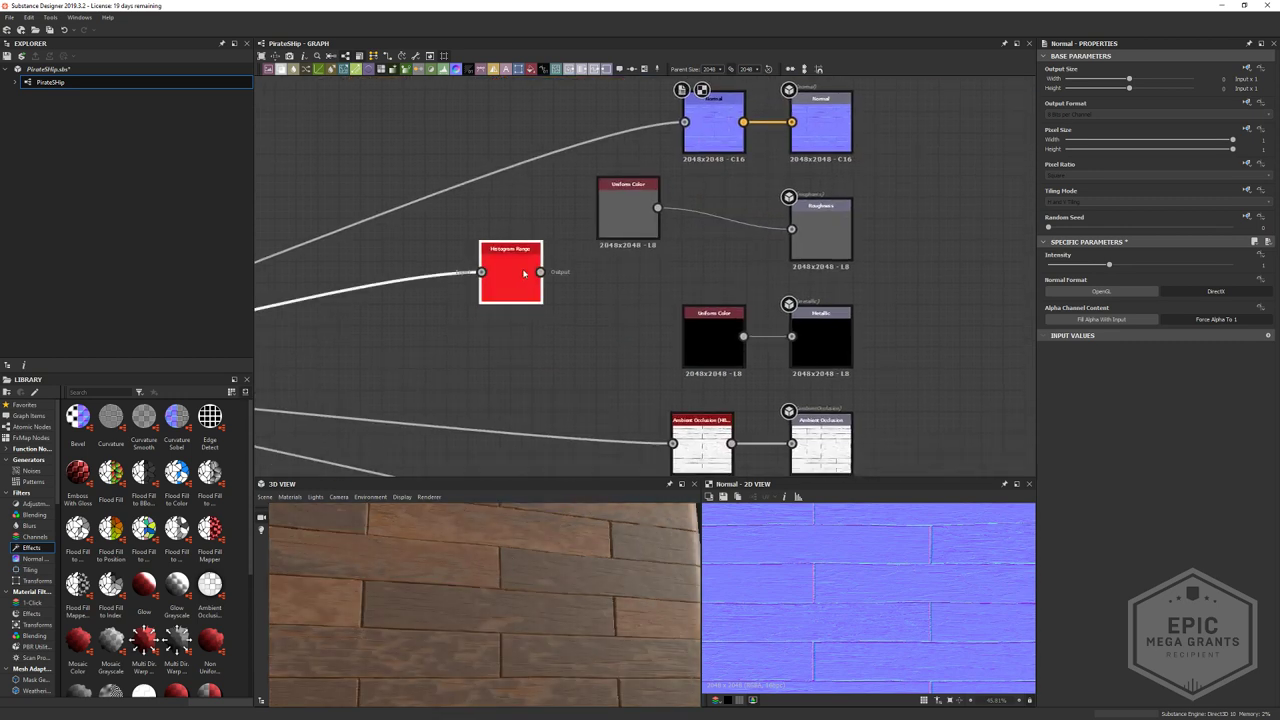
pyautogui.moveTo(540, 272); pyautogui.dragTo(600, 313, button='middle')
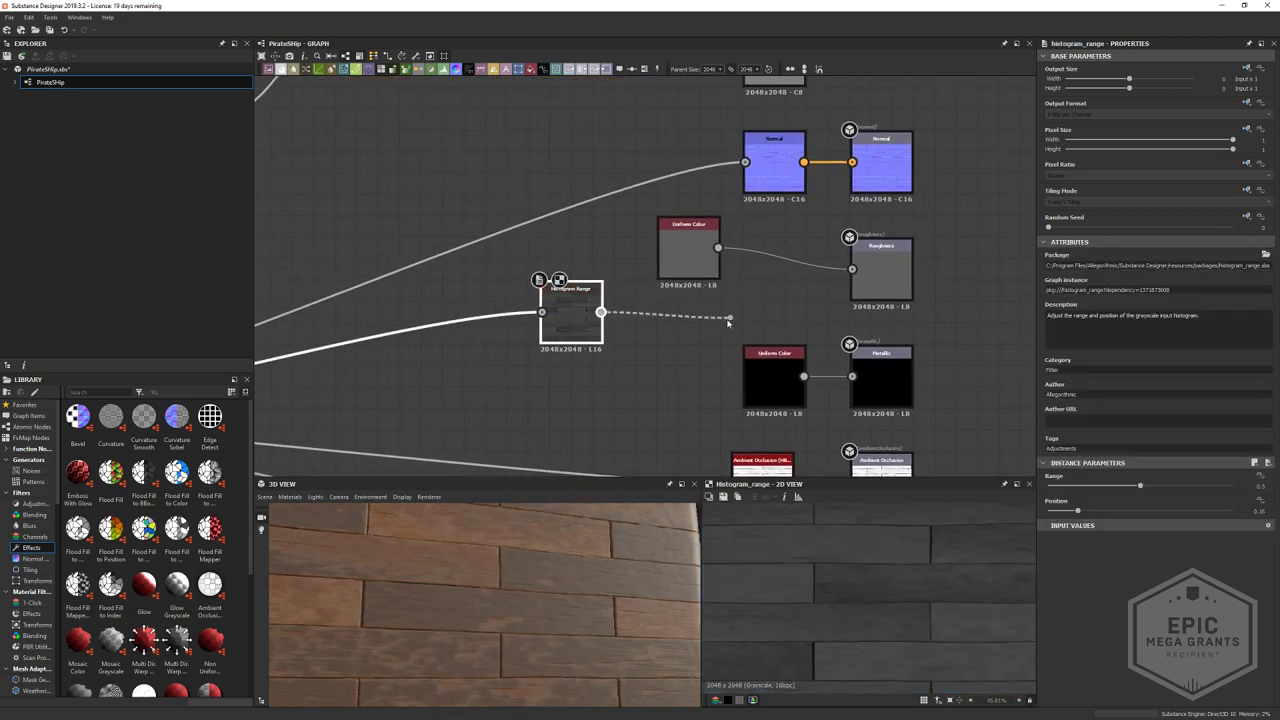
pyautogui.moveTo(728, 320); pyautogui.dragTo(572, 340)
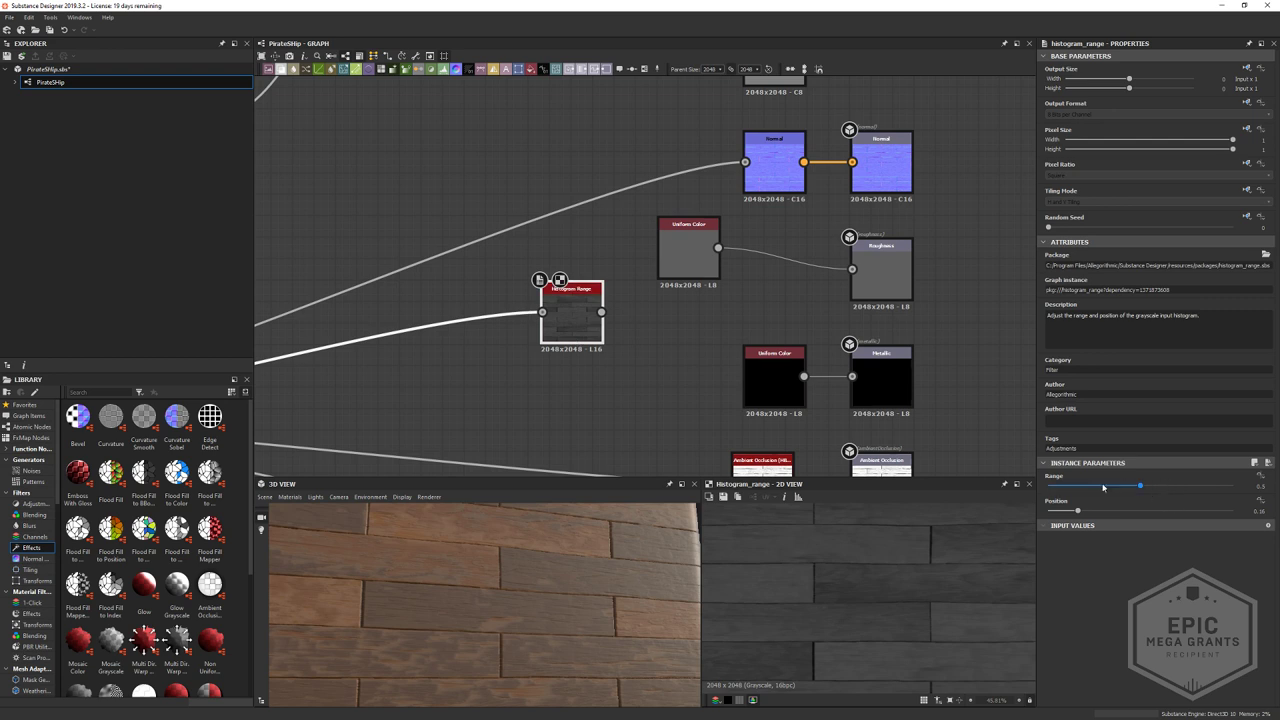
pyautogui.moveTo(1077, 511); pyautogui.dragTo(1171, 511)
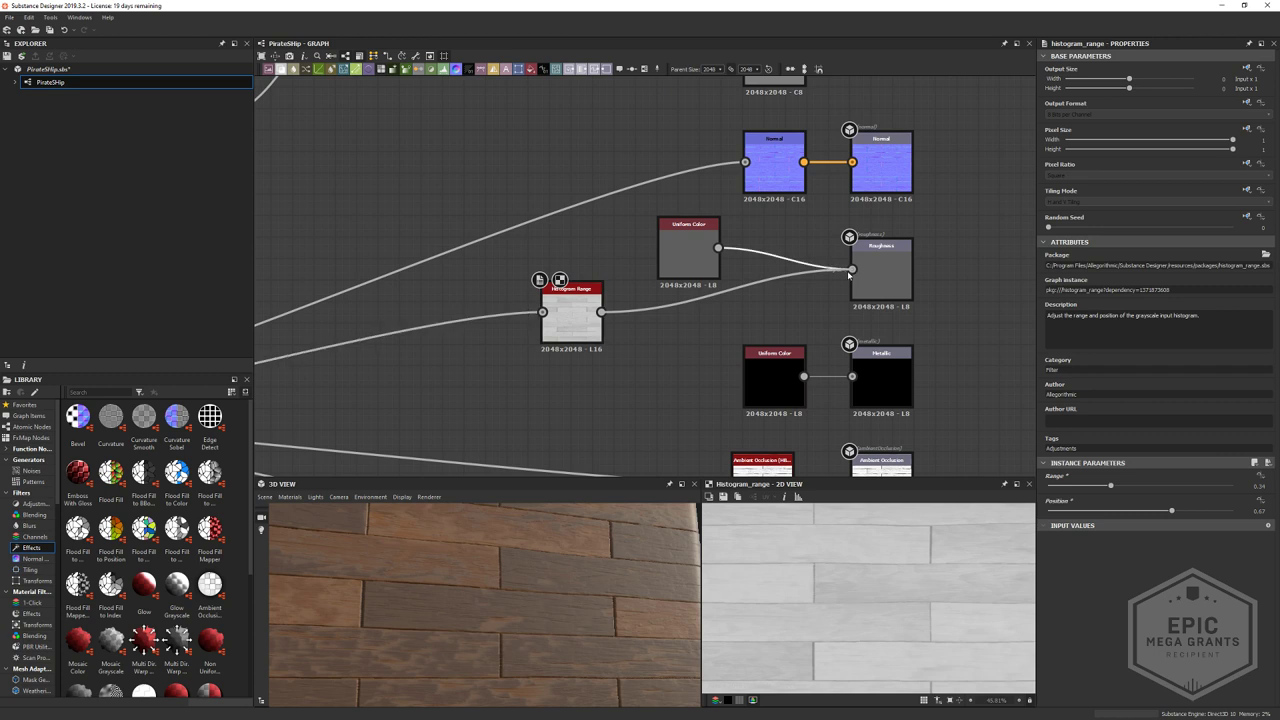
pyautogui.moveTo(470, 590); pyautogui.dragTo(491, 547)
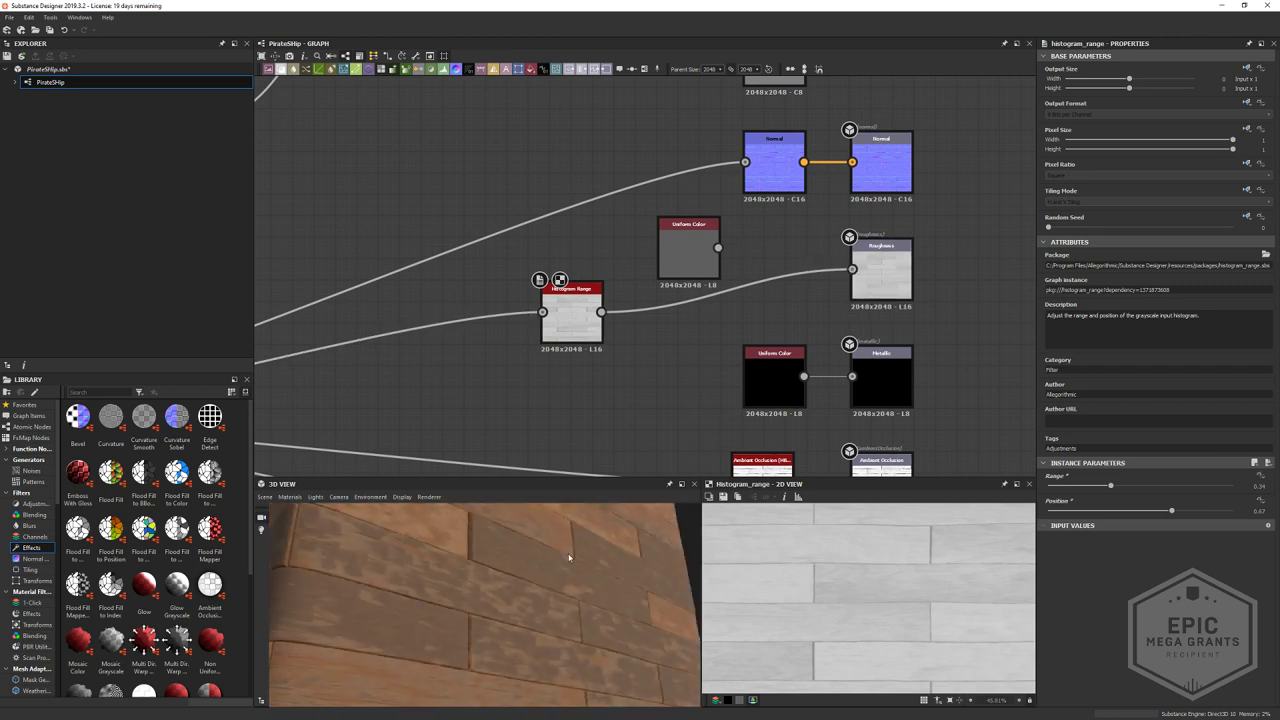
# - Adjust the roughness Histogram Range to a Range of 0.62 and Position of 0.18 while checking the planks' shine in 3D
pyautogui.moveTo(1157, 511); pyautogui.dragTo(1130, 523)
pyautogui.moveTo(577, 565); pyautogui.dragTo(507, 597)
pyautogui.scroll(4, 537, 599)
pyautogui.scroll(3, 505, 591)
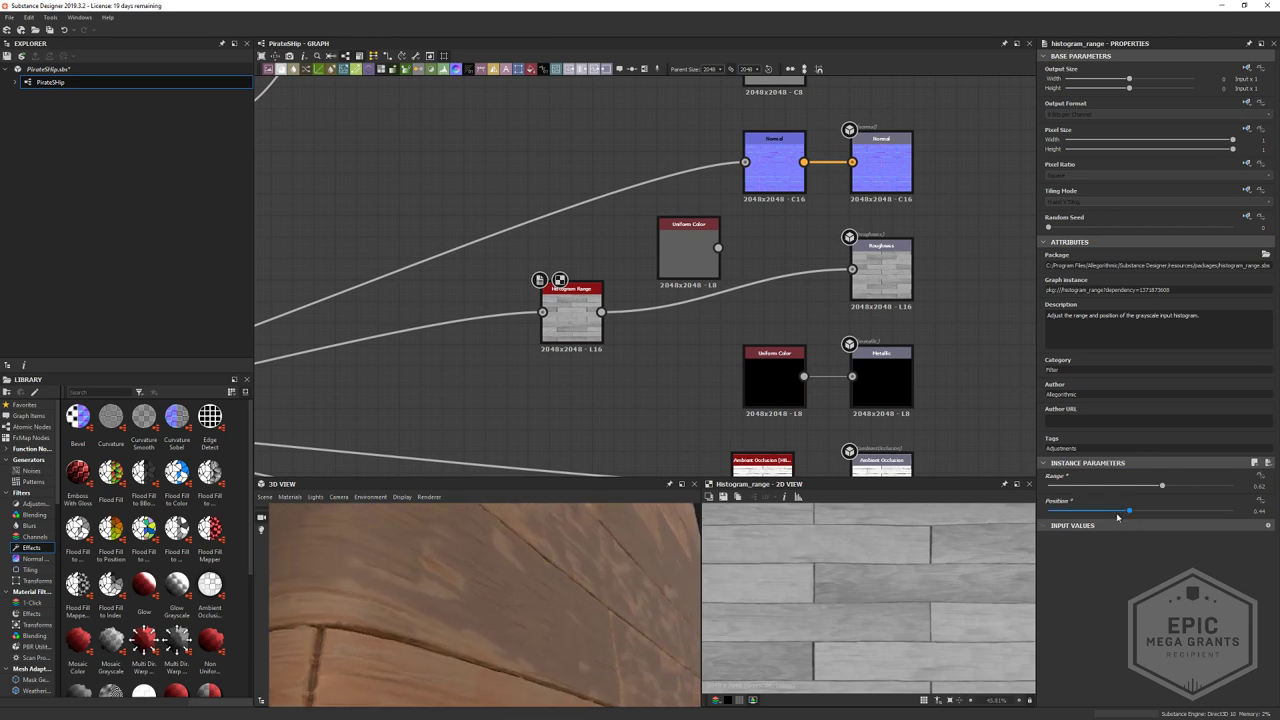
pyautogui.moveTo(1097, 512)
pyautogui.mouseDown()
pyautogui.moveTo(1058, 512)
pyautogui.moveTo(1076, 511)
pyautogui.mouseUp()
pyautogui.moveTo(463, 603); pyautogui.dragTo(957, 609)
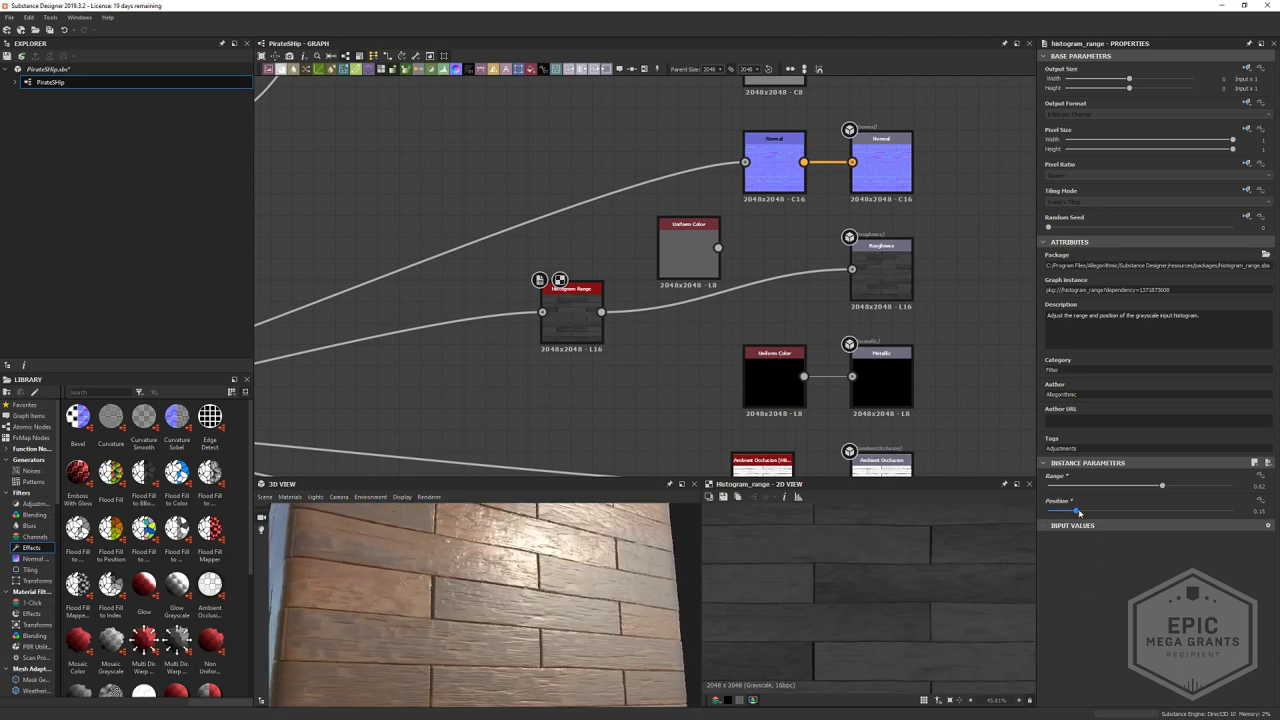
pyautogui.moveTo(1078, 512); pyautogui.dragTo(1081, 511)
pyautogui.moveTo(510, 610)
pyautogui.mouseDown()
pyautogui.moveTo(563, 620)
pyautogui.moveTo(509, 620)
pyautogui.mouseUp()
# - Check the Roughness output in the 2D view and move its Histogram Range node closer to the final height Blend
pyautogui.scroll(5, 847, 624)
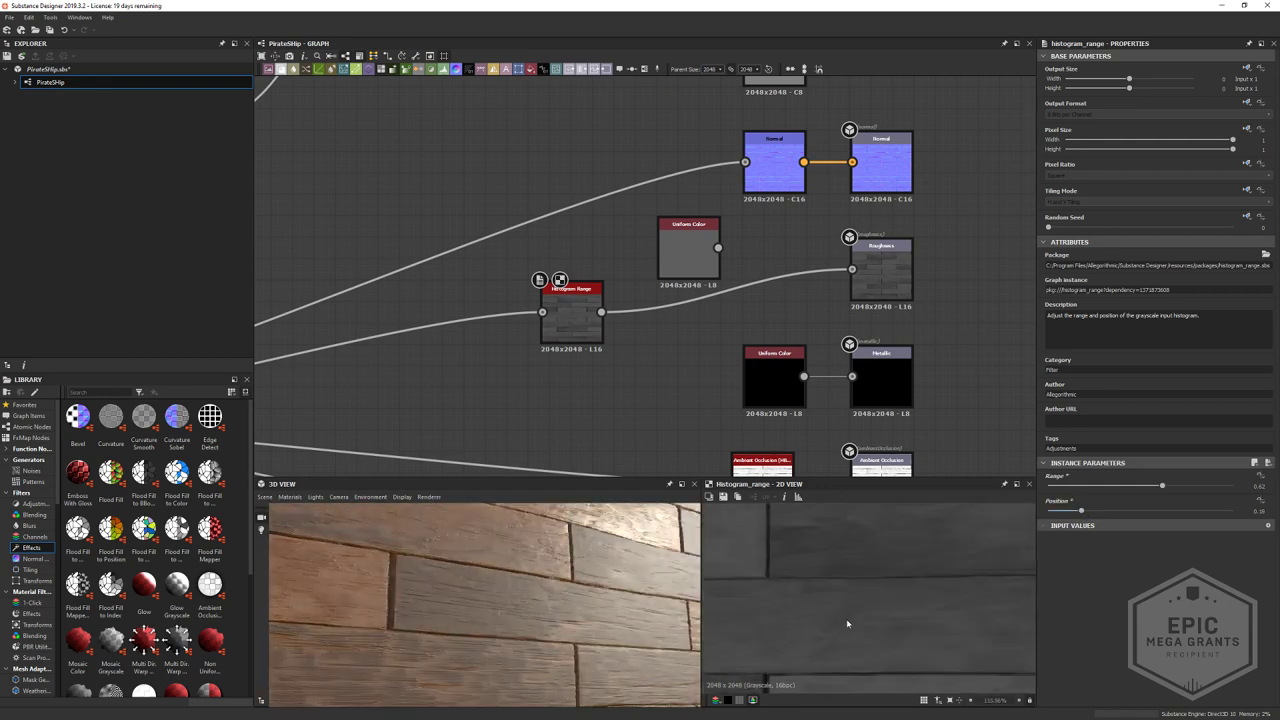
pyautogui.scroll(1, 847, 624)
pyautogui.doubleClick(700, 258)
pyautogui.doubleClick(880, 272)
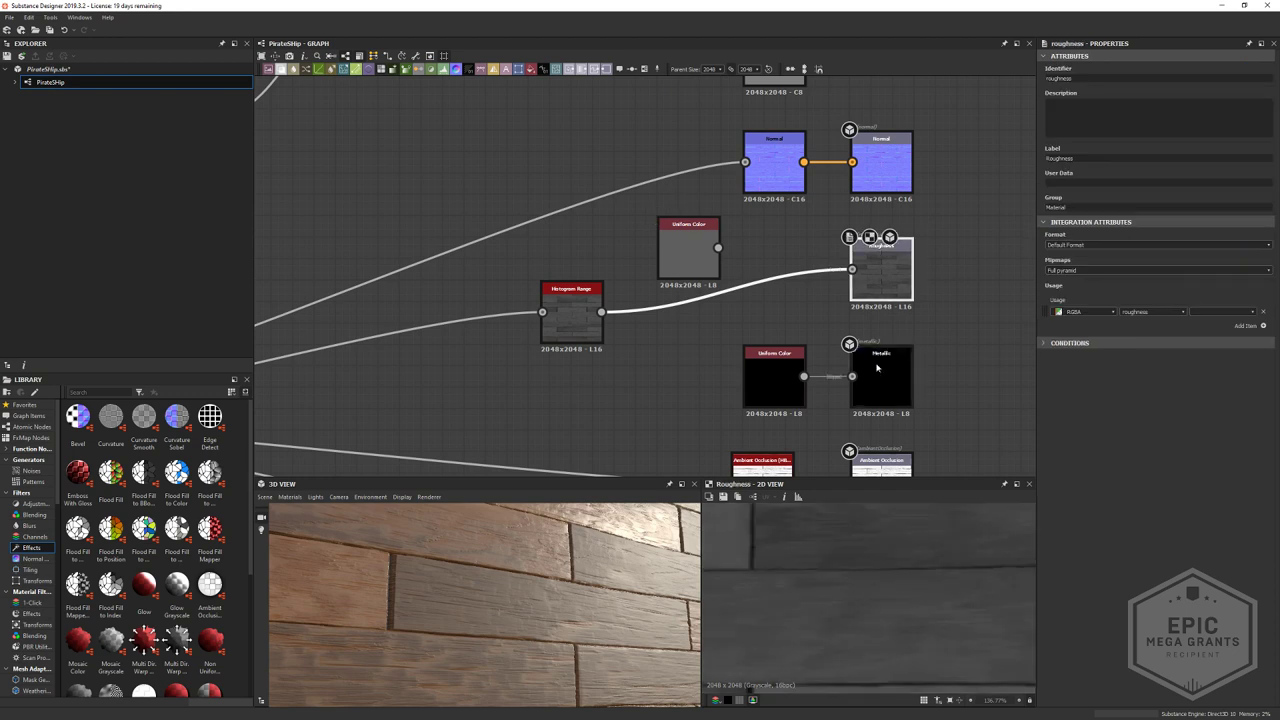
pyautogui.doubleClick(580, 320)
pyautogui.moveTo(520, 340); pyautogui.dragTo(670, 299, button='middle')
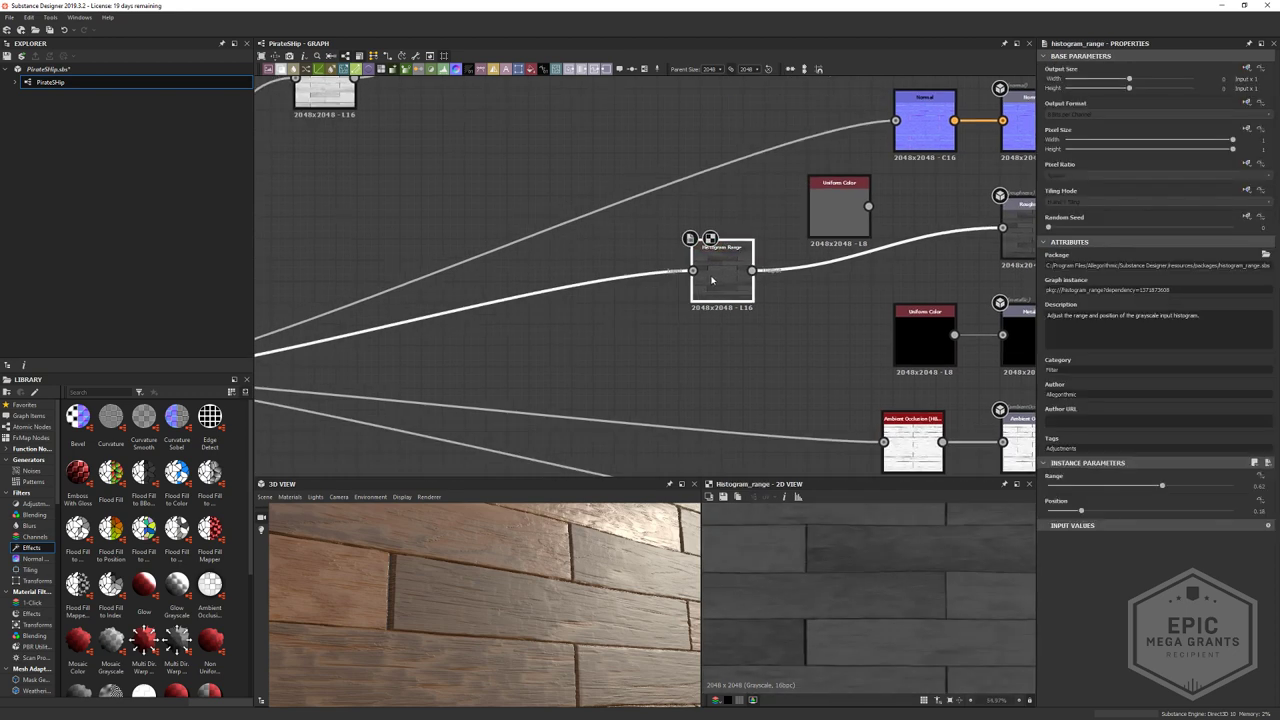
pyautogui.moveTo(711, 280); pyautogui.dragTo(568, 300)
pyautogui.scroll(-3, 491, 457)
pyautogui.moveTo(491, 457); pyautogui.dragTo(519, 455, button='middle')
pyautogui.click(579, 383)
pyautogui.click(584, 346)
pyautogui.scroll(-1, 637, 361)
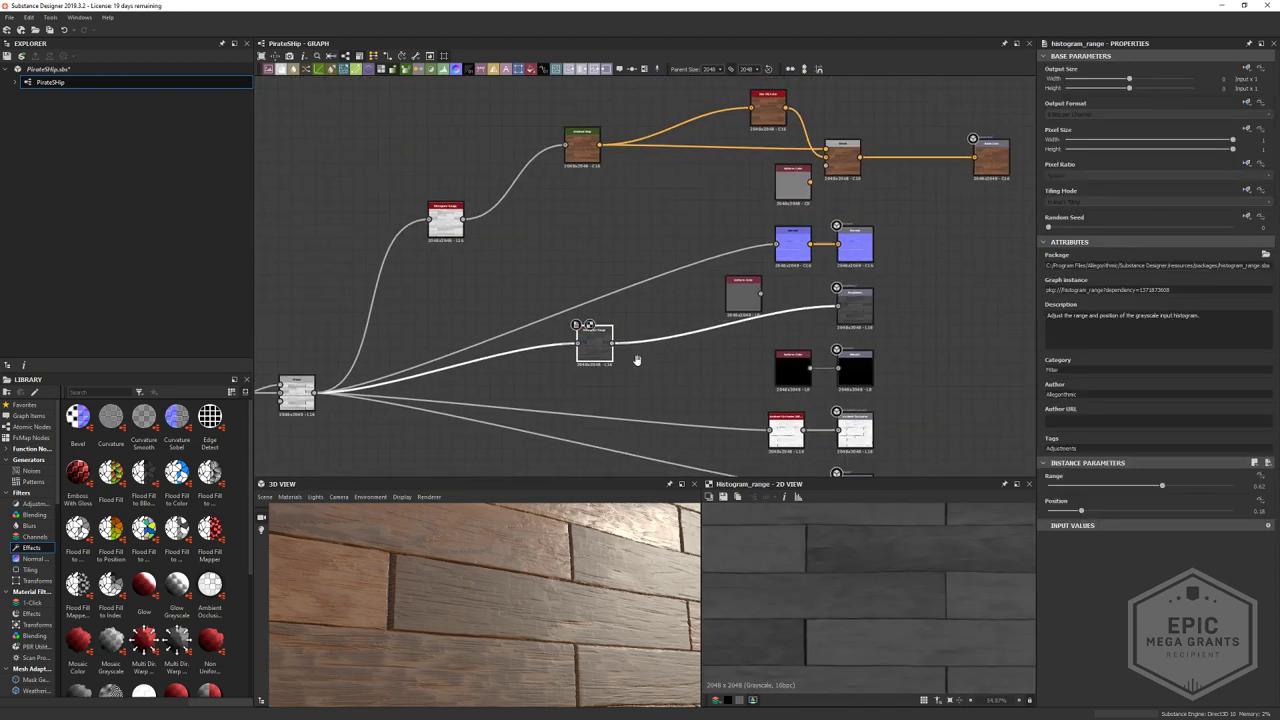
# - Preview the earlier Blend nodes in the plank height chain to see where the surface detail is added
pyautogui.moveTo(637, 361); pyautogui.dragTo(1199, 253, button='middle')
pyautogui.scroll(1, 688, 310)
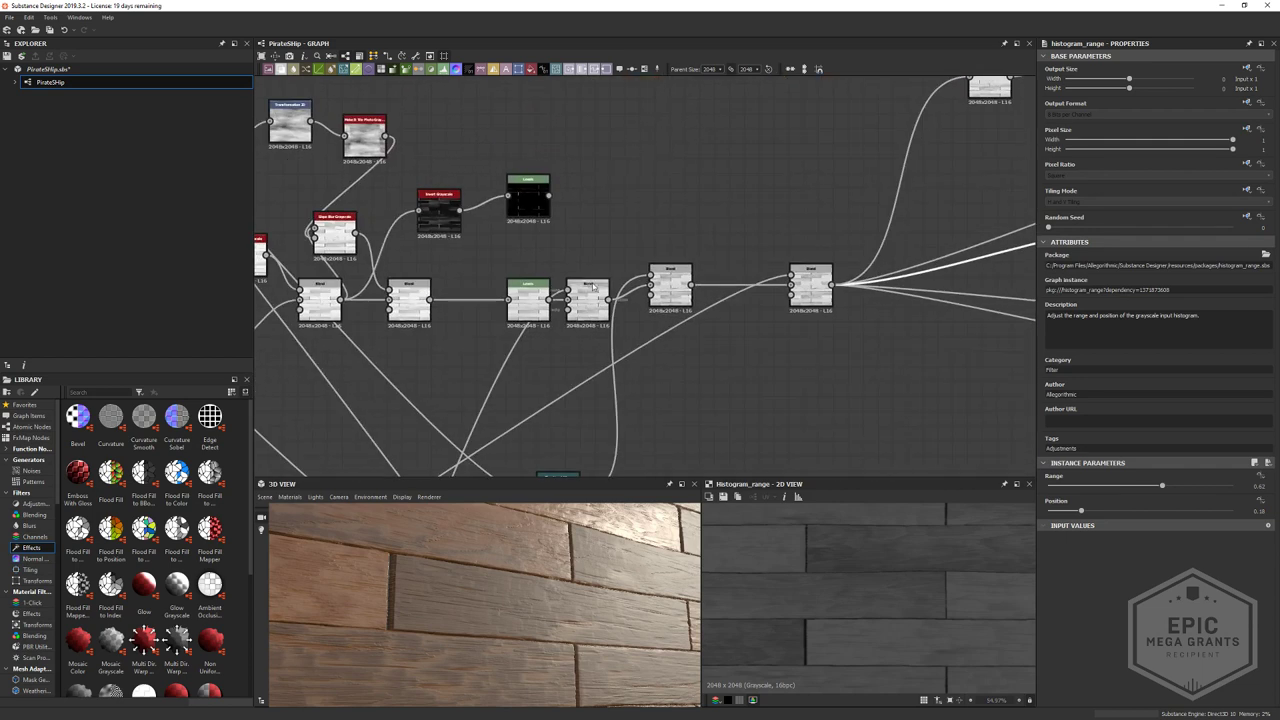
pyautogui.moveTo(616, 298); pyautogui.dragTo(842, 305, button='middle')
pyautogui.click(546, 314)
pyautogui.click(546, 314)
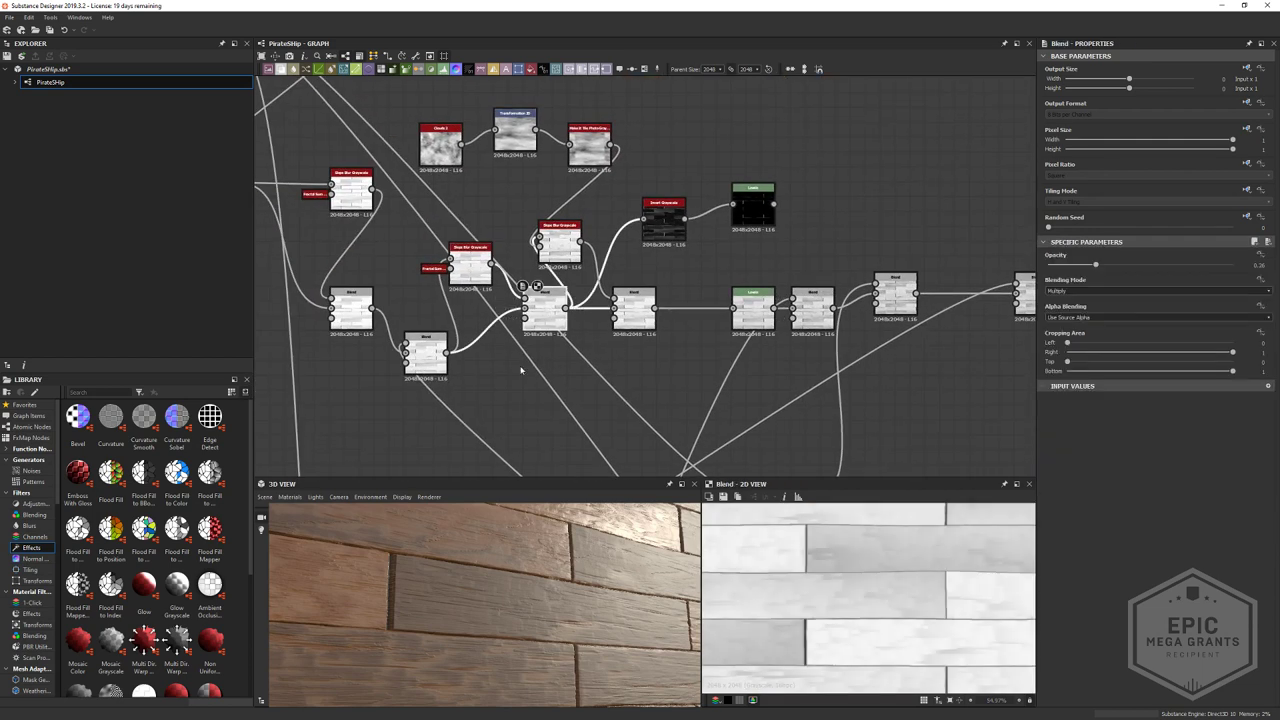
pyautogui.click(446, 364)
pyautogui.click(352, 318)
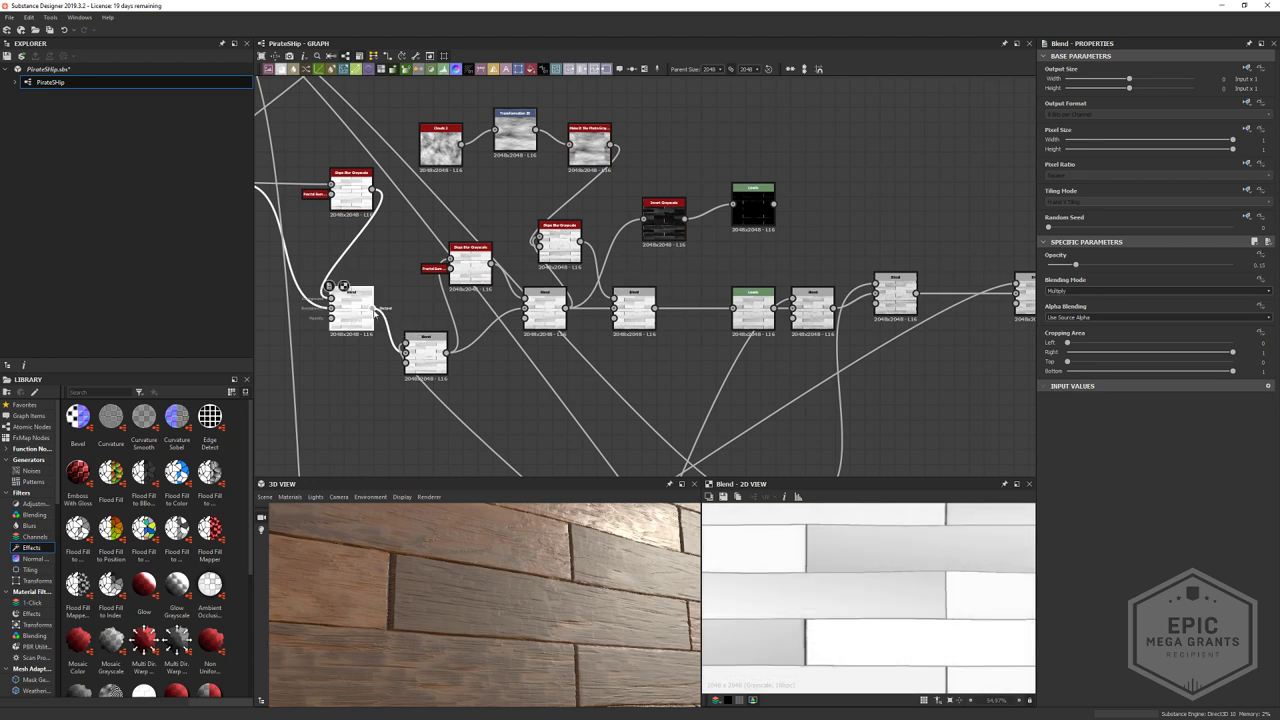
# - Add a Blur HQ Grayscale node fed by the Histogram Range that drives the Roughness output
pyautogui.moveTo(1030, 248); pyautogui.dragTo(426, 286, button='middle')
pyautogui.scroll(3, 687, 277)
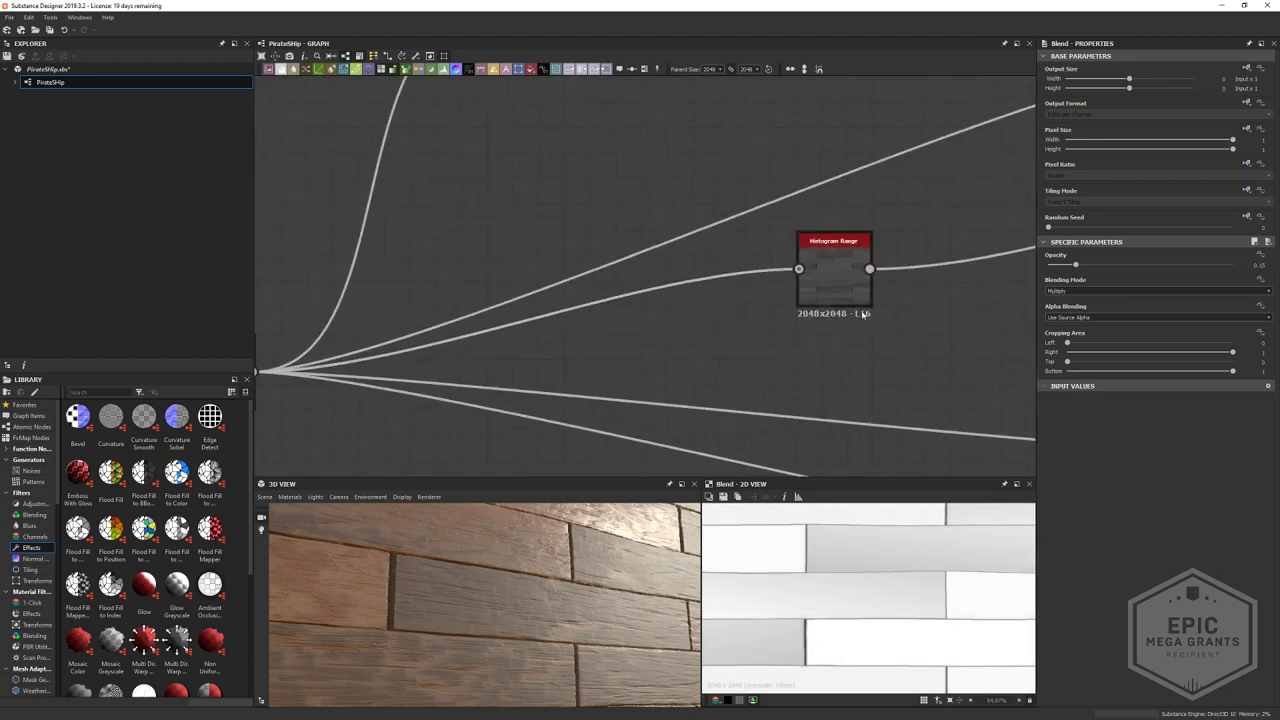
pyautogui.moveTo(988, 348); pyautogui.dragTo(810, 357, button='middle')
pyautogui.press('space')
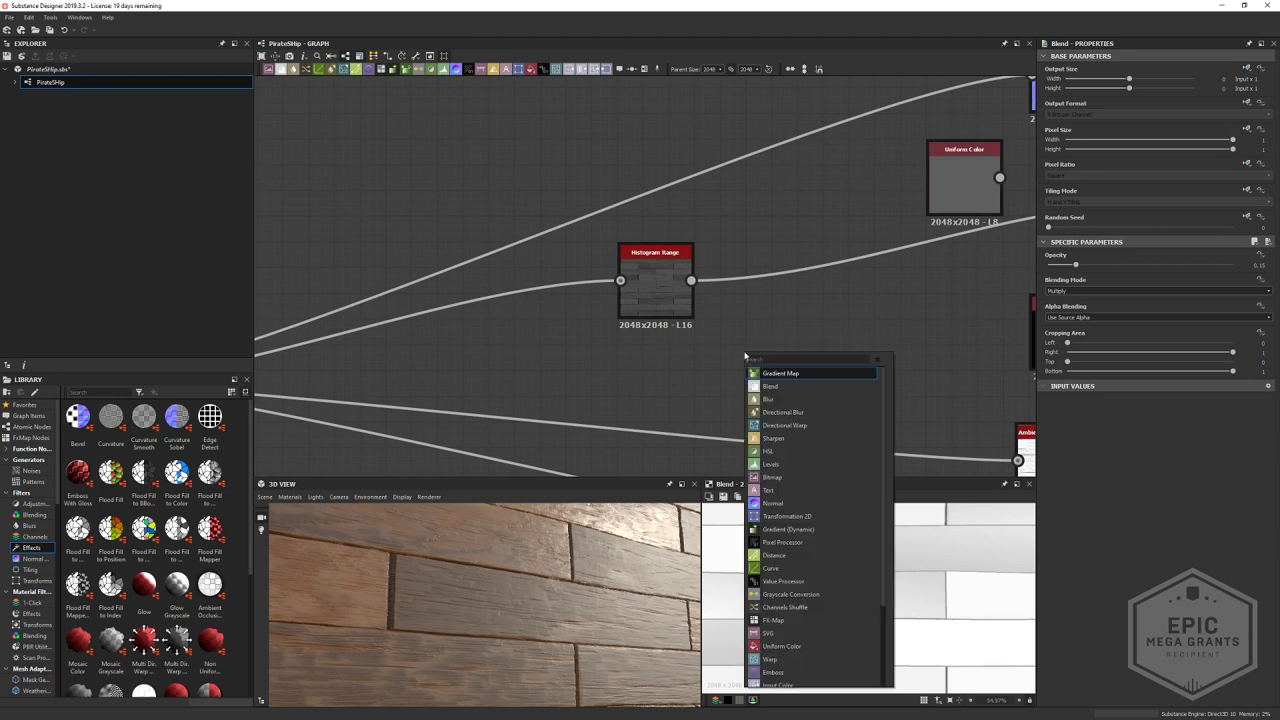
pyautogui.write('blur')
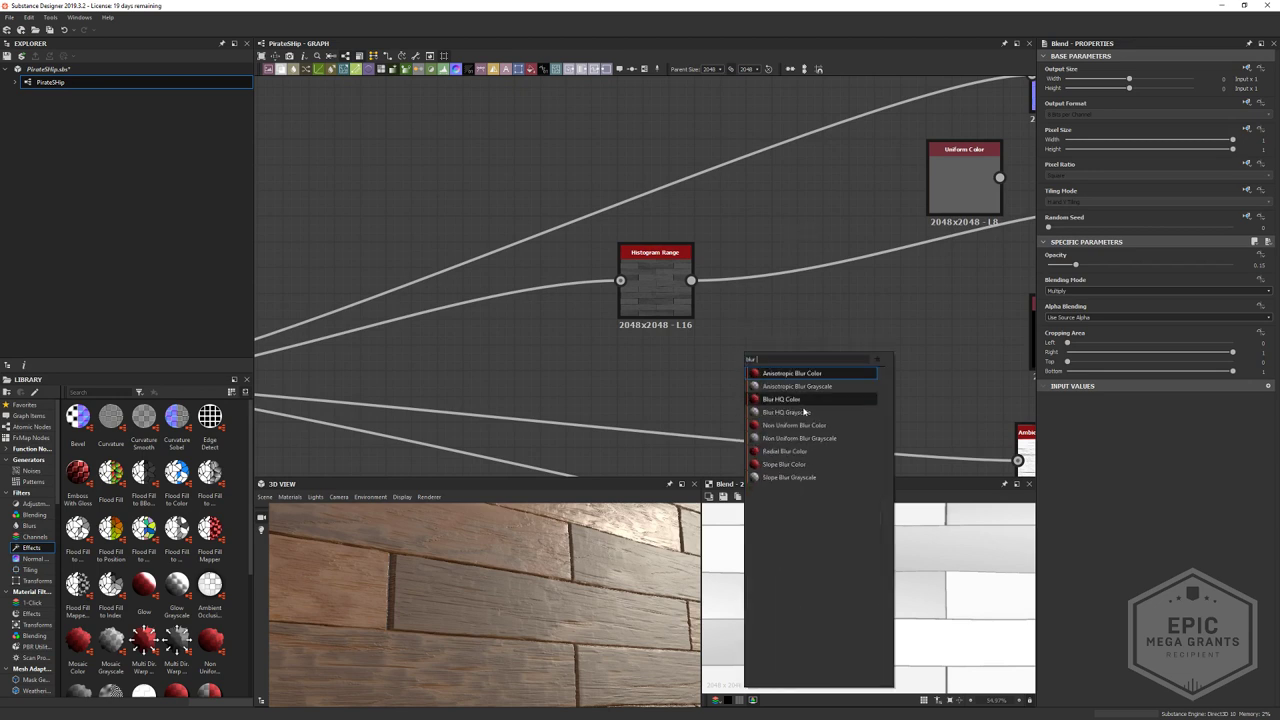
pyautogui.click(800, 412)
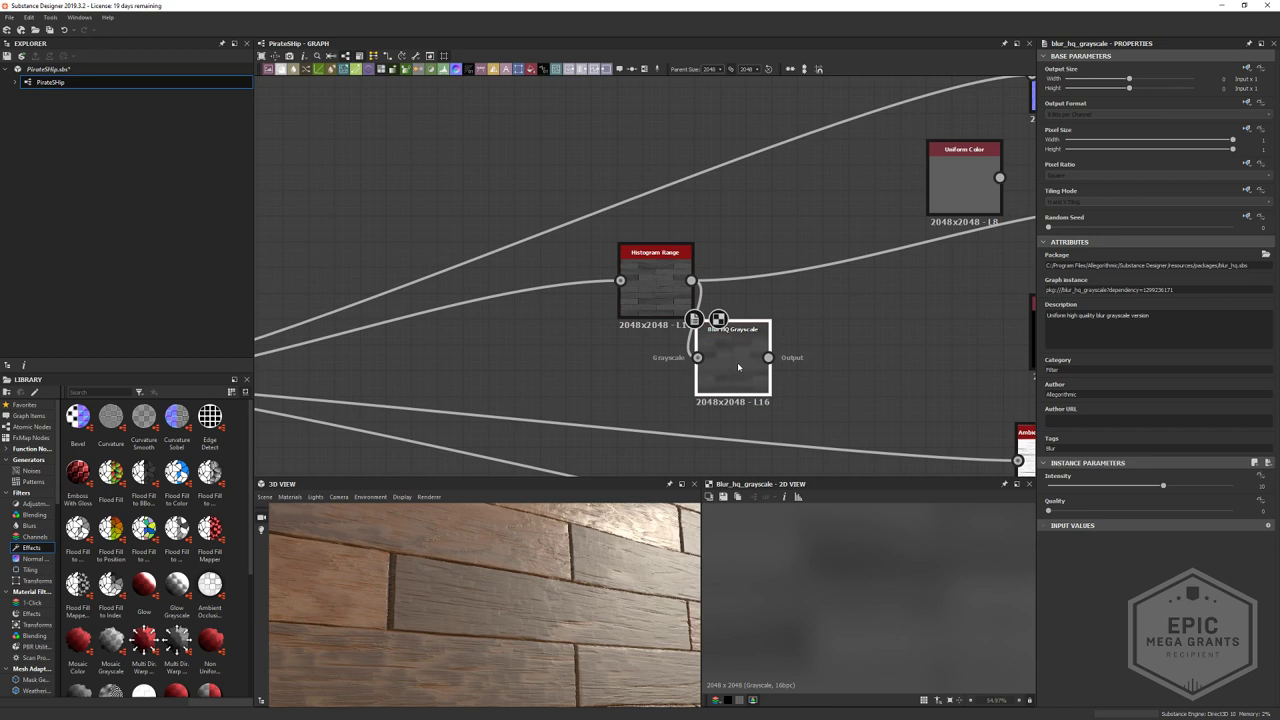
# - Set the Blur HQ Grayscale's Intensity to about 1.43 and its Quality to 1, checking the blurred planks in the 2D view
pyautogui.moveTo(737, 362); pyautogui.dragTo(807, 305, button='middle')
pyautogui.click(1055, 487)
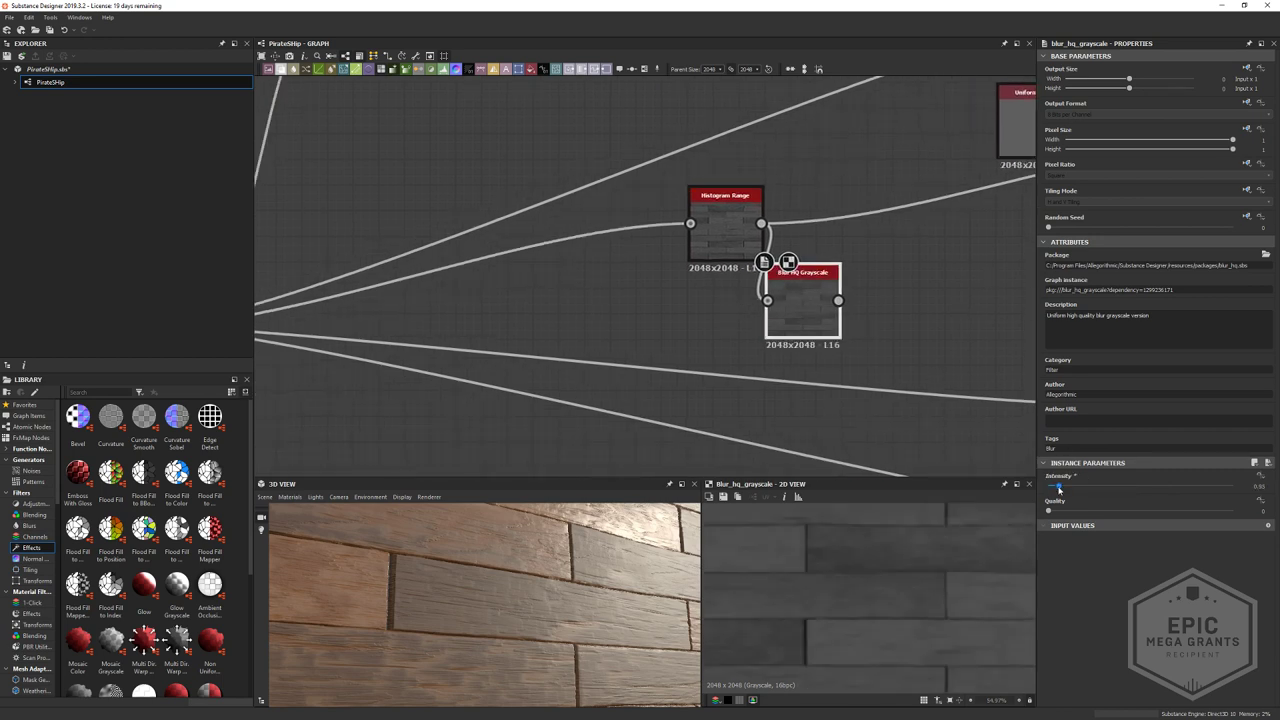
pyautogui.moveTo(1049, 511); pyautogui.dragTo(1160, 512)
pyautogui.scroll(-4, 731, 562)
pyautogui.scroll(1, 803, 555)
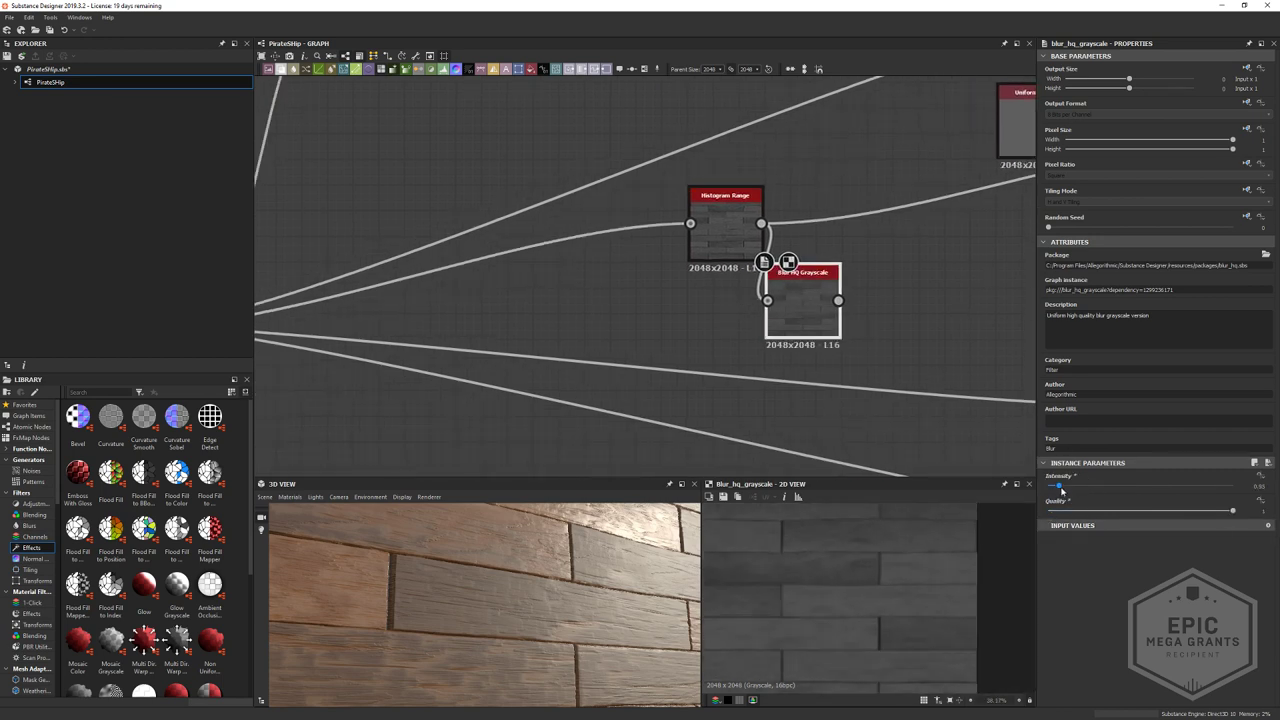
pyautogui.click(1064, 488)
pyautogui.scroll(-2, 782, 558)
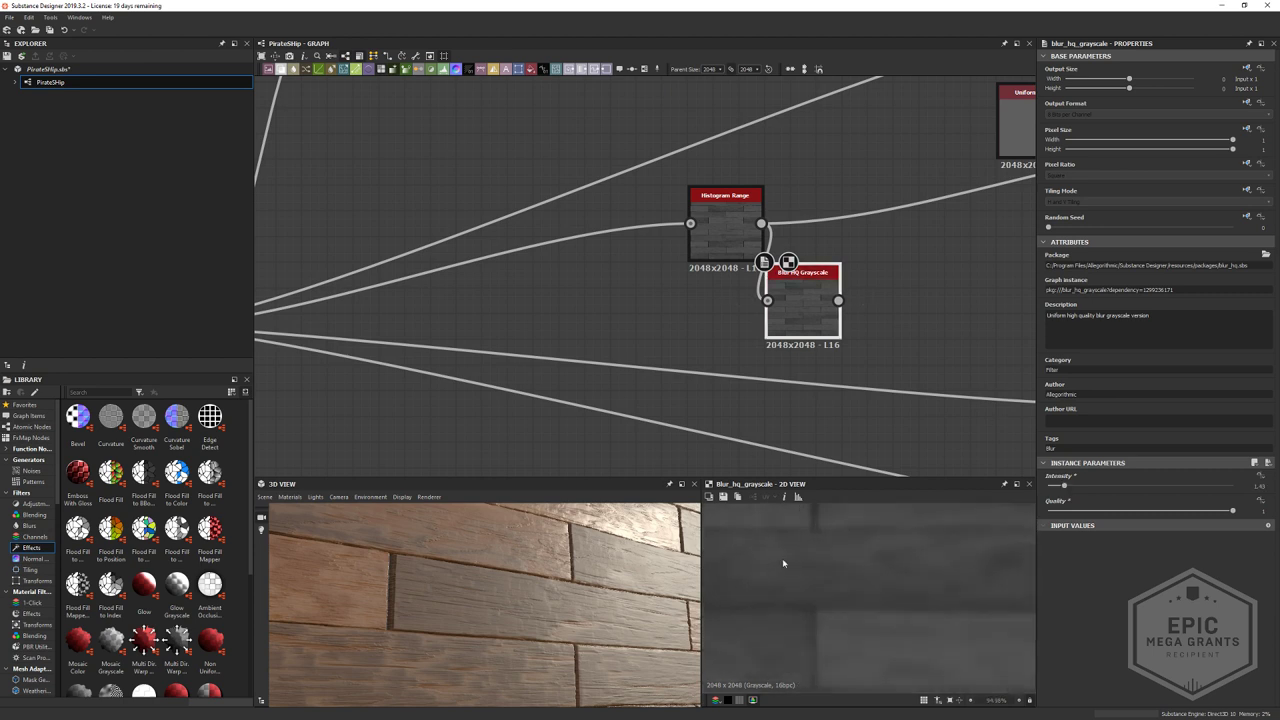
pyautogui.moveTo(883, 274); pyautogui.dragTo(737, 314, button='middle')
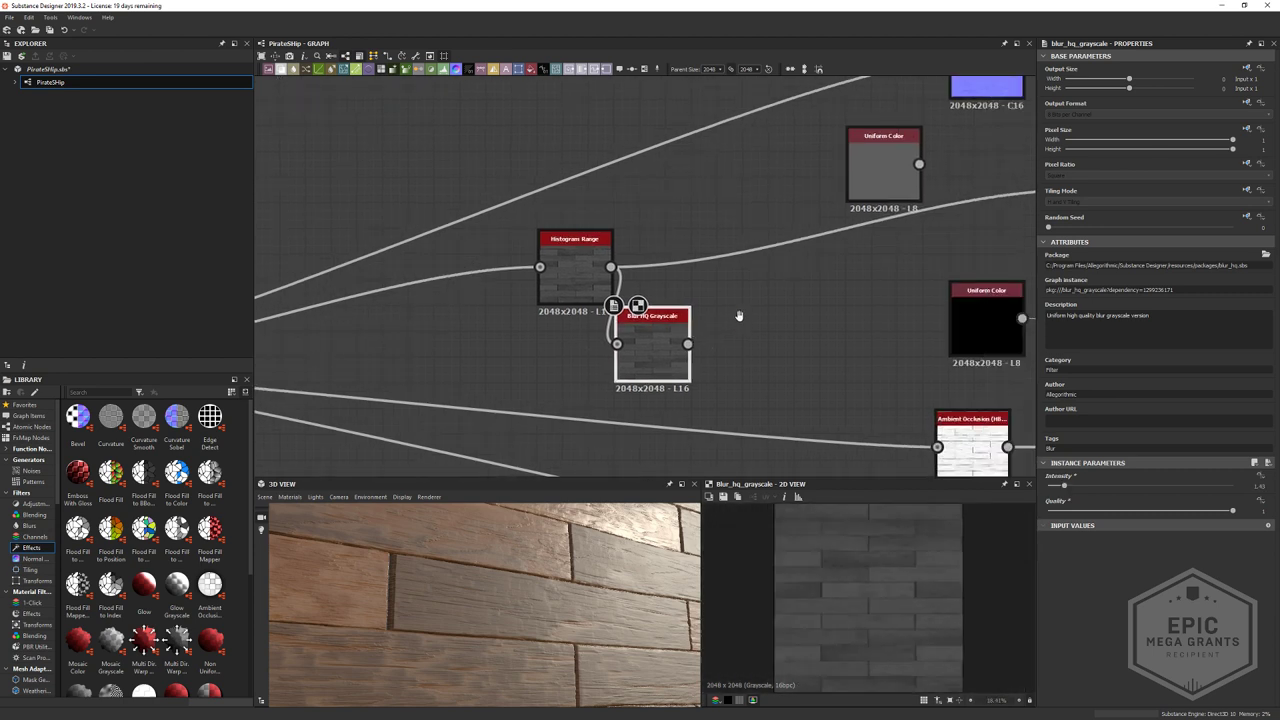
# - Darken the unconnected grey Uniform Color to 0.24 and space it, the Histogram Range and the Blur HQ Grayscale apart near the Roughness output
pyautogui.moveTo(662, 361); pyautogui.dragTo(765, 361)
pyautogui.click(887, 165)
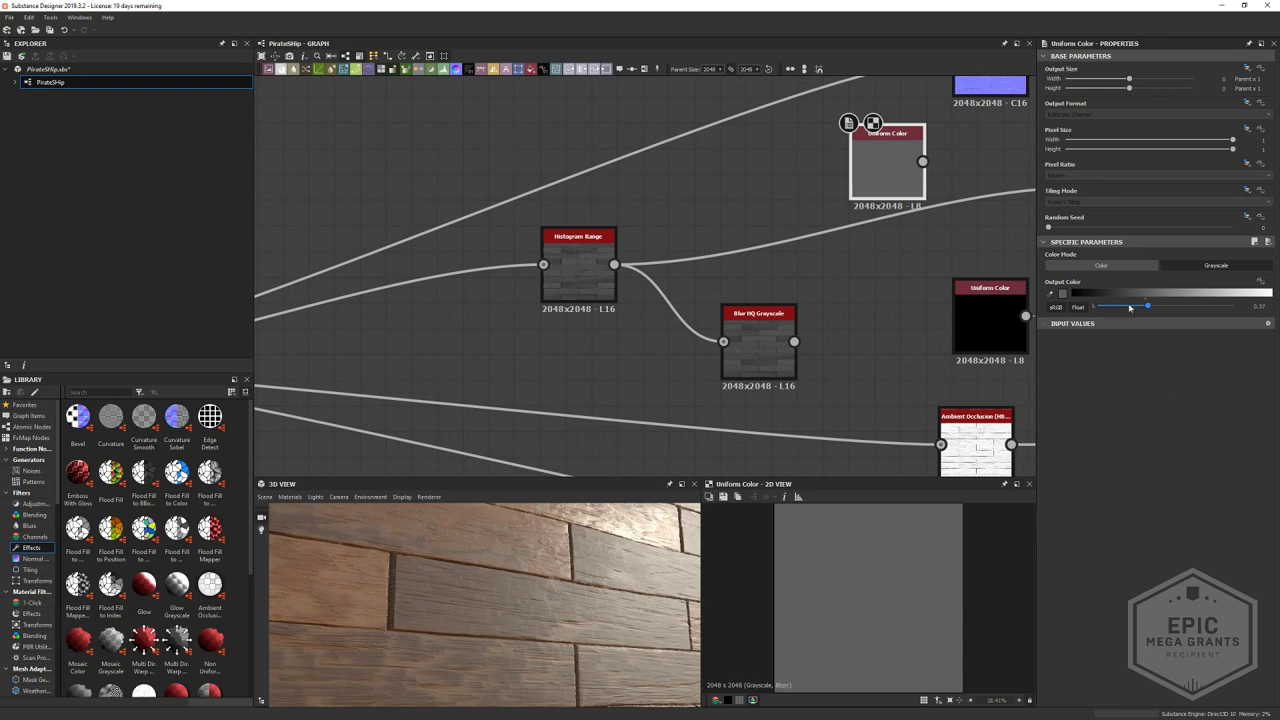
pyautogui.moveTo(577, 260); pyautogui.dragTo(577, 271)
pyautogui.click(639, 206)
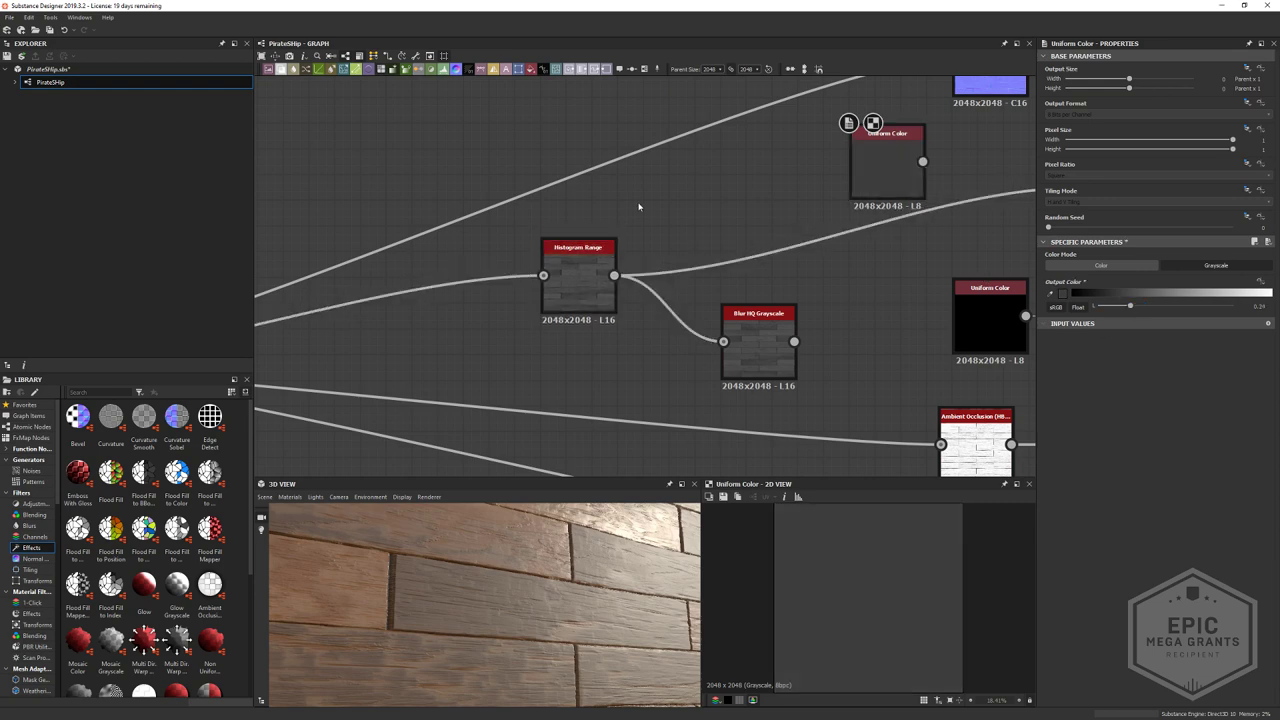
pyautogui.scroll(-4, 665, 215)
pyautogui.scroll(2, 560, 240)
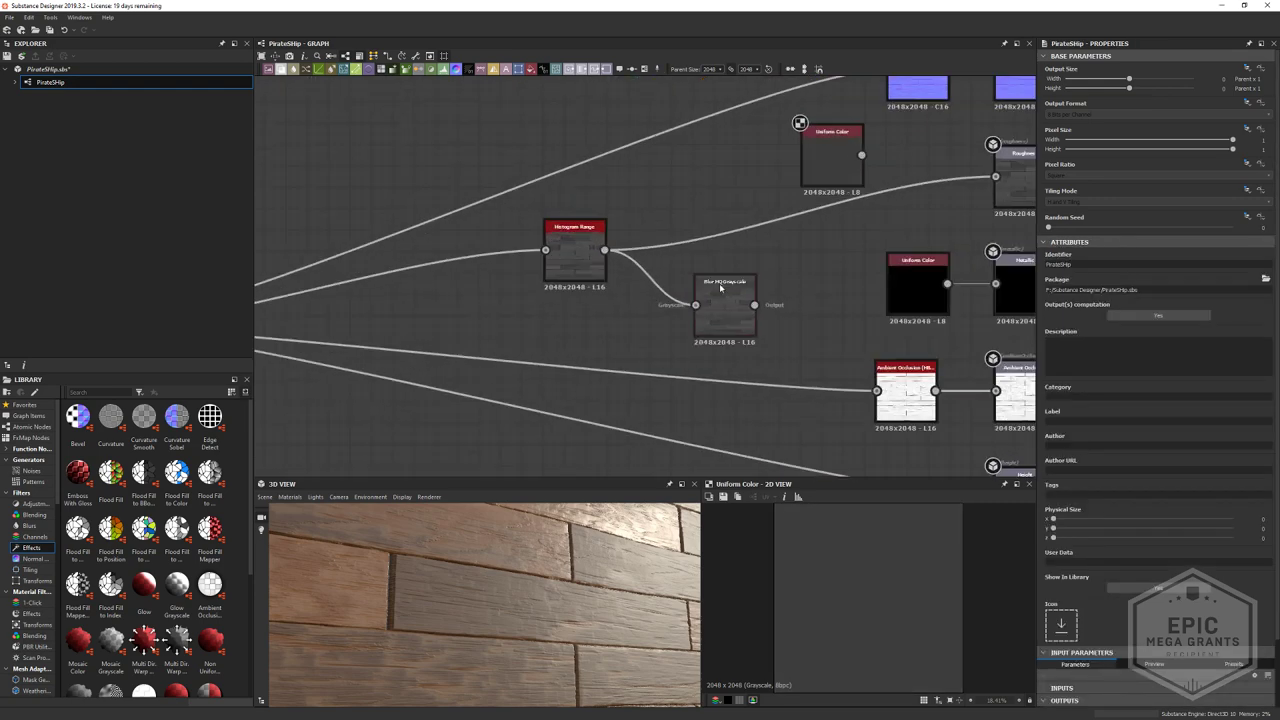
pyautogui.scroll(-2, 513, 260)
pyautogui.moveTo(513, 260); pyautogui.dragTo(526, 309, button='middle')
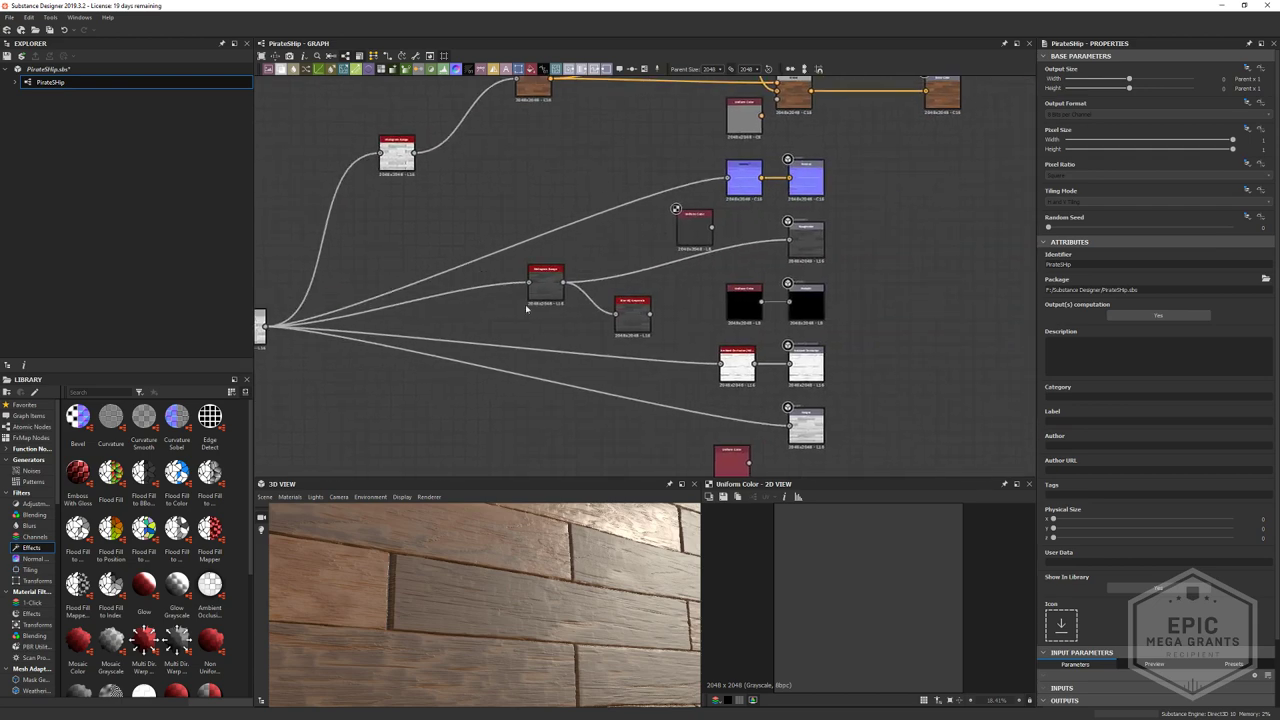
pyautogui.moveTo(687, 235); pyautogui.dragTo(620, 233)
# - Preview the final height Blend and the Slope Blur Grayscale fed by the Clouds 2 branch to examine their plank detail
pyautogui.moveTo(620, 233); pyautogui.dragTo(781, 203, button='middle')
pyautogui.scroll(4, 438, 340)
pyautogui.doubleClick(508, 350)
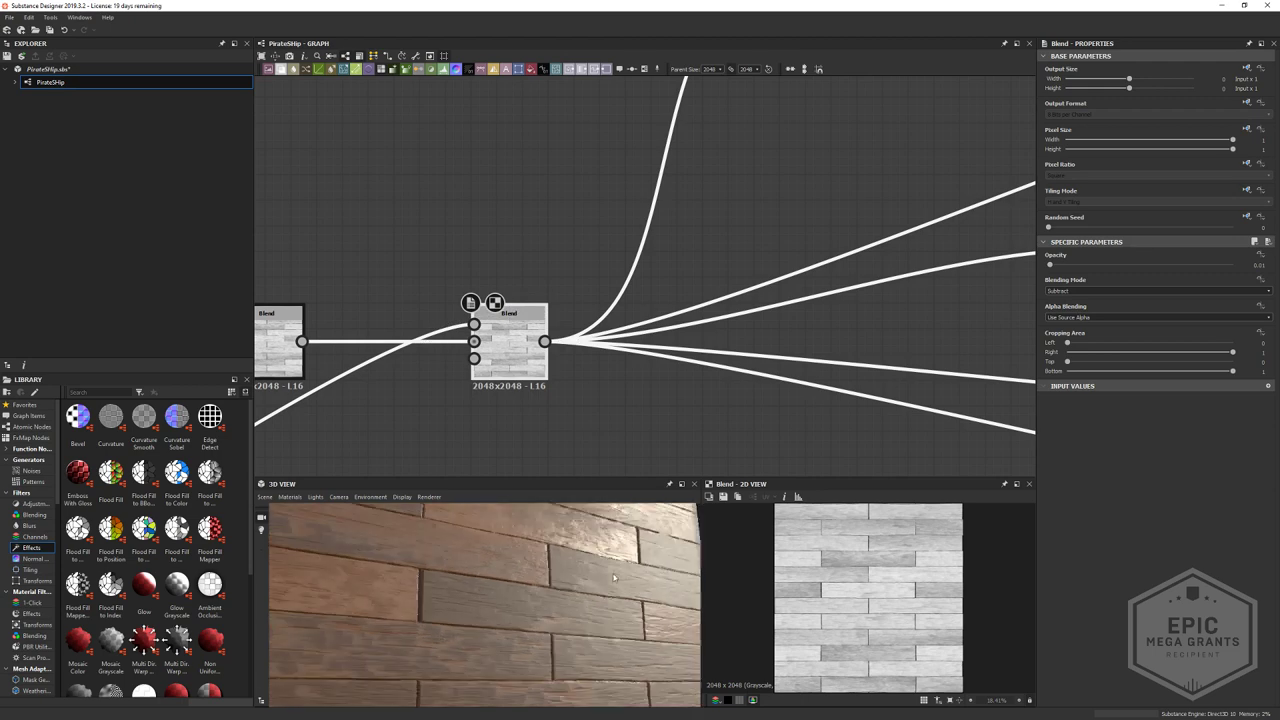
pyautogui.scroll(-11, 853, 580)
pyautogui.scroll(10, 853, 578)
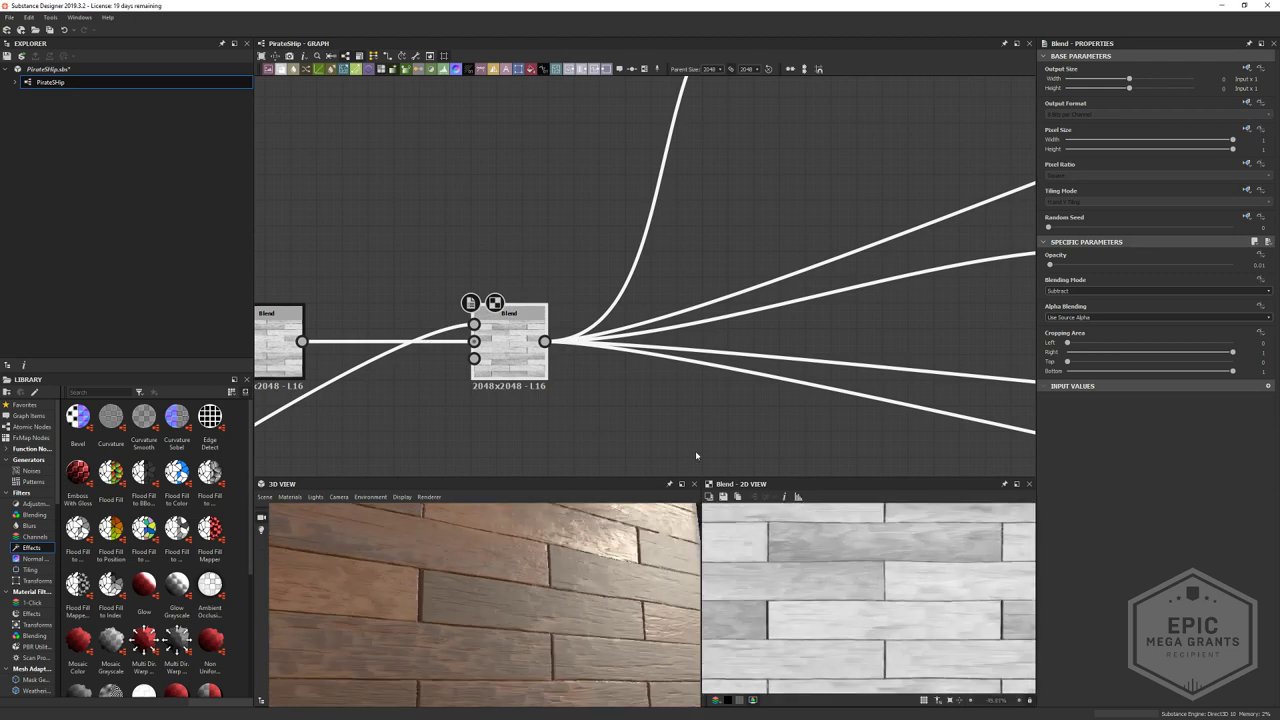
pyautogui.scroll(-3, 428, 296)
pyautogui.moveTo(428, 296); pyautogui.dragTo(1120, 294, button='middle')
pyautogui.scroll(2, 728, 260)
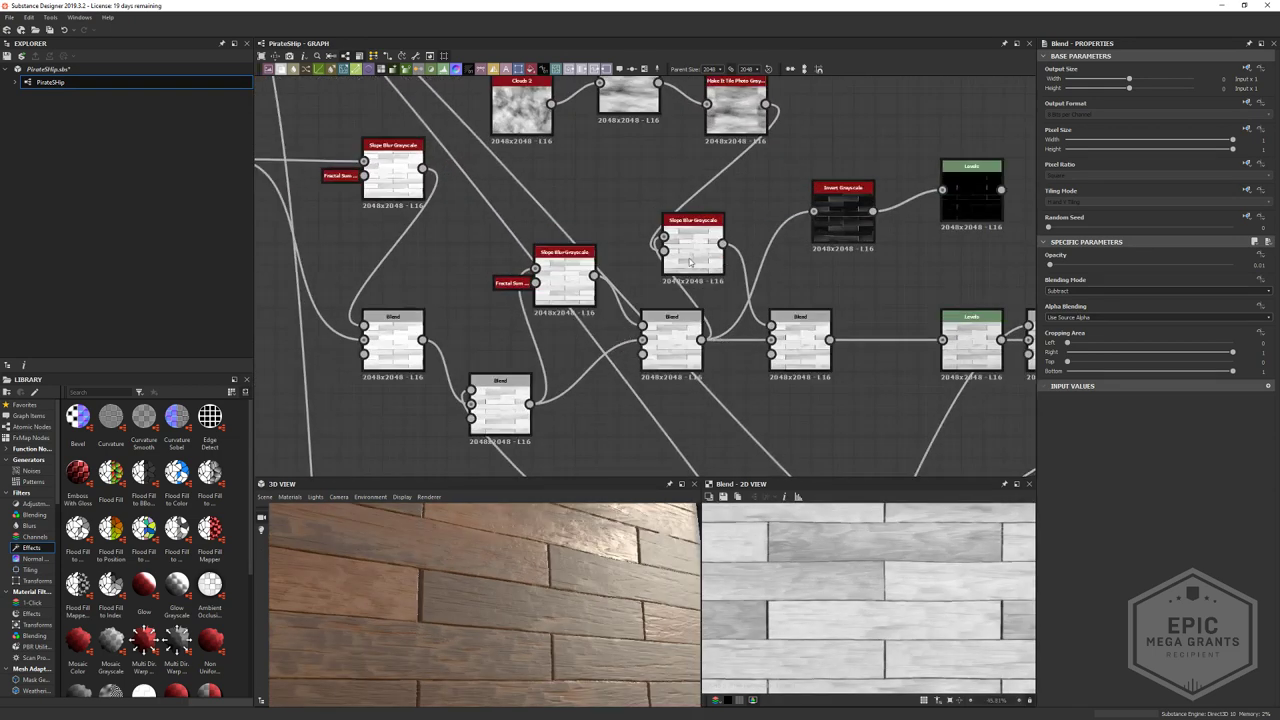
pyautogui.doubleClick(689, 262)
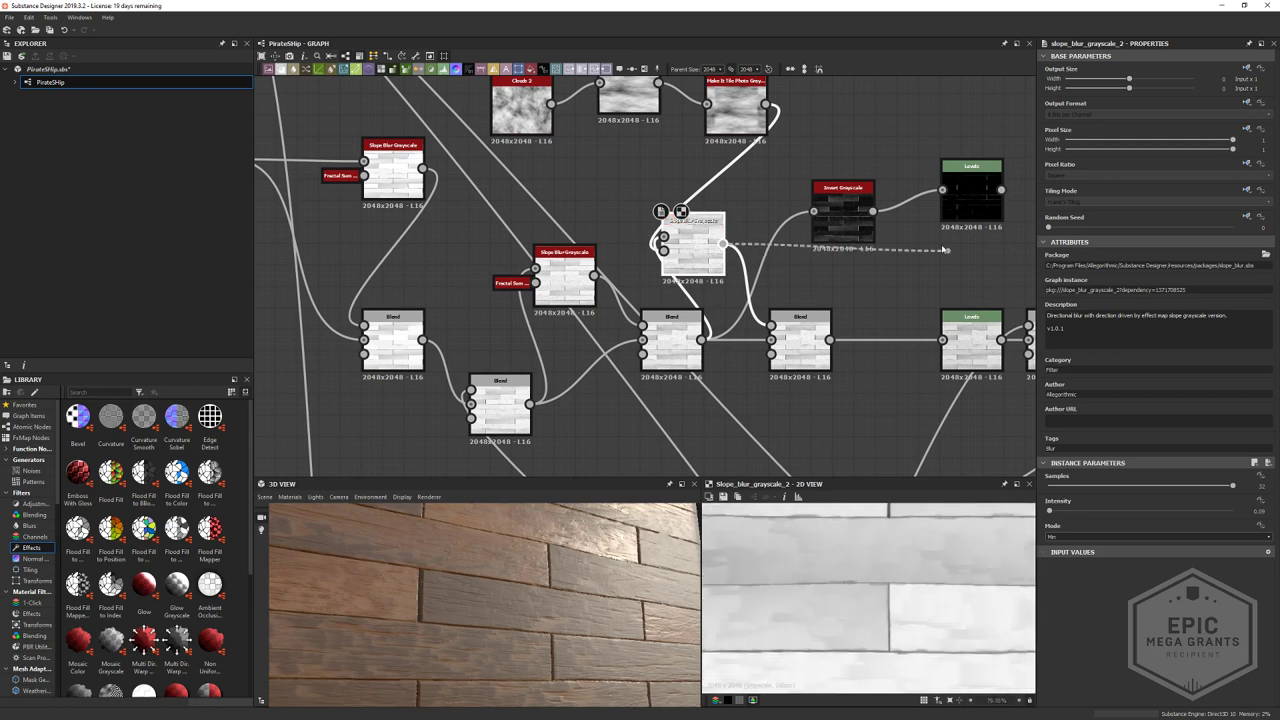
# - Add a Blend node near the Roughness output and connect the dark Uniform Color to its foreground input
pyautogui.scroll(-4, 843, 418)
pyautogui.scroll(6, 589, 328)
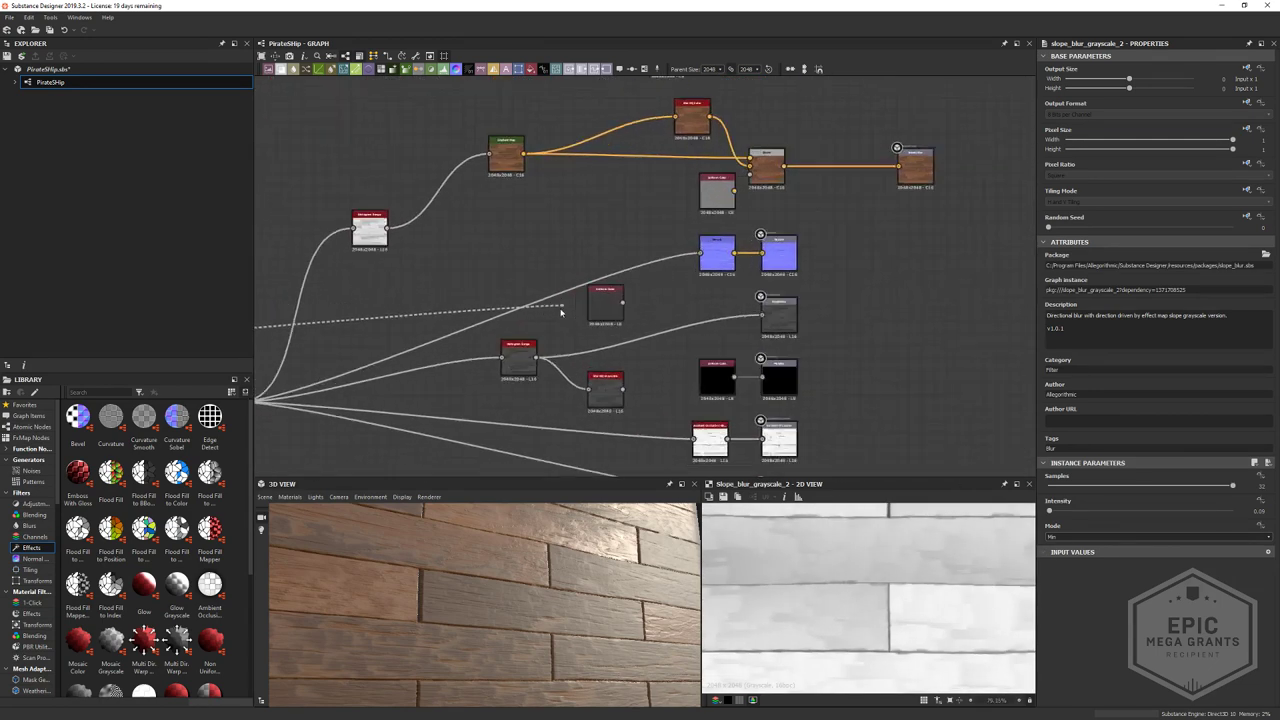
pyautogui.press('space')
pyautogui.click(583, 329)
pyautogui.moveTo(641, 311)
pyautogui.mouseDown()
pyautogui.moveTo(588, 293)
pyautogui.moveTo(586, 249)
pyautogui.moveTo(638, 303)
pyautogui.mouseUp()
pyautogui.click(668, 312)
pyautogui.press('space')
pyautogui.click(688, 331)
pyautogui.scroll(-3, 560, 288)
# - Compare the Slope Blur Grayscale nodes in the plank height chain in the 2D view
pyautogui.moveTo(540, 289); pyautogui.dragTo(922, 280, button='middle')
pyautogui.moveTo(330, 357); pyautogui.dragTo(685, 313, button='middle')
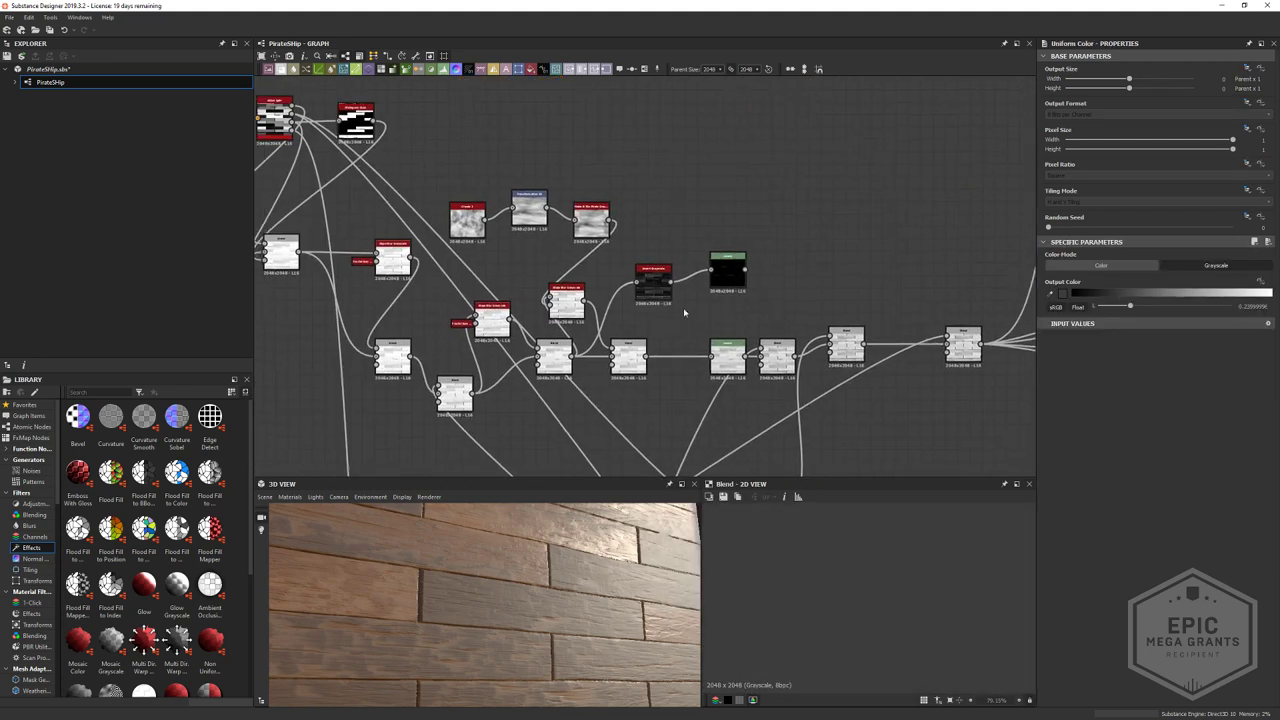
pyautogui.doubleClick(468, 220)
pyautogui.doubleClick(392, 258)
pyautogui.moveTo(392, 258); pyautogui.dragTo(599, 289, button='middle')
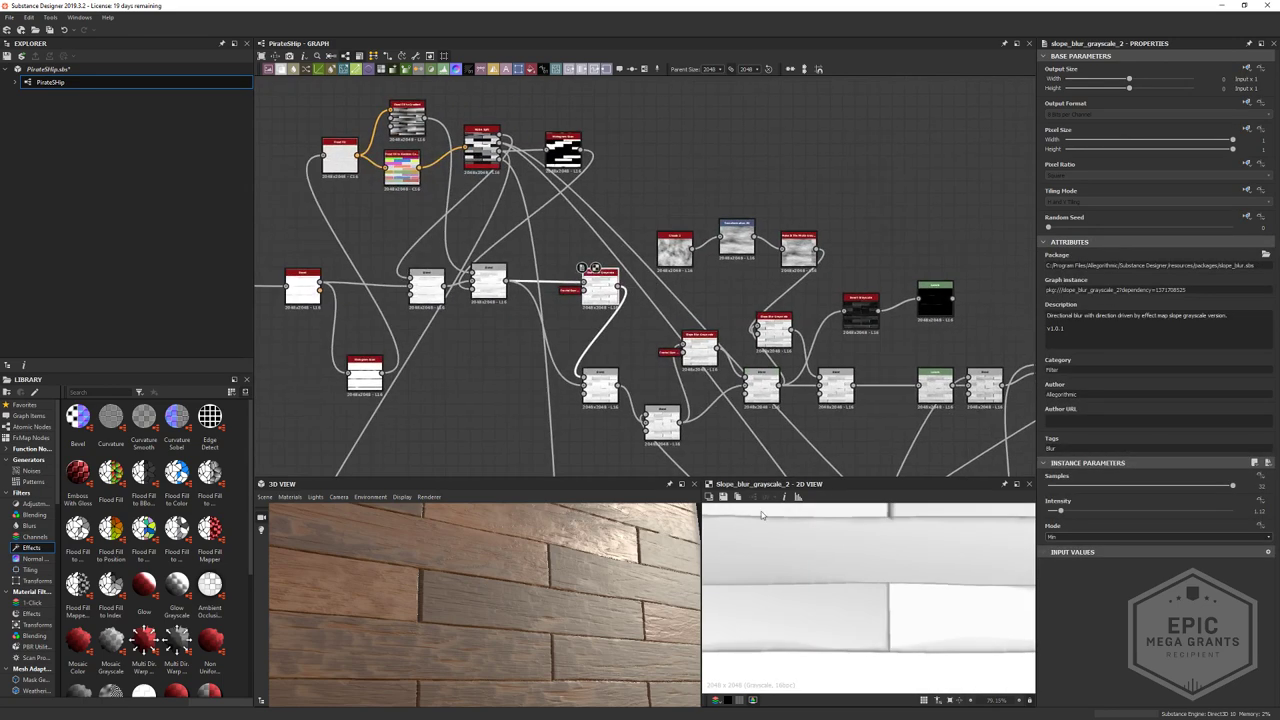
pyautogui.scroll(4, 425, 252)
pyautogui.scroll(-2, 595, 260)
pyautogui.moveTo(672, 375); pyautogui.dragTo(532, 116, button='middle')
pyautogui.scroll(-5, 603, 236)
pyautogui.moveTo(614, 258); pyautogui.dragTo(622, 333, button='middle')
pyautogui.scroll(4, 697, 290)
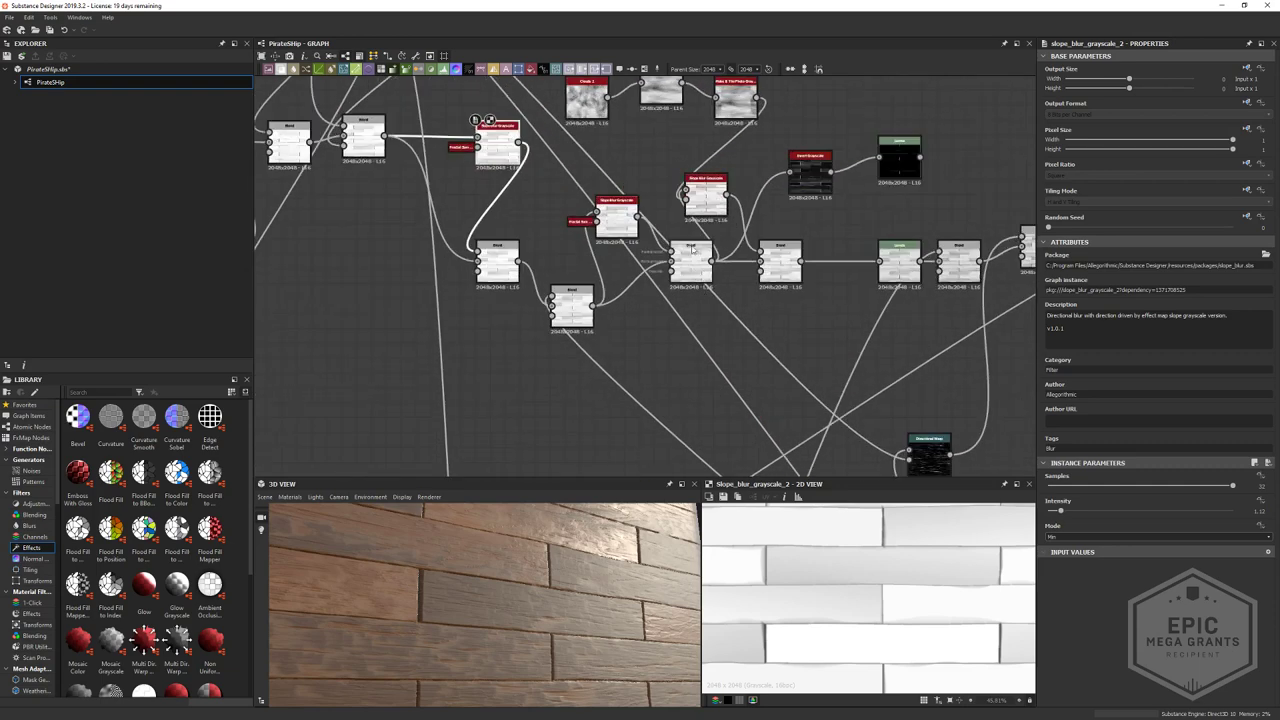
pyautogui.moveTo(696, 175); pyautogui.dragTo(648, 283, button='middle')
pyautogui.doubleClick(658, 300)
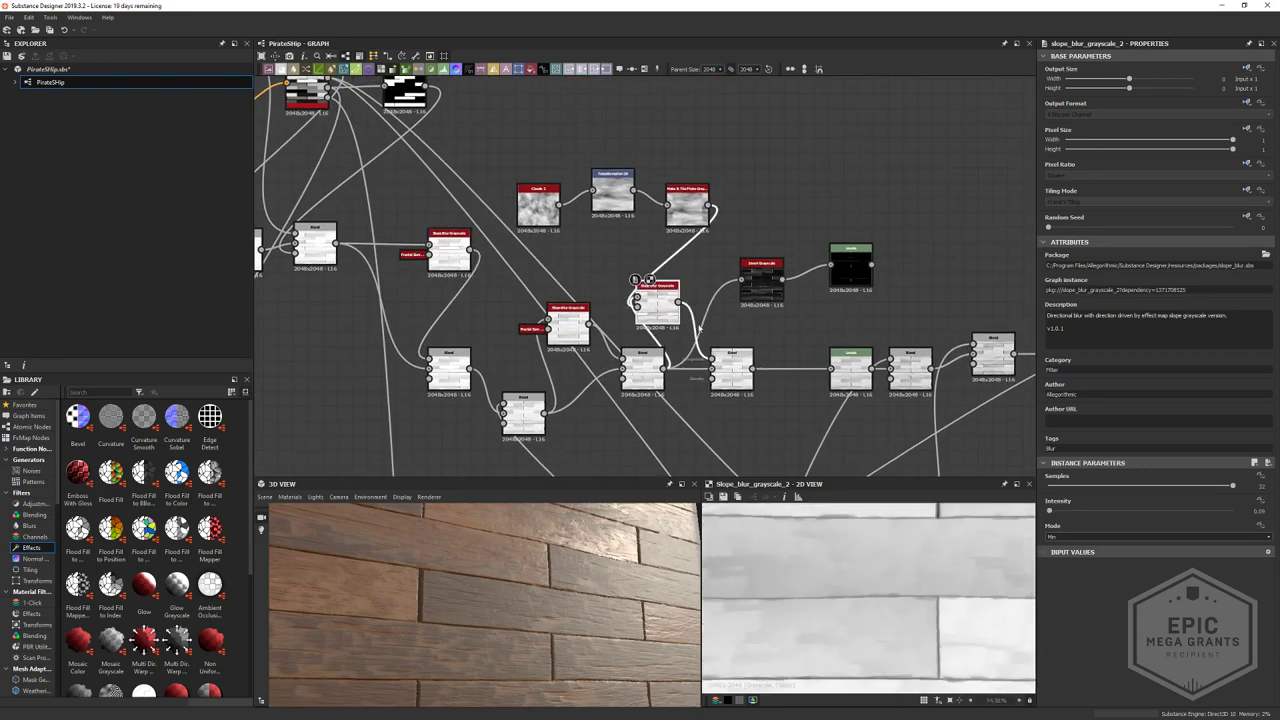
# - Connect the Slope Blur Grayscale fed by the Clouds 2 branch to the new Blend's background input
pyautogui.click(691, 302)
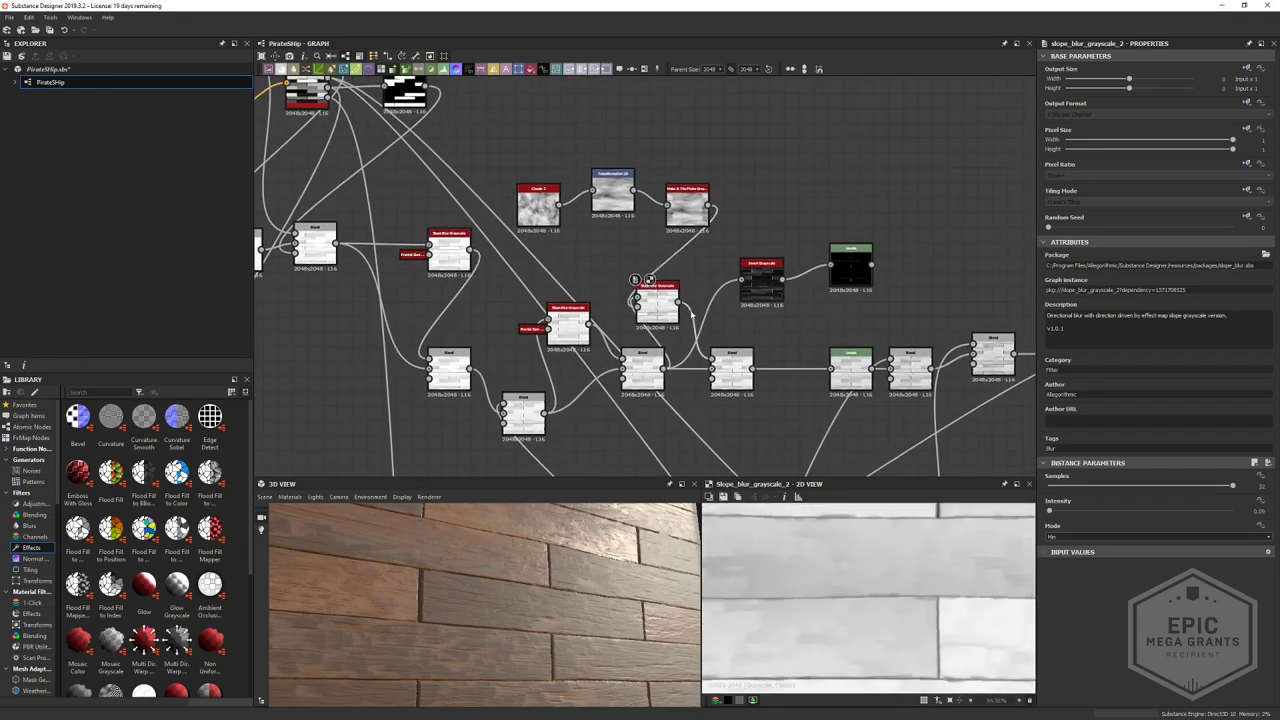
pyautogui.moveTo(880, 336); pyautogui.dragTo(355, 331, button='middle')
pyautogui.moveTo(740, 276); pyautogui.dragTo(374, 290, button='middle')
pyautogui.scroll(3, 674, 281)
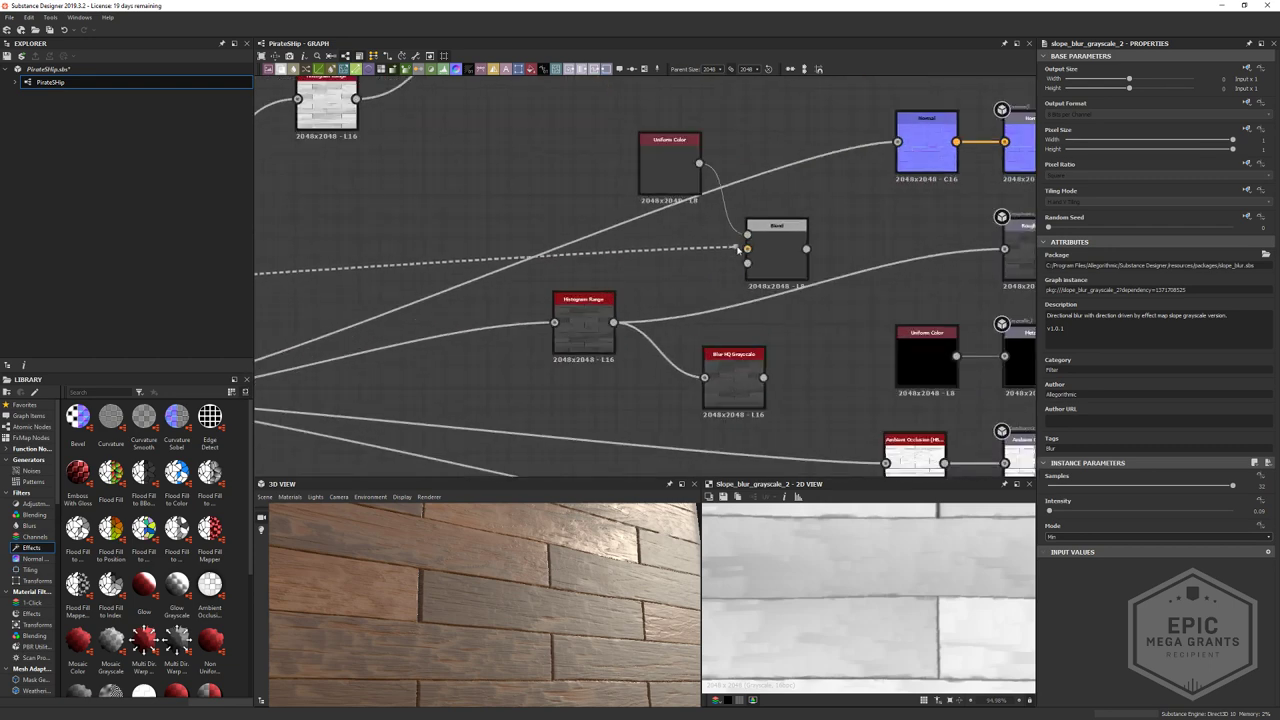
pyautogui.click(748, 250)
# - Set the new Blend's blending mode to Multiply, keep its opacity at 1 and inspect the darkened planks in the 2D view
pyautogui.click(779, 255)
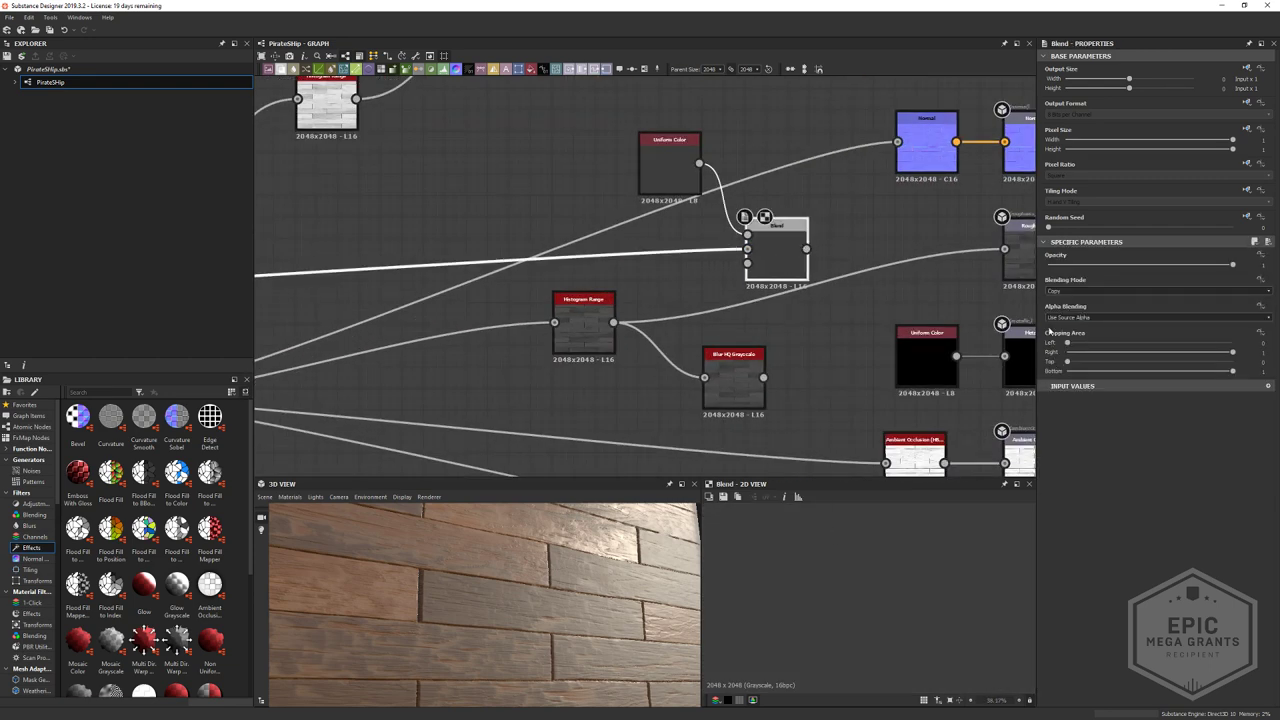
pyautogui.click(1062, 292)
pyautogui.click(1057, 318)
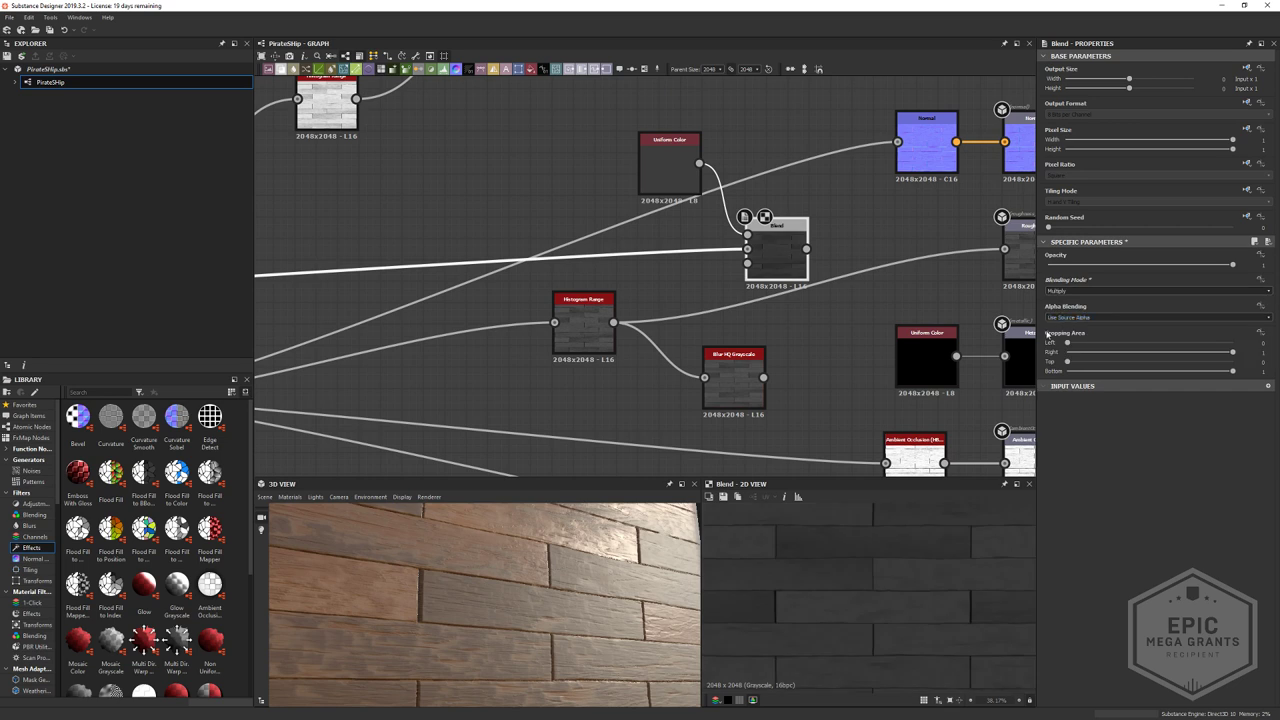
pyautogui.scroll(-2, 872, 593)
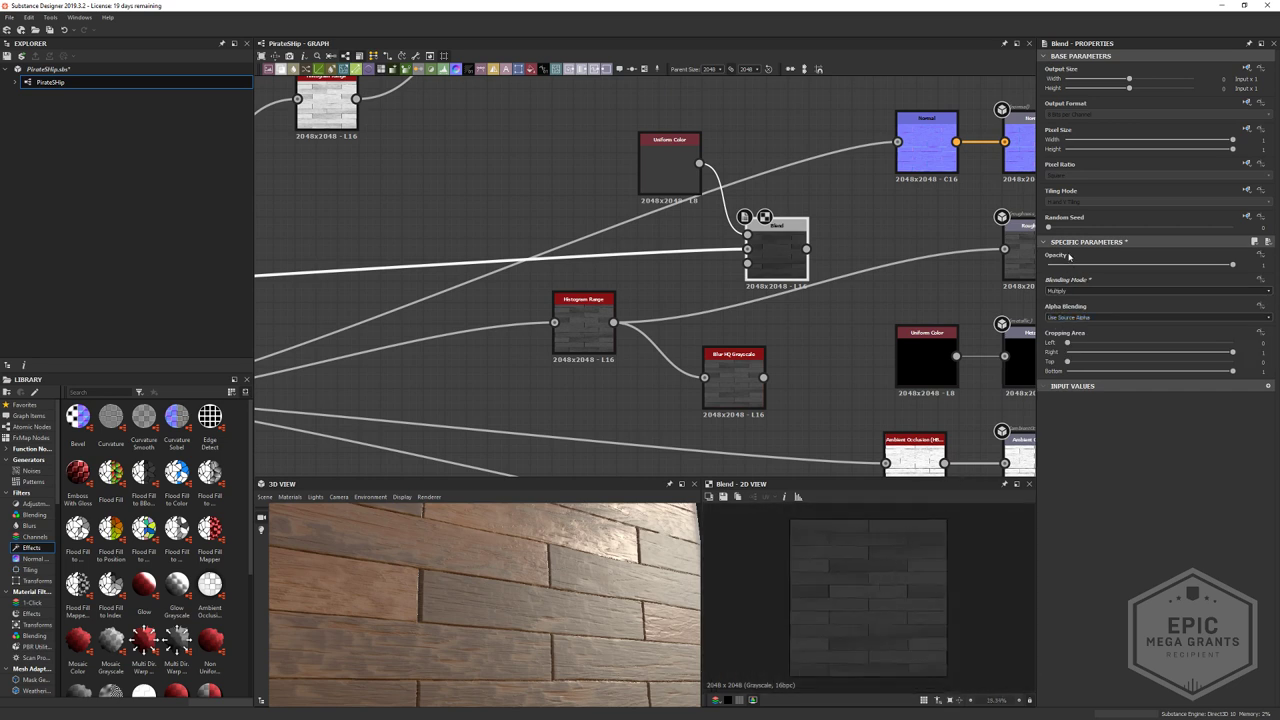
pyautogui.moveTo(1137, 272); pyautogui.dragTo(1187, 270)
pyautogui.hotkey('ctrl', 'z')
pyautogui.scroll(4, 866, 529)
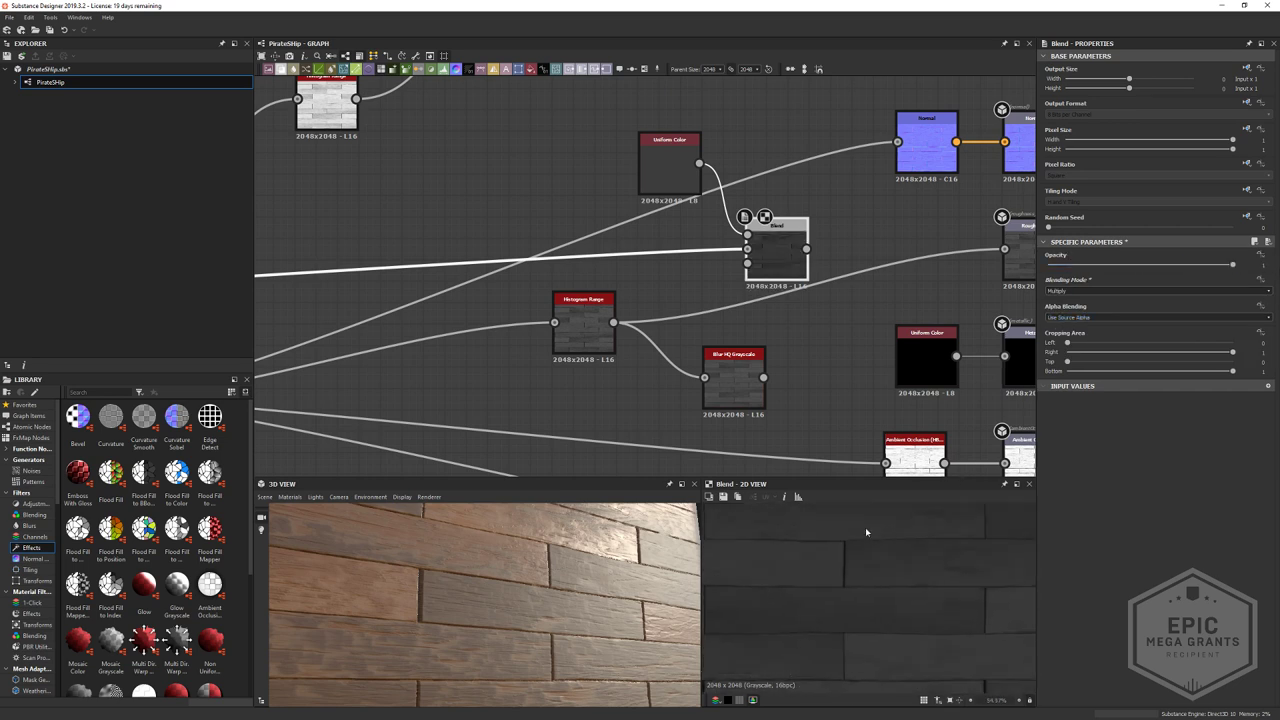
pyautogui.moveTo(865, 527); pyautogui.dragTo(809, 556, button='middle')
pyautogui.scroll(5, 814, 555)
pyautogui.scroll(-5, 851, 588)
pyautogui.scroll(-1, 690, 215)
# - Preview the Ambient Occlusion (HBAO) filter and the Ambient Occlusion output in the 2D view
pyautogui.moveTo(678, 192); pyautogui.dragTo(703, 80, button='middle')
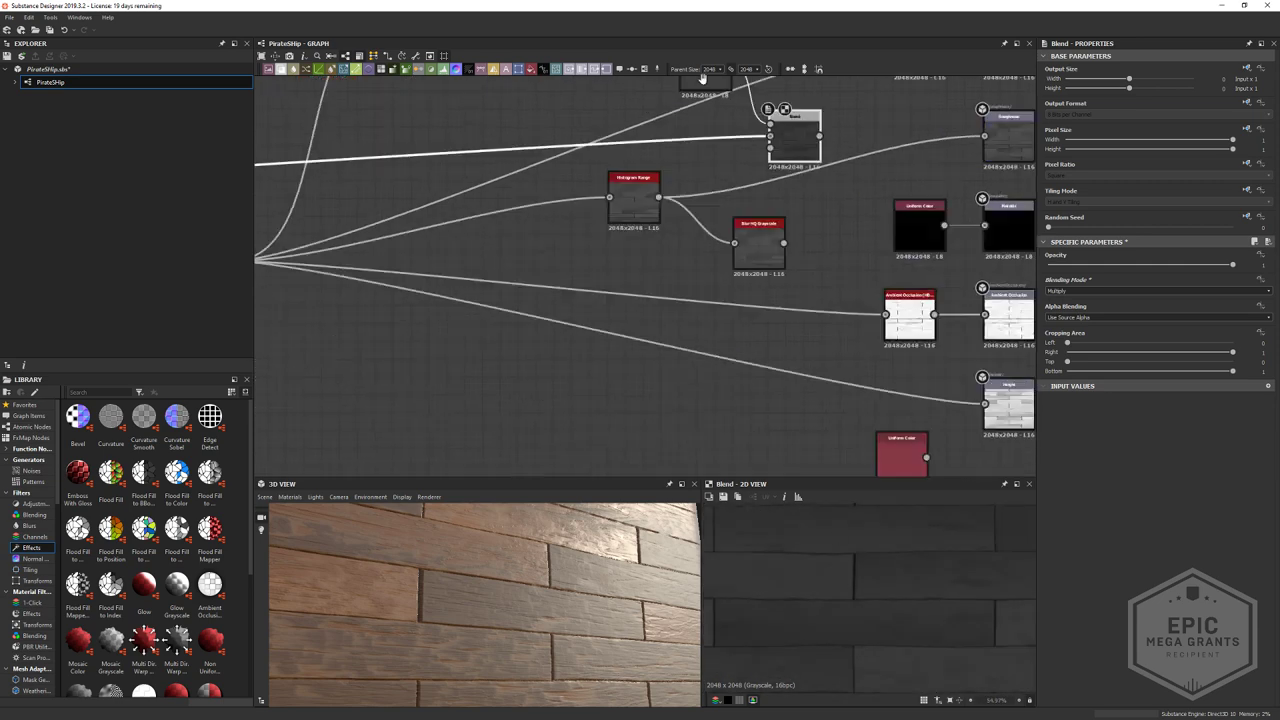
pyautogui.moveTo(819, 406); pyautogui.dragTo(651, 350, button='middle')
pyautogui.click(738, 262)
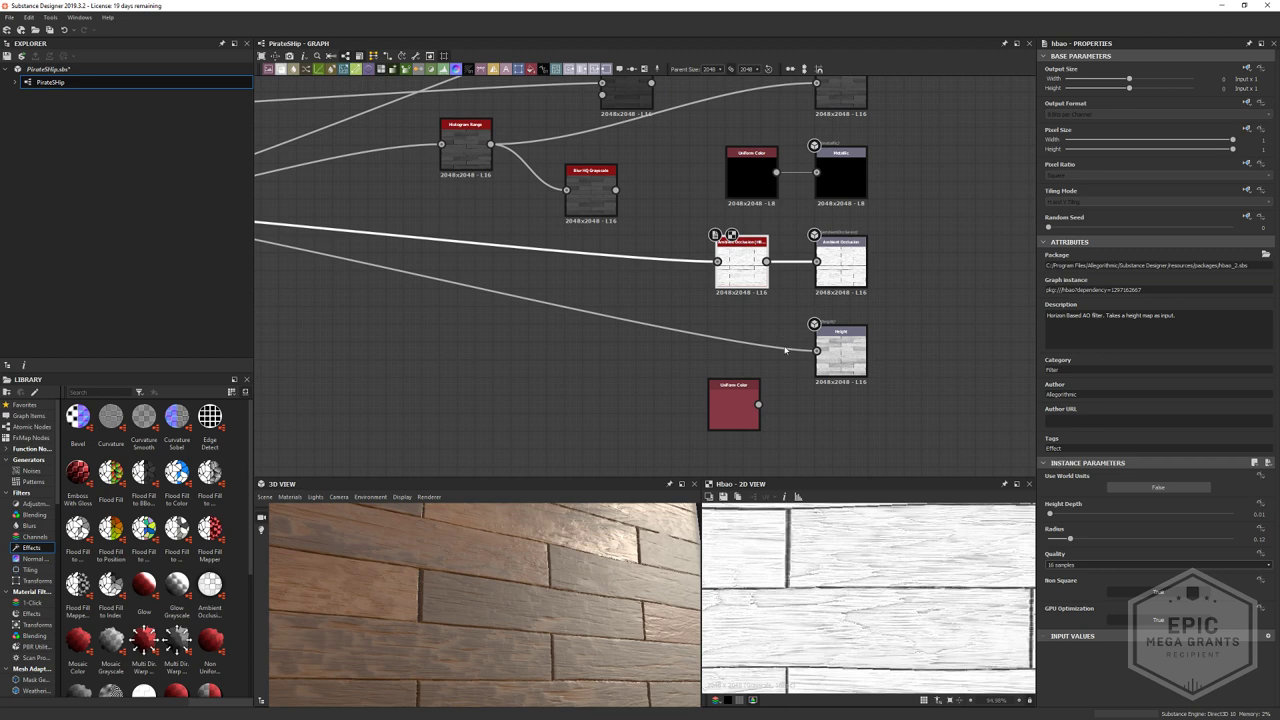
pyautogui.moveTo(814, 293); pyautogui.dragTo(726, 369, button='middle')
pyautogui.moveTo(654, 343); pyautogui.dragTo(721, 314, button='middle')
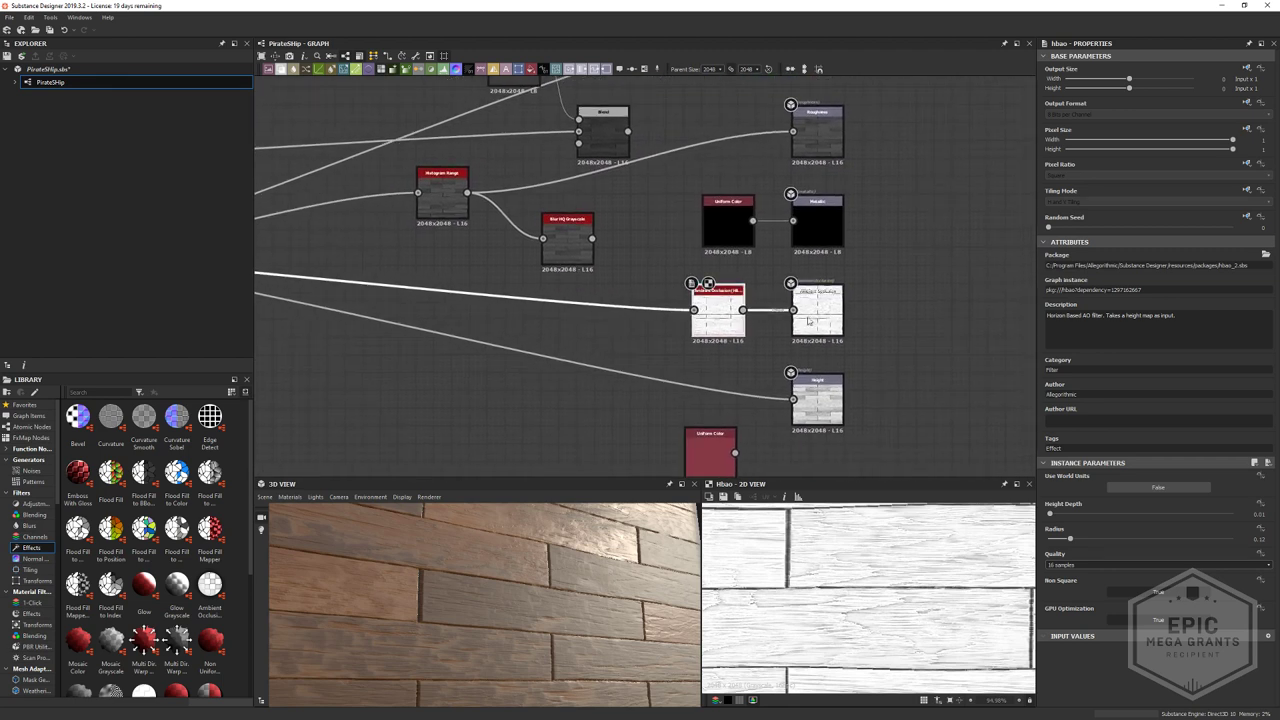
pyautogui.doubleClick(814, 319)
pyautogui.press('space')
pyautogui.click(464, 432)
pyautogui.press('space')
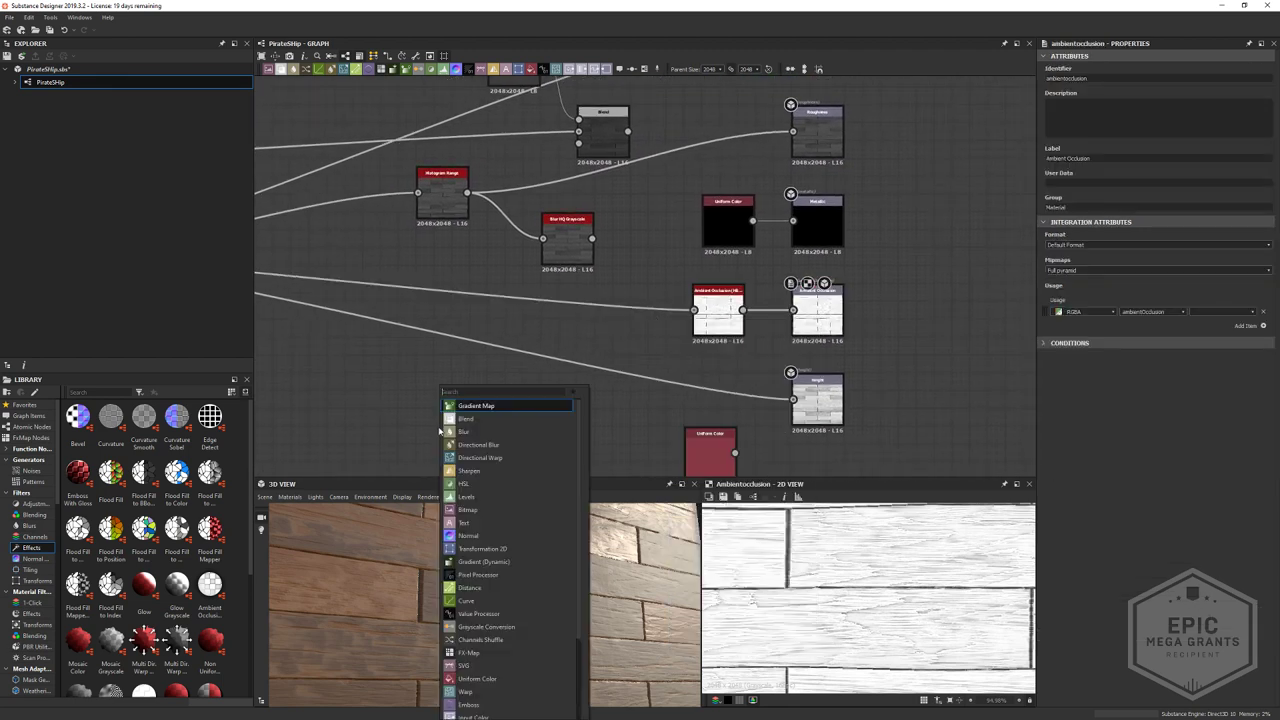
pyautogui.write('inb')
pyautogui.click(329, 413)
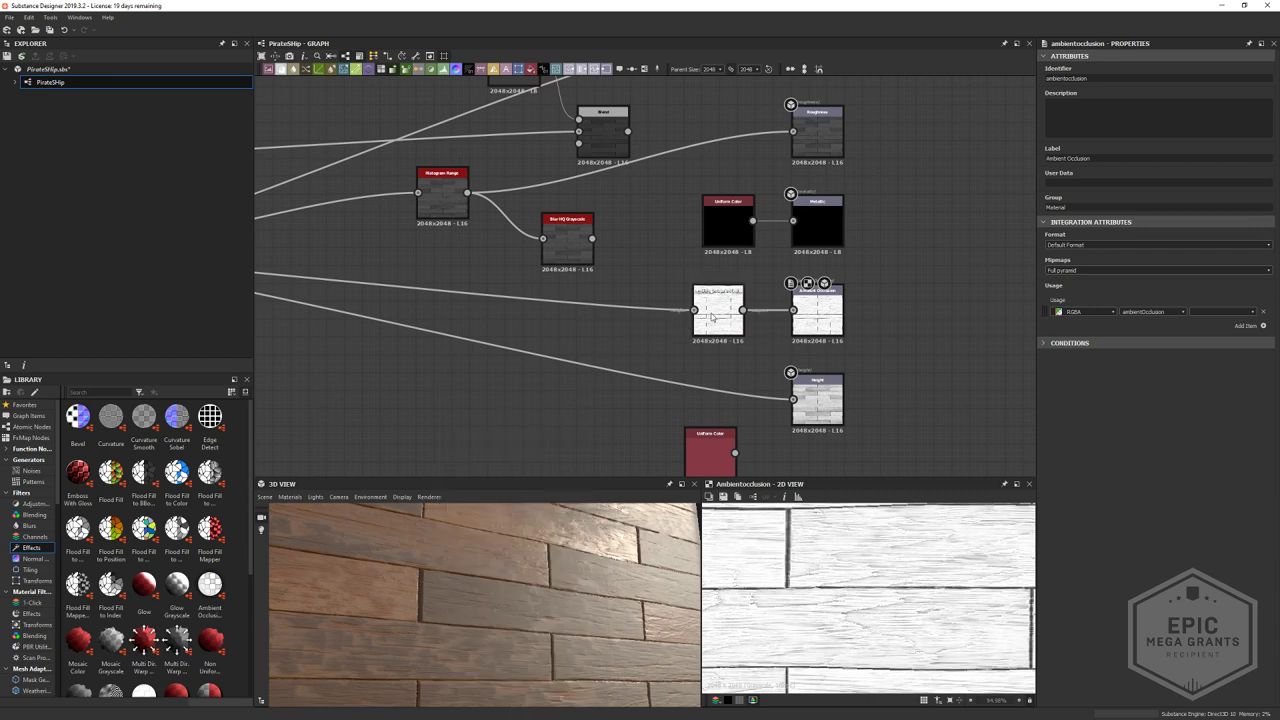
# - Inspect the Ambient Occlusion filter again and preview the Subtract Blend before the final height Blend
pyautogui.doubleClick(718, 312)
pyautogui.scroll(-4, 531, 314)
pyautogui.moveTo(531, 314); pyautogui.dragTo(667, 312, button='middle')
pyautogui.scroll(4, 575, 320)
pyautogui.click(773, 270)
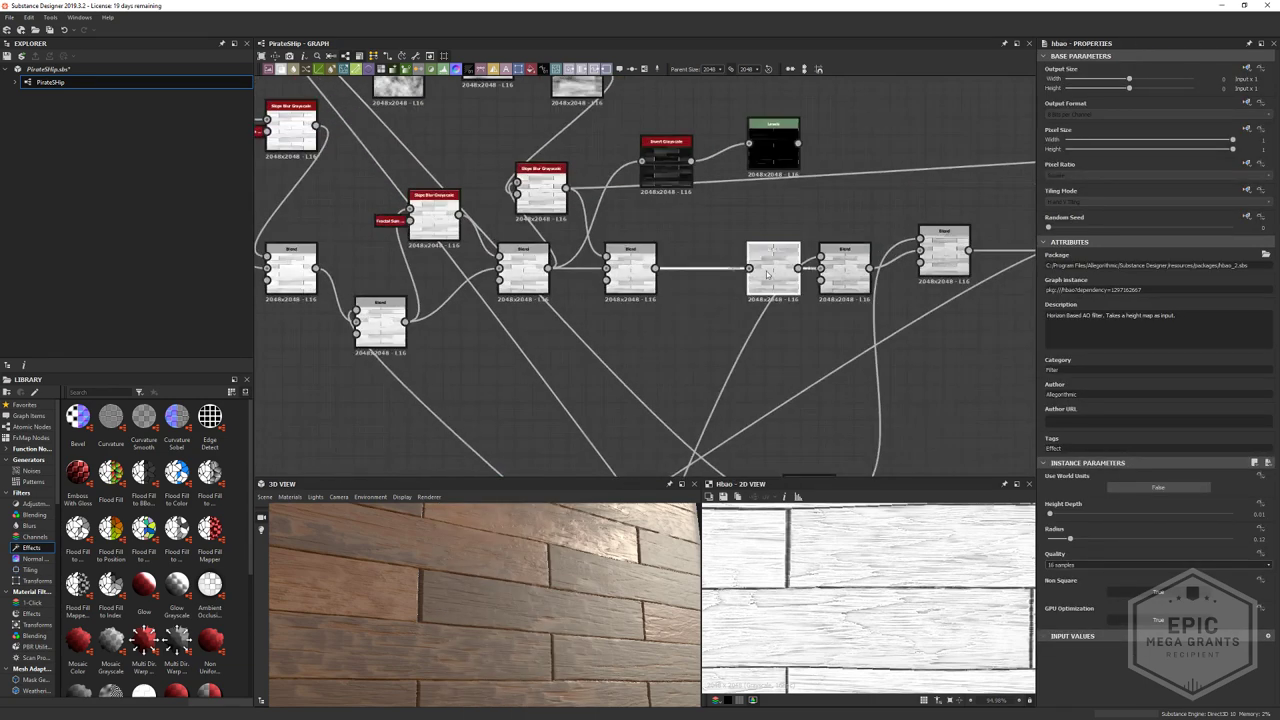
pyautogui.moveTo(962, 261); pyautogui.dragTo(695, 270, button='middle')
pyautogui.click(695, 270)
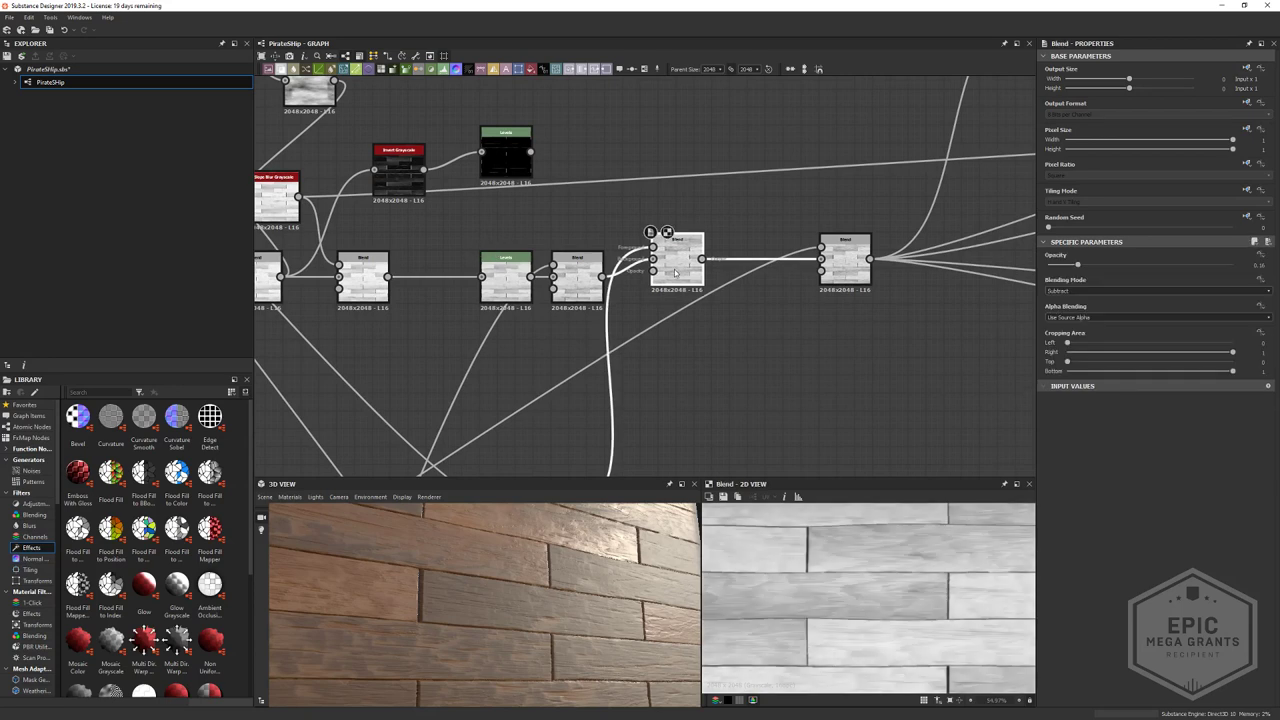
# - Try a Histogram Range node below the height chain, fed first from the Subtract Blend and from the Blend before Levels, and delete it
pyautogui.moveTo(772, 428); pyautogui.dragTo(757, 346, button='middle')
pyautogui.press('space')
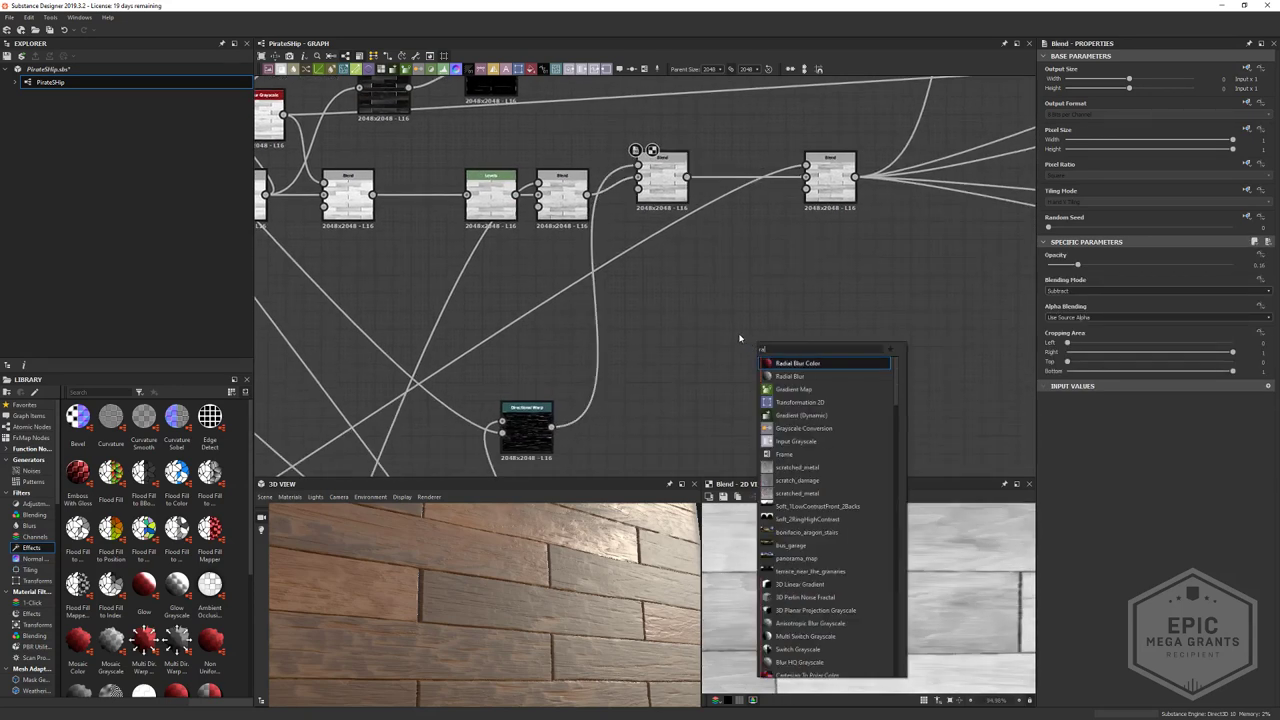
pyautogui.write('range')
pyautogui.click(799, 389)
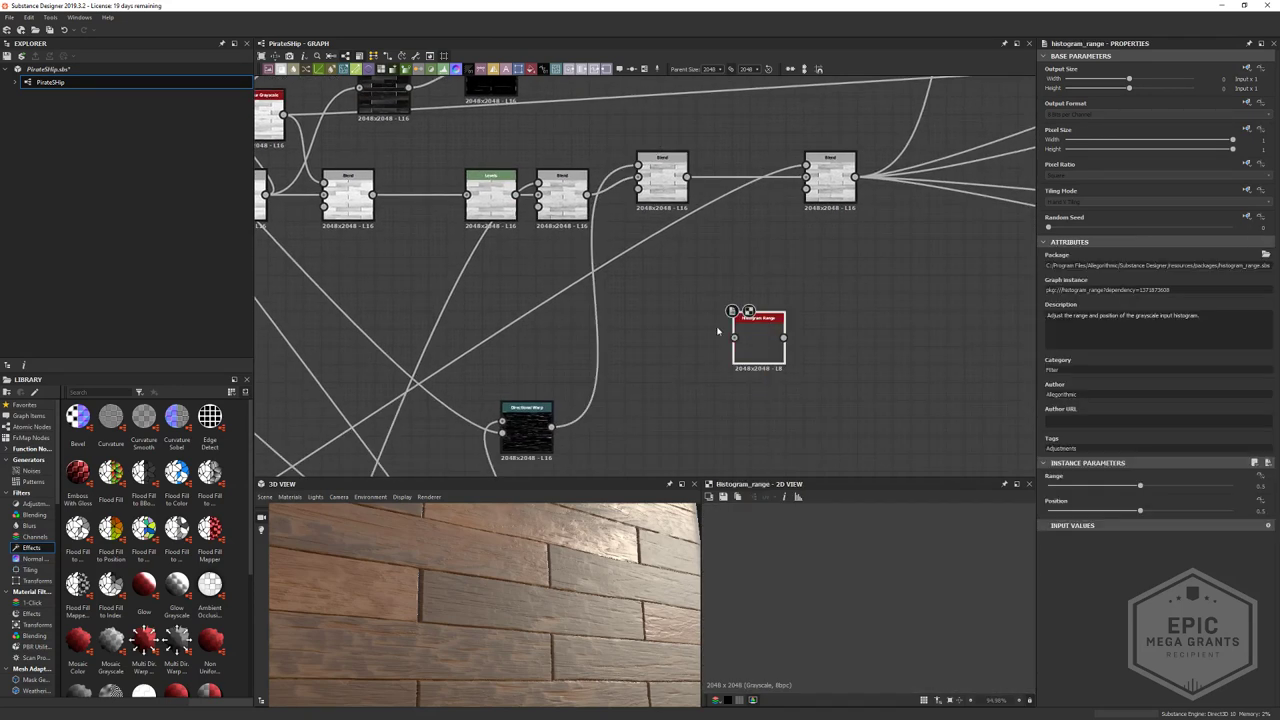
pyautogui.moveTo(715, 260); pyautogui.dragTo(754, 353)
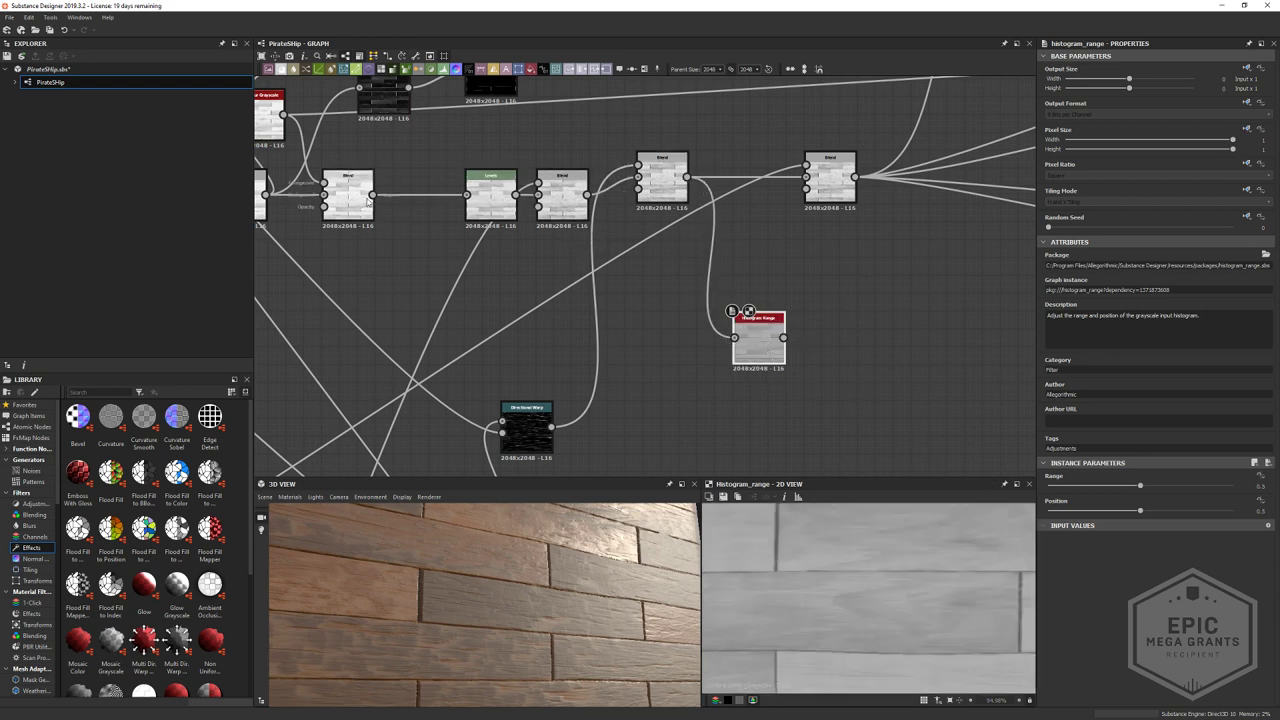
pyautogui.moveTo(370, 196); pyautogui.dragTo(733, 338)
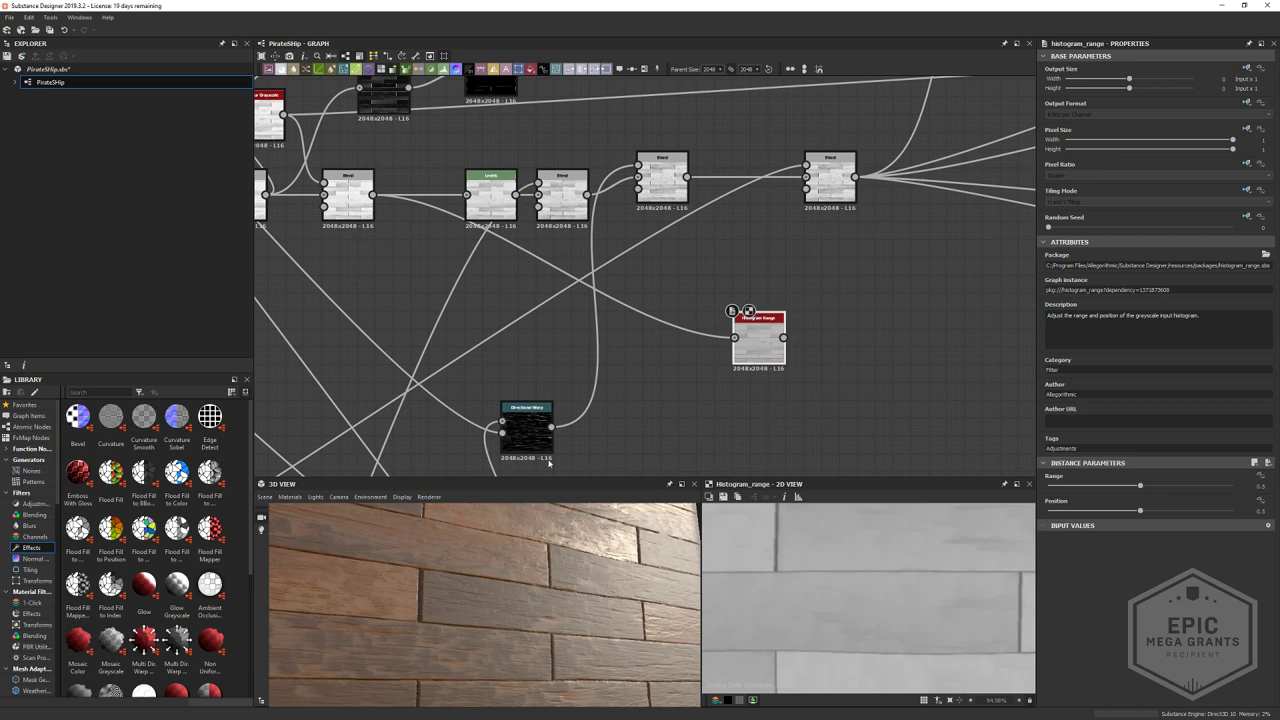
pyautogui.scroll(1, 749, 346)
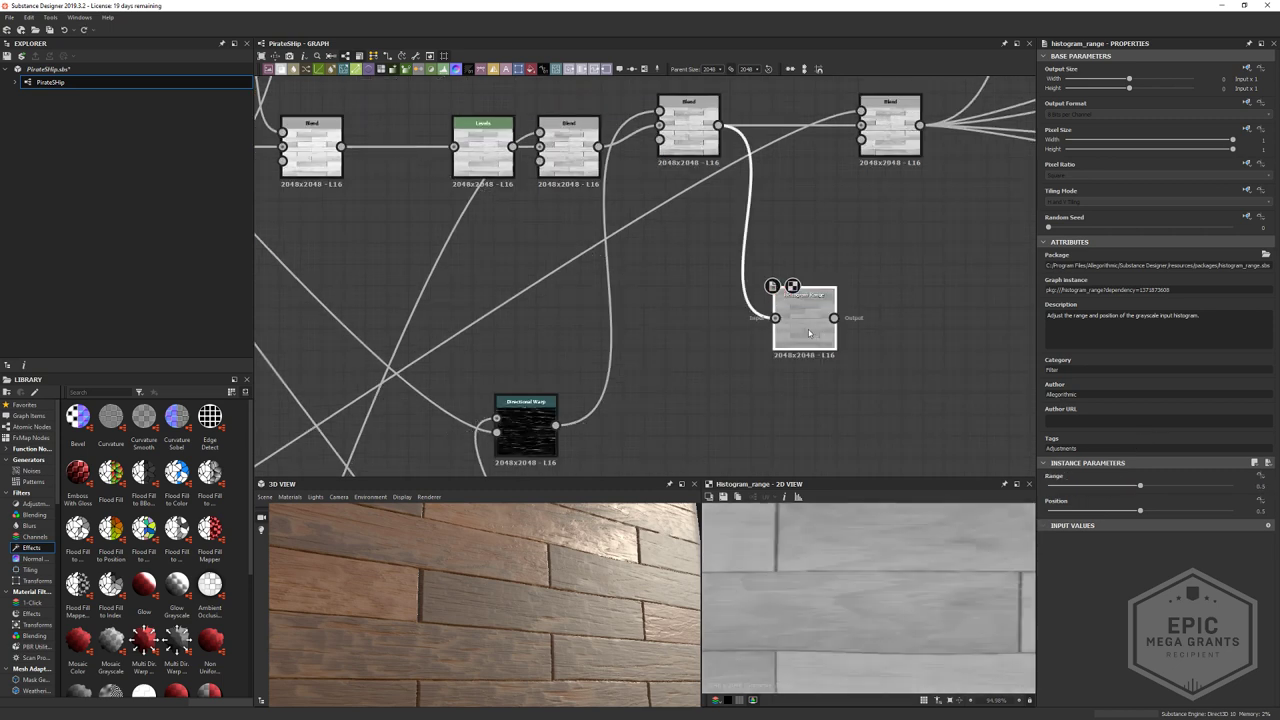
pyautogui.press('Delete')
# - Add a Histogram Scan node below the height chain, fed by the Blend before the Levels node
pyautogui.press('space')
pyautogui.write('scan')
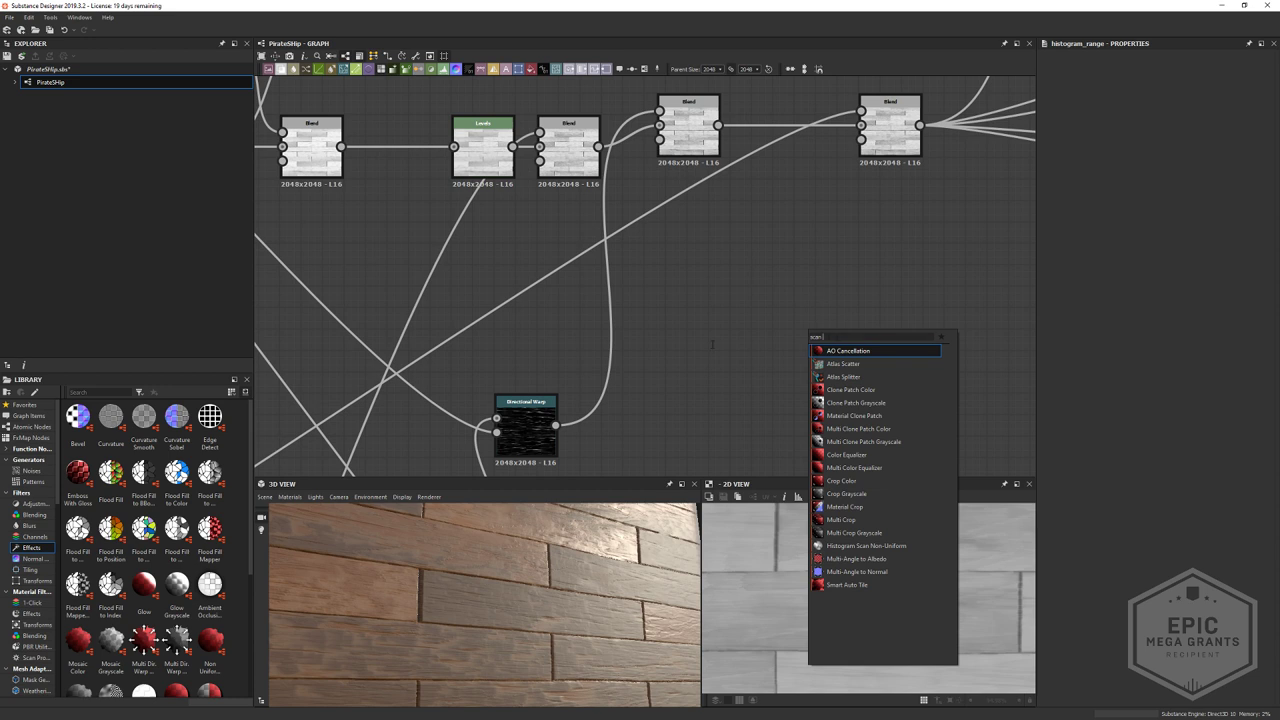
pyautogui.press('BackSpace')
pyautogui.press('BackSpace')
pyautogui.press('BackSpace')
pyautogui.press('BackSpace')
pyautogui.write('histo')
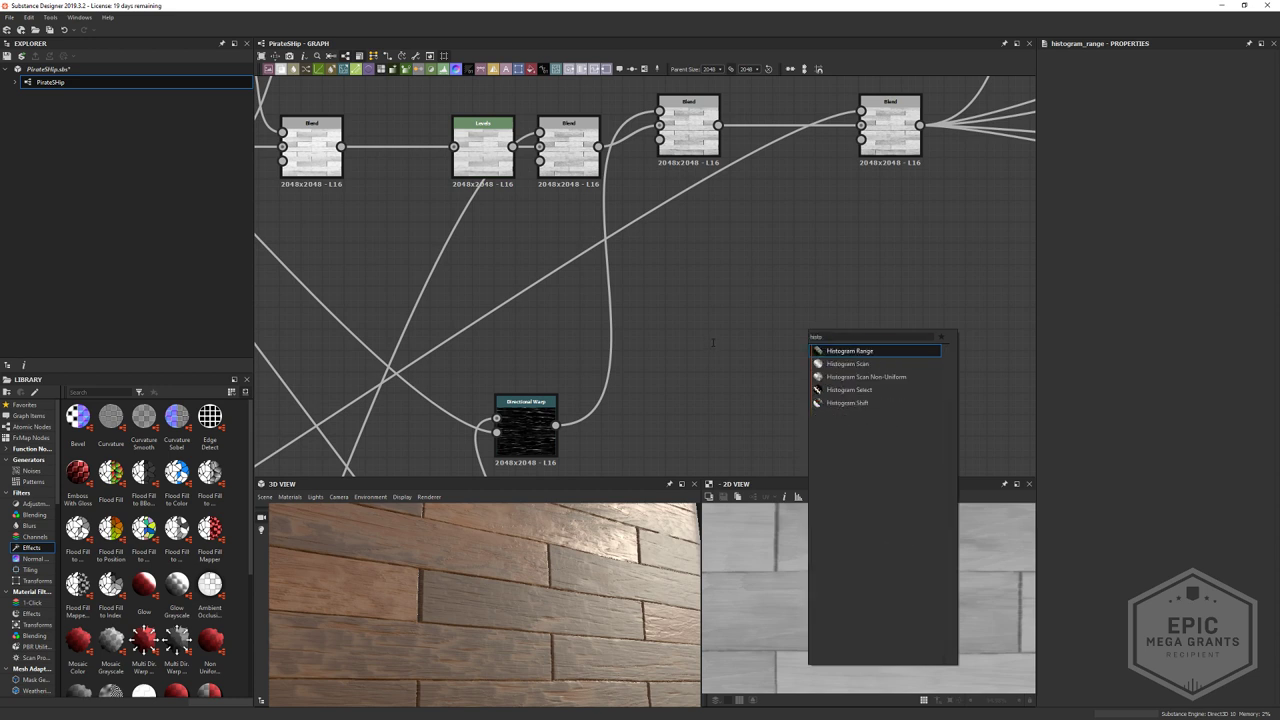
pyautogui.click(830, 363)
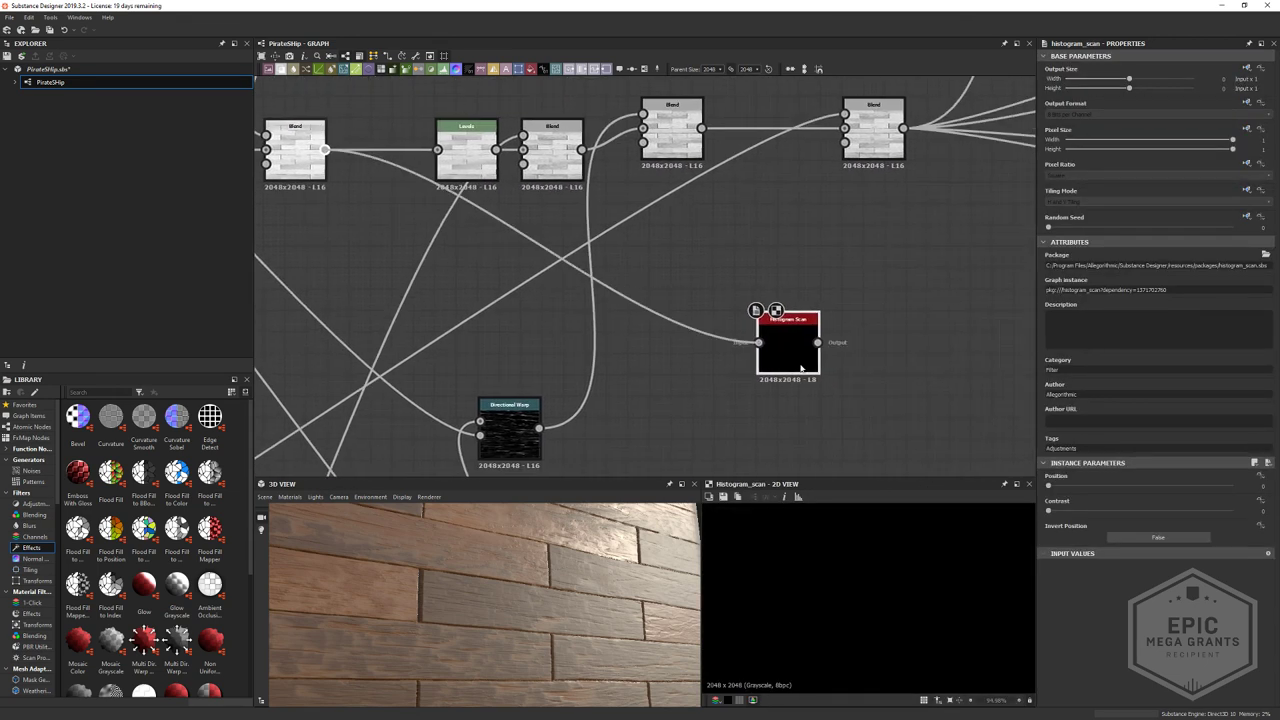
# - Set the Histogram Scan's Invert Position to True, Contrast to 1 and Position to 0.68 to isolate the plank gaps
pyautogui.moveTo(1048, 486); pyautogui.dragTo(1060, 488)
pyautogui.scroll(-5, 867, 609)
pyautogui.click(1140, 540)
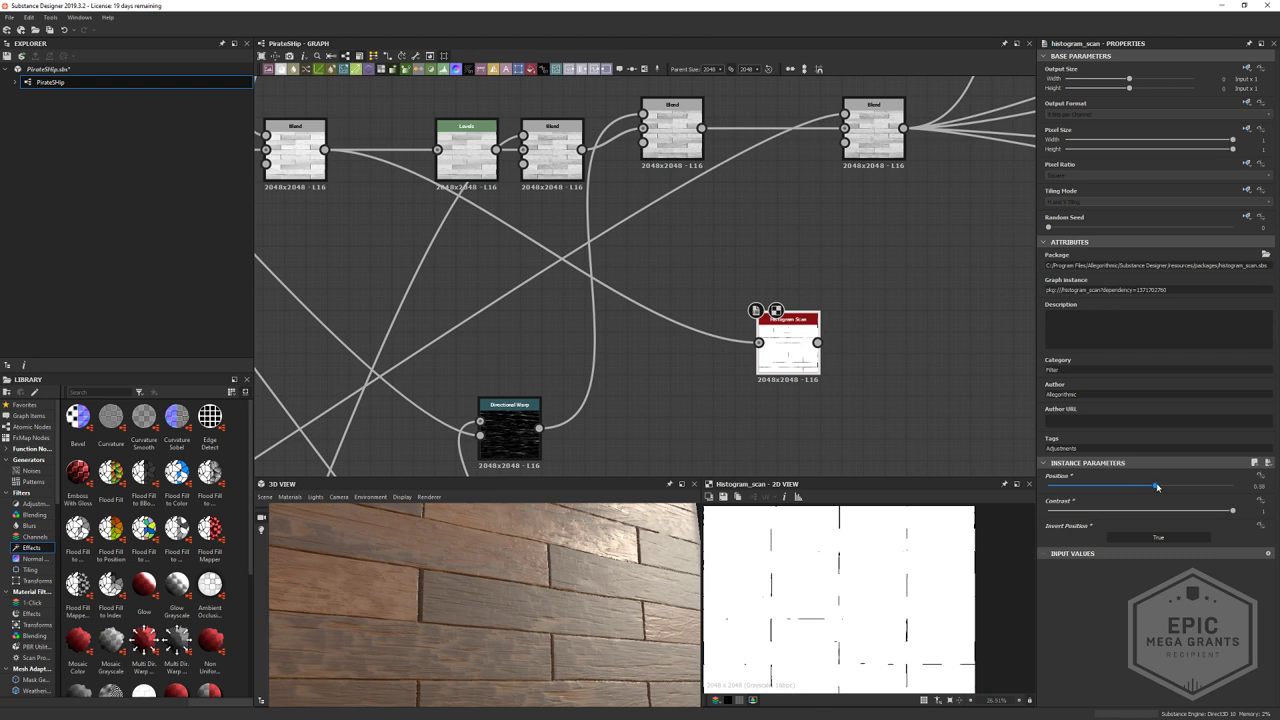
pyautogui.moveTo(1157, 486)
pyautogui.mouseDown()
pyautogui.moveTo(1183, 486)
pyautogui.moveTo(1171, 485)
pyautogui.mouseUp()
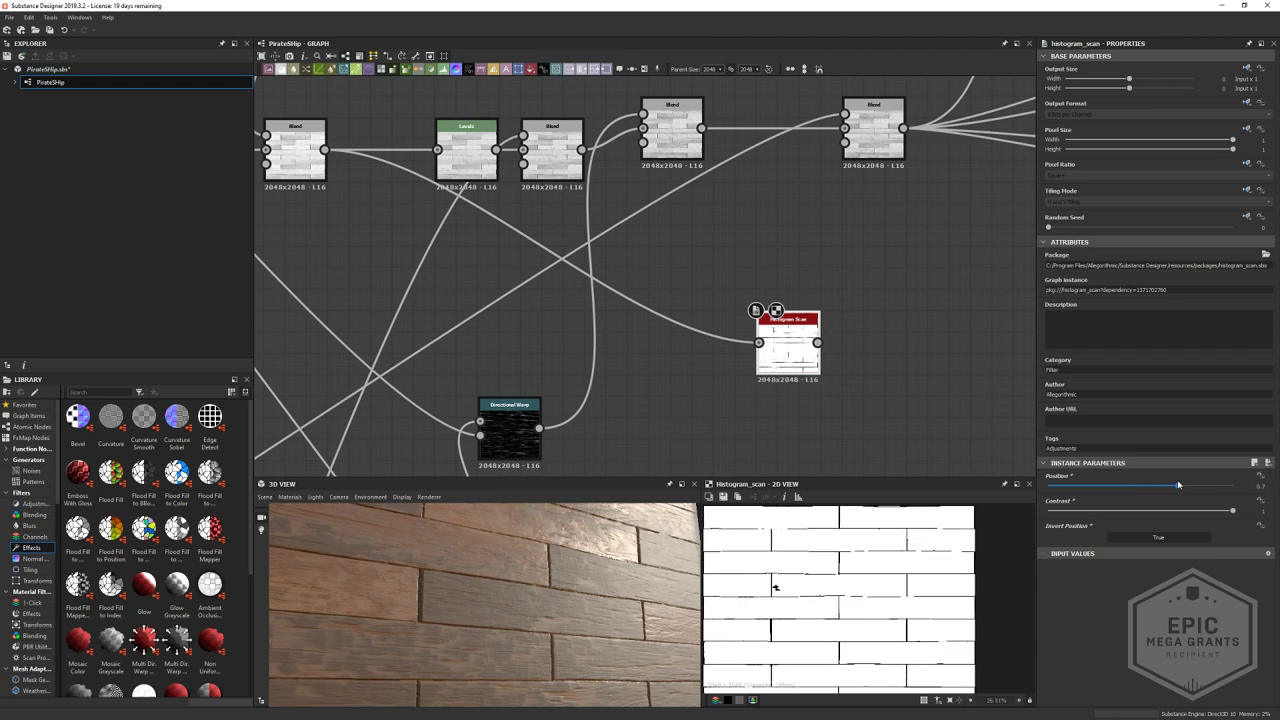
pyautogui.scroll(6, 806, 625)
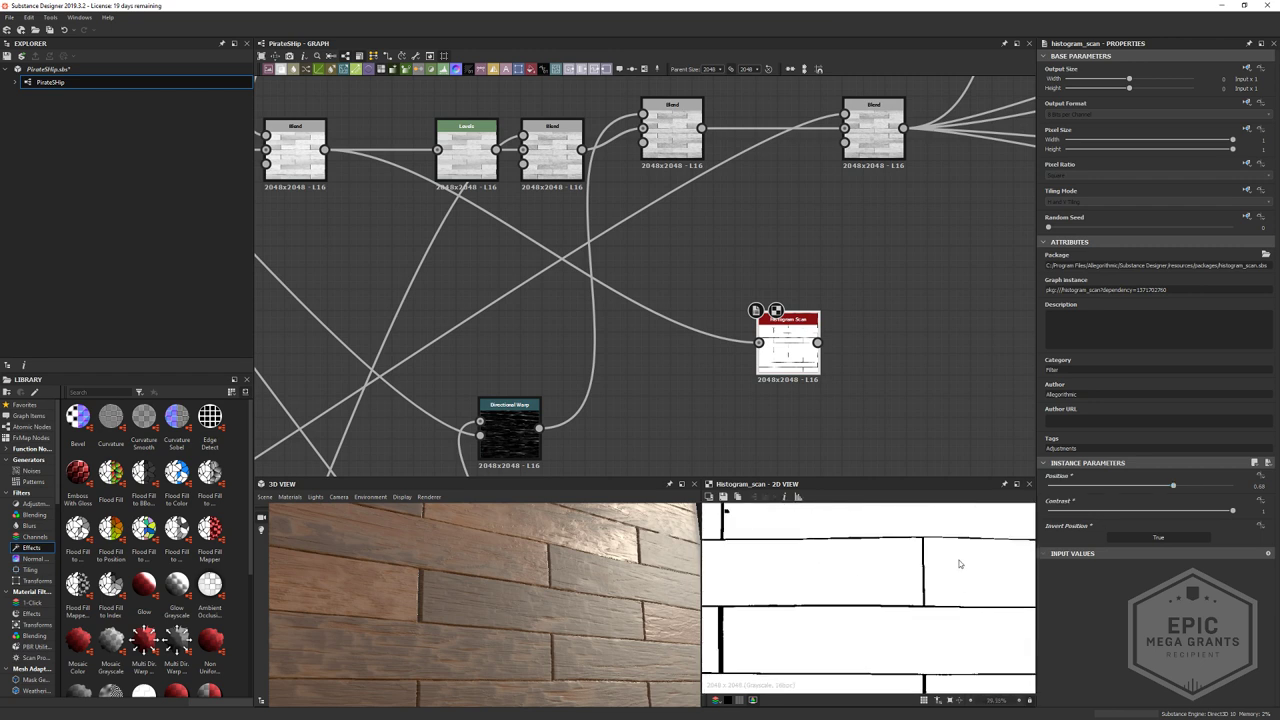
pyautogui.scroll(3, 955, 568)
pyautogui.scroll(-5, 880, 563)
pyautogui.moveTo(838, 556); pyautogui.dragTo(910, 638, button='middle')
pyautogui.scroll(1, 909, 637)
pyautogui.scroll(-4, 900, 620)
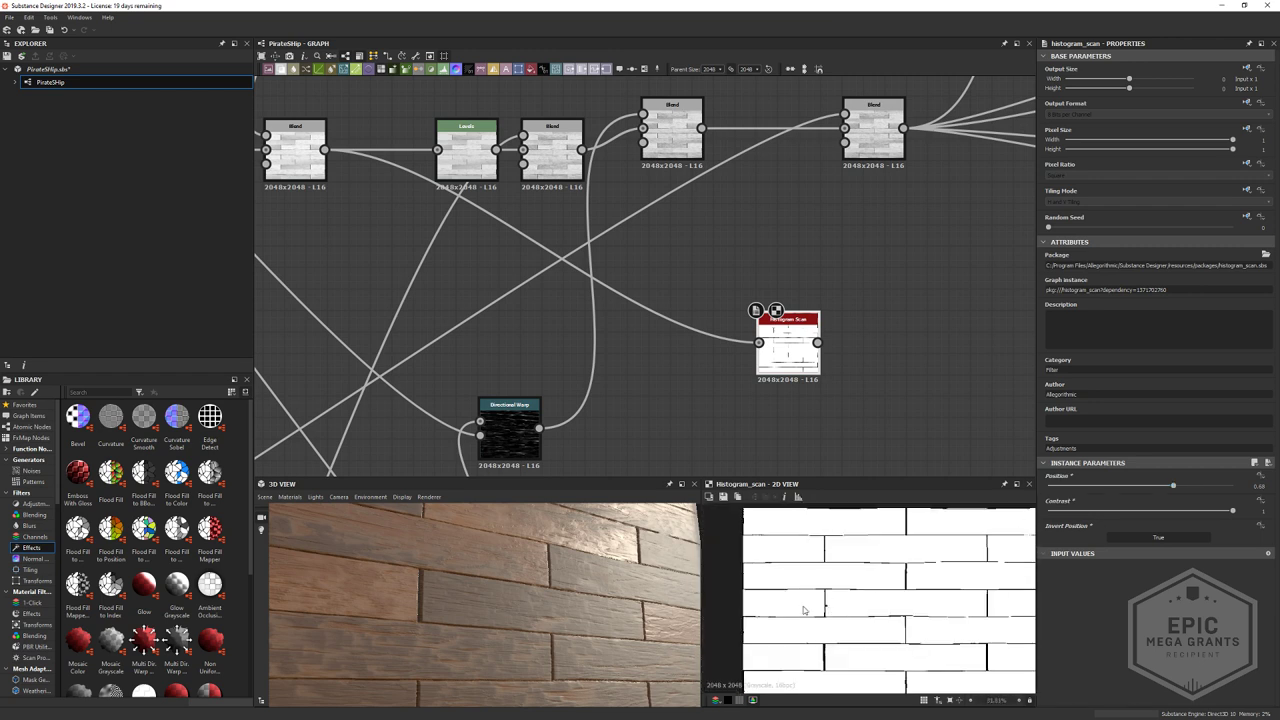
# - Preview the Histogram Range that feeds the Roughness output and shift the neighbouring Blur HQ Grayscale away from it
pyautogui.moveTo(940, 336); pyautogui.dragTo(614, 361, button='middle')
pyautogui.scroll(-1, 785, 362)
pyautogui.moveTo(785, 362); pyautogui.dragTo(649, 373, button='middle')
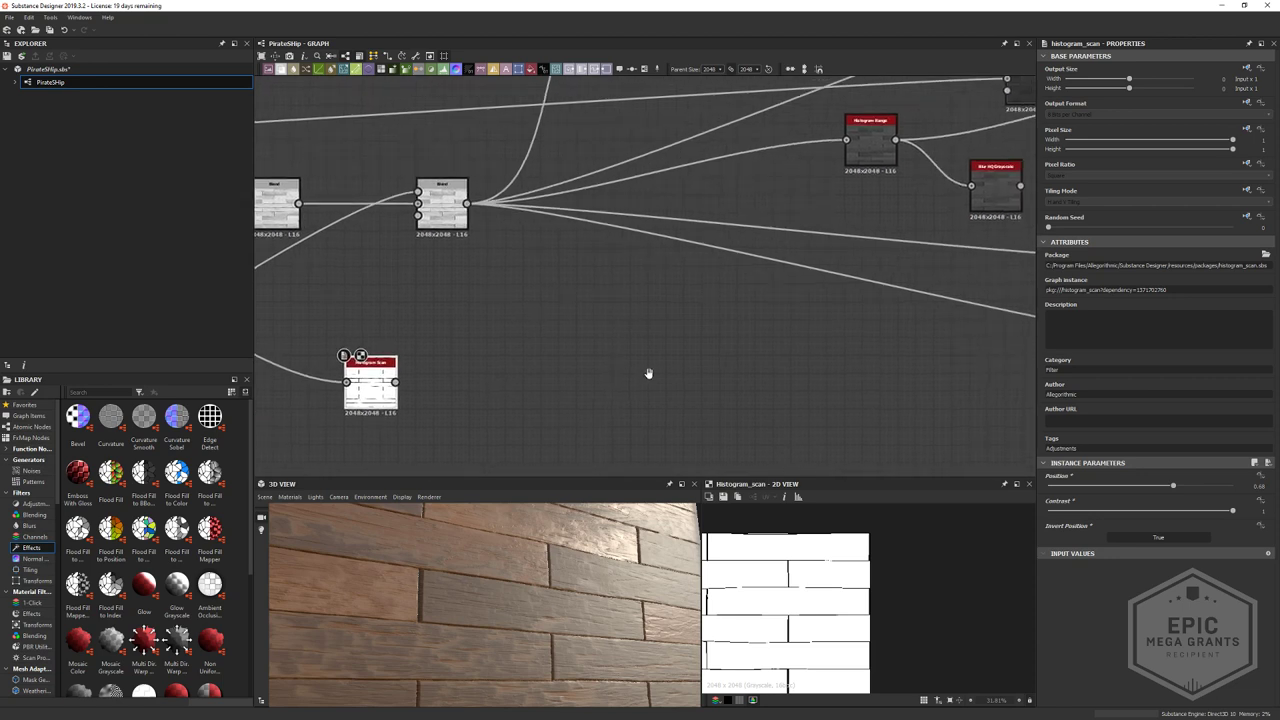
pyautogui.moveTo(888, 141); pyautogui.dragTo(786, 171, button='middle')
pyautogui.doubleClick(786, 172)
pyautogui.moveTo(886, 213); pyautogui.dragTo(938, 214)
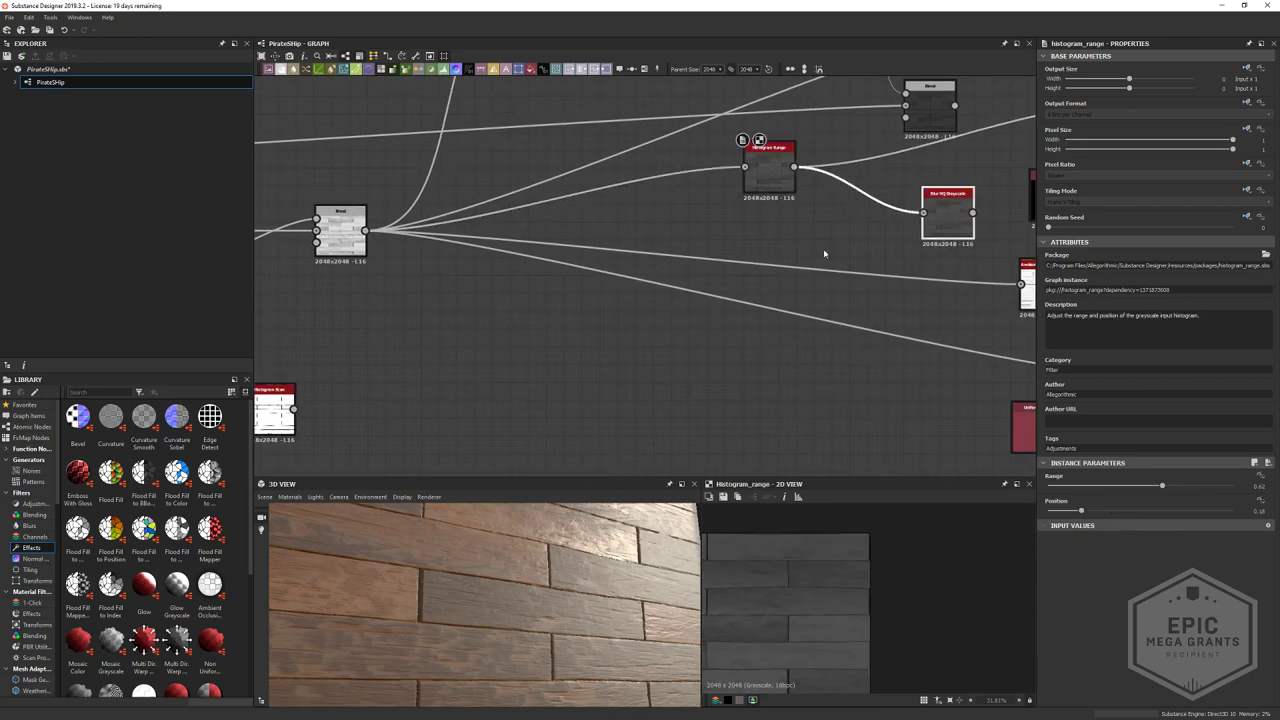
pyautogui.moveTo(326, 423); pyautogui.dragTo(488, 409, button='middle')
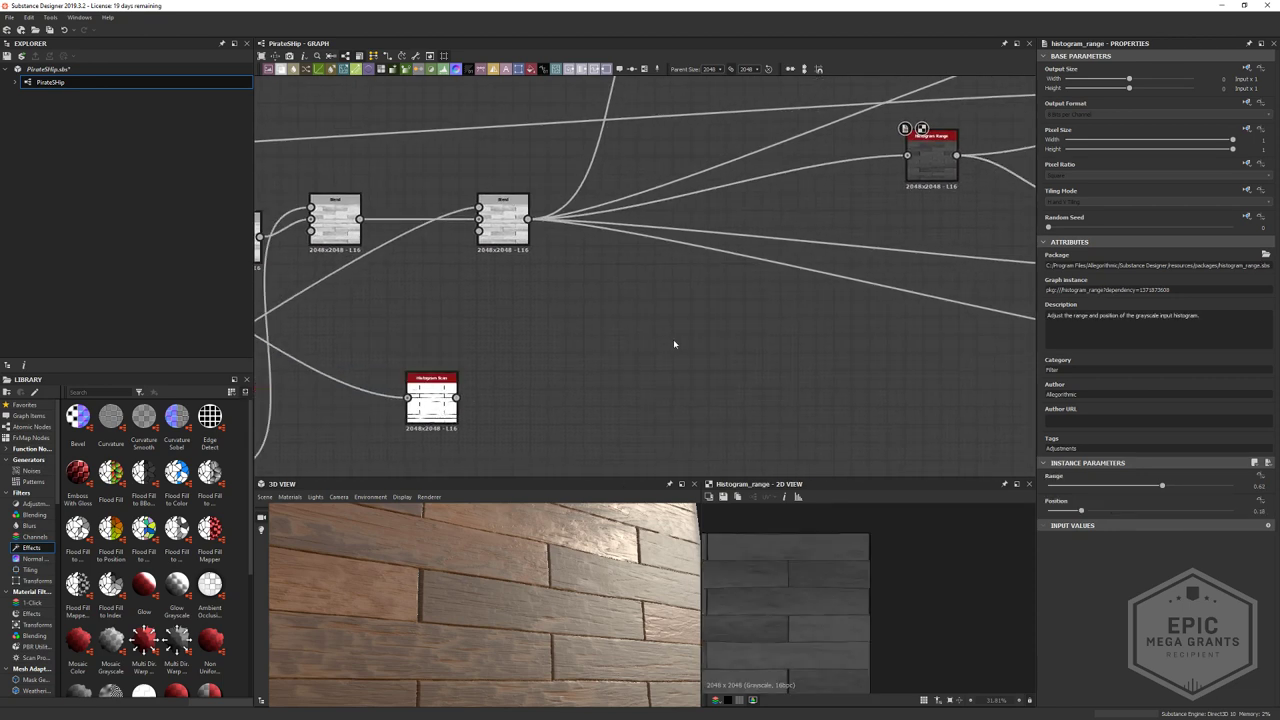
# - Add an Invert Grayscale node after the Histogram Scan
pyautogui.click(673, 344)
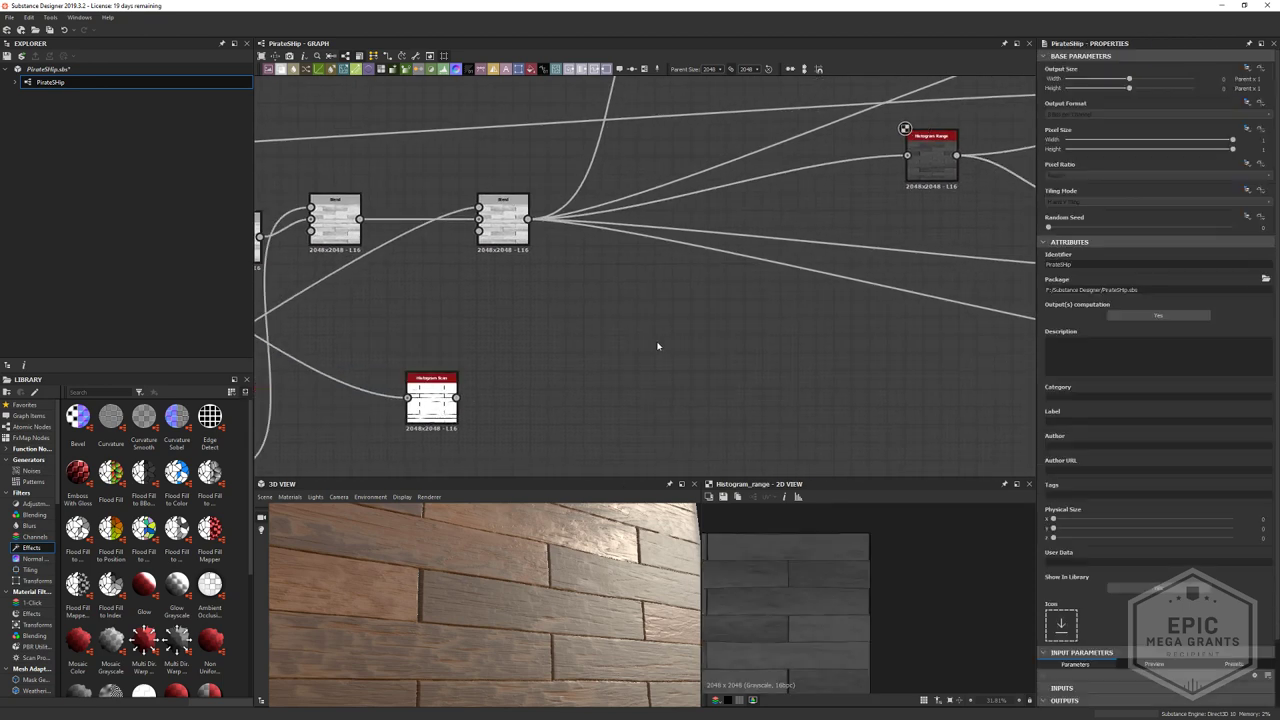
pyautogui.click(419, 427)
pyautogui.press('space')
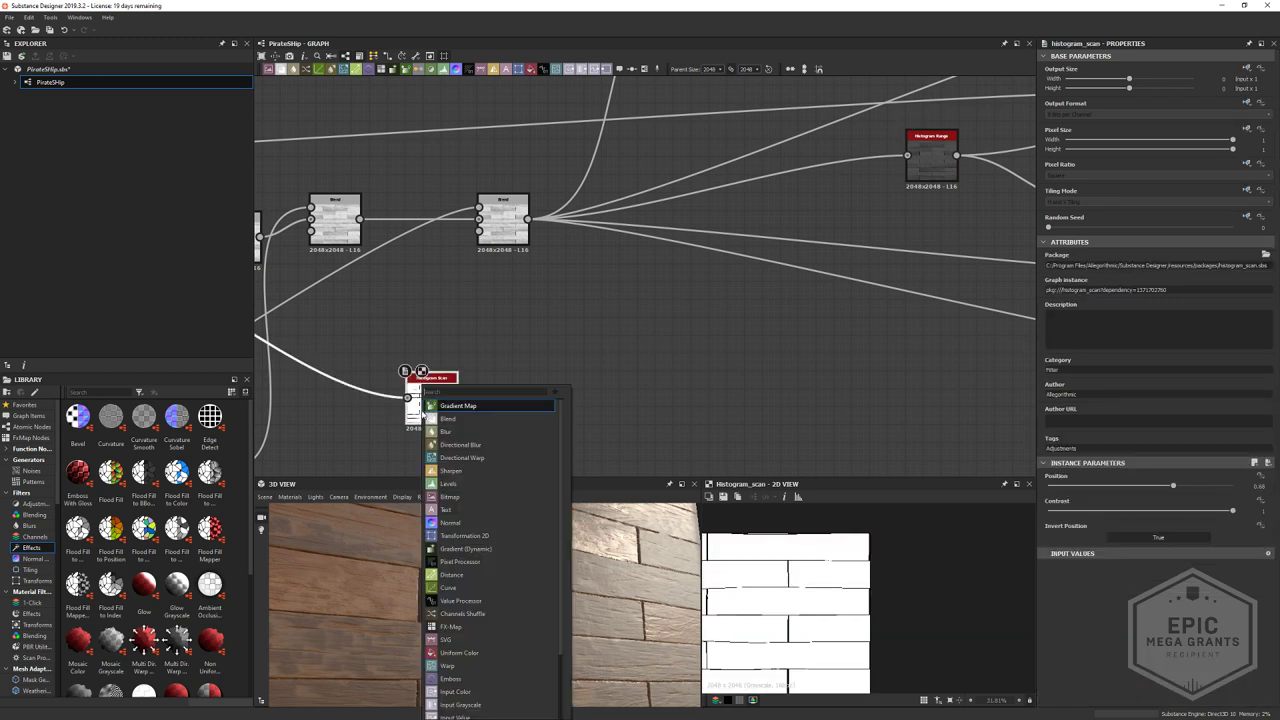
pyautogui.click(486, 405)
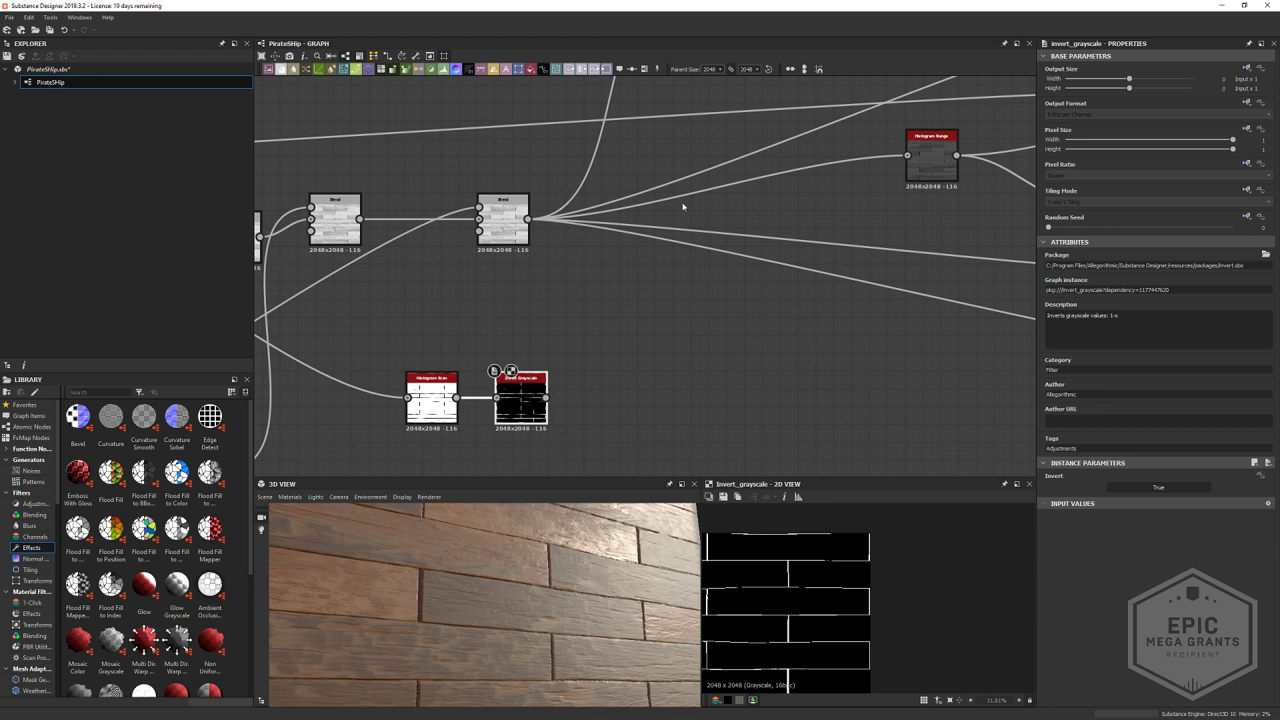
pyautogui.press('space')
pyautogui.write('s')
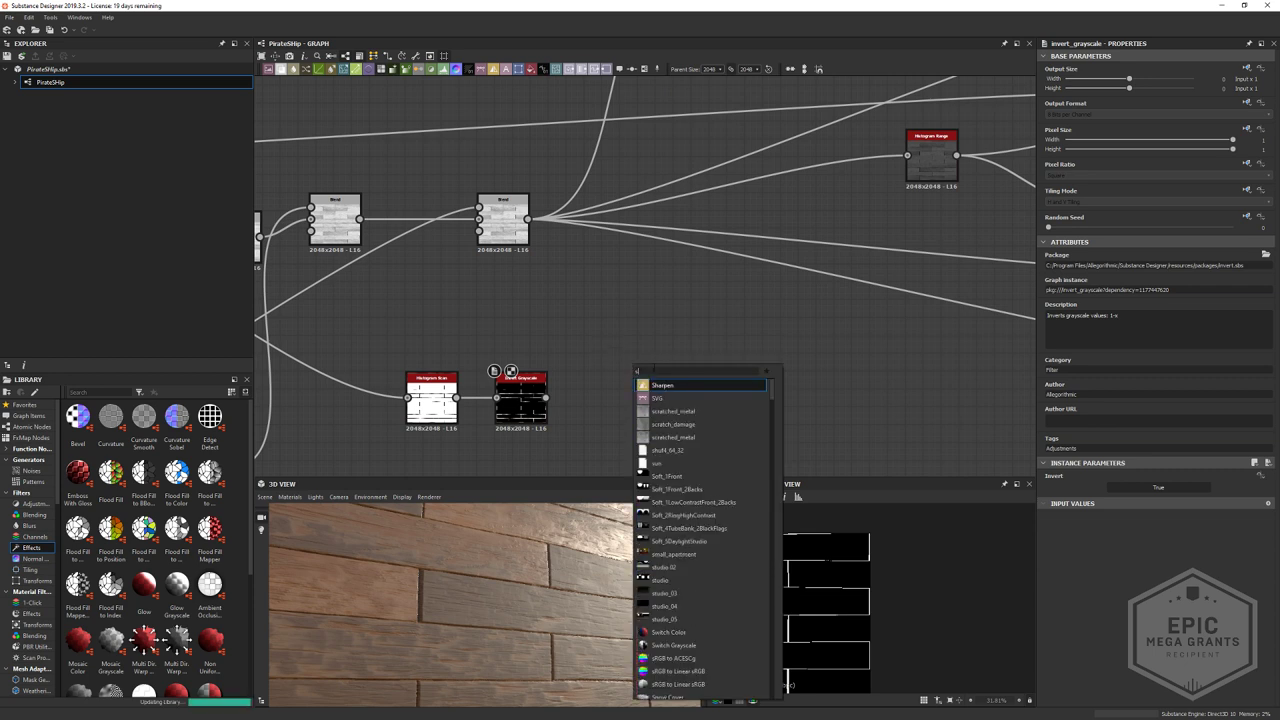
pyautogui.click(549, 293)
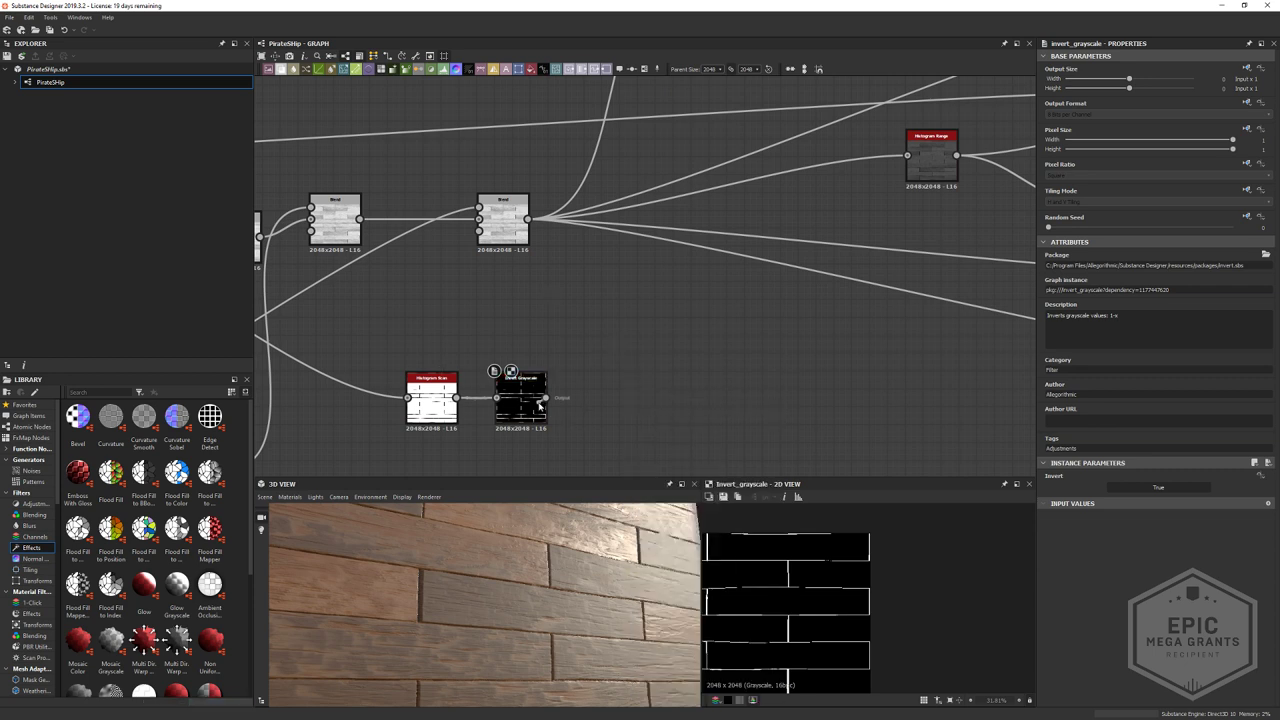
pyautogui.press('space')
pyautogui.click(585, 374)
pyautogui.press('space')
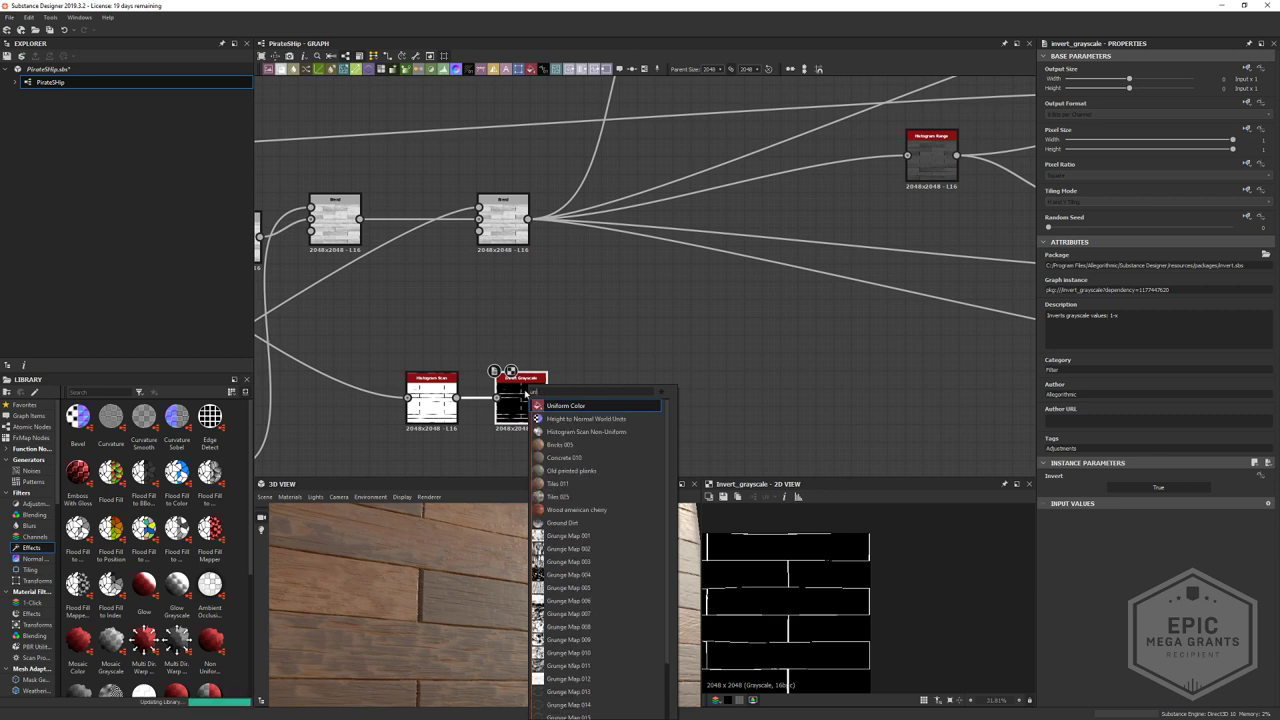
pyautogui.write('un')
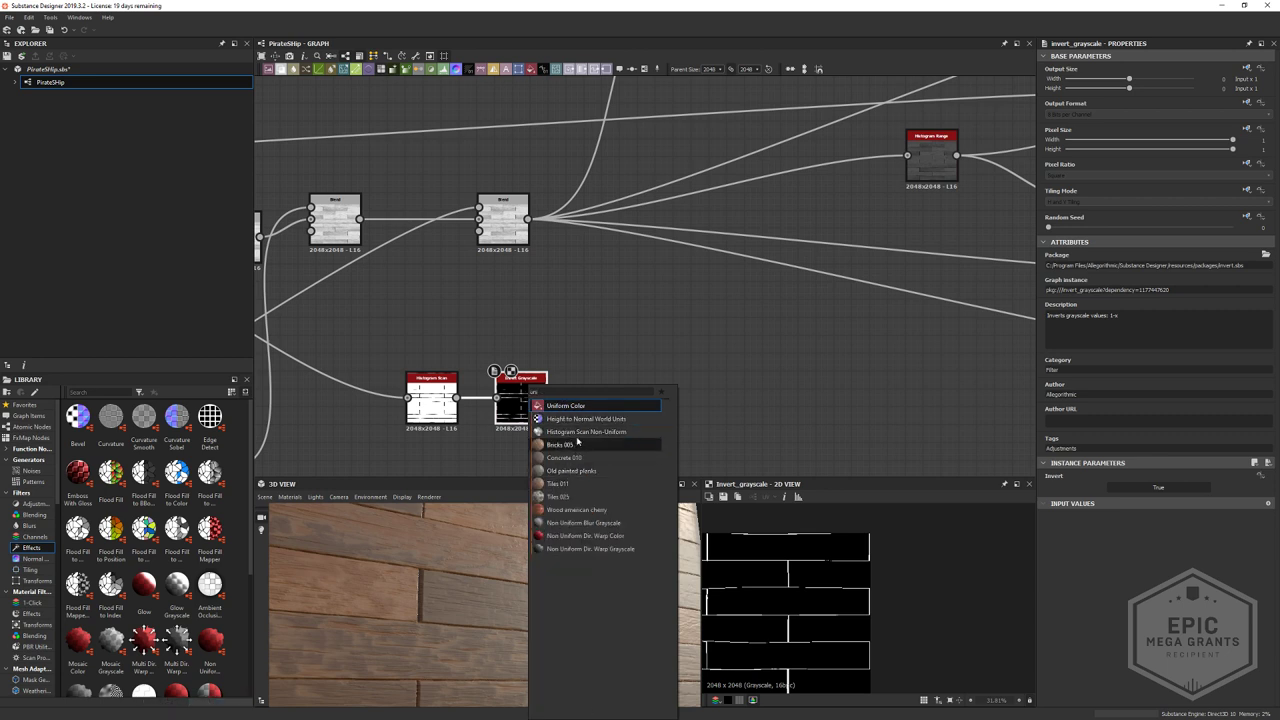
pyautogui.press('Escape')
# - Add a Blur HQ Grayscale after the Invert Grayscale, with a low Intensity and Quality at its maximum
pyautogui.press('space')
pyautogui.write('blu')
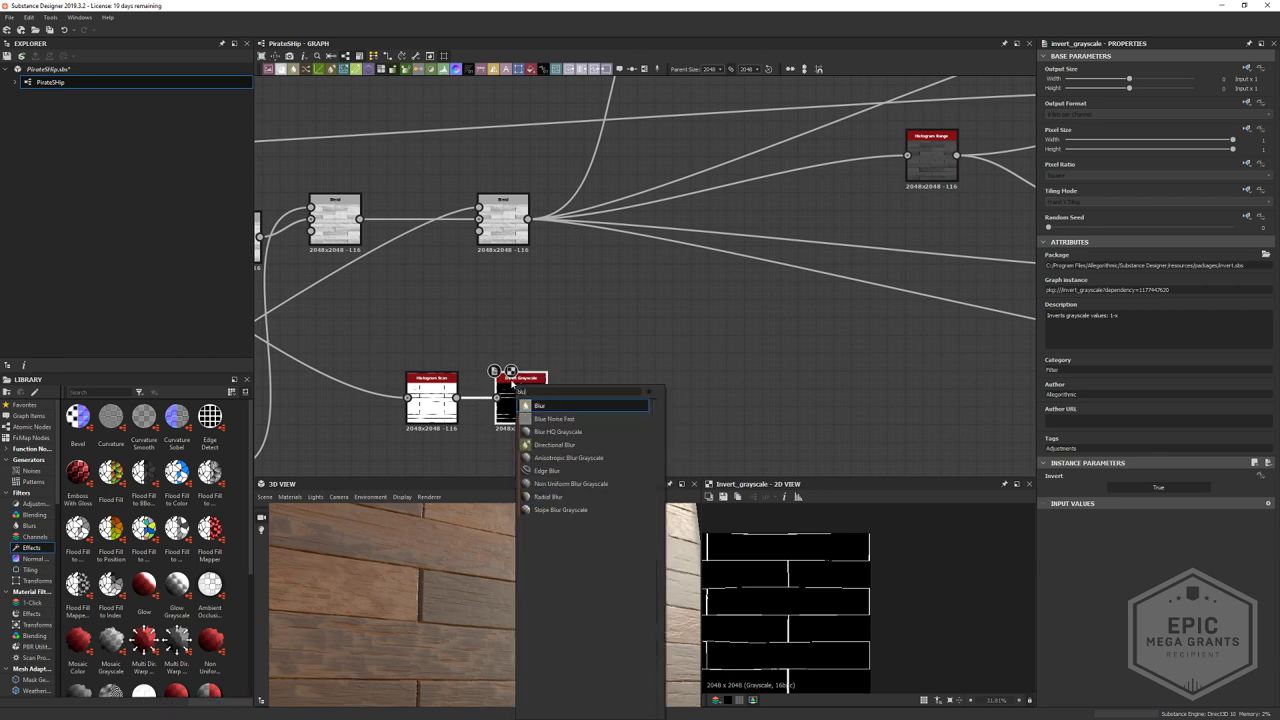
pyautogui.click(591, 432)
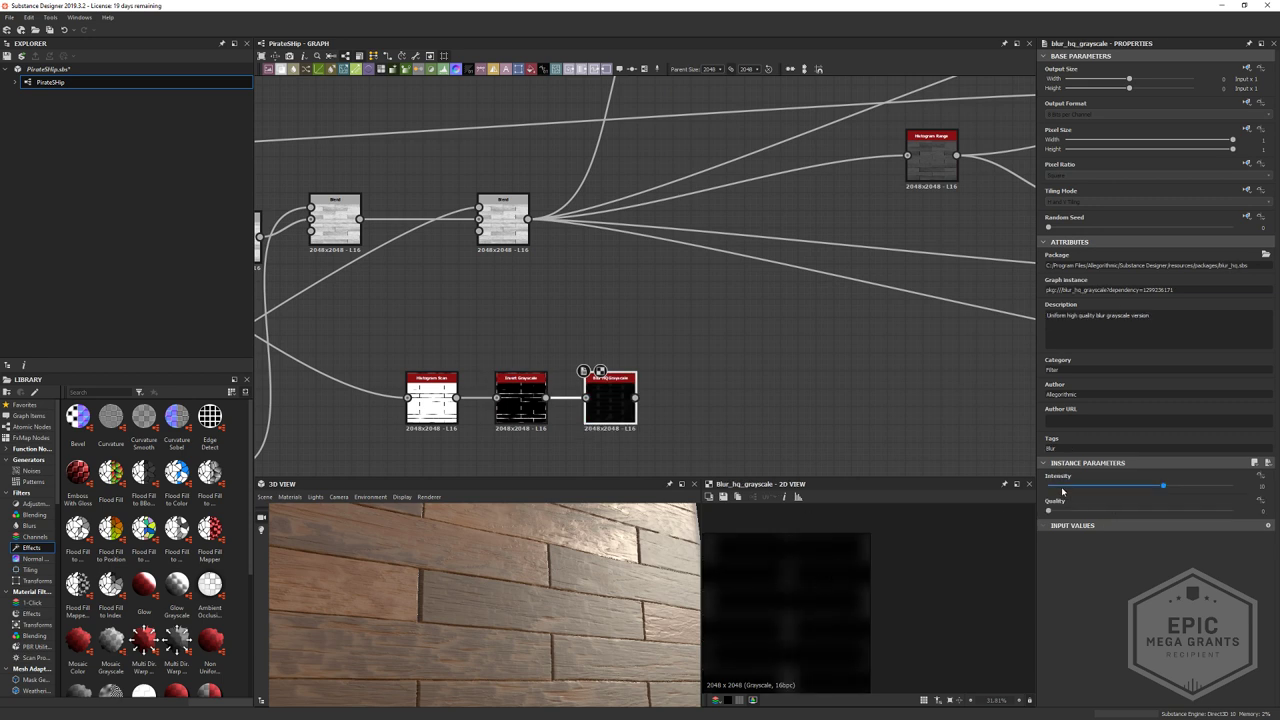
pyautogui.moveTo(1061, 487); pyautogui.dragTo(1234, 511)
# - Preview the Blur HQ Grayscale beside the roughness Histogram Range, reposition it and preview the Histogram Range itself
pyautogui.moveTo(543, 376); pyautogui.dragTo(379, 367, button='middle')
pyautogui.moveTo(783, 312); pyautogui.dragTo(577, 344, button='middle')
pyautogui.doubleClick(743, 231)
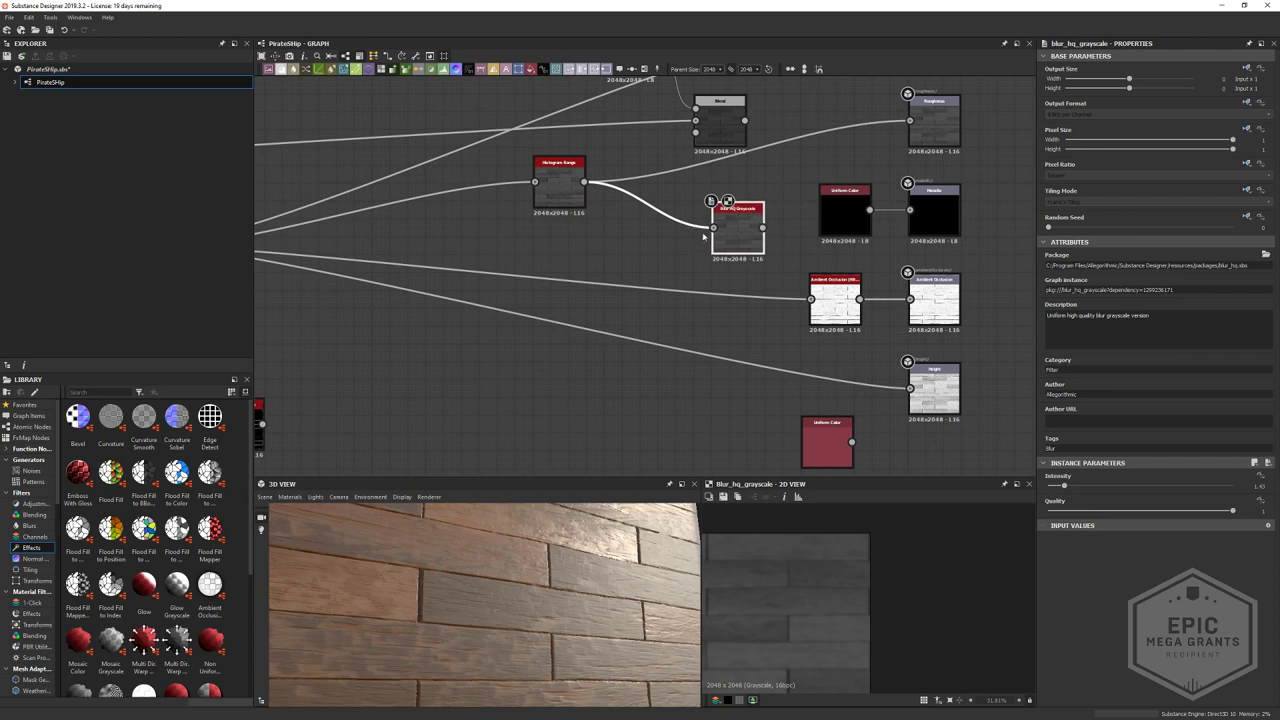
pyautogui.moveTo(694, 253); pyautogui.dragTo(582, 242, button='middle')
pyautogui.moveTo(622, 220); pyautogui.dragTo(575, 218)
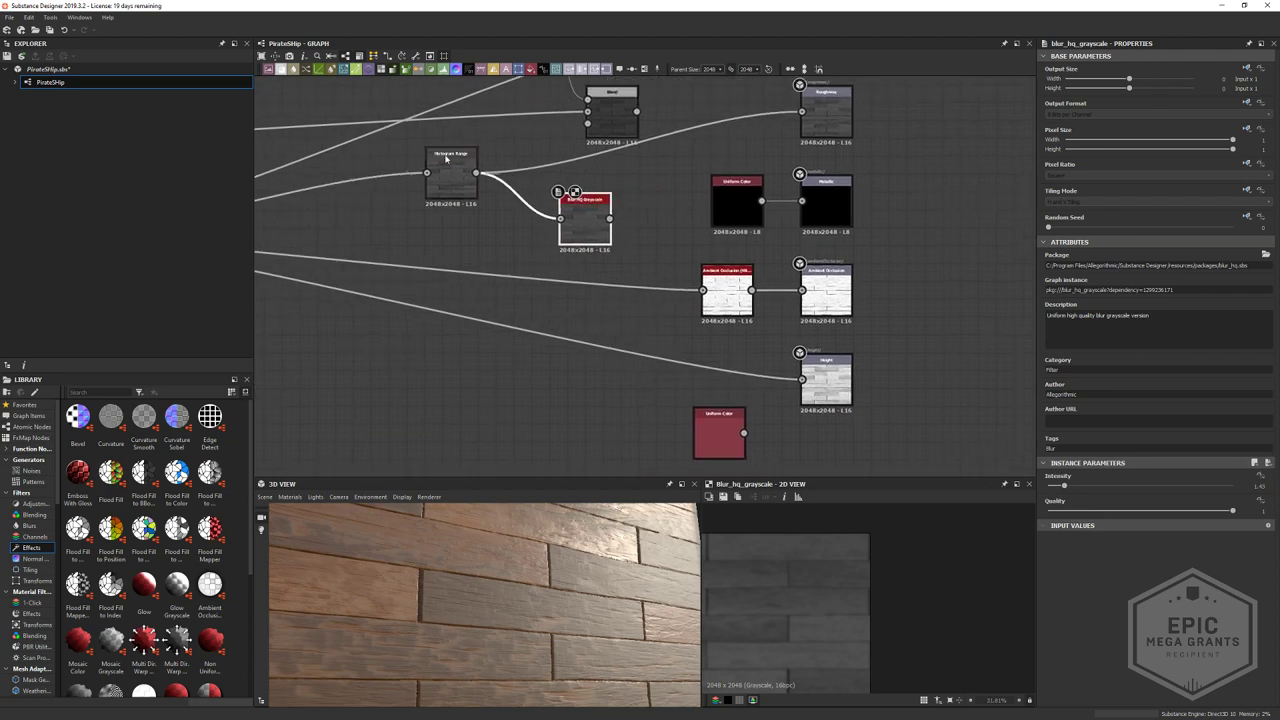
pyautogui.click(447, 158)
pyautogui.moveTo(489, 177); pyautogui.dragTo(511, 185, button='middle')
pyautogui.moveTo(618, 231); pyautogui.dragTo(576, 250)
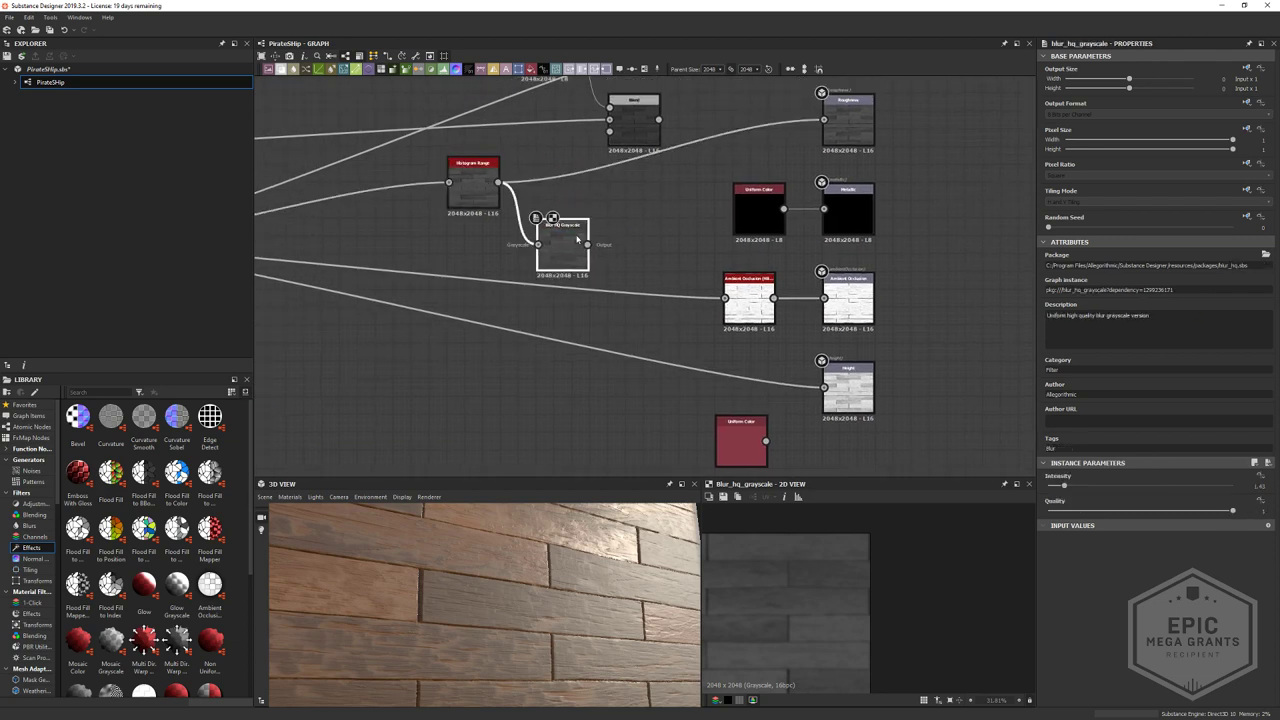
pyautogui.doubleClick(484, 193)
# - Insert a Blend between the Histogram Range and the Roughness output and connect the blurred plank-gap mask to its foreground
pyautogui.click(648, 204)
pyautogui.press('space')
pyautogui.click(619, 191)
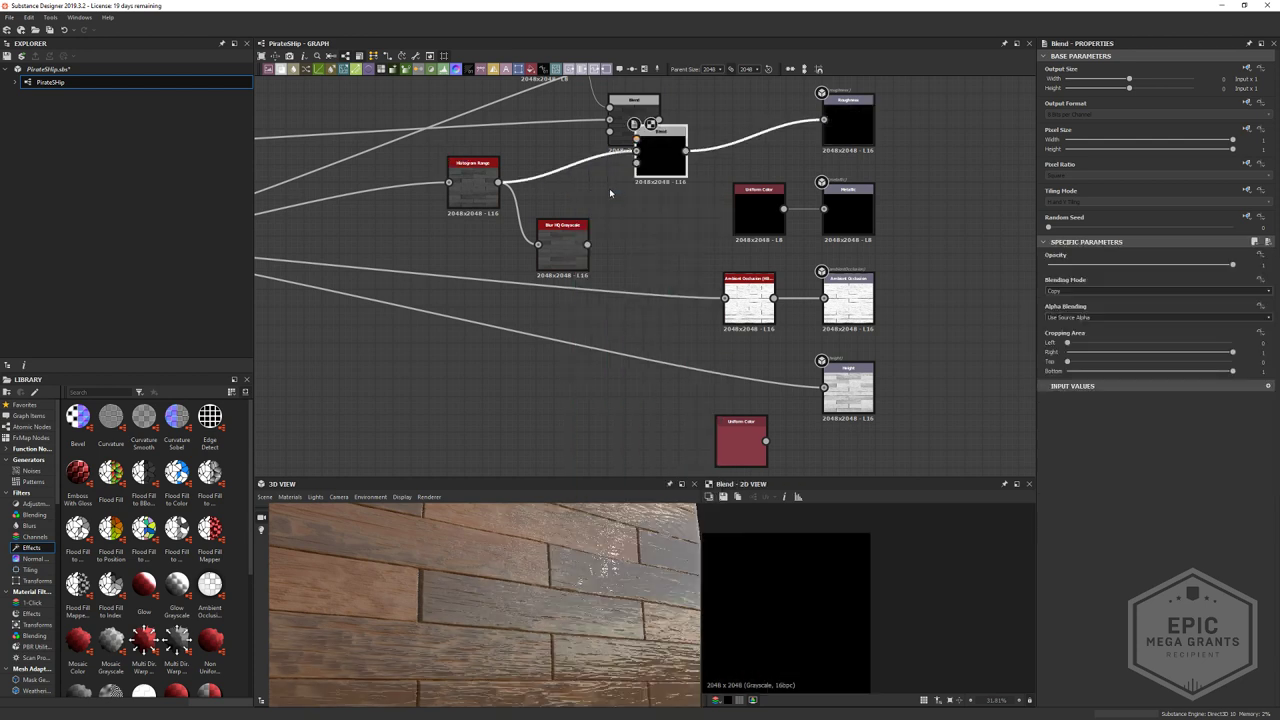
pyautogui.moveTo(650, 165); pyautogui.dragTo(660, 232)
pyautogui.moveTo(632, 258); pyautogui.dragTo(841, 195, button='middle')
pyautogui.moveTo(385, 359); pyautogui.dragTo(854, 144)
# - Set the roughness Blend's blending mode to Screen and inspect the planks in the 3D view
pyautogui.click(1099, 290)
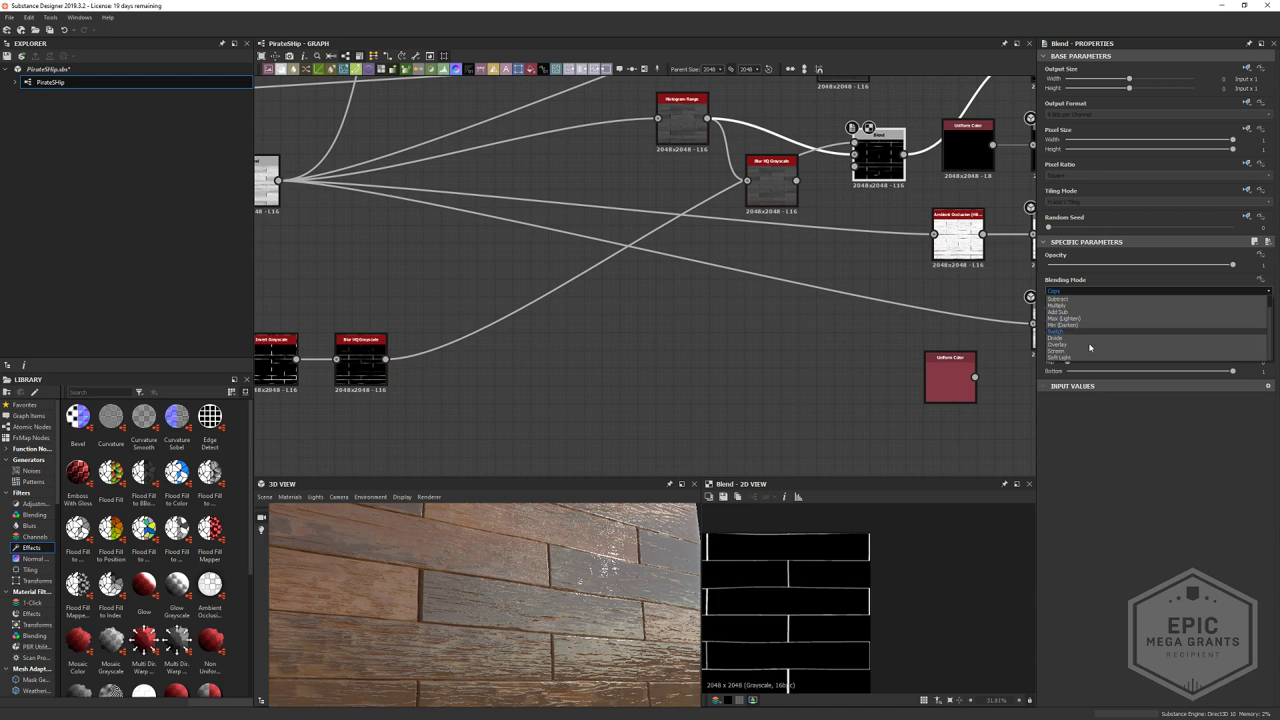
pyautogui.click(1072, 352)
pyautogui.moveTo(560, 600); pyautogui.dragTo(499, 589)
pyautogui.moveTo(500, 594)
pyautogui.keyDown('ctrl'); pyautogui.keyDown('shift'); pyautogui.mouseDown(button='right')
pyautogui.moveTo(466, 583)
pyautogui.moveTo(489, 586)
pyautogui.mouseUp(button='right'); pyautogui.keyUp('shift'); pyautogui.keyUp('ctrl')
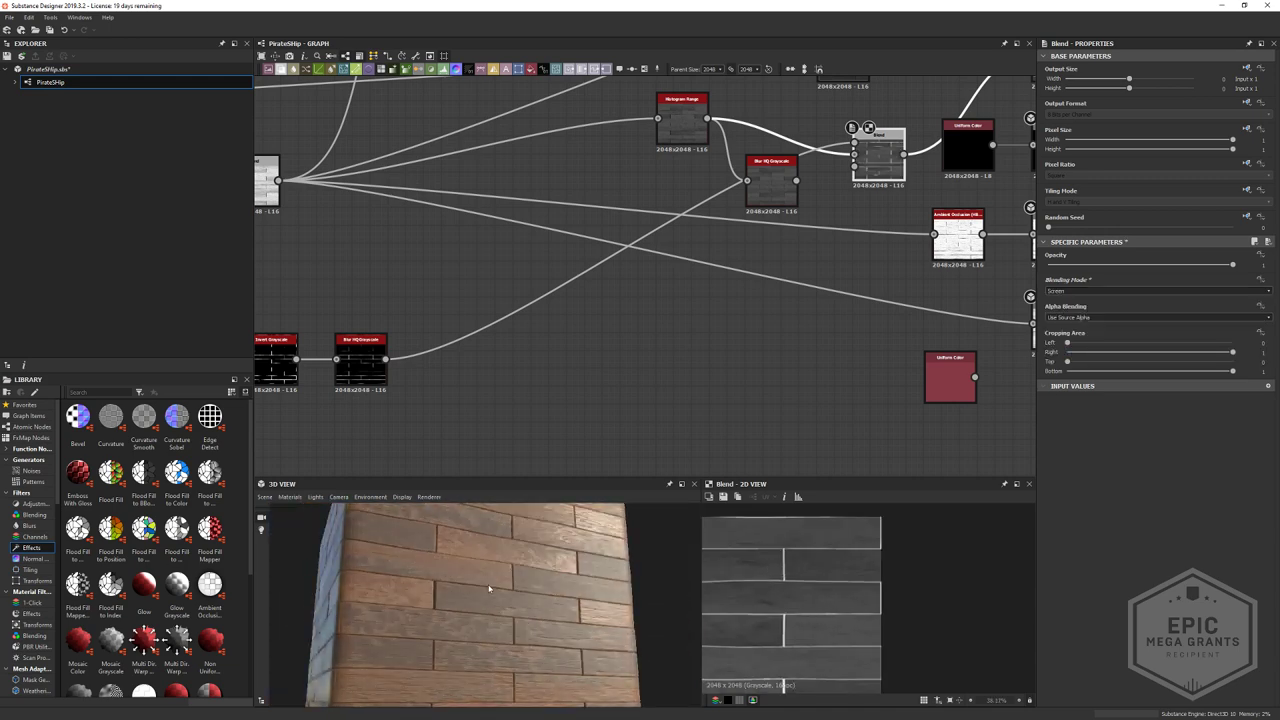
pyautogui.moveTo(825, 287); pyautogui.dragTo(579, 475, button='middle')
pyautogui.scroll(5, 477, 600)
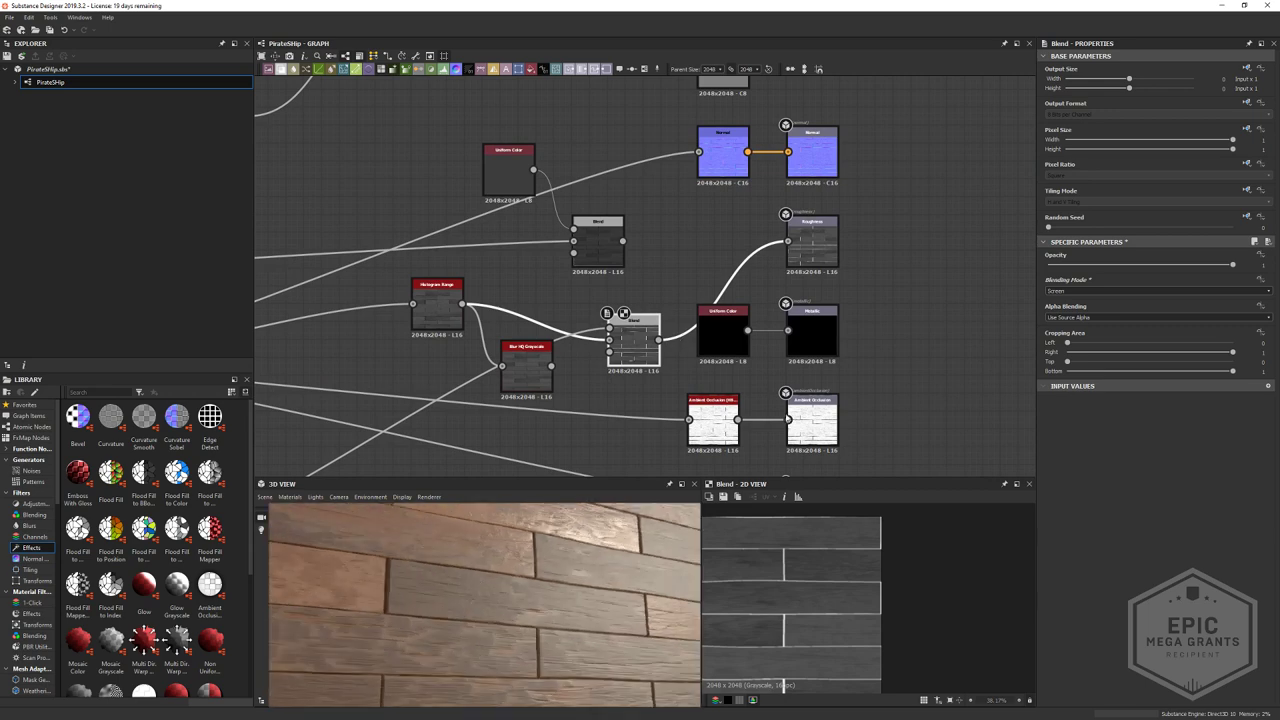
# - Set the roughness Blend's opacity to about 0.65 and check the plank gaps up close in the 3D view
pyautogui.click(1168, 266)
pyautogui.moveTo(560, 588)
pyautogui.mouseDown()
pyautogui.moveTo(510, 590)
pyautogui.moveTo(595, 568)
pyautogui.moveTo(573, 567)
pyautogui.mouseUp()
pyautogui.scroll(3, 510, 590)
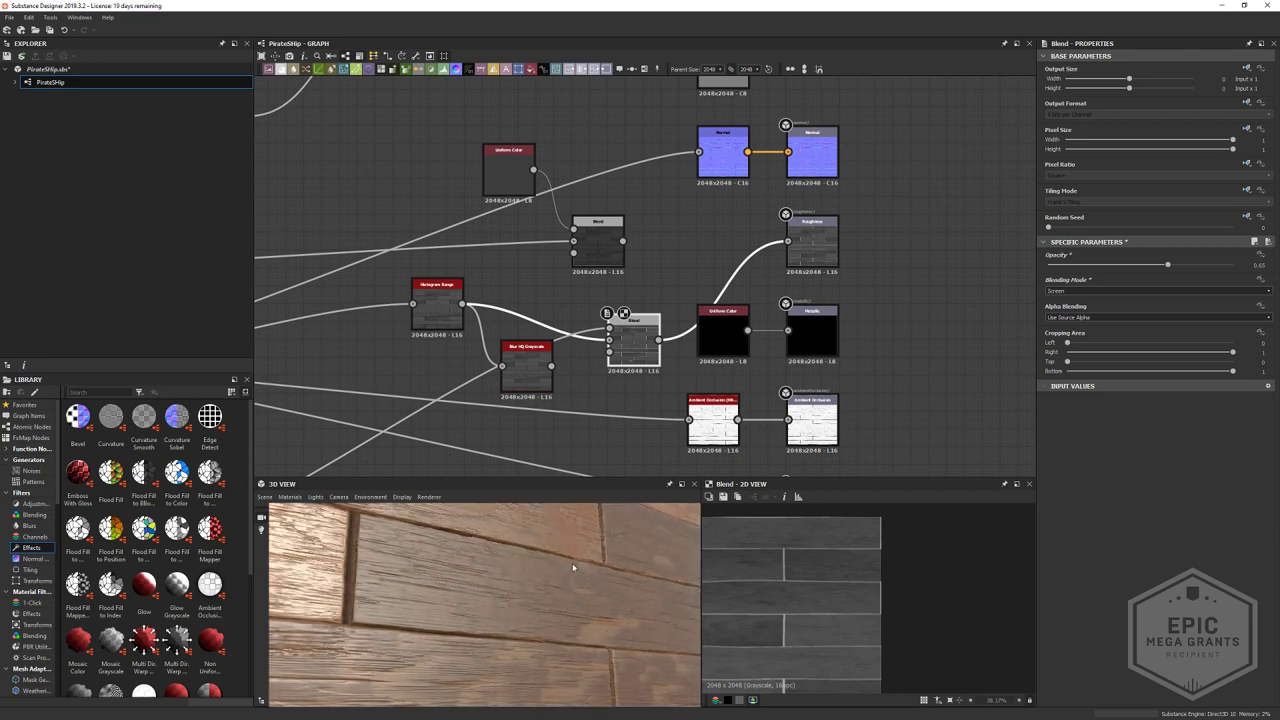
pyautogui.scroll(-4, 575, 567)
pyautogui.scroll(3, 805, 605)
# - Compare the Histogram Range, roughness Blend and Blur HQ Grayscale in the 2D view, moving the blur node slightly lower
pyautogui.moveTo(702, 342); pyautogui.dragTo(774, 378, button='middle')
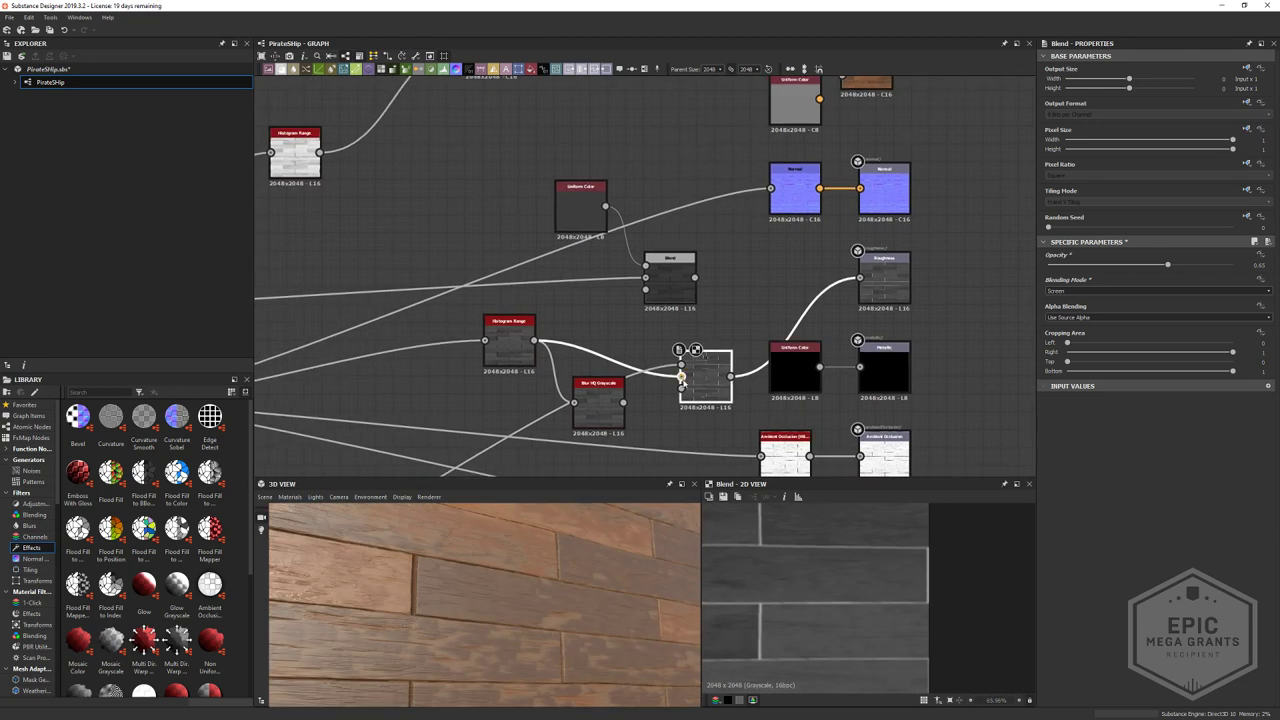
pyautogui.doubleClick(512, 346)
pyautogui.doubleClick(707, 382)
pyautogui.moveTo(594, 411); pyautogui.dragTo(594, 421)
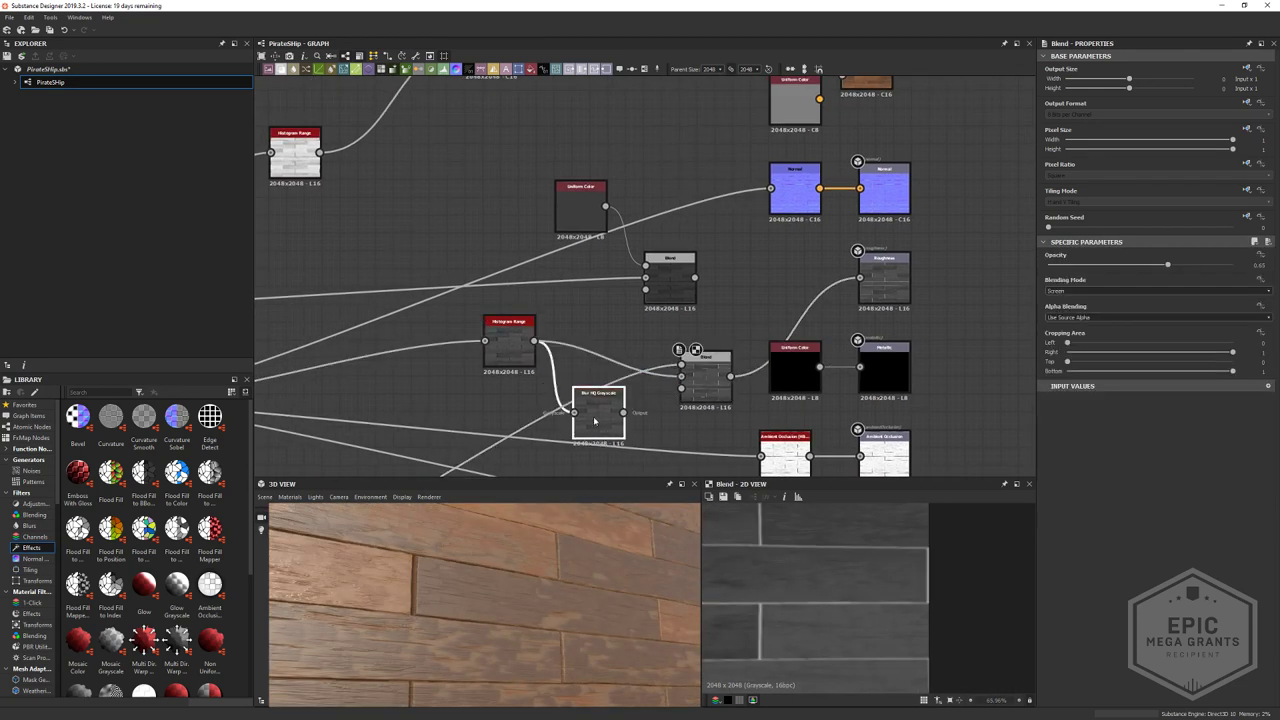
pyautogui.doubleClick(514, 349)
pyautogui.doubleClick(602, 422)
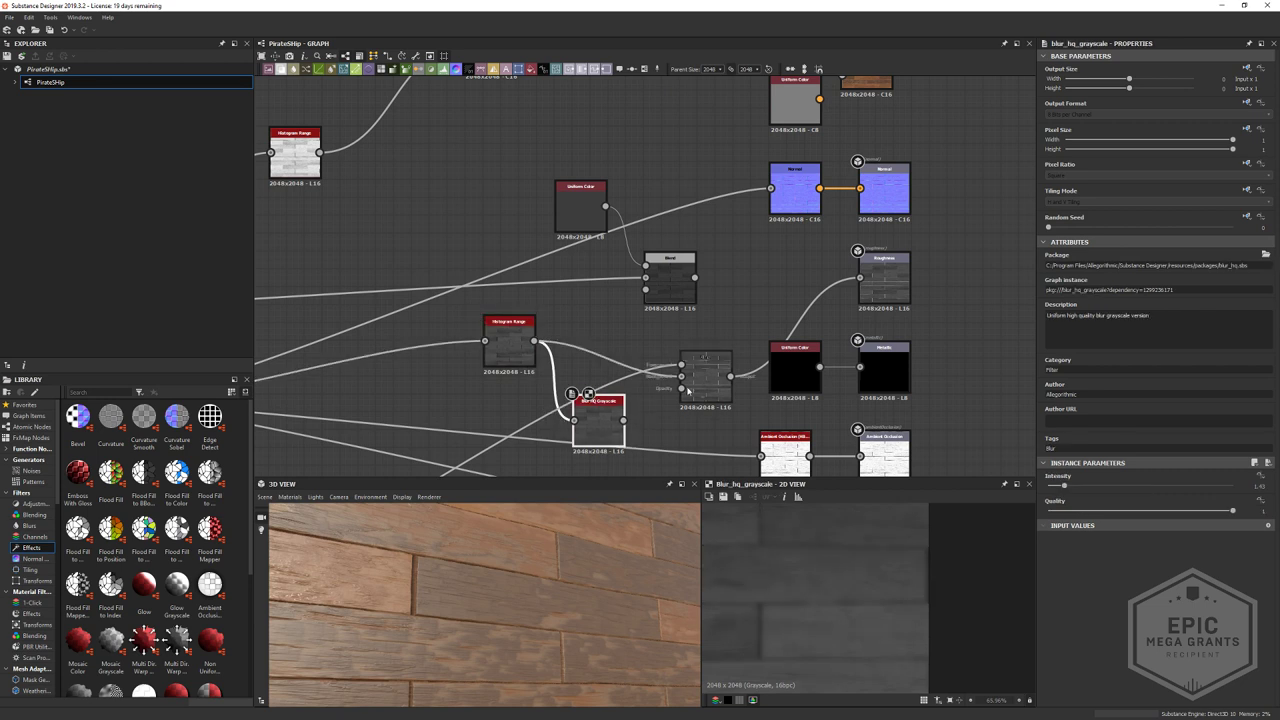
# - Inspect the planks under different lighting in the 3D view and preview the roughness Histogram Range in the 2D view
pyautogui.scroll(3, 688, 392)
pyautogui.moveTo(702, 342); pyautogui.dragTo(702, 342)
pyautogui.moveTo(474, 590); pyautogui.dragTo(530, 587)
pyautogui.keyDown('ctrl'); pyautogui.keyDown('shift'); pyautogui.moveTo(530, 587); pyautogui.dragTo(565, 588, button='right'); pyautogui.keyUp('shift'); pyautogui.keyUp('ctrl')
pyautogui.hotkey('ctrl', 'z')
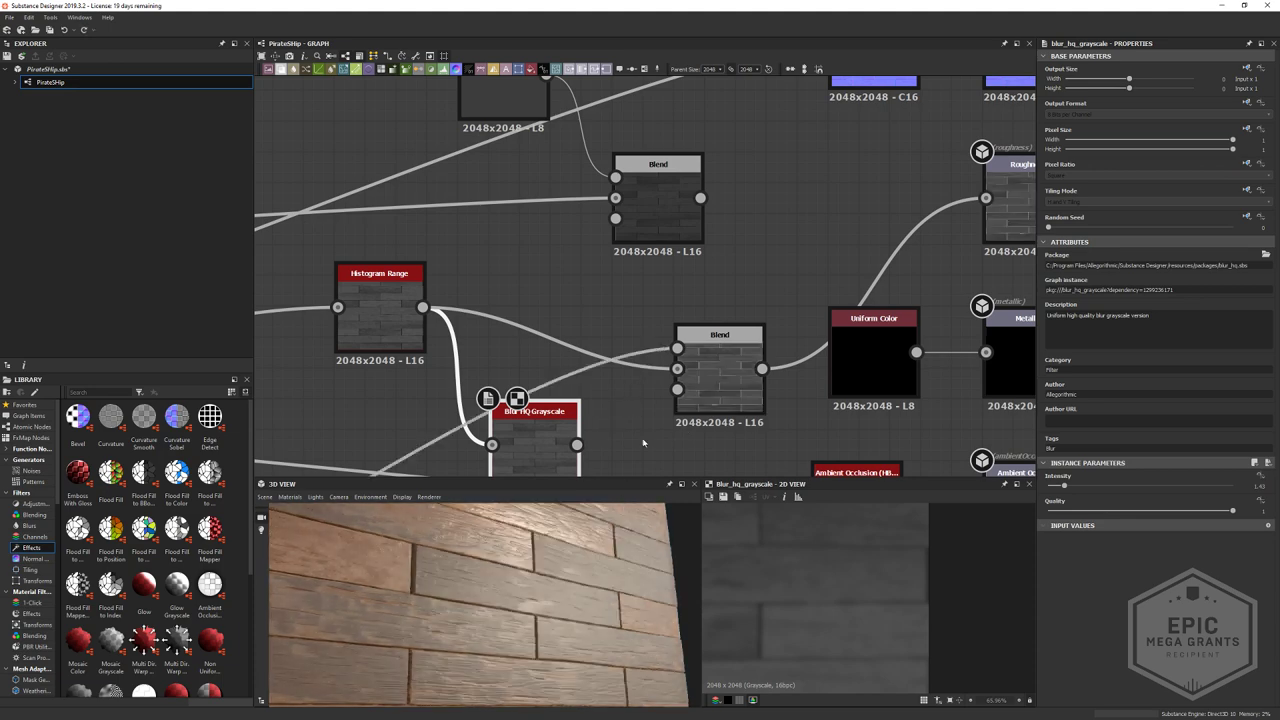
pyautogui.moveTo(595, 405); pyautogui.dragTo(656, 300, button='middle')
pyautogui.doubleClick(434, 232)
pyautogui.scroll(-4, 434, 232)
pyautogui.moveTo(434, 232); pyautogui.dragTo(930, 204, button='middle')
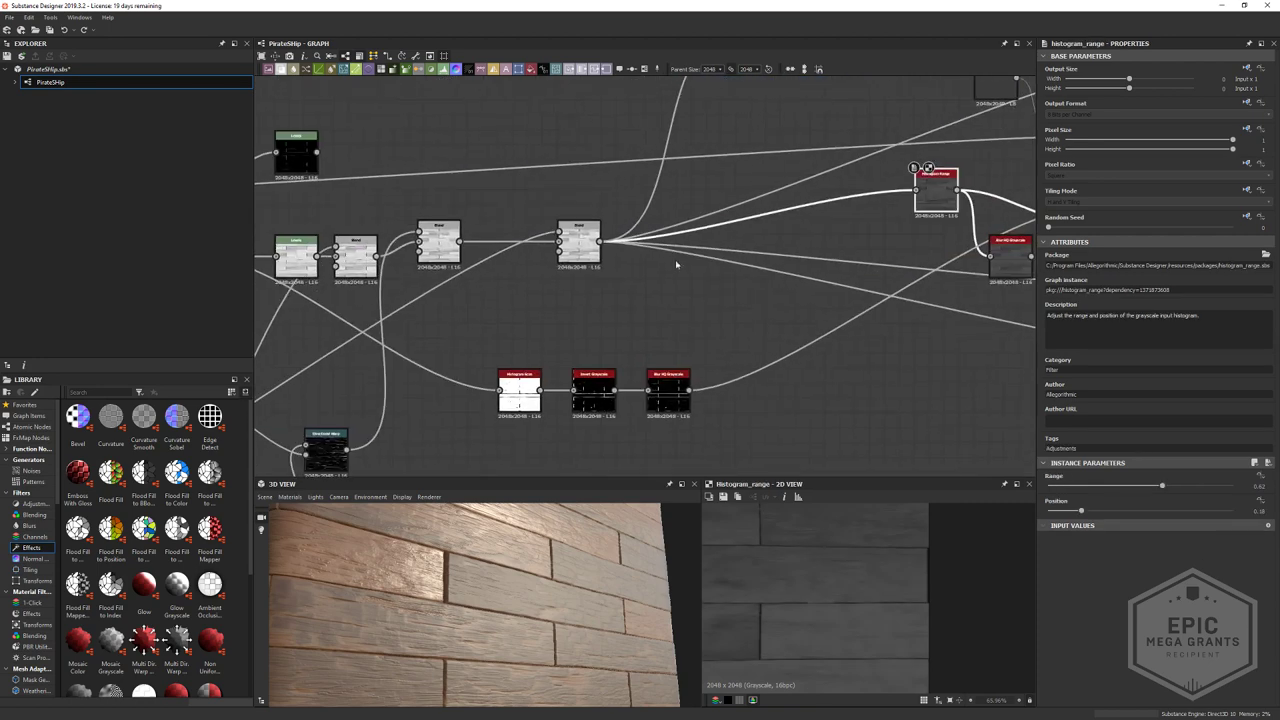
# - Try the Blend fed by the Uniform Color as the background input of the roughness Blend
pyautogui.moveTo(613, 256); pyautogui.dragTo(323, 321, button='middle')
pyautogui.moveTo(442, 266); pyautogui.dragTo(404, 300, button='middle')
pyautogui.scroll(4, 776, 253)
pyautogui.doubleClick(706, 249)
pyautogui.click(777, 345)
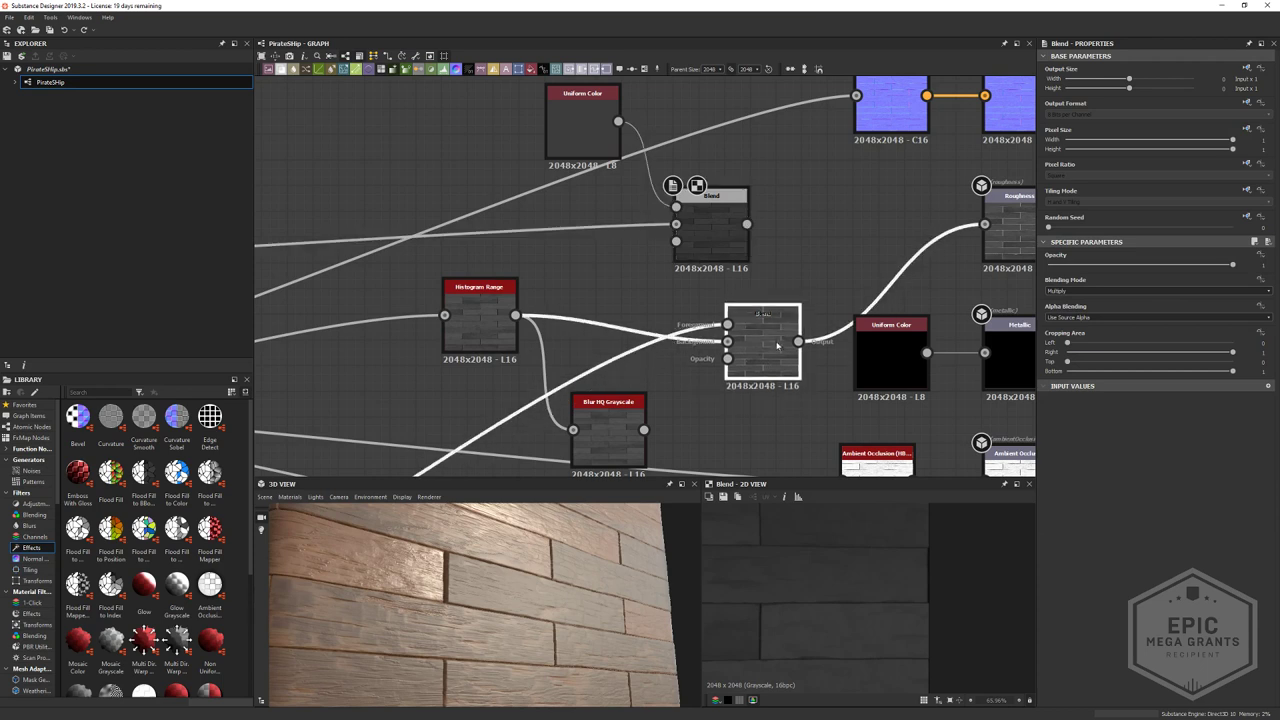
pyautogui.click(735, 232)
pyautogui.moveTo(749, 231); pyautogui.dragTo(726, 263, button='middle')
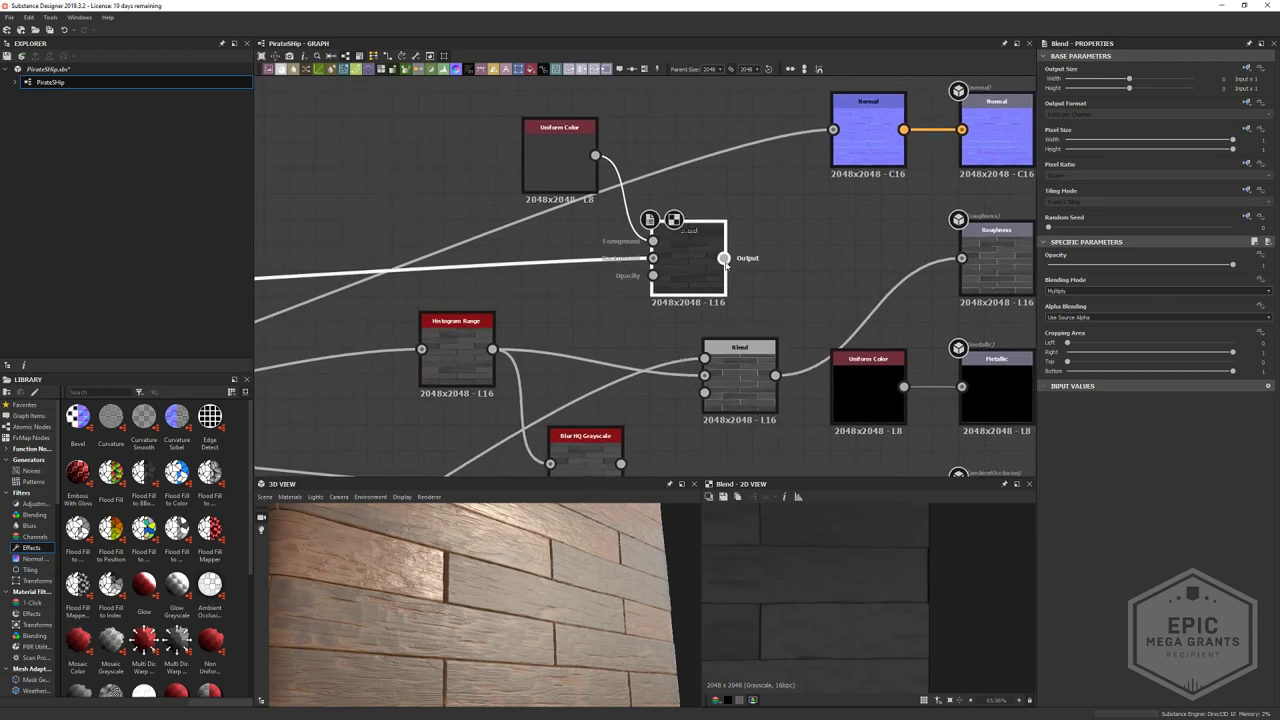
pyautogui.moveTo(724, 259); pyautogui.dragTo(695, 386)
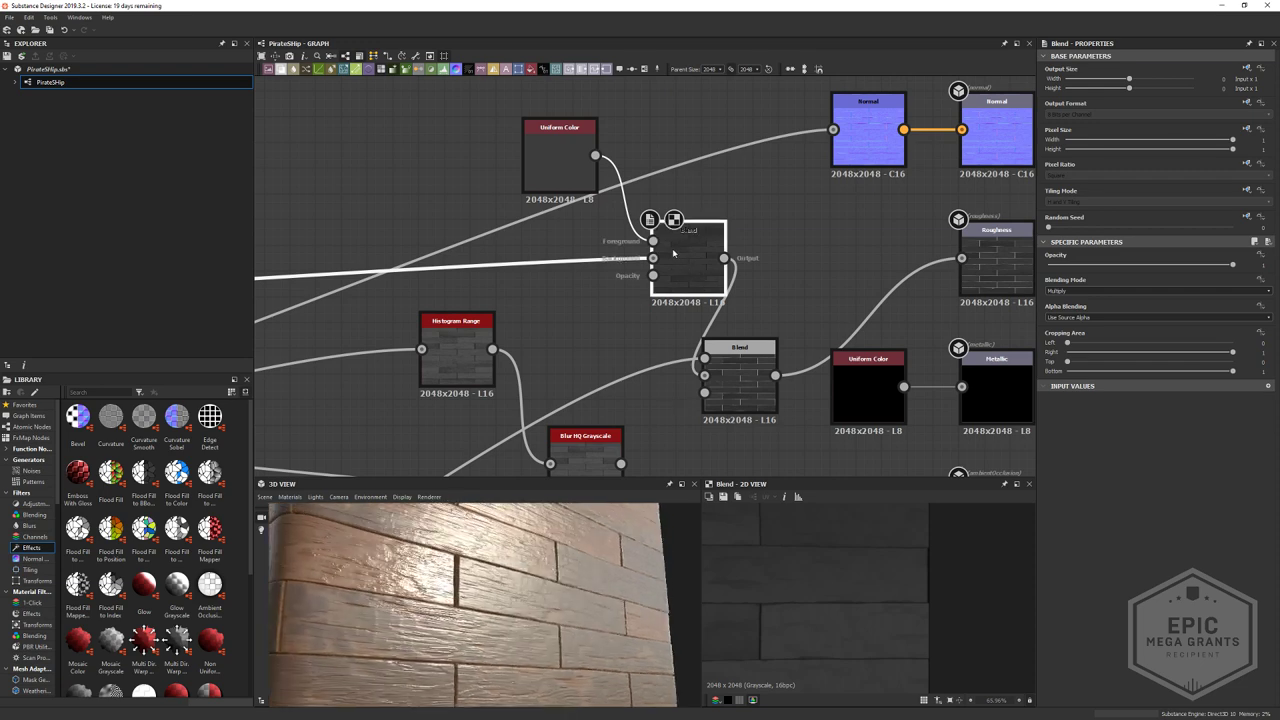
# - Compare the Histogram Range with the Multiply Blend above it in the 2D view and check the plank reflections
pyautogui.scroll(5, 700, 340)
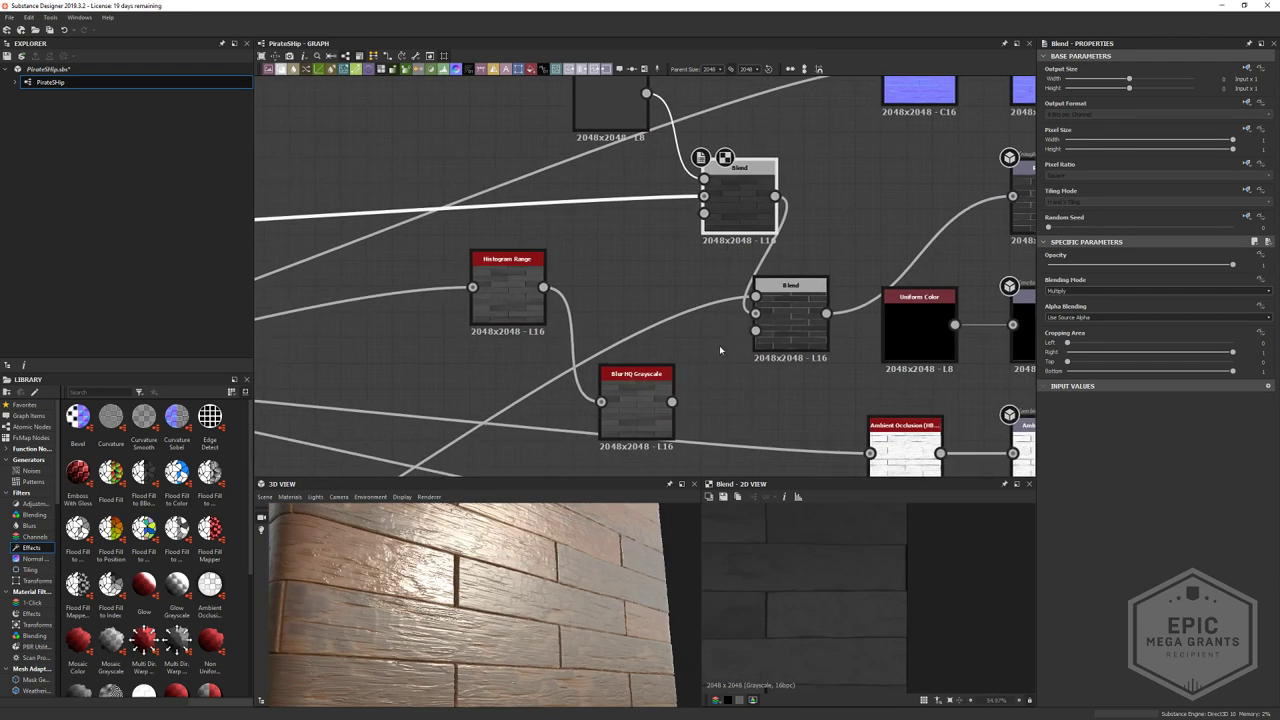
pyautogui.click(385, 220)
pyautogui.scroll(-3, 495, 480)
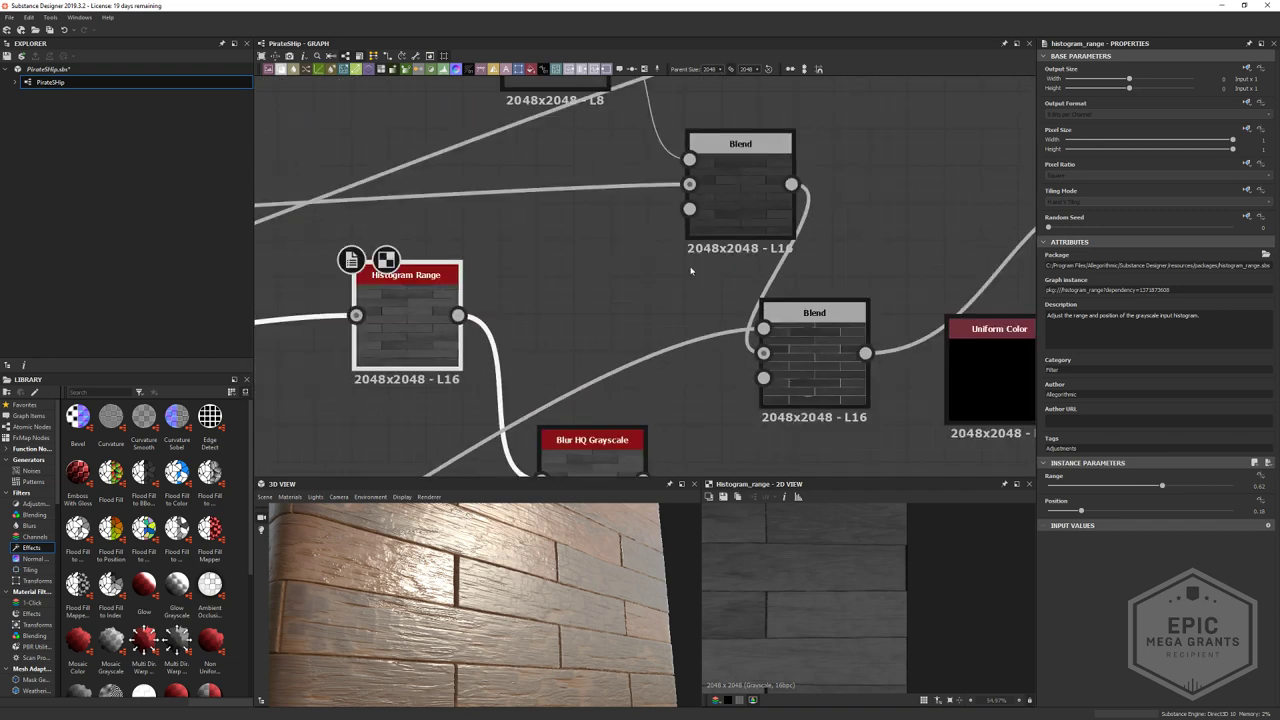
pyautogui.click(735, 202)
pyautogui.scroll(1, 735, 202)
pyautogui.click(408, 336)
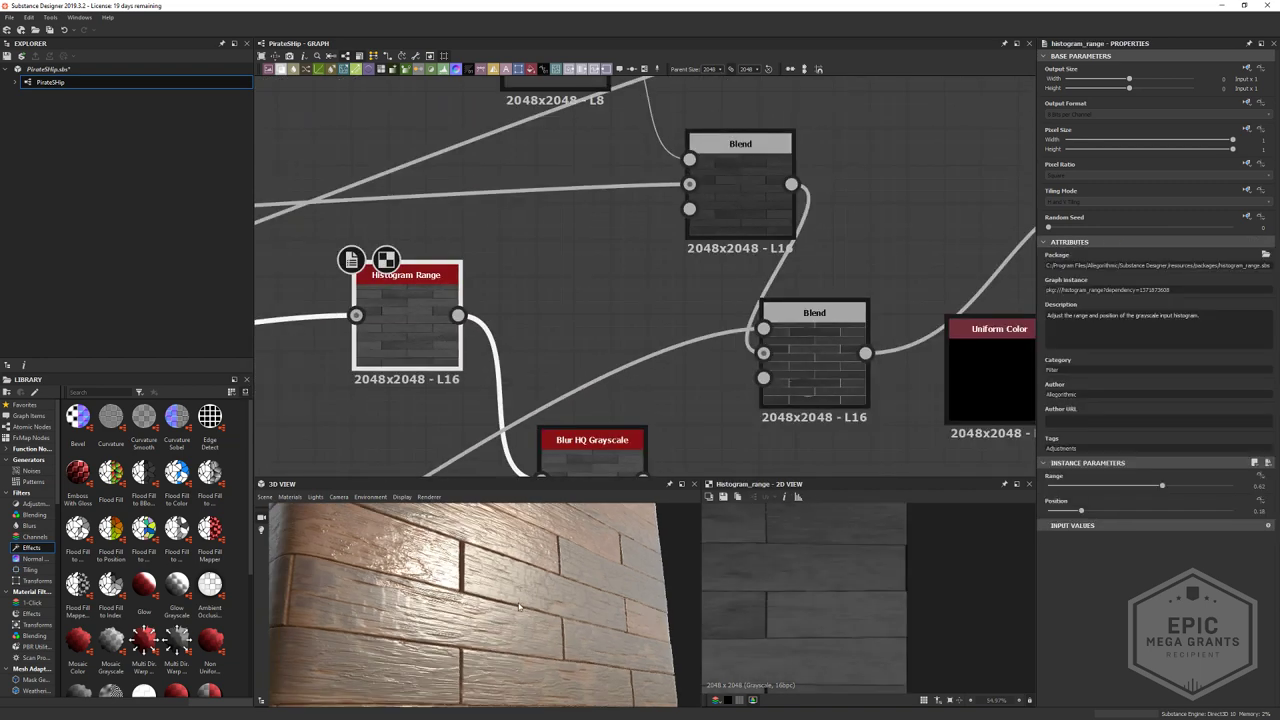
# - Reconnect the Histogram Range to the roughness Blend's background and check the plank reflections in the 3D view
pyautogui.moveTo(458, 316); pyautogui.dragTo(774, 361)
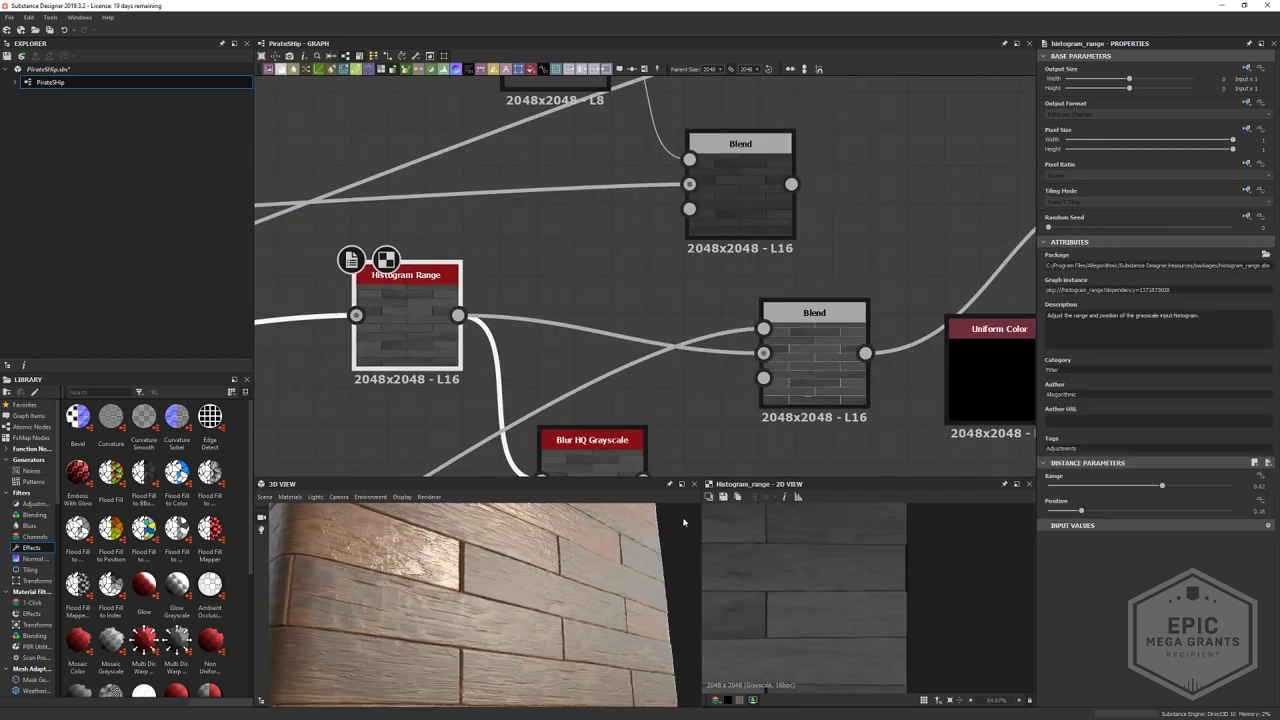
pyautogui.moveTo(590, 618); pyautogui.dragTo(566, 639)
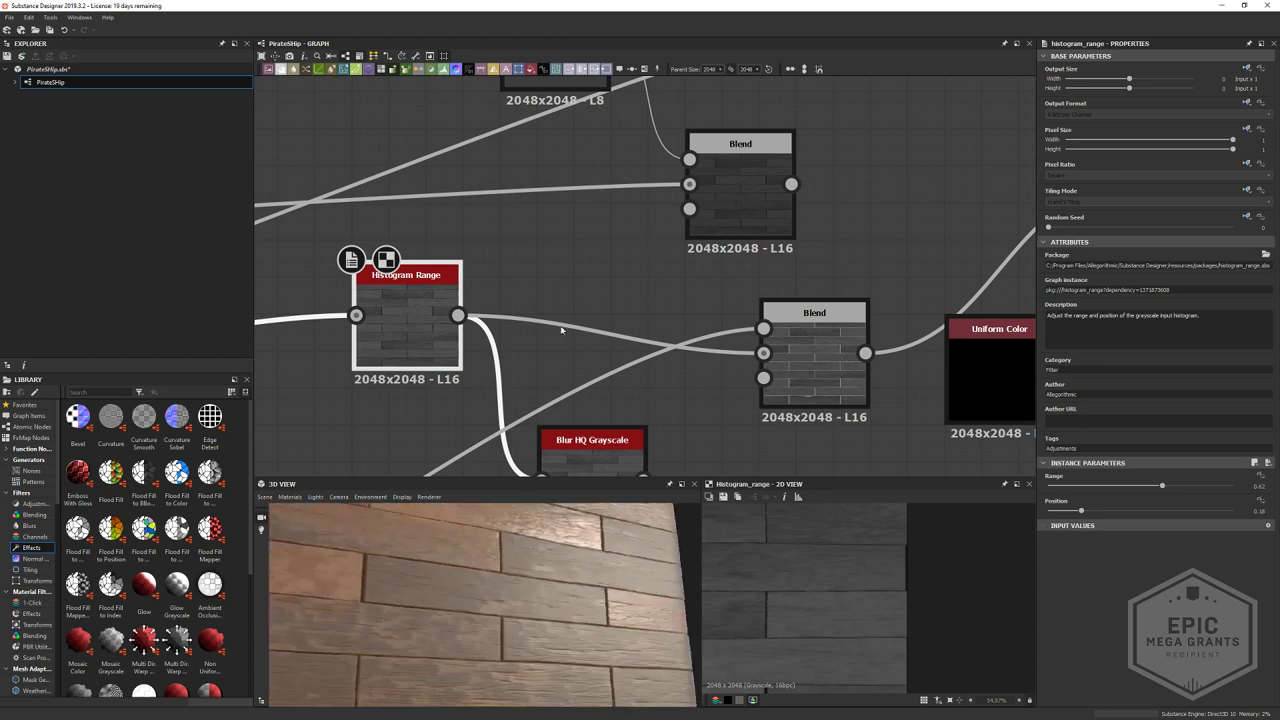
pyautogui.moveTo(560, 590); pyautogui.dragTo(590, 580)
pyautogui.keyDown('ctrl'); pyautogui.keyDown('shift'); pyautogui.moveTo(590, 575); pyautogui.dragTo(562, 563, button='right'); pyautogui.keyUp('shift'); pyautogui.keyUp('ctrl')
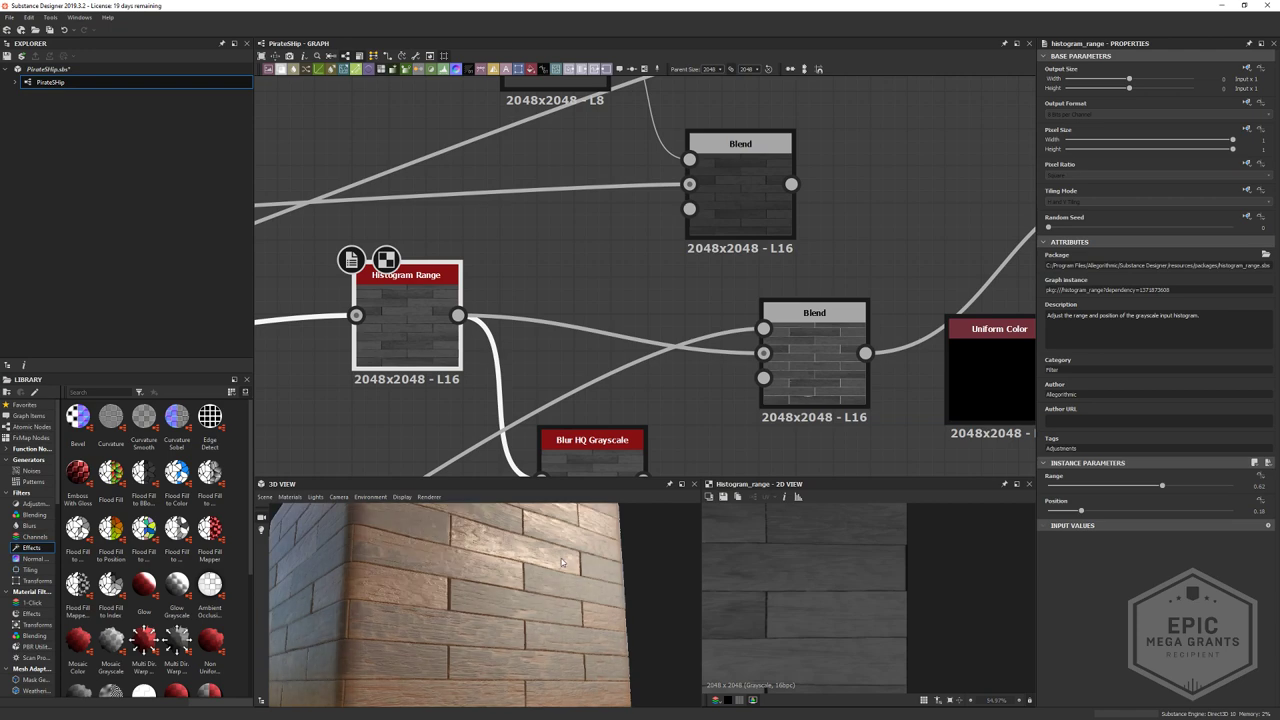
pyautogui.scroll(2, 755, 411)
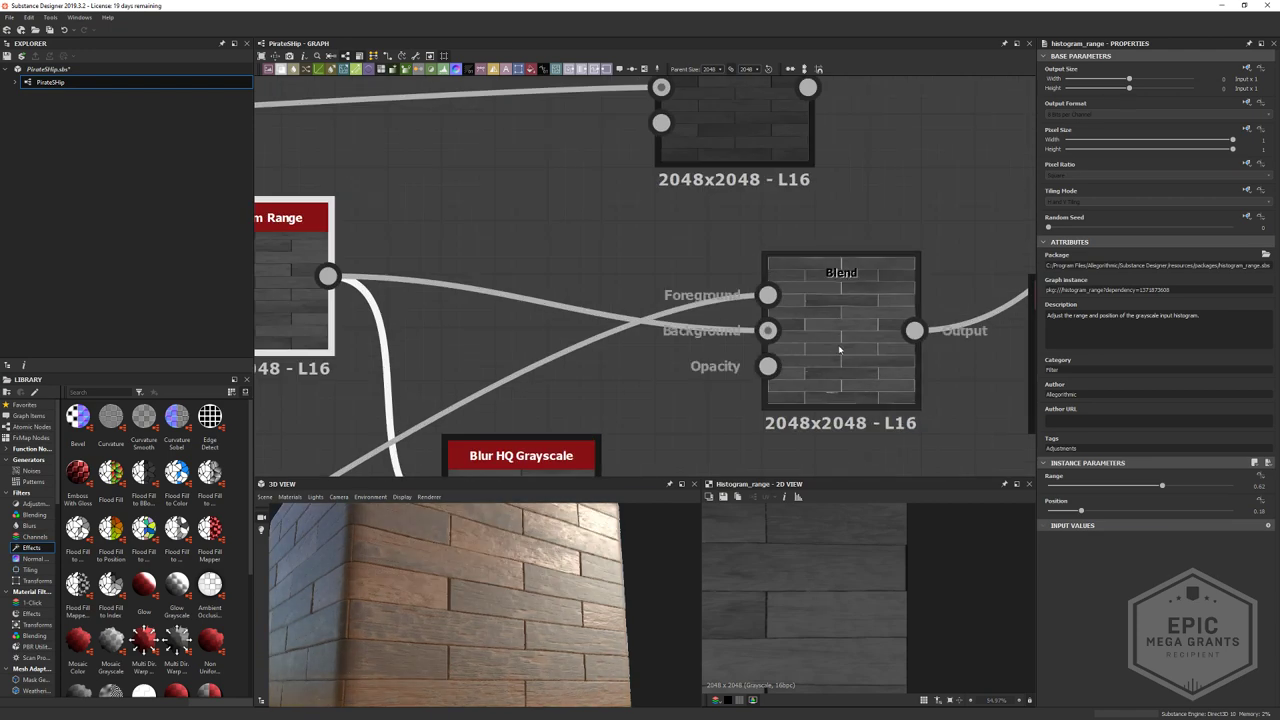
# - Set the roughness Histogram Range node's range to about 0.26 and examine its output and the planks up close
pyautogui.moveTo(840, 350); pyautogui.dragTo(778, 281, button='middle')
pyautogui.doubleClick(779, 314)
pyautogui.scroll(-4, 788, 554)
pyautogui.moveTo(448, 282); pyautogui.dragTo(776, 377, button='middle')
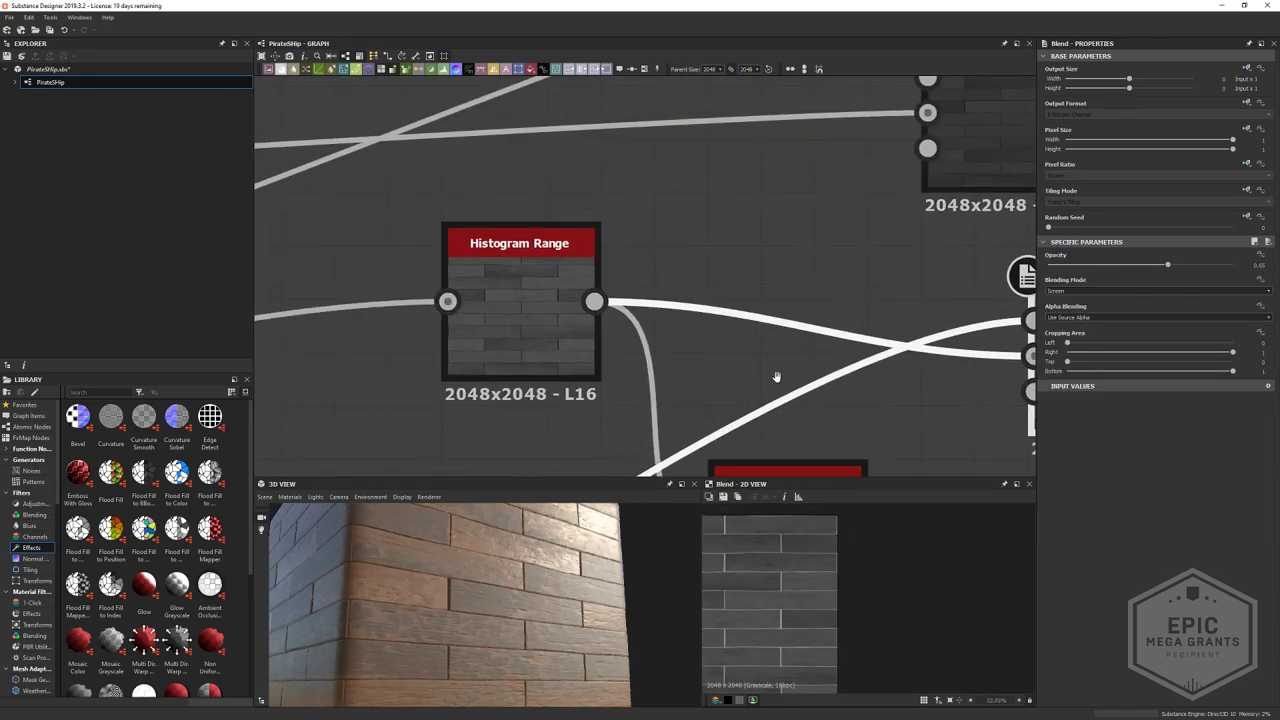
pyautogui.click(520, 320)
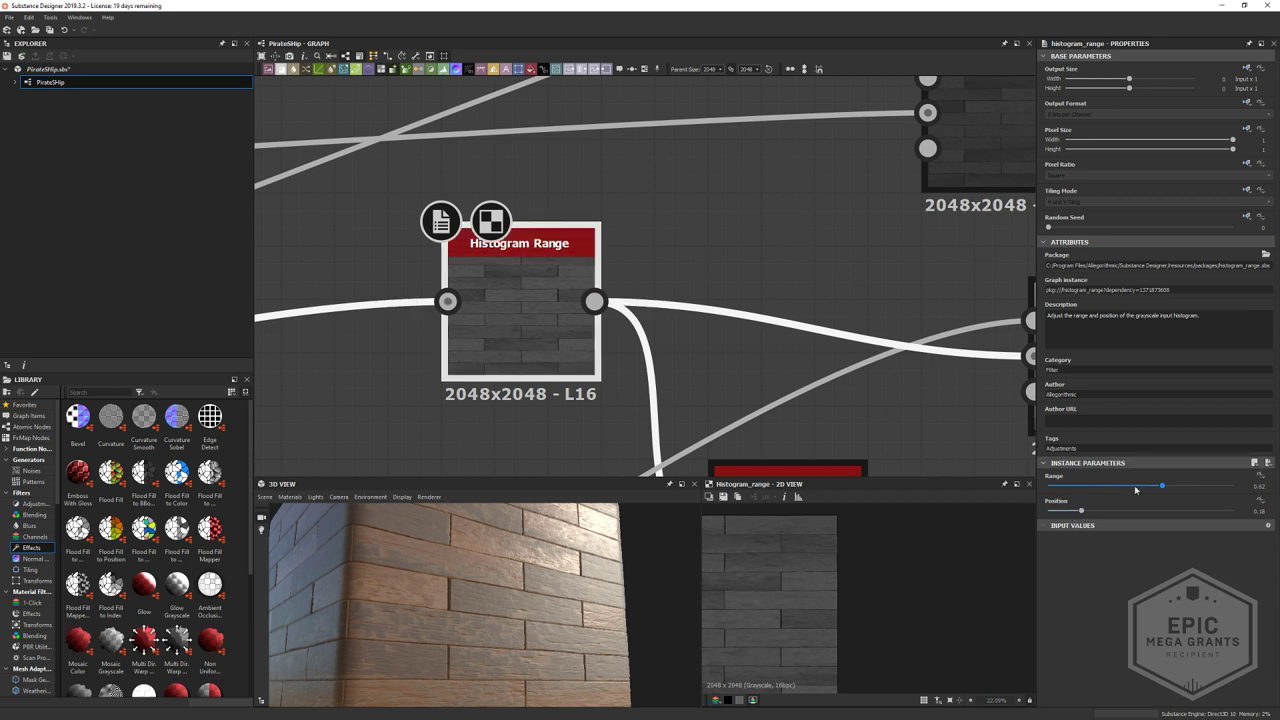
pyautogui.moveTo(1135, 487); pyautogui.dragTo(1097, 488)
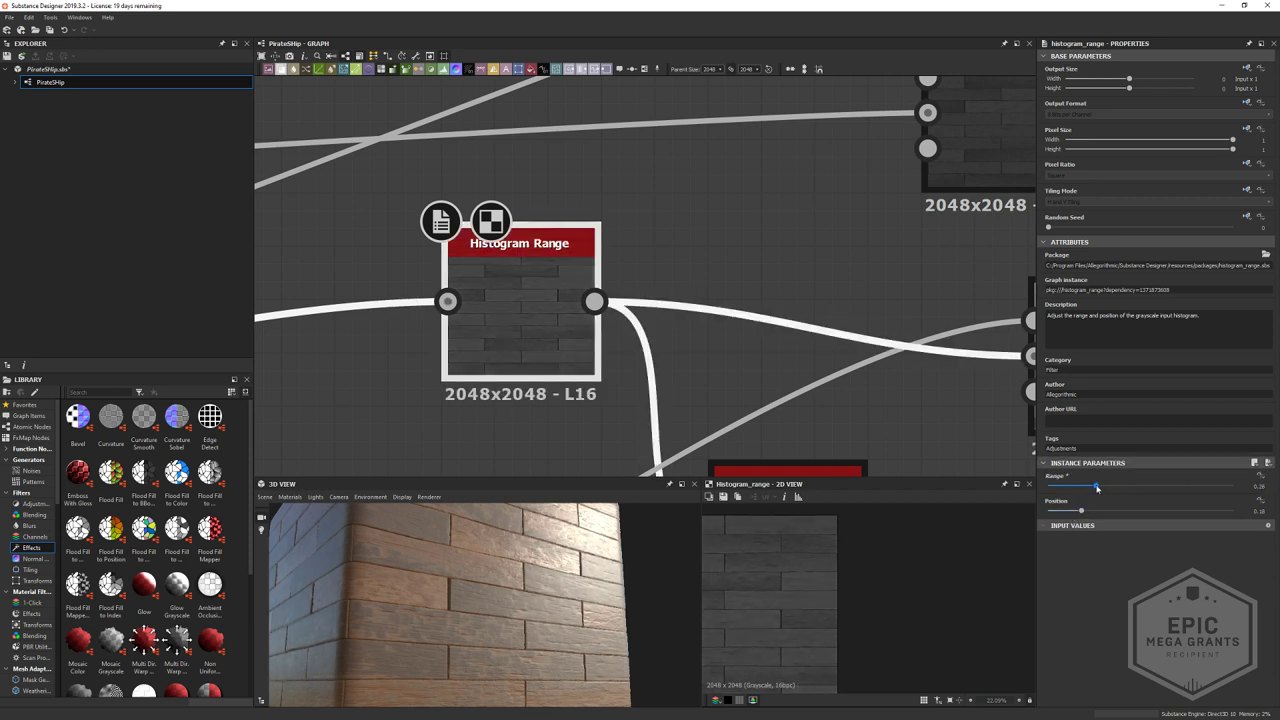
pyautogui.moveTo(600, 551); pyautogui.dragTo(446, 550)
pyautogui.scroll(4, 775, 594)
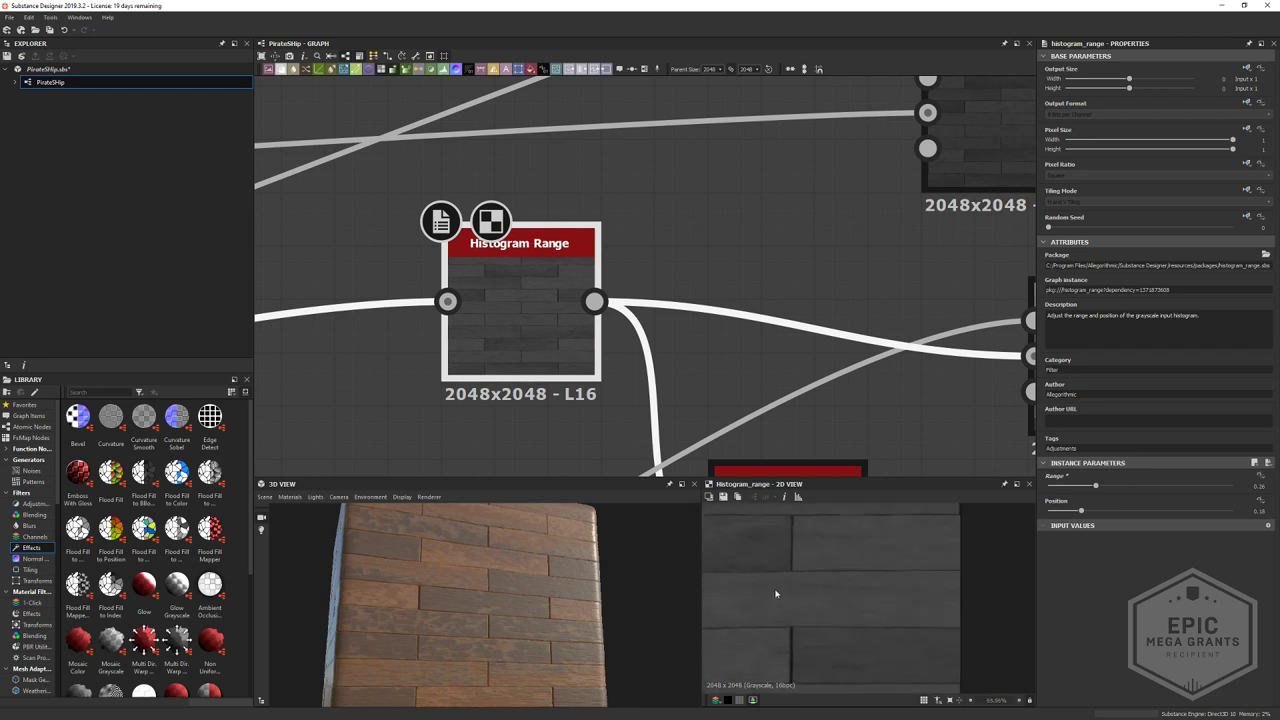
pyautogui.scroll(5, 780, 594)
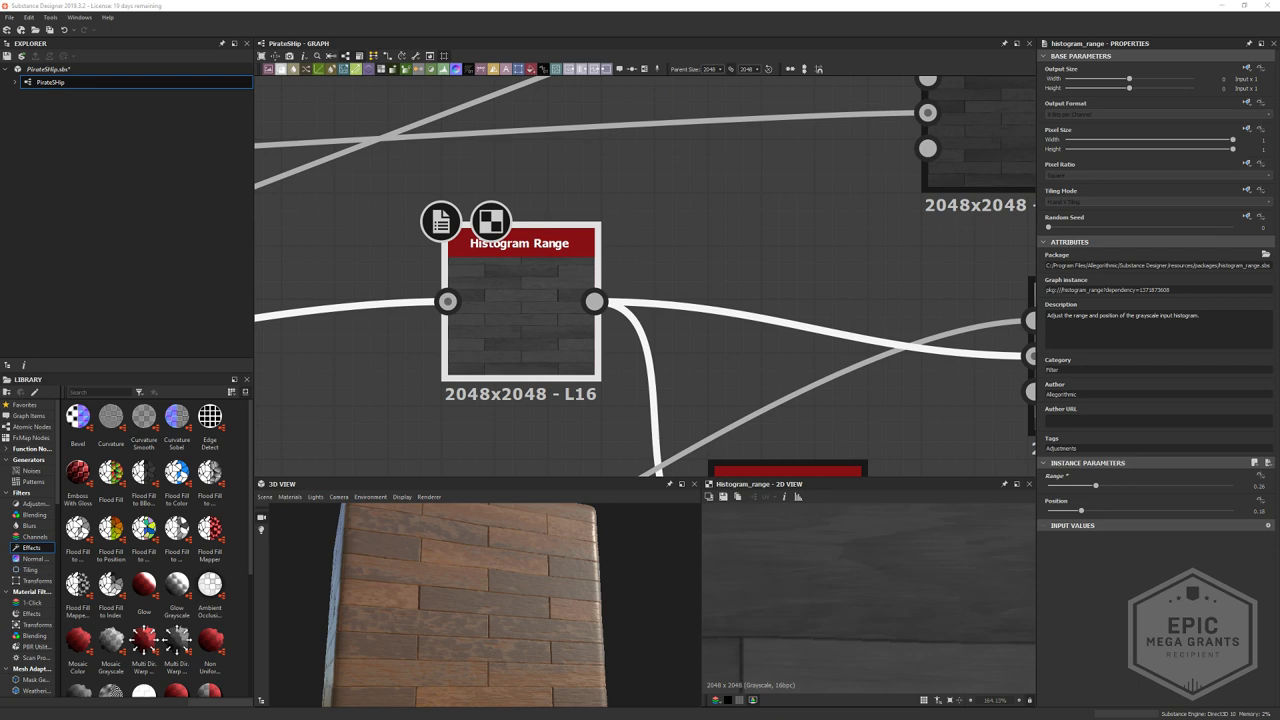
pyautogui.scroll(-3, 677, 284)
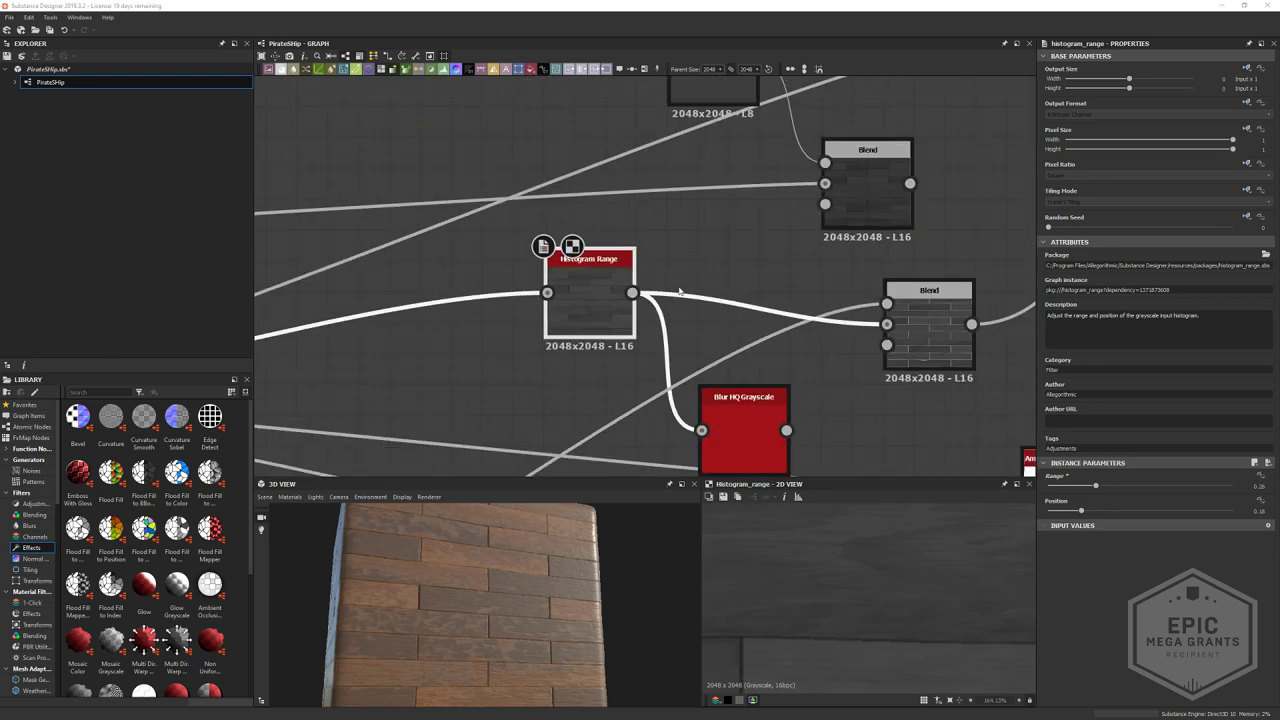
# - Examine the Blur HQ Grayscale and the roughness Blend in the 2D view and the planks from several angles in 3D
pyautogui.moveTo(846, 428); pyautogui.dragTo(598, 374, button='middle')
pyautogui.doubleClick(506, 366)
pyautogui.moveTo(532, 590)
pyautogui.mouseDown()
pyautogui.moveTo(506, 608)
pyautogui.moveTo(500, 565)
pyautogui.moveTo(530, 575)
pyautogui.mouseUp()
pyautogui.scroll(4, 500, 565)
pyautogui.scroll(-5, 834, 583)
pyautogui.doubleClick(692, 280)
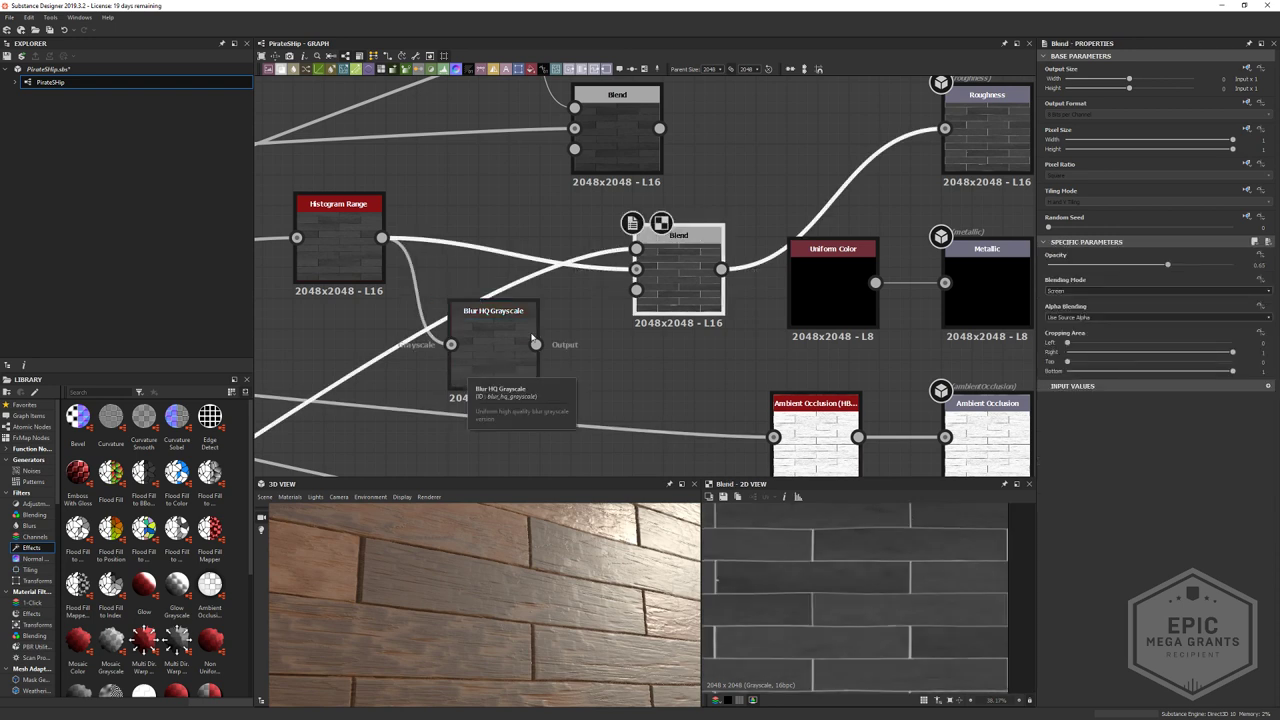
pyautogui.moveTo(554, 320); pyautogui.dragTo(568, 326, button='middle')
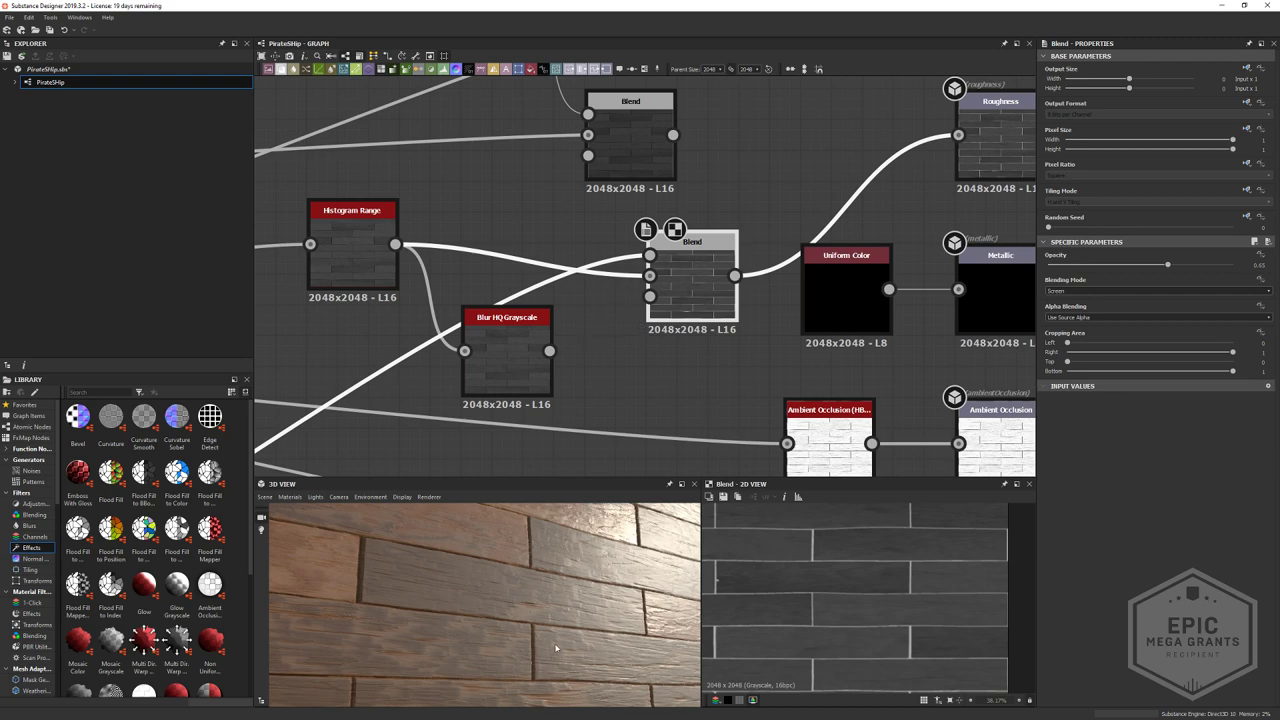
pyautogui.moveTo(556, 648); pyautogui.dragTo(480, 570)
pyautogui.scroll(-3, 522, 578)
pyautogui.scroll(6, 804, 596)
pyautogui.scroll(-3, 470, 577)
pyautogui.scroll(-5, 817, 609)
pyautogui.moveTo(690, 285); pyautogui.dragTo(508, 335, button='middle')
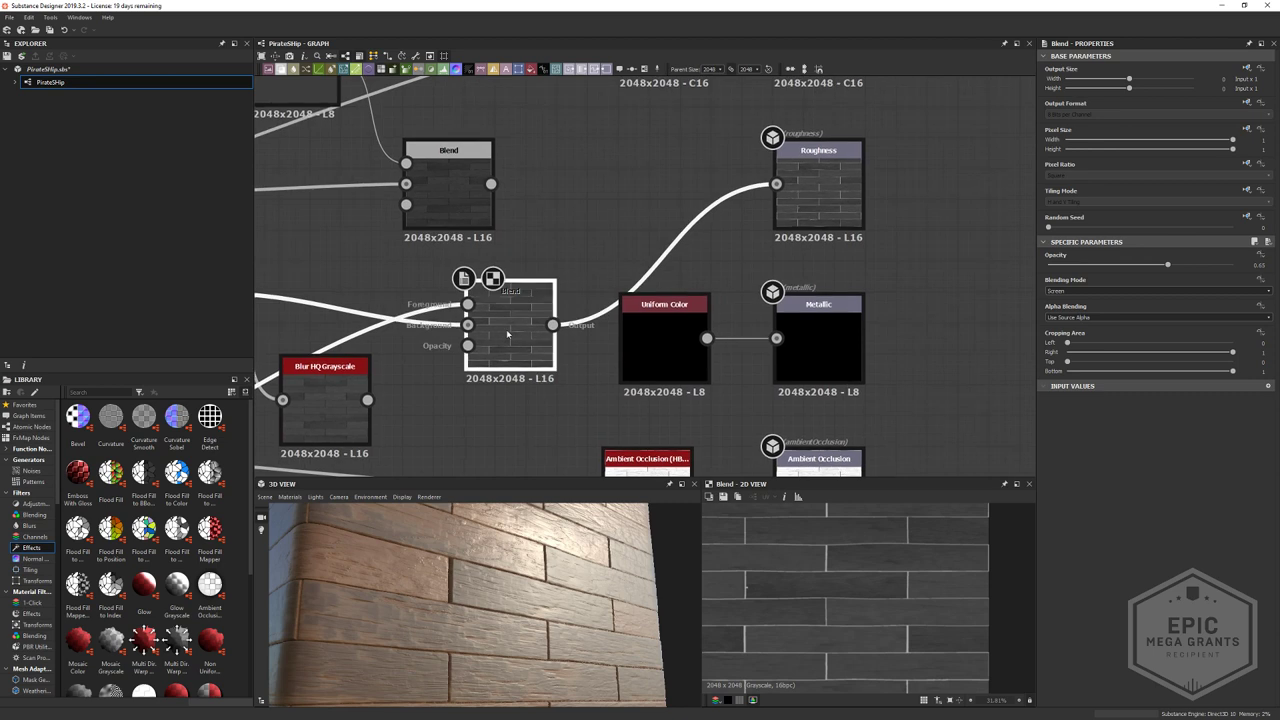
# - Examine the final Roughness output in the 2D view and the planks in the 3D view
pyautogui.doubleClick(818, 185)
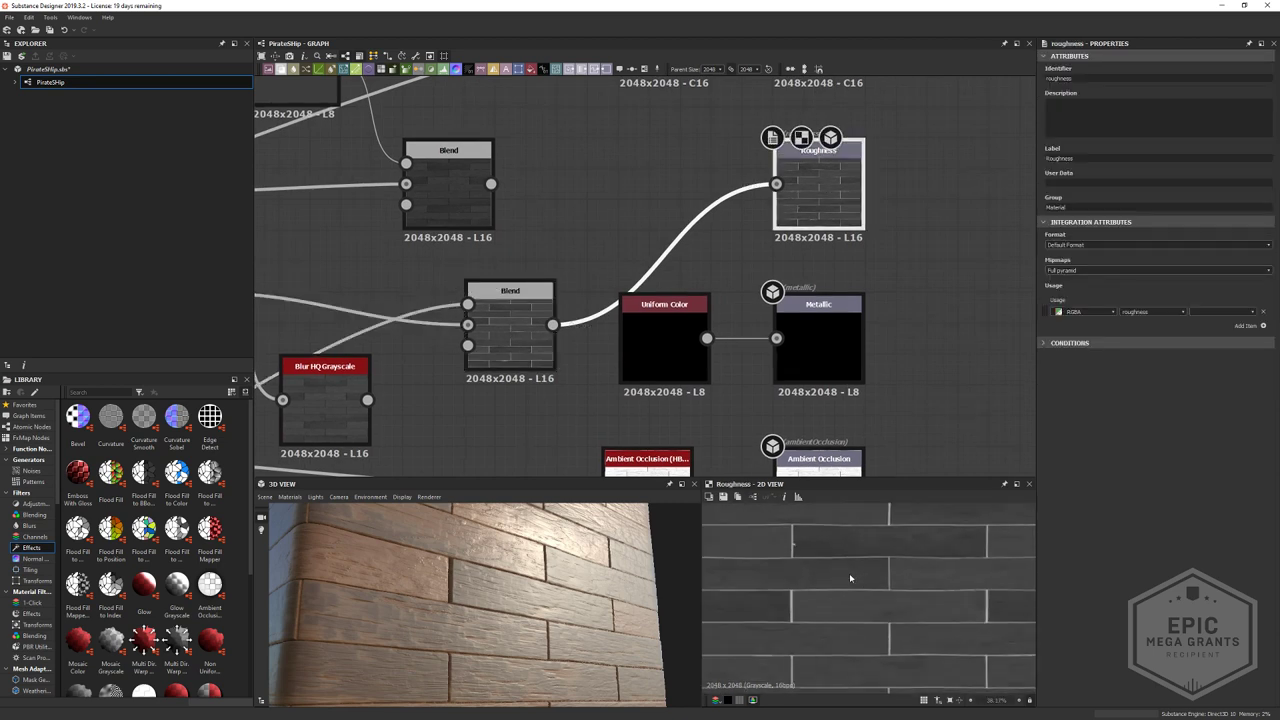
pyautogui.scroll(4, 845, 579)
pyautogui.scroll(-5, 840, 580)
pyautogui.moveTo(688, 368); pyautogui.dragTo(671, 276, button='middle')
pyautogui.scroll(-3, 445, 592)
pyautogui.moveTo(440, 592)
pyautogui.mouseDown()
pyautogui.moveTo(490, 596)
pyautogui.moveTo(432, 615)
pyautogui.moveTo(443, 603)
pyautogui.mouseUp()
# - Preview the base color Blend and Blur HQ Color in the 2D view, moving the Blend slightly higher
pyautogui.moveTo(620, 95); pyautogui.dragTo(606, 337, button='middle')
pyautogui.moveTo(658, 144); pyautogui.dragTo(613, 389, button='middle')
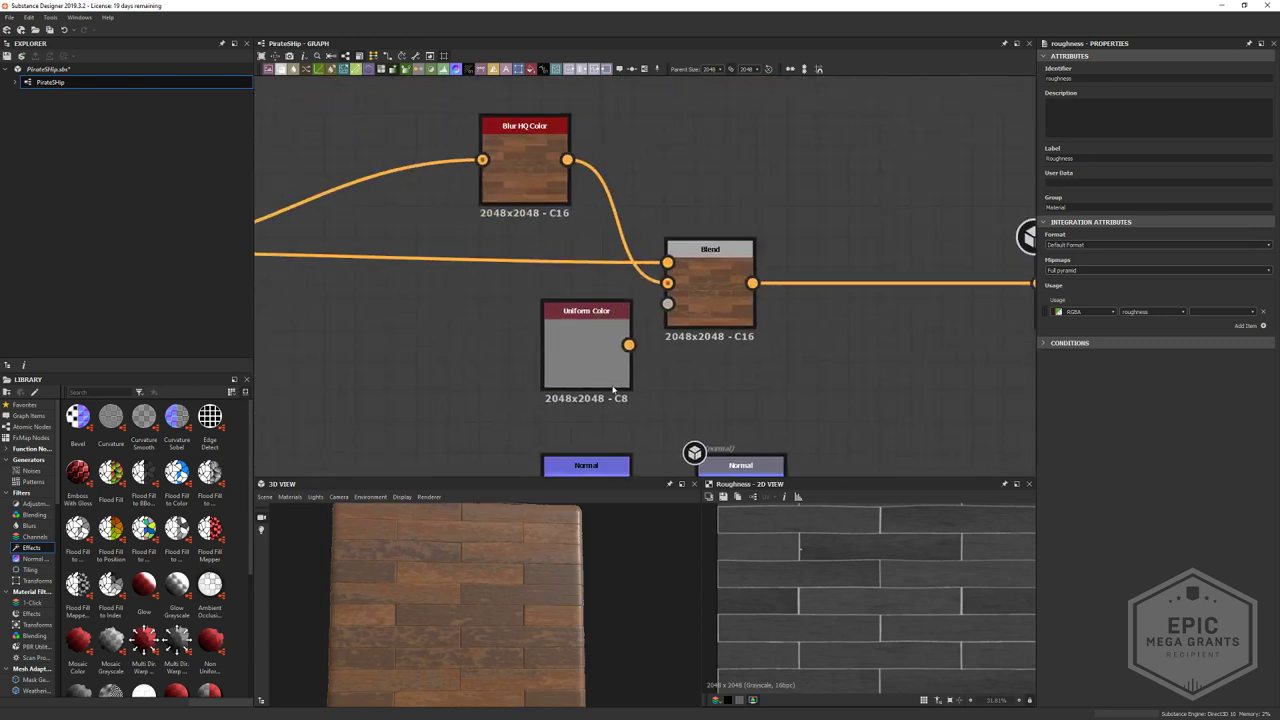
pyautogui.doubleClick(710, 295)
pyautogui.scroll(3, 864, 509)
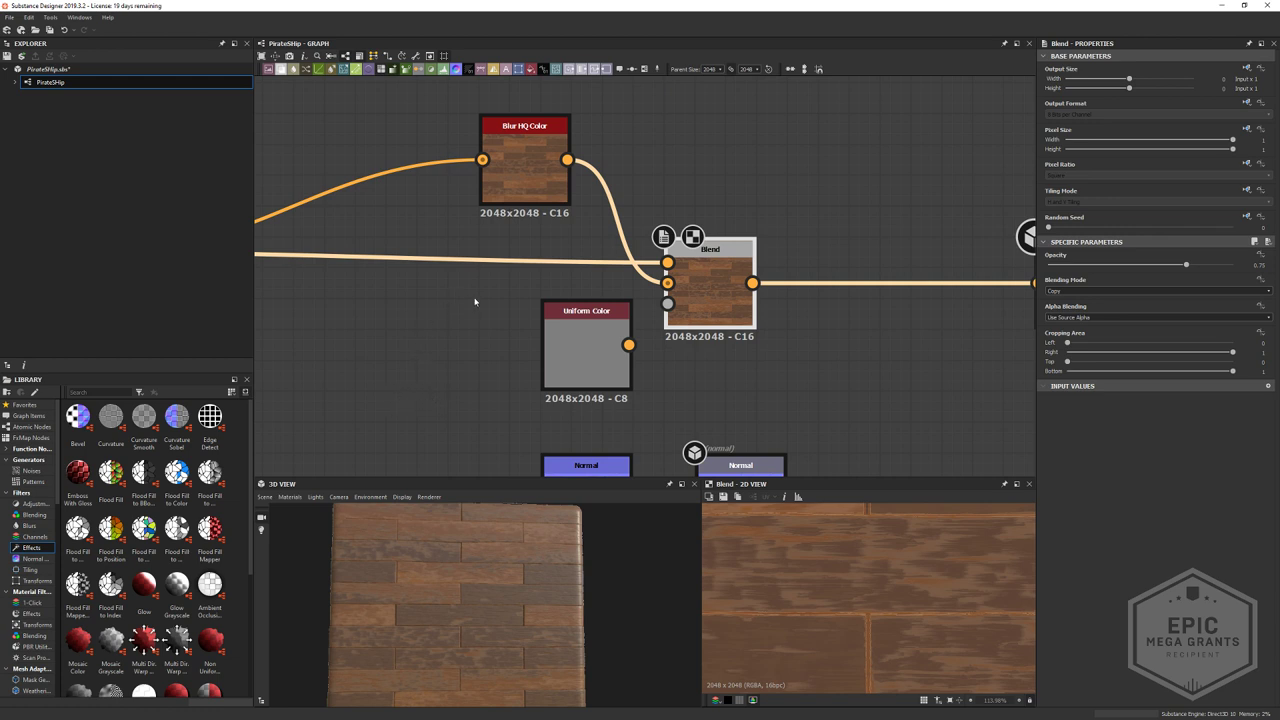
pyautogui.moveTo(476, 254); pyautogui.dragTo(486, 316, button='middle')
pyautogui.doubleClick(555, 235)
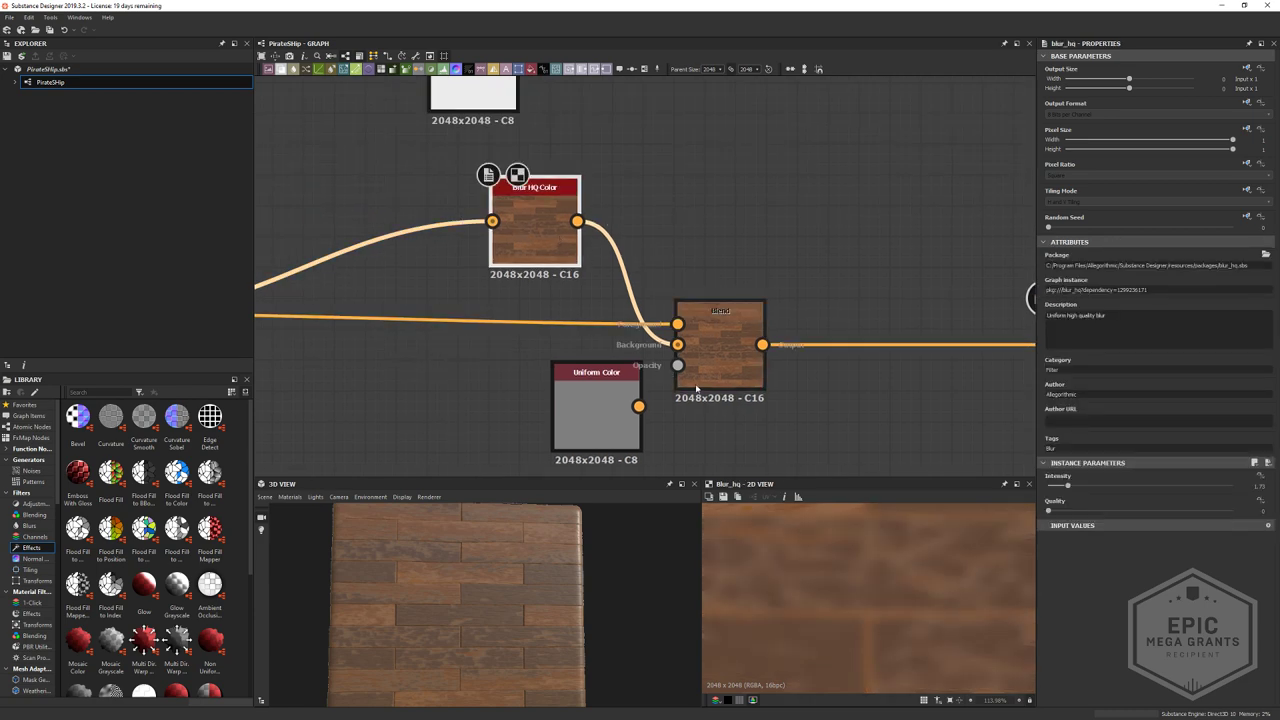
pyautogui.moveTo(743, 382); pyautogui.dragTo(743, 320)
pyautogui.doubleClick(743, 320)
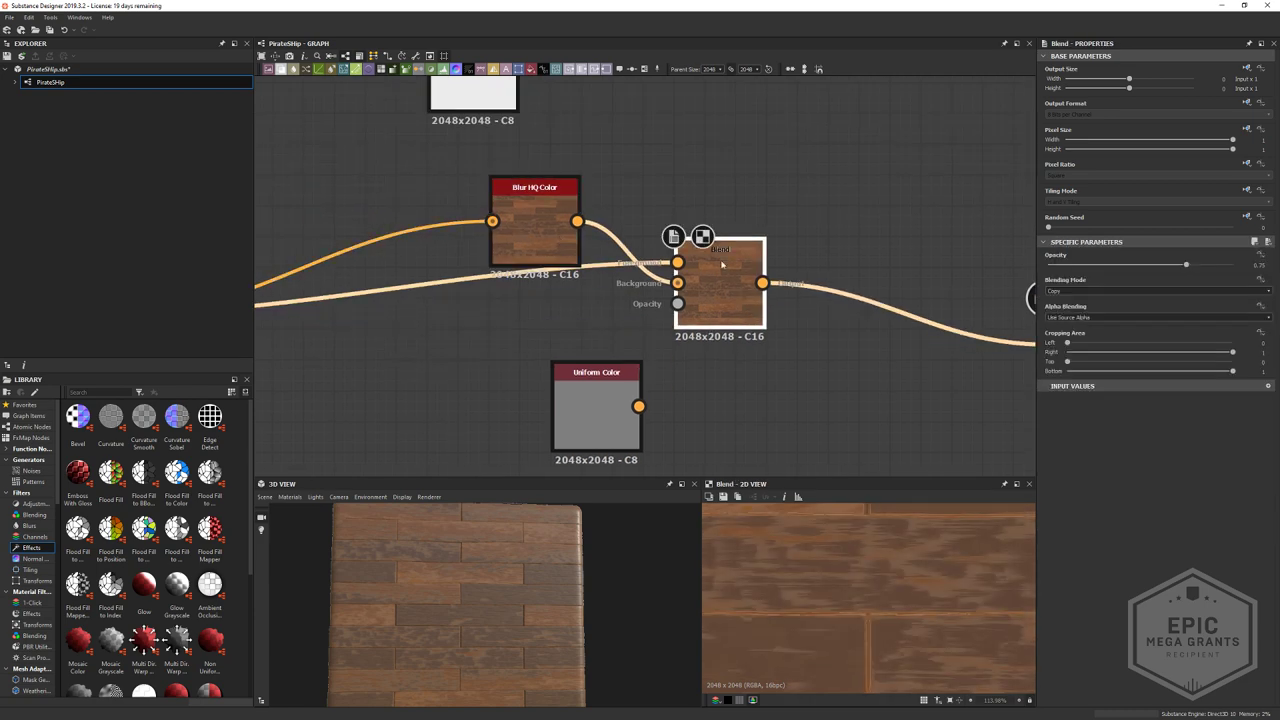
# - Preview the unused Quantize Color node and move Blur HQ Color closer to the Gradient Map
pyautogui.scroll(-3, 722, 265)
pyautogui.moveTo(633, 203); pyautogui.dragTo(637, 248, button='middle')
pyautogui.scroll(4, 597, 209)
pyautogui.doubleClick(580, 203)
pyautogui.moveTo(530, 328); pyautogui.dragTo(605, 193, button='middle')
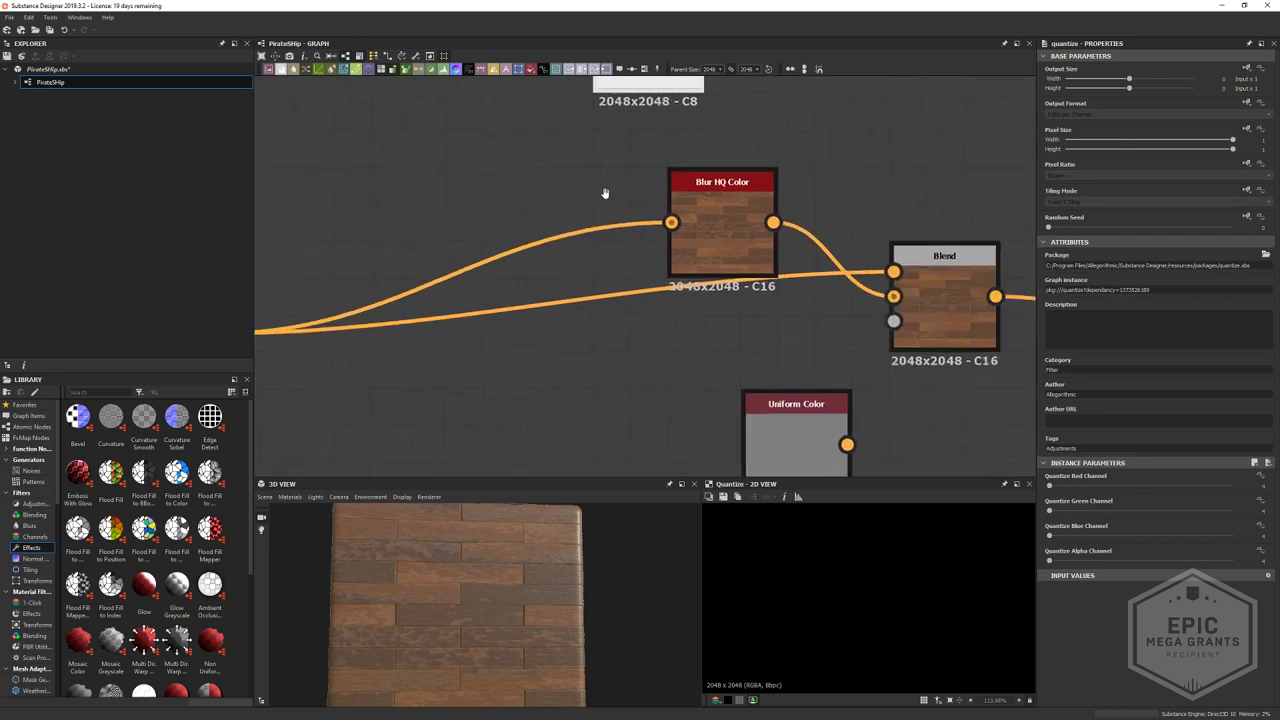
pyautogui.scroll(-3, 600, 246)
pyautogui.moveTo(674, 251); pyautogui.dragTo(502, 228)
# - Display the base color Gradient Map up close and remove the pale key just past the middle of its gradient
pyautogui.click(361, 333)
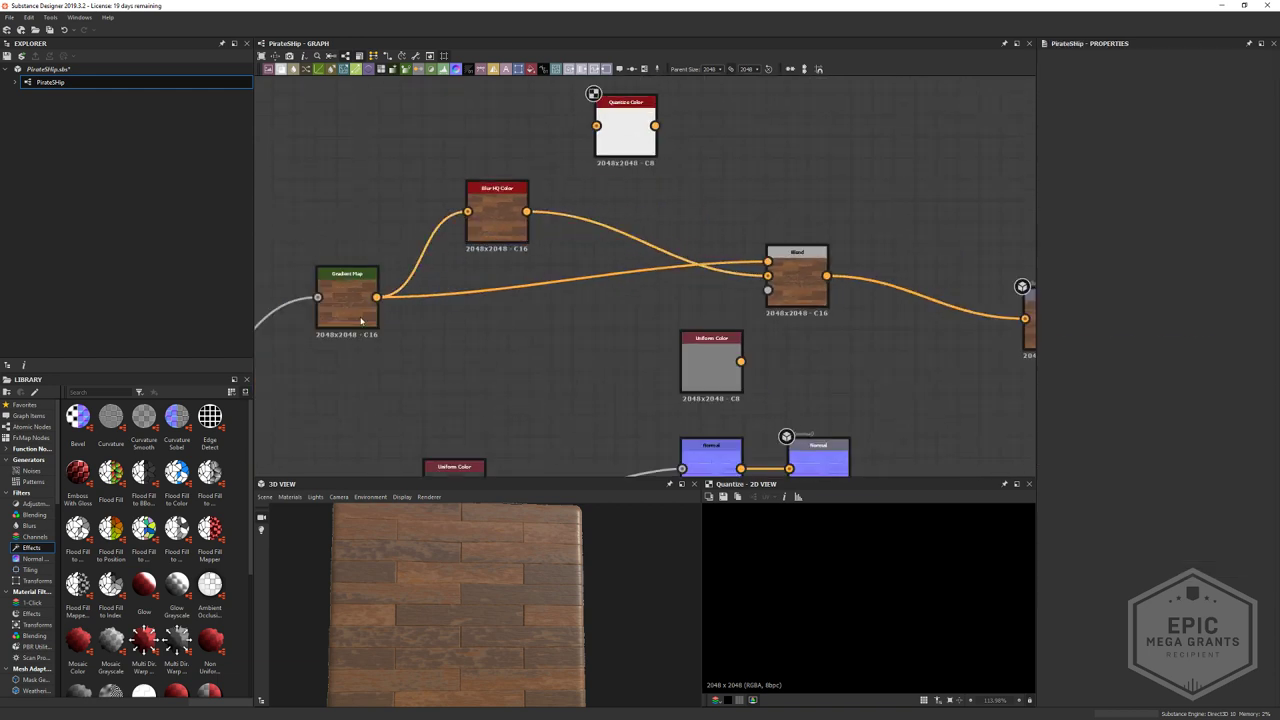
pyautogui.doubleClick(362, 321)
pyautogui.moveTo(600, 392); pyautogui.dragTo(735, 363, button='middle')
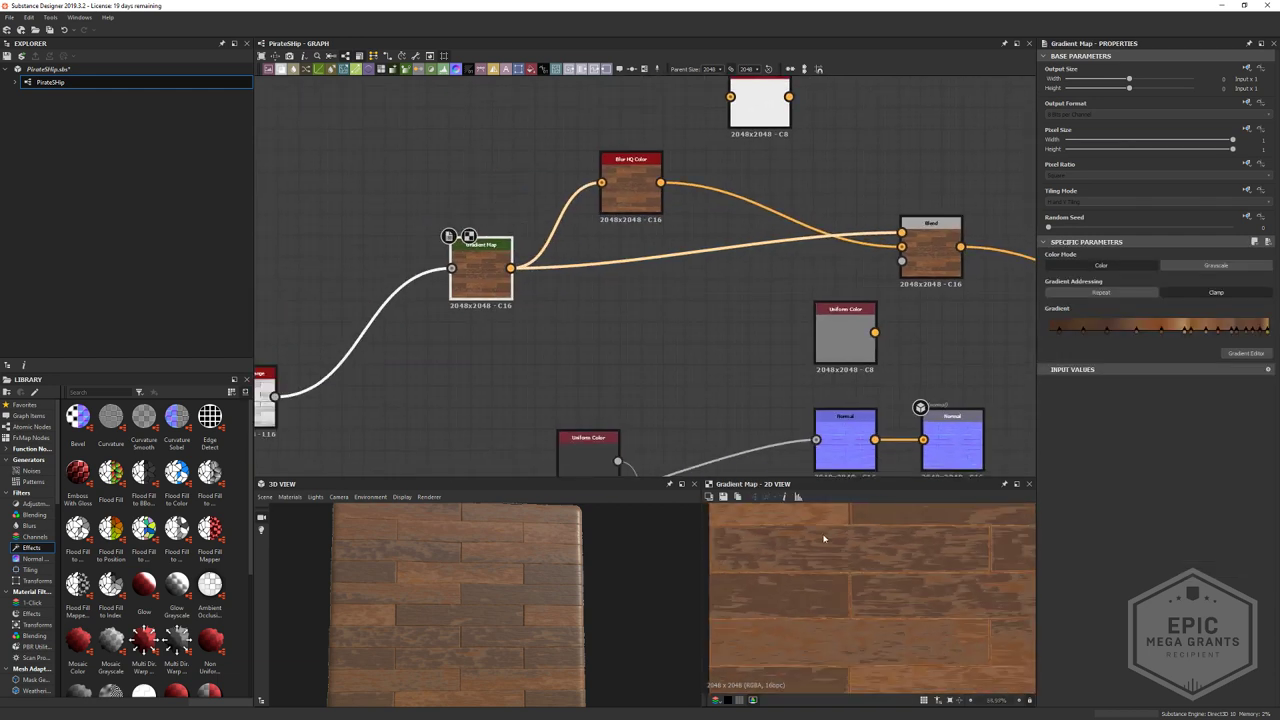
pyautogui.scroll(3, 783, 532)
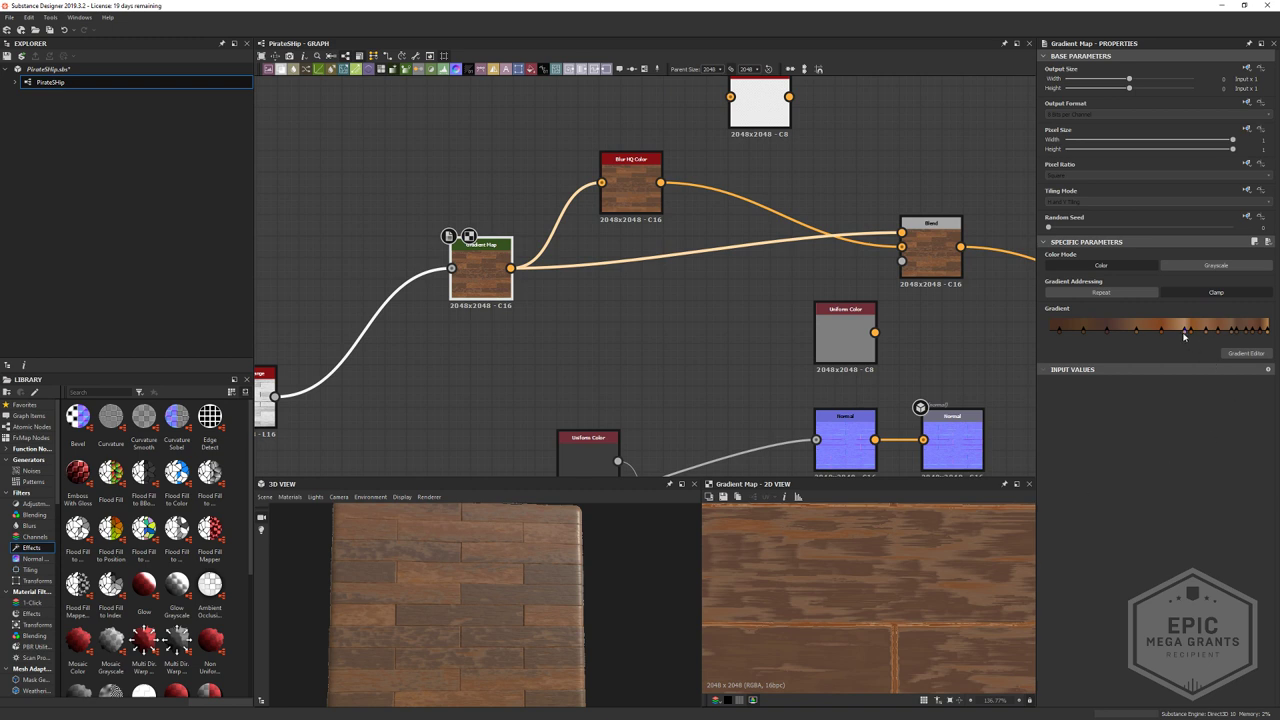
pyautogui.moveTo(1184, 336); pyautogui.dragTo(1176, 338)
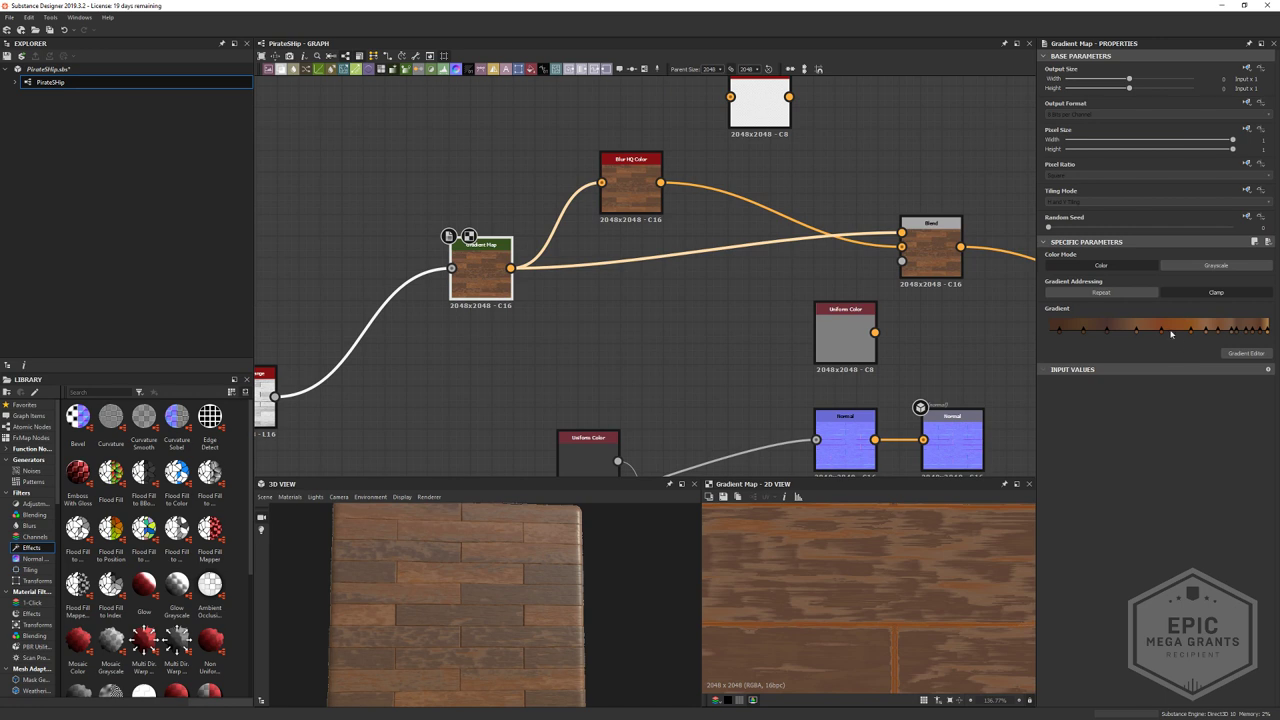
# - Recolor the gradient key at position 0.512 to dark grey #363331 and the key at about 0.65 to muted brown #705c4b
pyautogui.doubleClick(1161, 335)
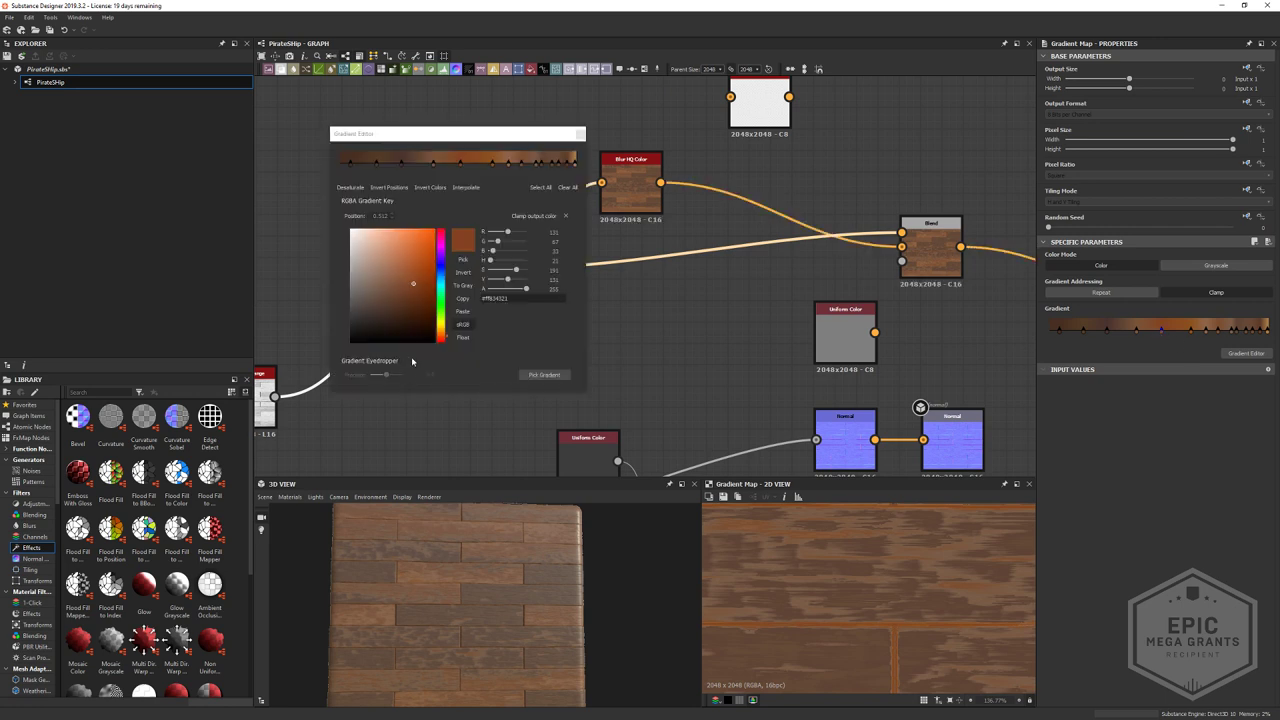
pyautogui.moveTo(413, 283); pyautogui.dragTo(358, 318)
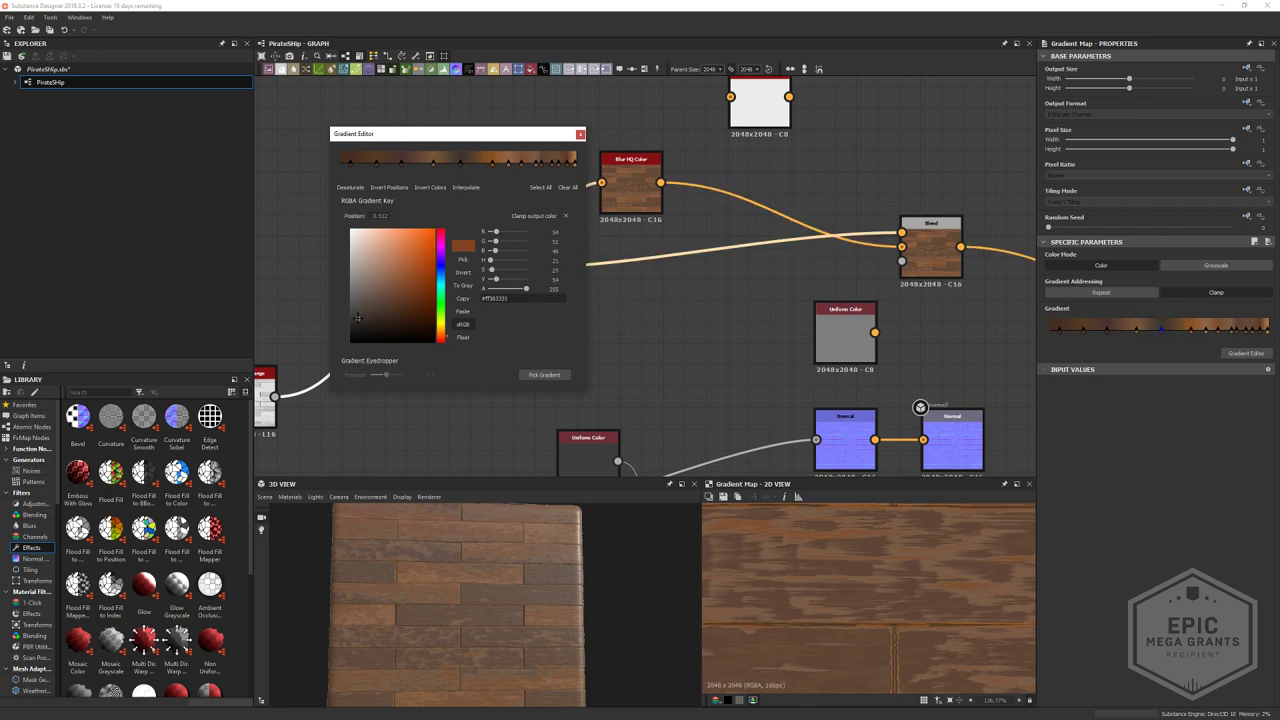
pyautogui.click(491, 165)
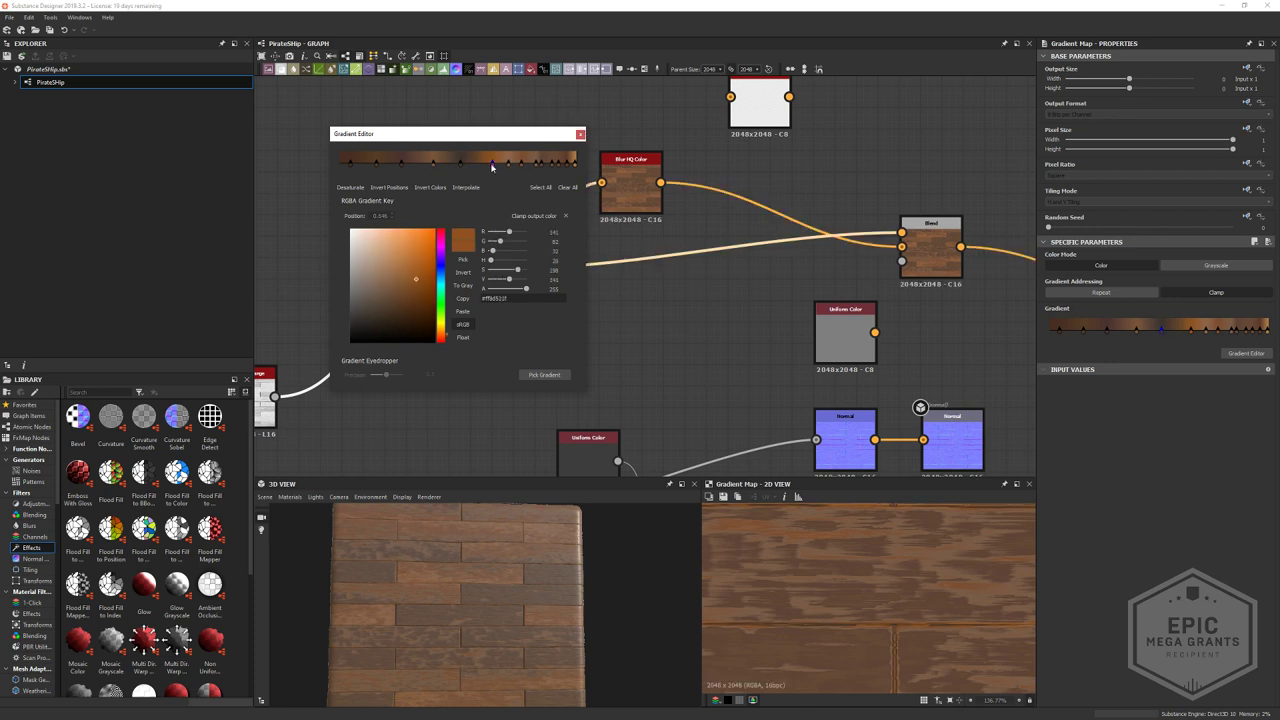
pyautogui.click(373, 288)
pyautogui.moveTo(373, 288); pyautogui.dragTo(377, 291)
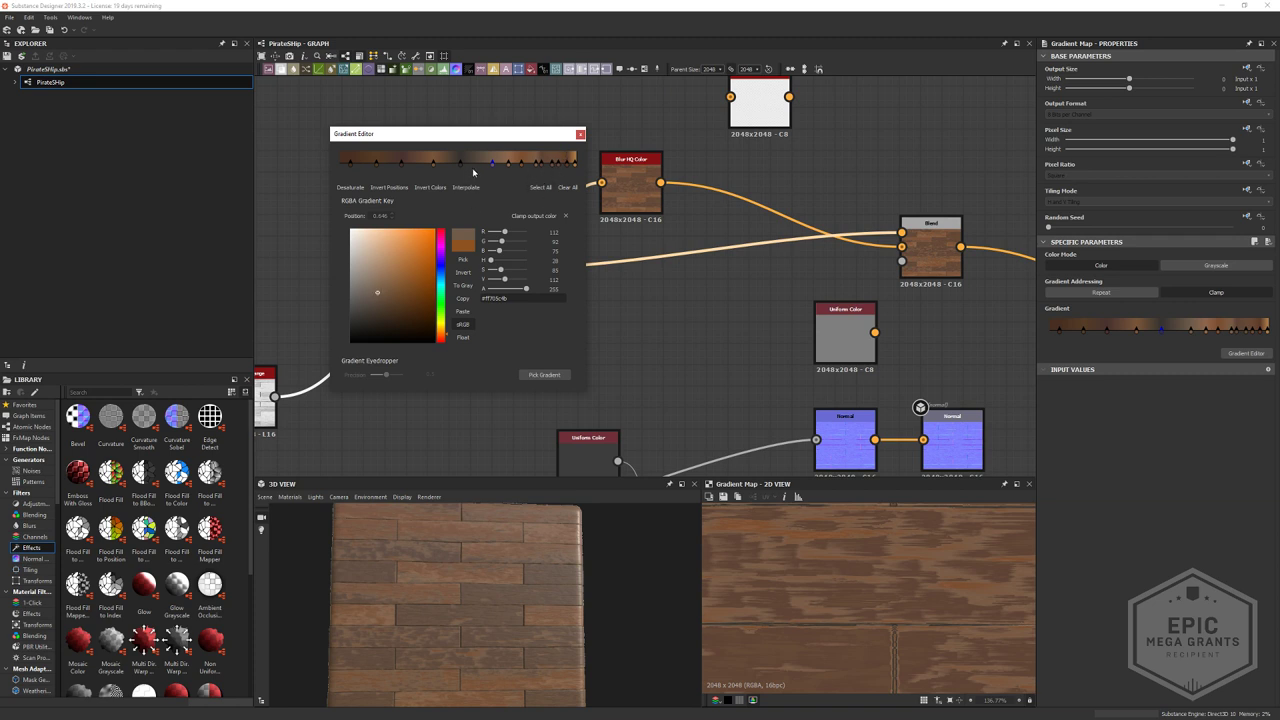
# - Shift the Gradient Map key near 0.65 and the brown key after it slightly toward the start of the gradient
pyautogui.moveTo(493, 166)
pyautogui.mouseDown()
pyautogui.moveTo(478, 170)
pyautogui.moveTo(494, 180)
pyautogui.moveTo(483, 171)
pyautogui.mouseUp()
pyautogui.click(497, 172)
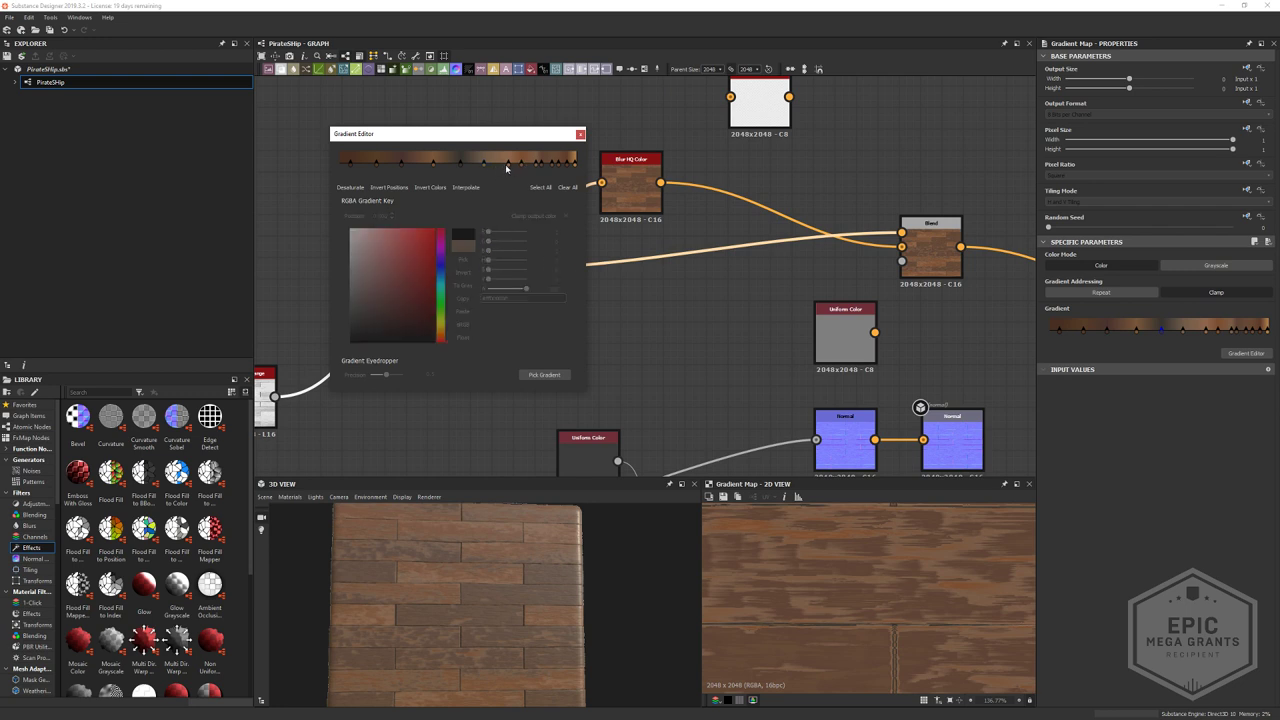
pyautogui.moveTo(505, 168)
pyautogui.mouseDown()
pyautogui.moveTo(518, 169)
pyautogui.moveTo(498, 168)
pyautogui.mouseUp()
pyautogui.scroll(-1, 888, 608)
pyautogui.moveTo(875, 527); pyautogui.dragTo(831, 618, button='middle')
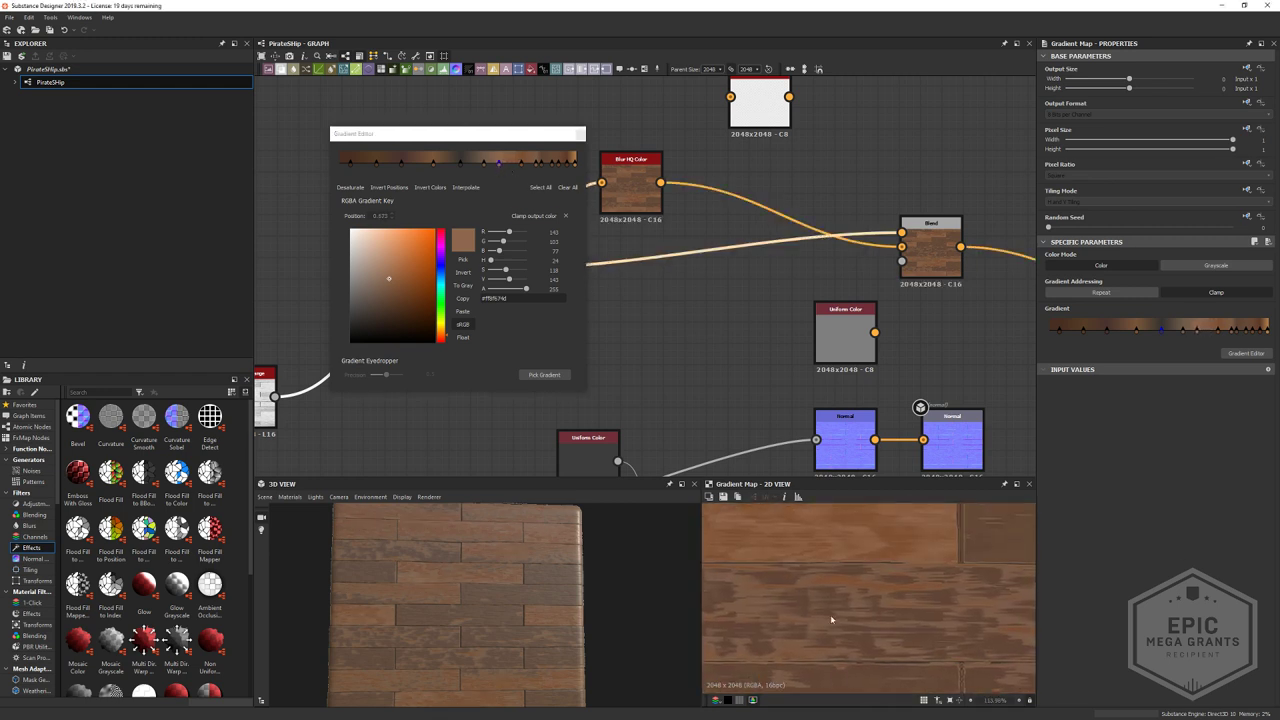
# - Nudge the gradient key near 0.87 toward the start and recolor the key at 0.830 to saturated dark brown #5c3216
pyautogui.click(546, 168)
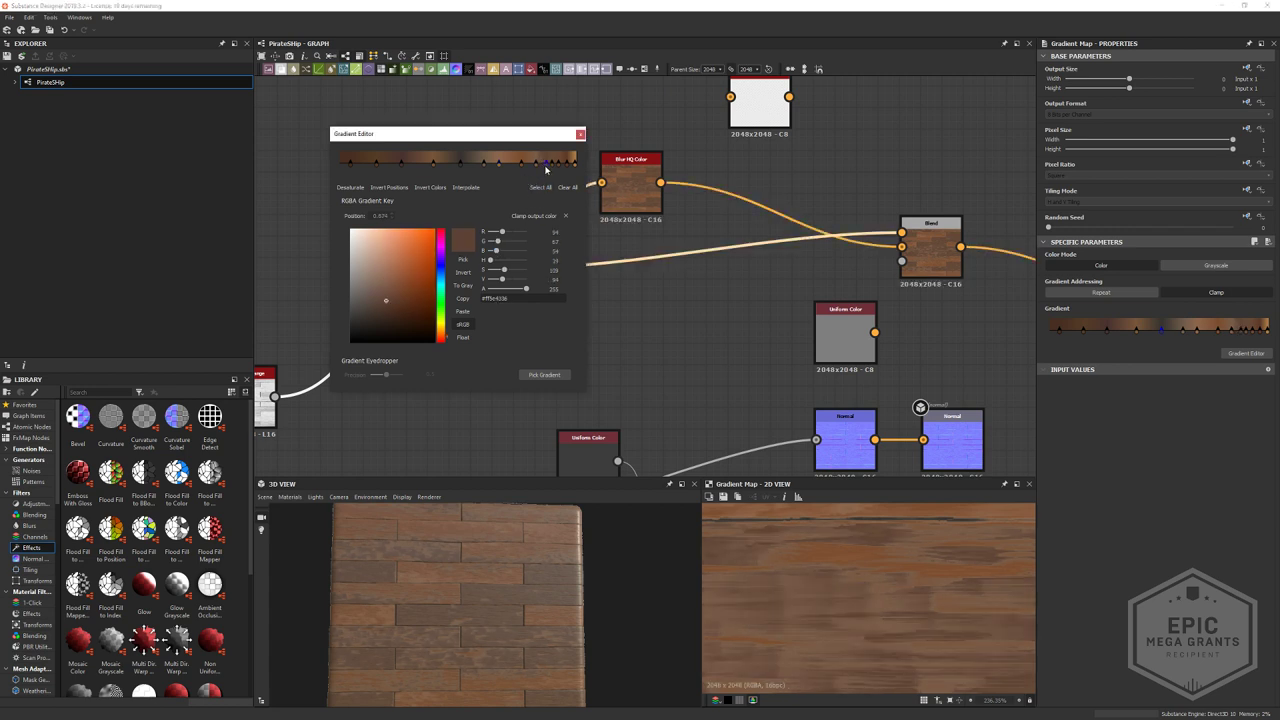
pyautogui.moveTo(546, 168); pyautogui.dragTo(543, 168)
pyautogui.click(408, 296)
pyautogui.moveTo(409, 296); pyautogui.dragTo(418, 304)
pyautogui.click(417, 310)
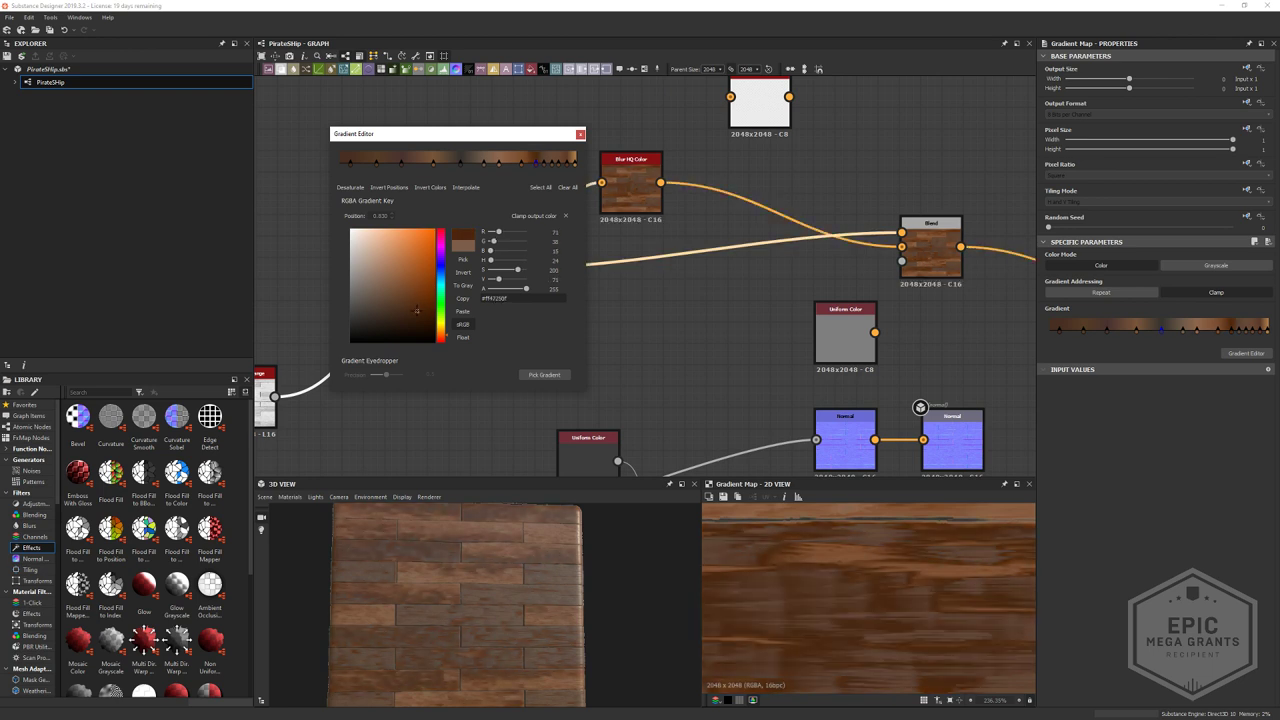
pyautogui.click(414, 301)
pyautogui.scroll(3, 440, 625)
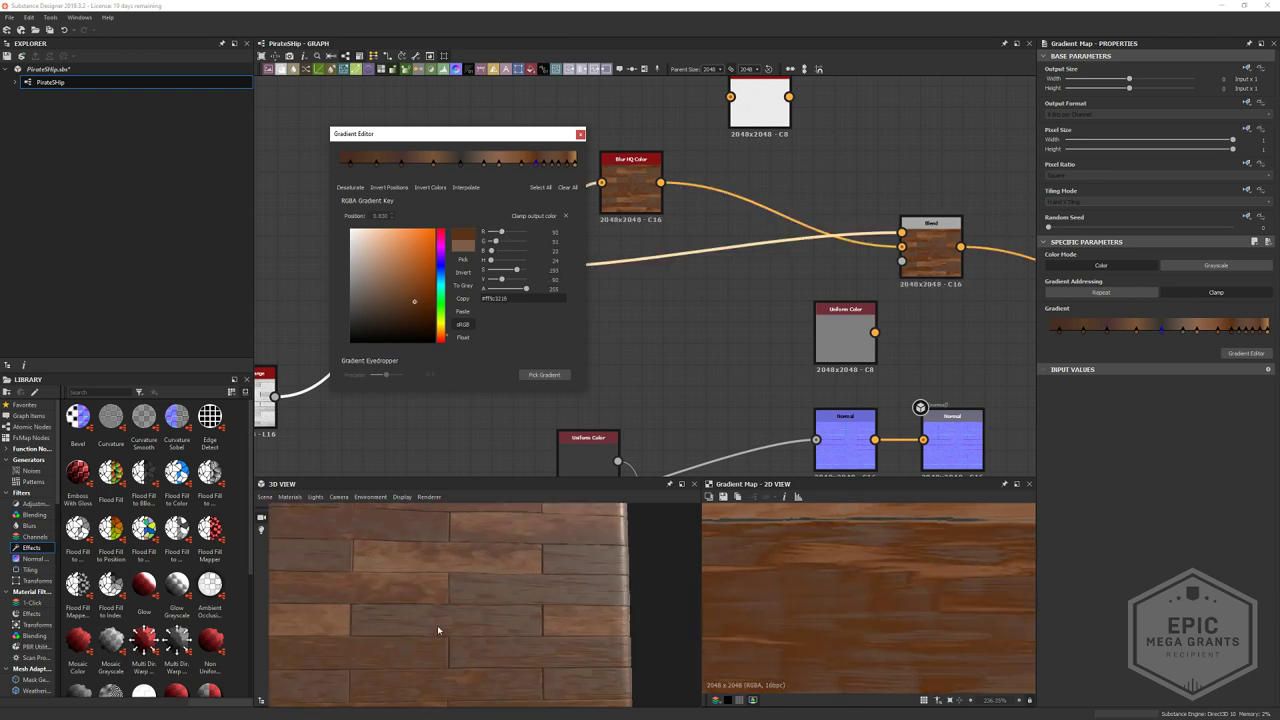
pyautogui.scroll(-5, 878, 569)
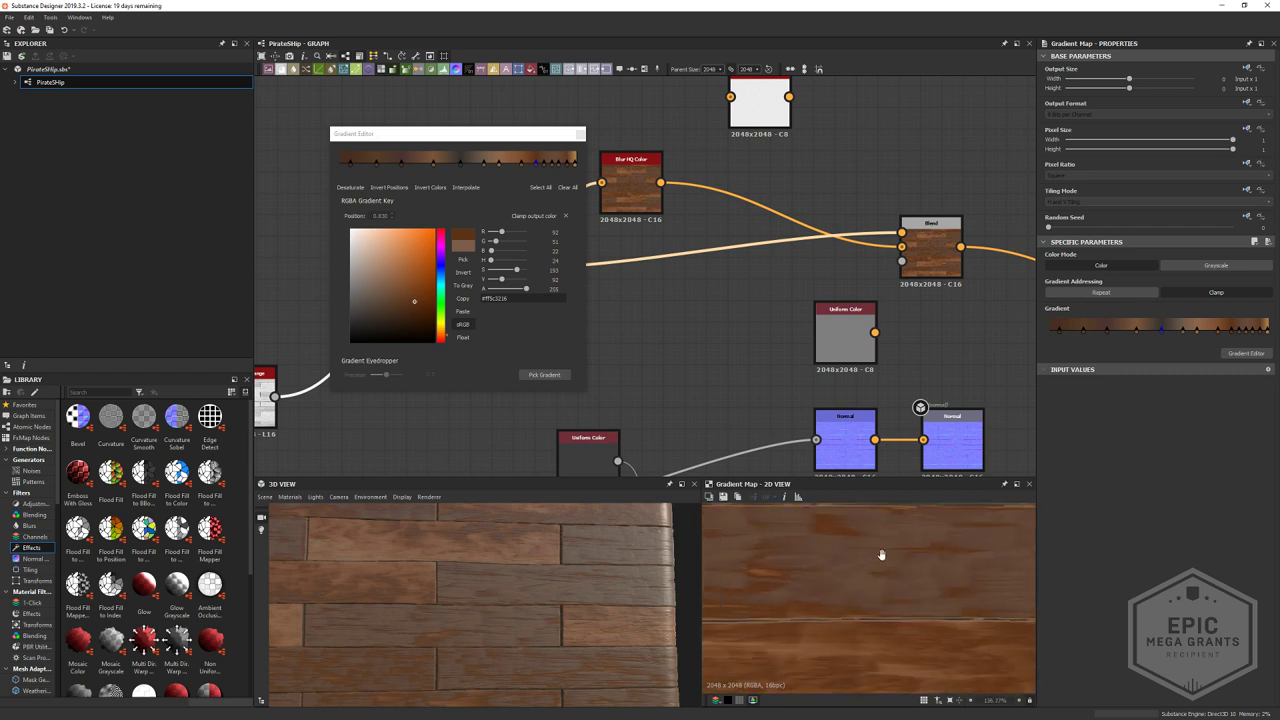
# - Desaturate the gradient key at 0.830 to muted brown #5c4231 by setting its saturation to 119
pyautogui.click(550, 166)
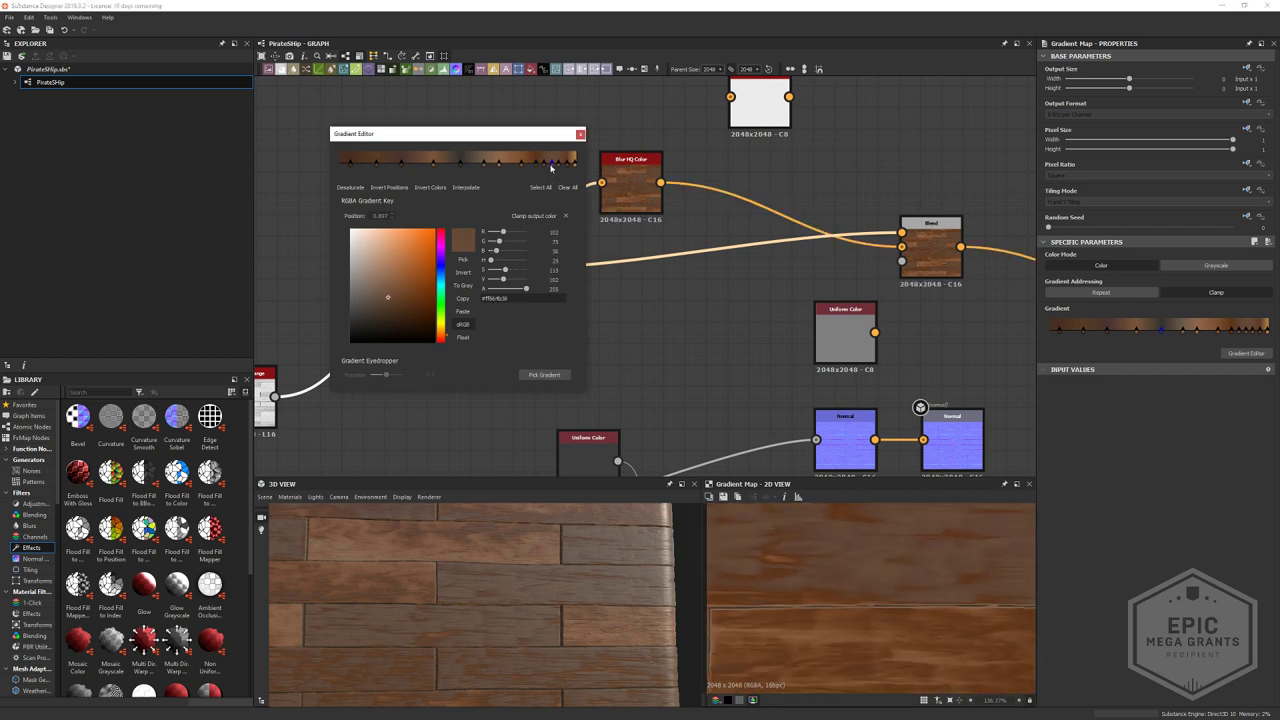
pyautogui.click(535, 166)
pyautogui.press('Delete')
pyautogui.click(535, 166)
pyautogui.moveTo(515, 271); pyautogui.dragTo(506, 274)
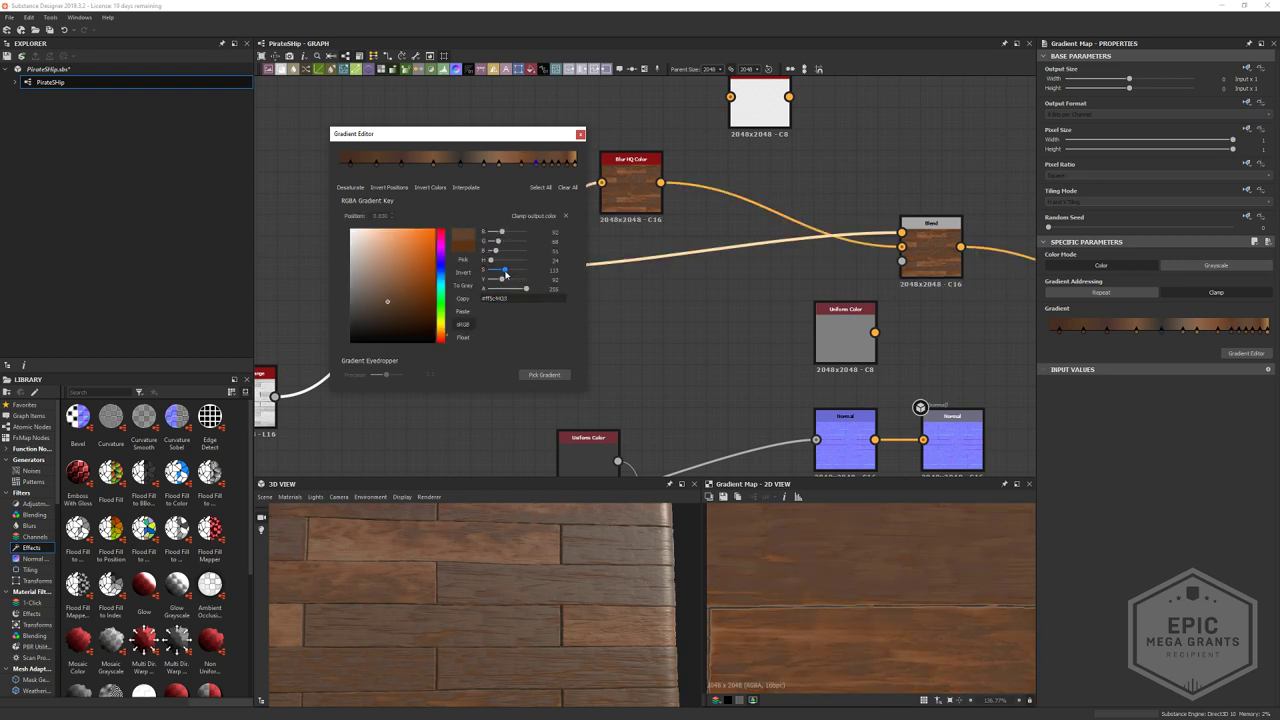
pyautogui.scroll(-5, 951, 609)
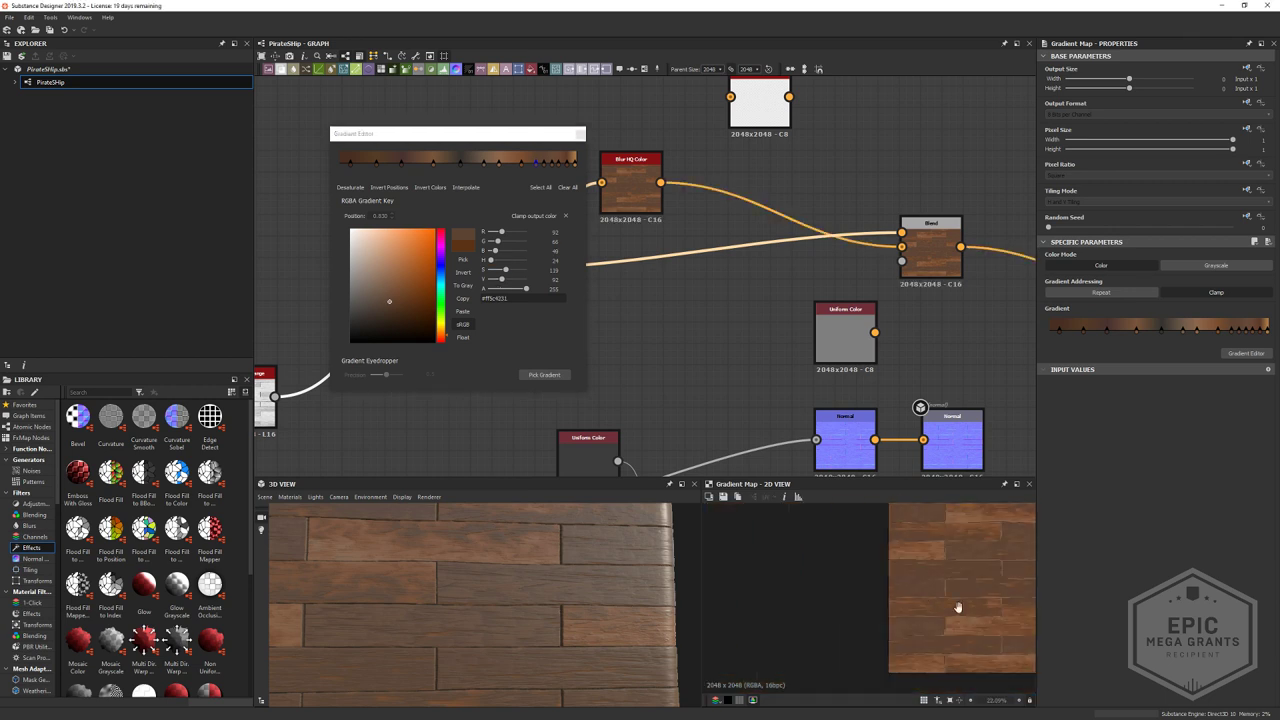
pyautogui.scroll(4, 846, 603)
pyautogui.scroll(-2, 900, 596)
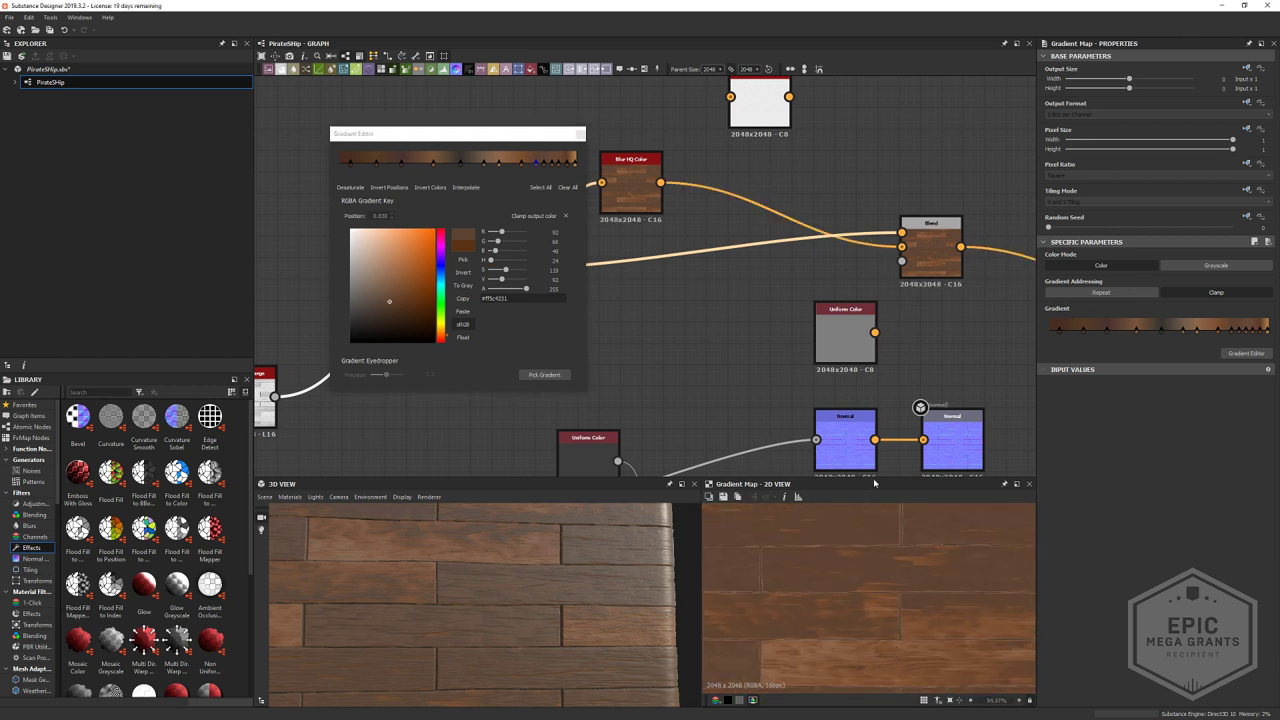
# - Preview the color Blend node and the Base Color output in the 2D view
pyautogui.moveTo(807, 301); pyautogui.dragTo(603, 266, button='middle')
pyautogui.doubleClick(737, 217)
pyautogui.scroll(-3, 847, 620)
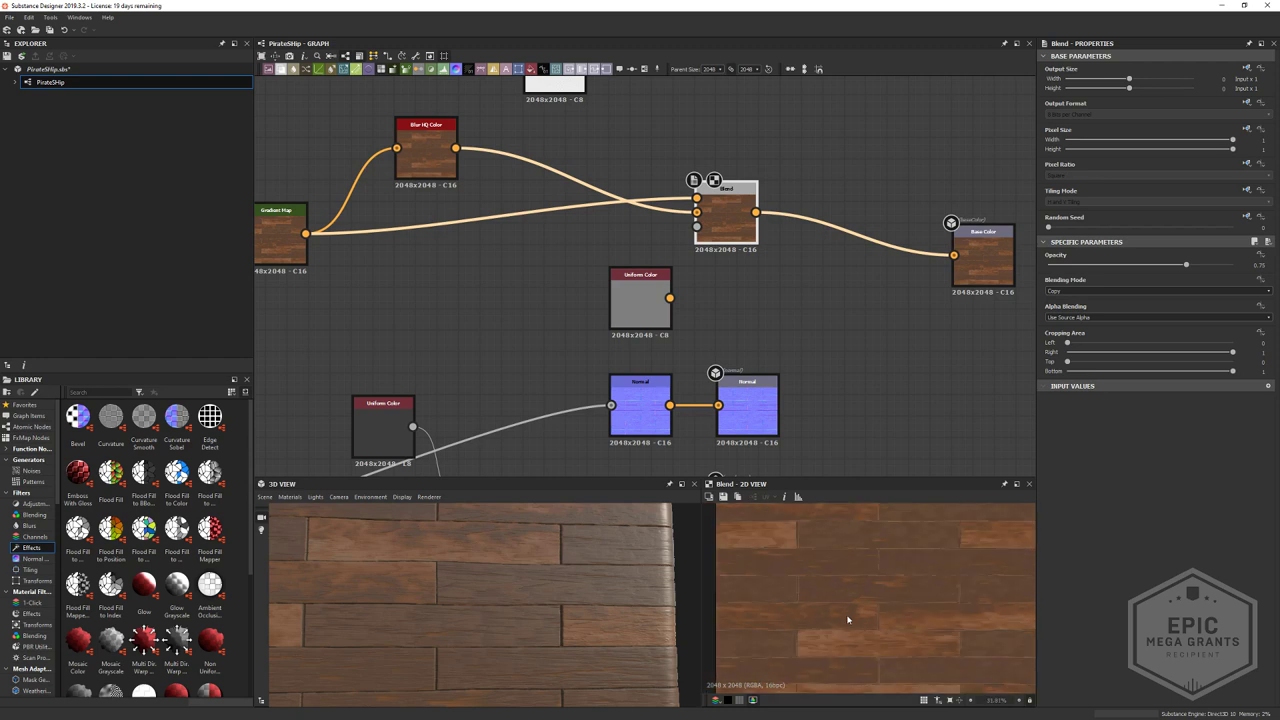
pyautogui.moveTo(868, 305); pyautogui.dragTo(720, 331, button='middle')
pyautogui.doubleClick(840, 288)
pyautogui.scroll(-3, 868, 633)
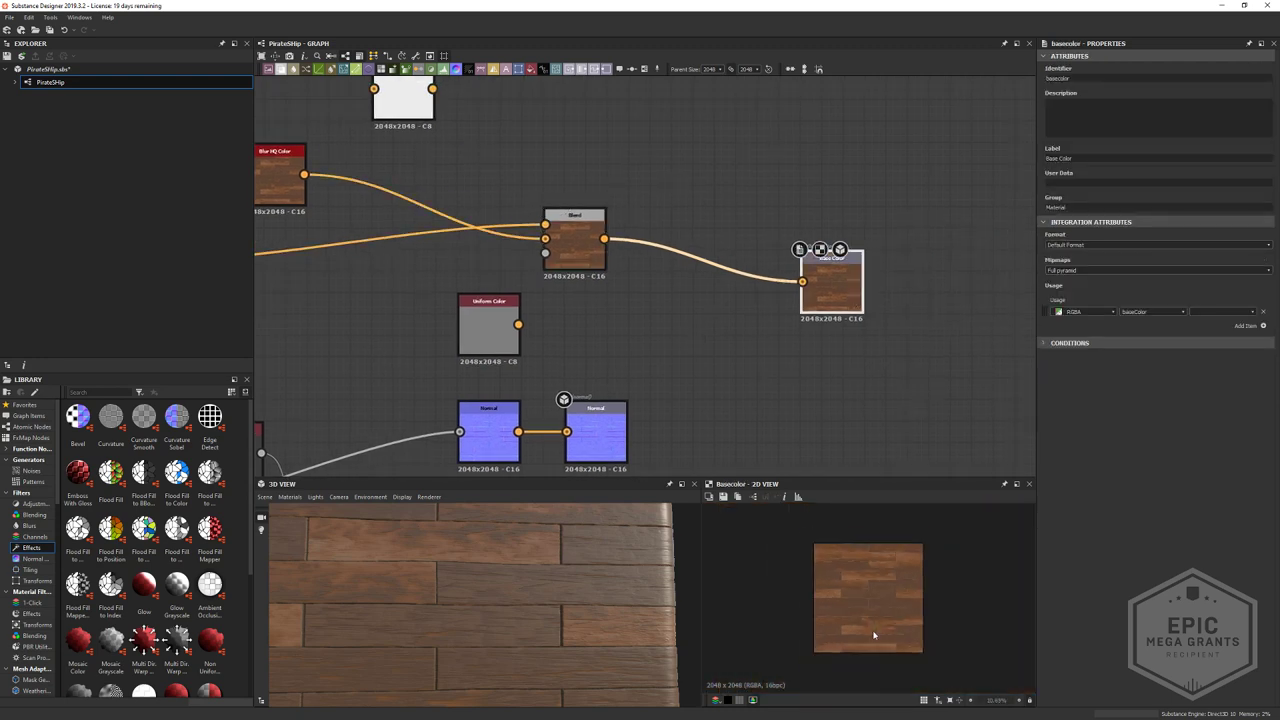
# - Move Quantize Color up above the Blend node, shift the Blend slightly closer to Blur HQ Color, and preview Quantize Color
pyautogui.moveTo(510, 283); pyautogui.dragTo(661, 285, button='middle')
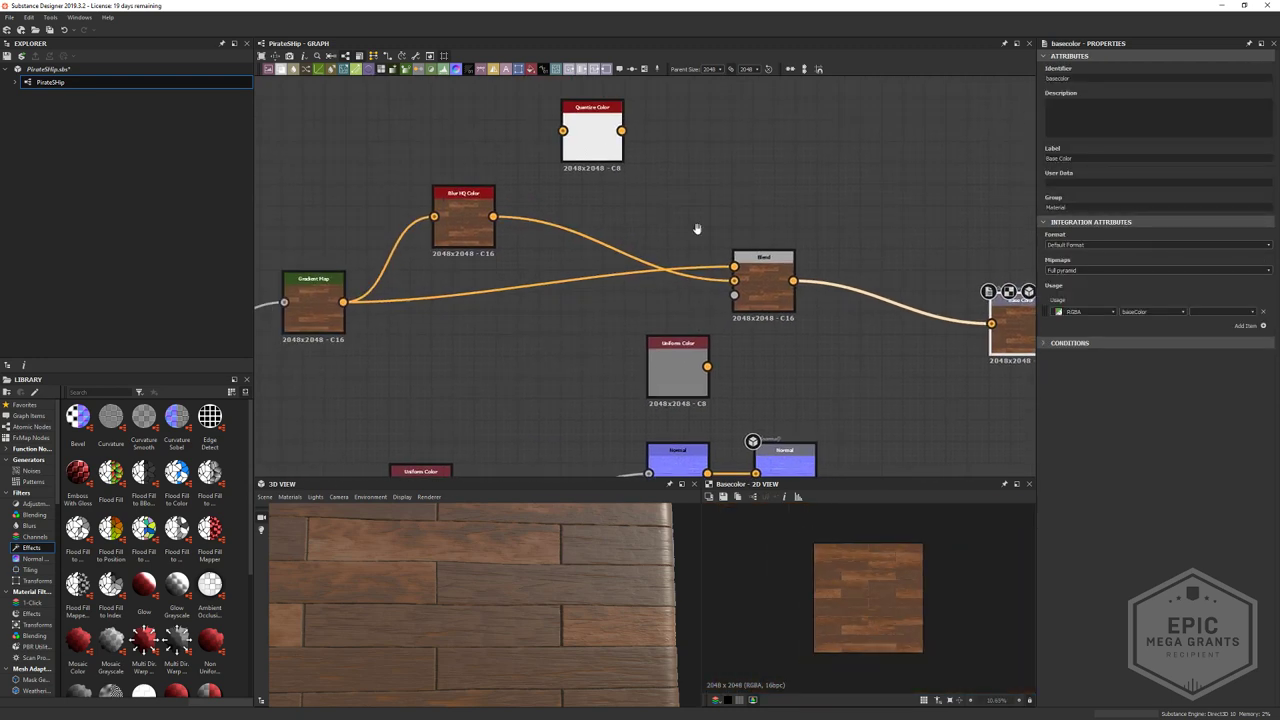
pyautogui.moveTo(697, 229); pyautogui.dragTo(519, 247, button='middle')
pyautogui.moveTo(434, 170); pyautogui.dragTo(649, 149)
pyautogui.moveTo(666, 297); pyautogui.dragTo(738, 321, button='middle')
pyautogui.moveTo(645, 346); pyautogui.dragTo(624, 345)
pyautogui.moveTo(717, 226); pyautogui.dragTo(785, 262, button='middle')
pyautogui.moveTo(765, 193); pyautogui.dragTo(750, 172)
pyautogui.doubleClick(750, 172)
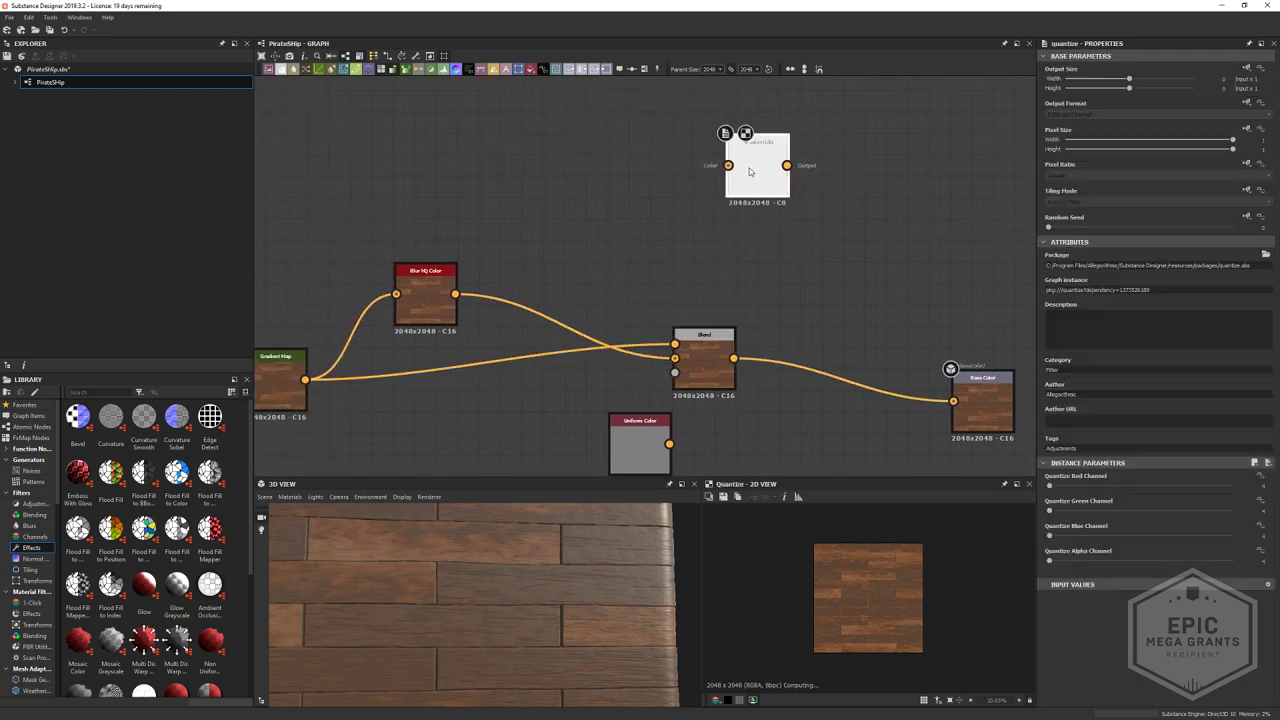
# - Connect the Blend output to Quantize Color and raise its red, green and blue channel levels to 12, and further for a finer result
pyautogui.moveTo(808, 268); pyautogui.dragTo(708, 273, button='middle')
pyautogui.moveTo(632, 362); pyautogui.dragTo(628, 171)
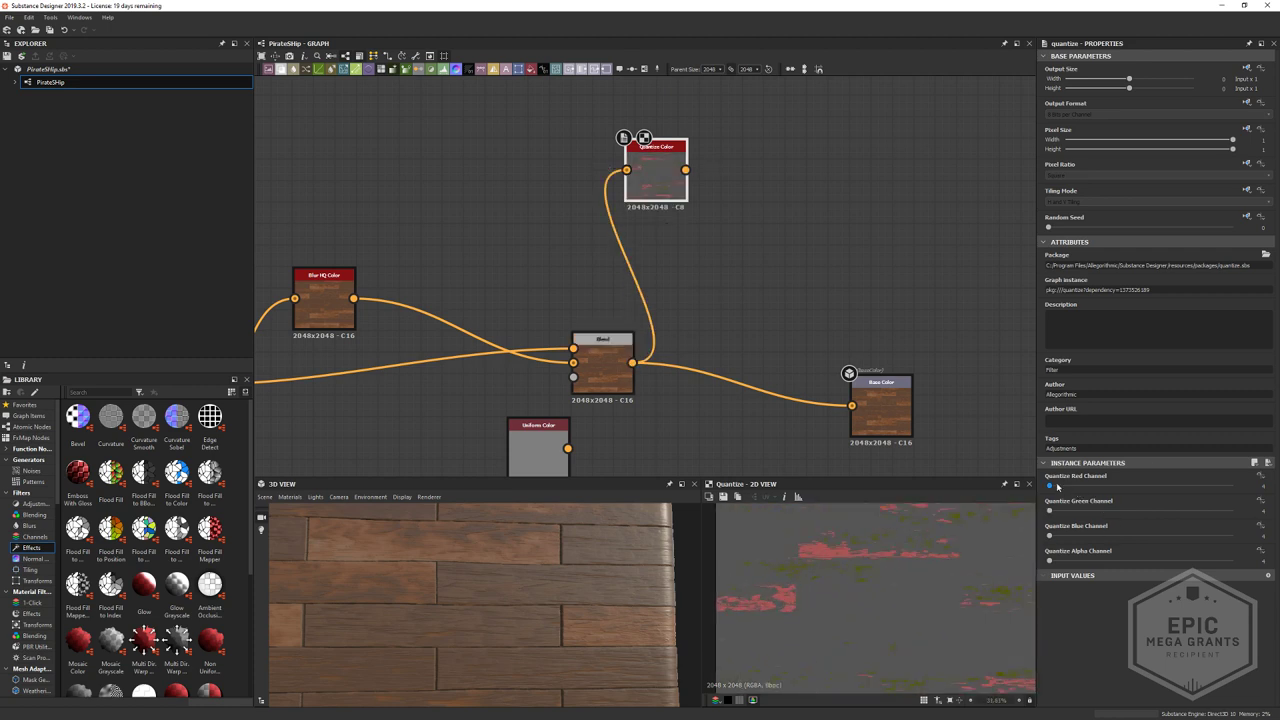
pyautogui.moveTo(1057, 486); pyautogui.dragTo(1055, 512)
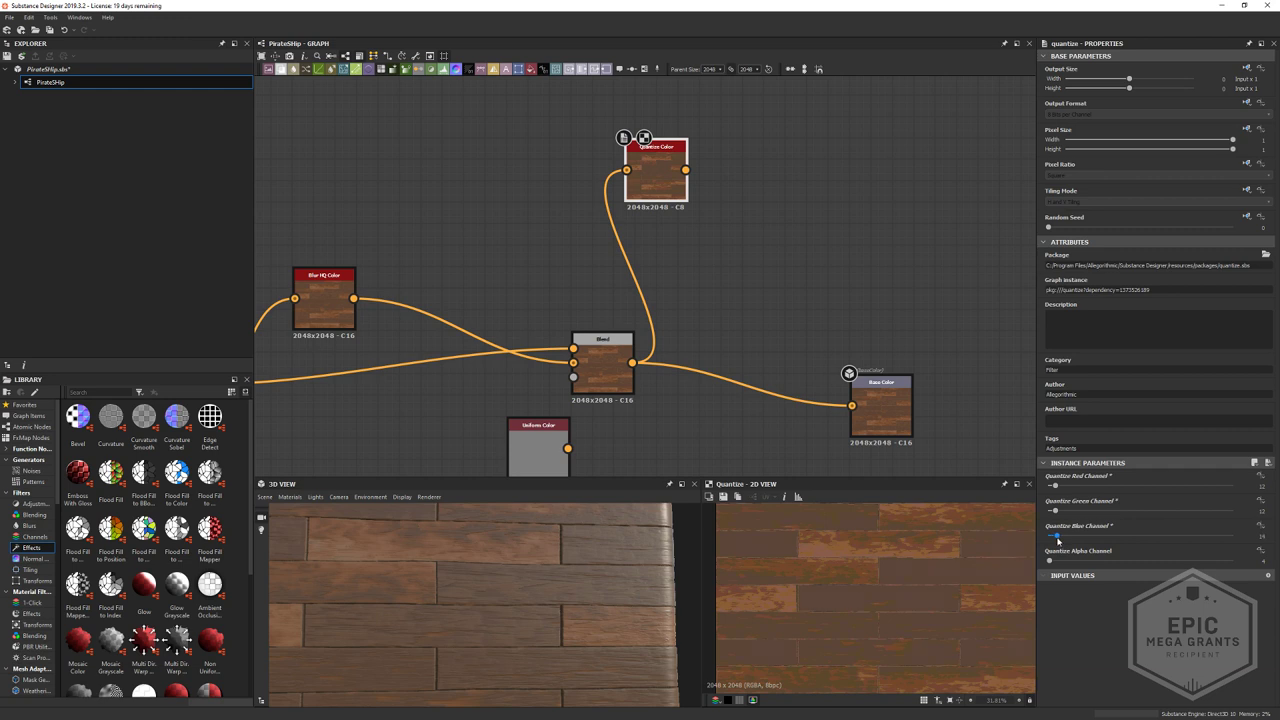
pyautogui.scroll(-5, 875, 598)
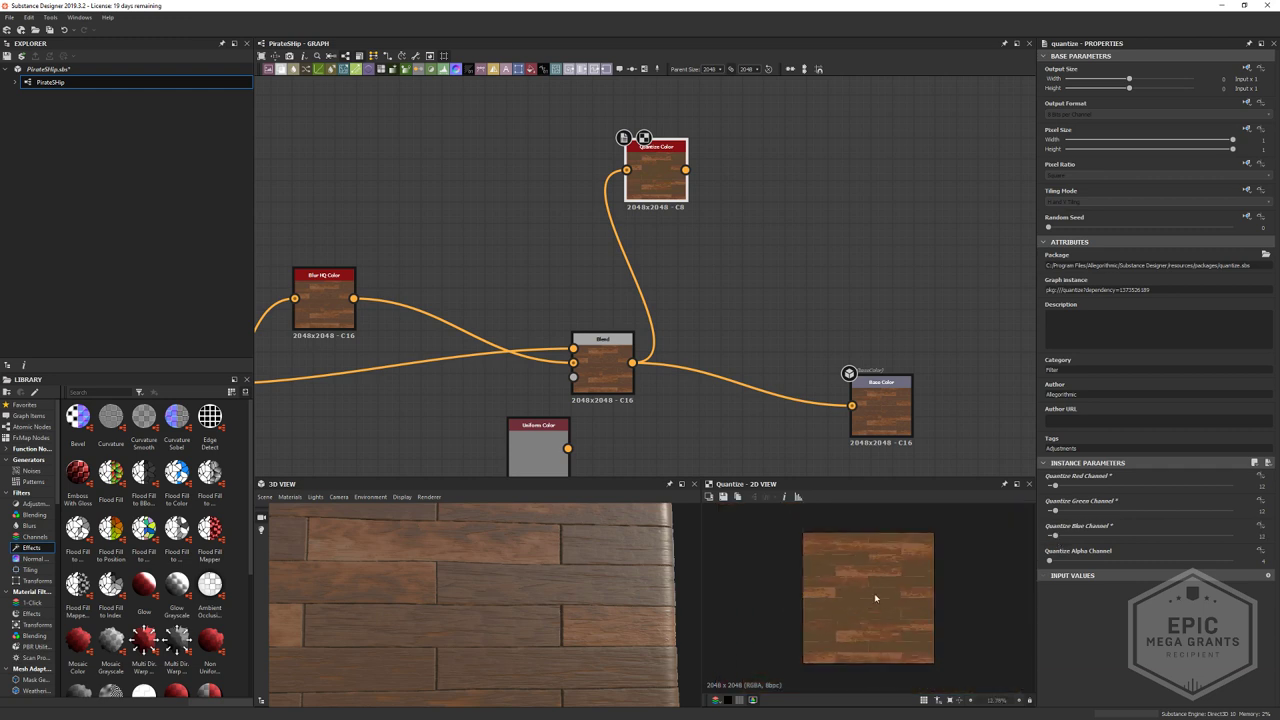
pyautogui.scroll(5, 866, 586)
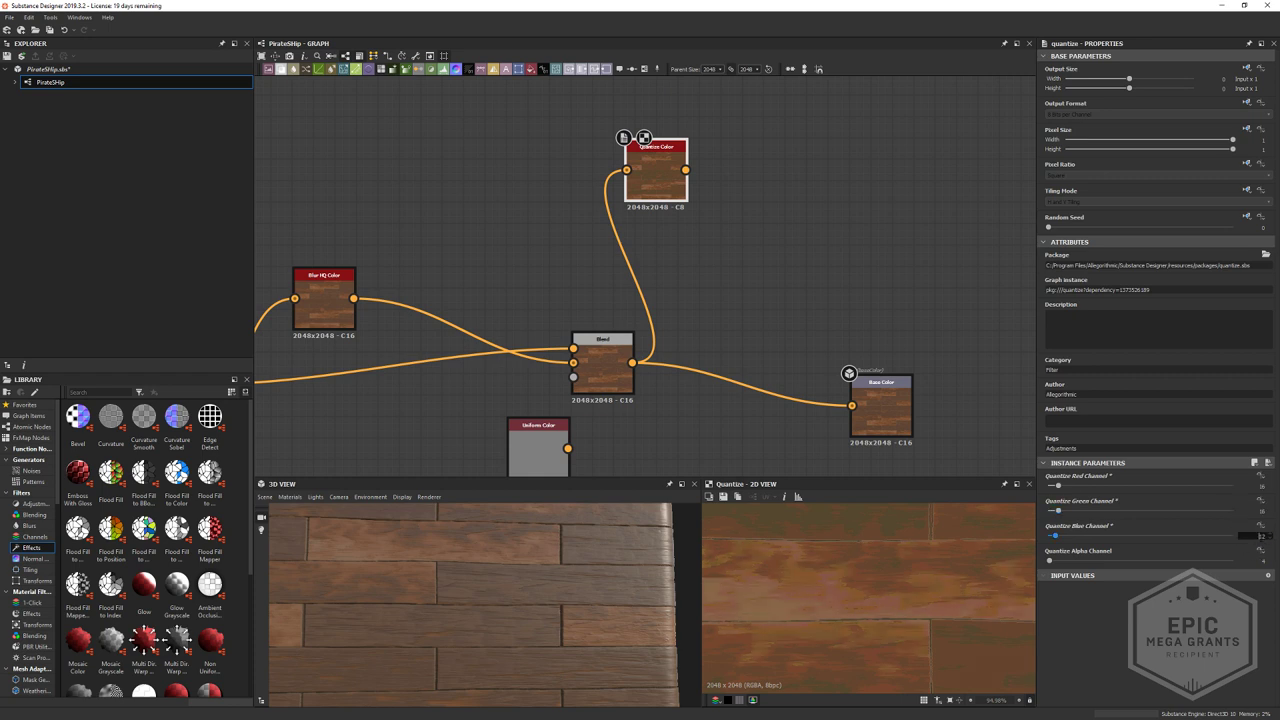
pyautogui.scroll(-5, 856, 614)
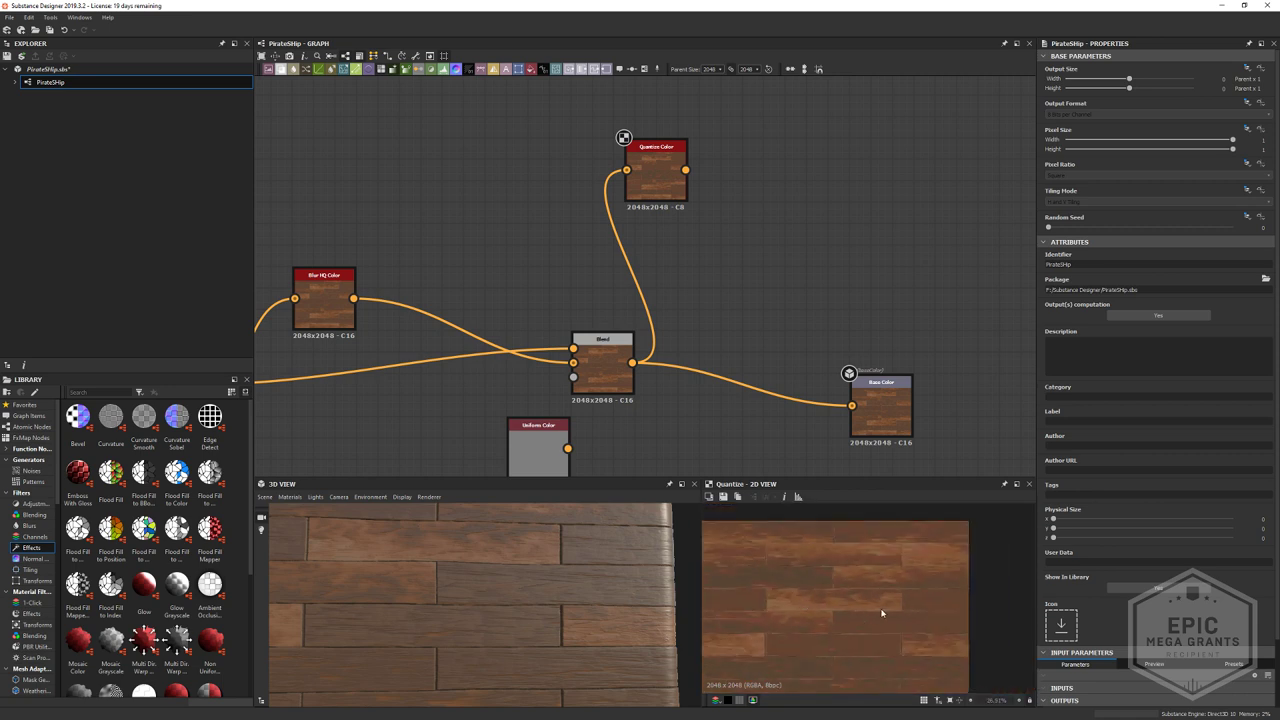
pyautogui.moveTo(779, 676); pyautogui.dragTo(855, 661, button='middle')
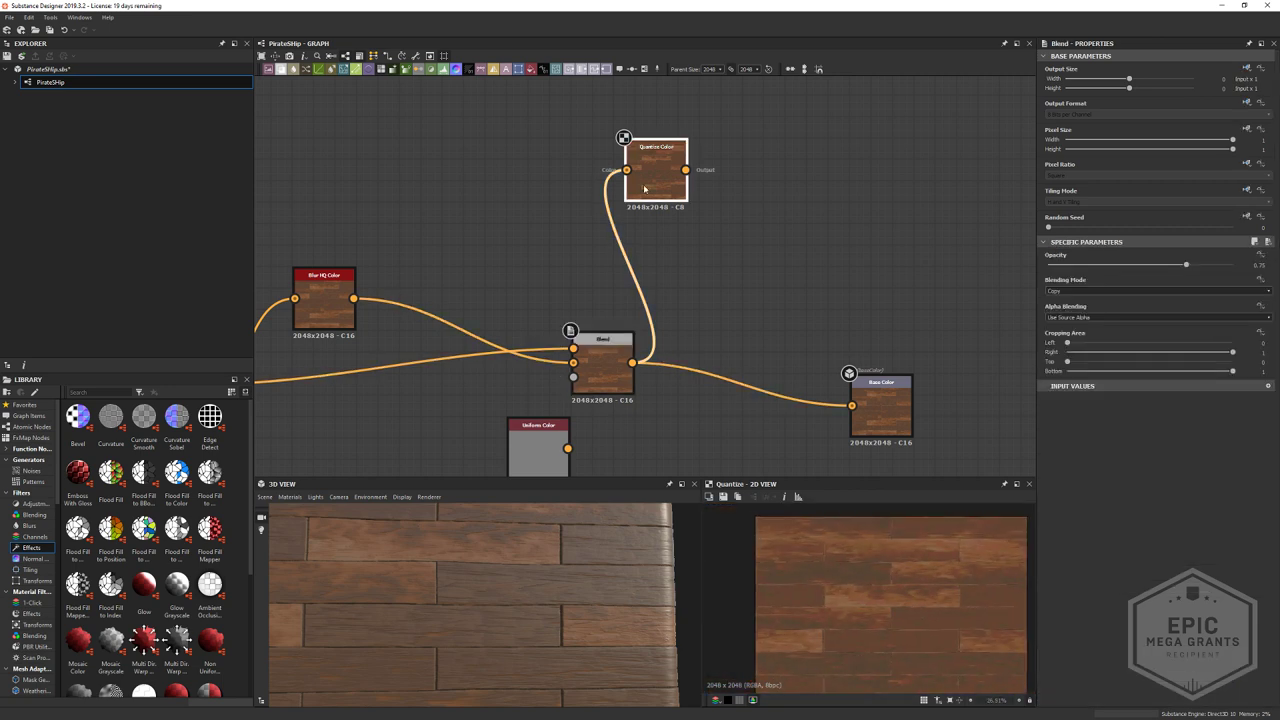
# - Compare the outputs of the Blend, Blur HQ Color and Gradient Map nodes in the 2D view
pyautogui.doubleClick(600, 372)
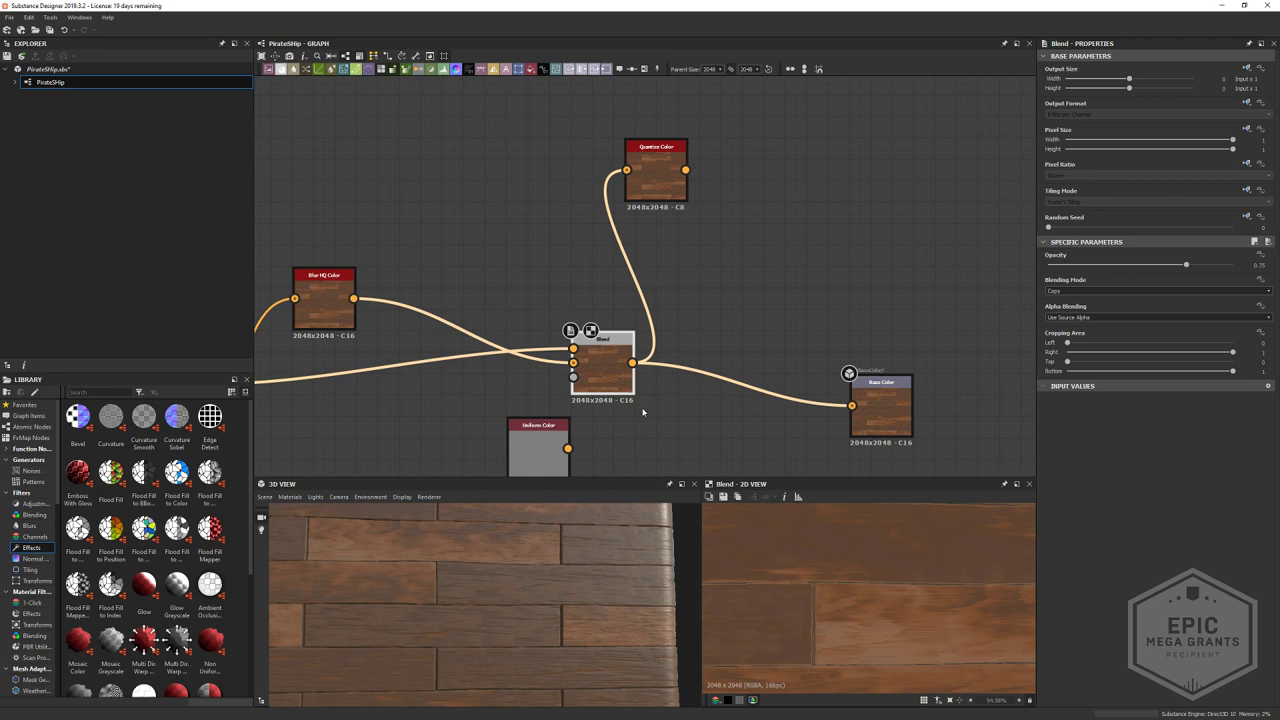
pyautogui.moveTo(505, 350); pyautogui.dragTo(827, 364, button='middle')
pyautogui.doubleClick(652, 325)
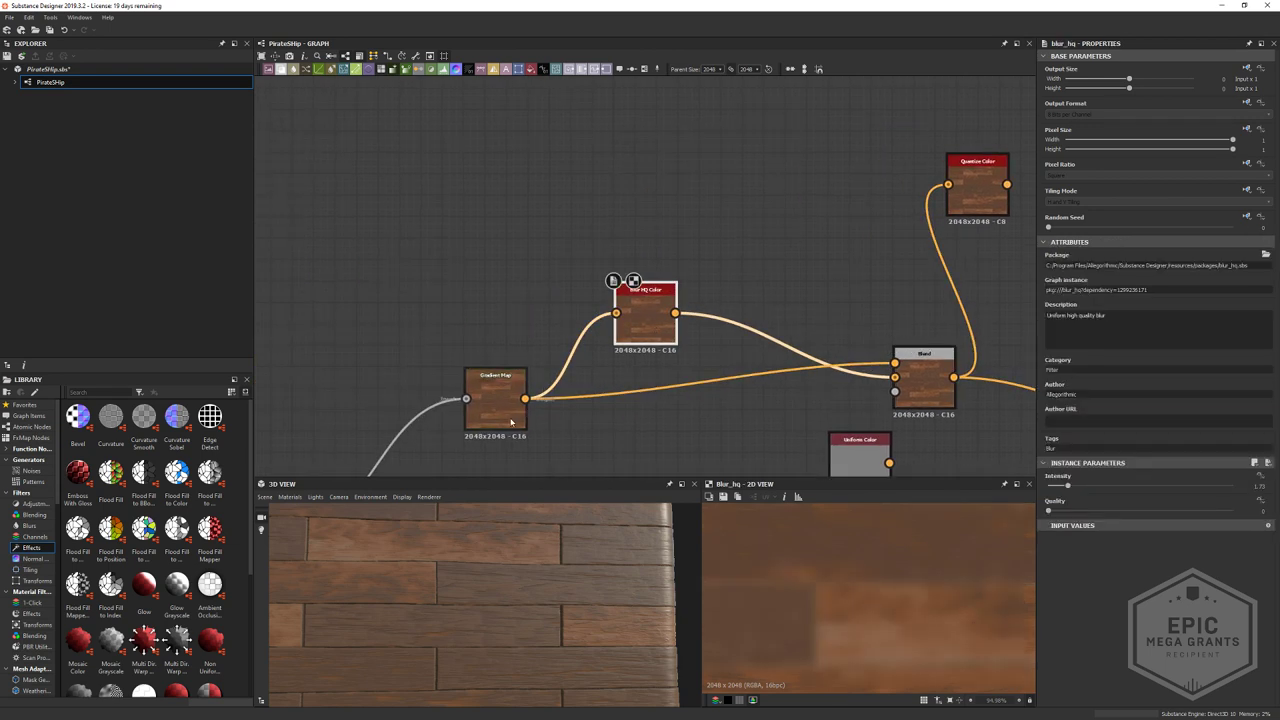
pyautogui.doubleClick(510, 423)
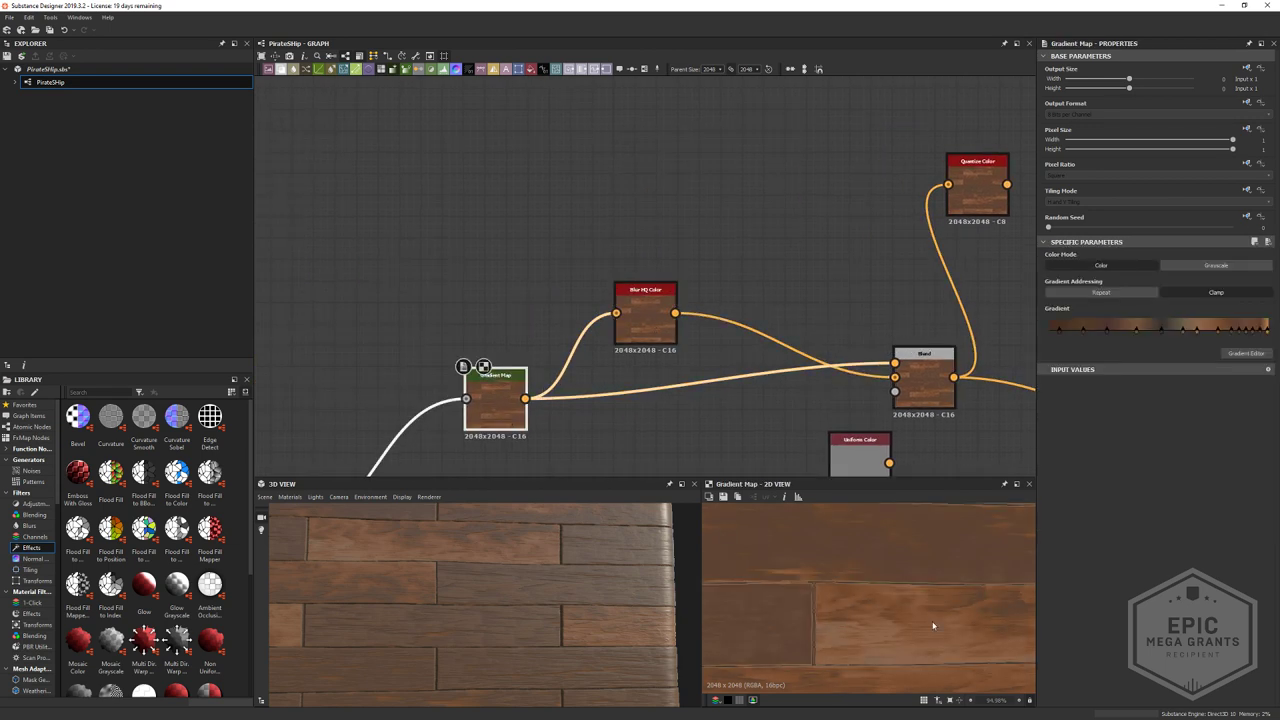
# - Add new keys in the second half of the Gradient Map's gradient and recolor the key at 0.642 to a lighter brown
pyautogui.click(1175, 328)
pyautogui.click(1195, 330)
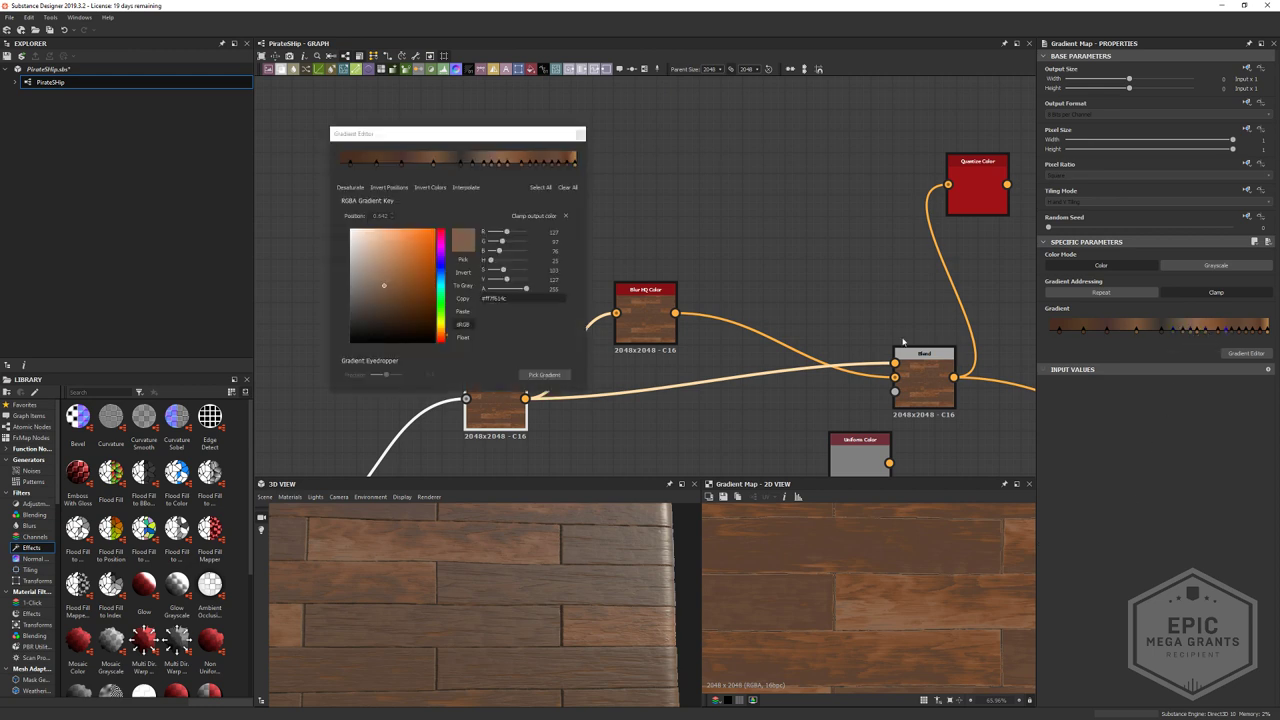
pyautogui.click(386, 284)
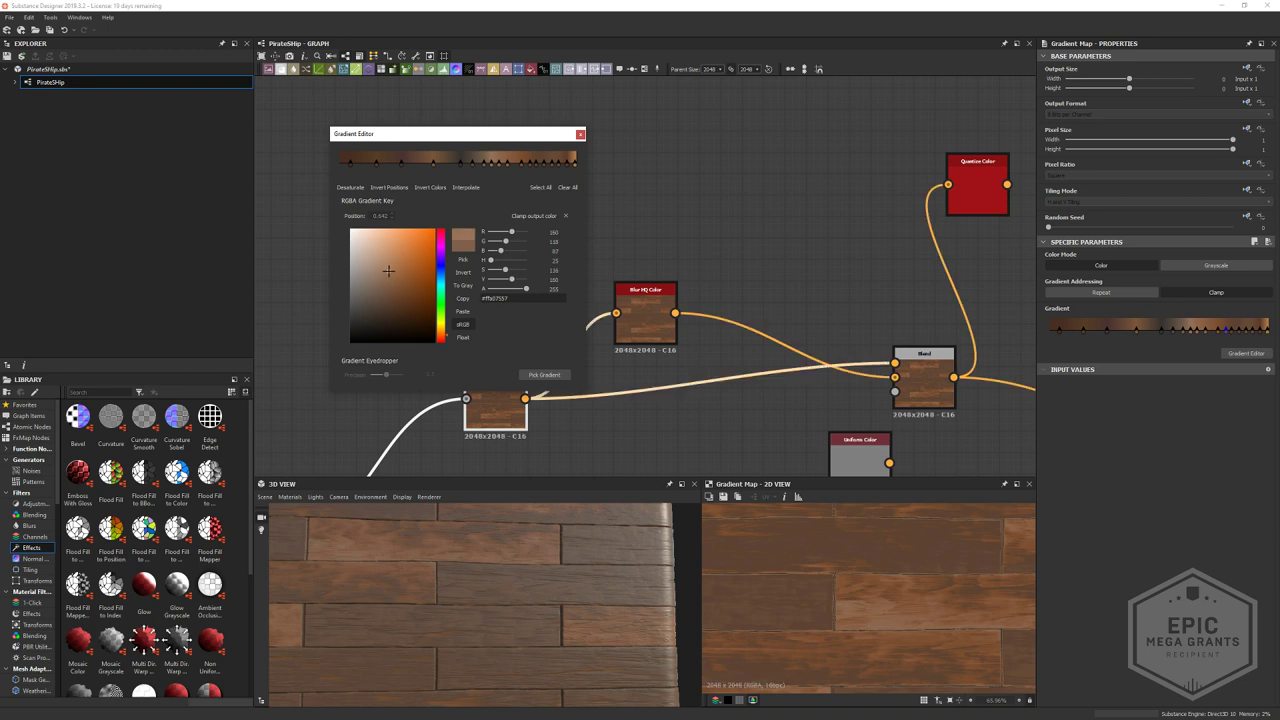
pyautogui.moveTo(386, 284); pyautogui.dragTo(382, 275)
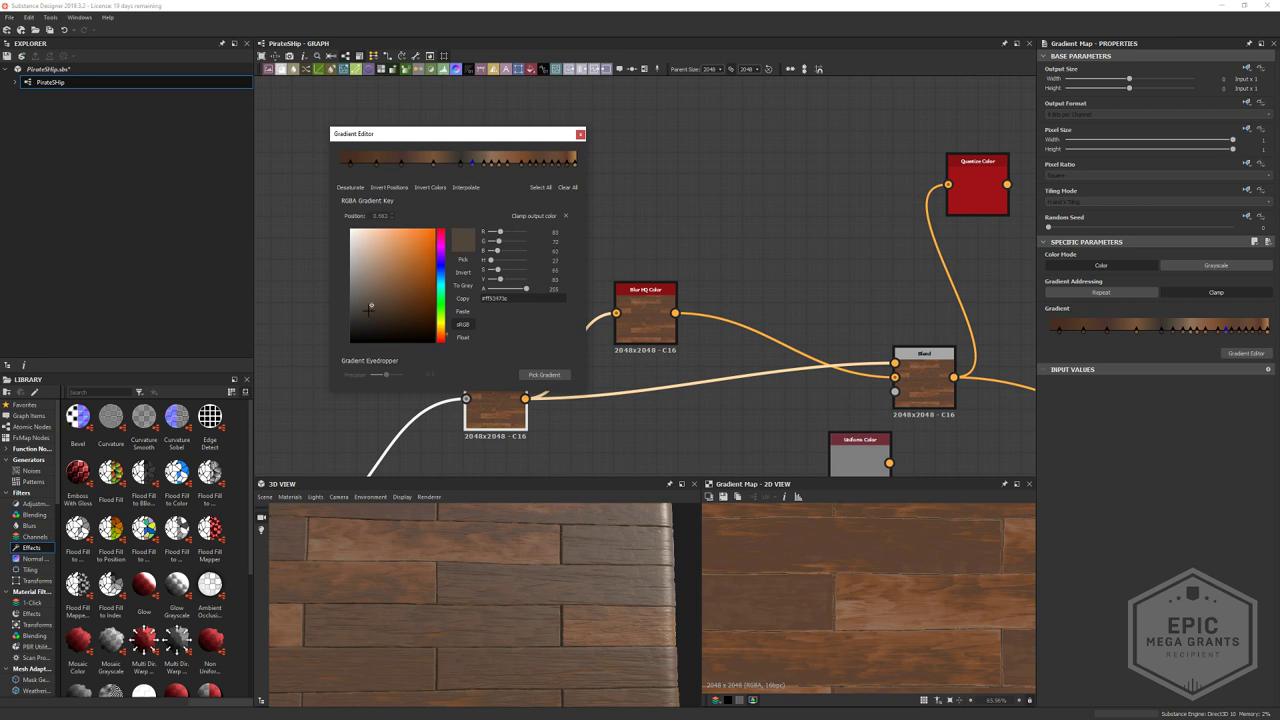
# - Darken the gradient key near 0.56 to a near-black brown and recolor the key at about 0.71 to a deeper reddish brown
pyautogui.moveTo(370, 311); pyautogui.dragTo(372, 322)
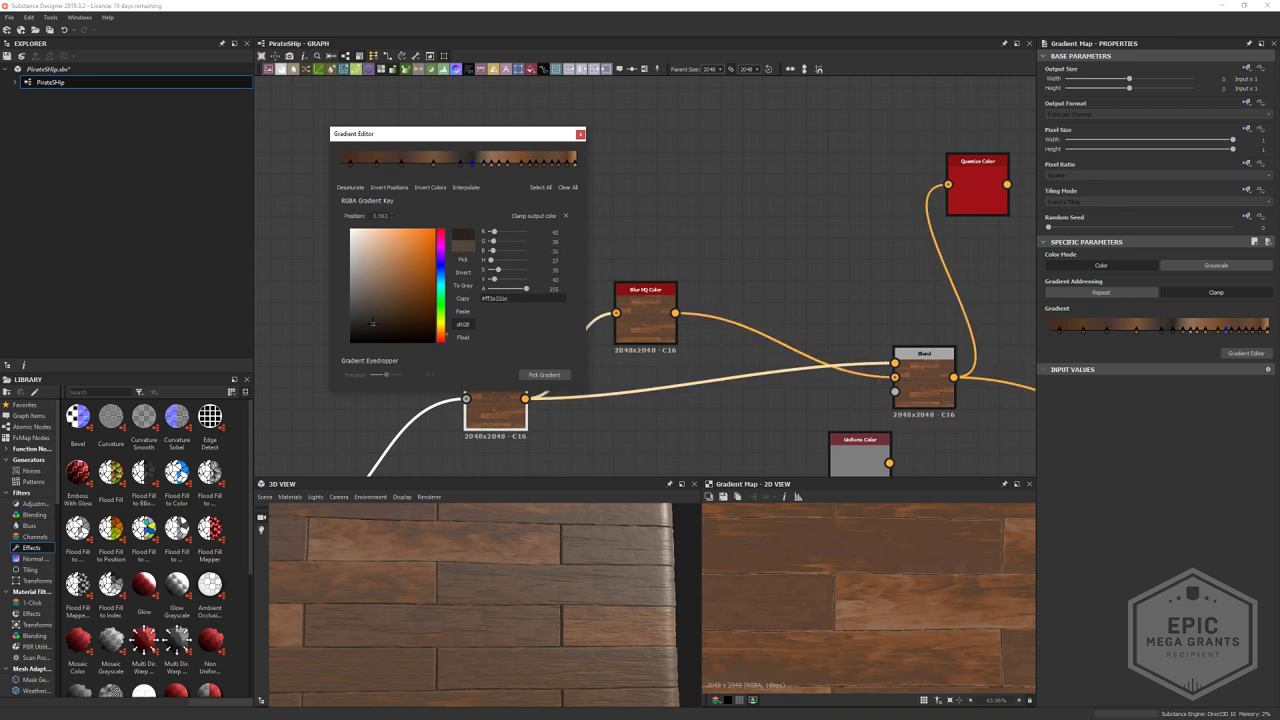
pyautogui.click(391, 265)
pyautogui.click(401, 295)
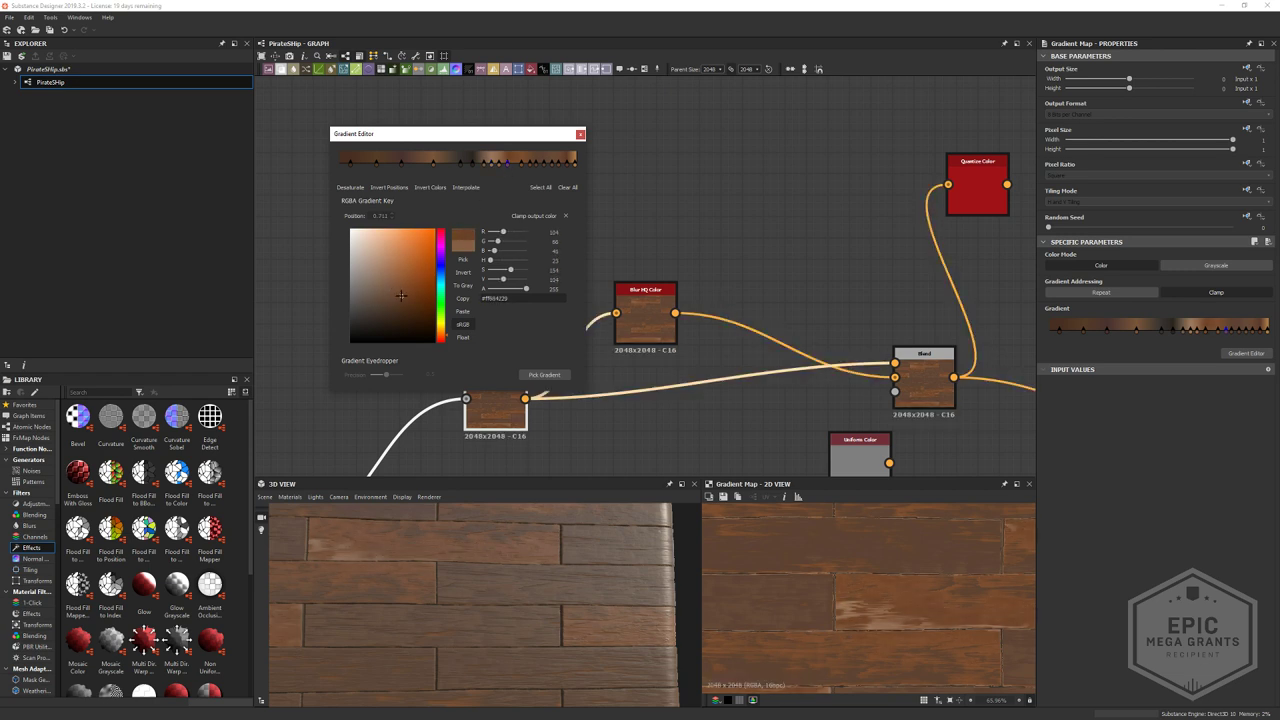
pyautogui.moveTo(399, 290); pyautogui.dragTo(403, 294)
# - Recolor the gradient key at 0.804 to brown #7b573f and check the planks in the 3D view
pyautogui.click(411, 283)
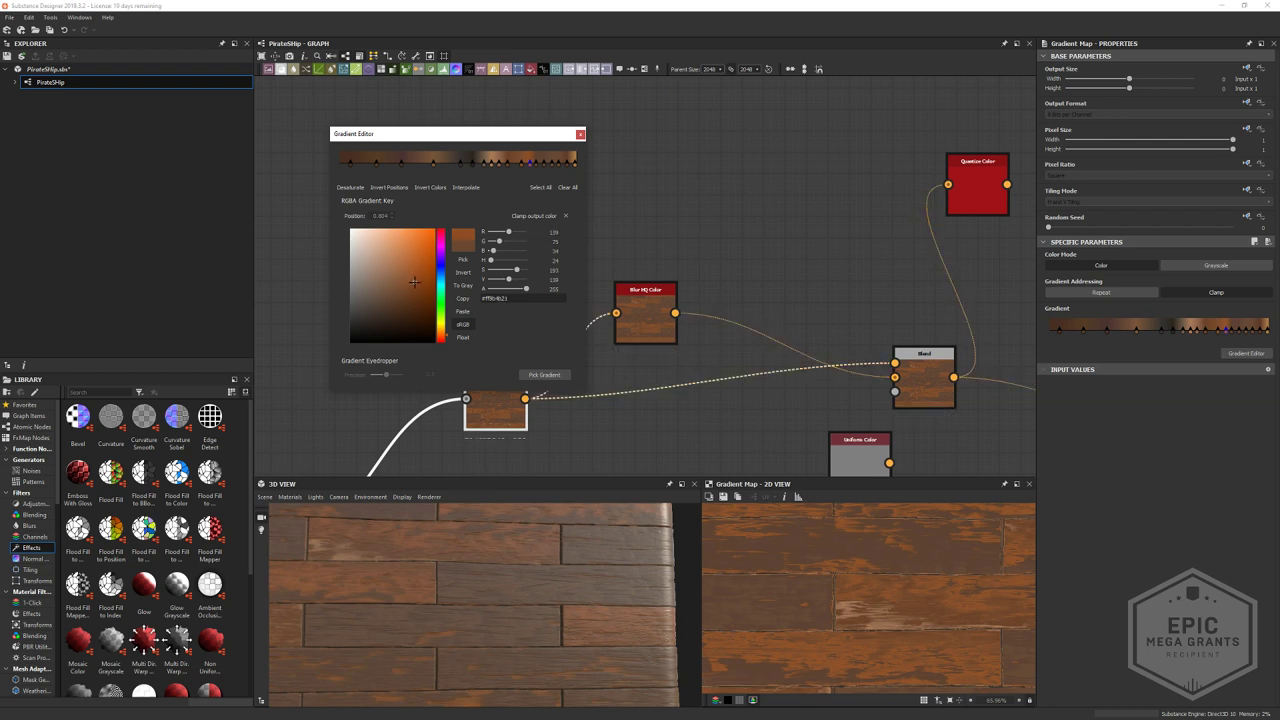
pyautogui.click(390, 283)
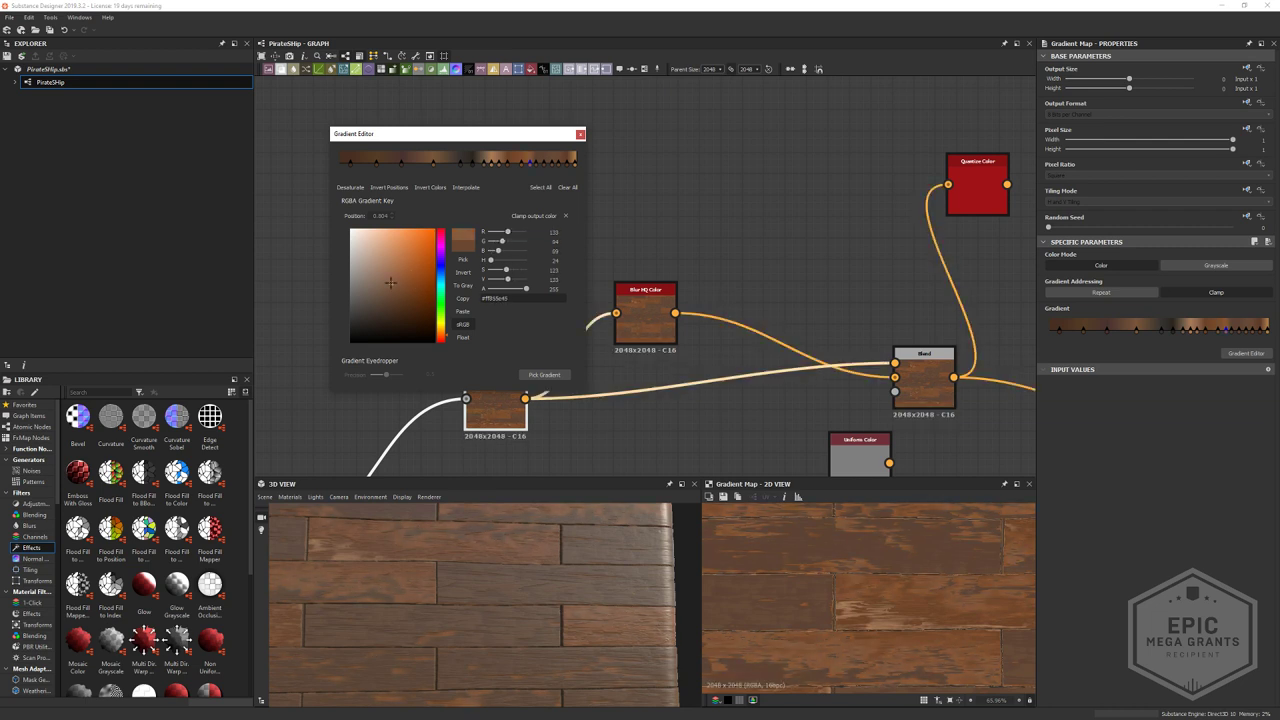
pyautogui.moveTo(390, 283); pyautogui.dragTo(390, 285)
pyautogui.scroll(-5, 457, 577)
pyautogui.moveTo(488, 597); pyautogui.dragTo(463, 570)
pyautogui.scroll(5, 460, 590)
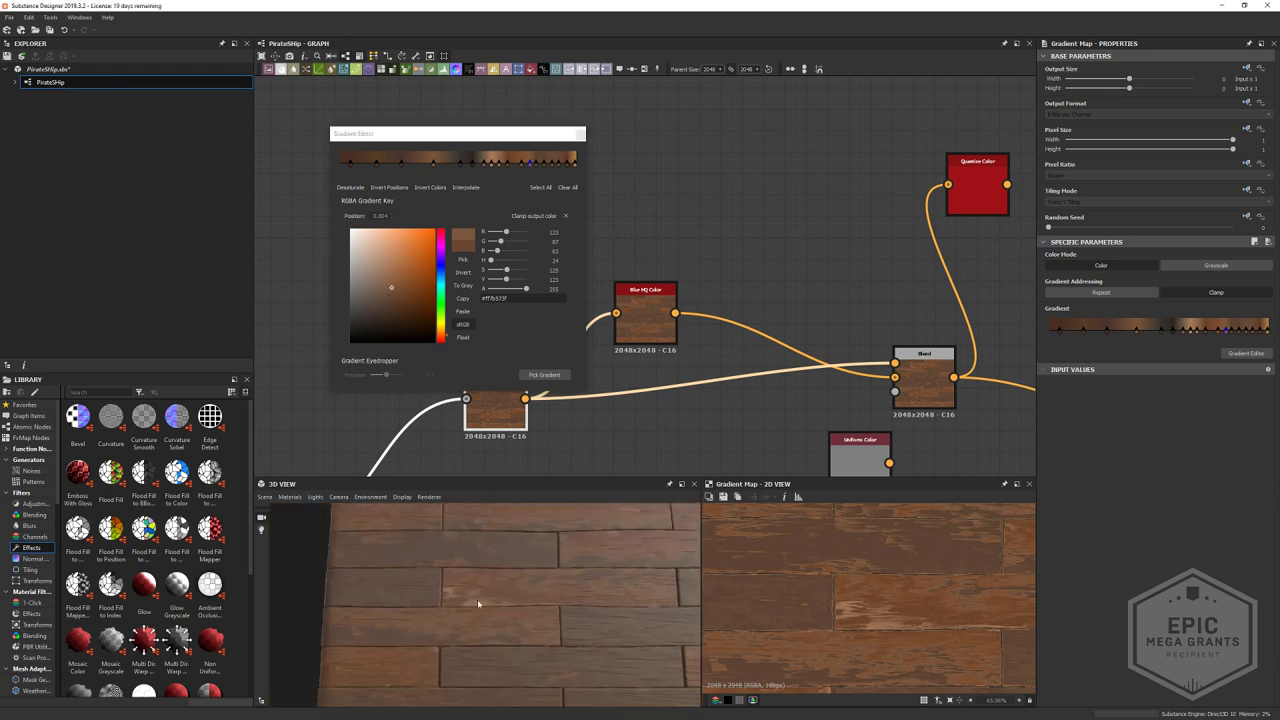
pyautogui.scroll(-5, 933, 593)
pyautogui.scroll(4, 934, 600)
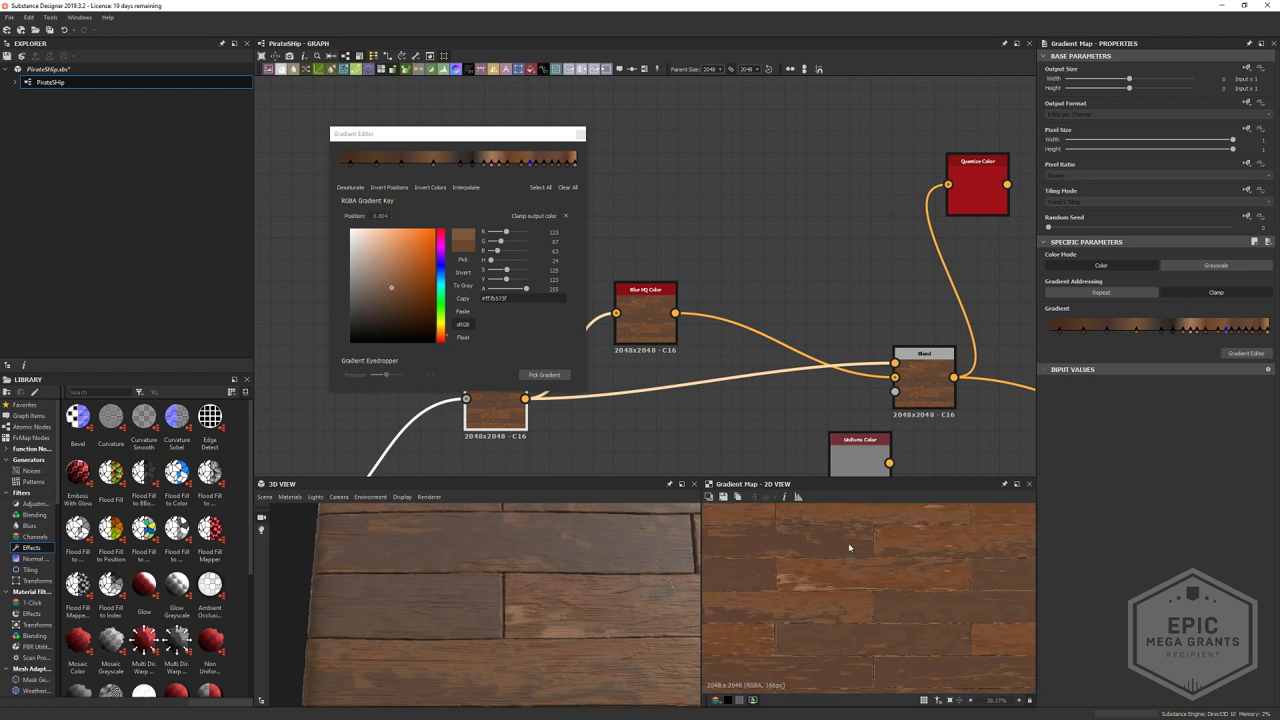
# - Recolor the gradient key at 0.770 to a darker muted brown with a saturation of 116
pyautogui.click(522, 165)
pyautogui.moveTo(398, 284); pyautogui.dragTo(393, 302)
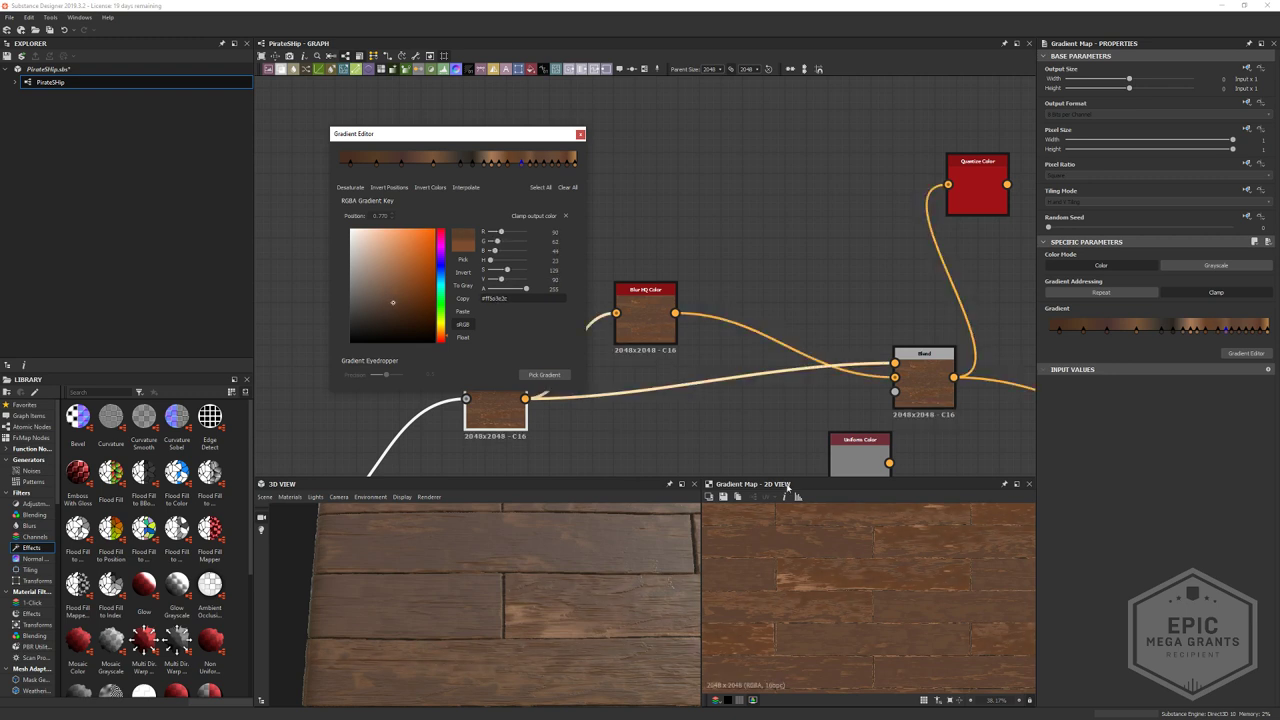
pyautogui.press('f')
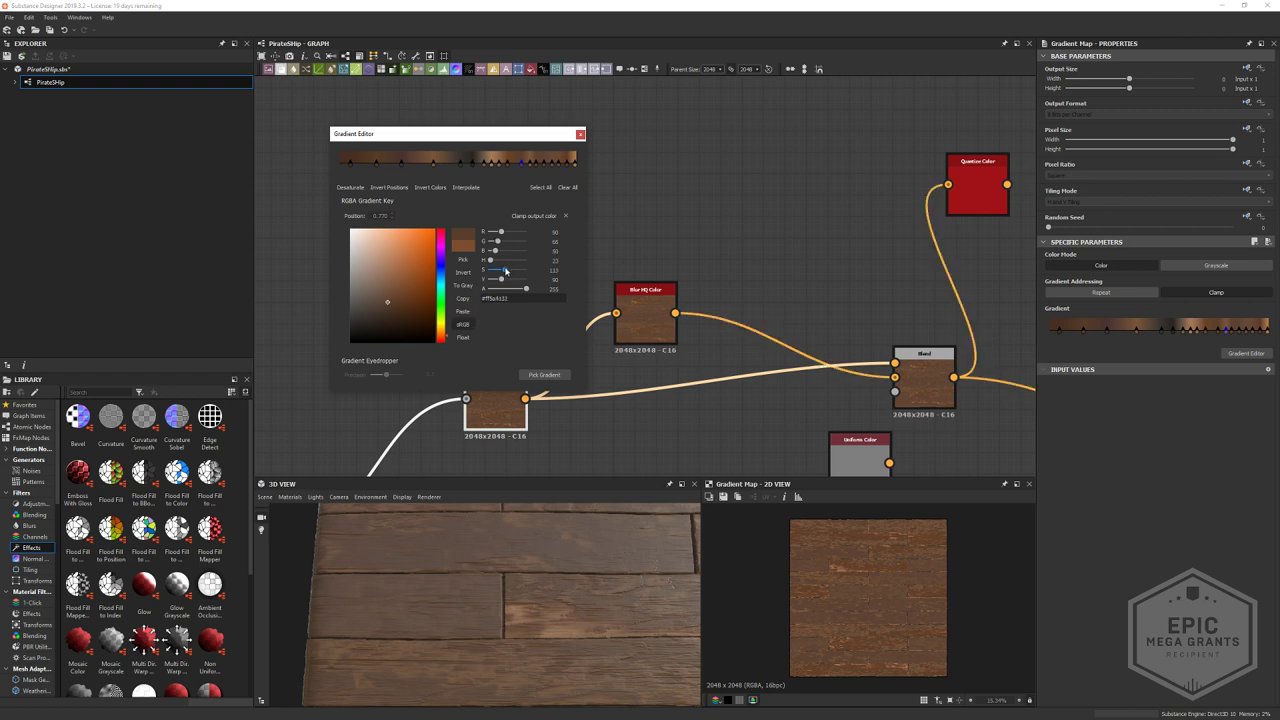
pyautogui.moveTo(505, 270); pyautogui.dragTo(506, 270)
pyautogui.scroll(5, 868, 564)
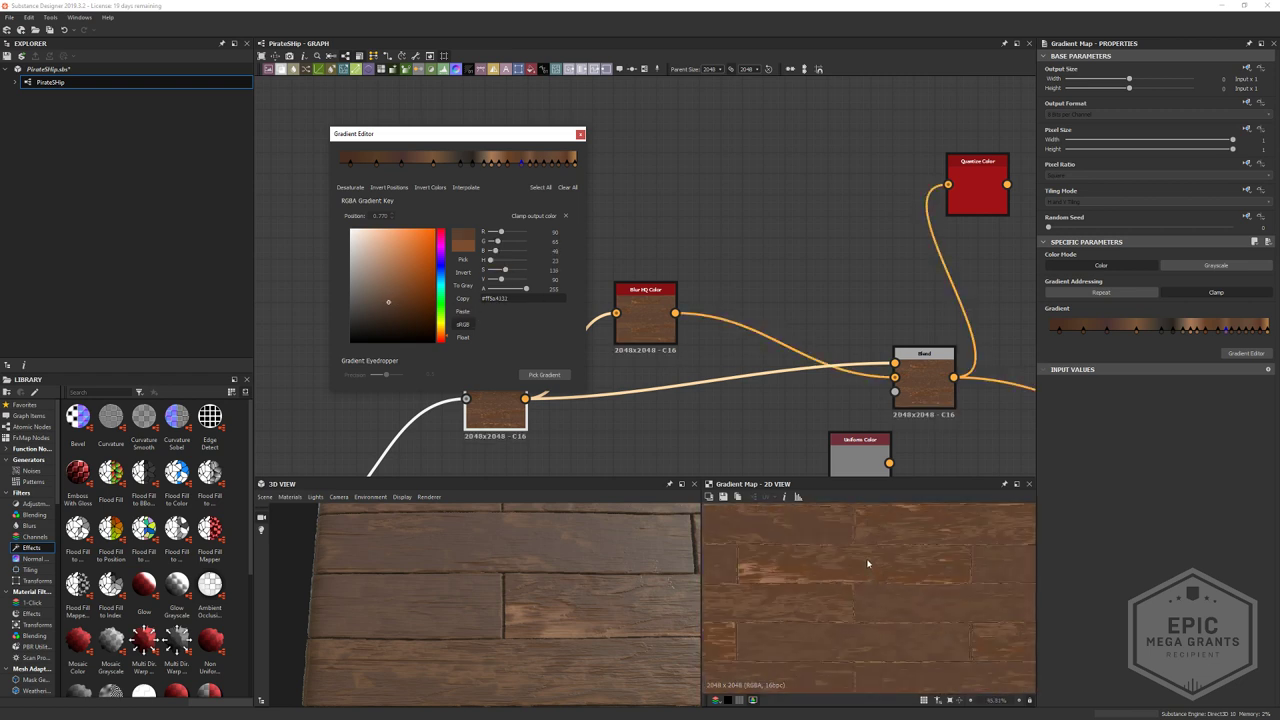
# - Close the gradient editor and compare the Quantize Color output with the Blend output in the 2D view
pyautogui.scroll(-8, 868, 564)
pyautogui.moveTo(1030, 421); pyautogui.dragTo(908, 302, button='middle')
pyautogui.click(584, 135)
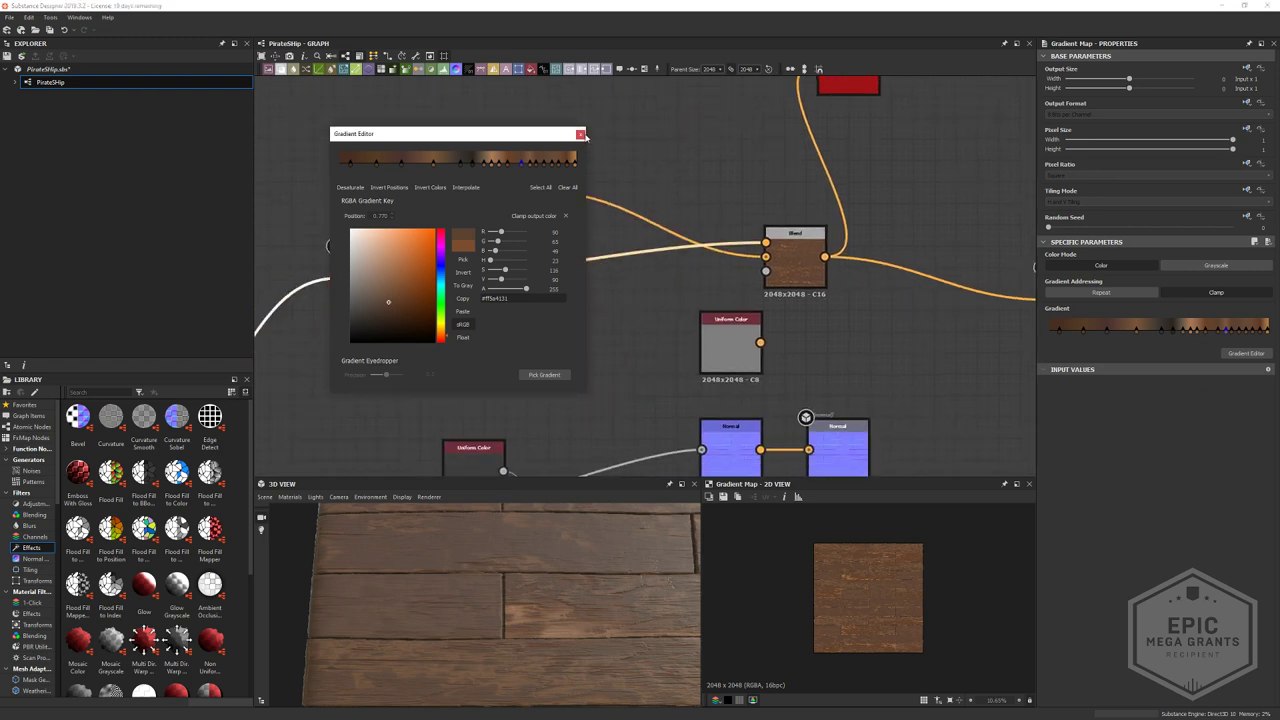
pyautogui.click(583, 135)
pyautogui.moveTo(832, 320); pyautogui.dragTo(648, 446, button='middle')
pyautogui.doubleClick(668, 181)
pyautogui.scroll(6, 860, 605)
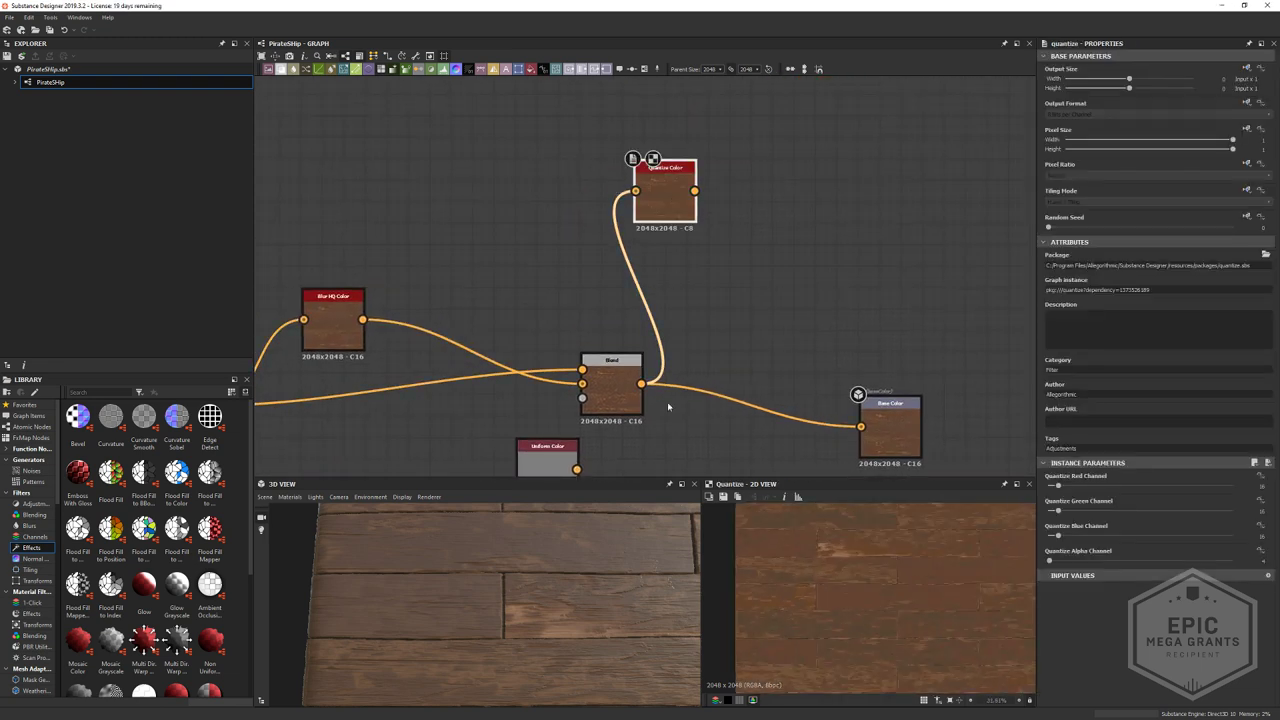
pyautogui.scroll(5, 668, 406)
pyautogui.doubleClick(607, 423)
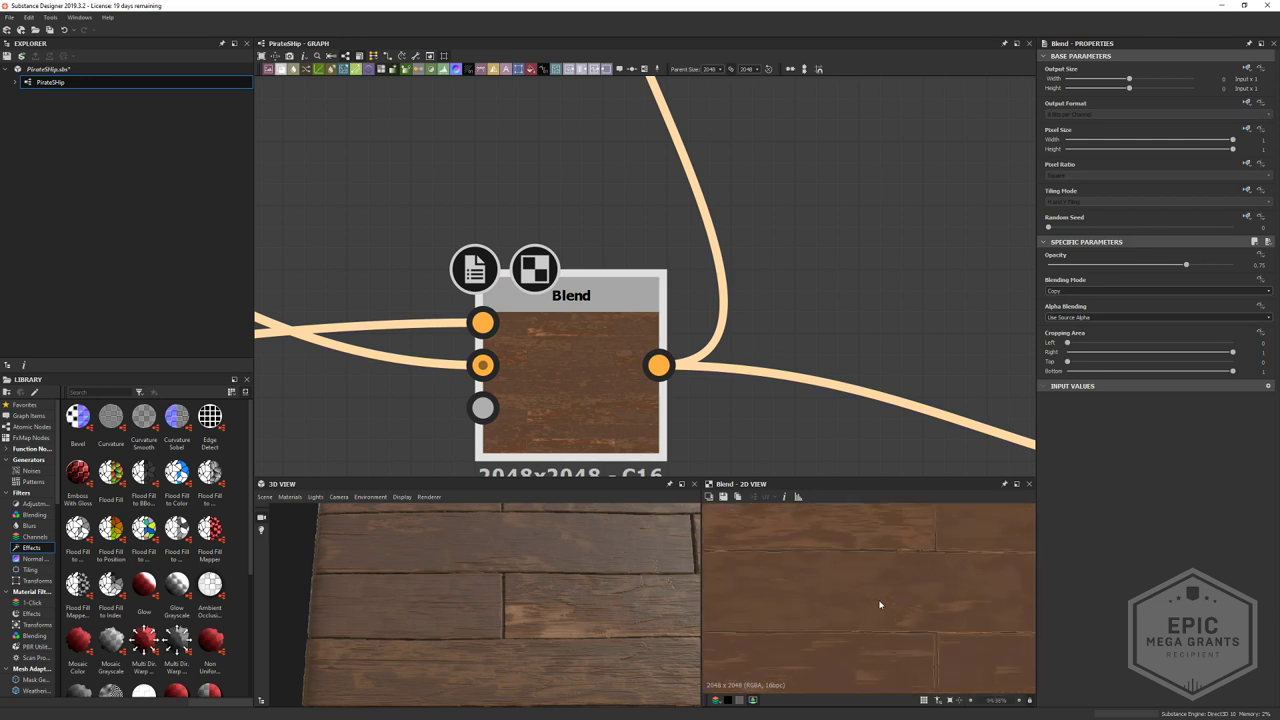
pyautogui.scroll(-3, 693, 311)
# - Move the Base Color output node so it sits level with the Blend node that feeds it
pyautogui.moveTo(471, 213); pyautogui.dragTo(401, 207, button='middle')
pyautogui.moveTo(736, 305); pyautogui.dragTo(637, 406, button='middle')
pyautogui.moveTo(866, 456); pyautogui.dragTo(929, 394)
pyautogui.moveTo(683, 246); pyautogui.dragTo(652, 230, button='middle')
pyautogui.scroll(-2, 595, 179)
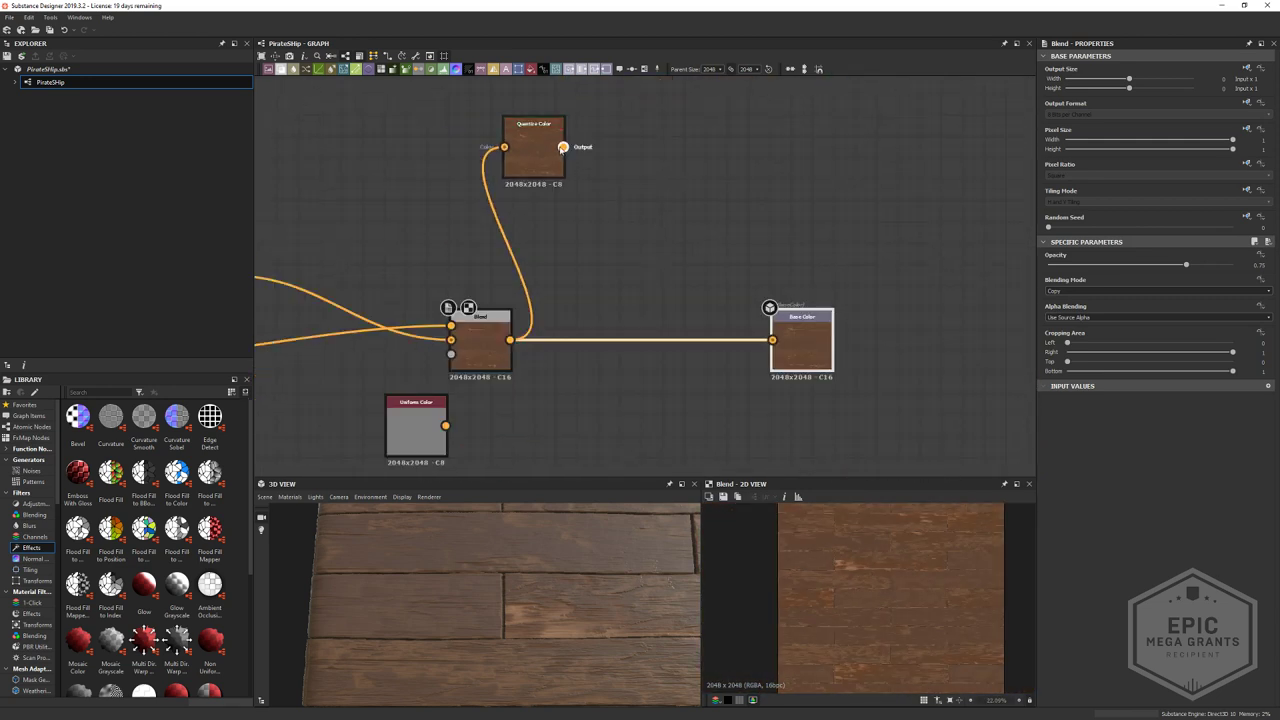
# - Try feeding the Quantize Color output into the Base Color output, check the planks in the 3D view and undo it
pyautogui.moveTo(563, 147); pyautogui.dragTo(766, 344)
pyautogui.scroll(-4, 557, 602)
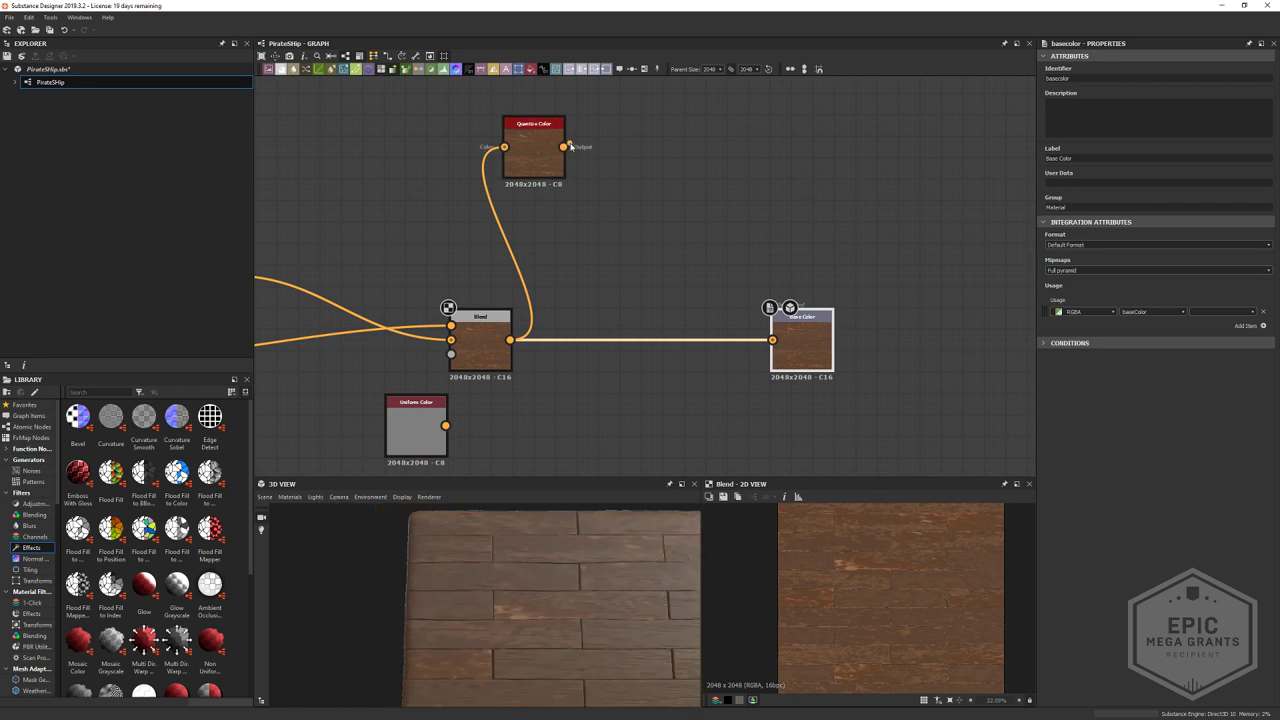
pyautogui.moveTo(696, 237); pyautogui.dragTo(761, 327)
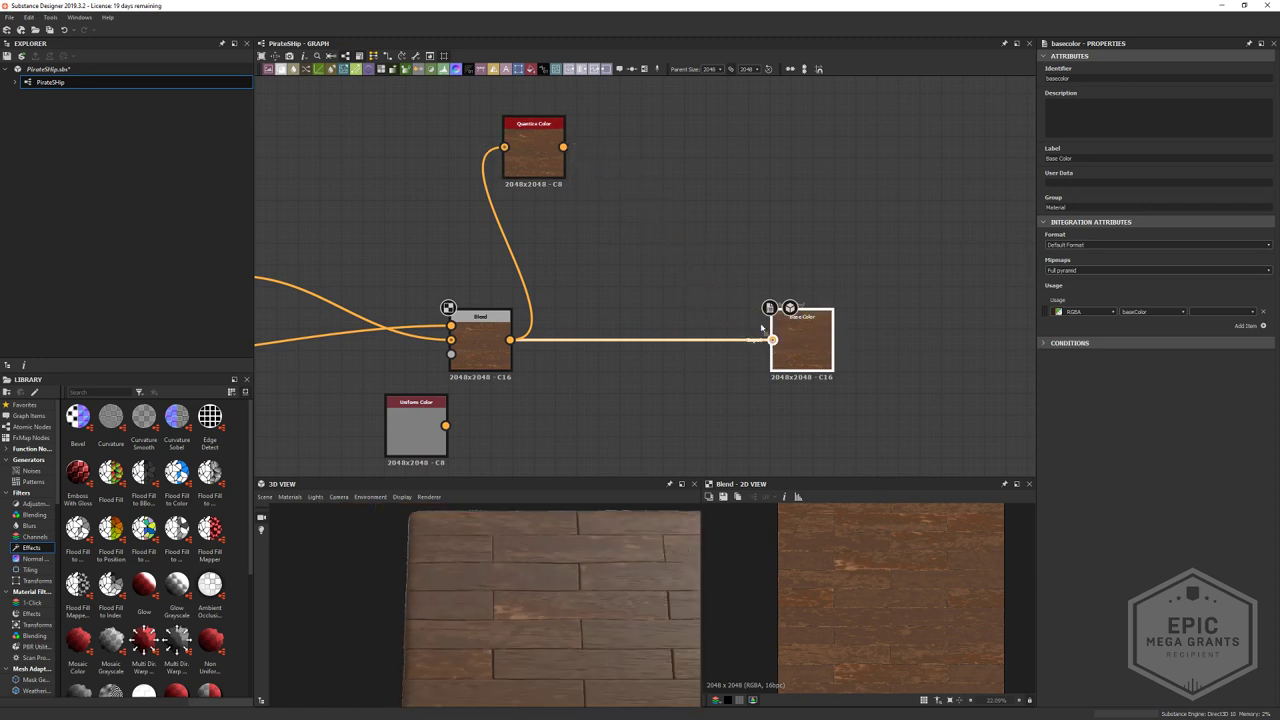
pyautogui.moveTo(567, 151); pyautogui.dragTo(709, 259)
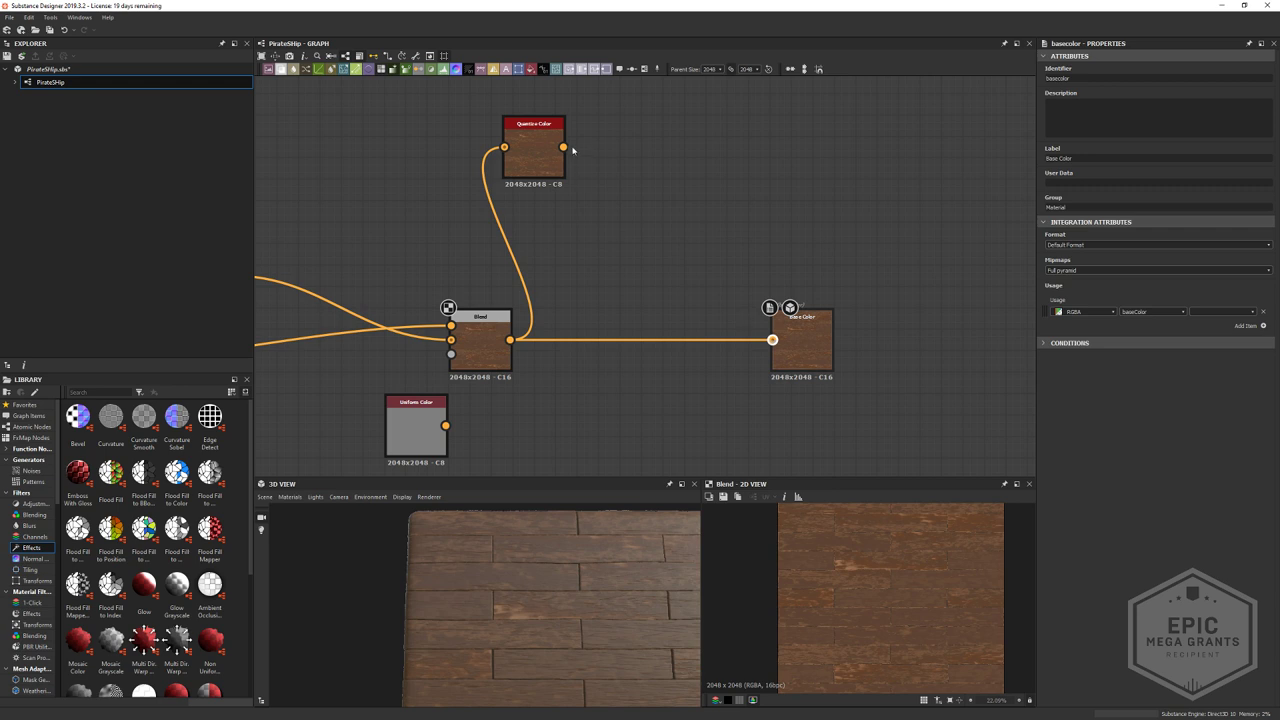
pyautogui.moveTo(573, 150); pyautogui.dragTo(668, 232)
pyautogui.moveTo(778, 343); pyautogui.dragTo(773, 340)
pyautogui.moveTo(580, 634); pyautogui.dragTo(557, 605)
pyautogui.hotkey('ctrl', 'z')
pyautogui.scroll(-4, 627, 357)
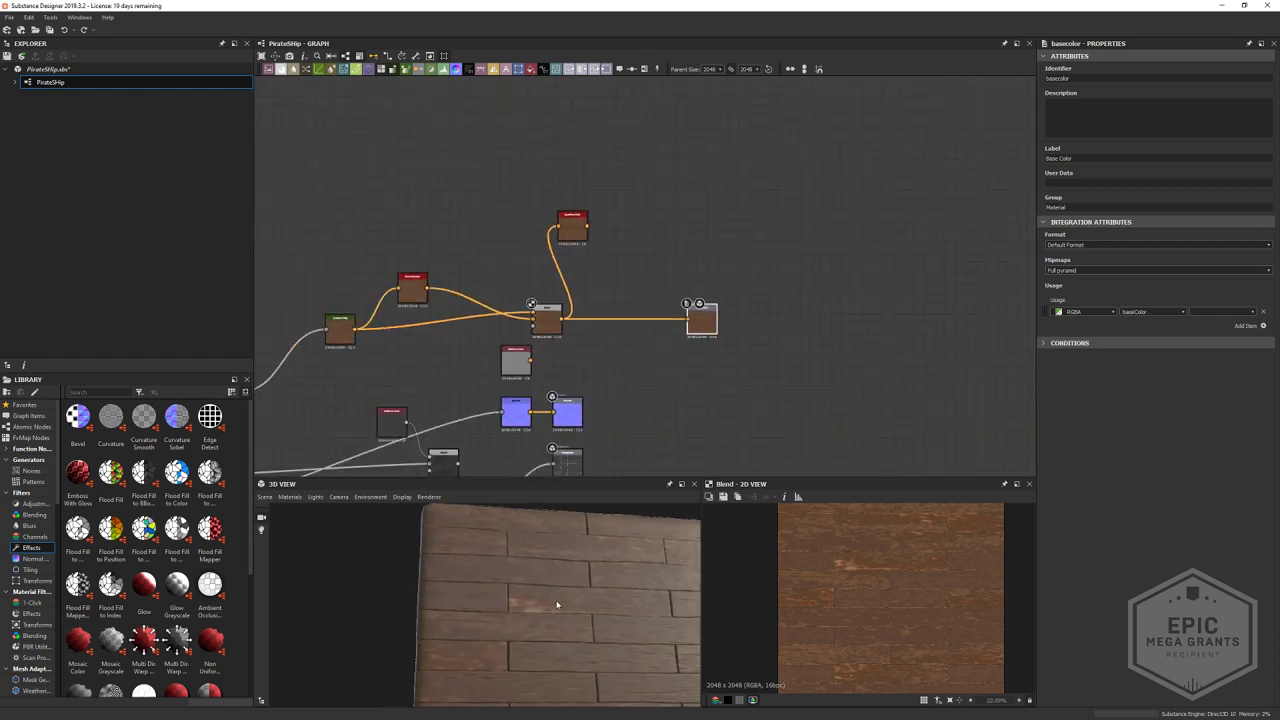
# - Inspect the Normal node's map up close in the 2D view alongside the planks in the 3D view
pyautogui.scroll(5, 557, 605)
pyautogui.doubleClick(517, 414)
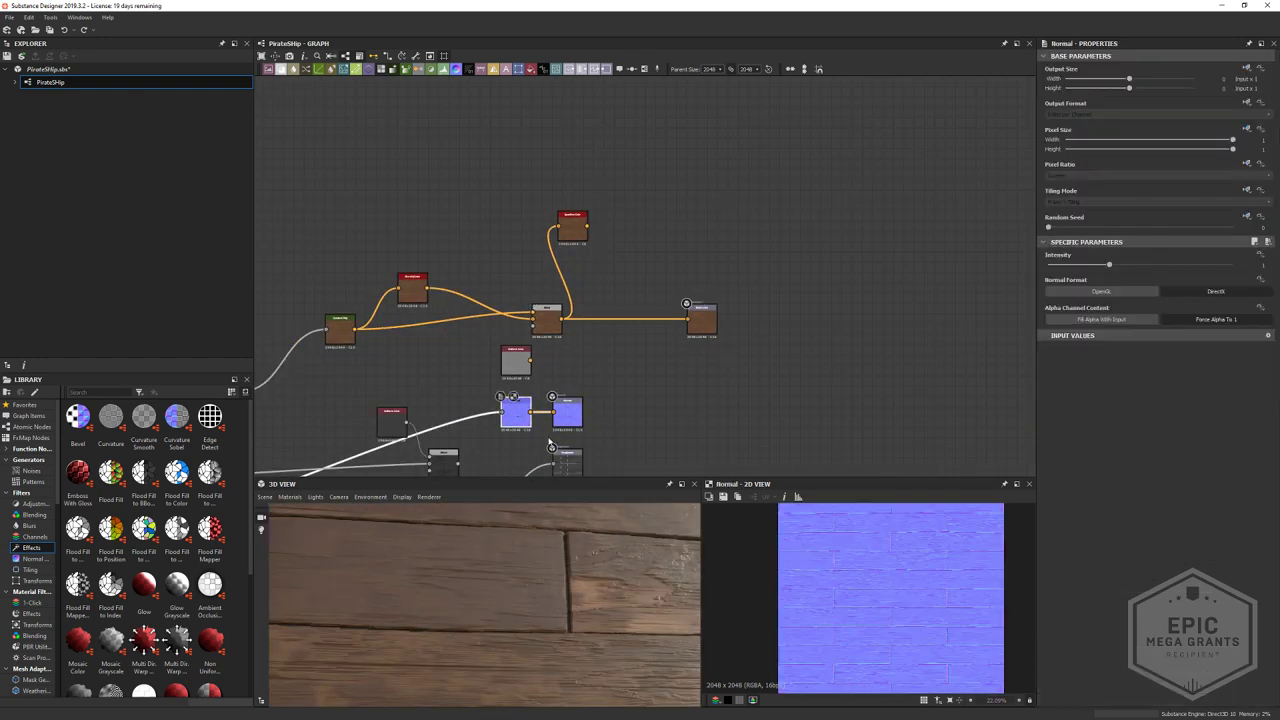
pyautogui.scroll(3, 858, 531)
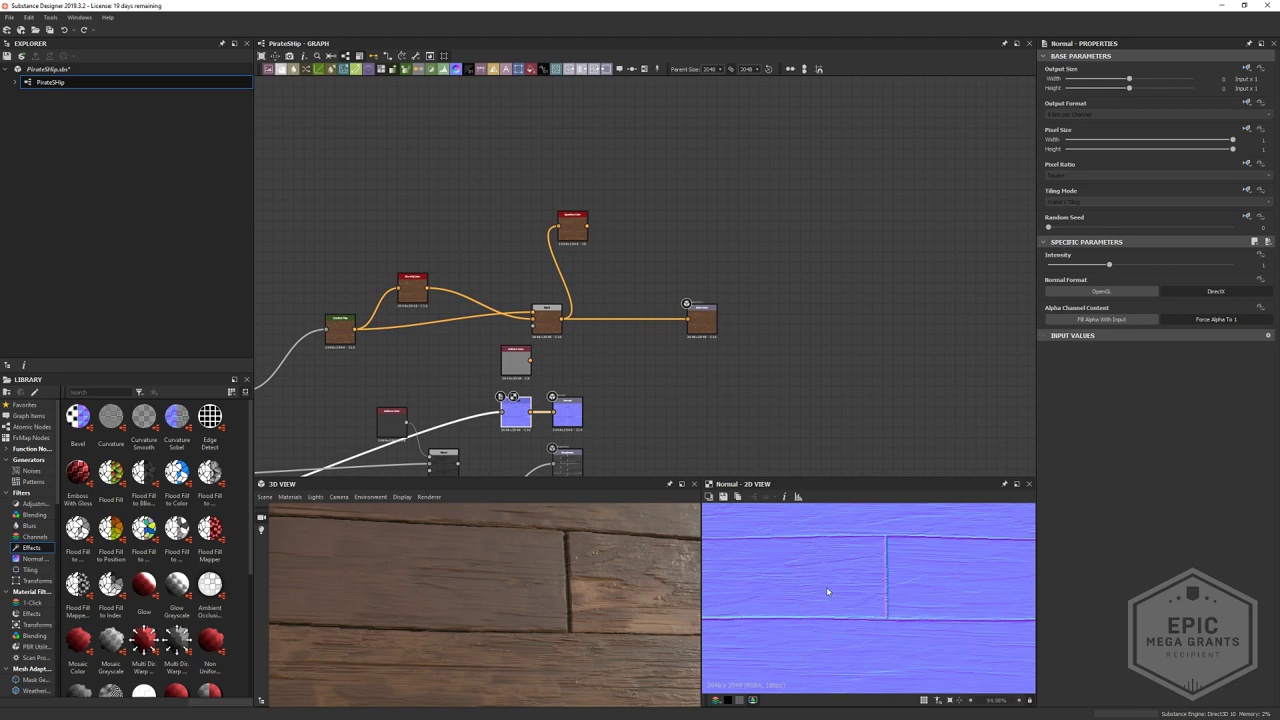
pyautogui.scroll(-2, 783, 340)
# - Trace the height network back to the Directional Warp node below the main chain and preview its output
pyautogui.moveTo(440, 415); pyautogui.dragTo(900, 262, button='middle')
pyautogui.moveTo(598, 394)
pyautogui.mouseDown(button='middle')
pyautogui.moveTo(909, 263)
pyautogui.moveTo(612, 392)
pyautogui.mouseUp(button='middle')
pyautogui.scroll(2, 690, 262)
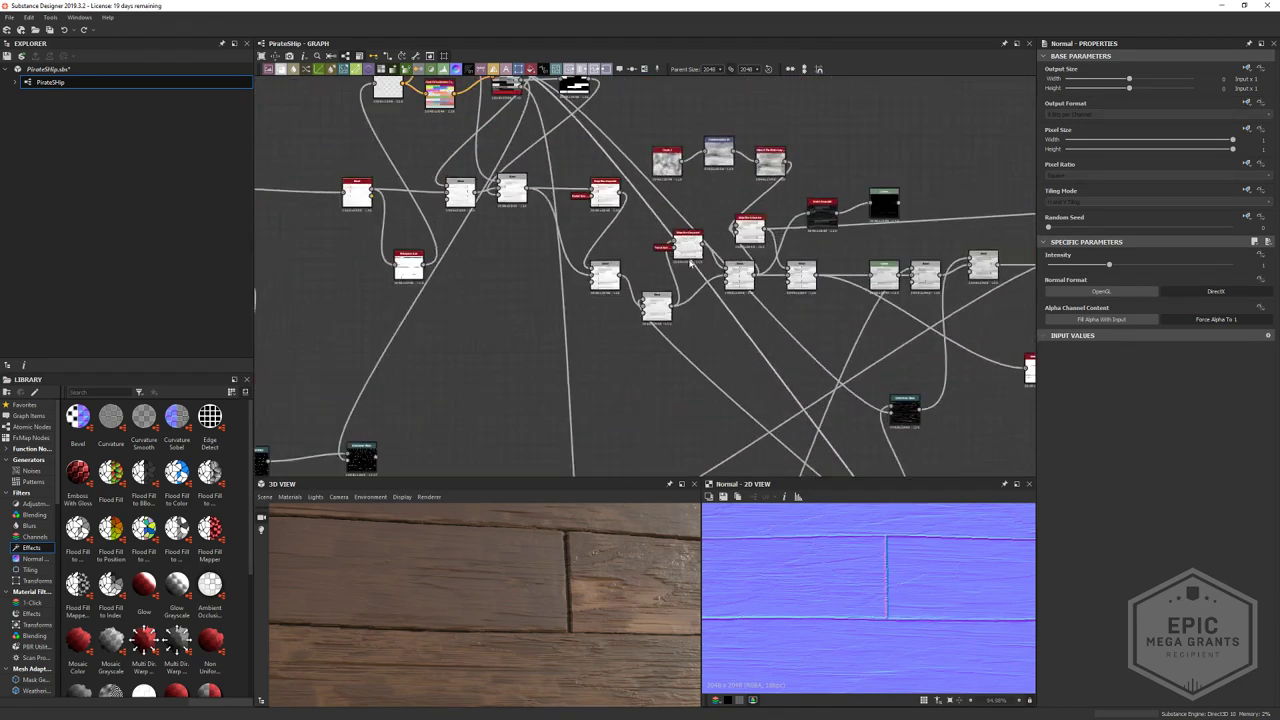
pyautogui.scroll(4, 640, 247)
pyautogui.scroll(-3, 646, 237)
pyautogui.moveTo(677, 455); pyautogui.dragTo(700, 150, button='middle')
pyautogui.scroll(-1, 763, 297)
pyautogui.moveTo(943, 424); pyautogui.dragTo(714, 317, button='middle')
pyautogui.scroll(-1, 714, 317)
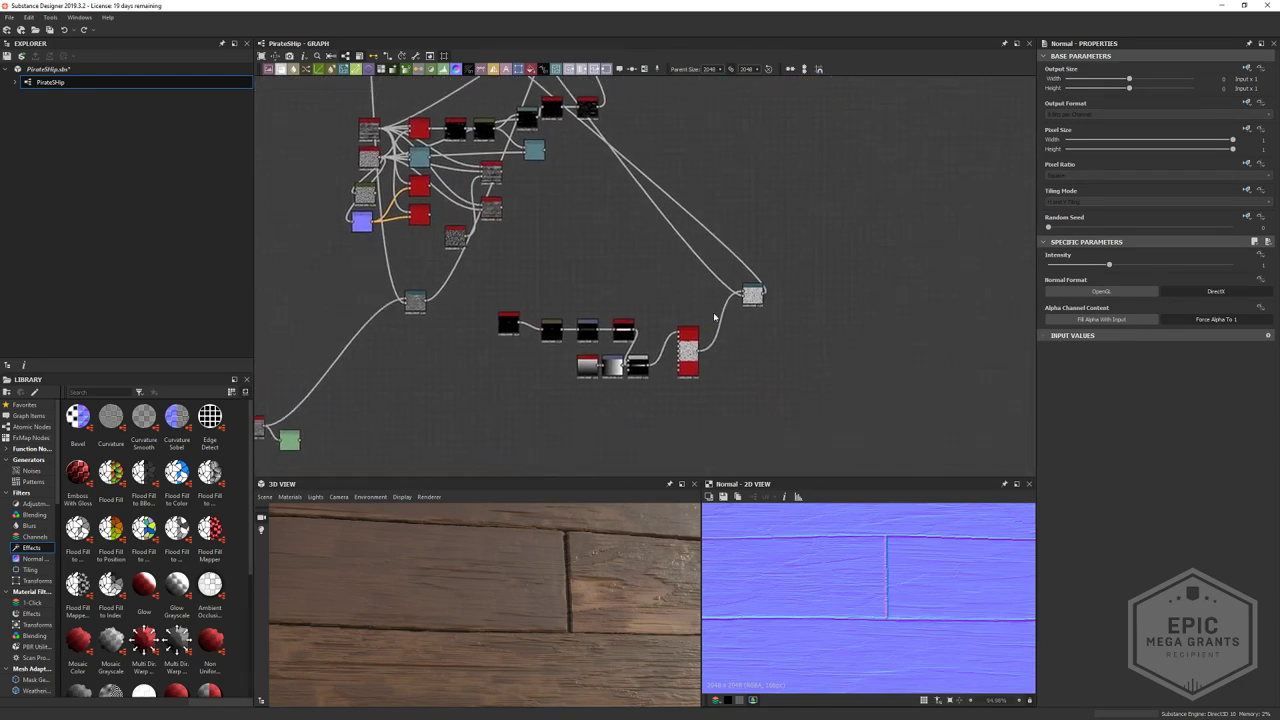
pyautogui.scroll(2, 730, 322)
pyautogui.doubleClick(757, 281)
pyautogui.moveTo(628, 189); pyautogui.dragTo(770, 420, button='middle')
pyautogui.moveTo(478, 94); pyautogui.dragTo(658, 363, button='middle')
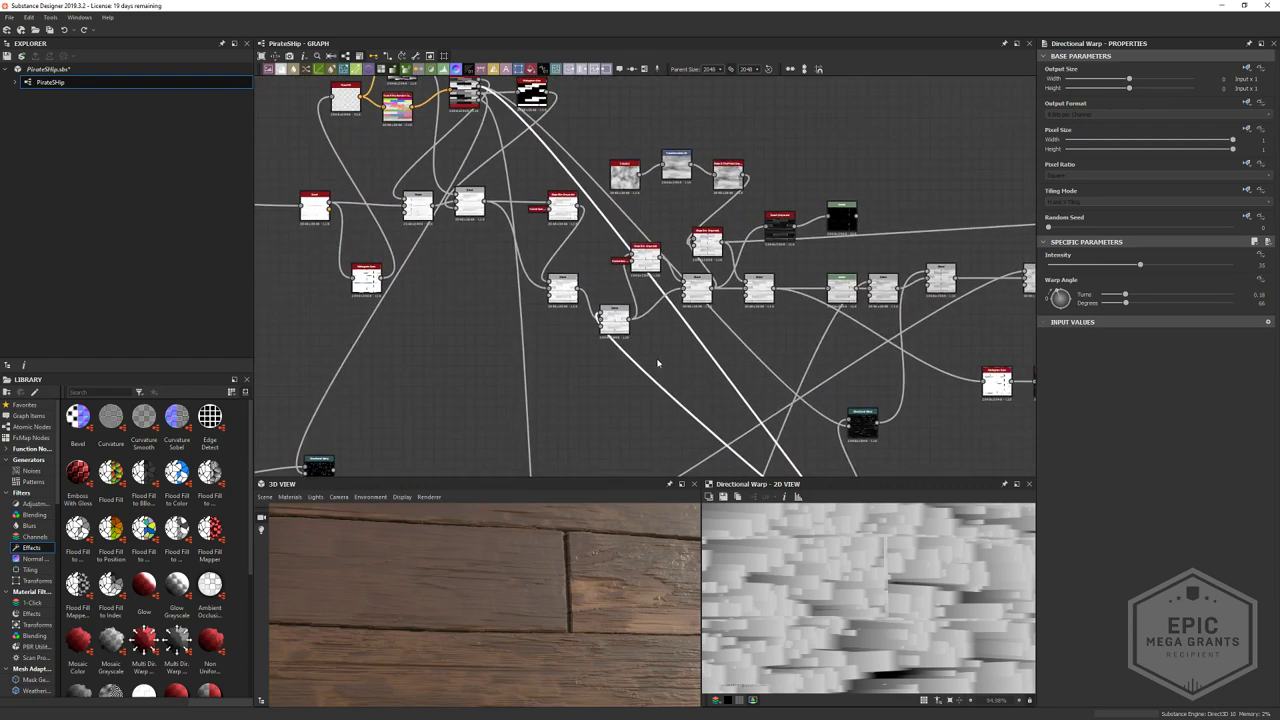
# - Set the opacity of the Min (Darken) Blend node fed by the Directional Warp to 0.05 and check the planks in 3D
pyautogui.scroll(4, 630, 320)
pyautogui.doubleClick(612, 288)
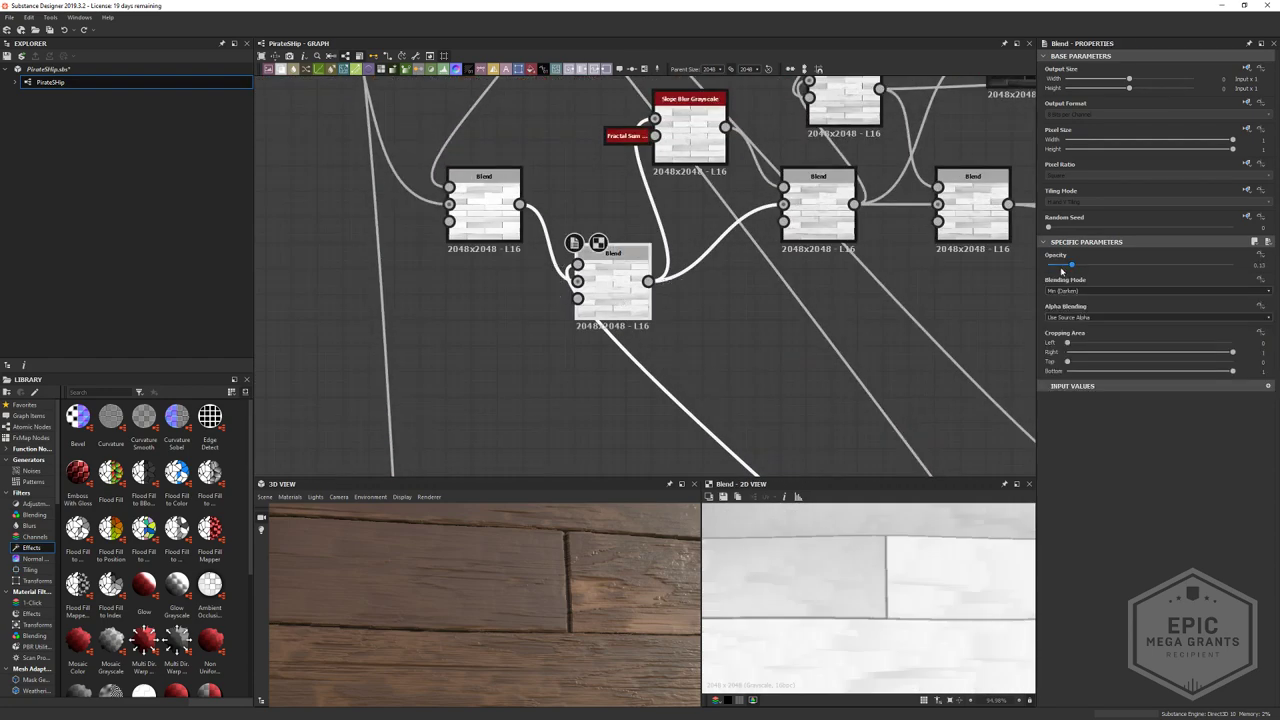
pyautogui.moveTo(1071, 266); pyautogui.dragTo(1057, 266)
pyautogui.scroll(-5, 570, 577)
pyautogui.moveTo(571, 579)
pyautogui.mouseDown()
pyautogui.moveTo(551, 583)
pyautogui.moveTo(570, 584)
pyautogui.mouseUp()
pyautogui.moveTo(570, 584)
pyautogui.keyDown('ctrl'); pyautogui.keyDown('shift'); pyautogui.mouseDown()
pyautogui.moveTo(557, 580)
pyautogui.moveTo(589, 580)
pyautogui.moveTo(555, 574)
pyautogui.mouseUp(); pyautogui.keyUp('shift'); pyautogui.keyUp('ctrl')
pyautogui.moveTo(790, 338); pyautogui.dragTo(789, 338, button='middle')
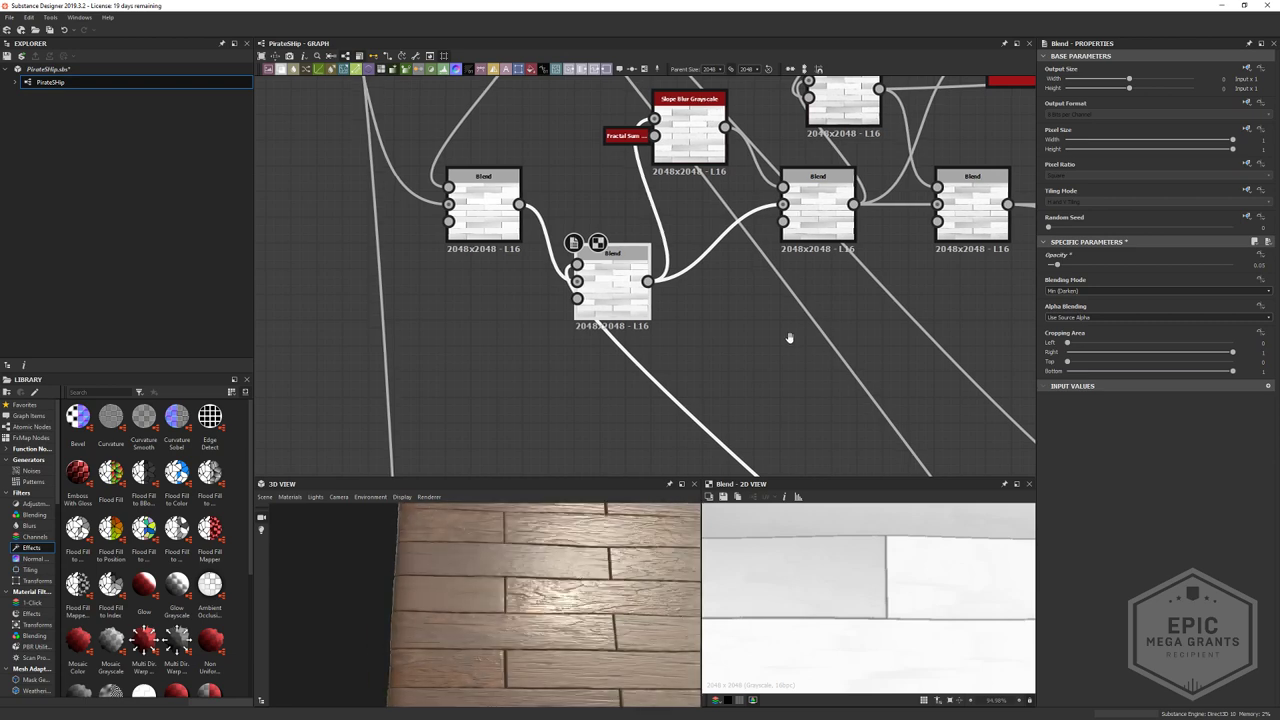
# - Adjust the opacity of the Overlay Blend node that follows the Levels node to about 0.3 and check the planks in 3D
pyautogui.scroll(-3, 600, 360)
pyautogui.scroll(3, 477, 346)
pyautogui.click(562, 306)
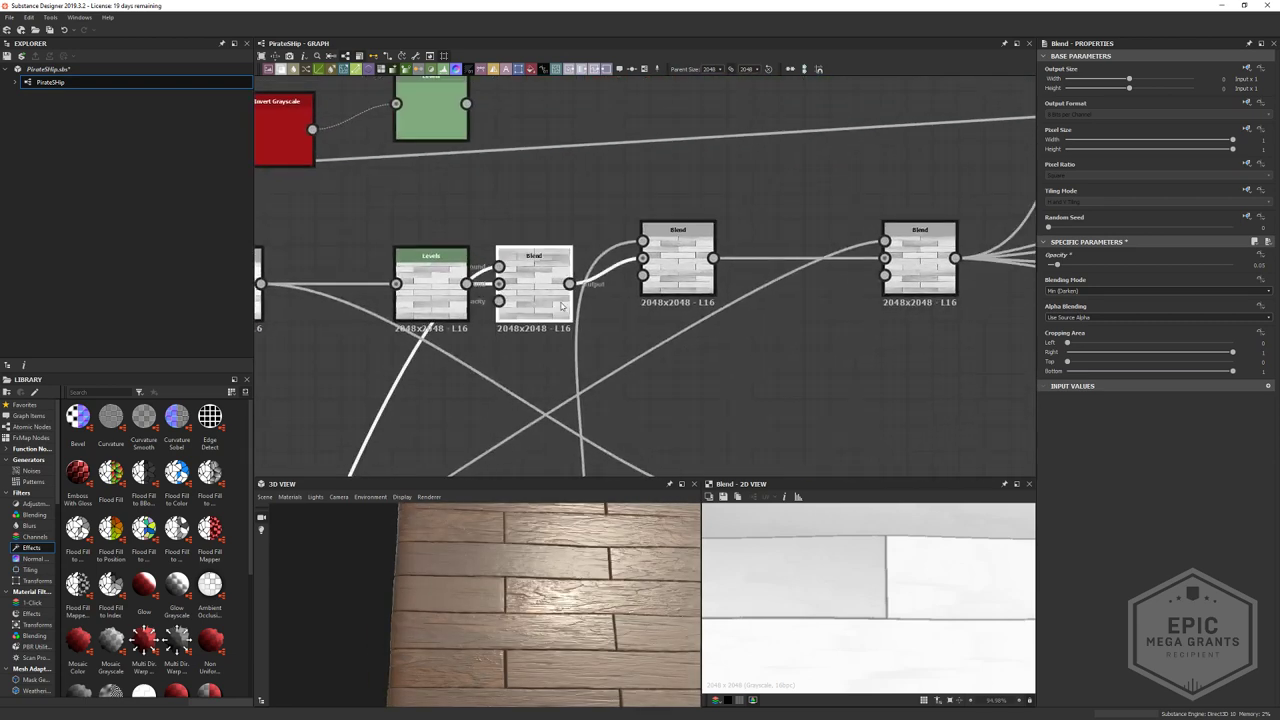
pyautogui.doubleClick(562, 306)
pyautogui.click(1108, 266)
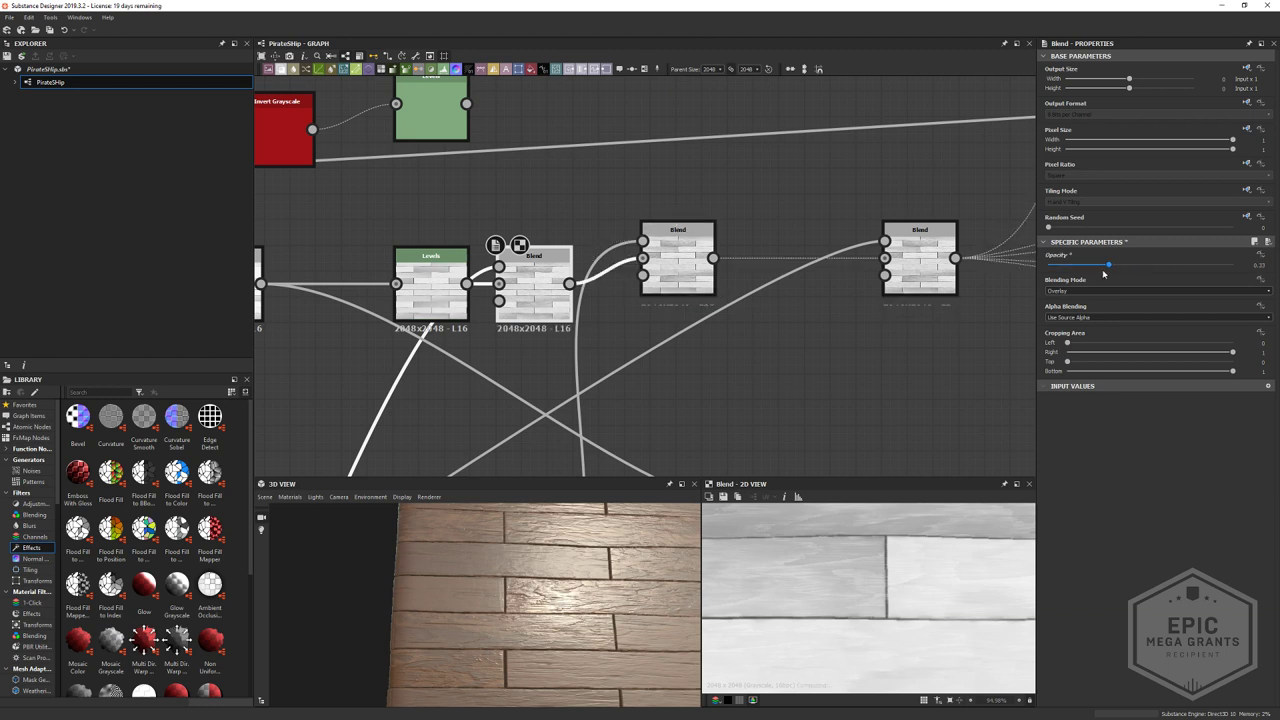
pyautogui.moveTo(1104, 274); pyautogui.dragTo(1098, 274)
pyautogui.moveTo(490, 580); pyautogui.dragTo(540, 594)
pyautogui.scroll(-6, 545, 592)
# - Preview the Ambient Occlusion (HBAO) node and the Blend node feeding the Roughness output
pyautogui.moveTo(690, 313); pyautogui.dragTo(426, 289, button='middle')
pyautogui.moveTo(964, 331); pyautogui.dragTo(393, 191, button='middle')
pyautogui.moveTo(829, 208); pyautogui.dragTo(181, 244, button='middle')
pyautogui.doubleClick(452, 230)
pyautogui.moveTo(529, 265); pyautogui.dragTo(768, 312, button='middle')
pyautogui.moveTo(640, 287); pyautogui.dragTo(650, 450, button='middle')
pyautogui.click(593, 305)
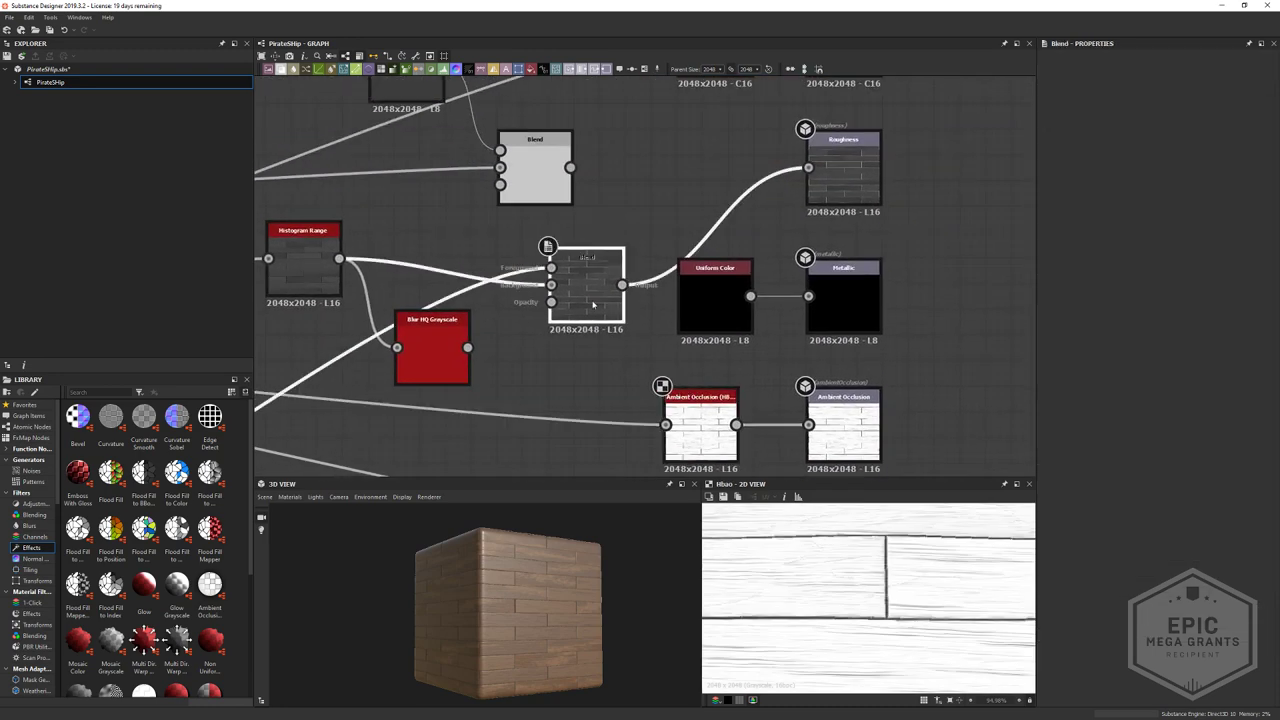
pyautogui.doubleClick(593, 305)
pyautogui.moveTo(853, 428)
pyautogui.mouseDown(button='middle')
pyautogui.moveTo(726, 331)
pyautogui.moveTo(845, 440)
pyautogui.mouseUp(button='middle')
pyautogui.moveTo(674, 179); pyautogui.dragTo(623, 191, button='middle')
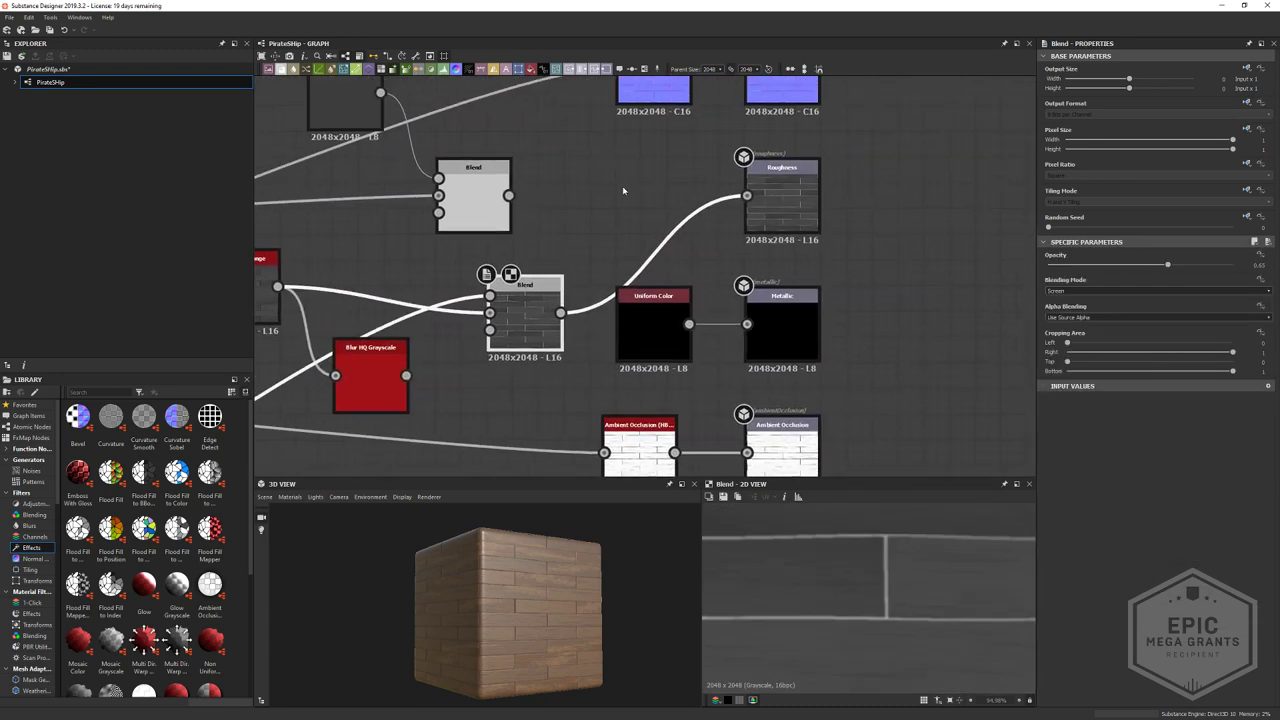
# - Move the Roughness output and the Metallic output with its Uniform Color away from the roughness Blend node to free up space
pyautogui.moveTo(623, 190); pyautogui.dragTo(793, 325)
pyautogui.moveTo(798, 297); pyautogui.dragTo(1004, 269)
pyautogui.click(646, 369)
pyautogui.moveTo(646, 369); pyautogui.dragTo(738, 325, button='middle')
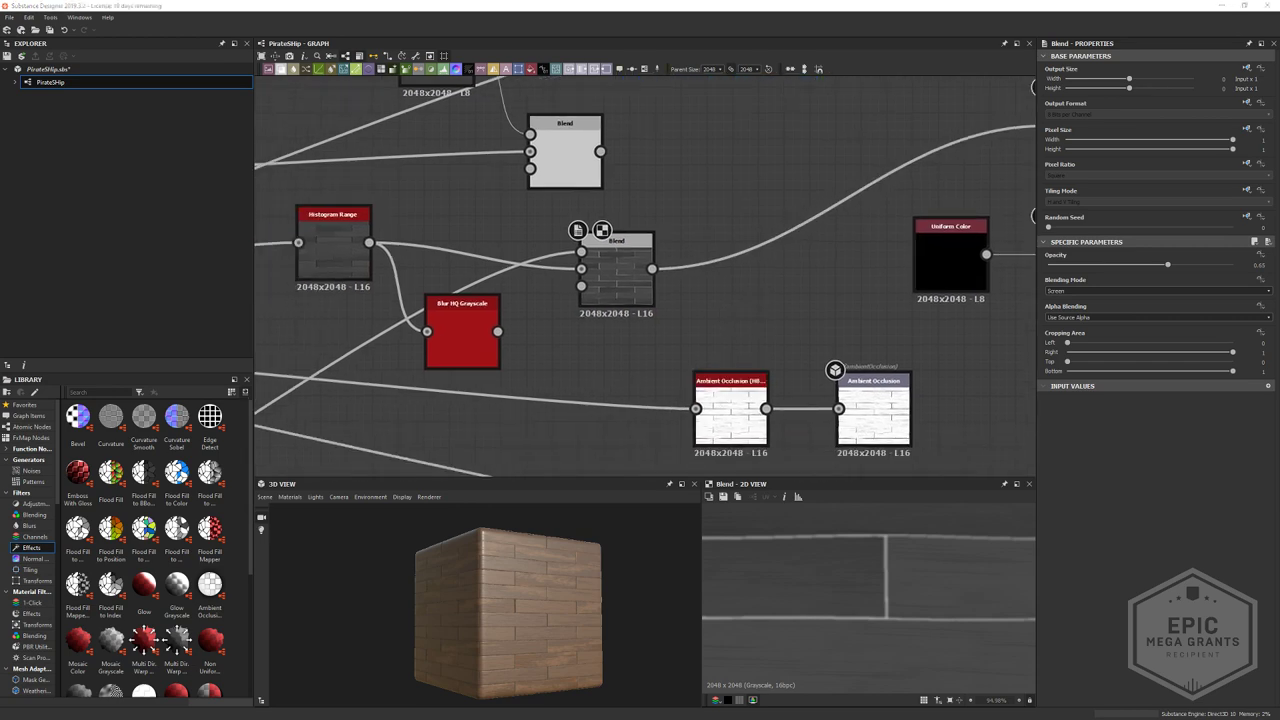
# - Try a Y Amount of 6 on the Tile Sampler in the 2 meters frame, check the planks in 3D and undo it
pyautogui.scroll(-9, 586, 318)
pyautogui.moveTo(506, 326); pyautogui.dragTo(766, 126, button='middle')
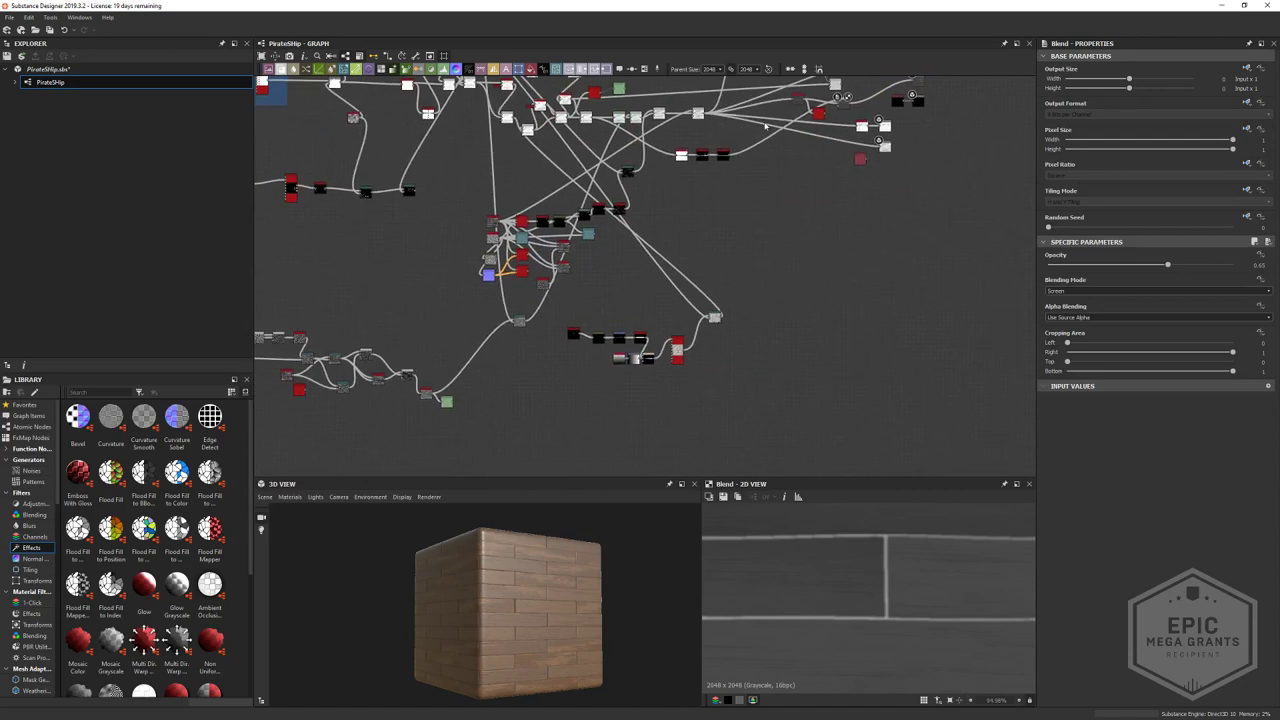
pyautogui.moveTo(503, 246); pyautogui.dragTo(394, 267, button='middle')
pyautogui.scroll(3, 662, 231)
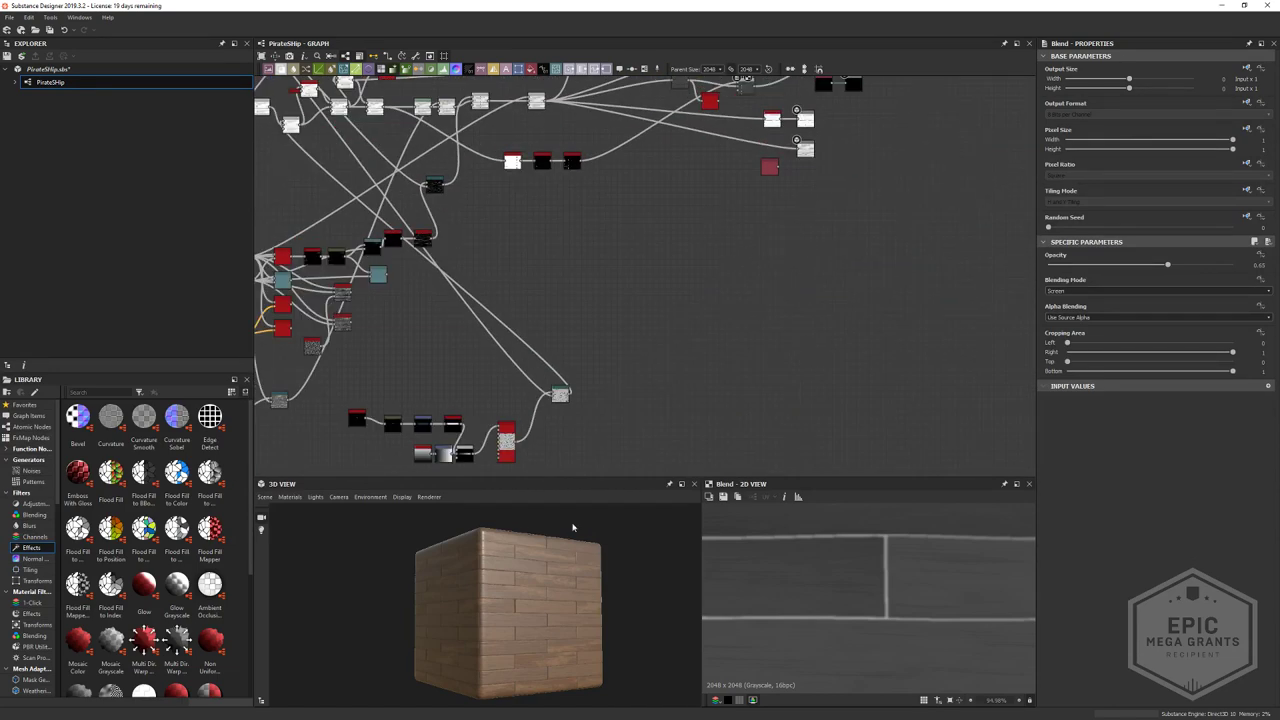
pyautogui.scroll(4, 711, 325)
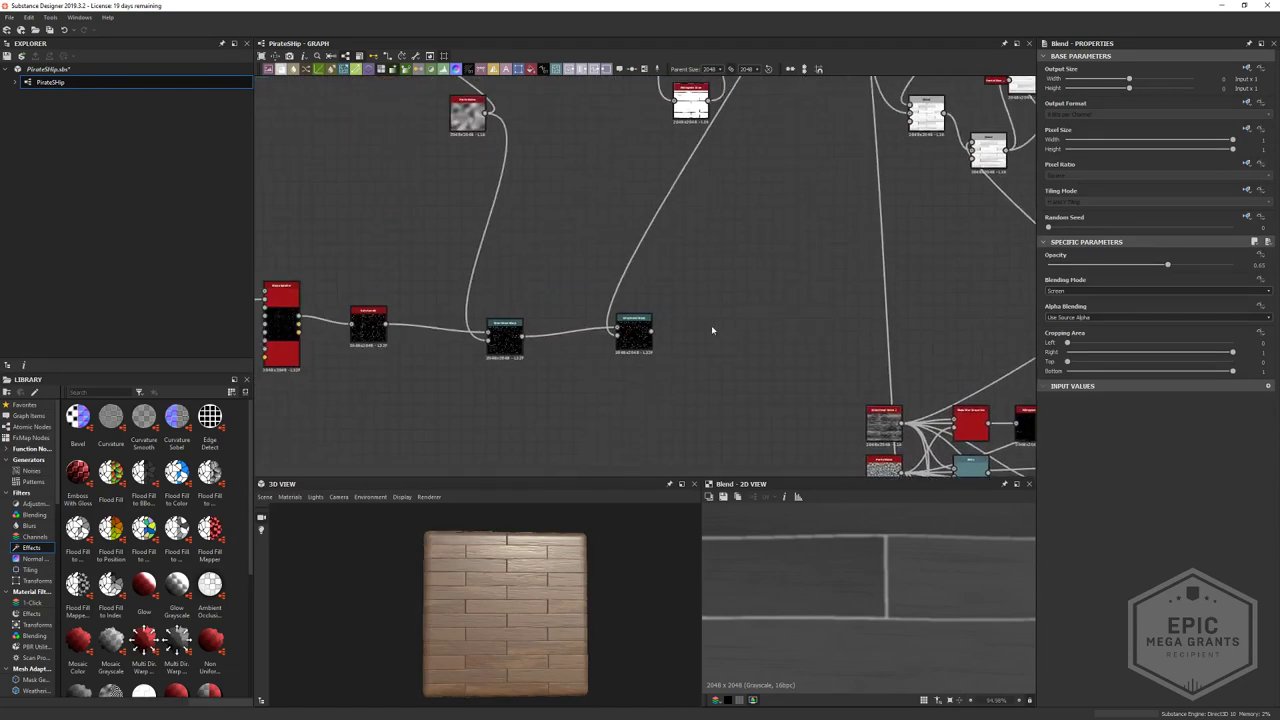
pyautogui.scroll(-3, 690, 285)
pyautogui.moveTo(535, 110); pyautogui.dragTo(574, 230, button='middle')
pyautogui.scroll(-3, 574, 232)
pyautogui.scroll(4, 573, 230)
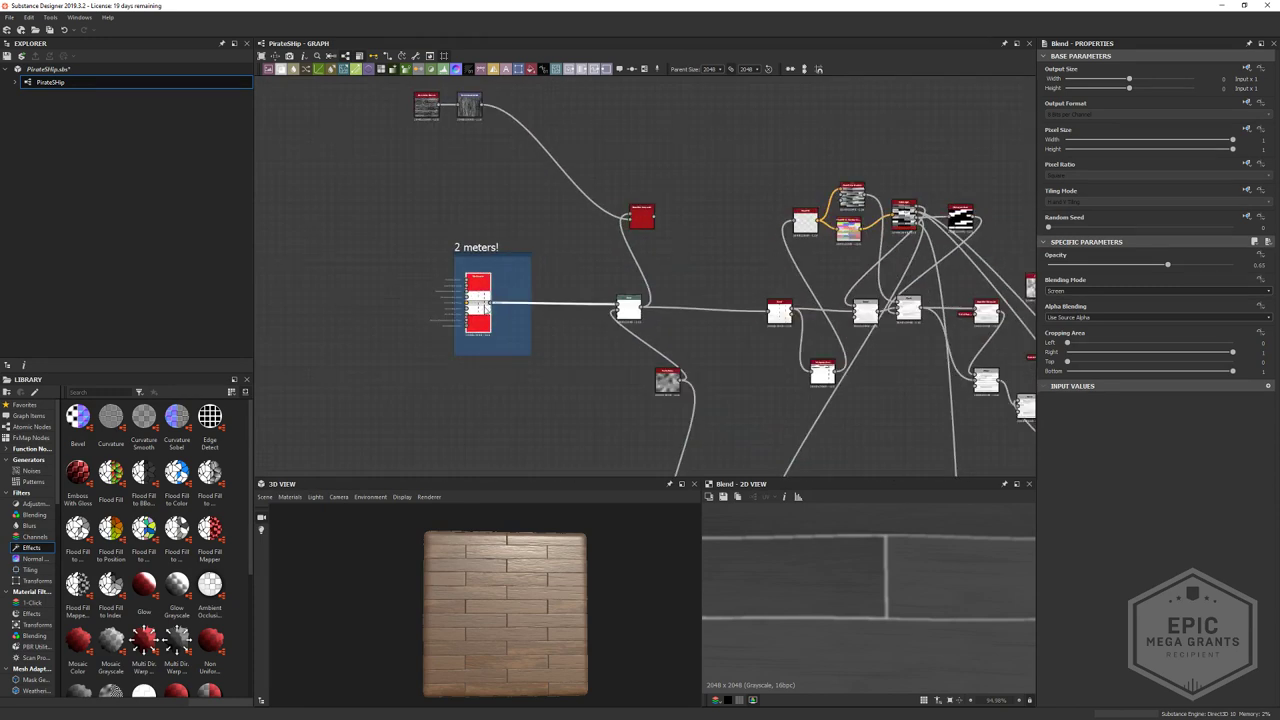
pyautogui.doubleClick(479, 302)
pyautogui.scroll(-4, 834, 574)
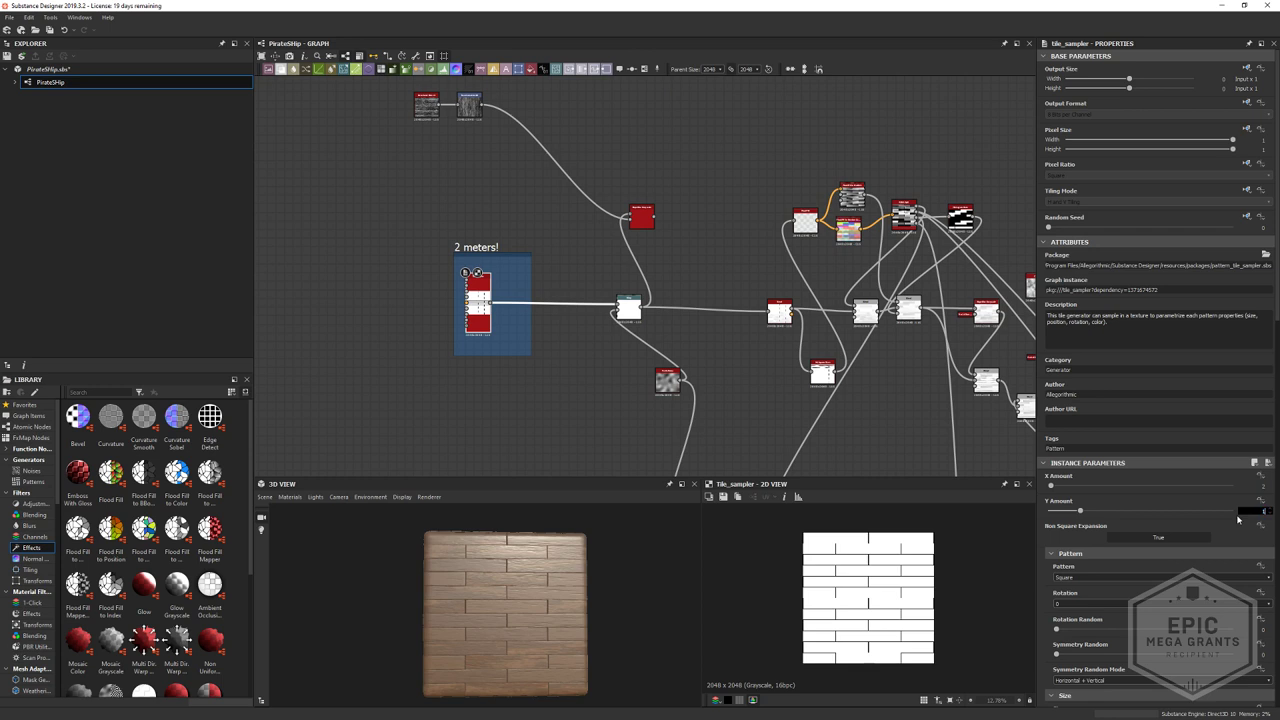
pyautogui.write('6')
pyautogui.press('Return')
pyautogui.moveTo(464, 627)
pyautogui.mouseDown()
pyautogui.moveTo(488, 628)
pyautogui.moveTo(478, 616)
pyautogui.mouseUp()
pyautogui.moveTo(478, 616); pyautogui.dragTo(543, 626, button='right')
pyautogui.hotkey('ctrl', 'z')
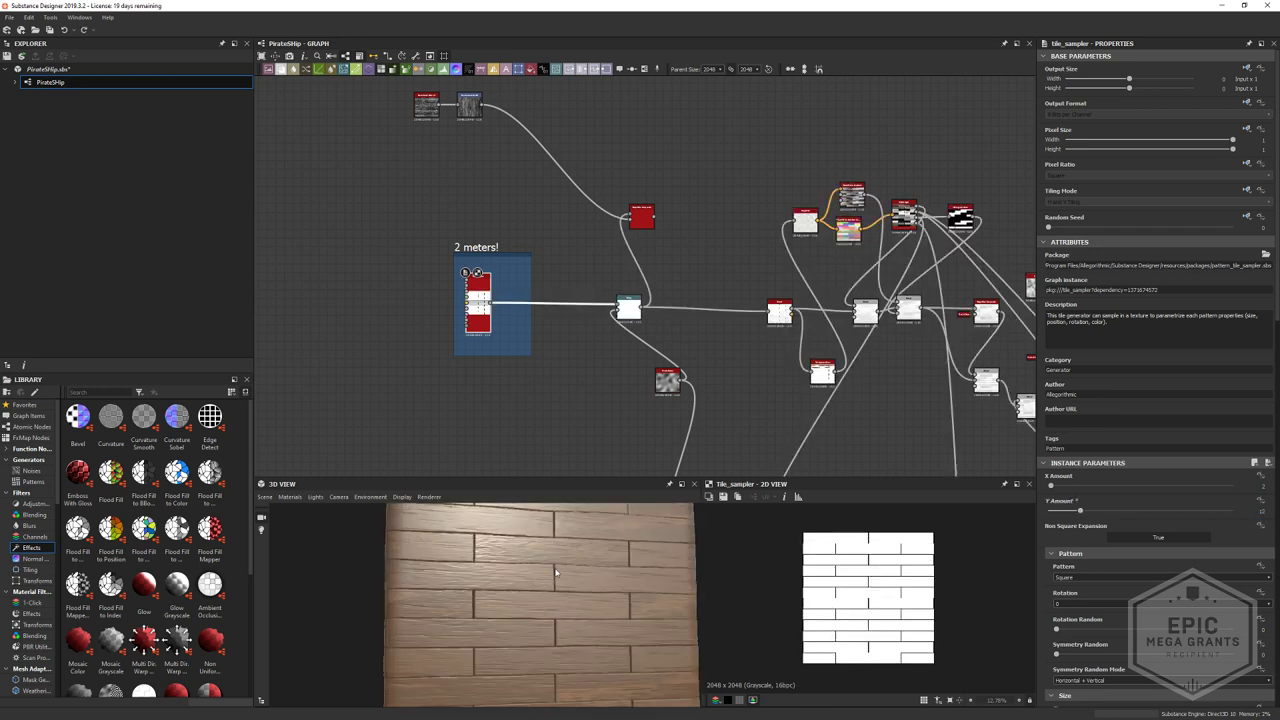
# - Examine the plank layout and surface in the 3D view from different distances and angles
pyautogui.scroll(-5, 556, 572)
pyautogui.scroll(5, 551, 597)
pyautogui.scroll(-5, 603, 585)
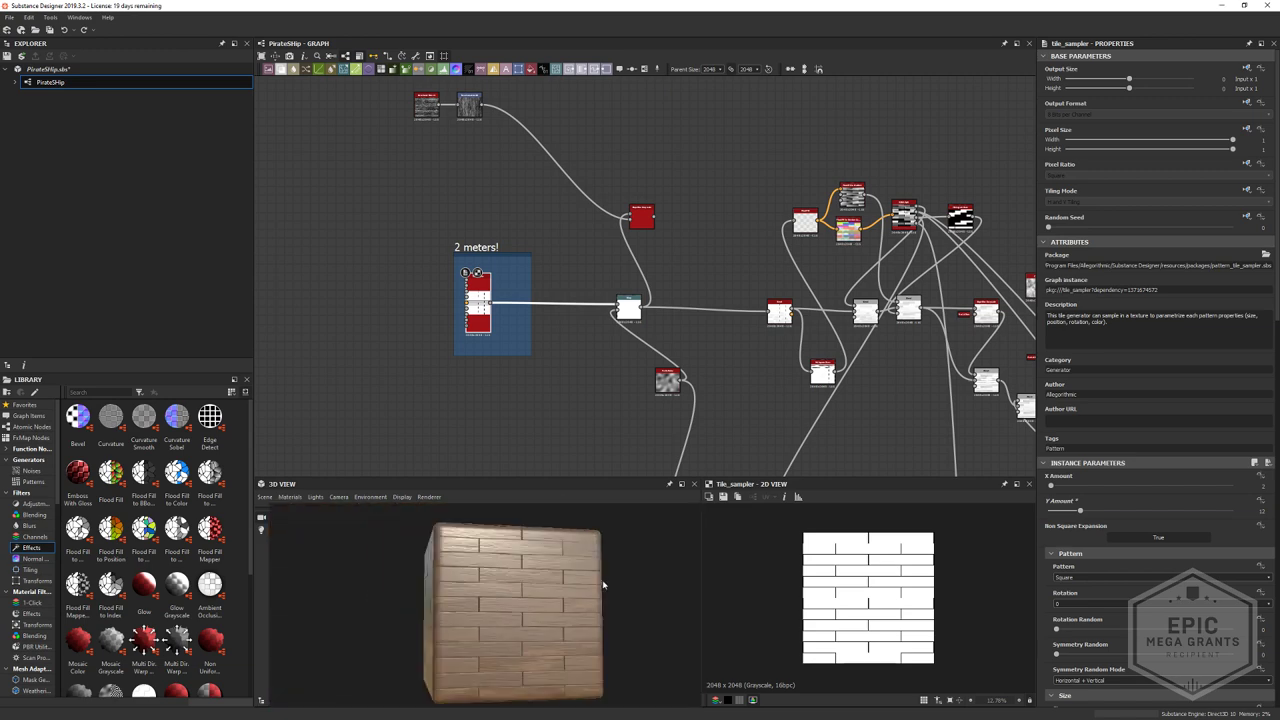
pyautogui.moveTo(603, 585)
pyautogui.mouseDown()
pyautogui.moveTo(574, 589)
pyautogui.moveTo(591, 591)
pyautogui.mouseUp()
pyautogui.scroll(5, 591, 591)
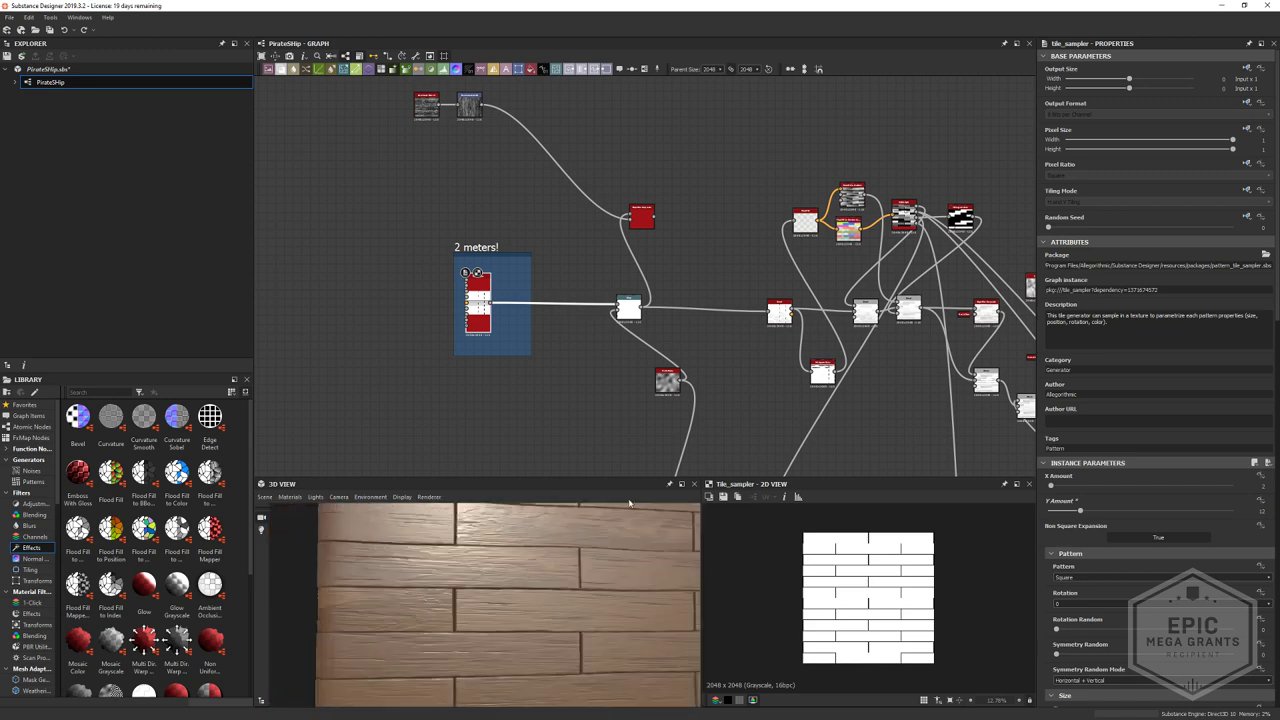
# - Return to the Blend node that drives the Roughness output and view its map across the whole plank pattern
pyautogui.moveTo(800, 372); pyautogui.dragTo(519, 370, button='middle')
pyautogui.moveTo(860, 375); pyautogui.dragTo(563, 320, button='middle')
pyautogui.moveTo(745, 268); pyautogui.dragTo(533, 330, button='middle')
pyautogui.scroll(-1, 533, 330)
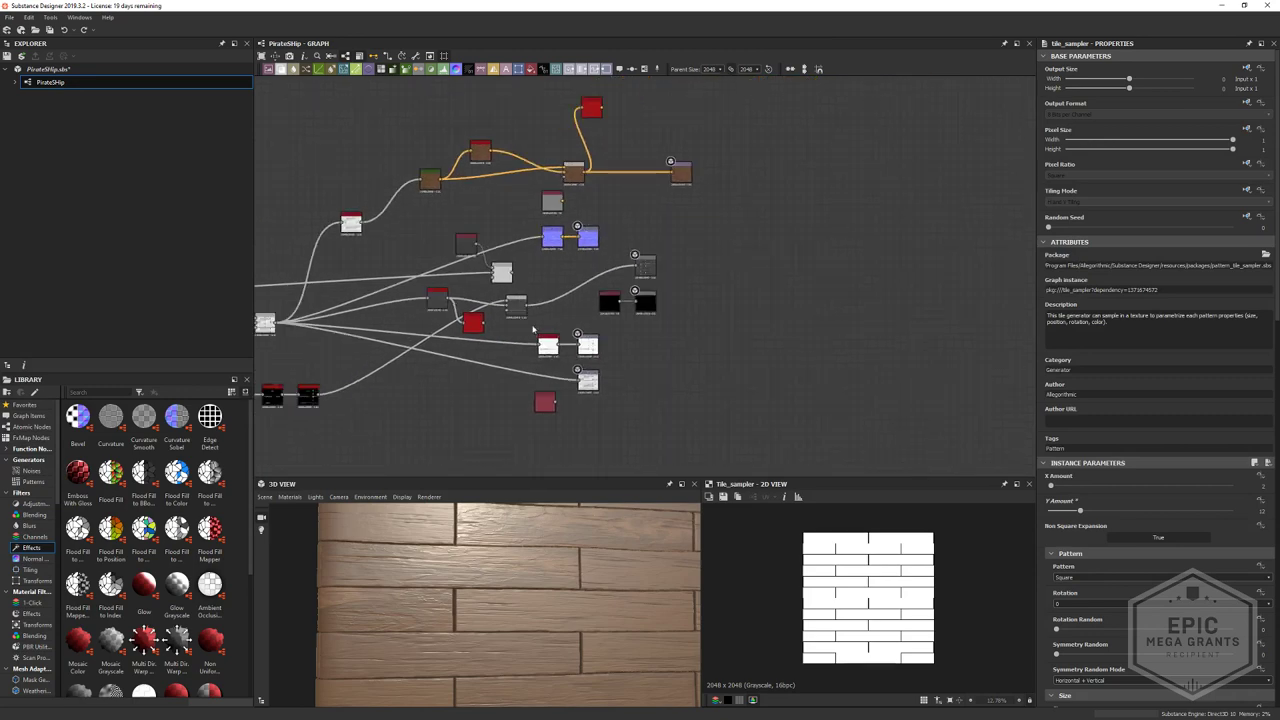
pyautogui.scroll(3, 530, 310)
pyautogui.scroll(3, 508, 297)
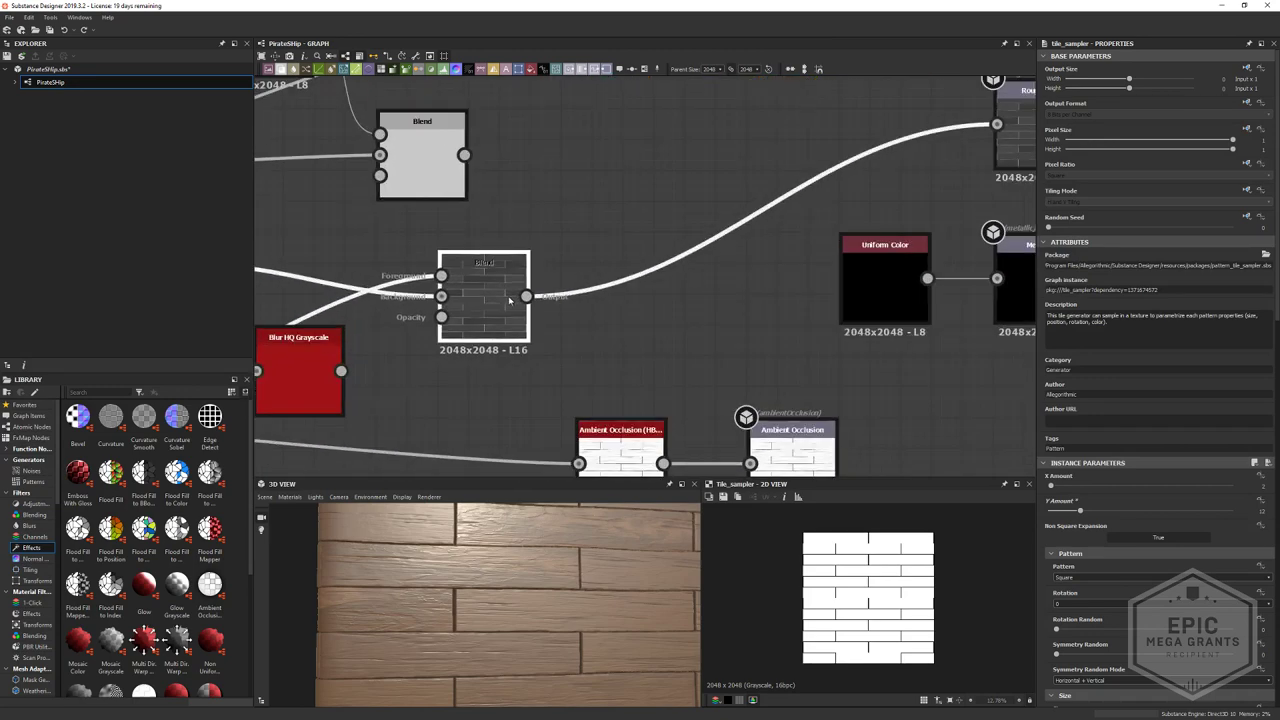
pyautogui.click(485, 300)
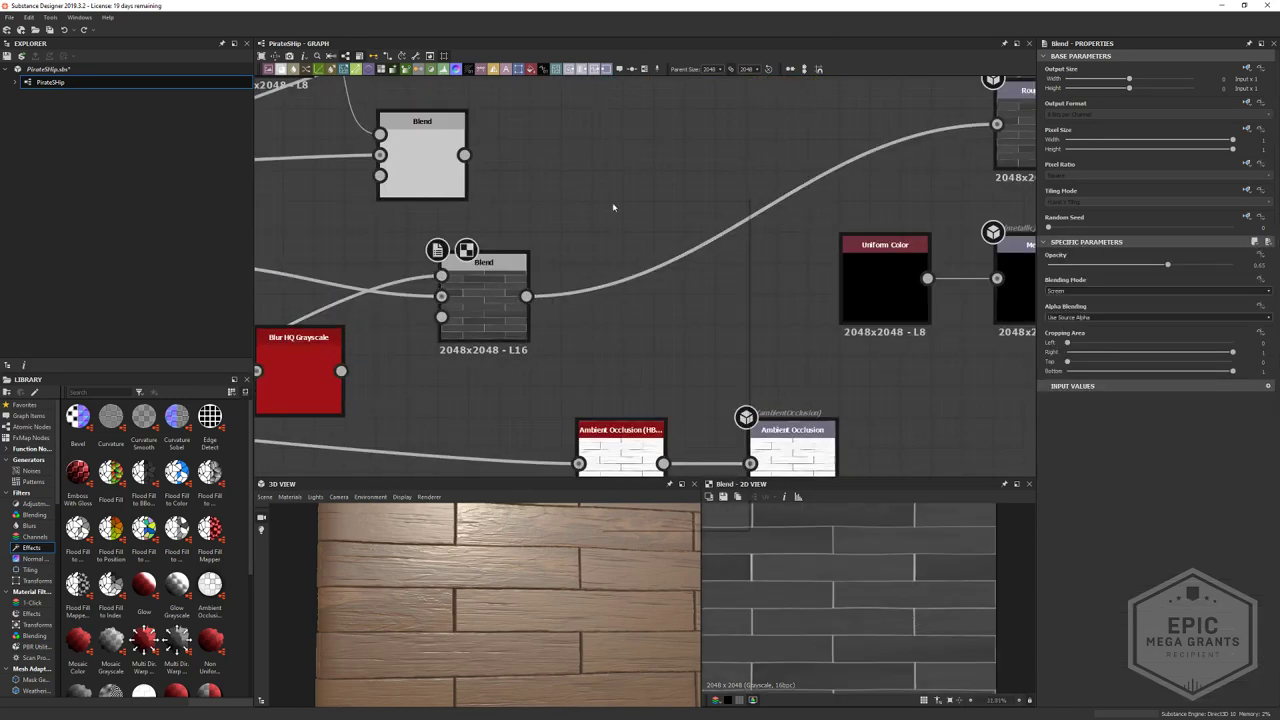
# - Try adding a Grunge Map 003 node above the roughness Blend node and delete it again
pyautogui.press('space')
pyautogui.write('uni')
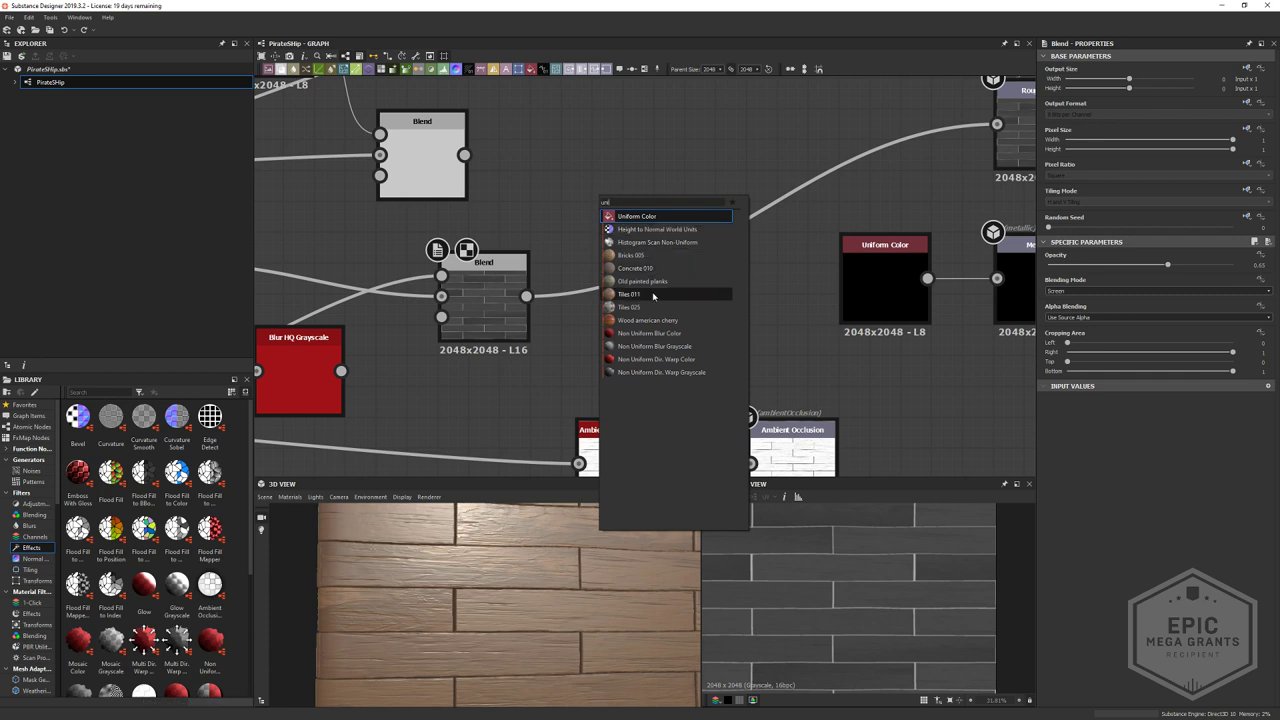
pyautogui.click(621, 167)
pyautogui.press('space')
pyautogui.write('grun')
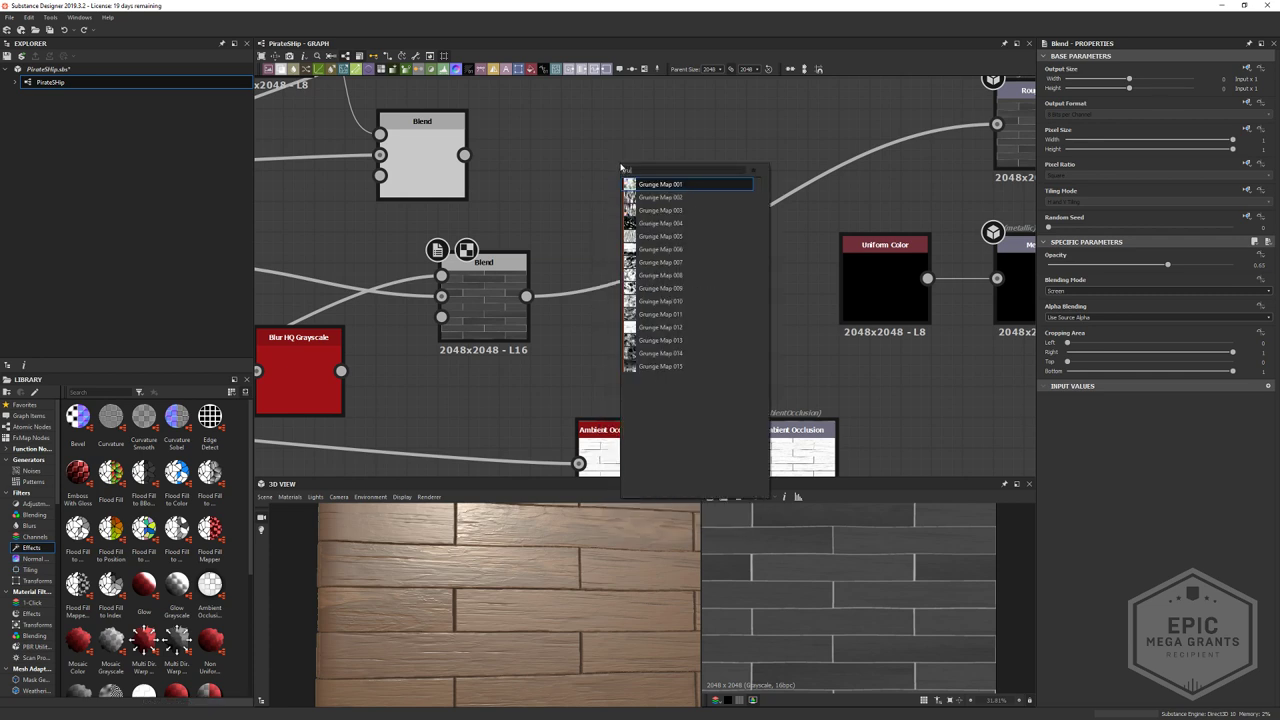
pyautogui.click(654, 215)
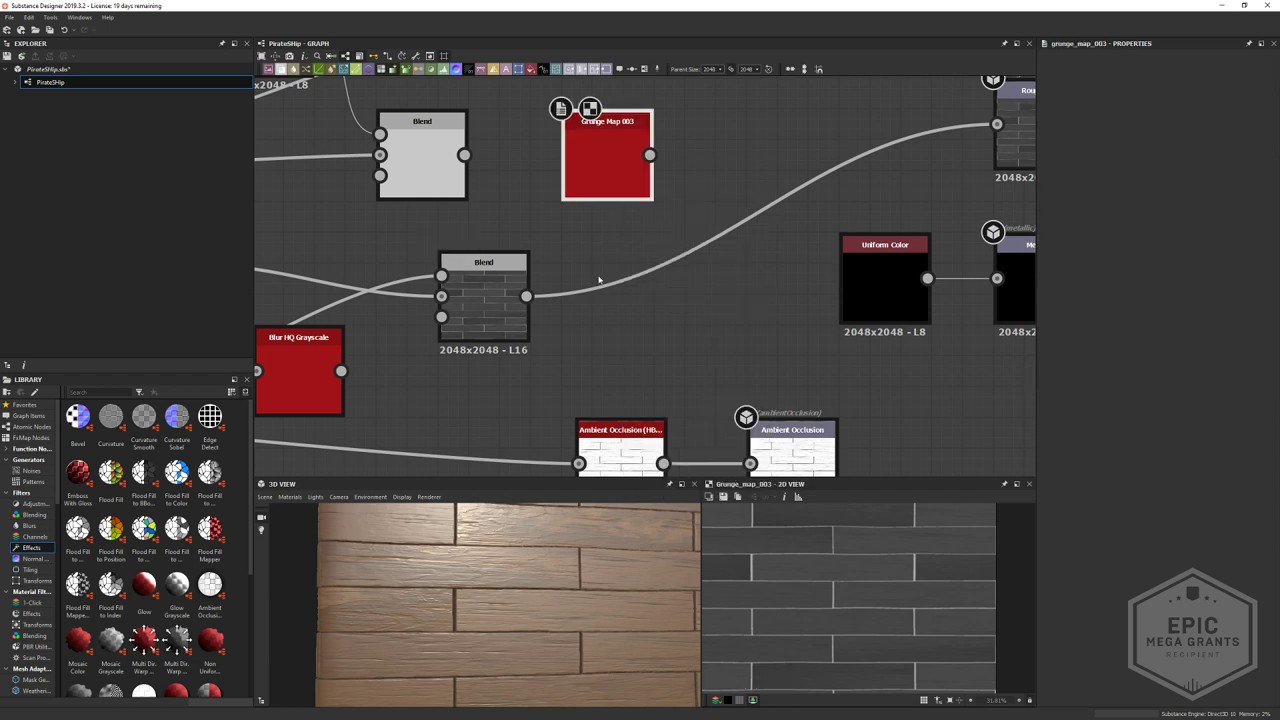
pyautogui.press('Delete')
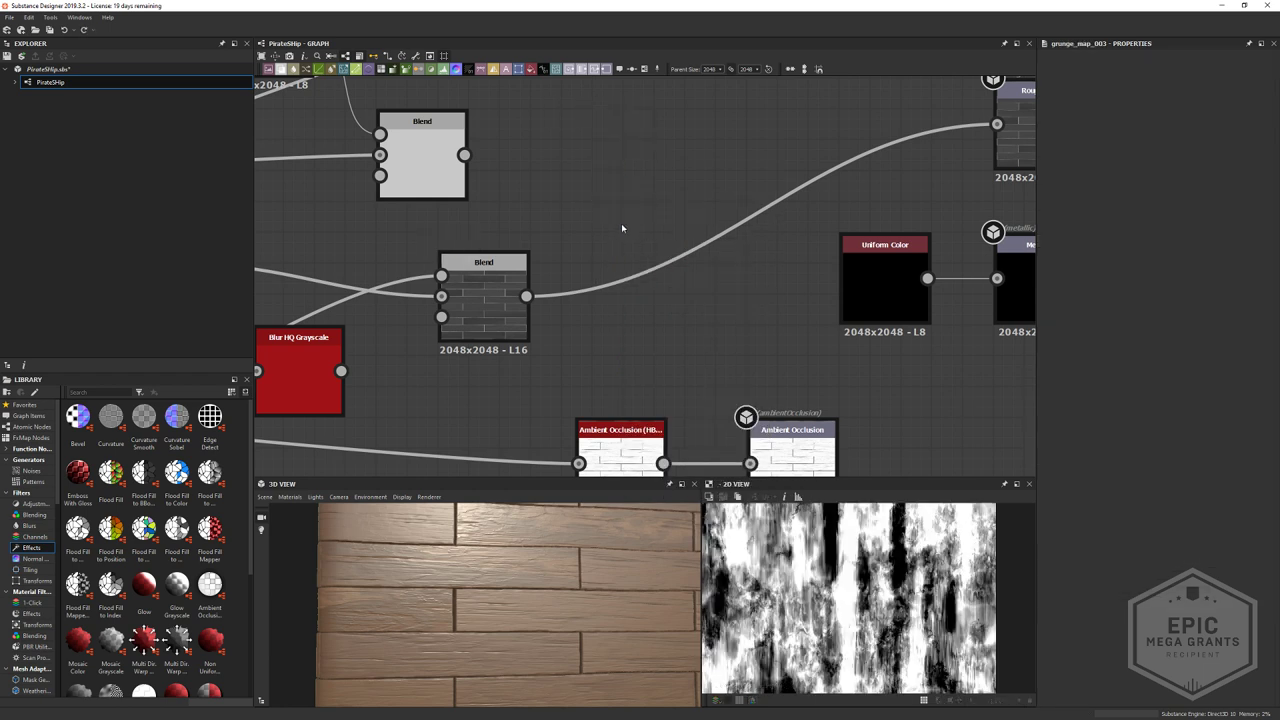
# - Restore the deleted Grunge Map 003 node above the roughness Blend
pyautogui.hotkey('ctrl', 'y')
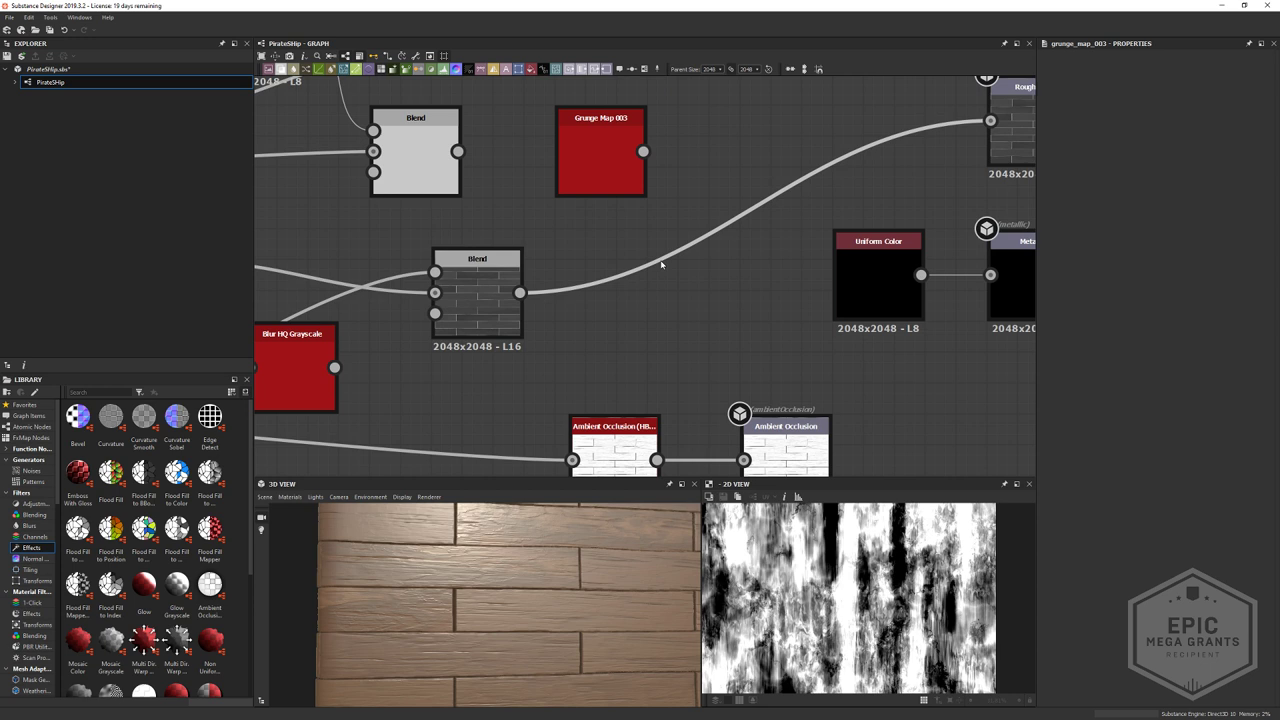
pyautogui.moveTo(714, 282); pyautogui.dragTo(669, 182, button='middle')
pyautogui.scroll(-2, 669, 182)
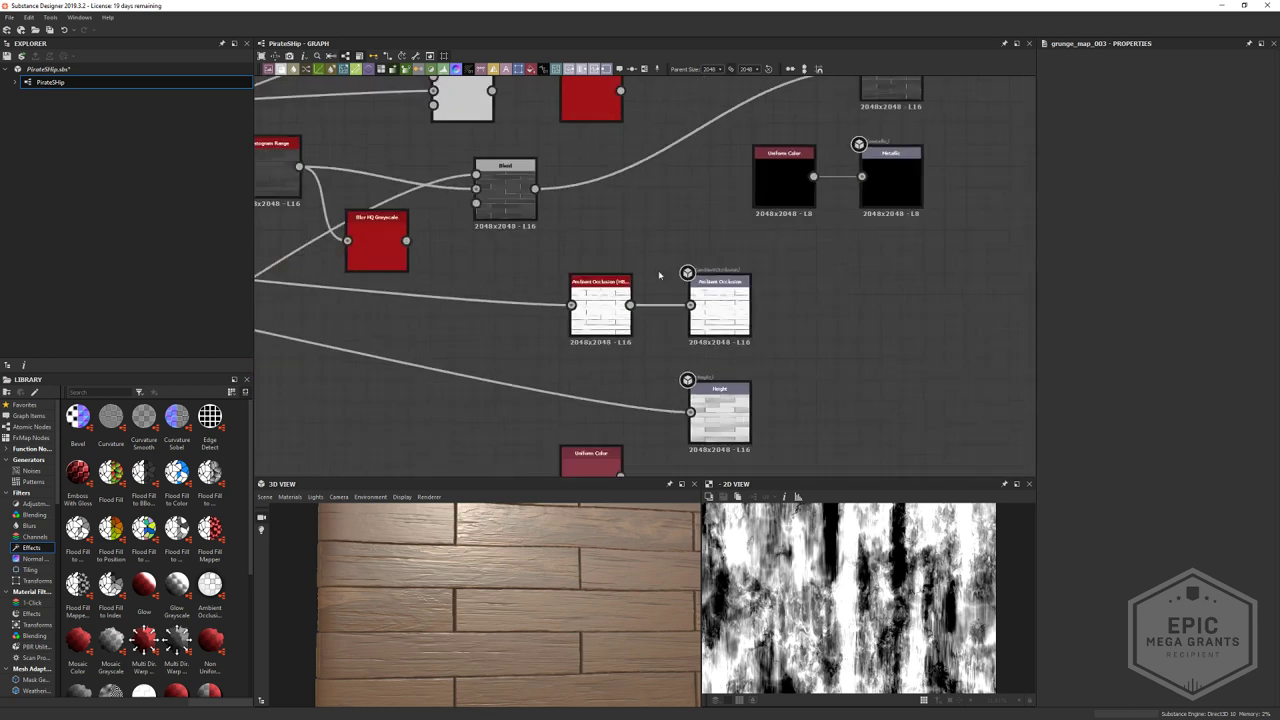
# - Move the Ambient Occlusion pair and the Height output into line with the other outputs, and delete the unconnected Uniform Color node
pyautogui.moveTo(731, 360); pyautogui.dragTo(700, 317, button='middle')
pyautogui.moveTo(710, 277); pyautogui.dragTo(658, 277)
pyautogui.moveTo(770, 289); pyautogui.dragTo(556, 217)
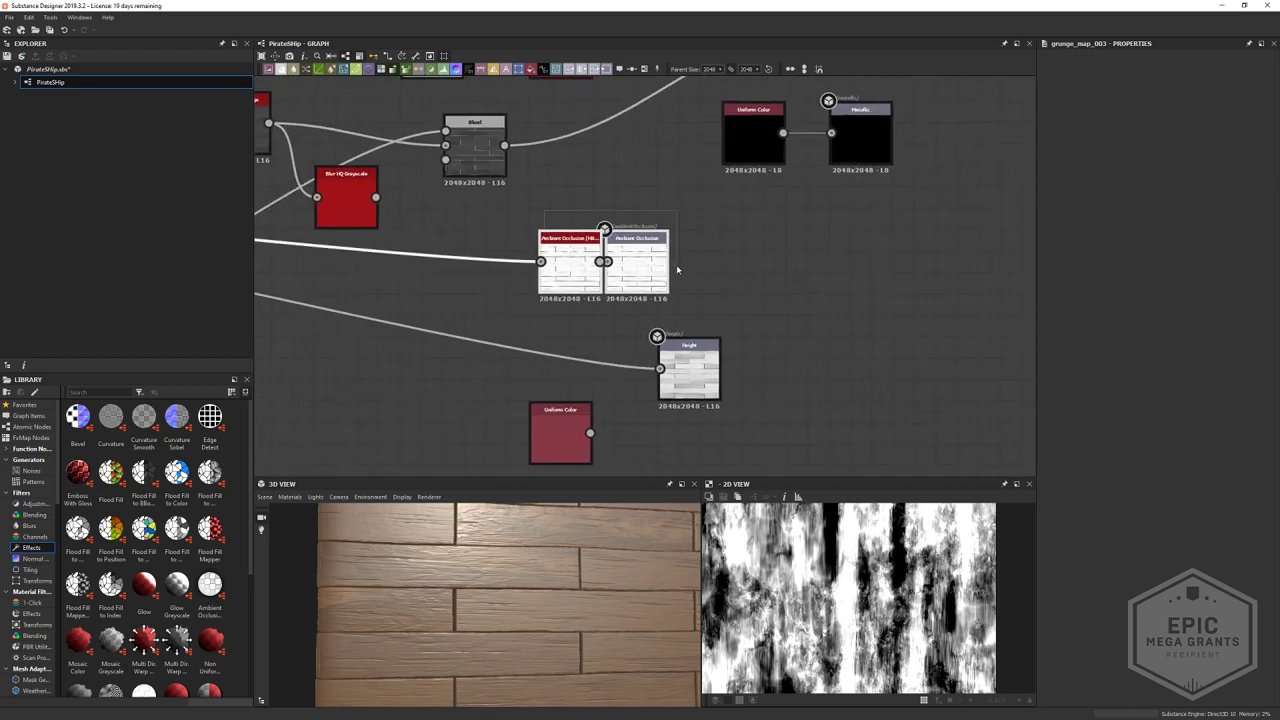
pyautogui.moveTo(641, 272); pyautogui.dragTo(843, 282)
pyautogui.moveTo(688, 370); pyautogui.dragTo(858, 370)
pyautogui.doubleClick(560, 440)
pyautogui.scroll(2, 694, 283)
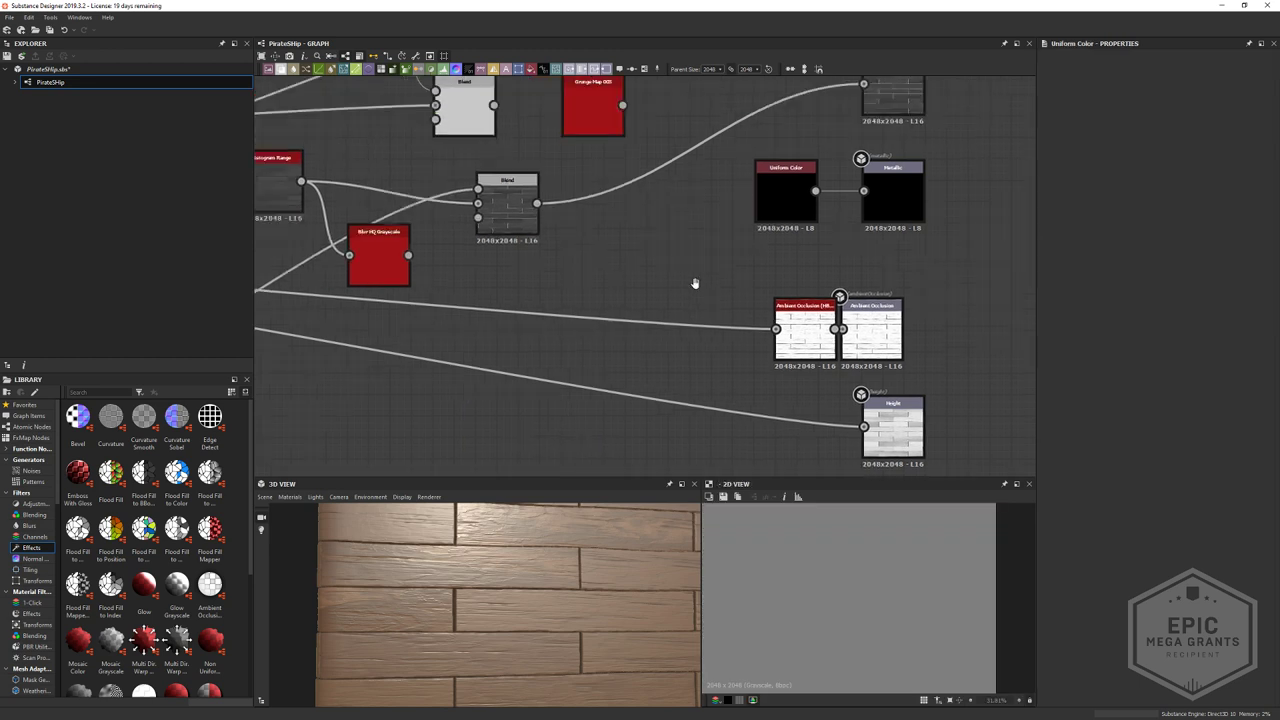
# - View the map of the Blend node that drives the Roughness output close up
pyautogui.scroll(1, 581, 298)
pyautogui.doubleClick(581, 298)
pyautogui.scroll(2, 809, 611)
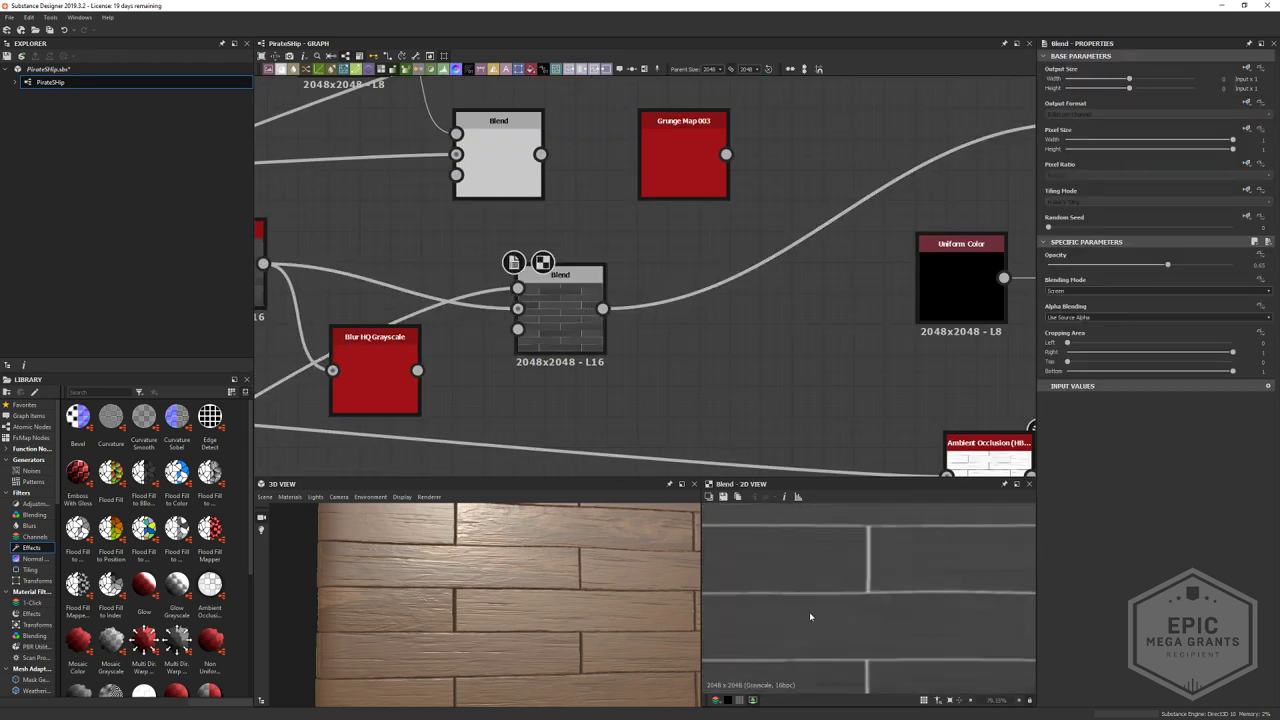
pyautogui.press('space')
pyautogui.write('uni')
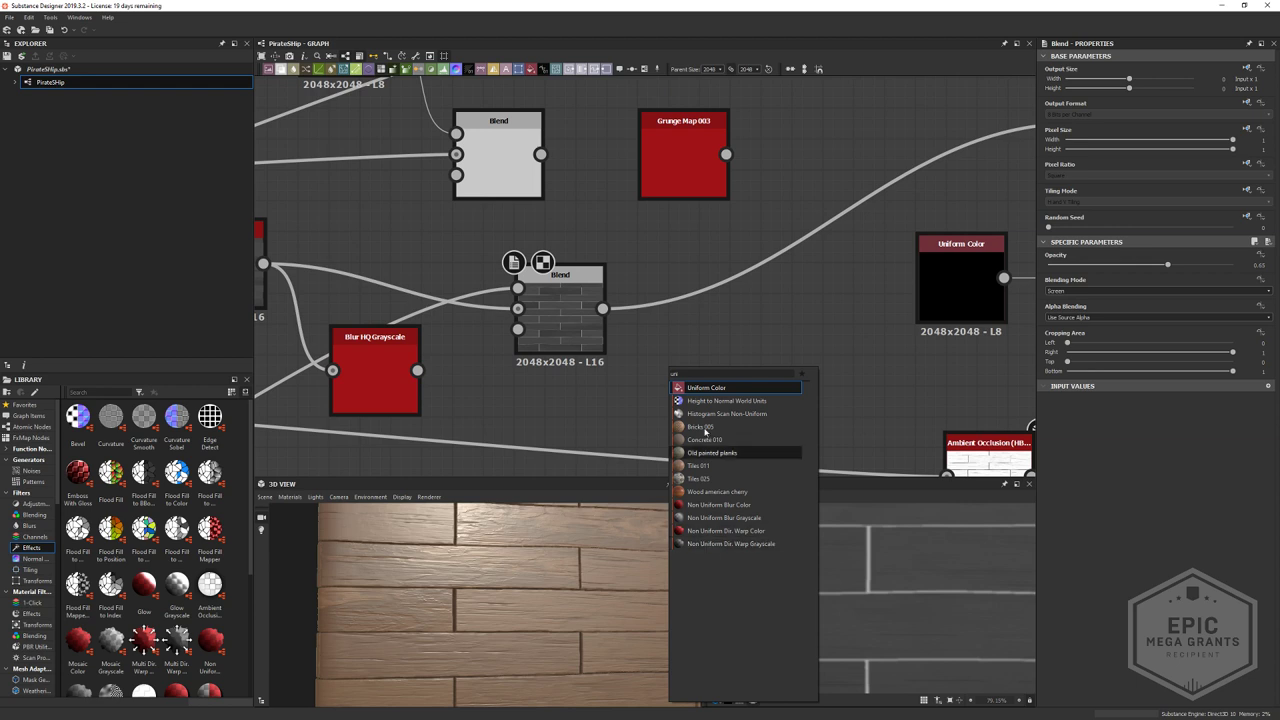
pyautogui.press('Escape')
# - Add a Grunge Map 006 node and place it in the free space below the Blur HQ Grayscale node
pyautogui.press('space')
pyautogui.write('grun')
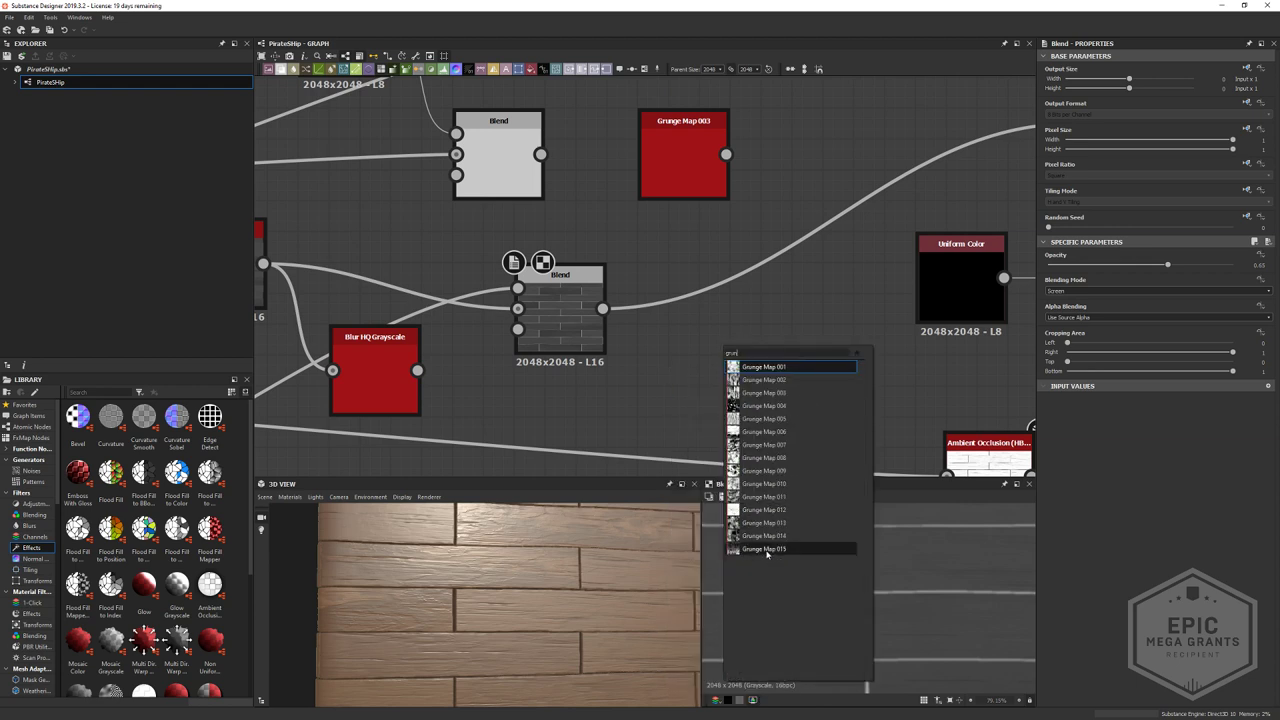
pyautogui.click(751, 432)
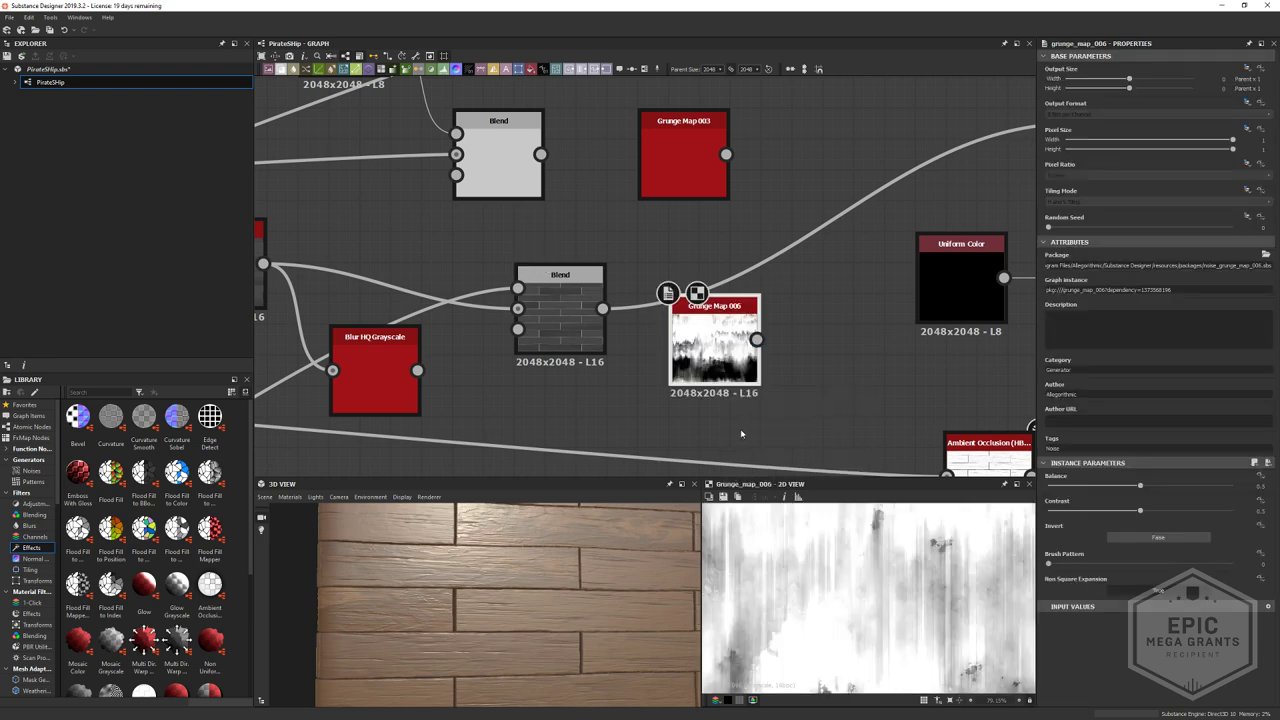
pyautogui.scroll(-3, 741, 433)
pyautogui.moveTo(741, 433); pyautogui.dragTo(741, 344, button='middle')
pyautogui.moveTo(718, 290); pyautogui.dragTo(524, 416)
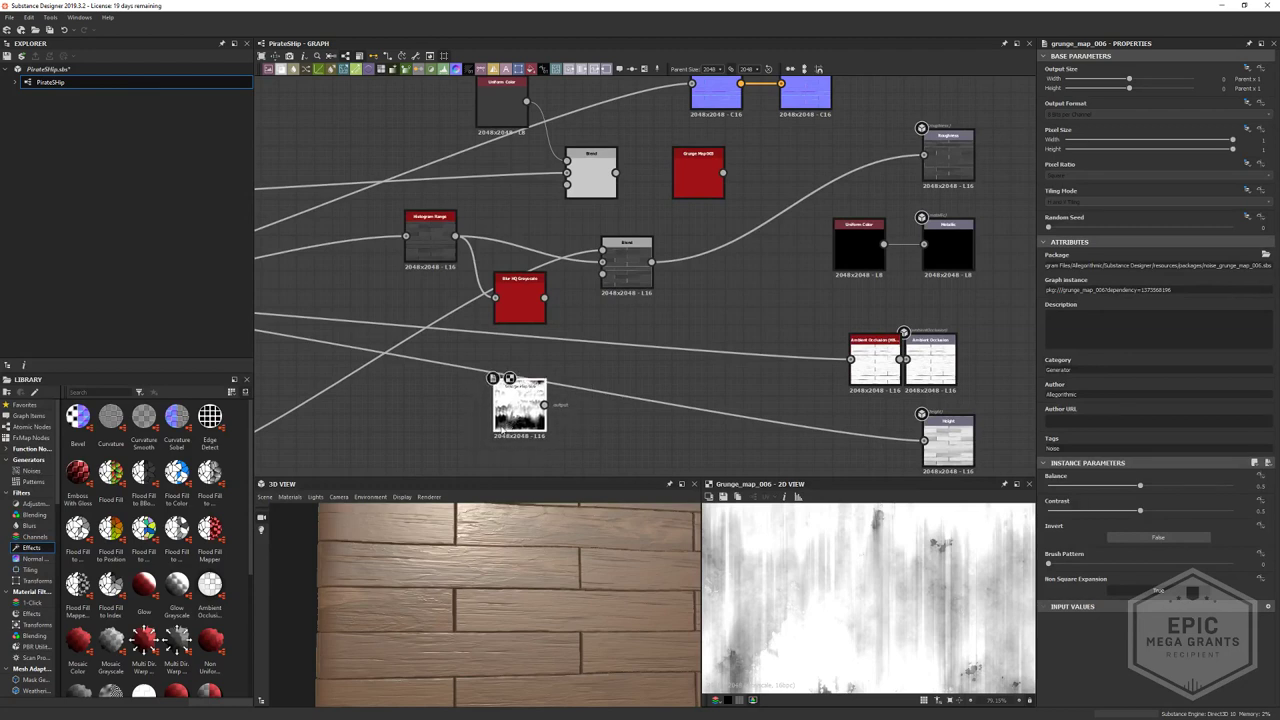
# - Move the Grunge Map 003 node directly beneath Grunge Map 006 and view its pattern
pyautogui.moveTo(589, 397); pyautogui.dragTo(610, 317, button='middle')
pyautogui.moveTo(732, 97); pyautogui.dragTo(553, 401)
pyautogui.doubleClick(545, 390)
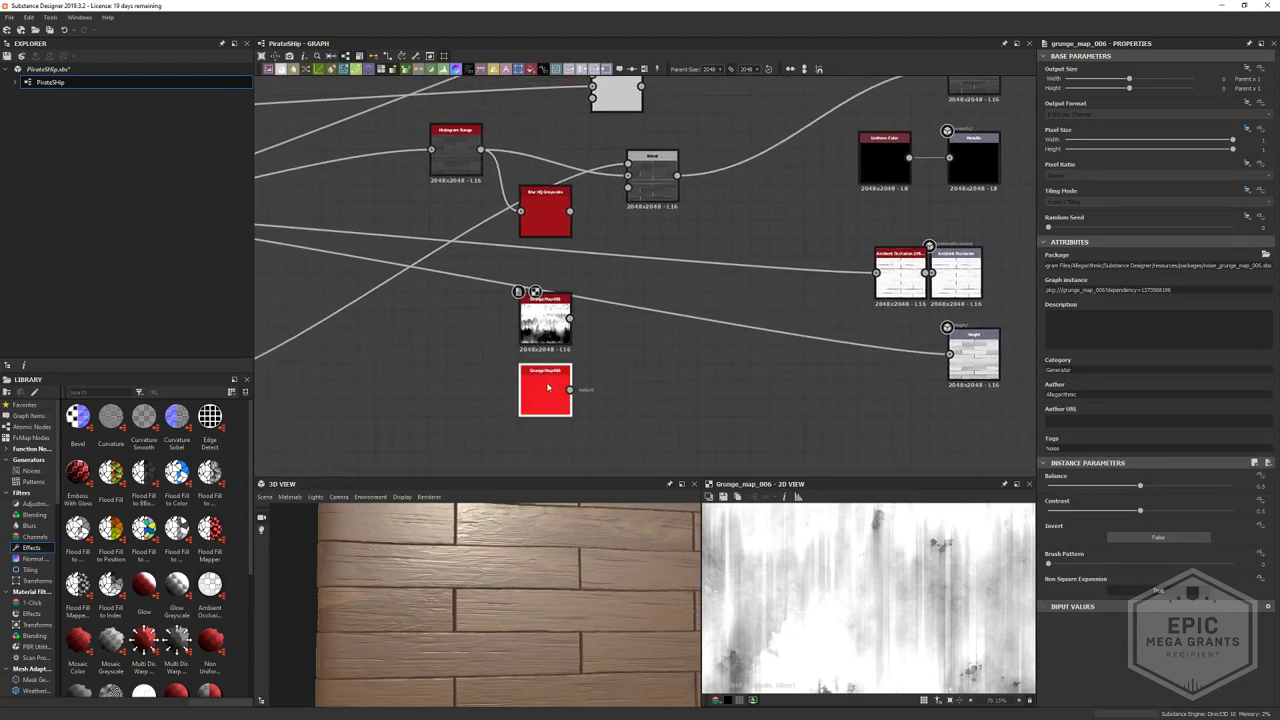
pyautogui.scroll(3, 503, 392)
pyautogui.moveTo(503, 392); pyautogui.dragTo(562, 225)
pyautogui.moveTo(562, 225); pyautogui.dragTo(531, 310)
pyautogui.scroll(-2, 531, 310)
pyautogui.moveTo(531, 310); pyautogui.dragTo(567, 169, button='middle')
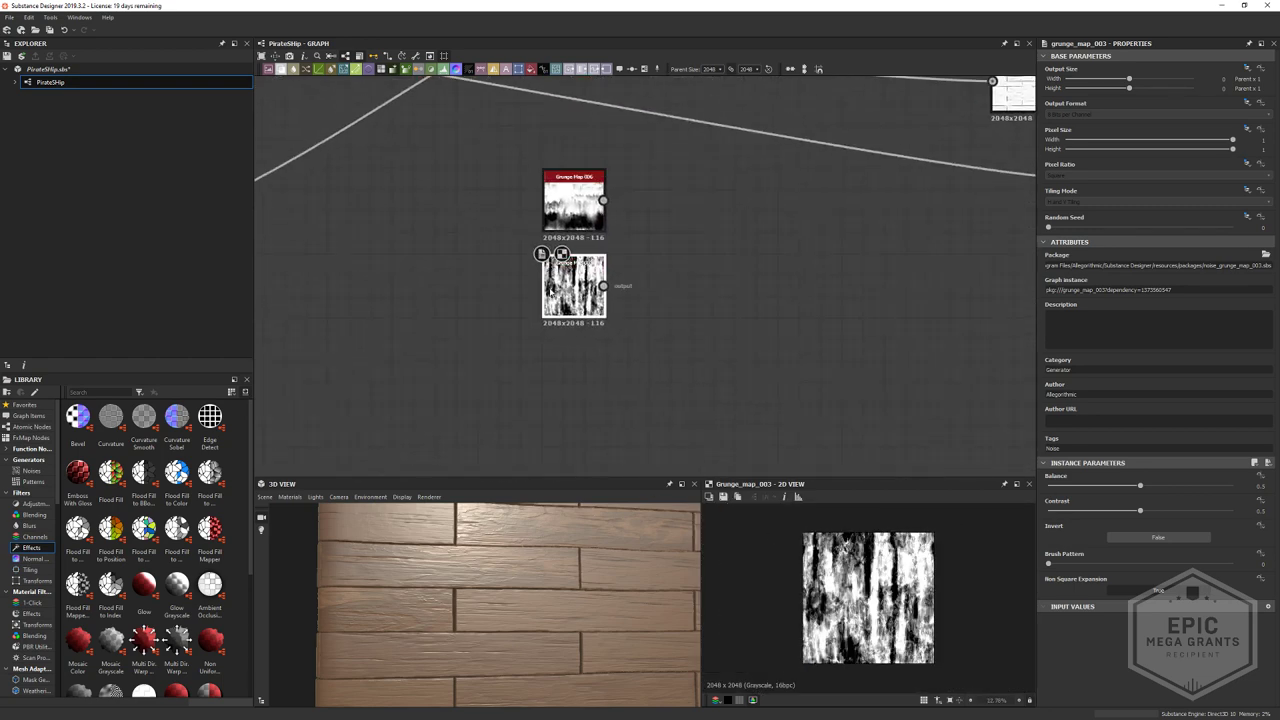
pyautogui.press('space')
pyautogui.write('sl')
pyautogui.press('BackSpace')
pyautogui.press('BackSpace')
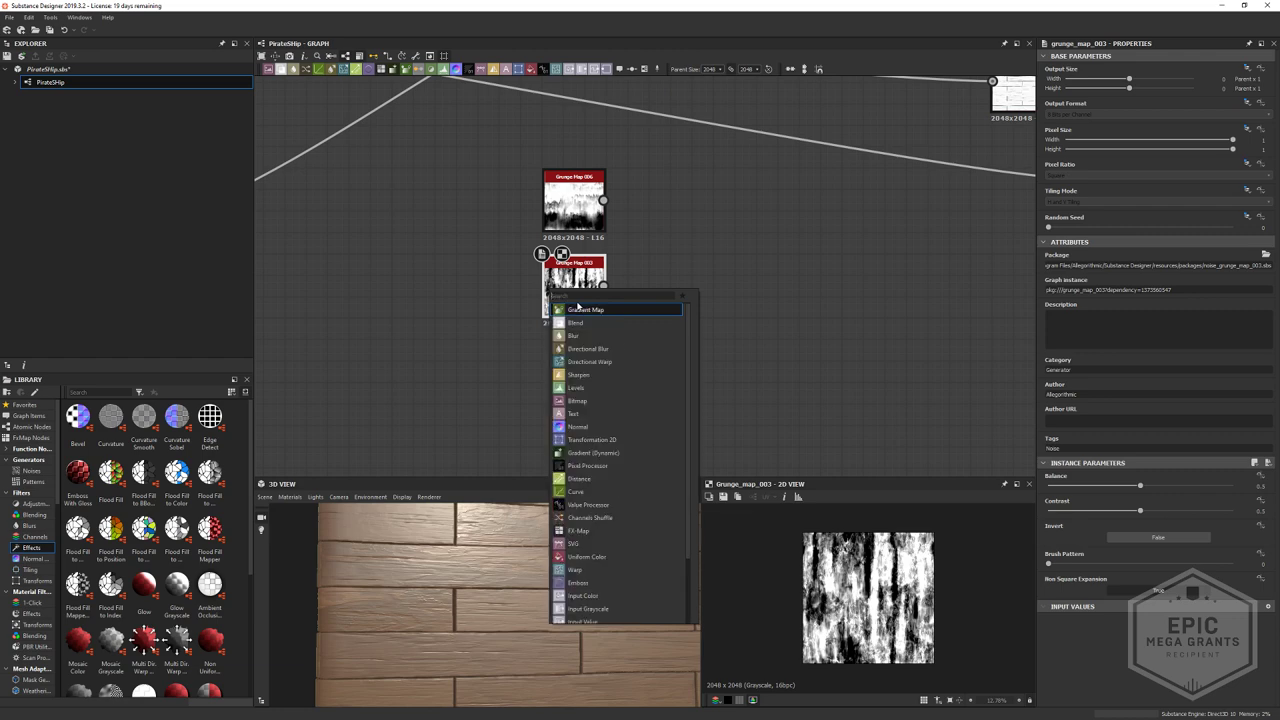
pyautogui.press('Escape')
pyautogui.scroll(-3, 735, 455)
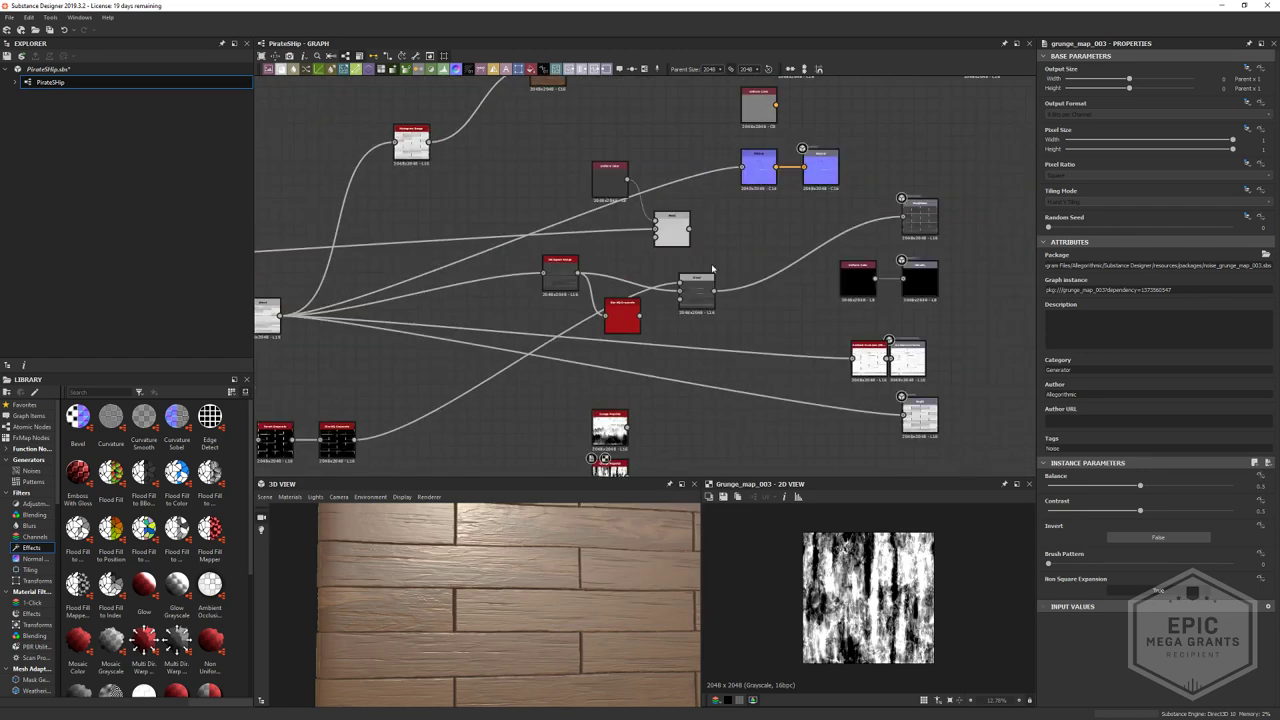
# - Add a Quantize Grayscale node below the two grunge maps
pyautogui.moveTo(712, 268); pyautogui.dragTo(741, 118, button='middle')
pyautogui.press('space')
pyautogui.write('pos')
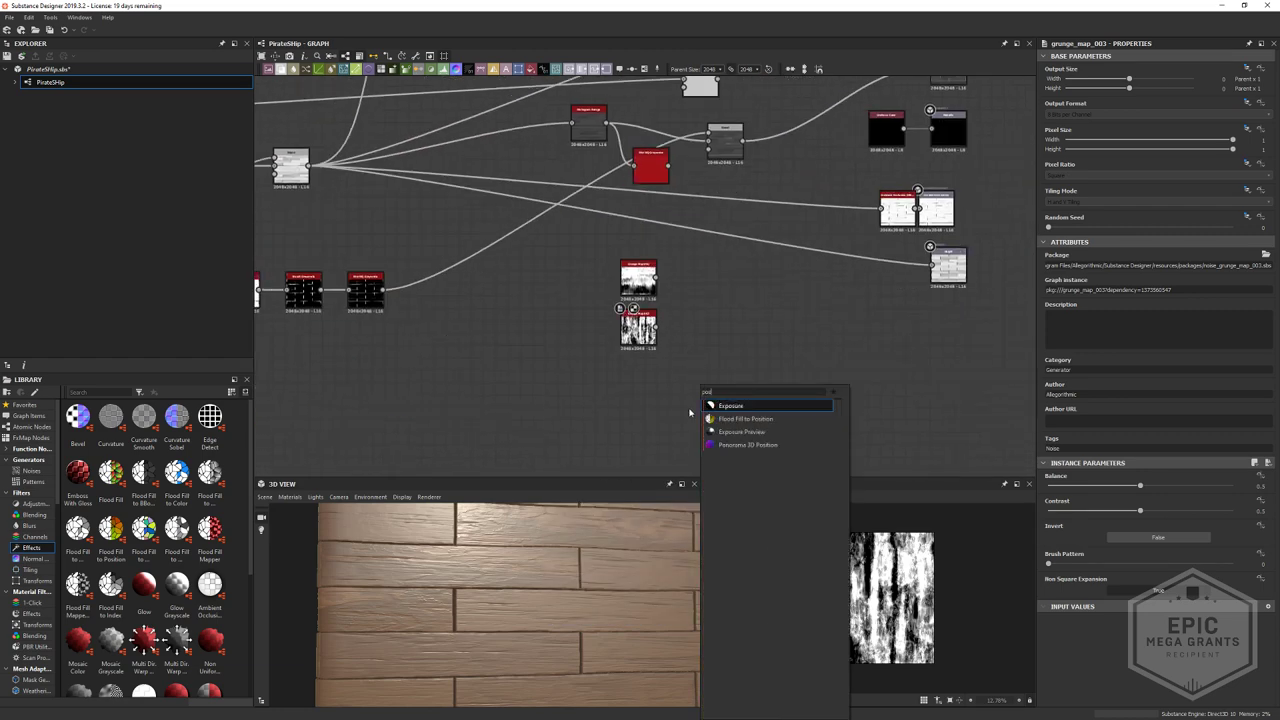
pyautogui.write('i')
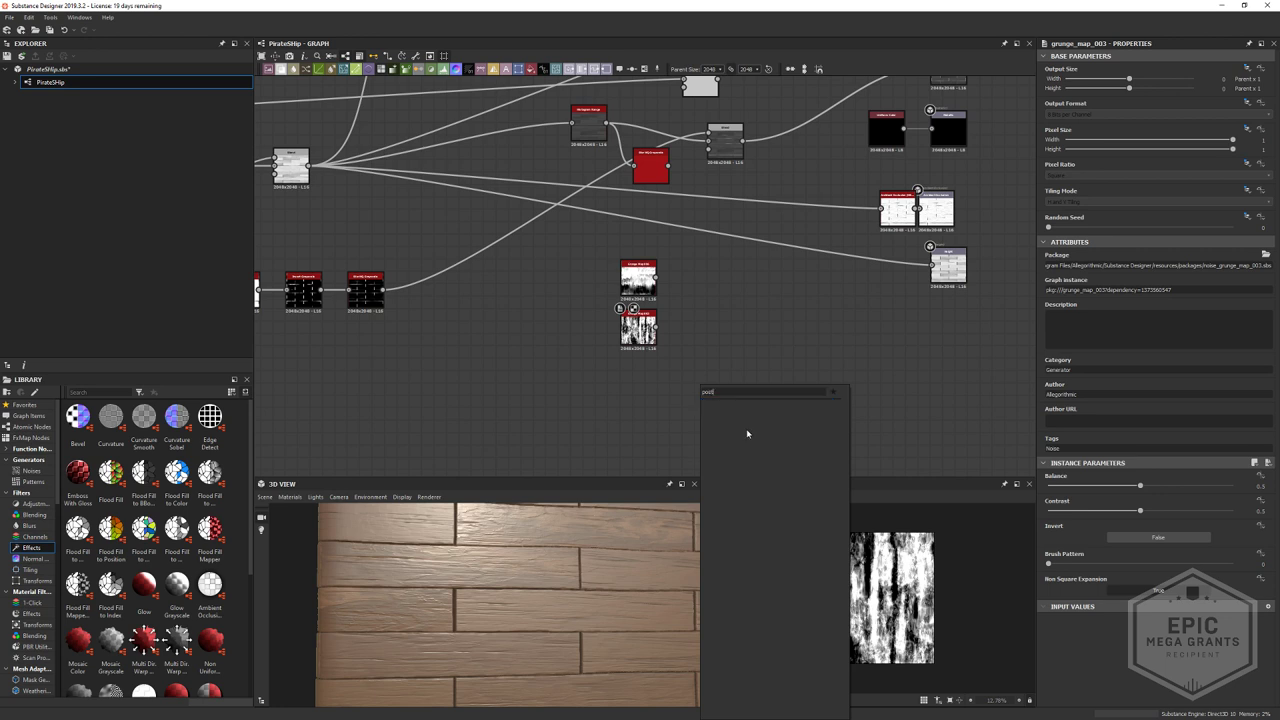
pyautogui.press('BackSpace')
pyautogui.press('BackSpace')
pyautogui.press('BackSpace')
pyautogui.press('BackSpace')
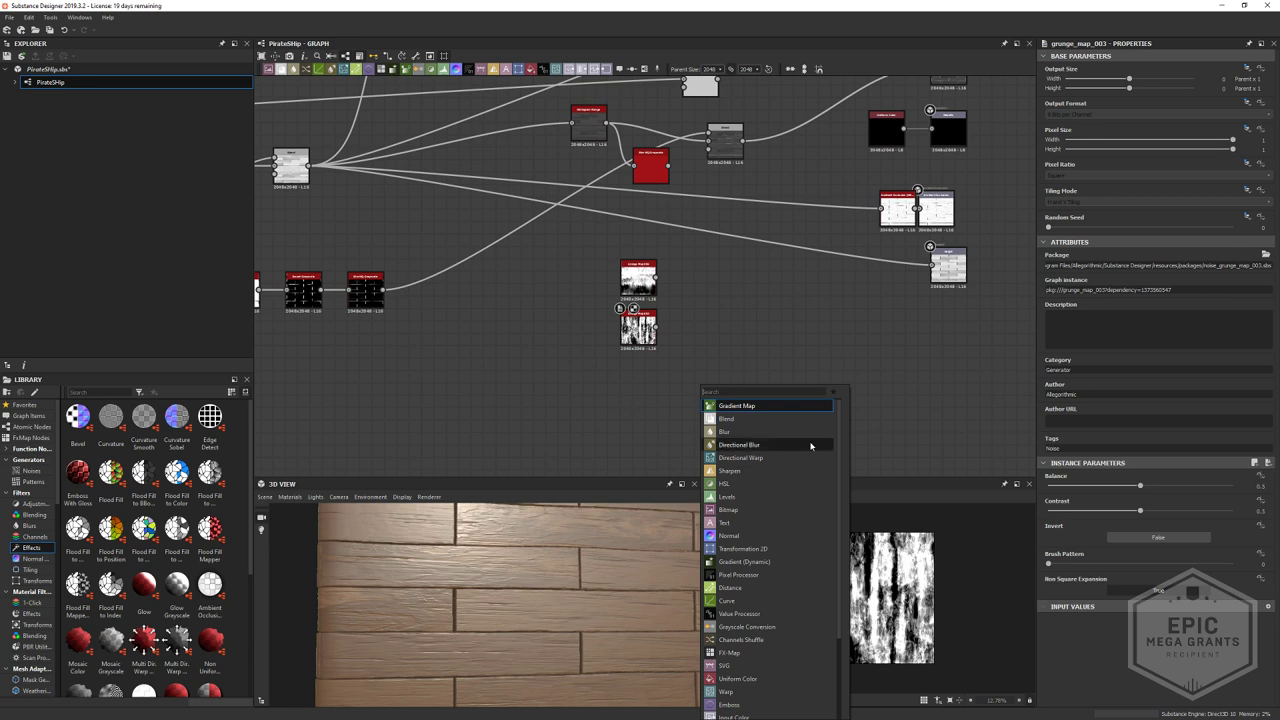
pyautogui.write('quan')
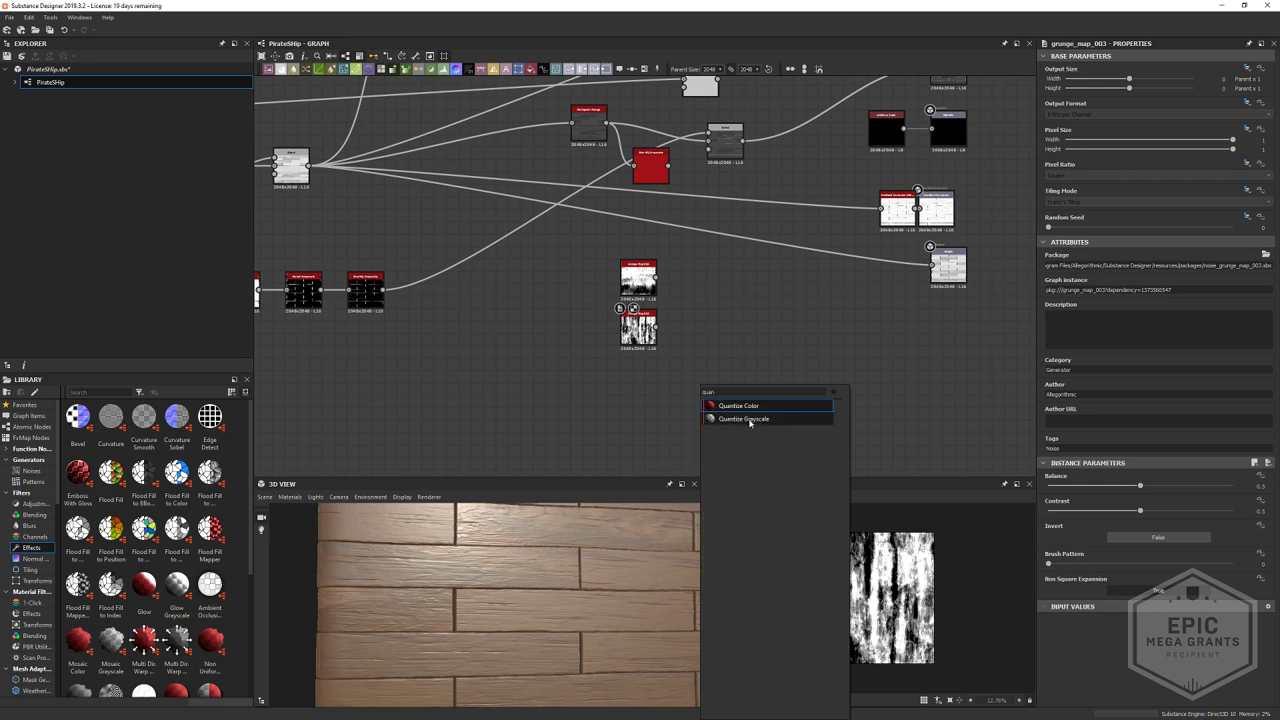
pyautogui.click(750, 420)
# - Connect Grunge Map 003 to the input of the Quantize Grayscale node
pyautogui.scroll(6, 671, 284)
pyautogui.click(629, 403)
pyautogui.moveTo(682, 423); pyautogui.dragTo(655, 185, button='middle')
pyautogui.scroll(-2, 655, 184)
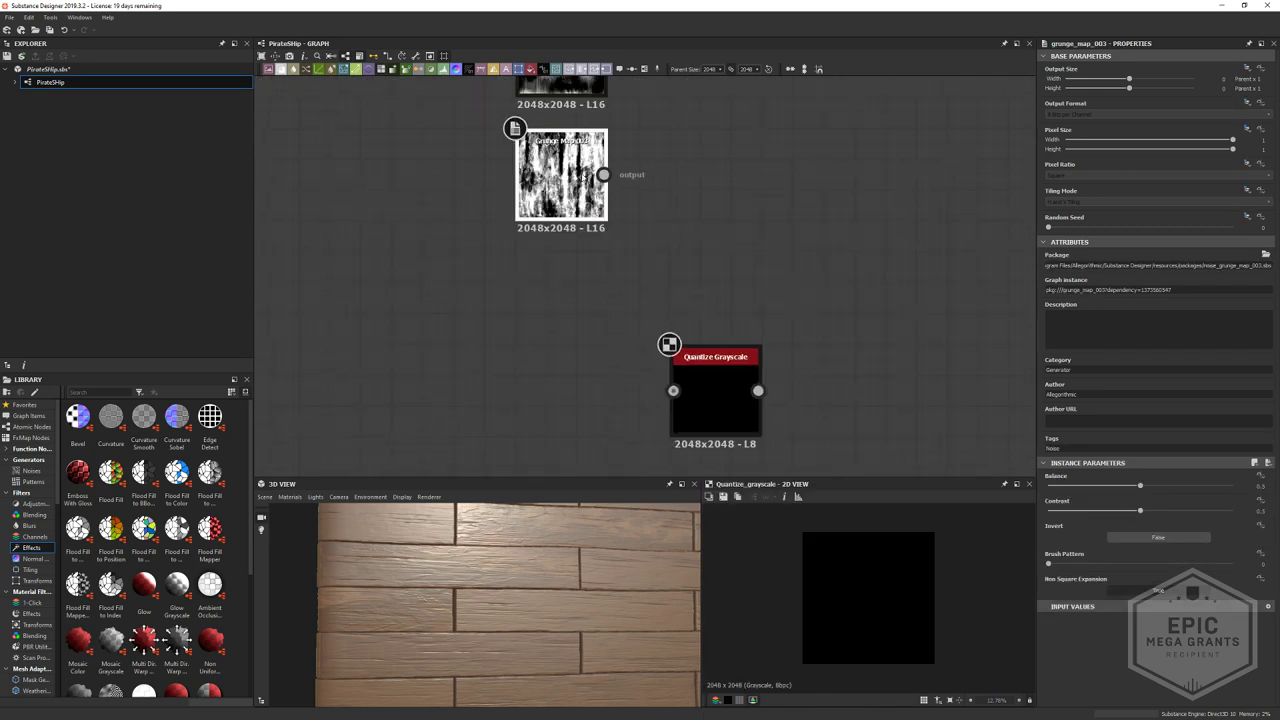
pyautogui.click(715, 395)
pyautogui.moveTo(604, 175); pyautogui.dragTo(673, 390)
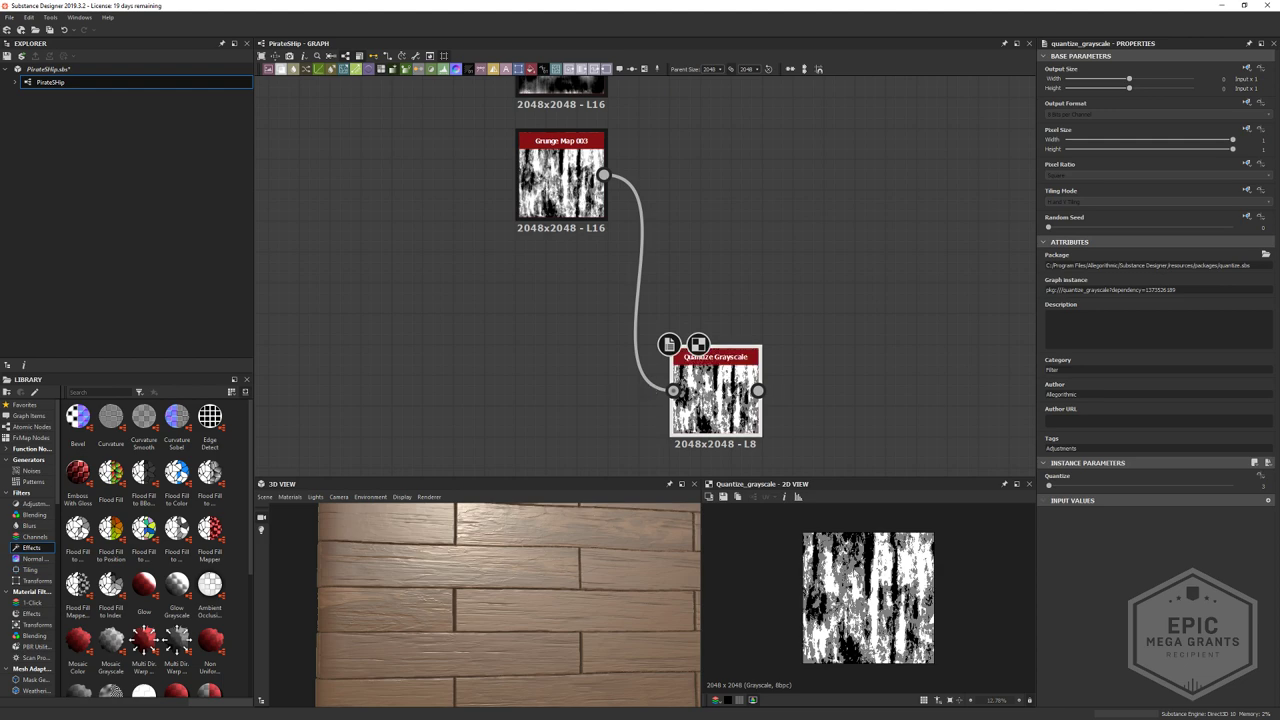
# - Raise the Quantize amount slightly on the Quantize Grayscale node and check the stepped grunge in the 2D view
pyautogui.click(1059, 487)
pyautogui.moveTo(1059, 487); pyautogui.dragTo(1064, 487)
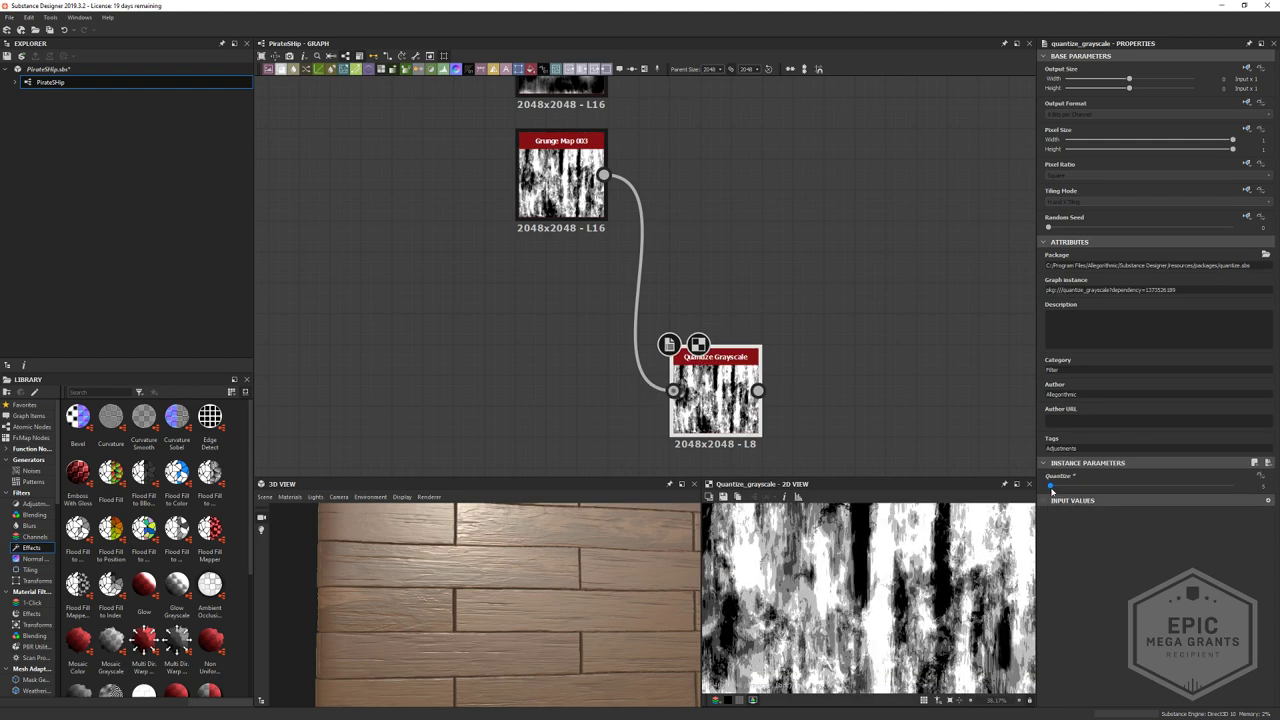
pyautogui.scroll(-7, 835, 592)
pyautogui.scroll(6, 832, 592)
pyautogui.scroll(-1, 691, 277)
pyautogui.moveTo(668, 175); pyautogui.dragTo(666, 317, button='middle')
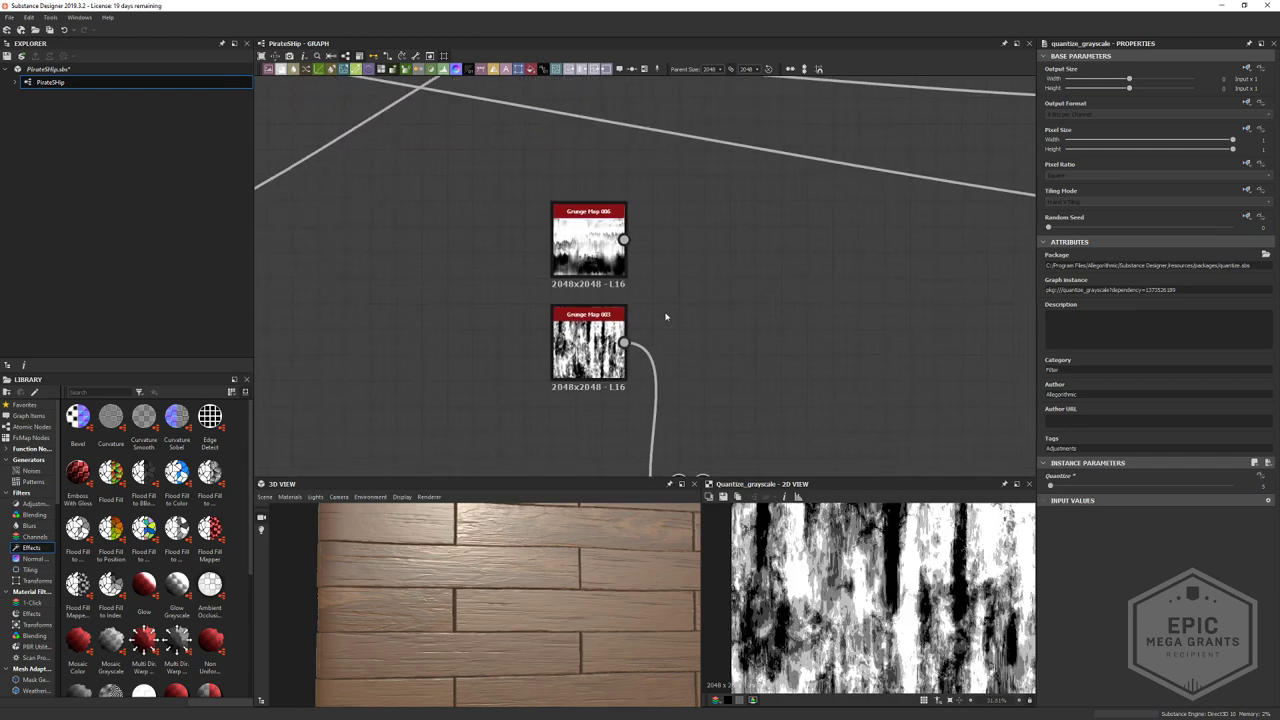
# - View the Grunge Map 006 pattern and the roughness Blend map in turn
pyautogui.doubleClick(597, 245)
pyautogui.scroll(-4, 735, 348)
pyautogui.scroll(2, 764, 196)
pyautogui.moveTo(764, 196); pyautogui.dragTo(708, 302, button='middle')
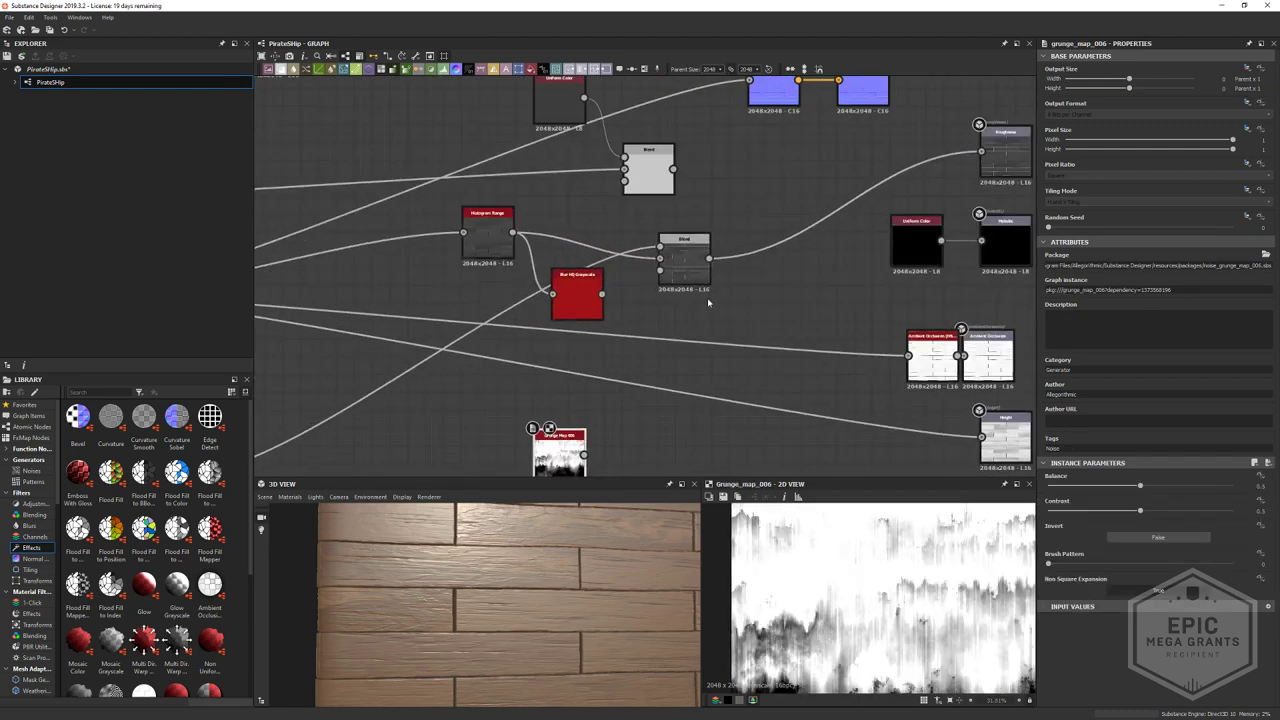
pyautogui.scroll(3, 708, 302)
pyautogui.doubleClick(687, 215)
# - Duplicate the Directional Warp node in the lower part of the graph and place the copy near the grunge maps
pyautogui.scroll(-6, 680, 332)
pyautogui.moveTo(602, 322); pyautogui.dragTo(1149, 280, button='middle')
pyautogui.moveTo(826, 365); pyautogui.dragTo(564, 225, button='middle')
pyautogui.rightClick(833, 316)
pyautogui.moveTo(668, 240); pyautogui.dragTo(874, 135, button='middle')
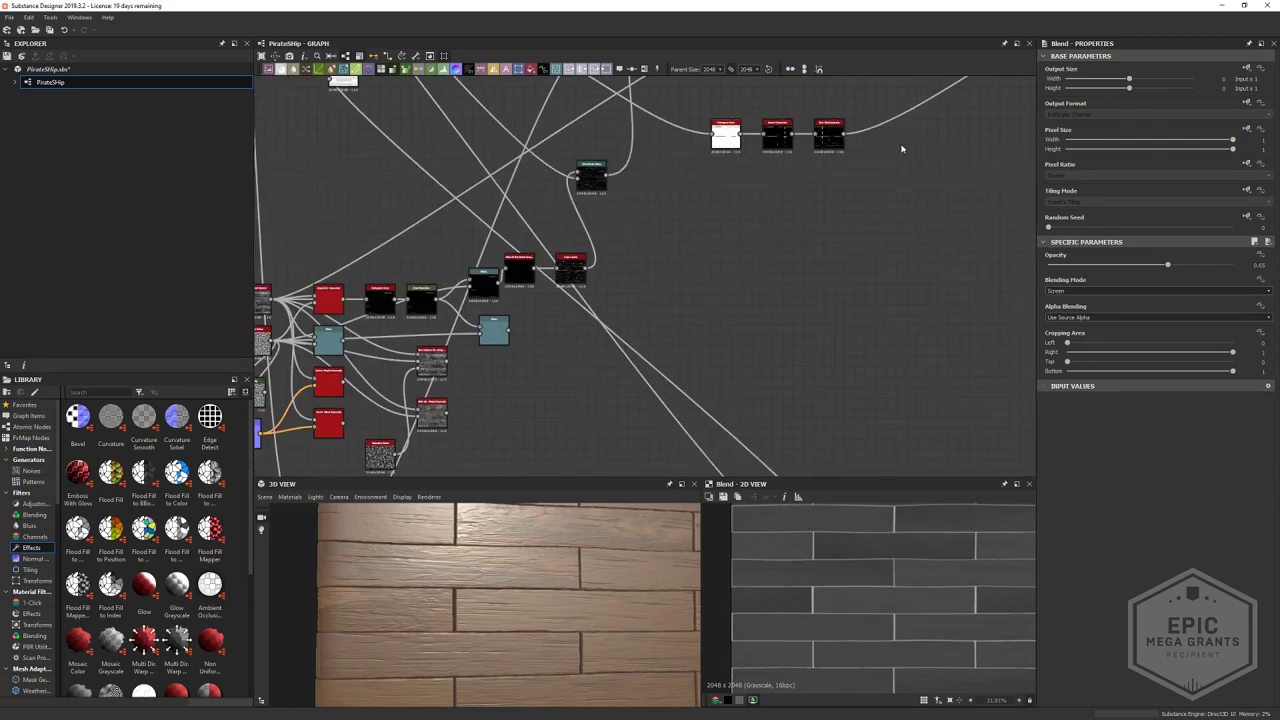
pyautogui.moveTo(642, 298); pyautogui.dragTo(469, 128, button='middle')
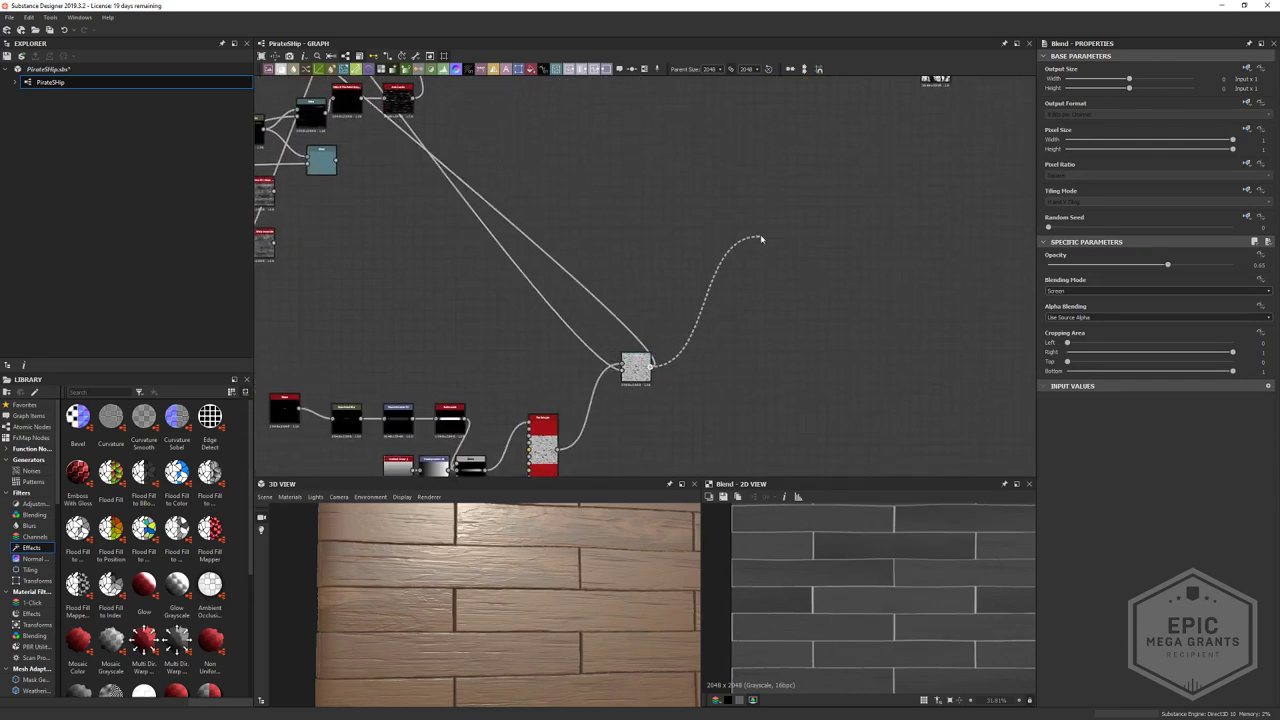
pyautogui.click(640, 369)
pyautogui.hotkey('ctrl', 'd')
pyautogui.moveTo(645, 275); pyautogui.dragTo(928, 127)
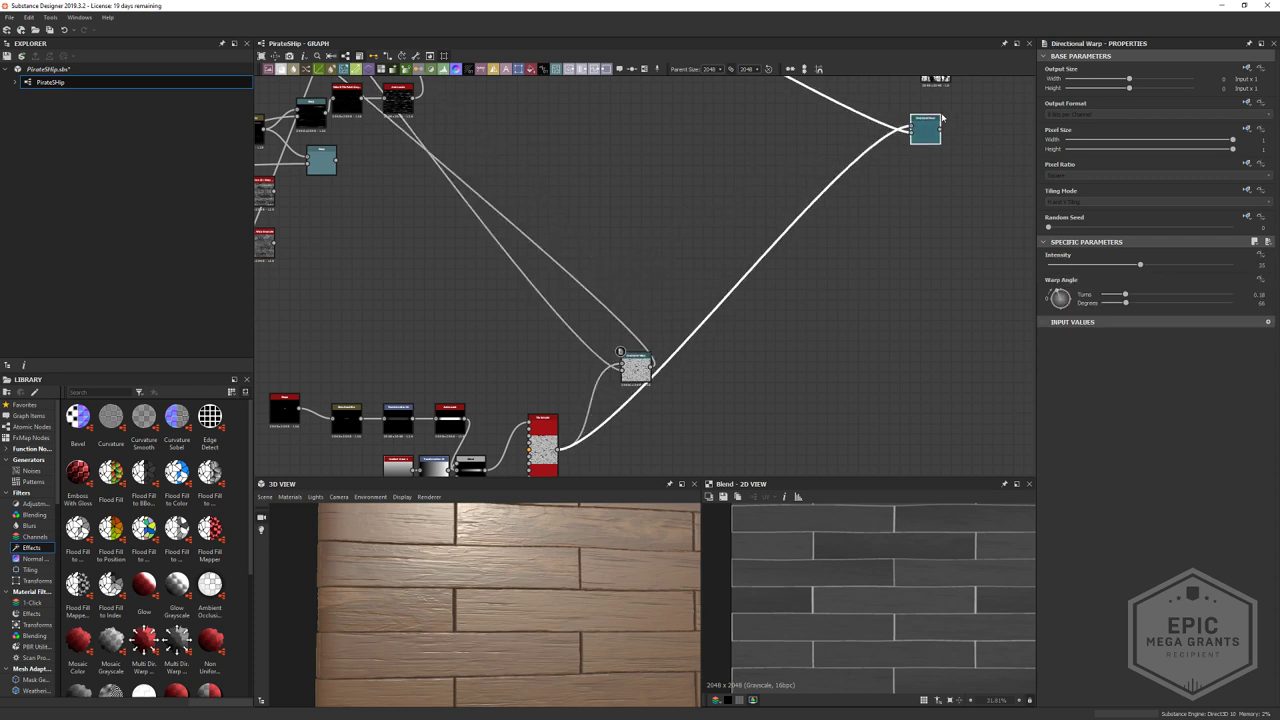
# - Trace the connections feeding the copied Directional Warp back through the graph
pyautogui.moveTo(944, 103); pyautogui.dragTo(640, 352, button='middle')
pyautogui.moveTo(633, 368); pyautogui.dragTo(695, 254)
pyautogui.scroll(3, 627, 224)
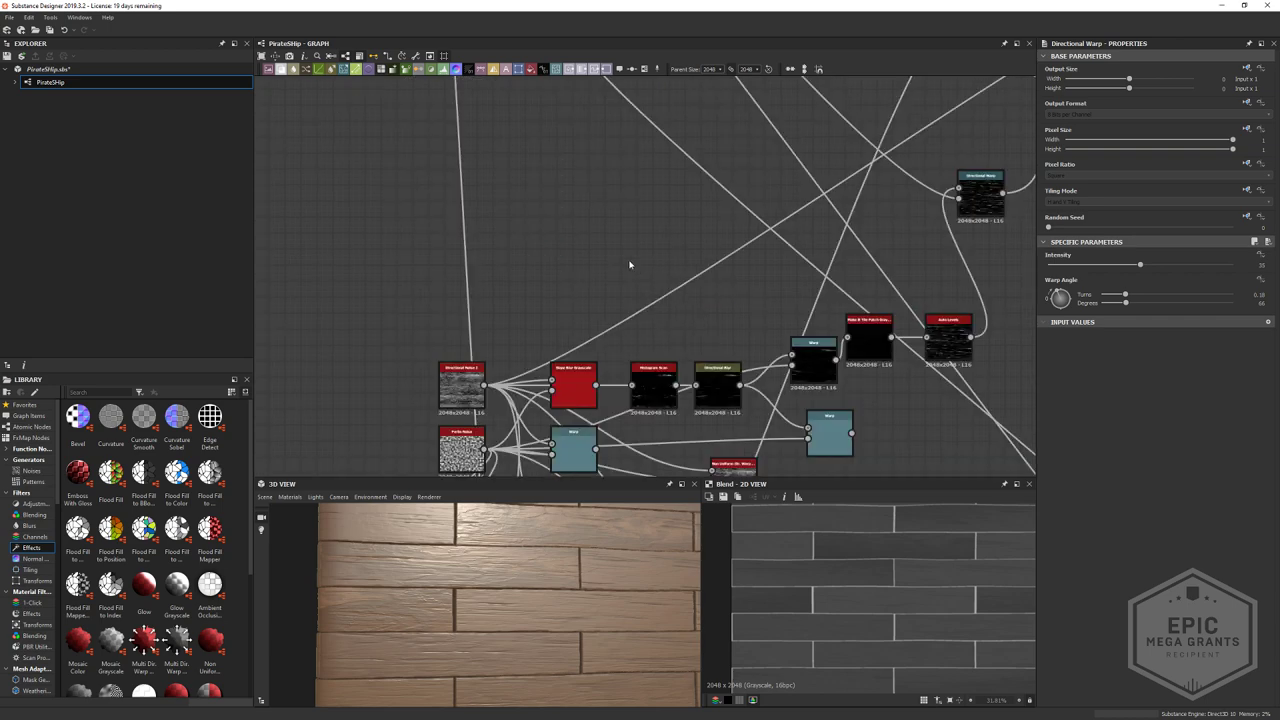
pyautogui.moveTo(837, 335); pyautogui.dragTo(733, 327, button='middle')
pyautogui.scroll(-4, 722, 329)
pyautogui.moveTo(920, 317); pyautogui.dragTo(700, 297, button='middle')
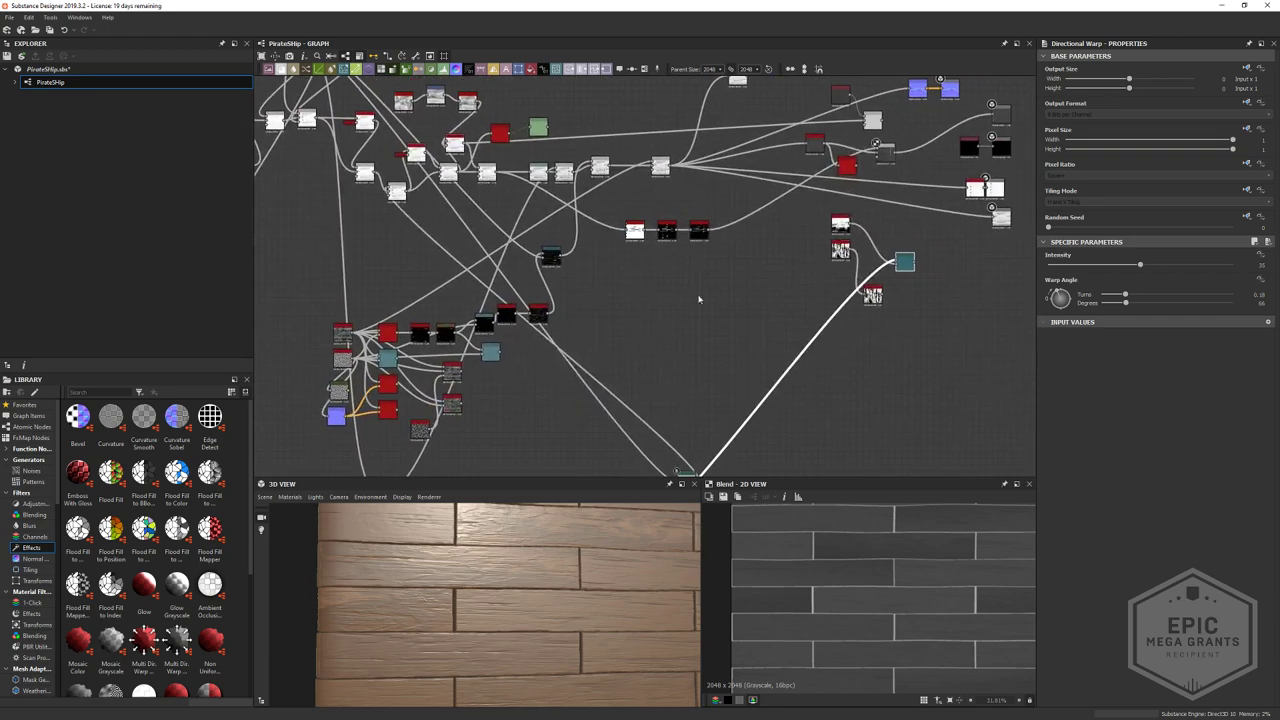
pyautogui.moveTo(848, 273); pyautogui.dragTo(728, 250, button='middle')
pyautogui.scroll(1, 731, 207)
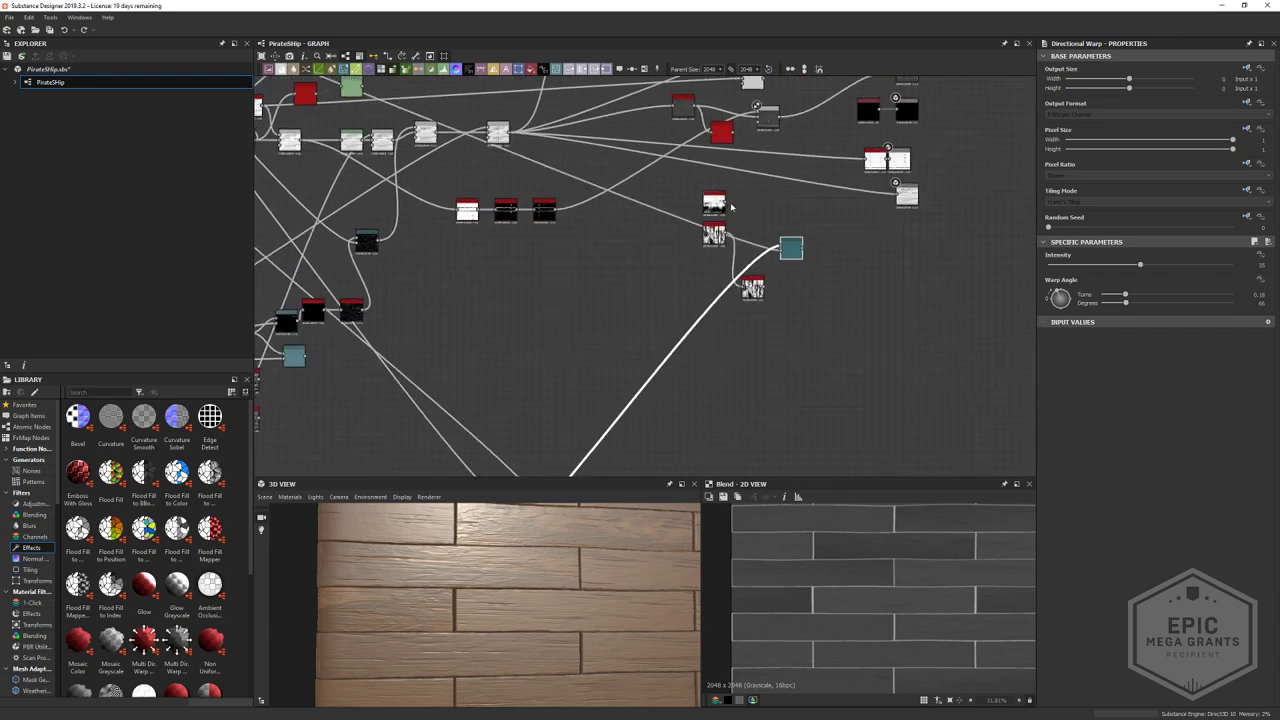
# - Feed Grunge Map 006 into the copied Directional Warp in place of its inherited input and set Intensity to about 62
pyautogui.moveTo(791, 245); pyautogui.dragTo(783, 237)
pyautogui.doubleClick(791, 252)
pyautogui.press('f')
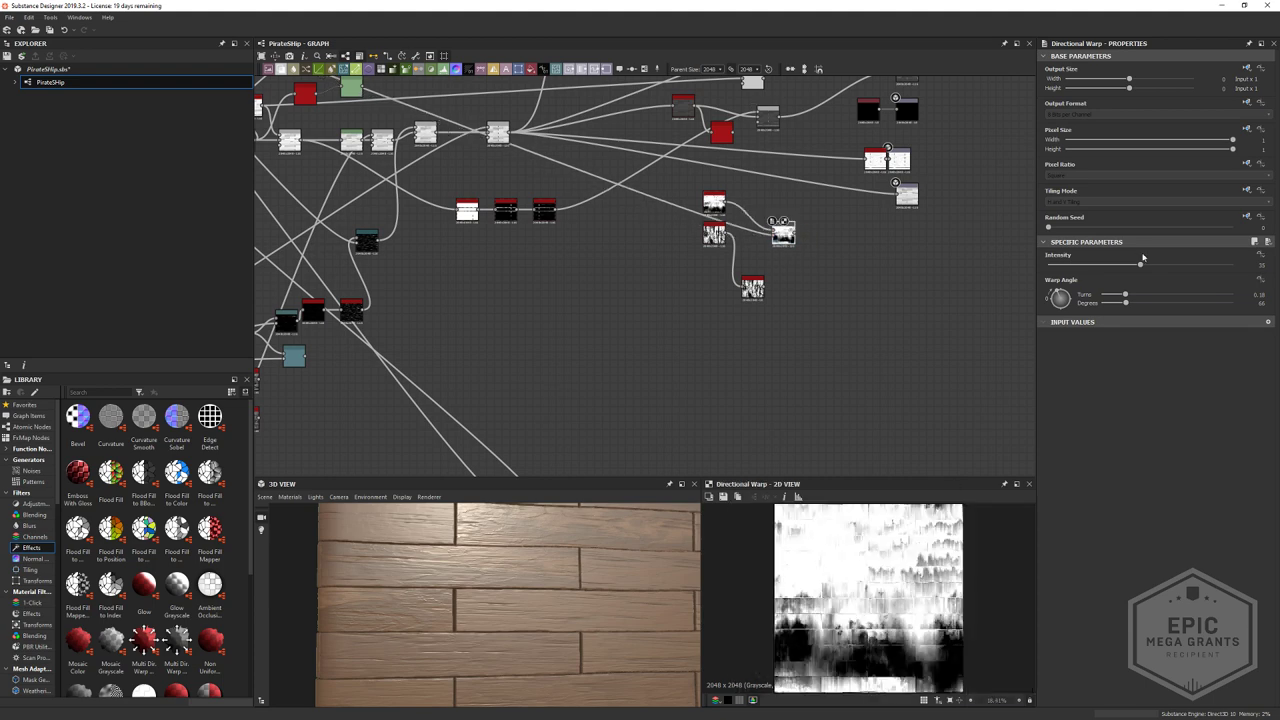
pyautogui.moveTo(1143, 260); pyautogui.dragTo(1212, 263)
pyautogui.scroll(-1, 872, 594)
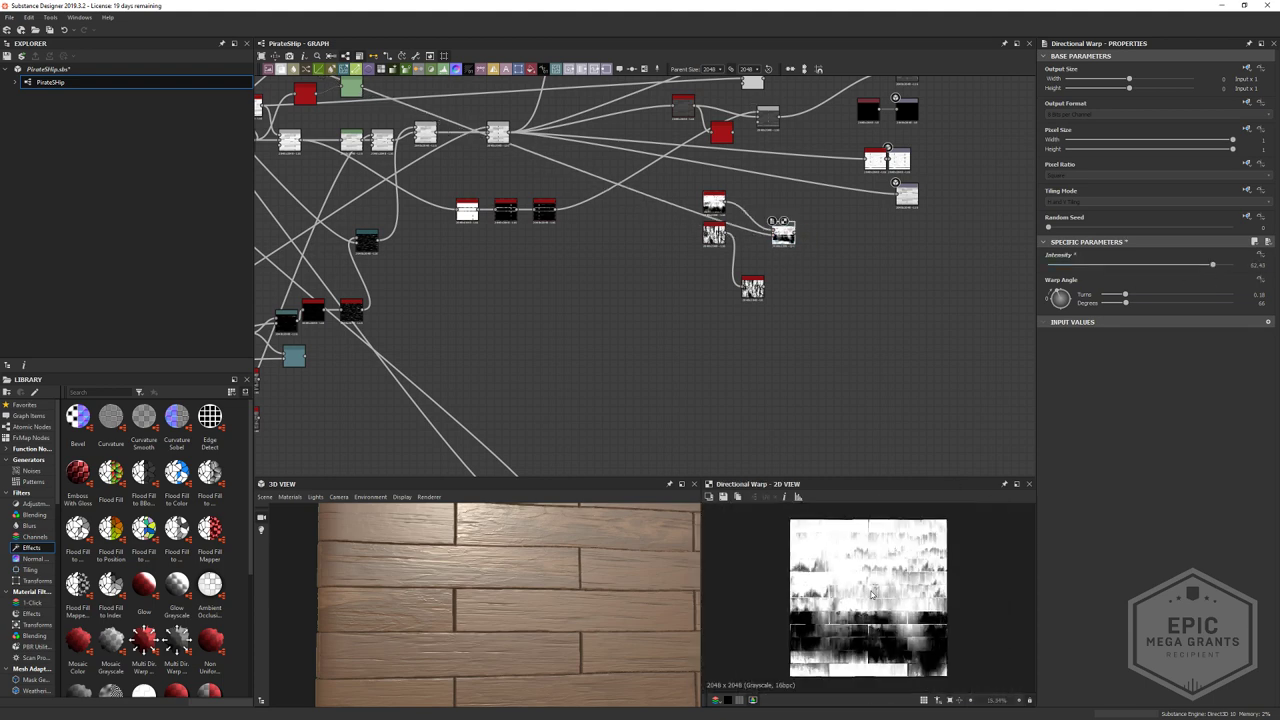
pyautogui.scroll(5, 696, 176)
pyautogui.click(742, 250)
pyautogui.press('space')
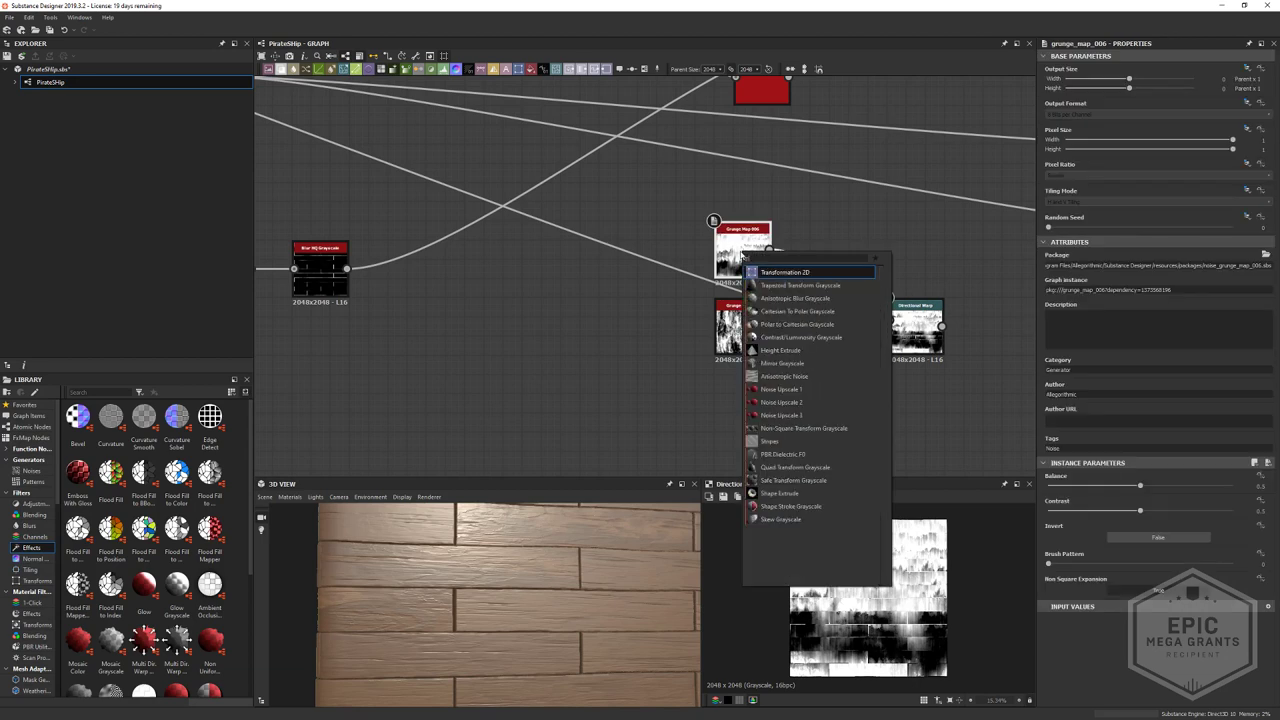
pyautogui.write('tra')
pyautogui.click(814, 243)
# - Insert a Transformation 2D node between Grunge Map 006 and the Directional Warp, and rotate the grunge a quarter turn
pyautogui.doubleClick(766, 240)
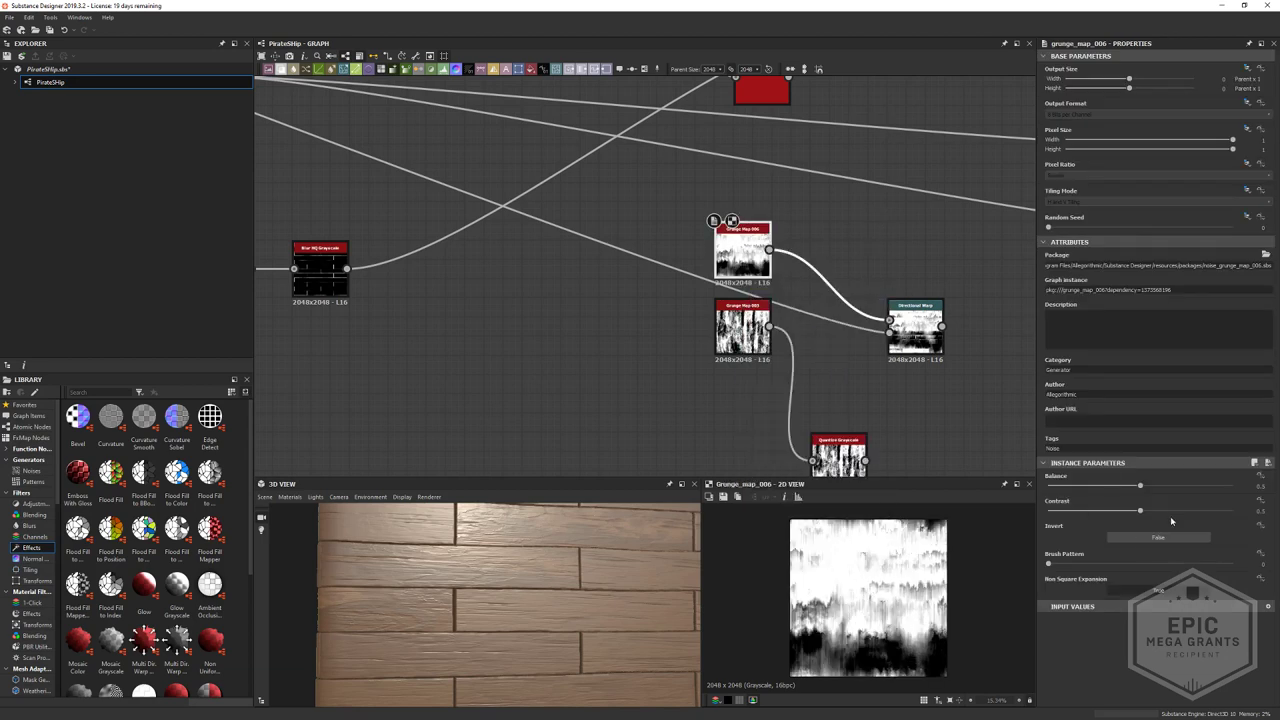
pyautogui.press('space')
pyautogui.write('tra')
pyautogui.press('Return')
pyautogui.moveTo(852, 524); pyautogui.dragTo(712, 589)
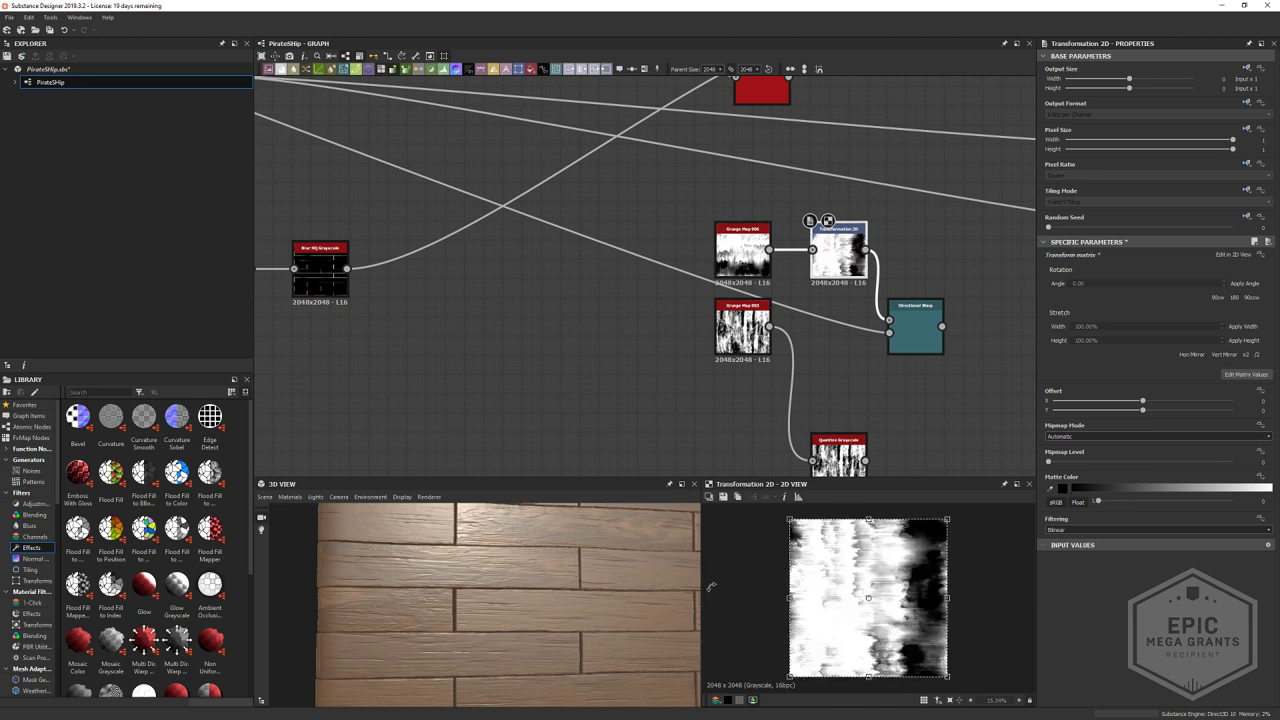
# - View the Directional Warp result and move Grunge Map 006 away from the Transformation 2D node to make room between them
pyautogui.click(900, 312)
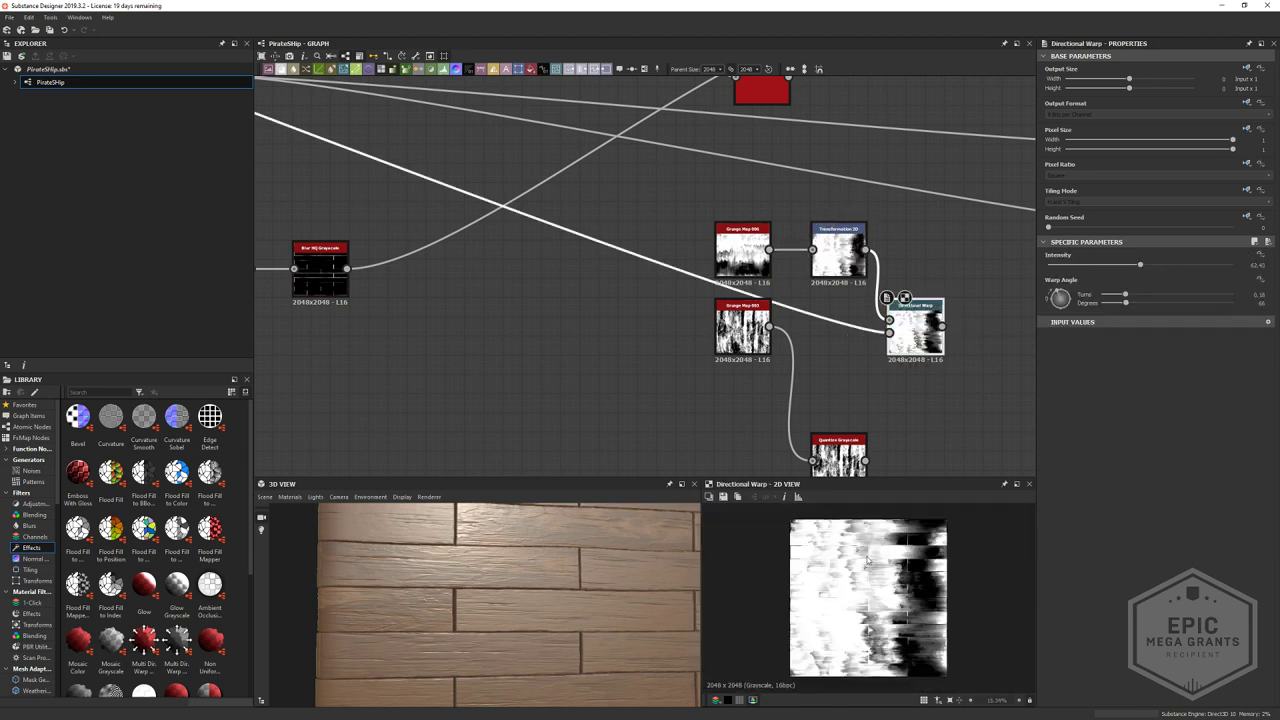
pyautogui.moveTo(948, 332); pyautogui.dragTo(921, 334, button='middle')
pyautogui.moveTo(830, 300); pyautogui.dragTo(953, 308, button='middle')
pyautogui.moveTo(842, 260); pyautogui.dragTo(708, 193)
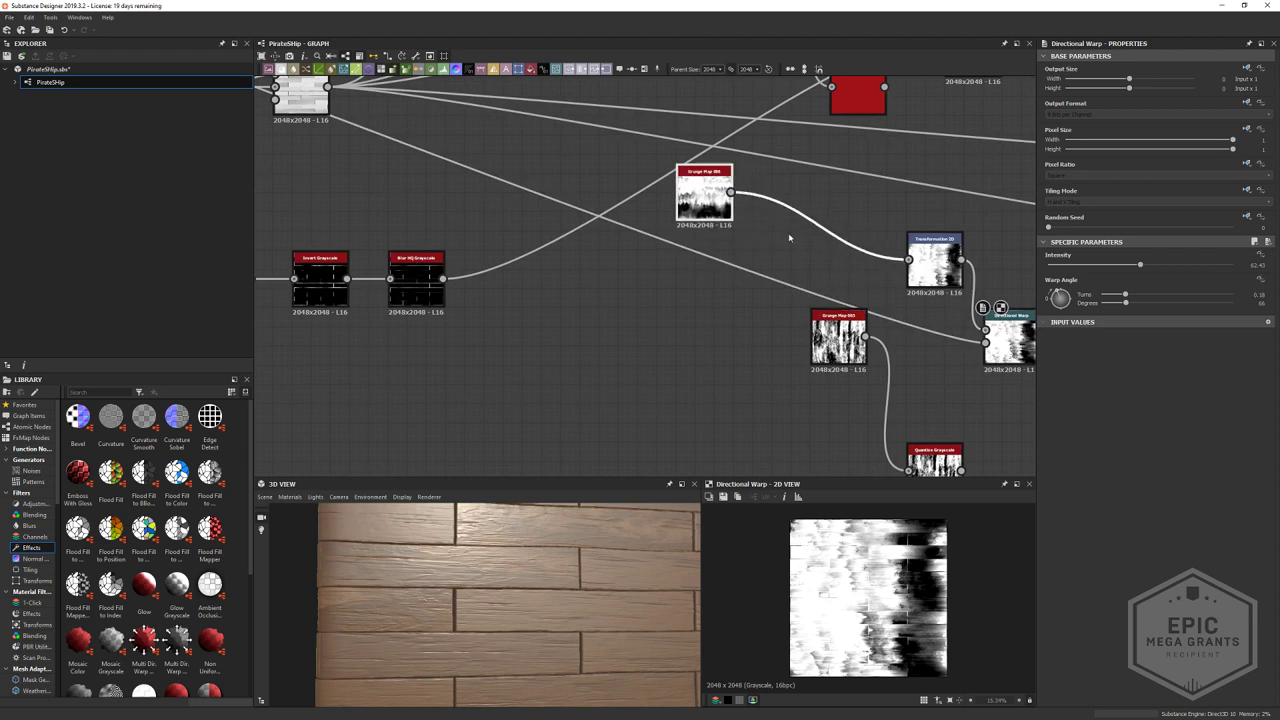
# - Move the Transformation 2D node beside Grunge Map 006 and shift the Directional Warp further away to leave room between them
pyautogui.moveTo(928, 251); pyautogui.dragTo(785, 194)
pyautogui.click(785, 194)
pyautogui.moveTo(832, 270); pyautogui.dragTo(740, 285, button='middle')
pyautogui.moveTo(747, 348); pyautogui.dragTo(671, 426)
pyautogui.moveTo(854, 354); pyautogui.dragTo(770, 329, button='middle')
pyautogui.moveTo(836, 330); pyautogui.dragTo(913, 350)
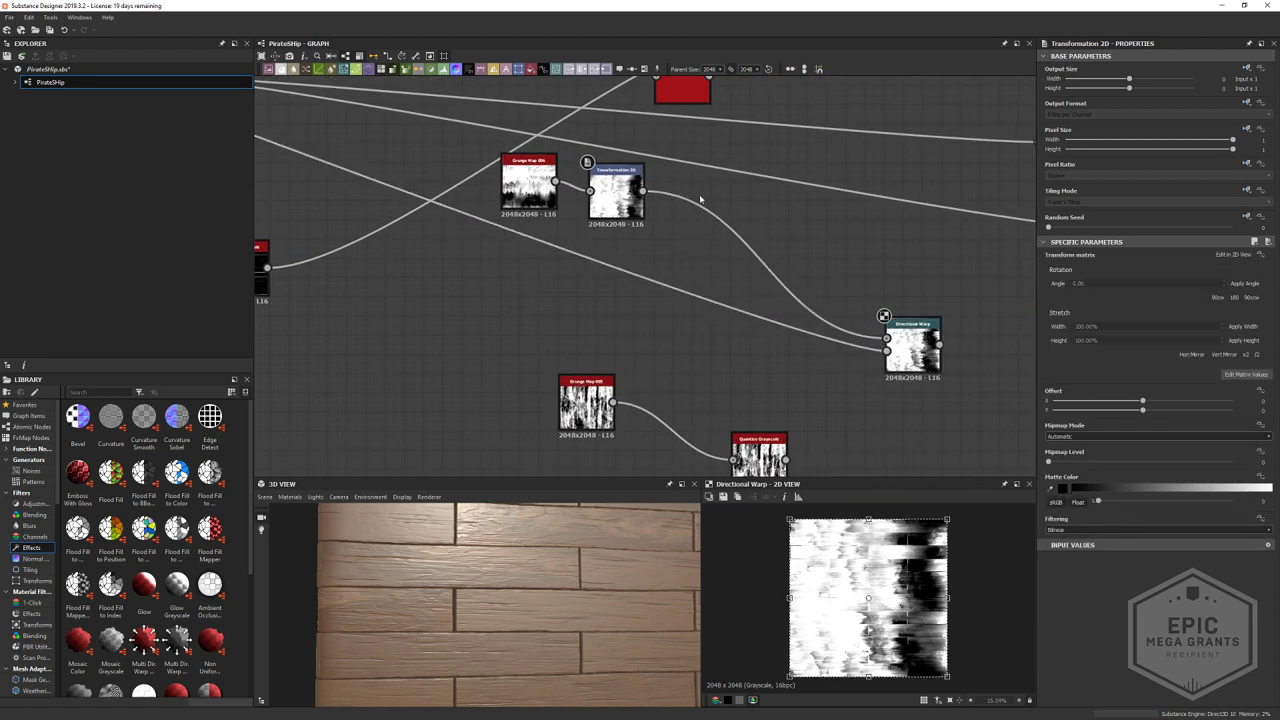
# - Add a Make It Tile Patch Grayscale node fed by the Transformation 2D node
pyautogui.press('space')
pyautogui.write('i')
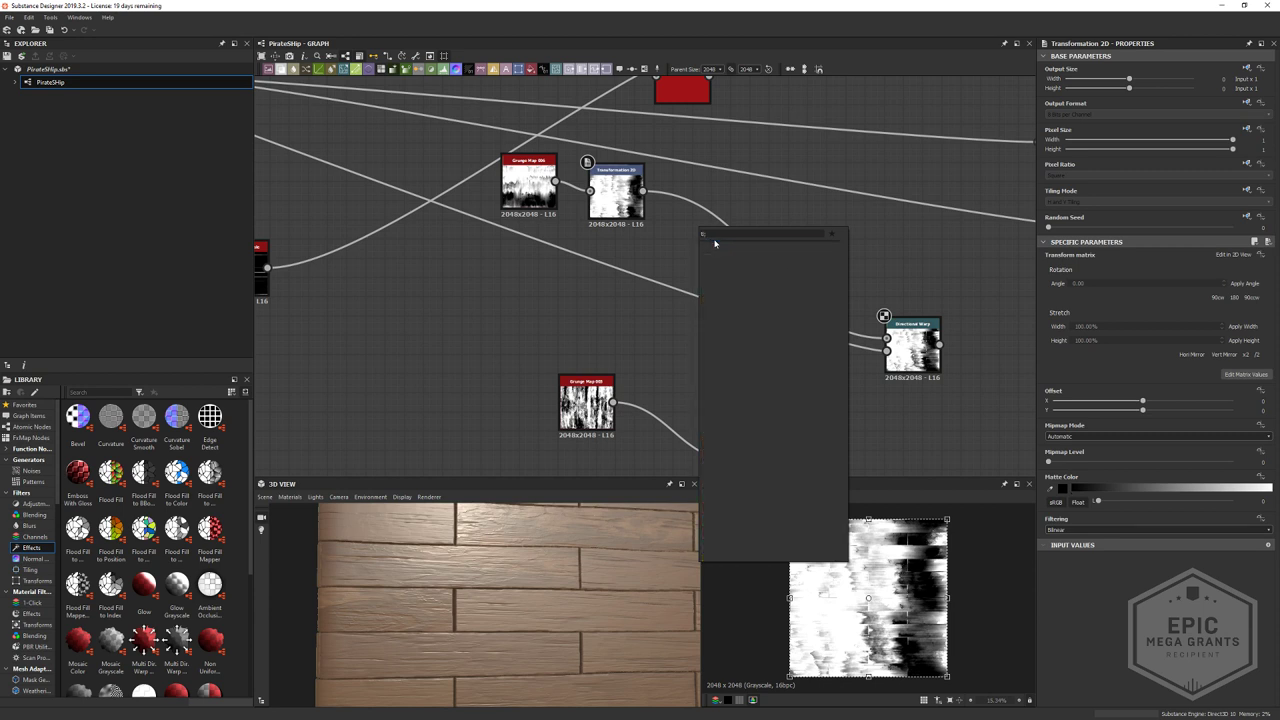
pyautogui.write(';le')
pyautogui.click(703, 260)
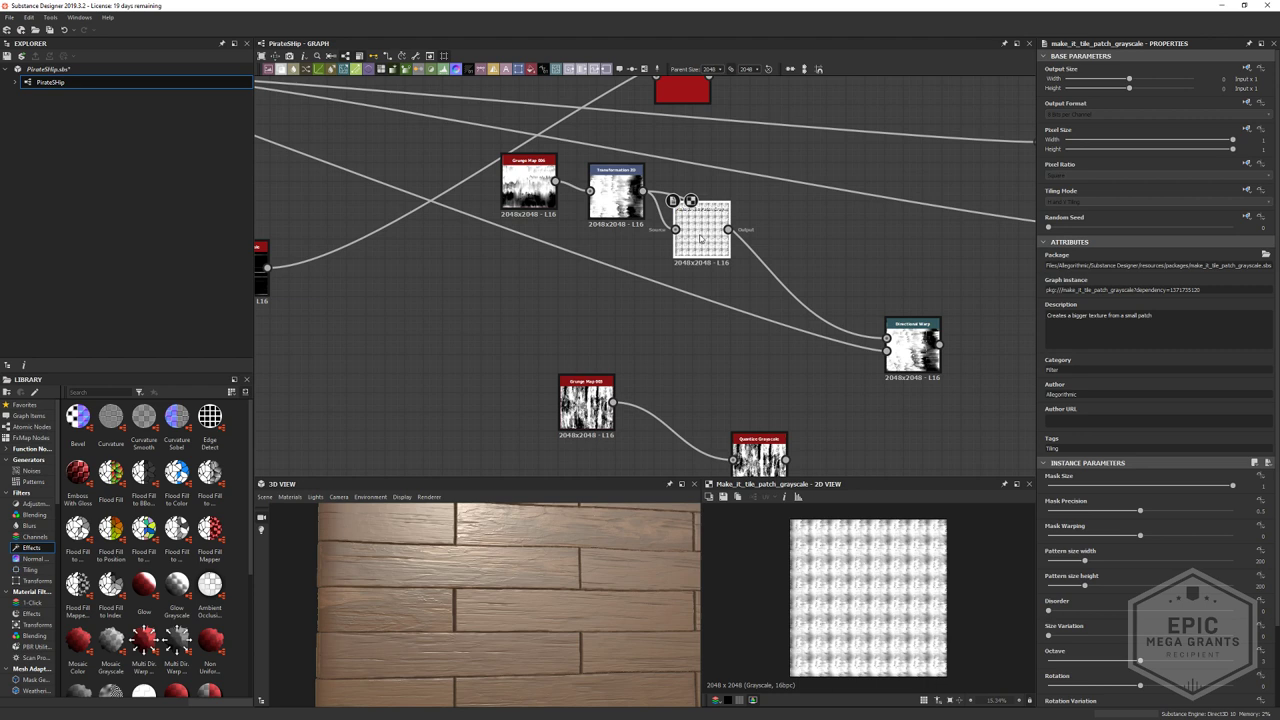
# - Set the Make It Tile Patch node's Size Variation to 100, Disorder to 1 and Octave to 1
pyautogui.scroll(-3, 1048, 561)
pyautogui.moveTo(1140, 570); pyautogui.dragTo(1232, 546)
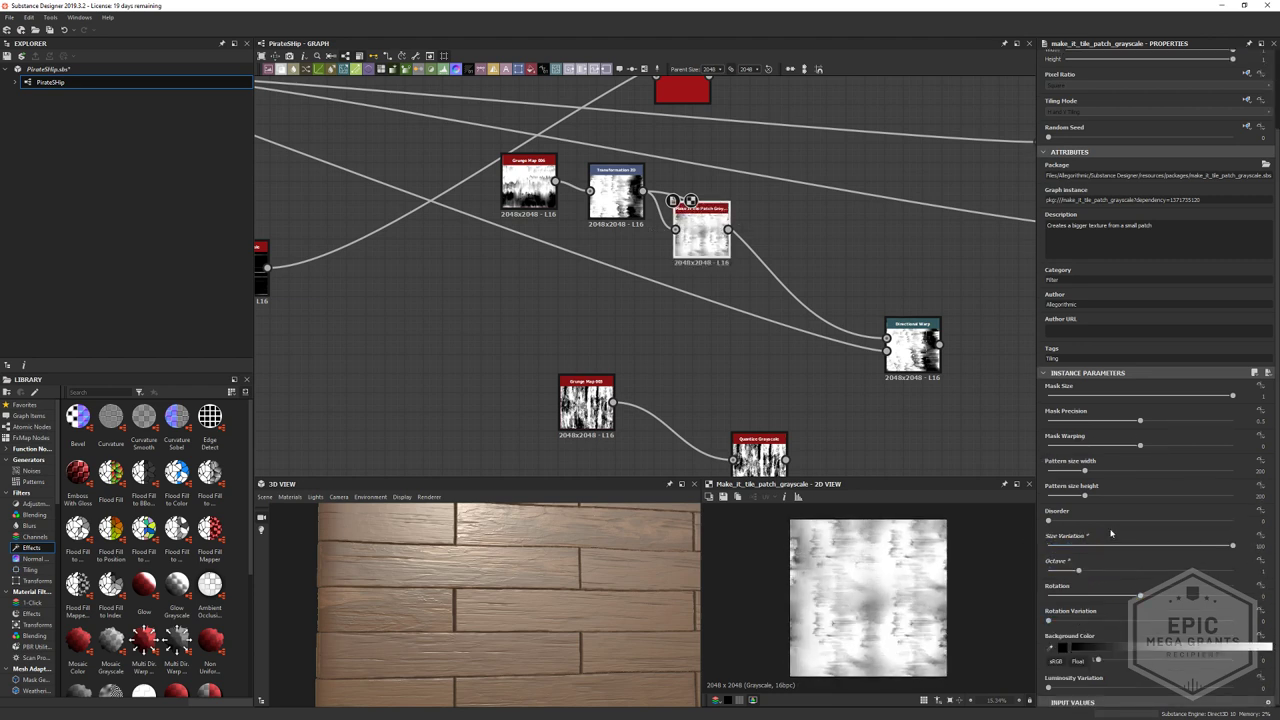
pyautogui.moveTo(1093, 517); pyautogui.dragTo(1266, 545)
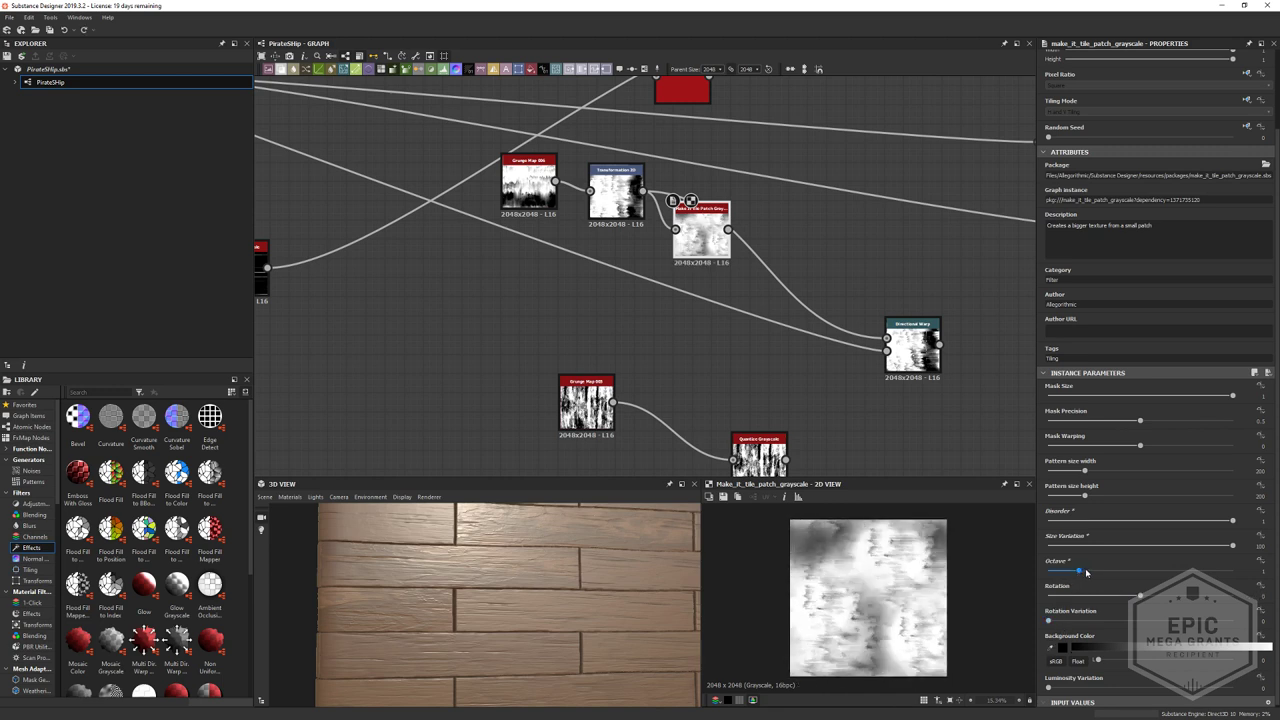
pyautogui.moveTo(1087, 572)
pyautogui.mouseDown()
pyautogui.moveTo(1050, 571)
pyautogui.moveTo(1120, 585)
pyautogui.moveTo(1070, 589)
pyautogui.mouseUp()
# - Set the tile patch's pattern size width to about 462, height to about 273 and Octave to 2, and raise Mask Warping slightly
pyautogui.moveTo(1083, 473)
pyautogui.mouseDown()
pyautogui.moveTo(1142, 475)
pyautogui.moveTo(1130, 501)
pyautogui.moveTo(1047, 507)
pyautogui.moveTo(1098, 496)
pyautogui.mouseUp()
pyautogui.moveTo(698, 235); pyautogui.dragTo(717, 262)
pyautogui.moveTo(799, 349); pyautogui.dragTo(787, 370, button='middle')
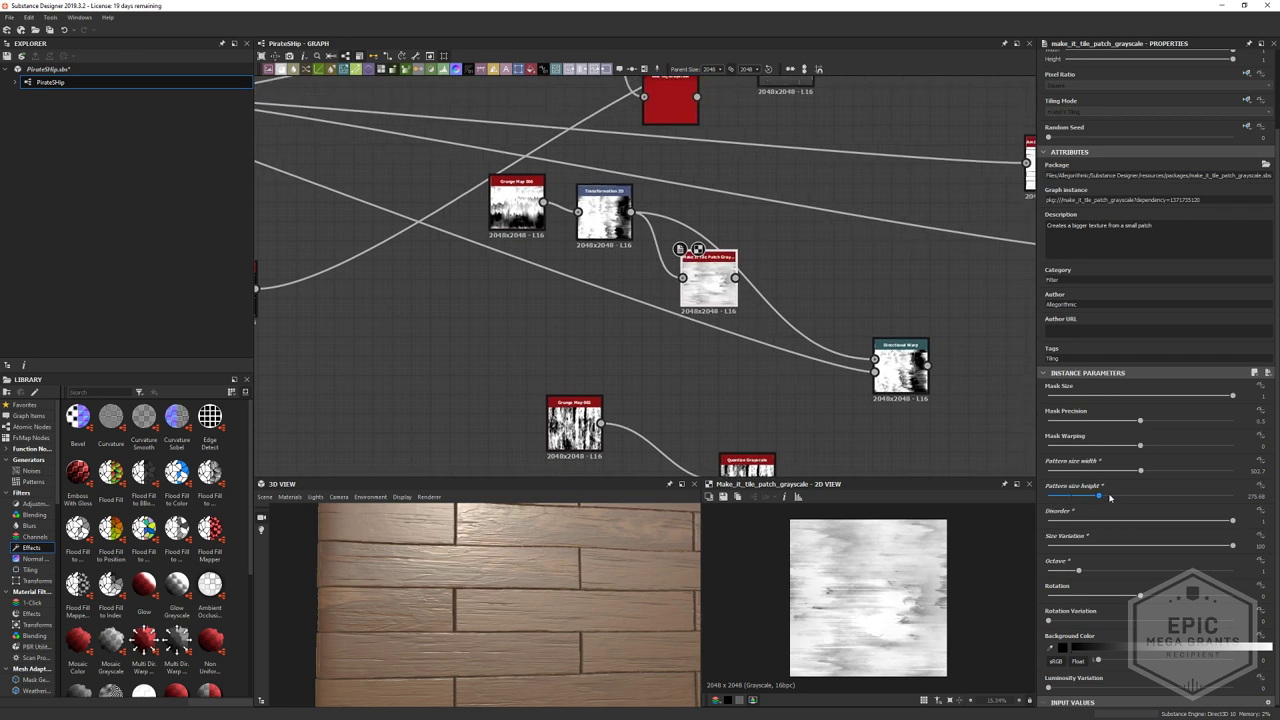
pyautogui.moveTo(1091, 576); pyautogui.dragTo(1102, 578)
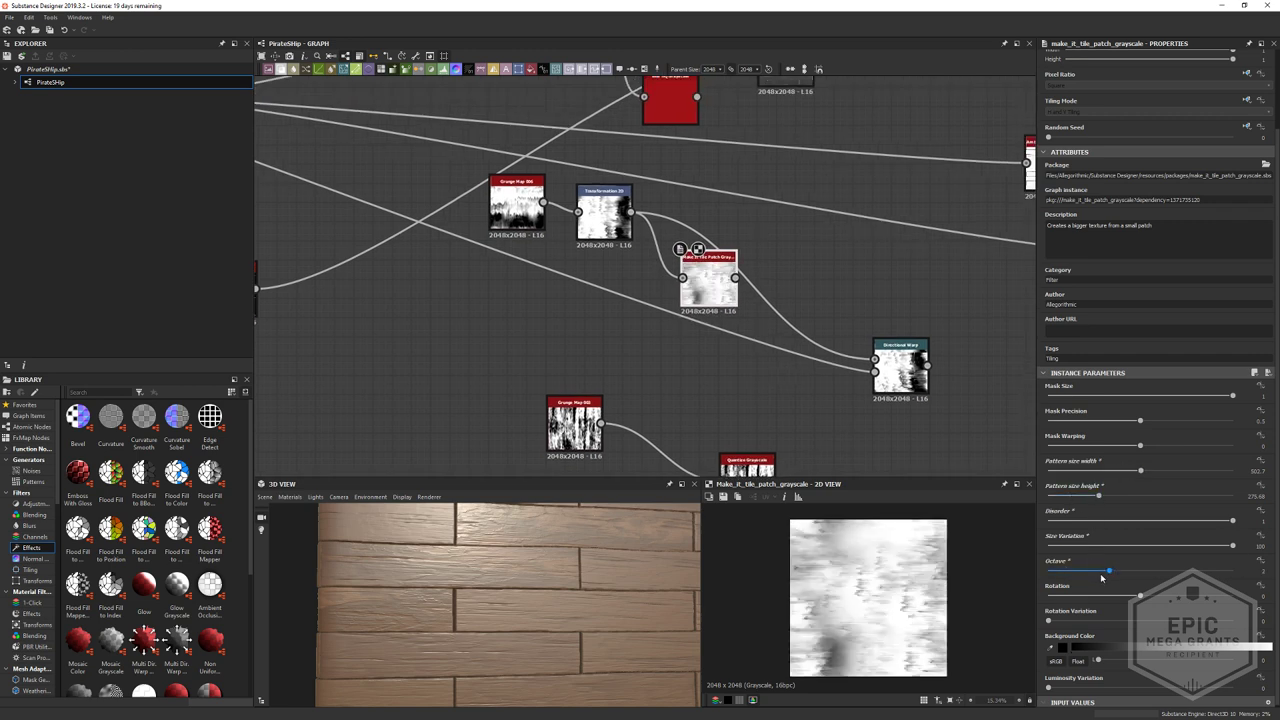
pyautogui.moveTo(1114, 499); pyautogui.dragTo(1151, 465)
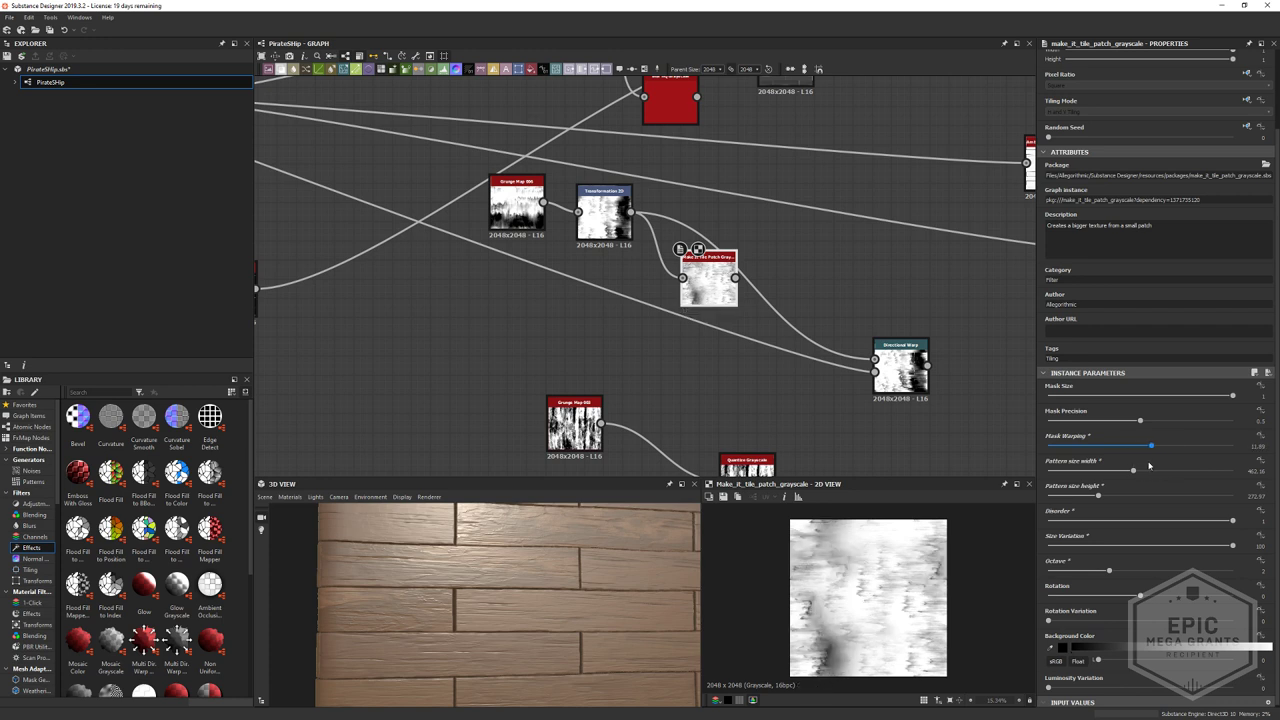
pyautogui.moveTo(795, 341); pyautogui.dragTo(620, 288, button='middle')
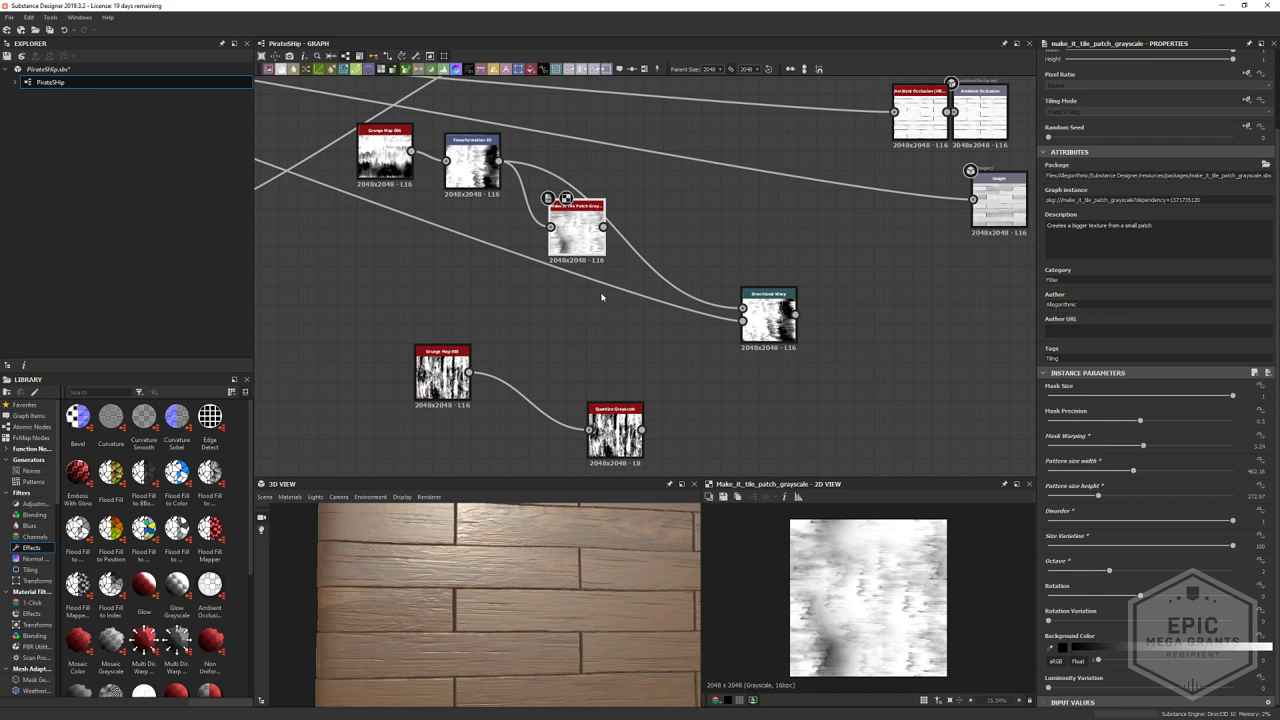
pyautogui.moveTo(588, 293); pyautogui.dragTo(611, 316, button='middle')
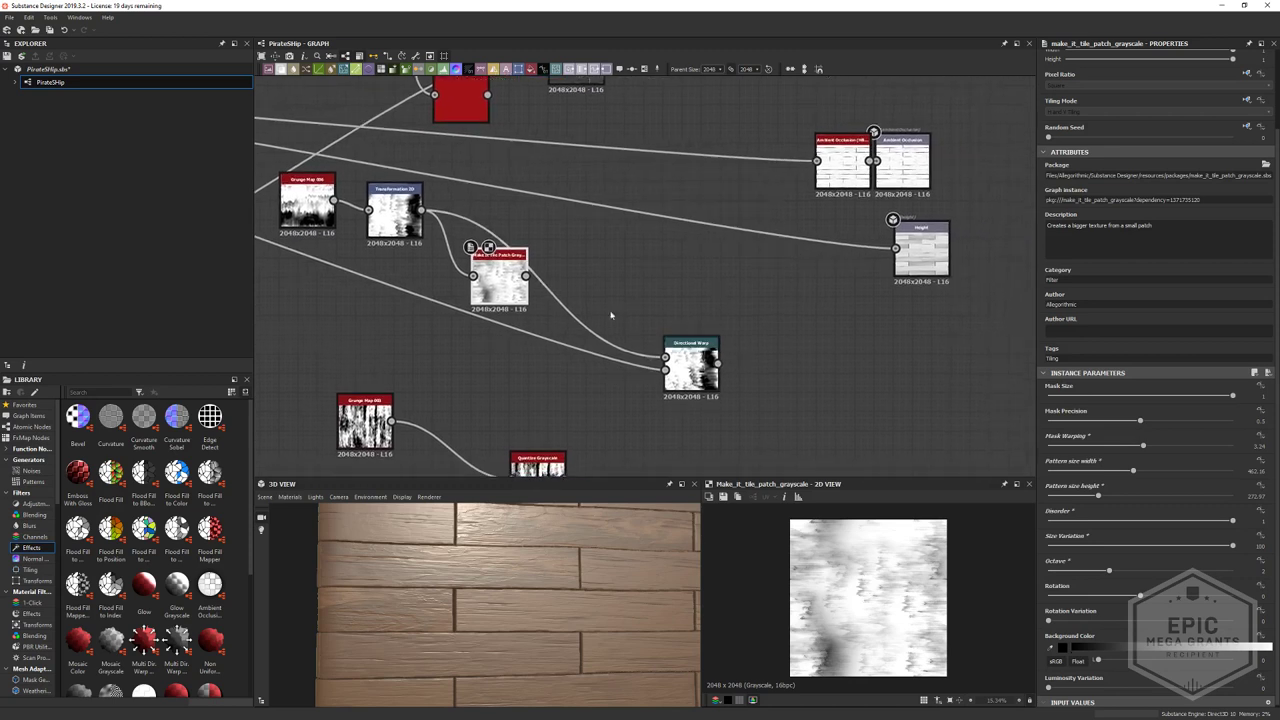
# - Feed the Make It Tile Patch output into the Directional Warp in place of the Transformation 2D and inspect the warped result up close
pyautogui.moveTo(690, 367)
pyautogui.mouseDown()
pyautogui.moveTo(710, 356)
pyautogui.moveTo(690, 367)
pyautogui.mouseUp()
pyautogui.moveTo(498, 280); pyautogui.dragTo(498, 272)
pyautogui.doubleClick(690, 368)
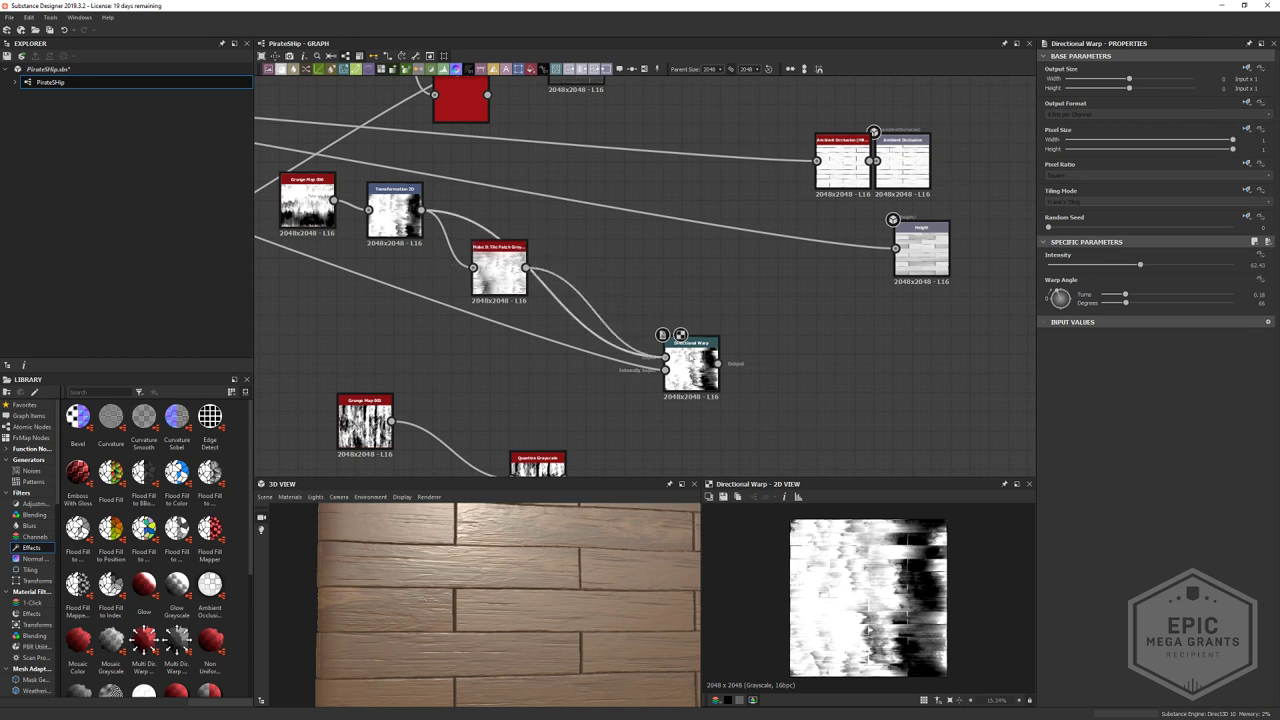
pyautogui.moveTo(690, 357); pyautogui.dragTo(689, 358)
pyautogui.click(691, 362)
pyautogui.scroll(-5, 857, 612)
pyautogui.scroll(8, 854, 615)
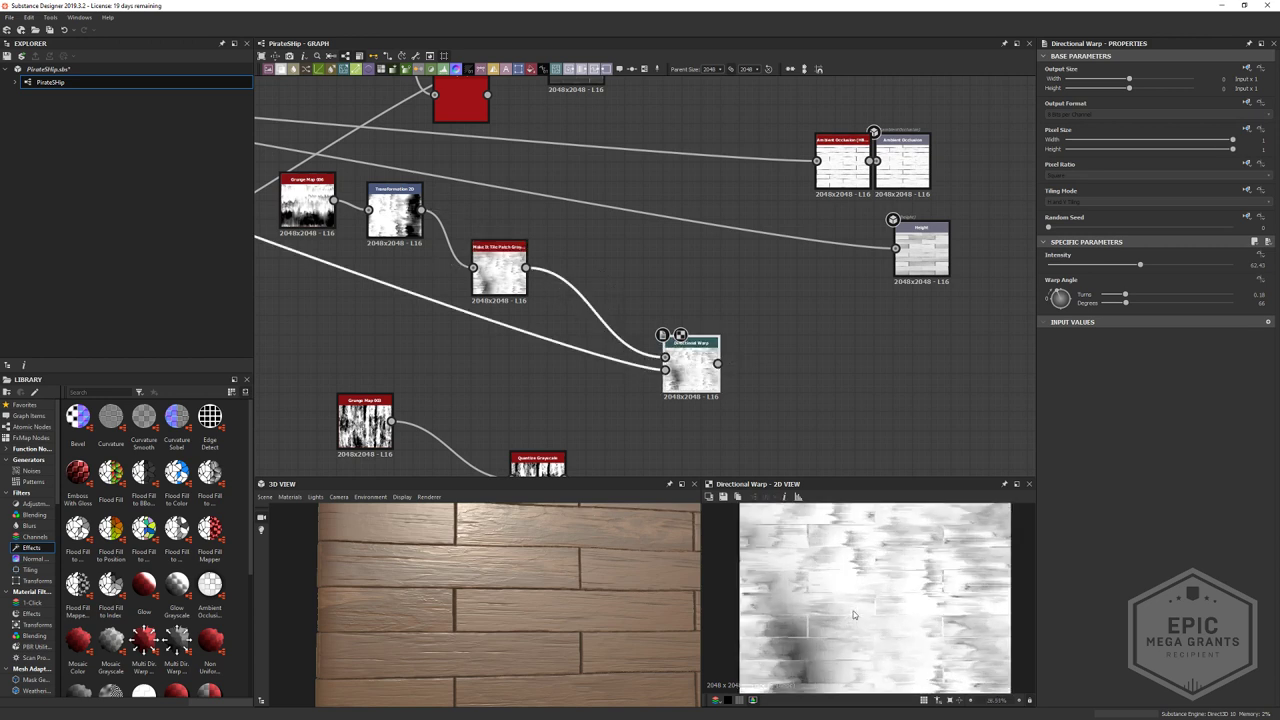
pyautogui.scroll(3, 886, 636)
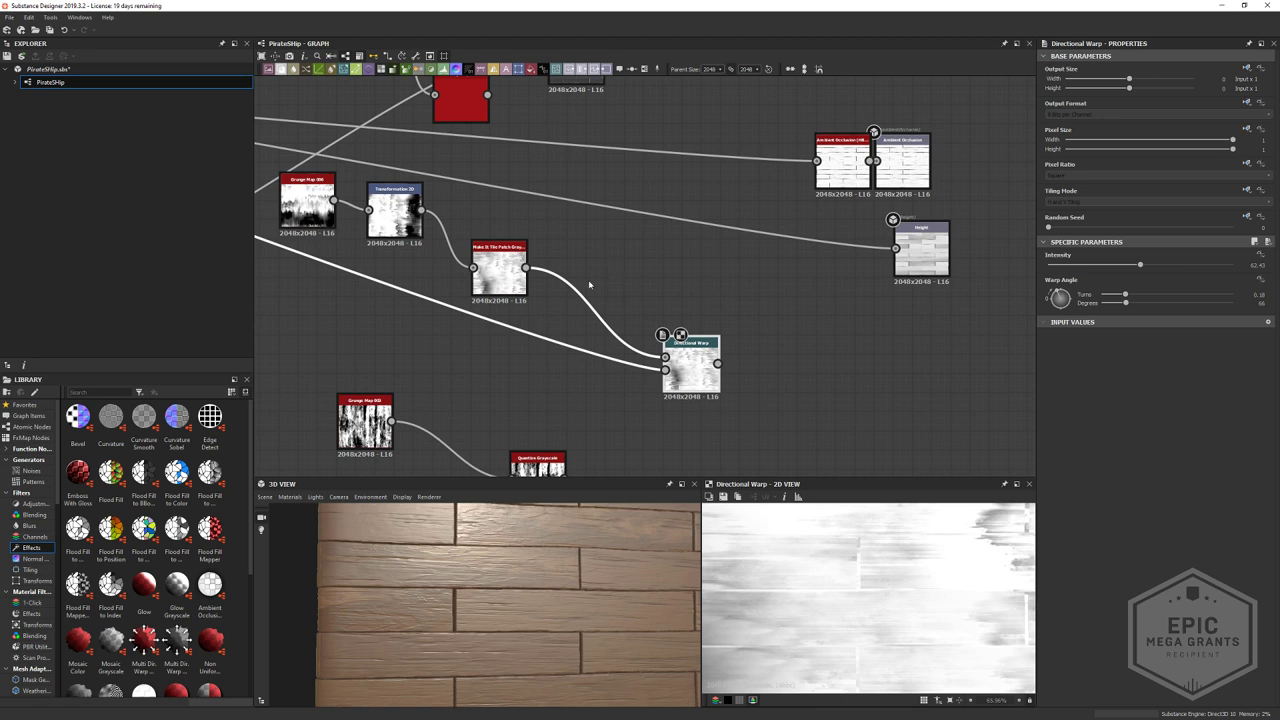
# - View the Make It Tile Patch output, then examine the whole plank material in 3D and the lower part of the graph
pyautogui.moveTo(511, 262); pyautogui.dragTo(573, 280, button='middle')
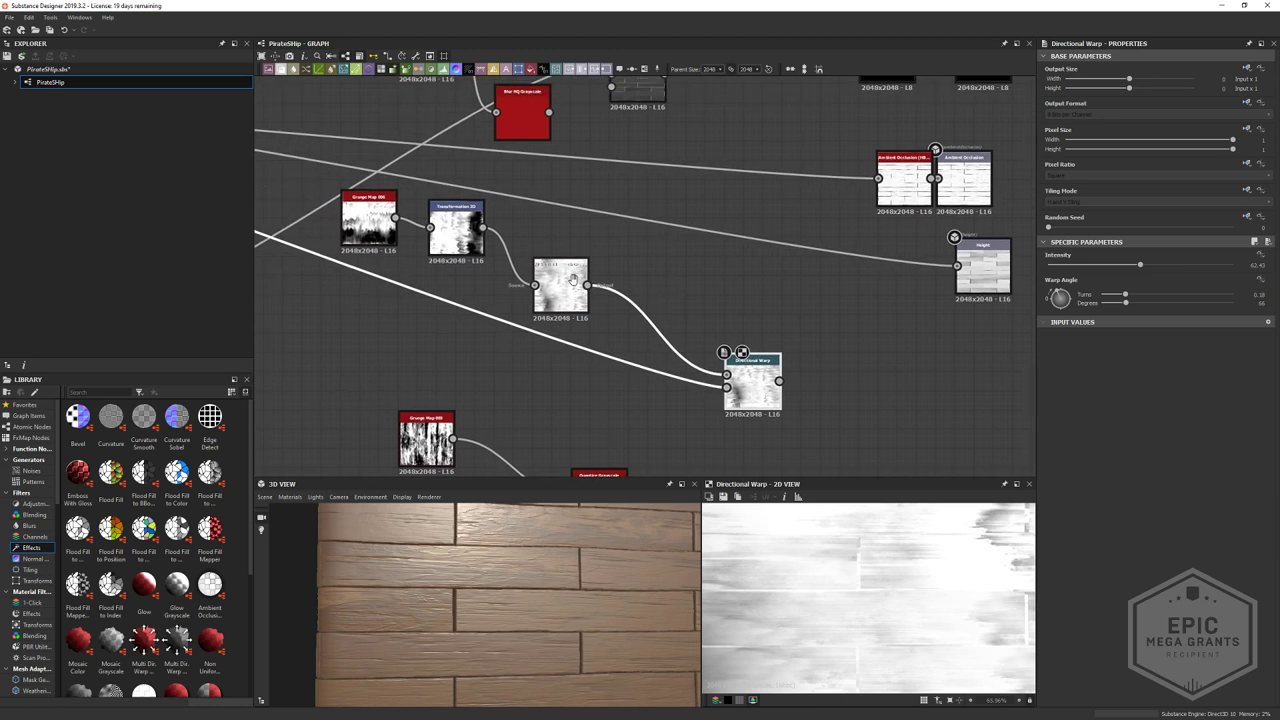
pyautogui.moveTo(513, 243); pyautogui.dragTo(514, 257, button='middle')
pyautogui.doubleClick(566, 297)
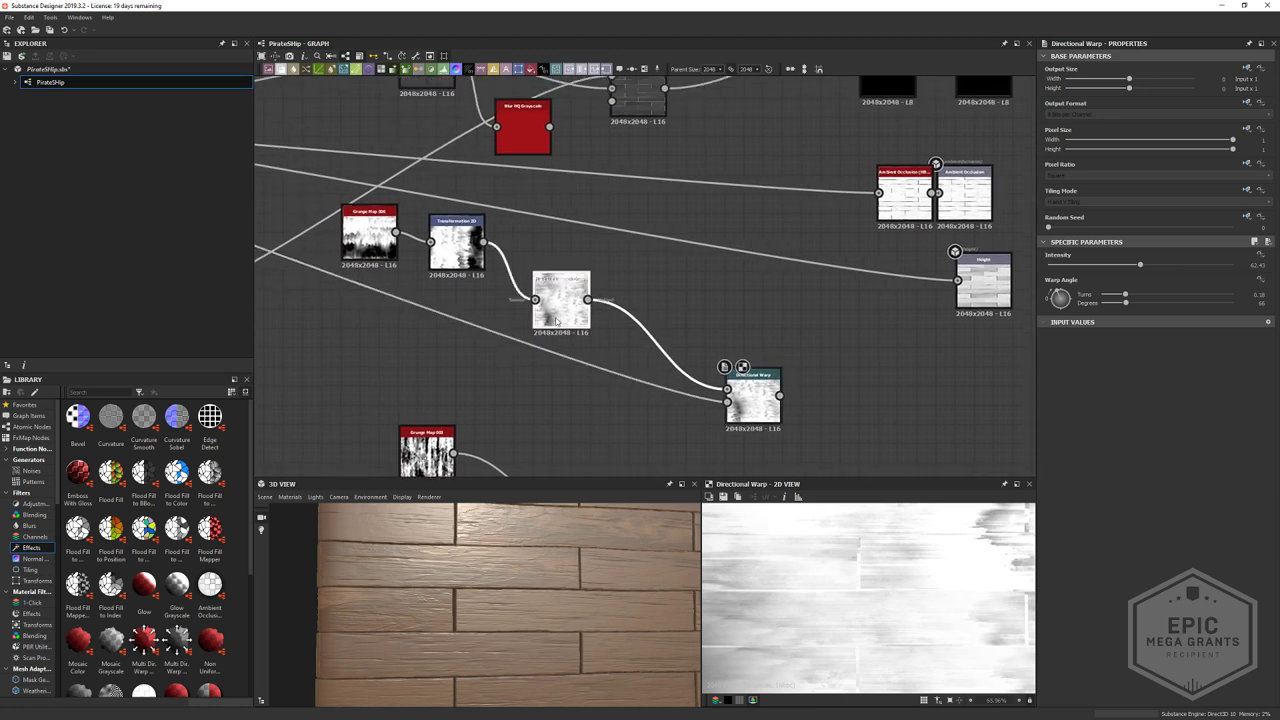
pyautogui.scroll(-4, 671, 297)
pyautogui.moveTo(671, 214); pyautogui.dragTo(845, 254, button='middle')
pyautogui.scroll(-6, 735, 278)
pyautogui.scroll(-5, 570, 565)
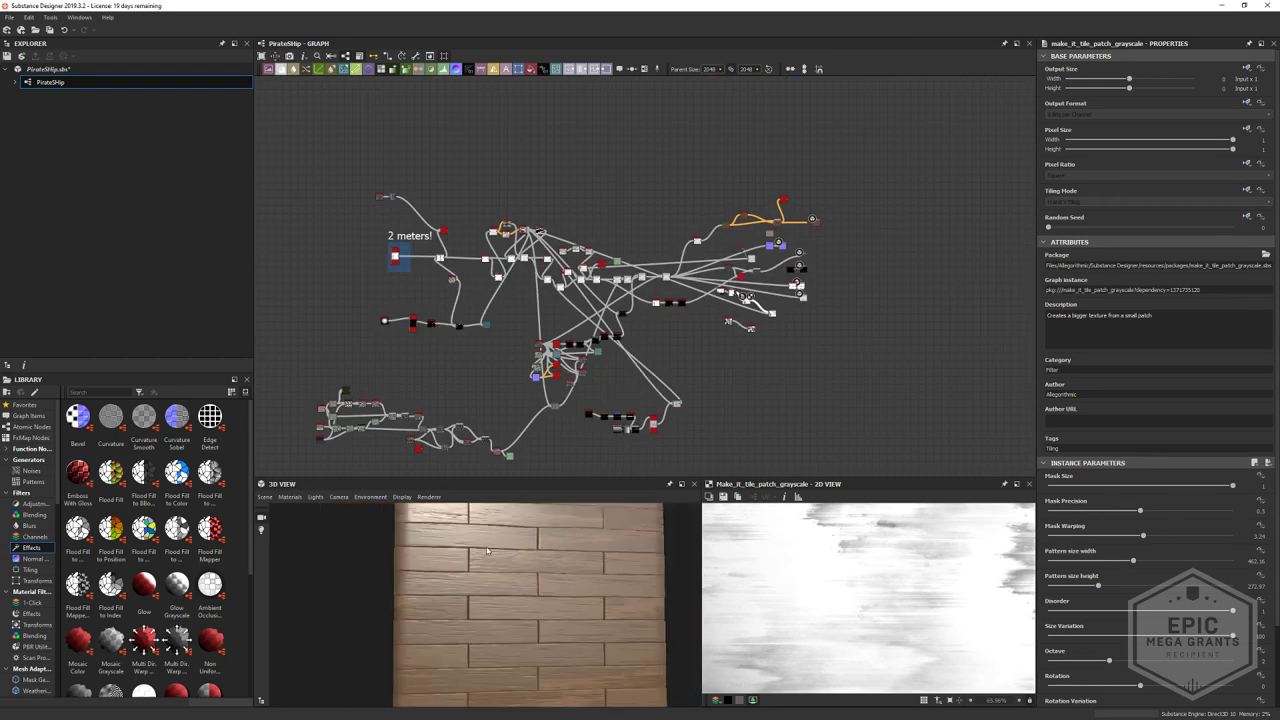
pyautogui.moveTo(561, 381); pyautogui.dragTo(614, 206, button='middle')
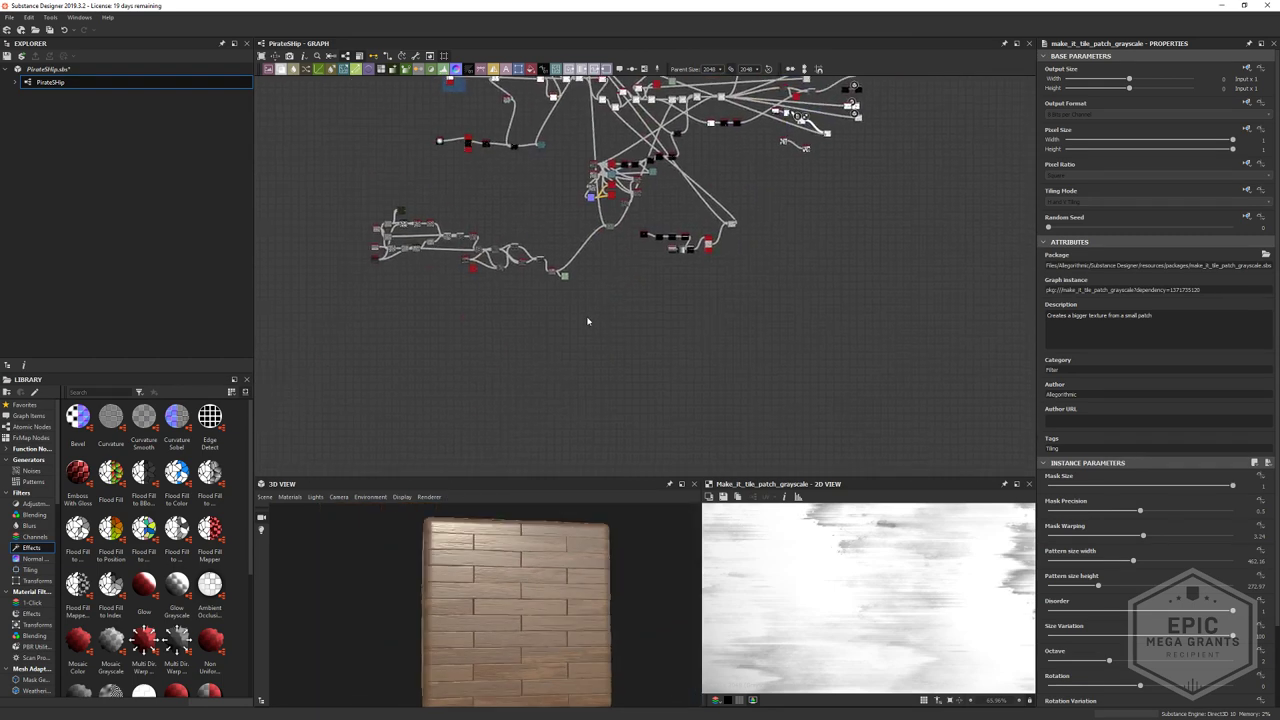
pyautogui.scroll(3, 621, 300)
pyautogui.scroll(5, 635, 358)
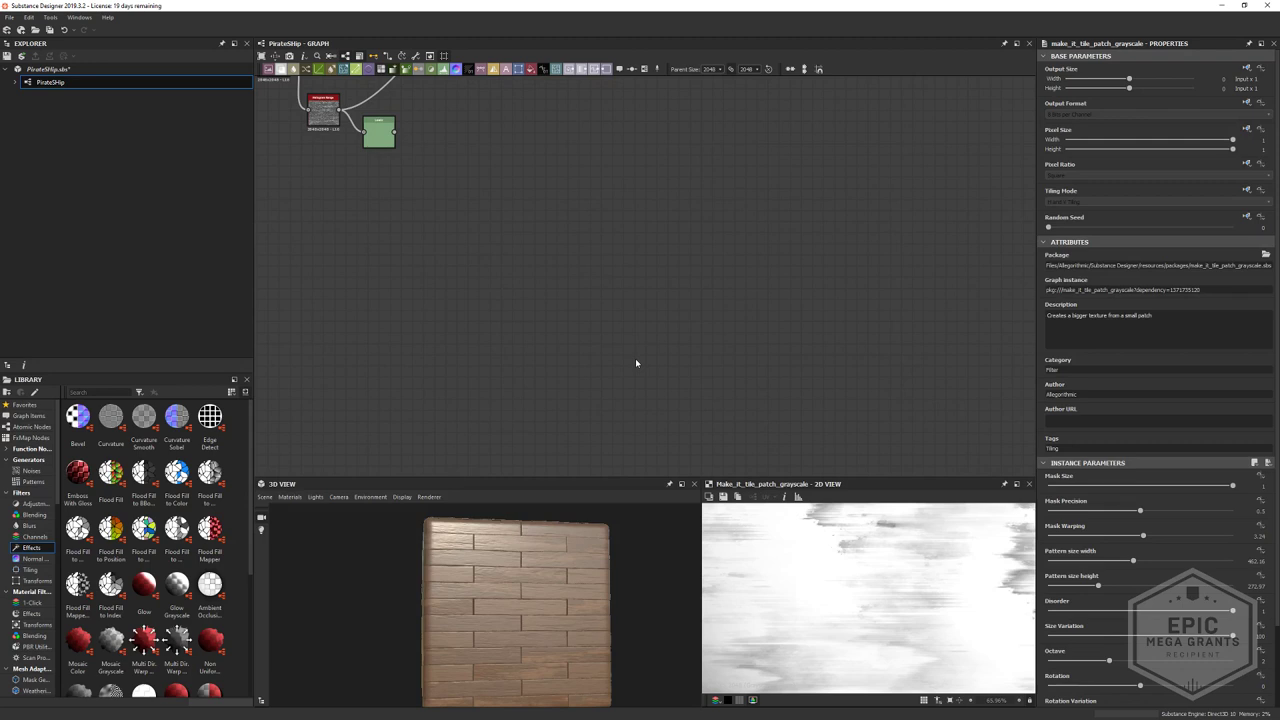
pyautogui.scroll(-4, 635, 358)
pyautogui.moveTo(669, 285); pyautogui.dragTo(580, 334, button='middle')
# - Switch to the Chrome window showing ArtStation and search the web for "следы ног текстура" in a new tab
pyautogui.hotkey('alt', 'Tab')
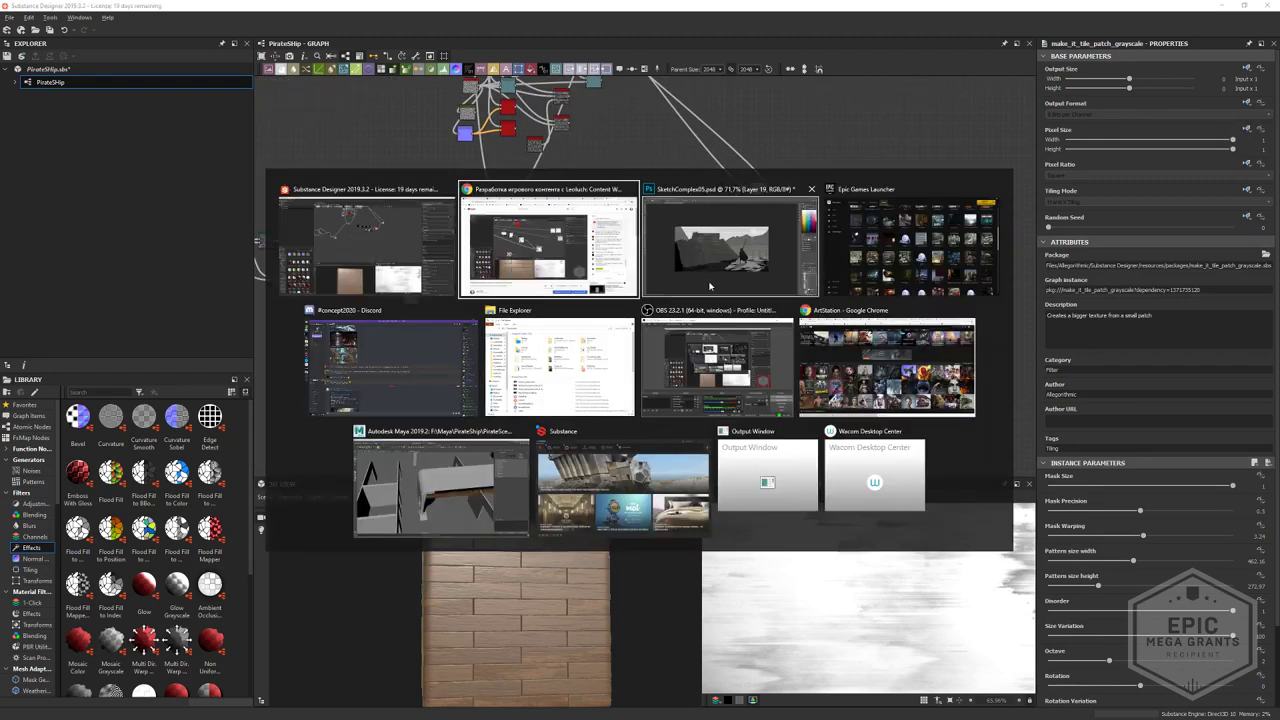
pyautogui.click(629, 310)
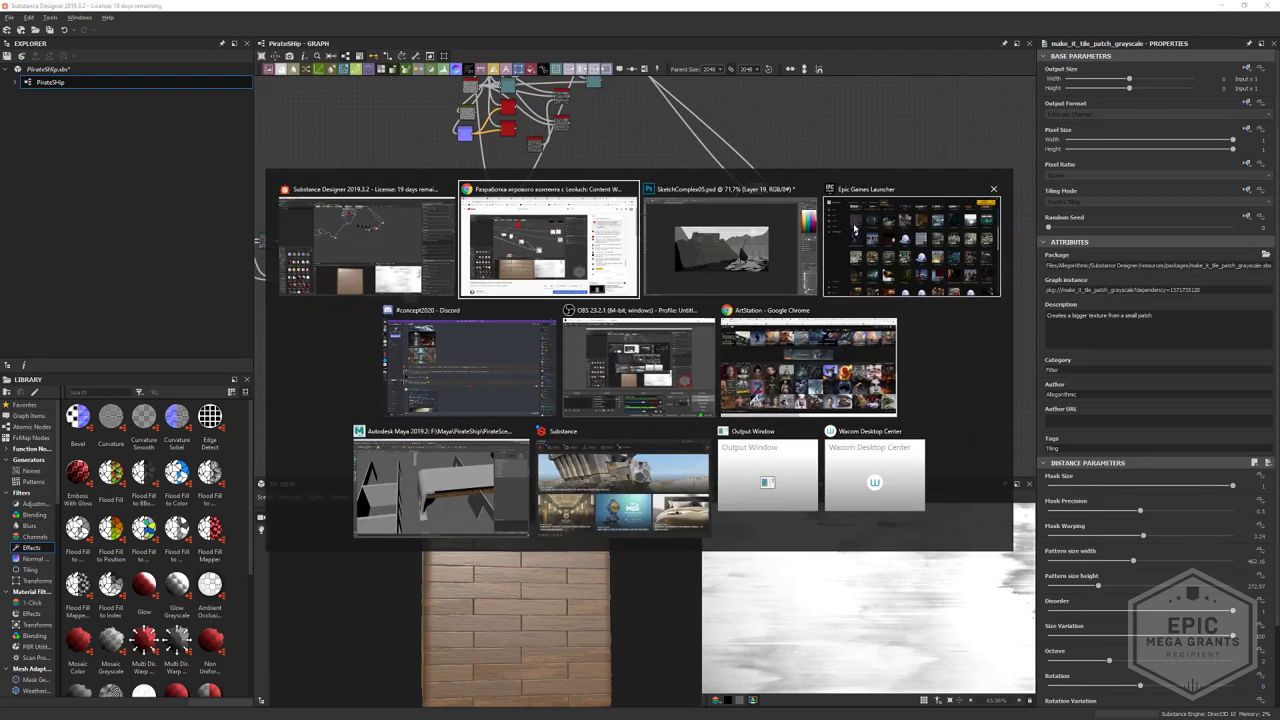
pyautogui.click(785, 364)
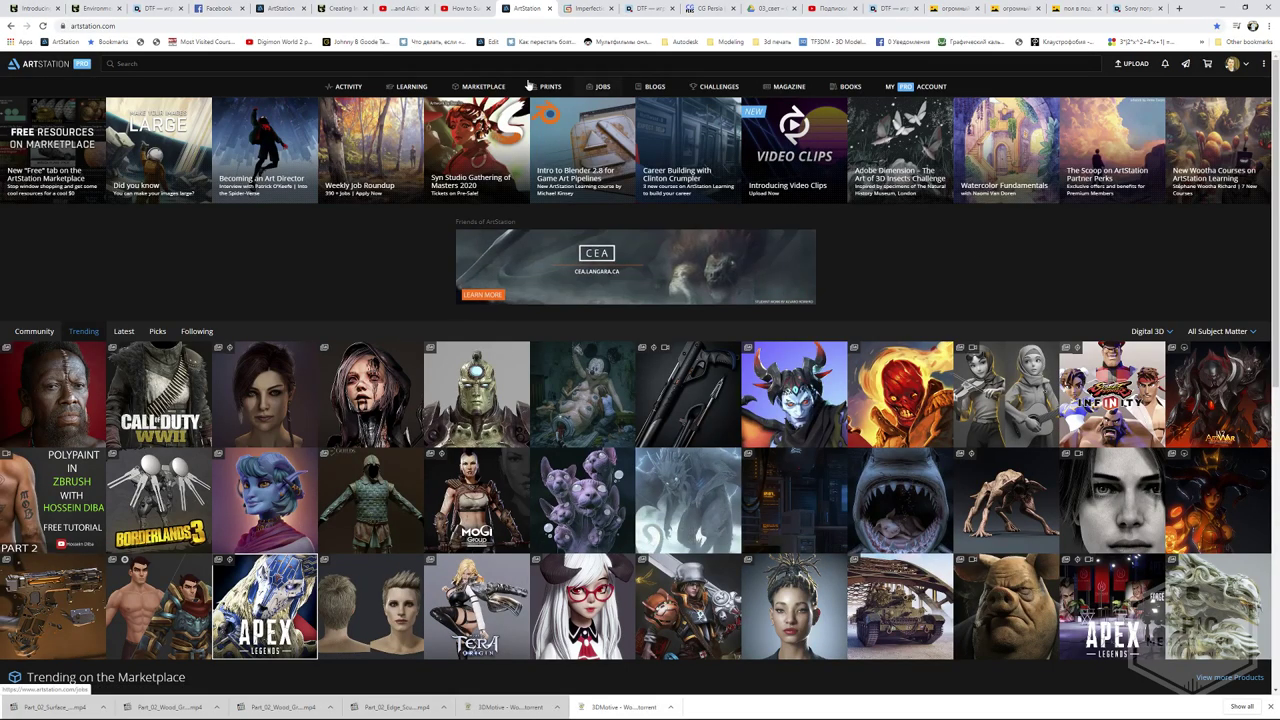
pyautogui.click(1179, 8)
pyautogui.write('c')
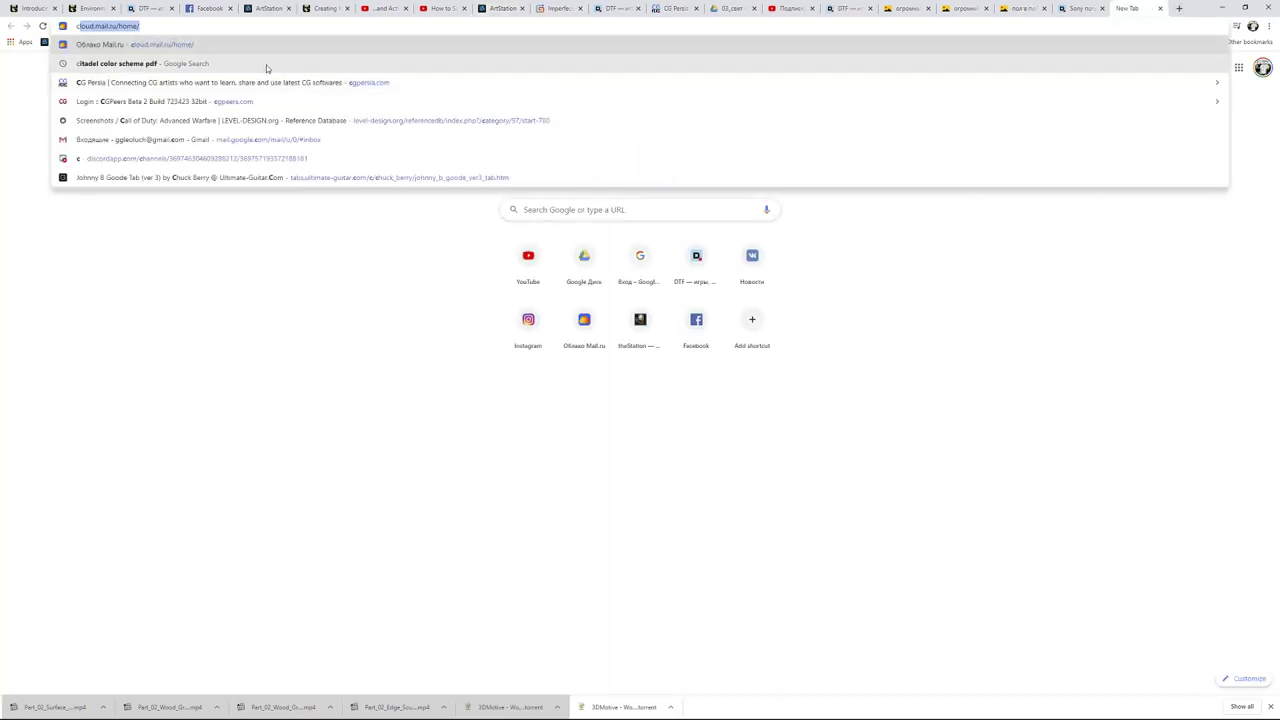
pyautogui.press('BackSpace')
pyautogui.press('BackSpace')
pyautogui.write('следы')
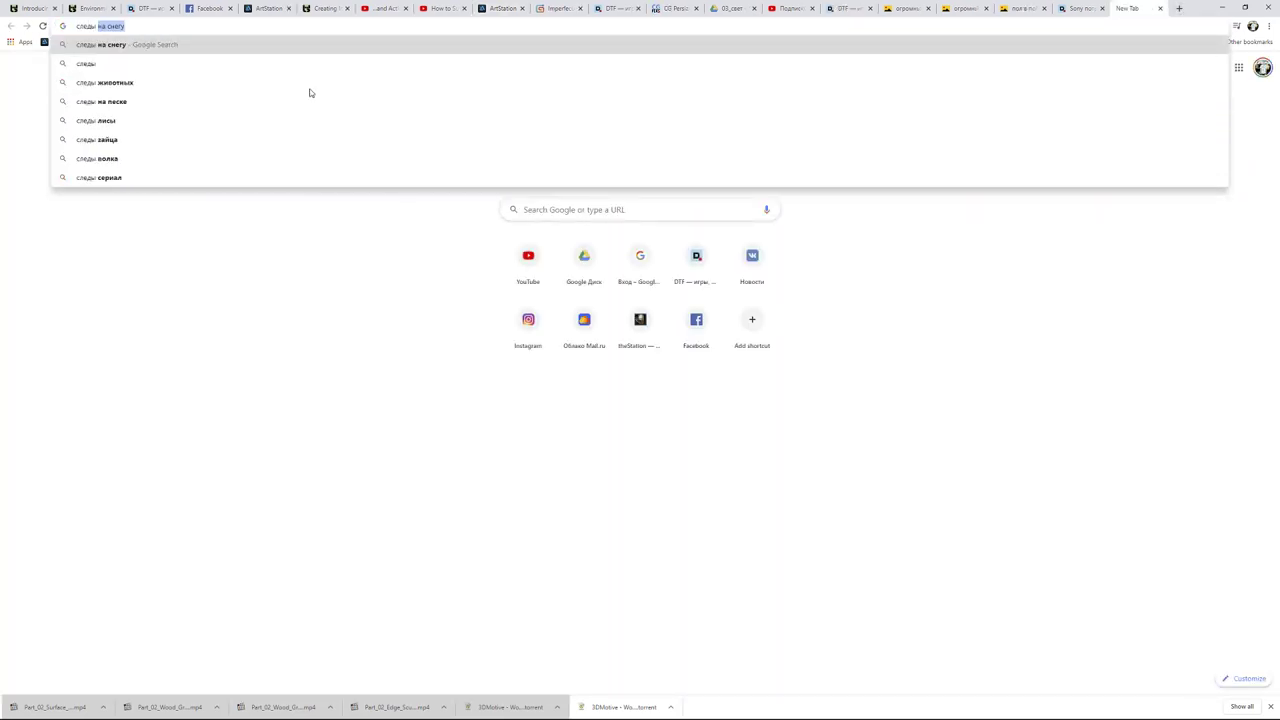
pyautogui.write(' снег текстура')
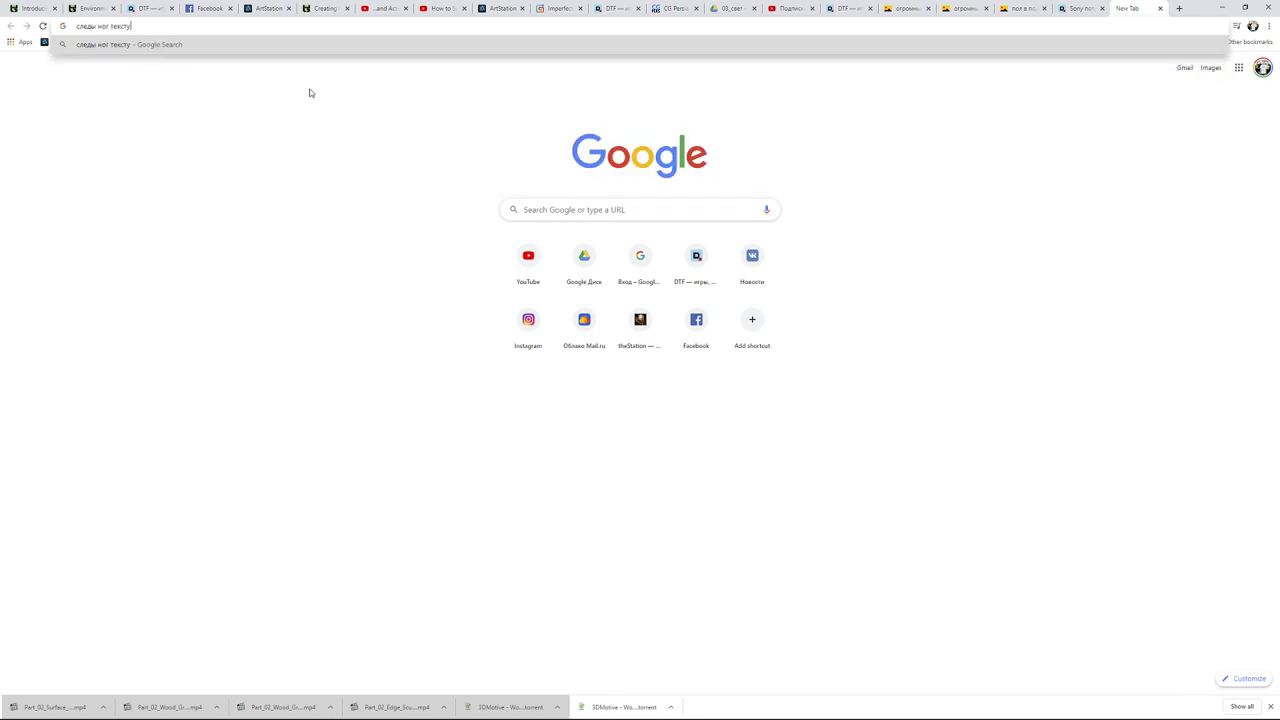
pyautogui.press('Return')
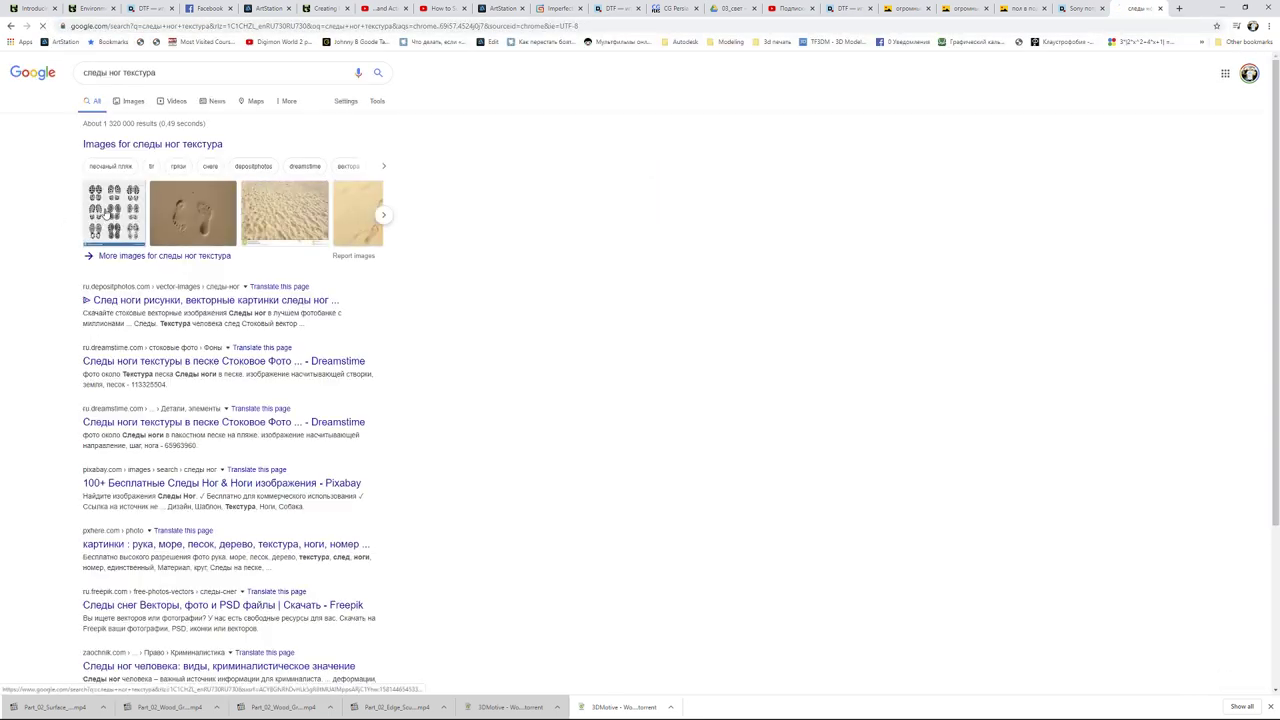
# - Browse the image results for footprint and shoe print texture references, then return to Substance Designer
pyautogui.click(112, 182)
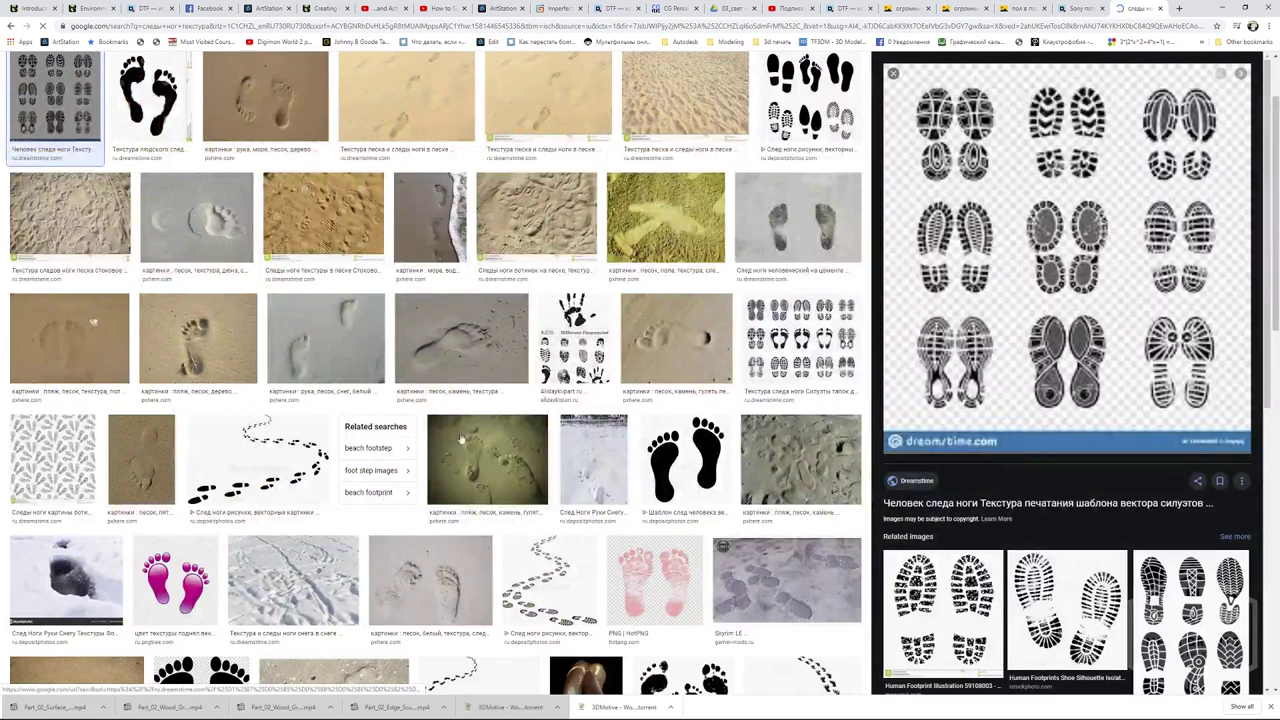
pyautogui.scroll(-3, 525, 272)
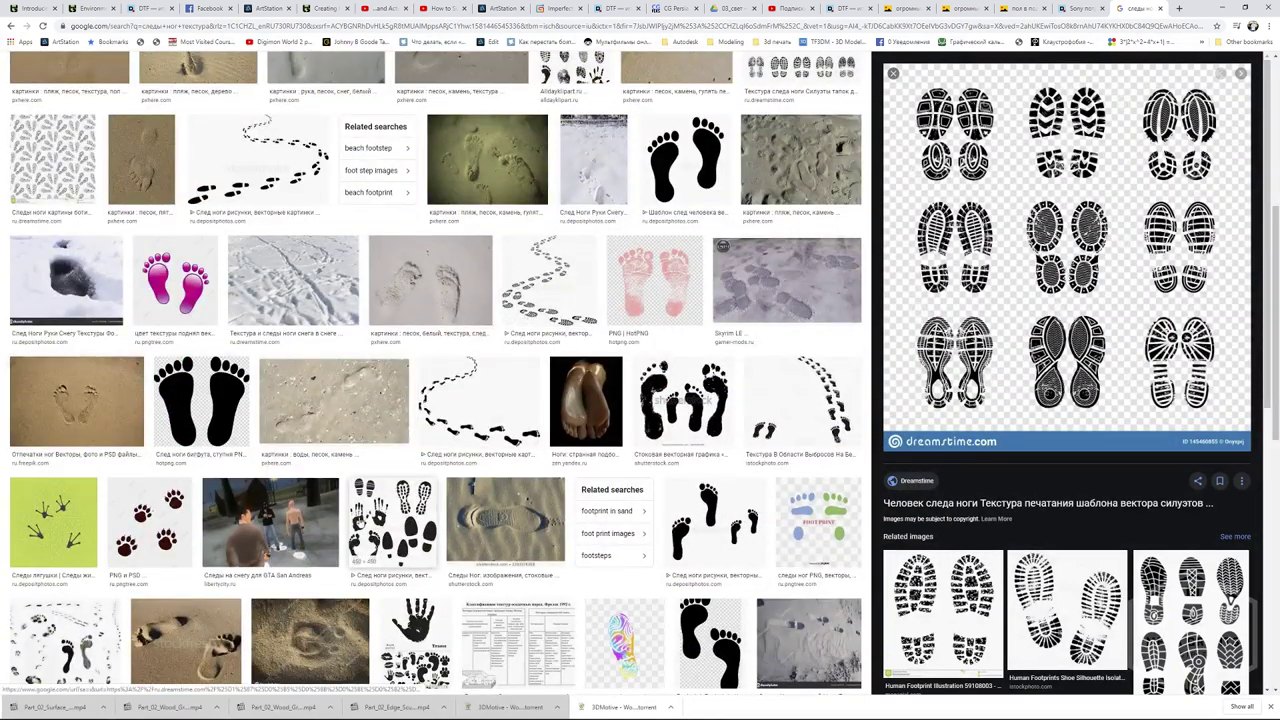
pyautogui.scroll(1, 229, 522)
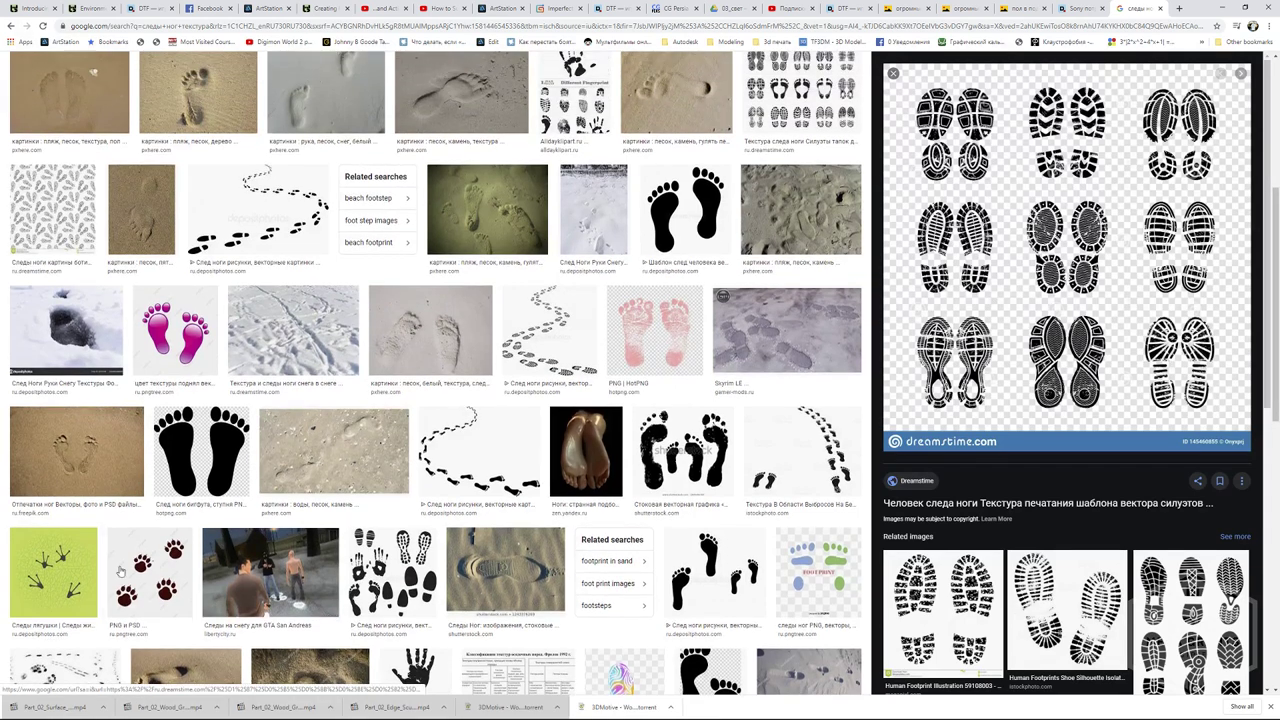
pyautogui.scroll(4, 150, 570)
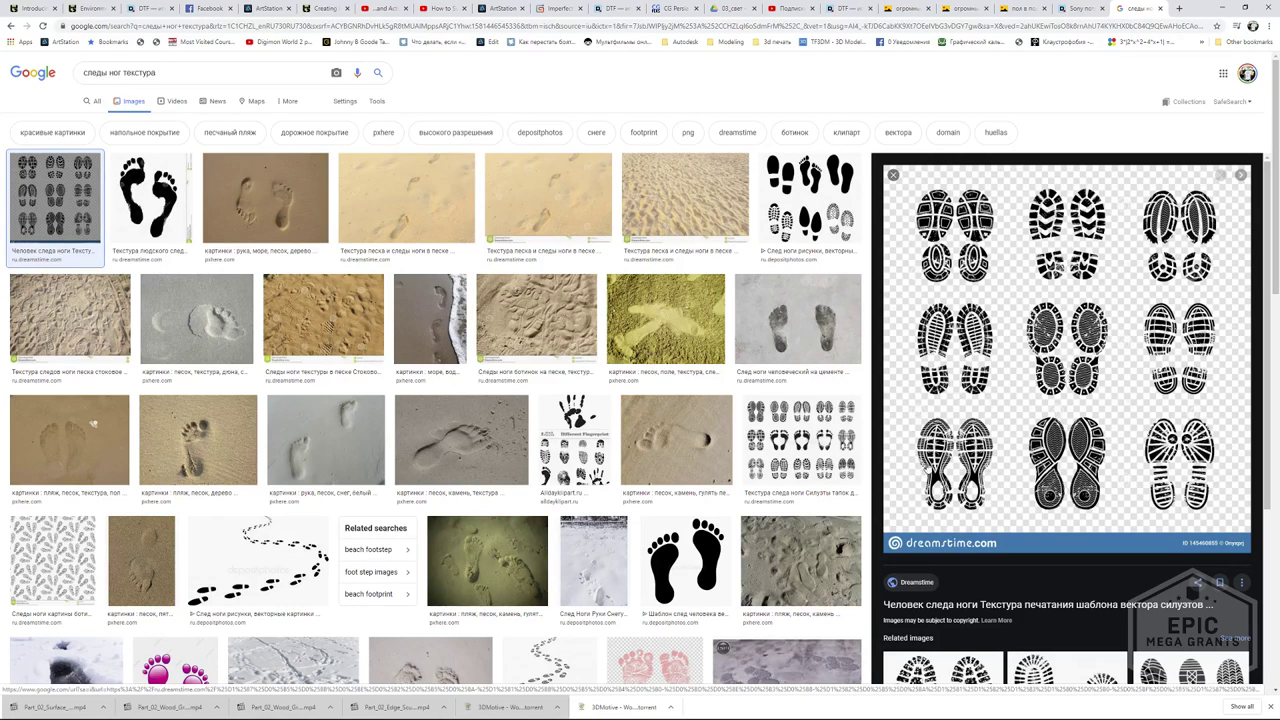
pyautogui.scroll(-1, 93, 424)
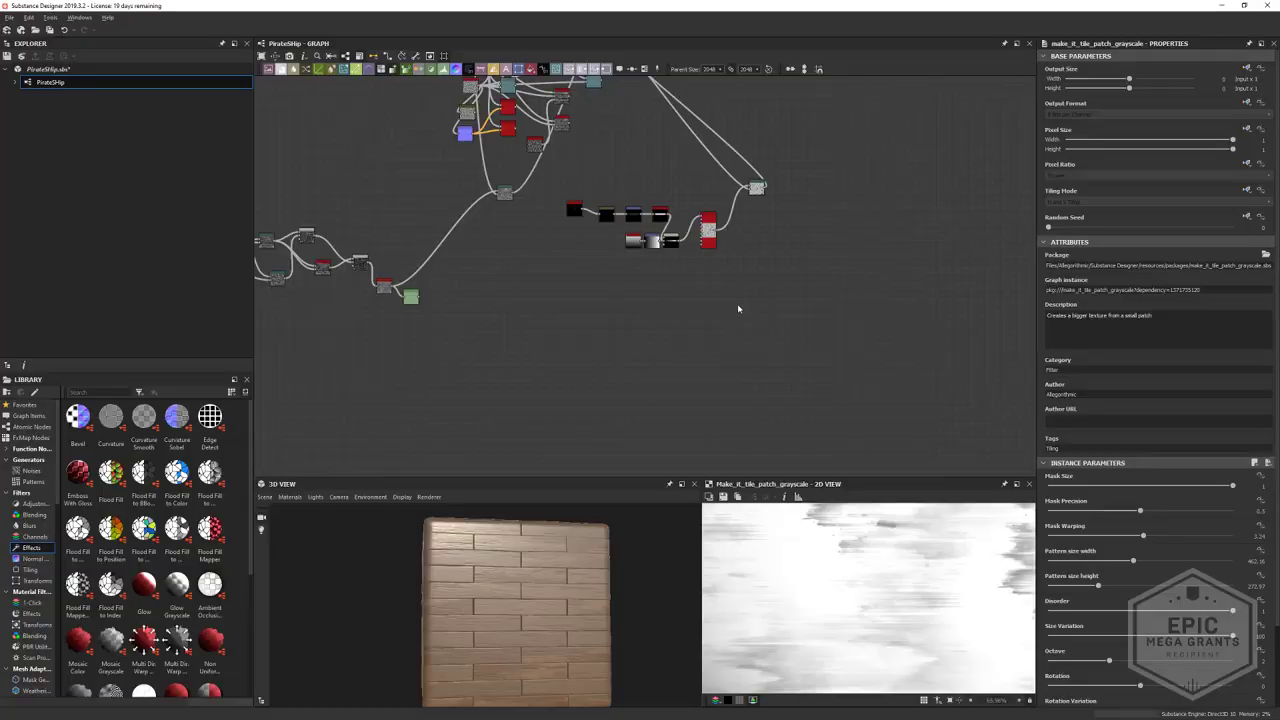
# - View the output of the Directional Warp at the end of the tiled shape chain and examine the surrounding nodes
pyautogui.scroll(5, 505, 571)
pyautogui.scroll(-3, 462, 625)
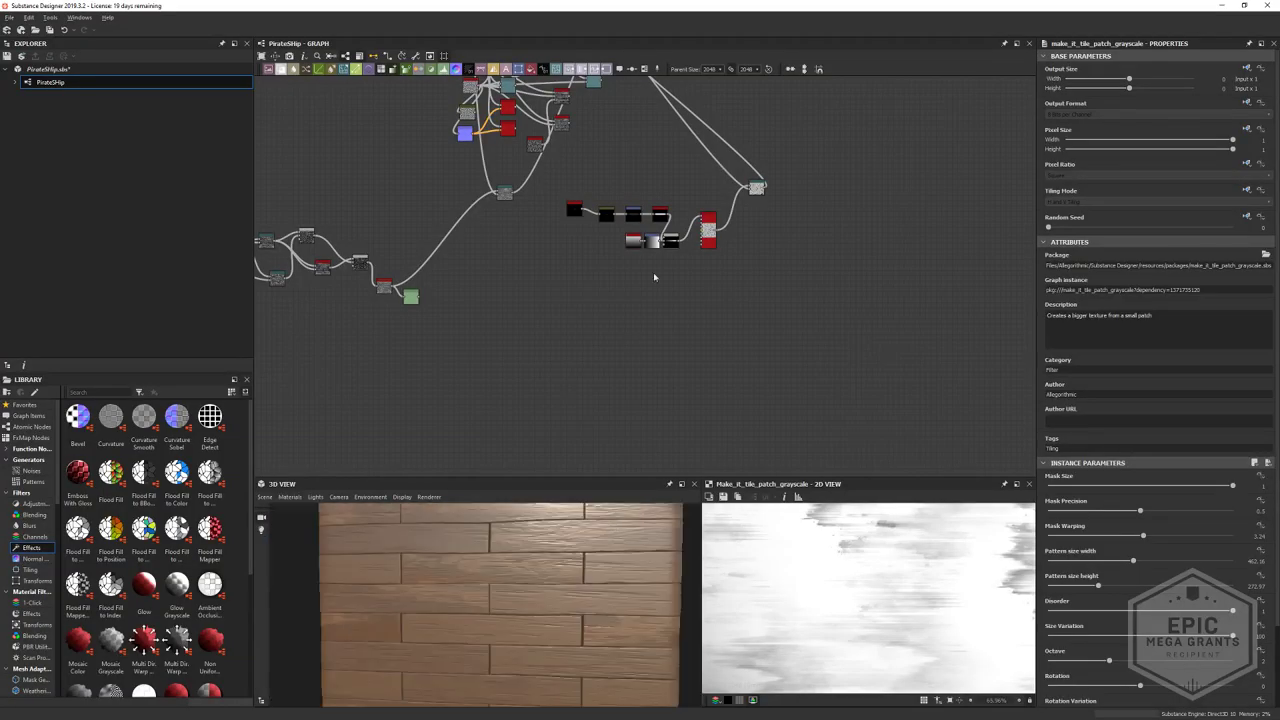
pyautogui.moveTo(609, 296); pyautogui.dragTo(597, 427, button='middle')
pyautogui.moveTo(761, 294); pyautogui.dragTo(705, 327, button='middle')
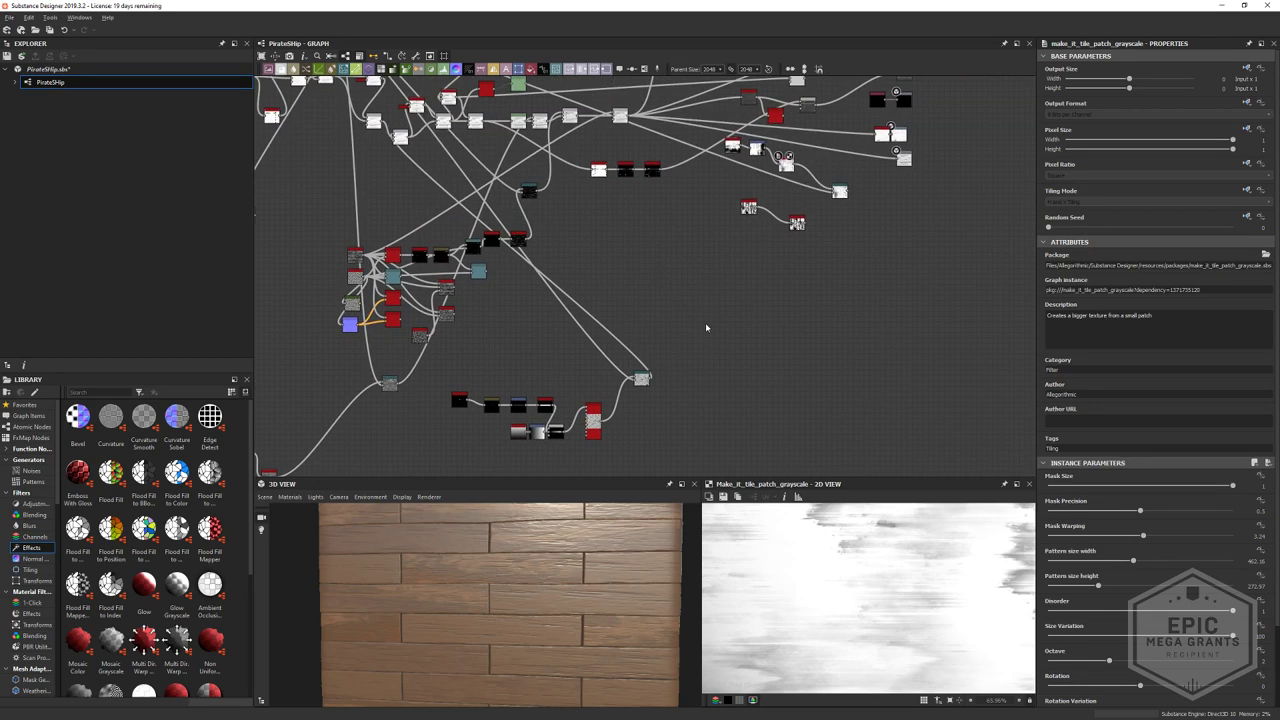
pyautogui.scroll(3, 671, 356)
pyautogui.doubleClick(620, 396)
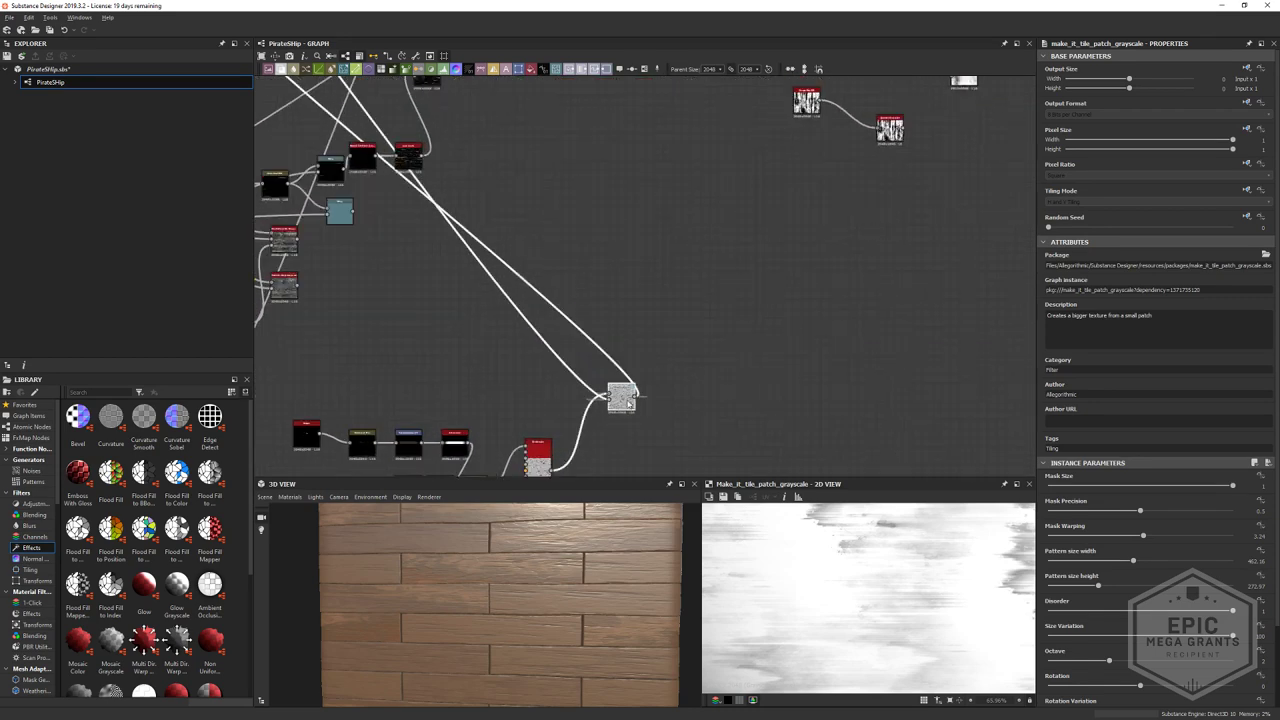
pyautogui.scroll(-3, 695, 356)
pyautogui.scroll(-3, 855, 590)
pyautogui.moveTo(730, 420); pyautogui.dragTo(692, 440, button='middle')
pyautogui.moveTo(550, 442); pyautogui.dragTo(738, 350, button='middle')
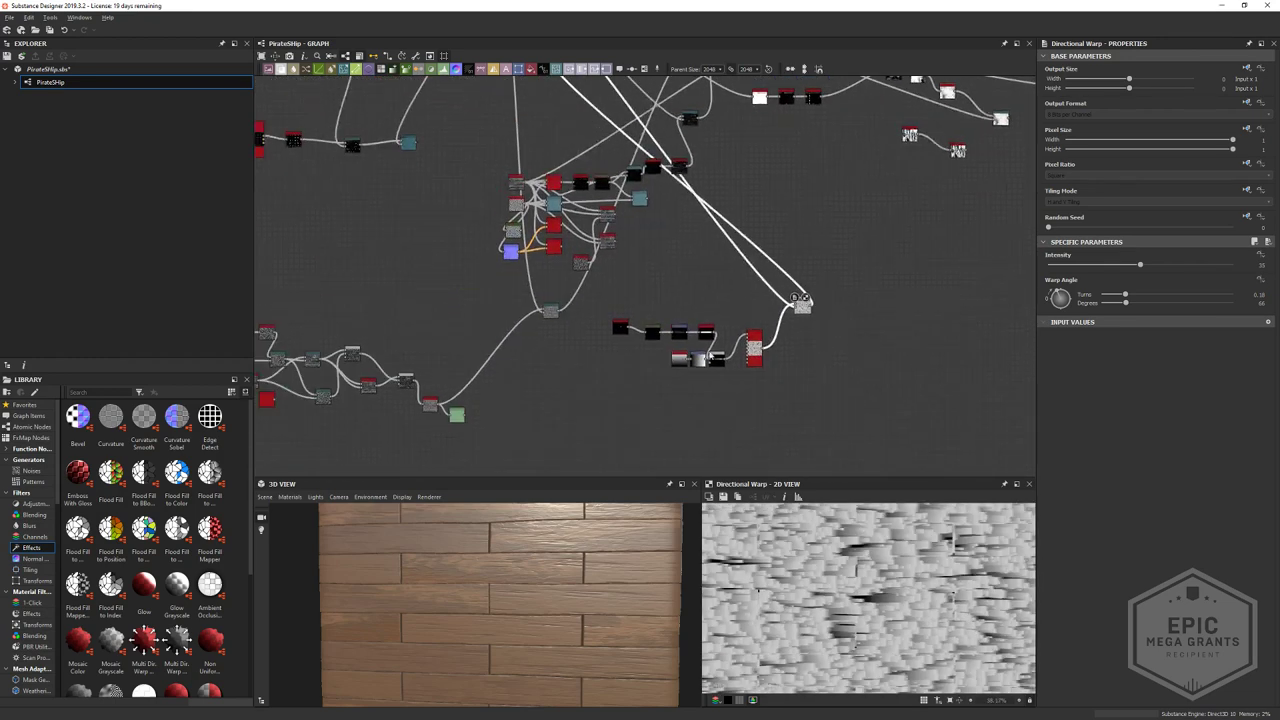
# - View the output of the Tile Sampler that feeds the Directional Warp in the tiled shape chain
pyautogui.scroll(4, 740, 350)
pyautogui.click(818, 355)
pyautogui.click(866, 374)
pyautogui.click(816, 360)
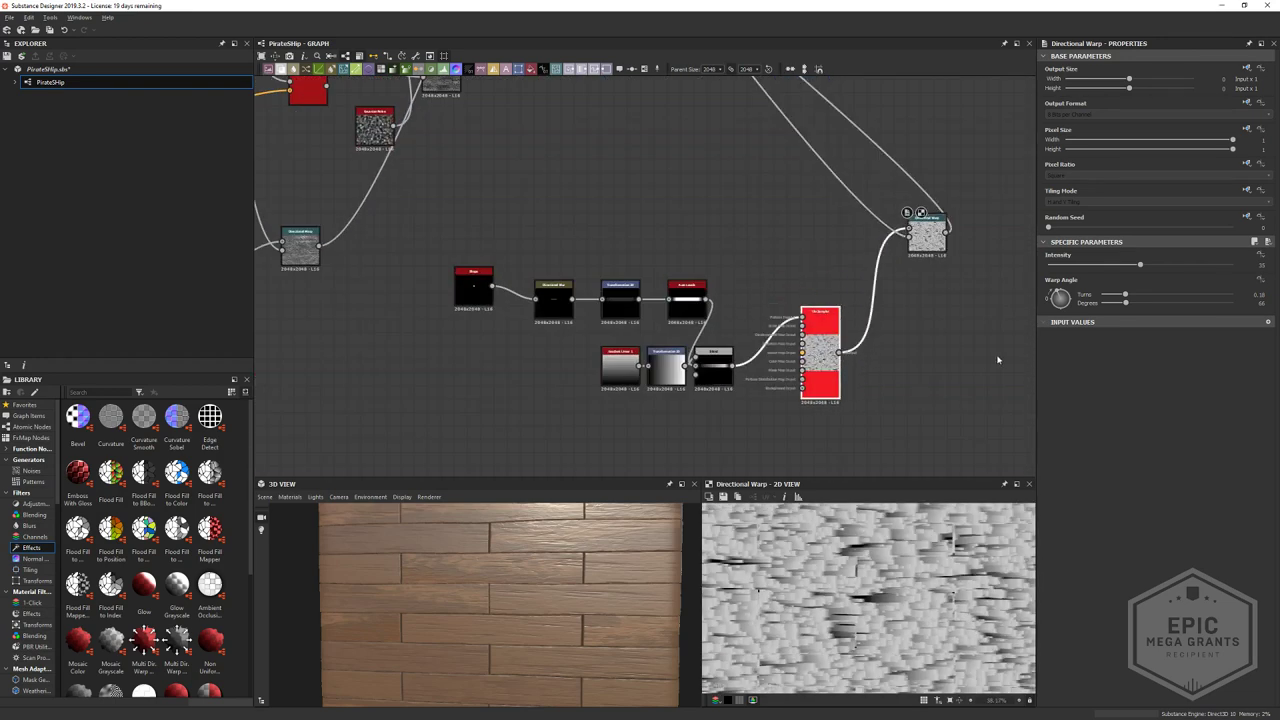
pyautogui.moveTo(945, 315); pyautogui.dragTo(793, 385, button='middle')
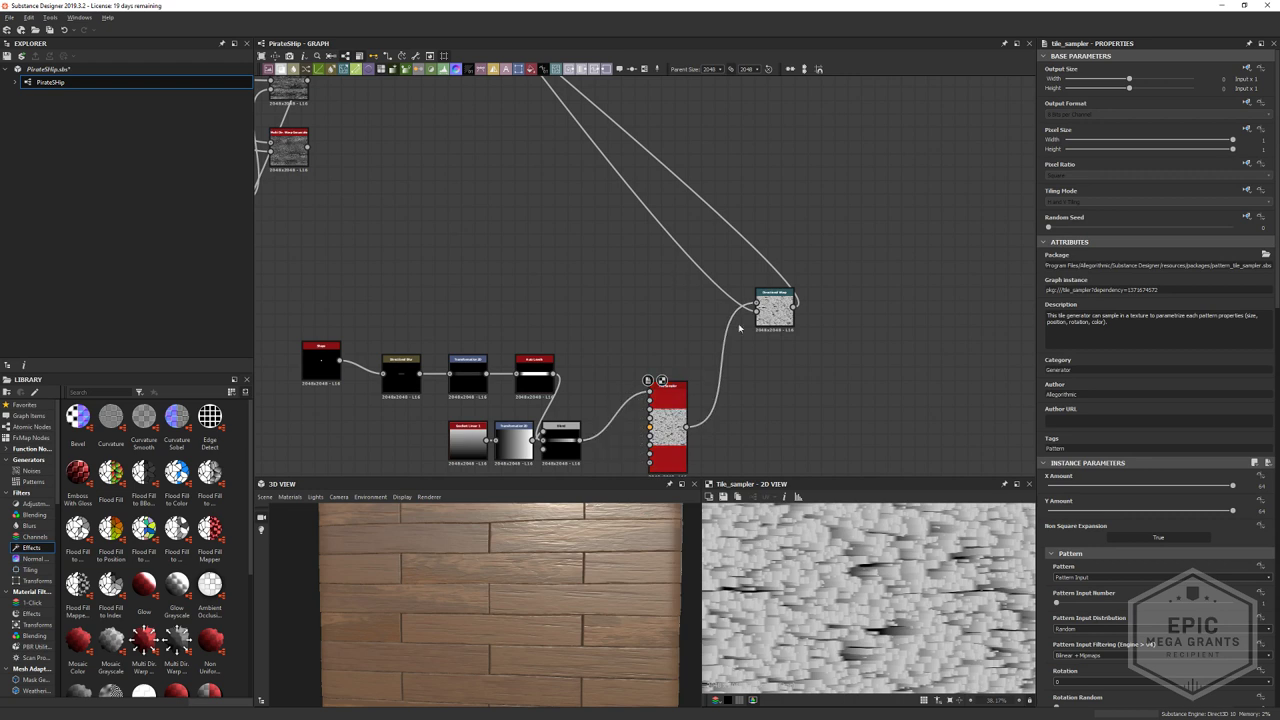
# - Tidy the tiled shape chain by moving the Directional Warp, Tile Sampler, Shape and blur nodes closer together
pyautogui.scroll(-2, 700, 345)
pyautogui.moveTo(702, 343); pyautogui.dragTo(641, 362, button='middle')
pyautogui.moveTo(680, 338)
pyautogui.mouseDown()
pyautogui.moveTo(614, 358)
pyautogui.moveTo(666, 341)
pyautogui.mouseUp()
pyautogui.click(699, 390)
pyautogui.moveTo(605, 420); pyautogui.dragTo(568, 411)
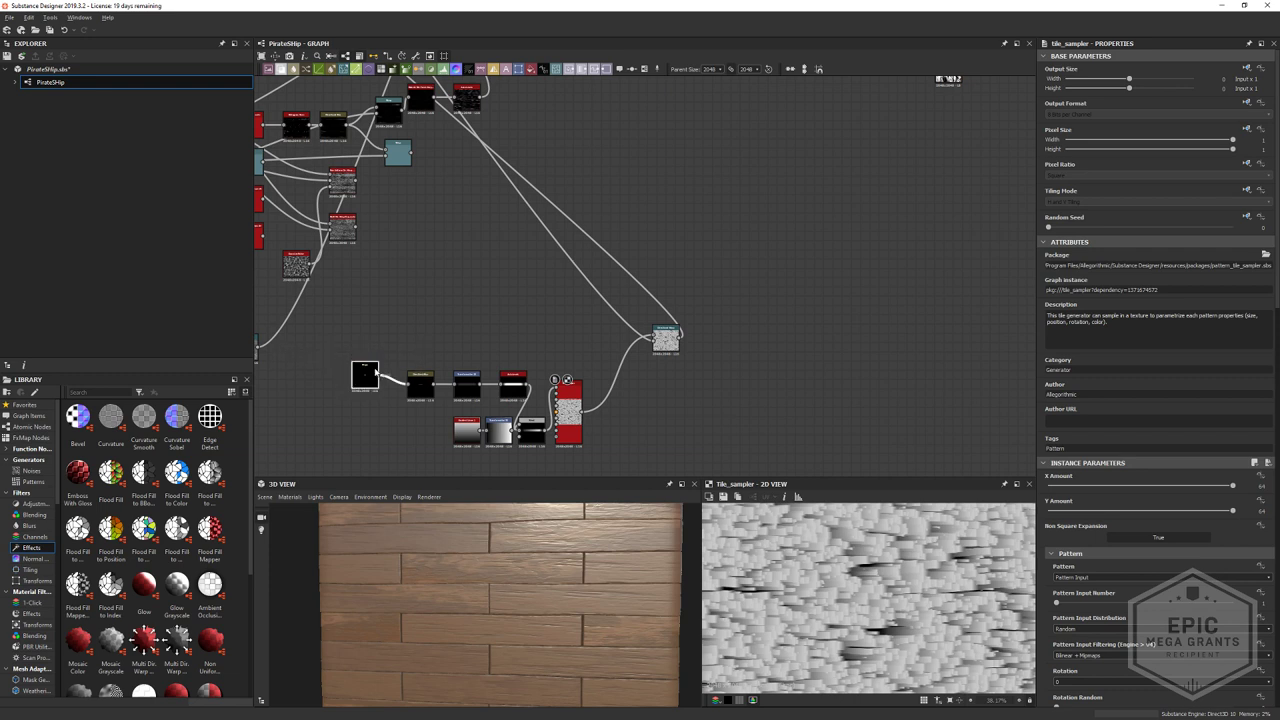
pyautogui.moveTo(377, 368); pyautogui.dragTo(434, 390)
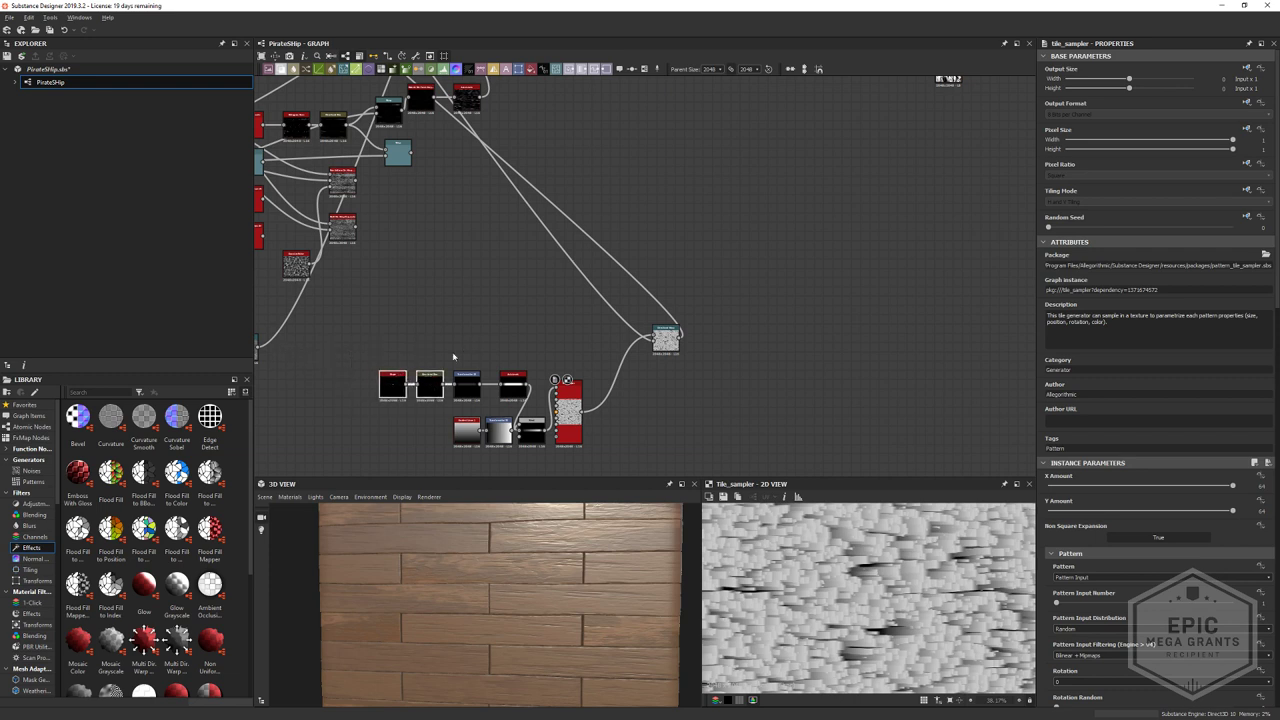
pyautogui.moveTo(360, 338); pyautogui.dragTo(481, 392)
pyautogui.click(563, 302)
# - View the outputs of the Grunge Map 003 node and the Quantize Grayscale node connected to it
pyautogui.moveTo(563, 302); pyautogui.dragTo(416, 398, button='middle')
pyautogui.moveTo(756, 184); pyautogui.dragTo(453, 361, button='middle')
pyautogui.doubleClick(408, 319)
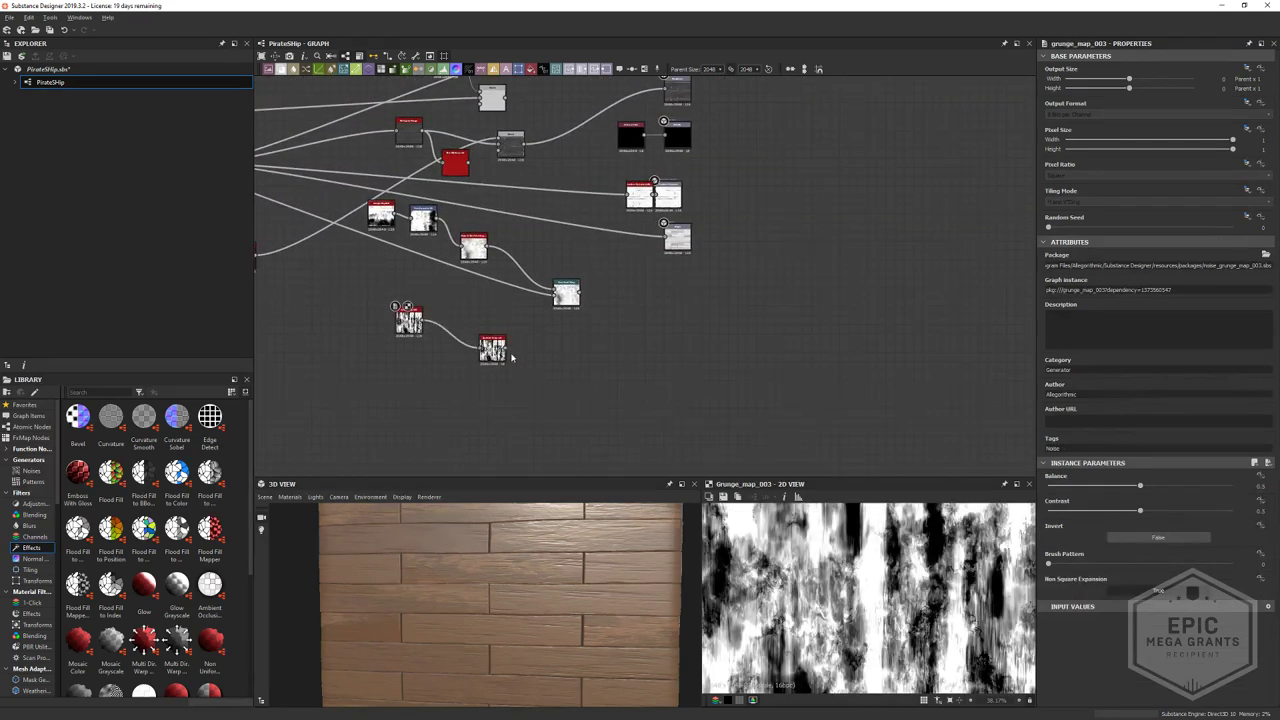
pyautogui.click(504, 386)
pyautogui.doubleClick(496, 360)
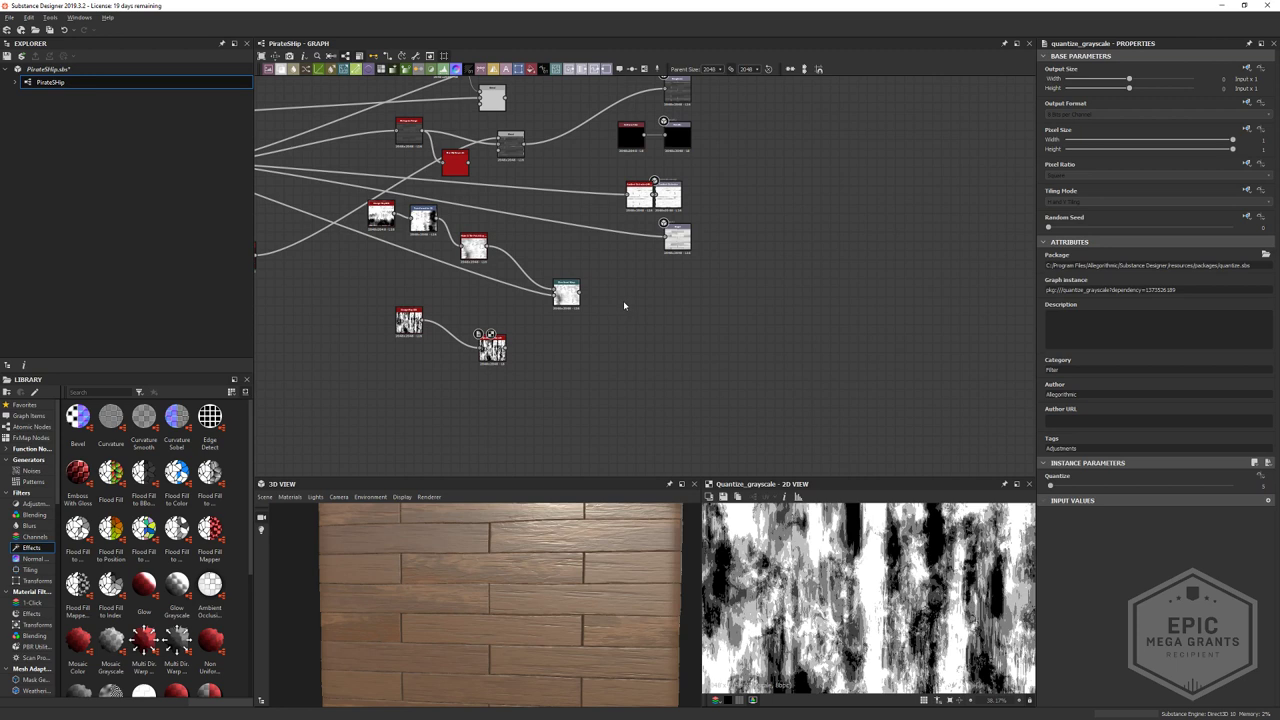
pyautogui.moveTo(623, 305); pyautogui.dragTo(660, 315, button='middle')
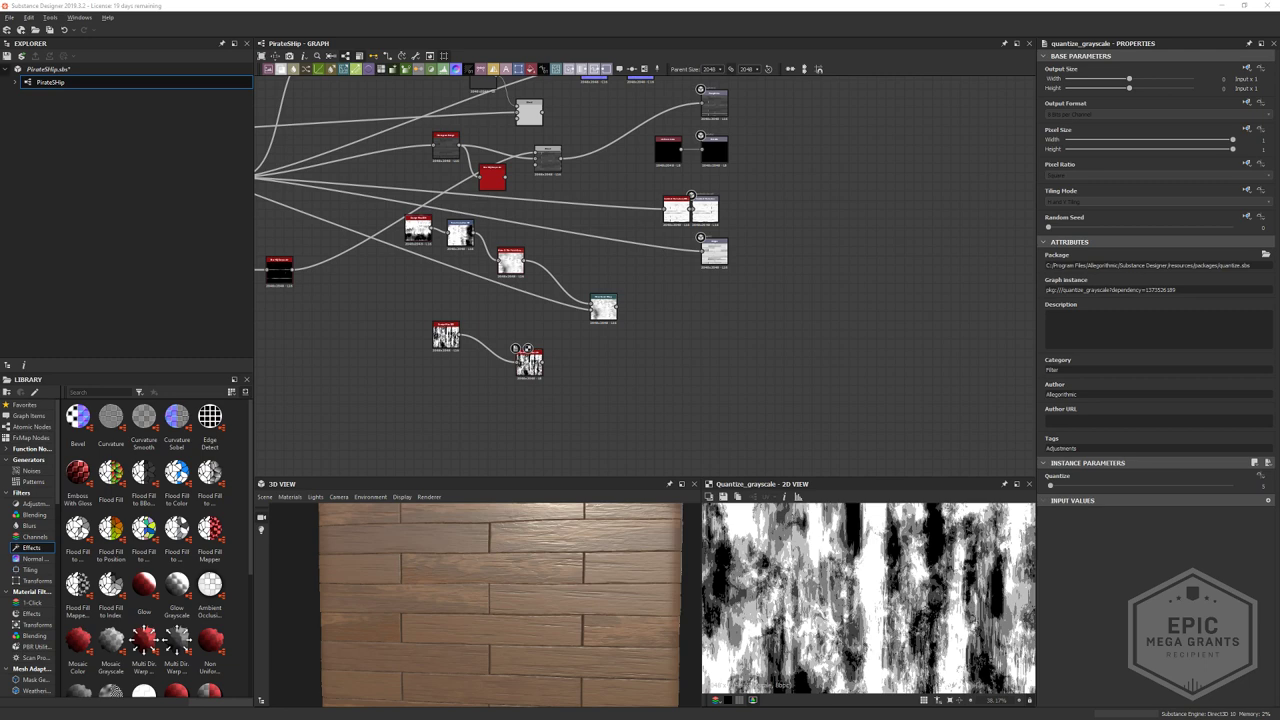
# - Switch to Chrome and examine the March row of the Schedule_01.jpg stream schedule
pyautogui.moveTo(0, 134); pyautogui.dragTo(335, 145)
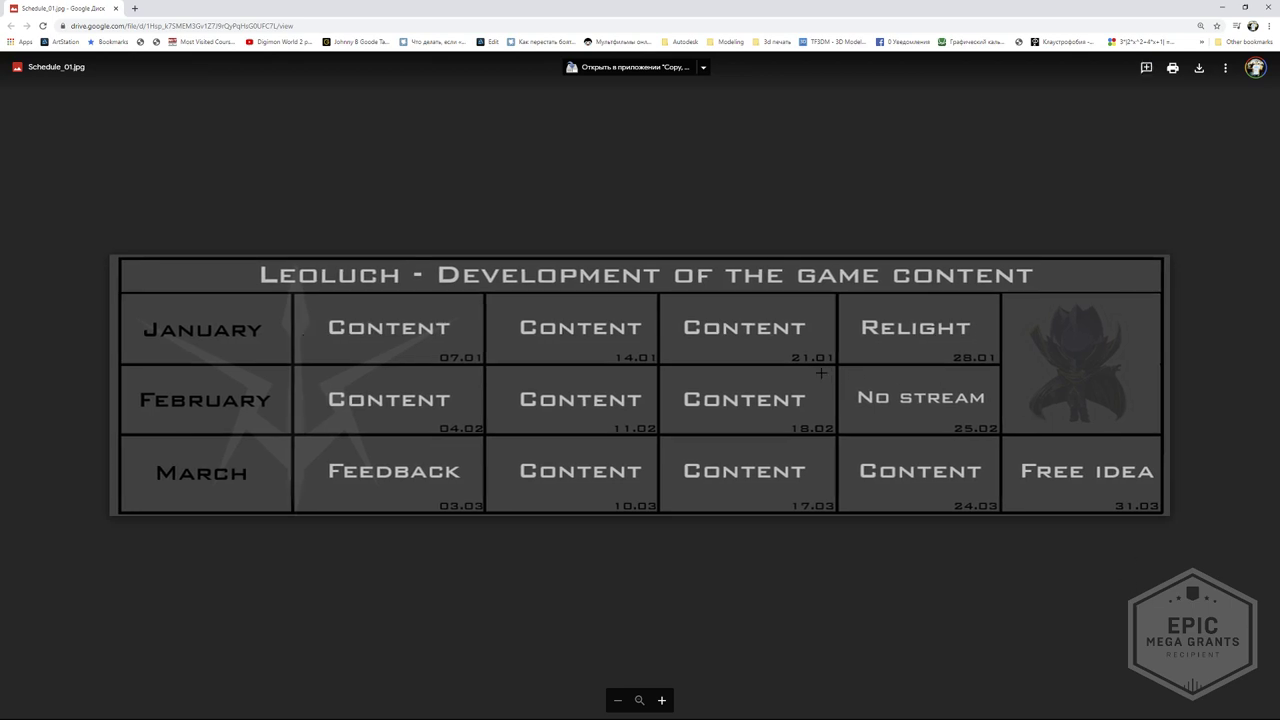
pyautogui.moveTo(284, 431); pyautogui.dragTo(487, 517)
pyautogui.click(661, 382)
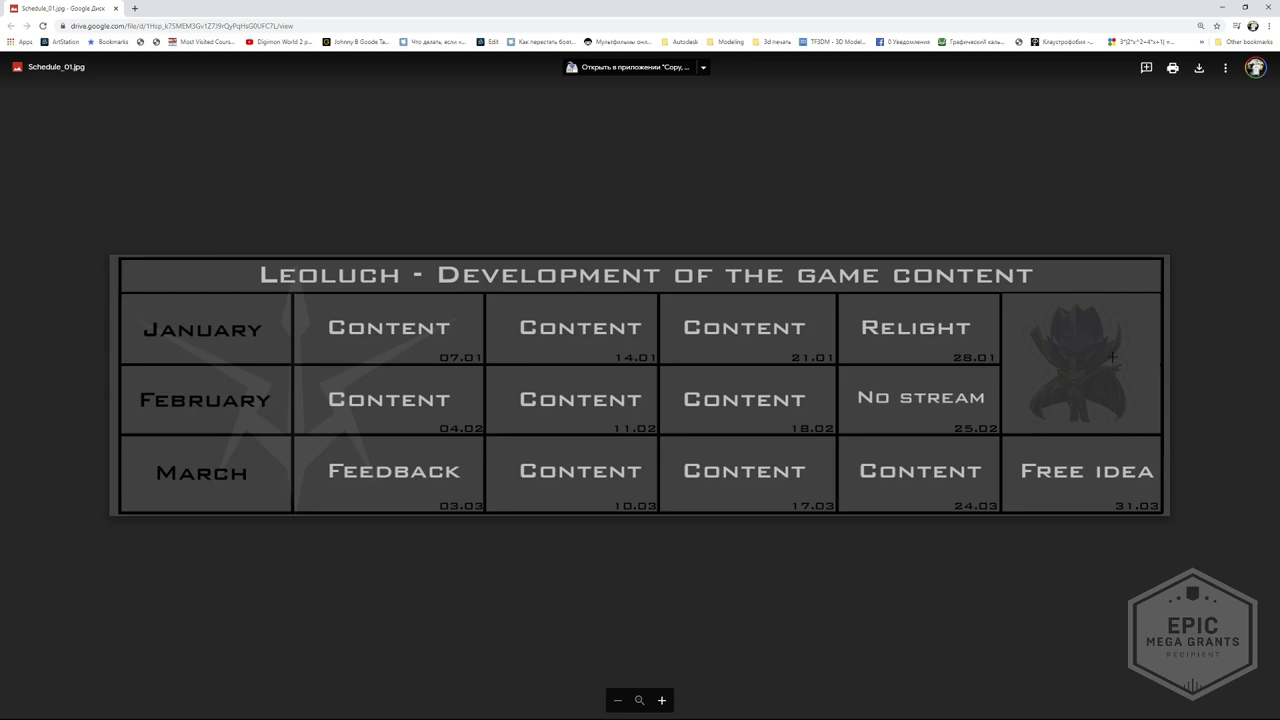
# - Search the web for "DOOM ETERNAL RELEAST DATE" in a new tab
pyautogui.click(134, 9)
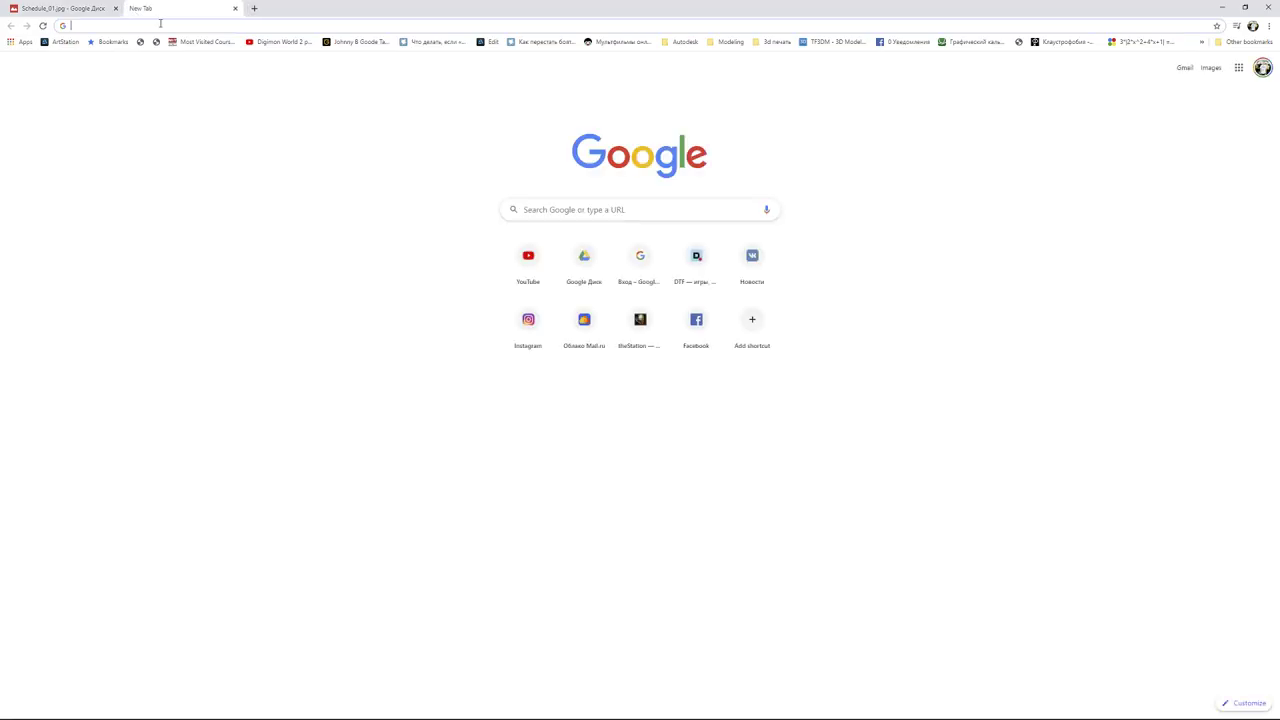
pyautogui.write('куа')
pyautogui.press('BackSpace')
pyautogui.press('BackSpace')
pyautogui.press('BackSpace')
pyautogui.write('к')
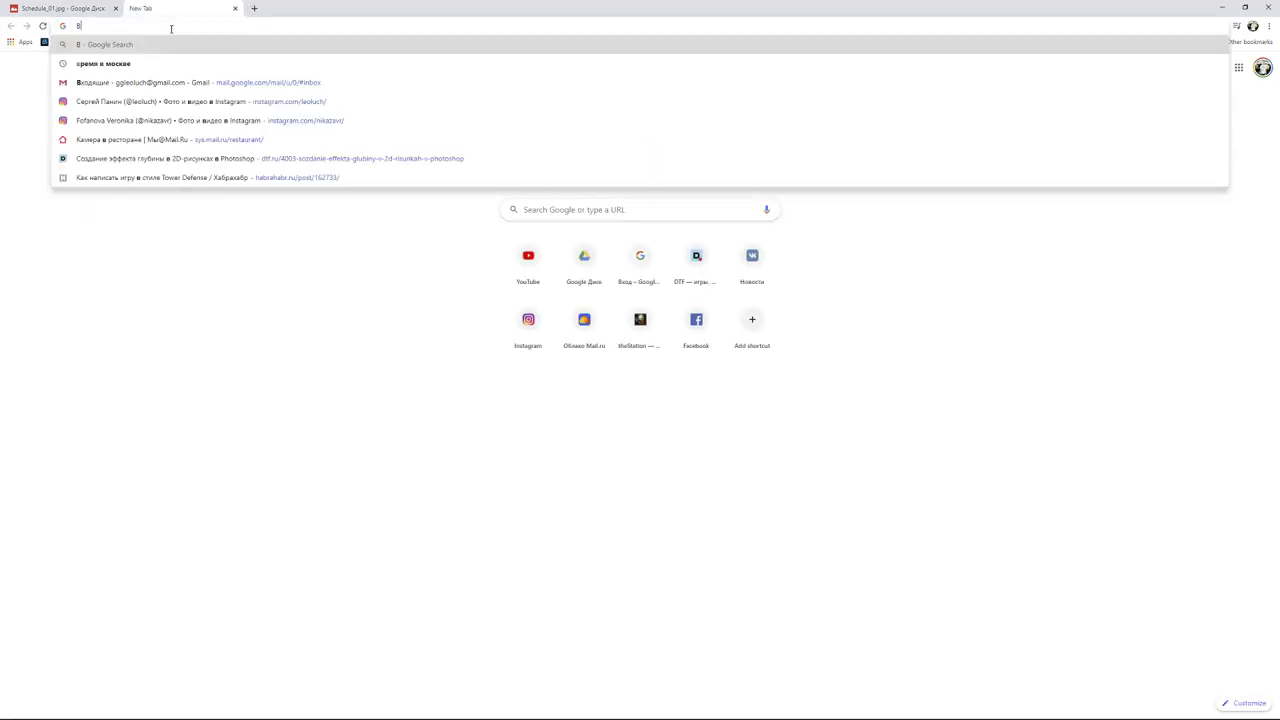
pyautogui.press('BackSpace')
pyautogui.write('В')
pyautogui.press('BackSpace')
pyautogui.write('В')
pyautogui.press('BackSpace')
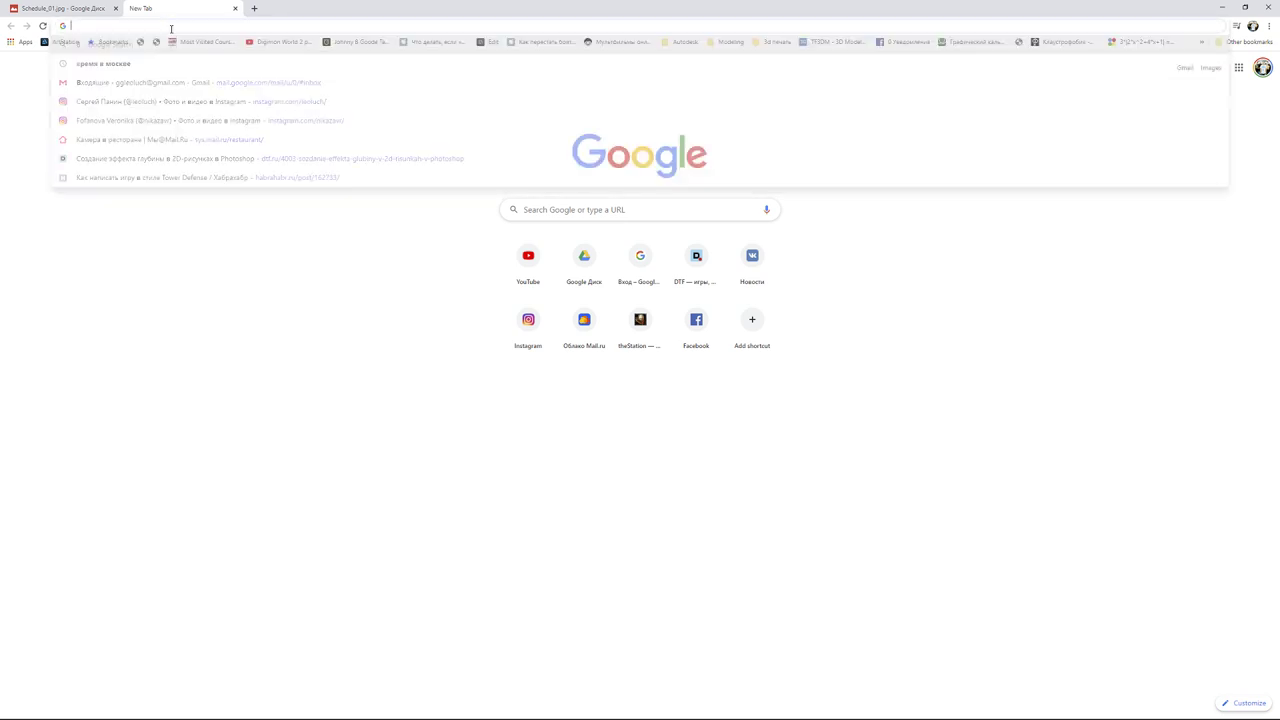
pyautogui.write('DOOM ')
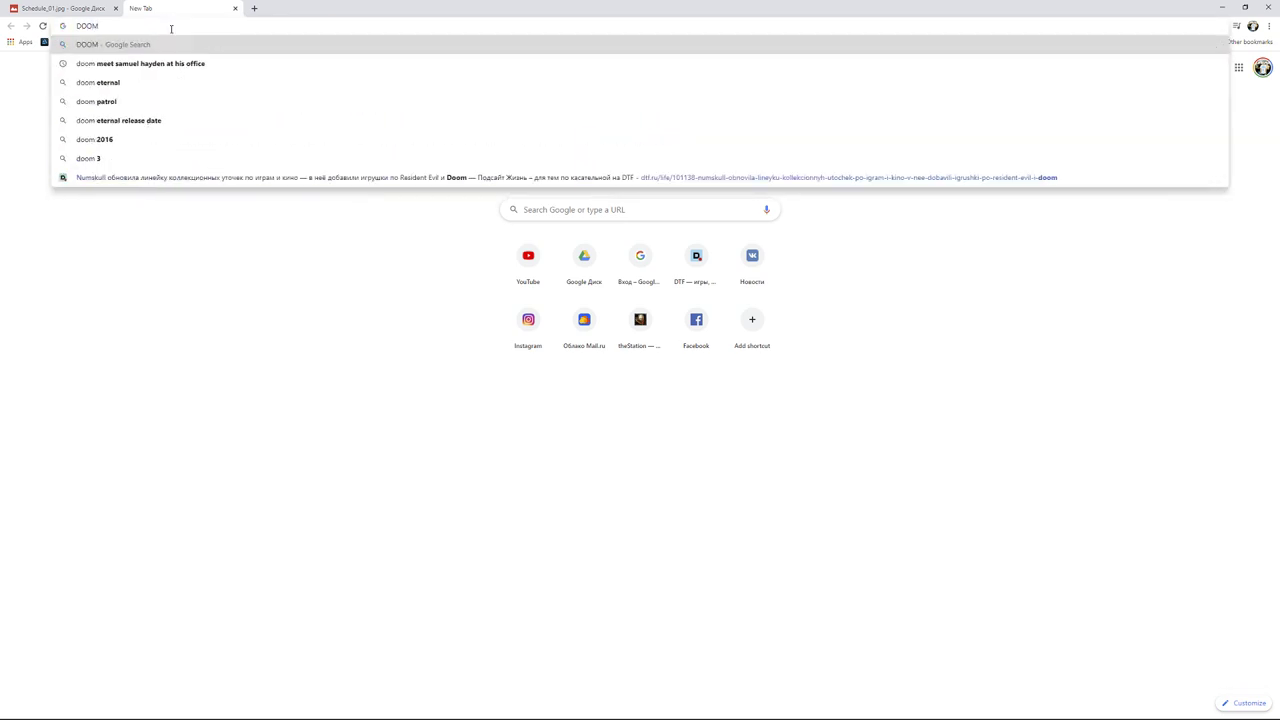
pyautogui.write('ETER')
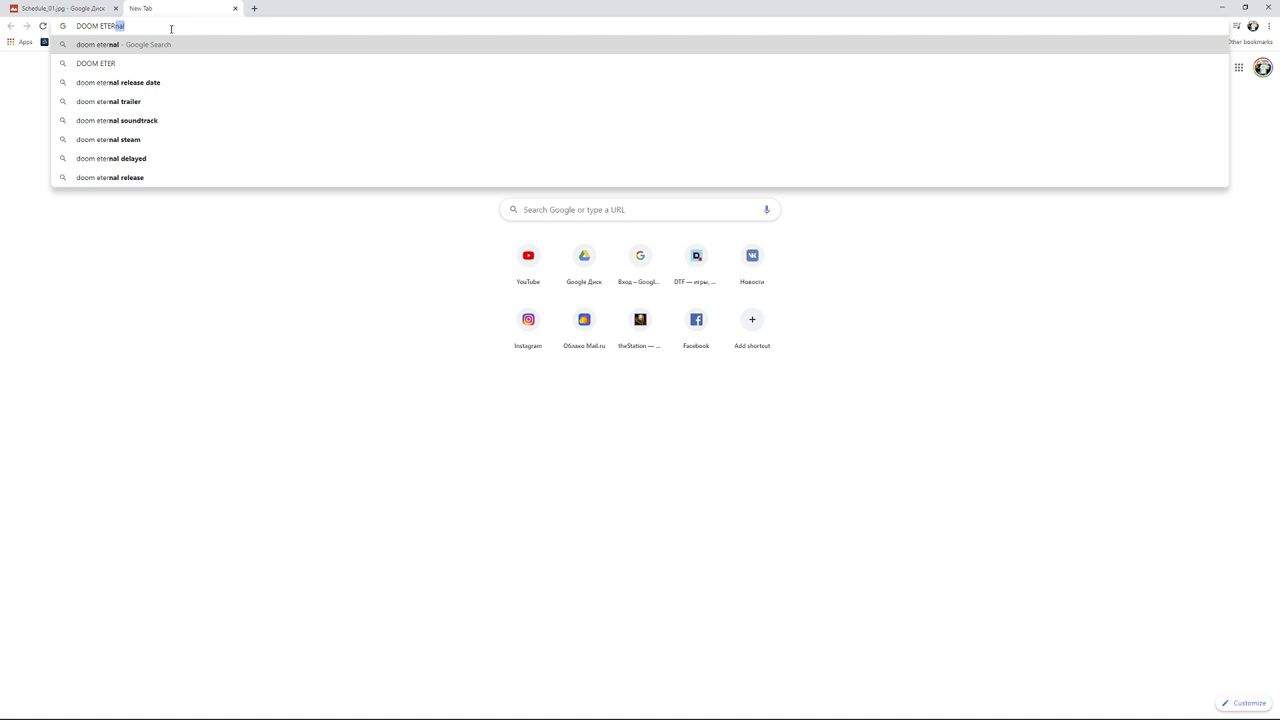
pyautogui.write('NAL RELEASE')
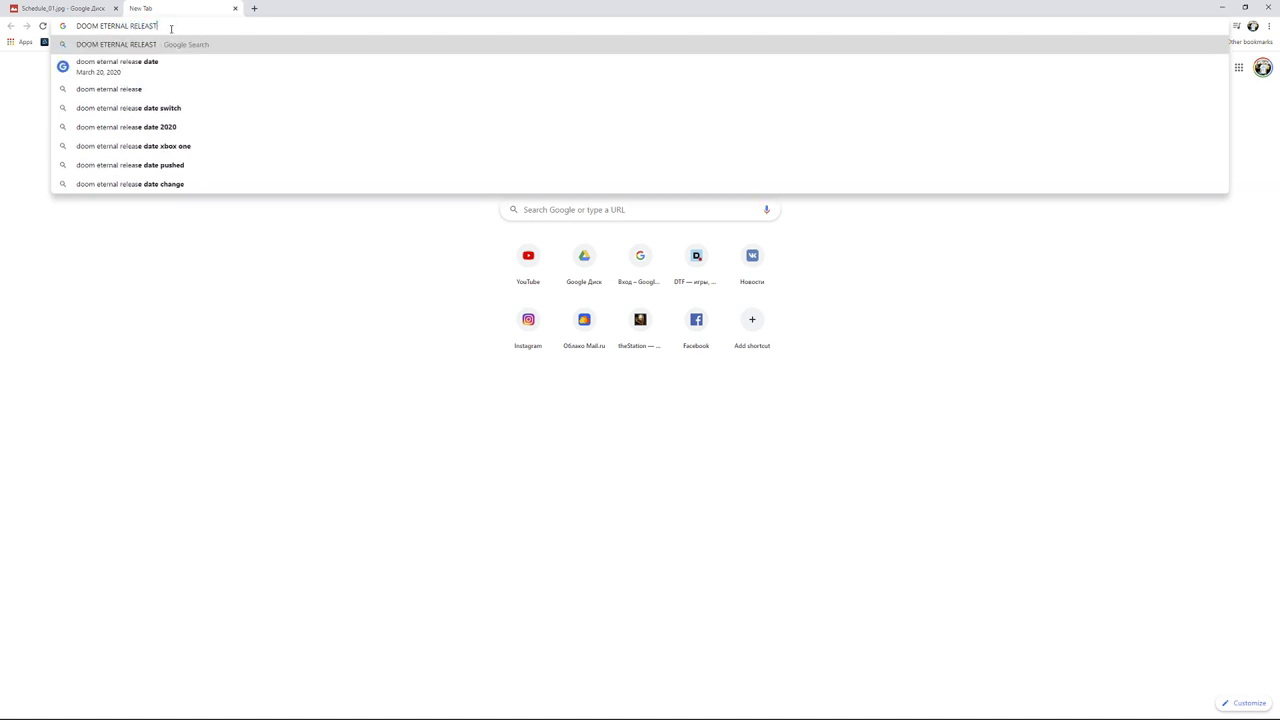
pyautogui.write(' DATE')
pyautogui.press('Return')
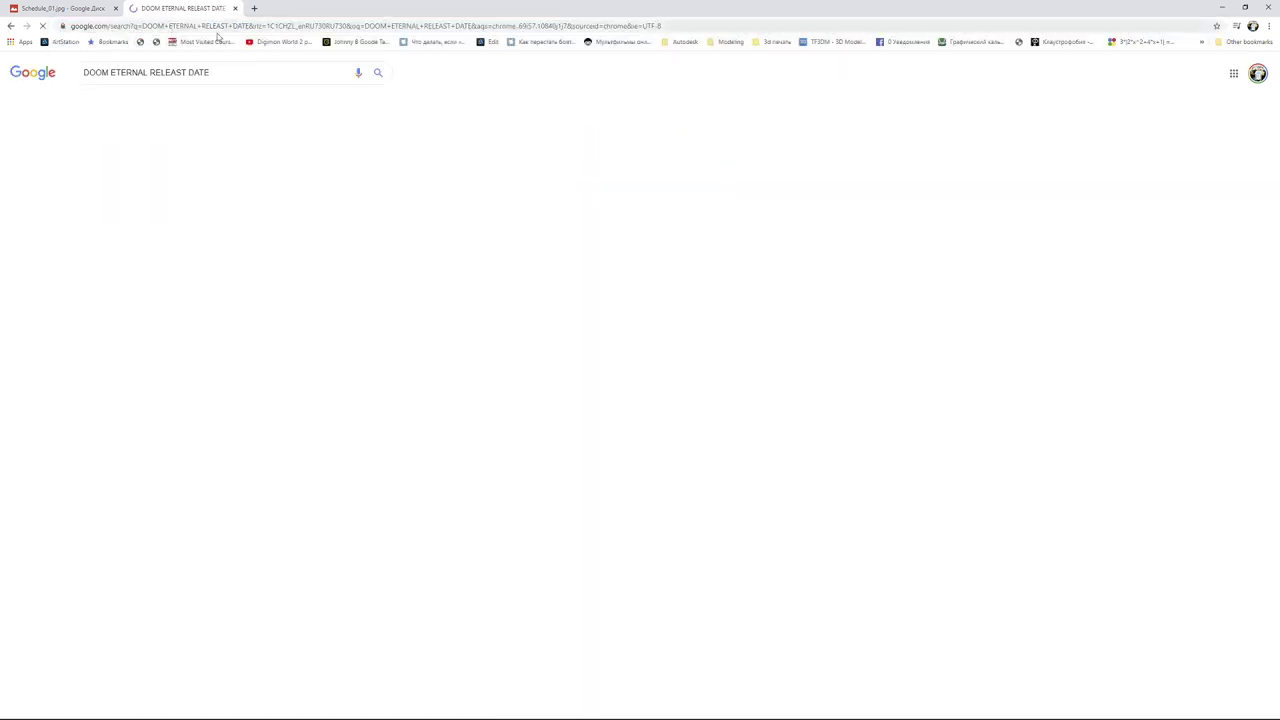
# - Compare the game's release date in the search results with the late-March stream schedule, then return to Substance Designer
pyautogui.moveTo(122, 233); pyautogui.dragTo(223, 243)
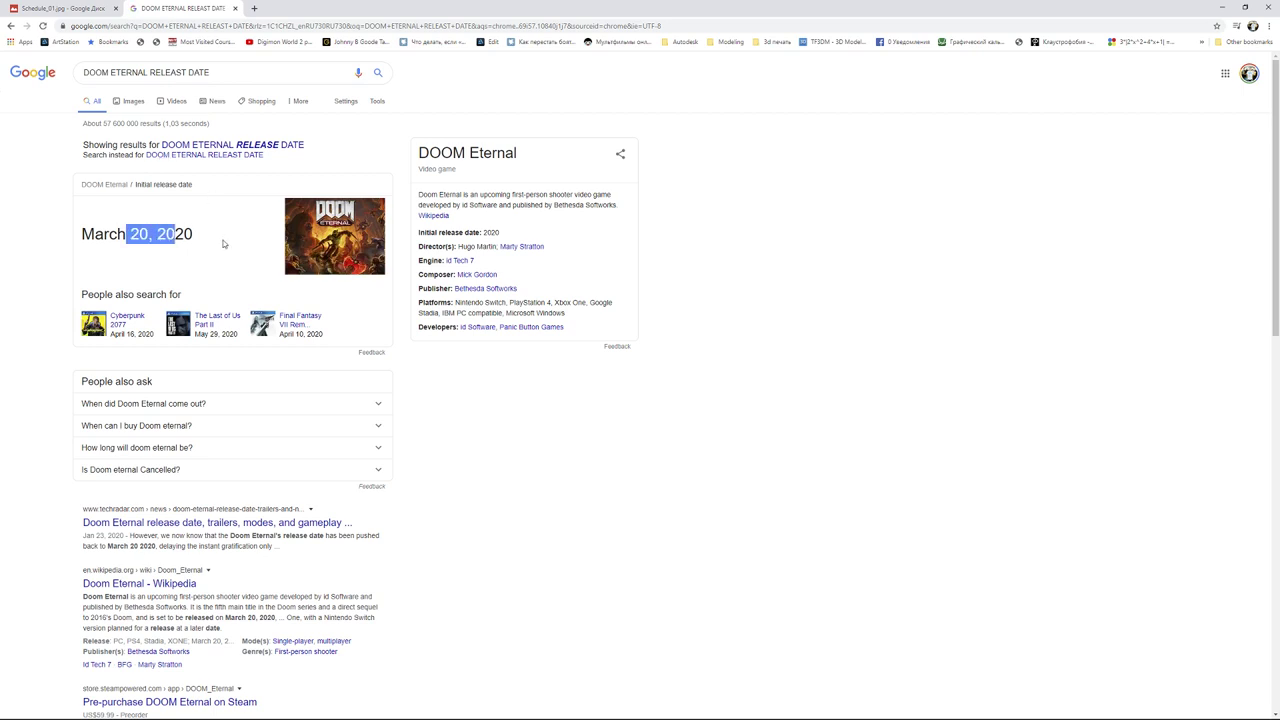
pyautogui.click(251, 244)
pyautogui.click(80, 8)
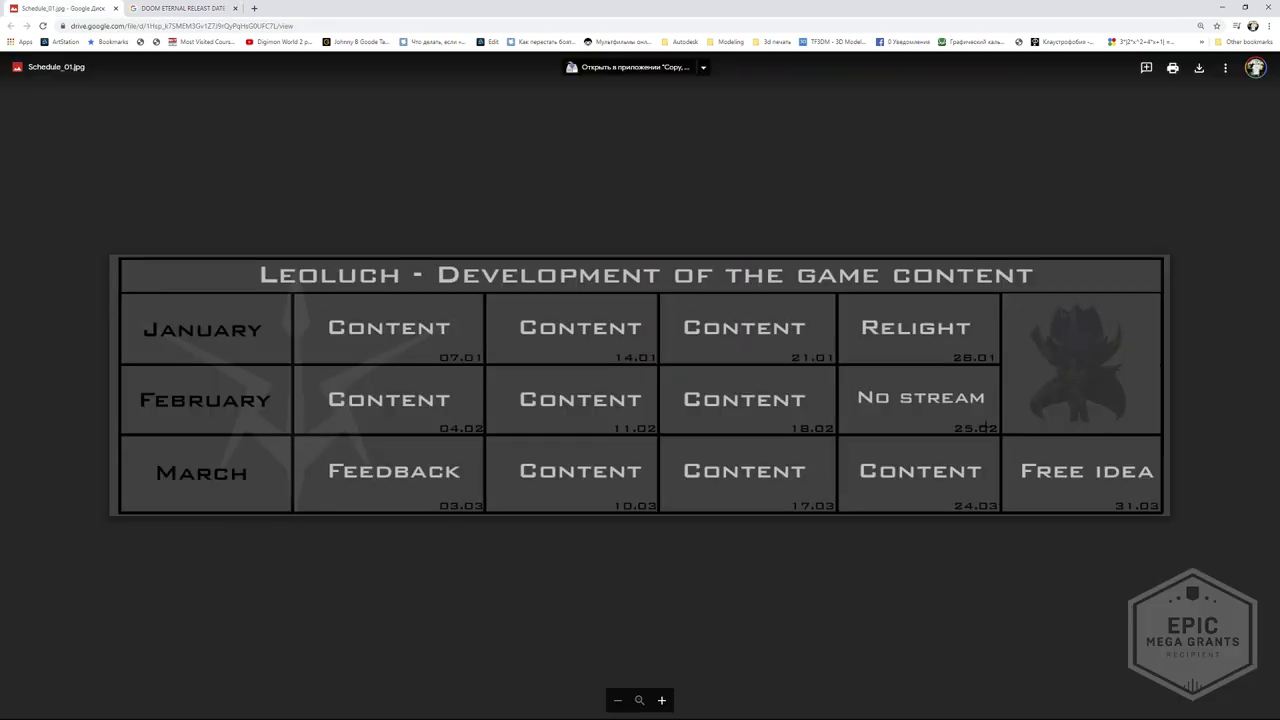
pyautogui.moveTo(985, 427); pyautogui.dragTo(1180, 522)
pyautogui.click(986, 486)
pyautogui.click(225, 7)
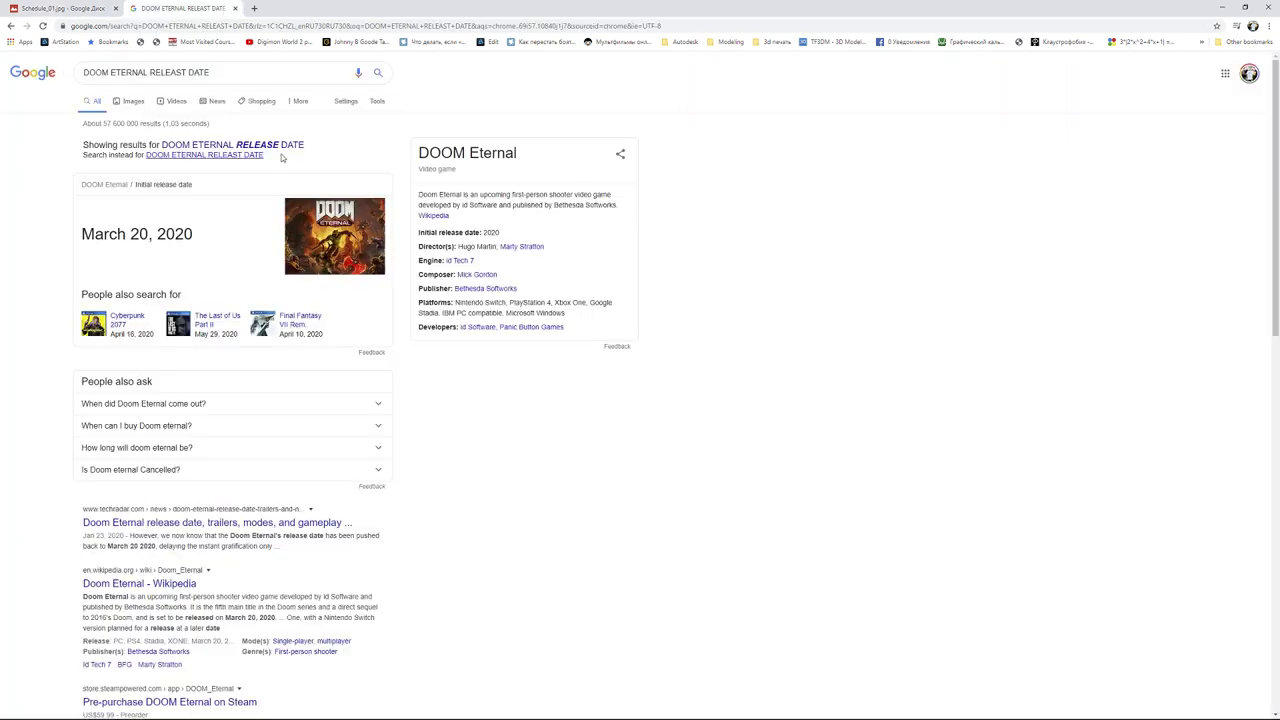
pyautogui.moveTo(103, 252); pyautogui.dragTo(208, 257)
pyautogui.click(210, 257)
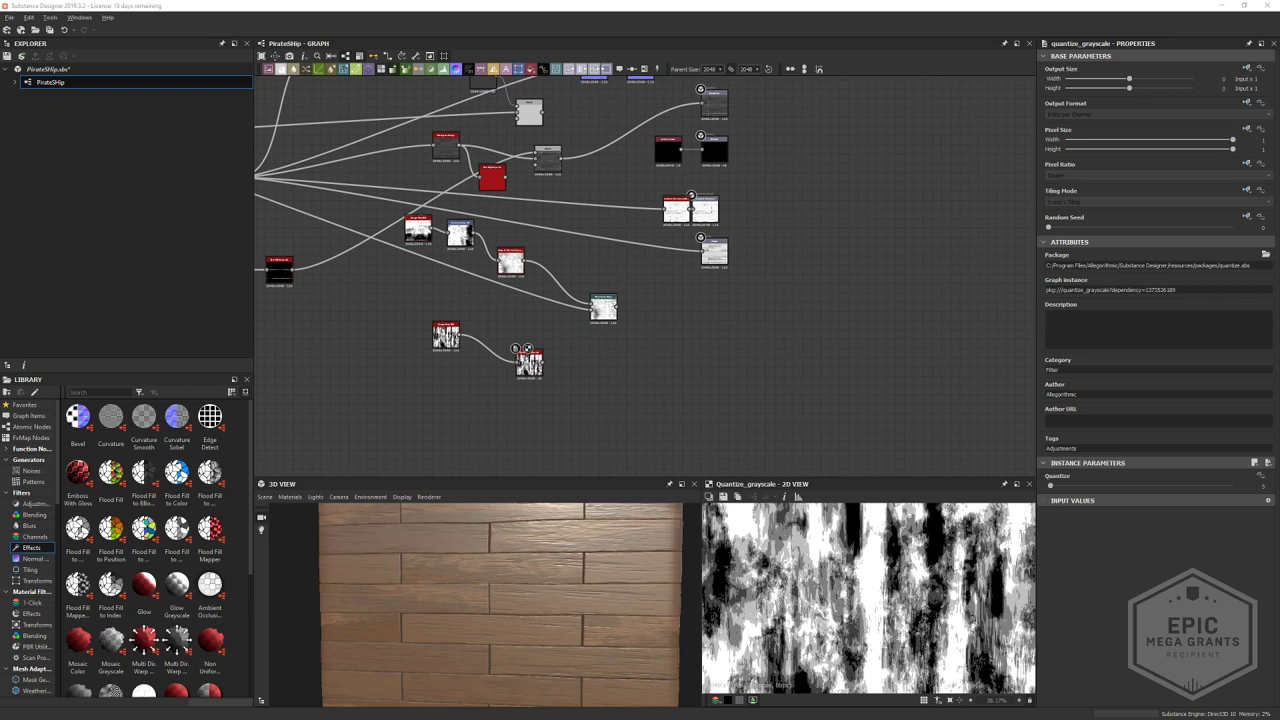
# - Move the grunge chain's Directional Warp closer to the Make It Tile Patch node and view its whole output
pyautogui.moveTo(526, 89); pyautogui.dragTo(501, 136, button='middle')
pyautogui.scroll(4, 568, 355)
pyautogui.click(568, 355)
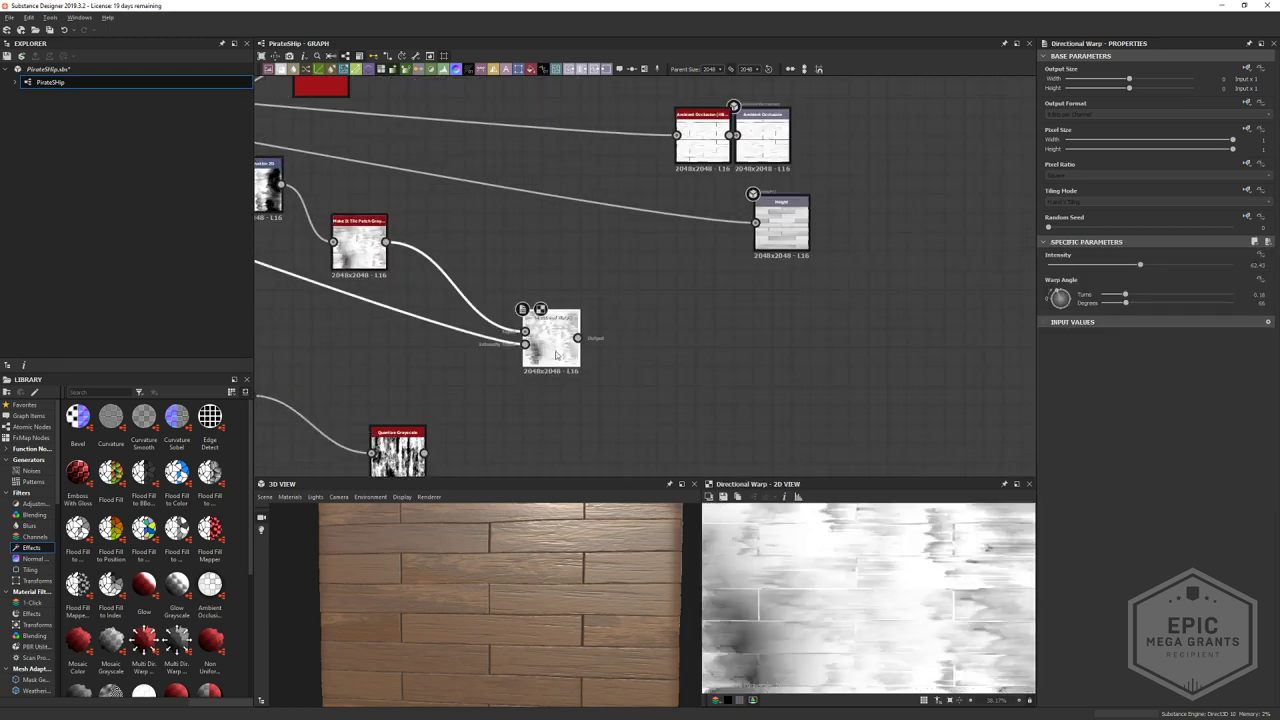
pyautogui.moveTo(566, 353); pyautogui.dragTo(473, 353)
pyautogui.scroll(-3, 611, 385)
pyautogui.scroll(3, 611, 385)
pyautogui.scroll(5, 469, 342)
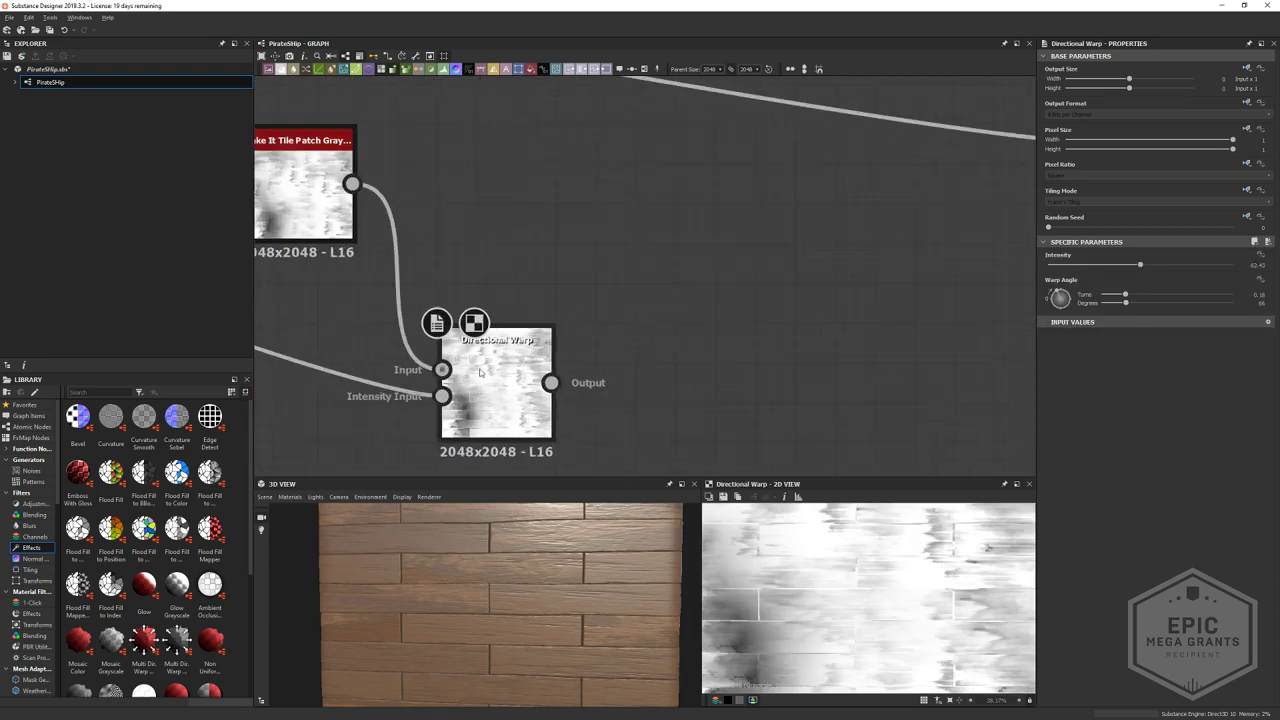
pyautogui.scroll(-6, 480, 350)
pyautogui.scroll(-3, 783, 528)
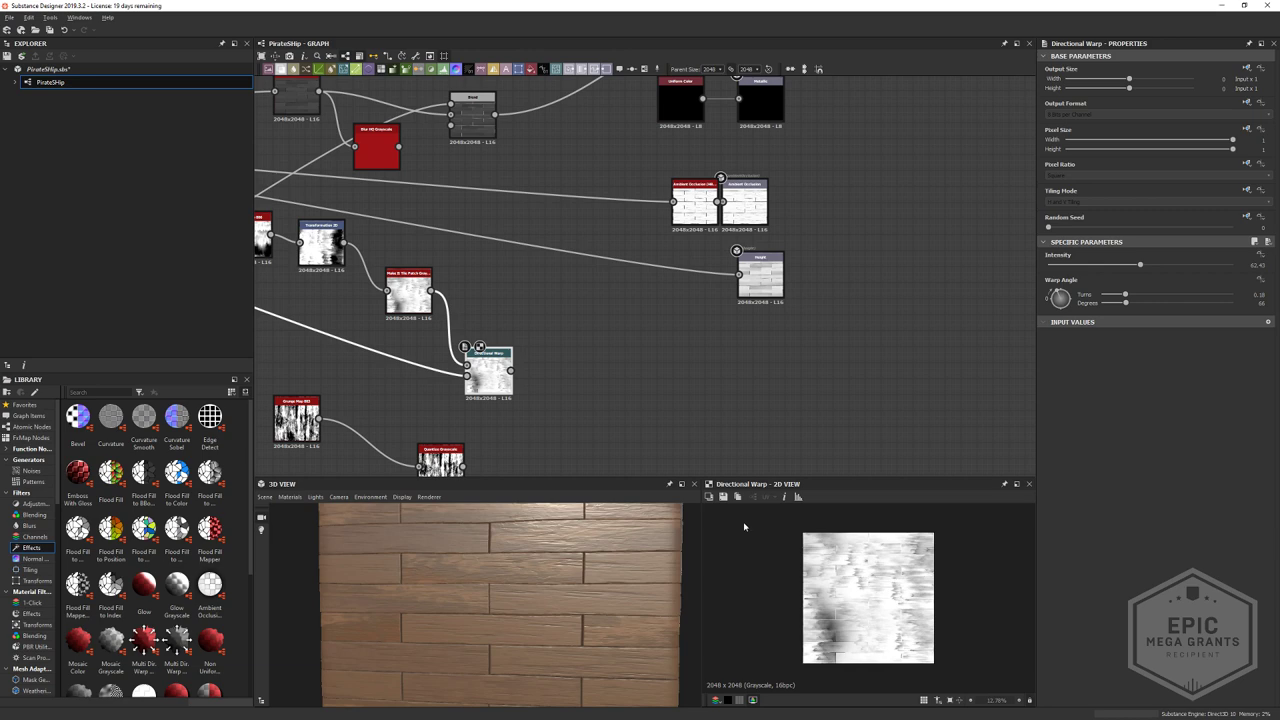
# - Preview the grunge nodes in the graph and set the Directional Warp intensity to 75.23
pyautogui.scroll(3, 744, 527)
pyautogui.scroll(2, 576, 345)
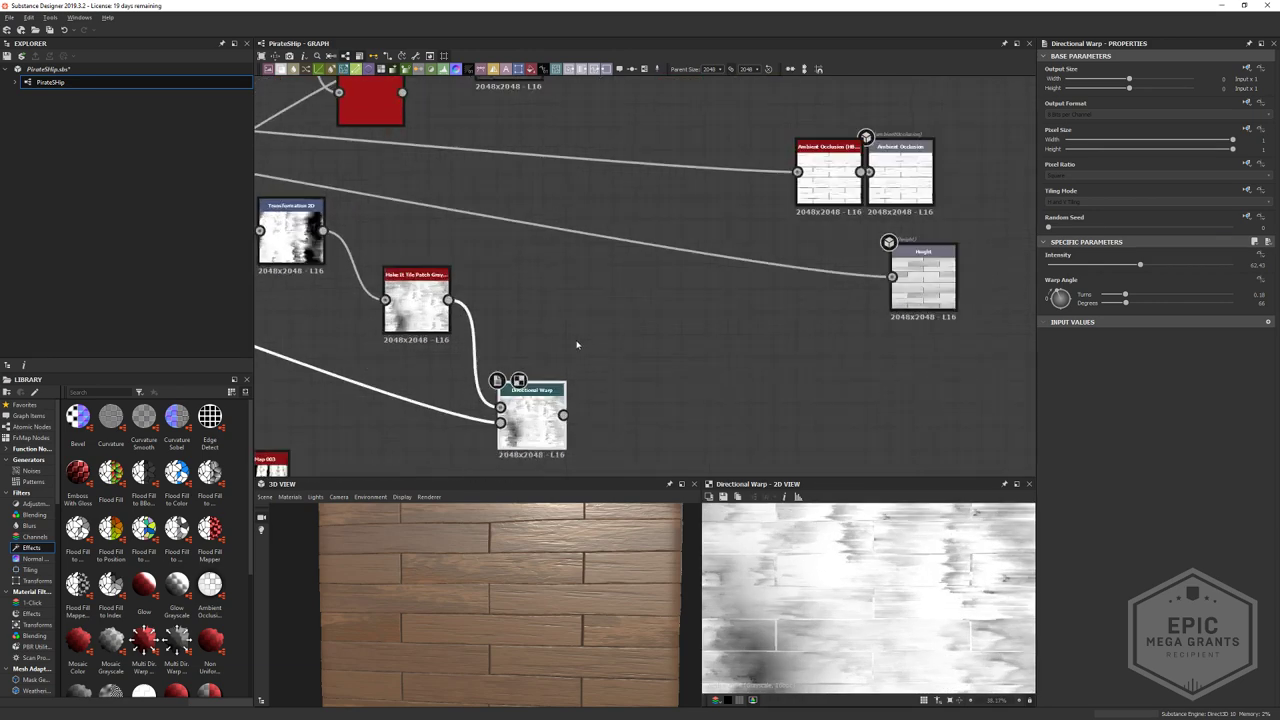
pyautogui.scroll(-3, 576, 345)
pyautogui.moveTo(499, 327); pyautogui.dragTo(476, 289)
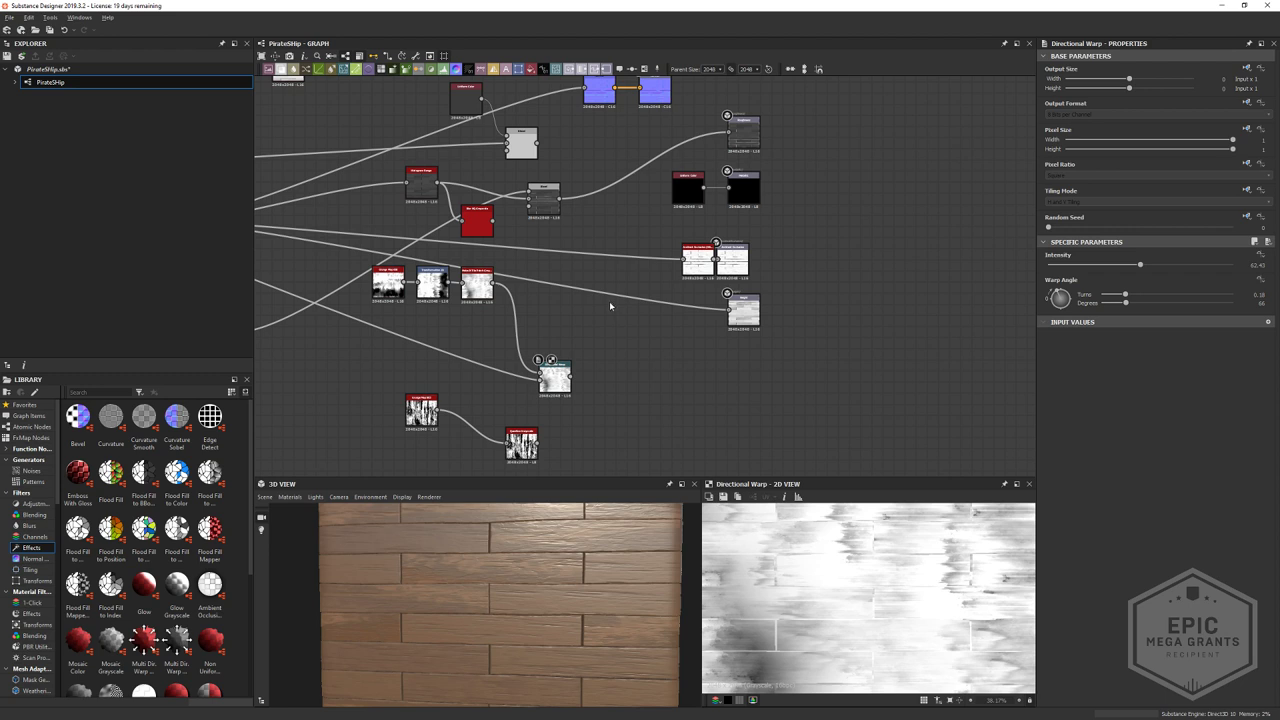
pyautogui.scroll(3, 609, 301)
pyautogui.moveTo(511, 370); pyautogui.dragTo(513, 285, button='middle')
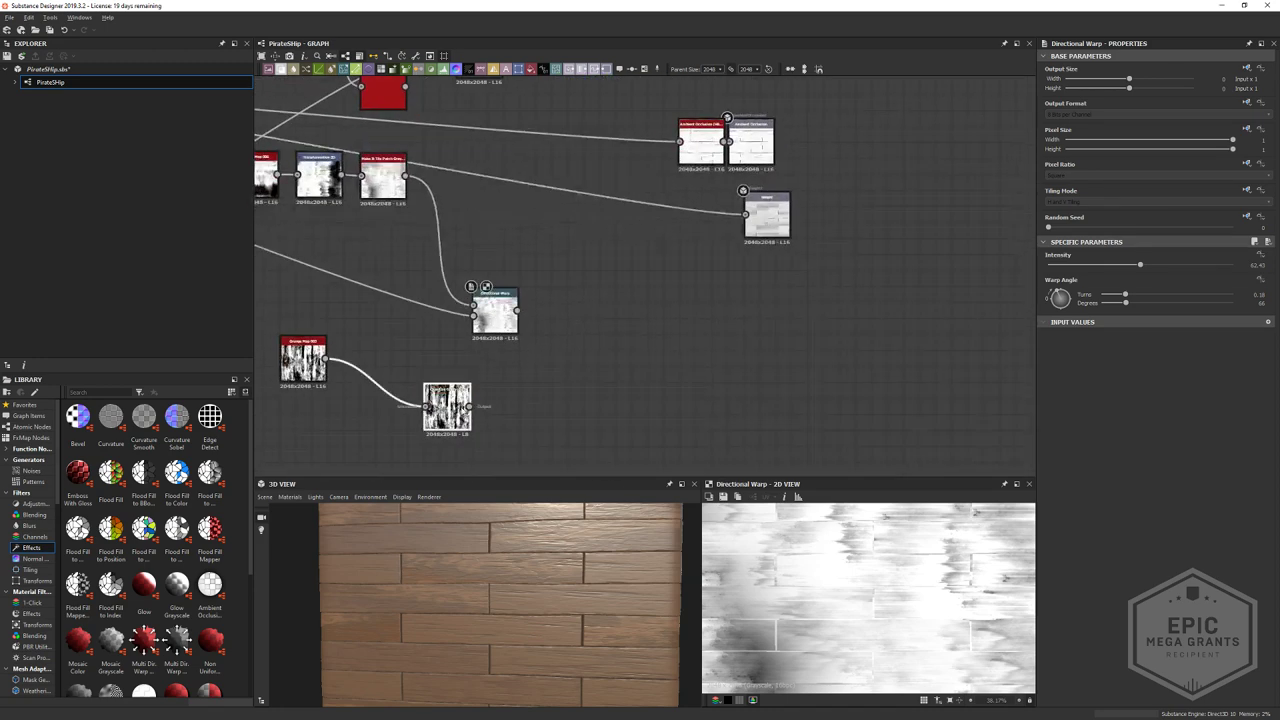
pyautogui.doubleClick(449, 409)
pyautogui.doubleClick(495, 312)
pyautogui.moveTo(500, 148); pyautogui.dragTo(625, 273, button='middle')
pyautogui.doubleClick(606, 173)
pyautogui.click(630, 449)
pyautogui.doubleClick(629, 449)
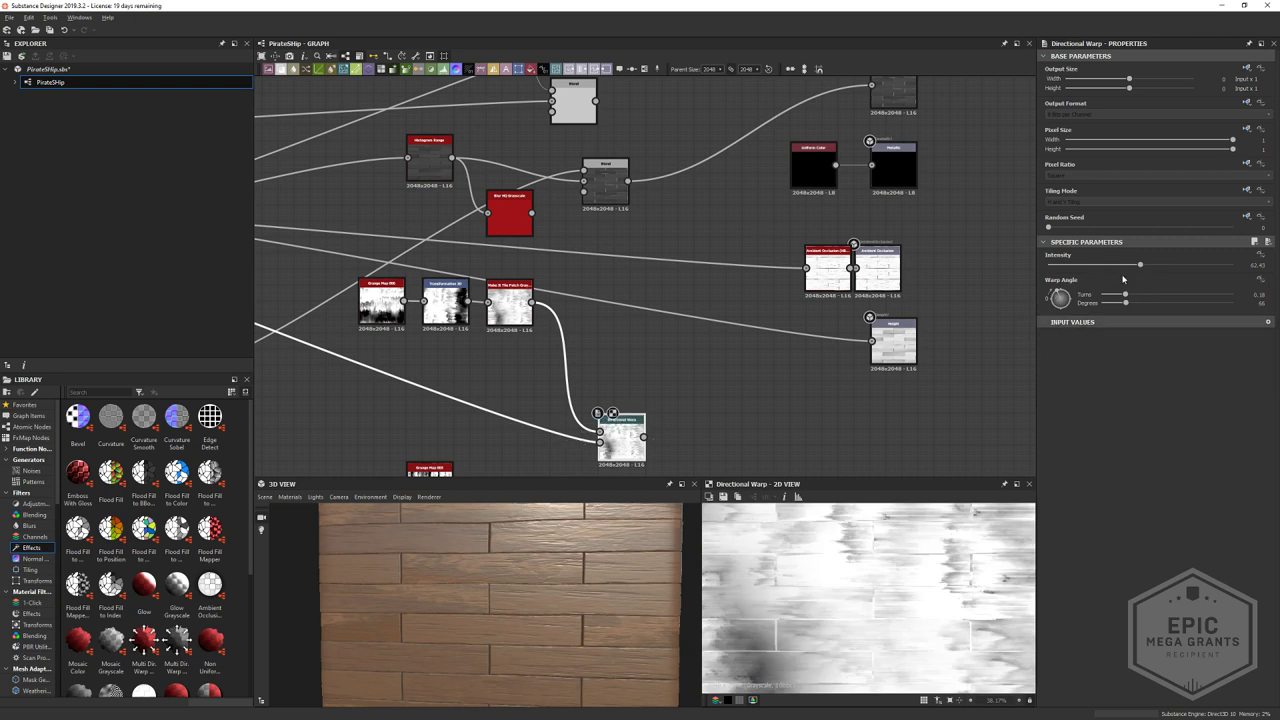
pyautogui.moveTo(1140, 264); pyautogui.dragTo(1159, 264)
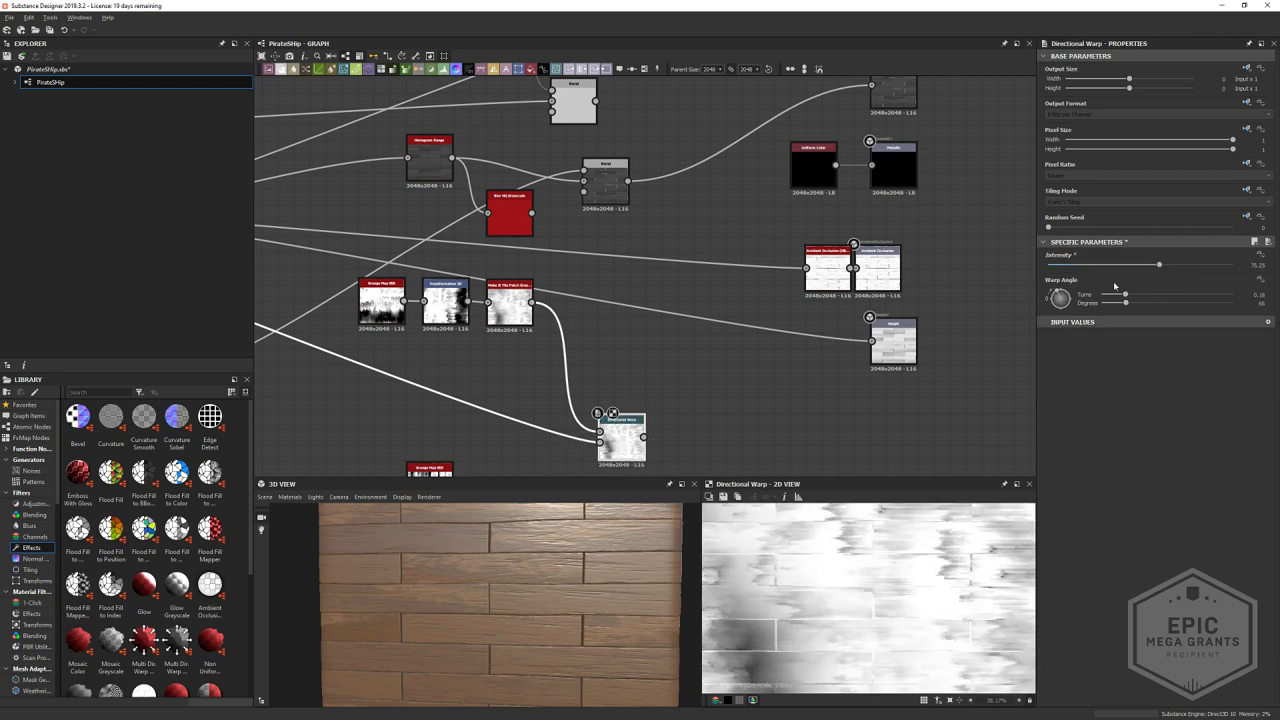
# - Insert a Blend node before the Roughness output and connect the Directional Warp to its foreground
pyautogui.doubleClick(606, 177)
pyautogui.click(700, 233)
pyautogui.click(689, 165)
pyautogui.press('space')
pyautogui.click(699, 187)
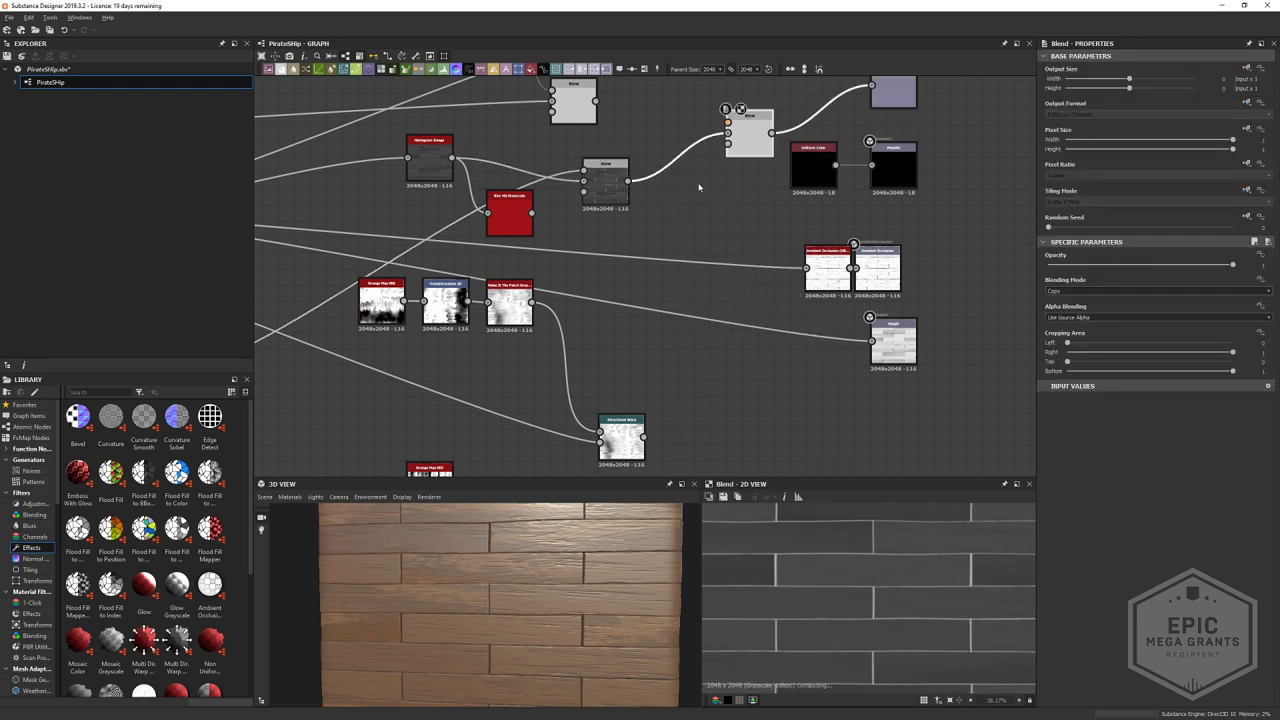
pyautogui.moveTo(748, 118); pyautogui.dragTo(739, 151)
pyautogui.moveTo(643, 436); pyautogui.dragTo(720, 155)
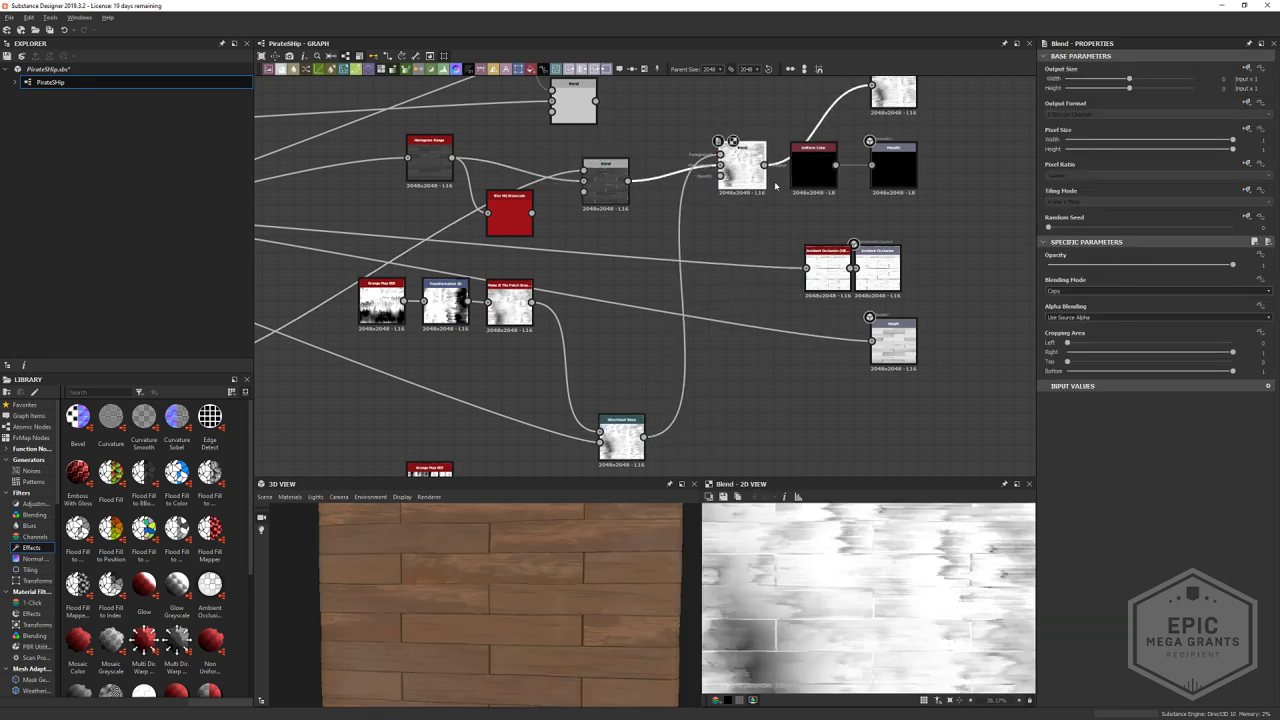
# - Set the new roughness Blend to Overlay mode with an opacity of 0.41 and check the material in 3D
pyautogui.click(1068, 290)
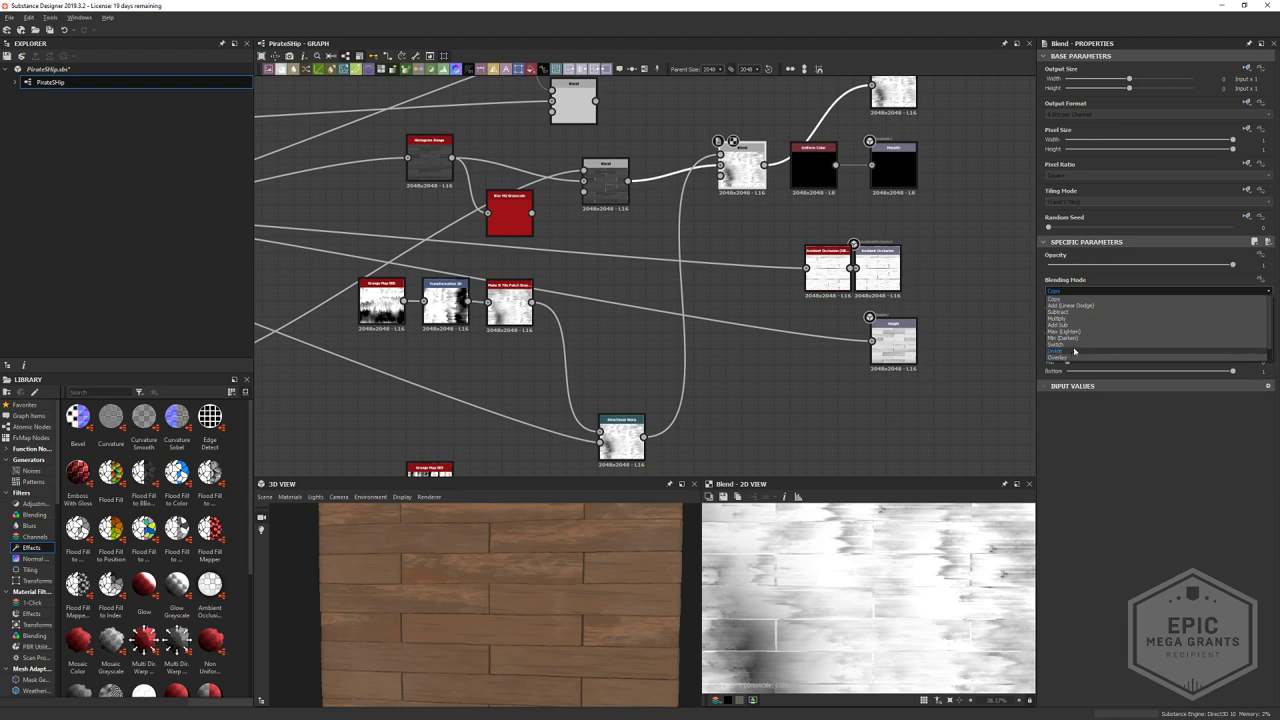
pyautogui.click(1072, 354)
pyautogui.moveTo(1126, 264); pyautogui.dragTo(1125, 306)
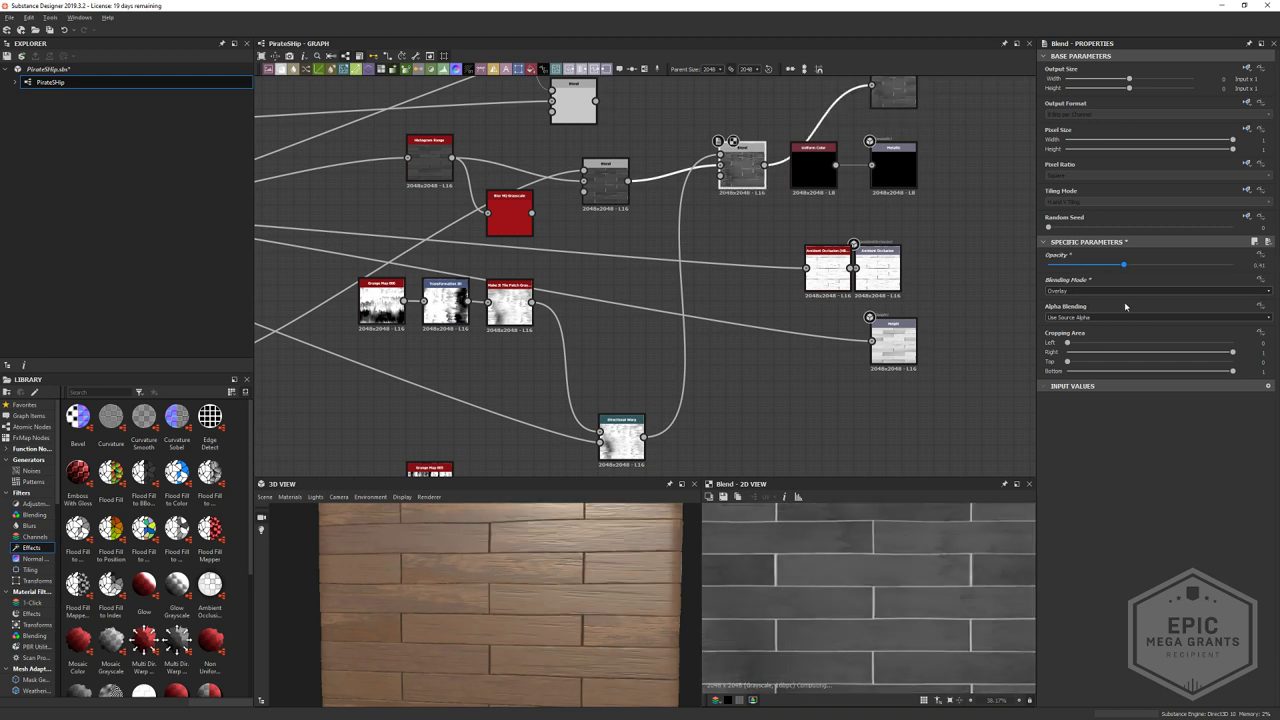
pyautogui.moveTo(558, 618); pyautogui.dragTo(824, 465)
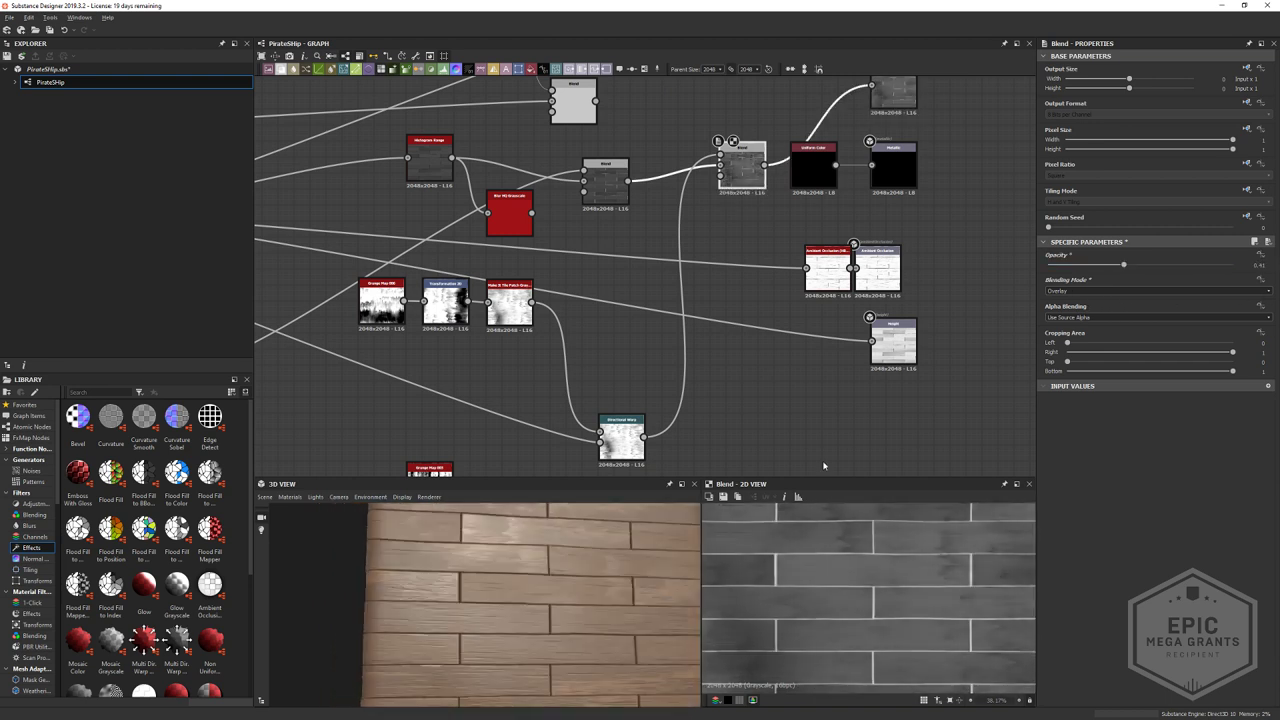
# - Set the roughness Blend to Multiply mode with an opacity of 0.55 and check the reflections in 3D
pyautogui.click(1066, 290)
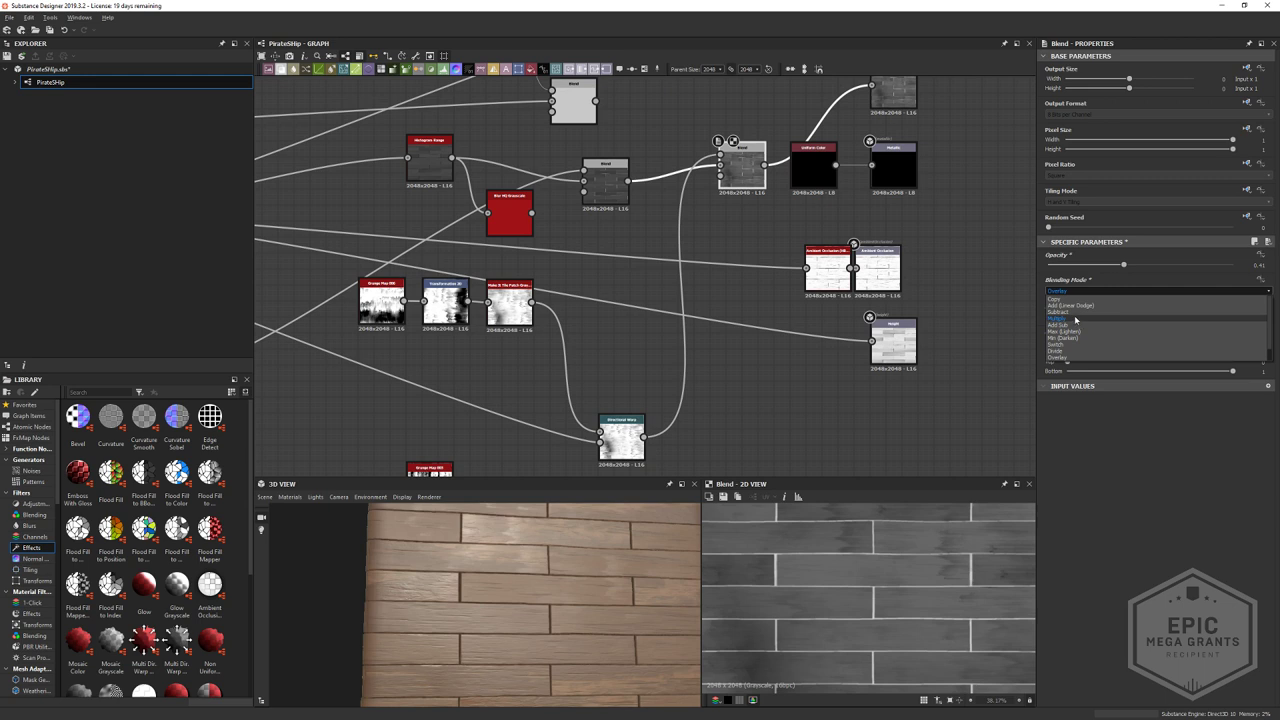
pyautogui.click(1128, 315)
pyautogui.moveTo(1124, 264); pyautogui.dragTo(1149, 281)
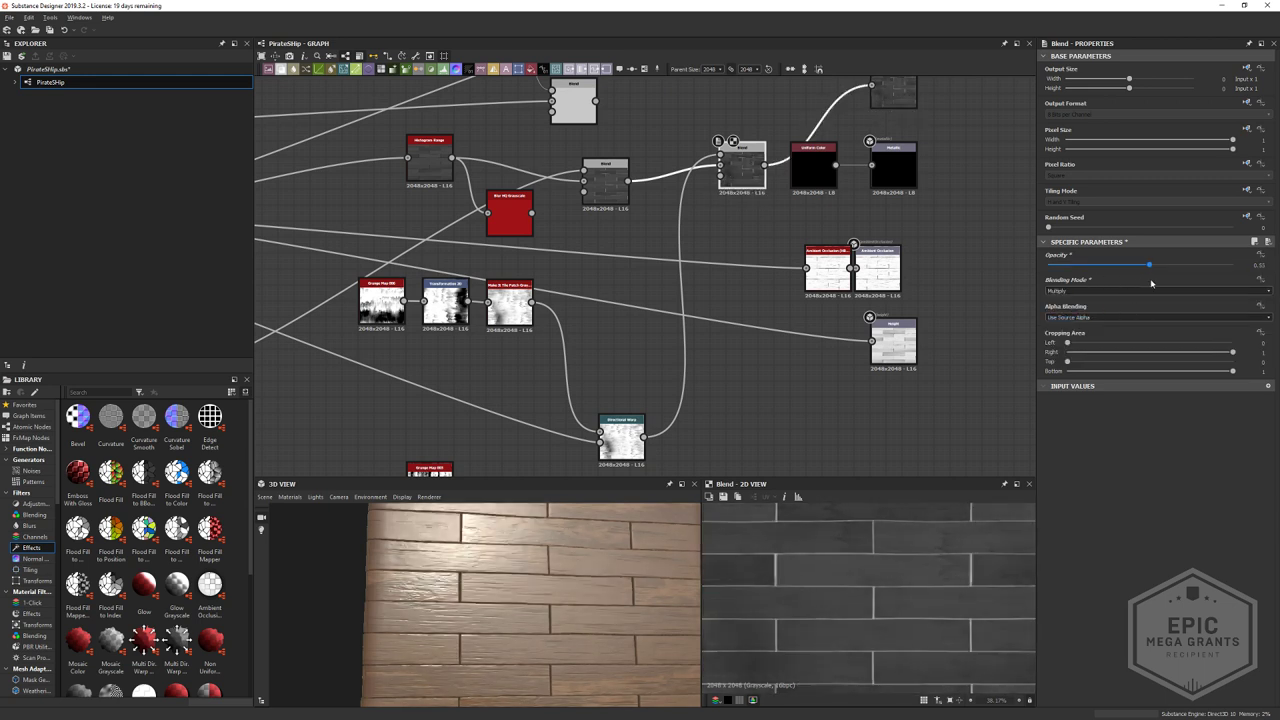
pyautogui.scroll(-4, 497, 638)
pyautogui.moveTo(497, 638)
pyautogui.mouseDown()
pyautogui.moveTo(499, 617)
pyautogui.moveTo(510, 627)
pyautogui.mouseUp()
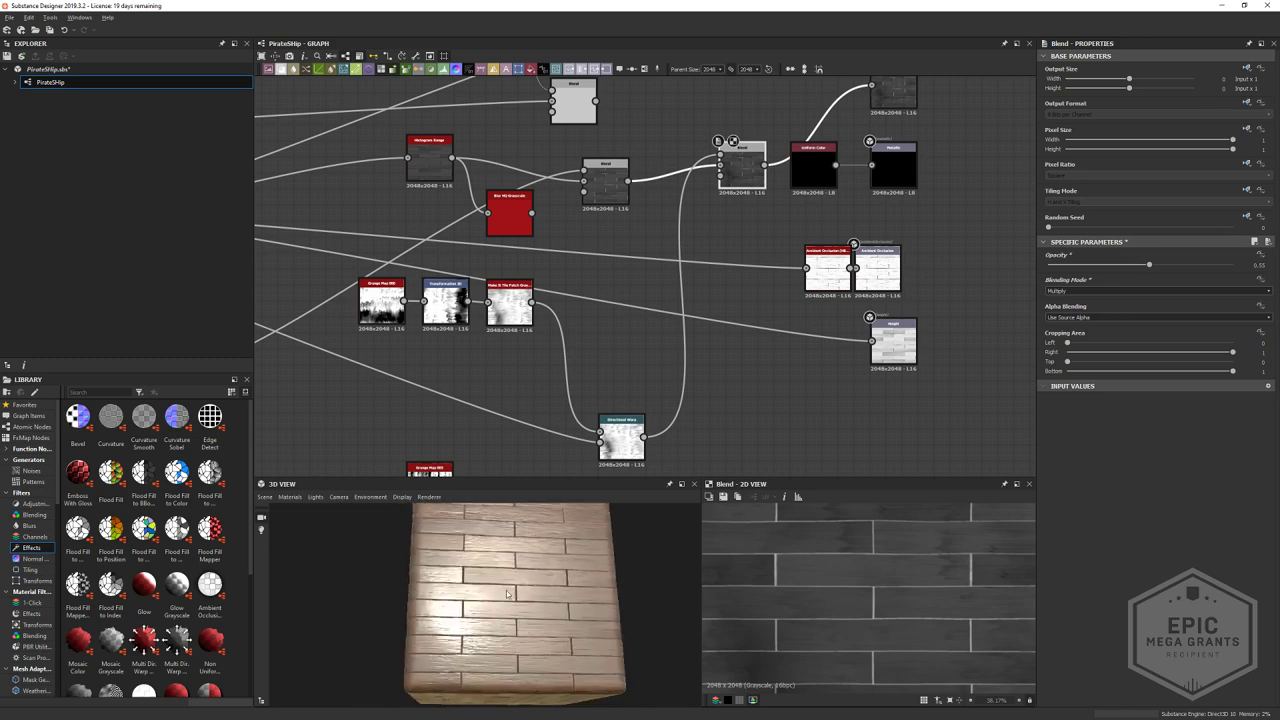
pyautogui.scroll(4, 619, 405)
pyautogui.doubleClick(640, 484)
pyautogui.click(640, 462)
pyautogui.scroll(-5, 605, 370)
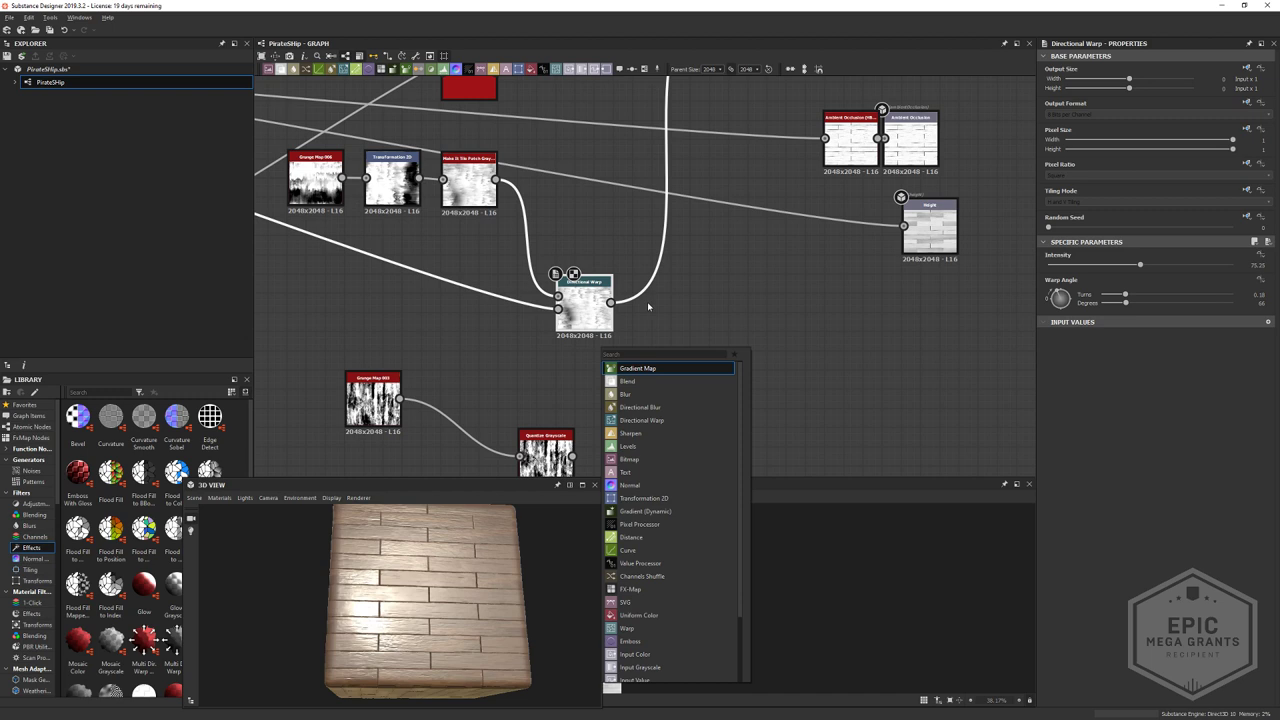
pyautogui.write('hista')
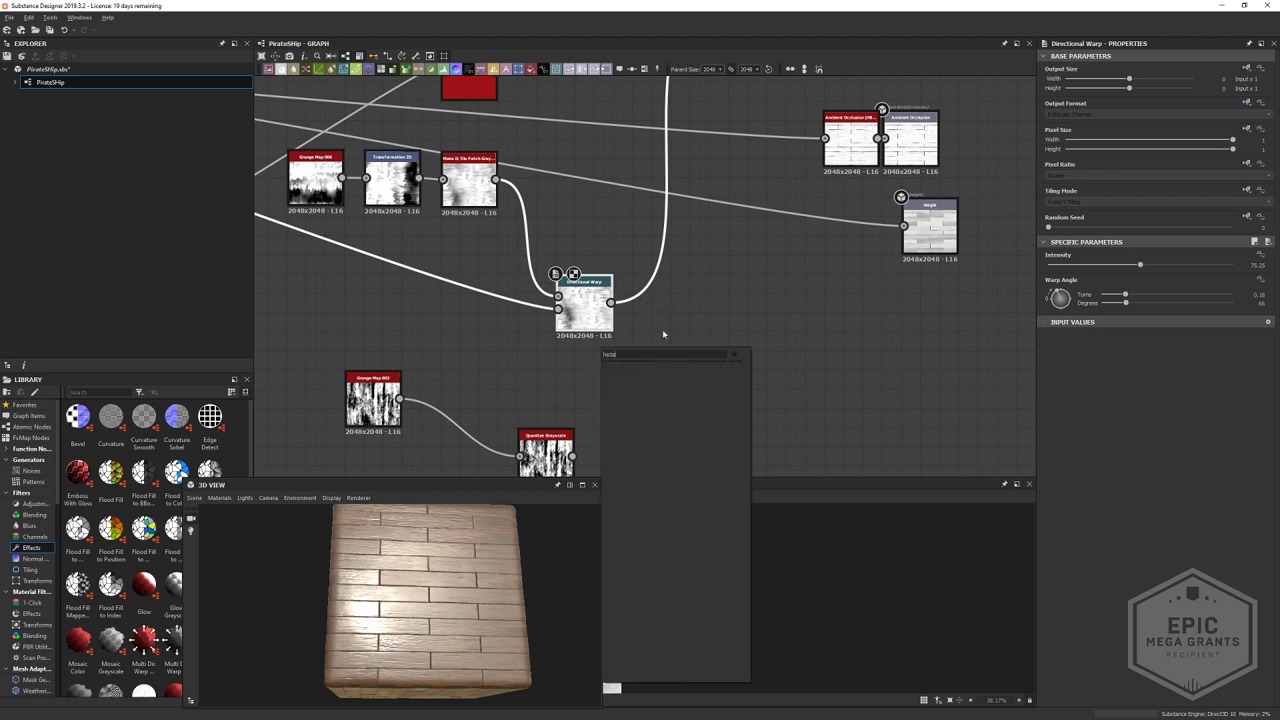
pyautogui.press('BackSpace')
pyautogui.write('o')
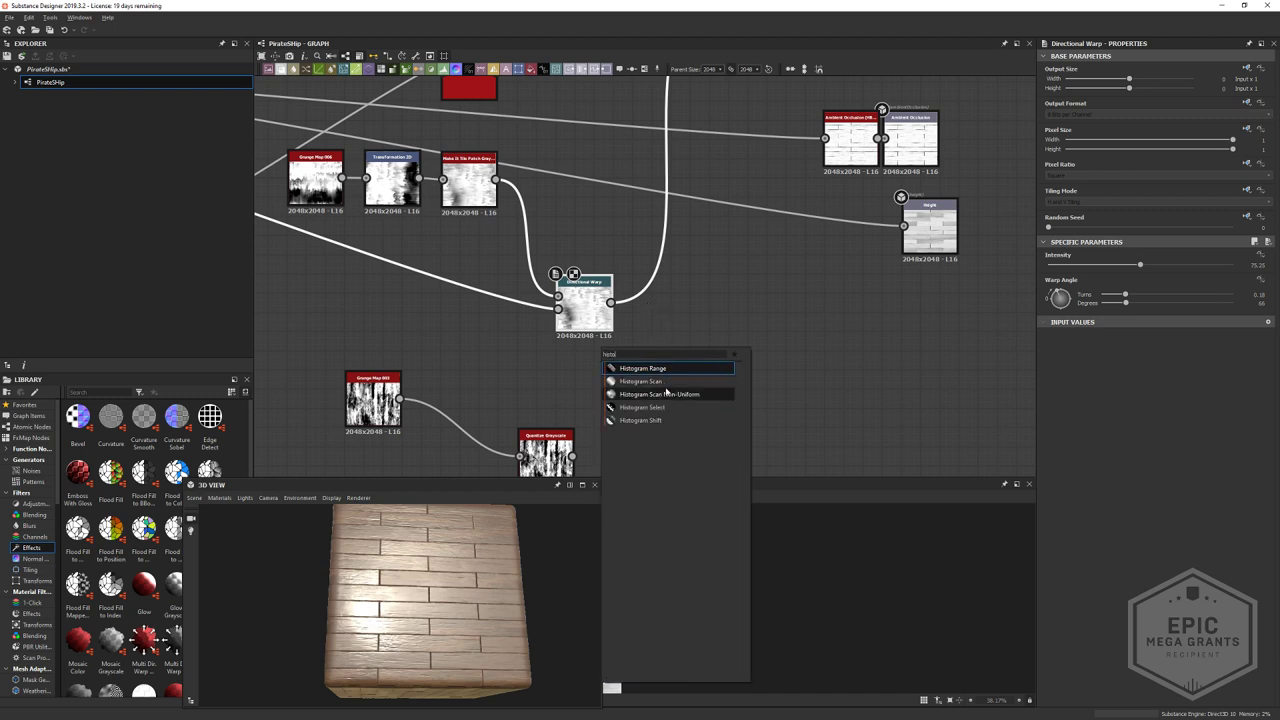
pyautogui.click(668, 393)
pyautogui.hotkey('ctrl', 'z')
pyautogui.press('Delete')
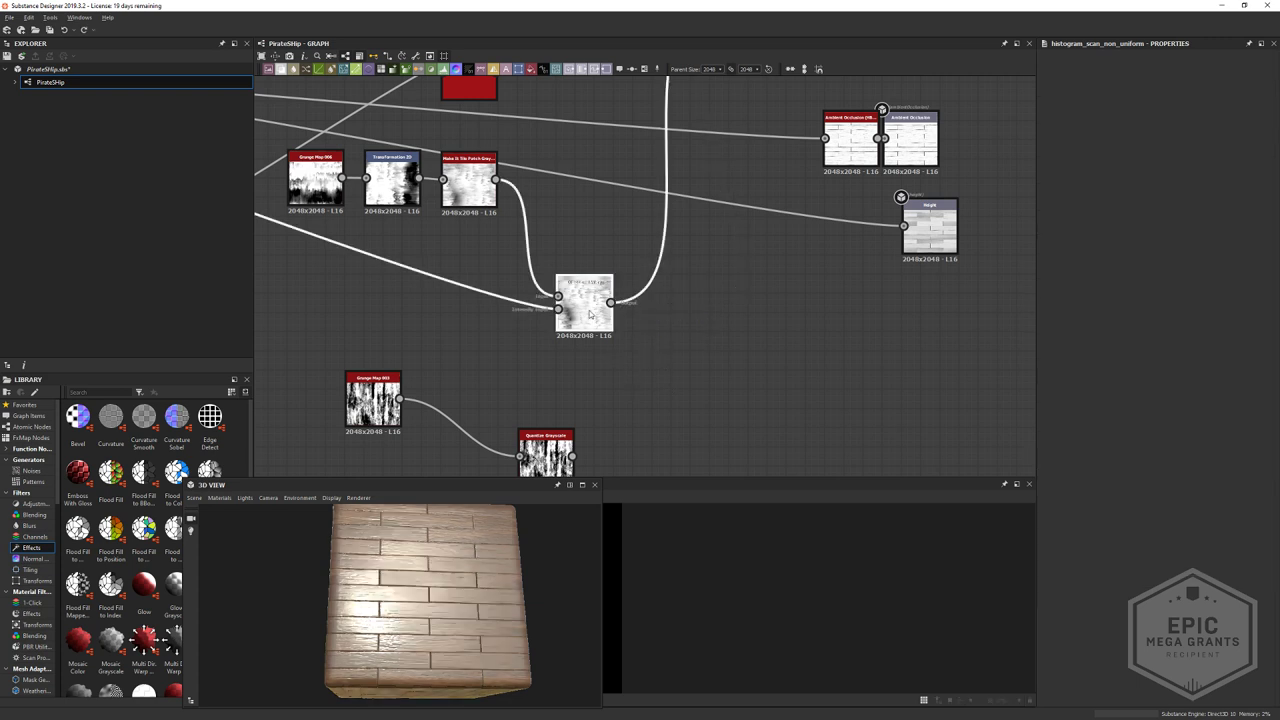
# - Add a Histogram Scan node after the Directional Warp, feeding the roughness Blend
pyautogui.click(593, 318)
pyautogui.press('space')
pyautogui.write('hist')
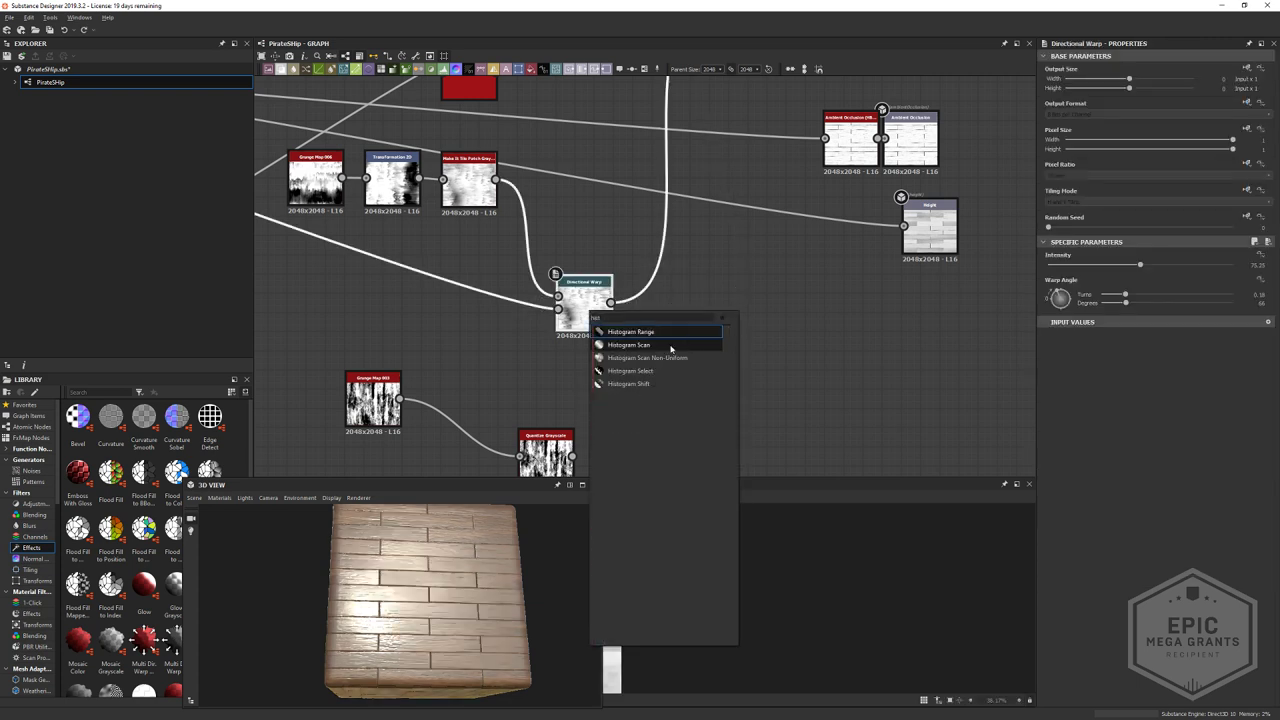
pyautogui.click(675, 344)
pyautogui.moveTo(504, 605); pyautogui.dragTo(510, 618)
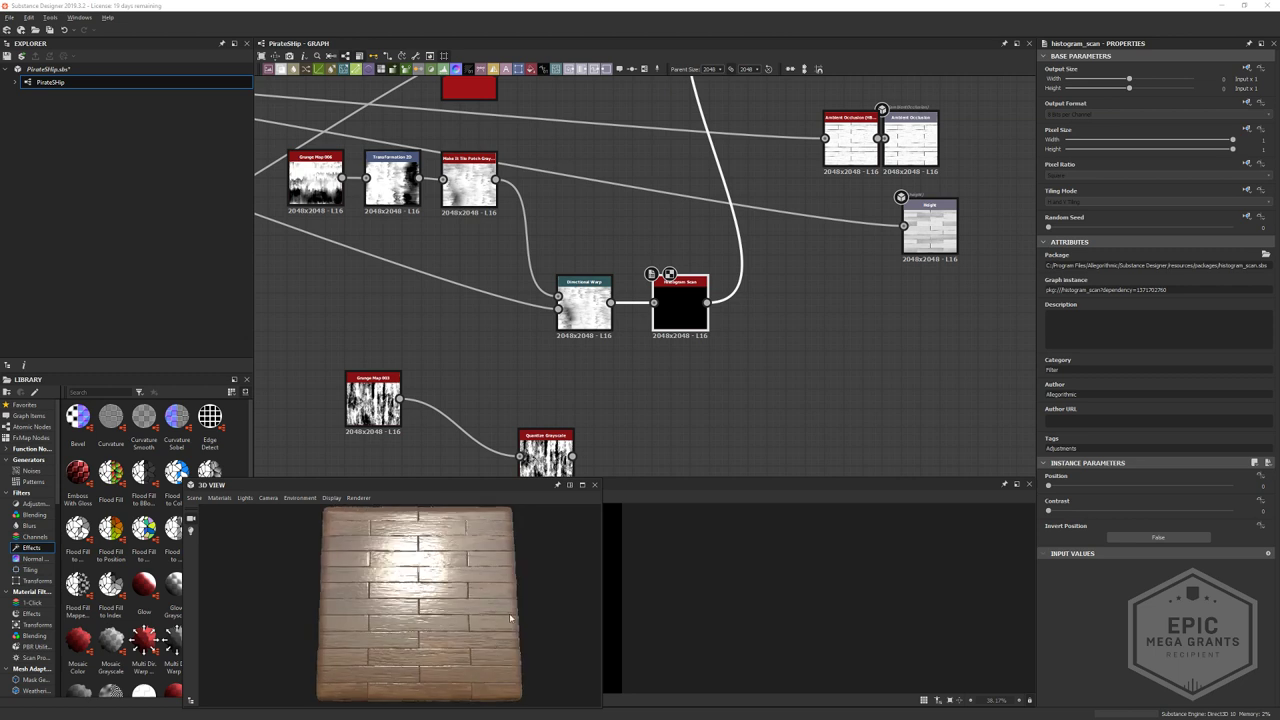
# - Set the Histogram Scan position to 0.09 and contrast to 0.06
pyautogui.moveTo(1066, 486); pyautogui.dragTo(1059, 552)
pyautogui.scroll(-3, 407, 614)
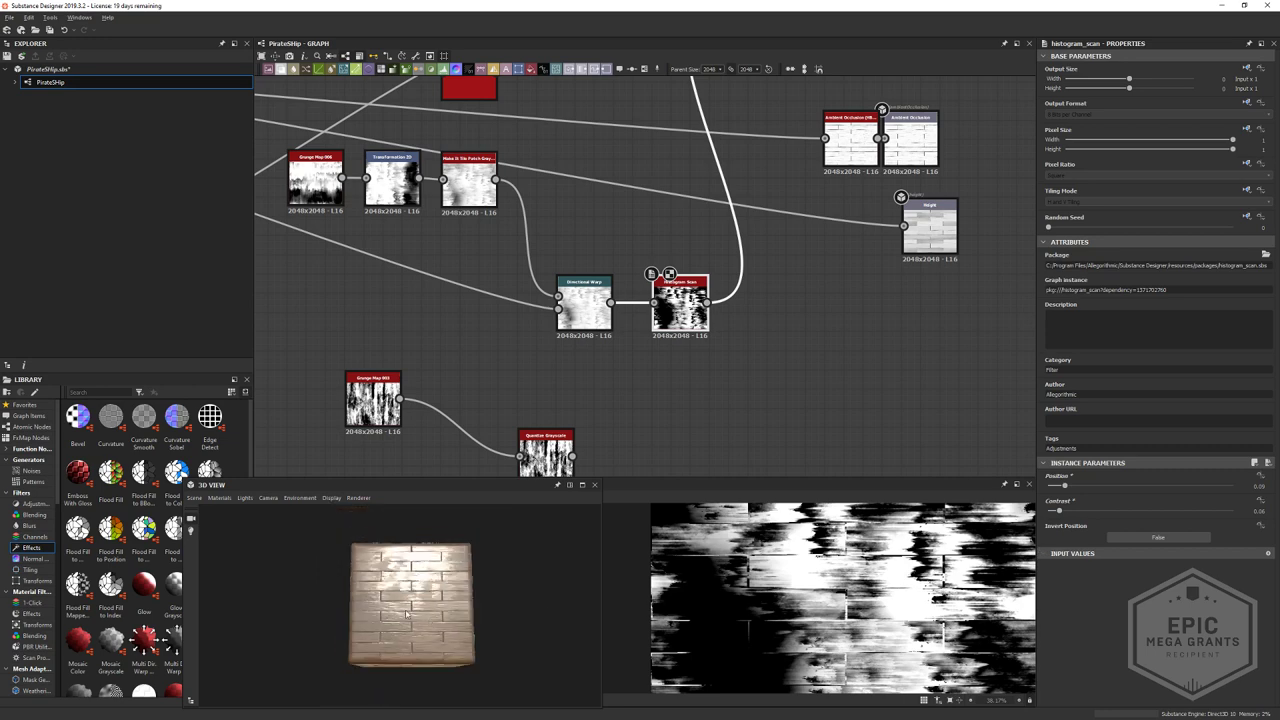
pyautogui.moveTo(407, 614)
pyautogui.mouseDown()
pyautogui.moveTo(415, 624)
pyautogui.moveTo(392, 621)
pyautogui.moveTo(408, 612)
pyautogui.mouseUp()
# - Lower the roughness Blend's opacity to 0.14 and check the planks up close under different lighting
pyautogui.moveTo(782, 127); pyautogui.dragTo(721, 332, button='middle')
pyautogui.doubleClick(688, 222)
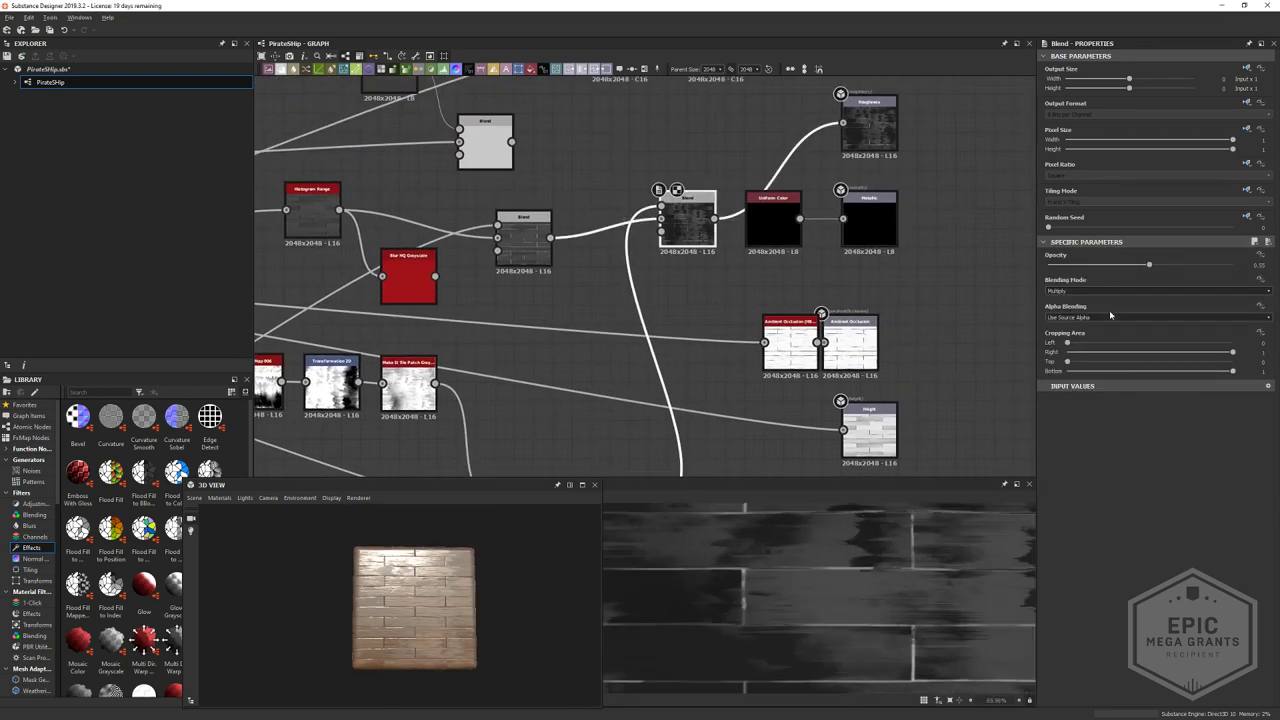
pyautogui.moveTo(1082, 265); pyautogui.dragTo(1068, 266)
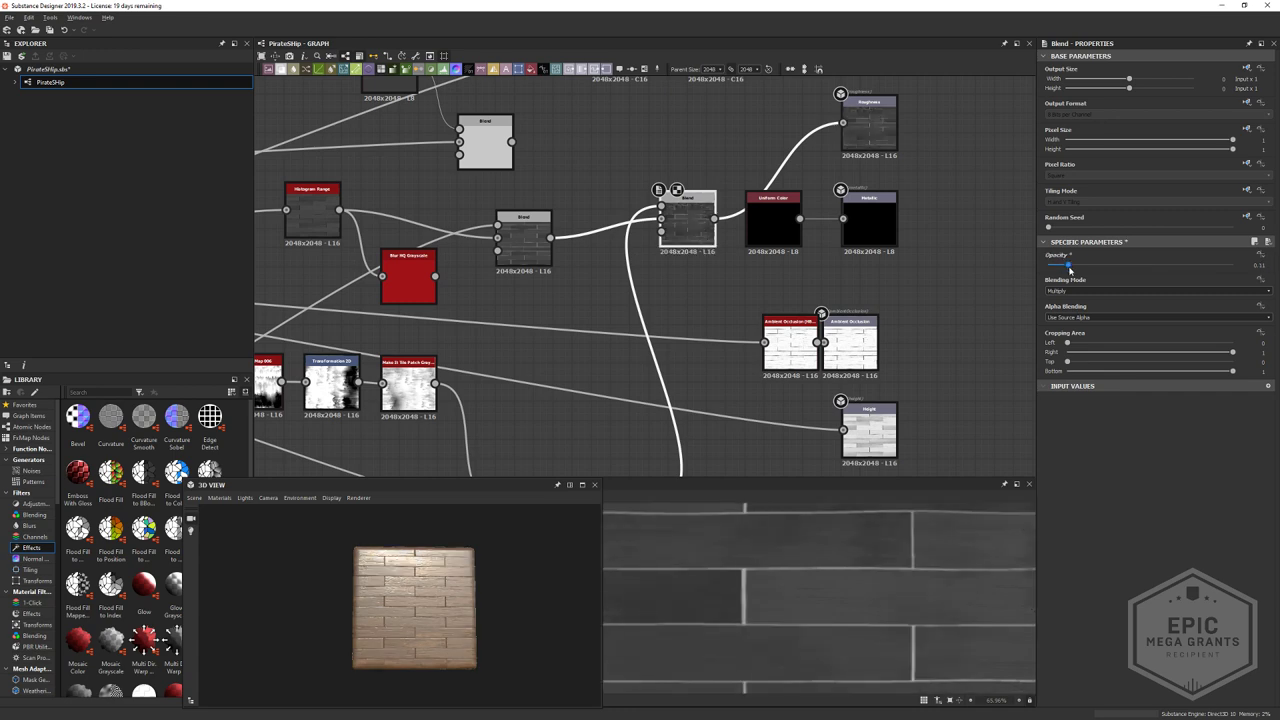
pyautogui.moveTo(470, 608); pyautogui.dragTo(476, 566)
pyautogui.scroll(6, 460, 607)
pyautogui.keyDown('ctrl'); pyautogui.keyDown('shift'); pyautogui.moveTo(476, 566); pyautogui.dragTo(578, 562, button='right'); pyautogui.keyUp('shift'); pyautogui.keyUp('ctrl')
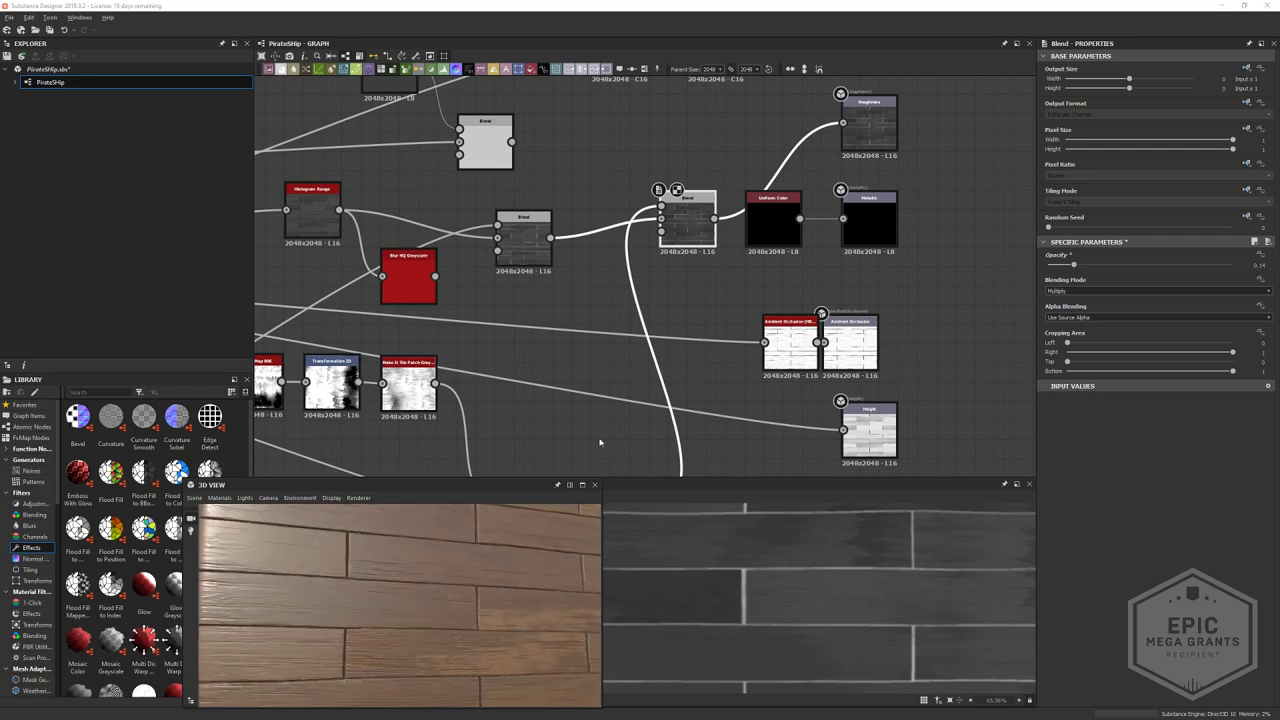
# - Examine the Gradient Map and Histogram Range nodes that drive the wood's base colour
pyautogui.scroll(-4, 600, 442)
pyautogui.moveTo(600, 440); pyautogui.dragTo(768, 616, button='middle')
pyautogui.scroll(2, 690, 325)
pyautogui.click(731, 353)
pyautogui.doubleClick(731, 352)
pyautogui.click(749, 353)
pyautogui.doubleClick(606, 271)
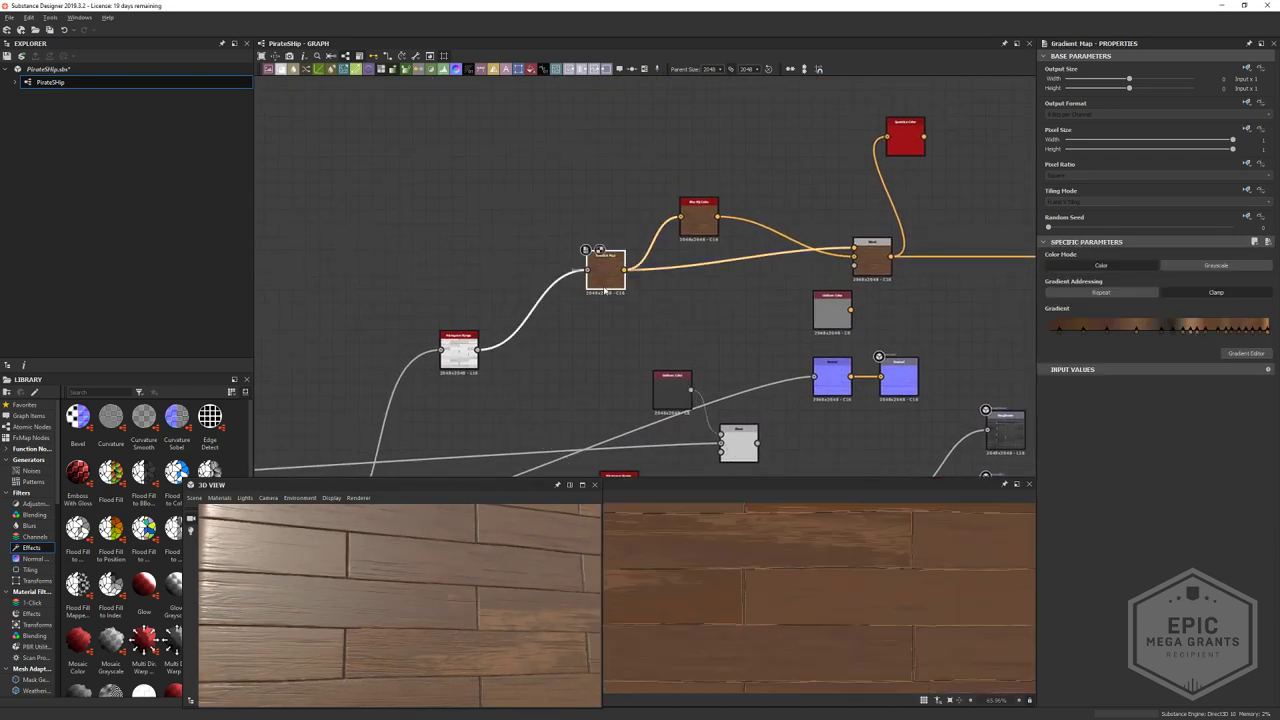
pyautogui.moveTo(459, 363); pyautogui.dragTo(451, 355)
pyautogui.doubleClick(451, 355)
pyautogui.moveTo(458, 354); pyautogui.dragTo(560, 302, button='middle')
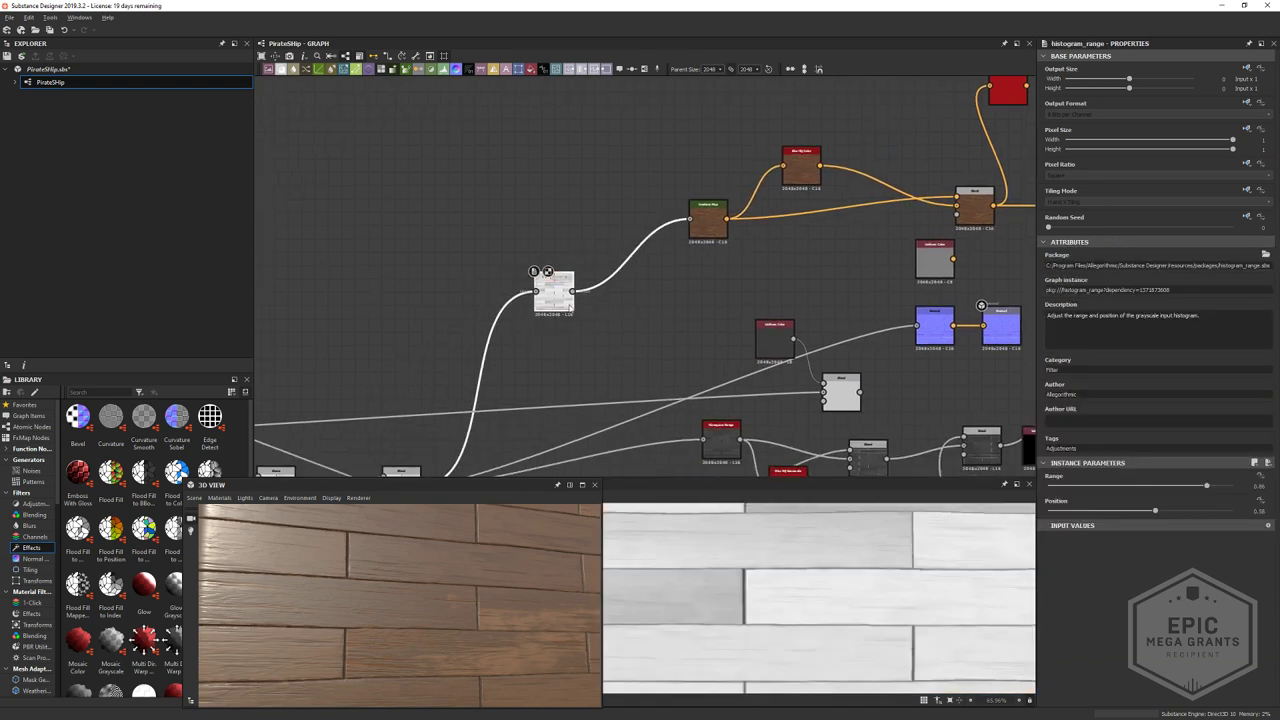
# - Move the Histogram Range node aside and insert a Blend node between it and the Gradient Map
pyautogui.moveTo(561, 303); pyautogui.dragTo(511, 338)
pyautogui.click(600, 278)
pyautogui.press('space')
pyautogui.write('b')
pyautogui.click(619, 300)
# - Connect the Histogram Scan output to the foreground of the base colour Blend and inspect the planks in 3D
pyautogui.moveTo(666, 380); pyautogui.dragTo(616, 146, button='middle')
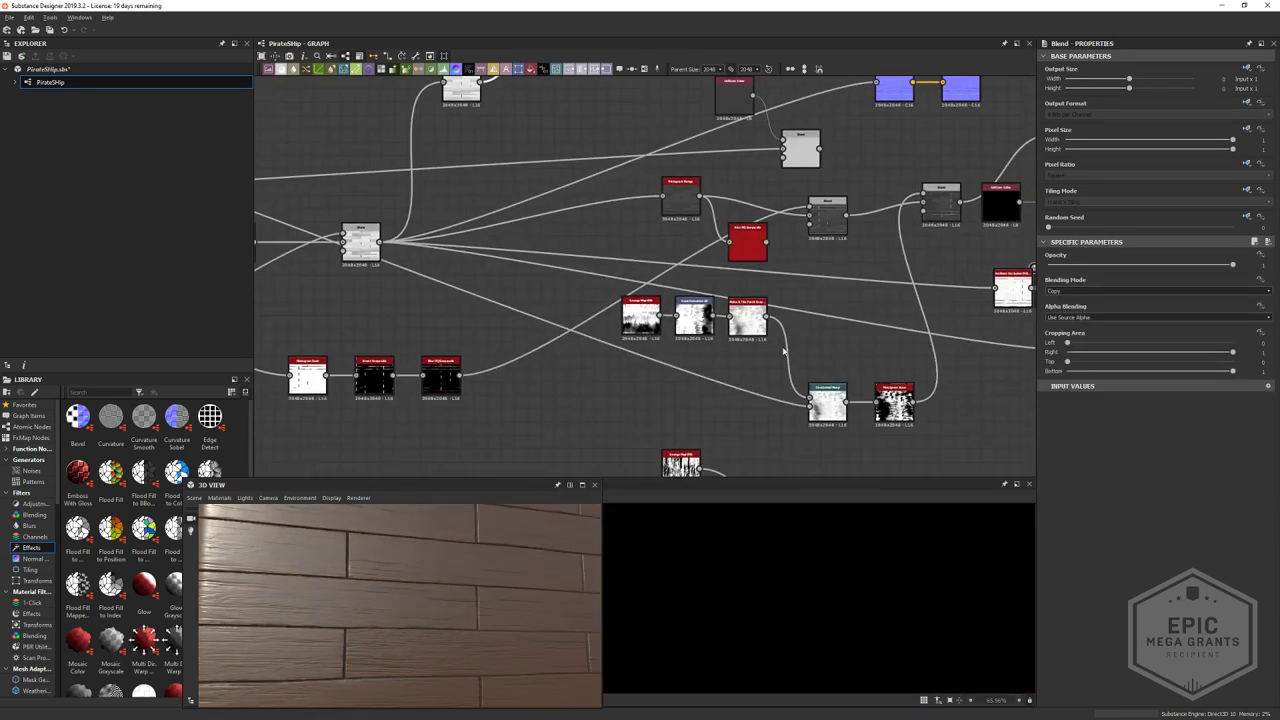
pyautogui.click(913, 402)
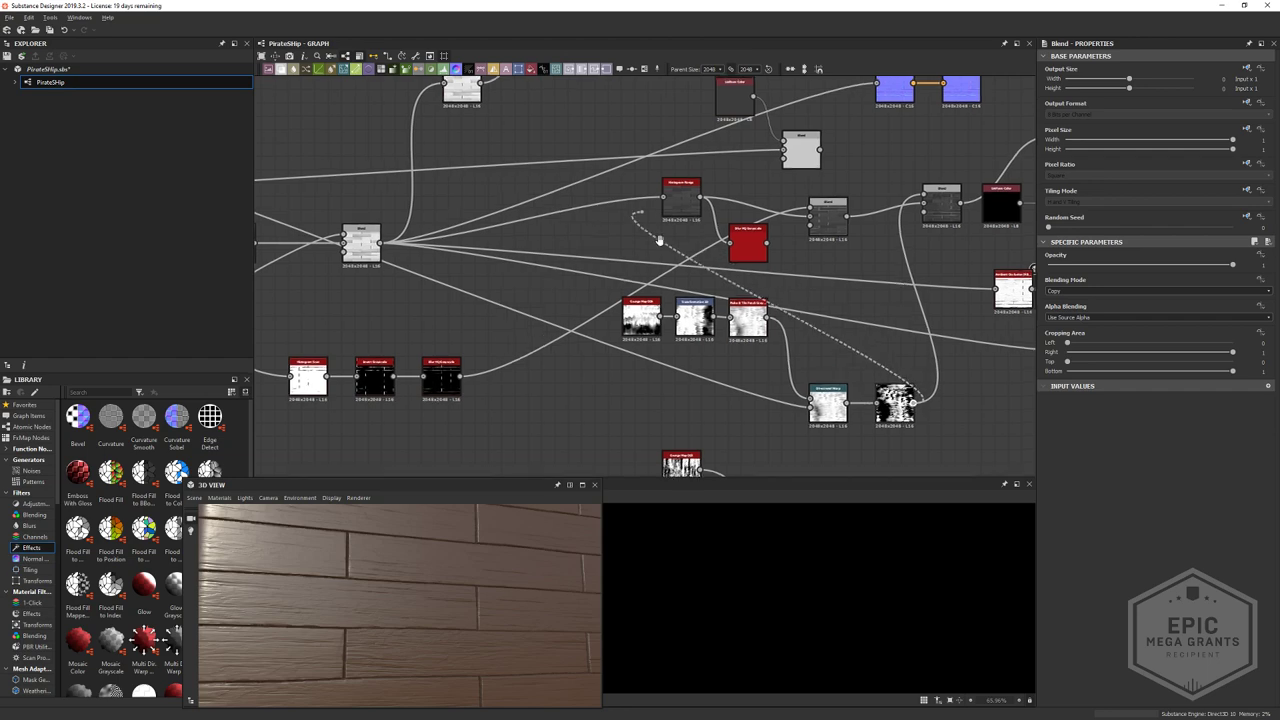
pyautogui.moveTo(660, 240); pyautogui.dragTo(779, 441, button='middle')
pyautogui.click(667, 221)
pyautogui.click(683, 226)
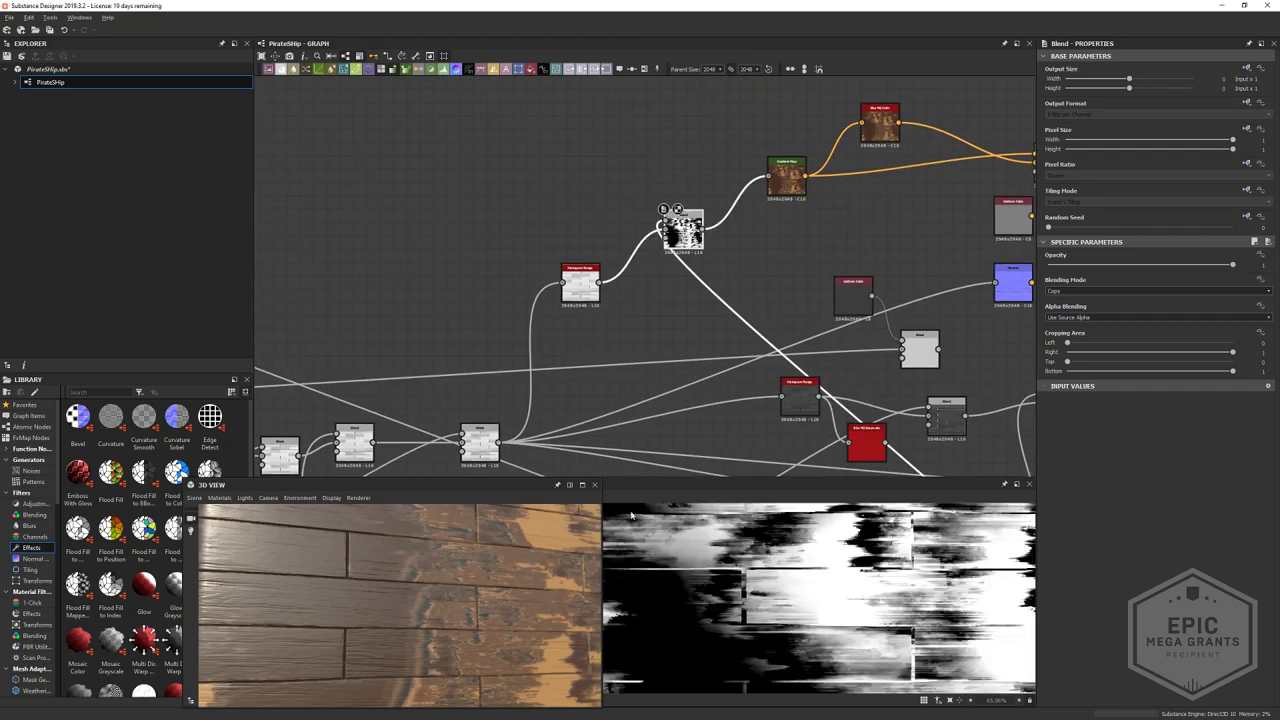
pyautogui.moveTo(385, 585); pyautogui.dragTo(470, 587)
pyautogui.scroll(-3, 437, 577)
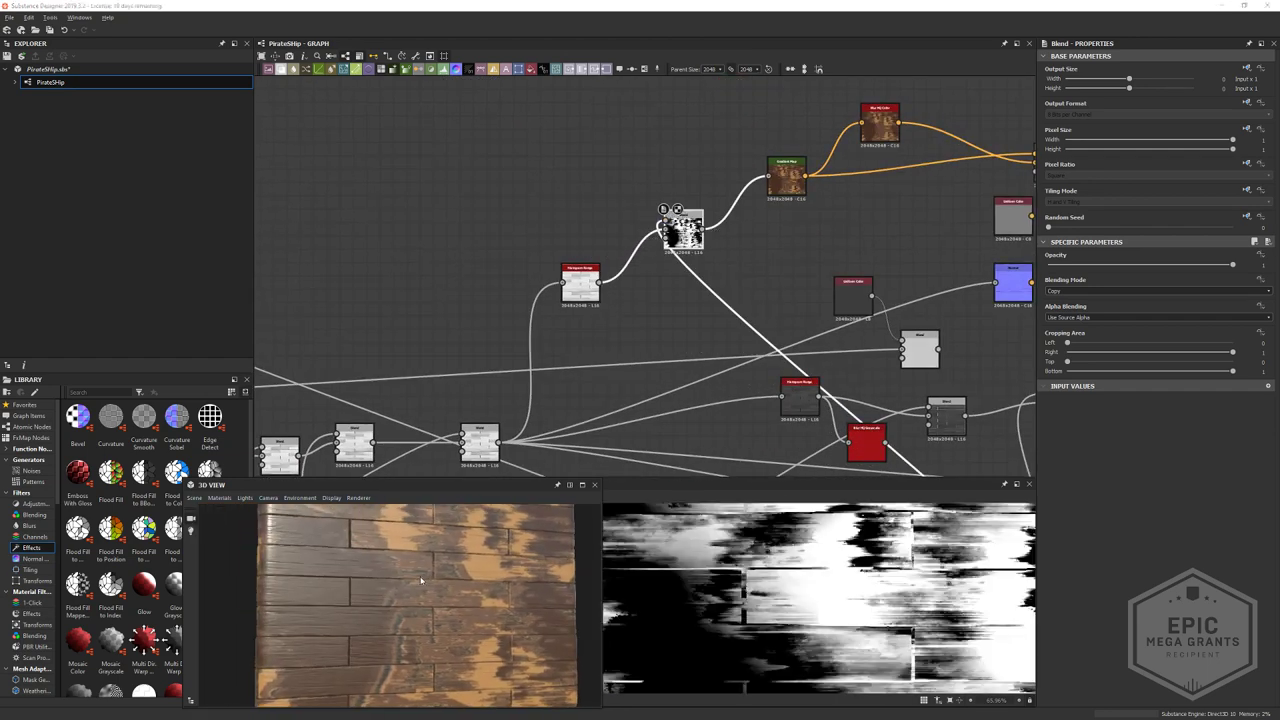
# - Set the base colour Blend to Multiply mode with an opacity of 0.1
pyautogui.click(1070, 291)
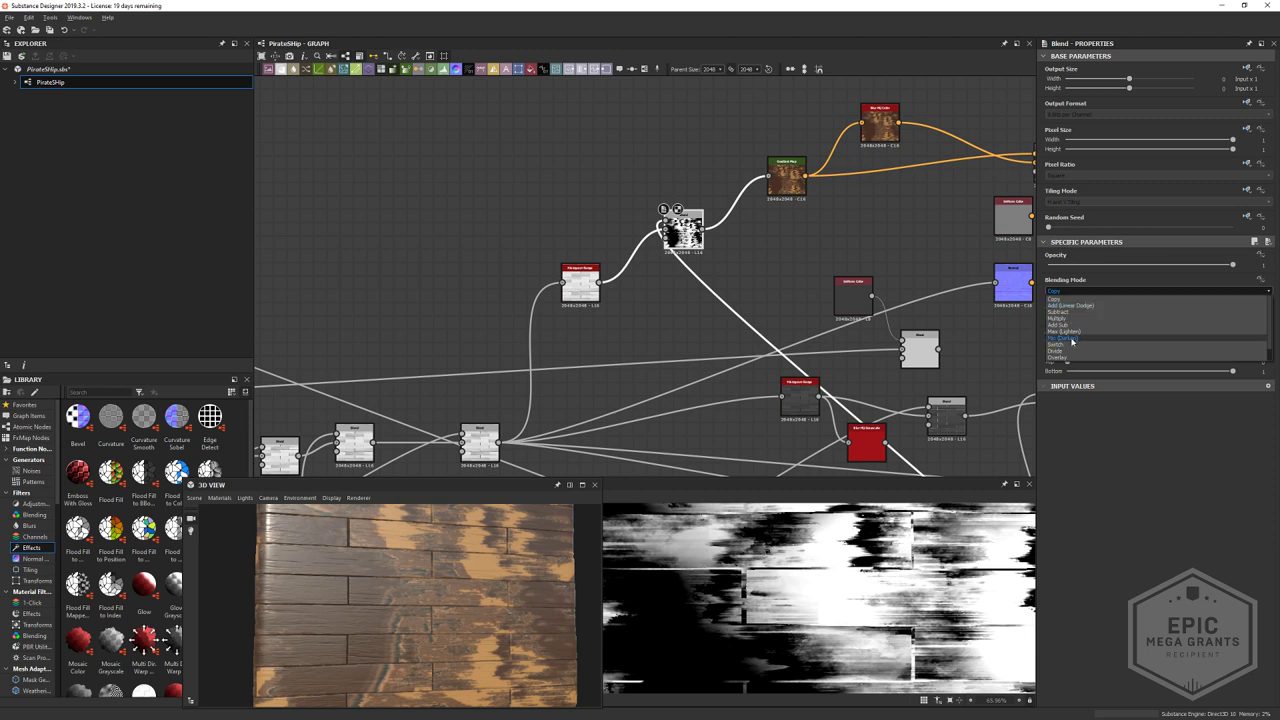
pyautogui.click(1066, 319)
pyautogui.click(1074, 318)
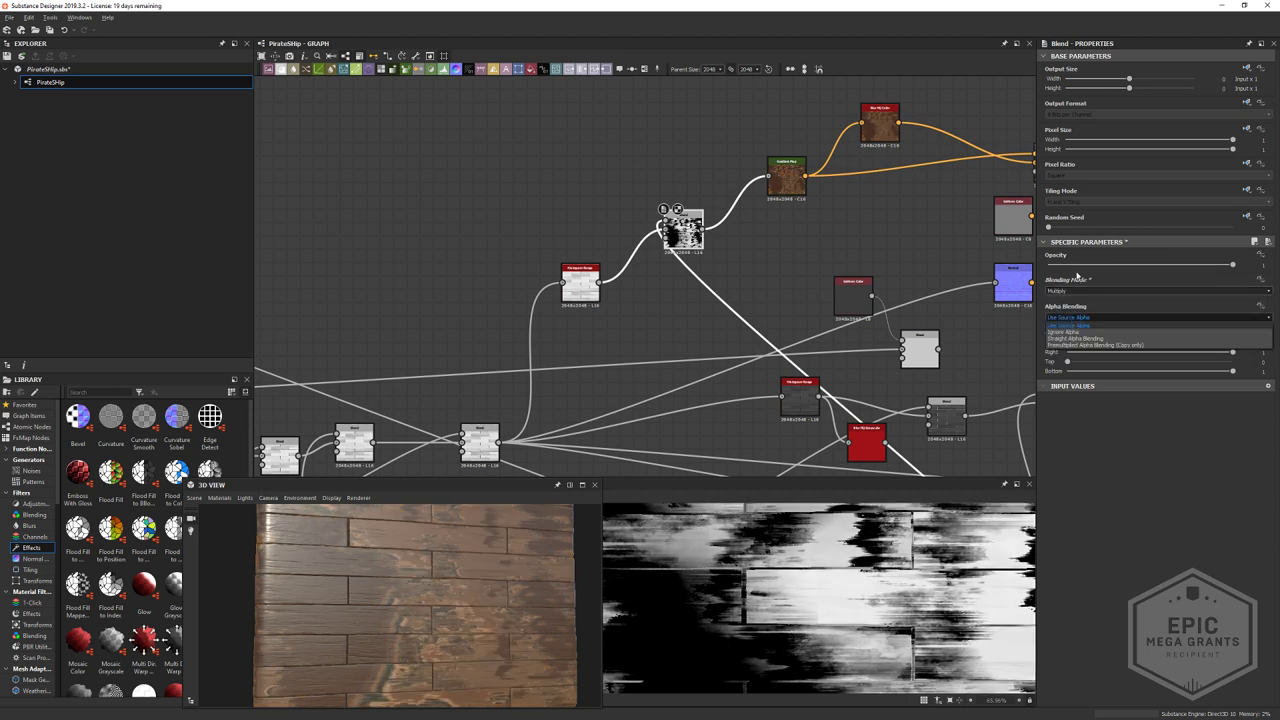
pyautogui.moveTo(1075, 266)
pyautogui.mouseDown()
pyautogui.moveTo(1062, 266)
pyautogui.moveTo(1089, 270)
pyautogui.moveTo(1064, 270)
pyautogui.mouseUp()
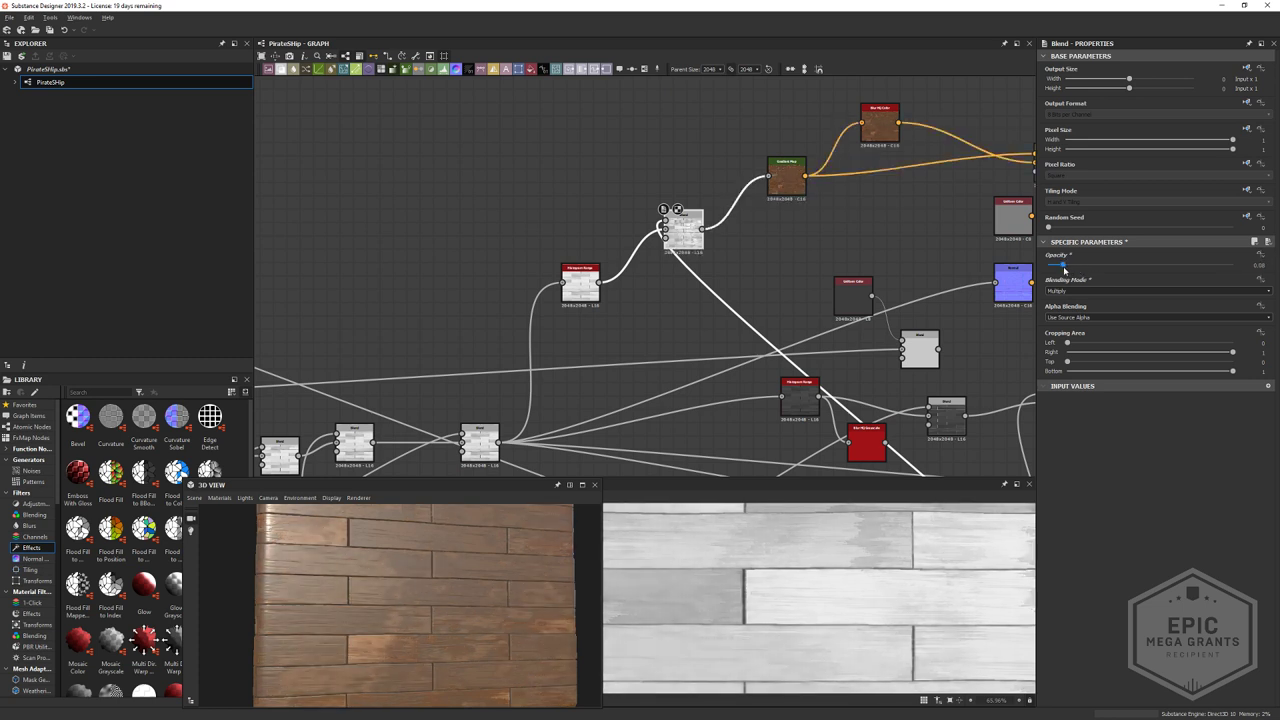
pyautogui.scroll(-4, 434, 612)
pyautogui.moveTo(434, 613); pyautogui.dragTo(383, 611)
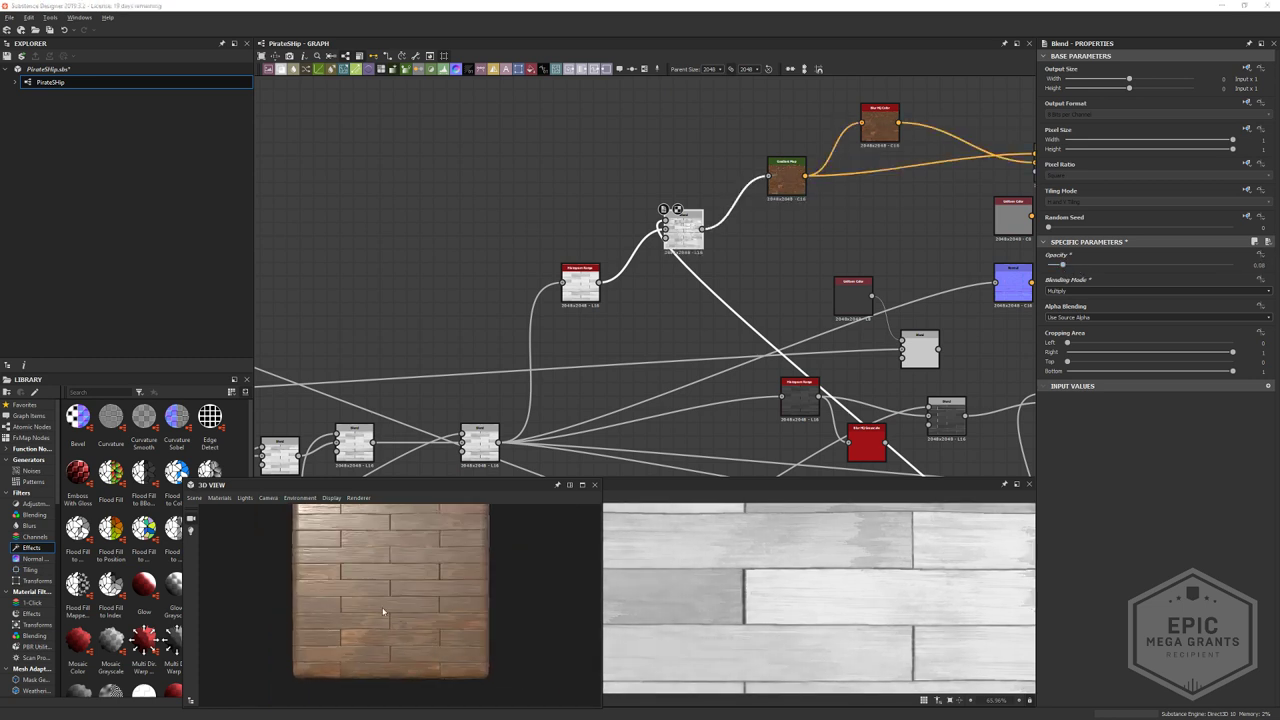
pyautogui.moveTo(1061, 266); pyautogui.dragTo(1066, 267)
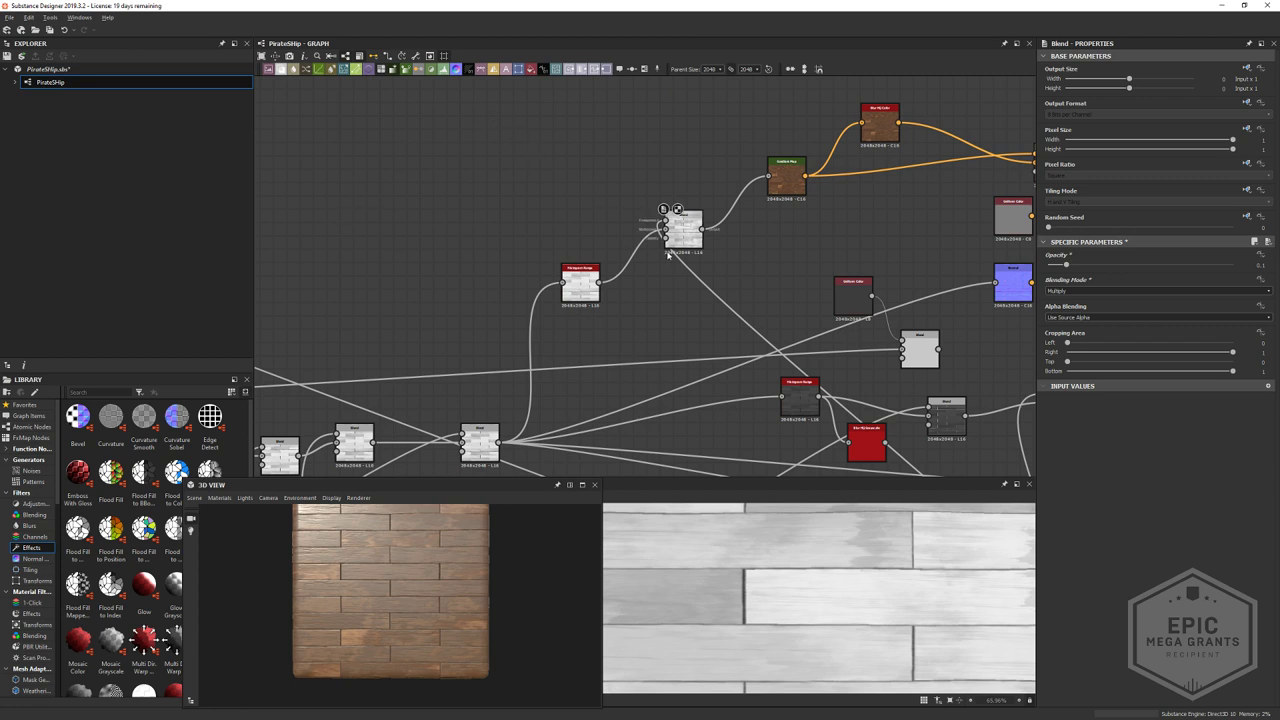
# - Arrange the Histogram Range and its Blend node side by side ahead of the Gradient Map
pyautogui.scroll(2, 652, 247)
pyautogui.moveTo(550, 297); pyautogui.dragTo(560, 250)
pyautogui.moveTo(676, 206); pyautogui.dragTo(633, 244)
pyautogui.scroll(3, 843, 545)
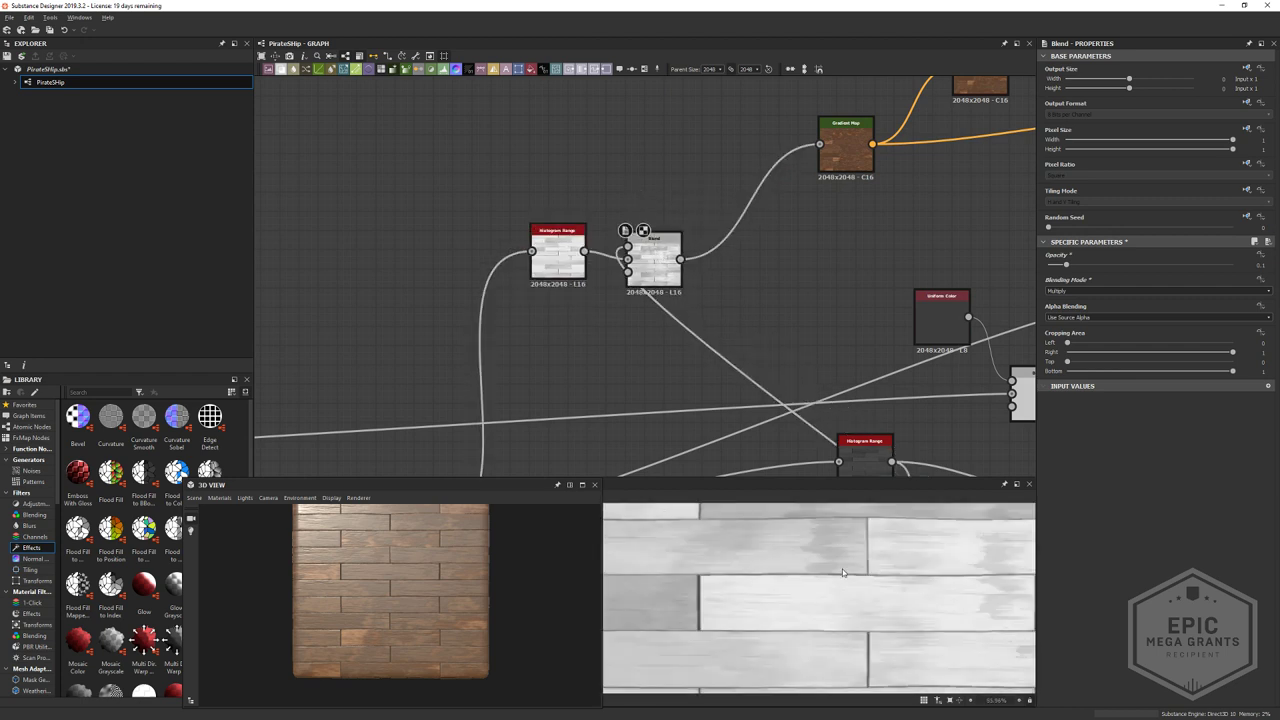
# - Examine the Multiply Blend's grayscale plank output and the node connections around it
pyautogui.scroll(-4, 860, 525)
pyautogui.scroll(-3, 881, 527)
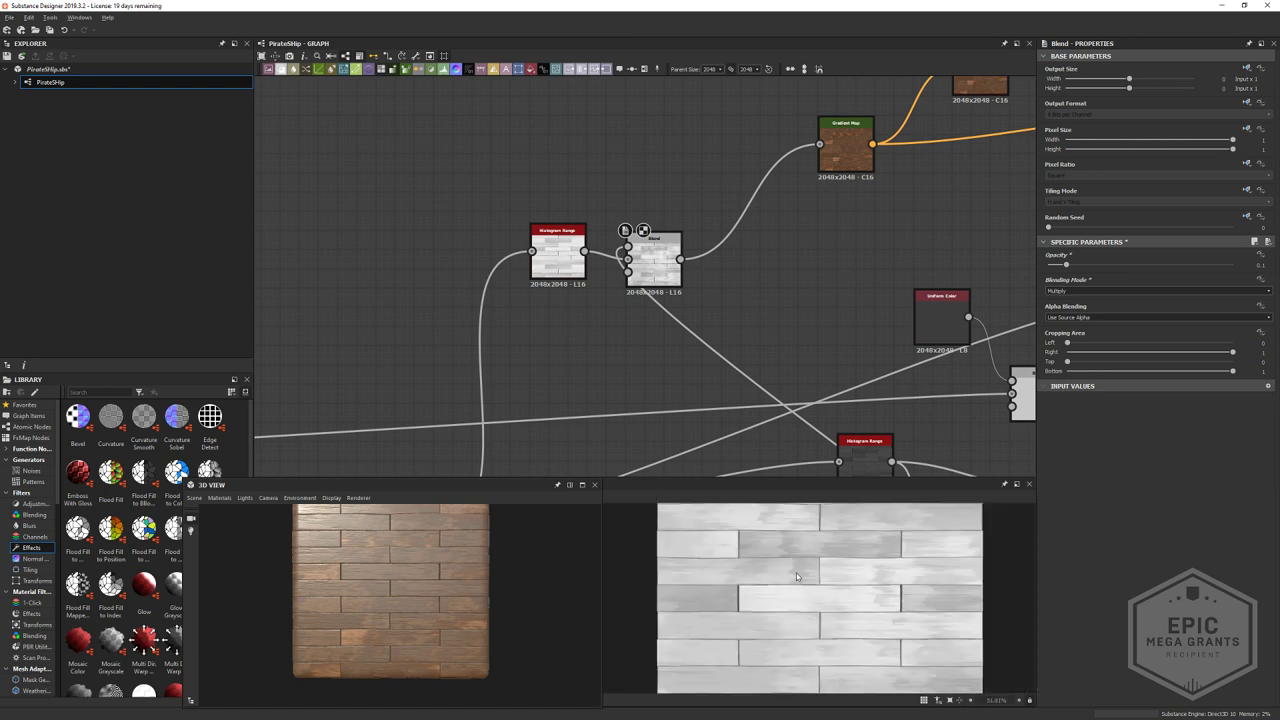
pyautogui.scroll(2, 668, 608)
pyautogui.moveTo(783, 247); pyautogui.dragTo(877, 198, button='middle')
pyautogui.scroll(4, 734, 288)
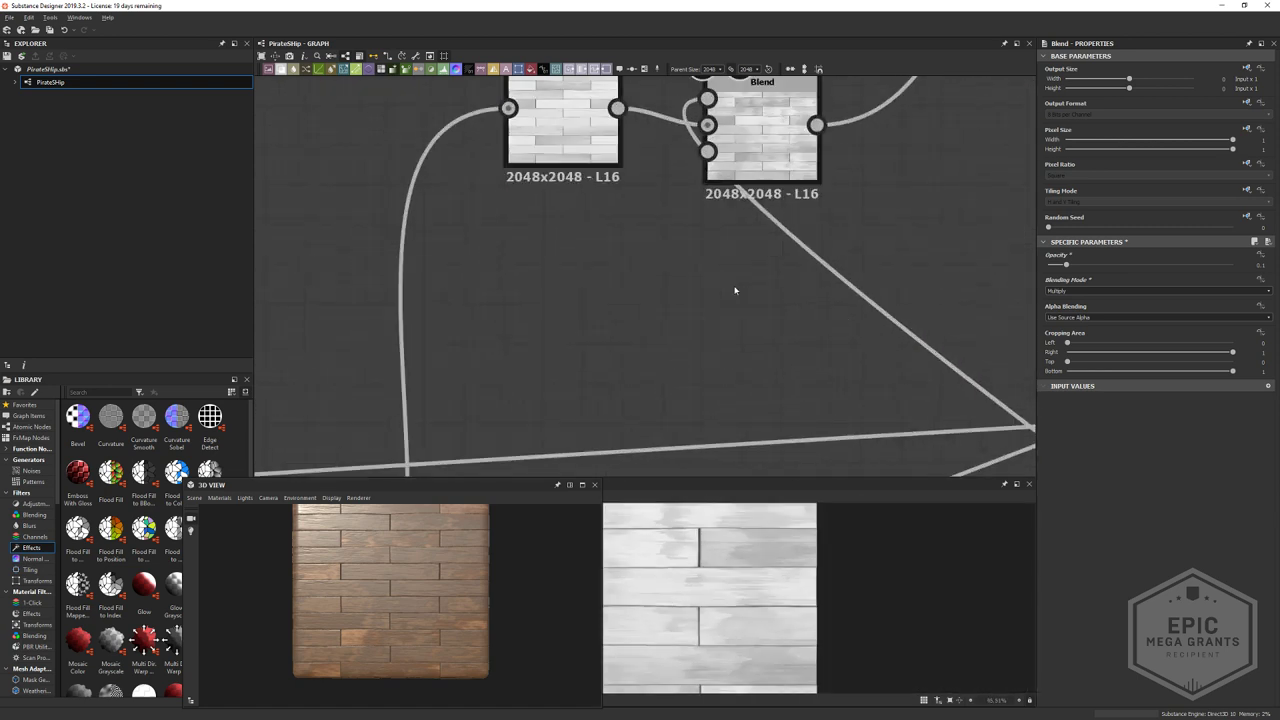
pyautogui.scroll(-3, 734, 285)
pyautogui.click(751, 189)
pyautogui.moveTo(595, 330); pyautogui.dragTo(646, 306, button='middle')
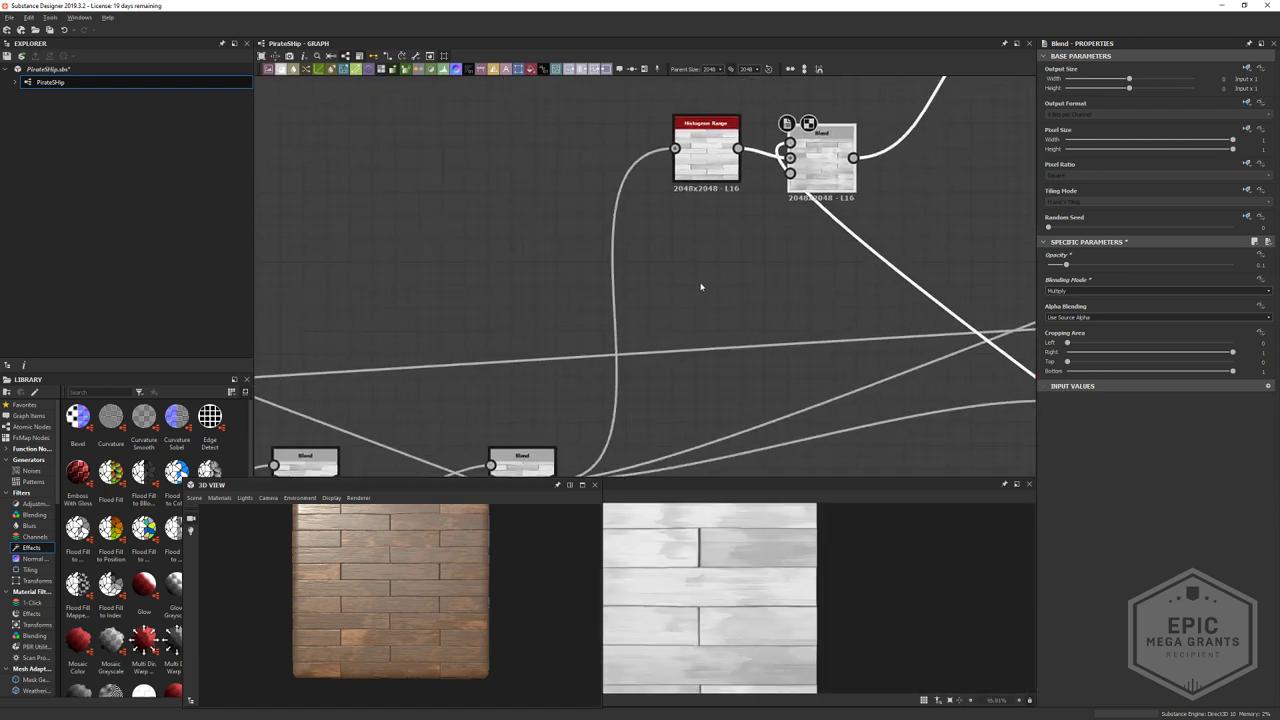
# - Add a Curvature Smooth node and place it in the empty area above the plank height chain
pyautogui.moveTo(414, 243); pyautogui.dragTo(557, 257, button='middle')
pyautogui.press('space')
pyautogui.write('curv')
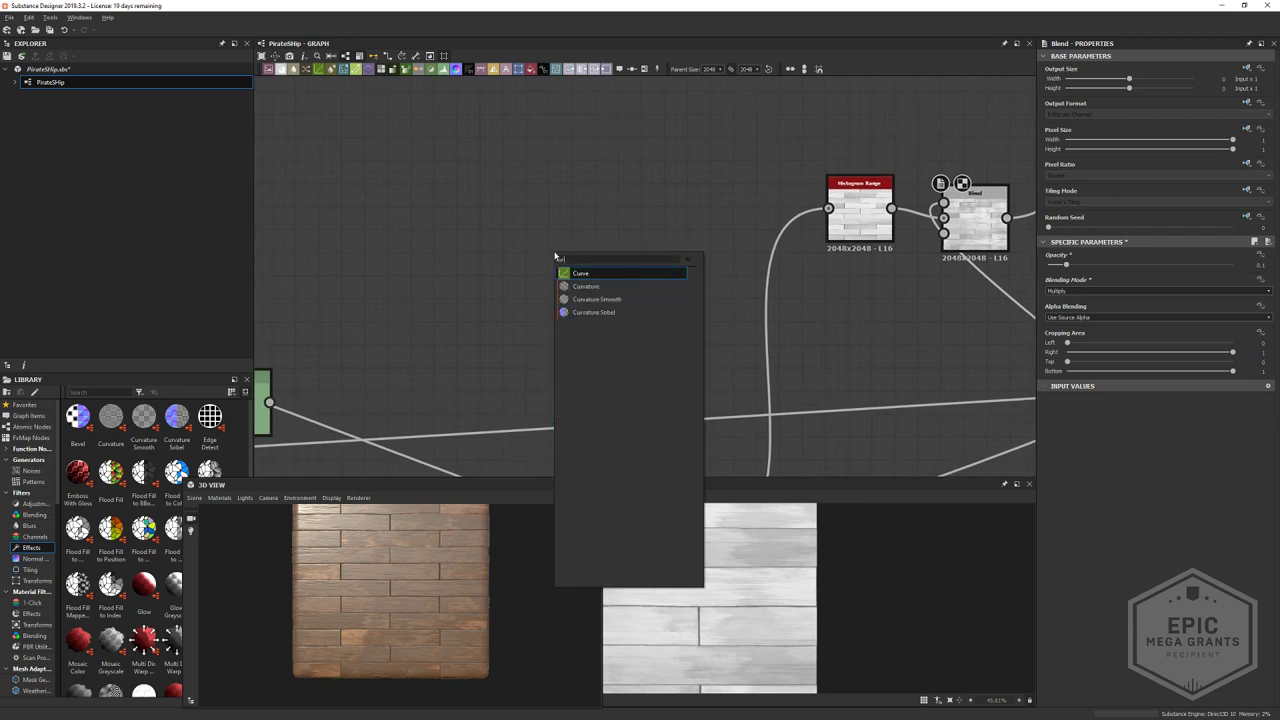
pyautogui.click(589, 300)
pyautogui.scroll(-3, 591, 299)
pyautogui.moveTo(566, 242); pyautogui.dragTo(526, 175)
pyautogui.moveTo(512, 298); pyautogui.dragTo(517, 291, button='middle')
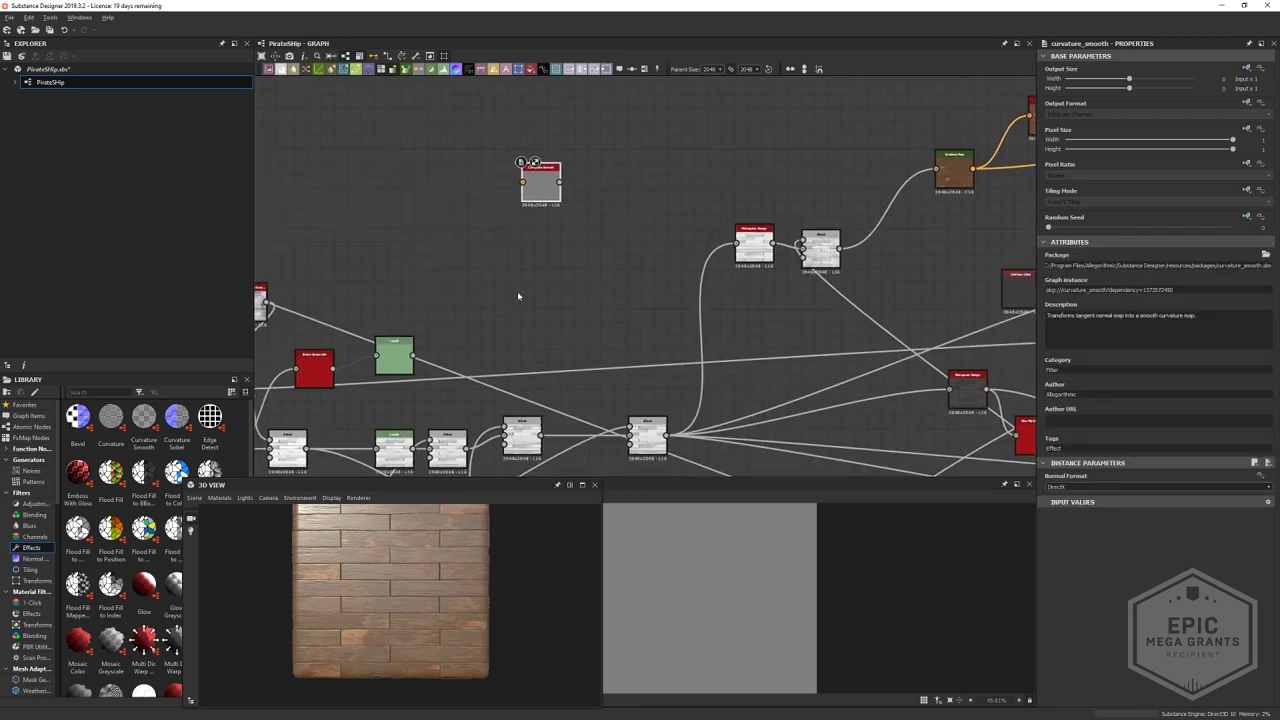
# - Add a Curvature node and stack it directly beneath the Curvature Smooth node
pyautogui.press('space')
pyautogui.write('curvb')
pyautogui.click(541, 281)
pyautogui.press('space')
pyautogui.write('curve')
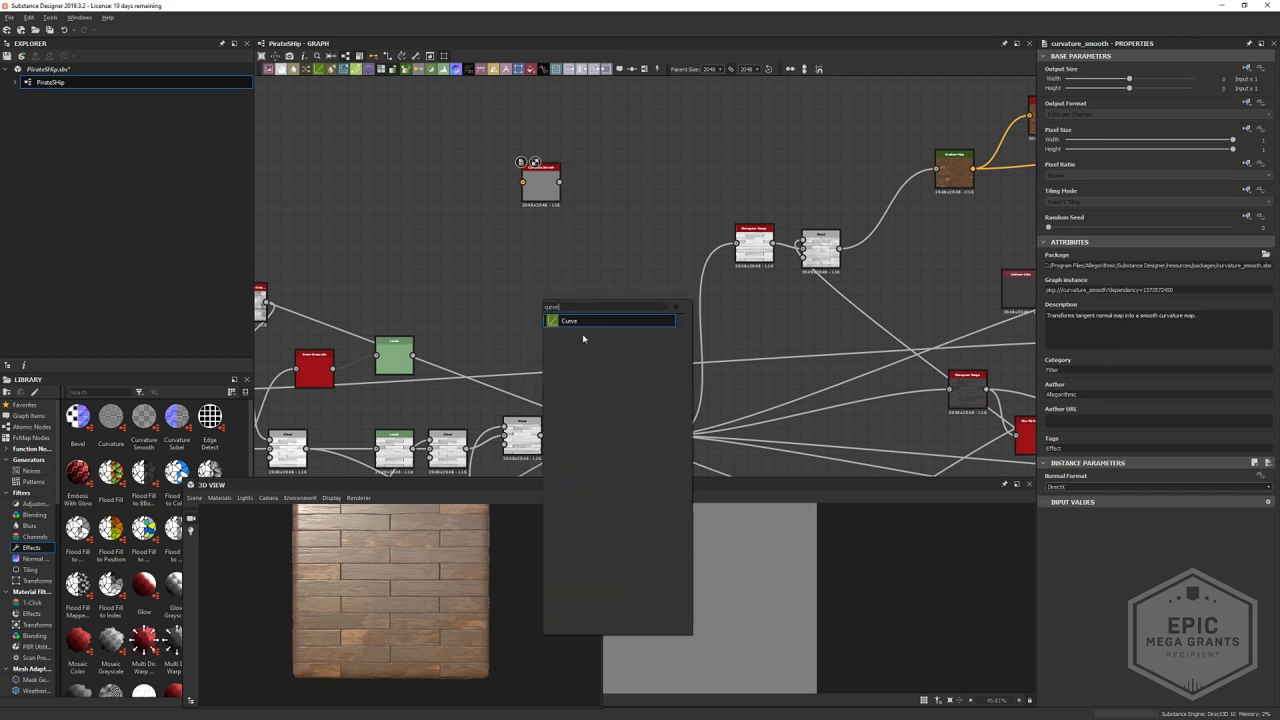
pyautogui.press('BackSpace')
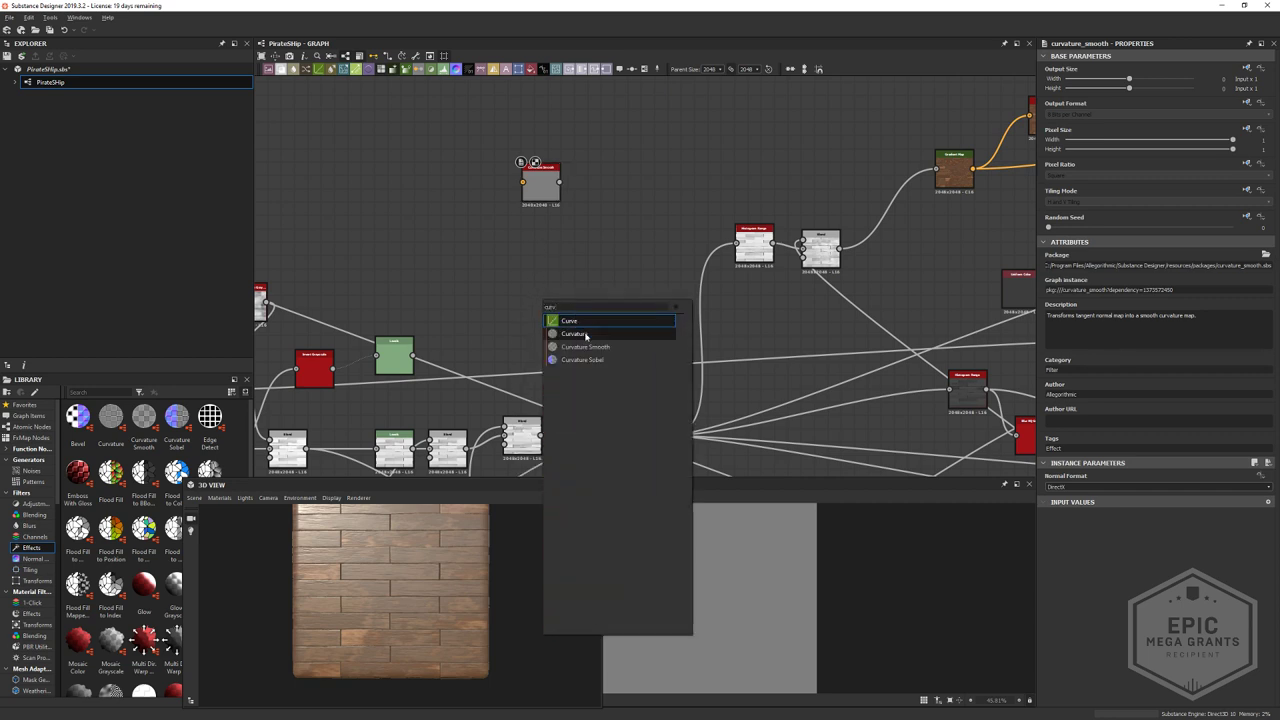
pyautogui.click(585, 333)
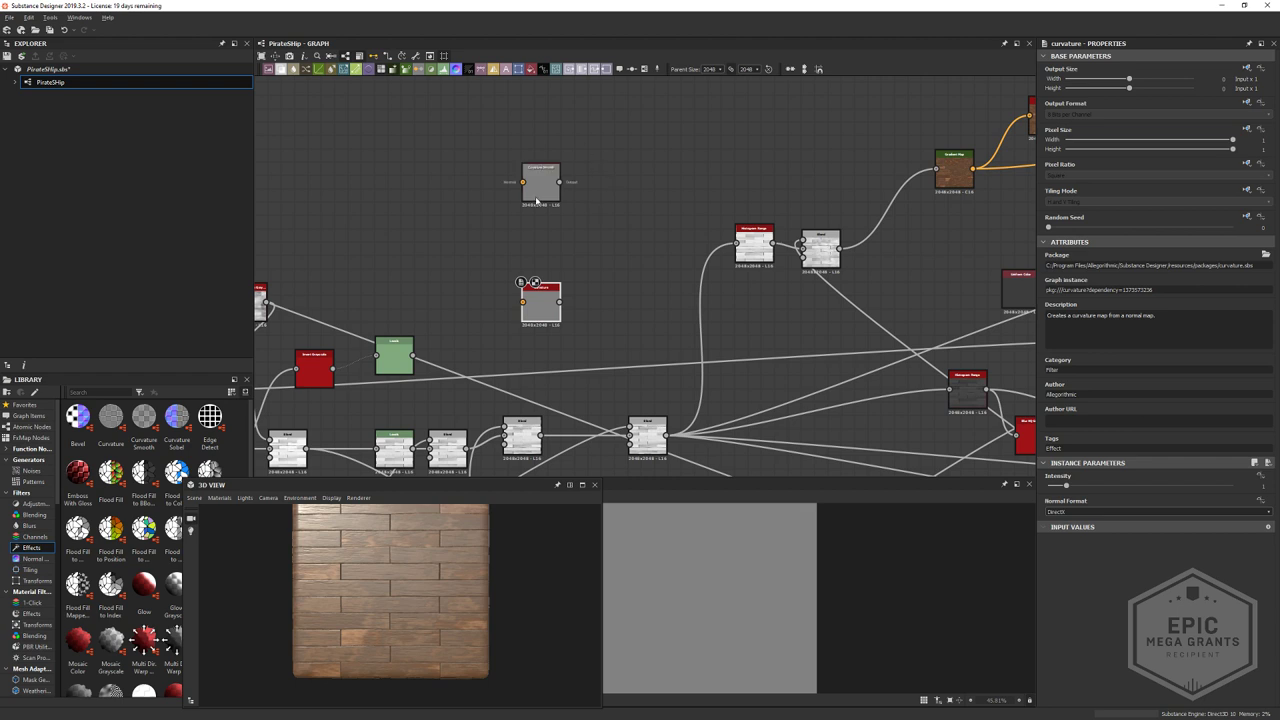
pyautogui.moveTo(540, 185); pyautogui.dragTo(554, 152)
pyautogui.moveTo(543, 304); pyautogui.dragTo(550, 194)
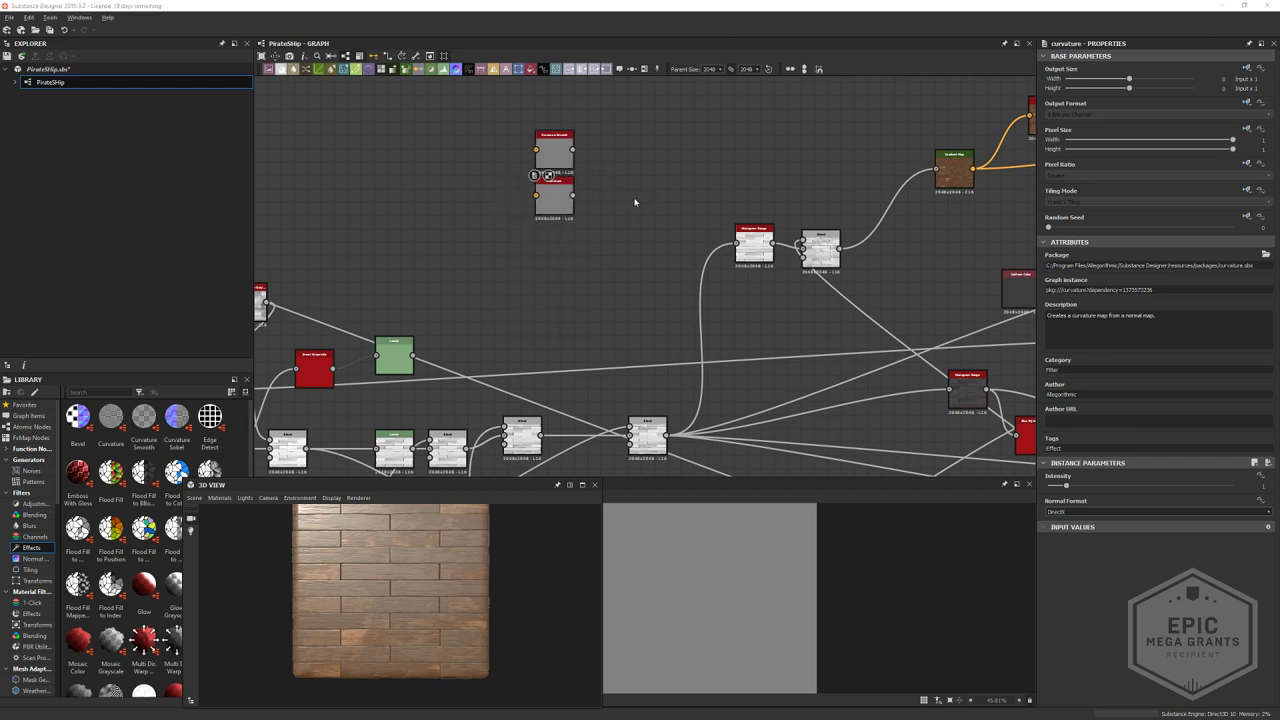
# - Switch to Chrome and read the full pinned Unreal Engine course post on the SMIRNOV SCHOOL VK page
pyautogui.hotkey('alt', 'Tab')
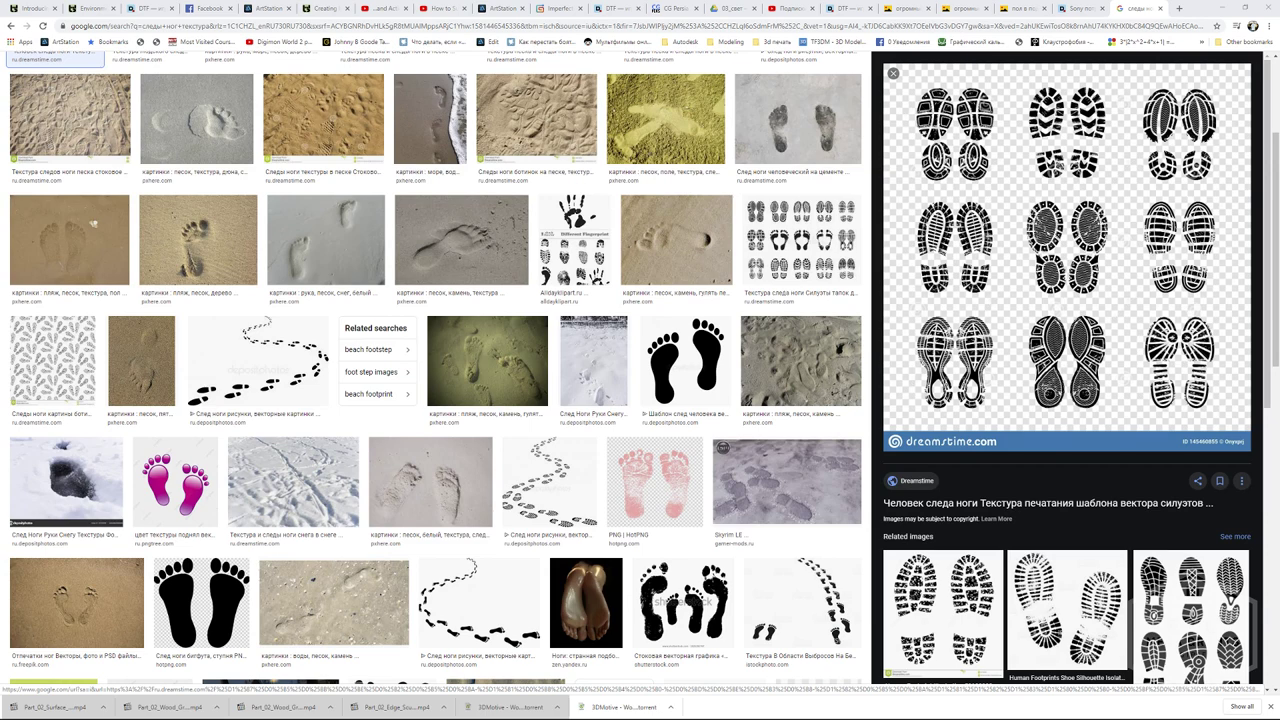
pyautogui.moveTo(0, 330); pyautogui.dragTo(528, 130)
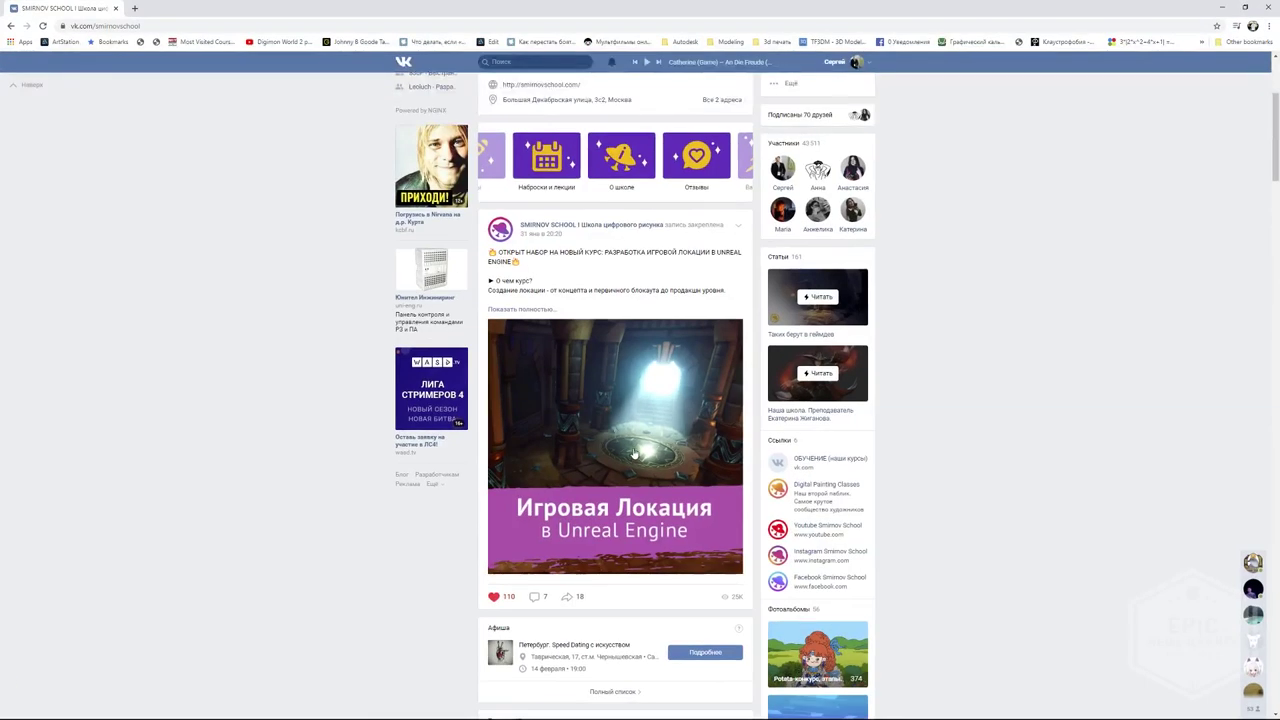
pyautogui.scroll(-1, 490, 302)
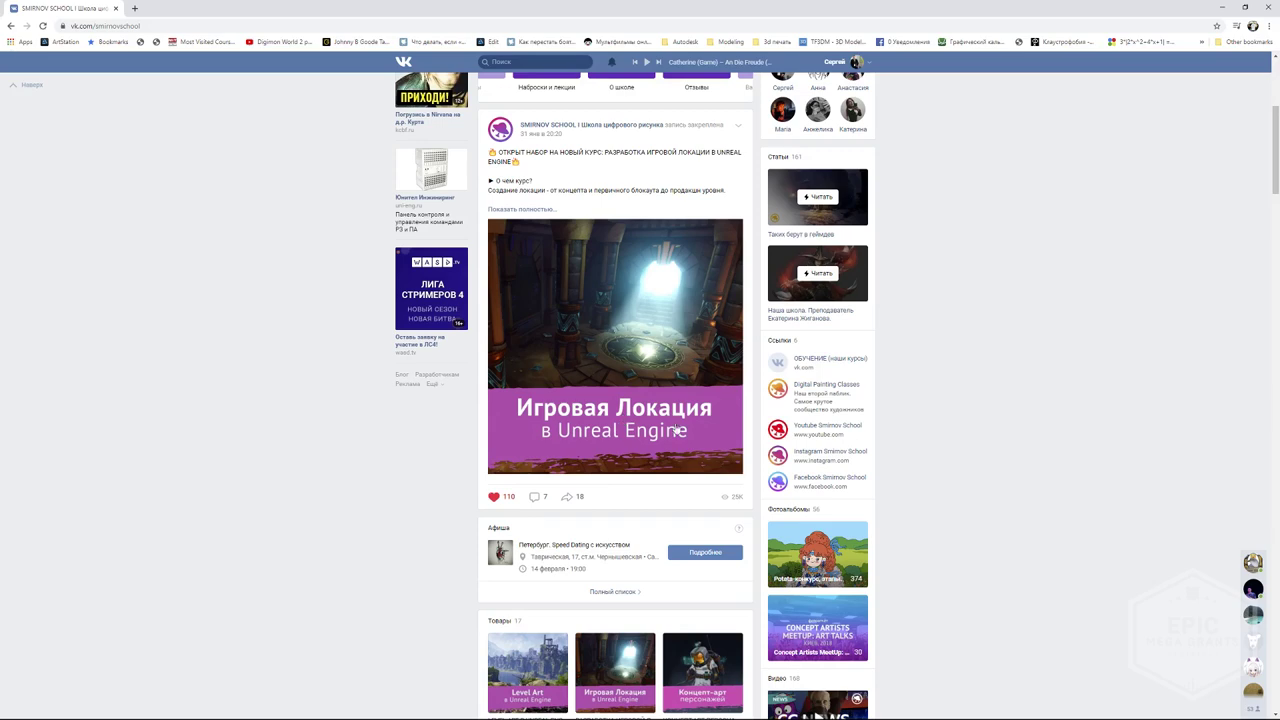
pyautogui.scroll(-2, 630, 470)
pyautogui.scroll(3, 580, 330)
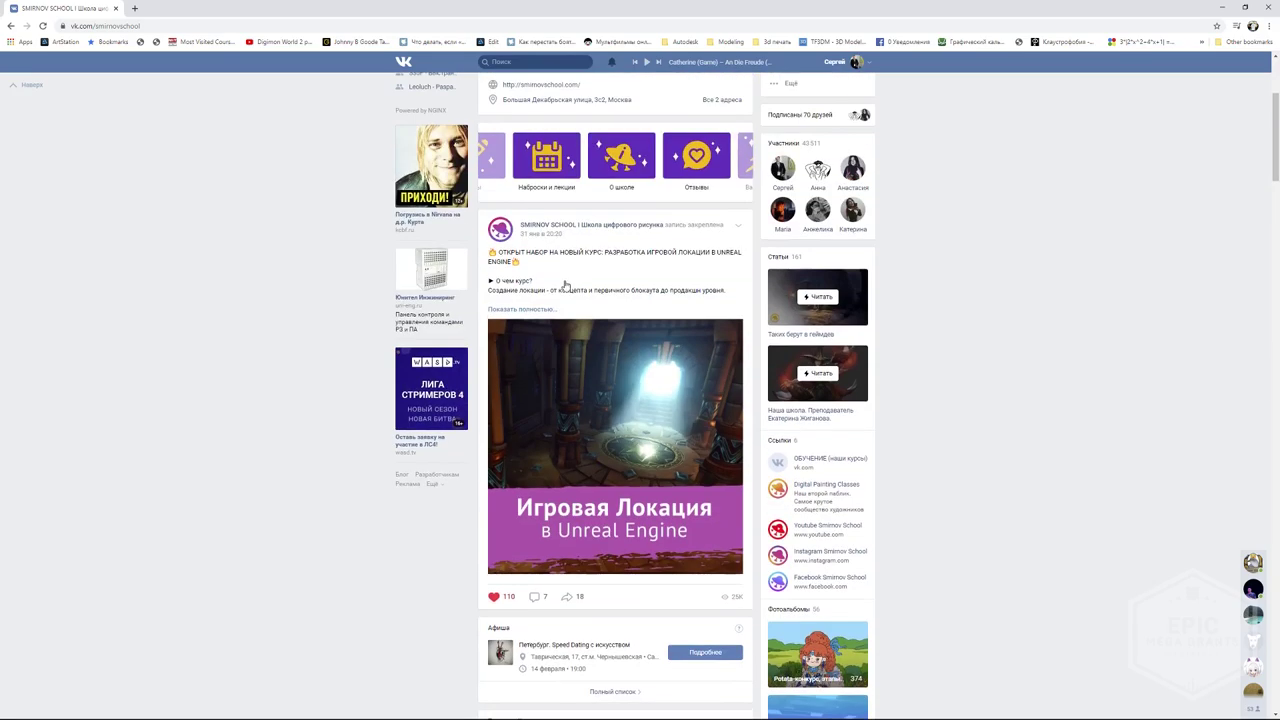
pyautogui.click(535, 310)
pyautogui.scroll(-1, 532, 480)
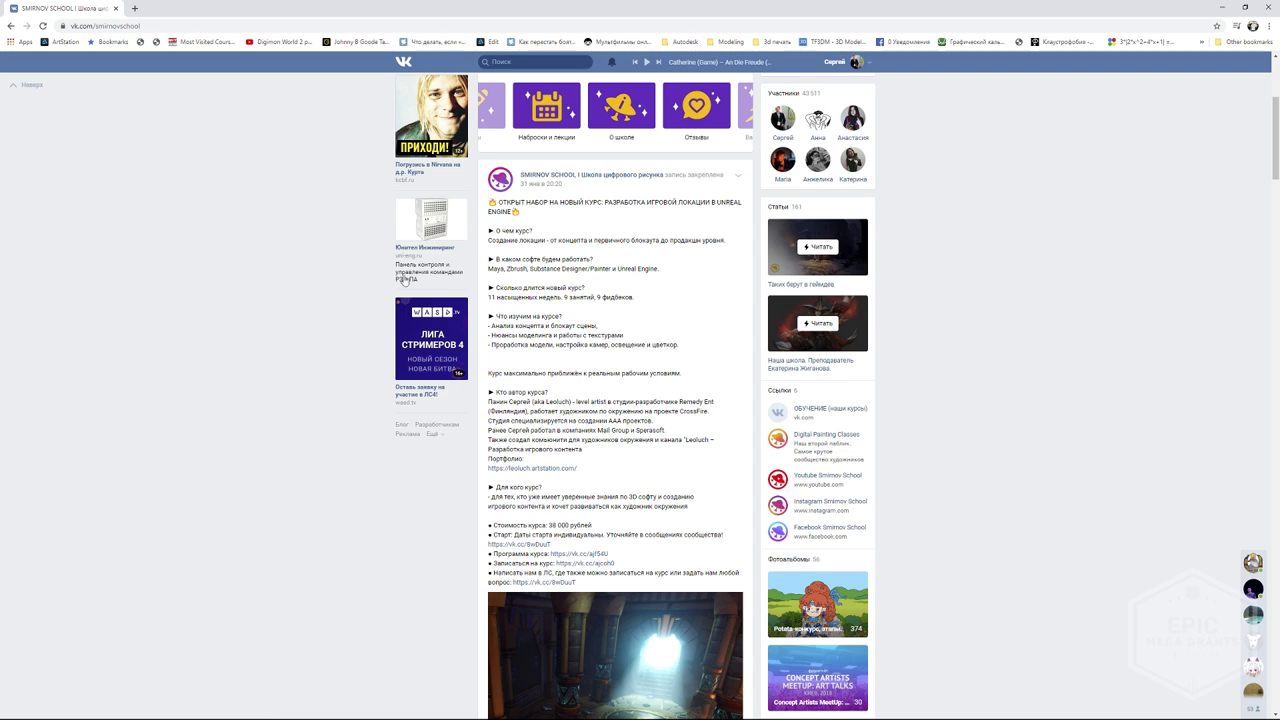
# - Skim the course landing page linked for enrolment in the post, and close the course and VK tabs
pyautogui.click(557, 564)
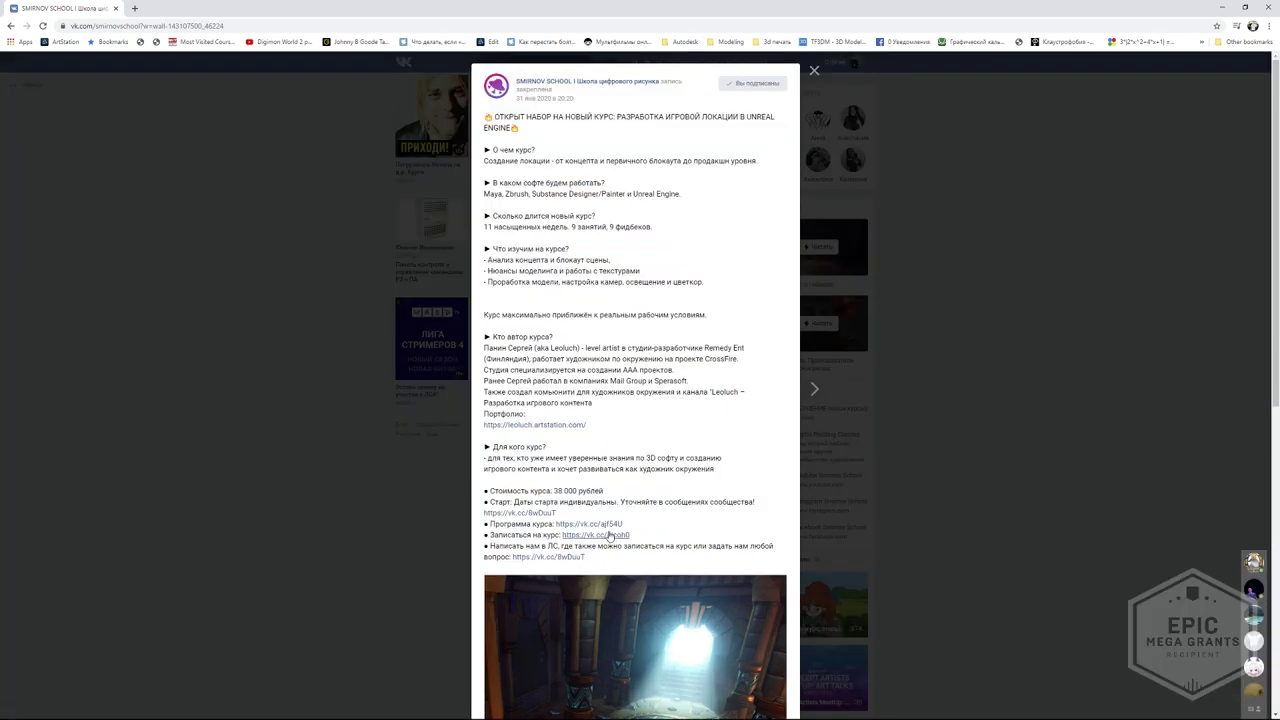
pyautogui.click(606, 535)
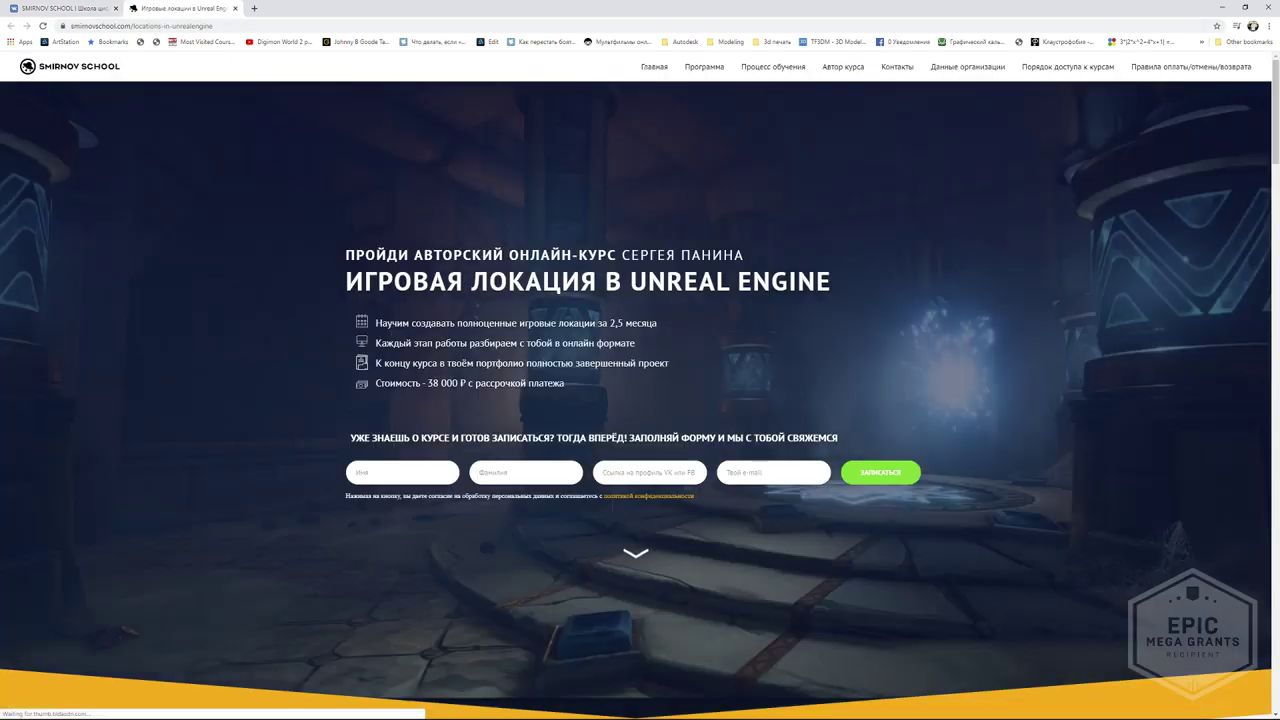
pyautogui.click(98, 24)
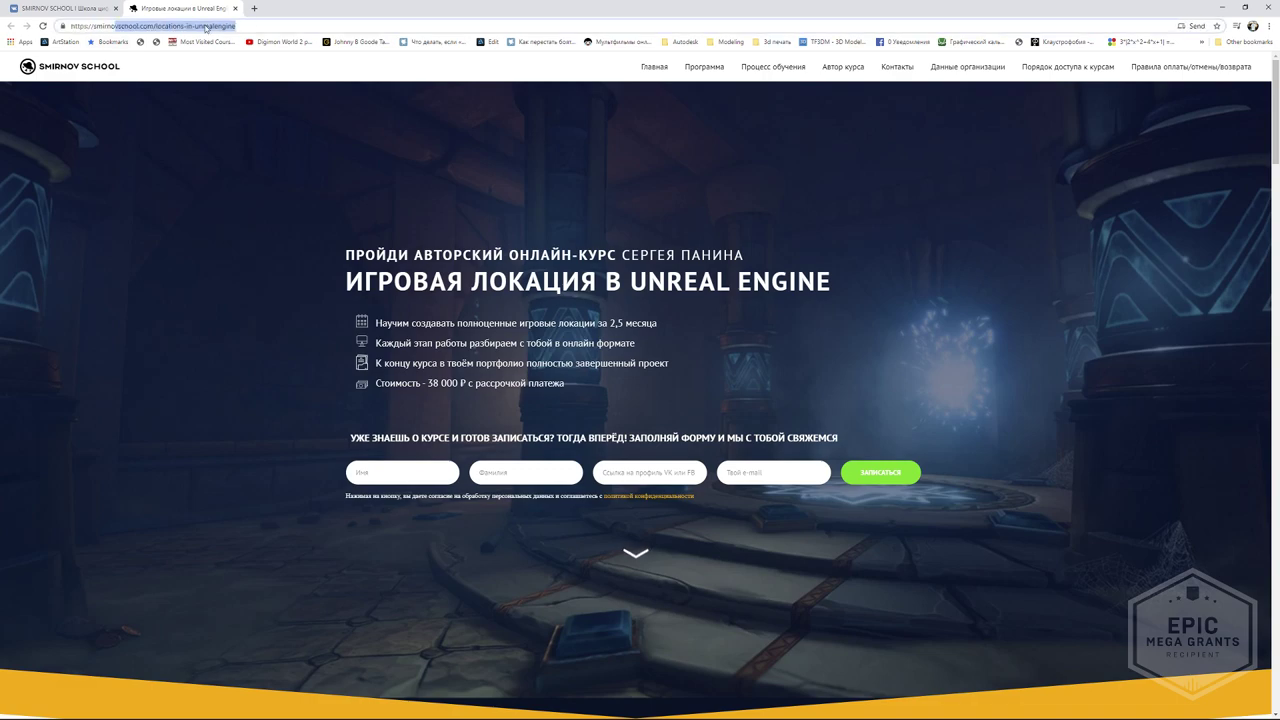
pyautogui.click(247, 28)
pyautogui.scroll(-15, 520, 300)
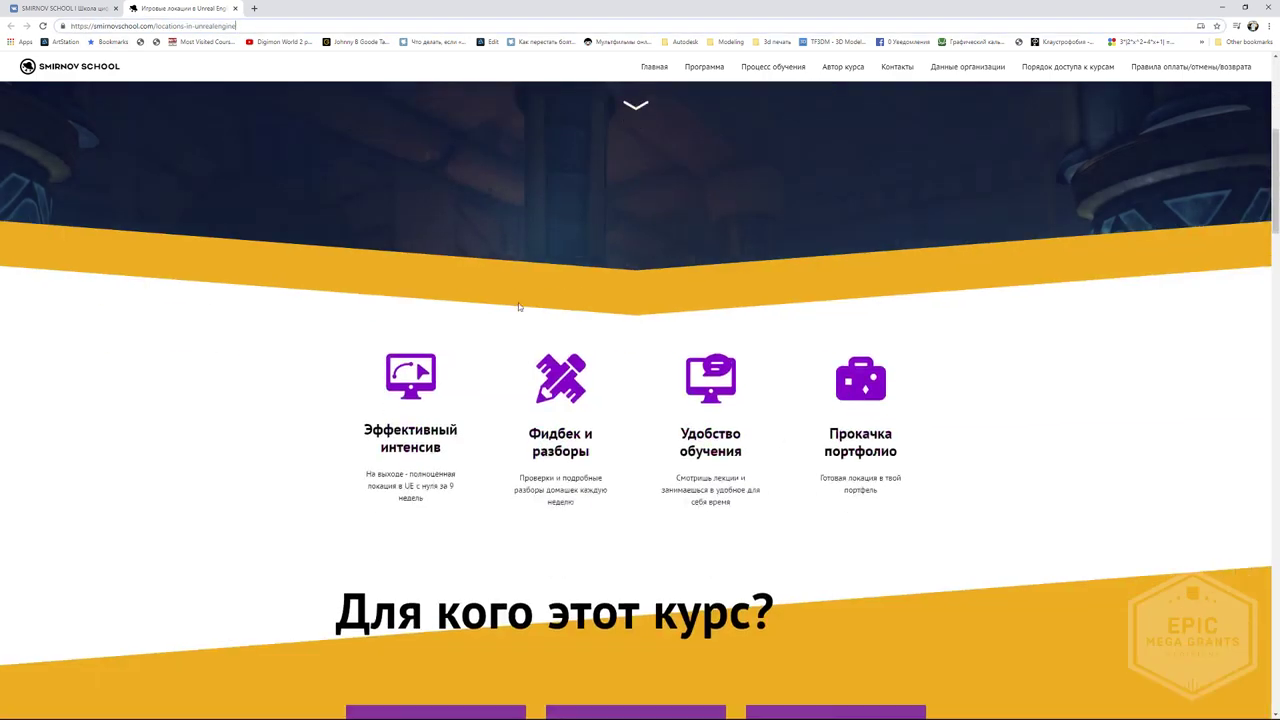
pyautogui.scroll(12, 705, 295)
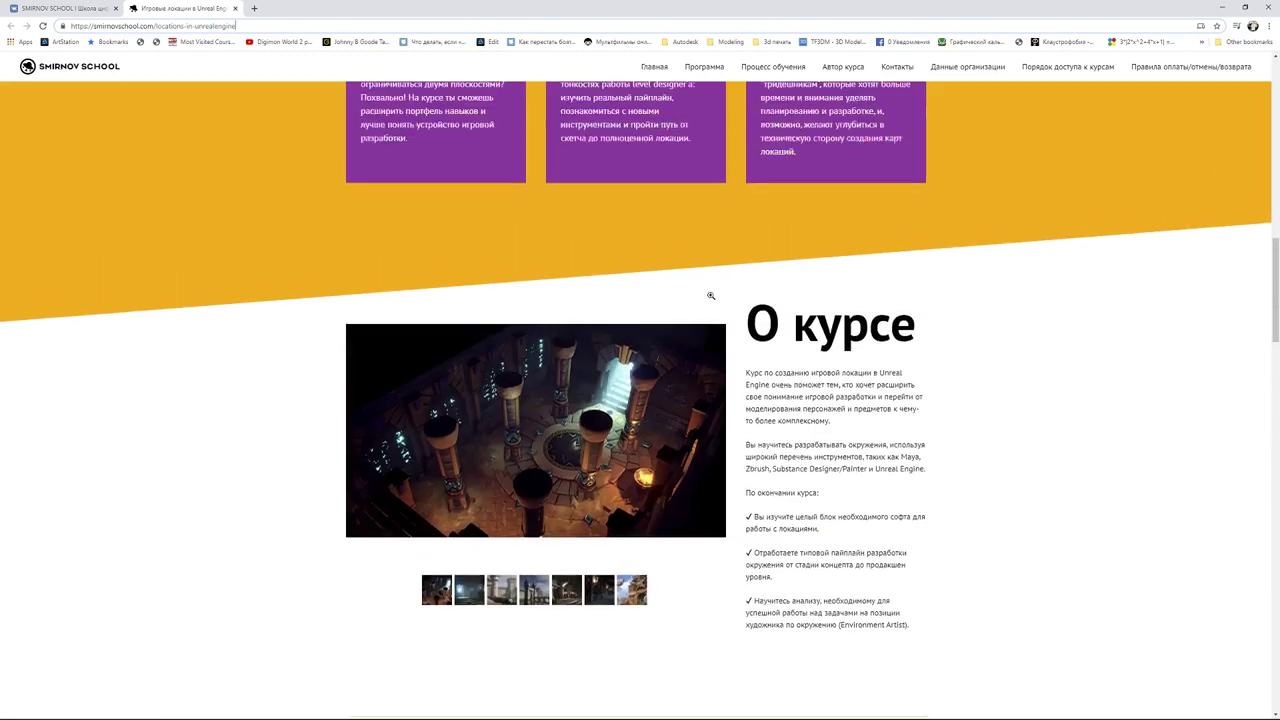
pyautogui.scroll(3, 705, 295)
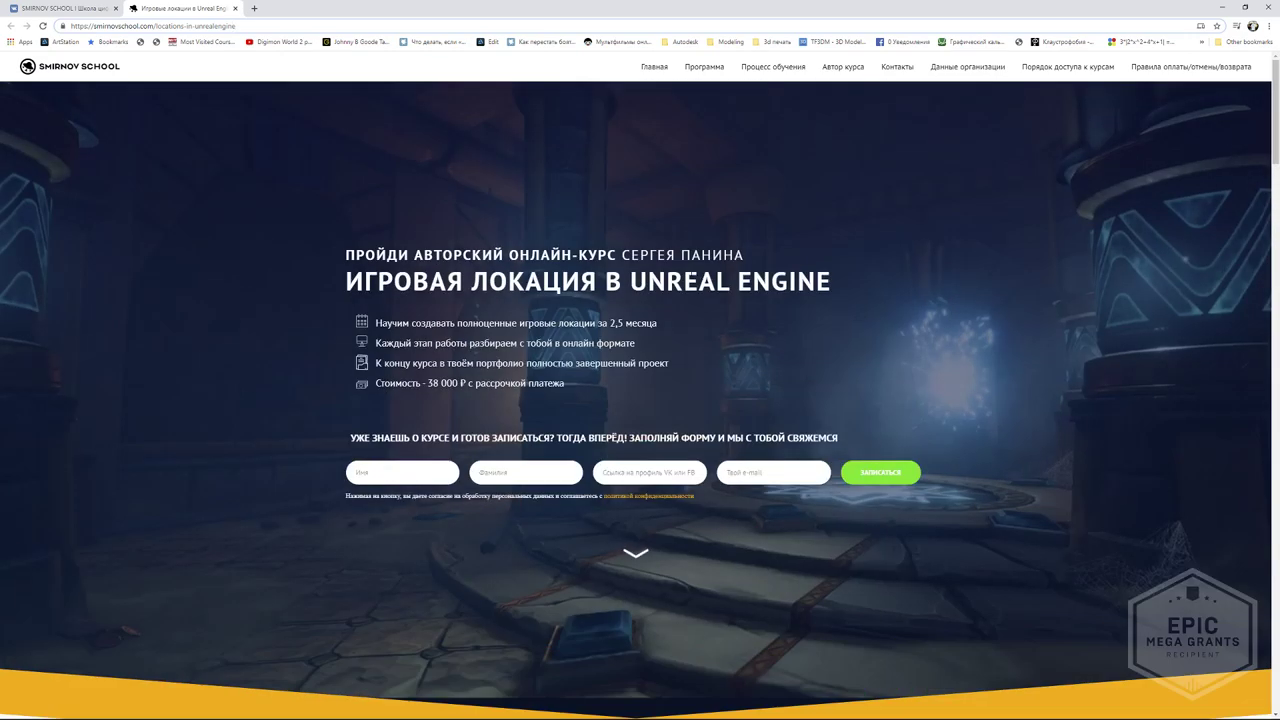
pyautogui.click(235, 8)
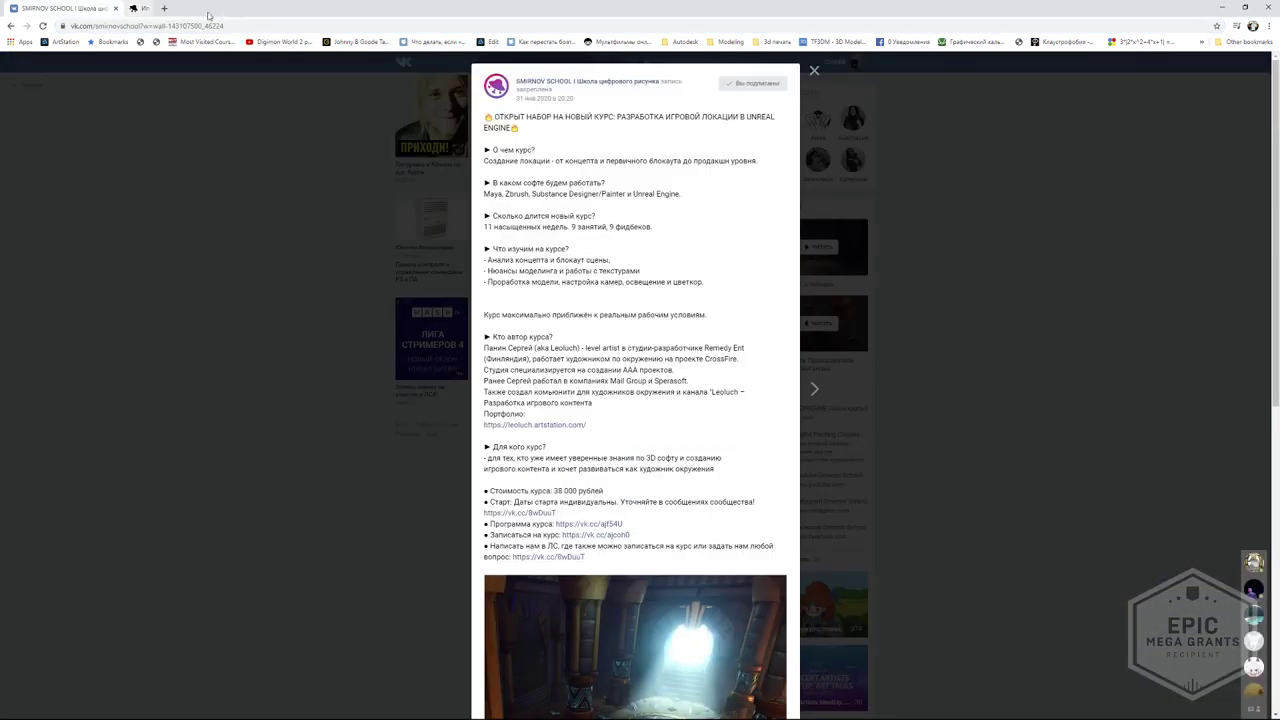
pyautogui.click(116, 9)
# - Switch to Discord and view the concept2020 and flood channels
pyautogui.hotkey('alt', 'Tab')
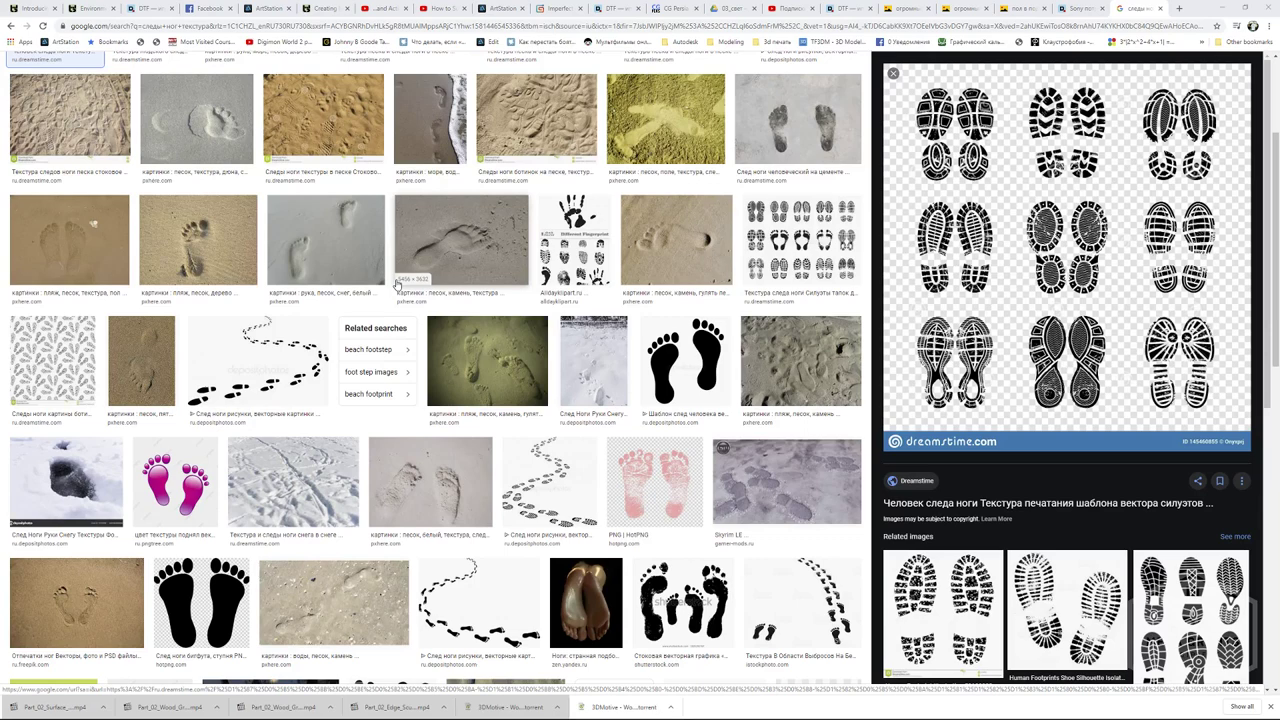
pyautogui.hotkey('alt', 'Tab')
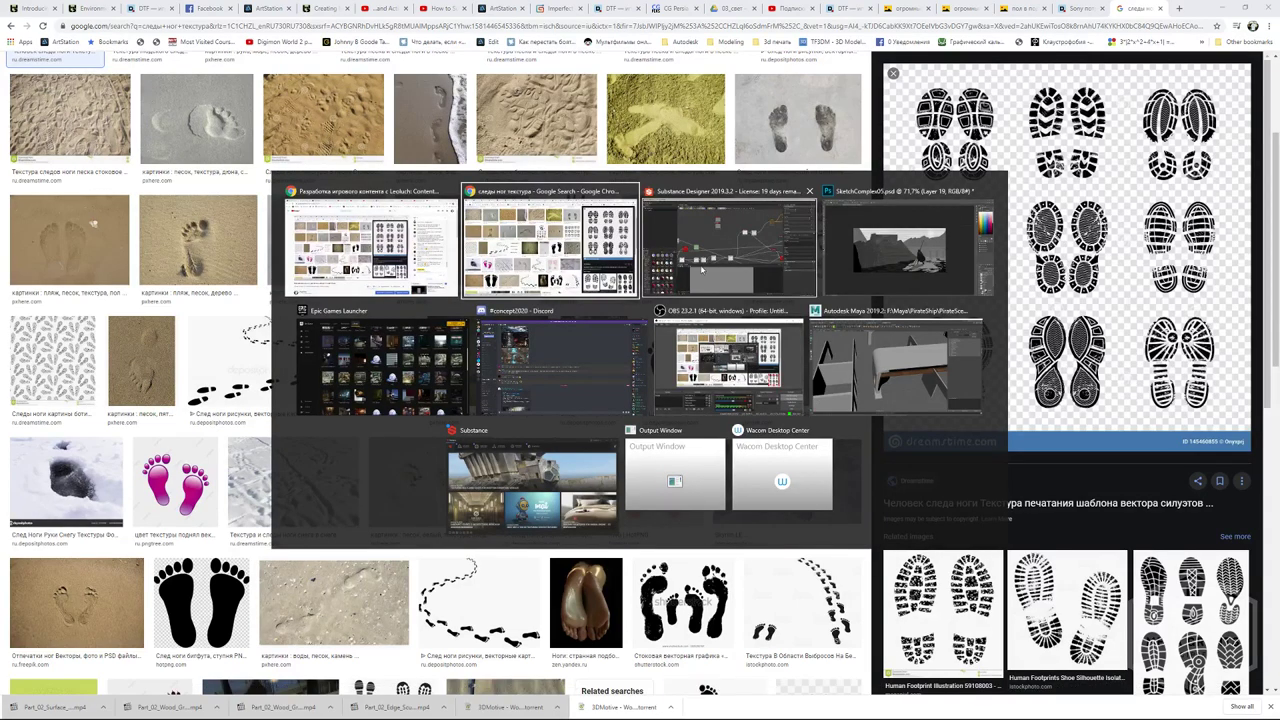
pyautogui.click(606, 369)
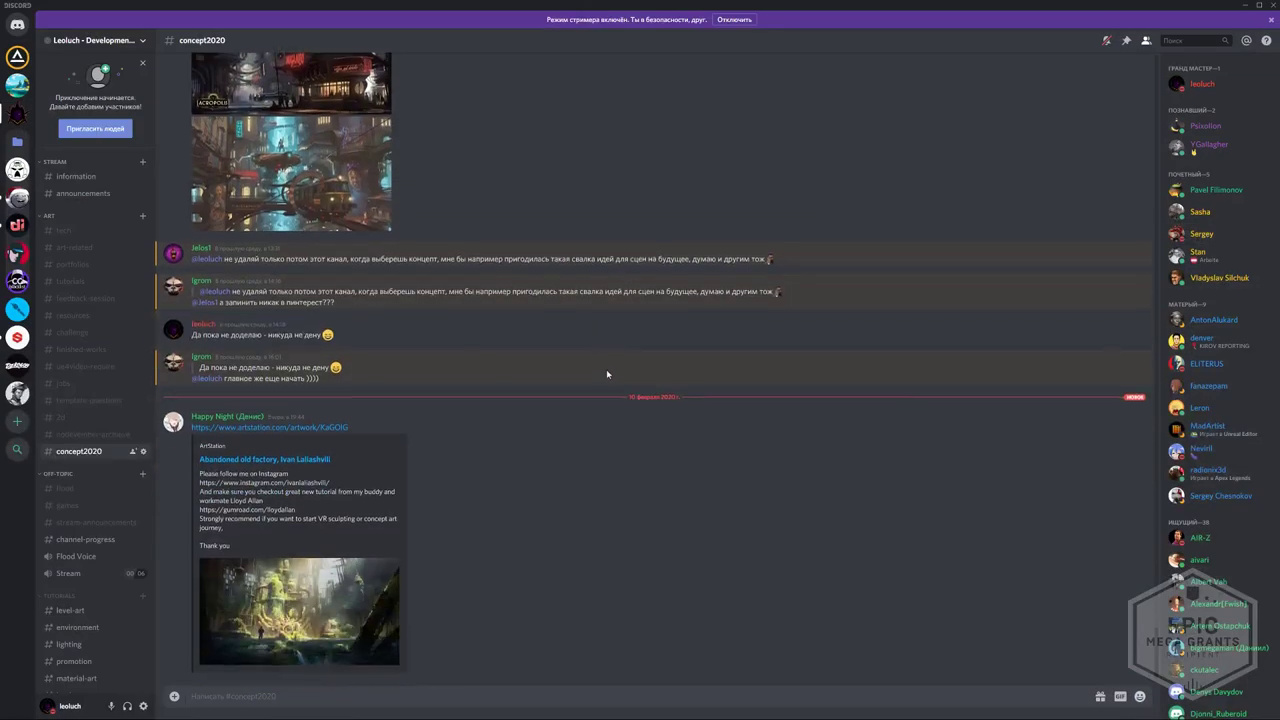
pyautogui.scroll(3, 600, 374)
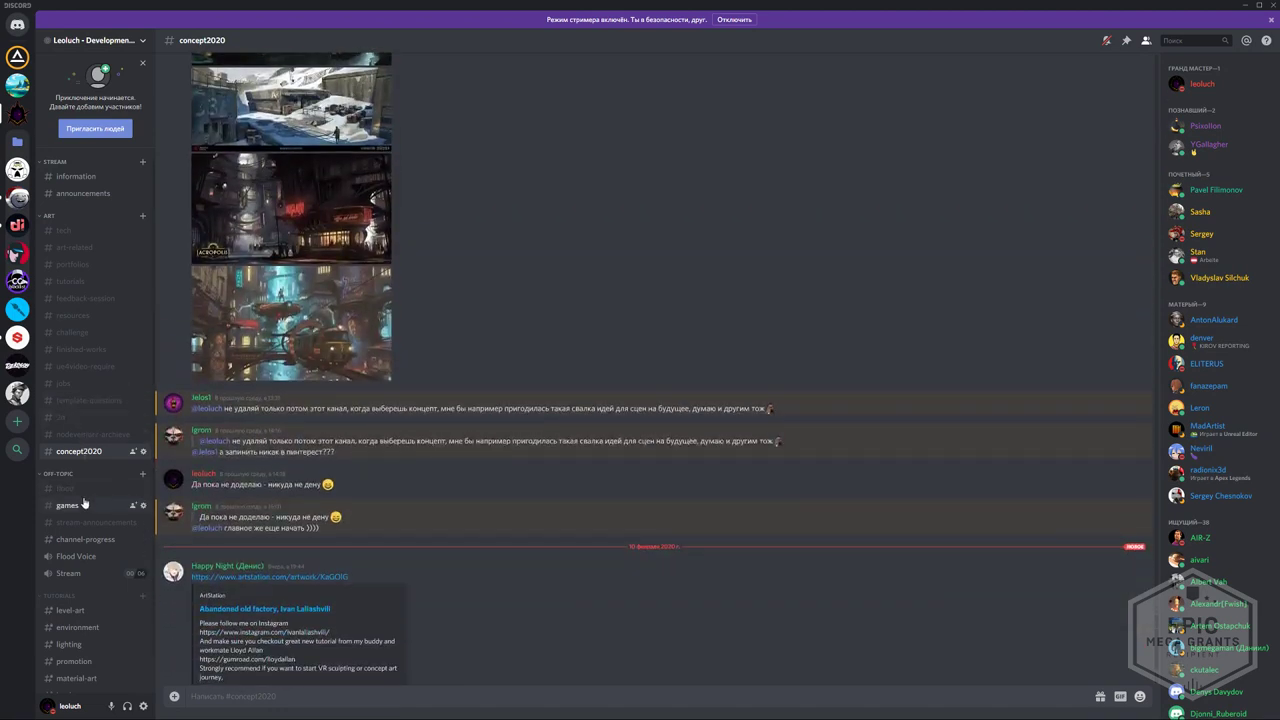
pyautogui.click(80, 490)
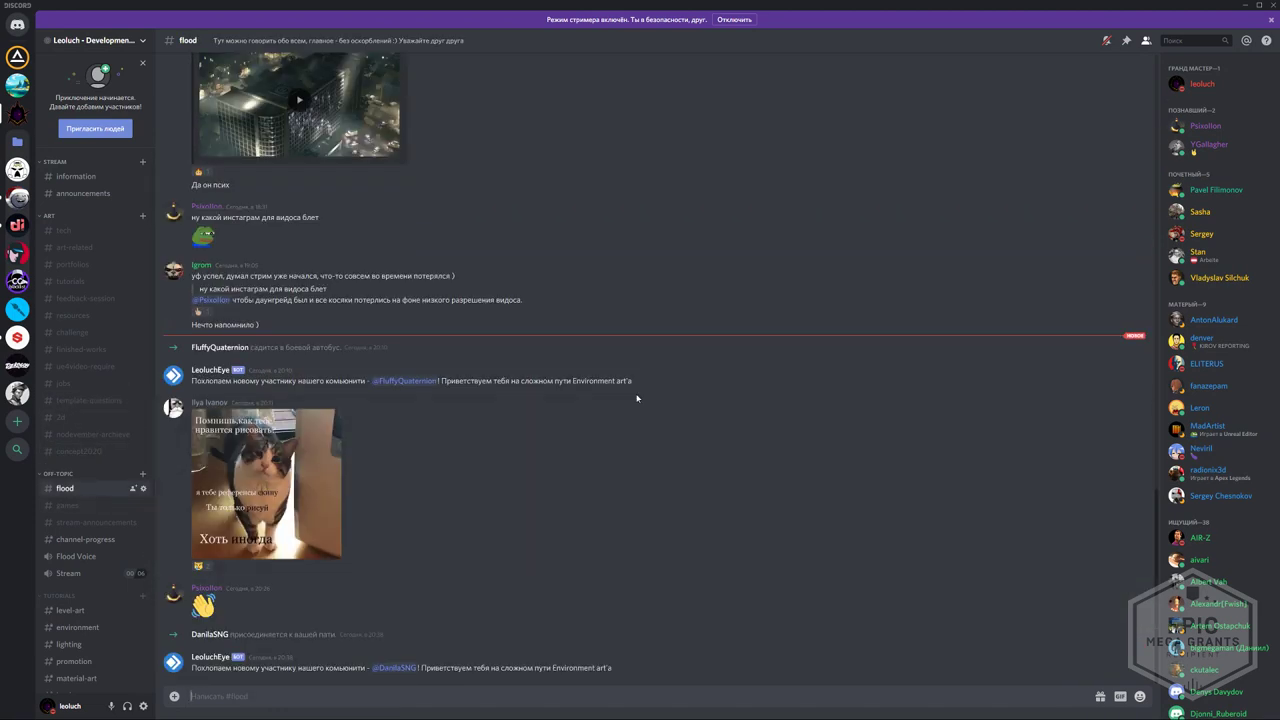
pyautogui.click(293, 545)
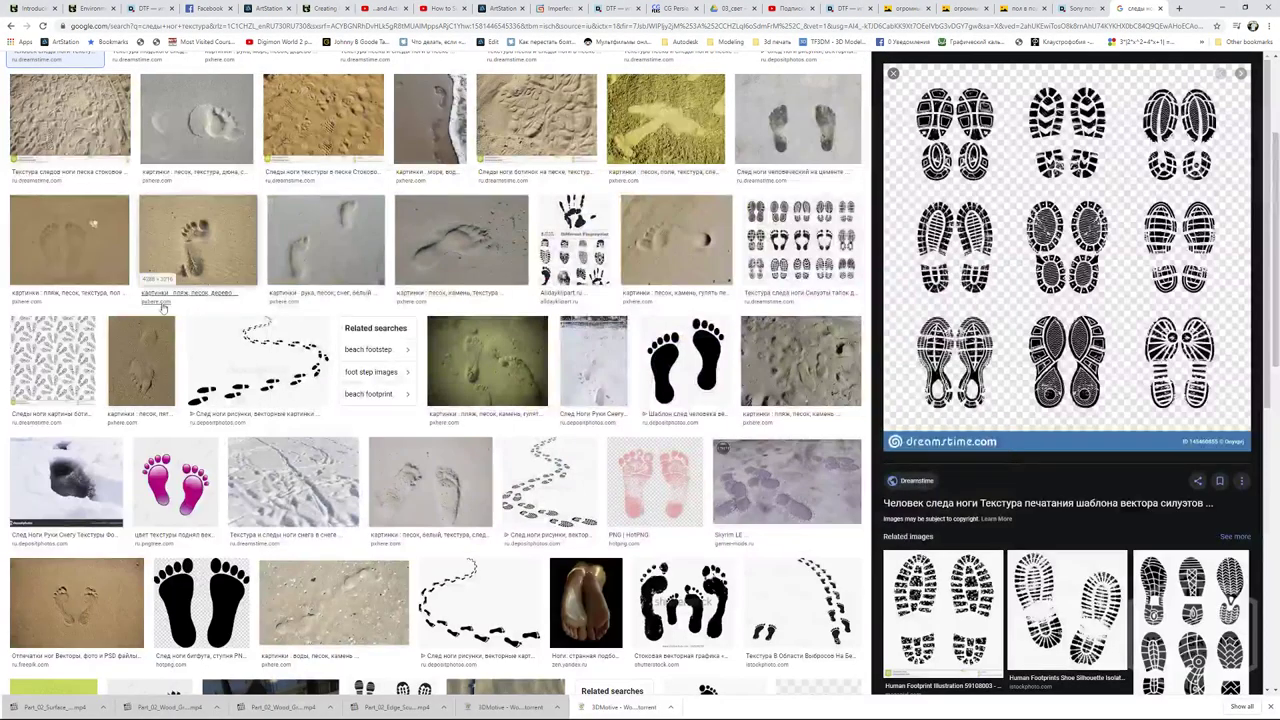
# - Return to Substance Designer and connect the Normal node's output to both the Curvature Smooth and Curvature inputs
pyautogui.hotkey('alt', 'Tab')
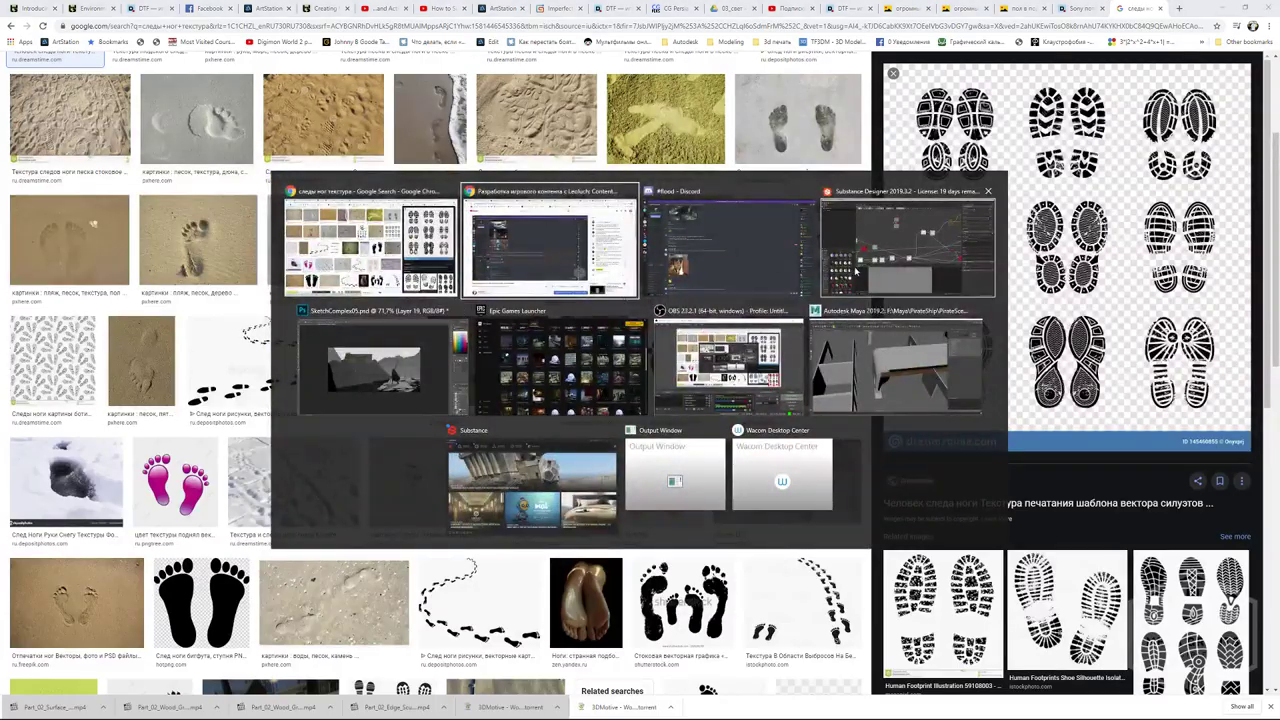
pyautogui.click(856, 271)
pyautogui.moveTo(565, 149); pyautogui.dragTo(575, 185, button='middle')
pyautogui.click(575, 185)
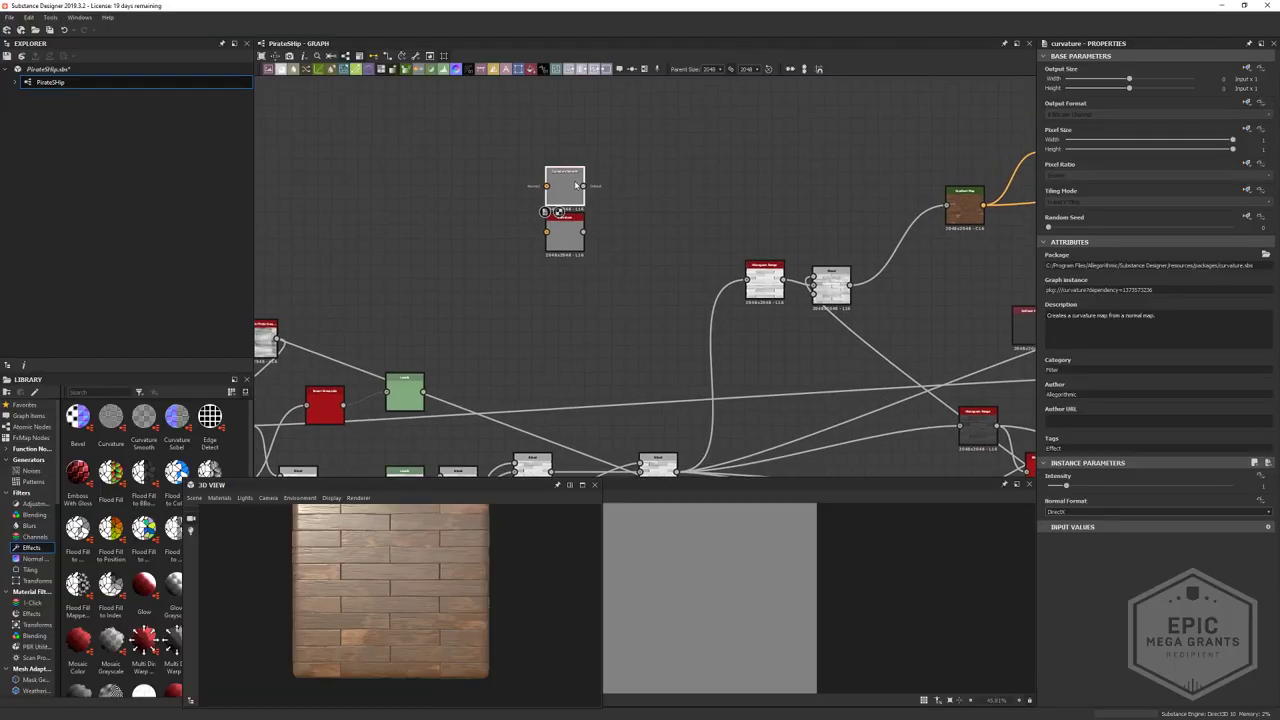
pyautogui.moveTo(599, 261); pyautogui.dragTo(771, 294, button='middle')
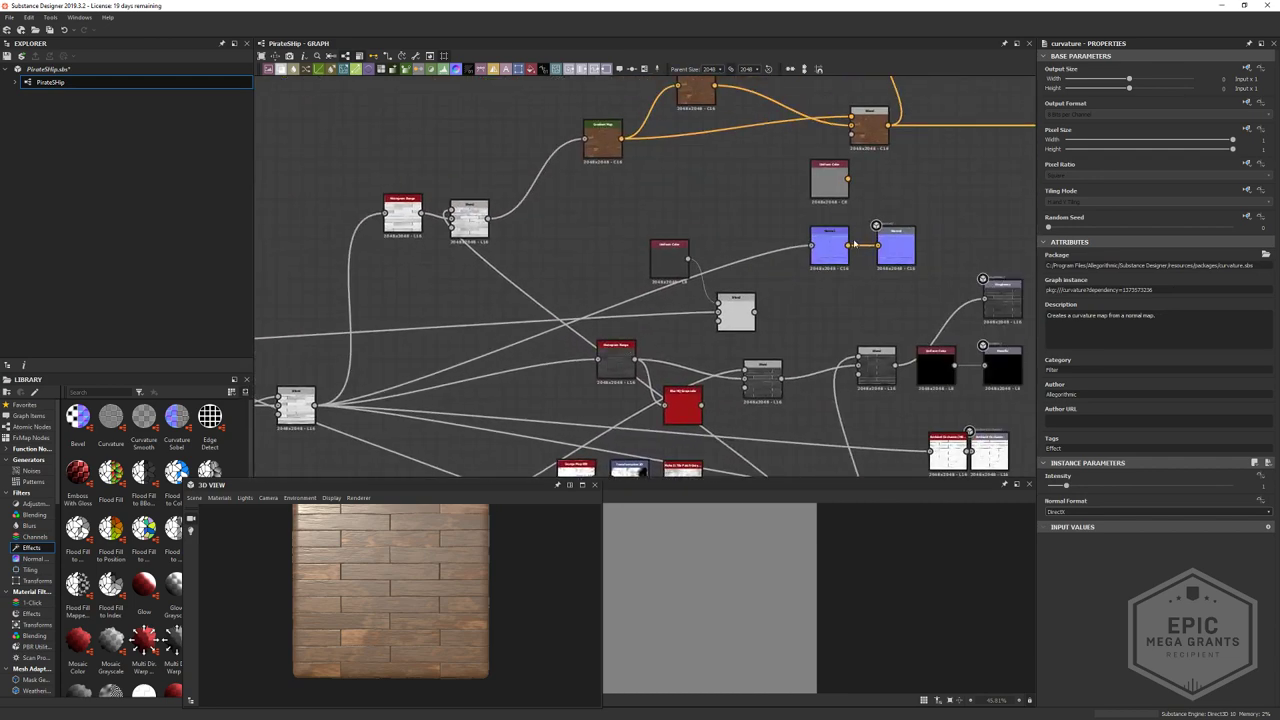
pyautogui.moveTo(383, 284); pyautogui.dragTo(484, 356, button='middle')
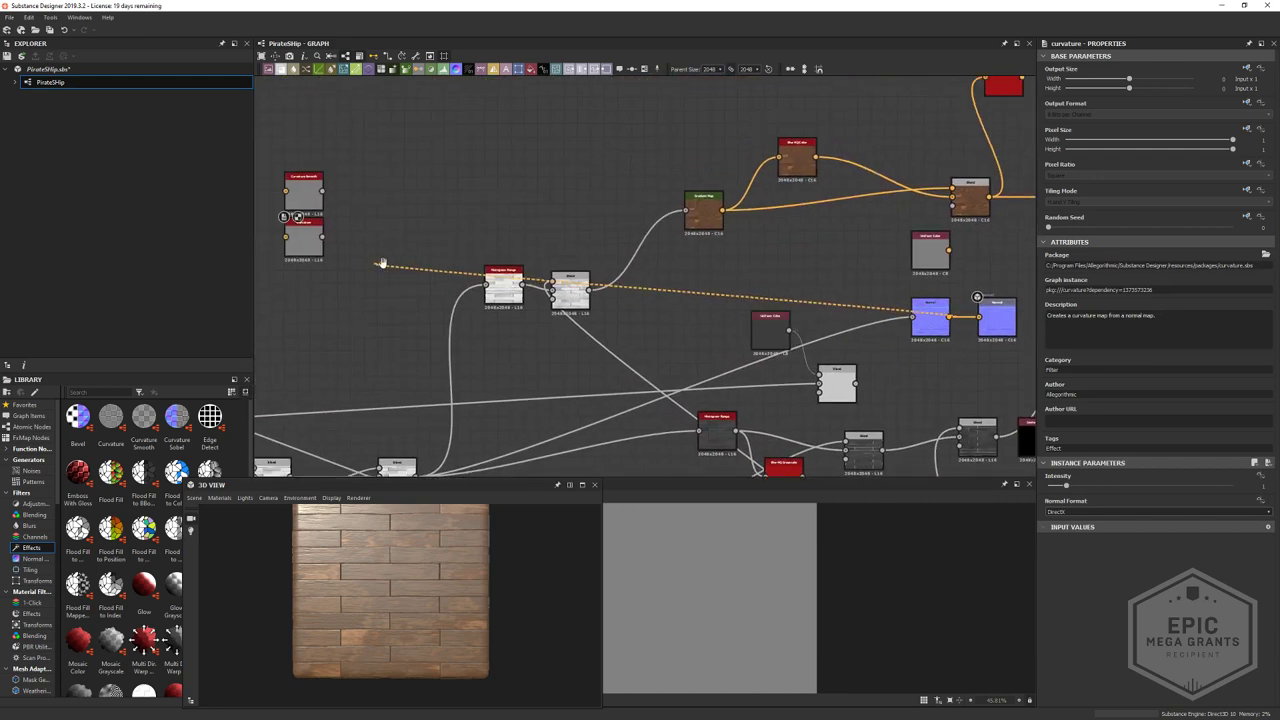
pyautogui.moveTo(382, 263)
pyautogui.mouseDown(button='middle')
pyautogui.moveTo(676, 278)
pyautogui.moveTo(371, 270)
pyautogui.mouseUp(button='middle')
pyautogui.click(577, 253)
pyautogui.click(893, 291)
# - Compare the Curvature Smooth and Curvature outputs and their parameters
pyautogui.scroll(1, 469, 268)
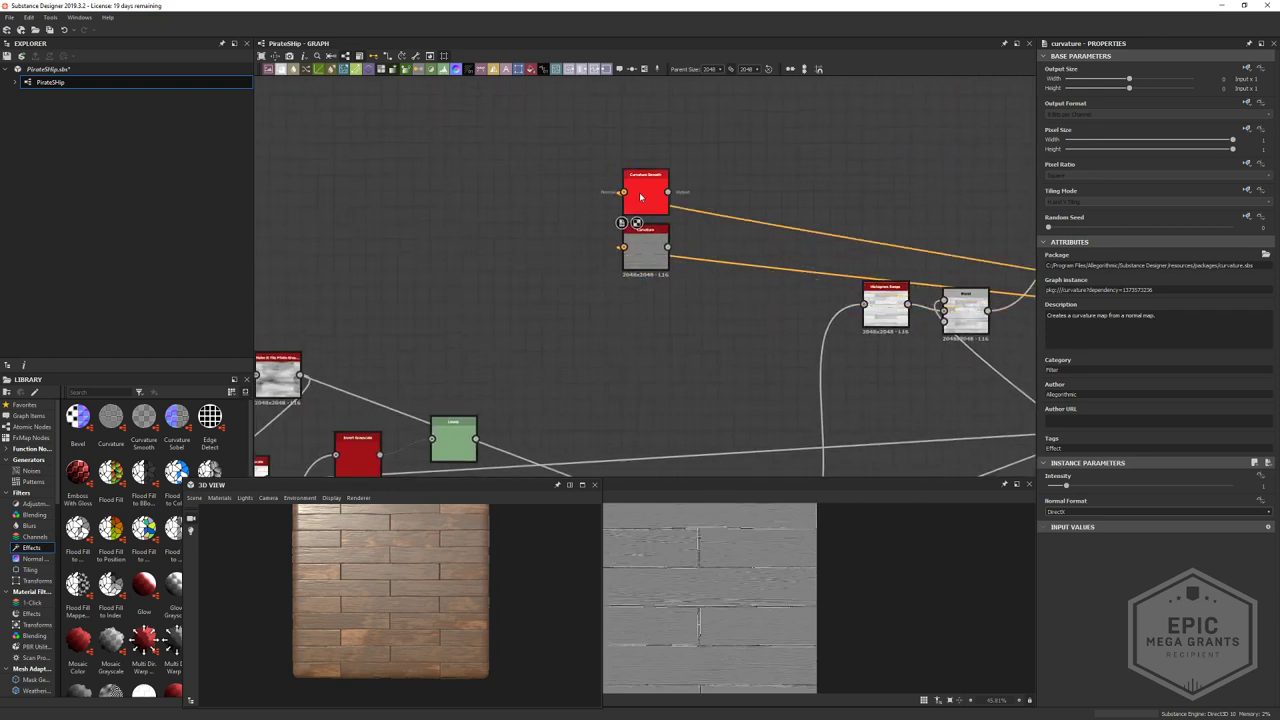
pyautogui.click(641, 197)
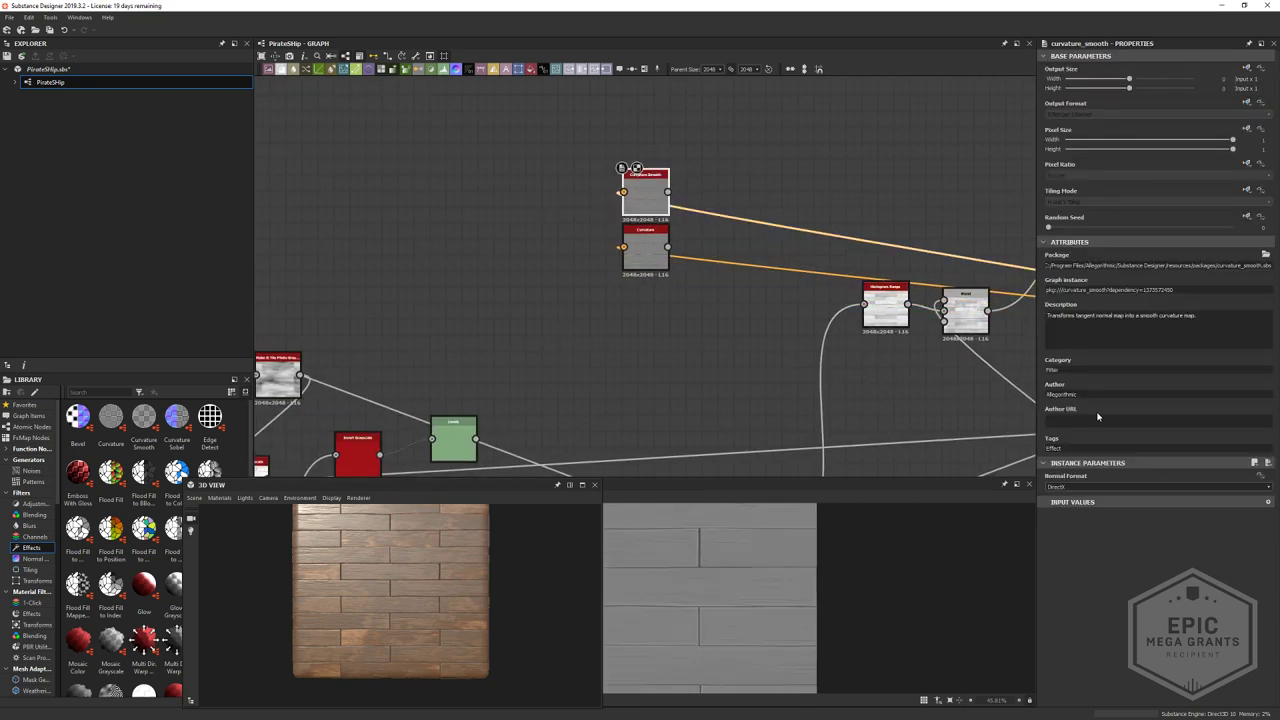
pyautogui.click(645, 255)
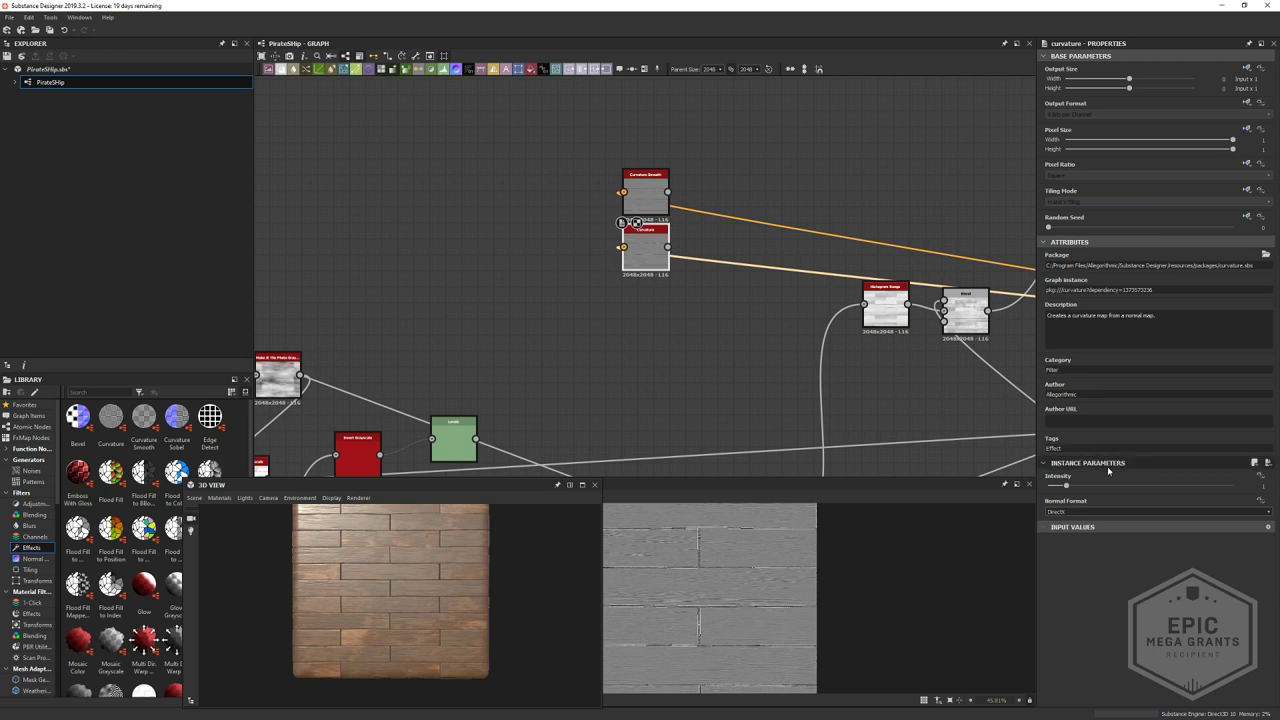
pyautogui.moveTo(720, 226); pyautogui.dragTo(733, 272, button='middle')
pyautogui.press('space')
pyautogui.write('b')
pyautogui.click(727, 214)
pyautogui.hotkey('ctrl', 'z')
# - Add a Blend node with the Curvature output as foreground and the Curvature Smooth output as background
pyautogui.press('space')
pyautogui.write('b')
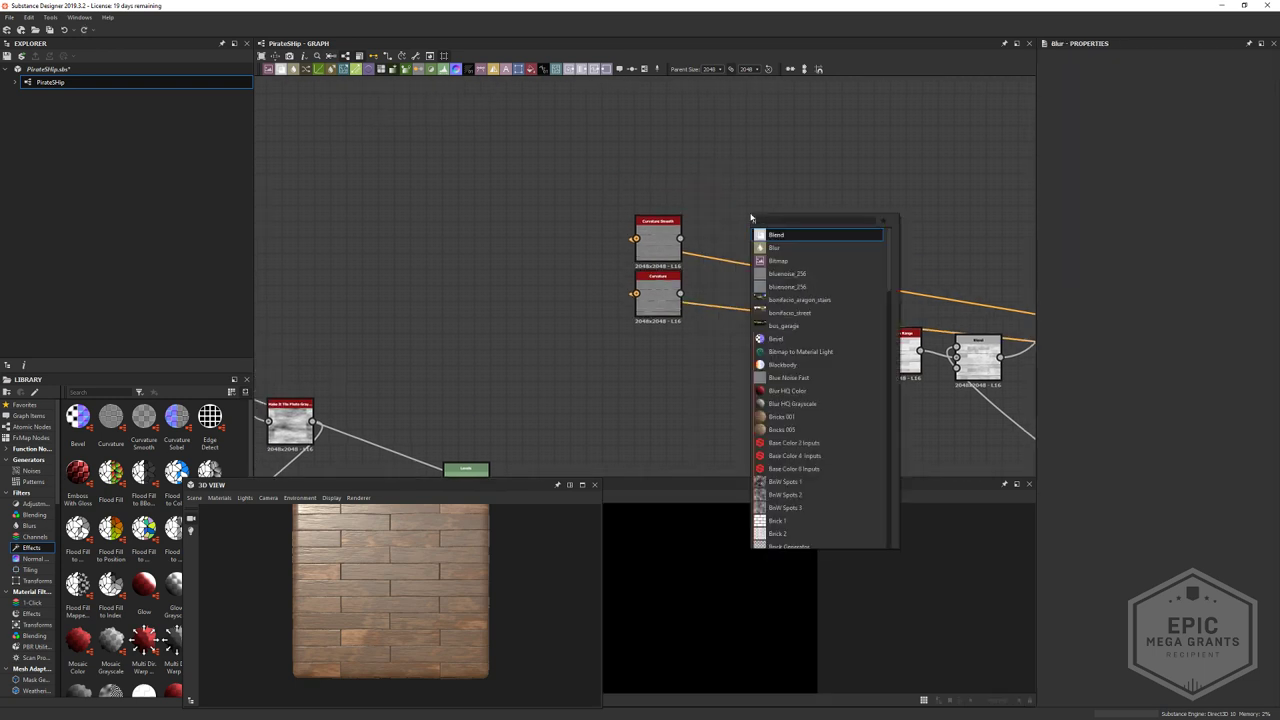
pyautogui.press('Return')
pyautogui.scroll(3, 731, 290)
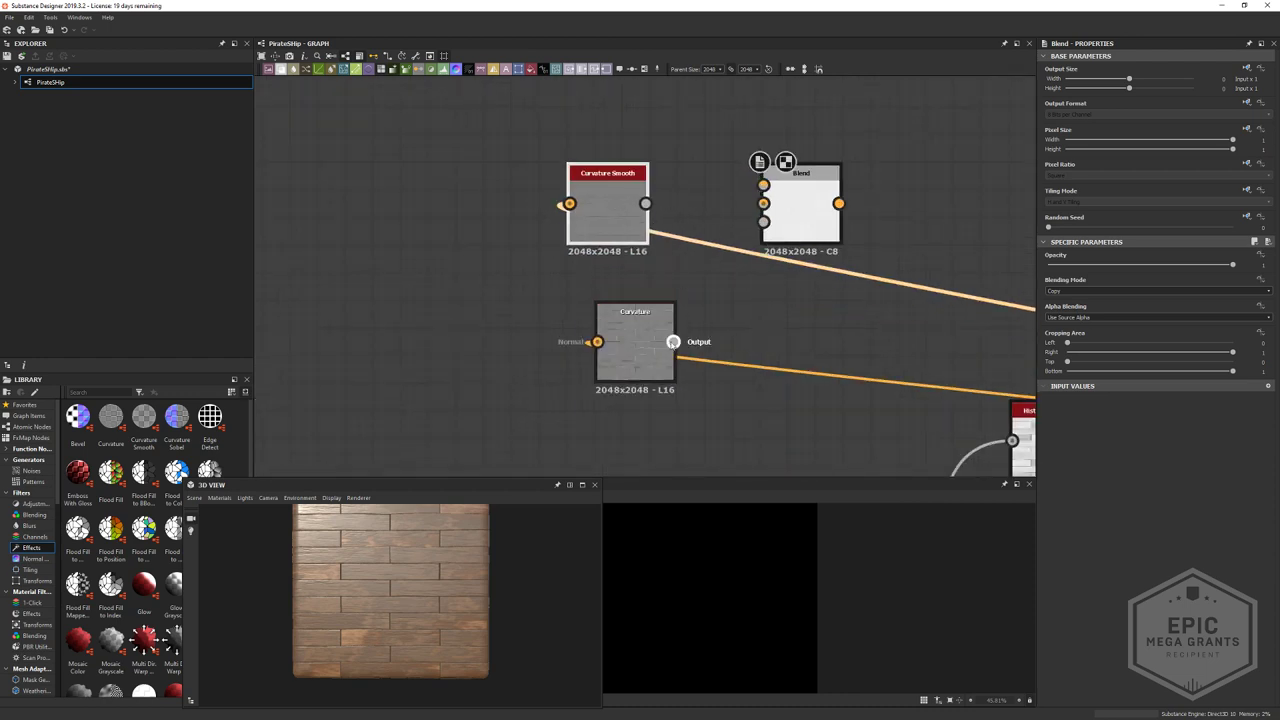
pyautogui.moveTo(673, 342); pyautogui.dragTo(763, 185)
pyautogui.moveTo(645, 203); pyautogui.dragTo(763, 203)
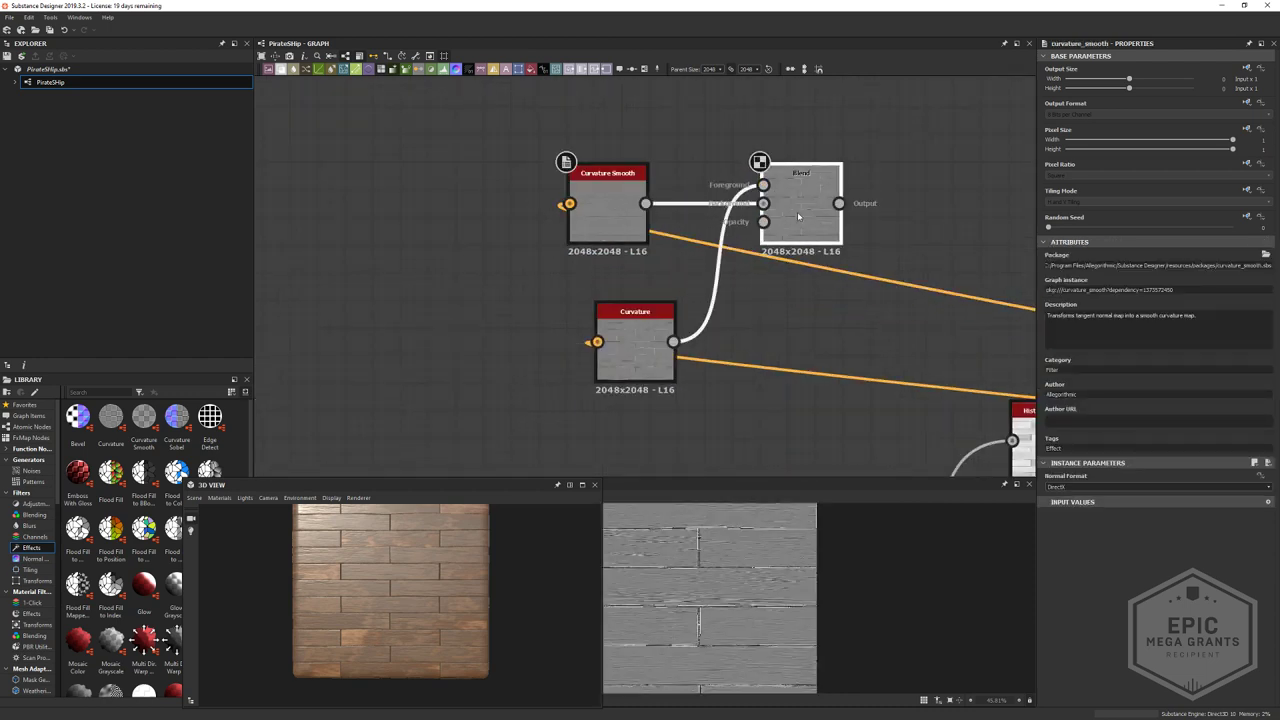
# - Set the curvature Blend to Overlay mode with an opacity of 0.34 and check its output
pyautogui.click(797, 211)
pyautogui.click(1150, 290)
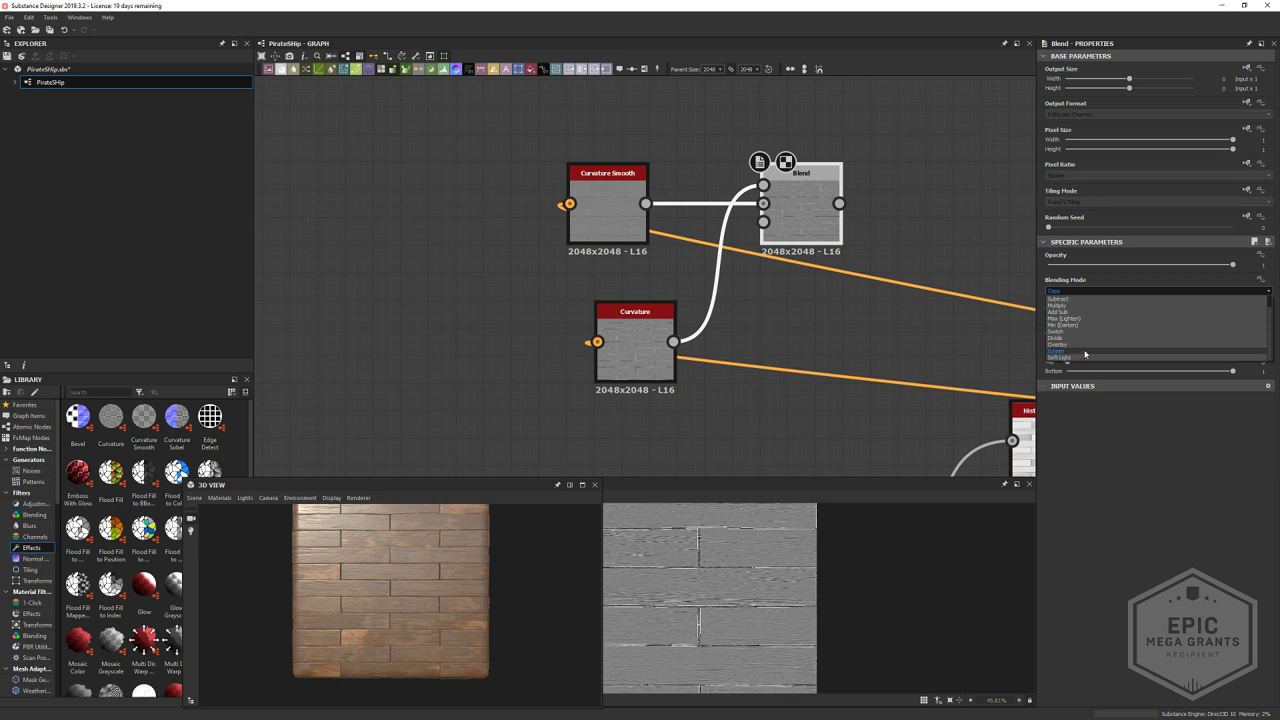
pyautogui.click(1086, 343)
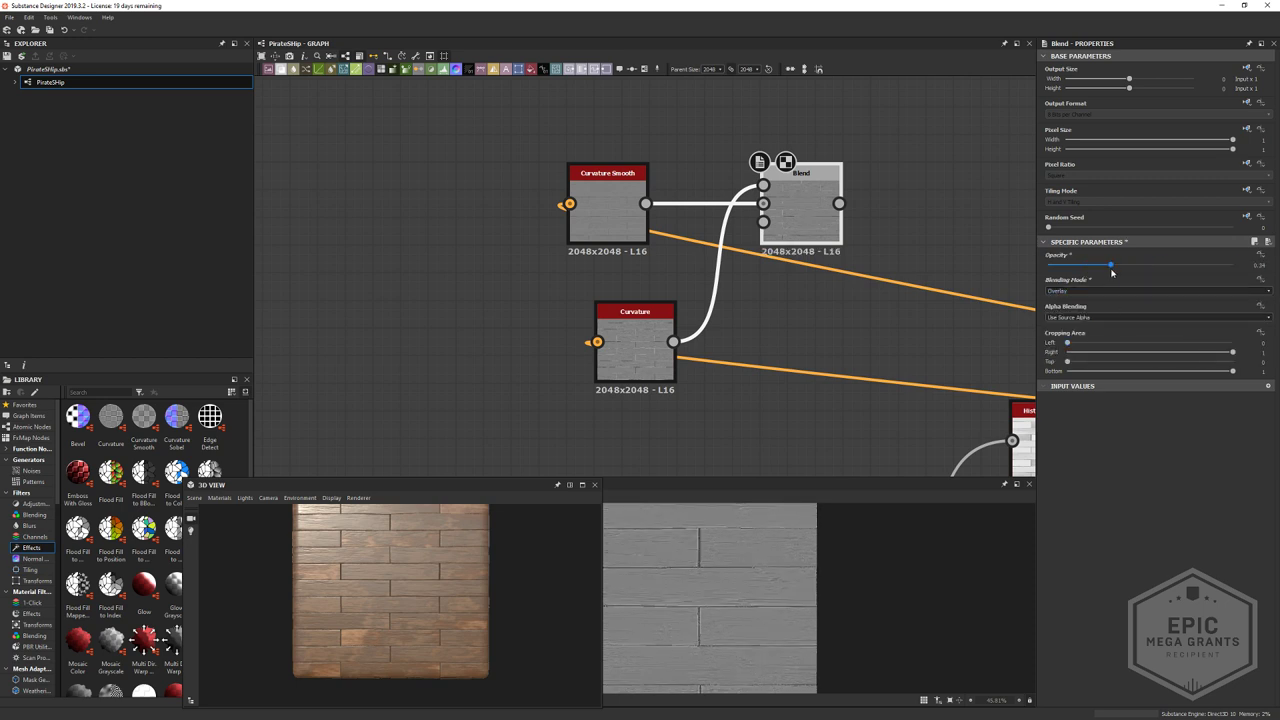
pyautogui.press('f')
pyautogui.keyDown('alt'); pyautogui.moveTo(652, 584); pyautogui.dragTo(880, 664, button='right'); pyautogui.keyUp('alt')
pyautogui.press('f')
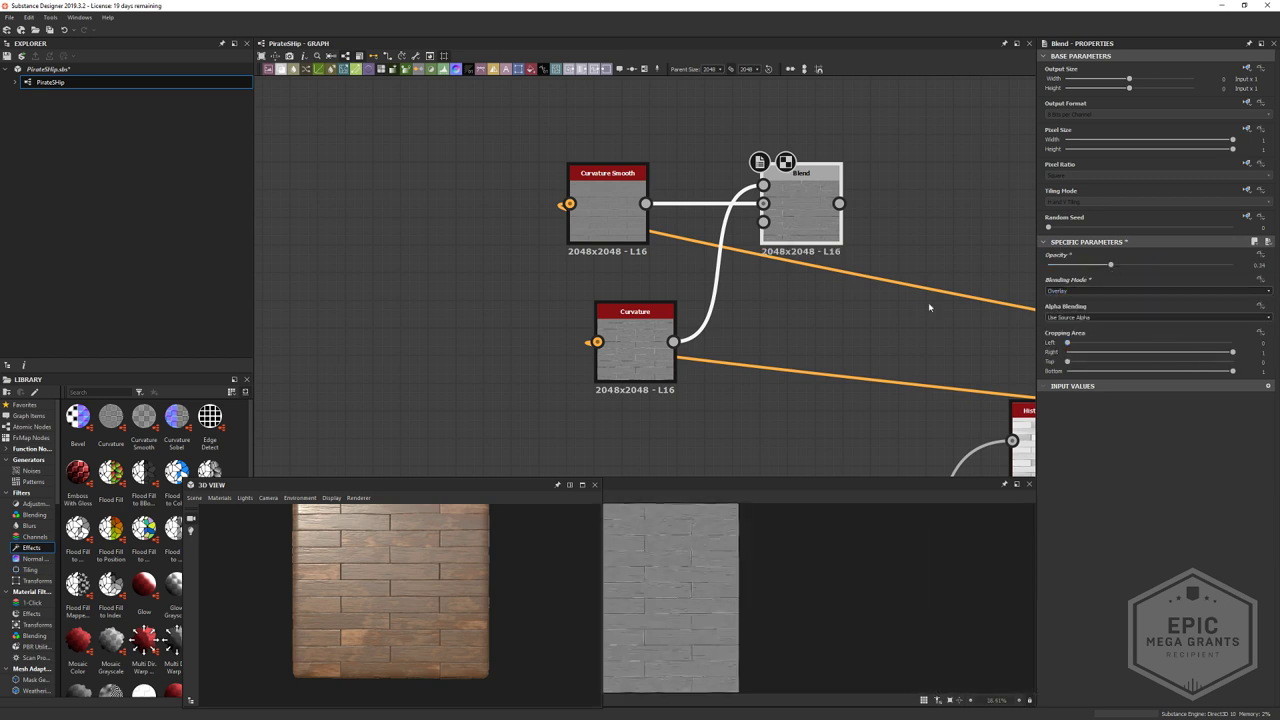
# - Insert a Blend node after the base colour branch's Histogram Range and connect the combined curvature to its foreground
pyautogui.moveTo(929, 307); pyautogui.dragTo(700, 187, button='middle')
pyautogui.moveTo(860, 277); pyautogui.dragTo(745, 215, button='middle')
pyautogui.moveTo(725, 262); pyautogui.dragTo(640, 325)
pyautogui.moveTo(882, 300); pyautogui.dragTo(828, 315)
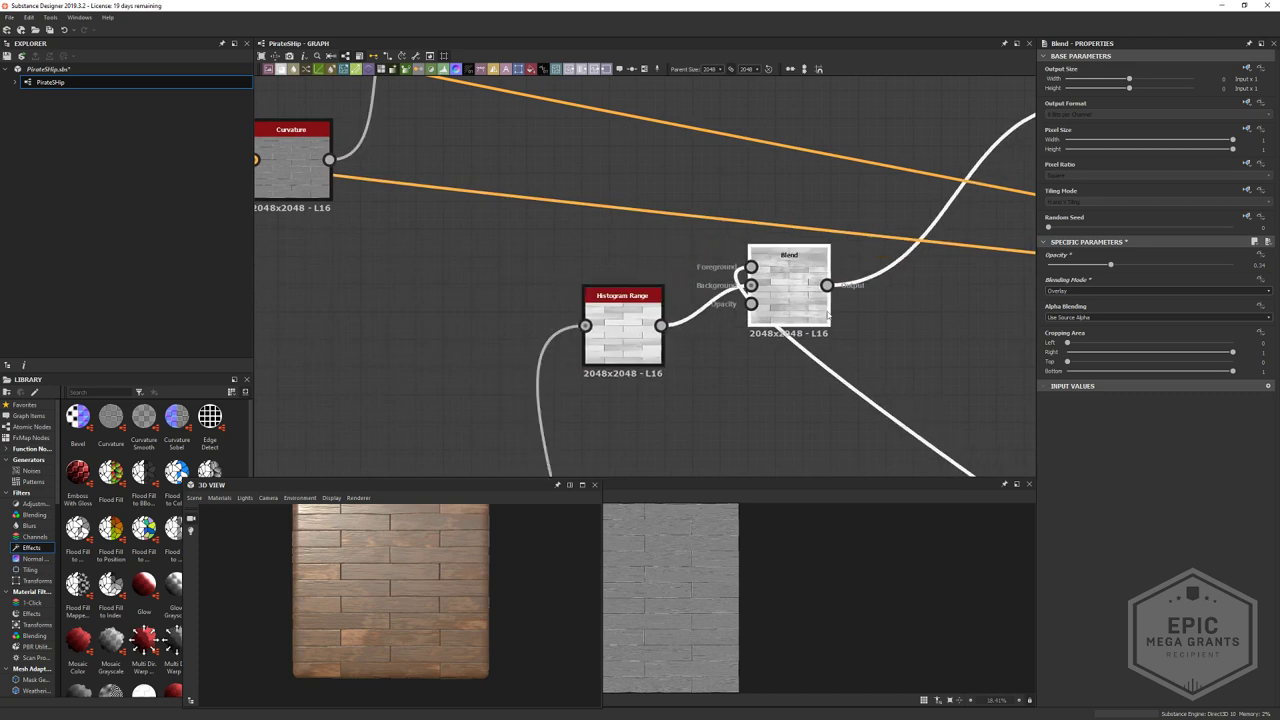
pyautogui.scroll(-2, 828, 315)
pyautogui.moveTo(828, 315); pyautogui.dragTo(699, 361, button='middle')
pyautogui.moveTo(666, 350); pyautogui.dragTo(760, 303)
pyautogui.click(649, 411)
pyautogui.click(644, 344)
pyautogui.press('space')
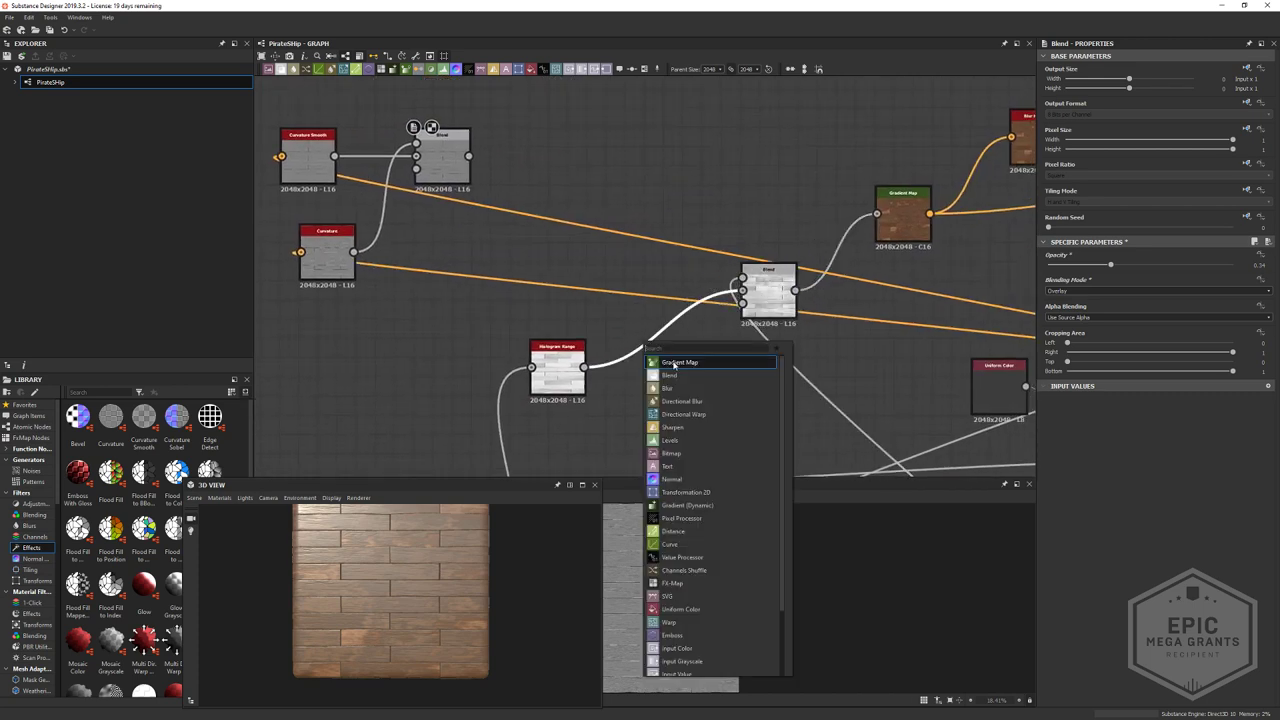
pyautogui.click(670, 375)
pyautogui.moveTo(469, 156); pyautogui.dragTo(563, 240)
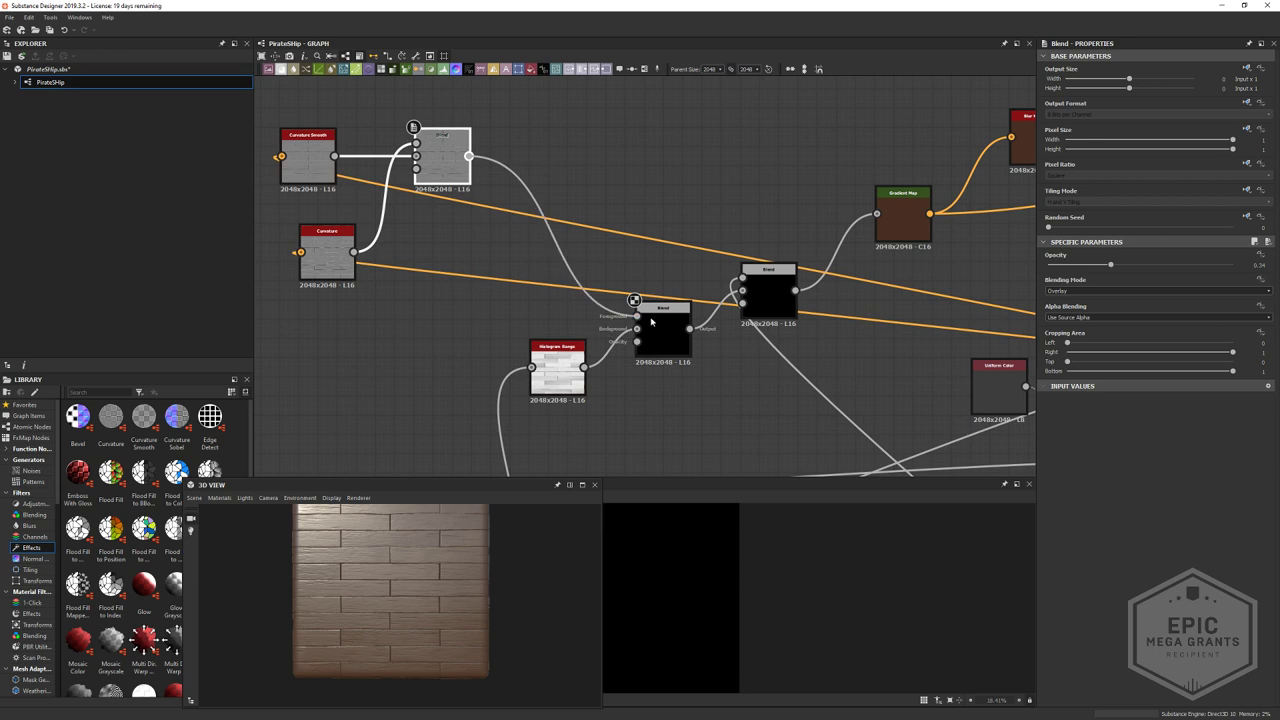
# - Set the Blend after the Histogram Range to Overlay mode with an opacity of 0.78
pyautogui.click(667, 342)
pyautogui.click(1088, 290)
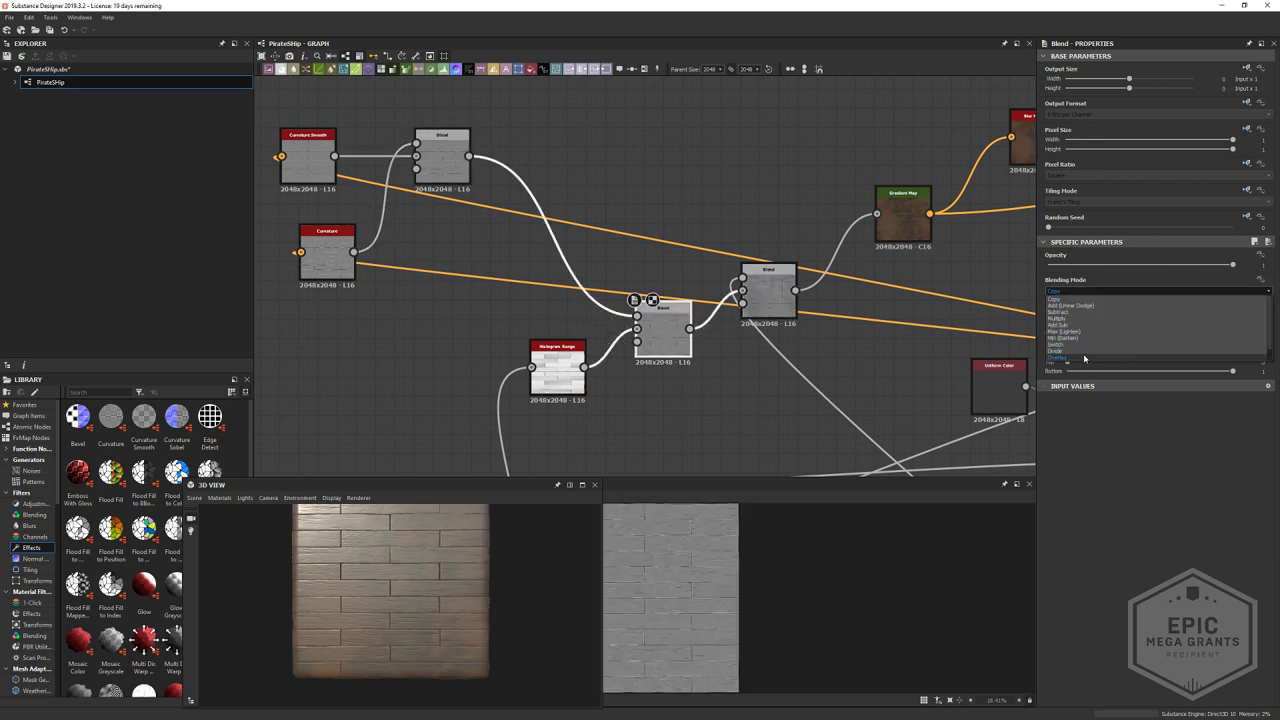
pyautogui.click(1090, 350)
pyautogui.moveTo(1105, 266); pyautogui.dragTo(1194, 265)
pyautogui.scroll(-2, 650, 580)
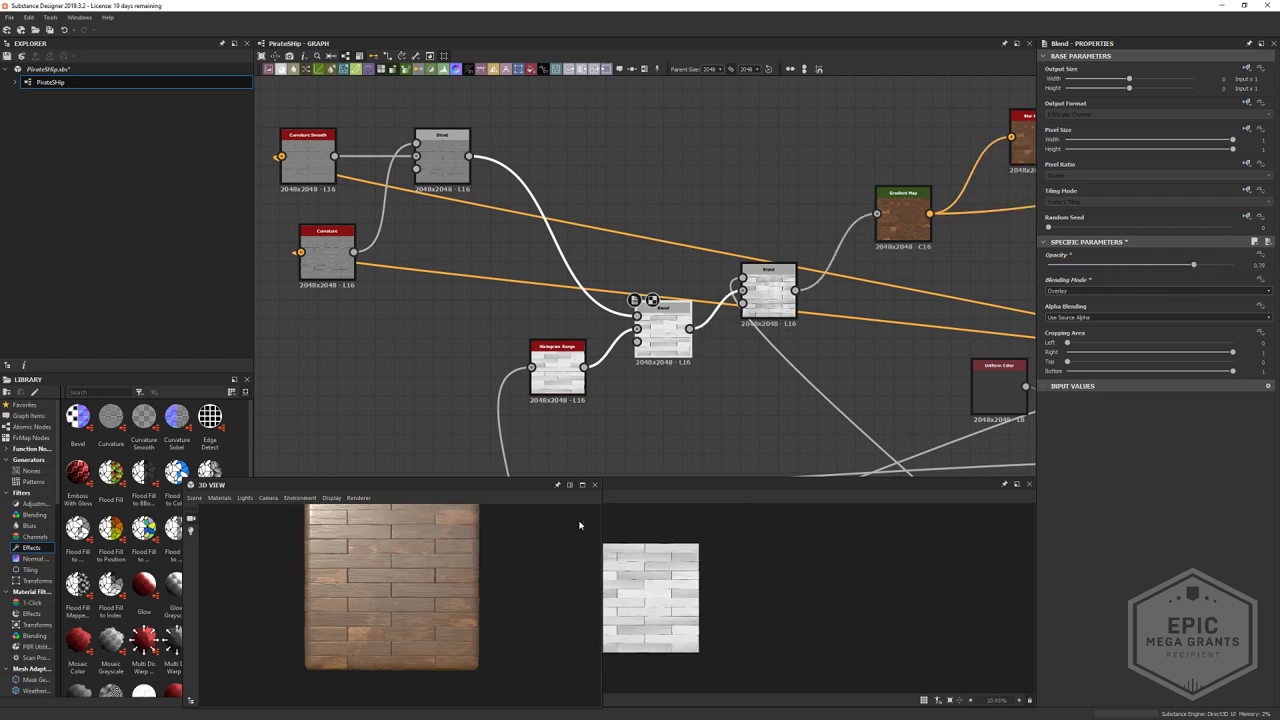
pyautogui.scroll(3, 379, 583)
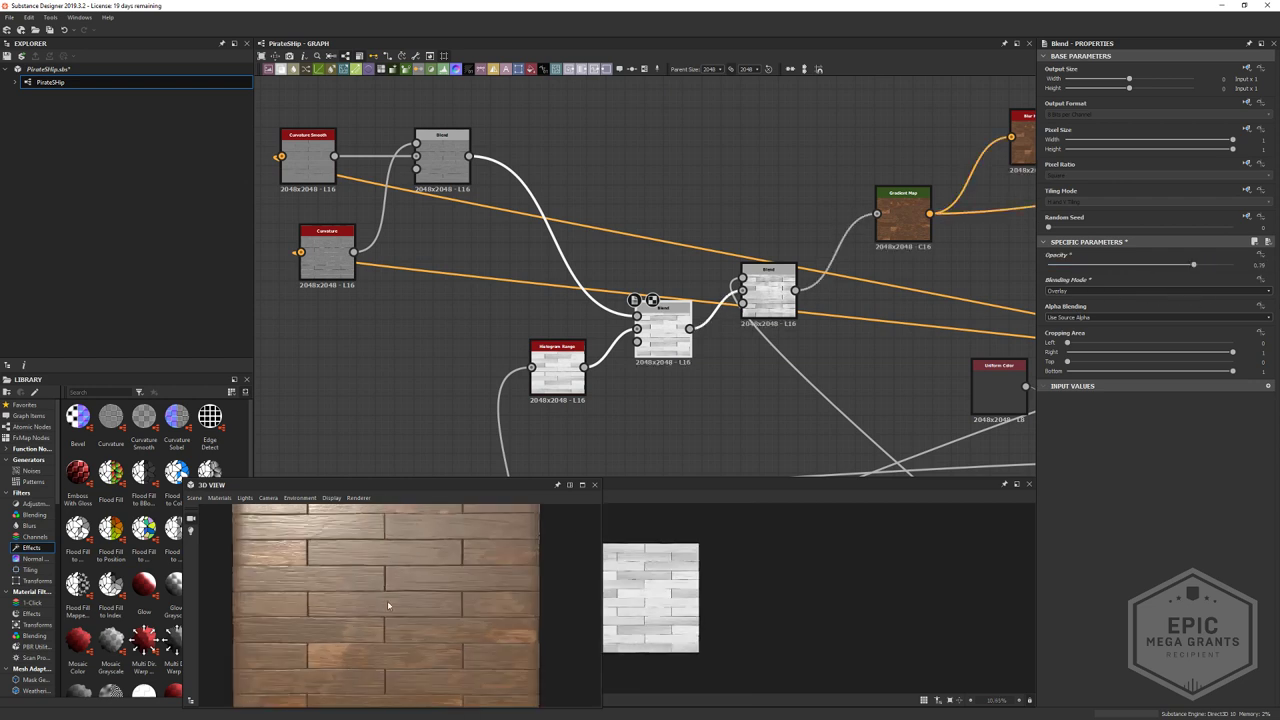
# - Move the Gradient Map and Blur HQ Color nodes further along the chain to make room before the Gradient Map
pyautogui.moveTo(547, 371); pyautogui.dragTo(565, 112, button='middle')
pyautogui.click(541, 408)
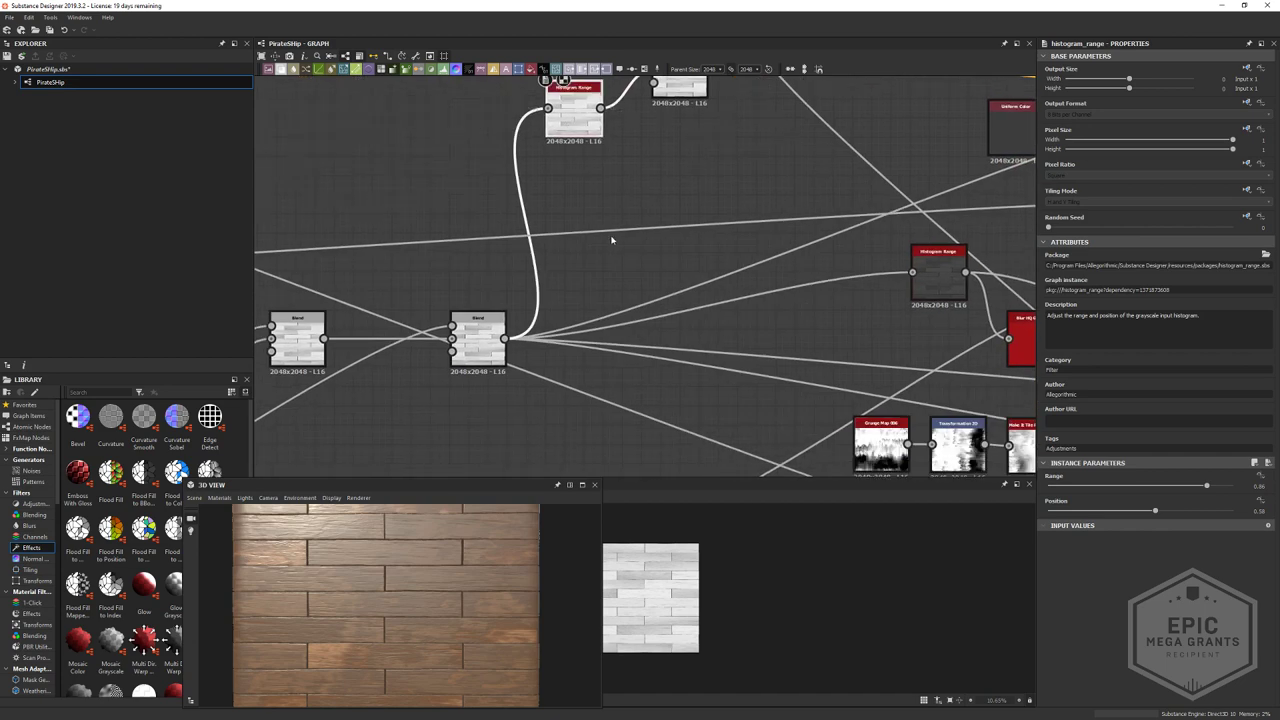
pyautogui.scroll(-2, 611, 241)
pyautogui.click(520, 306)
pyautogui.moveTo(812, 361); pyautogui.dragTo(569, 178, button='middle')
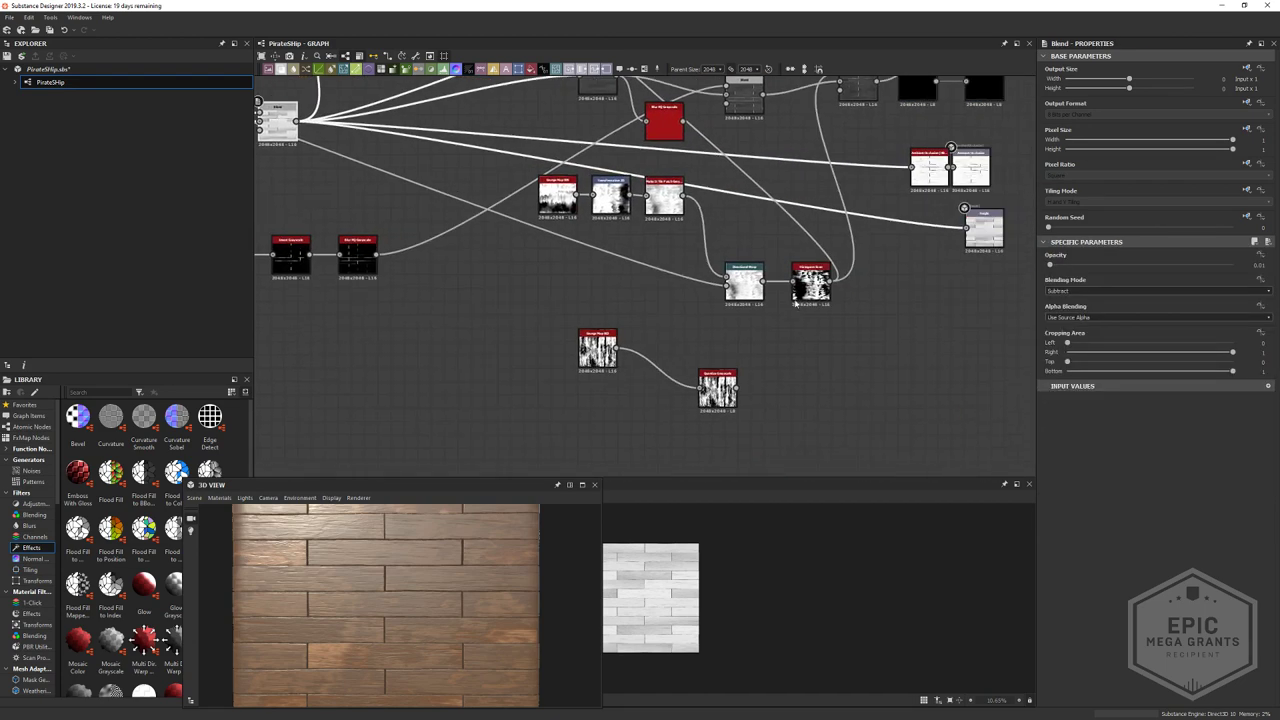
pyautogui.moveTo(735, 350); pyautogui.dragTo(703, 213, button='middle')
pyautogui.moveTo(702, 213); pyautogui.dragTo(728, 120)
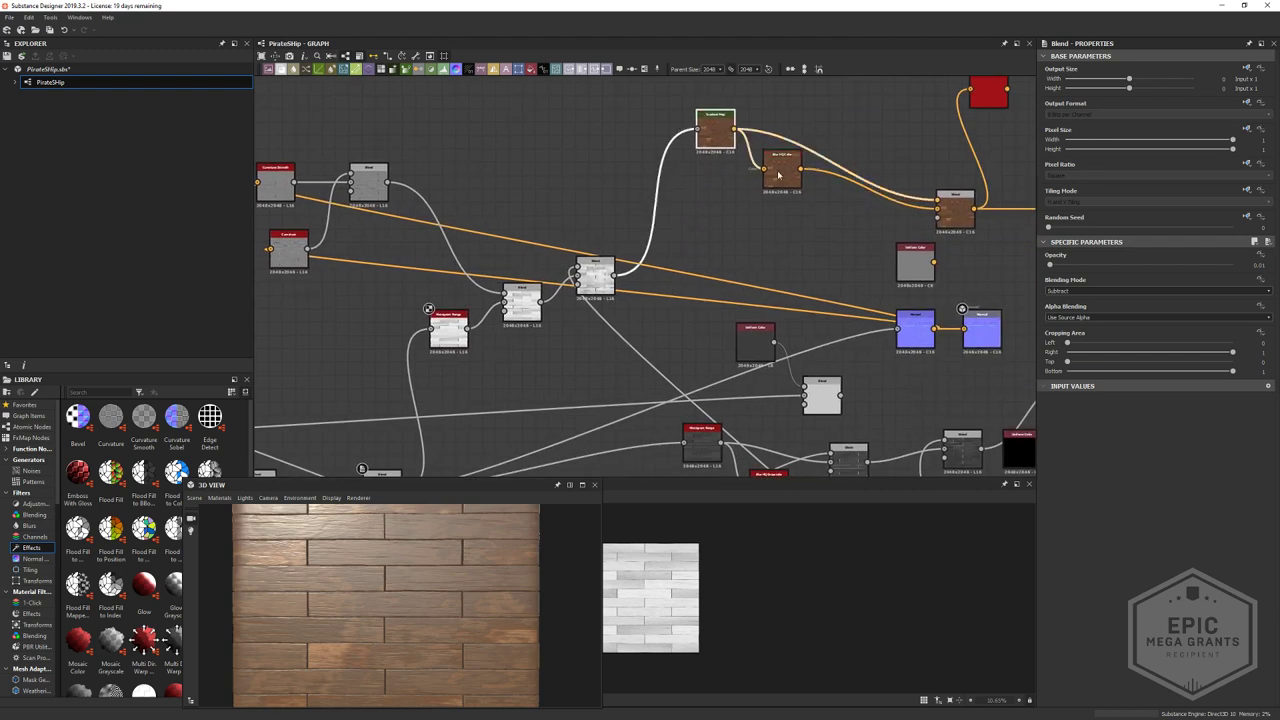
pyautogui.moveTo(779, 174); pyautogui.dragTo(878, 160)
pyautogui.moveTo(727, 138); pyautogui.dragTo(807, 98)
pyautogui.click(797, 163)
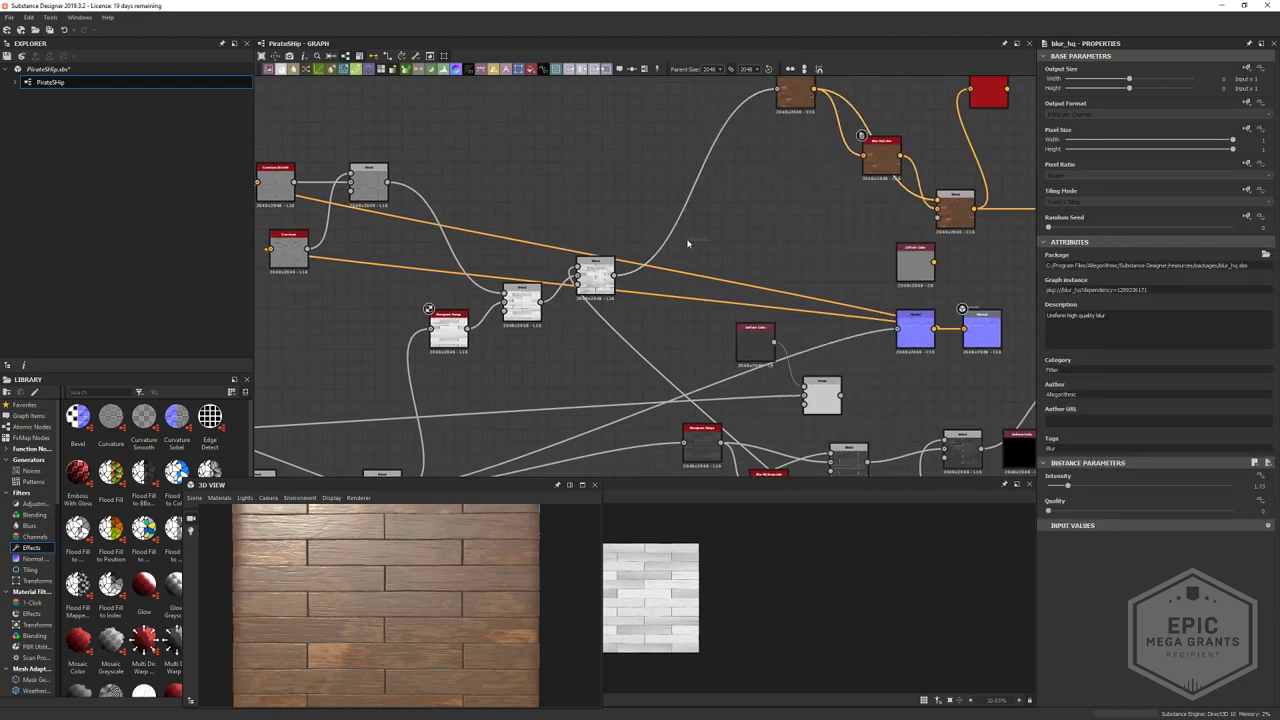
# - Add a Blend node and connect the last grayscale Blend before the Gradient Map to its background input
pyautogui.press('space')
pyautogui.click(571, 344)
pyautogui.moveTo(520, 300); pyautogui.dragTo(723, 258)
pyautogui.scroll(2, 595, 265)
# - Separate the Ambient Occlusion filter node from its output node and connect its result to the new Blend's foreground
pyautogui.scroll(-4, 715, 250)
pyautogui.moveTo(655, 218); pyautogui.dragTo(643, 146, button='middle')
pyautogui.moveTo(737, 472); pyautogui.dragTo(680, 305, button='middle')
pyautogui.scroll(5, 800, 295)
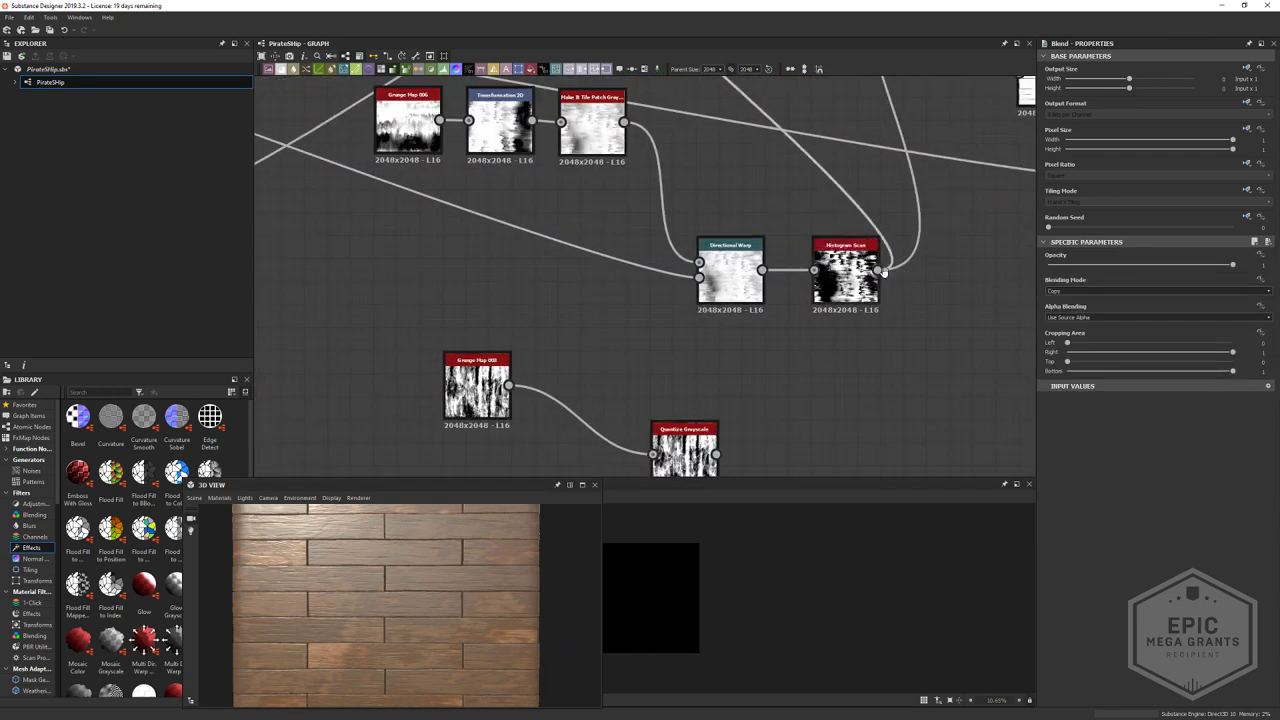
pyautogui.scroll(-3, 884, 272)
pyautogui.moveTo(884, 272); pyautogui.dragTo(666, 350, button='middle')
pyautogui.scroll(1, 695, 313)
pyautogui.moveTo(731, 268); pyautogui.dragTo(825, 378, button='middle')
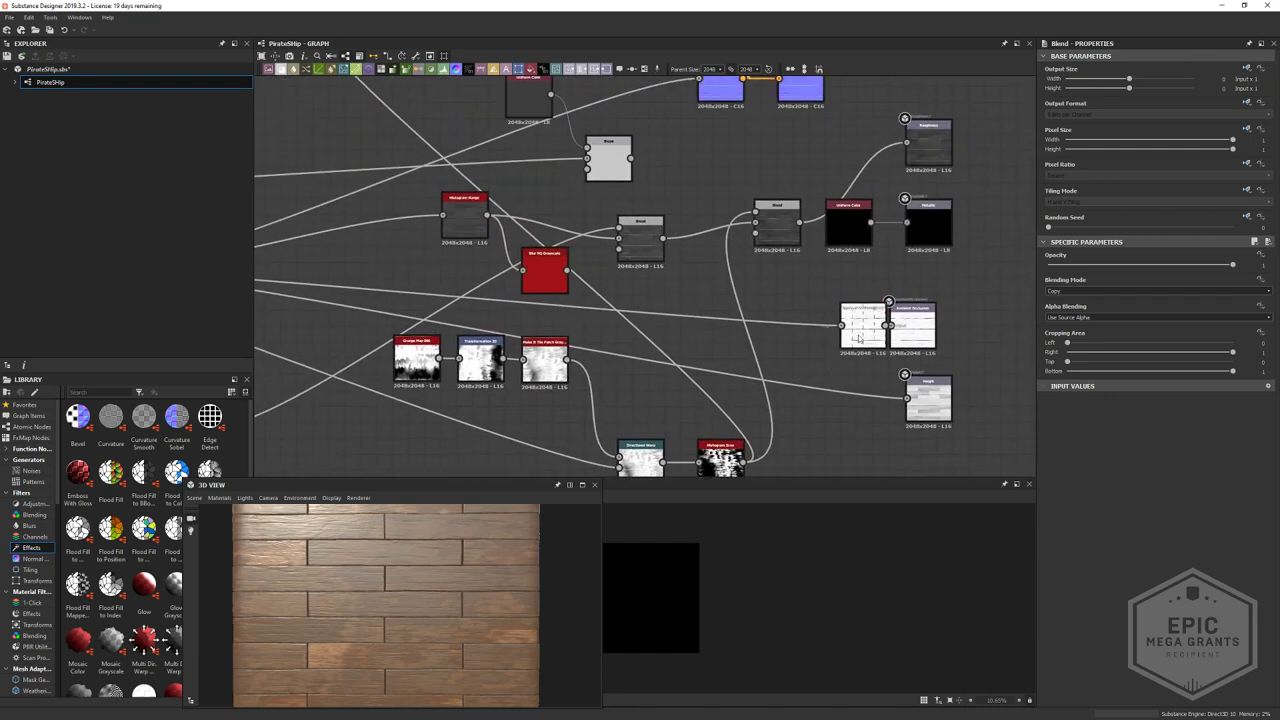
pyautogui.moveTo(858, 330); pyautogui.dragTo(790, 336)
pyautogui.moveTo(745, 192); pyautogui.dragTo(800, 335, button='middle')
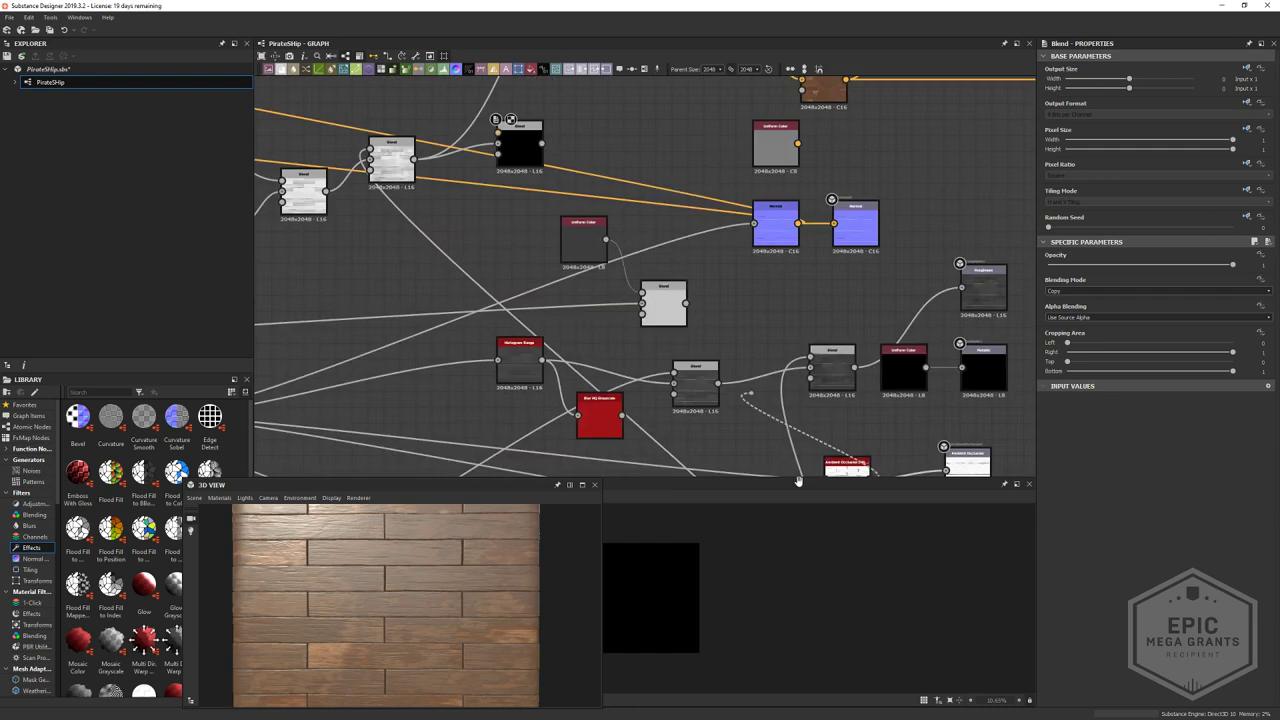
pyautogui.moveTo(513, 170); pyautogui.dragTo(623, 381, button='middle')
# - Set the ambient occlusion Blend to Multiply mode with an opacity of 0.77 and check the darkened plank gaps
pyautogui.scroll(3, 624, 382)
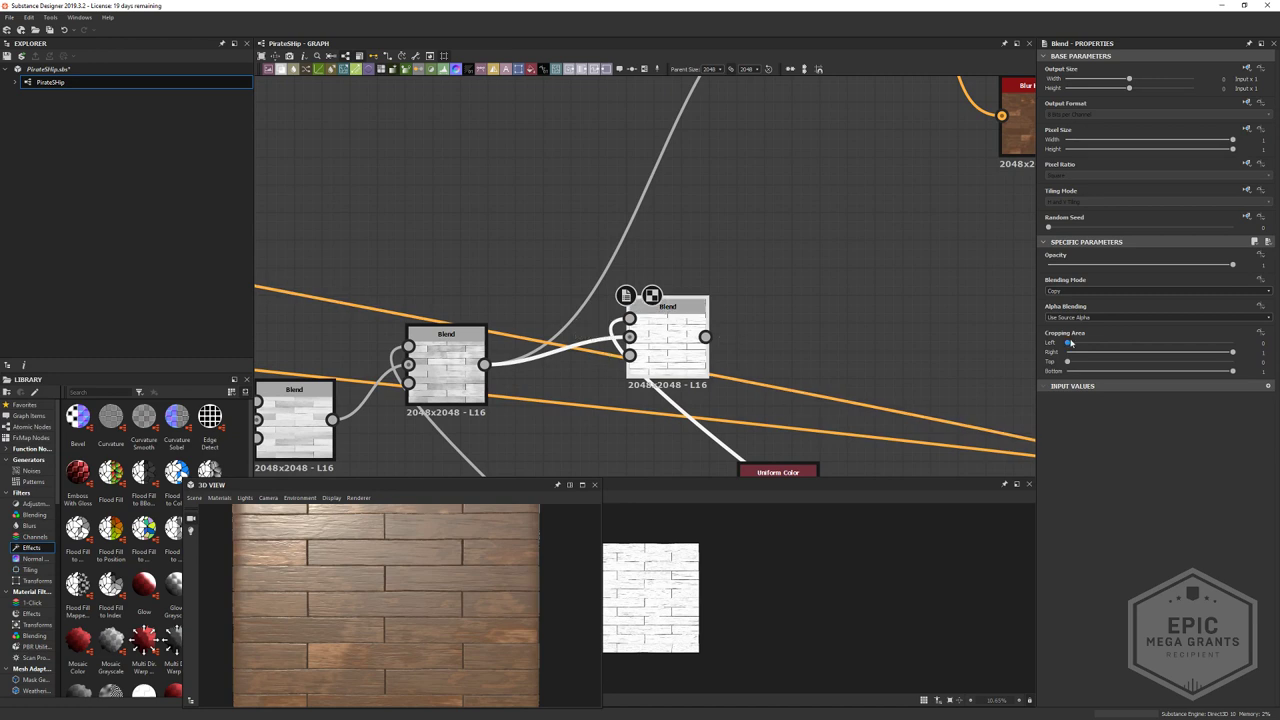
pyautogui.click(1060, 290)
pyautogui.click(1058, 318)
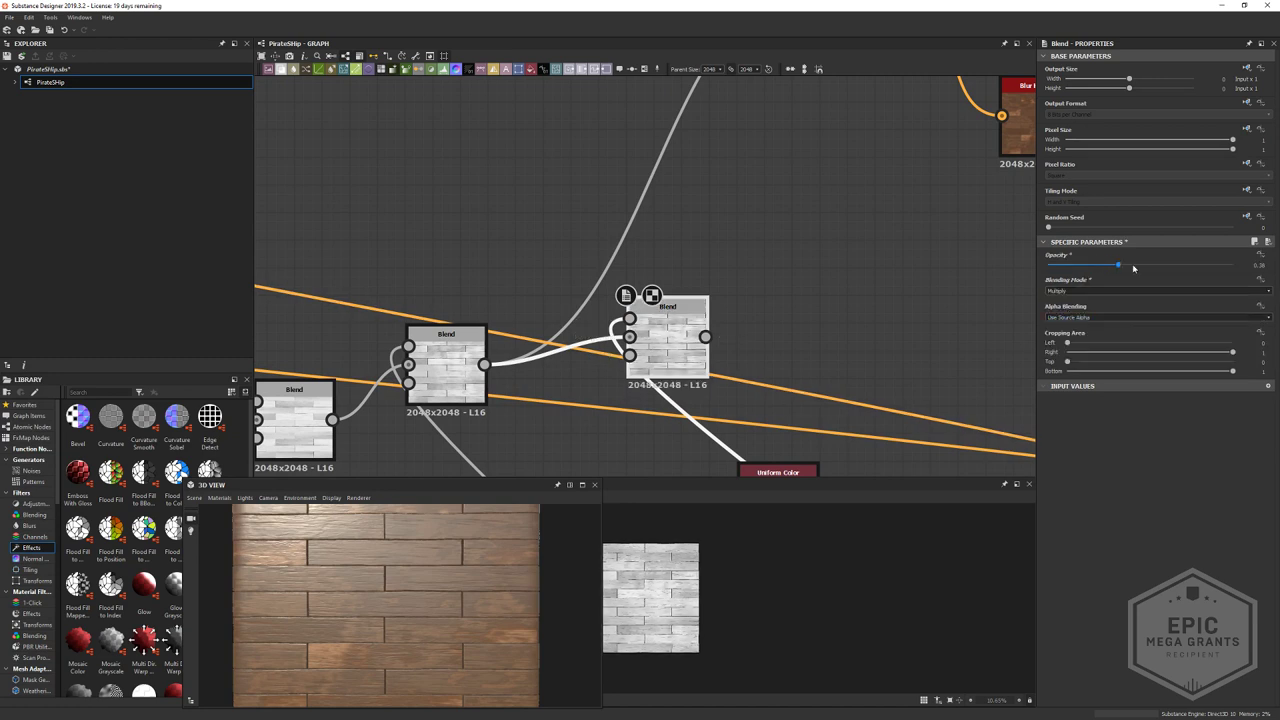
pyautogui.scroll(10, 822, 563)
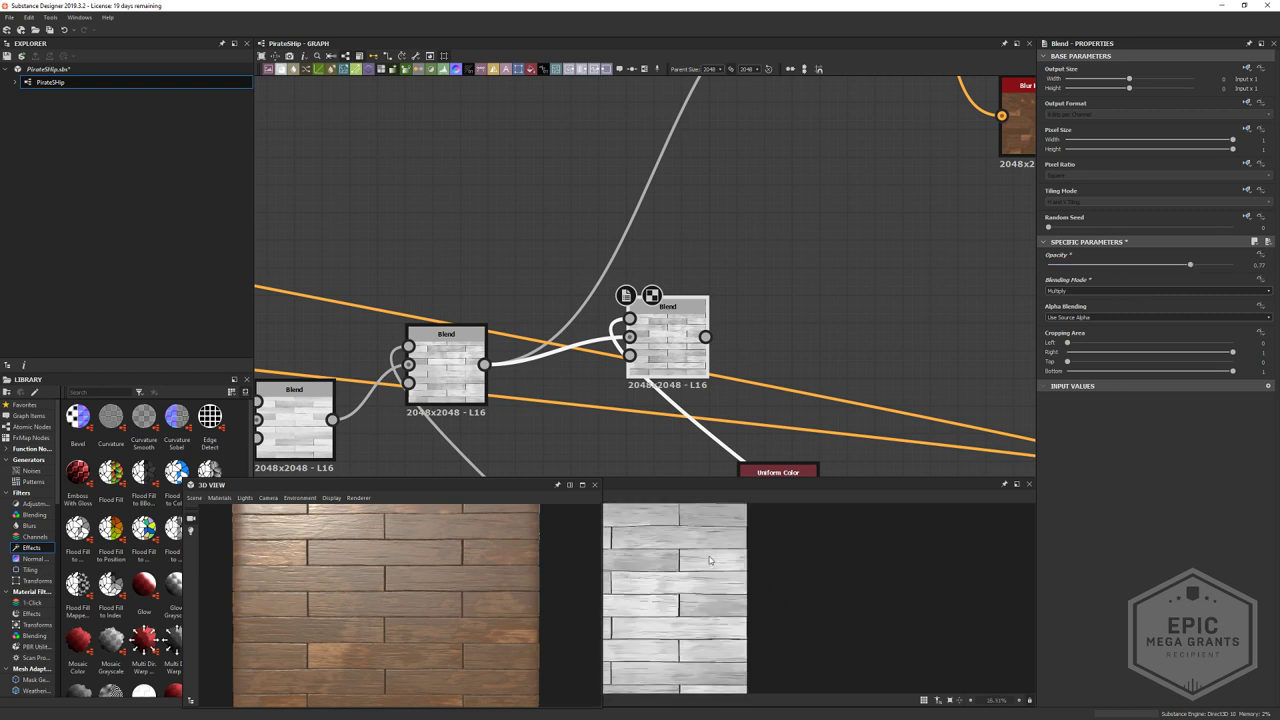
pyautogui.scroll(-6, 822, 563)
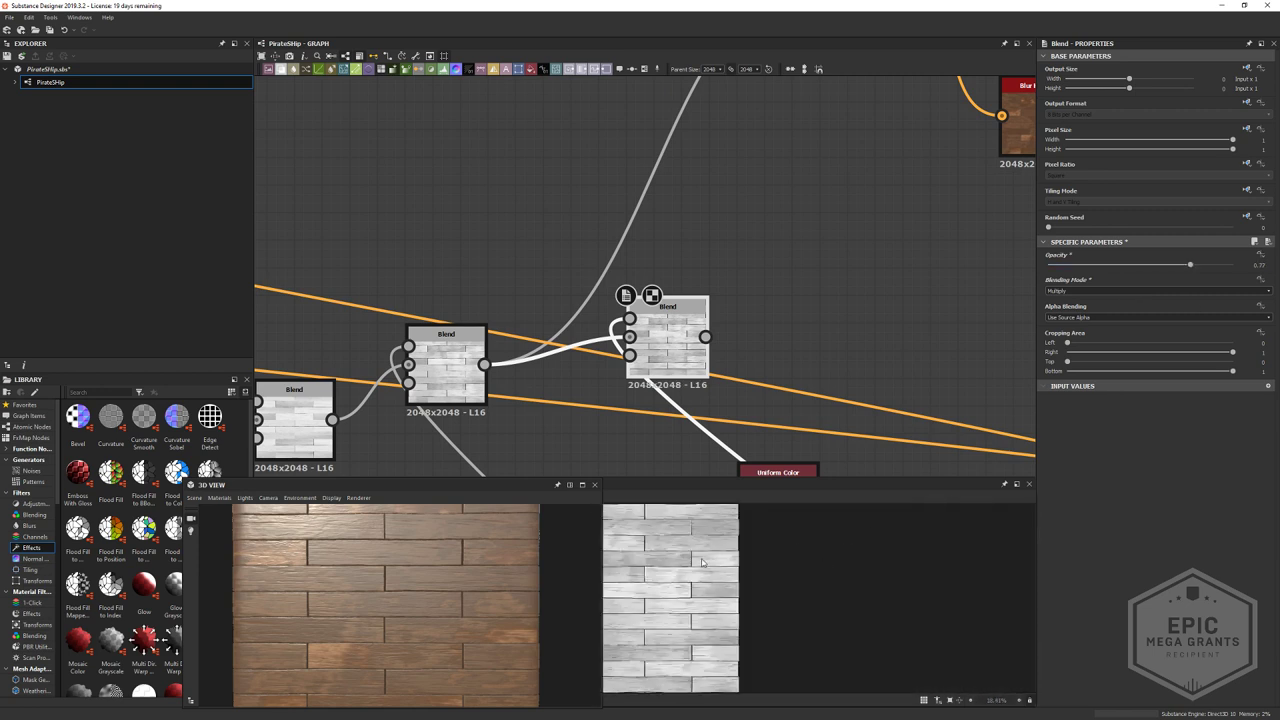
pyautogui.scroll(2, 661, 591)
pyautogui.moveTo(661, 591); pyautogui.dragTo(894, 566, button='middle')
pyautogui.press('f')
pyautogui.scroll(-1, 789, 566)
# - Connect the ambient occlusion Blend's output to the Gradient Map's input
pyautogui.moveTo(747, 317); pyautogui.dragTo(621, 342, button='middle')
pyautogui.scroll(-2, 712, 212)
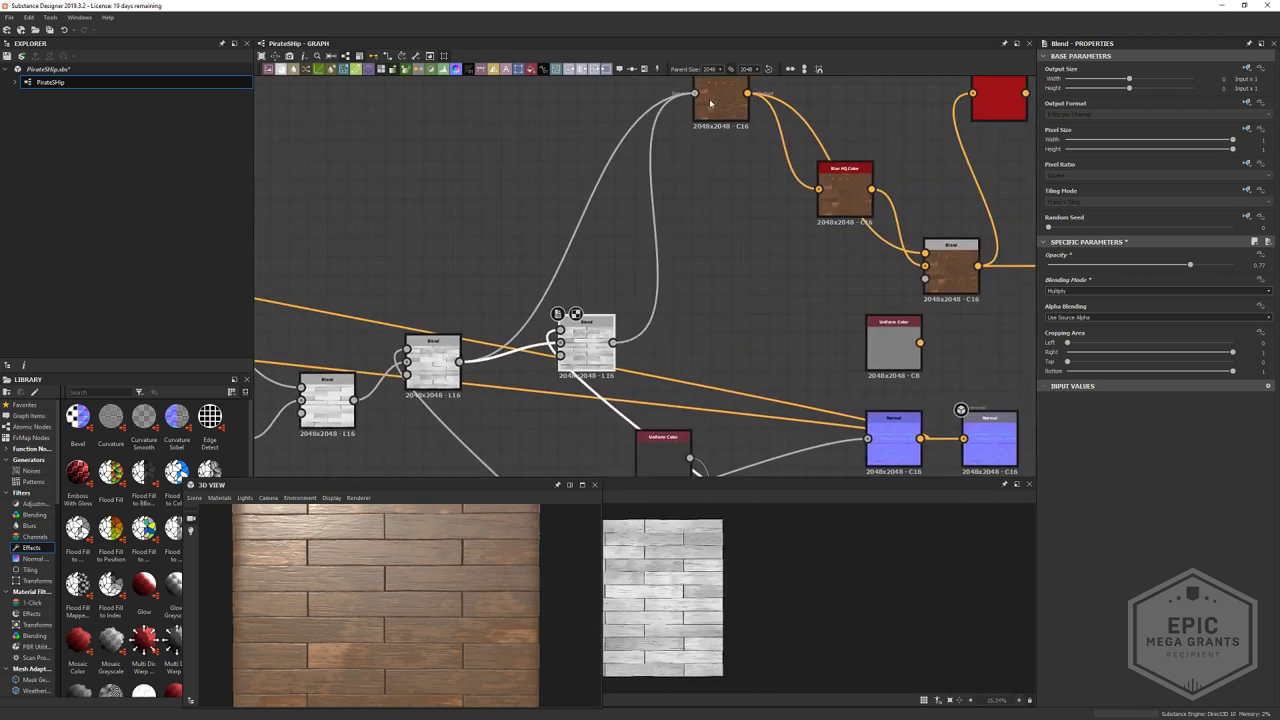
pyautogui.moveTo(710, 103); pyautogui.dragTo(708, 101)
pyautogui.moveTo(538, 164); pyautogui.dragTo(602, 189, button='middle')
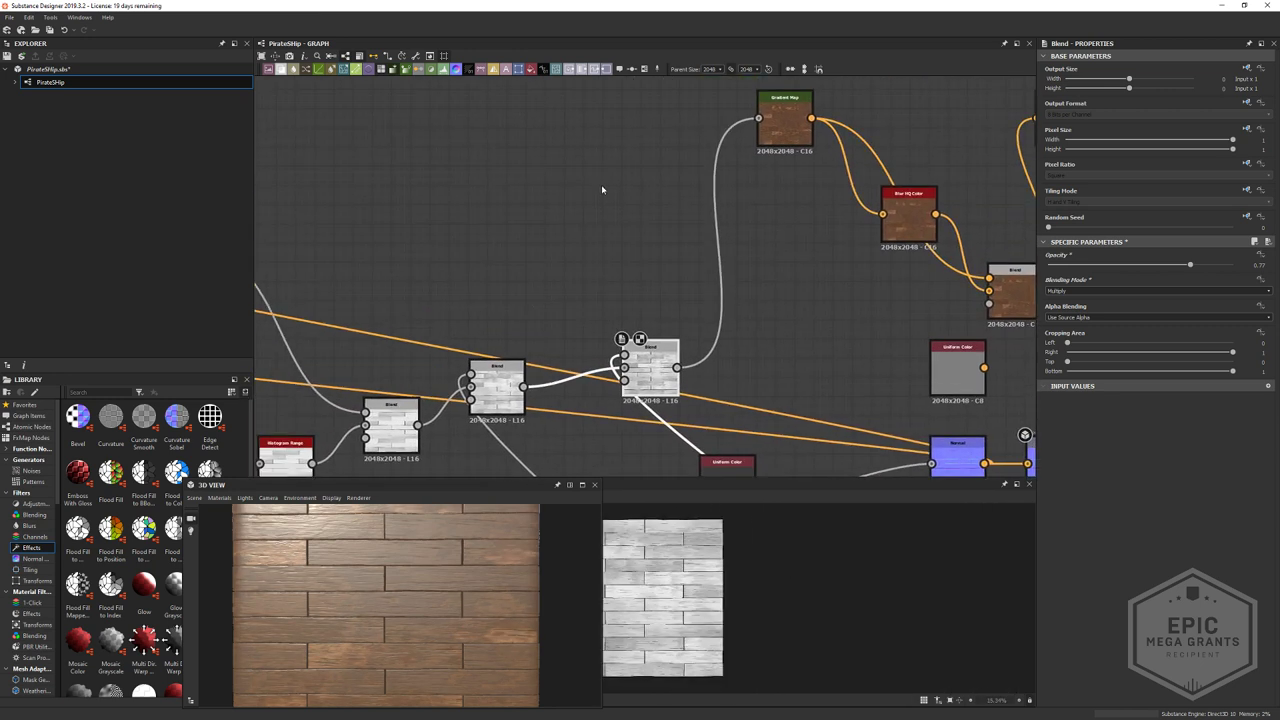
# - Examine the Gradient Map's colour result and gradient, along with the outputs of the colour nodes after it
pyautogui.click(760, 142)
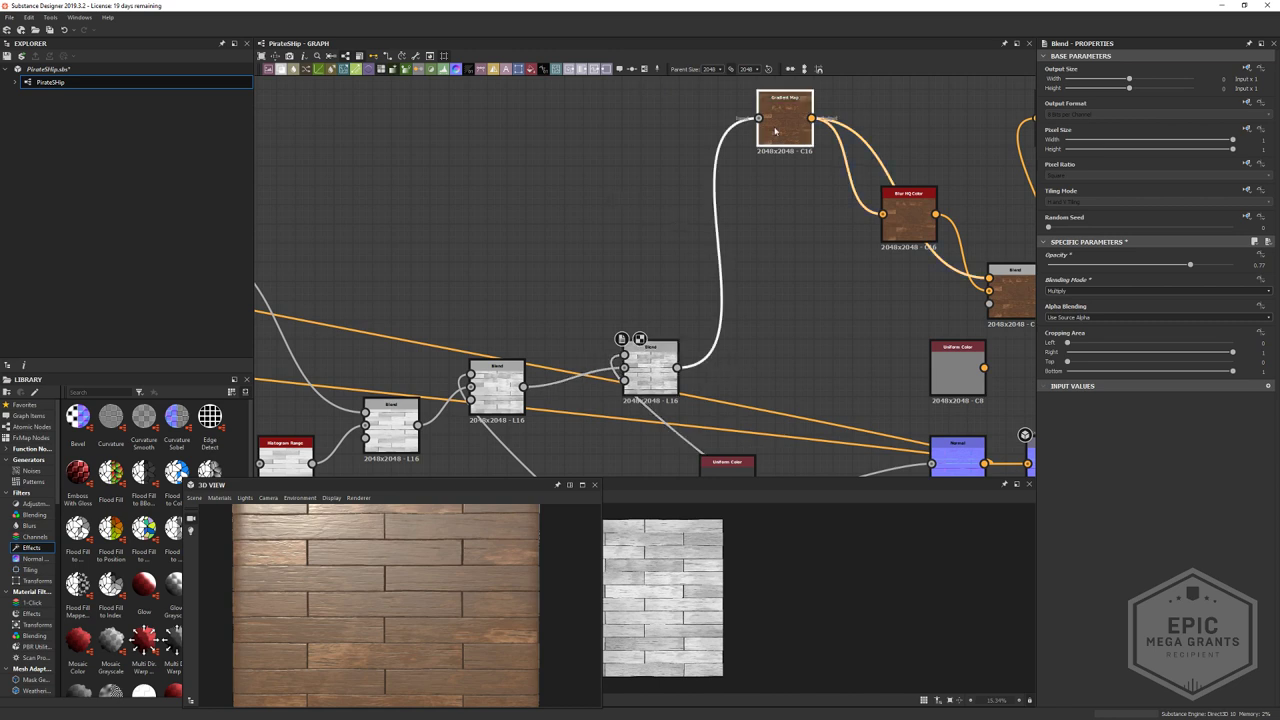
pyautogui.moveTo(859, 251); pyautogui.dragTo(822, 232, button='middle')
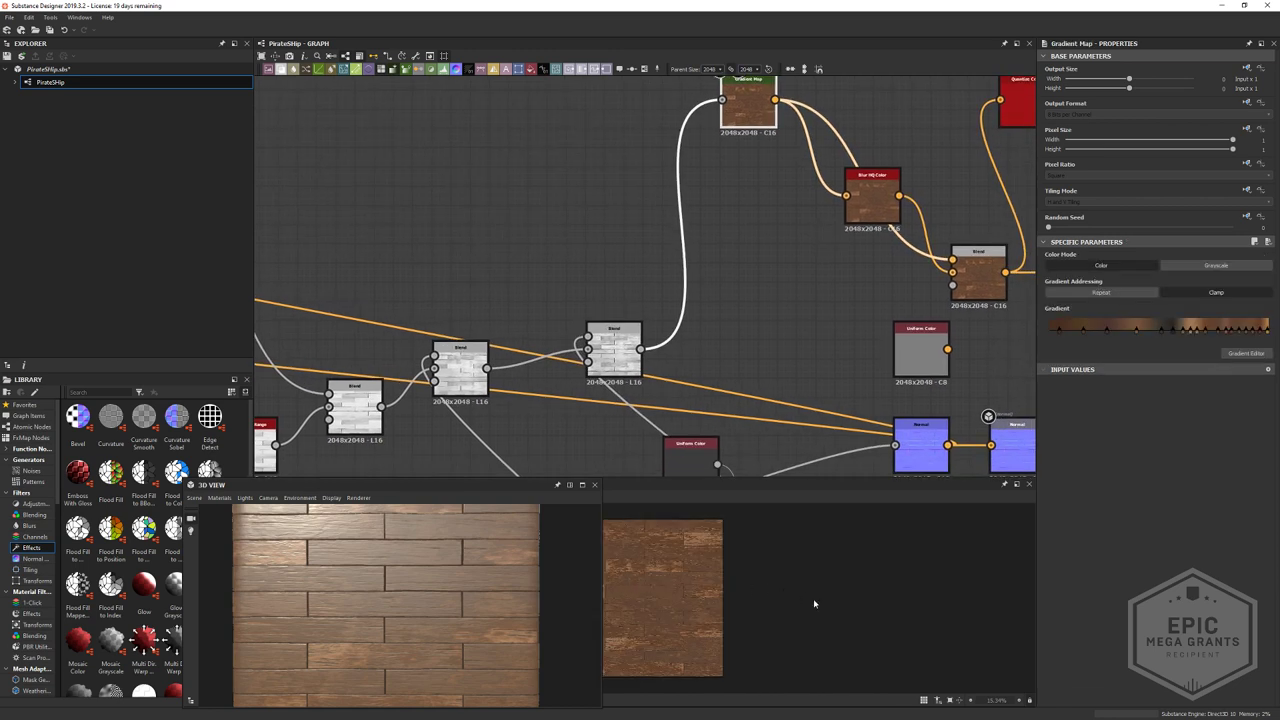
pyautogui.scroll(8, 813, 600)
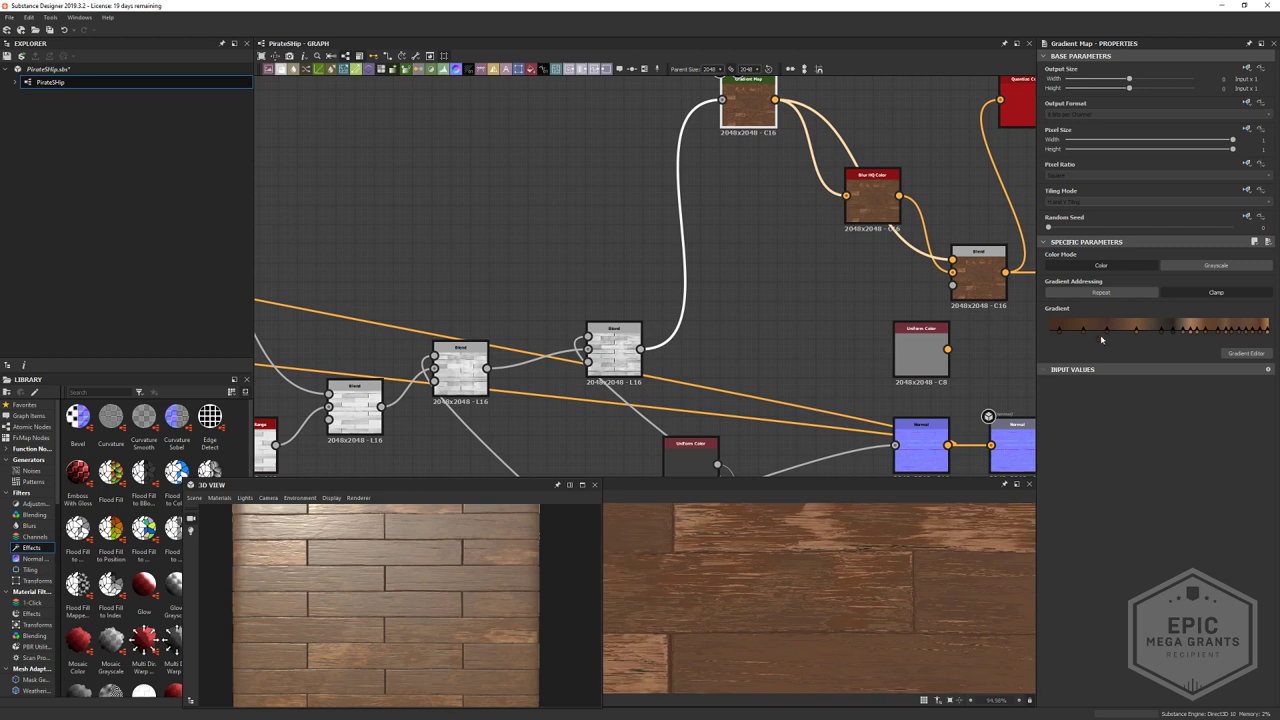
pyautogui.scroll(-6, 789, 617)
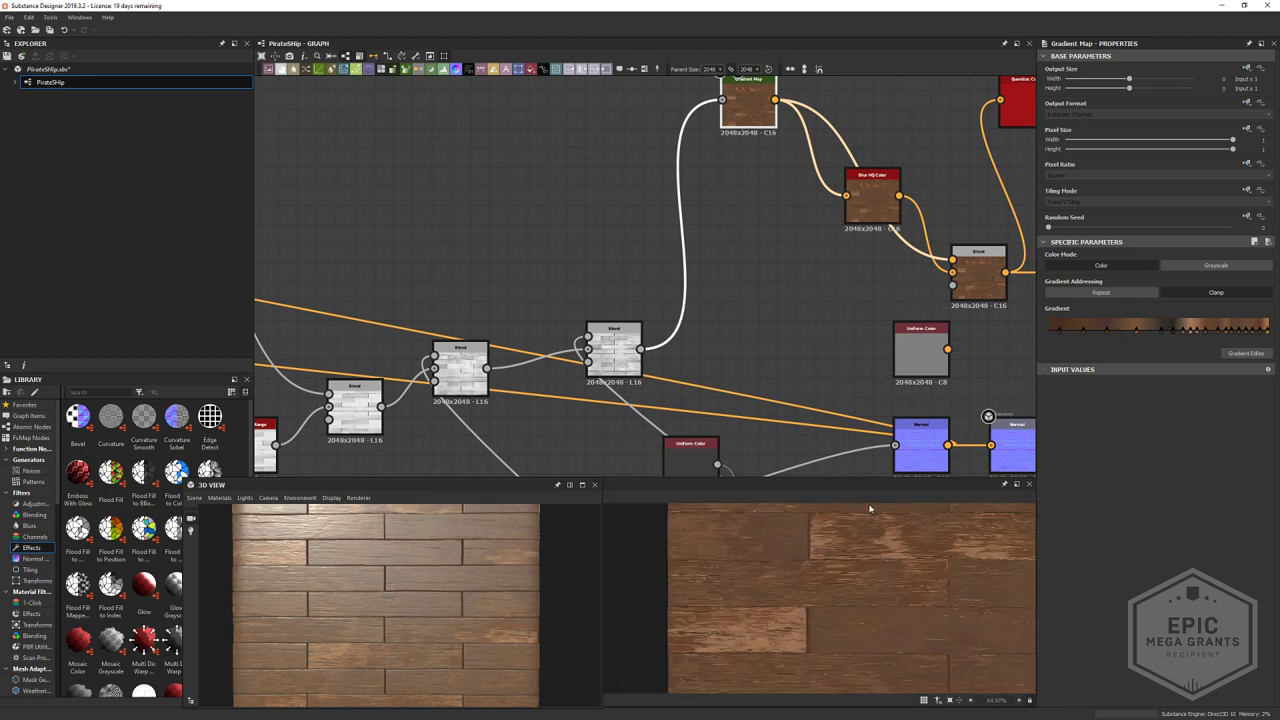
pyautogui.moveTo(821, 517); pyautogui.dragTo(649, 532, button='middle')
pyautogui.moveTo(990, 183); pyautogui.dragTo(674, 266, button='middle')
pyautogui.doubleClick(717, 178)
pyautogui.moveTo(841, 339)
pyautogui.mouseDown(button='middle')
pyautogui.moveTo(741, 287)
pyautogui.moveTo(838, 327)
pyautogui.mouseUp(button='middle')
pyautogui.doubleClick(848, 305)
# - Move the Base Color output node further from the colour Blend to make room between them
pyautogui.click(660, 317)
pyautogui.press('space')
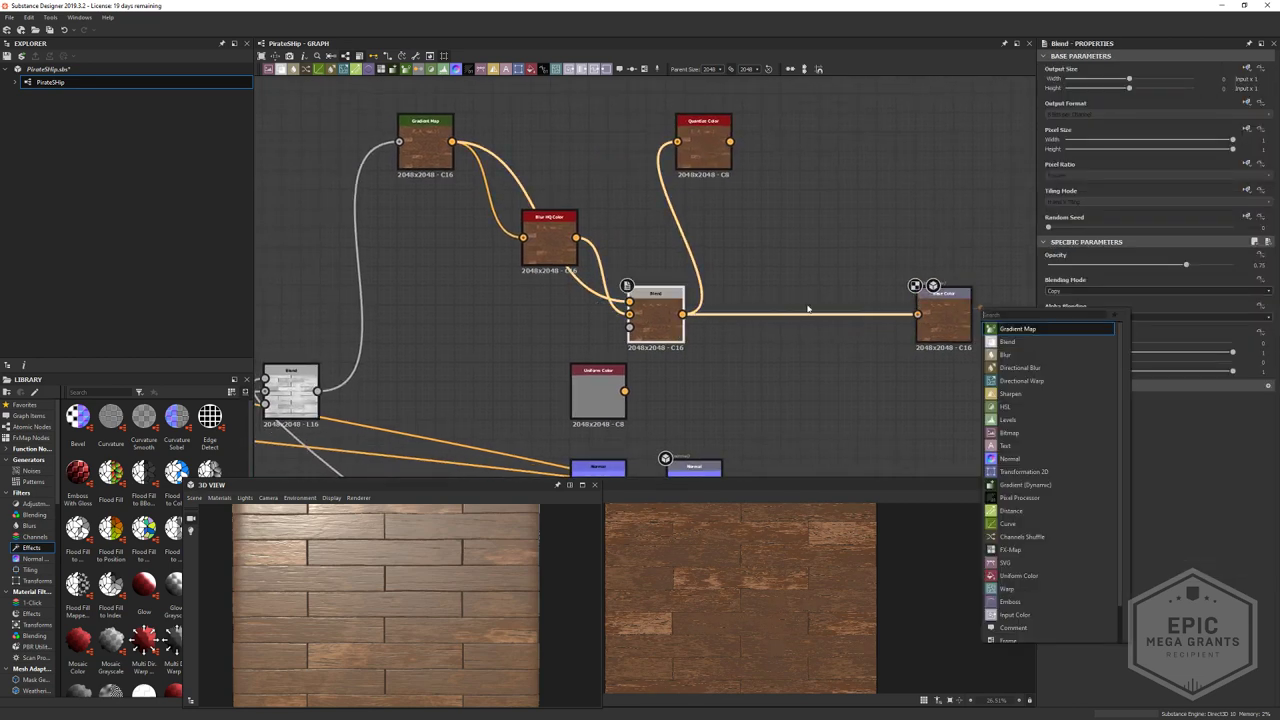
pyautogui.click(809, 307)
pyautogui.moveTo(926, 295); pyautogui.dragTo(776, 250, button='middle')
pyautogui.moveTo(810, 287); pyautogui.dragTo(963, 288)
pyautogui.click(751, 333)
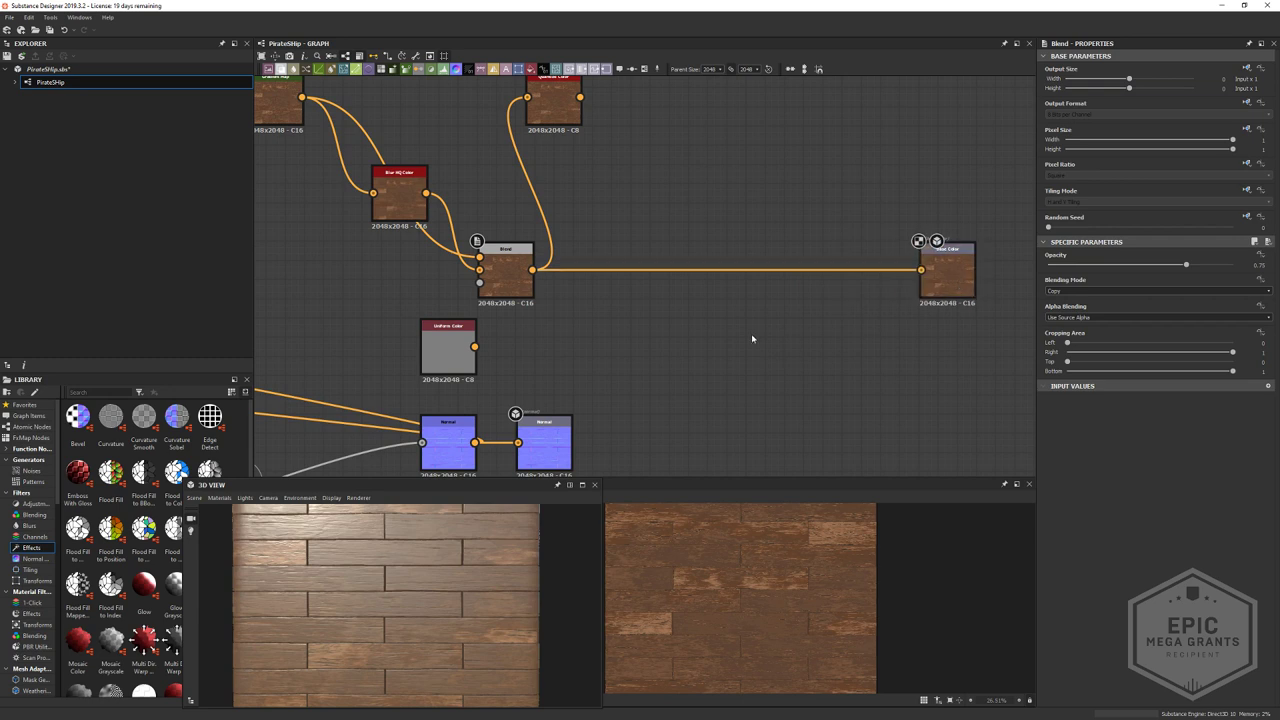
# - Insert a Blend node before the Base Color output and connect the Quantize Color output to its foreground
pyautogui.click(753, 270)
pyautogui.press('space')
pyautogui.click(794, 255)
pyautogui.moveTo(666, 240); pyautogui.dragTo(690, 276, button='middle')
pyautogui.click(606, 134)
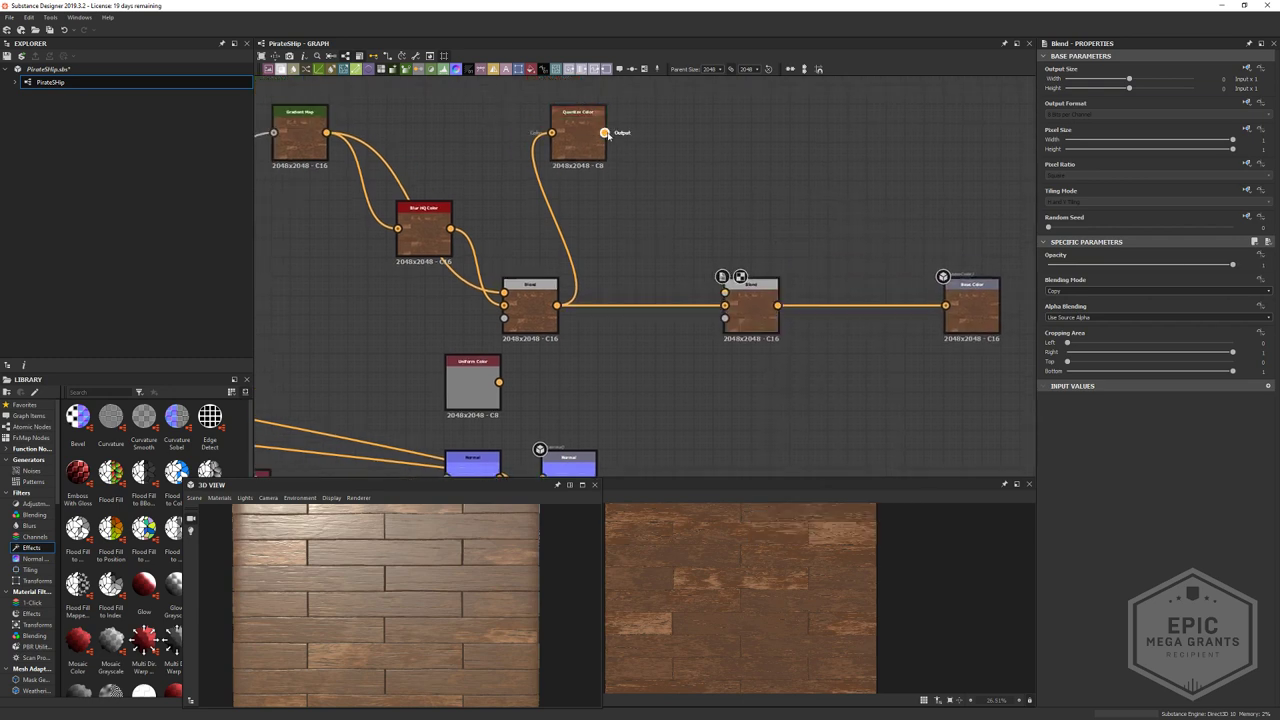
# - Set the opacity of the Blend before the Base Color output to 0.68 and inspect the colour result
pyautogui.click(746, 311)
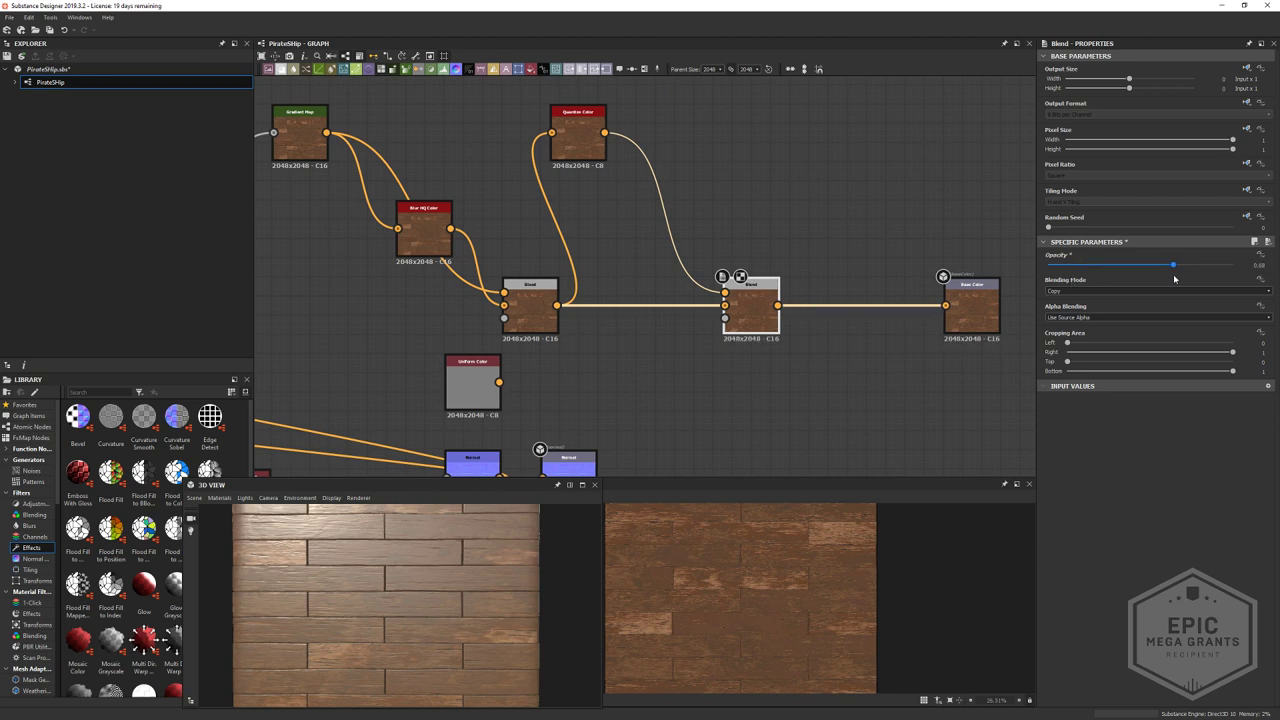
pyautogui.scroll(3, 868, 545)
pyautogui.moveTo(868, 545); pyautogui.dragTo(731, 543, button='middle')
pyautogui.moveTo(674, 246); pyautogui.dragTo(992, 284, button='middle')
pyautogui.moveTo(690, 585); pyautogui.dragTo(761, 590, button='middle')
pyautogui.moveTo(959, 288); pyautogui.dragTo(979, 357, button='middle')
pyautogui.scroll(-3, 662, 600)
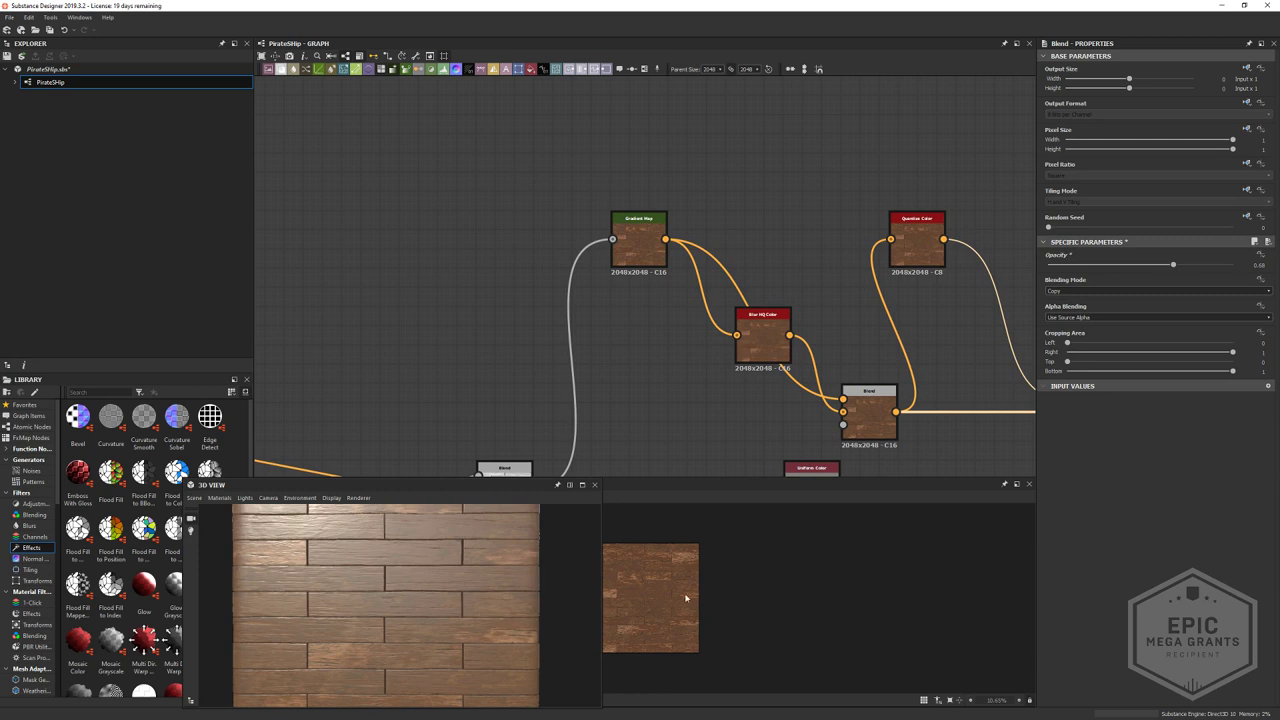
# - Inspect the Gradient Map's colour result on the planks and nudge the first key of its gradient slightly inward
pyautogui.moveTo(470, 590); pyautogui.dragTo(517, 543)
pyautogui.click(638, 262)
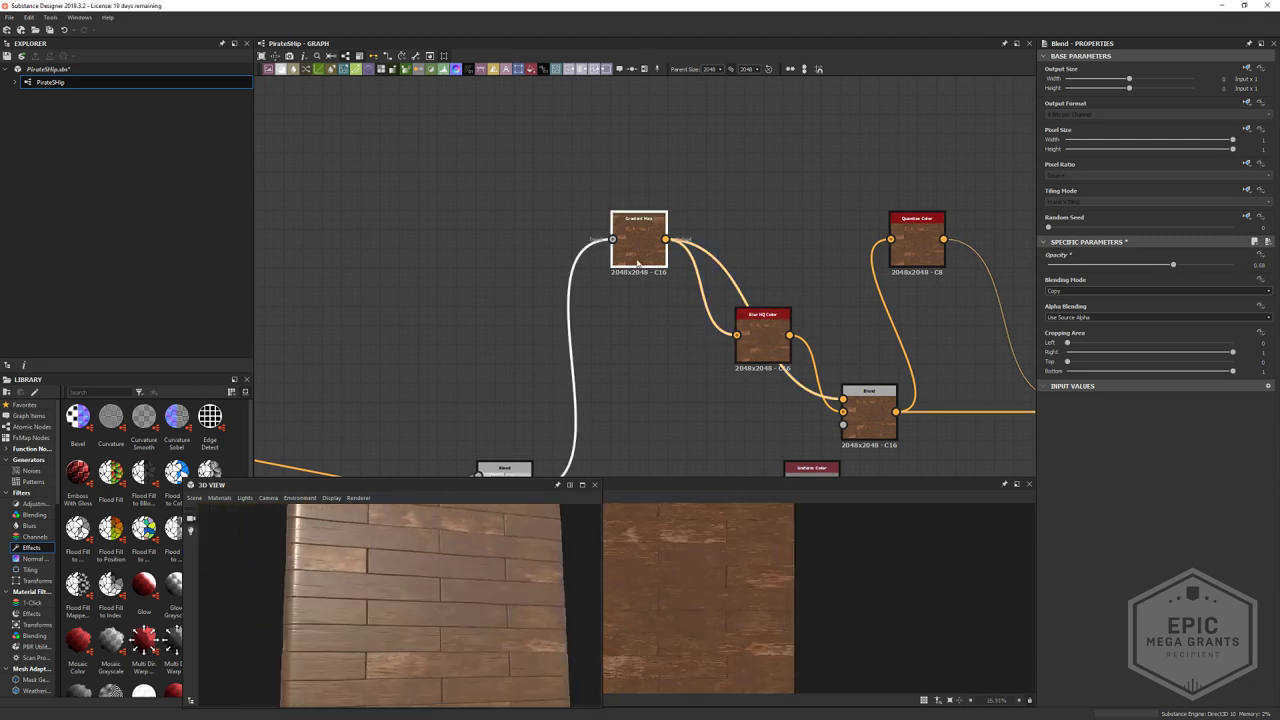
pyautogui.scroll(6, 750, 580)
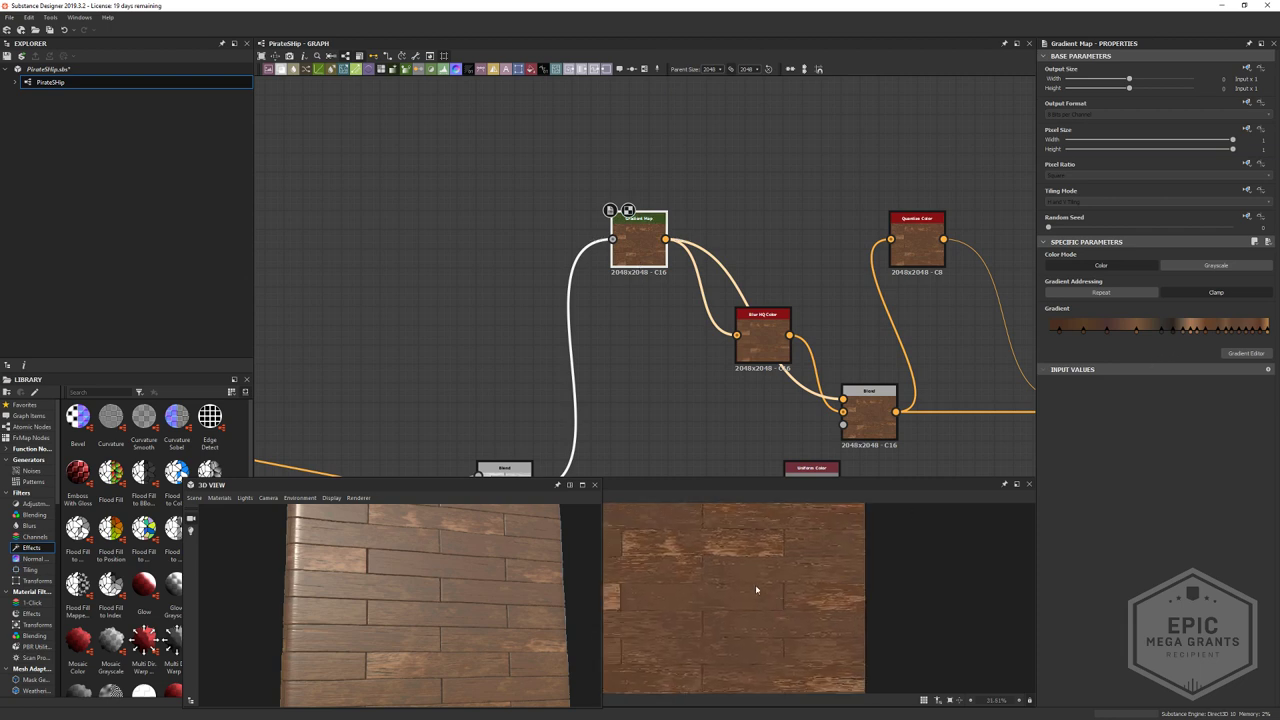
pyautogui.scroll(-2, 750, 570)
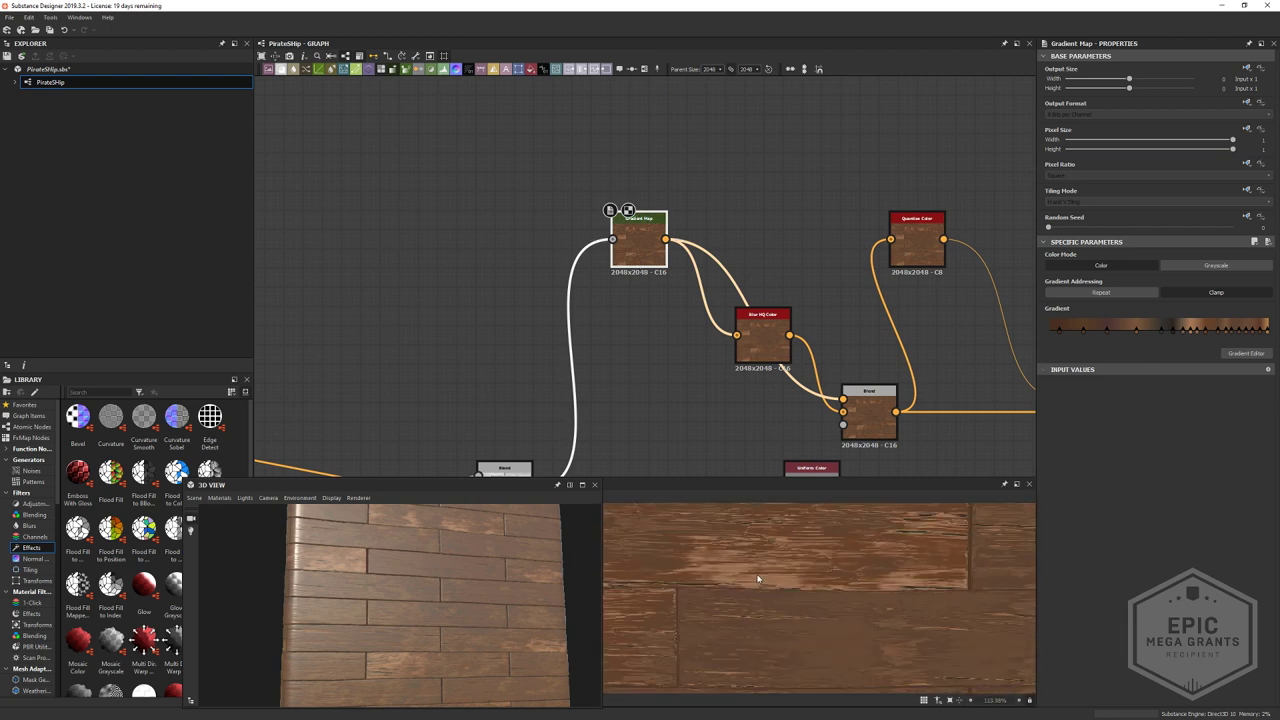
pyautogui.moveTo(876, 528); pyautogui.dragTo(822, 602, button='middle')
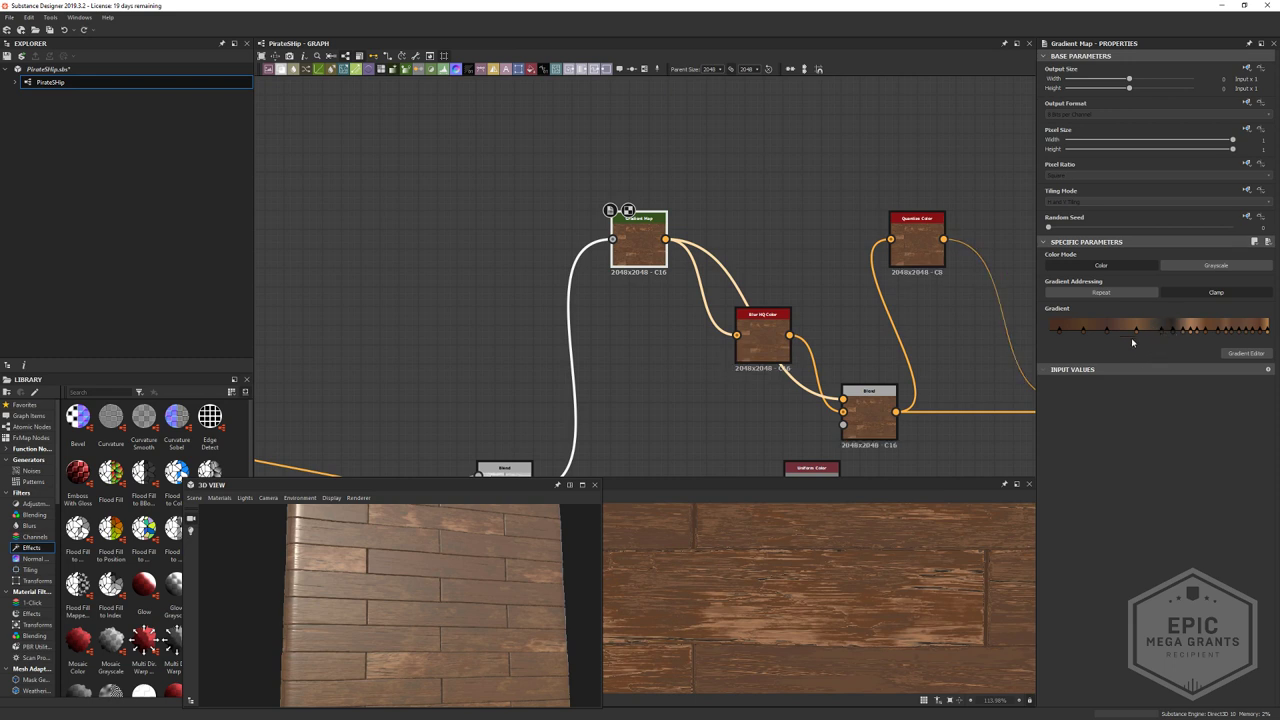
pyautogui.moveTo(1061, 335)
pyautogui.mouseDown()
pyautogui.moveTo(1078, 334)
pyautogui.moveTo(1066, 339)
pyautogui.mouseUp()
pyautogui.moveTo(1197, 335); pyautogui.dragTo(1190, 335)
# - Recolour the gradient key at about position 0.74 to a darker brown, about RGB 112, 65, 35, and check the planks in 3D
pyautogui.doubleClick(1213, 335)
pyautogui.click(413, 280)
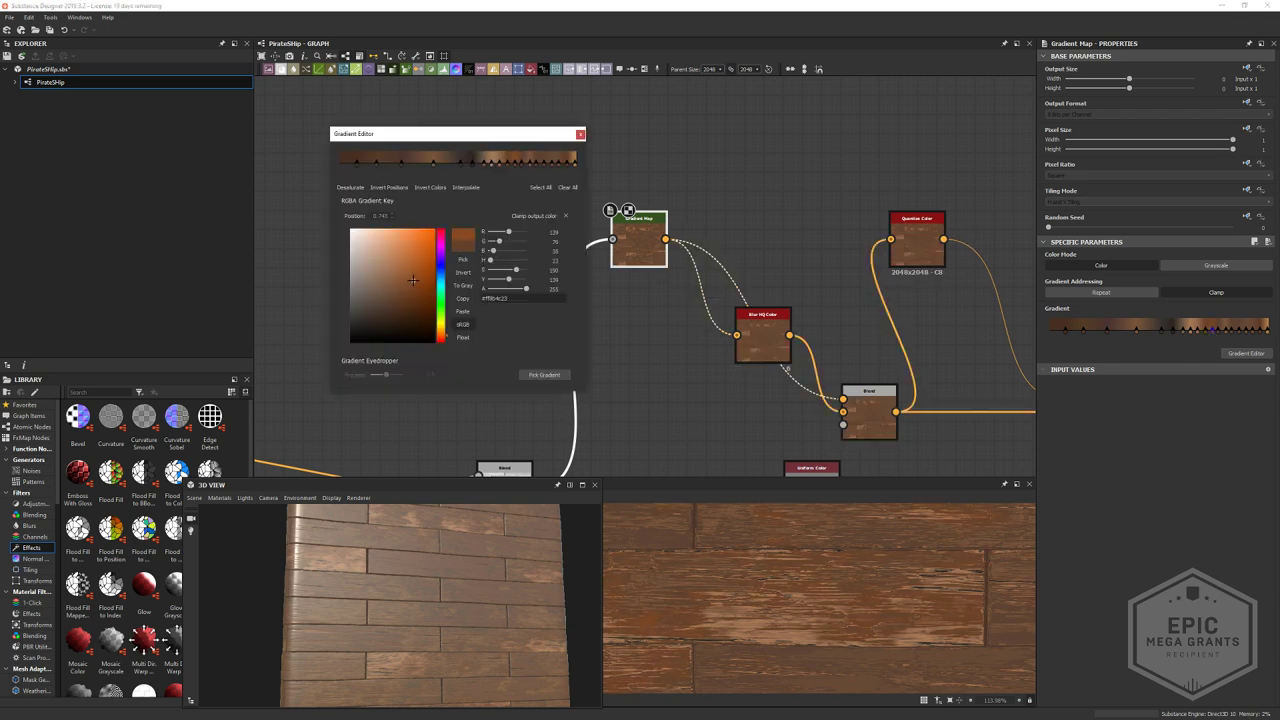
pyautogui.moveTo(410, 290); pyautogui.dragTo(407, 292)
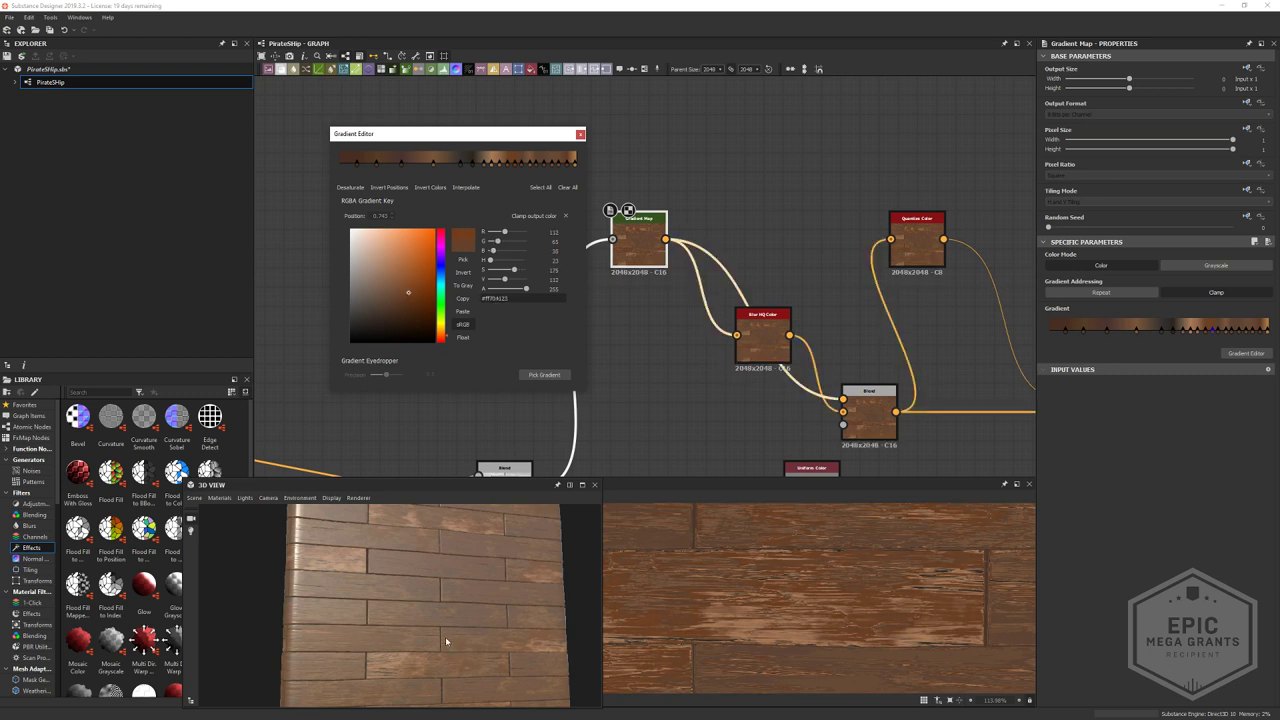
pyautogui.moveTo(447, 642); pyautogui.dragTo(465, 549)
pyautogui.click(580, 134)
pyautogui.scroll(-5, 484, 573)
pyautogui.scroll(5, 440, 605)
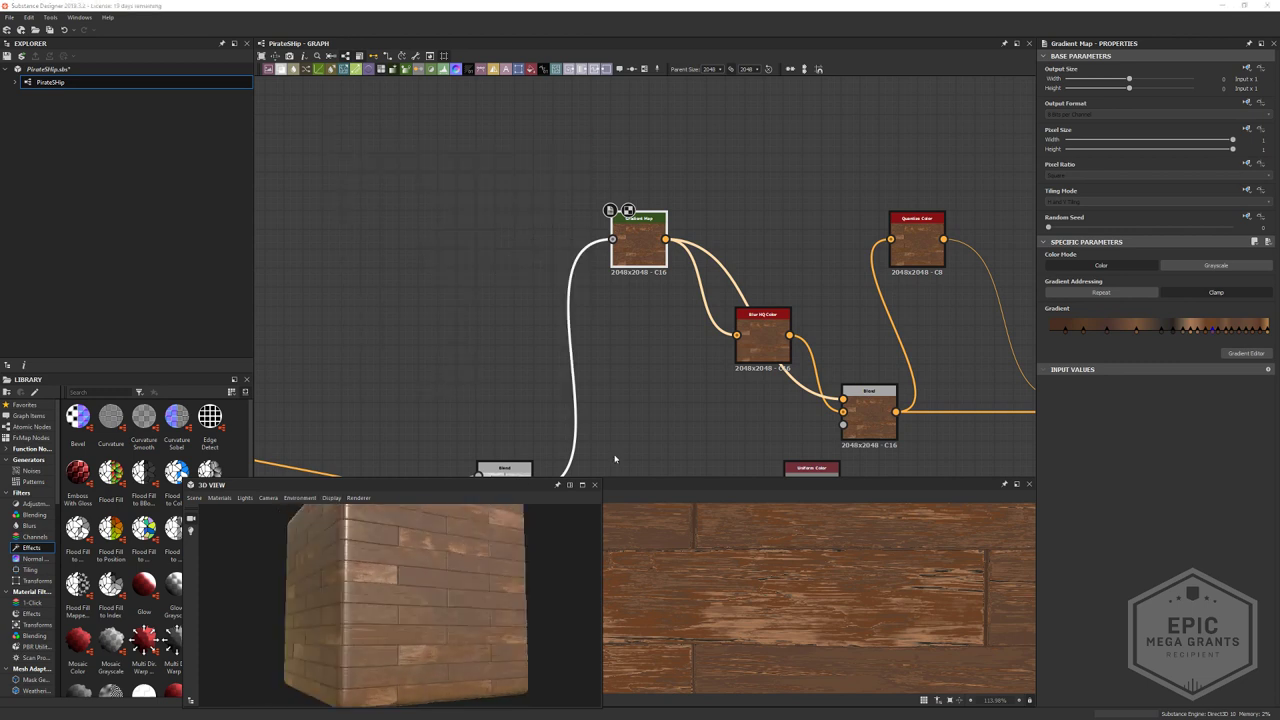
# - Set the quality of the Blur HQ Color node to 1
pyautogui.scroll(-8, 758, 616)
pyautogui.scroll(1, 822, 326)
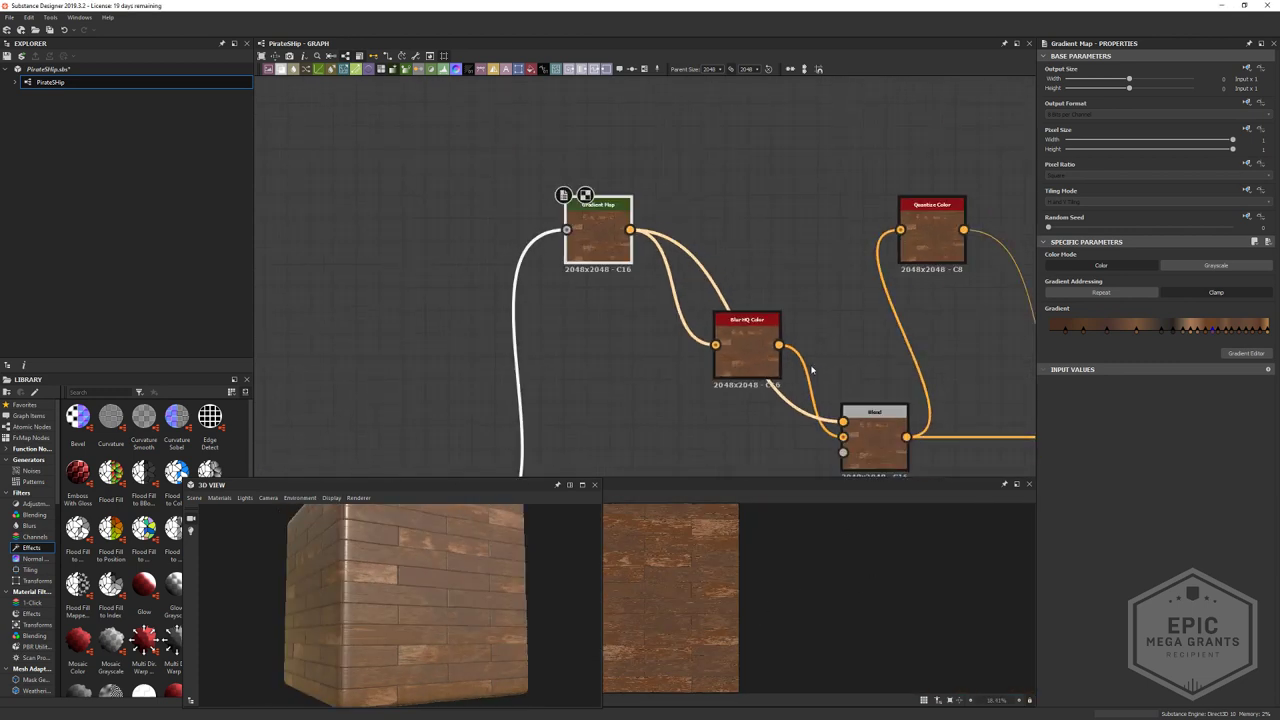
pyautogui.scroll(3, 850, 456)
pyautogui.moveTo(852, 460); pyautogui.dragTo(817, 377, button='middle')
pyautogui.click(817, 377)
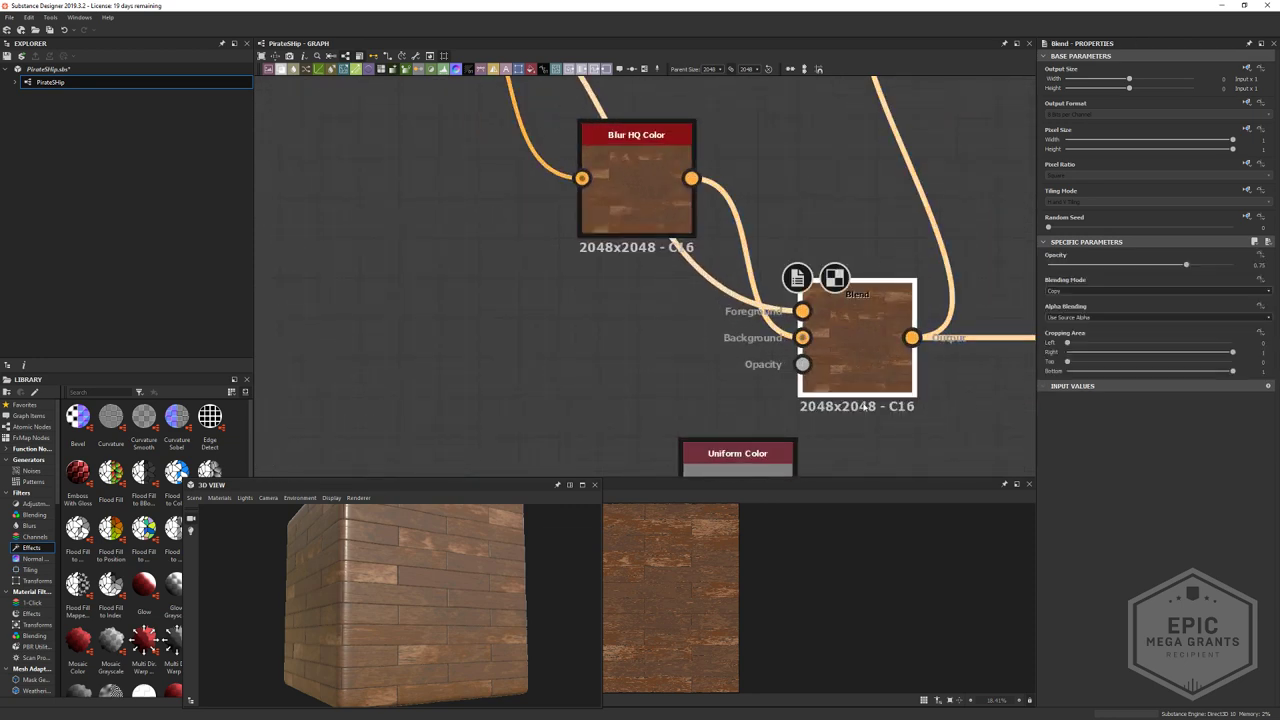
pyautogui.moveTo(866, 426); pyautogui.dragTo(861, 493, button='middle')
pyautogui.doubleClick(639, 284)
pyautogui.moveTo(703, 330); pyautogui.dragTo(737, 377, button='middle')
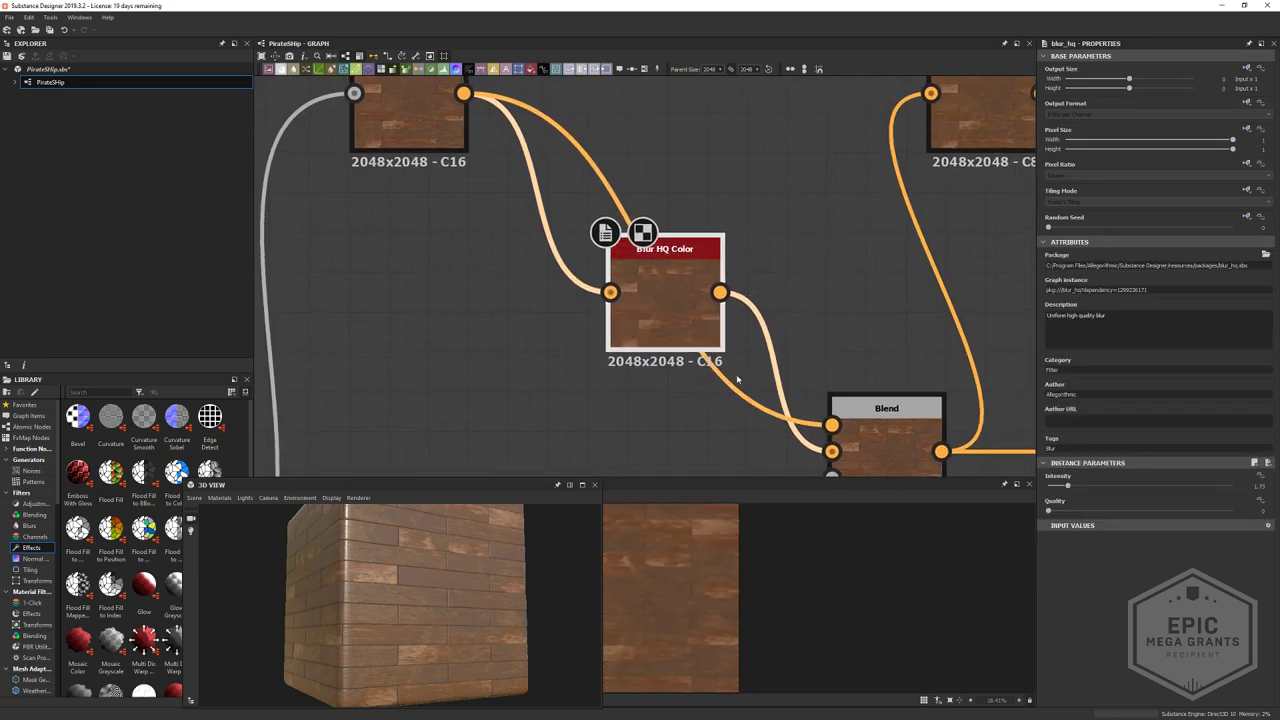
pyautogui.moveTo(915, 384); pyautogui.dragTo(837, 315, button='middle')
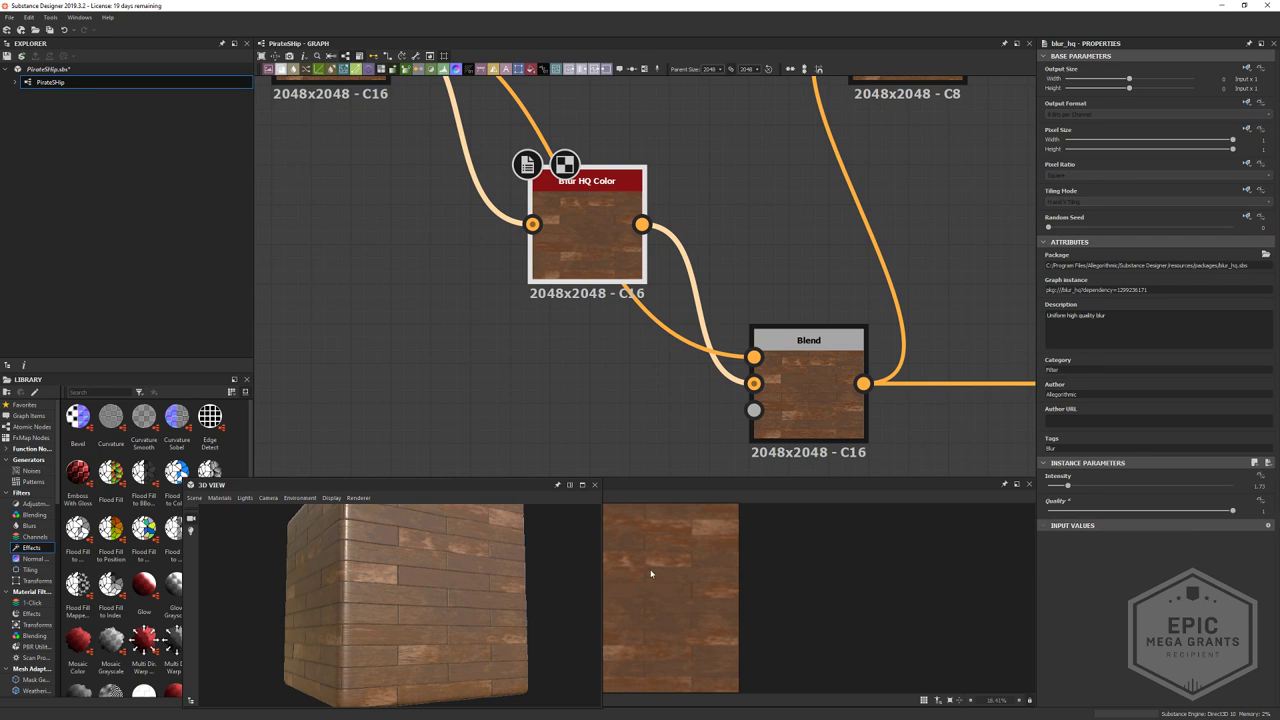
# - Set the opacity of the Blend after Blur HQ Color to 0.51 and check the planks in 3D
pyautogui.click(835, 397)
pyautogui.scroll(2, 835, 397)
pyautogui.scroll(-2, 801, 359)
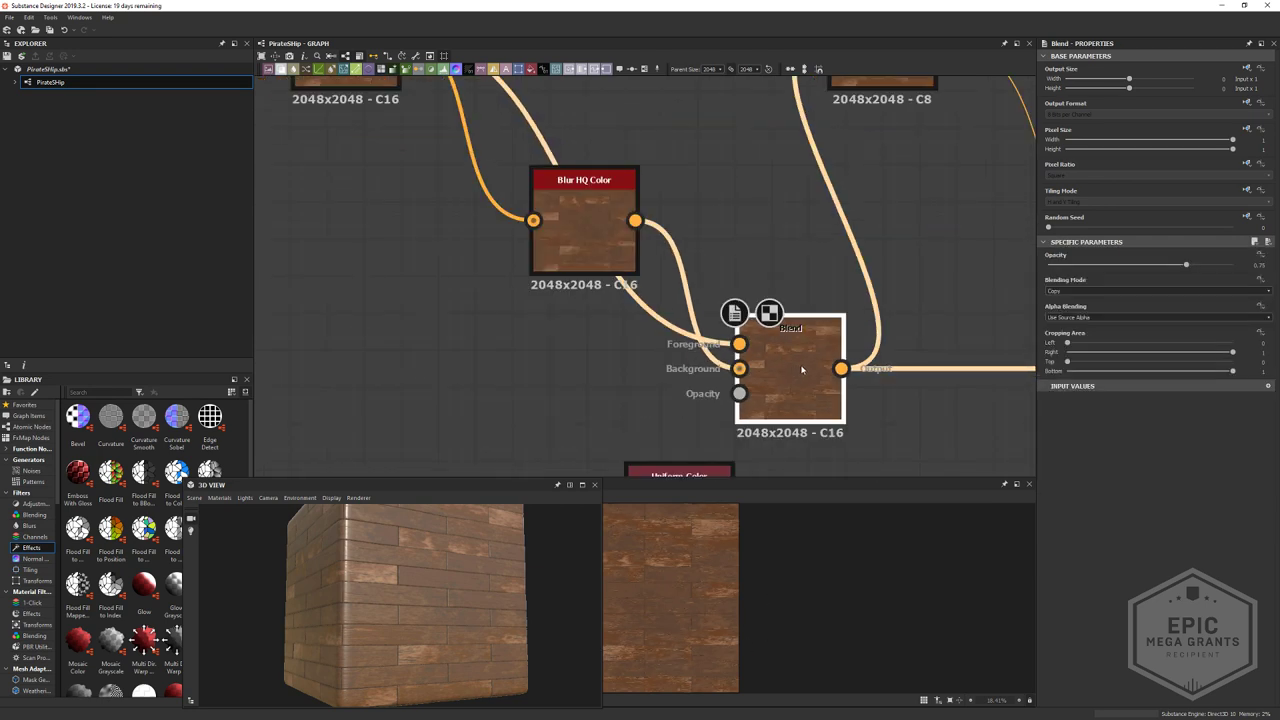
pyautogui.moveTo(1186, 264); pyautogui.dragTo(1142, 265)
pyautogui.scroll(5, 472, 573)
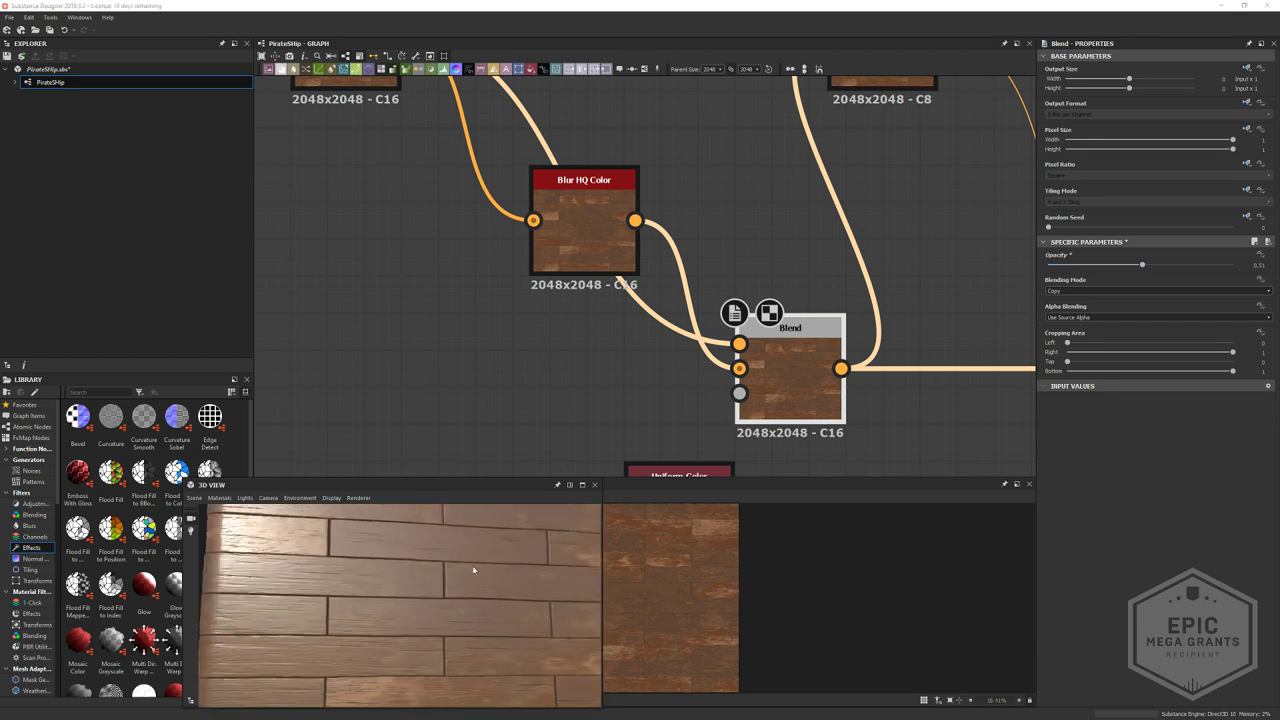
# - Move the Blur HQ Color node slightly lower and connect the Gradient Map output directly to the Quantize Color input
pyautogui.moveTo(654, 250); pyautogui.dragTo(687, 387, button='middle')
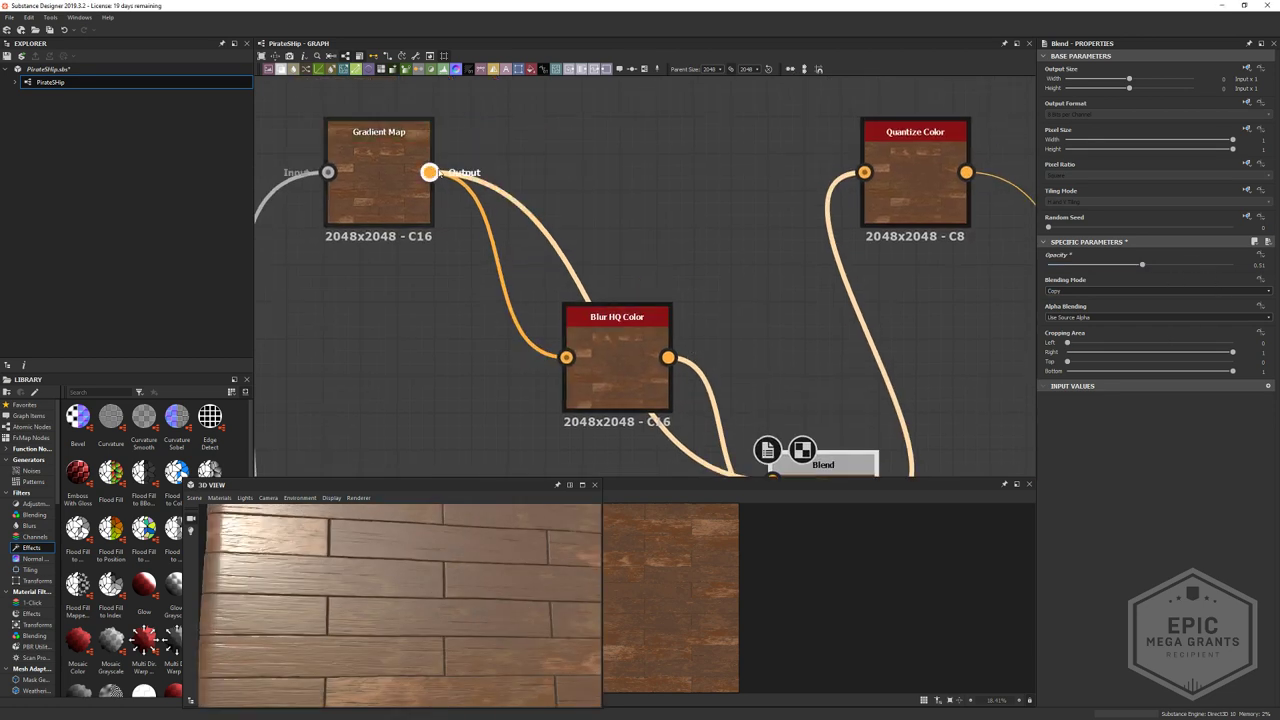
pyautogui.moveTo(613, 351); pyautogui.dragTo(598, 388)
pyautogui.scroll(-2, 945, 175)
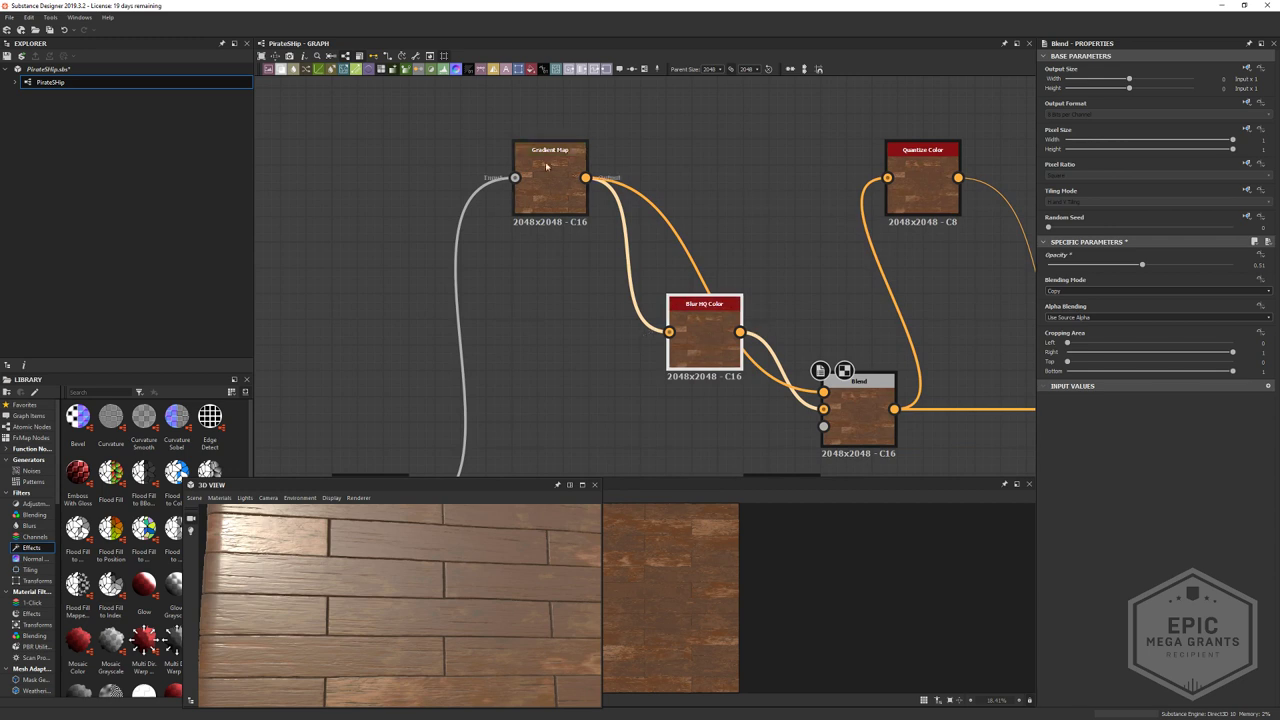
pyautogui.click(897, 178)
pyautogui.moveTo(588, 183); pyautogui.dragTo(888, 179)
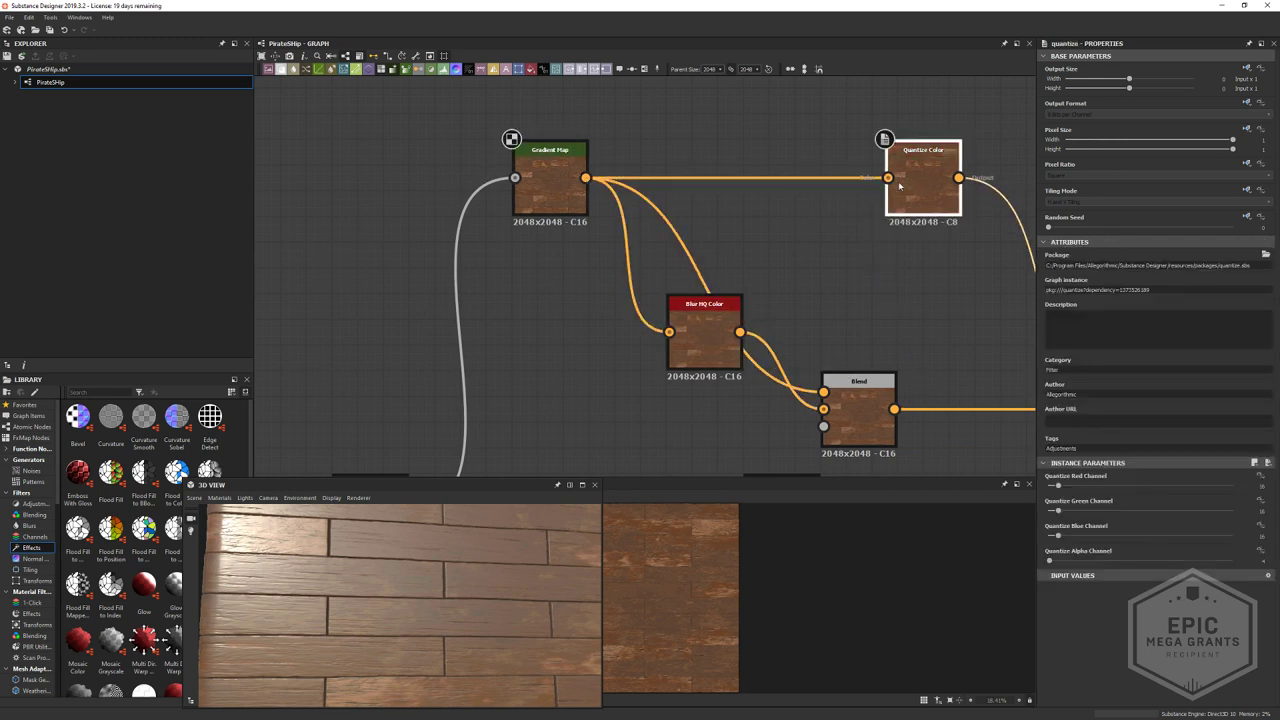
pyautogui.scroll(2, 674, 593)
pyautogui.scroll(-2, 674, 593)
# - Set the opacity of the Blend before the Base Color output to 0.17 and inspect the planks in 2D and under different light in 3D
pyautogui.moveTo(898, 317); pyautogui.dragTo(597, 298, button='middle')
pyautogui.scroll(3, 837, 374)
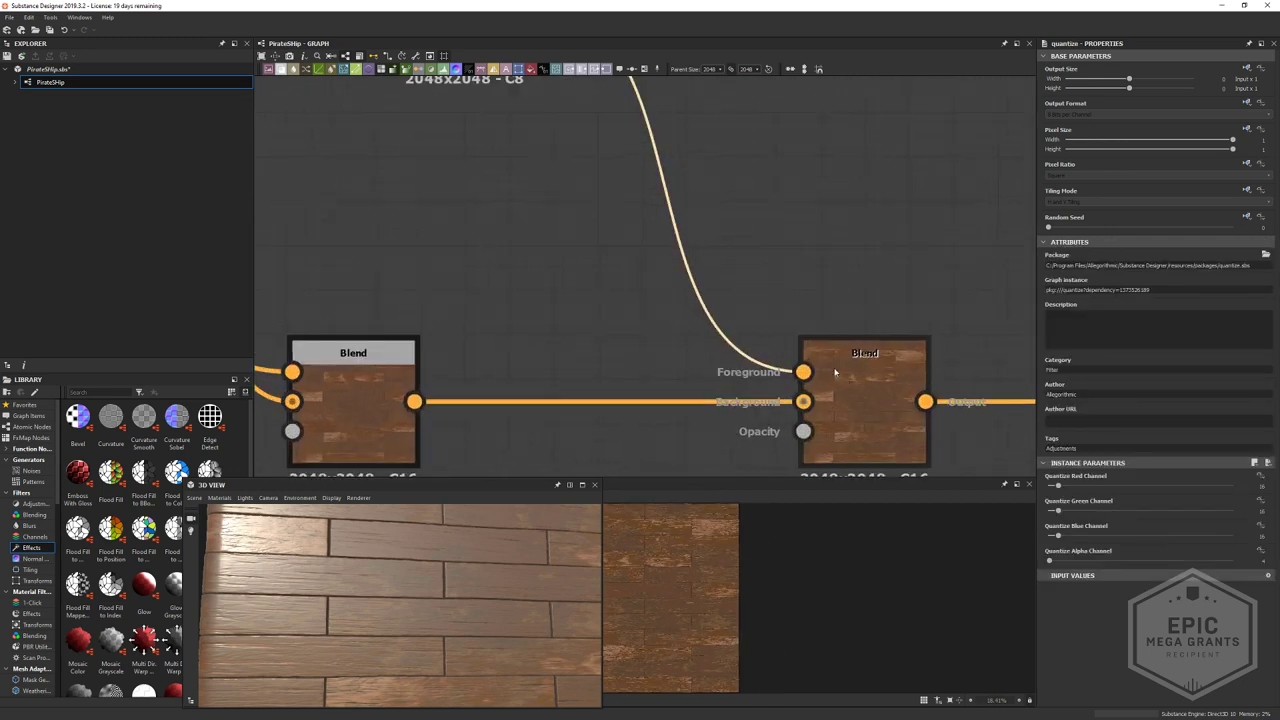
pyautogui.click(879, 400)
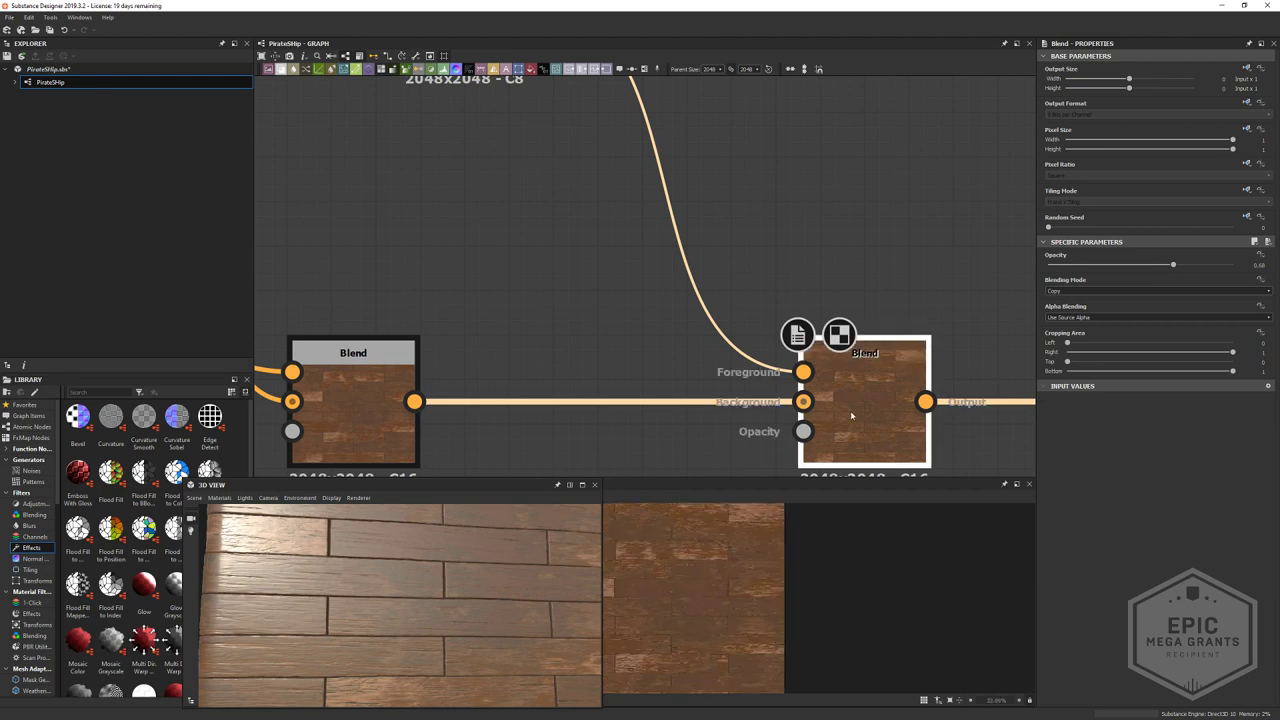
pyautogui.scroll(5, 716, 585)
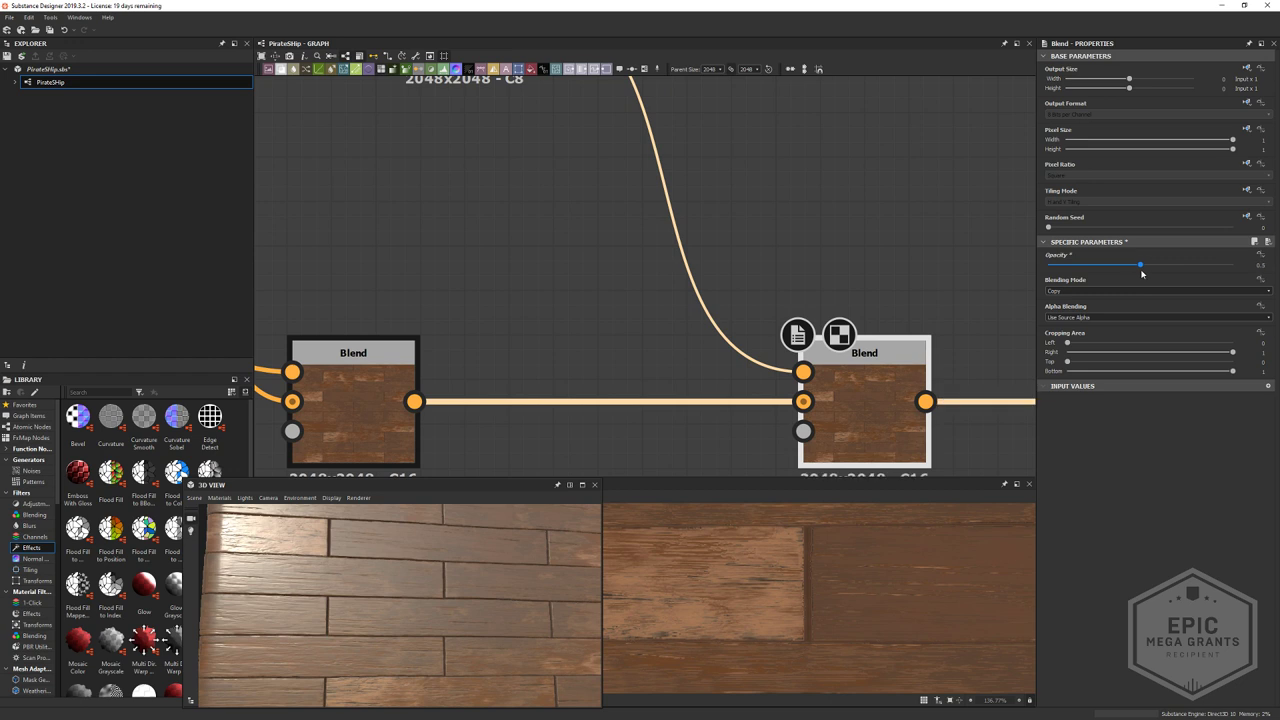
pyautogui.scroll(-5, 791, 623)
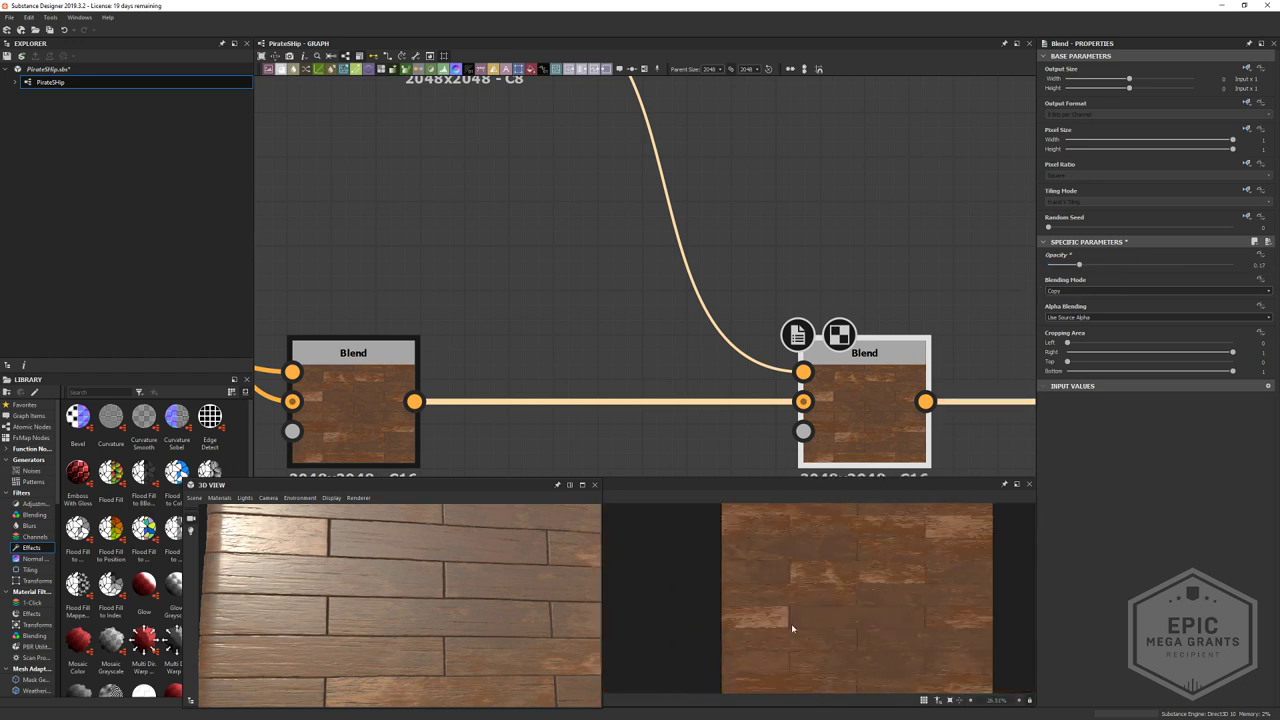
pyautogui.scroll(6, 820, 593)
pyautogui.scroll(-5, 437, 637)
pyautogui.moveTo(437, 637); pyautogui.dragTo(412, 620)
pyautogui.keyDown('ctrl'); pyautogui.keyDown('shift'); pyautogui.moveTo(412, 620); pyautogui.dragTo(500, 612, button='right'); pyautogui.keyUp('shift'); pyautogui.keyUp('ctrl')
pyautogui.scroll(1, 770, 628)
# - Set the intensity of the Blur HQ Color node to 0.52
pyautogui.moveTo(449, 383); pyautogui.dragTo(887, 350, button='middle')
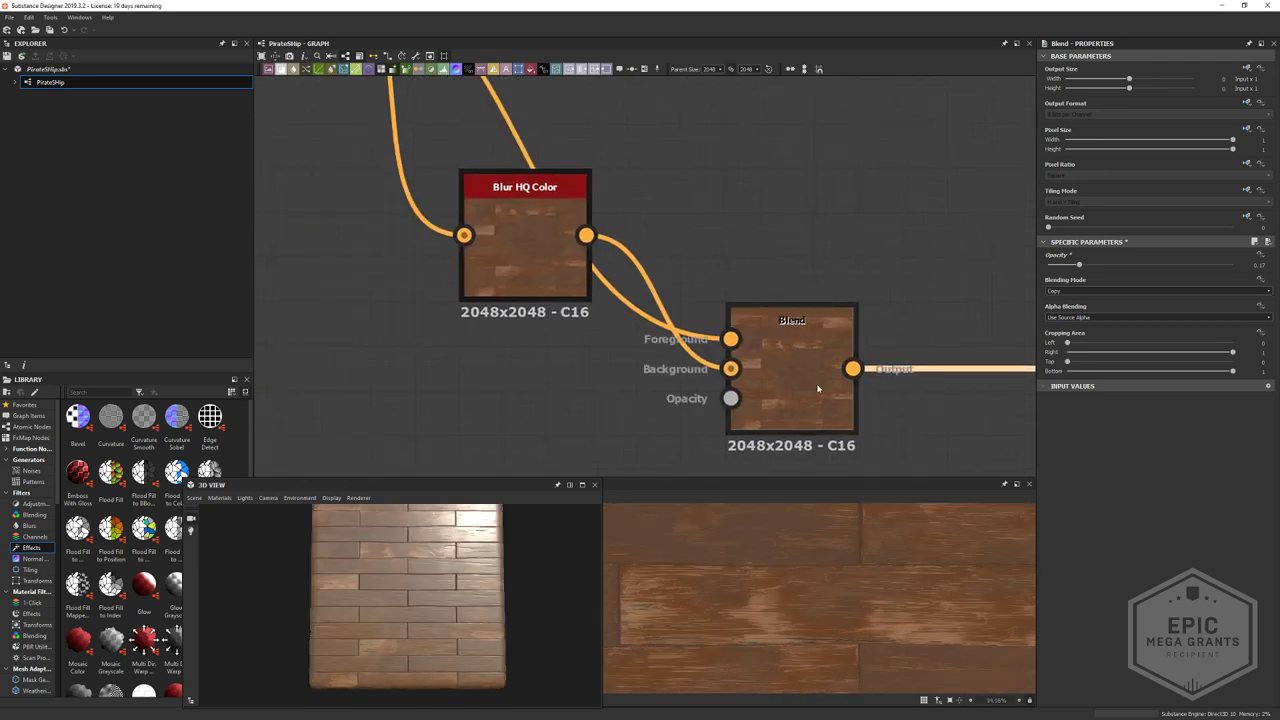
pyautogui.click(551, 253)
pyautogui.moveTo(633, 353); pyautogui.dragTo(877, 590, button='middle')
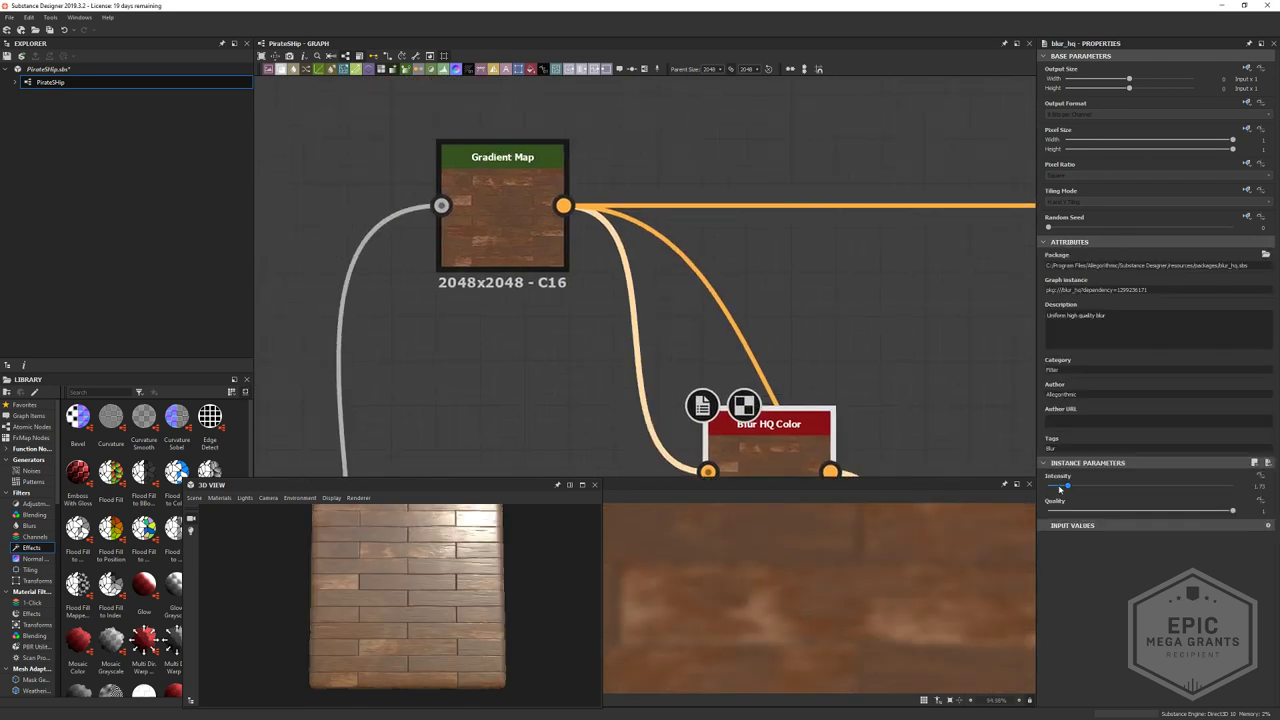
# - Recolour the Gradient Map key at position 0.642 to brown RGB 128, 81, 48 and inspect the planks in 2D and 3D
pyautogui.doubleClick(529, 231)
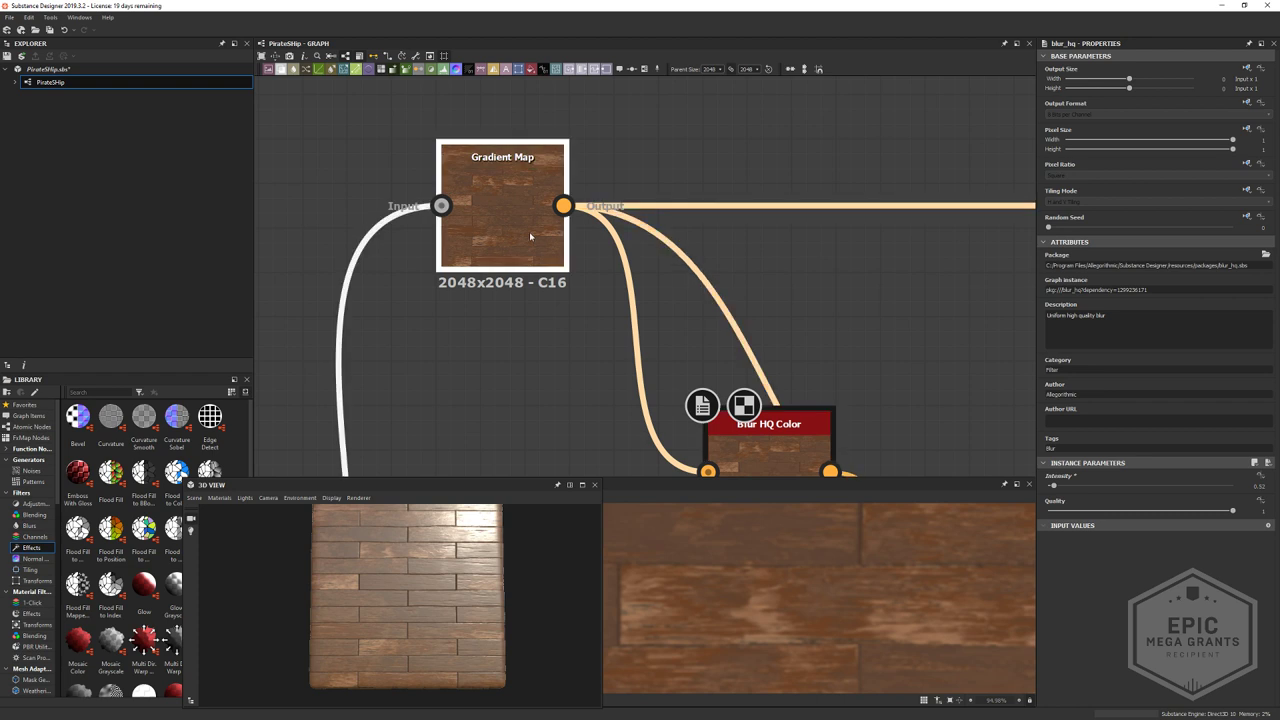
pyautogui.click(1190, 336)
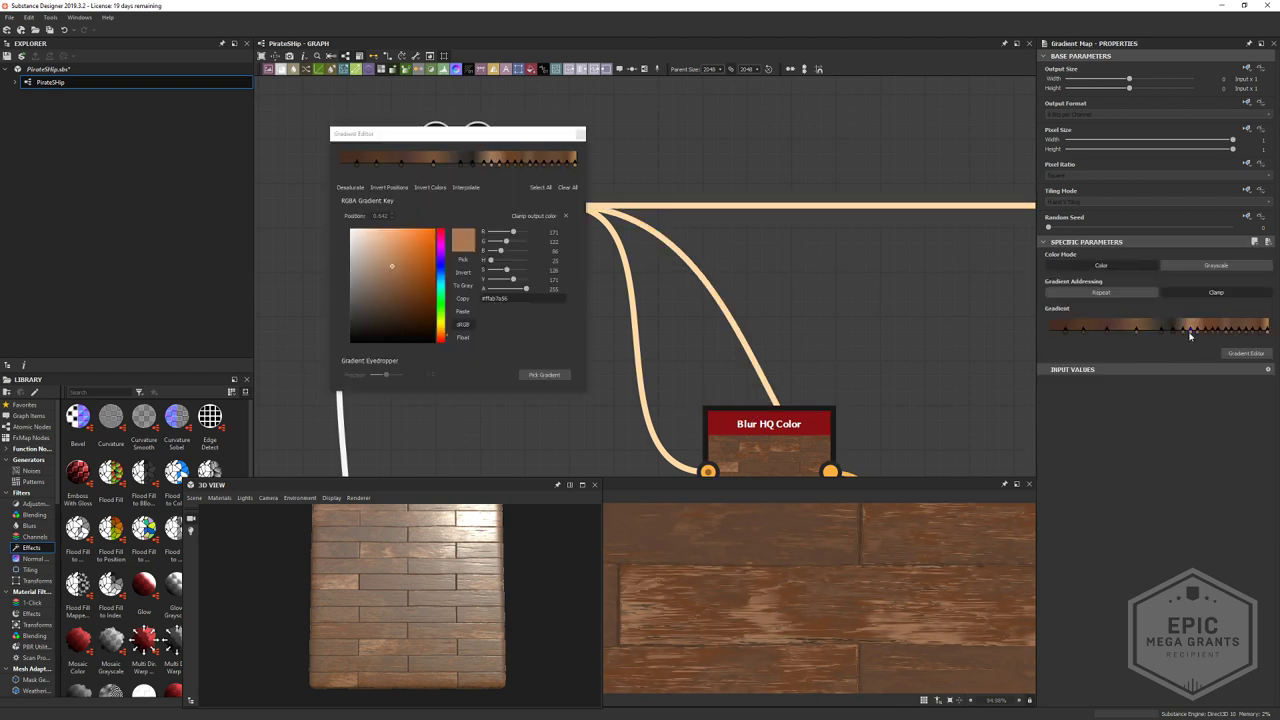
pyautogui.click(403, 285)
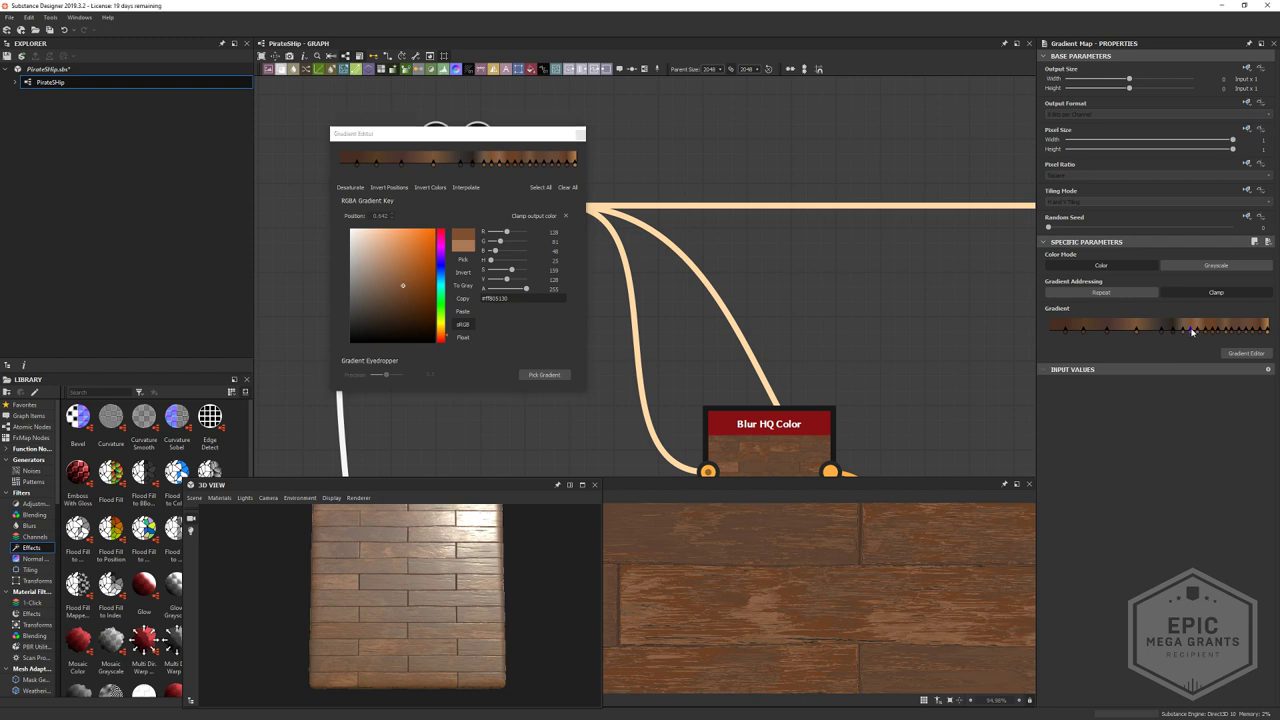
pyautogui.scroll(-5, 765, 577)
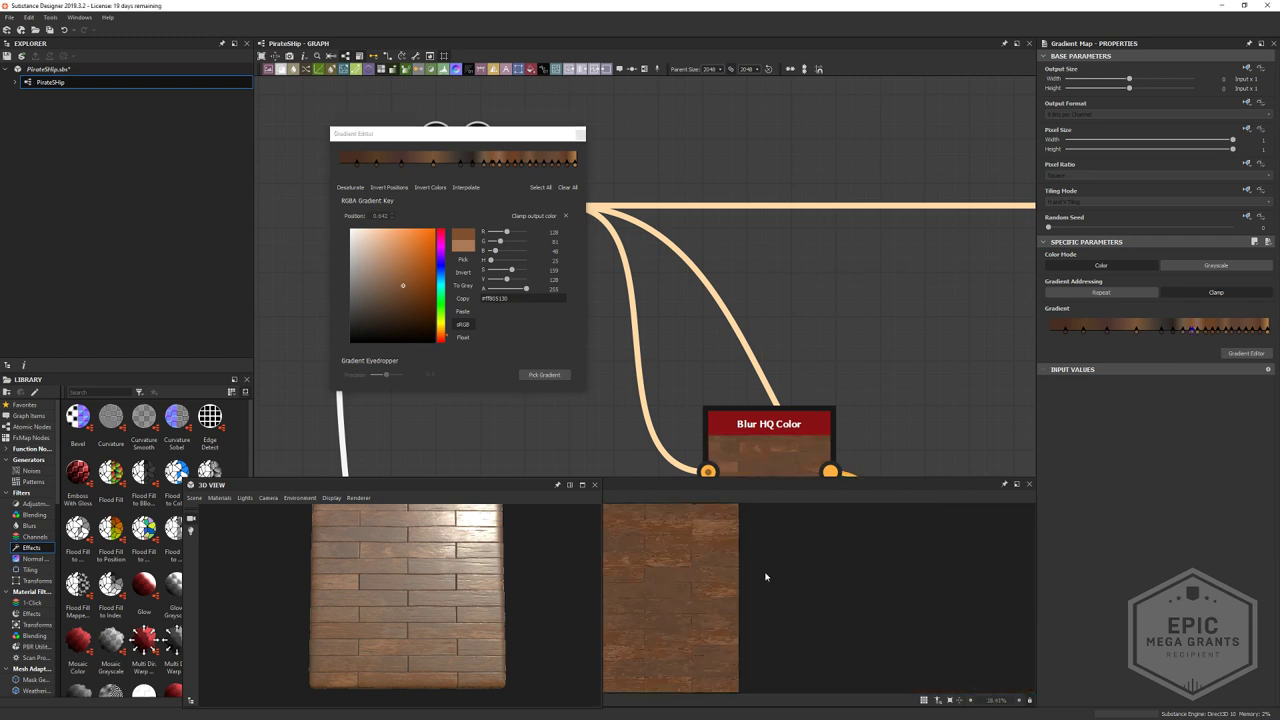
pyautogui.scroll(8, 681, 597)
pyautogui.scroll(-9, 831, 606)
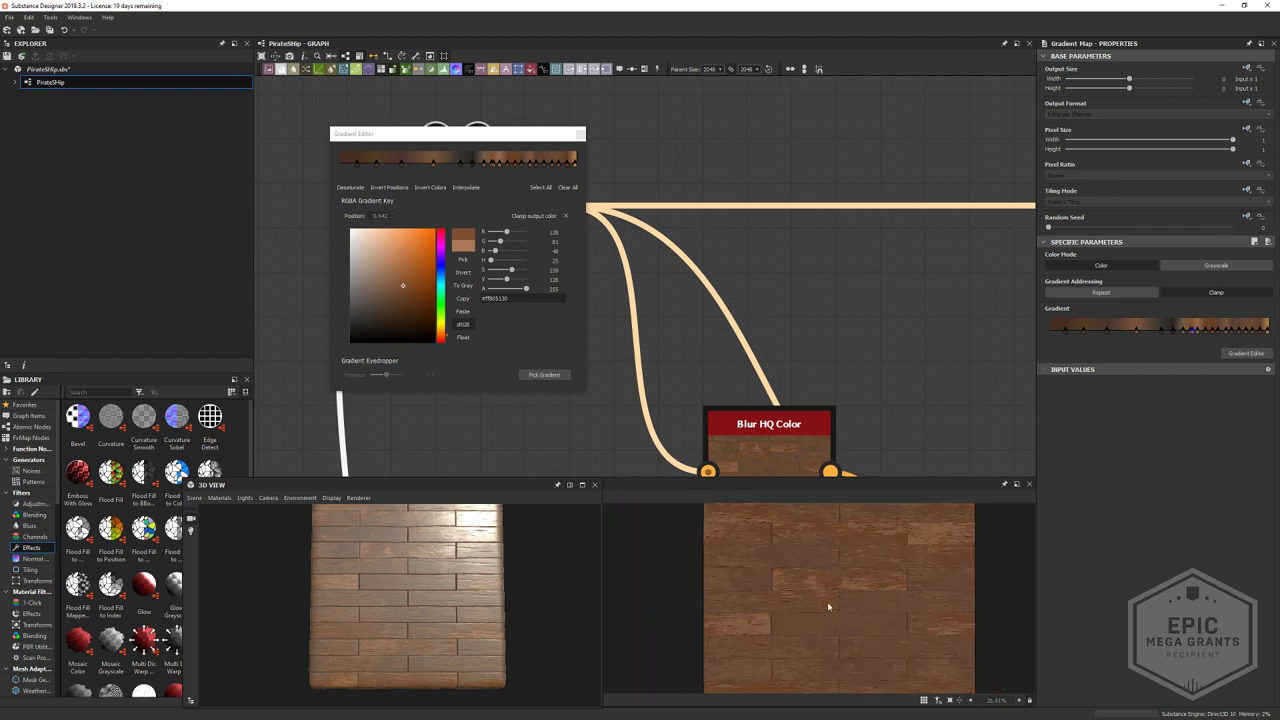
pyautogui.scroll(-1, 418, 656)
pyautogui.scroll(-2, 418, 656)
pyautogui.moveTo(418, 656)
pyautogui.mouseDown()
pyautogui.moveTo(437, 657)
pyautogui.moveTo(428, 645)
pyautogui.mouseUp()
pyautogui.scroll(5, 418, 565)
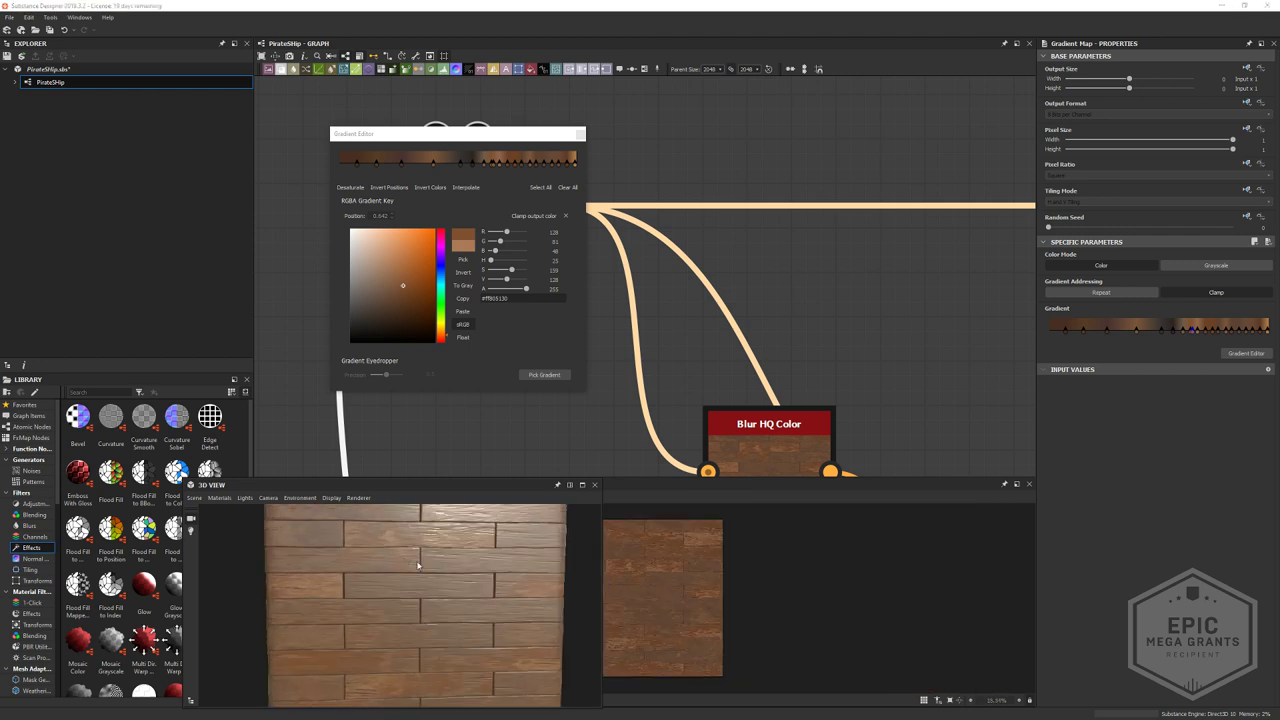
pyautogui.moveTo(452, 560); pyautogui.dragTo(398, 572)
pyautogui.scroll(3, 428, 557)
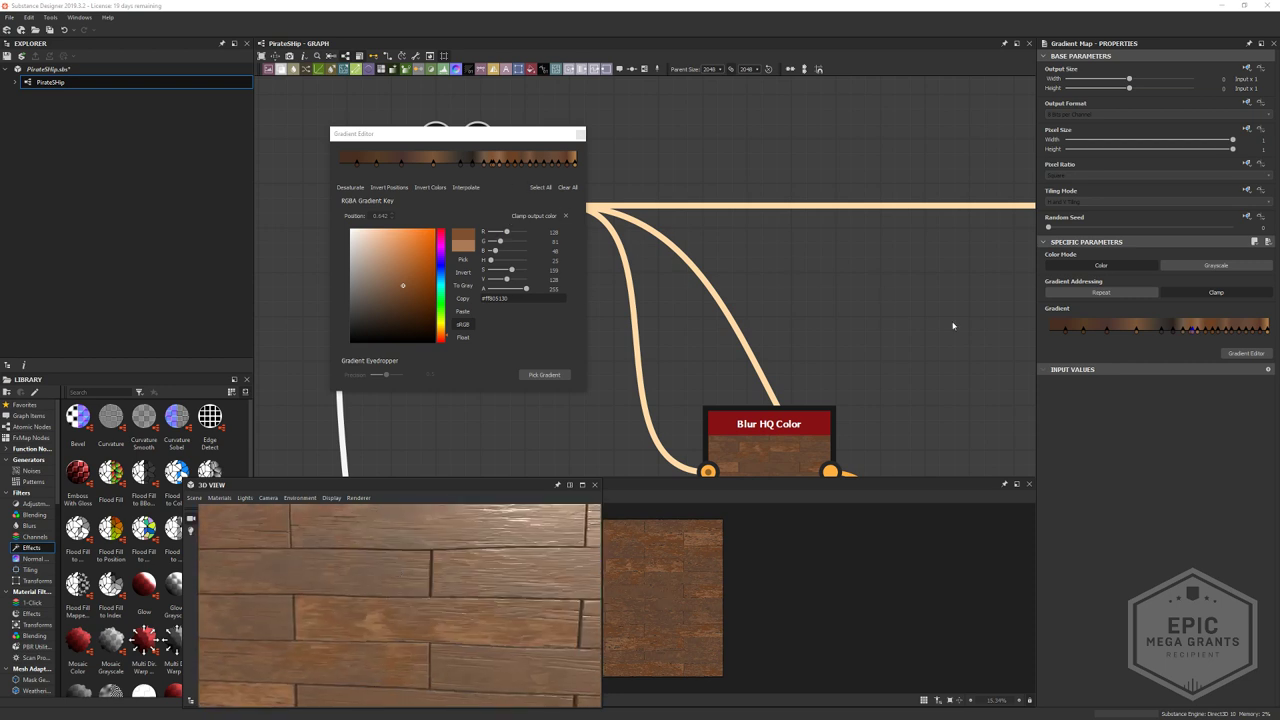
# - Recolour the Gradient Map key at about position 0.68 to a greyish brown, RGB 102, 79, 64, and close the gradient editor
pyautogui.moveTo(780, 282); pyautogui.dragTo(704, 237, button='middle')
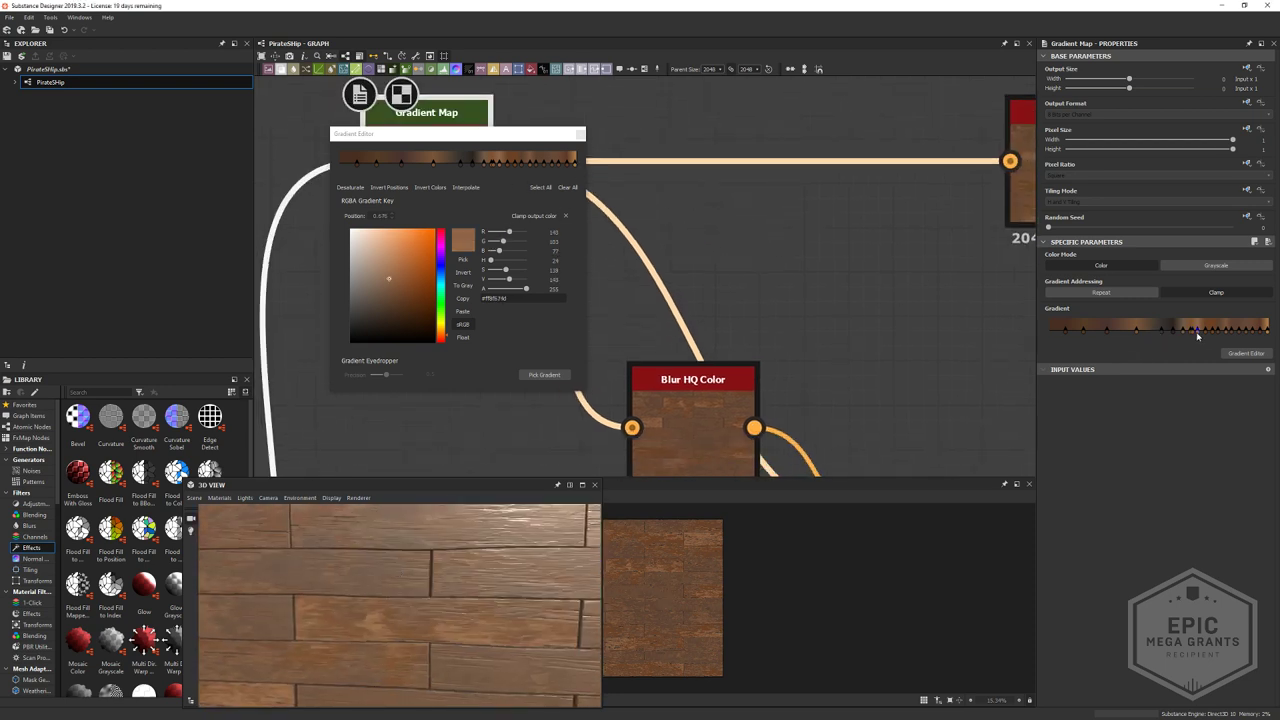
pyautogui.moveTo(379, 285)
pyautogui.mouseDown()
pyautogui.moveTo(405, 293)
pyautogui.moveTo(366, 301)
pyautogui.mouseUp()
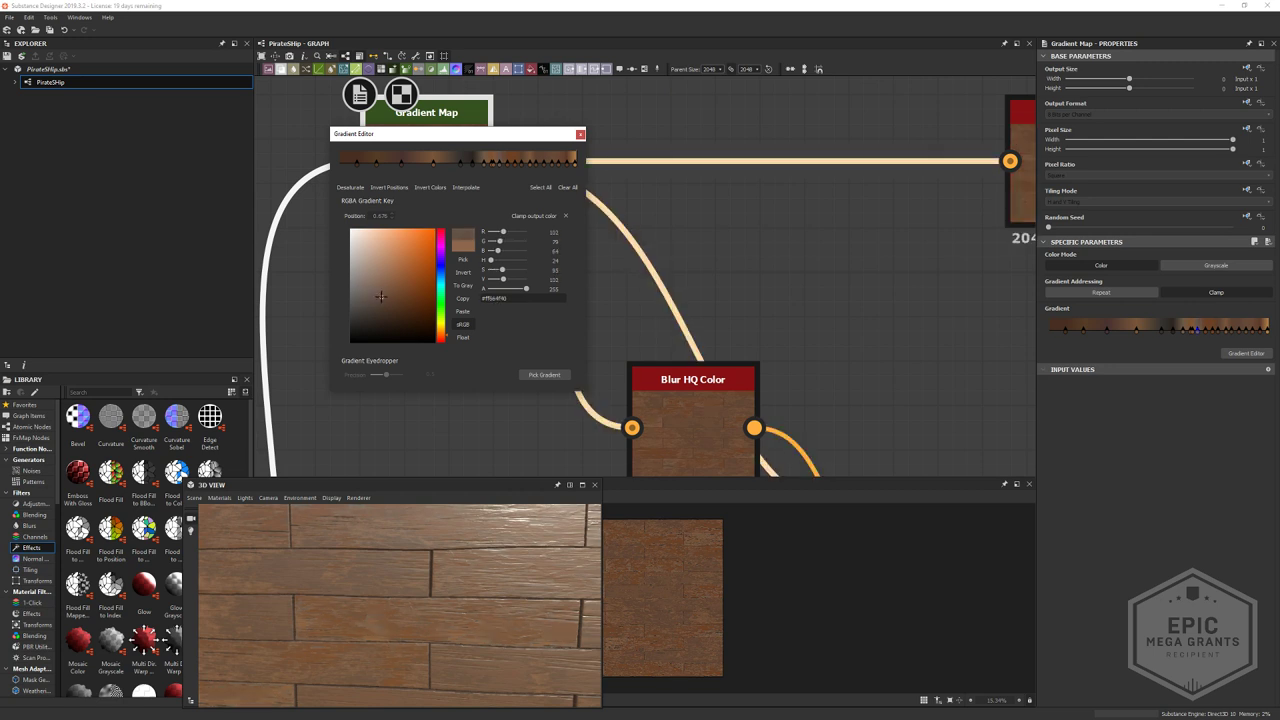
pyautogui.scroll(8, 695, 614)
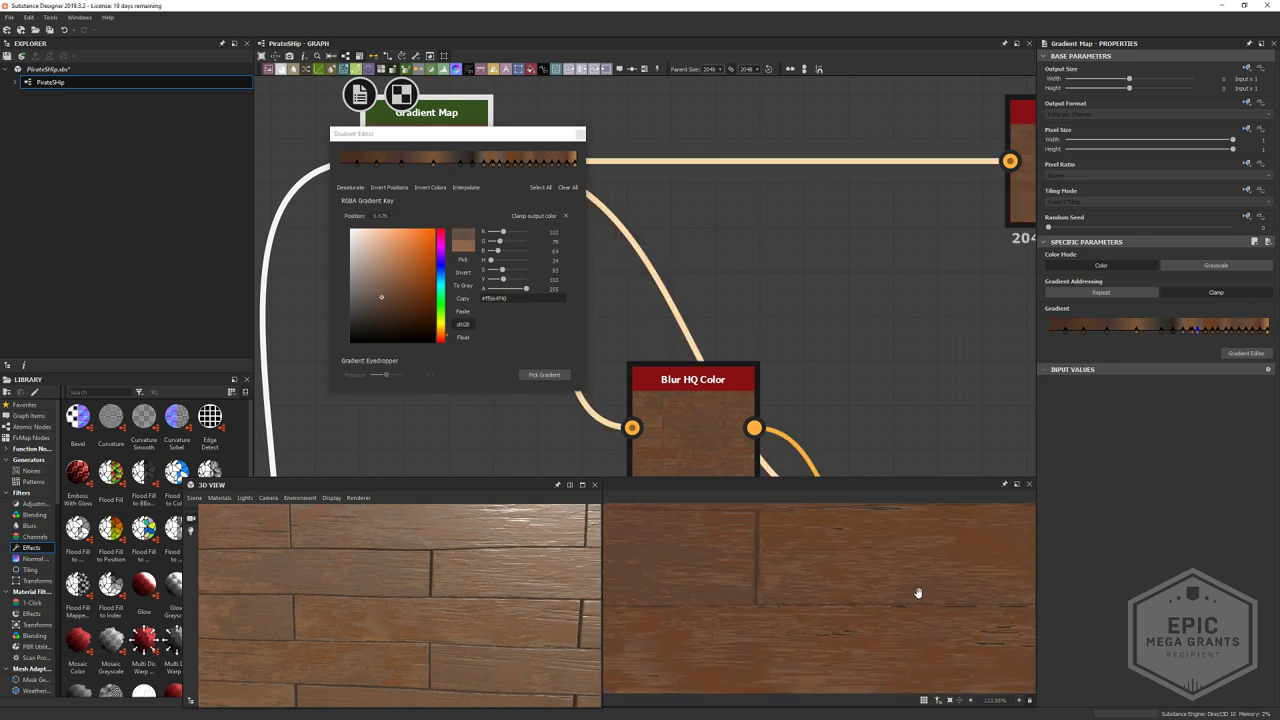
pyautogui.moveTo(913, 427); pyautogui.dragTo(696, 400, button='middle')
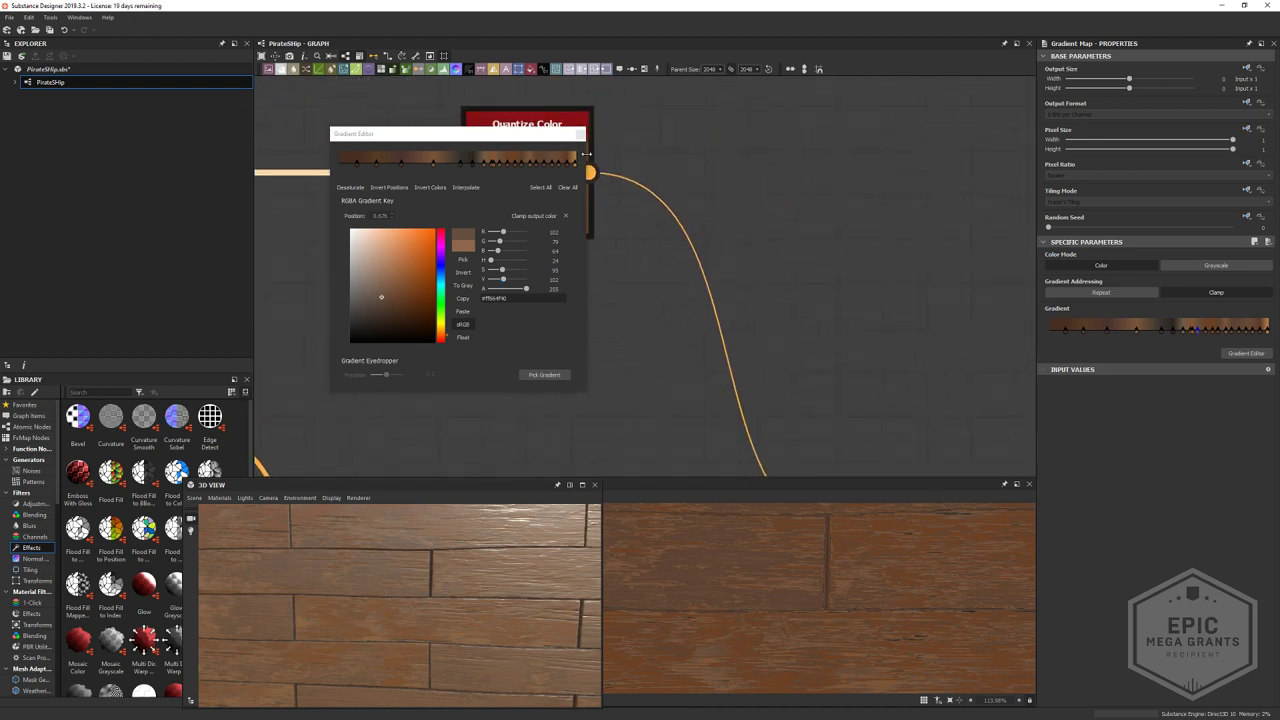
pyautogui.click(580, 134)
# - Examine the colour results of the Quantize Color node, the Blend after it and the Base Color output
pyautogui.click(563, 188)
pyautogui.scroll(-5, 697, 265)
pyautogui.moveTo(765, 340); pyautogui.dragTo(571, 206, button='middle')
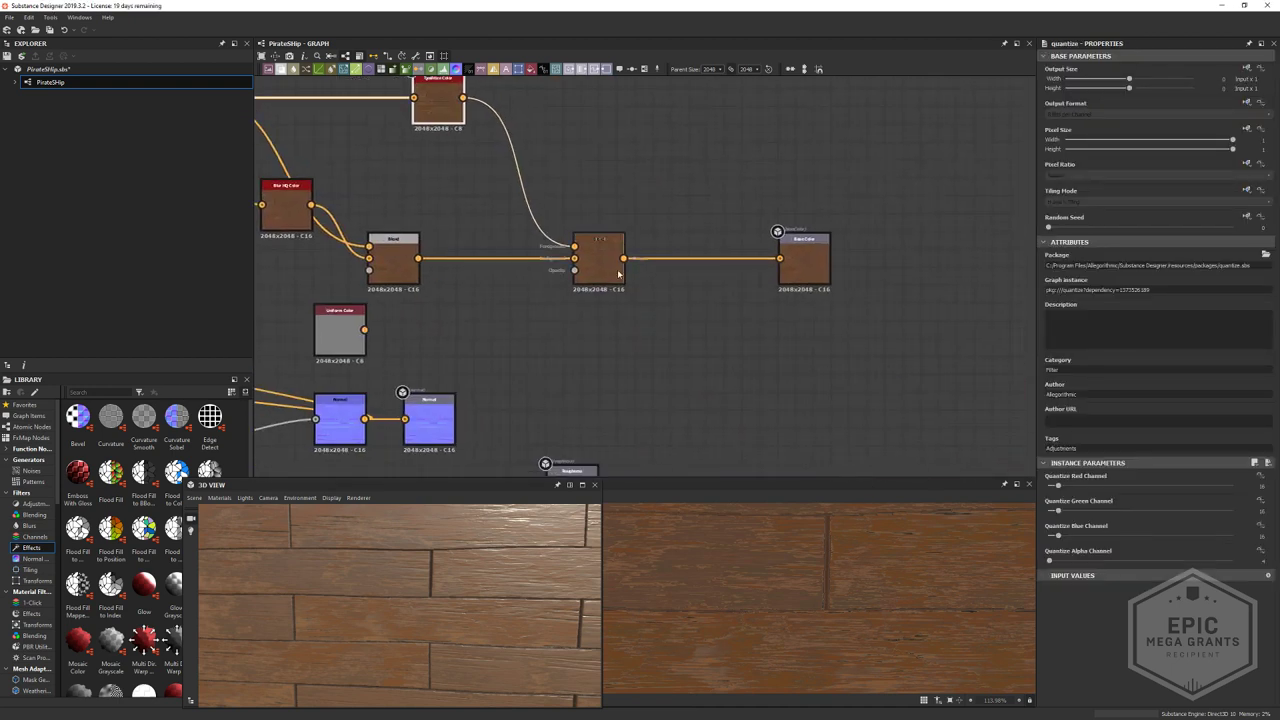
pyautogui.doubleClick(620, 274)
pyautogui.doubleClick(820, 275)
pyautogui.scroll(-7, 829, 571)
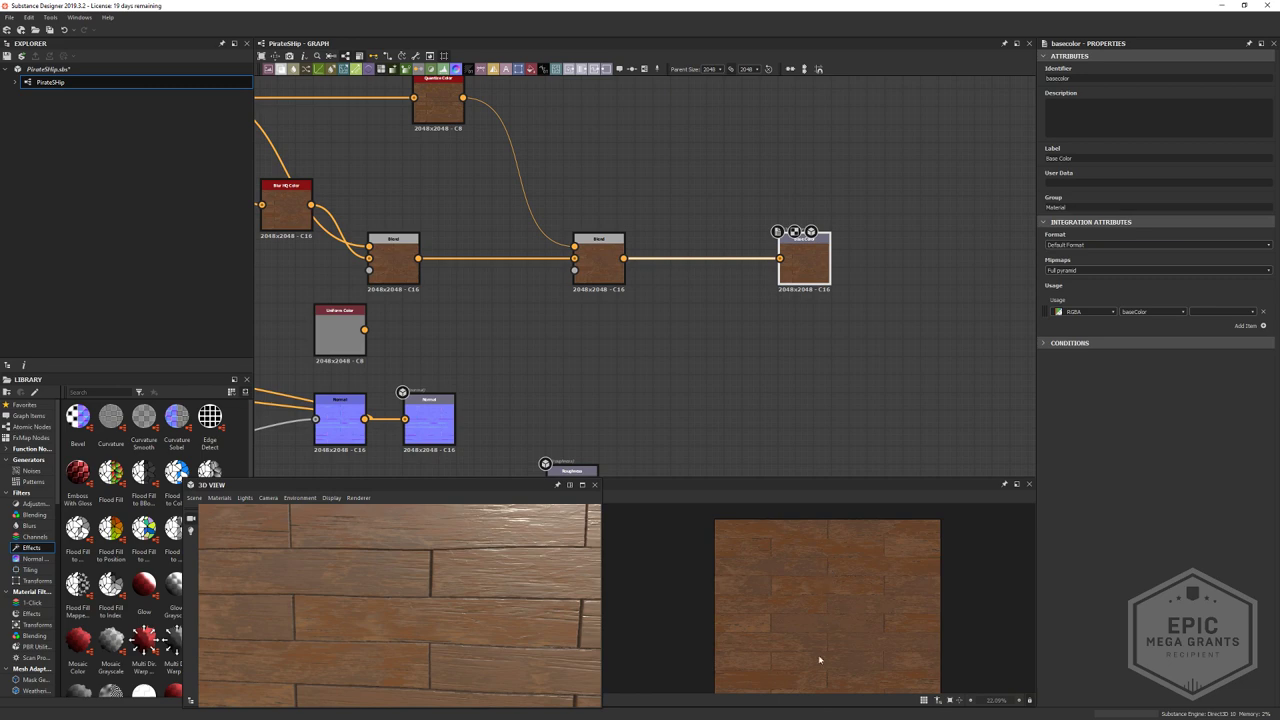
# - Inspect the brown plank material in 2D and across the whole block in 3D
pyautogui.moveTo(823, 543); pyautogui.dragTo(923, 533, button='middle')
pyautogui.scroll(-5, 444, 594)
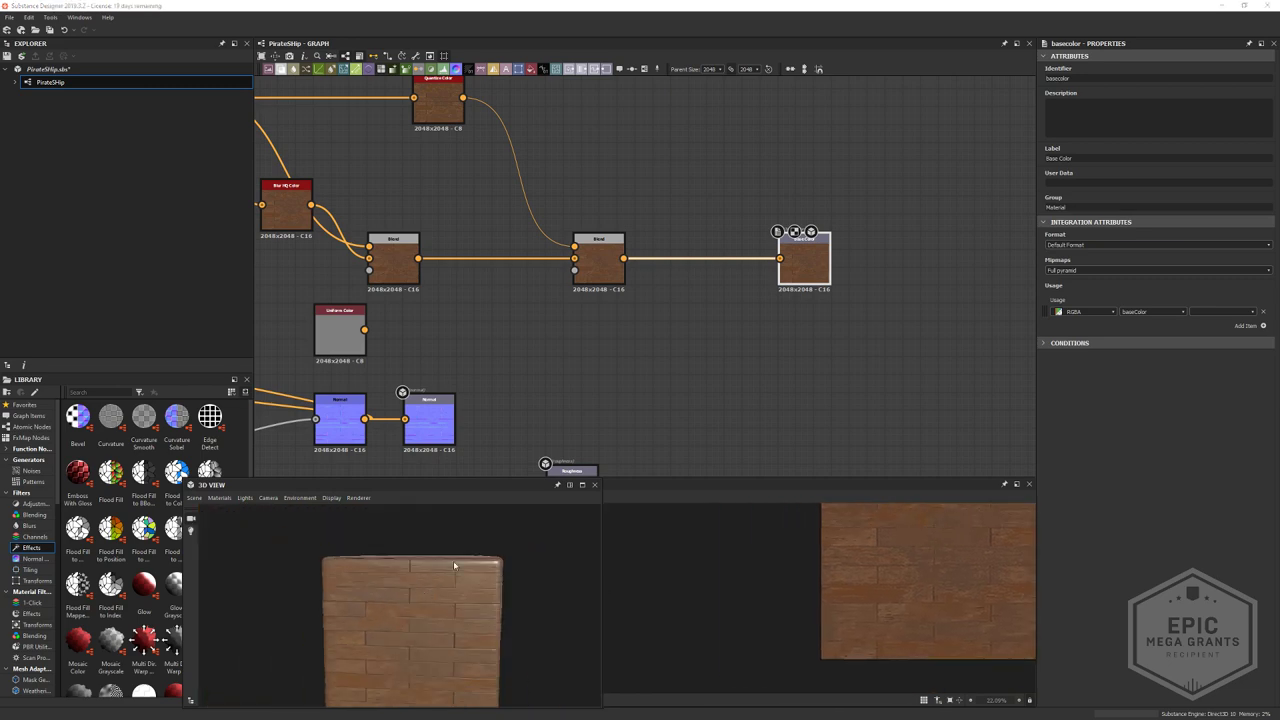
pyautogui.moveTo(453, 560); pyautogui.dragTo(416, 543)
pyautogui.scroll(-4, 581, 386)
# - Examine the output of the Blend feeding Roughness and the Quantize Grayscale result of Grunge Map 003
pyautogui.moveTo(581, 386); pyautogui.dragTo(760, 130, button='middle')
pyautogui.scroll(5, 719, 241)
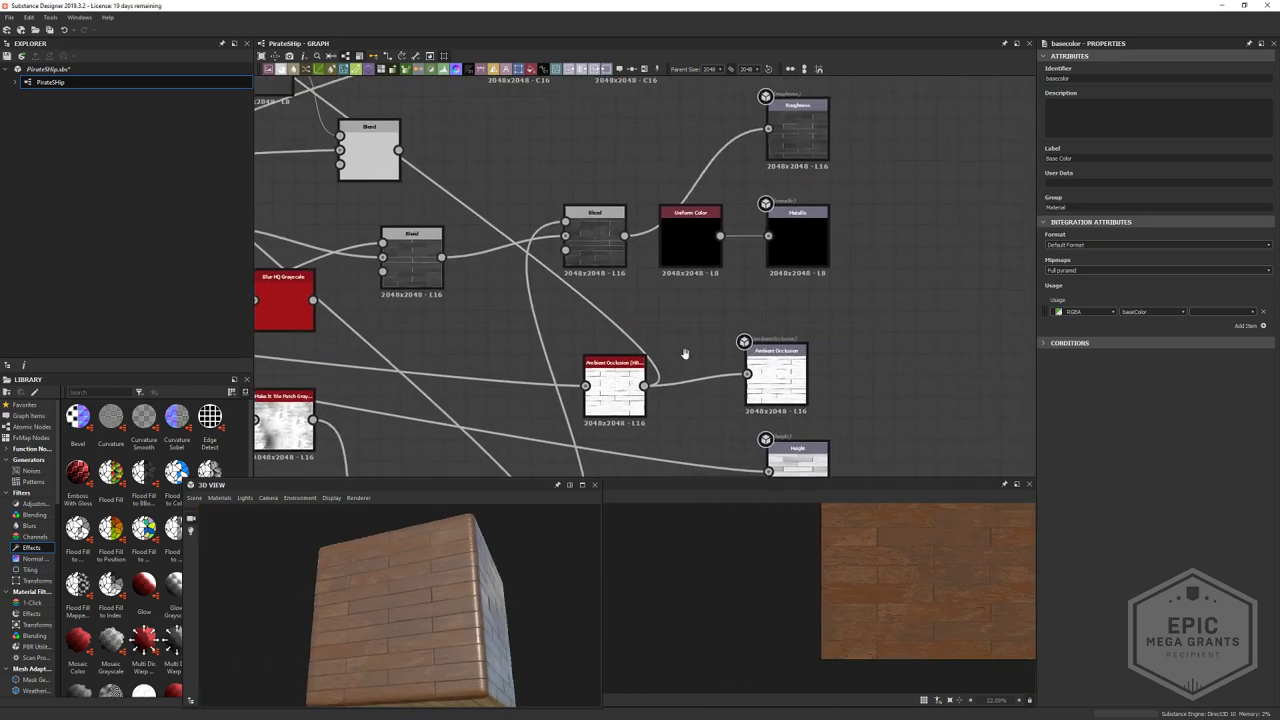
pyautogui.doubleClick(599, 254)
pyautogui.moveTo(716, 437); pyautogui.dragTo(659, 271, button='middle')
pyautogui.scroll(-2, 659, 271)
pyautogui.moveTo(659, 271); pyautogui.dragTo(659, 180, button='middle')
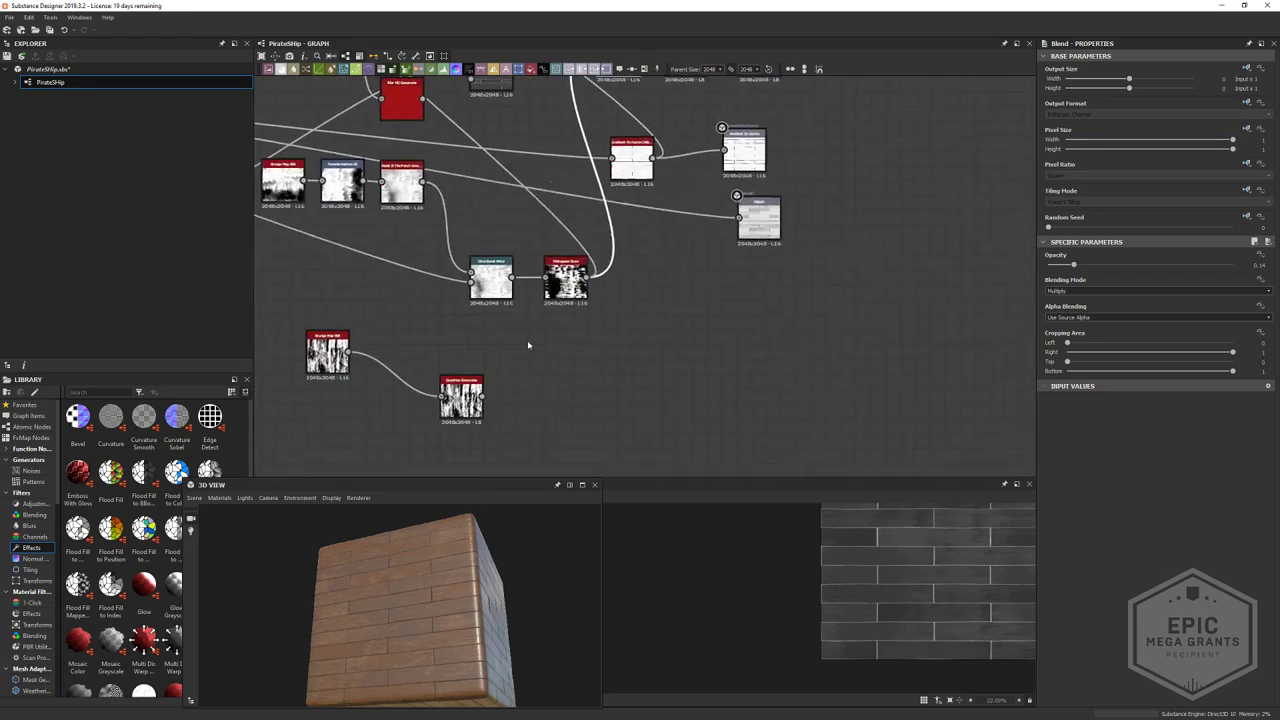
pyautogui.scroll(3, 527, 343)
pyautogui.click(414, 432)
pyautogui.doubleClick(414, 432)
pyautogui.scroll(-1, 414, 429)
pyautogui.moveTo(690, 90); pyautogui.dragTo(643, 360, button='middle')
pyautogui.scroll(-2, 482, 349)
pyautogui.moveTo(530, 299); pyautogui.dragTo(495, 232, button='middle')
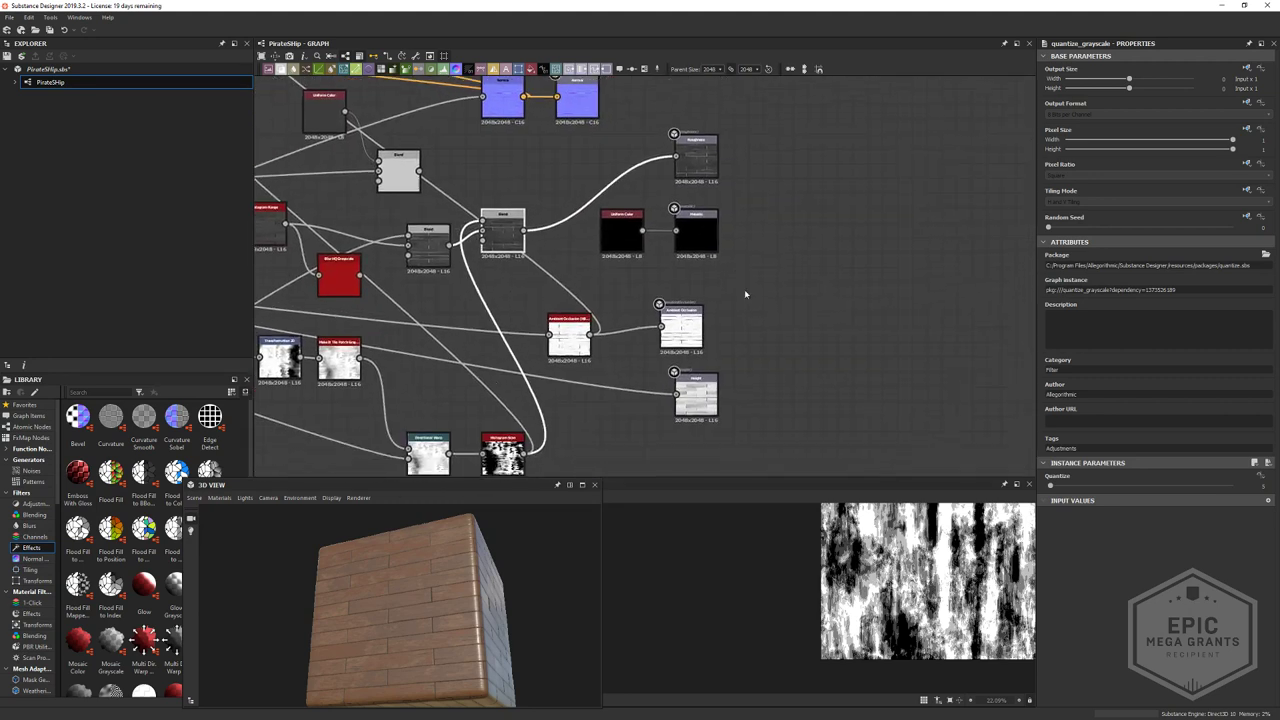
# - Rearrange the Metallic, Ambient Occlusion and Height output nodes to free space beside the roughness Blend
pyautogui.moveTo(645, 245); pyautogui.dragTo(823, 245)
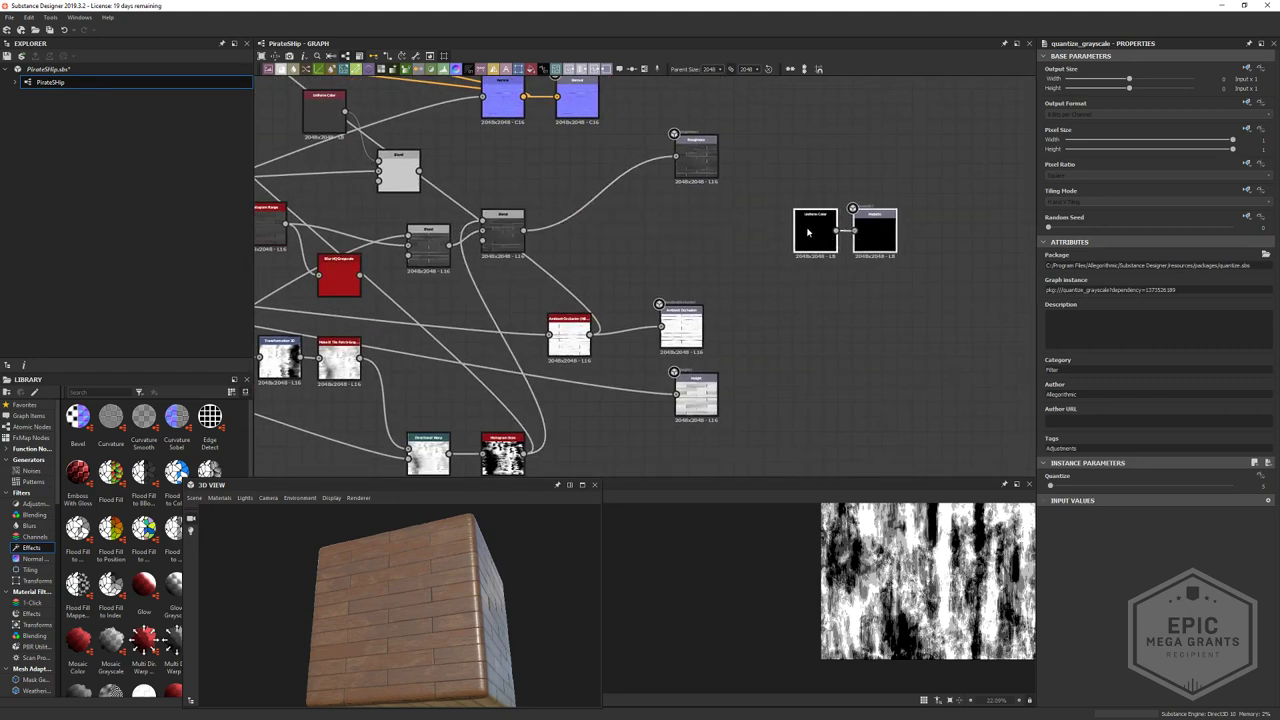
pyautogui.moveTo(823, 245); pyautogui.dragTo(779, 140, button='middle')
pyautogui.moveTo(655, 290); pyautogui.dragTo(878, 350)
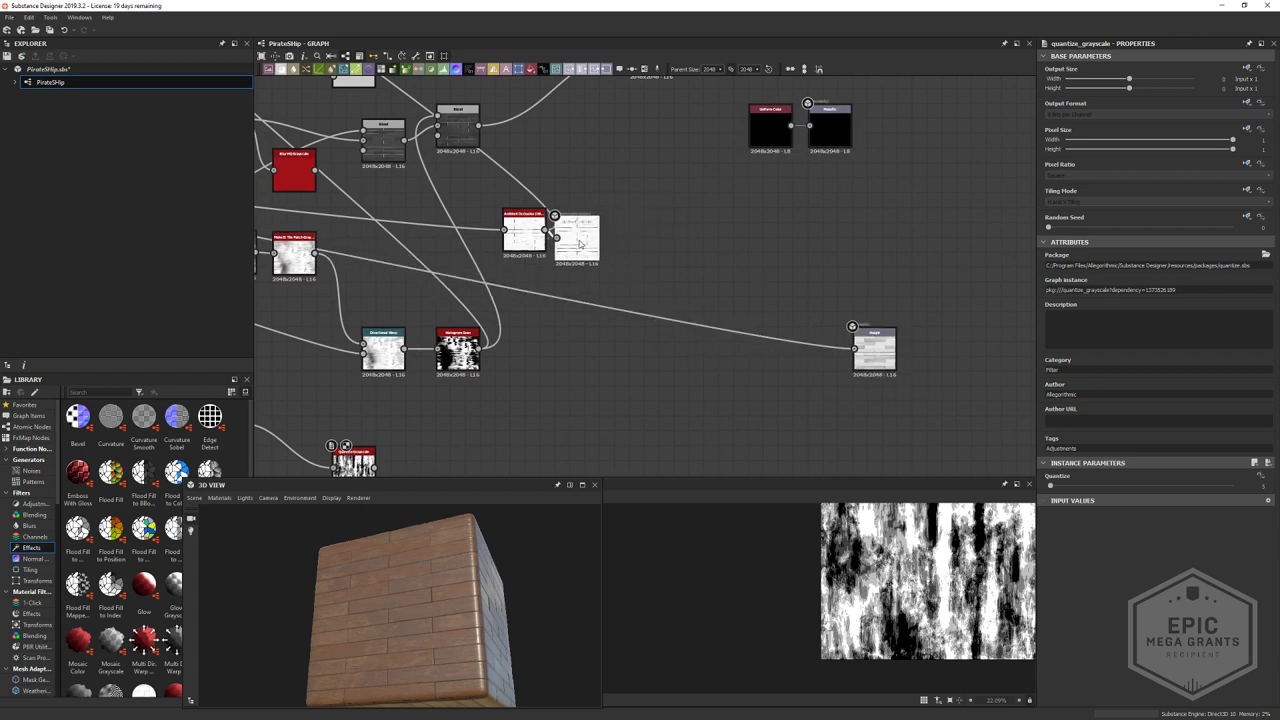
pyautogui.moveTo(580, 243); pyautogui.dragTo(615, 333, button='middle')
# - Add a Blend node after the roughness Blend, with that Blend as background and Quantize Grayscale as foreground
pyautogui.rightClick(668, 216)
pyautogui.click(703, 238)
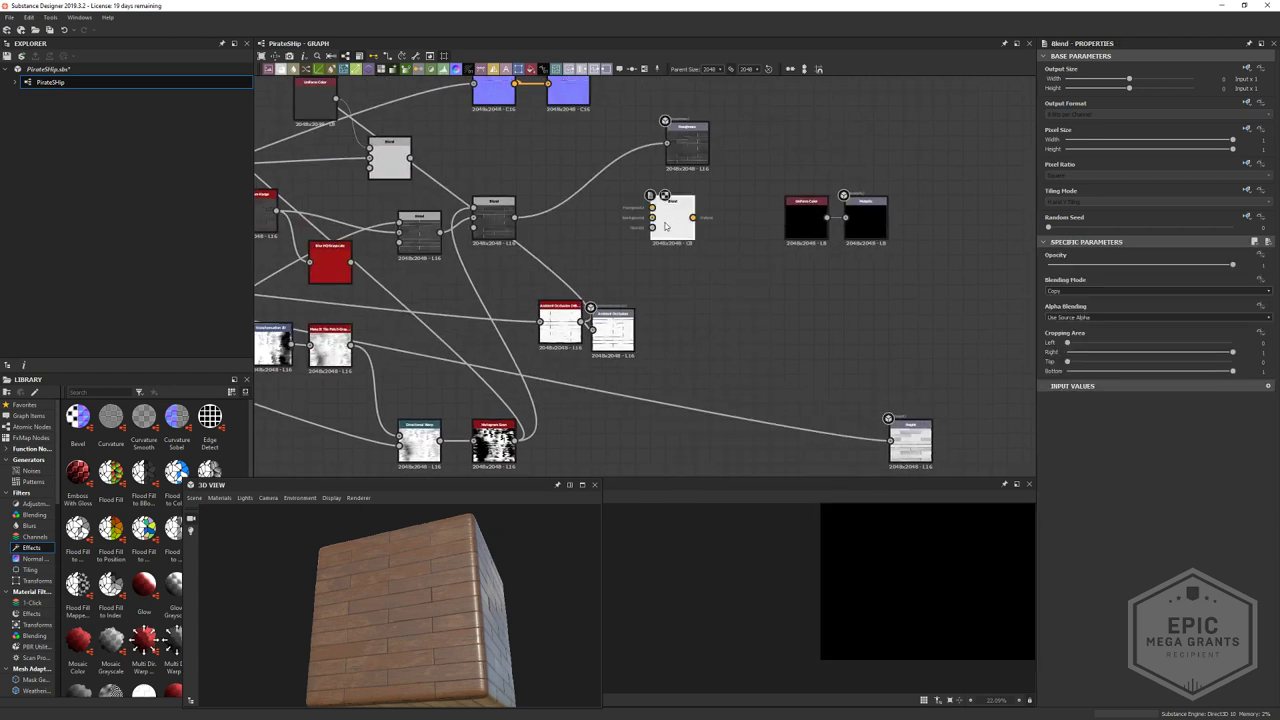
pyautogui.moveTo(583, 232); pyautogui.dragTo(622, 232)
pyautogui.moveTo(571, 297); pyautogui.dragTo(763, 152, button='middle')
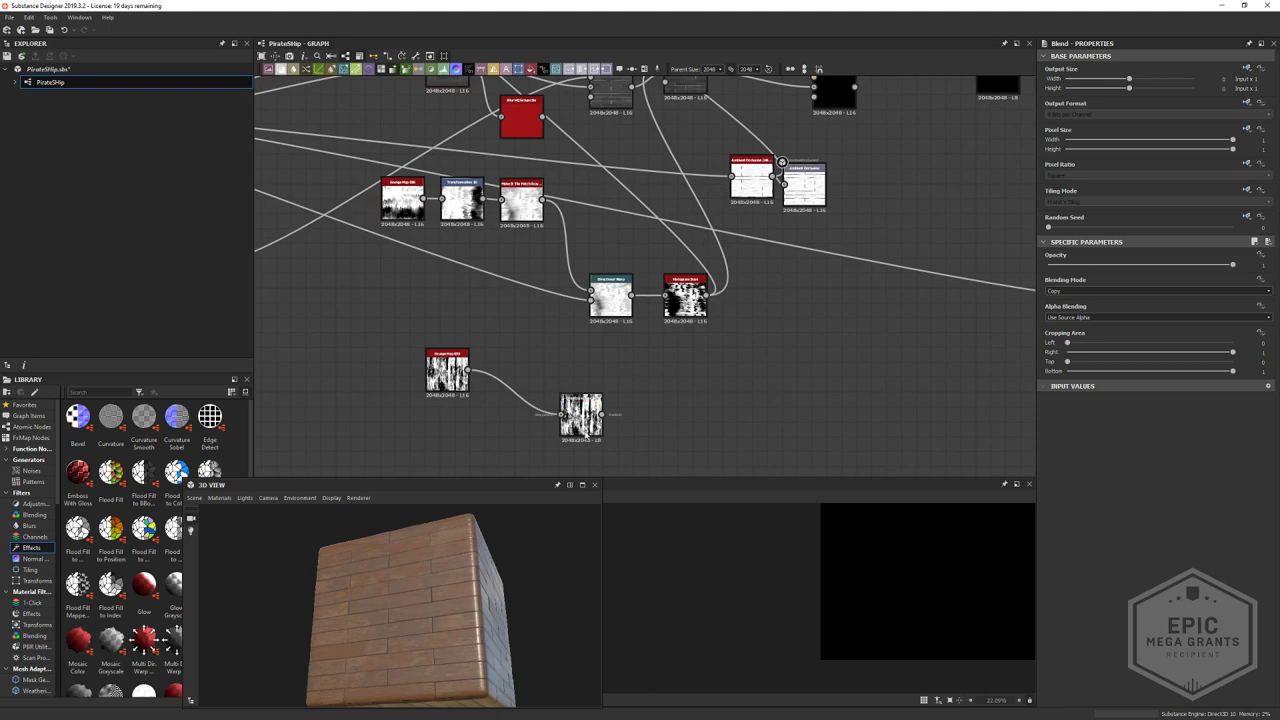
pyautogui.moveTo(748, 211); pyautogui.dragTo(676, 386, button='middle')
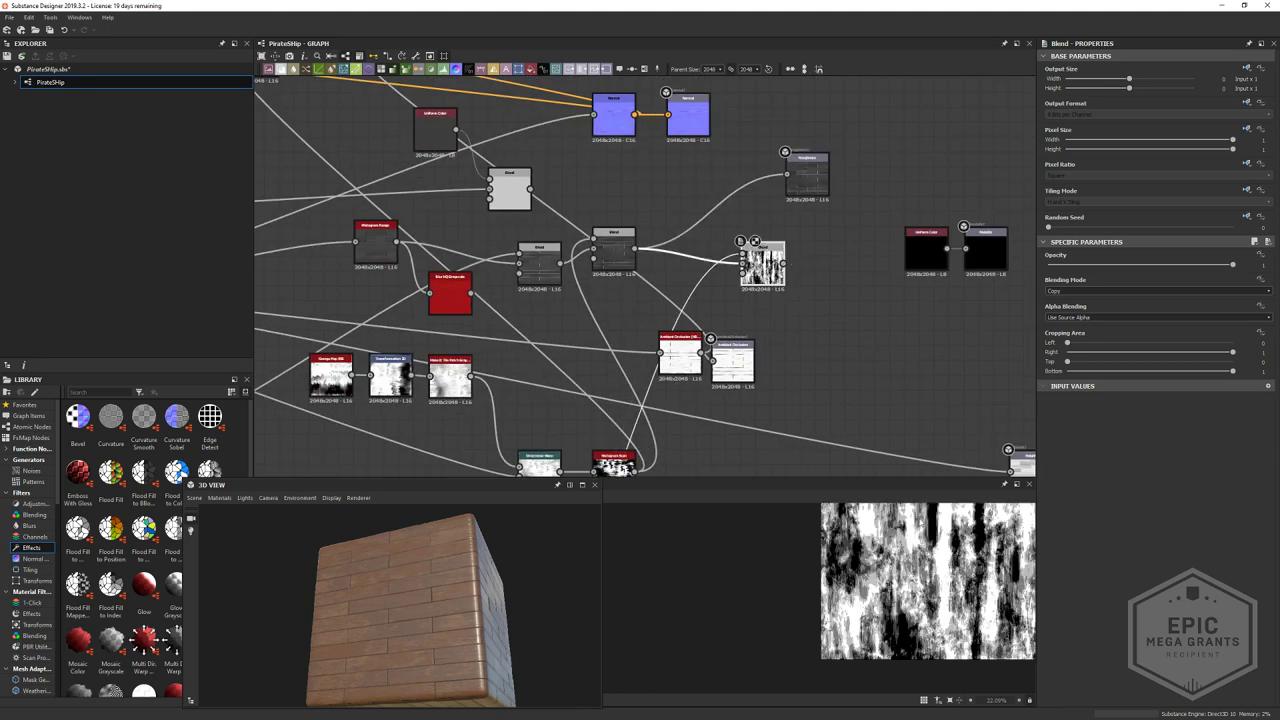
# - Duplicate the Directional Warp node, feed Quantize Grayscale into its main input and preview the warped grunge
pyautogui.moveTo(690, 318); pyautogui.dragTo(738, 265, button='middle')
pyautogui.scroll(-4, 660, 294)
pyautogui.moveTo(566, 334); pyautogui.dragTo(573, 305, button='middle')
pyautogui.scroll(2, 573, 305)
pyautogui.scroll(3, 615, 296)
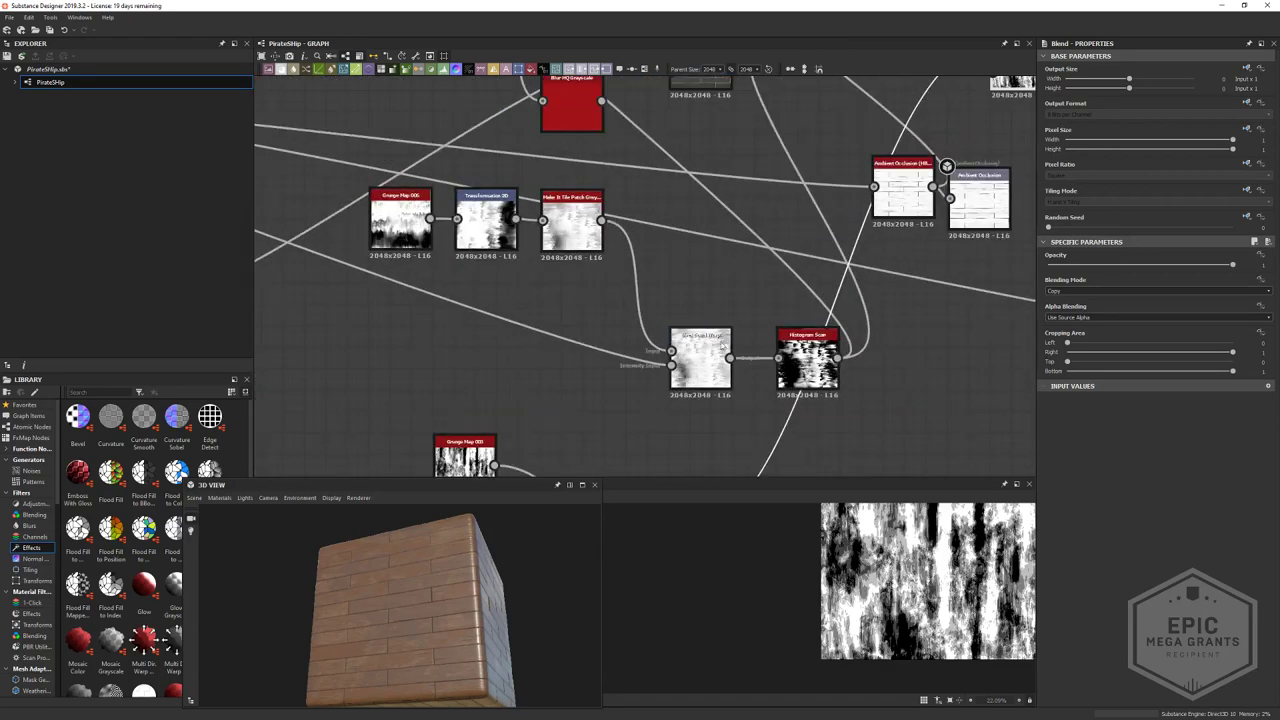
pyautogui.moveTo(697, 355); pyautogui.dragTo(691, 218, button='middle')
pyautogui.click(691, 222)
pyautogui.hotkey('ctrl', 'd')
pyautogui.moveTo(638, 299); pyautogui.dragTo(682, 350)
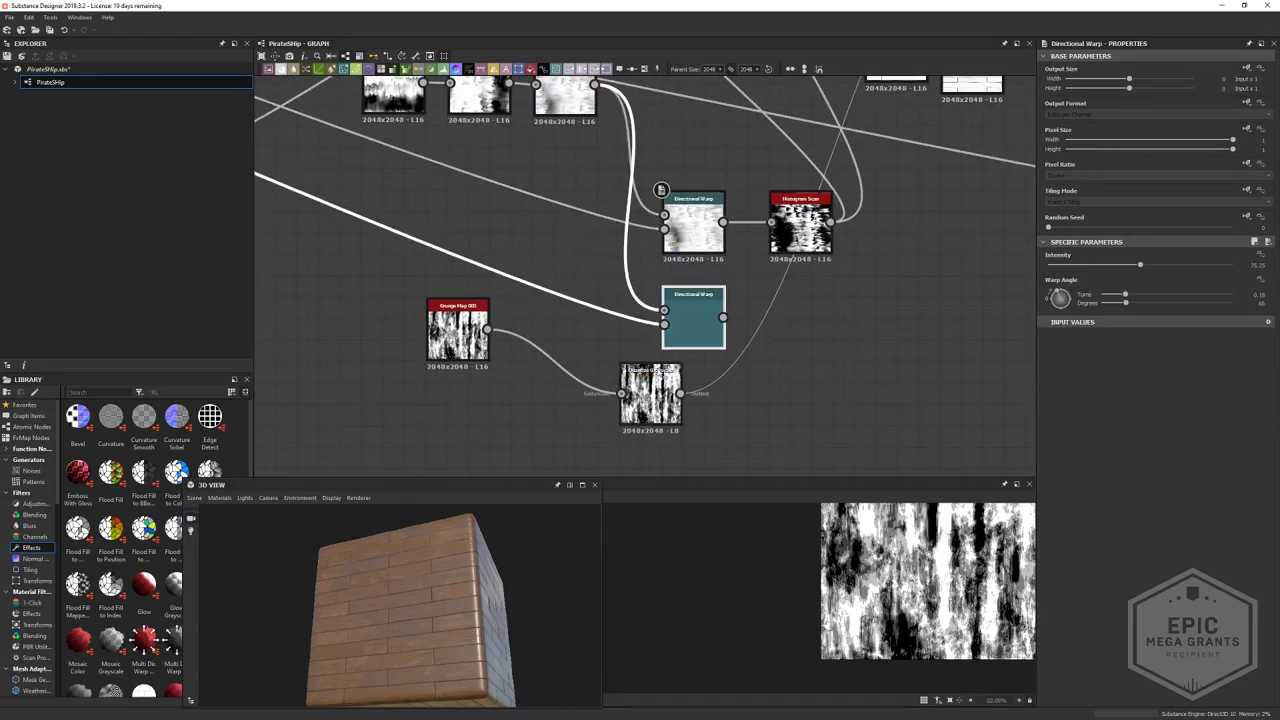
pyautogui.doubleClick(690, 325)
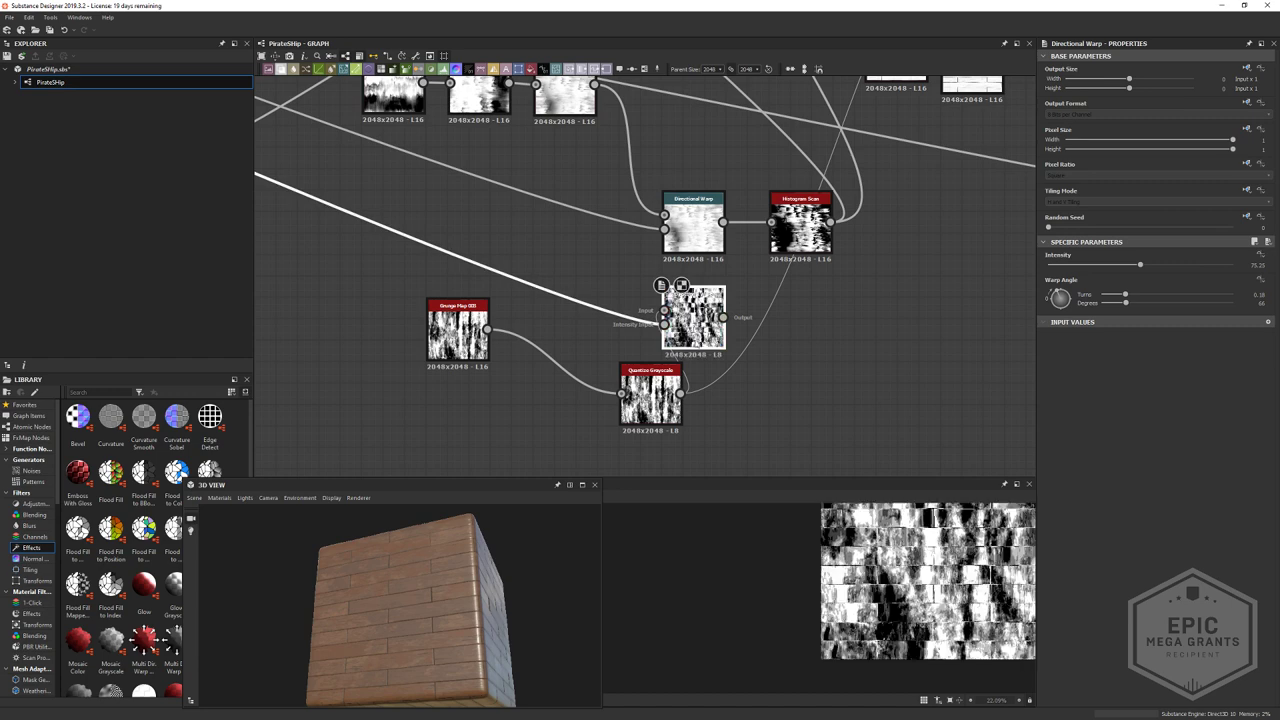
pyautogui.moveTo(855, 179); pyautogui.dragTo(847, 187, button='middle')
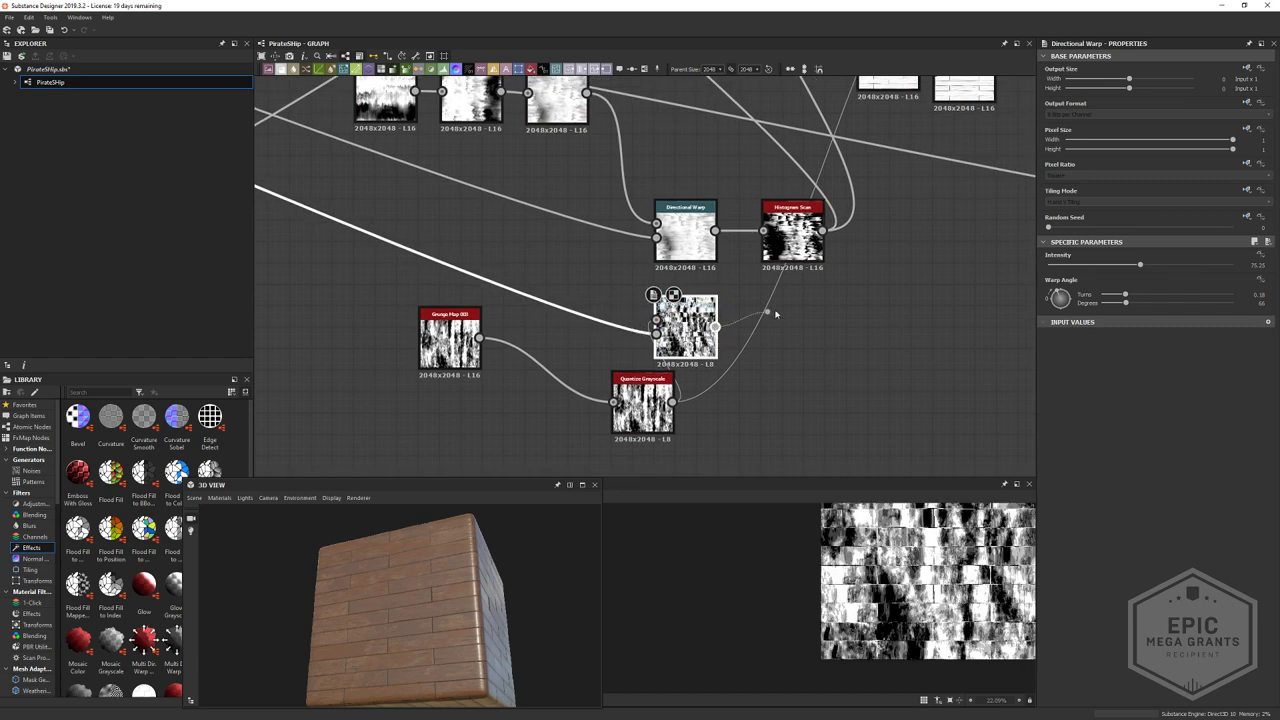
# - Connect the duplicated Directional Warp to the foreground of the Blend feeding Roughness and preview that Blend
pyautogui.moveTo(859, 230); pyautogui.dragTo(763, 351, button='middle')
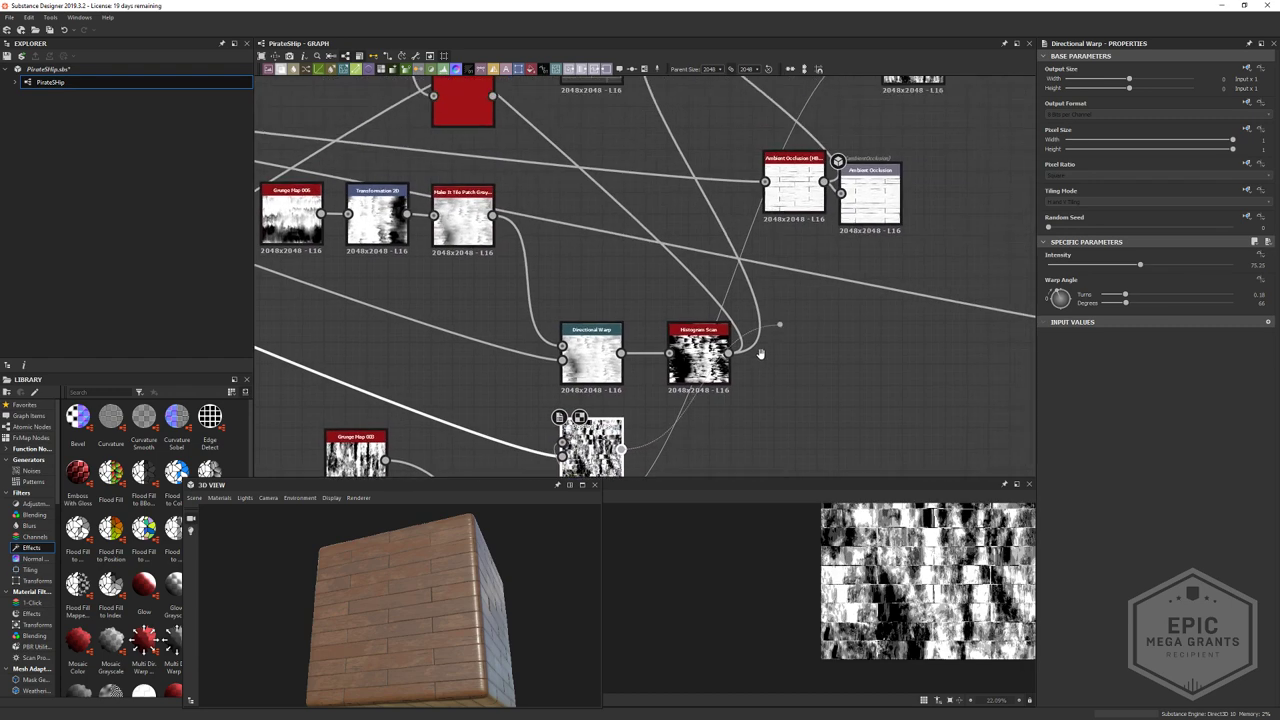
pyautogui.moveTo(762, 228)
pyautogui.mouseDown(button='middle')
pyautogui.moveTo(640, 403)
pyautogui.moveTo(636, 460)
pyautogui.mouseUp(button='middle')
pyautogui.click(573, 243)
pyautogui.doubleClick(572, 273)
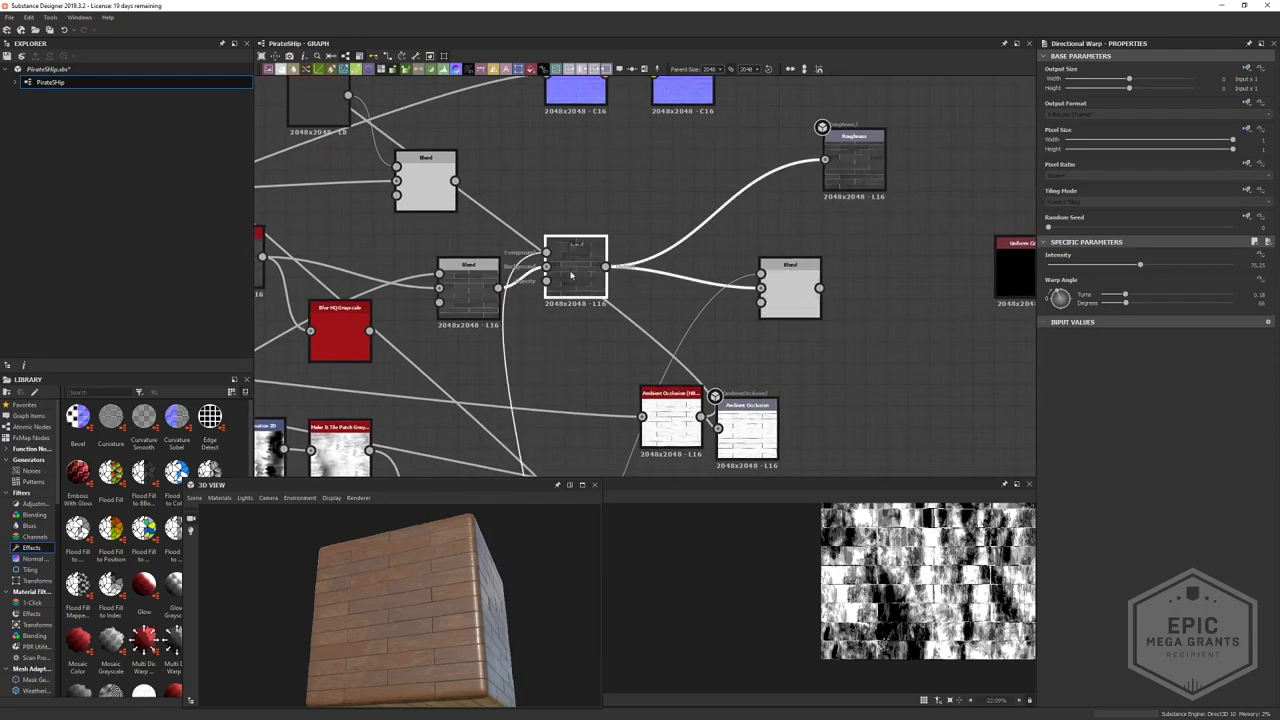
pyautogui.press('f')
pyautogui.moveTo(567, 327); pyautogui.dragTo(690, 100, button='middle')
pyautogui.scroll(3, 620, 371)
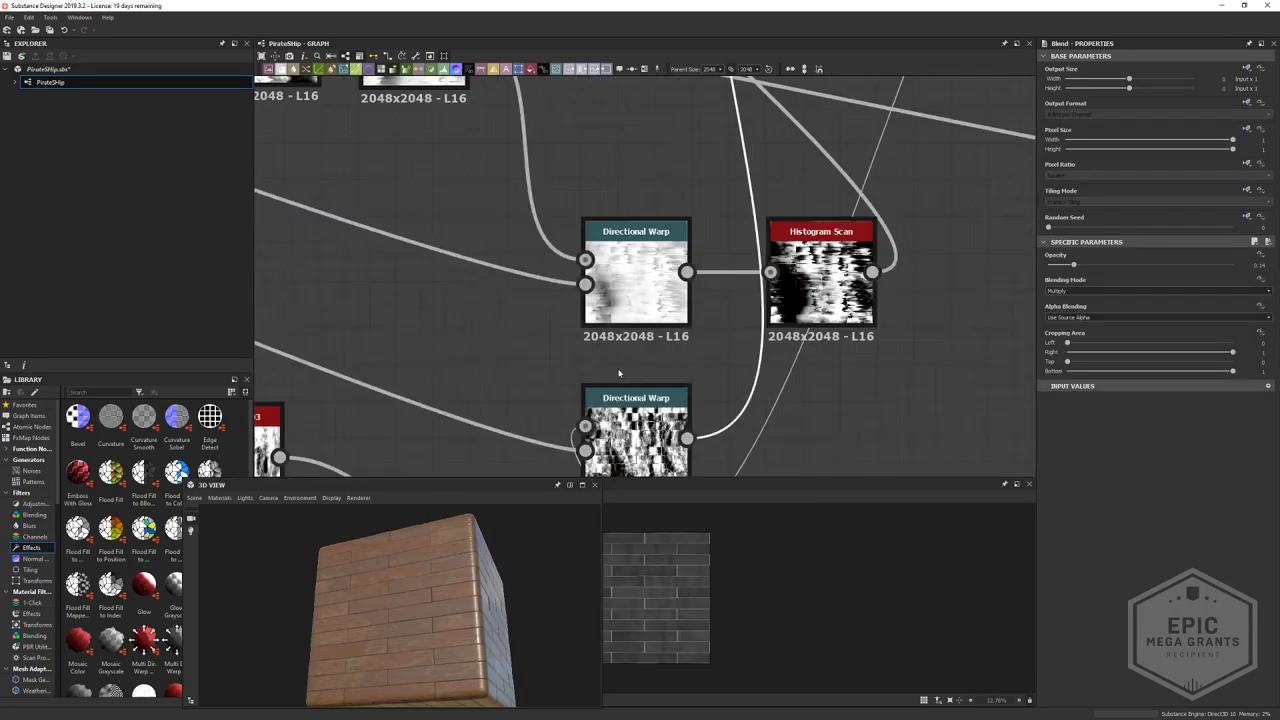
# - Insert a Transformation 2D node between Grunge Map 003 and Quantize Grayscale, spacing the nodes apart
pyautogui.moveTo(620, 371); pyautogui.dragTo(771, 120, button='middle')
pyautogui.scroll(-1, 534, 334)
pyautogui.moveTo(534, 334); pyautogui.dragTo(479, 314, button='middle')
pyautogui.moveTo(347, 207); pyautogui.dragTo(315, 328)
pyautogui.moveTo(500, 343); pyautogui.dragTo(515, 344, button='middle')
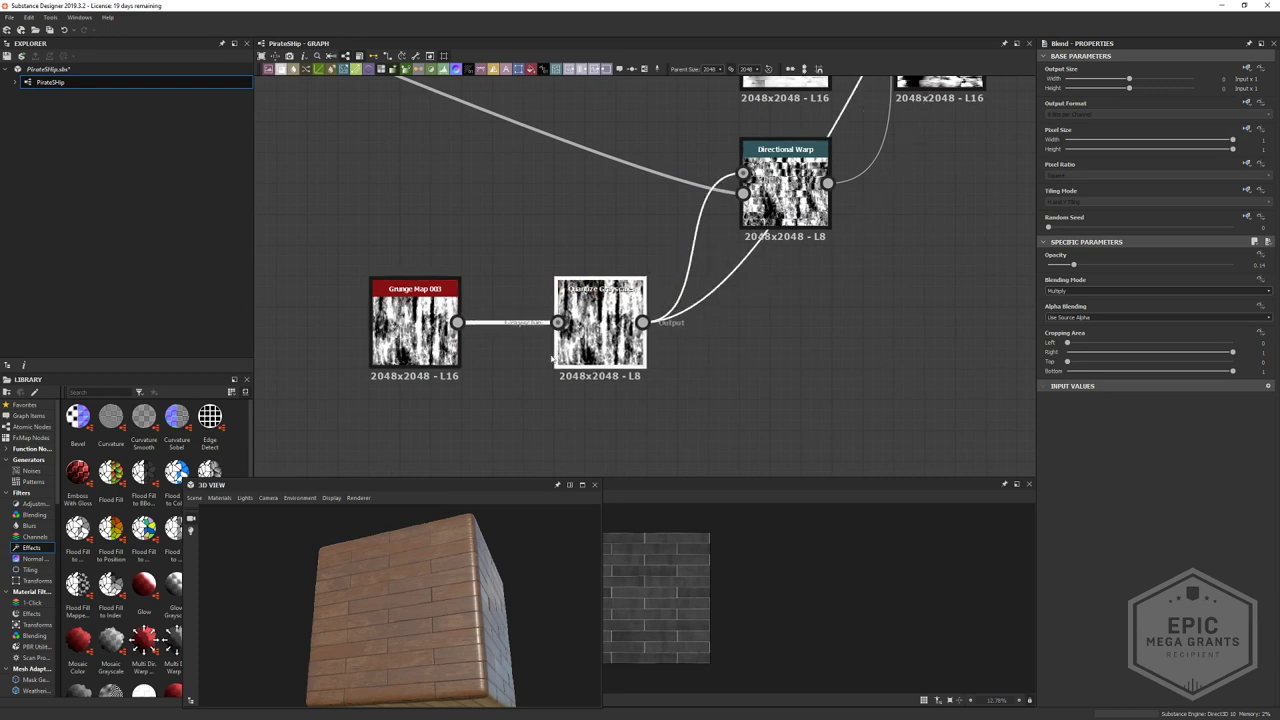
pyautogui.click(406, 341)
pyautogui.press('space')
pyautogui.write('tra')
pyautogui.click(442, 364)
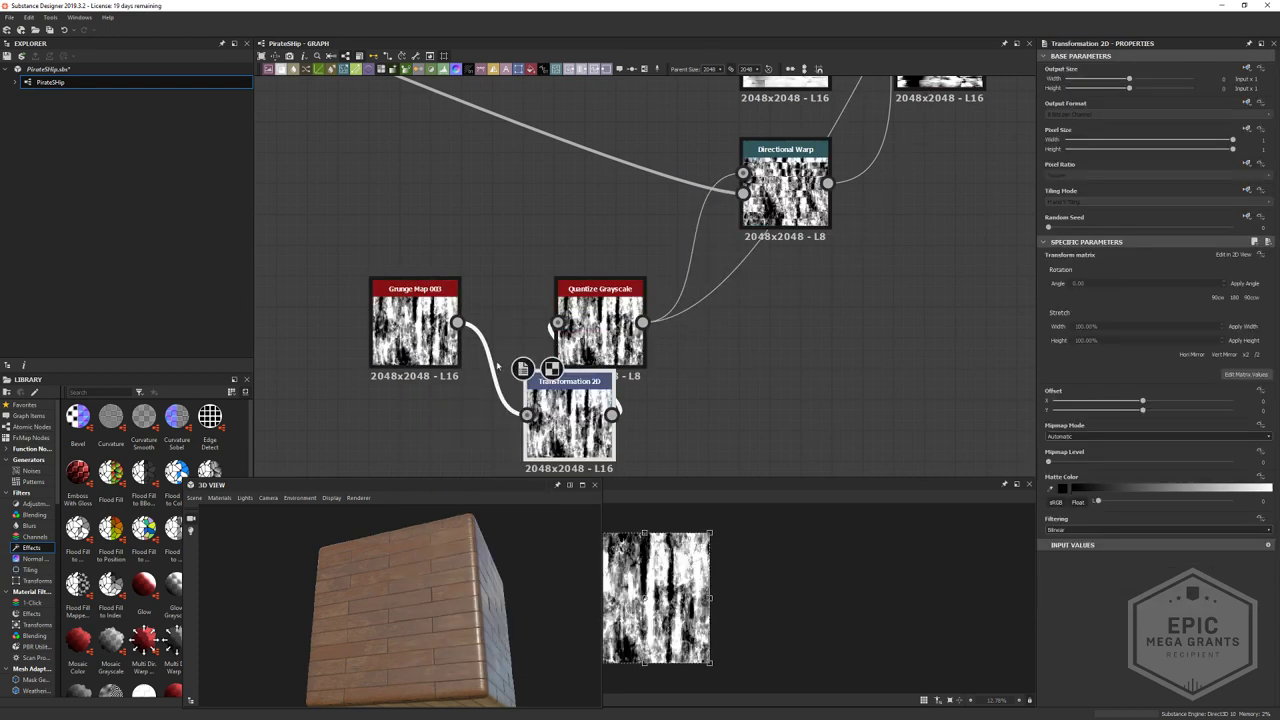
# - Rotate the grunge a quarter turn with Transformation 2D so its streaks run horizontally, and preview Quantize Grayscale
pyautogui.scroll(-2, 529, 387)
pyautogui.scroll(-2, 820, 566)
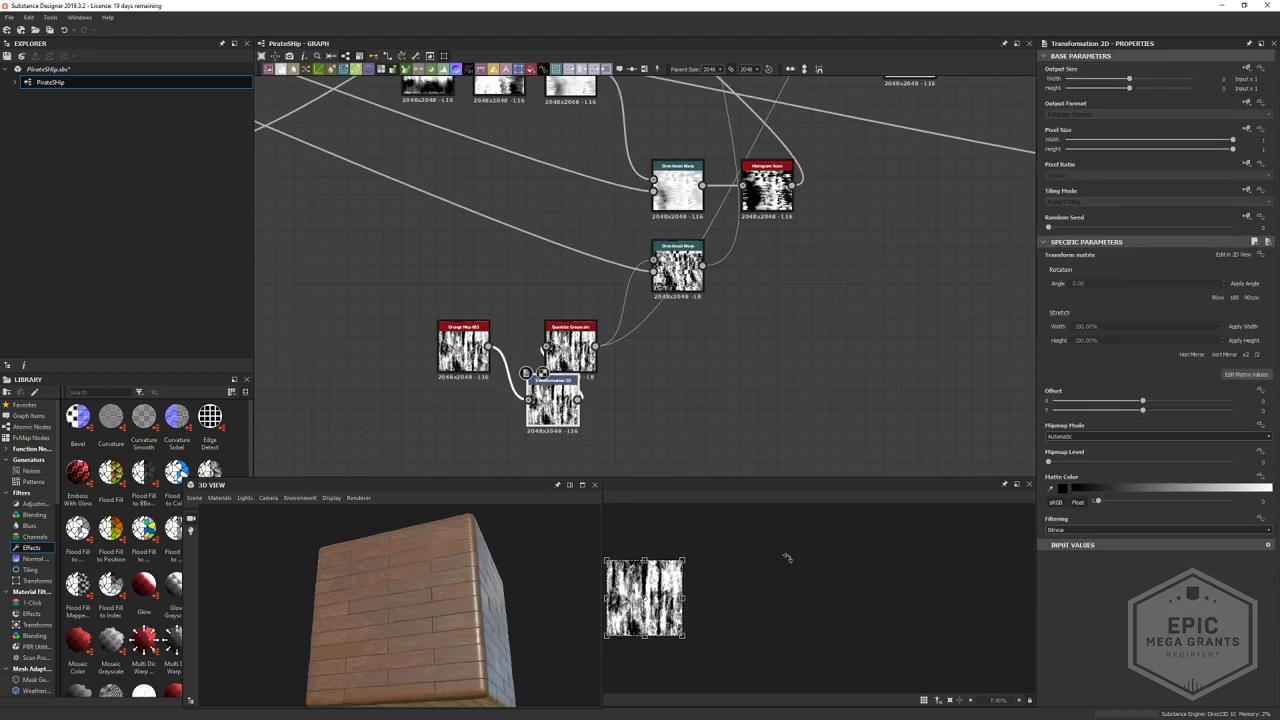
pyautogui.scroll(2, 677, 529)
pyautogui.scroll(-4, 695, 577)
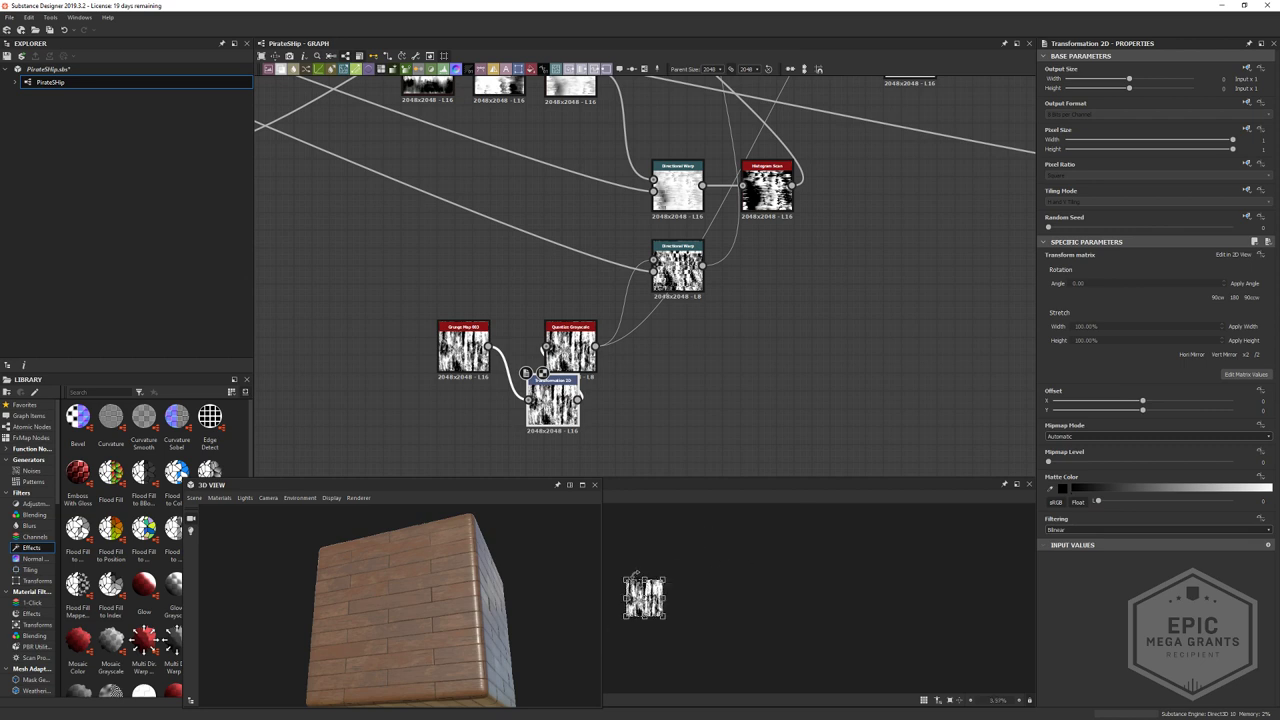
pyautogui.moveTo(604, 562); pyautogui.dragTo(565, 622)
pyautogui.doubleClick(571, 350)
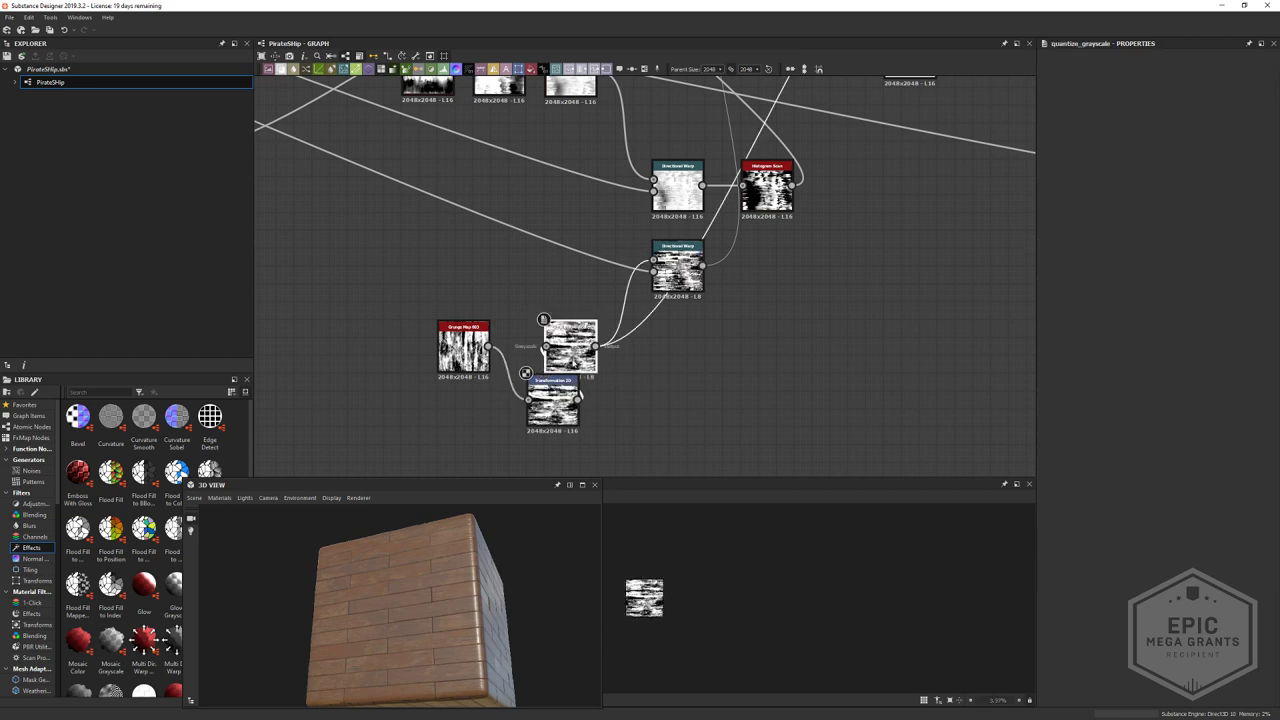
pyautogui.moveTo(553, 402); pyautogui.dragTo(517, 402)
pyautogui.scroll(4, 645, 590)
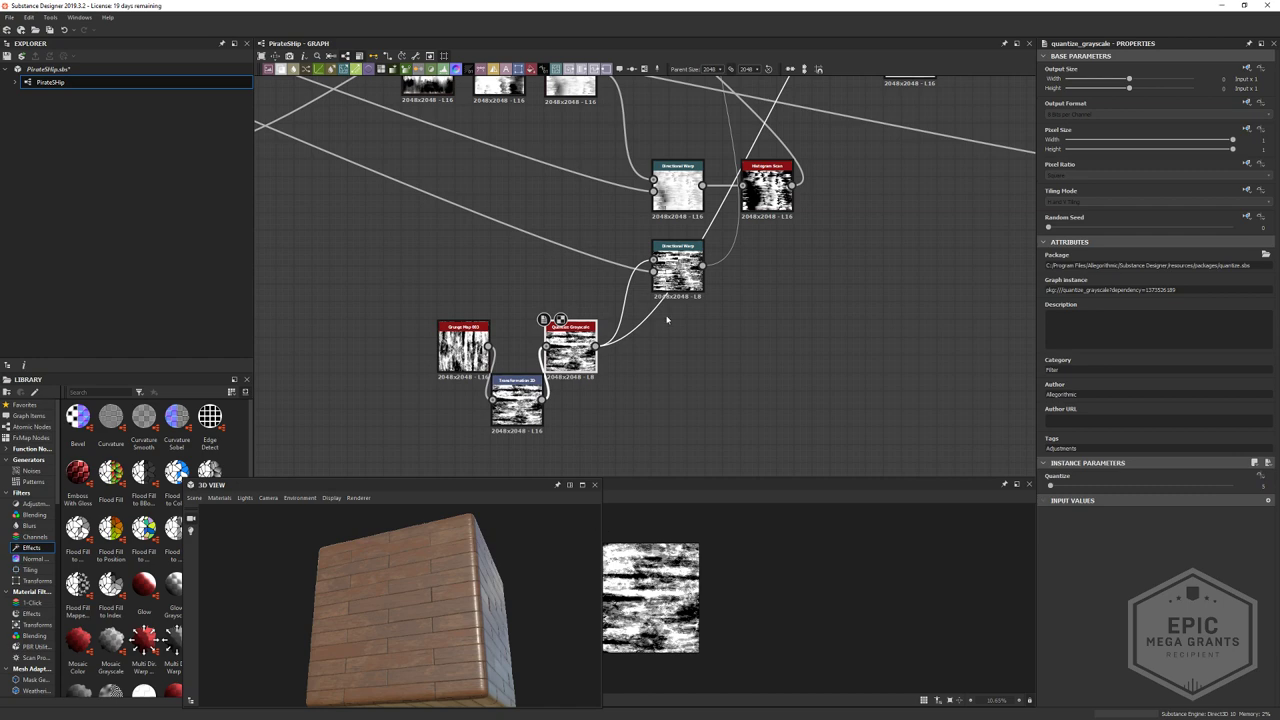
pyautogui.scroll(1, 668, 314)
# - Examine the horizontal grunge in the duplicated Directional Warp and its effect in the roughness Blend
pyautogui.doubleClick(678, 262)
pyautogui.scroll(4, 648, 583)
pyautogui.moveTo(760, 288); pyautogui.dragTo(678, 478, button='middle')
pyautogui.scroll(1, 688, 352)
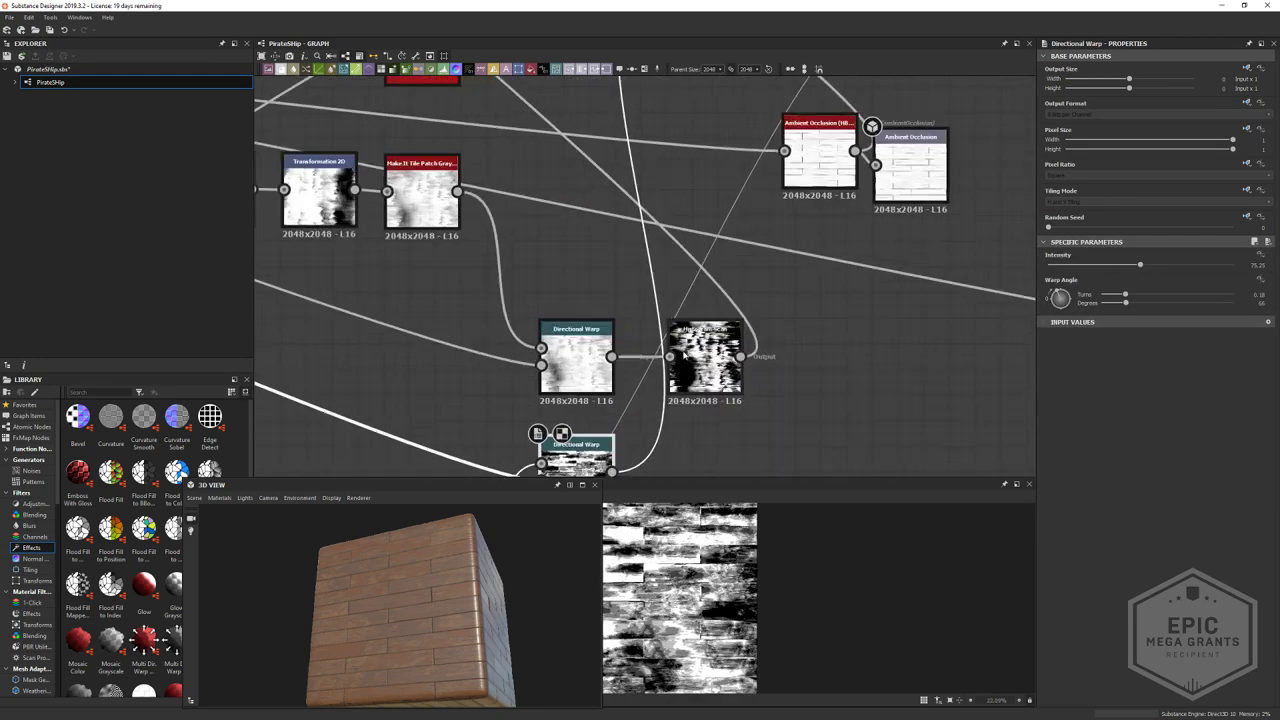
pyautogui.moveTo(599, 206); pyautogui.dragTo(554, 448, button='middle')
pyautogui.scroll(2, 554, 448)
pyautogui.doubleClick(716, 142)
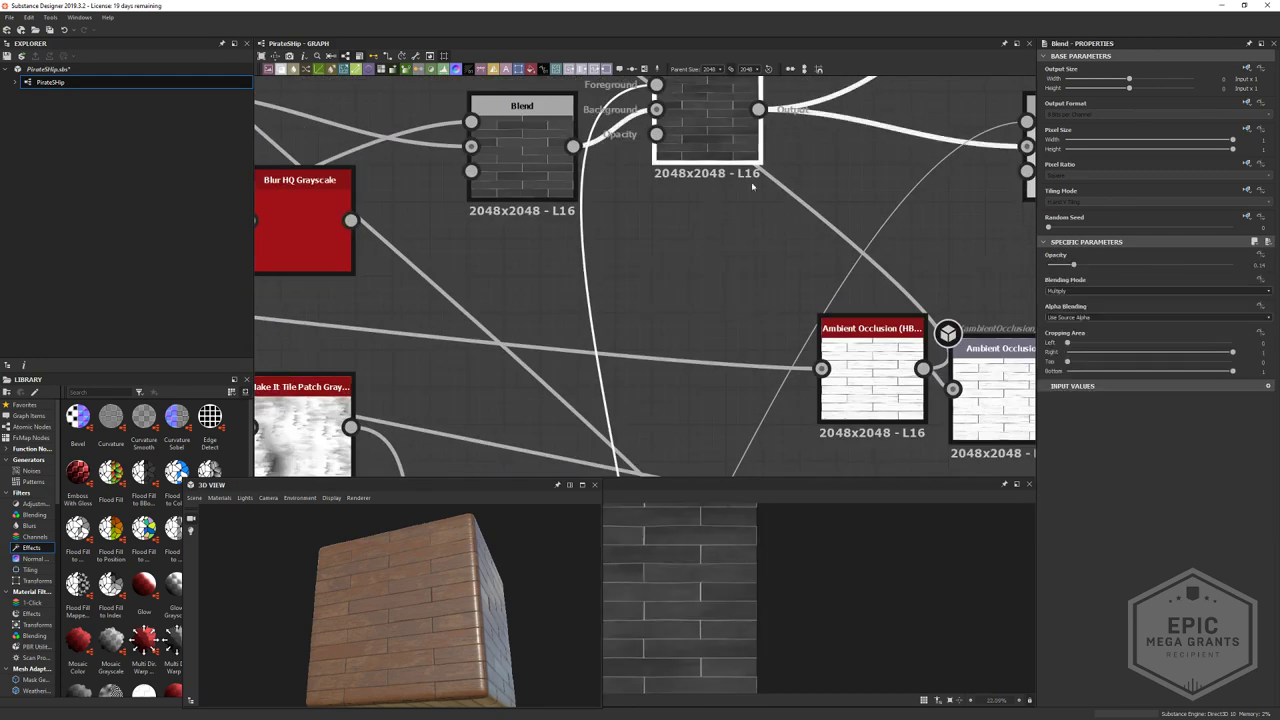
pyautogui.scroll(7, 674, 557)
pyautogui.moveTo(702, 564); pyautogui.dragTo(858, 565, button='middle')
pyautogui.scroll(-4, 857, 566)
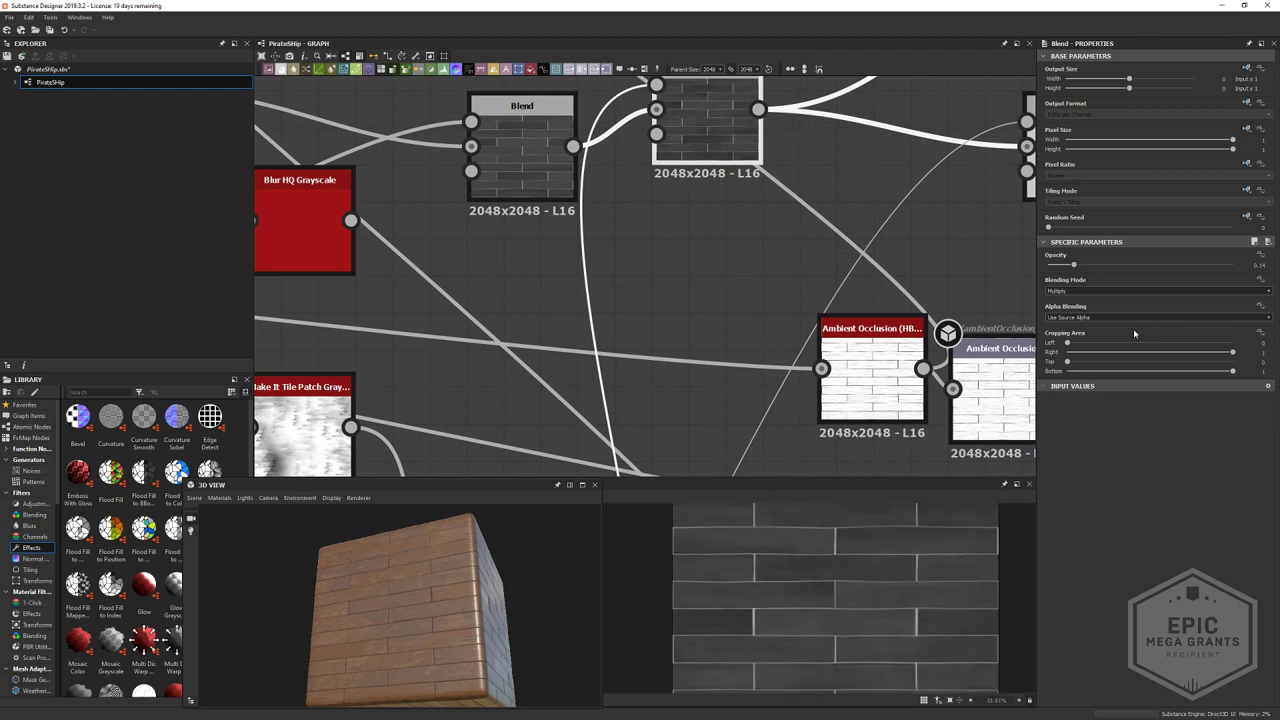
# - Set the roughness Blend to Add (Linear Dodge) with opacity 0.03 and inspect the planks in 2D and 3D
pyautogui.moveTo(1086, 266); pyautogui.dragTo(1076, 268)
pyautogui.click(1075, 290)
pyautogui.click(1074, 305)
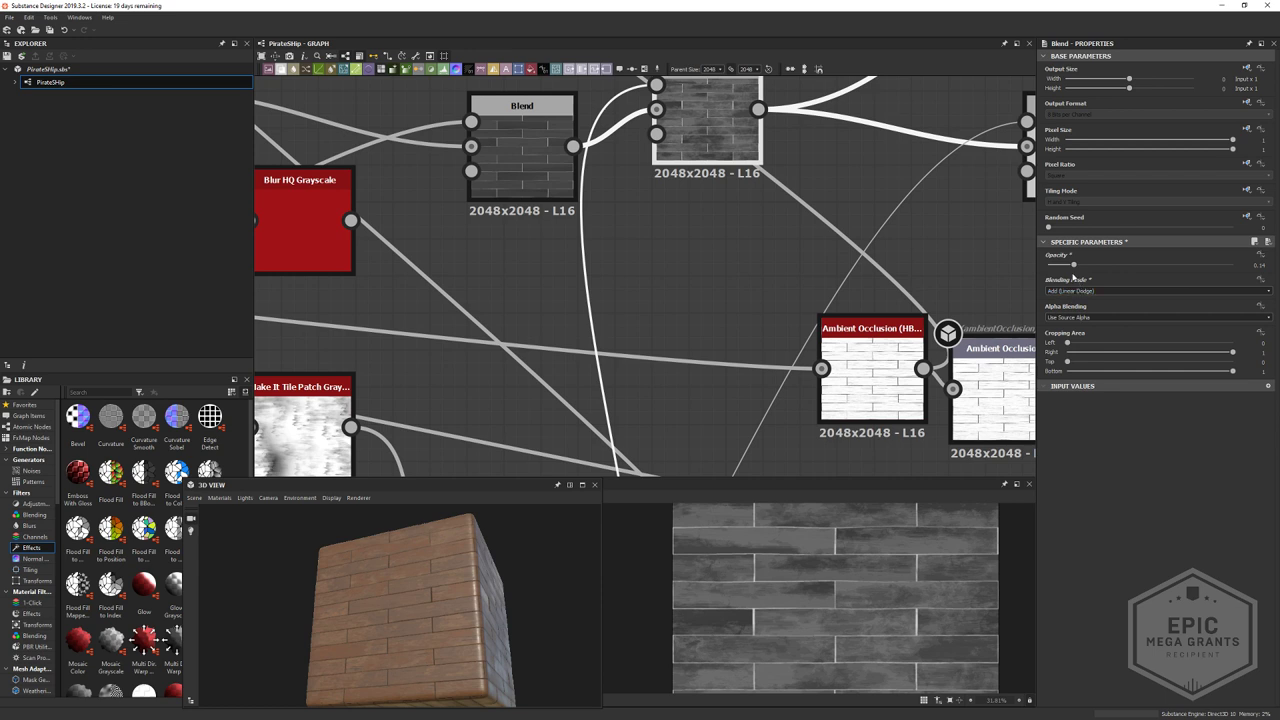
pyautogui.moveTo(1074, 265); pyautogui.dragTo(1052, 266)
pyautogui.press('f')
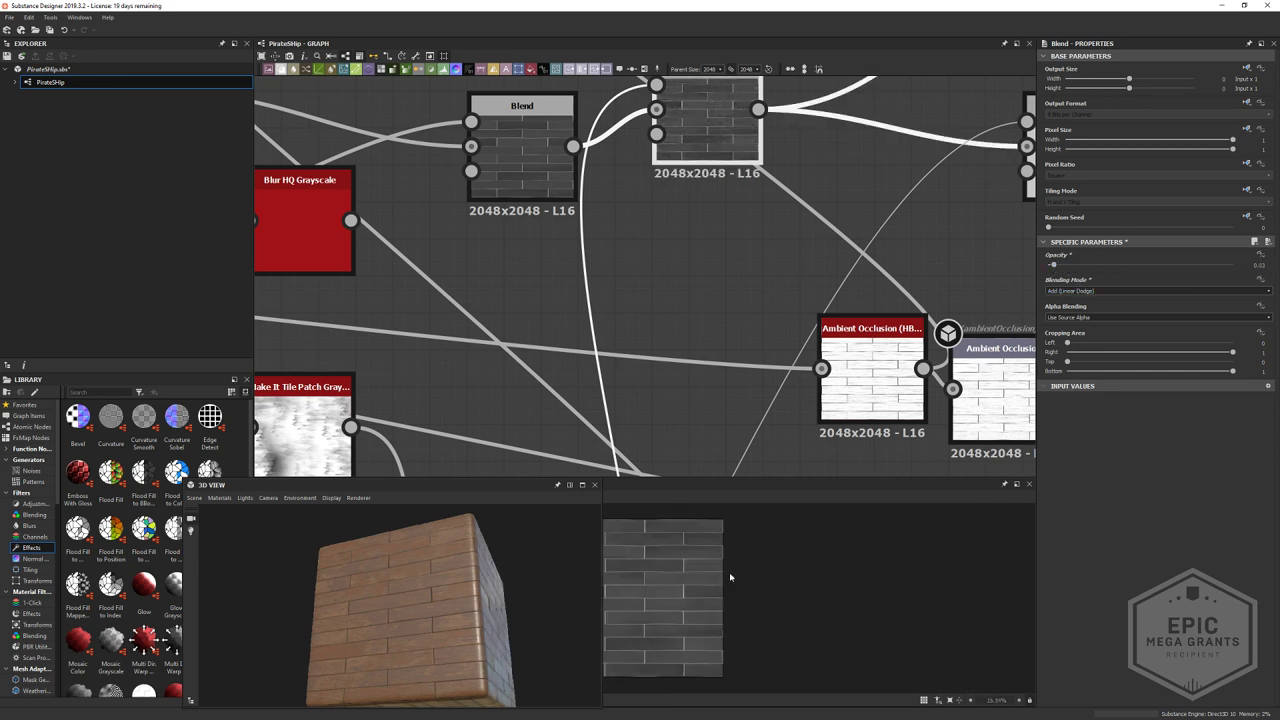
pyautogui.moveTo(376, 606); pyautogui.dragTo(425, 602)
pyautogui.scroll(10, 438, 598)
pyautogui.scroll(-10, 404, 608)
pyautogui.scroll(-3, 654, 582)
pyautogui.scroll(10, 654, 582)
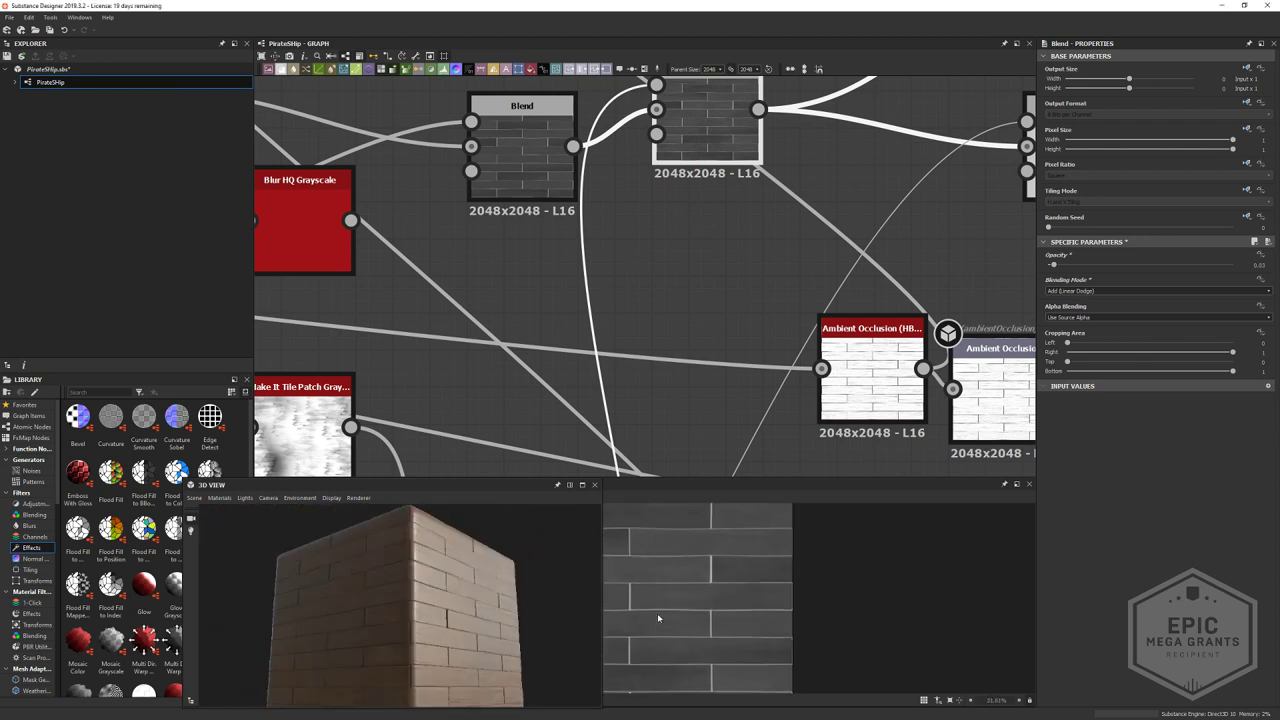
pyautogui.scroll(-3, 849, 627)
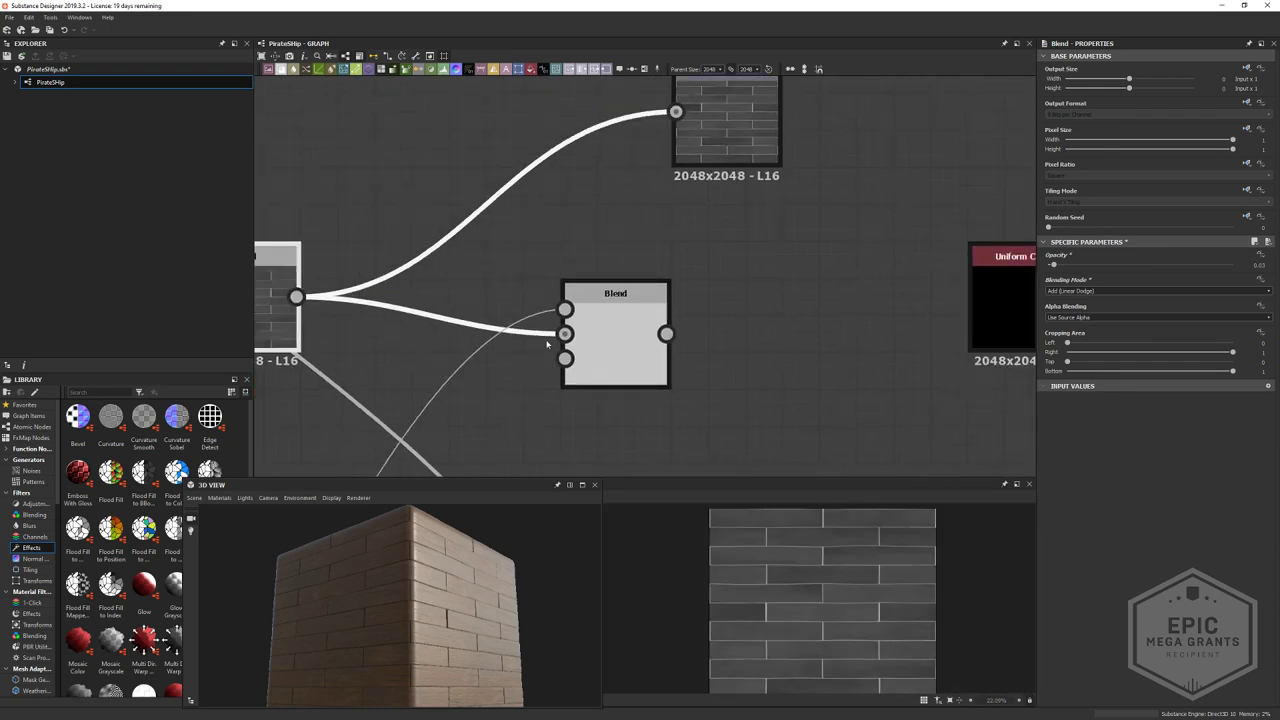
# - Switch to Chrome and open the textures.com Substances0010 page in a new tab
pyautogui.hotkey('alt', 'Tab')
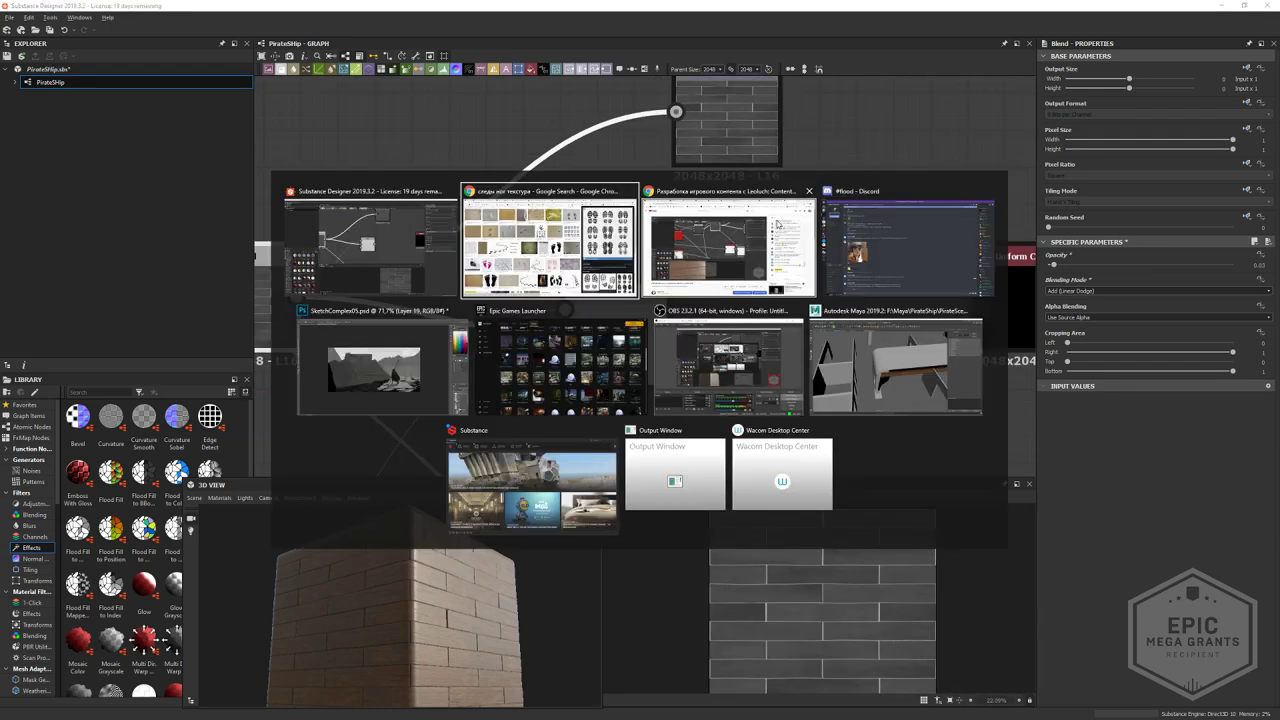
pyautogui.click(684, 268)
pyautogui.hotkey('alt', 'Tab')
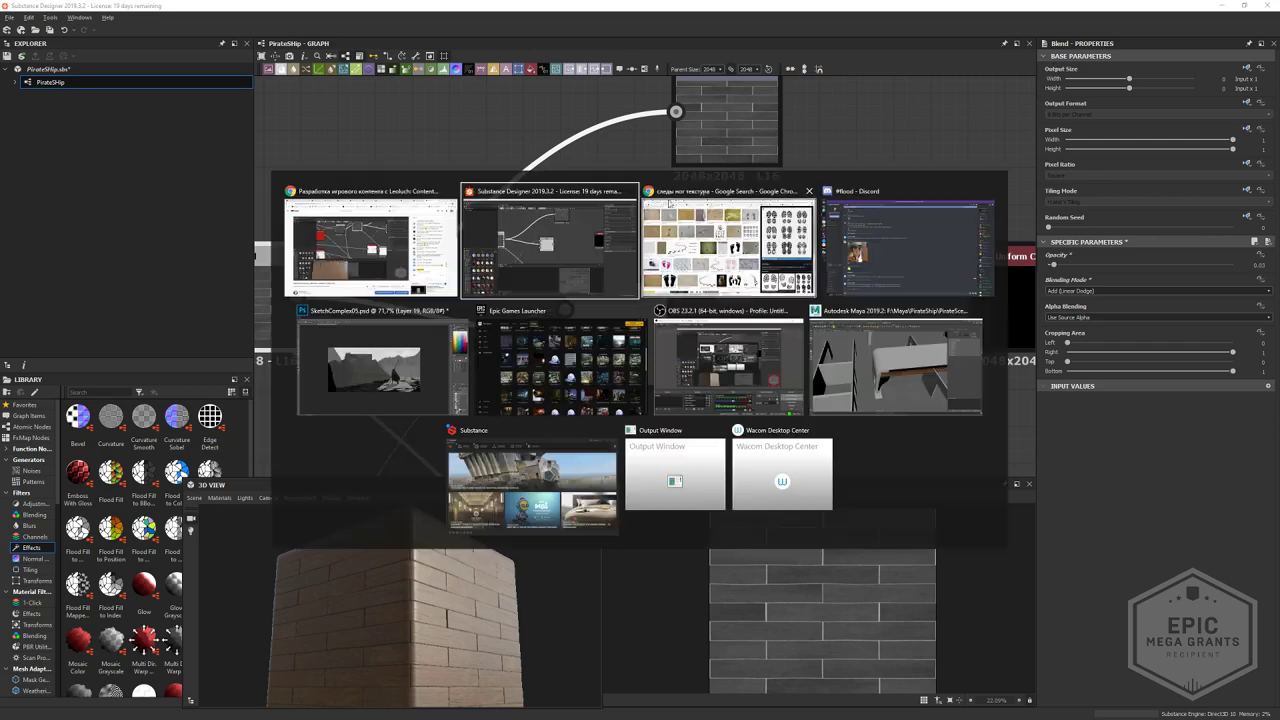
pyautogui.hotkey('alt', 'Tab')
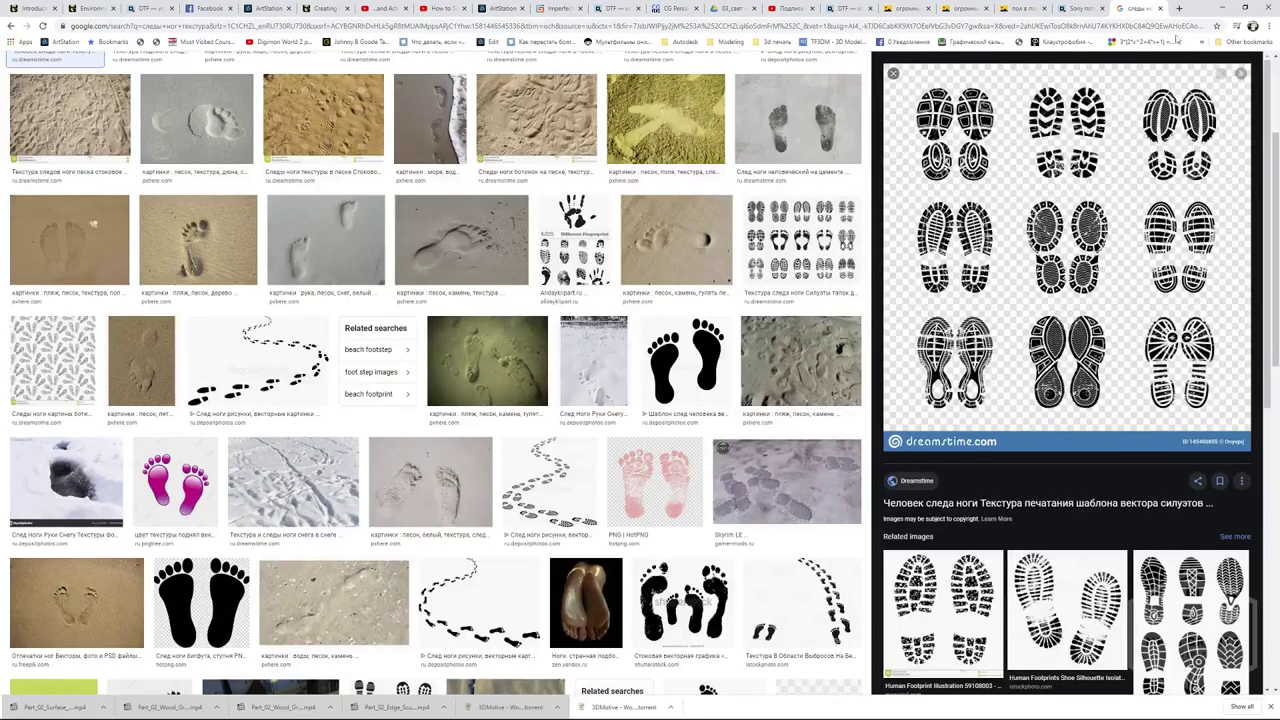
pyautogui.click(1177, 7)
pyautogui.write('tex')
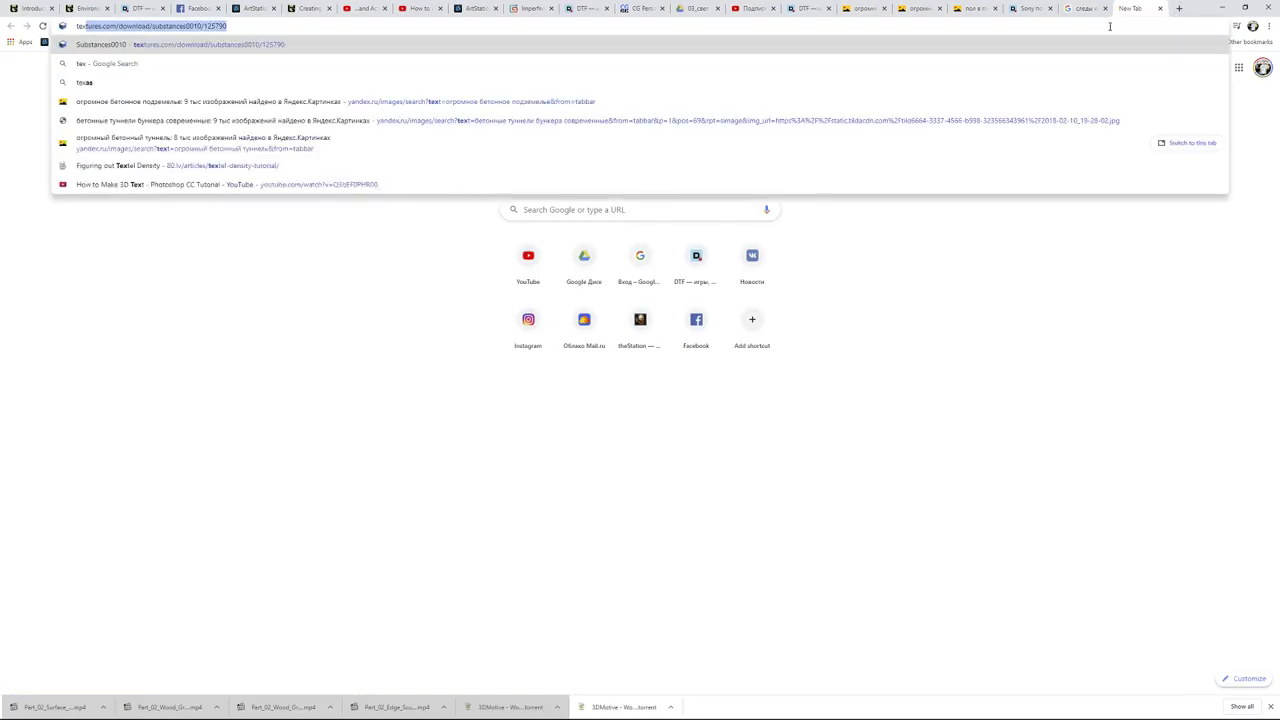
pyautogui.press('Return')
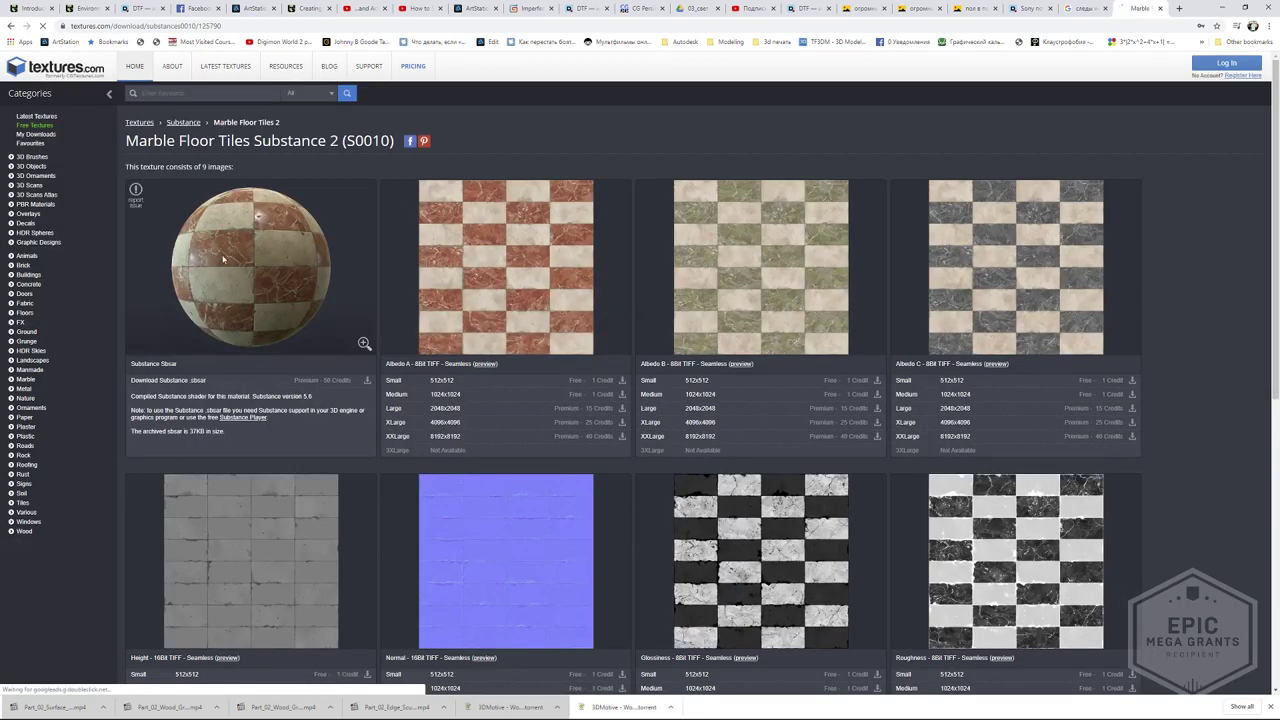
pyautogui.click(37, 134)
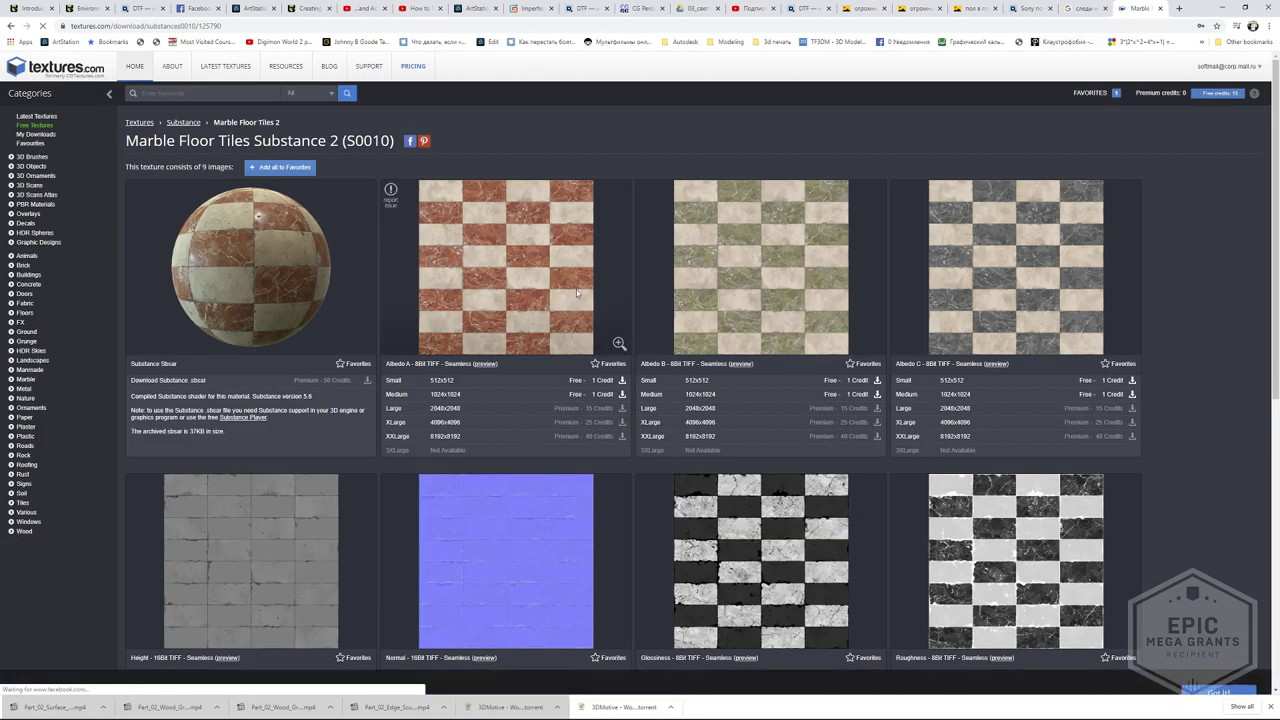
# - Browse the Free Textures category on textures.com
pyautogui.click(45, 127)
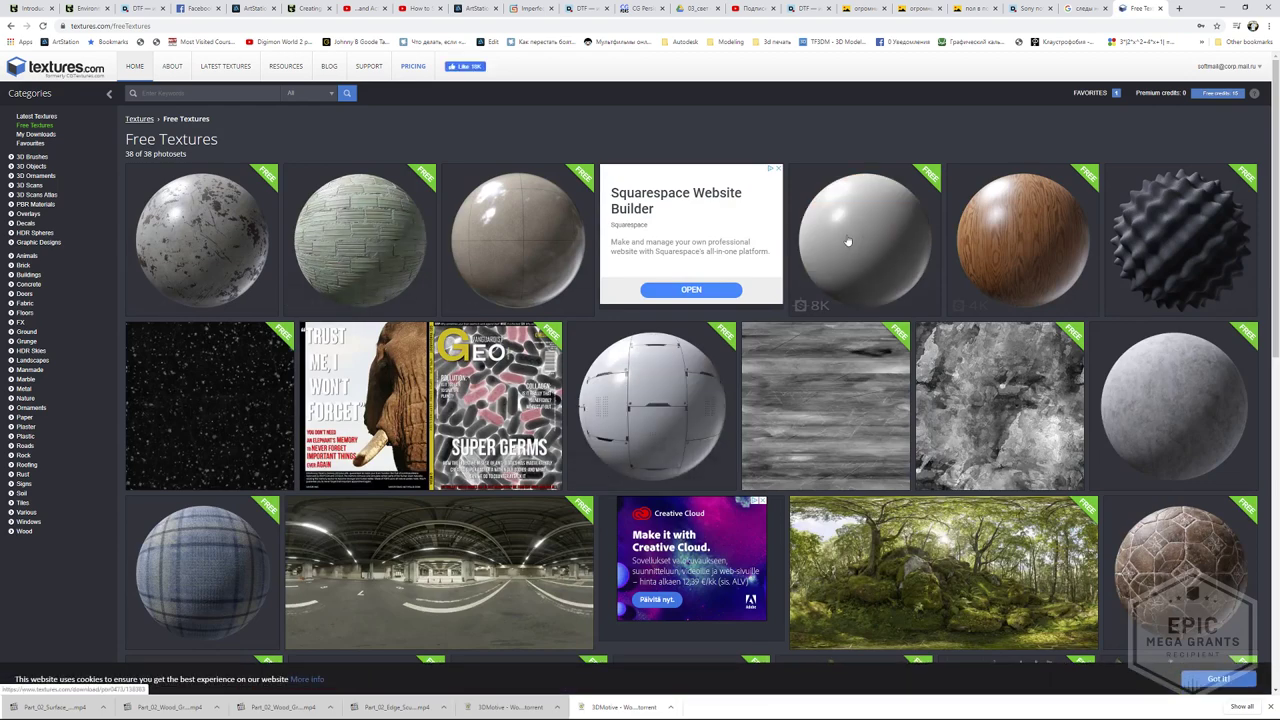
pyautogui.scroll(-1, 1039, 260)
pyautogui.scroll(-2, 1039, 260)
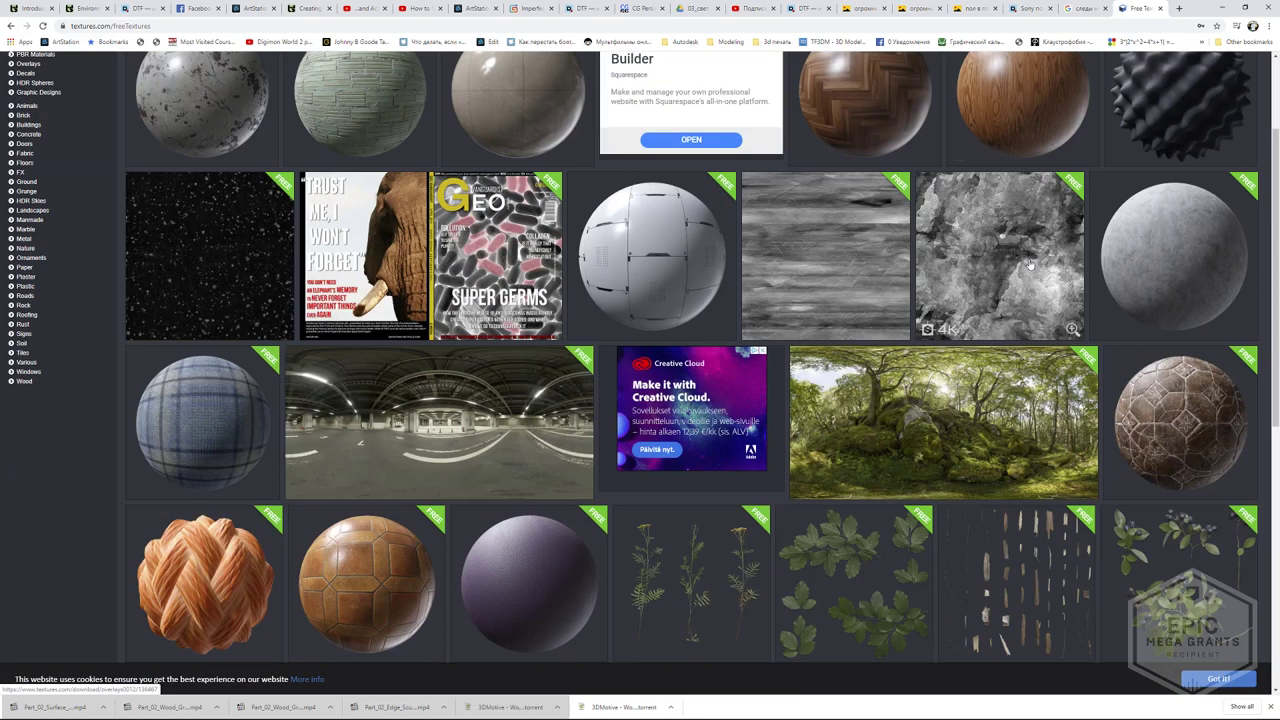
pyautogui.scroll(2, 1030, 263)
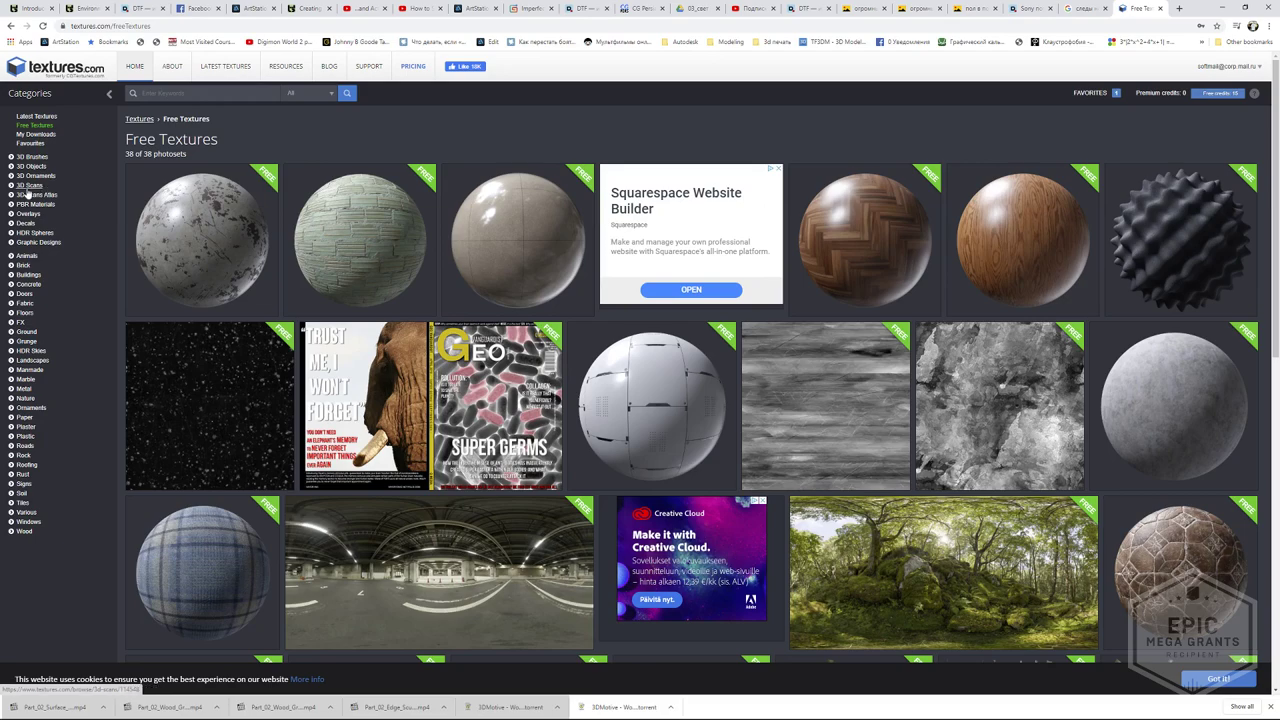
# - Look through the 3D Scans category down to its Wood section
pyautogui.click(27, 187)
pyautogui.scroll(-4, 352, 401)
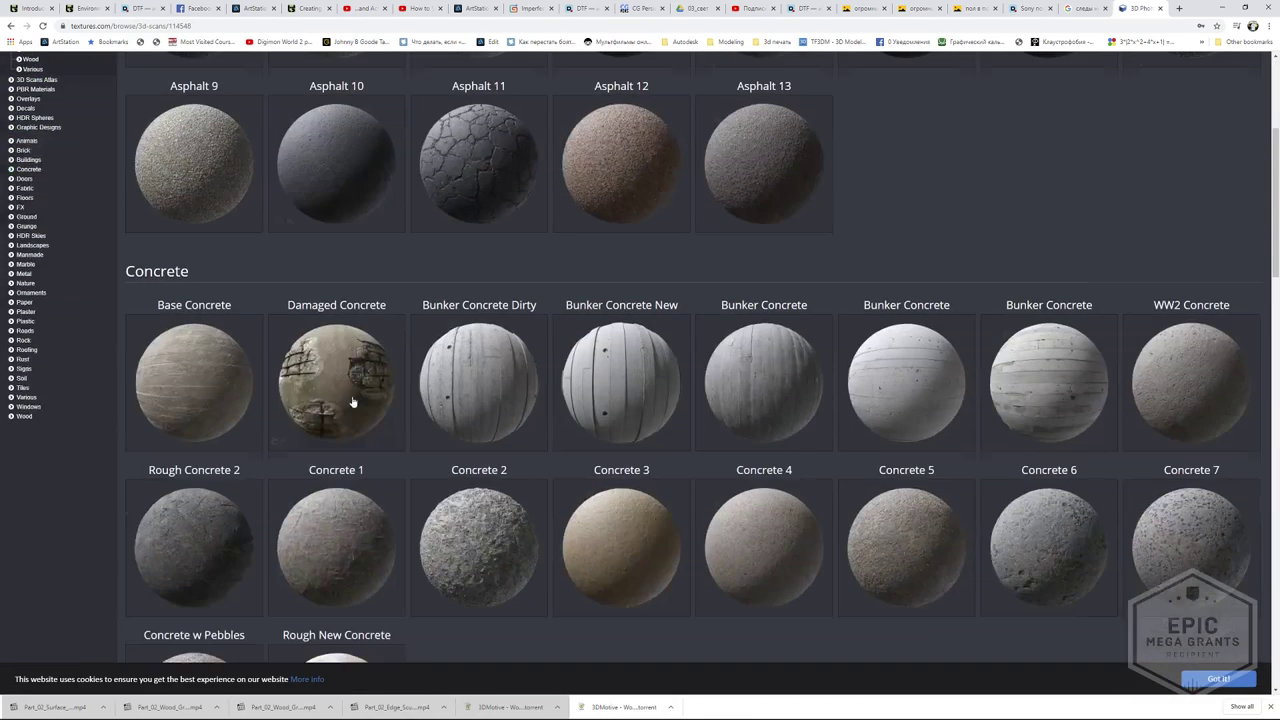
pyautogui.scroll(-7, 352, 401)
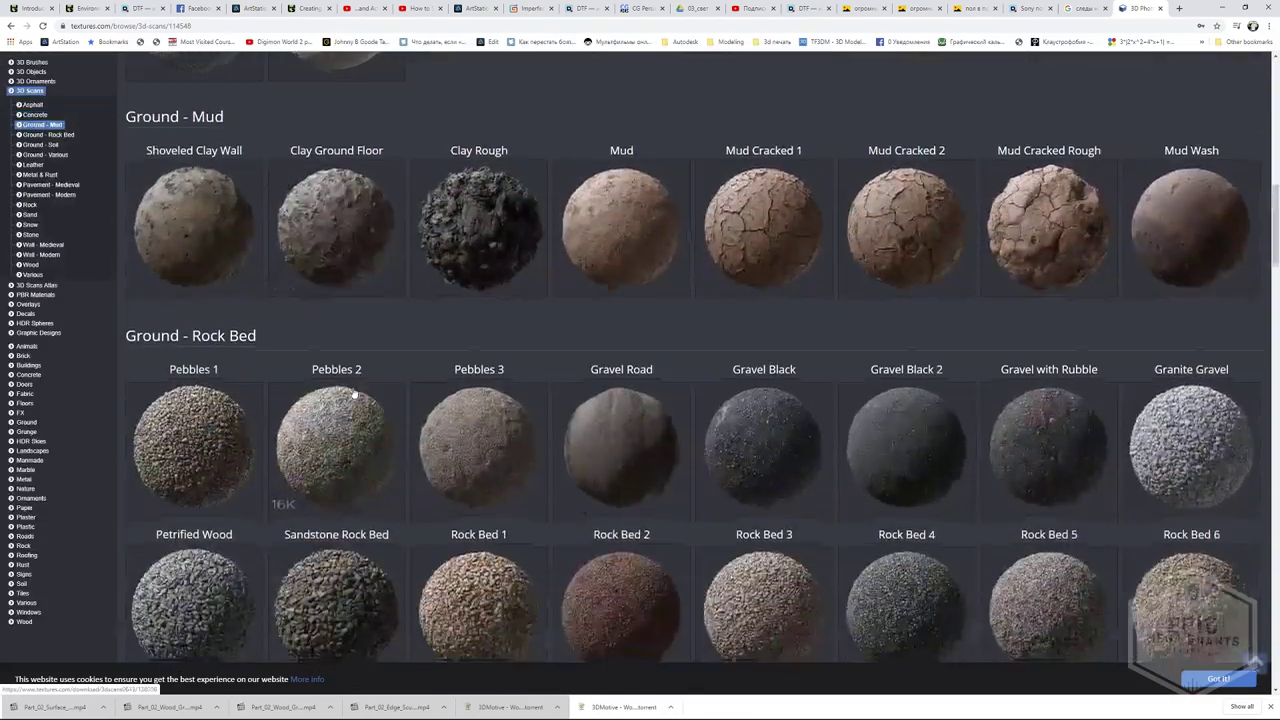
pyautogui.scroll(-15, 352, 395)
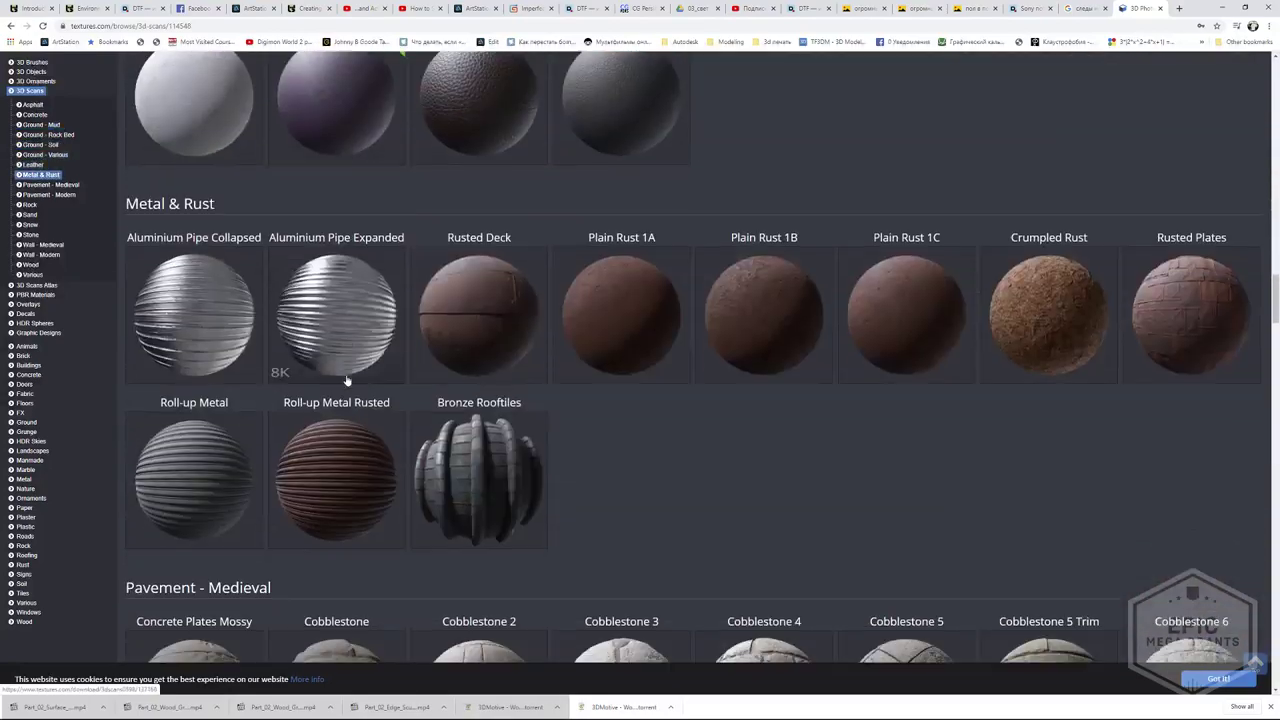
pyautogui.scroll(-4, 346, 379)
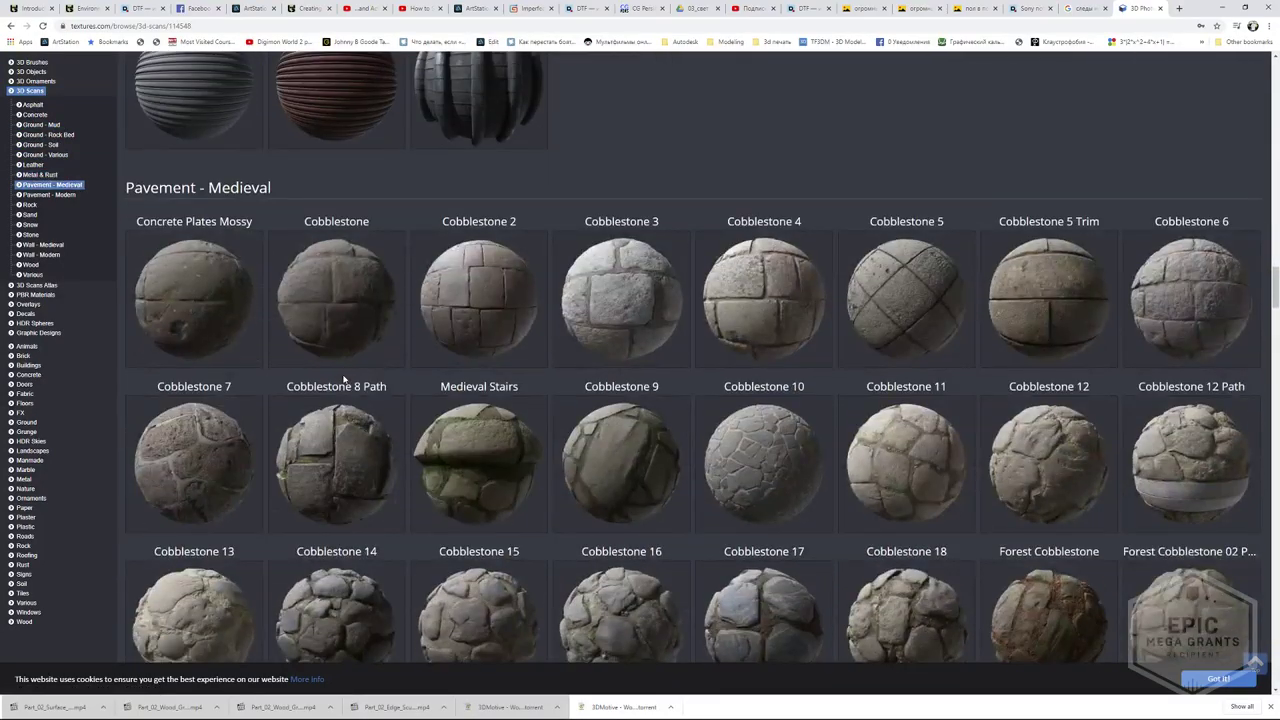
pyautogui.scroll(-11, 343, 378)
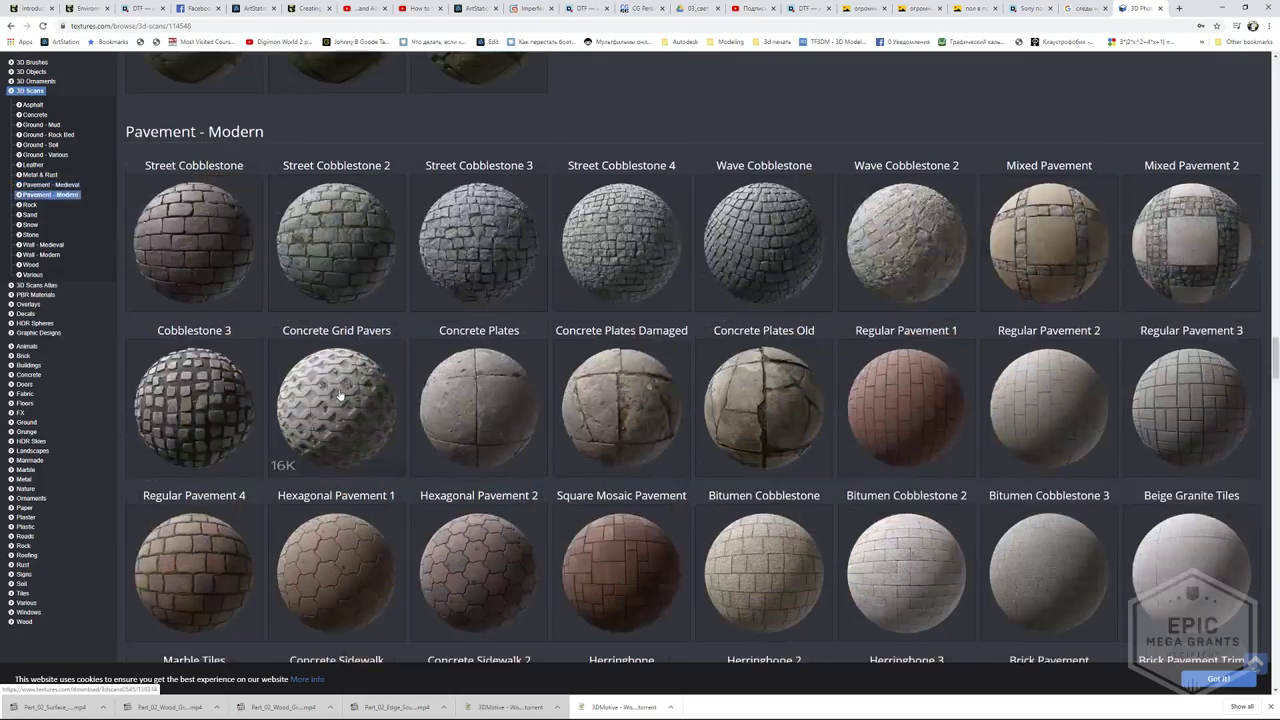
pyautogui.scroll(-4, 340, 395)
pyautogui.scroll(-4, 340, 395)
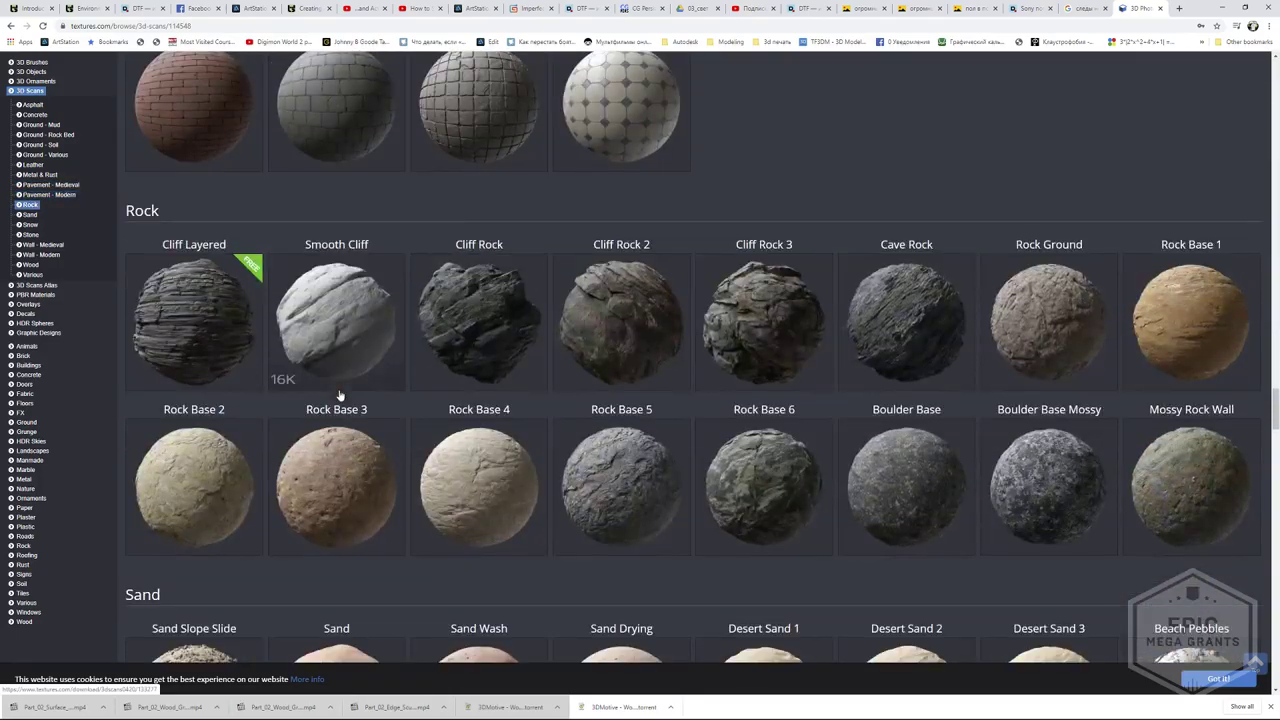
pyautogui.scroll(-16, 340, 395)
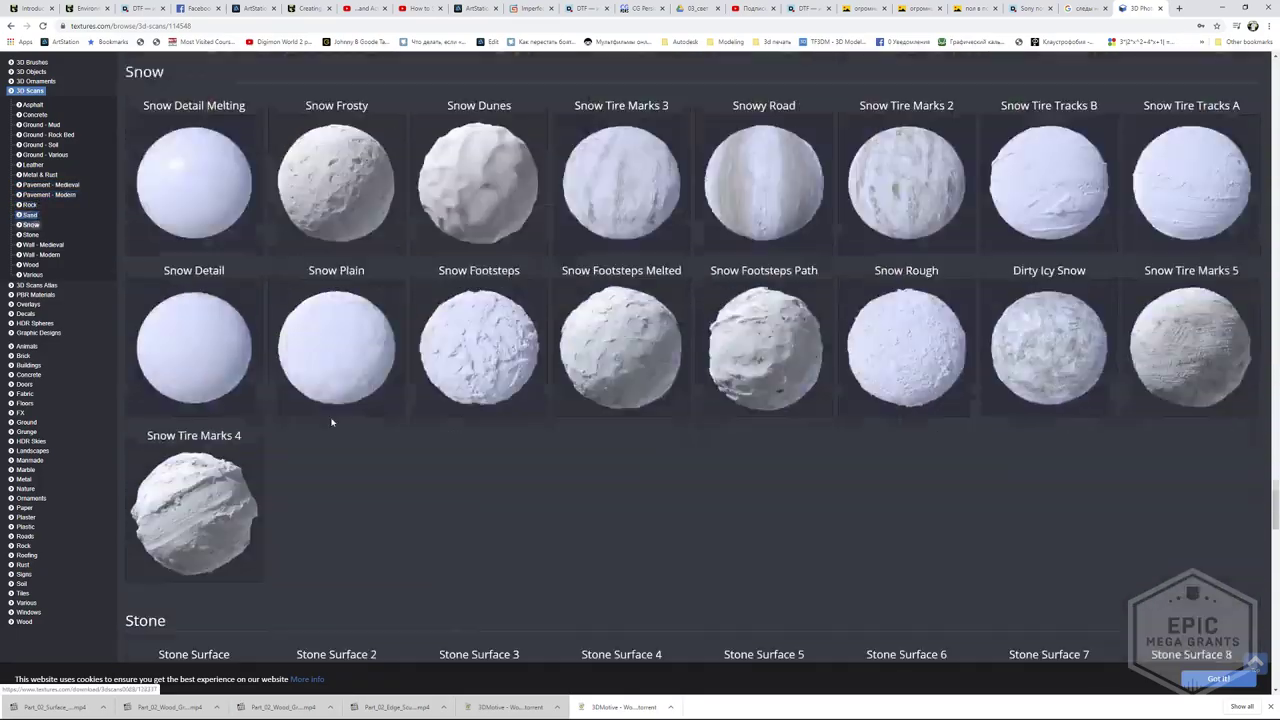
pyautogui.scroll(-11, 332, 422)
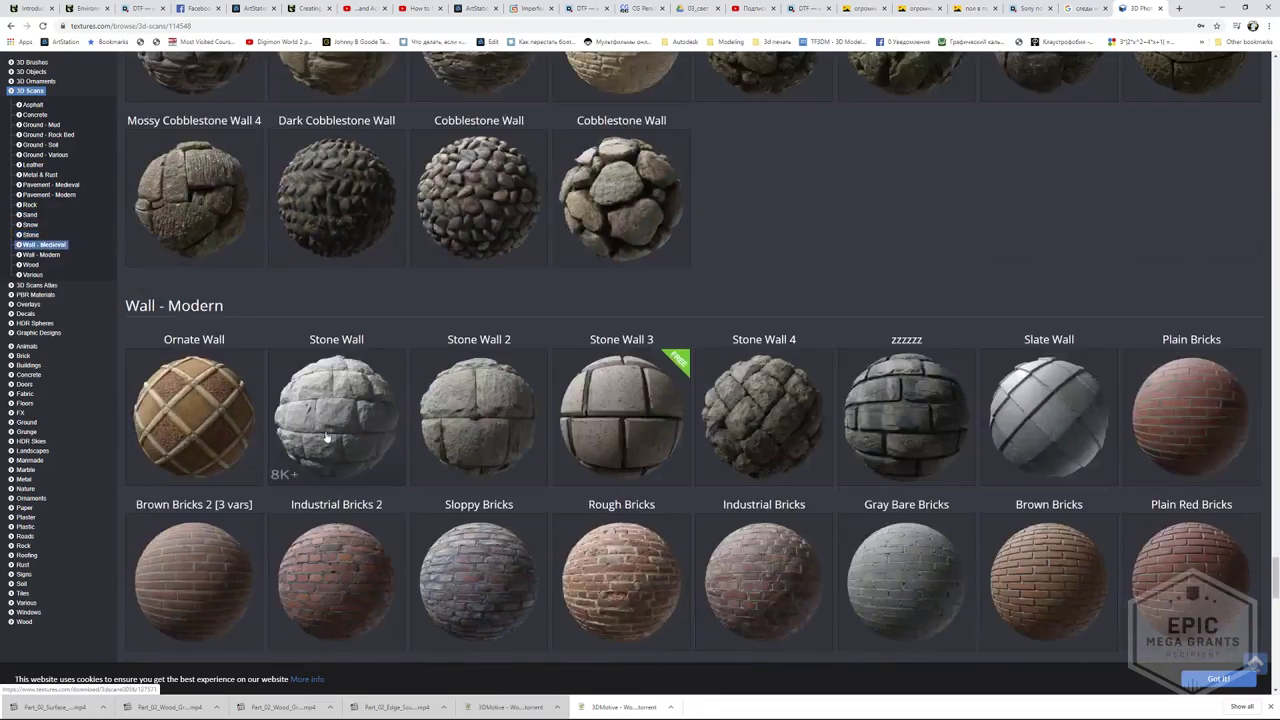
pyautogui.scroll(-5, 326, 437)
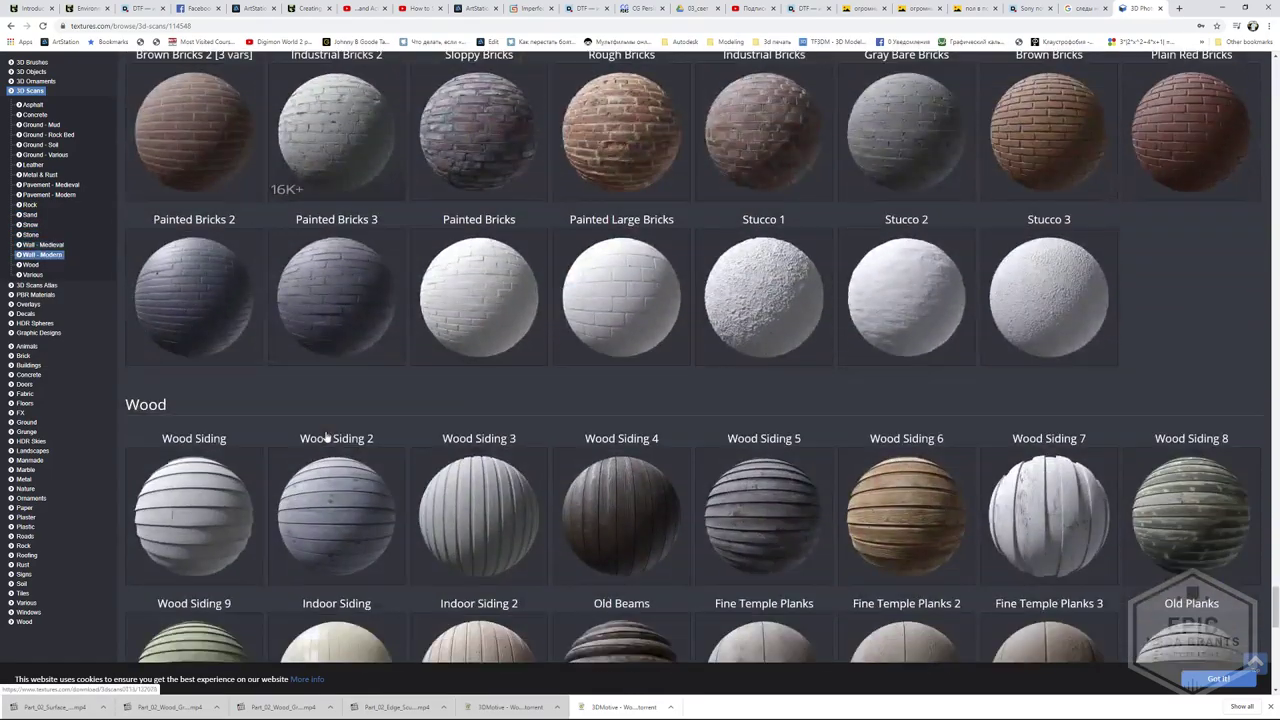
pyautogui.scroll(-3, 326, 432)
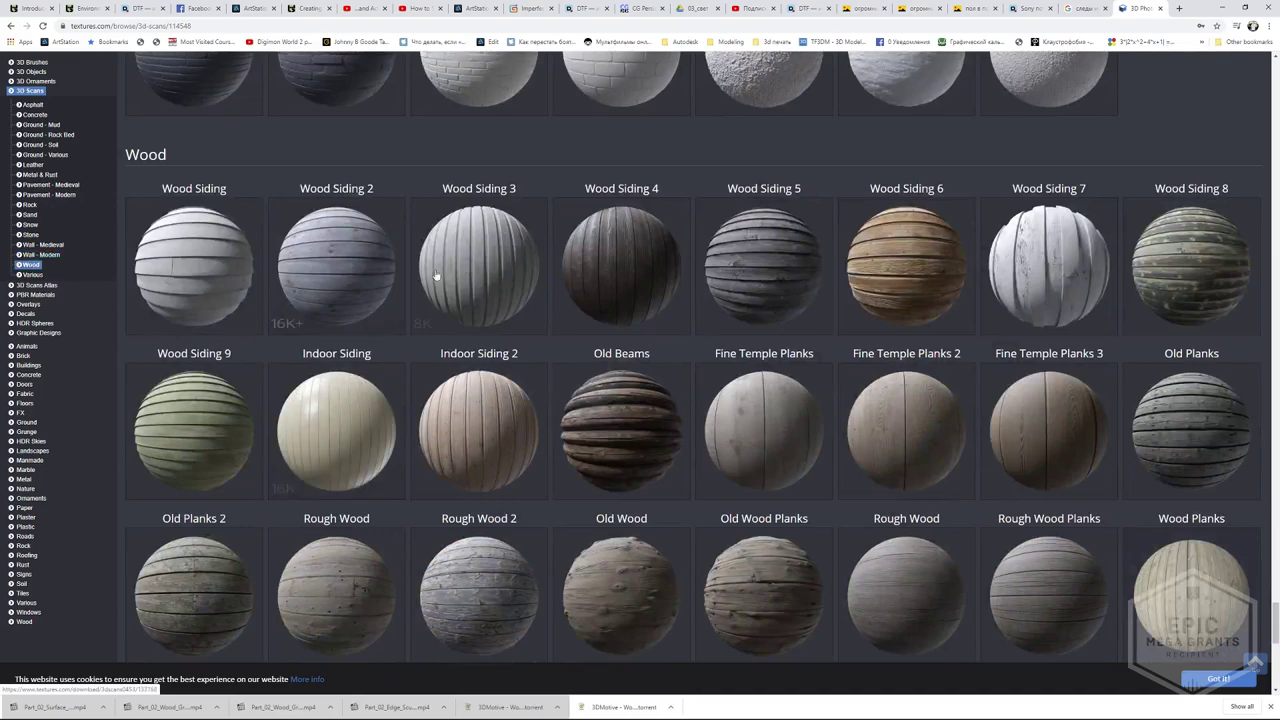
# - Open the Old Beams scan and download its Roughness and Albedo flat maps in Medium 1024x1024 size
pyautogui.click(658, 427)
pyautogui.scroll(-3, 389, 357)
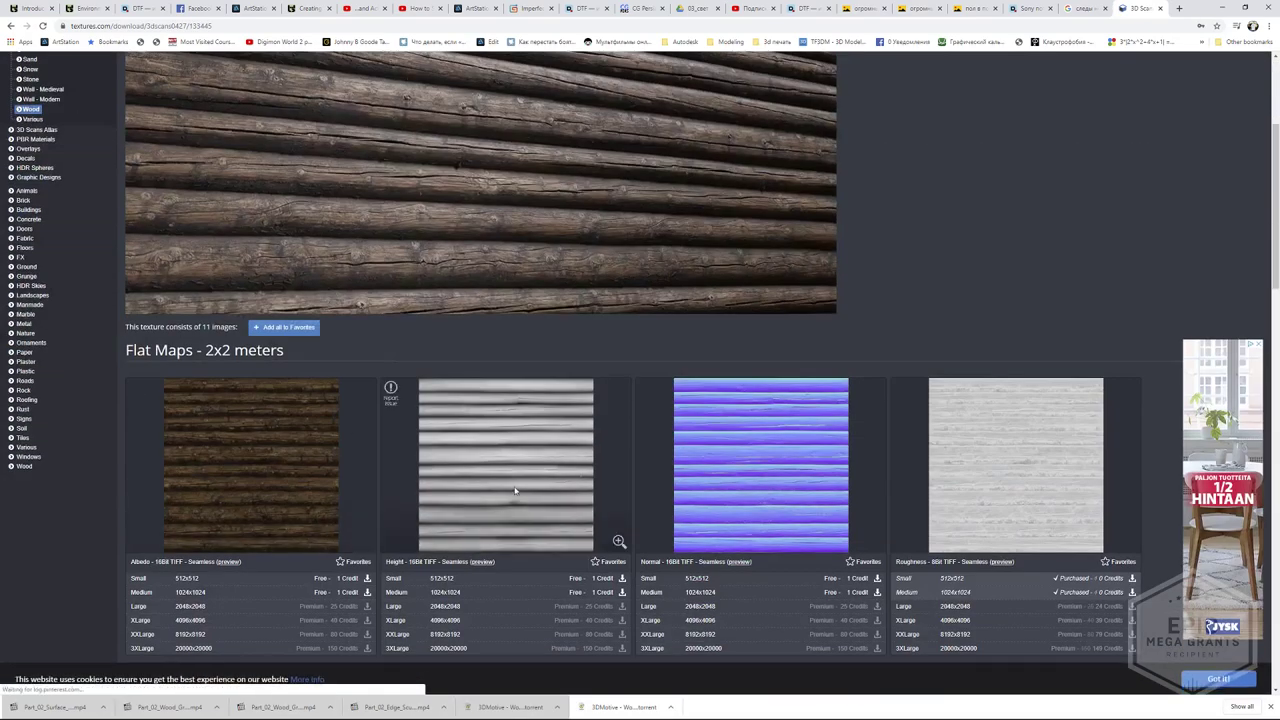
pyautogui.scroll(-2, 505, 497)
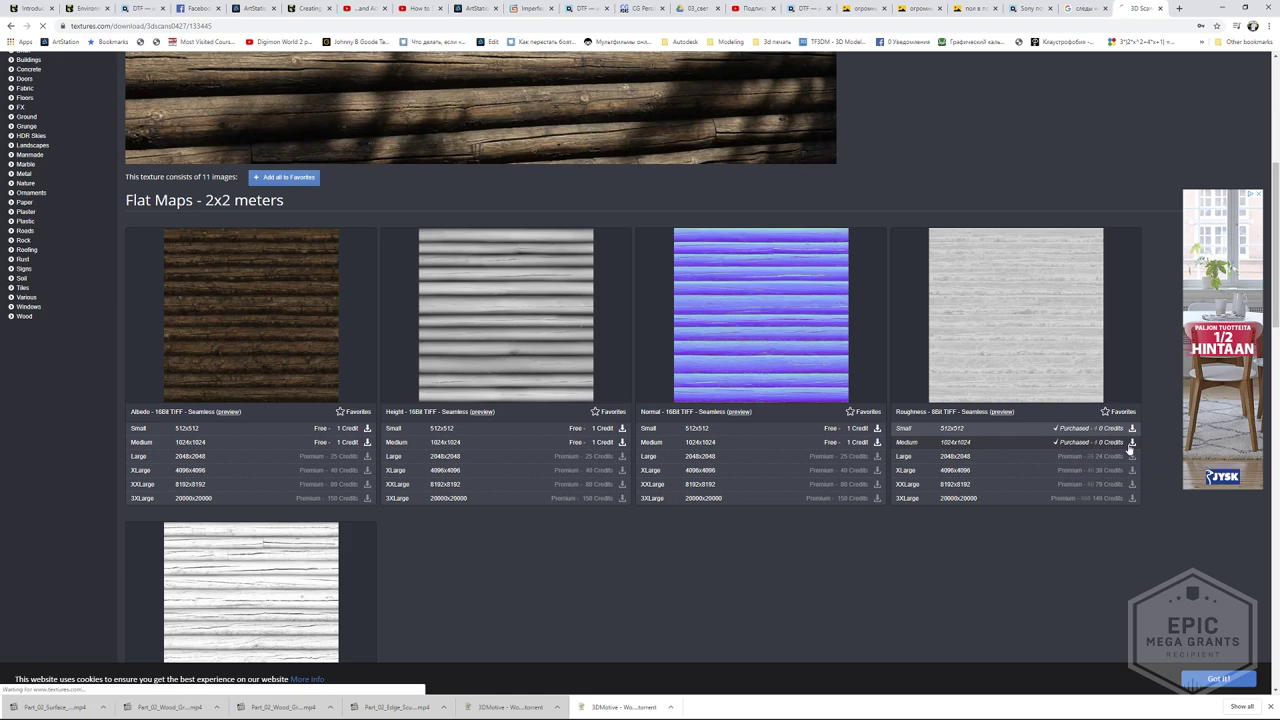
pyautogui.click(367, 443)
pyautogui.scroll(-2, 371, 543)
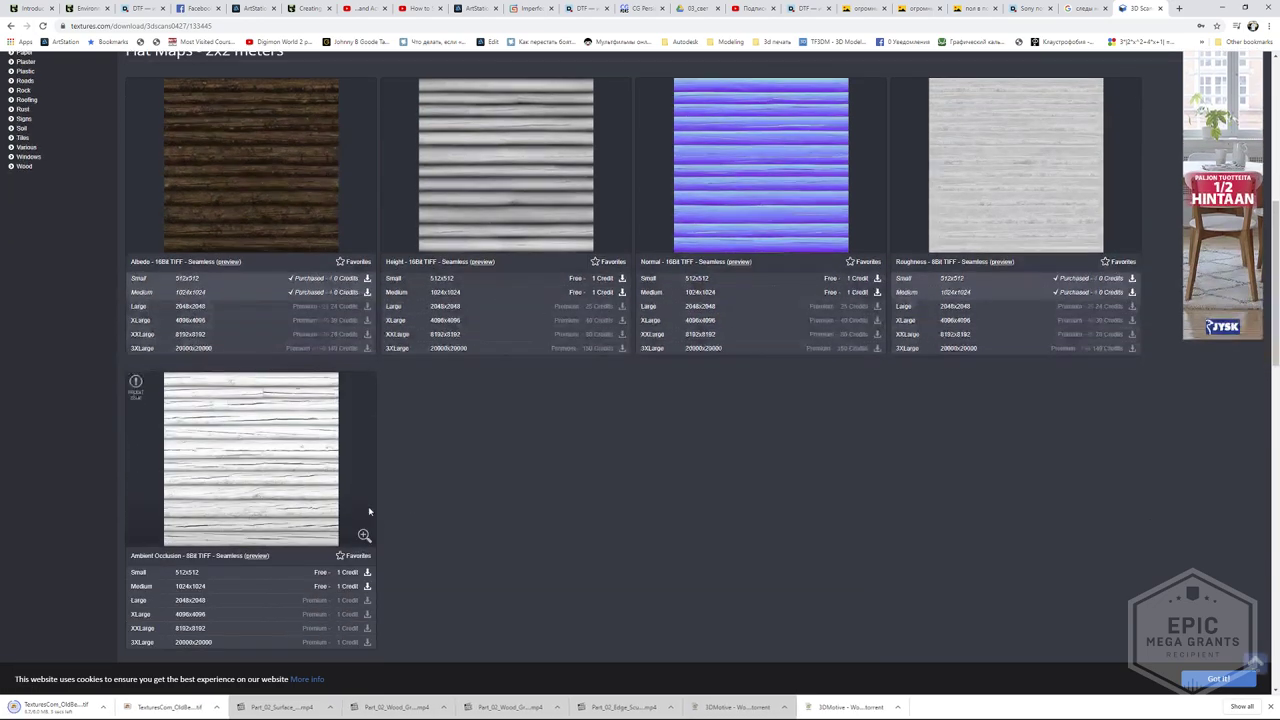
# - Switch to Substance Designer and import the downloaded TexturesCom_OldBeams_2x2_1K_roughness file into the graph as a Bitmap node
pyautogui.hotkey('alt', 'Tab')
pyautogui.hotkey('alt', 'Tab')
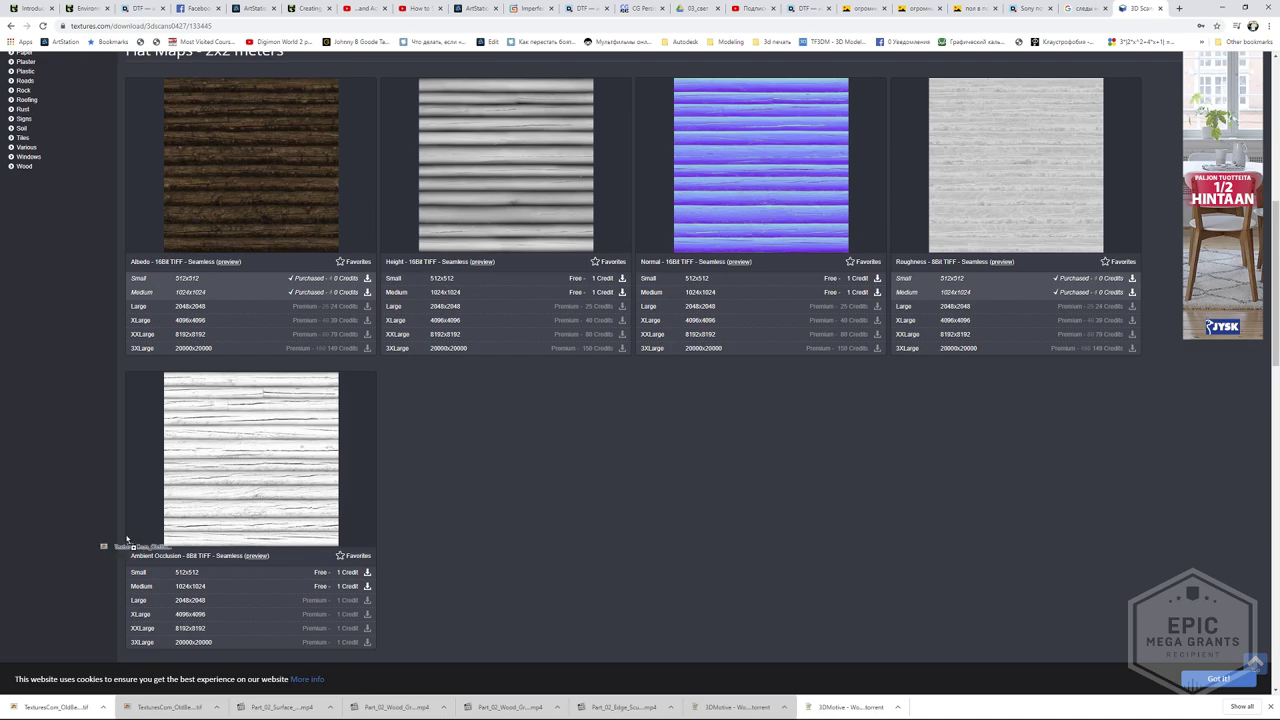
pyautogui.hotkey('alt', 'Tab')
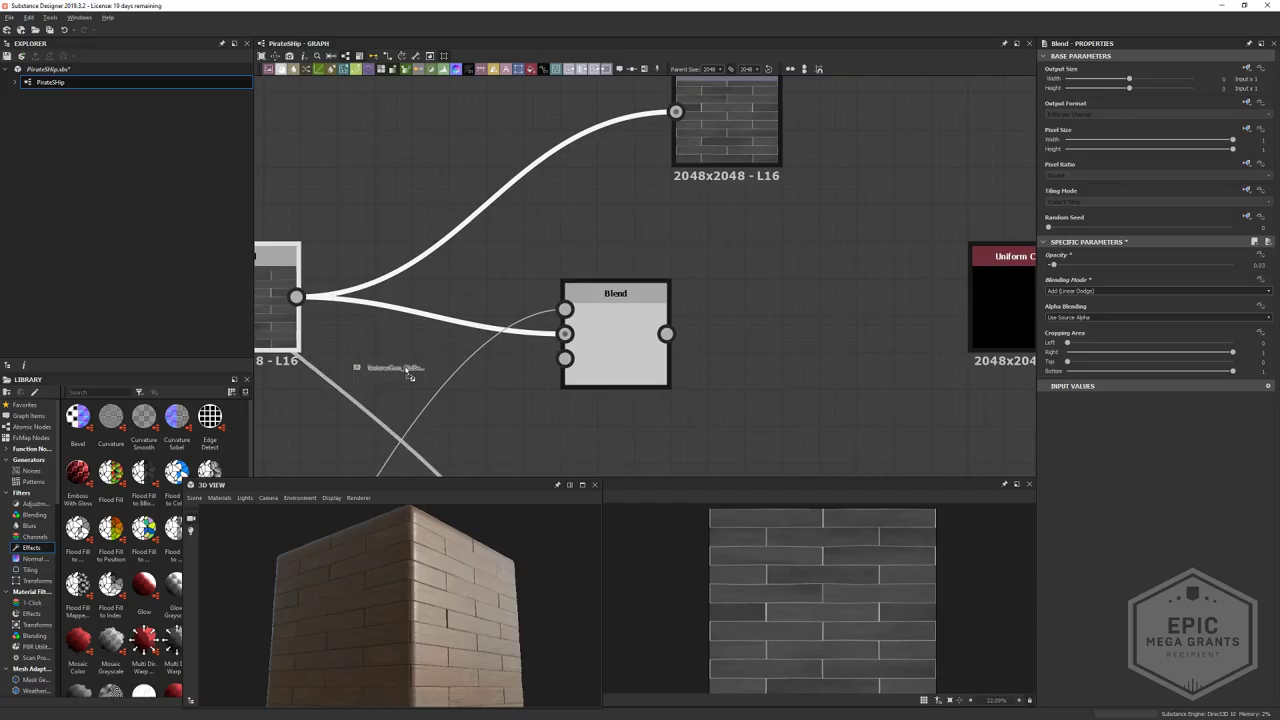
pyautogui.click(662, 445)
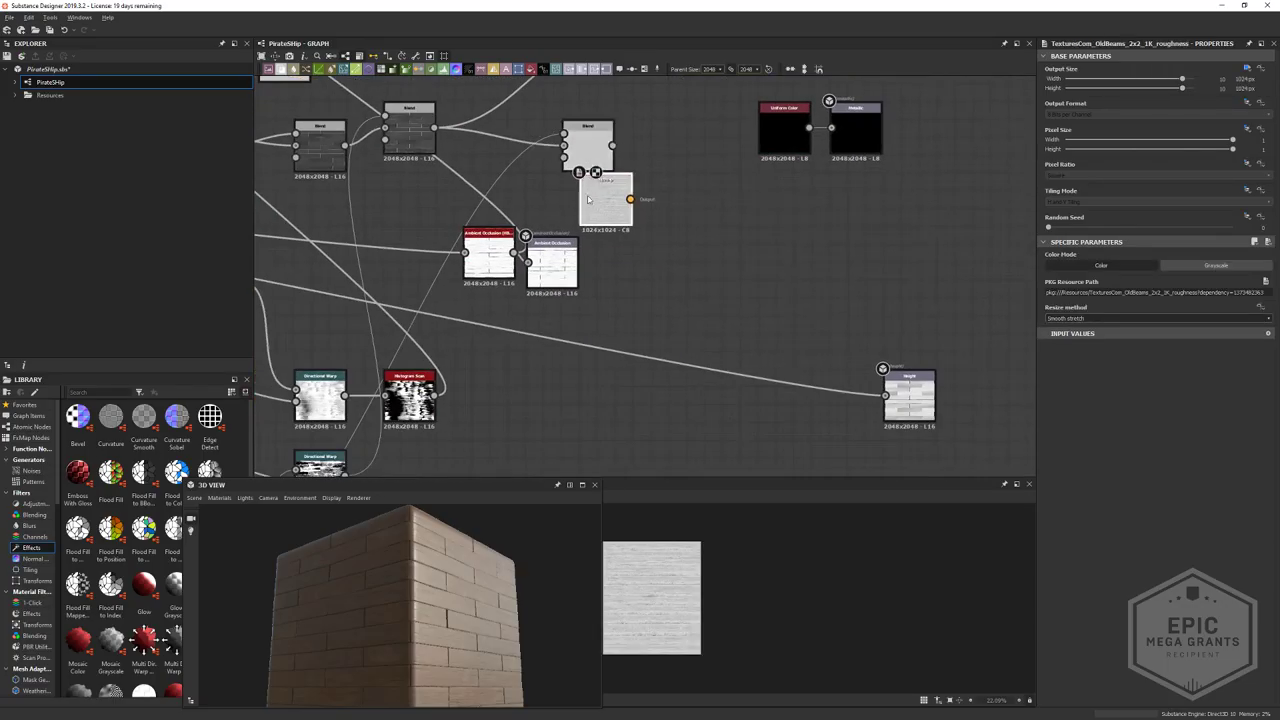
# - Import the downloaded TexturesCom_OldBeams_2x2_1K_albedo file from Chrome into the Substance Designer graph as a second Bitmap node
pyautogui.hotkey('alt', 'Tab')
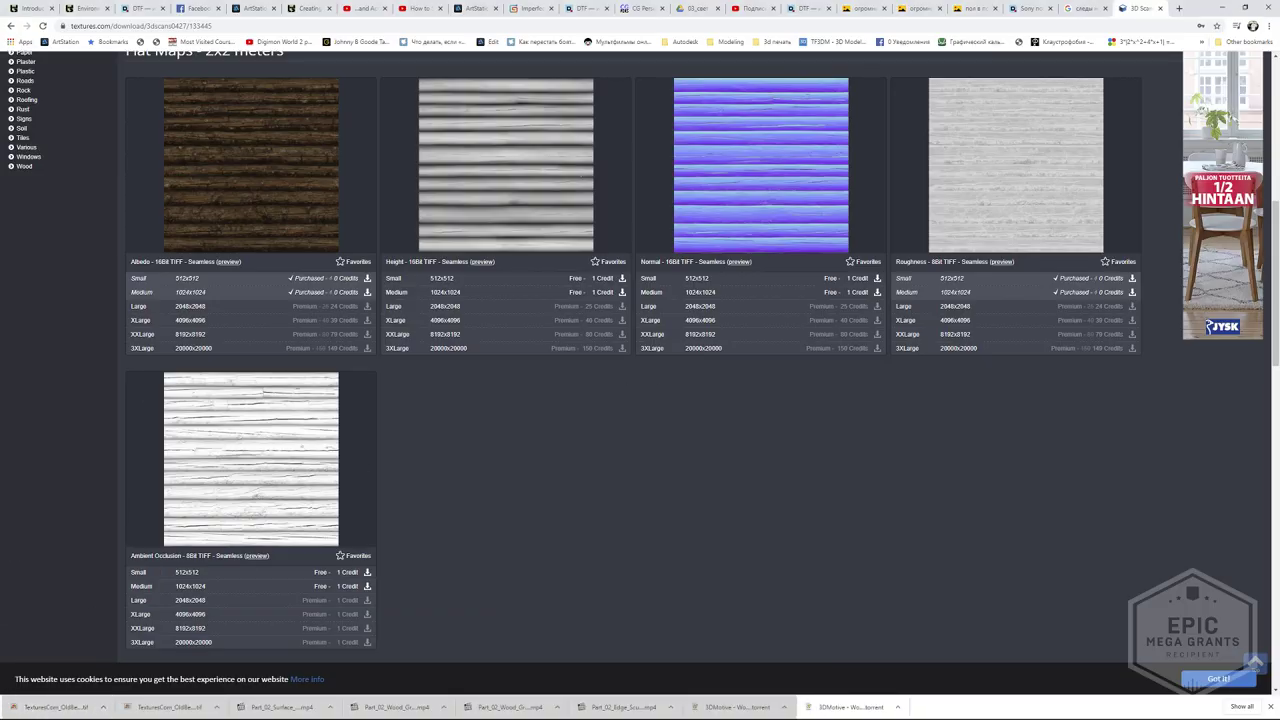
pyautogui.hotkey('alt', 'Tab')
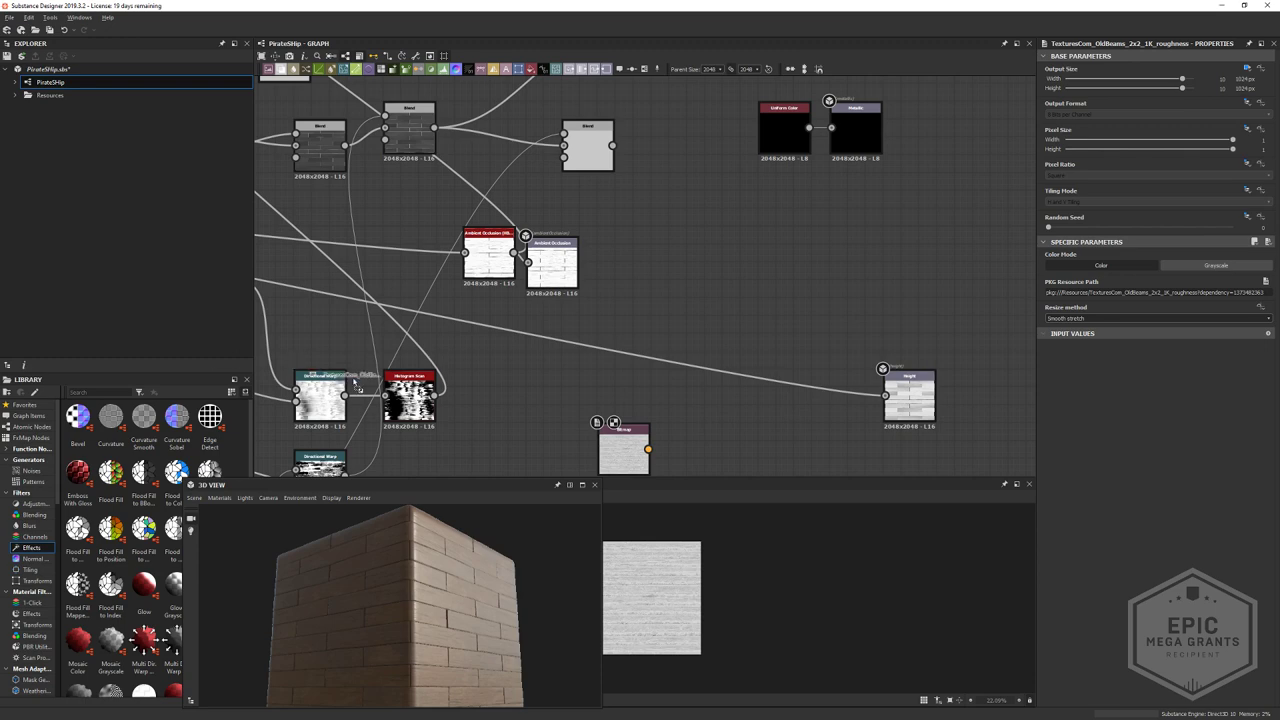
pyautogui.moveTo(693, 447); pyautogui.dragTo(730, 215, button='middle')
pyautogui.scroll(4, 730, 215)
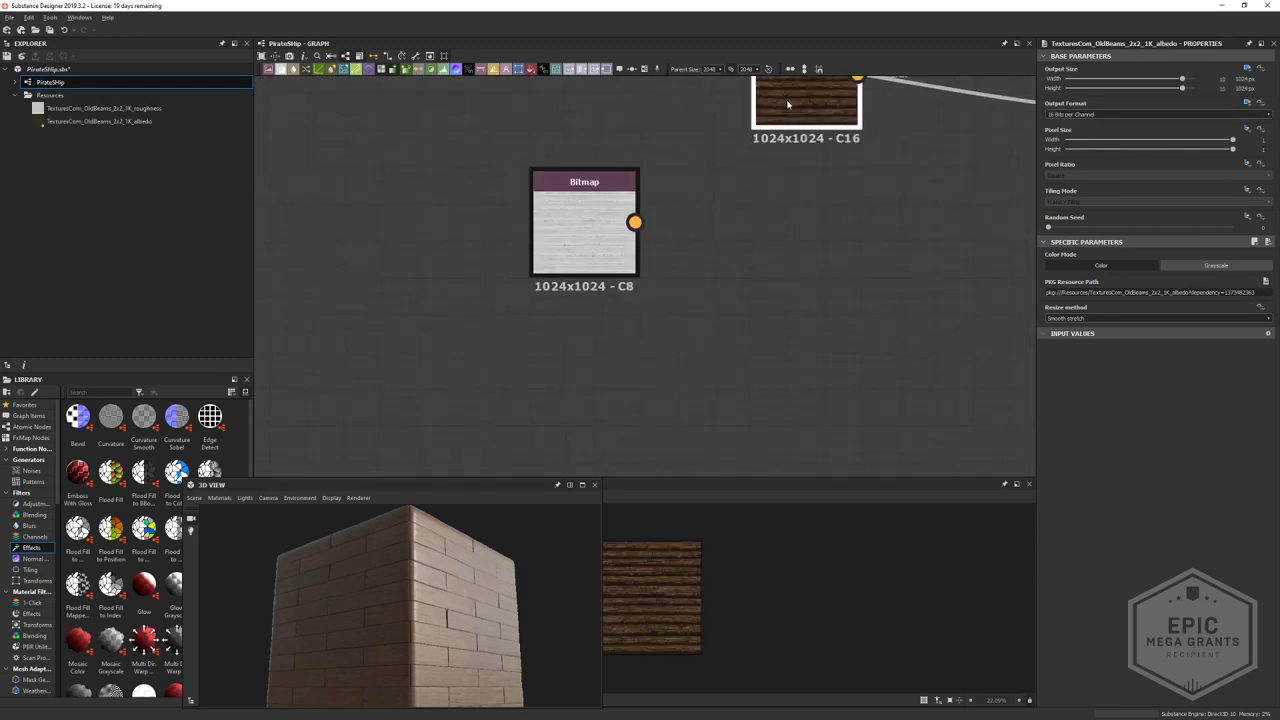
# - Place the albedo Bitmap node directly below the roughness Bitmap and examine its wood colours in 2D
pyautogui.moveTo(788, 106); pyautogui.dragTo(731, 334)
pyautogui.scroll(9, 656, 596)
pyautogui.scroll(-2, 663, 602)
pyautogui.scroll(3, 662, 601)
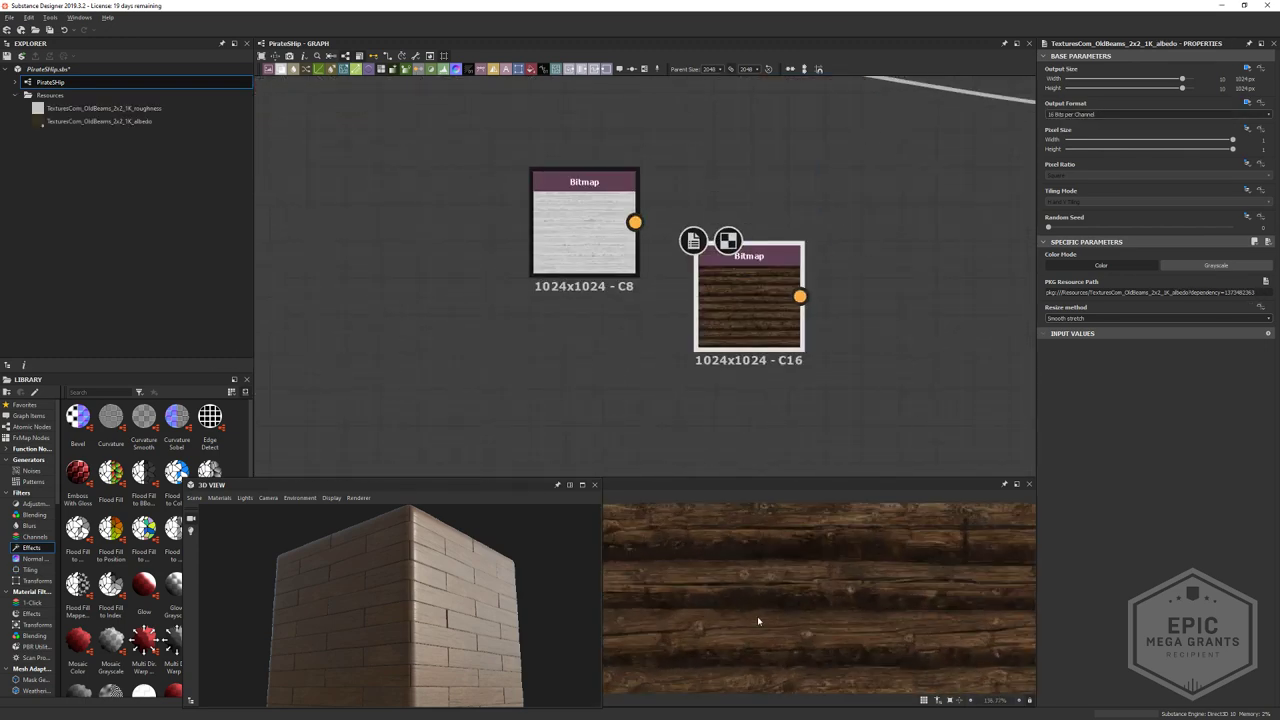
pyautogui.scroll(-5, 777, 600)
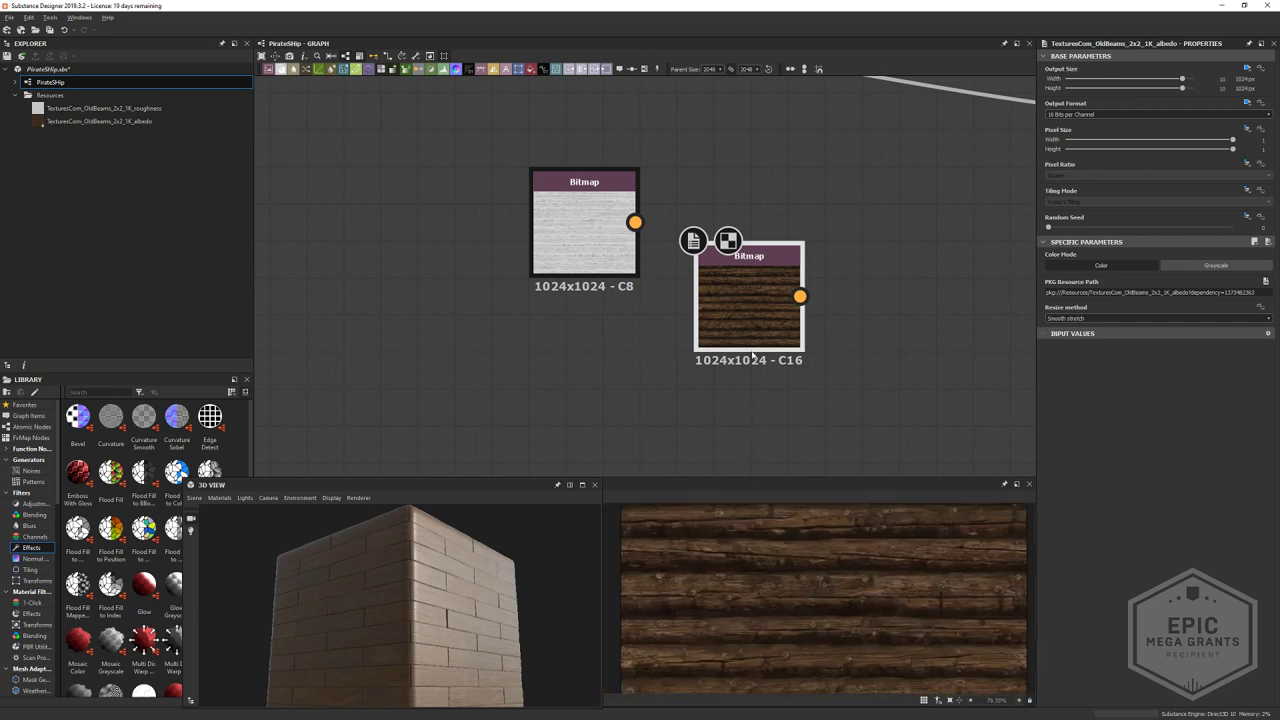
pyautogui.moveTo(754, 315); pyautogui.dragTo(568, 385)
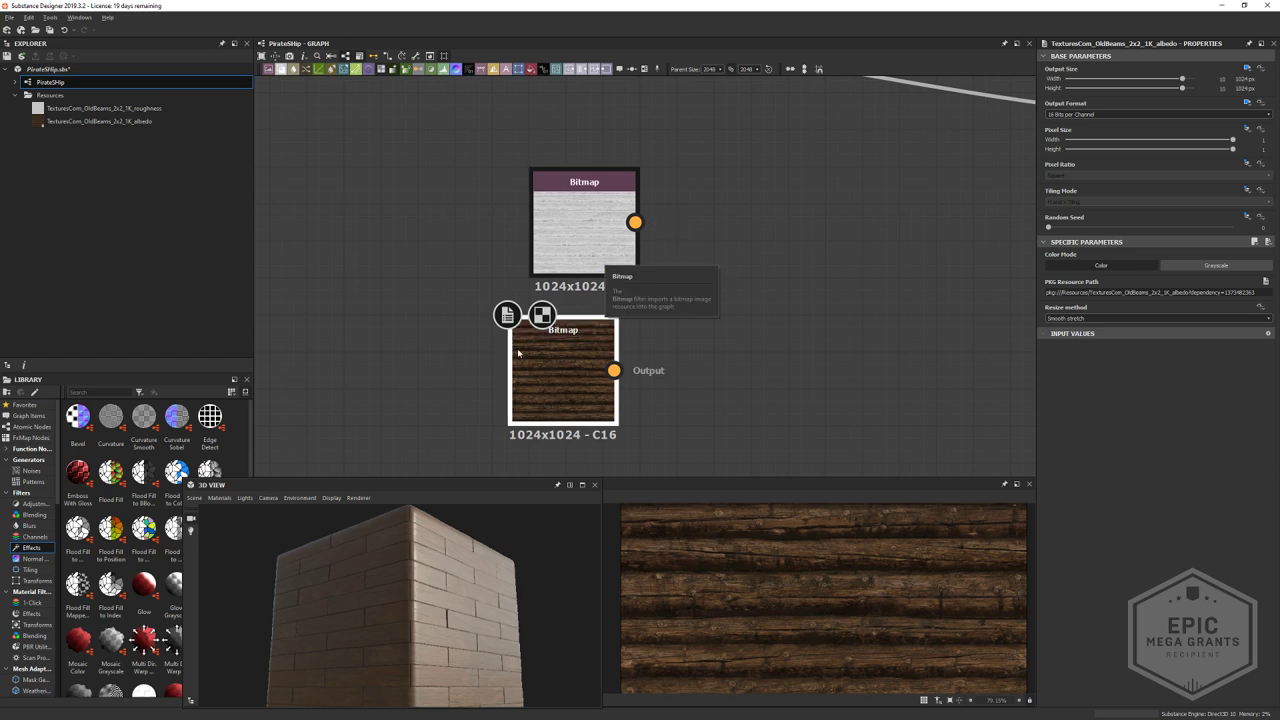
pyautogui.scroll(-3, 745, 606)
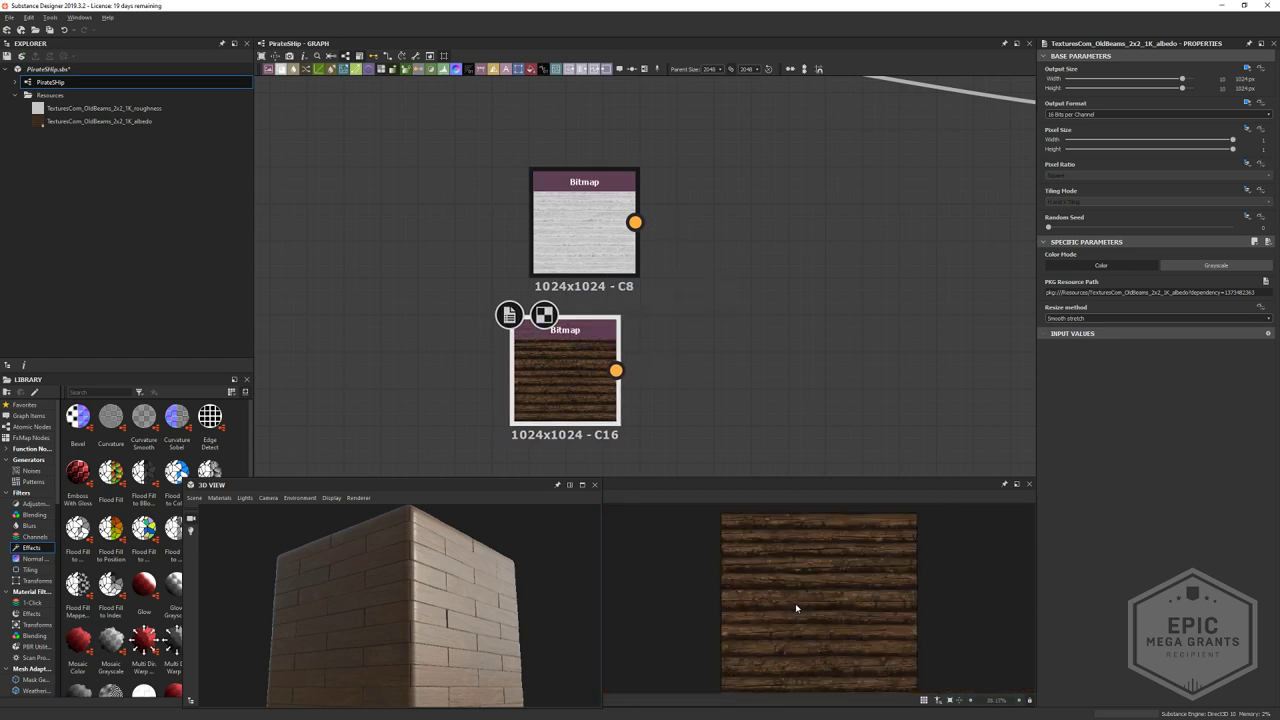
# - Preview the Gradient Map that colours the wood planks in the 2D view
pyautogui.scroll(-4, 763, 212)
pyautogui.moveTo(763, 212); pyautogui.dragTo(775, 378, button='middle')
pyautogui.moveTo(722, 262); pyautogui.dragTo(744, 438, button='middle')
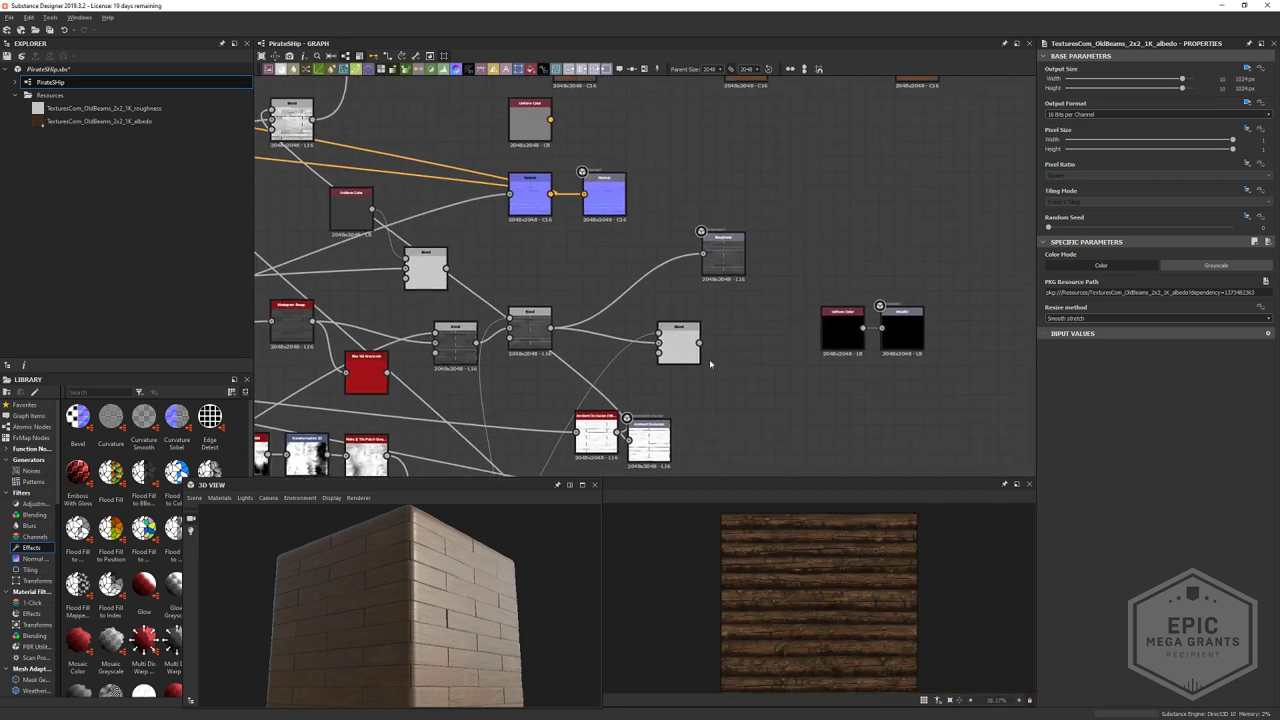
pyautogui.moveTo(640, 210); pyautogui.dragTo(729, 361, button='middle')
pyautogui.moveTo(572, 164); pyautogui.dragTo(630, 257, button='middle')
pyautogui.doubleClick(558, 182)
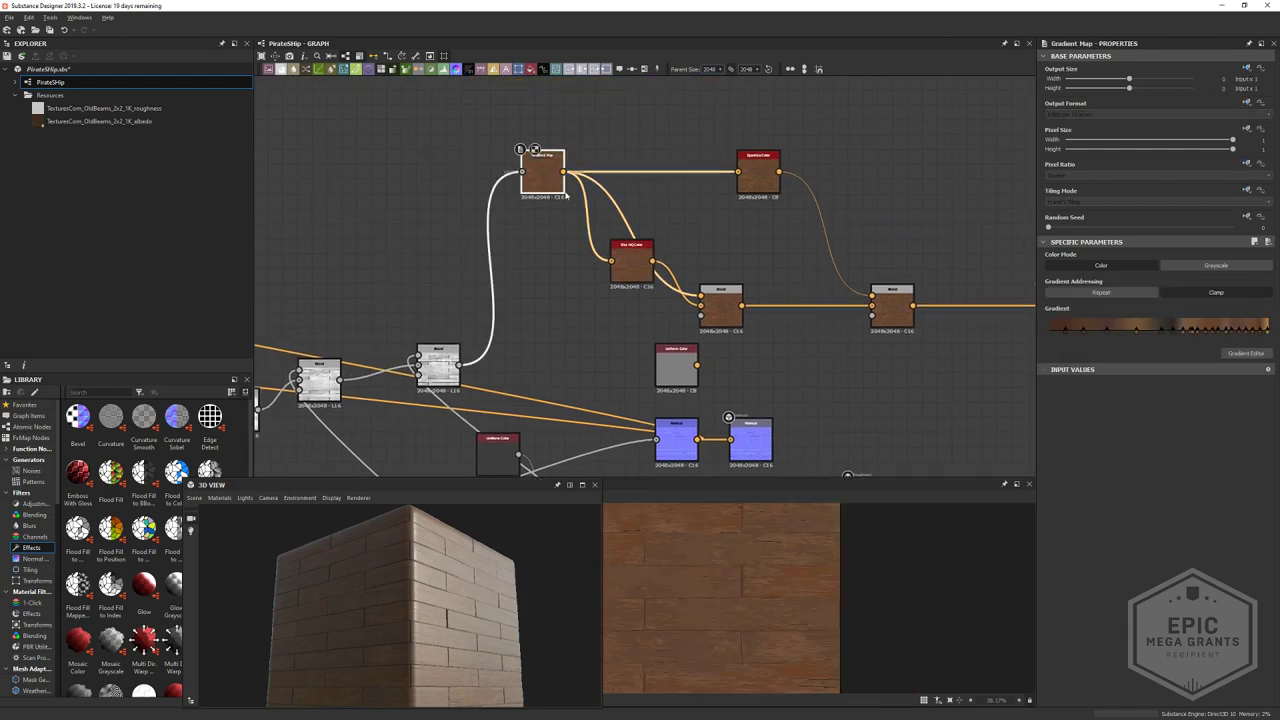
# - Display the Old Beams albedo Bitmap in the 2D view
pyautogui.moveTo(700, 430); pyautogui.dragTo(637, 121, button='middle')
pyautogui.moveTo(880, 440); pyautogui.dragTo(738, 197, button='middle')
pyautogui.scroll(5, 716, 266)
pyautogui.click(646, 220)
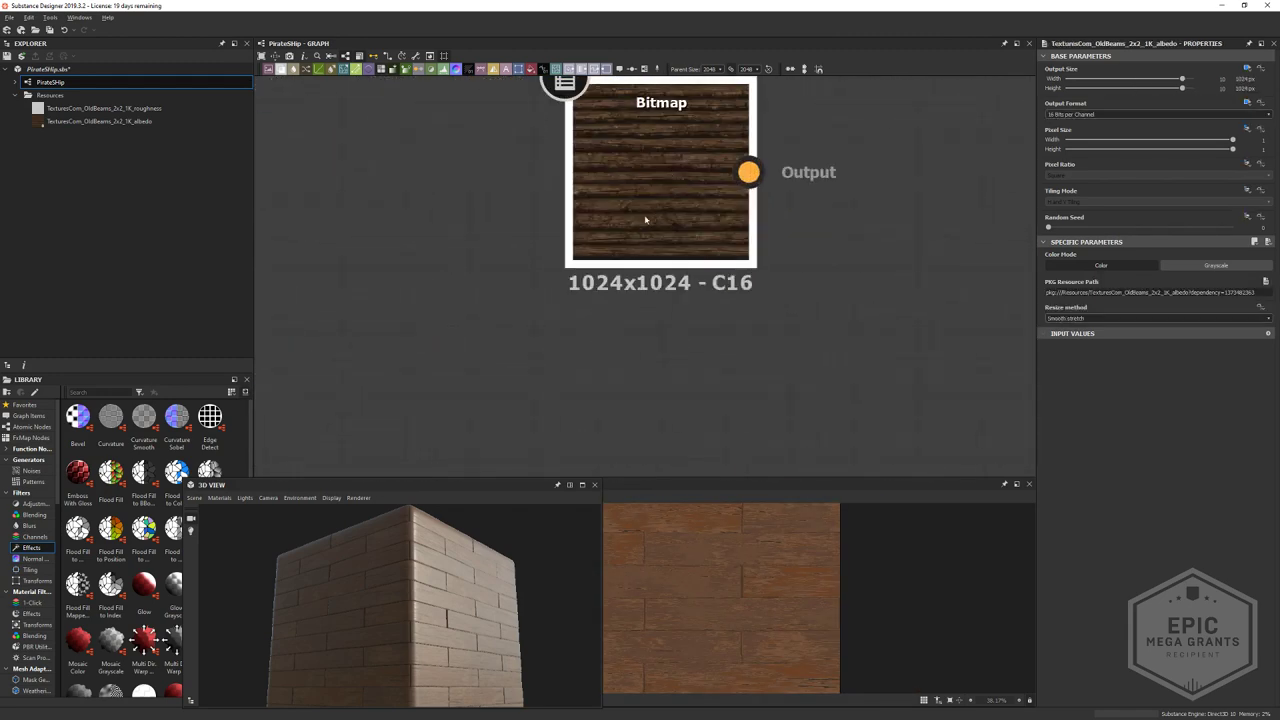
pyautogui.moveTo(551, 171); pyautogui.dragTo(683, 316, button='middle')
pyautogui.scroll(-4, 681, 316)
pyautogui.doubleClick(709, 340)
# - Replace the plank Gradient Map's colours with a gradient picked from a beam in the Old Beams albedo, and inspect the planks in 3D
pyautogui.moveTo(605, 154); pyautogui.dragTo(725, 468, button='middle')
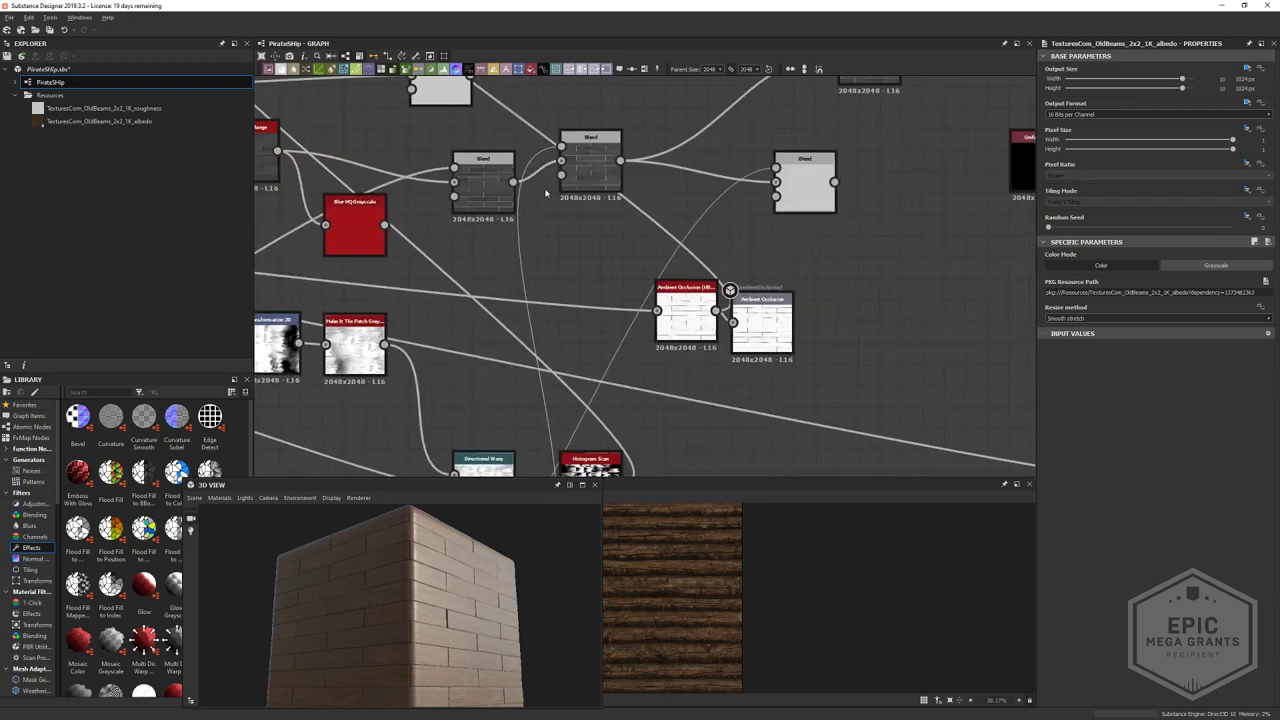
pyautogui.moveTo(549, 194)
pyautogui.mouseDown(button='middle')
pyautogui.moveTo(652, 380)
pyautogui.moveTo(538, 350)
pyautogui.mouseUp(button='middle')
pyautogui.moveTo(524, 190); pyautogui.dragTo(518, 338, button='middle')
pyautogui.moveTo(497, 120); pyautogui.dragTo(534, 217, button='middle')
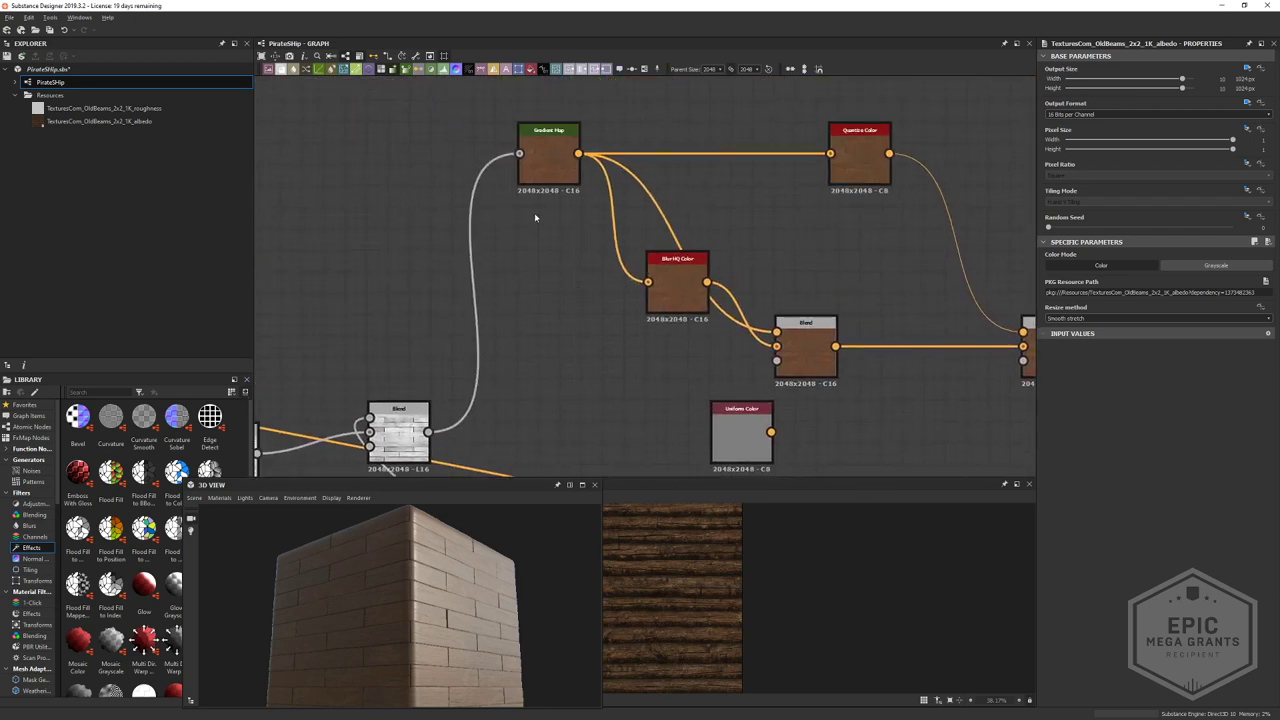
pyautogui.click(545, 160)
pyautogui.moveTo(633, 350); pyautogui.dragTo(600, 150, button='middle')
pyautogui.moveTo(641, 305); pyautogui.dragTo(655, 71, button='middle')
pyautogui.moveTo(793, 345); pyautogui.dragTo(694, 23, button='middle')
pyautogui.scroll(3, 806, 336)
pyautogui.moveTo(833, 400); pyautogui.dragTo(804, 352, button='middle')
pyautogui.moveTo(671, 571); pyautogui.dragTo(887, 563, button='middle')
pyautogui.scroll(3, 830, 559)
pyautogui.scroll(3, 830, 558)
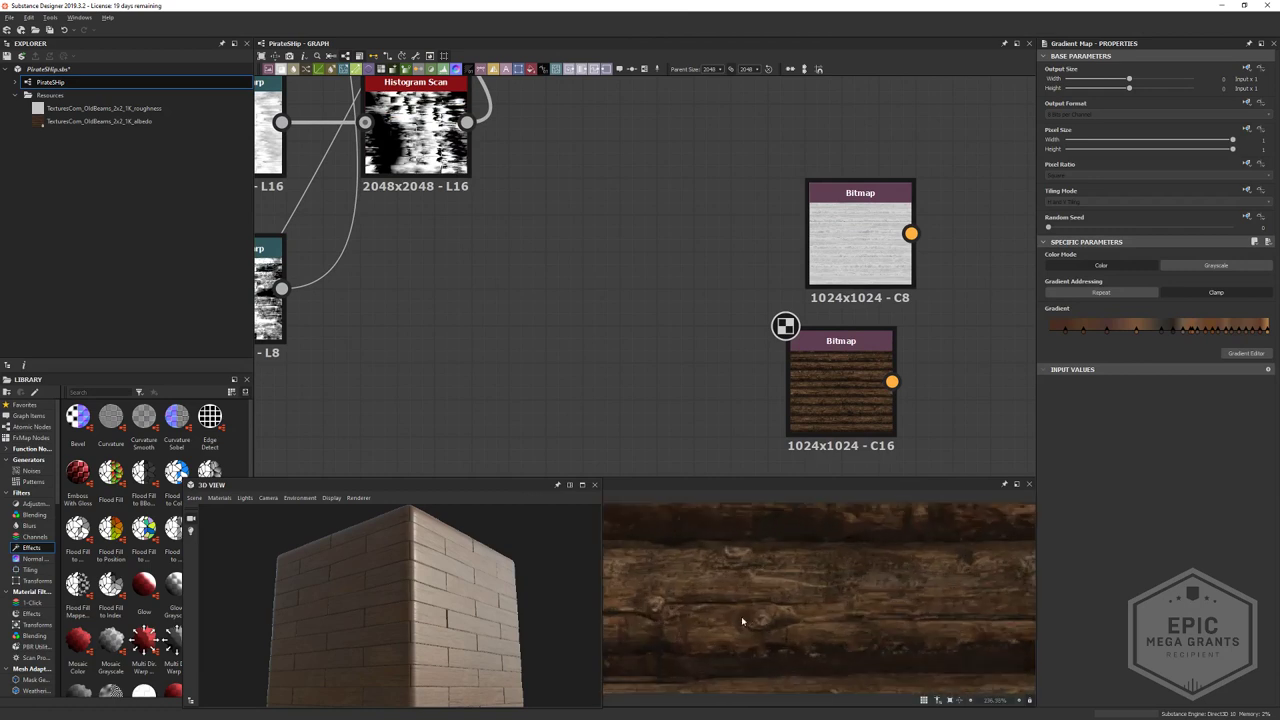
pyautogui.click(1246, 354)
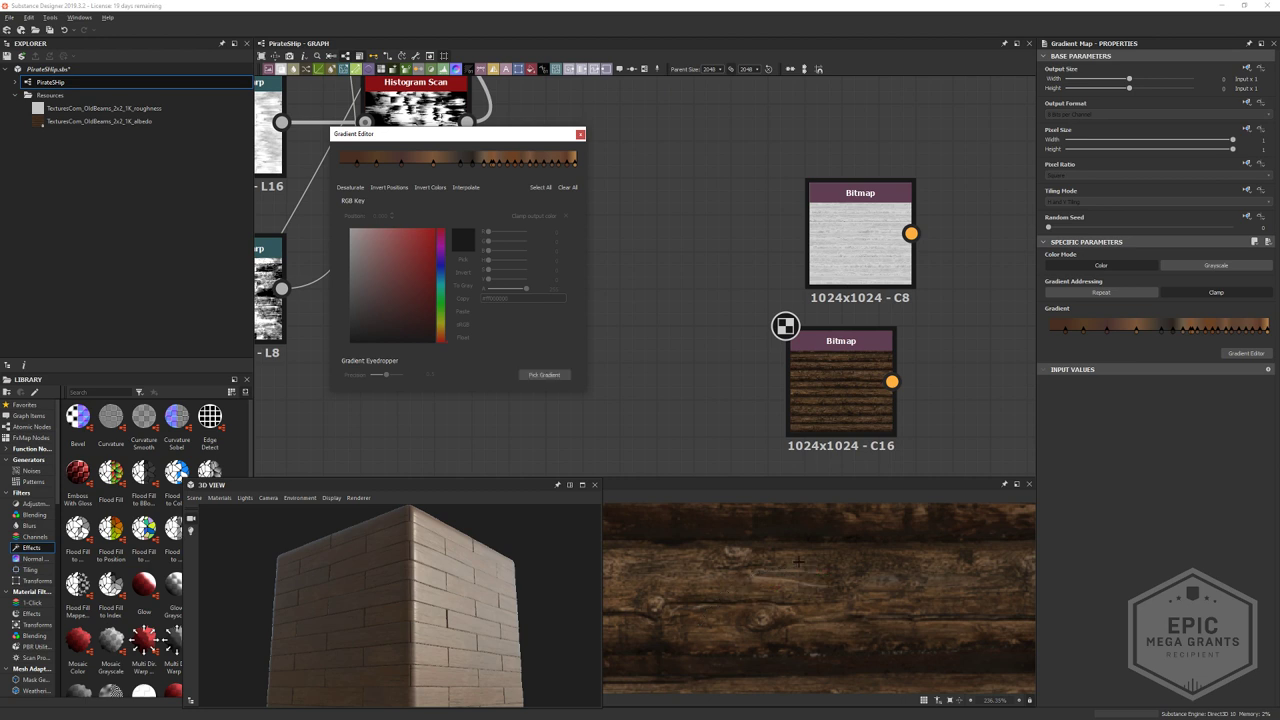
pyautogui.moveTo(798, 561); pyautogui.dragTo(790, 548)
pyautogui.moveTo(415, 622); pyautogui.dragTo(449, 613)
pyautogui.scroll(5, 449, 613)
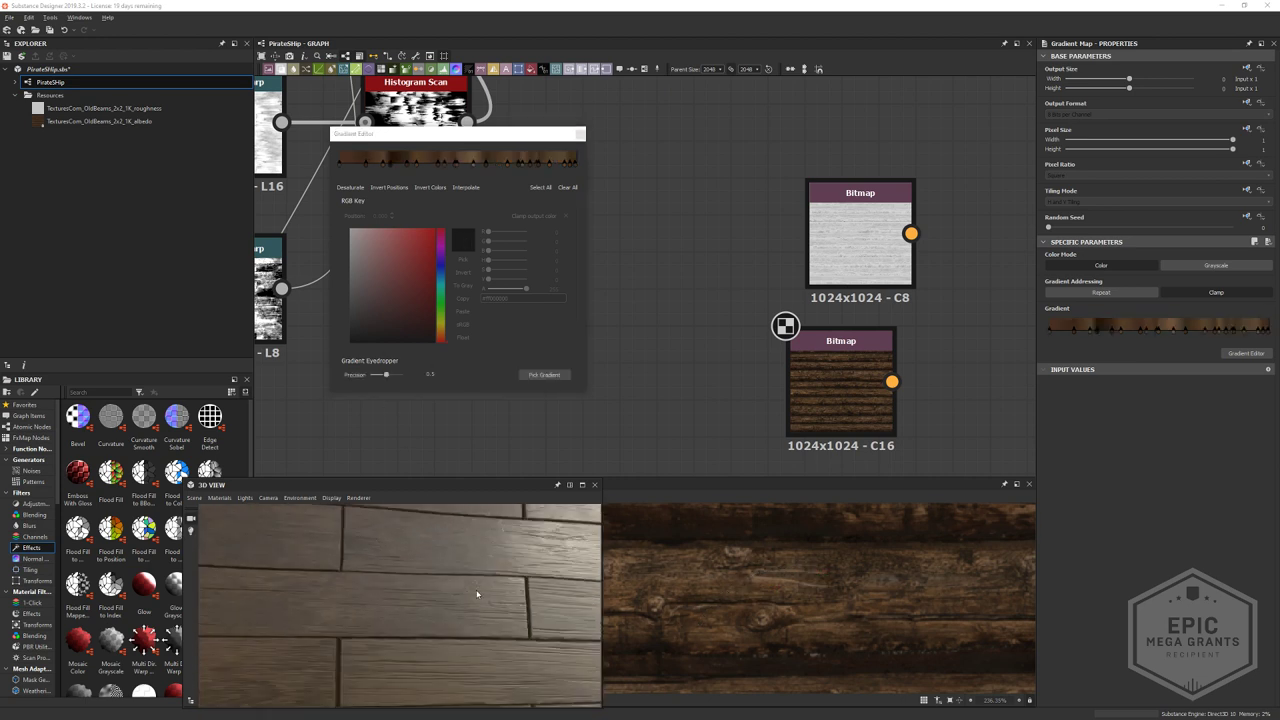
pyautogui.scroll(-6, 477, 594)
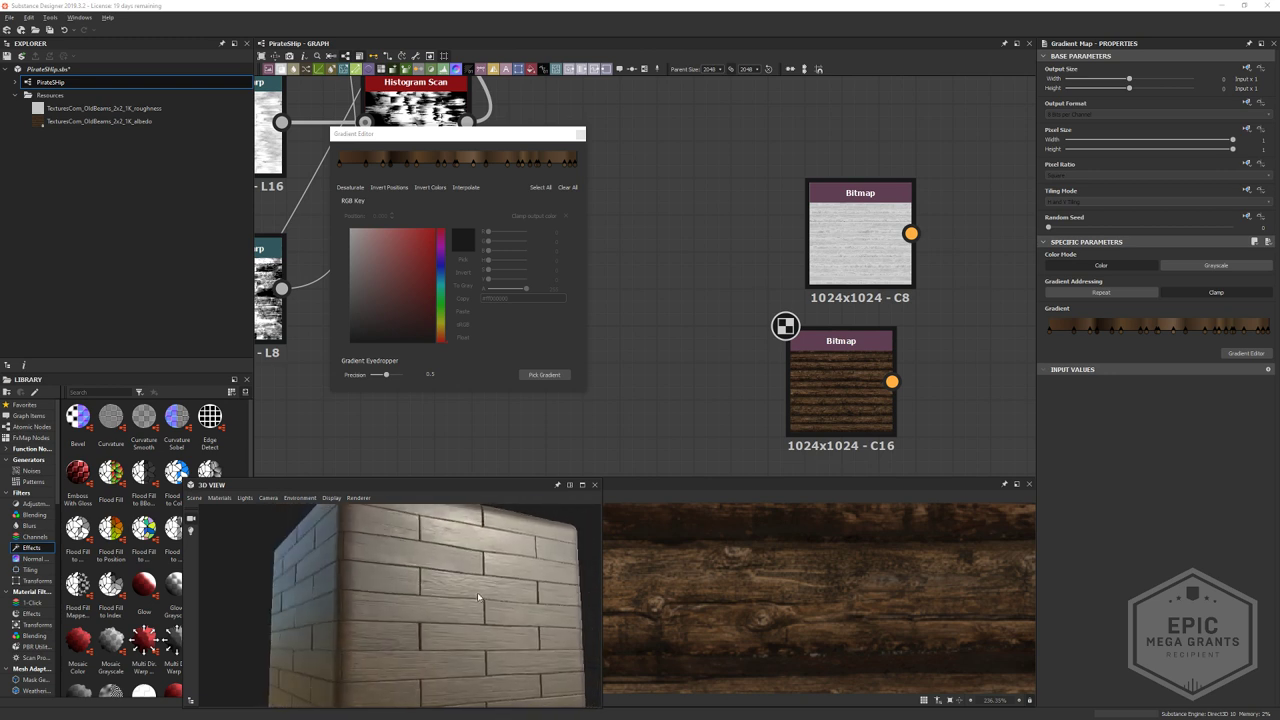
# - Inspect the recoloured planks in the 3D view and close the Gradient Editor
pyautogui.moveTo(477, 597); pyautogui.dragTo(445, 610)
pyautogui.scroll(-3, 445, 610)
pyautogui.click(581, 135)
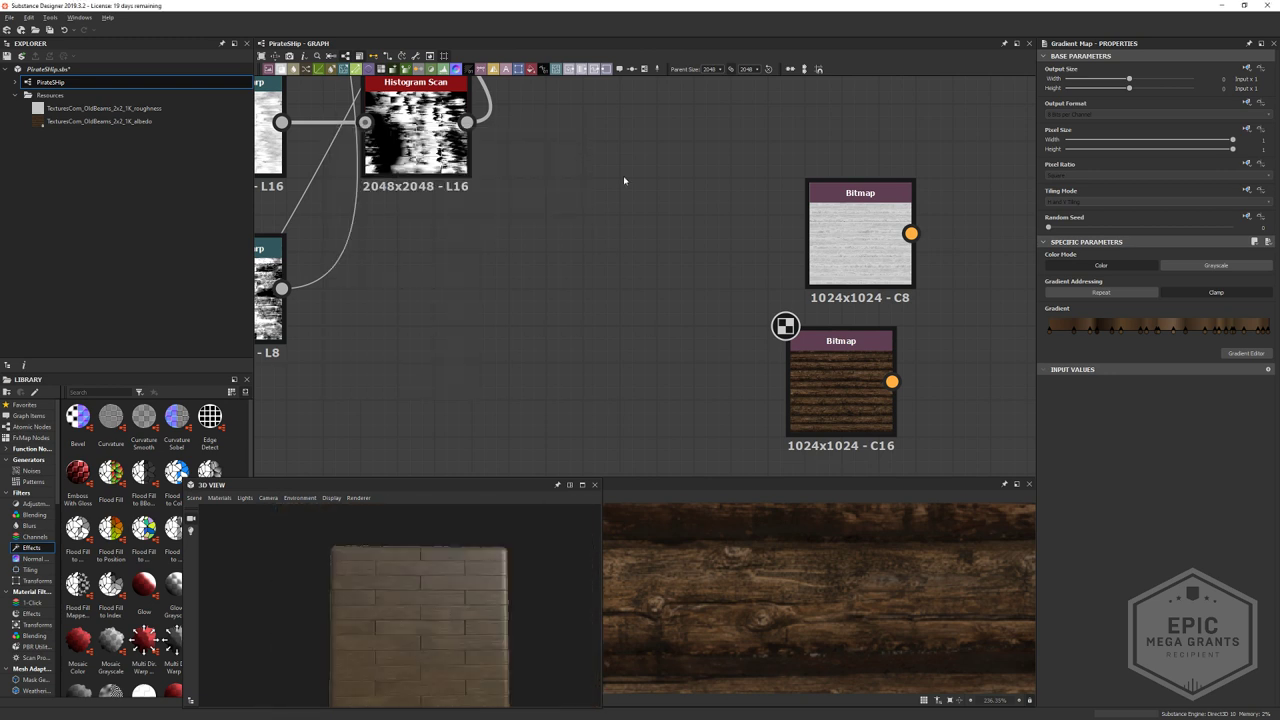
# - Display the Old Beams roughness Bitmap in the 2D view and compare its variation with the planks' surface in 3D
pyautogui.moveTo(690, 190); pyautogui.dragTo(573, 207, button='middle')
pyautogui.doubleClick(745, 246)
pyautogui.scroll(-1, 786, 604)
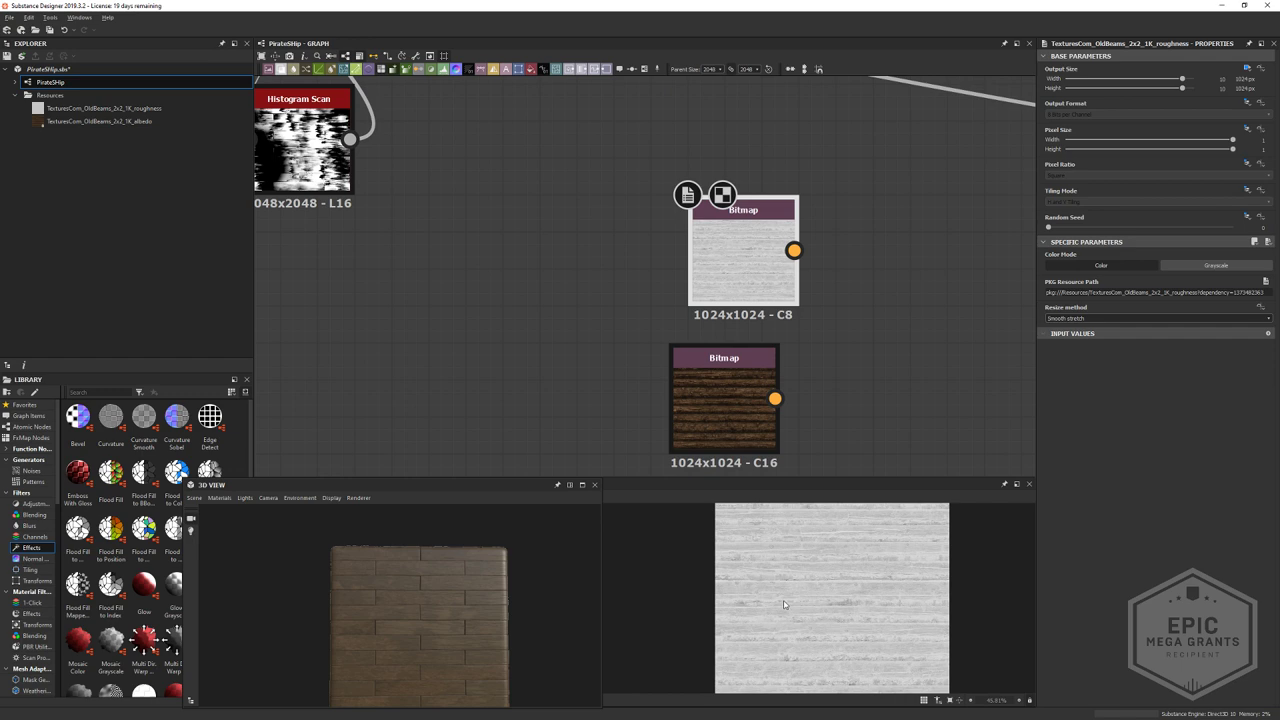
pyautogui.scroll(-4, 784, 604)
pyautogui.scroll(-6, 674, 309)
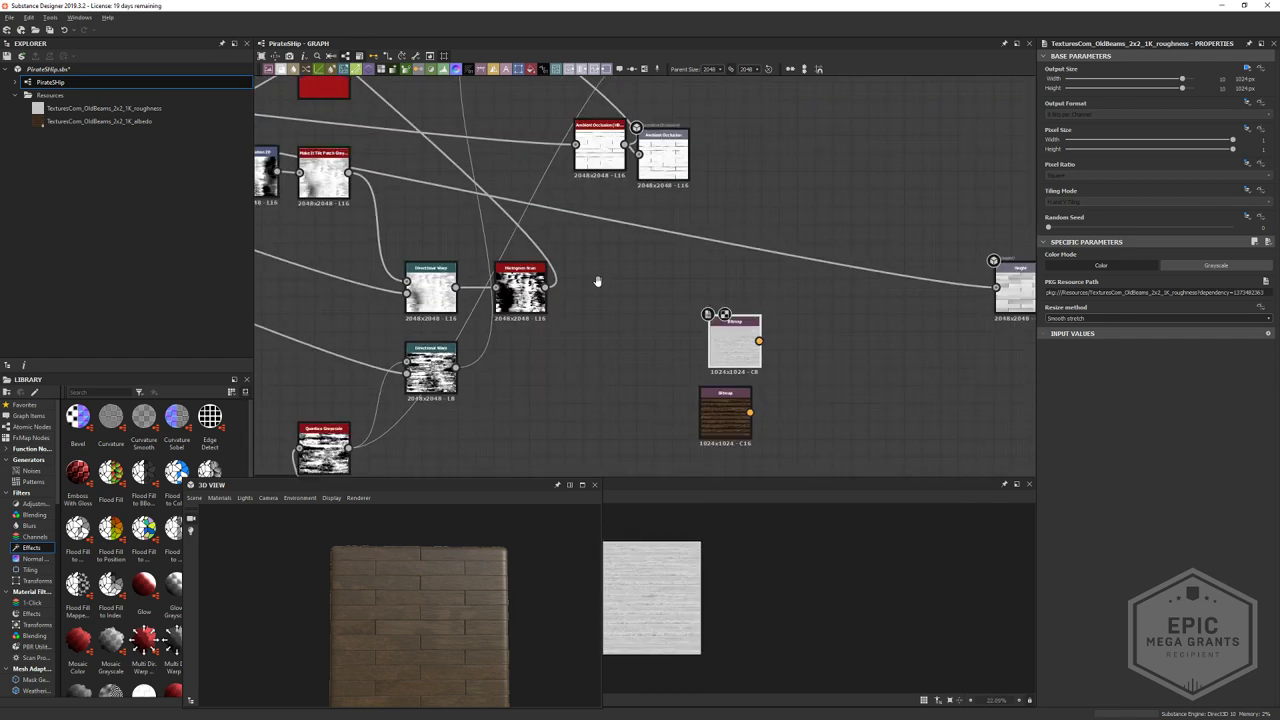
pyautogui.moveTo(625, 398); pyautogui.dragTo(626, 398, button='middle')
pyautogui.moveTo(753, 470); pyautogui.dragTo(682, 417)
pyautogui.scroll(4, 425, 563)
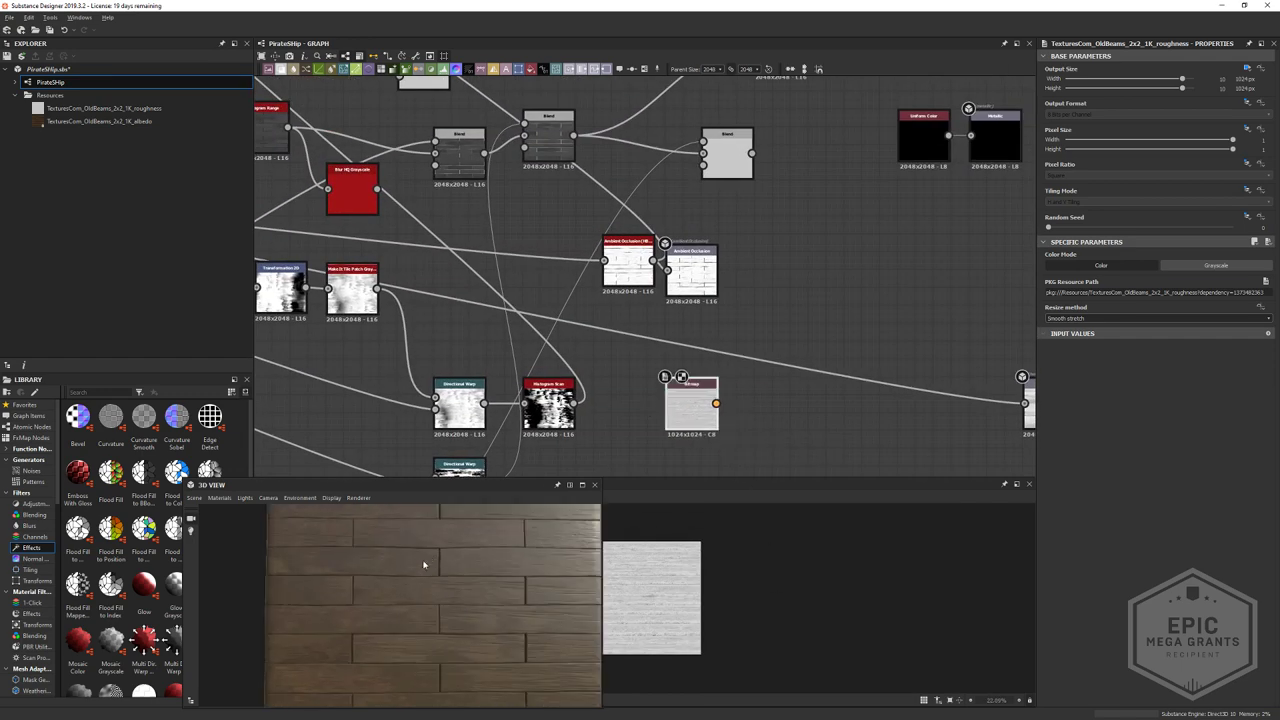
pyautogui.moveTo(425, 563)
pyautogui.mouseDown()
pyautogui.moveTo(460, 572)
pyautogui.moveTo(436, 566)
pyautogui.mouseUp()
pyautogui.moveTo(641, 398); pyautogui.dragTo(654, 418, button='middle')
pyautogui.scroll(4, 654, 418)
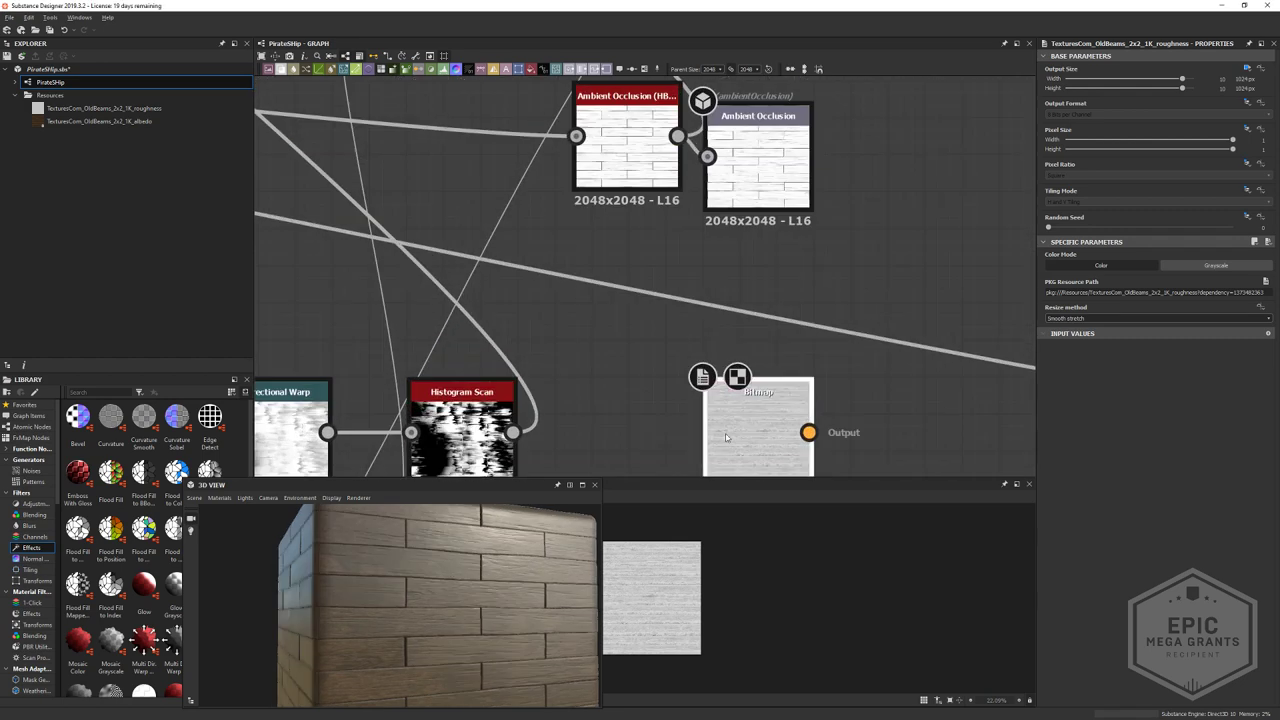
pyautogui.scroll(3, 669, 579)
# - Preview the plank roughness Blend in the 2D view and trace its input back to the Histogram Range
pyautogui.moveTo(529, 246); pyautogui.dragTo(751, 531, button='middle')
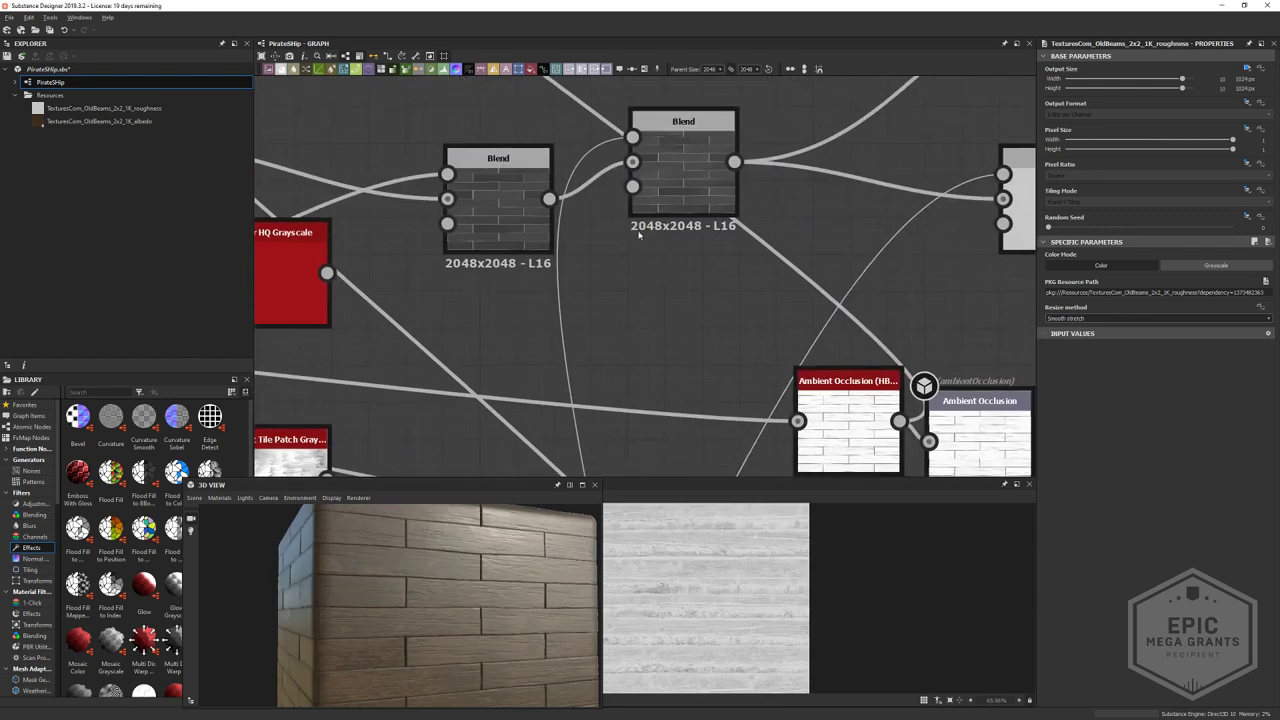
pyautogui.doubleClick(683, 150)
pyautogui.scroll(-1, 688, 370)
pyautogui.moveTo(554, 365); pyautogui.dragTo(807, 397, button='middle')
pyautogui.moveTo(397, 301); pyautogui.dragTo(755, 244, button='middle')
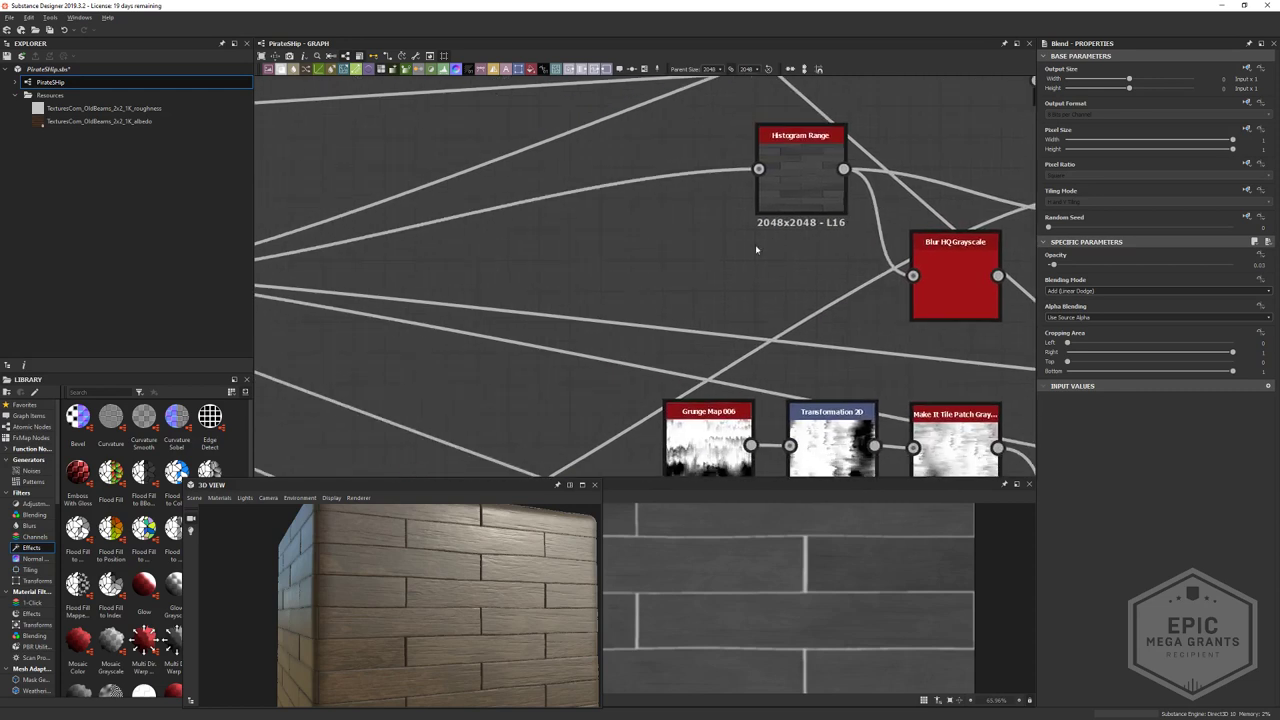
# - Try a higher Position on the plank Histogram Range, check the planks in 3D and undo the change
pyautogui.click(800, 150)
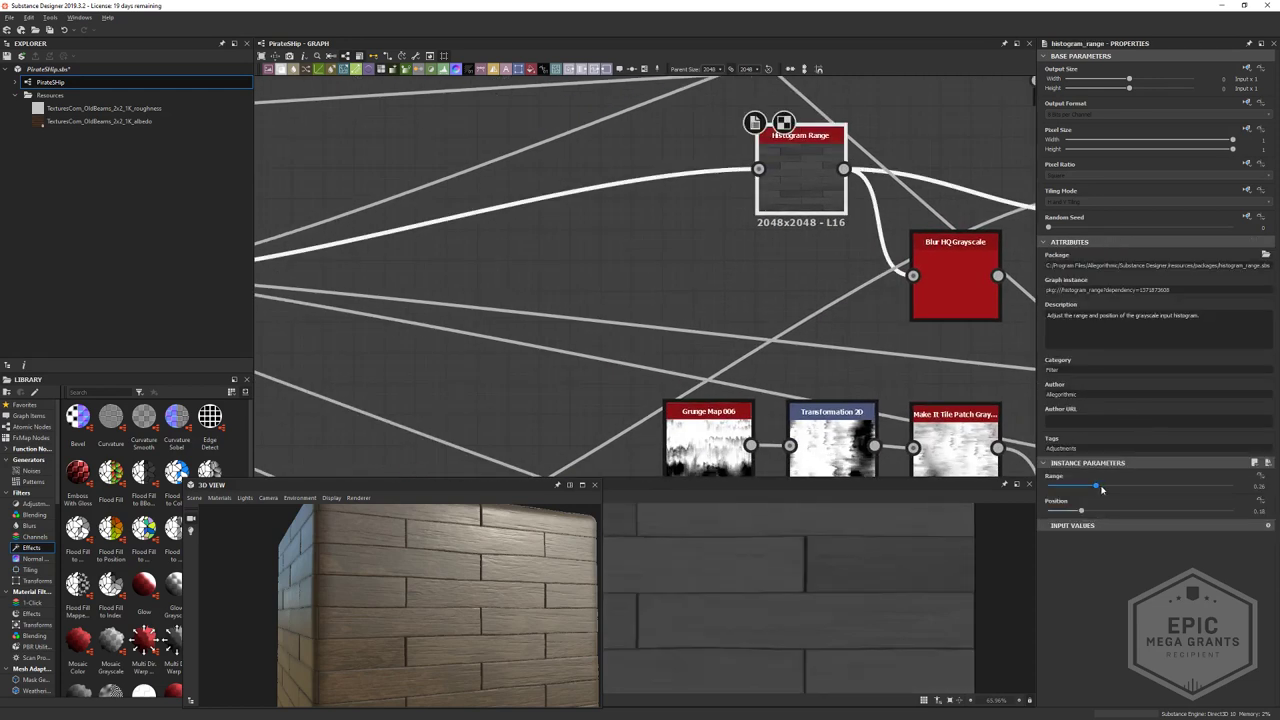
pyautogui.moveTo(1081, 511); pyautogui.dragTo(1171, 527)
pyautogui.moveTo(560, 575); pyautogui.dragTo(499, 581)
pyautogui.hotkey('ctrl', 'z')
pyautogui.scroll(4, 457, 590)
pyautogui.scroll(-2, 778, 240)
pyautogui.moveTo(778, 240); pyautogui.dragTo(785, 261, button='middle')
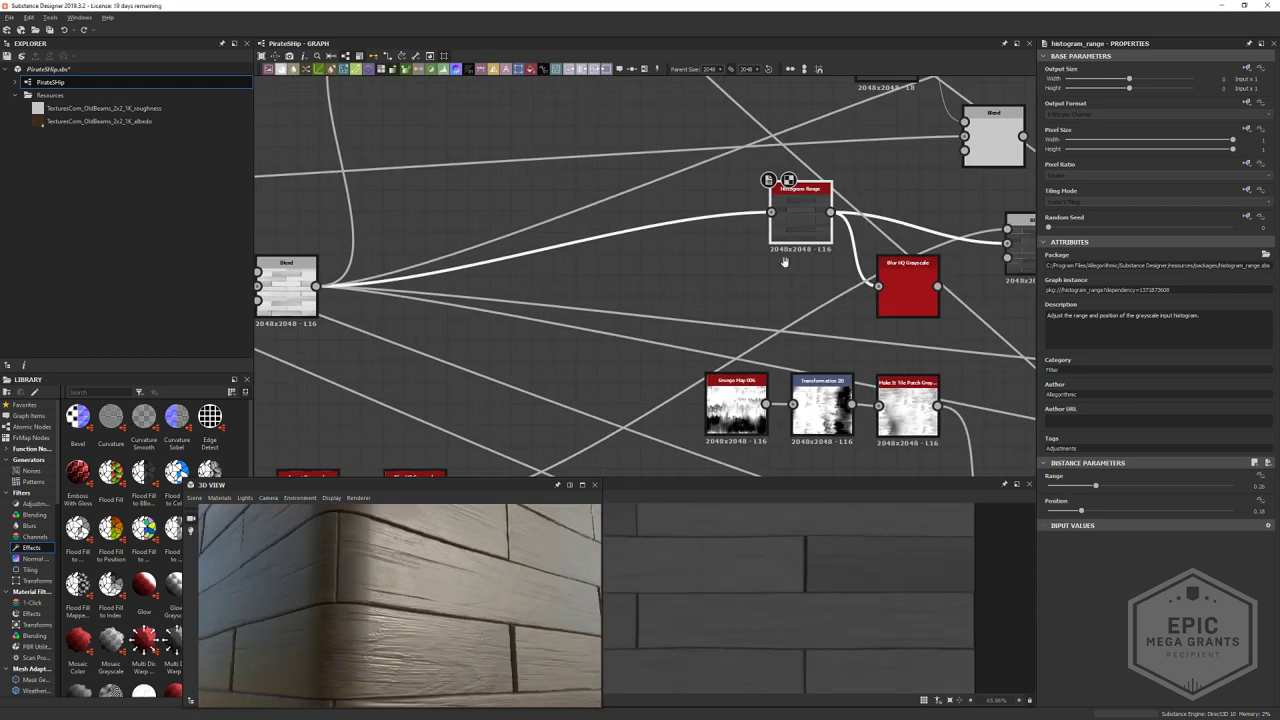
pyautogui.scroll(-2, 785, 262)
# - Switch to the textures.com page in the browser and return to the Wood category of the 3D scans
pyautogui.hotkey('alt', 'Tab')
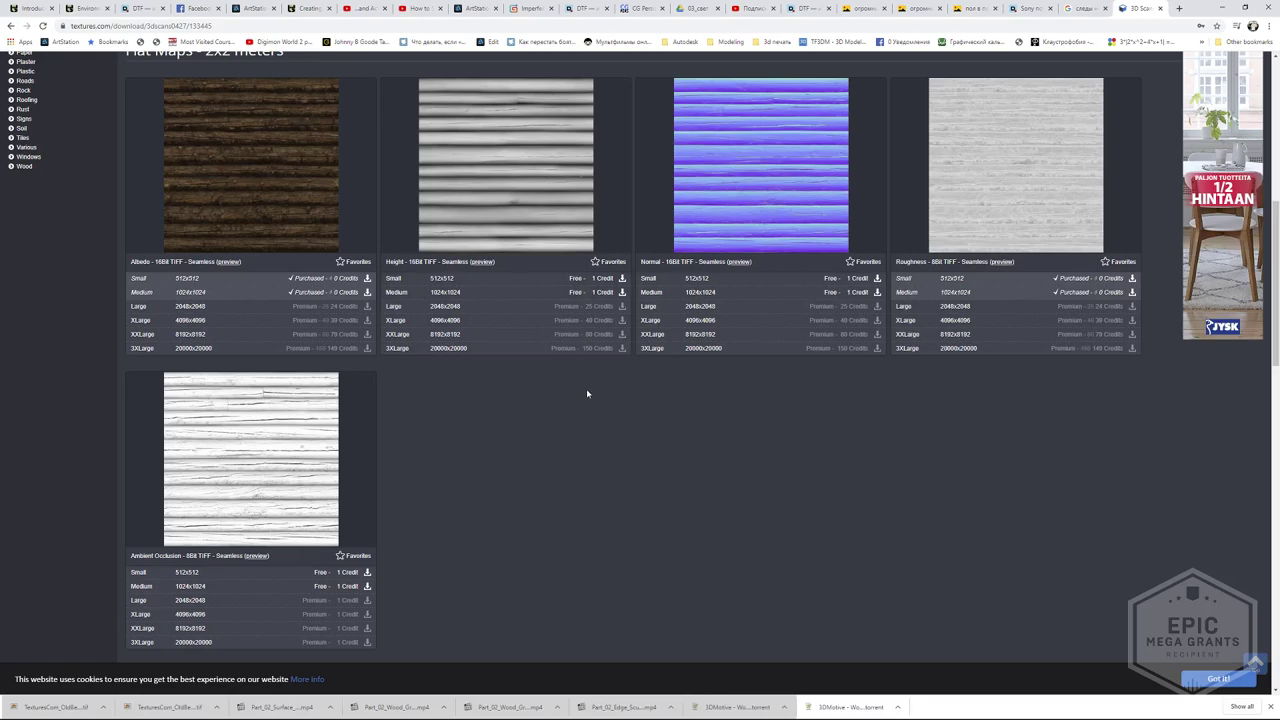
pyautogui.hotkey('alt', 'Left')
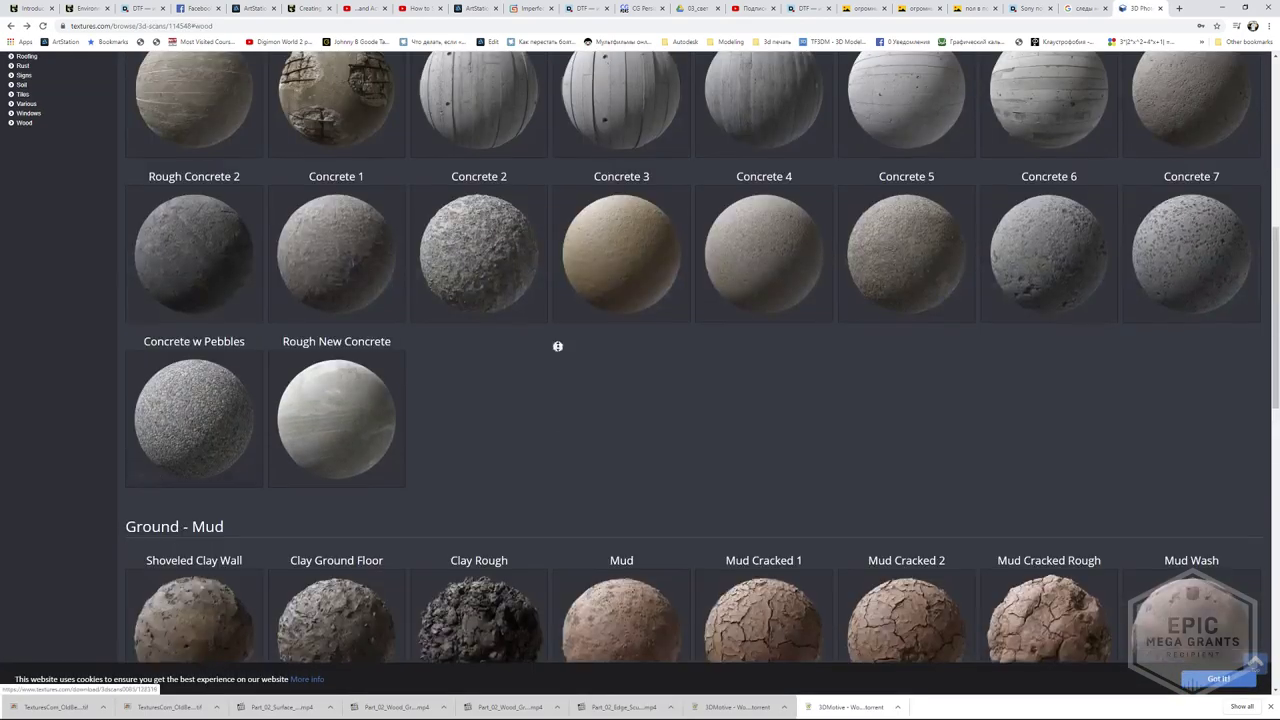
pyautogui.moveTo(558, 346); pyautogui.dragTo(257, 534, button='middle')
pyautogui.scroll(-3, 321, 508)
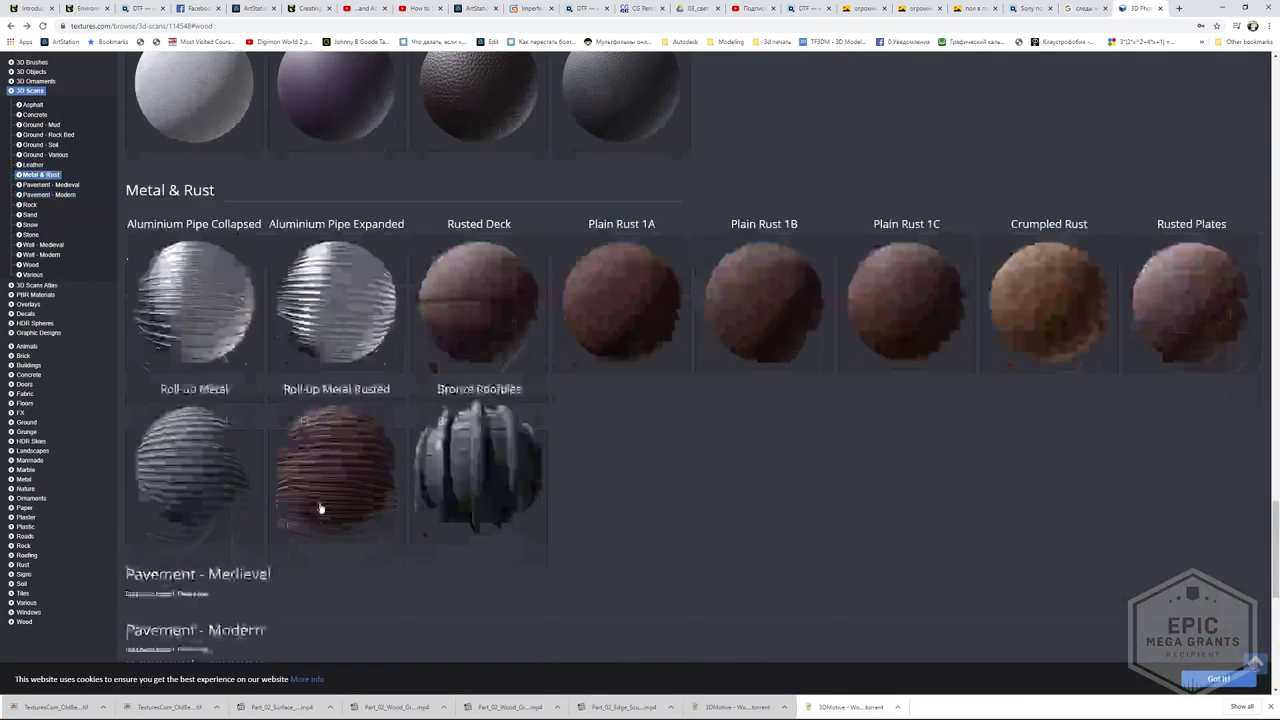
pyautogui.scroll(-15, 320, 508)
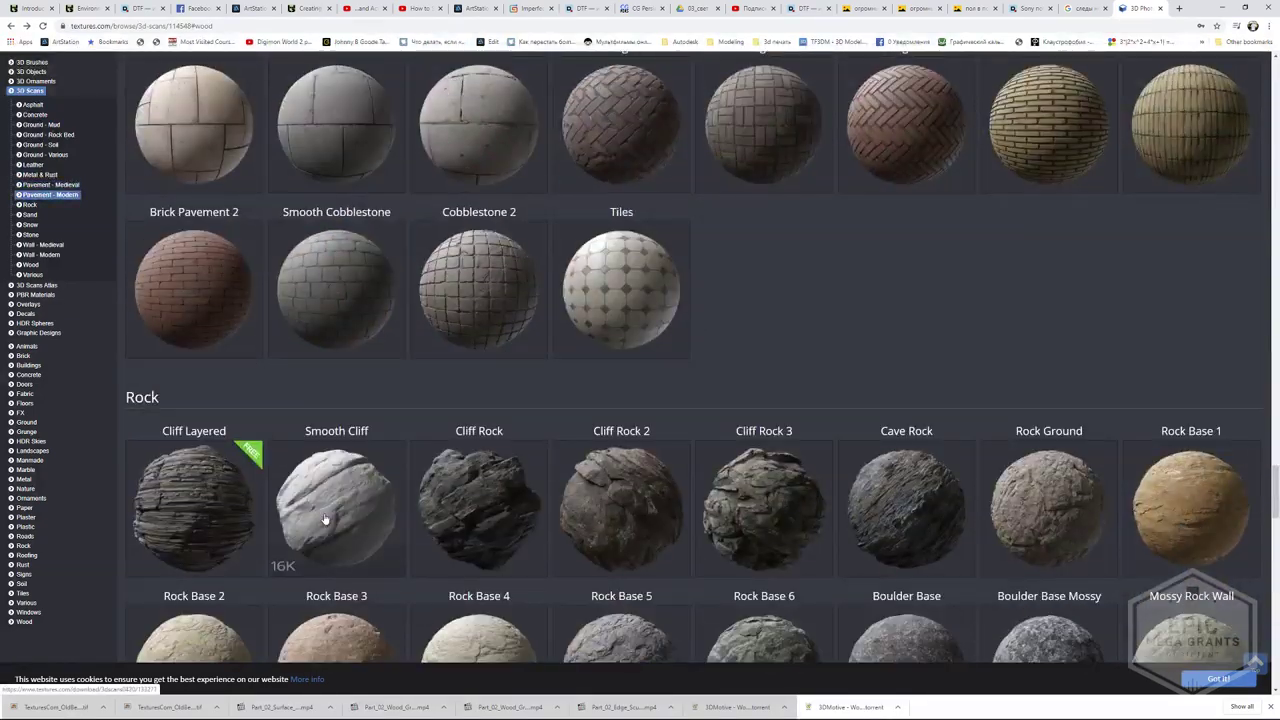
pyautogui.scroll(-12, 325, 519)
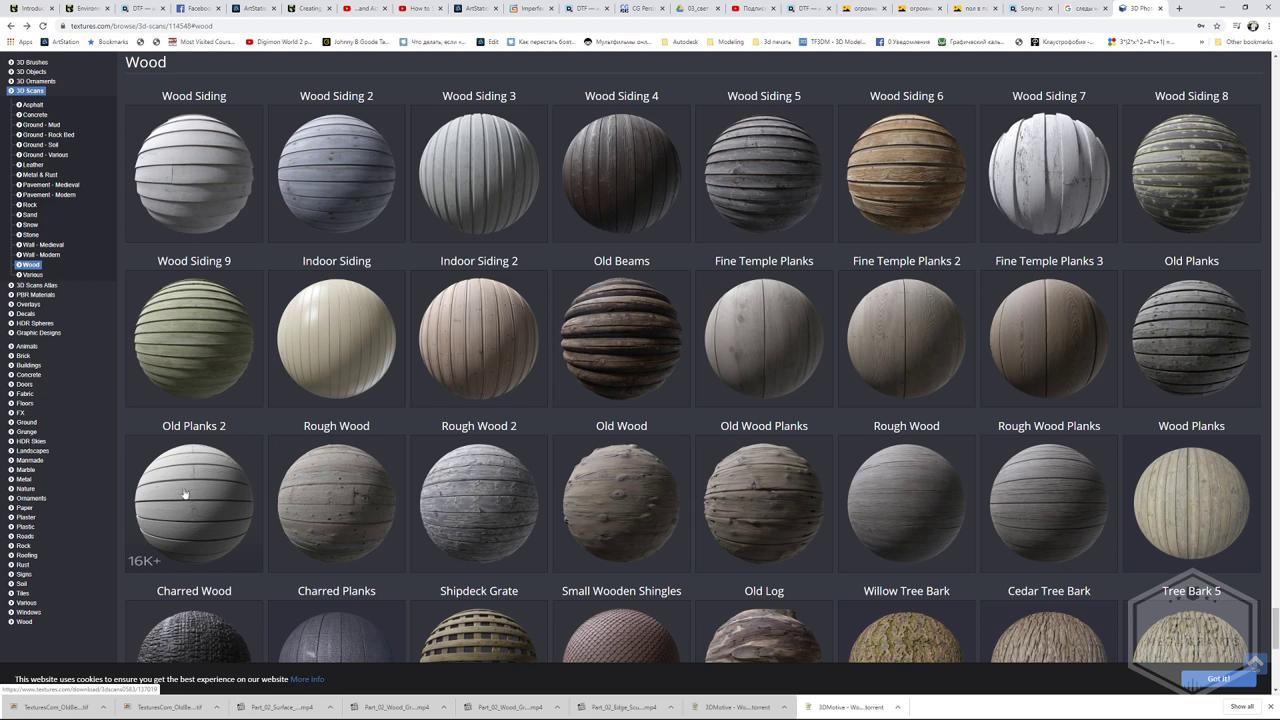
# - Open the Wood Siding 4 scan, examine its flat maps and return to the scan list
pyautogui.click(634, 214)
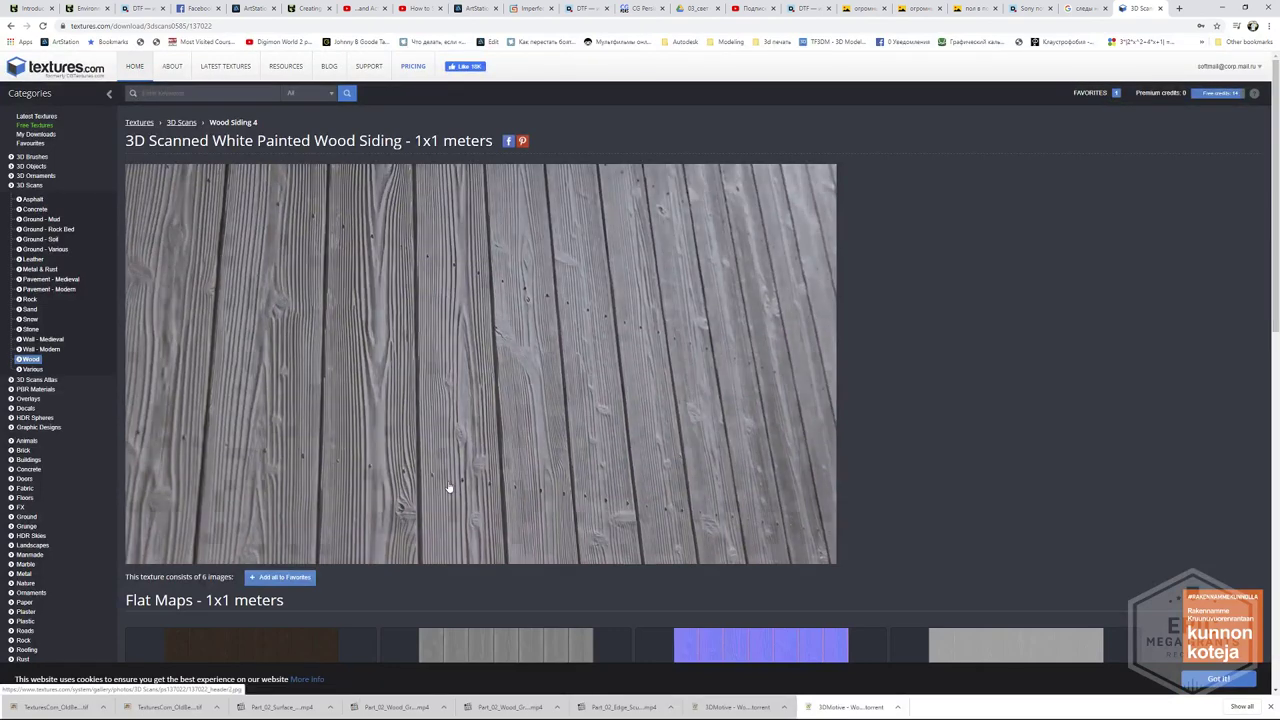
pyautogui.scroll(-3, 405, 478)
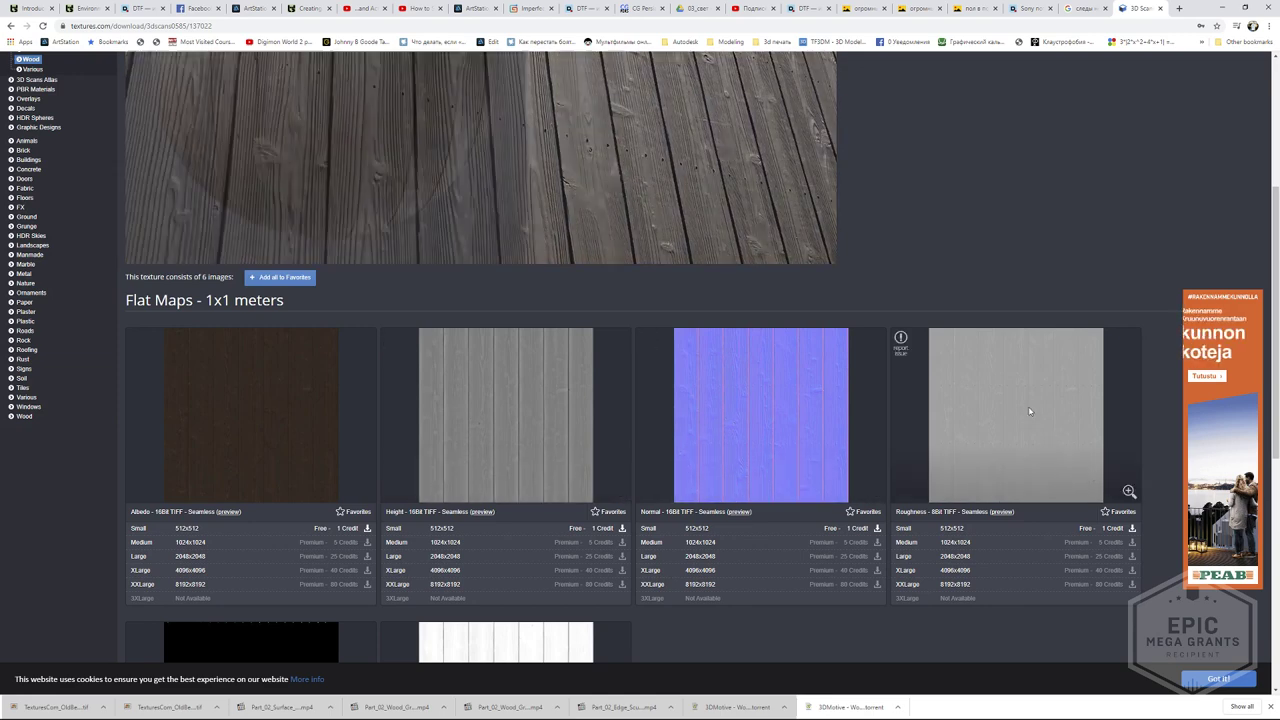
pyautogui.hotkey('alt', 'Left')
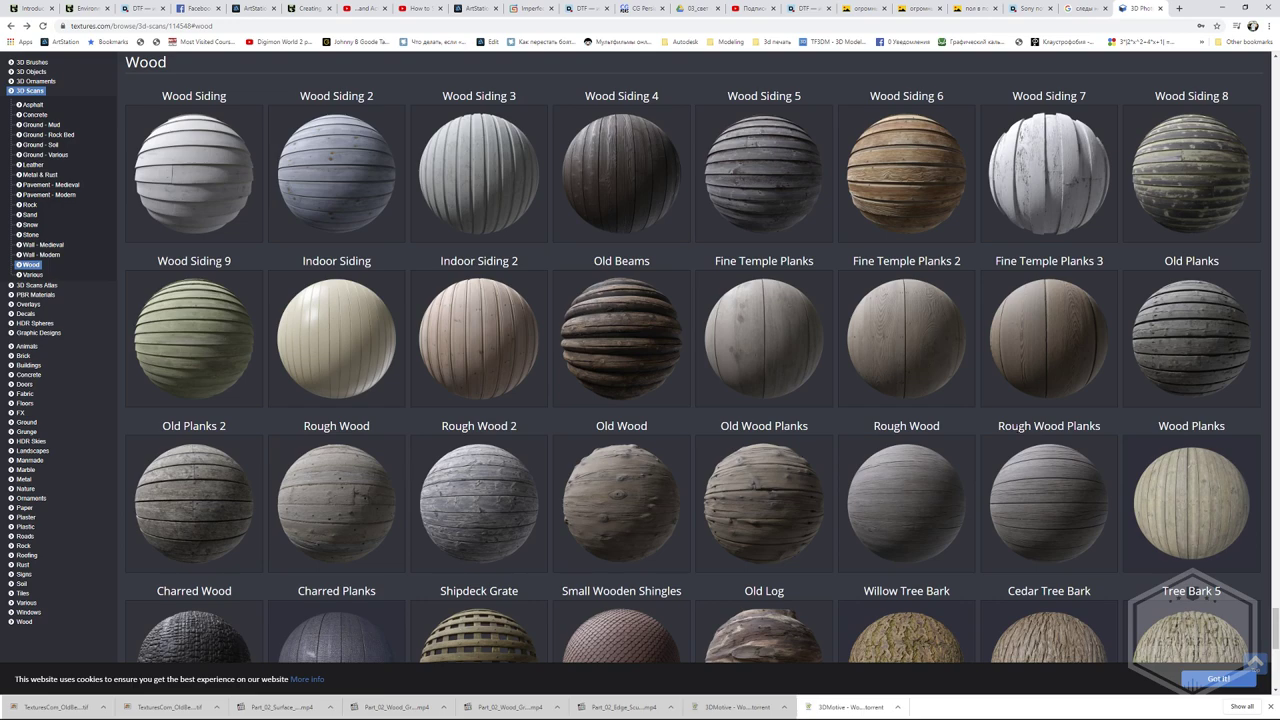
# - Open the Wood Siding 6 scan, examine its albedo and other flat maps, and return to the scan list
pyautogui.click(855, 190)
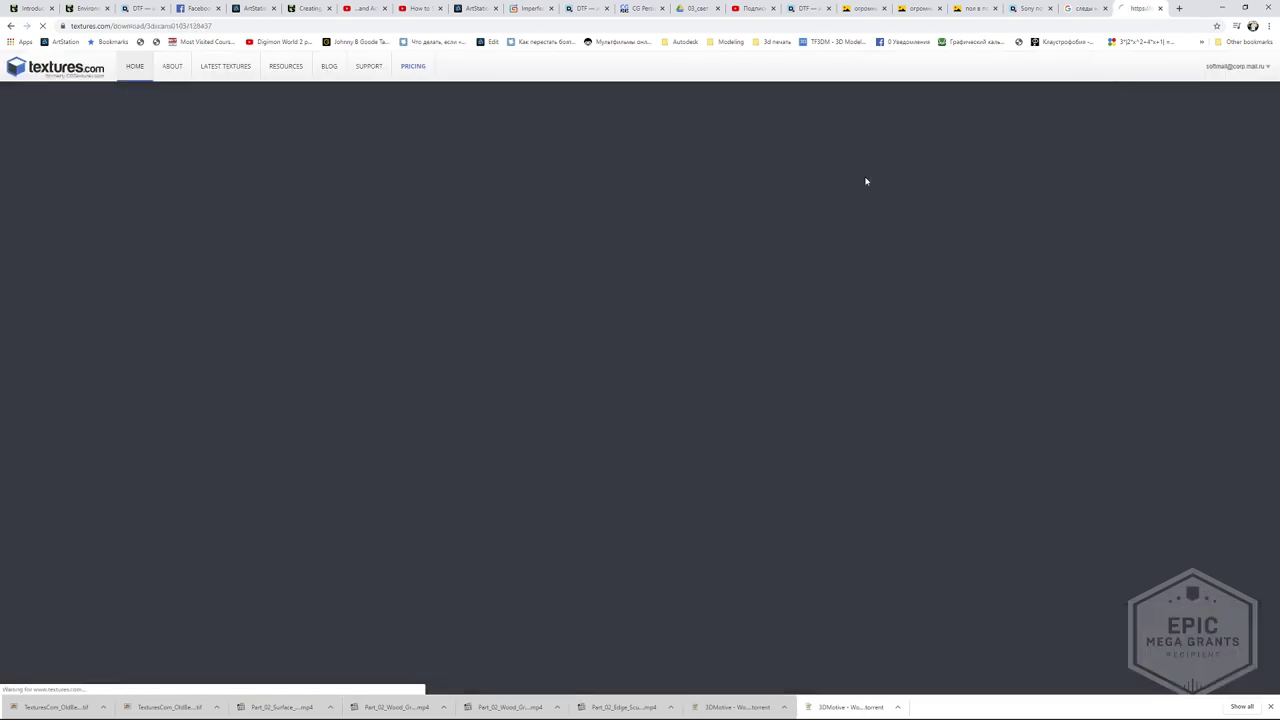
pyautogui.scroll(-1, 593, 477)
pyautogui.scroll(-3, 593, 477)
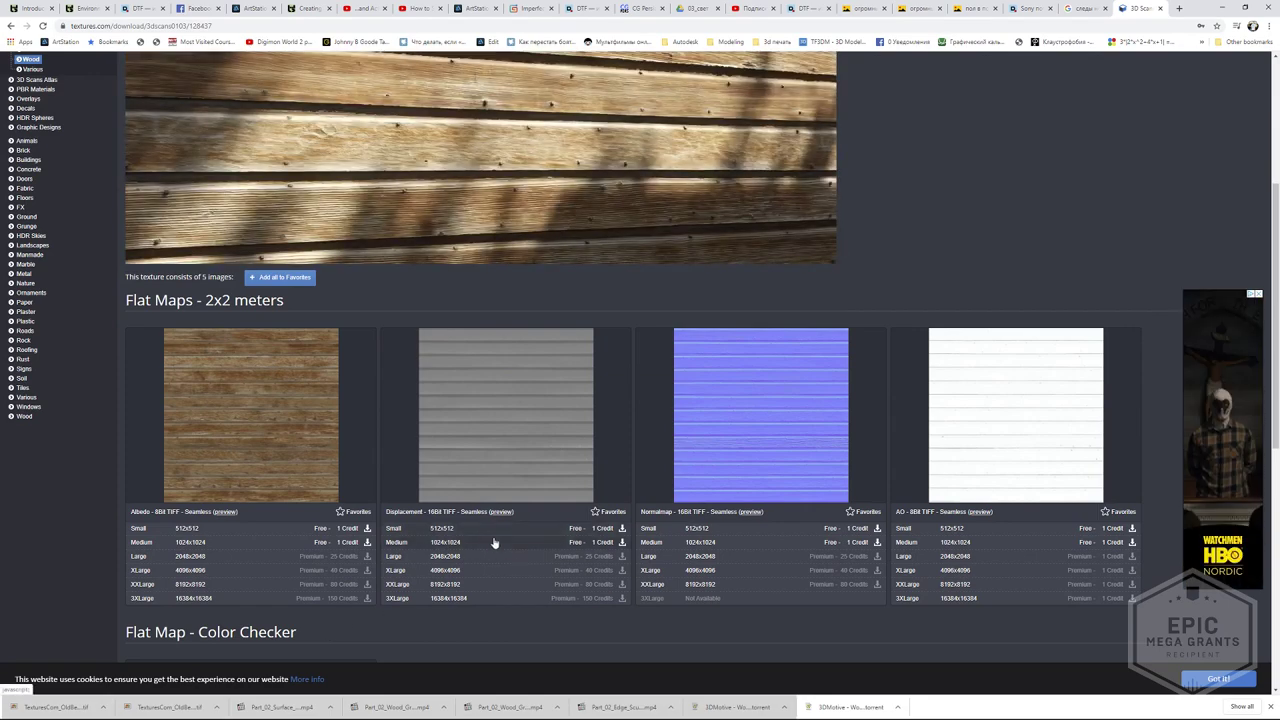
pyautogui.scroll(-3, 335, 504)
pyautogui.scroll(2, 280, 405)
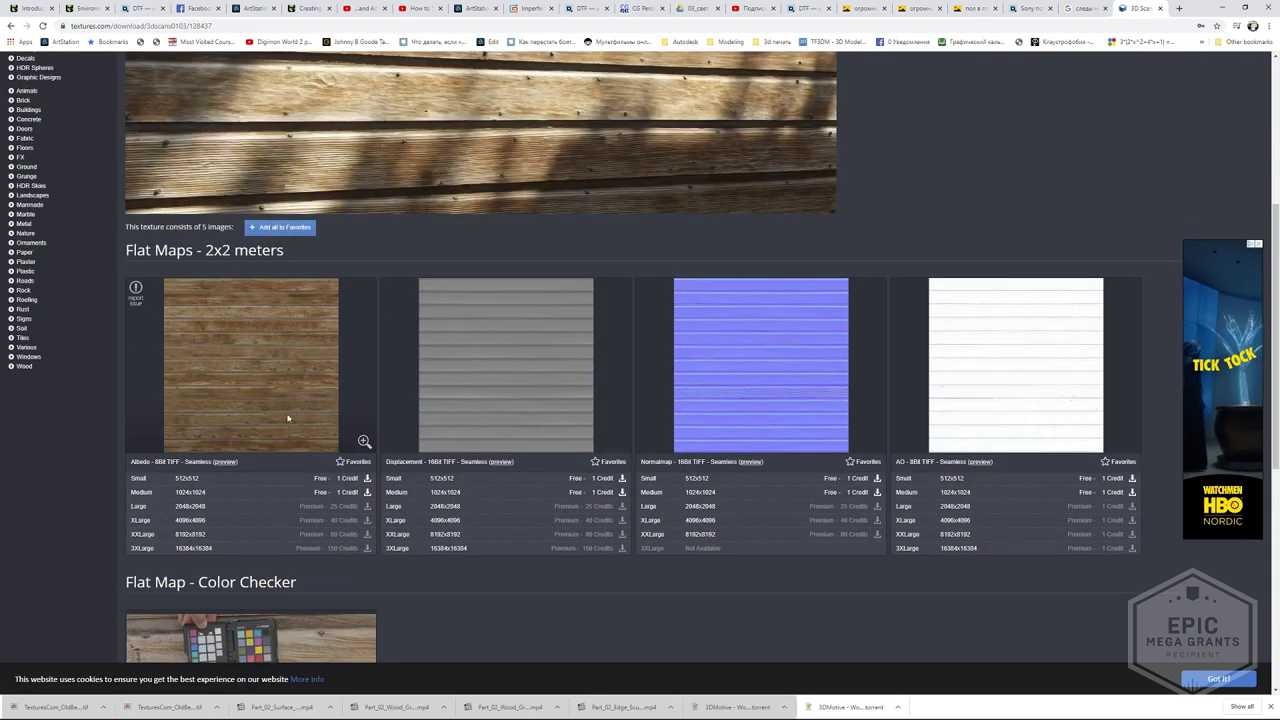
pyautogui.hotkey('alt', 'Left')
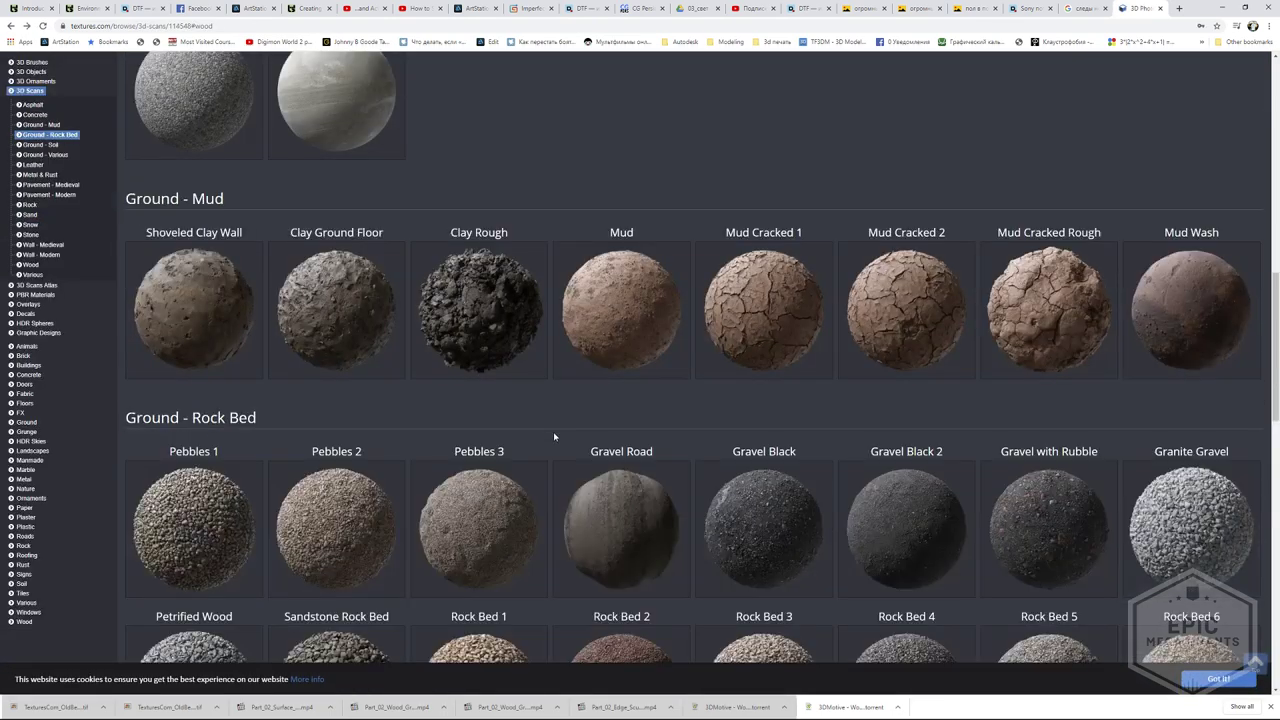
# - Examine the available wood scans in the Wood category of the 3D scans list
pyautogui.scroll(-1, 661, 368)
pyautogui.scroll(-20, 661, 368)
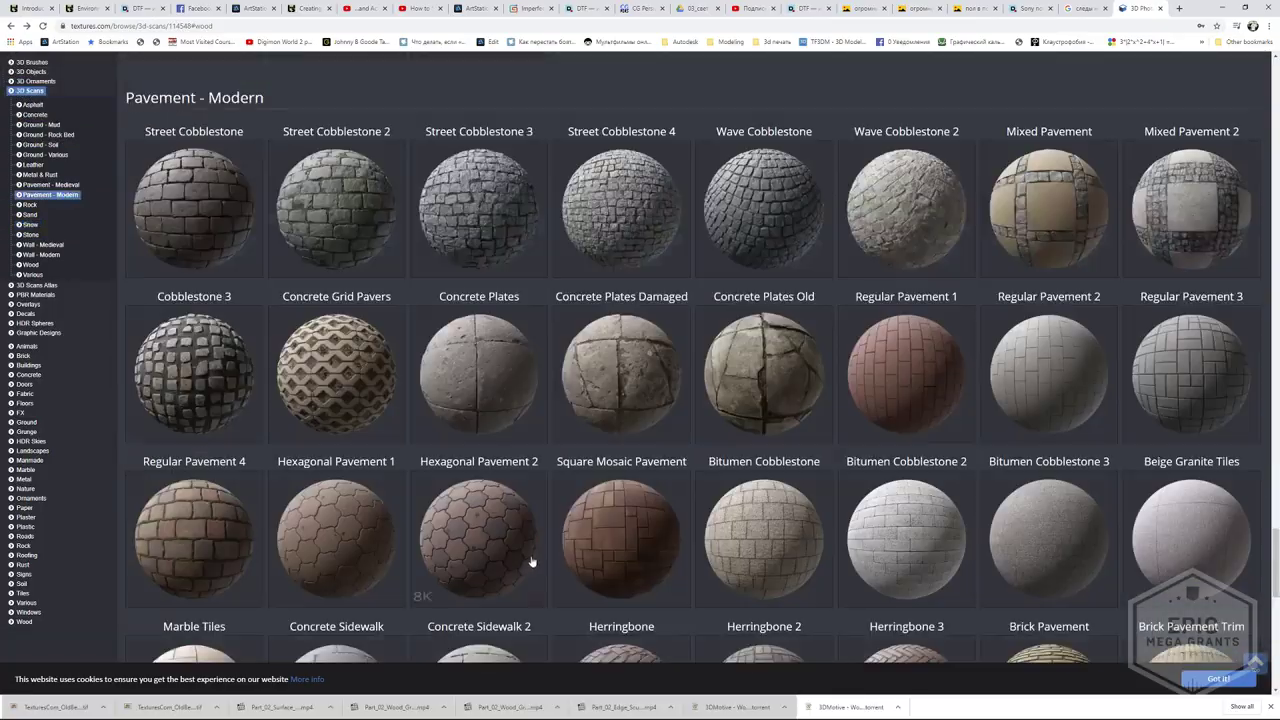
pyautogui.scroll(-15, 533, 554)
pyautogui.scroll(-20, 533, 545)
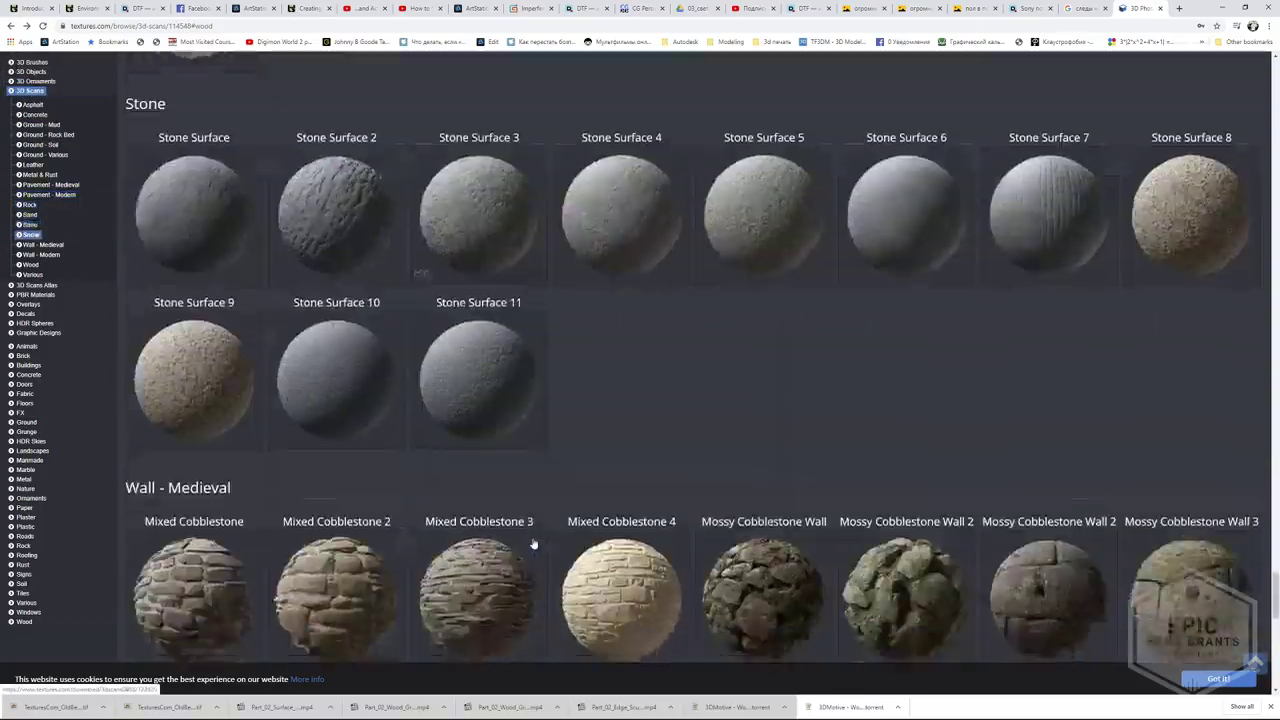
pyautogui.scroll(-12, 533, 545)
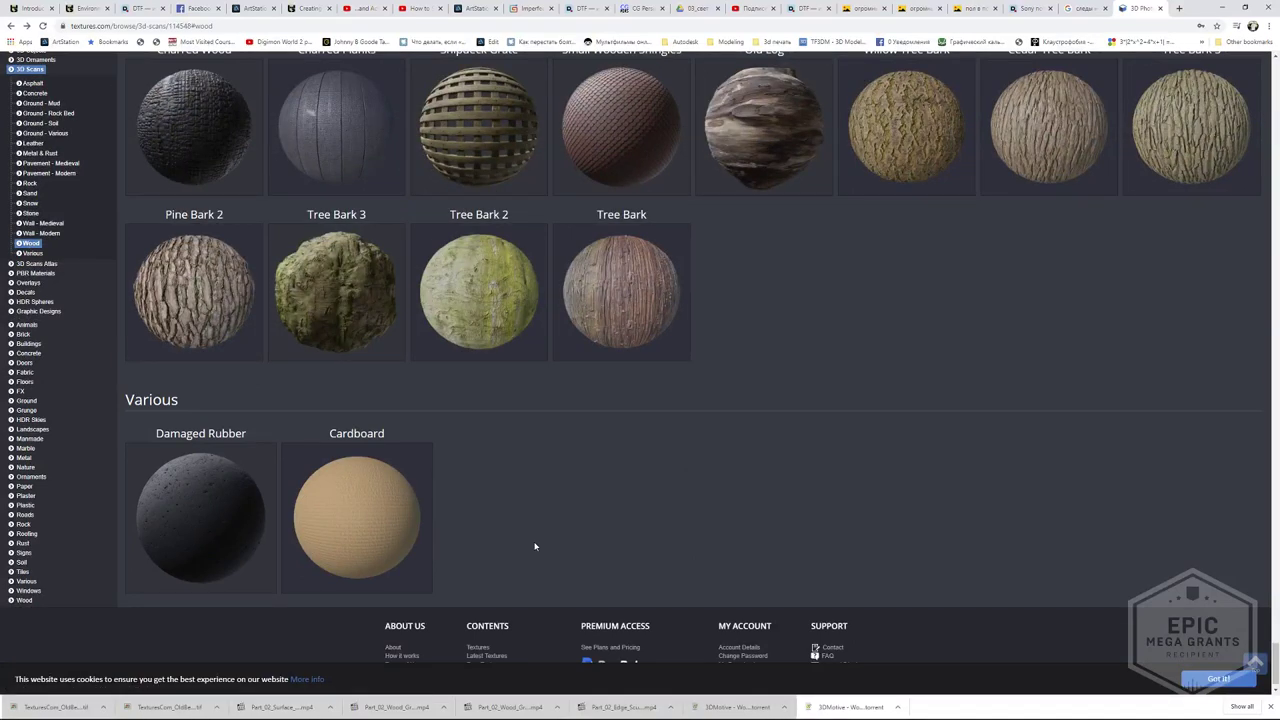
pyautogui.scroll(1, 534, 546)
pyautogui.scroll(1, 532, 550)
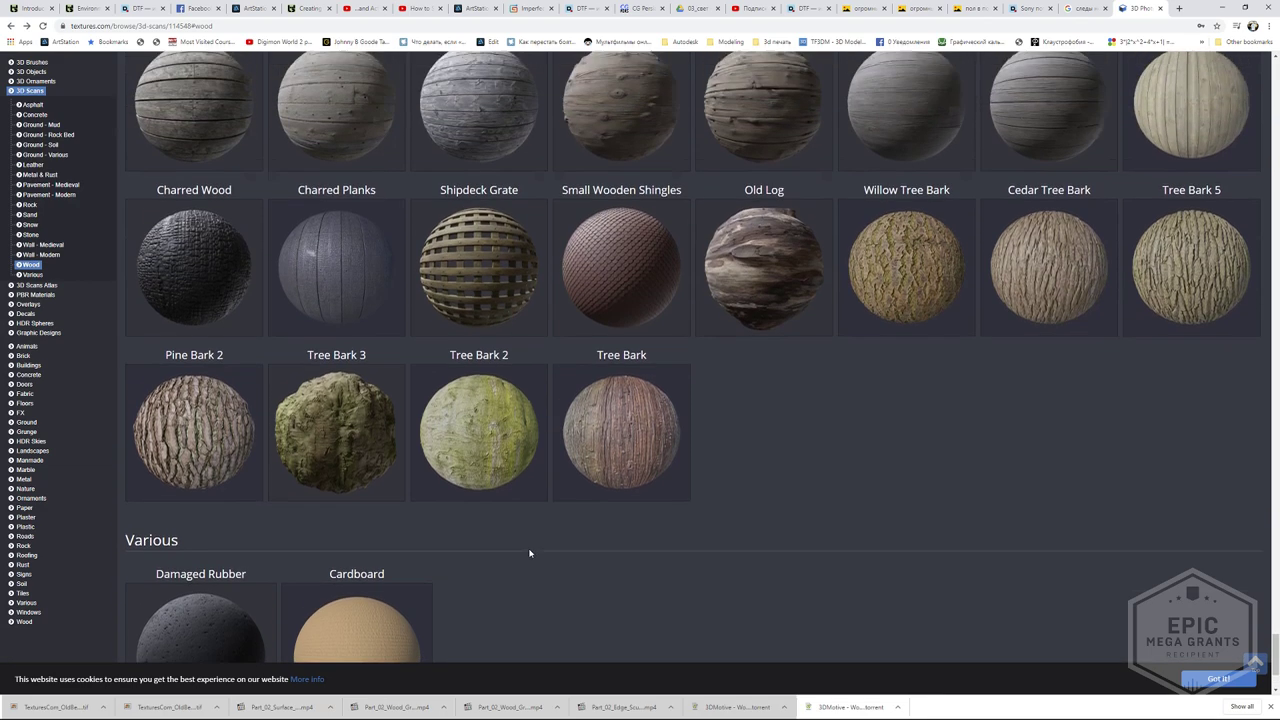
pyautogui.scroll(1, 530, 553)
pyautogui.scroll(1, 524, 544)
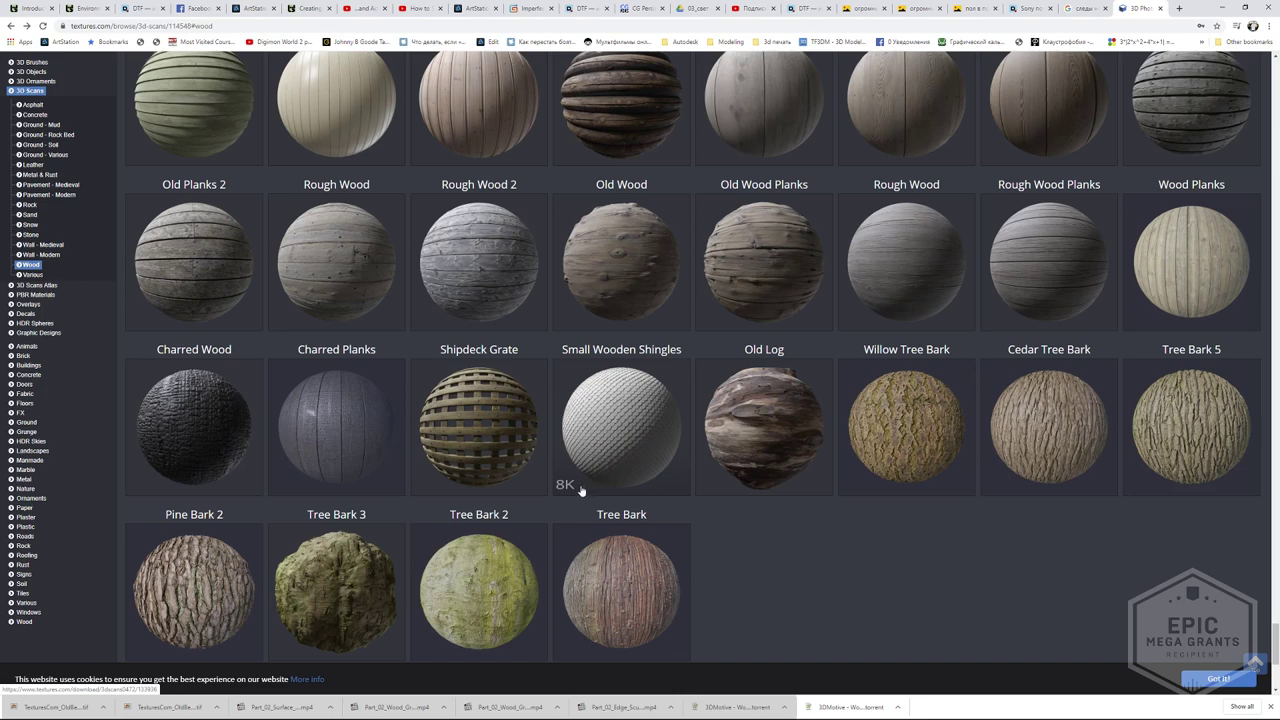
pyautogui.scroll(1, 566, 472)
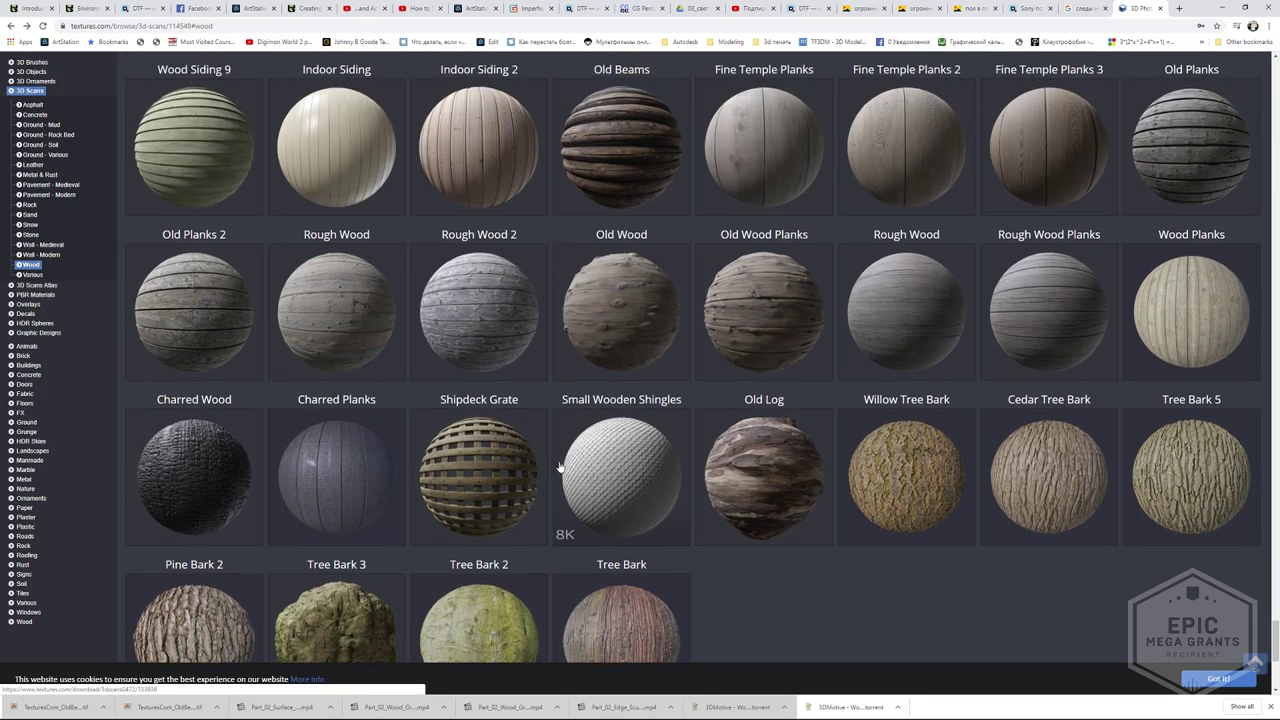
# - Switch to Photoshop and create a new blank white document
pyautogui.hotkey('alt', 'Tab')
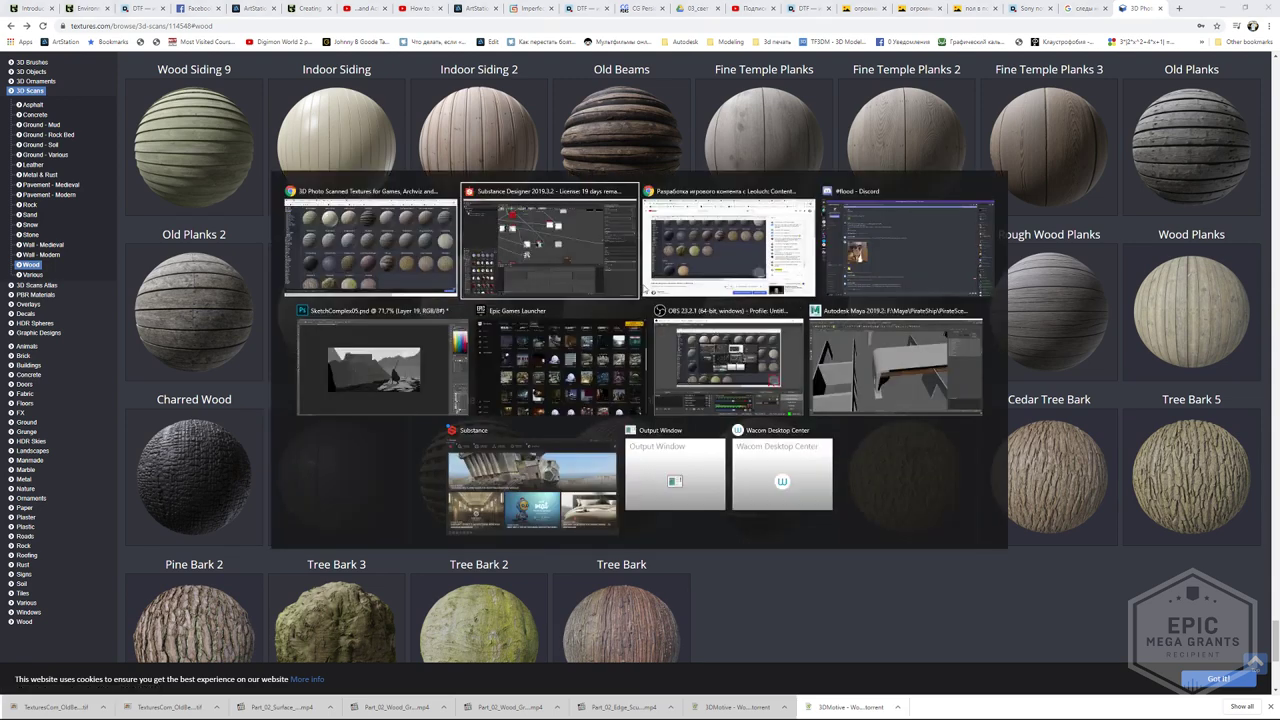
pyautogui.click(378, 372)
pyautogui.click(27, 7)
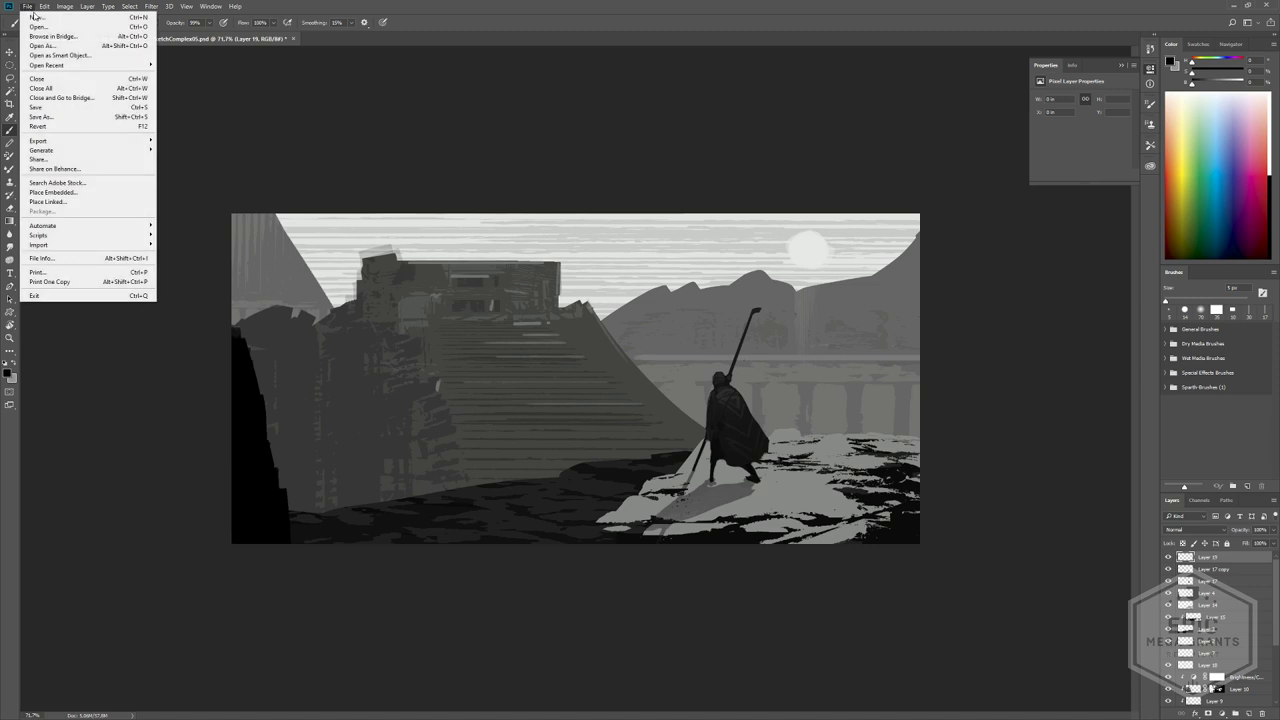
pyautogui.click(36, 16)
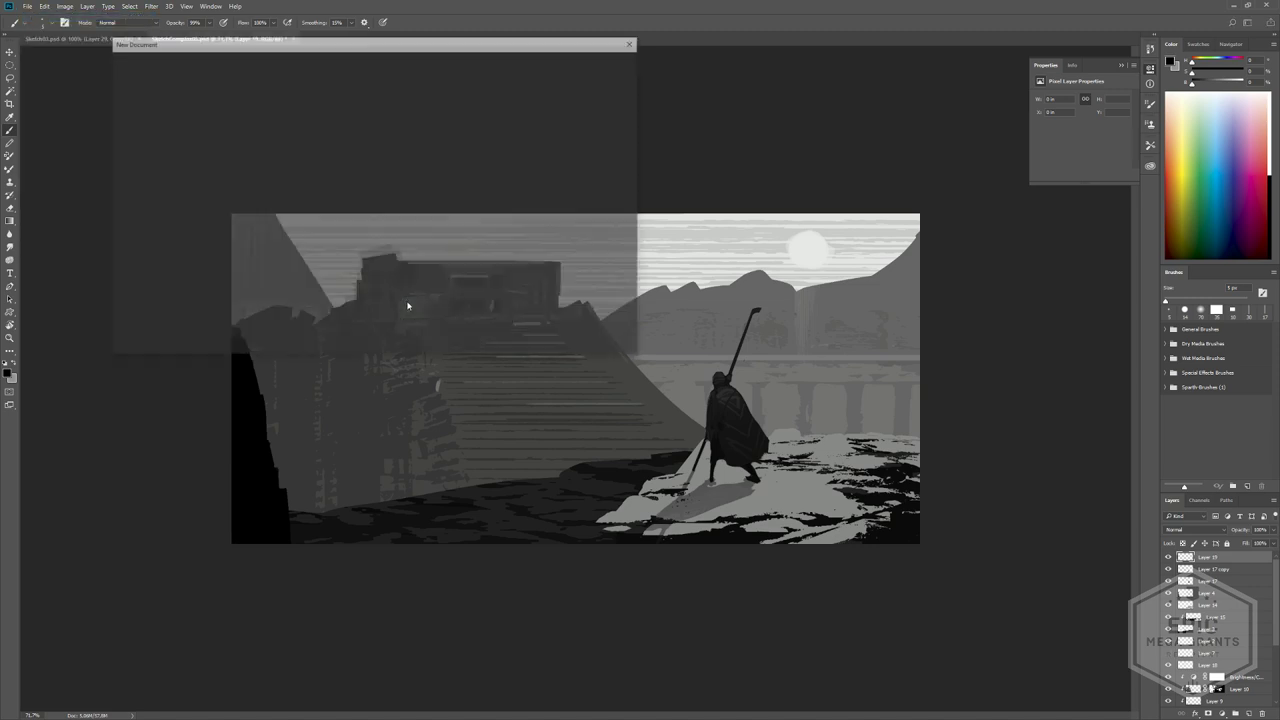
pyautogui.doubleClick(180, 150)
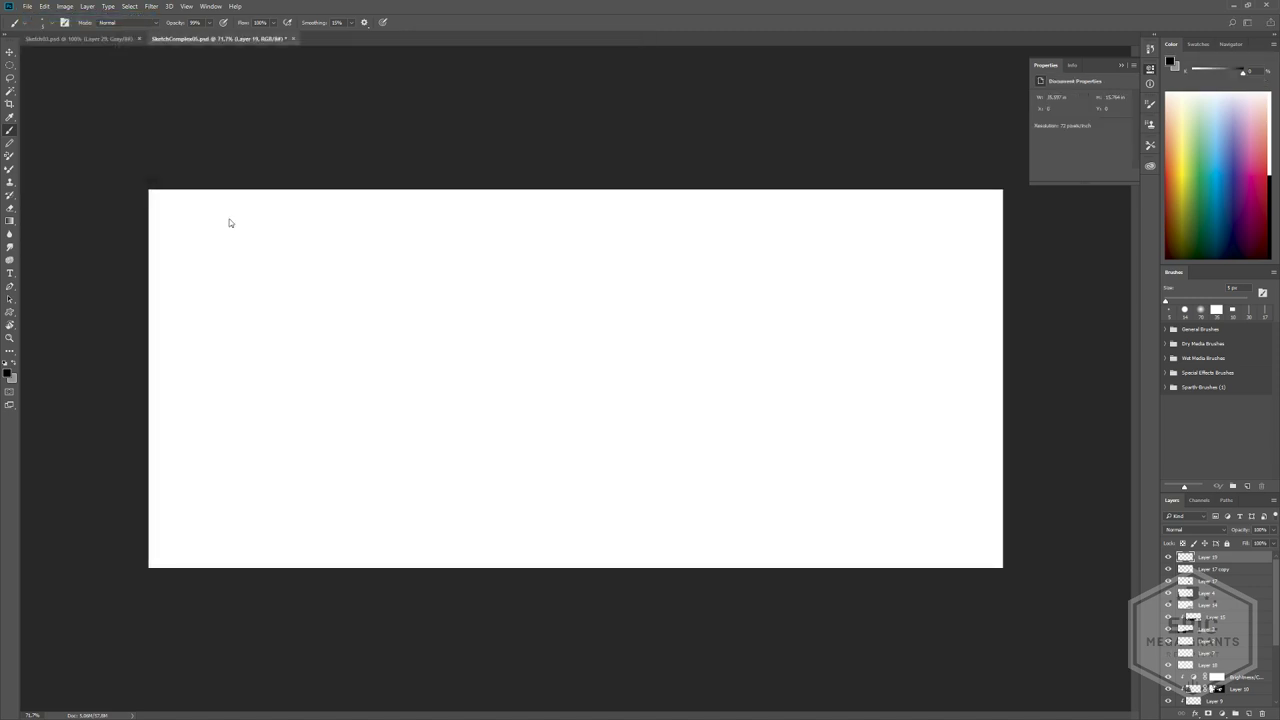
# - Paint a black upright rectangle outline with a 23 px brush and fill its lower half with an 89 px brush
pyautogui.keyDown('alt'); pyautogui.moveTo(492, 307); pyautogui.dragTo(503, 308, button='right'); pyautogui.keyUp('alt')
pyautogui.moveTo(296, 278); pyautogui.dragTo(682, 268)
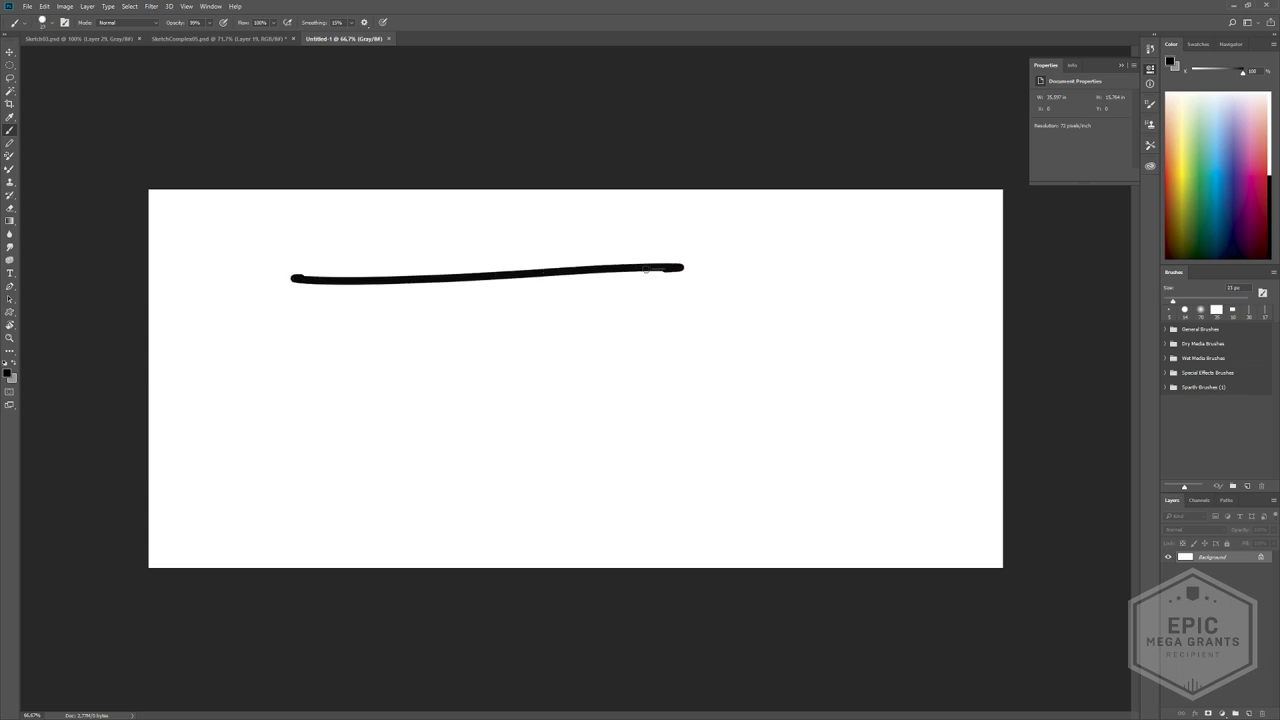
pyautogui.hotkey('ctrl', 'z')
pyautogui.moveTo(404, 223); pyautogui.dragTo(408, 508)
pyautogui.moveTo(408, 226)
pyautogui.keyDown('shift'); pyautogui.mouseDown()
pyautogui.moveTo(597, 225)
pyautogui.moveTo(615, 464)
pyautogui.mouseUp(); pyautogui.keyUp('shift')
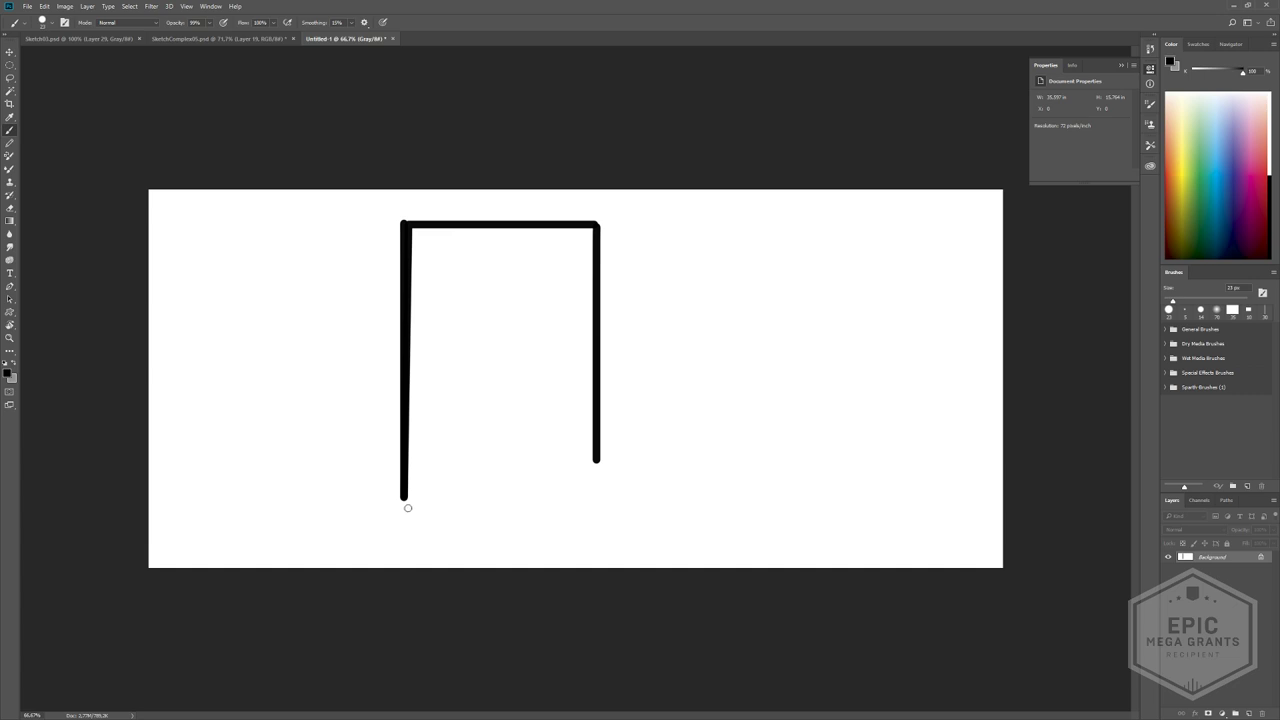
pyautogui.moveTo(401, 498)
pyautogui.mouseDown()
pyautogui.moveTo(593, 502)
pyautogui.moveTo(593, 318)
pyautogui.mouseUp()
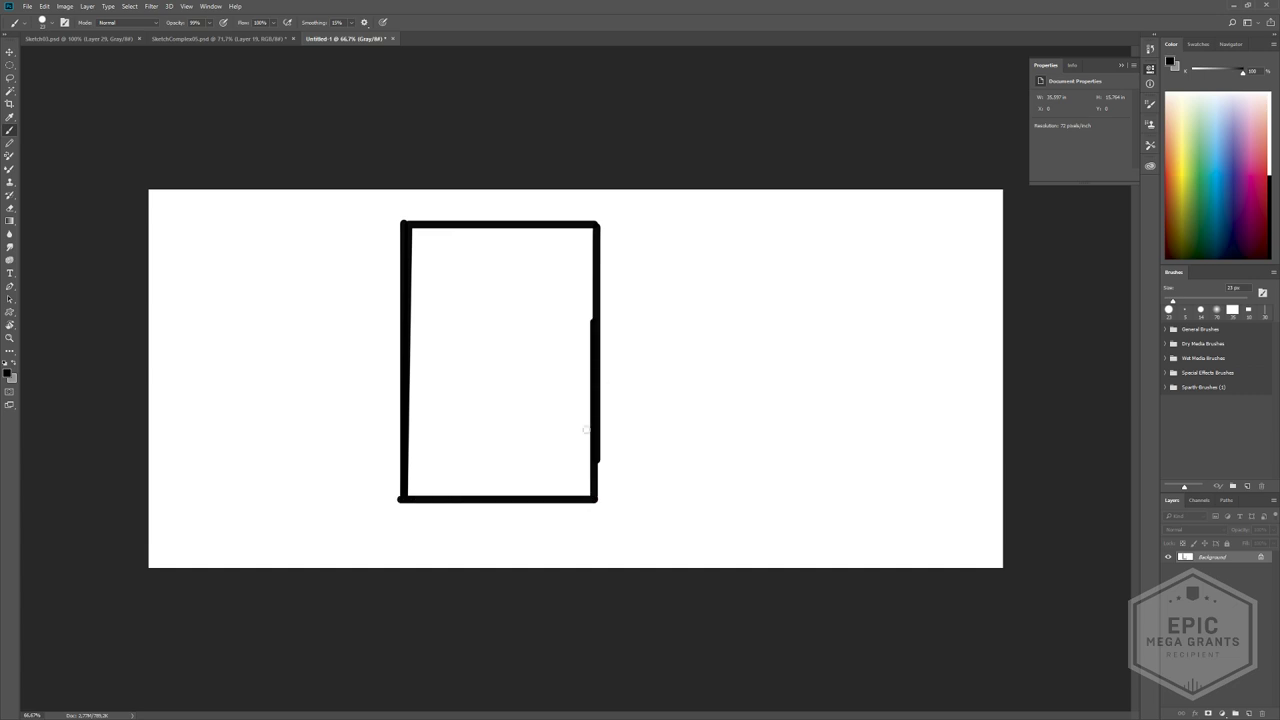
pyautogui.keyDown('alt'); pyautogui.moveTo(429, 455); pyautogui.dragTo(441, 466, button='right'); pyautogui.keyUp('alt')
pyautogui.moveTo(410, 484)
pyautogui.mouseDown()
pyautogui.moveTo(558, 481)
pyautogui.moveTo(420, 468)
pyautogui.moveTo(582, 466)
pyautogui.moveTo(580, 392)
pyautogui.moveTo(440, 395)
pyautogui.moveTo(408, 466)
pyautogui.moveTo(465, 425)
pyautogui.moveTo(585, 406)
pyautogui.moveTo(515, 437)
pyautogui.moveTo(560, 437)
pyautogui.moveTo(571, 480)
pyautogui.moveTo(598, 400)
pyautogui.mouseUp()
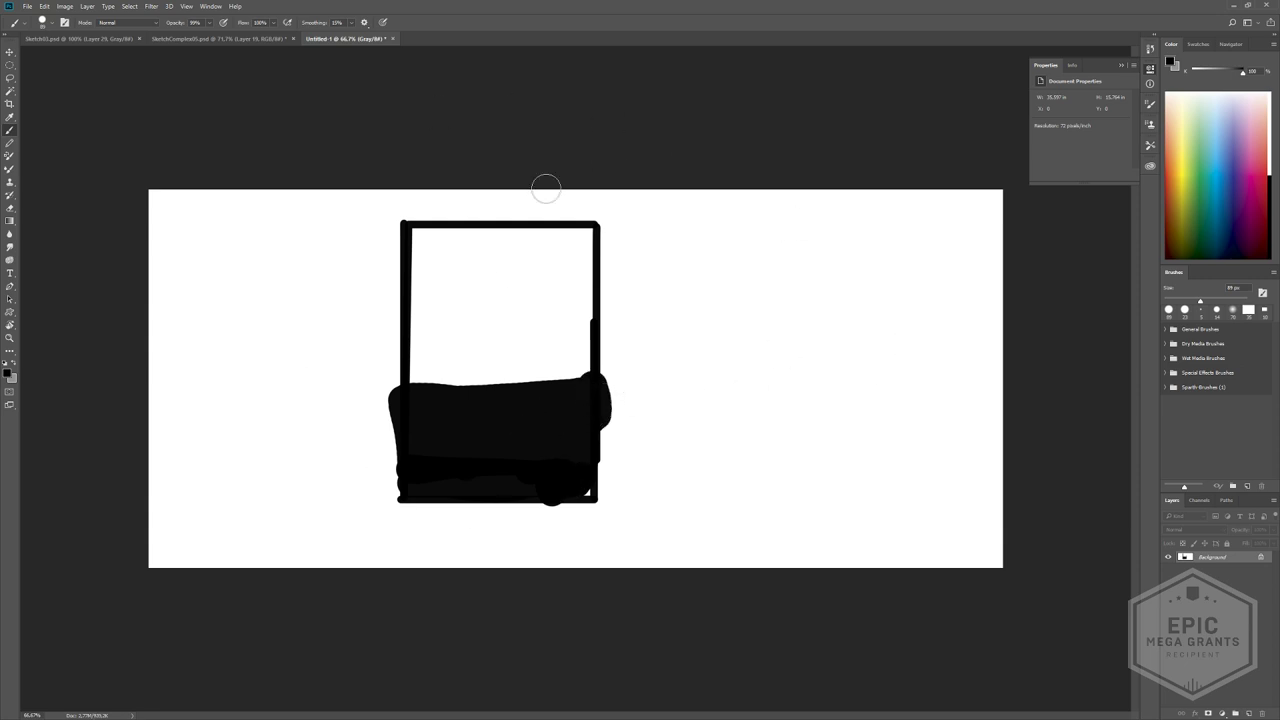
# - Outline the filled lower half of the rectangle with a smaller black brush and darken its interior
pyautogui.moveTo(496, 340); pyautogui.dragTo(525, 398)
pyautogui.hotkey('ctrl', 'z')
pyautogui.keyDown('alt'); pyautogui.moveTo(423, 420); pyautogui.dragTo(406, 386, button='right'); pyautogui.keyUp('alt')
pyautogui.click(409, 486)
pyautogui.moveTo(416, 386); pyautogui.dragTo(597, 394)
pyautogui.keyDown('alt'); pyautogui.scroll(2, 408, 406); pyautogui.keyUp('alt')
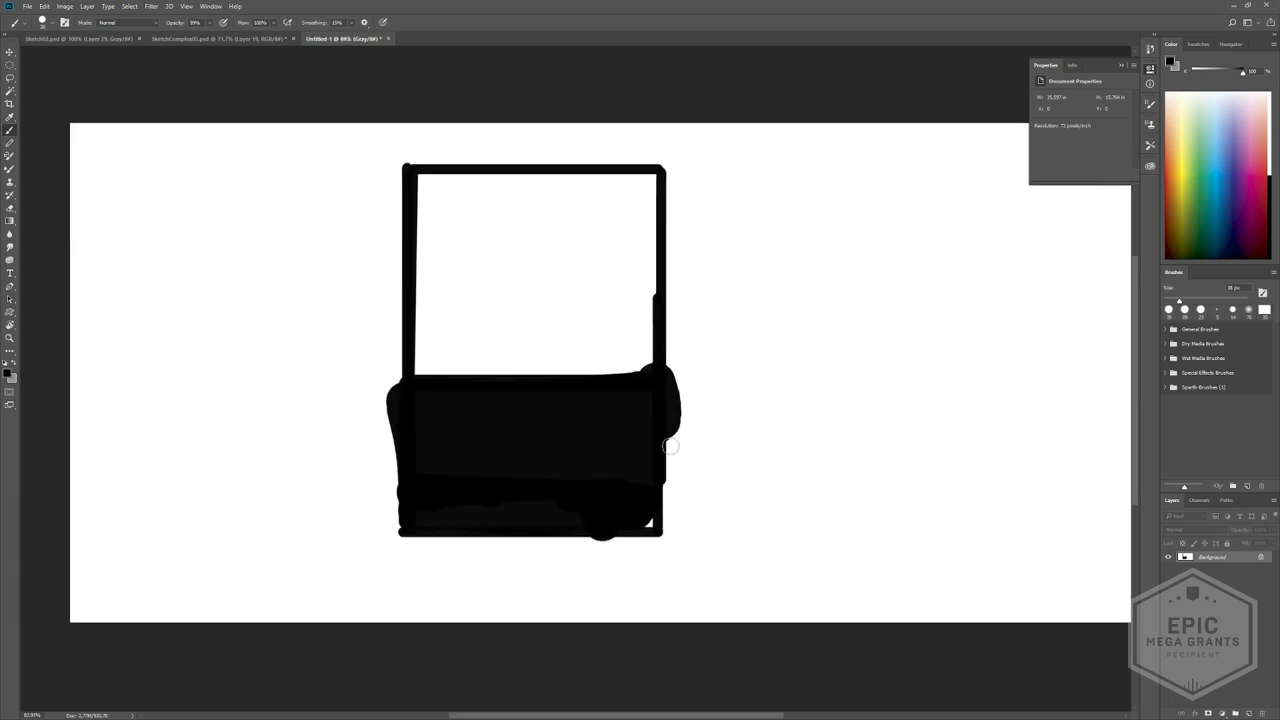
pyautogui.moveTo(654, 427)
pyautogui.mouseDown()
pyautogui.moveTo(651, 523)
pyautogui.moveTo(514, 503)
pyautogui.moveTo(537, 449)
pyautogui.moveTo(515, 451)
pyautogui.moveTo(650, 432)
pyautogui.mouseUp()
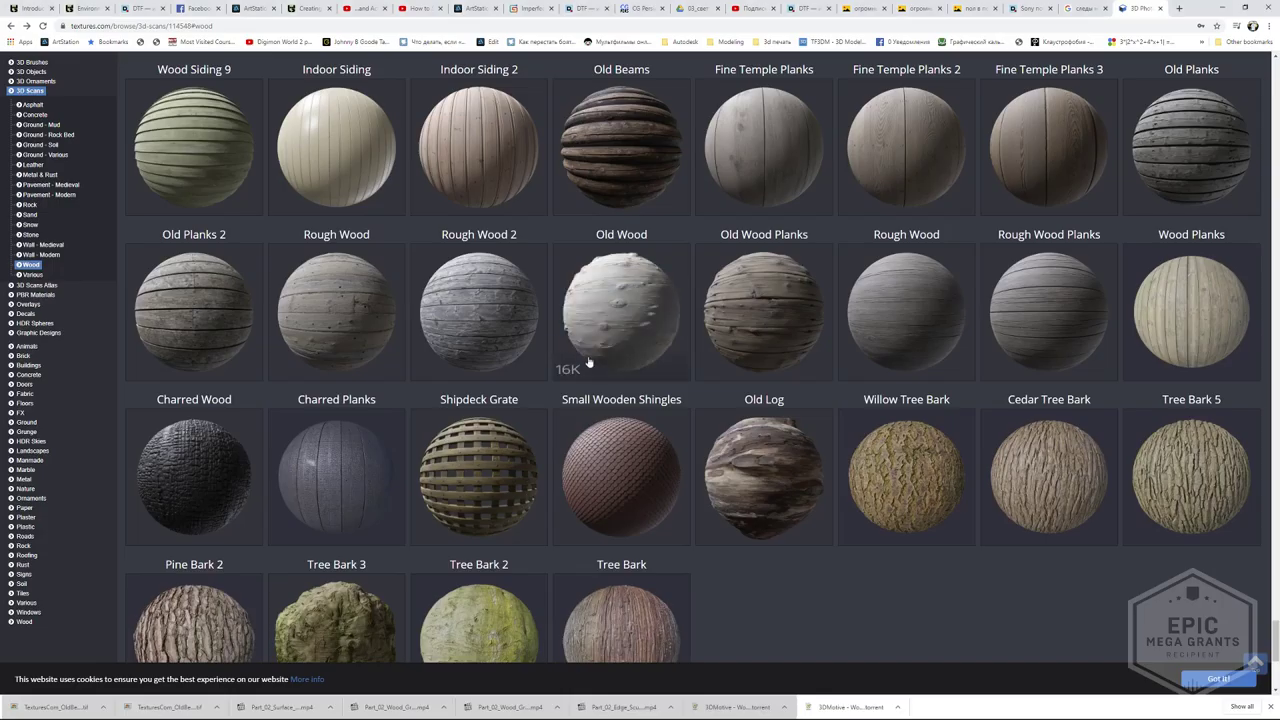
# - Switch to the browser, open quixel.com/megascans/library and accept the cookie notice
pyautogui.scroll(-3, 574, 380)
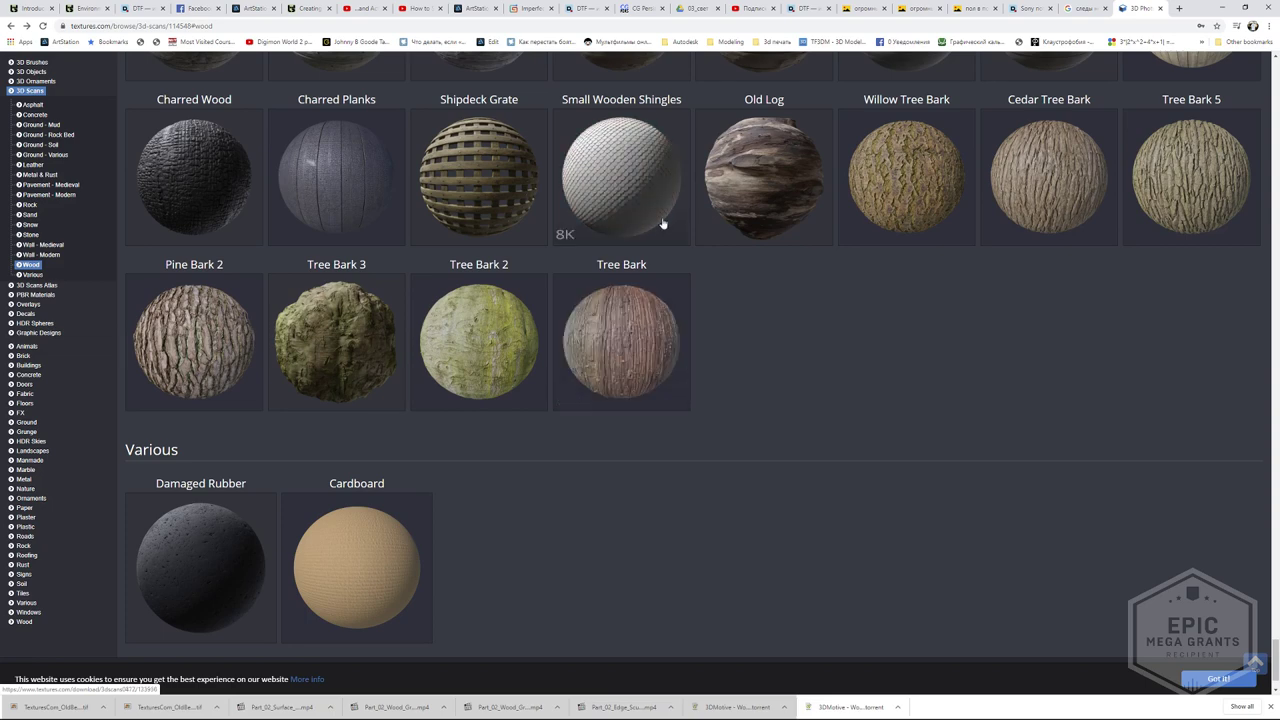
pyautogui.scroll(3, 660, 222)
pyautogui.click(172, 27)
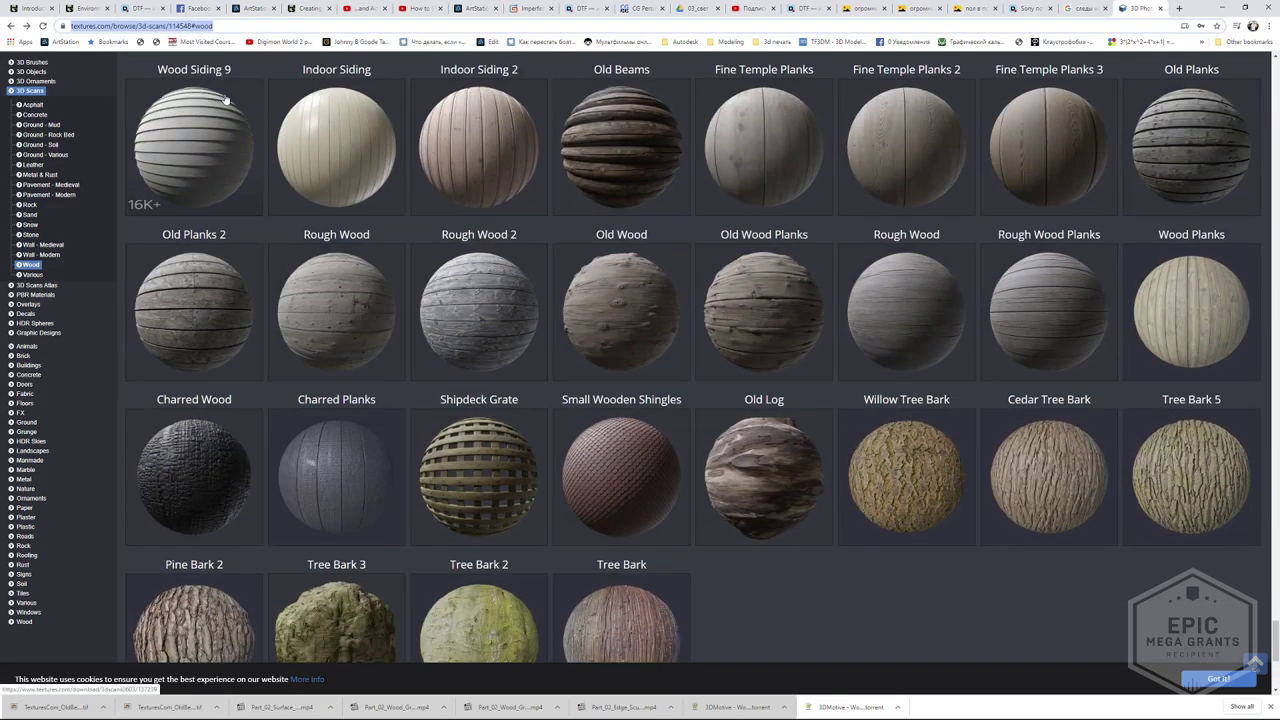
pyautogui.write('quixel.com/megascans/library')
pyautogui.press('Return')
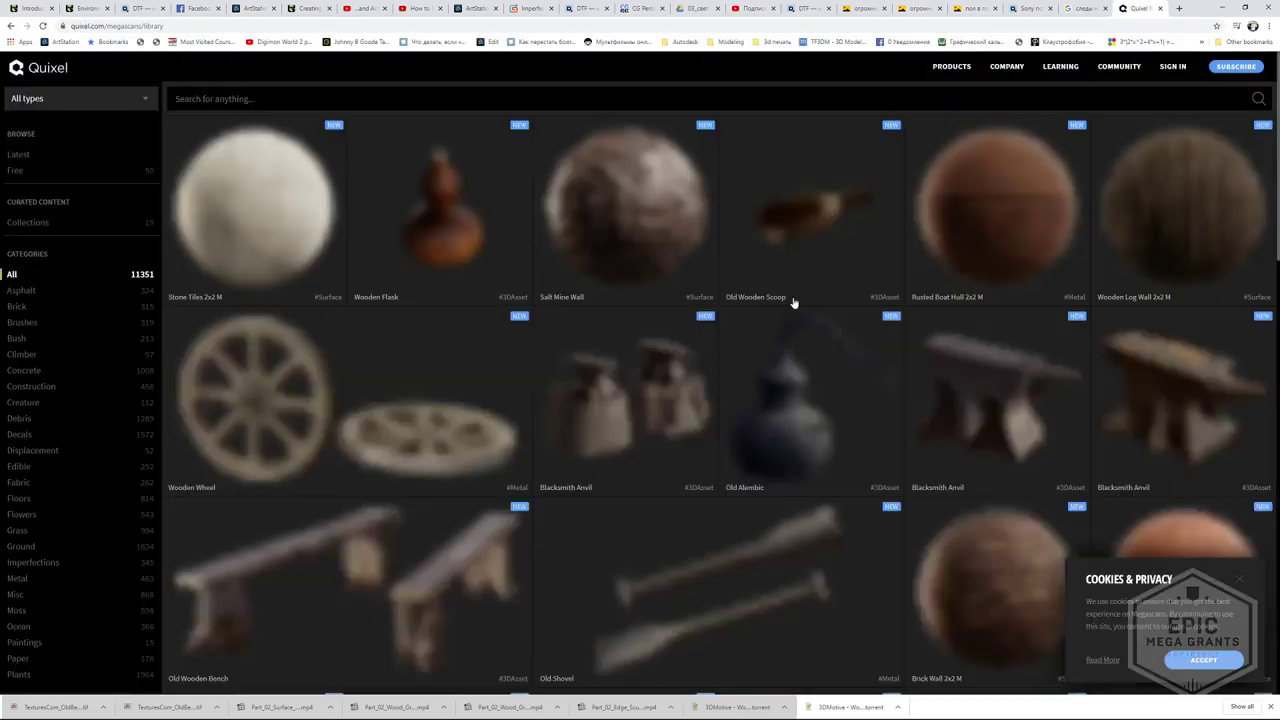
pyautogui.click(1224, 656)
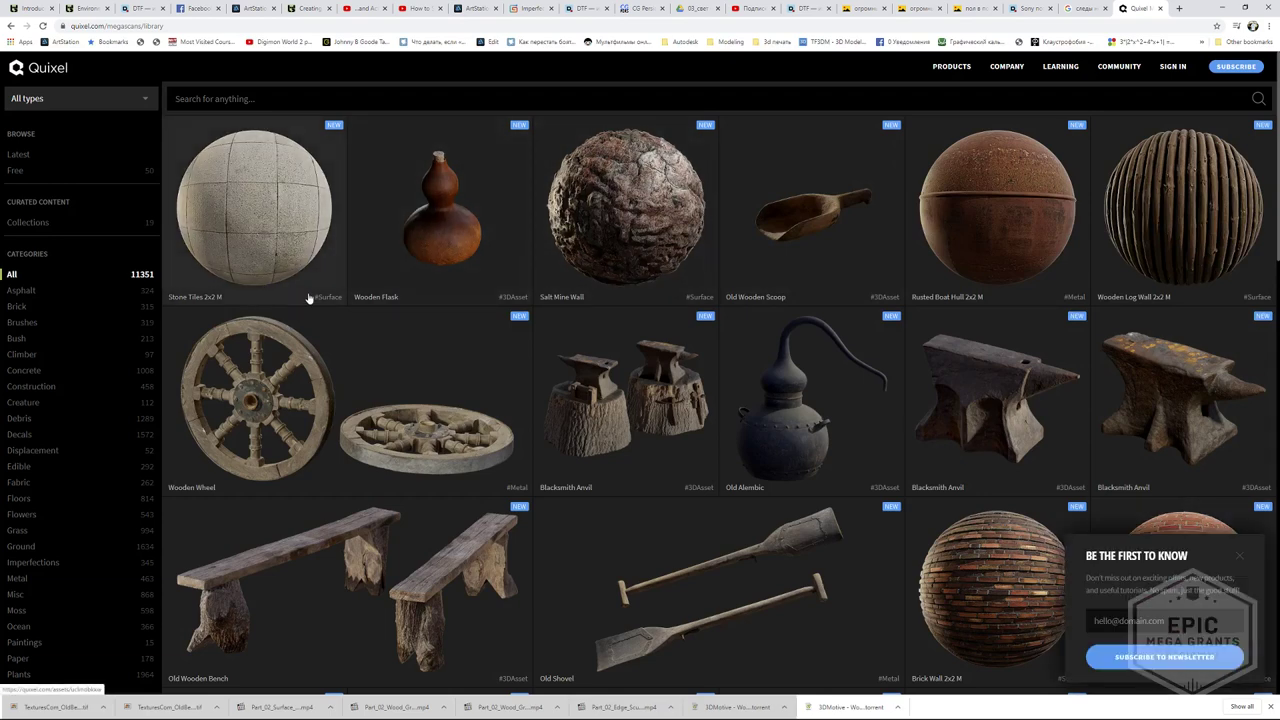
# - Search the Megascans library for wood plank
pyautogui.click(213, 95)
pyautogui.write('wood plank')
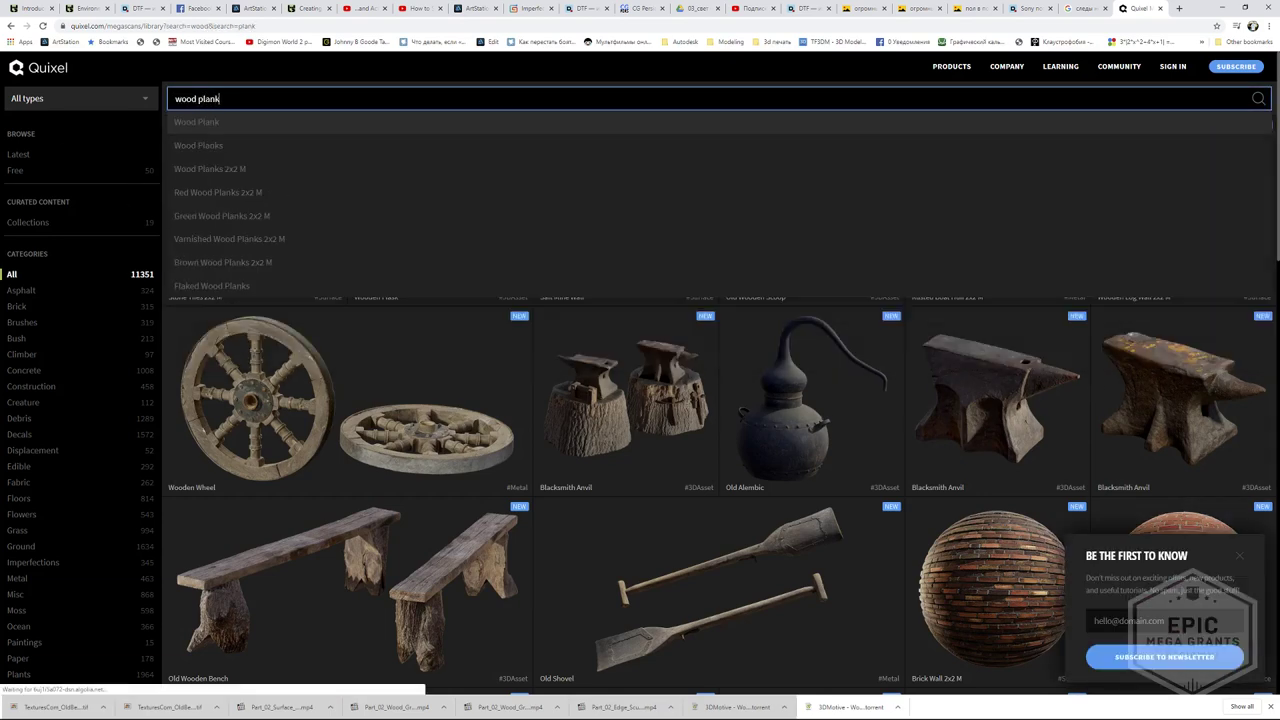
pyautogui.press('Return')
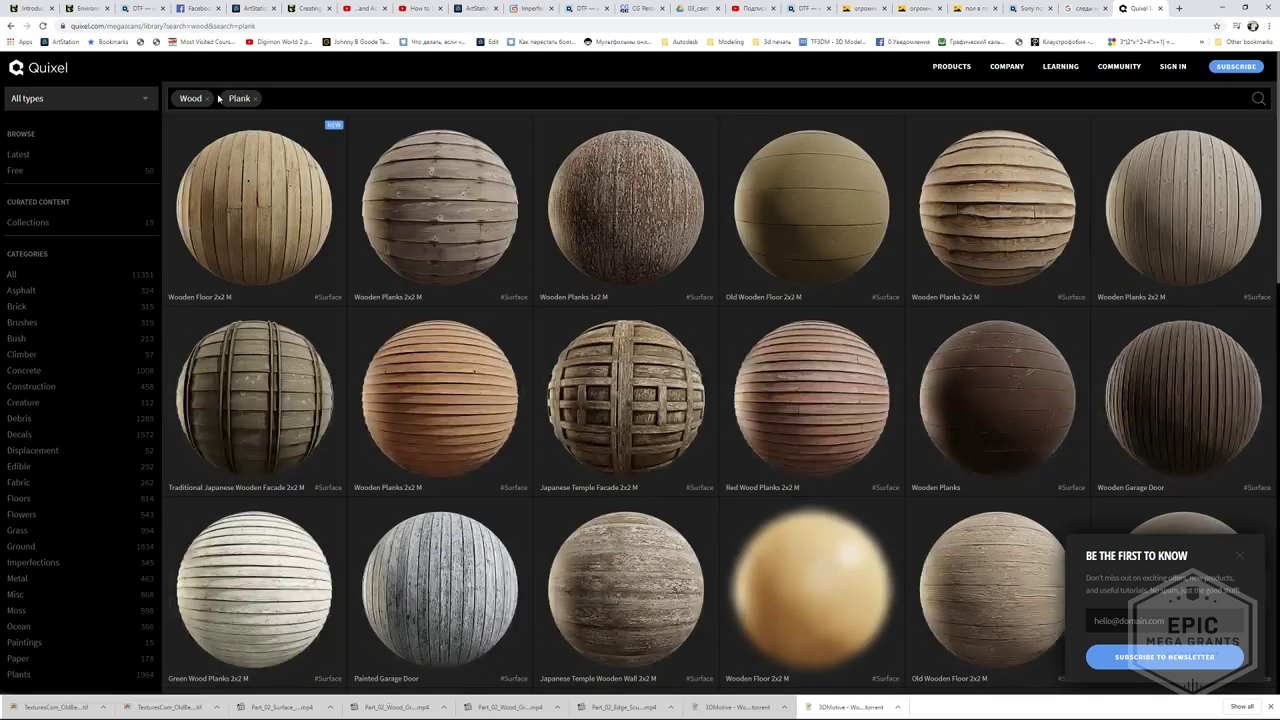
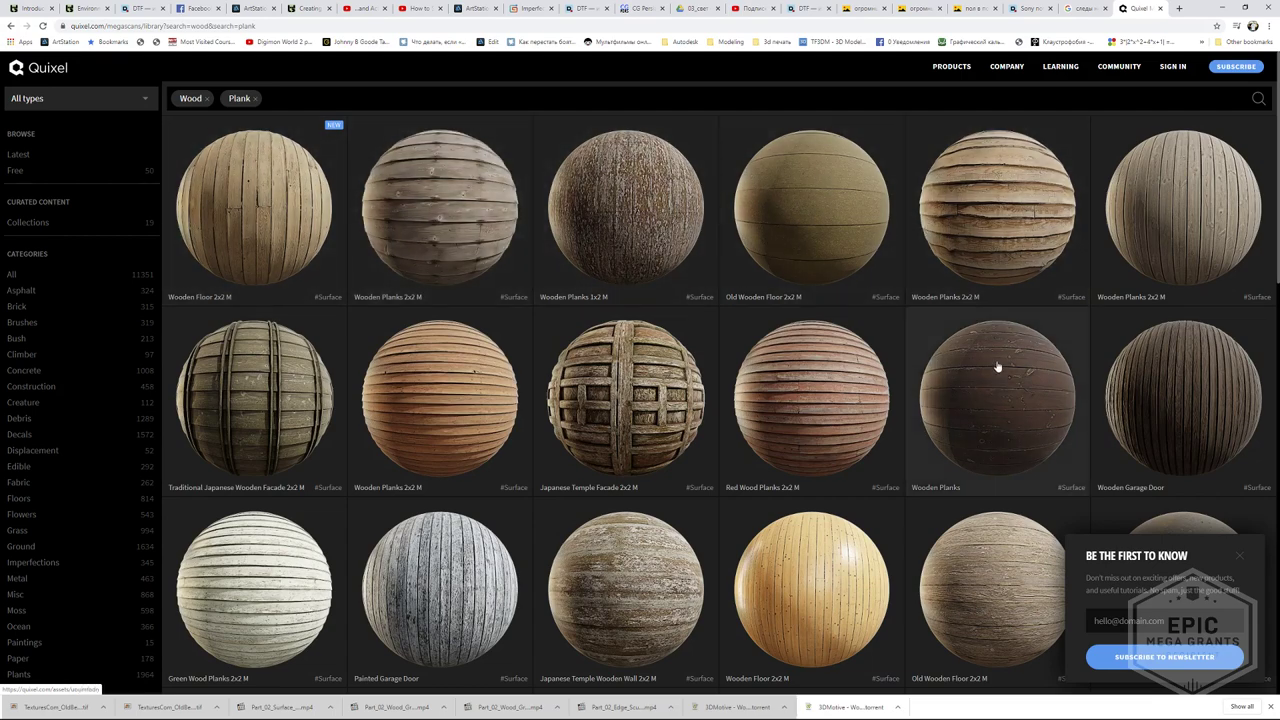
# - Open the bound-plank Traditional Japanese Wooden Facade 2x2 M scan, examine its preview and return to the results
pyautogui.scroll(-2, 997, 367)
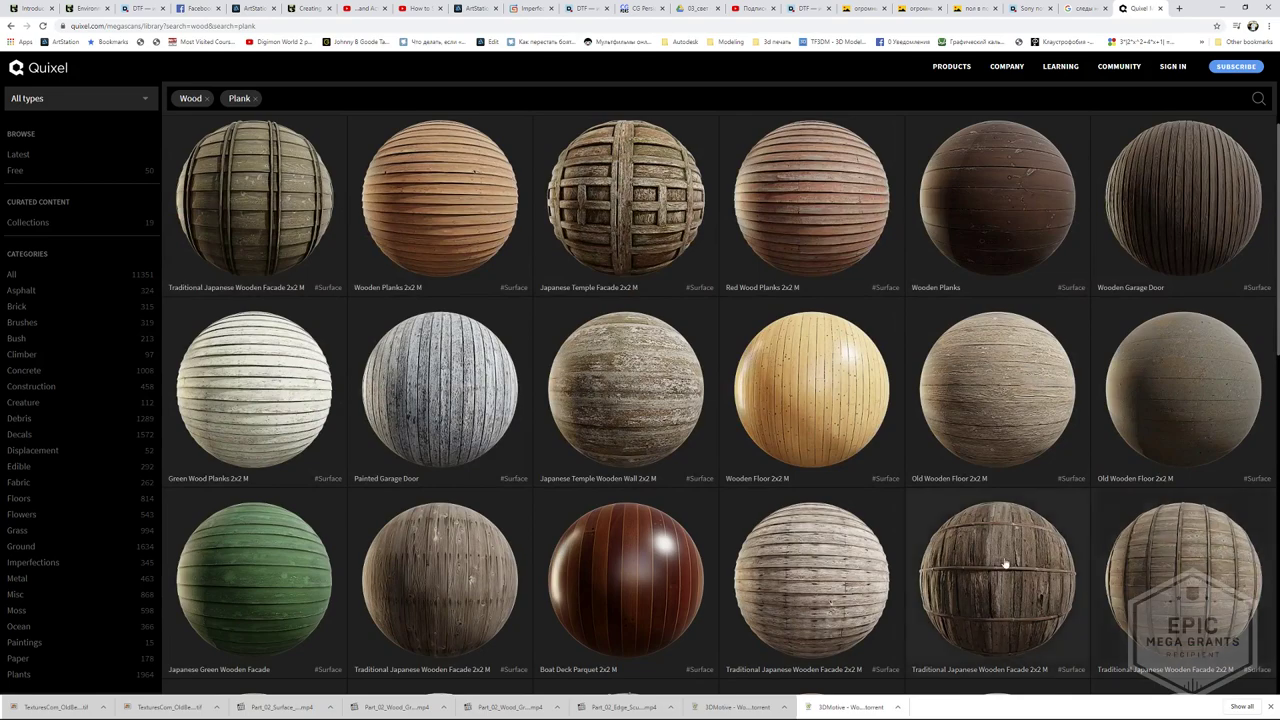
pyautogui.scroll(-1, 1000, 500)
pyautogui.click(915, 420)
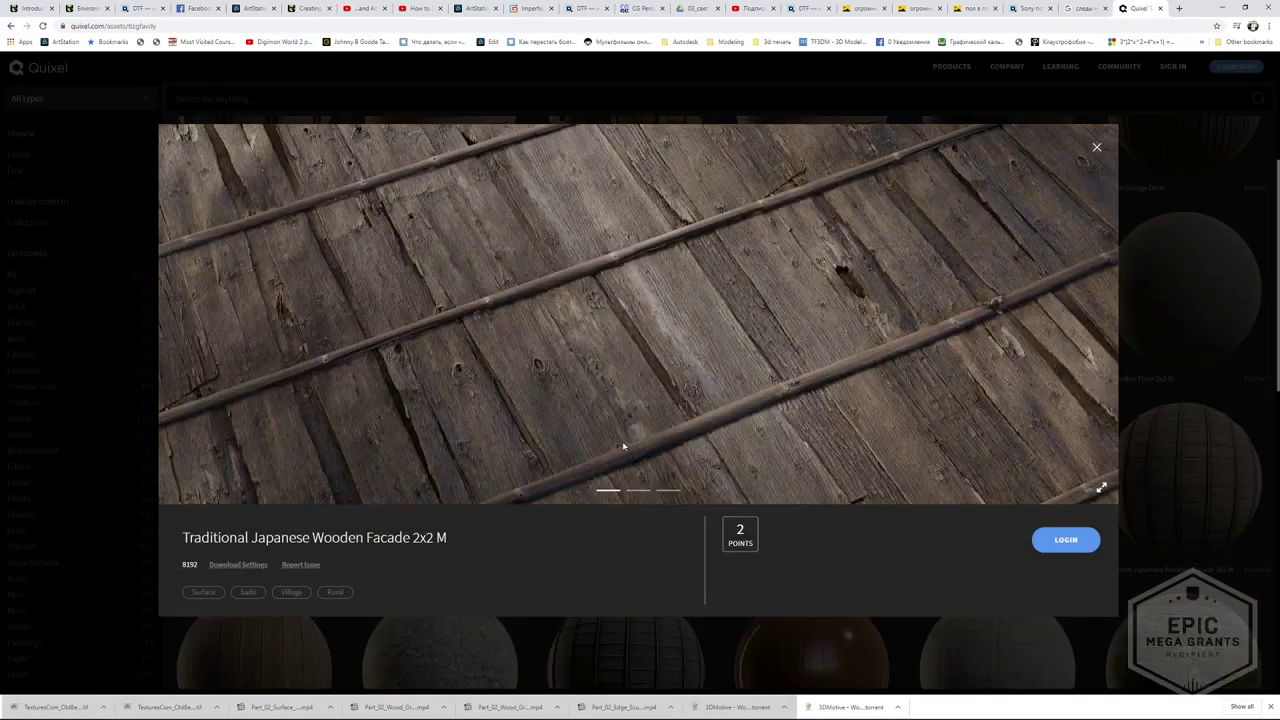
pyautogui.press('Escape')
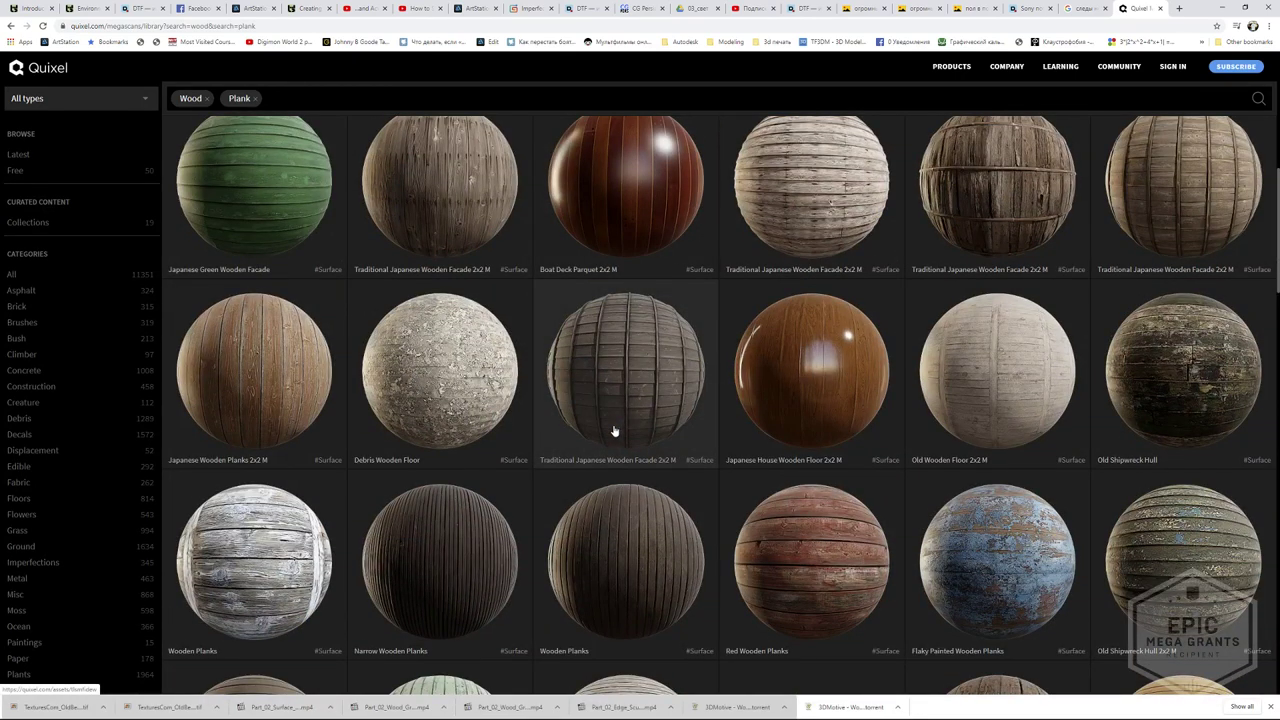
pyautogui.scroll(2, 640, 300)
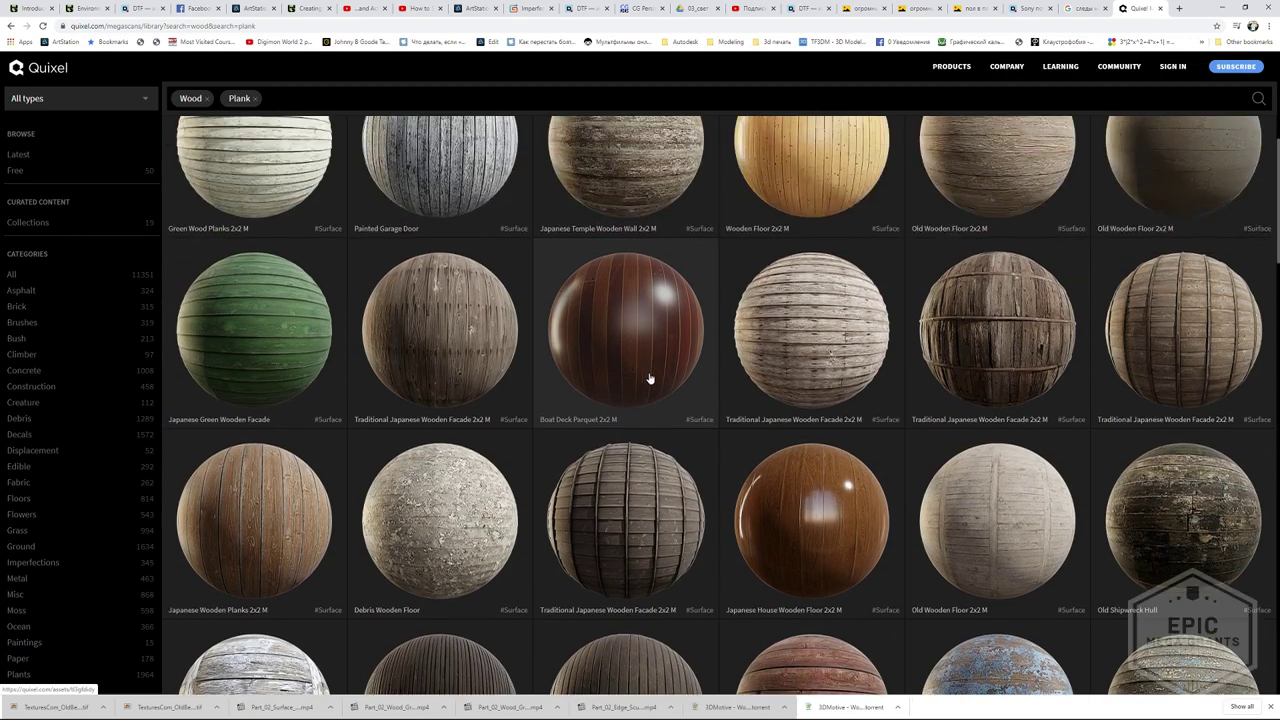
# - Open the Boat Deck Parquet 2x2 M scan and sign in to Quixel with Epic Games
pyautogui.click(649, 371)
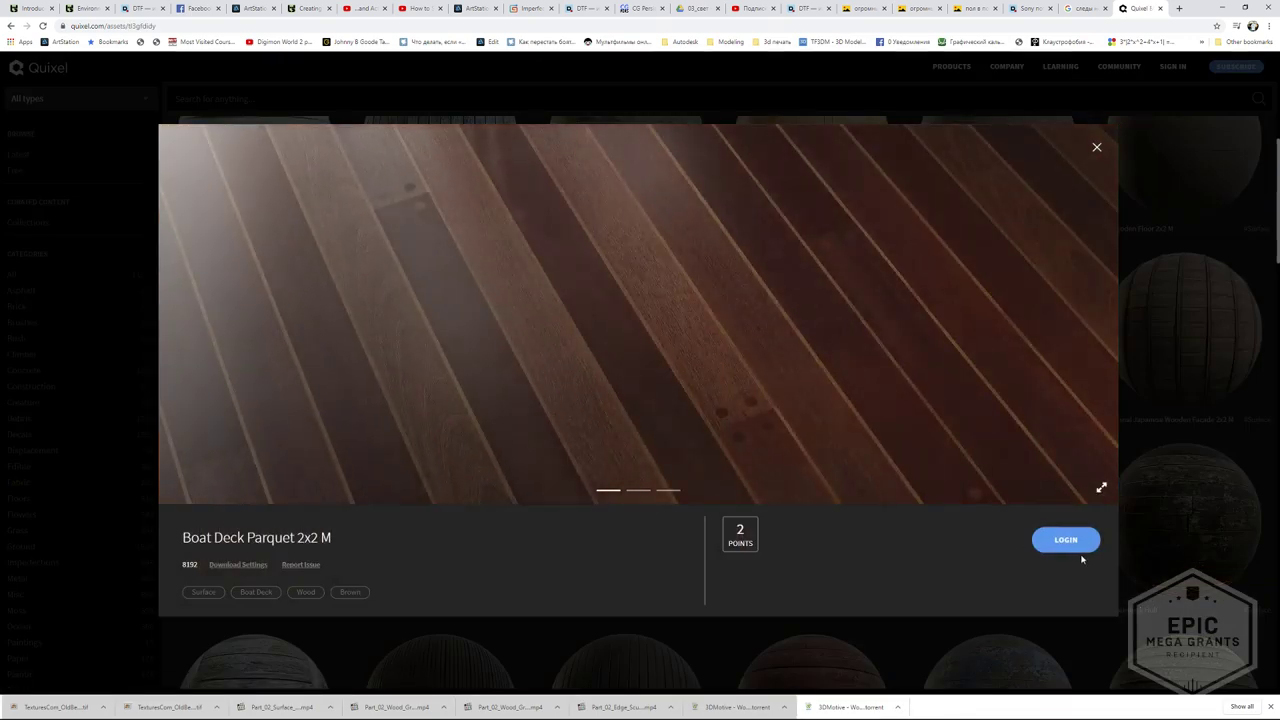
pyautogui.click(1068, 543)
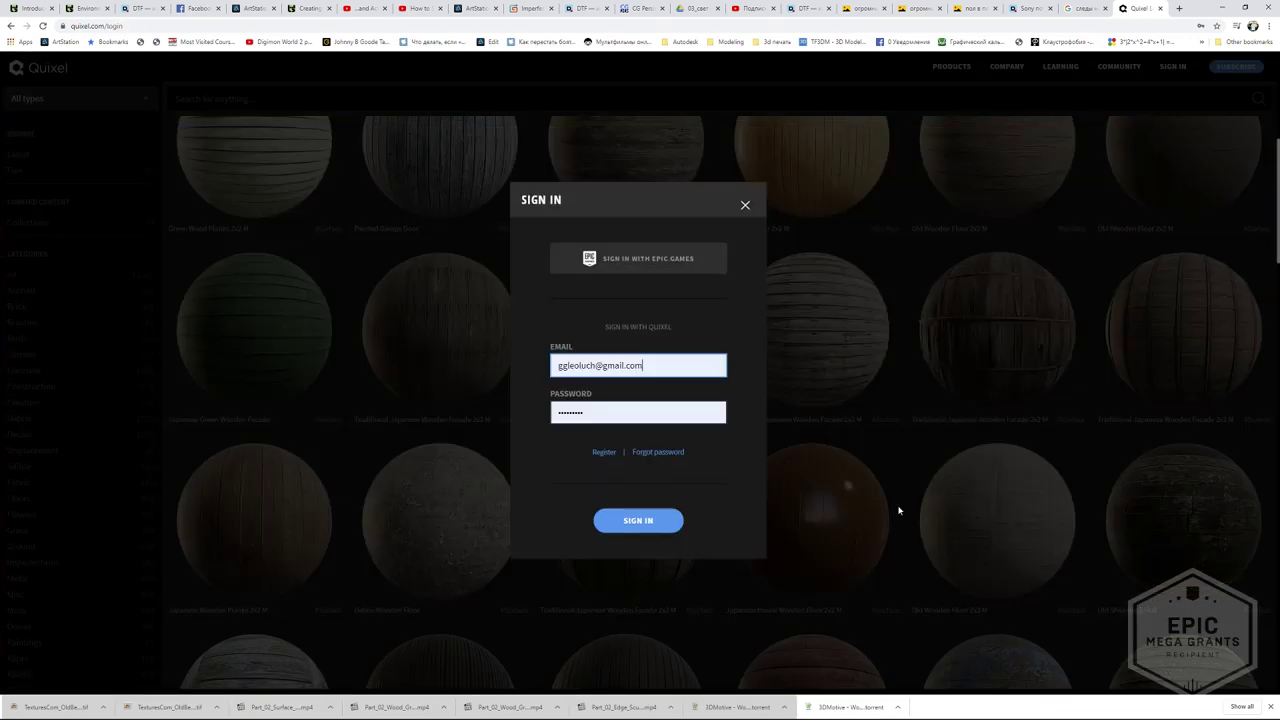
pyautogui.click(633, 253)
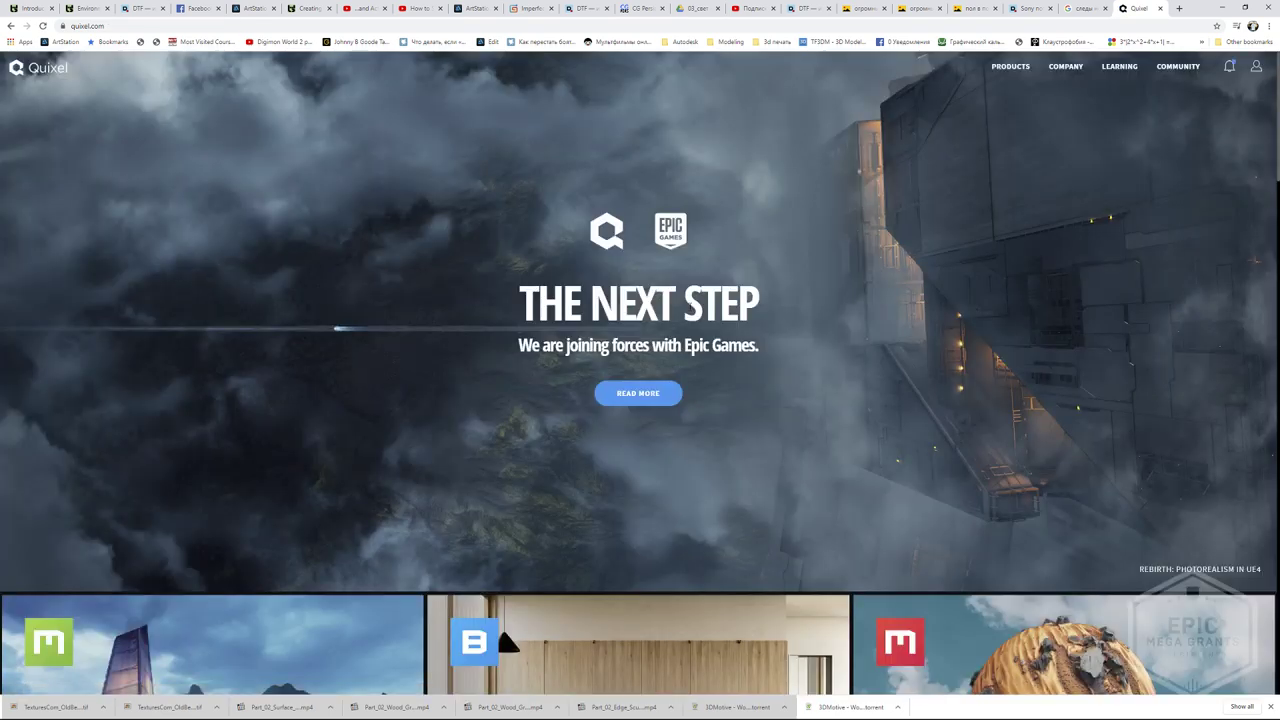
# - Switch to Substance Designer and examine the bitmap nodes in the graph and the planks in the 3D preview
pyautogui.hotkey('alt', 'Tab')
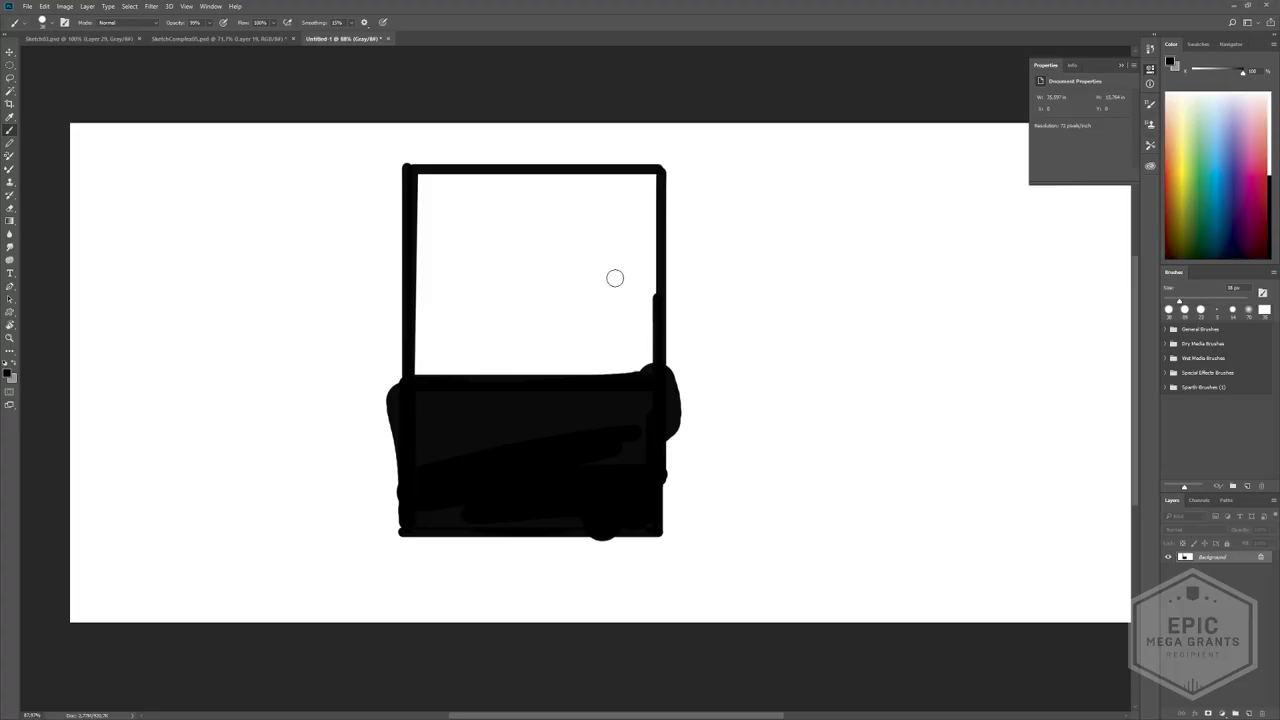
pyautogui.hotkey('alt', 'Tab')
pyautogui.press('Tab')
pyautogui.moveTo(668, 323); pyautogui.dragTo(733, 128, button='middle')
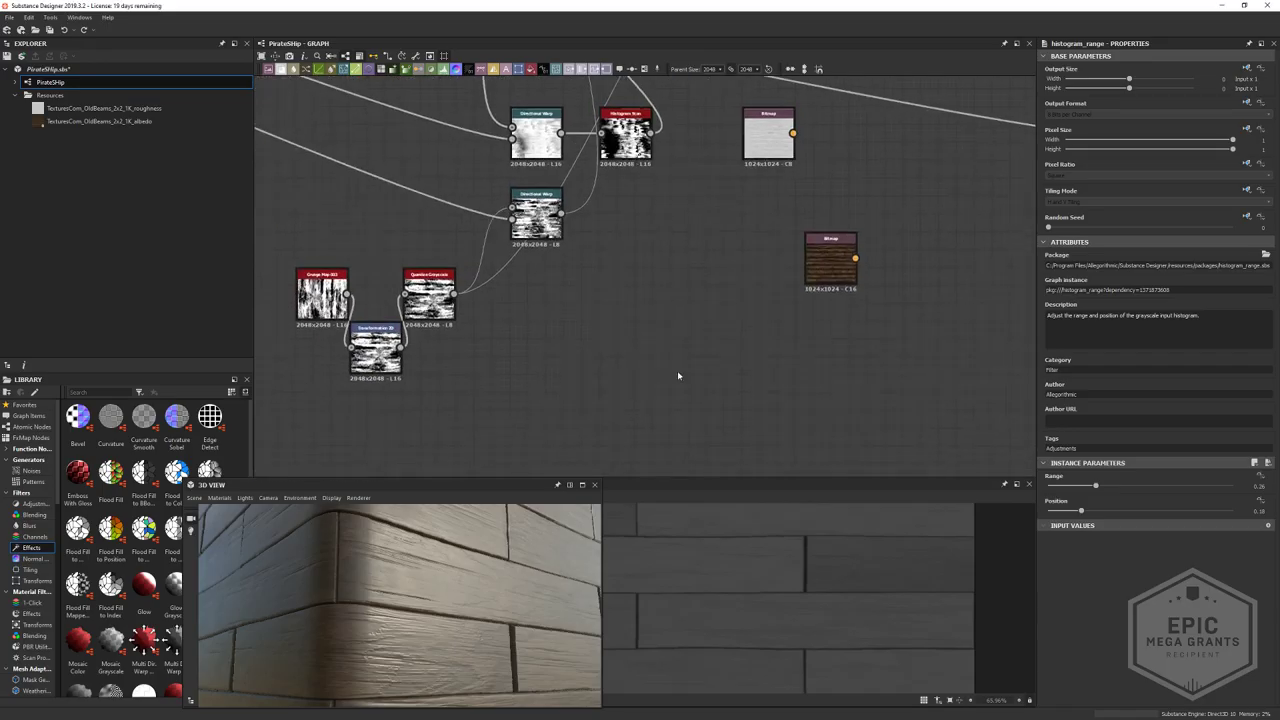
pyautogui.scroll(-2, 678, 371)
pyautogui.scroll(-4, 520, 580)
pyautogui.moveTo(715, 283); pyautogui.dragTo(615, 244, button='middle')
pyautogui.scroll(-4, 523, 594)
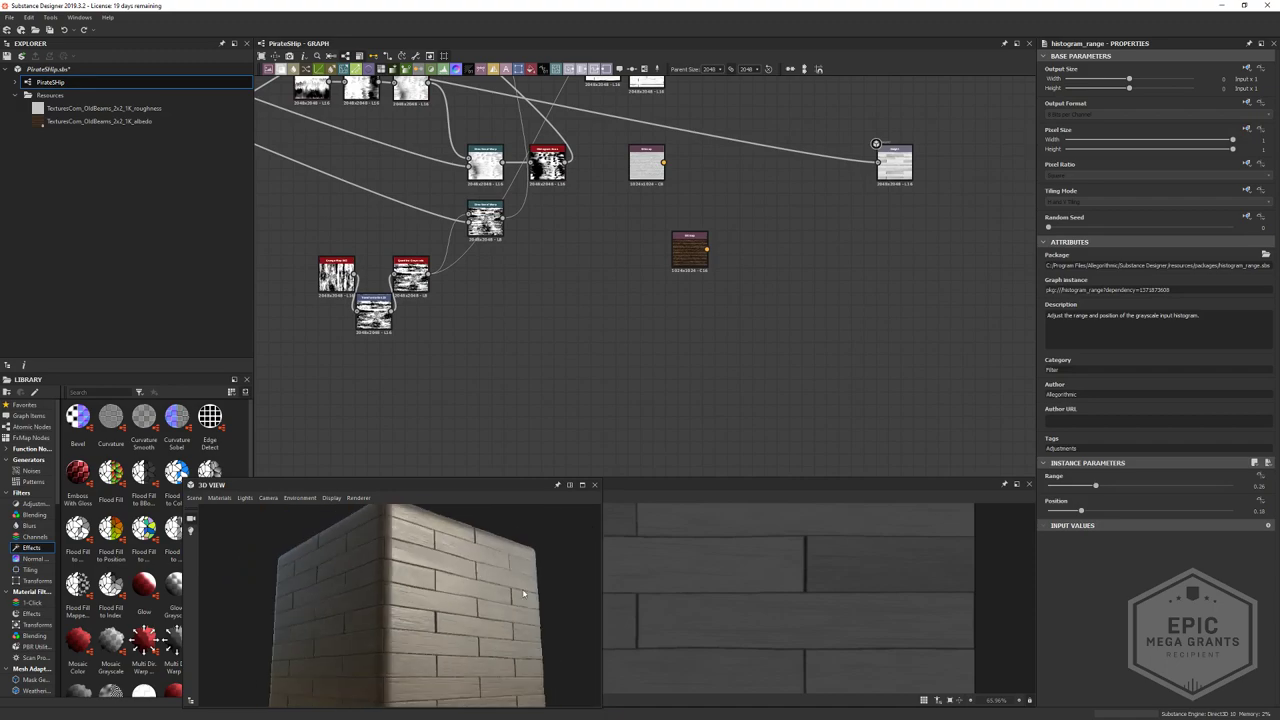
pyautogui.moveTo(523, 594); pyautogui.dragTo(474, 600)
pyautogui.hotkey('alt', 'Tab')
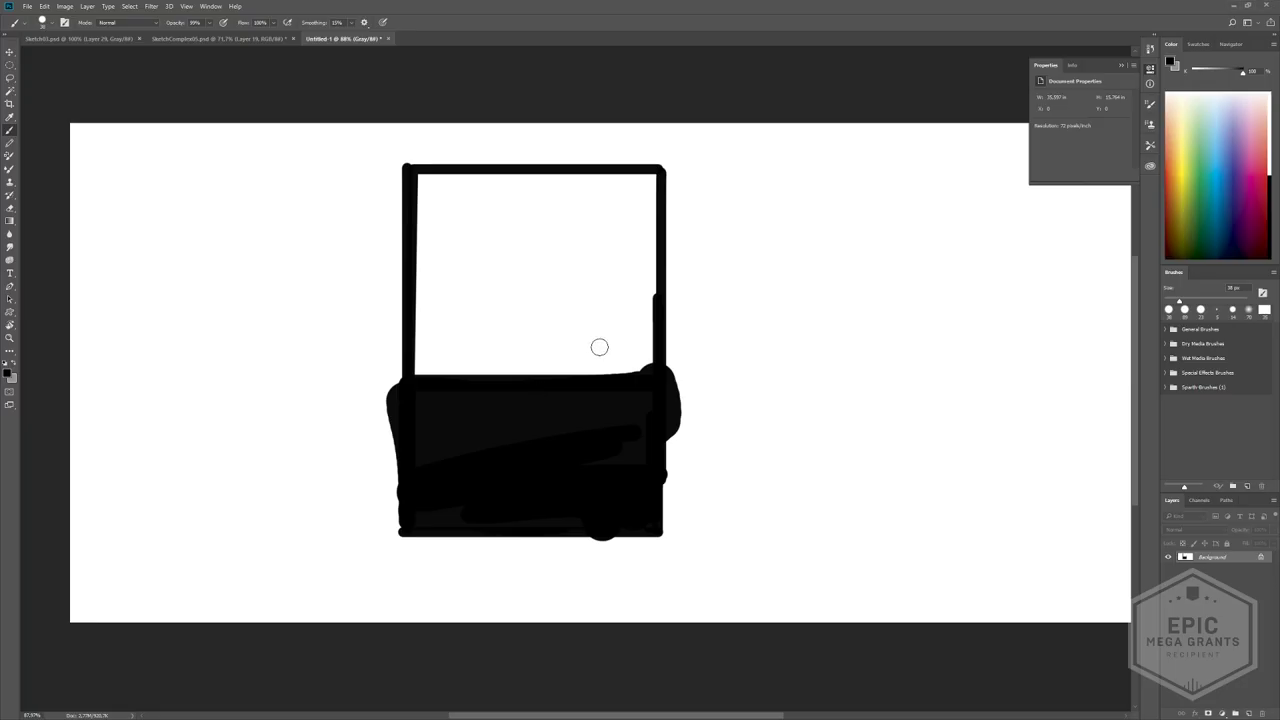
pyautogui.hotkey('alt', 'Tab')
pyautogui.moveTo(573, 241); pyautogui.dragTo(580, 345, button='middle')
pyautogui.hotkey('alt', 'Tab')
pyautogui.hotkey('alt', 'Tab')
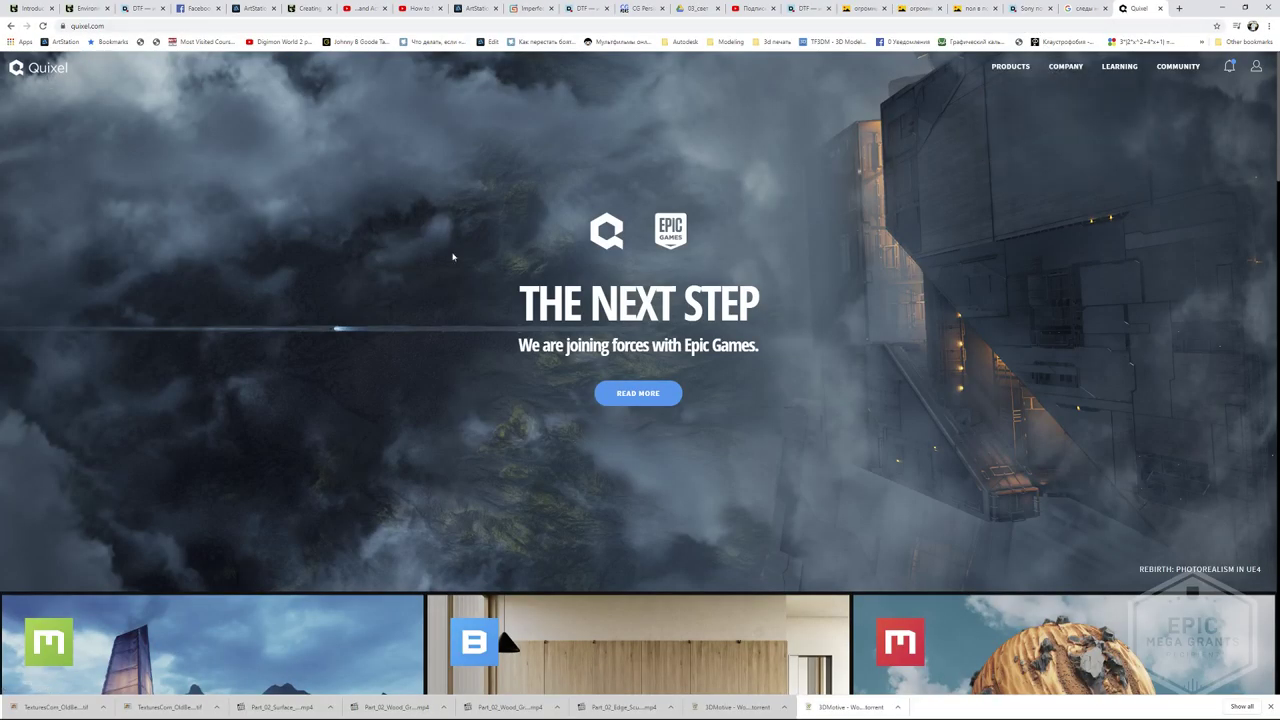
pyautogui.hotkey('alt', 'Tab')
pyautogui.press('space')
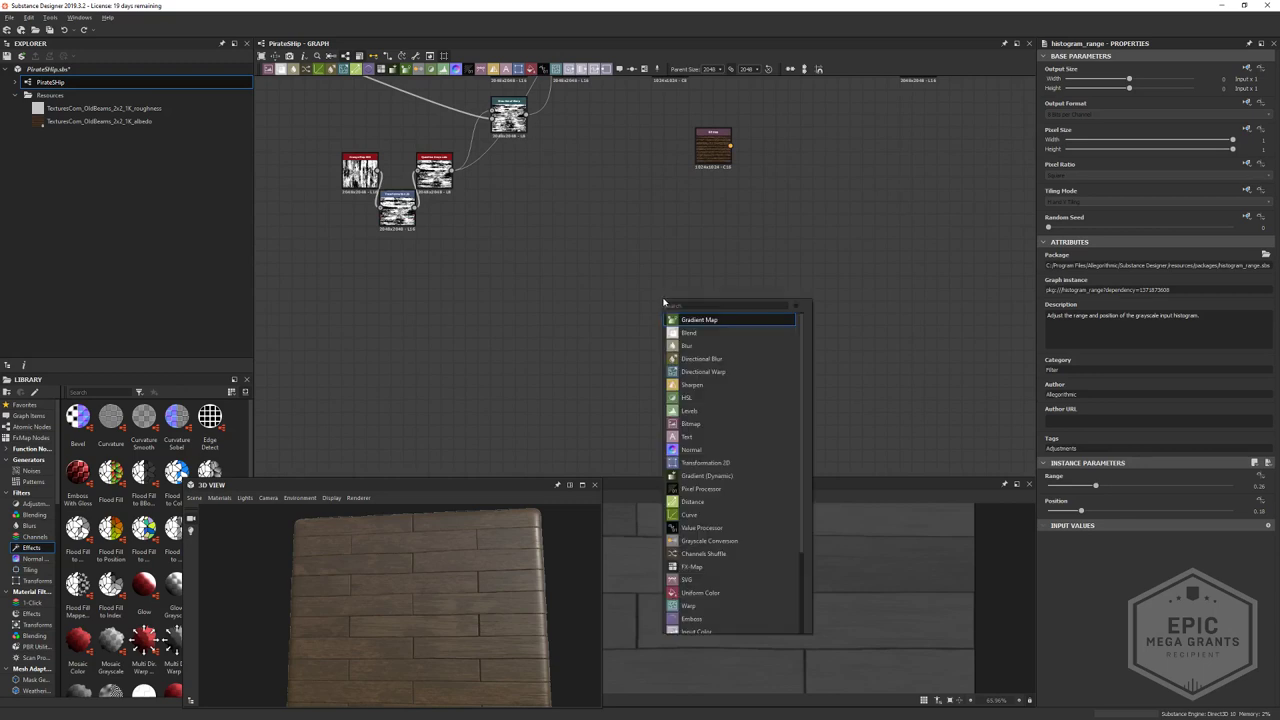
pyautogui.write('material')
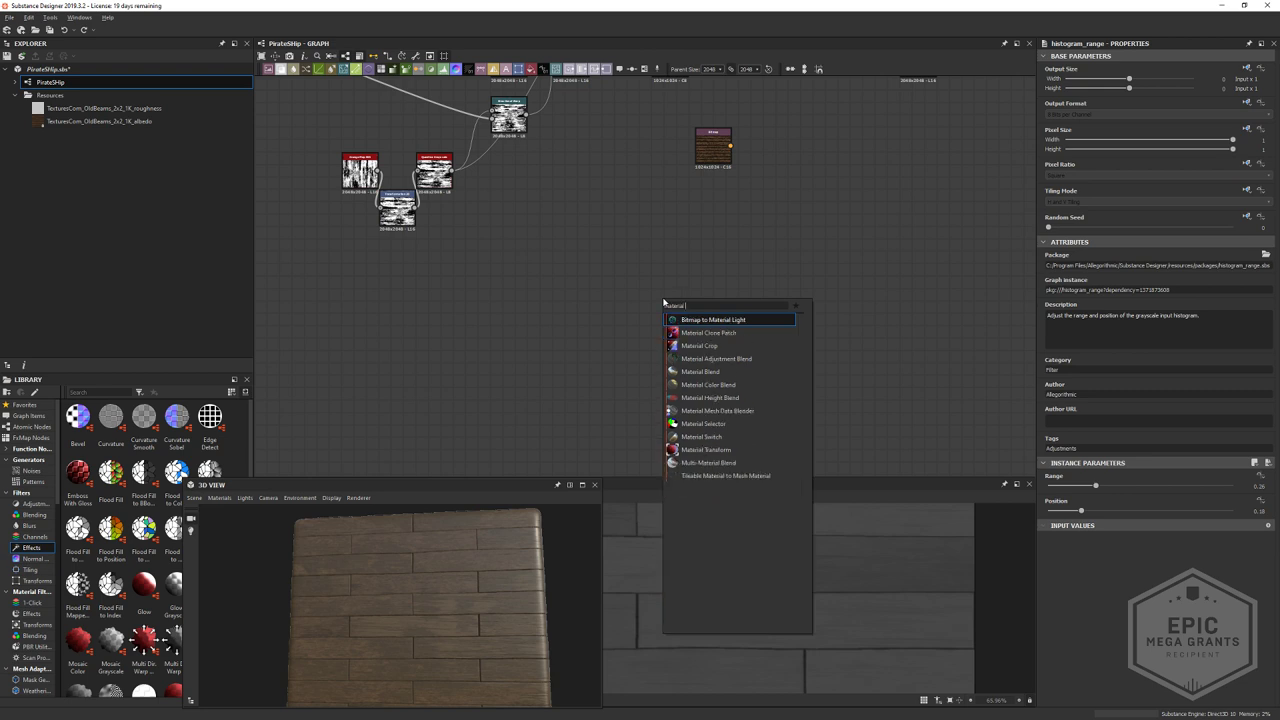
pyautogui.press('Escape')
pyautogui.press('space')
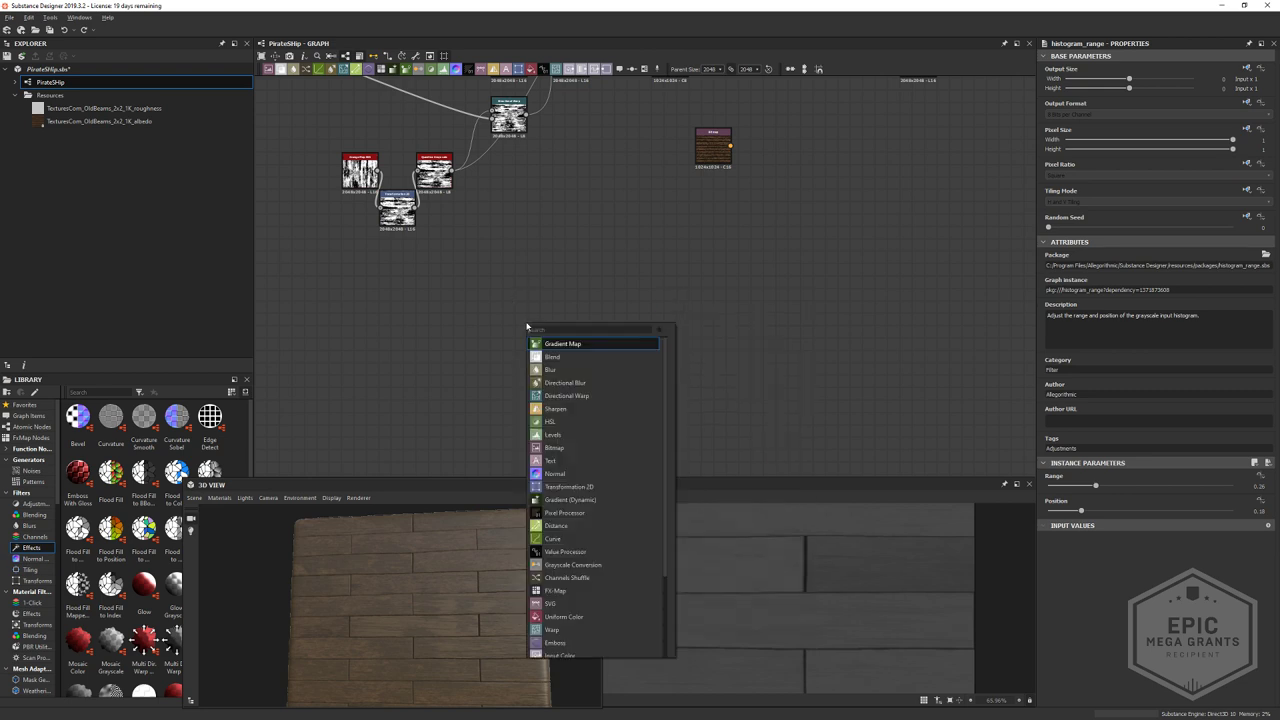
pyautogui.press('Escape')
pyautogui.press('space')
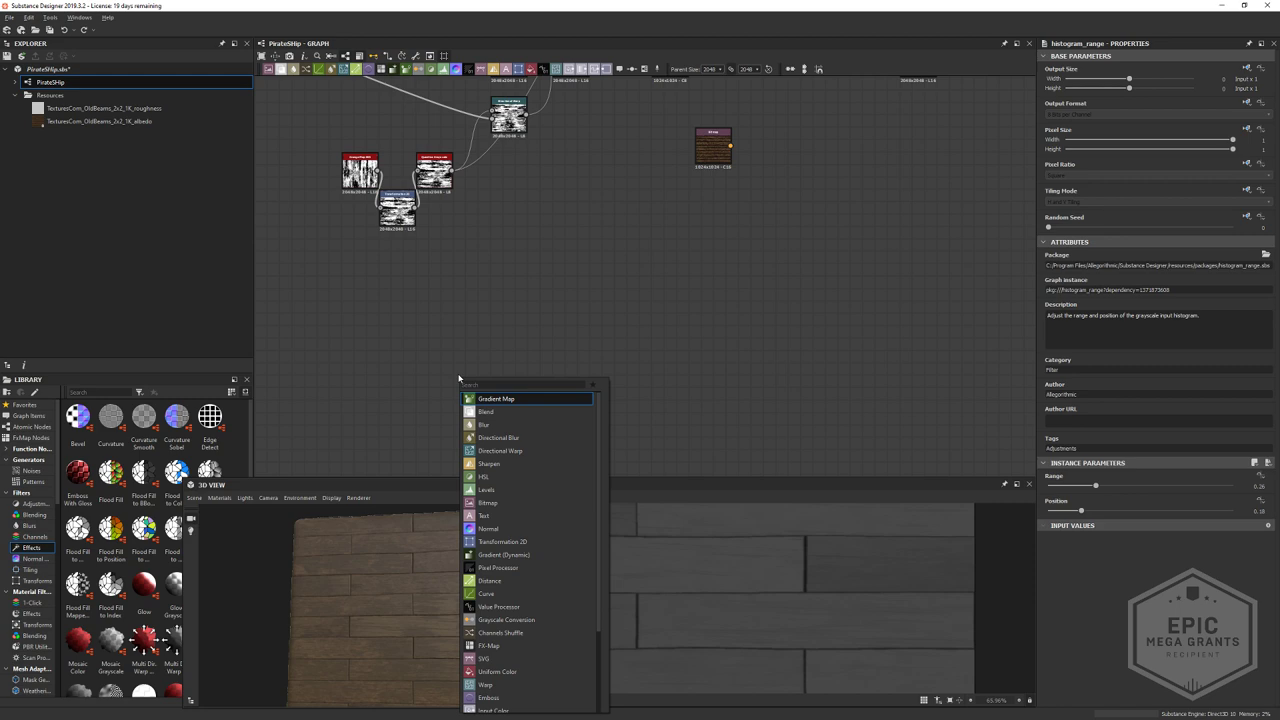
pyautogui.press('Escape')
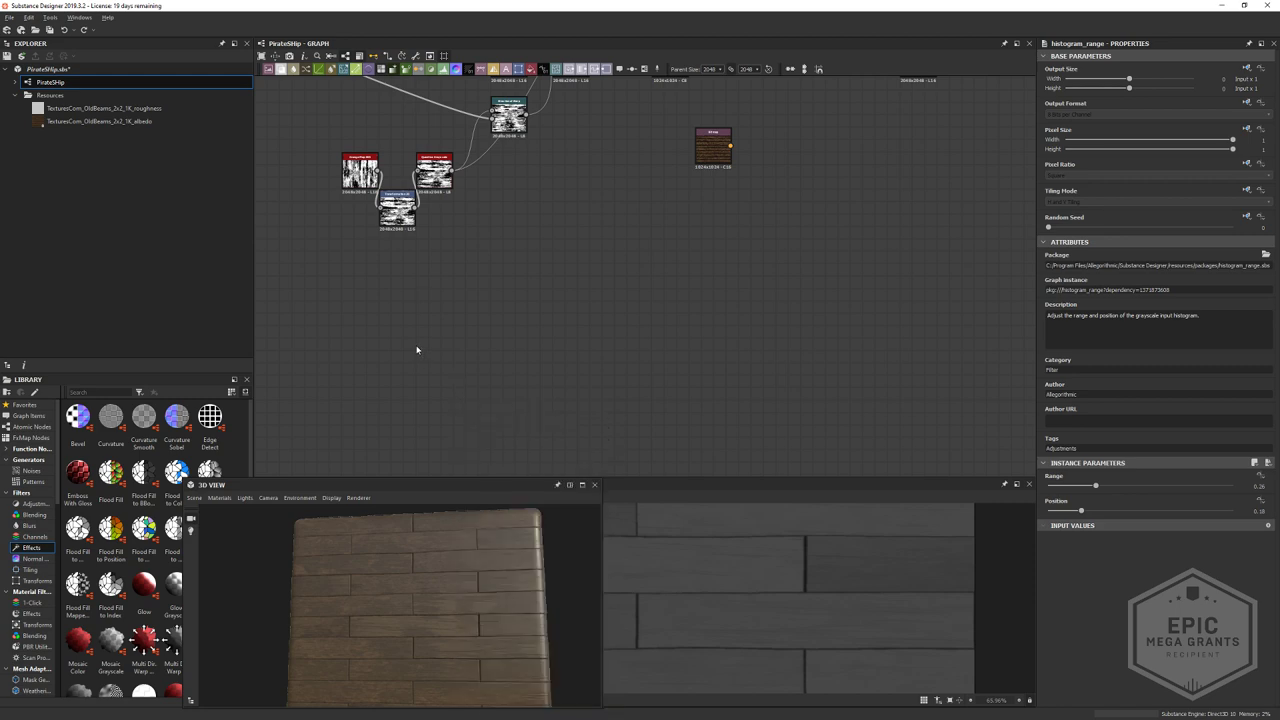
# - Switch back to the Quixel site and open the Latest assets of the Megascans library
pyautogui.hotkey('alt', 'Tab')
pyautogui.scroll(-5, 522, 418)
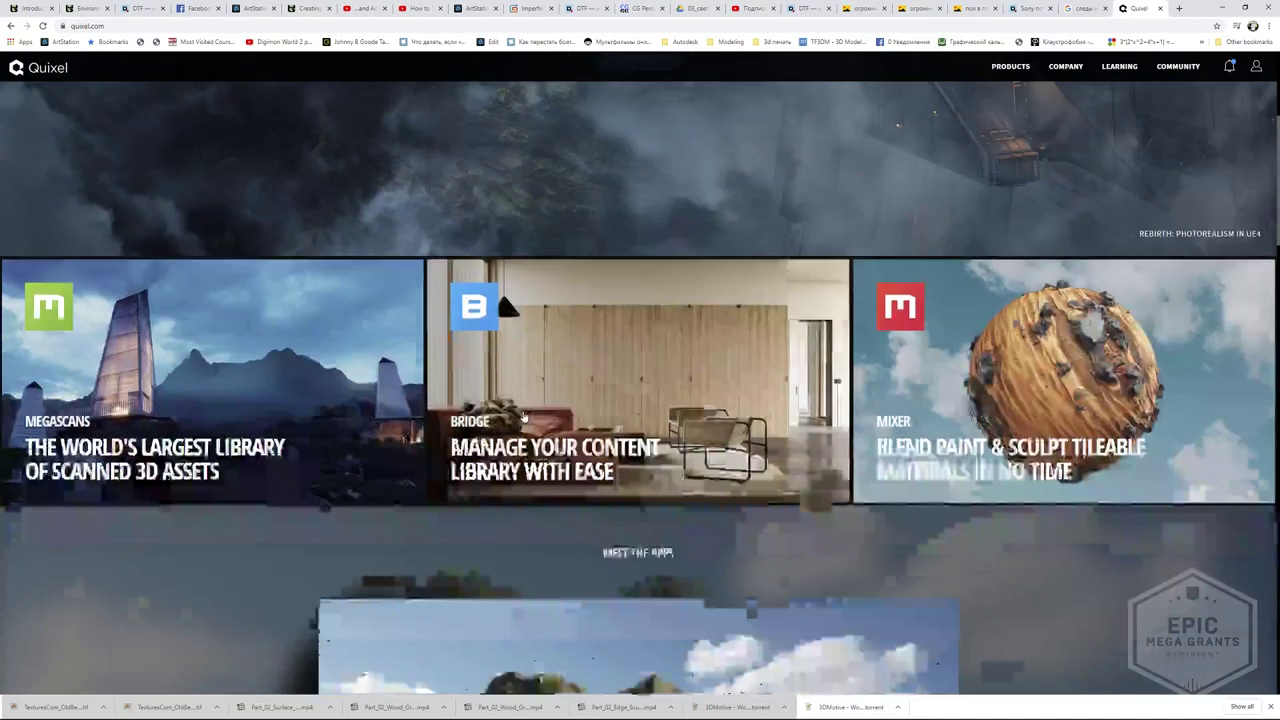
pyautogui.scroll(5, 520, 413)
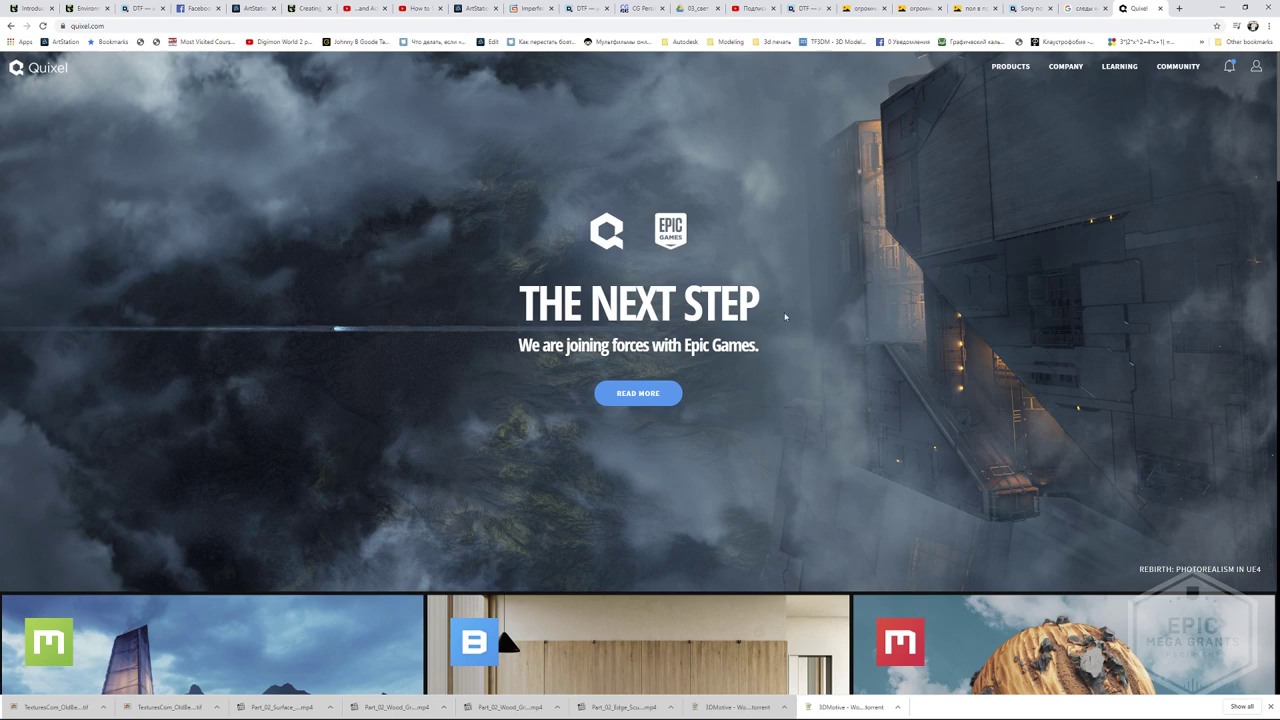
pyautogui.click(134, 654)
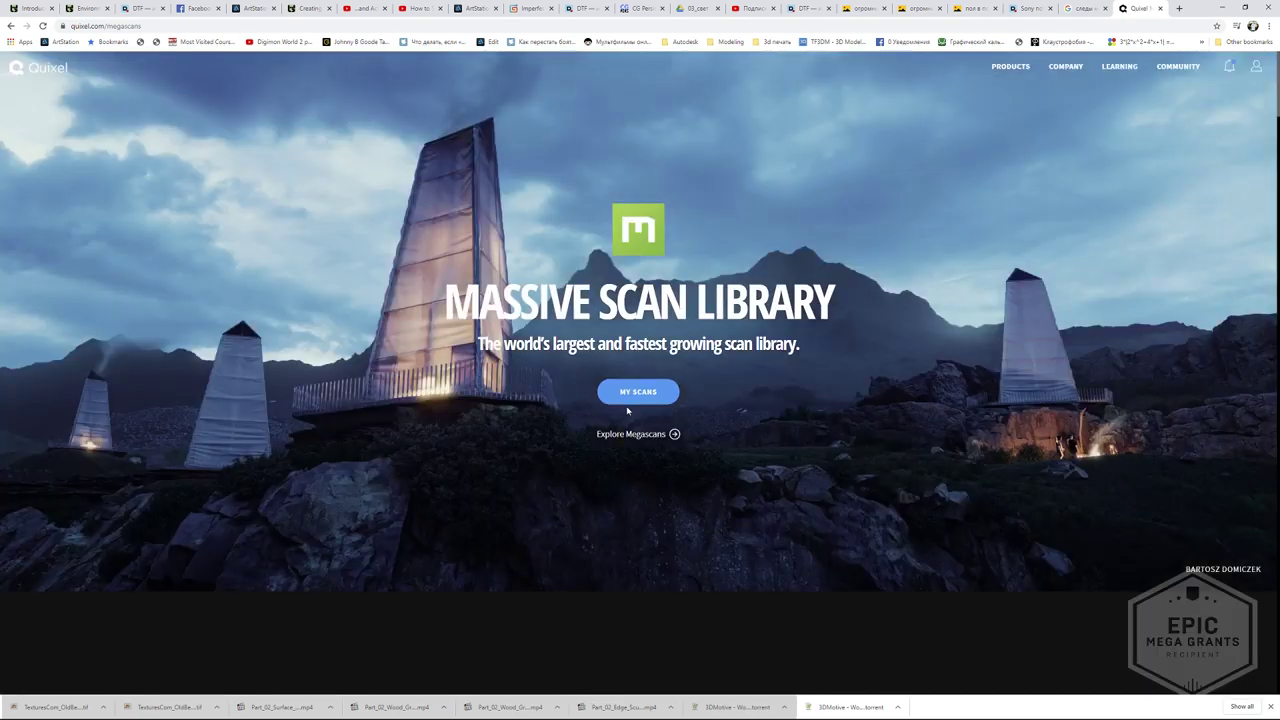
pyautogui.click(628, 400)
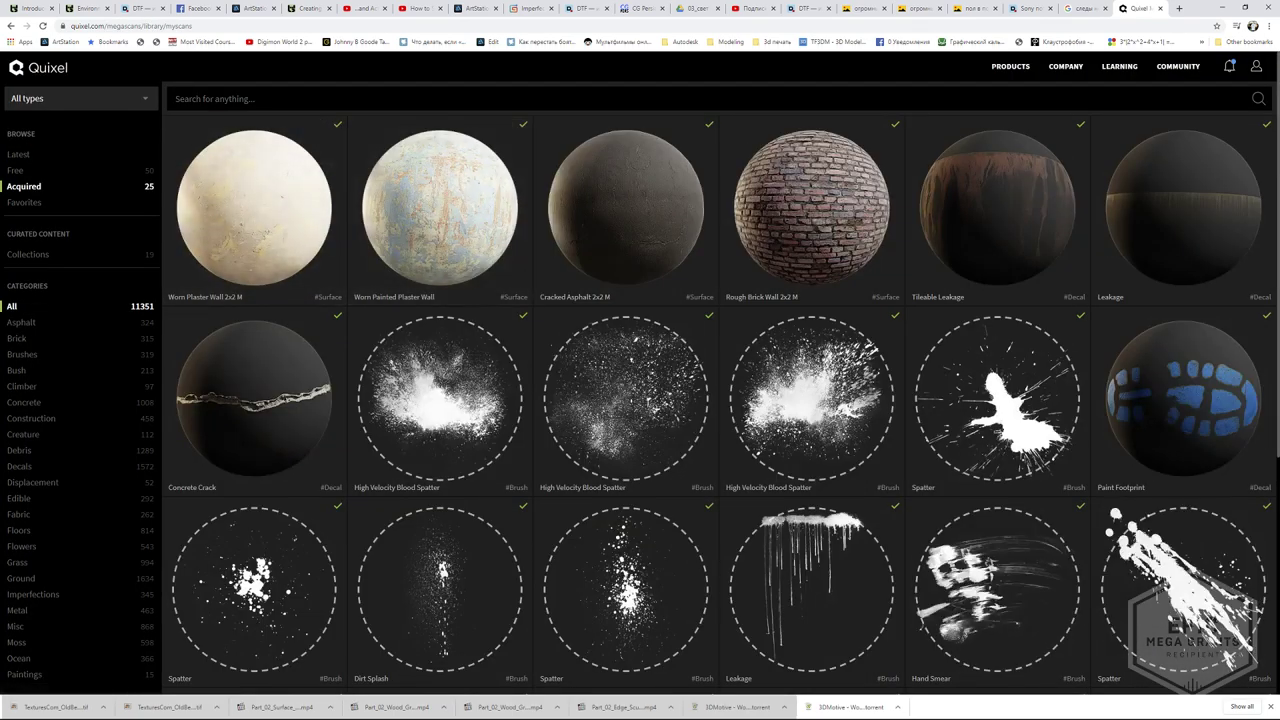
pyautogui.click(19, 154)
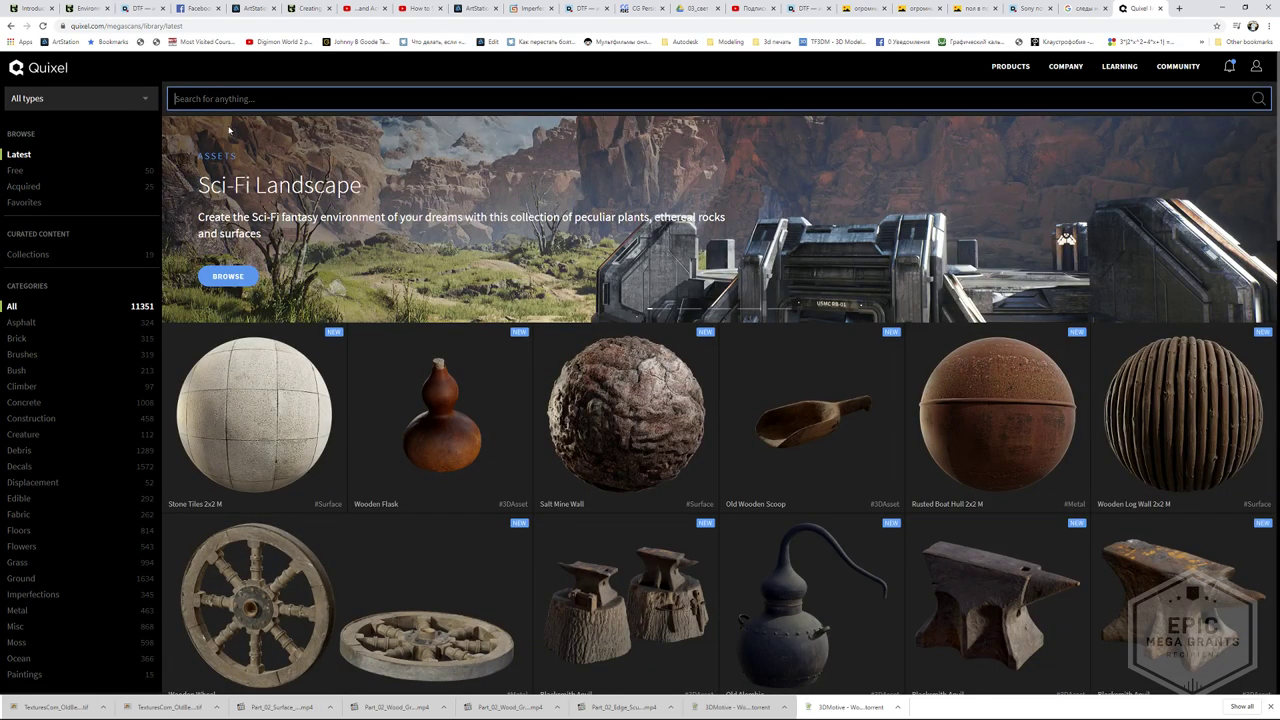
# - Search the Megascans library for wood plank and open the Boat Deck Parquet 2x2 M scan
pyautogui.write('wood plank')
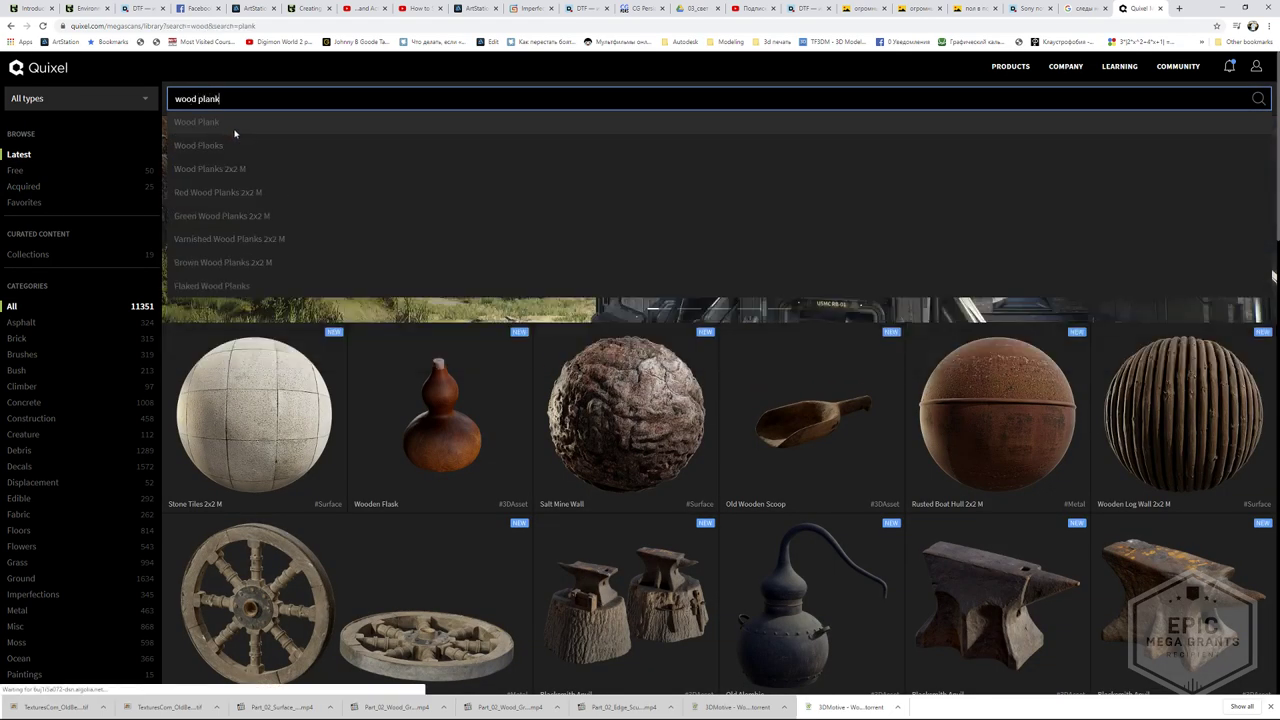
pyautogui.click(234, 133)
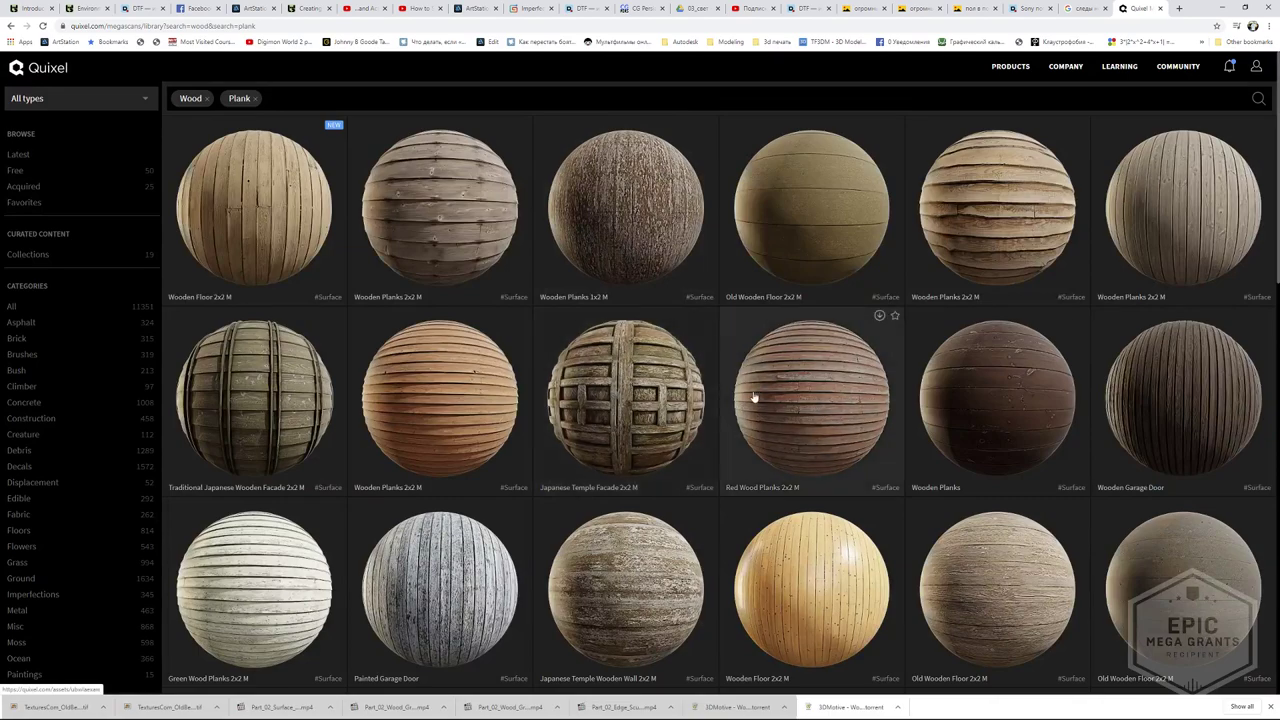
pyautogui.scroll(-2, 728, 395)
pyautogui.scroll(-2, 645, 435)
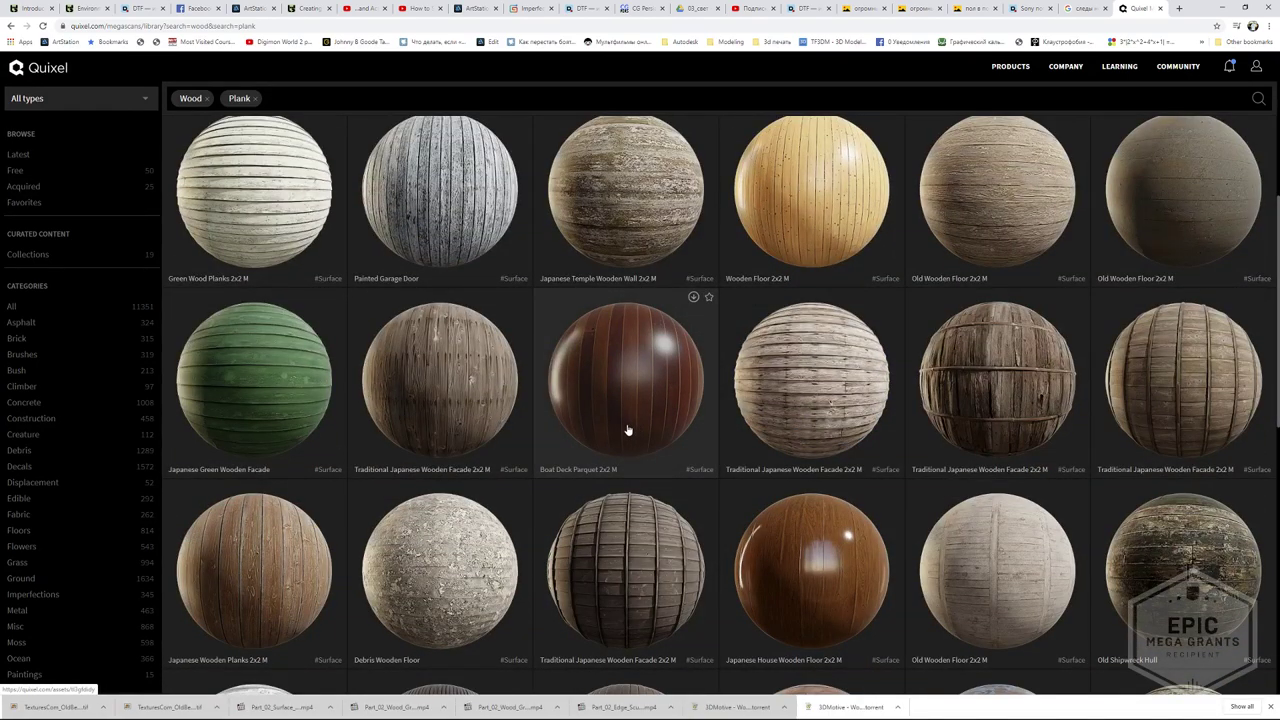
pyautogui.click(623, 447)
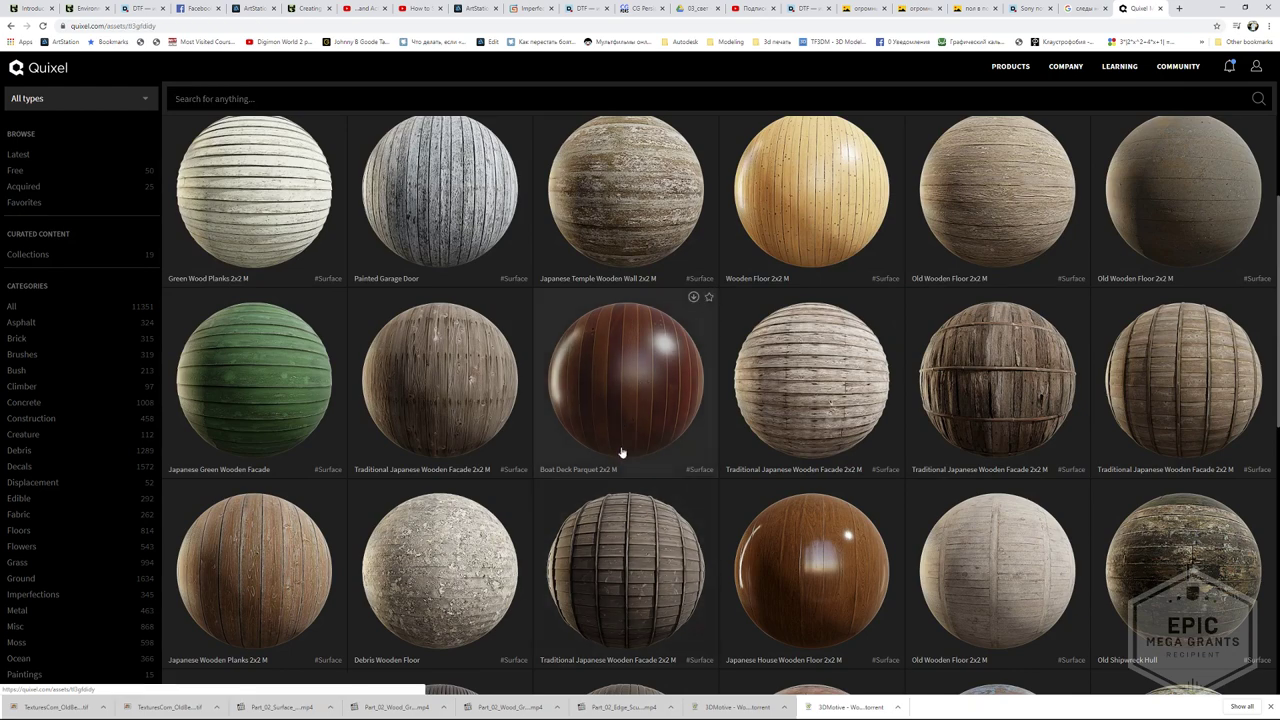
# - Download the Boat Deck Parquet 2x2 M scan and return to the wood plank results
pyautogui.click(1049, 546)
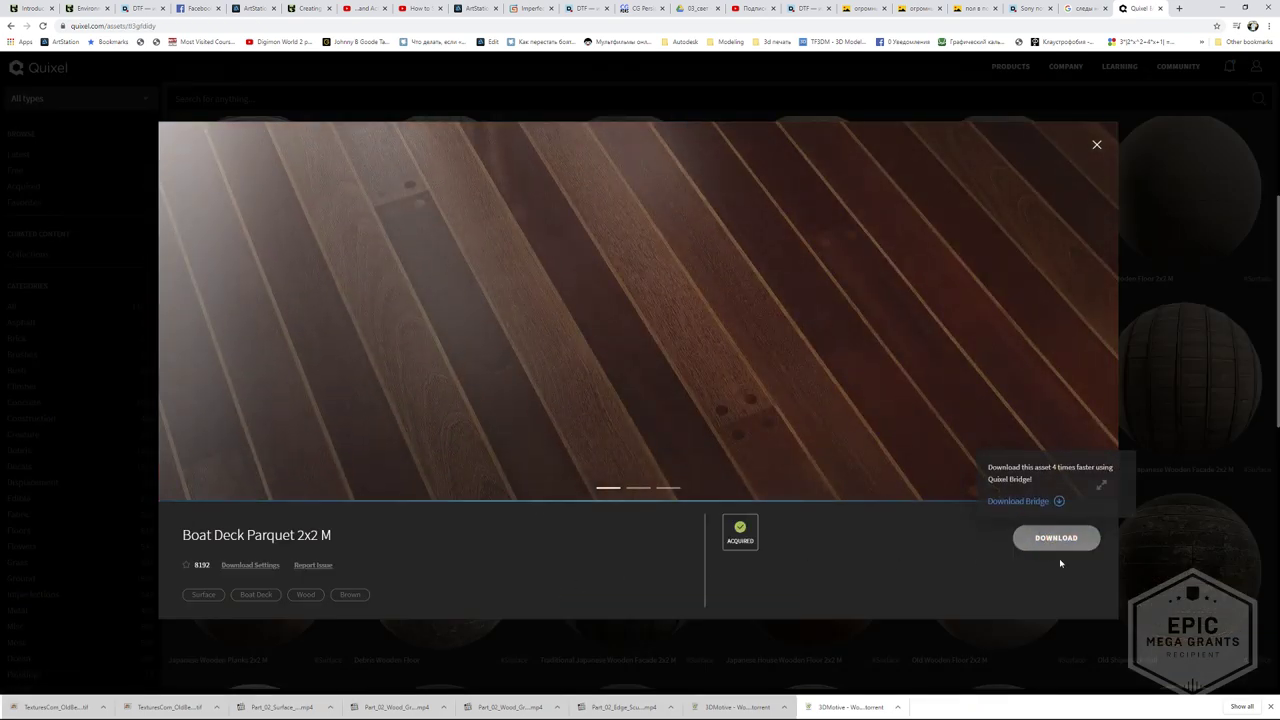
pyautogui.click(1097, 145)
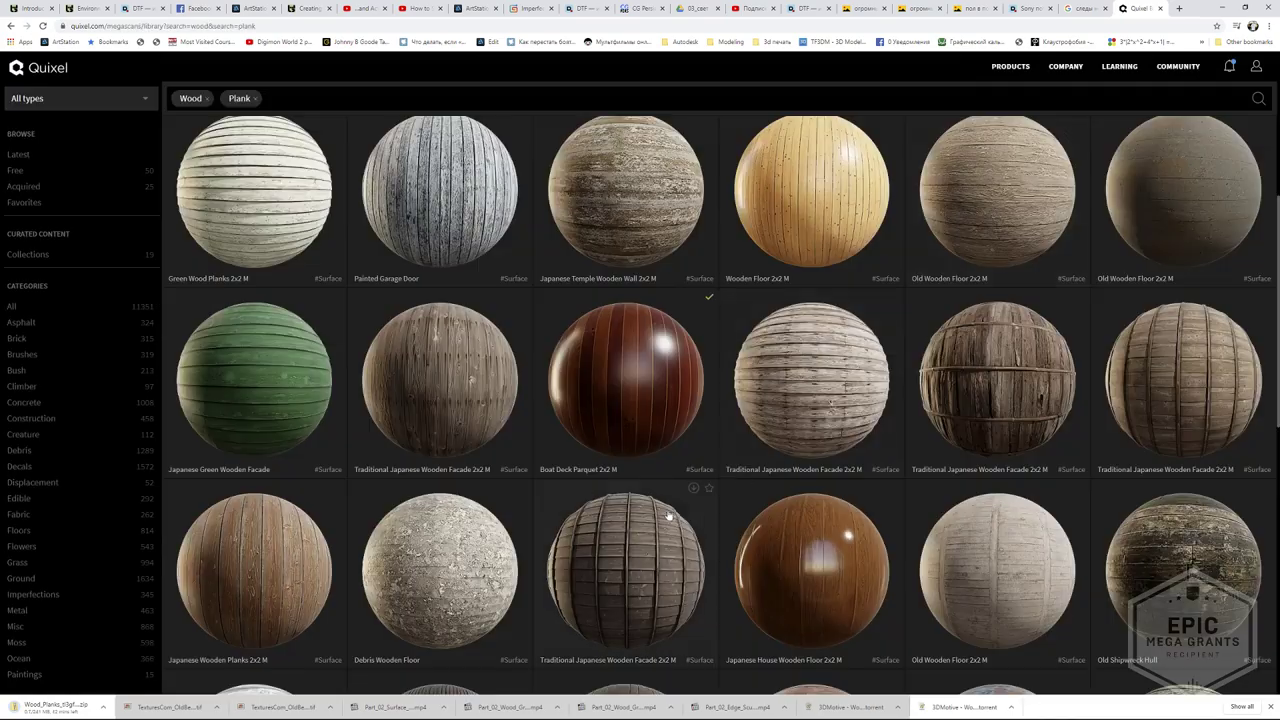
# - Browse the wood plank results and download the browner, smoother Boat Deck Planks 2x2 M scan
pyautogui.scroll(-2, 695, 500)
pyautogui.scroll(-1, 678, 472)
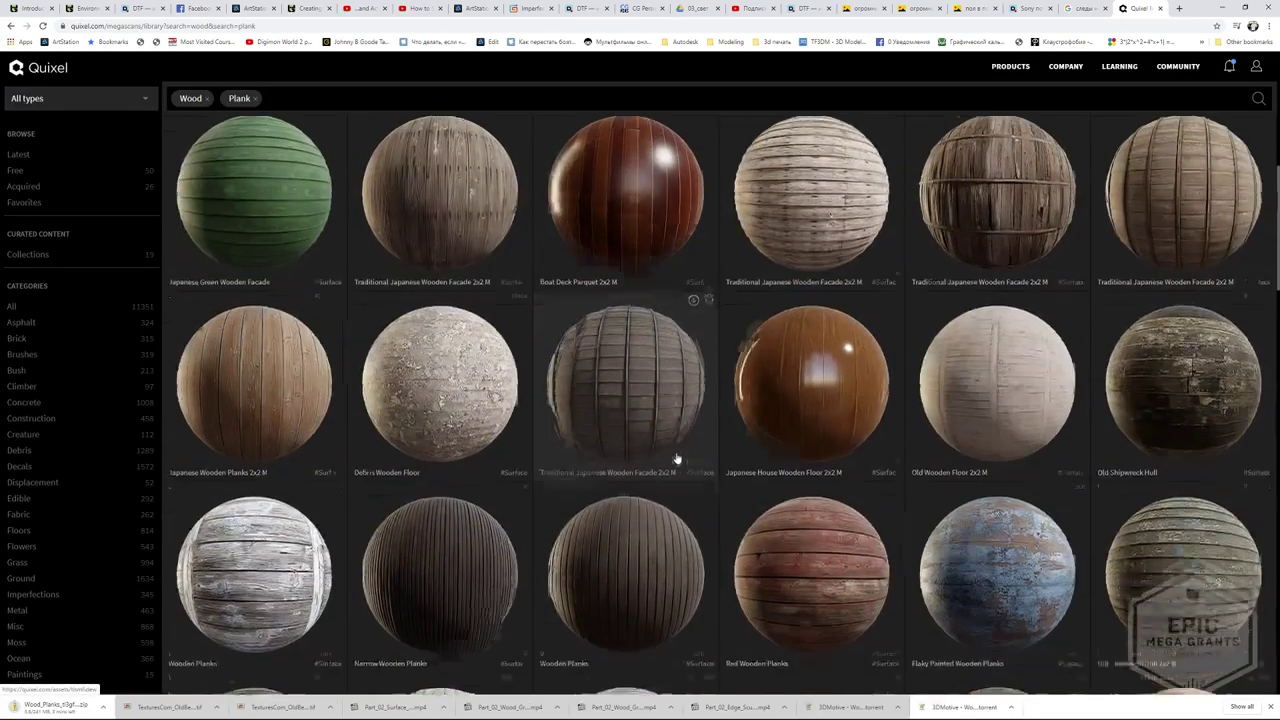
pyautogui.scroll(-2, 672, 460)
pyautogui.scroll(-4, 664, 432)
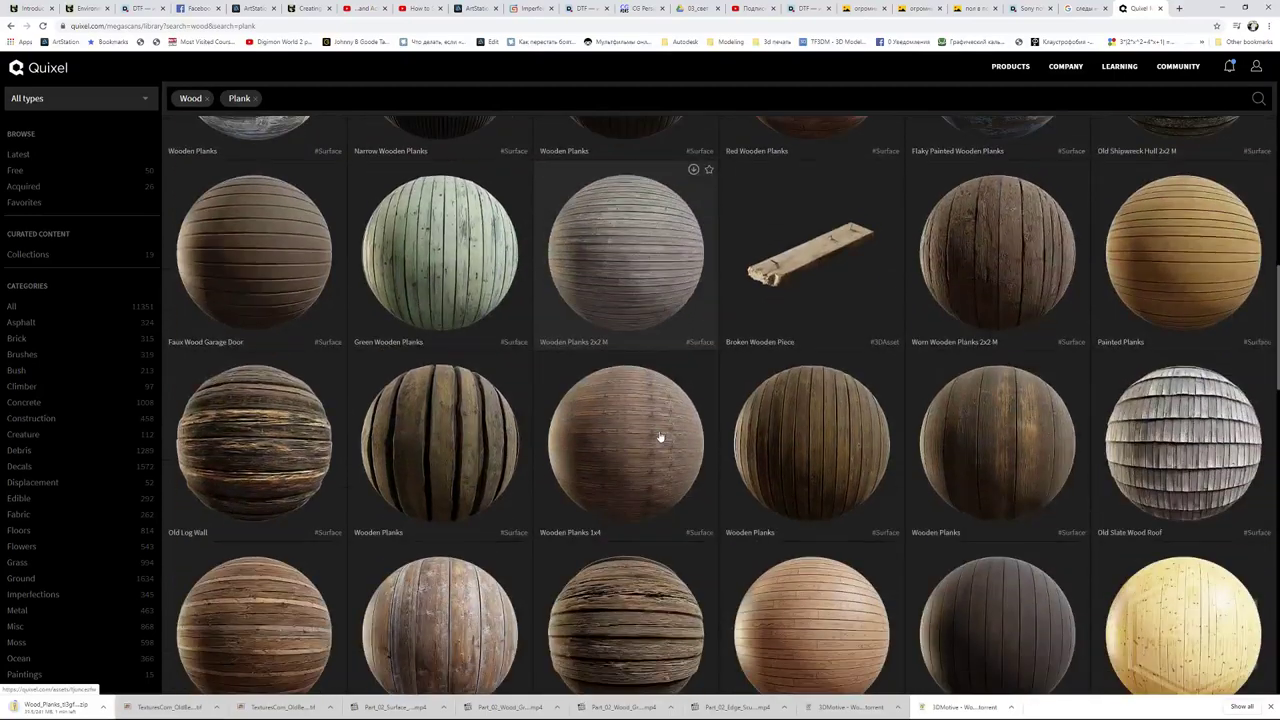
pyautogui.rightClick(650, 430)
pyautogui.scroll(-1, 360, 395)
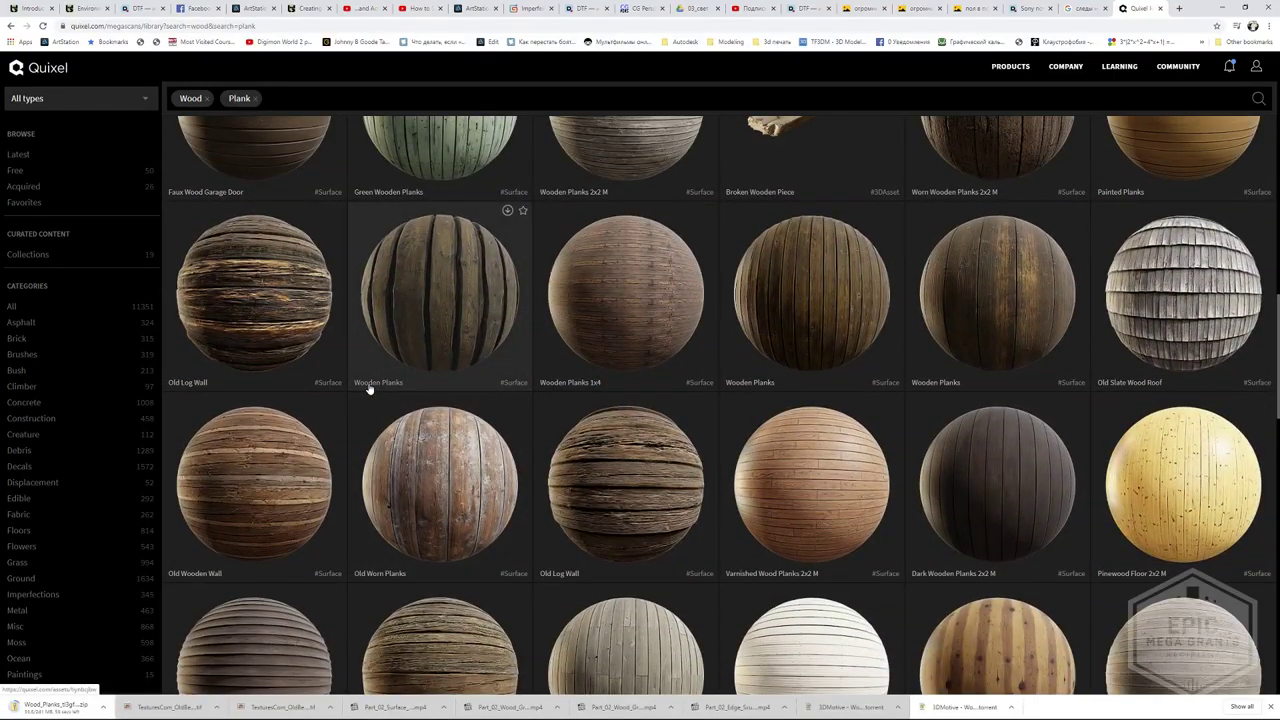
pyautogui.scroll(-3, 368, 388)
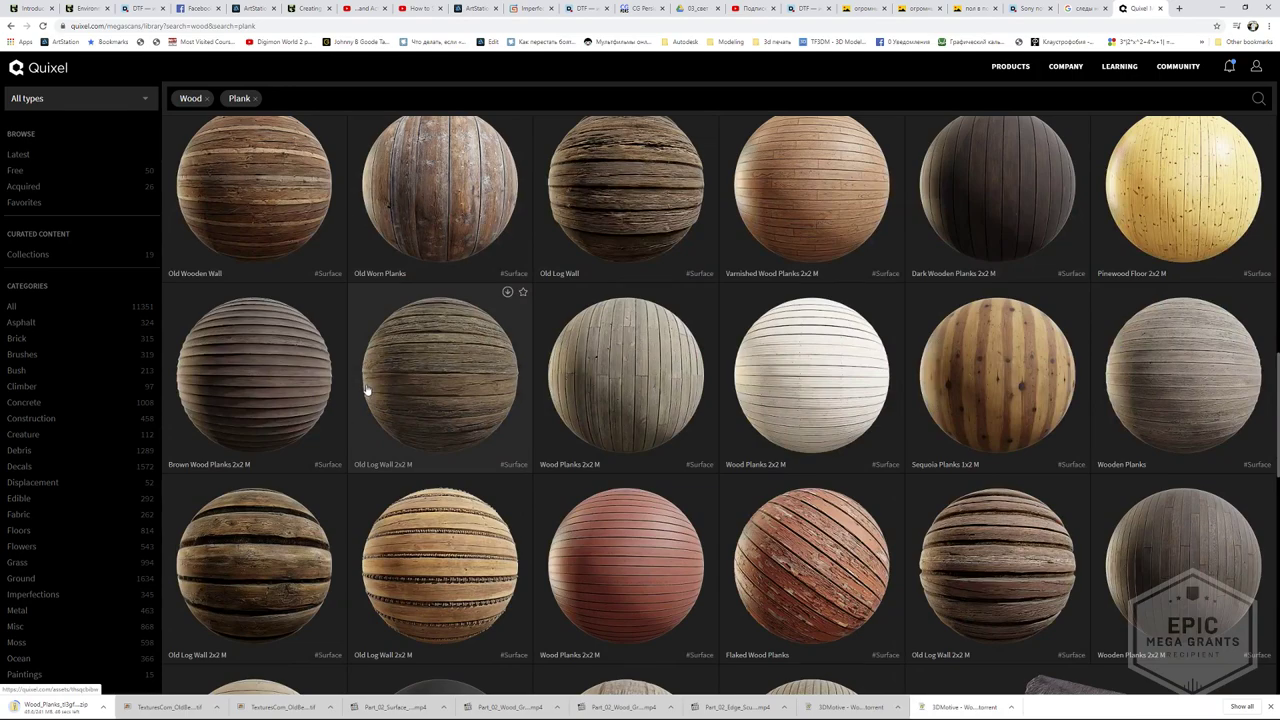
pyautogui.scroll(-5, 508, 393)
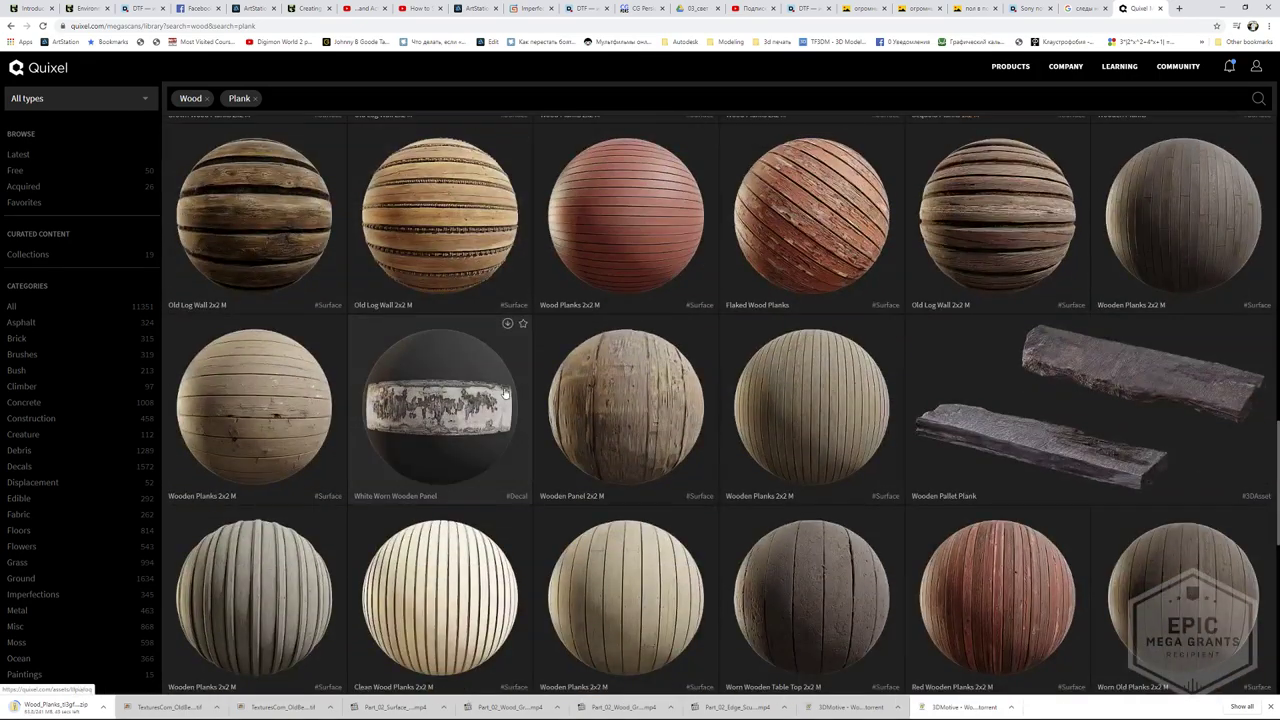
pyautogui.scroll(-2, 505, 393)
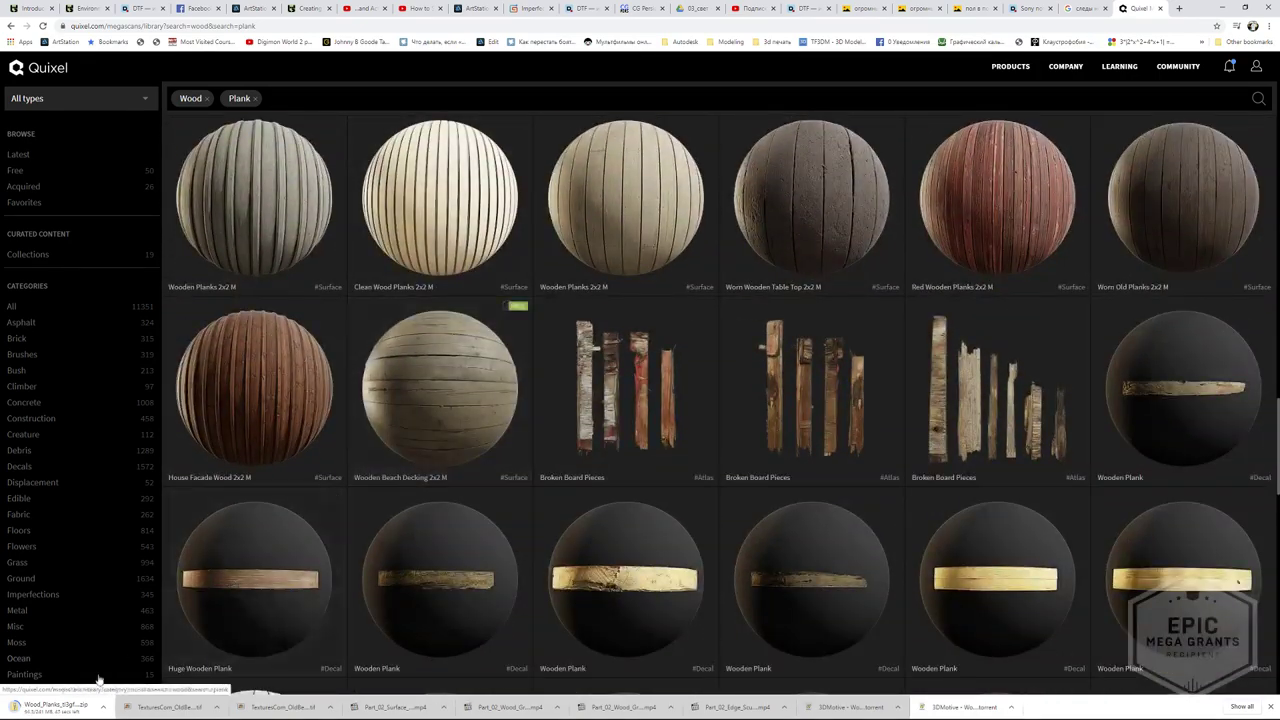
pyautogui.scroll(-7, 474, 571)
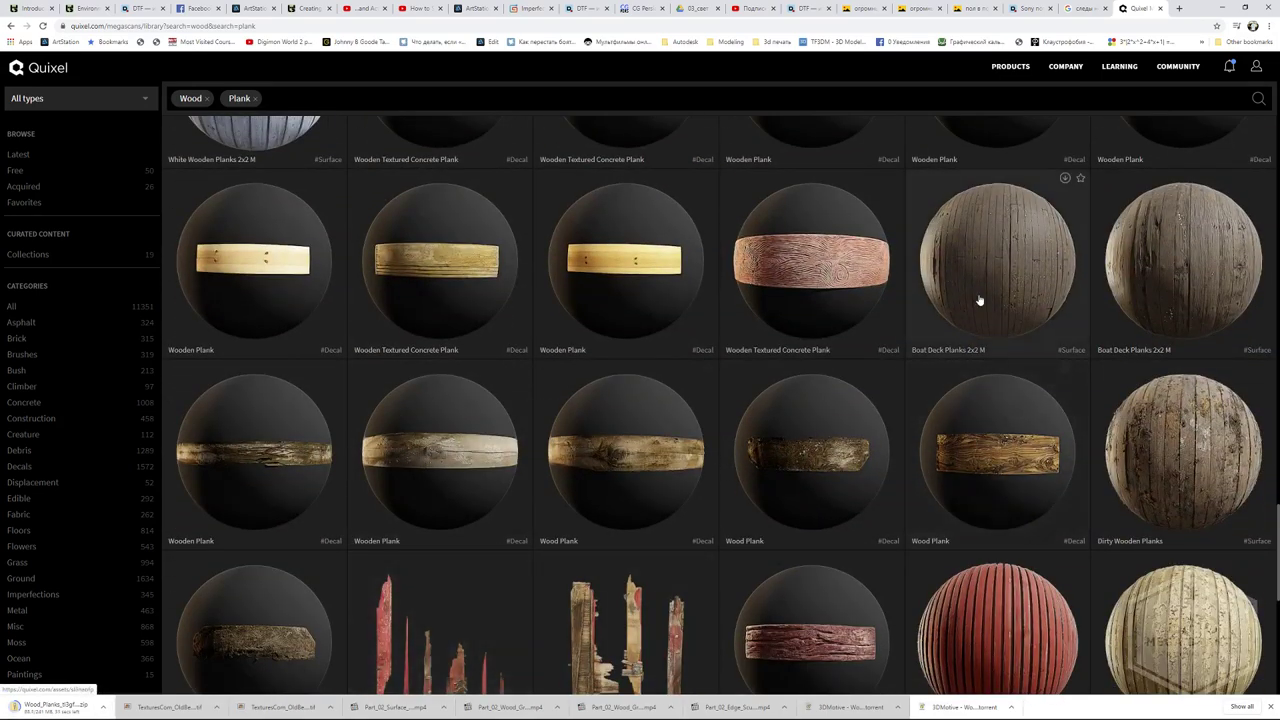
pyautogui.click(978, 300)
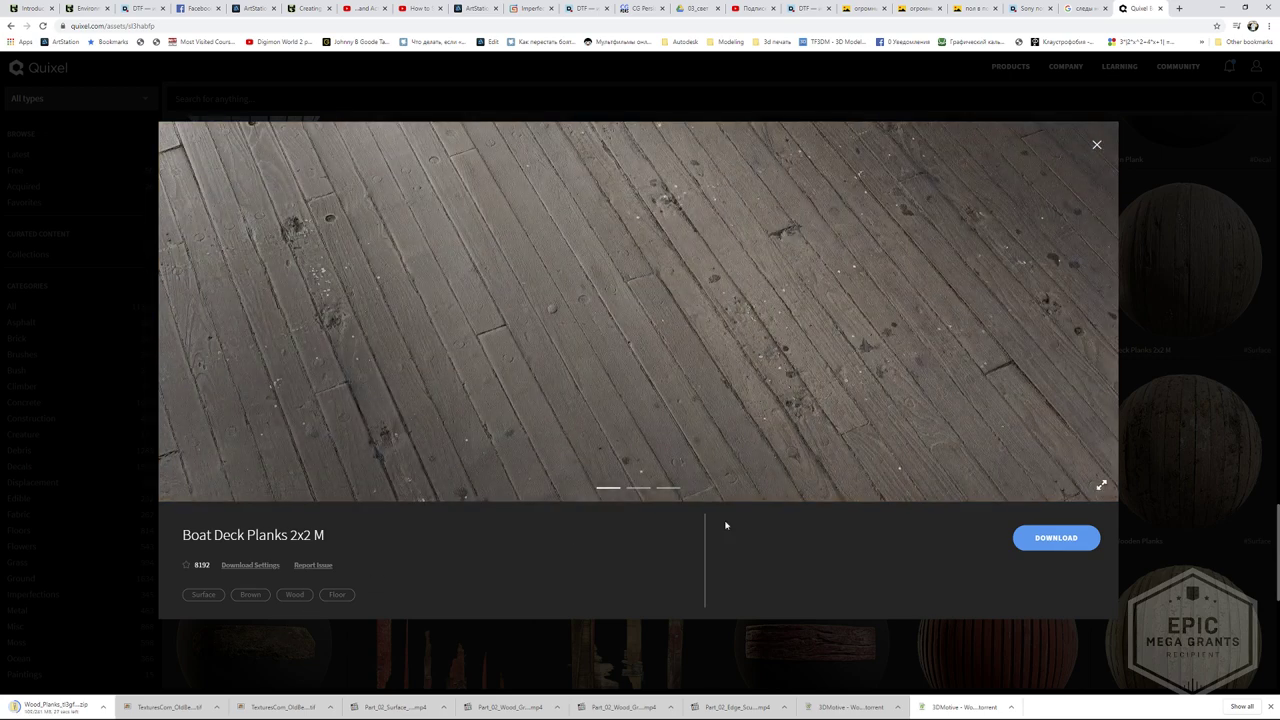
pyautogui.click(1052, 540)
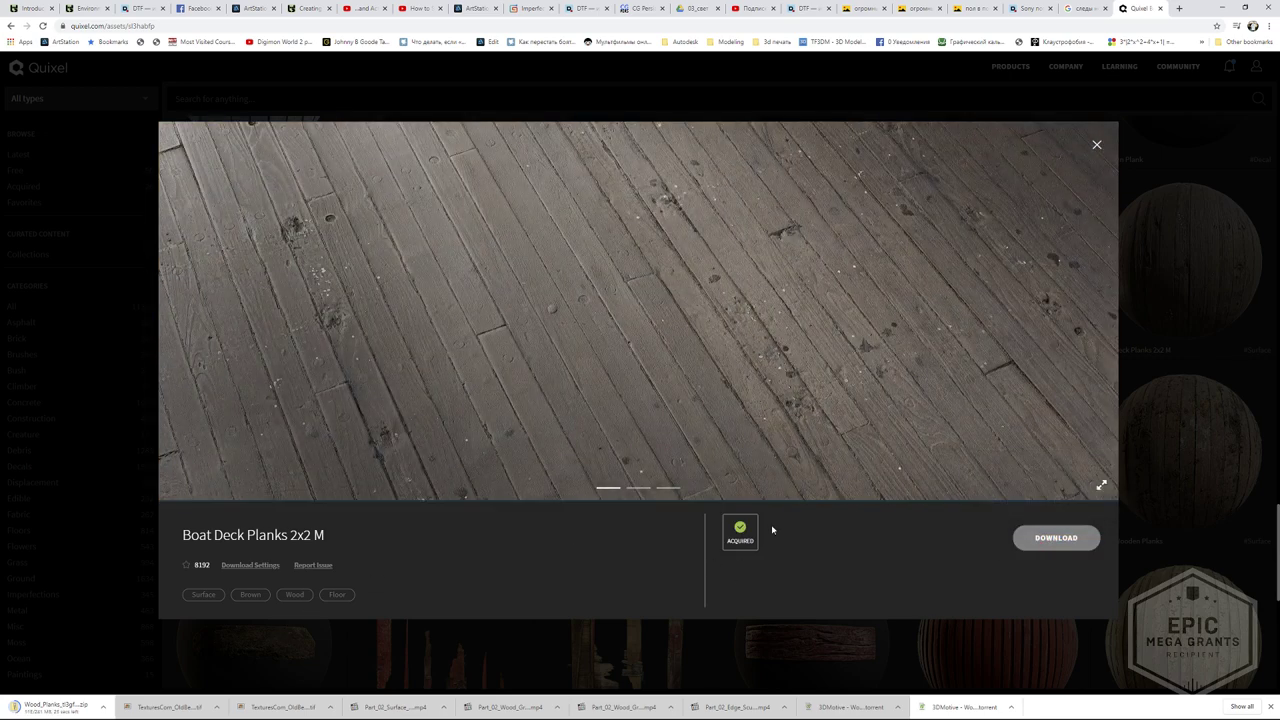
pyautogui.click(1097, 147)
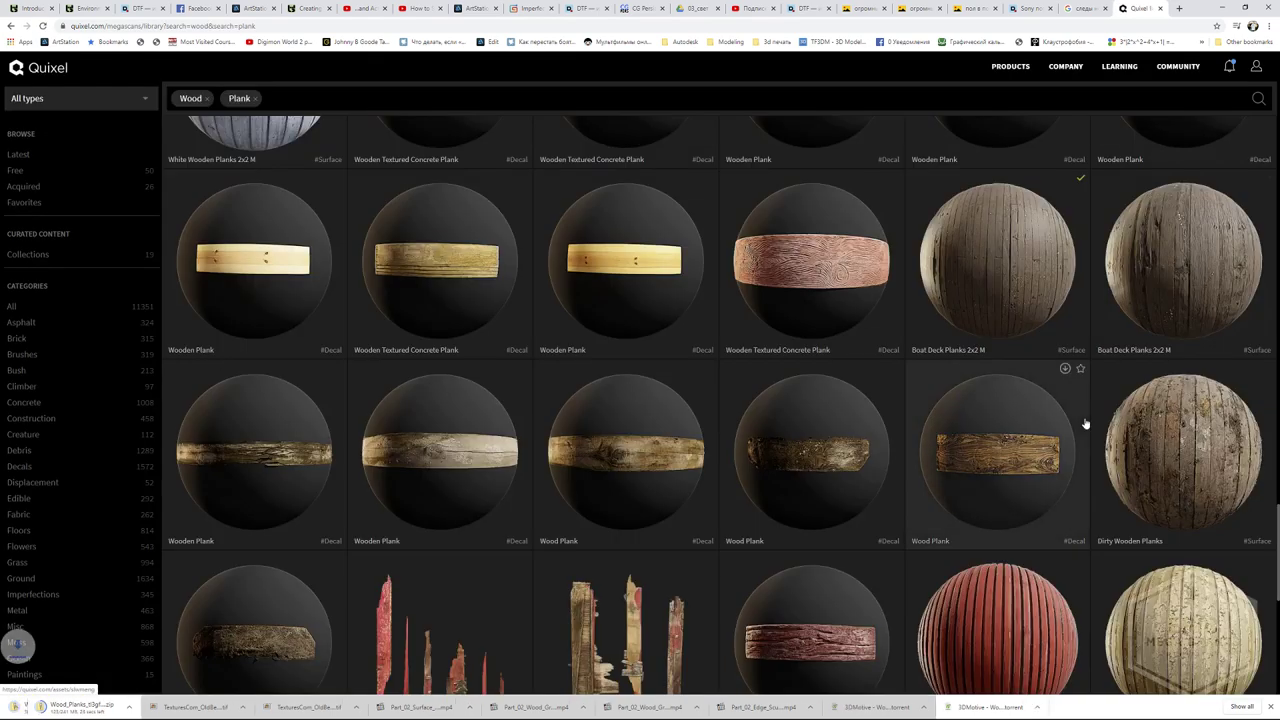
# - Preview the other Boat Deck Planks 2x2 M scan and the Dirty Wooden Planks scan, and look through the remaining results
pyautogui.click(1178, 282)
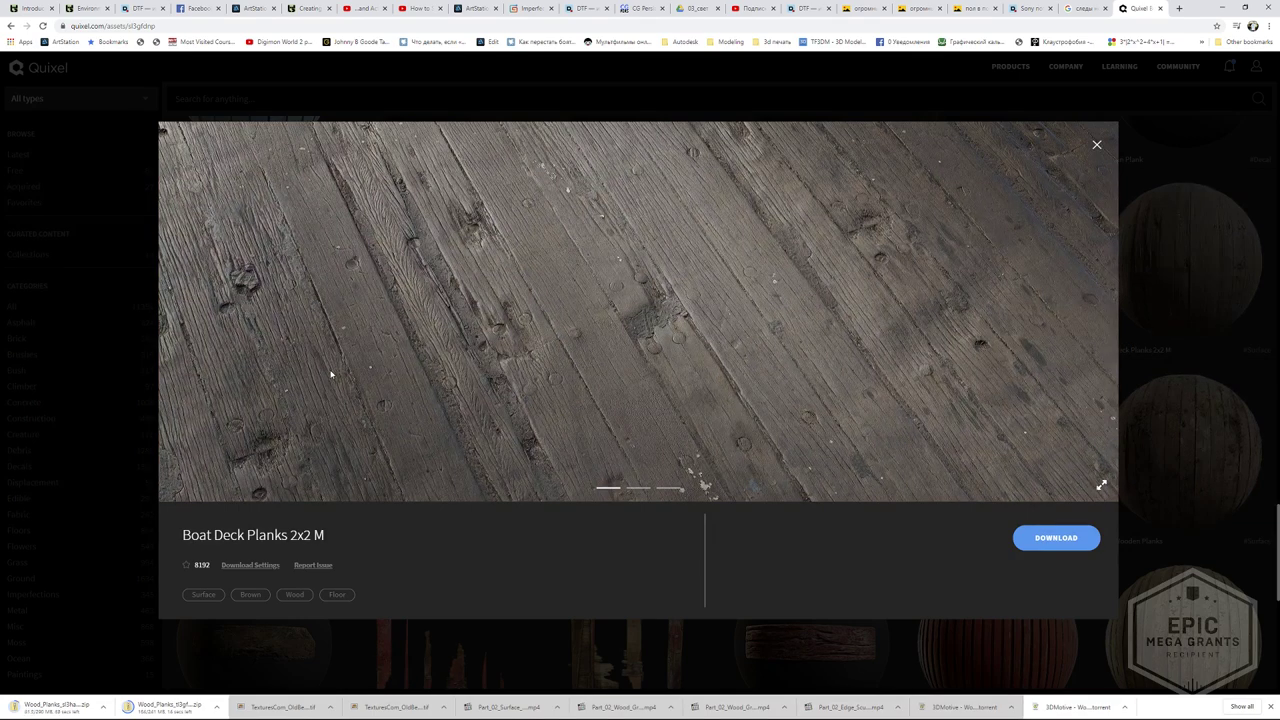
pyautogui.press('Escape')
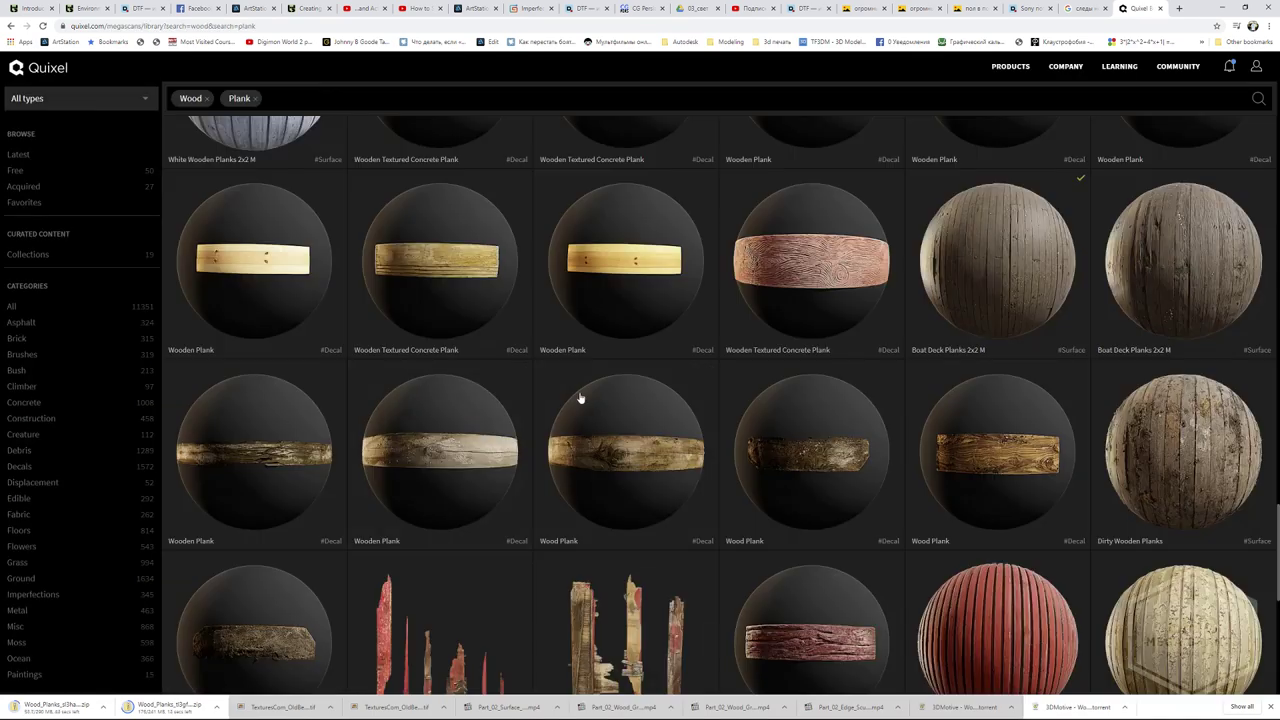
pyautogui.scroll(-5, 740, 397)
pyautogui.scroll(5, 900, 400)
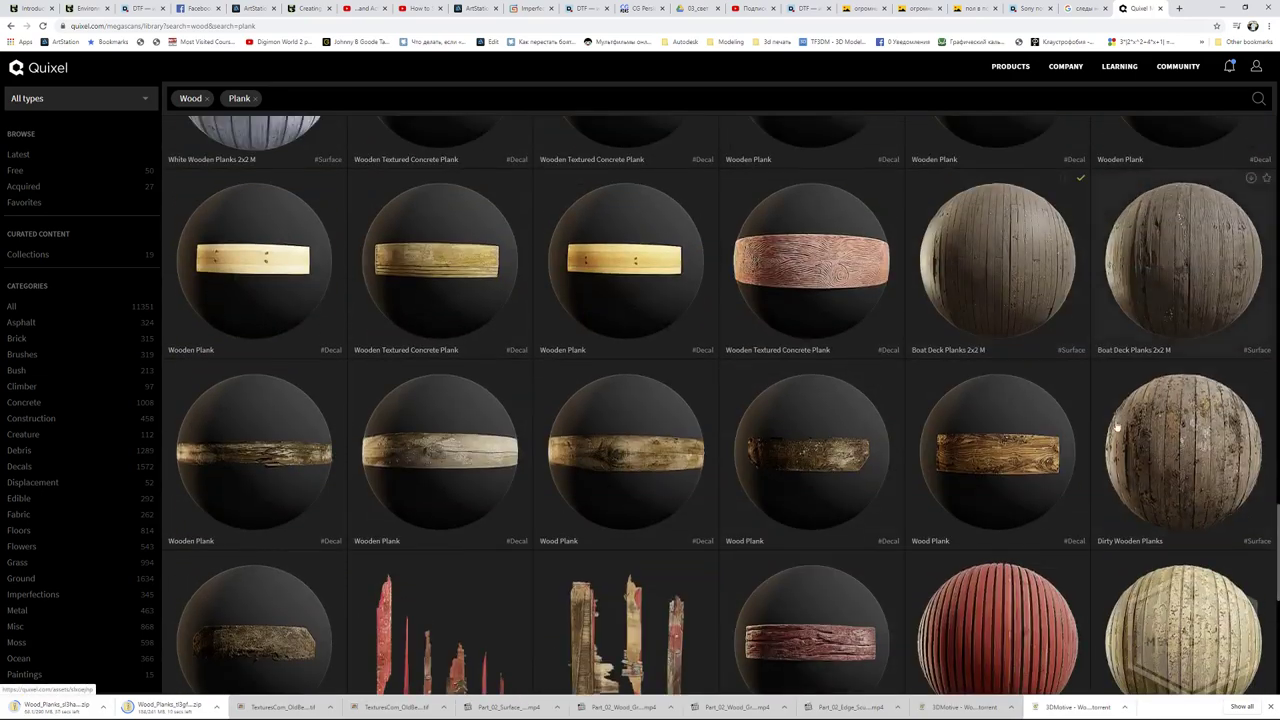
pyautogui.click(1184, 454)
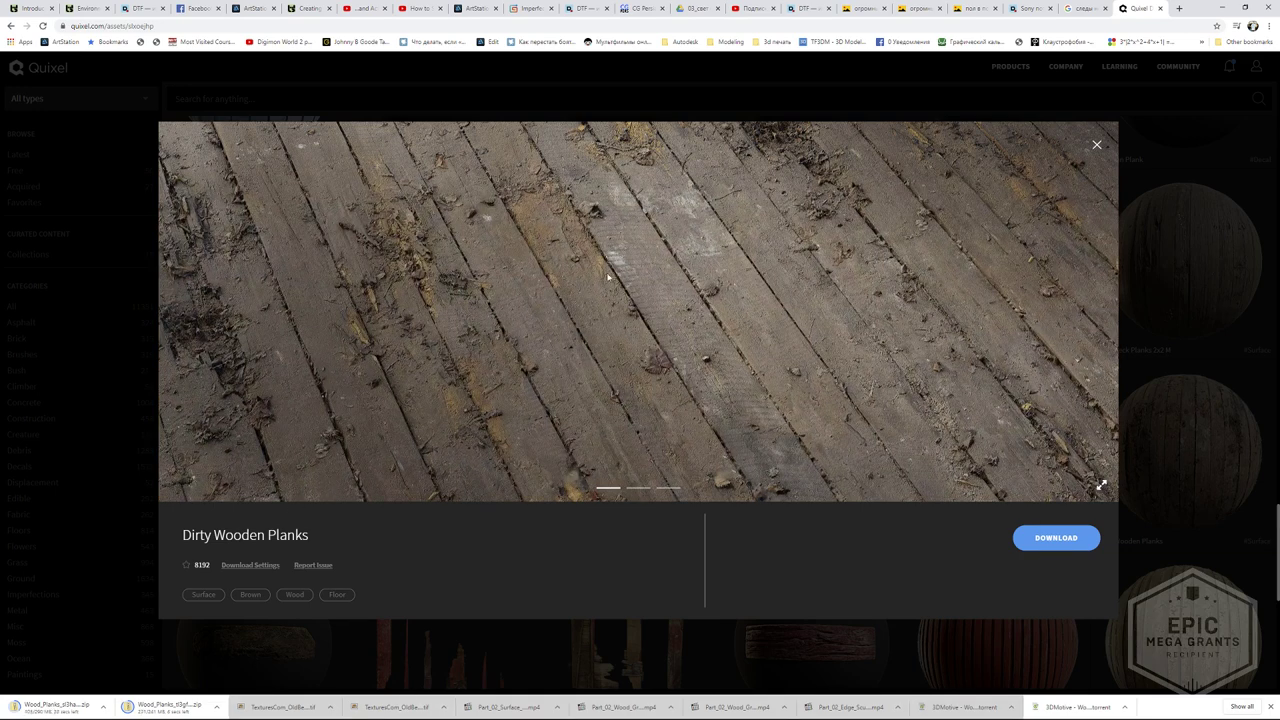
pyautogui.press('Escape')
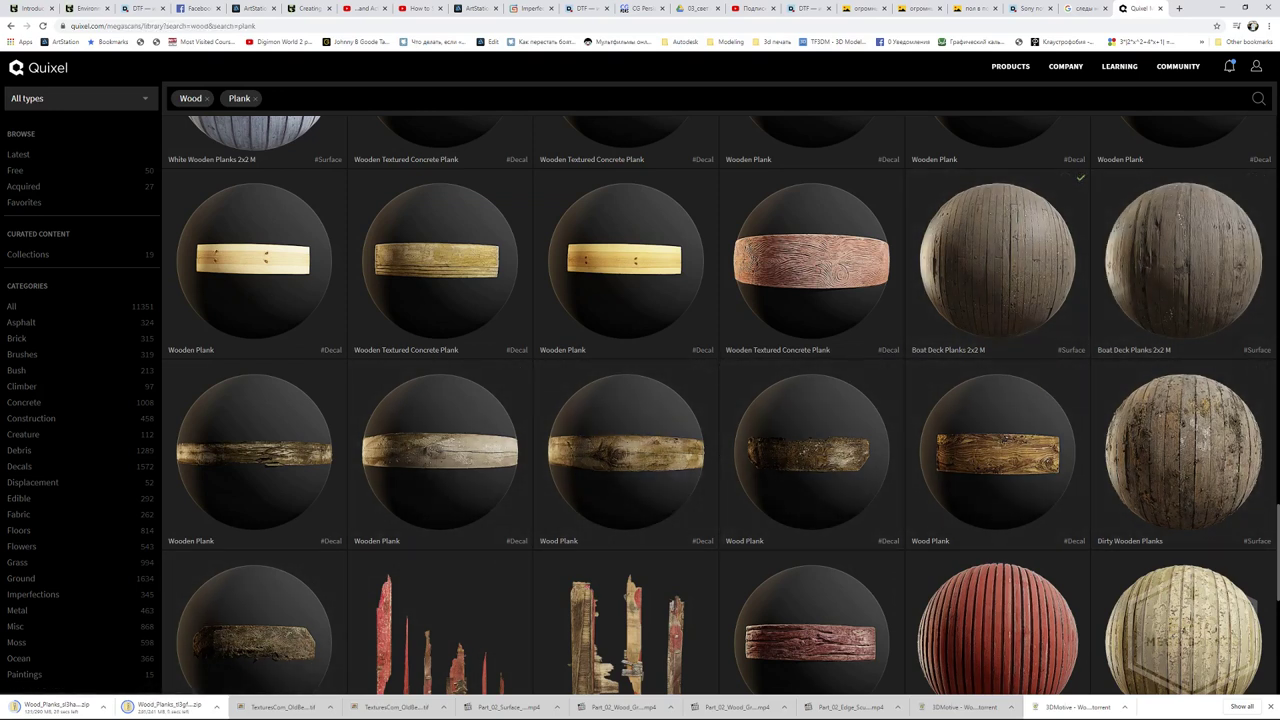
pyautogui.click(1174, 297)
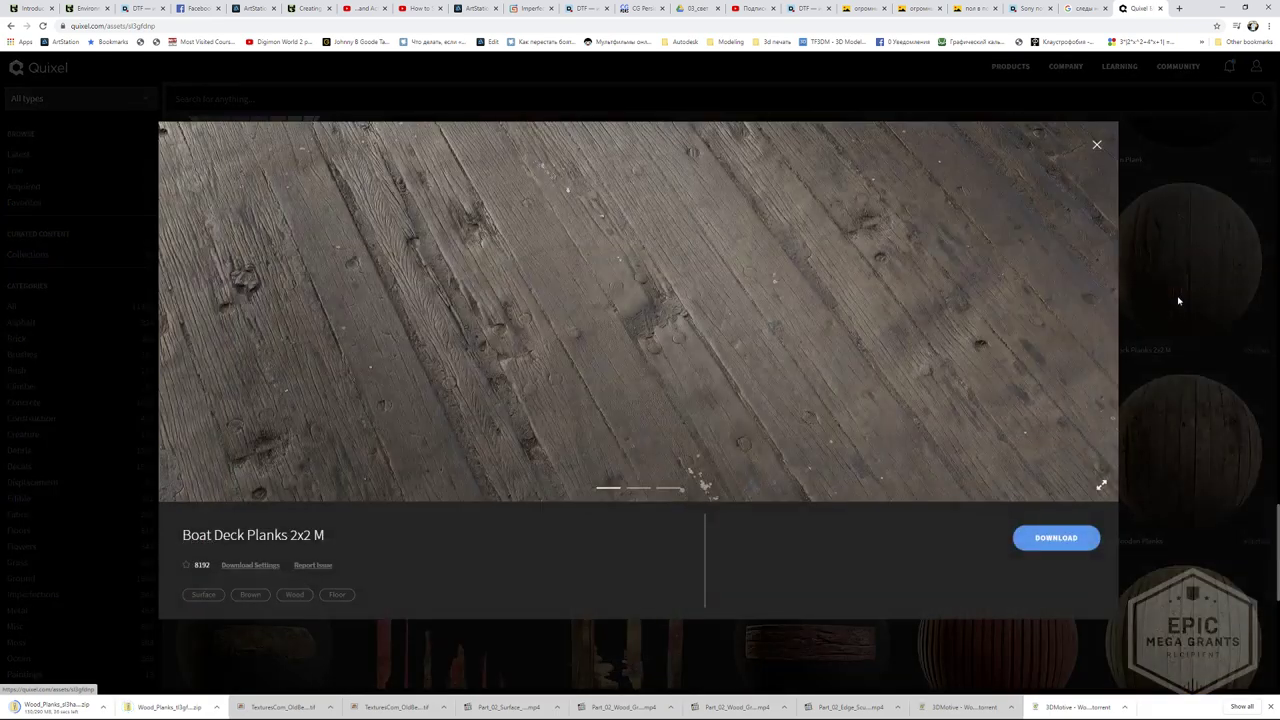
pyautogui.press('Escape')
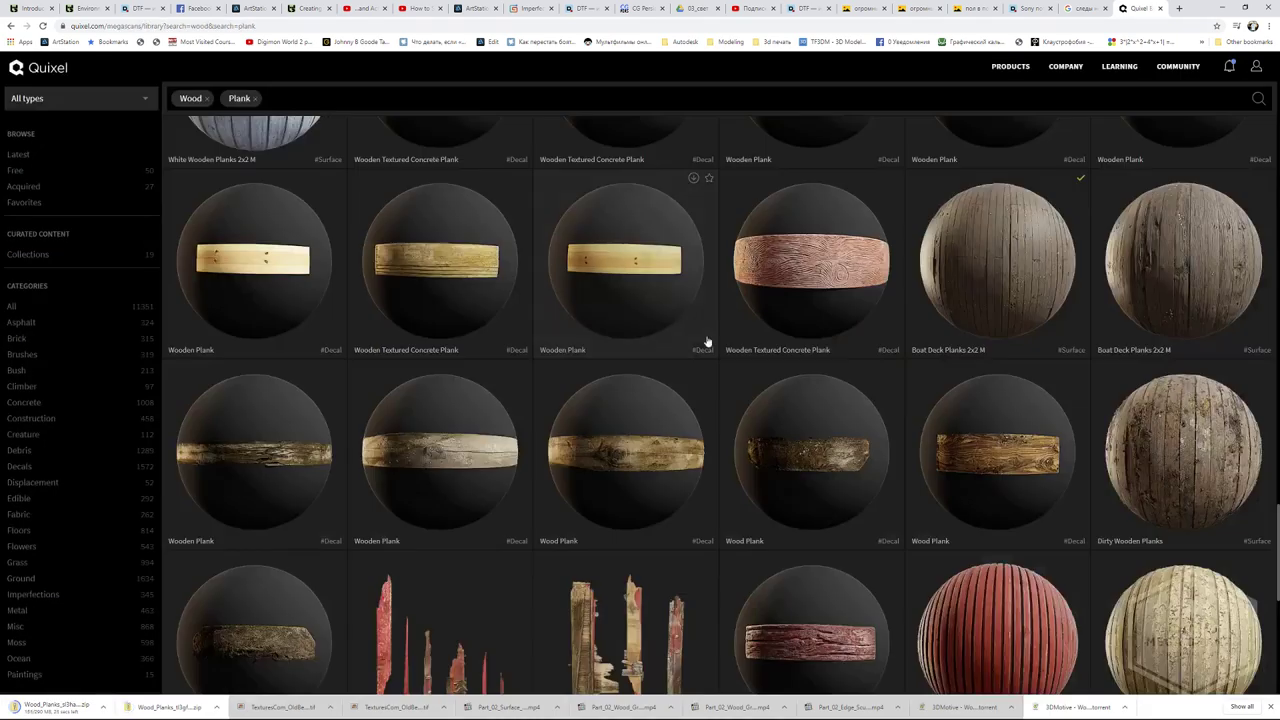
pyautogui.scroll(-5, 709, 343)
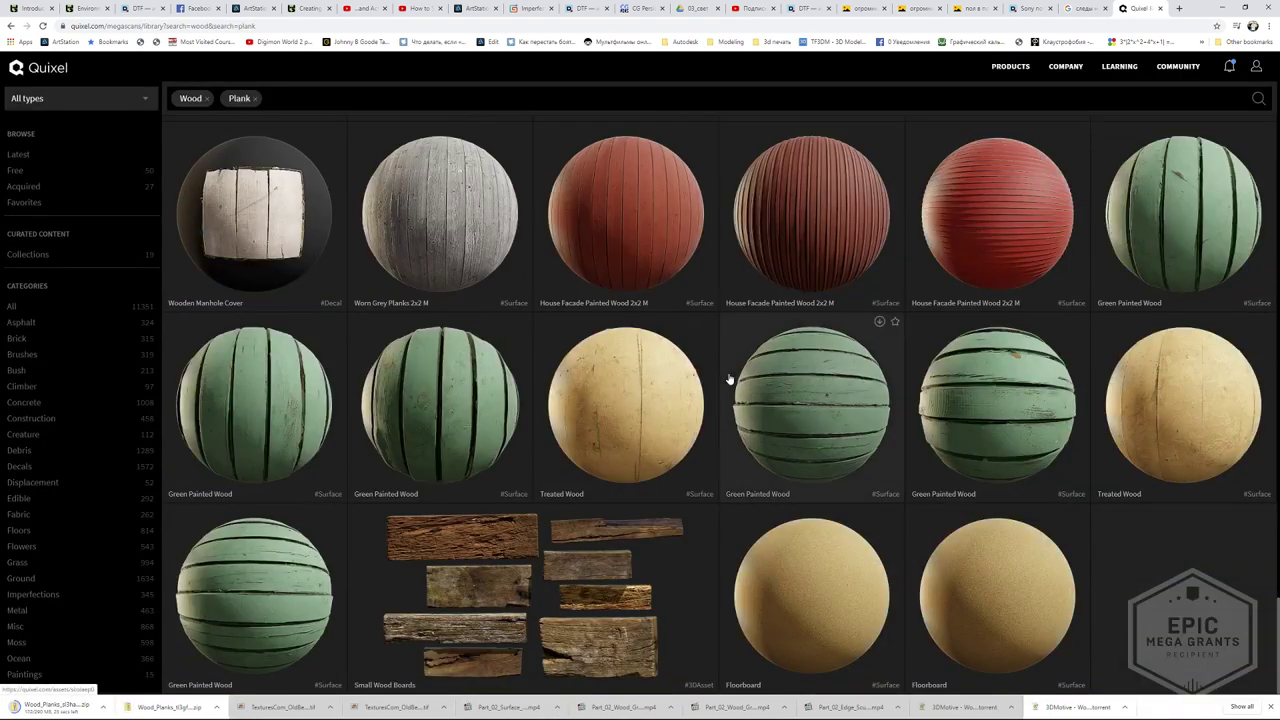
# - Open the downloaded Wood_Planks archive's location and import its tl3gfdidy_8K_Roughness map into the Substance Designer graph as a bitmap node
pyautogui.click(216, 707)
pyautogui.click(228, 689)
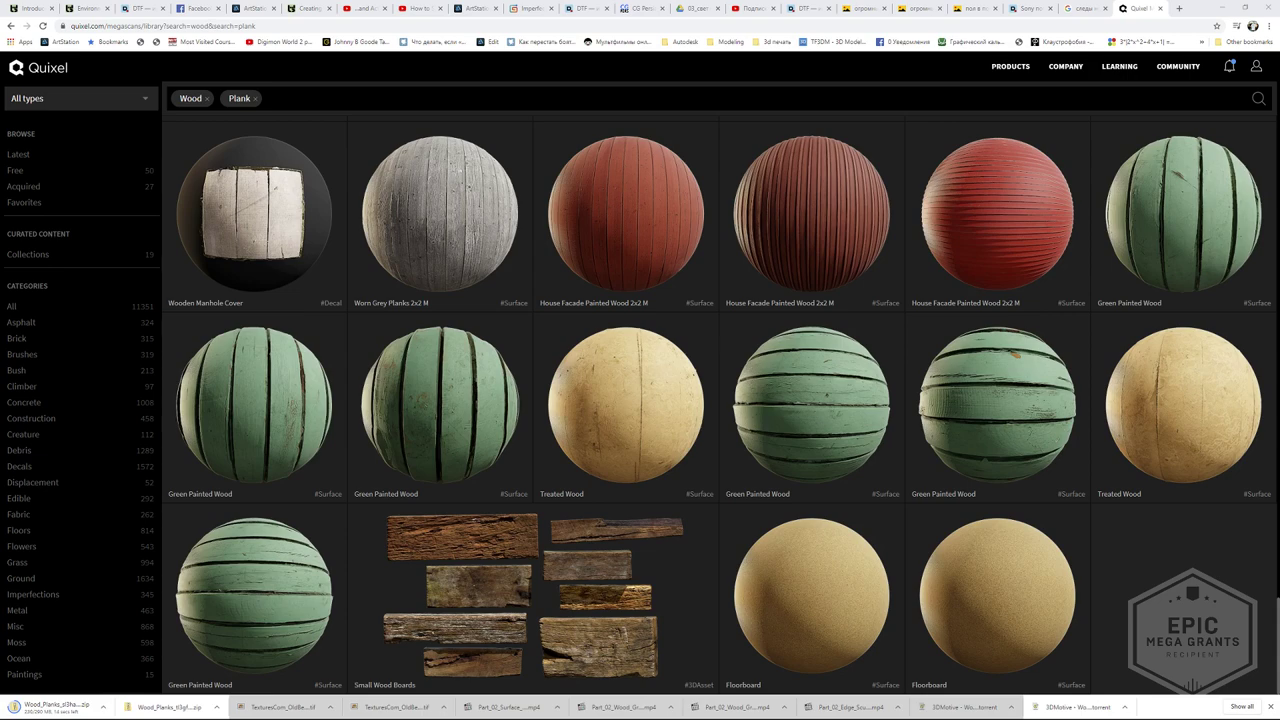
pyautogui.hotkey('alt', 'Tab')
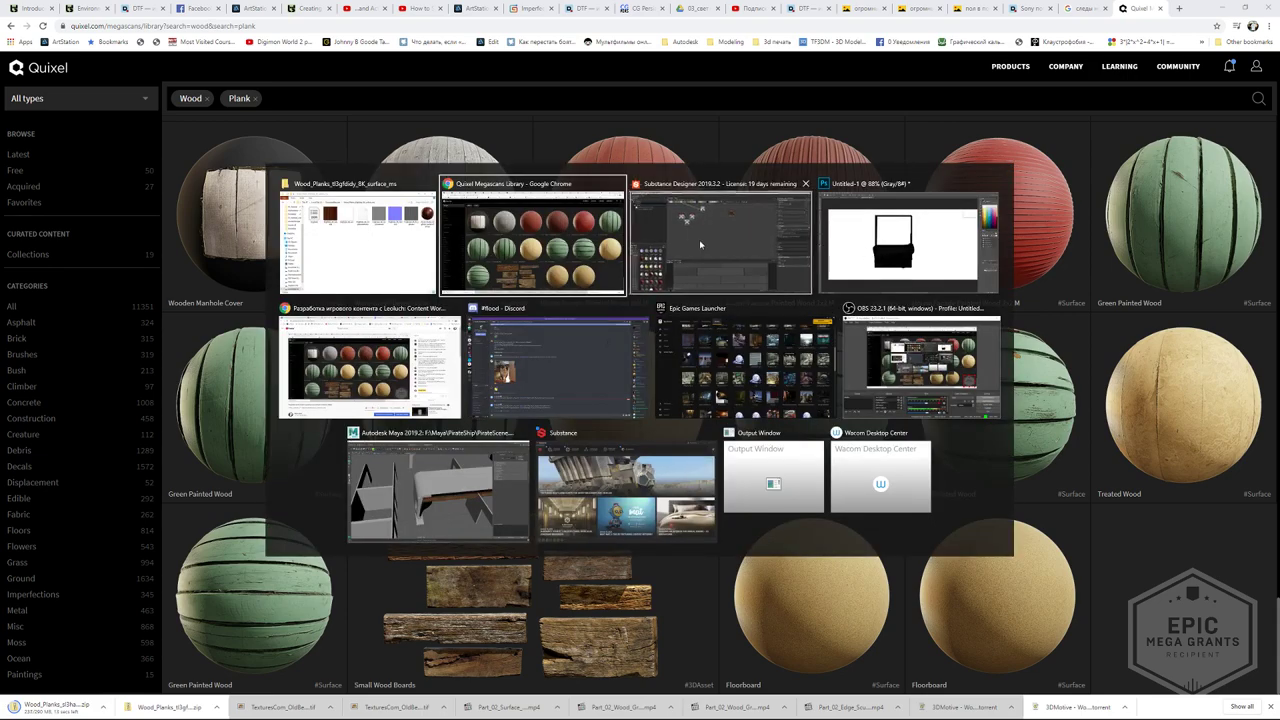
pyautogui.click(699, 239)
pyautogui.moveTo(699, 239); pyautogui.dragTo(669, 268)
pyautogui.click(671, 270)
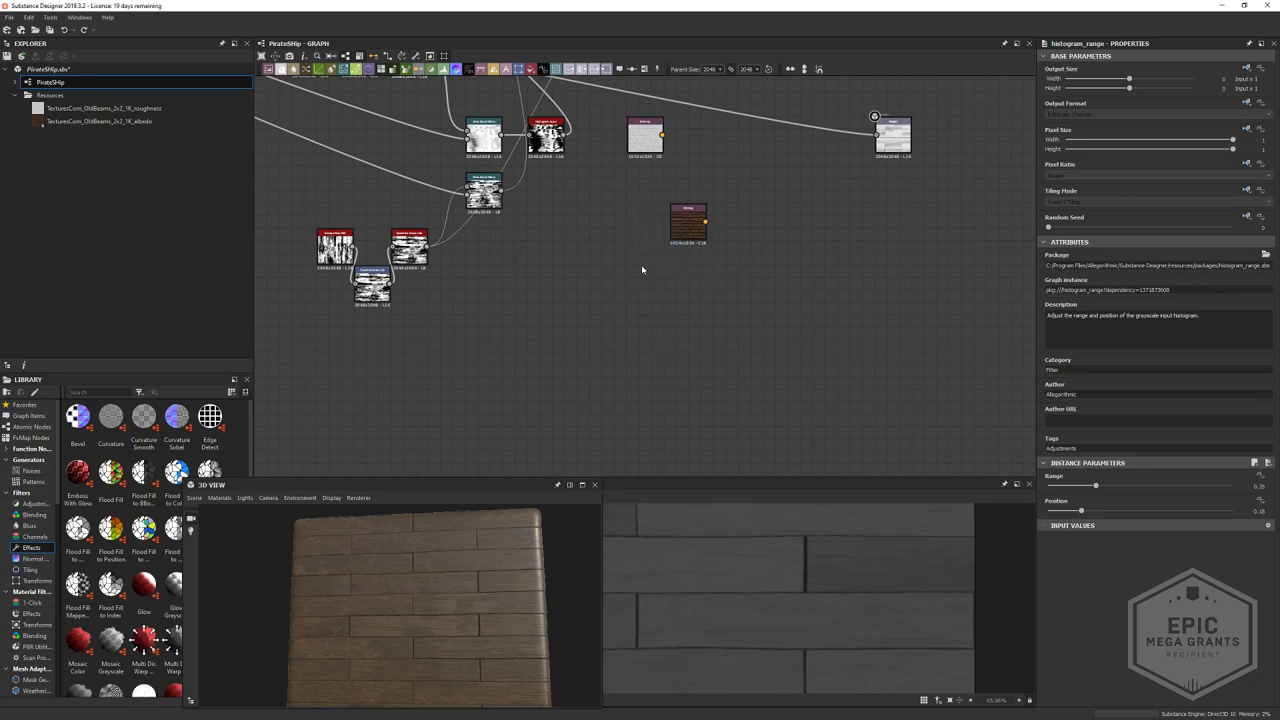
pyautogui.scroll(3, 645, 268)
pyautogui.doubleClick(641, 255)
pyautogui.moveTo(641, 255); pyautogui.dragTo(563, 285)
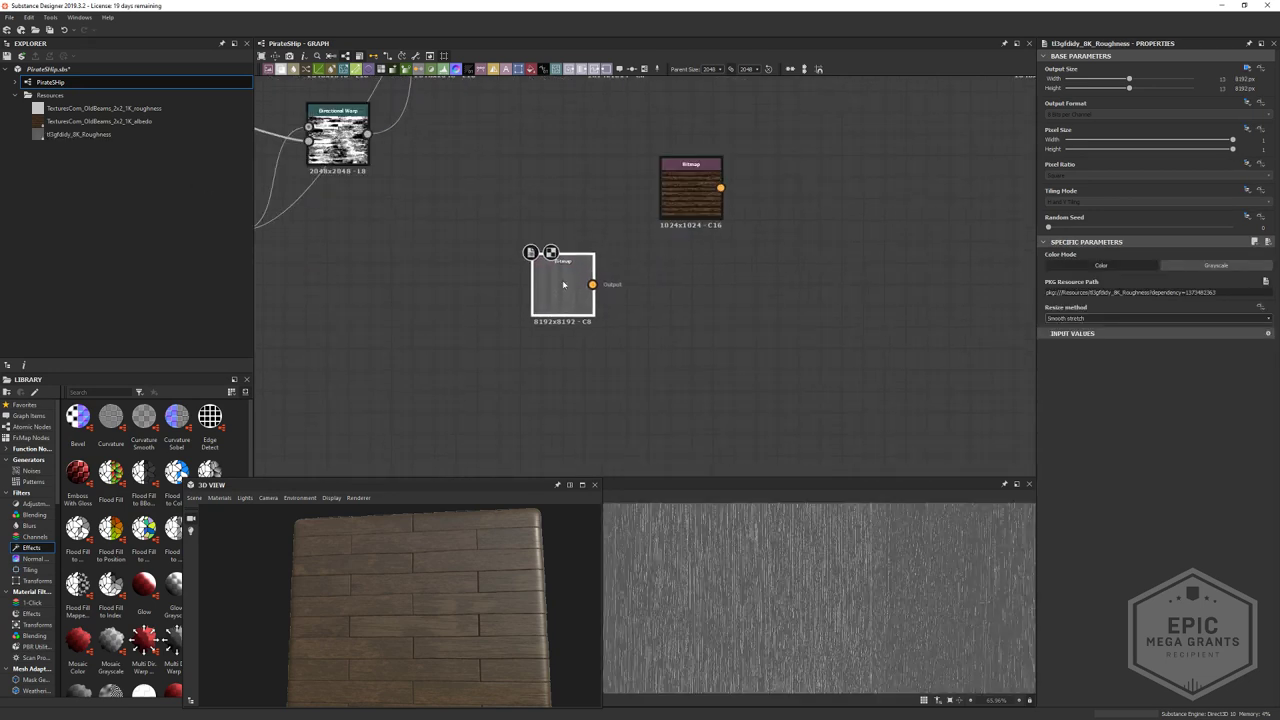
# - Examine the wood grain and scratches of the imported roughness bitmap in the 2D view and the planks' reflections in the 3D preview
pyautogui.scroll(-5, 737, 582)
pyautogui.moveTo(749, 589)
pyautogui.mouseDown(button='middle')
pyautogui.moveTo(683, 566)
pyautogui.moveTo(730, 593)
pyautogui.mouseUp(button='middle')
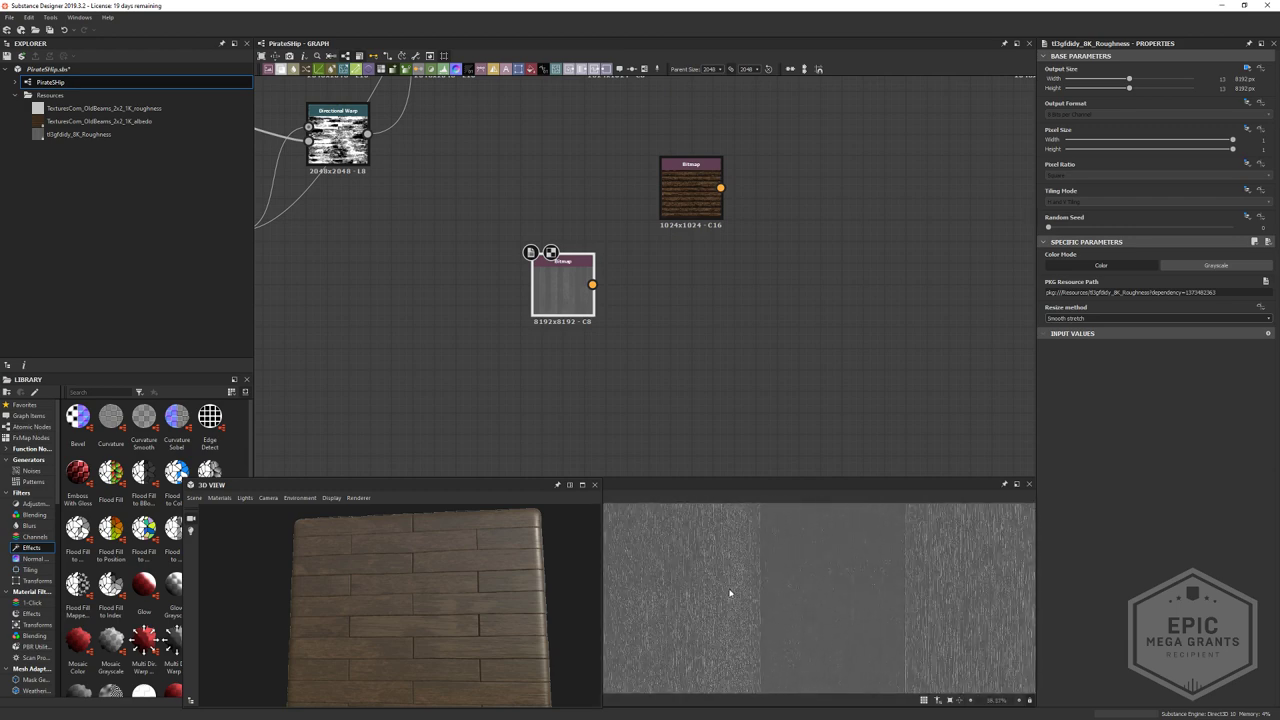
pyautogui.scroll(2, 735, 595)
pyautogui.scroll(2, 845, 593)
pyautogui.scroll(-6, 811, 578)
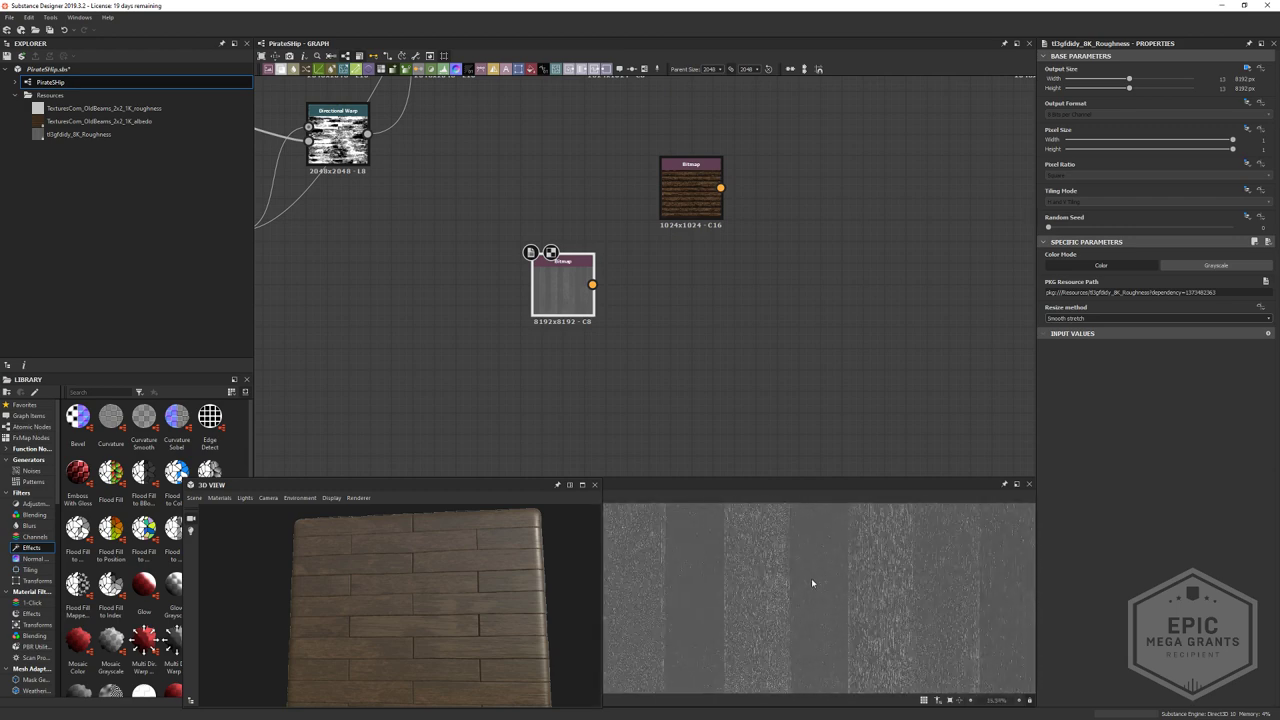
pyautogui.moveTo(621, 566); pyautogui.dragTo(709, 568, button='middle')
pyautogui.scroll(10, 841, 573)
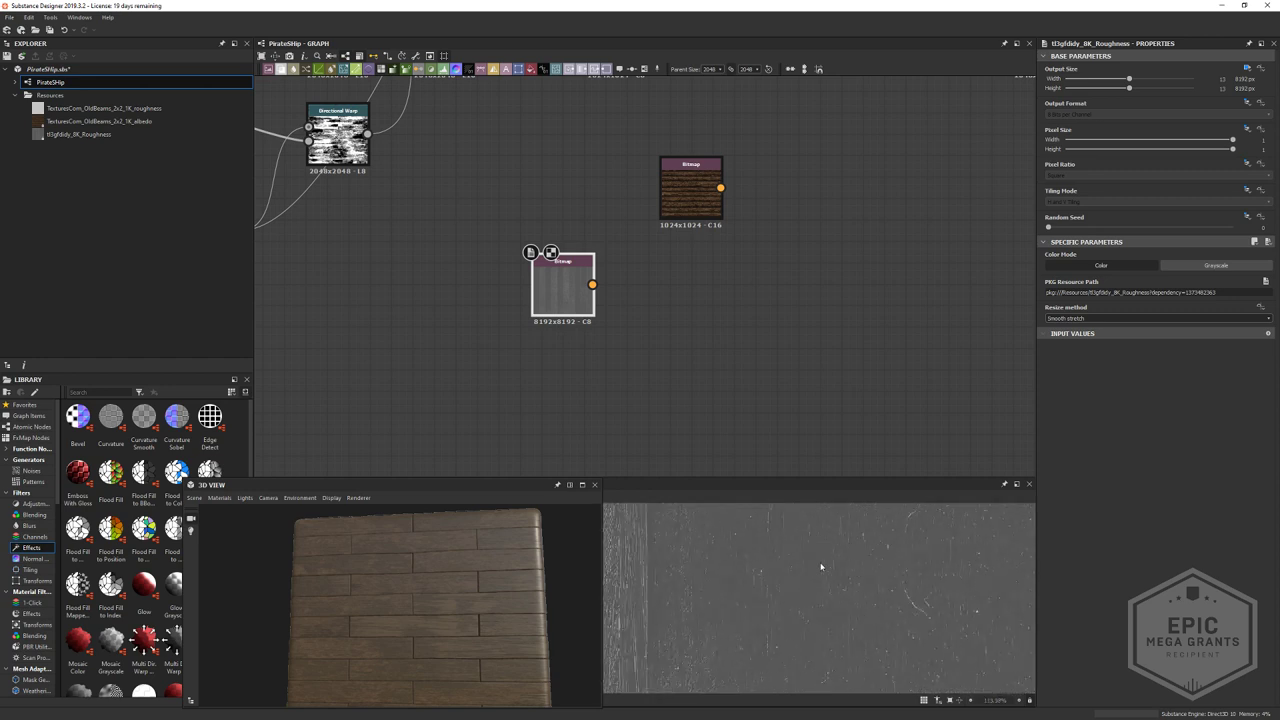
pyautogui.moveTo(585, 295); pyautogui.dragTo(603, 299, button='middle')
pyautogui.scroll(-3, 707, 597)
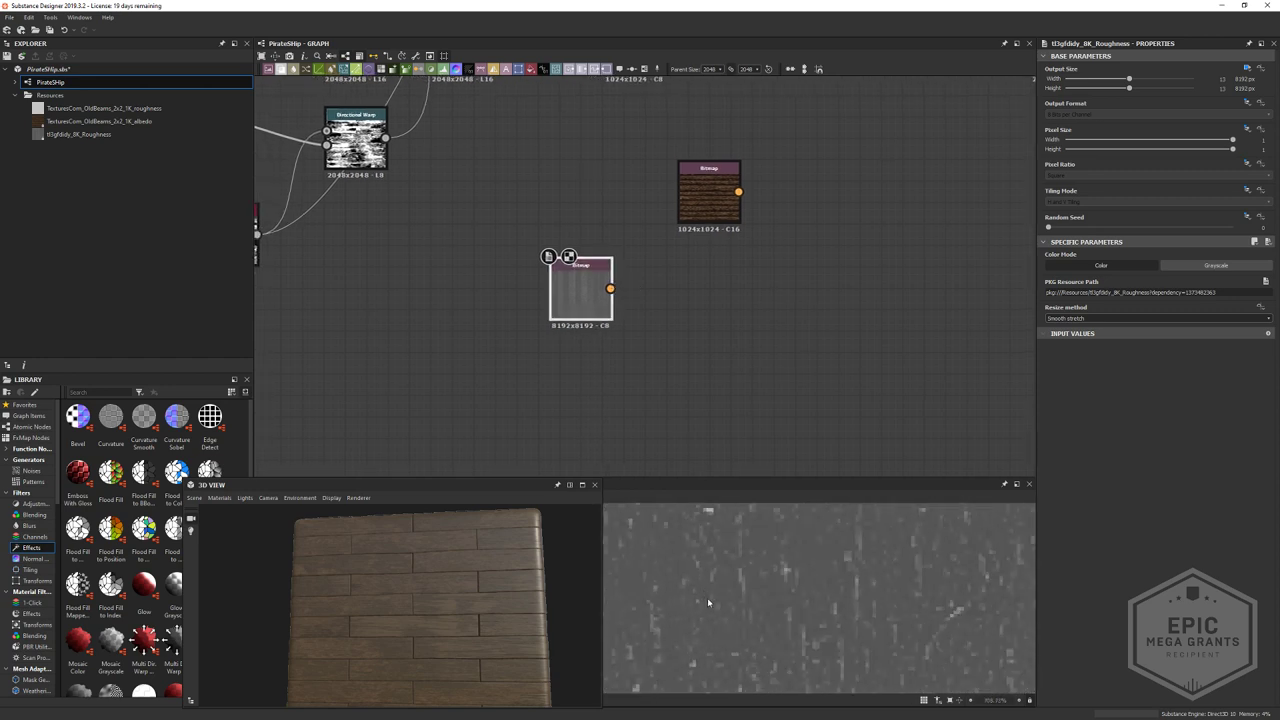
pyautogui.moveTo(462, 576); pyautogui.dragTo(591, 534)
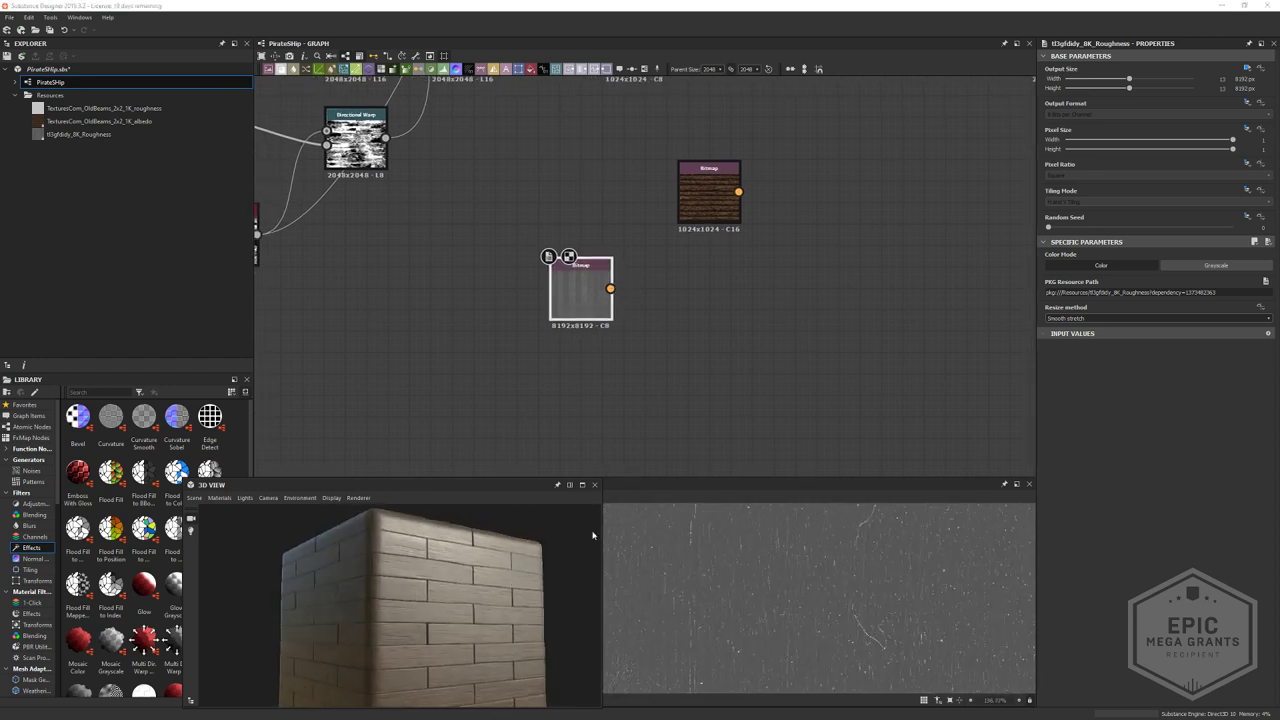
# - Compare the imported roughness bitmap with the outputs of the two Blend nodes in the roughness chain
pyautogui.moveTo(498, 243); pyautogui.dragTo(600, 374, button='middle')
pyautogui.scroll(-3, 601, 374)
pyautogui.moveTo(577, 300); pyautogui.dragTo(606, 334, button='middle')
pyautogui.moveTo(477, 286); pyautogui.dragTo(482, 318, button='middle')
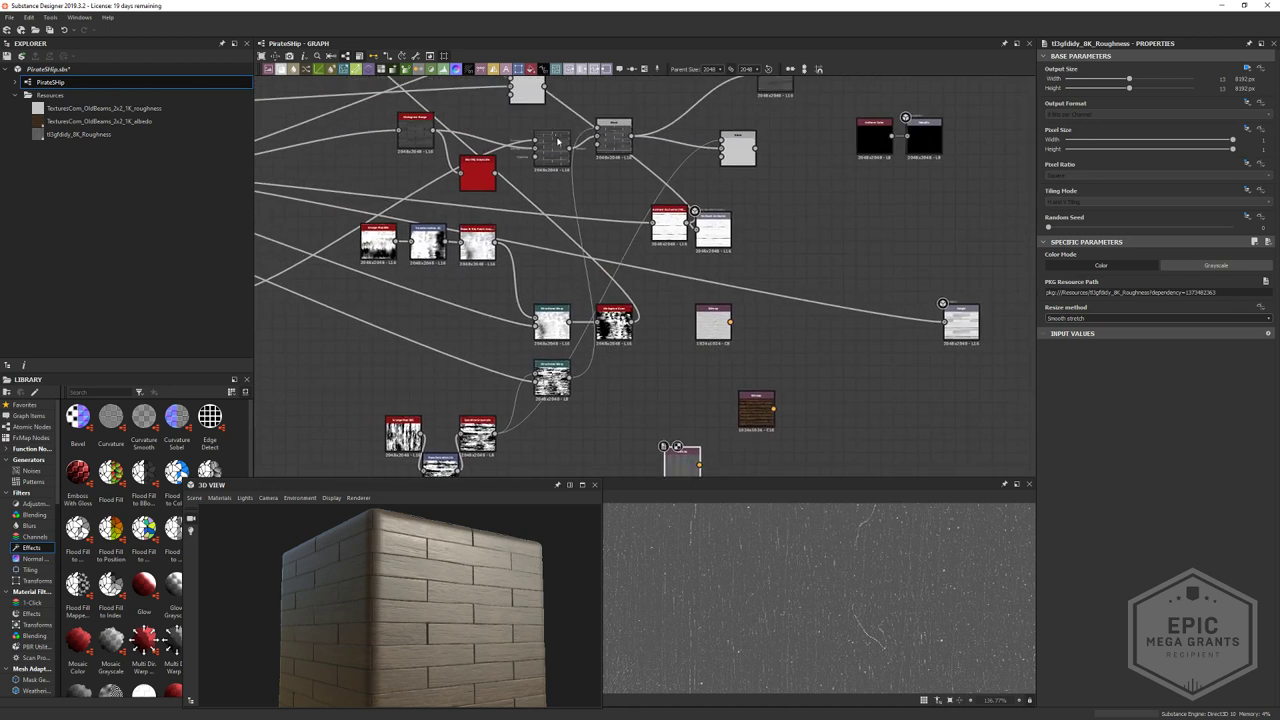
pyautogui.click(555, 151)
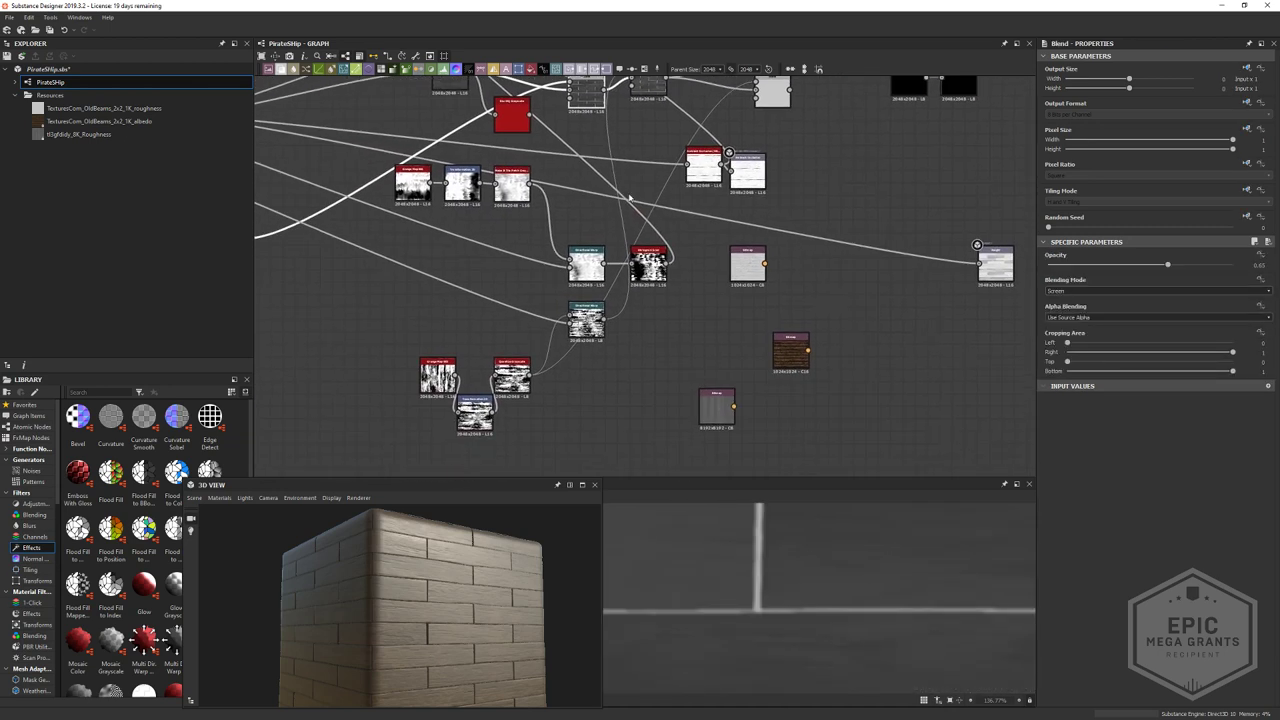
pyautogui.click(720, 412)
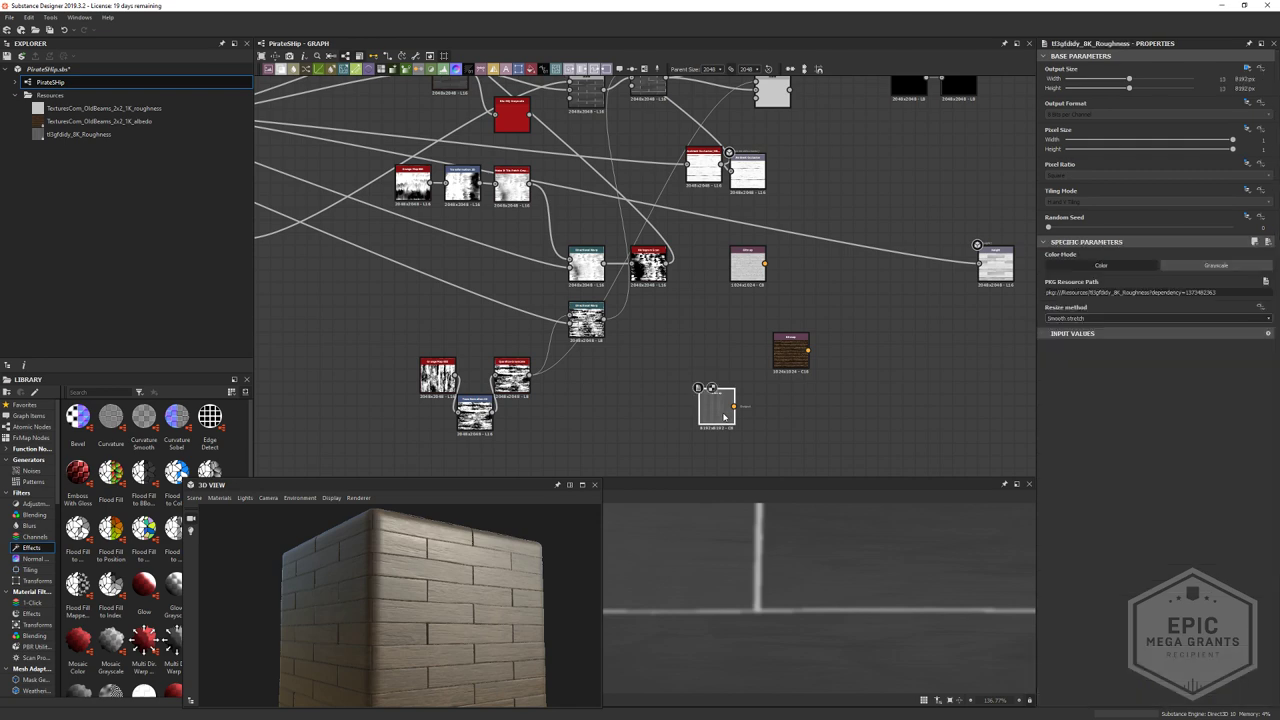
pyautogui.doubleClick(711, 385)
pyautogui.moveTo(610, 200); pyautogui.dragTo(638, 227, button='middle')
pyautogui.doubleClick(679, 109)
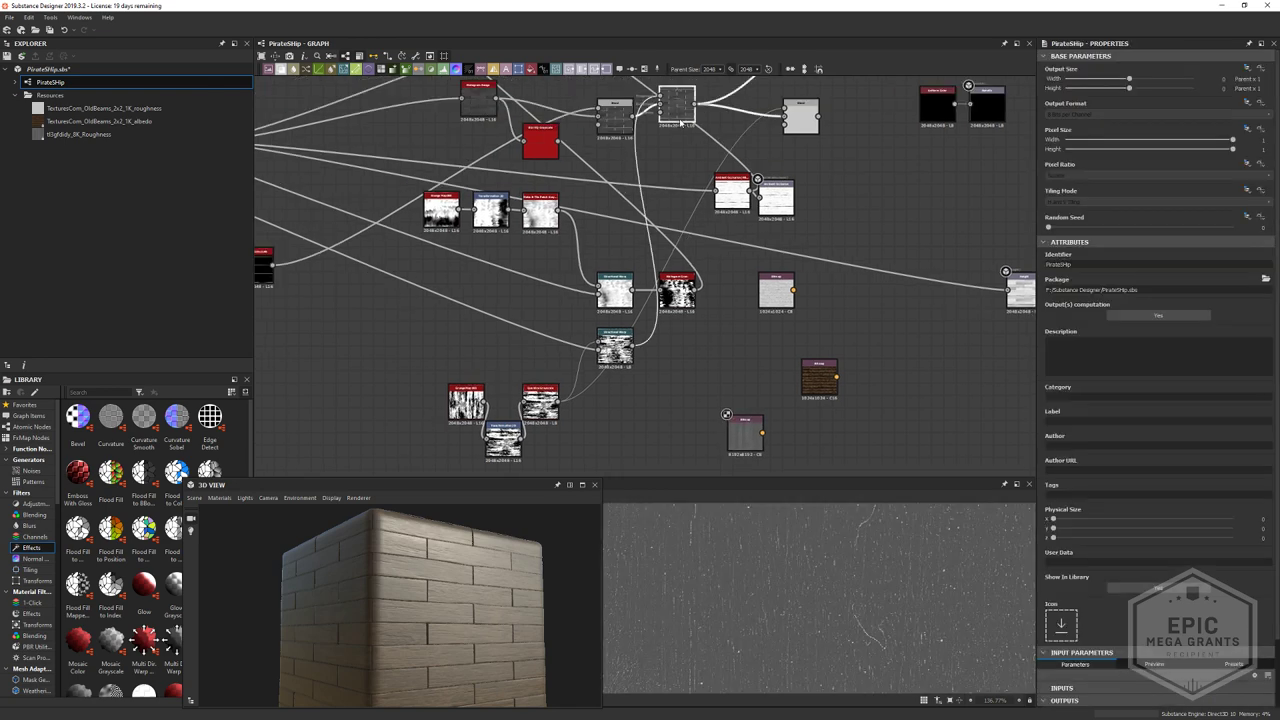
# - Raise the Range of the Histogram Range node in the roughness chain to 0.35 and check the planks' reflections in 3D
pyautogui.moveTo(507, 186); pyautogui.dragTo(593, 223, button='middle')
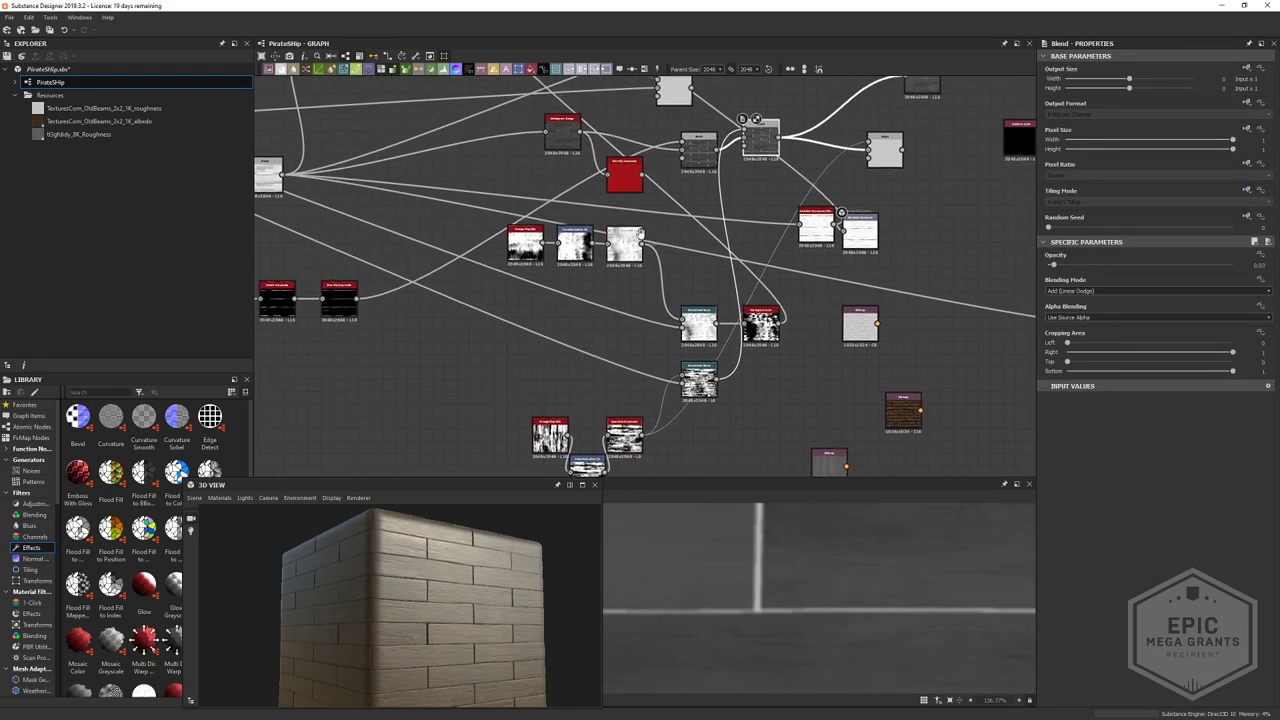
pyautogui.moveTo(575, 181); pyautogui.dragTo(561, 225, button='middle')
pyautogui.click(549, 182)
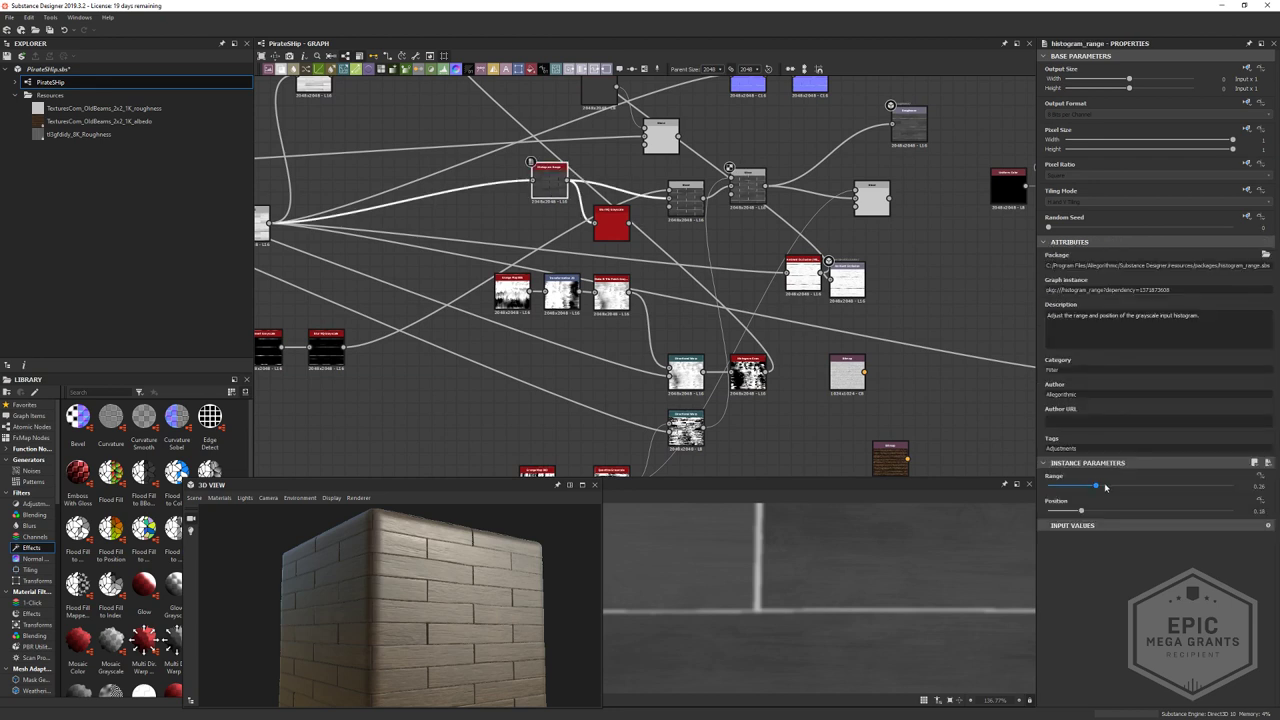
pyautogui.moveTo(1105, 487); pyautogui.dragTo(1107, 491)
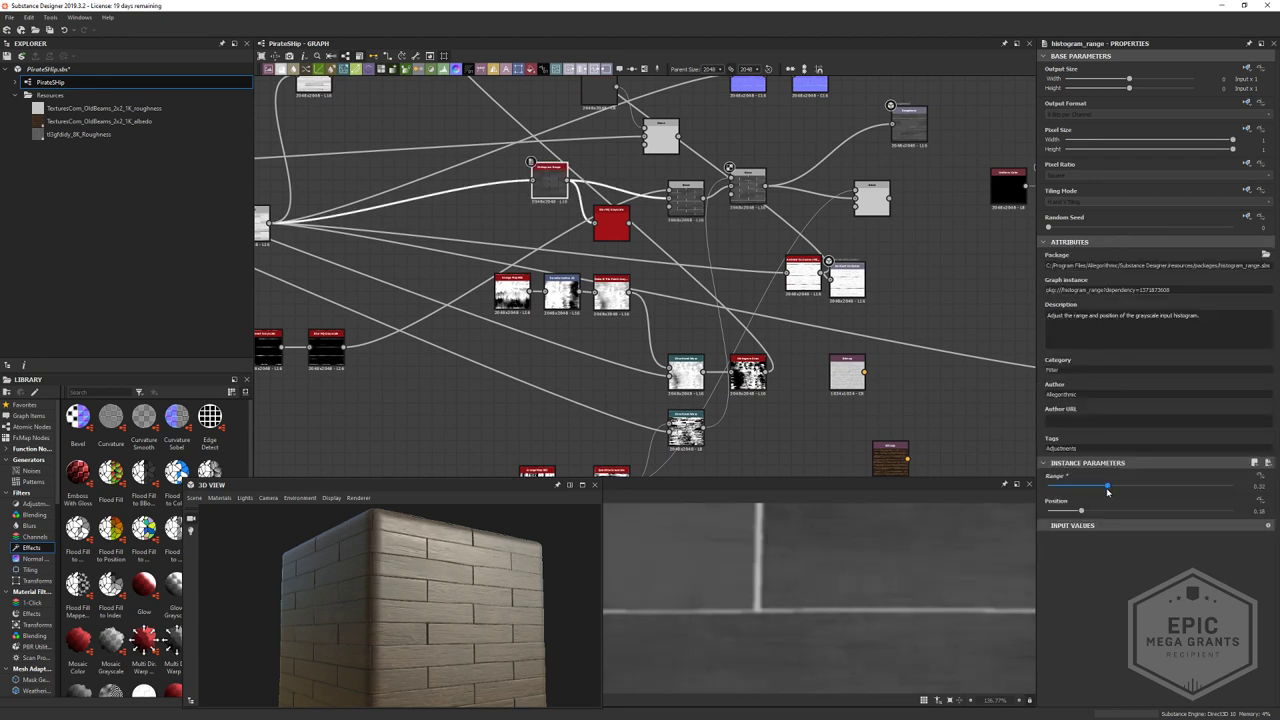
pyautogui.moveTo(536, 556)
pyautogui.mouseDown()
pyautogui.moveTo(541, 533)
pyautogui.moveTo(523, 532)
pyautogui.moveTo(550, 542)
pyautogui.mouseUp()
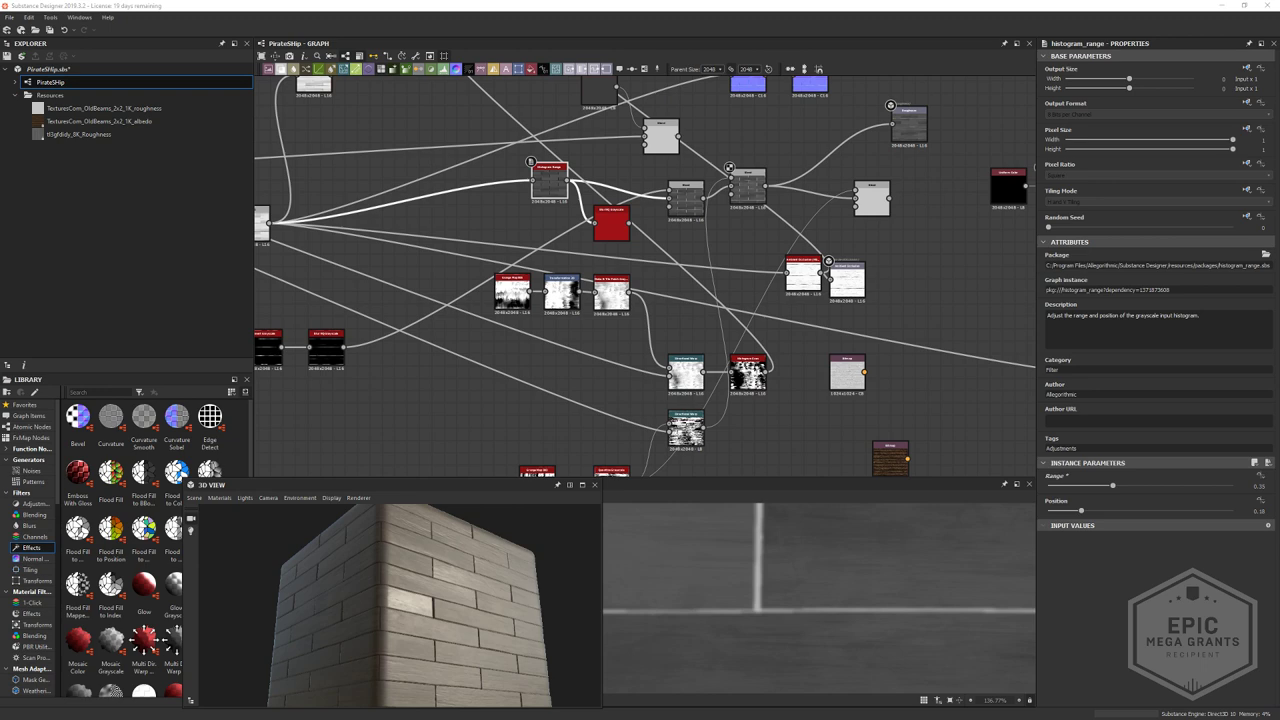
# - Revisit the imported tl3gfdidy_8K_Roughness bitmap as a reference and compare it with the planks in the 3D preview
pyautogui.moveTo(705, 212); pyautogui.dragTo(562, 104, button='middle')
pyautogui.scroll(4, 720, 311)
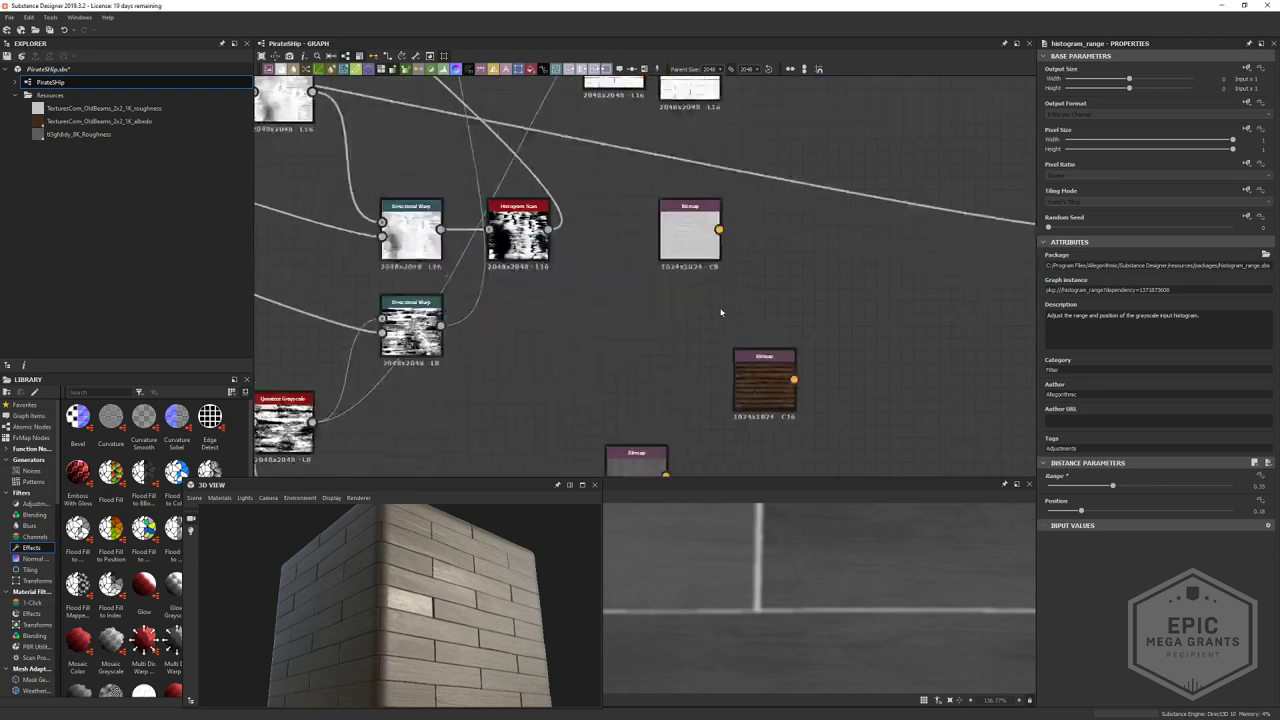
pyautogui.moveTo(607, 336); pyautogui.dragTo(596, 195, button='middle')
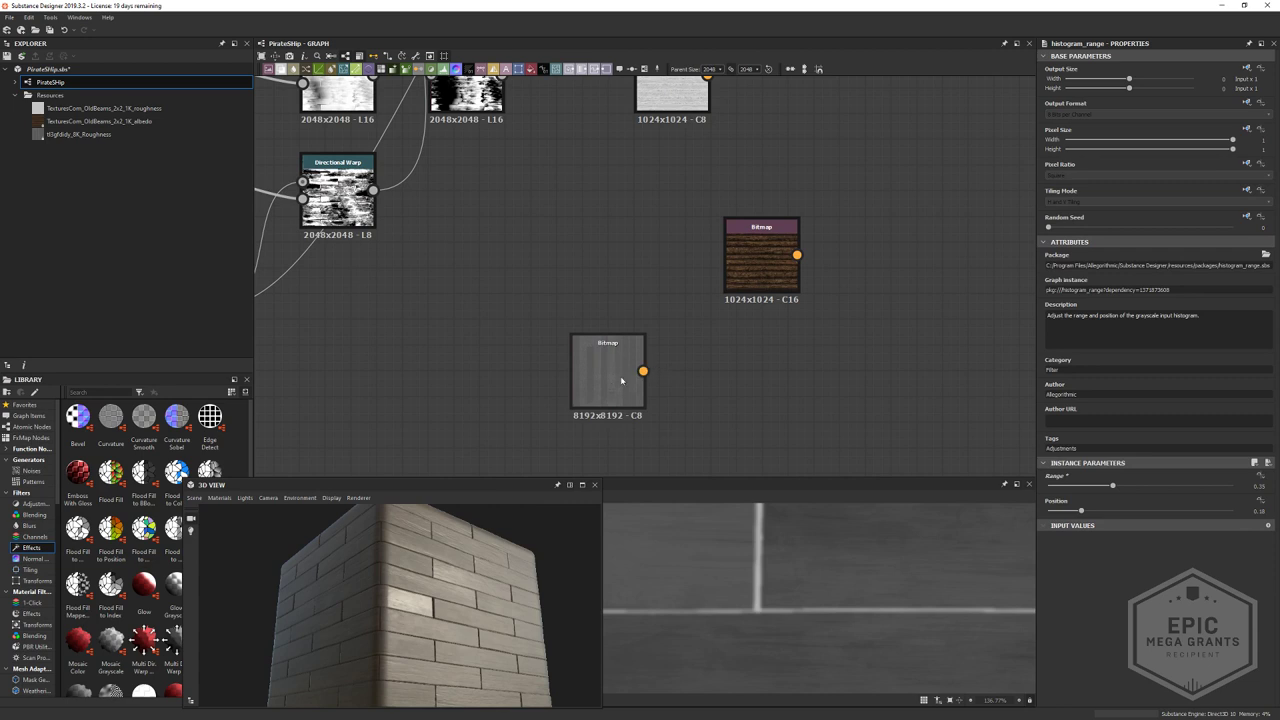
pyautogui.doubleClick(610, 372)
pyautogui.moveTo(893, 599); pyautogui.dragTo(890, 688, button='middle')
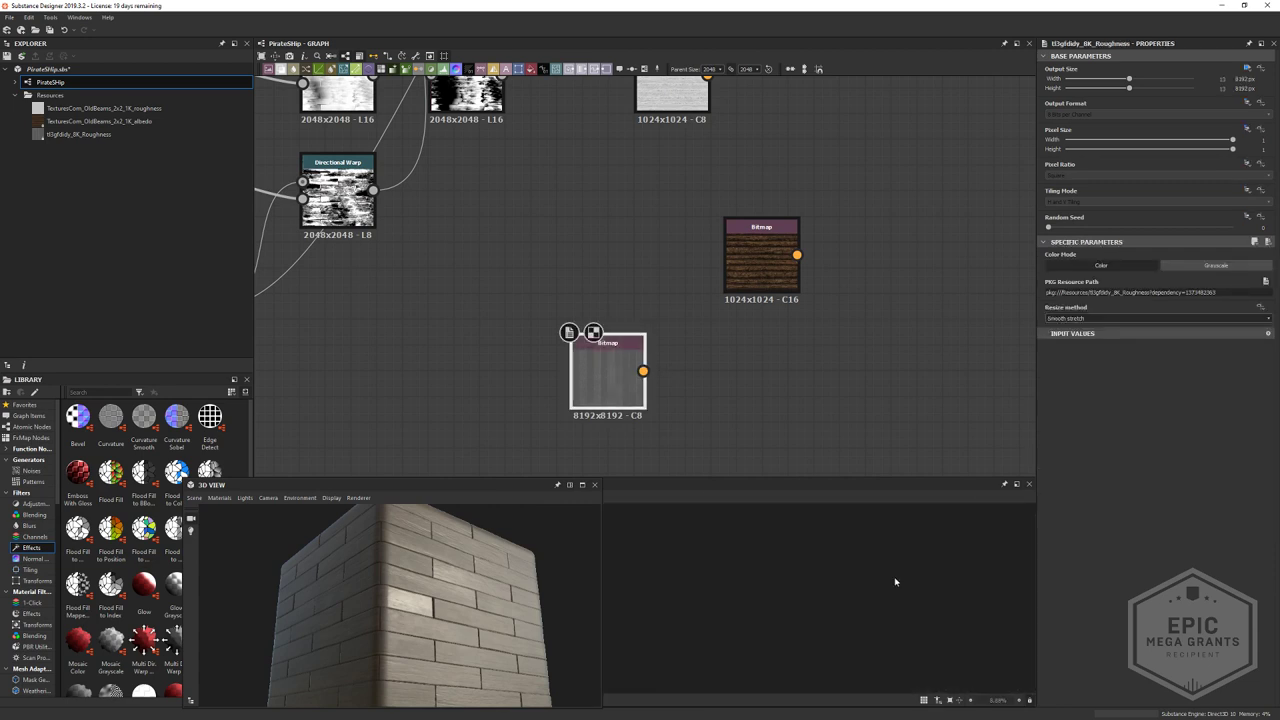
pyautogui.scroll(1, 549, 588)
pyautogui.moveTo(616, 388); pyautogui.dragTo(603, 400)
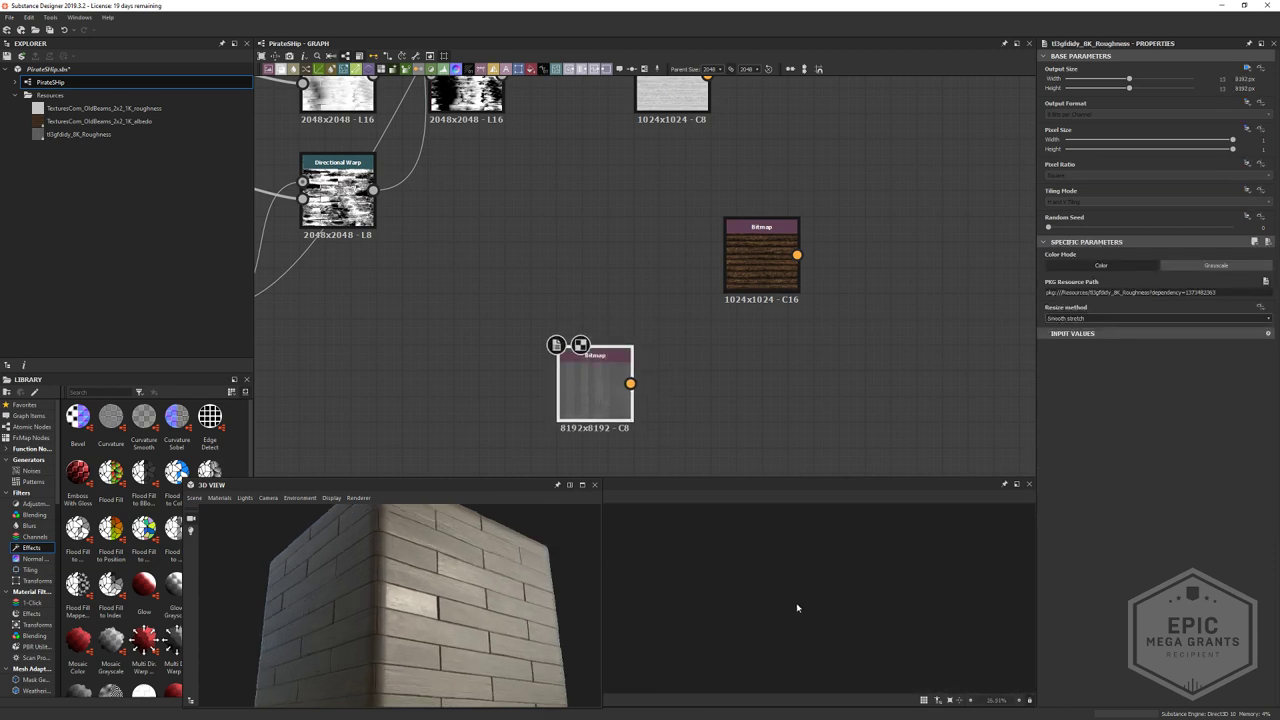
pyautogui.moveTo(480, 595); pyautogui.dragTo(422, 595)
# - Display the Roughness output map enlarged in the 2D view
pyautogui.moveTo(740, 100); pyautogui.dragTo(672, 249, button='middle')
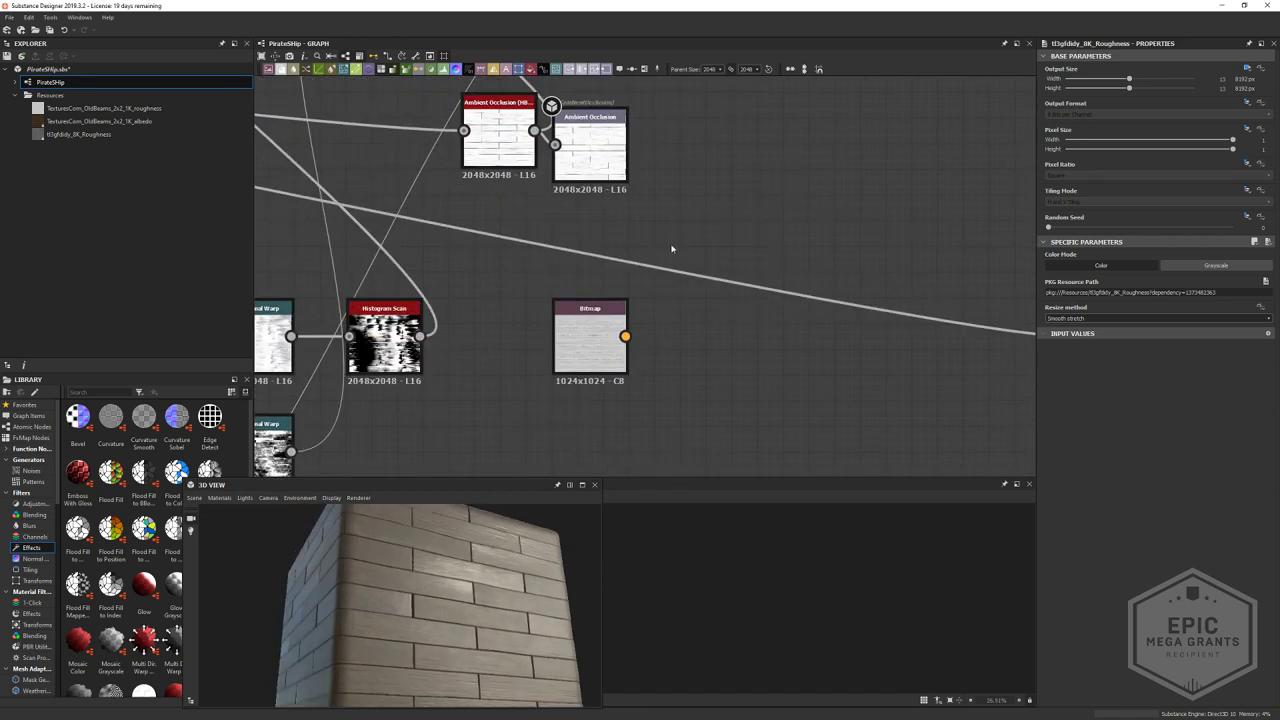
pyautogui.scroll(-5, 548, 303)
pyautogui.click(487, 221)
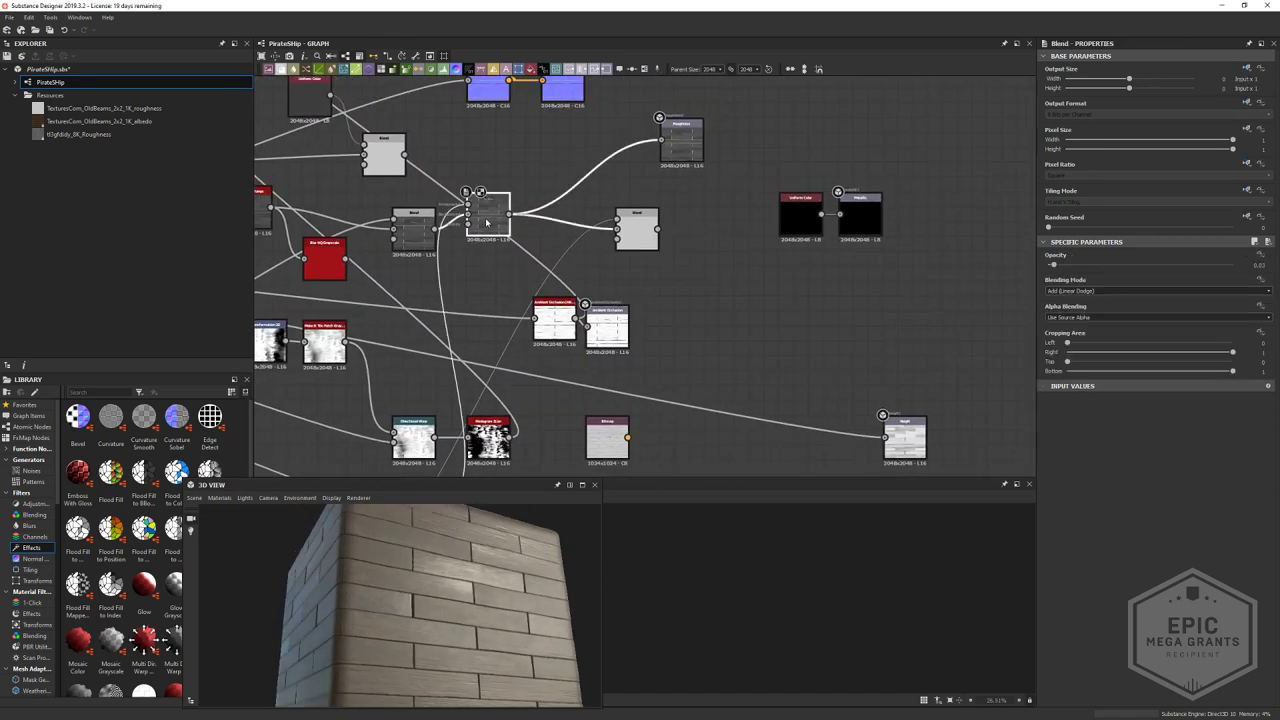
pyautogui.moveTo(698, 176); pyautogui.dragTo(706, 188, button='middle')
pyautogui.doubleClick(692, 163)
pyautogui.scroll(6, 646, 603)
pyautogui.moveTo(716, 475); pyautogui.dragTo(848, 577, button='middle')
# - Make room before the Roughness output and insert a Blend node on the link feeding it
pyautogui.moveTo(821, 257); pyautogui.dragTo(866, 242)
pyautogui.click(780, 260)
pyautogui.press('space')
pyautogui.write('b')
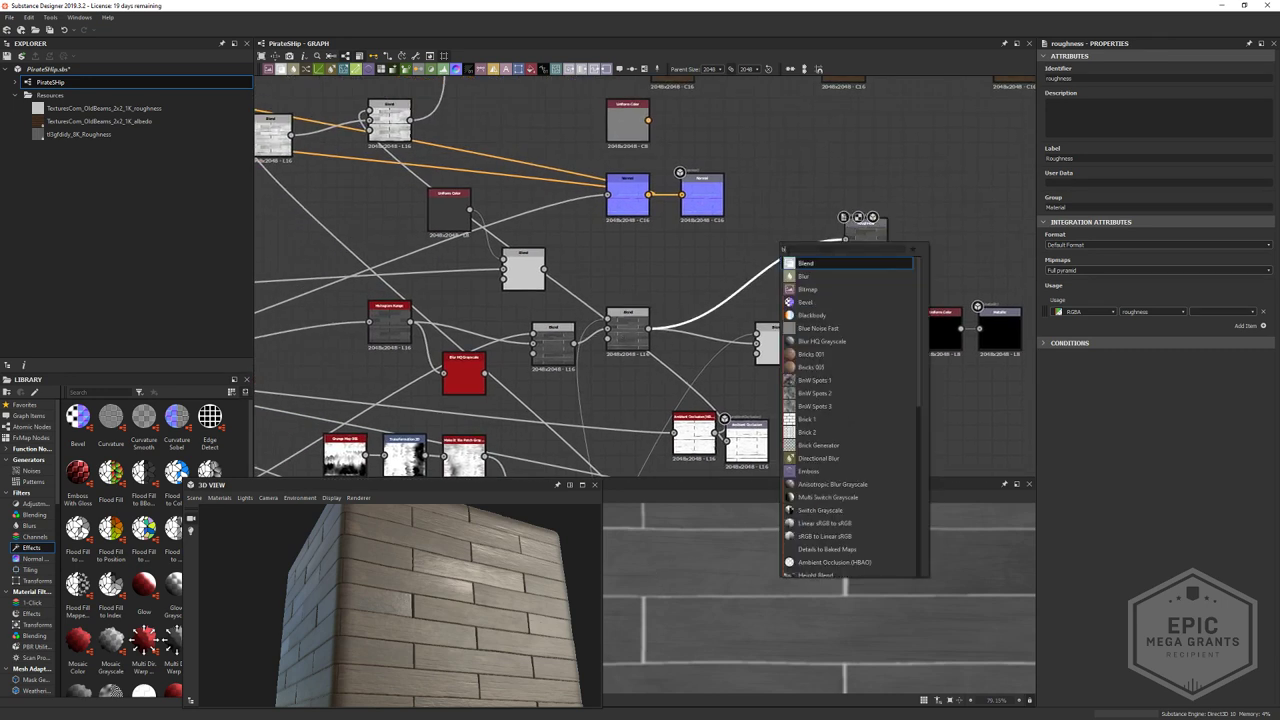
pyautogui.click(804, 263)
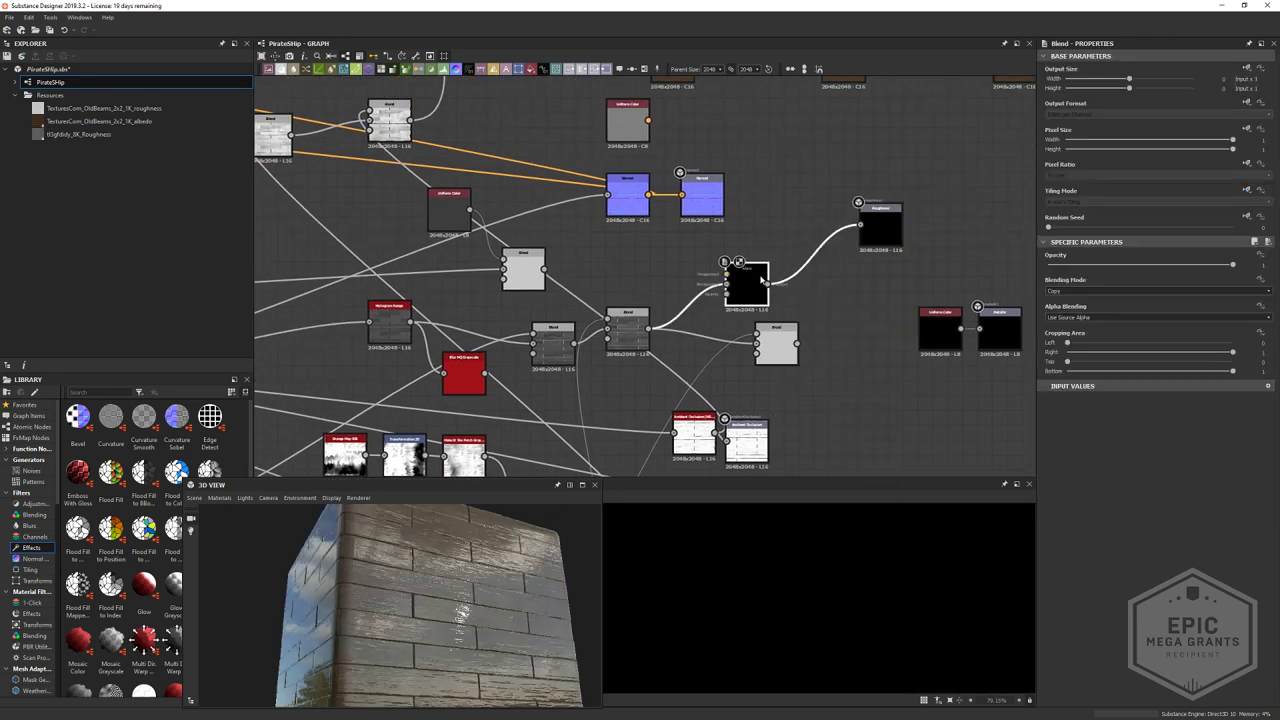
# - Connect the dark wood streak mask from the height chain to the foreground of the new Blend node
pyautogui.moveTo(534, 374); pyautogui.dragTo(911, 280, button='middle')
pyautogui.scroll(-3, 769, 312)
pyautogui.moveTo(638, 409); pyautogui.dragTo(923, 305, button='middle')
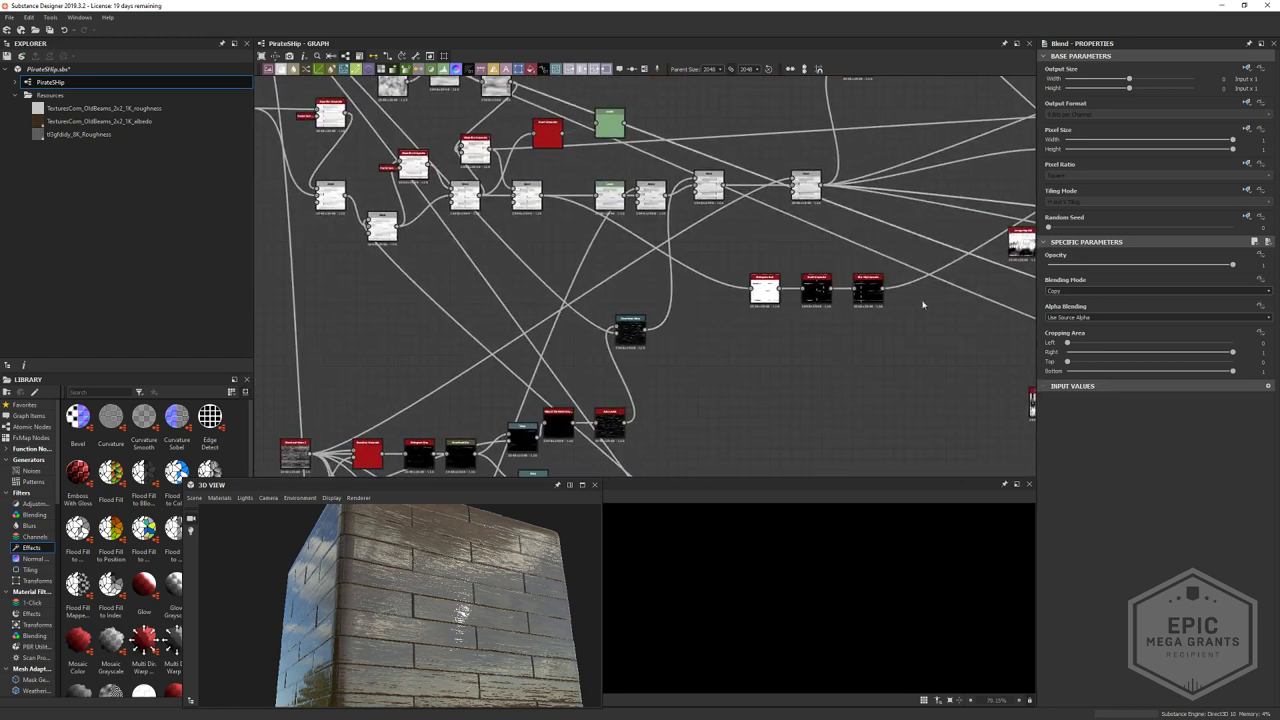
pyautogui.moveTo(733, 376)
pyautogui.mouseDown(button='middle')
pyautogui.moveTo(837, 229)
pyautogui.moveTo(855, 239)
pyautogui.moveTo(786, 320)
pyautogui.mouseUp(button='middle')
pyautogui.scroll(4, 727, 292)
pyautogui.click(727, 258)
pyautogui.scroll(-1, 758, 332)
pyautogui.moveTo(880, 205); pyautogui.dragTo(455, 397, button='middle')
pyautogui.moveTo(752, 252); pyautogui.dragTo(631, 297, button='middle')
pyautogui.moveTo(571, 310); pyautogui.dragTo(574, 309, button='middle')
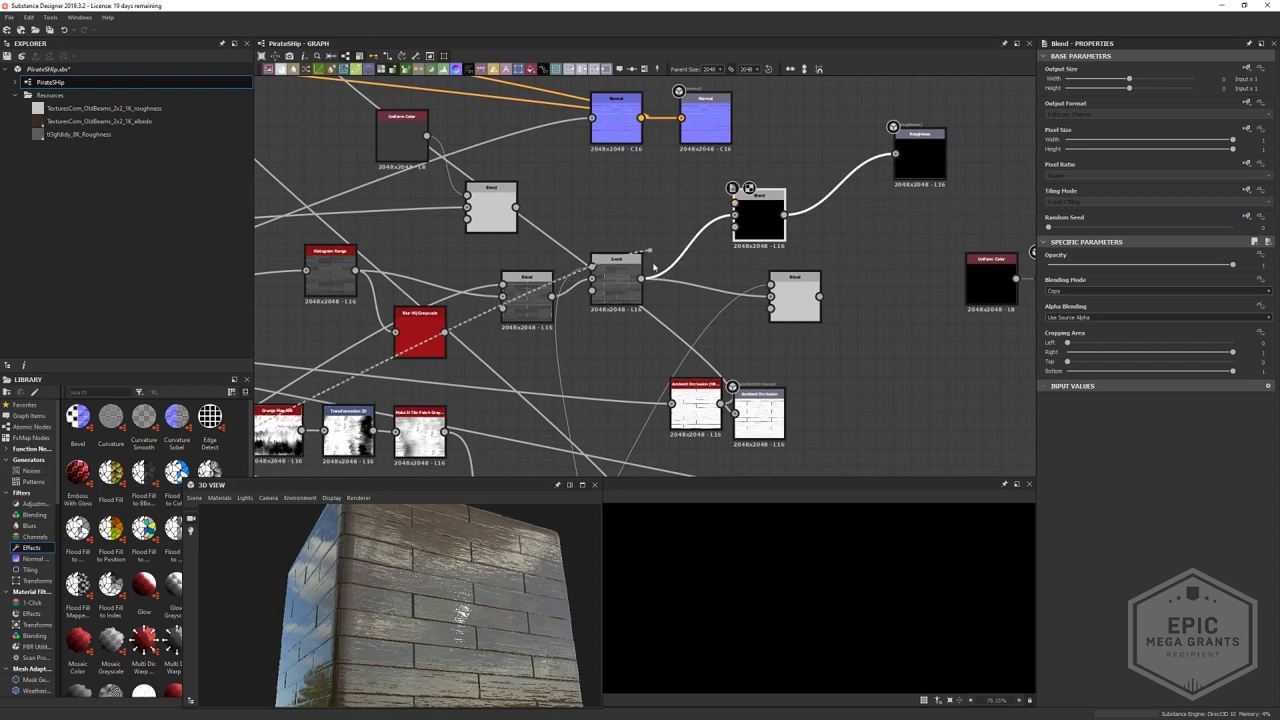
# - Set the new Blend node to Add (Linear Dodge) with an opacity of 0.17
pyautogui.click(751, 203)
pyautogui.click(1072, 290)
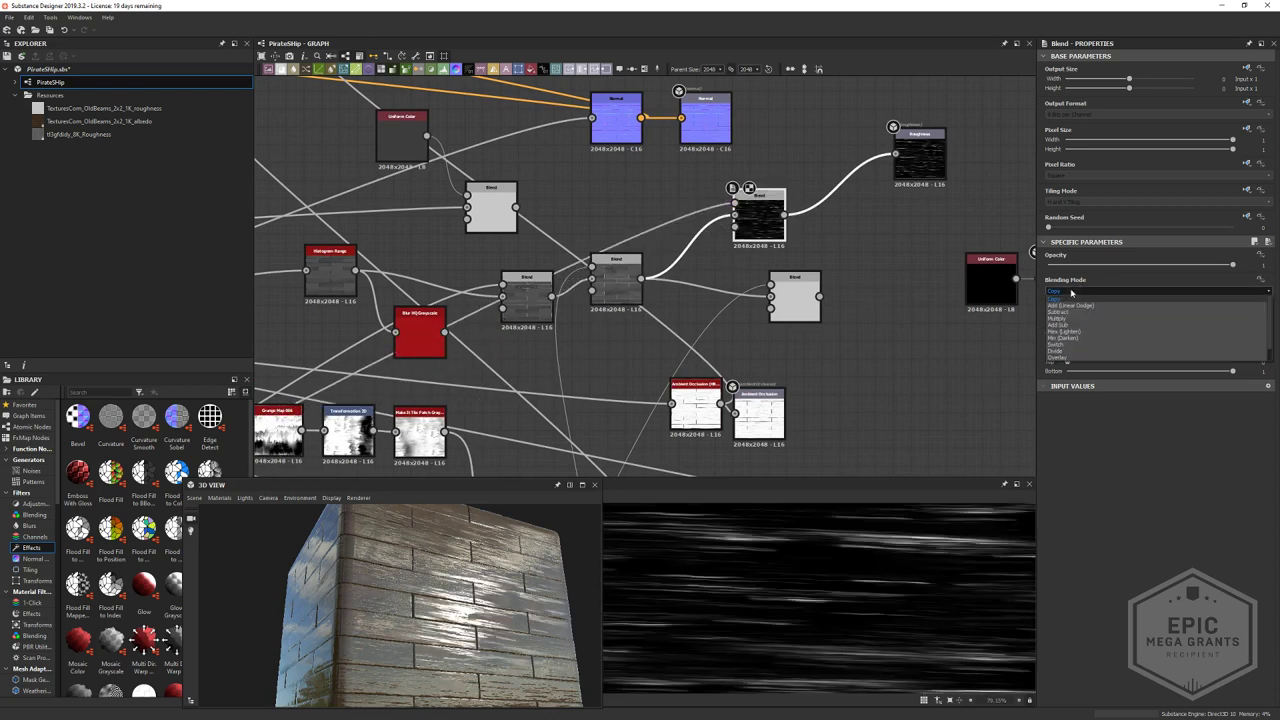
pyautogui.click(1068, 305)
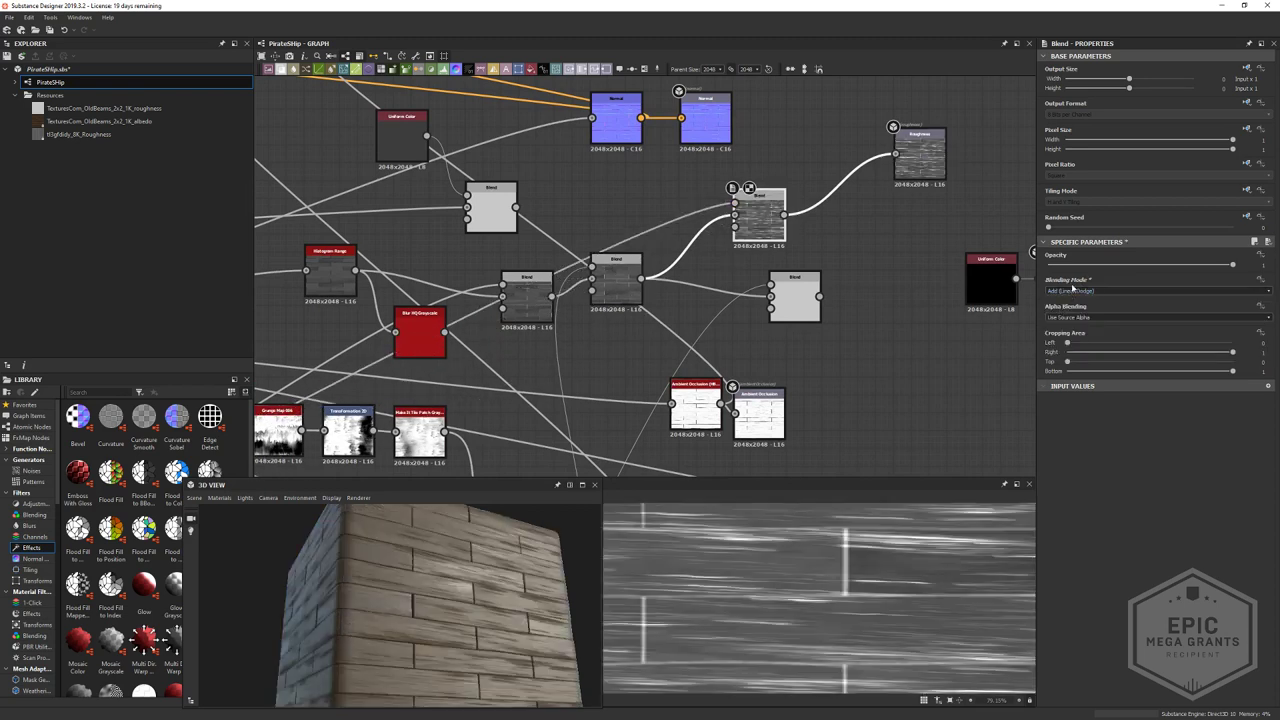
pyautogui.click(1072, 265)
pyautogui.moveTo(1072, 265)
pyautogui.mouseDown()
pyautogui.moveTo(1047, 268)
pyautogui.moveTo(1079, 265)
pyautogui.mouseUp()
# - Examine the streaks in the blended roughness map up close and the planks' reflections in the 3D preview
pyautogui.moveTo(430, 590); pyautogui.dragTo(540, 596)
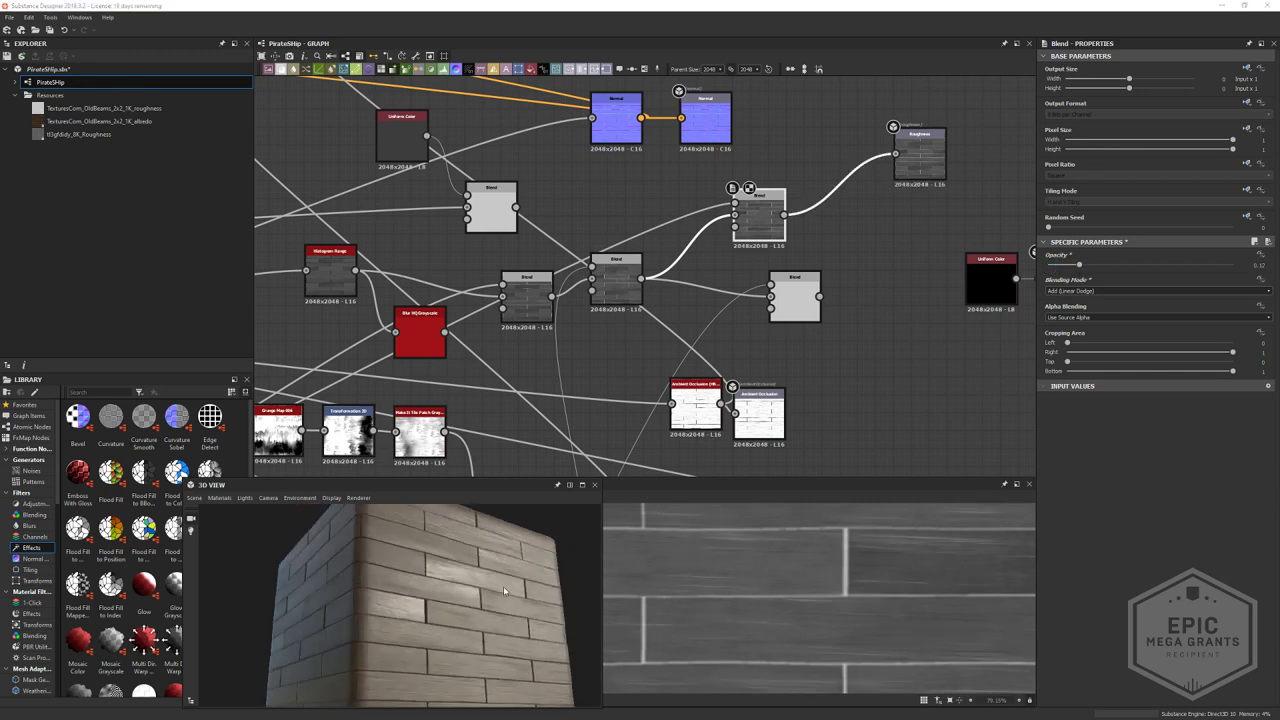
pyautogui.scroll(2, 914, 577)
pyautogui.scroll(2, 817, 621)
pyautogui.scroll(1, 821, 602)
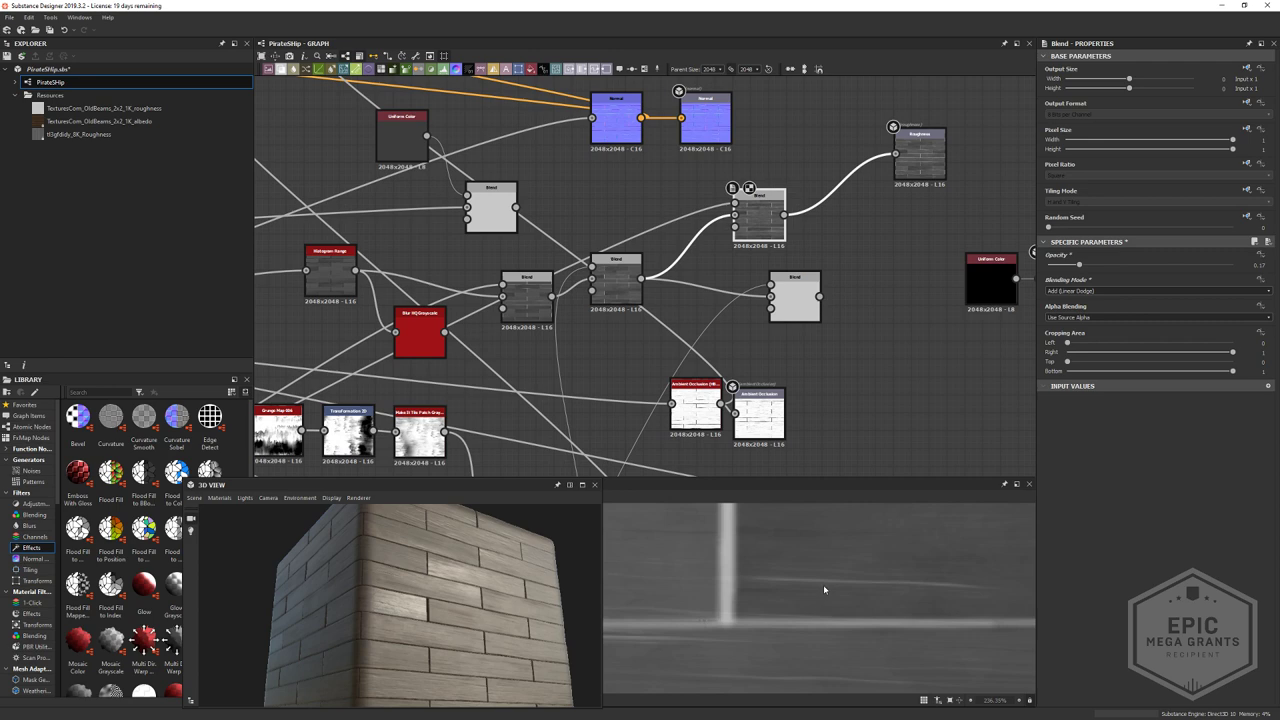
pyautogui.scroll(2, 823, 584)
pyautogui.scroll(-2, 826, 586)
pyautogui.moveTo(463, 628); pyautogui.dragTo(525, 624)
pyautogui.scroll(-1, 821, 605)
pyautogui.scroll(-6, 825, 597)
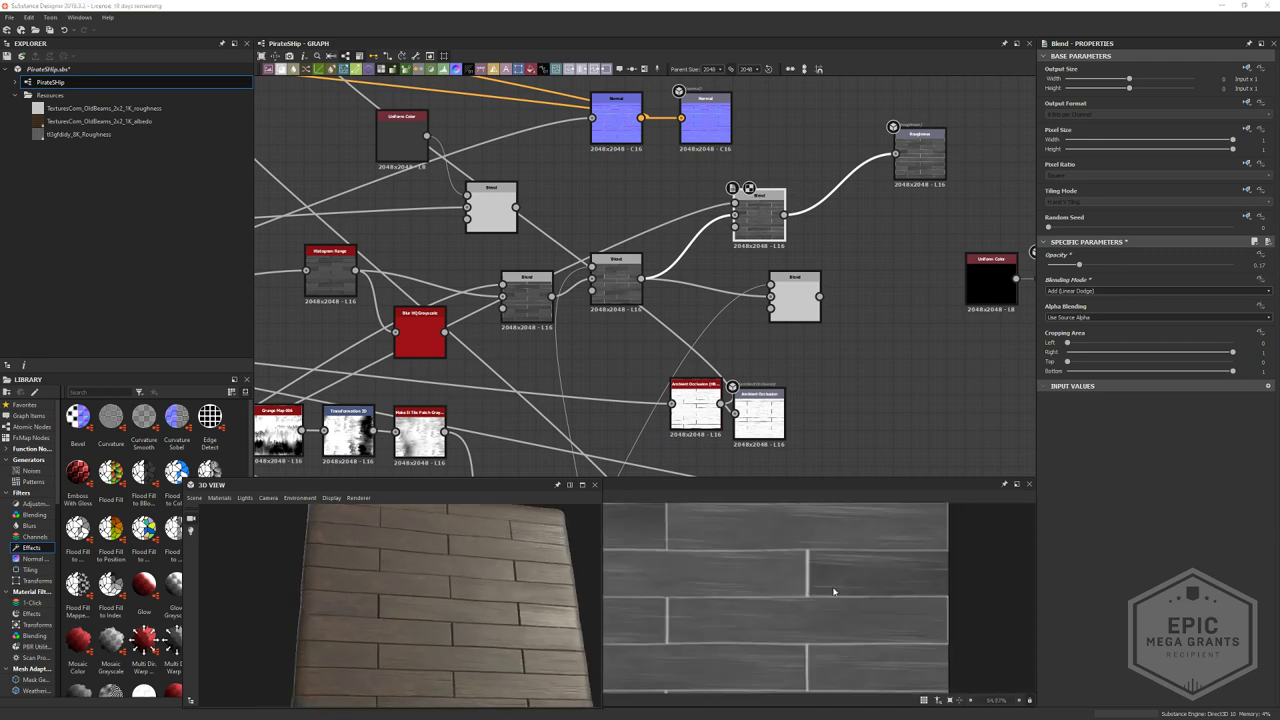
pyautogui.scroll(-2, 954, 540)
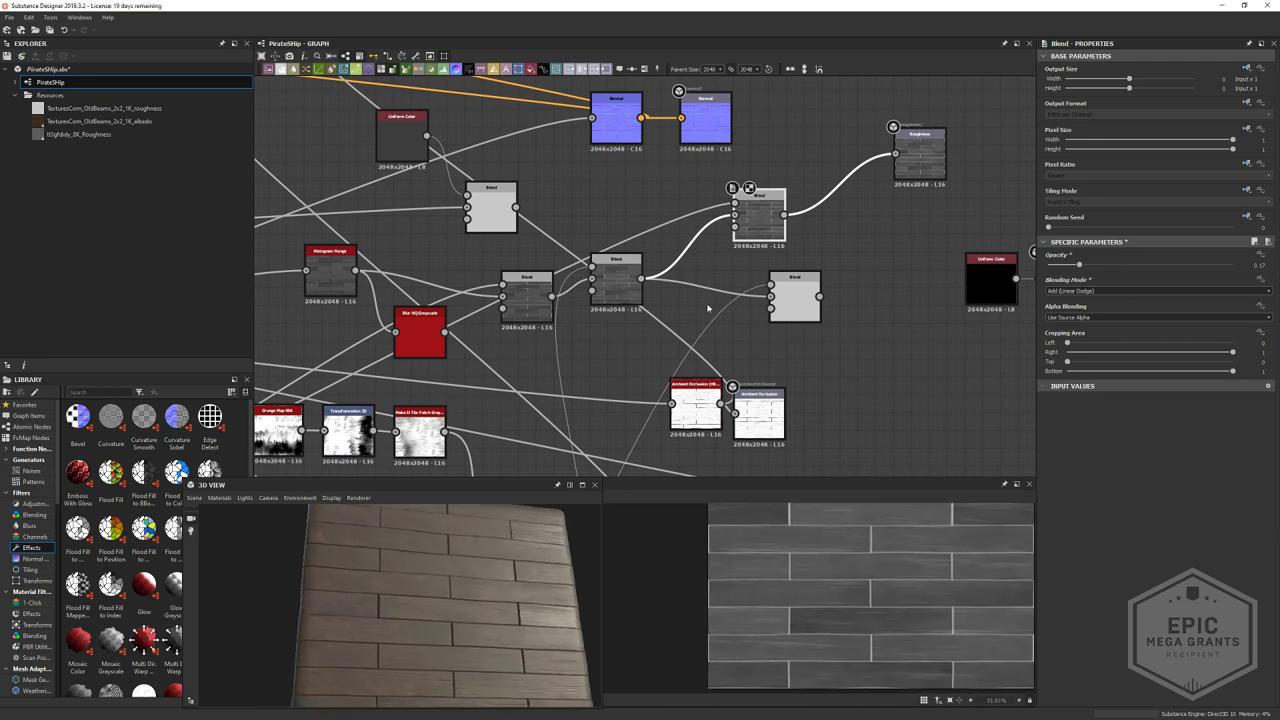
# - Try out a Directional Scratches node with Angle Random at 0.58 and discard it
pyautogui.scroll(-1, 708, 308)
pyautogui.moveTo(708, 308); pyautogui.dragTo(873, 121, button='middle')
pyautogui.moveTo(525, 452); pyautogui.dragTo(696, 305, button='middle')
pyautogui.press('space')
pyautogui.write('scr')
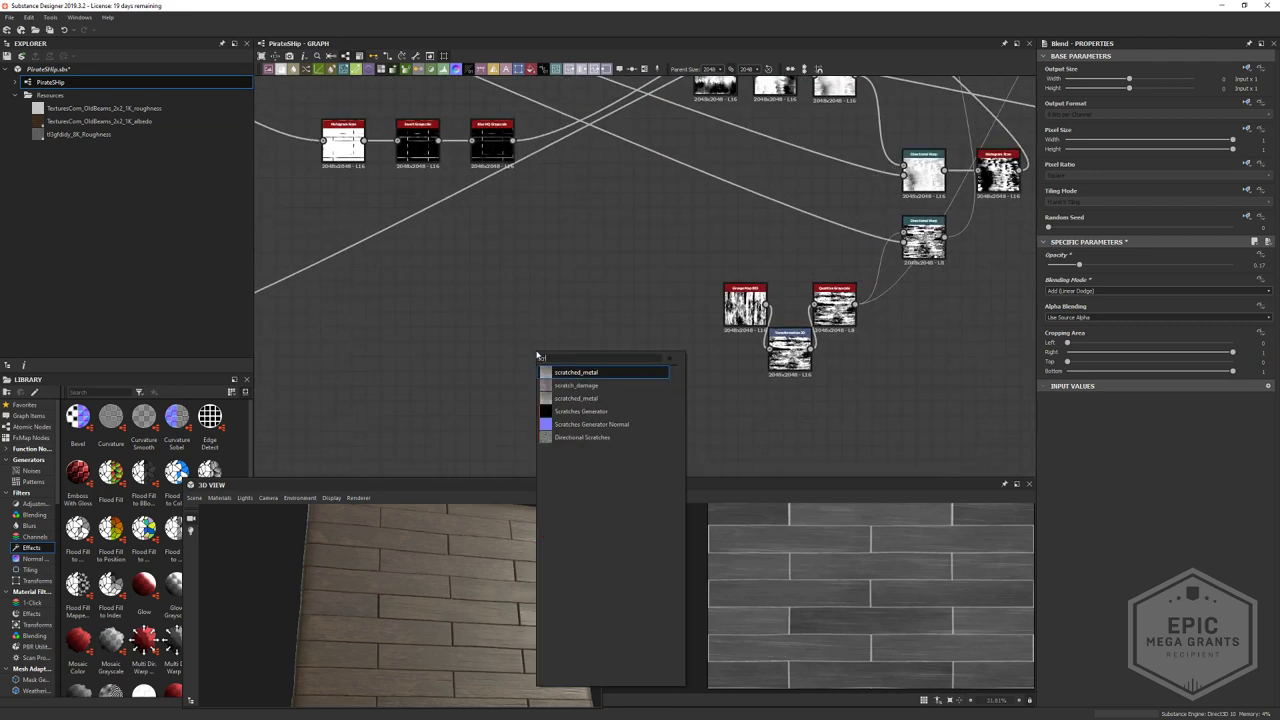
pyautogui.click(565, 440)
pyautogui.scroll(-1, 762, 478)
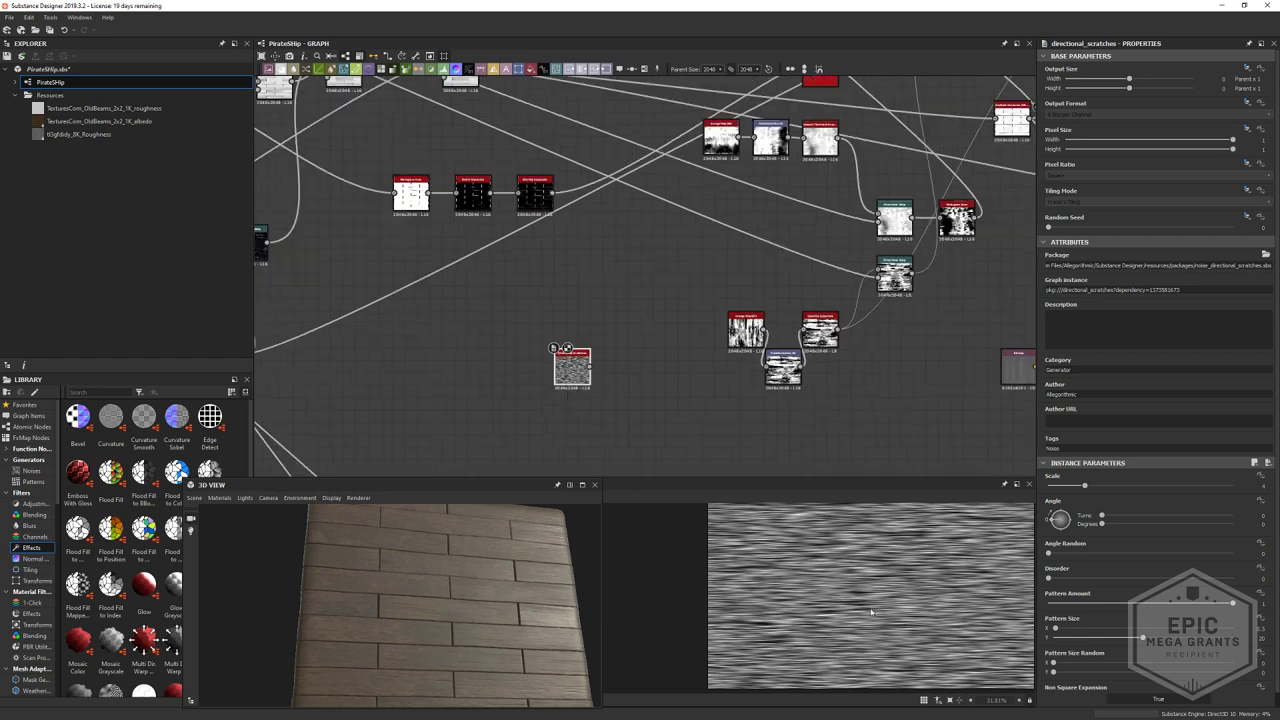
pyautogui.moveTo(1061, 553); pyautogui.dragTo(1155, 553)
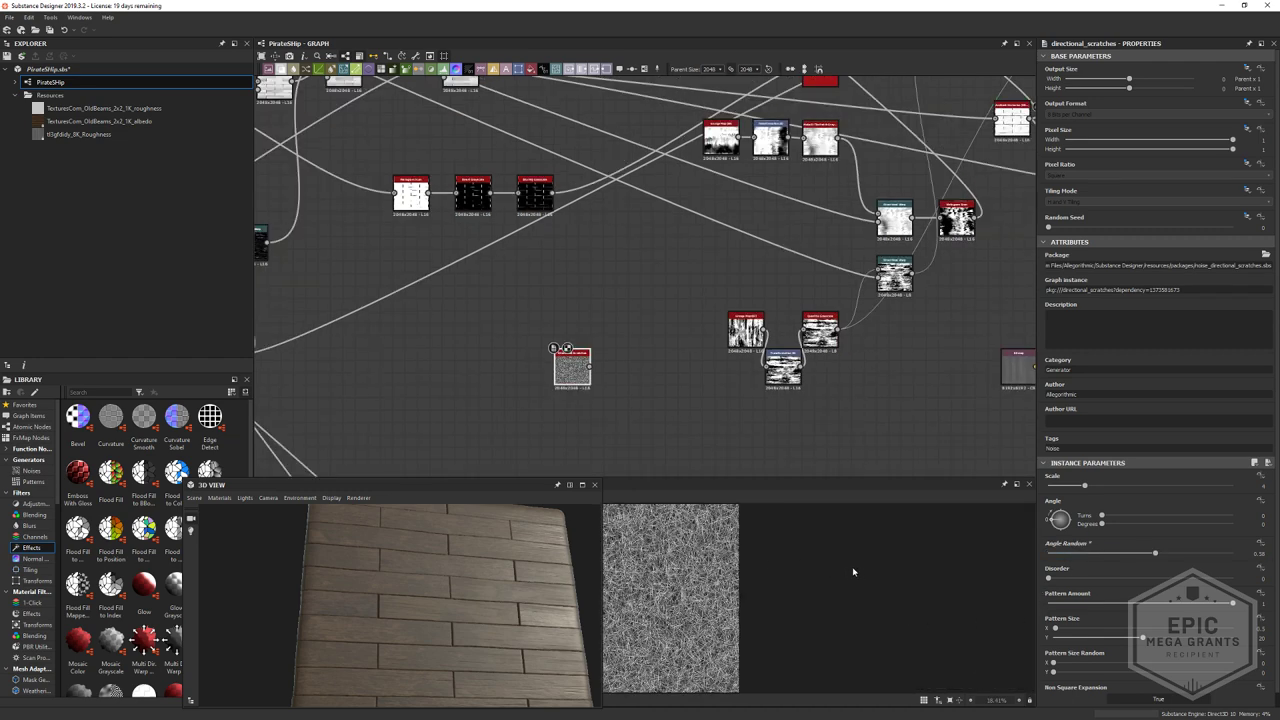
pyautogui.hotkey('ctrl', 'z')
pyautogui.moveTo(572, 383); pyautogui.dragTo(805, 340, button='middle')
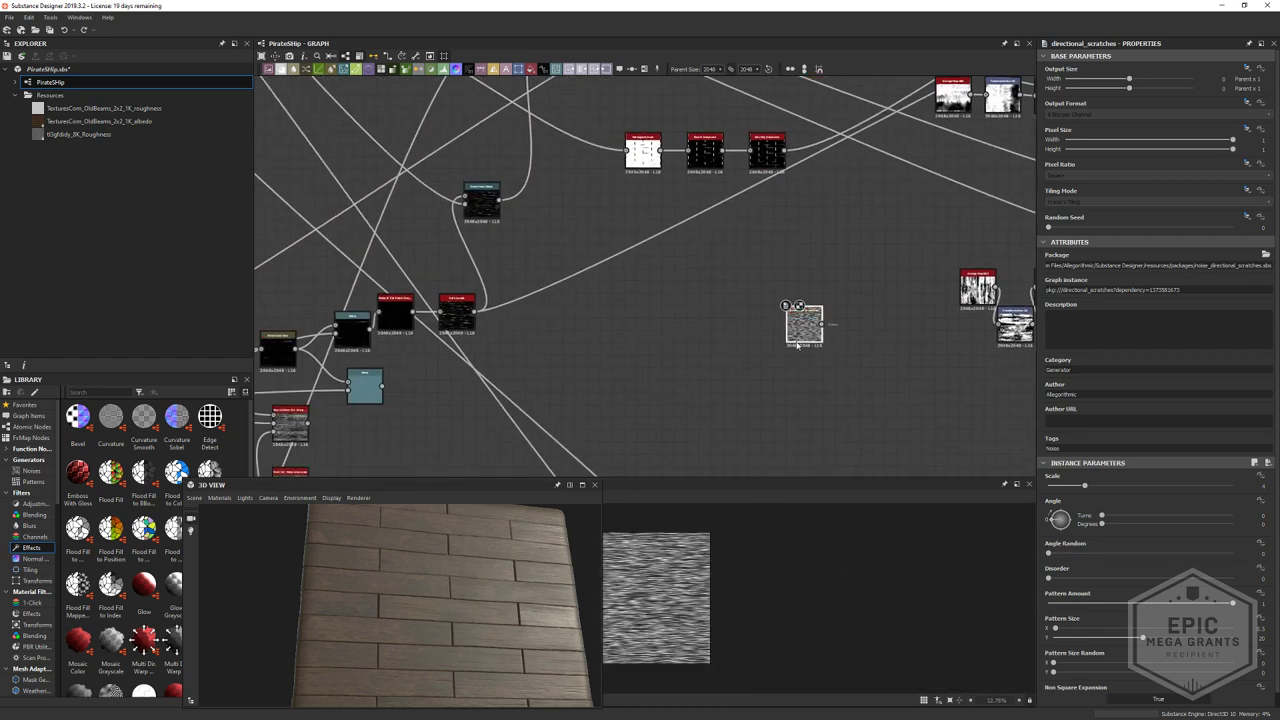
pyautogui.click(798, 348)
# - Add a Scratches Generator node in the empty graph area and inspect its scratch pattern in the 2D view
pyautogui.press('space')
pyautogui.write('scra')
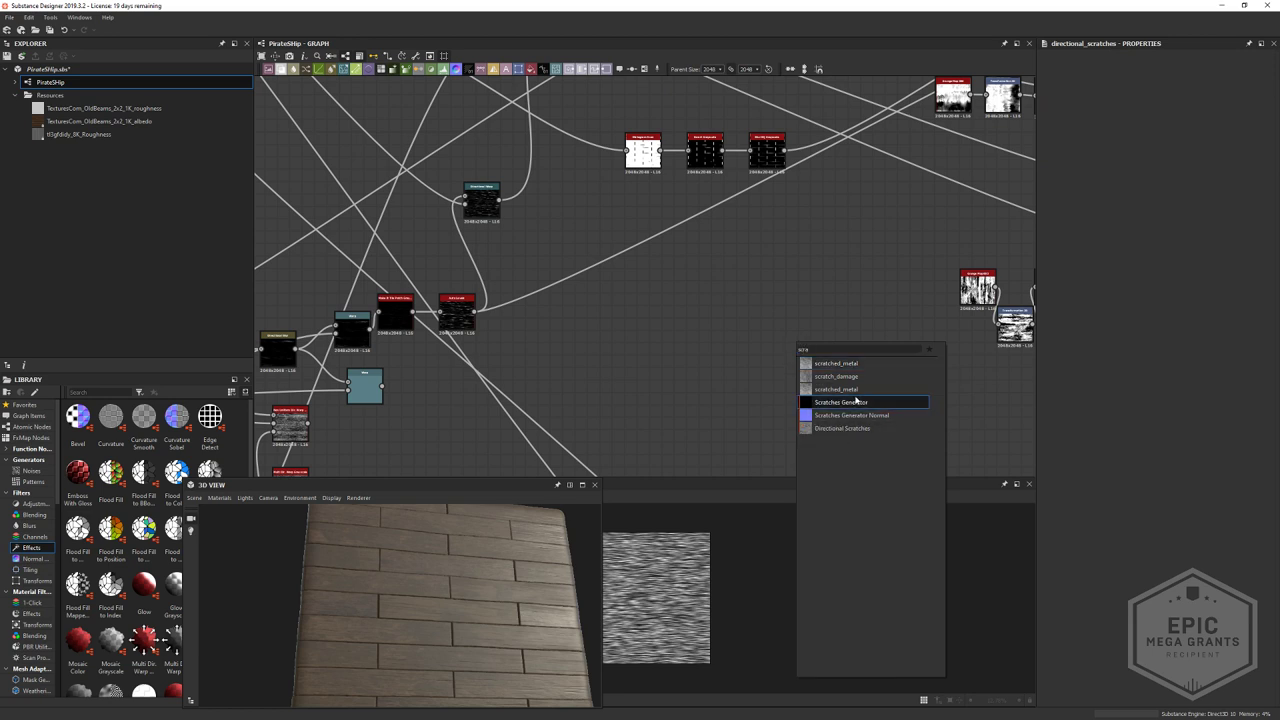
pyautogui.click(856, 401)
pyautogui.scroll(3, 653, 615)
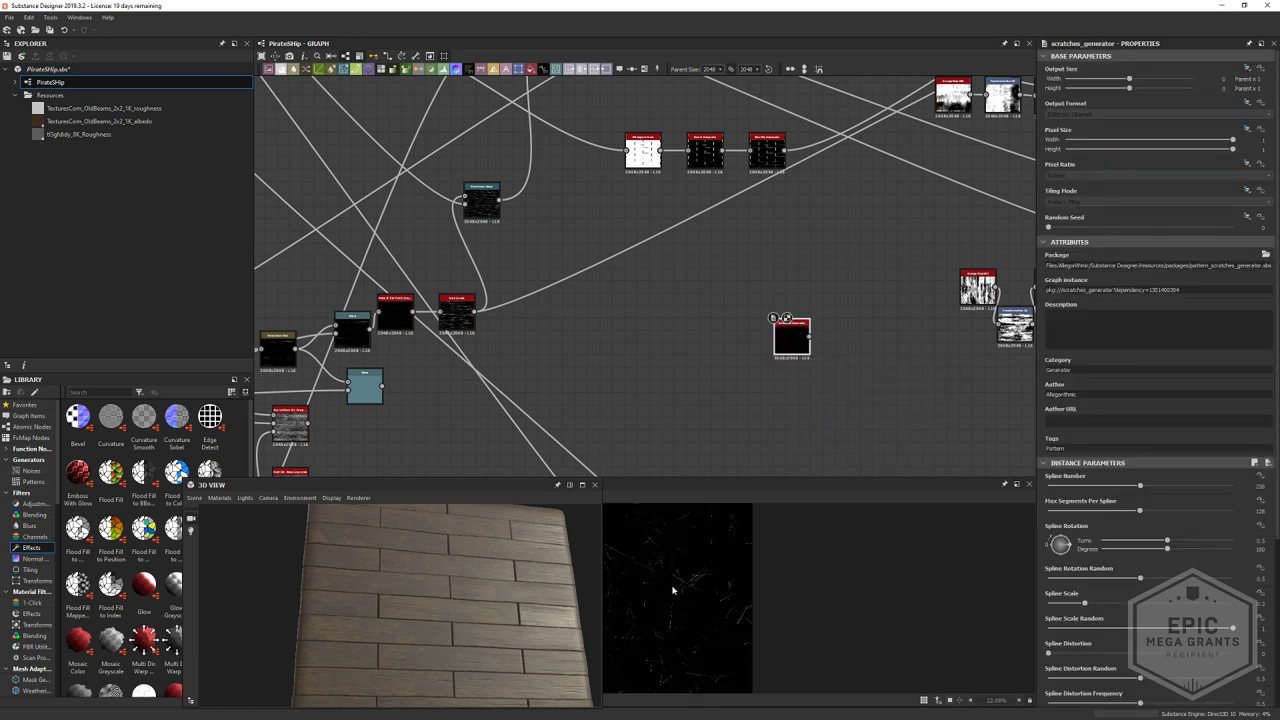
pyautogui.moveTo(708, 580); pyautogui.dragTo(946, 531, button='middle')
pyautogui.moveTo(930, 575); pyautogui.dragTo(893, 594, button='middle')
pyautogui.scroll(4, 862, 590)
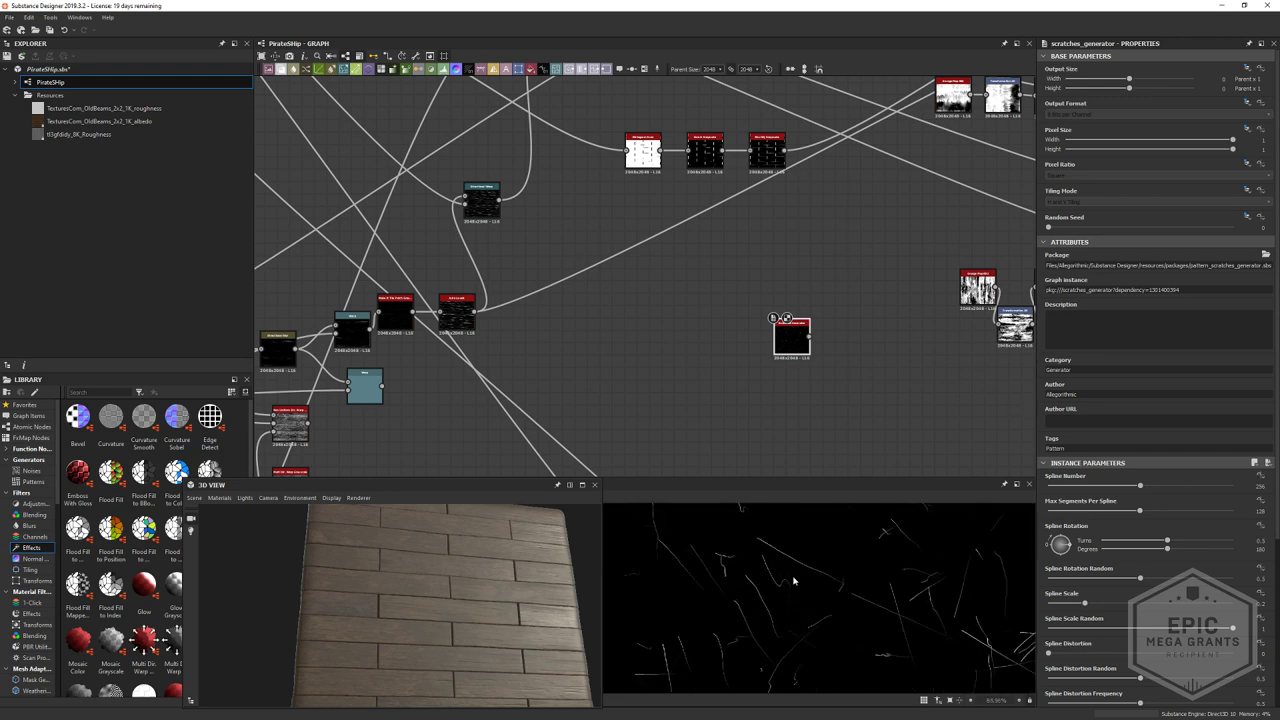
pyautogui.scroll(-4, 796, 578)
pyautogui.press('f')
# - Duplicate the grunge chain's lower Directional Warp node and place the copy near the Scratches Generator
pyautogui.moveTo(860, 362); pyautogui.dragTo(653, 356, button='middle')
pyautogui.scroll(-2, 743, 334)
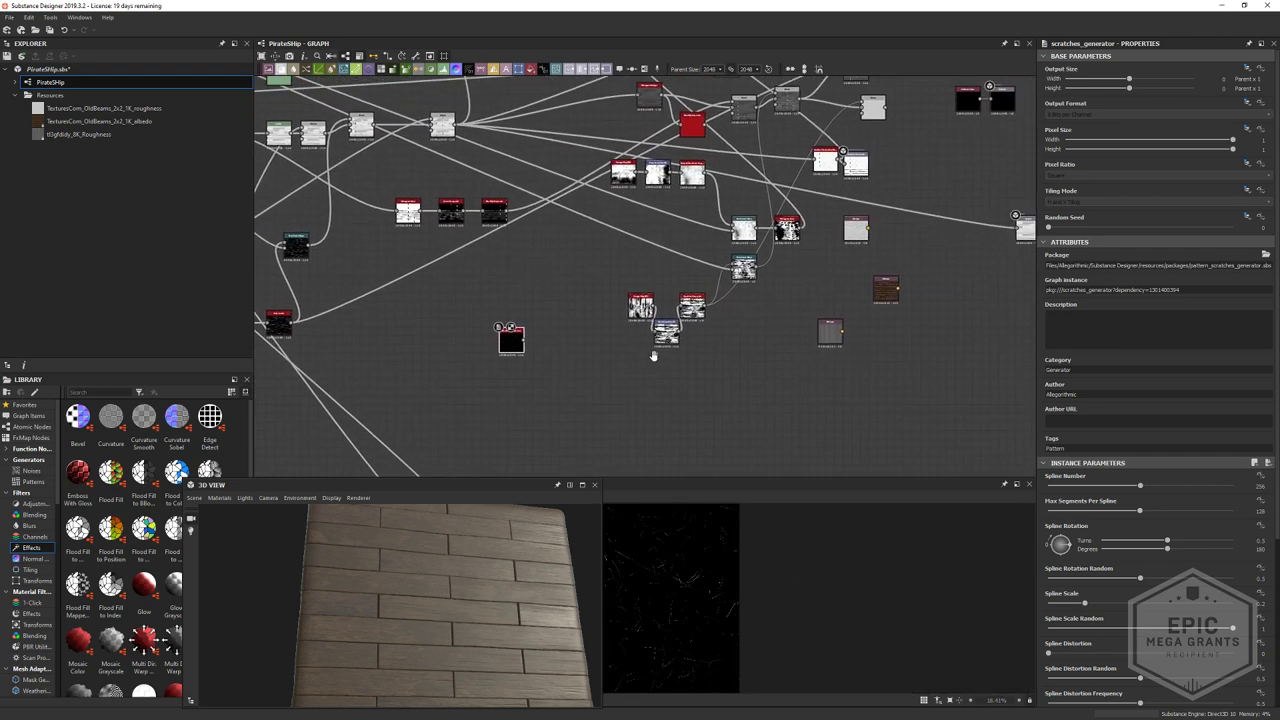
pyautogui.moveTo(795, 282); pyautogui.dragTo(845, 294, button='middle')
pyautogui.scroll(2, 755, 353)
pyautogui.click(818, 246)
pyautogui.hotkey('ctrl', 'c')
pyautogui.click(508, 367)
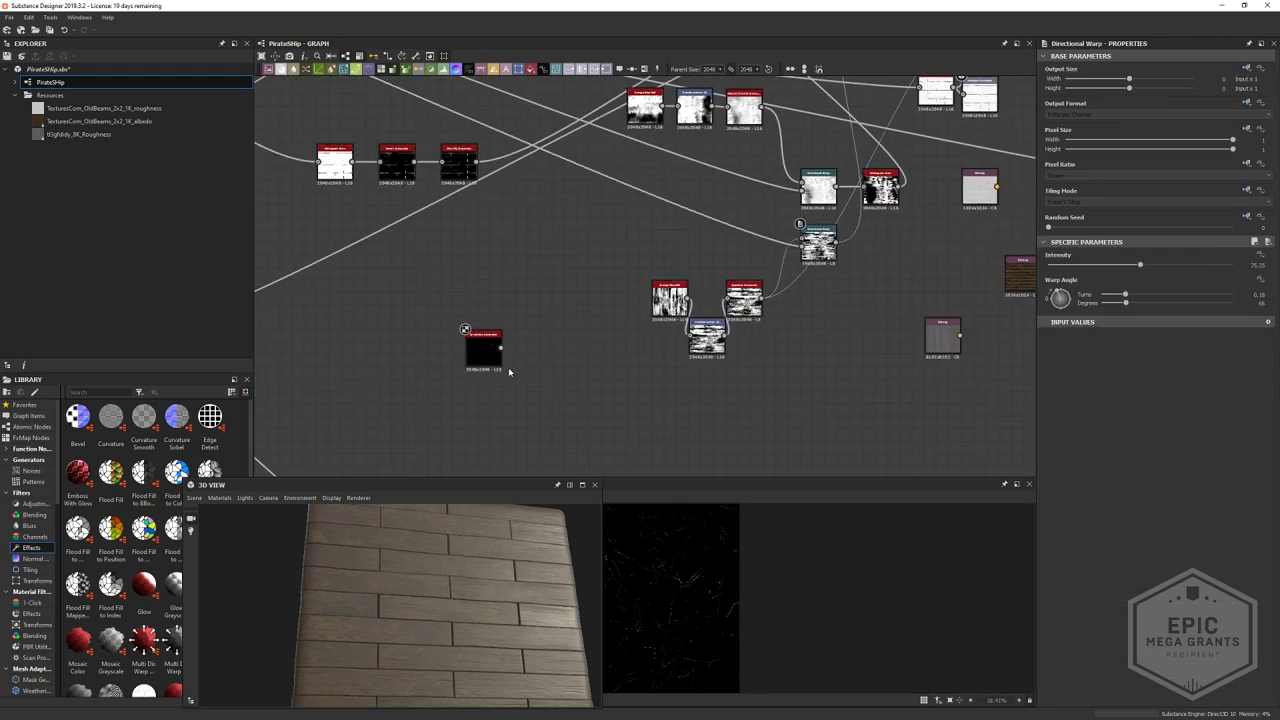
pyautogui.hotkey('ctrl', 'v')
pyautogui.moveTo(657, 272); pyautogui.dragTo(576, 252)
# - Feed the Scratches Generator into the duplicated Directional Warp and set its Warp Angle to 137 degrees
pyautogui.scroll(3, 467, 327)
pyautogui.scroll(1, 600, 315)
pyautogui.moveTo(518, 381); pyautogui.dragTo(650, 175)
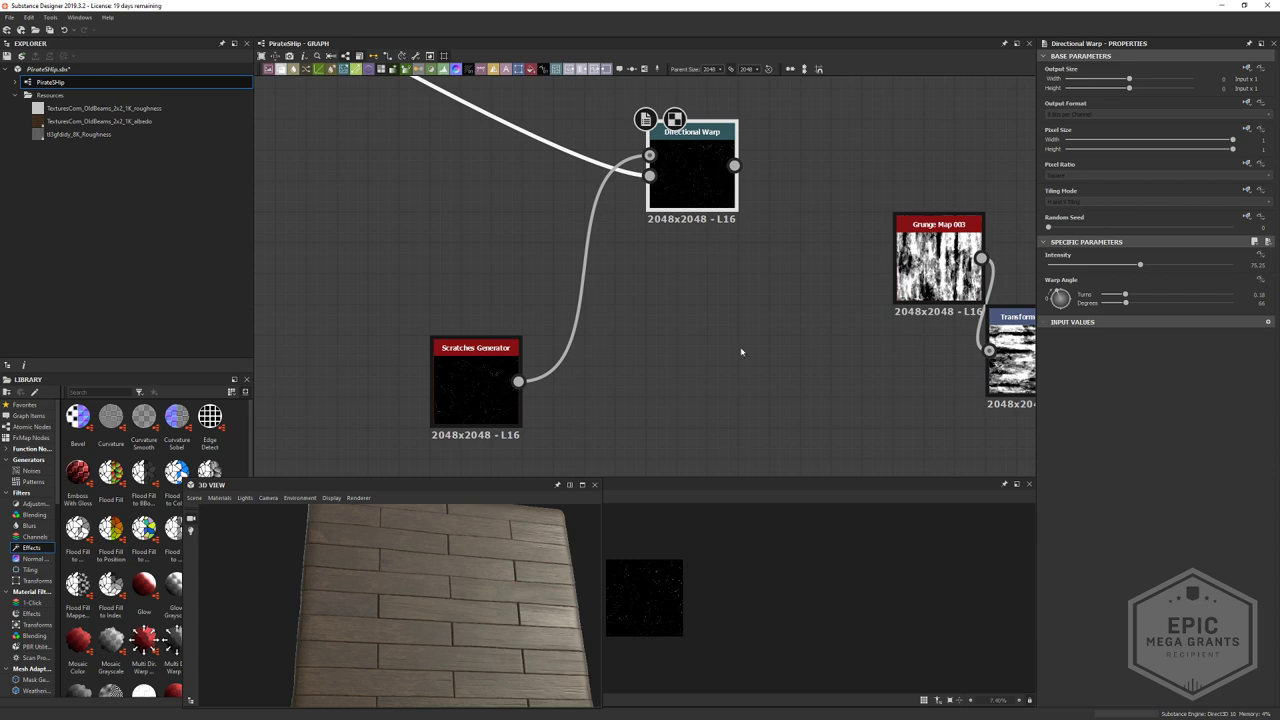
pyautogui.moveTo(729, 270); pyautogui.dragTo(799, 340, button='middle')
pyautogui.moveTo(1058, 292); pyautogui.dragTo(1070, 292)
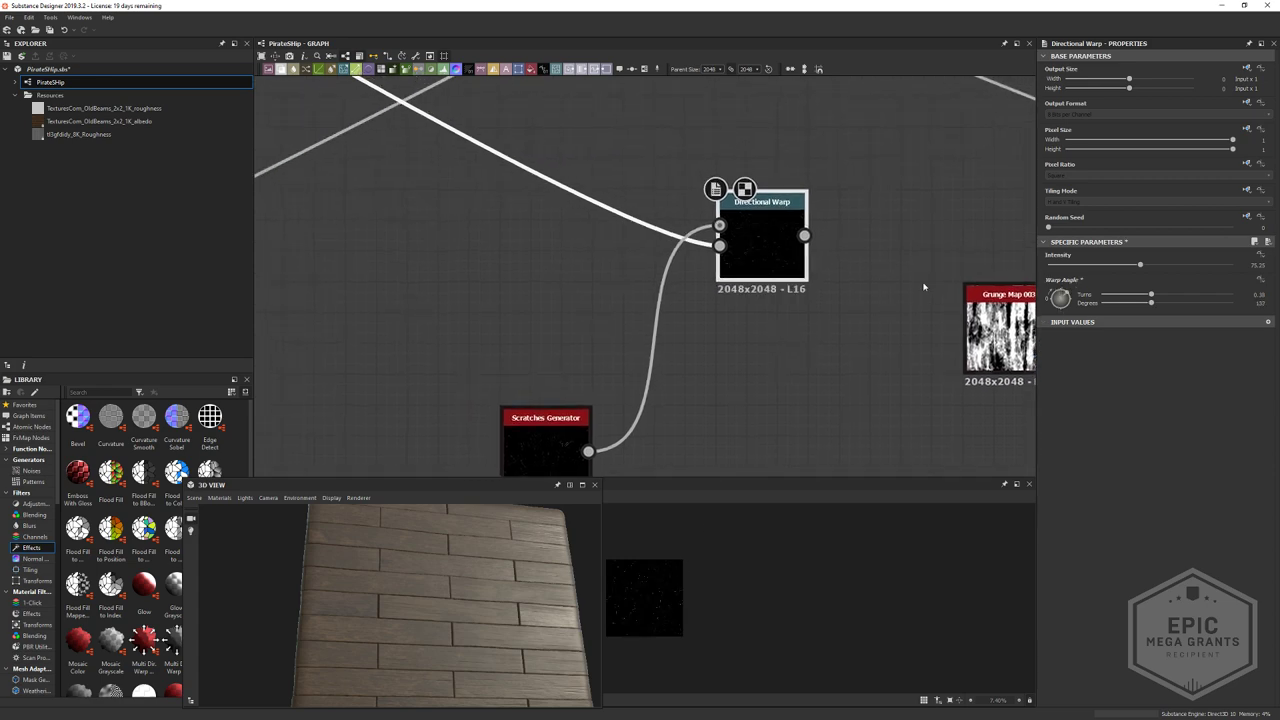
# - Add another Blend node between the streak Blend and the Roughness output
pyautogui.moveTo(804, 224); pyautogui.dragTo(640, 357, button='middle')
pyautogui.scroll(-3, 640, 357)
pyautogui.moveTo(827, 244); pyautogui.dragTo(597, 300, button='middle')
pyautogui.moveTo(911, 125); pyautogui.dragTo(490, 370, button='middle')
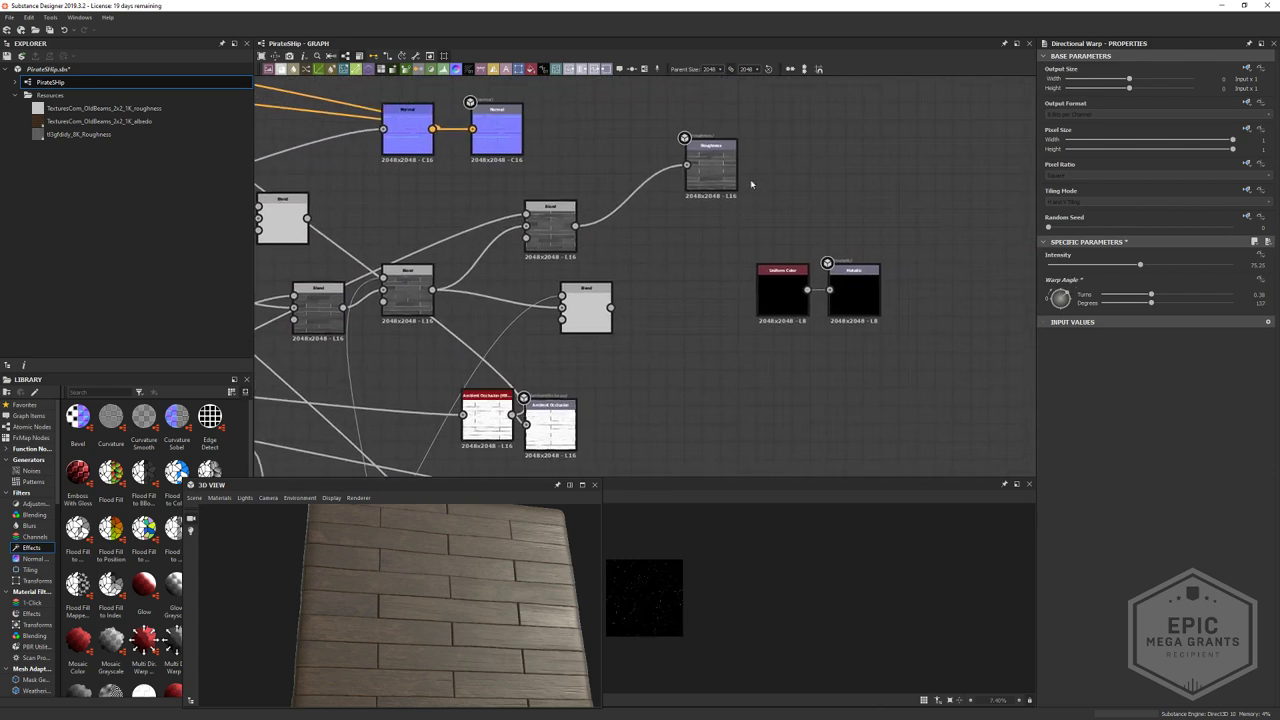
pyautogui.press('space')
pyautogui.click(702, 213)
# - Connect the warped scratches to the foreground of the newest Blend node and set its blending mode to Subtract
pyautogui.moveTo(551, 426); pyautogui.dragTo(957, 91, button='middle')
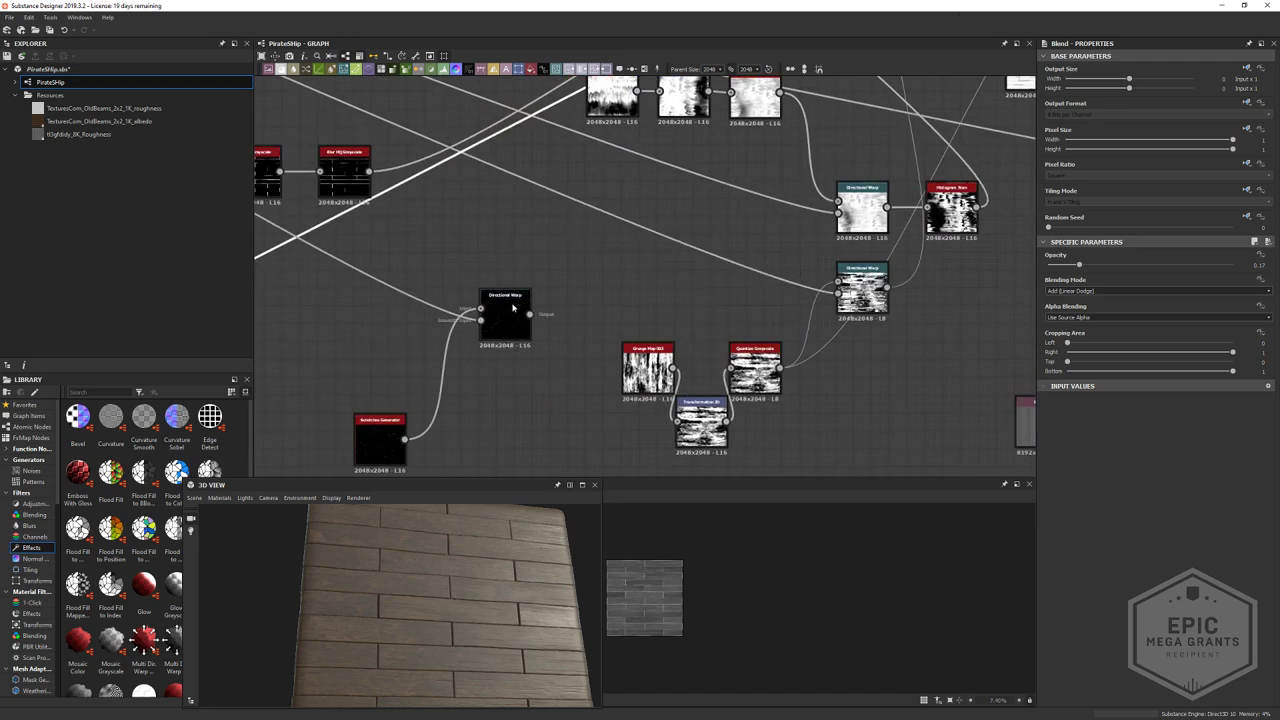
pyautogui.moveTo(530, 314); pyautogui.dragTo(565, 292)
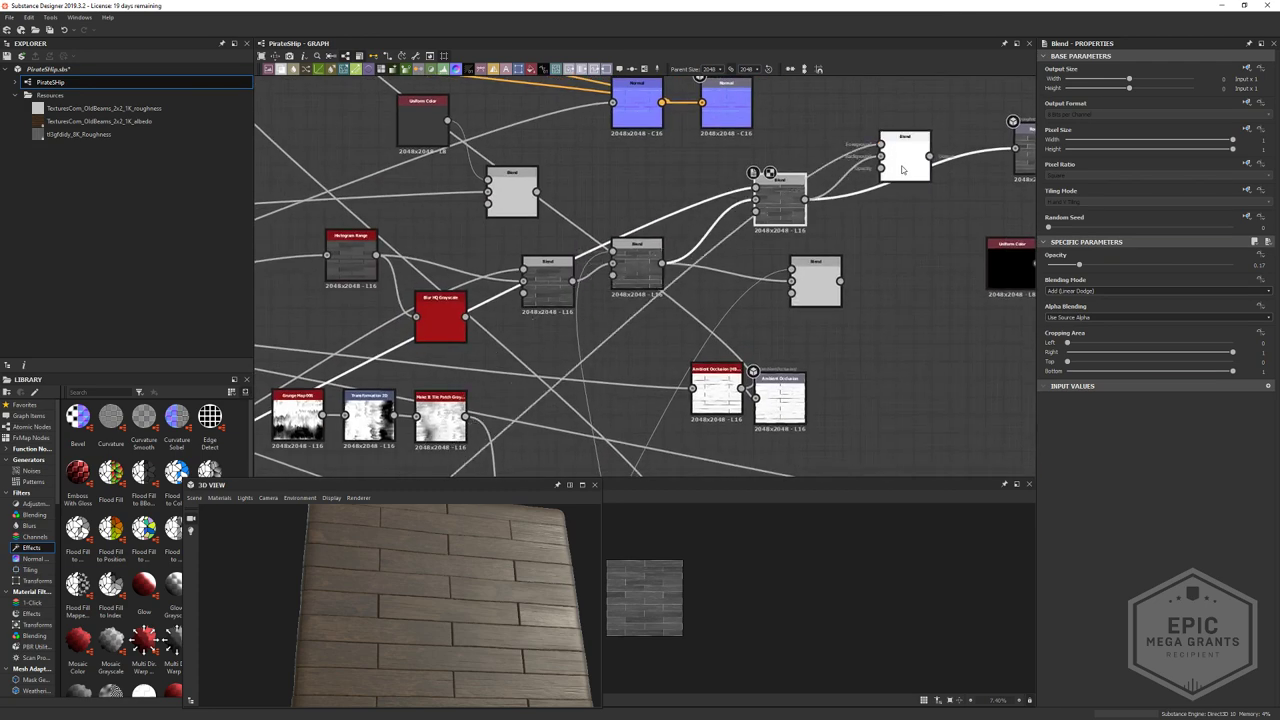
pyautogui.click(1086, 291)
pyautogui.click(1072, 312)
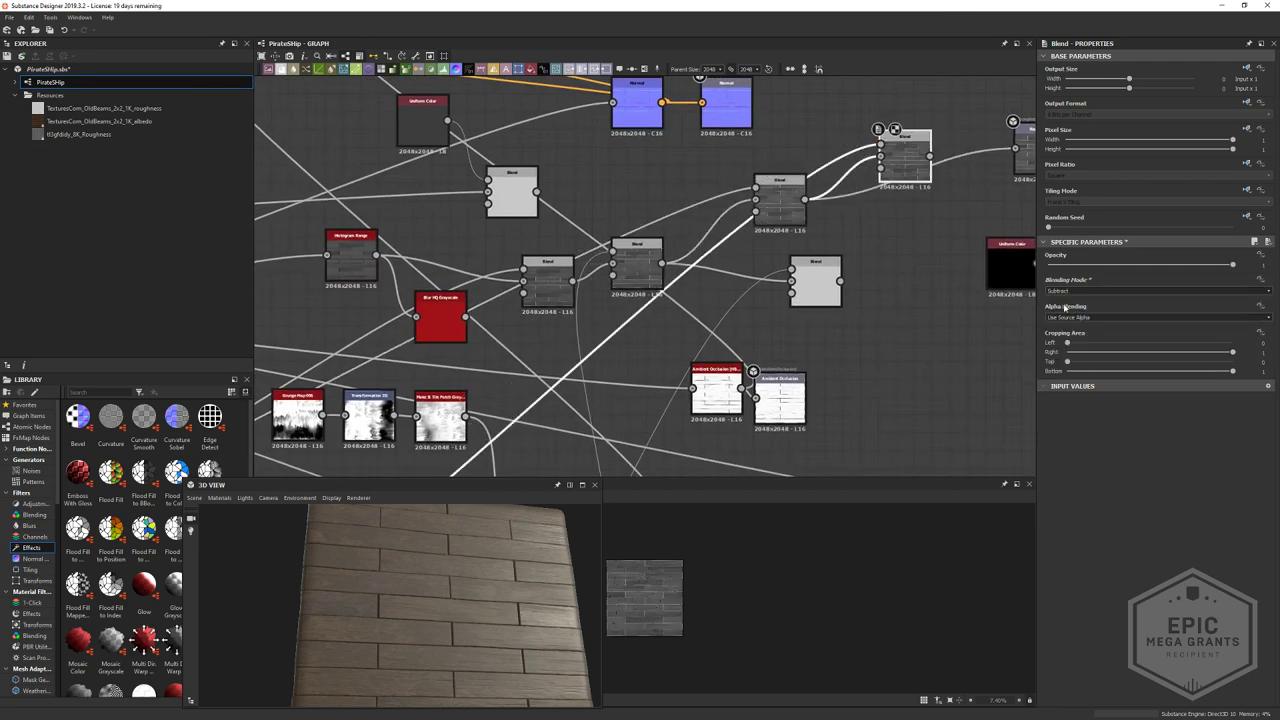
# - Set the newest Blend node's opacity to 0.19, connect it to the Roughness output and inspect the scratches on the 3D planks
pyautogui.moveTo(1062, 264); pyautogui.dragTo(1082, 264)
pyautogui.scroll(5, 666, 597)
pyautogui.scroll(3, 667, 580)
pyautogui.scroll(-3, 450, 598)
pyautogui.moveTo(450, 598); pyautogui.dragTo(480, 604)
pyautogui.moveTo(877, 231); pyautogui.dragTo(549, 441, button='middle')
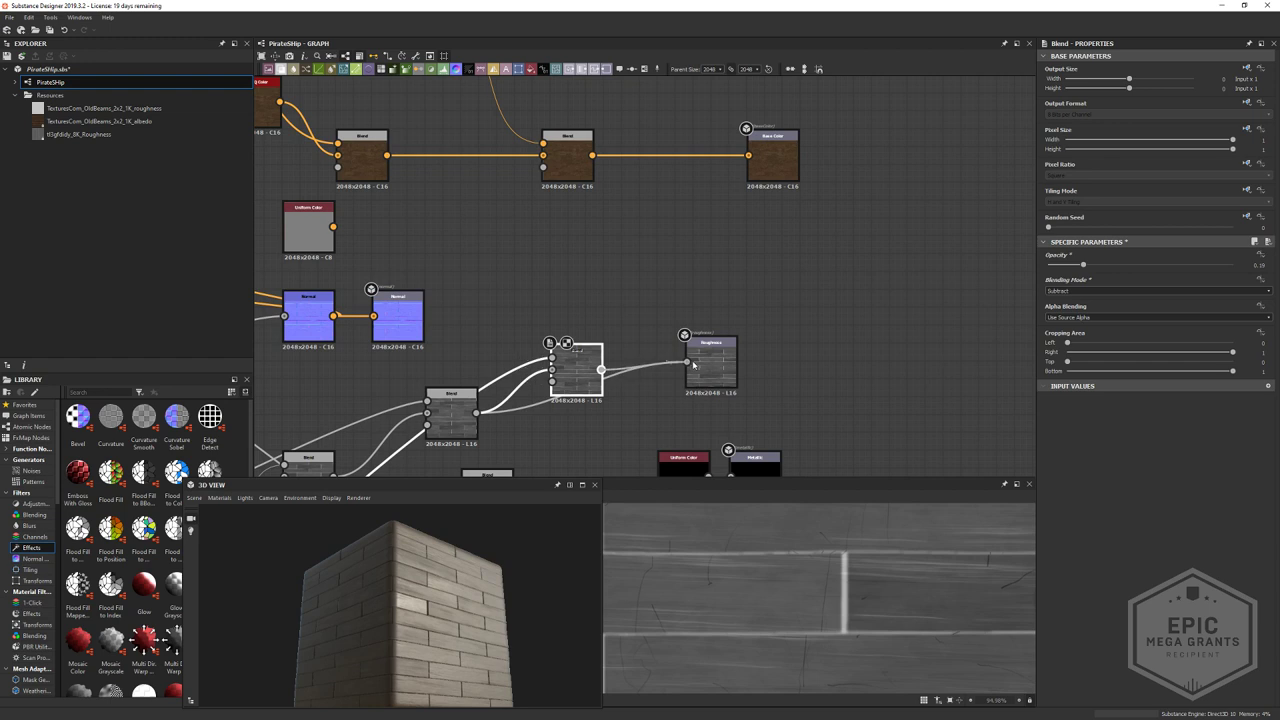
pyautogui.scroll(4, 445, 625)
pyautogui.moveTo(464, 622); pyautogui.dragTo(533, 608)
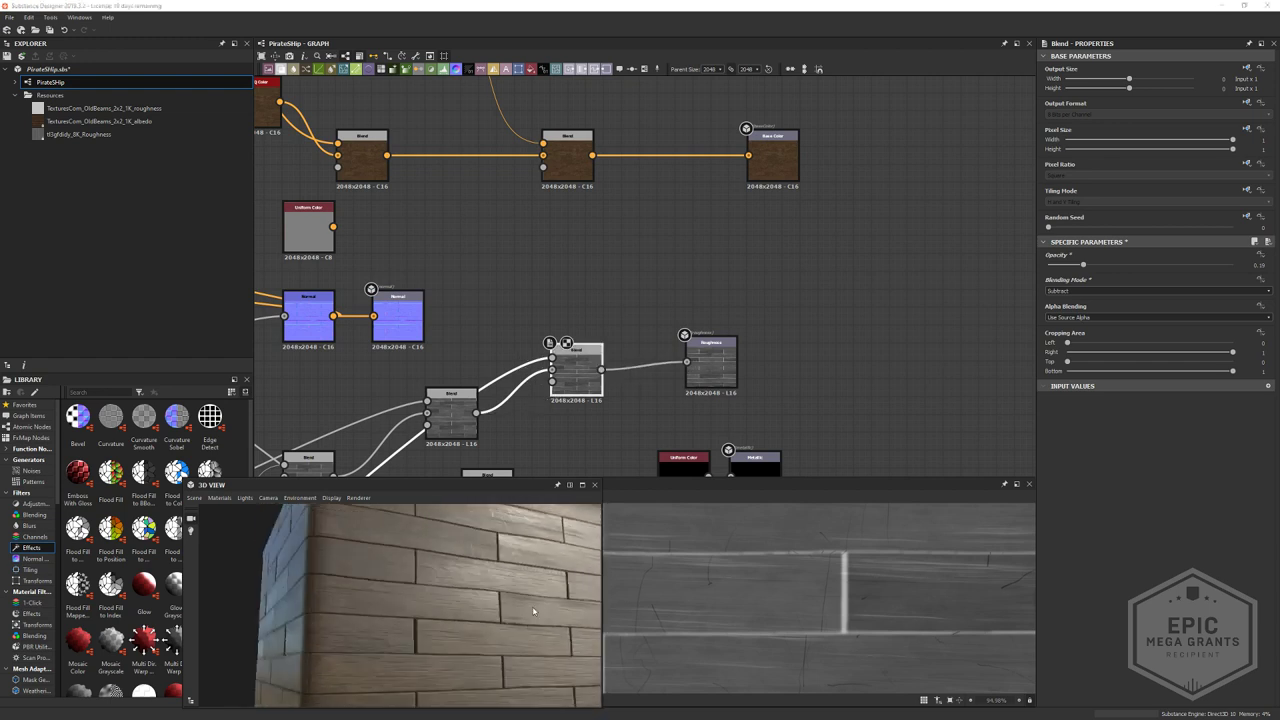
pyautogui.scroll(4, 504, 580)
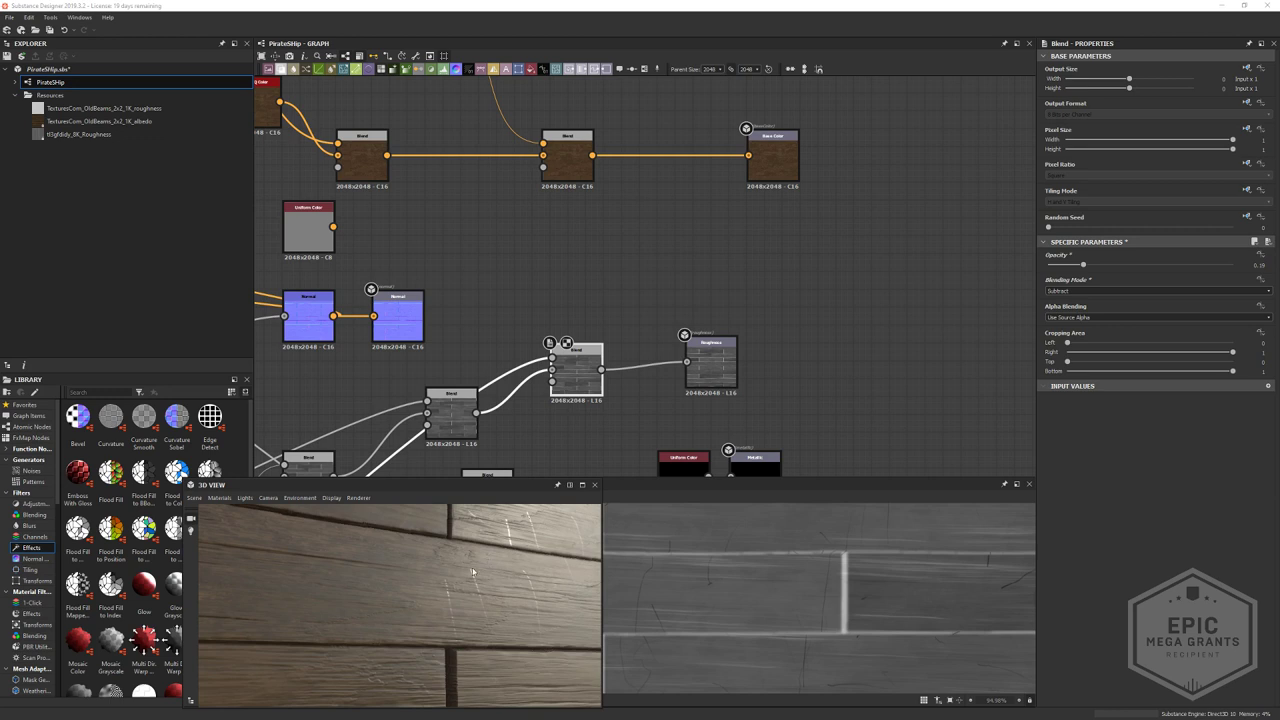
pyautogui.moveTo(467, 596); pyautogui.dragTo(463, 584)
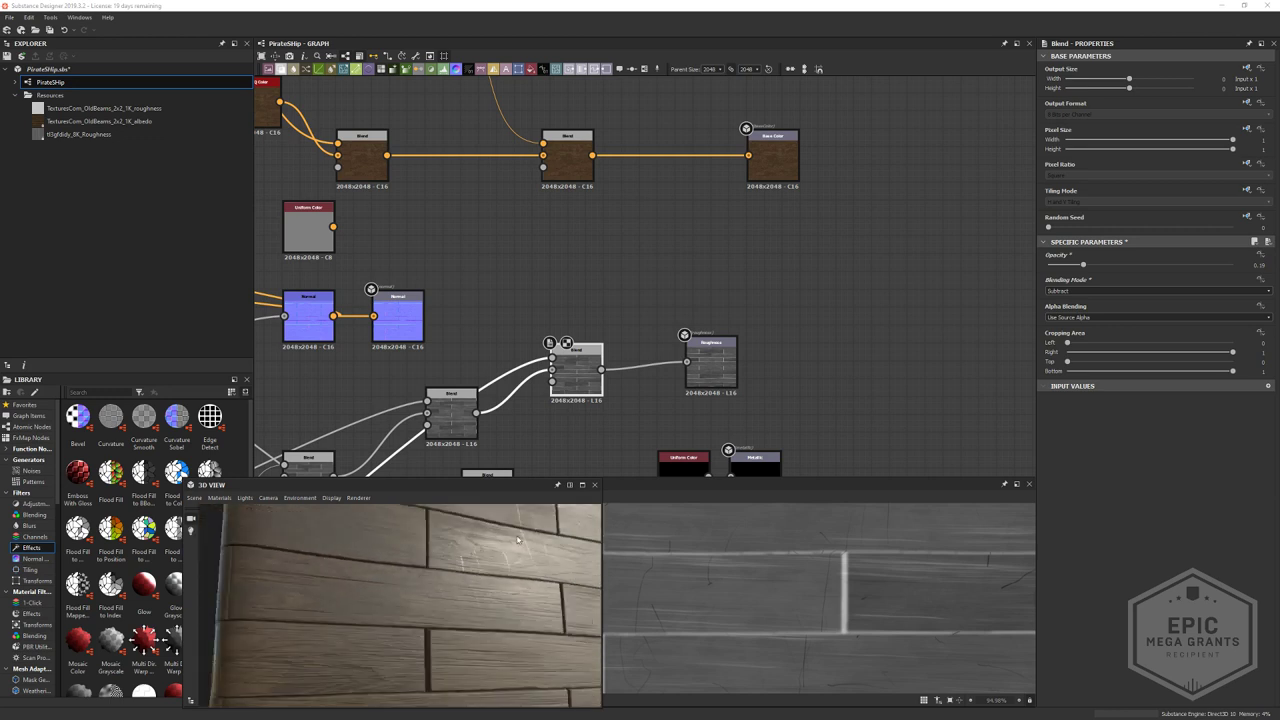
# - Switch to Chrome, go to the open Yandex Images search for the underground bunker floor and clear its query
pyautogui.hotkey('alt', 'Tab')
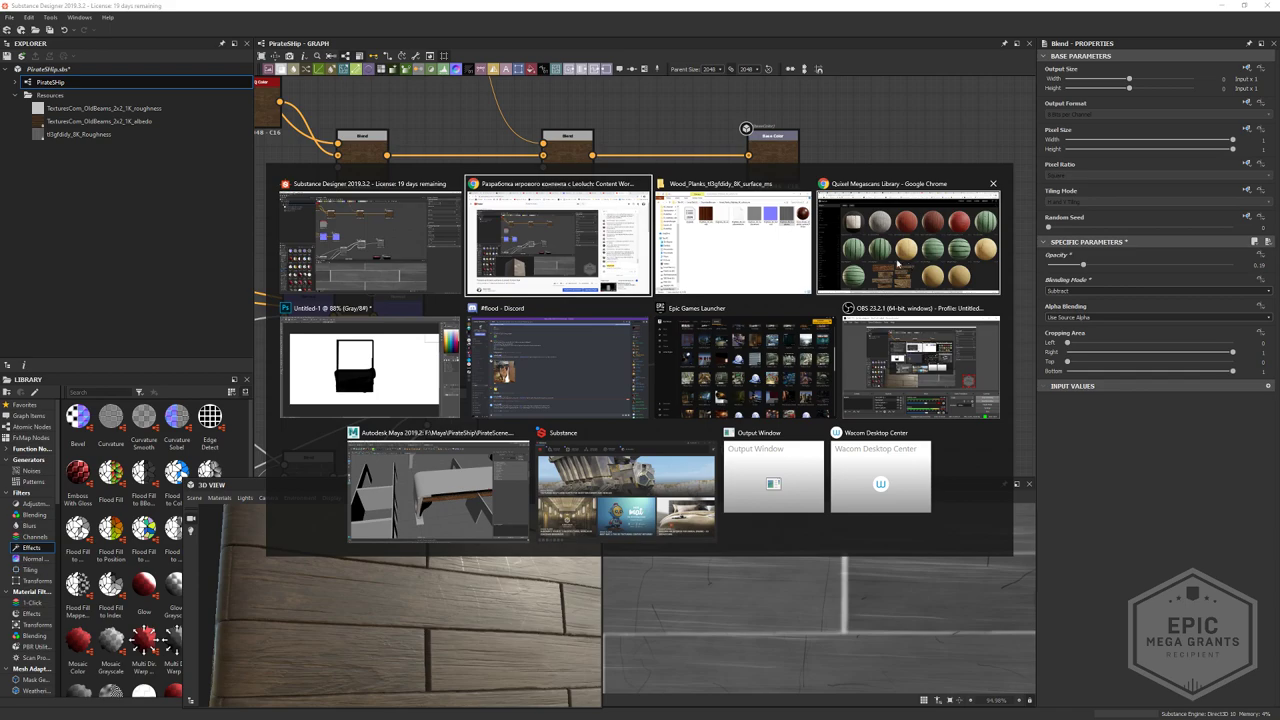
pyautogui.click(897, 263)
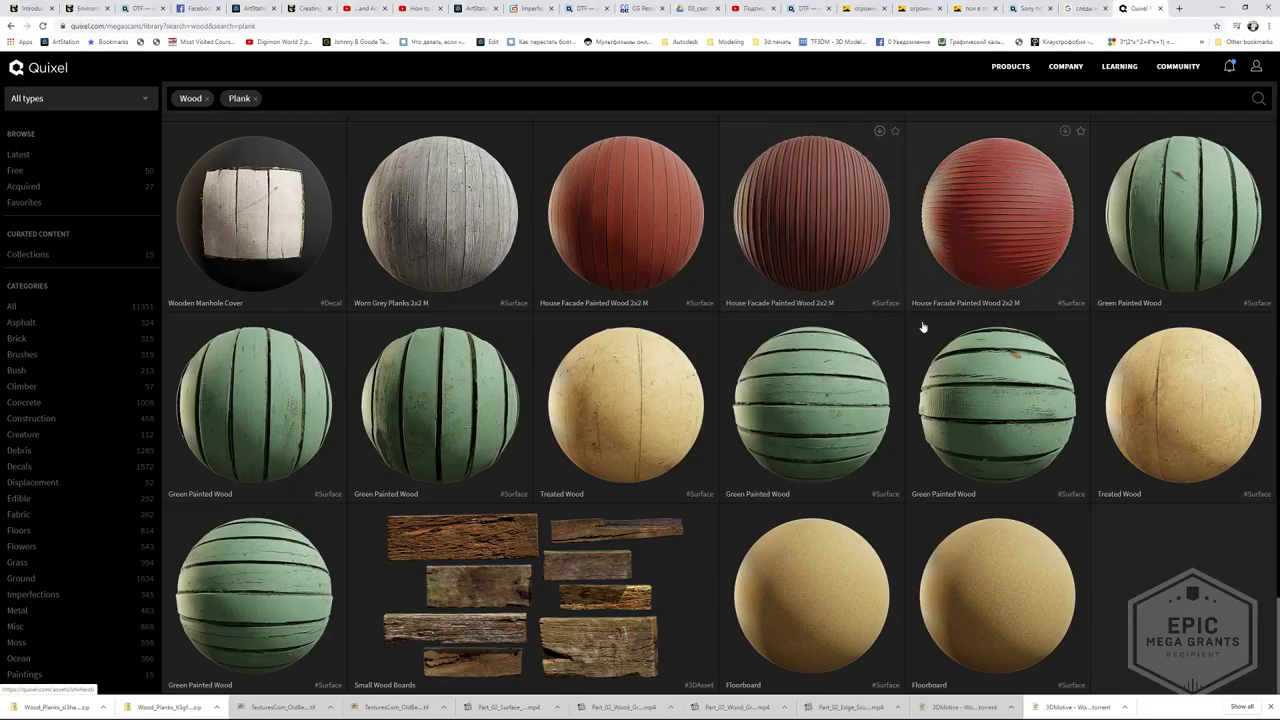
pyautogui.click(1085, 8)
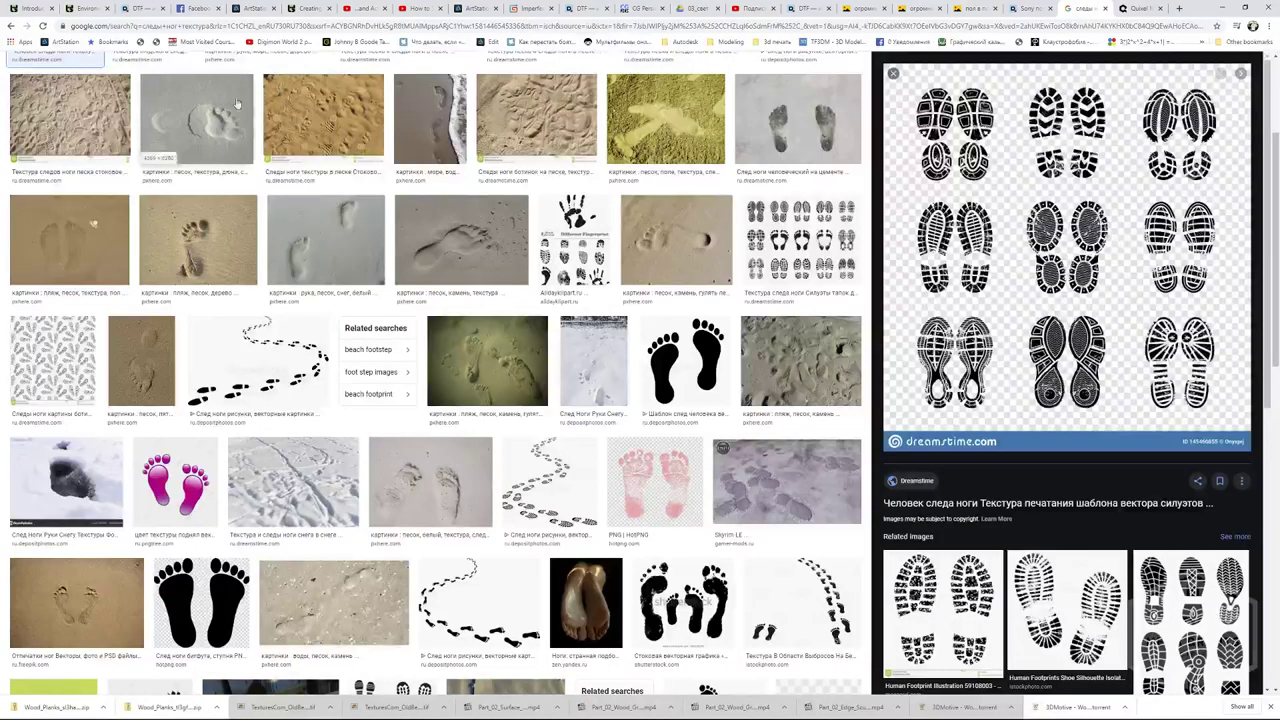
pyautogui.click(975, 8)
pyautogui.moveTo(230, 68); pyautogui.dragTo(60, 68)
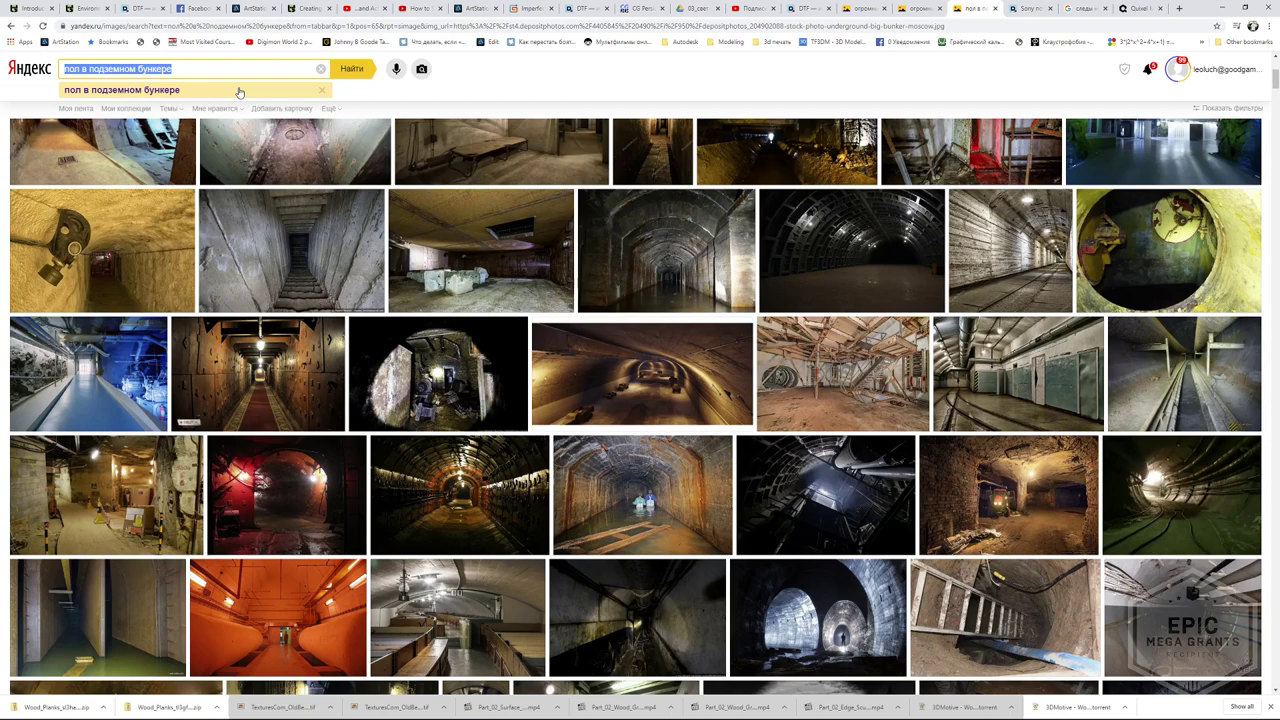
pyautogui.write('кораб')
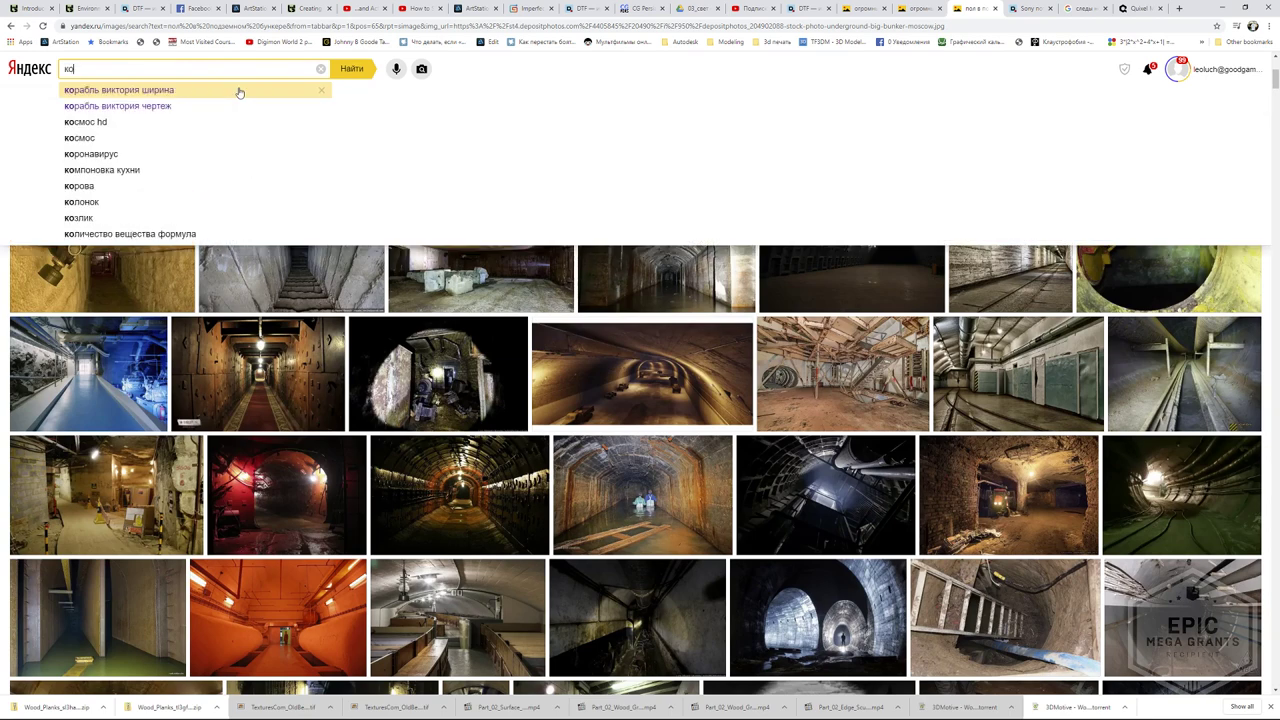
pyautogui.press('BackSpace')
pyautogui.press('BackSpace')
pyautogui.press('BackSpace')
pyautogui.press('BackSpace')
pyautogui.press('BackSpace')
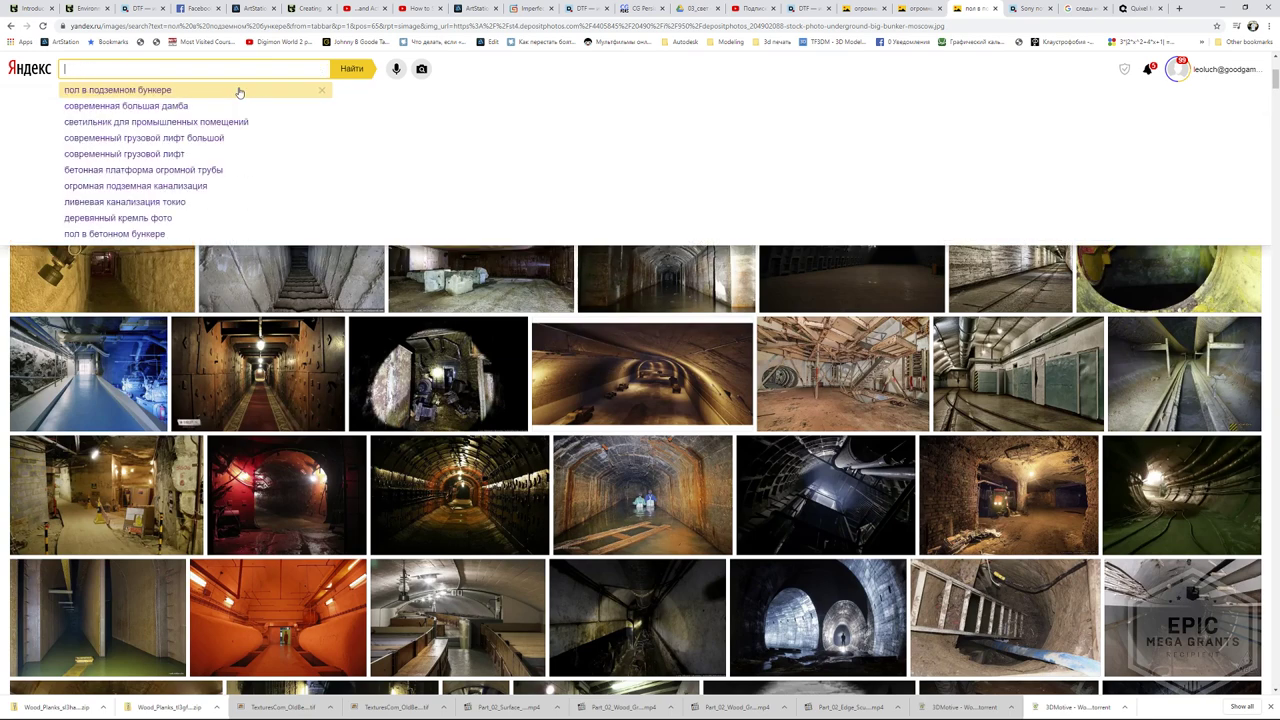
# - Search Yandex Images for "корабль палуба"
pyautogui.middleClick(612, 377)
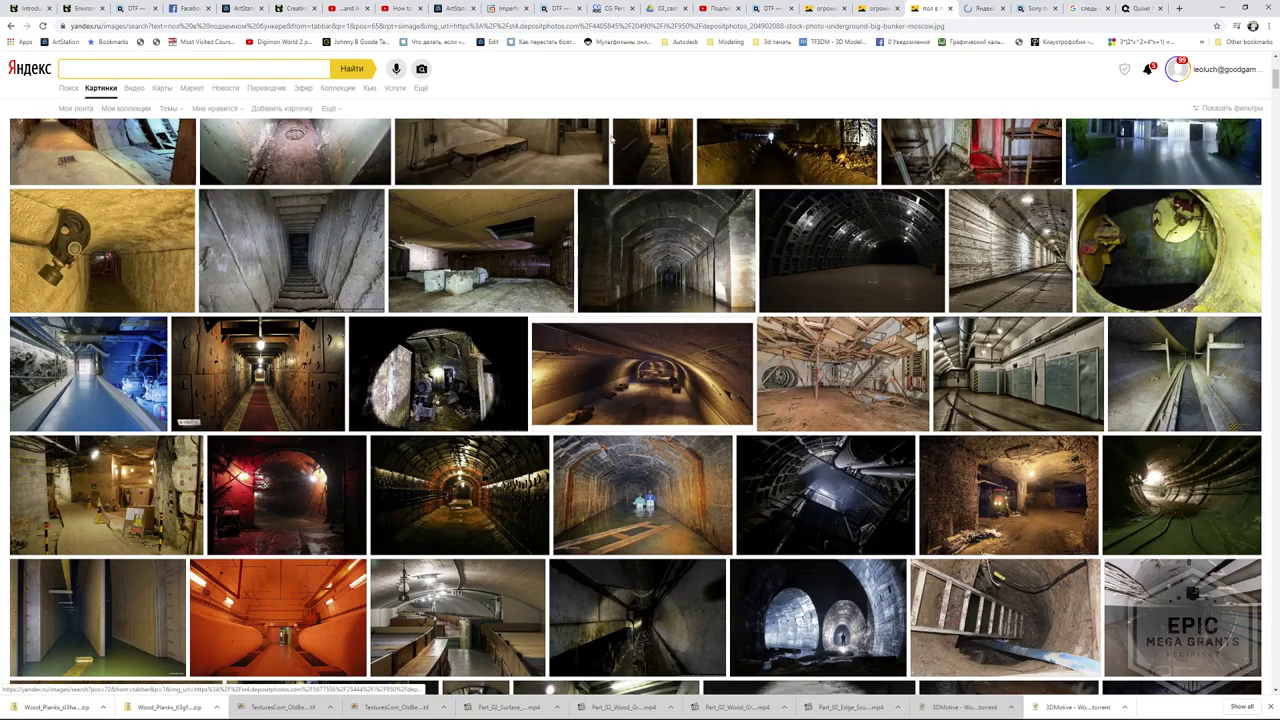
pyautogui.click(108, 61)
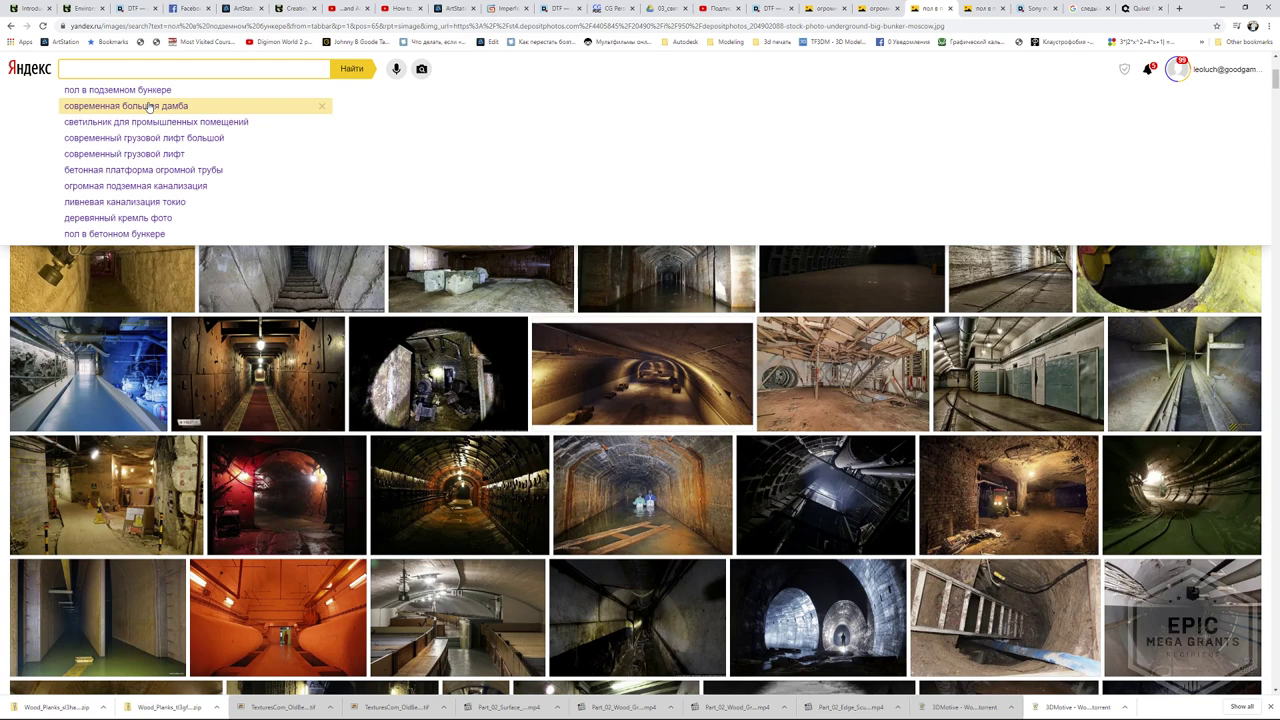
pyautogui.write('корабль ')
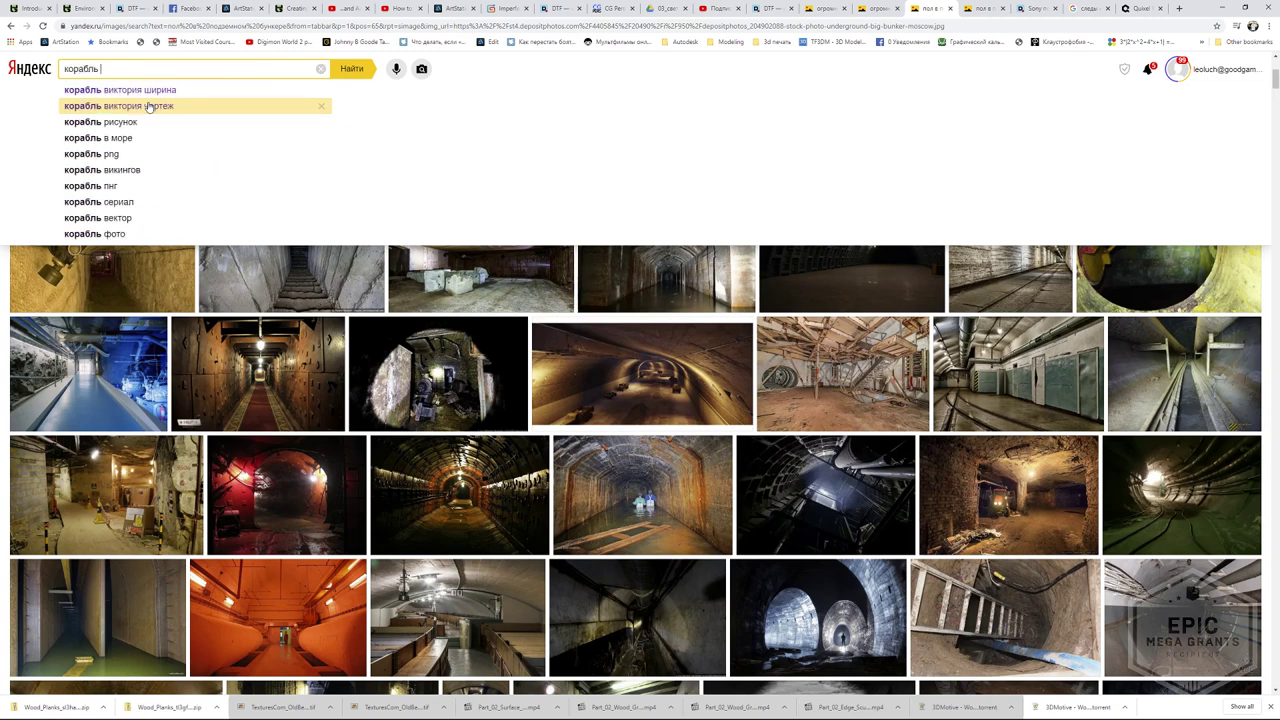
pyautogui.write('палуба')
pyautogui.press('Return')
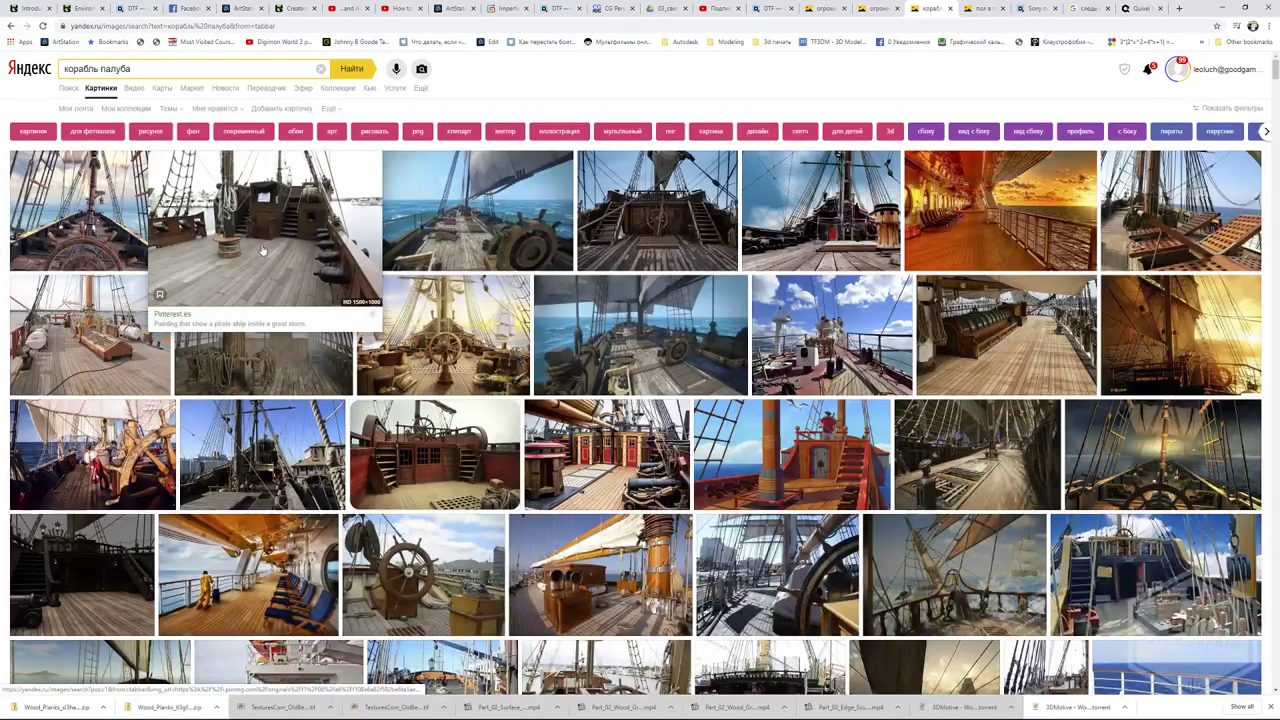
# - Enlarge the wooden deck photo with cannons and go through the following ship deck photos to examine the planks' wear and colour
pyautogui.click(362, 250)
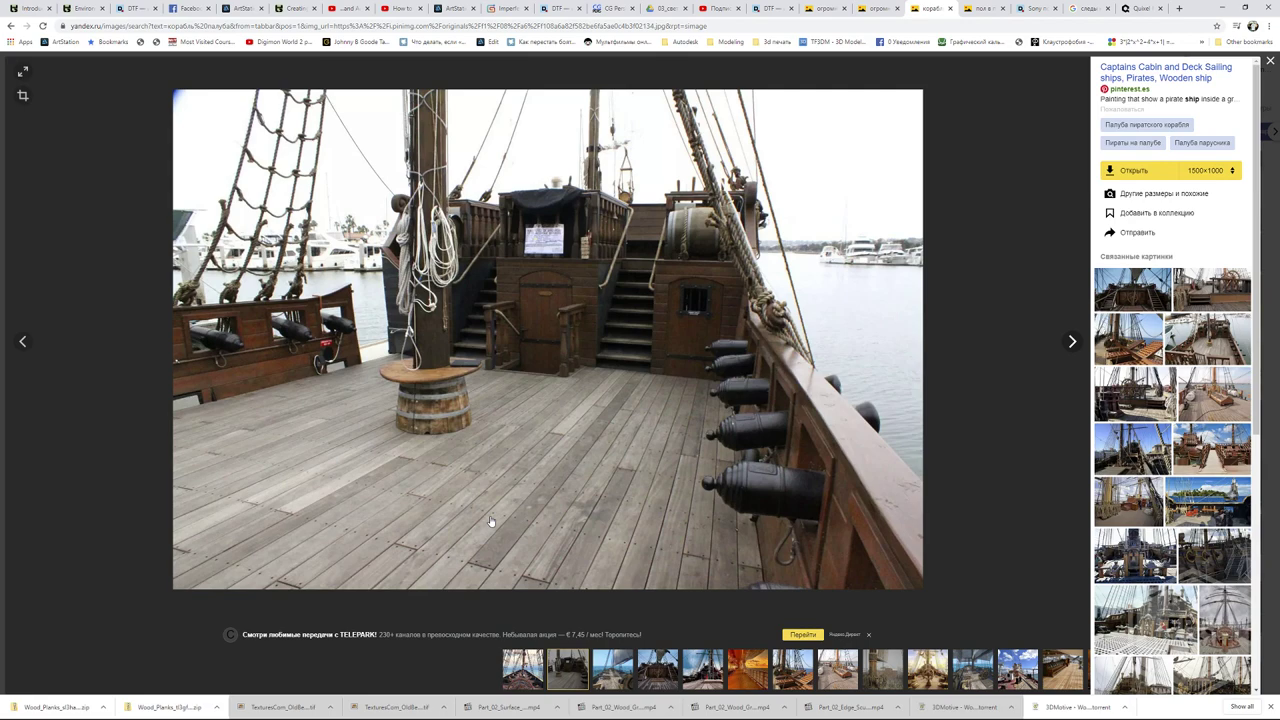
pyautogui.click(1072, 341)
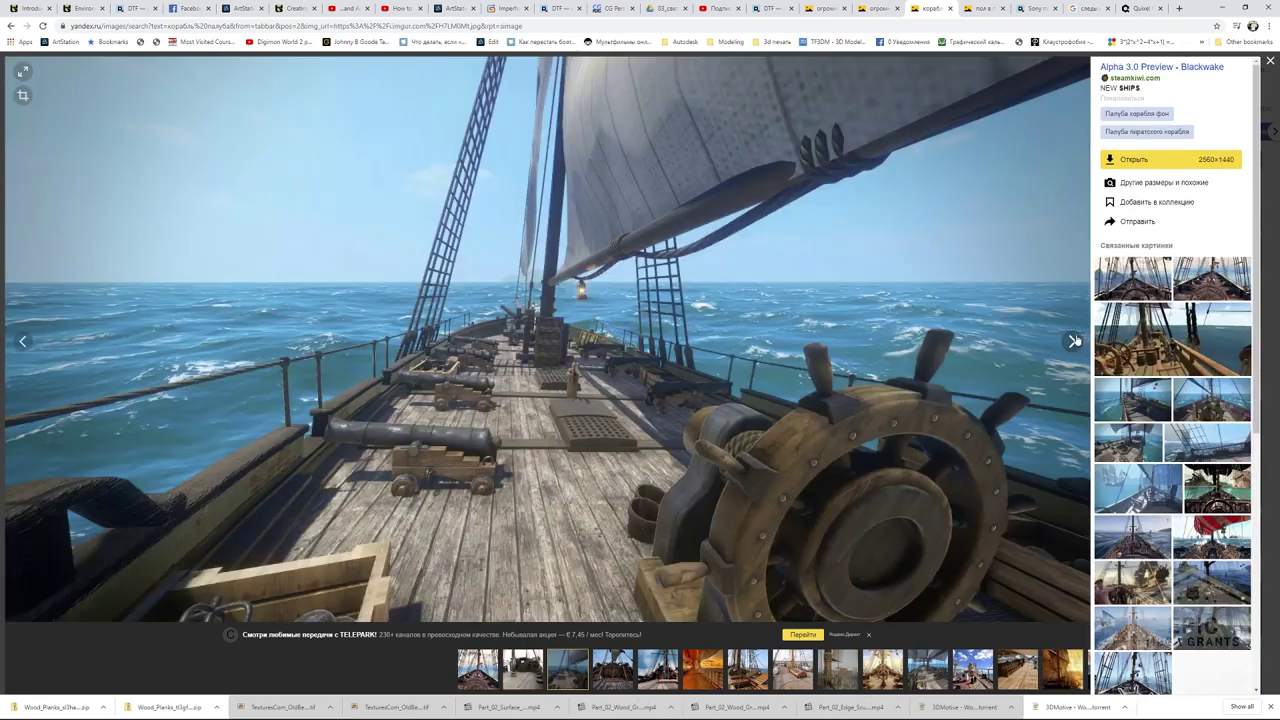
pyautogui.click(1074, 341)
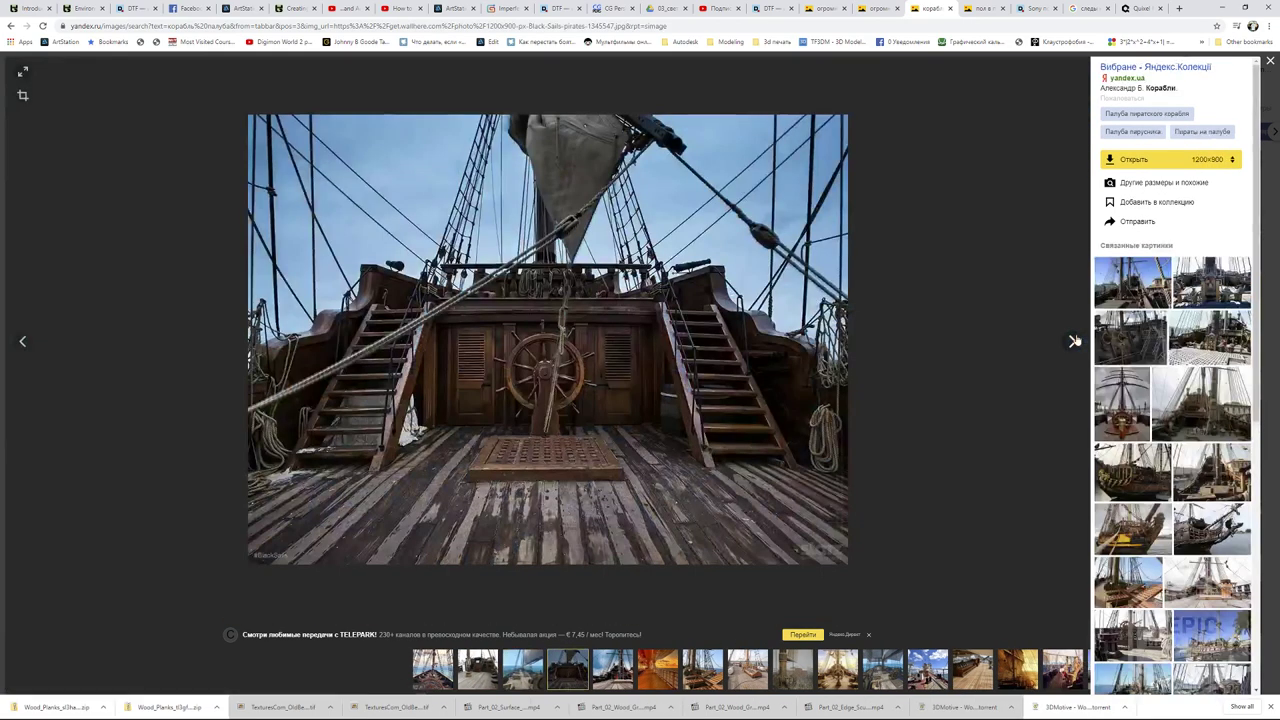
pyautogui.click(1074, 341)
pyautogui.click(1074, 341)
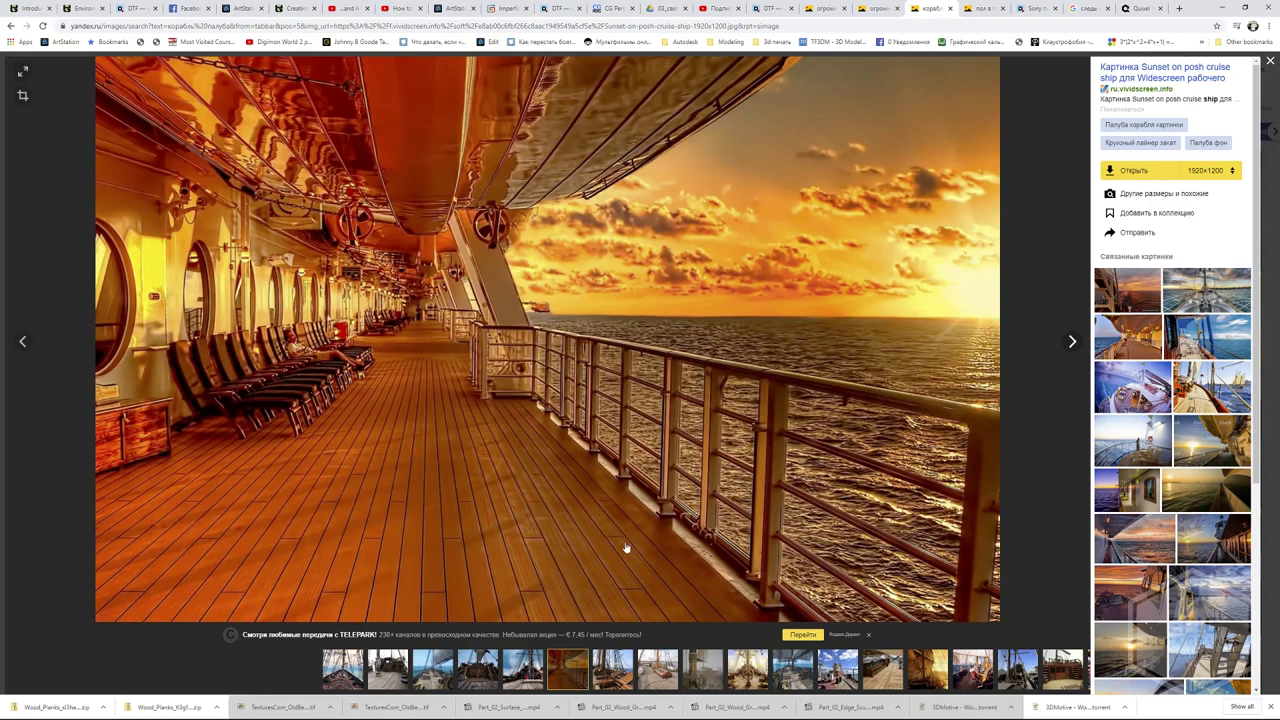
pyautogui.click(1066, 343)
pyautogui.click(1066, 343)
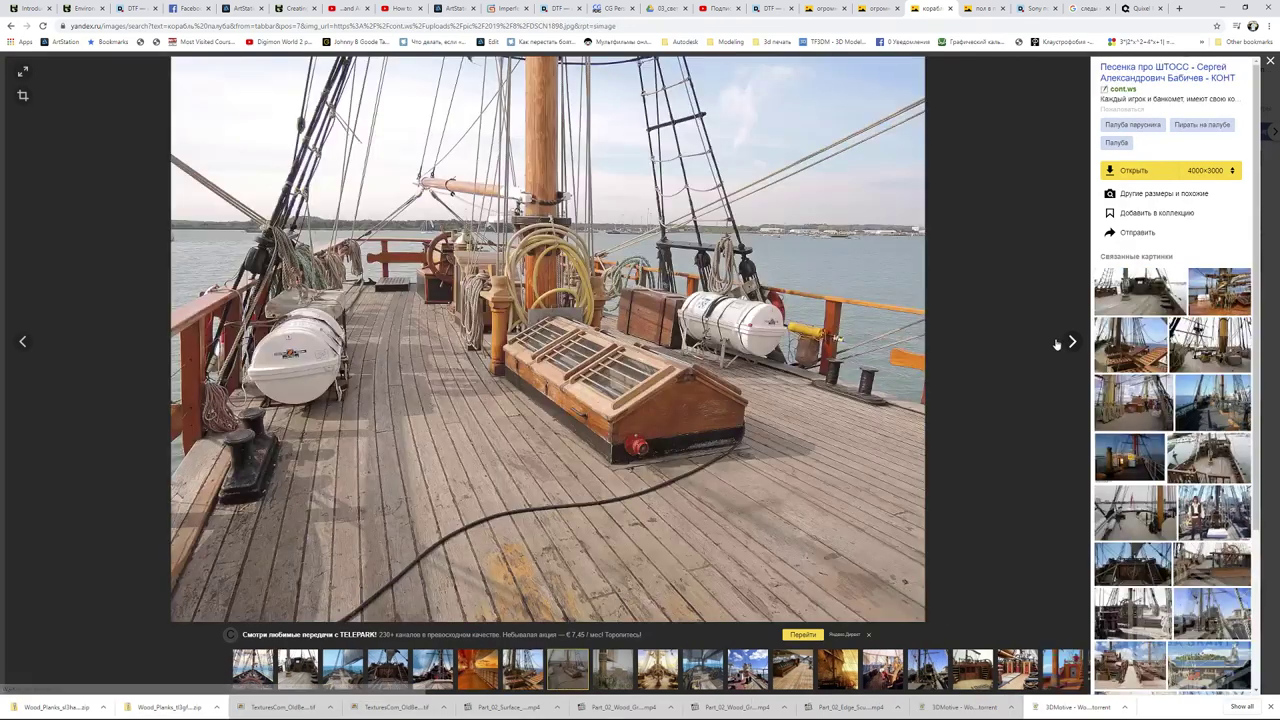
# - Close the enlarged deck photo and search Yandex Images for "корабль трбм"
pyautogui.click(1060, 343)
pyautogui.press('Escape')
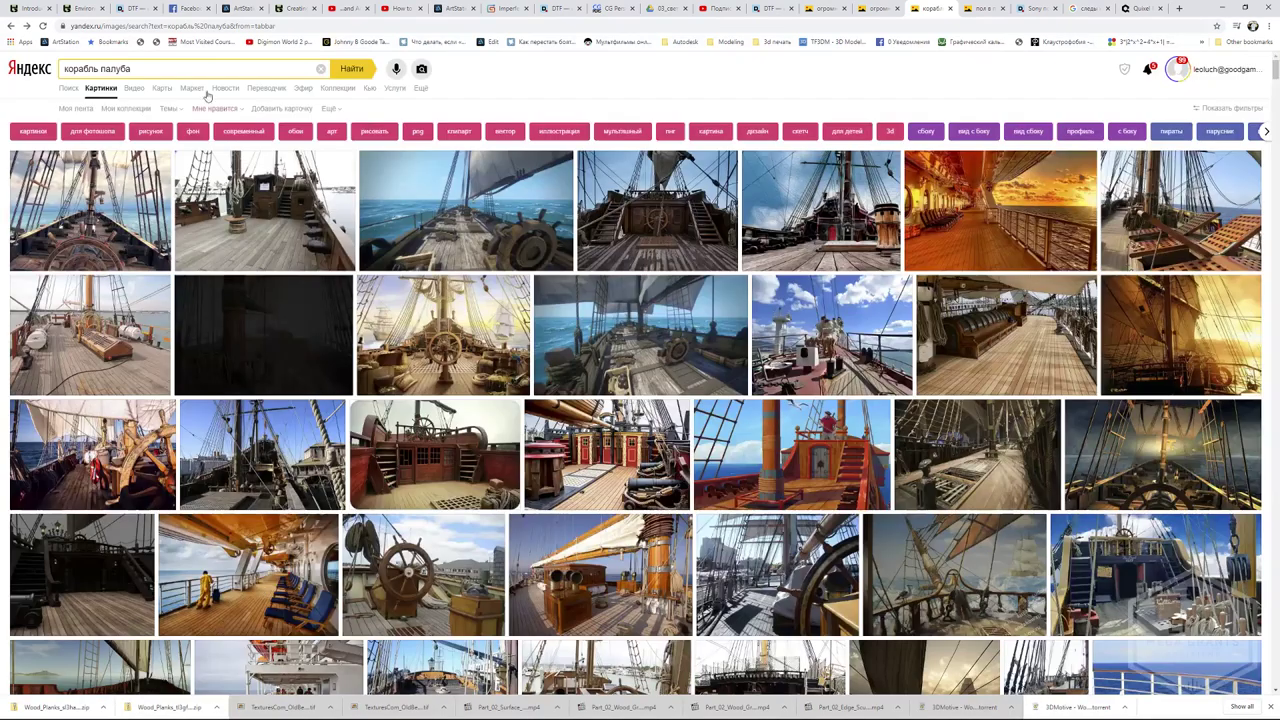
pyautogui.click(121, 69)
pyautogui.doubleClick(121, 69)
pyautogui.write('трбм')
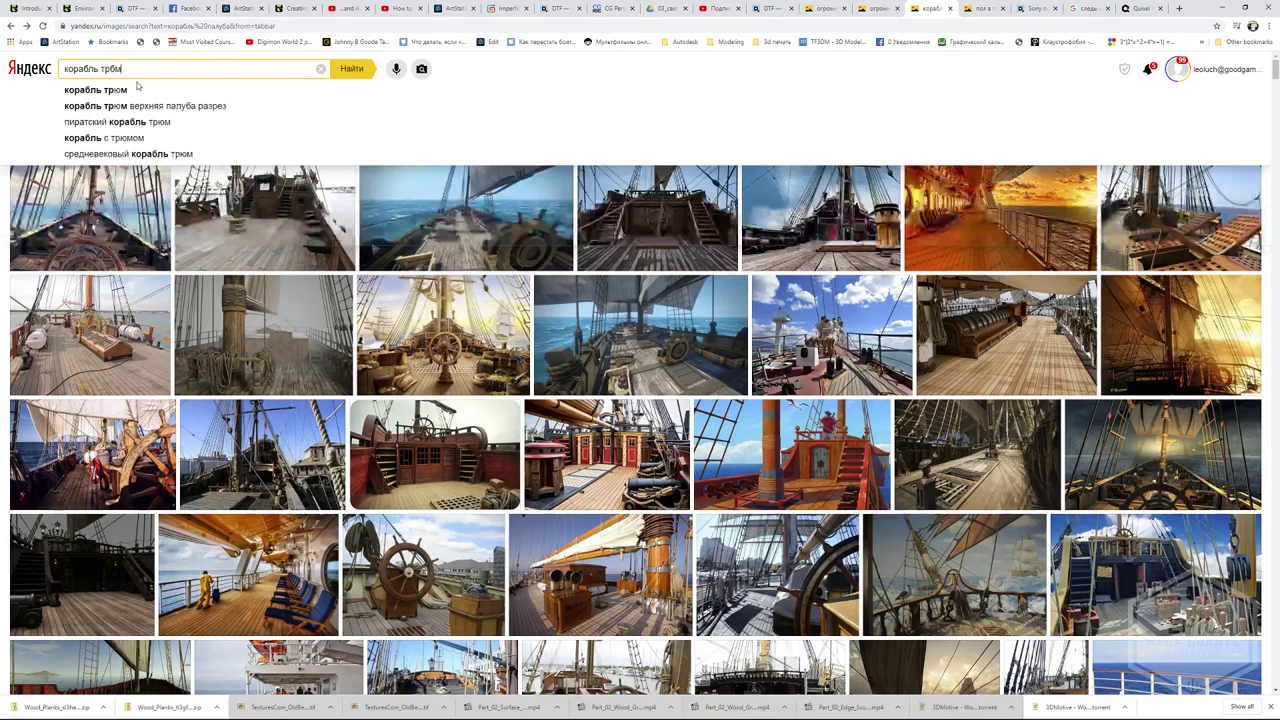
pyautogui.press('Return')
# - Browse enlarged ship-hold results from the first image onward, plus one related to the hammock-and-cannons photo, to study their plank floors
pyautogui.click(160, 225)
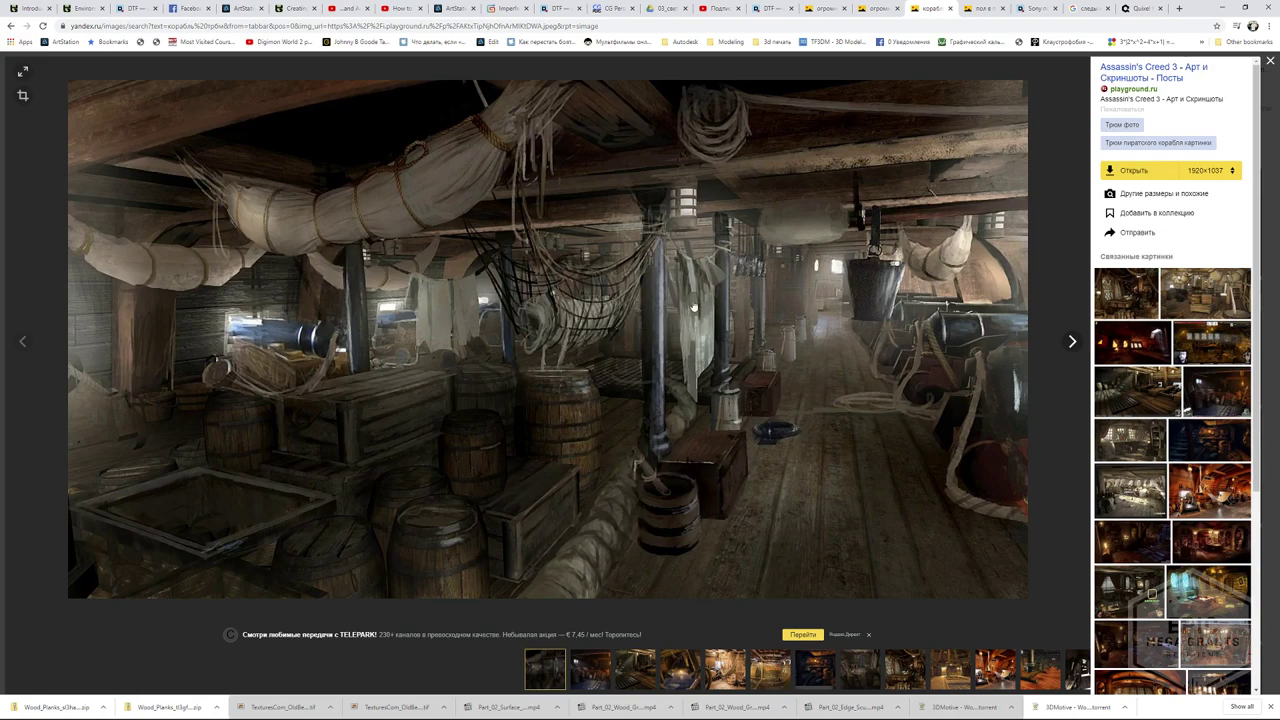
pyautogui.click(947, 304)
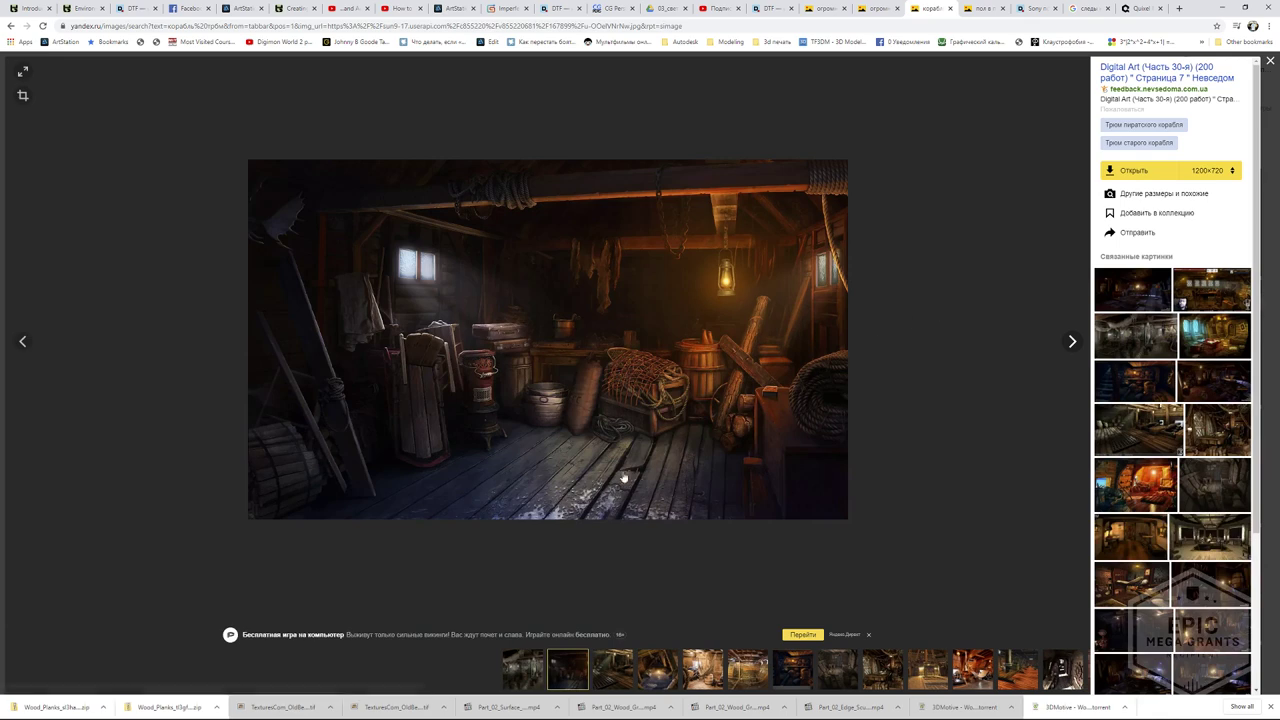
pyautogui.click(940, 335)
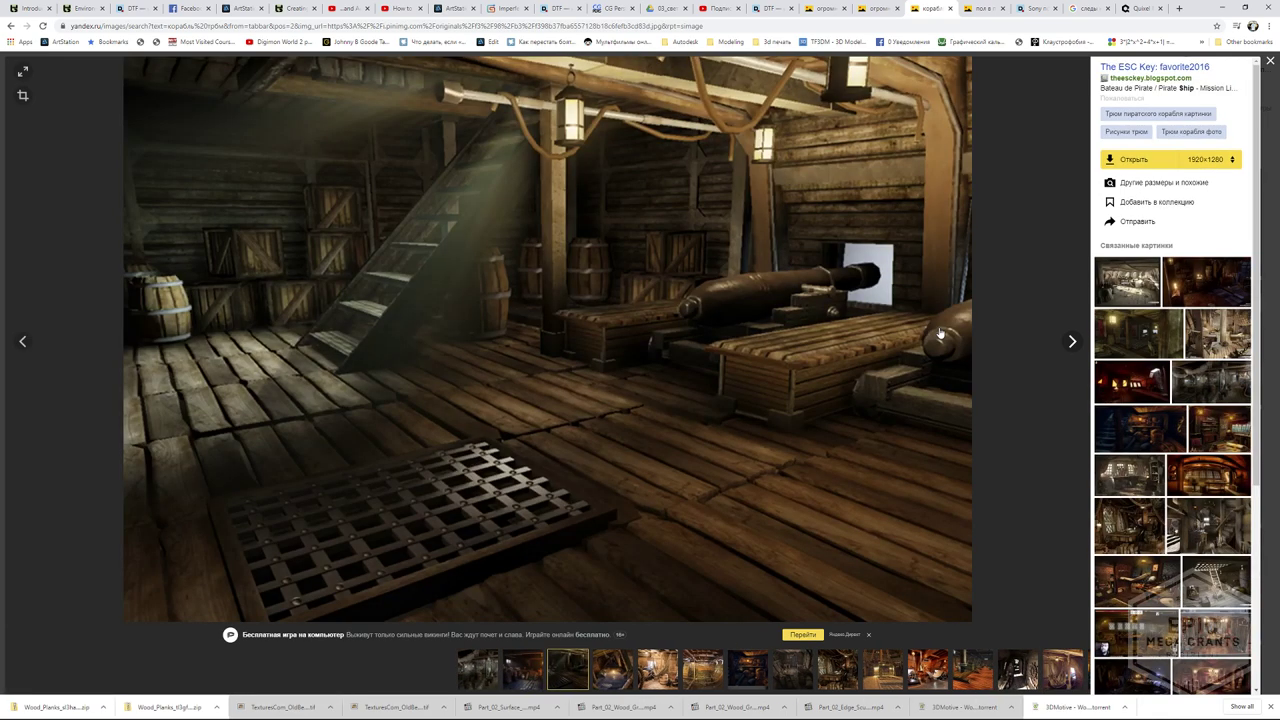
pyautogui.click(964, 382)
pyautogui.click(960, 380)
pyautogui.click(958, 379)
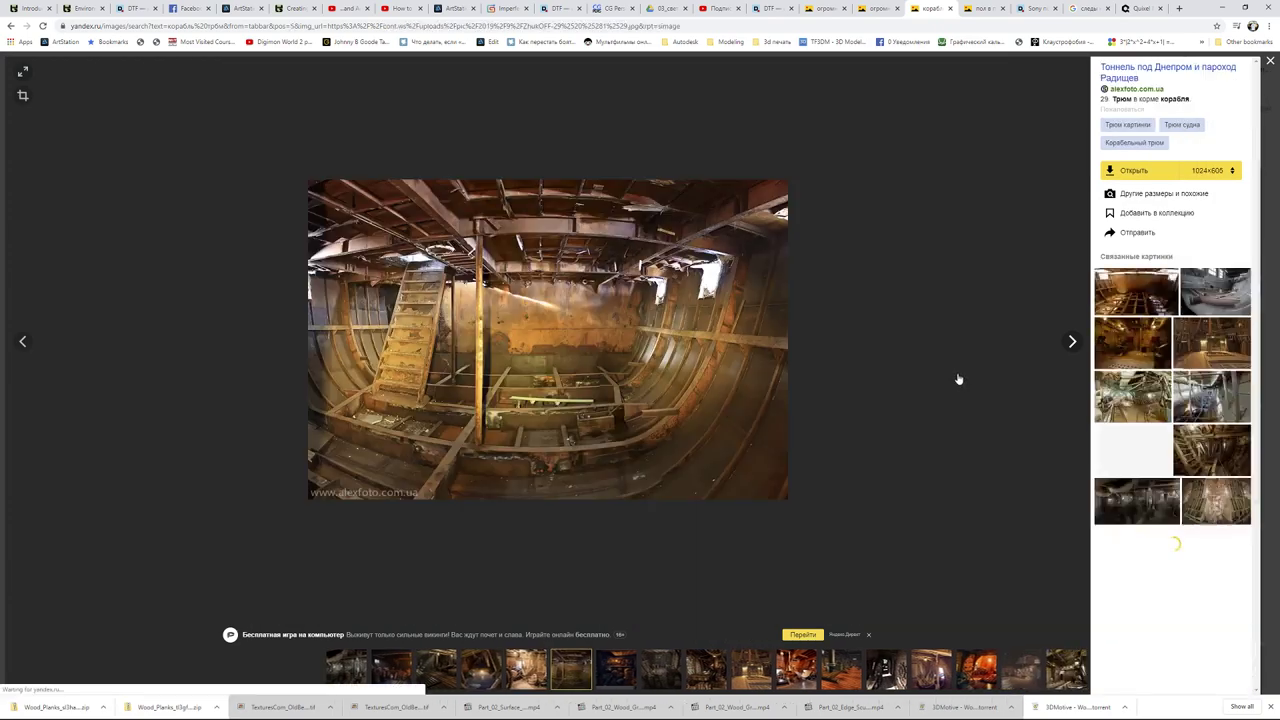
pyautogui.click(240, 374)
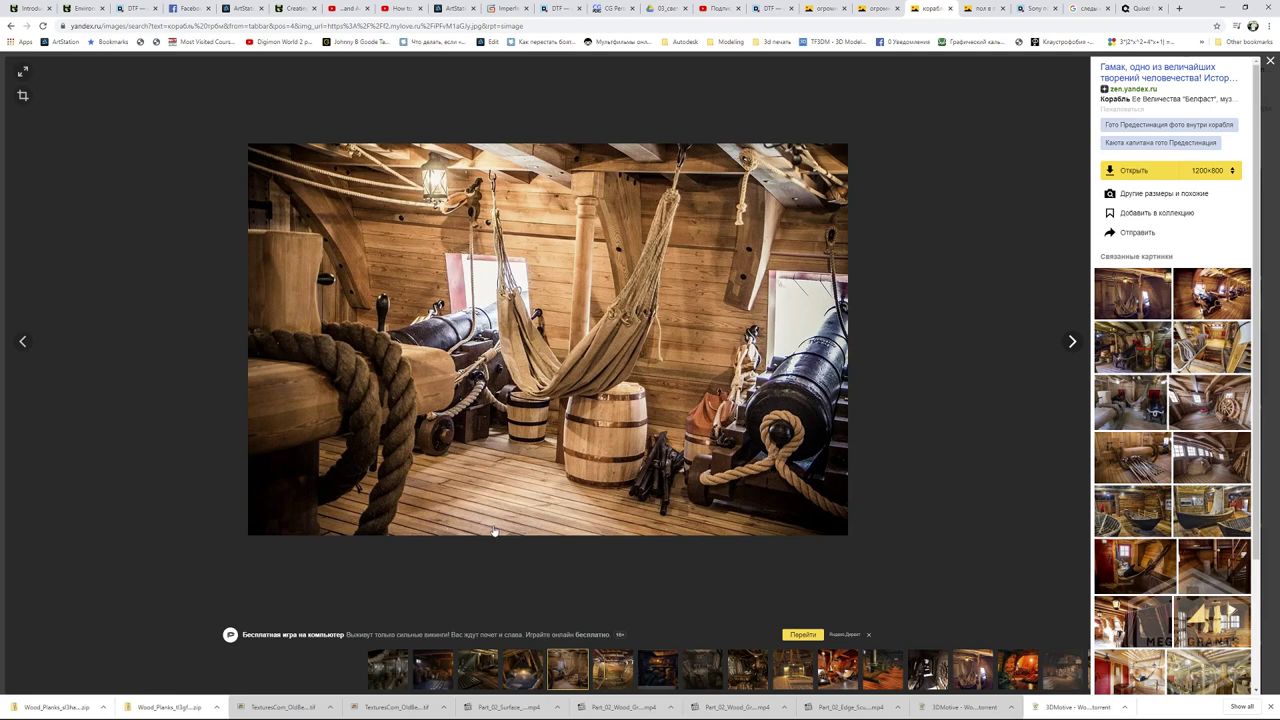
pyautogui.click(1071, 341)
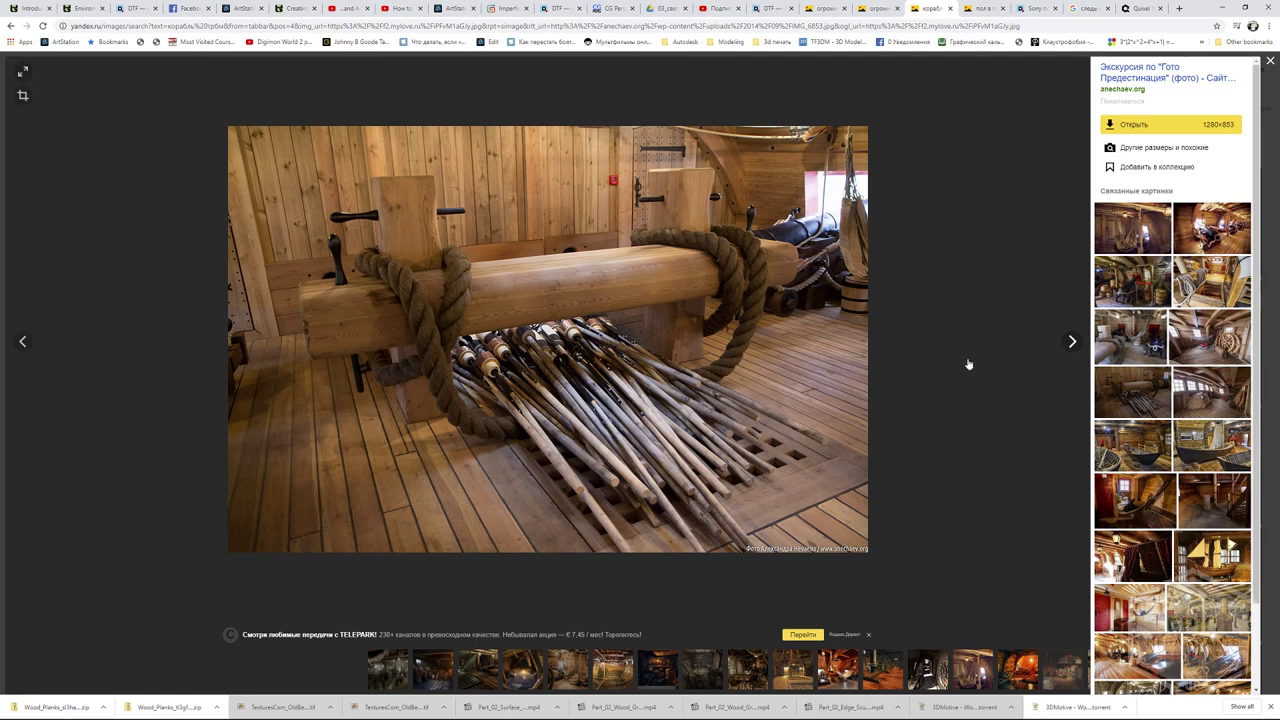
pyautogui.click(1033, 359)
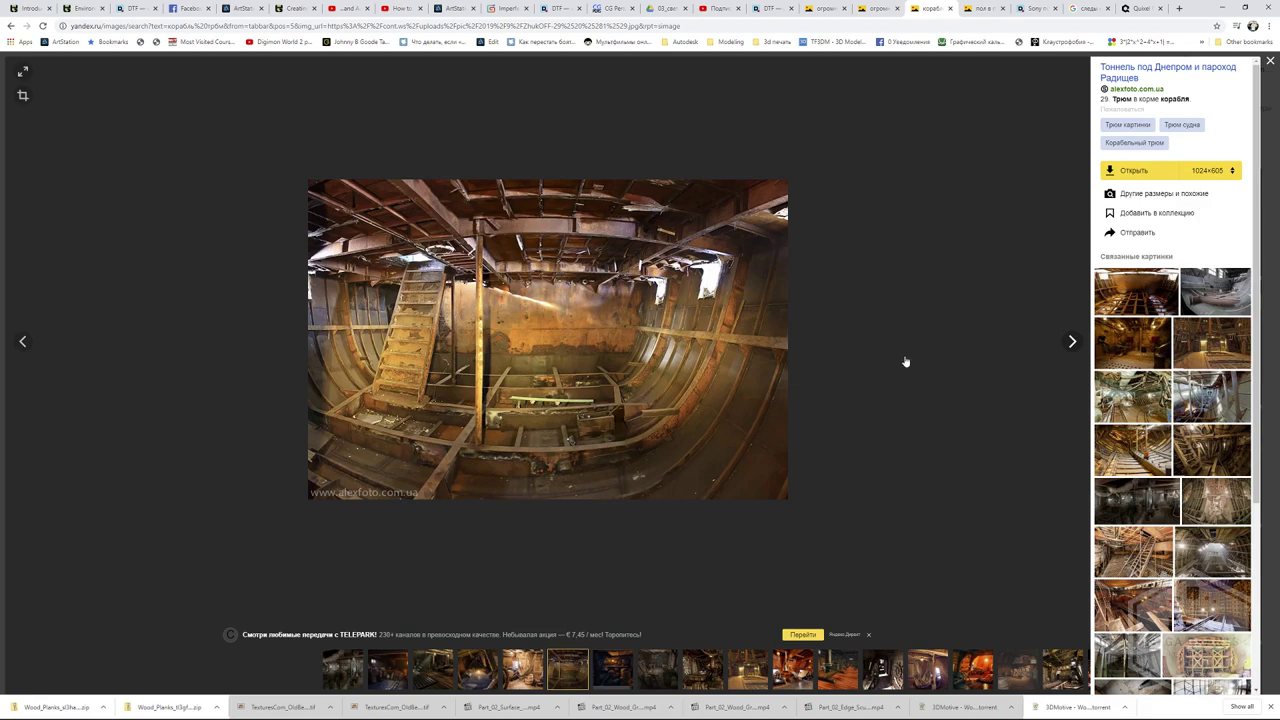
pyautogui.click(1020, 362)
pyautogui.click(1072, 344)
pyautogui.click(1072, 346)
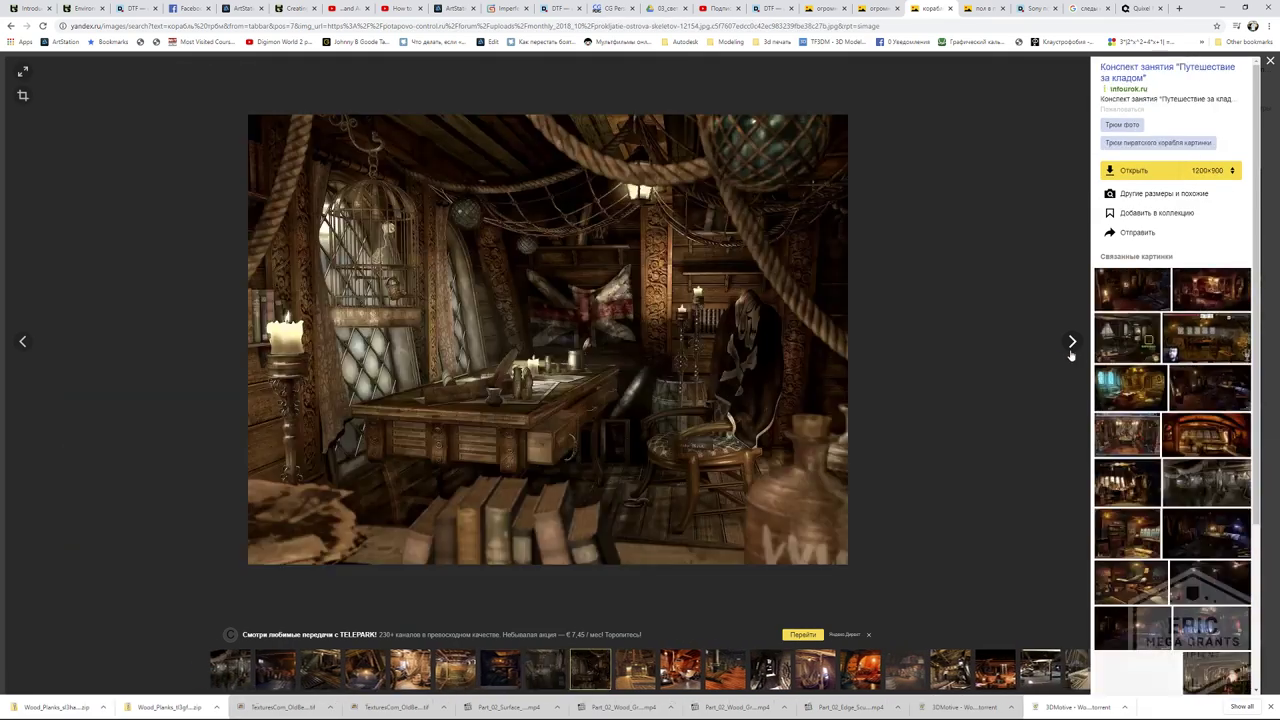
pyautogui.click(1071, 343)
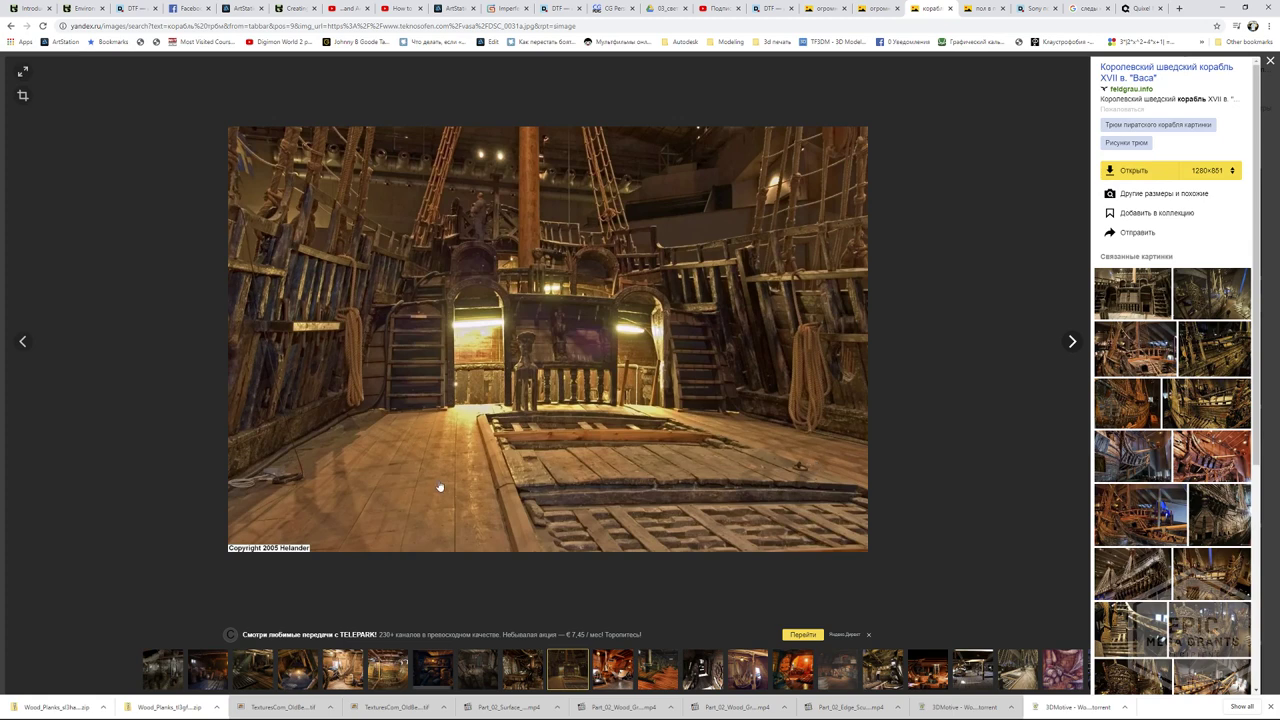
pyautogui.click(1048, 383)
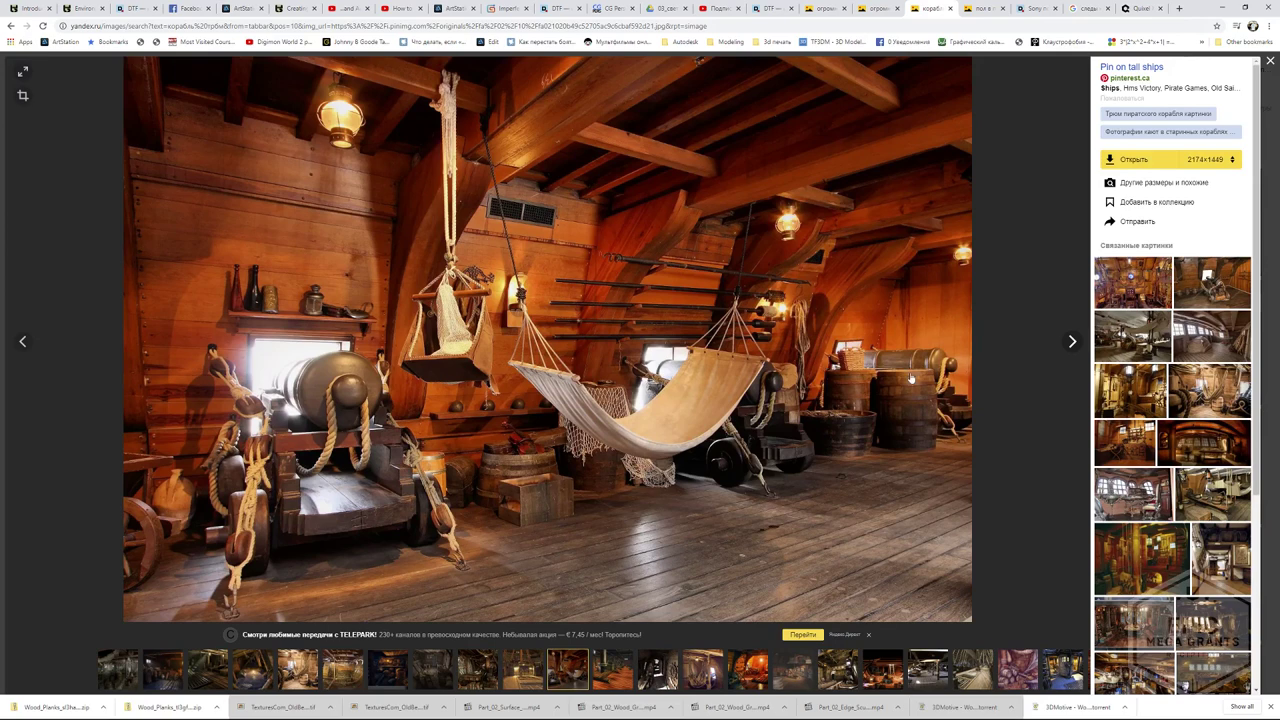
# - Examine further ship-hold results and a related image from the caravel hold photo for floorboard wear and reflections
pyautogui.click(984, 356)
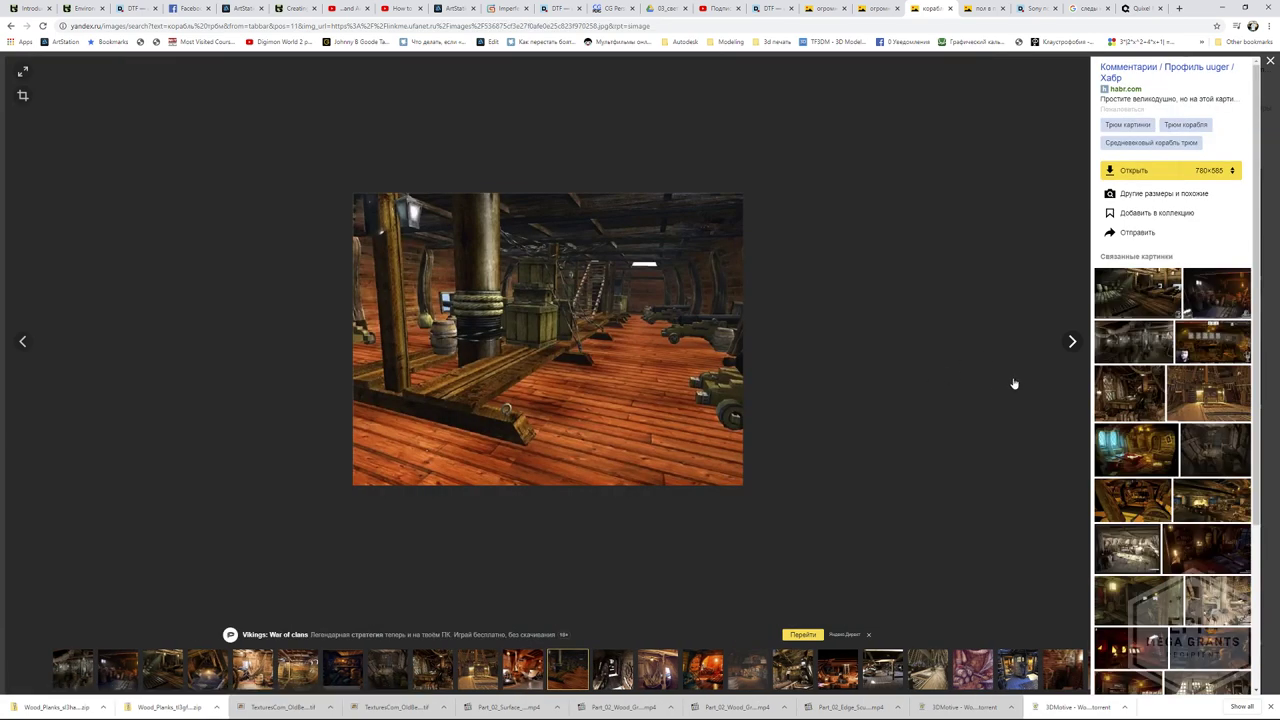
pyautogui.click(1013, 383)
pyautogui.click(160, 416)
pyautogui.click(992, 414)
pyautogui.click(980, 425)
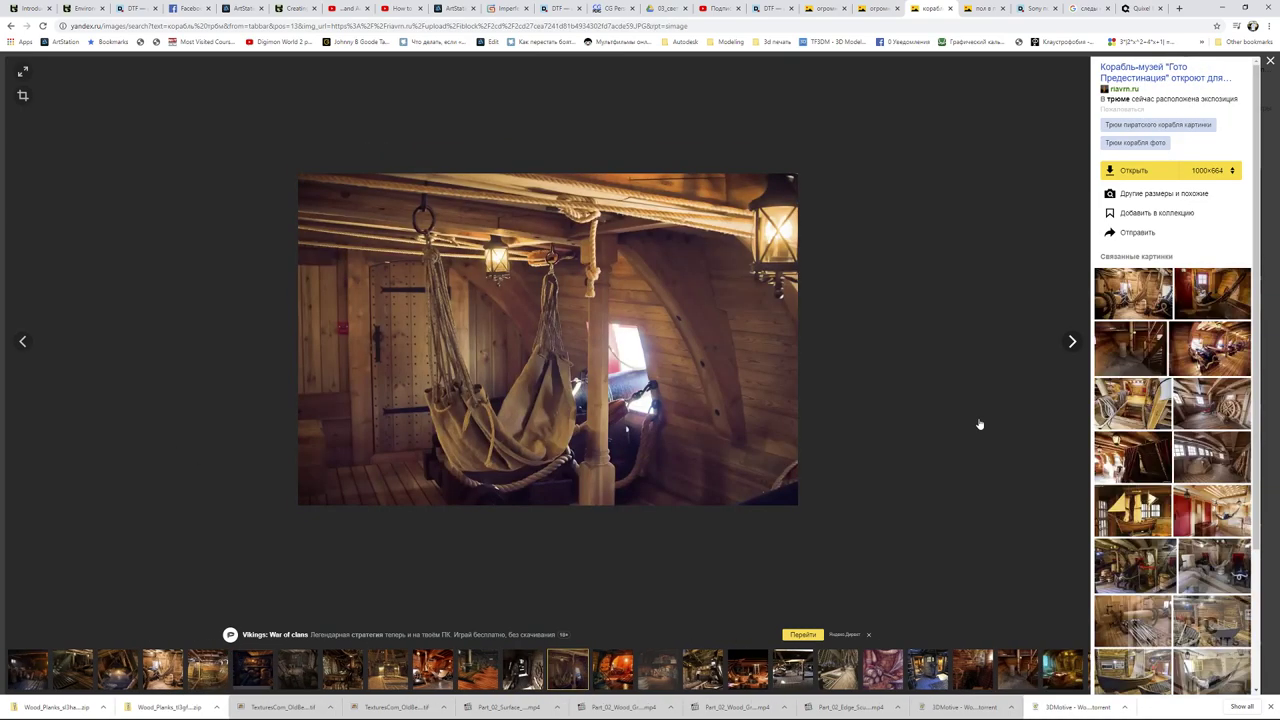
pyautogui.click(980, 425)
pyautogui.click(976, 426)
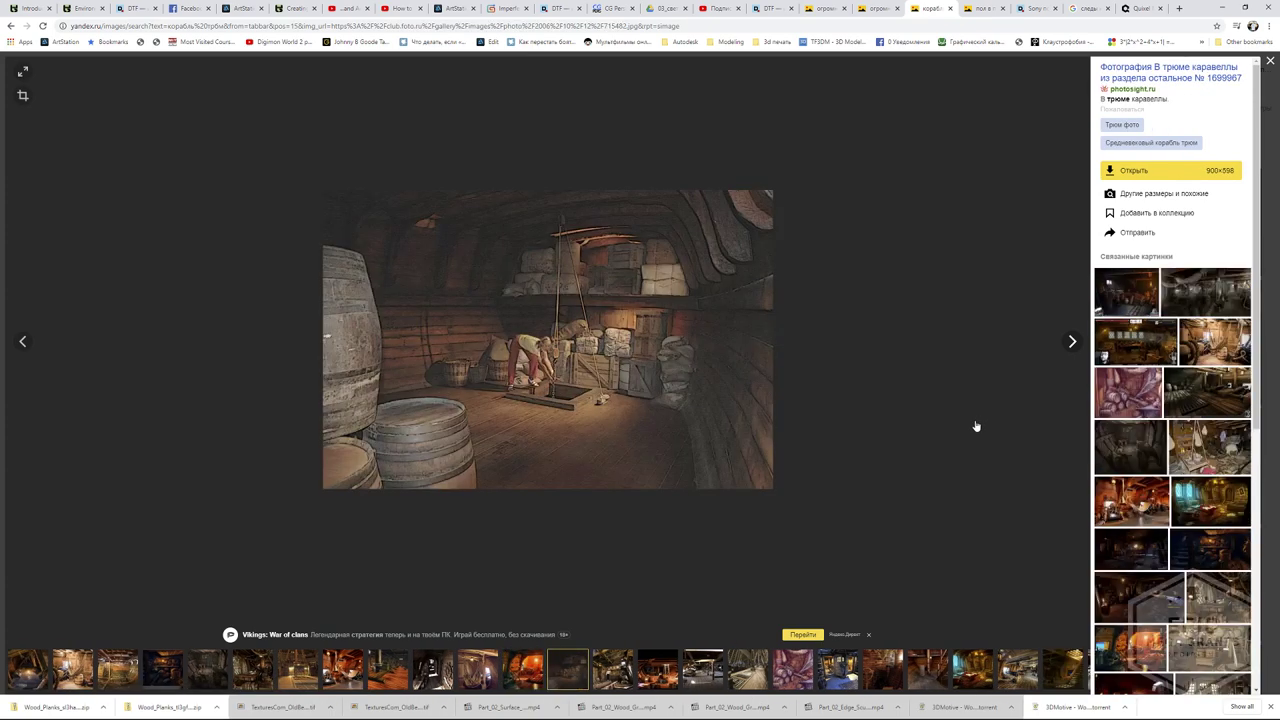
pyautogui.click(976, 426)
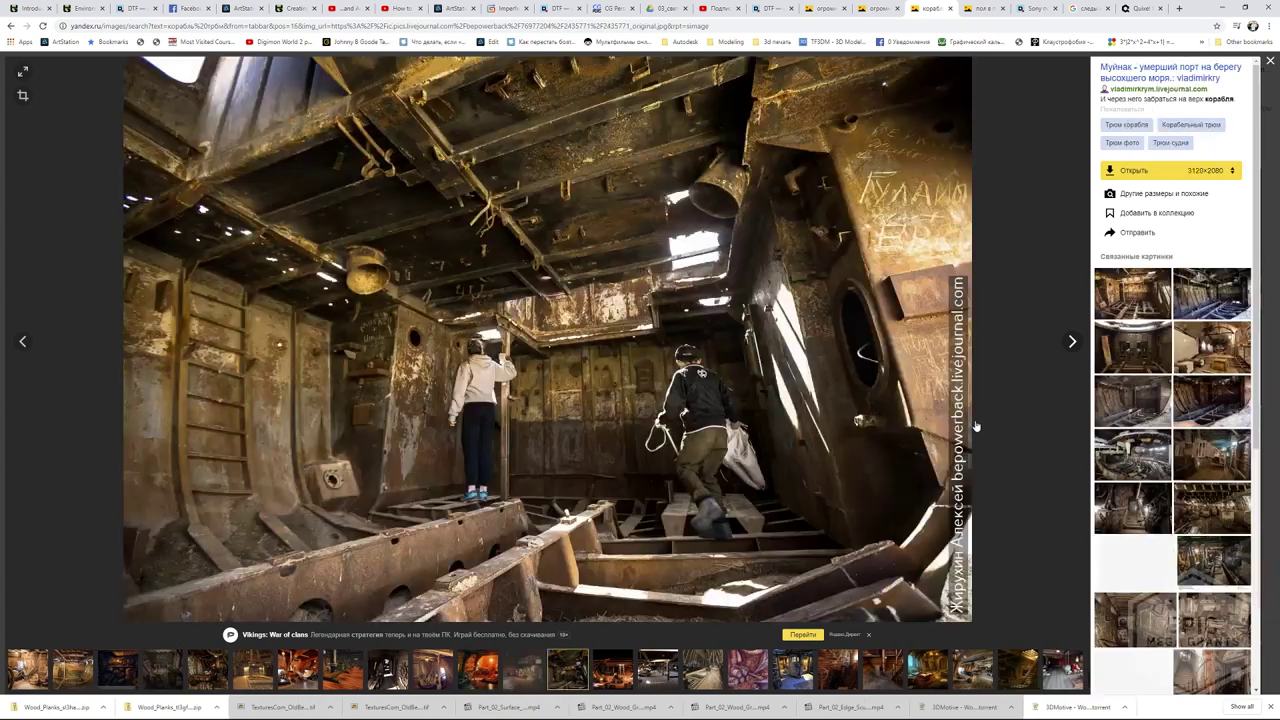
pyautogui.click(140, 341)
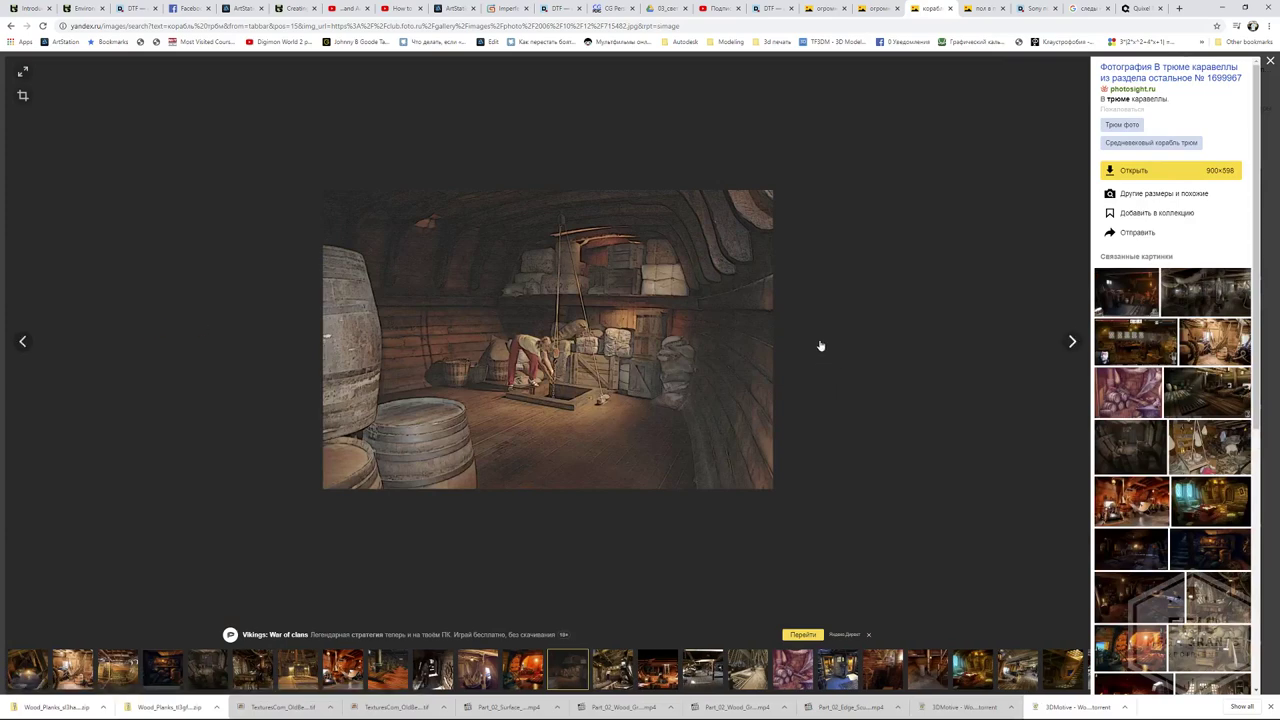
pyautogui.click(1201, 399)
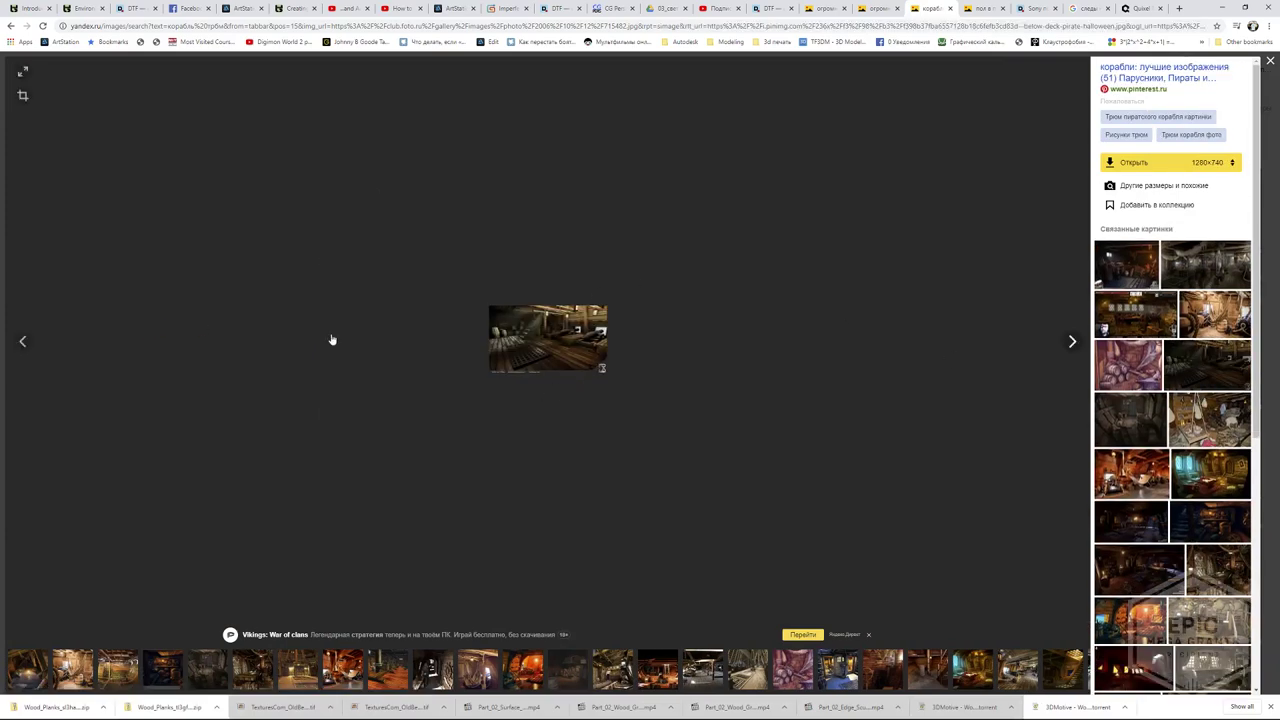
pyautogui.click(178, 338)
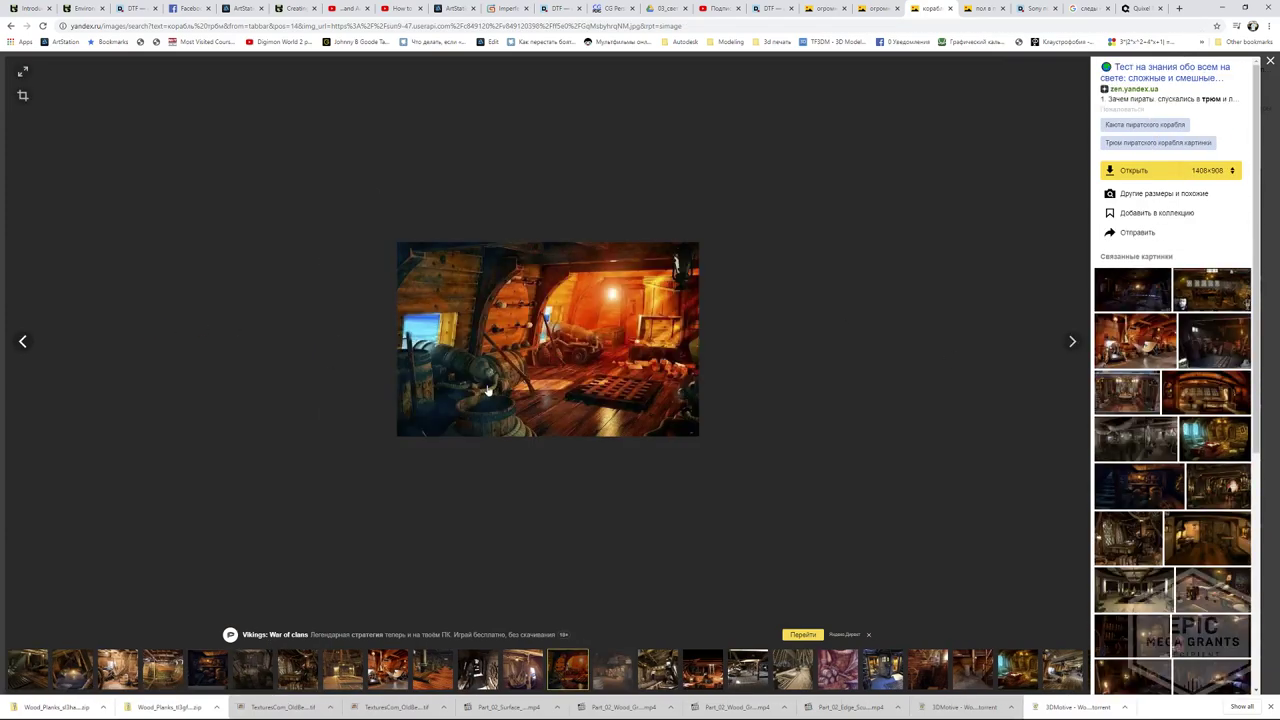
pyautogui.click(1020, 398)
pyautogui.click(1018, 397)
pyautogui.click(1000, 397)
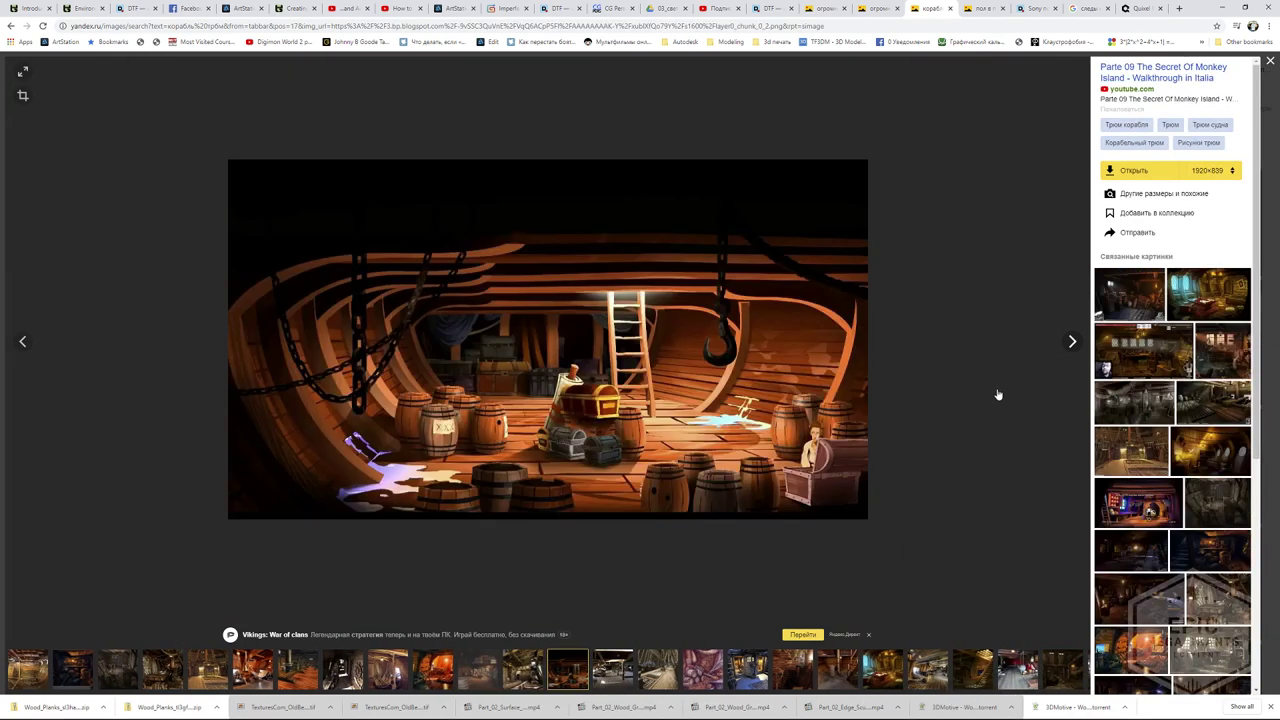
pyautogui.click(997, 395)
# - Switch to Substance Designer and inspect the Roughness output in the 2D view and the plank material in the 3D view
pyautogui.hotkey('alt', 'Tab')
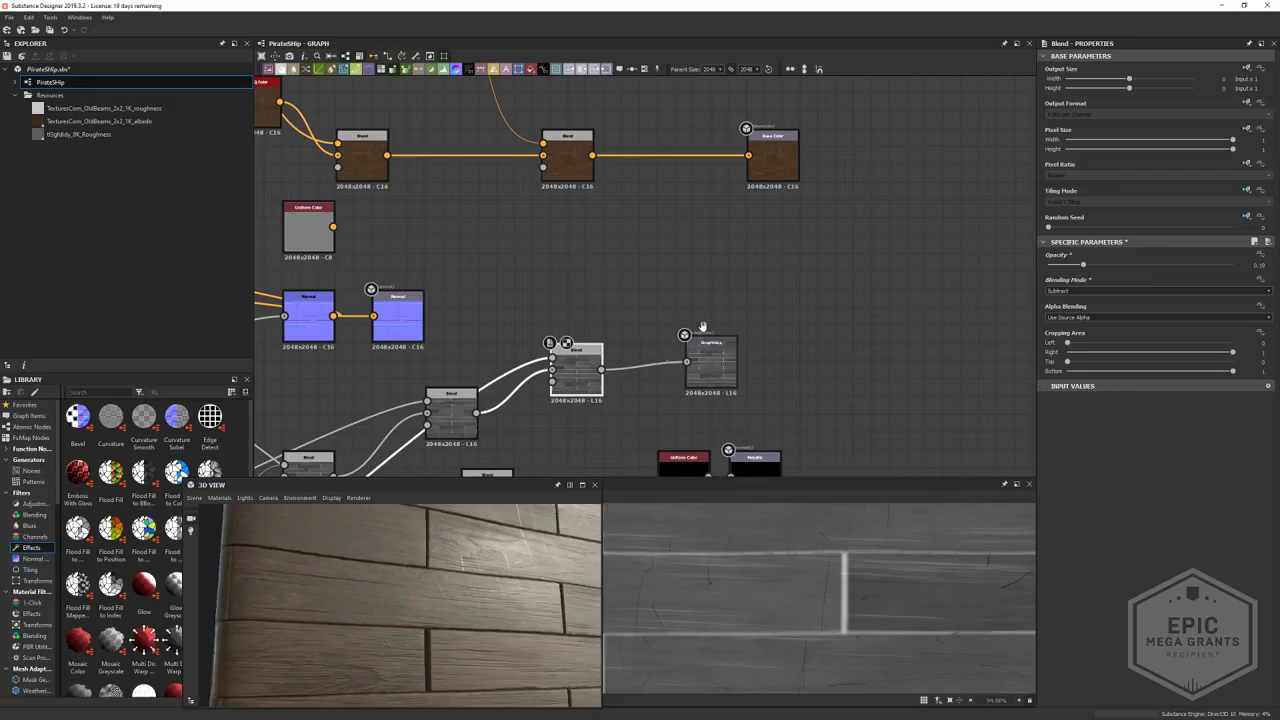
pyautogui.moveTo(703, 327); pyautogui.dragTo(659, 249, button='middle')
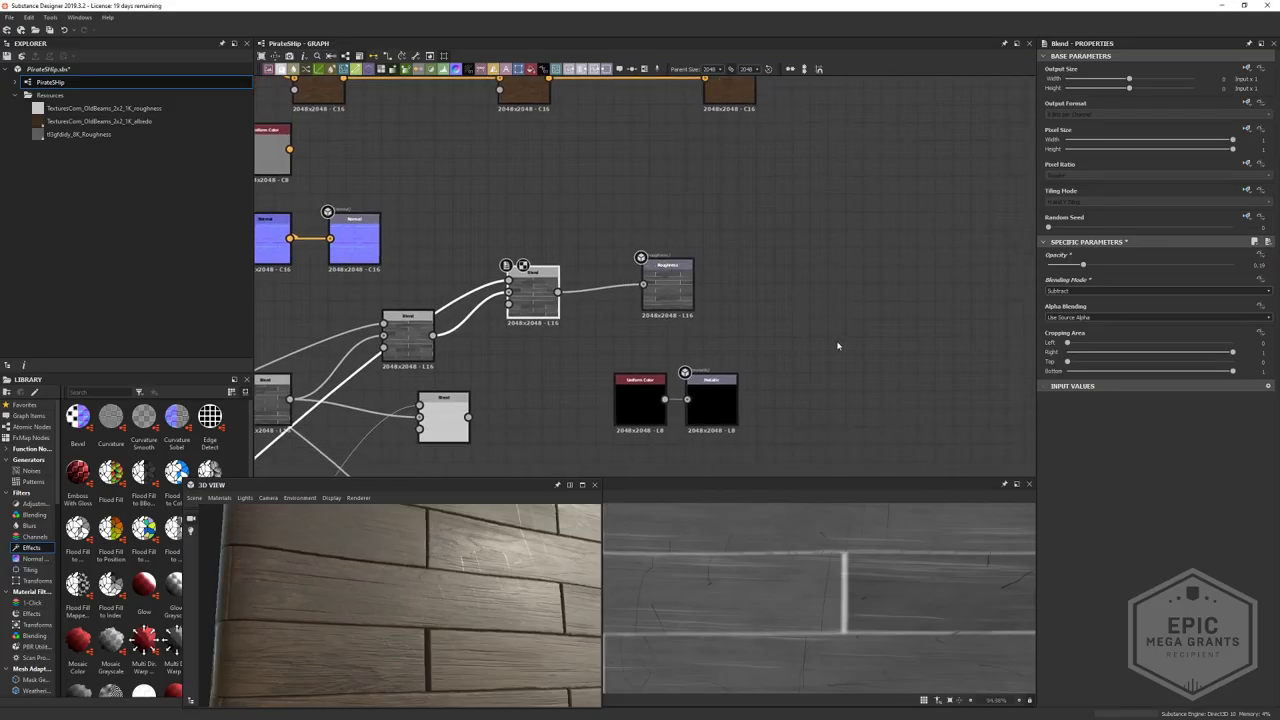
pyautogui.click(837, 346)
pyautogui.click(677, 295)
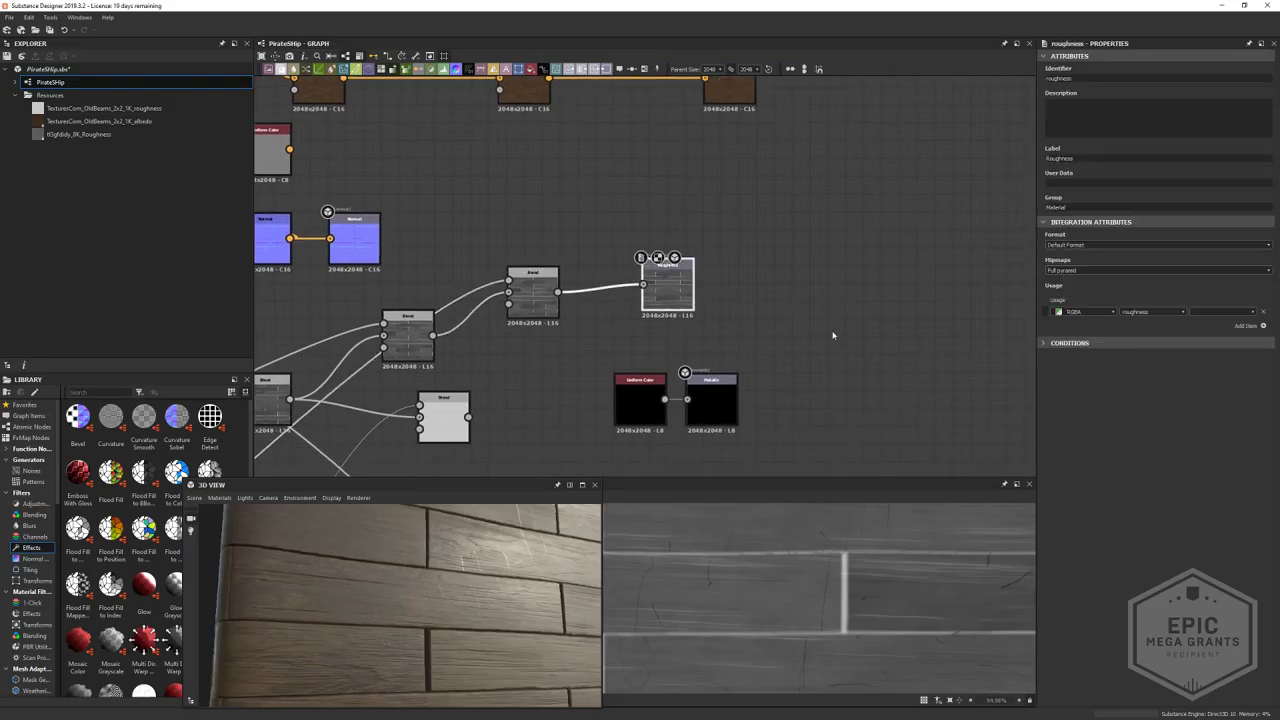
pyautogui.doubleClick(684, 295)
pyautogui.scroll(3, 819, 594)
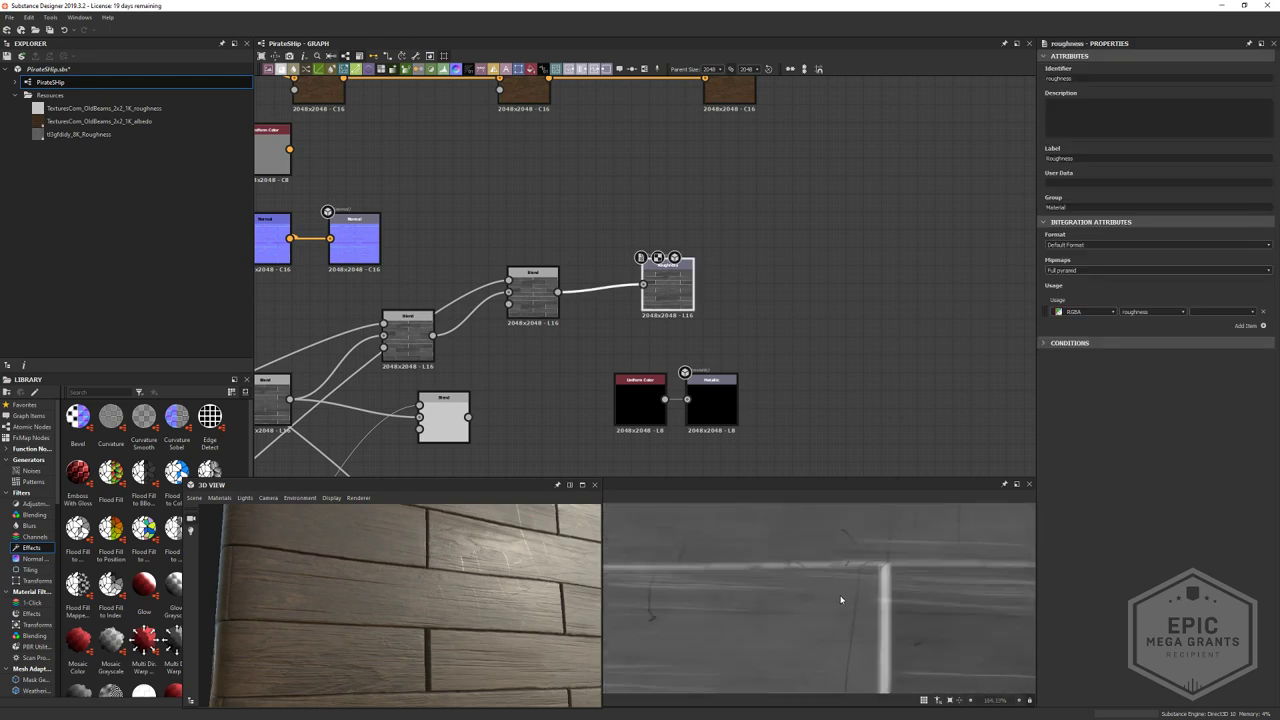
pyautogui.scroll(-3, 380, 643)
pyautogui.moveTo(380, 643); pyautogui.dragTo(402, 632)
# - Move the last Blend node of the pale plank chain, above the Uniform Color node, higher in the graph
pyautogui.moveTo(344, 237); pyautogui.dragTo(696, 290, button='middle')
pyautogui.moveTo(1022, 348); pyautogui.dragTo(880, 300, button='middle')
pyautogui.moveTo(600, 285); pyautogui.dragTo(1007, 306, button='middle')
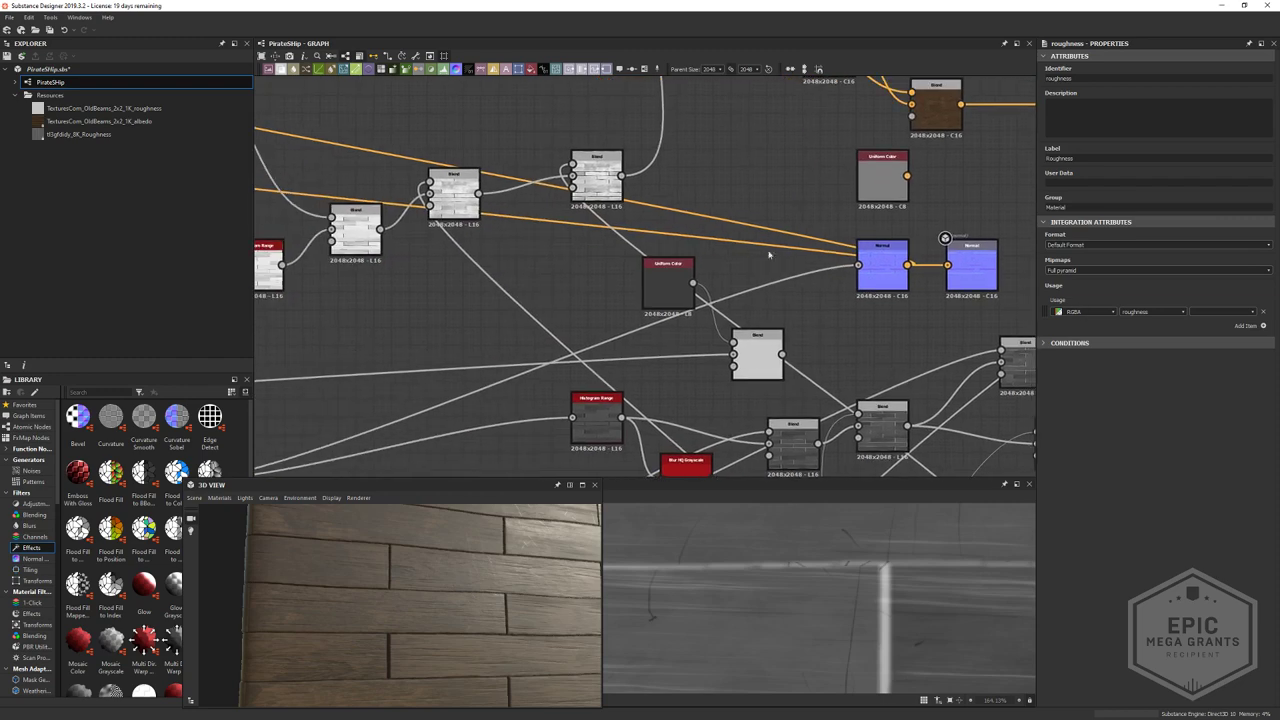
pyautogui.moveTo(769, 255); pyautogui.dragTo(775, 289, button='middle')
pyautogui.moveTo(462, 235); pyautogui.dragTo(470, 271, button='middle')
pyautogui.moveTo(615, 264); pyautogui.dragTo(615, 211)
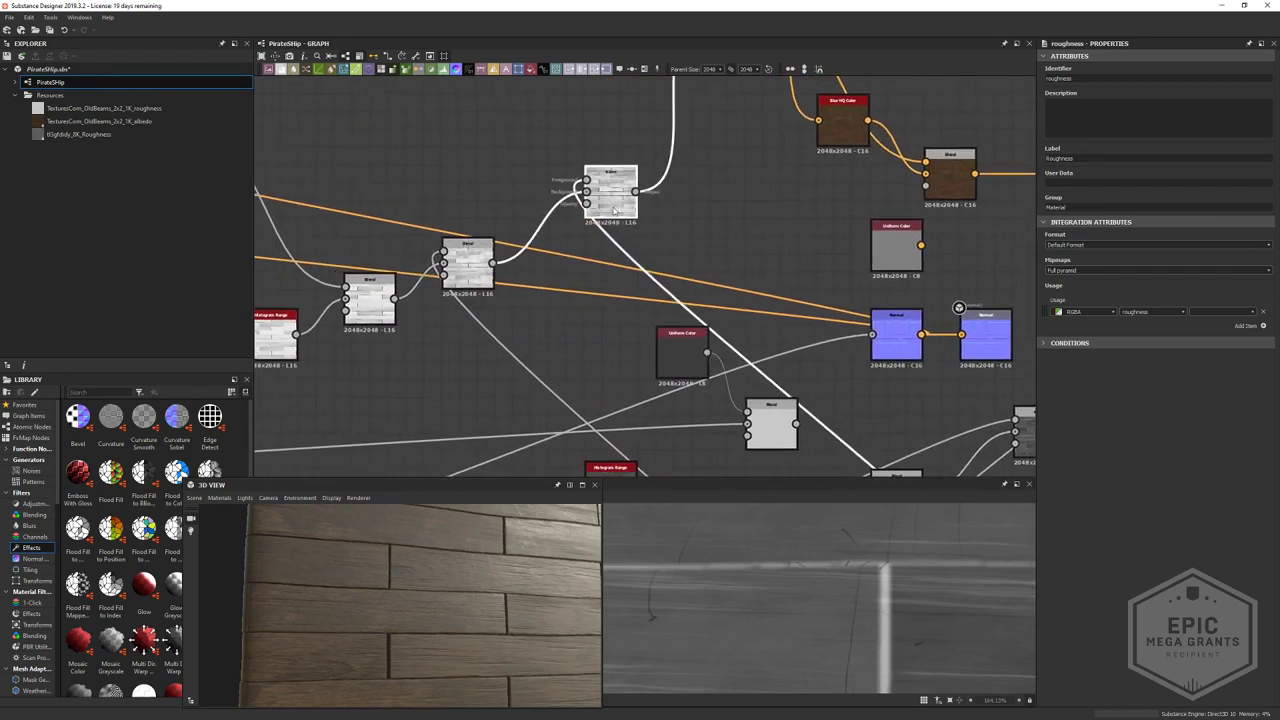
# - Insert a Blend node into the height connection feeding the Normal node and place it just before that node
pyautogui.click(896, 330)
pyautogui.moveTo(787, 352); pyautogui.dragTo(644, 307, button='middle')
pyautogui.click(679, 287)
pyautogui.press('space')
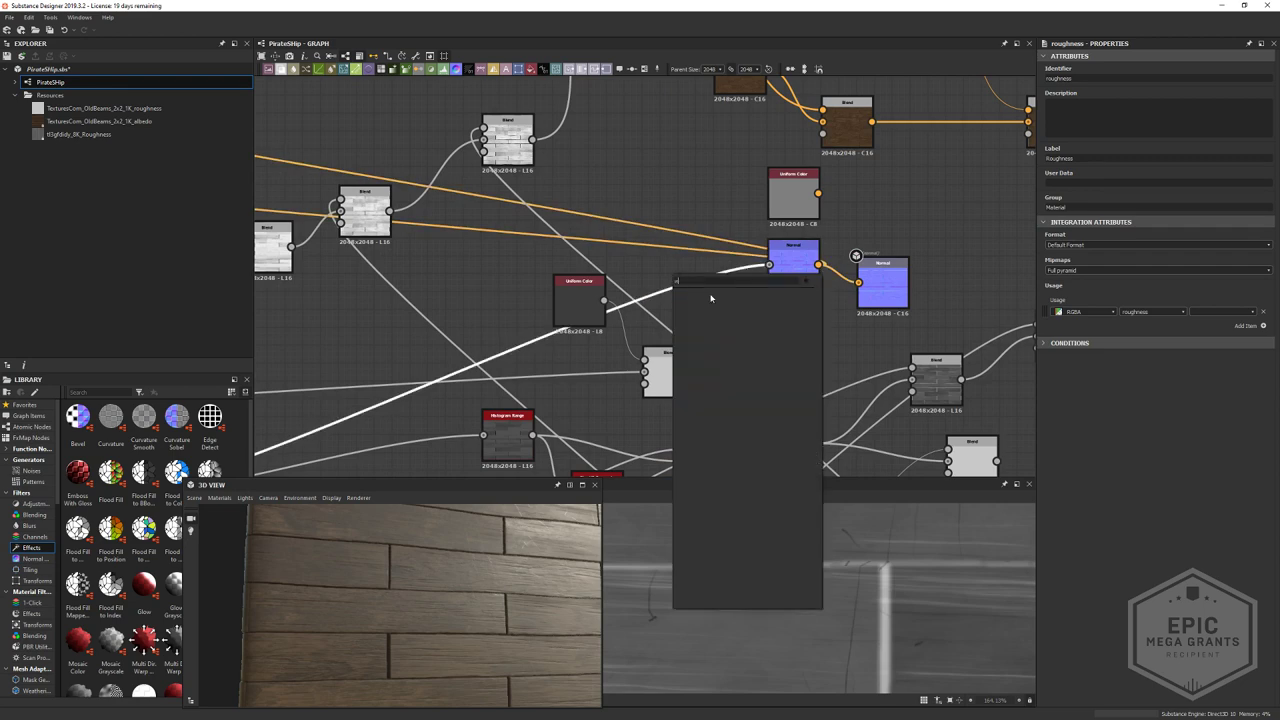
pyautogui.click(704, 297)
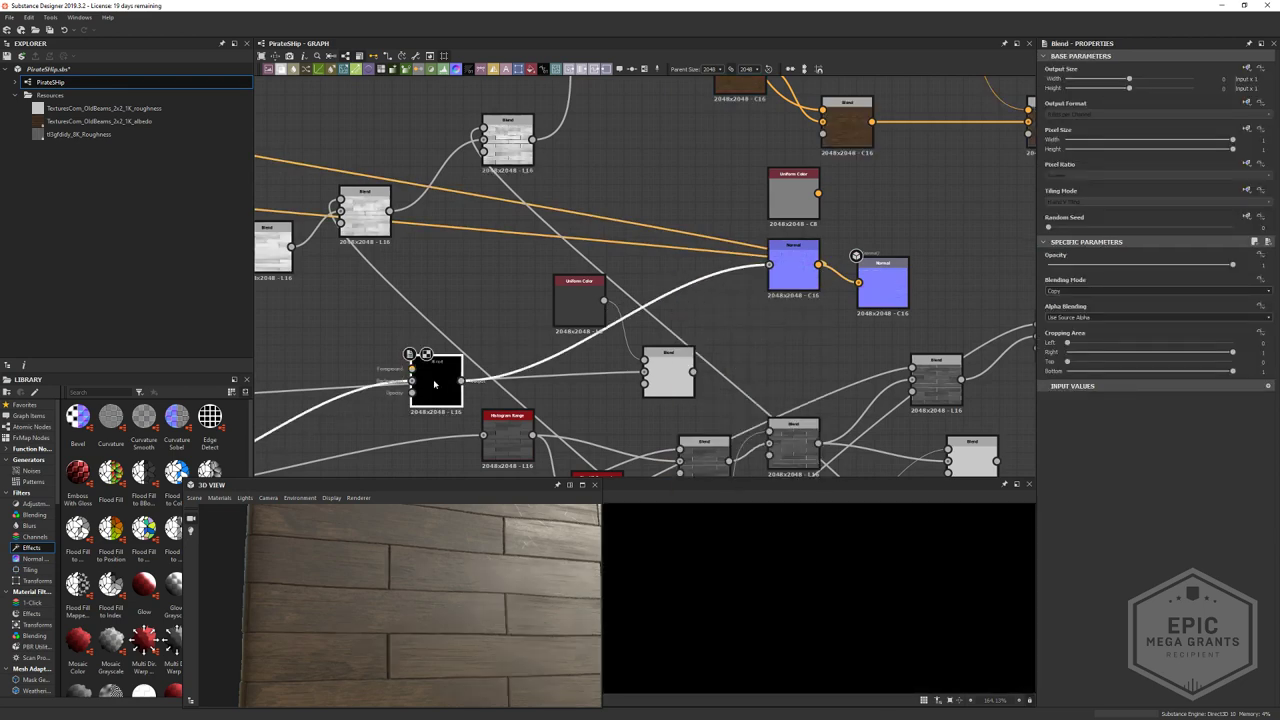
pyautogui.moveTo(440, 387); pyautogui.dragTo(691, 309)
# - Connect the Directional Warp output of the Scratches Generator branch to the new Blend node's foreground input
pyautogui.scroll(-3, 691, 309)
pyautogui.moveTo(743, 341); pyautogui.dragTo(820, 52, button='middle')
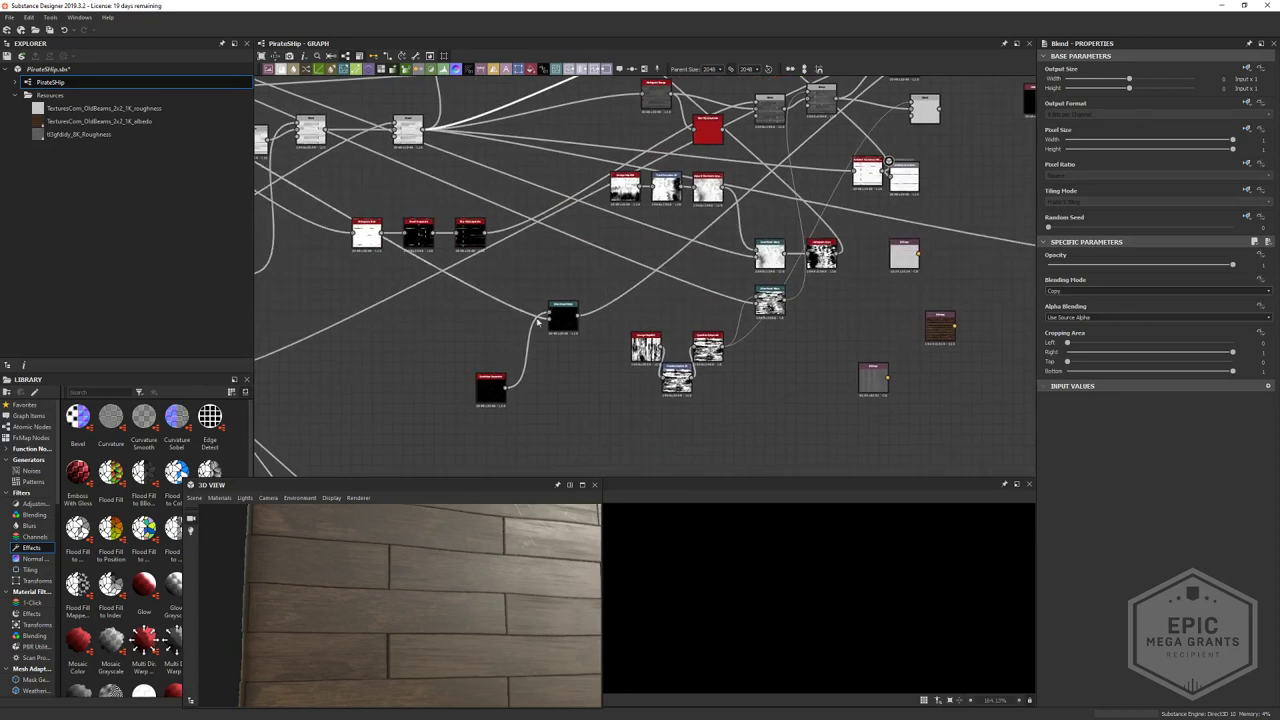
pyautogui.scroll(2, 545, 317)
pyautogui.click(607, 314)
pyautogui.click(598, 315)
pyautogui.moveTo(665, 212); pyautogui.dragTo(623, 406, button='middle')
pyautogui.moveTo(671, 151); pyautogui.dragTo(577, 357, button='middle')
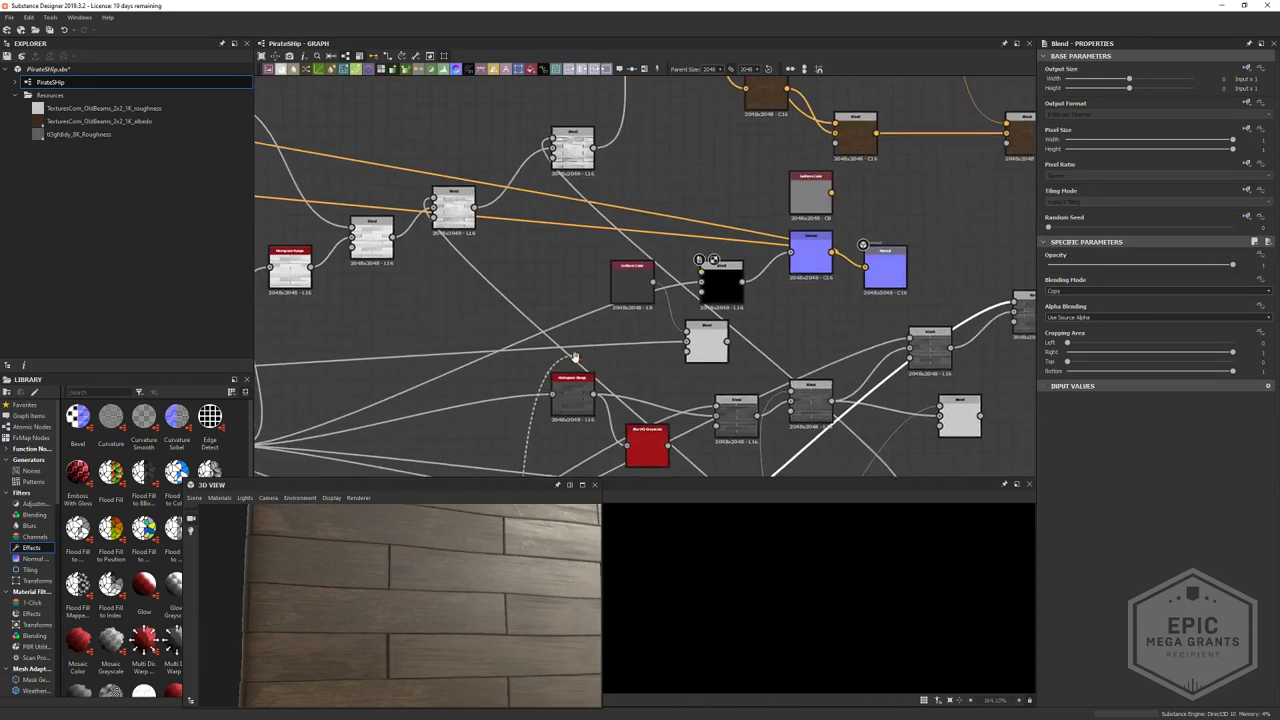
pyautogui.scroll(2, 605, 313)
pyautogui.moveTo(722, 282)
pyautogui.mouseDown()
pyautogui.moveTo(720, 335)
pyautogui.moveTo(742, 267)
pyautogui.mouseUp()
# - Set the new Blend node to Subtract mode with 0.02 opacity and check the planks in the 3D view
pyautogui.click(1082, 290)
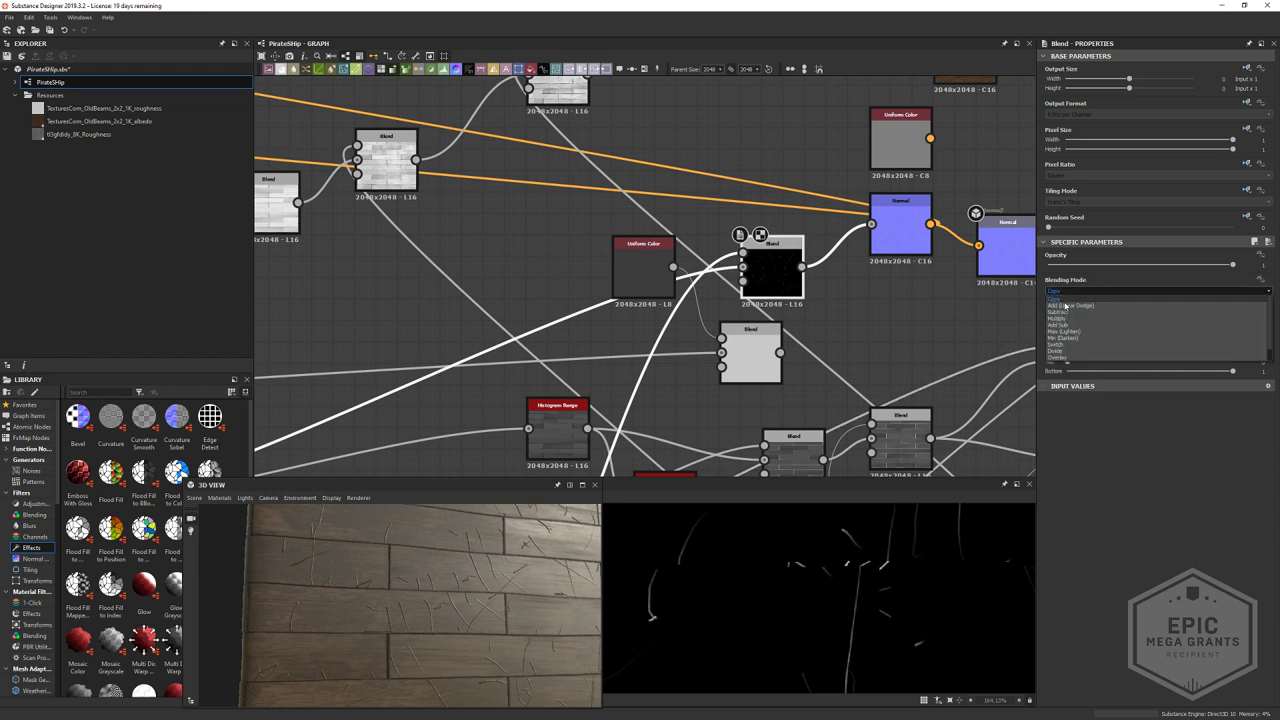
pyautogui.click(1063, 303)
pyautogui.moveTo(1079, 263); pyautogui.dragTo(1052, 266)
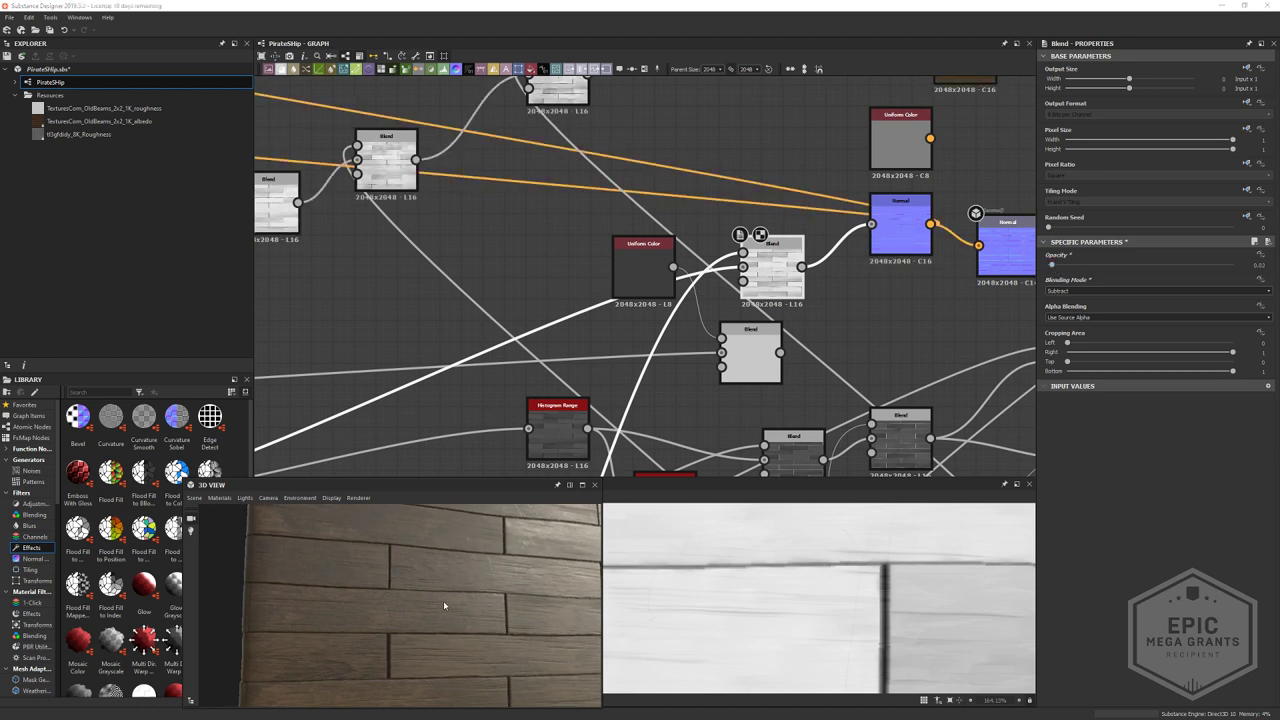
pyautogui.moveTo(443, 600)
pyautogui.mouseDown()
pyautogui.moveTo(468, 595)
pyautogui.moveTo(447, 578)
pyautogui.mouseUp()
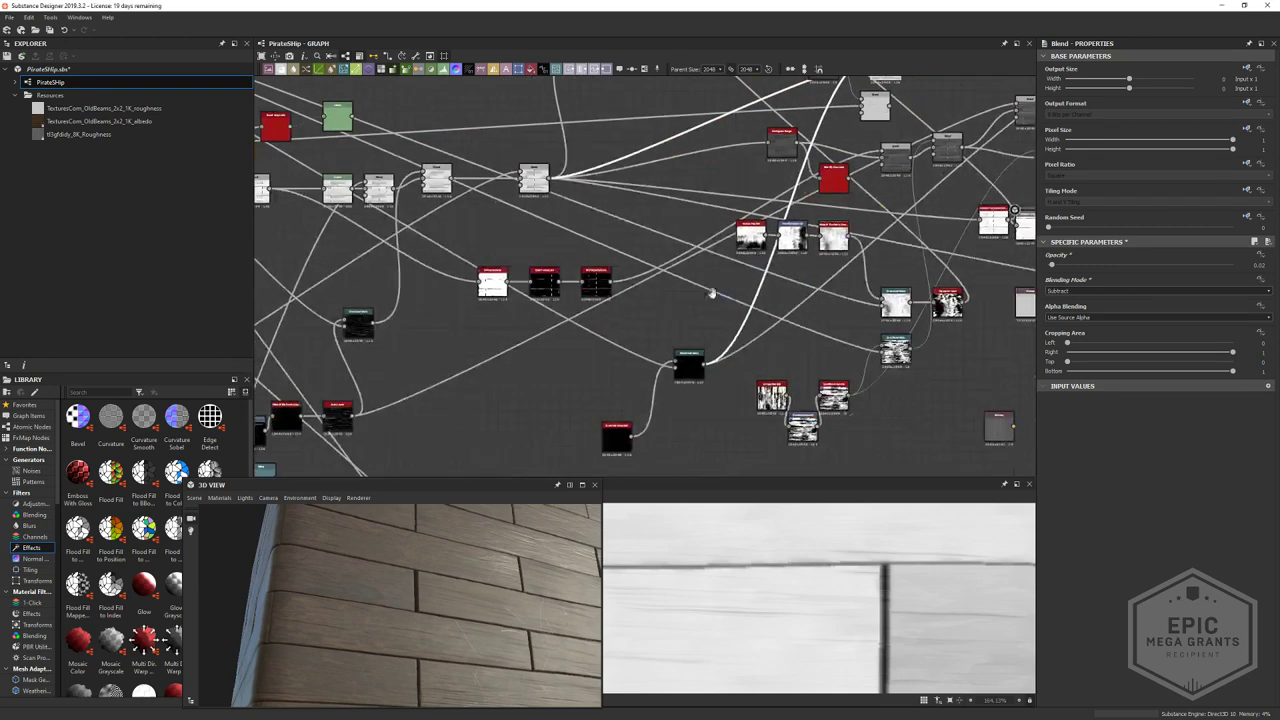
# - Display the Directional Warp node of the scratches branch in the 2D view and examine its whole pattern
pyautogui.scroll(5, 712, 293)
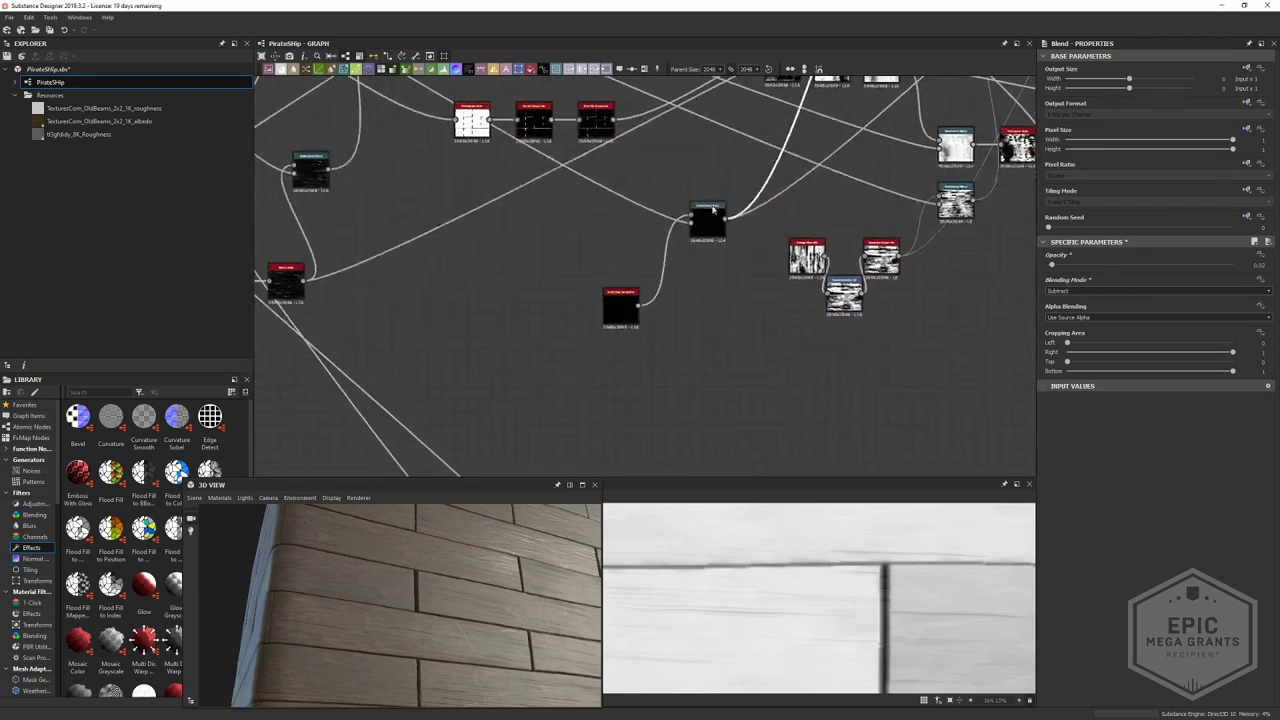
pyautogui.doubleClick(713, 165)
pyautogui.scroll(-2, 848, 591)
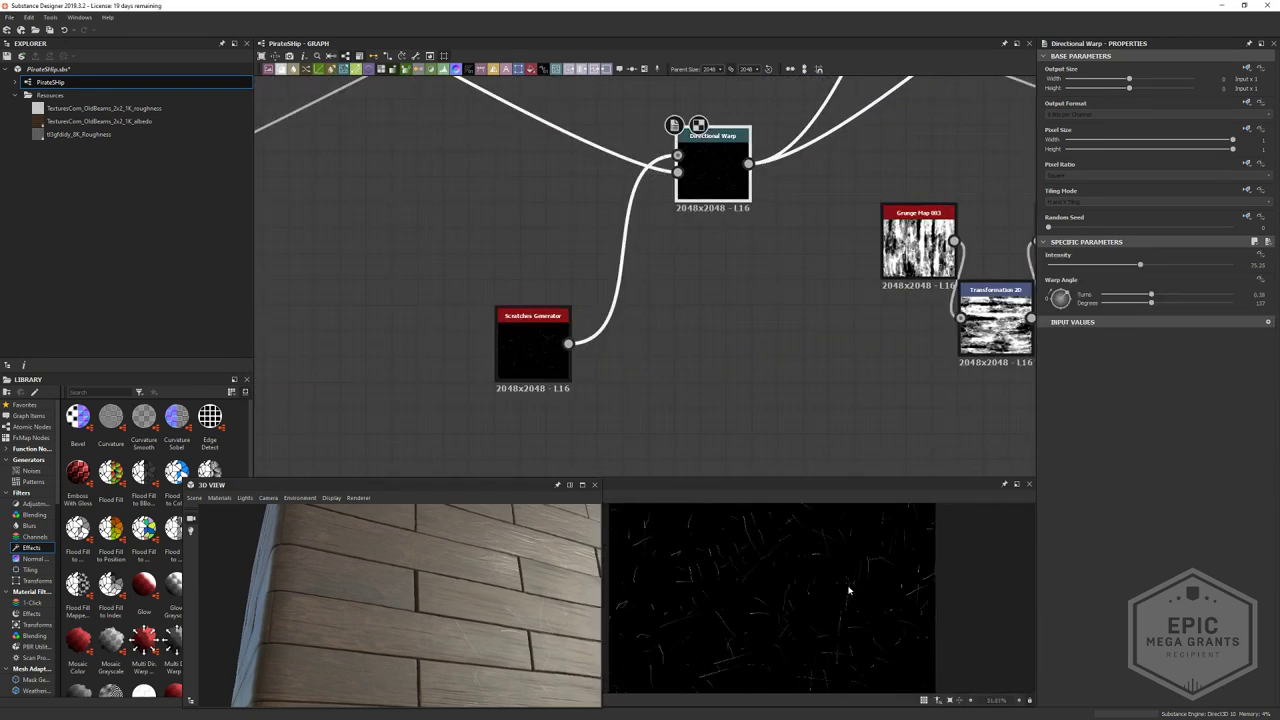
# - Move the Scratches Generator and its Directional Warp node away from the Grunge Map 003 nodes to free space between them
pyautogui.moveTo(605, 420); pyautogui.dragTo(592, 452, button='middle')
pyautogui.moveTo(543, 371); pyautogui.dragTo(466, 397)
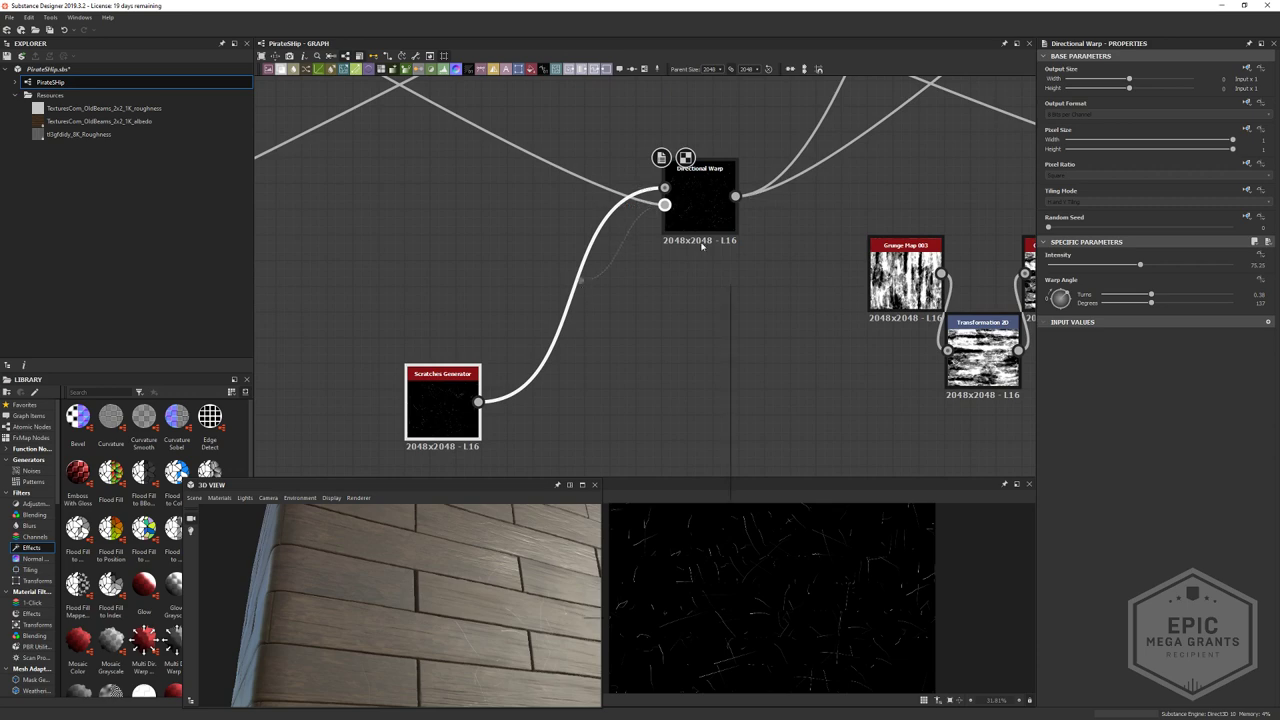
pyautogui.moveTo(716, 196); pyautogui.dragTo(613, 246)
pyautogui.click(695, 293)
pyautogui.press('space')
pyautogui.write('b')
pyautogui.click(750, 340)
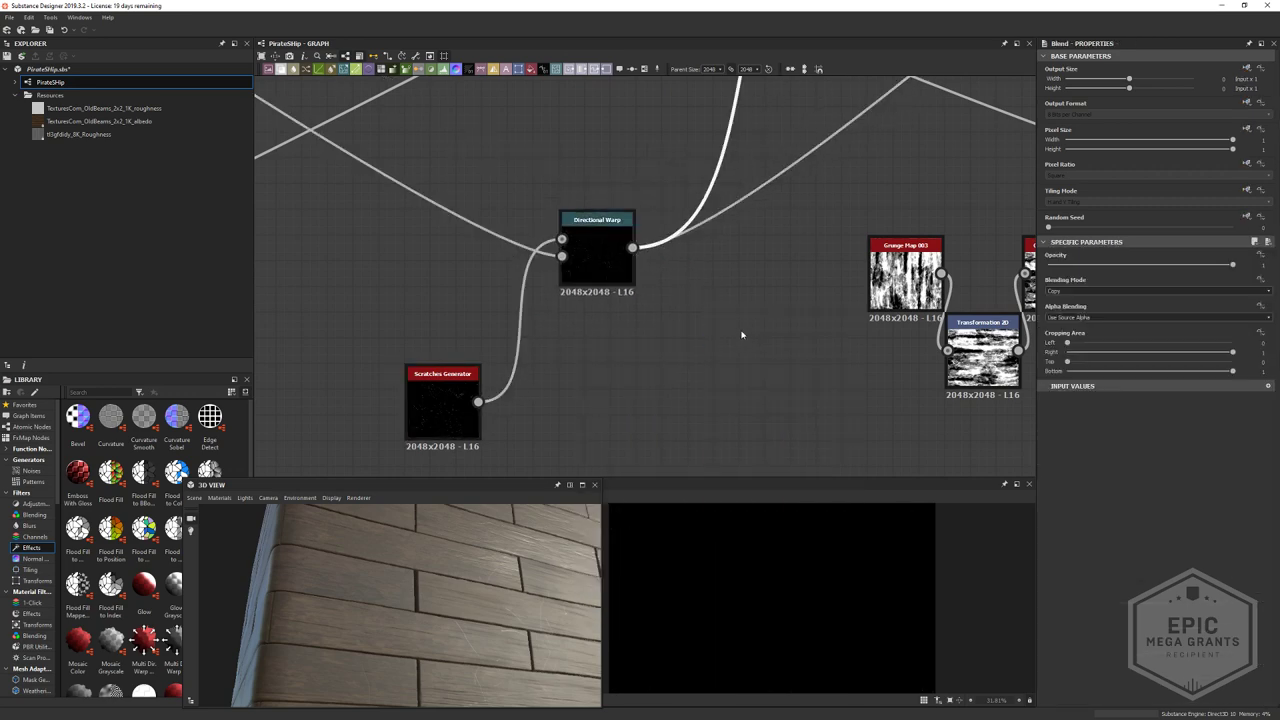
pyautogui.scroll(-4, 743, 334)
# - Insert a Blend node directly after the Directional Warp node of the scratches branch
pyautogui.click(670, 370)
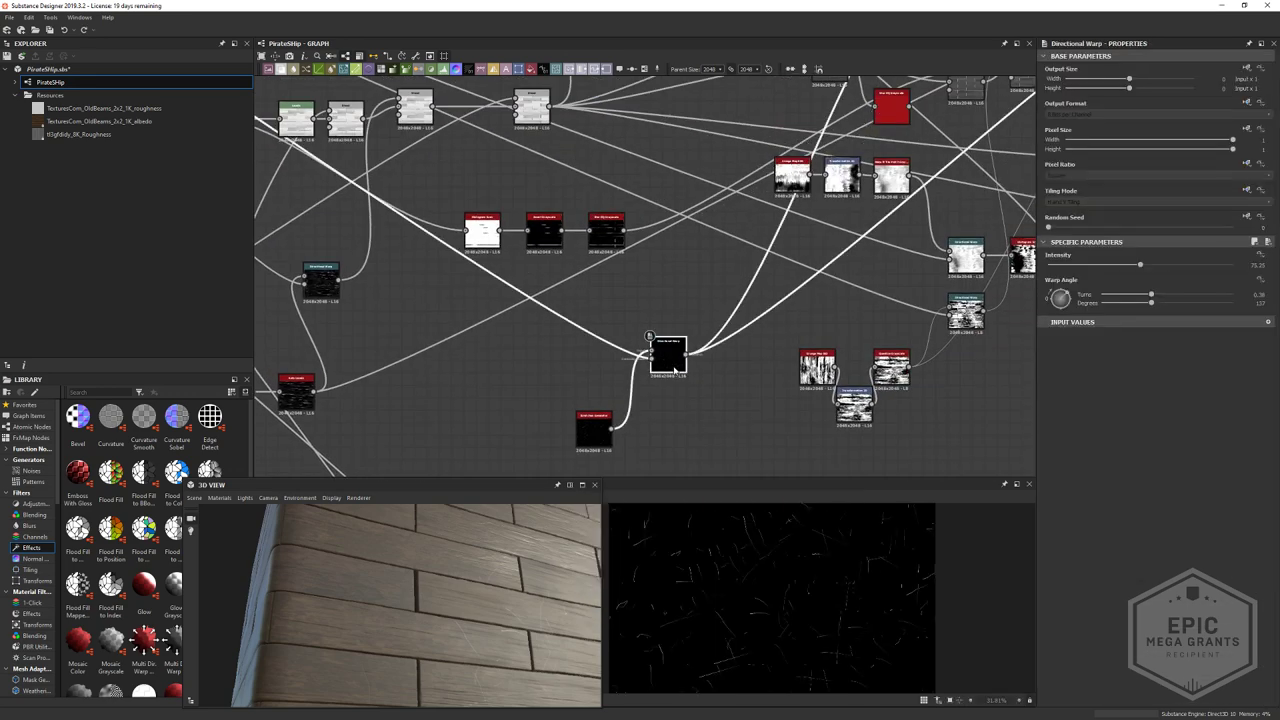
pyautogui.press('space')
pyautogui.write('b')
pyautogui.click(702, 389)
# - Connect the black-and-white plank mask from the early part of the graph to the new Blend node's foreground input
pyautogui.scroll(-3, 504, 300)
pyautogui.moveTo(504, 300); pyautogui.dragTo(877, 346, button='middle')
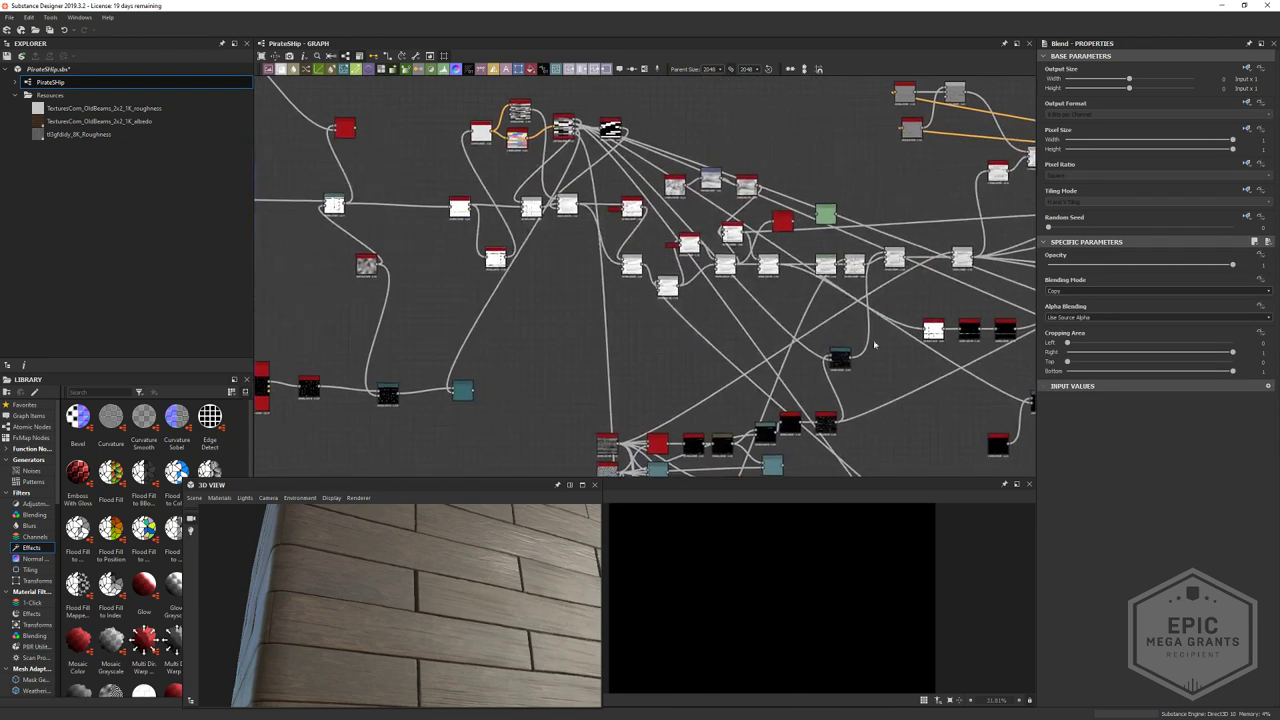
pyautogui.moveTo(600, 243); pyautogui.dragTo(785, 309, button='middle')
pyautogui.scroll(2, 785, 268)
pyautogui.click(817, 172)
pyautogui.moveTo(975, 310); pyautogui.dragTo(547, 145, button='middle')
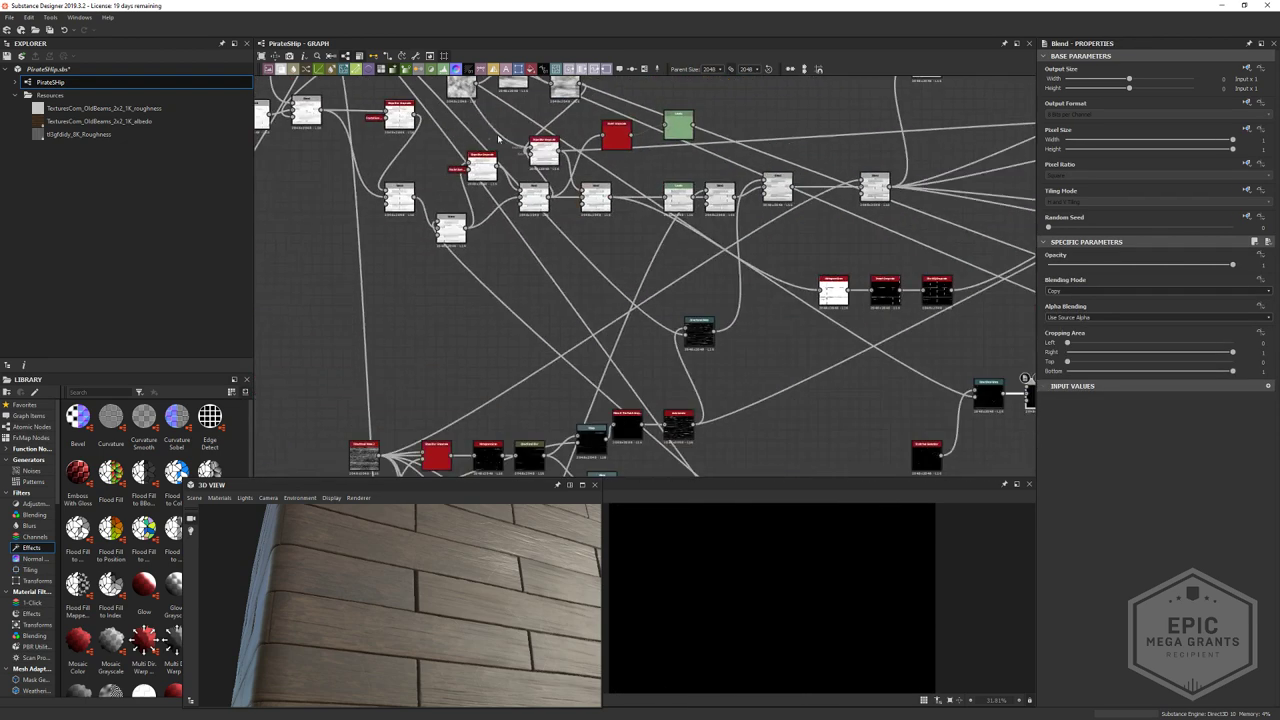
pyautogui.moveTo(945, 394); pyautogui.dragTo(683, 297, button='middle')
pyautogui.click(765, 292)
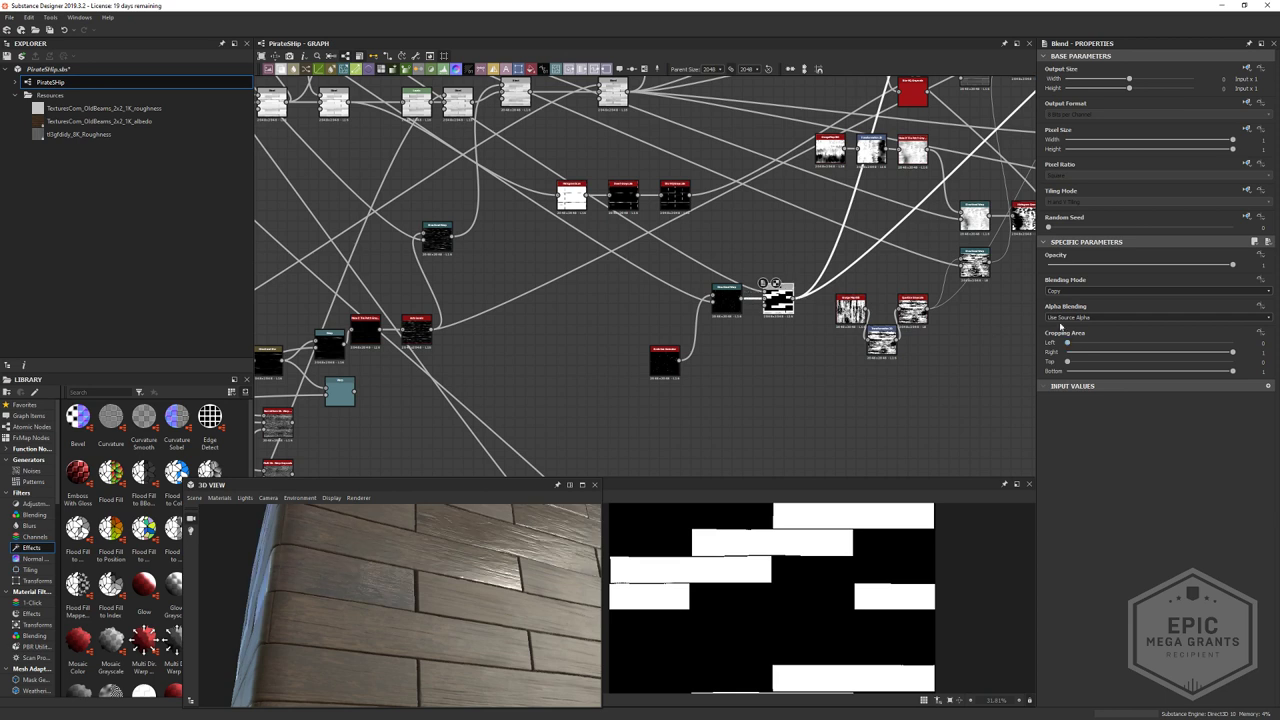
# - Set the scratches mask Blend node to Multiply mode and check the planks in the 3D view
pyautogui.click(1155, 290)
pyautogui.click(1150, 322)
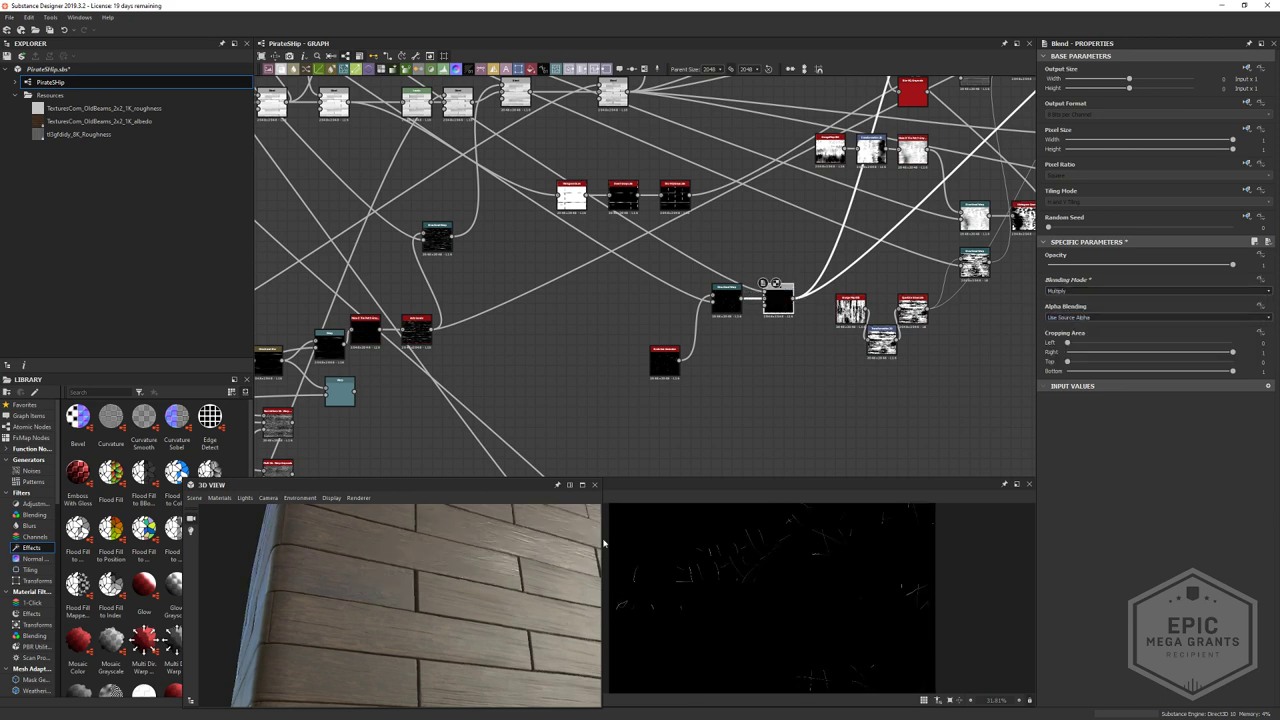
pyautogui.moveTo(622, 320); pyautogui.dragTo(583, 324, button='middle')
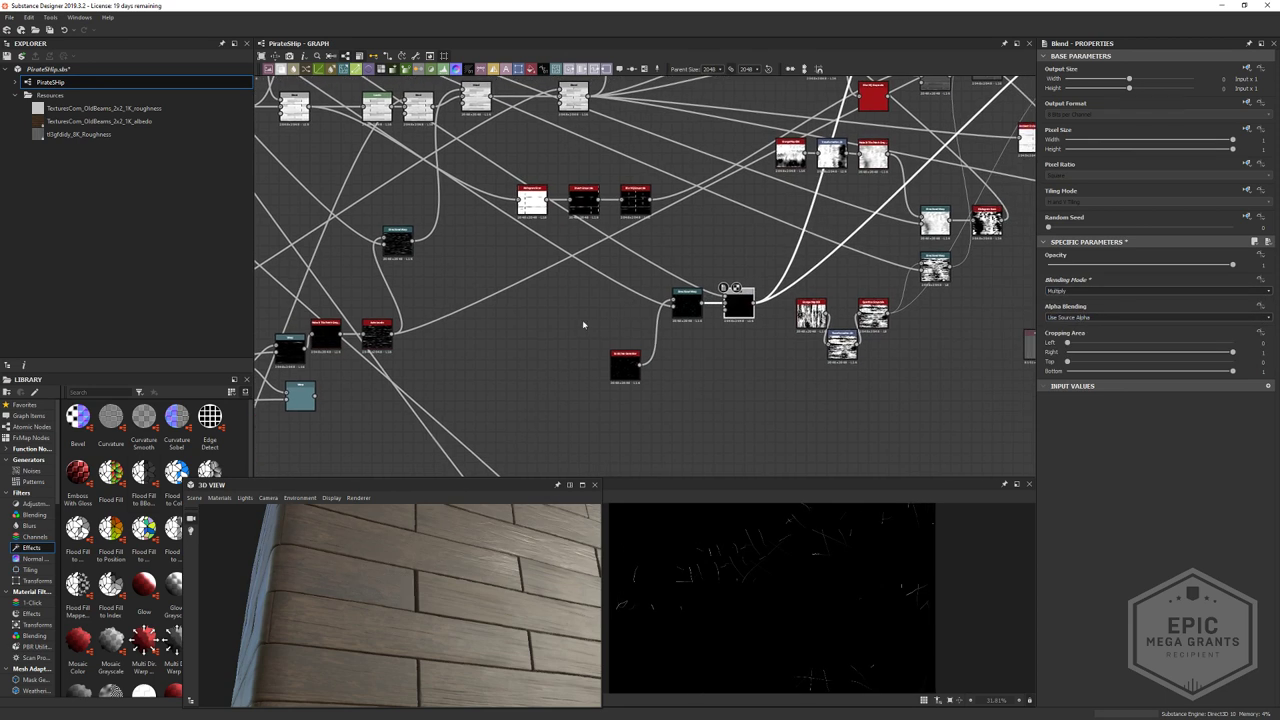
pyautogui.moveTo(410, 612)
pyautogui.mouseDown()
pyautogui.moveTo(436, 635)
pyautogui.moveTo(414, 632)
pyautogui.moveTo(430, 604)
pyautogui.mouseUp()
pyautogui.scroll(-6, 640, 602)
pyautogui.moveTo(520, 612); pyautogui.dragTo(490, 618)
pyautogui.scroll(3, 671, 347)
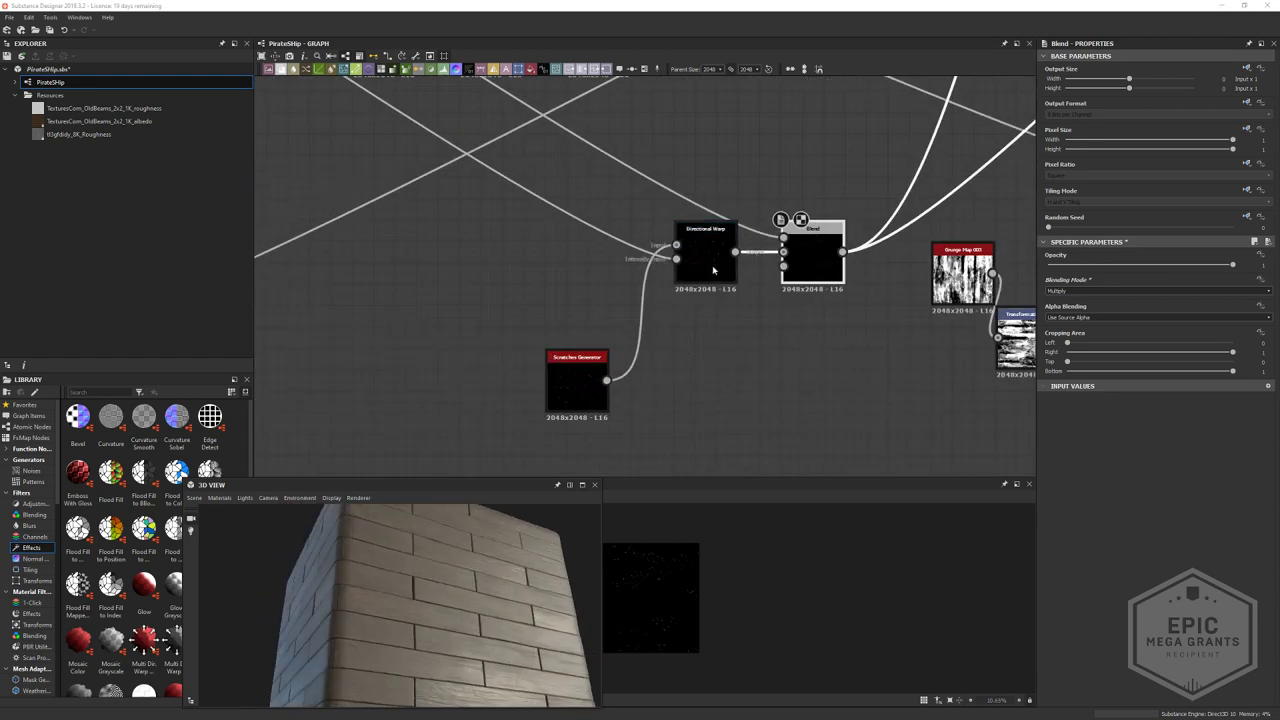
# - Set the Scratches Generator's Spline Number to 512
pyautogui.click(705, 265)
pyautogui.click(578, 385)
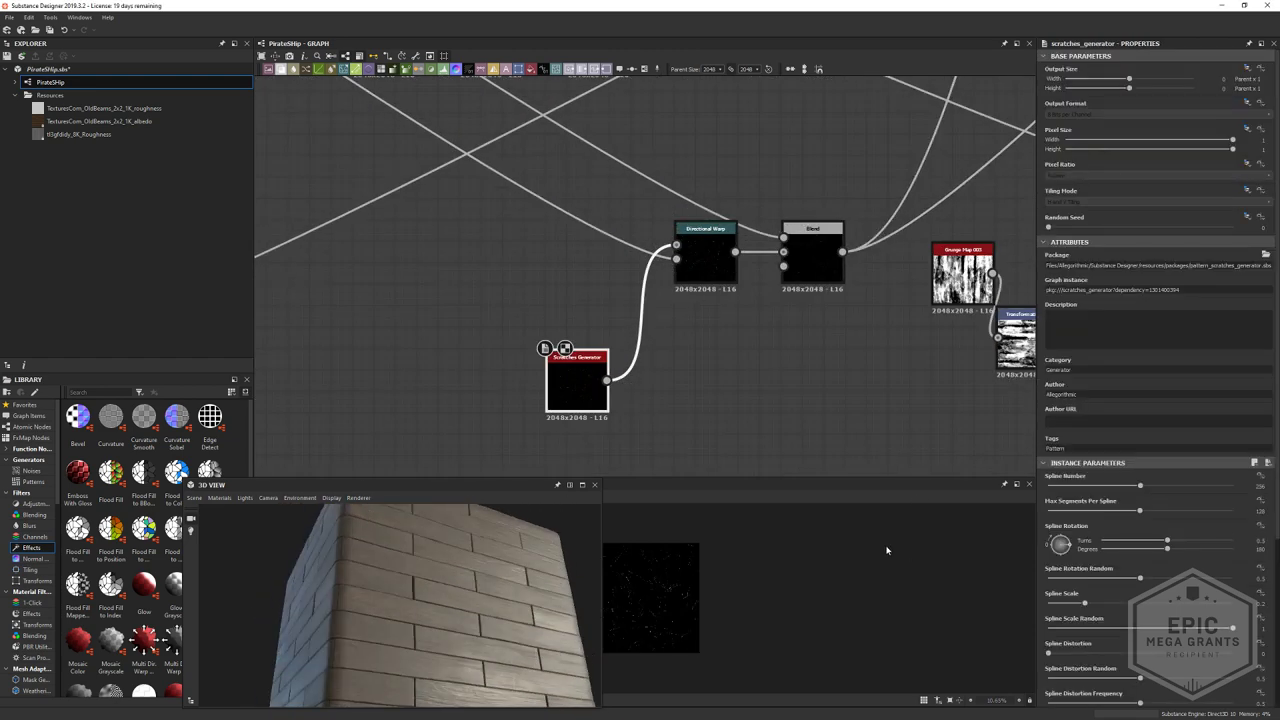
pyautogui.scroll(7, 638, 611)
pyautogui.scroll(3, 814, 603)
pyautogui.scroll(-8, 816, 603)
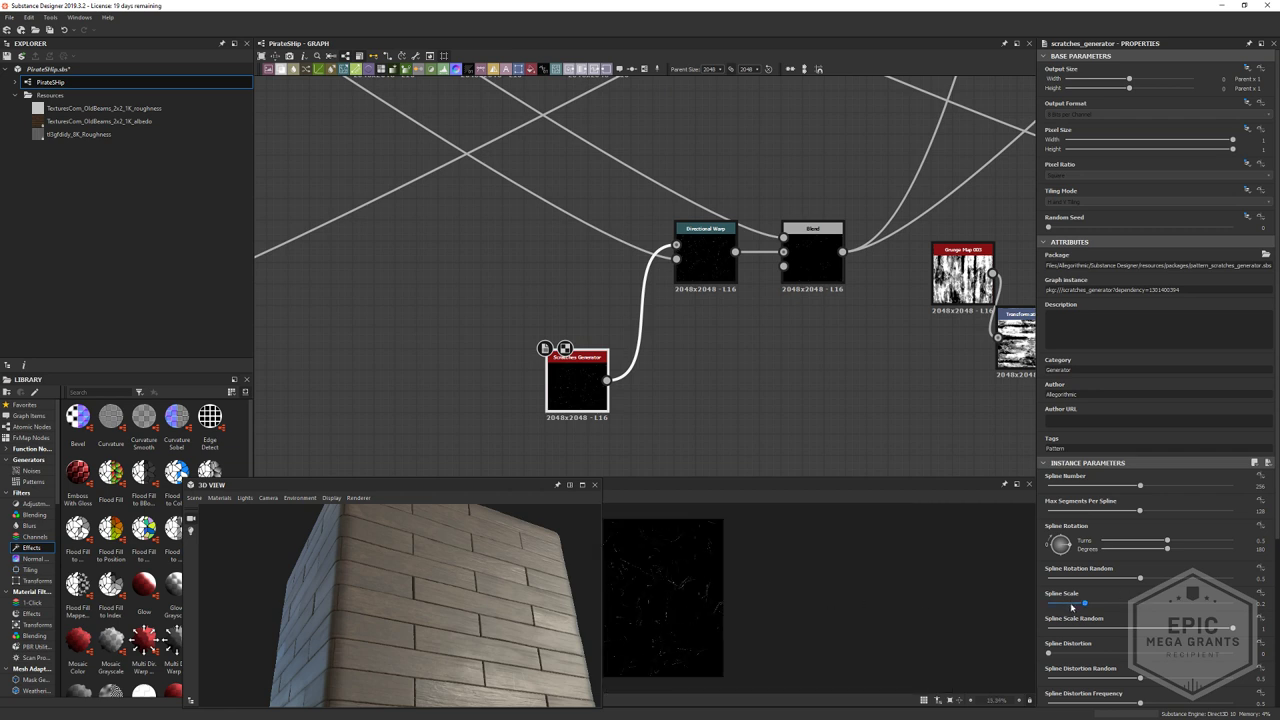
pyautogui.scroll(-8, 1075, 606)
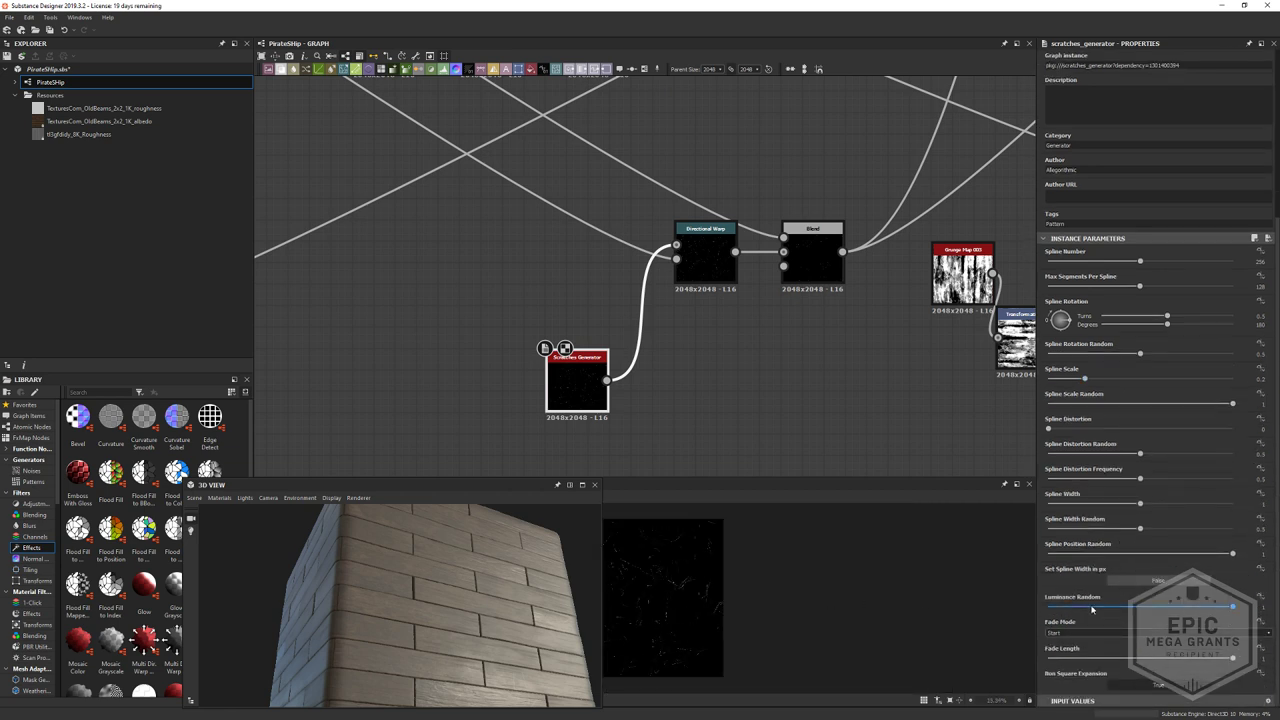
pyautogui.scroll(3, 1098, 458)
pyautogui.moveTo(1145, 353); pyautogui.dragTo(1262, 353)
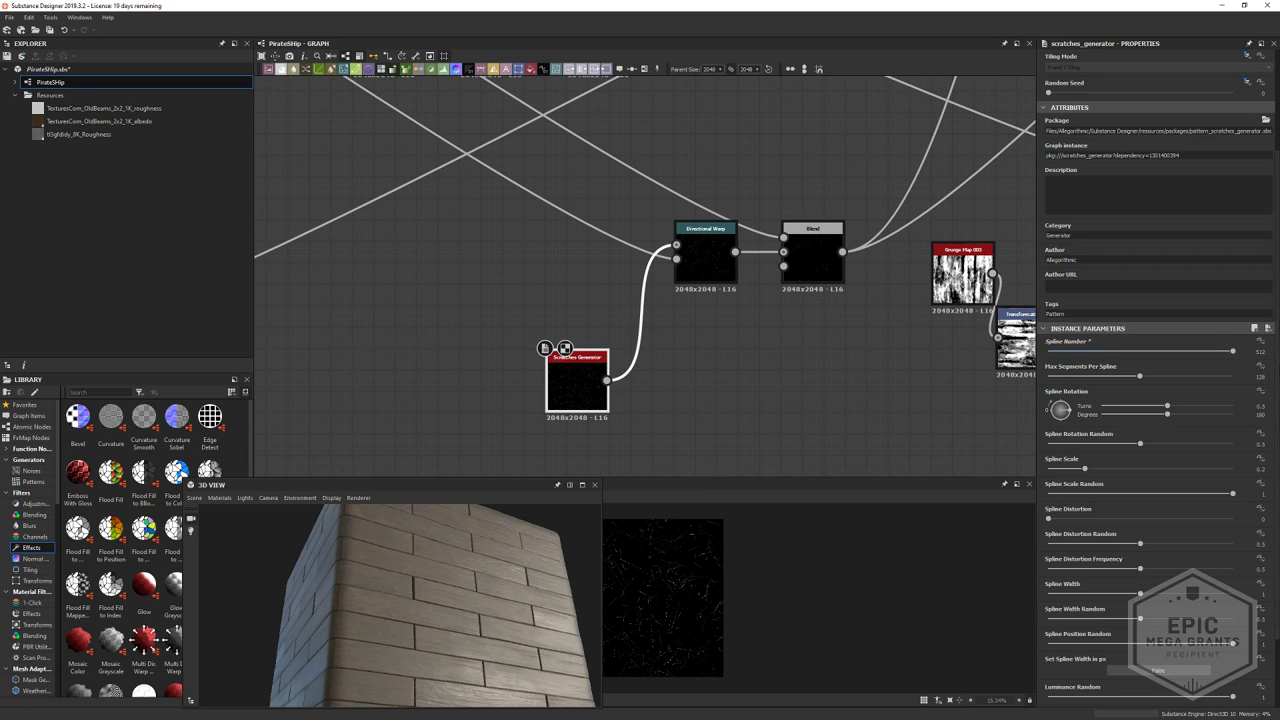
# - Set the opacity of the Blend node that masks the scratches to 0.46 and check the planks in the 3D view
pyautogui.moveTo(510, 642); pyautogui.dragTo(491, 667)
pyautogui.moveTo(829, 316); pyautogui.dragTo(629, 414, button='middle')
pyautogui.moveTo(800, 263); pyautogui.dragTo(687, 465, button='middle')
pyautogui.moveTo(704, 373); pyautogui.dragTo(921, 188, button='middle')
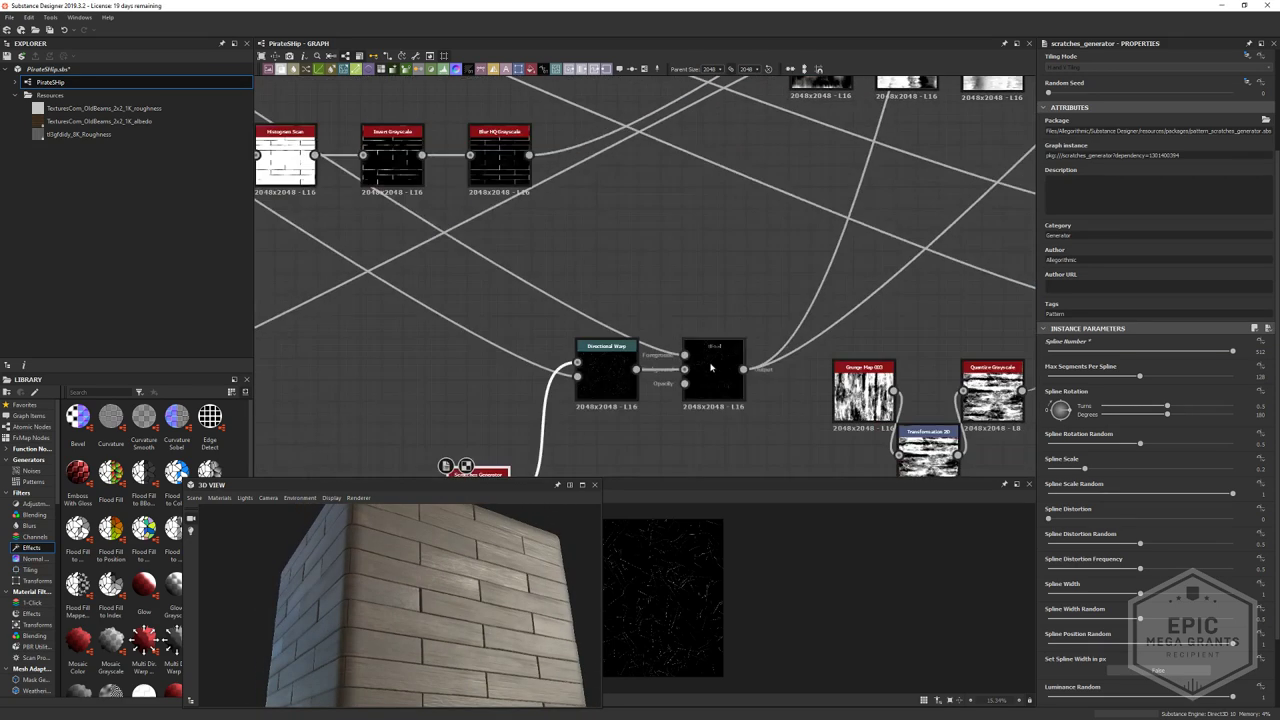
pyautogui.click(713, 372)
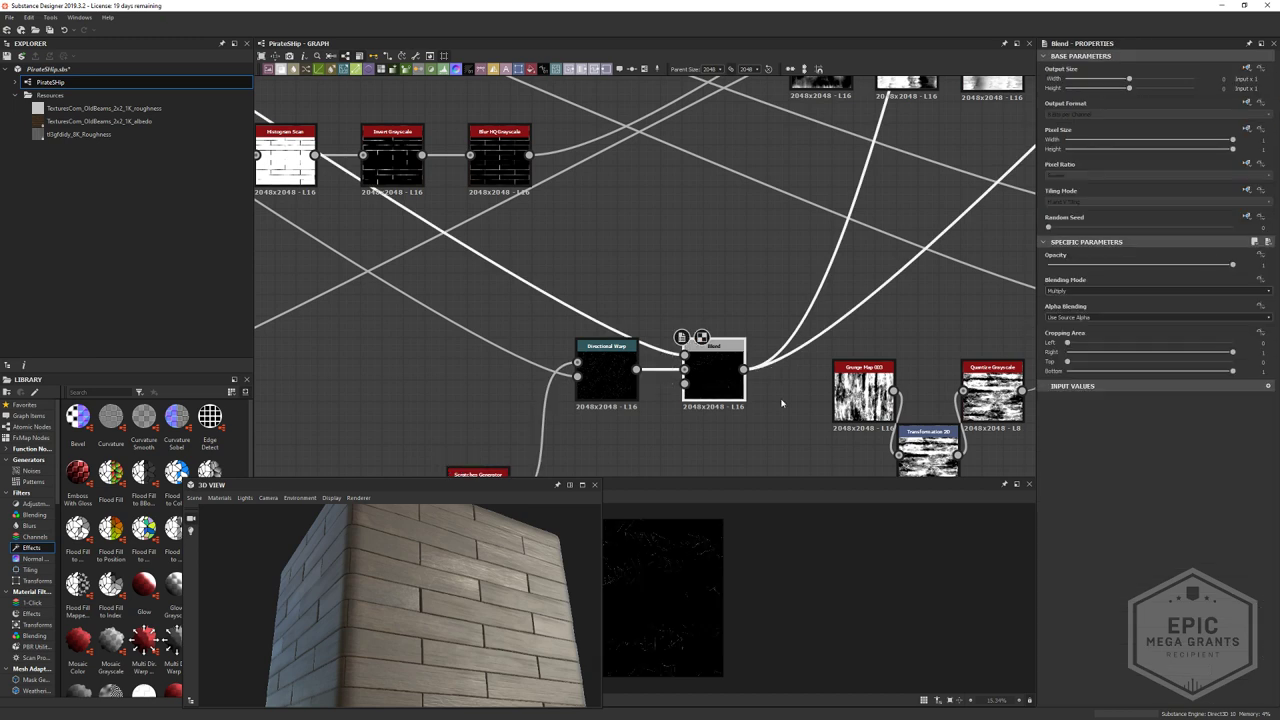
pyautogui.moveTo(1232, 264); pyautogui.dragTo(1132, 264)
pyautogui.moveTo(440, 600); pyautogui.dragTo(472, 613)
# - Display the Base Color output in the 2D view and examine its wood planks up close
pyautogui.scroll(-2, 800, 335)
pyautogui.moveTo(937, 310); pyautogui.dragTo(782, 367, button='middle')
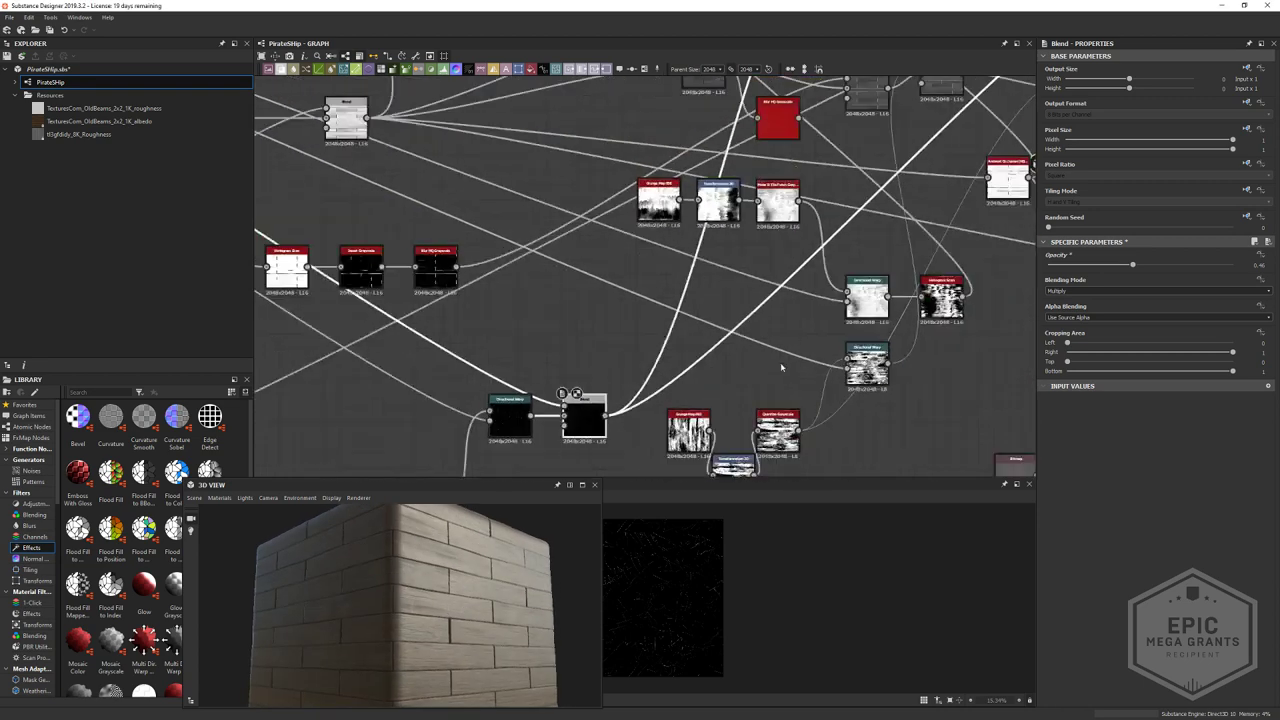
pyautogui.scroll(-2, 781, 367)
pyautogui.scroll(6, 720, 260)
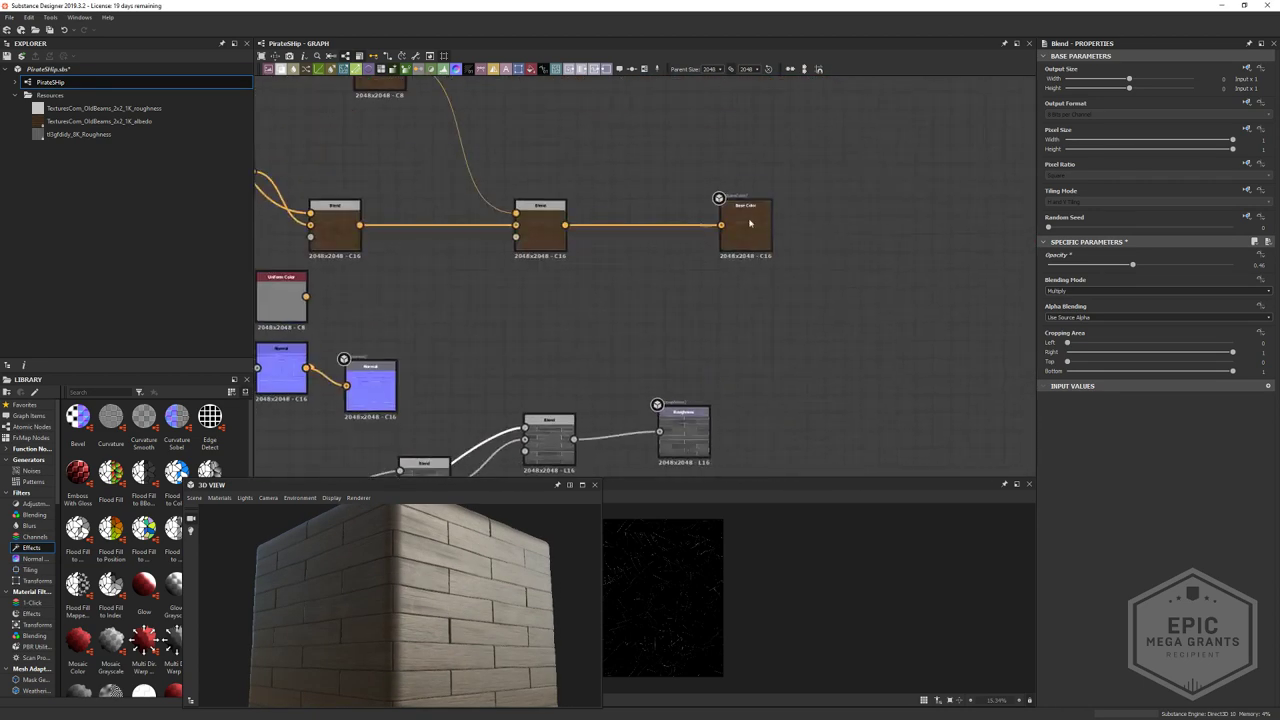
pyautogui.moveTo(750, 223); pyautogui.dragTo(719, 216)
pyautogui.doubleClick(719, 216)
pyautogui.scroll(-3, 760, 548)
pyautogui.scroll(6, 809, 563)
pyautogui.moveTo(705, 567); pyautogui.dragTo(690, 568, button='middle')
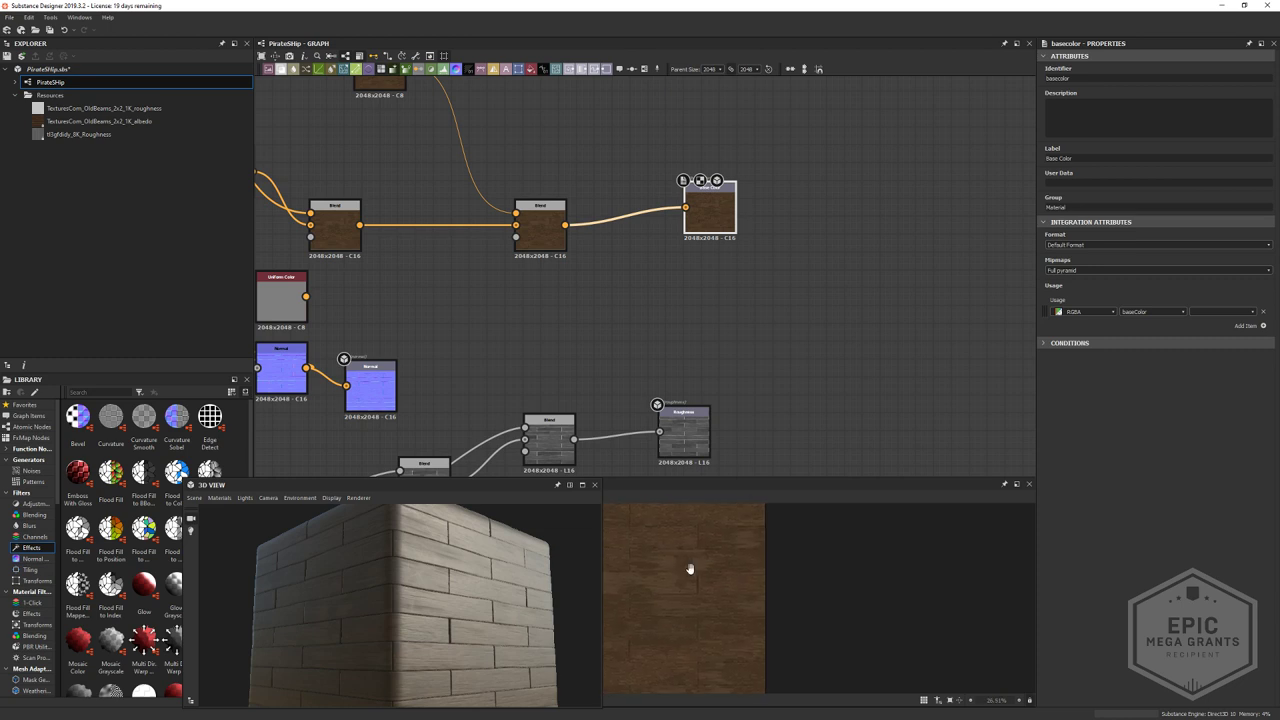
pyautogui.scroll(4, 690, 568)
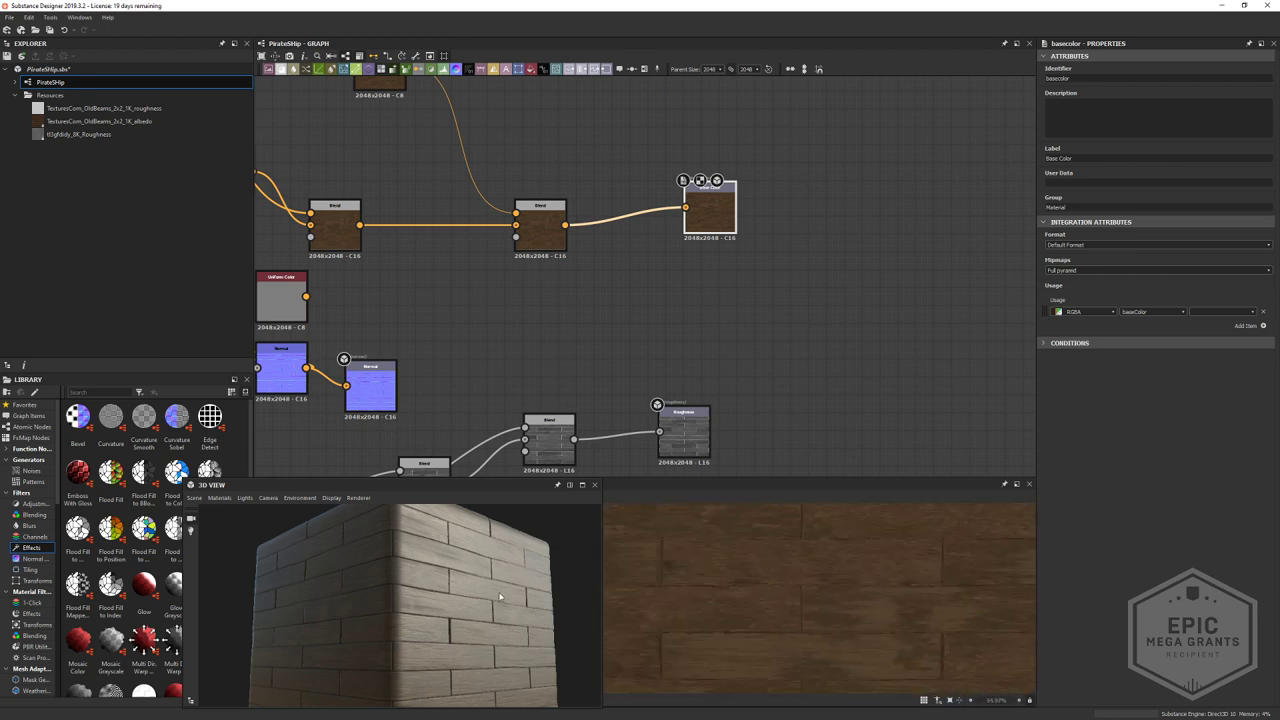
# - Examine the plank scratches up close in the 3D view and display the Height output in the 2D view
pyautogui.moveTo(500, 597)
pyautogui.mouseDown()
pyautogui.moveTo(449, 597)
pyautogui.moveTo(457, 587)
pyautogui.moveTo(476, 609)
pyautogui.moveTo(524, 596)
pyautogui.mouseUp()
pyautogui.scroll(4, 480, 600)
pyautogui.scroll(-3, 713, 325)
pyautogui.moveTo(711, 343); pyautogui.dragTo(716, 138, button='middle')
pyautogui.moveTo(803, 394); pyautogui.dragTo(797, 284, button='middle')
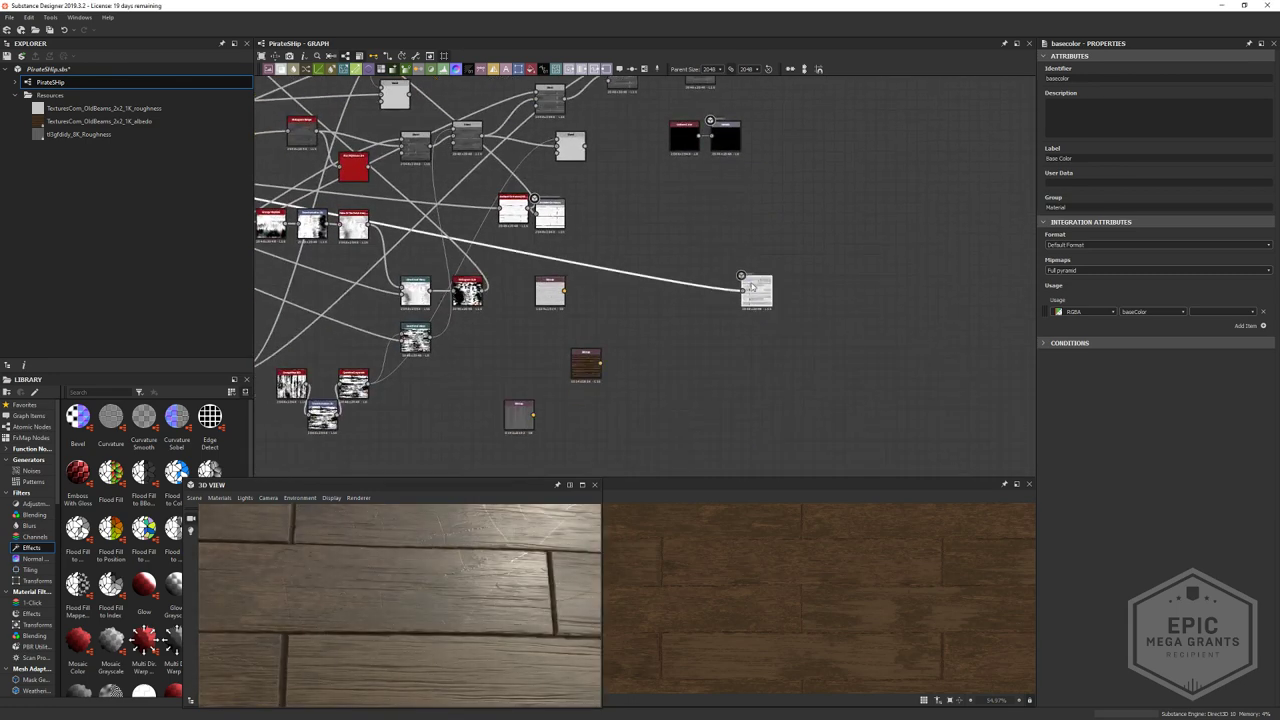
pyautogui.doubleClick(752, 288)
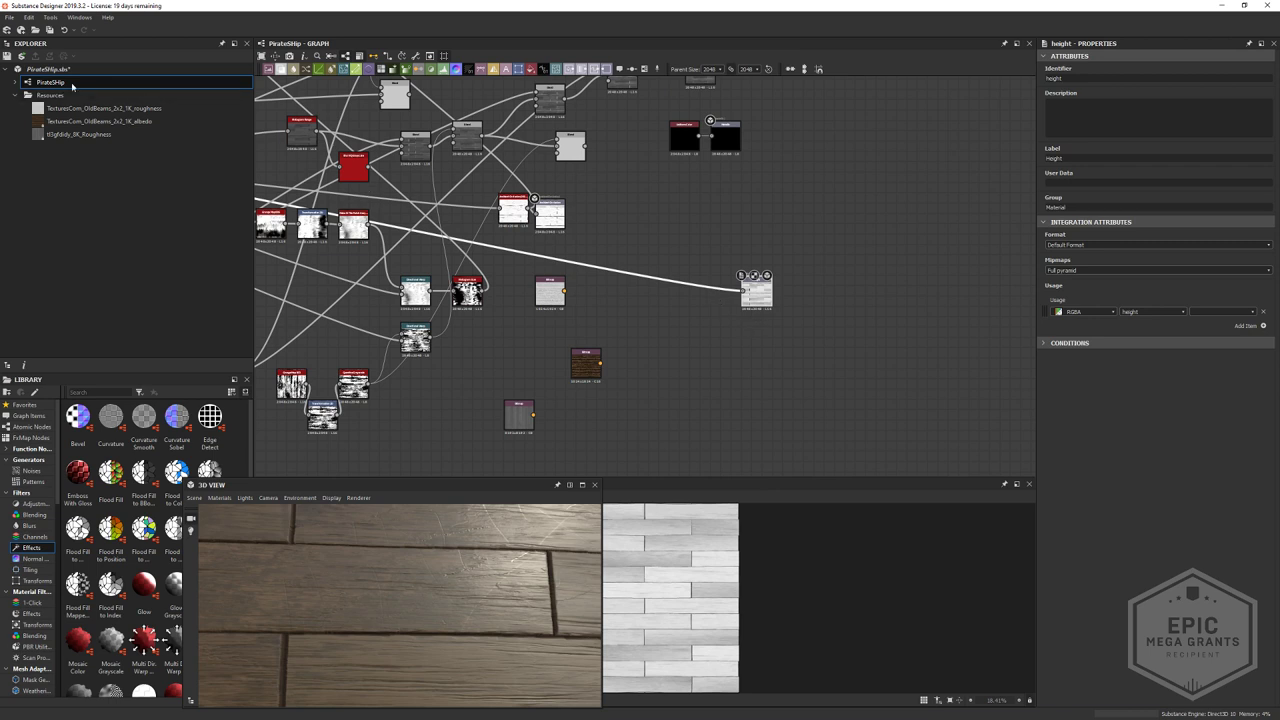
# - Open the export outputs dialog for the PirateShip graph and browse to the Maya PirateShip folder for the destination
pyautogui.rightClick(52, 82)
pyautogui.click(95, 174)
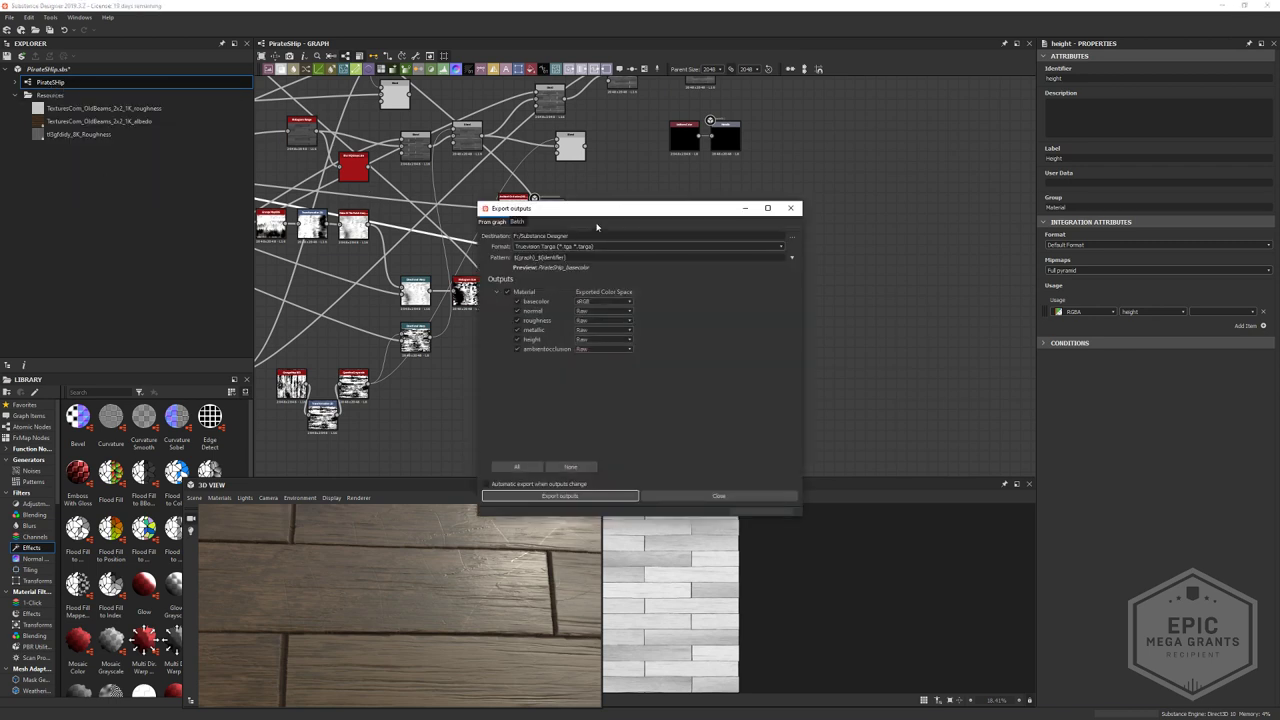
pyautogui.click(797, 236)
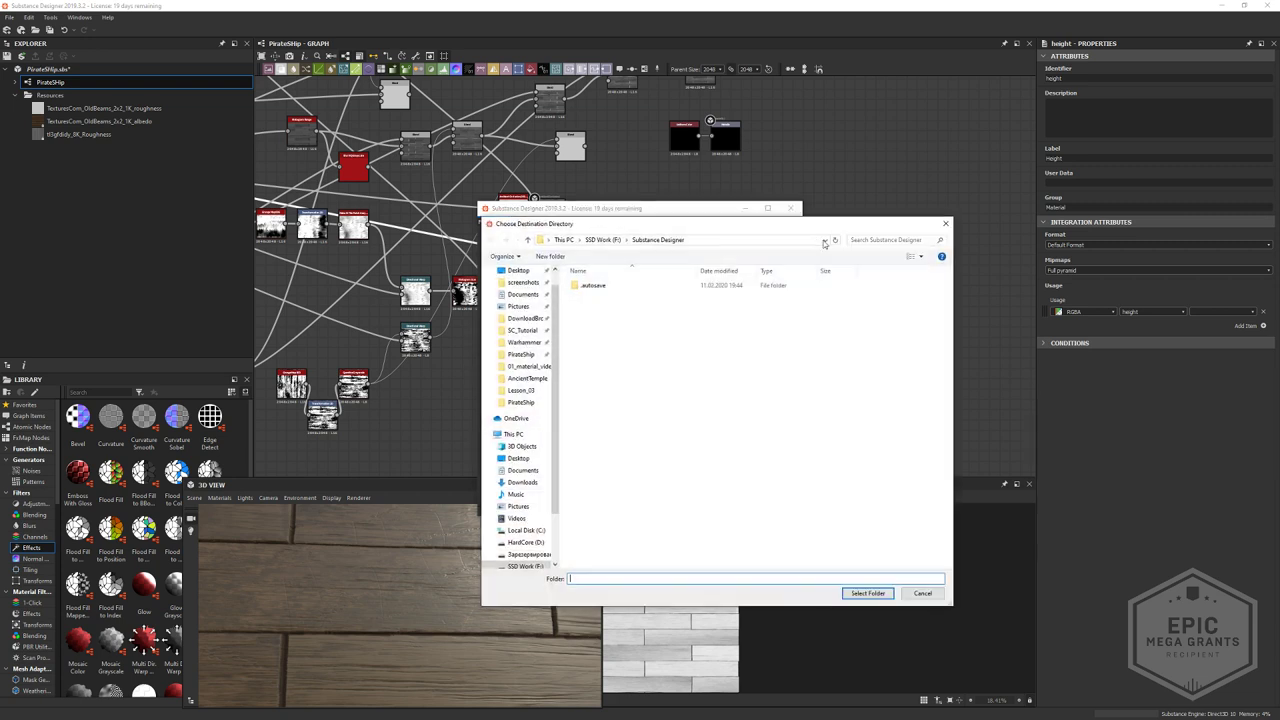
pyautogui.click(521, 354)
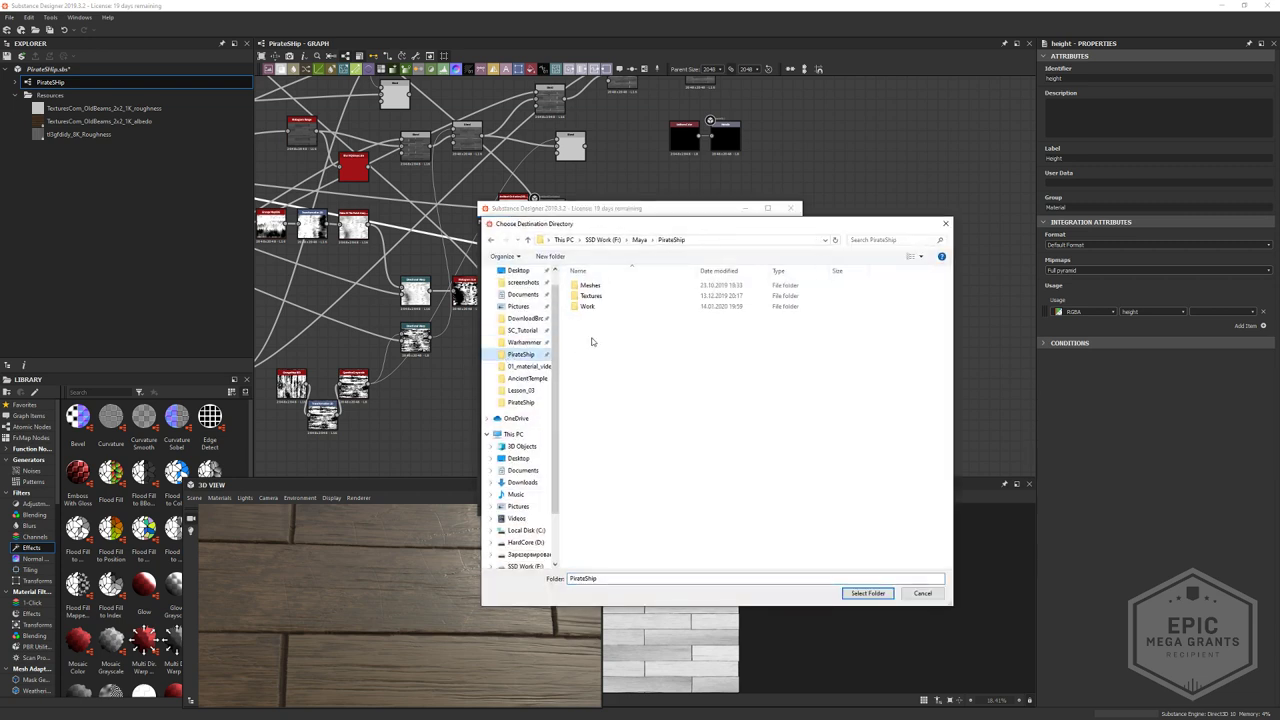
pyautogui.doubleClick(595, 313)
pyautogui.click(704, 241)
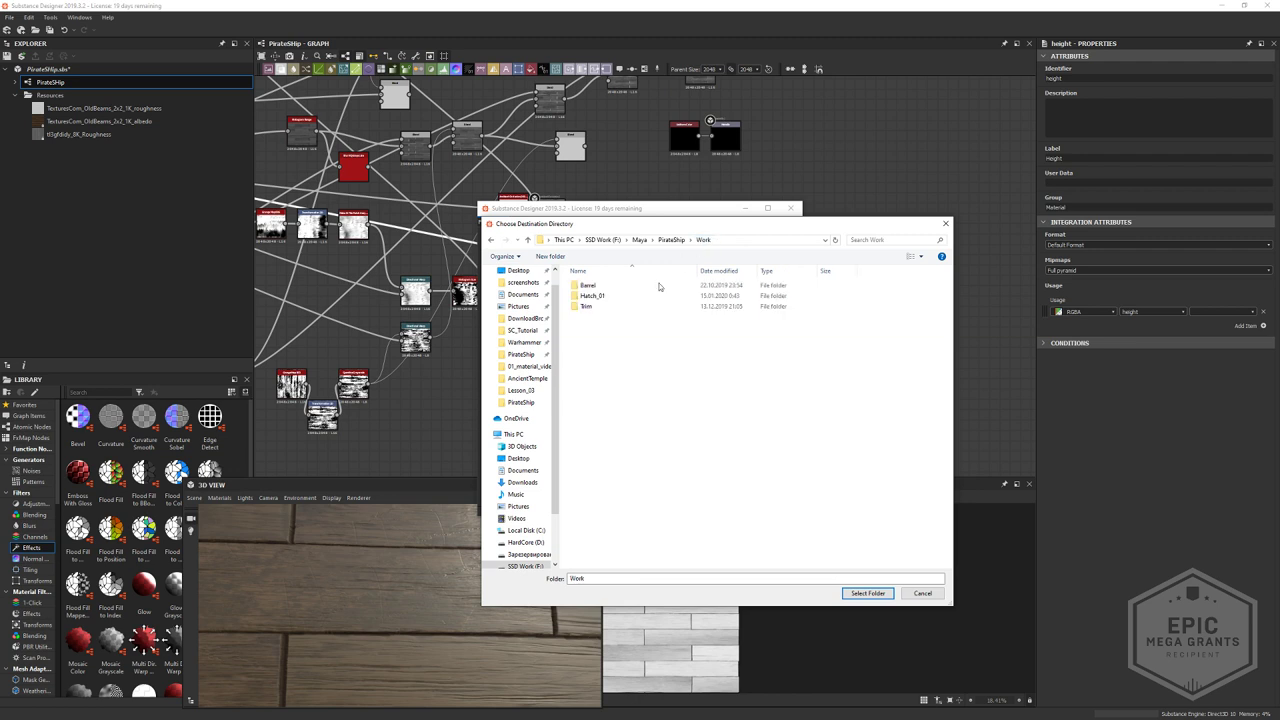
pyautogui.click(670, 241)
pyautogui.doubleClick(588, 306)
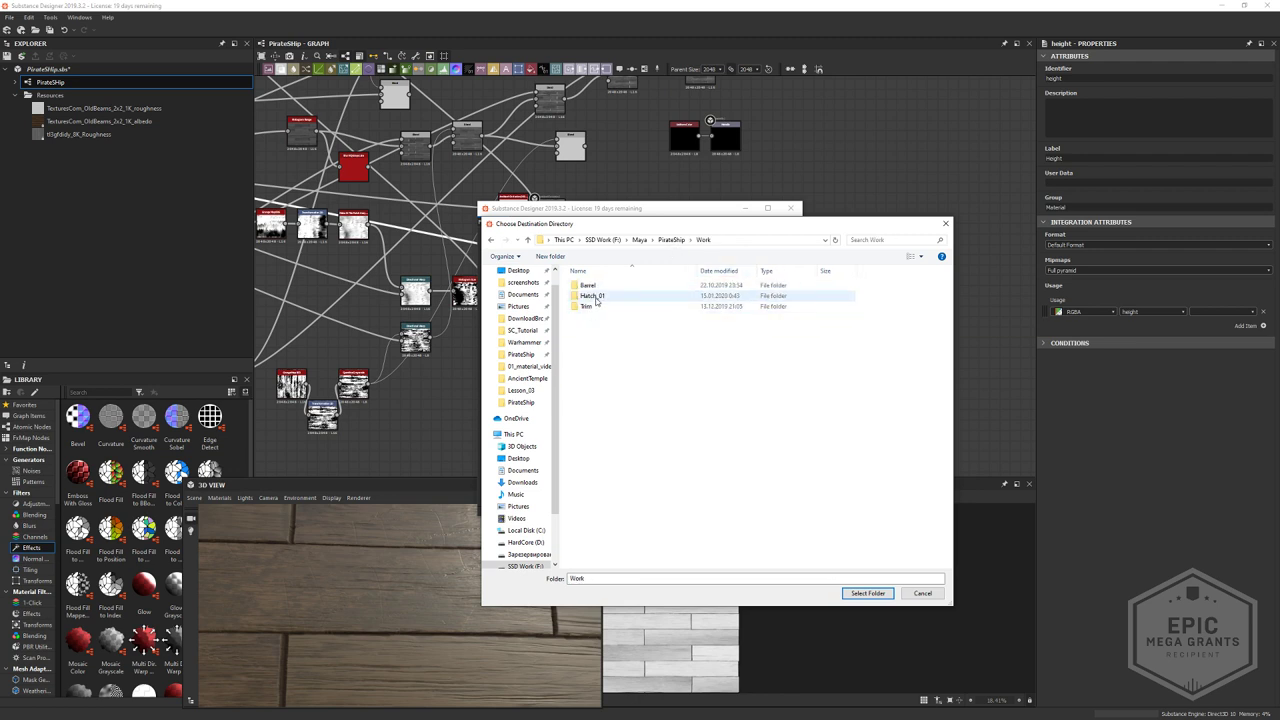
pyautogui.click(597, 297)
pyautogui.click(672, 240)
# - Create a WoodPlanks folder inside Textures/Tile of the PirateShip project and choose it as the export destination
pyautogui.doubleClick(590, 296)
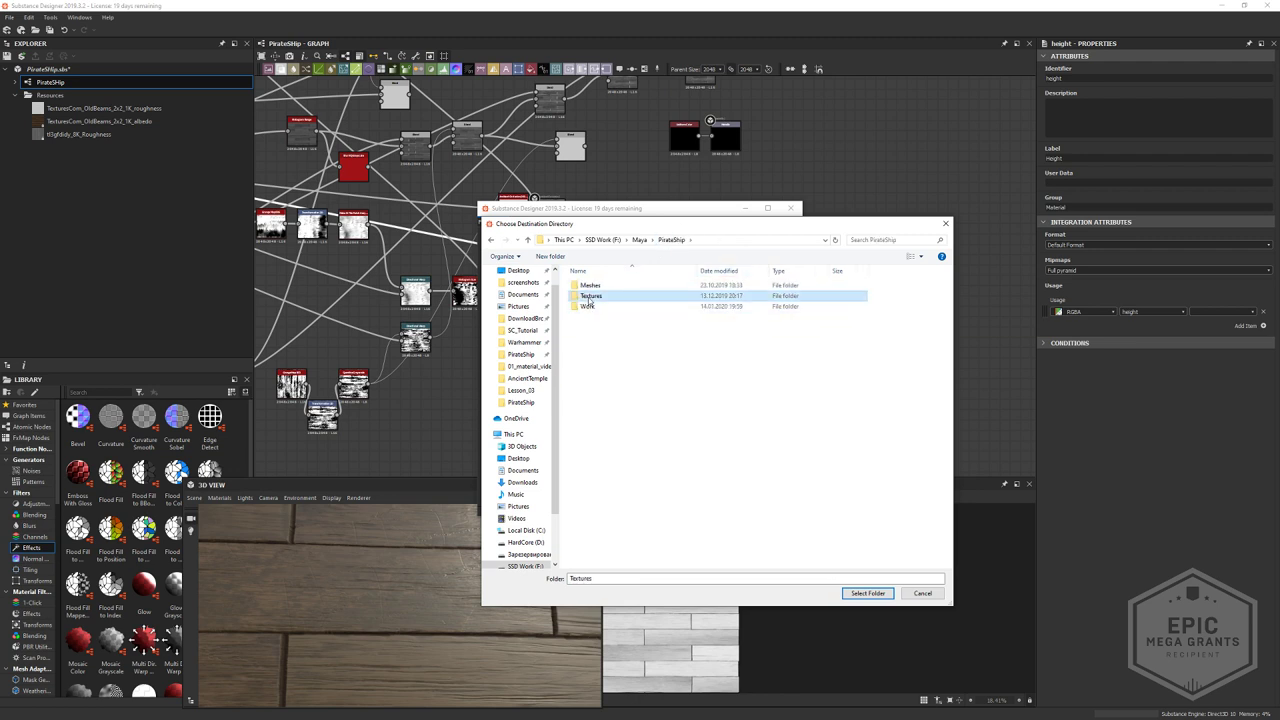
pyautogui.doubleClick(592, 289)
pyautogui.rightClick(607, 347)
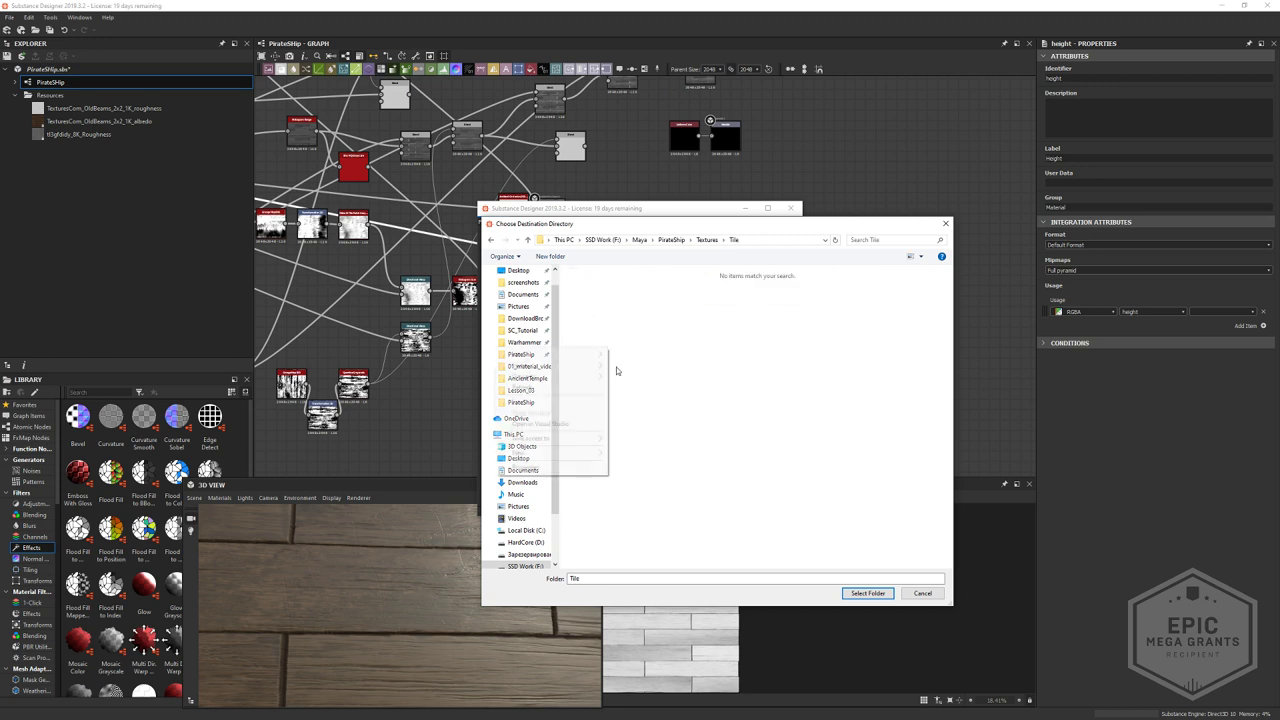
pyautogui.moveTo(565, 457)
pyautogui.click(629, 454)
pyautogui.write('WoodPlank')
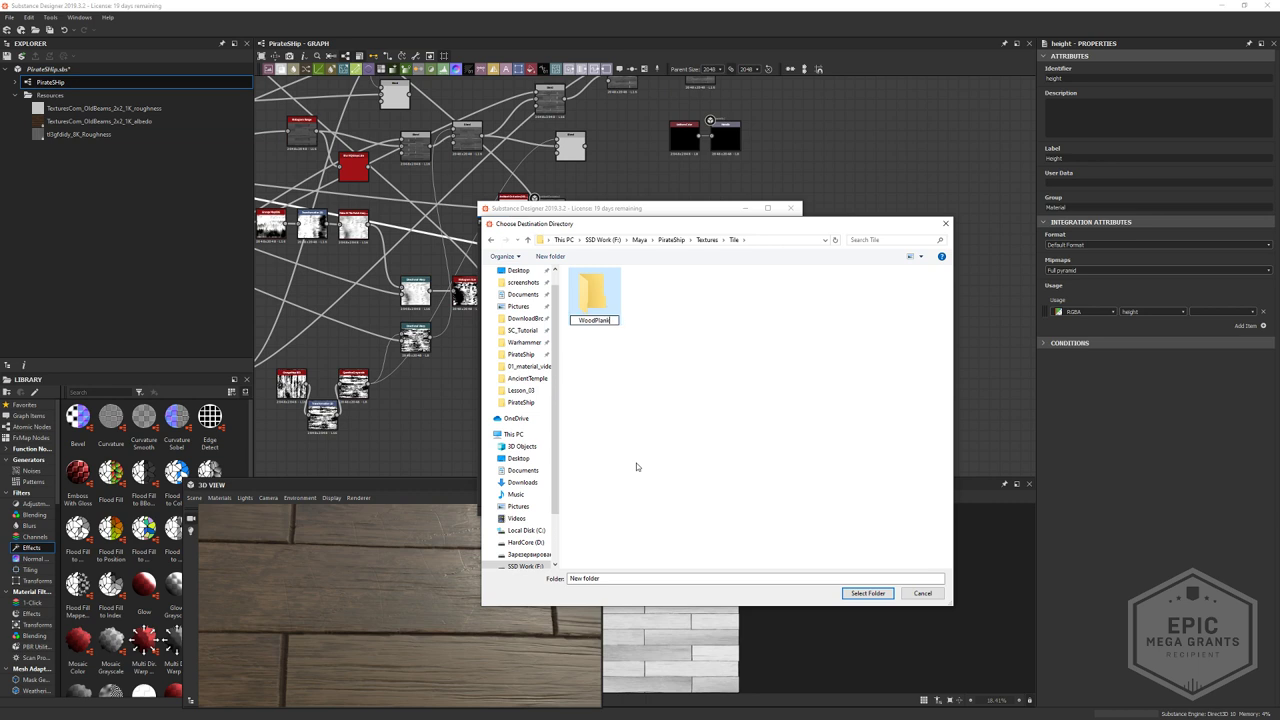
pyautogui.write('s')
pyautogui.press('Return')
pyautogui.press('Return')
pyautogui.click(864, 592)
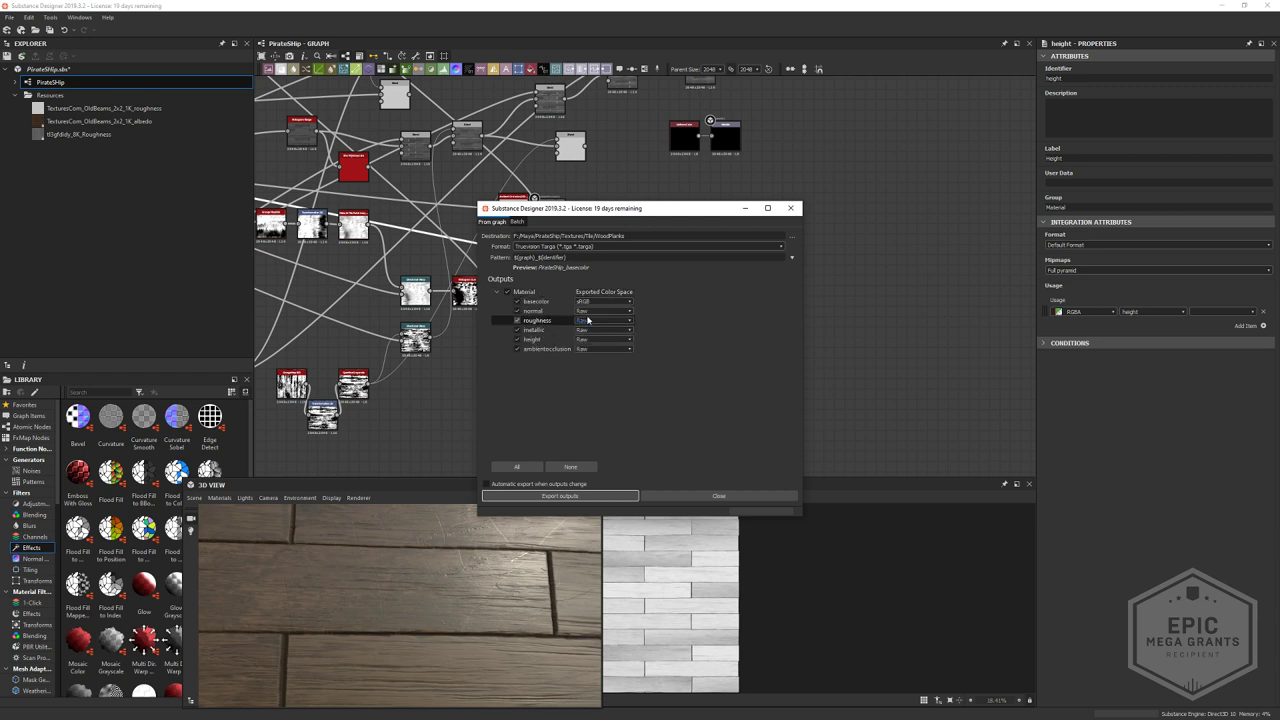
# - Review the export options, including the batch settings and the exported color spaces of the normal and roughness outputs
pyautogui.click(603, 311)
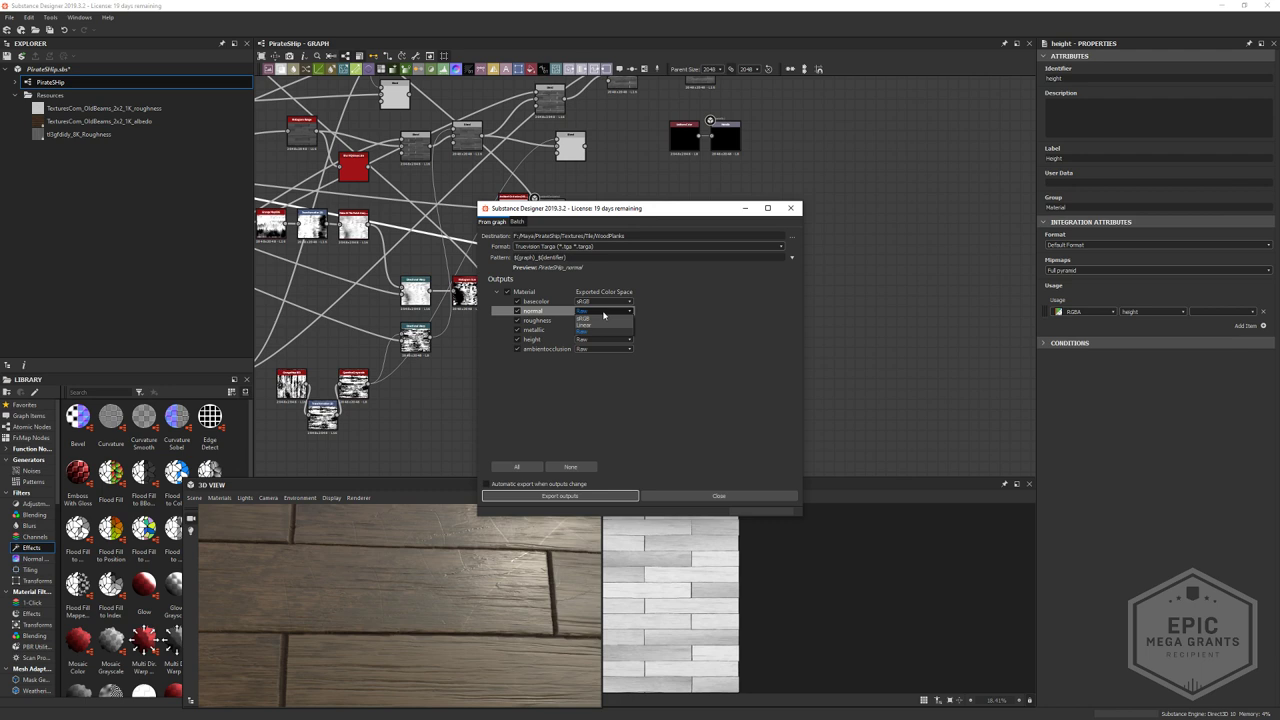
pyautogui.click(603, 313)
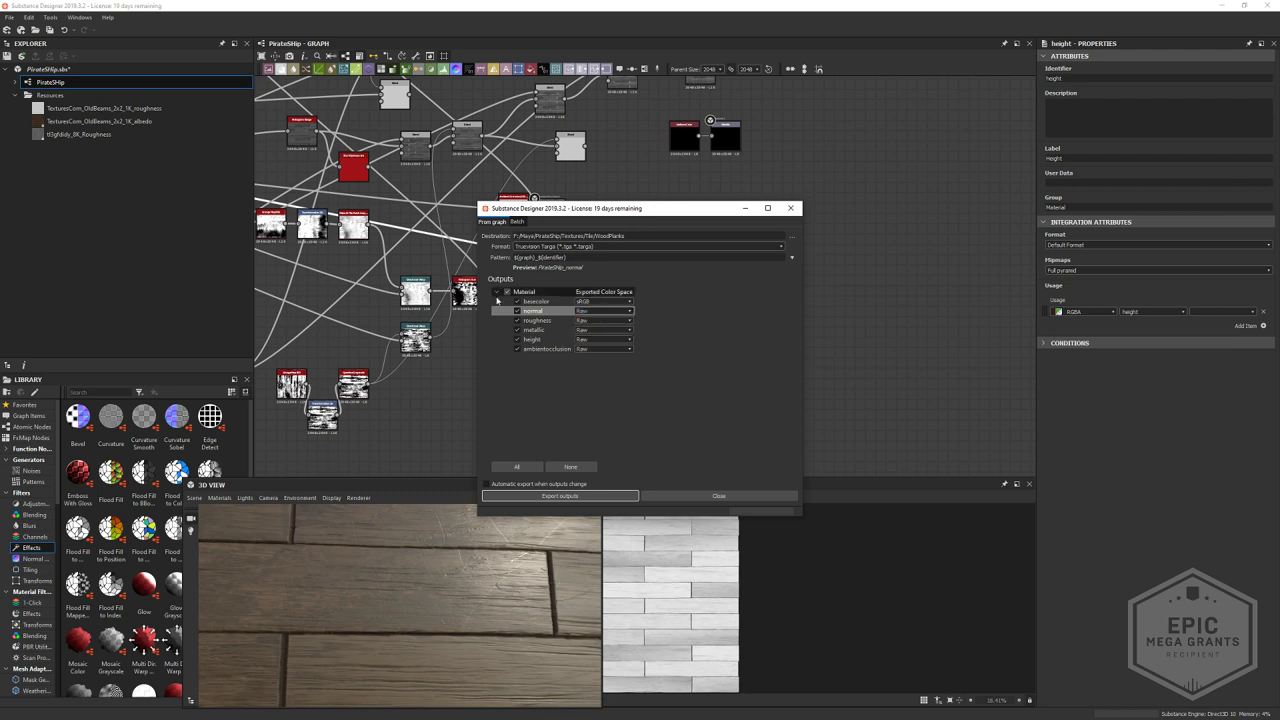
pyautogui.click(497, 293)
pyautogui.click(516, 222)
pyautogui.click(501, 222)
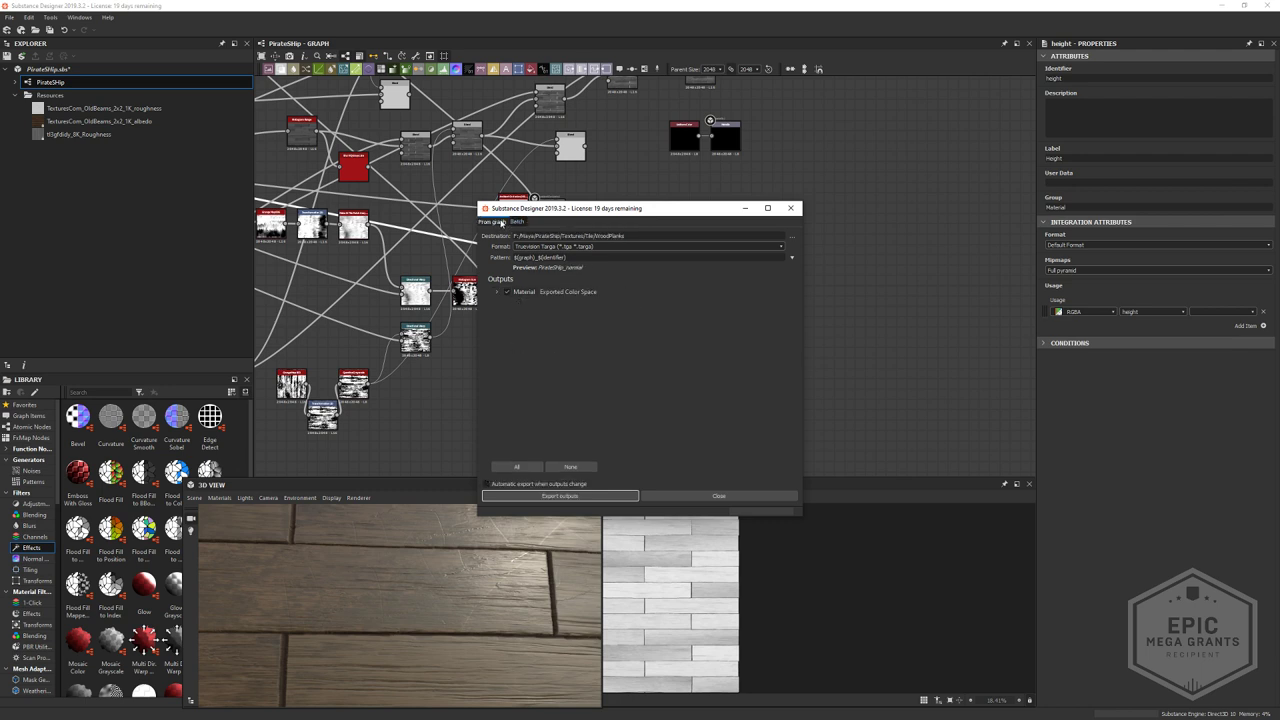
pyautogui.click(497, 292)
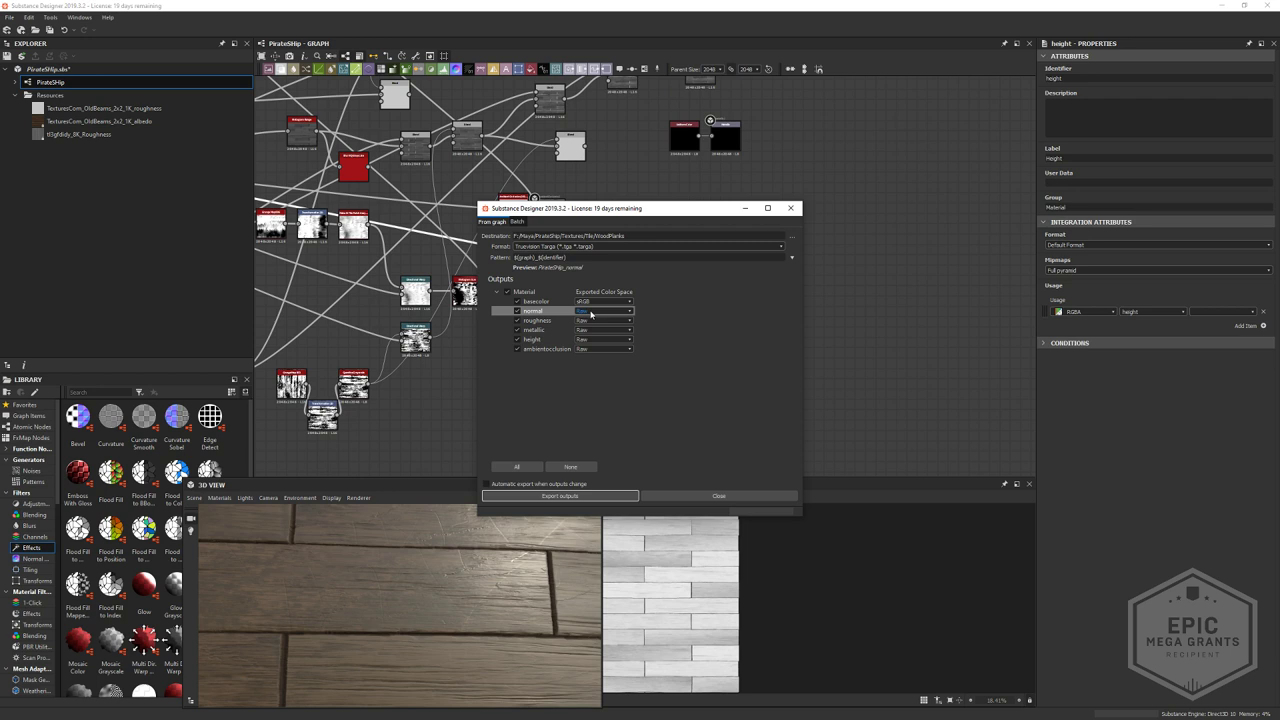
pyautogui.click(580, 320)
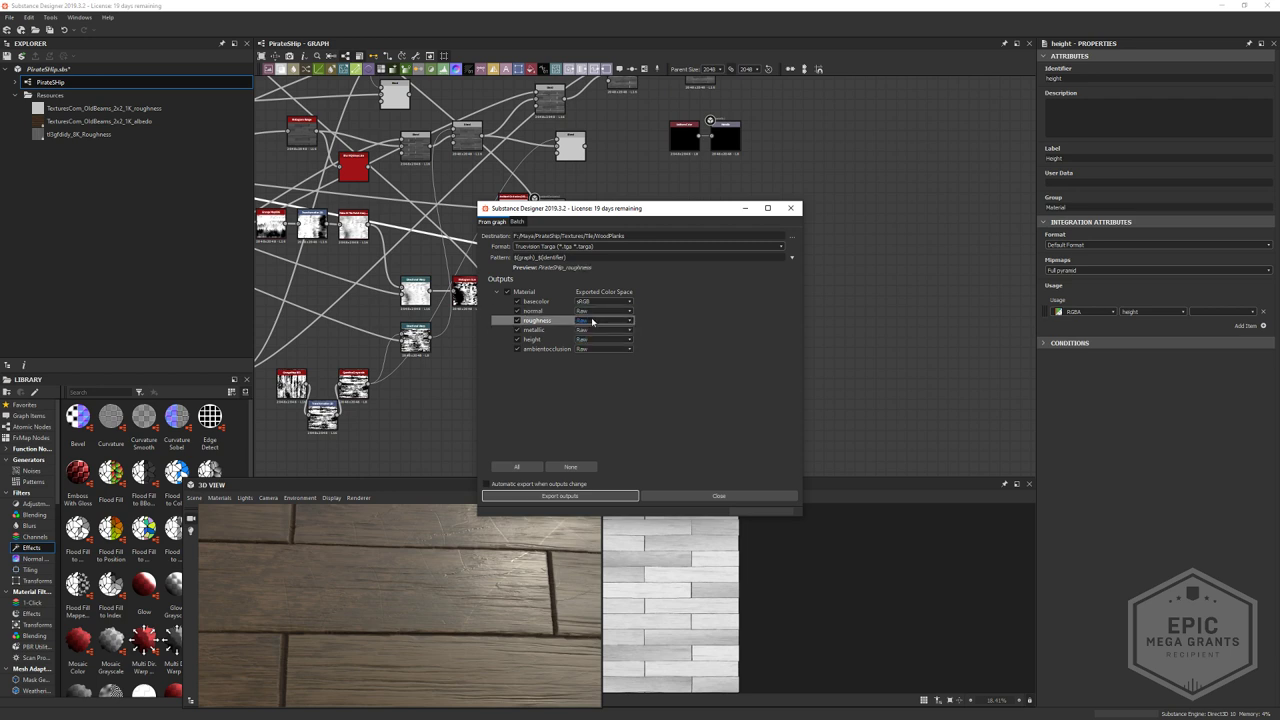
# - Export all the material outputs as Truevision Targa files to the WoodPlanks folder and close the export dialog
pyautogui.click(596, 330)
pyautogui.click(596, 331)
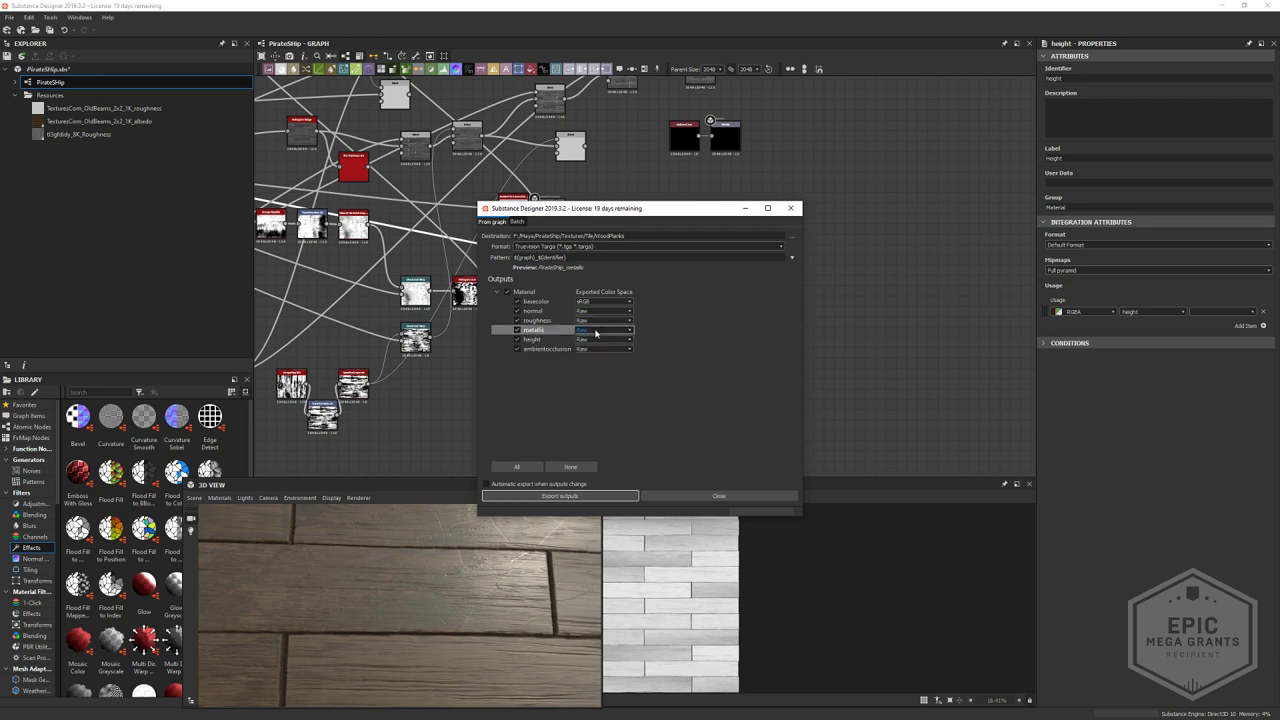
pyautogui.click(535, 350)
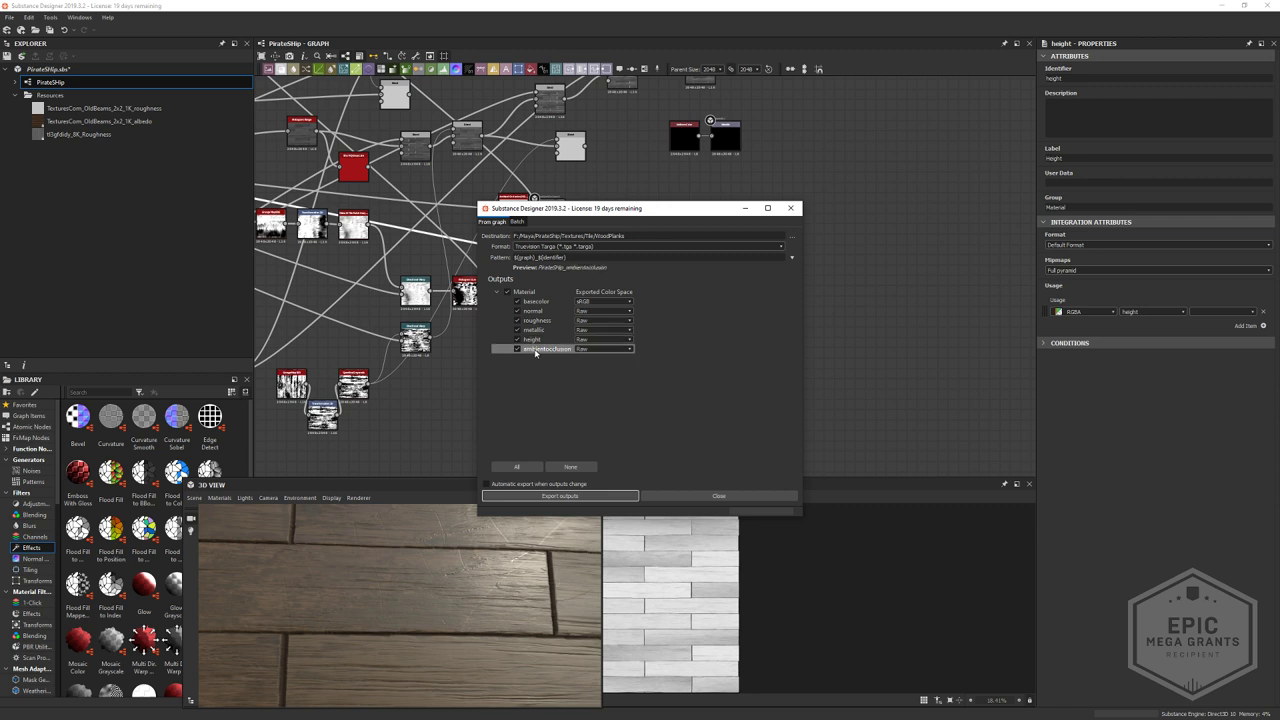
pyautogui.click(728, 246)
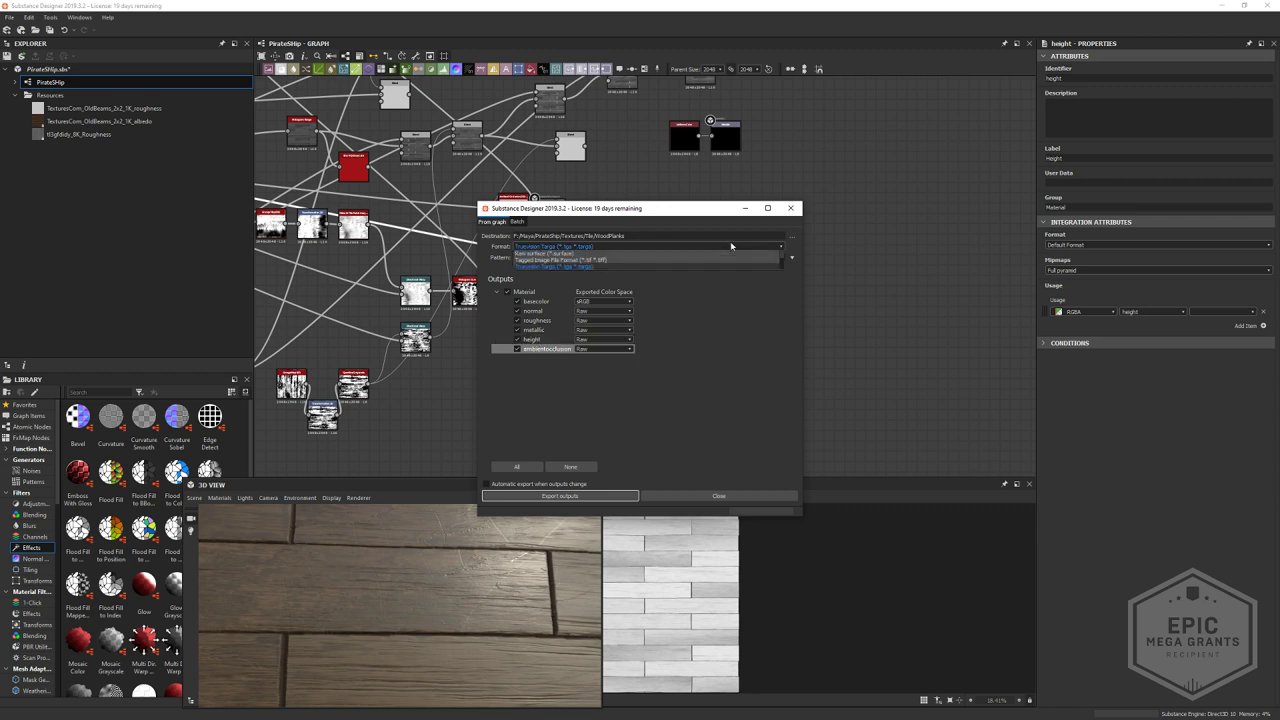
pyautogui.click(580, 300)
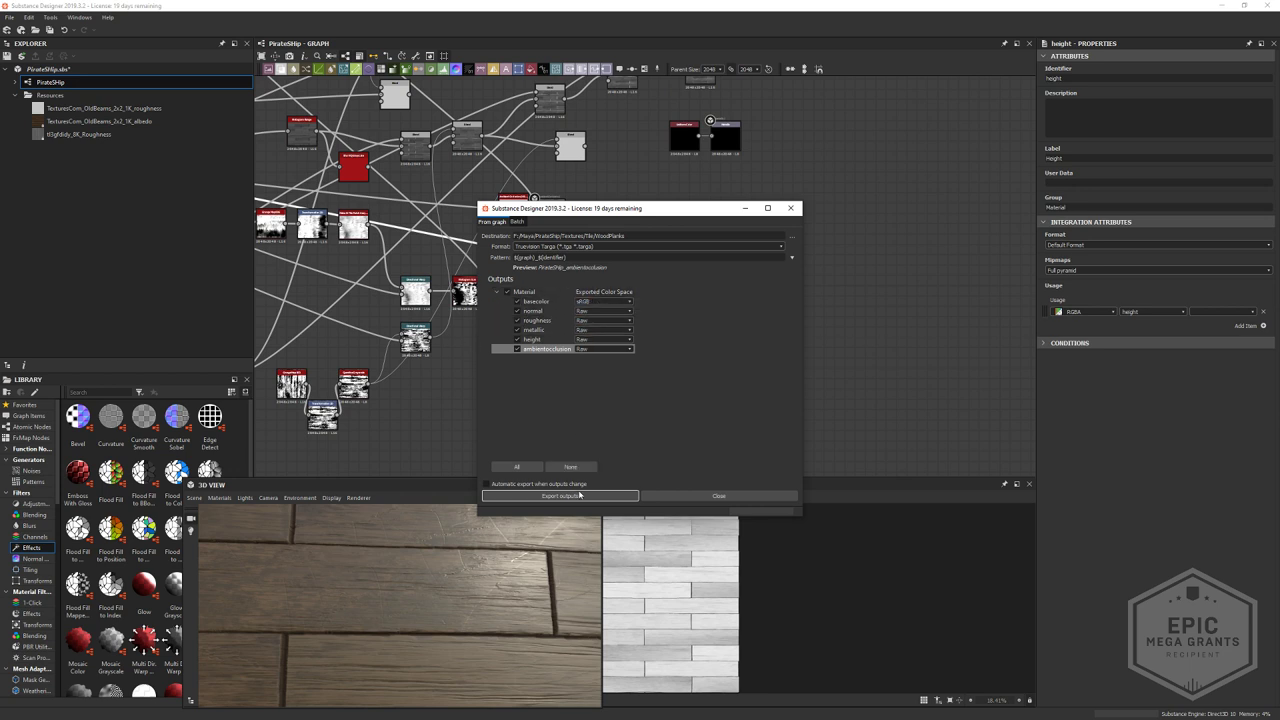
pyautogui.click(580, 495)
pyautogui.click(698, 496)
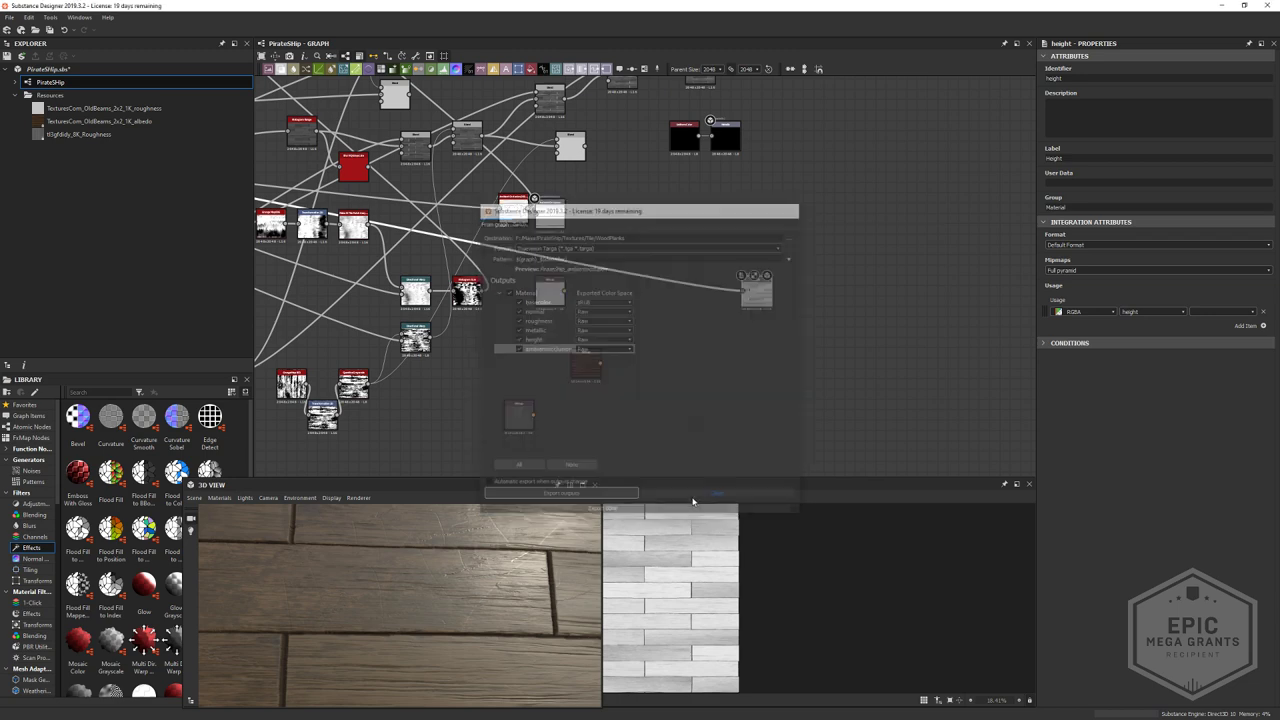
# - Move the Height output closer to the other nodes and add a new Output node between it and the Metallic output
pyautogui.moveTo(745, 96); pyautogui.dragTo(721, 411, button='middle')
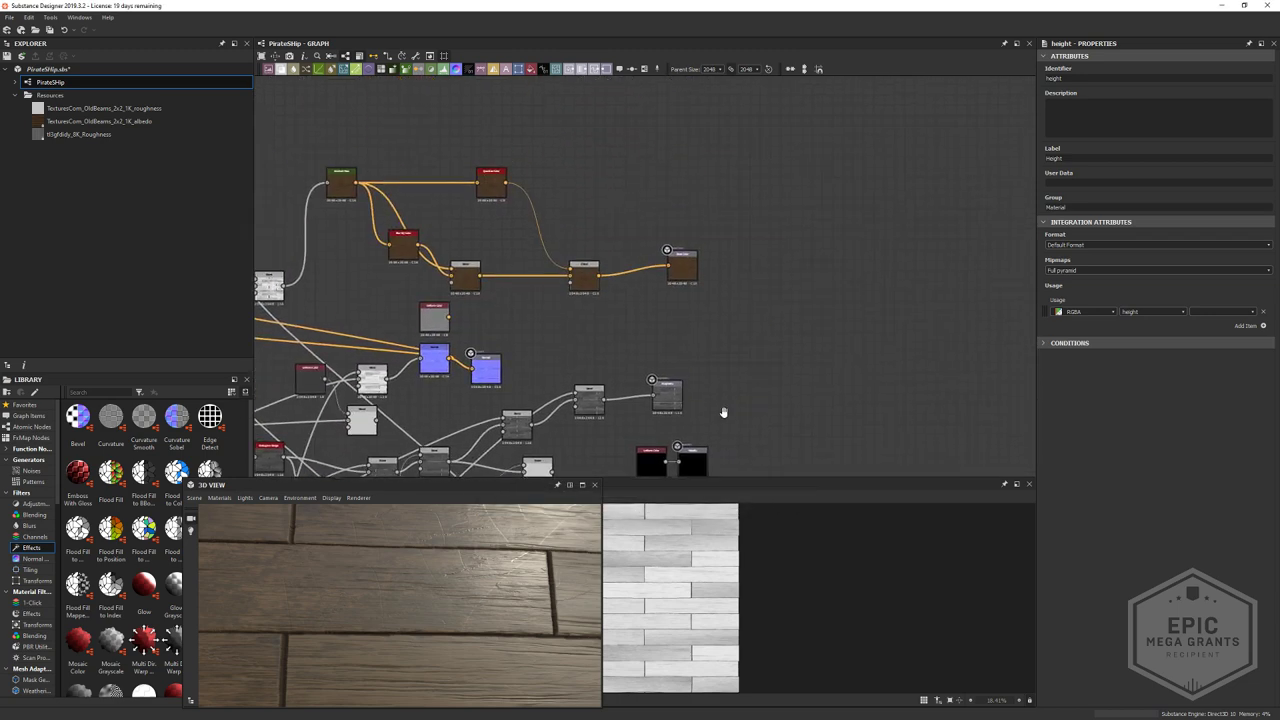
pyautogui.scroll(-2, 720, 390)
pyautogui.moveTo(667, 371); pyautogui.dragTo(742, 366, button='middle')
pyautogui.scroll(2, 738, 350)
pyautogui.scroll(1, 703, 274)
pyautogui.moveTo(795, 280); pyautogui.dragTo(537, 146, button='middle')
pyautogui.moveTo(626, 353); pyautogui.dragTo(750, 187, button='middle')
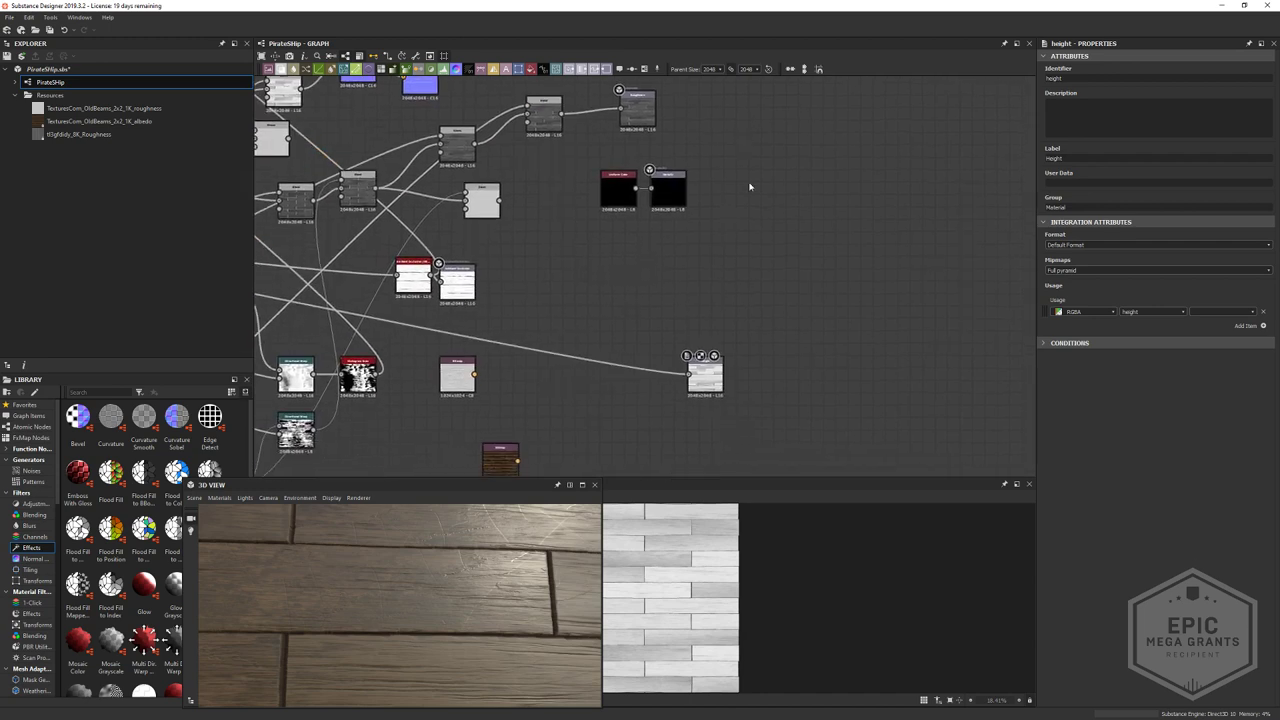
pyautogui.moveTo(716, 378); pyautogui.dragTo(641, 364)
pyautogui.press('space')
pyautogui.press('Escape')
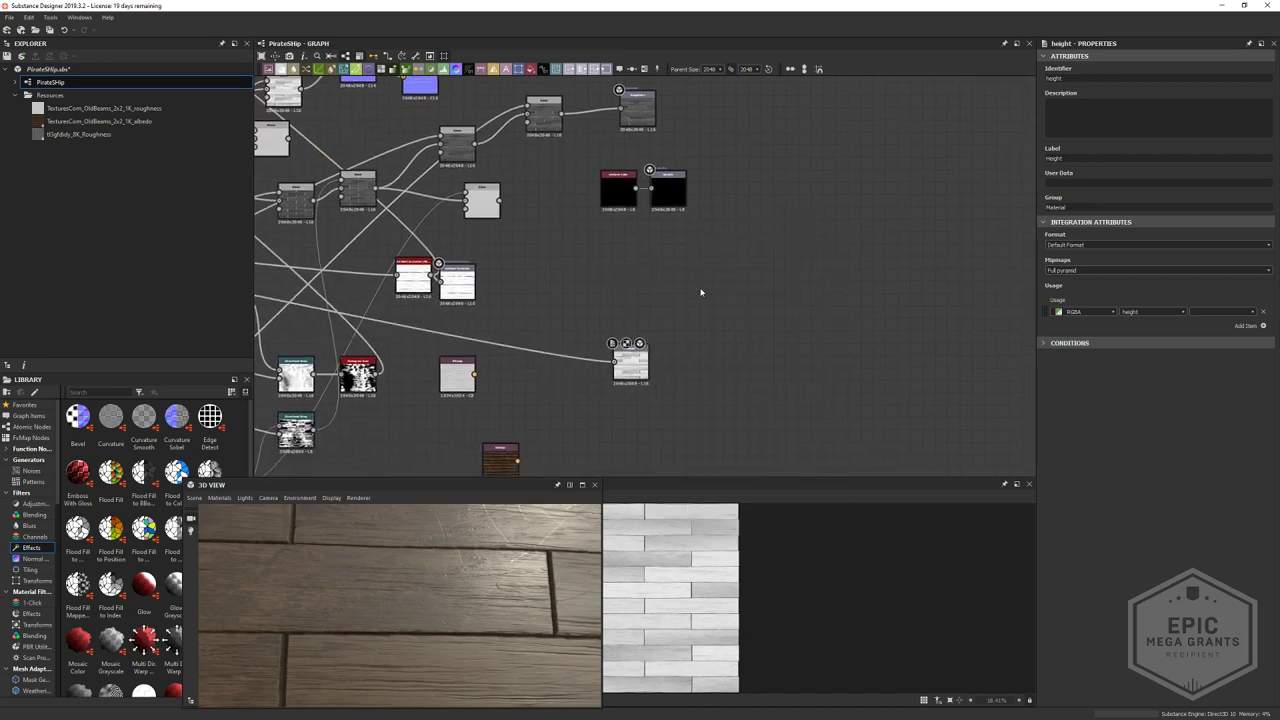
pyautogui.press('space')
pyautogui.write('out')
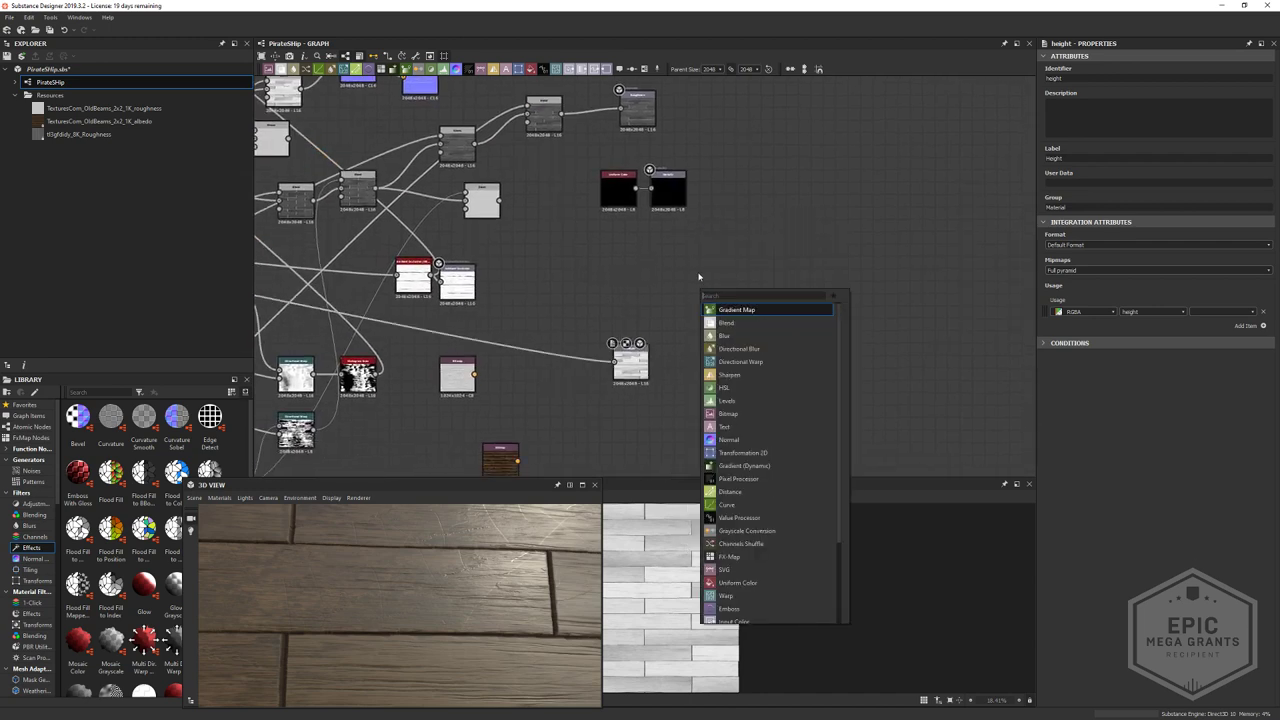
pyautogui.click(733, 310)
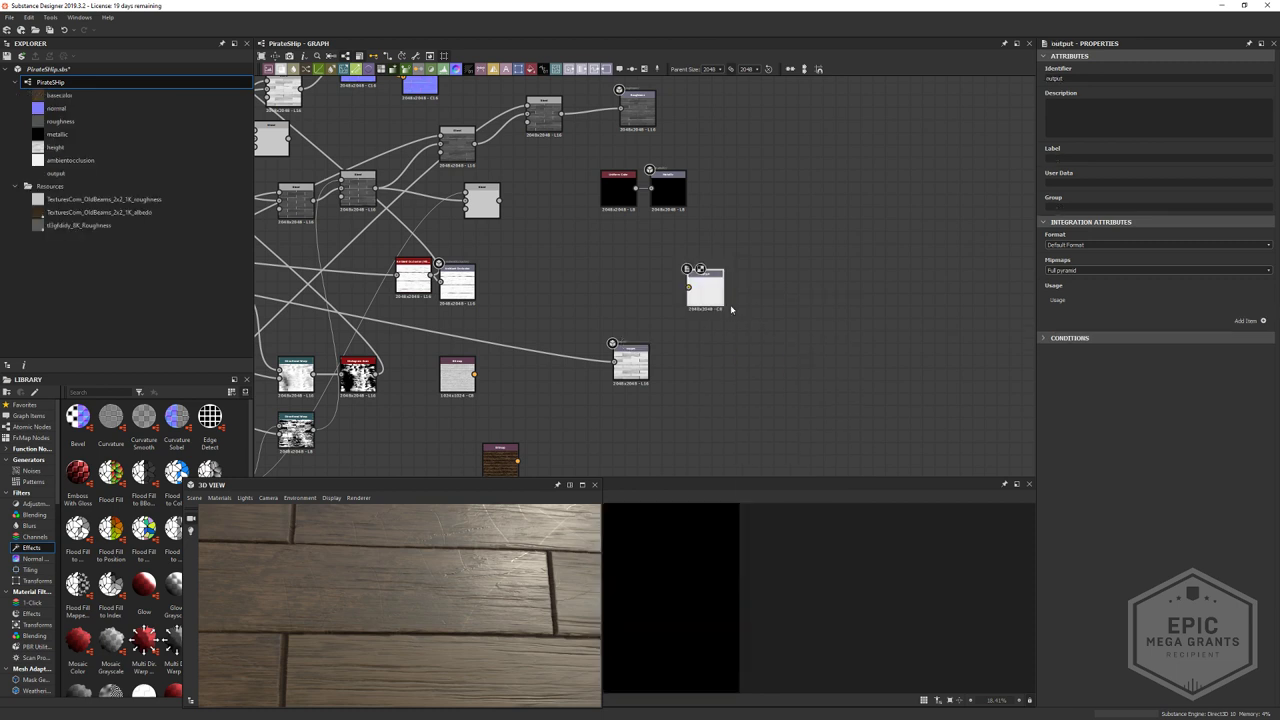
# - Set both the identifier and the label of the new Output node to ARM
pyautogui.scroll(3, 730, 308)
pyautogui.moveTo(686, 283); pyautogui.dragTo(734, 336, button='middle')
pyautogui.moveTo(732, 334); pyautogui.dragTo(688, 312)
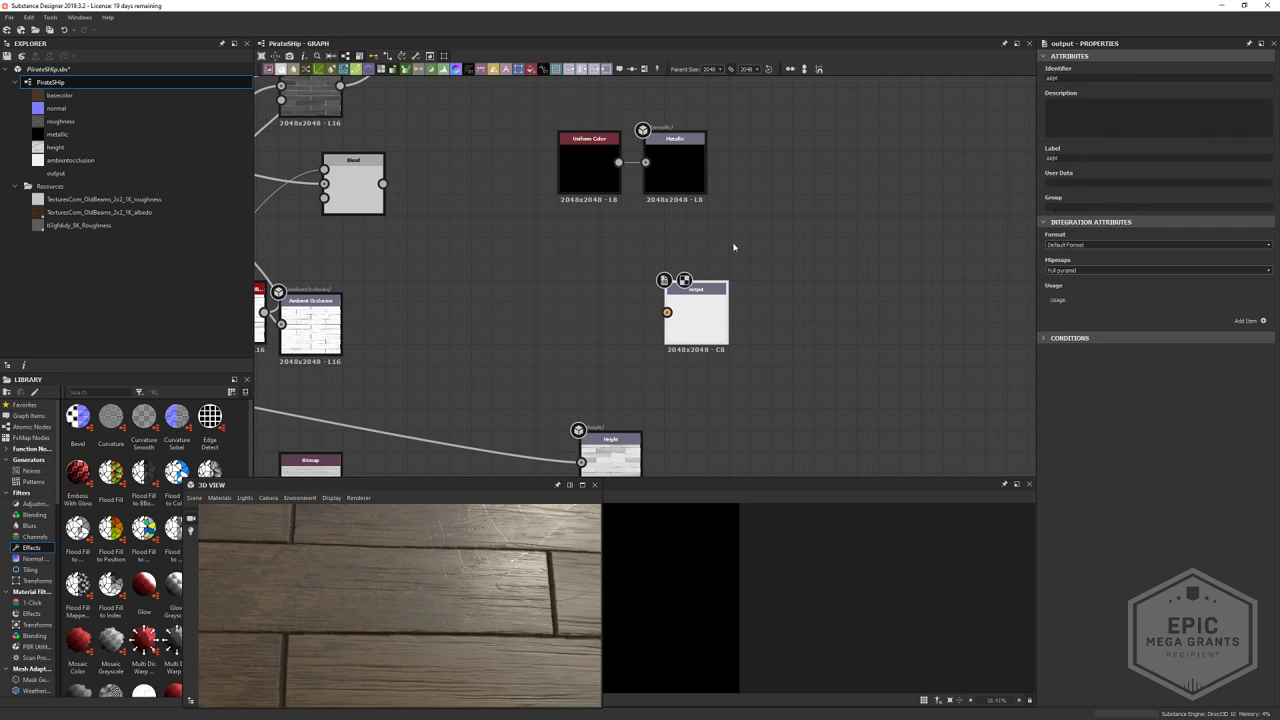
# - Add an RGBA Merge node in front of the ARM output
pyautogui.press('space')
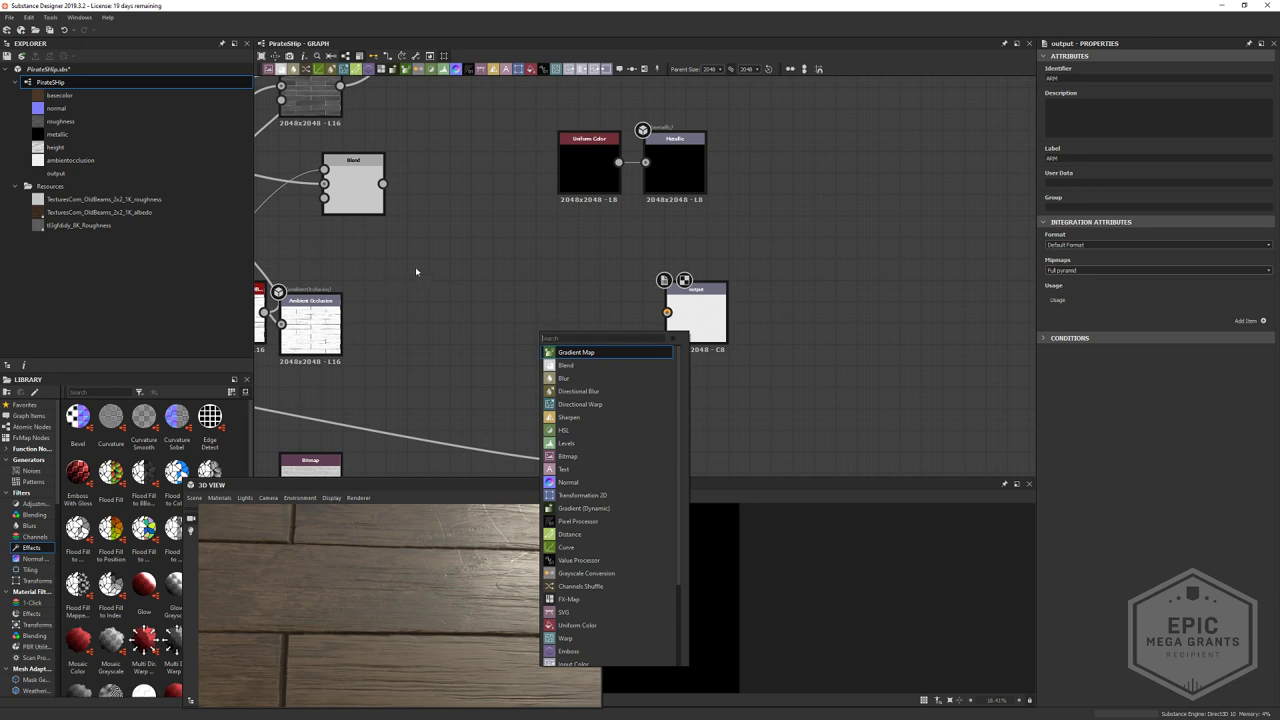
pyautogui.write('merghe')
pyautogui.press('BackSpace')
pyautogui.press('BackSpace')
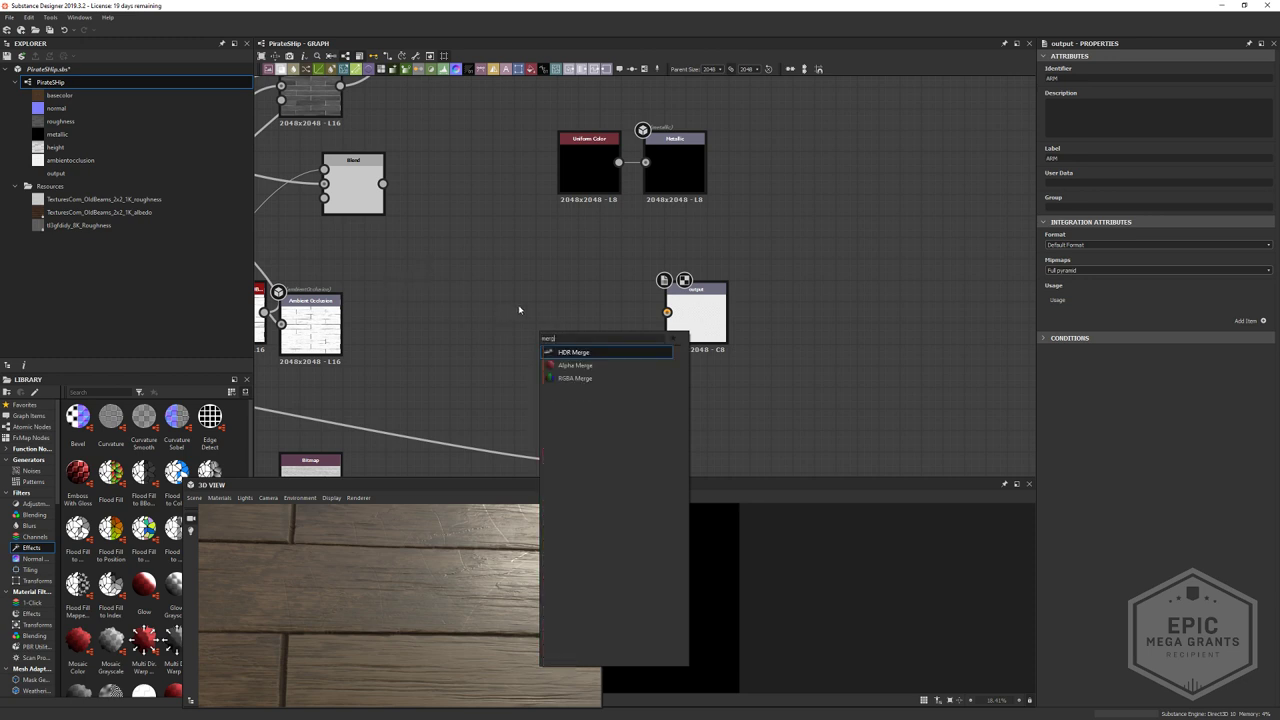
pyautogui.press('Down')
pyautogui.press('Down')
pyautogui.press('Return')
pyautogui.scroll(-2, 545, 310)
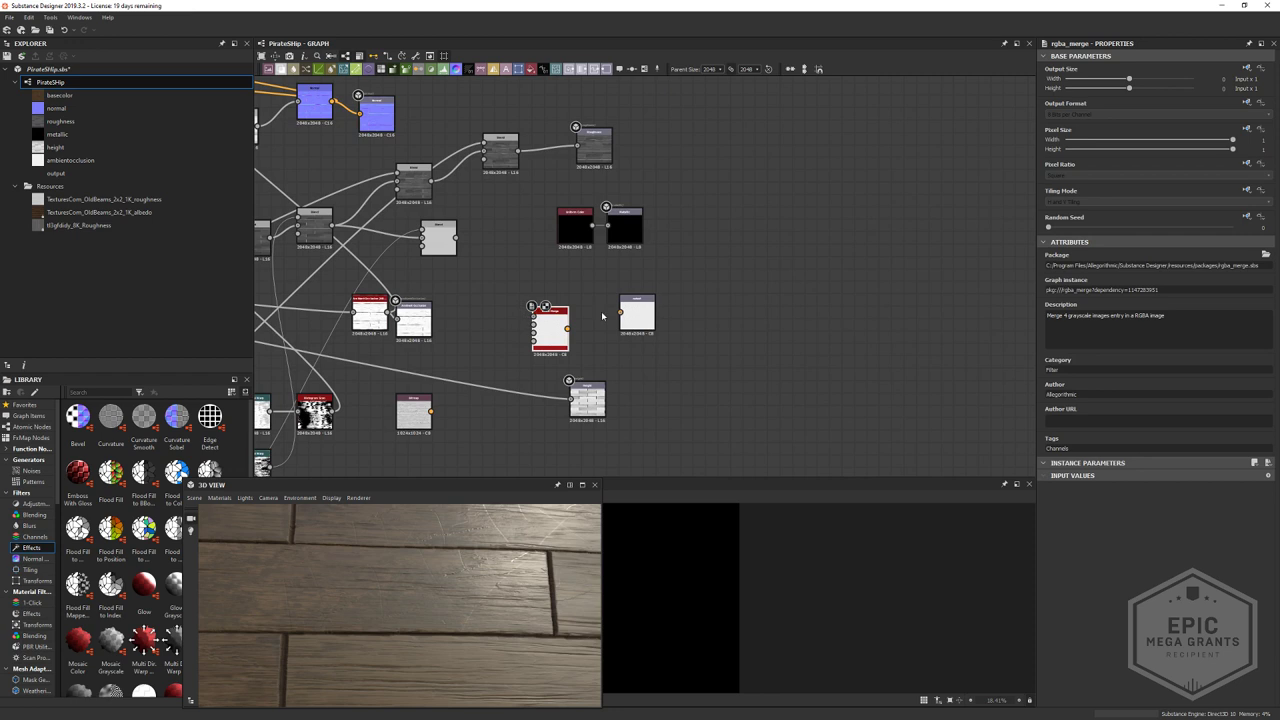
# - Arrange the RGBA Merge, ARM, Uniform Color and Metallic nodes, and connect the RGBA Merge output to the ARM output
pyautogui.moveTo(637, 315); pyautogui.dragTo(746, 302)
pyautogui.moveTo(550, 325); pyautogui.dragTo(660, 305)
pyautogui.moveTo(456, 179); pyautogui.dragTo(561, 249, button='middle')
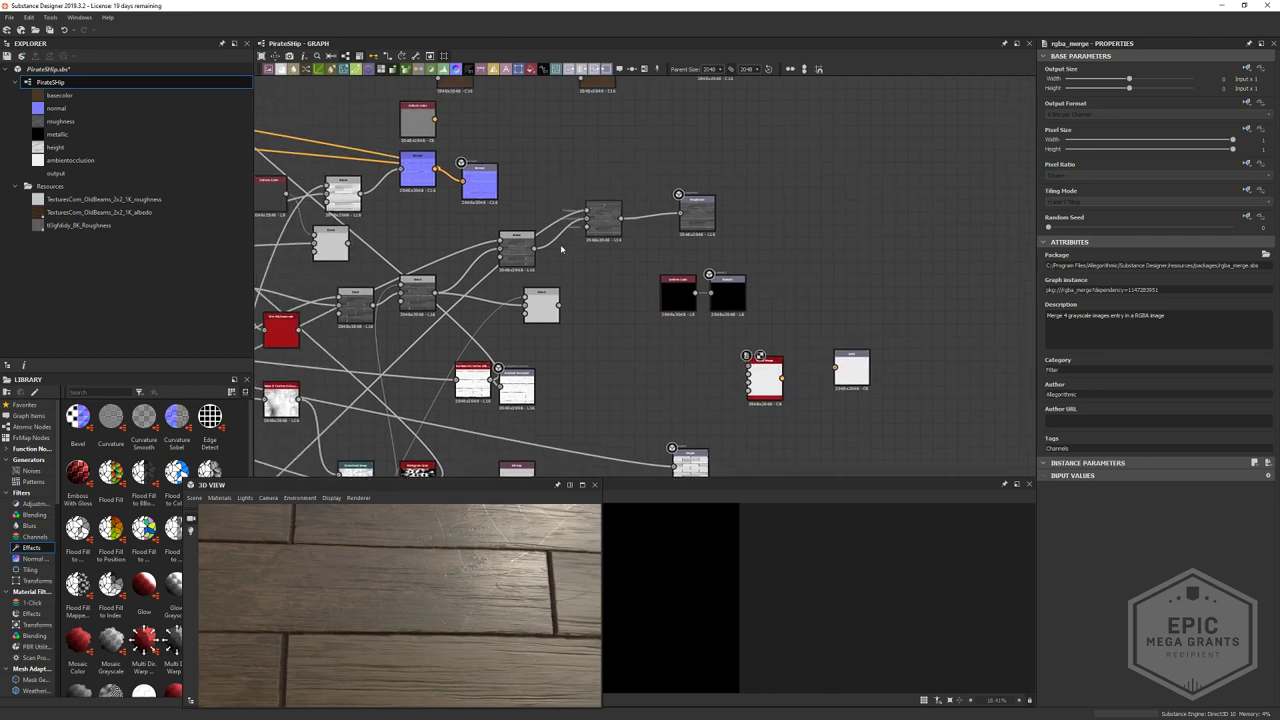
pyautogui.scroll(3, 561, 249)
pyautogui.scroll(-2, 743, 340)
pyautogui.moveTo(720, 277); pyautogui.dragTo(612, 229, button='middle')
pyautogui.moveTo(645, 272); pyautogui.dragTo(601, 257)
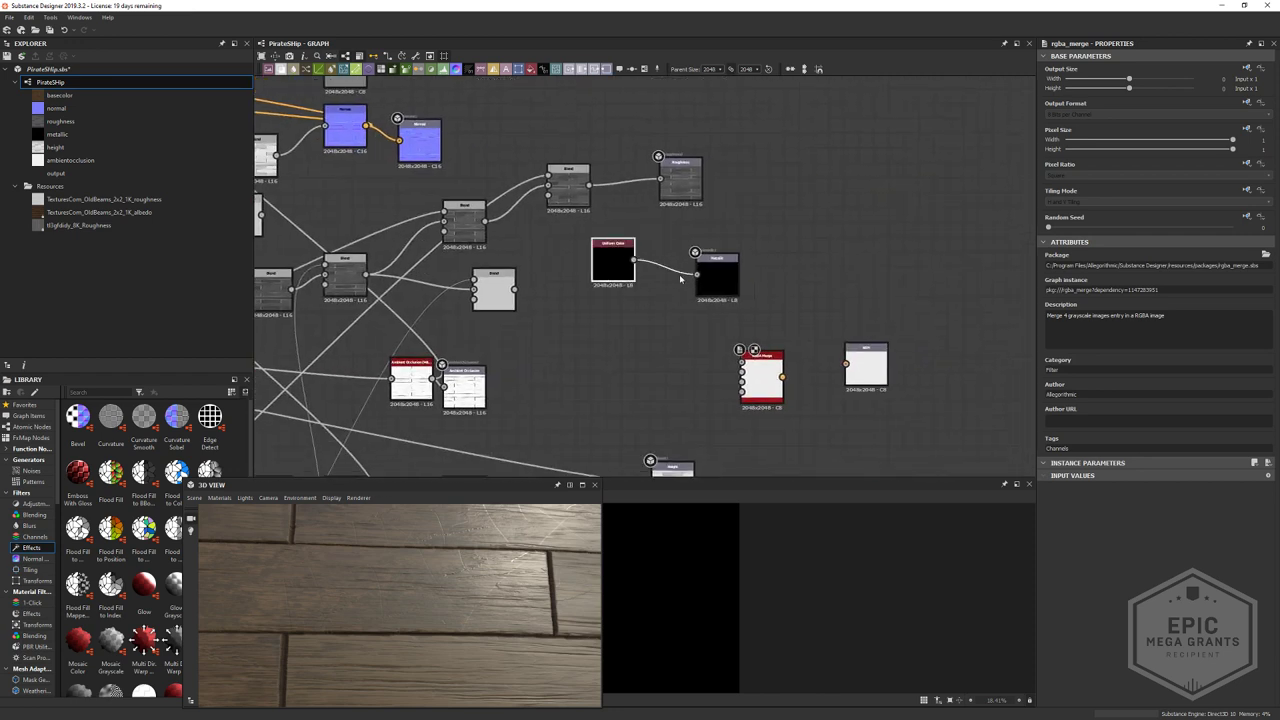
pyautogui.moveTo(710, 281); pyautogui.dragTo(666, 266)
pyautogui.moveTo(765, 377); pyautogui.dragTo(766, 354)
pyautogui.moveTo(857, 363); pyautogui.dragTo(836, 347)
pyautogui.moveTo(806, 412); pyautogui.dragTo(817, 346, button='middle')
pyautogui.scroll(1, 672, 415)
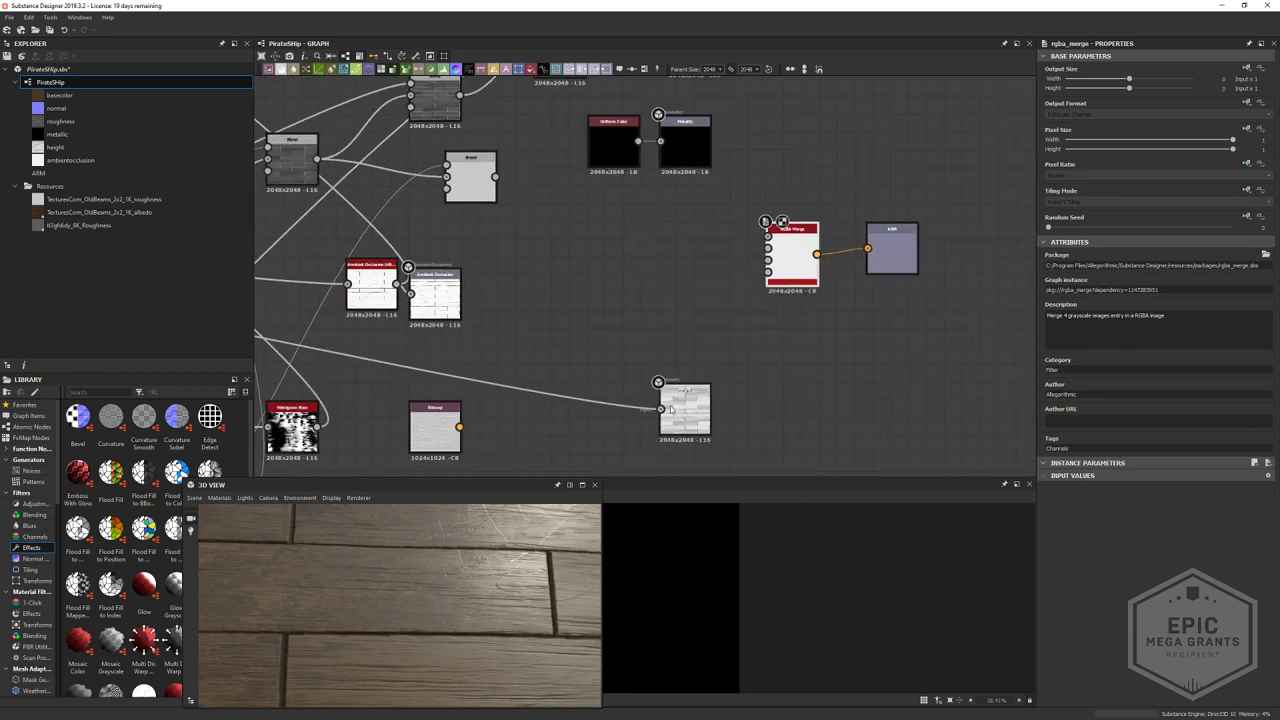
# - Examine in the 2D view the chain of Blend nodes that leads to the Roughness output
pyautogui.moveTo(696, 344); pyautogui.dragTo(731, 390, button='middle')
pyautogui.scroll(-1, 746, 318)
pyautogui.moveTo(746, 320); pyautogui.dragTo(792, 279, button='middle')
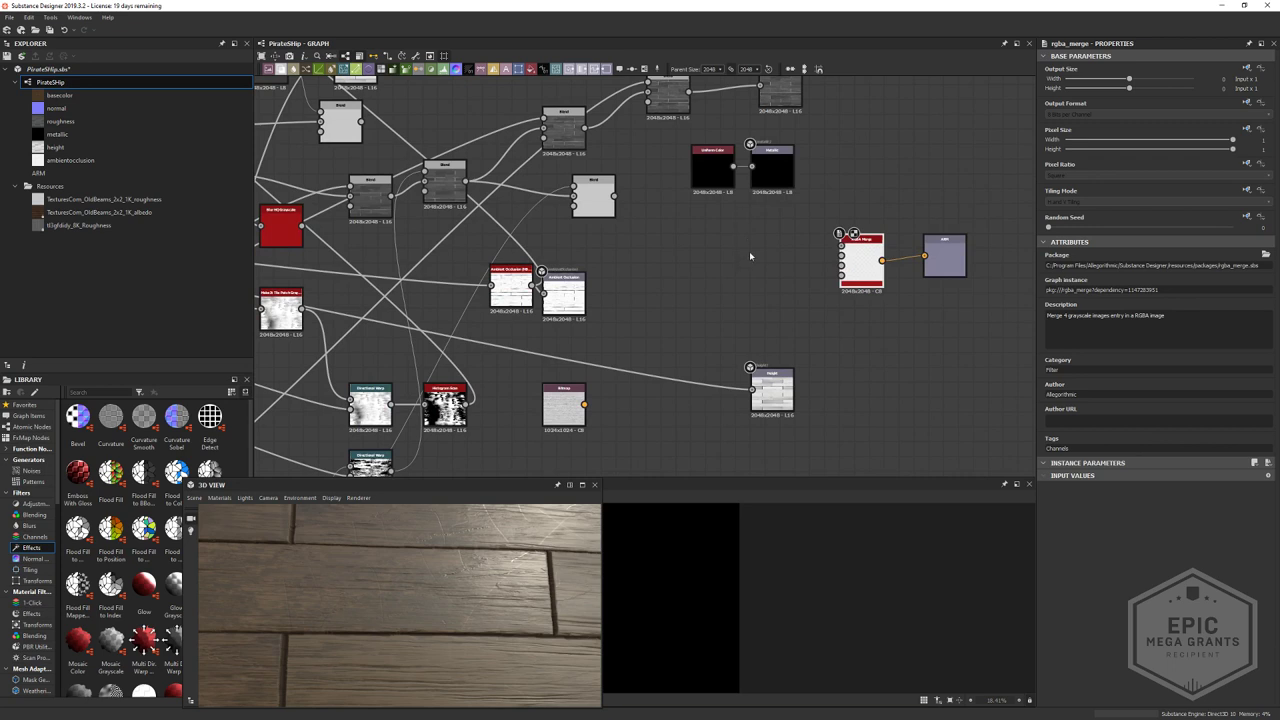
pyautogui.moveTo(645, 342); pyautogui.dragTo(598, 503, button='middle')
pyautogui.moveTo(730, 280); pyautogui.dragTo(684, 239, button='middle')
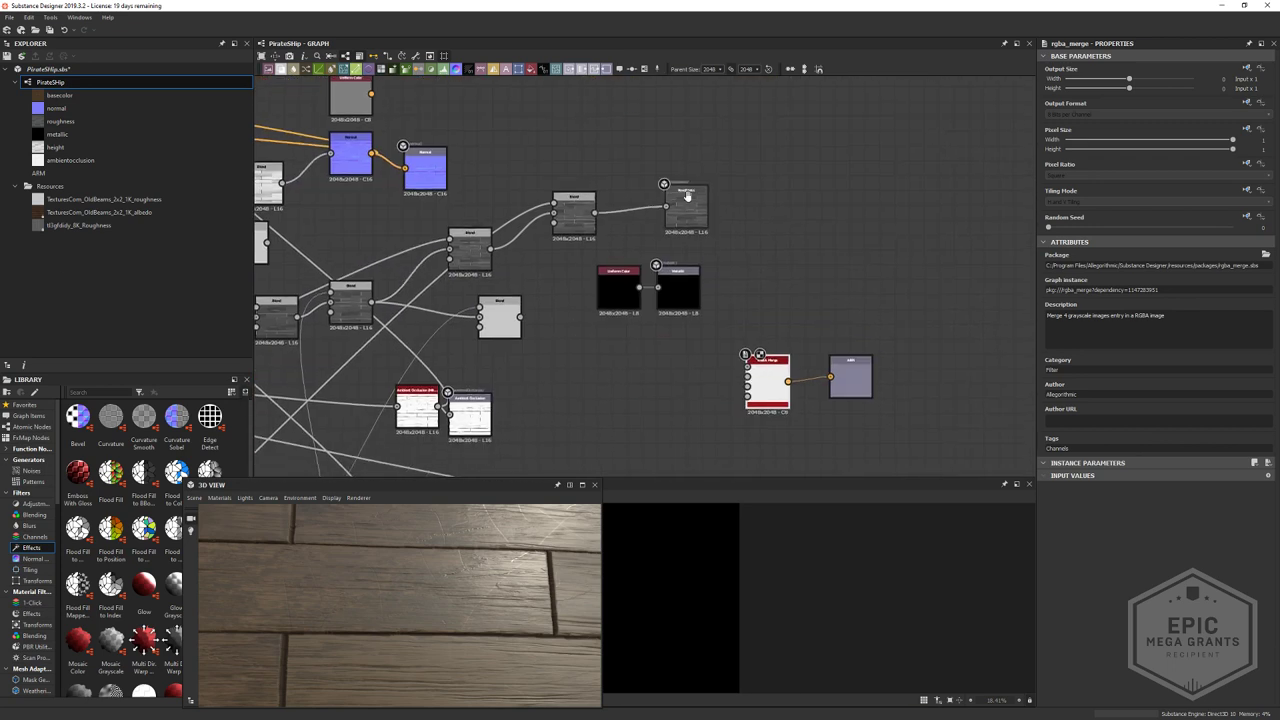
pyautogui.moveTo(692, 313); pyautogui.dragTo(785, 278, button='middle')
pyautogui.doubleClick(591, 283)
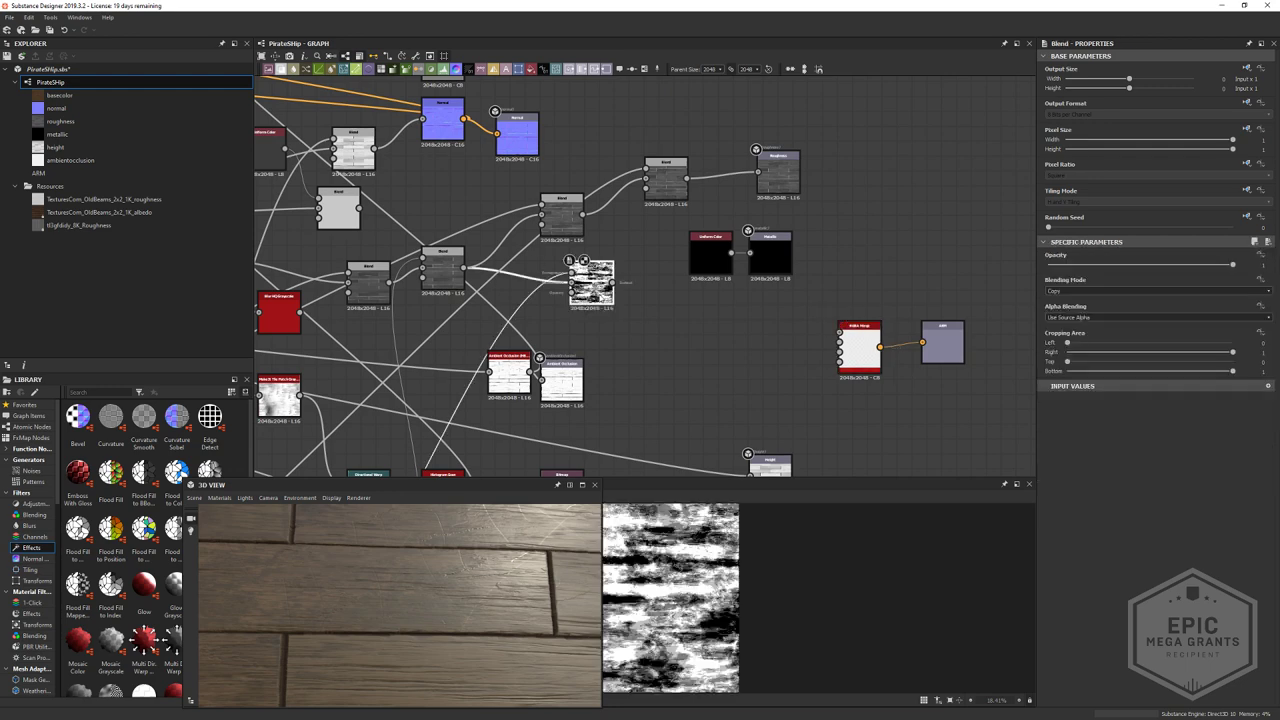
pyautogui.moveTo(592, 312); pyautogui.dragTo(653, 310, button='middle')
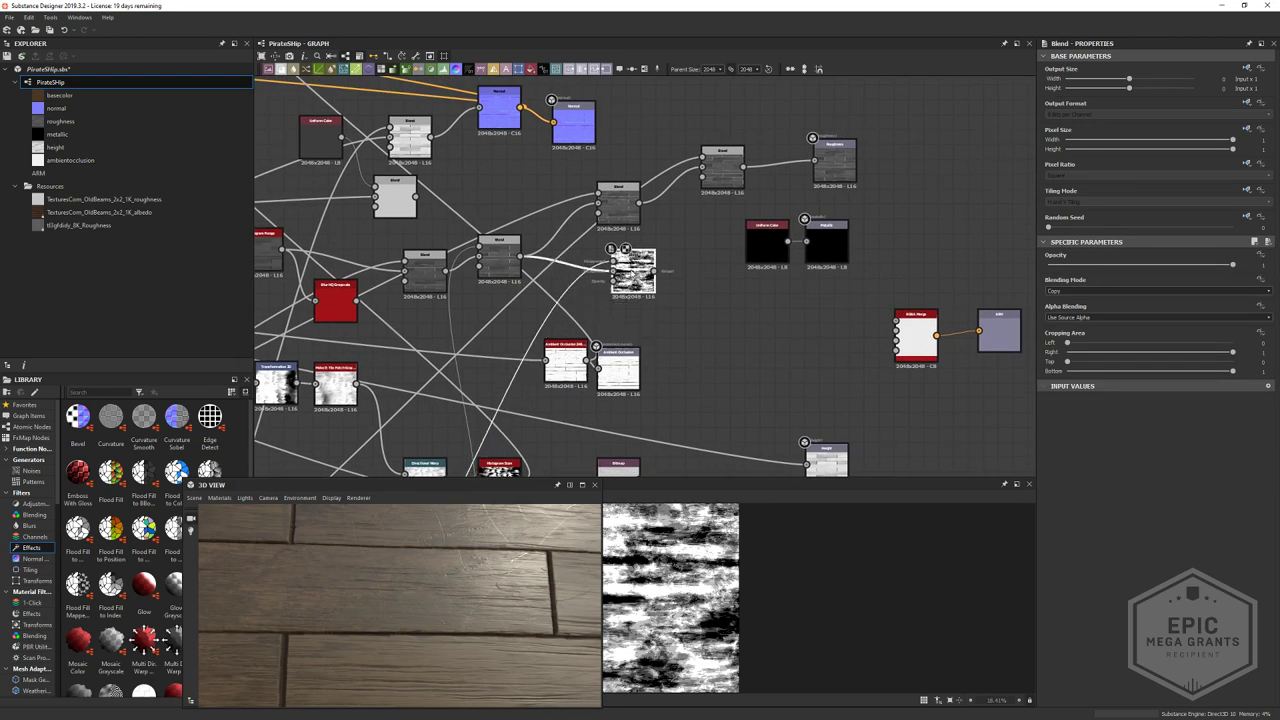
pyautogui.click(500, 263)
pyautogui.scroll(3, 500, 263)
pyautogui.doubleClick(500, 263)
pyautogui.click(590, 208)
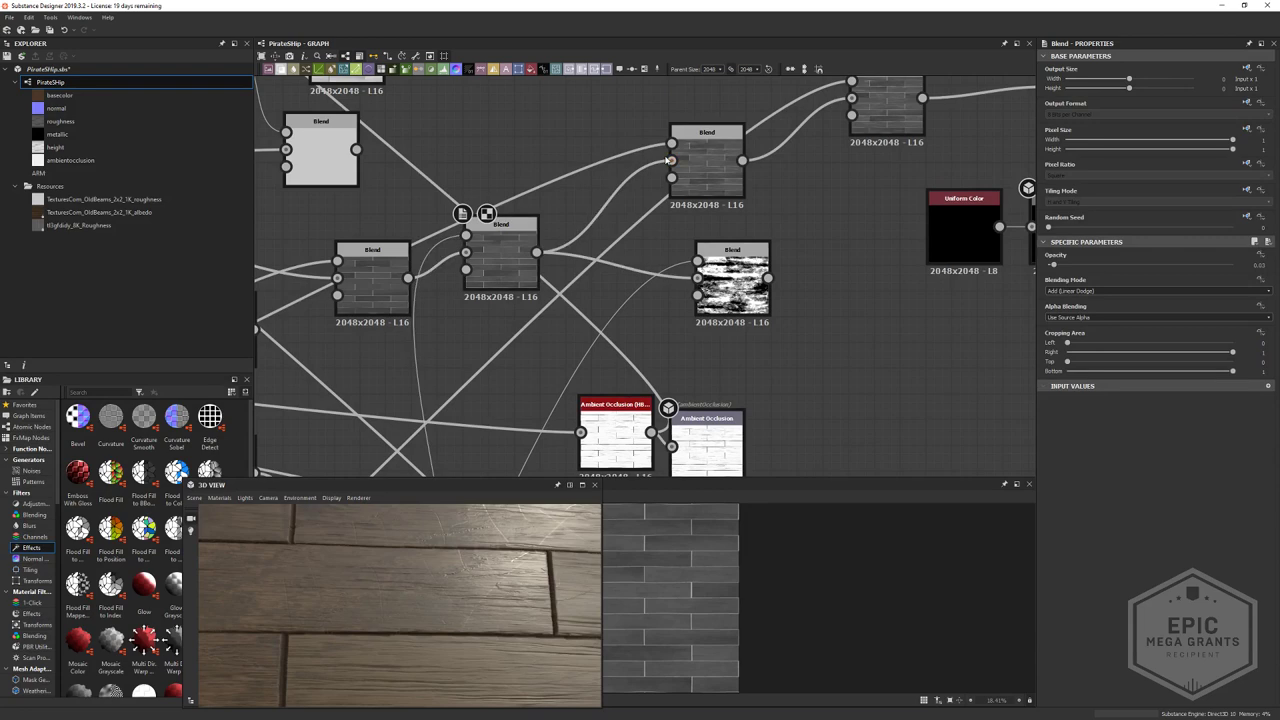
pyautogui.doubleClick(700, 172)
pyautogui.moveTo(700, 174); pyautogui.dragTo(670, 240, button='middle')
pyautogui.doubleClick(860, 163)
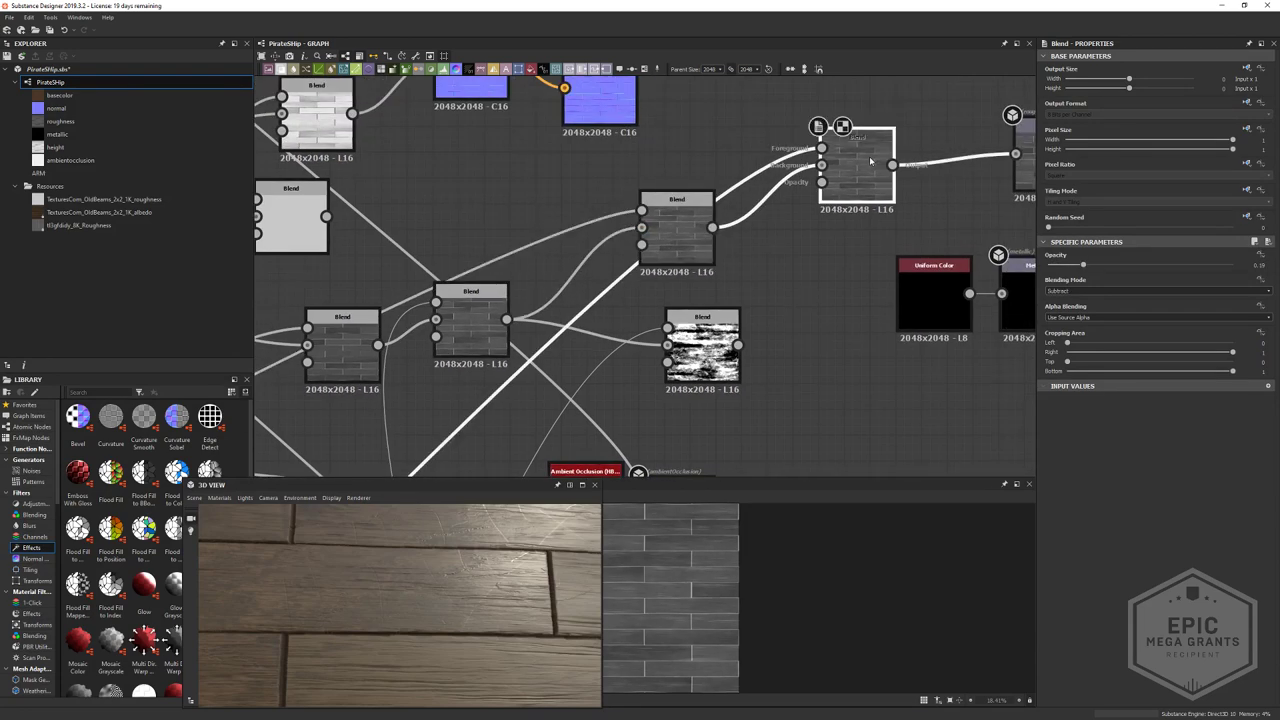
# - Examine the unused Blend node with the black-and-white grunge and trace its connections through the graph
pyautogui.moveTo(797, 283); pyautogui.dragTo(871, 283, button='middle')
pyautogui.scroll(2, 779, 368)
pyautogui.scroll(2, 778, 366)
pyautogui.moveTo(778, 332)
pyautogui.mouseDown()
pyautogui.moveTo(778, 372)
pyautogui.moveTo(778, 353)
pyautogui.mouseUp()
pyautogui.doubleClick(778, 350)
pyautogui.scroll(-3, 778, 352)
pyautogui.moveTo(740, 352); pyautogui.dragTo(778, 238, button='middle')
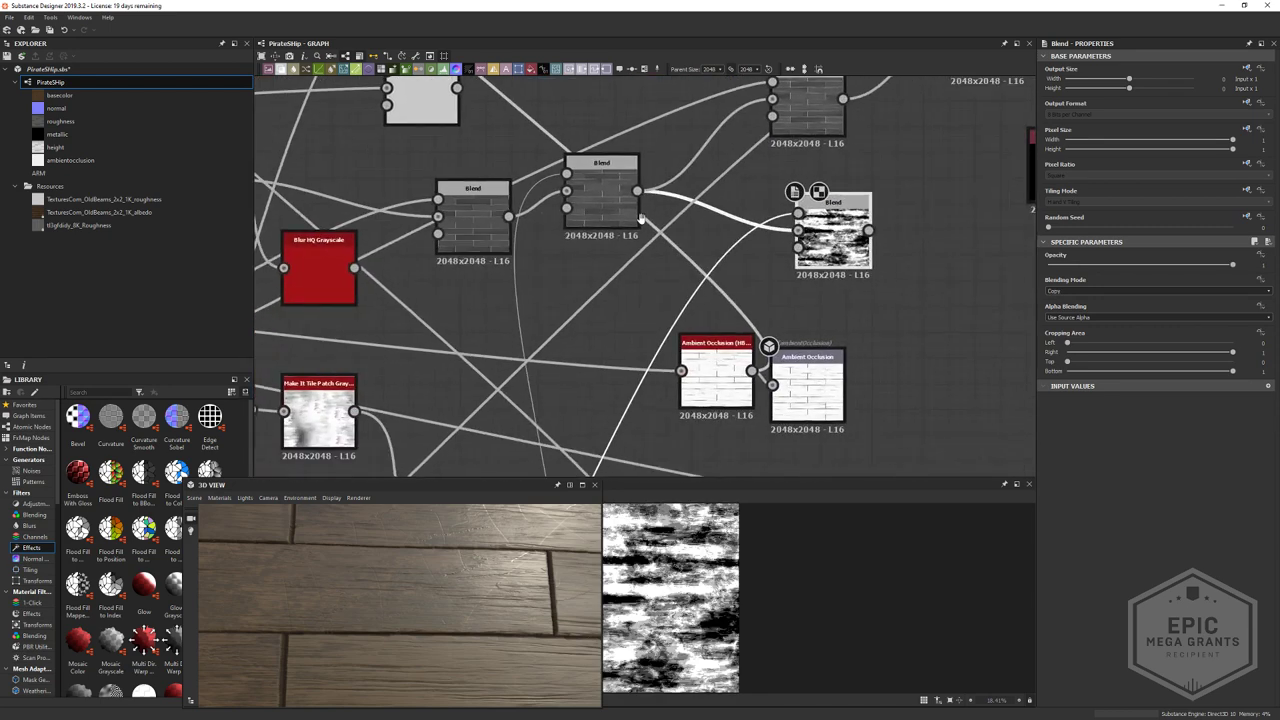
pyautogui.scroll(-3, 778, 238)
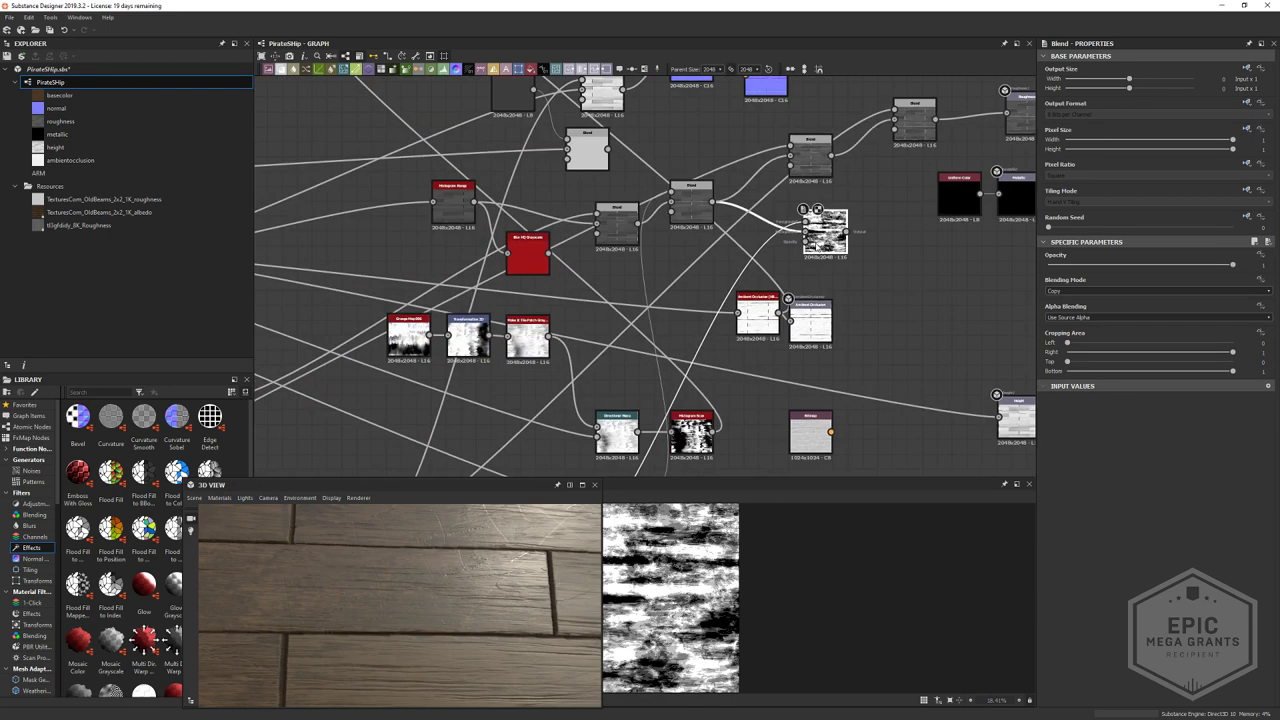
pyautogui.moveTo(893, 282); pyautogui.dragTo(686, 285, button='middle')
pyautogui.moveTo(456, 400); pyautogui.dragTo(543, 382, button='middle')
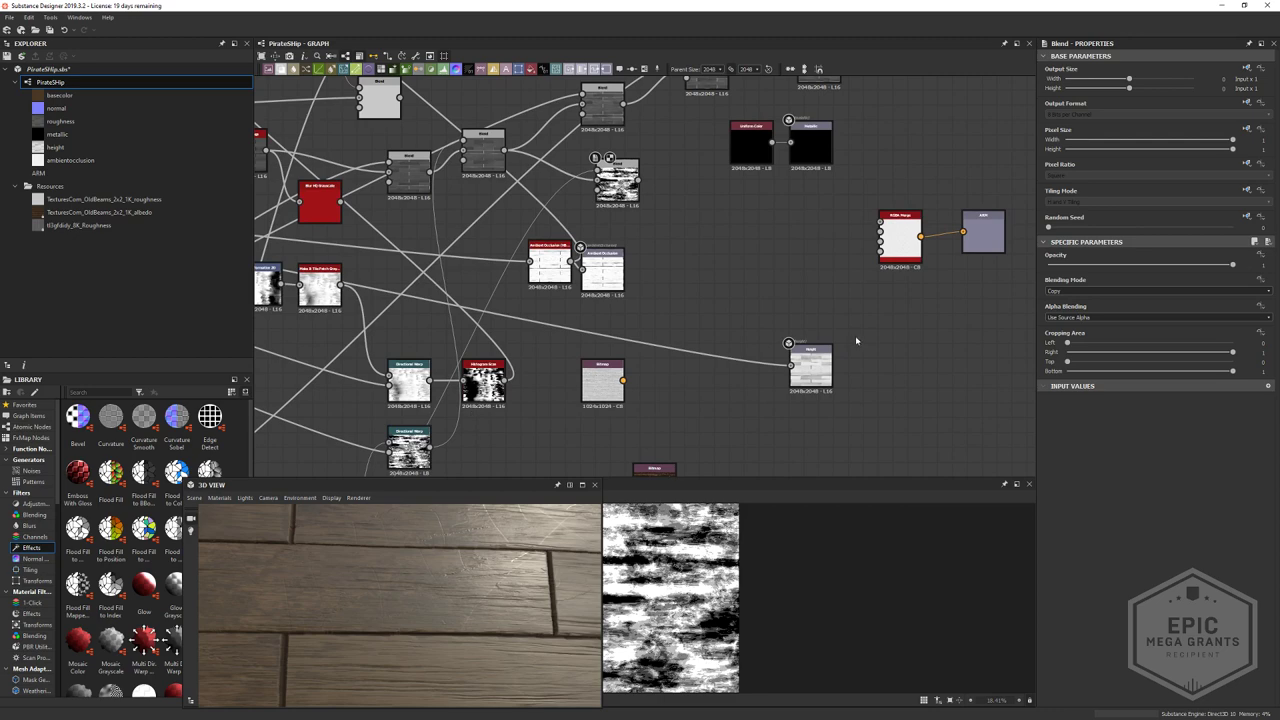
pyautogui.scroll(4, 812, 301)
pyautogui.scroll(-2, 782, 291)
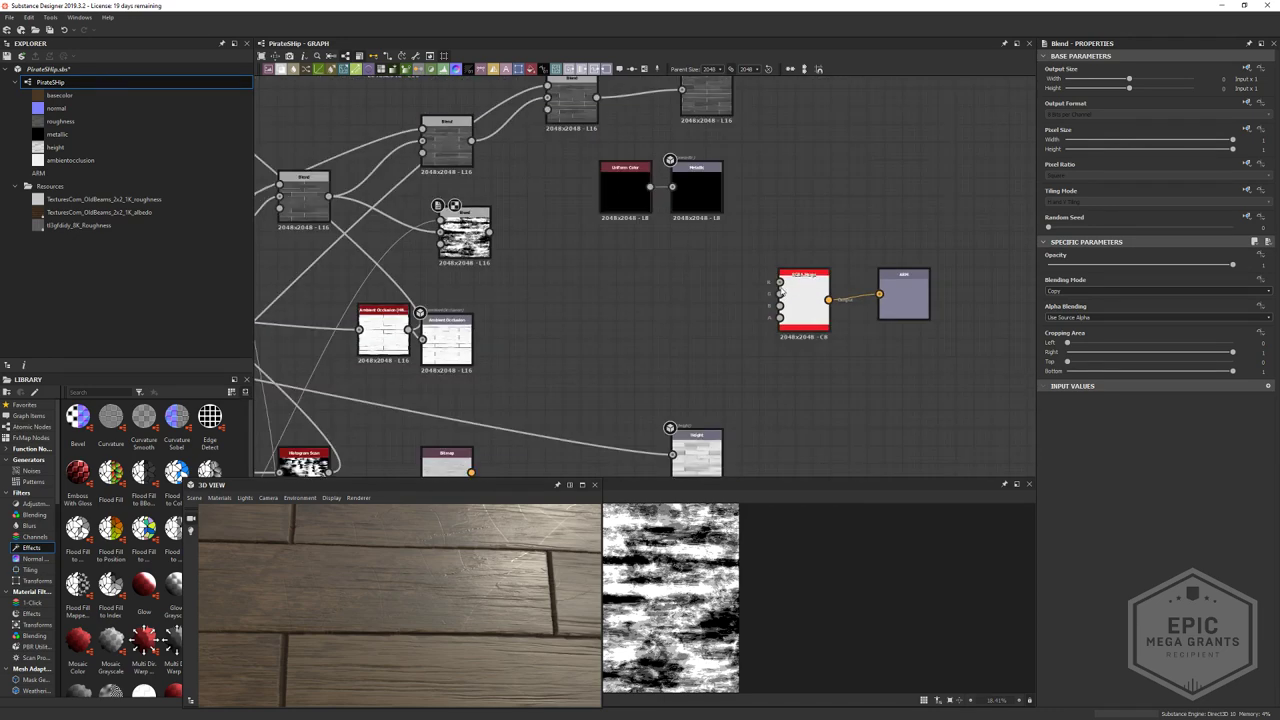
# - Move the Ambient Occlusion output aside and connect the ambient occlusion filter node to the RGBA Merge red input
pyautogui.moveTo(358, 425); pyautogui.dragTo(591, 181, button='middle')
pyautogui.moveTo(468, 414); pyautogui.dragTo(522, 397, button='middle')
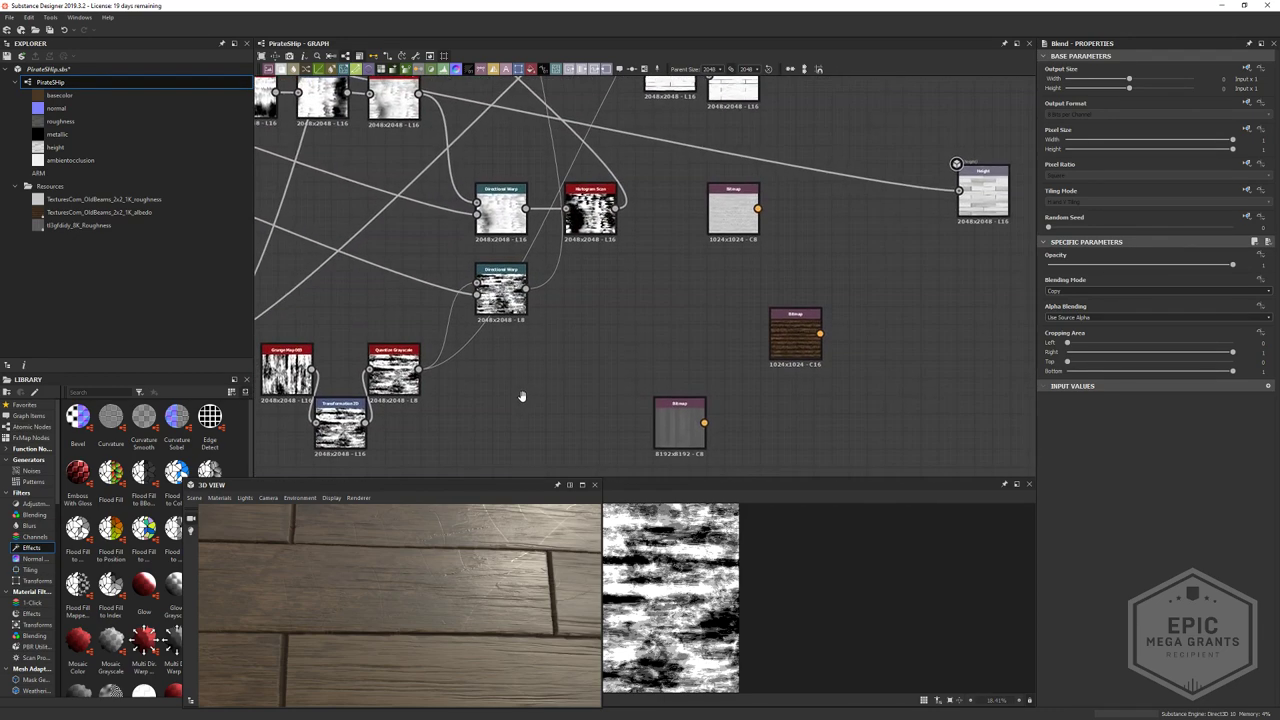
pyautogui.moveTo(741, 260); pyautogui.dragTo(691, 329, button='middle')
pyautogui.moveTo(703, 191); pyautogui.dragTo(606, 385, button='middle')
pyautogui.doubleClick(709, 255)
pyautogui.moveTo(538, 360); pyautogui.dragTo(627, 377)
pyautogui.moveTo(496, 344); pyautogui.dragTo(761, 261)
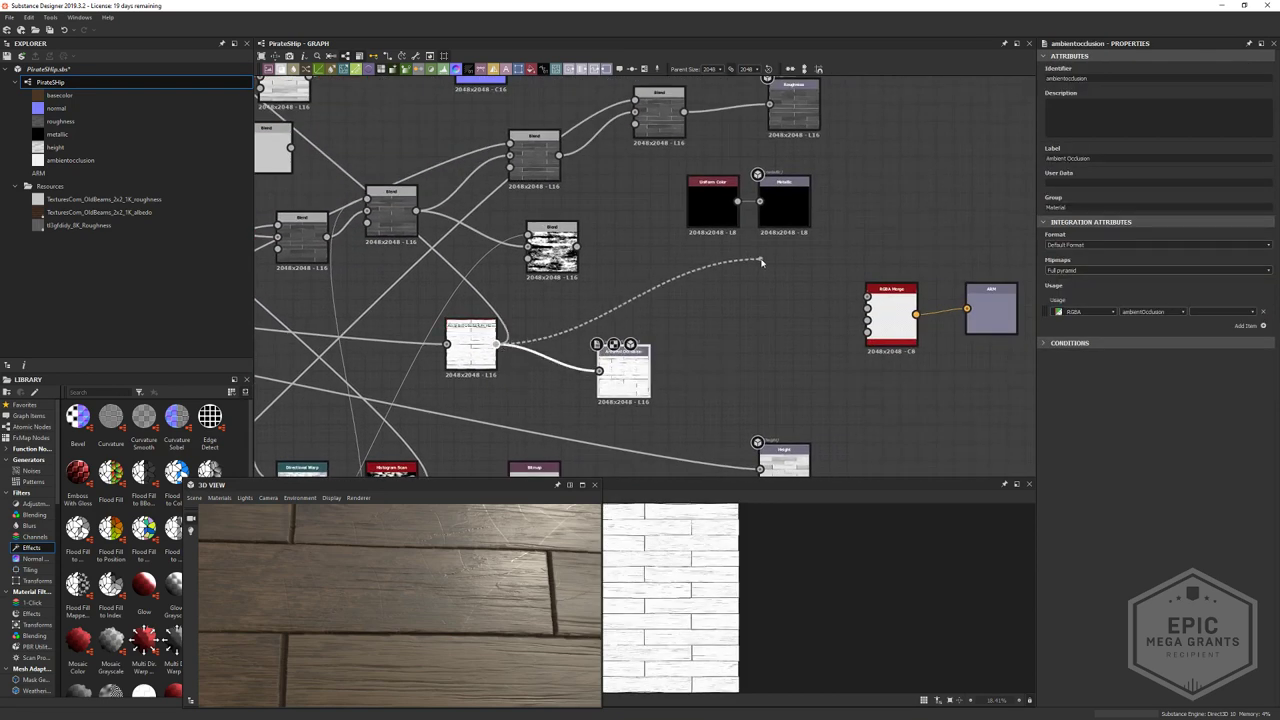
pyautogui.moveTo(761, 262); pyautogui.dragTo(639, 310, button='middle')
pyautogui.click(746, 346)
# - Connect the final roughness Blend to the RGBA Merge green input and the metallic Uniform Color to its blue input
pyautogui.moveTo(616, 209); pyautogui.dragTo(731, 234, button='middle')
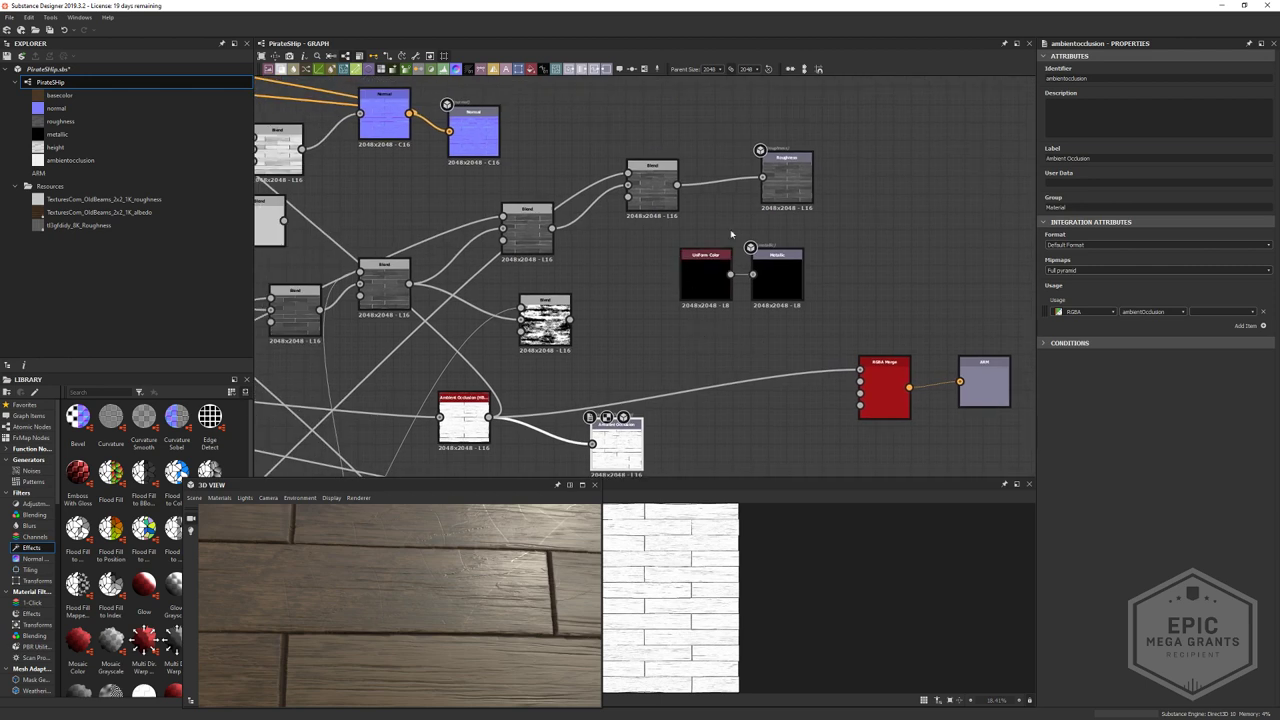
pyautogui.moveTo(697, 335); pyautogui.dragTo(695, 299, button='middle')
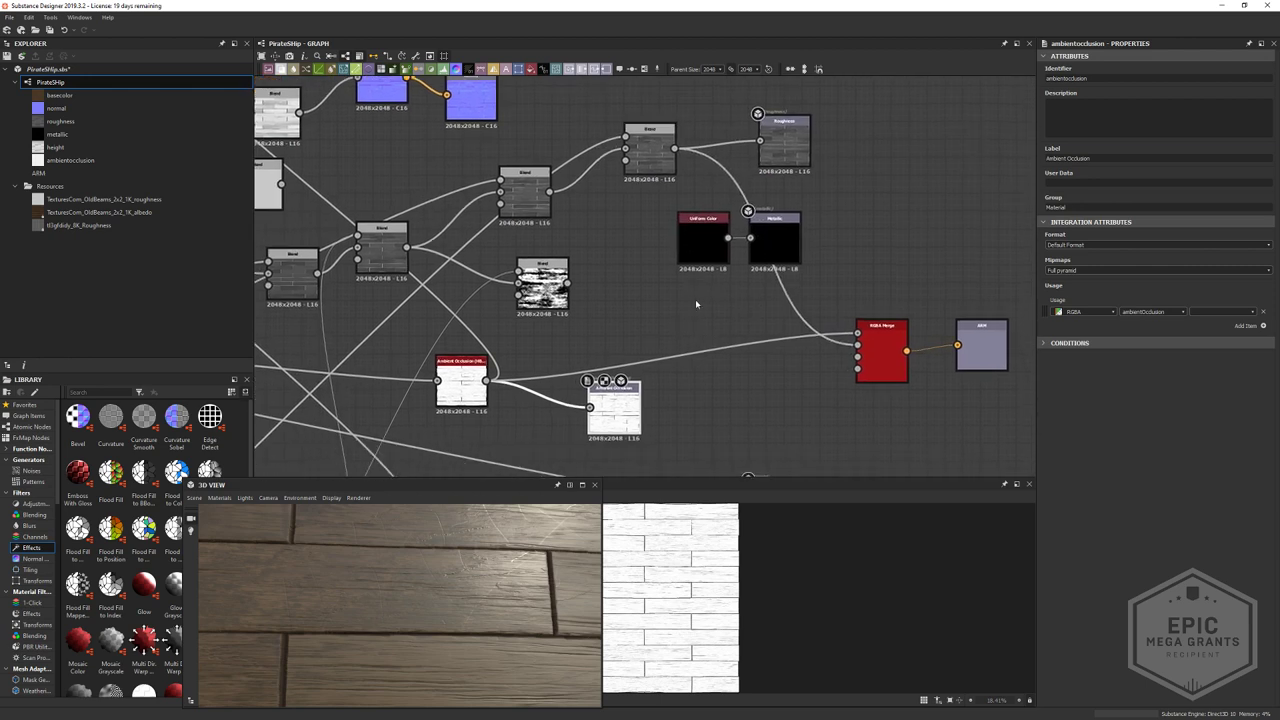
pyautogui.click(719, 235)
# - Connect the height Blend that feeds the Normal node to the RGBA Merge alpha input and display the merged result in the 2D view
pyautogui.moveTo(776, 419); pyautogui.dragTo(829, 209, button='middle')
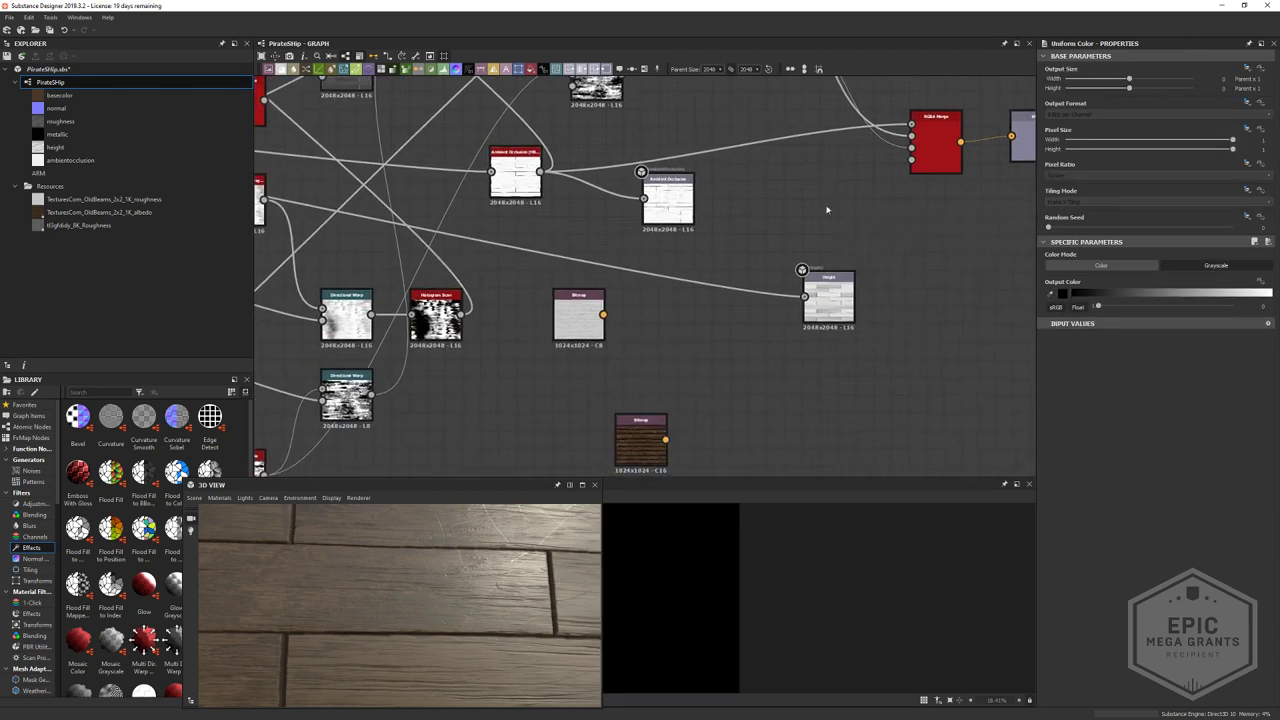
pyautogui.moveTo(606, 320); pyautogui.dragTo(655, 190, button='middle')
pyautogui.moveTo(525, 320)
pyautogui.mouseDown(button='middle')
pyautogui.moveTo(599, 325)
pyautogui.moveTo(760, 243)
pyautogui.moveTo(700, 353)
pyautogui.mouseUp(button='middle')
pyautogui.moveTo(729, 150); pyautogui.dragTo(646, 303, button='middle')
pyautogui.moveTo(634, 233); pyautogui.dragTo(634, 343, button='middle')
pyautogui.scroll(-2, 648, 300)
pyautogui.moveTo(650, 290)
pyautogui.mouseDown(button='middle')
pyautogui.moveTo(660, 307)
pyautogui.moveTo(760, 253)
pyautogui.moveTo(760, 233)
pyautogui.moveTo(755, 288)
pyautogui.moveTo(705, 348)
pyautogui.mouseUp(button='middle')
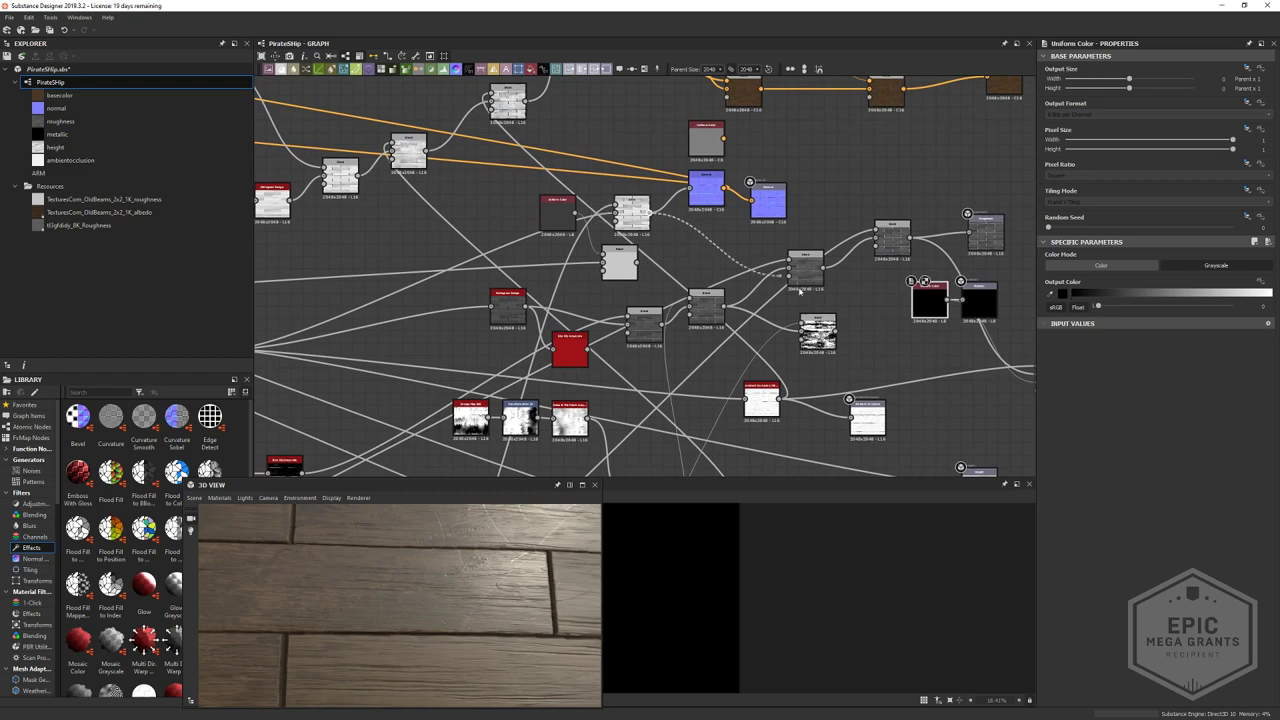
pyautogui.moveTo(799, 291); pyautogui.dragTo(717, 371, button='middle')
pyautogui.scroll(3, 746, 318)
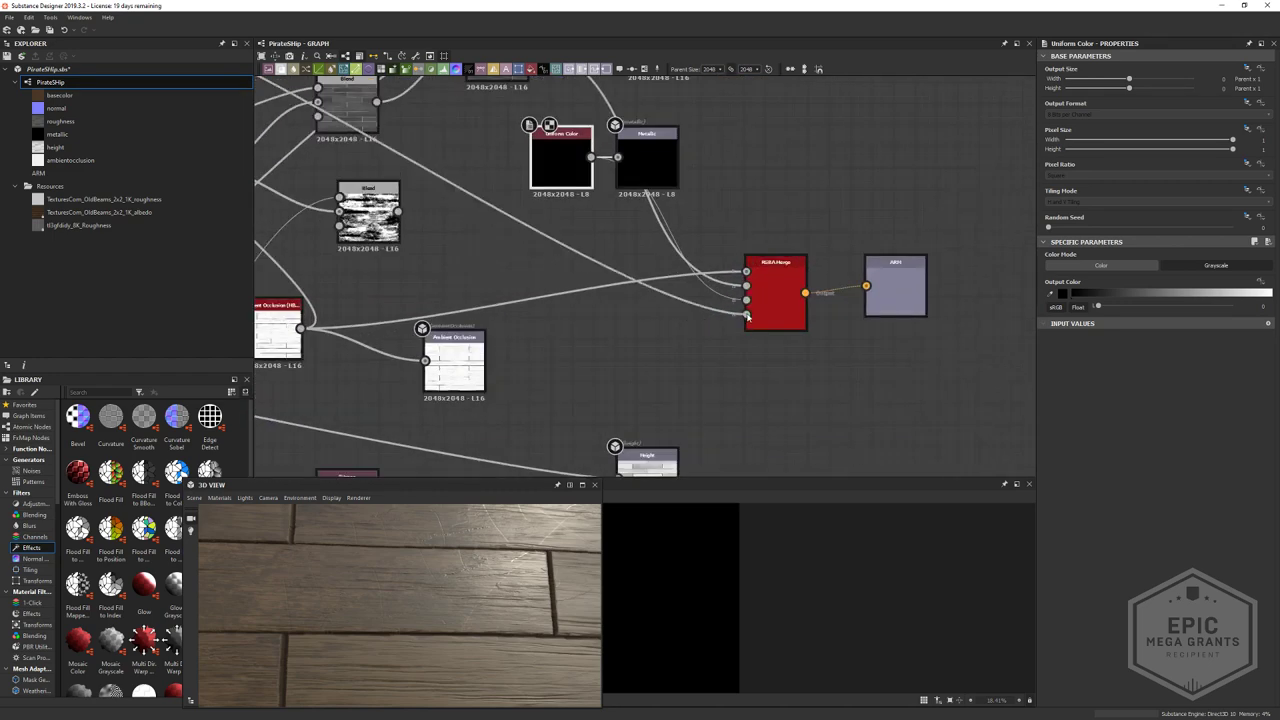
pyautogui.doubleClick(752, 316)
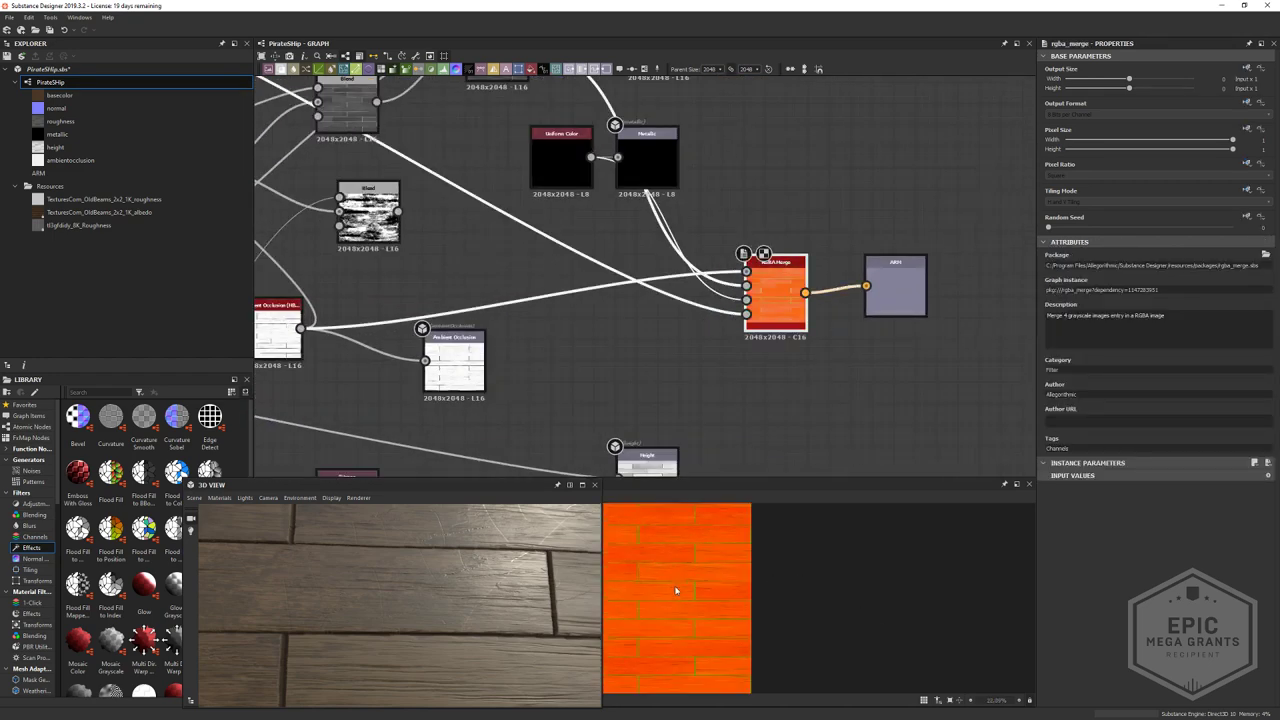
# - Display the ARM output in the 2D view
pyautogui.doubleClick(895, 285)
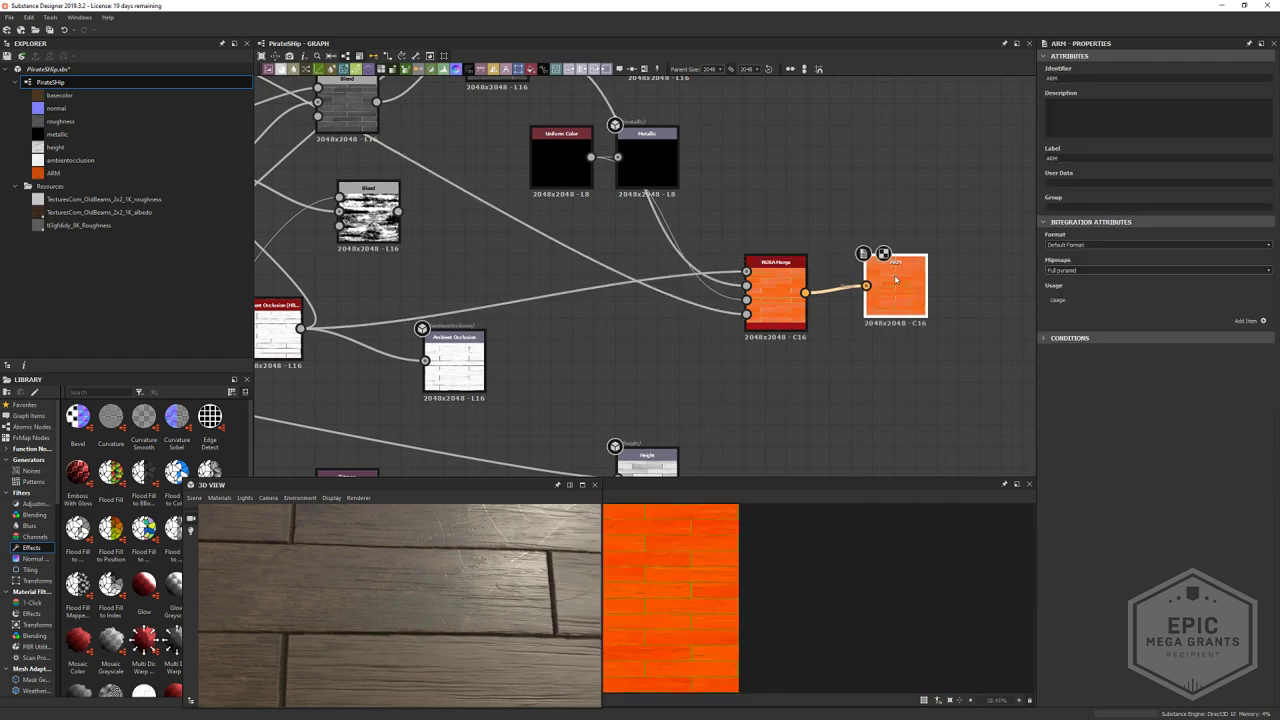
pyautogui.scroll(-3, 754, 249)
pyautogui.moveTo(785, 243); pyautogui.dragTo(766, 438, button='middle')
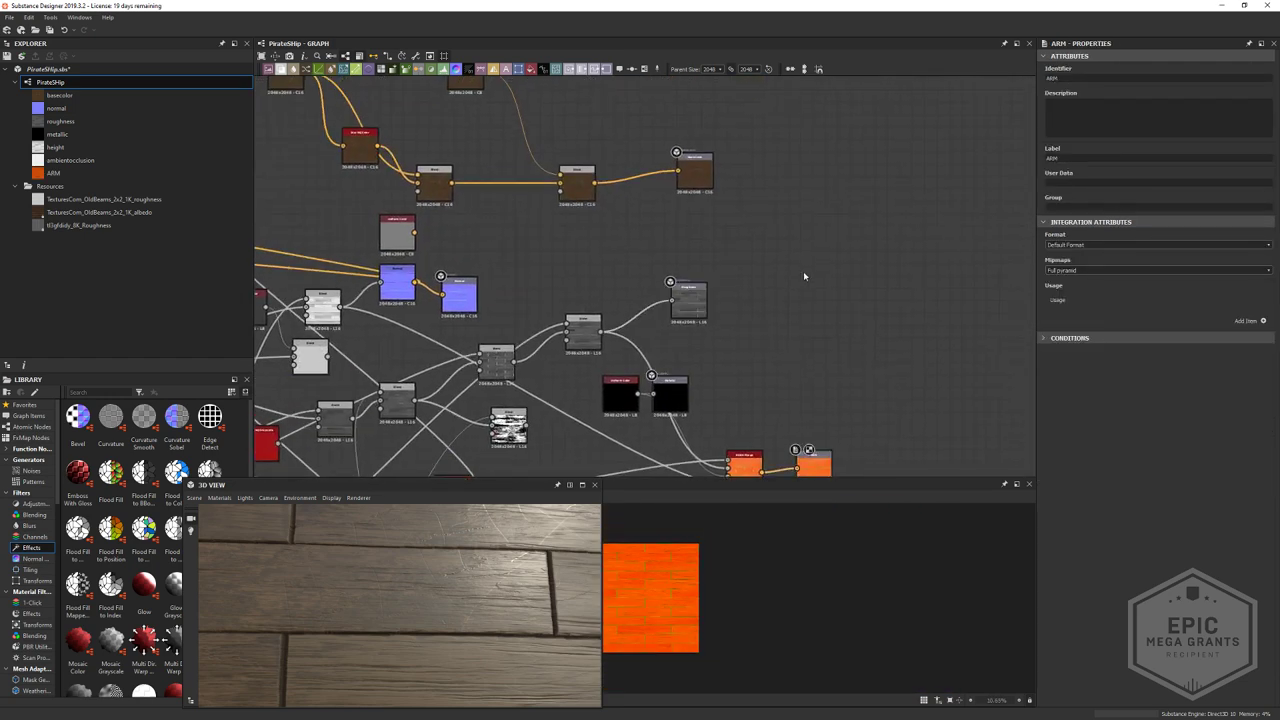
pyautogui.rightClick(77, 81)
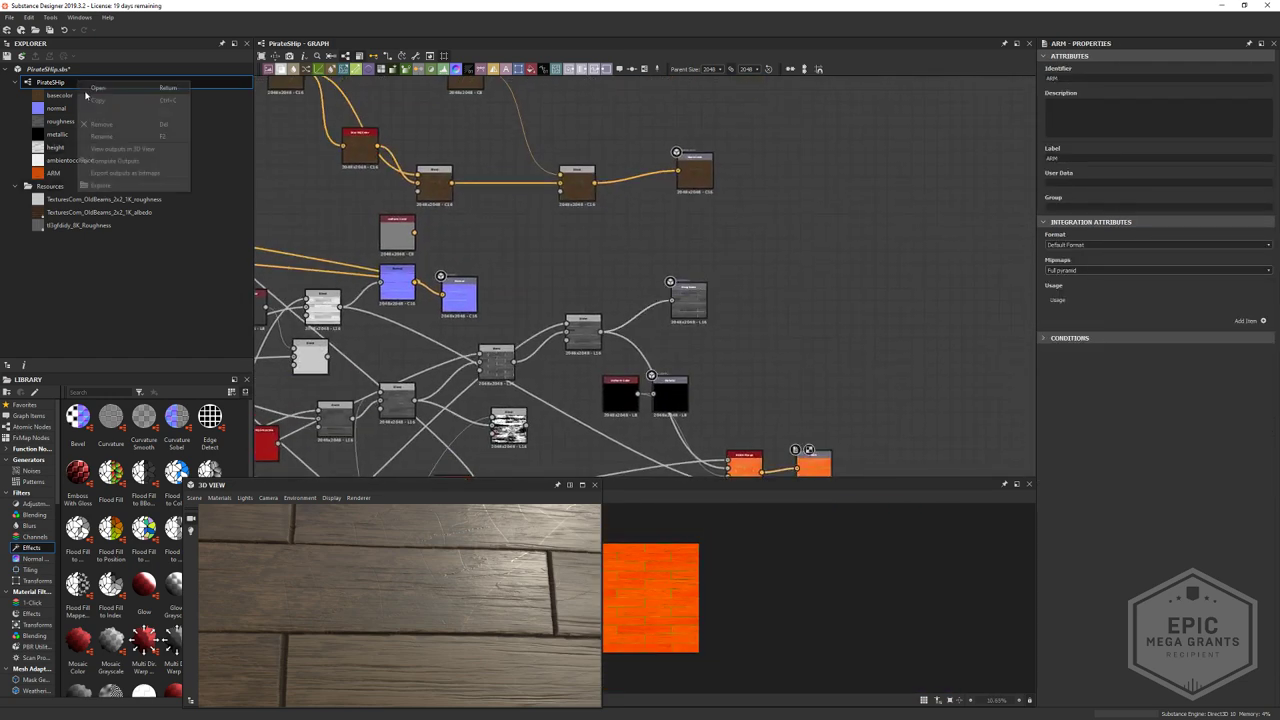
pyautogui.click(110, 178)
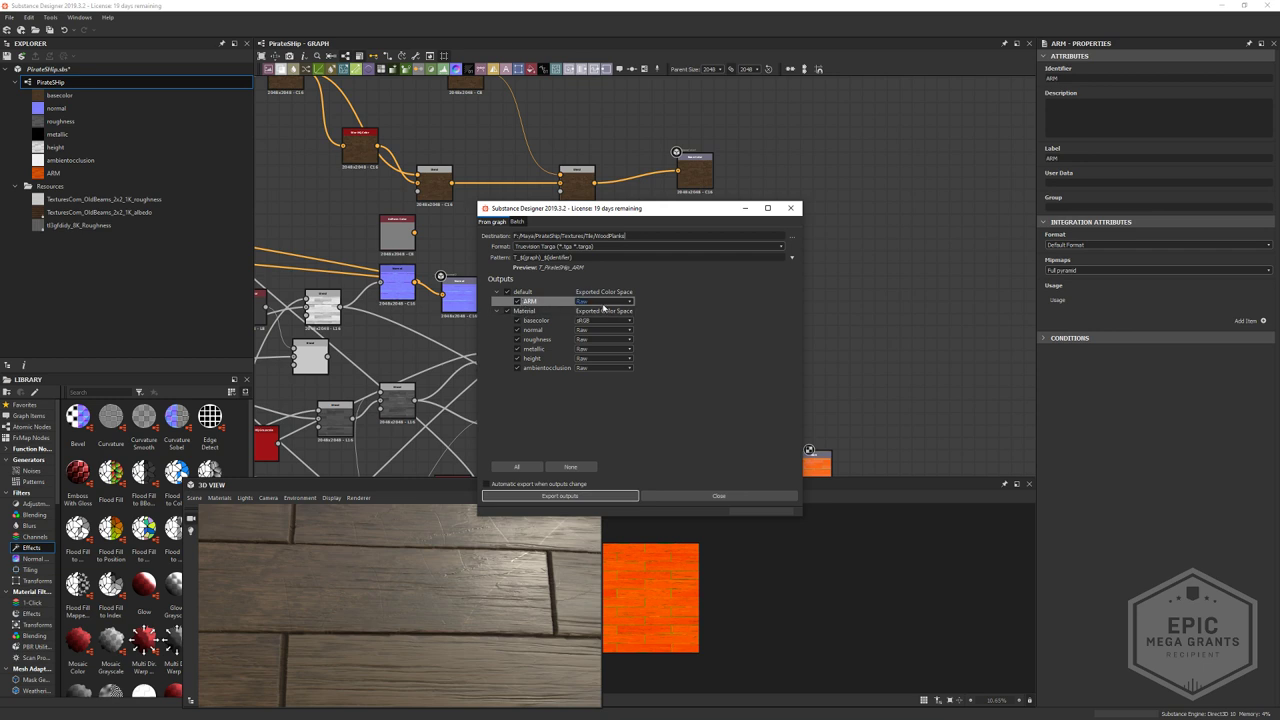
pyautogui.click(600, 302)
pyautogui.click(593, 321)
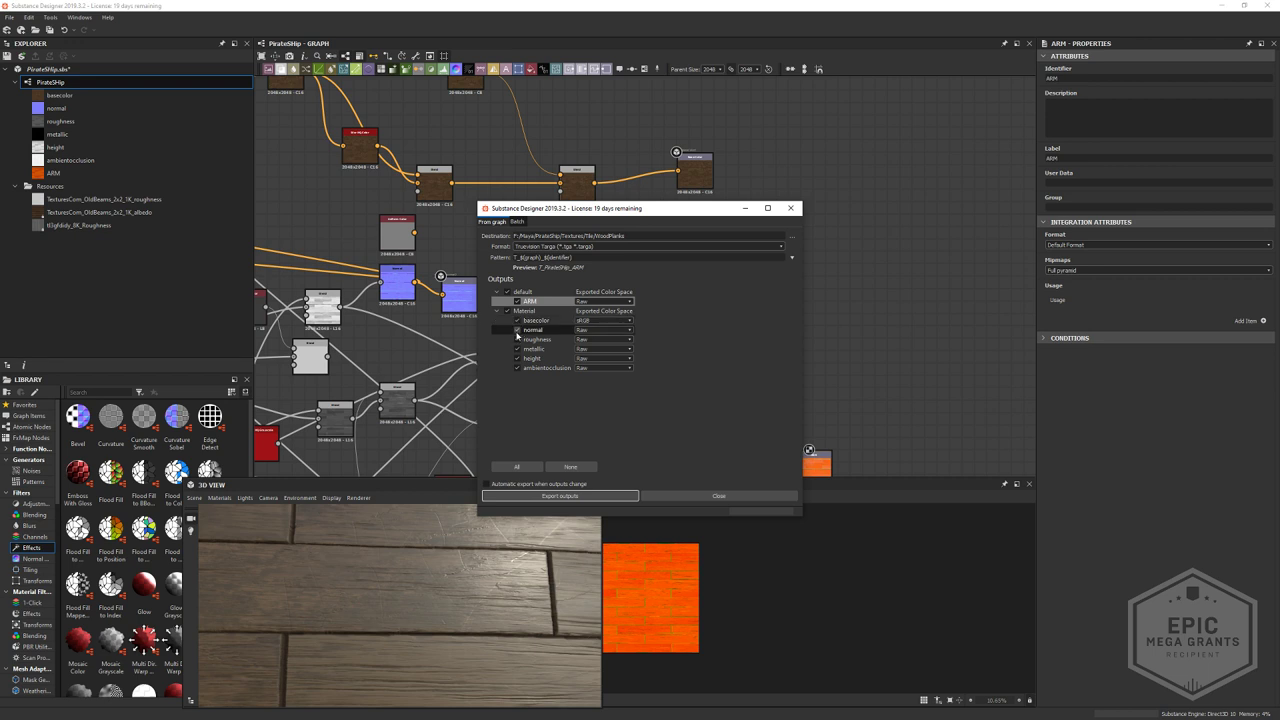
pyautogui.click(790, 209)
# - Rename the base color output to BC and the normal output to N
pyautogui.doubleClick(691, 279)
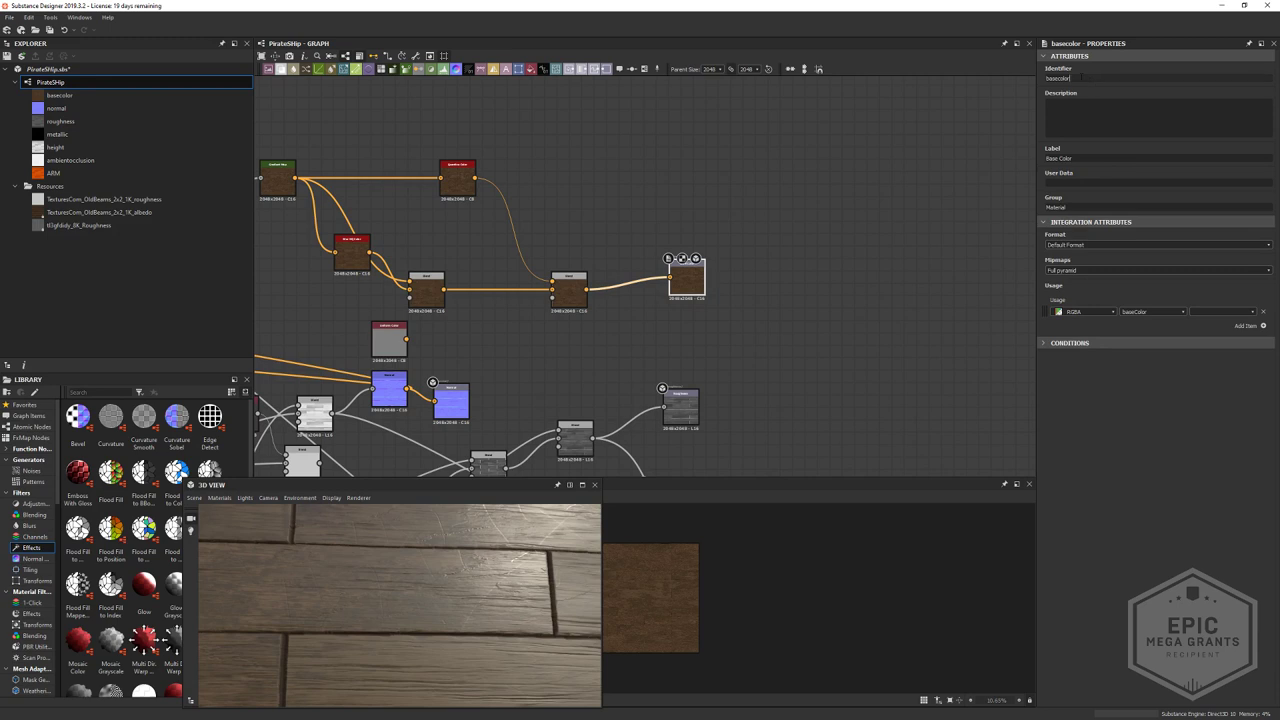
pyautogui.write('D')
pyautogui.doubleClick(443, 410)
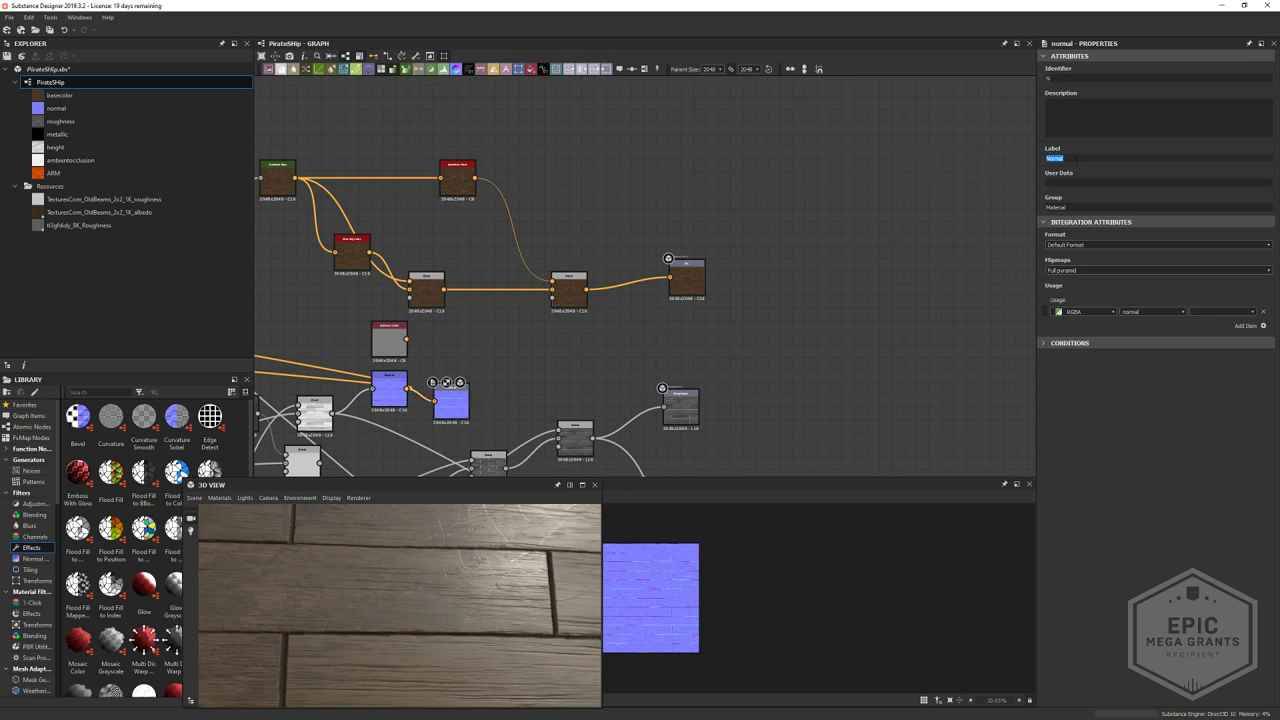
pyautogui.moveTo(707, 305); pyautogui.dragTo(711, 263, button='middle')
pyautogui.doubleClick(690, 238)
# - Align the normal output beneath the base color output and move the roughness output close to its source Blend
pyautogui.moveTo(454, 358); pyautogui.dragTo(685, 310)
pyautogui.moveTo(694, 375); pyautogui.dragTo(696, 221, button='middle')
pyautogui.moveTo(696, 222); pyautogui.dragTo(647, 253)
pyautogui.moveTo(757, 352); pyautogui.dragTo(651, 276, button='middle')
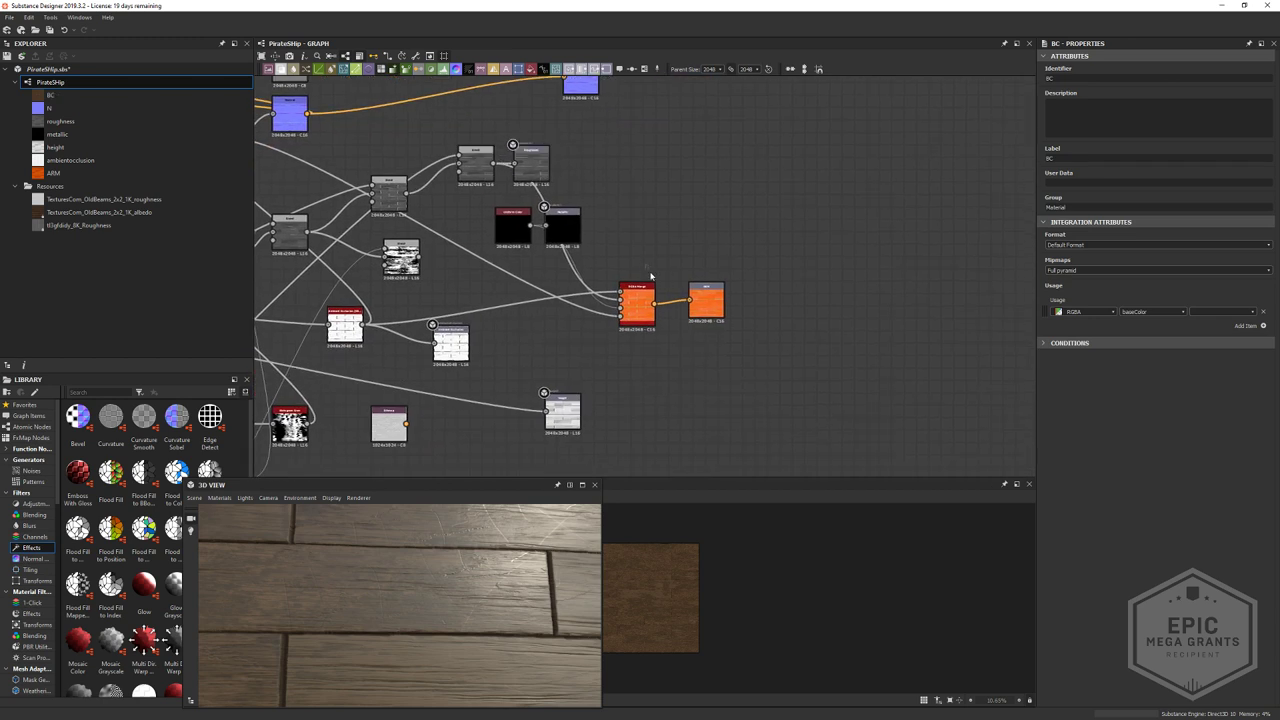
# - Move the RGBA Merge and ARM nodes well clear of the graph and shift the metallic Uniform Color and output below the roughness output
pyautogui.moveTo(650, 274); pyautogui.dragTo(937, 323)
pyautogui.click(939, 299)
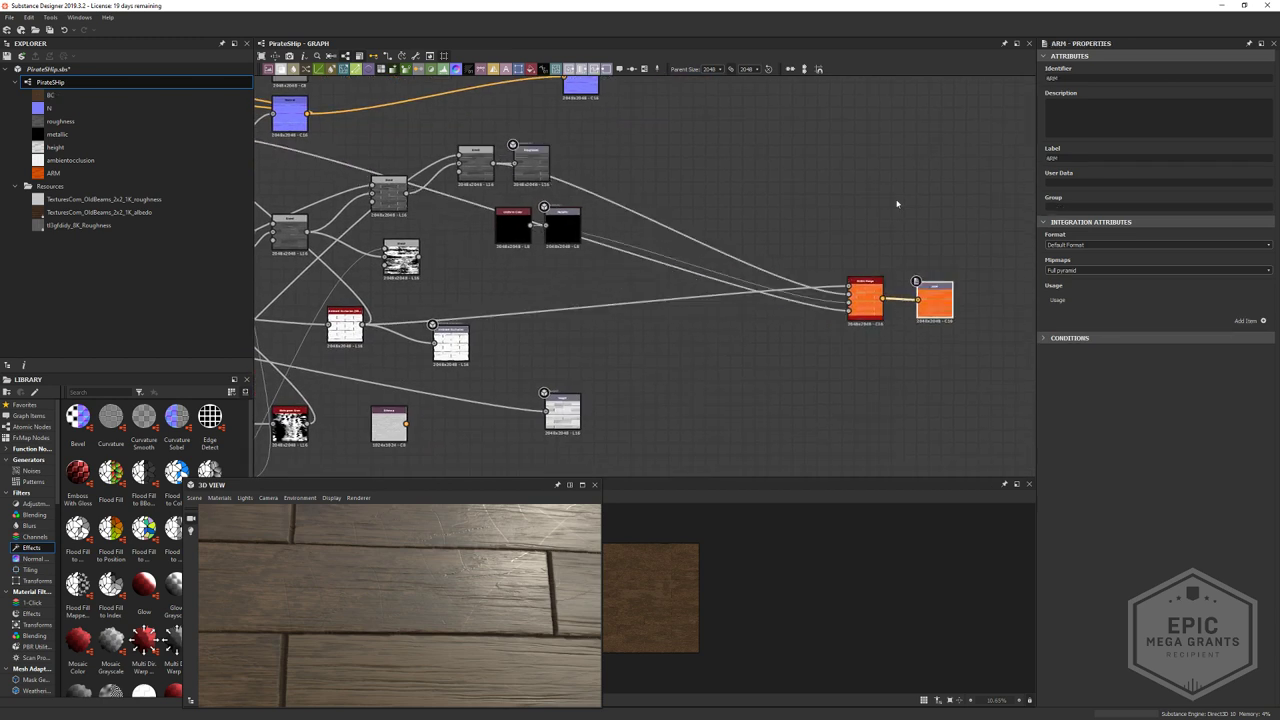
pyautogui.click(519, 237)
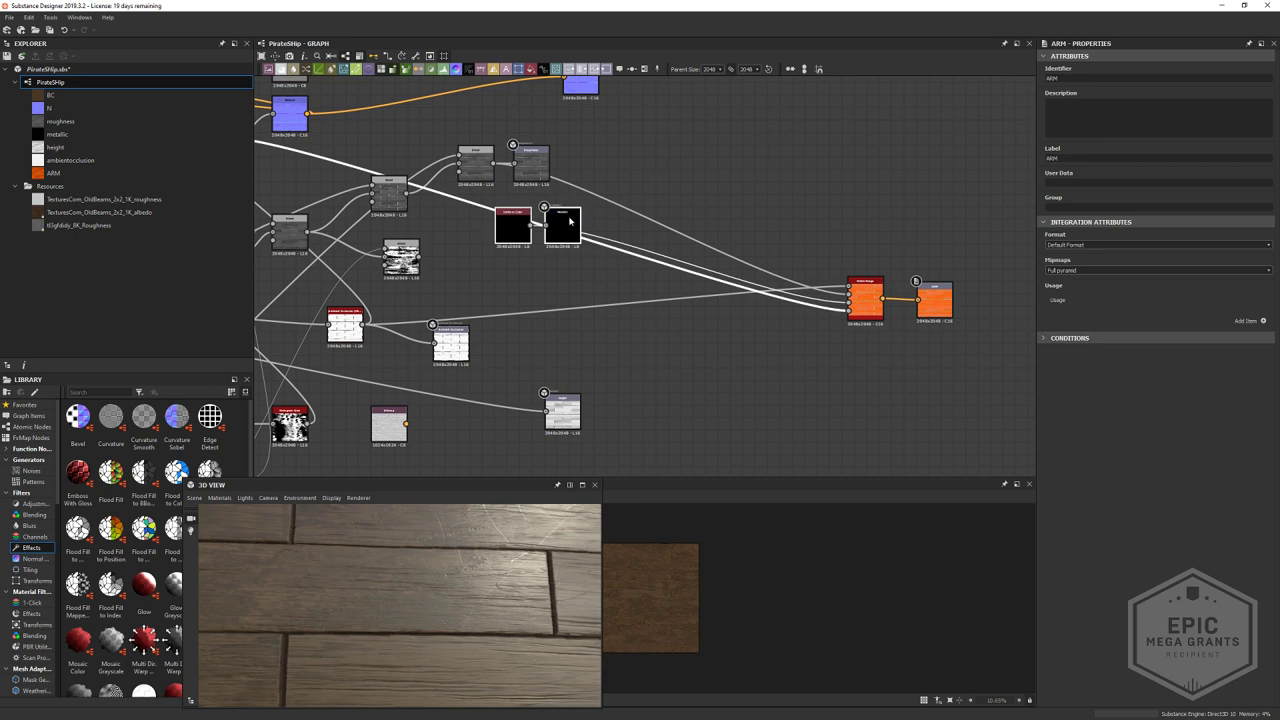
pyautogui.moveTo(519, 237)
pyautogui.mouseDown()
pyautogui.moveTo(745, 228)
pyautogui.moveTo(529, 251)
pyautogui.mouseUp()
pyautogui.click(606, 231)
# - Move the ambient occlusion output farther from its filter node and place the height output just below it
pyautogui.moveTo(457, 400); pyautogui.dragTo(736, 356, button='middle')
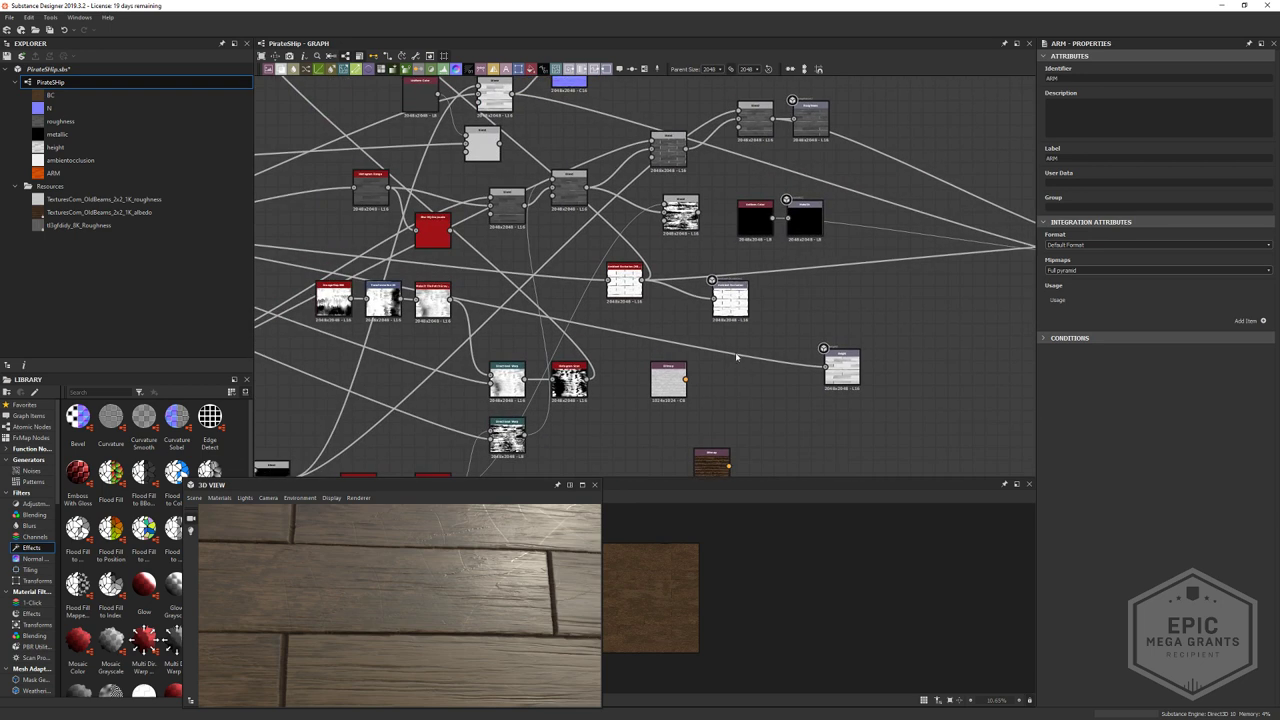
pyautogui.moveTo(801, 279); pyautogui.dragTo(808, 275)
pyautogui.moveTo(732, 301); pyautogui.dragTo(802, 295)
pyautogui.moveTo(842, 370); pyautogui.dragTo(768, 357)
# - Move the three unused bitmap nodes, two roughness textures and the albedo, to the empty area below the graph
pyautogui.click(654, 392)
pyautogui.moveTo(654, 392); pyautogui.dragTo(682, 217, button='middle')
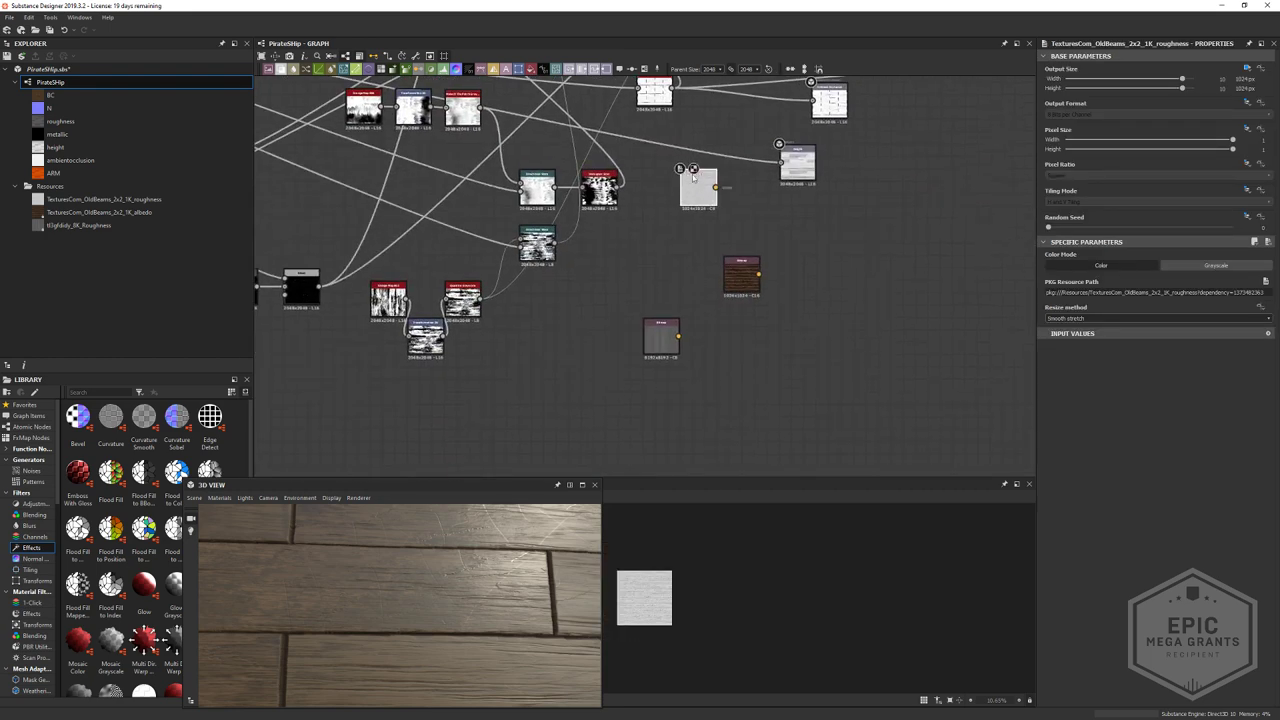
pyautogui.moveTo(694, 178); pyautogui.dragTo(682, 426)
pyautogui.moveTo(591, 246); pyautogui.dragTo(762, 425)
pyautogui.moveTo(760, 366); pyautogui.dragTo(734, 226, button='middle')
pyautogui.moveTo(718, 140); pyautogui.dragTo(724, 430)
pyautogui.click(659, 224)
pyautogui.scroll(-3, 659, 224)
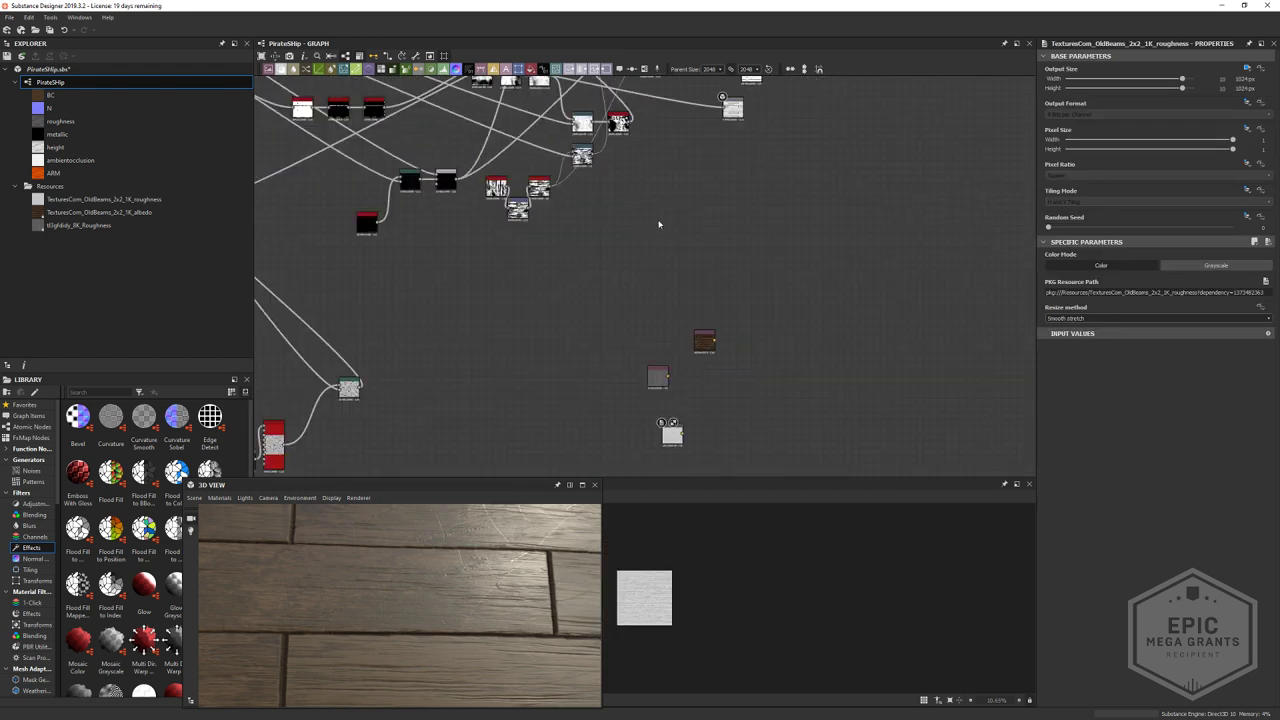
pyautogui.scroll(-4, 659, 224)
pyautogui.moveTo(680, 226); pyautogui.dragTo(395, 232, button='middle')
pyautogui.scroll(5, 695, 222)
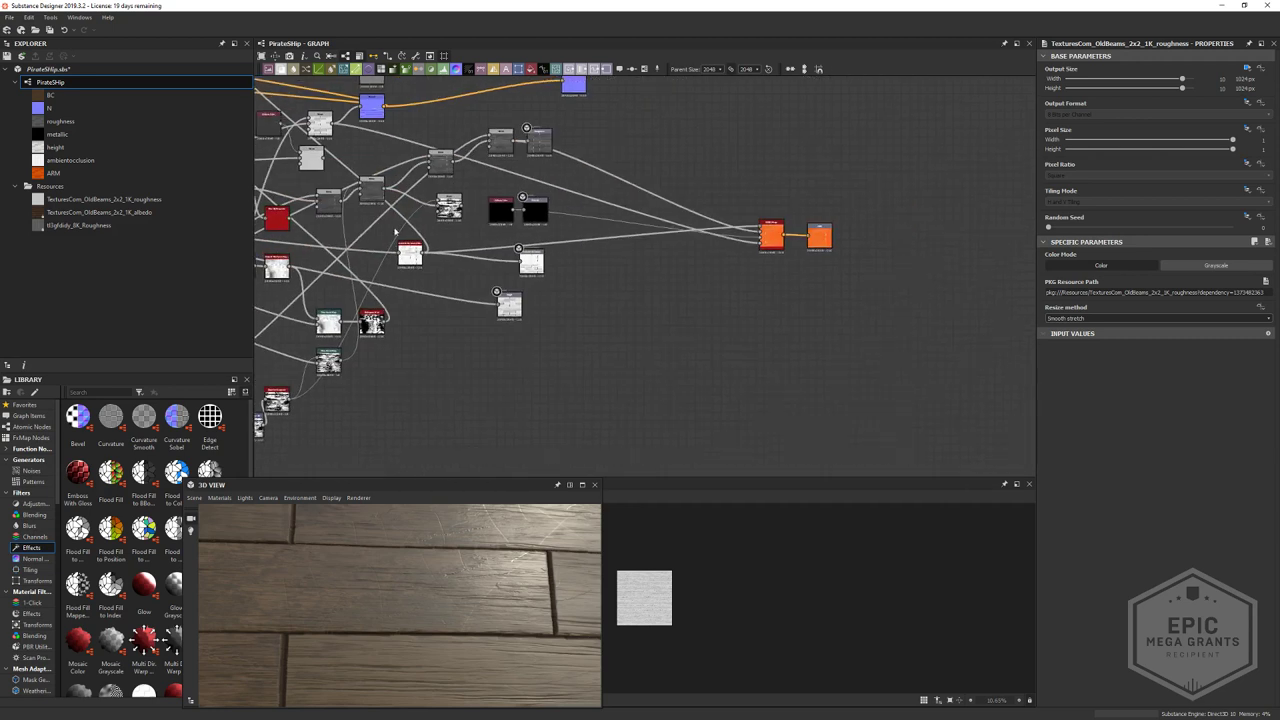
# - Export only the ARM, BC and N outputs as Targa files to the WoodPlanks folder with the naming pattern T_$(graph)_$(identifier)
pyautogui.rightClick(45, 81)
pyautogui.click(80, 151)
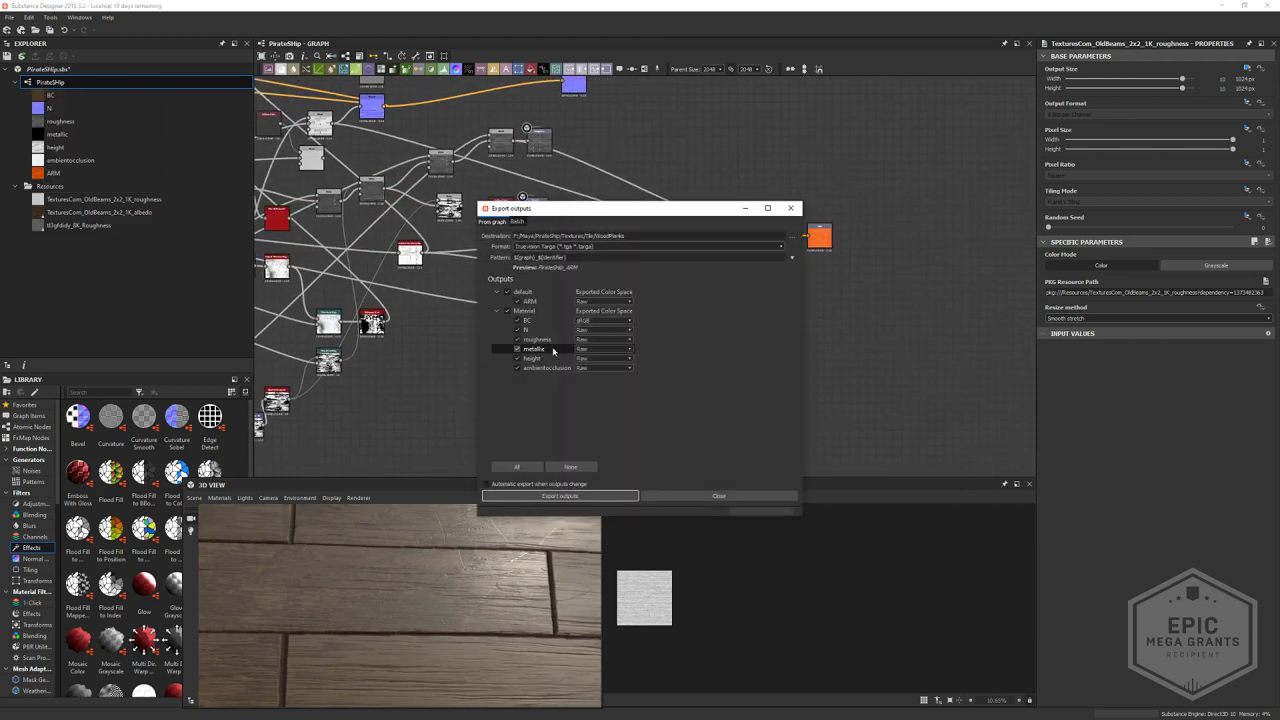
pyautogui.click(518, 340)
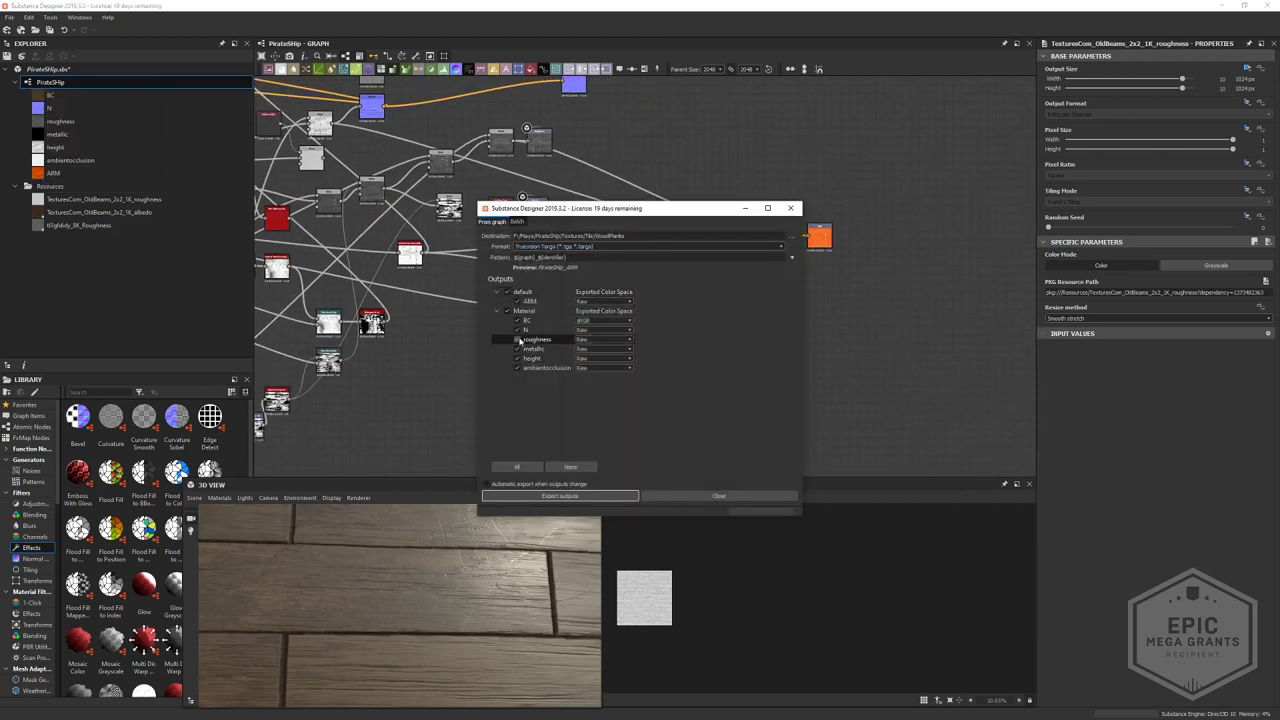
pyautogui.click(517, 349)
pyautogui.click(517, 358)
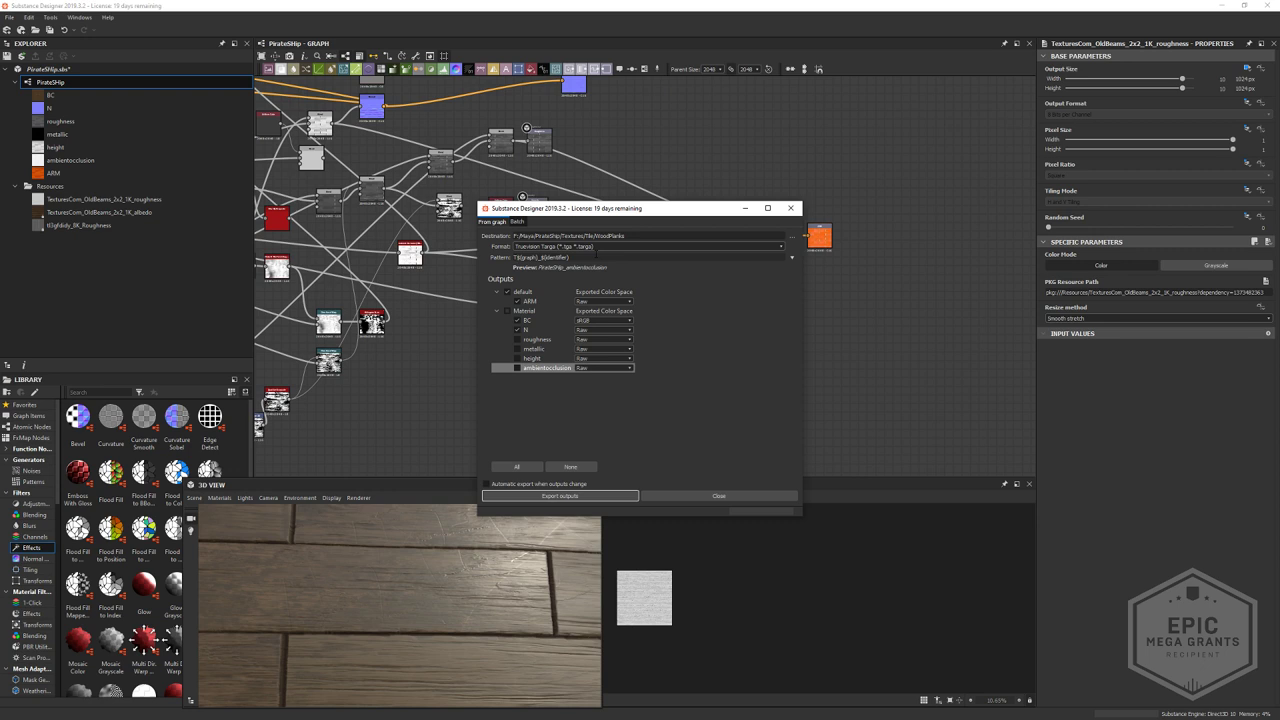
pyautogui.write('T_')
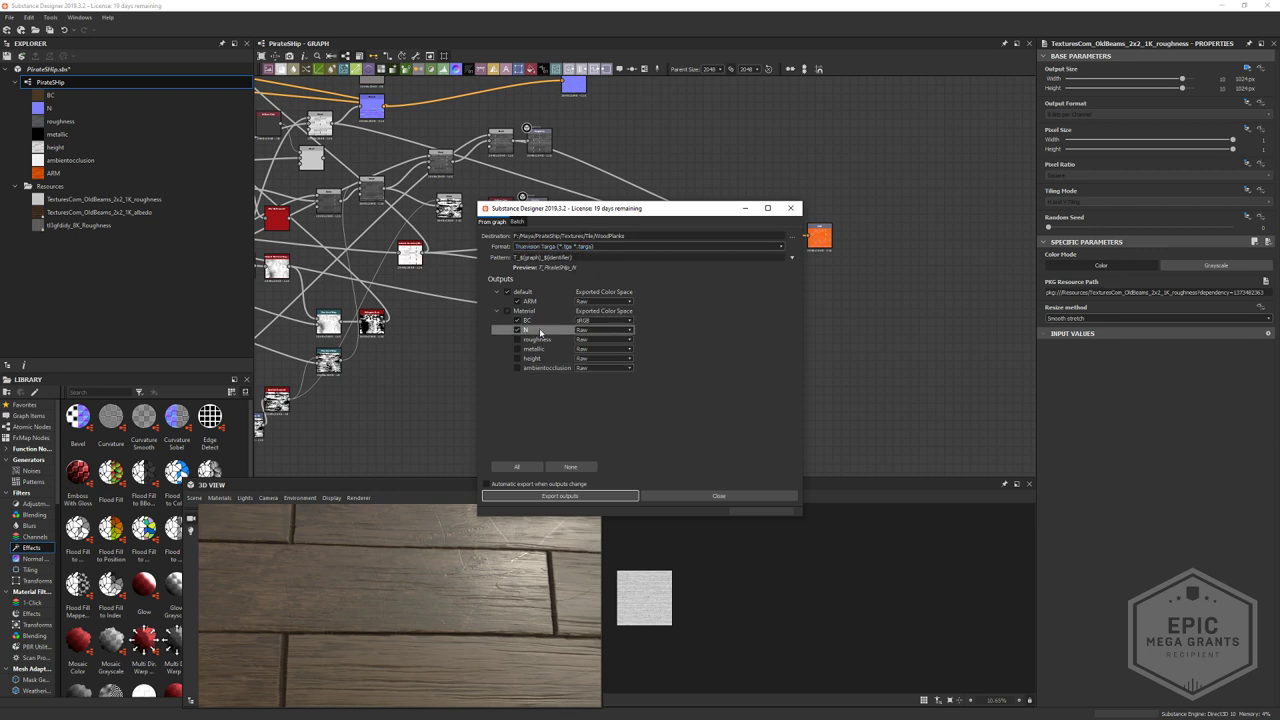
pyautogui.click(562, 496)
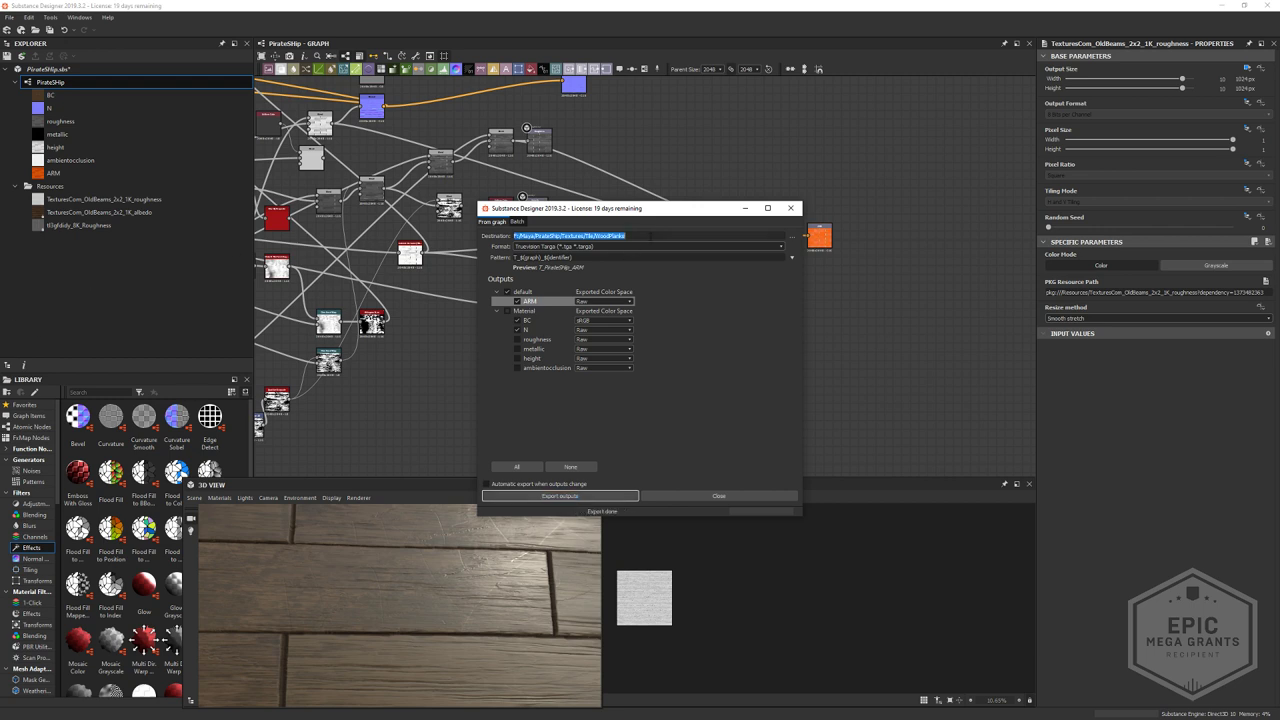
# - Switch to the Epic Games Launcher, search the projects for Pirate and open the PirateShip project
pyautogui.hotkey('alt', 'Tab')
pyautogui.press('Escape')
pyautogui.hotkey('alt', 'Tab')
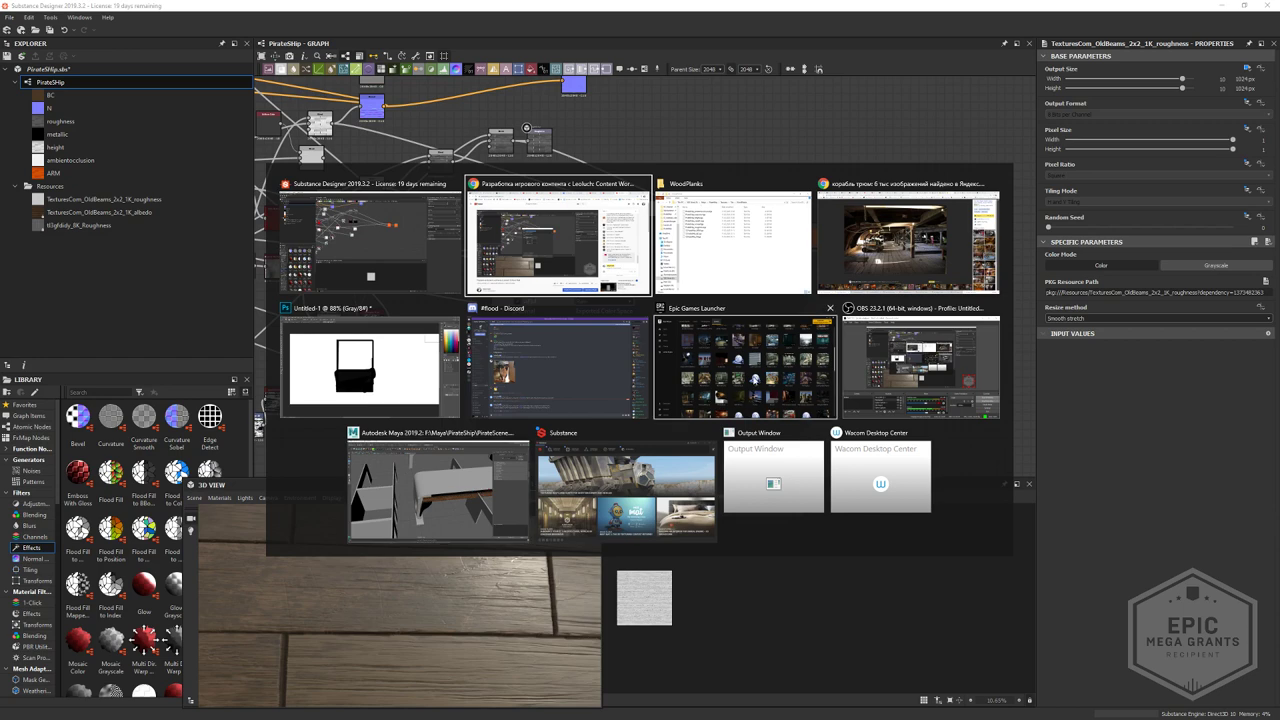
pyautogui.click(780, 378)
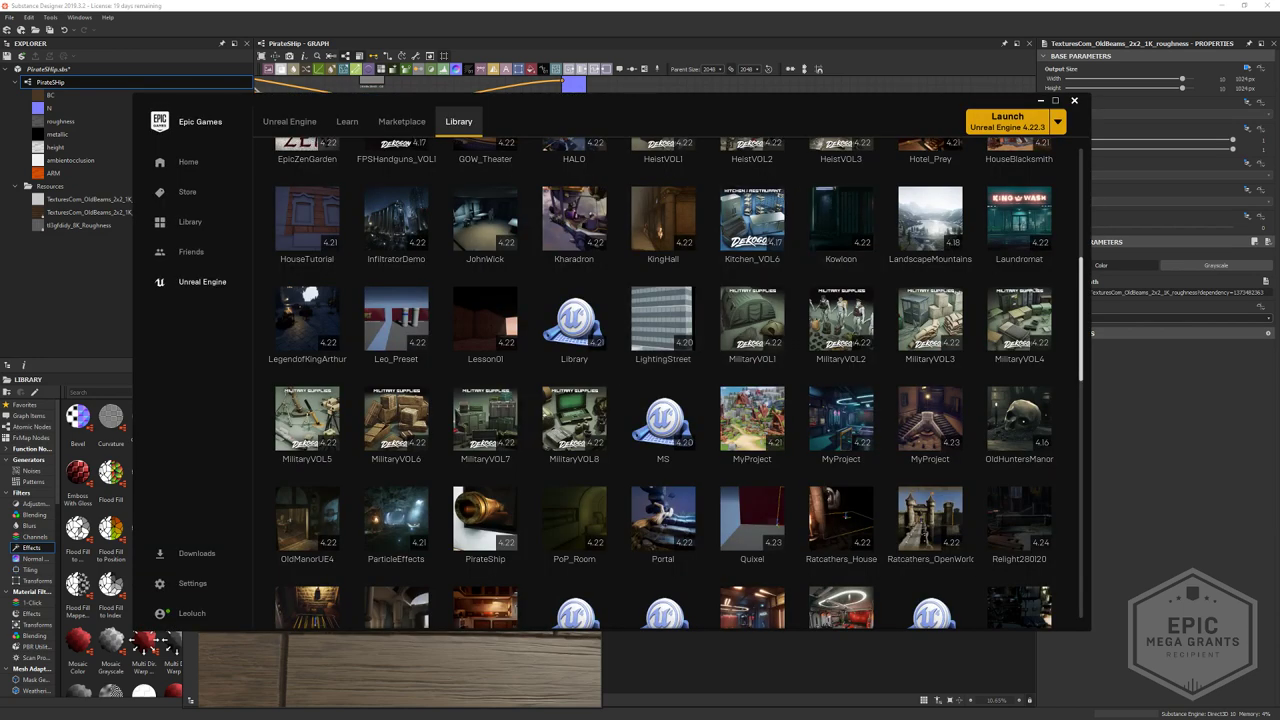
pyautogui.scroll(4, 963, 238)
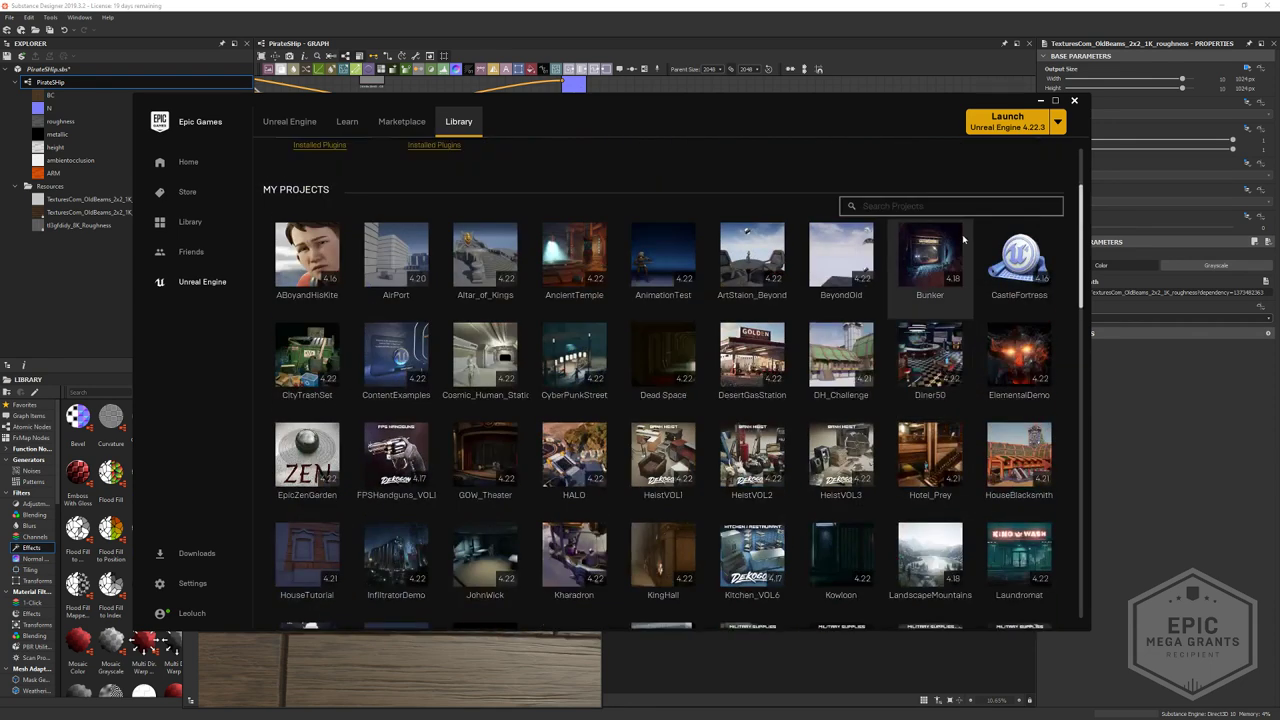
pyautogui.write('Pirate')
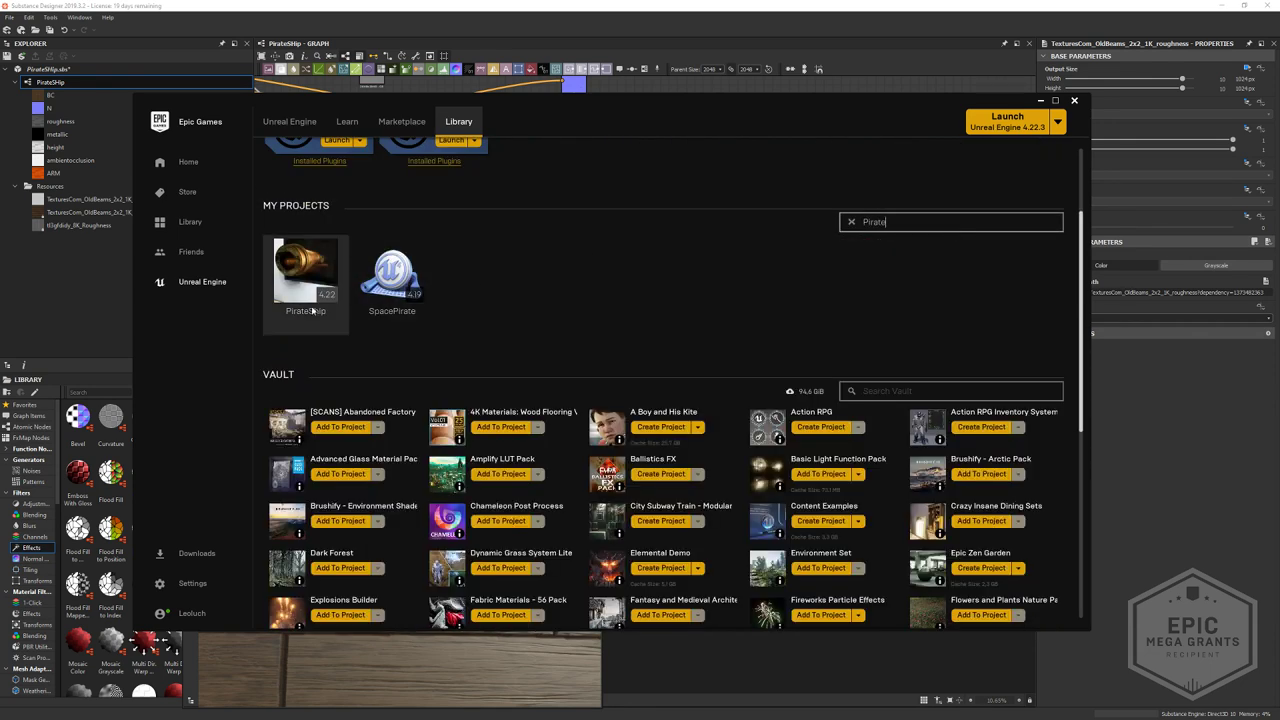
pyautogui.doubleClick(312, 311)
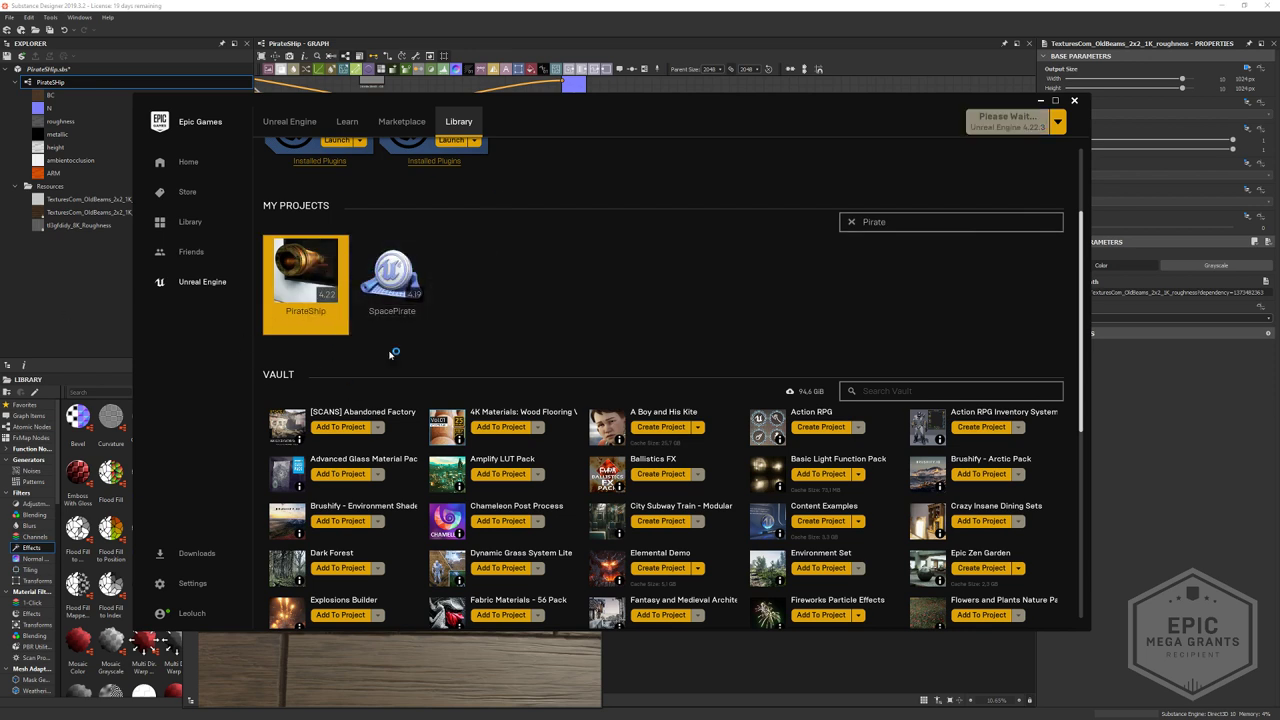
# - Check the WoodPlanks folder and clear the project search in the Epic Games Launcher
pyautogui.hotkey('alt', 'Tab')
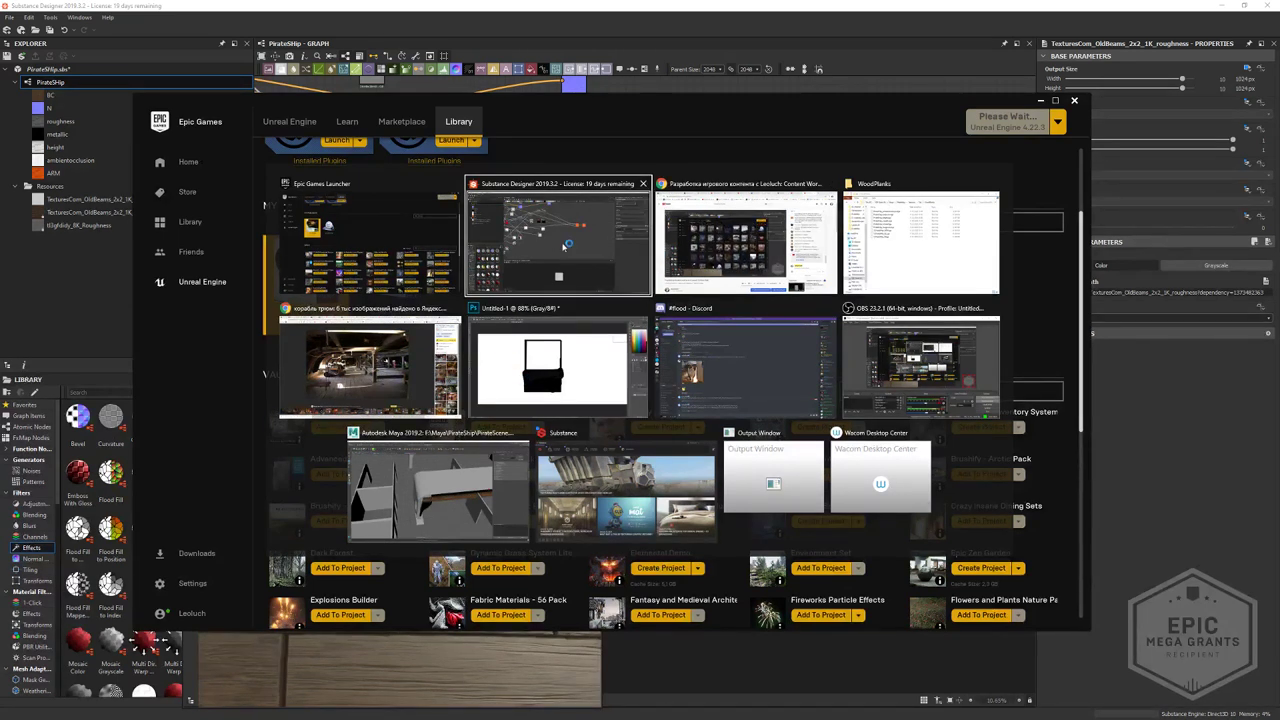
pyautogui.click(926, 239)
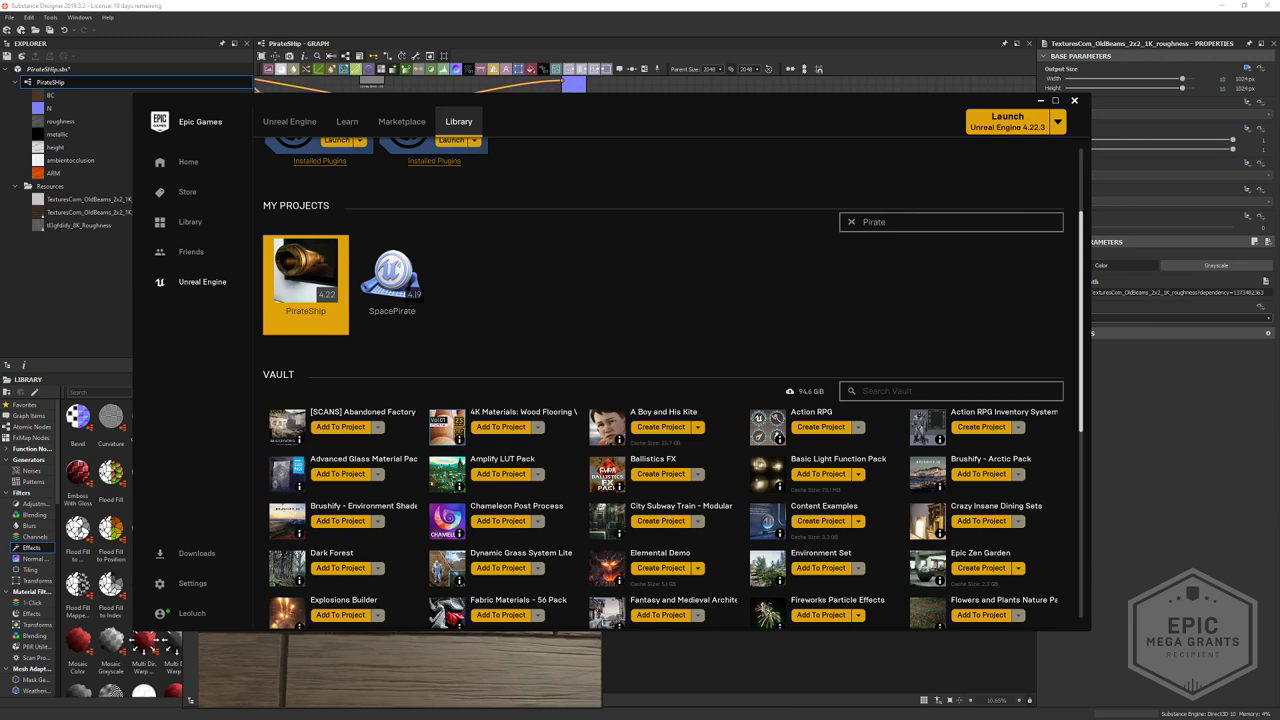
pyautogui.scroll(1, 436, 349)
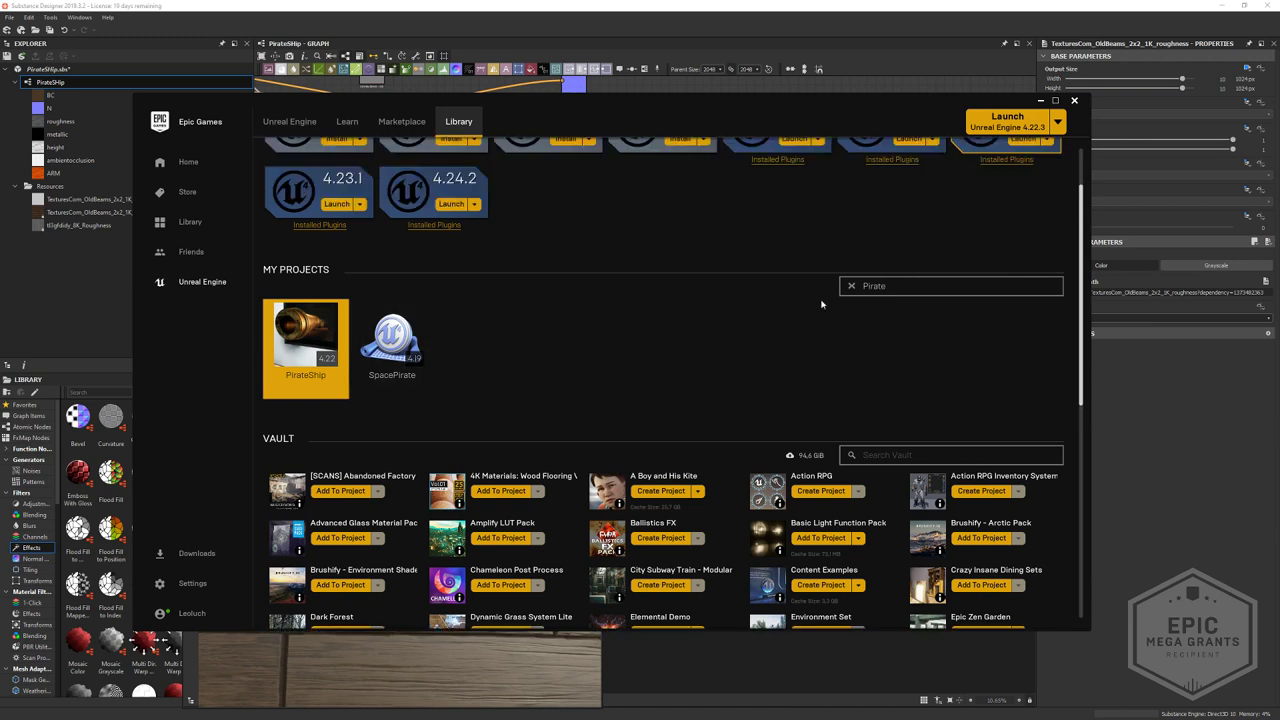
pyautogui.click(852, 287)
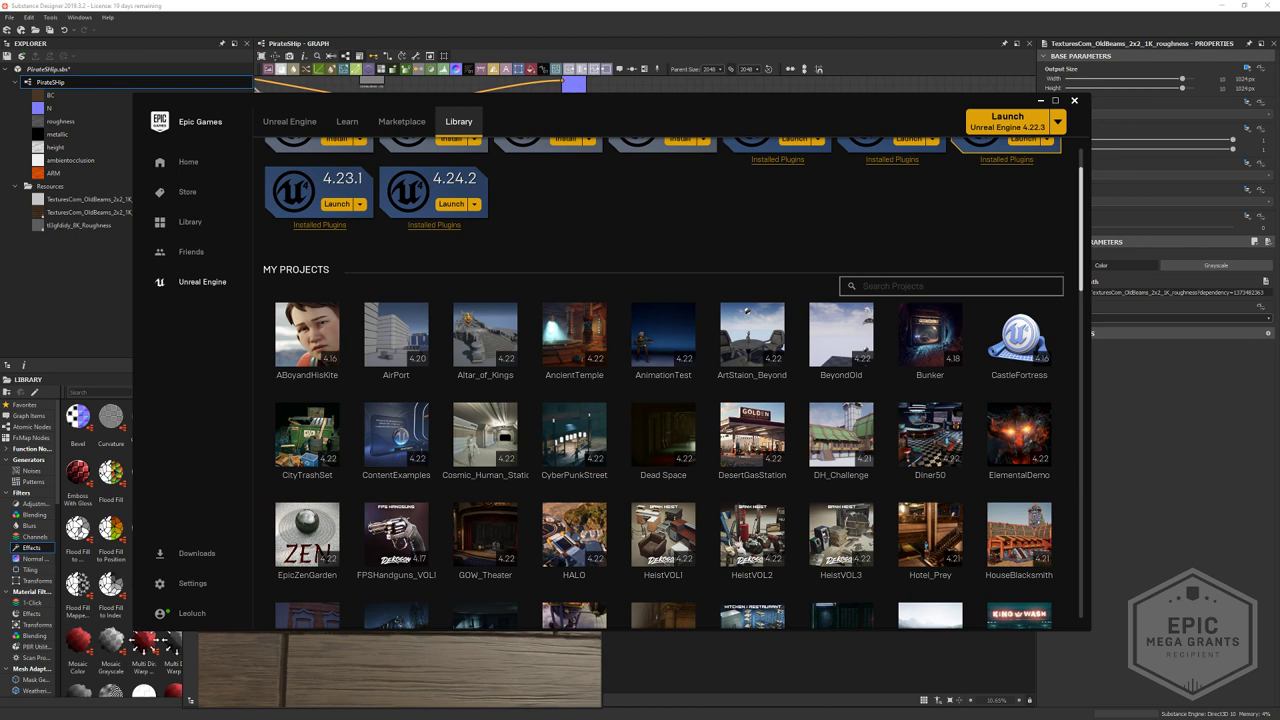
# - Check the loading PirateShip editor, and close the export dialog back in Substance Designer
pyautogui.hotkey('alt', 'Tab')
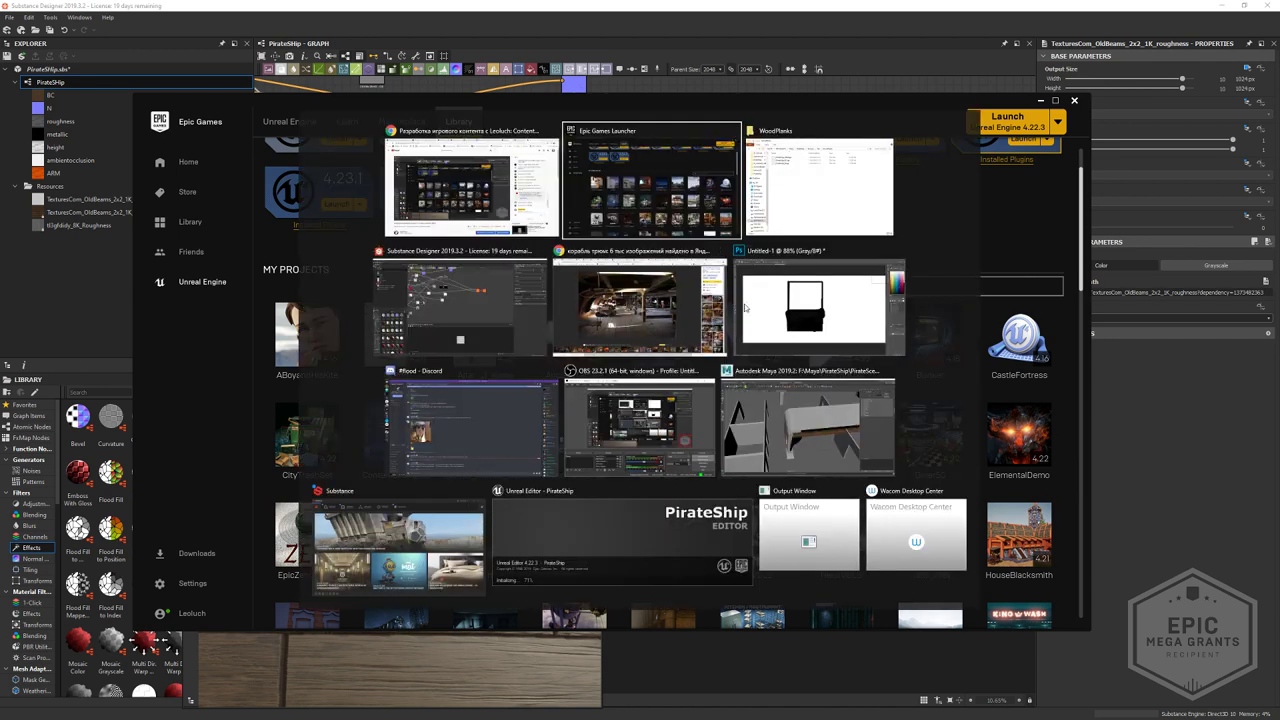
pyautogui.click(573, 551)
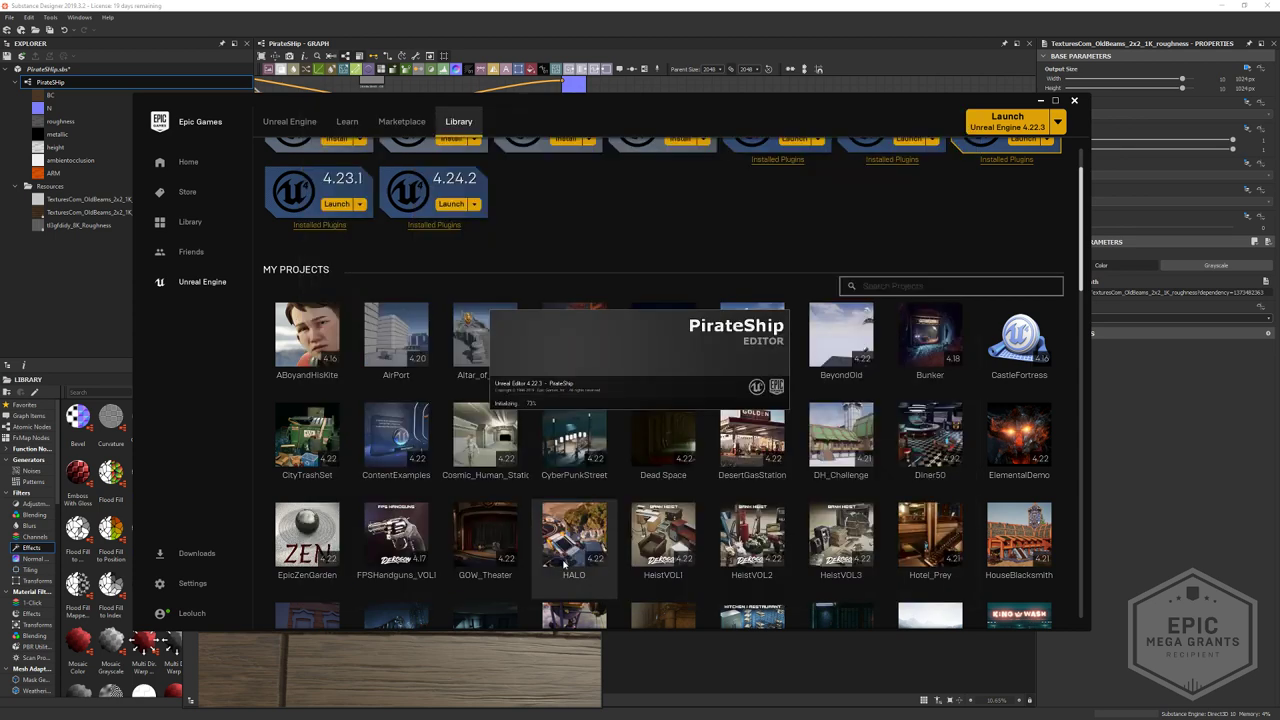
pyautogui.hotkey('alt', 'Tab')
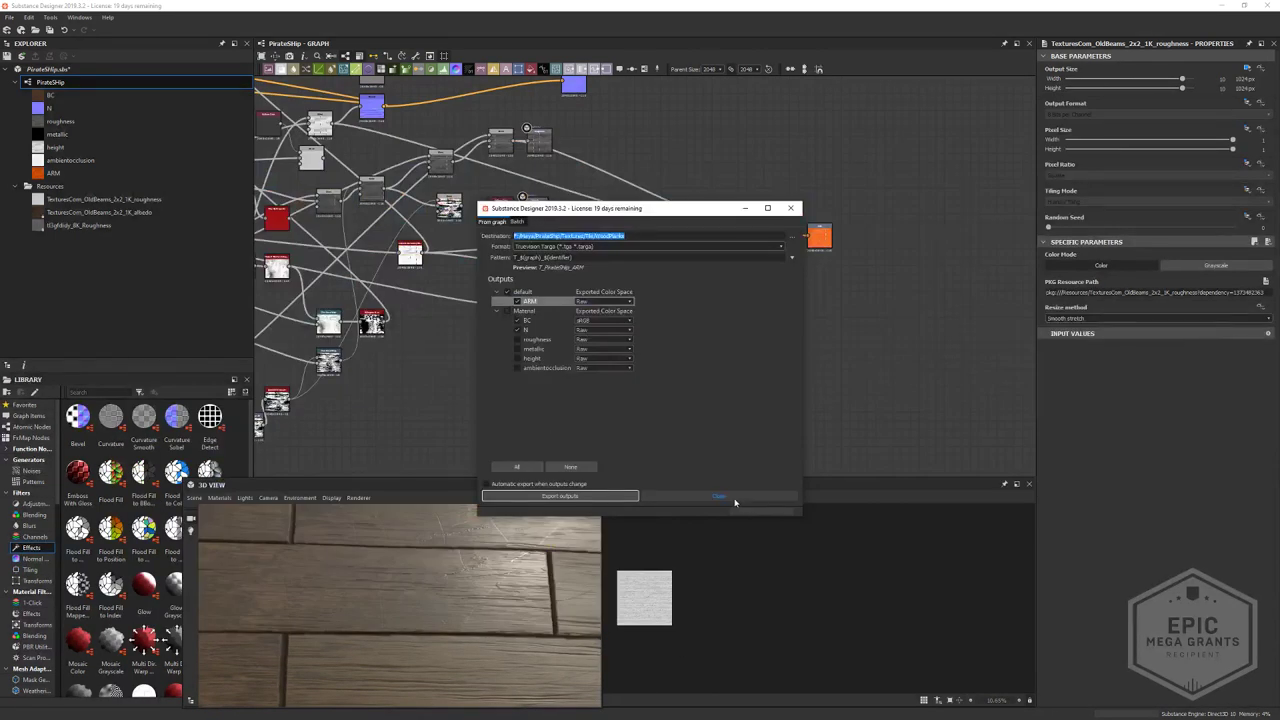
pyautogui.click(737, 503)
# - Examine the wood plank material on the cube in the 3D view from several angles and distances
pyautogui.moveTo(505, 615); pyautogui.dragTo(433, 520)
pyautogui.scroll(5, 521, 604)
pyautogui.scroll(-5, 444, 582)
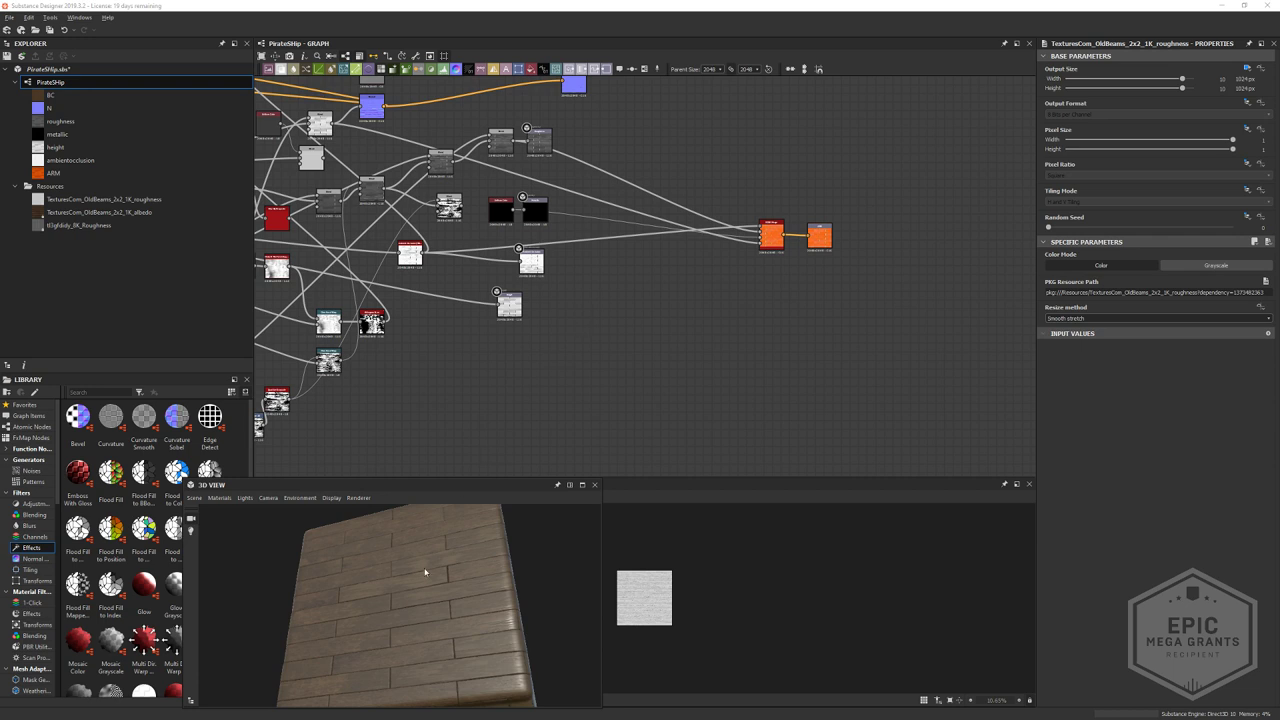
pyautogui.moveTo(425, 572); pyautogui.dragTo(386, 629)
pyautogui.scroll(5, 386, 630)
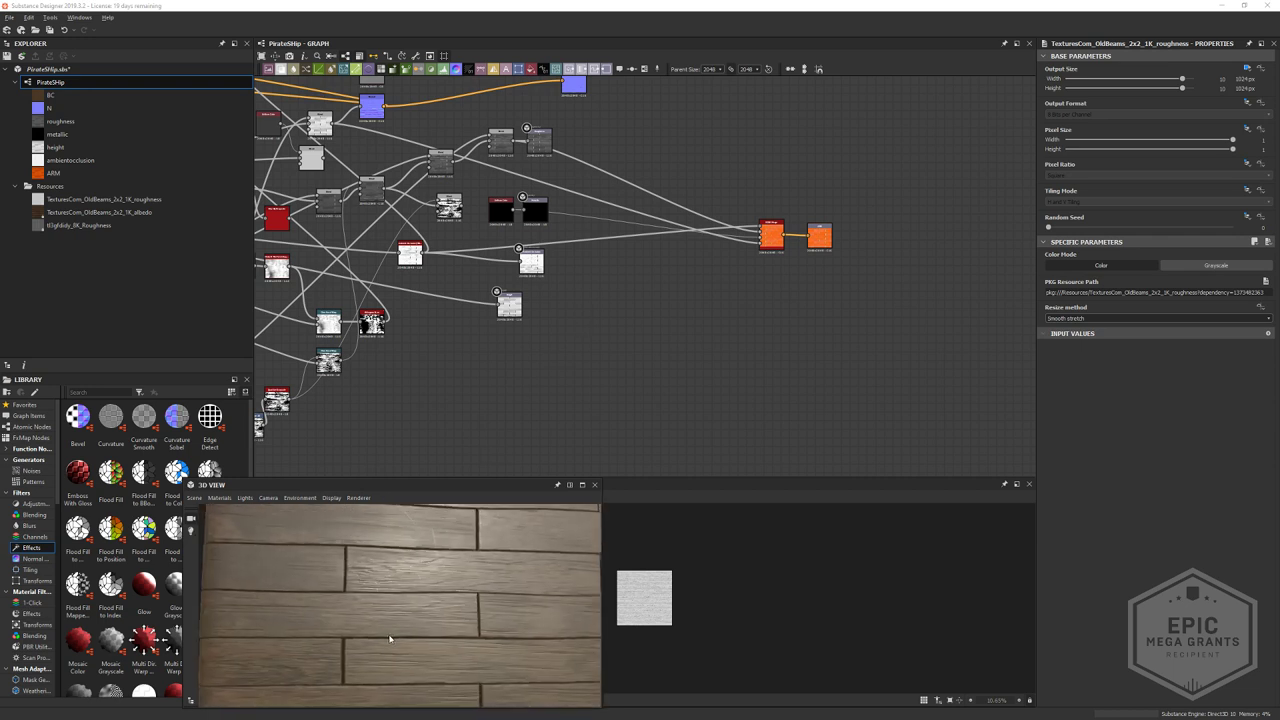
pyautogui.scroll(-6, 390, 638)
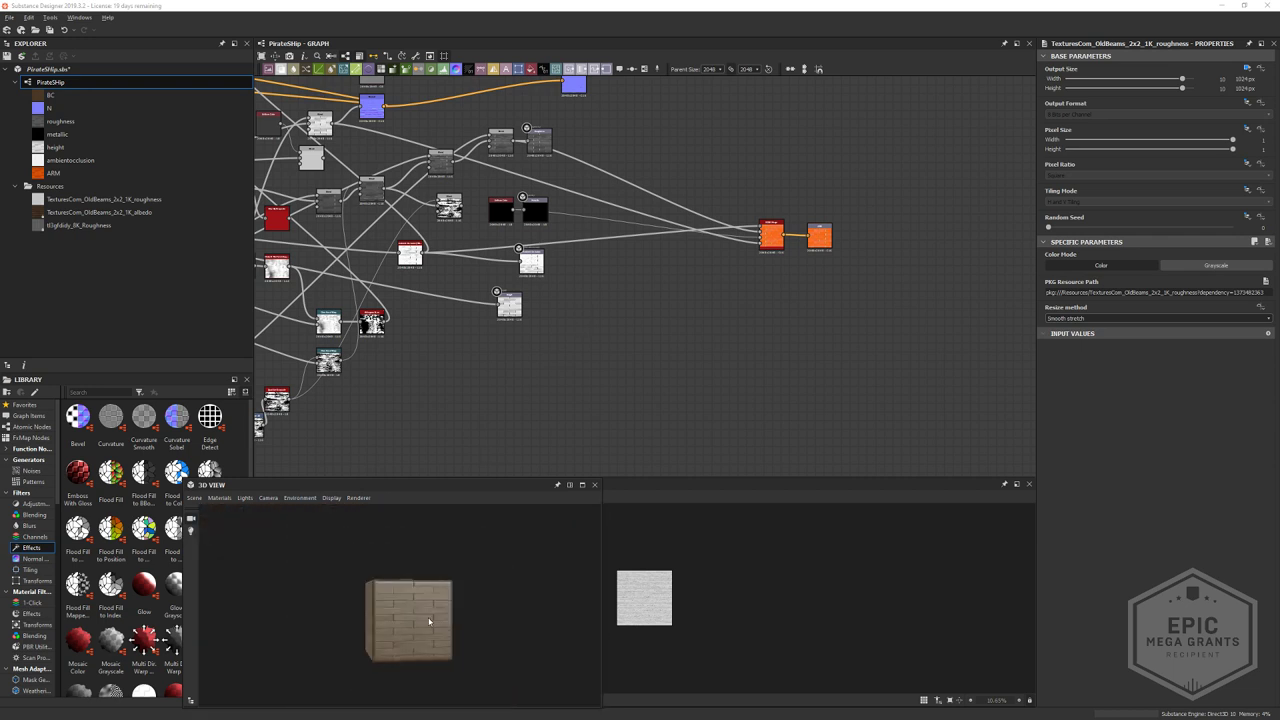
pyautogui.moveTo(429, 622); pyautogui.dragTo(413, 616)
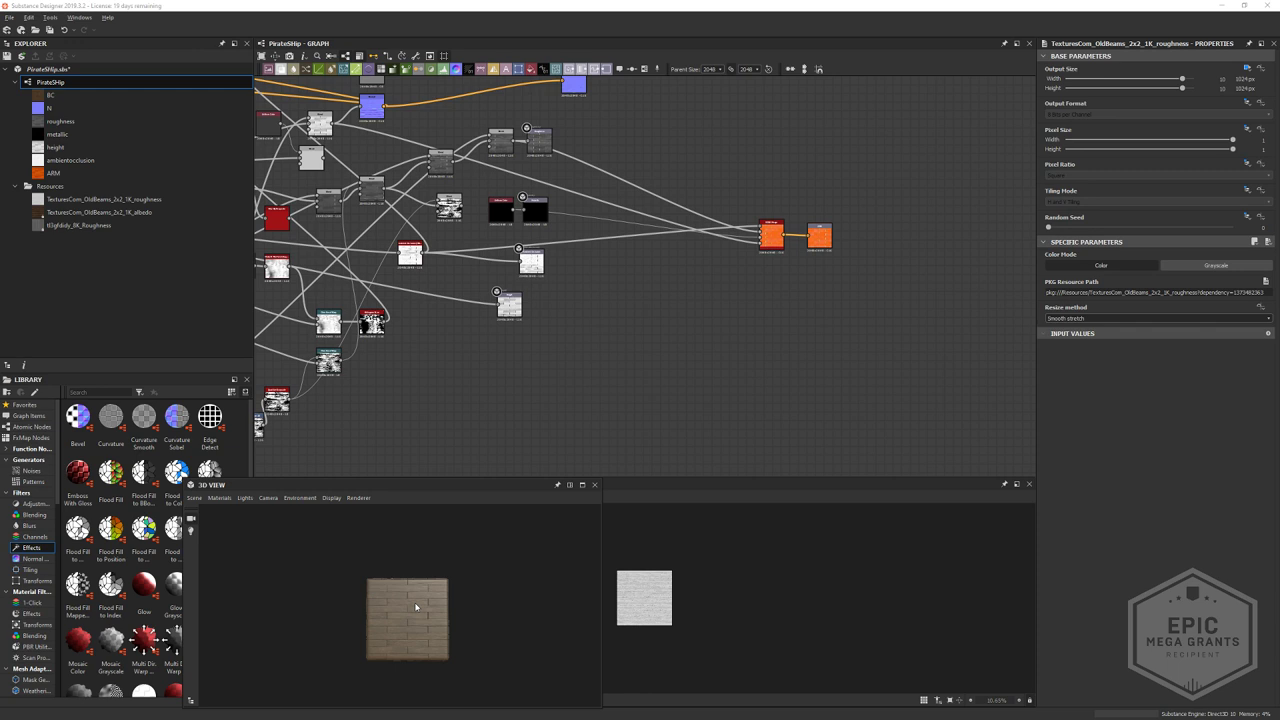
# - Switch to the PirateShip project in Unreal Editor, select the ship floor mesh in the level and locate its asset in the content folders
pyautogui.hotkey('alt', 'Tab')
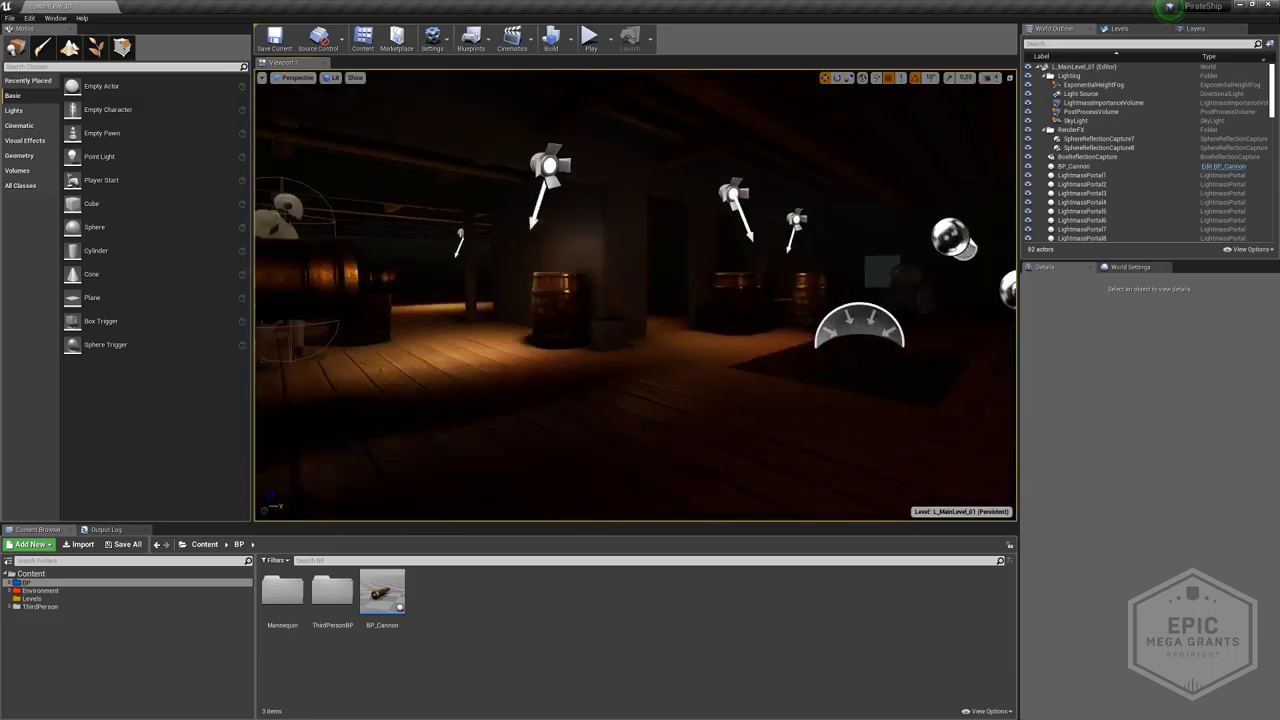
pyautogui.moveTo(640, 300); pyautogui.dragTo(560, 310, button='right')
pyautogui.click(690, 302)
pyautogui.moveTo(606, 383); pyautogui.dragTo(606, 383, button='right')
pyautogui.click(605, 383)
pyautogui.hotkey('ctrl', 'b')
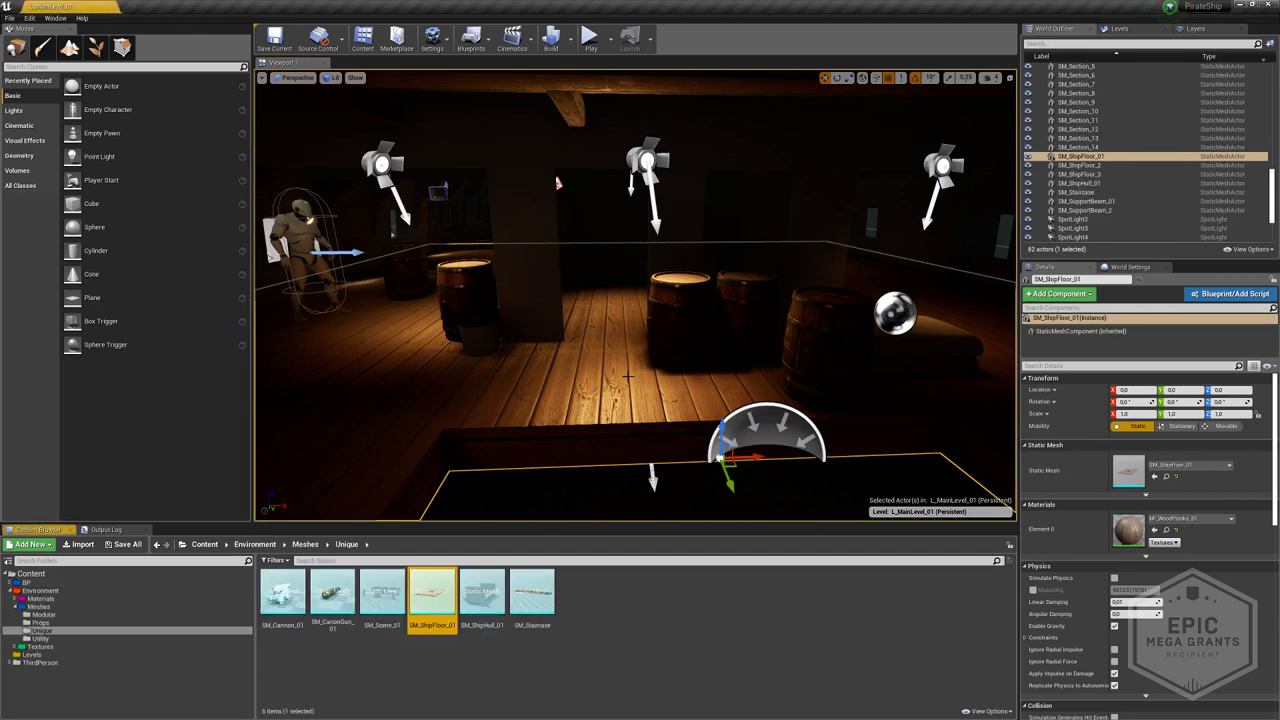
# - Go to the Environment/Textures content folder and bring the cannon into view in the level
pyautogui.click(205, 545)
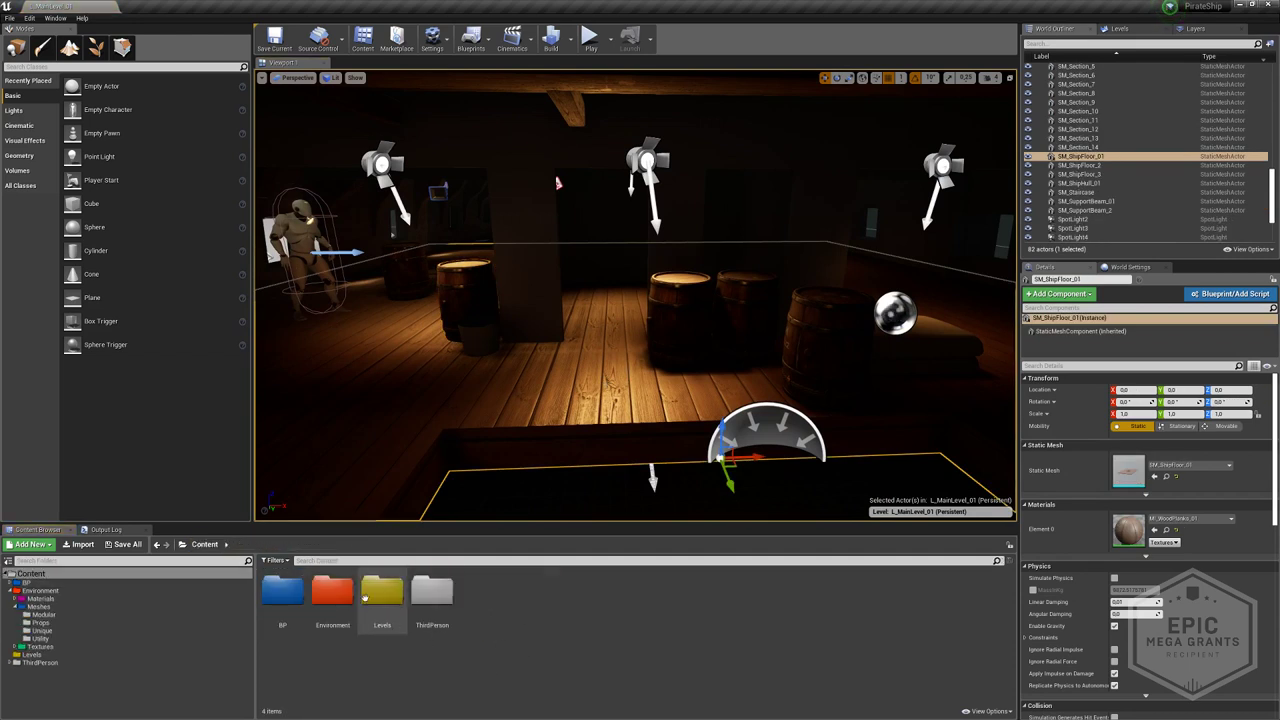
pyautogui.doubleClick(337, 590)
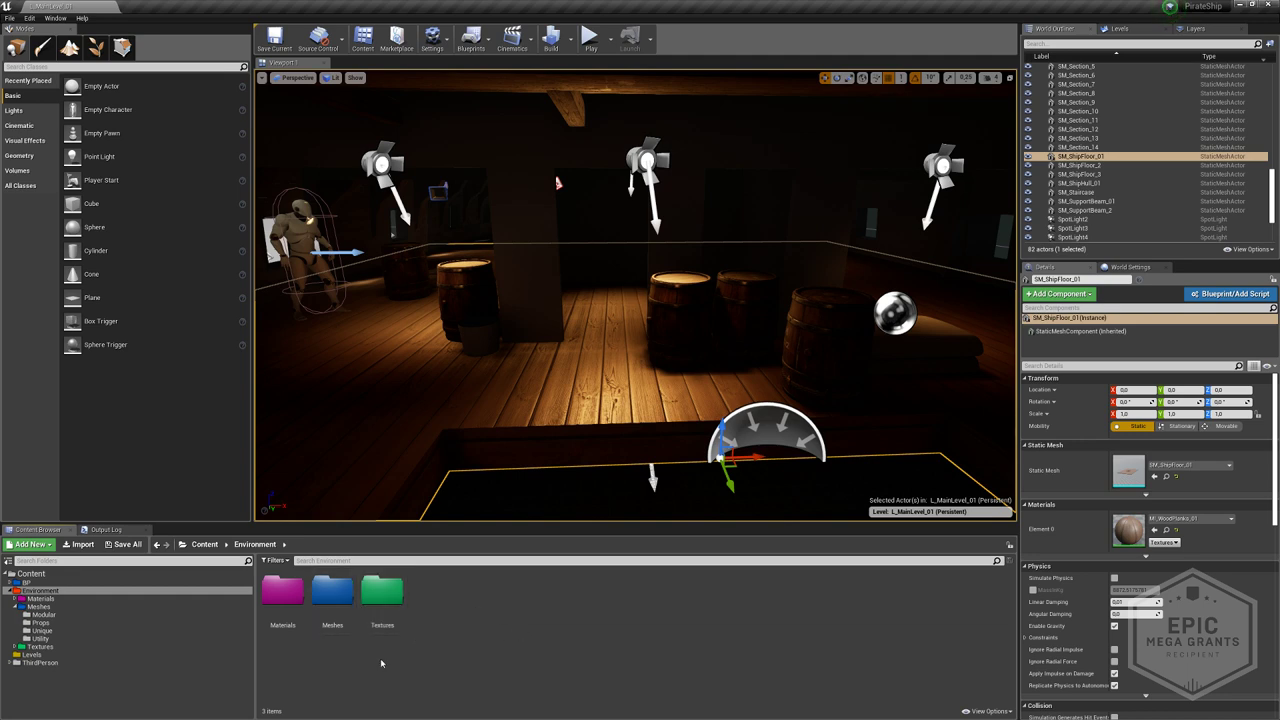
pyautogui.doubleClick(382, 592)
pyautogui.press('s')
pyautogui.moveTo(526, 420); pyautogui.dragTo(490, 400, button='right')
pyautogui.press('g')
pyautogui.press('a')
pyautogui.moveTo(608, 224); pyautogui.dragTo(608, 224, button='right')
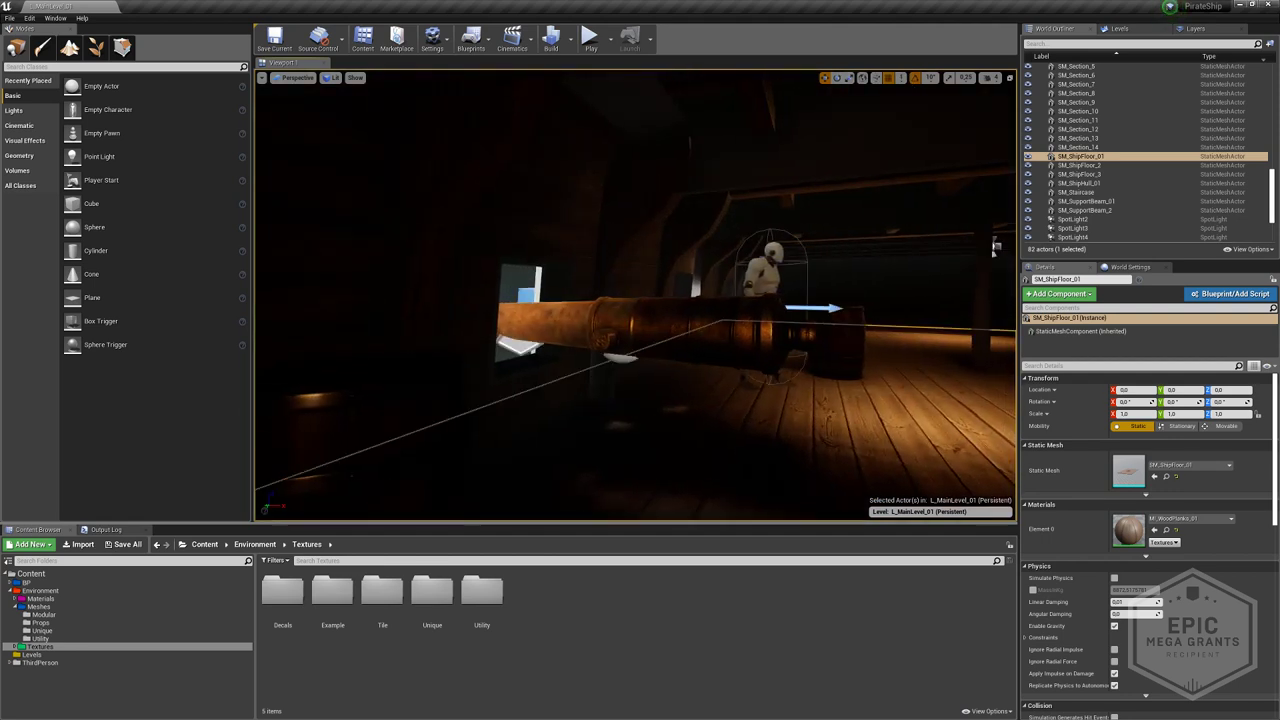
# - Create a folder named WoodPlanks inside Textures/Tile and open it
pyautogui.doubleClick(382, 598)
pyautogui.rightClick(388, 670)
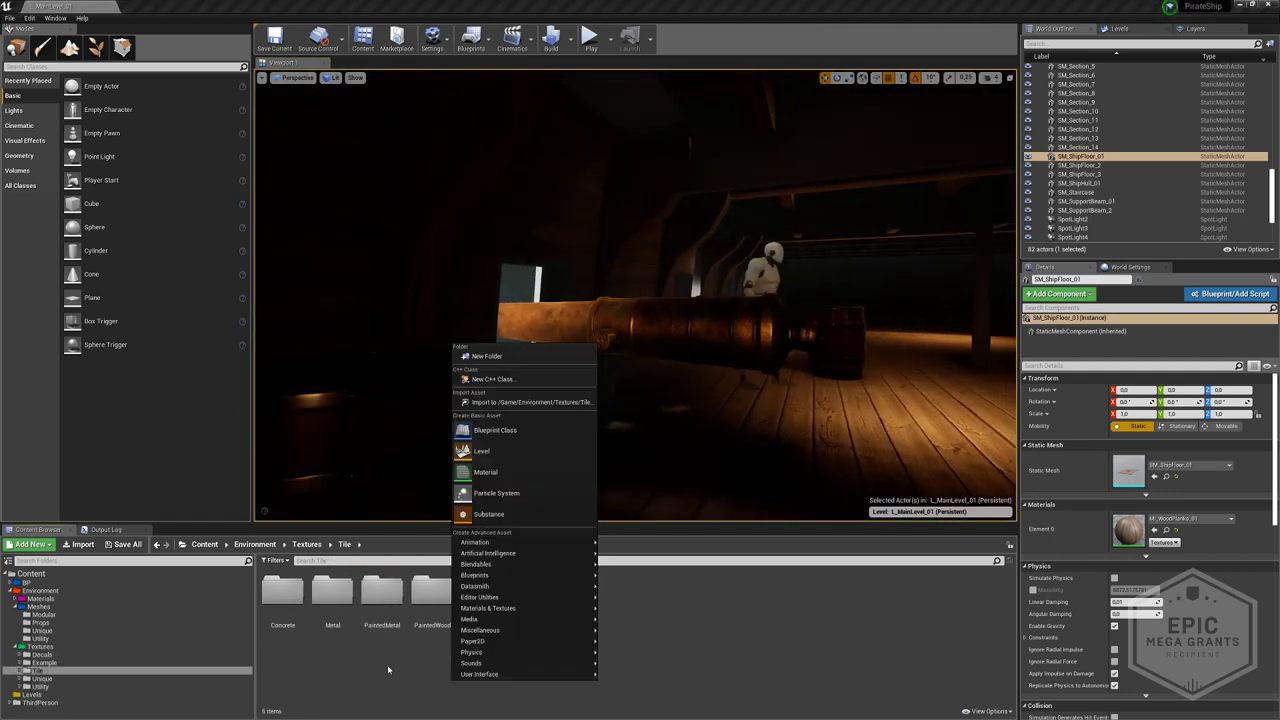
pyautogui.click(498, 357)
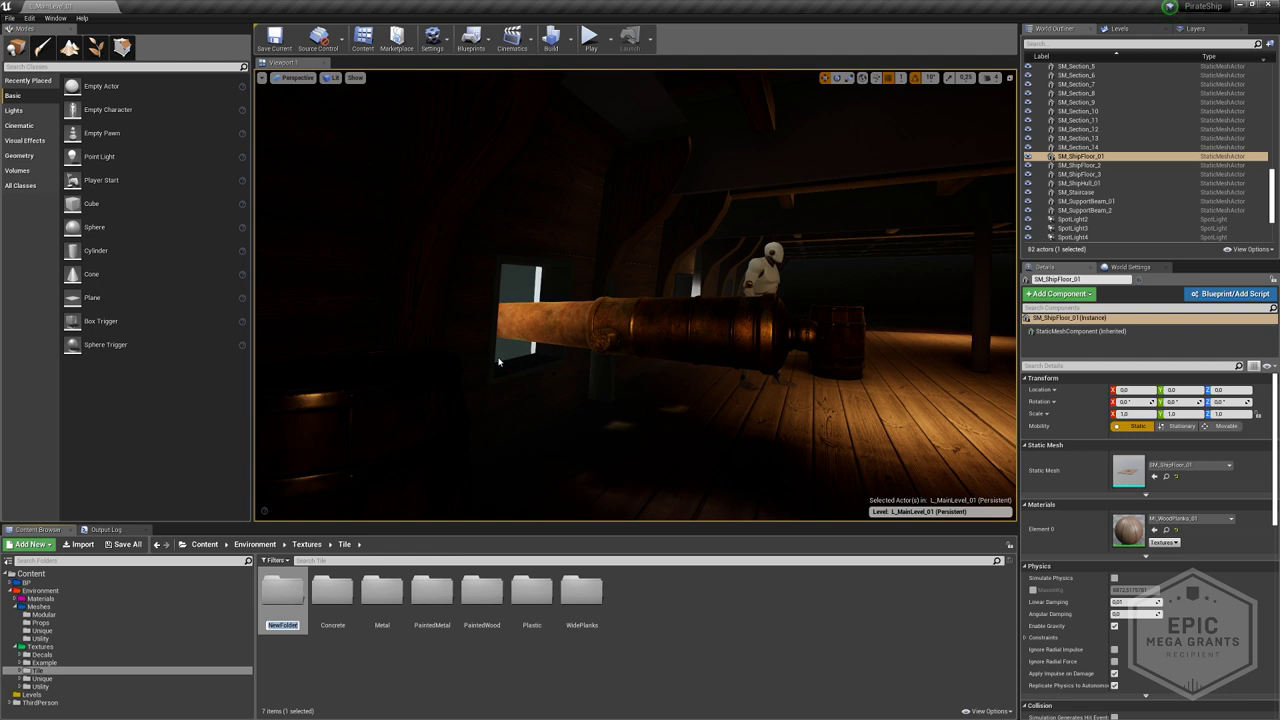
pyautogui.write('WoodPlanks')
pyautogui.press('Return')
pyautogui.doubleClick(600, 606)
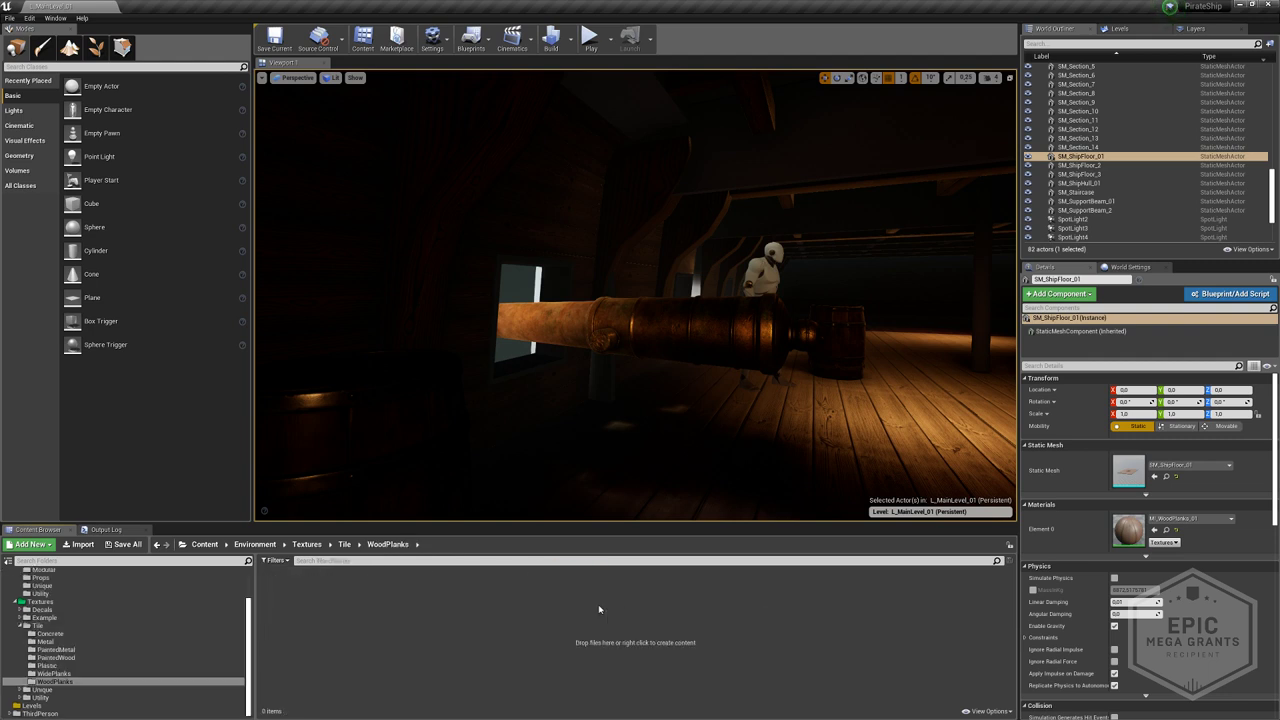
# - Import the exported T_PirateShip ARM, BC and N textures from the WoodPlanks folder on disk into the new content folder
pyautogui.hotkey('alt', 'Tab')
pyautogui.click(918, 244)
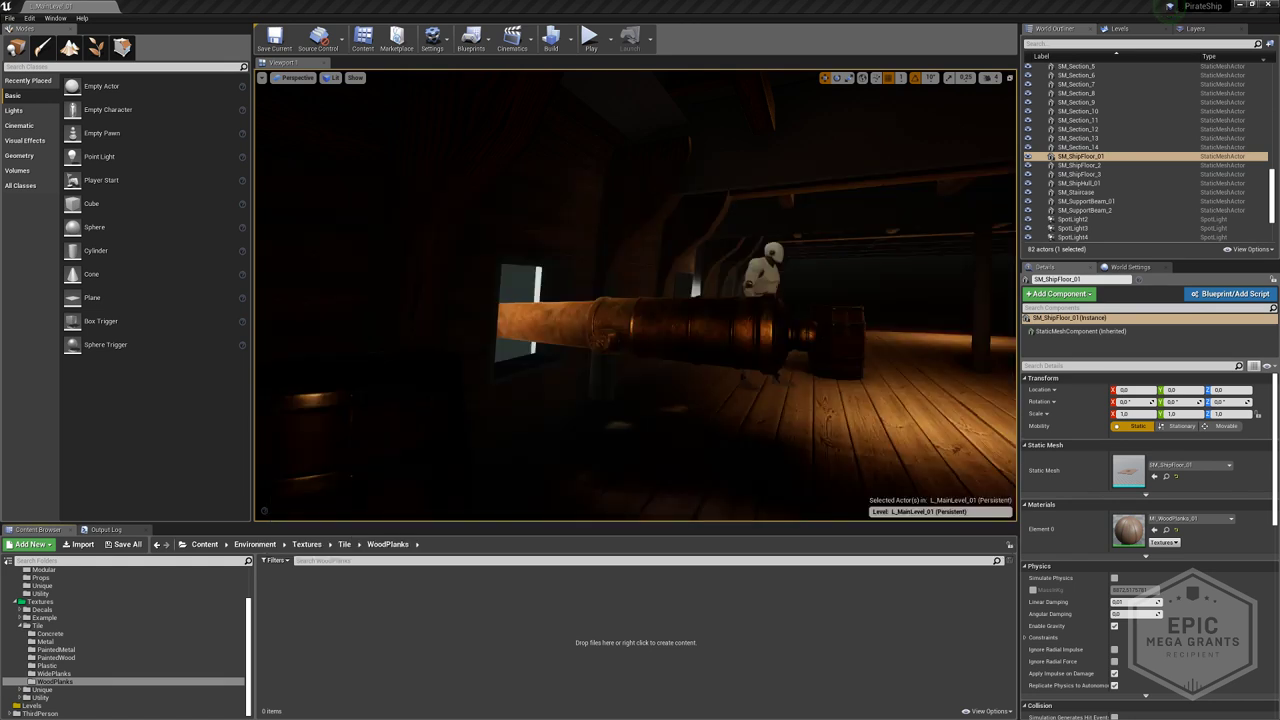
pyautogui.moveTo(336, 594); pyautogui.dragTo(344, 640)
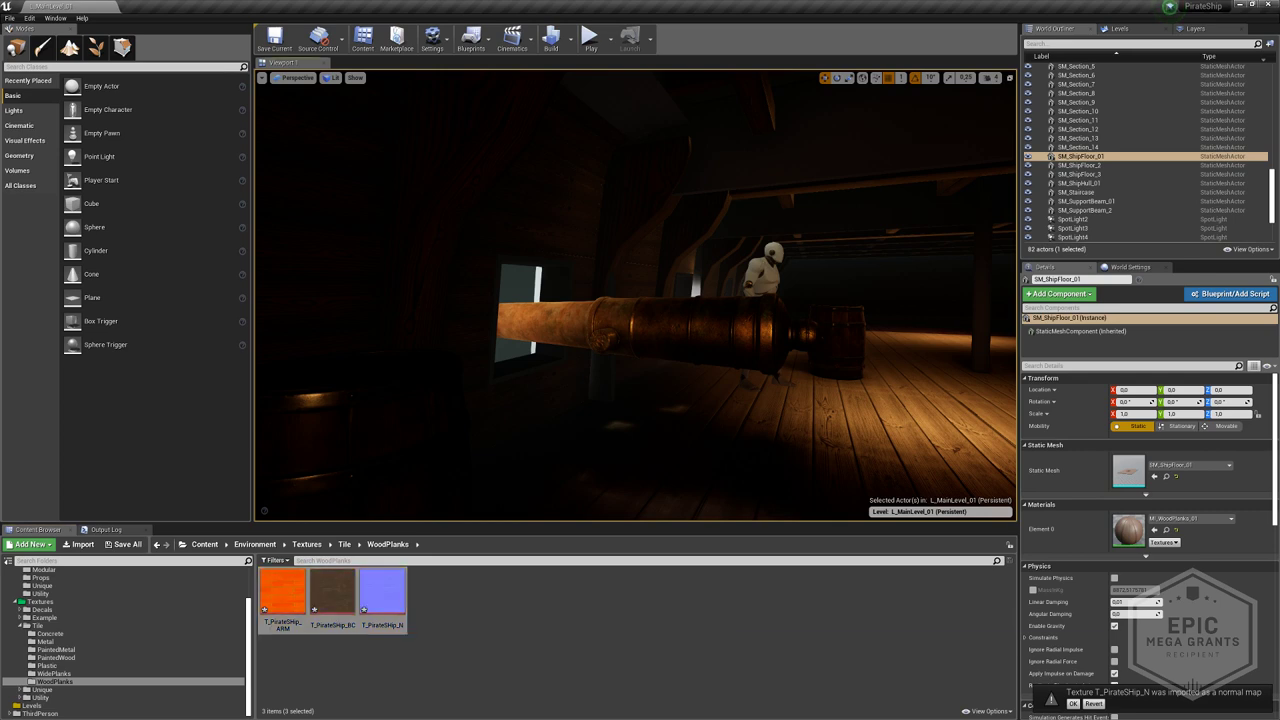
pyautogui.click(460, 645)
# - Set the ARM texture's compression to Masks (no sRGB), and save the ARM and BC textures
pyautogui.doubleClick(333, 592)
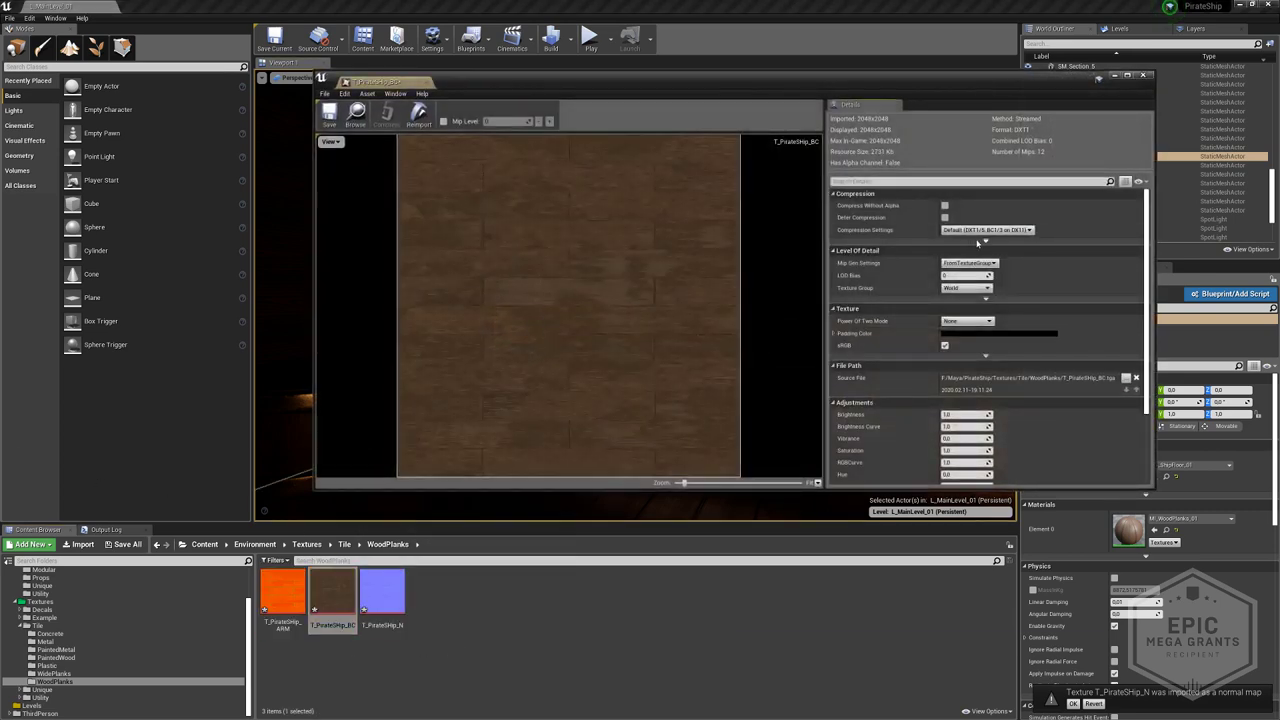
pyautogui.doubleClick(284, 598)
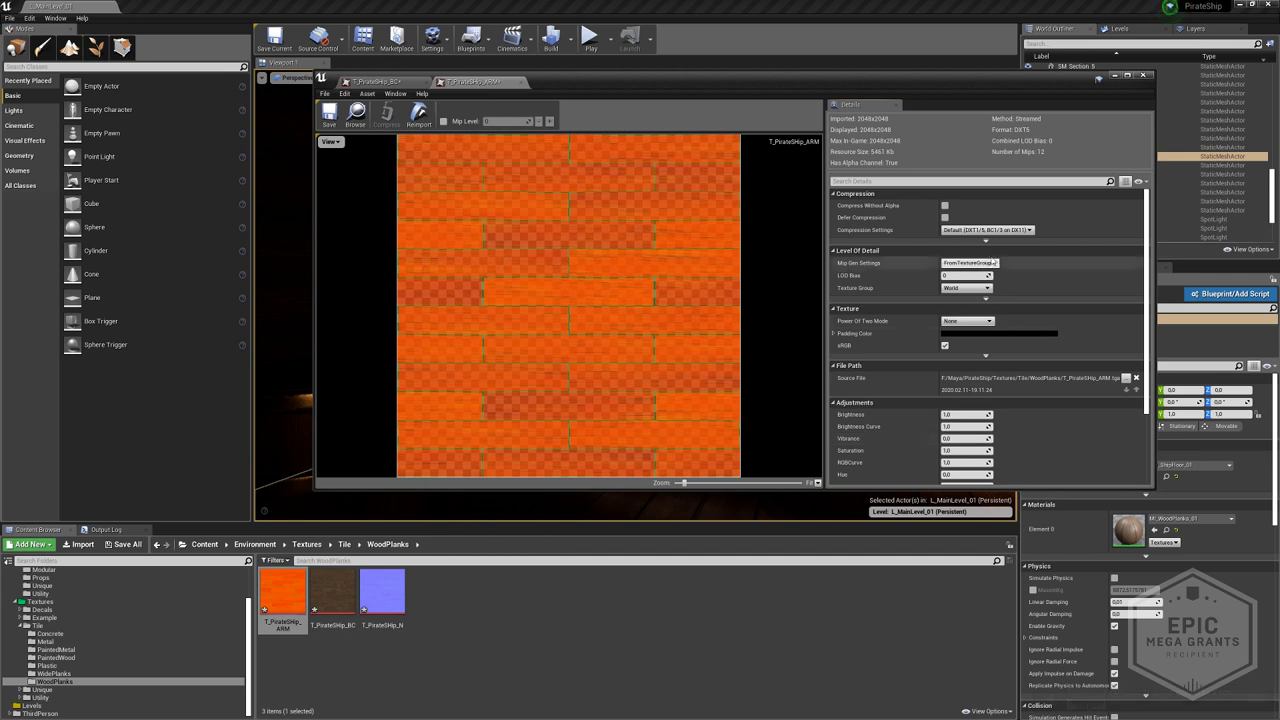
pyautogui.click(987, 230)
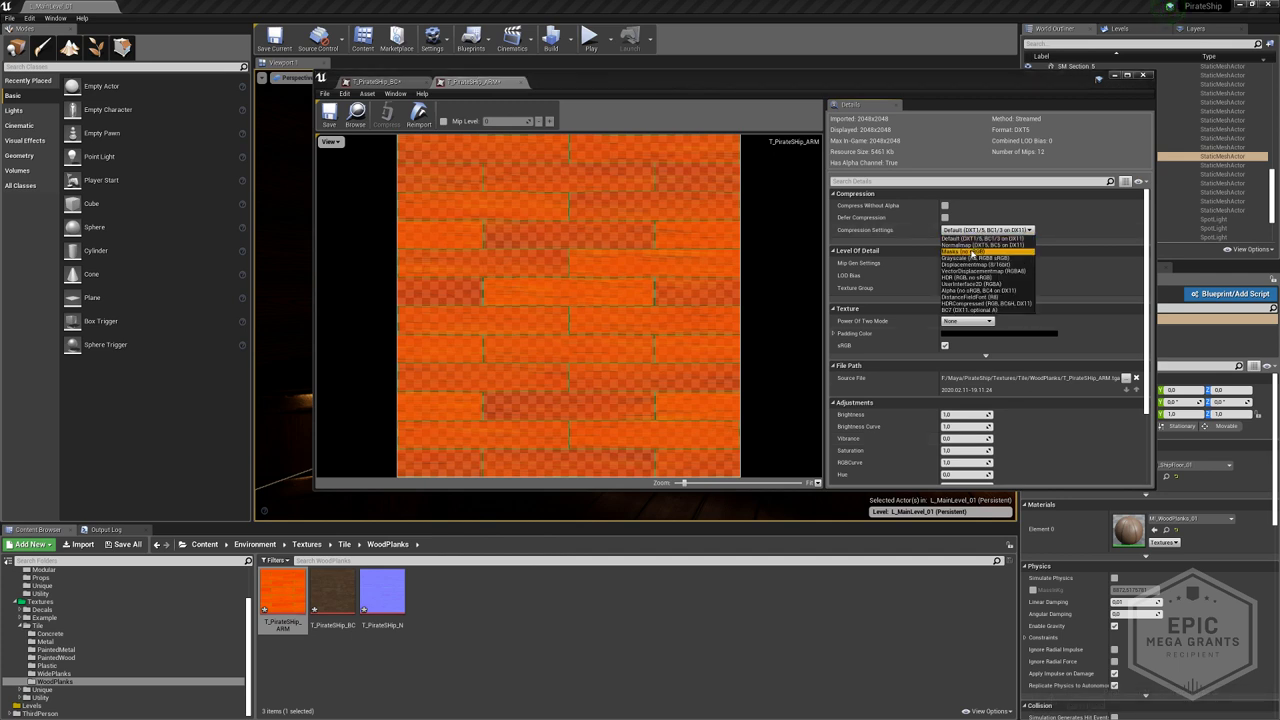
pyautogui.click(966, 251)
pyautogui.click(324, 93)
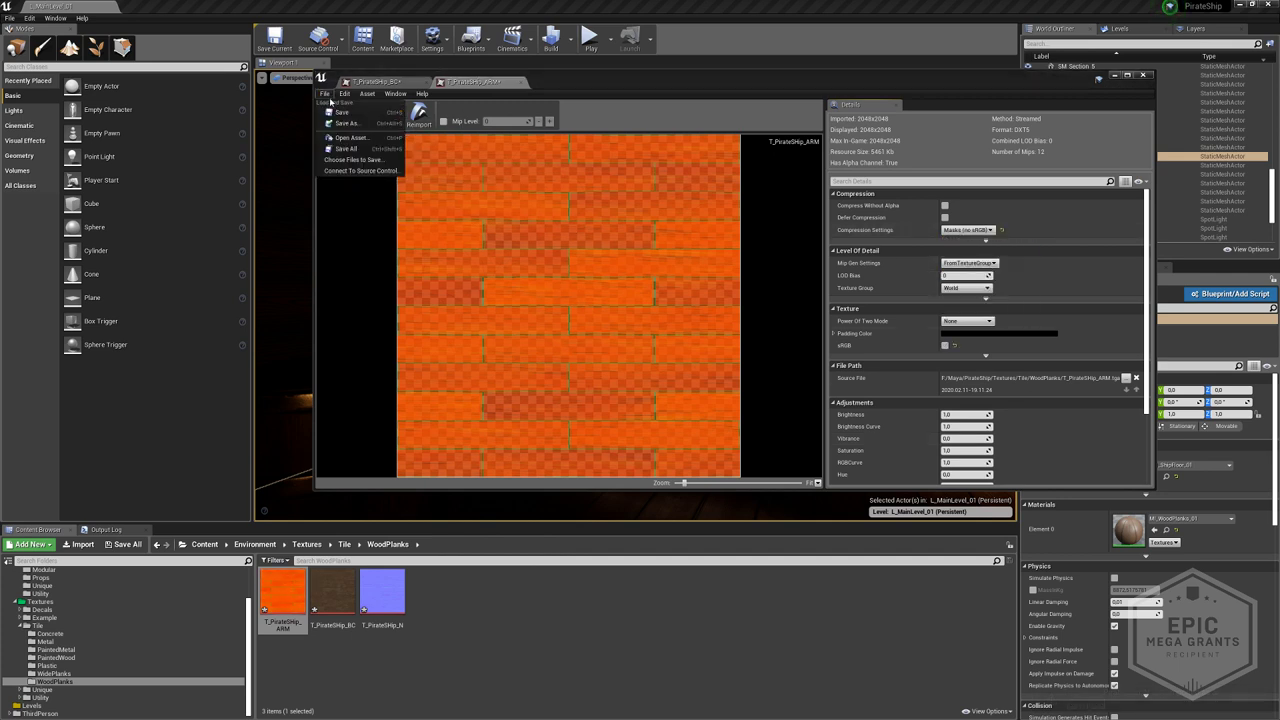
pyautogui.click(341, 112)
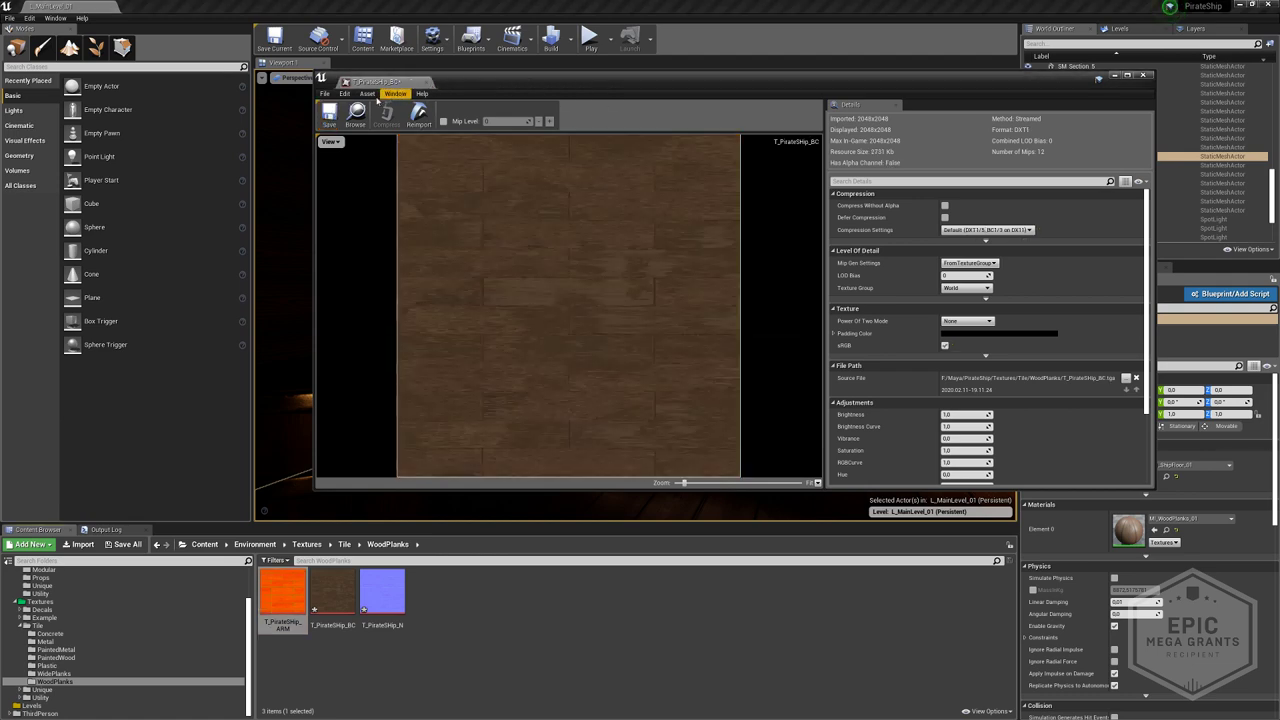
pyautogui.click(521, 82)
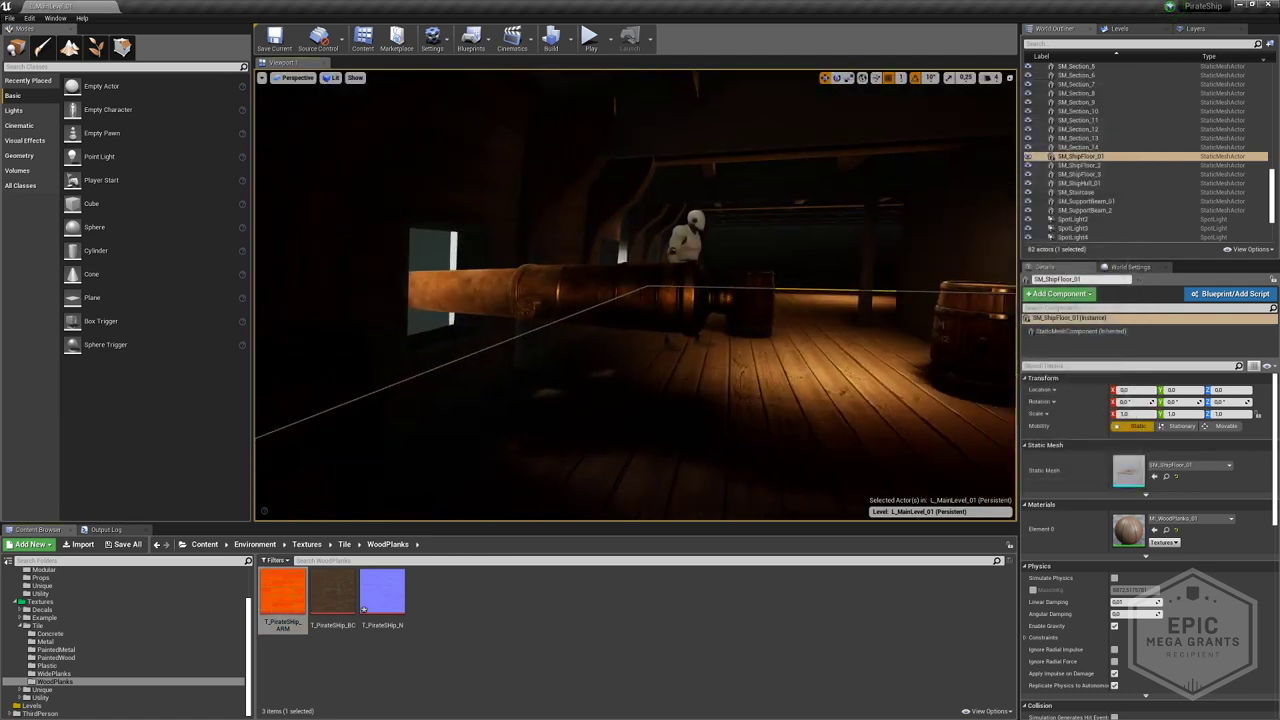
pyautogui.press('h')
pyautogui.hotkey('ctrl', 'z')
pyautogui.press('g')
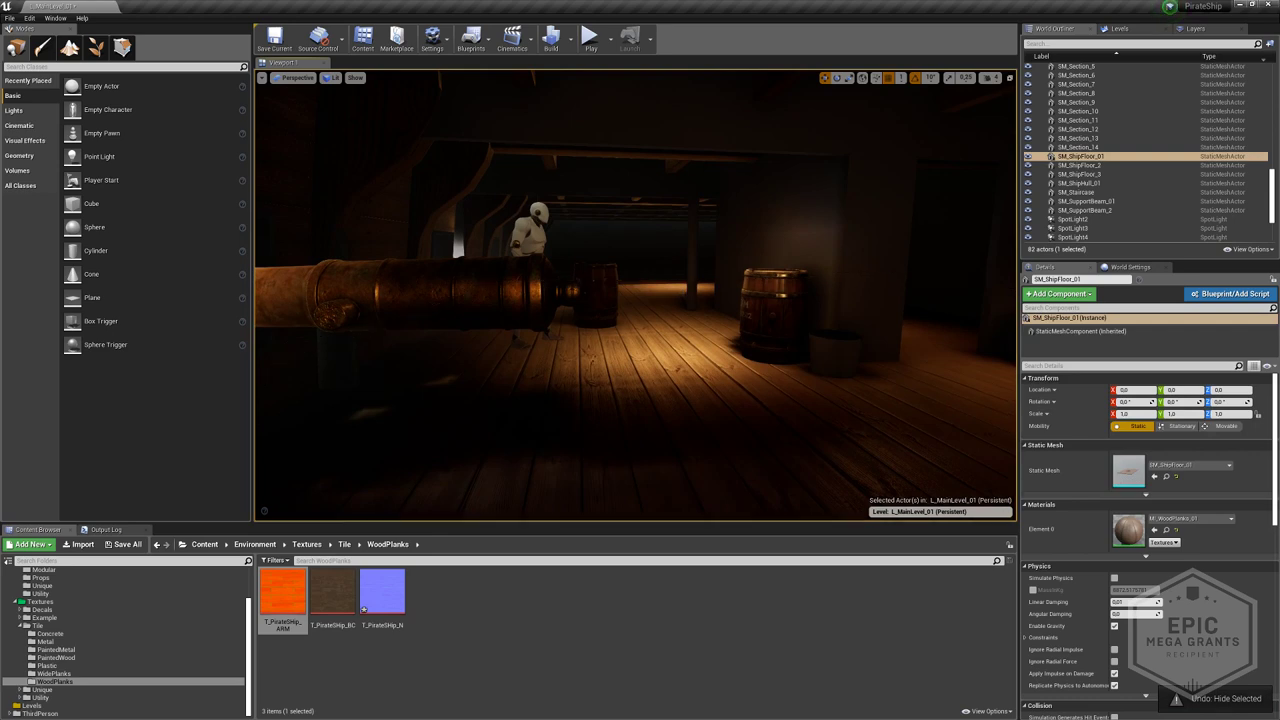
pyautogui.moveTo(636, 296); pyautogui.dragTo(650, 360, button='right')
pyautogui.press('g')
# - Assign T_PirateShip_ARM, T_PirateShip_BC and T_PirateShip_N to ARM_A, BC_A and N_A in the floor's MI_WoodPlanks_01 material instance, and save it
pyautogui.doubleClick(1127, 531)
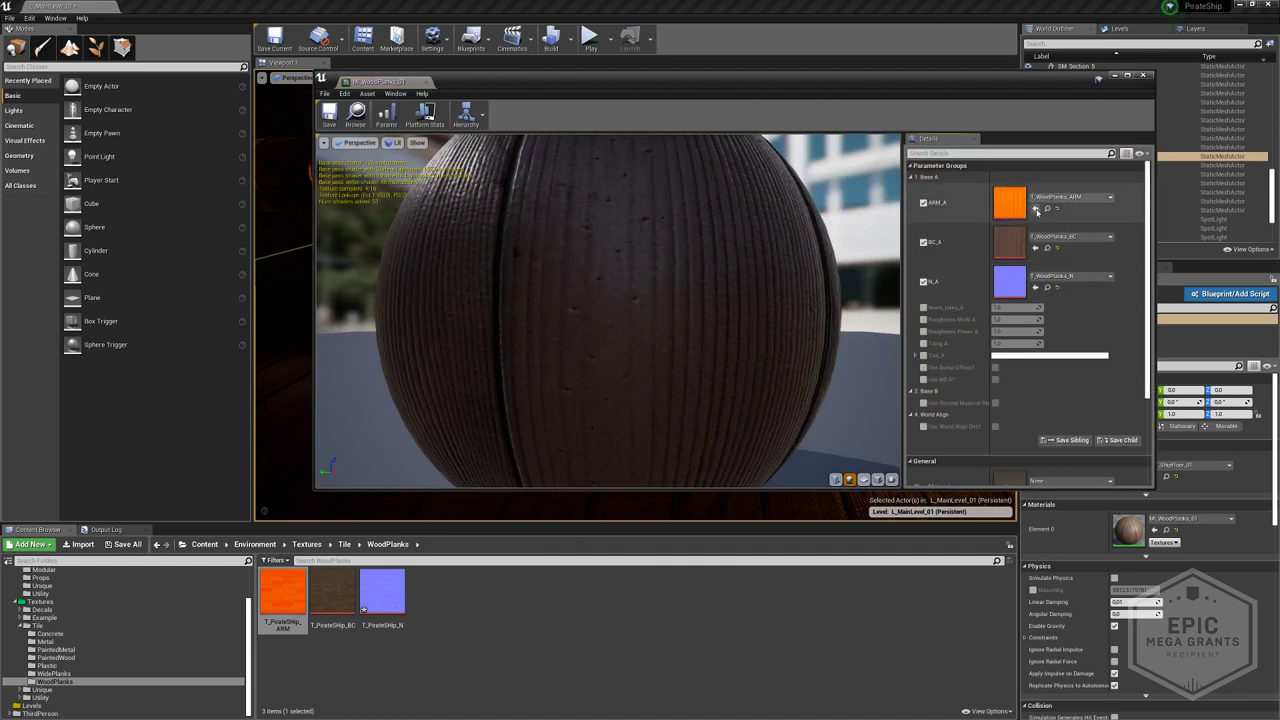
pyautogui.moveTo(283, 592); pyautogui.dragTo(1047, 198)
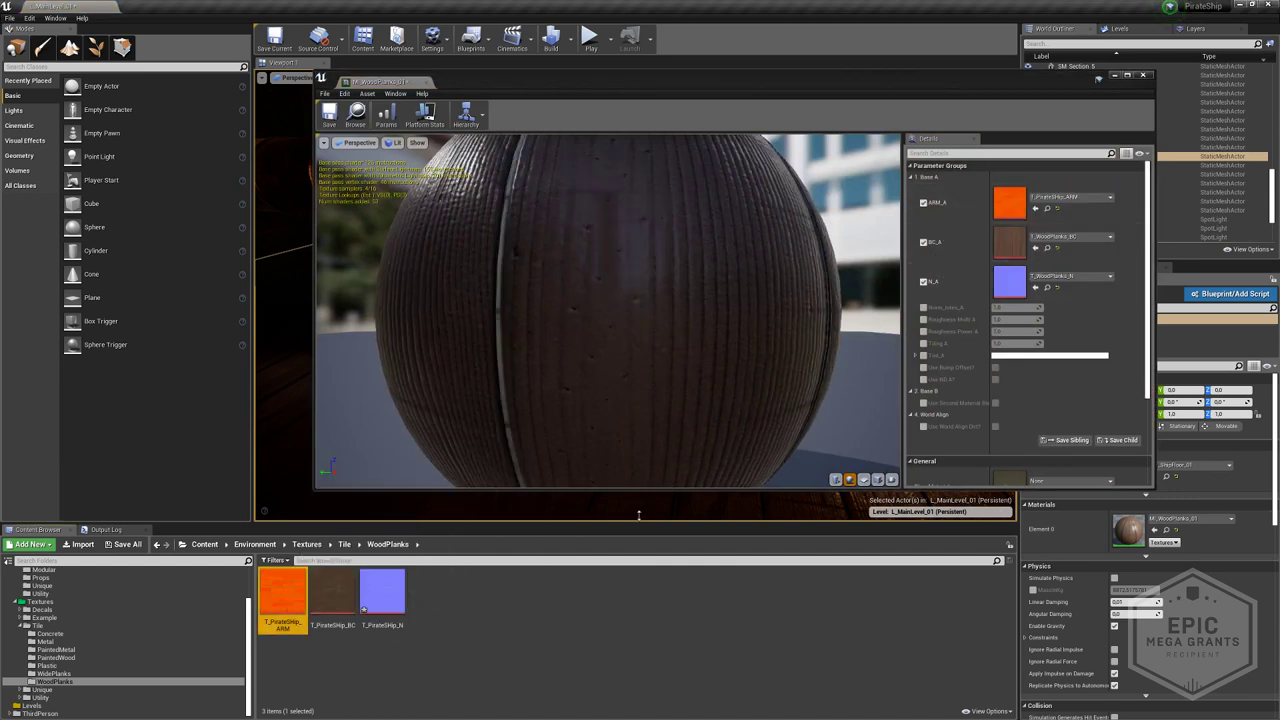
pyautogui.moveTo(333, 592); pyautogui.dragTo(1040, 242)
pyautogui.moveTo(388, 602); pyautogui.dragTo(1040, 282)
pyautogui.moveTo(852, 344); pyautogui.dragTo(660, 400)
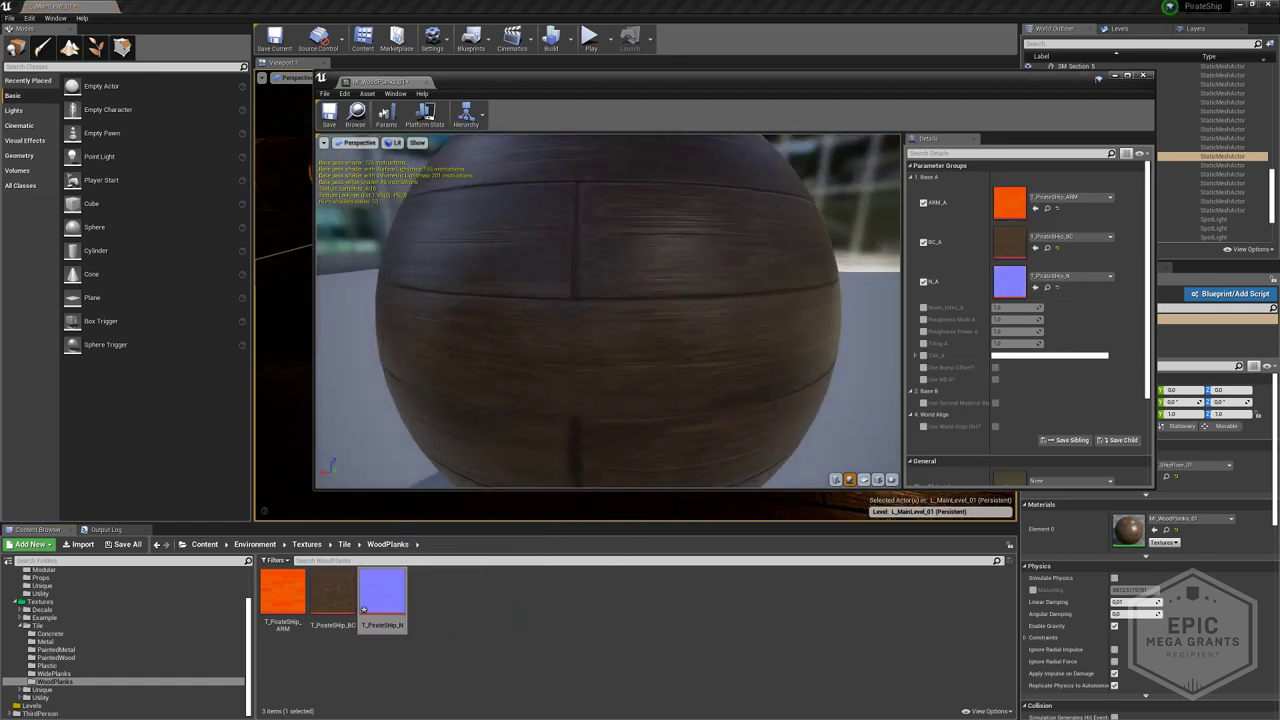
pyautogui.click(330, 115)
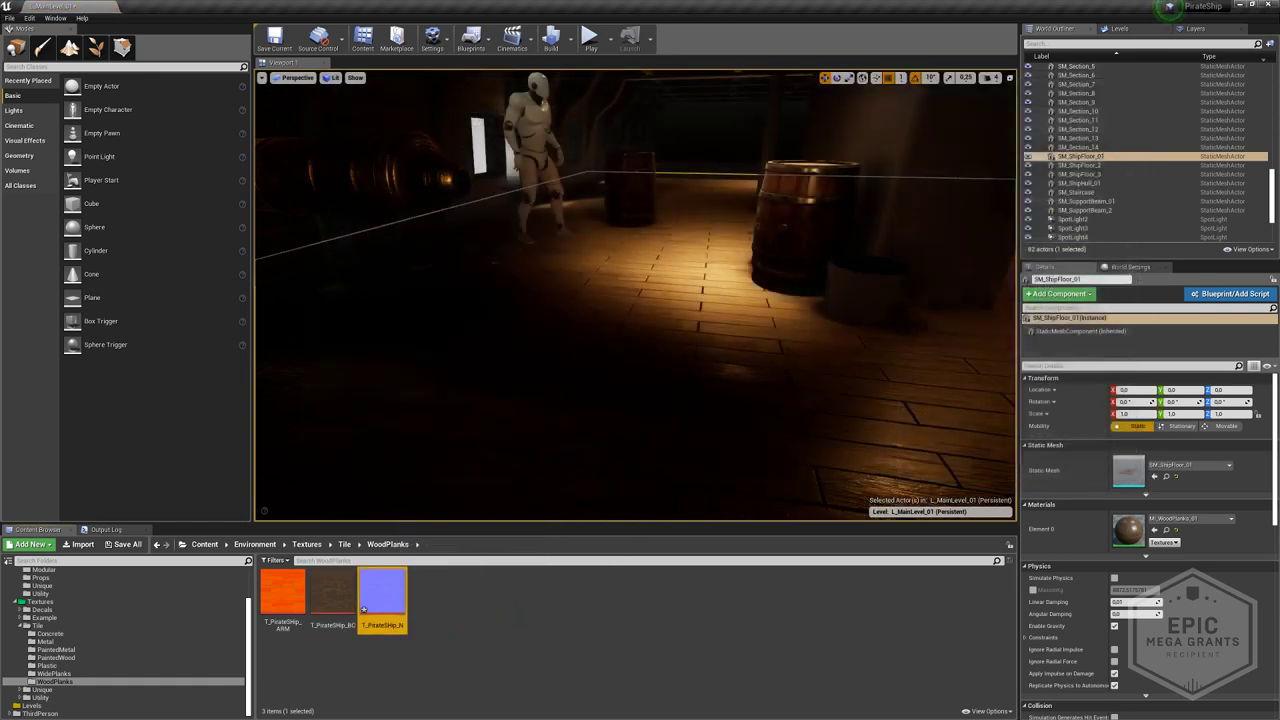
# - Examine the new plank floor in the level from several angles and in the Detail Lighting view mode
pyautogui.moveTo(636, 290)
pyautogui.mouseDown(button='right')
pyautogui.moveTo(610, 290)
pyautogui.moveTo(760, 290)
pyautogui.moveTo(560, 290)
pyautogui.moveTo(650, 285)
pyautogui.moveTo(645, 390)
pyautogui.moveTo(615, 405)
pyautogui.moveTo(635, 390)
pyautogui.moveTo(615, 300)
pyautogui.moveTo(646, 280)
pyautogui.mouseUp(button='right')
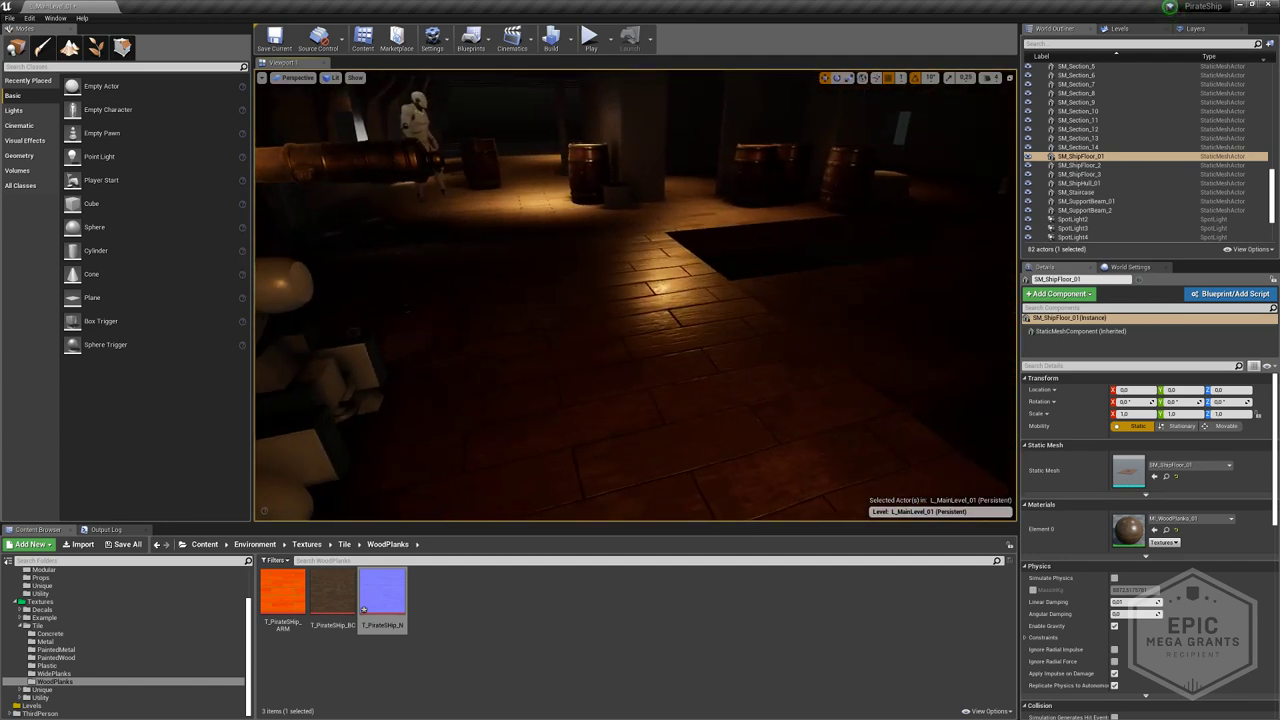
pyautogui.hotkey('alt', 'Tab')
pyautogui.press('Escape')
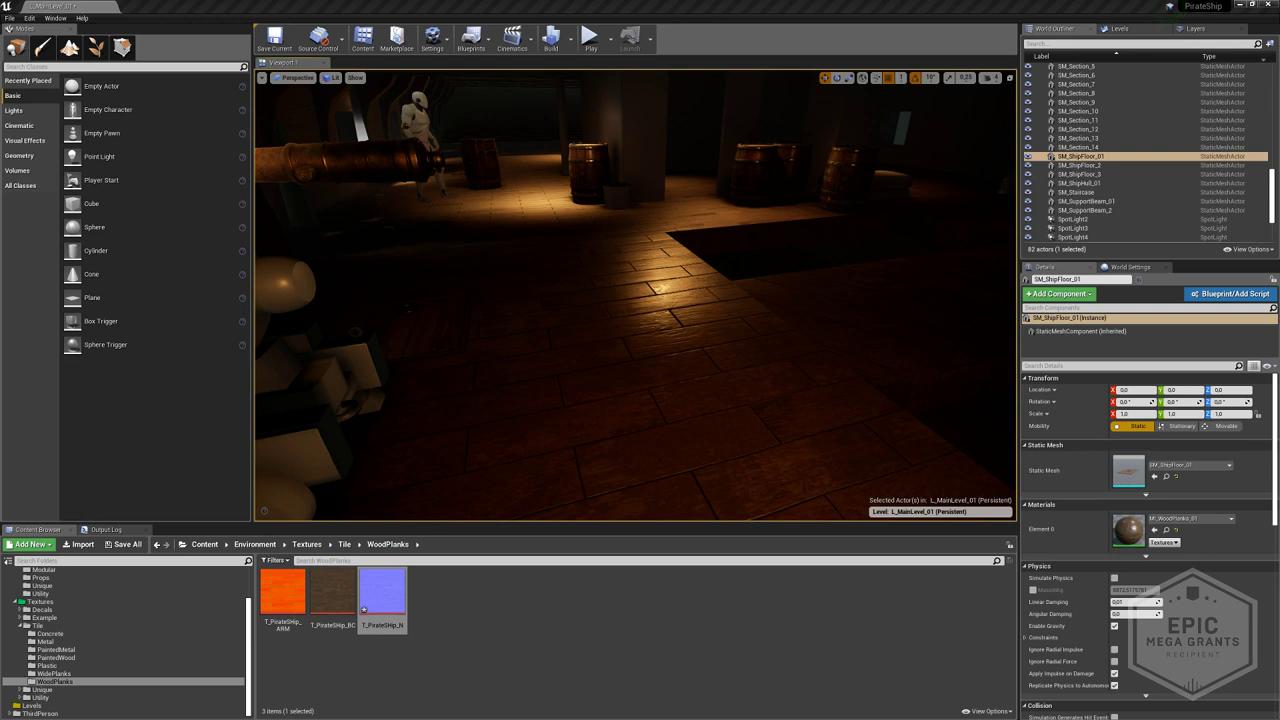
pyautogui.click(382, 598)
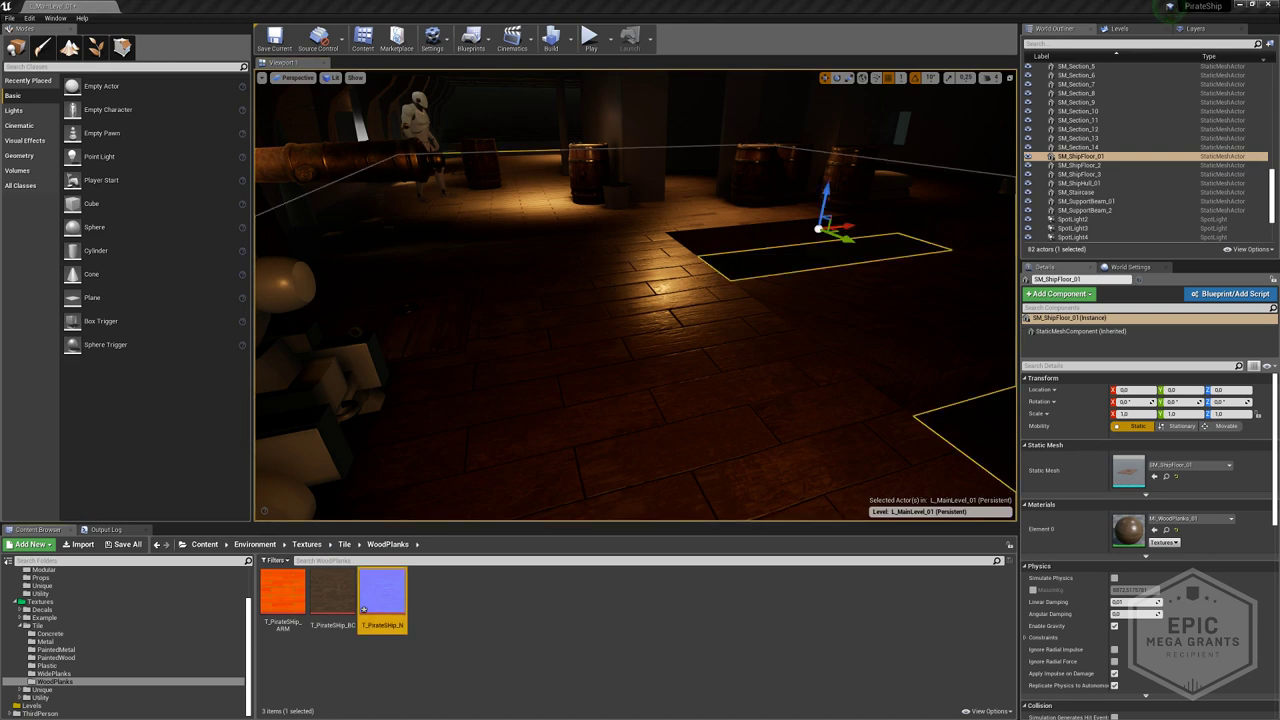
pyautogui.moveTo(560, 270); pyautogui.dragTo(452, 172, button='right')
pyautogui.moveTo(646, 280)
pyautogui.mouseDown(button='right')
pyautogui.moveTo(640, 303)
pyautogui.moveTo(646, 280)
pyautogui.mouseUp(button='right')
pyautogui.hotkey('alt', '3')
pyautogui.hotkey('alt', '4')
pyautogui.hotkey('alt', '5')
# - Check the ship hold reference photo in the browser
pyautogui.hotkey('alt', 'Tab')
pyautogui.click(417, 358)
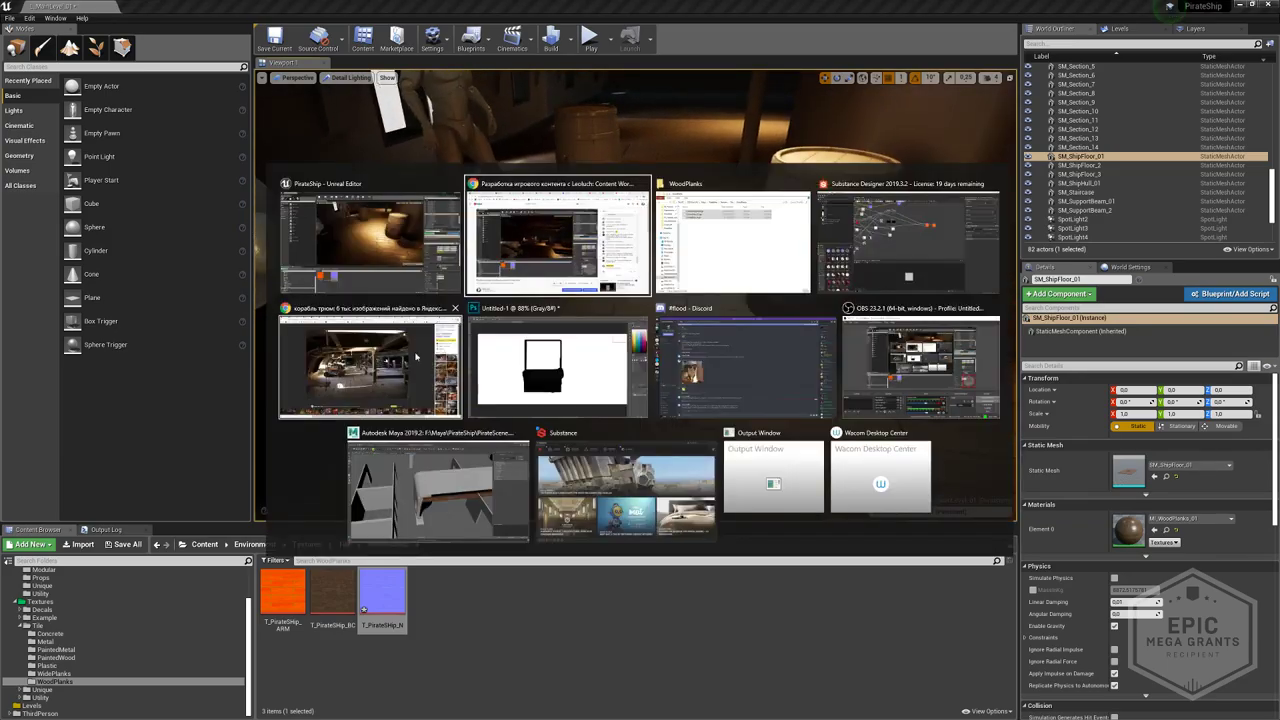
pyautogui.hotkey('alt', 'Tab')
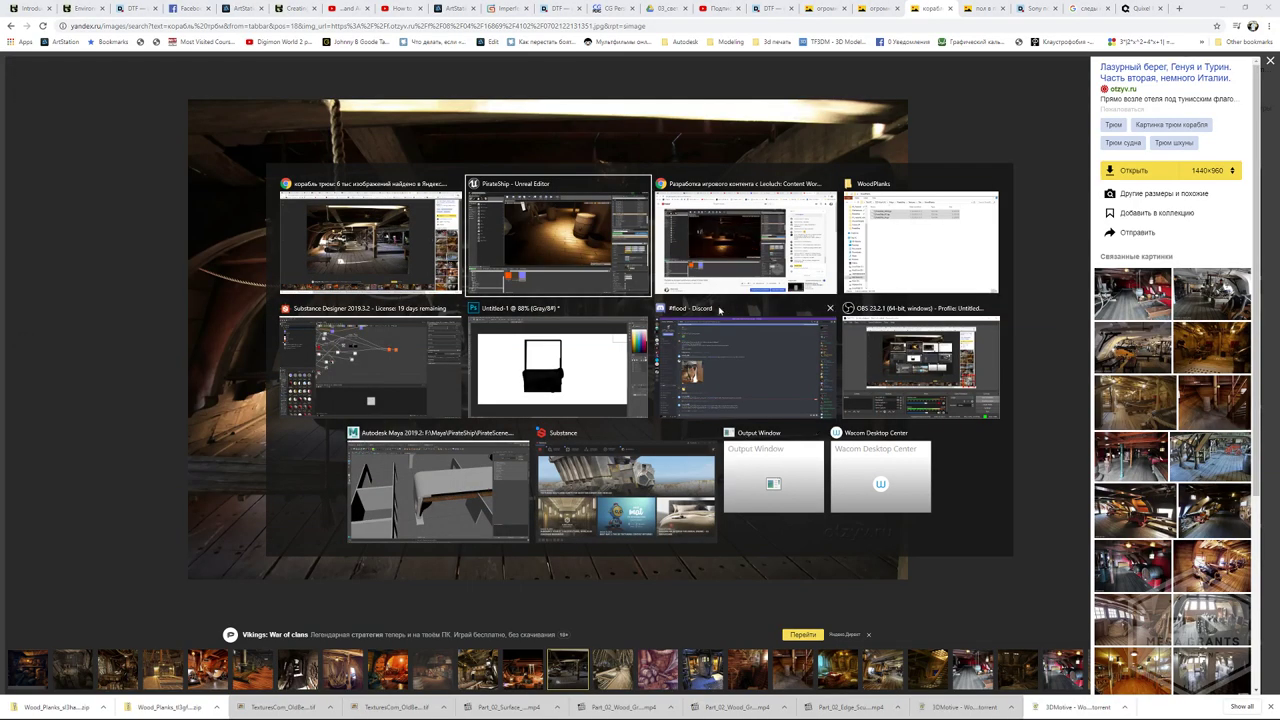
# - Switch to Substance Designer and open the Tile Sampler node in the "2 meters!" frame
pyautogui.click(377, 370)
pyautogui.moveTo(566, 259); pyautogui.dragTo(794, 274, button='middle')
pyautogui.moveTo(340, 253); pyautogui.dragTo(637, 229, button='middle')
pyautogui.scroll(3, 637, 229)
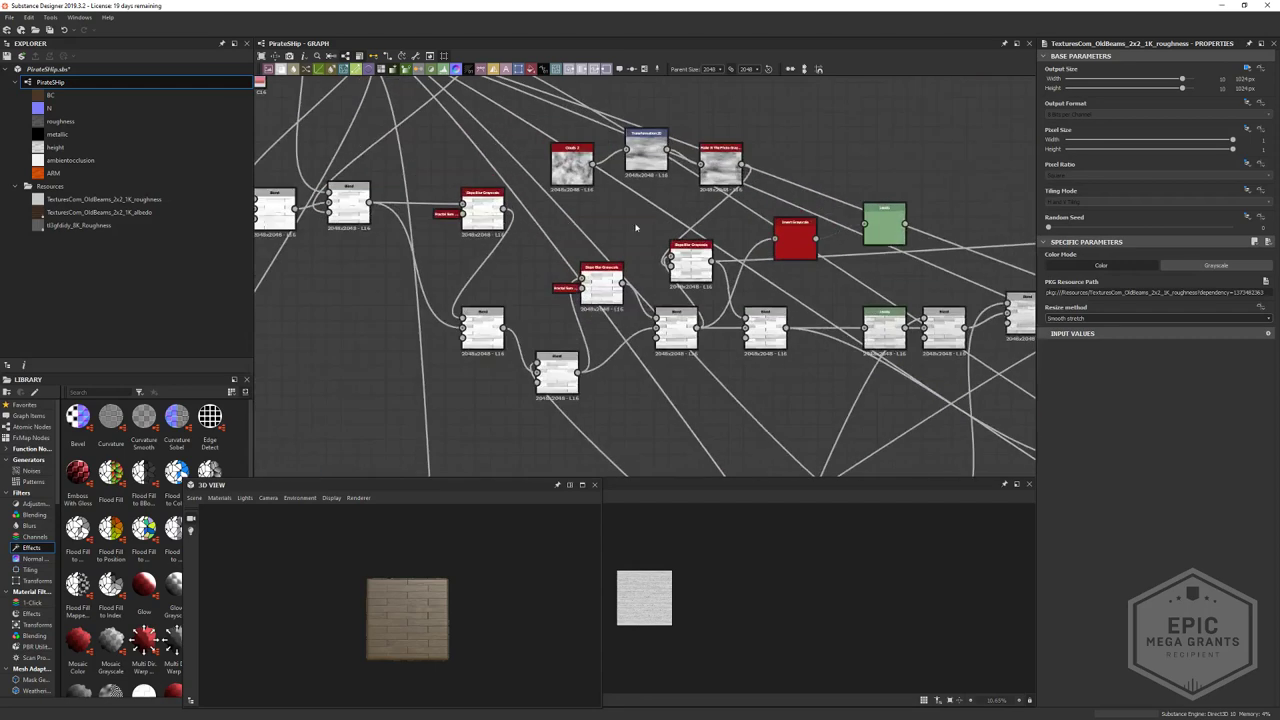
pyautogui.moveTo(392, 224); pyautogui.dragTo(869, 329, button='middle')
pyautogui.scroll(-3, 850, 310)
pyautogui.scroll(4, 407, 290)
pyautogui.doubleClick(407, 294)
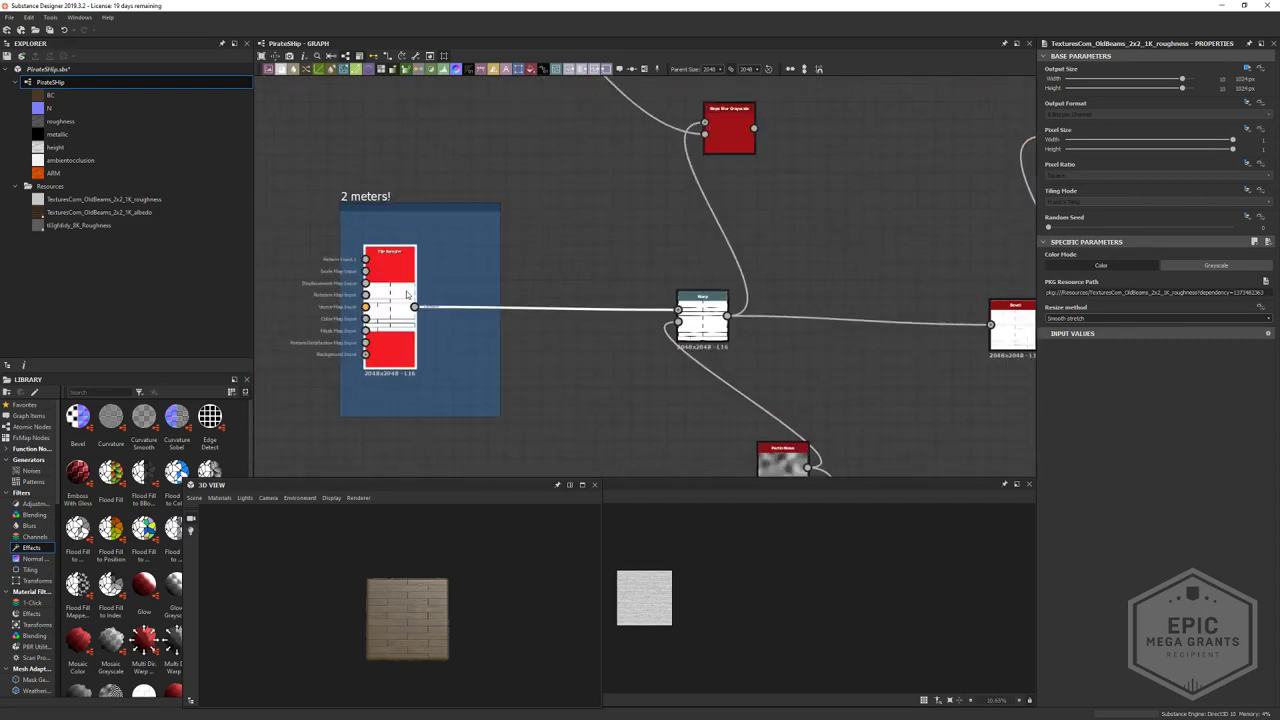
pyautogui.moveTo(488, 371); pyautogui.dragTo(605, 383, button='middle')
pyautogui.scroll(1, 653, 473)
# - Inspect the Tile Sampler's plank pattern and set its X Amount to 1
pyautogui.scroll(4, 653, 545)
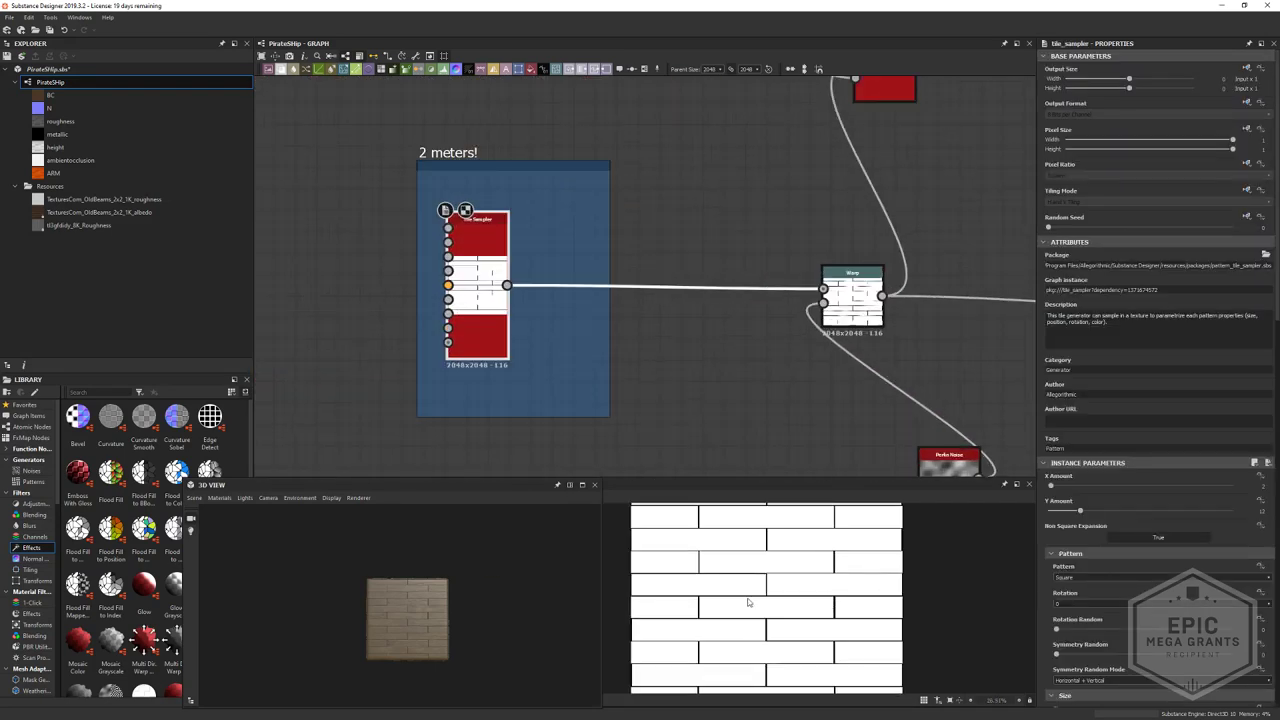
pyautogui.scroll(1, 840, 617)
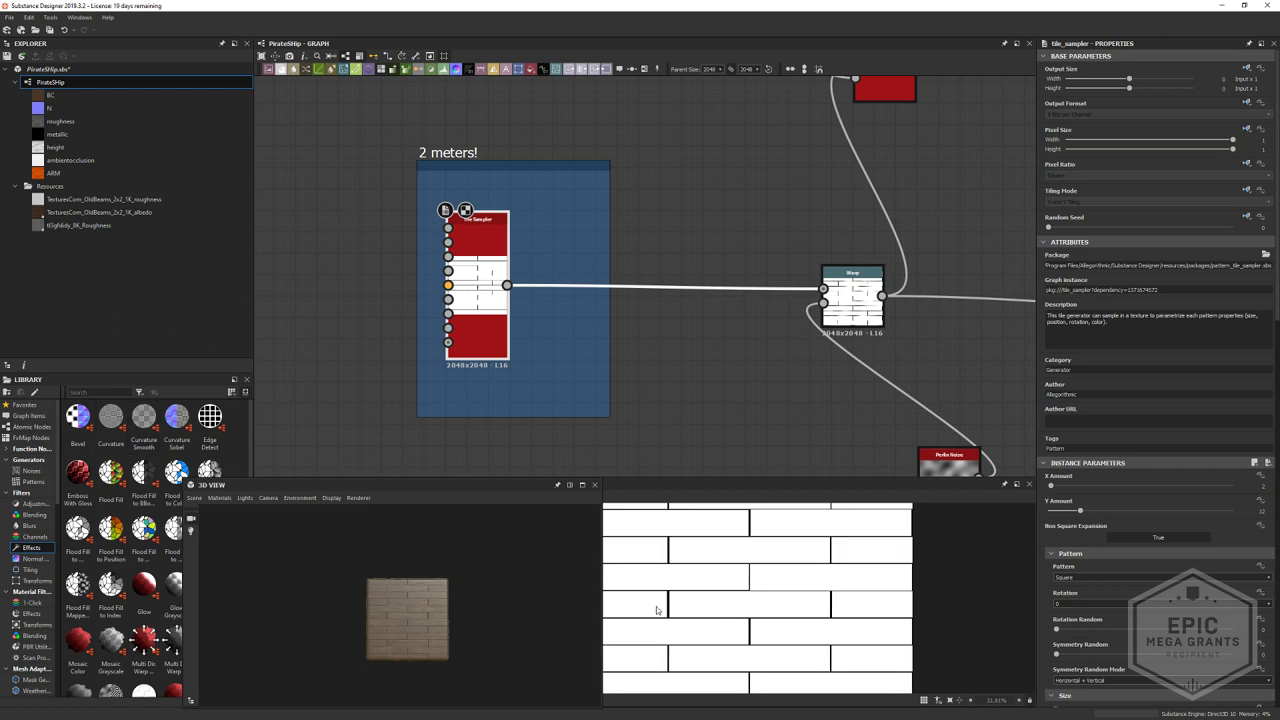
pyautogui.scroll(-3, 754, 613)
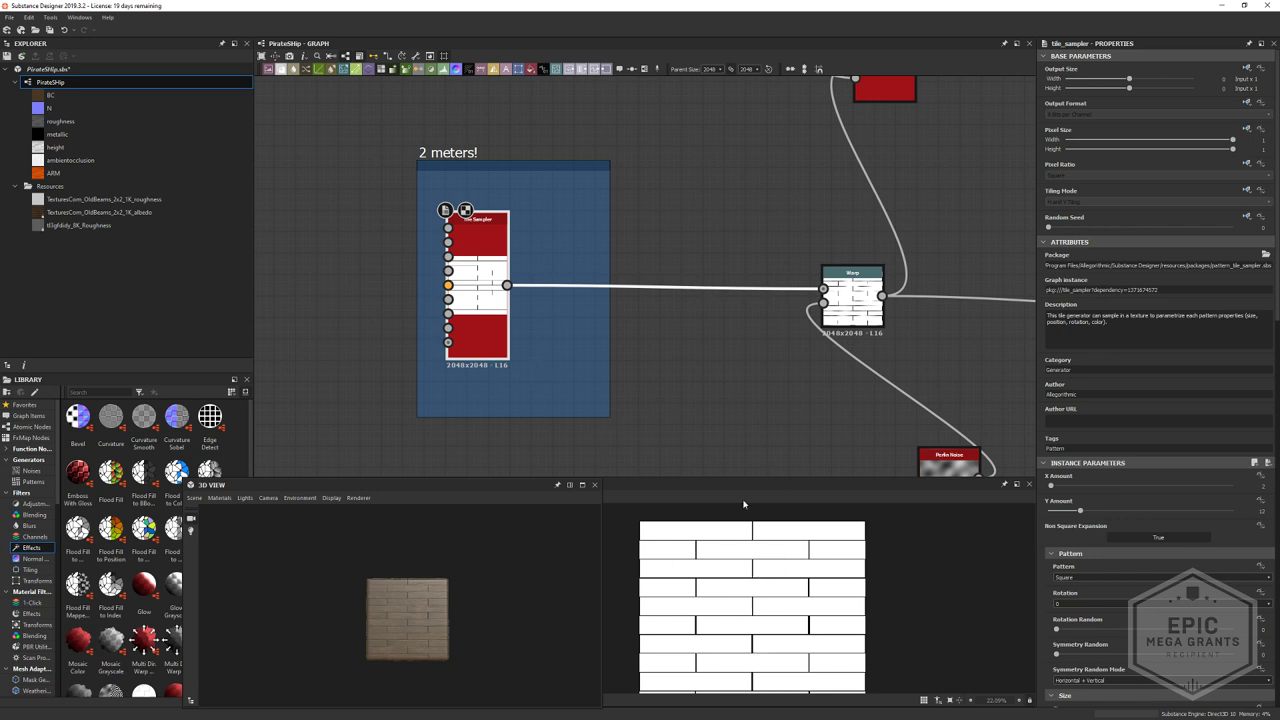
pyautogui.moveTo(522, 270); pyautogui.dragTo(544, 282, button='middle')
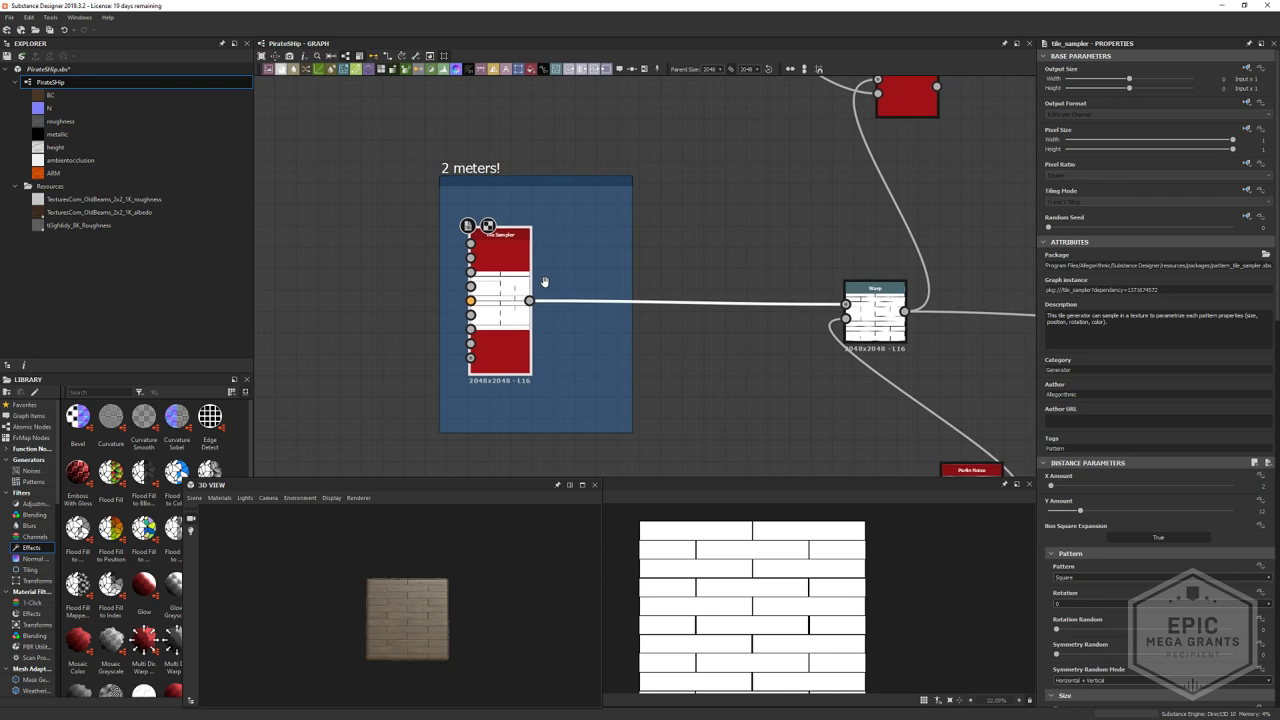
pyautogui.scroll(5, 788, 573)
pyautogui.scroll(-5, 777, 564)
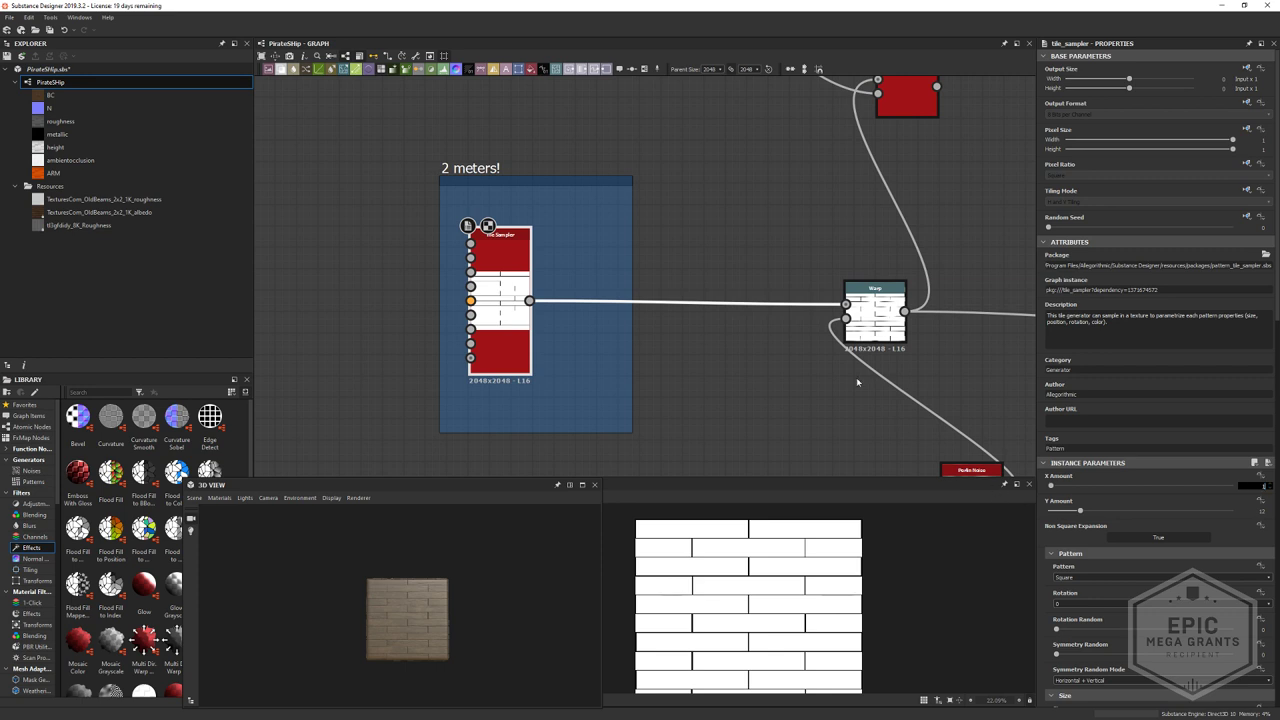
pyautogui.press('Return')
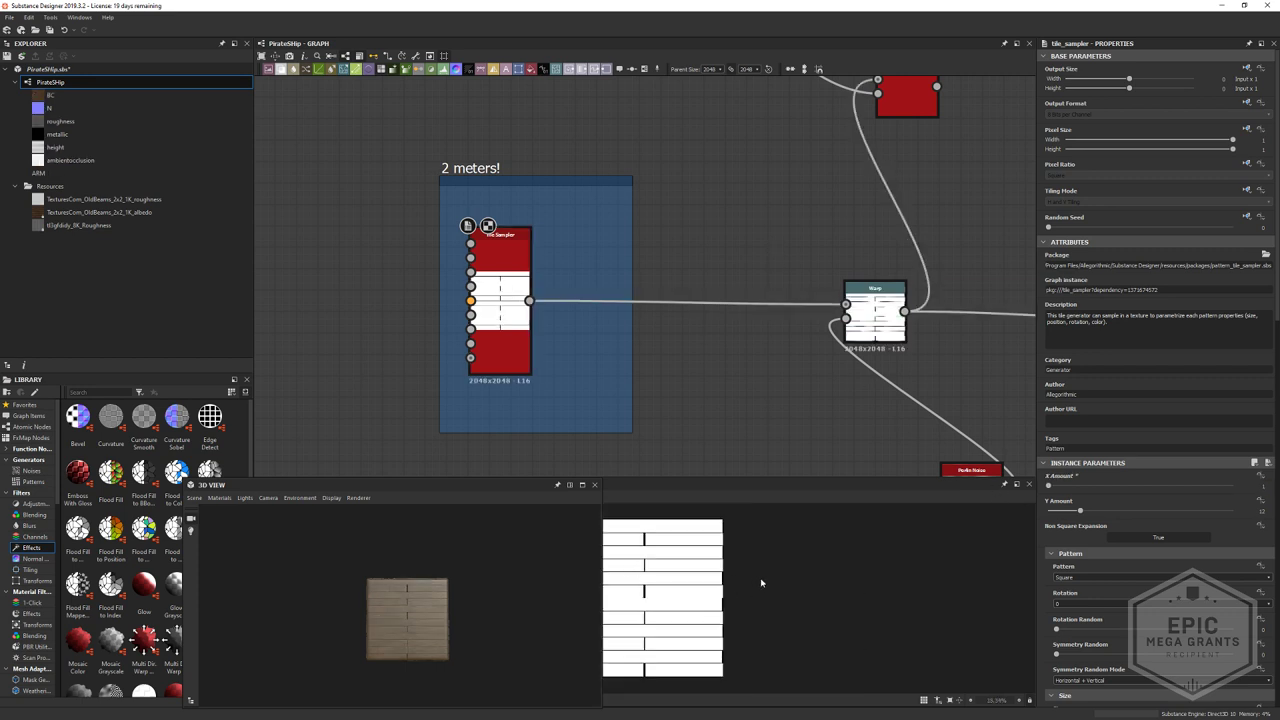
pyautogui.scroll(2, 789, 569)
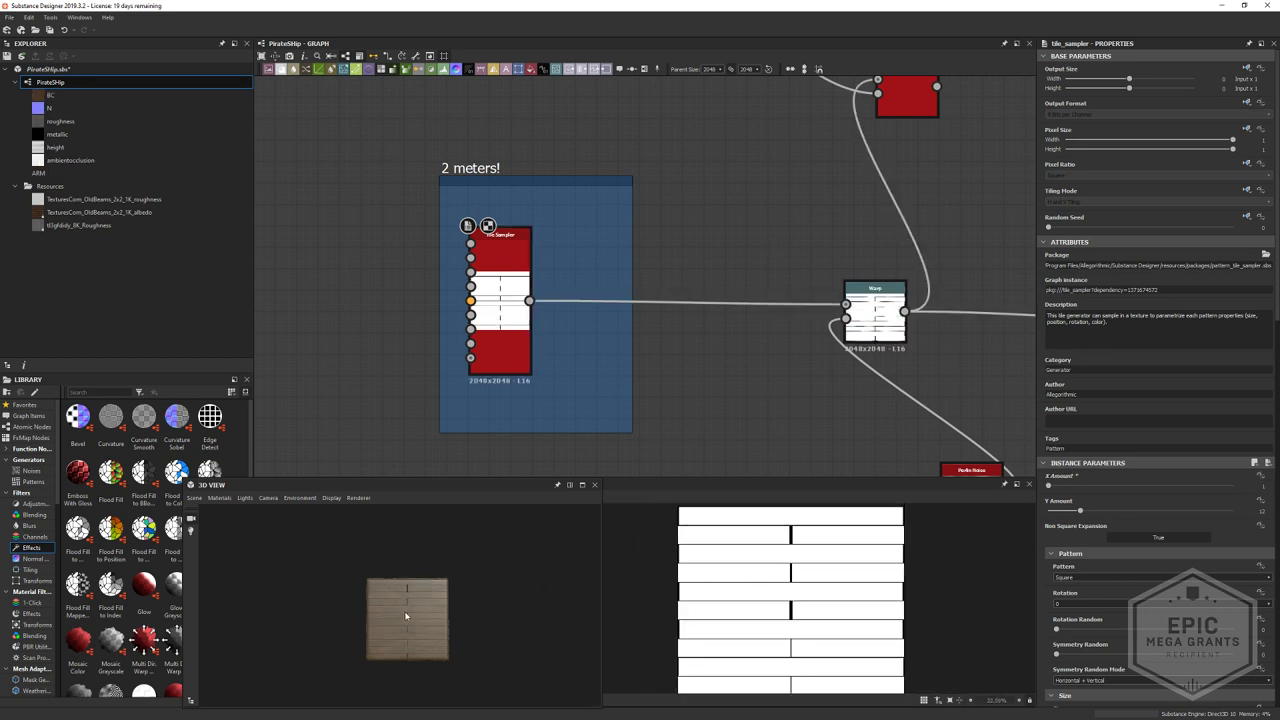
# - Inspect the plank pattern and set the Tile Sampler's Size Random X to 0
pyautogui.scroll(5, 406, 616)
pyautogui.moveTo(411, 612)
pyautogui.mouseDown()
pyautogui.moveTo(447, 604)
pyautogui.moveTo(418, 605)
pyautogui.mouseUp()
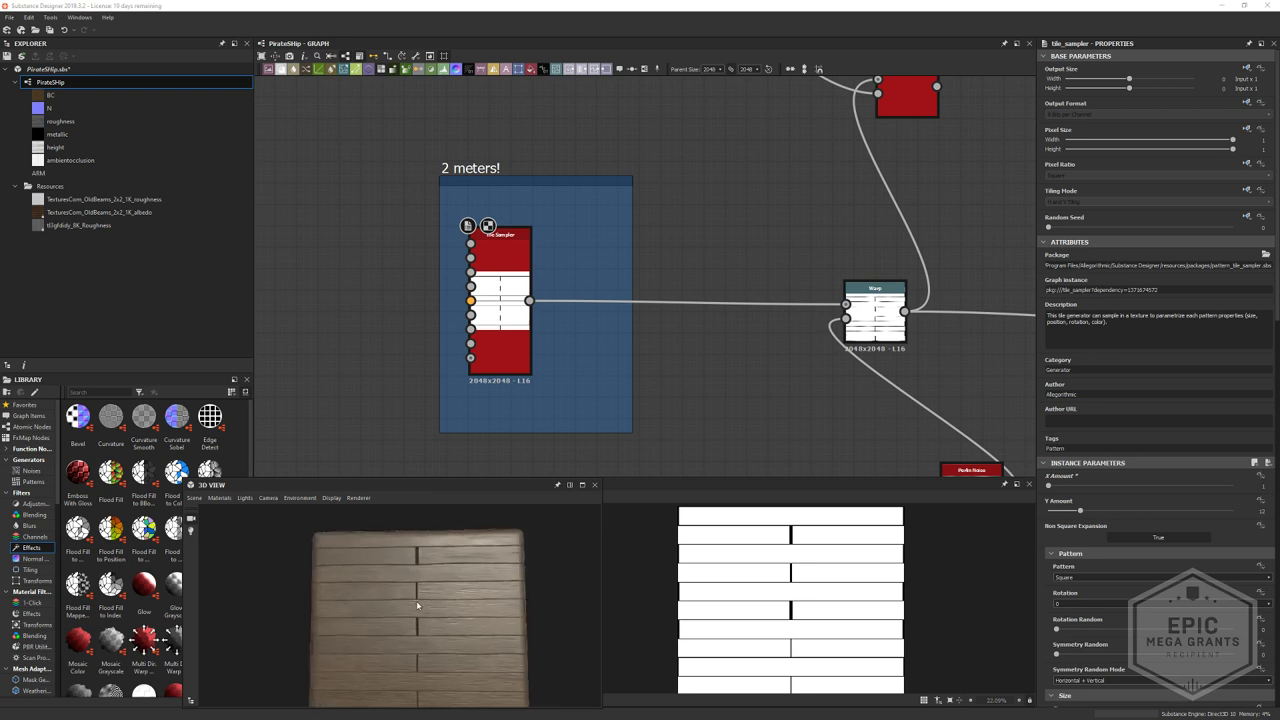
pyautogui.scroll(2, 446, 566)
pyautogui.scroll(3, 821, 570)
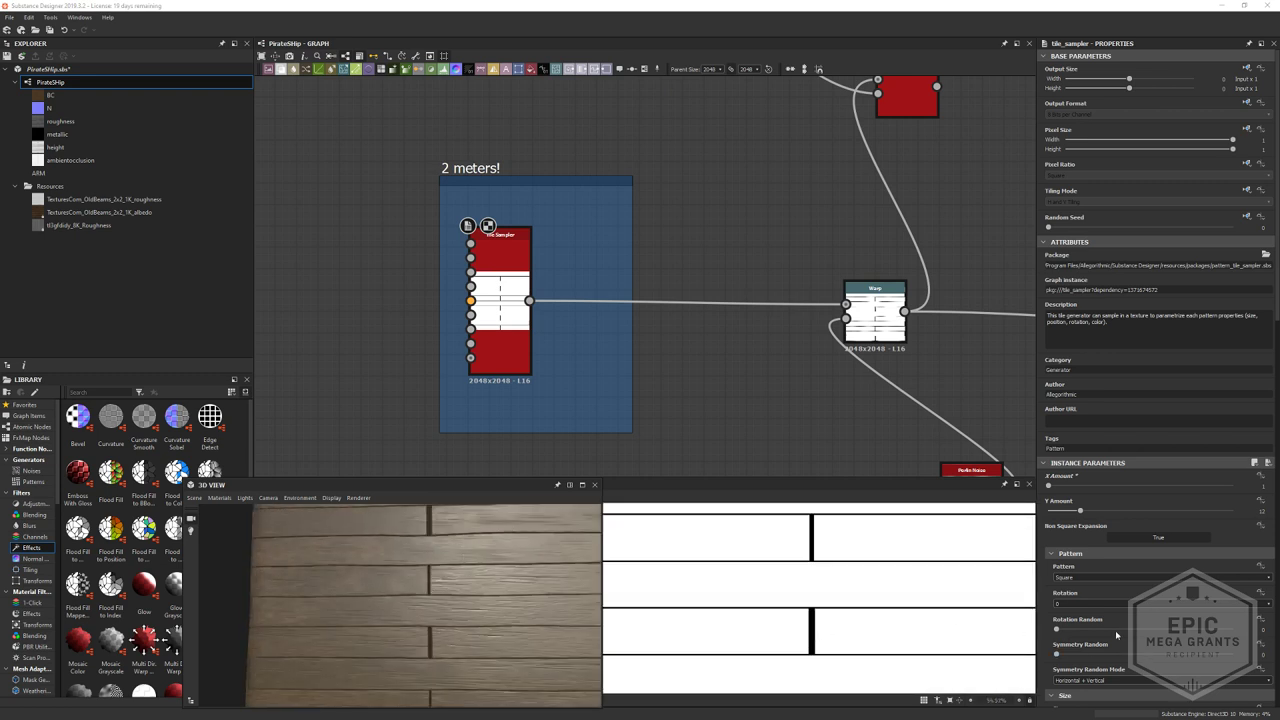
pyautogui.scroll(-3, 1117, 635)
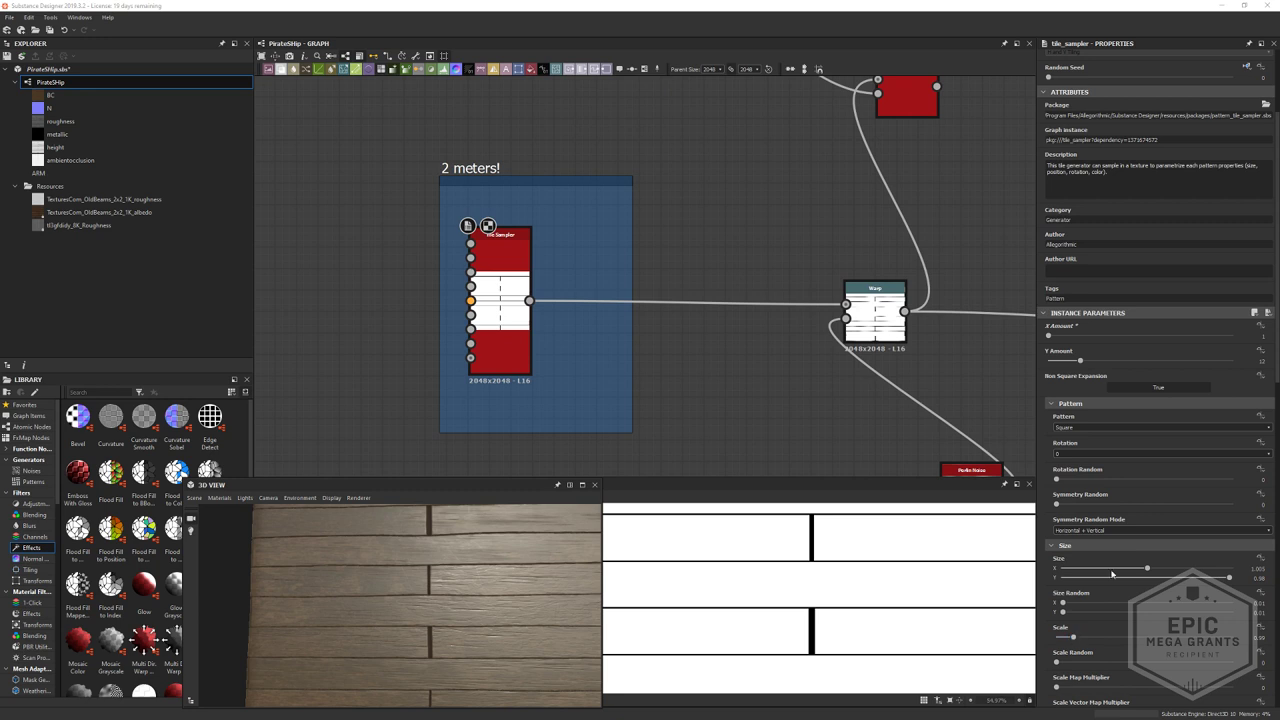
pyautogui.scroll(-2, 1202, 586)
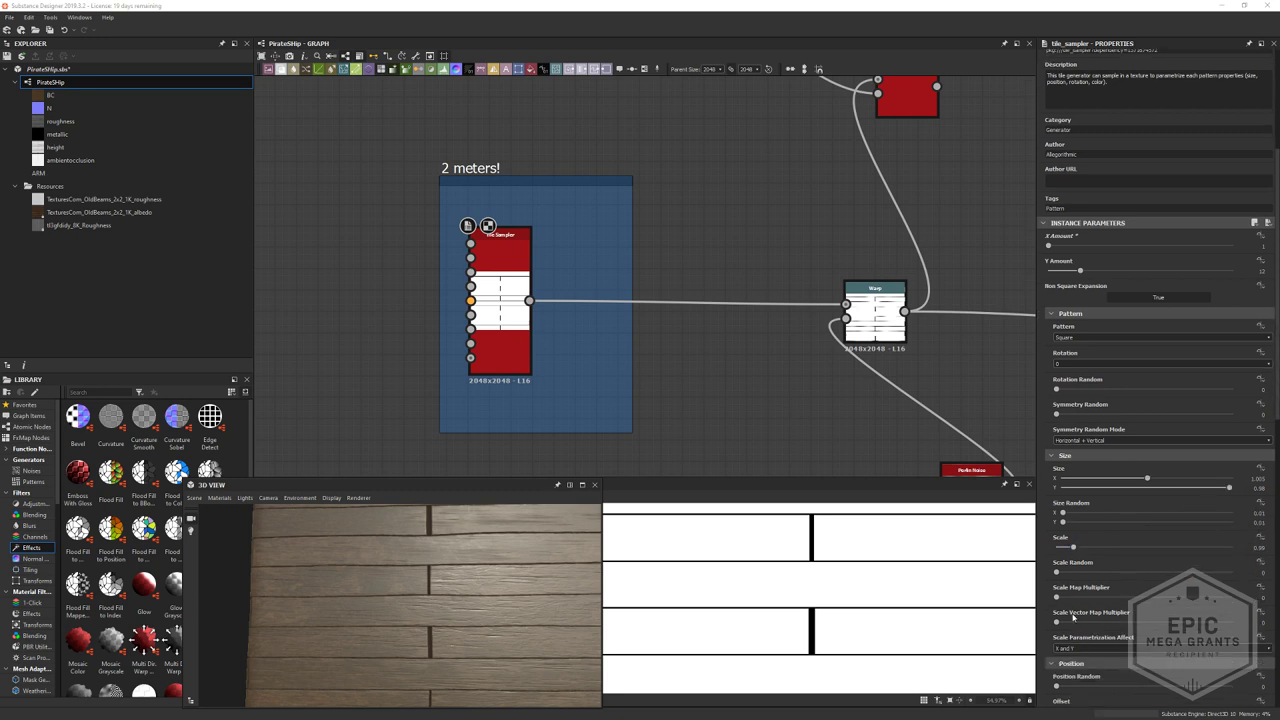
pyautogui.click(1062, 514)
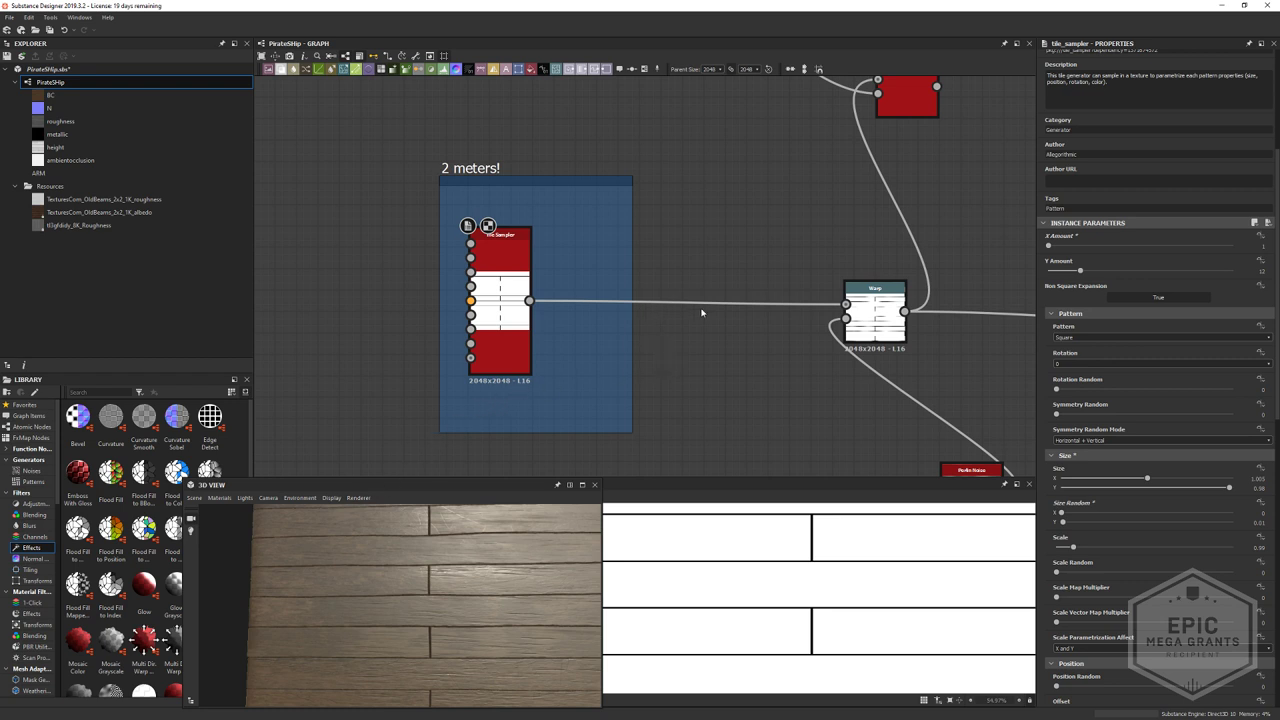
# - Examine the narrowed plank gaps and export the PirateShip graph's ARM, BC and N outputs as Targa bitmaps to the WoodPlanks folder
pyautogui.scroll(-4, 785, 580)
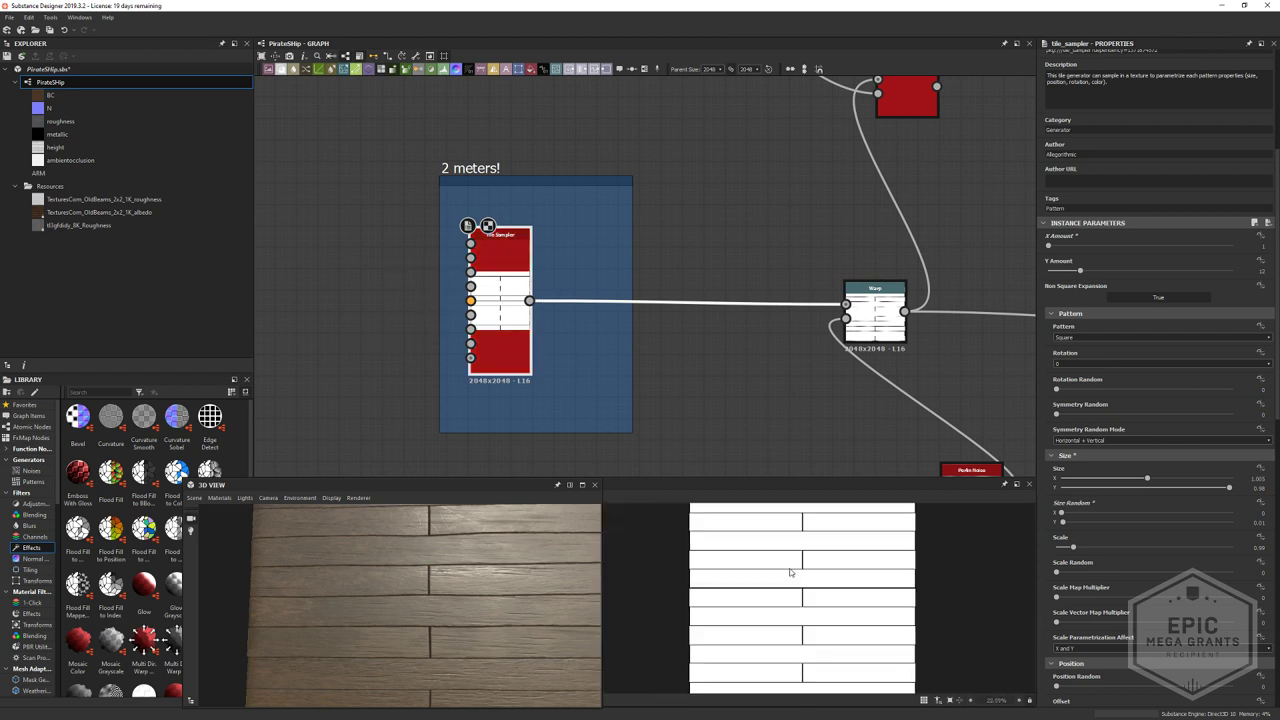
pyautogui.scroll(4, 791, 573)
pyautogui.scroll(-4, 848, 595)
pyautogui.moveTo(780, 400); pyautogui.dragTo(493, 354, button='middle')
pyautogui.scroll(-4, 361, 606)
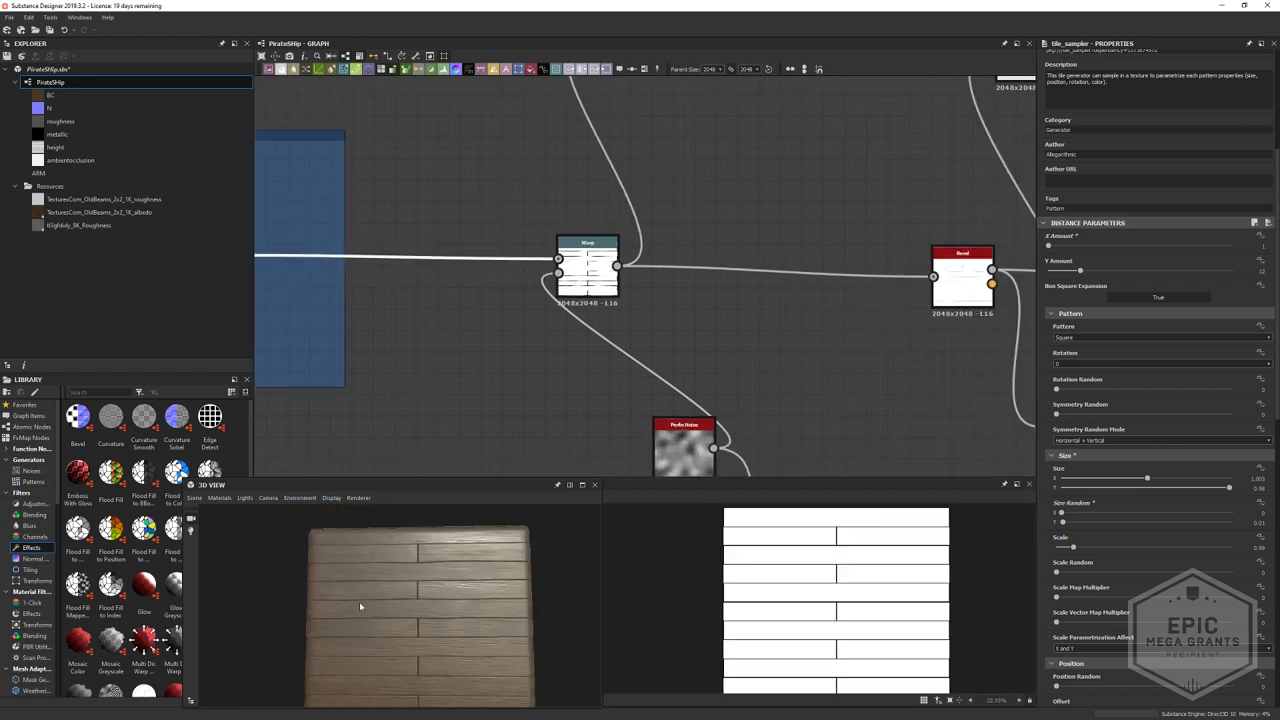
pyautogui.moveTo(360, 606)
pyautogui.mouseDown()
pyautogui.moveTo(433, 597)
pyautogui.moveTo(380, 600)
pyautogui.mouseUp()
pyautogui.rightClick(58, 83)
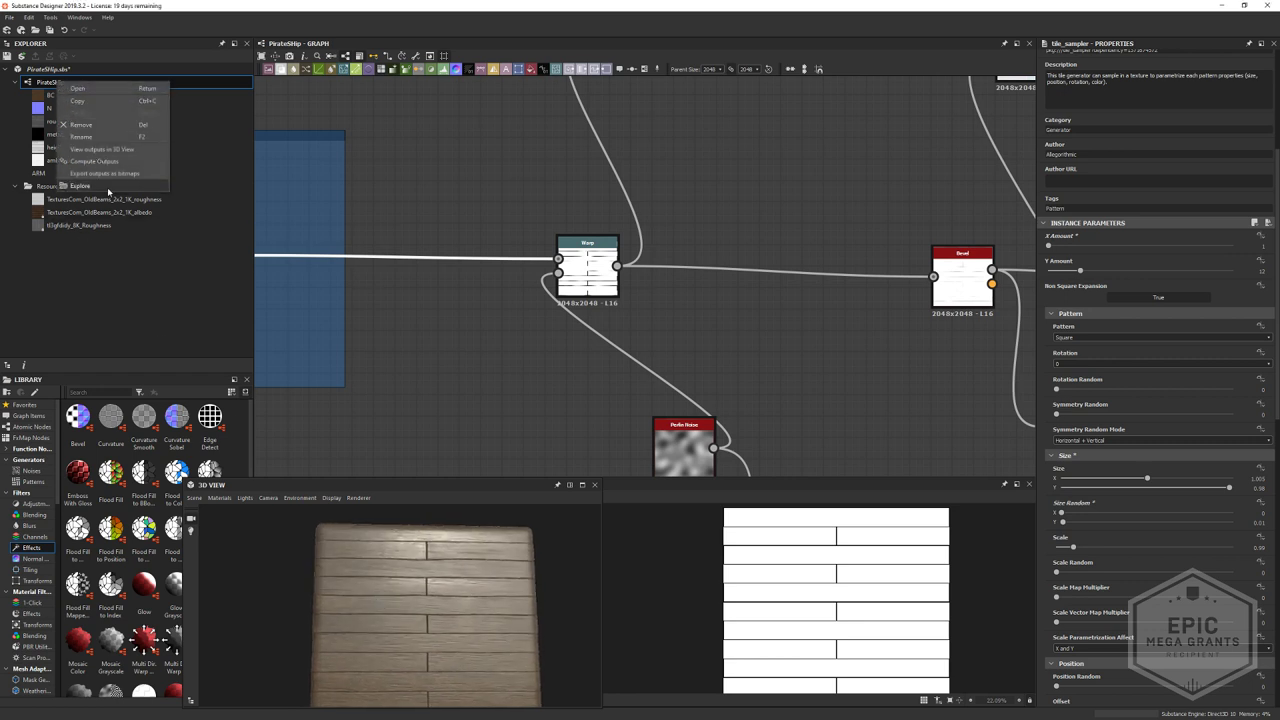
pyautogui.click(104, 173)
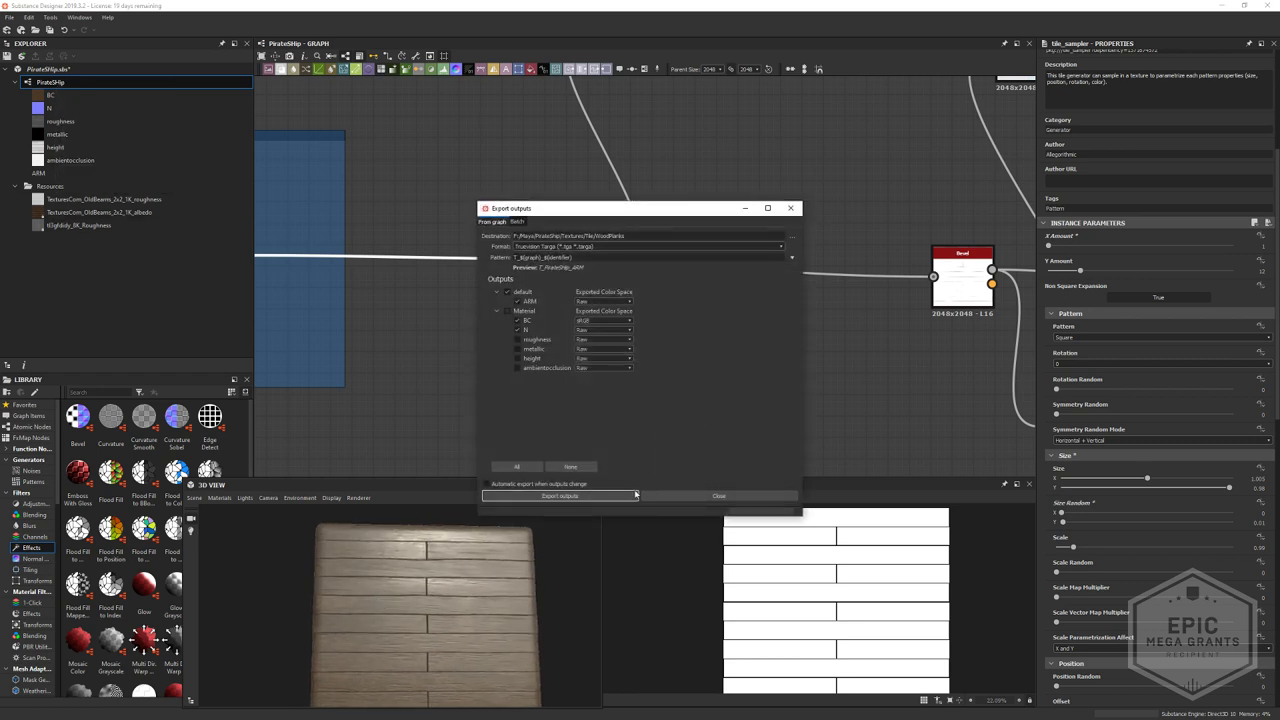
pyautogui.click(605, 497)
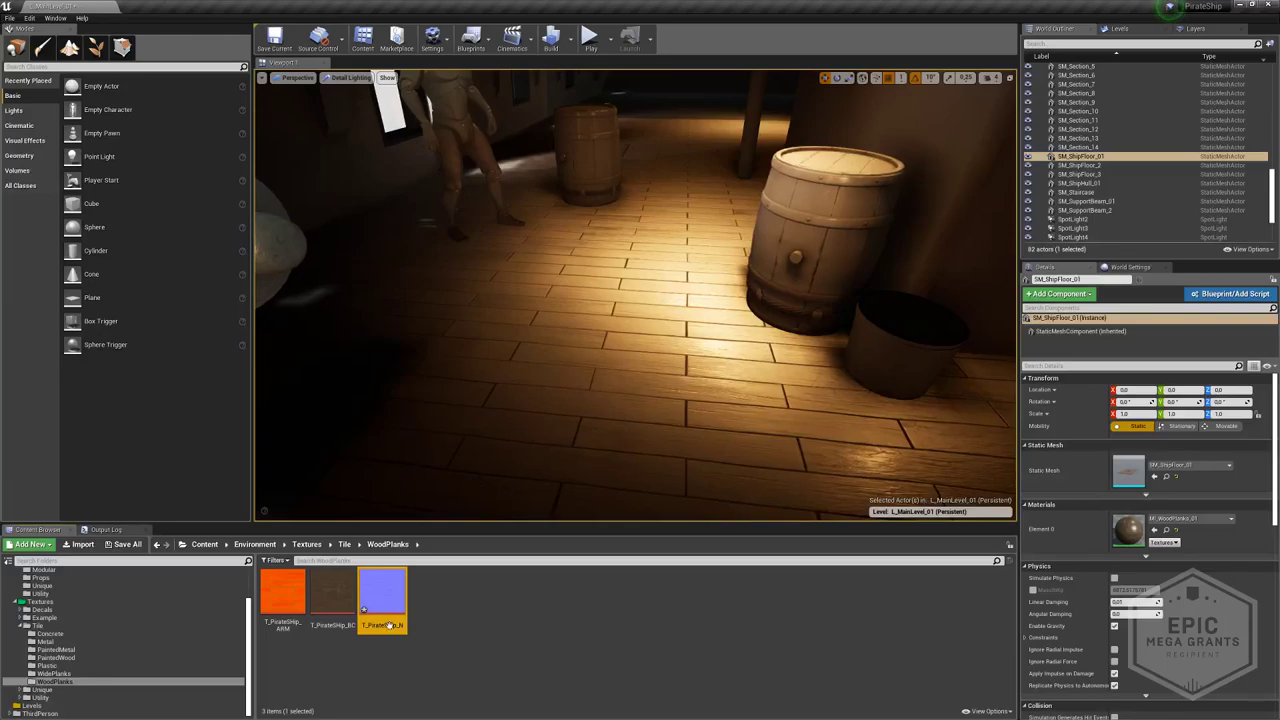
# - Reimport the ARM, BC and N textures in Unreal's WoodPlanks folder and look over the ship floor
pyautogui.click(290, 602)
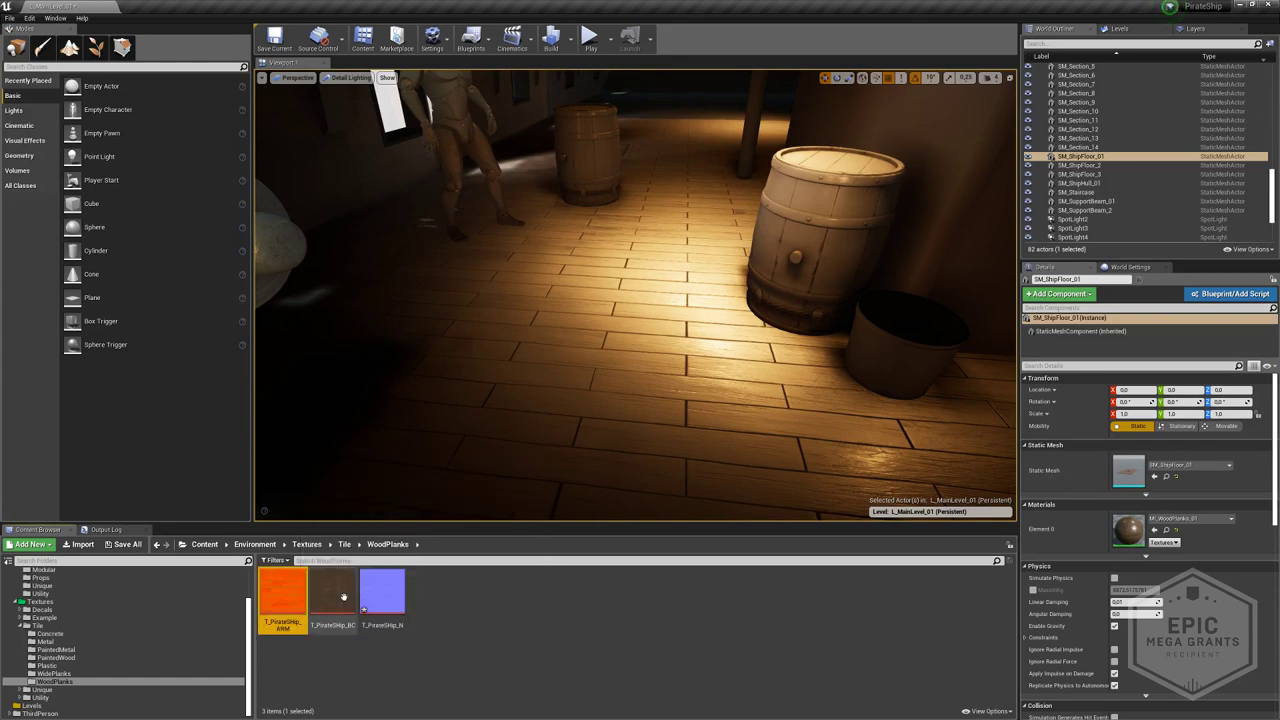
pyautogui.keyDown('shift'); pyautogui.click(366, 601); pyautogui.keyUp('shift')
pyautogui.rightClick(366, 602)
pyautogui.click(431, 366)
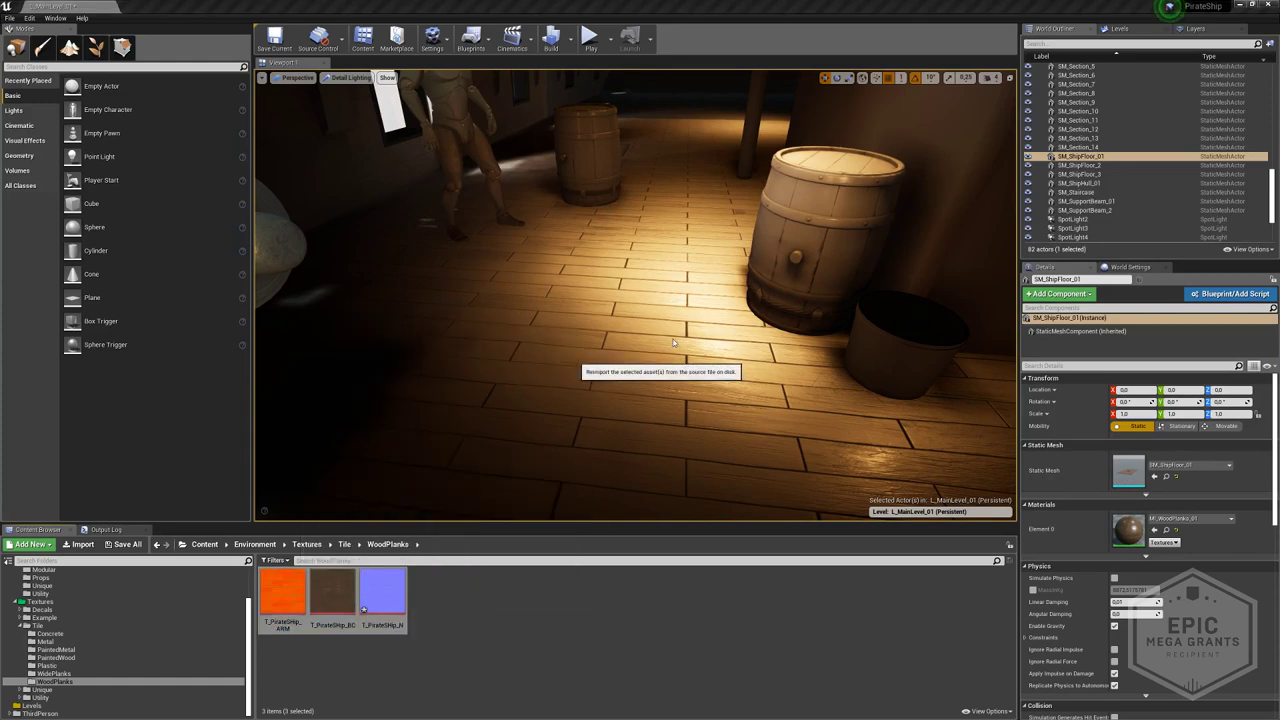
pyautogui.moveTo(644, 320); pyautogui.dragTo(780, 325, button='right')
pyautogui.scroll(-4, 683, 291)
# - Return to Substance Designer and export the PirateShip graph's ARM, BC and N outputs once more
pyautogui.hotkey('alt', 'Tab')
pyautogui.hotkey('alt', 'Tab')
pyautogui.hotkey('alt', 'Tab')
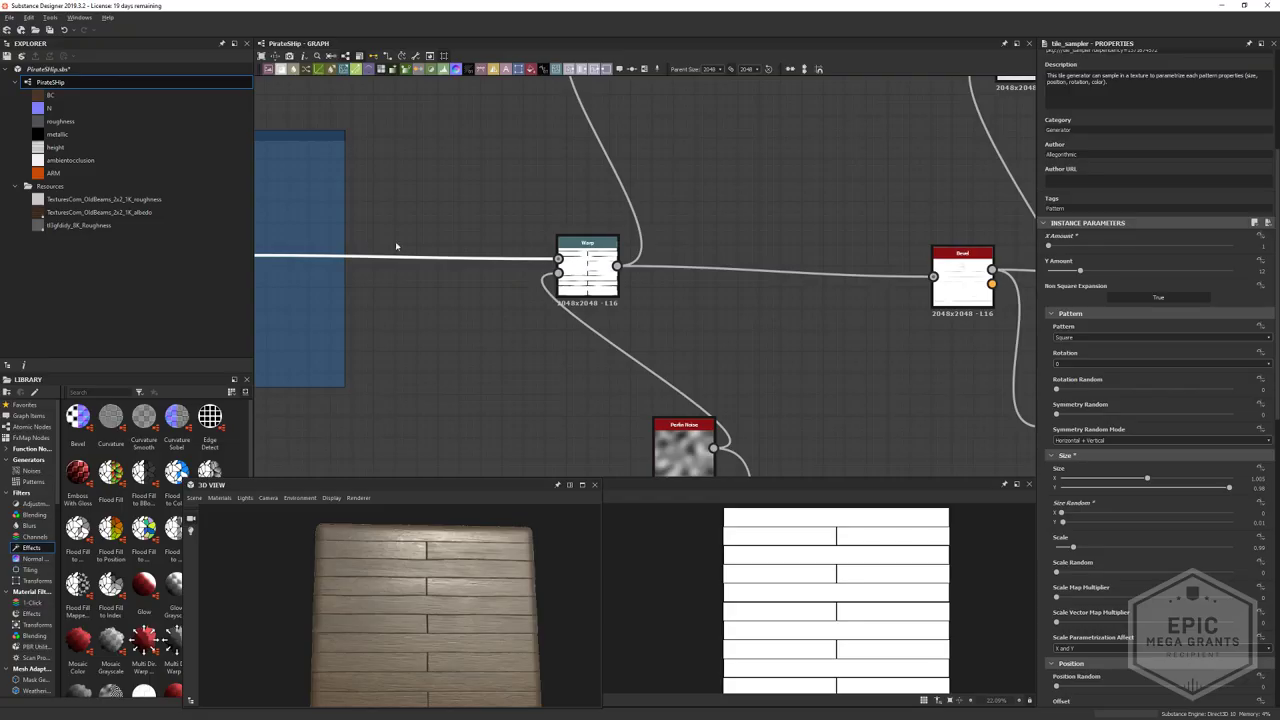
pyautogui.rightClick(42, 82)
pyautogui.click(70, 185)
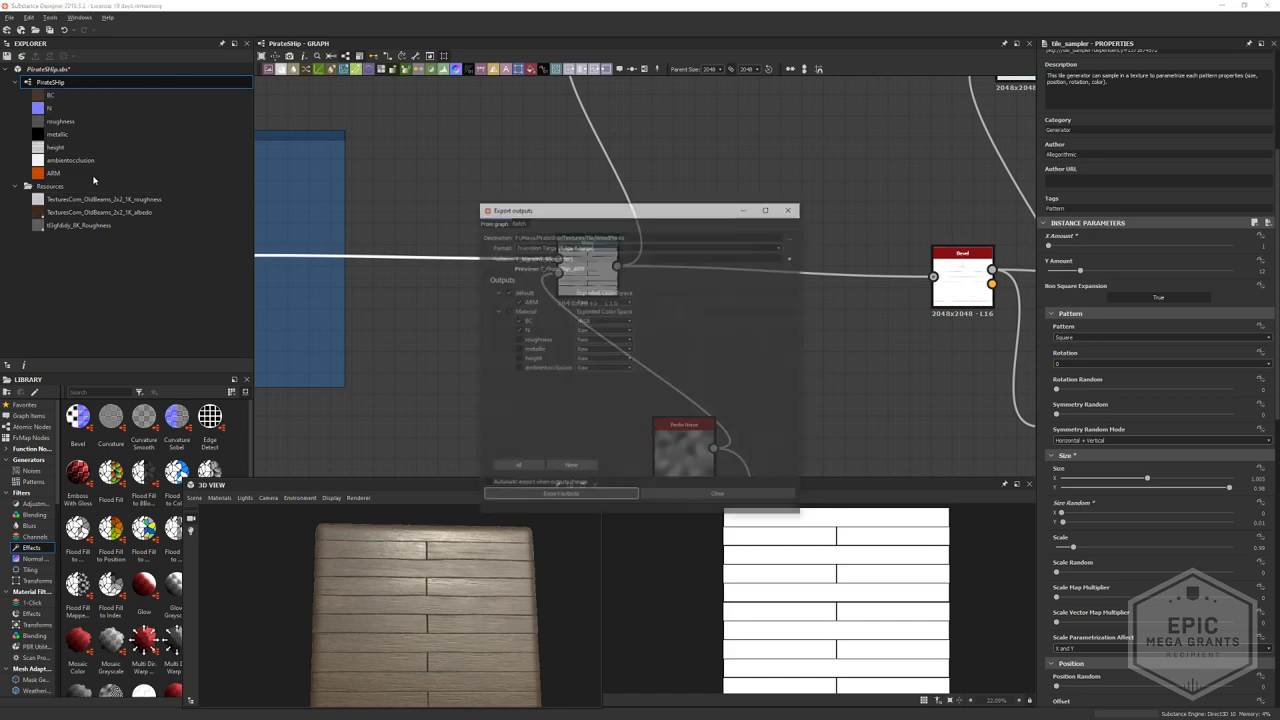
pyautogui.click(565, 495)
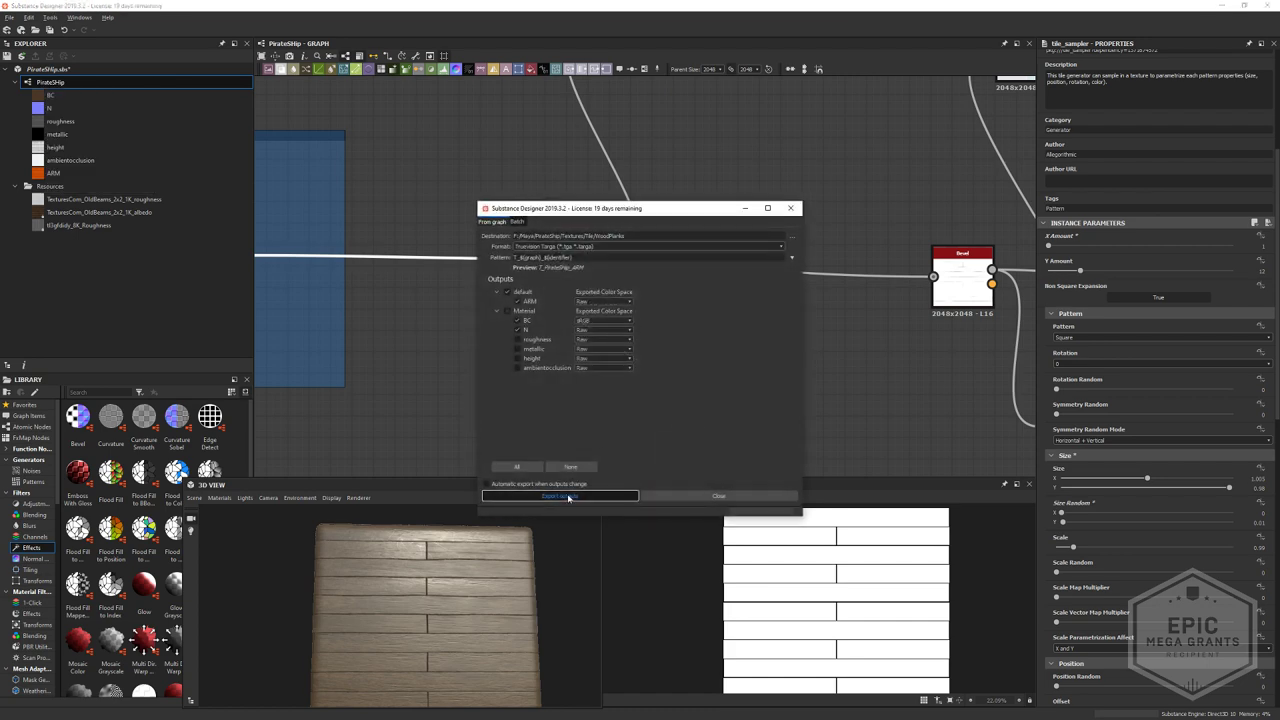
pyautogui.click(656, 498)
# - Switch to Unreal, check the T_PirateShip_ARM texture in its editor, and examine the ship floor in the level
pyautogui.hotkey('alt', 'Tab')
pyautogui.hotkey('alt', 'Tab')
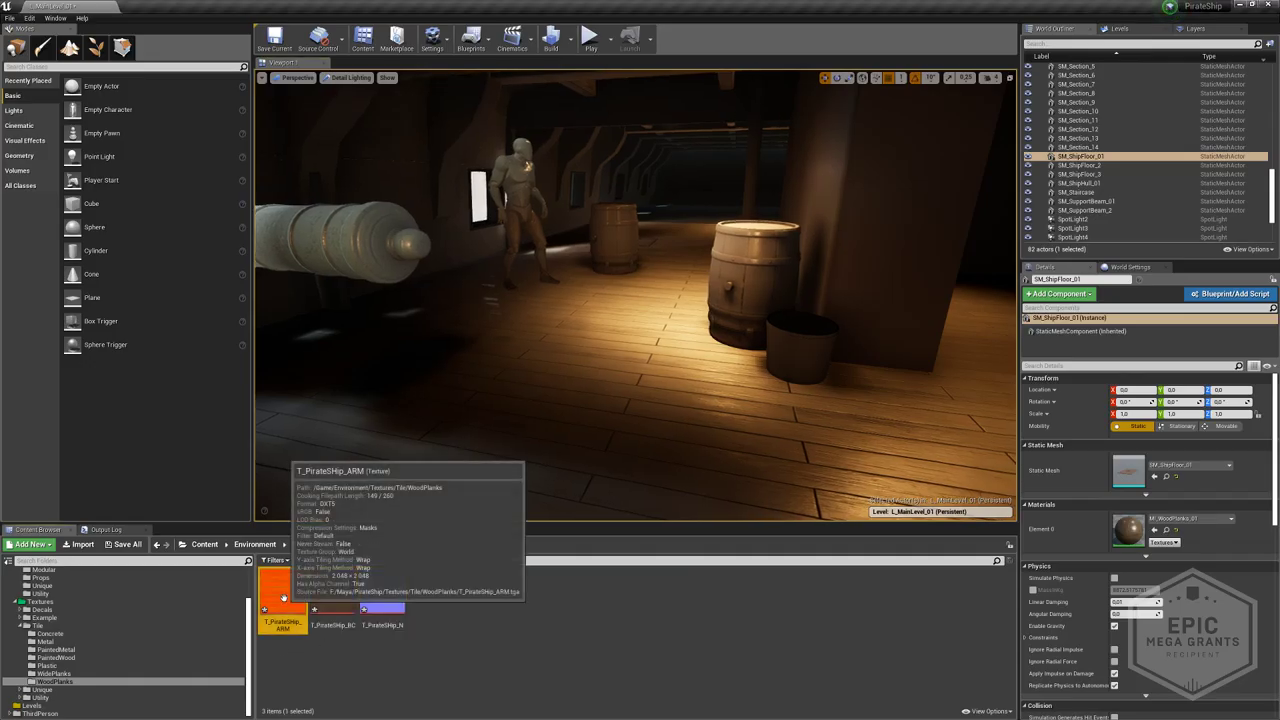
pyautogui.doubleClick(283, 592)
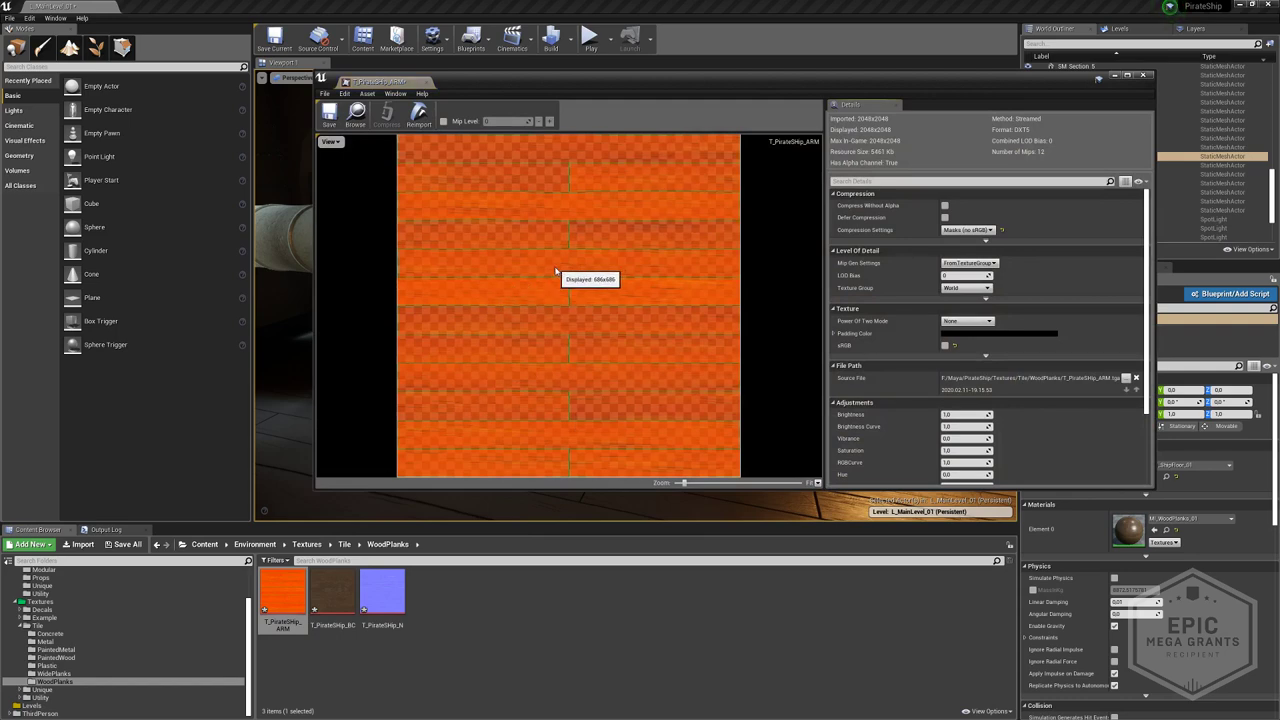
pyautogui.click(427, 81)
pyautogui.moveTo(495, 156); pyautogui.dragTo(632, 292, button='right')
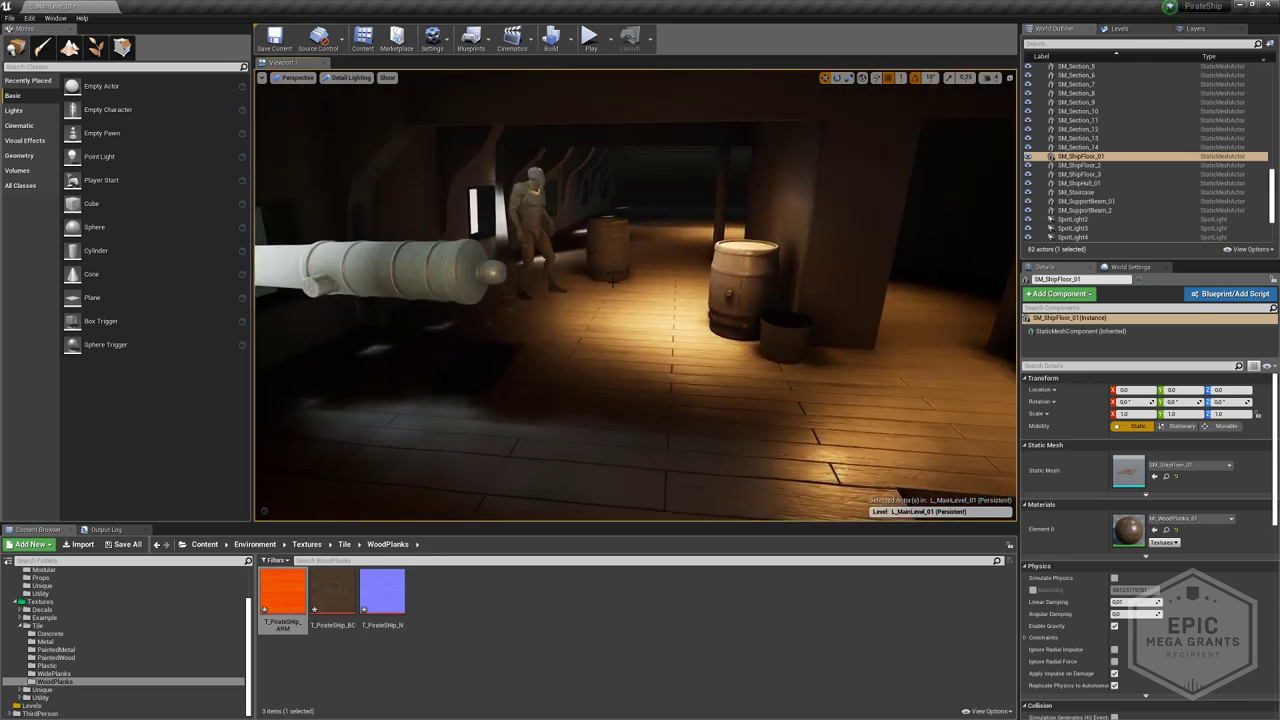
# - Open a related ship hold photo in the browser and compare it with a closer view of the Unreal floor
pyautogui.hotkey('alt', 'Tab')
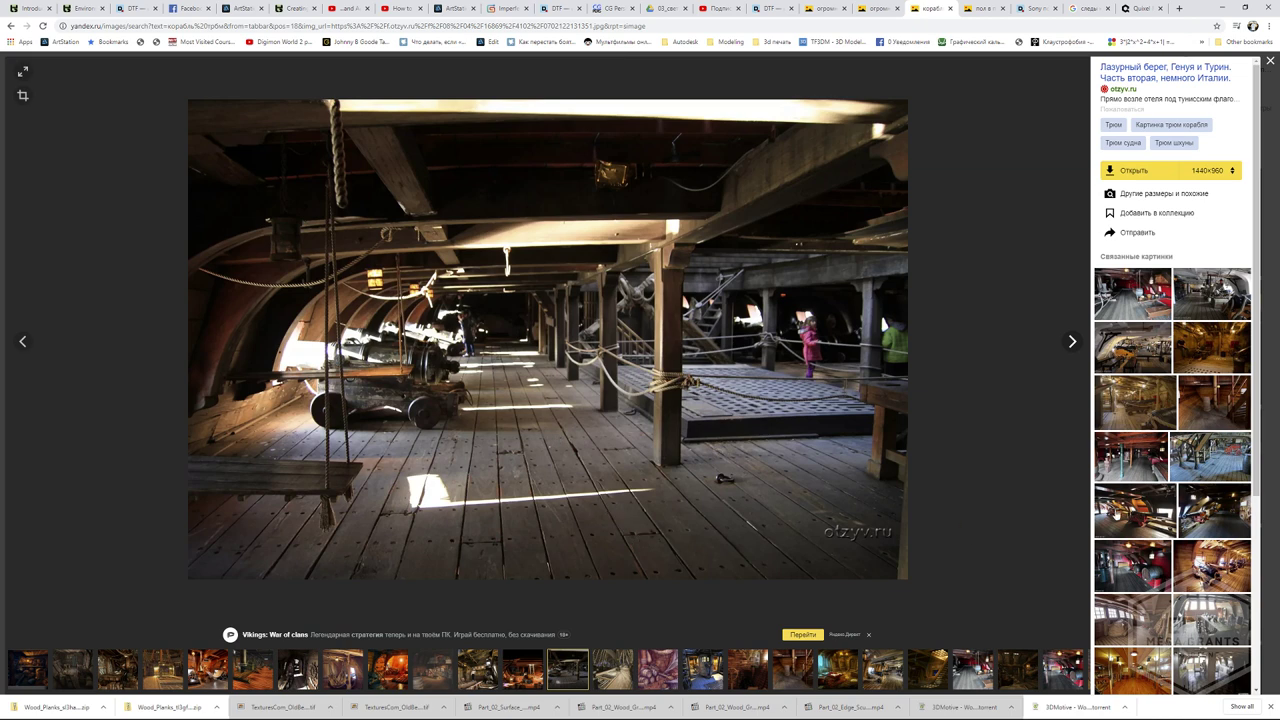
pyautogui.click(1131, 457)
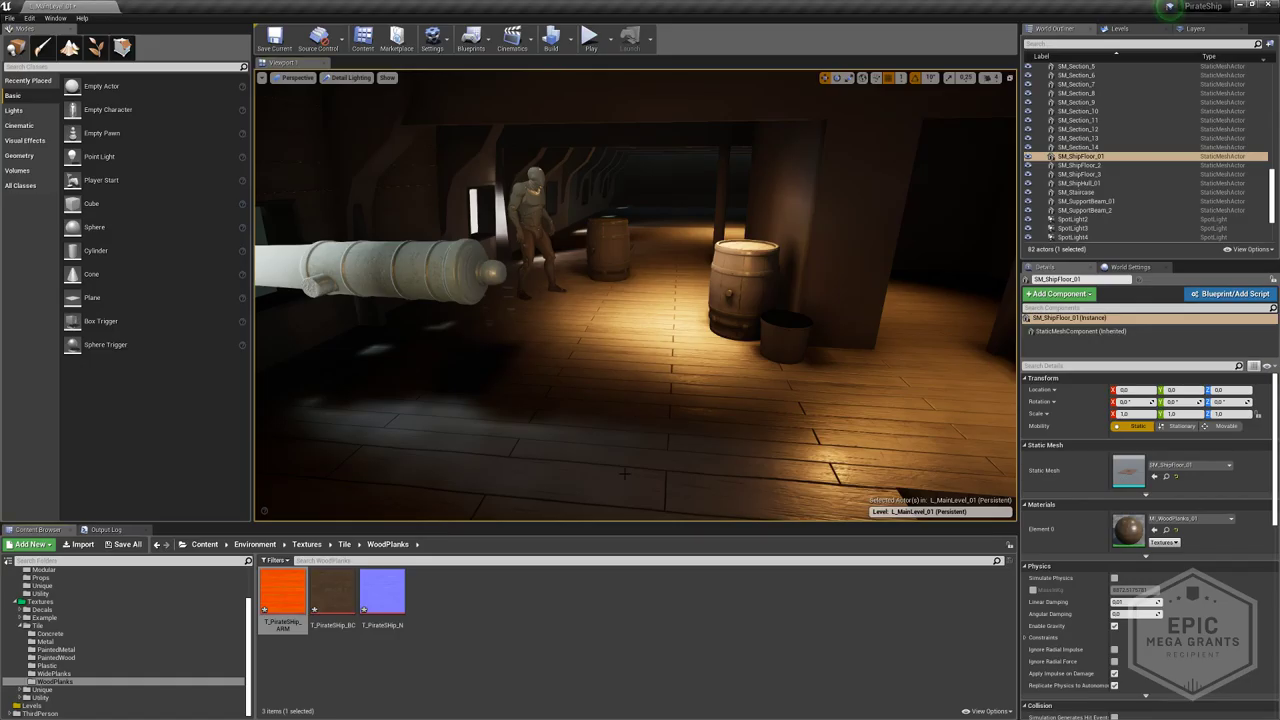
pyautogui.moveTo(658, 340); pyautogui.dragTo(658, 420)
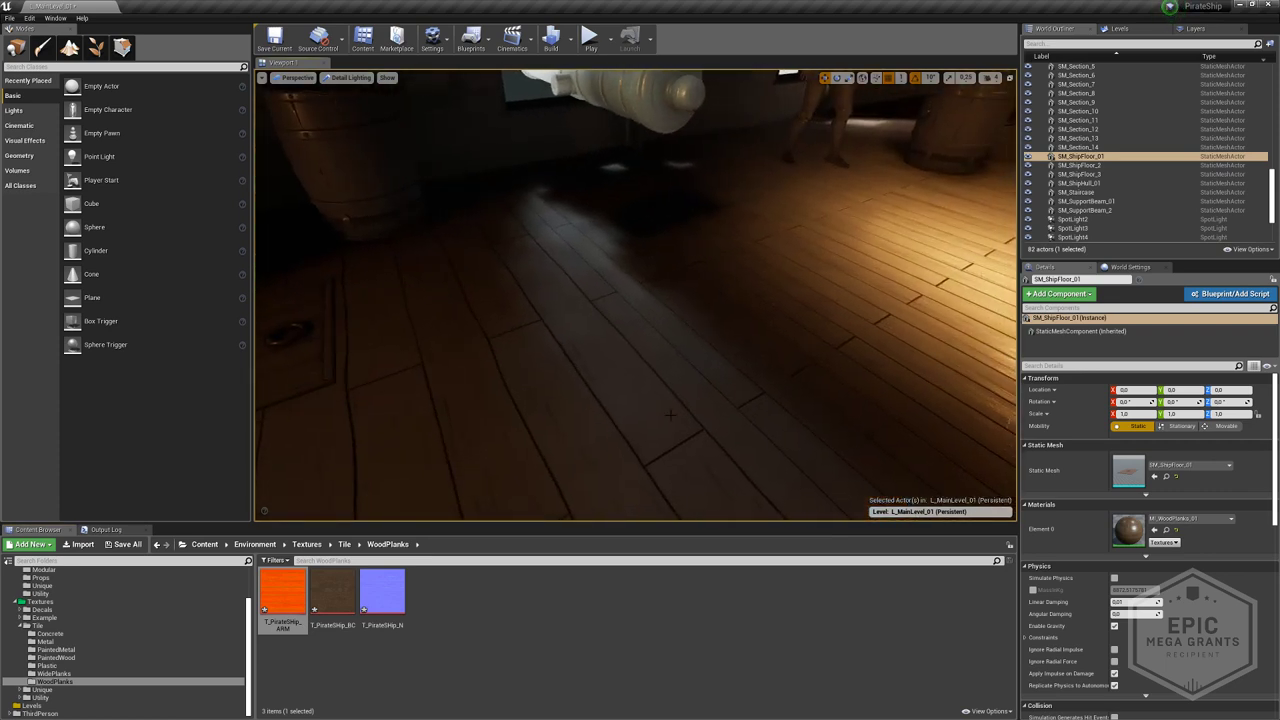
# - Switch to Substance Designer and examine the Warp node's settings and plank output
pyautogui.hotkey('alt', 'Tab')
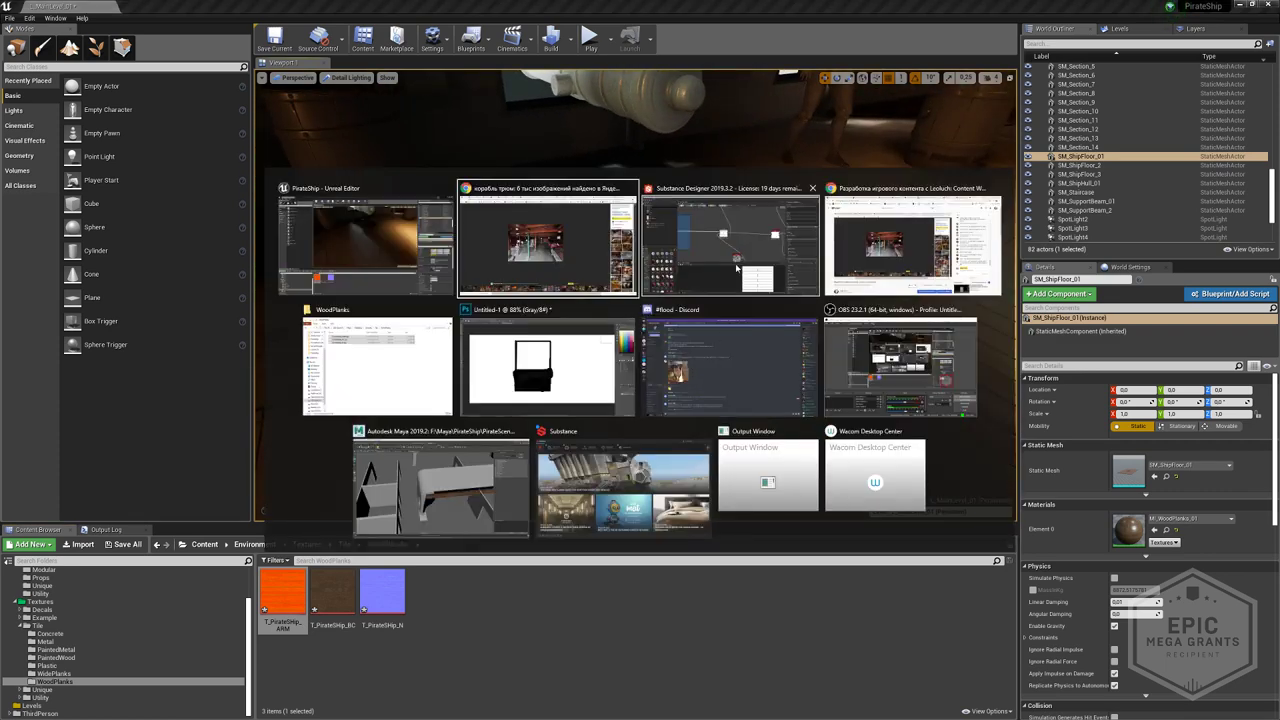
pyautogui.click(724, 256)
pyautogui.scroll(5, 550, 278)
pyautogui.click(654, 272)
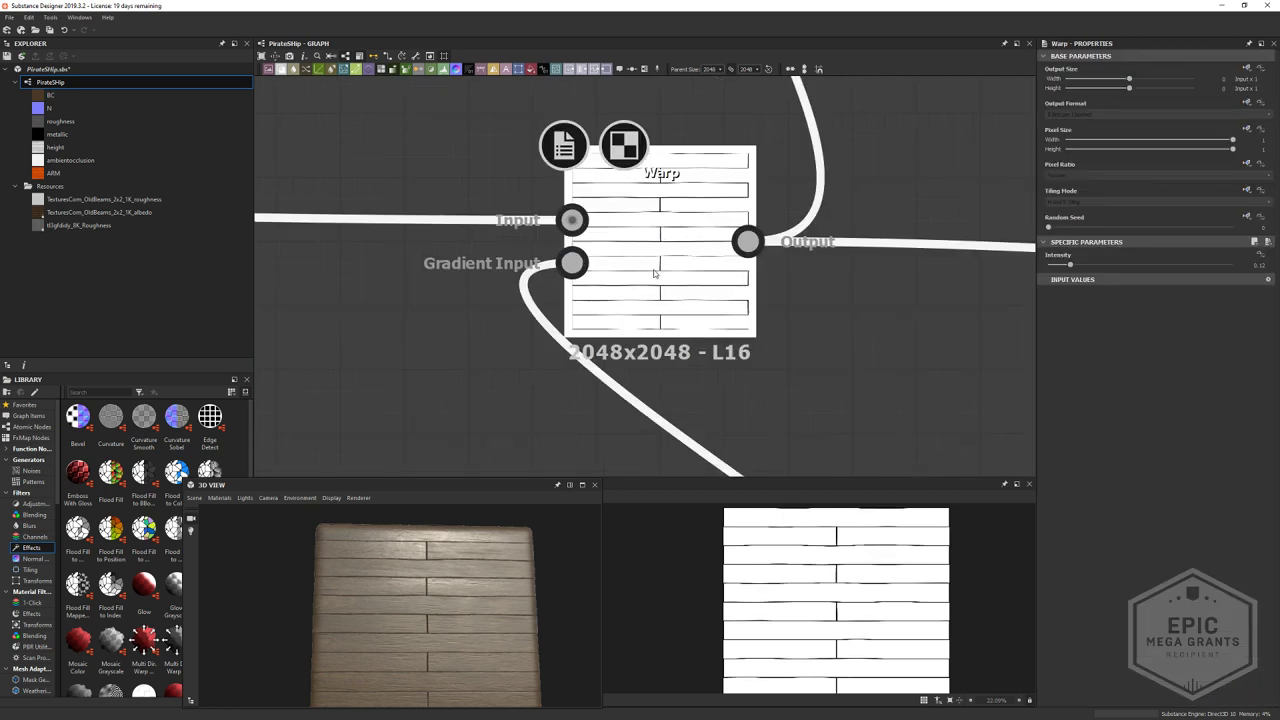
pyautogui.moveTo(834, 286); pyautogui.dragTo(787, 286, button='middle')
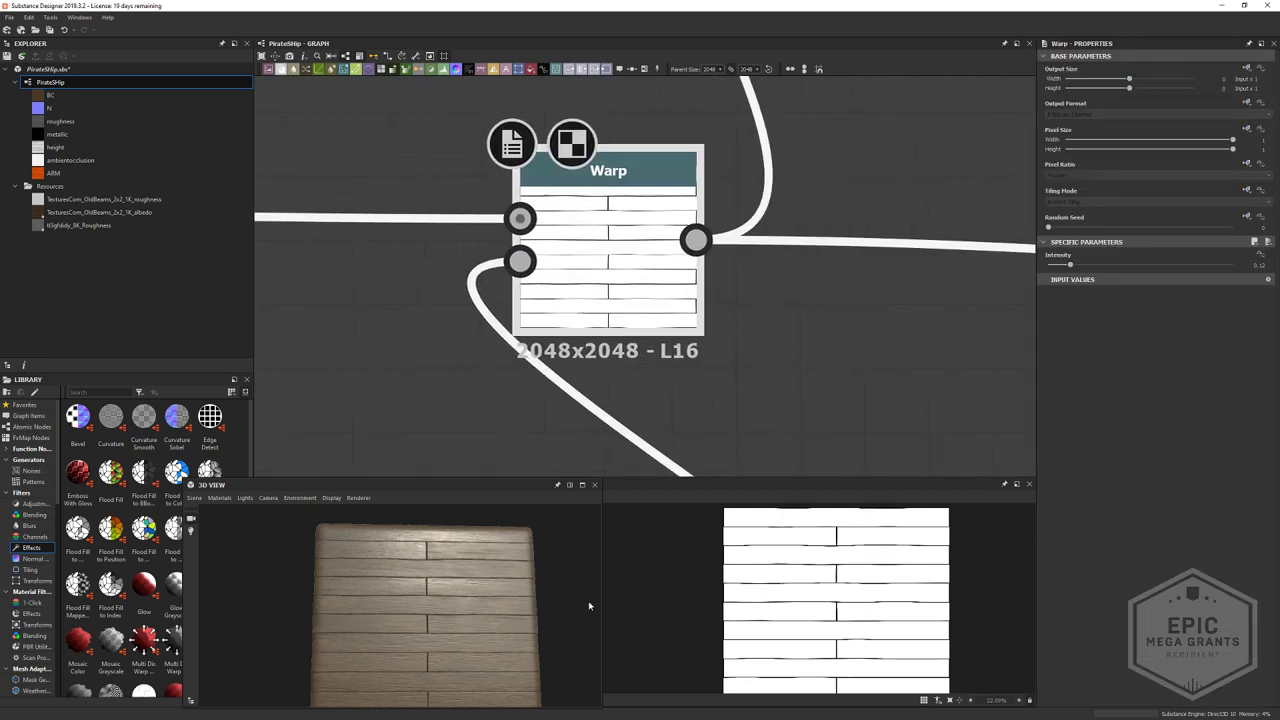
pyautogui.scroll(3, 785, 591)
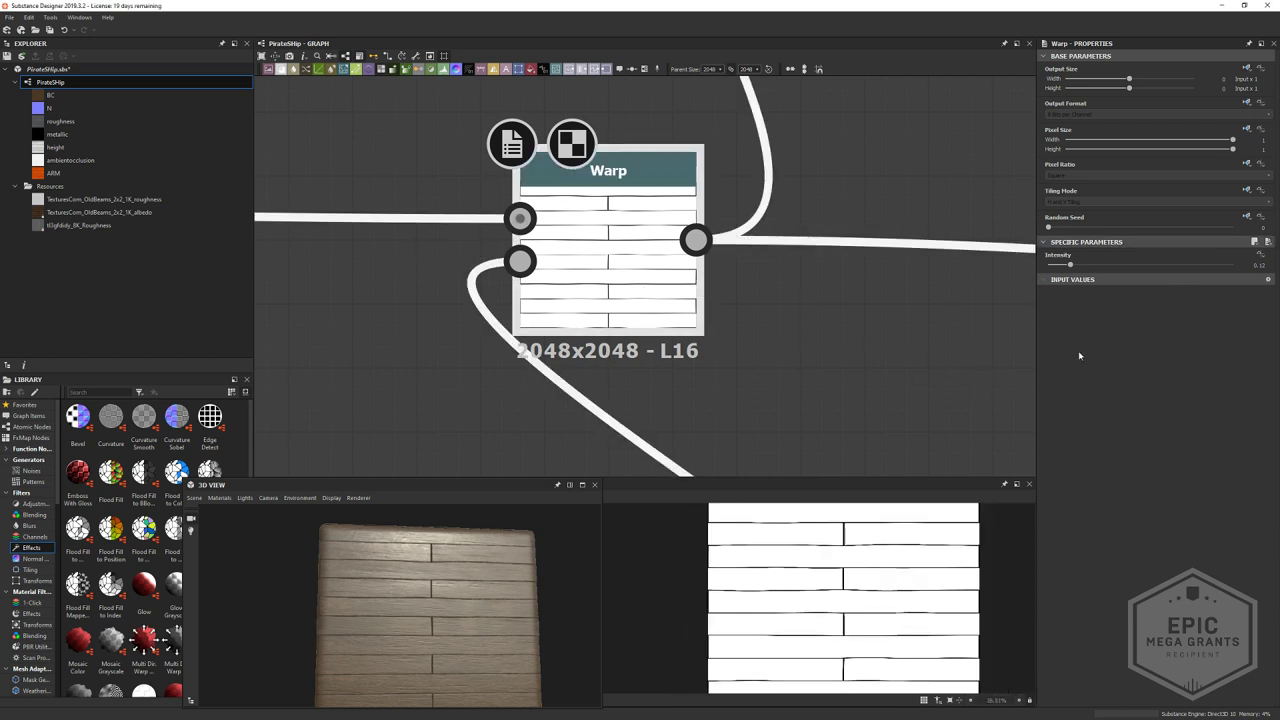
pyautogui.moveTo(737, 261); pyautogui.dragTo(641, 241, button='middle')
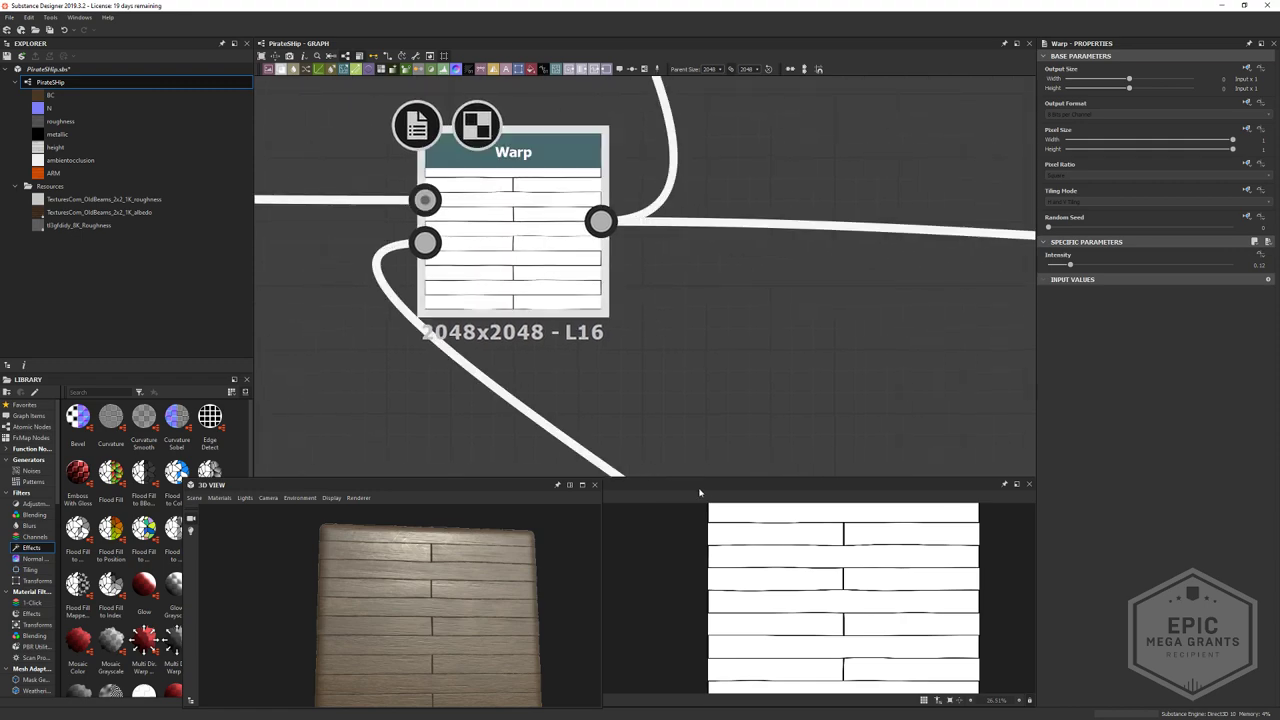
# - Check the floor planks in the museum ship photo in the browser and return to Substance Designer
pyautogui.hotkey('alt', 'Tab')
pyautogui.click(660, 247)
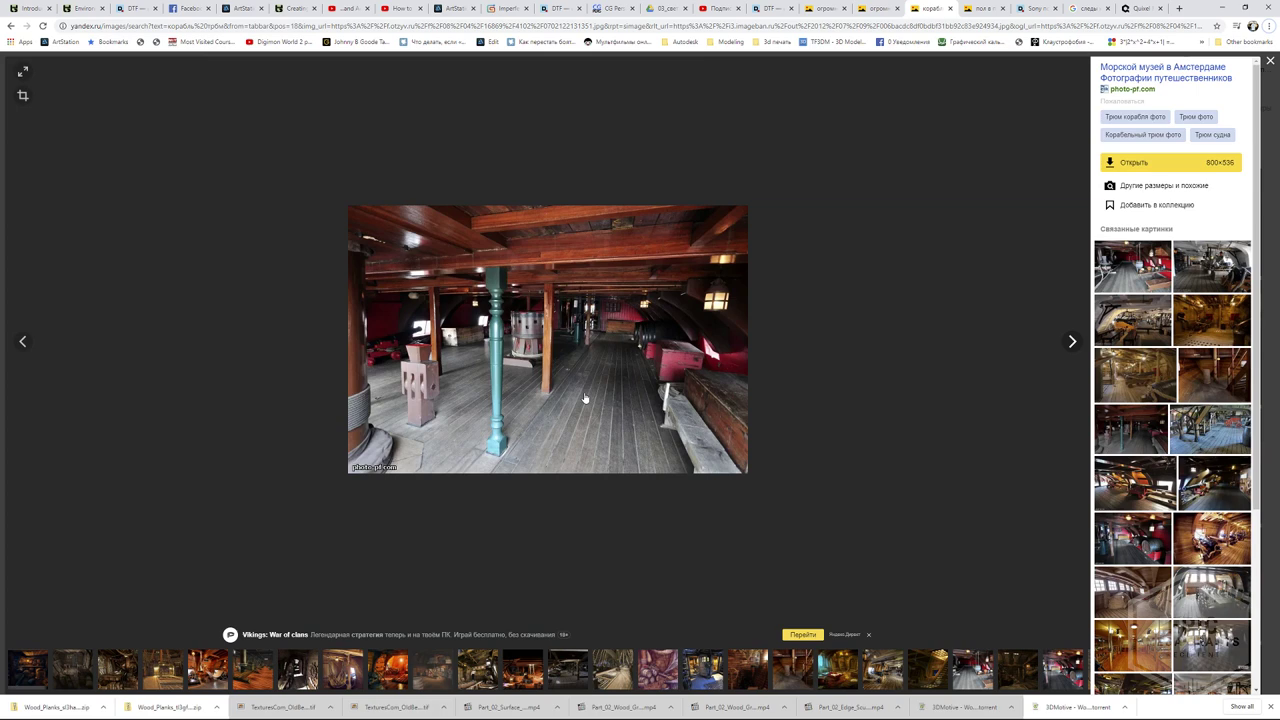
pyautogui.click(761, 422)
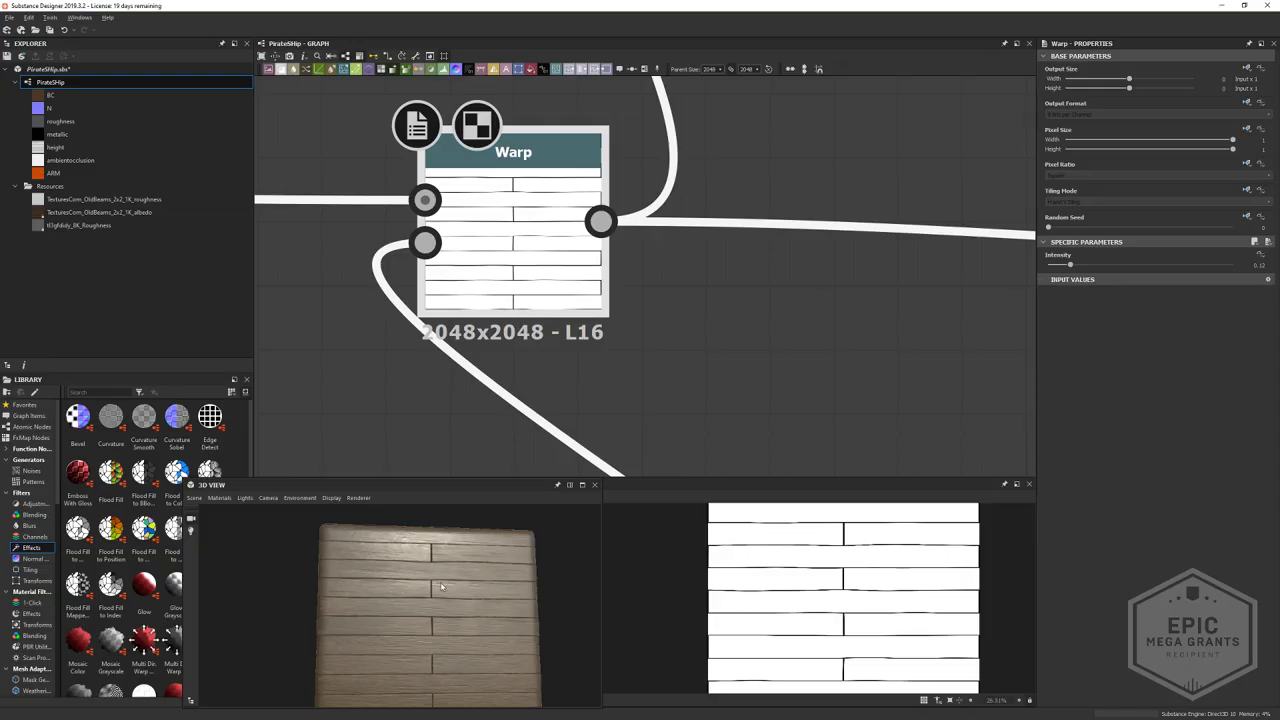
# - Open the Bevel node's parameters, try a negative Distance, and undo it
pyautogui.moveTo(468, 572); pyautogui.dragTo(491, 596)
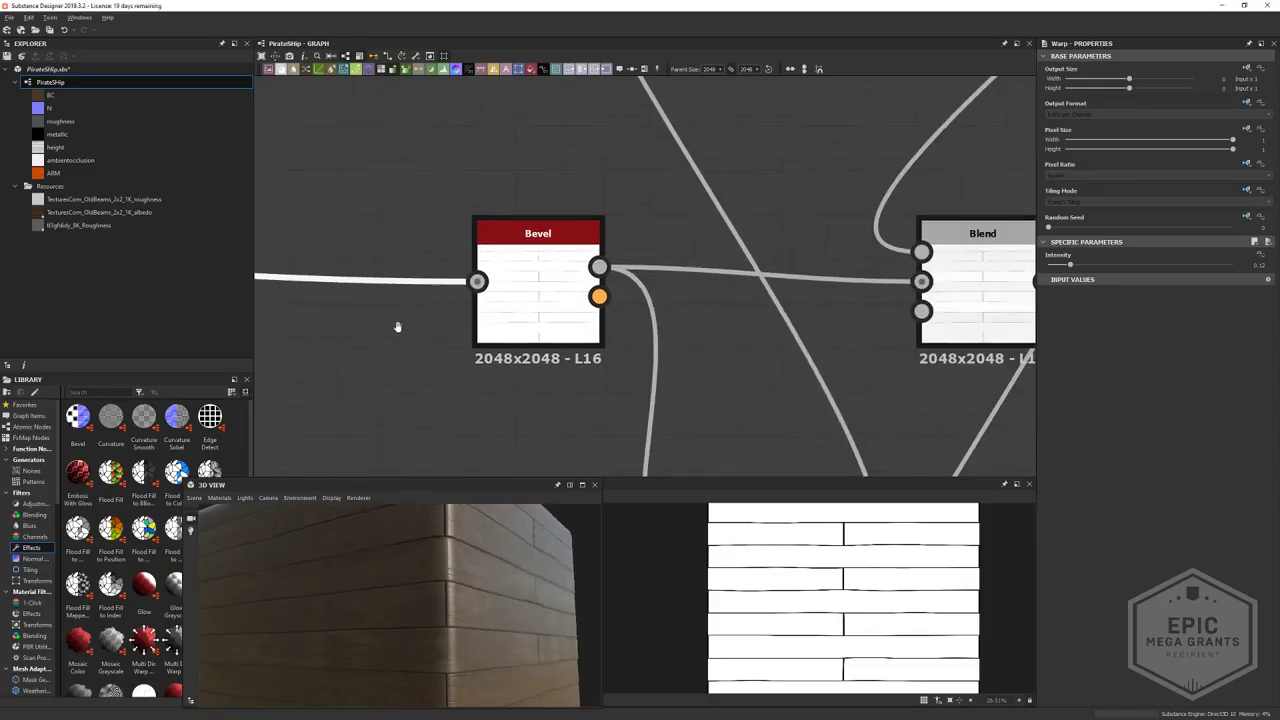
pyautogui.click(543, 321)
pyautogui.scroll(2, 800, 578)
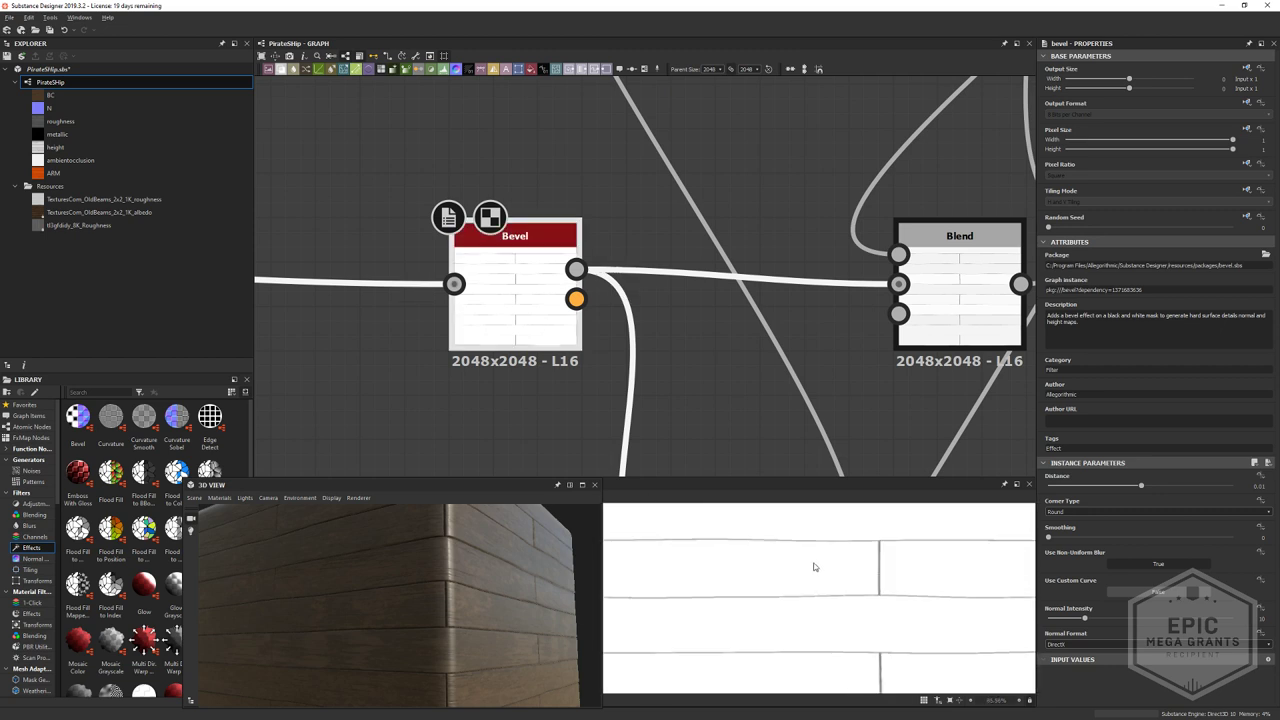
pyautogui.moveTo(1140, 486); pyautogui.dragTo(1084, 486)
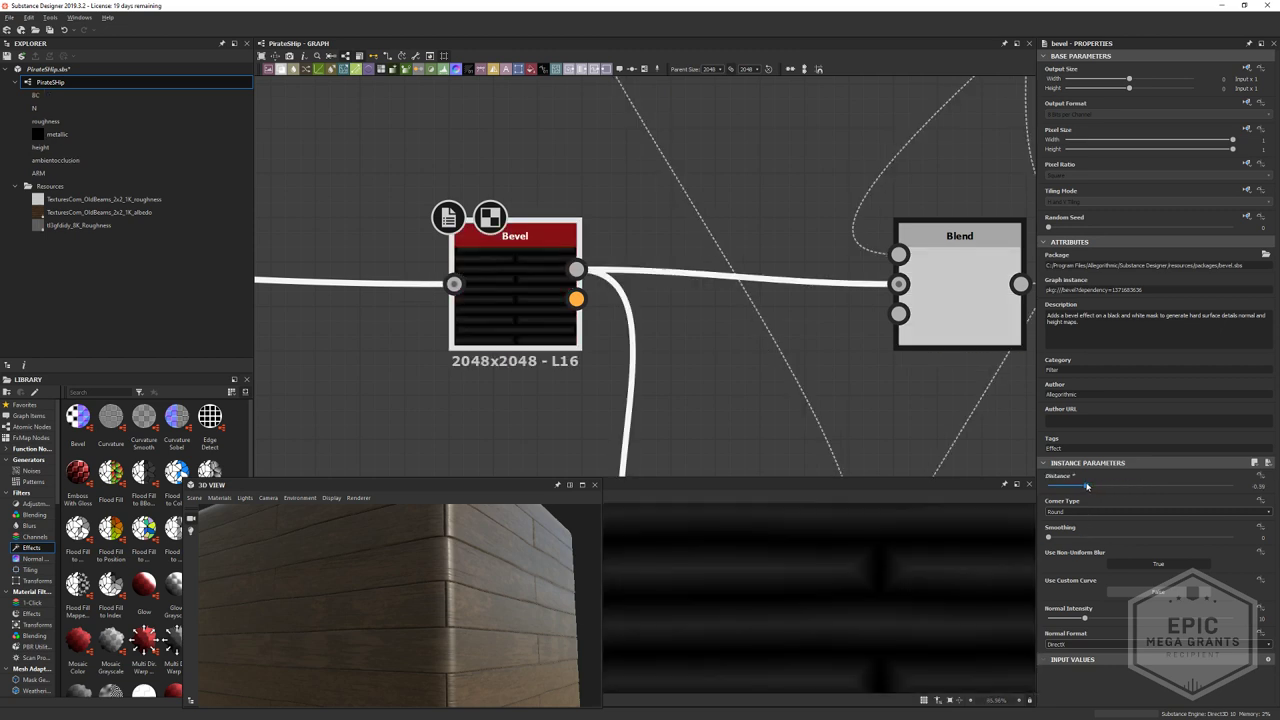
pyautogui.hotkey('ctrl', 'z')
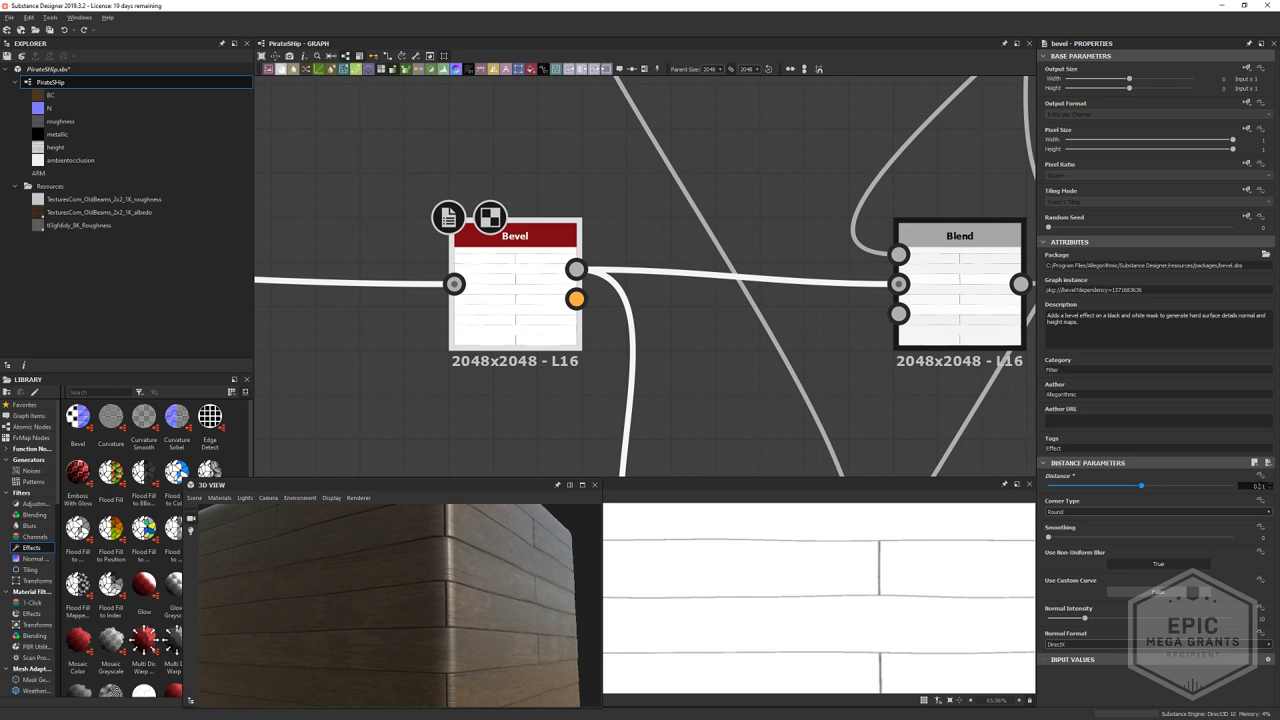
# - Enter a very small positive Distance for the Bevel node and inspect the plank edges in the 3D preview
pyautogui.moveTo(1266, 486); pyautogui.dragTo(1240, 486)
pyautogui.write('0')
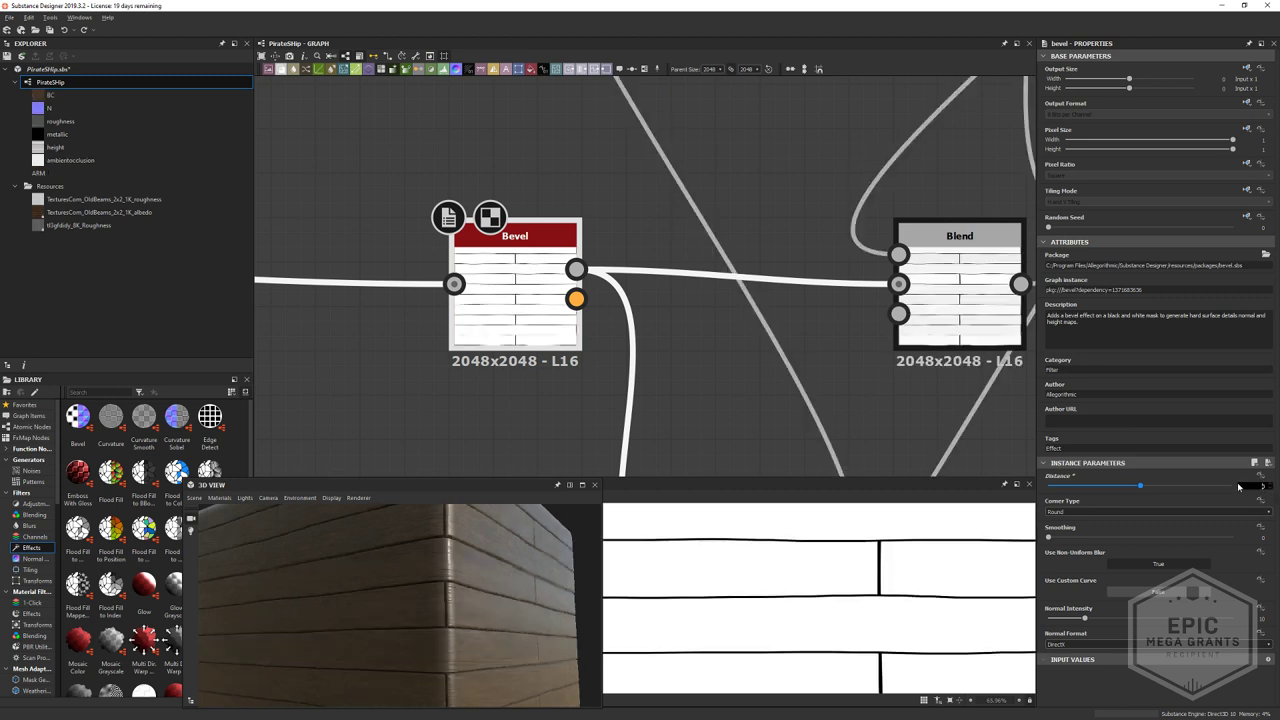
pyautogui.moveTo(1238, 486); pyautogui.dragTo(871, 371)
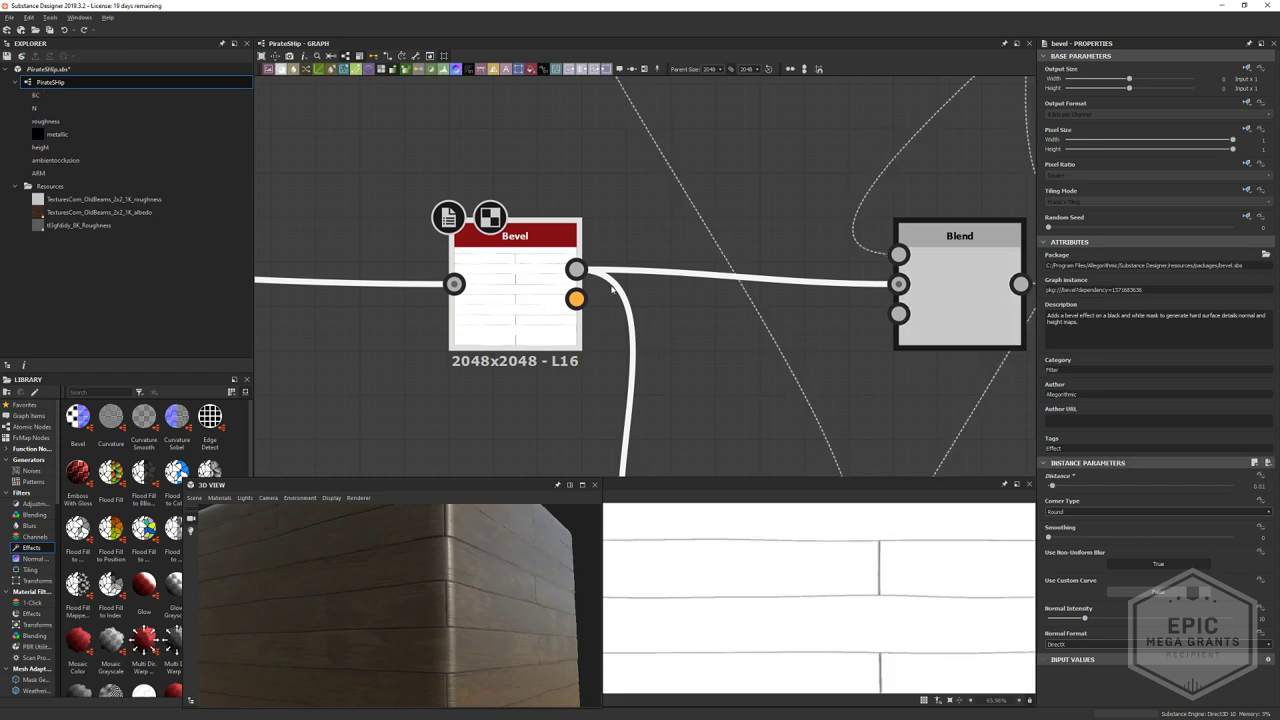
pyautogui.moveTo(500, 596); pyautogui.dragTo(468, 594)
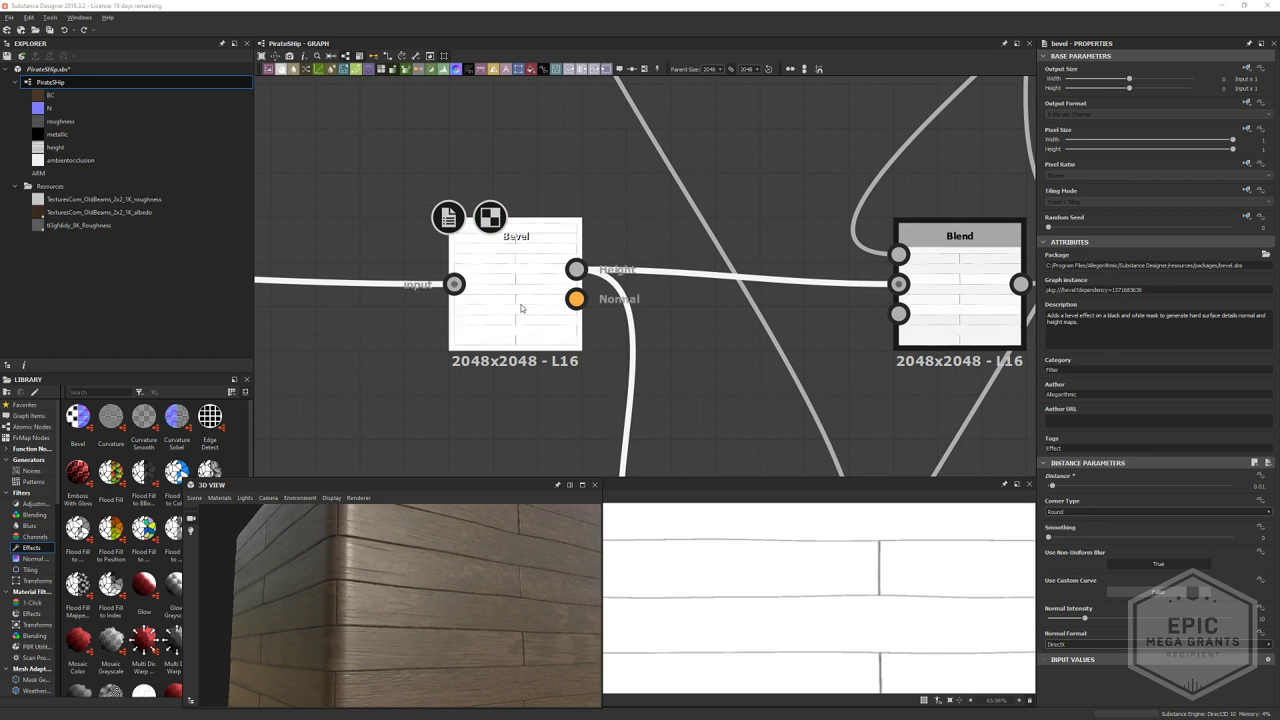
# - Compare the beveled plank edges in the 3D preview with the ship interior photo in the browser
pyautogui.moveTo(511, 307); pyautogui.dragTo(531, 296, button='middle')
pyautogui.scroll(-4, 531, 296)
pyautogui.moveTo(525, 608); pyautogui.dragTo(452, 610)
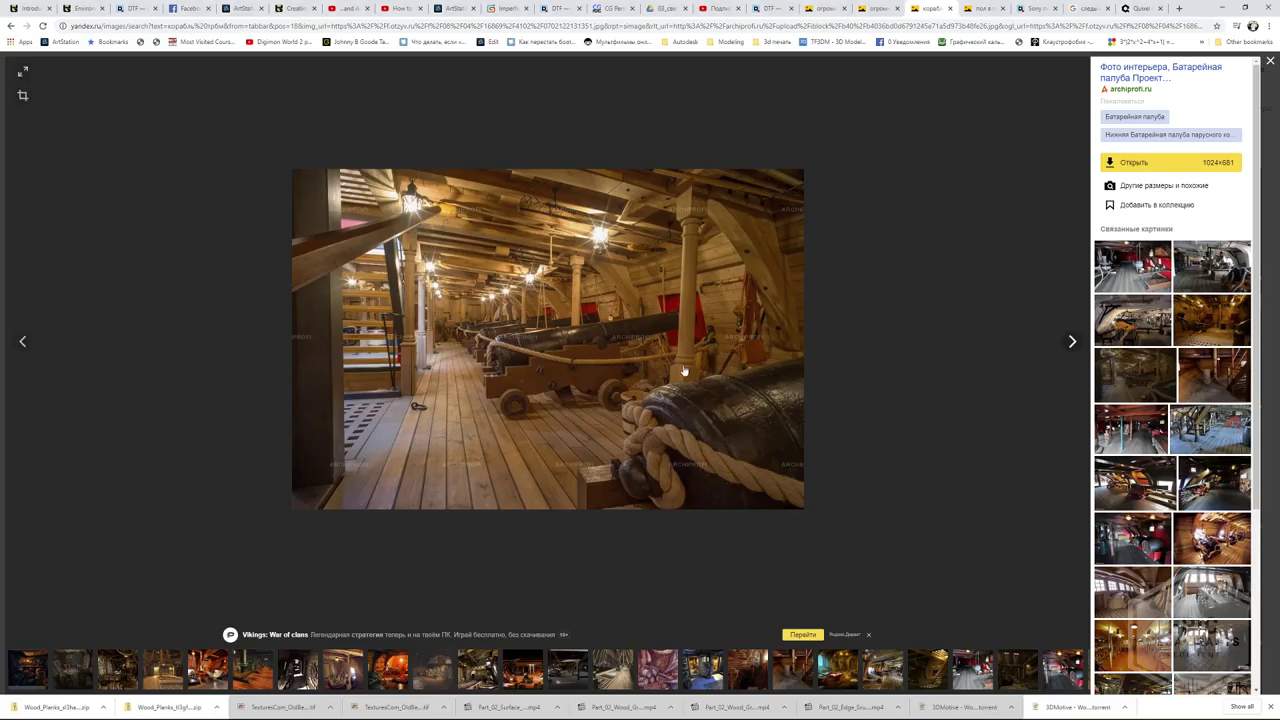
pyautogui.hotkey('alt', 'Tab')
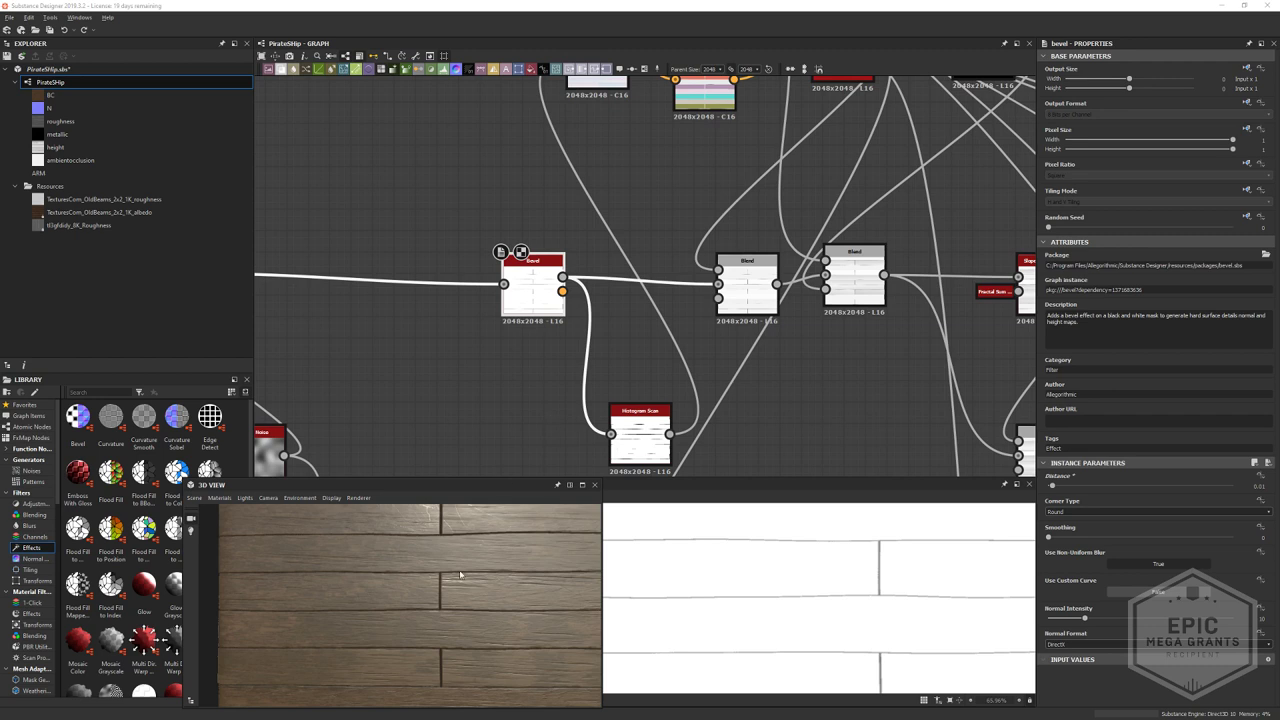
pyautogui.scroll(-5, 460, 574)
pyautogui.moveTo(460, 576)
pyautogui.mouseDown()
pyautogui.moveTo(474, 587)
pyautogui.moveTo(452, 590)
pyautogui.moveTo(473, 580)
pyautogui.mouseUp()
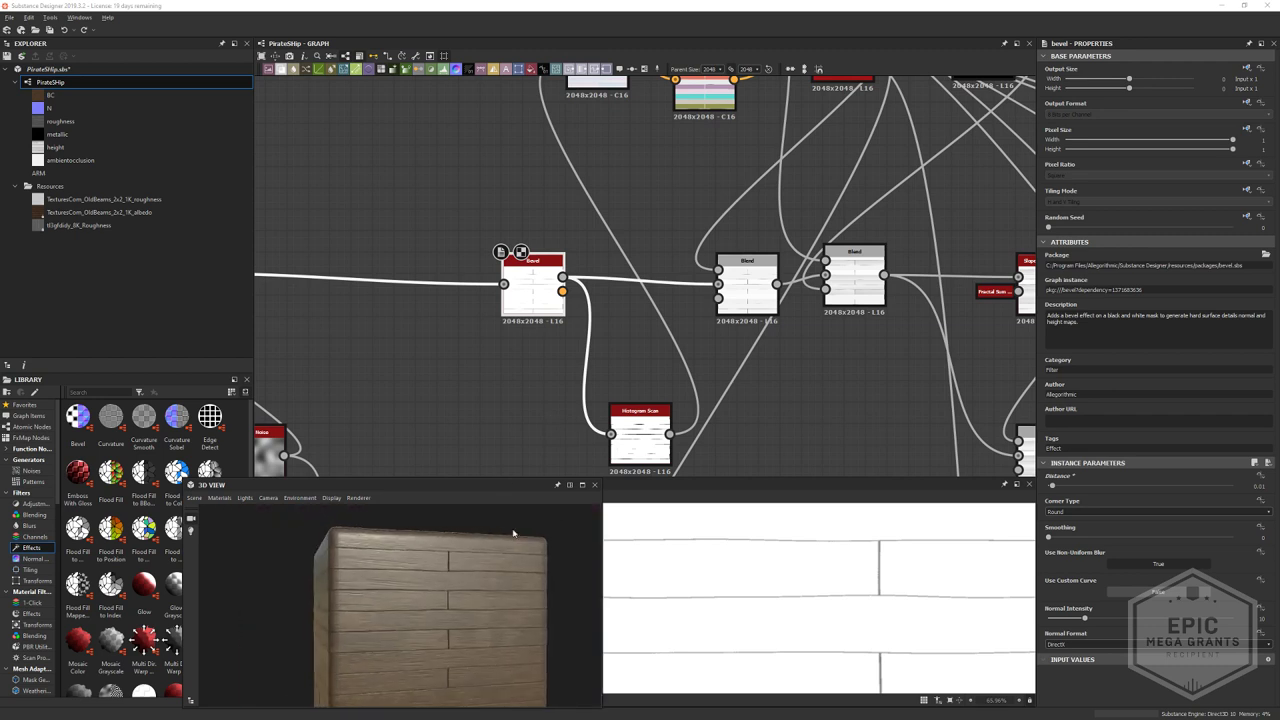
# - Display the Warp node's plank output and its parameters in the PirateShip graph
pyautogui.moveTo(628, 310); pyautogui.dragTo(838, 290, button='middle')
pyautogui.scroll(-2, 738, 345)
pyautogui.moveTo(656, 355); pyautogui.dragTo(714, 366, button='middle')
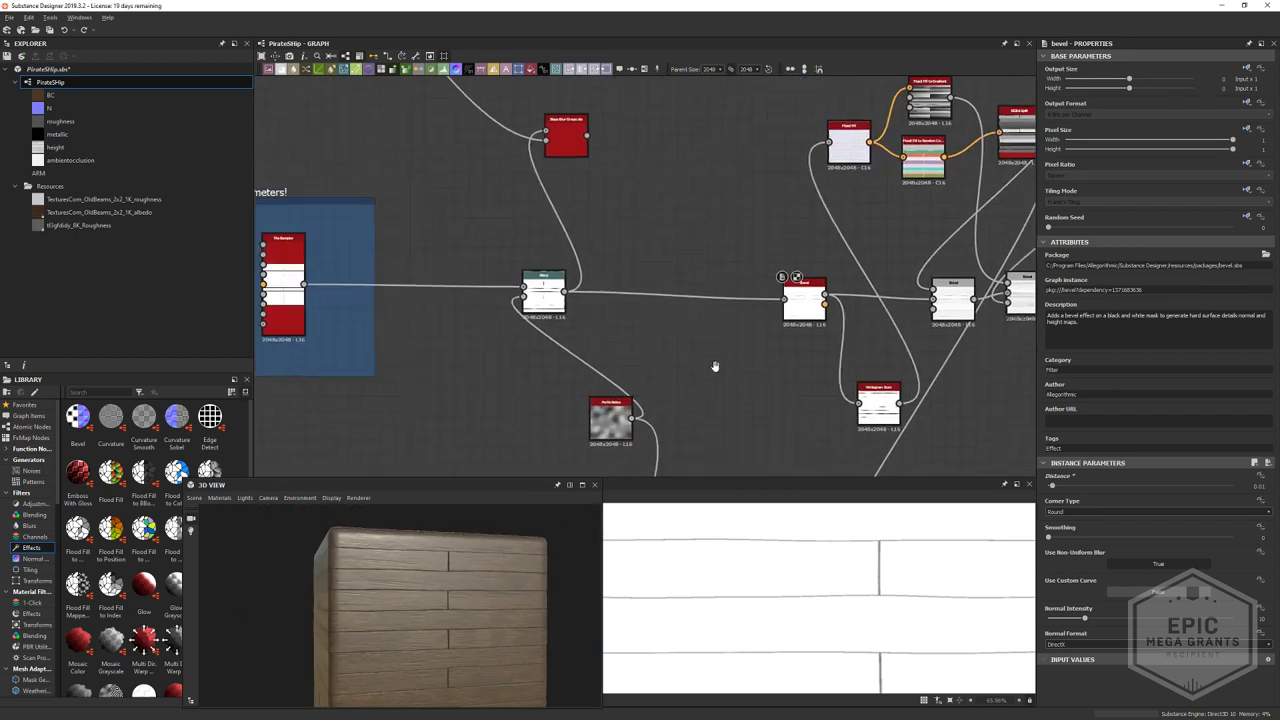
pyautogui.scroll(4, 530, 305)
pyautogui.doubleClick(578, 280)
pyautogui.scroll(-3, 749, 406)
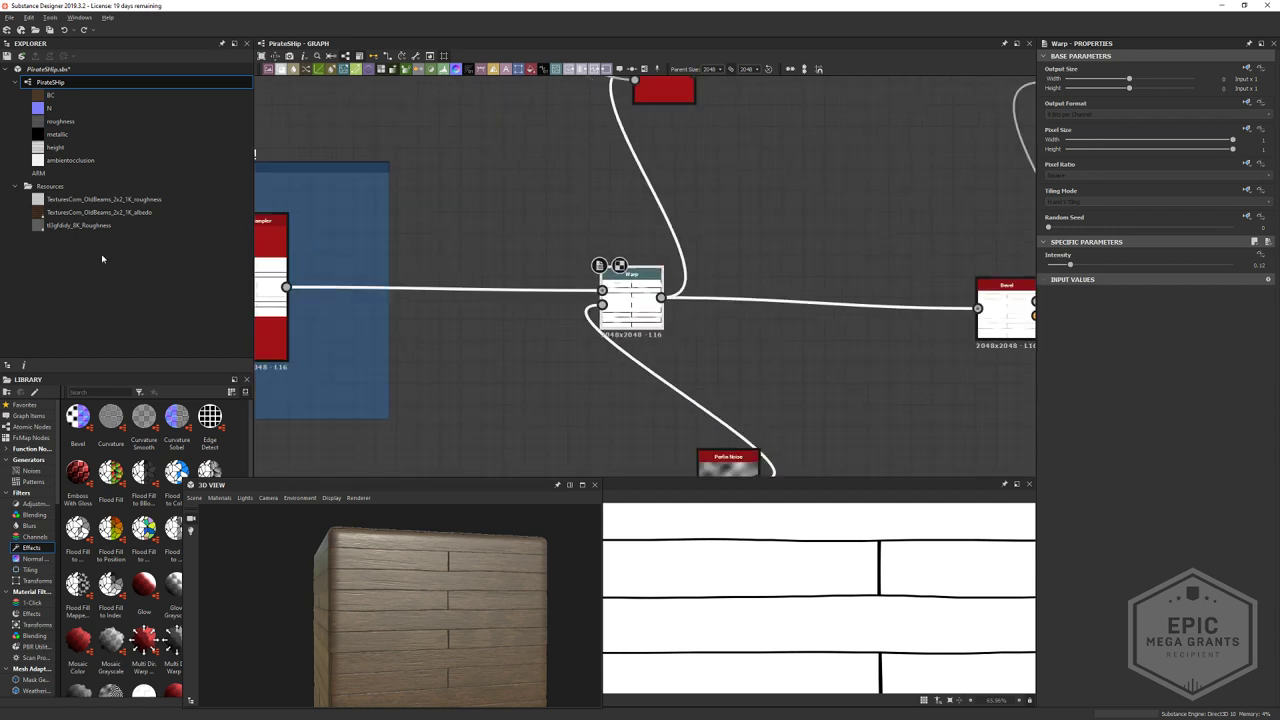
# - Switch to the pirate ship scene in Maya and bring up its display layers
pyautogui.hotkey('alt', 'Tab')
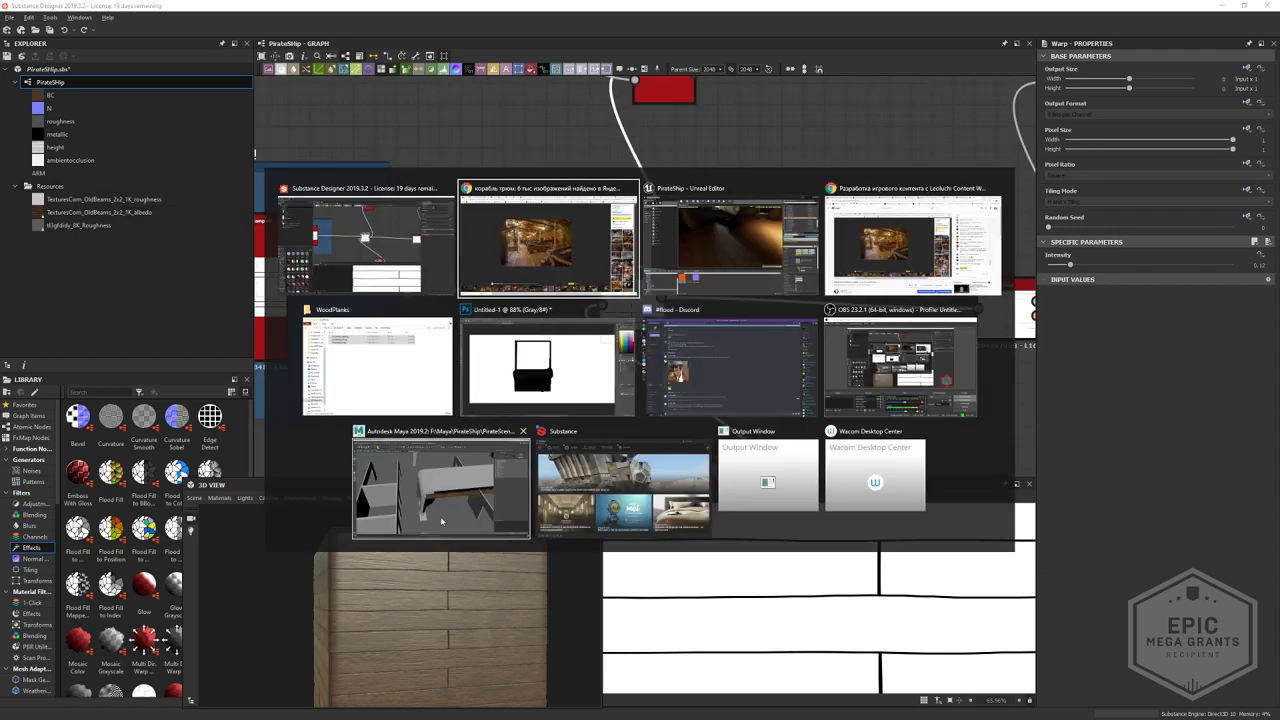
pyautogui.click(441, 519)
pyautogui.keyDown('alt'); pyautogui.moveTo(646, 434); pyautogui.dragTo(170, 318, button='right'); pyautogui.keyUp('alt')
pyautogui.press('F8')
pyautogui.keyDown('alt'); pyautogui.moveTo(461, 279); pyautogui.dragTo(395, 275); pyautogui.keyUp('alt')
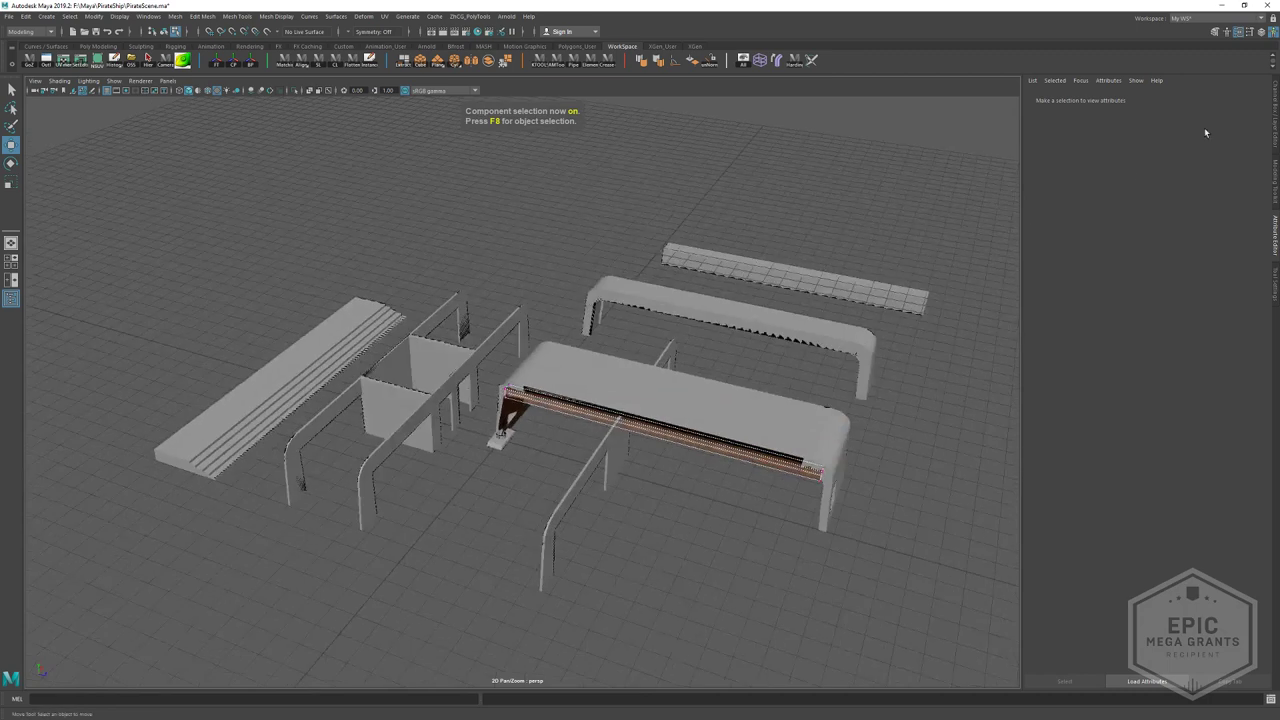
pyautogui.click(1275, 117)
pyautogui.keyDown('alt'); pyautogui.moveTo(915, 420); pyautogui.dragTo(835, 439, button='right'); pyautogui.keyUp('alt')
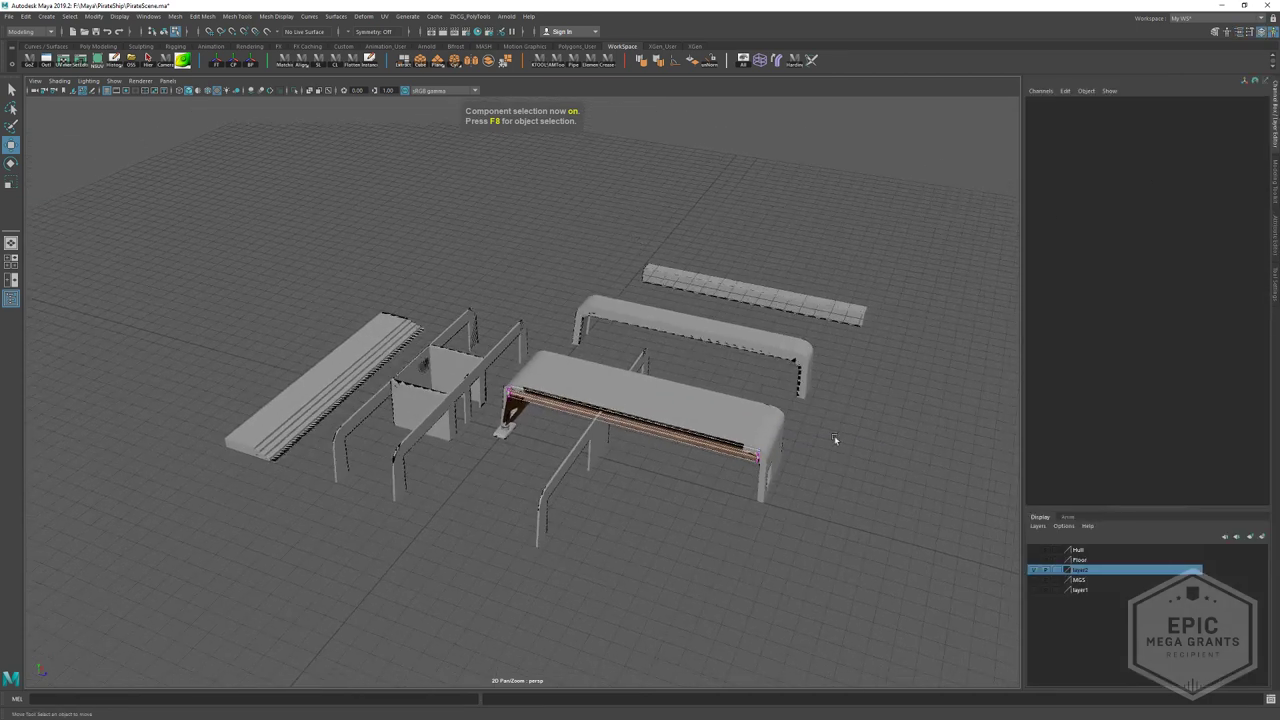
# - Hide layer2, show the Hull layer for a quick check and hide it again
pyautogui.click(1033, 571)
pyautogui.click(1034, 550)
pyautogui.keyDown('alt'); pyautogui.moveTo(478, 479); pyautogui.dragTo(736, 395); pyautogui.keyUp('alt')
pyautogui.press('F8')
pyautogui.click(1032, 549)
# - Check the ship floor in the Unreal Engine level and return to the Maya scene
pyautogui.hotkey('alt', 'Tab')
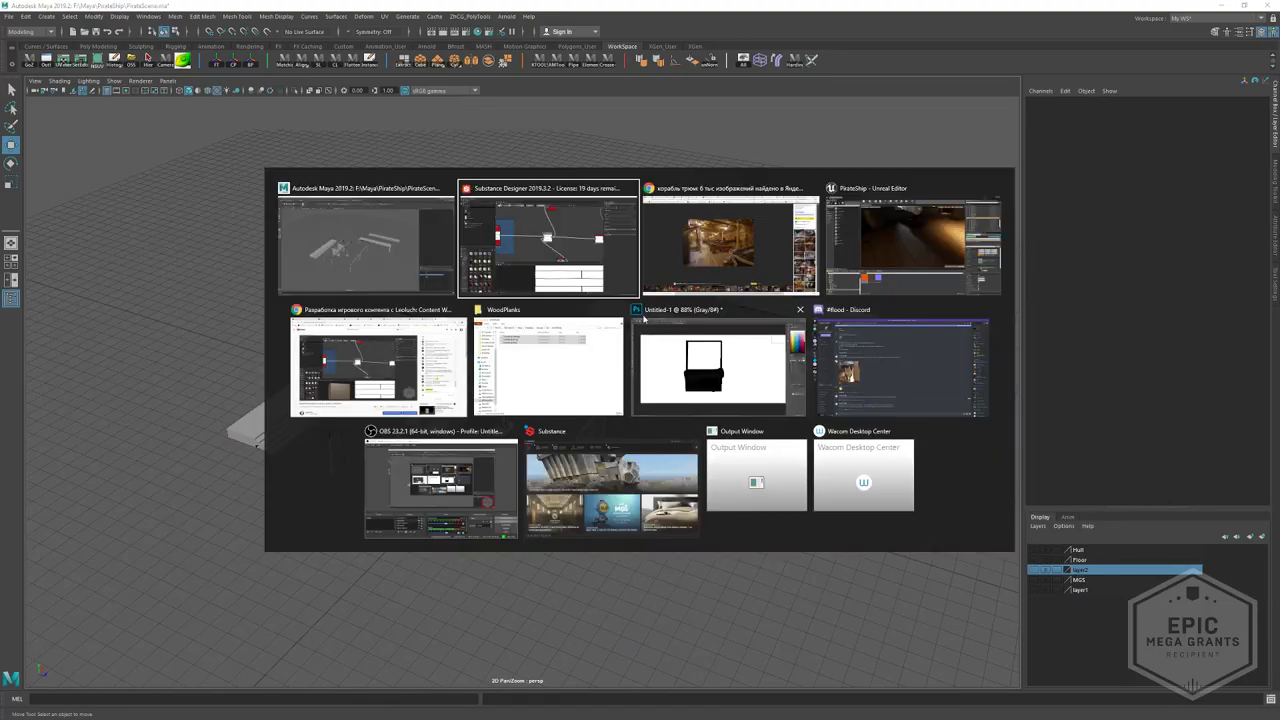
pyautogui.hotkey('ctrl', 'b')
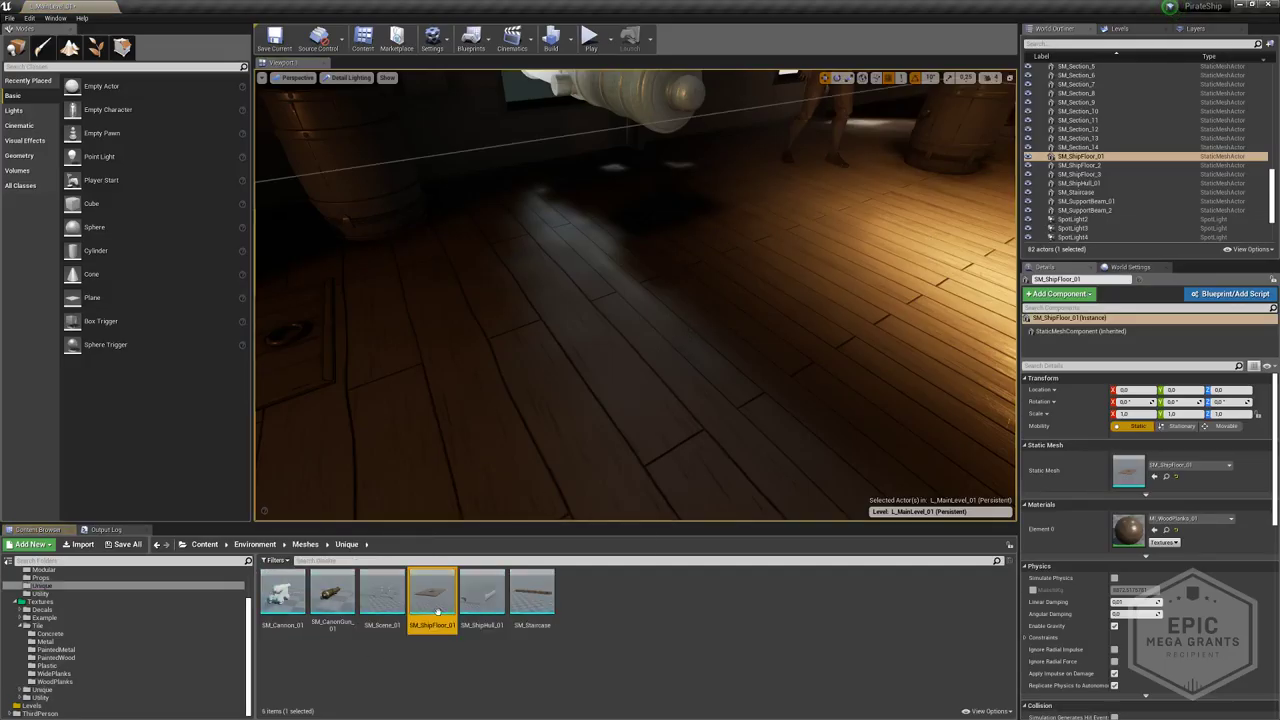
pyautogui.hotkey('alt', 'Tab')
pyautogui.keyDown('alt'); pyautogui.moveTo(566, 409); pyautogui.dragTo(620, 440); pyautogui.keyUp('alt')
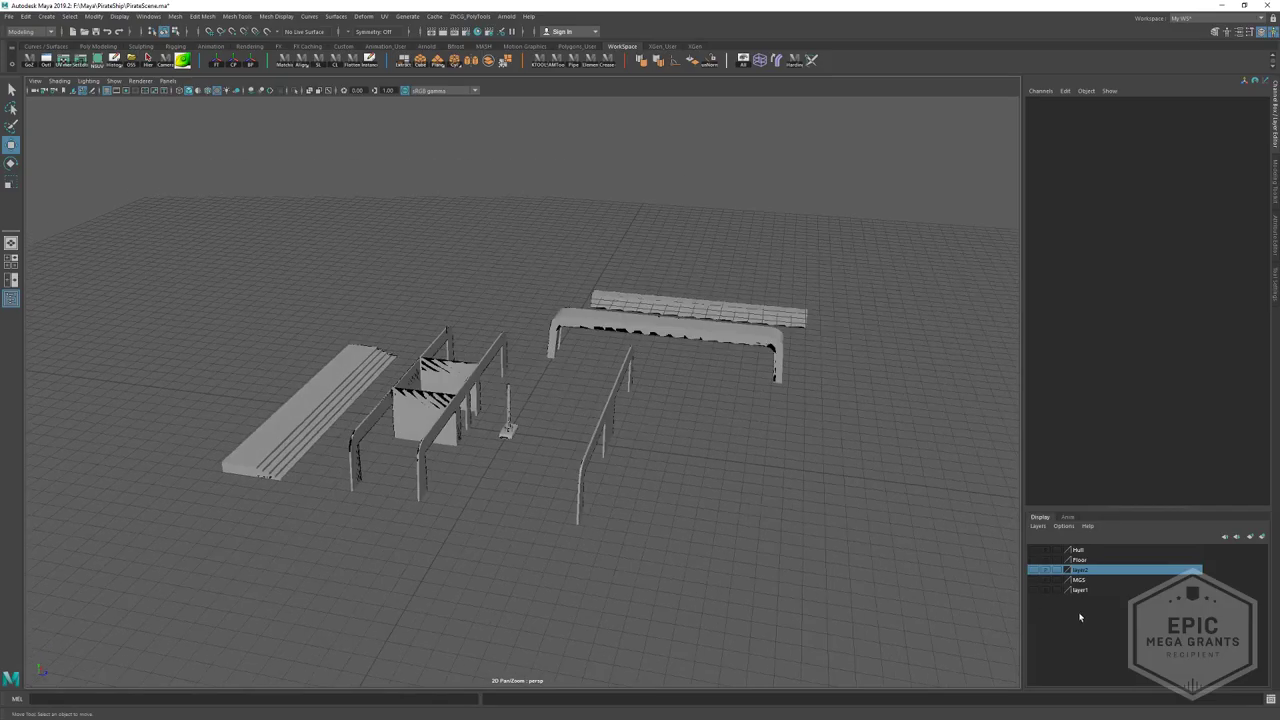
# - Check the MGS and layer2 contents, make the Floor layer visible and select the floor mesh
pyautogui.click(1034, 582)
pyautogui.click(1034, 582)
pyautogui.click(1035, 571)
pyautogui.click(1035, 571)
pyautogui.click(1035, 561)
pyautogui.click(686, 479)
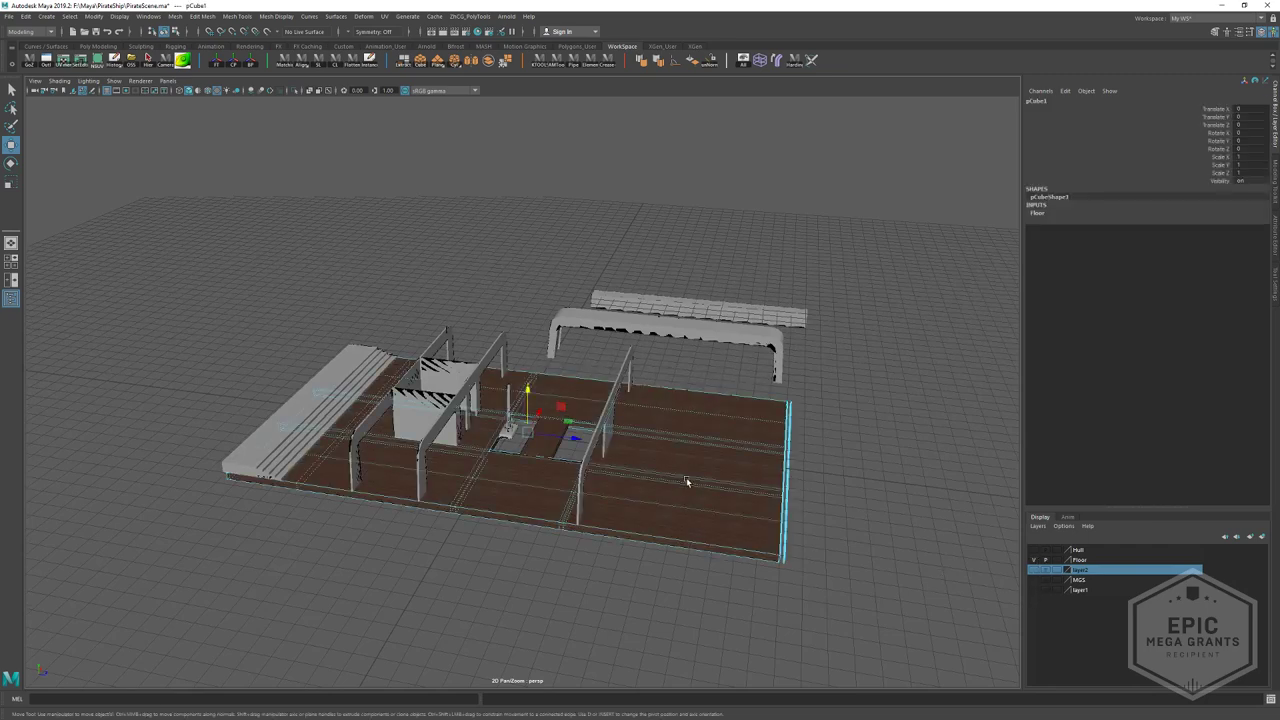
# - Examine the plank texture and edge layout on the floor mesh up close
pyautogui.keyDown('alt'); pyautogui.moveTo(686, 479); pyautogui.dragTo(590, 492); pyautogui.keyUp('alt')
pyautogui.press('F8')
pyautogui.keyDown('alt'); pyautogui.moveTo(312, 529); pyautogui.dragTo(480, 478, button='right'); pyautogui.keyUp('alt')
pyautogui.keyDown('alt'); pyautogui.moveTo(480, 478); pyautogui.dragTo(771, 380, button='middle'); pyautogui.keyUp('alt')
pyautogui.keyDown('alt'); pyautogui.moveTo(771, 380); pyautogui.dragTo(726, 520); pyautogui.keyUp('alt')
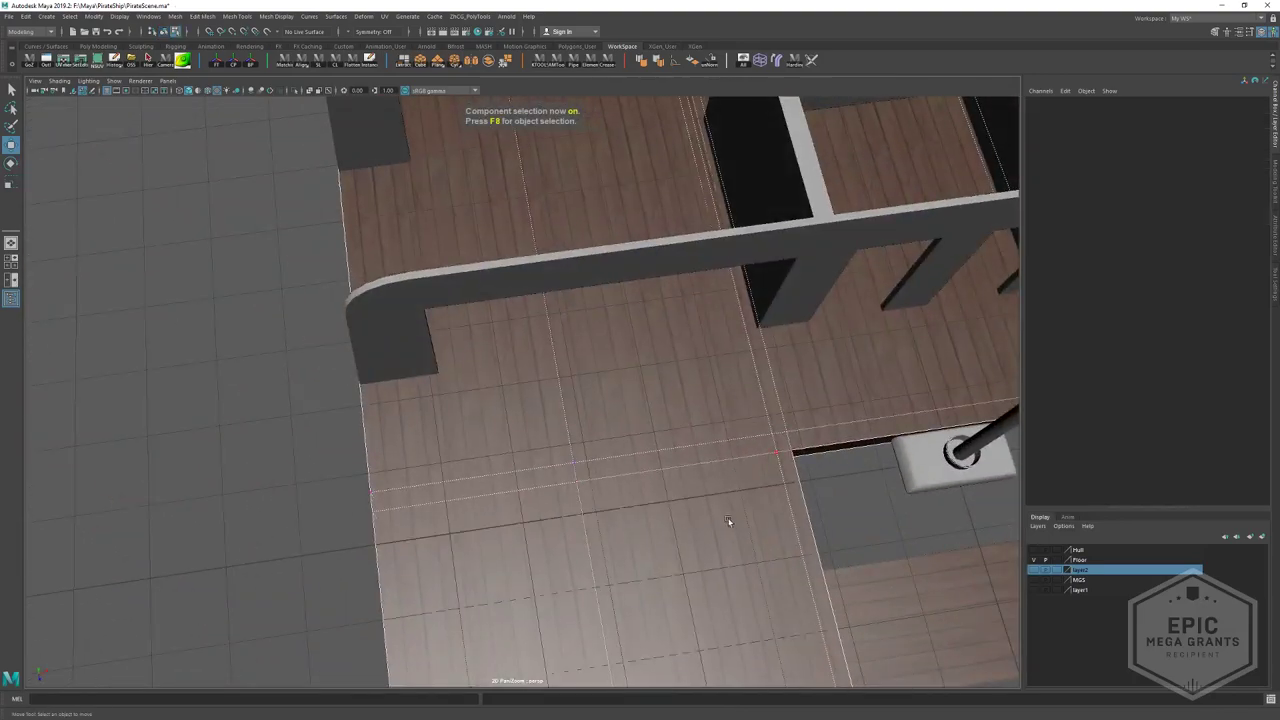
# - Isolate the floor mesh in the viewport and inspect its whole surface
pyautogui.press('F8')
pyautogui.keyDown('alt'); pyautogui.moveTo(374, 483); pyautogui.dragTo(284, 444); pyautogui.keyUp('alt')
pyautogui.keyDown('alt'); pyautogui.moveTo(455, 405); pyautogui.dragTo(320, 306, button='right'); pyautogui.keyUp('alt')
pyautogui.hotkey('ctrl', '1')
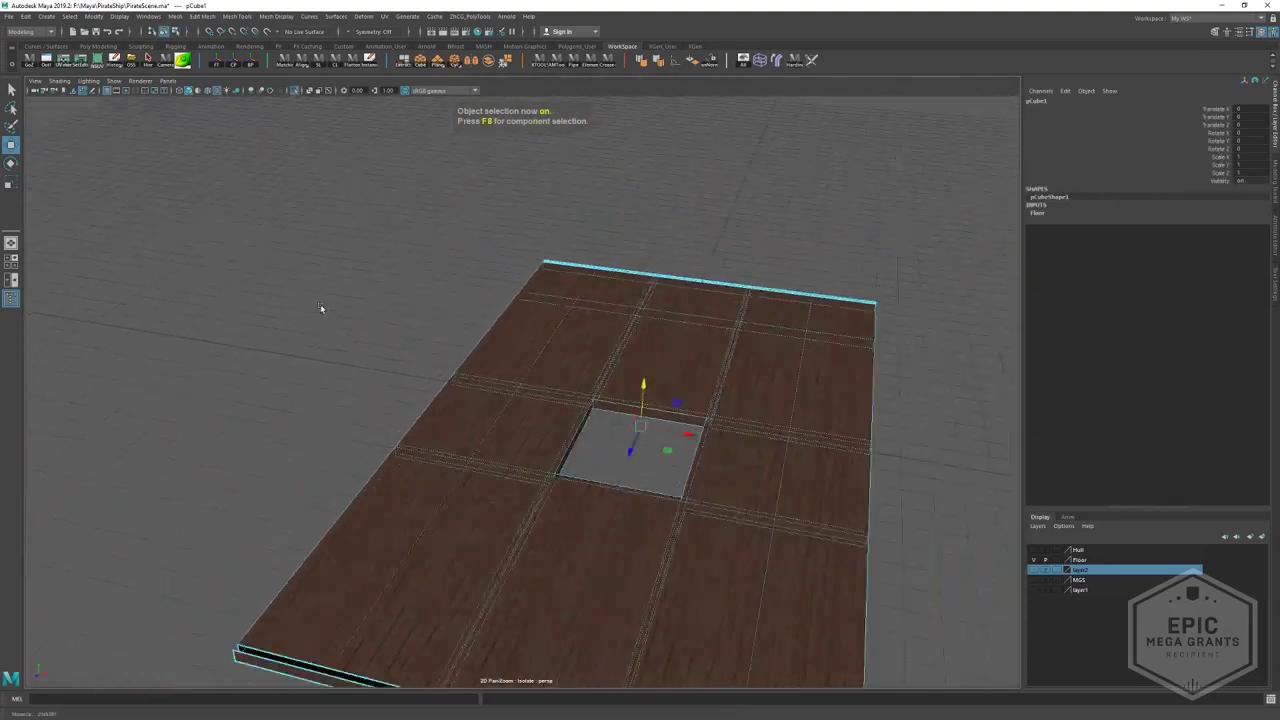
pyautogui.keyDown('alt'); pyautogui.moveTo(362, 308); pyautogui.dragTo(318, 311); pyautogui.keyUp('alt')
pyautogui.keyDown('alt'); pyautogui.moveTo(588, 349); pyautogui.dragTo(490, 310); pyautogui.keyUp('alt')
pyautogui.keyDown('alt'); pyautogui.moveTo(509, 309); pyautogui.dragTo(537, 349, button='right'); pyautogui.keyUp('alt')
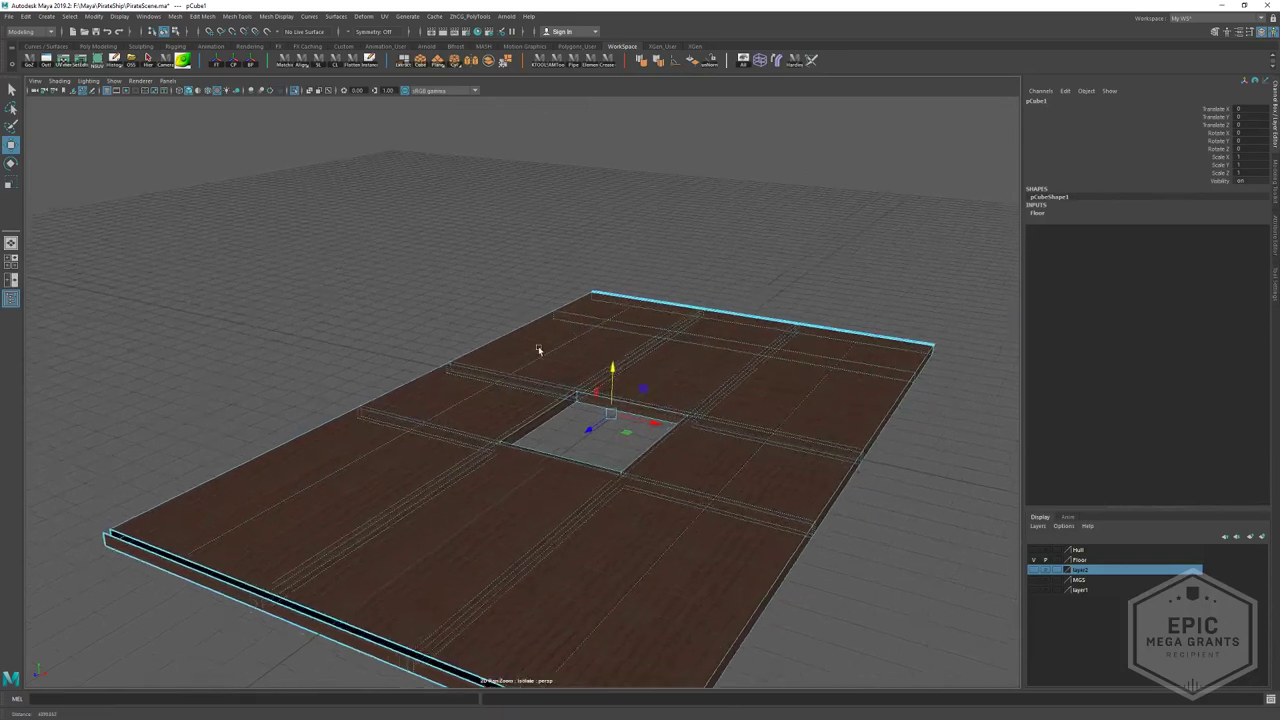
# - Apply an Automatic UV projection to the floor mesh and check how the planks map onto it
pyautogui.click(385, 17)
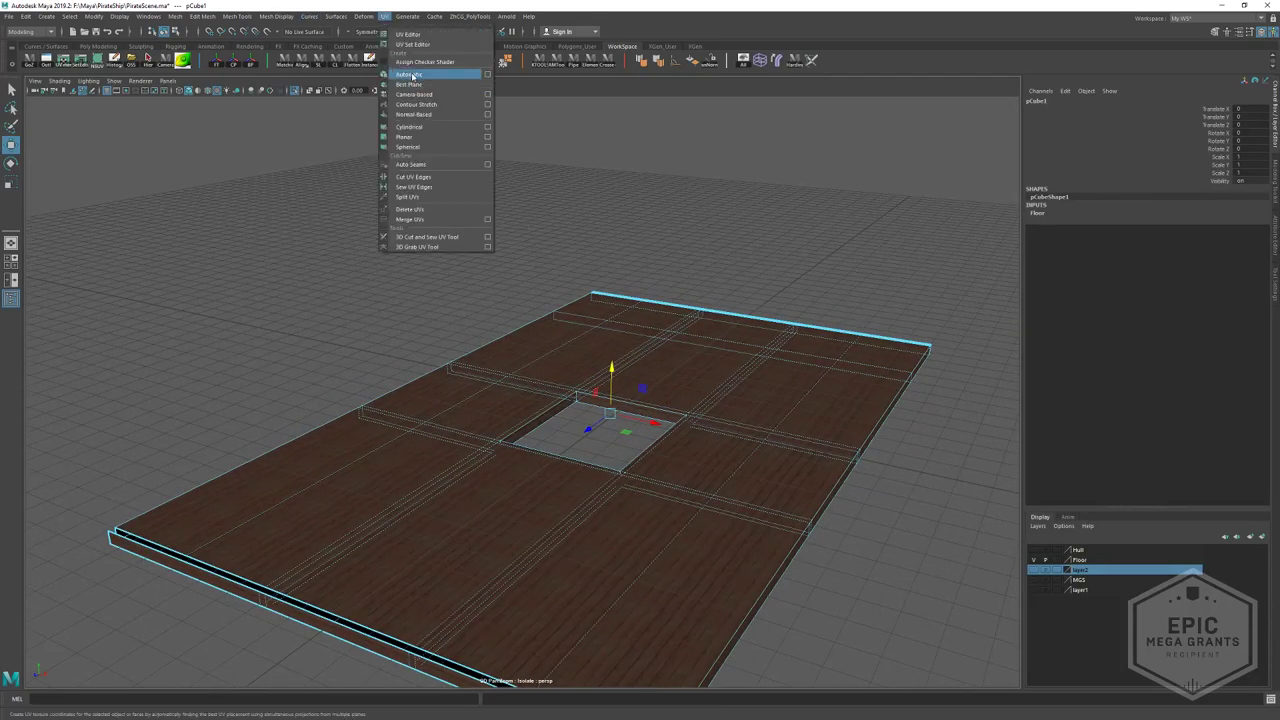
pyautogui.click(409, 75)
pyautogui.keyDown('alt'); pyautogui.moveTo(405, 118); pyautogui.dragTo(422, 206); pyautogui.keyUp('alt')
pyautogui.press('q')
pyautogui.press('F8')
pyautogui.click(422, 207)
pyautogui.click(517, 419)
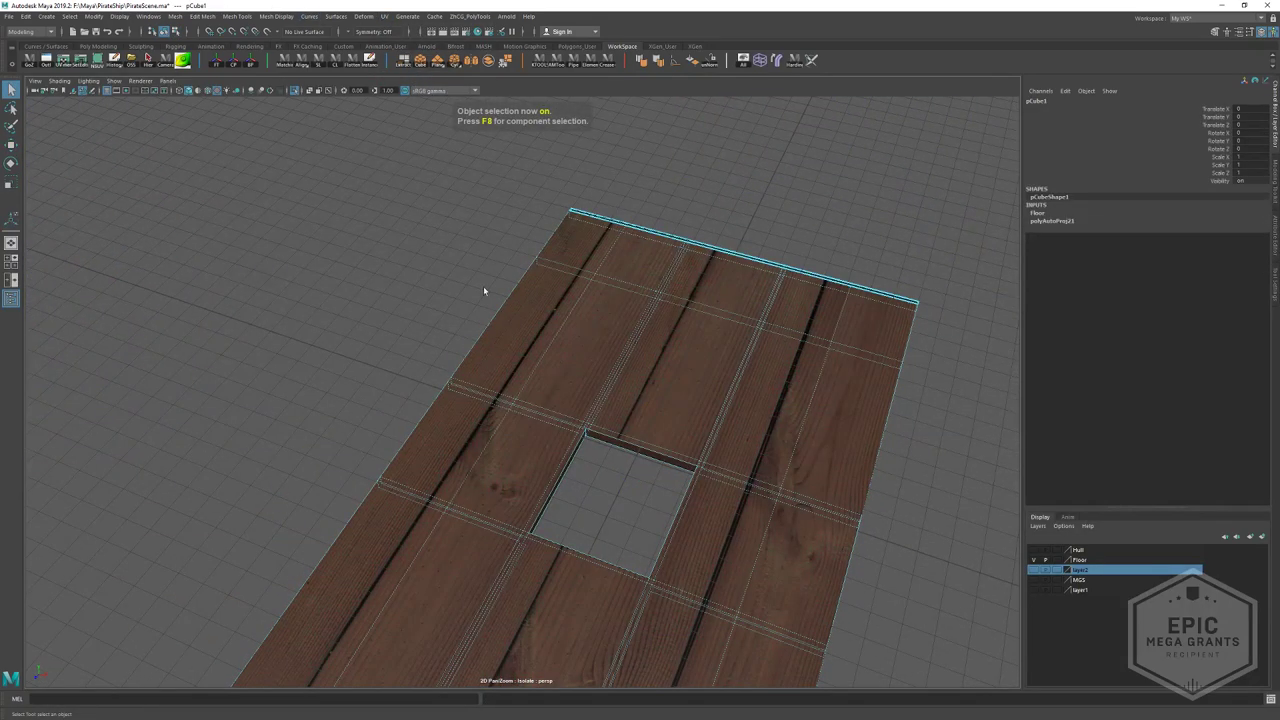
# - Switch to Substance Designer and open the Tile Sampler node inside the "2 meters!" frame
pyautogui.hotkey('alt', 'Tab')
pyautogui.hotkey('alt', 'Tab')
pyautogui.hotkey('alt', 'Tab')
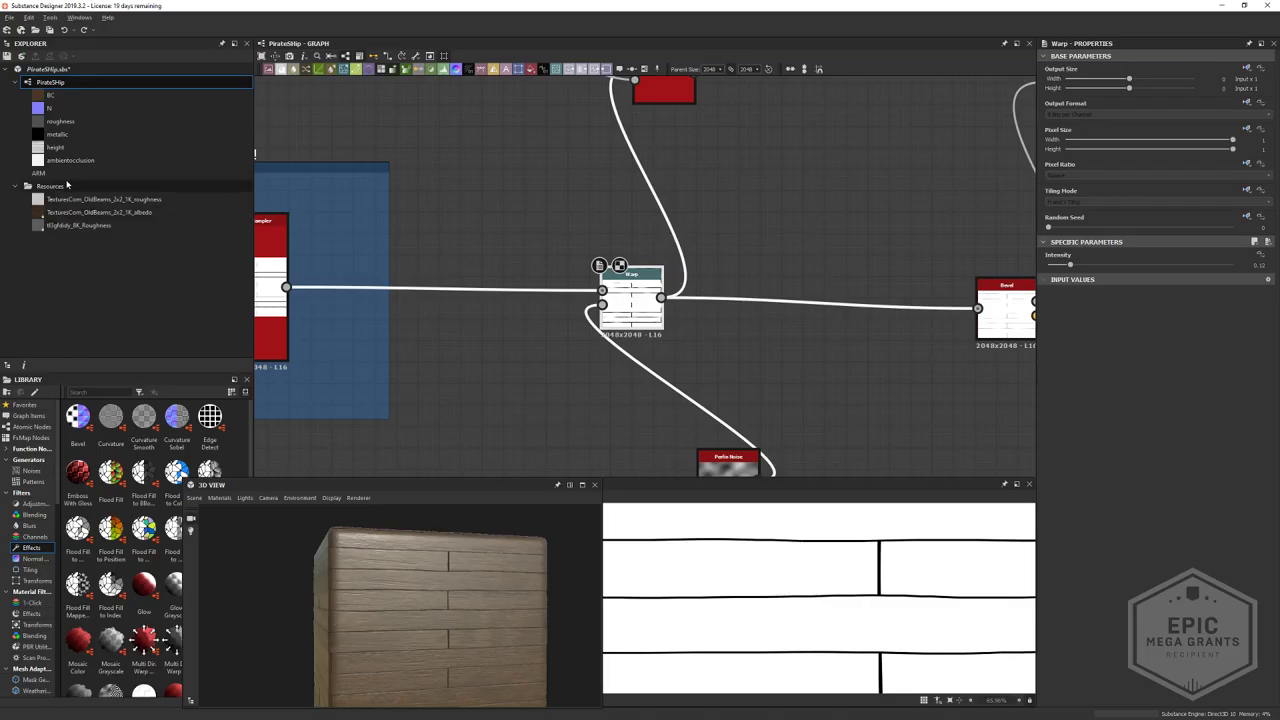
pyautogui.moveTo(483, 286); pyautogui.dragTo(608, 328, button='middle')
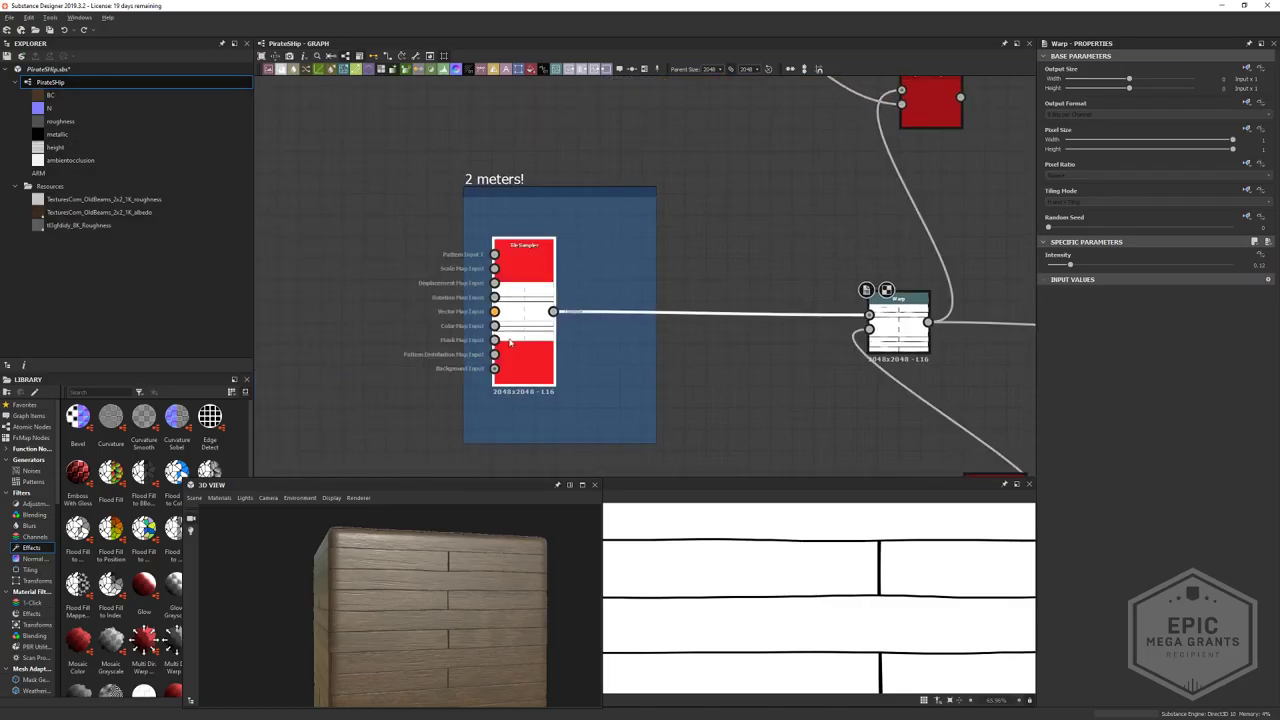
pyautogui.doubleClick(523, 300)
pyautogui.scroll(-3, 739, 390)
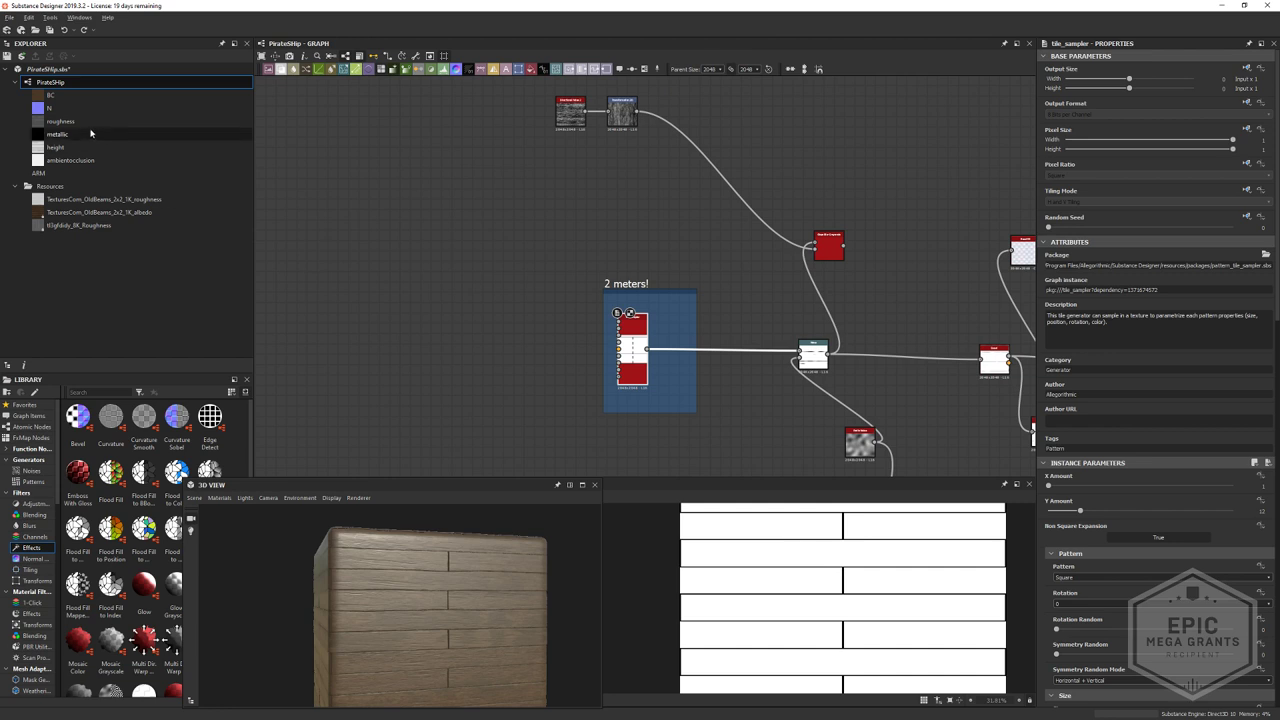
# - Check the PirateShip graph's export settings, including the batch output size, without exporting
pyautogui.rightClick(57, 81)
pyautogui.click(107, 168)
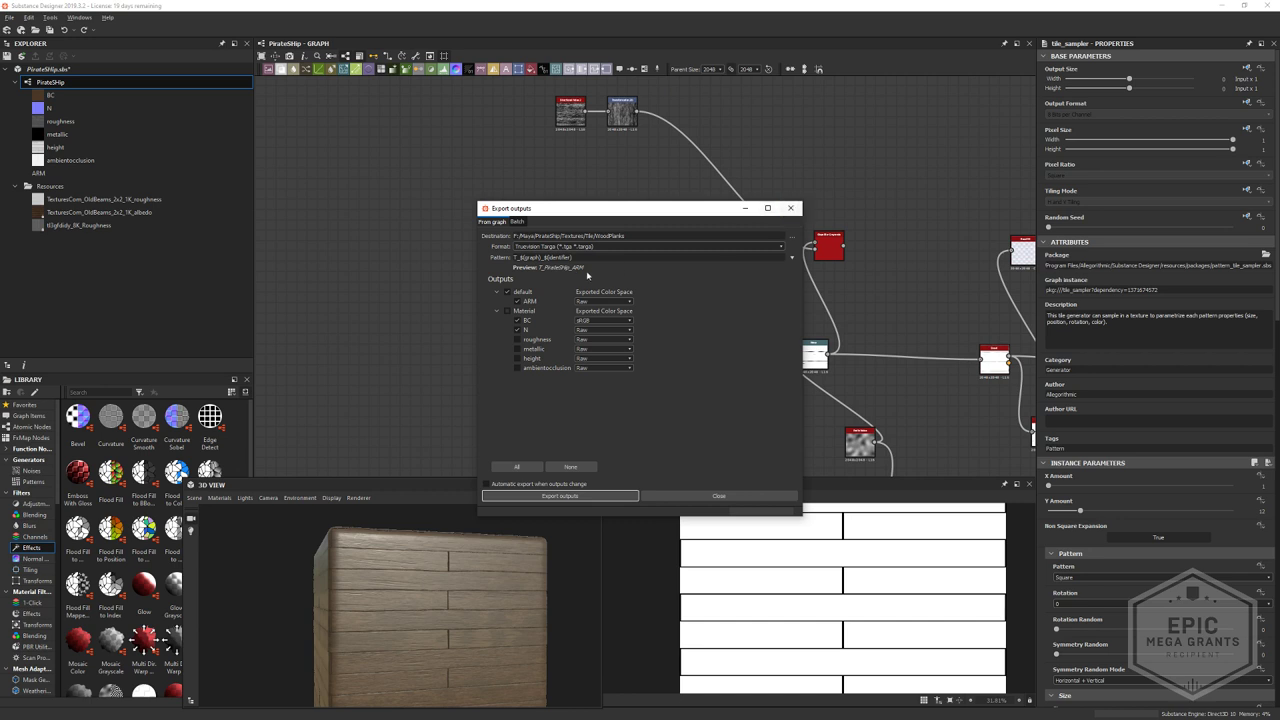
pyautogui.click(517, 222)
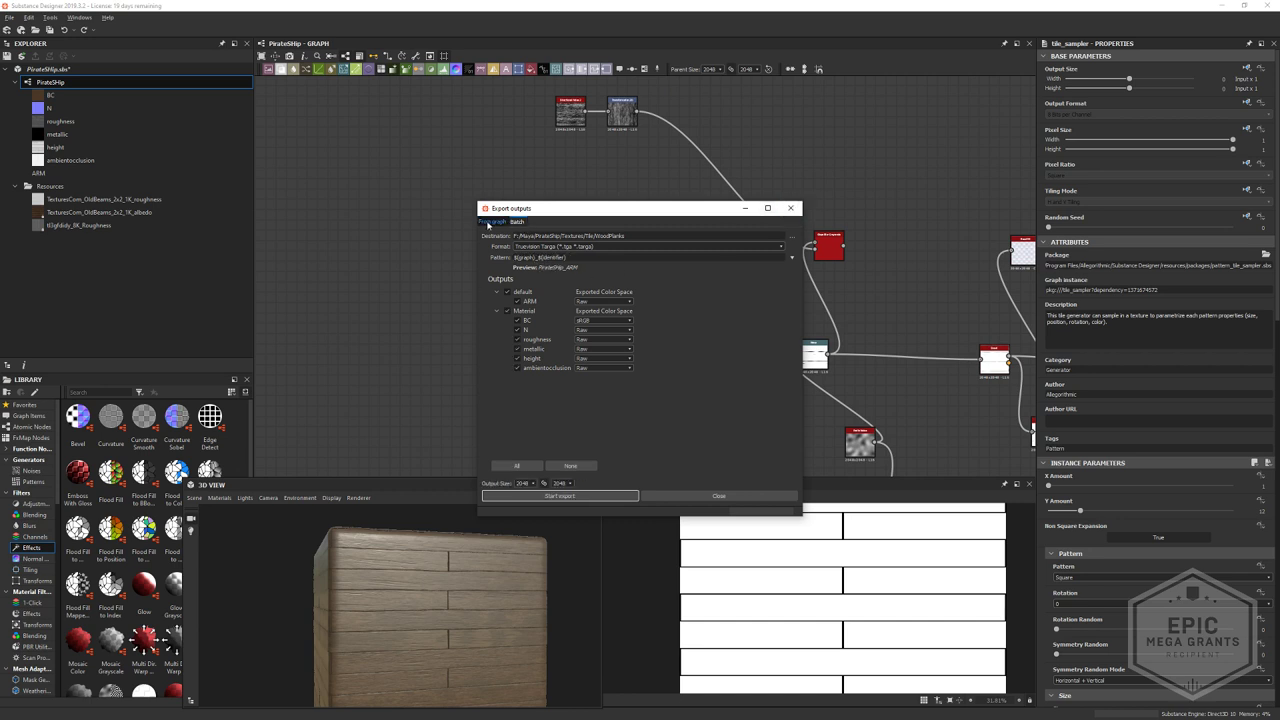
pyautogui.click(790, 208)
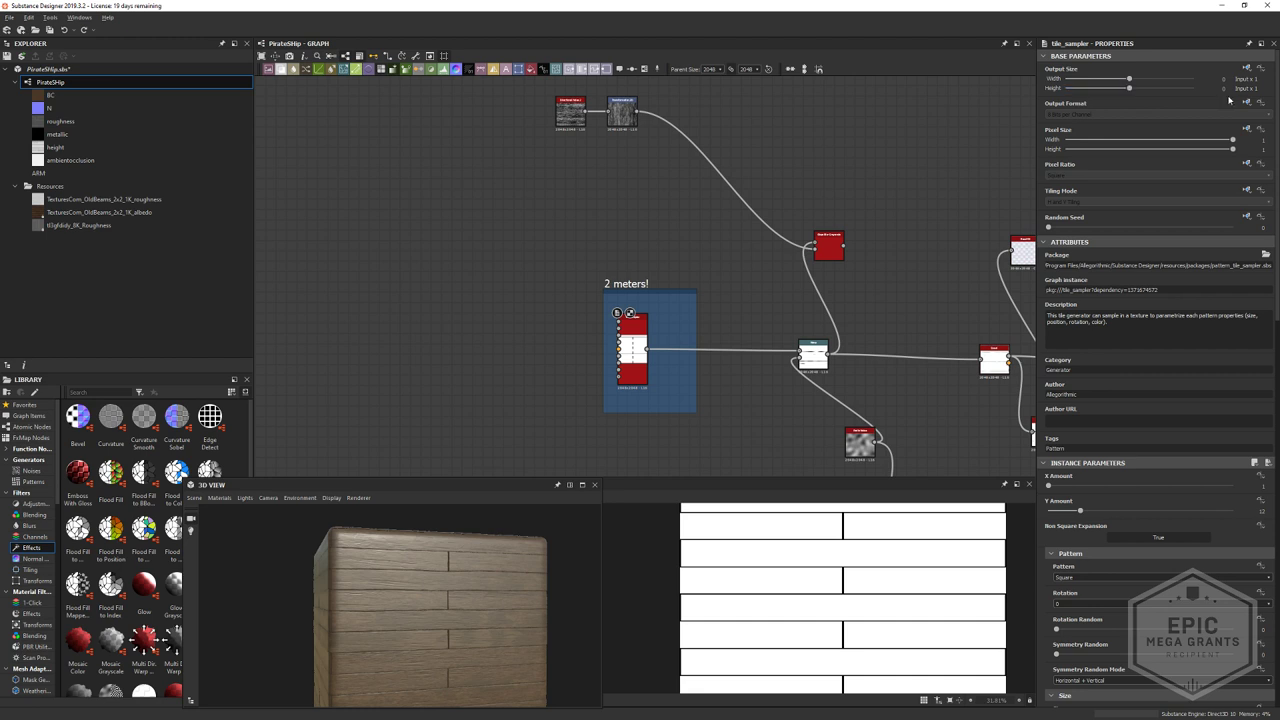
# - Set the graph's parent size to 4096 and inspect the wood grain close up in the 3D preview
pyautogui.click(710, 69)
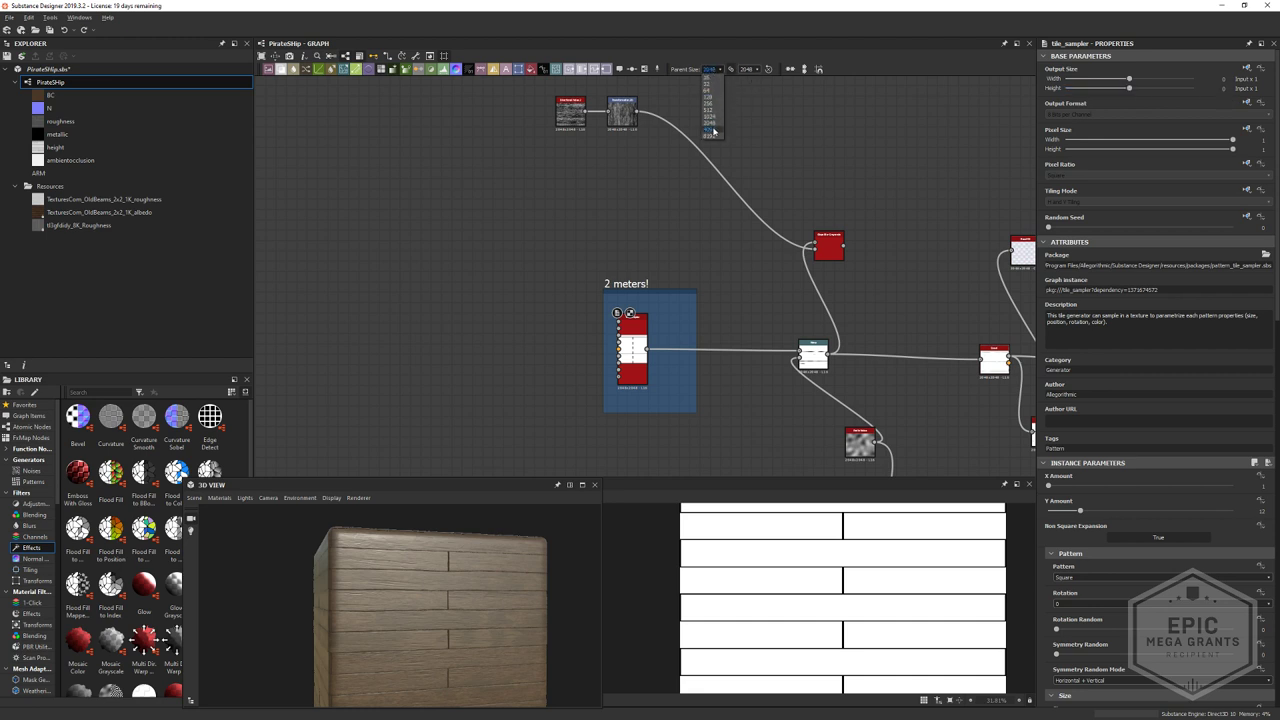
pyautogui.click(710, 130)
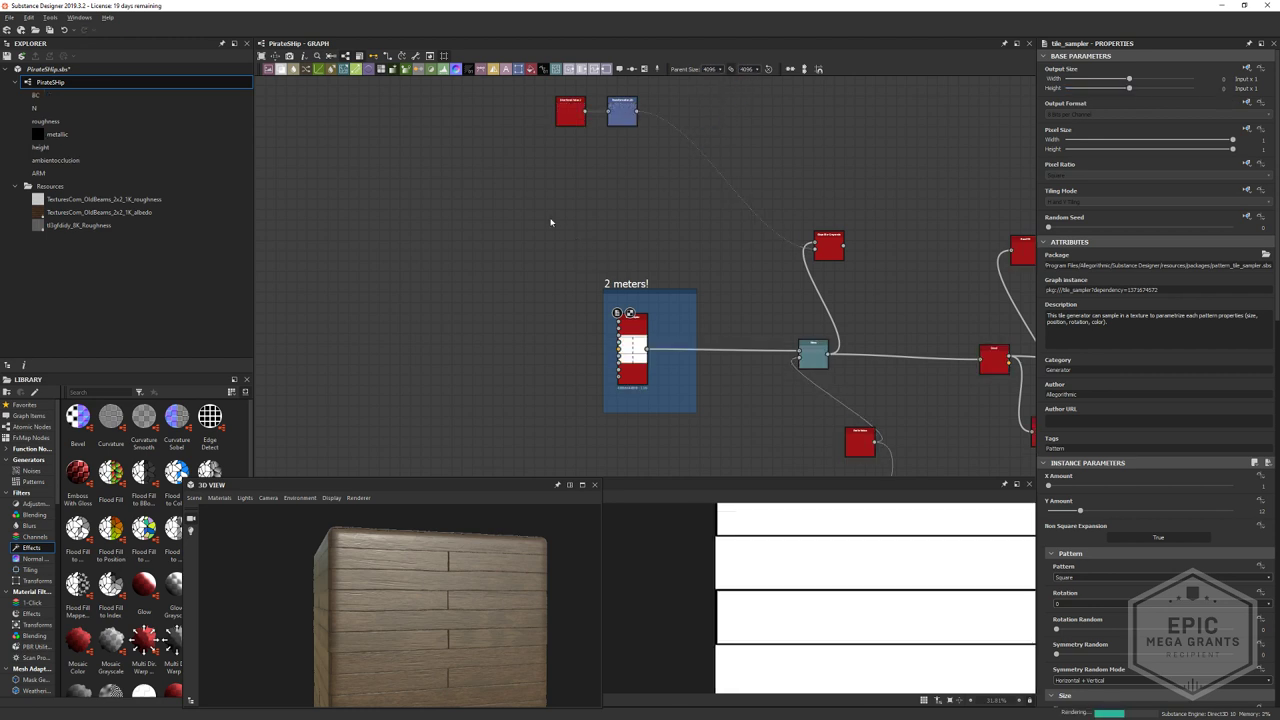
pyautogui.scroll(5, 488, 591)
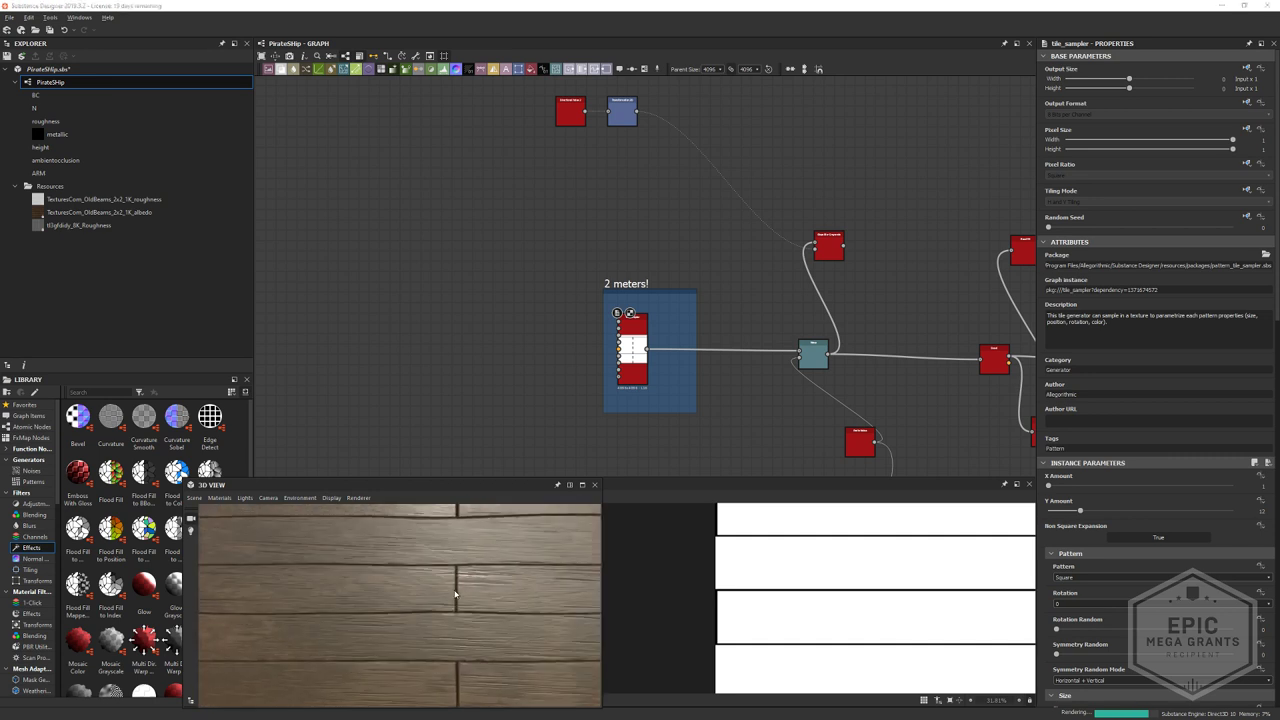
pyautogui.scroll(4, 425, 594)
pyautogui.scroll(-6, 428, 594)
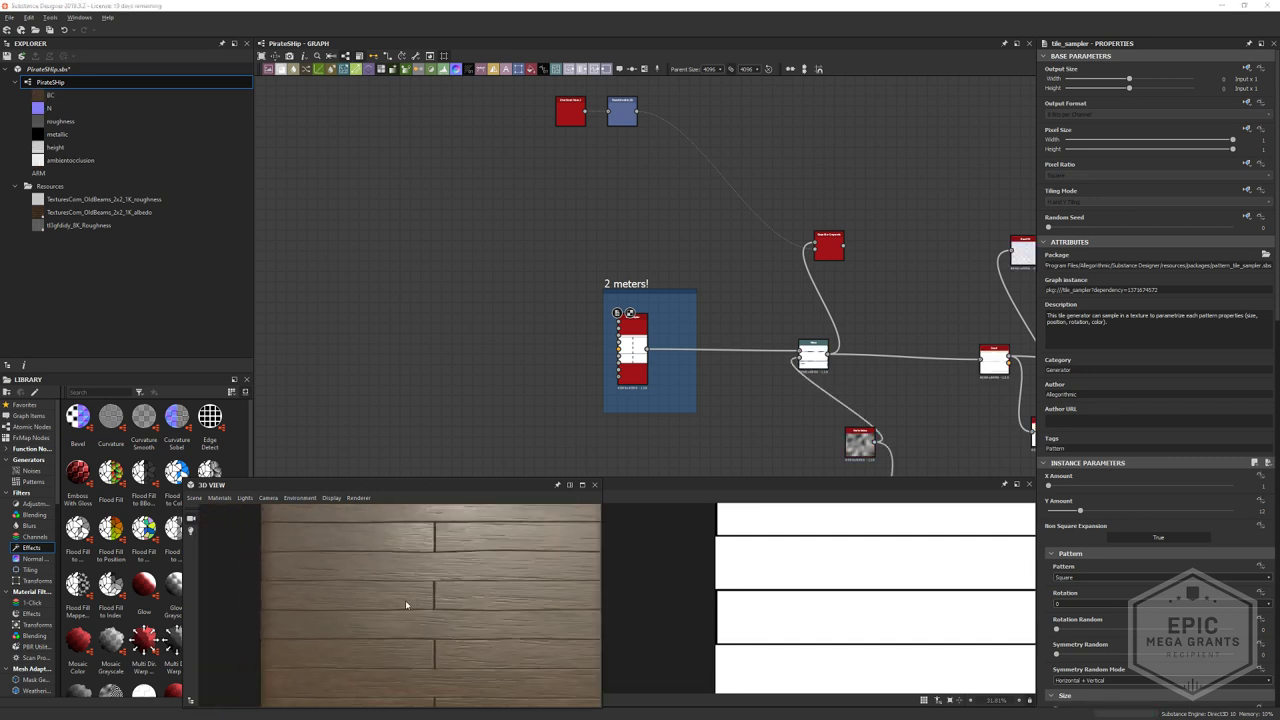
pyautogui.moveTo(405, 600)
pyautogui.mouseDown()
pyautogui.moveTo(401, 576)
pyautogui.moveTo(419, 585)
pyautogui.mouseUp()
pyautogui.moveTo(418, 592); pyautogui.dragTo(555, 581)
pyautogui.scroll(8, 462, 581)
pyautogui.scroll(2, 461, 578)
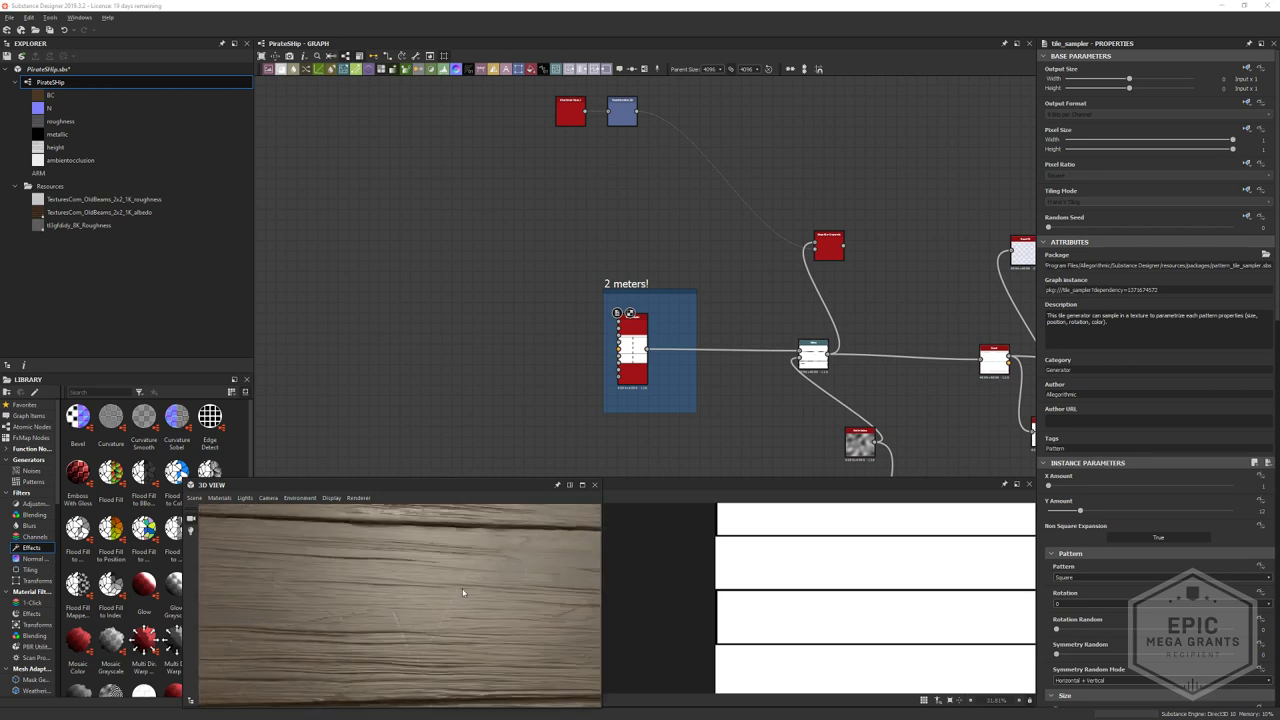
# - Export the graph's ARM, BC and N outputs as Targa files to the WoodPlanks texture folder
pyautogui.rightClick(56, 82)
pyautogui.click(106, 173)
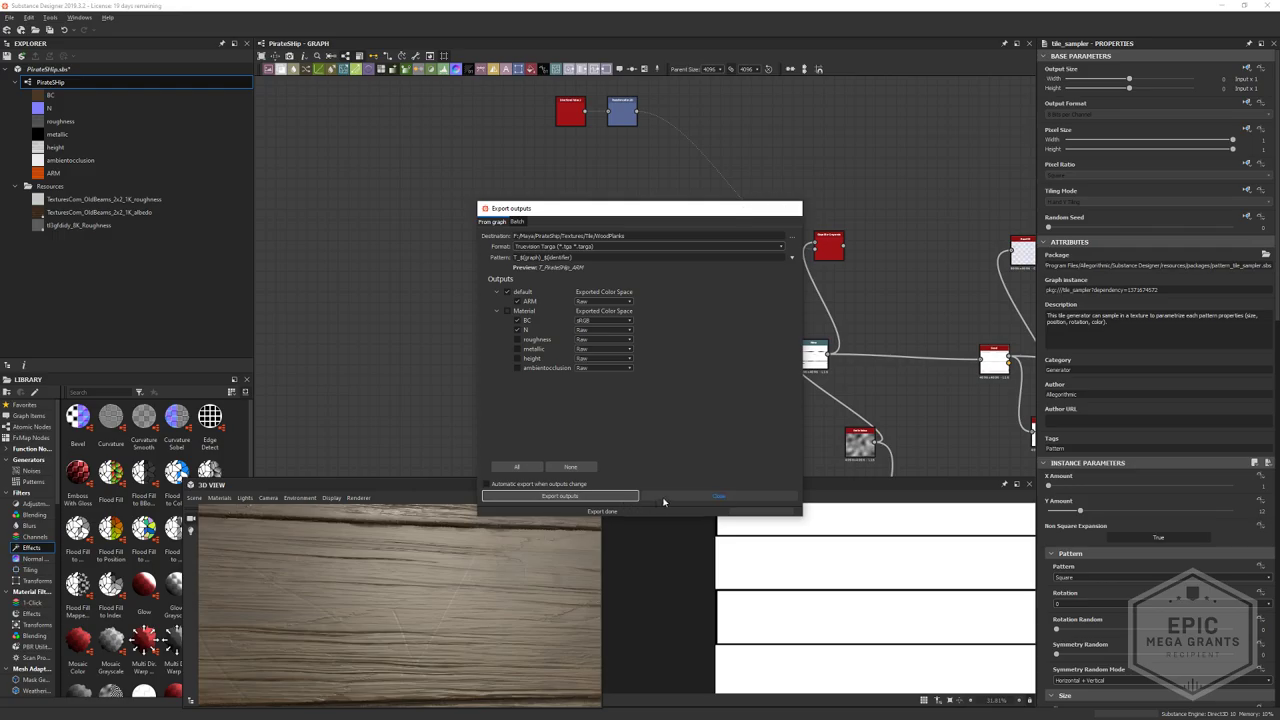
pyautogui.click(670, 496)
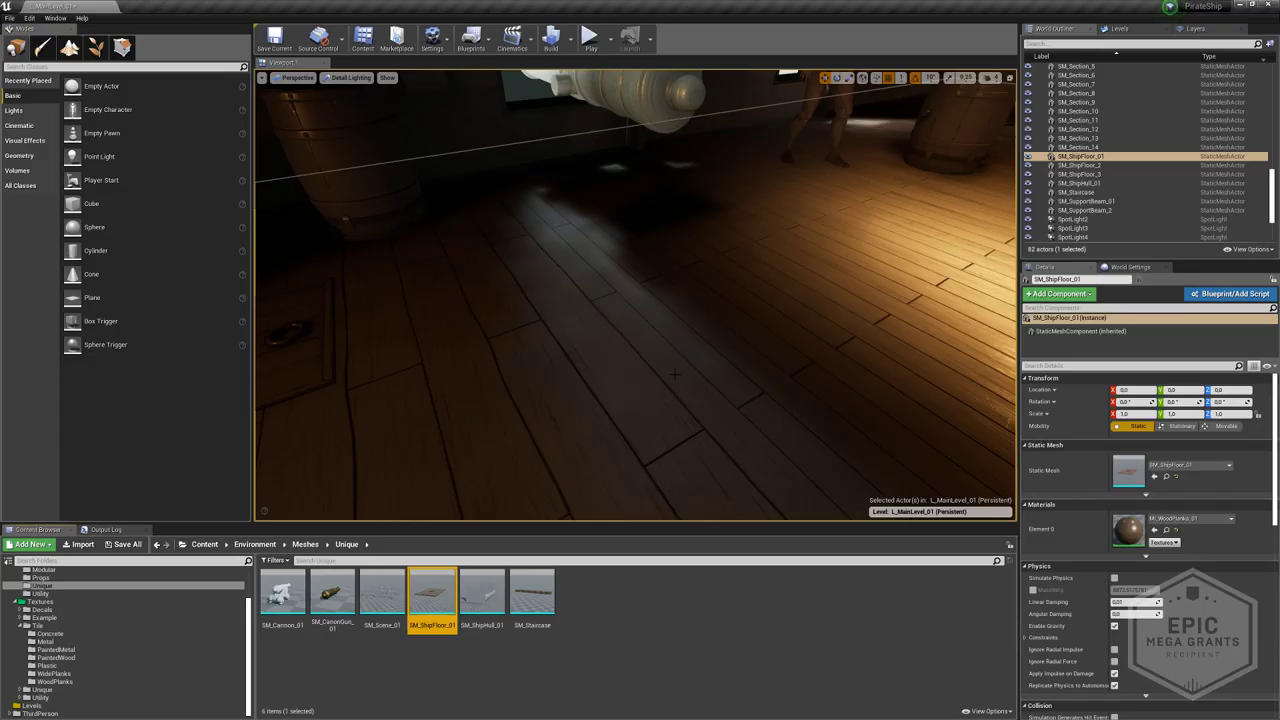
# - Switch to Maya and examine the automatically mapped floor mesh and its faces
pyautogui.hotkey('alt', 'Tab')
pyautogui.hotkey('alt', 'Tab')
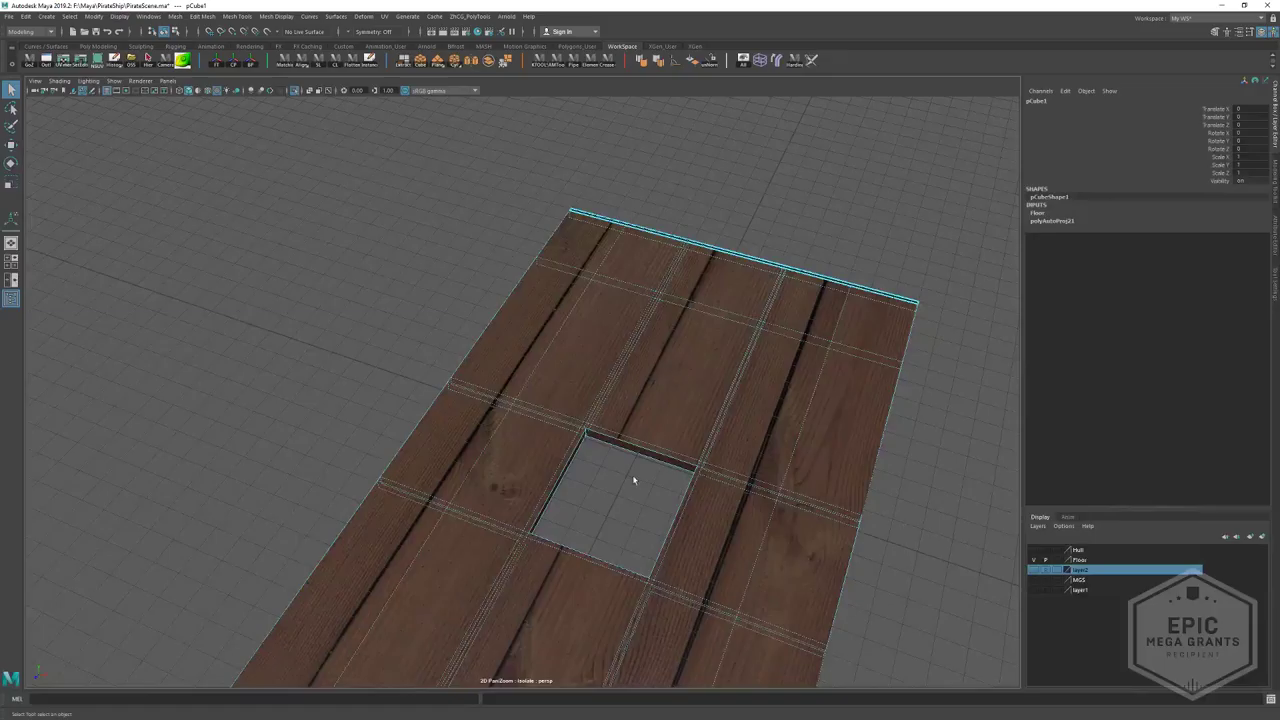
pyautogui.click(634, 480)
pyautogui.press('F11')
pyautogui.doubleClick(563, 409)
pyautogui.keyDown('alt'); pyautogui.moveTo(563, 409); pyautogui.dragTo(491, 392); pyautogui.keyUp('alt')
pyautogui.press('F8')
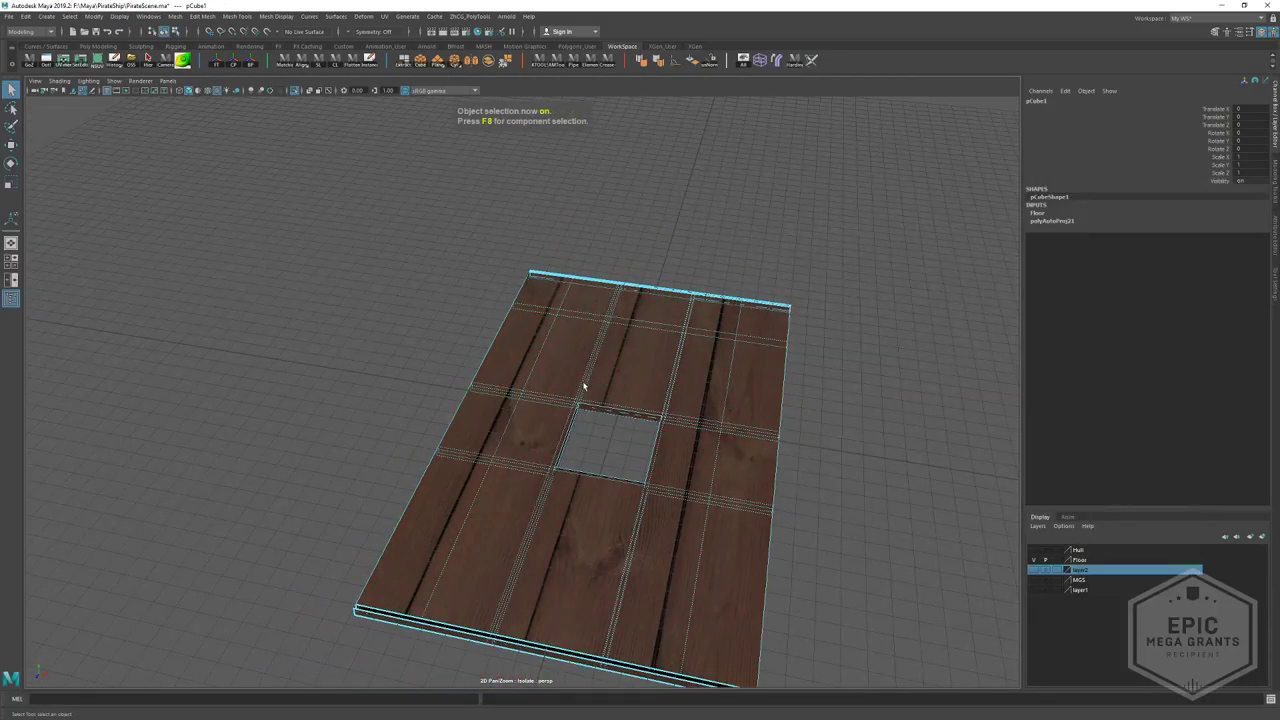
pyautogui.keyDown('alt'); pyautogui.moveTo(584, 386); pyautogui.dragTo(560, 290); pyautogui.keyUp('alt')
pyautogui.press('w')
# - Check the floor in Unreal Engine, return to Substance Designer and open the Tile Sampler's parameters
pyautogui.hotkey('alt', 'Tab')
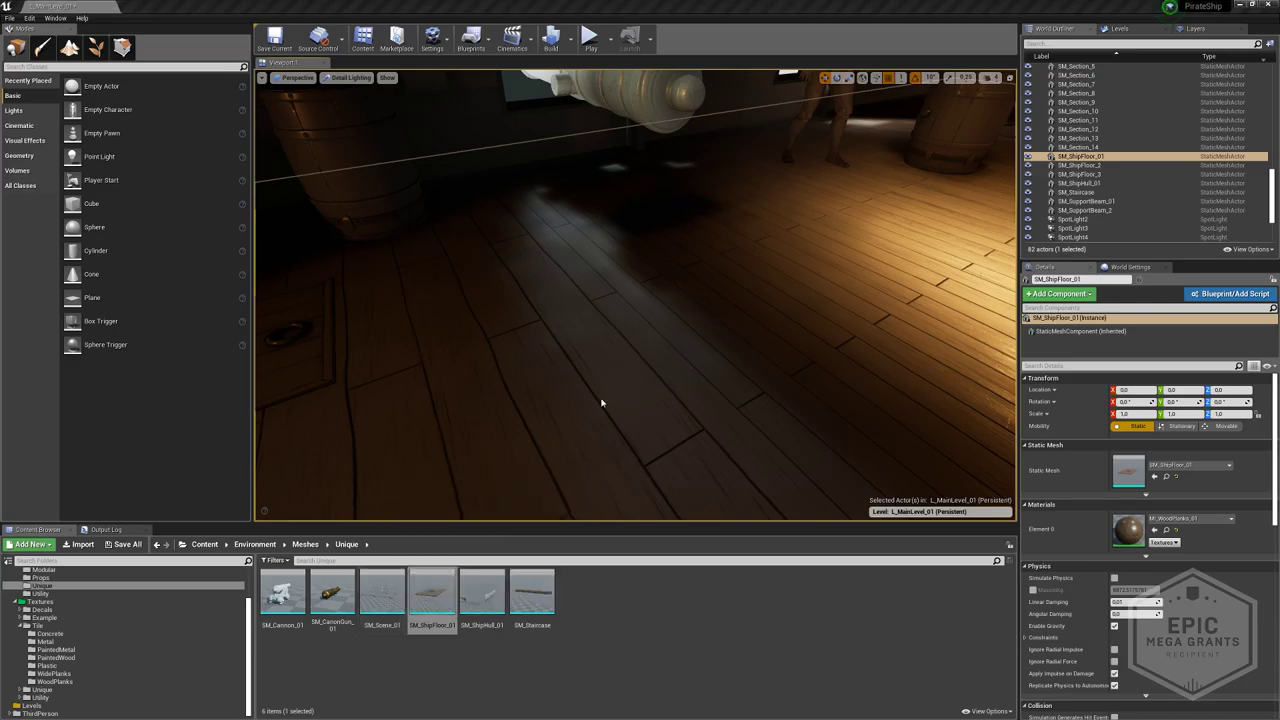
pyautogui.hotkey('alt', 'Tab')
pyautogui.click(588, 330)
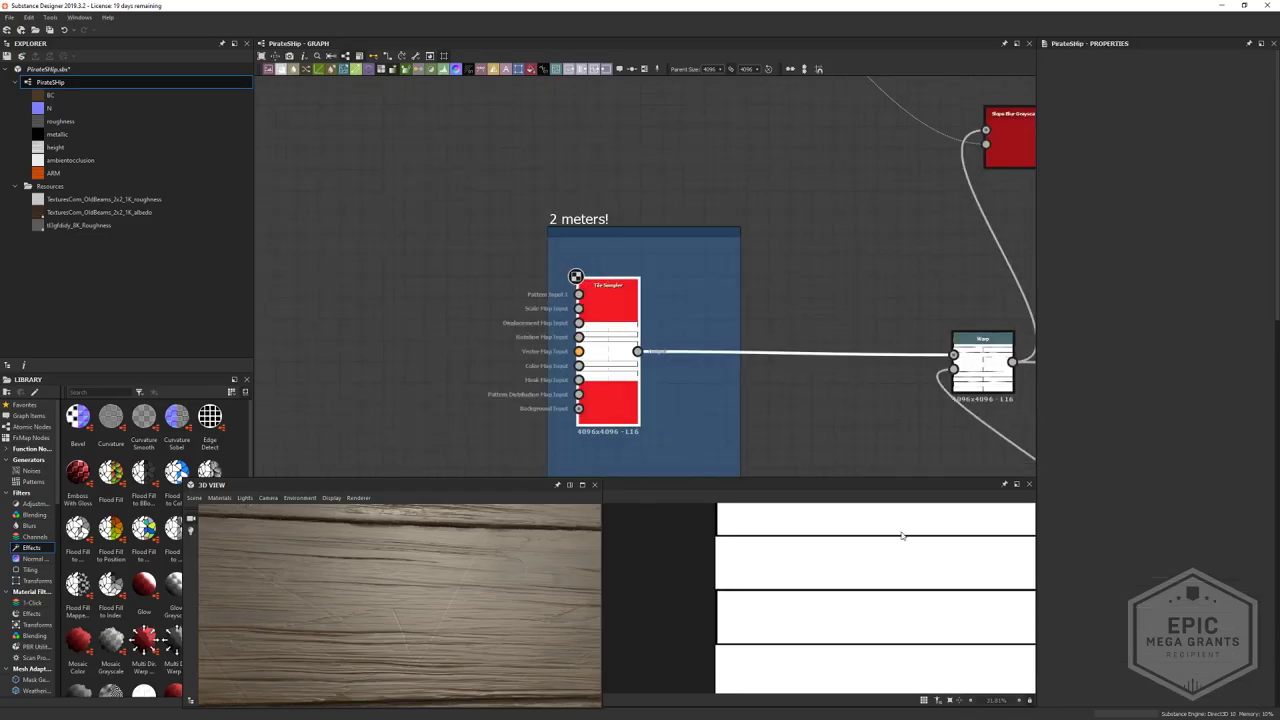
pyautogui.click(630, 334)
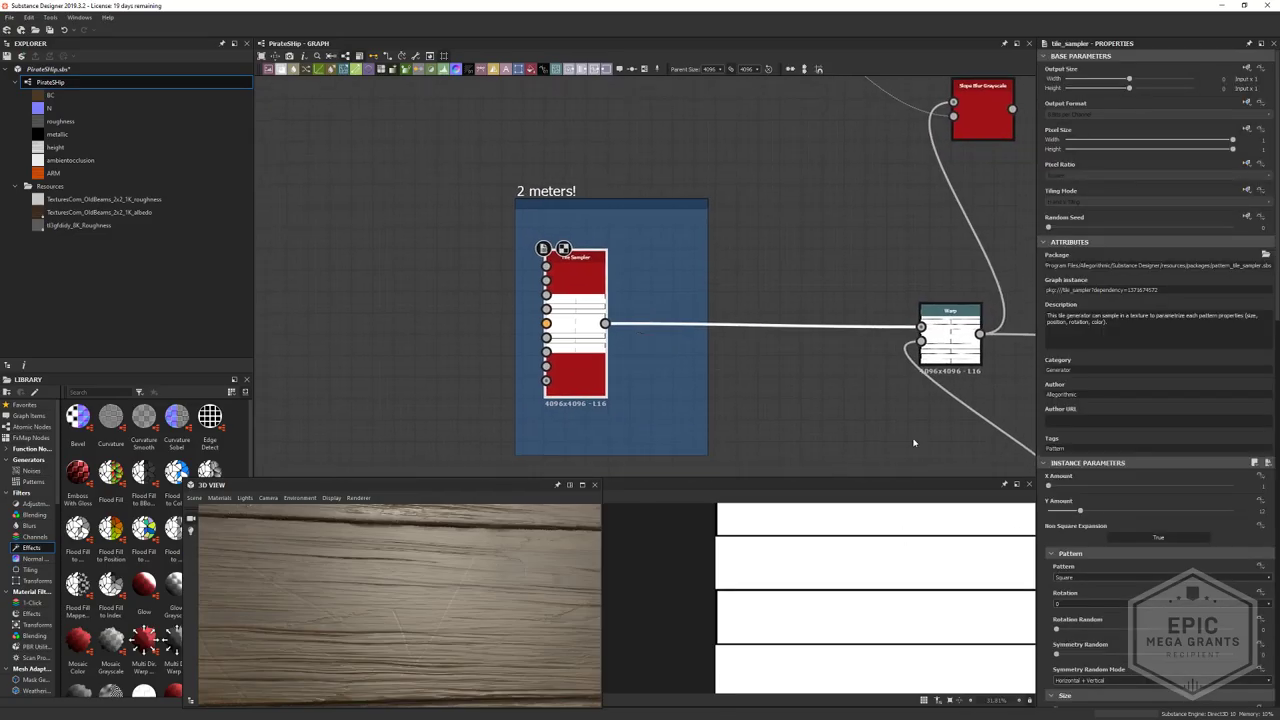
# - Set the Tile Sampler's X Amount to 2 and check the shorter planks in the 3D preview
pyautogui.click(1049, 487)
pyautogui.scroll(-5, 449, 599)
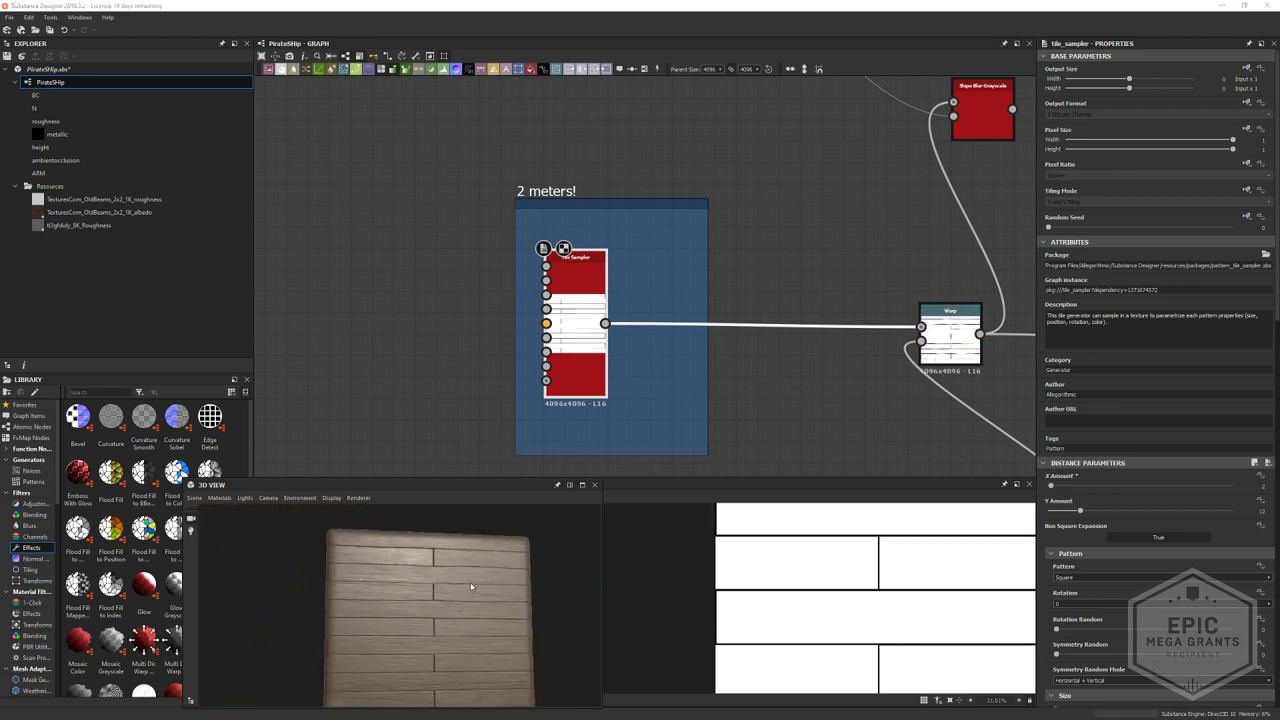
pyautogui.scroll(5, 464, 584)
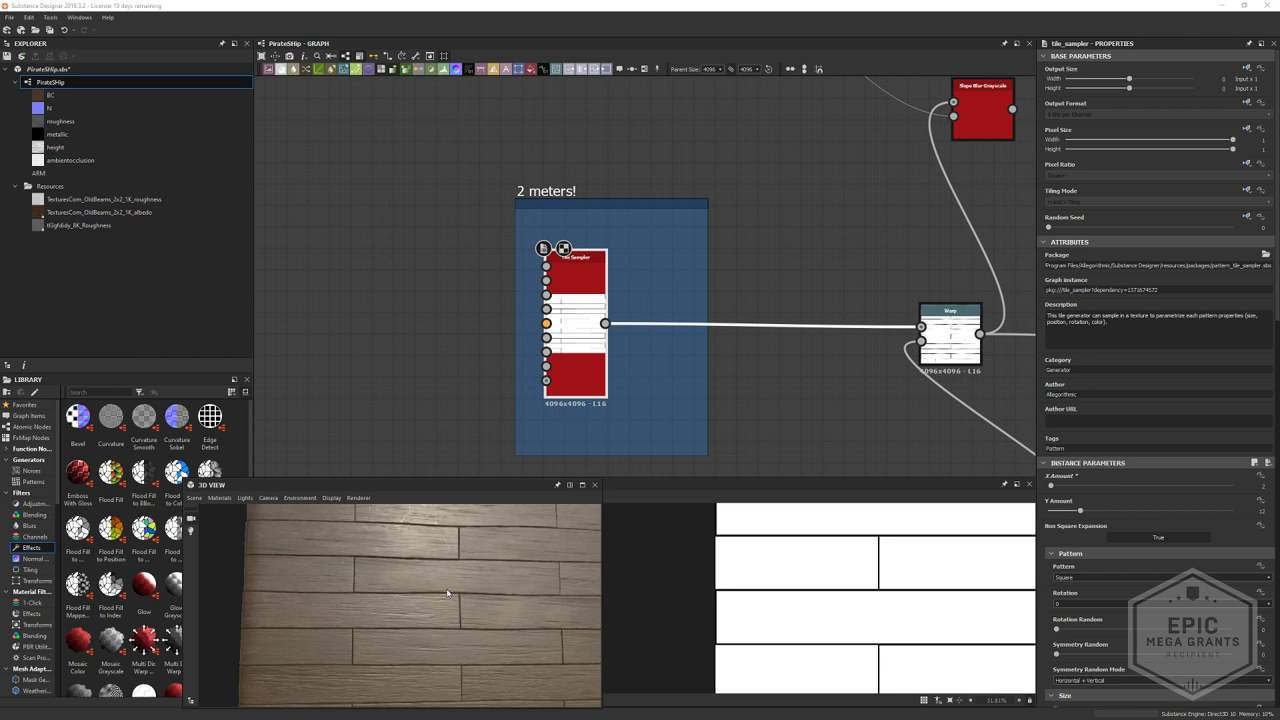
pyautogui.moveTo(447, 593); pyautogui.dragTo(461, 600)
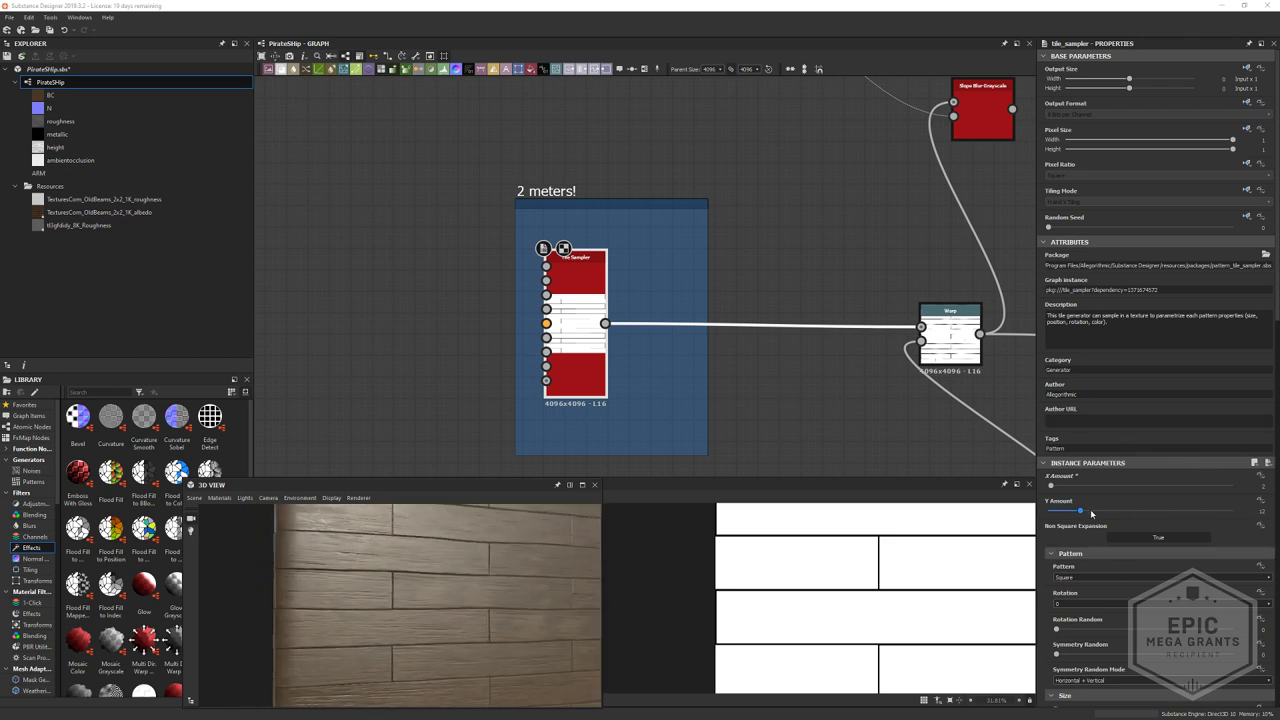
# - Raise the Tile Sampler's Y Amount to 20 for narrower planks
pyautogui.moveTo(1088, 515); pyautogui.dragTo(1092, 516)
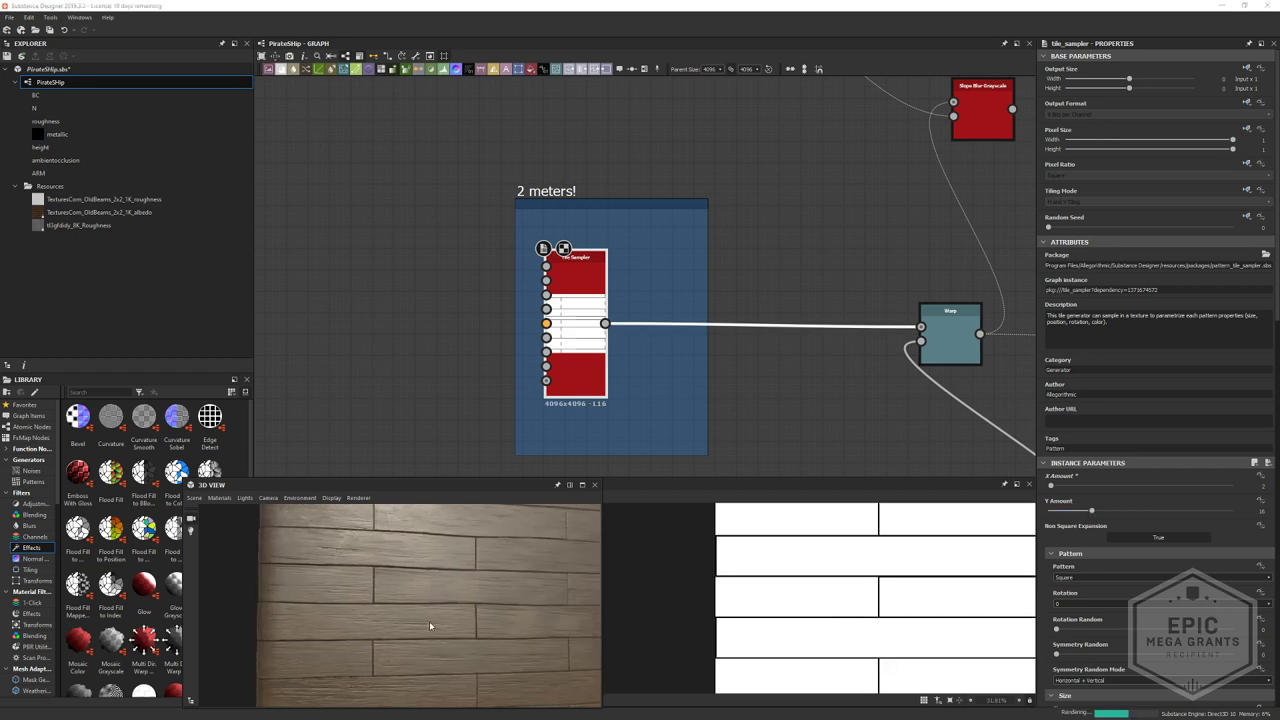
pyautogui.moveTo(429, 625); pyautogui.dragTo(542, 607)
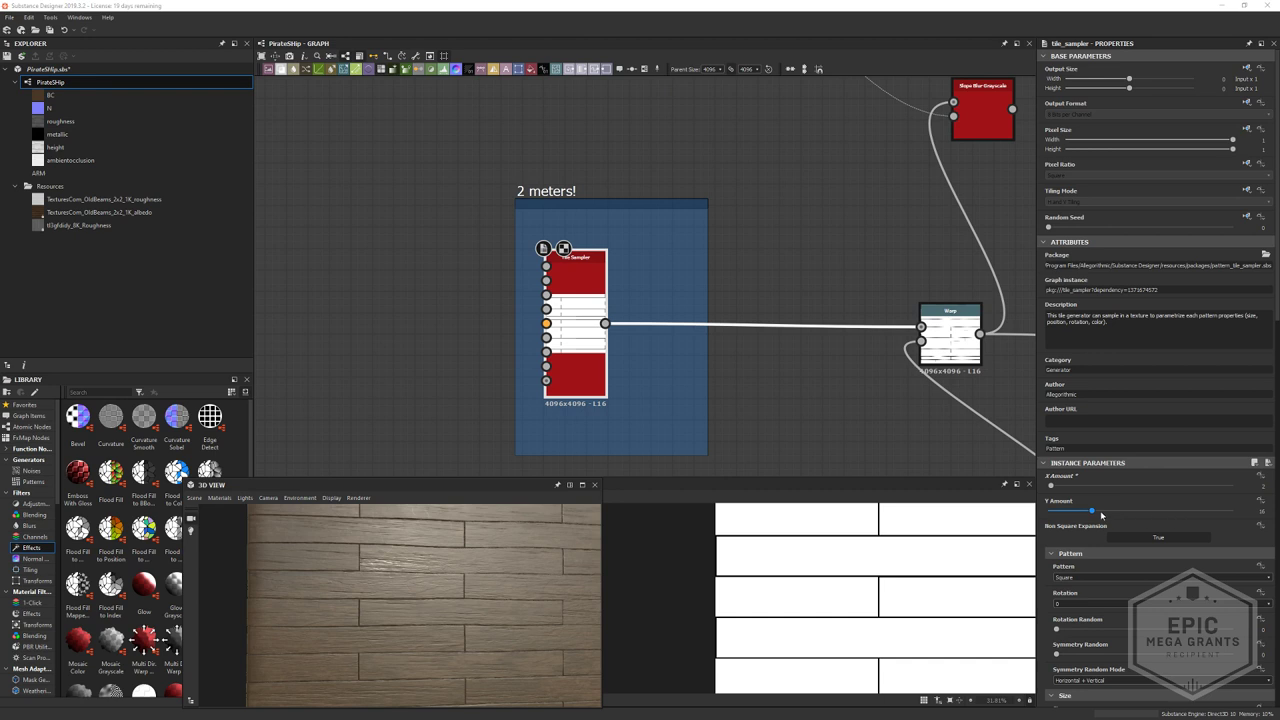
pyautogui.moveTo(1094, 513); pyautogui.dragTo(1101, 514)
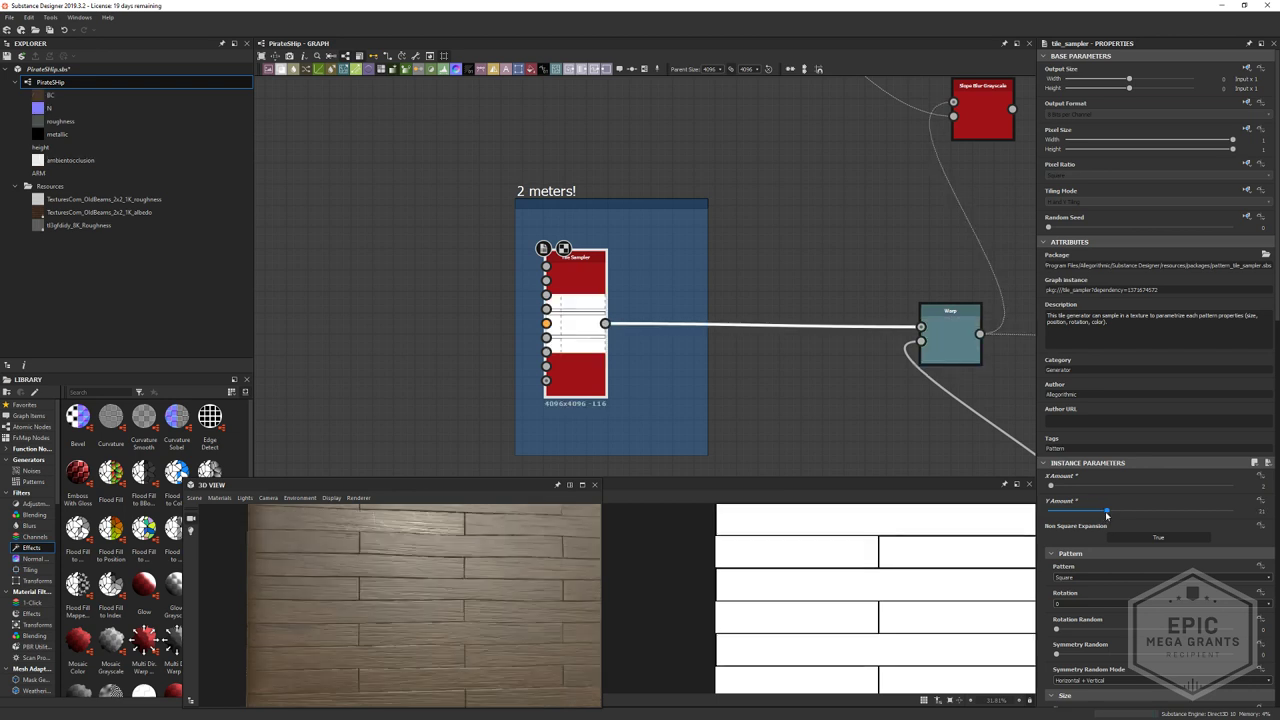
# - Examine the plank proportions and tiling in the 3D preview and the tiled 2D view
pyautogui.scroll(-3, 425, 606)
pyautogui.moveTo(425, 606); pyautogui.dragTo(430, 595)
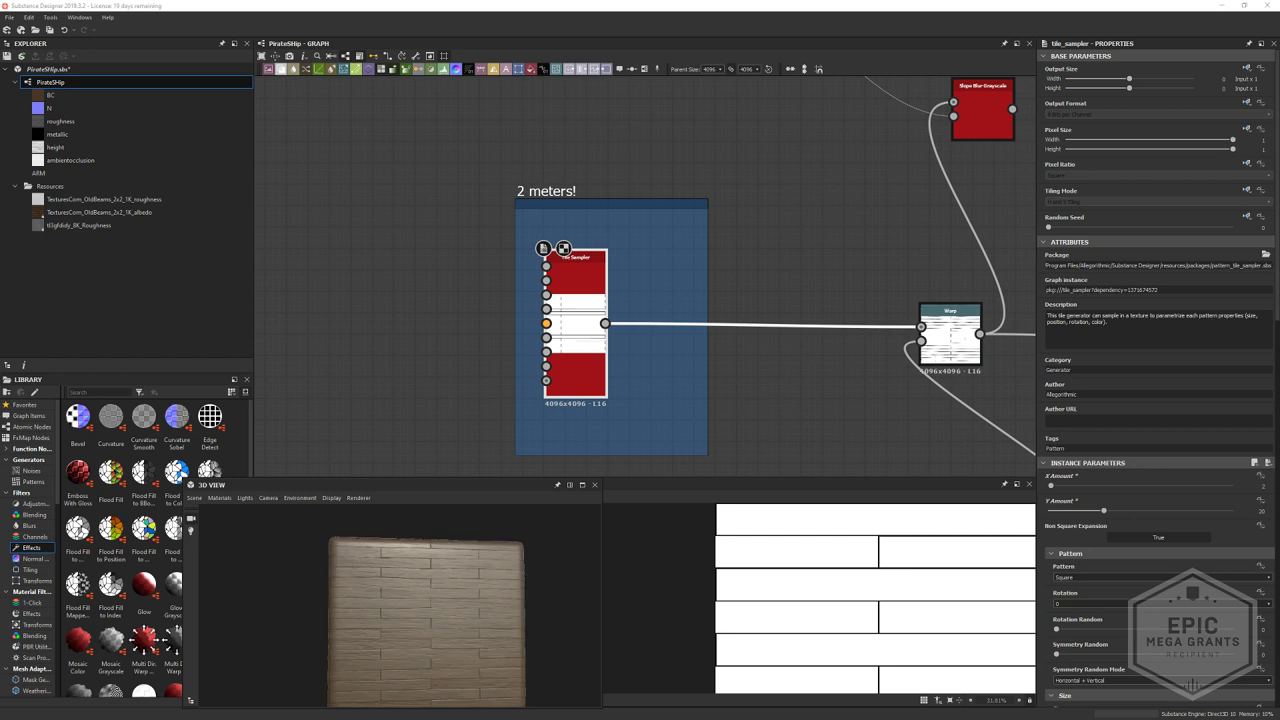
pyautogui.scroll(-5, 776, 601)
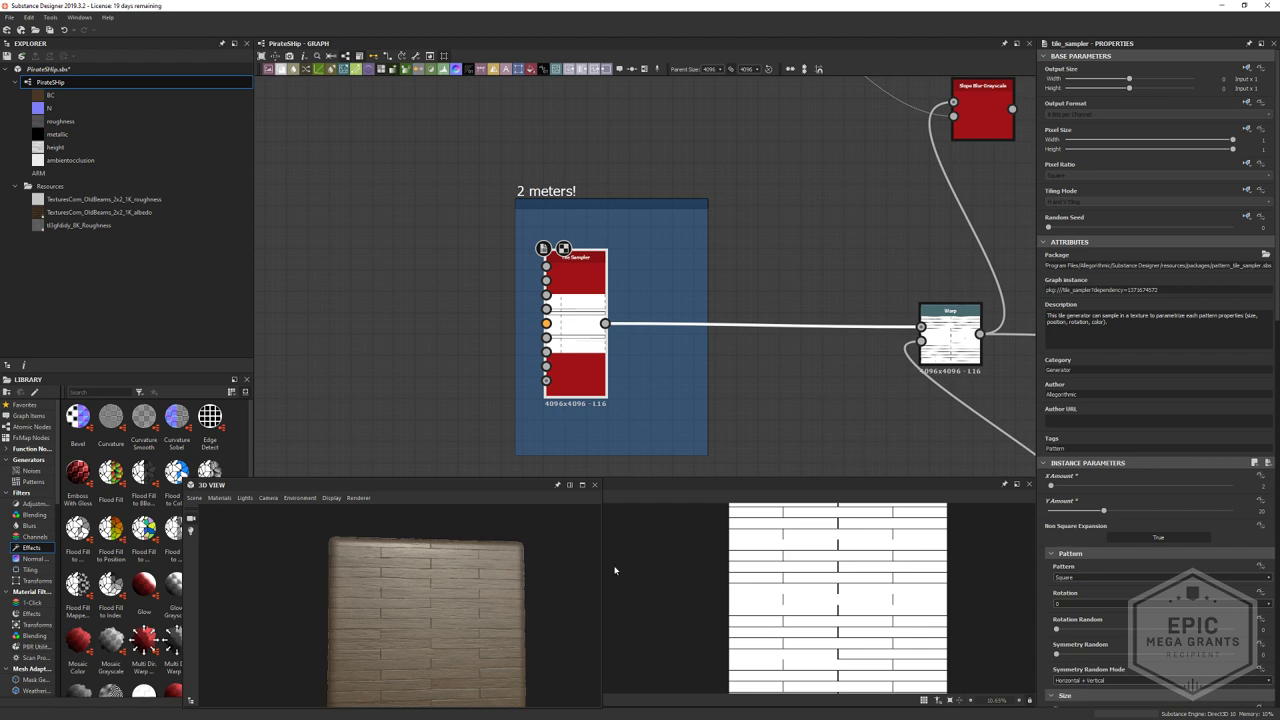
pyautogui.scroll(5, 411, 579)
pyautogui.scroll(-5, 411, 579)
pyautogui.moveTo(411, 579); pyautogui.dragTo(397, 576)
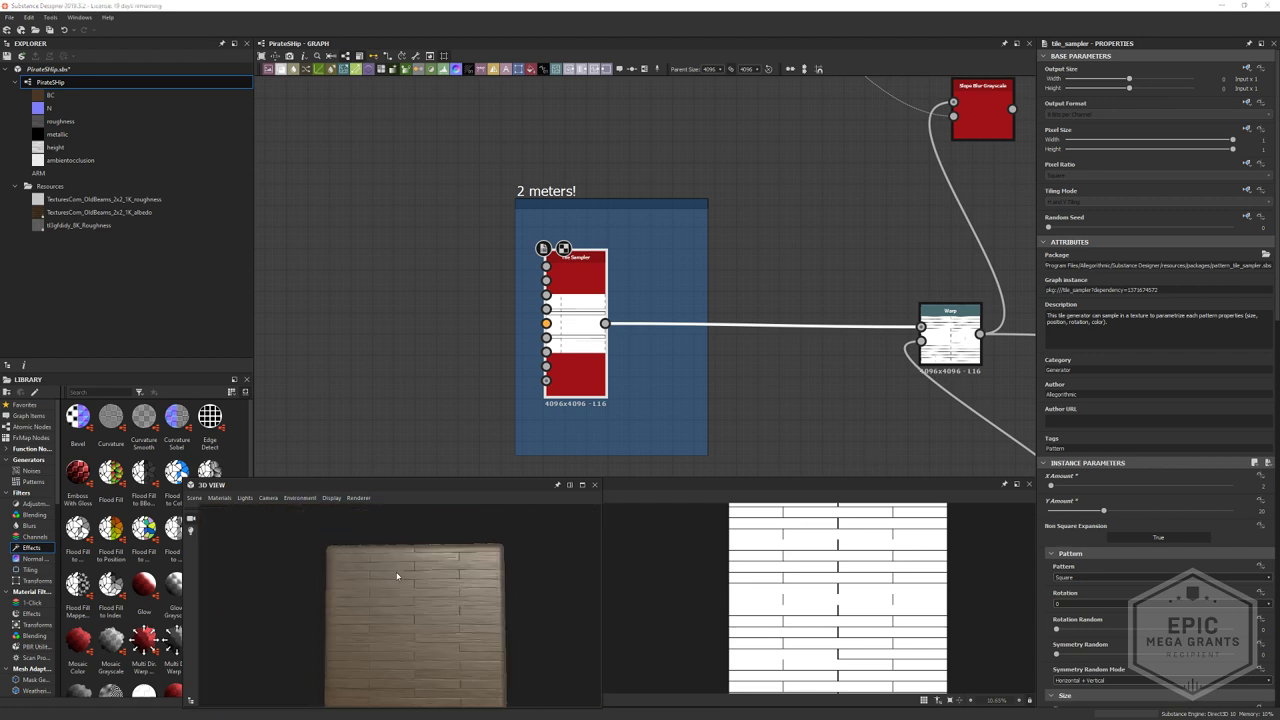
pyautogui.scroll(4, 397, 576)
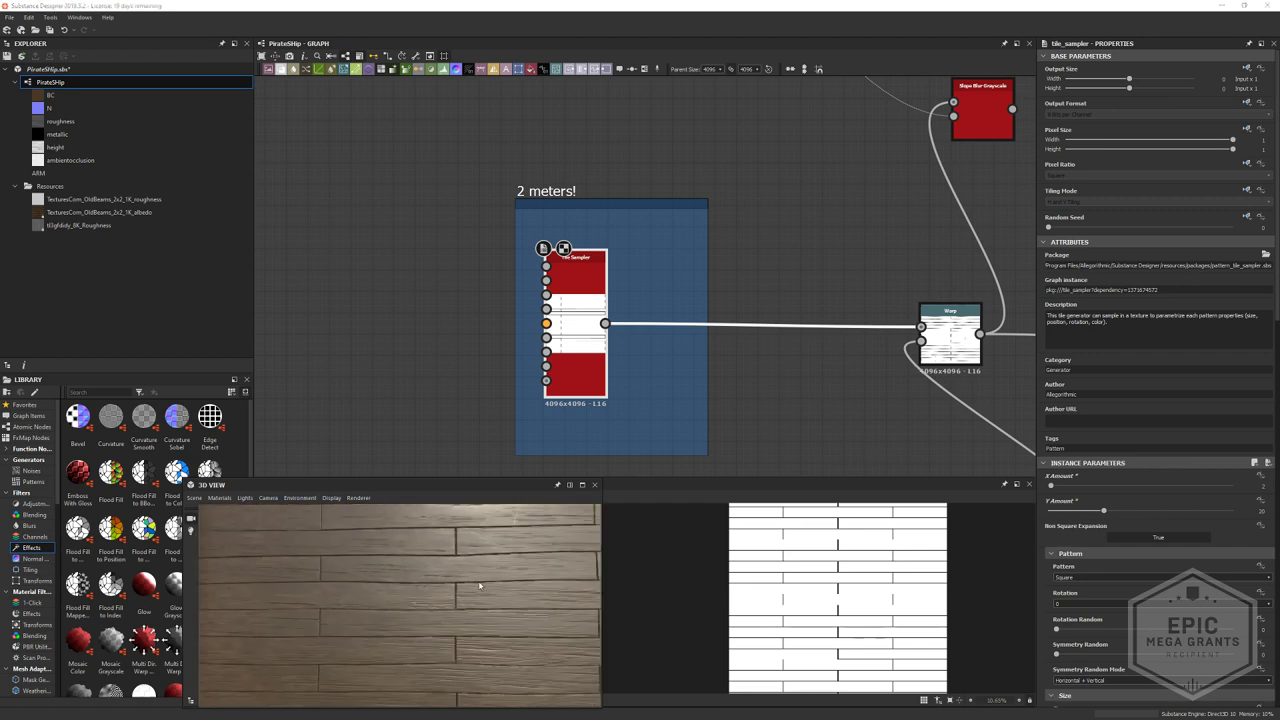
pyautogui.scroll(-5, 366, 640)
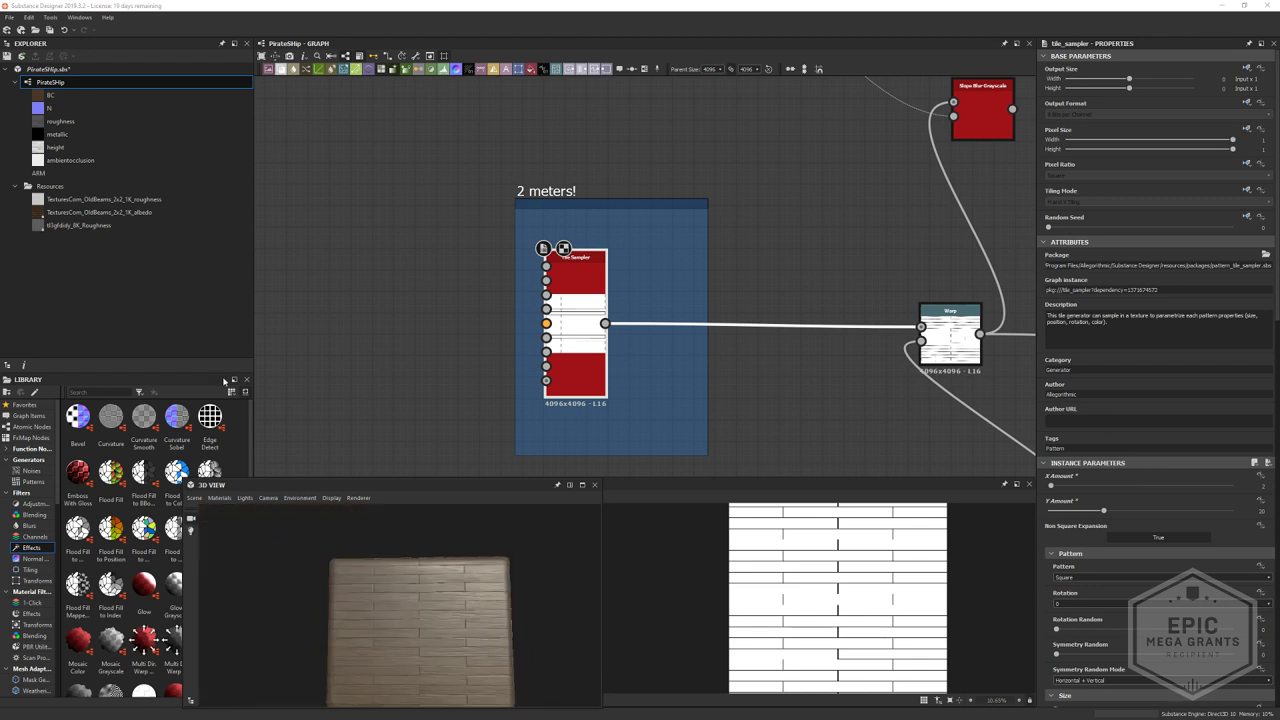
# - Re-export the updated ARM, BC and N outputs as Targa files to the WoodPlanks folder
pyautogui.rightClick(46, 80)
pyautogui.click(114, 170)
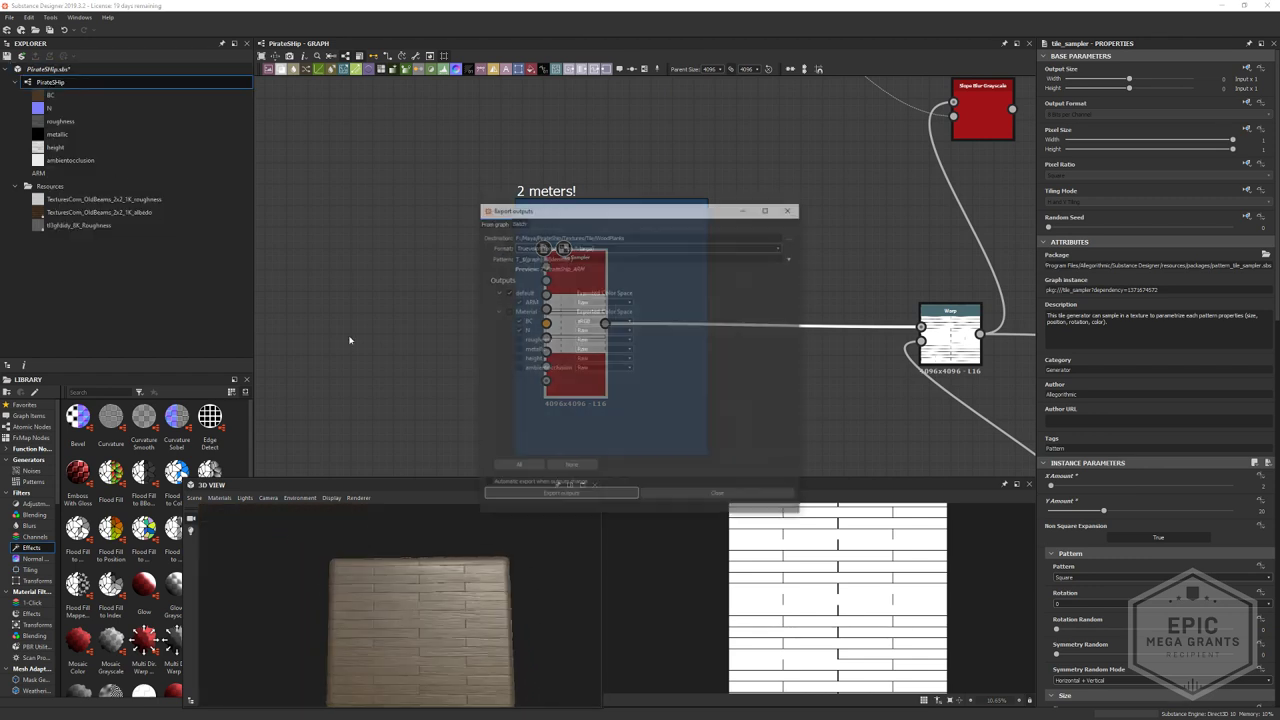
pyautogui.click(560, 496)
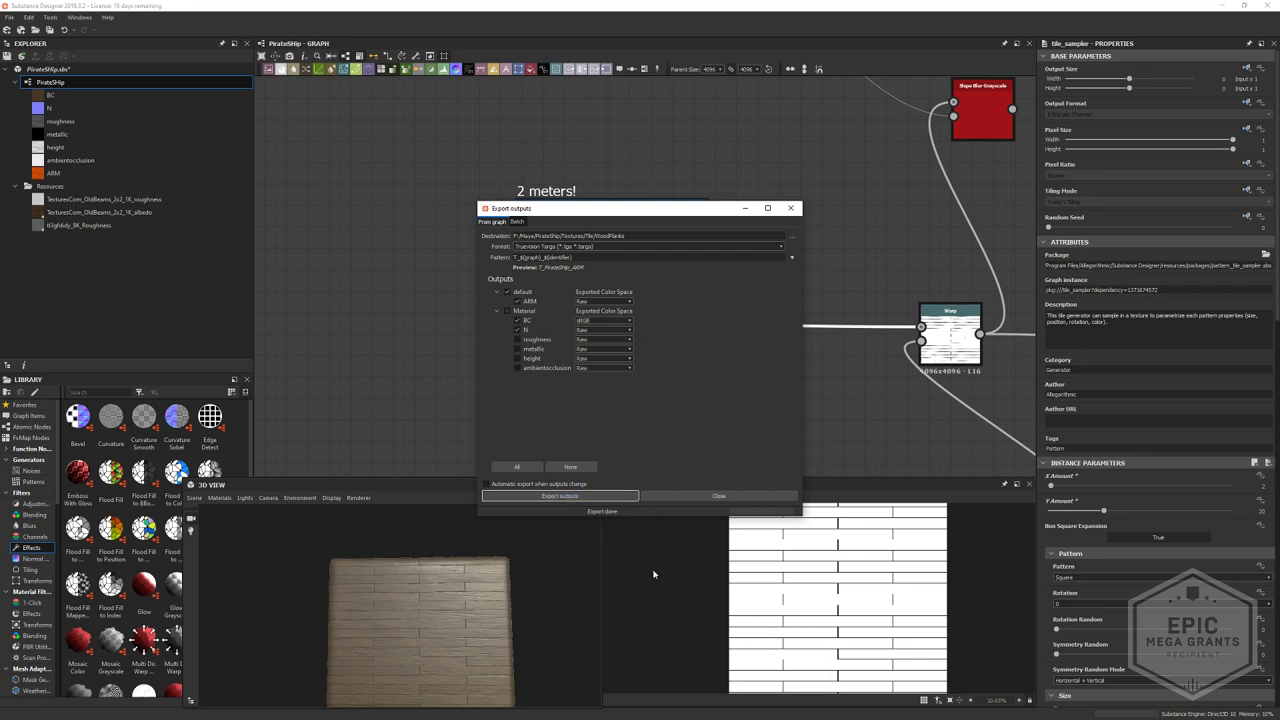
# - Switch to Maya and open the floor mesh in the UV Editor
pyautogui.hotkey('alt', 'Tab')
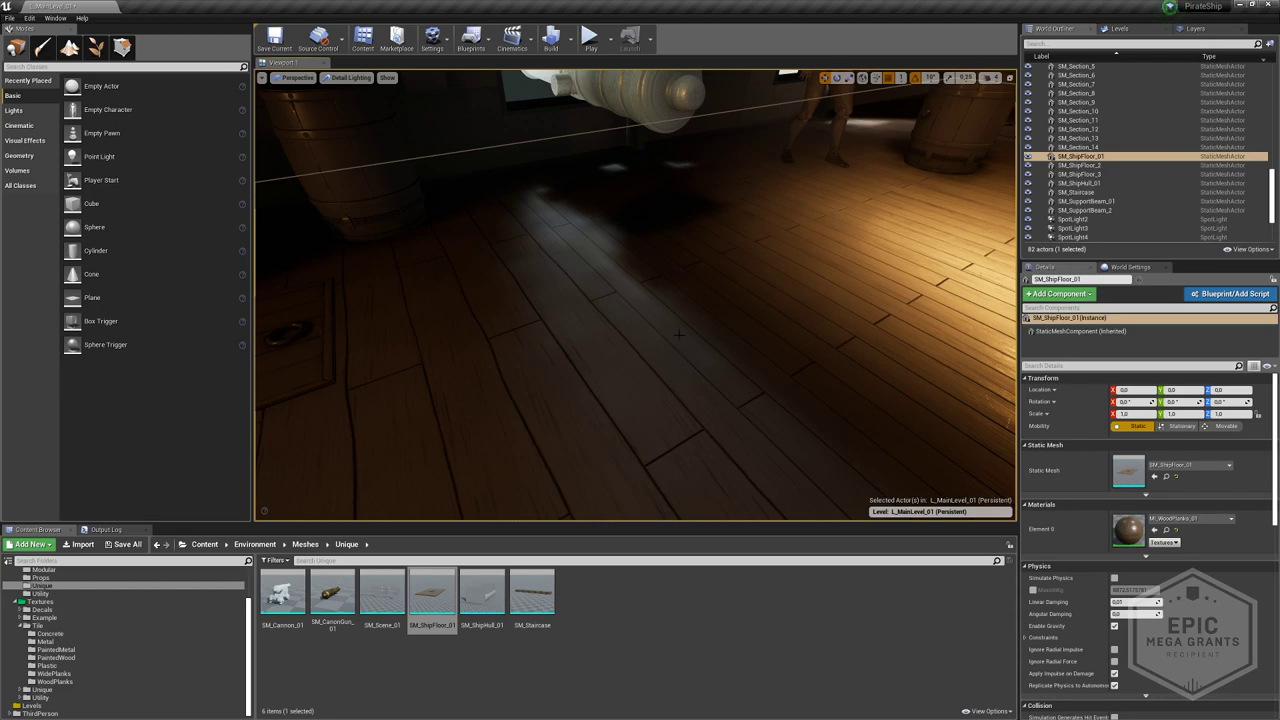
pyautogui.hotkey('alt', 'Tab')
pyautogui.hotkey('alt', 'Tab')
pyautogui.hotkey('alt', 'Tab')
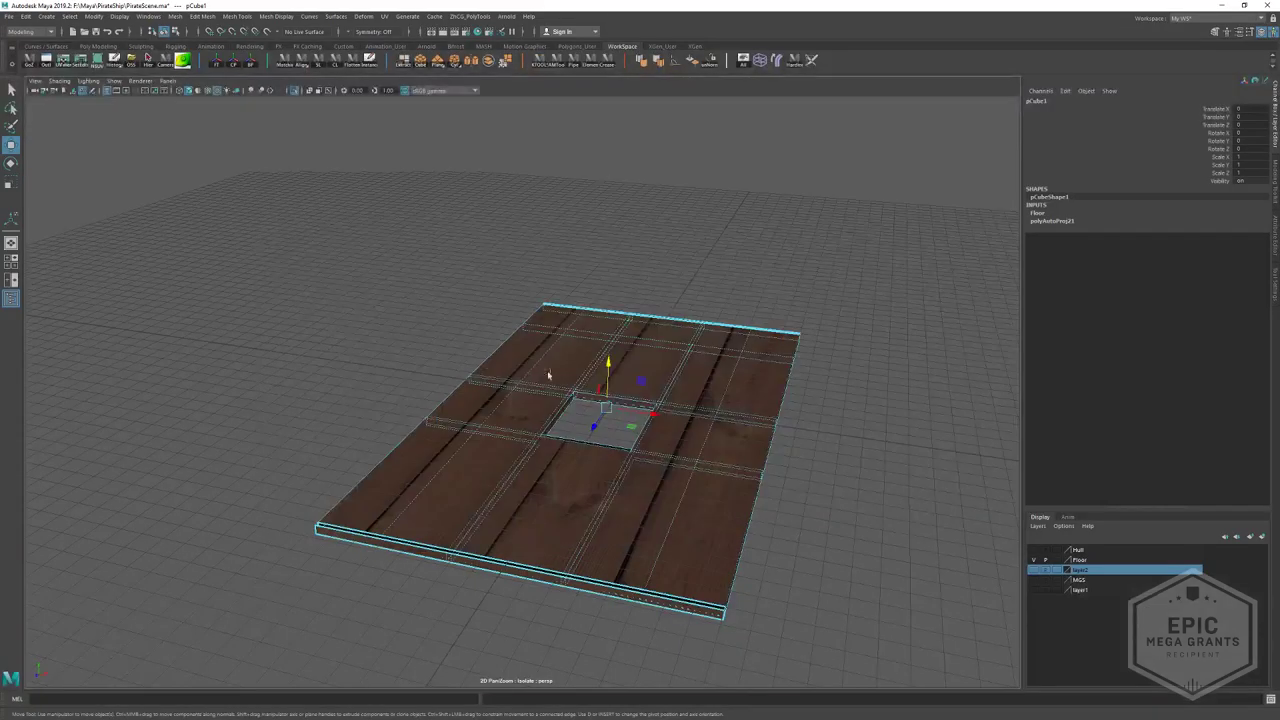
pyautogui.press('F11')
pyautogui.click(583, 321)
pyautogui.press('F8')
pyautogui.click(384, 16)
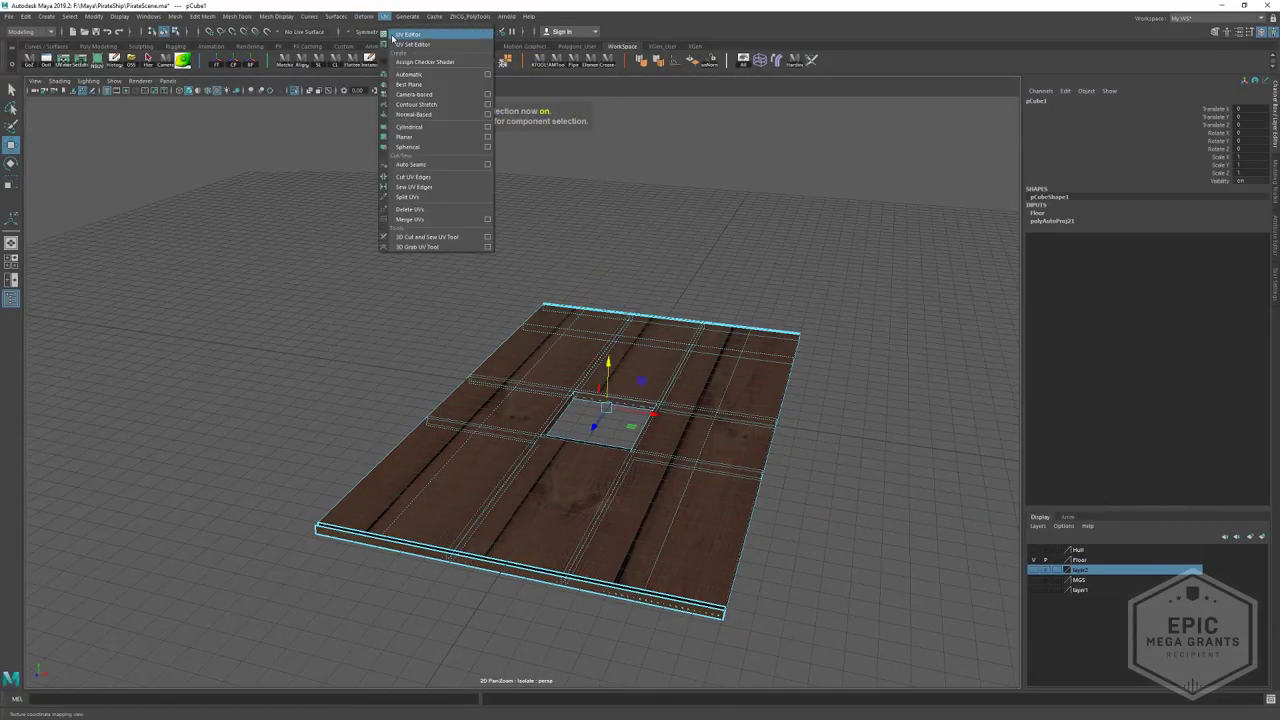
pyautogui.click(405, 40)
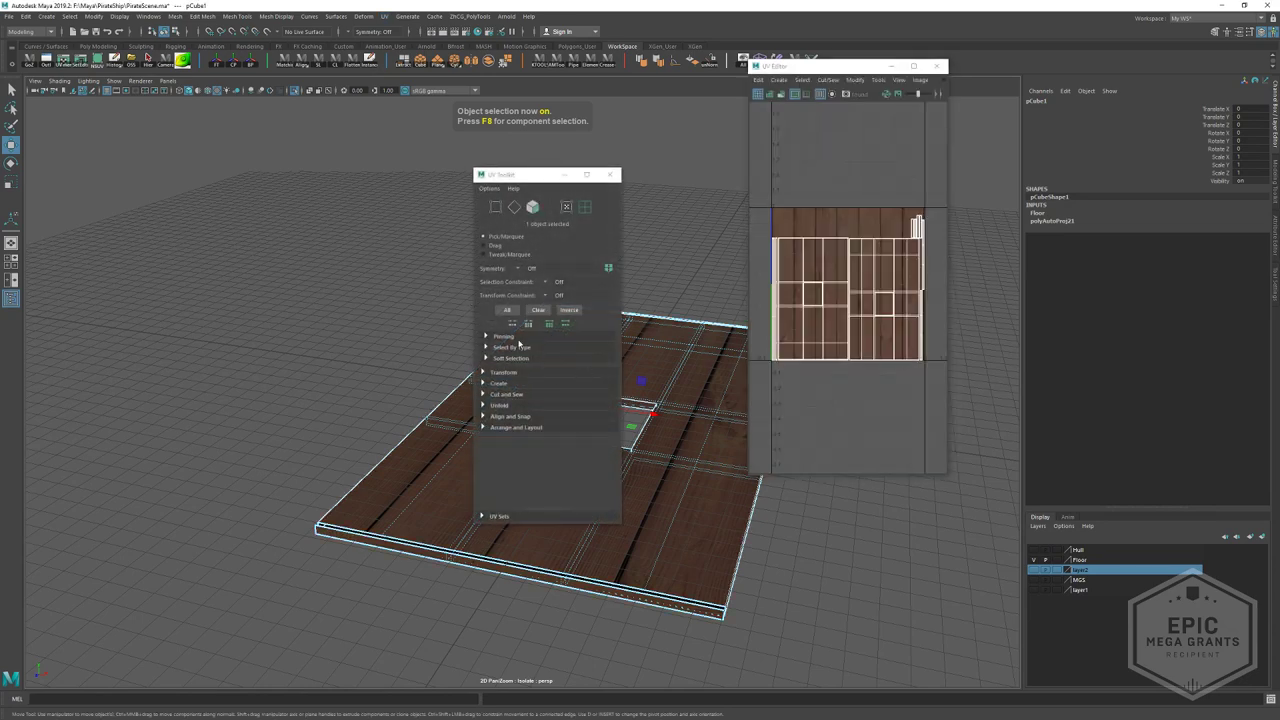
# - Set the texel density of all the floor's UV shells to 10.24 with a map size of 4096
pyautogui.moveTo(852, 290); pyautogui.dragTo(978, 418, button='right')
pyautogui.moveTo(822, 318); pyautogui.dragTo(882, 350)
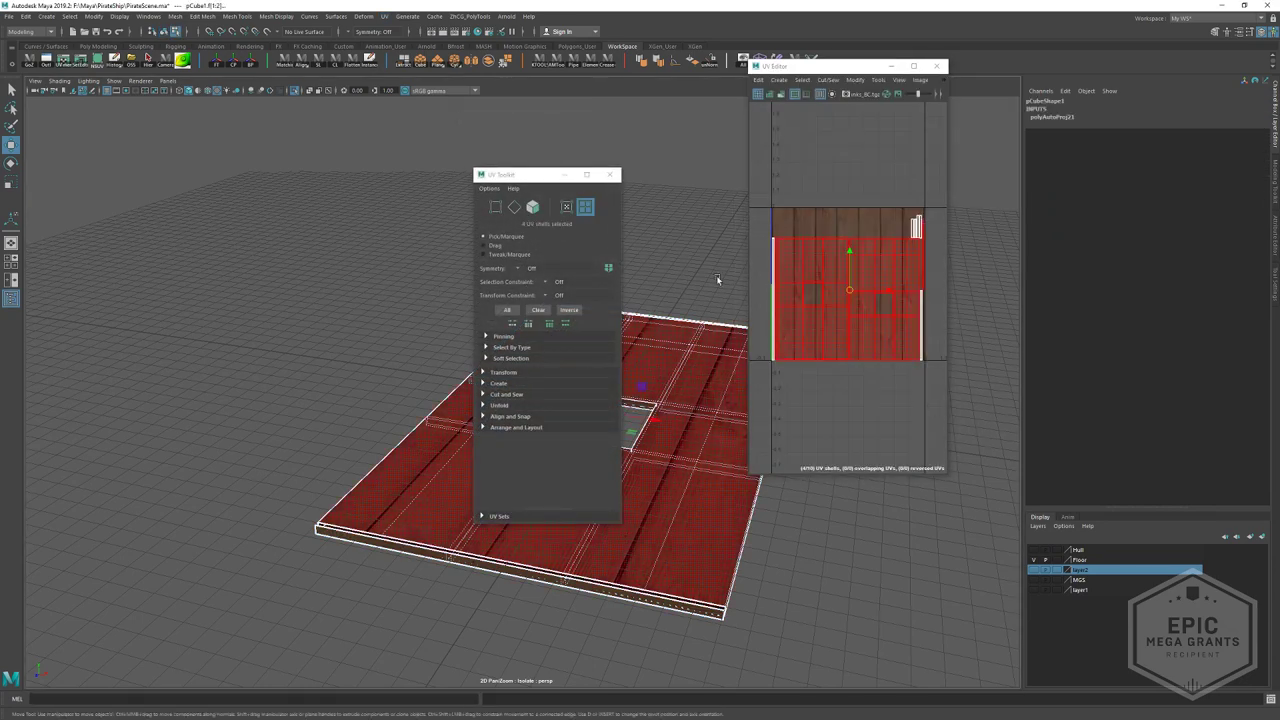
pyautogui.scroll(-3, 770, 222)
pyautogui.moveTo(768, 214); pyautogui.dragTo(926, 354)
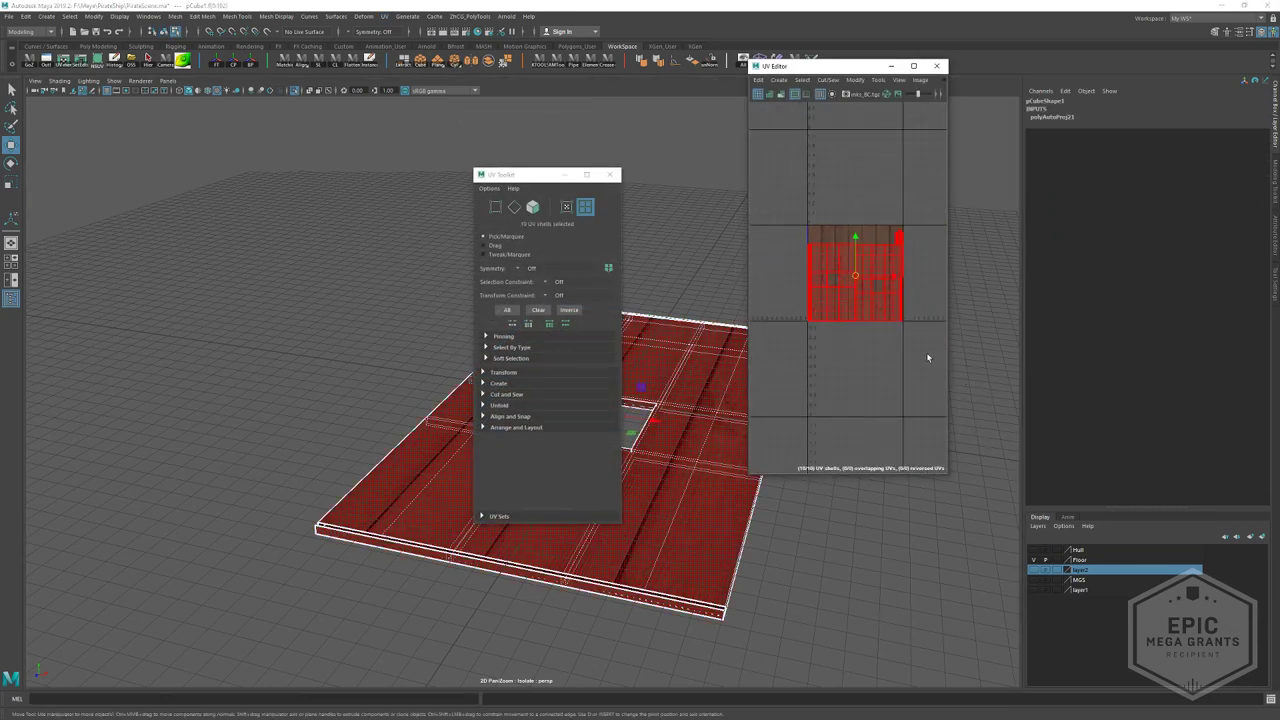
pyautogui.click(514, 428)
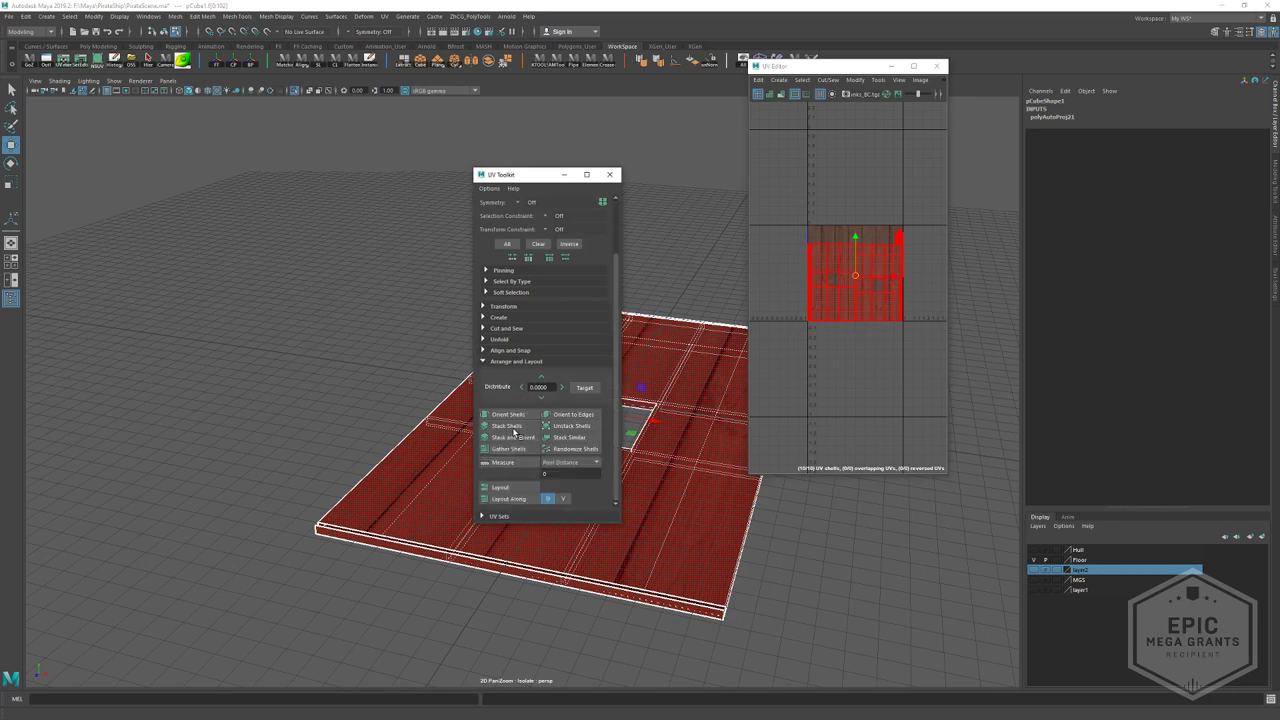
pyautogui.click(507, 351)
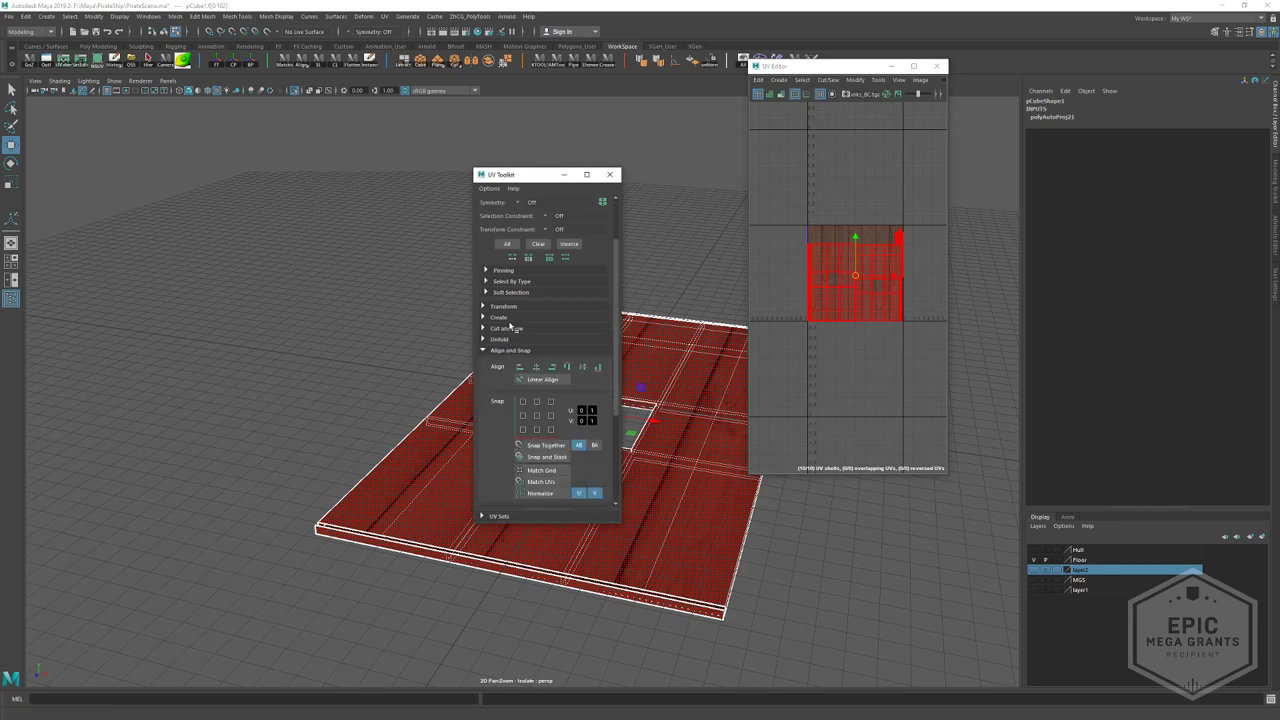
pyautogui.click(510, 307)
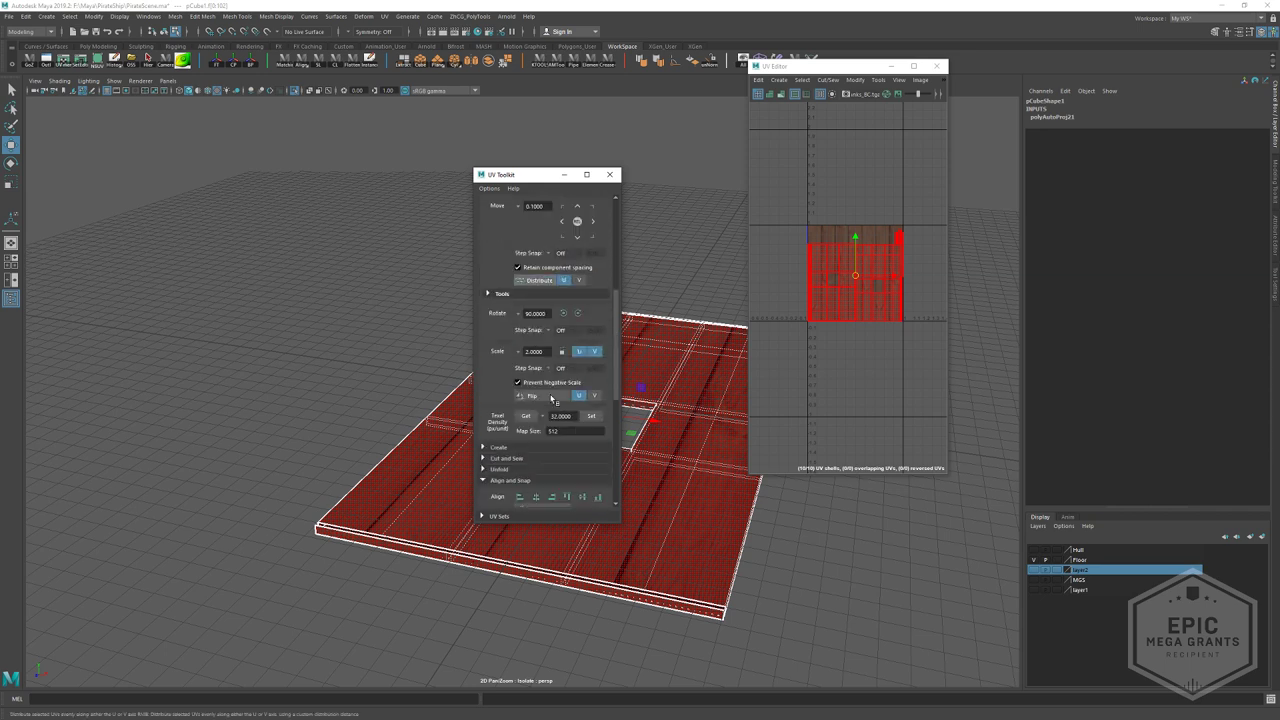
pyautogui.scroll(1, 559, 347)
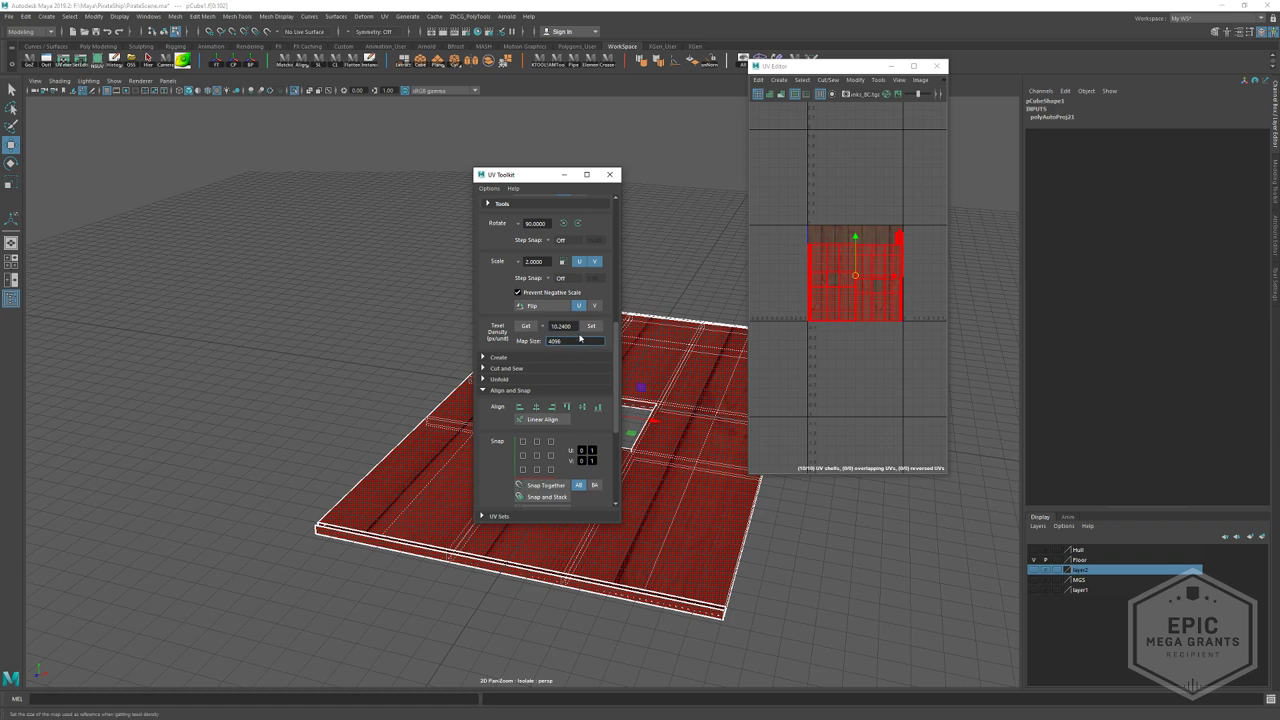
pyautogui.click(591, 326)
pyautogui.press('F8')
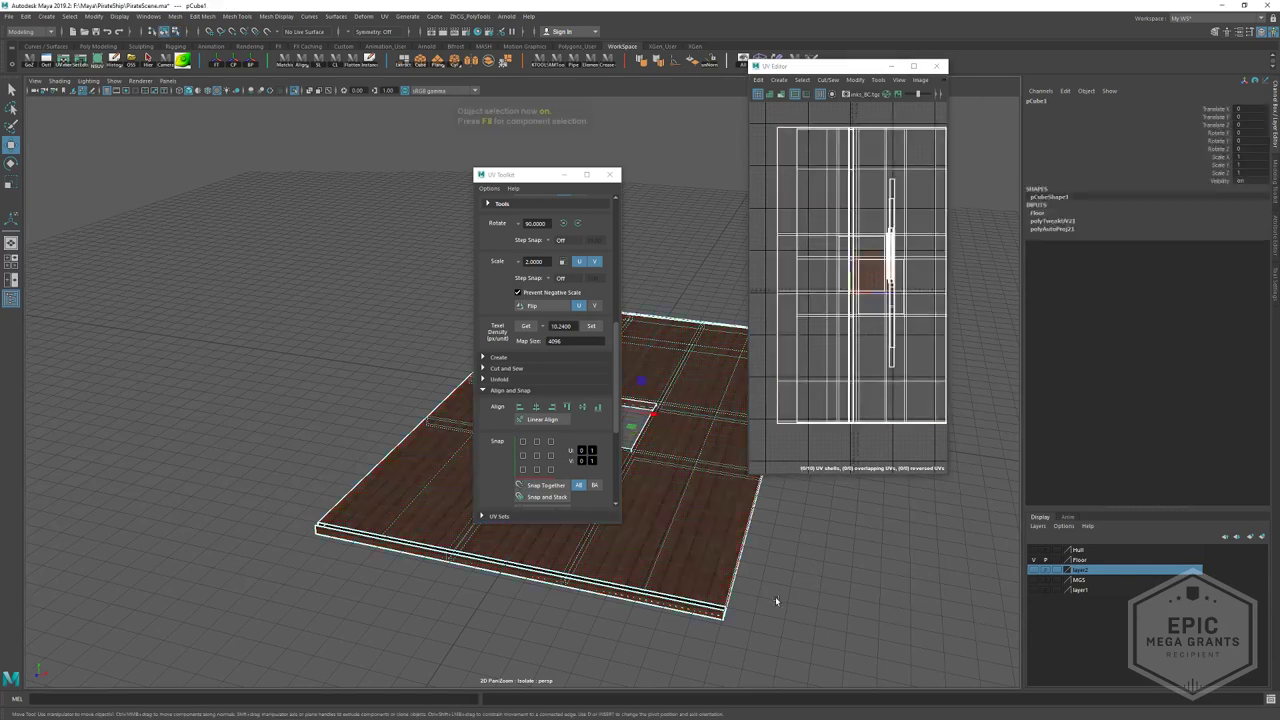
pyautogui.click(775, 596)
pyautogui.click(610, 175)
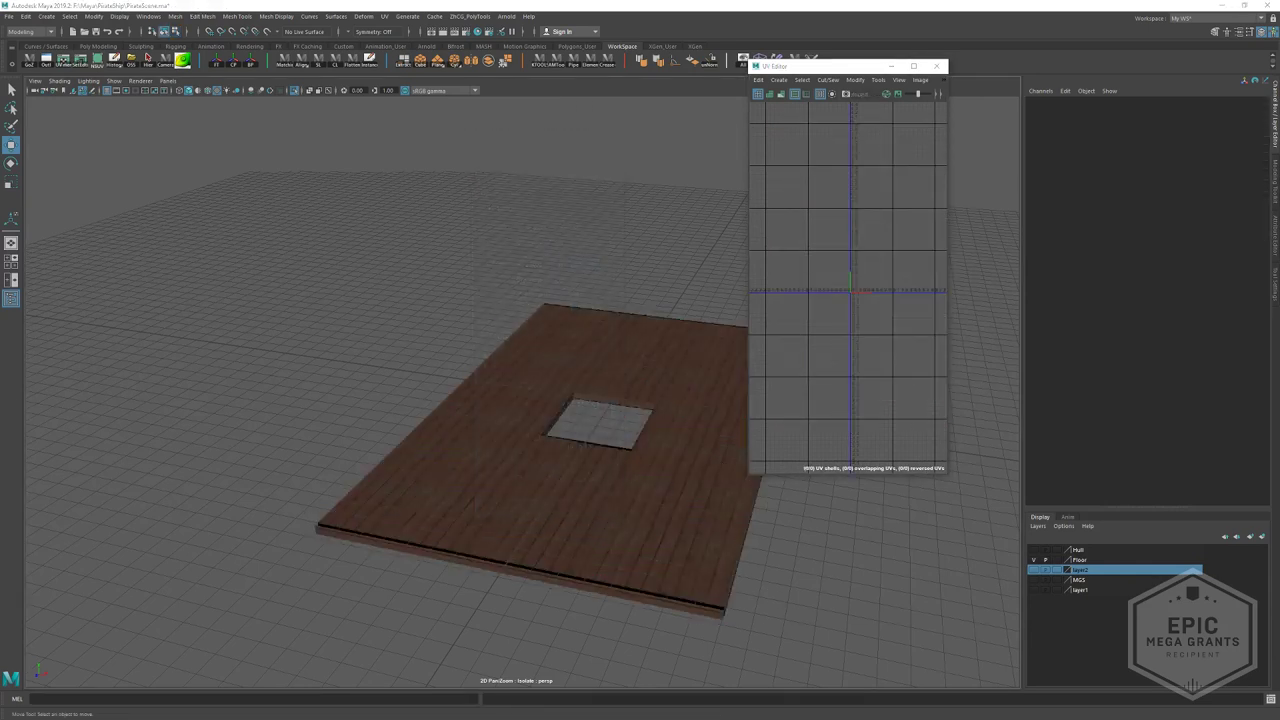
# - Inspect the plank scale across the floor mesh from several angles
pyautogui.keyDown('alt'); pyautogui.moveTo(396, 381); pyautogui.dragTo(430, 385); pyautogui.keyUp('alt')
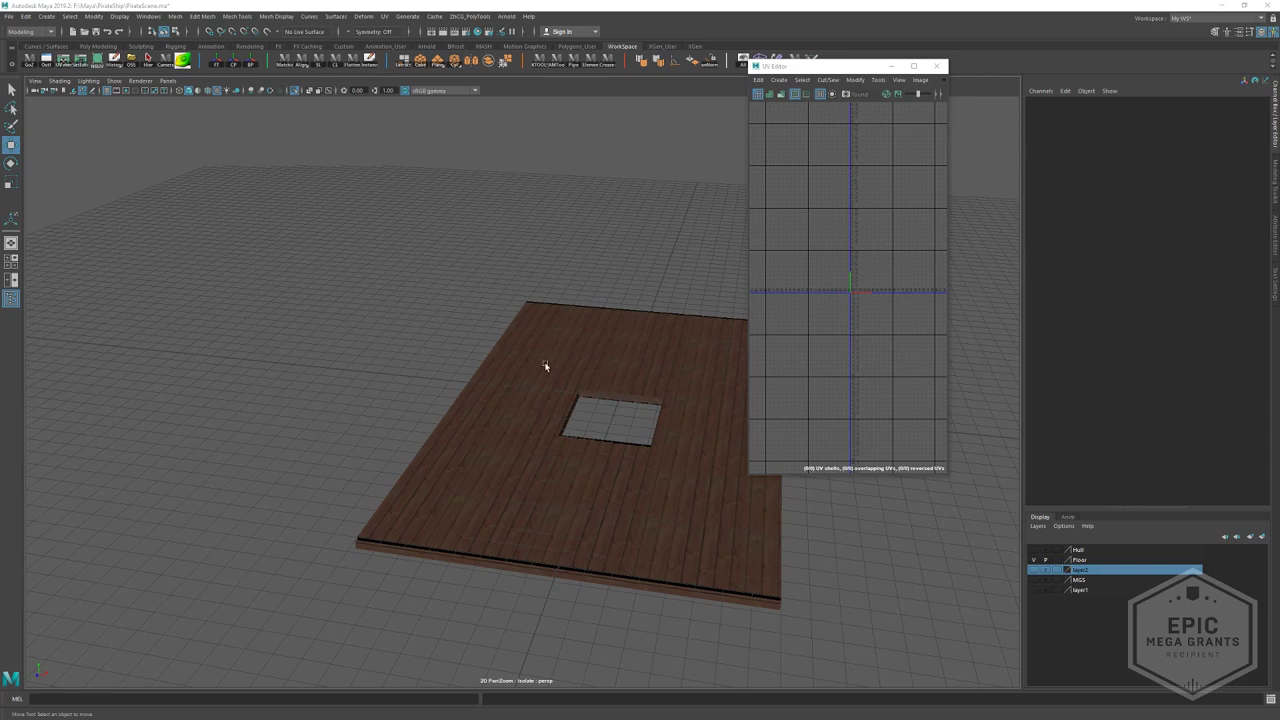
pyautogui.keyDown('alt'); pyautogui.moveTo(545, 366); pyautogui.dragTo(406, 360, button='middle'); pyautogui.keyUp('alt')
pyautogui.press('F8')
pyautogui.click(406, 360)
pyautogui.keyDown('alt'); pyautogui.moveTo(406, 360); pyautogui.dragTo(468, 373); pyautogui.keyUp('alt')
pyautogui.scroll(2, 468, 373)
pyautogui.press('F8')
# - Export the floor mesh as FBX to the Meshes/Unique folder, overwriting SM_ShipFloor_01.fbx
pyautogui.click(559, 292)
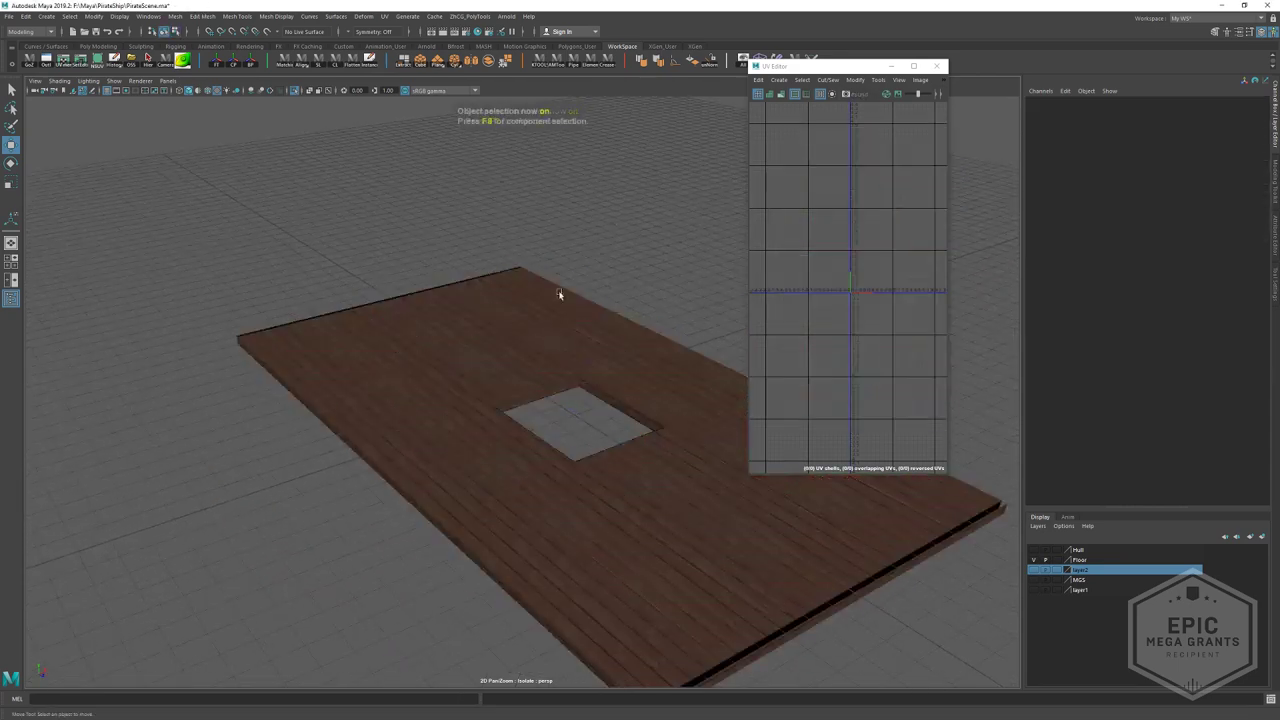
pyautogui.click(558, 294)
pyautogui.keyDown('alt'); pyautogui.moveTo(558, 294); pyautogui.dragTo(410, 395); pyautogui.keyUp('alt')
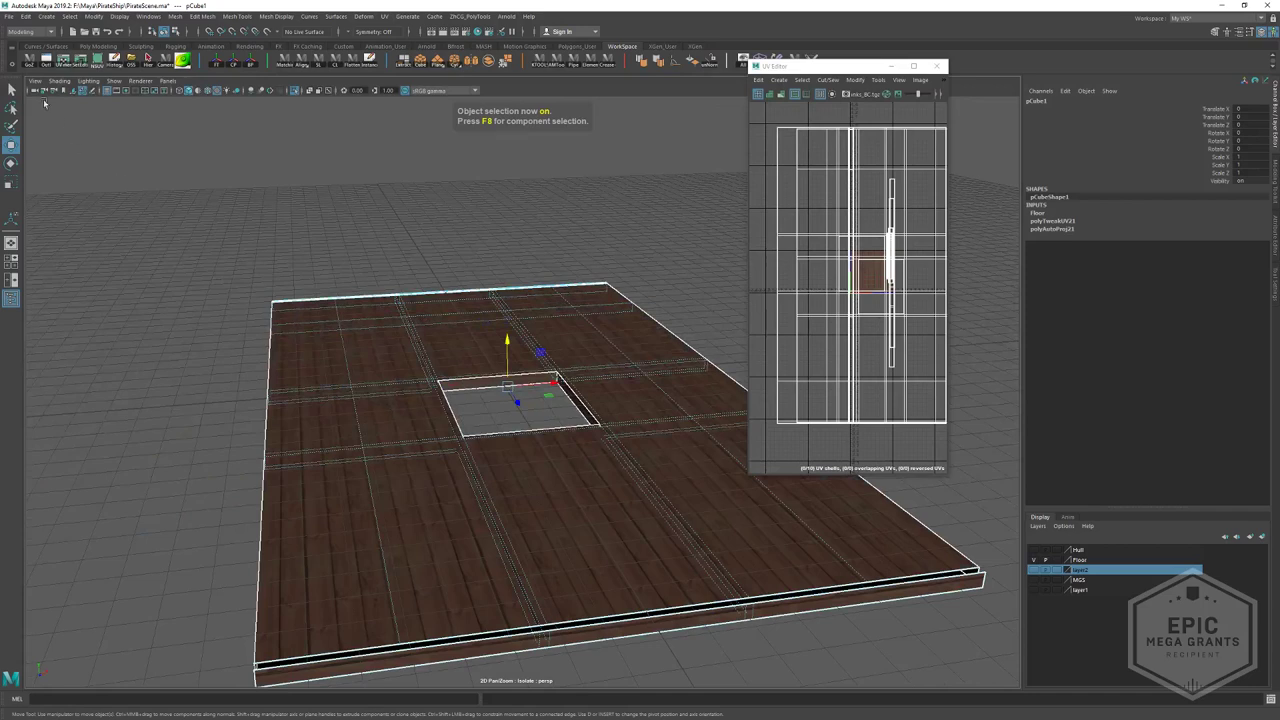
pyautogui.click(9, 17)
pyautogui.press('Escape')
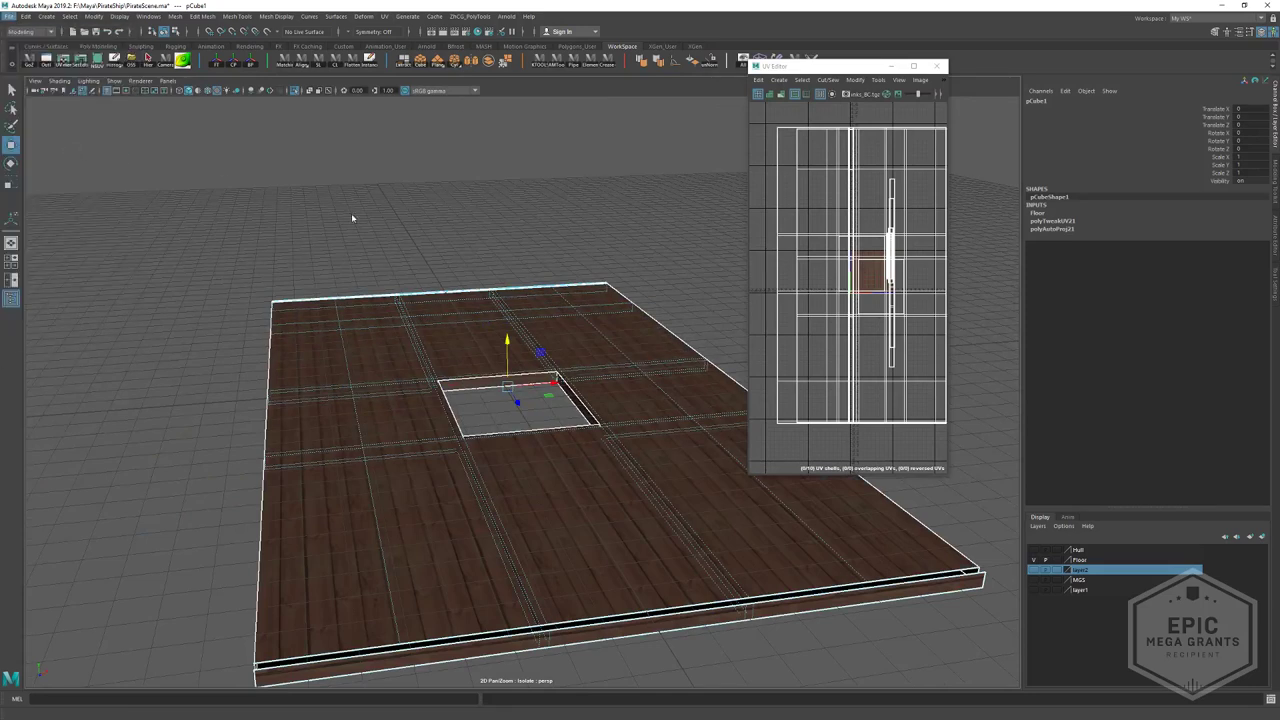
pyautogui.click(140, 176)
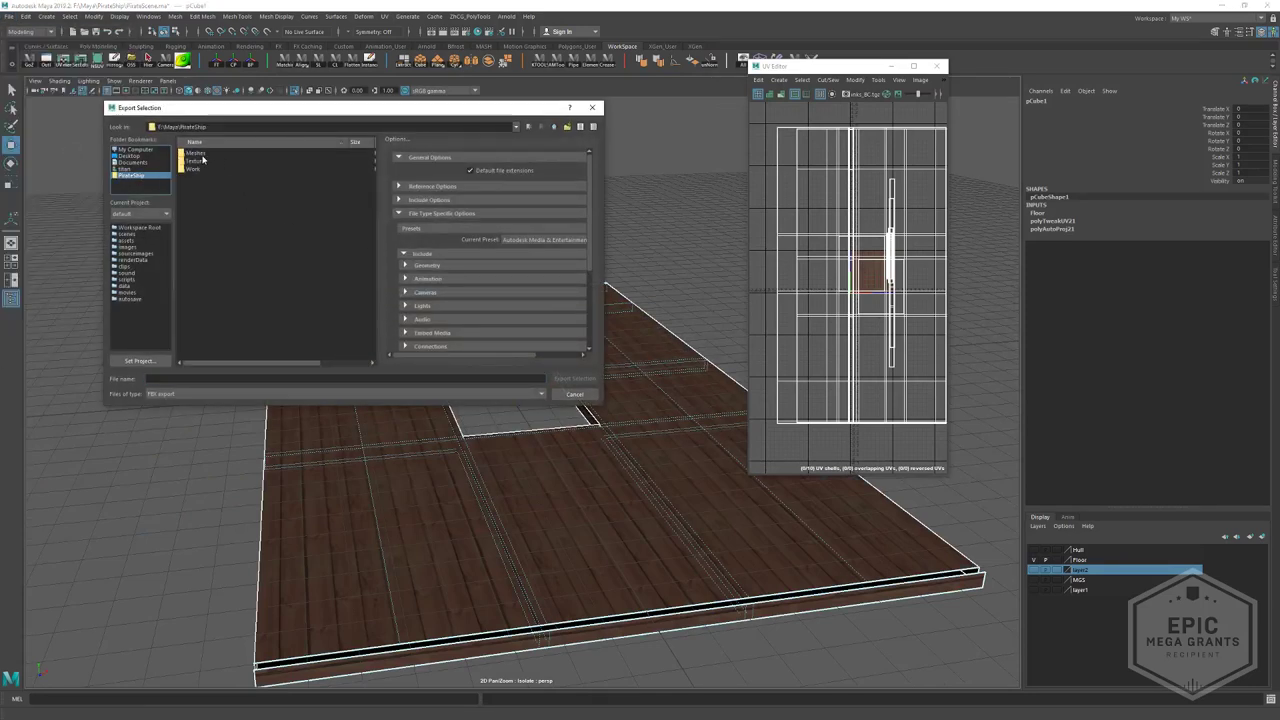
pyautogui.doubleClick(202, 158)
pyautogui.doubleClick(206, 176)
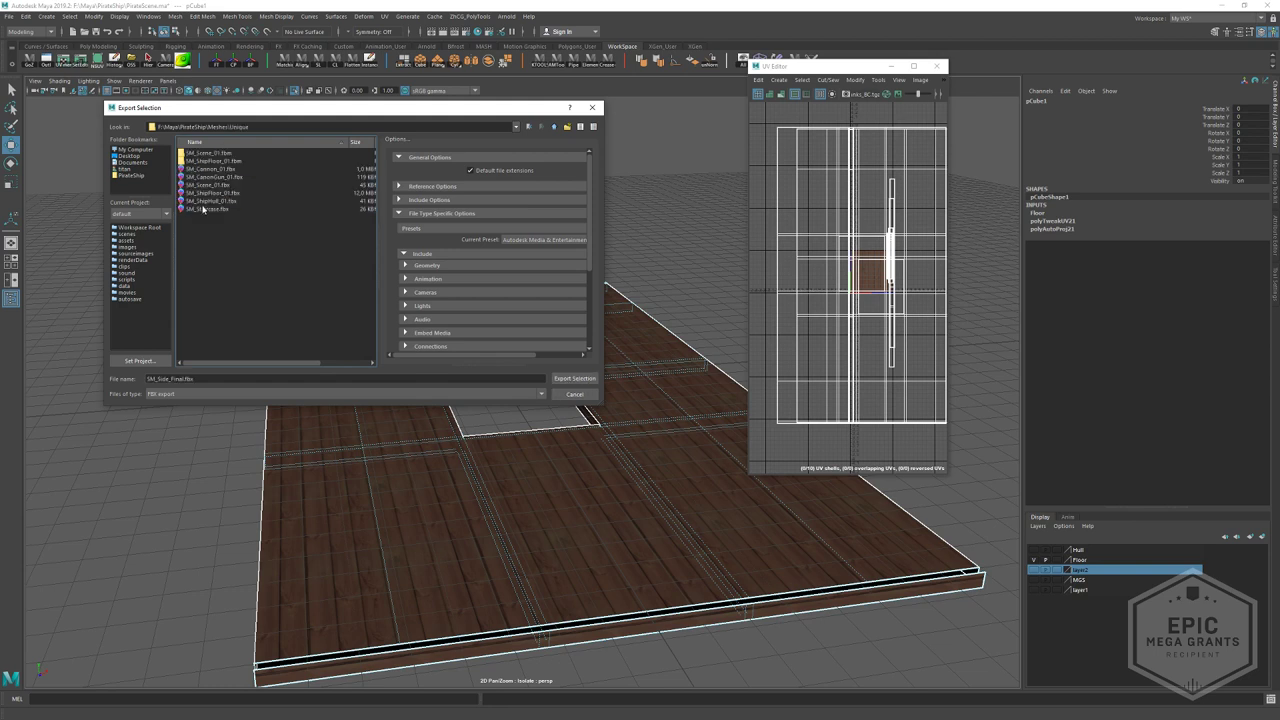
pyautogui.click(220, 192)
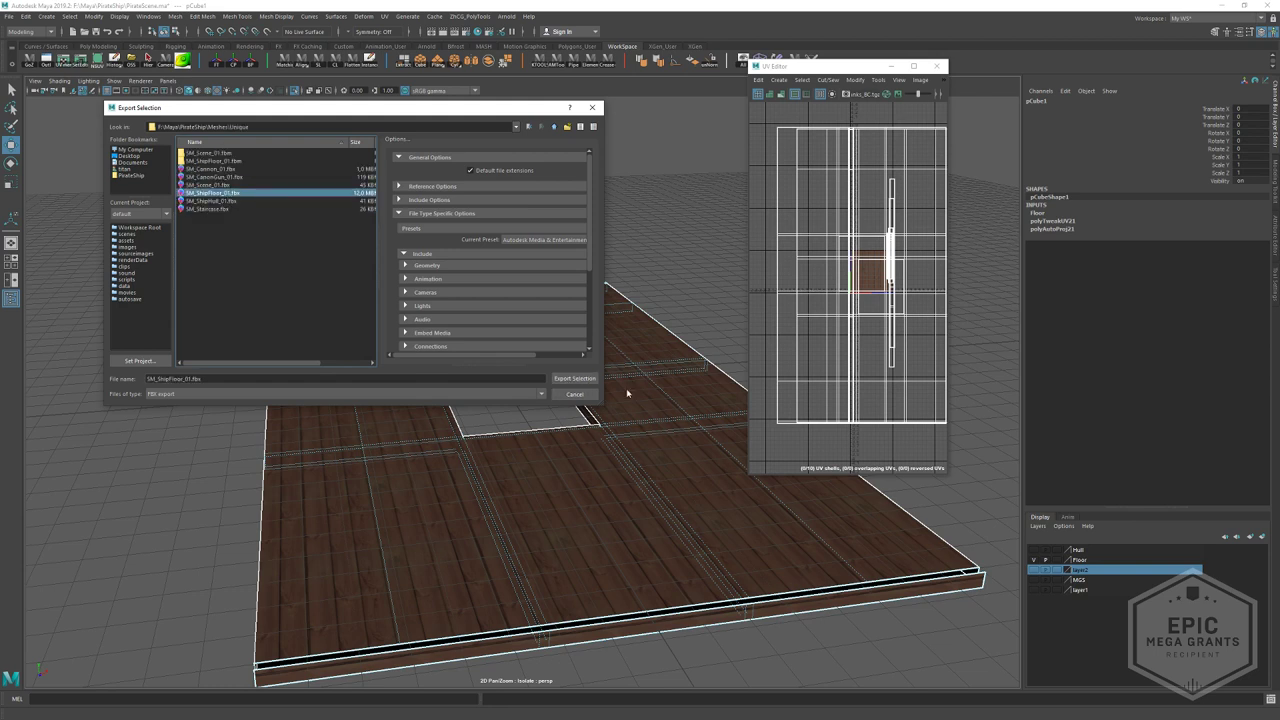
pyautogui.click(588, 380)
pyautogui.click(328, 273)
pyautogui.click(588, 265)
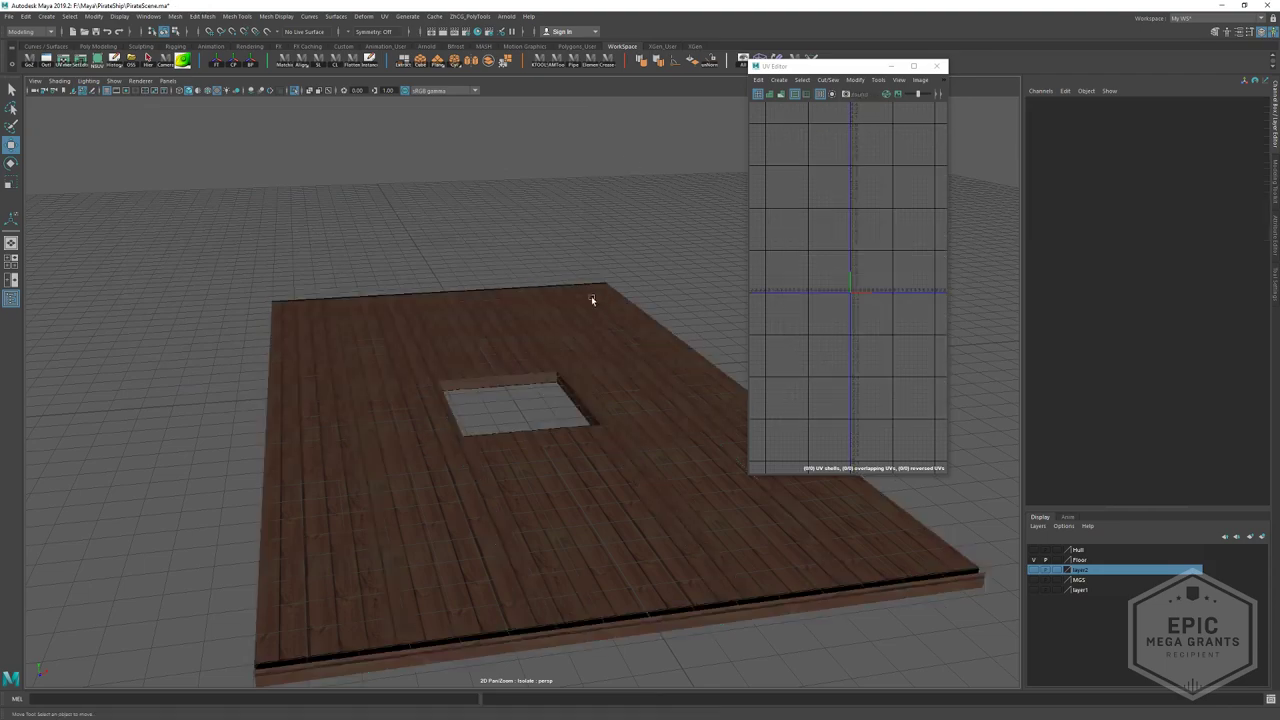
# - Switch to Unreal Engine and reimport the SM_ShipFloor_01 static mesh
pyautogui.hotkey('alt', 'Tab')
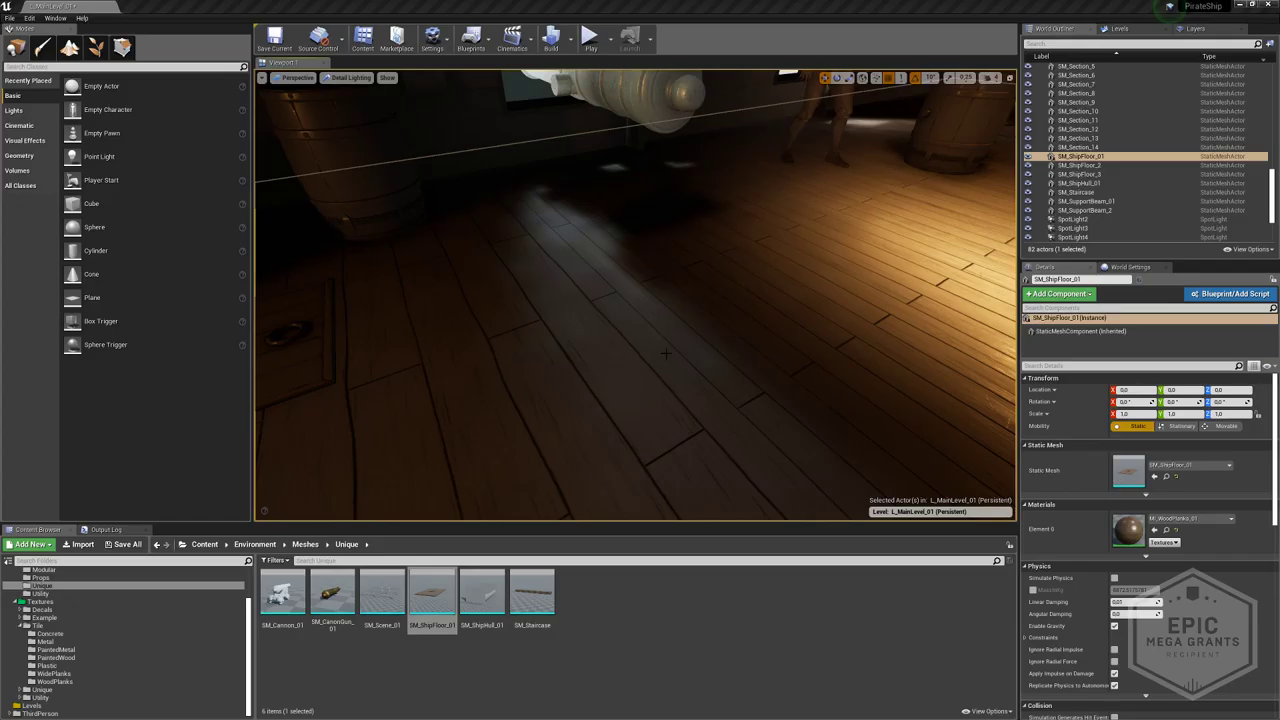
pyautogui.rightClick(437, 596)
pyautogui.click(445, 346)
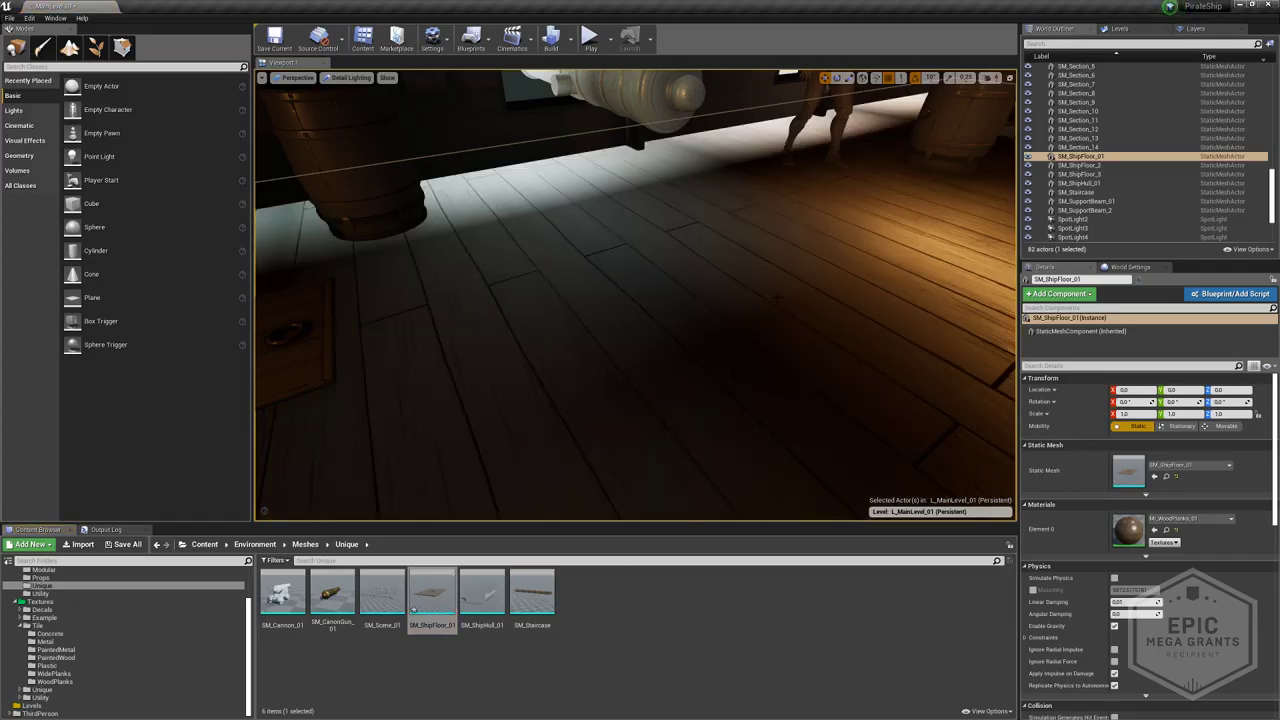
# - Locate the ship floor's wood plank textures in the WoodPlanks folder by way of its MI_WoodPlanks_01 material instance
pyautogui.moveTo(734, 320); pyautogui.dragTo(850, 320, button='right')
pyautogui.hotkey('alt', '3')
pyautogui.hotkey('alt', '4')
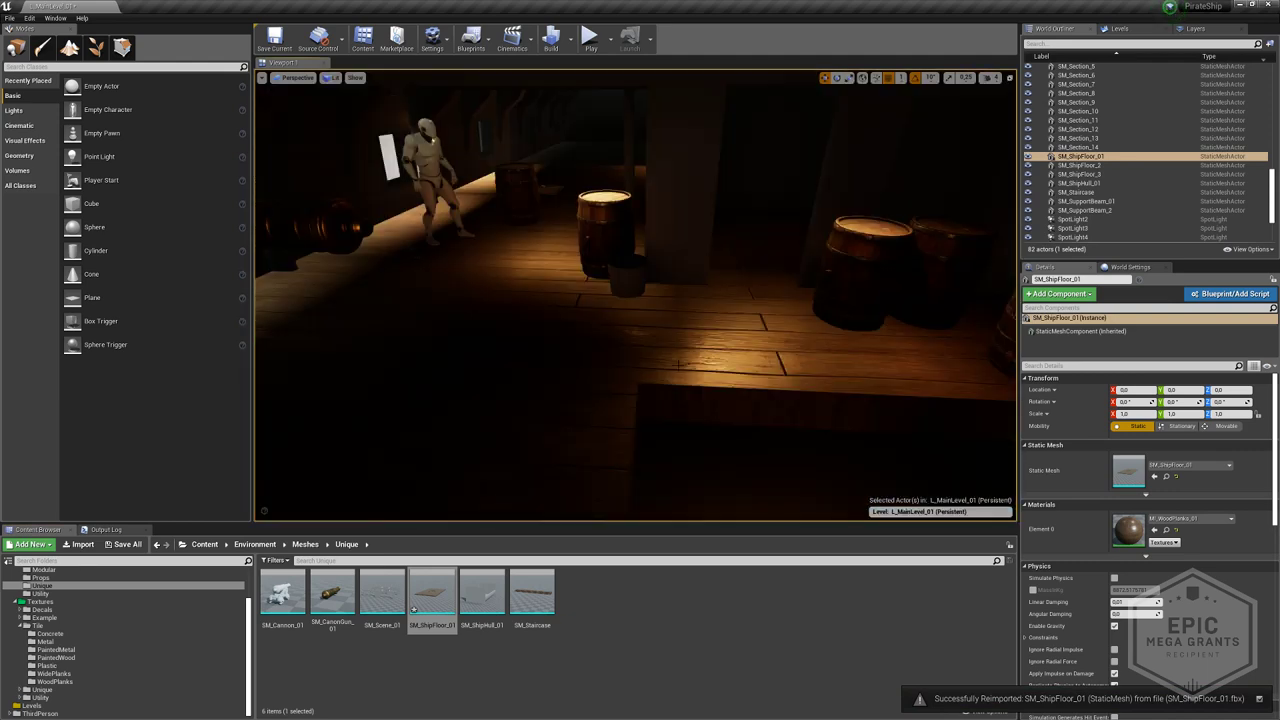
pyautogui.moveTo(734, 320); pyautogui.dragTo(680, 375, button='right')
pyautogui.doubleClick(611, 371)
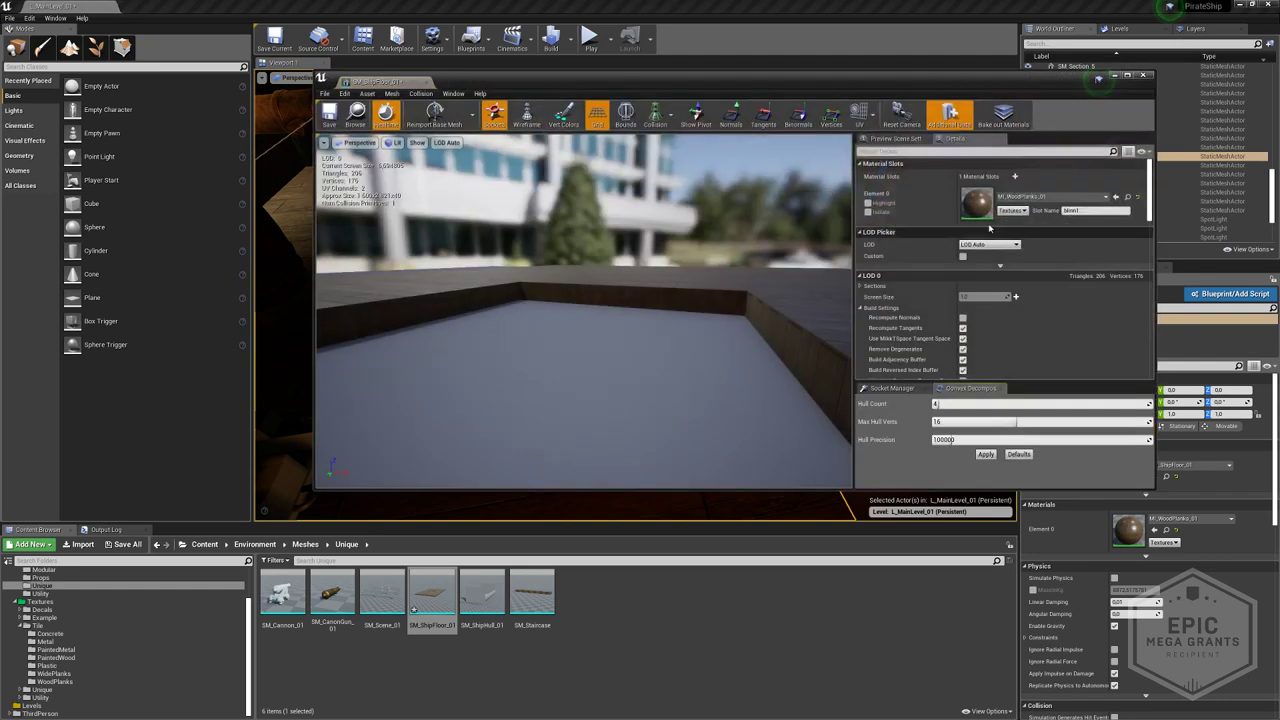
pyautogui.doubleClick(977, 203)
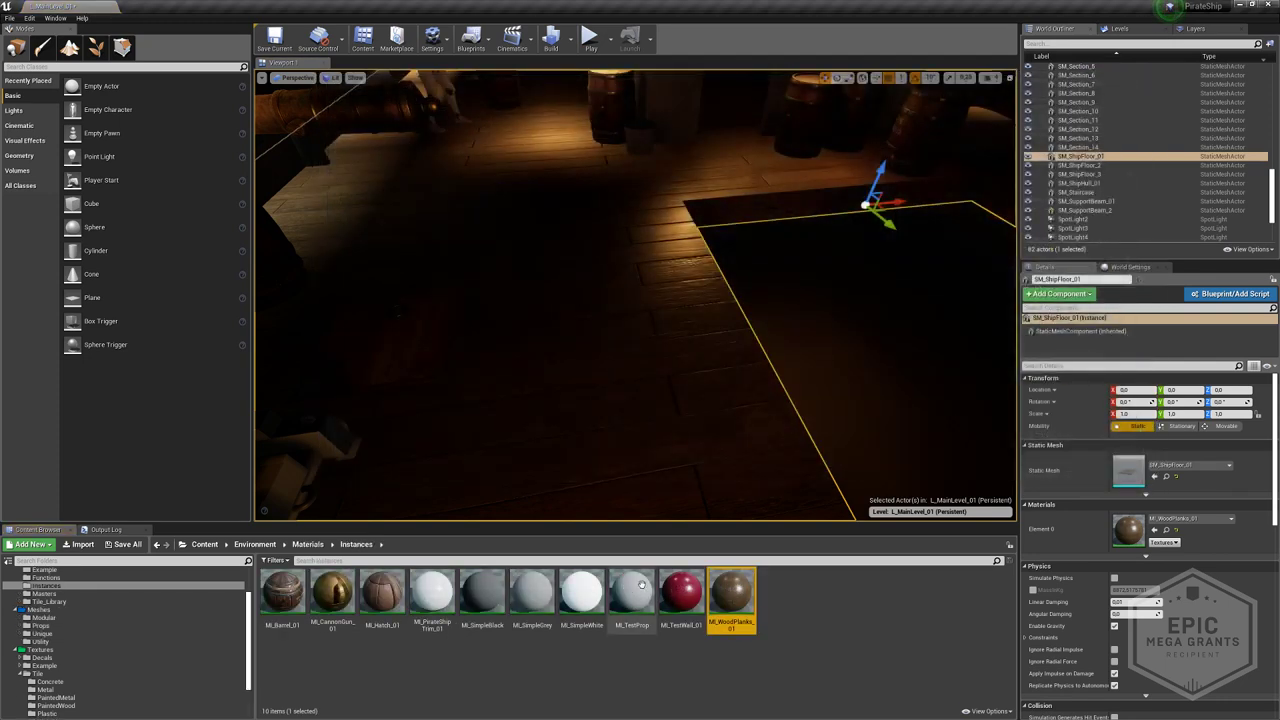
pyautogui.doubleClick(1129, 531)
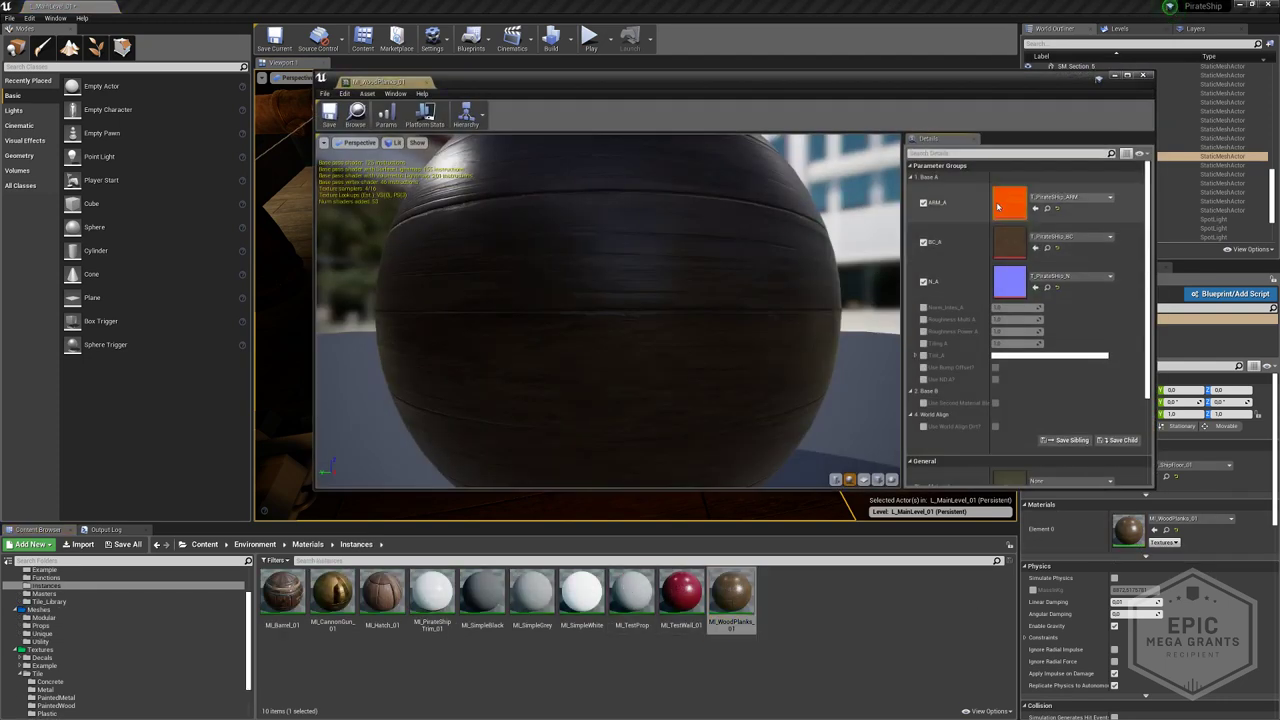
pyautogui.doubleClick(1003, 204)
pyautogui.click(356, 114)
pyautogui.click(1143, 75)
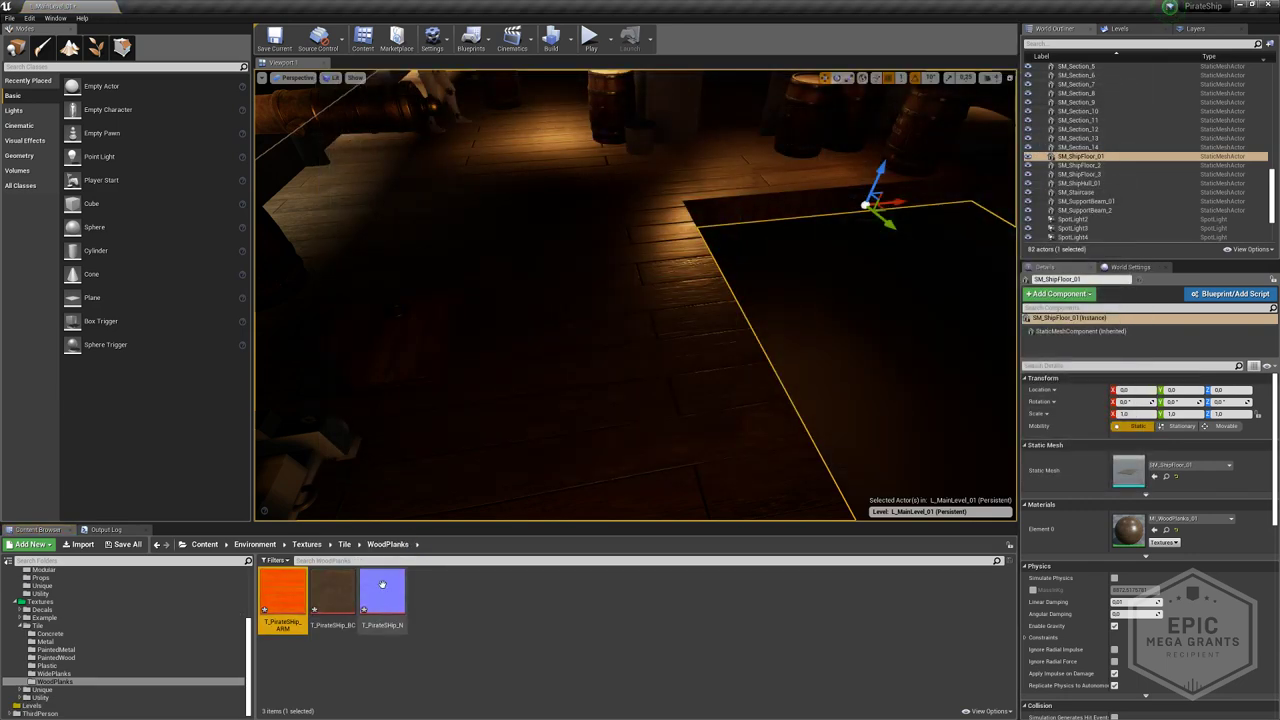
# - Reimport the T_PirateShip ARM, BC and N textures and check the plank direction on the ship floor
pyautogui.keyDown('shift'); pyautogui.click(383, 585); pyautogui.keyUp('shift')
pyautogui.rightClick(384, 585)
pyautogui.click(418, 348)
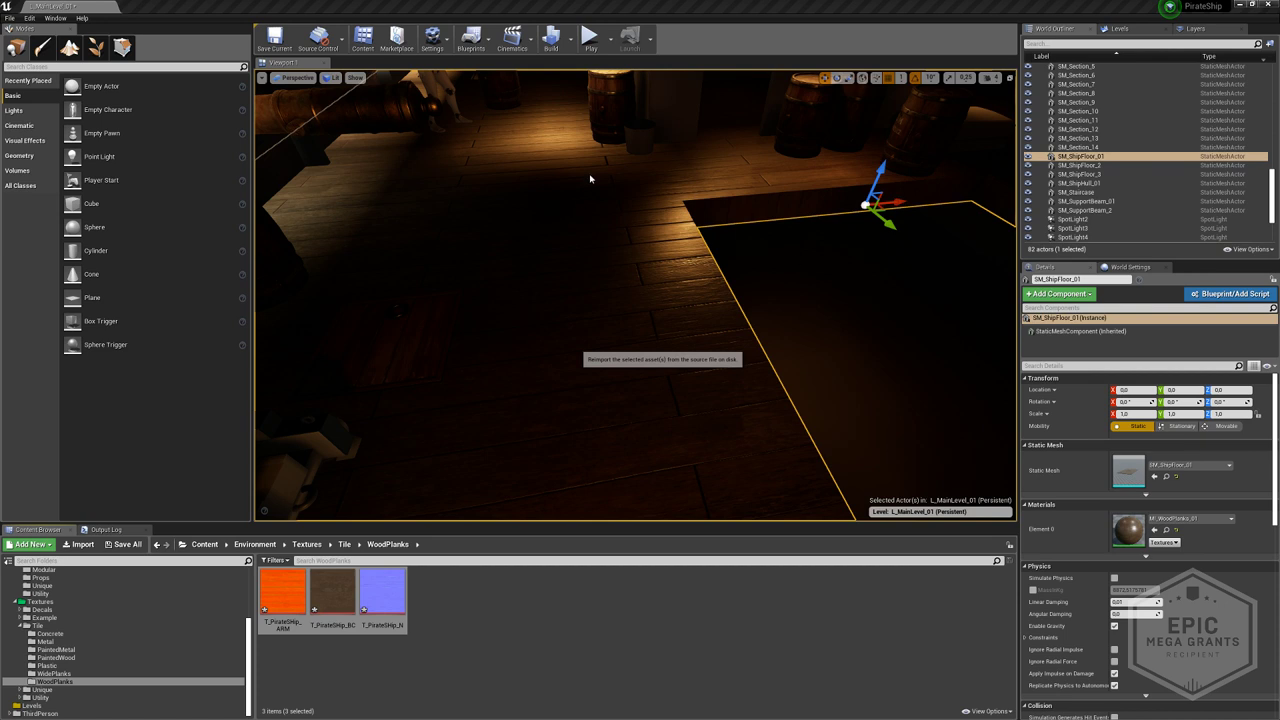
pyautogui.moveTo(637, 218); pyautogui.dragTo(618, 148, button='right')
pyautogui.press('g')
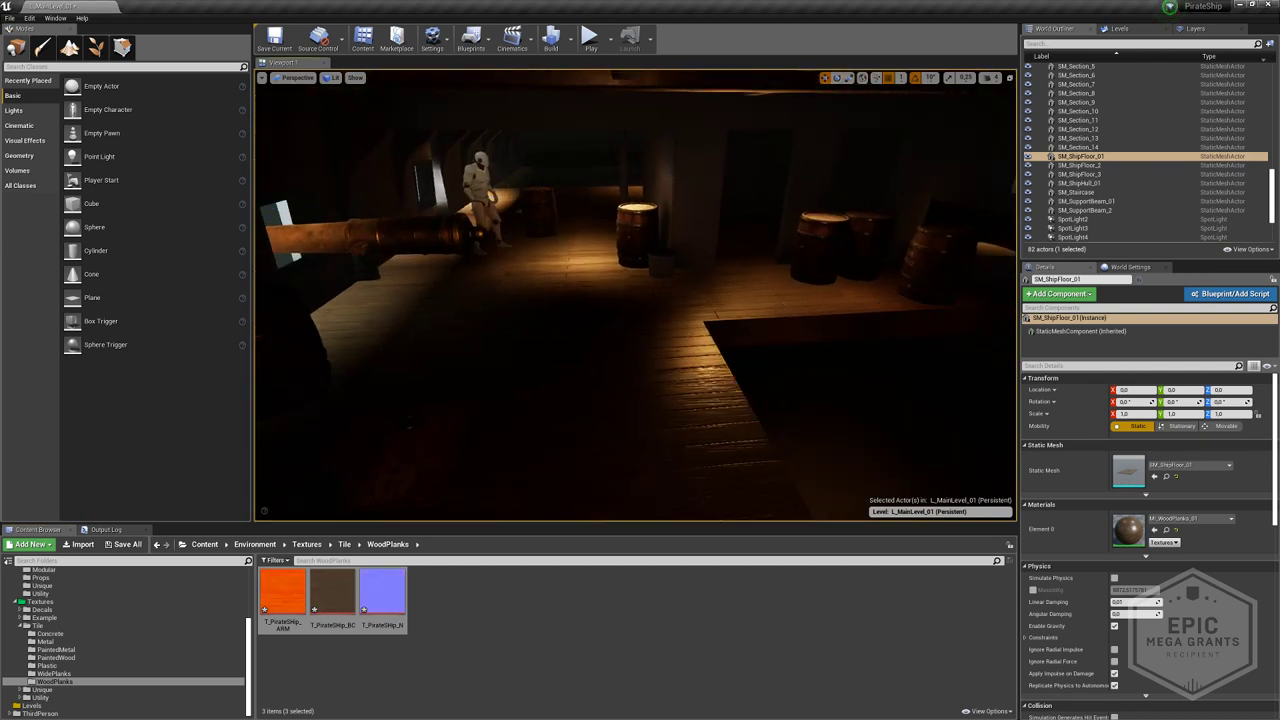
pyautogui.moveTo(637, 218); pyautogui.dragTo(662, 242, button='right')
pyautogui.press('w')
pyautogui.press('s')
pyautogui.moveTo(598, 138); pyautogui.dragTo(596, 136, button='right')
# - Switch to Maya and rotate all of the floor mesh's UV shells by 90 degrees
pyautogui.hotkey('alt', 'Tab')
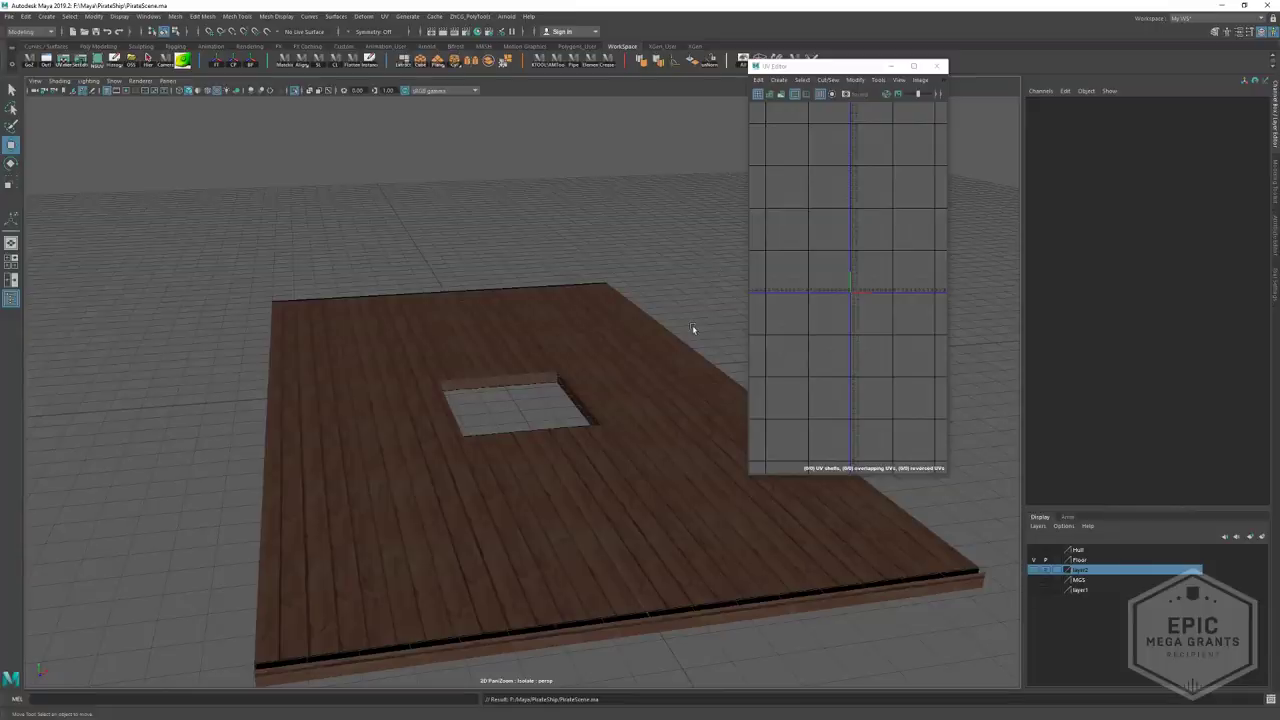
pyautogui.click(515, 349)
pyautogui.keyDown('alt'); pyautogui.moveTo(555, 346); pyautogui.dragTo(503, 365); pyautogui.keyUp('alt')
pyautogui.scroll(-8, 885, 307)
pyautogui.press('F11')
pyautogui.moveTo(767, 238); pyautogui.dragTo(908, 346)
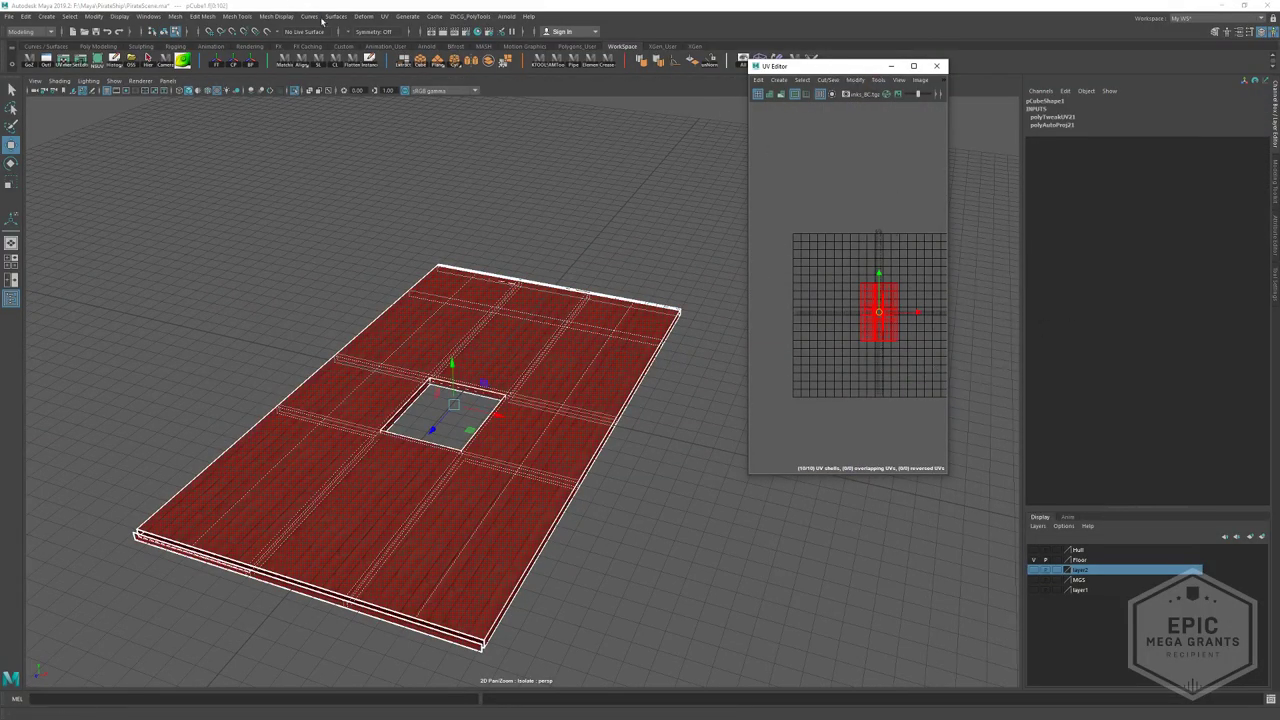
pyautogui.click(384, 16)
pyautogui.click(400, 137)
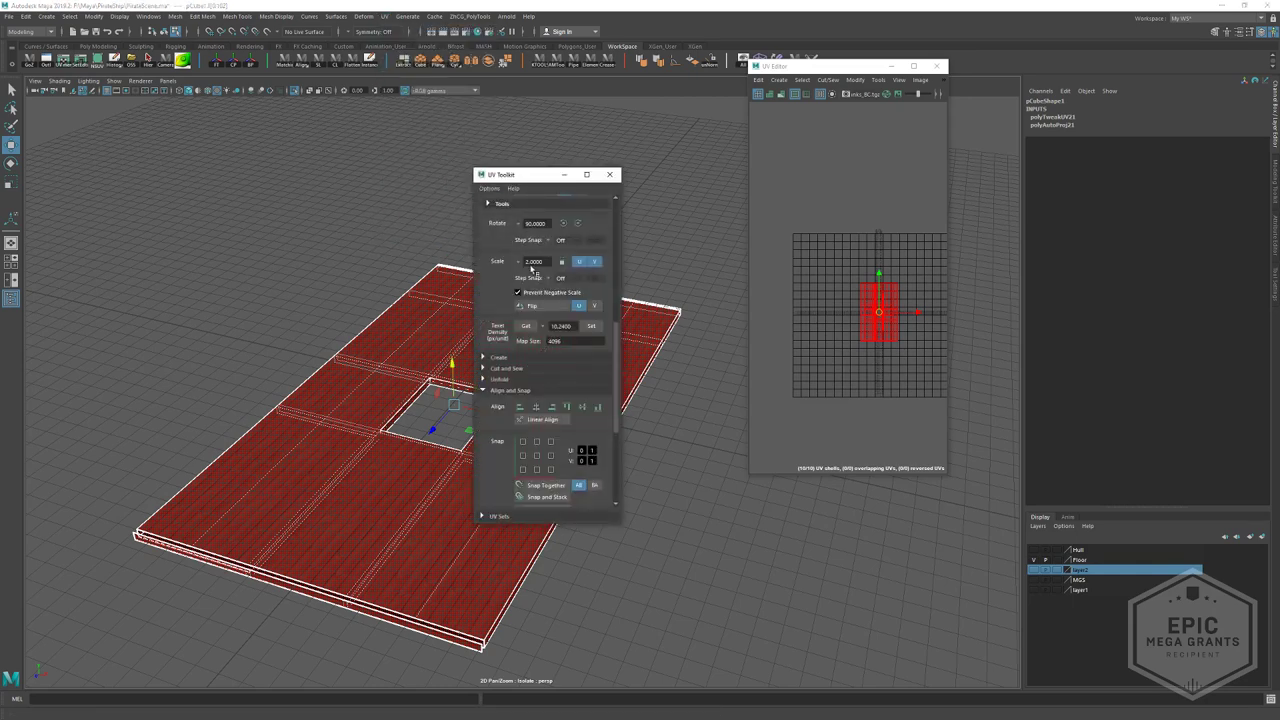
pyautogui.click(563, 224)
# - Examine the rotated UV shells against the wood plank texture, keeping all shells selected
pyautogui.keyDown('alt'); pyautogui.moveTo(878, 297); pyautogui.dragTo(991, 449, button='right'); pyautogui.keyUp('alt')
pyautogui.keyDown('alt'); pyautogui.moveTo(909, 384); pyautogui.dragTo(860, 317, button='middle'); pyautogui.keyUp('alt')
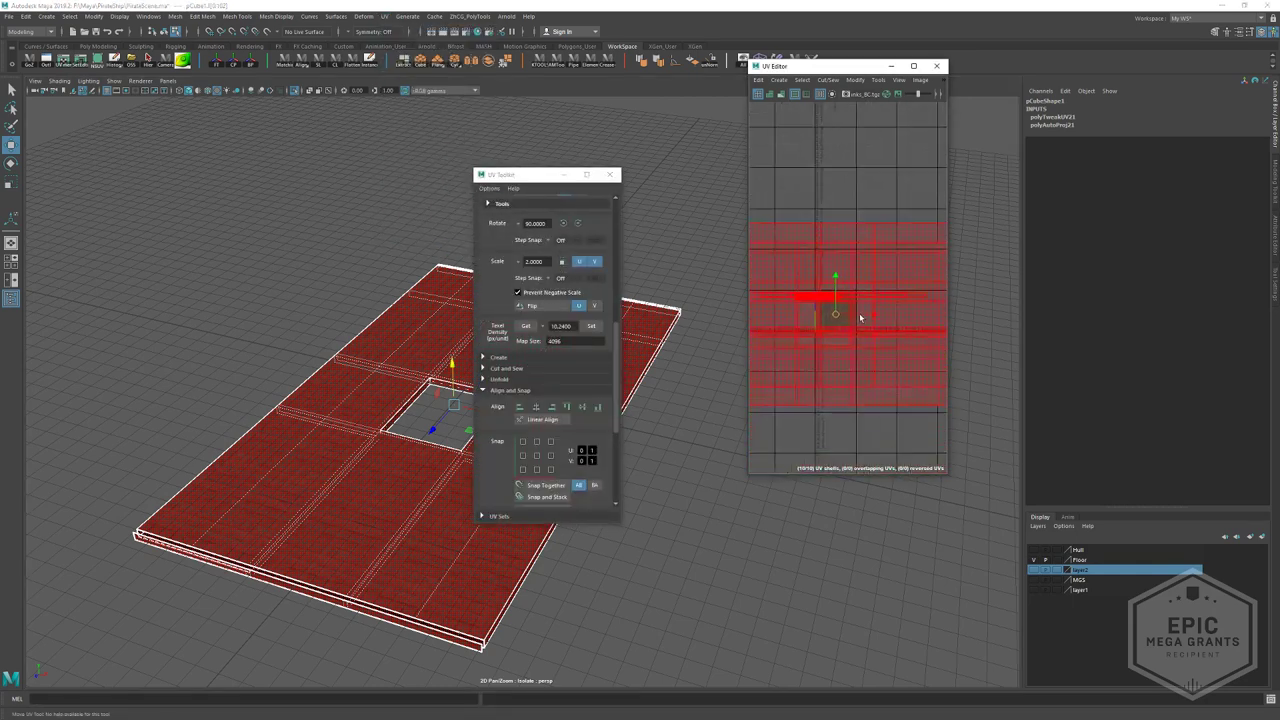
pyautogui.keyDown('alt'); pyautogui.moveTo(860, 317); pyautogui.dragTo(953, 430, button='right'); pyautogui.keyUp('alt')
pyautogui.keyDown('alt'); pyautogui.moveTo(809, 368); pyautogui.dragTo(874, 337, button='middle'); pyautogui.keyUp('alt')
pyautogui.click(870, 319)
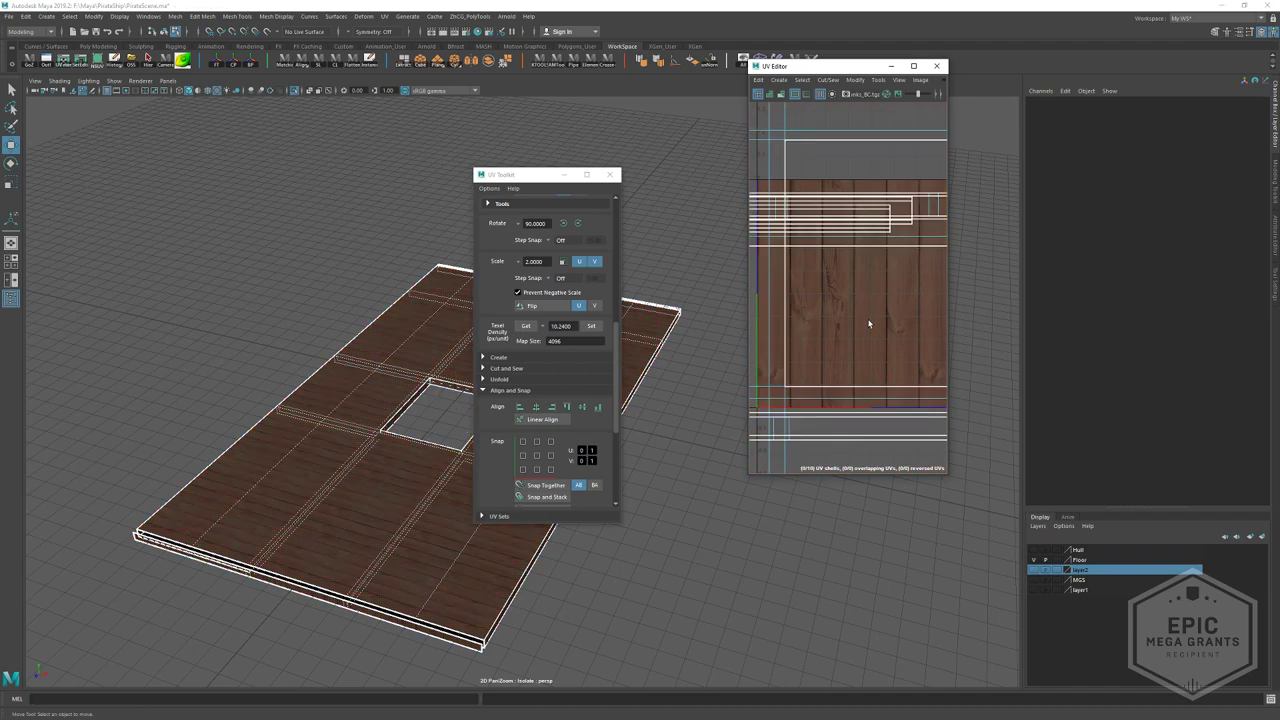
pyautogui.hotkey('ctrl', 'z')
pyautogui.scroll(-5, 890, 300)
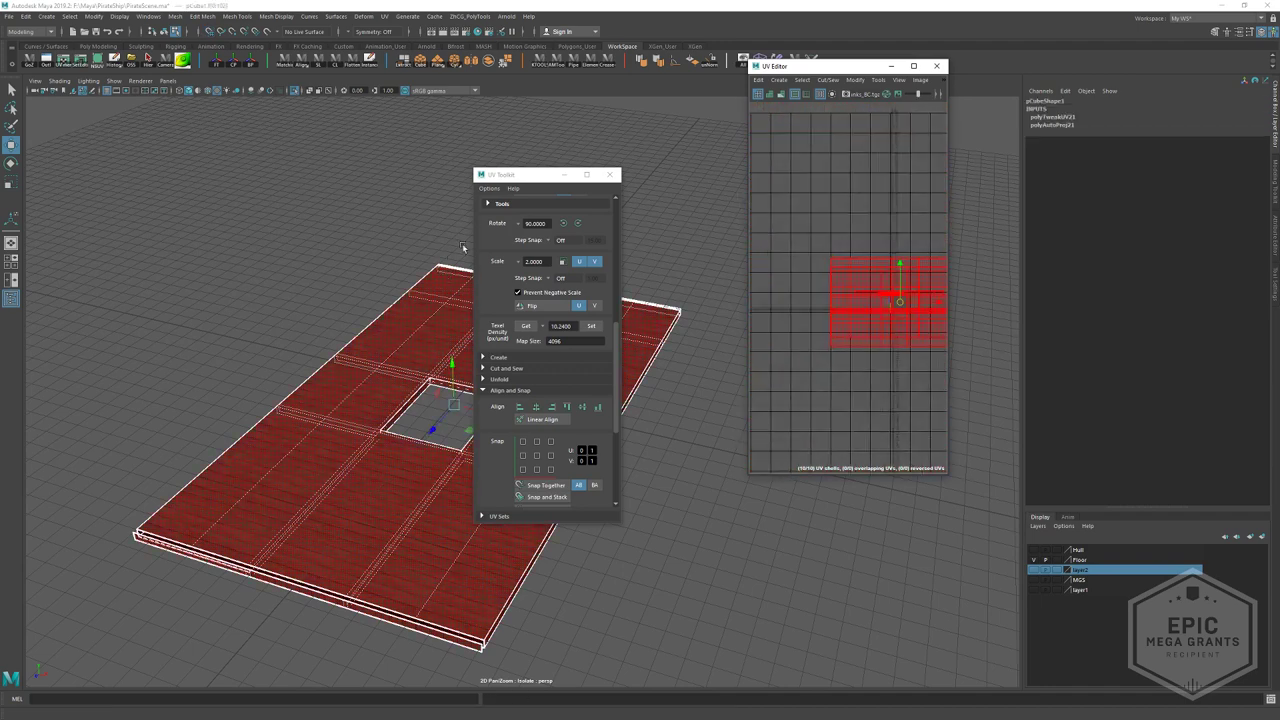
# - Export the whole floor mesh as FBX to the Meshes/Unique folder, overwriting SM_ShipFloor_01.fbx
pyautogui.click(609, 174)
pyautogui.press('F8')
pyautogui.click(584, 206)
pyautogui.keyDown('alt'); pyautogui.moveTo(552, 260); pyautogui.dragTo(590, 285); pyautogui.keyUp('alt')
pyautogui.keyDown('alt'); pyautogui.moveTo(590, 285); pyautogui.dragTo(644, 342, button='right'); pyautogui.keyUp('alt')
pyautogui.click(644, 343)
pyautogui.press('f')
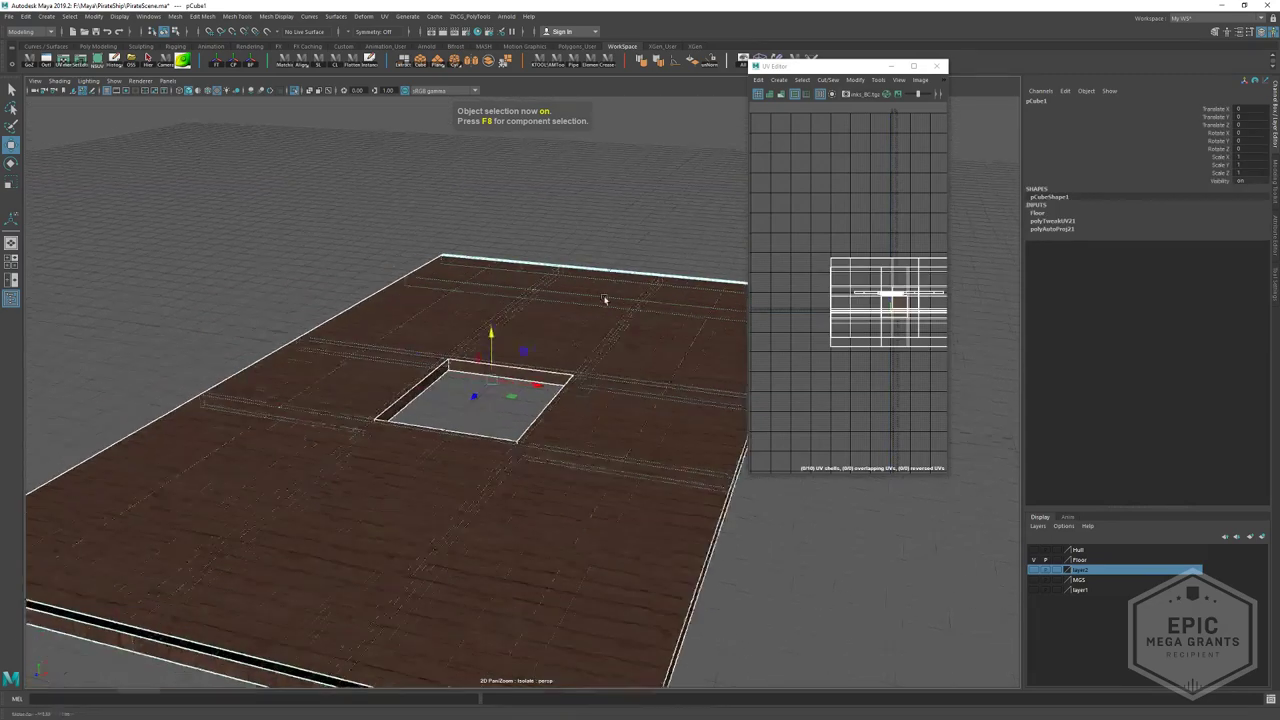
pyautogui.click(13, 17)
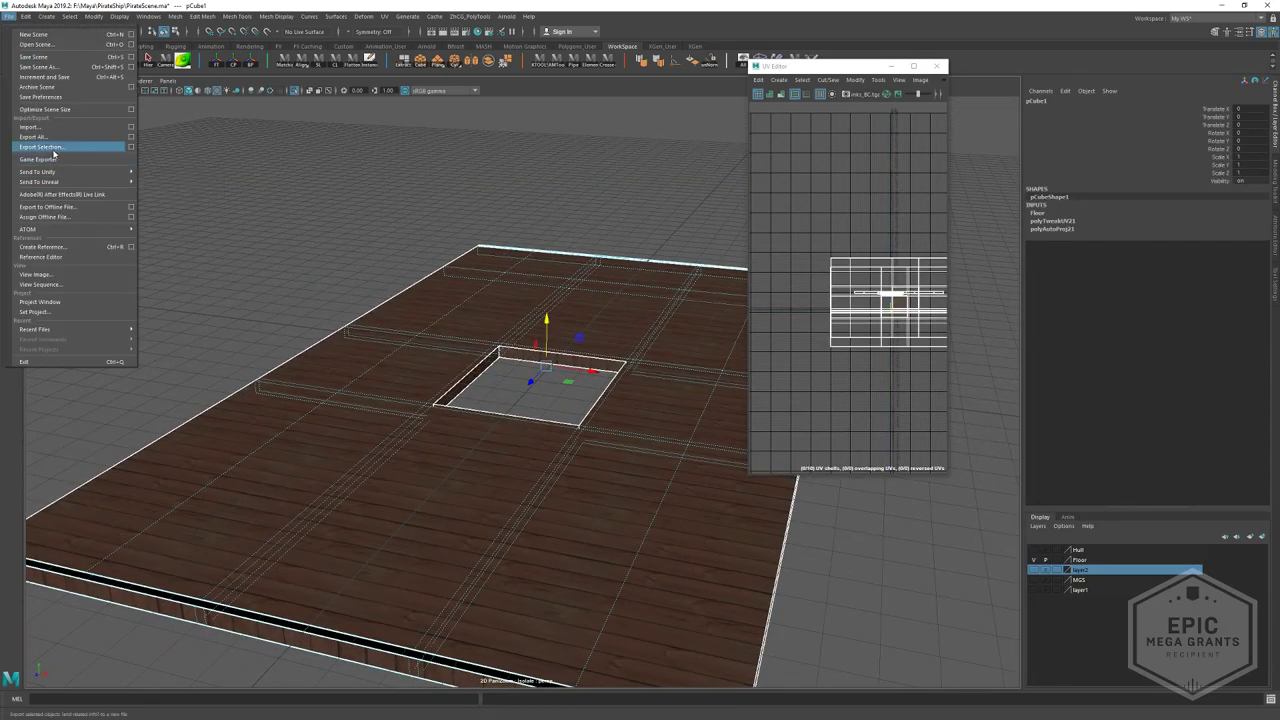
pyautogui.click(51, 147)
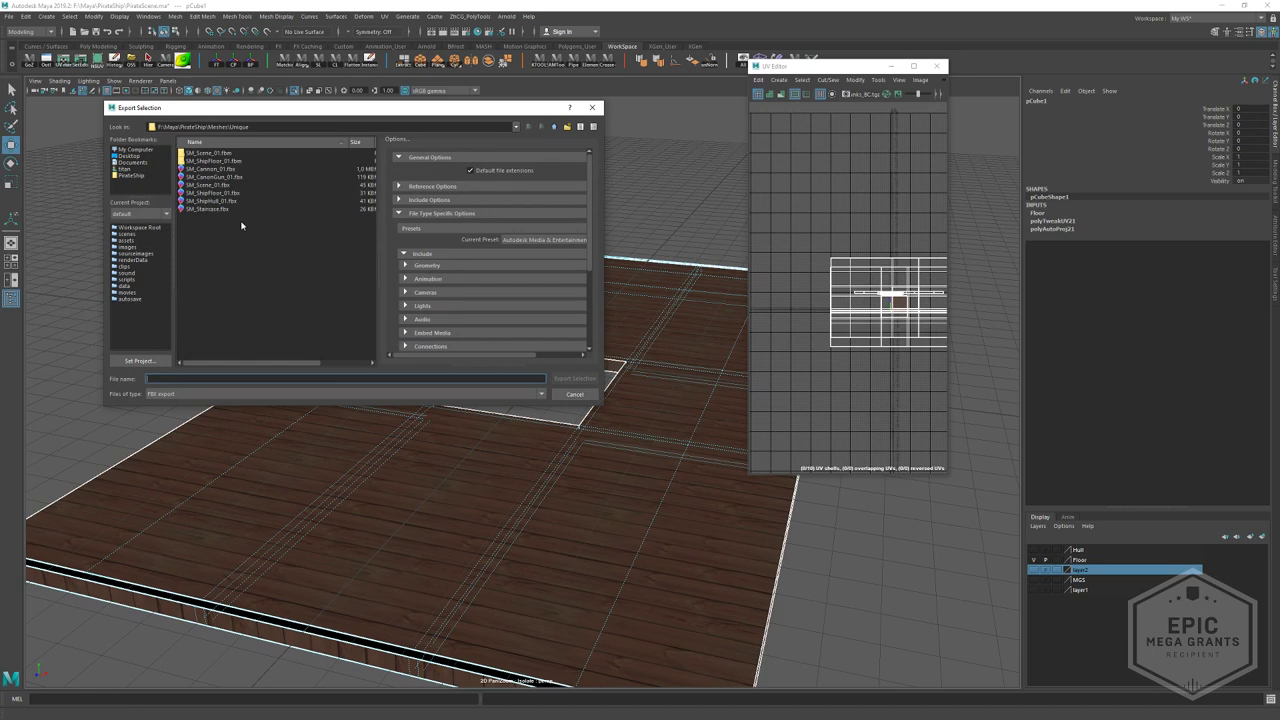
pyautogui.click(206, 186)
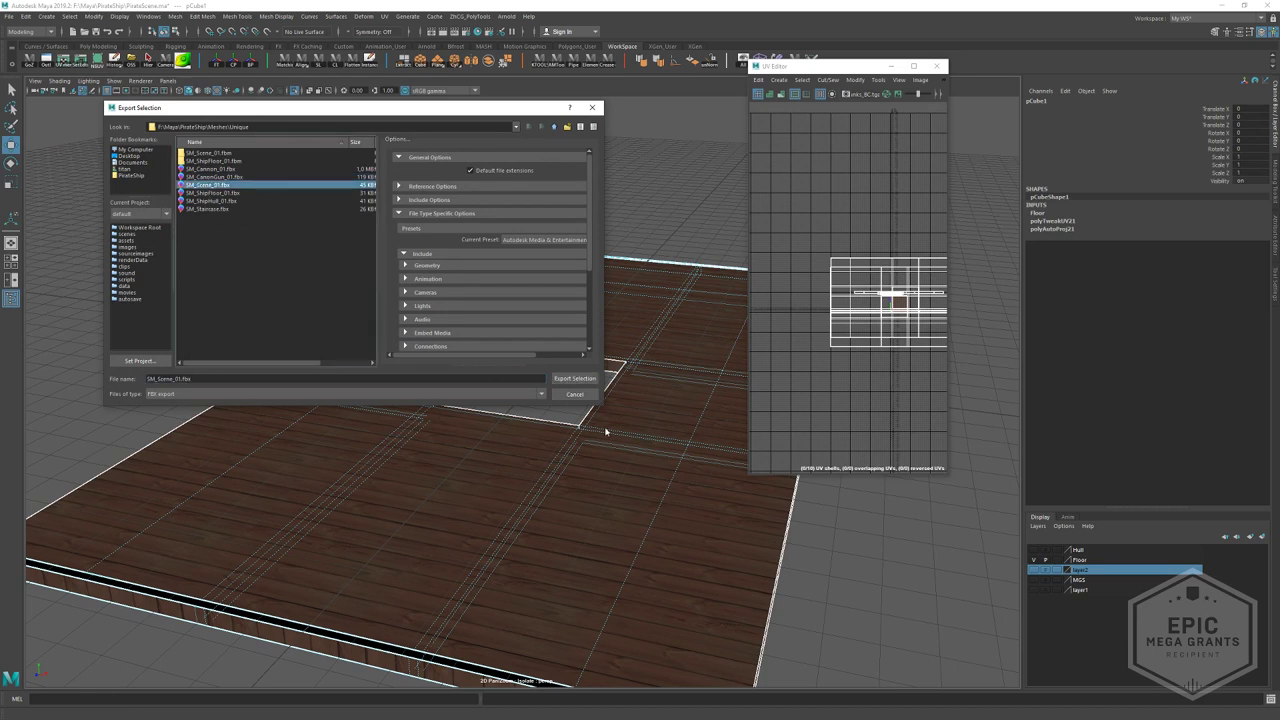
pyautogui.click(218, 193)
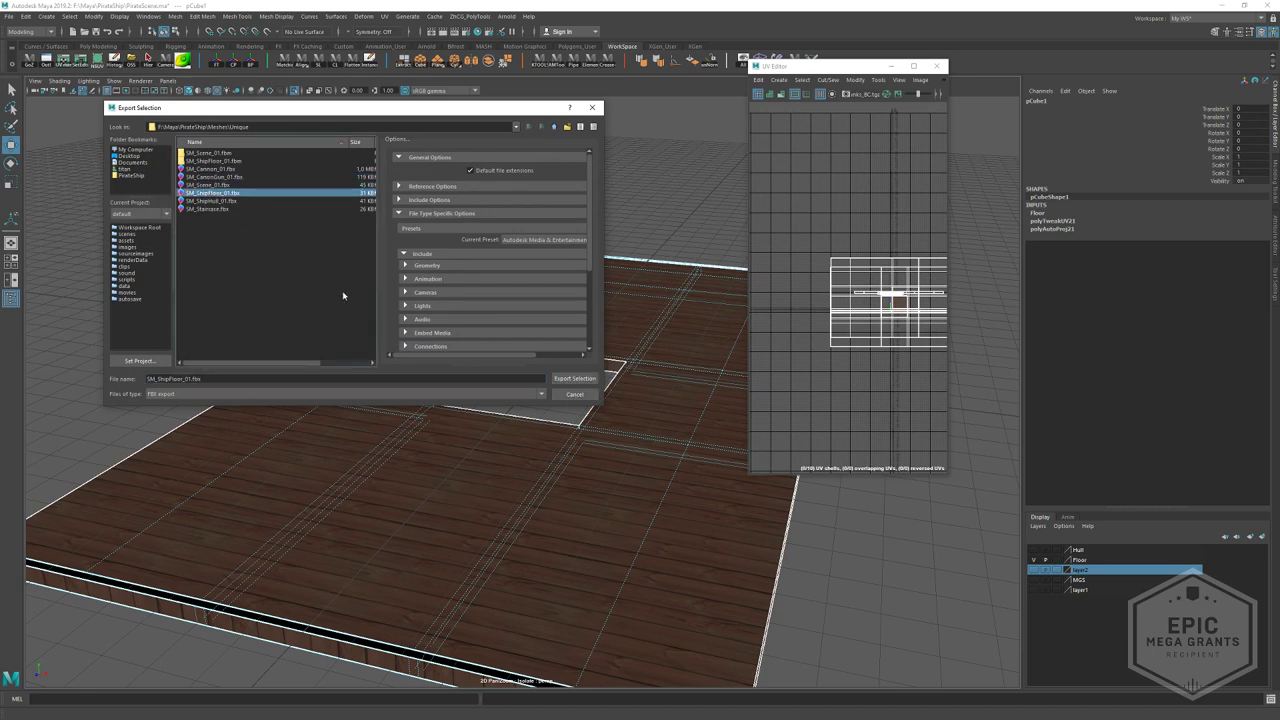
pyautogui.click(573, 378)
pyautogui.click(333, 272)
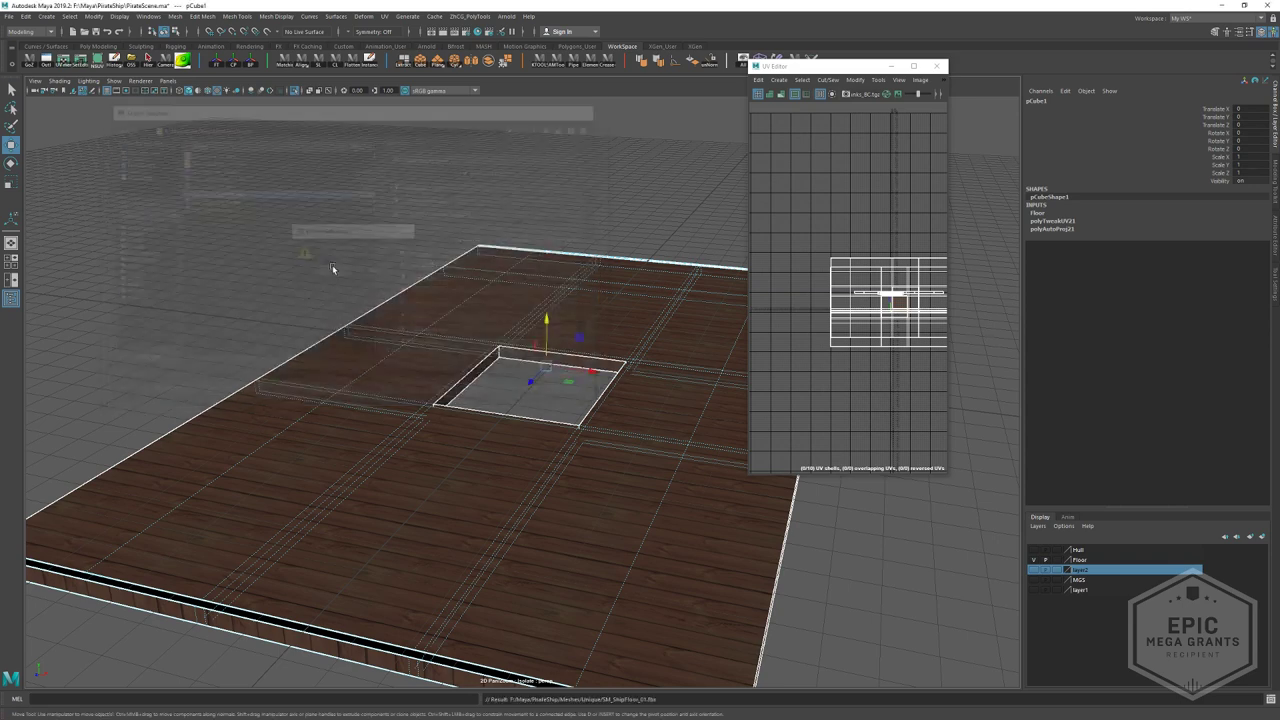
# - Deselect the floor mesh and save the Maya scene
pyautogui.scroll(3, 255, 330)
pyautogui.keyDown('alt'); pyautogui.moveTo(250, 315); pyautogui.dragTo(287, 281); pyautogui.keyUp('alt')
pyautogui.click(287, 281)
pyautogui.press('q')
pyautogui.hotkey('ctrl', 's')
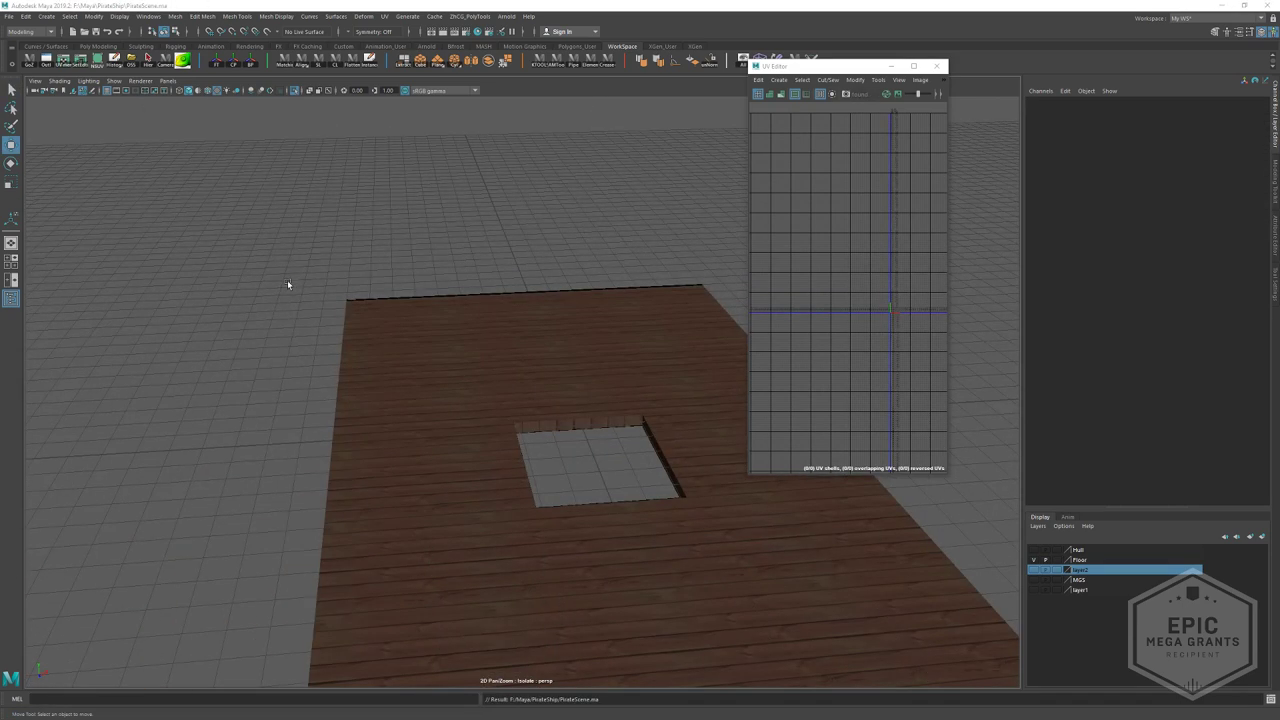
# - Switch to Unreal Engine and reimport the SM_ShipFloor_01 static mesh
pyautogui.hotkey('alt', 'Tab')
pyautogui.hotkey('alt', 'Tab')
pyautogui.moveTo(636, 295); pyautogui.dragTo(656, 295, button='right')
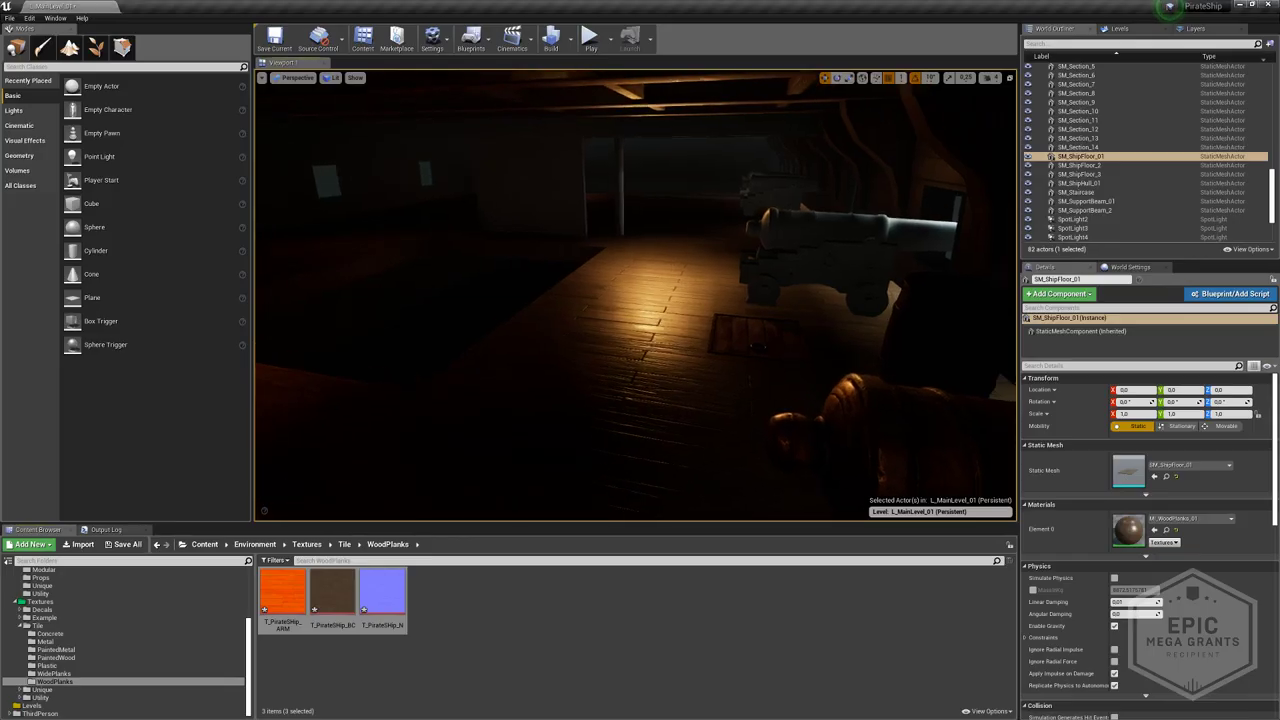
pyautogui.click(655, 301)
pyautogui.hotkey('ctrl', 'b')
pyautogui.rightClick(436, 592)
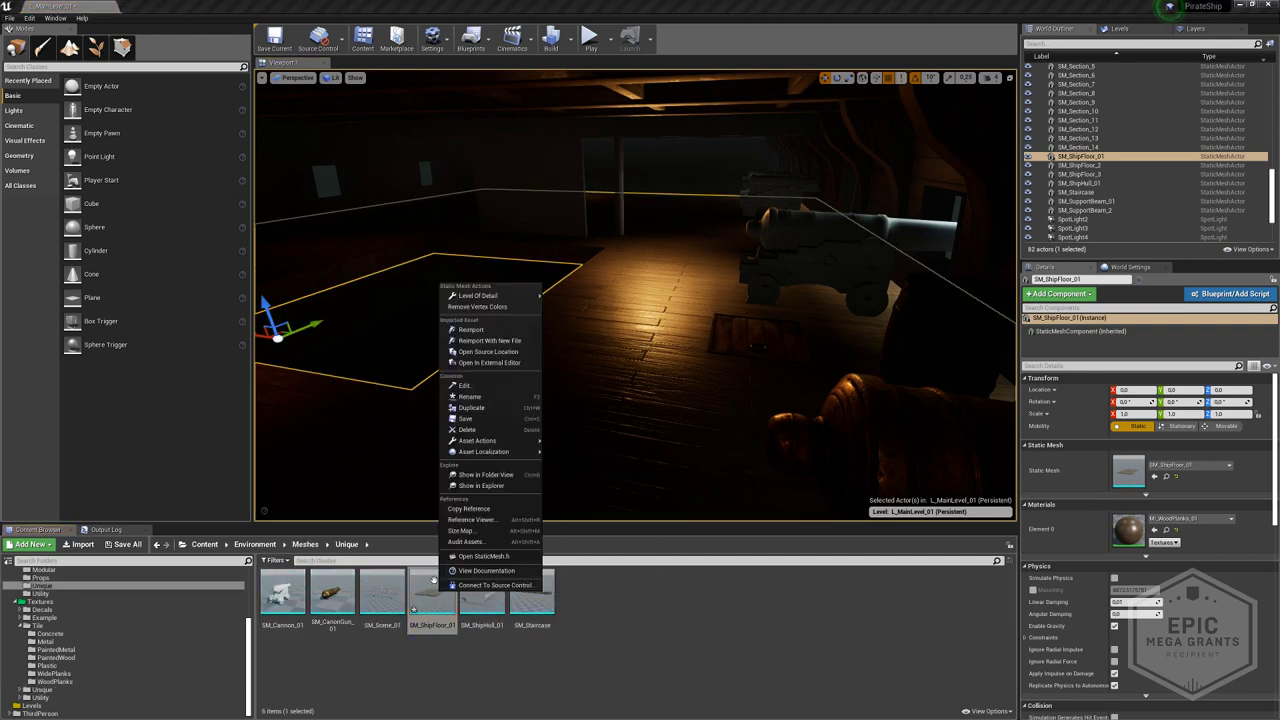
pyautogui.click(490, 330)
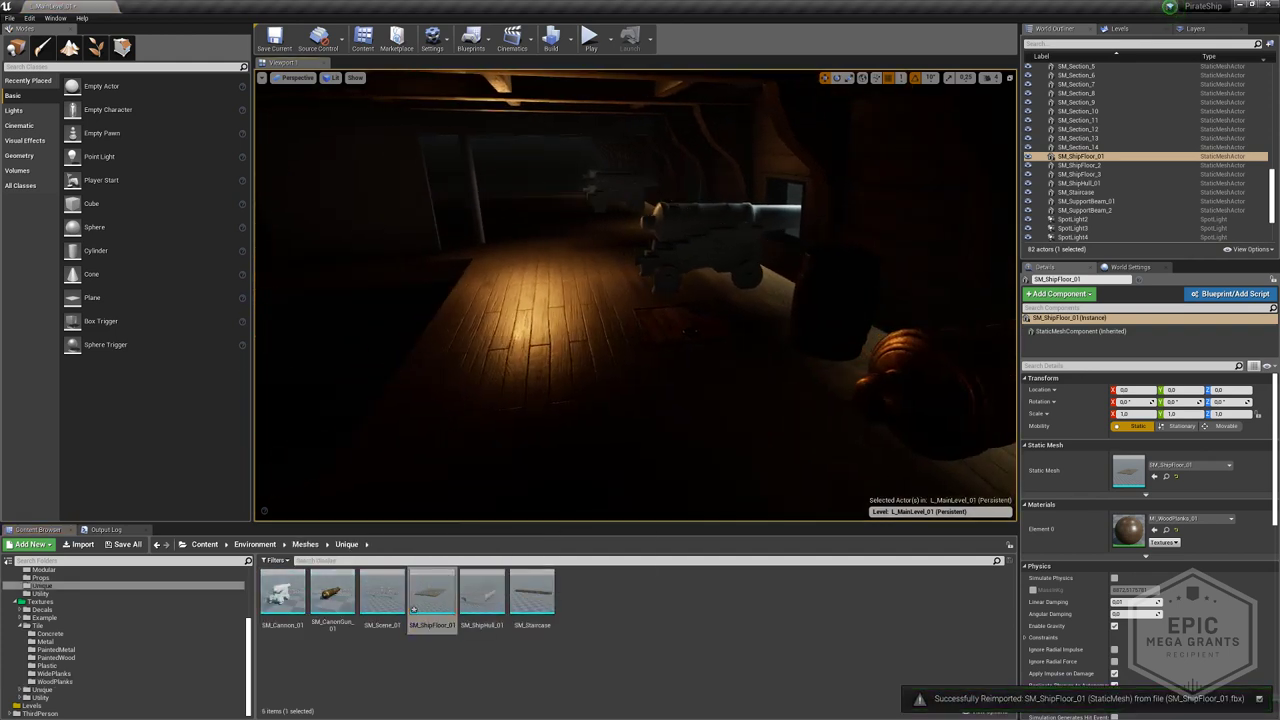
# - Inspect the plank direction and scale across the ship floor in the base color buffer and lit views
pyautogui.moveTo(636, 300); pyautogui.dragTo(709, 329, button='right')
pyautogui.hotkey('alt', '3')
pyautogui.hotkey('alt', '4')
pyautogui.hotkey('alt', '5')
pyautogui.hotkey('alt', '4')
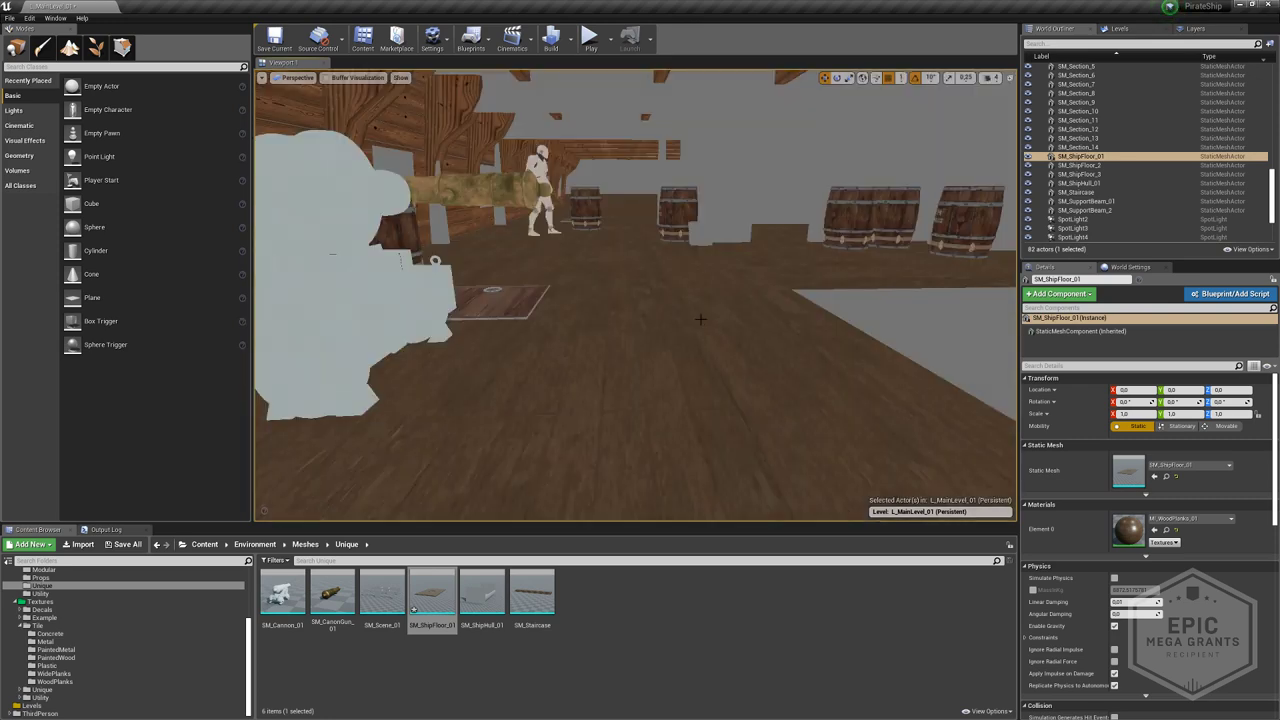
pyautogui.press('Down')
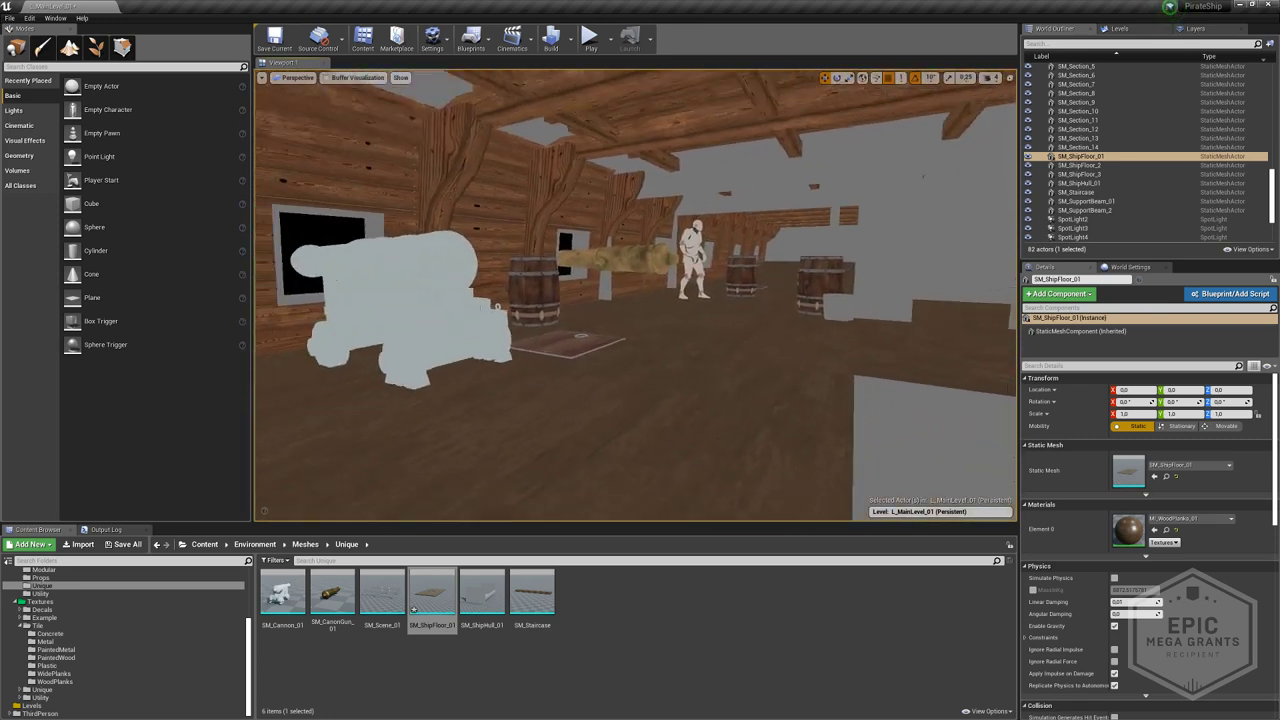
pyautogui.press('Up')
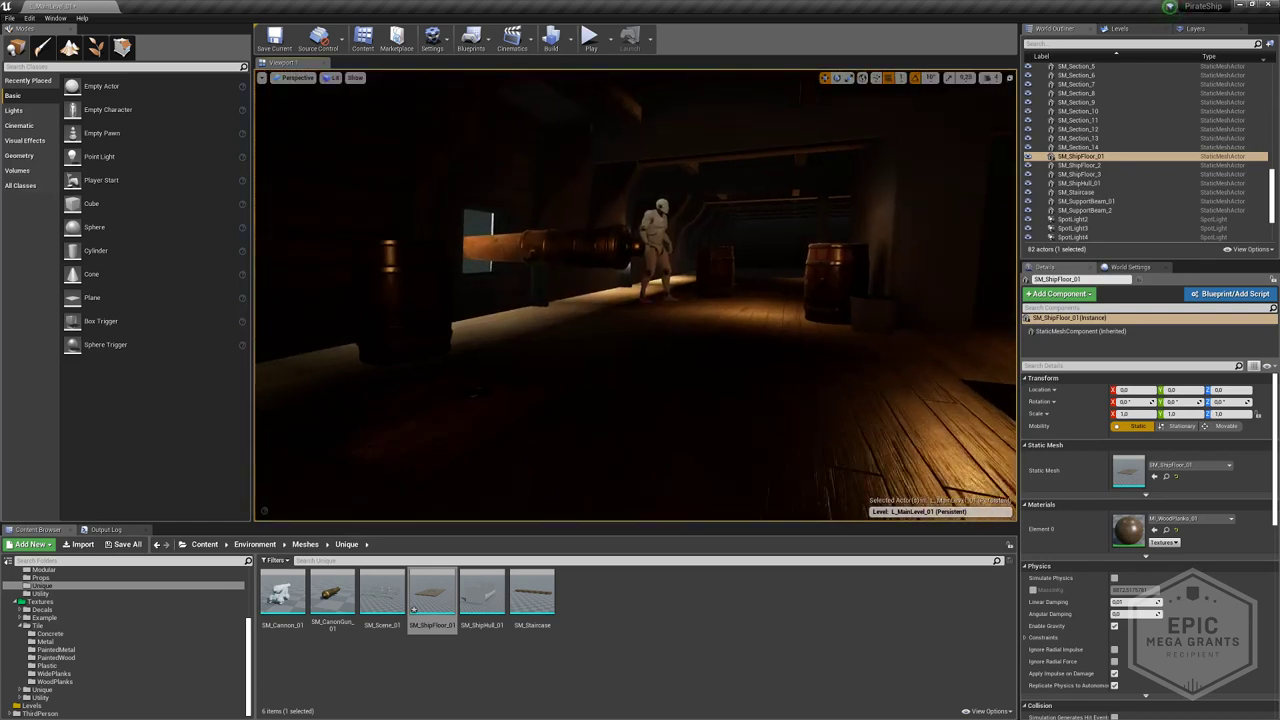
pyautogui.press('w')
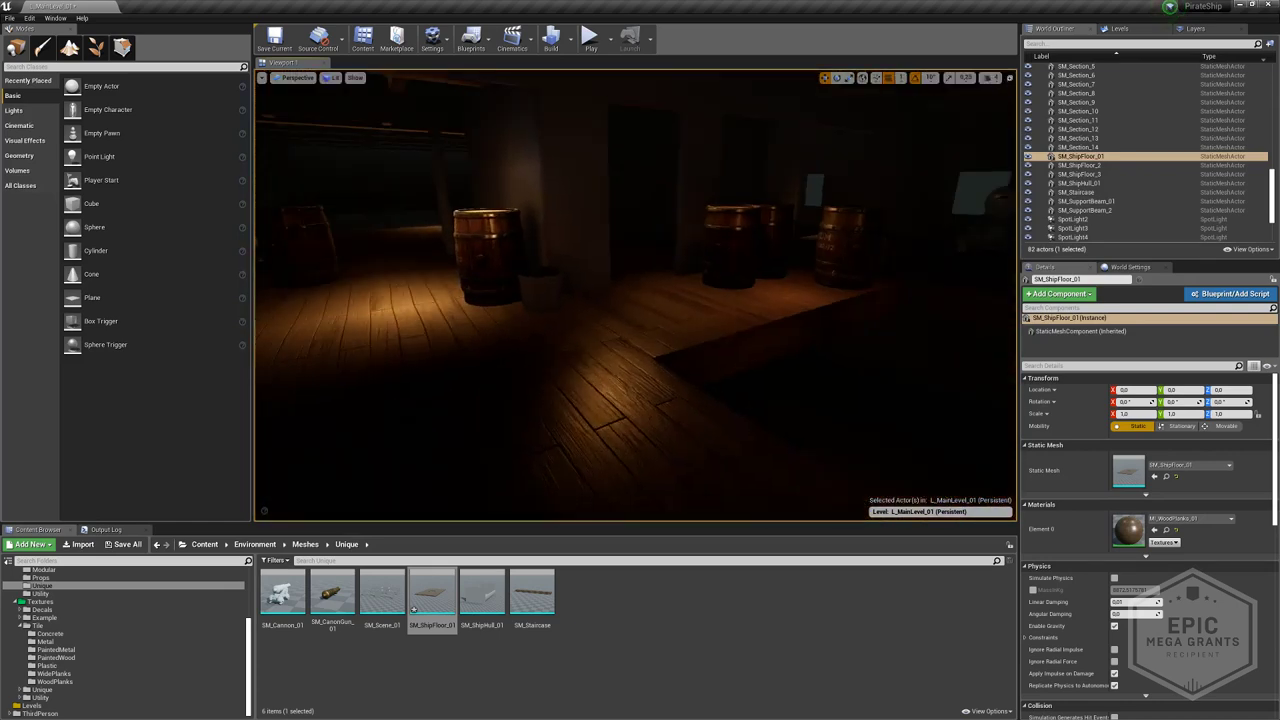
pyautogui.press('s')
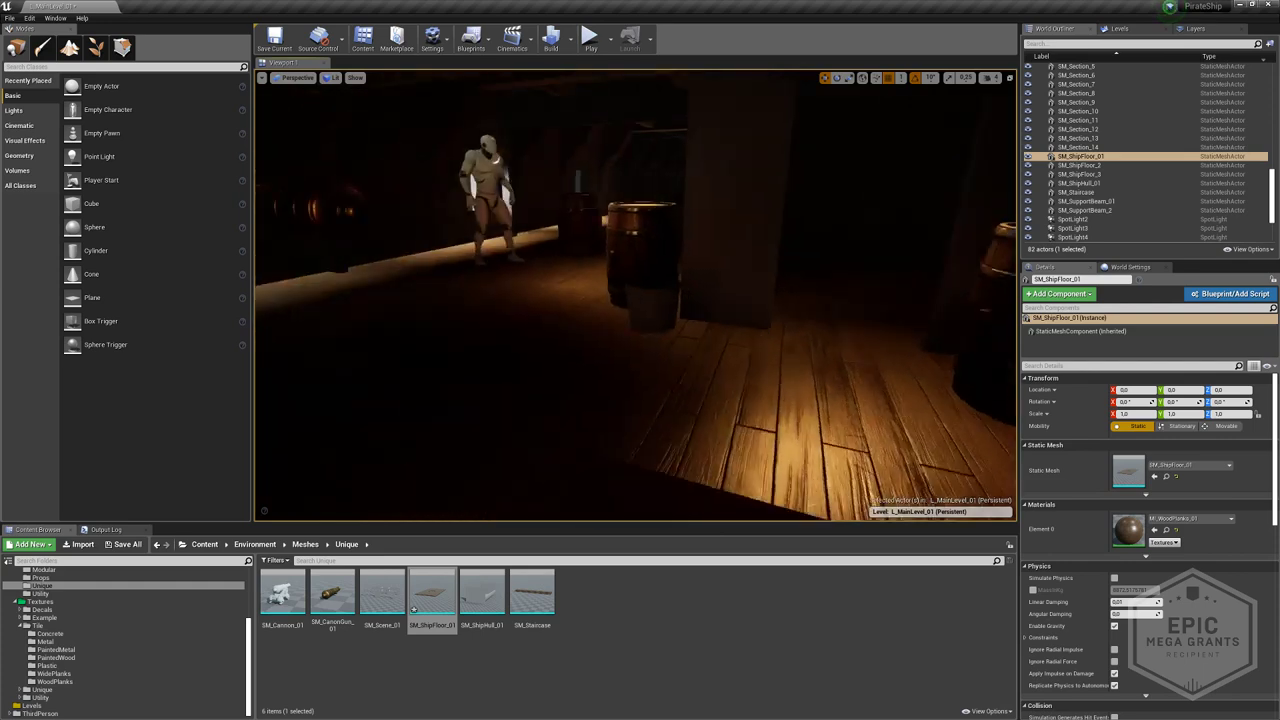
# - Compare the floor planks up close in the grayscale buffer visualization and lit view modes
pyautogui.hotkey('alt', '3')
pyautogui.hotkey('alt', '4')
pyautogui.press('Up')
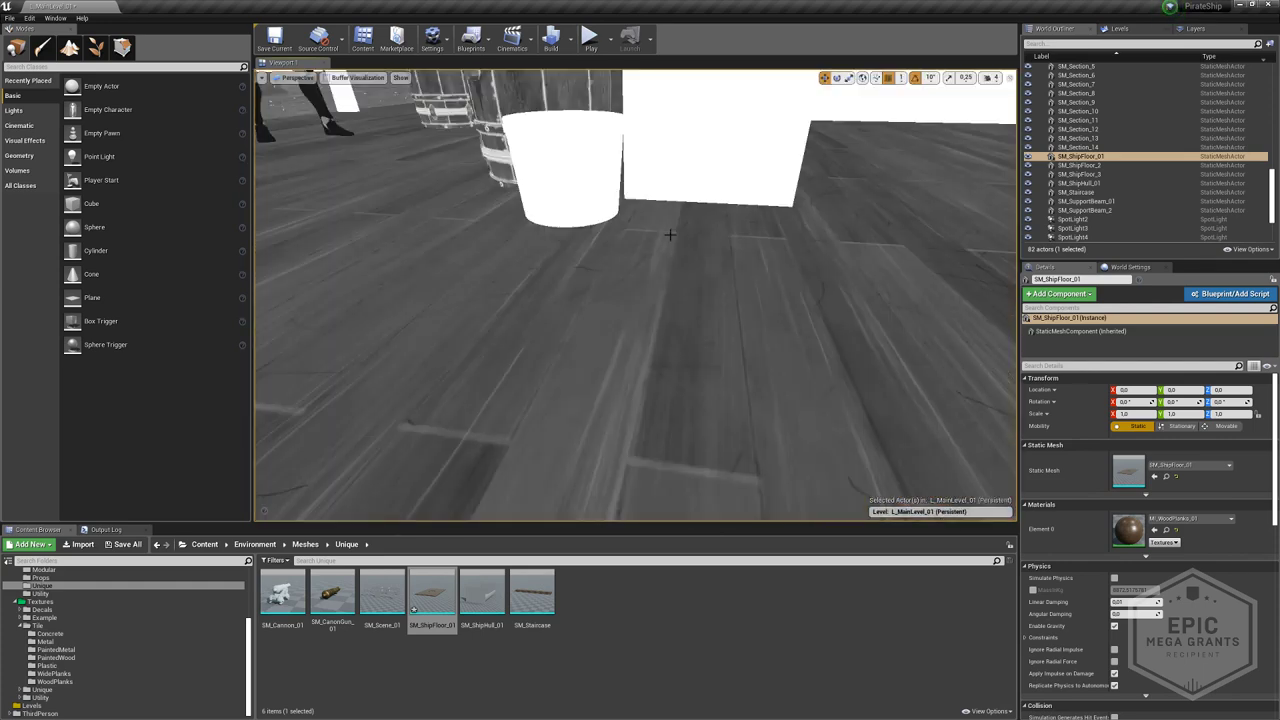
pyautogui.hotkey('alt', '3')
pyautogui.hotkey('alt', '4')
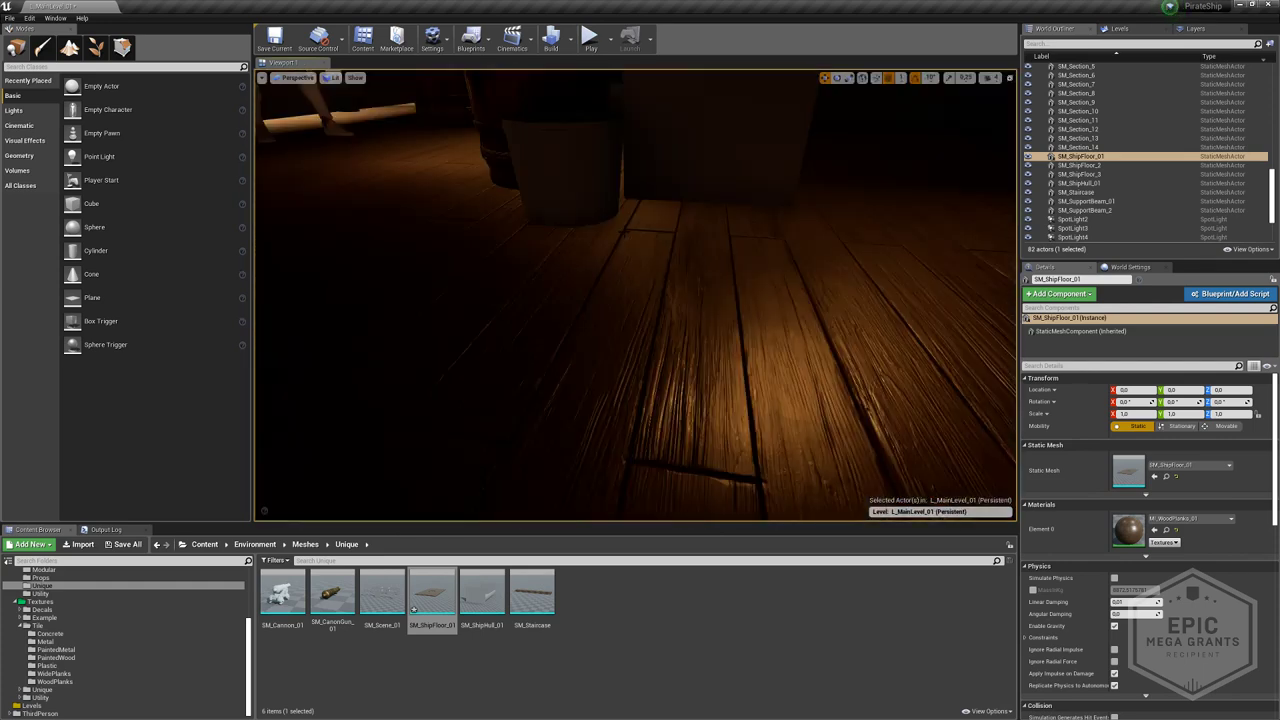
pyautogui.hotkey('alt', '5')
pyautogui.moveTo(623, 229); pyautogui.dragTo(724, 342, button='right')
# - Examine the floor's base color up close and open its T_PirateShip_BC texture from the MI_WoodPlanks_01 material instance
pyautogui.hotkey('alt', '3')
pyautogui.hotkey('alt', '4')
pyautogui.hotkey('alt', '3')
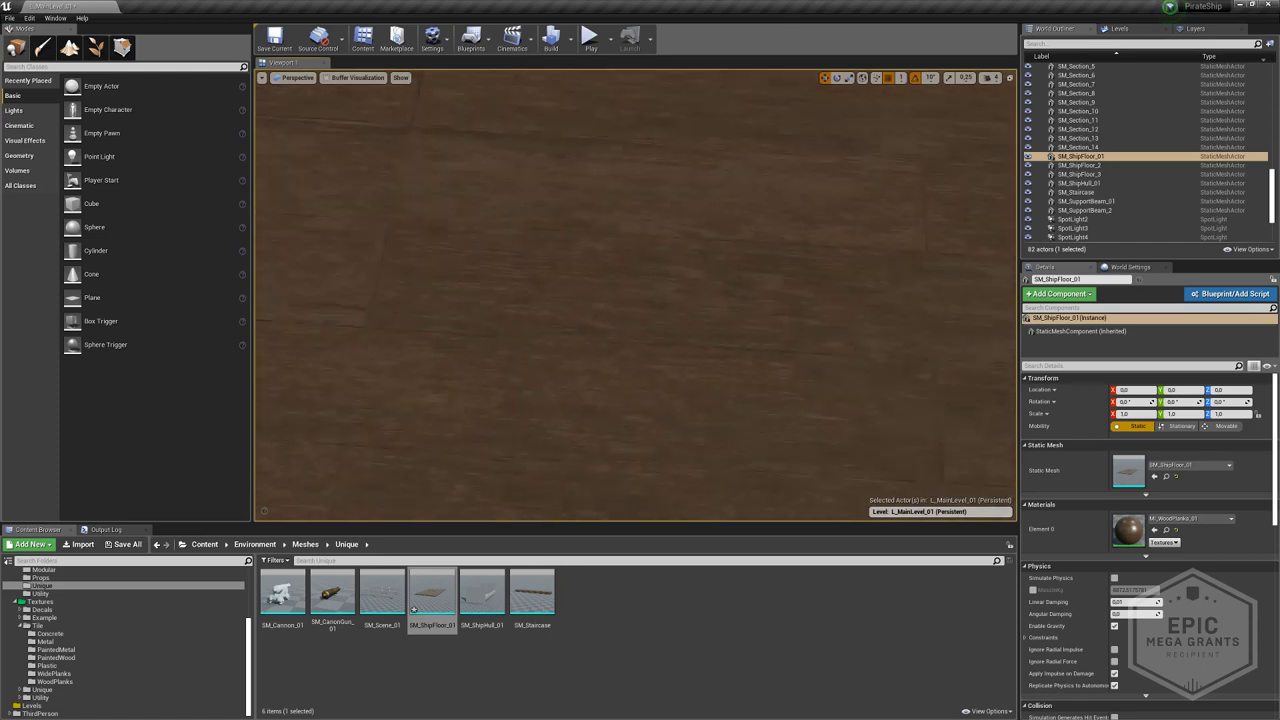
pyautogui.doubleClick(1130, 527)
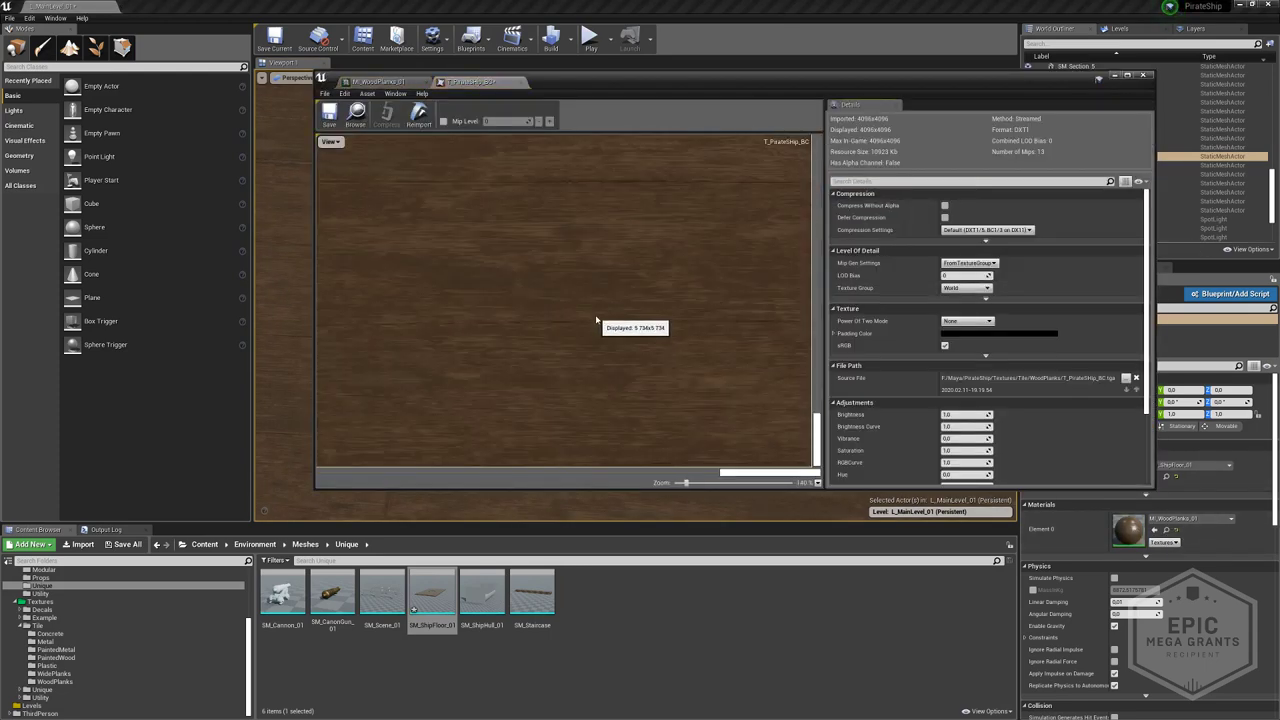
# - Switch to Substance Designer and inspect the Quantize Color and Gradient Map nodes of the base color chain
pyautogui.hotkey('alt', 'Tab')
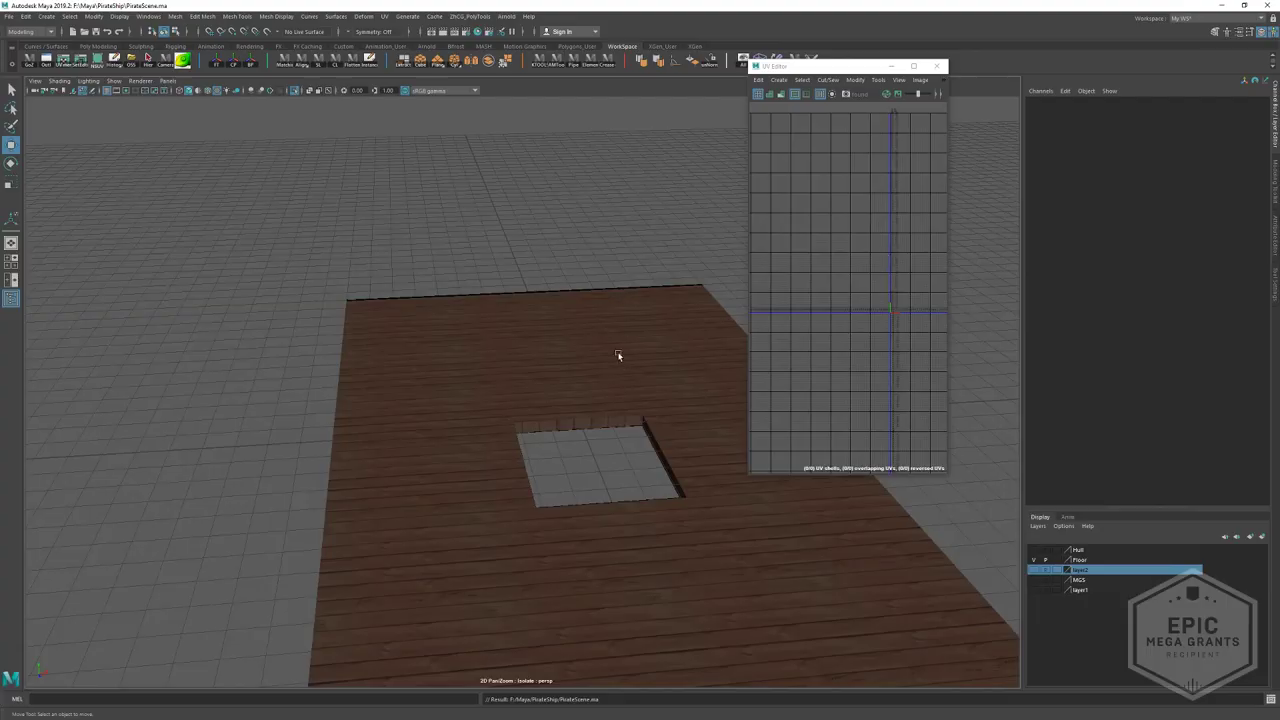
pyautogui.hotkey('alt', 'Tab')
pyautogui.click(792, 208)
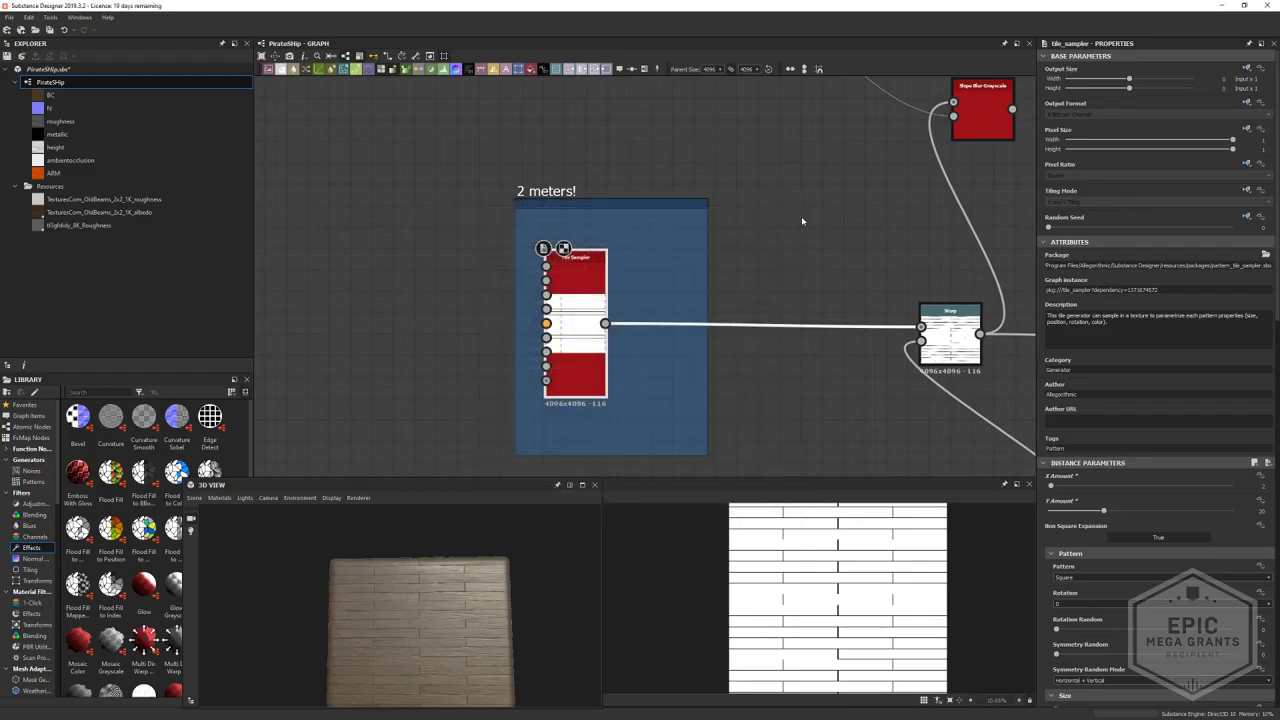
pyautogui.scroll(-5, 801, 216)
pyautogui.scroll(4, 675, 190)
pyautogui.scroll(2, 675, 190)
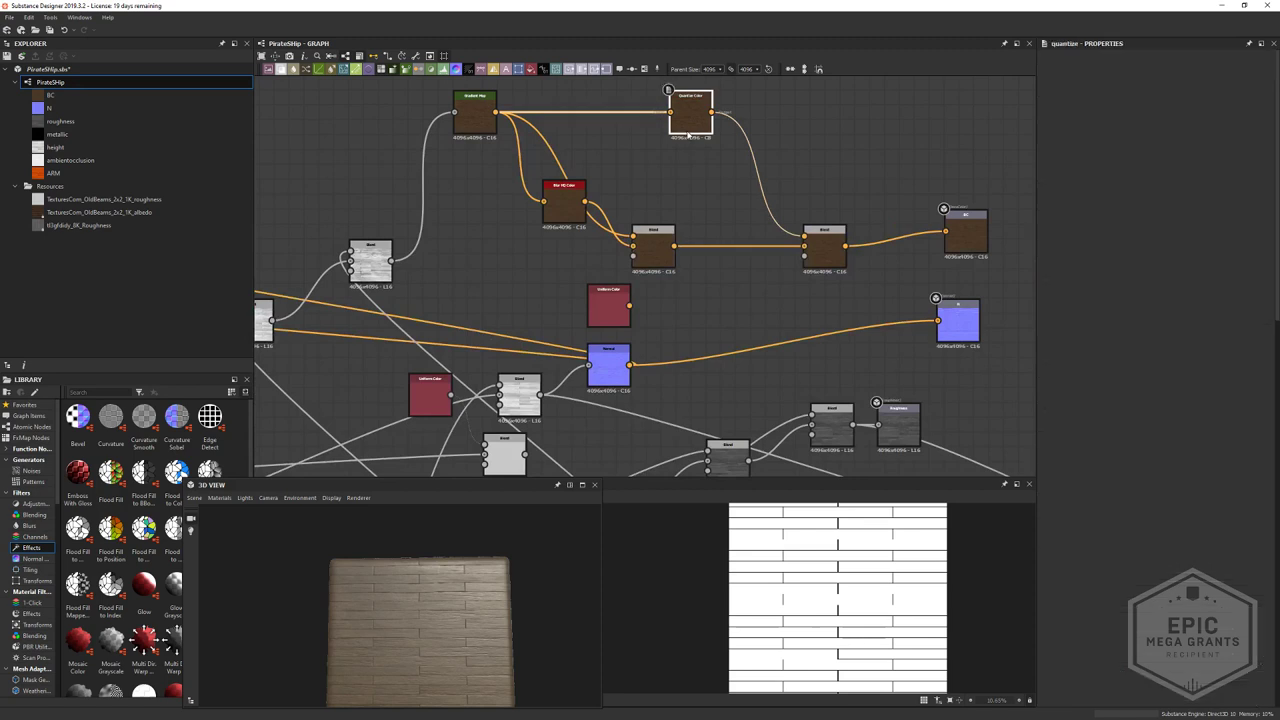
pyautogui.click(686, 110)
pyautogui.moveTo(547, 124); pyautogui.dragTo(657, 252, button='middle')
pyautogui.doubleClick(585, 246)
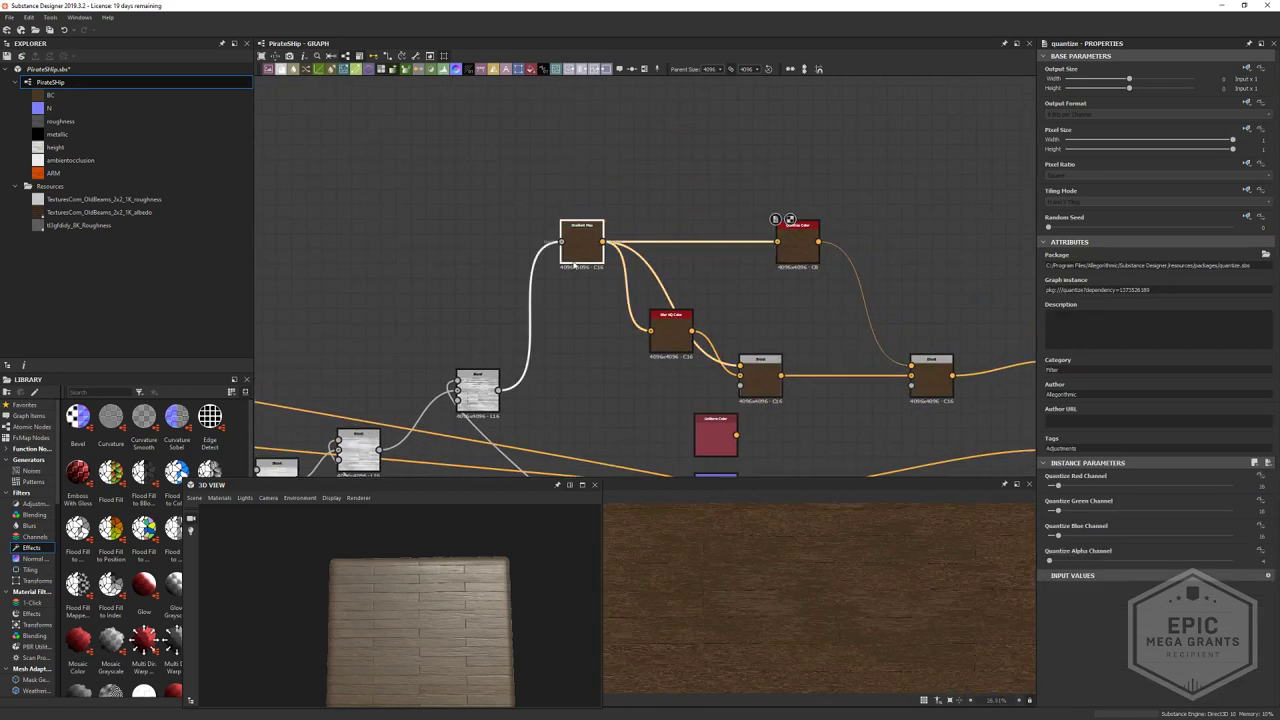
pyautogui.moveTo(790, 332); pyautogui.dragTo(648, 260, button='middle')
pyautogui.scroll(1, 552, 250)
pyautogui.moveTo(552, 250); pyautogui.dragTo(869, 229, button='middle')
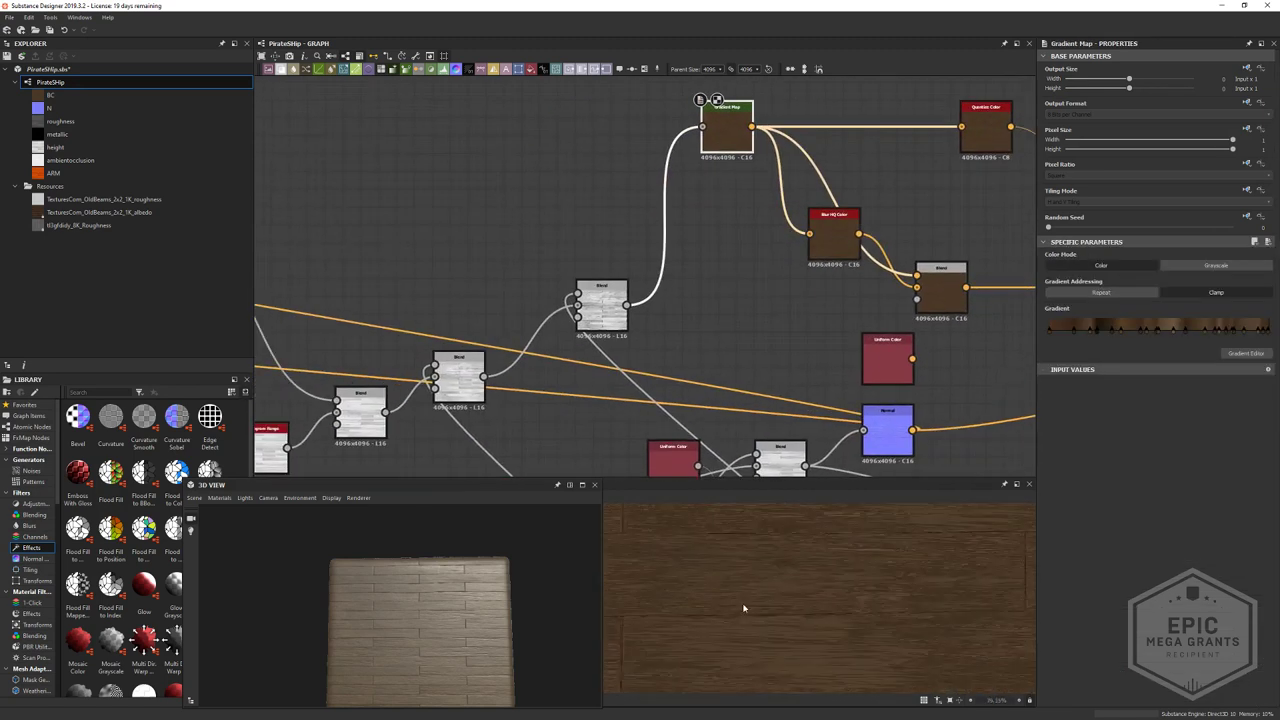
# - Set the opacity of the Multiply Blend feeding the Gradient Map to 0.22
pyautogui.click(603, 305)
pyautogui.moveTo(622, 337); pyautogui.dragTo(747, 287, button='middle')
pyautogui.moveTo(1189, 265); pyautogui.dragTo(1090, 268)
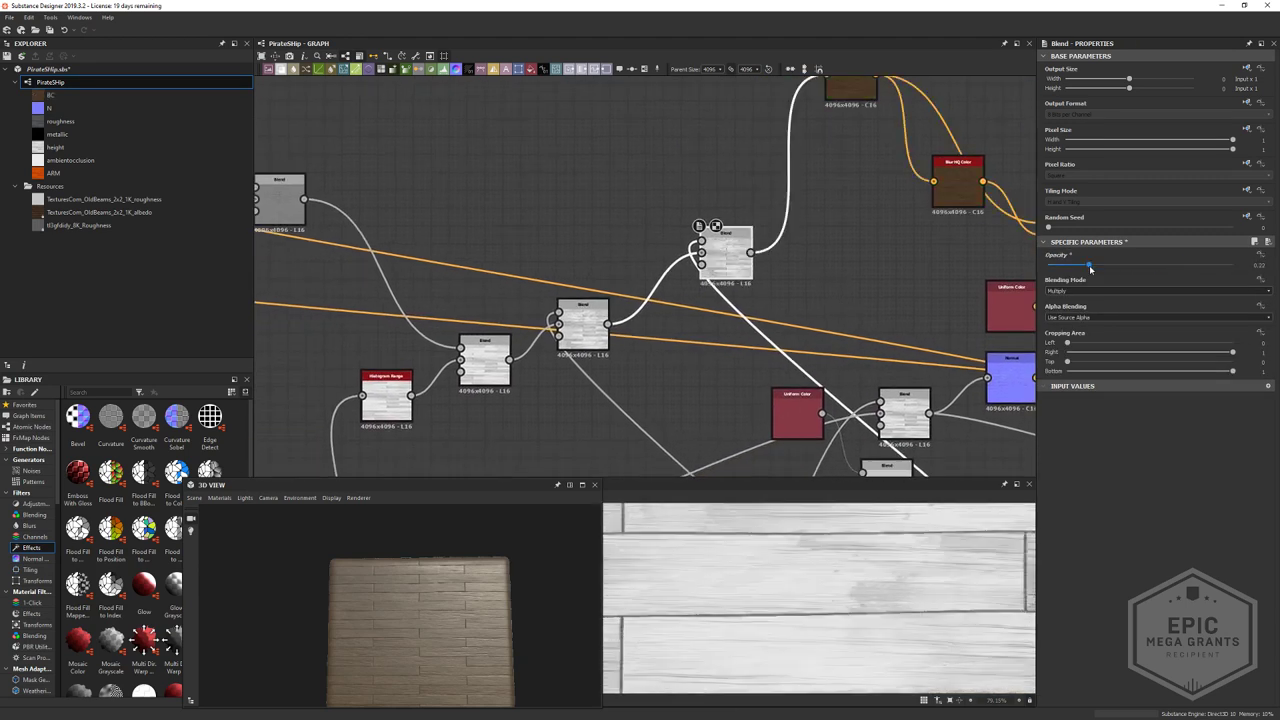
# - Check the neighbouring grayscale Blends and set the opacity of the middle Multiply Blend to 0.08
pyautogui.click(580, 322)
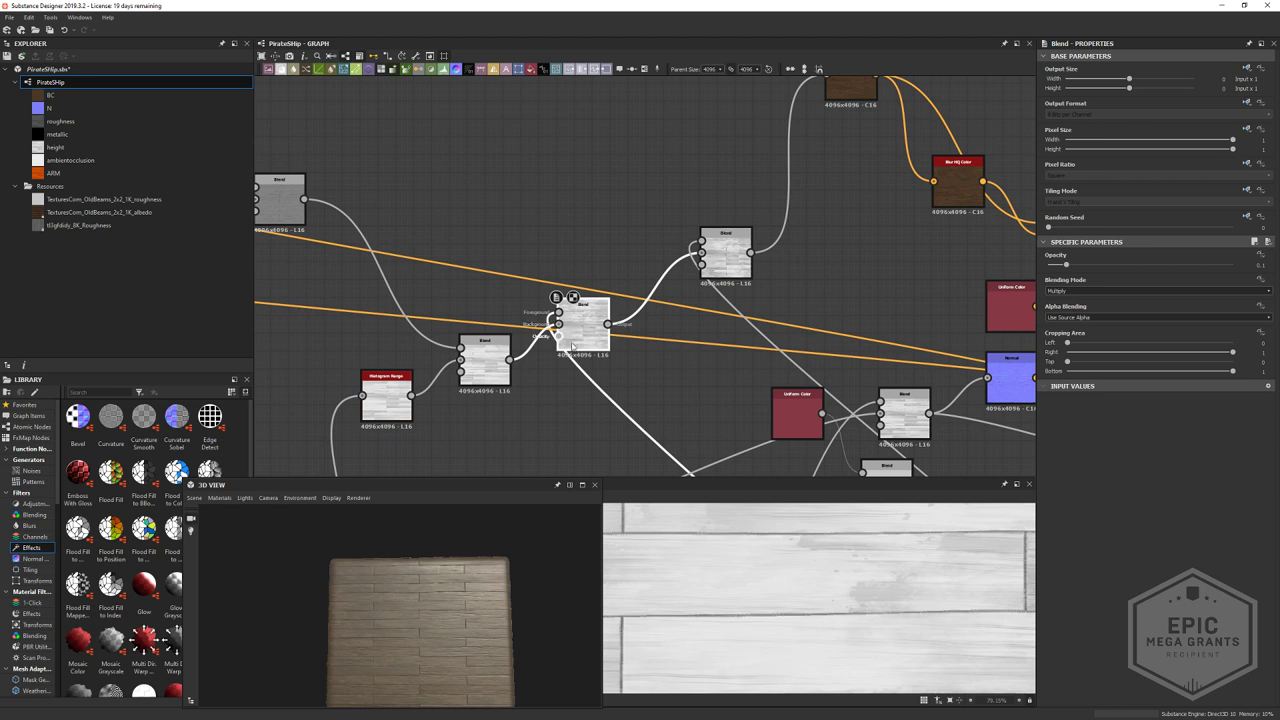
pyautogui.moveTo(560, 335); pyautogui.dragTo(720, 273, button='middle')
pyautogui.click(636, 305)
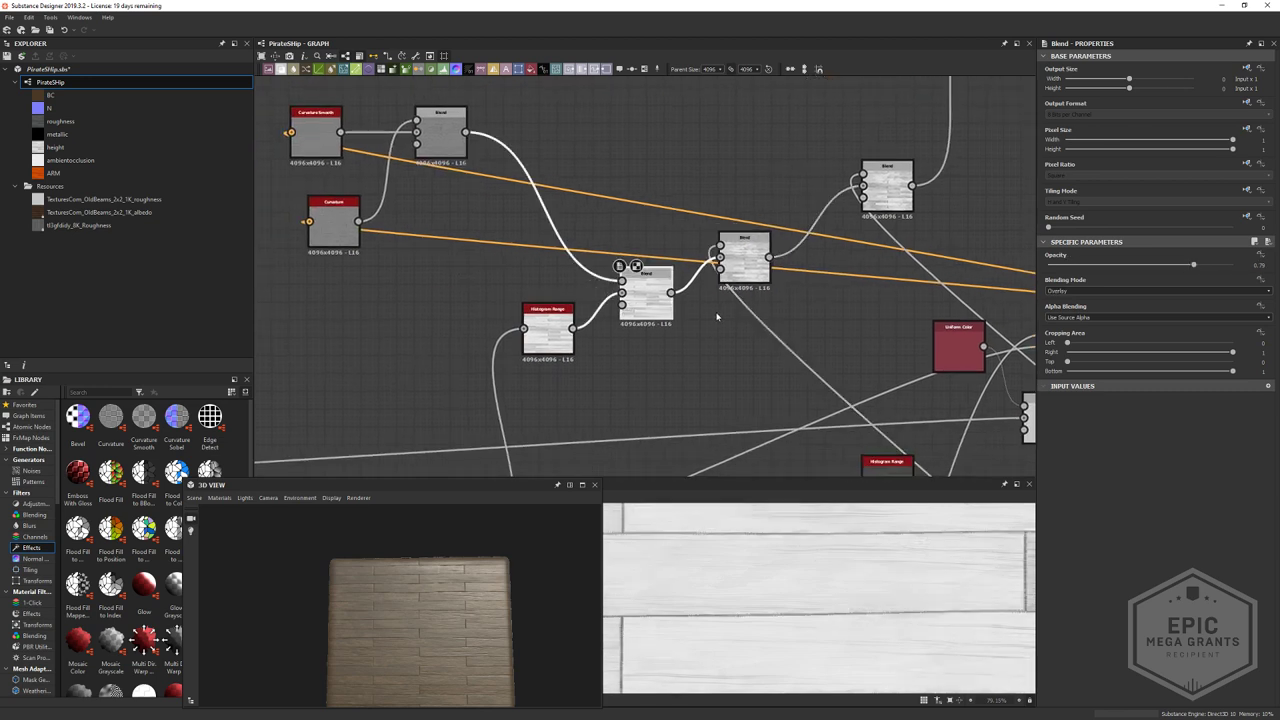
pyautogui.click(752, 262)
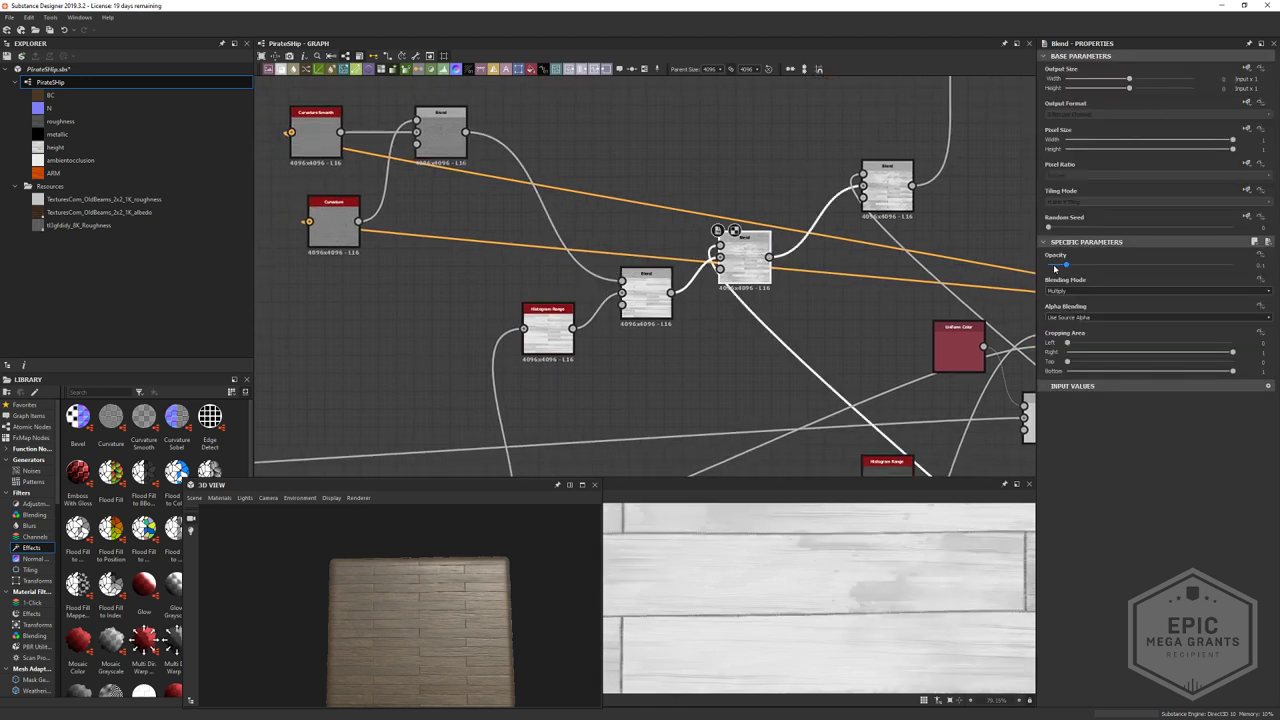
pyautogui.moveTo(1060, 268); pyautogui.dragTo(1064, 271)
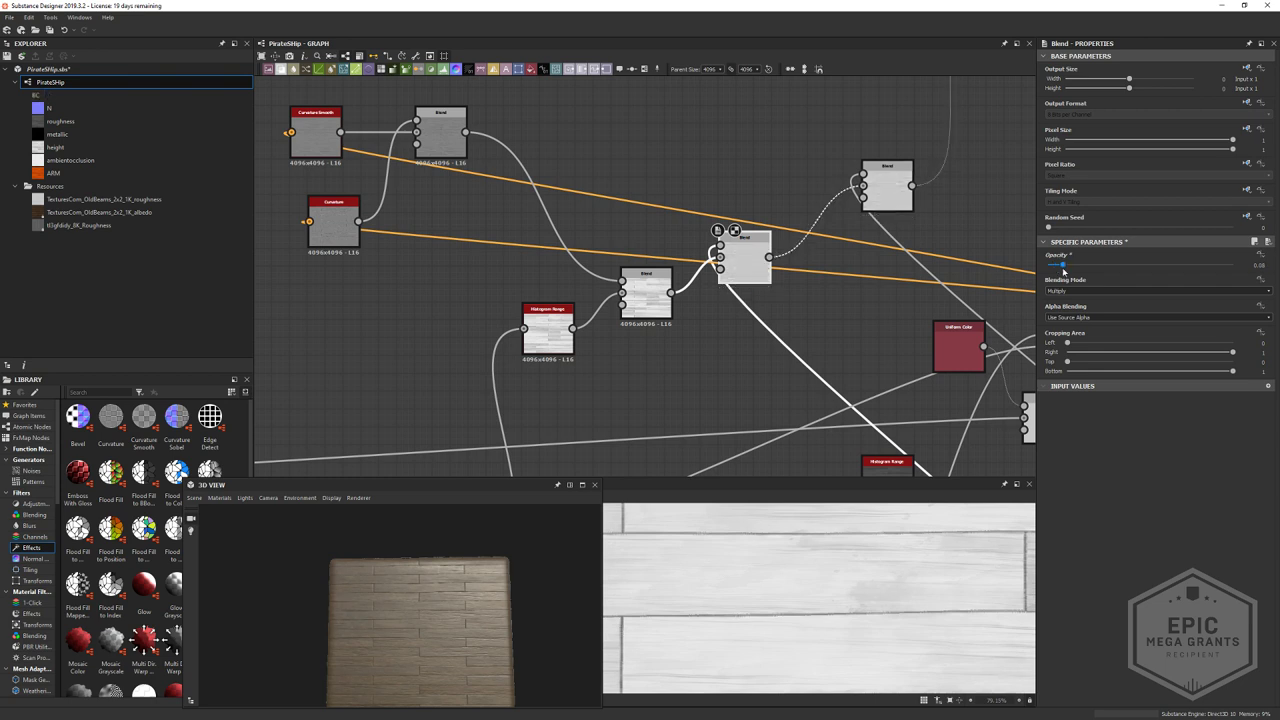
# - Set the Quantize Color node's red, green and blue channels to 12 and check the result
pyautogui.scroll(5, 436, 627)
pyautogui.moveTo(830, 215); pyautogui.dragTo(389, 350, button='middle')
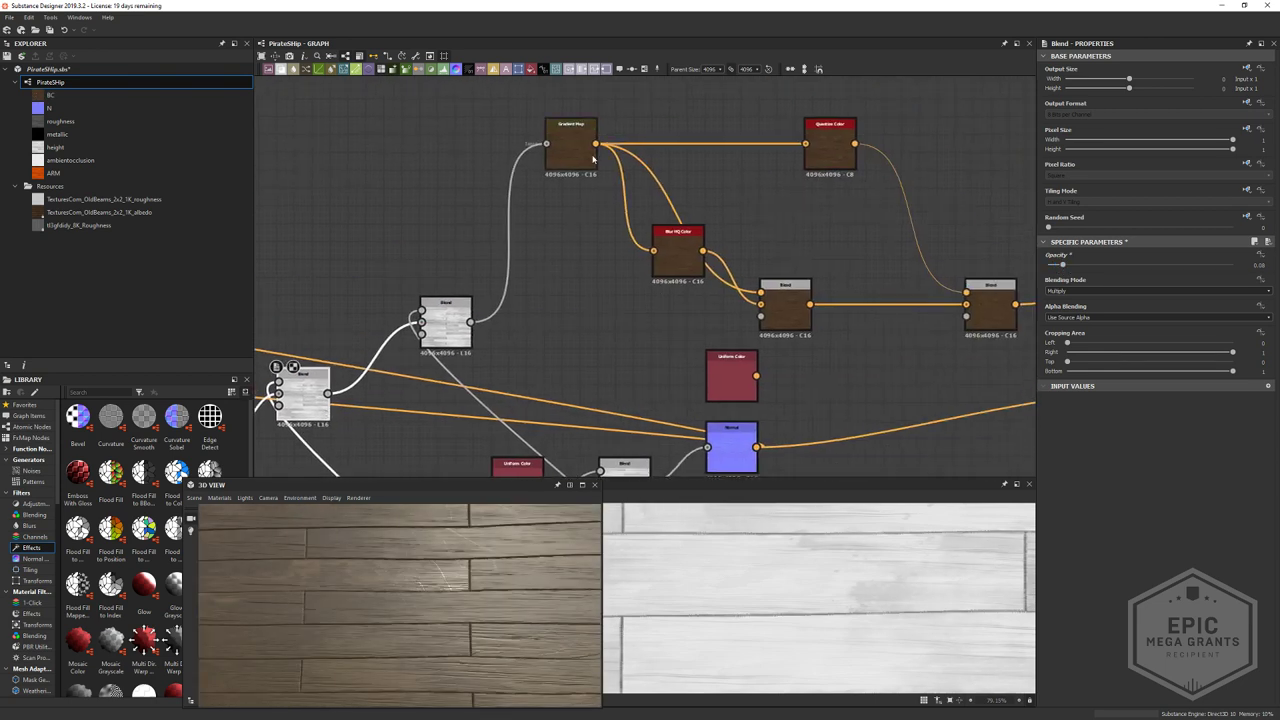
pyautogui.doubleClick(593, 158)
pyautogui.click(848, 128)
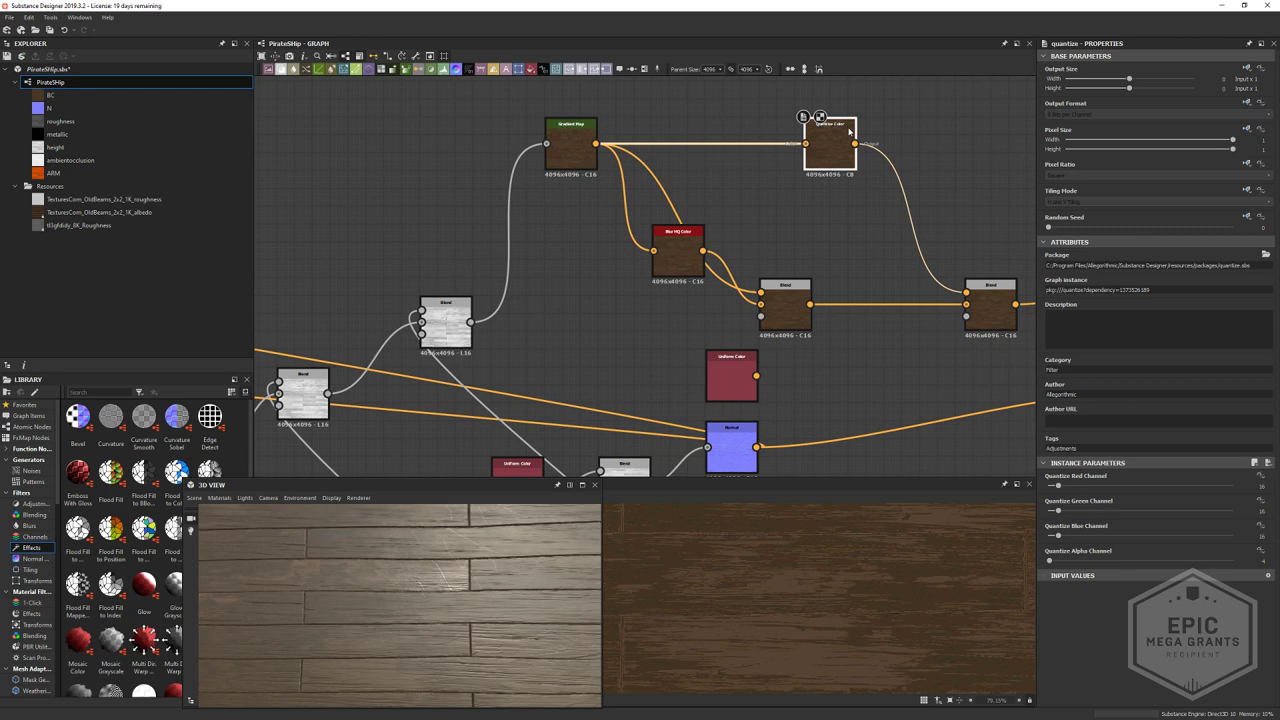
pyautogui.press('Tab')
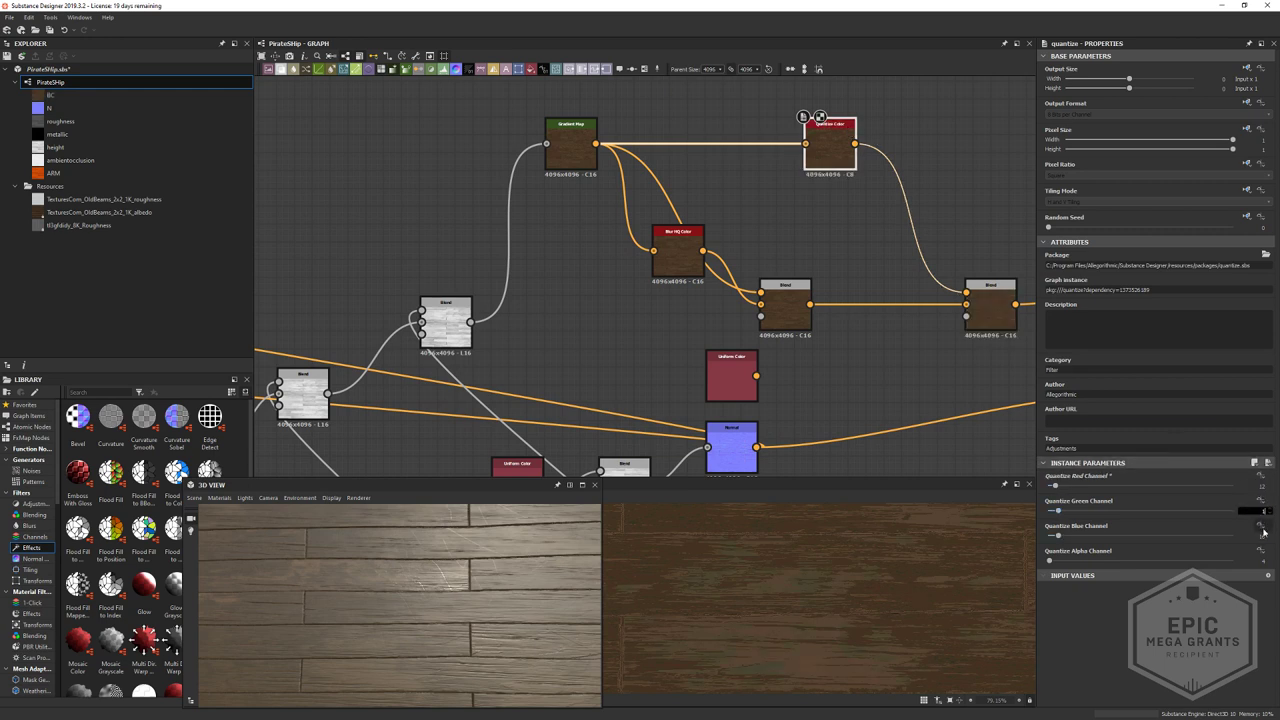
pyautogui.click(790, 295)
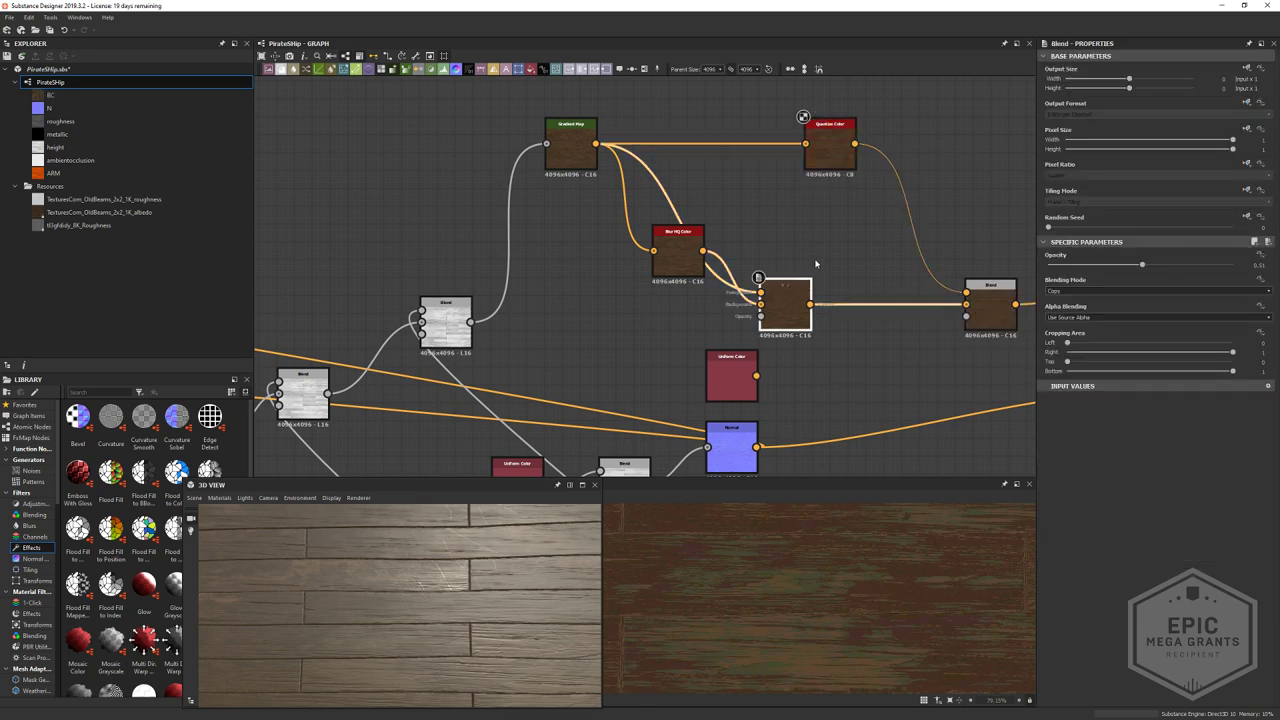
pyautogui.click(827, 150)
pyautogui.scroll(5, 877, 540)
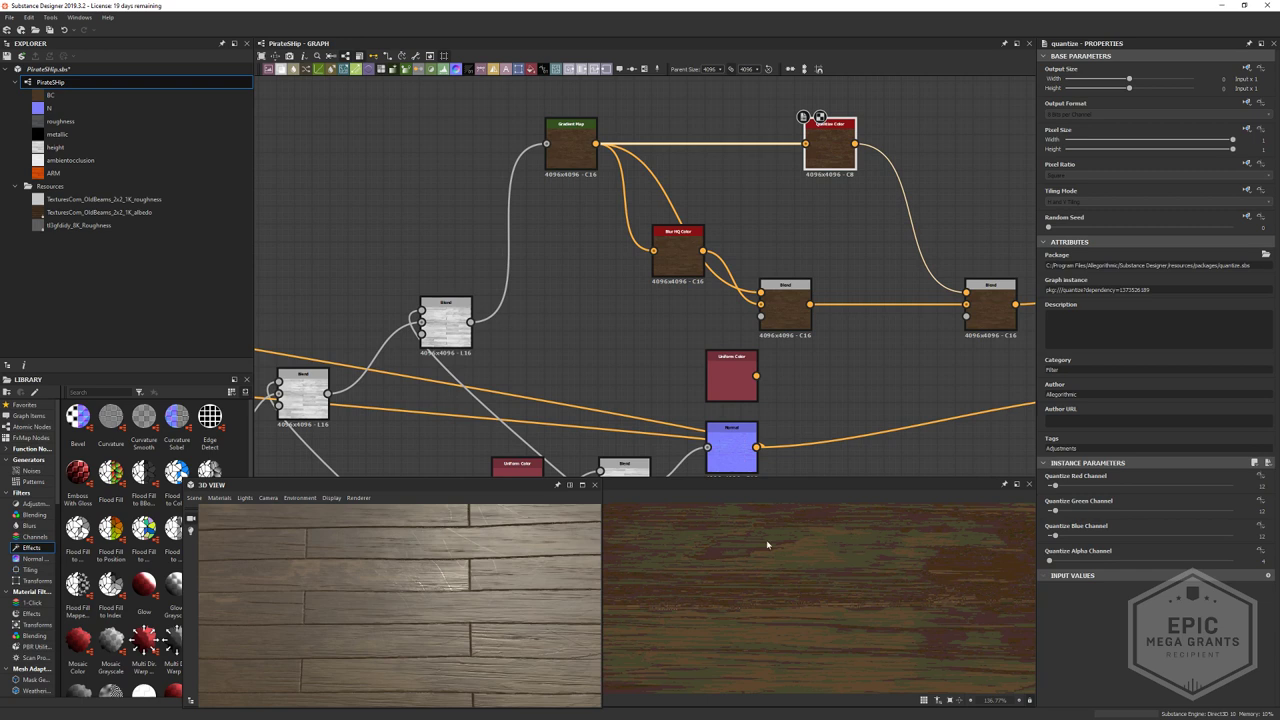
# - Preview the final color Blend before the BC output and check the ship floor in Maya for comparison
pyautogui.scroll(-5, 767, 545)
pyautogui.moveTo(987, 364); pyautogui.dragTo(815, 347, button='middle')
pyautogui.click(827, 296)
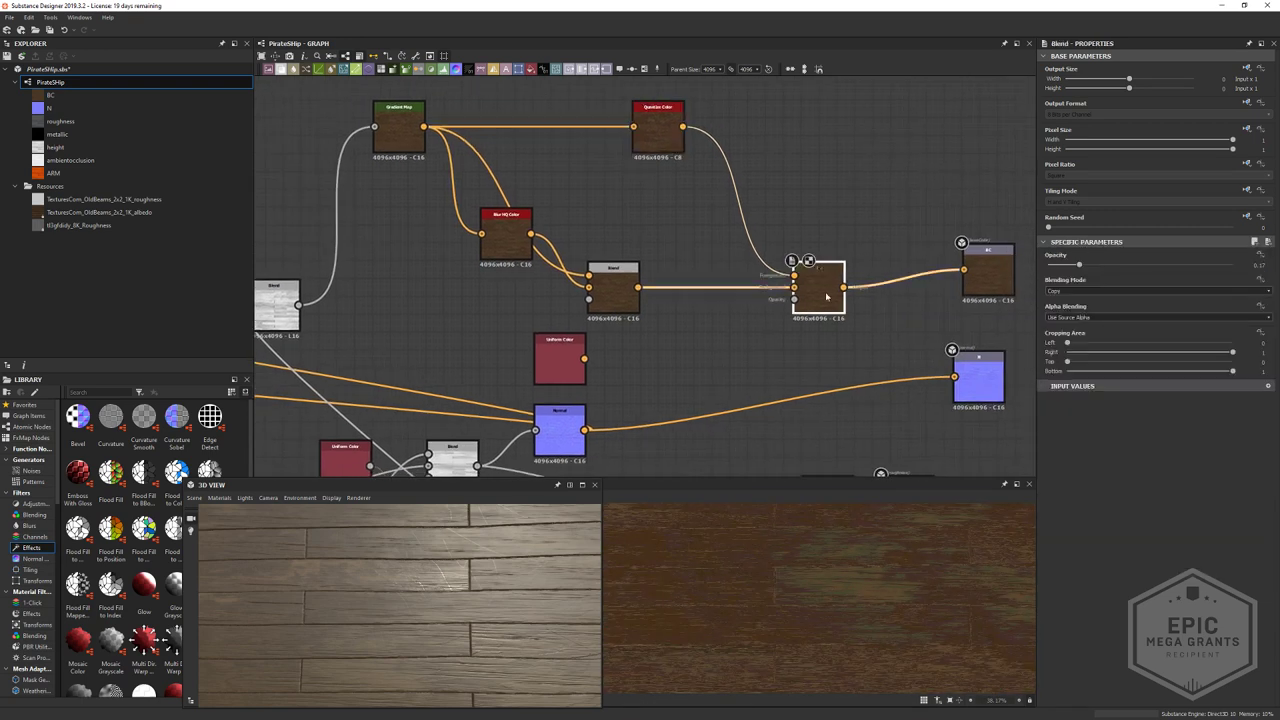
pyautogui.scroll(4, 867, 592)
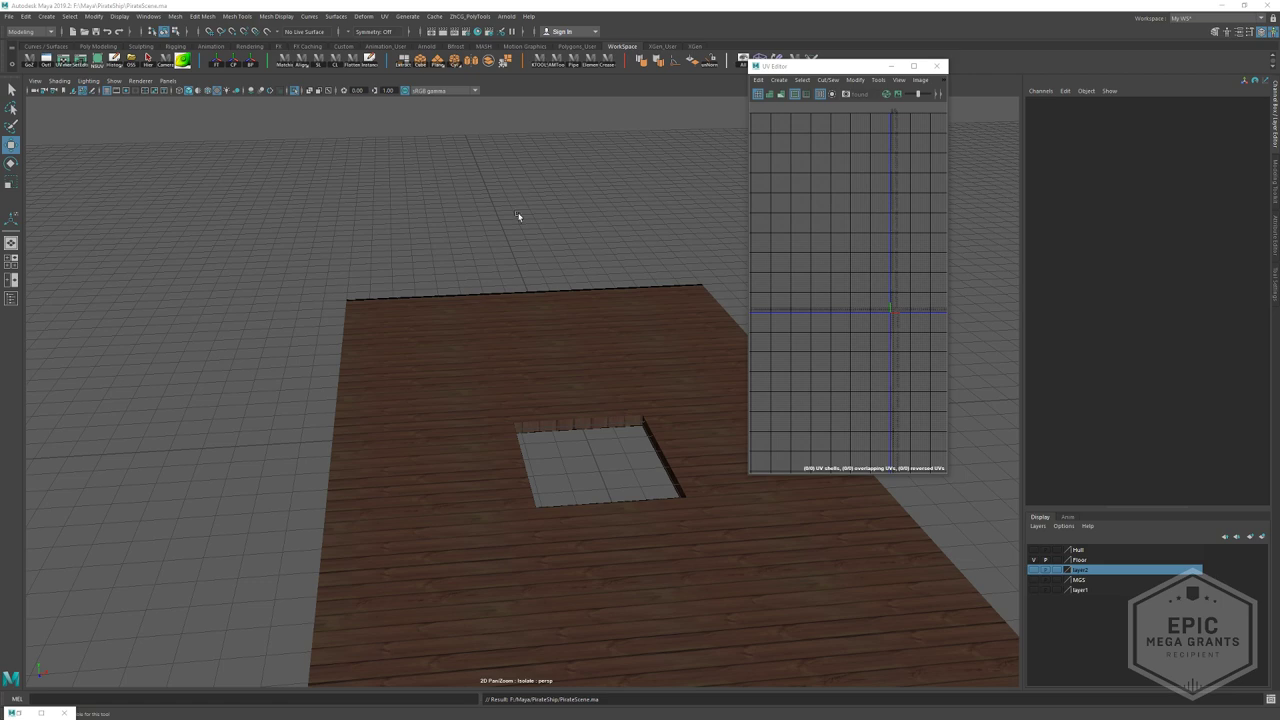
pyautogui.keyDown('alt'); pyautogui.moveTo(517, 216); pyautogui.dragTo(549, 329); pyautogui.keyUp('alt')
pyautogui.hotkey('alt', 'Tab')
pyautogui.click(714, 230)
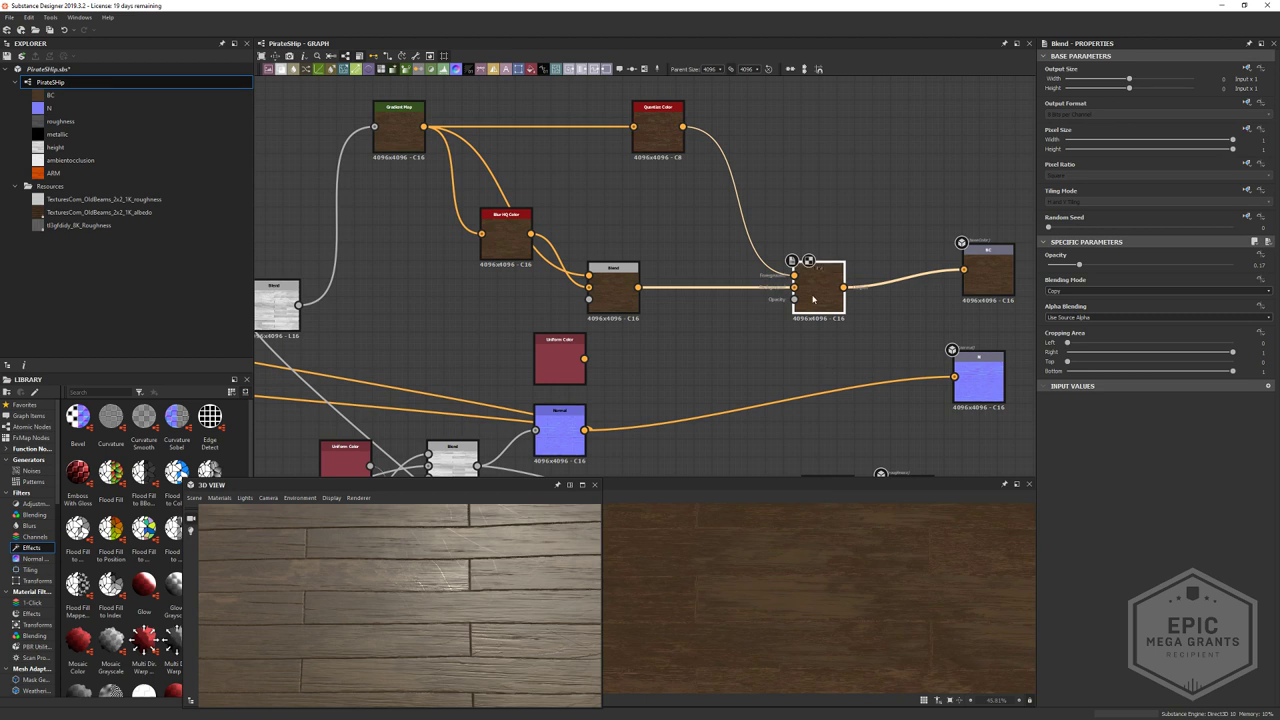
# - Inspect the BC output, the two color Blends and the Blur HQ Color node in turn
pyautogui.moveTo(857, 306); pyautogui.dragTo(749, 282, button='middle')
pyautogui.click(886, 240)
pyautogui.click(710, 270)
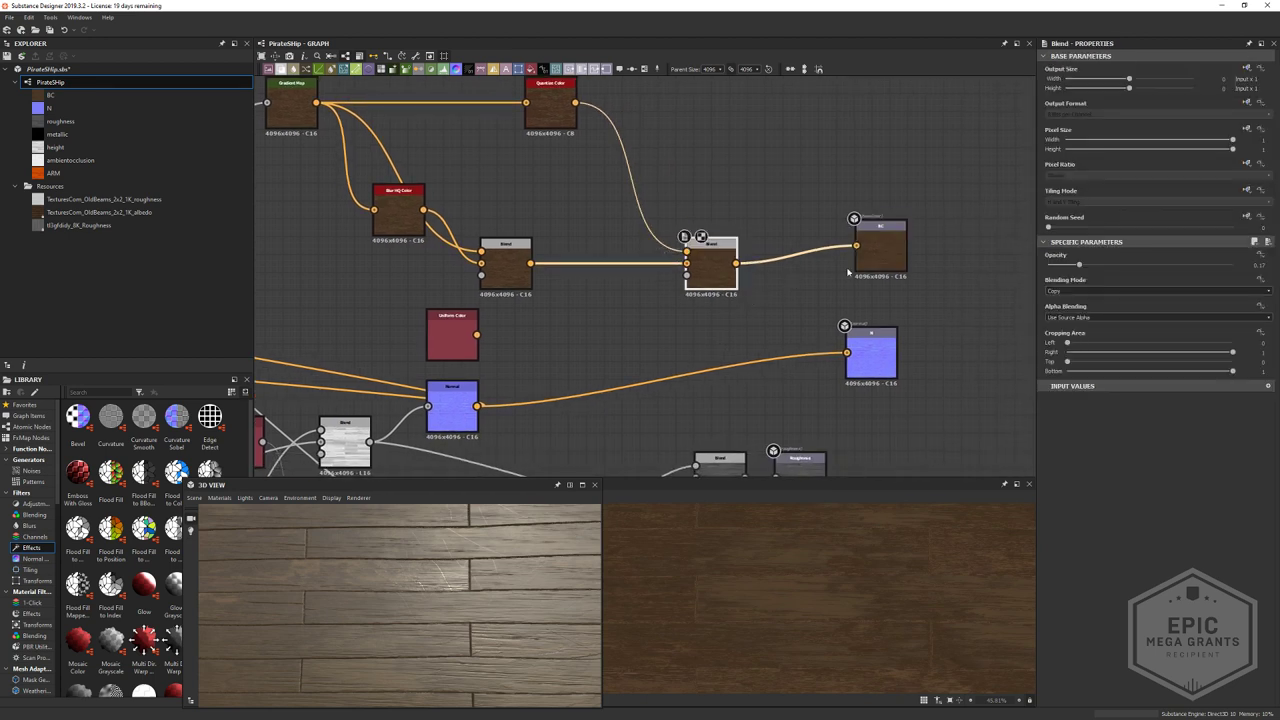
pyautogui.click(895, 258)
pyautogui.click(712, 268)
pyautogui.click(505, 268)
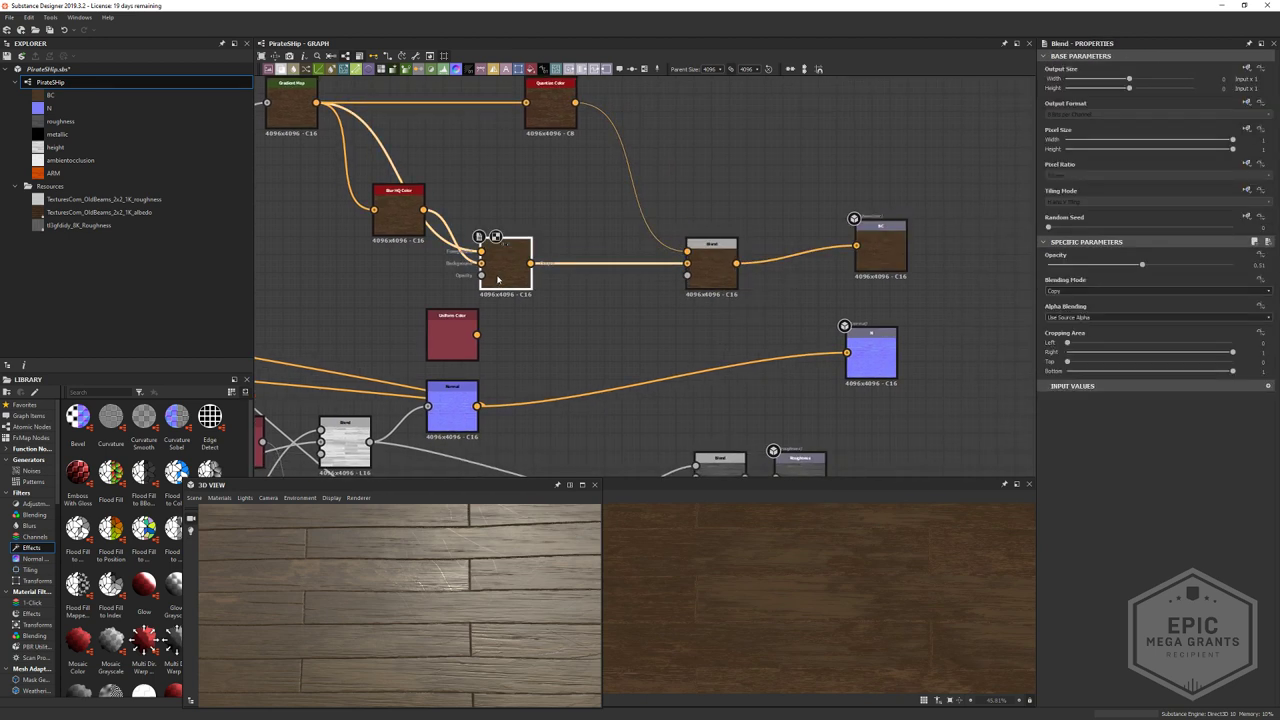
pyautogui.moveTo(500, 282); pyautogui.dragTo(778, 330, button='middle')
pyautogui.click(677, 266)
# - Move the grayscale Uniform Color node farther from its Blend nodes and preview the lower Multiply Blend
pyautogui.moveTo(446, 266); pyautogui.dragTo(760, 230, button='middle')
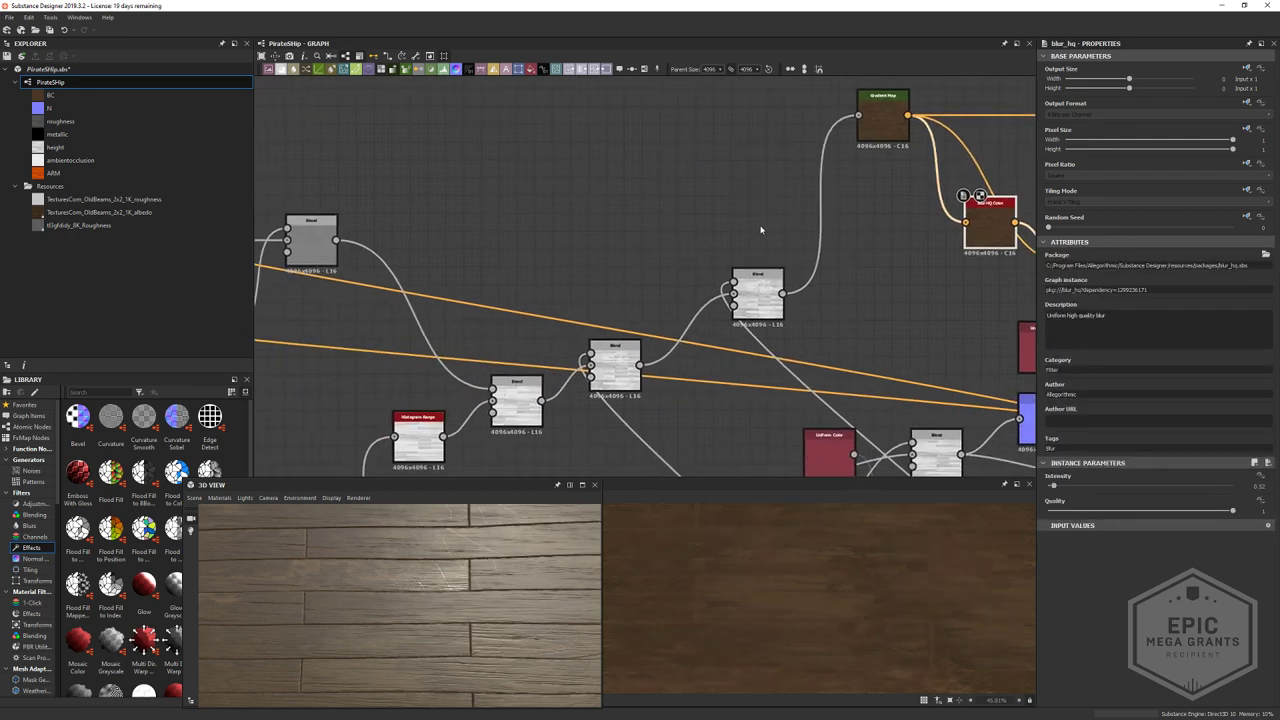
pyautogui.moveTo(811, 456); pyautogui.dragTo(665, 262, button='middle')
pyautogui.click(665, 262)
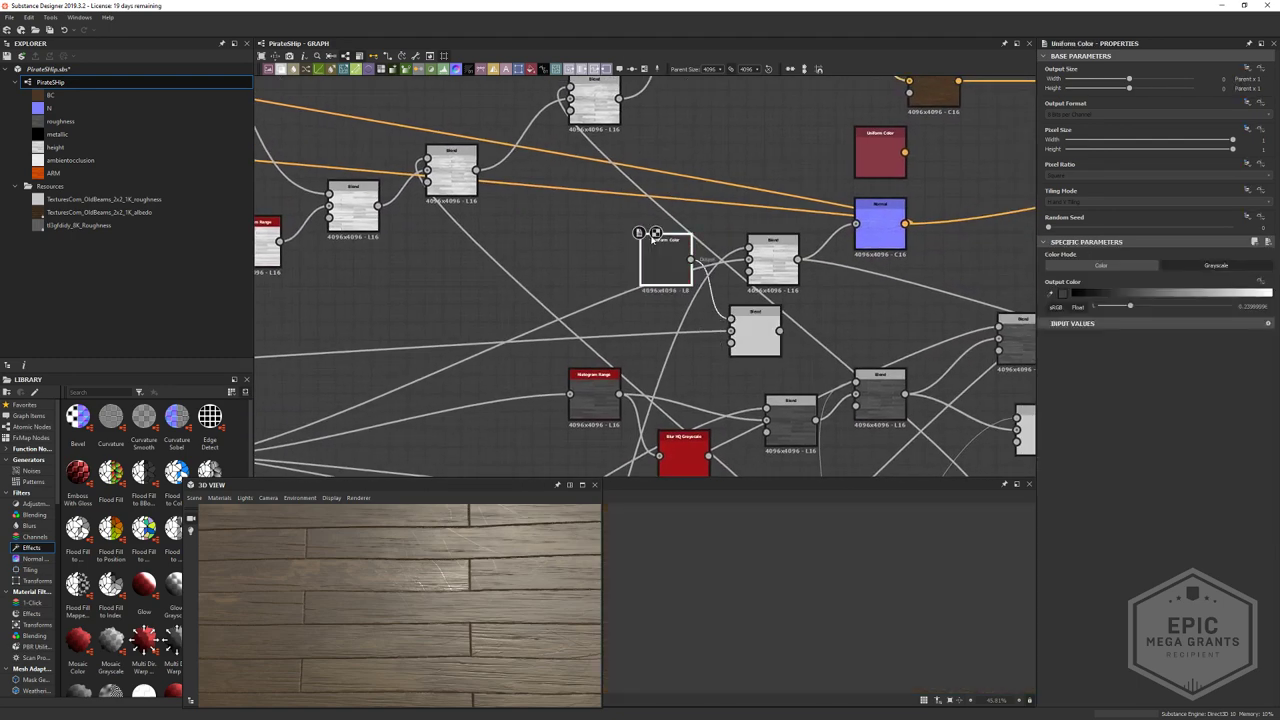
pyautogui.moveTo(668, 262); pyautogui.dragTo(620, 284)
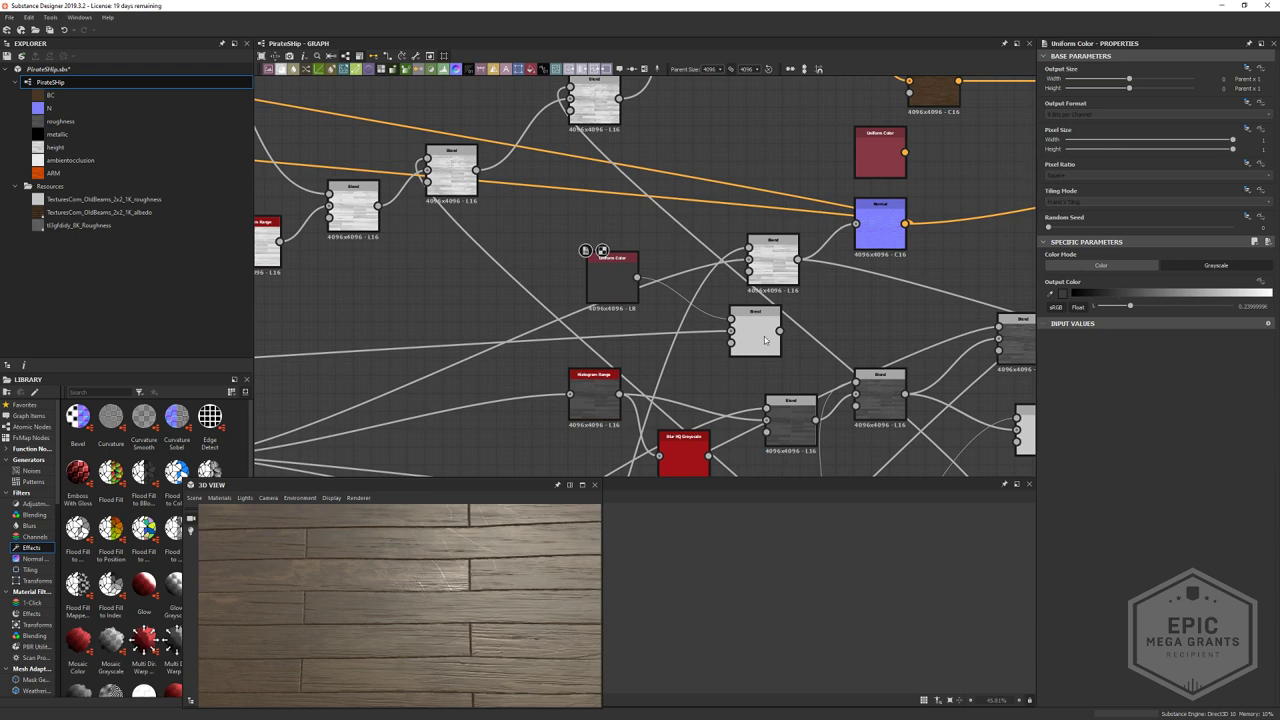
pyautogui.click(765, 340)
# - Examine the planks in the 3D view and preview the Directional Warp that follows the Scratches Generator
pyautogui.moveTo(398, 201); pyautogui.dragTo(565, 283, button='middle')
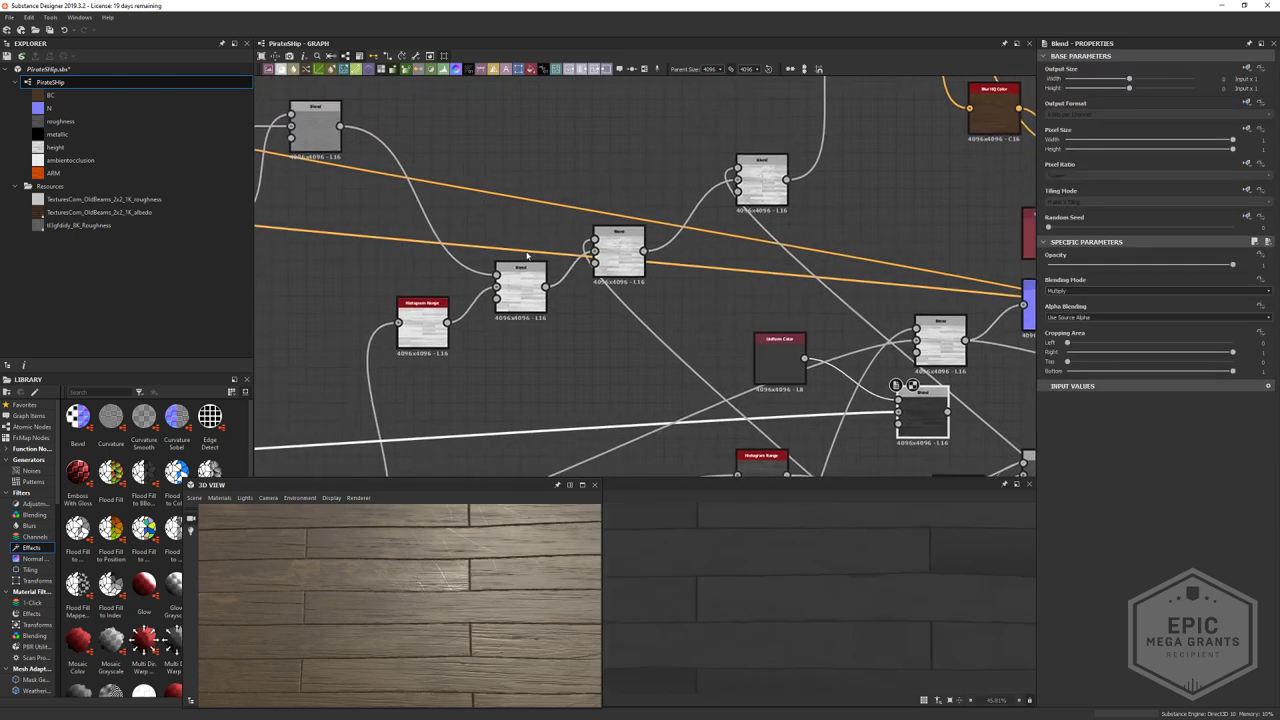
pyautogui.scroll(-3, 454, 556)
pyautogui.moveTo(423, 586); pyautogui.dragTo(446, 560)
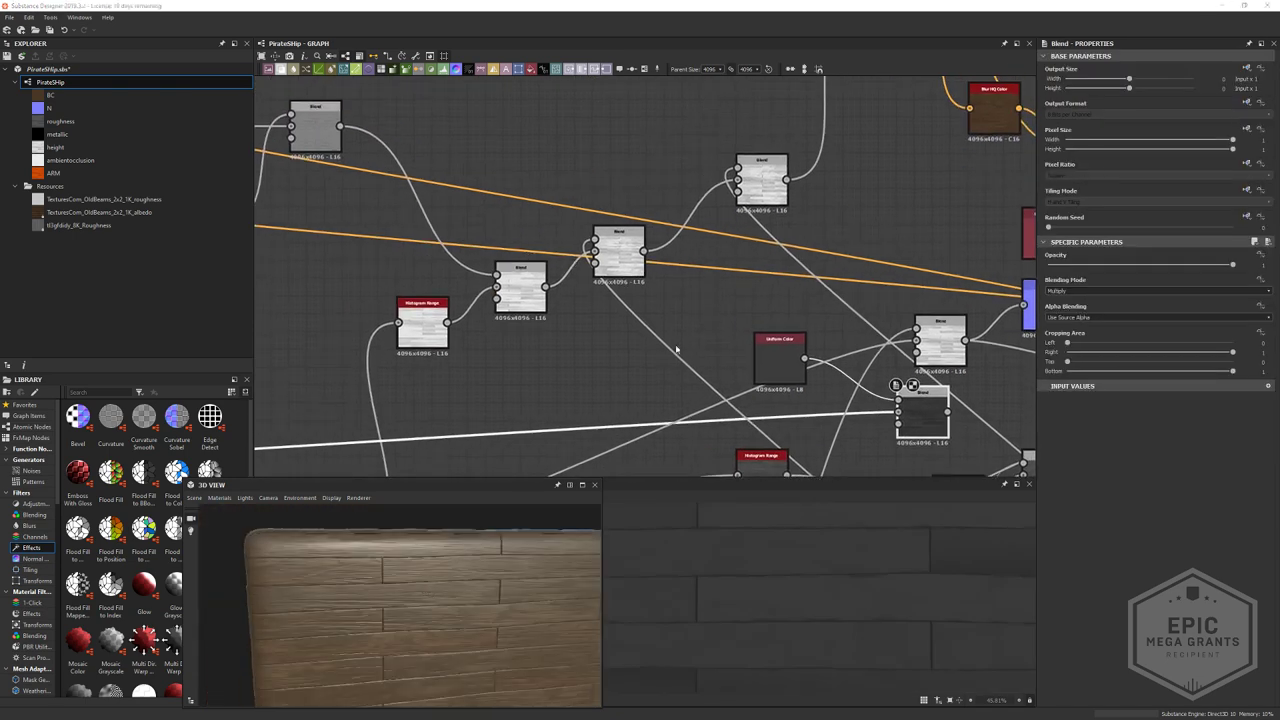
pyautogui.moveTo(760, 461); pyautogui.dragTo(650, 190, button='middle')
pyautogui.moveTo(830, 432); pyautogui.dragTo(714, 266, button='middle')
pyautogui.scroll(-4, 713, 263)
pyautogui.scroll(5, 541, 365)
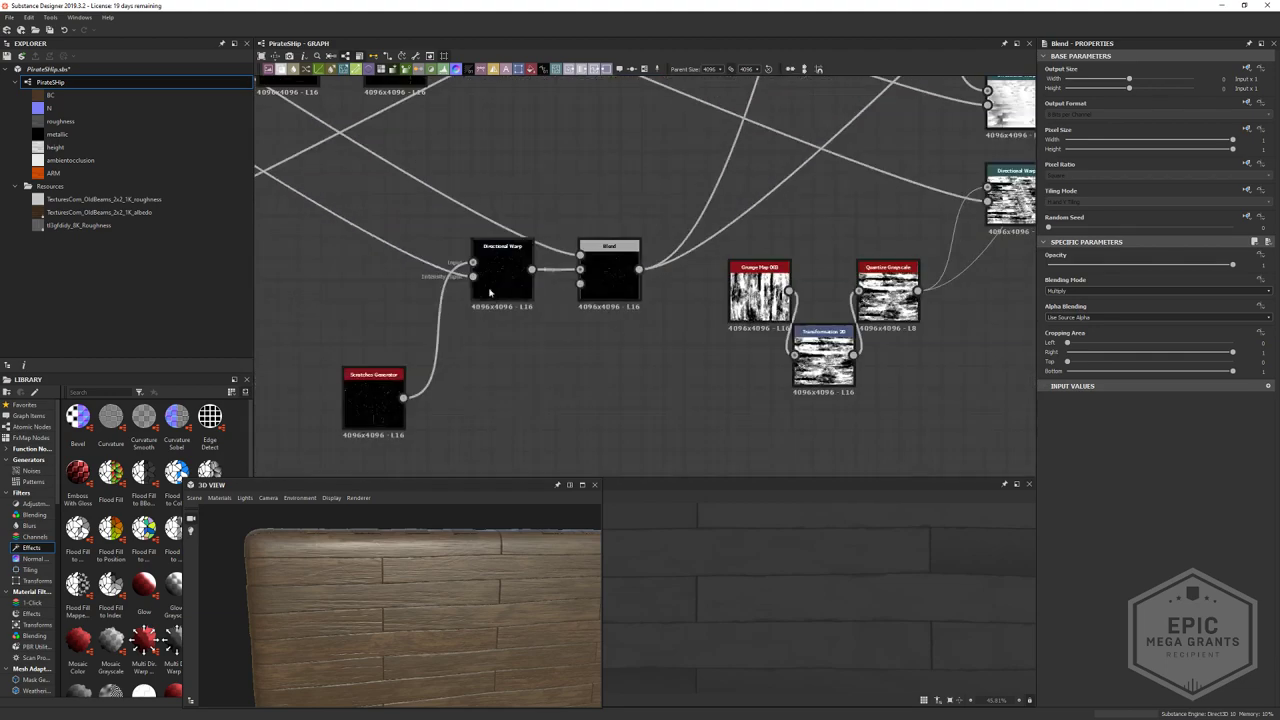
pyautogui.doubleClick(500, 278)
pyautogui.moveTo(526, 303); pyautogui.dragTo(781, 186, button='middle')
pyautogui.scroll(3, 476, 588)
# - Review the T_PirateShip_BC texture in Unreal Engine for comparison and return to Substance Designer
pyautogui.hotkey('alt', 'Tab')
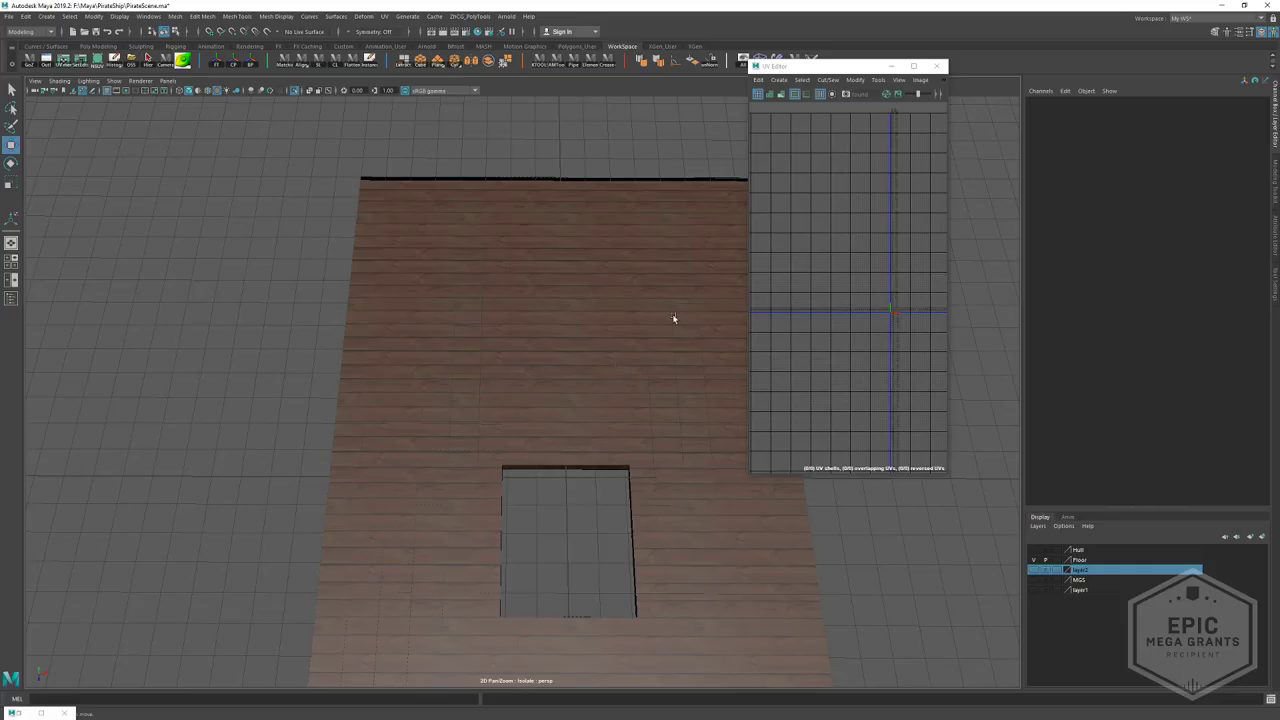
pyautogui.hotkey('alt', 'Tab')
pyautogui.click(396, 337)
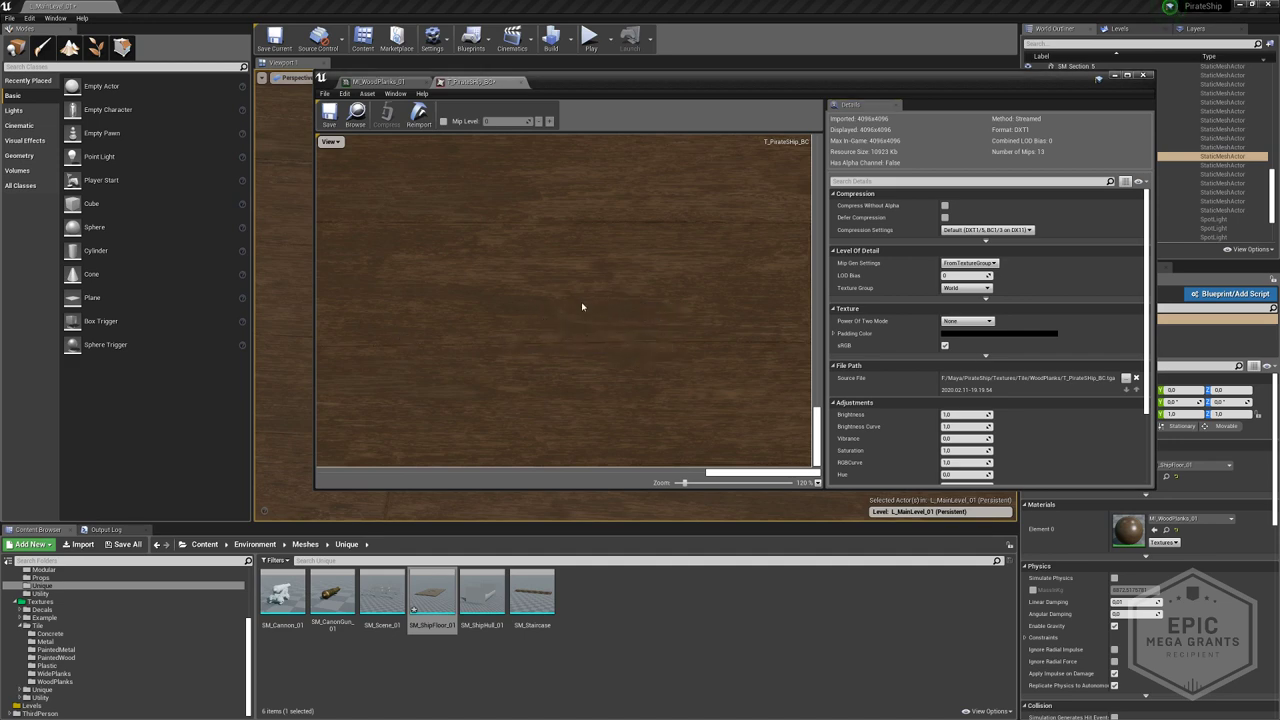
pyautogui.scroll(-2, 517, 342)
pyautogui.hotkey('alt', 'Tab')
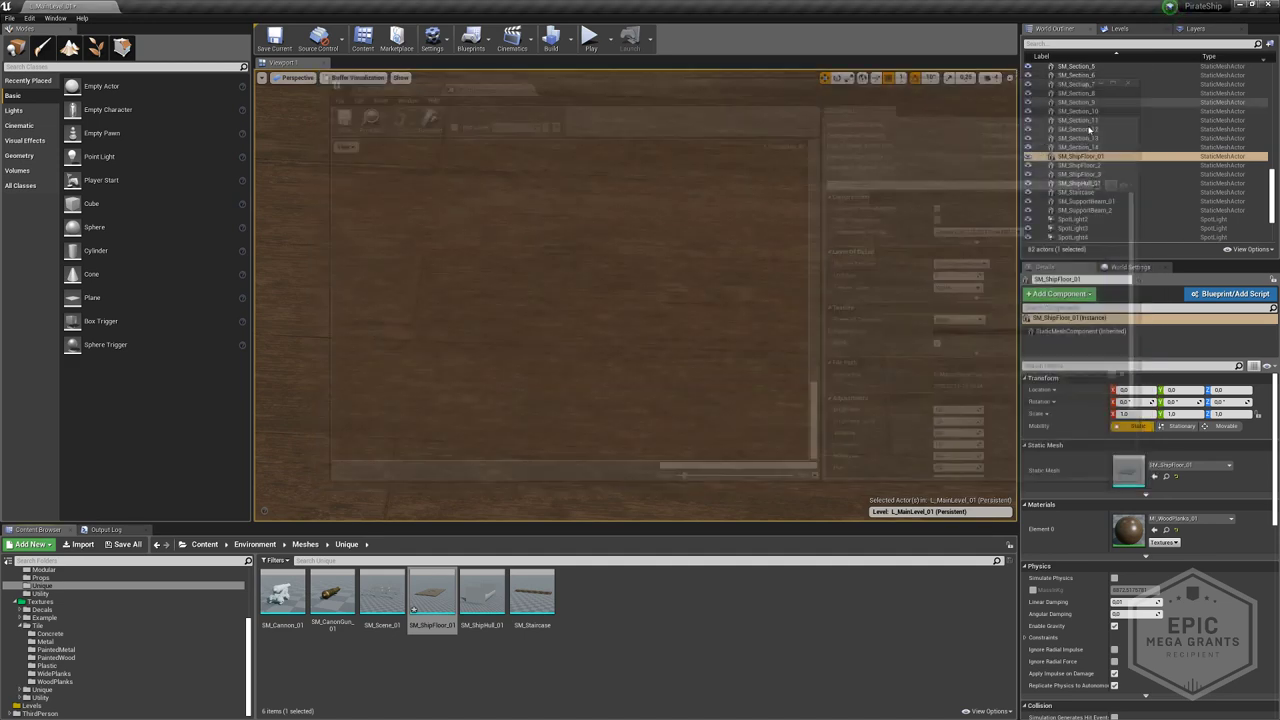
pyautogui.hotkey('alt', 'Tab')
# - Preview the Gradient Map output and examine its wood grain up close
pyautogui.moveTo(685, 337); pyautogui.dragTo(359, 553, button='middle')
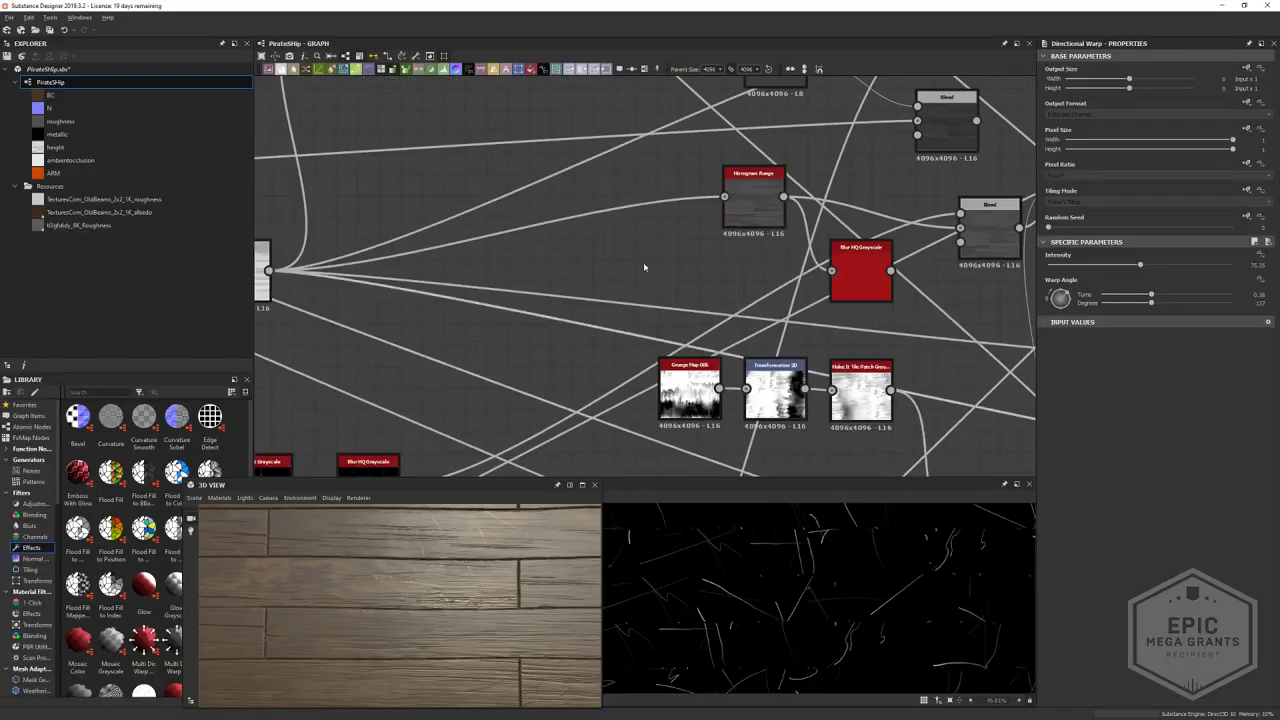
pyautogui.moveTo(671, 168); pyautogui.dragTo(458, 482, button='middle')
pyautogui.moveTo(536, 262); pyautogui.dragTo(332, 560, button='middle')
pyautogui.doubleClick(484, 240)
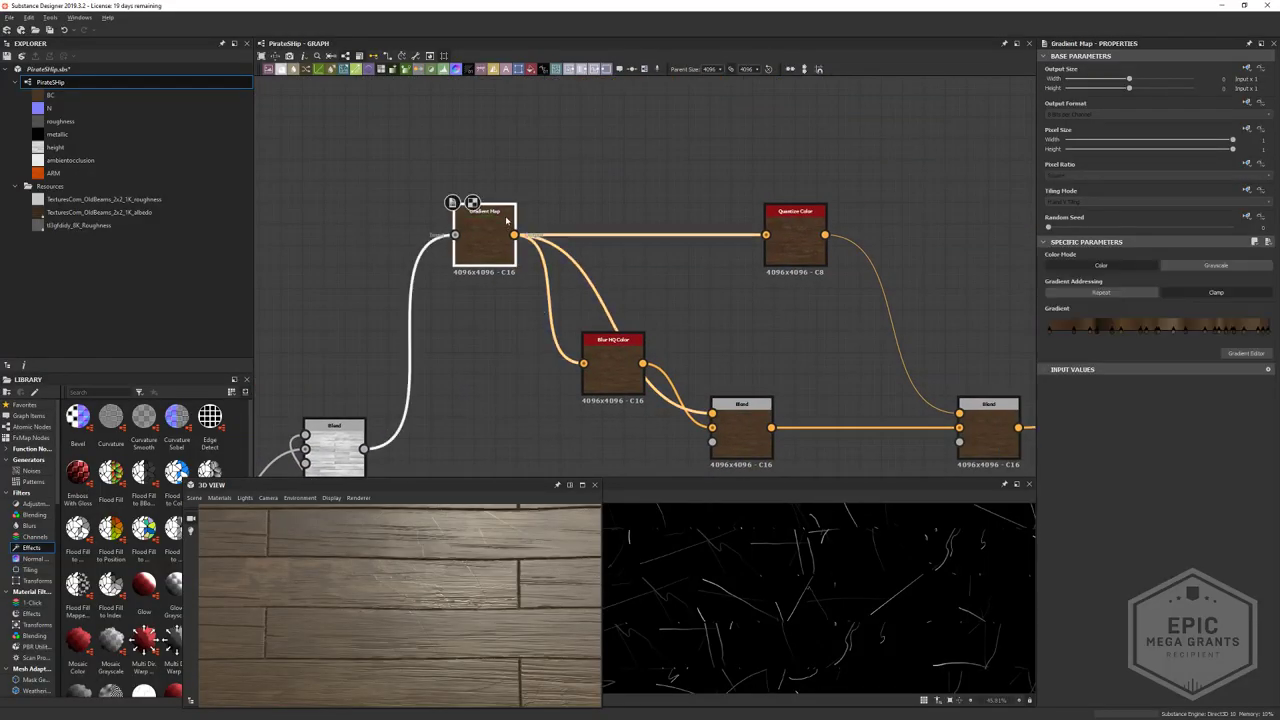
pyautogui.moveTo(500, 373); pyautogui.dragTo(710, 272, button='middle')
pyautogui.moveTo(690, 319); pyautogui.dragTo(581, 327, button='middle')
pyautogui.scroll(5, 829, 600)
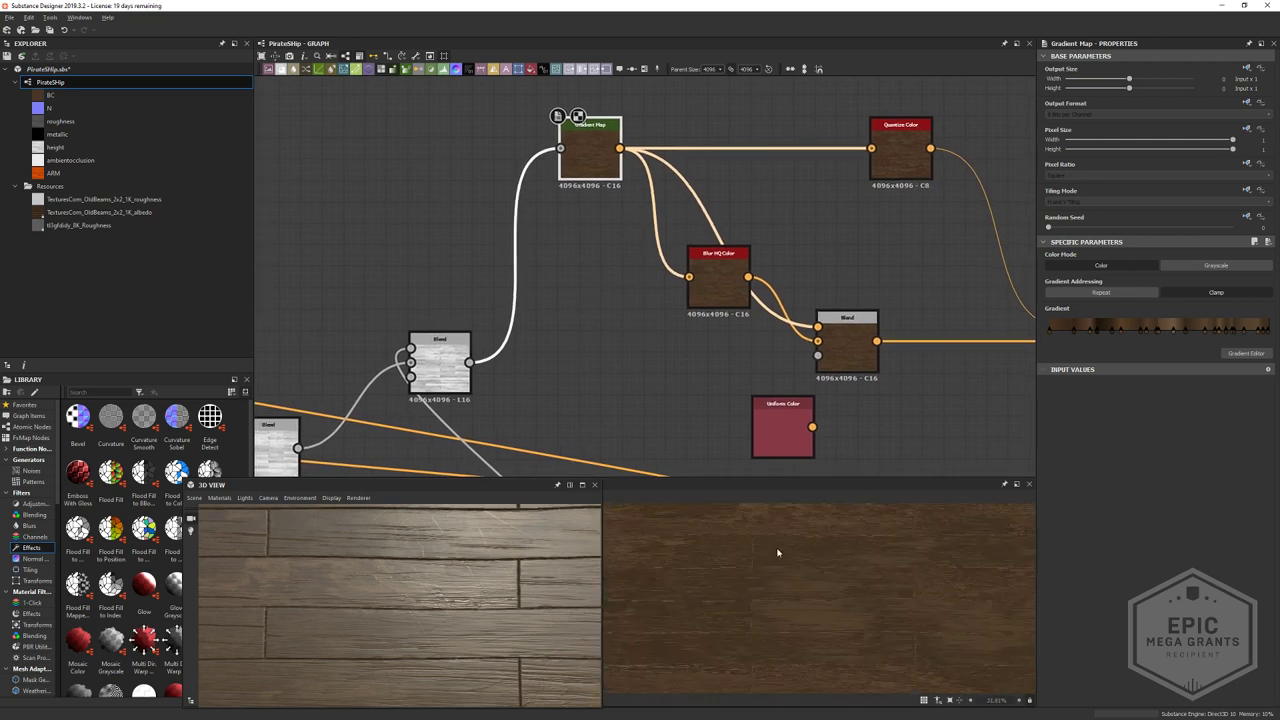
pyautogui.moveTo(711, 183); pyautogui.dragTo(690, 216, button='middle')
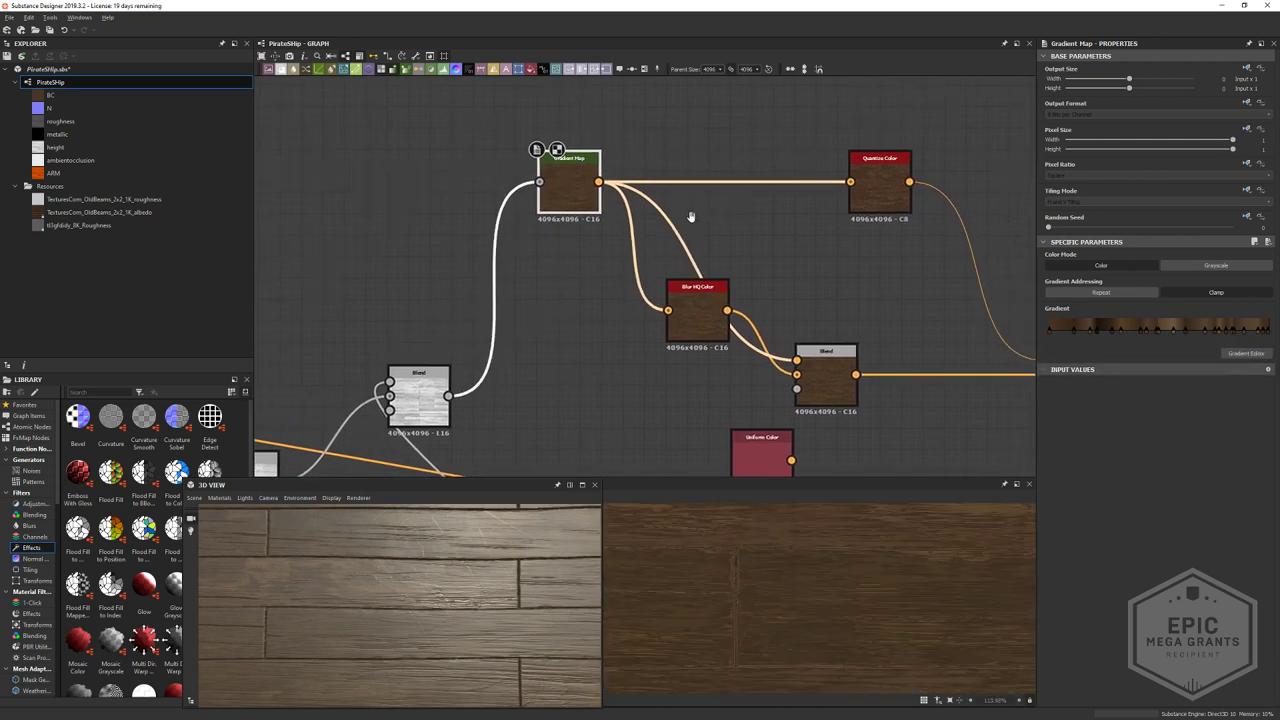
# - Rearrange the Blur HQ Color node and its Blend to leave more room after the Gradient Map
pyautogui.click(689, 297)
pyautogui.moveTo(688, 330); pyautogui.dragTo(753, 288)
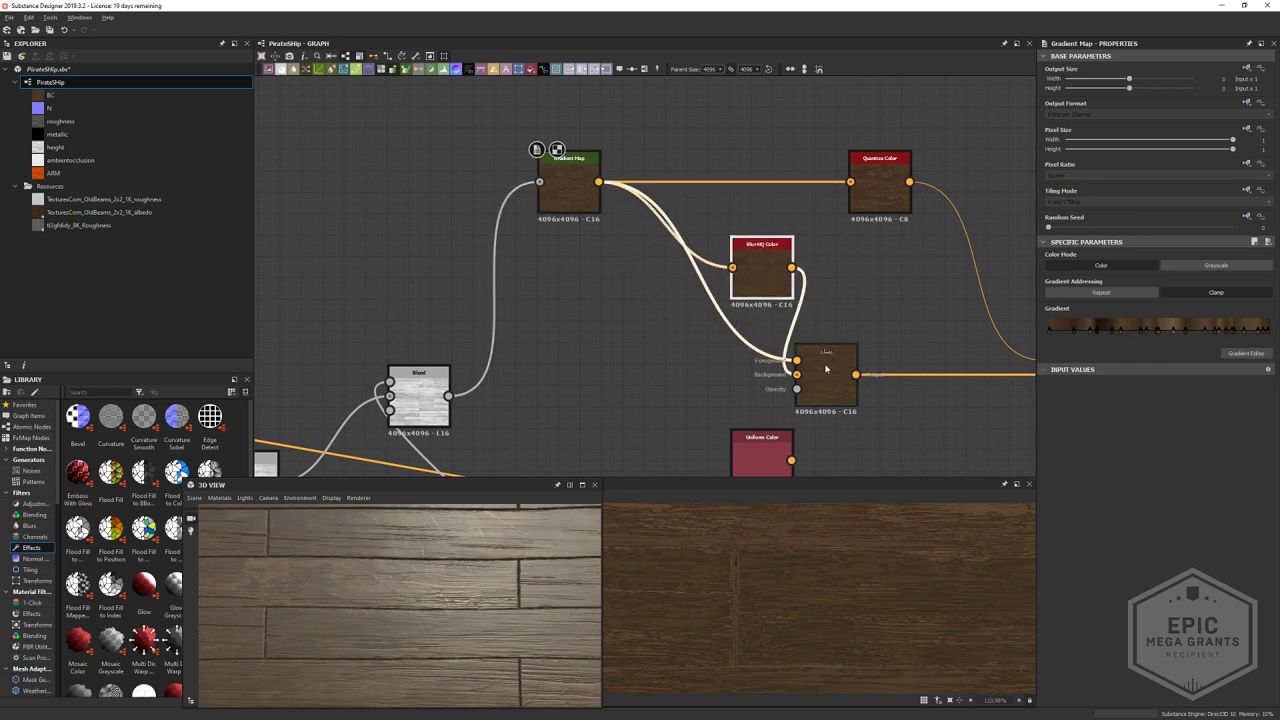
pyautogui.moveTo(826, 385); pyautogui.dragTo(903, 385)
pyautogui.moveTo(613, 336)
pyautogui.mouseDown(button='middle')
pyautogui.moveTo(740, 423)
pyautogui.moveTo(638, 340)
pyautogui.mouseUp(button='middle')
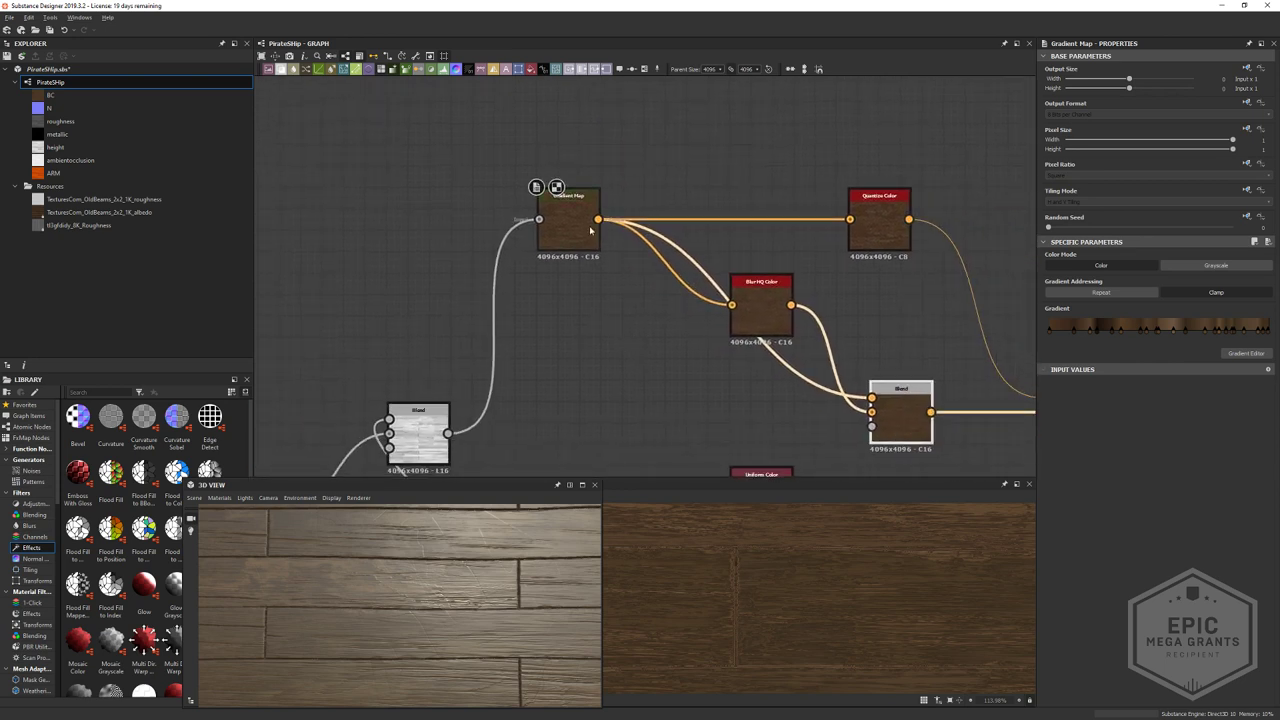
# - Insert an HSL node directly after the Gradient Map so it feeds the Quantize Color, Blur HQ Color and Blend nodes
pyautogui.click(585, 223)
pyautogui.press('space')
pyautogui.write('hsl')
pyautogui.click(630, 249)
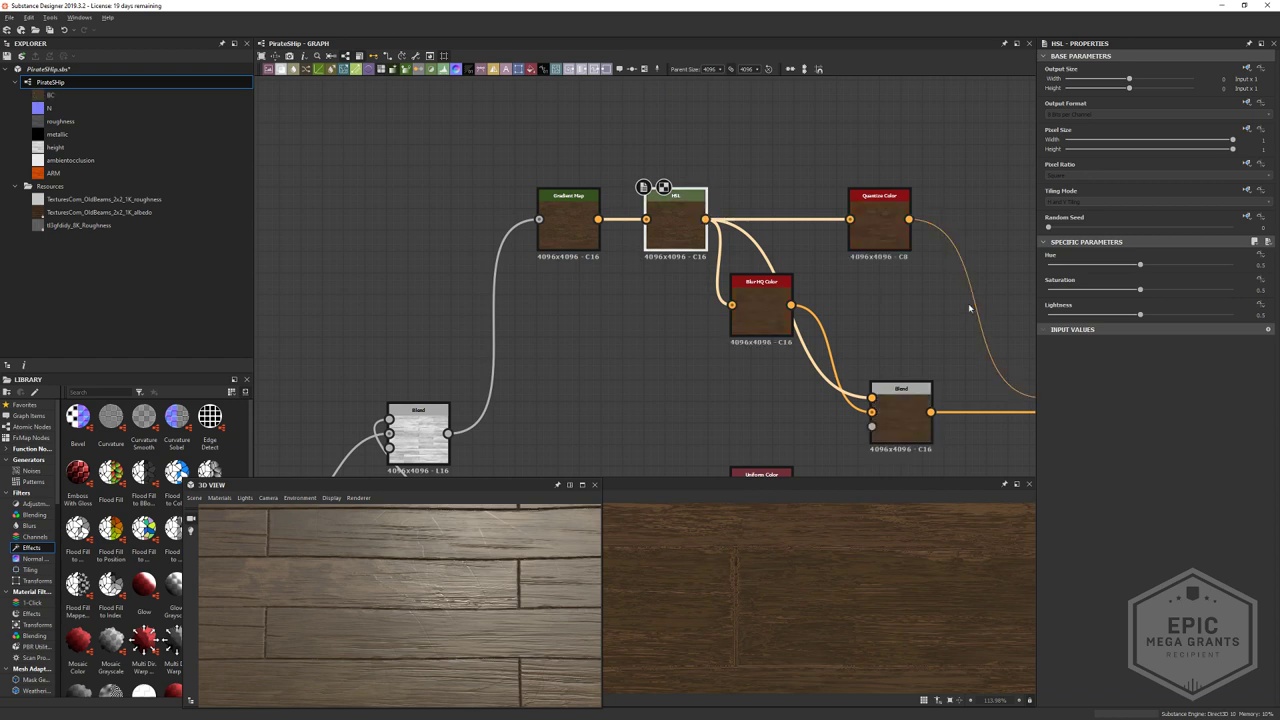
# - Set the HSL node's lightness to 0.54 and saturation to 0.49, checking the wood color in the 2D preview
pyautogui.moveTo(1141, 316); pyautogui.dragTo(1150, 317)
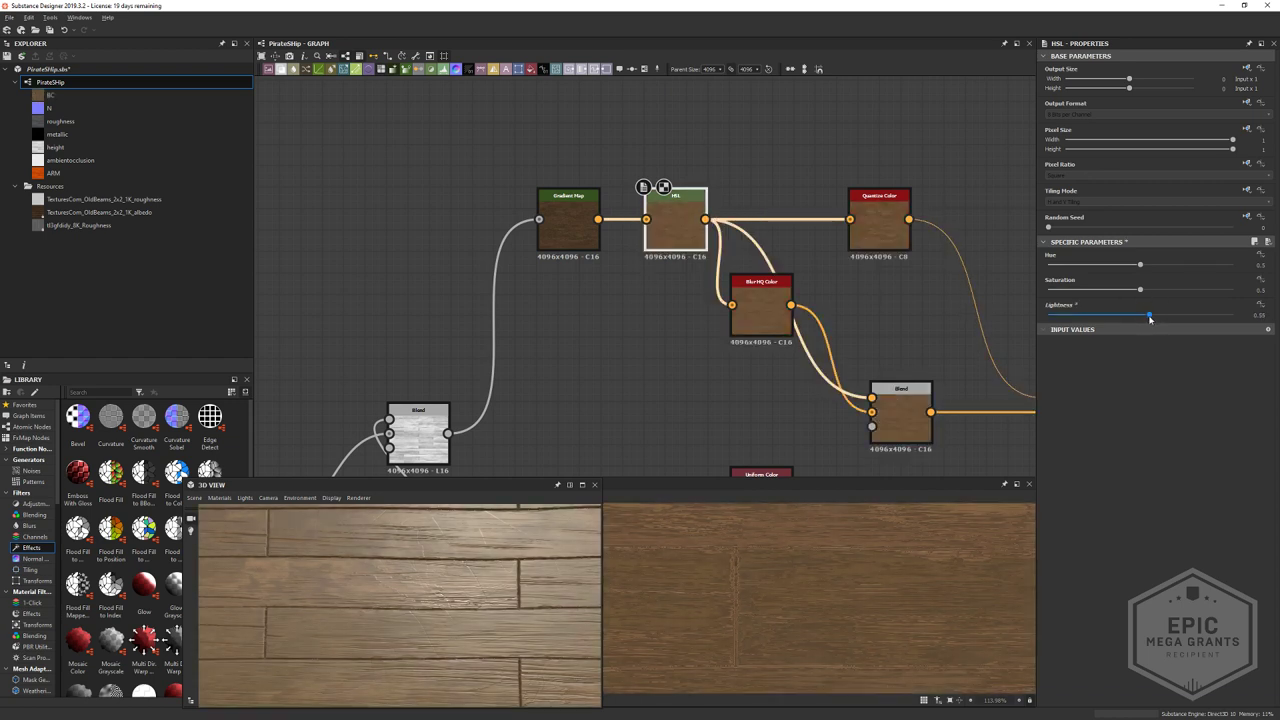
pyautogui.moveTo(1150, 318); pyautogui.dragTo(1147, 316)
pyautogui.scroll(-2, 822, 562)
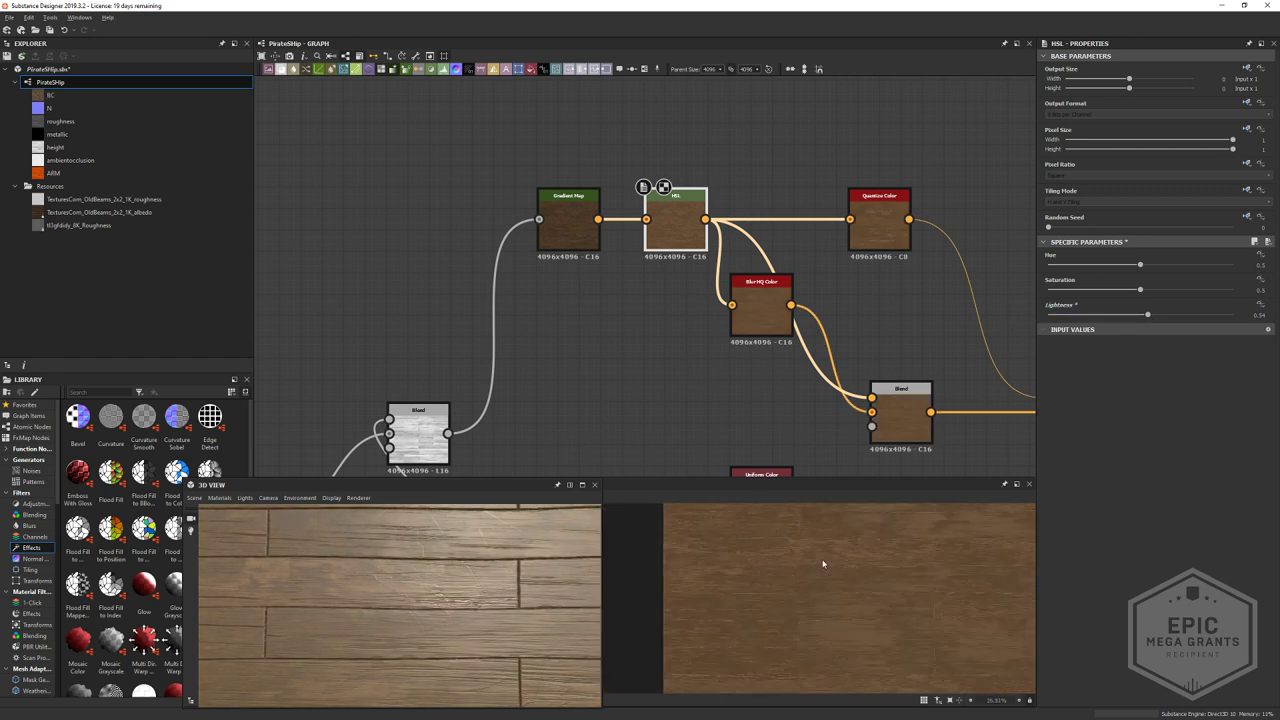
pyautogui.scroll(-1, 822, 564)
pyautogui.moveTo(1139, 291); pyautogui.dragTo(1139, 295)
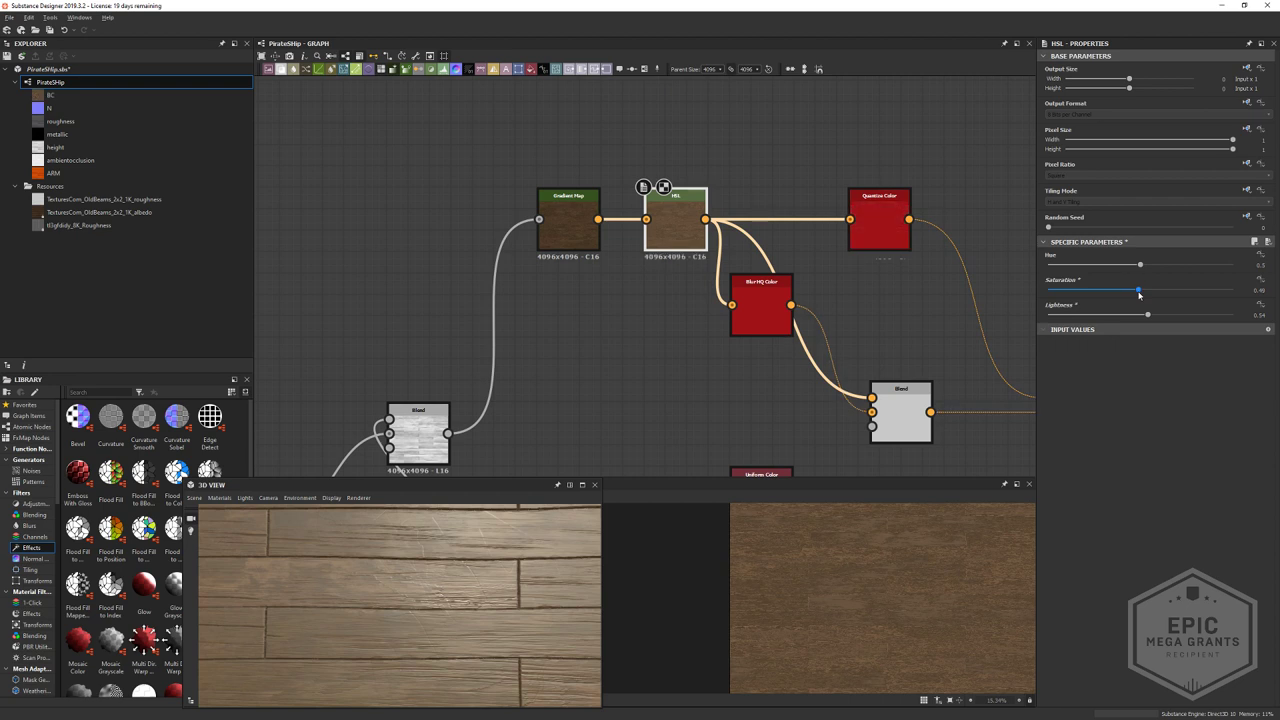
pyautogui.scroll(1, 960, 588)
pyautogui.moveTo(960, 588); pyautogui.dragTo(747, 569, button='middle')
pyautogui.scroll(6, 746, 569)
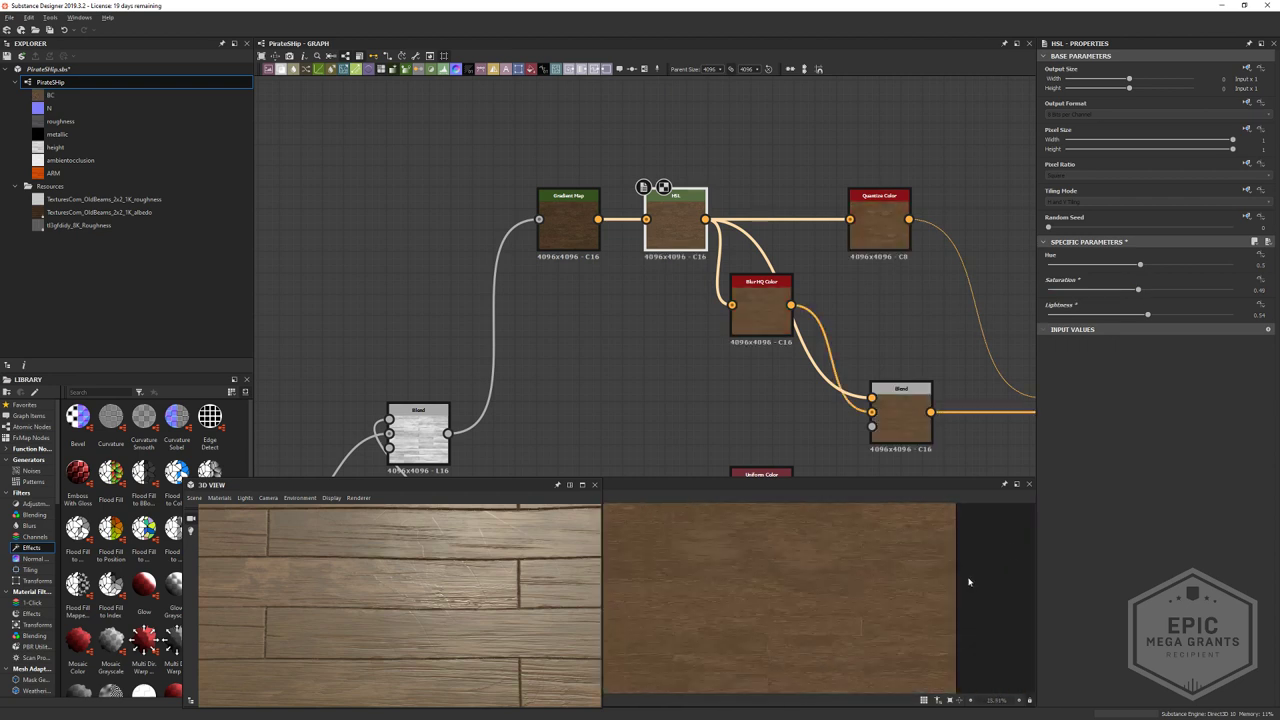
# - Preview the Quantize Color node, set the final Blend's opacity to 0.4, and check the resulting BC output
pyautogui.doubleClick(883, 222)
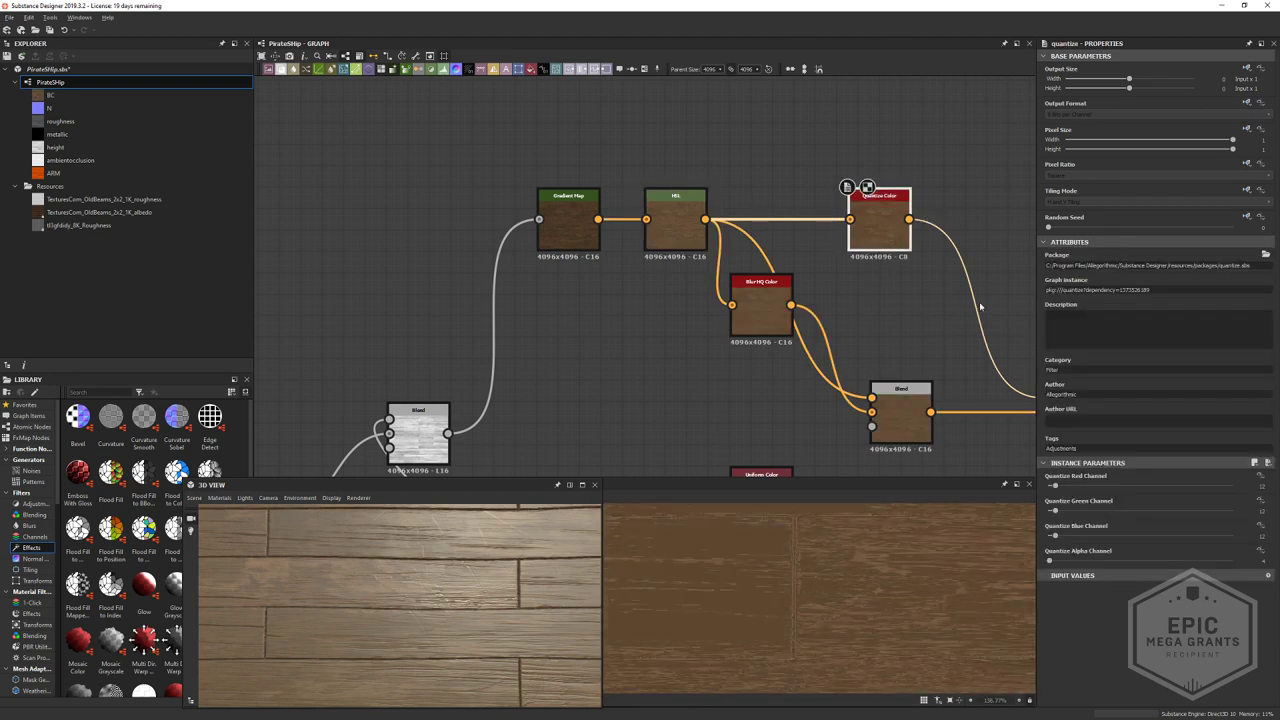
pyautogui.moveTo(1000, 335); pyautogui.dragTo(615, 242, button='middle')
pyautogui.doubleClick(712, 324)
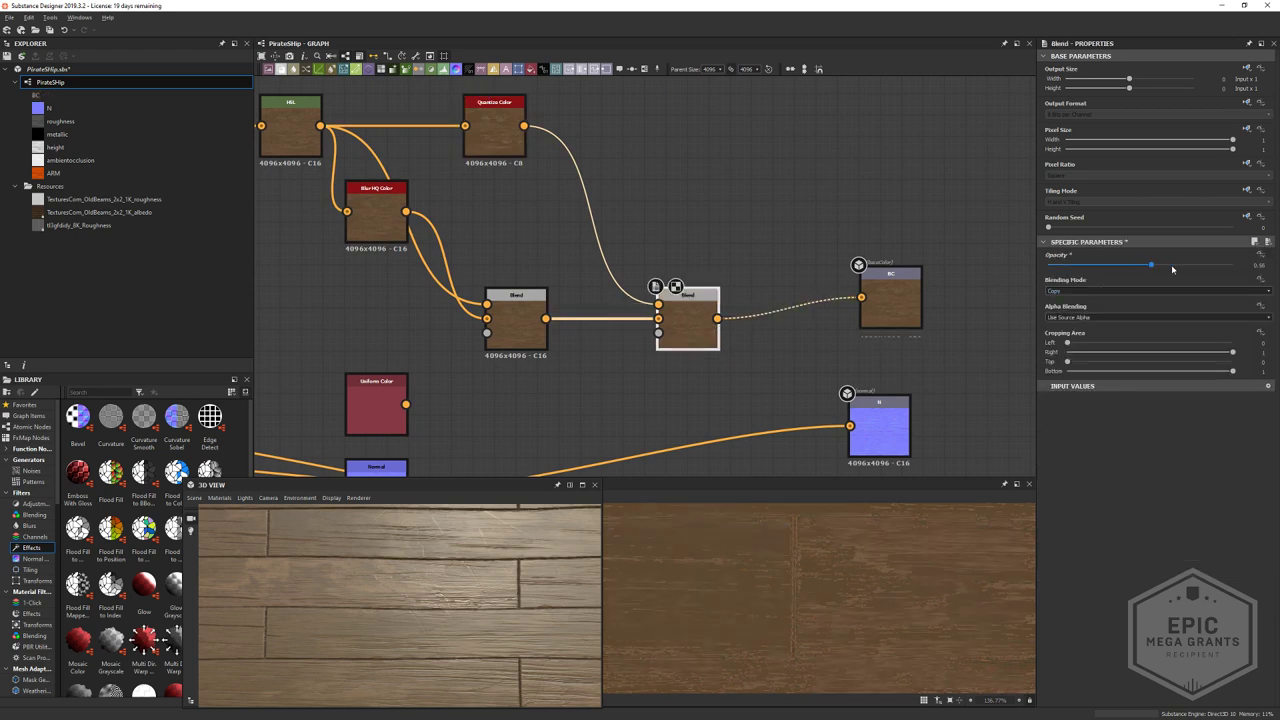
pyautogui.moveTo(1172, 268); pyautogui.dragTo(1142, 277)
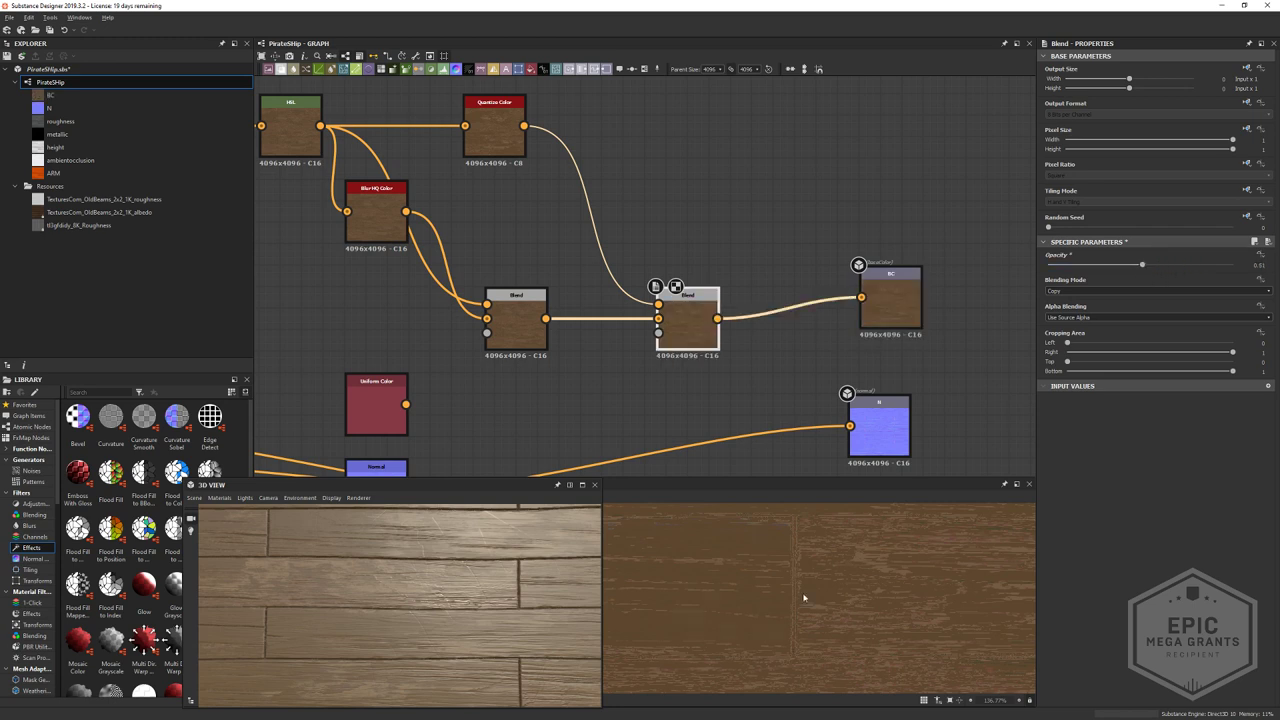
pyautogui.scroll(-5, 795, 585)
pyautogui.scroll(-1, 754, 548)
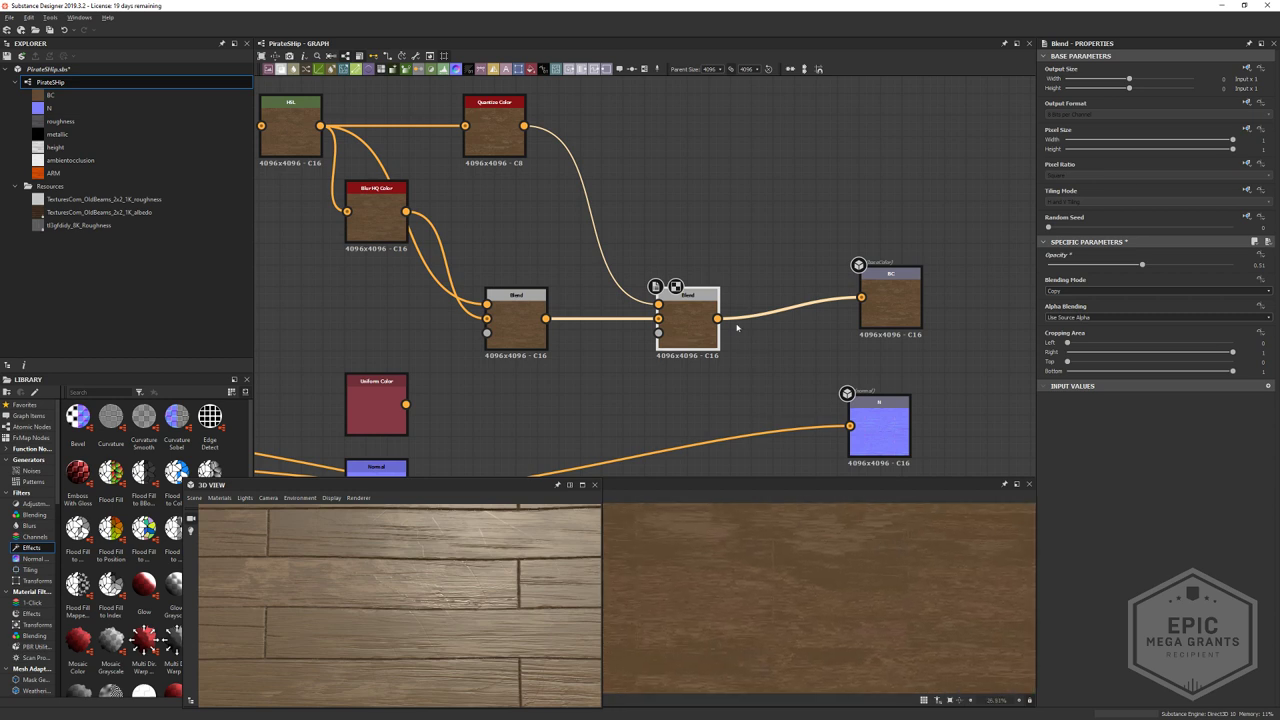
pyautogui.scroll(5, 831, 566)
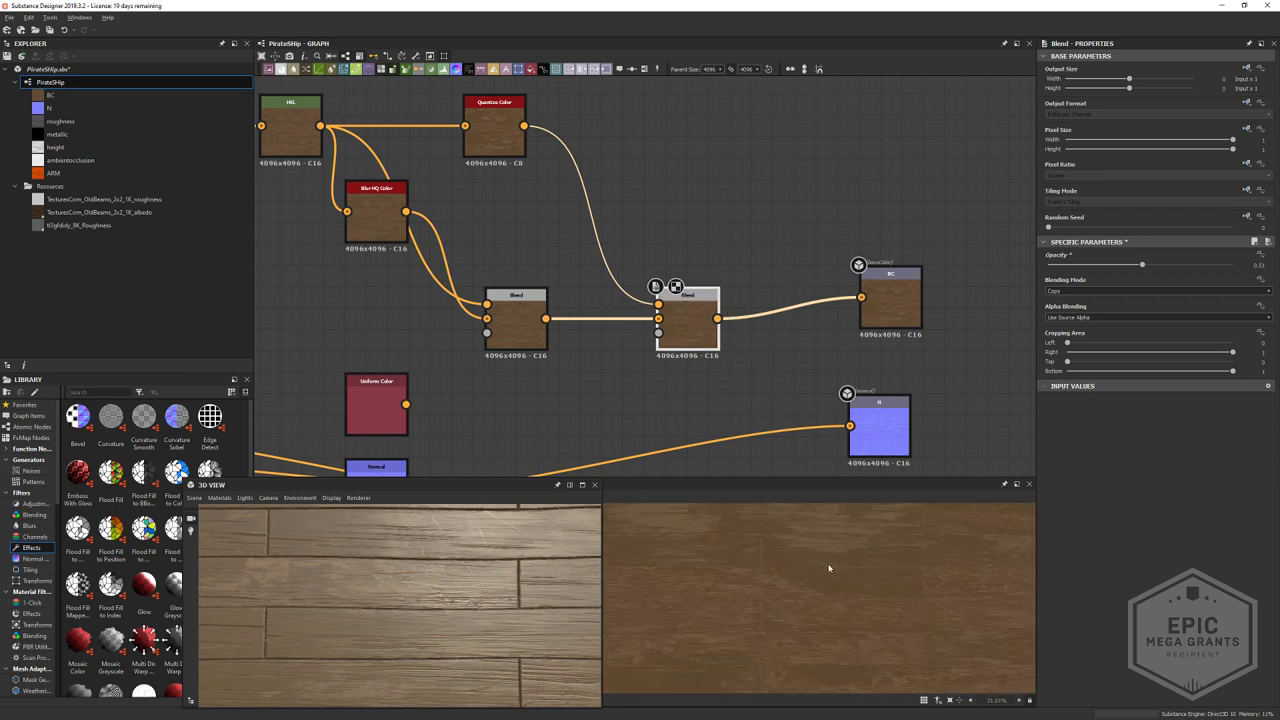
pyautogui.click(1121, 264)
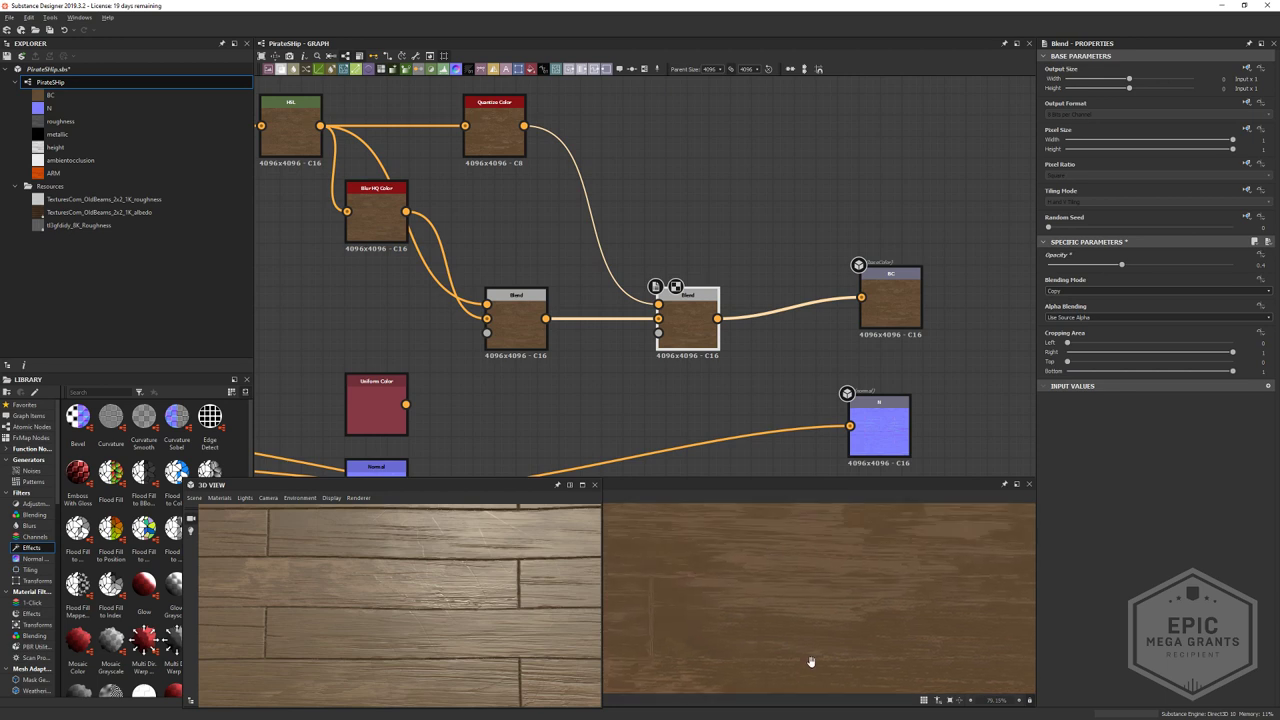
pyautogui.click(889, 300)
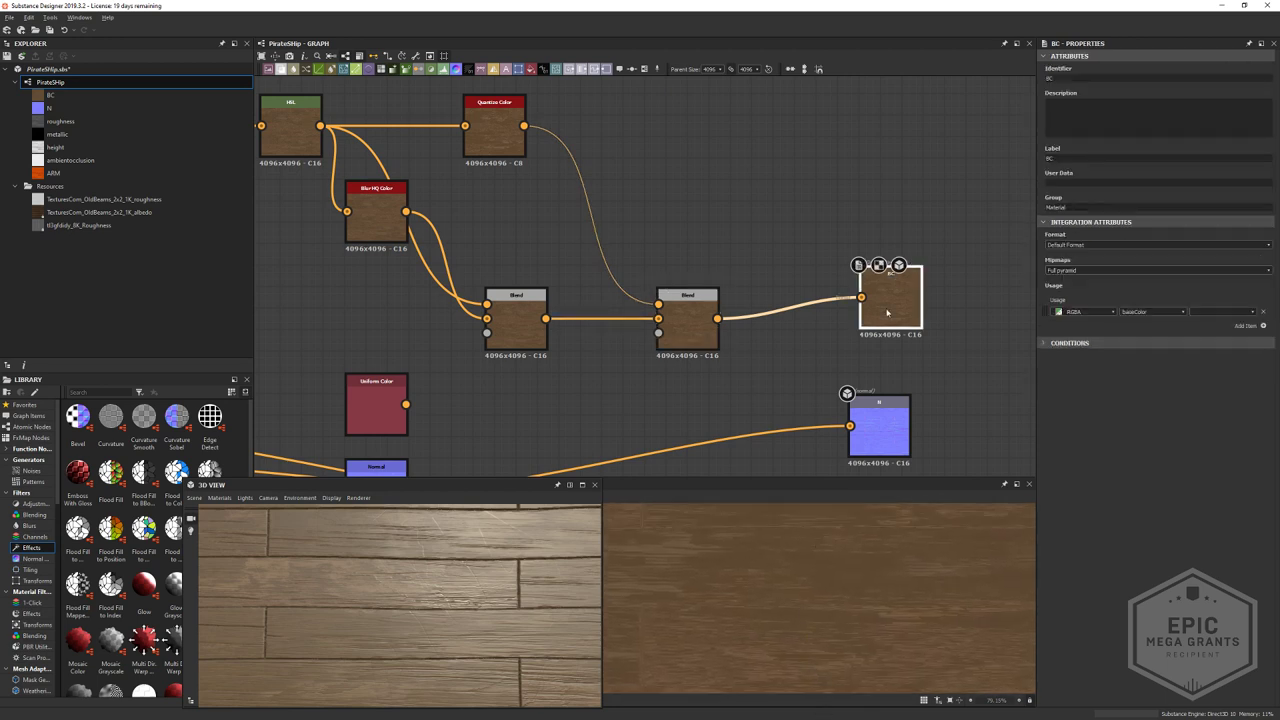
pyautogui.scroll(-3, 828, 641)
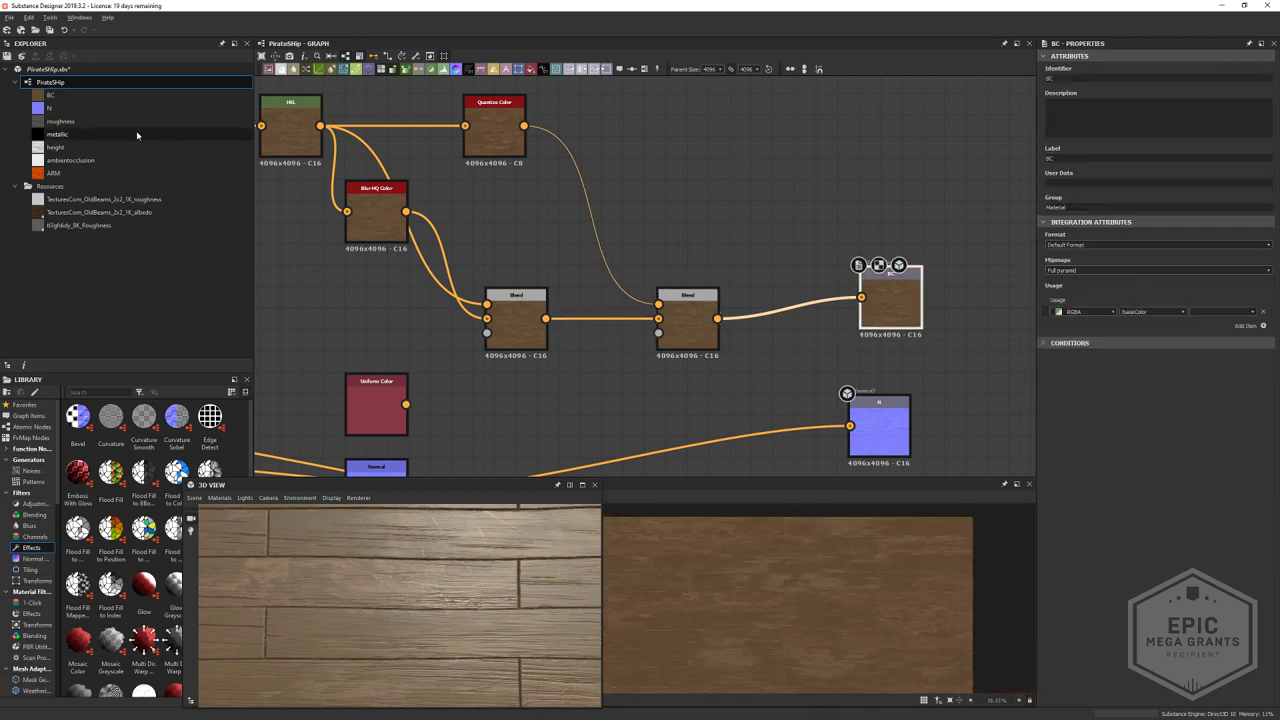
# - Export the PirateShip graph's ARM, BC and N outputs as Targa files to the WoodPlanks folder and switch to Unreal Editor
pyautogui.rightClick(55, 81)
pyautogui.click(100, 169)
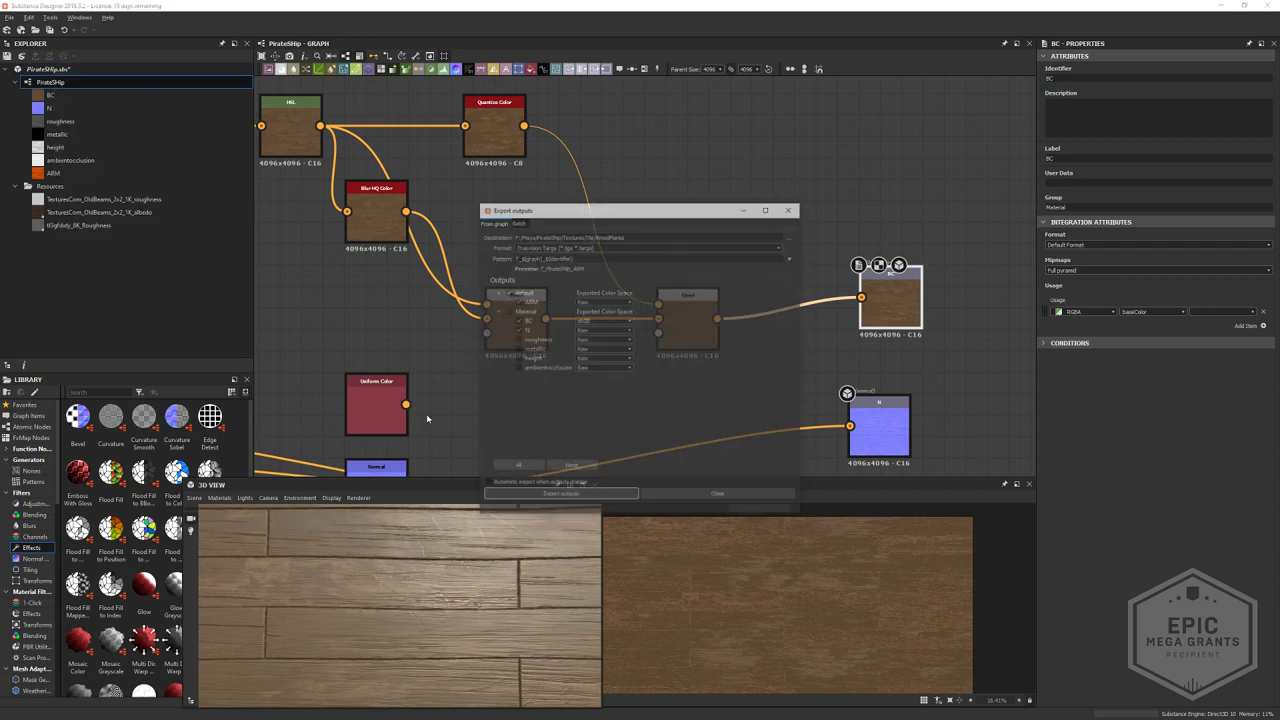
pyautogui.click(582, 497)
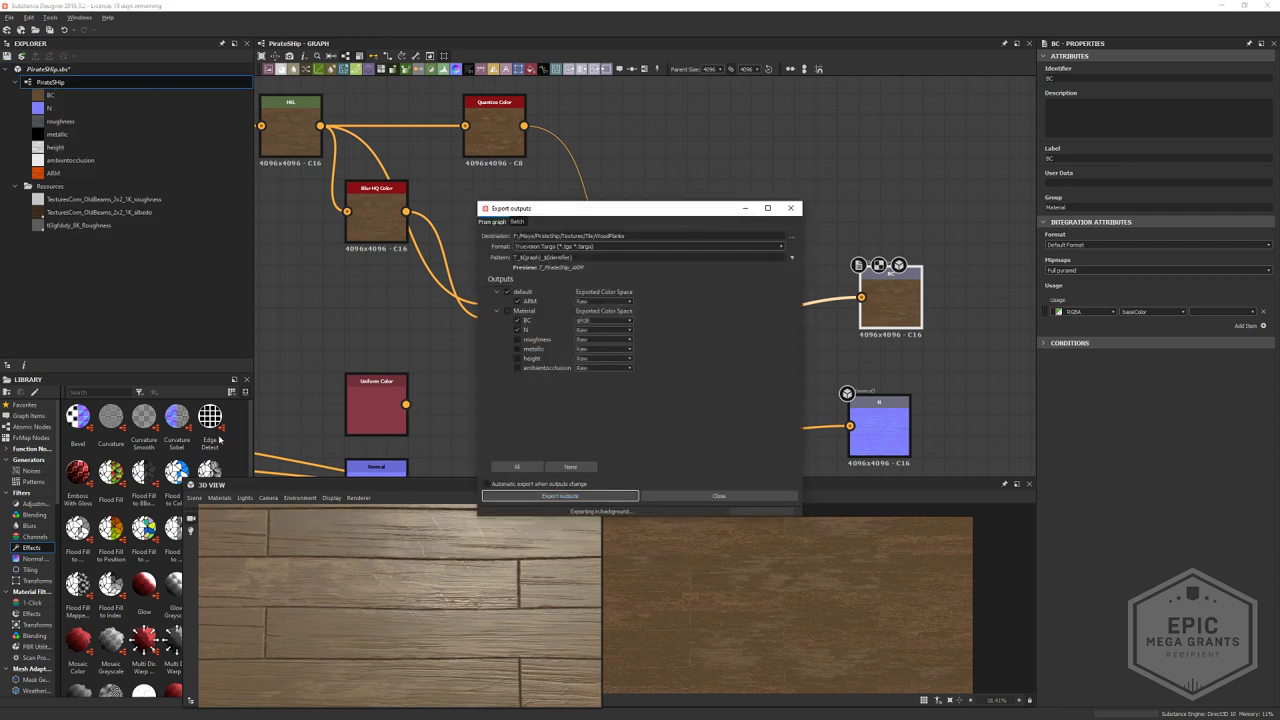
pyautogui.hotkey('alt', 'Tab')
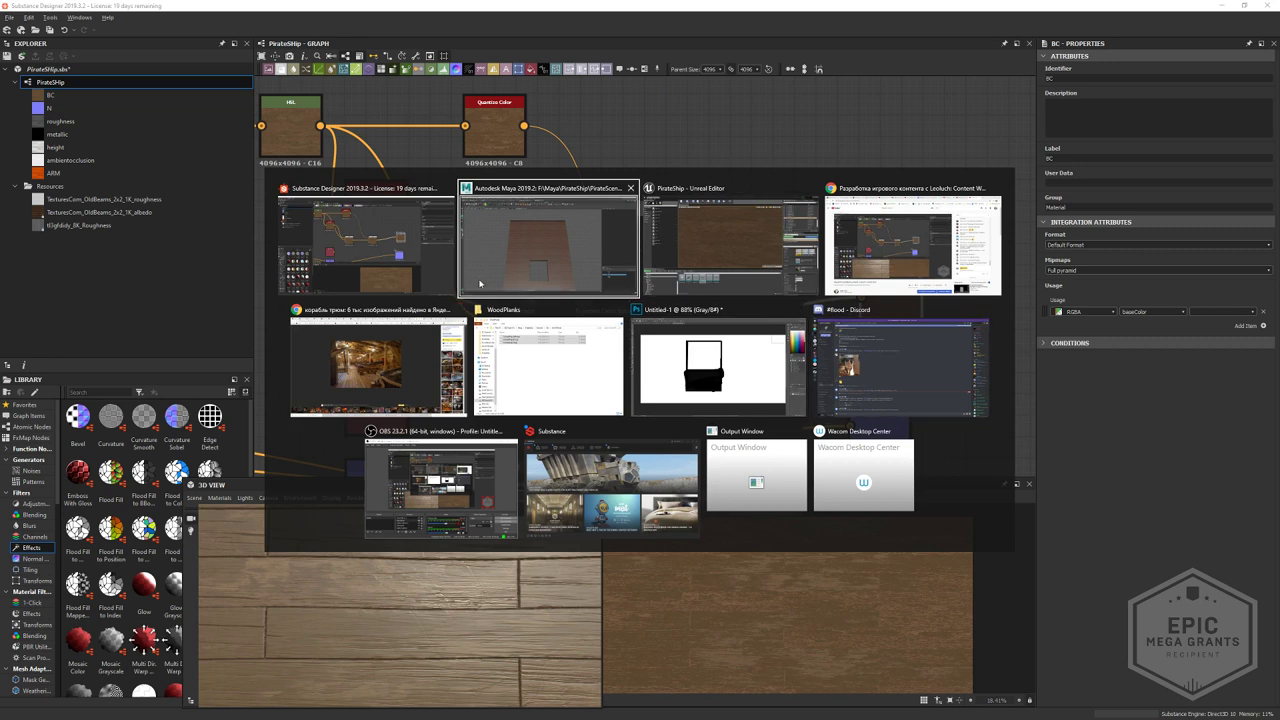
pyautogui.hotkey('alt', 'Tab')
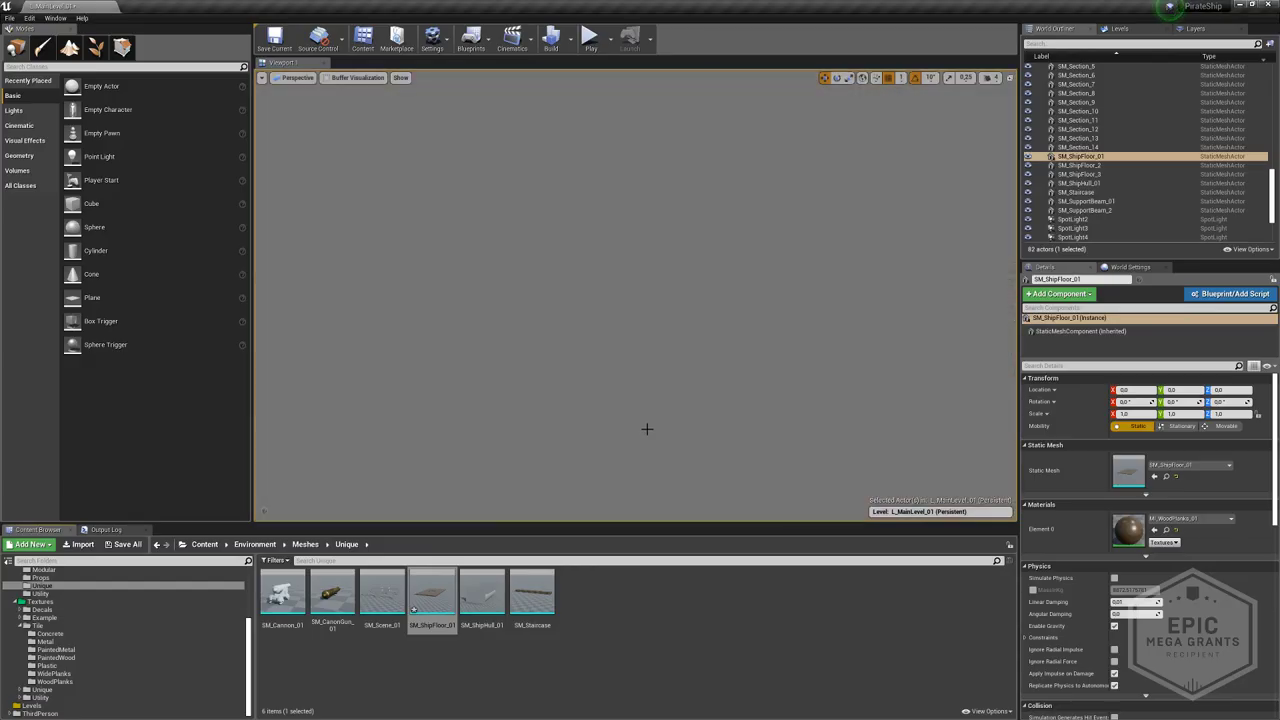
# - Reimport the T_PirateShip ARM, BC and N textures used by the ship floor's wood plank material
pyautogui.scroll(5, 645, 415)
pyautogui.moveTo(652, 402); pyautogui.dragTo(588, 417, button='right')
pyautogui.doubleClick(1128, 530)
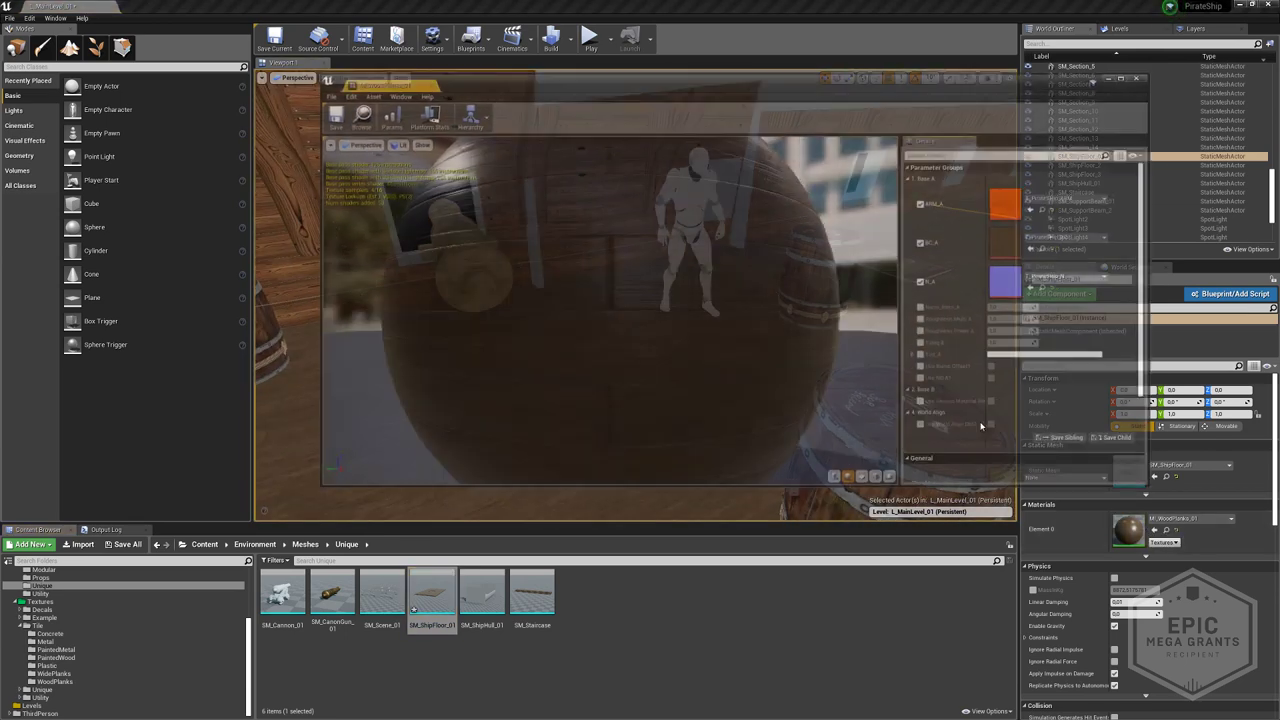
pyautogui.doubleClick(1009, 242)
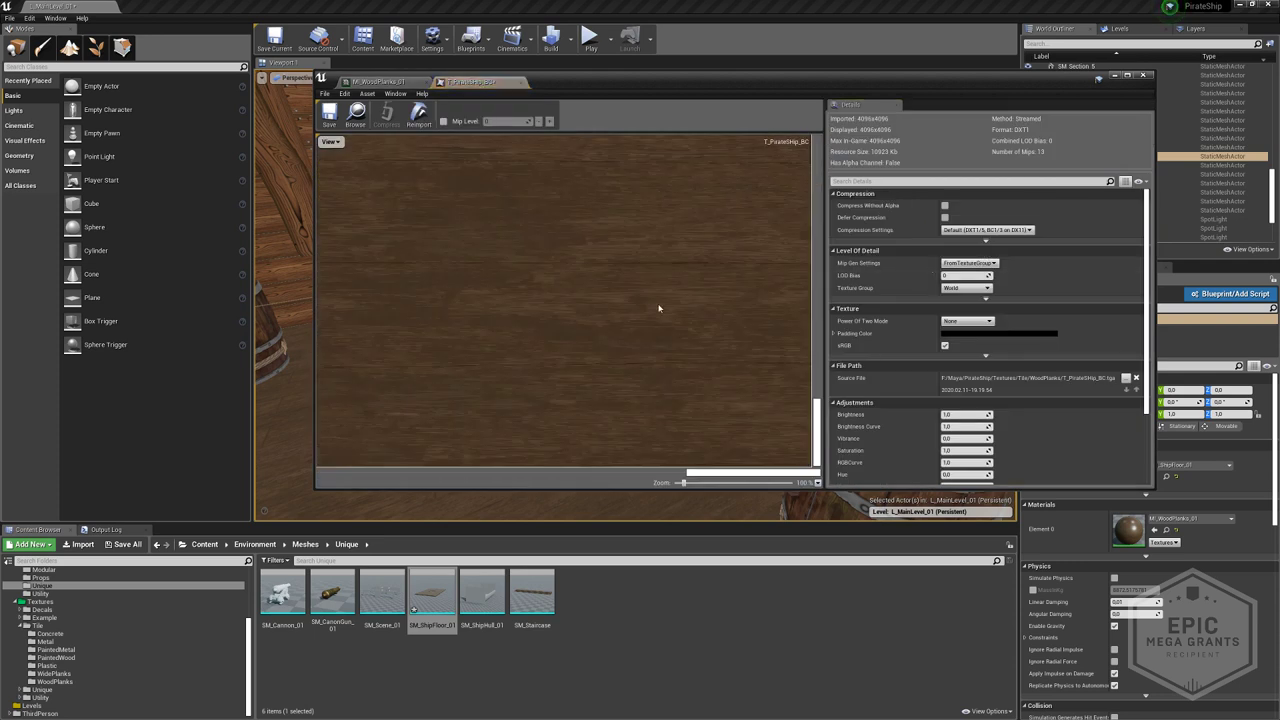
pyautogui.hotkey('ctrl', 'a')
pyautogui.rightClick(391, 598)
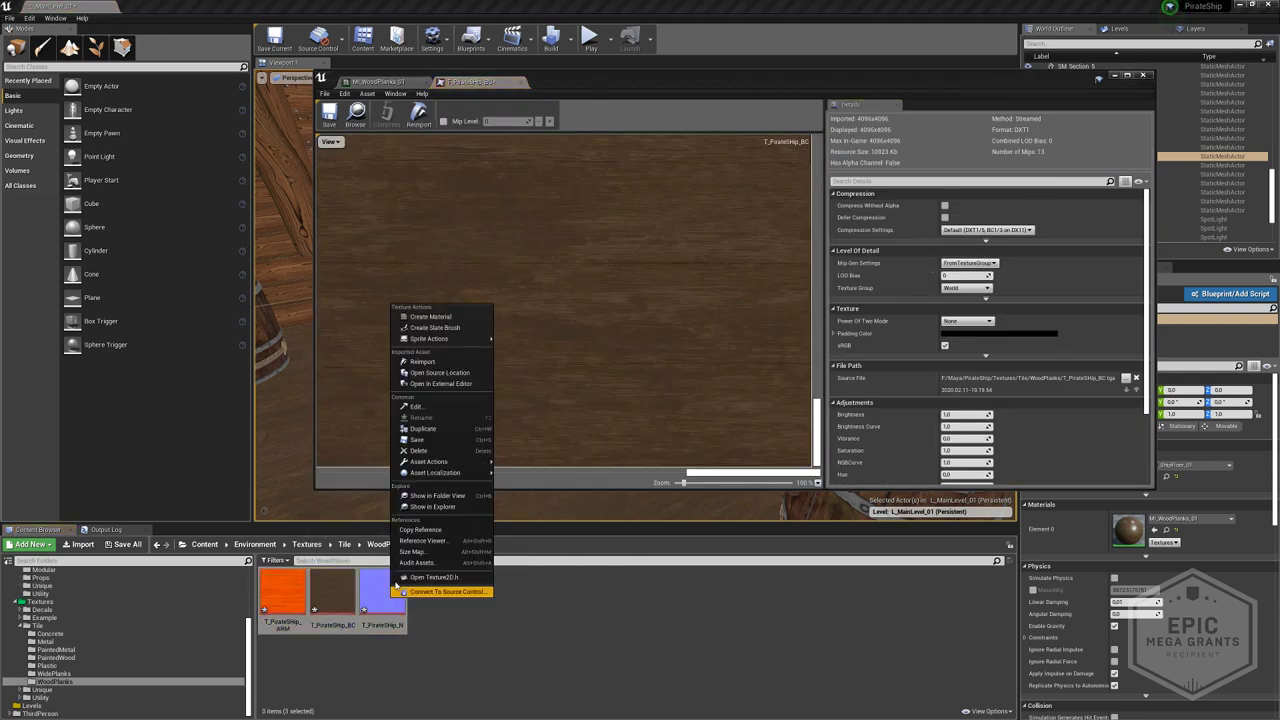
pyautogui.click(430, 363)
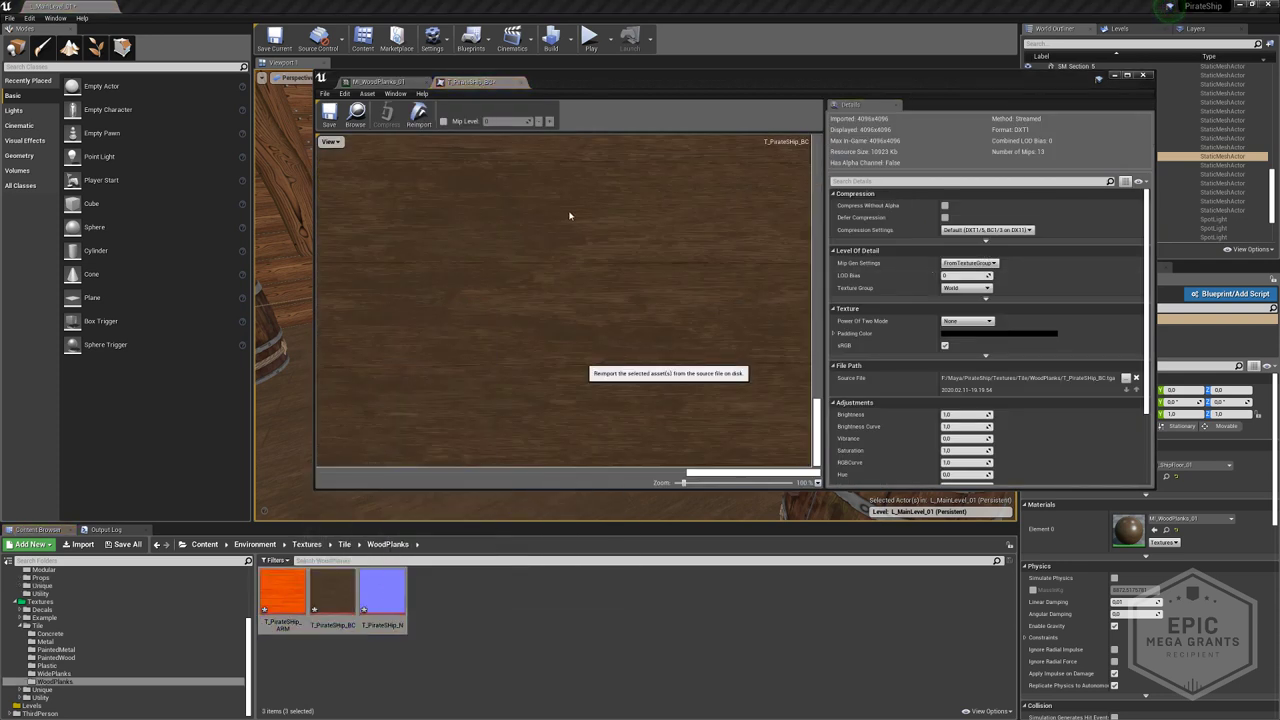
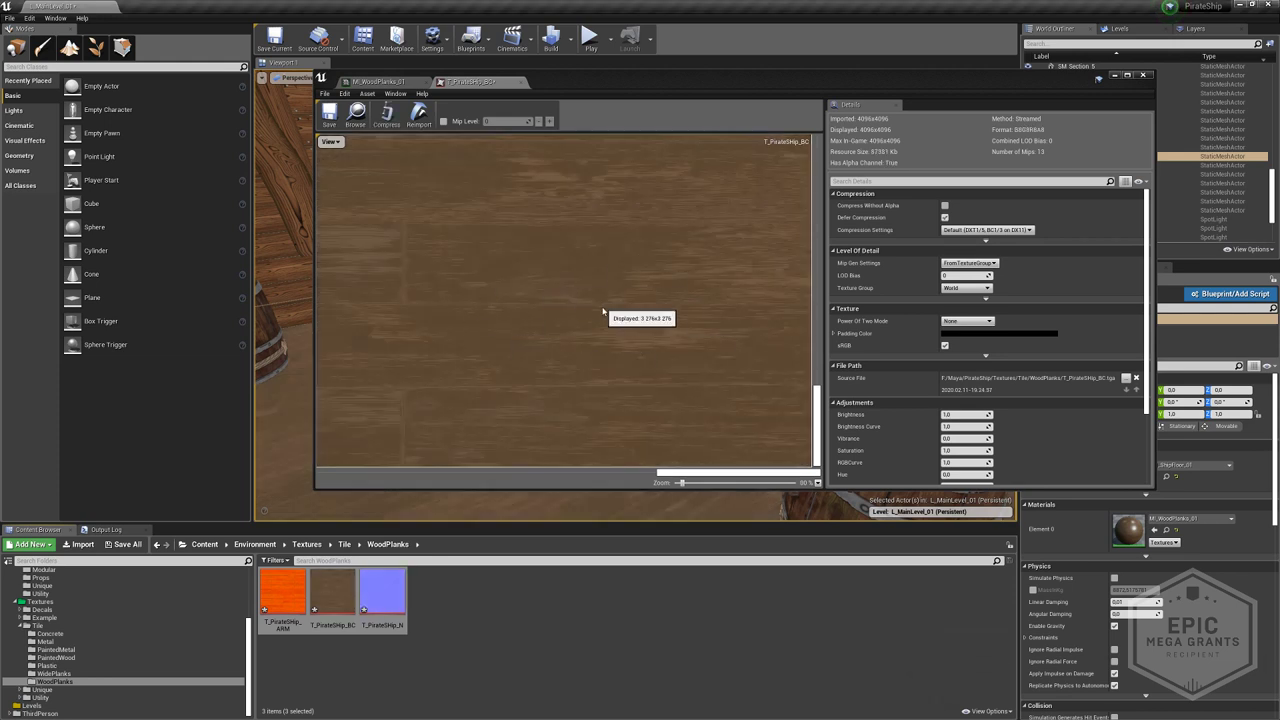
pyautogui.scroll(-6, 603, 312)
pyautogui.click(1143, 75)
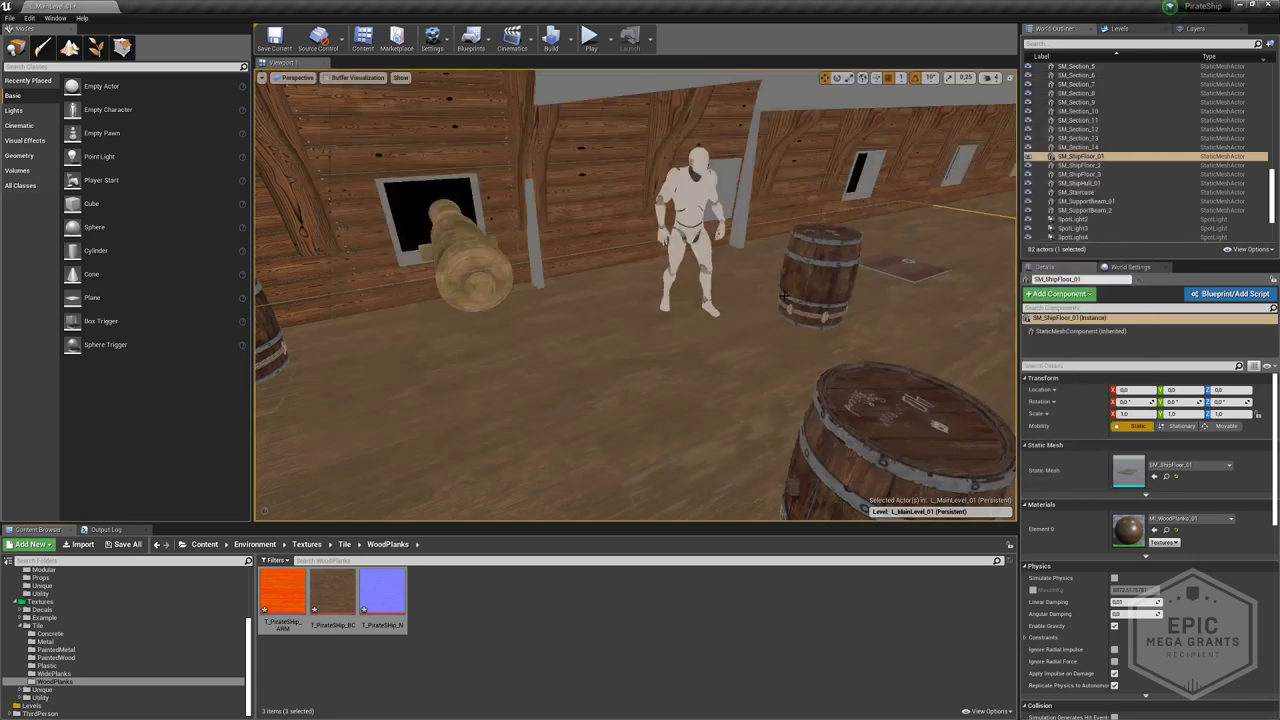
# - Examine the reimported floor beside the barrels, cannon and hull walls in the base colour, roughness and lit views
pyautogui.moveTo(830, 335)
pyautogui.mouseDown(button='right')
pyautogui.moveTo(862, 316)
pyautogui.moveTo(843, 323)
pyautogui.mouseUp(button='right')
pyautogui.hotkey('alt', '4')
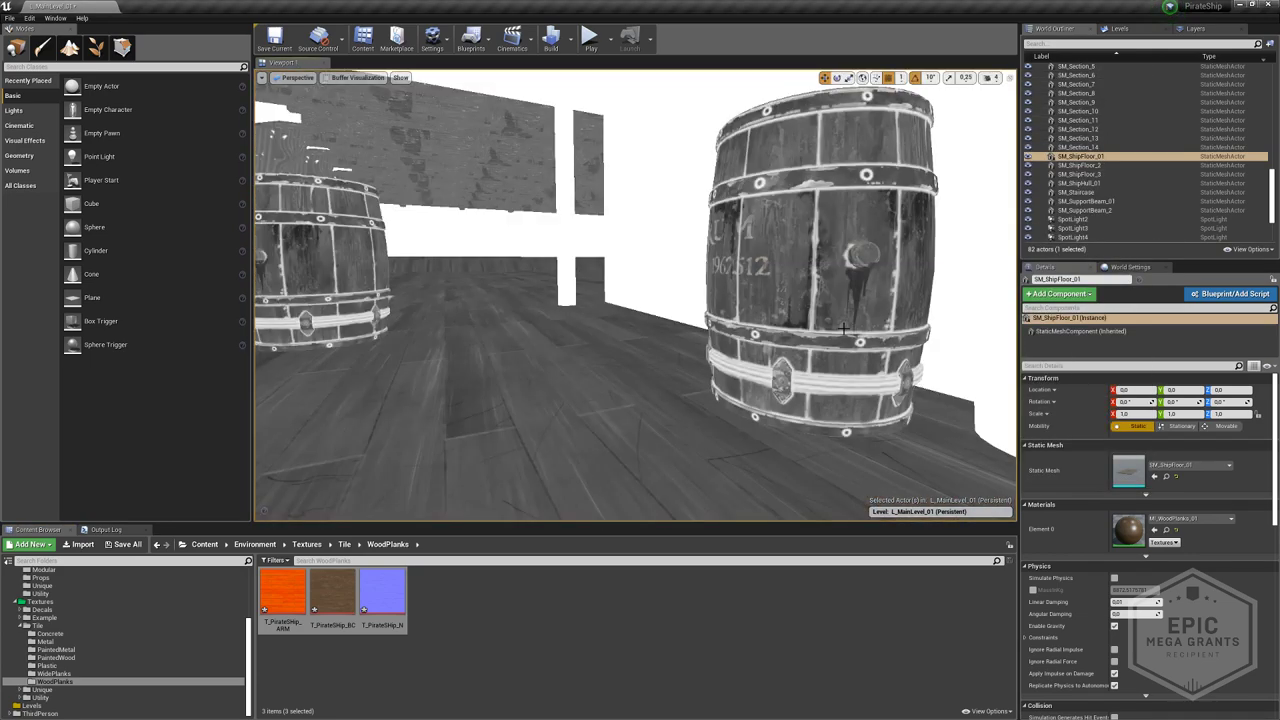
pyautogui.moveTo(843, 323); pyautogui.dragTo(843, 323, button='right')
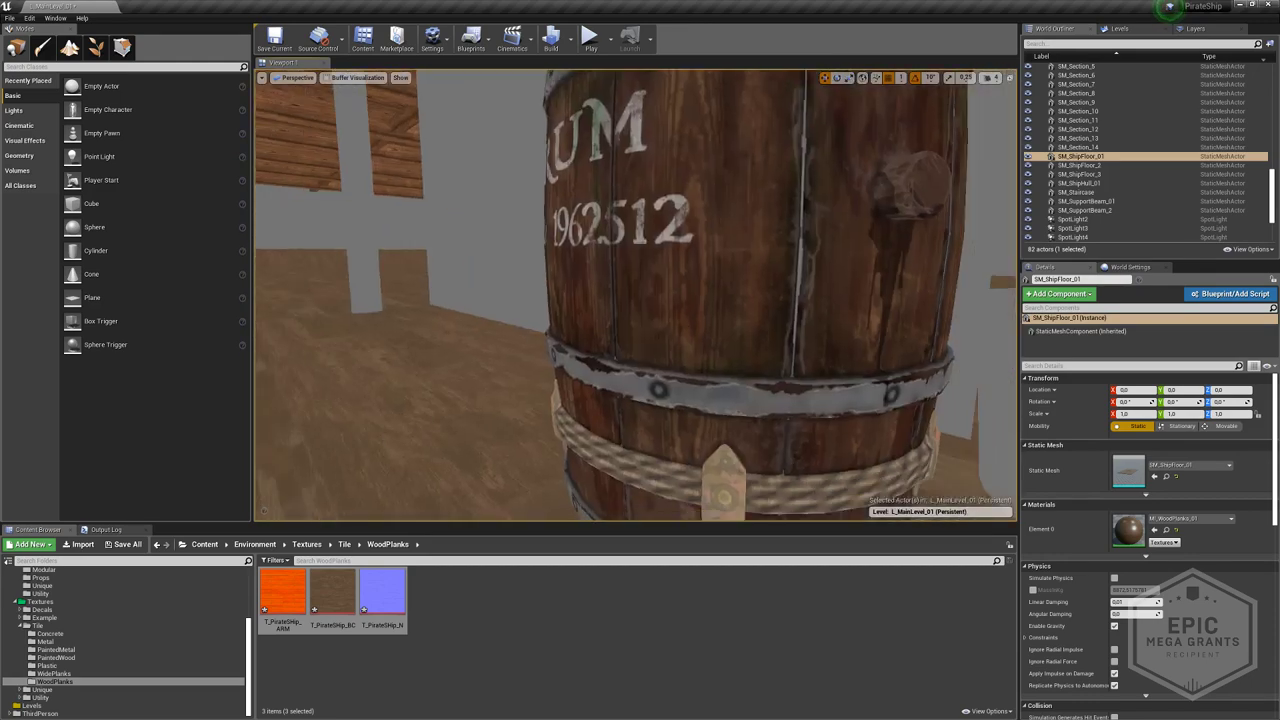
pyautogui.moveTo(843, 323); pyautogui.dragTo(843, 323, button='right')
pyautogui.moveTo(423, 380); pyautogui.dragTo(423, 380, button='right')
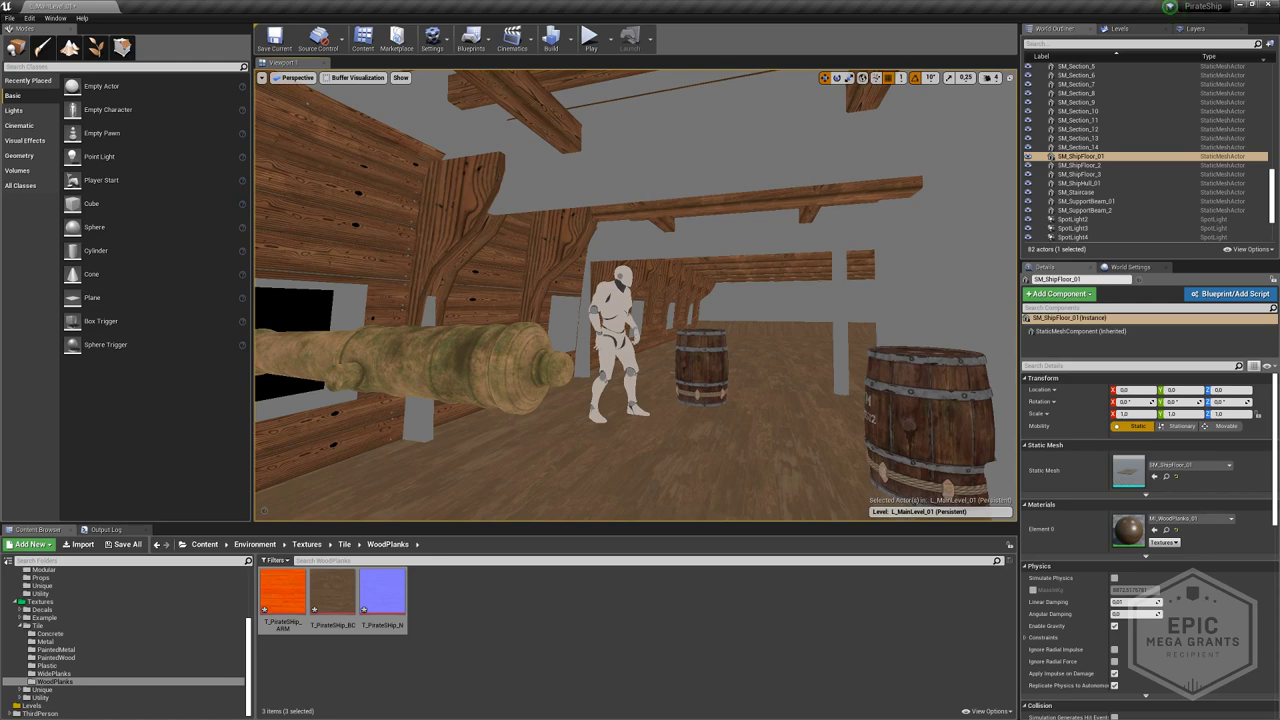
pyautogui.moveTo(505, 440); pyautogui.dragTo(505, 440, button='right')
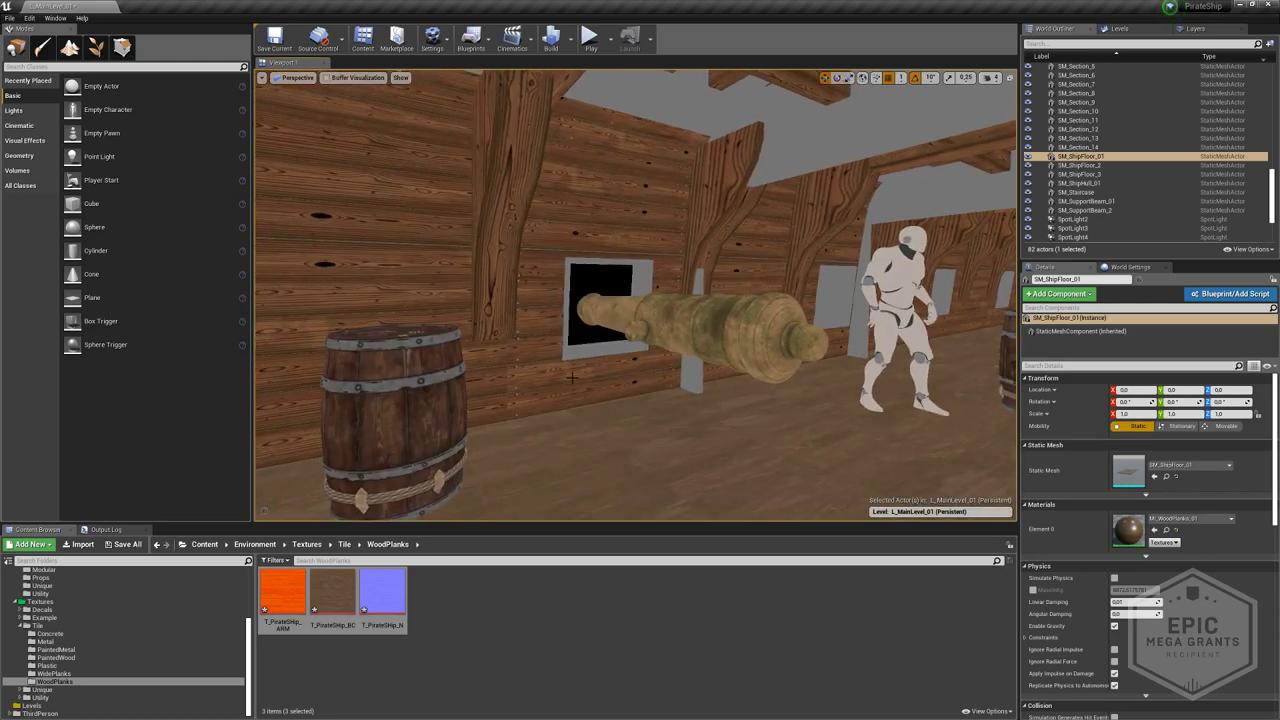
pyautogui.moveTo(572, 378); pyautogui.dragTo(572, 378, button='right')
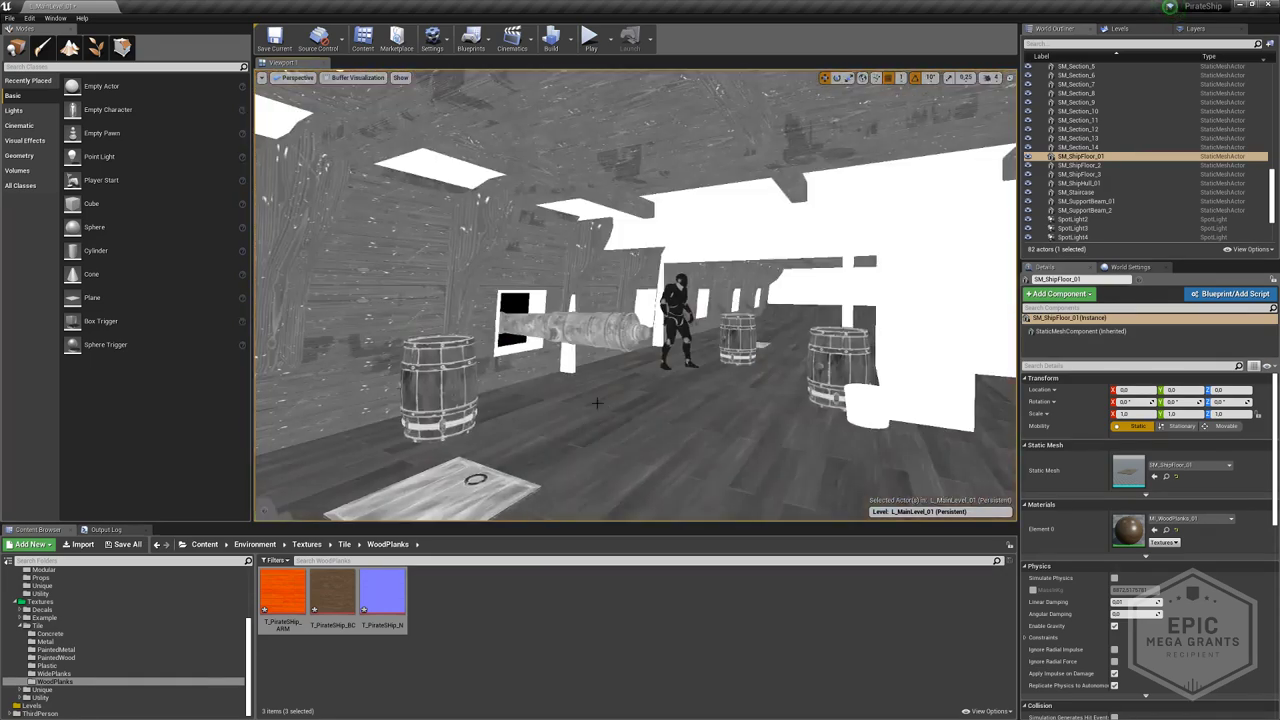
pyautogui.hotkey('alt', '4')
pyautogui.moveTo(597, 403); pyautogui.dragTo(597, 403, button='right')
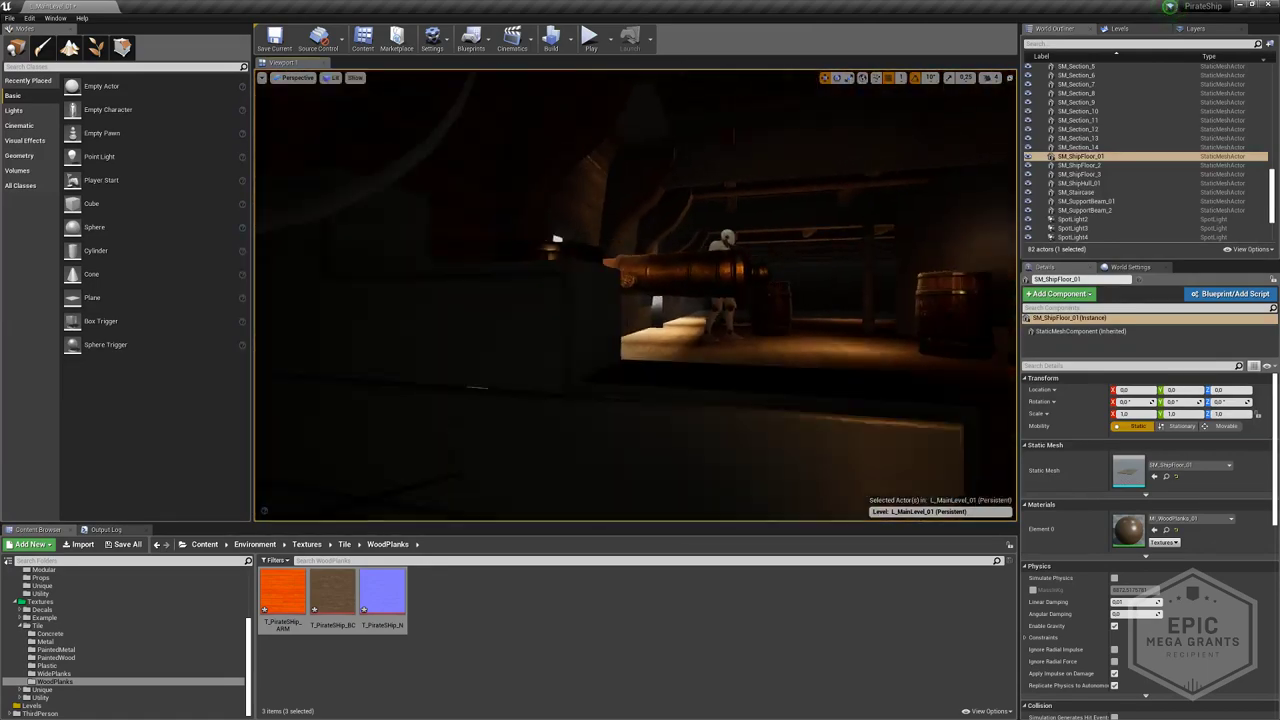
# - Turn on the stats display for the viewport
pyautogui.click(262, 77)
pyautogui.moveTo(308, 145)
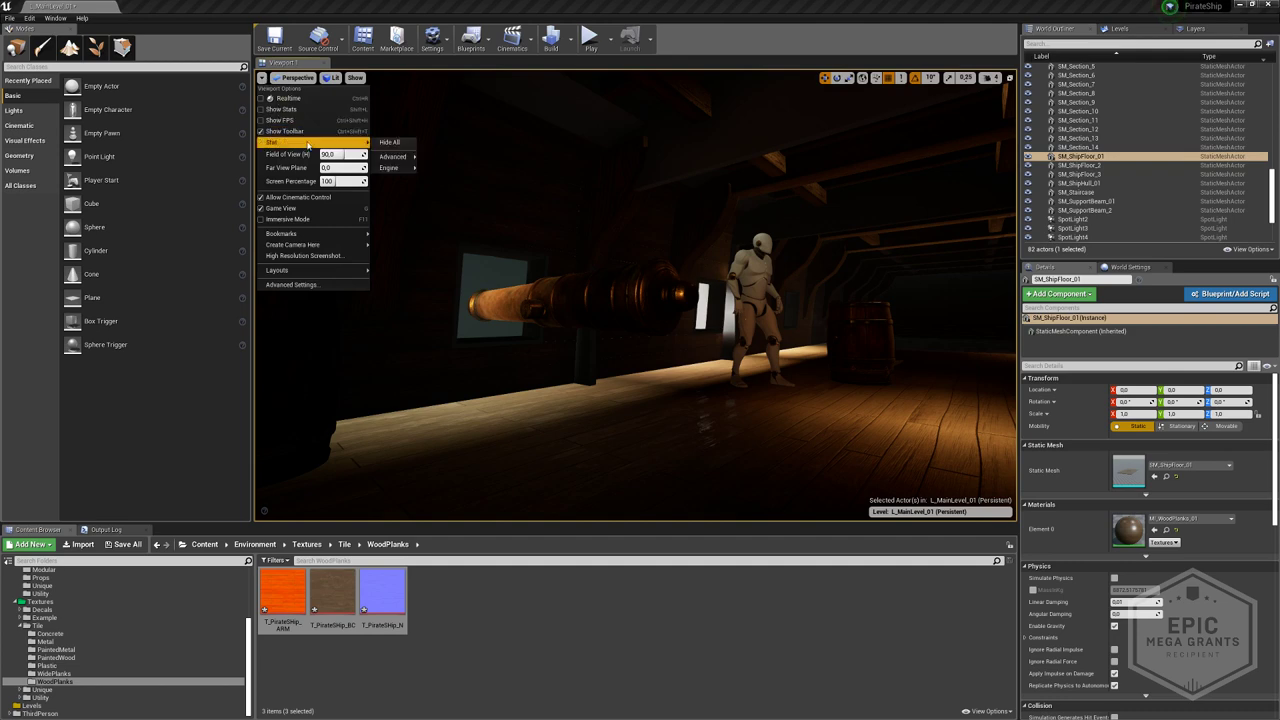
pyautogui.click(284, 114)
# - Compare the floor's base colour with the hull planks, barrels and cannon from close to the deck
pyautogui.moveTo(520, 260); pyautogui.dragTo(450, 262, button='right')
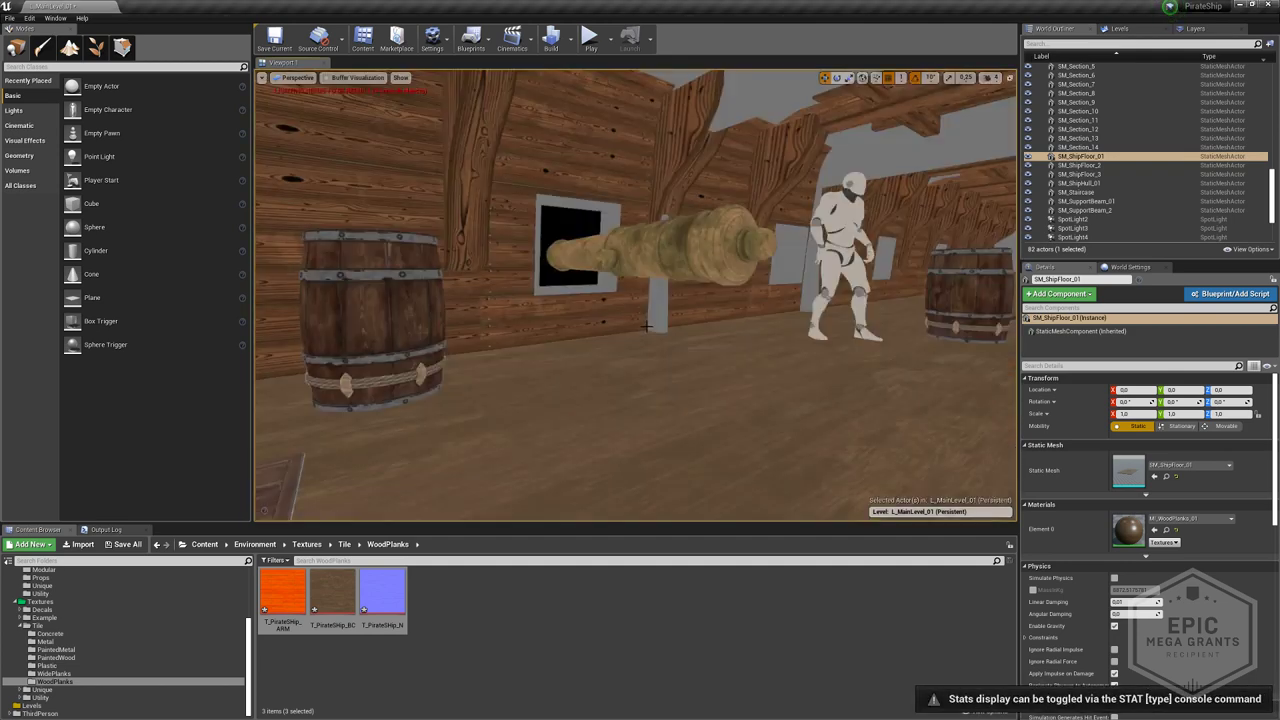
pyautogui.moveTo(520, 260); pyautogui.dragTo(463, 348, button='right')
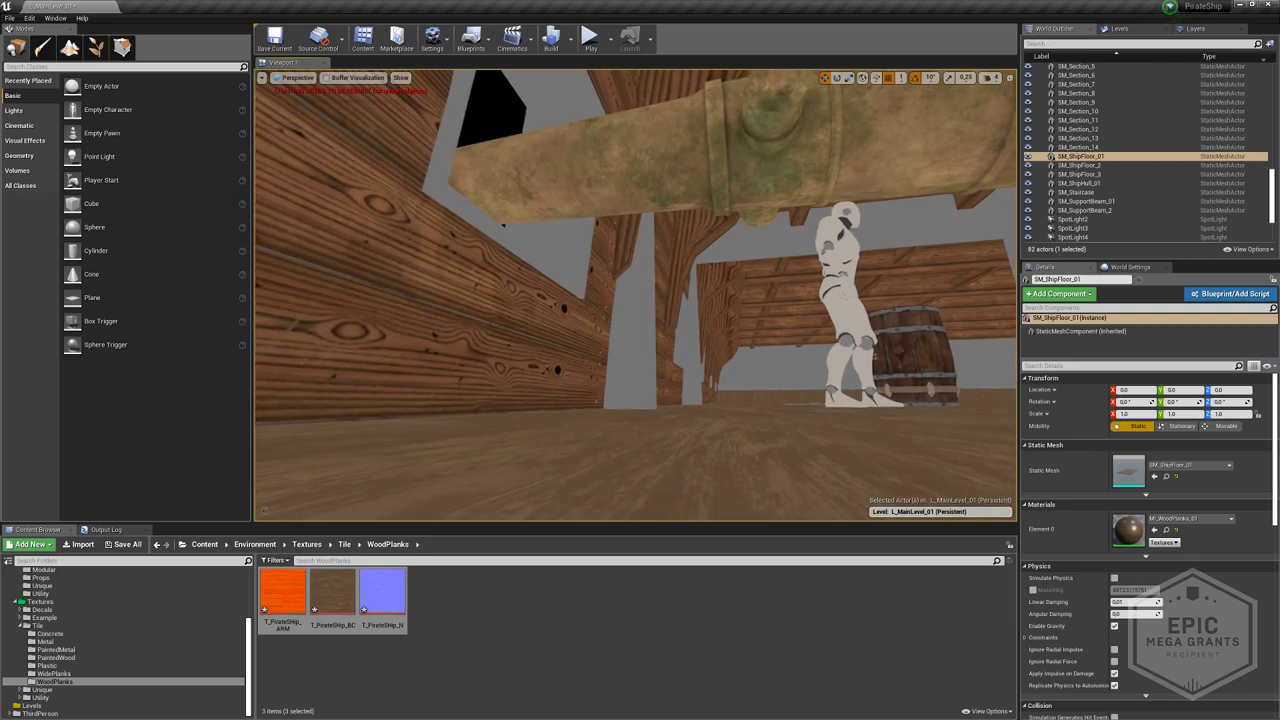
pyautogui.click(506, 325)
pyautogui.press('g')
pyautogui.moveTo(690, 366); pyautogui.dragTo(575, 365, button='right')
pyautogui.moveTo(635, 300); pyautogui.dragTo(635, 300, button='right')
# - Switch to the browser and look through the ship interior photos for reference on wood colours
pyautogui.hotkey('alt', 'Tab')
pyautogui.click(385, 341)
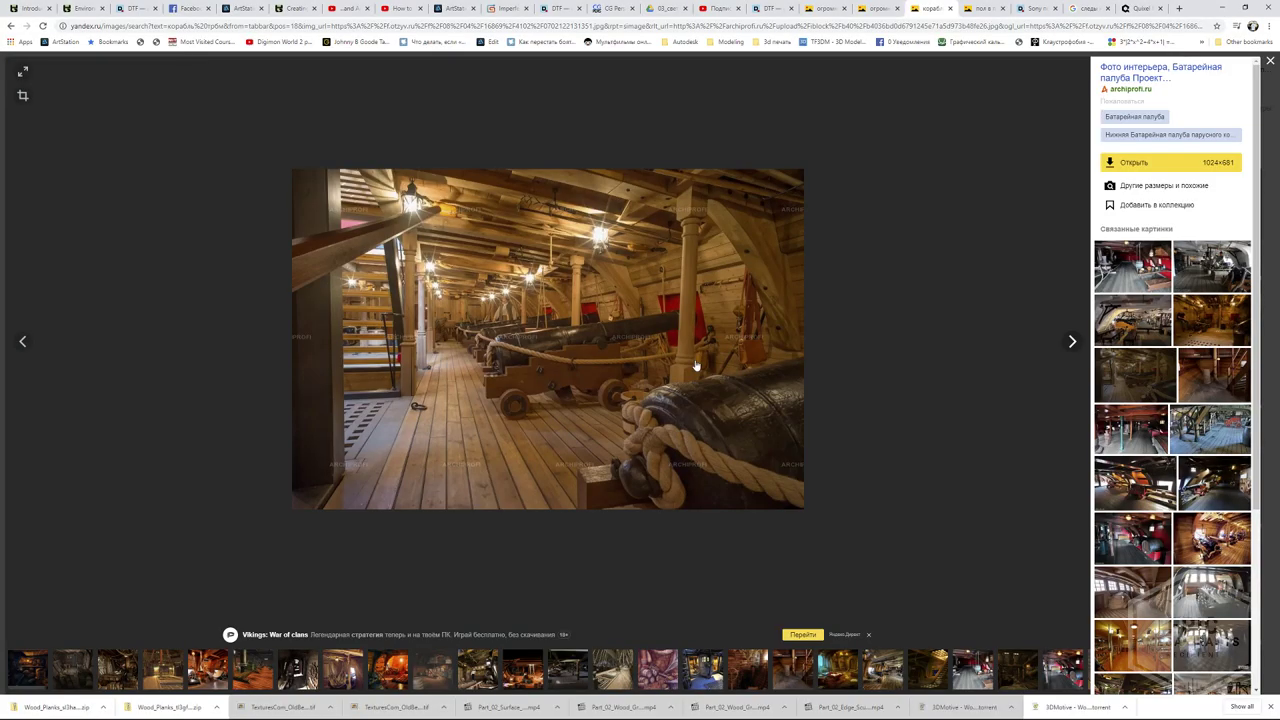
pyautogui.click(1072, 342)
pyautogui.click(1070, 342)
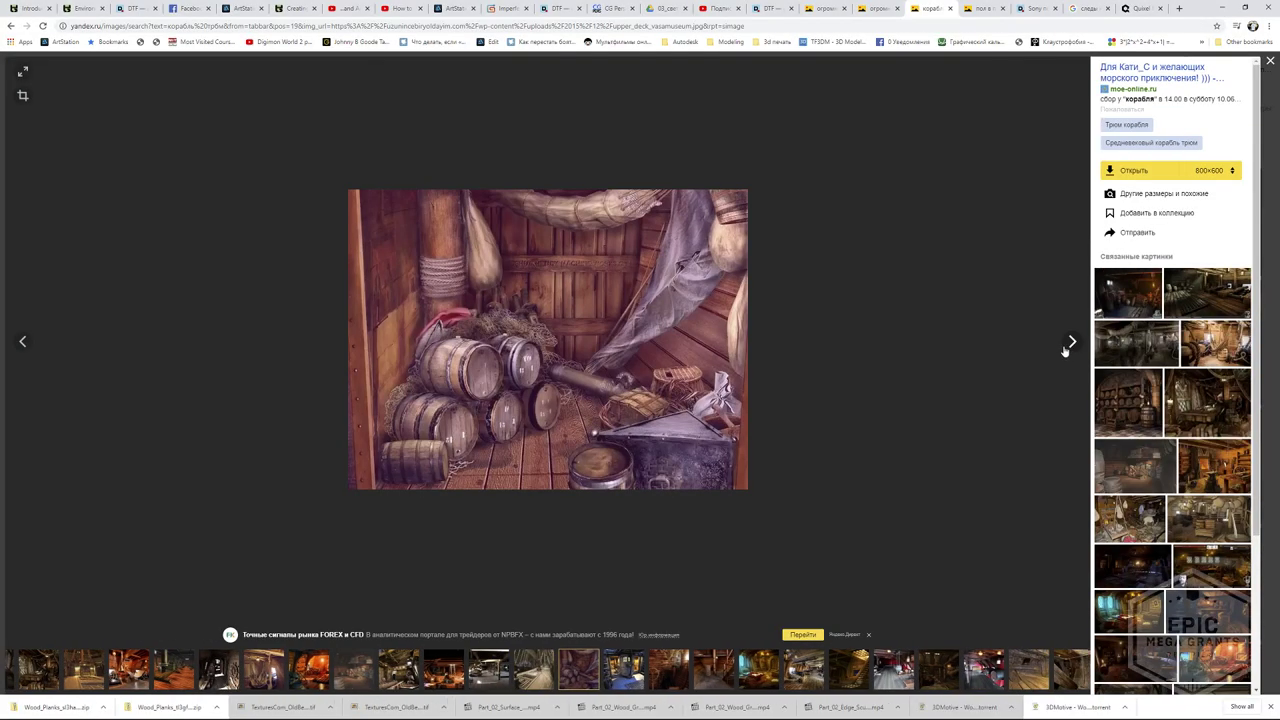
pyautogui.click(1070, 342)
pyautogui.click(1056, 349)
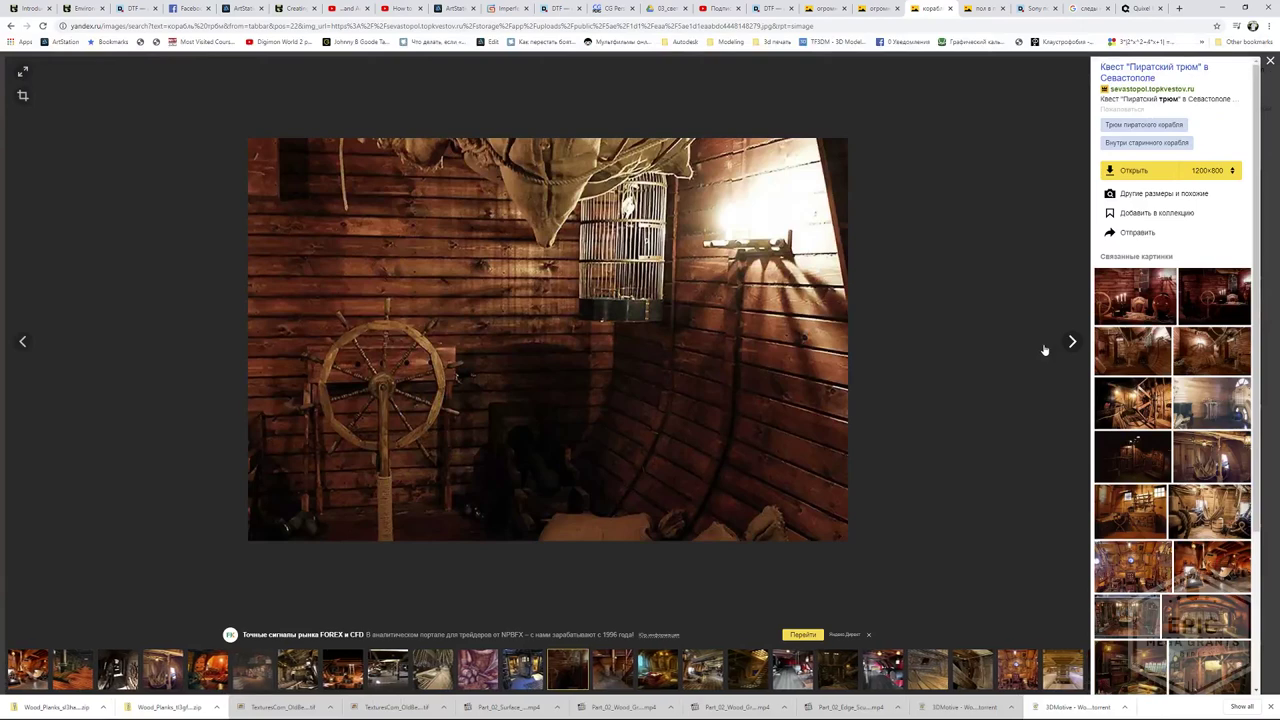
pyautogui.click(1044, 349)
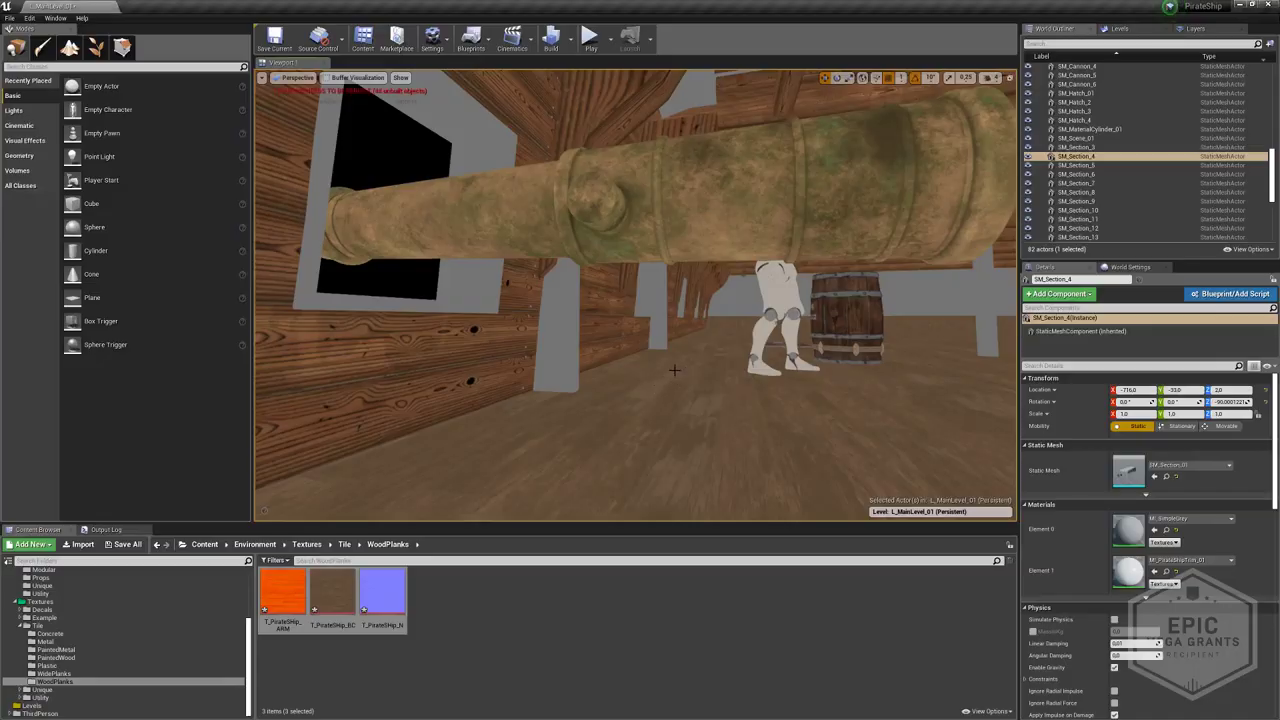
# - Switch to Substance Designer, close the export dialog and set the HSL node's saturation to 0.5 and hue to 0.49
pyautogui.hotkey('alt', 'Tab')
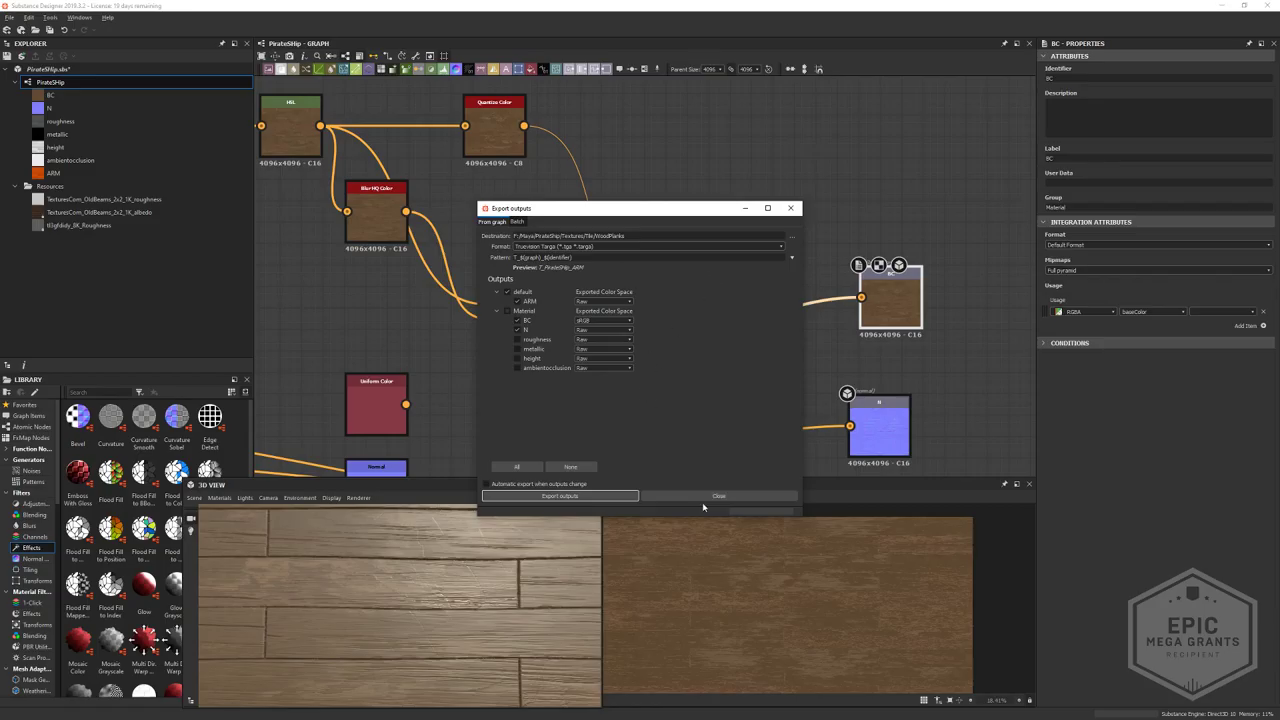
pyautogui.click(702, 498)
pyautogui.scroll(1, 470, 216)
pyautogui.moveTo(477, 214); pyautogui.dragTo(696, 317, button='middle')
pyautogui.click(479, 226)
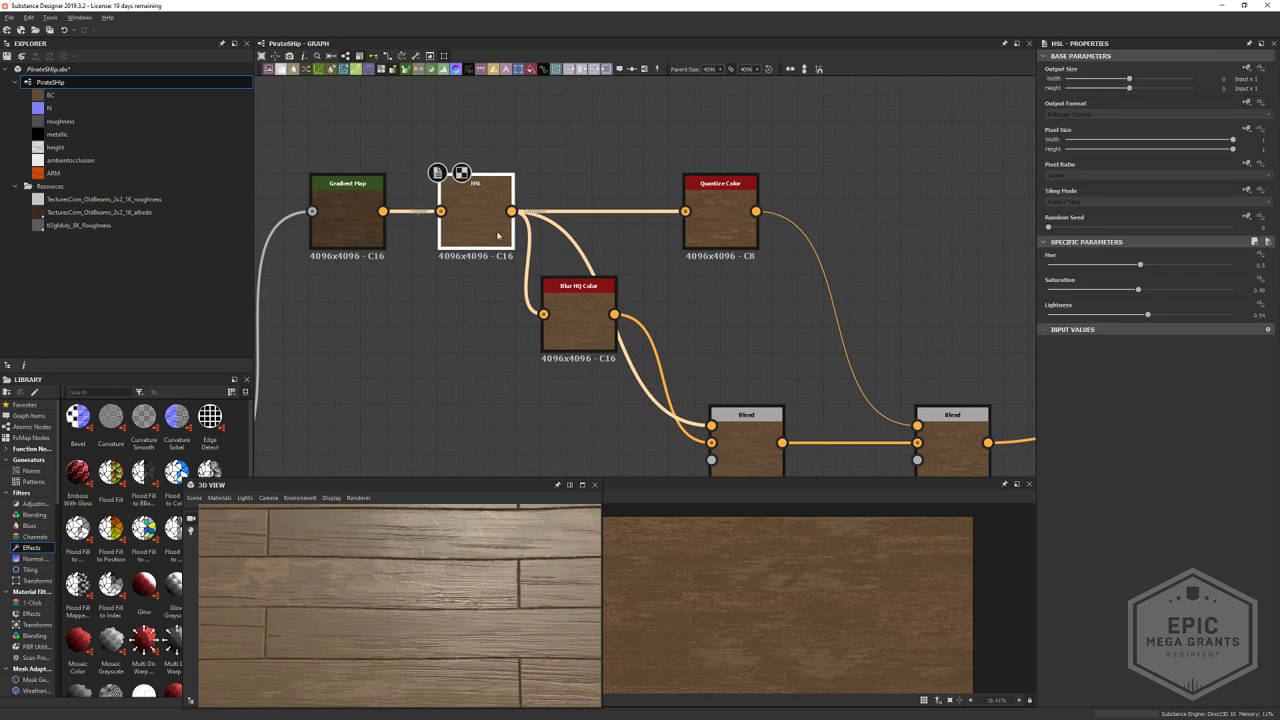
pyautogui.moveTo(1140, 292); pyautogui.dragTo(1141, 293)
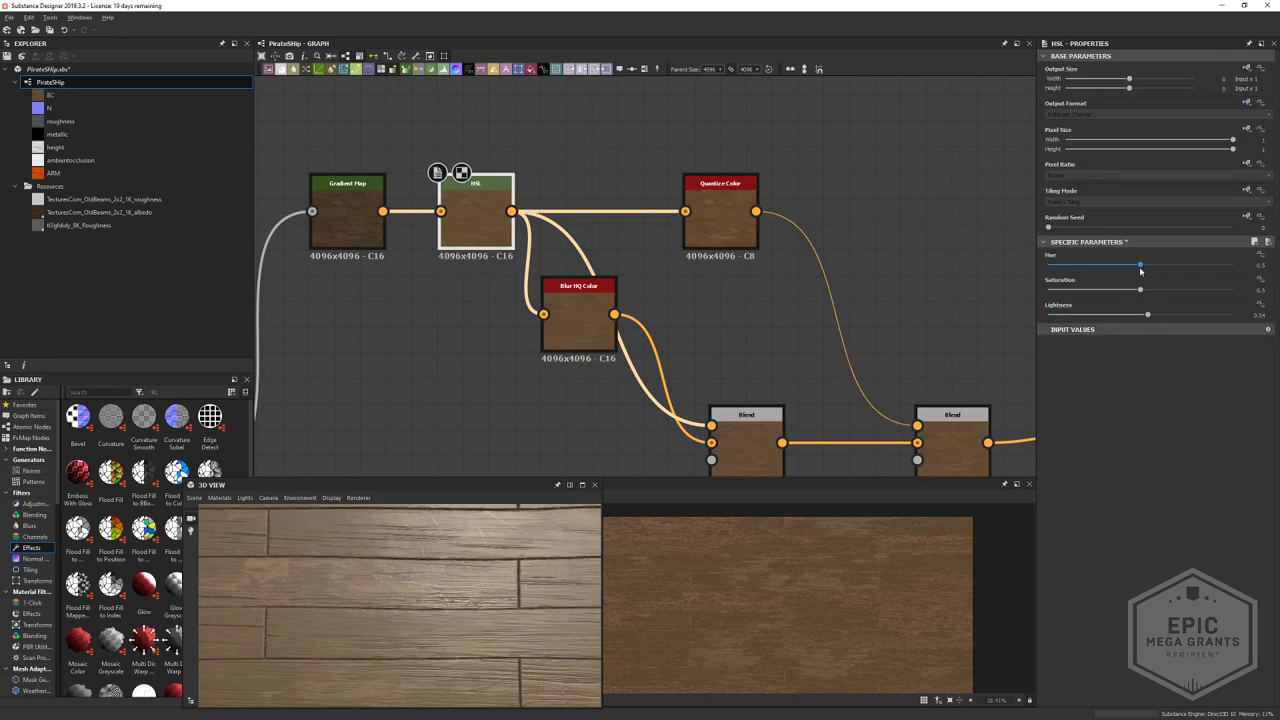
pyautogui.moveTo(1142, 270); pyautogui.dragTo(1138, 270)
pyautogui.moveTo(750, 288); pyautogui.dragTo(792, 243, button='middle')
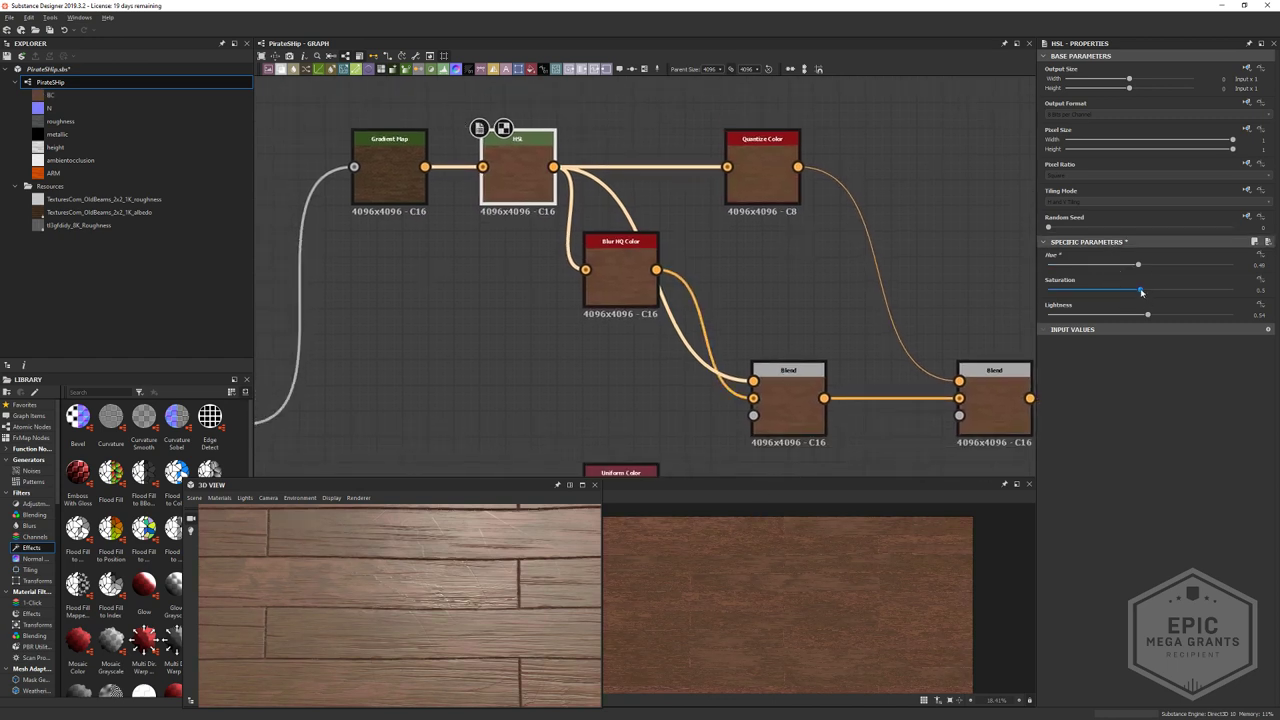
# - Set the HSL node's saturation to 0.51 and check the planks in the 2D and 3D previews
pyautogui.moveTo(1141, 291); pyautogui.dragTo(1142, 291)
pyautogui.scroll(-2, 824, 607)
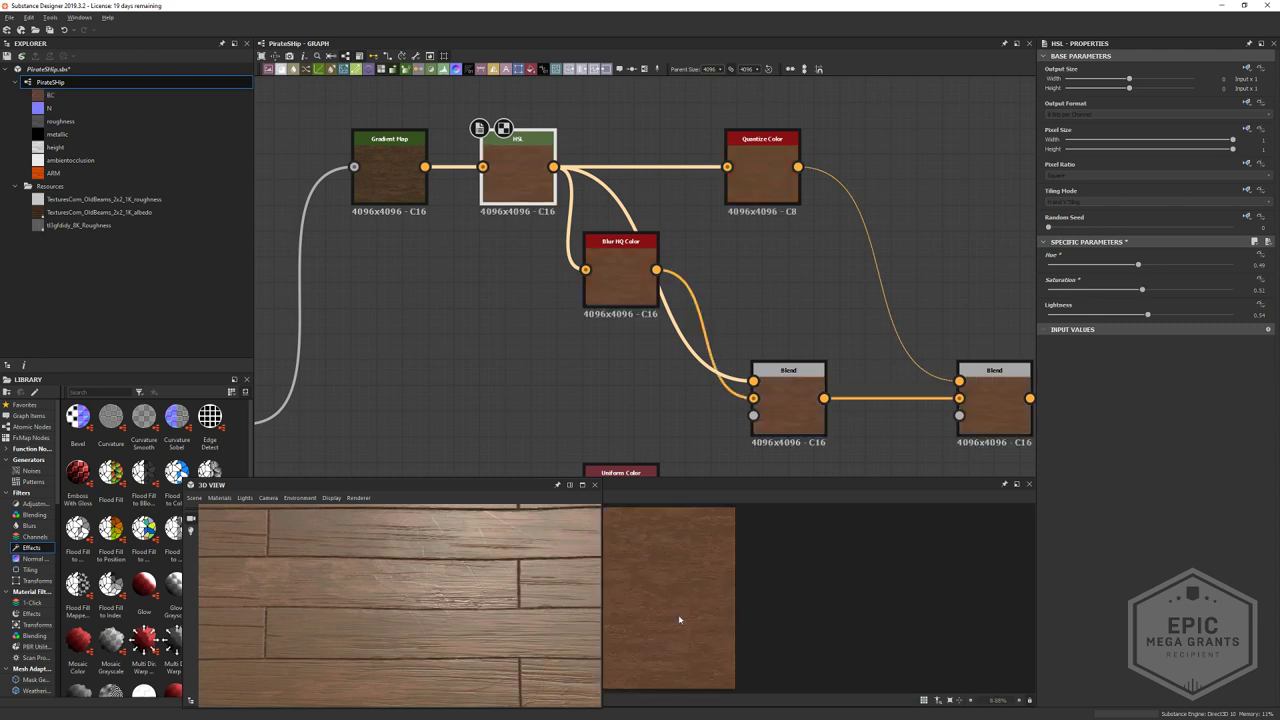
pyautogui.moveTo(647, 601); pyautogui.dragTo(338, 496)
pyautogui.scroll(-4, 389, 567)
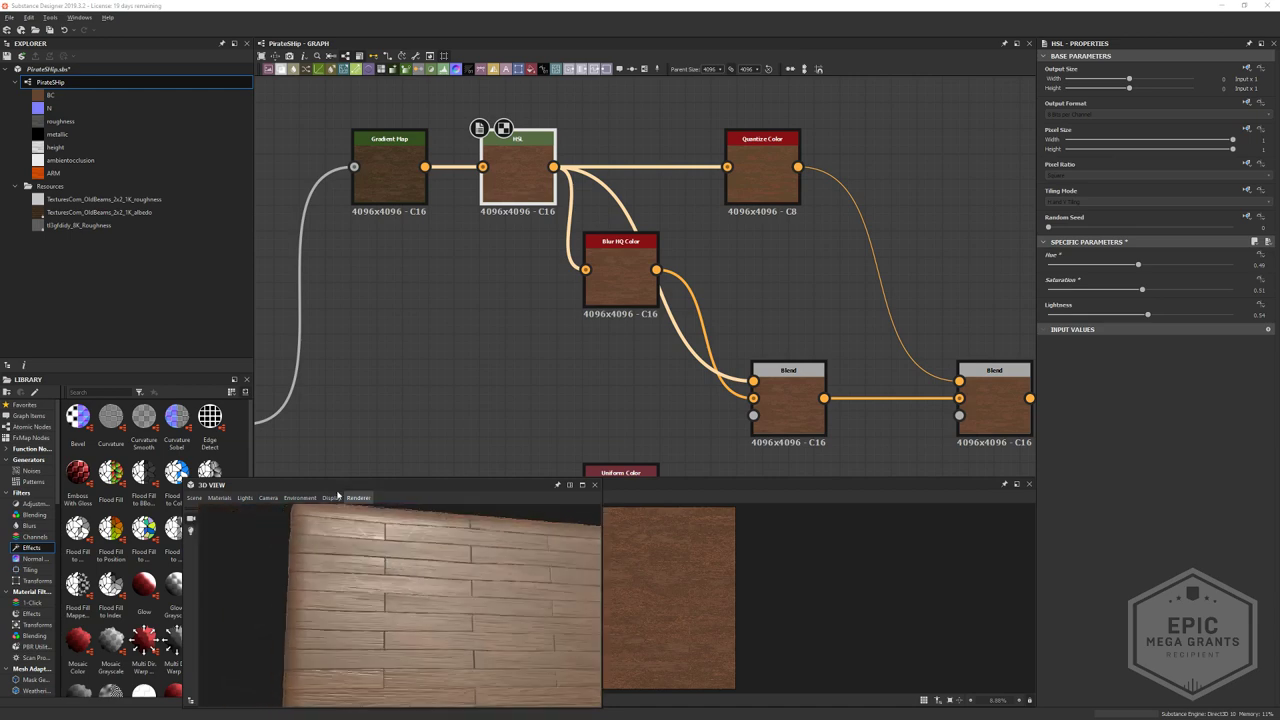
# - Export the PirateShip graph's ARM, BC and N outputs as Targa bitmaps to the WoodPlanks texture folder
pyautogui.rightClick(44, 71)
pyautogui.rightClick(37, 82)
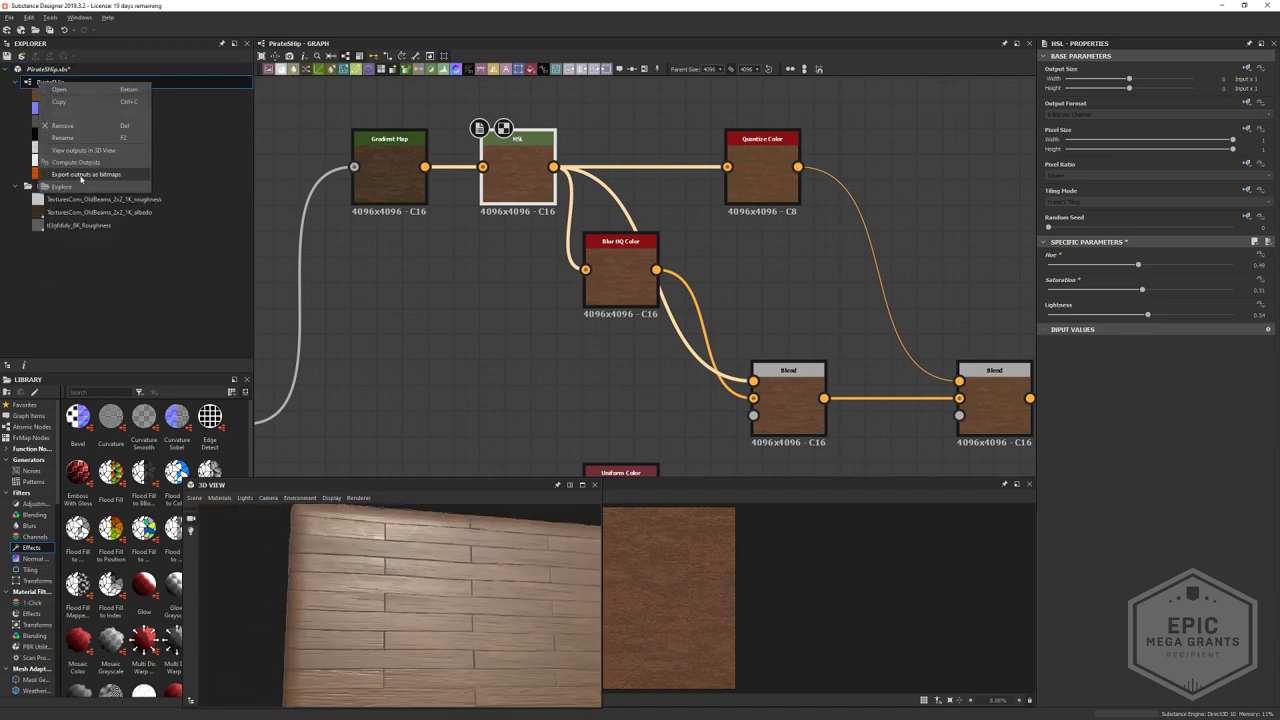
pyautogui.click(81, 177)
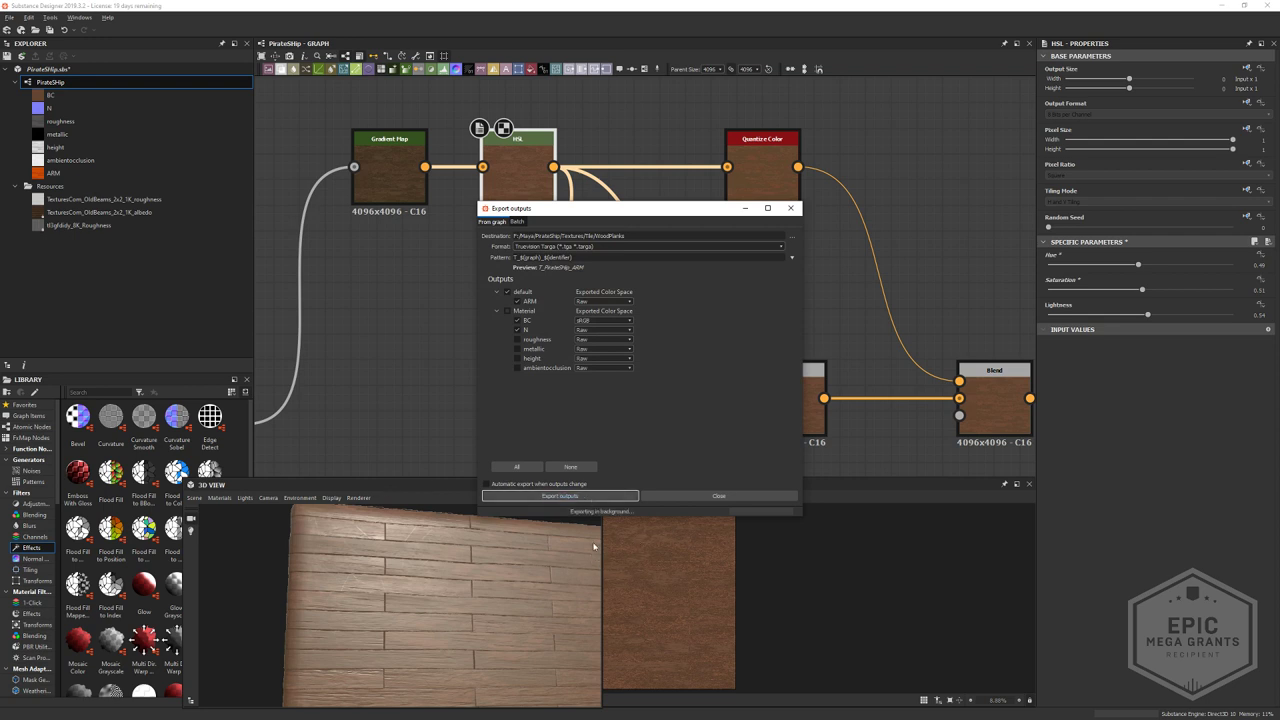
pyautogui.click(703, 495)
# - Switch to Unreal Engine and reimport the three newly exported WoodPlanks textures from the ship floor's material
pyautogui.hotkey('alt', 'Tab')
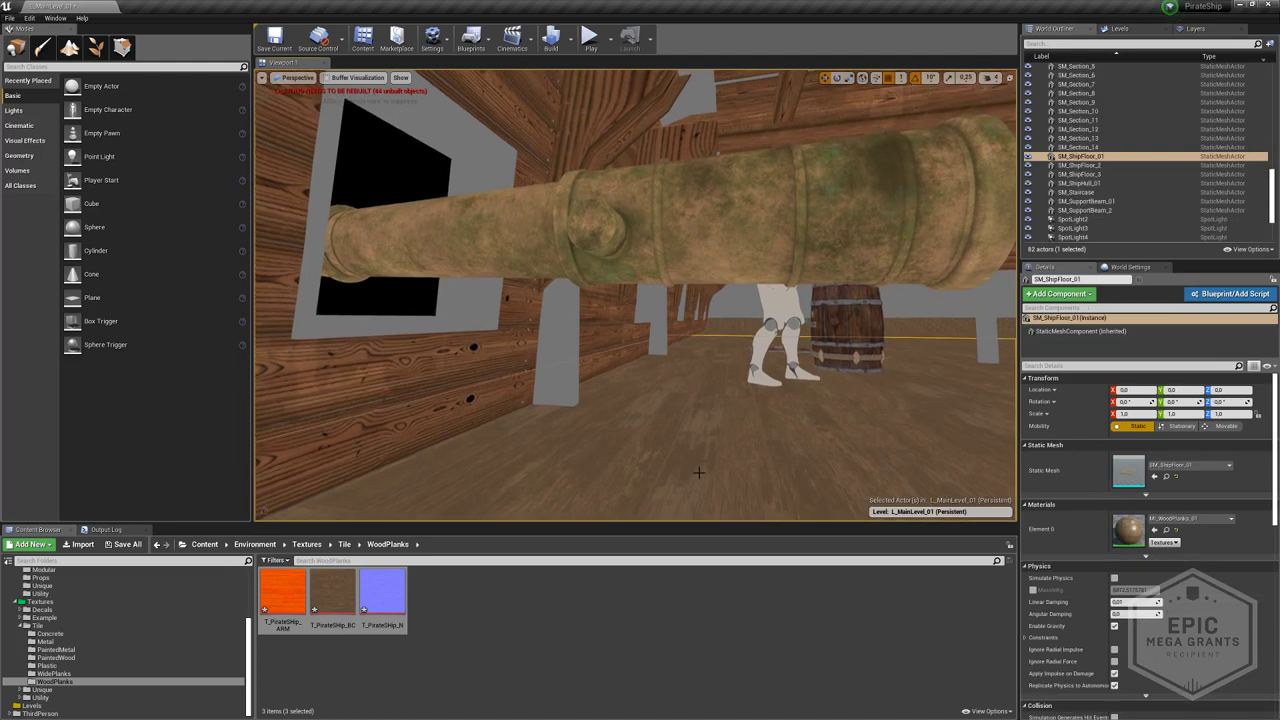
pyautogui.doubleClick(1128, 530)
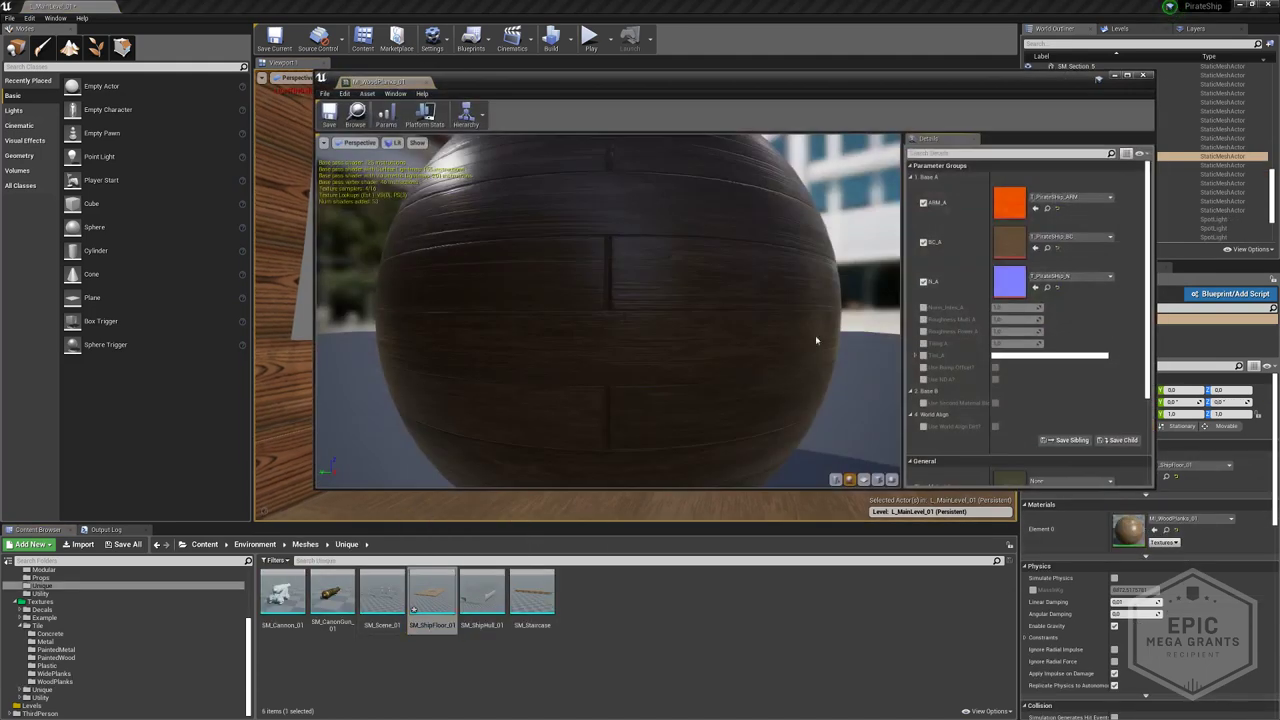
pyautogui.doubleClick(998, 256)
pyautogui.hotkey('ctrl', 'b')
pyautogui.click(296, 604)
pyautogui.keyDown('shift'); pyautogui.click(388, 598); pyautogui.keyUp('shift')
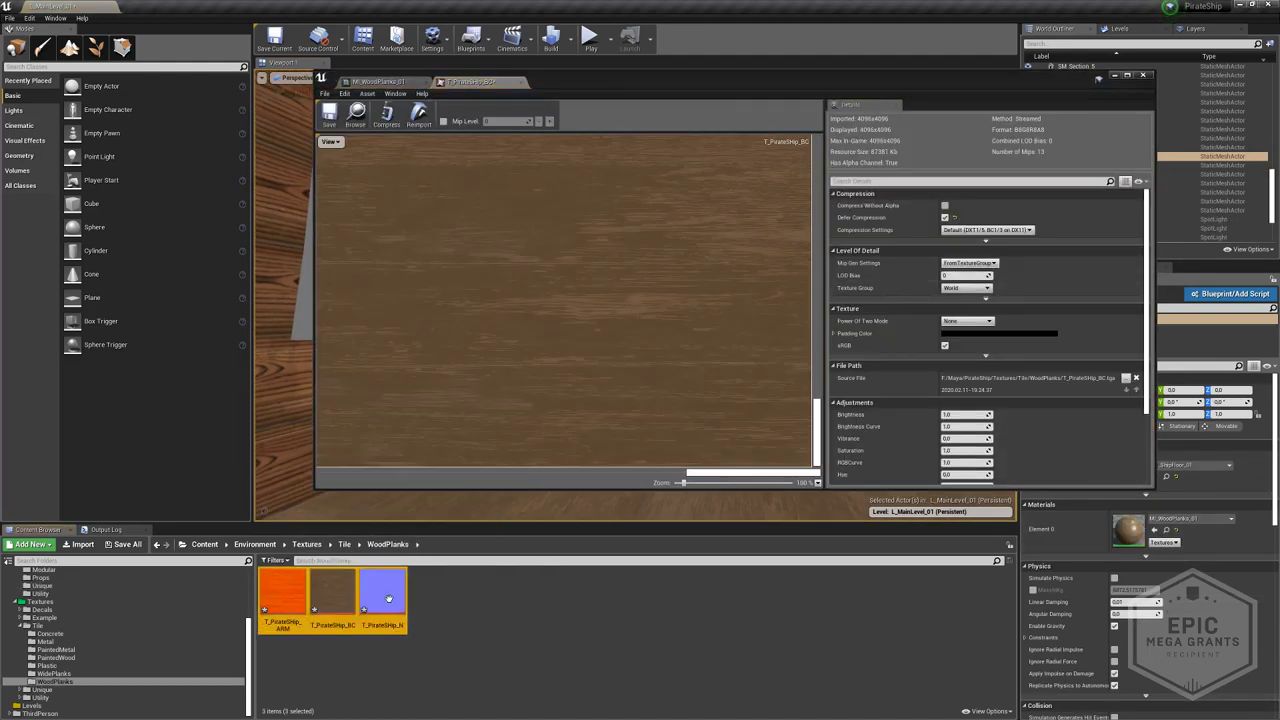
pyautogui.rightClick(389, 599)
pyautogui.click(415, 363)
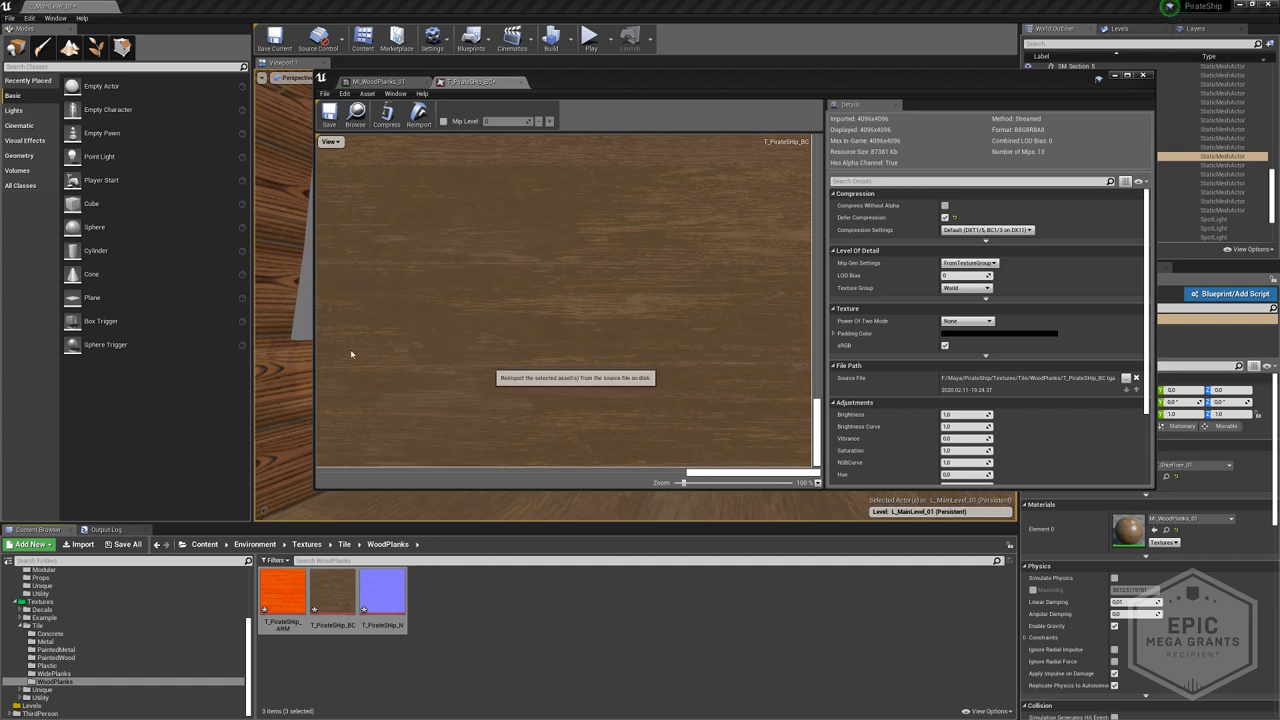
pyautogui.click(1145, 76)
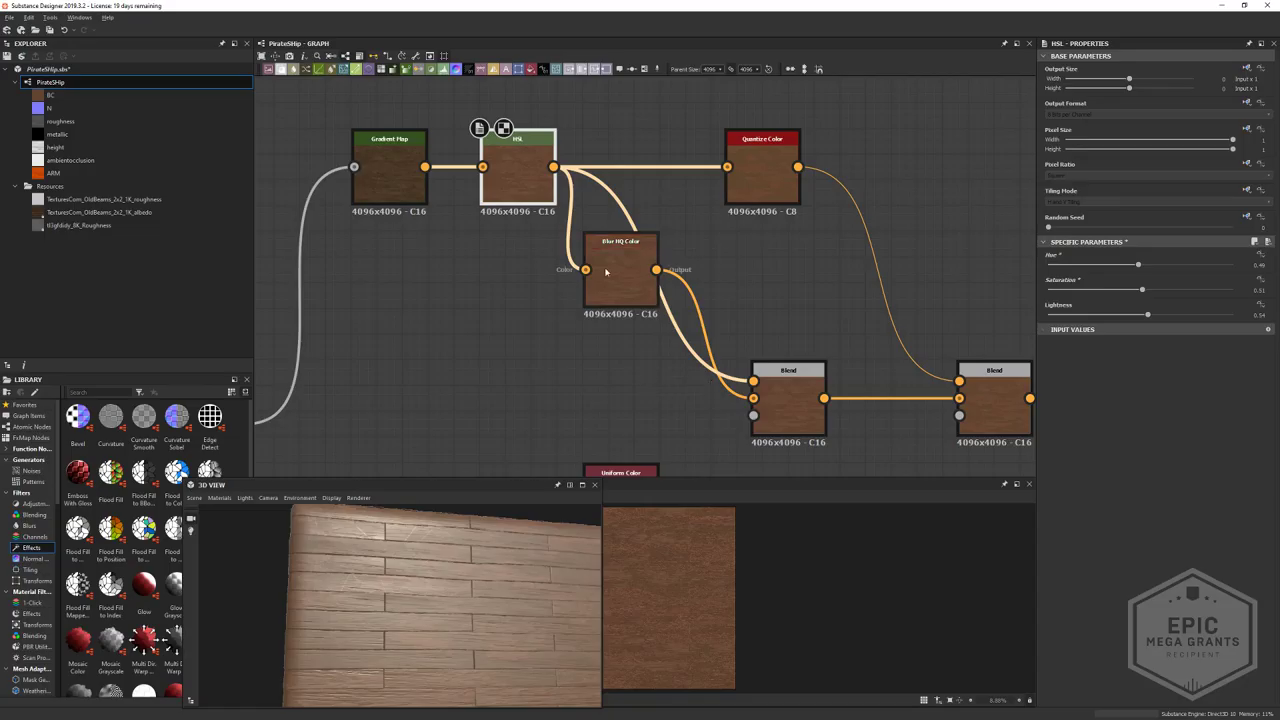
# - Back in Substance Designer, set the HSL node's saturation to 0.49 and lightness to 0.52
pyautogui.moveTo(546, 182); pyautogui.dragTo(596, 212, button='middle')
pyautogui.moveTo(1143, 293); pyautogui.dragTo(1140, 291)
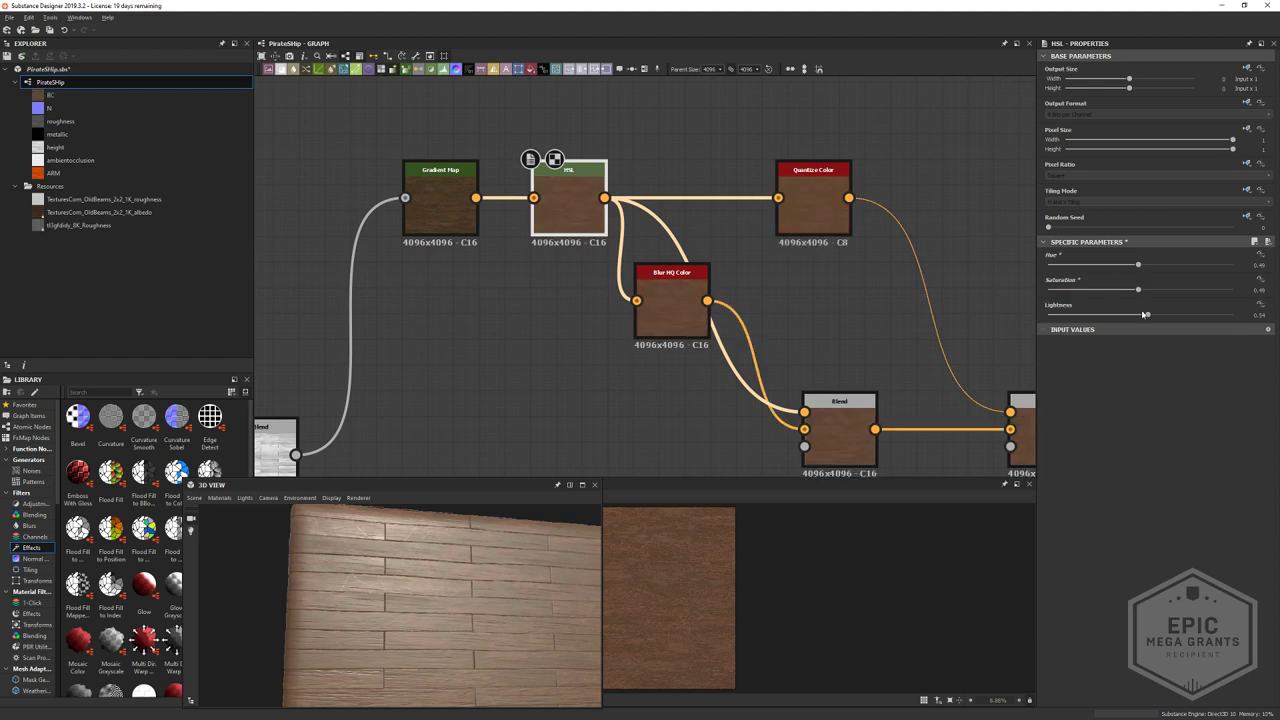
pyautogui.moveTo(1147, 317); pyautogui.dragTo(1145, 316)
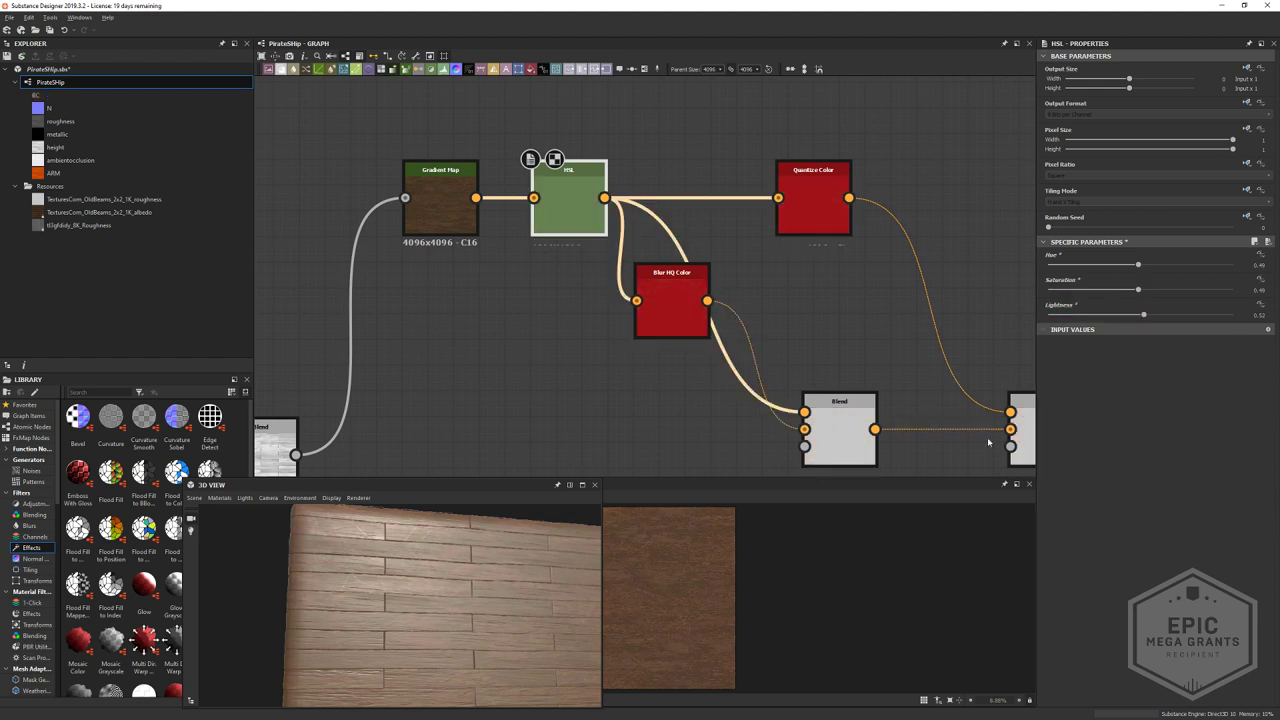
pyautogui.scroll(5, 765, 582)
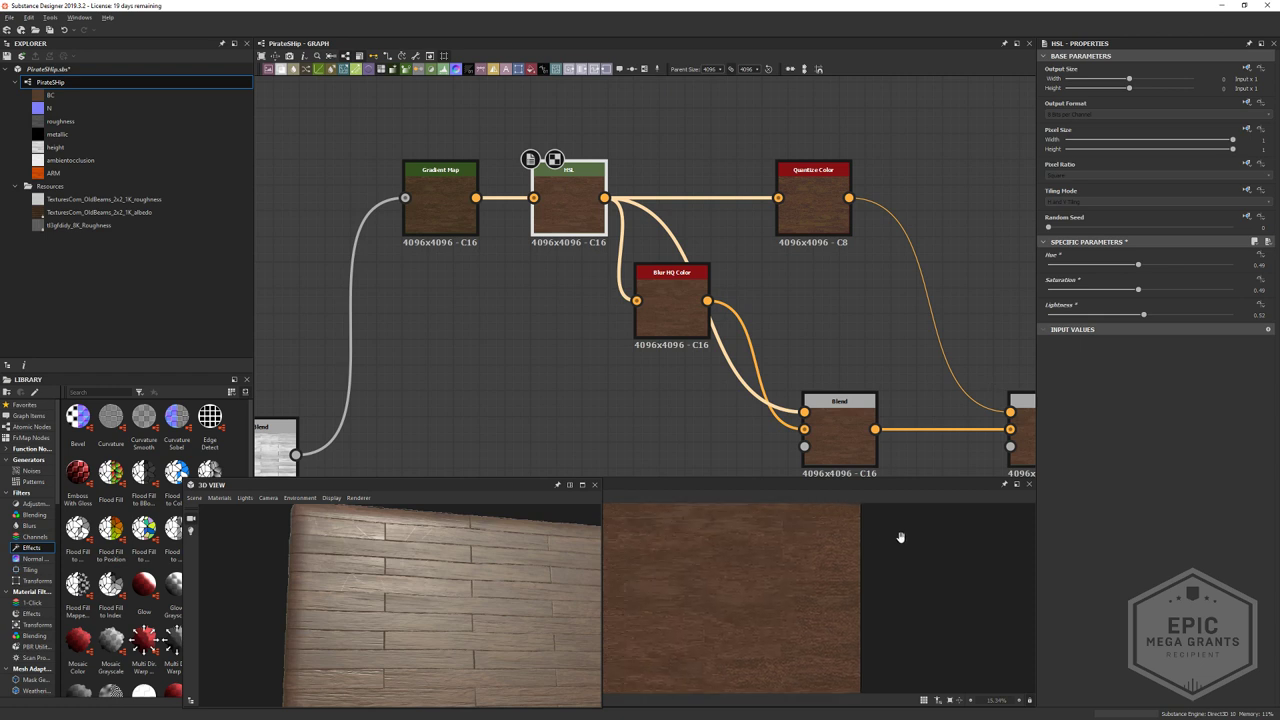
# - Set the HSL node's lightness to 0.53 and compare its output with the Gradient Map and Quantize Color nodes
pyautogui.moveTo(1146, 316); pyautogui.dragTo(1147, 316)
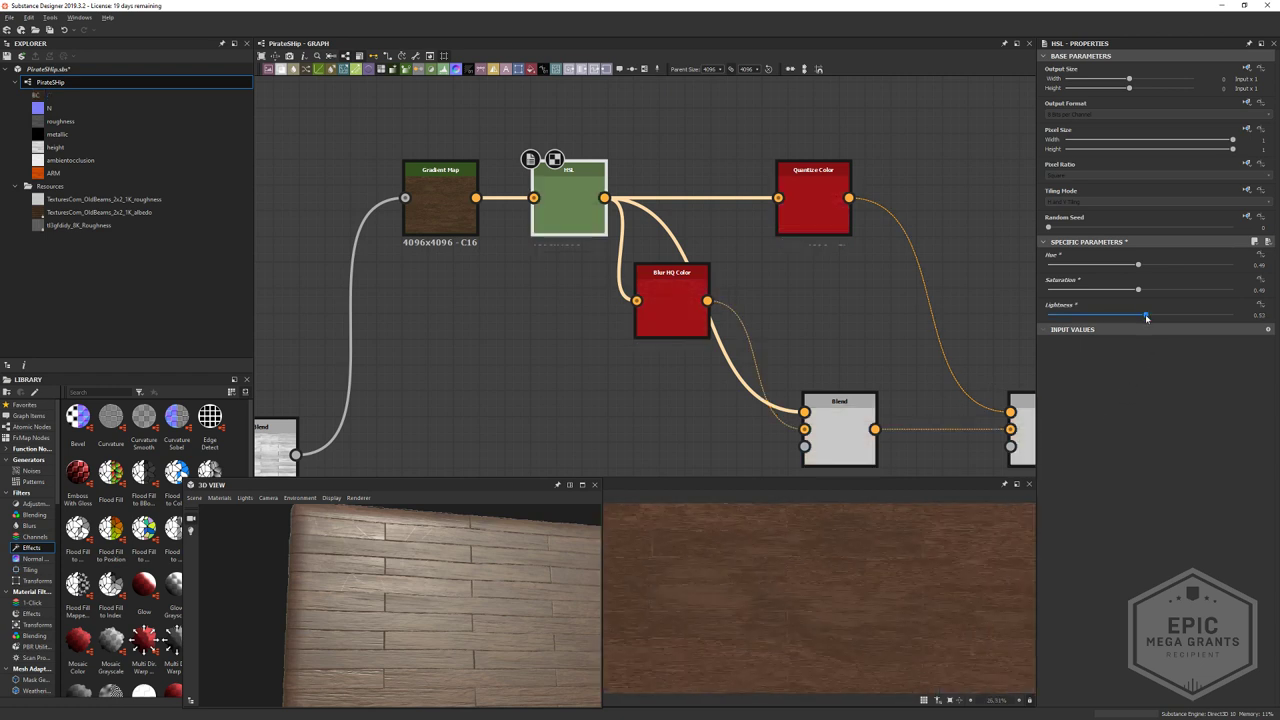
pyautogui.moveTo(523, 616); pyautogui.dragTo(457, 608)
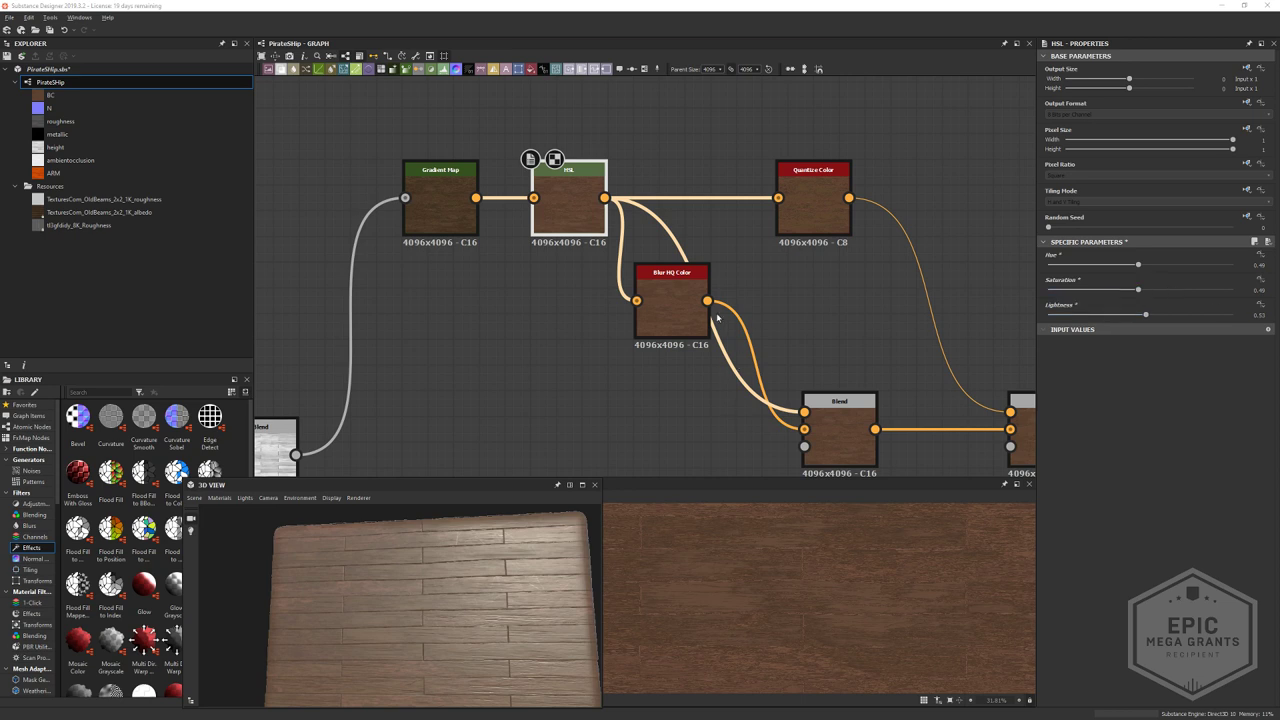
pyautogui.click(813, 200)
pyautogui.click(440, 200)
pyautogui.click(602, 172)
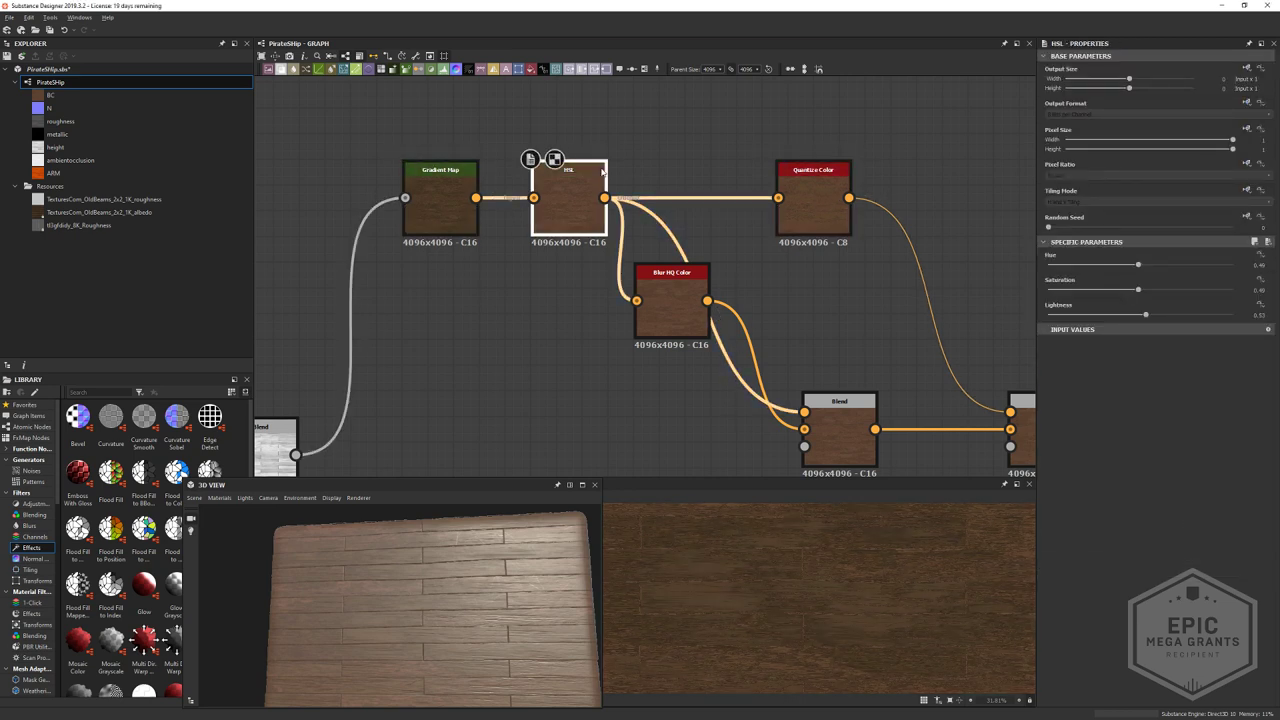
# - Export the PirateShip graph's ARM, BC and N outputs as Targa files, and reimport the three WoodPlanks textures in Unreal Engine
pyautogui.rightClick(87, 80)
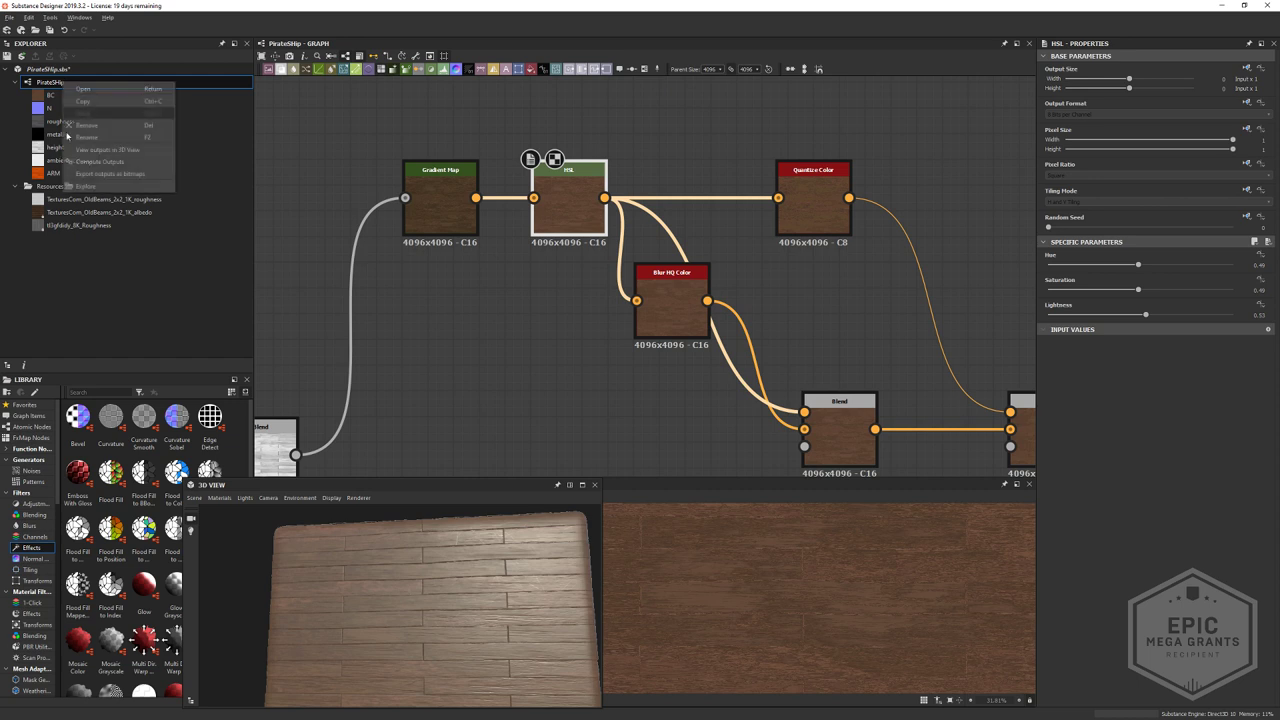
pyautogui.click(105, 112)
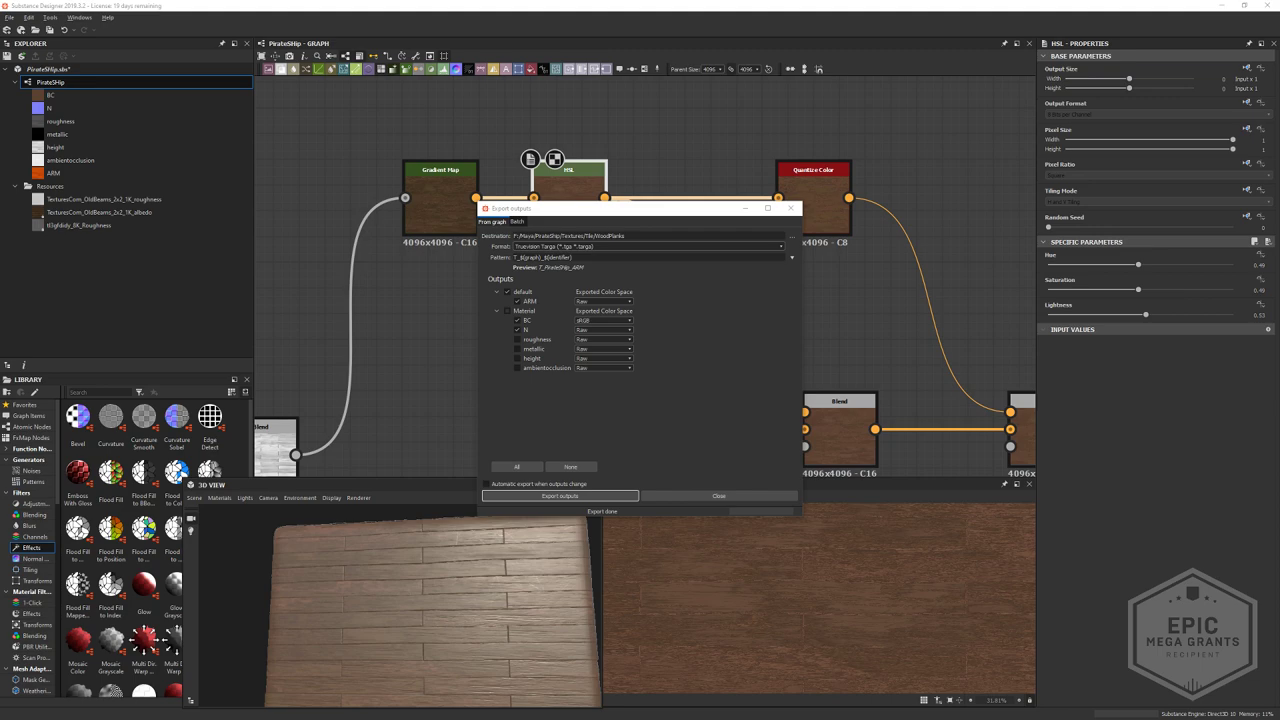
pyautogui.hotkey('alt', 'Tab')
pyautogui.rightClick(386, 588)
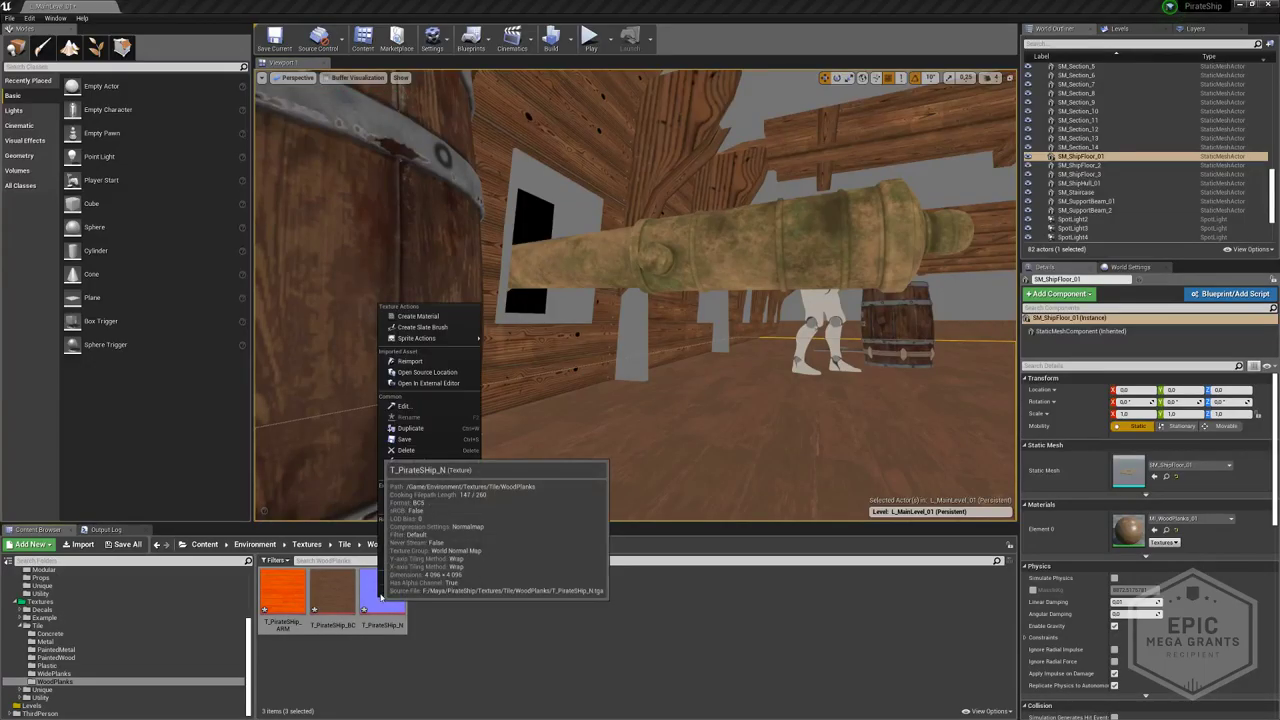
pyautogui.click(411, 360)
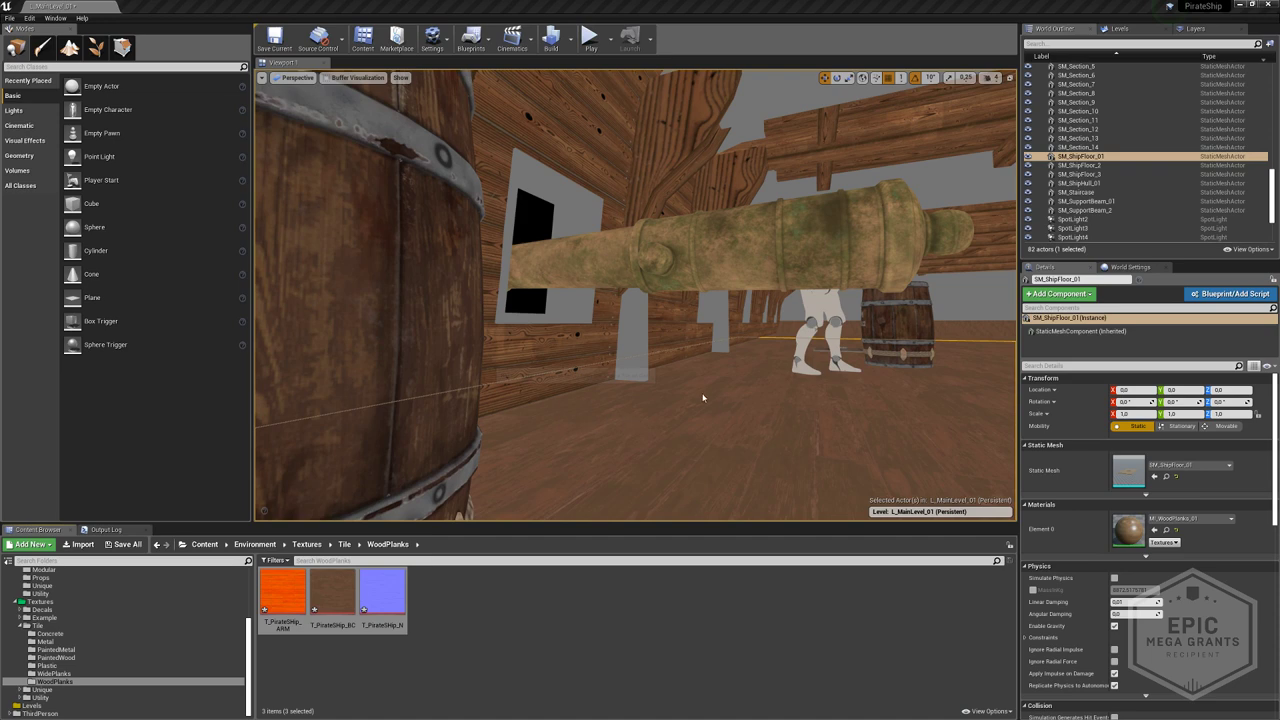
# - Check the floor from another angle, switch the viewport to Lit shading and start playing the level
pyautogui.rightClick(661, 412)
pyautogui.moveTo(648, 422)
pyautogui.mouseDown(button='right')
pyautogui.moveTo(620, 420)
pyautogui.moveTo(630, 410)
pyautogui.moveTo(740, 435)
pyautogui.mouseUp(button='right')
pyautogui.press('s')
pyautogui.hotkey('alt', '4')
pyautogui.click(589, 38)
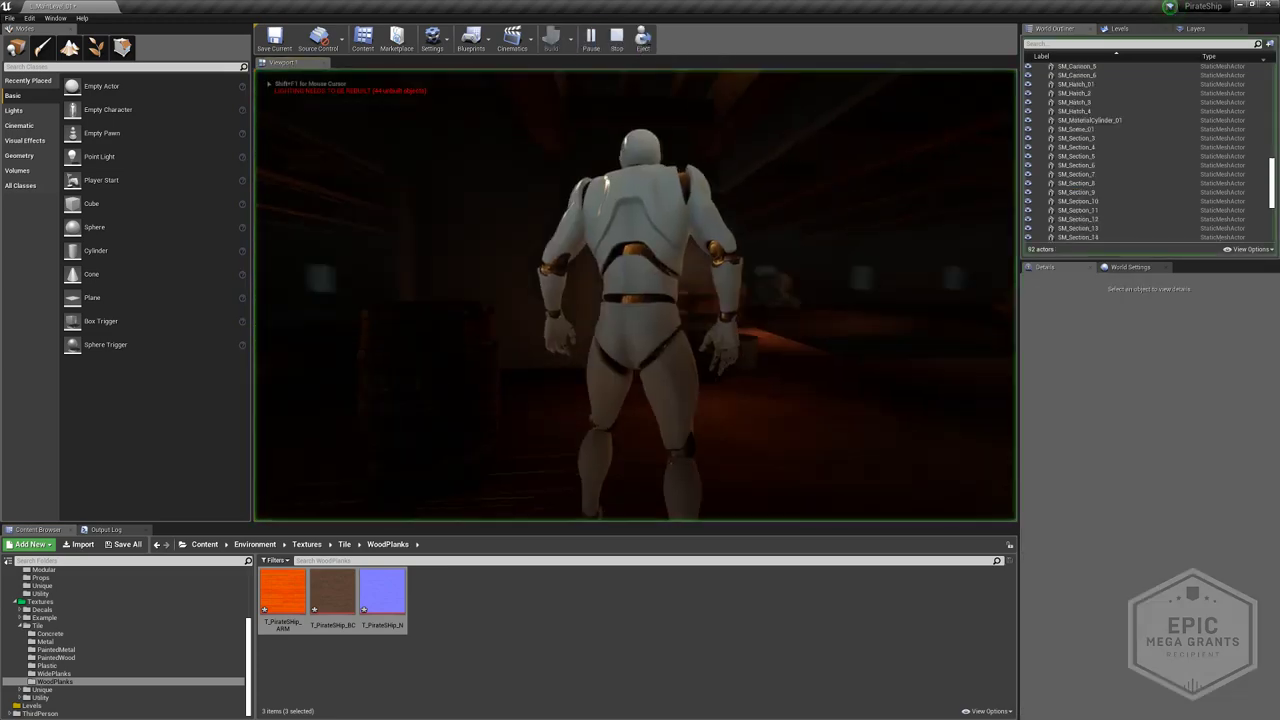
# - Run the character through the ship to examine the floor planks under the lamps and beside the cannons and barrels, ending play mode when done
pyautogui.press('w')
pyautogui.press('w')
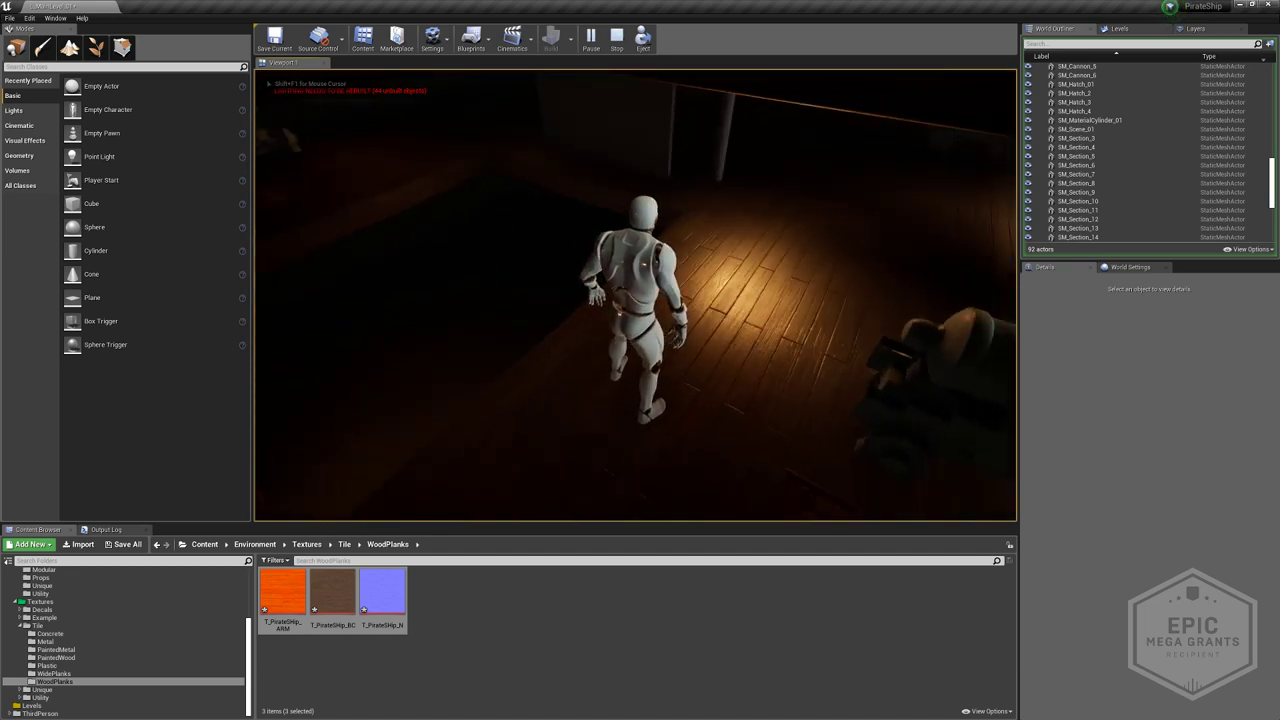
pyautogui.press('w')
pyautogui.press('w')
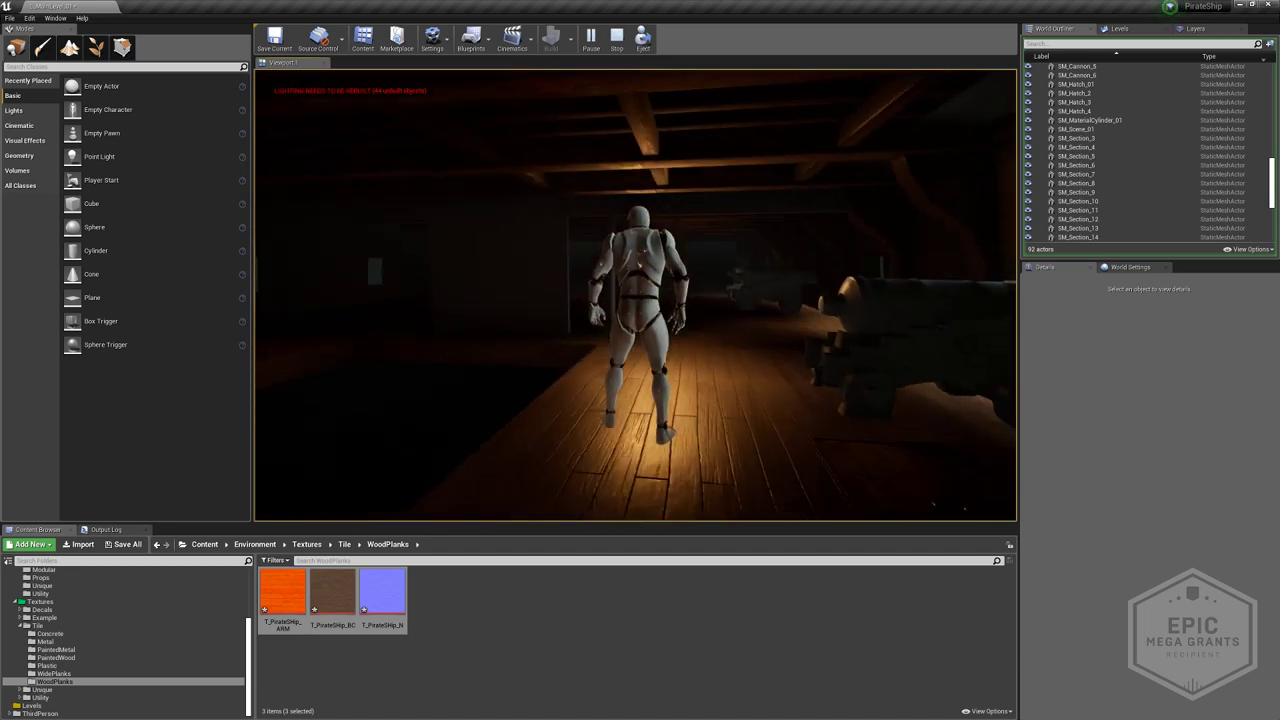
pyautogui.press('w')
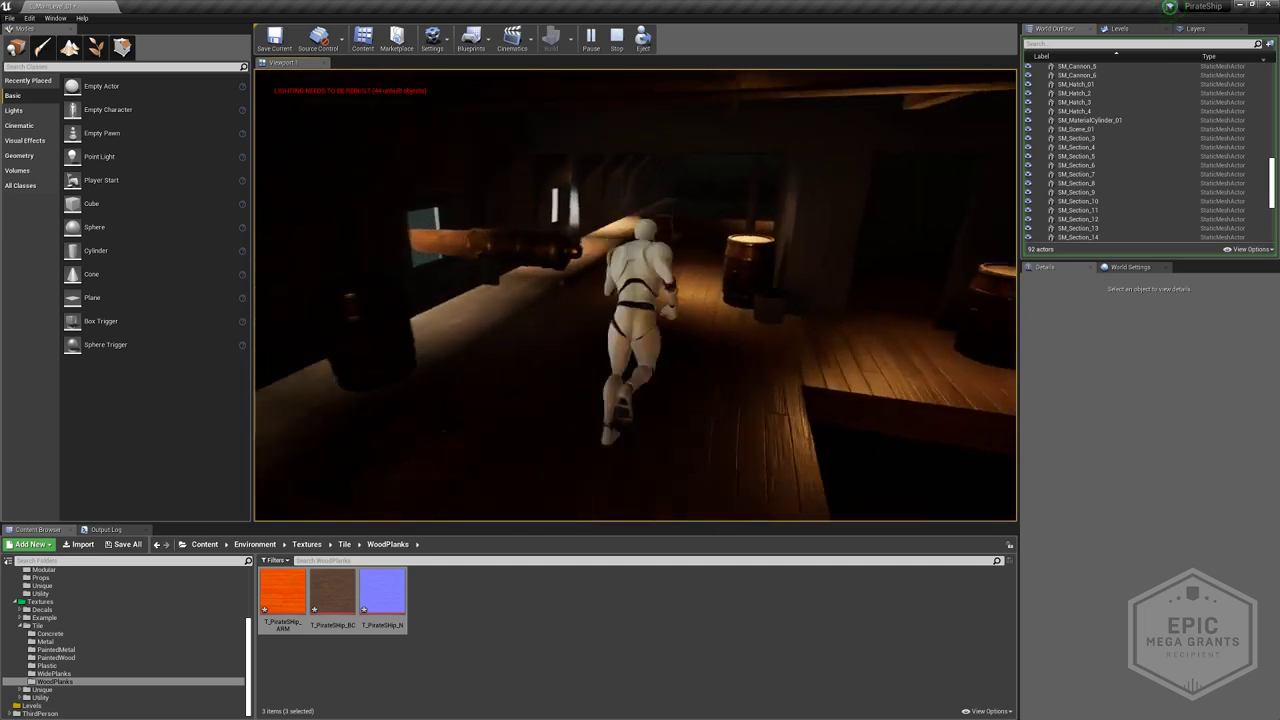
pyautogui.press('w')
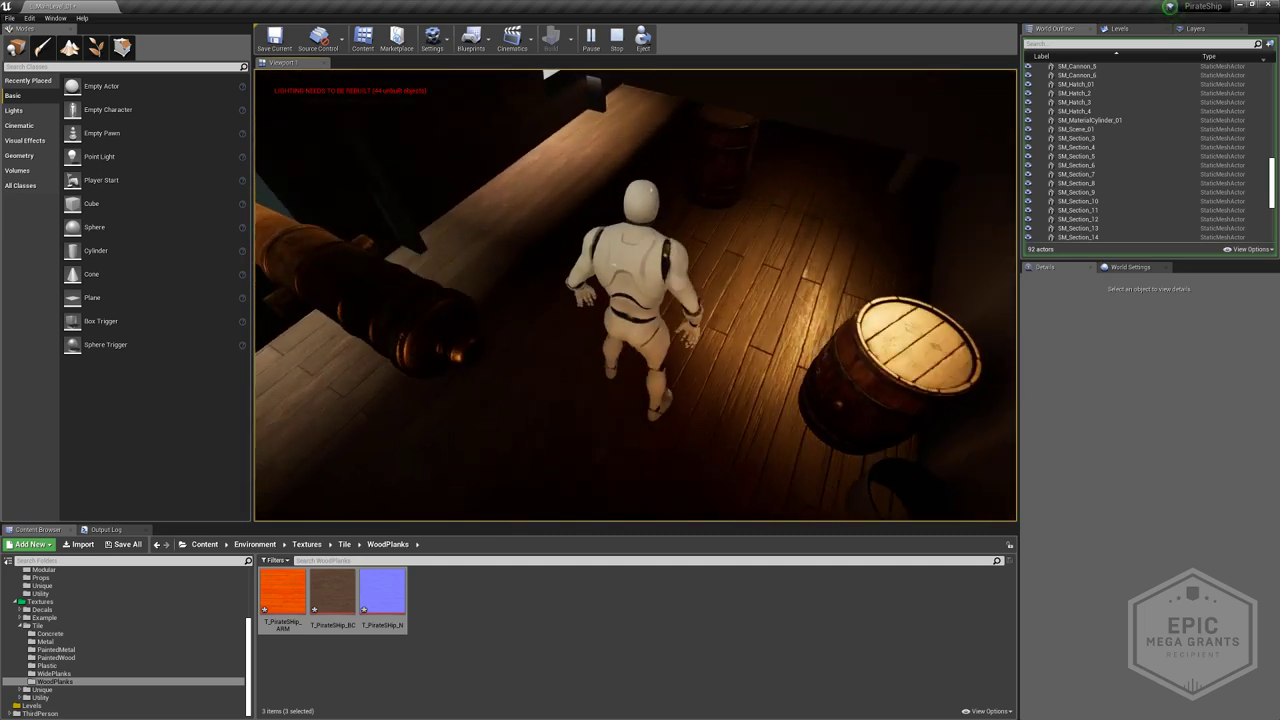
pyautogui.press('w')
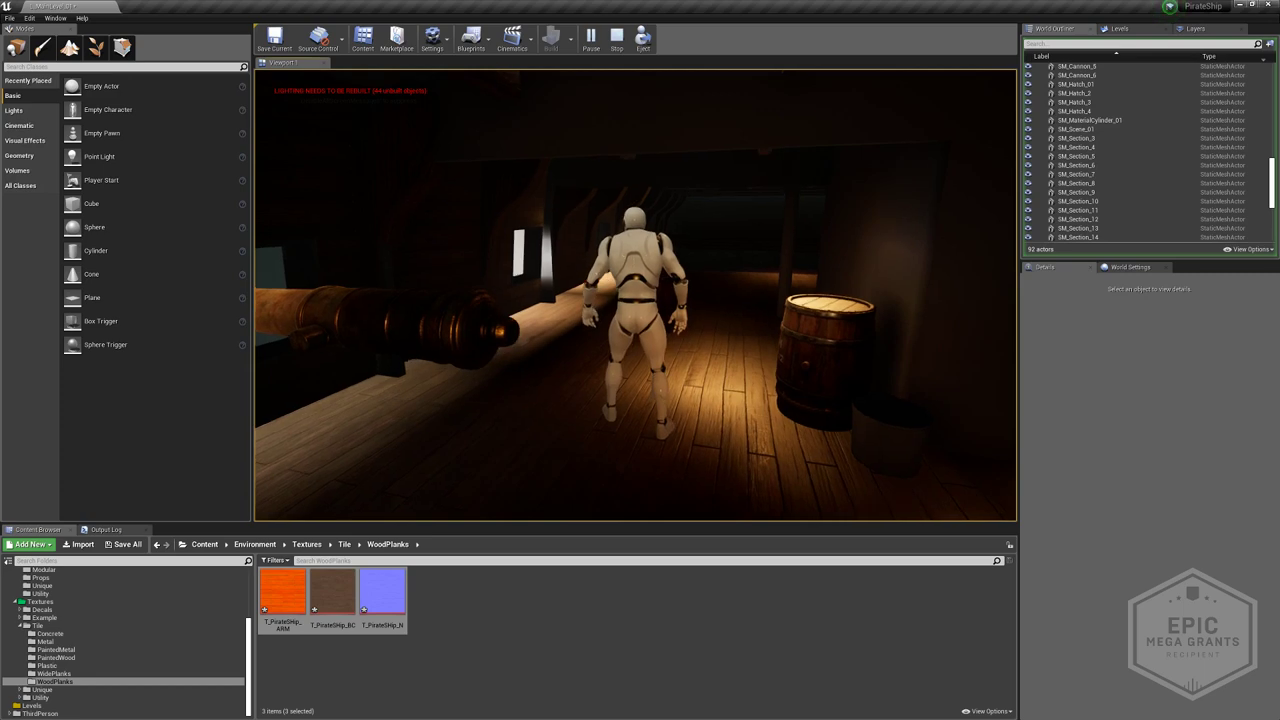
pyautogui.press('w')
pyautogui.press('s')
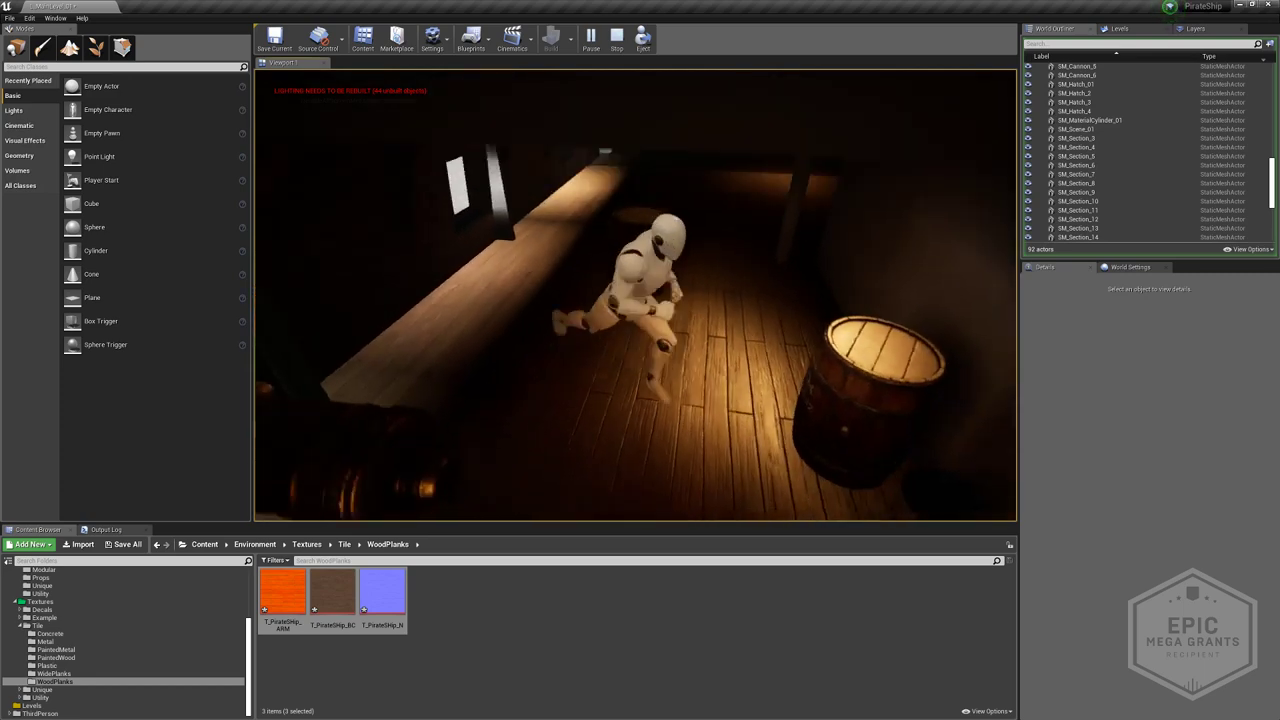
pyautogui.press('w')
pyautogui.press('w')
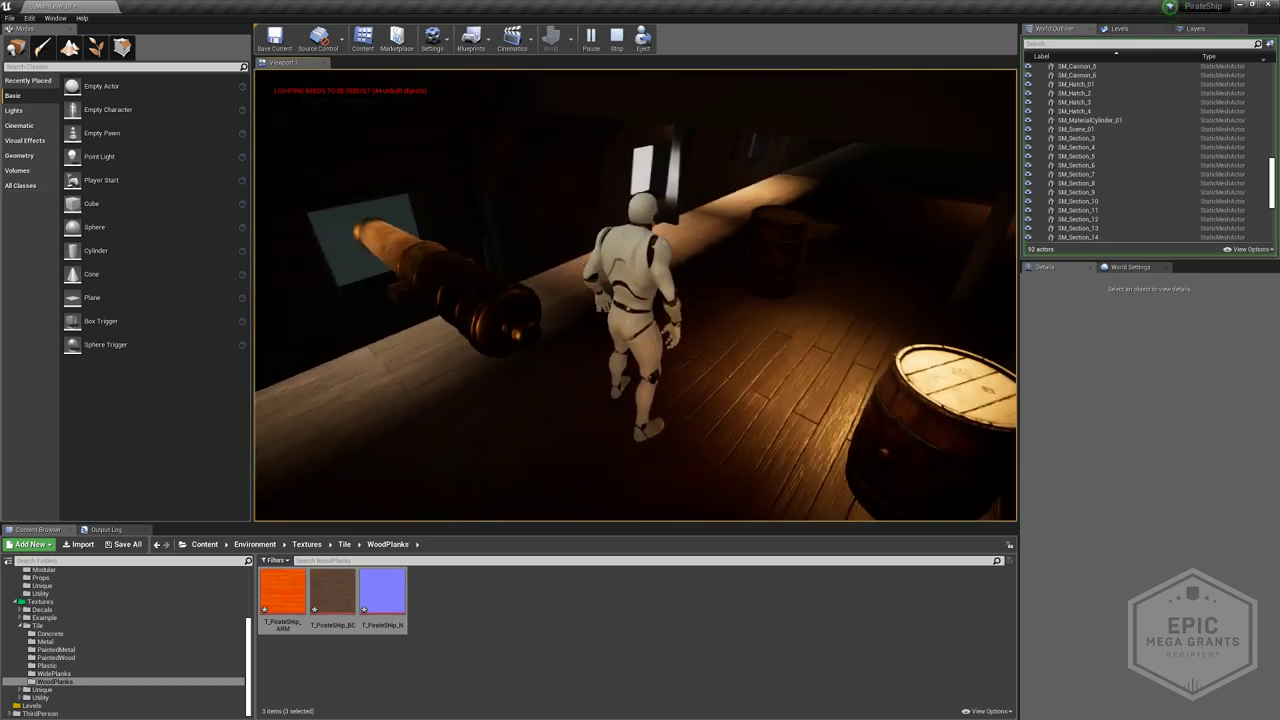
pyautogui.press('w')
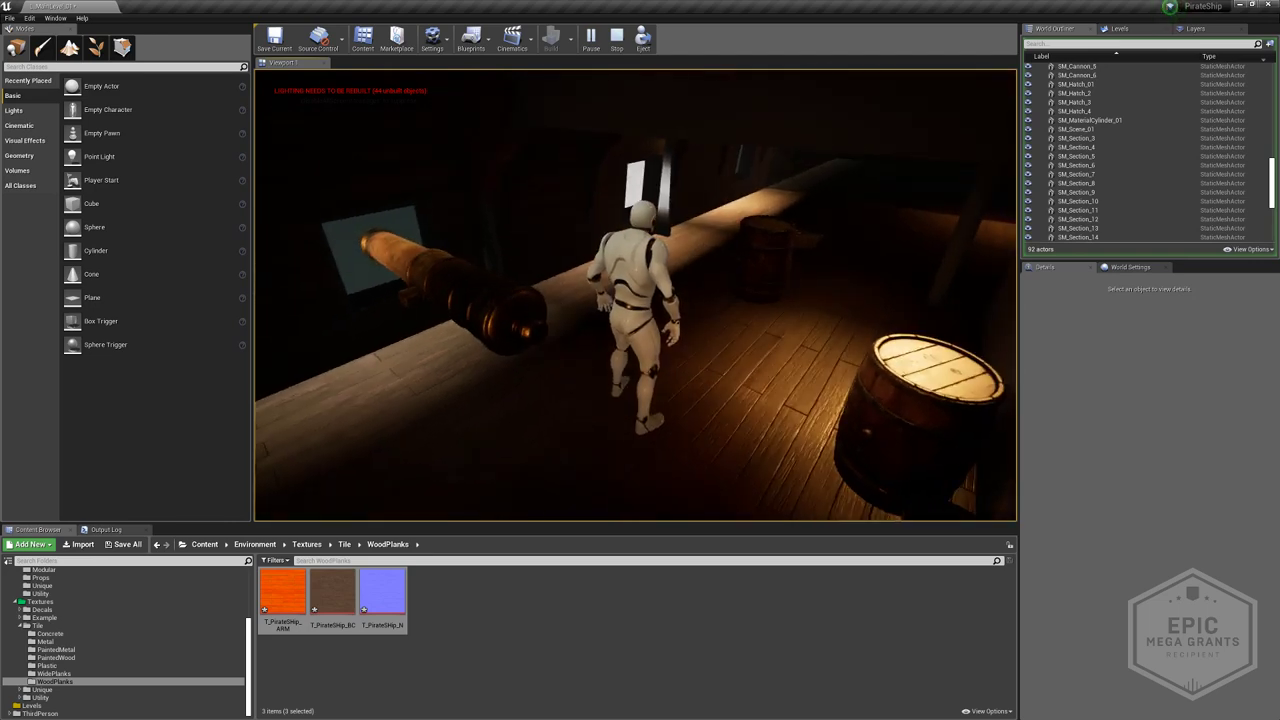
pyautogui.press('w')
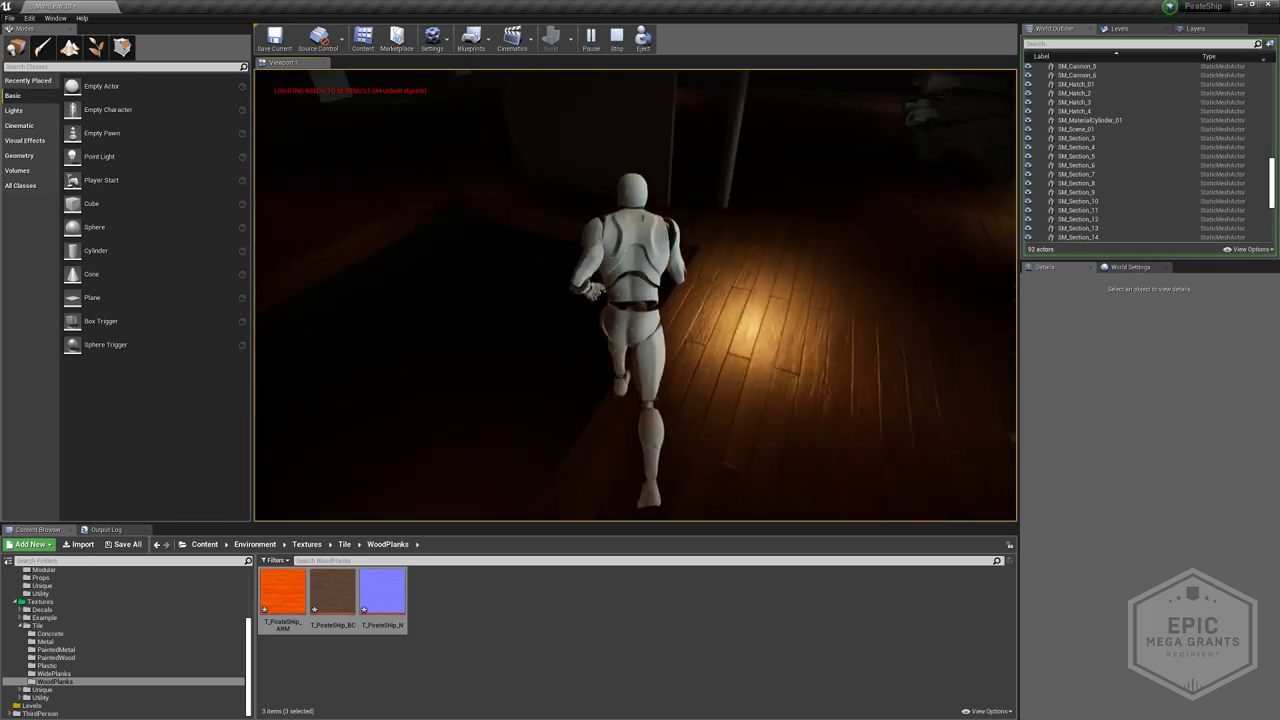
pyautogui.press('w')
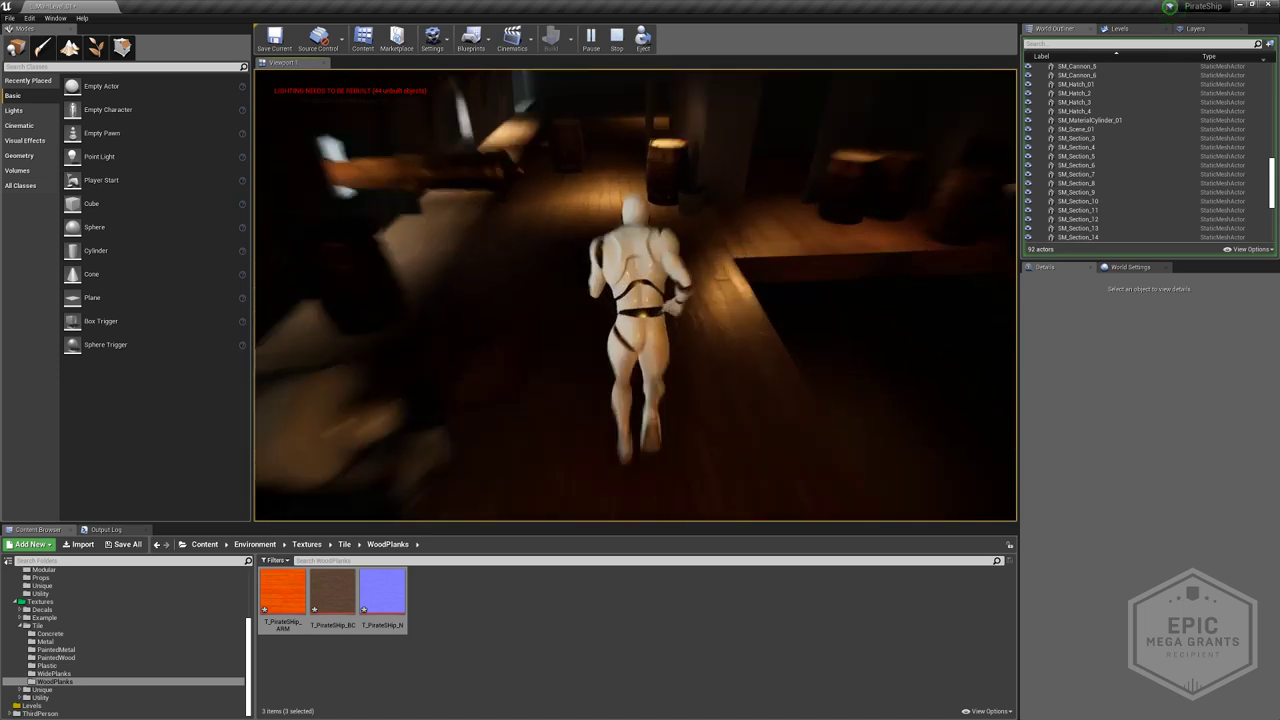
pyautogui.press('w')
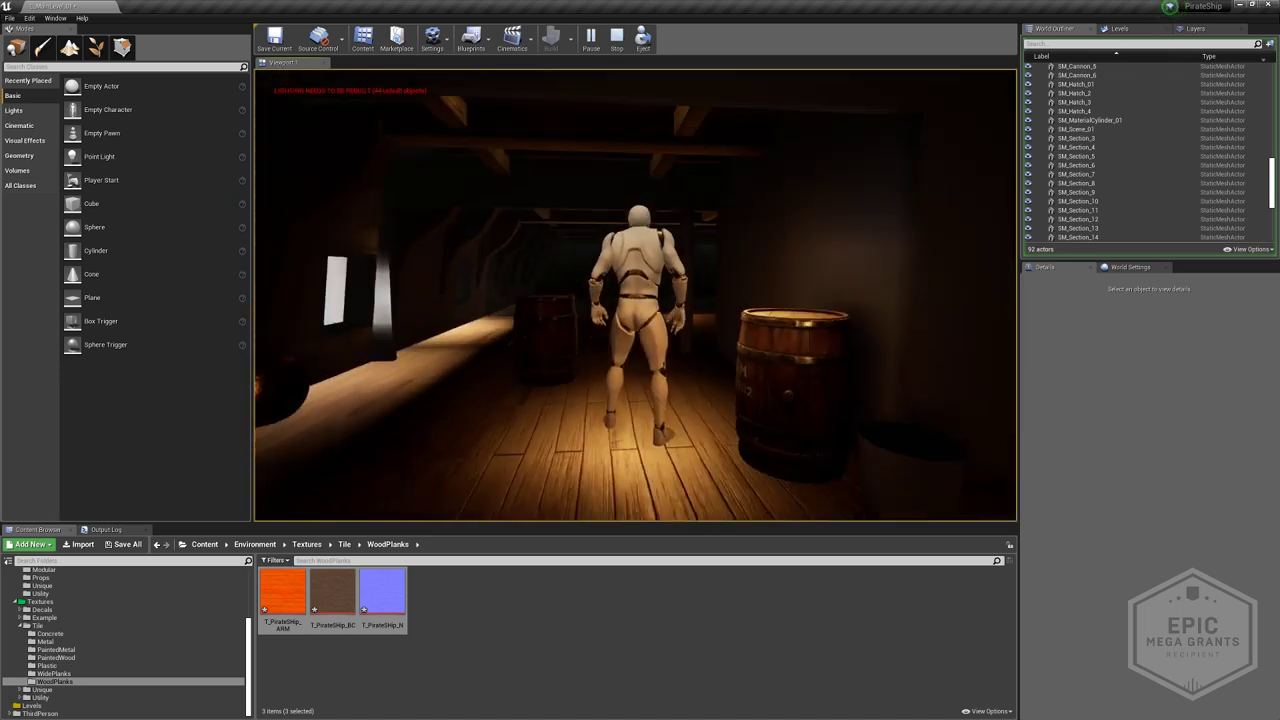
pyautogui.press('w')
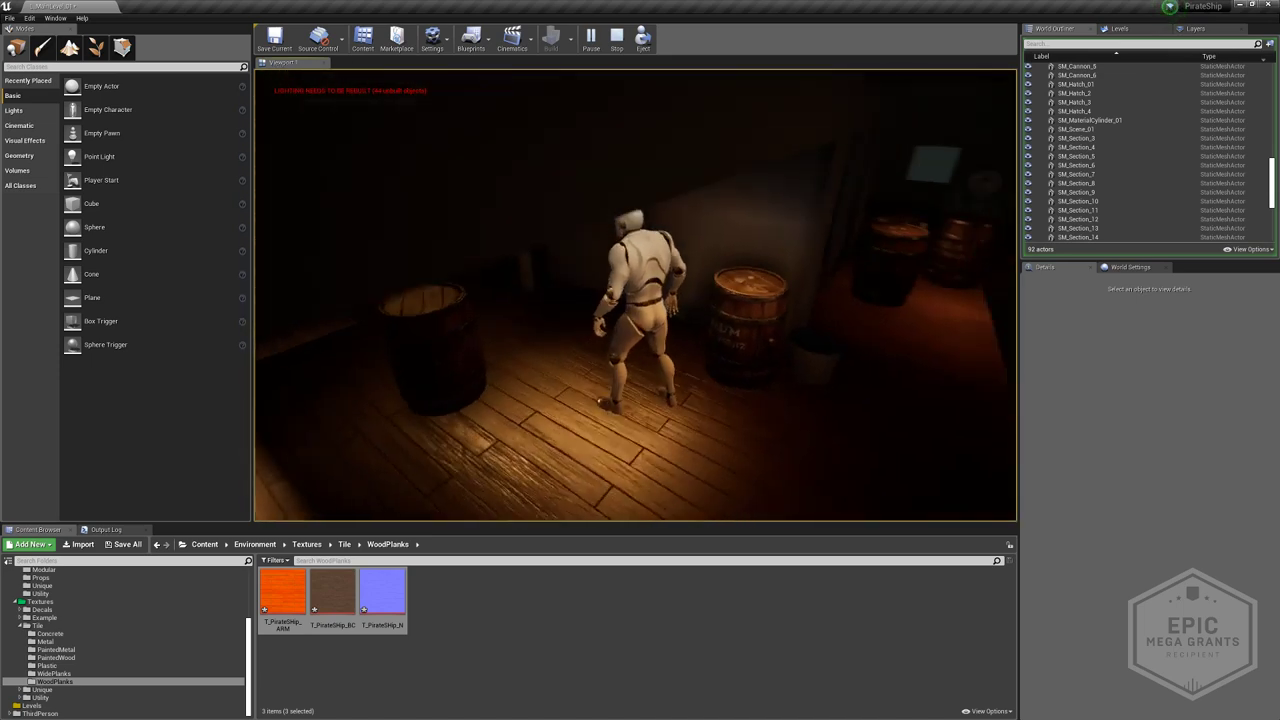
pyautogui.press('w')
pyautogui.press('Escape')
# - Switch to Chrome to examine the plank floor in the ship hold reference photo, and return to Substance Designer
pyautogui.hotkey('alt', 'Tab')
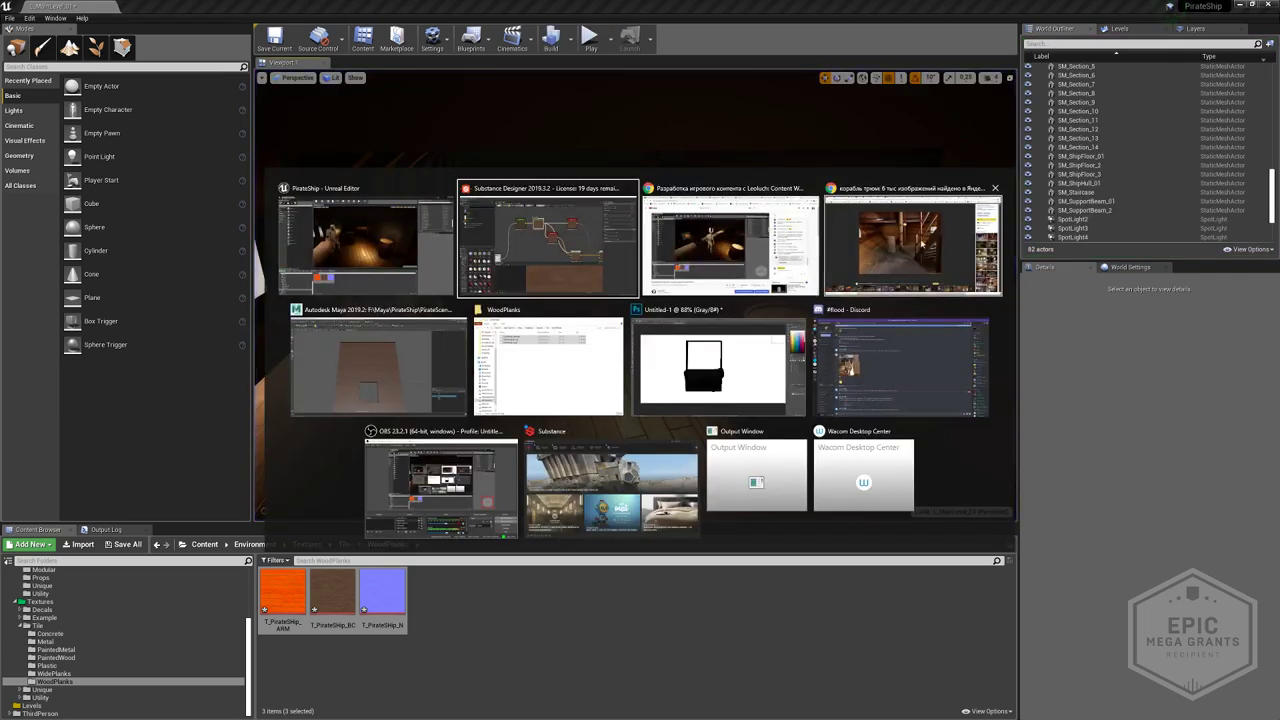
pyautogui.press('Tab')
pyautogui.press('Tab')
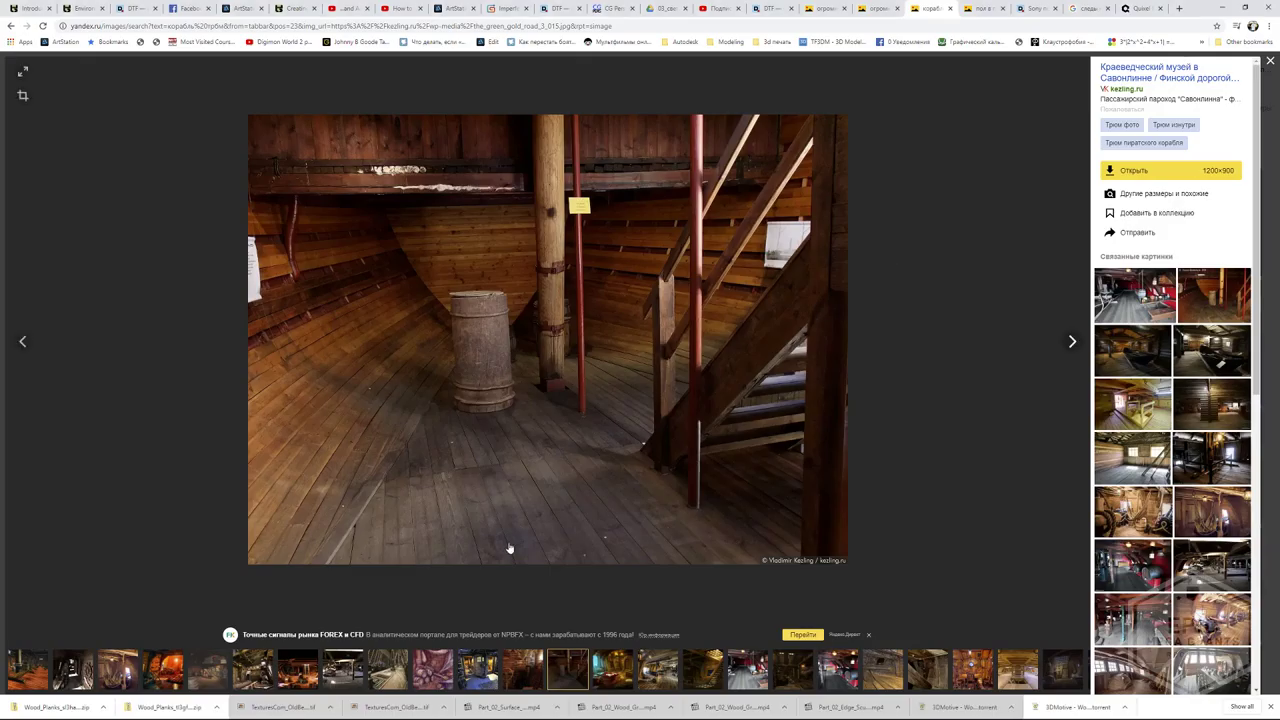
pyautogui.hotkey('alt', 'Tab')
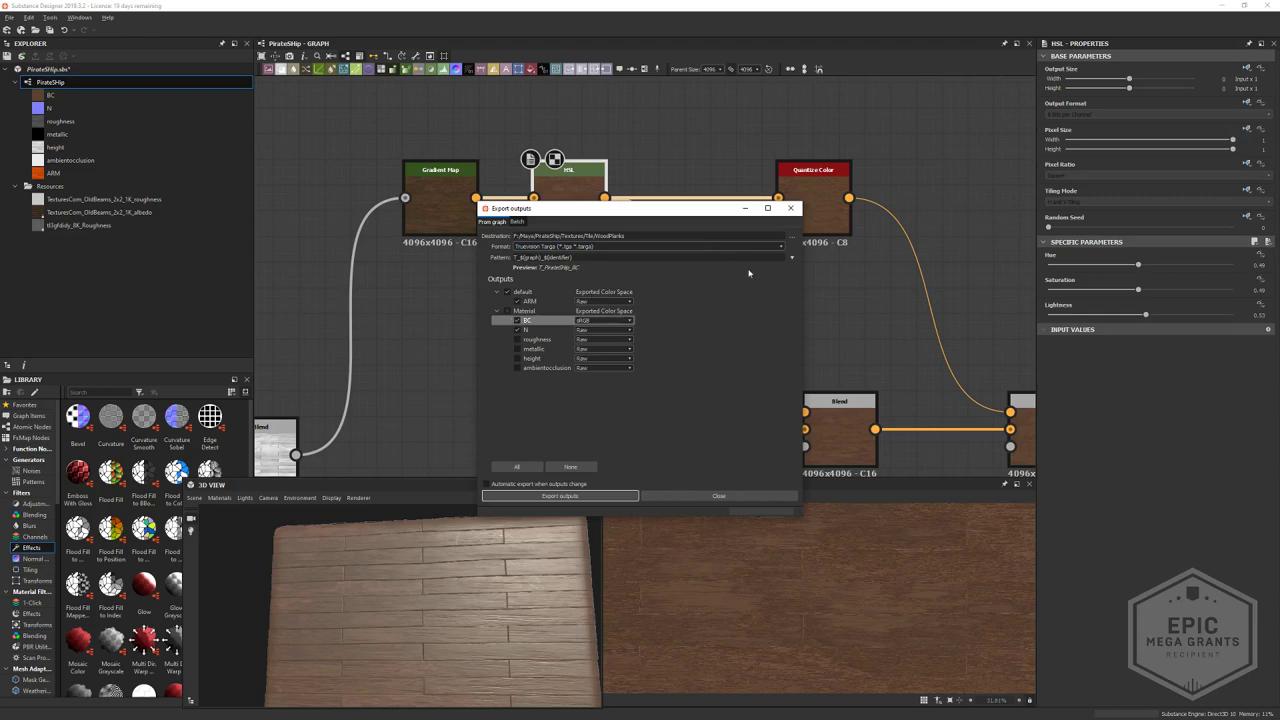
# - Close the export dialog and set the Y Amount of the Tile Sampler node in the "2 meters!" frame to 24
pyautogui.click(722, 497)
pyautogui.scroll(-4, 600, 425)
pyautogui.moveTo(499, 352); pyautogui.dragTo(900, 190, button='middle')
pyautogui.moveTo(445, 328); pyautogui.dragTo(970, 148, button='middle')
pyautogui.scroll(2, 614, 298)
pyautogui.moveTo(460, 245); pyautogui.dragTo(985, 305, button='middle')
pyautogui.moveTo(480, 302); pyautogui.dragTo(935, 358, button='middle')
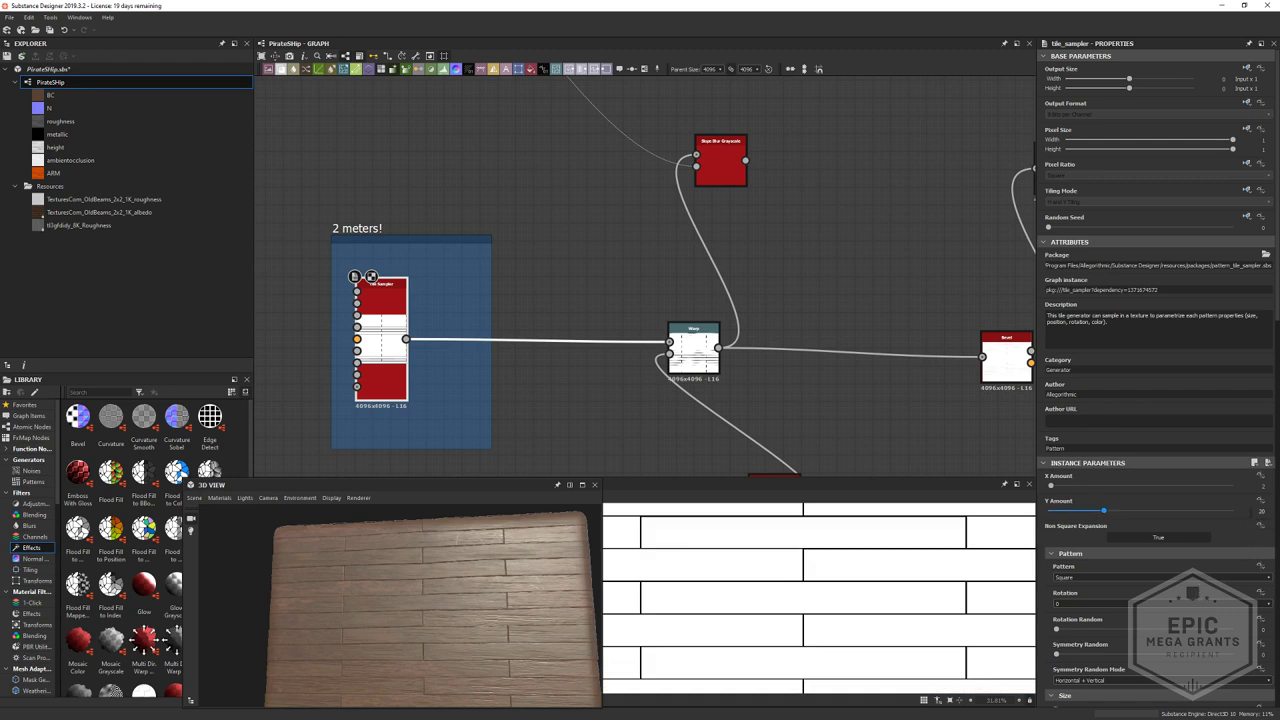
pyautogui.press('Return')
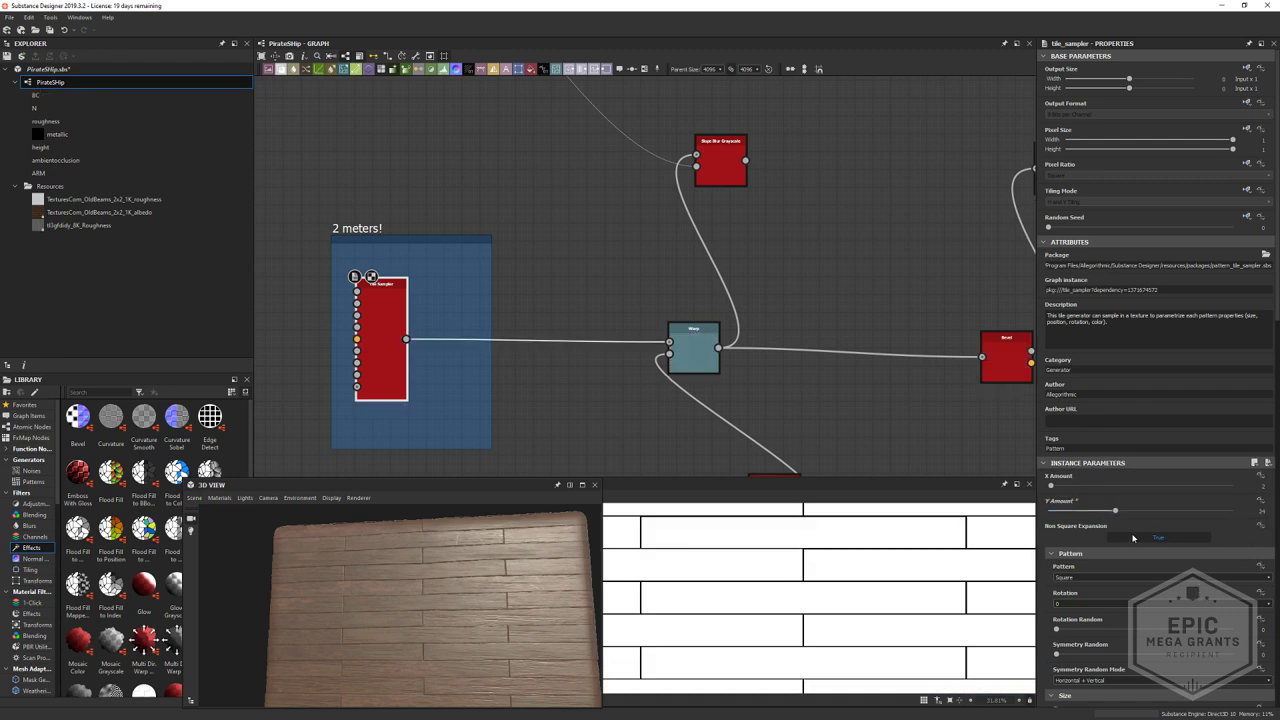
pyautogui.press('f')
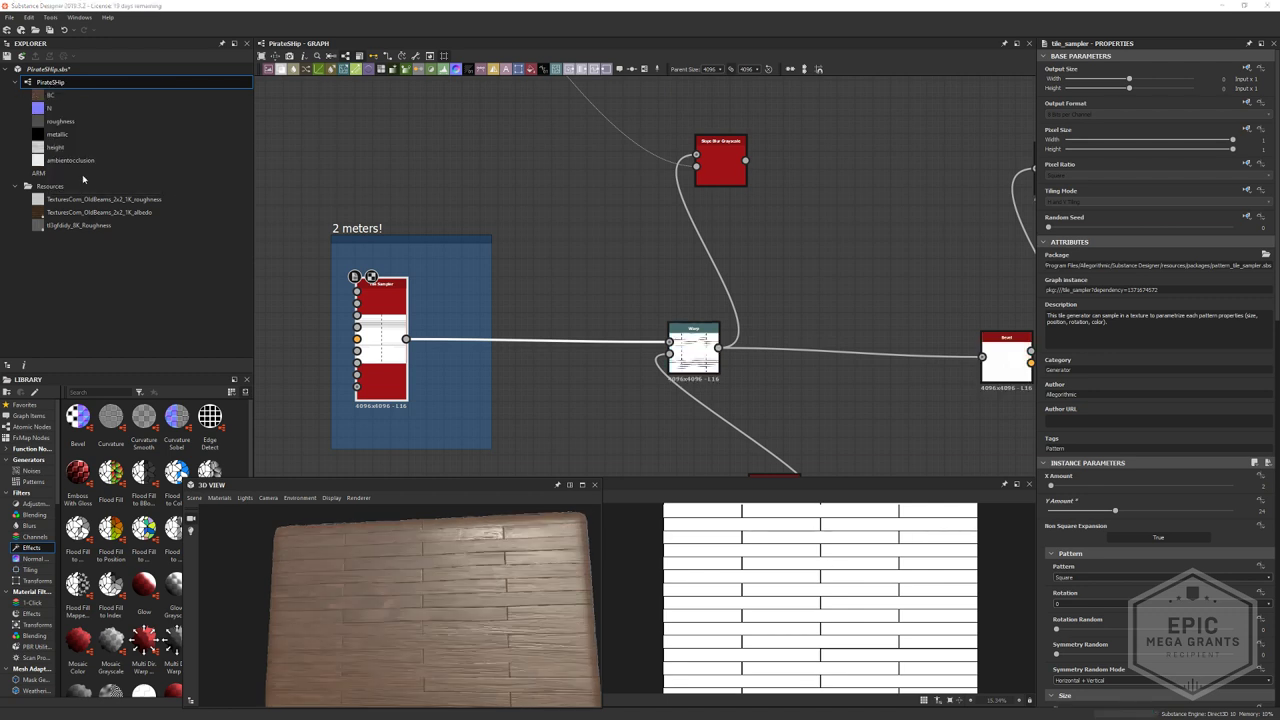
# - Export the updated ARM, BC and N outputs as Targa bitmaps to the WoodPlanks texture folder
pyautogui.hotkey('ctrl', 'shift', 'e')
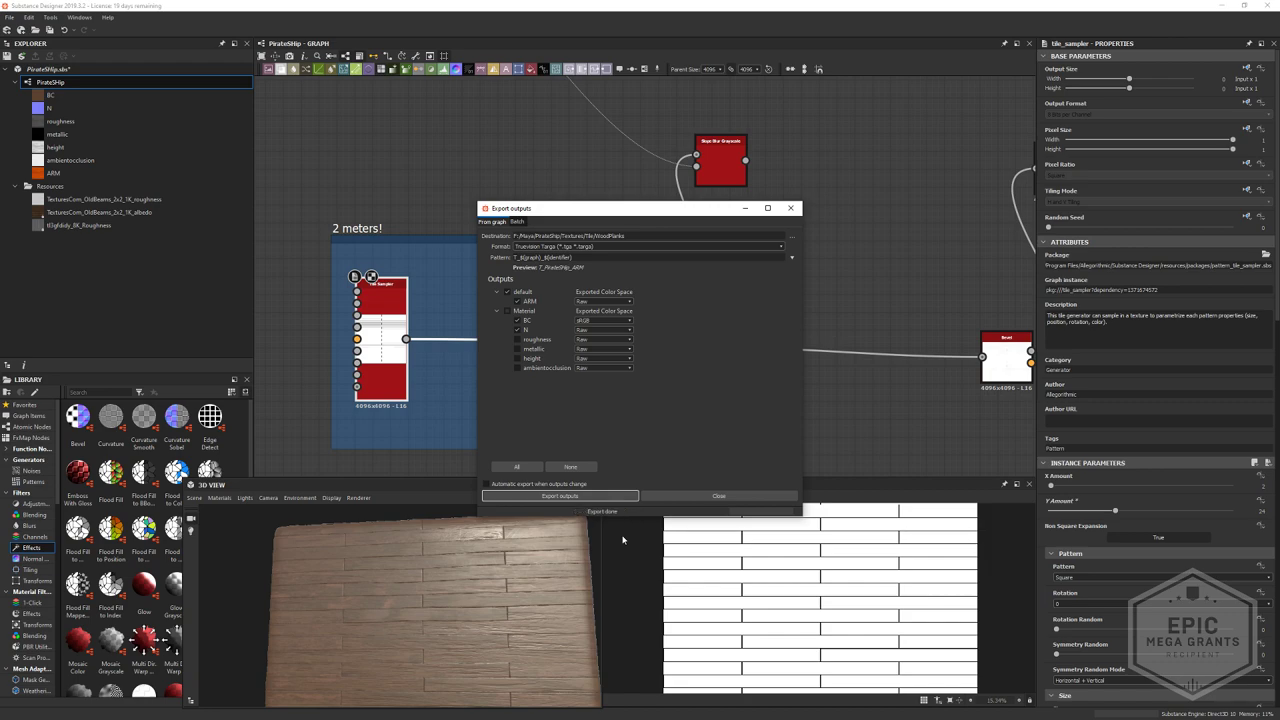
pyautogui.click(649, 498)
# - Switch to Unreal Engine, locate the selected ship floor's SM_ShipFloor_01 mesh asset and reimport it
pyautogui.hotkey('alt', 'Tab')
pyautogui.hotkey('alt', 'Tab')
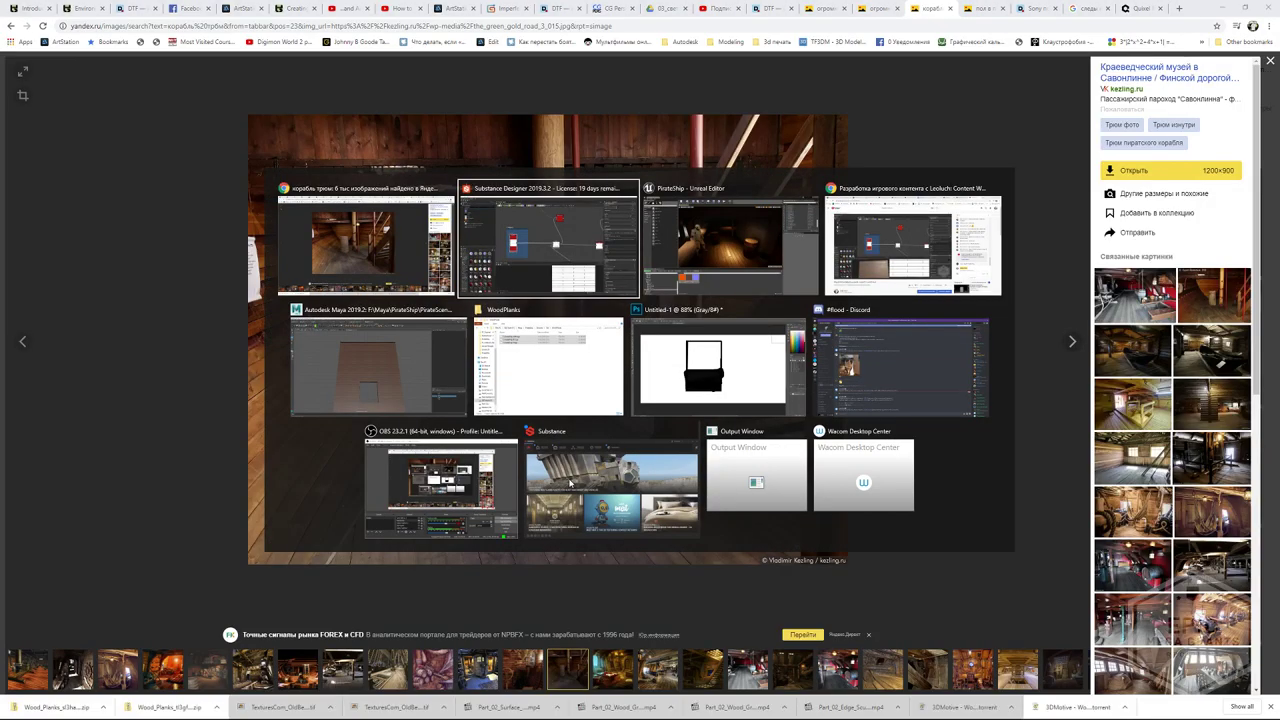
pyautogui.click(520, 430)
pyautogui.hotkey('ctrl', 'b')
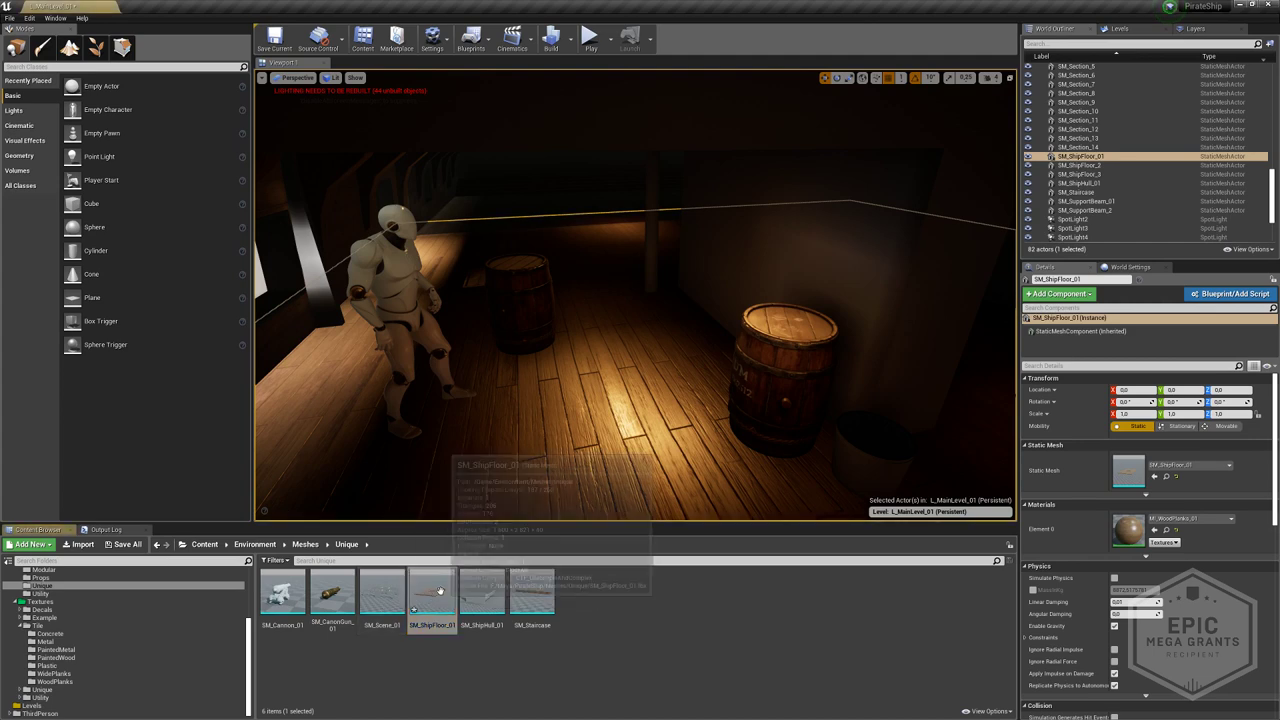
pyautogui.rightClick(438, 592)
pyautogui.click(474, 328)
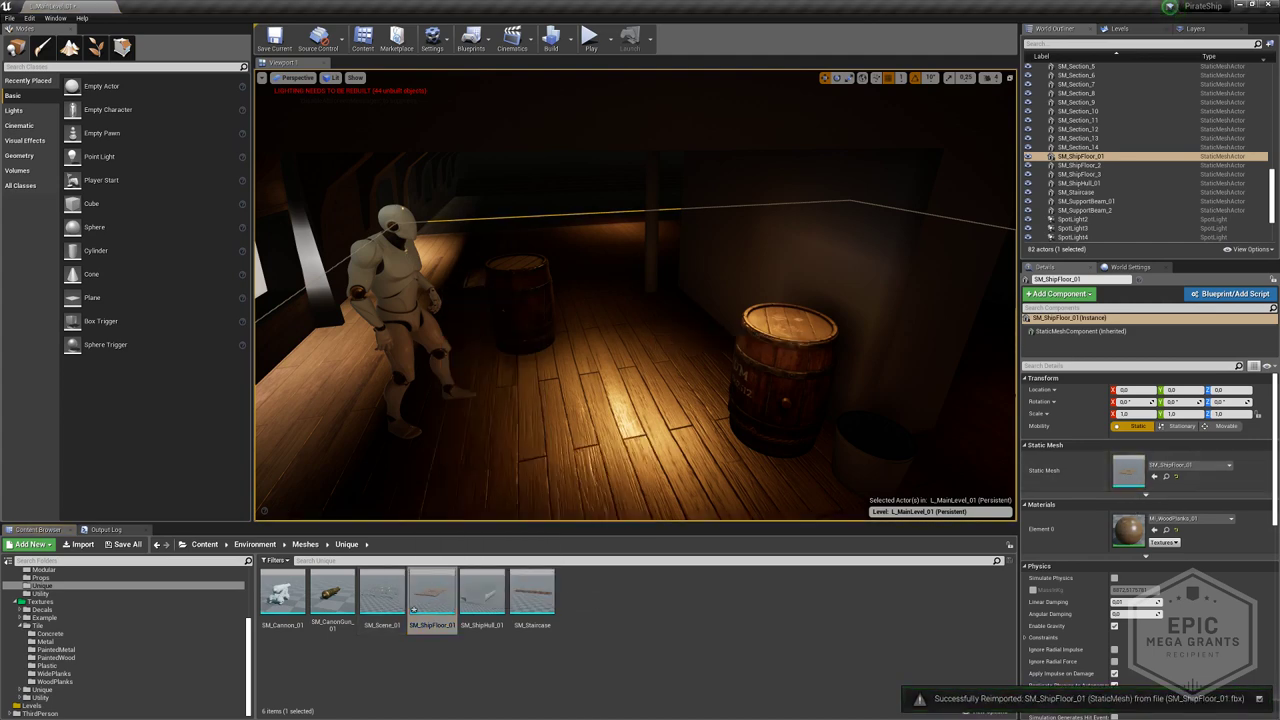
# - Compare the ship floor's planks with the reference photo in Chrome and look at the floor's static mesh asset
pyautogui.moveTo(635, 300); pyautogui.dragTo(552, 372, button='right')
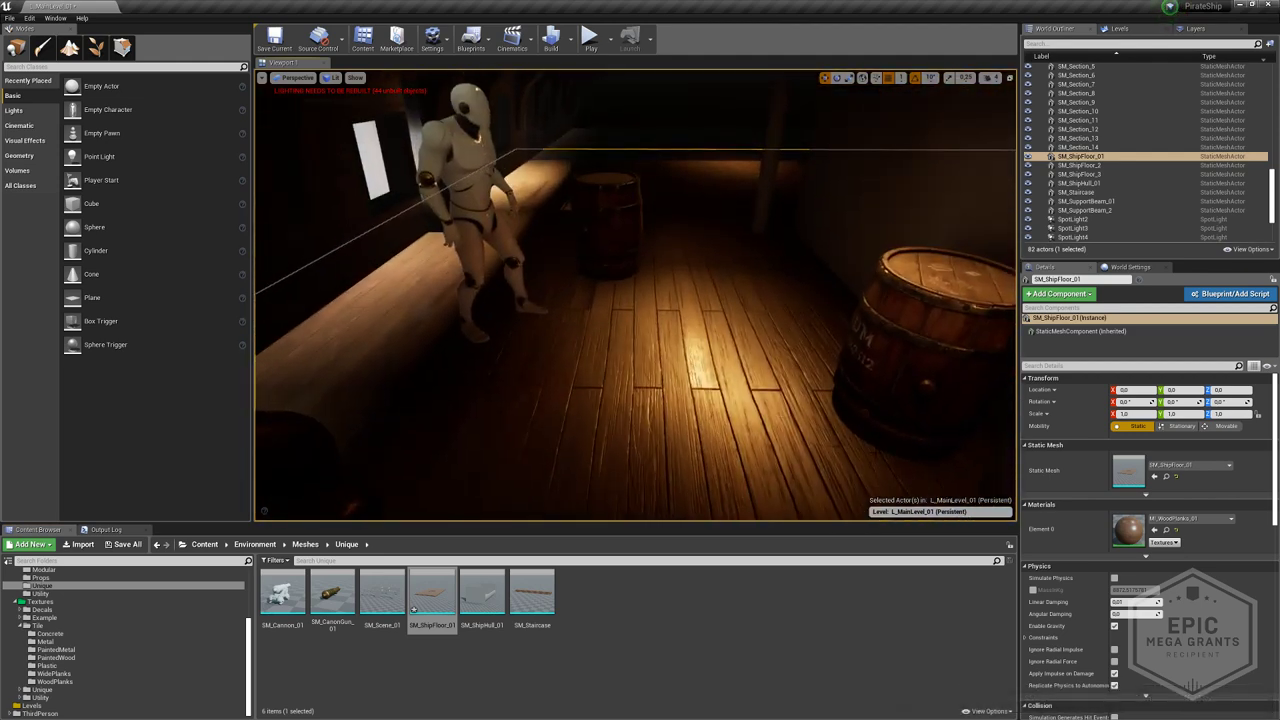
pyautogui.hotkey('alt', 'Tab')
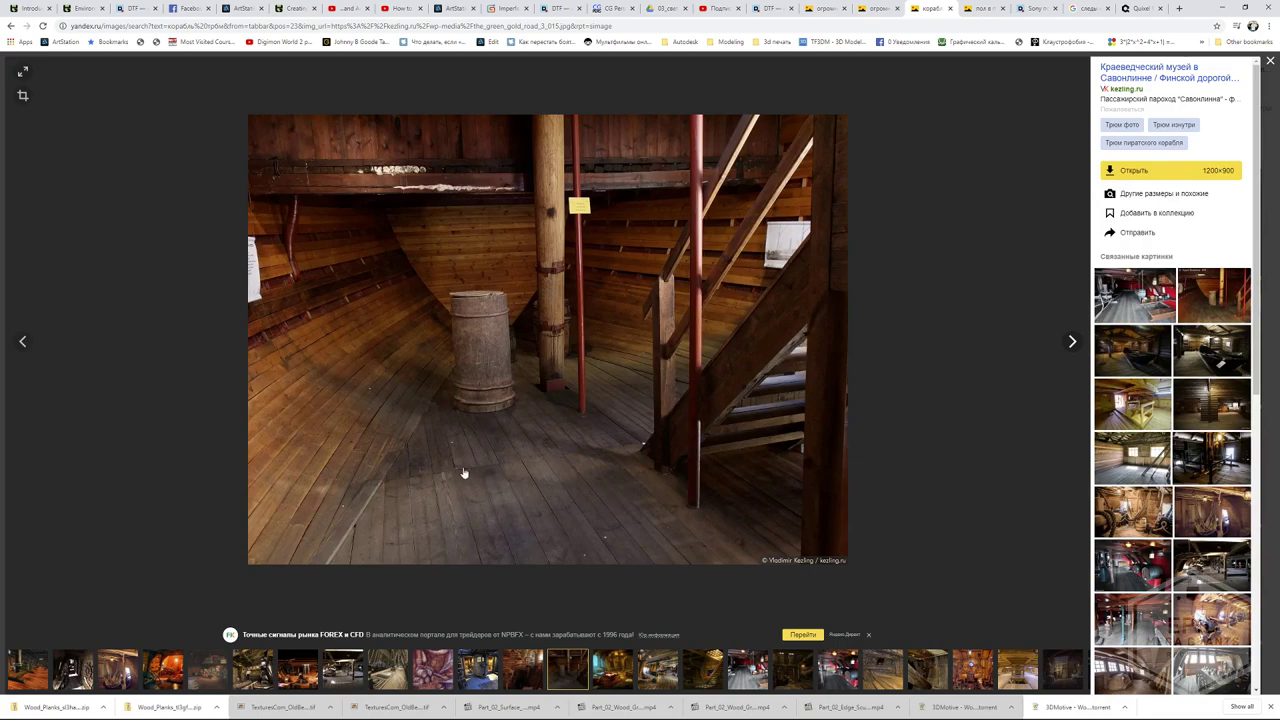
pyautogui.hotkey('alt', 'Tab')
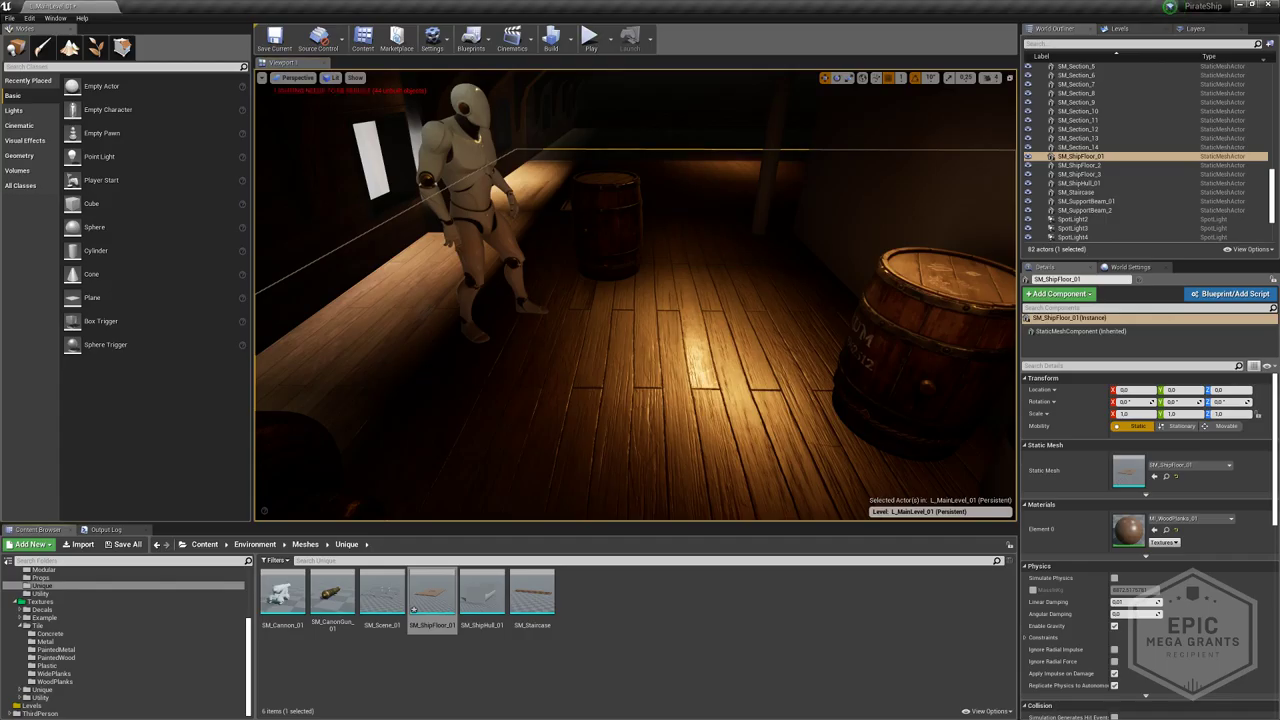
pyautogui.moveTo(675, 369); pyautogui.dragTo(697, 330, button='right')
pyautogui.press('g')
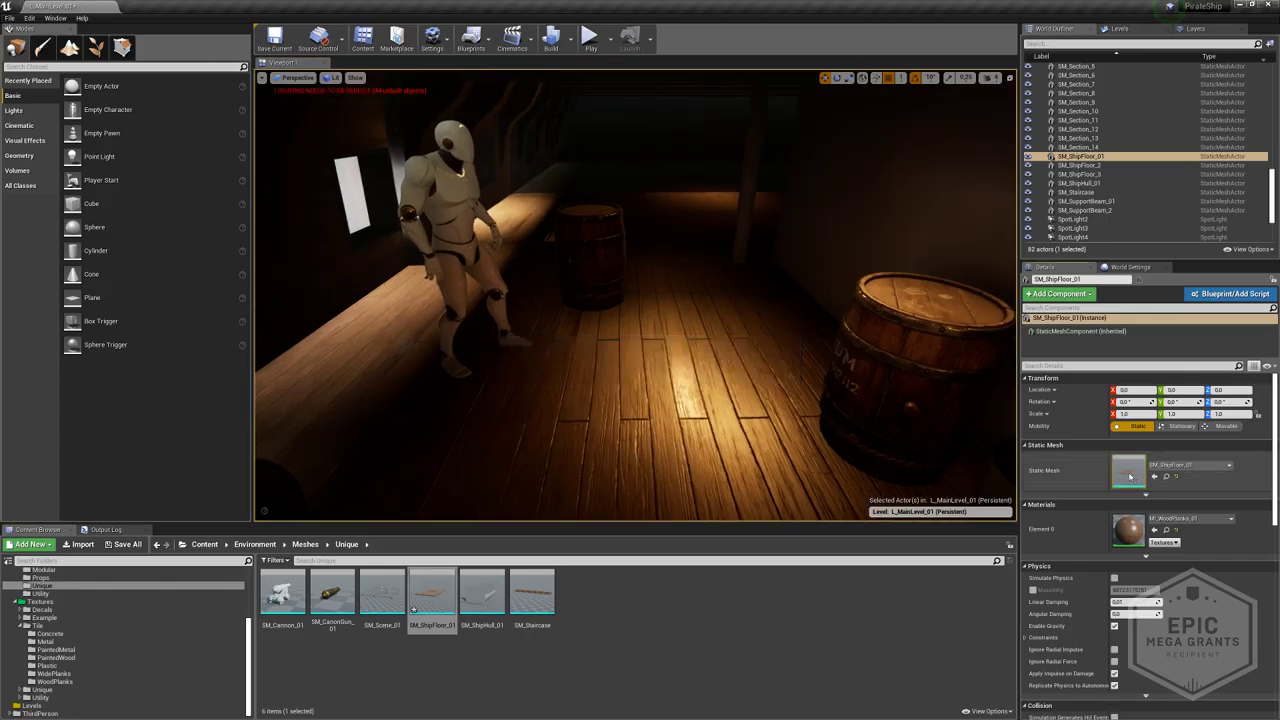
pyautogui.doubleClick(1129, 473)
pyautogui.click(1145, 76)
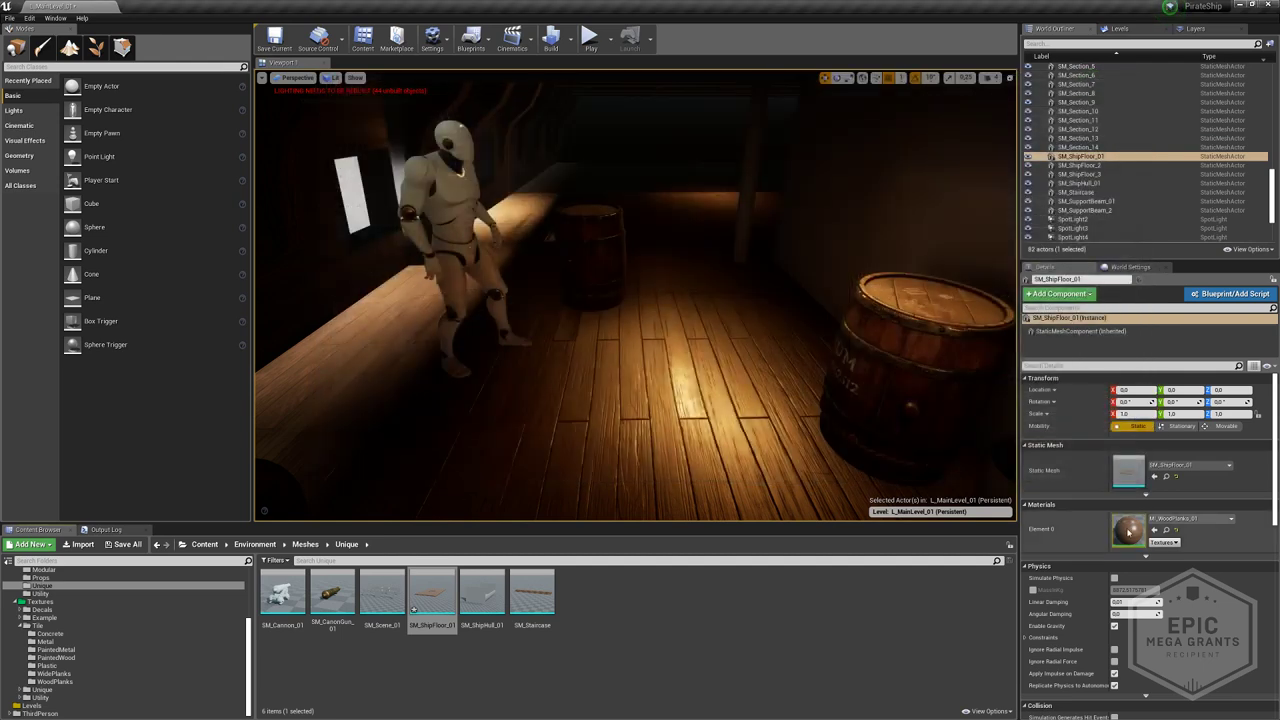
# - Open the ship floor's MI_WoodPlanks_01 material instance, open its BC_A texture and locate that texture in the content browser
pyautogui.doubleClick(1128, 530)
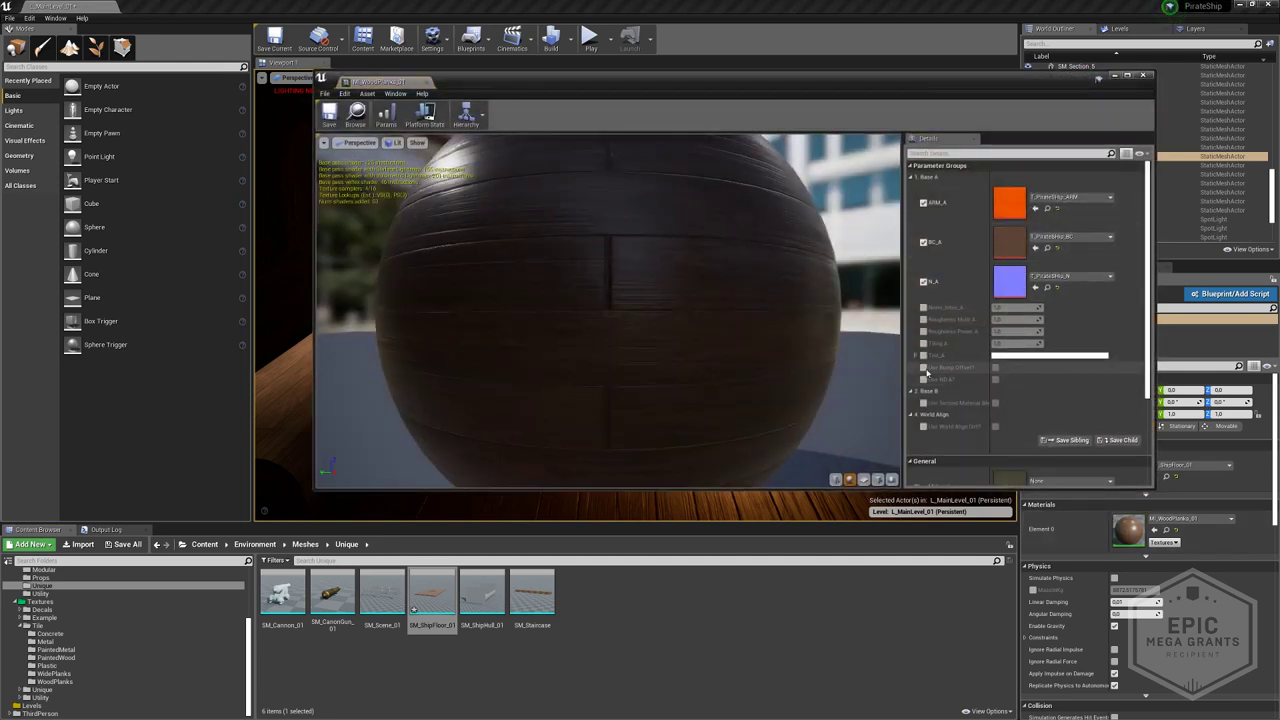
pyautogui.moveTo(685, 361); pyautogui.dragTo(594, 365)
pyautogui.scroll(-4, 1040, 367)
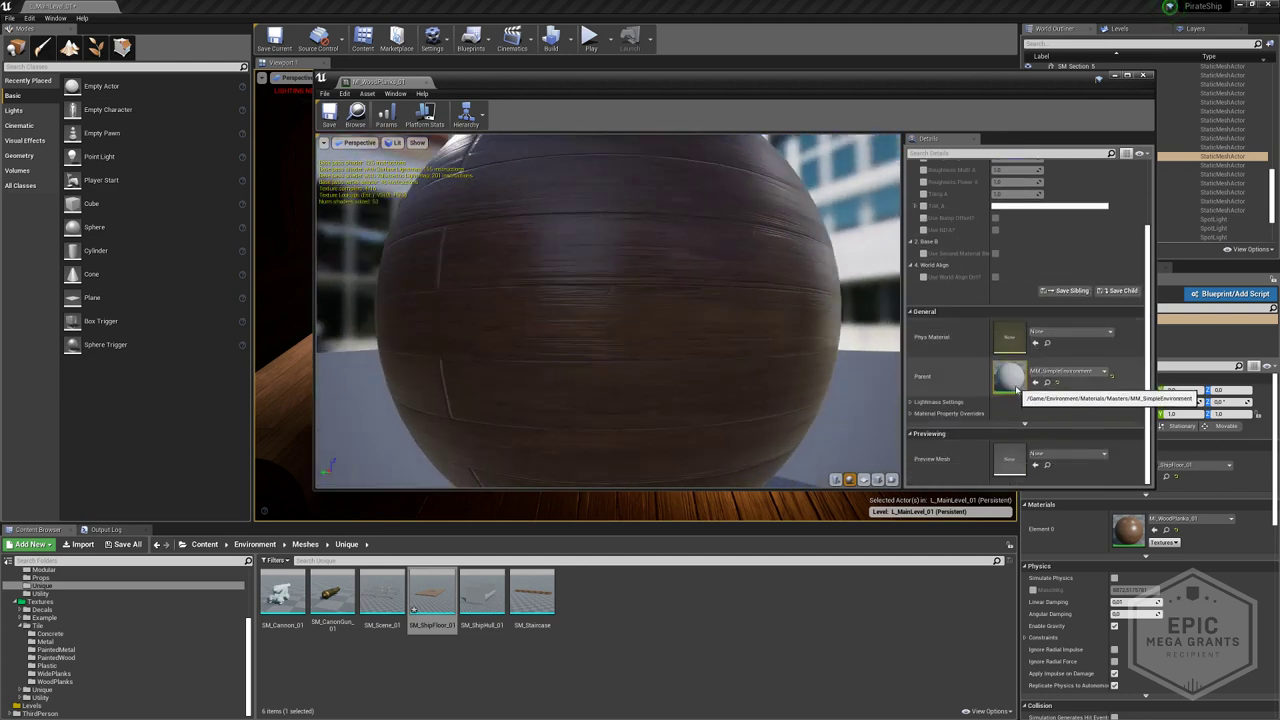
pyautogui.scroll(2, 1010, 380)
pyautogui.scroll(4, 1018, 382)
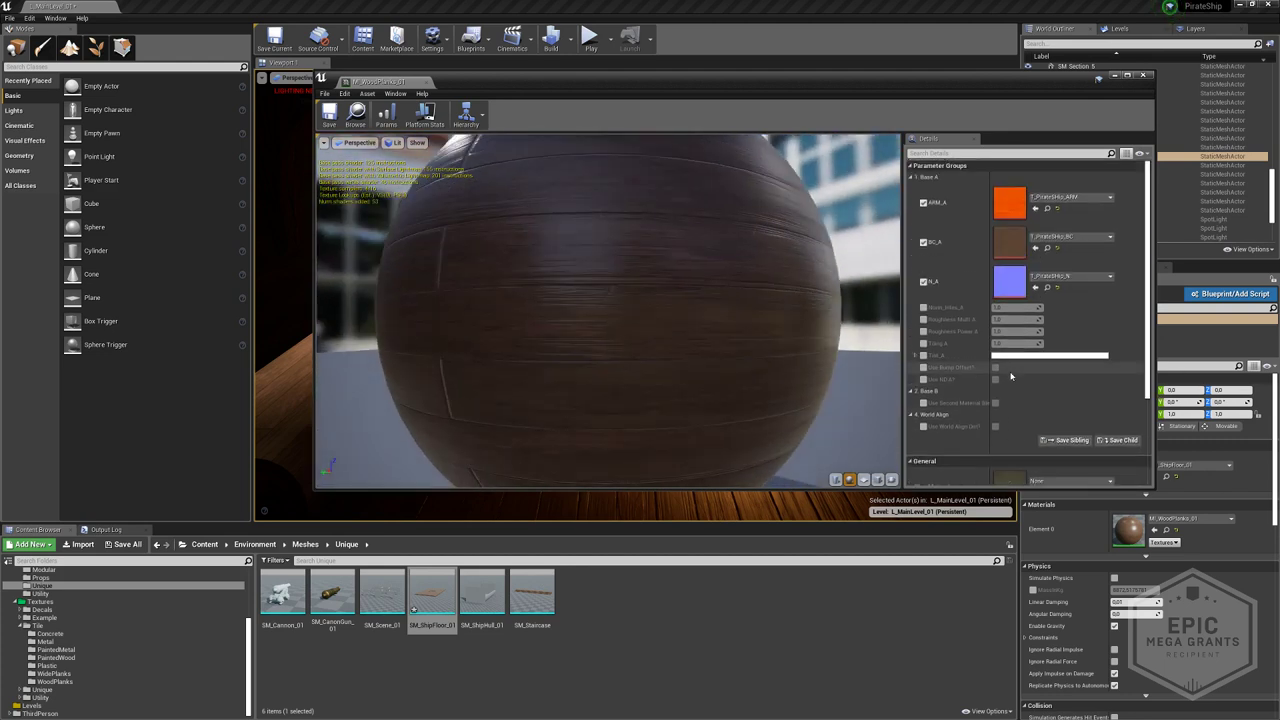
pyautogui.doubleClick(1008, 243)
pyautogui.hotkey('ctrl', 'b')
# - Reimport the ARM, BC and N textures of the WoodPlanks folder and close the asset editor window
pyautogui.click(272, 587)
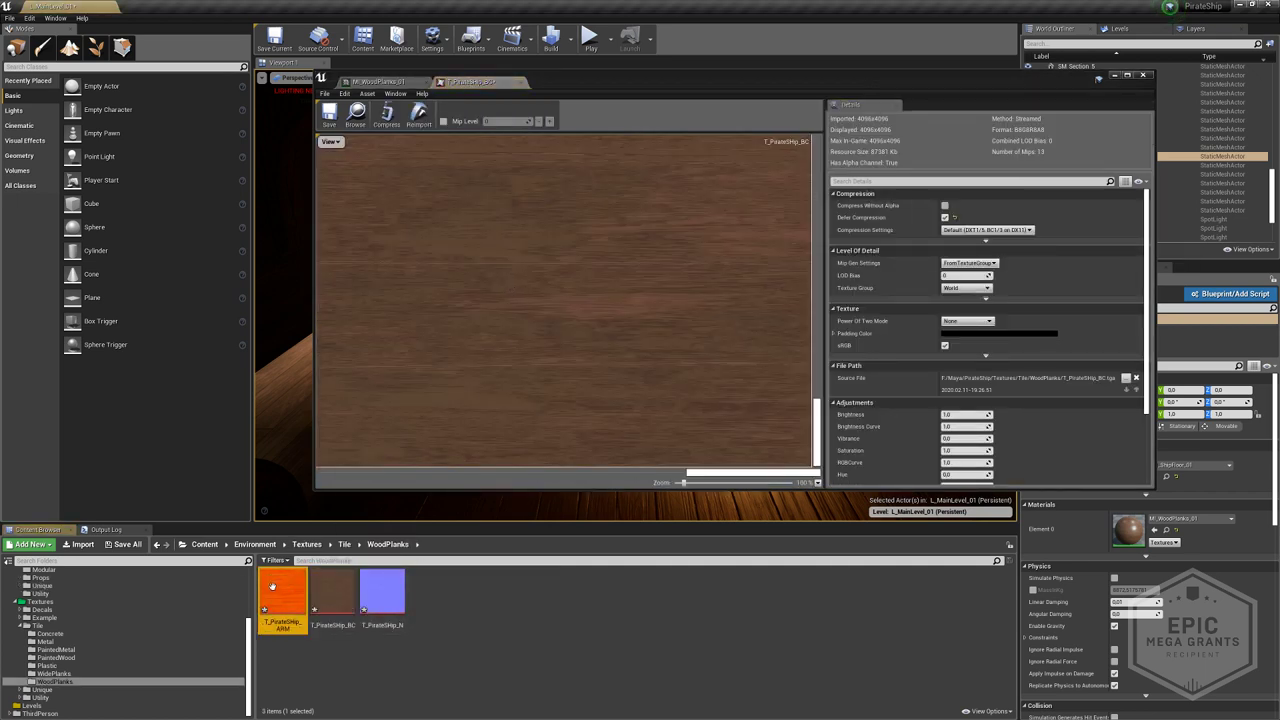
pyautogui.keyDown('shift'); pyautogui.click(397, 591); pyautogui.keyUp('shift')
pyautogui.rightClick(397, 591)
pyautogui.click(423, 357)
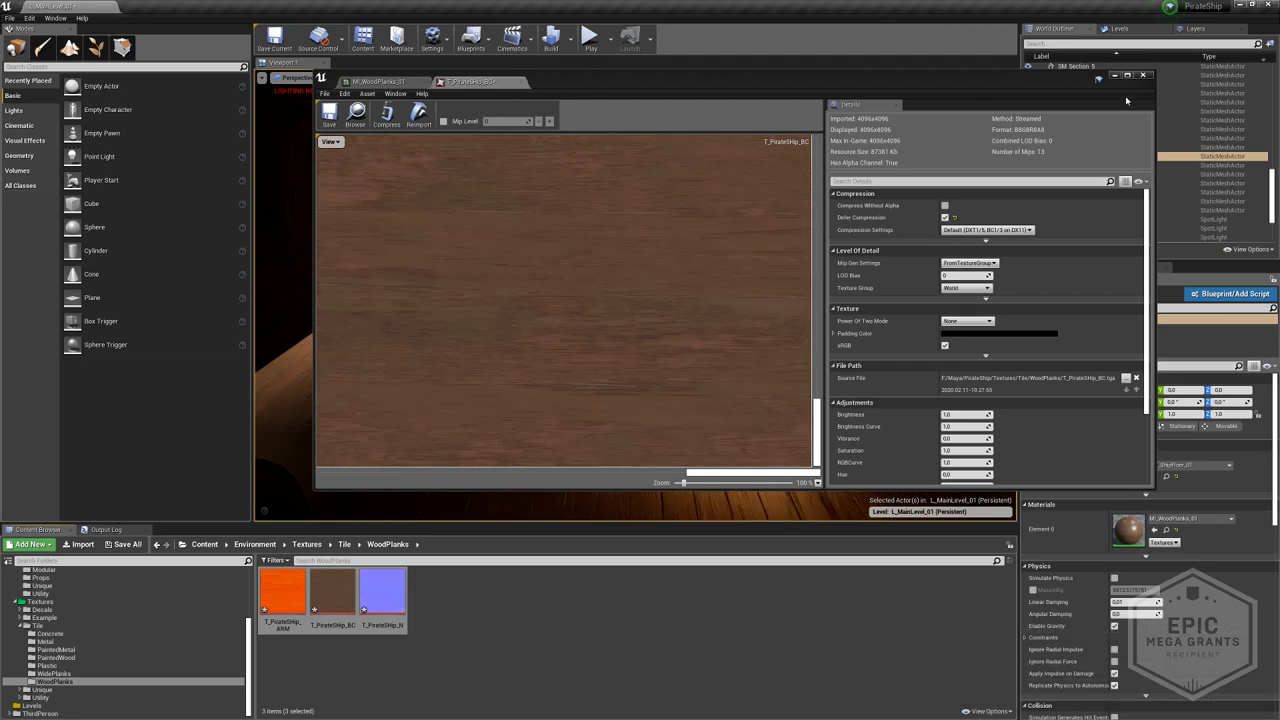
pyautogui.click(1143, 75)
# - Inspect the reimported plank textures on the ship floor in the viewport
pyautogui.rightClick(738, 292)
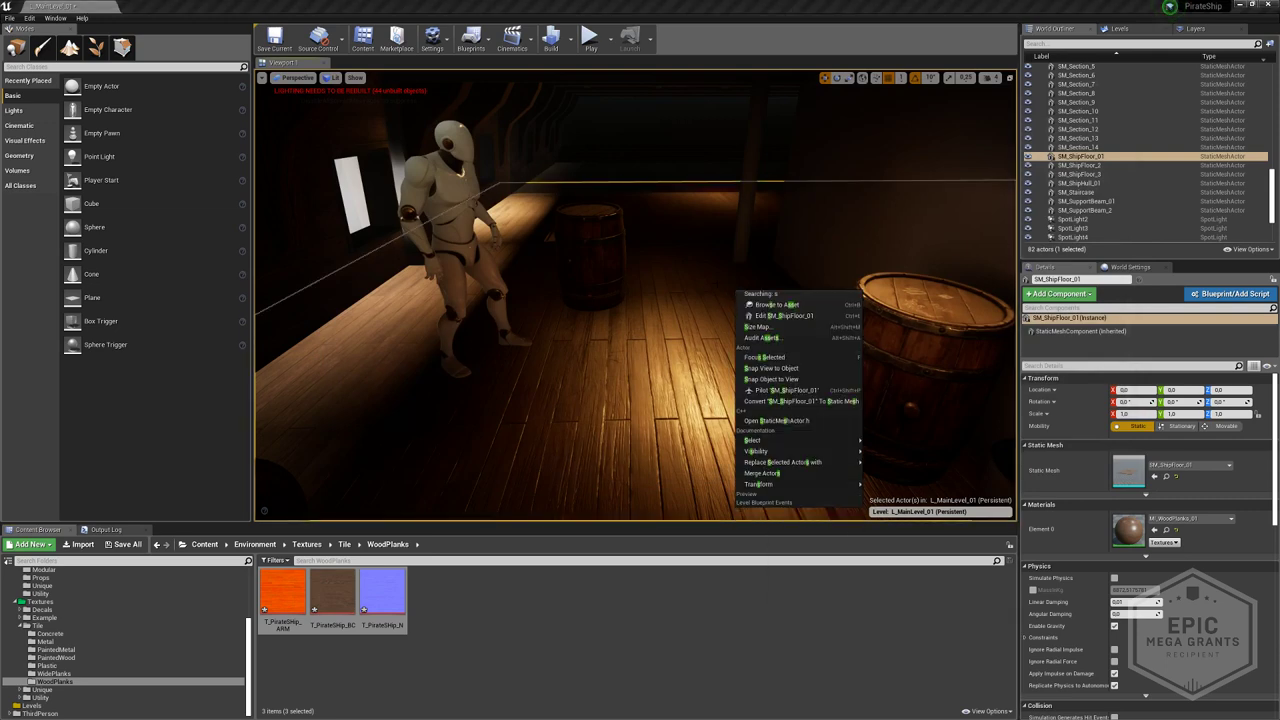
pyautogui.press('s')
pyautogui.moveTo(738, 292); pyautogui.dragTo(712, 264, button='right')
pyautogui.moveTo(657, 302)
pyautogui.mouseDown(button='right')
pyautogui.moveTo(790, 325)
pyautogui.moveTo(665, 310)
pyautogui.moveTo(700, 300)
pyautogui.moveTo(775, 375)
pyautogui.moveTo(795, 450)
pyautogui.moveTo(690, 465)
pyautogui.mouseUp(button='right')
pyautogui.moveTo(650, 370); pyautogui.dragTo(626, 370, button='right')
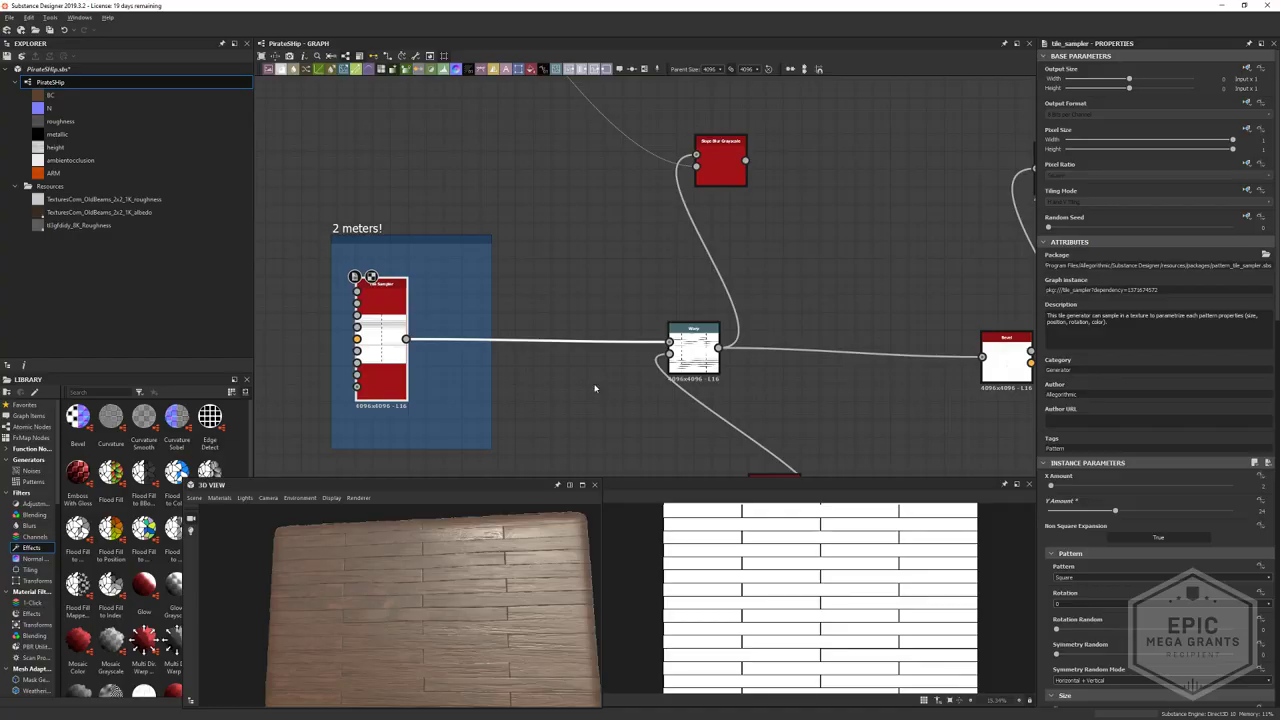
# - In Substance Designer, preview the Directional Warp, Levels and Histogram Range nodes to find the source of the floor's scratches
pyautogui.moveTo(597, 386); pyautogui.dragTo(725, 362, button='middle')
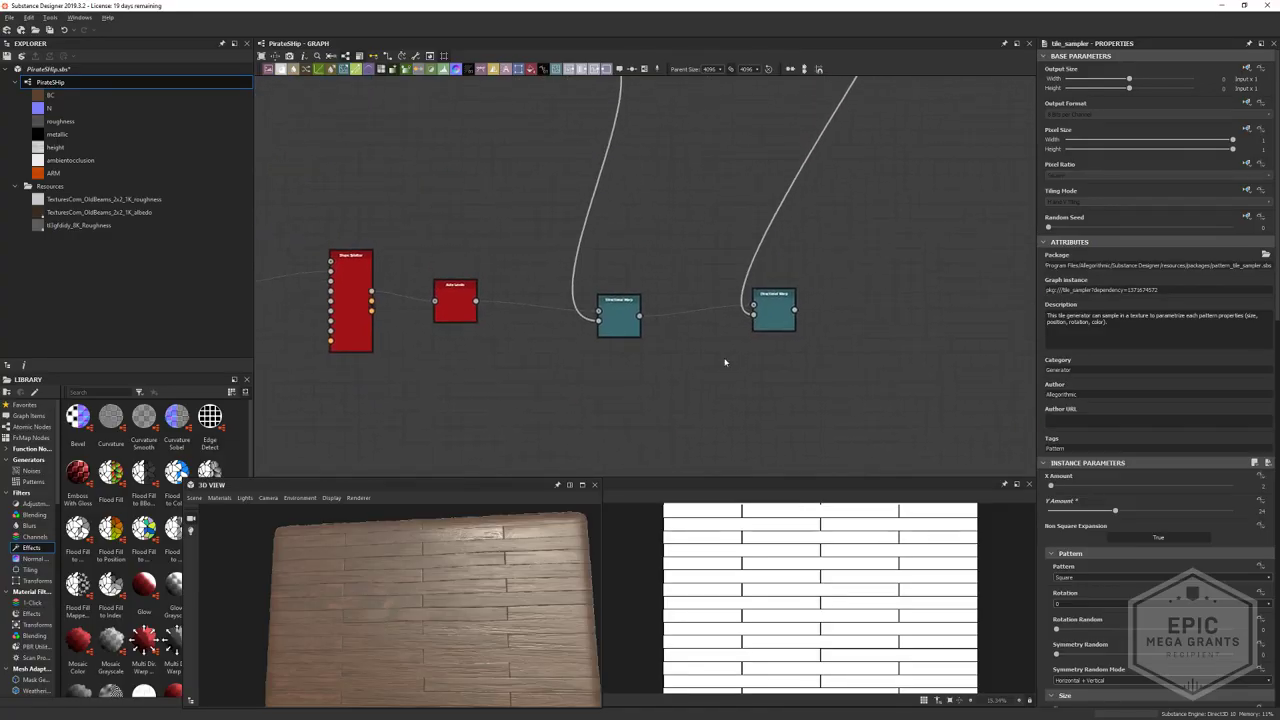
pyautogui.click(791, 308)
pyautogui.scroll(-3, 791, 308)
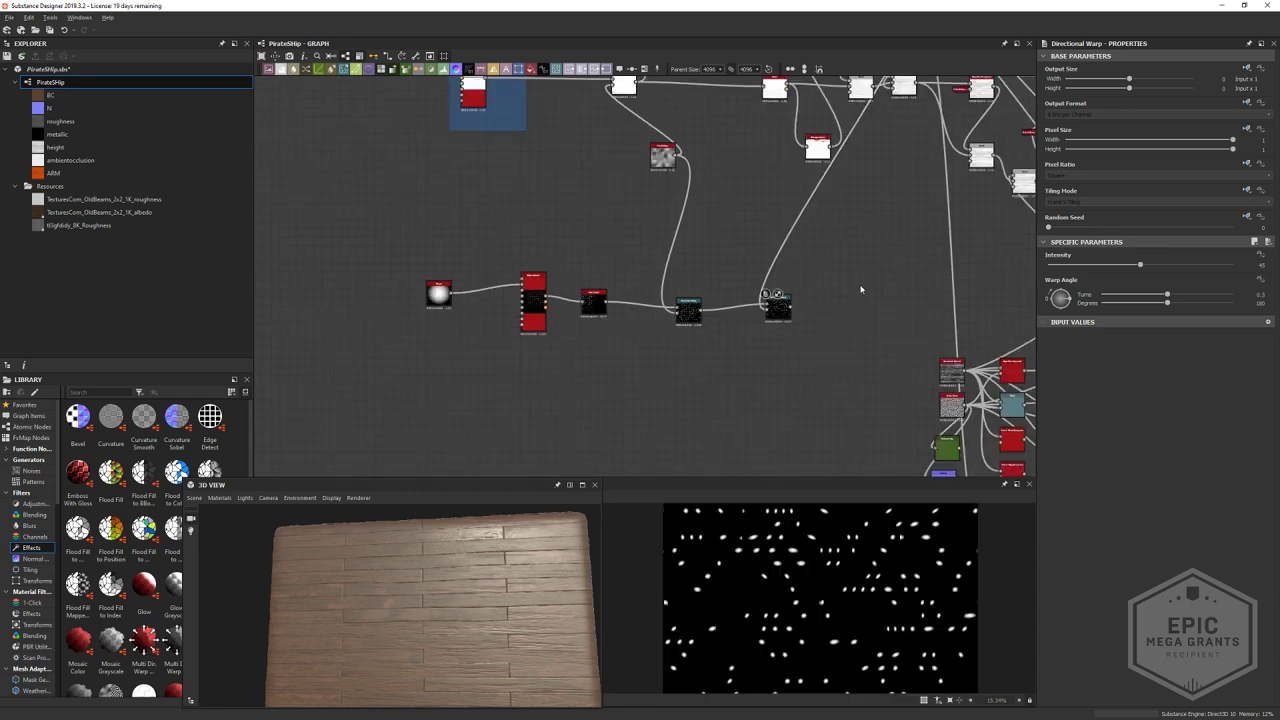
pyautogui.moveTo(857, 410); pyautogui.dragTo(614, 248, button='middle')
pyautogui.scroll(2, 614, 248)
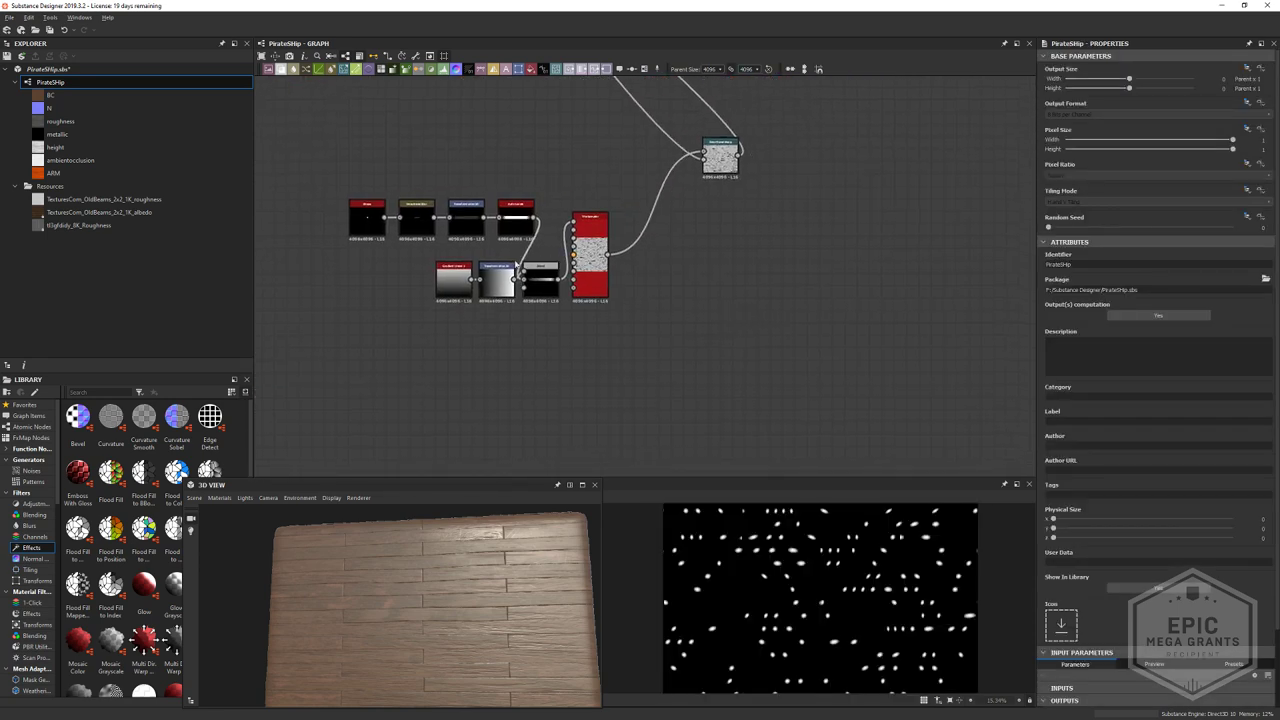
pyautogui.moveTo(516, 265); pyautogui.dragTo(636, 297, button='middle')
pyautogui.scroll(3, 704, 270)
pyautogui.doubleClick(679, 343)
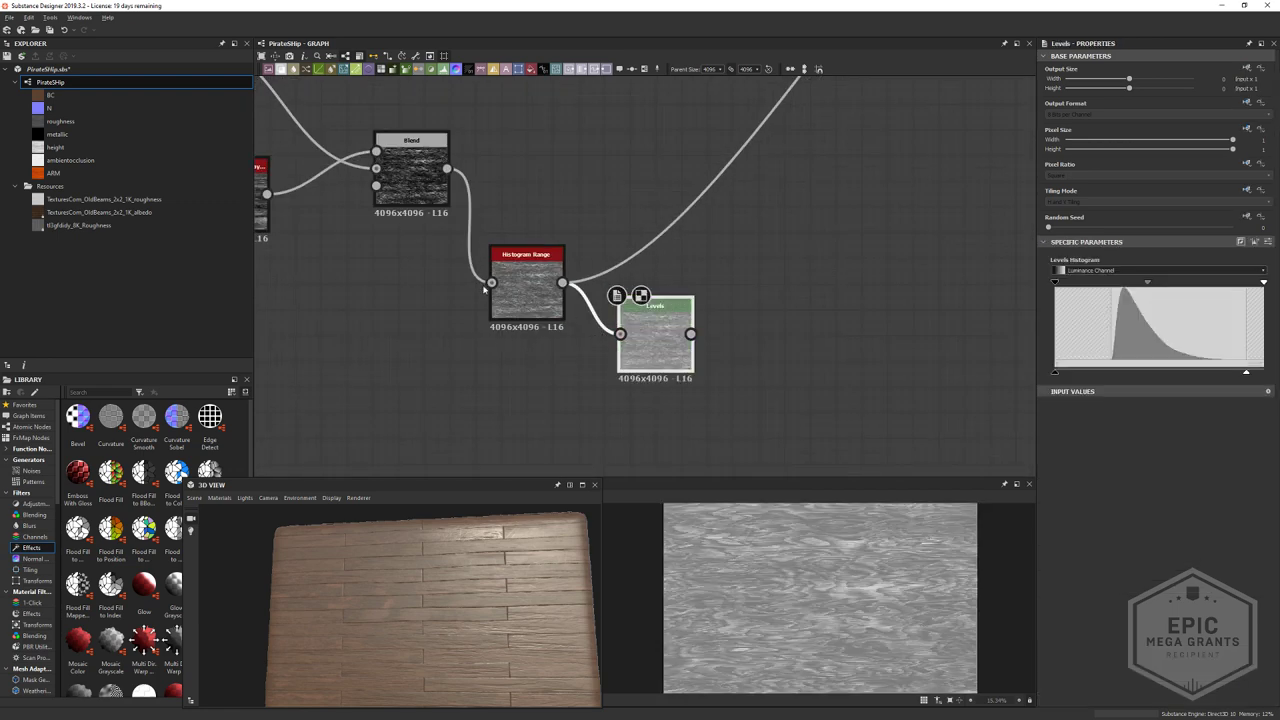
pyautogui.doubleClick(534, 286)
# - Continue tracing the scratches through the Directional Warp, Multi Directional Warp, Warp and Blend nodes of the graph
pyautogui.scroll(-4, 534, 286)
pyautogui.moveTo(717, 199); pyautogui.dragTo(471, 424, button='middle')
pyautogui.doubleClick(522, 327)
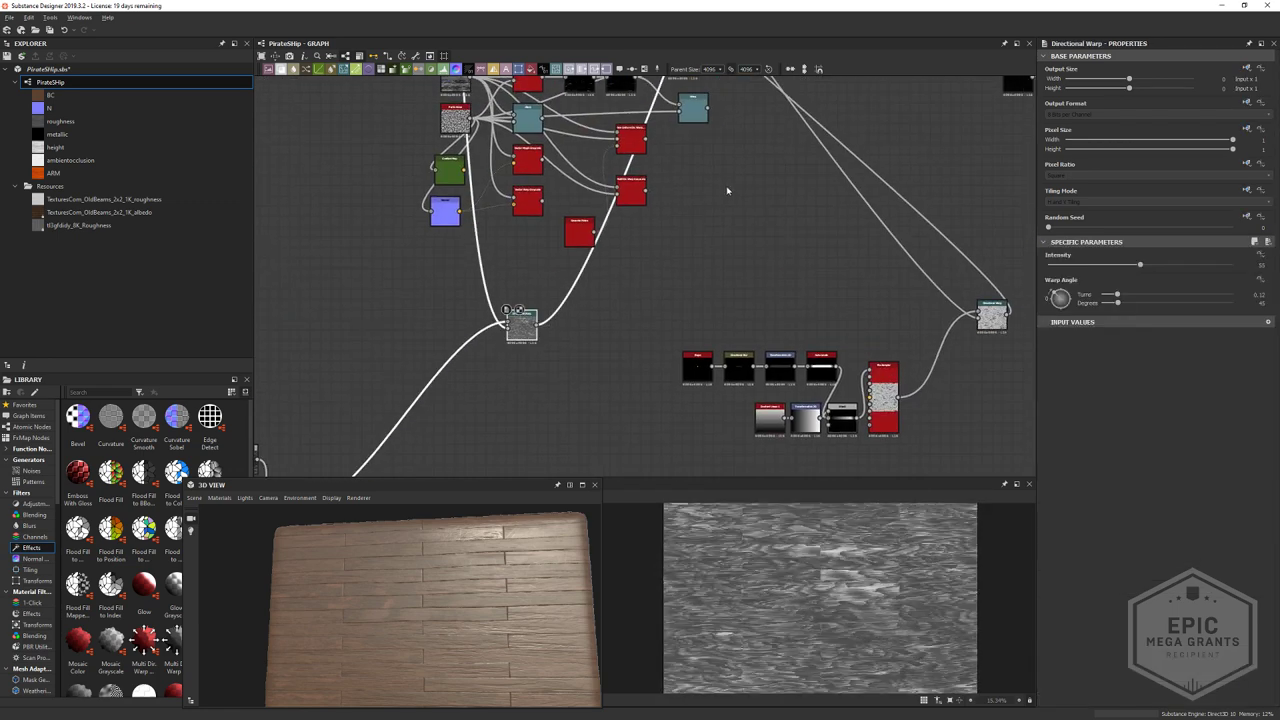
pyautogui.moveTo(760, 182); pyautogui.dragTo(817, 326, button='middle')
pyautogui.doubleClick(687, 336)
pyautogui.click(689, 257)
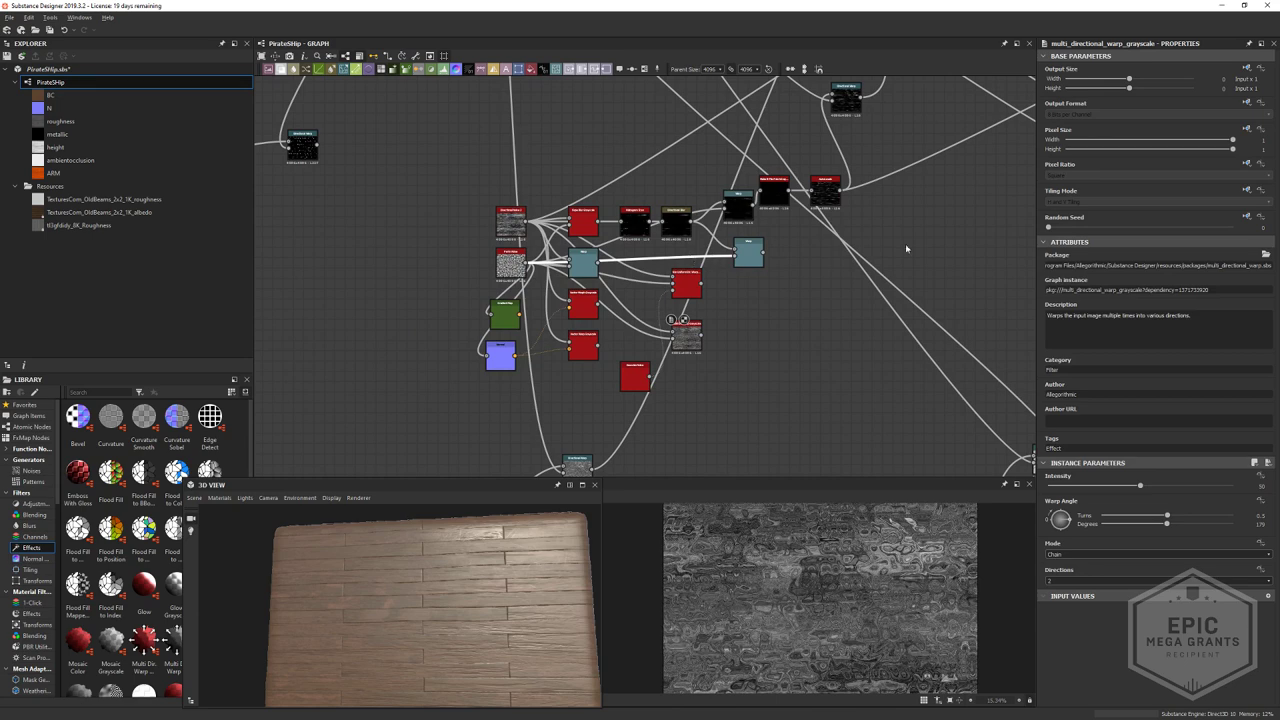
pyautogui.moveTo(964, 238); pyautogui.dragTo(661, 280, button='middle')
pyautogui.doubleClick(446, 296)
pyautogui.moveTo(783, 258); pyautogui.dragTo(564, 309, button='middle')
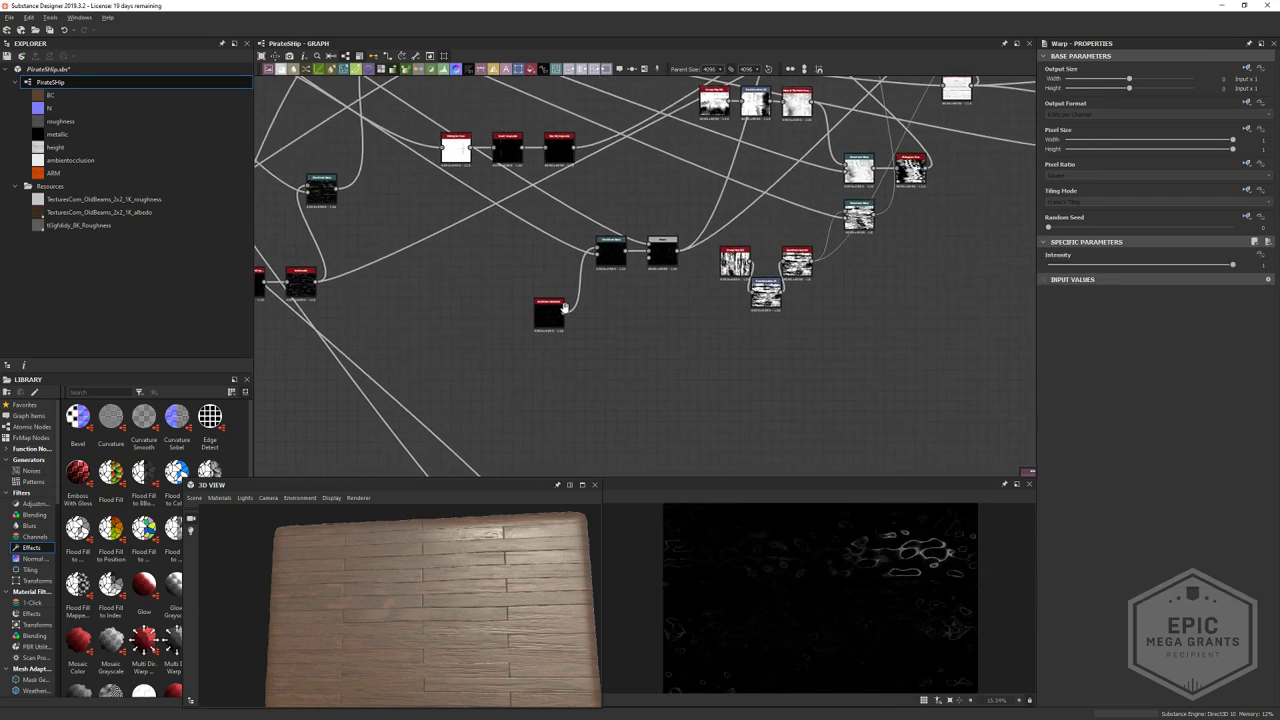
pyautogui.click(662, 258)
pyautogui.scroll(3, 648, 285)
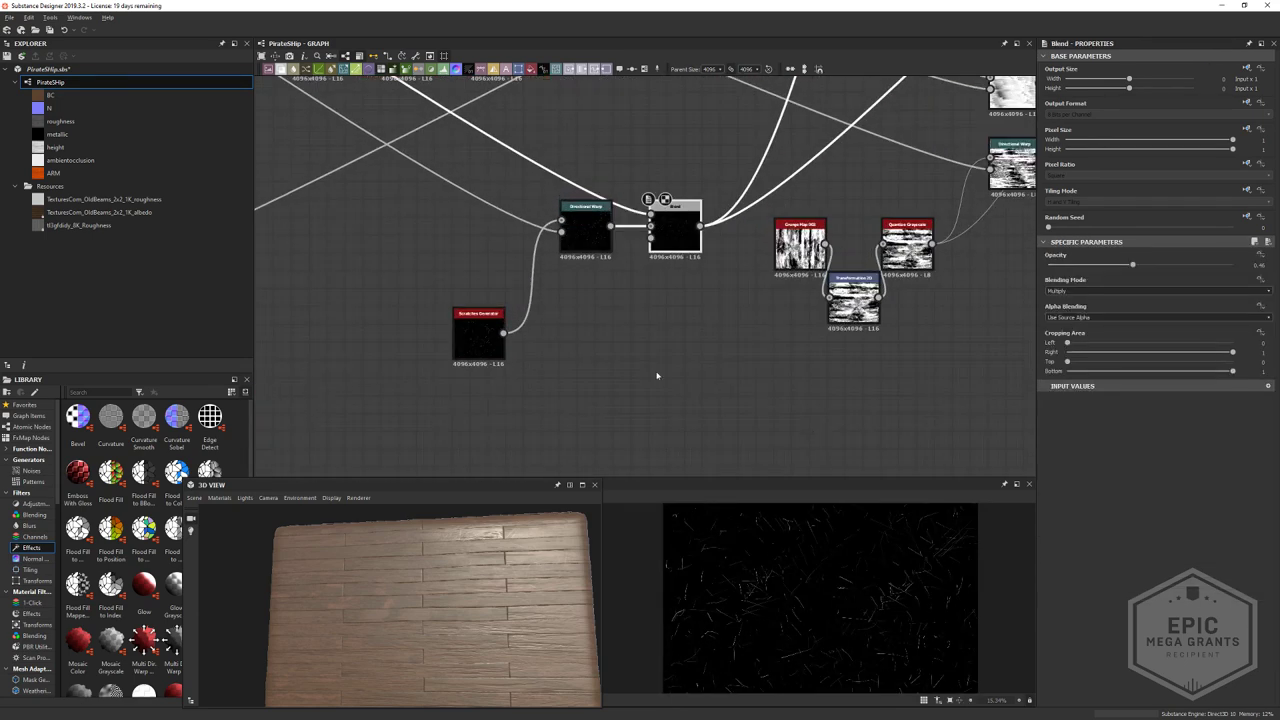
# - Preview the Scratches Generator node and set its Spline Scale to 0.05
pyautogui.moveTo(501, 384); pyautogui.dragTo(680, 371, button='middle')
pyautogui.scroll(2, 680, 371)
pyautogui.doubleClick(671, 311)
pyautogui.scroll(-2, 777, 600)
pyautogui.press('f')
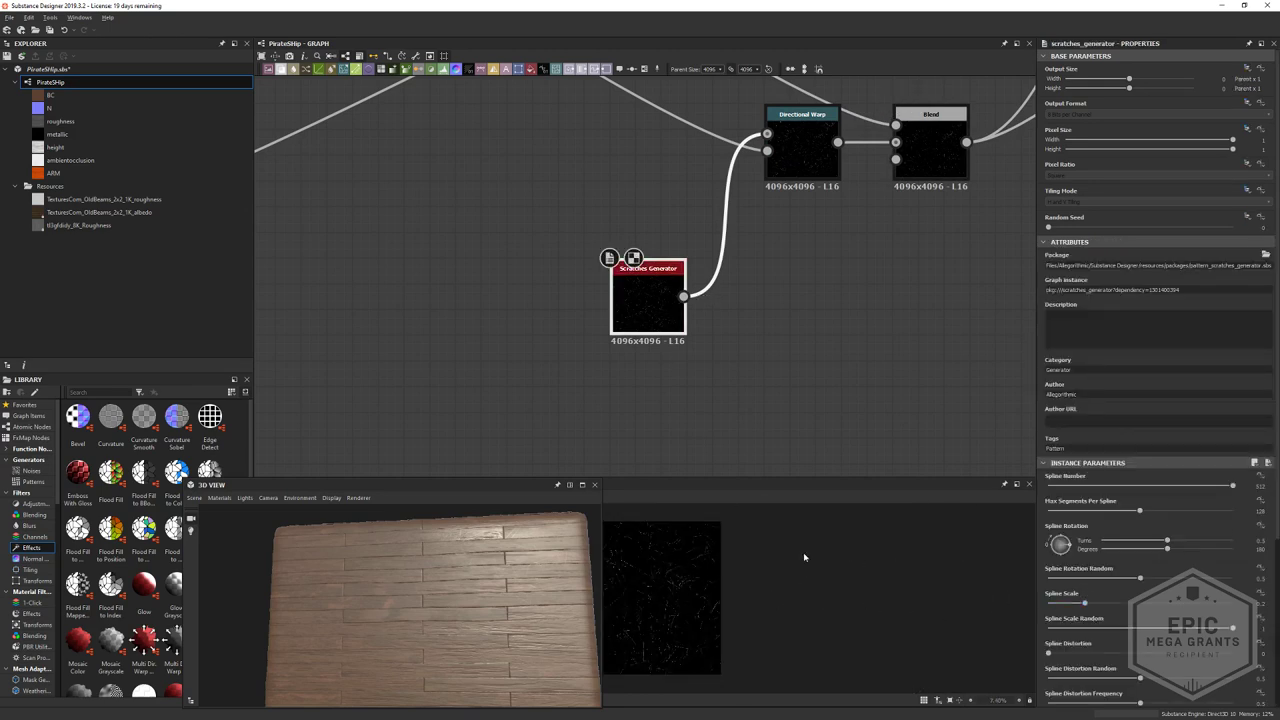
pyautogui.scroll(-1, 790, 559)
pyautogui.scroll(4, 673, 573)
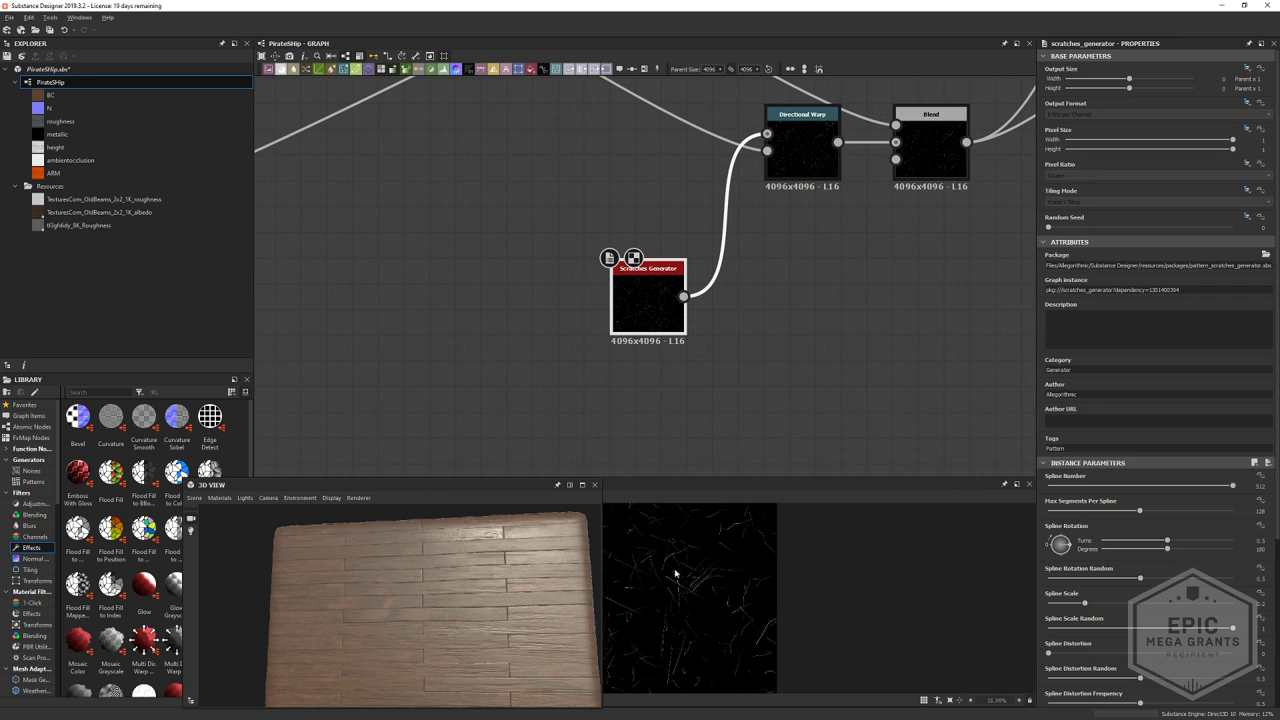
pyautogui.moveTo(674, 572); pyautogui.dragTo(925, 538, button='middle')
pyautogui.scroll(-1, 1116, 639)
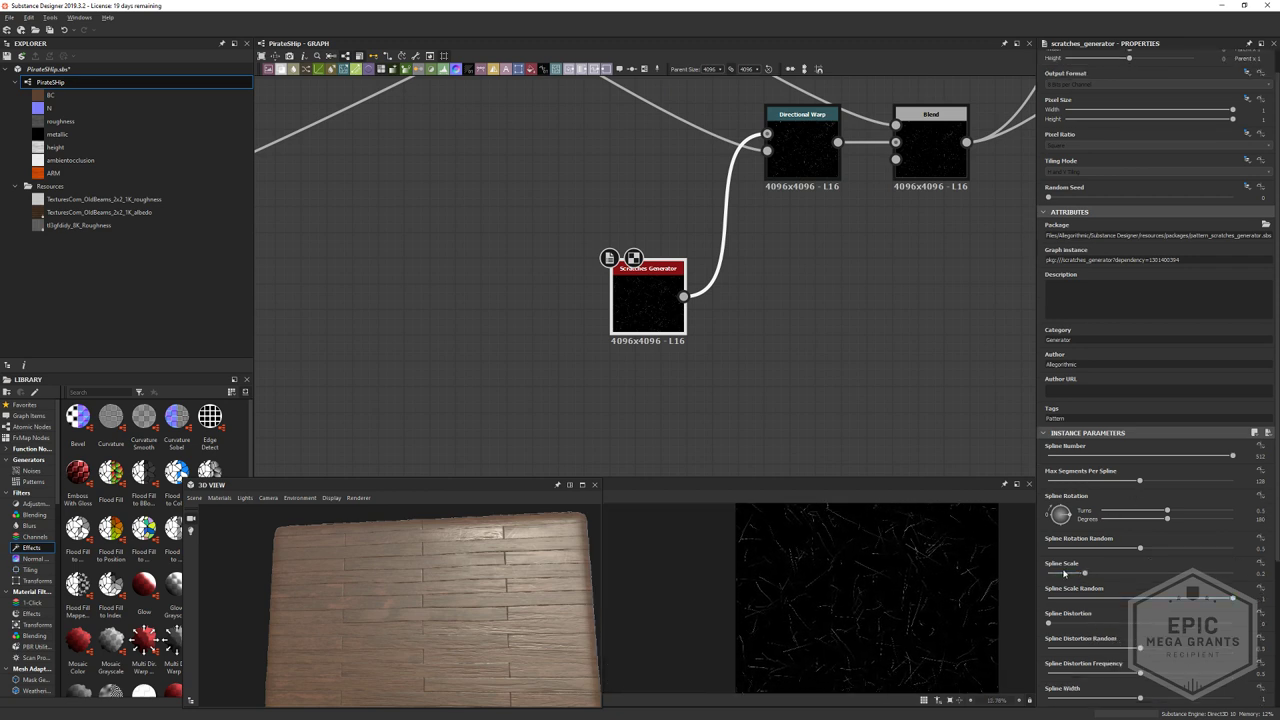
pyautogui.click(1066, 573)
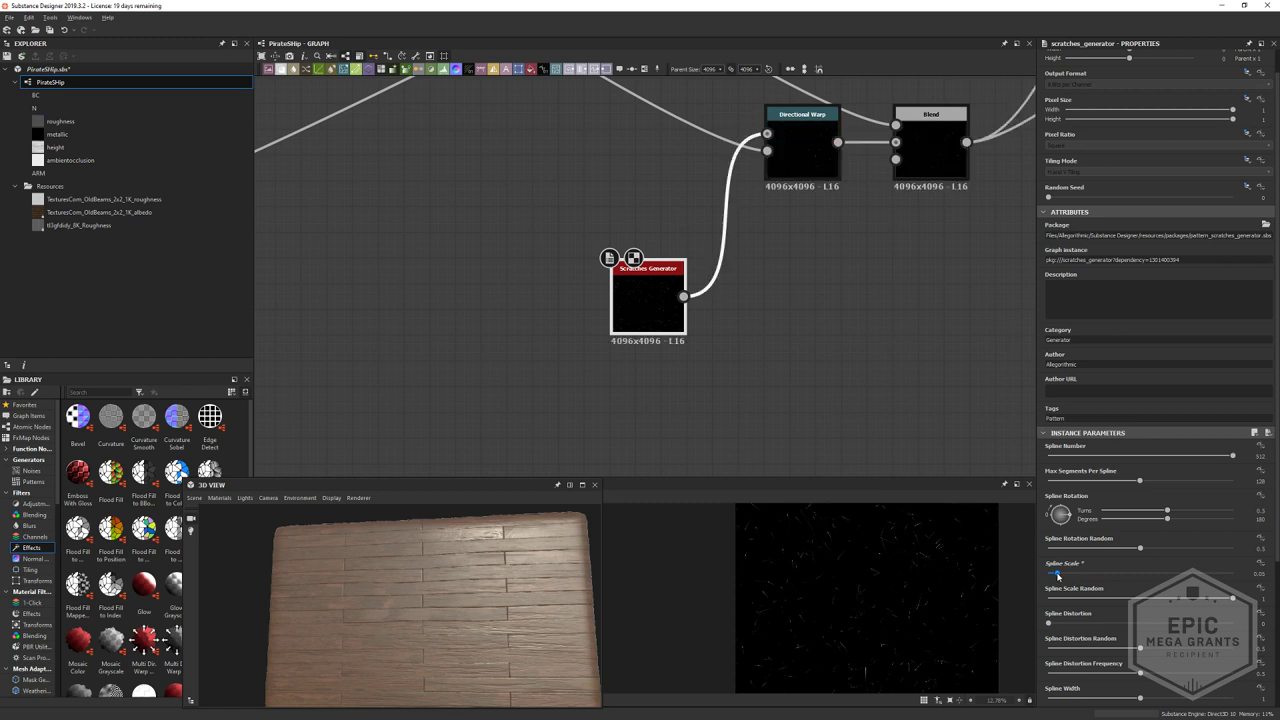
pyautogui.scroll(-3, 894, 653)
pyautogui.moveTo(902, 645); pyautogui.dragTo(672, 615, button='middle')
pyautogui.scroll(3, 678, 613)
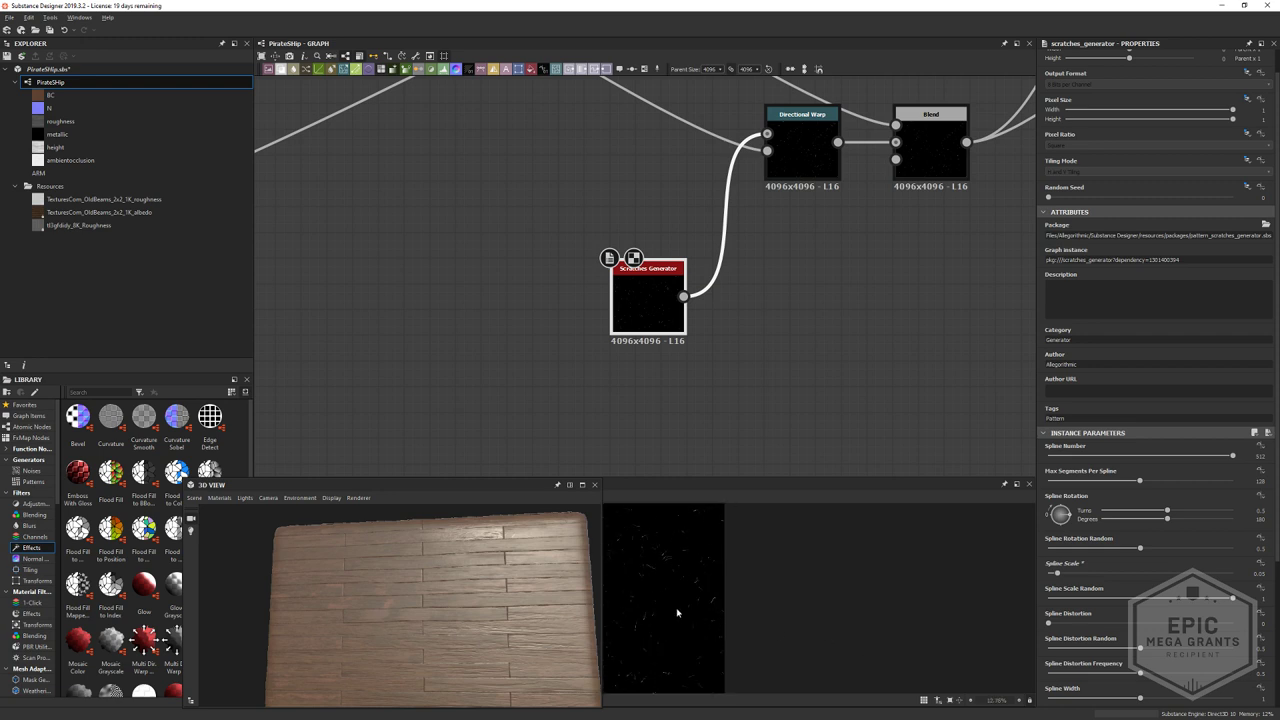
# - Export the graph's ARM, BC and N outputs as Targa bitmaps to the WoodPlanks texture folder
pyautogui.rightClick(68, 84)
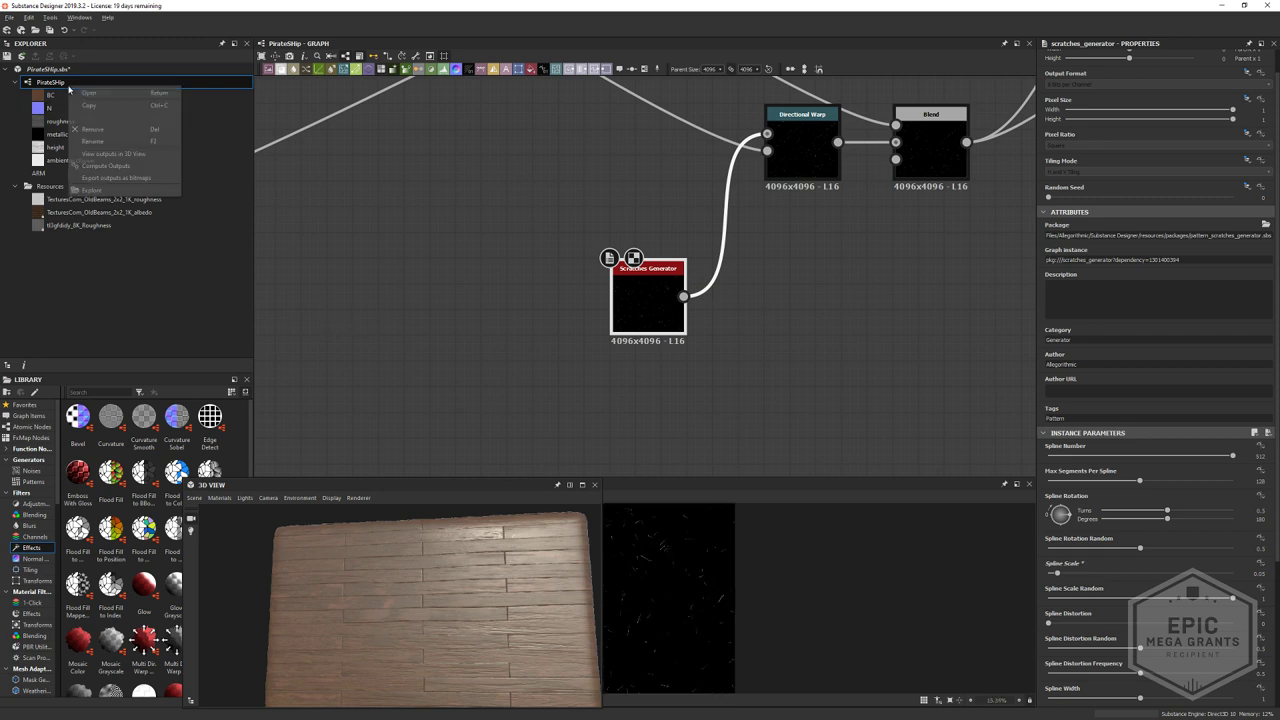
pyautogui.click(98, 178)
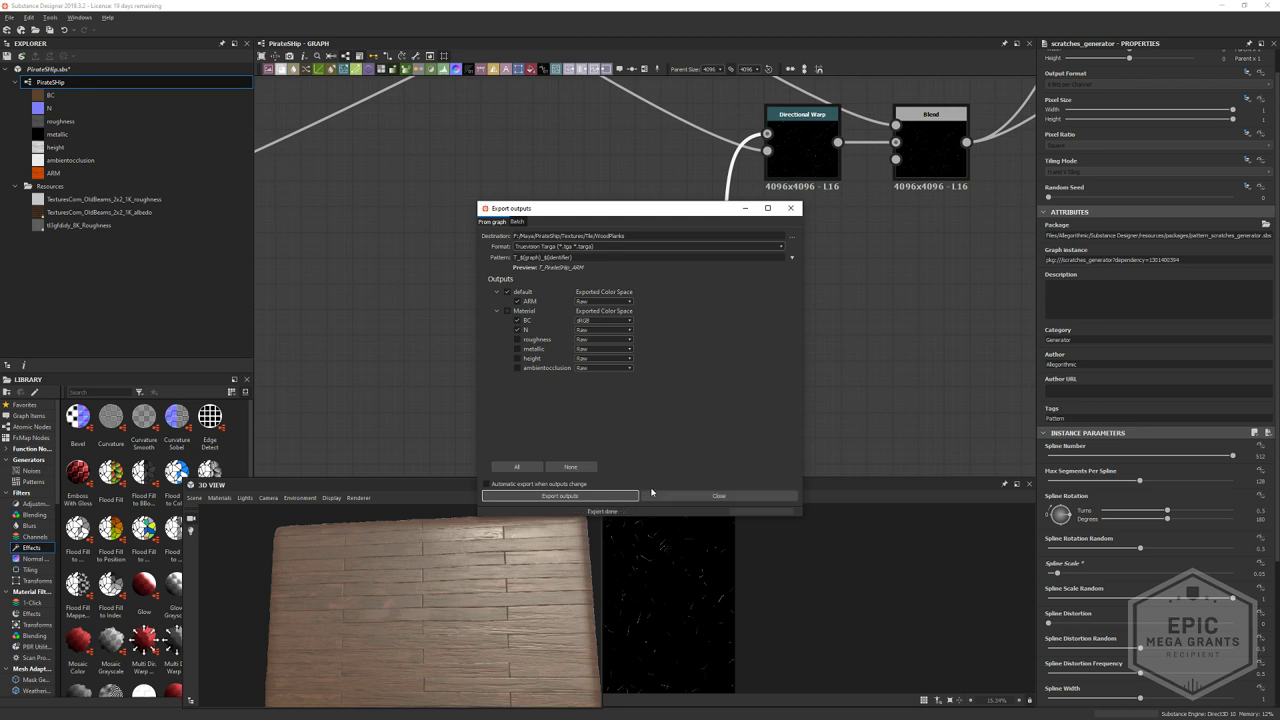
pyautogui.click(653, 499)
# - Switch to Unreal Engine and reimport the three selected WoodPlanks textures from their source files
pyautogui.hotkey('alt', 'Tab')
pyautogui.hotkey('alt', 'Tab')
pyautogui.hotkey('alt', 'Tab')
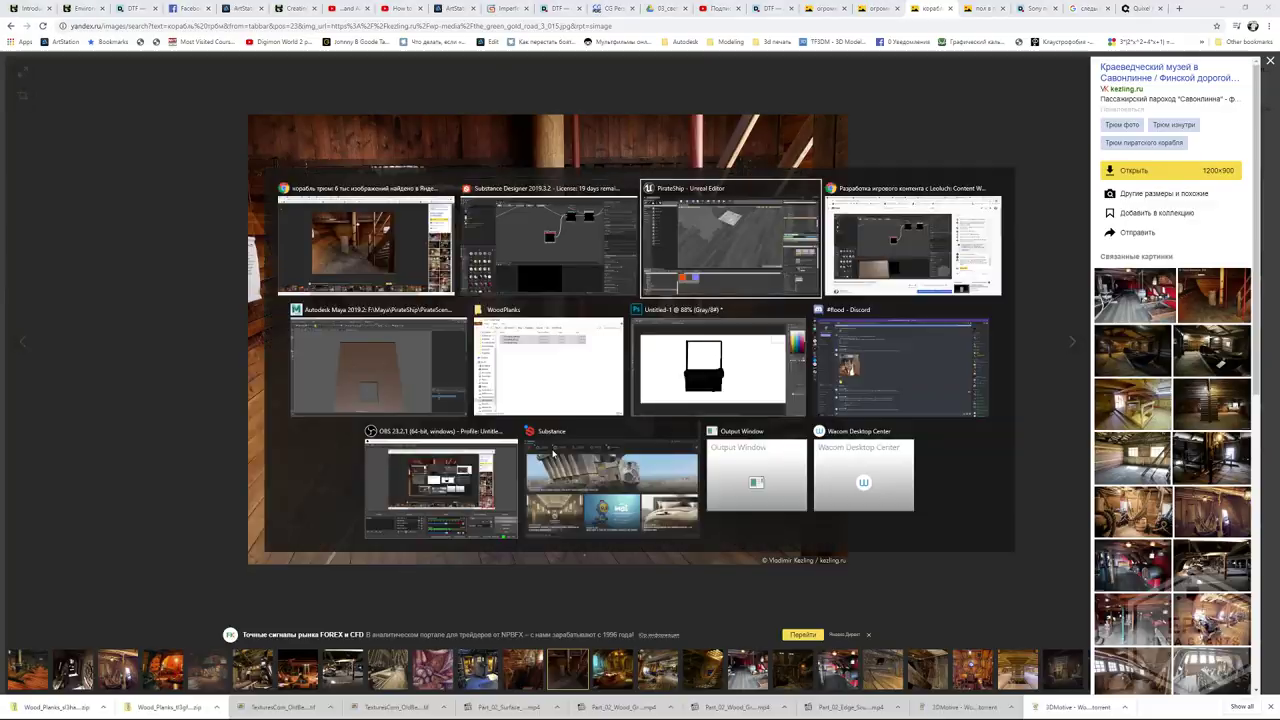
pyautogui.rightClick(290, 595)
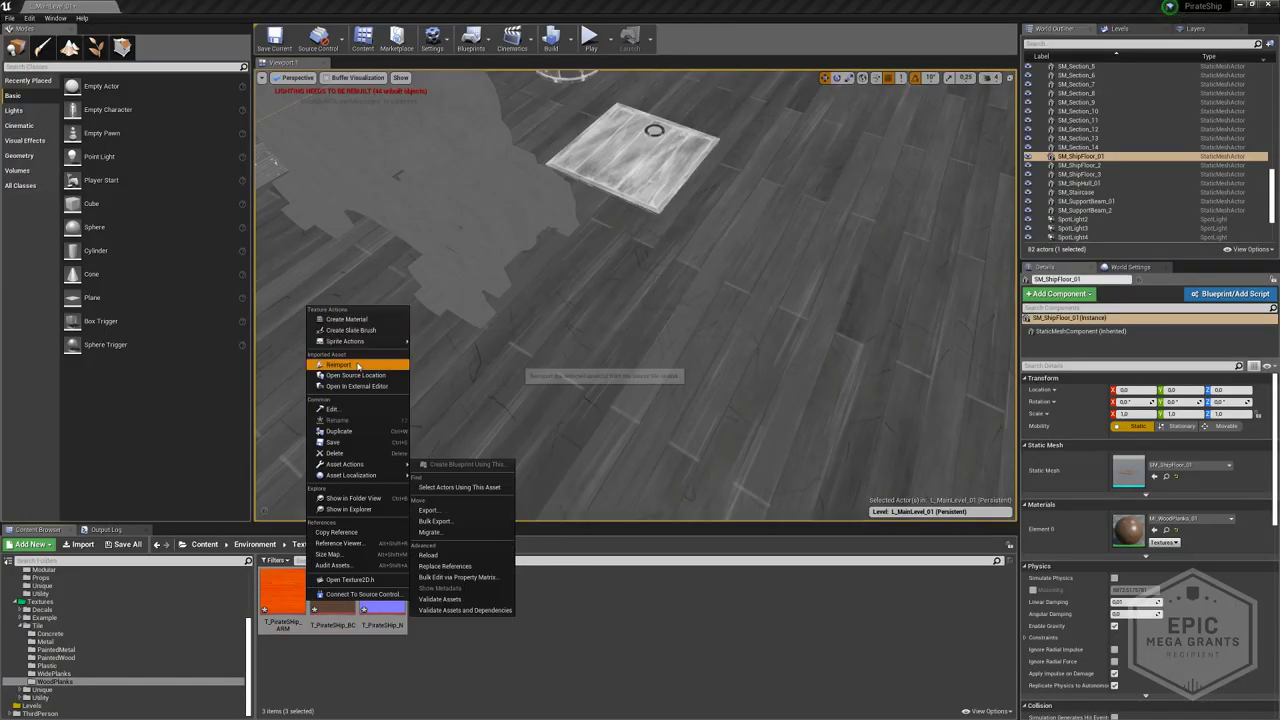
pyautogui.click(350, 366)
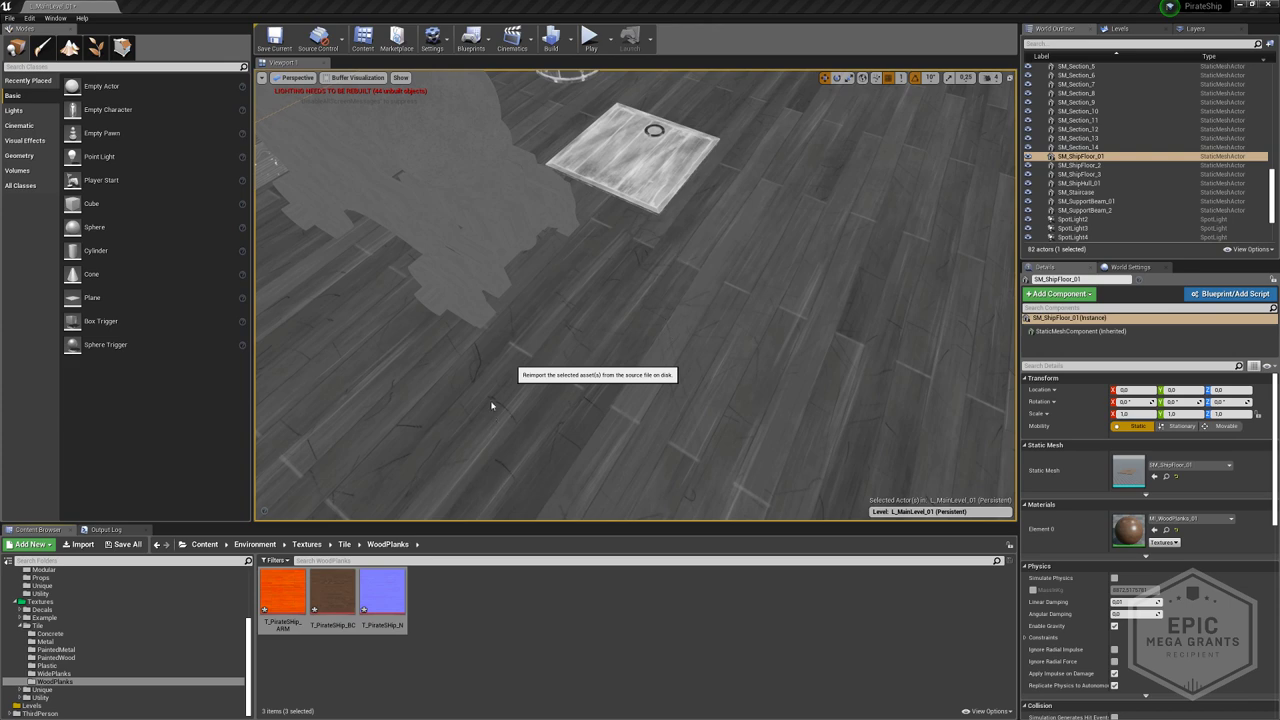
# - Examine the ship floor's scratches and plank surface in the lit viewport from several camera positions
pyautogui.scroll(-3, 803, 429)
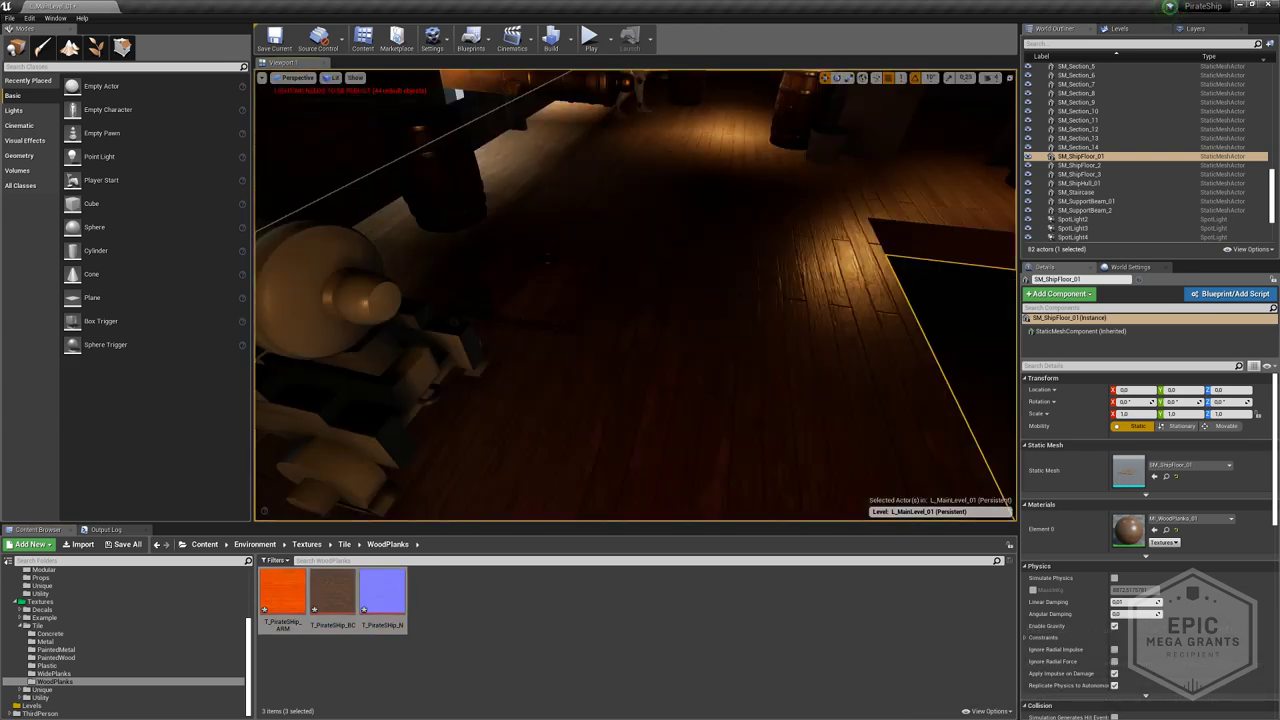
pyautogui.moveTo(635, 295)
pyautogui.mouseDown(button='right')
pyautogui.moveTo(665, 205)
pyautogui.moveTo(700, 200)
pyautogui.moveTo(690, 195)
pyautogui.moveTo(645, 285)
pyautogui.mouseUp(button='right')
pyautogui.press('w')
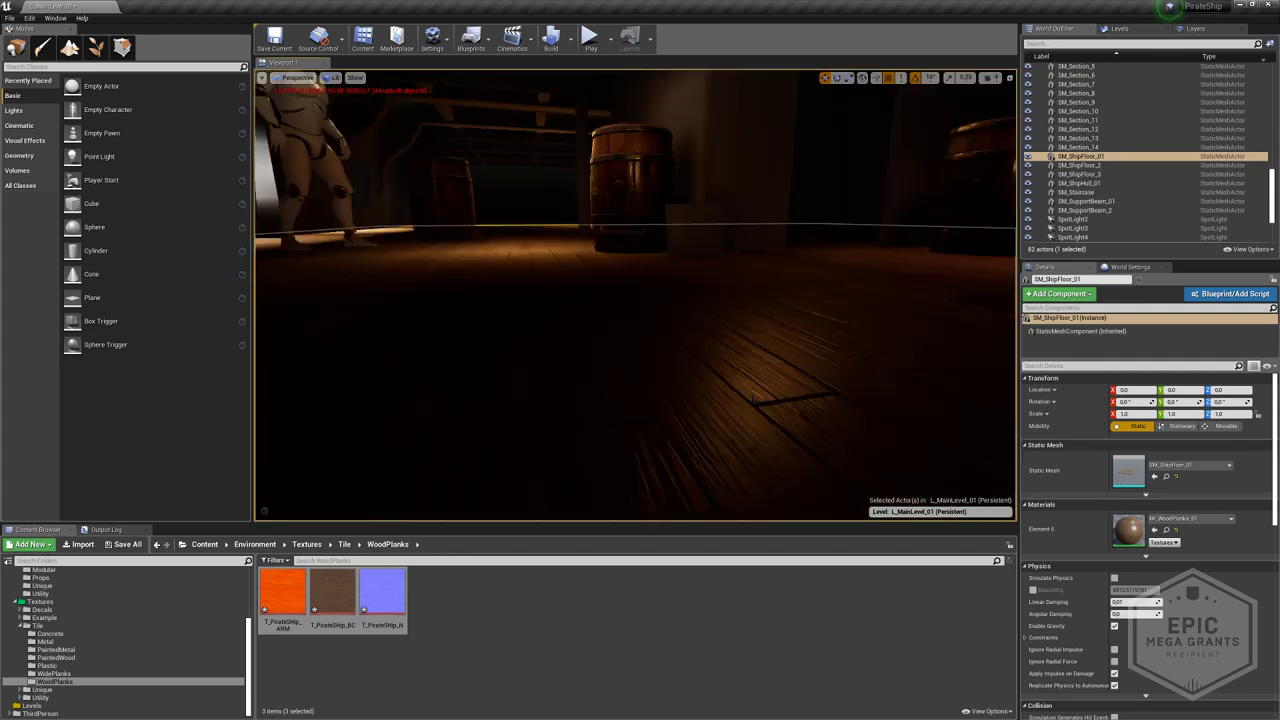
pyautogui.moveTo(635, 295); pyautogui.dragTo(650, 290, button='right')
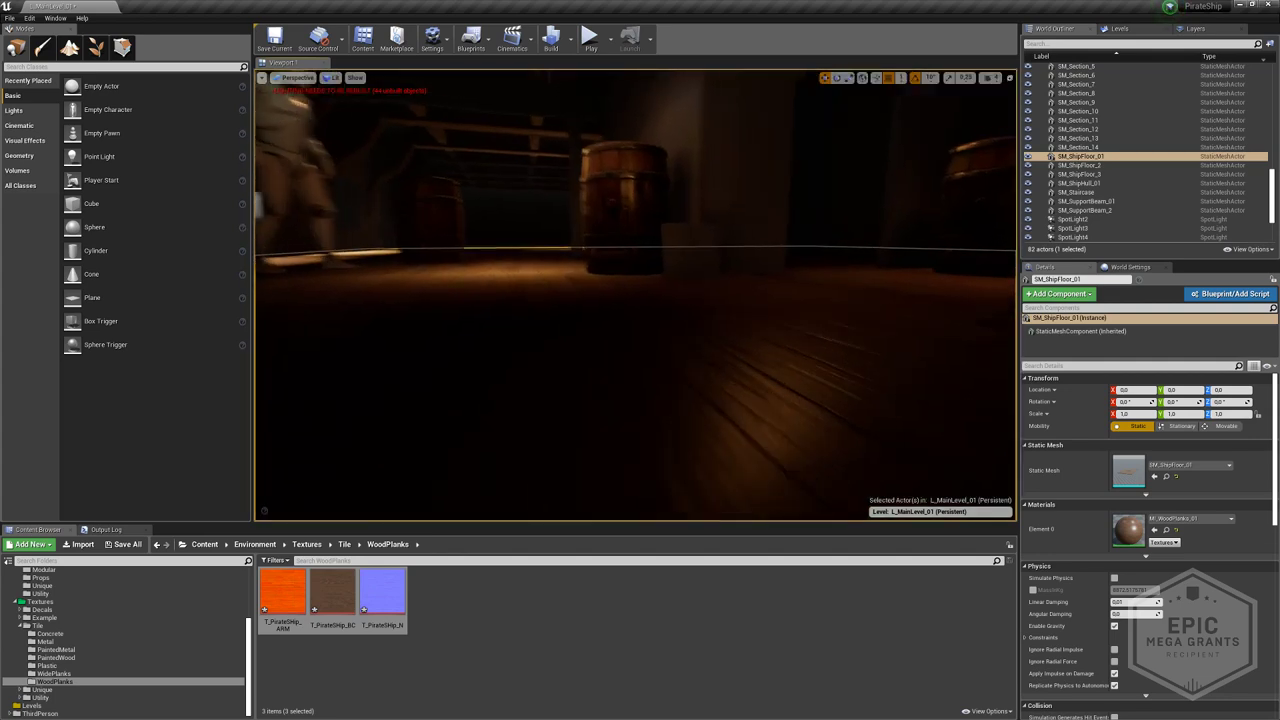
pyautogui.moveTo(606, 238); pyautogui.dragTo(582, 260, button='right')
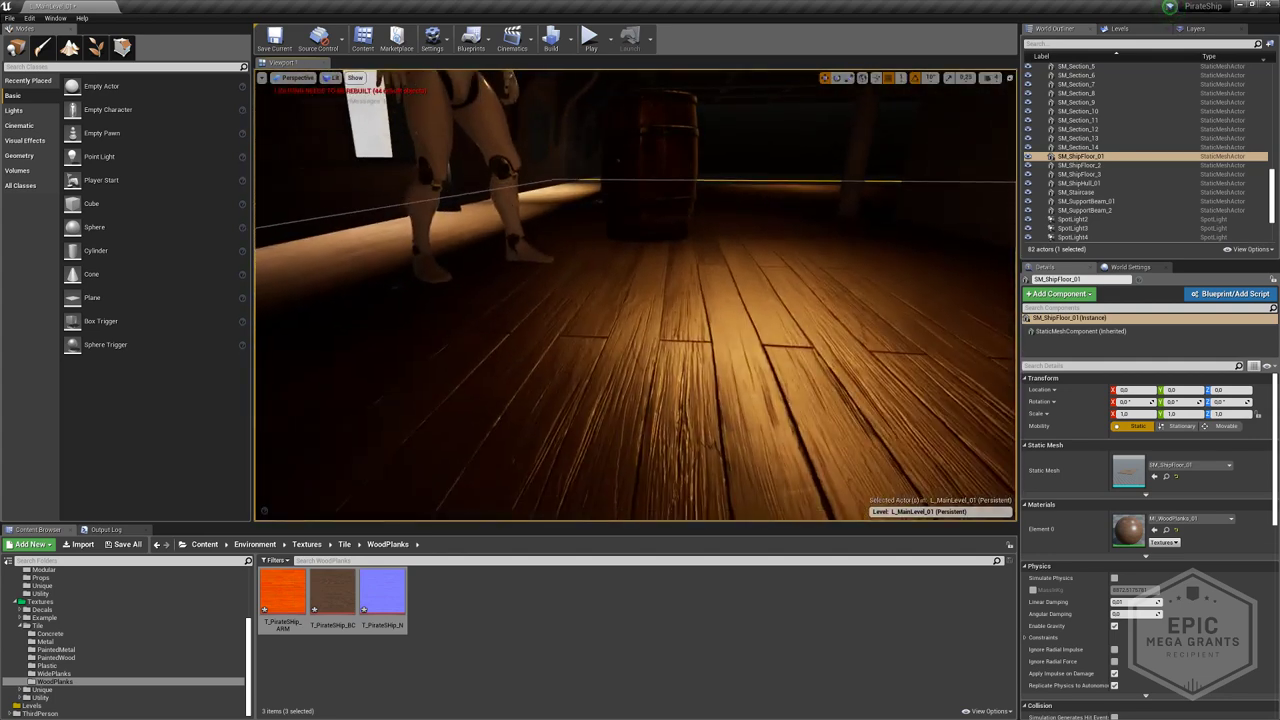
pyautogui.moveTo(635, 295); pyautogui.dragTo(626, 242, button='right')
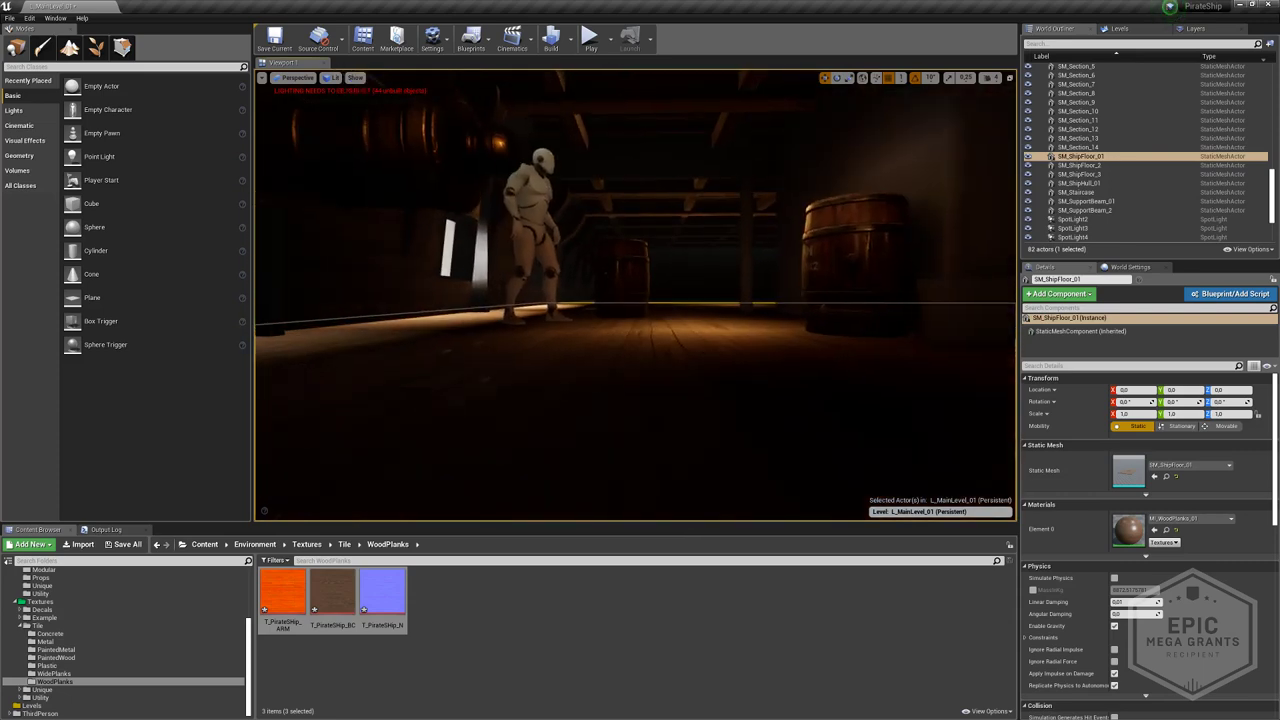
# - Switch to Chrome and advance through the ship interior reference photos to the gun deck with cannons and wooden planks
pyautogui.hotkey('alt', 'Tab')
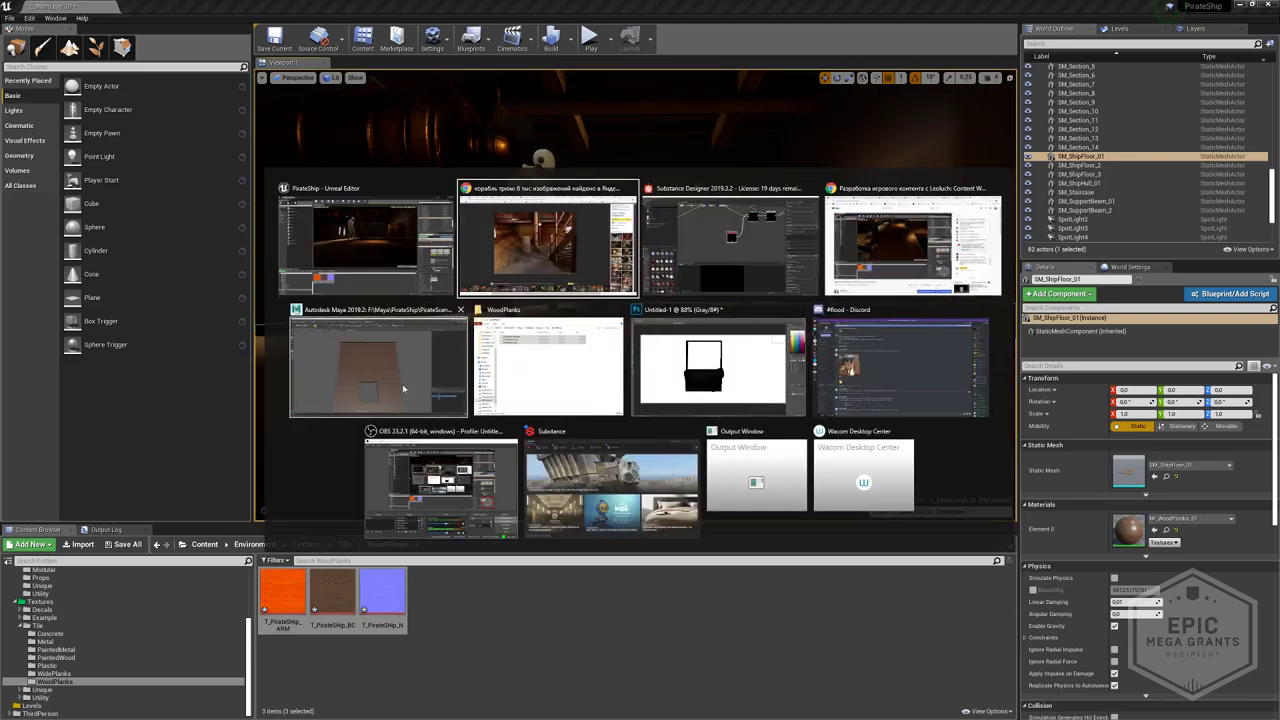
pyautogui.click(705, 263)
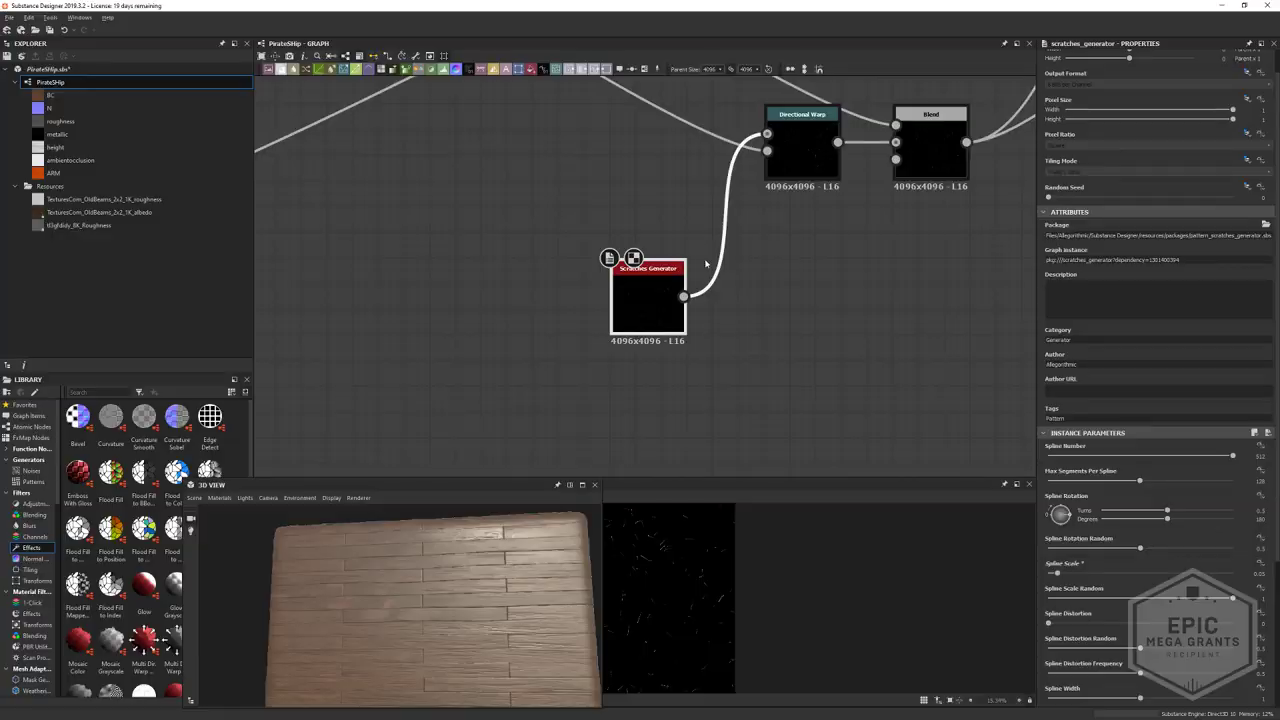
pyautogui.hotkey('alt', 'Tab')
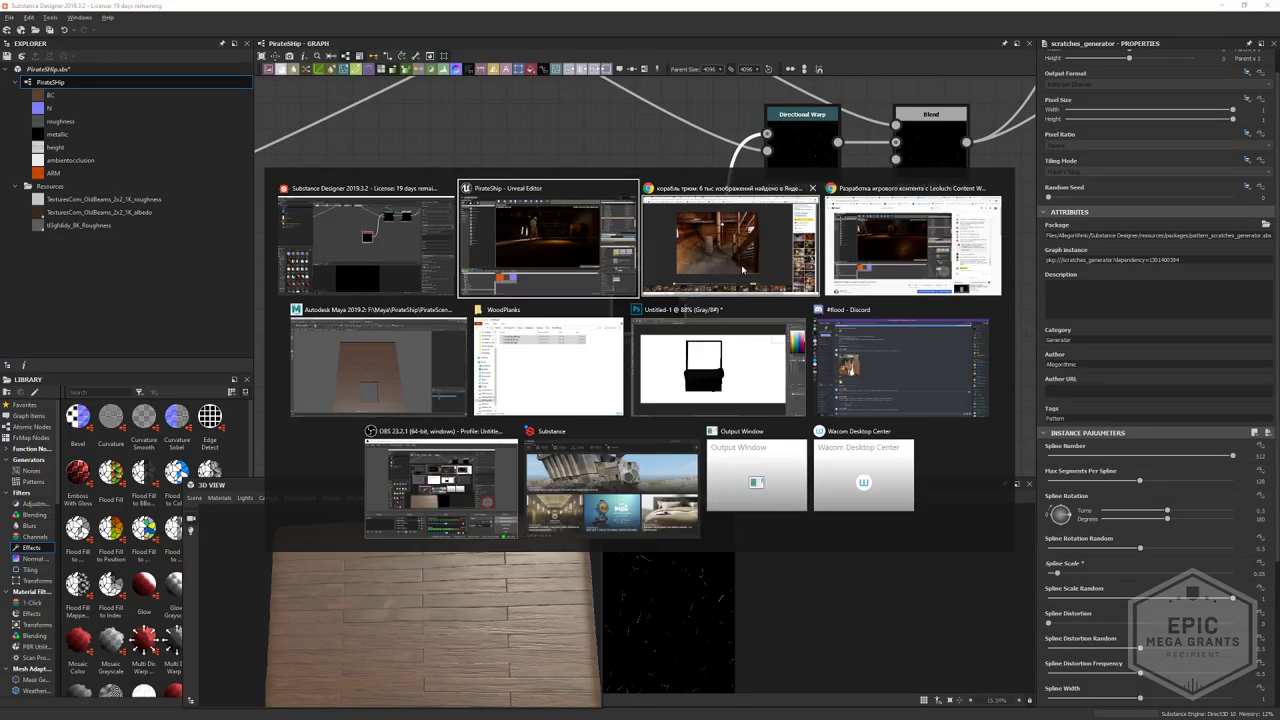
pyautogui.click(743, 270)
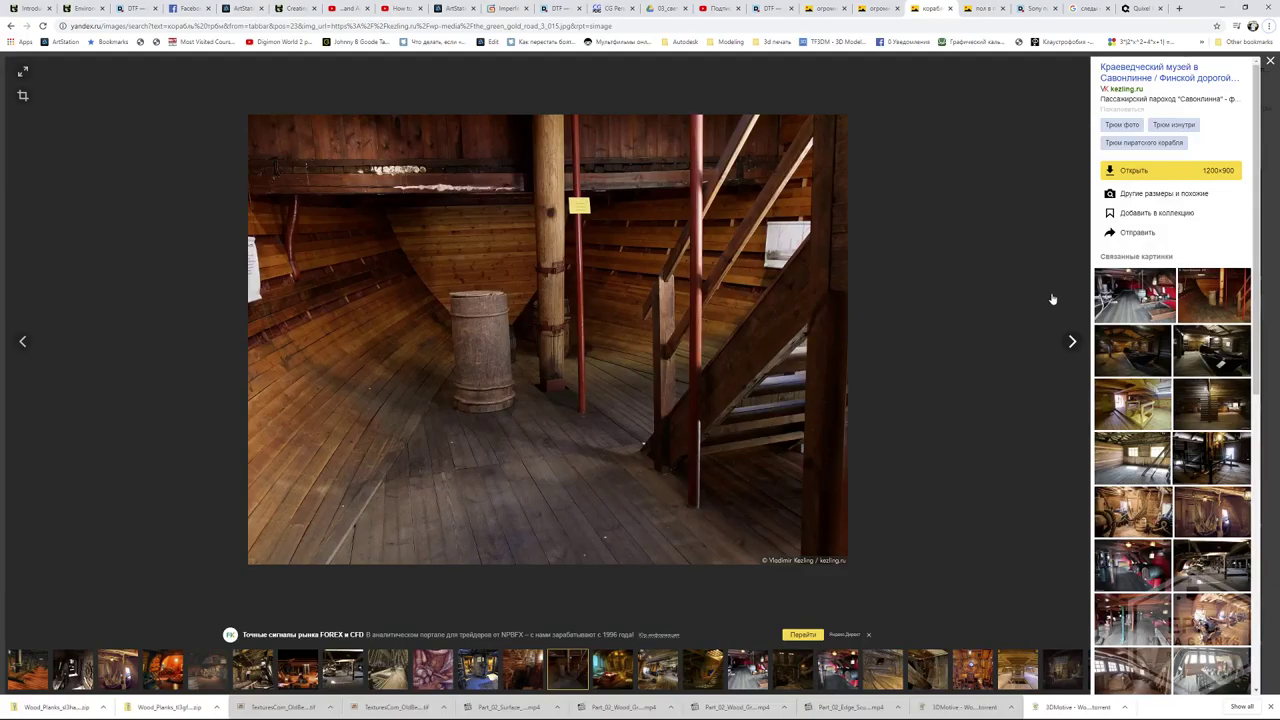
pyautogui.click(1057, 343)
pyautogui.click(1057, 346)
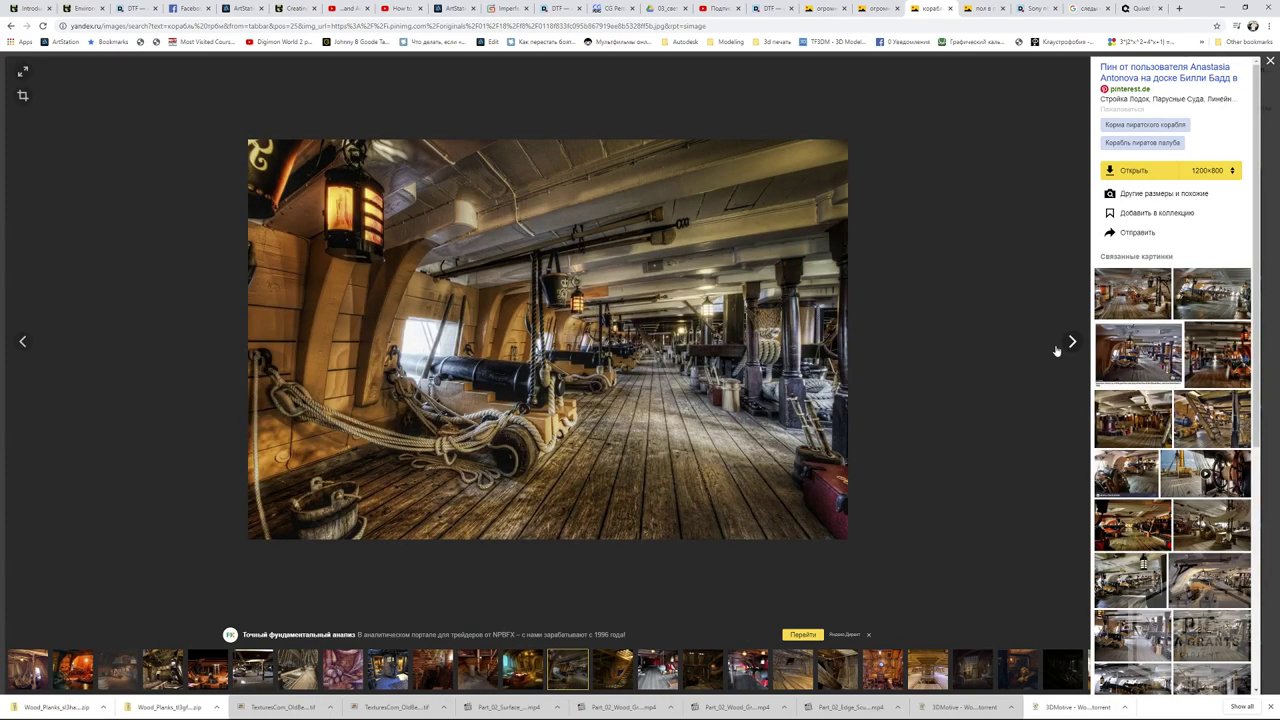
# - Advance through the next ship interior reference images and compare their plank floors
pyautogui.click(1057, 350)
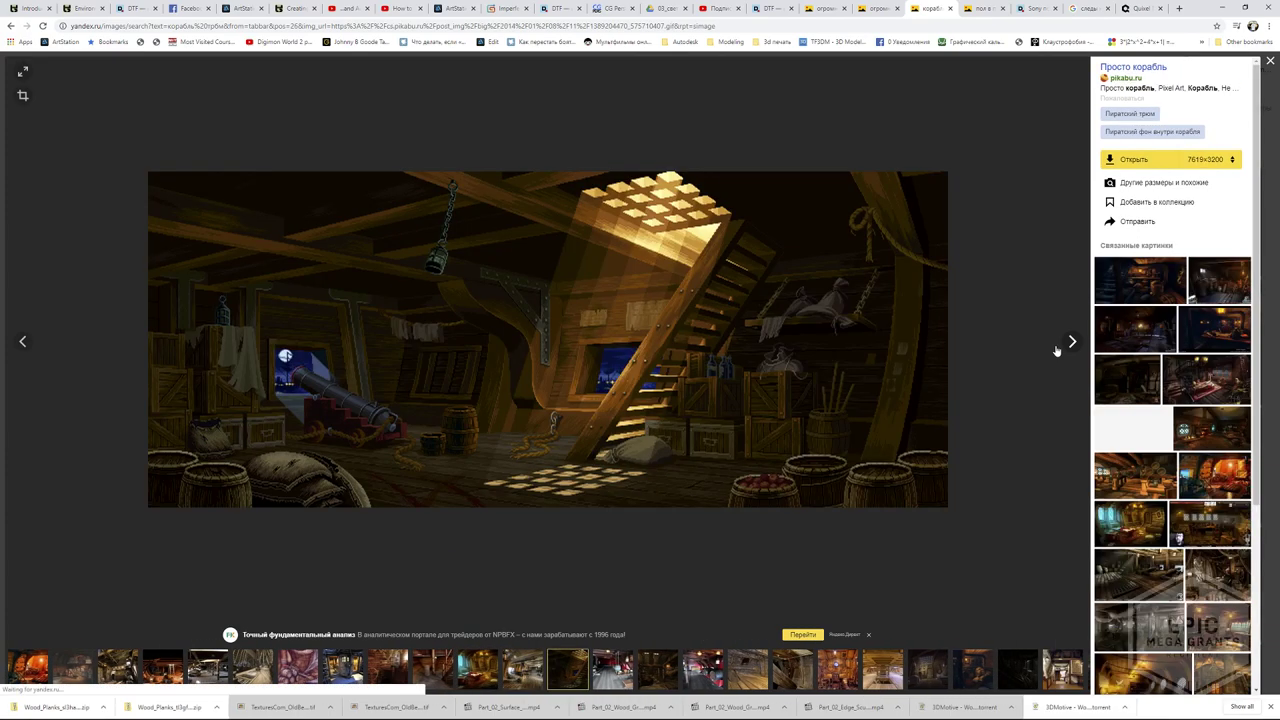
pyautogui.click(1057, 350)
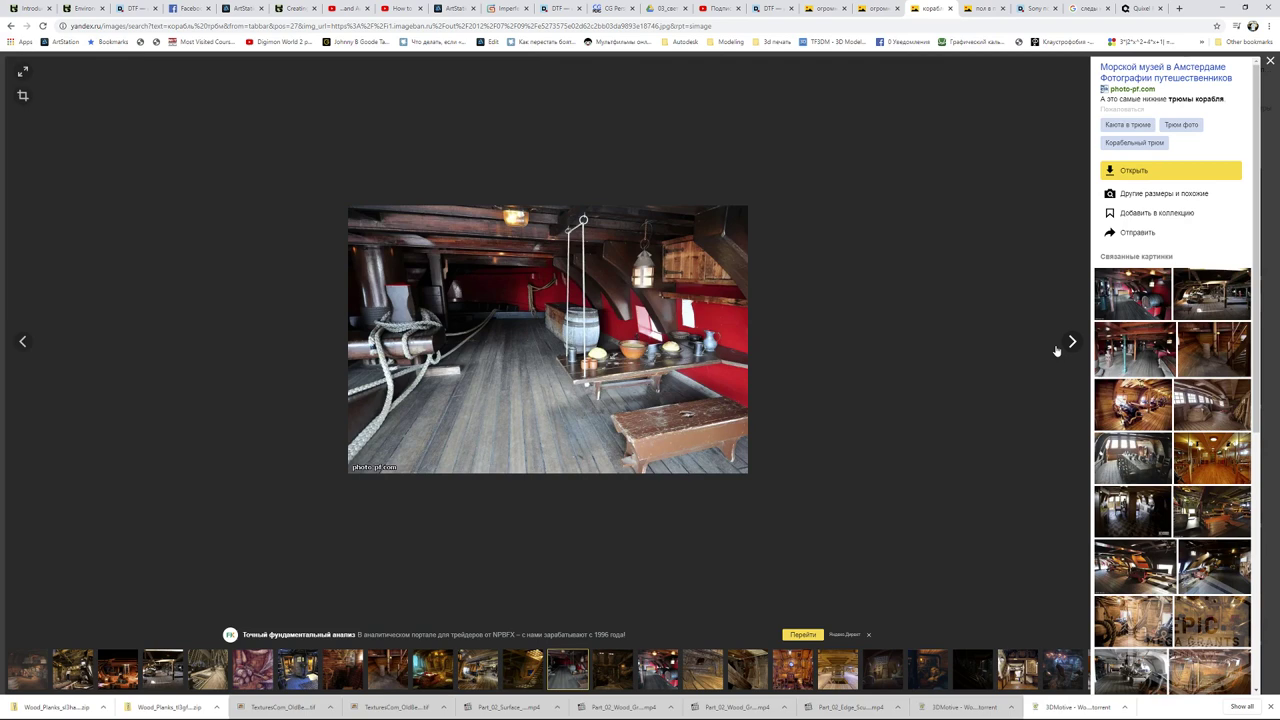
pyautogui.click(1057, 350)
pyautogui.click(1057, 350)
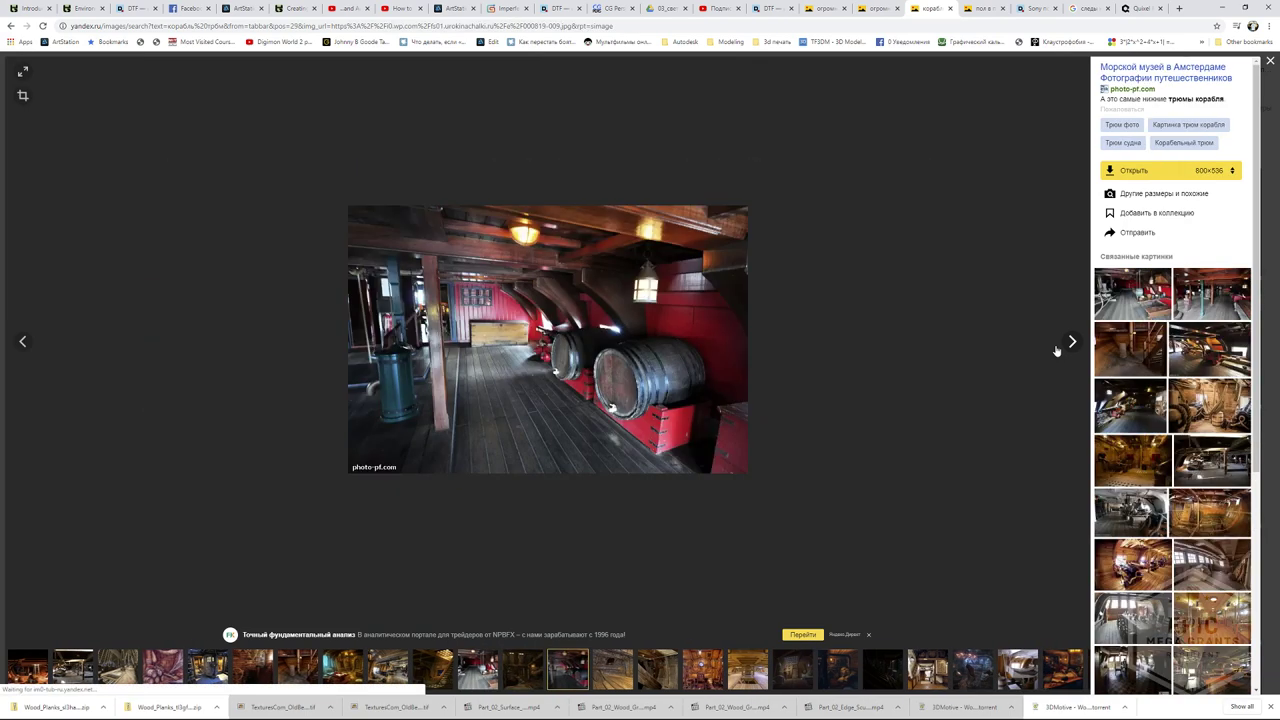
pyautogui.click(1057, 350)
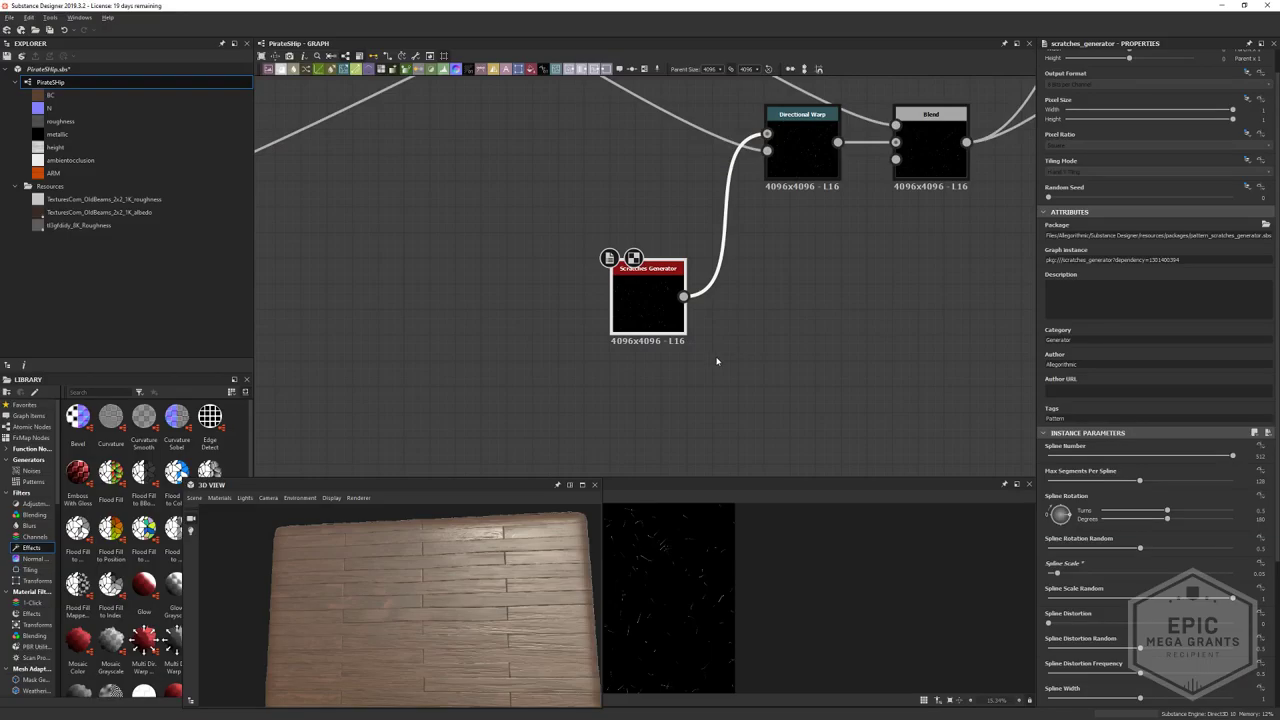
# - Switch to Substance Designer and inspect the planks in the 3D preview and the Normal node's map up close
pyautogui.moveTo(512, 614); pyautogui.dragTo(410, 624)
pyautogui.scroll(5, 463, 620)
pyautogui.scroll(3, 482, 627)
pyautogui.scroll(-3, 620, 300)
pyautogui.moveTo(620, 300); pyautogui.dragTo(394, 491, button='middle')
pyautogui.moveTo(783, 134); pyautogui.dragTo(369, 380, button='middle')
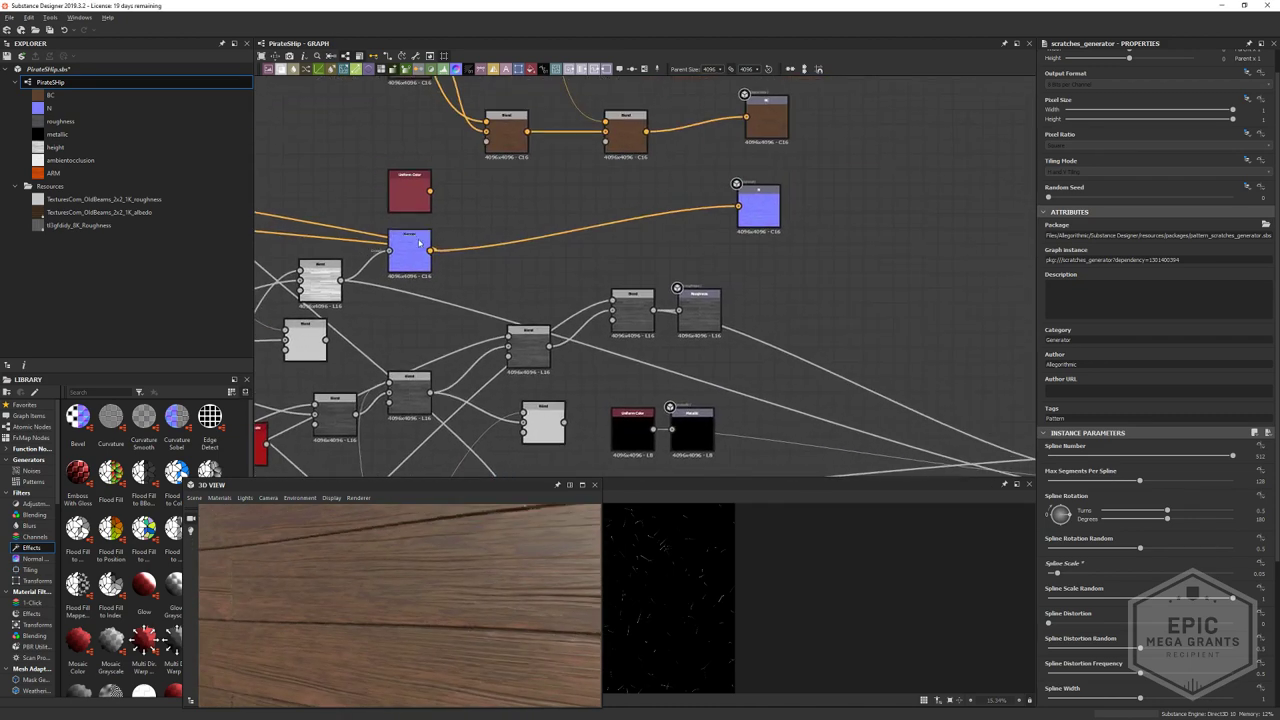
pyautogui.click(422, 249)
pyautogui.scroll(6, 477, 289)
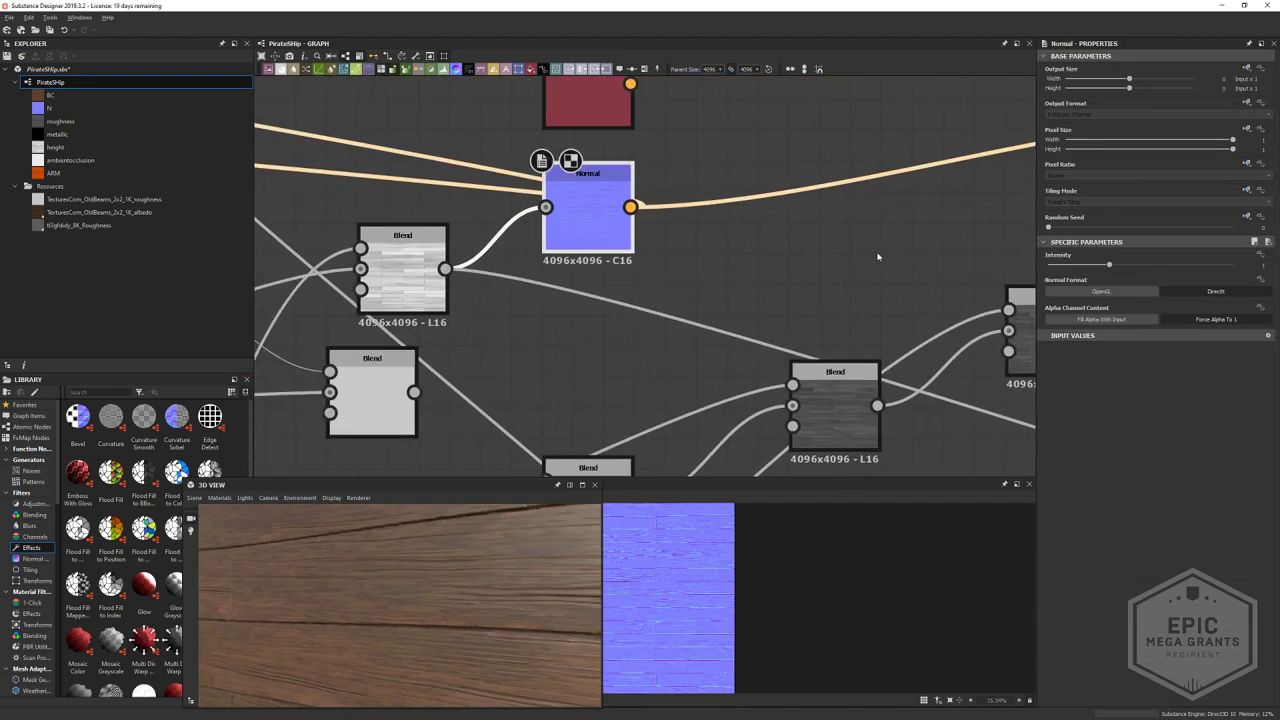
pyautogui.moveTo(988, 291); pyautogui.dragTo(1122, 320, button='middle')
pyautogui.scroll(1, 1022, 398)
pyautogui.scroll(6, 658, 554)
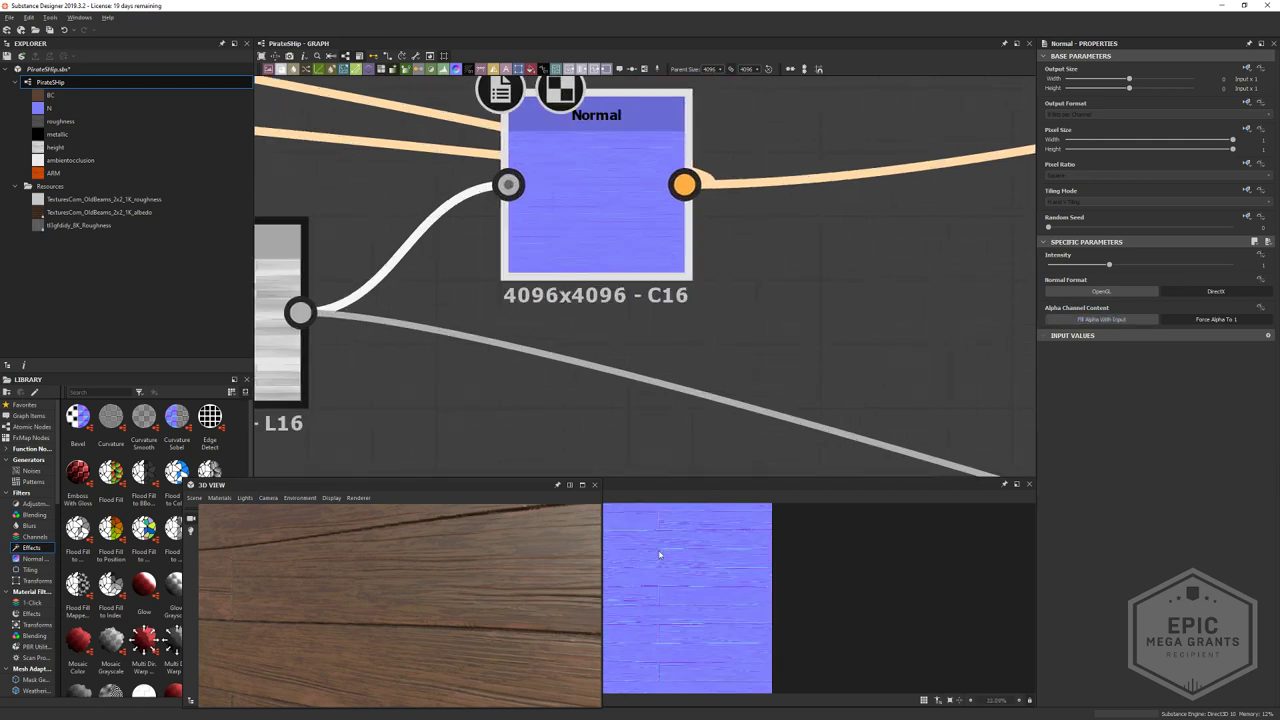
pyautogui.moveTo(667, 567); pyautogui.dragTo(672, 570, button='middle')
pyautogui.scroll(5, 672, 570)
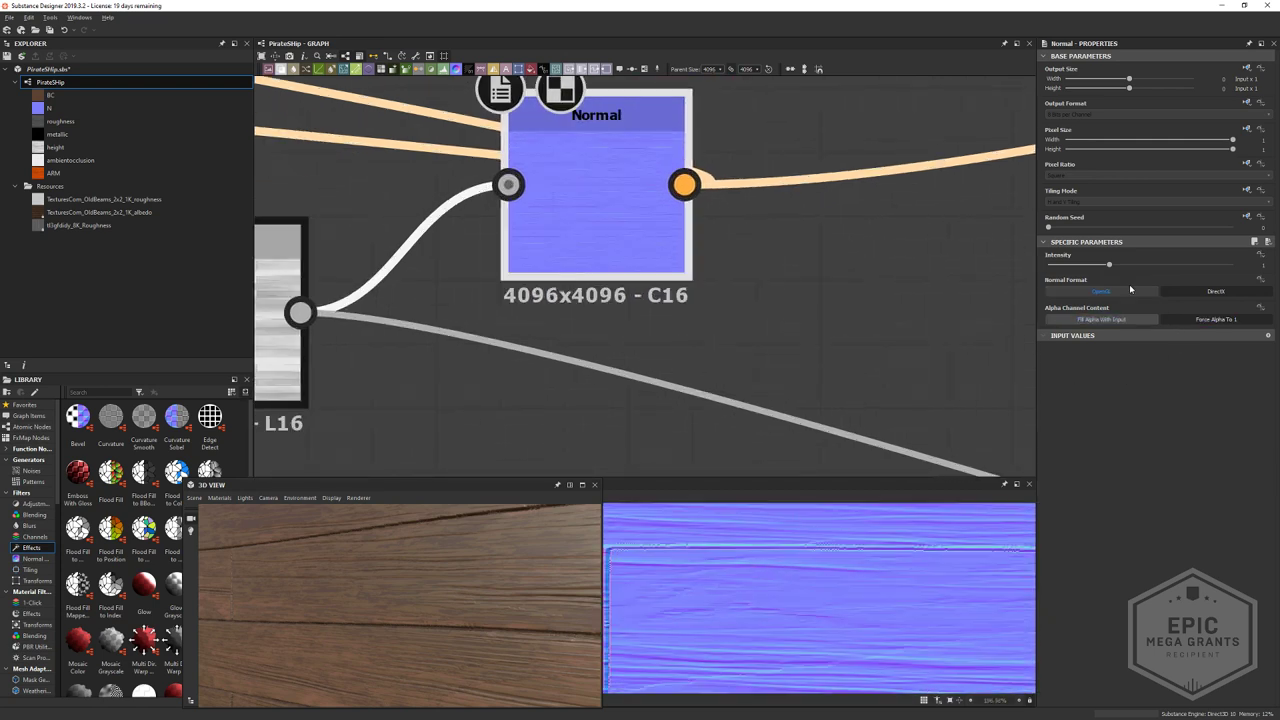
# - Reduce the Normal node's intensity to just under 0.5, checking the softened plank edges in the 2D preview
pyautogui.moveTo(1095, 269); pyautogui.dragTo(1068, 276)
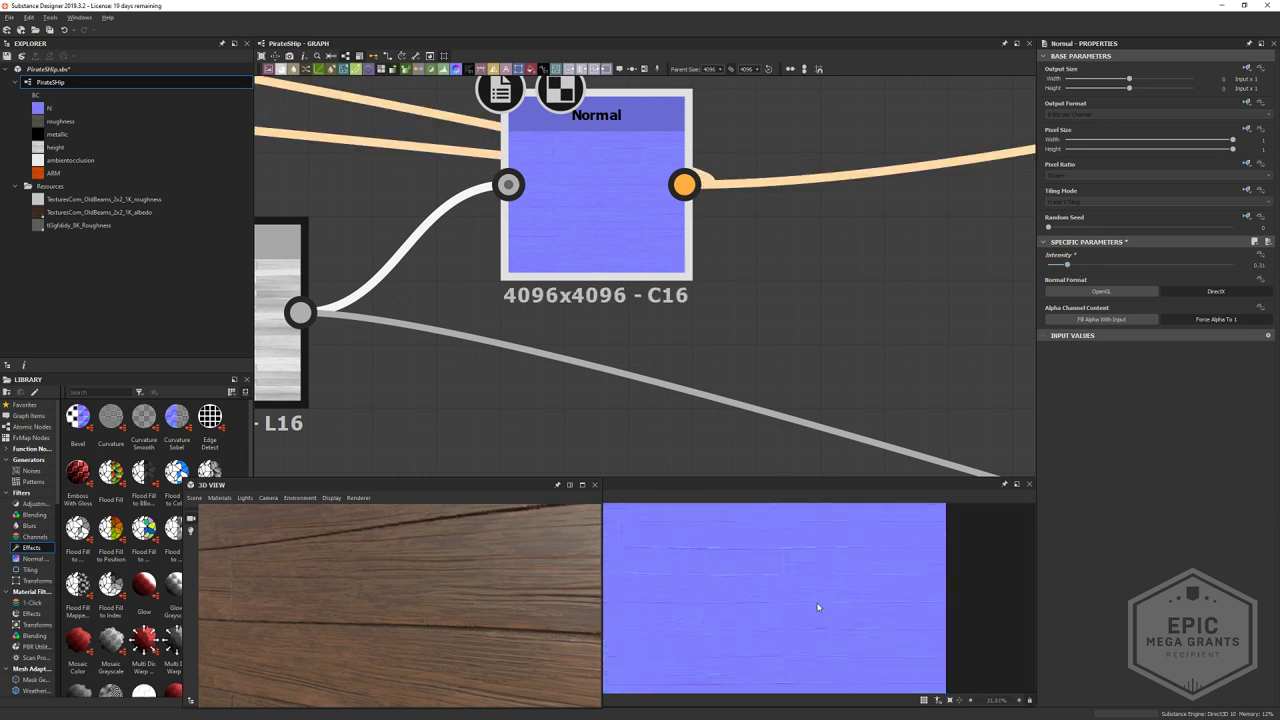
pyautogui.scroll(5, 790, 578)
pyautogui.moveTo(805, 566); pyautogui.dragTo(791, 608, button='middle')
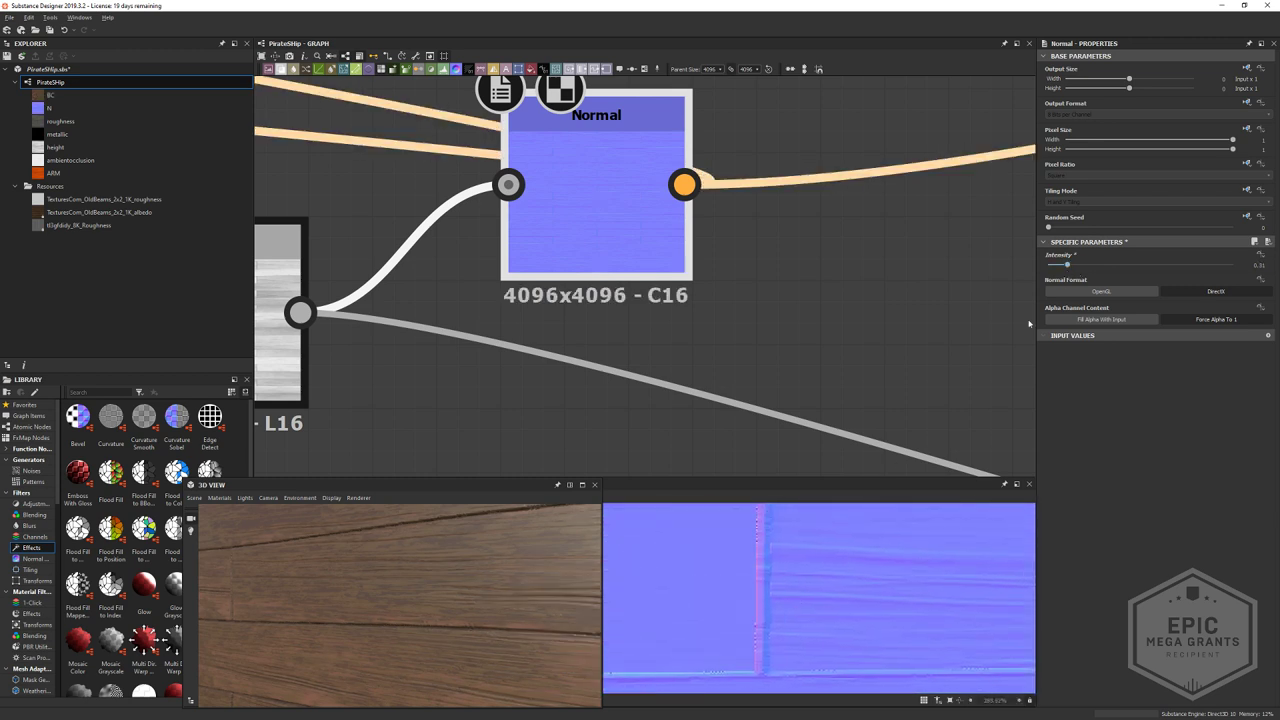
pyautogui.moveTo(1066, 261); pyautogui.dragTo(1070, 271)
# - Preview the base color Blend node and export the ARM, BC and N outputs as Targa files to the WoodPlanks folder
pyautogui.scroll(-10, 847, 609)
pyautogui.moveTo(672, 329); pyautogui.dragTo(800, 224, button='middle')
pyautogui.scroll(-7, 800, 303)
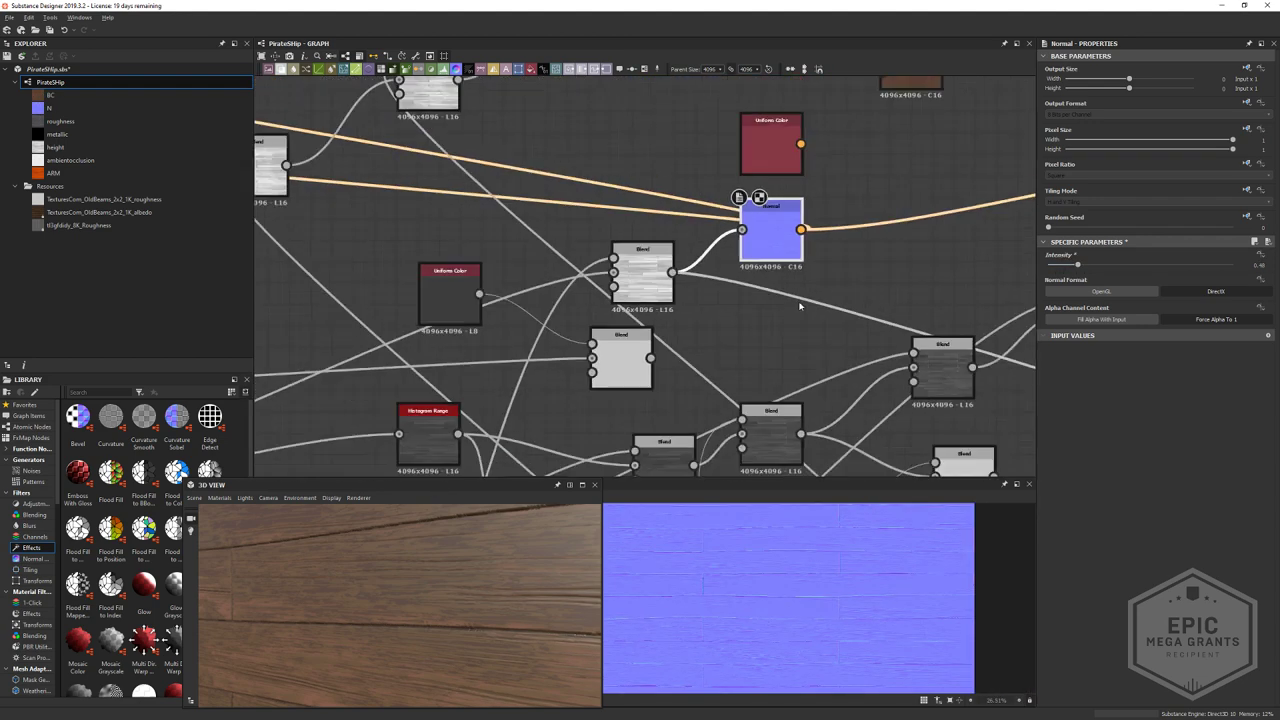
pyautogui.moveTo(800, 303); pyautogui.dragTo(673, 298, button='middle')
pyautogui.doubleClick(752, 131)
pyautogui.moveTo(848, 170); pyautogui.dragTo(697, 250, button='middle')
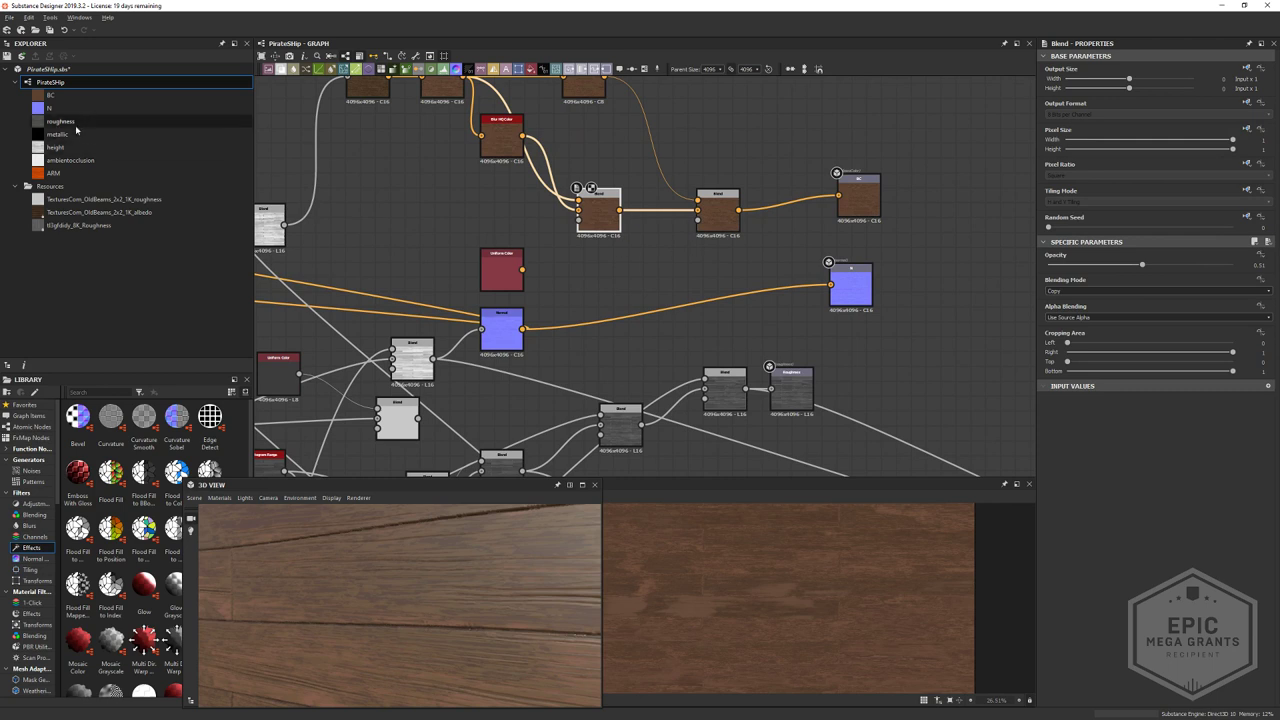
pyautogui.hotkey('ctrl', 'shift', 'e')
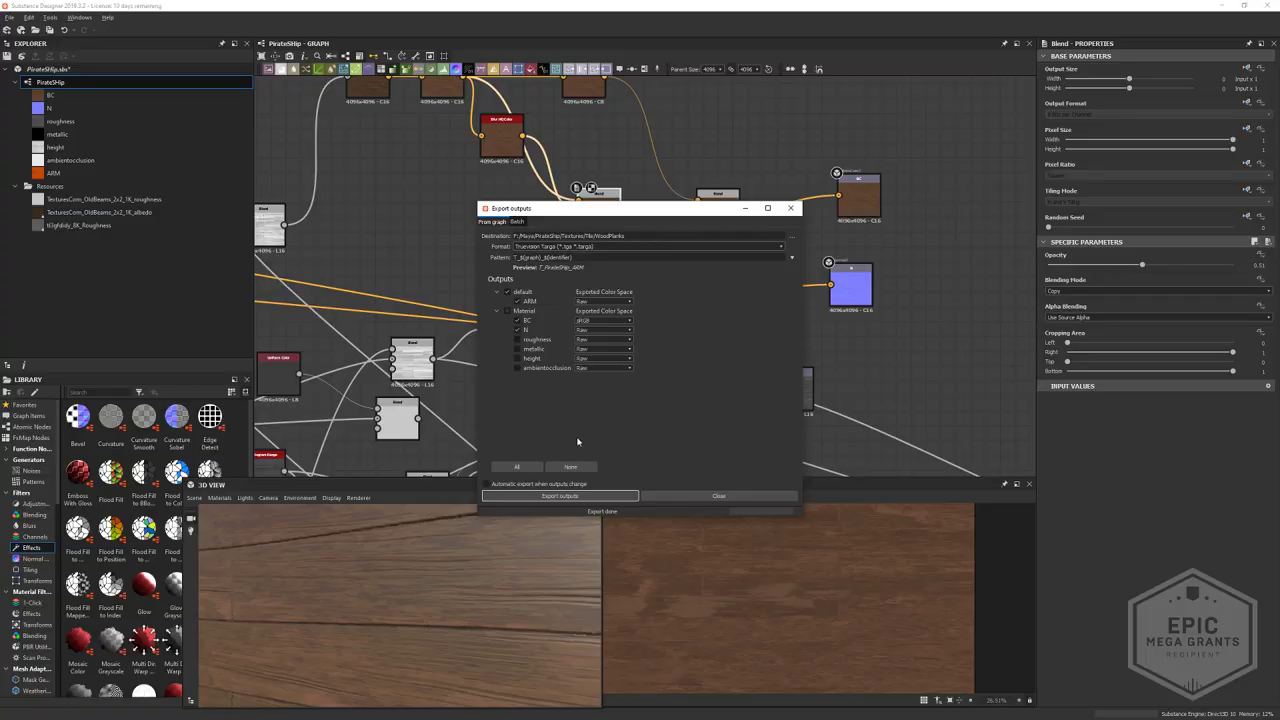
# - Switch to Unreal Engine and reimport the selected ARM, BC and N plank textures from disk
pyautogui.hotkey('alt', 'Tab')
pyautogui.rightClick(383, 595)
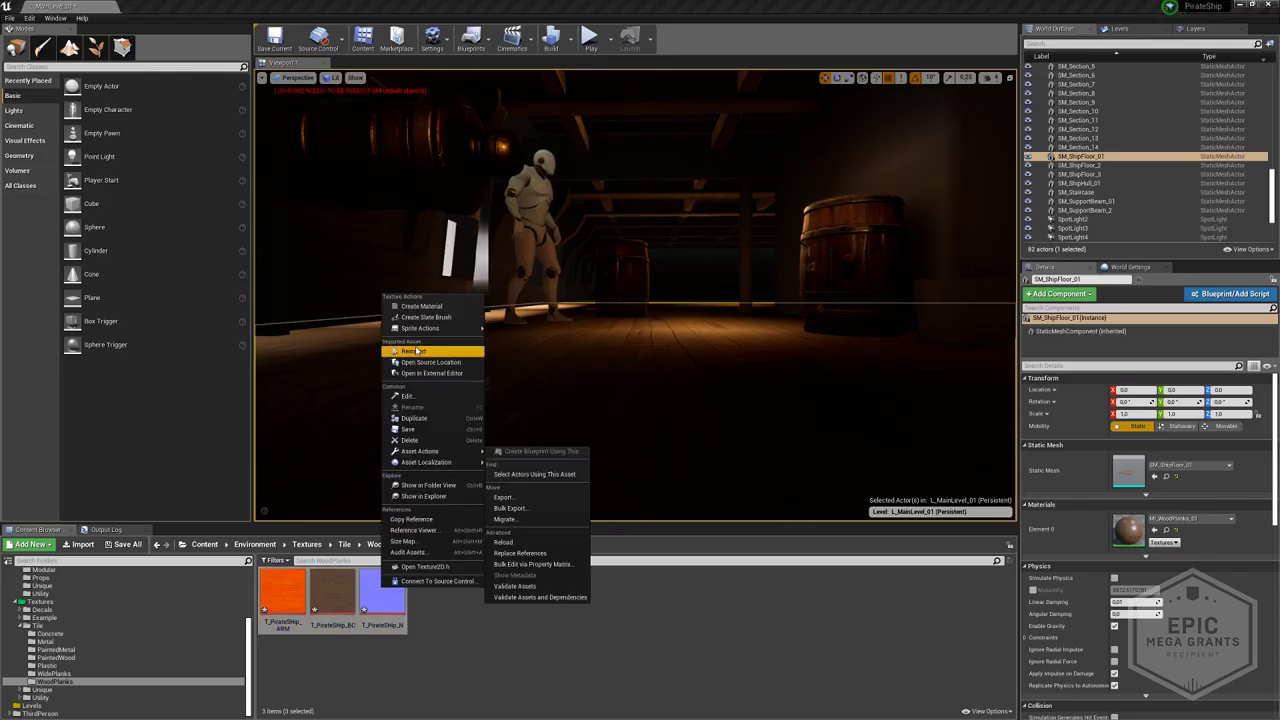
pyautogui.click(416, 352)
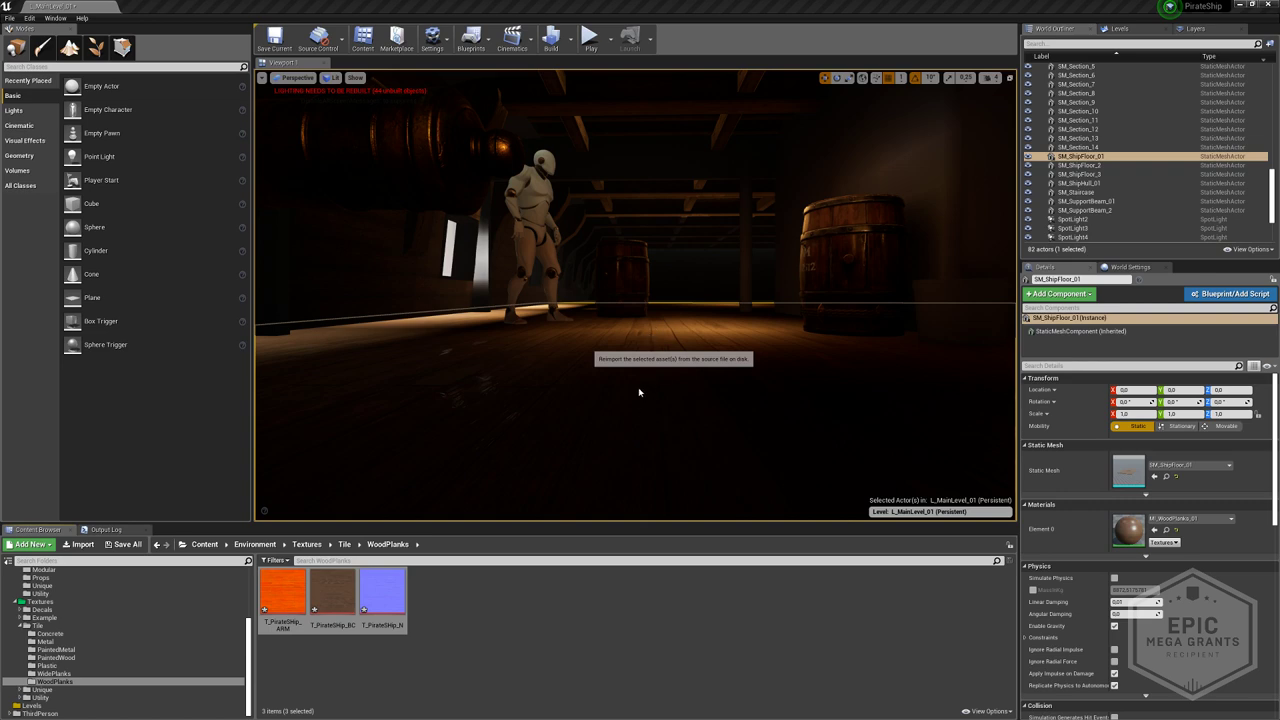
# - Examine the reimported ship floor from above in the lit, lighting and buffer visualization view modes
pyautogui.moveTo(640, 392); pyautogui.dragTo(640, 465, button='right')
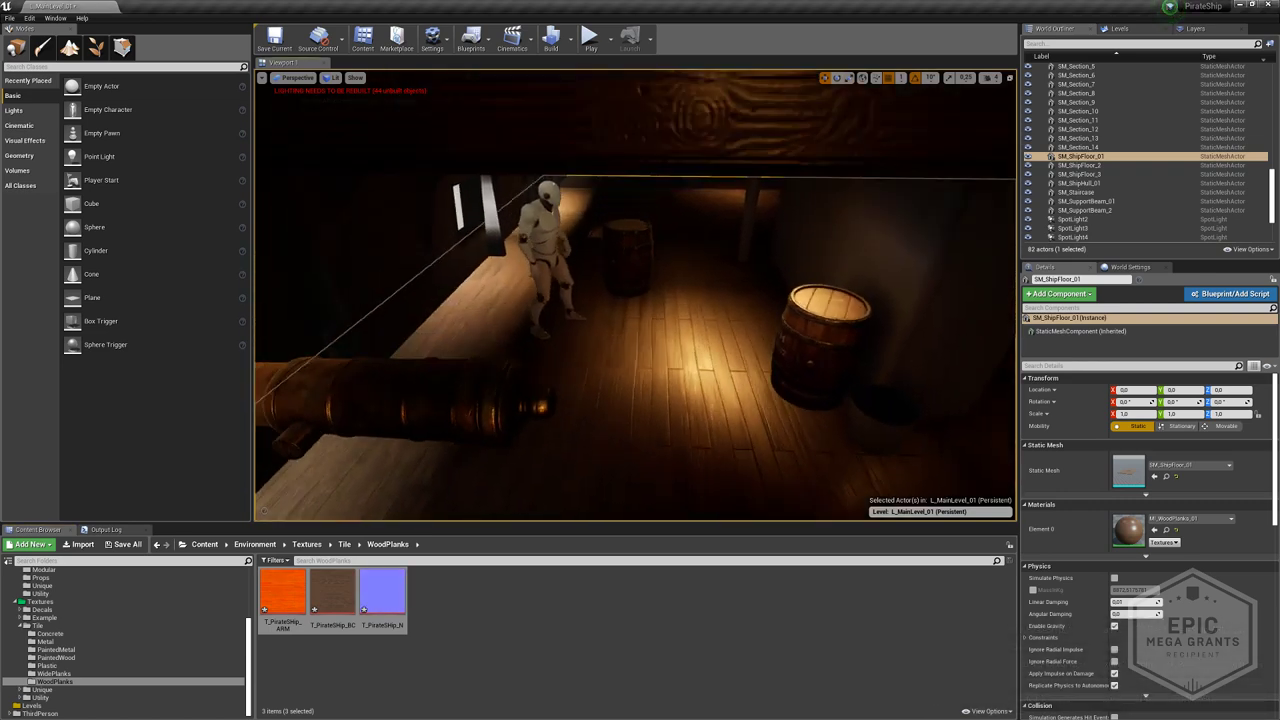
pyautogui.moveTo(682, 361)
pyautogui.mouseDown(button='right')
pyautogui.moveTo(654, 350)
pyautogui.moveTo(682, 361)
pyautogui.mouseUp(button='right')
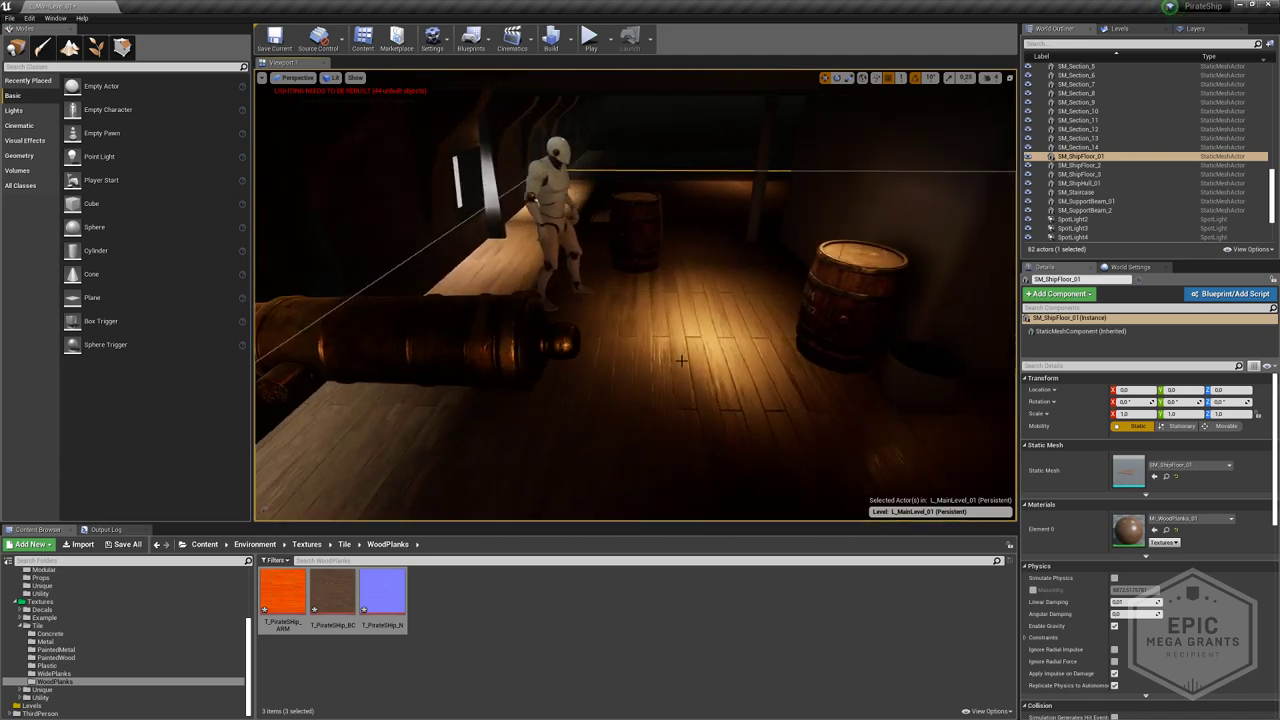
pyautogui.hotkey('alt', '3')
pyautogui.hotkey('alt', '4')
pyautogui.hotkey('alt', '5')
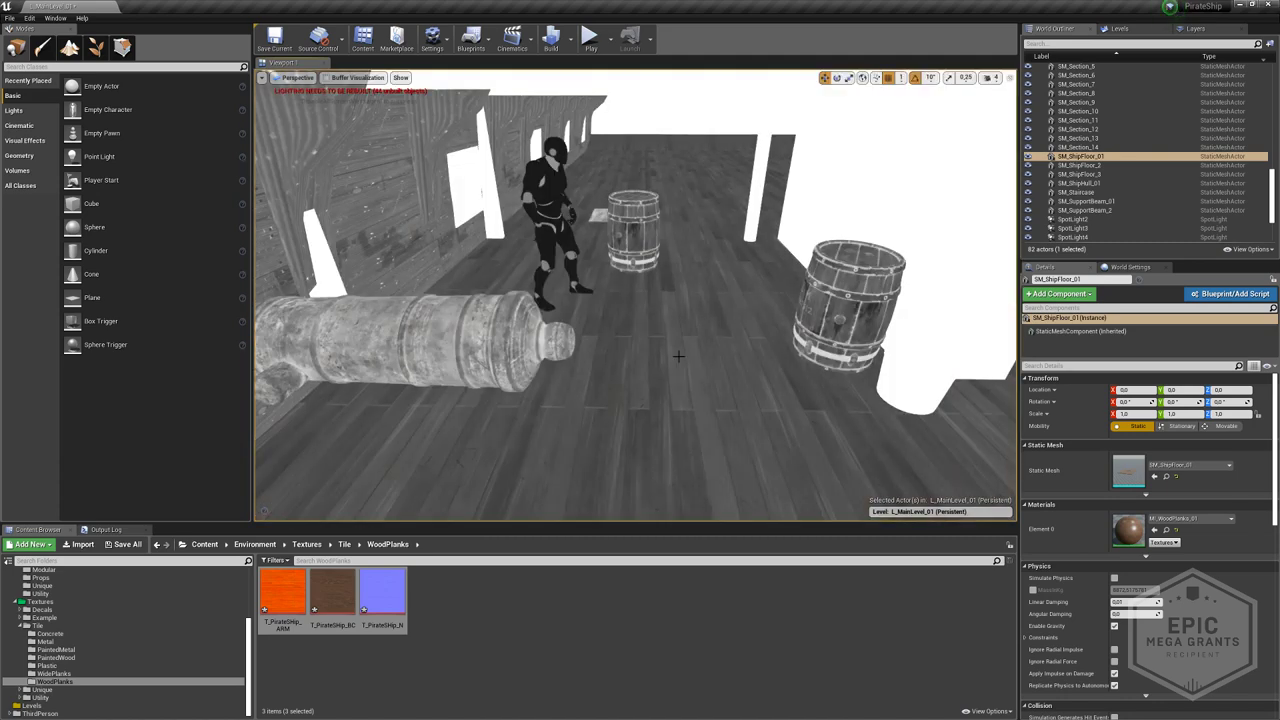
pyautogui.hotkey('alt', '4')
# - Play the level, run the character across the ship floor to judge the planks, and stop the play session
pyautogui.click(589, 38)
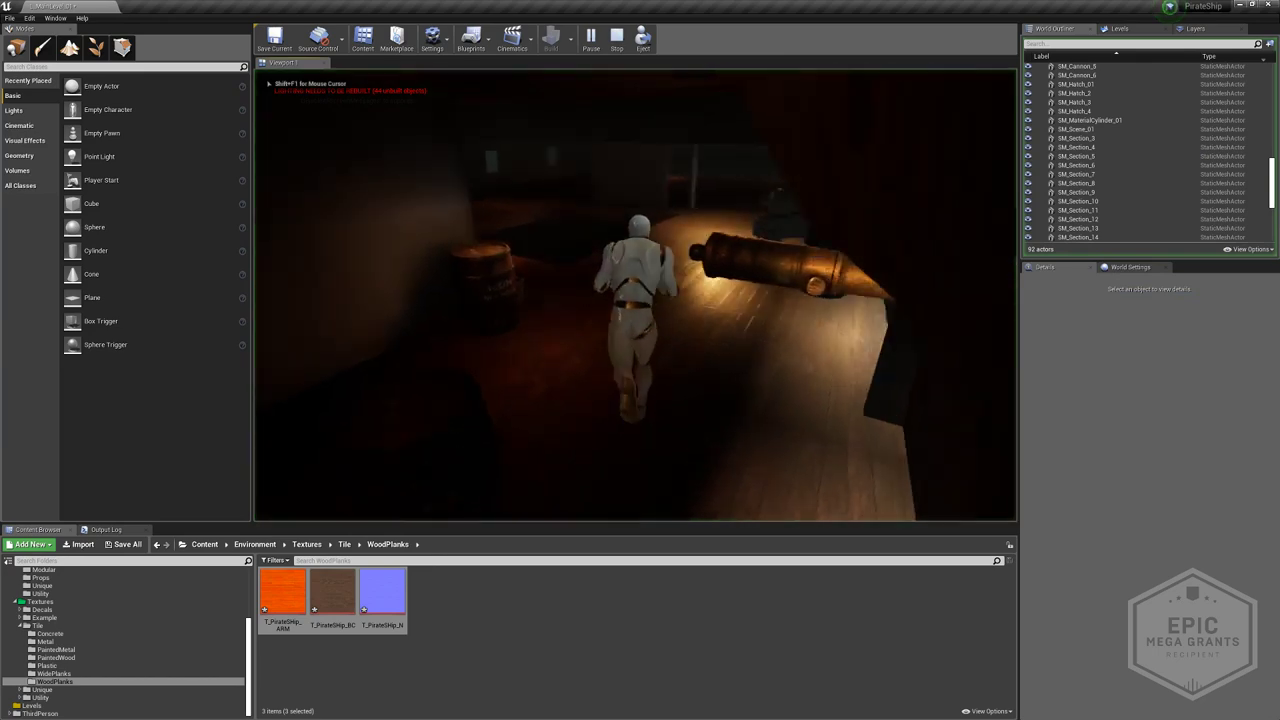
pyautogui.press('w')
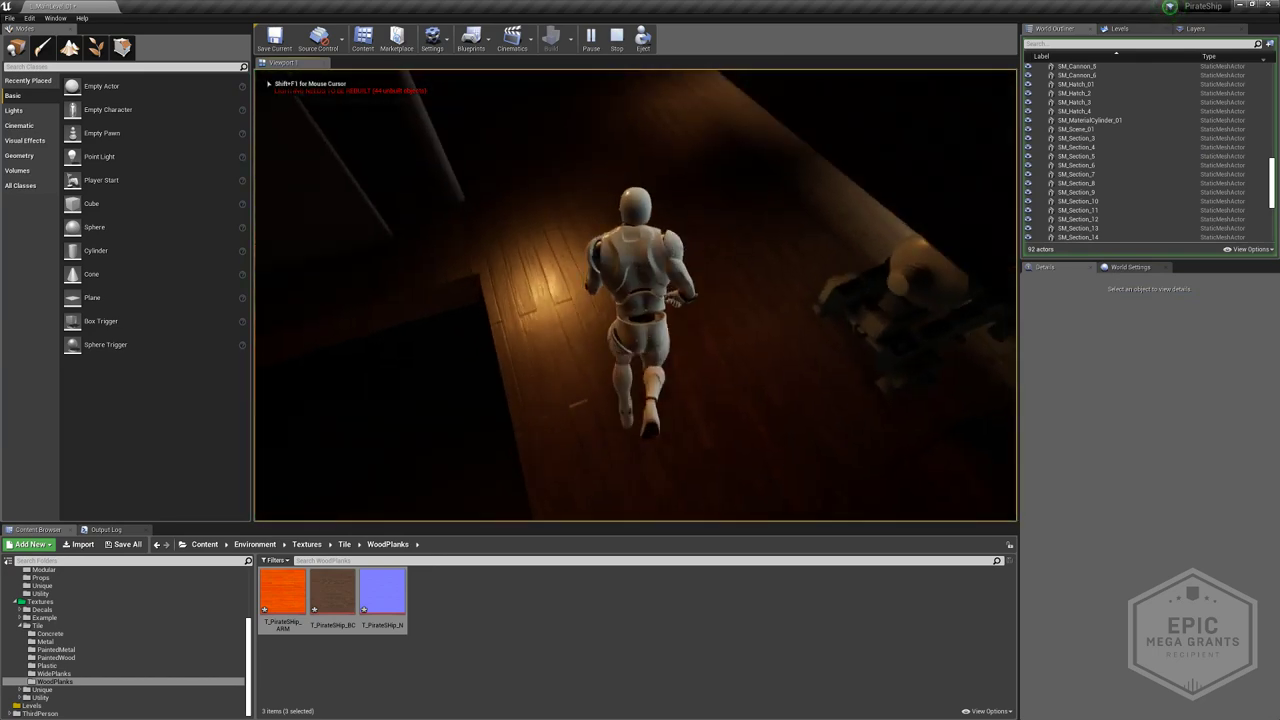
pyautogui.press('w')
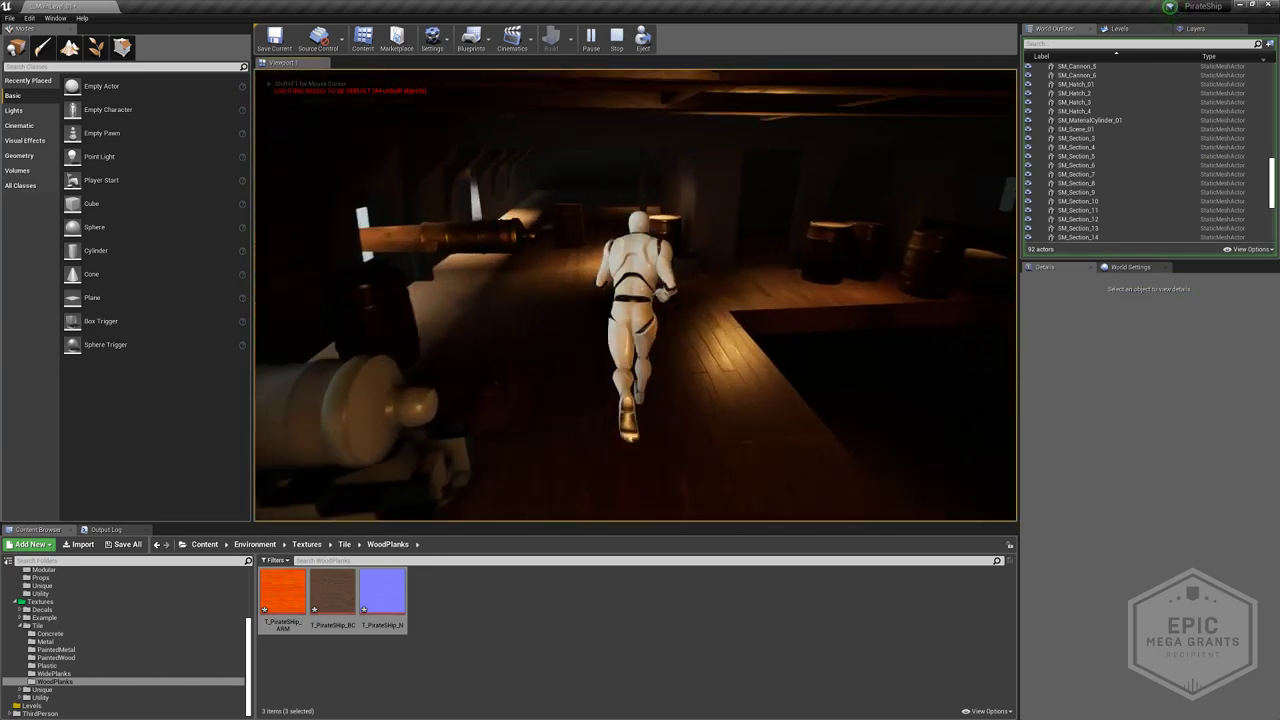
pyautogui.press('w')
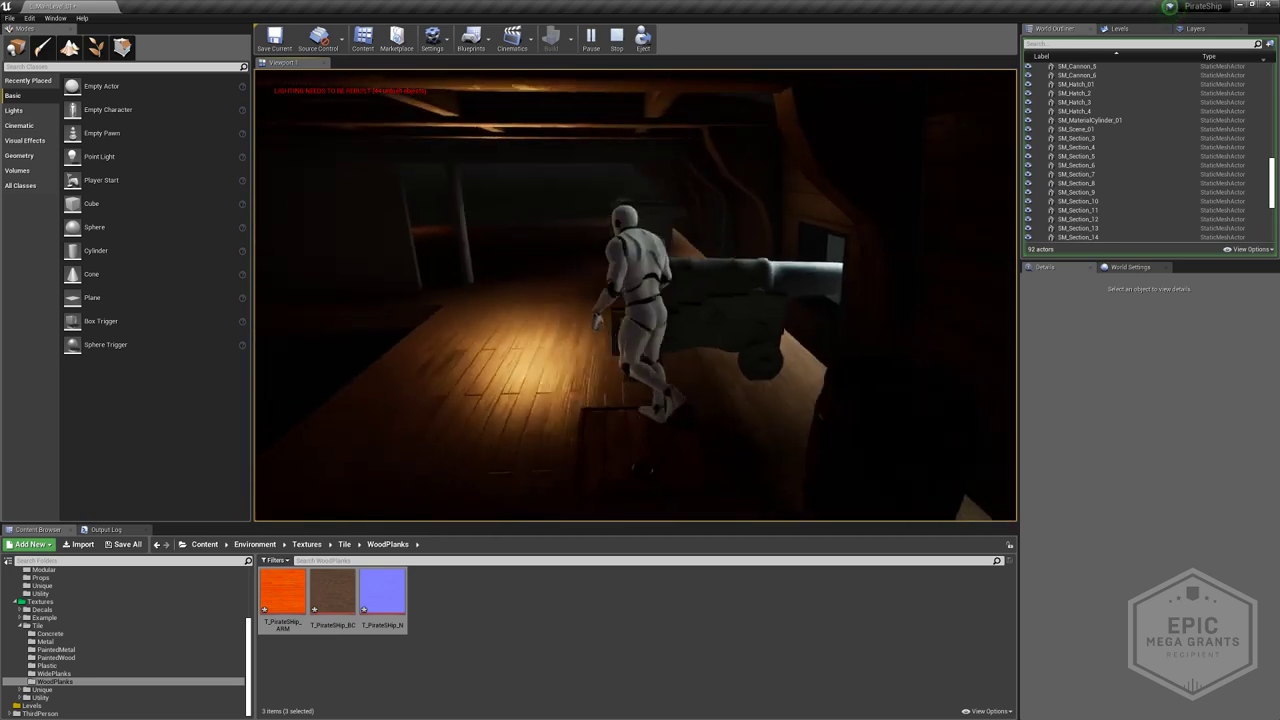
pyautogui.press('w')
pyautogui.press('Escape')
# - Switch to Maya and select all faces of the ship floor mesh in the UV Editor
pyautogui.press('super+Tab')
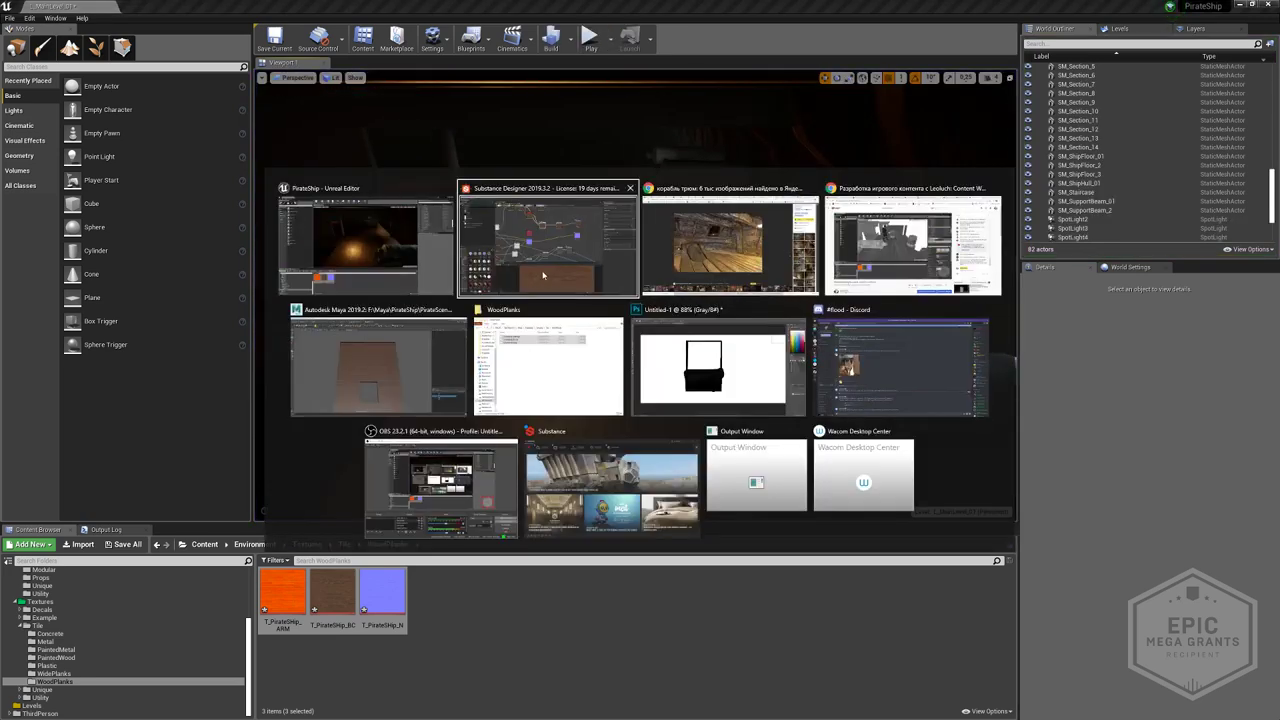
pyautogui.click(450, 345)
pyautogui.click(506, 312)
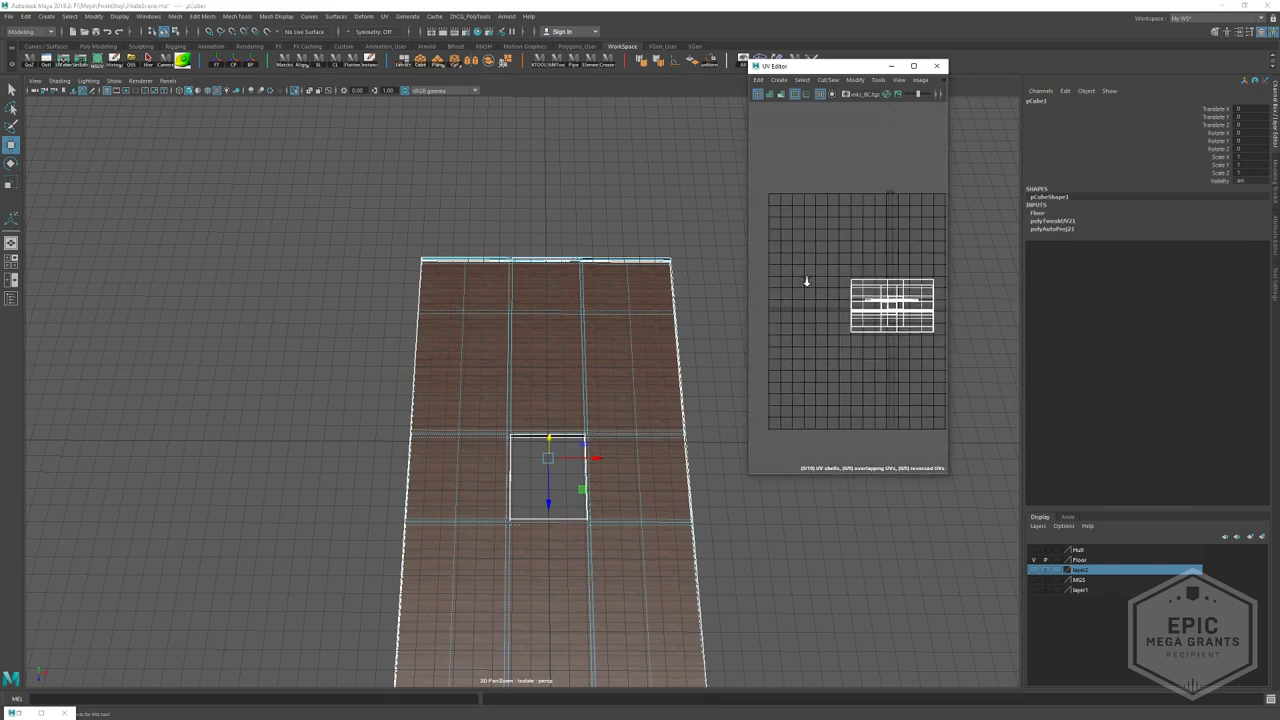
pyautogui.keyDown('alt'); pyautogui.moveTo(877, 298); pyautogui.dragTo(825, 310, button='middle'); pyautogui.keyUp('alt')
pyautogui.press('F11')
pyautogui.moveTo(785, 276); pyautogui.dragTo(880, 363)
pyautogui.press('r')
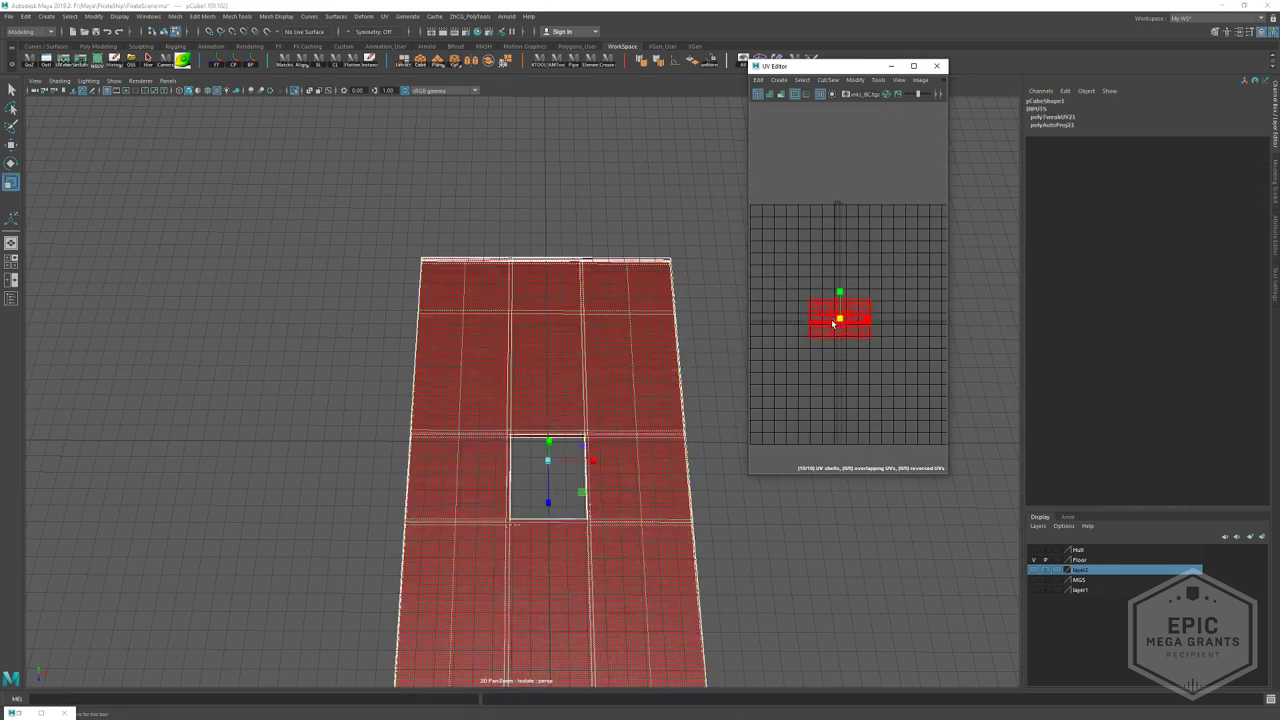
pyautogui.moveTo(832, 323); pyautogui.dragTo(828, 324)
pyautogui.hotkey('ctrl', 'z')
# - Return to the move tool and enlarge the UV Editor window to show its full set of controls
pyautogui.press('w')
pyautogui.keyDown('alt'); pyautogui.moveTo(833, 330); pyautogui.dragTo(862, 356, button='right'); pyautogui.keyUp('alt')
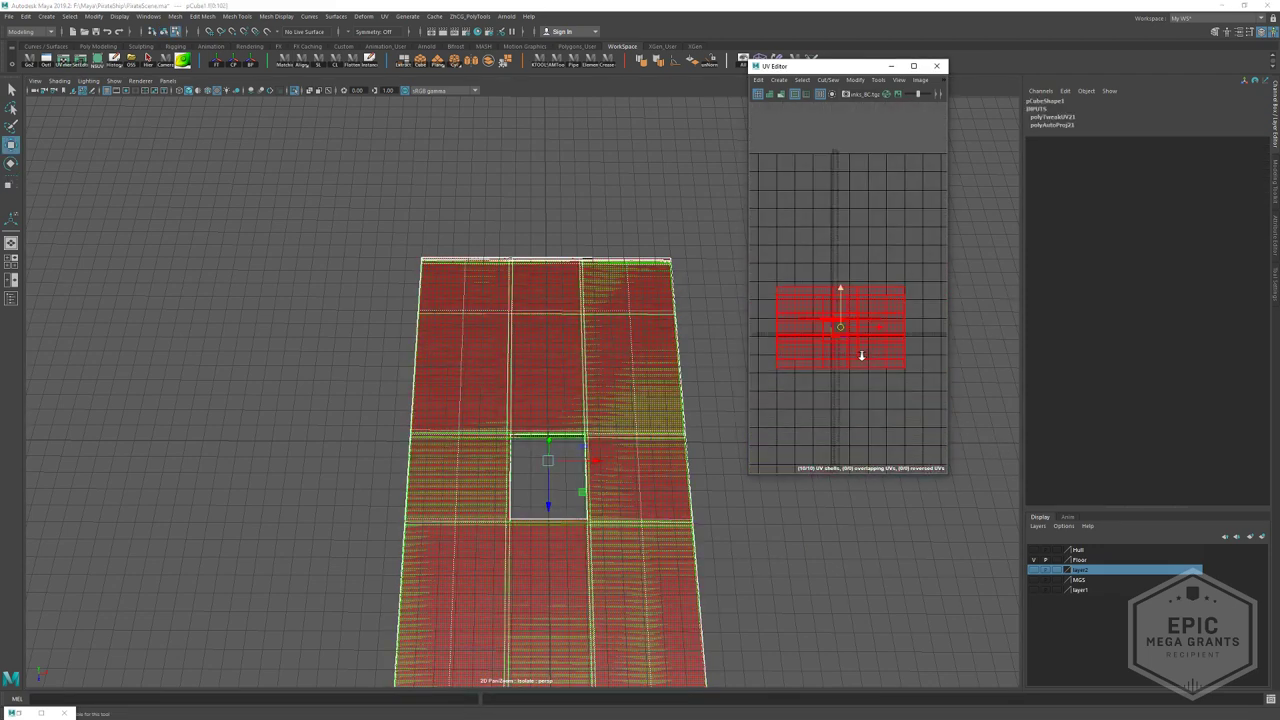
pyautogui.moveTo(861, 355); pyautogui.dragTo(1143, 276)
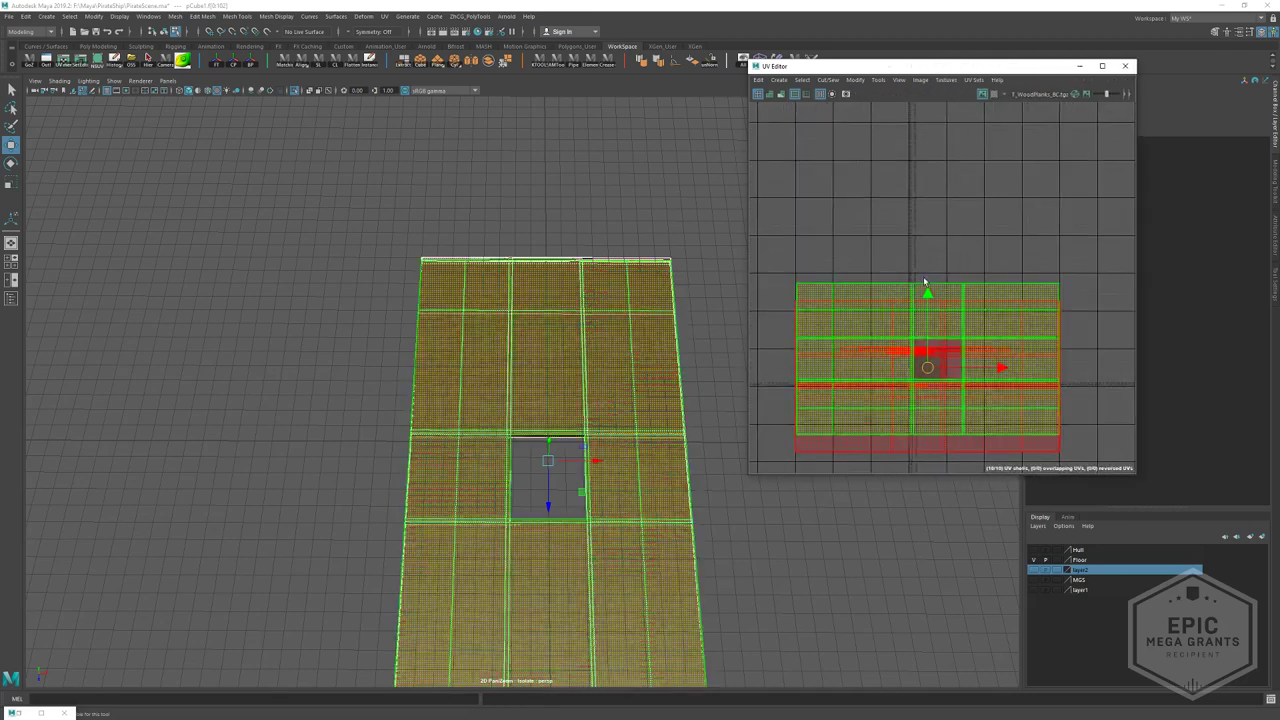
pyautogui.moveTo(749, 238)
pyautogui.mouseDown()
pyautogui.moveTo(706, 238)
pyautogui.moveTo(731, 238)
pyautogui.mouseUp()
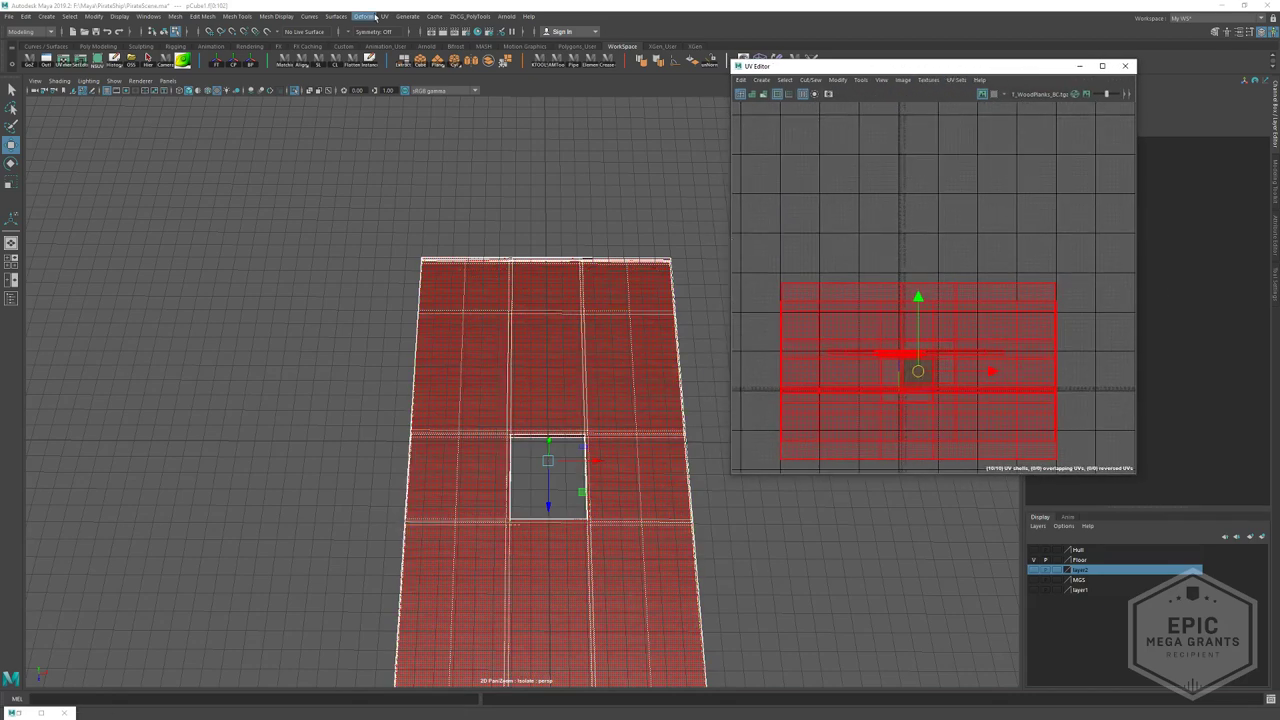
pyautogui.click(17, 698)
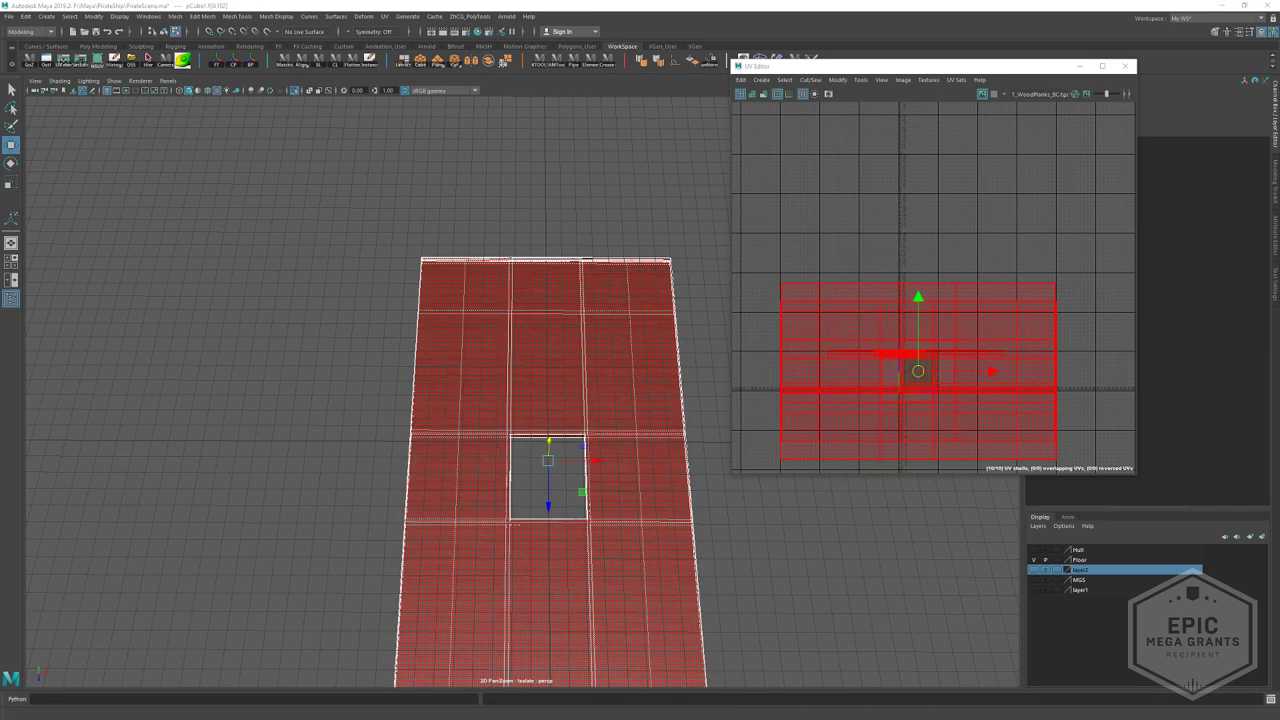
# - Open the UV Toolkit beside the UV Editor and scale the floor's UVs by 0.75 in U and V
pyautogui.click(837, 80)
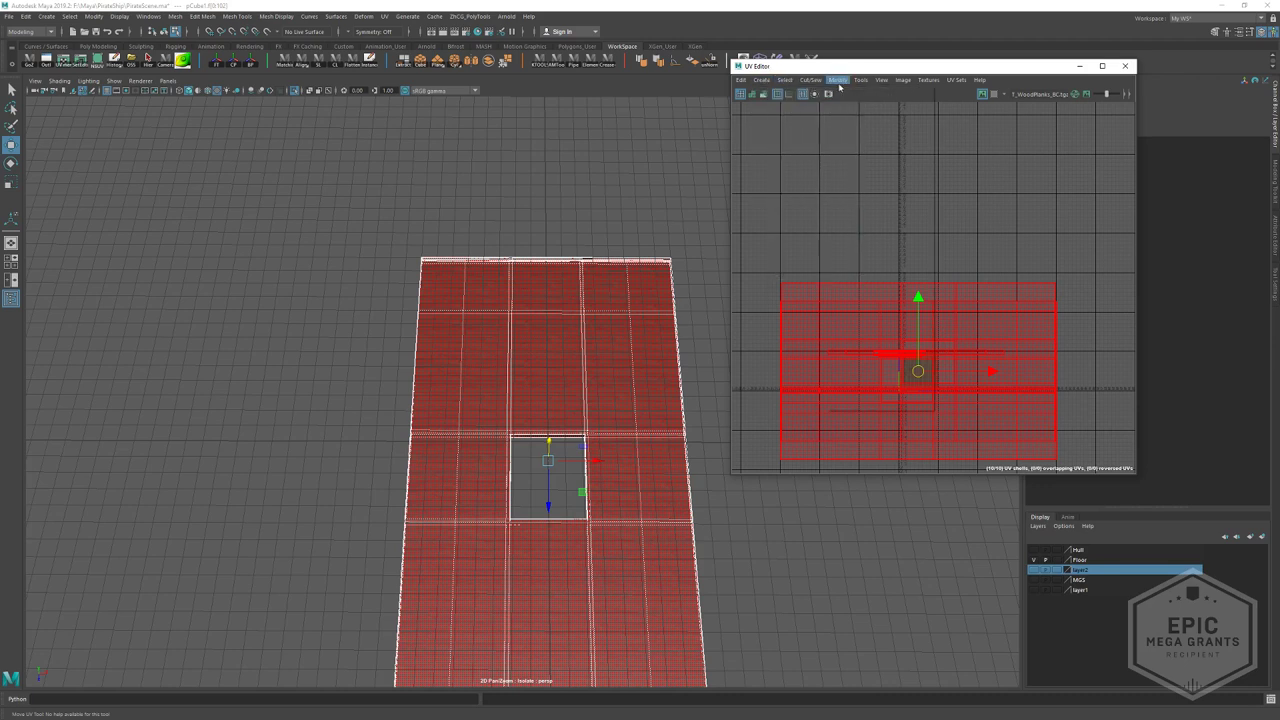
pyautogui.click(880, 98)
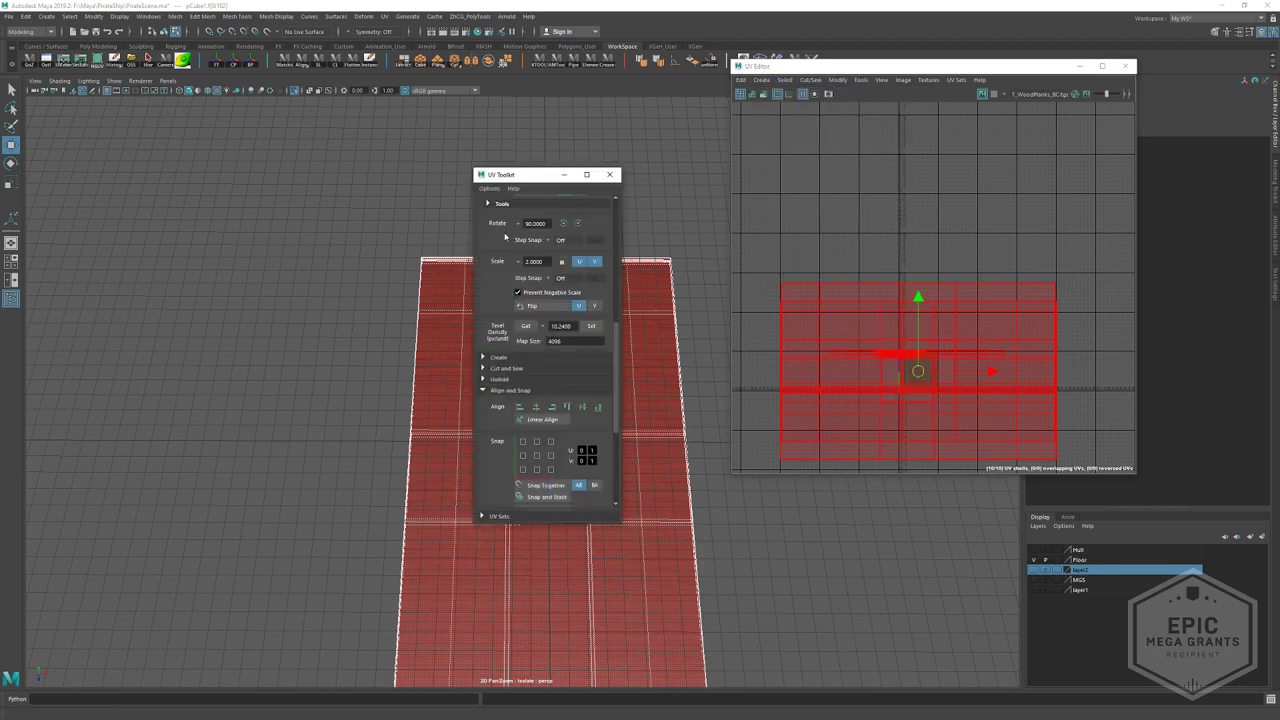
pyautogui.moveTo(512, 180); pyautogui.dragTo(1137, 80)
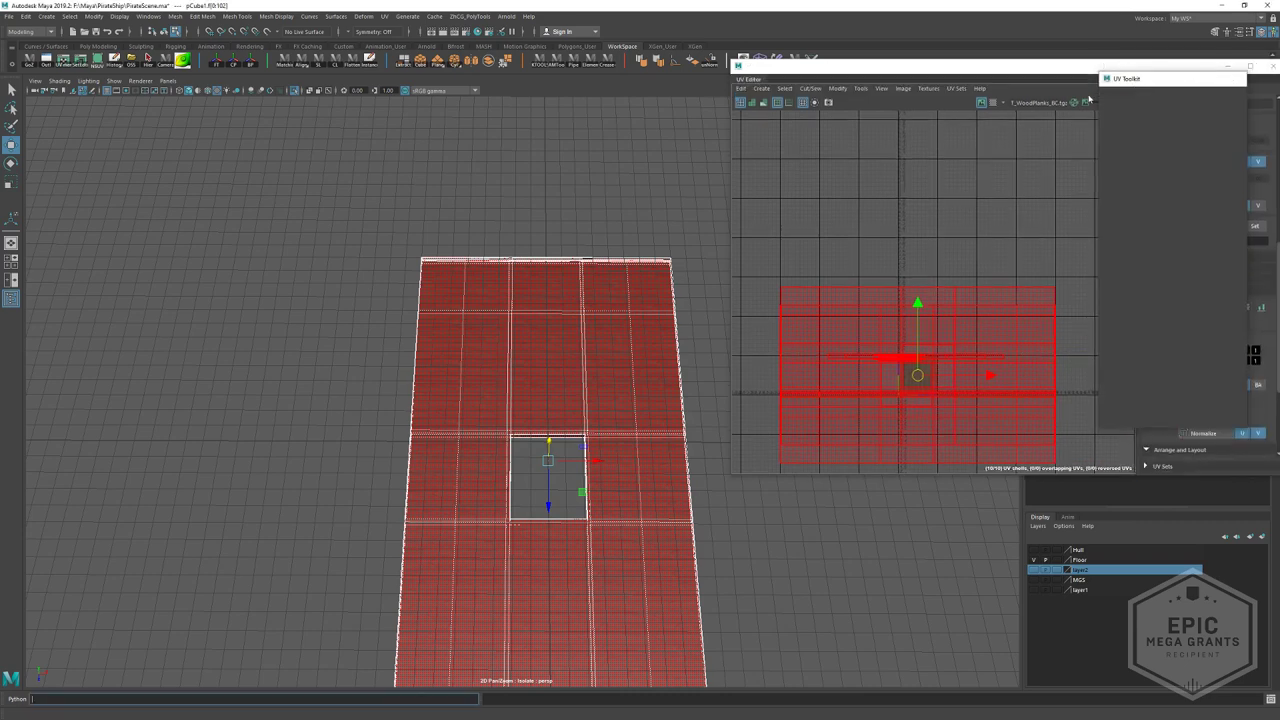
pyautogui.moveTo(998, 69); pyautogui.dragTo(604, 116)
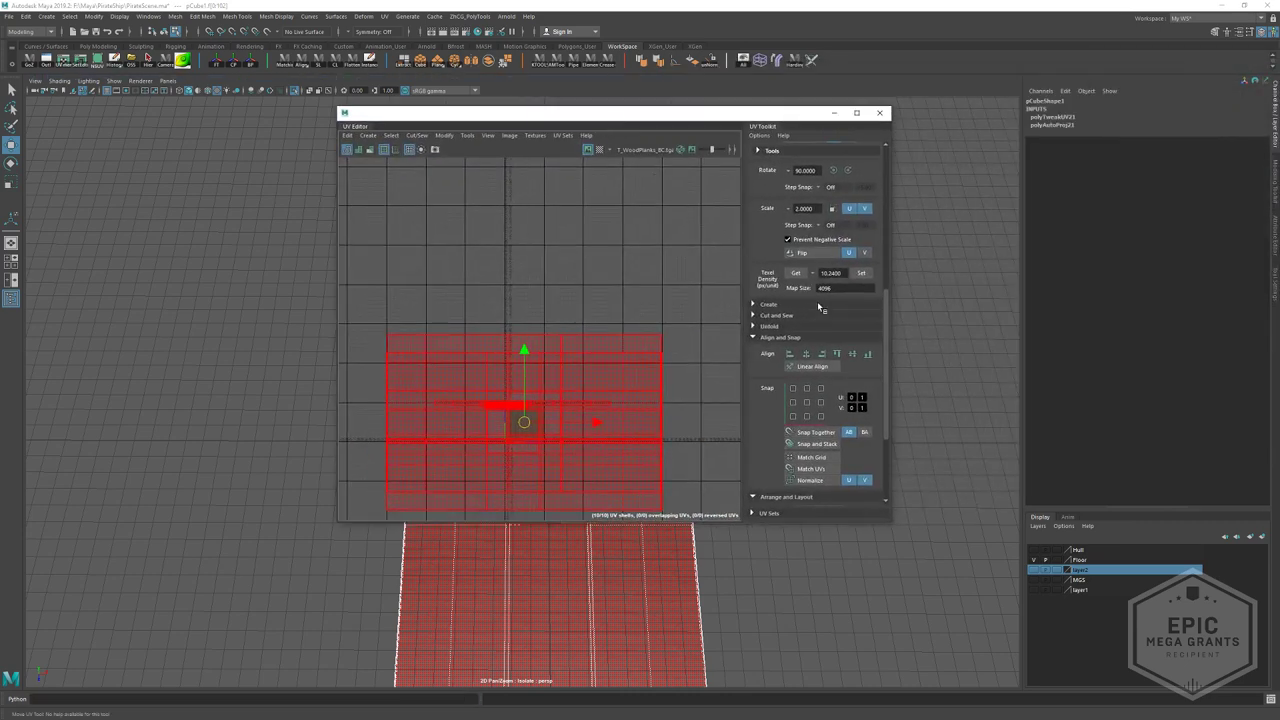
pyautogui.scroll(2, 817, 301)
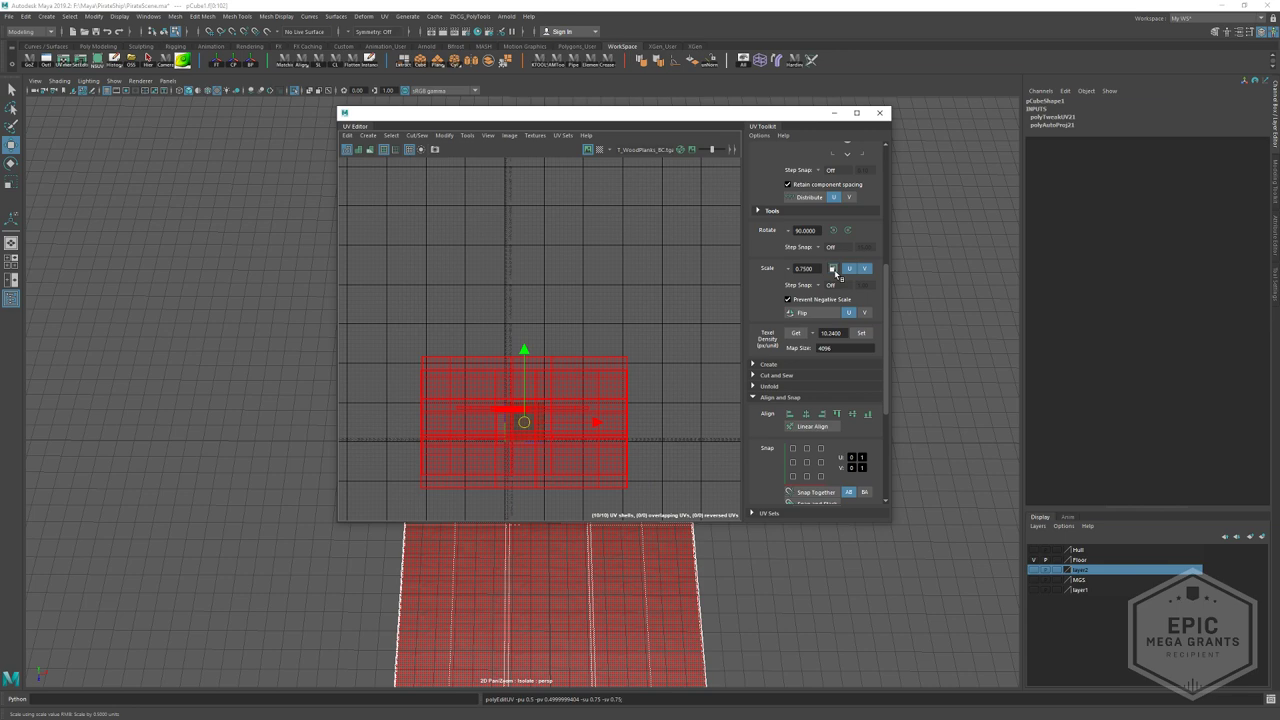
# - Close the UV Editor and check the rescaled plank texture on the floor mesh from an angled view
pyautogui.click(880, 113)
pyautogui.click(783, 311)
pyautogui.keyDown('alt'); pyautogui.moveTo(783, 311); pyautogui.dragTo(637, 363, button='right'); pyautogui.keyUp('alt')
pyautogui.keyDown('alt'); pyautogui.moveTo(637, 363); pyautogui.dragTo(585, 345); pyautogui.keyUp('alt')
pyautogui.keyDown('alt'); pyautogui.moveTo(585, 345); pyautogui.dragTo(713, 451, button='right'); pyautogui.keyUp('alt')
pyautogui.doubleClick(604, 411)
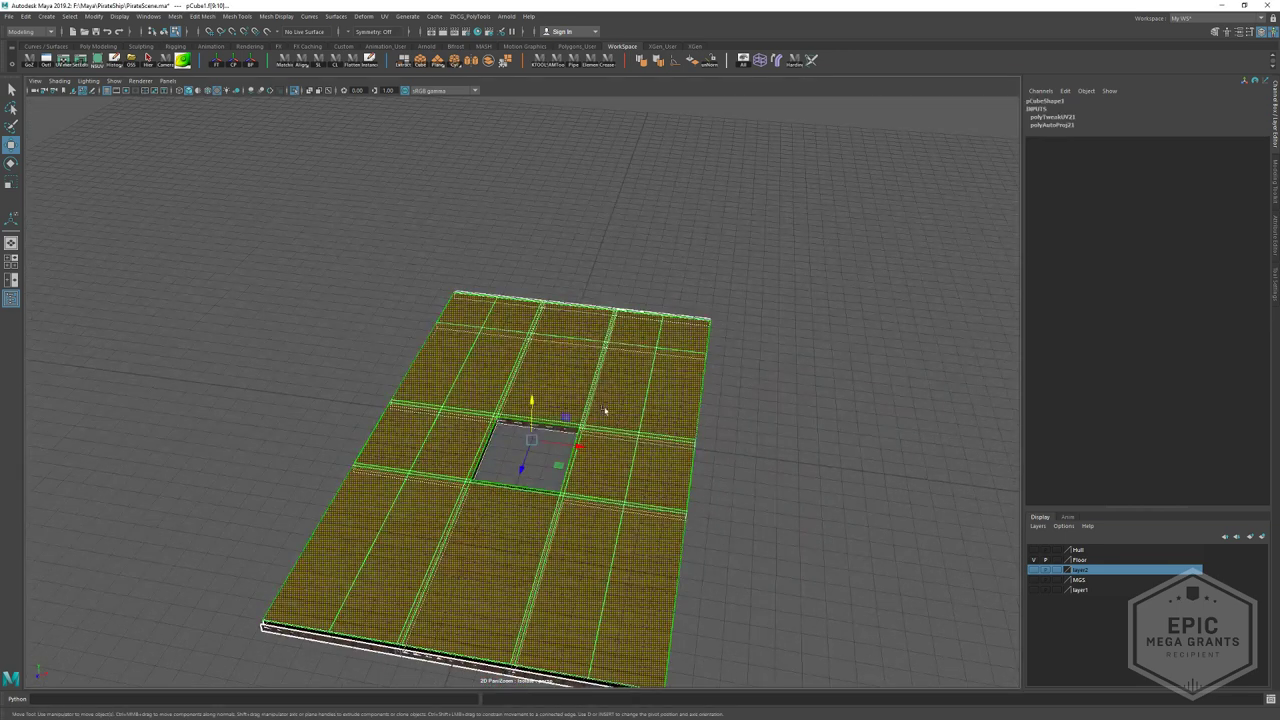
# - Return to object mode, deselect the floor and examine the plank texture's scale from another angle
pyautogui.press('F8')
pyautogui.click(629, 251)
pyautogui.click(484, 394)
pyautogui.keyDown('alt'); pyautogui.moveTo(485, 394); pyautogui.dragTo(510, 390); pyautogui.keyUp('alt')
pyautogui.hotkey('ctrl', 'z')
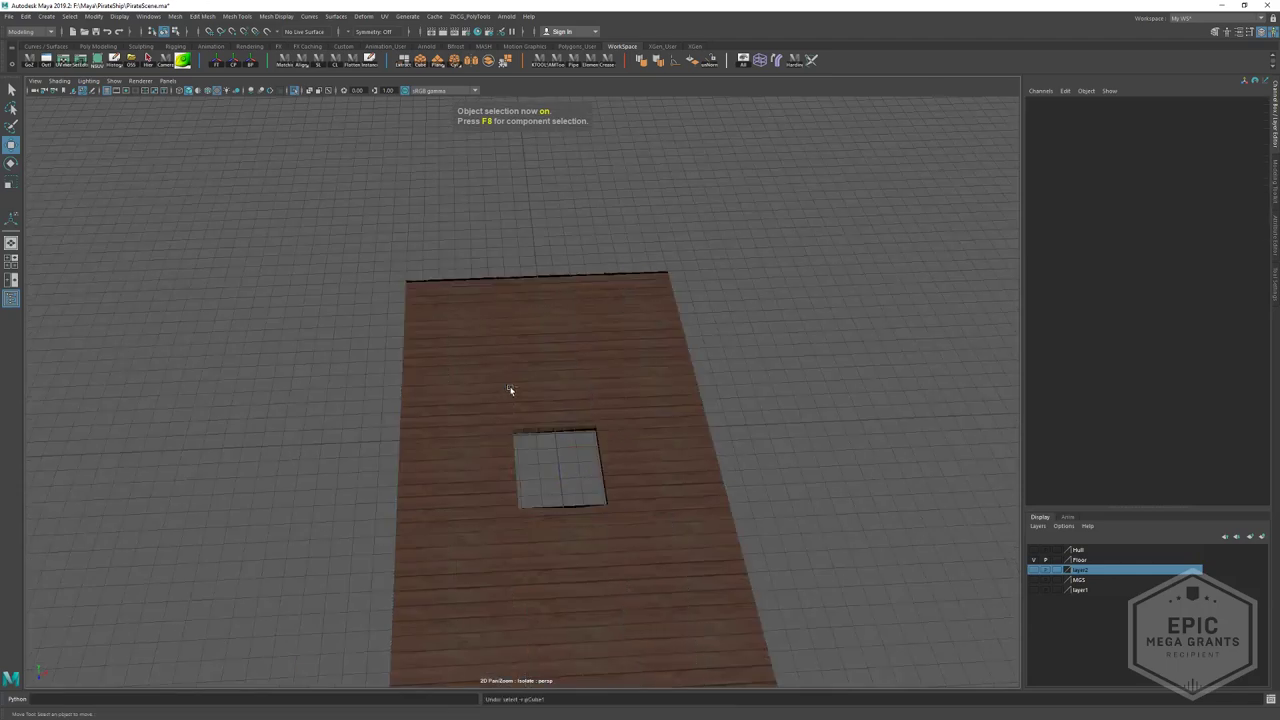
# - Reopen the UV Editor, undo the previous UV scaling and scale the floor's UVs by 0.5 in U and V
pyautogui.click(510, 390)
pyautogui.click(384, 16)
pyautogui.click(410, 30)
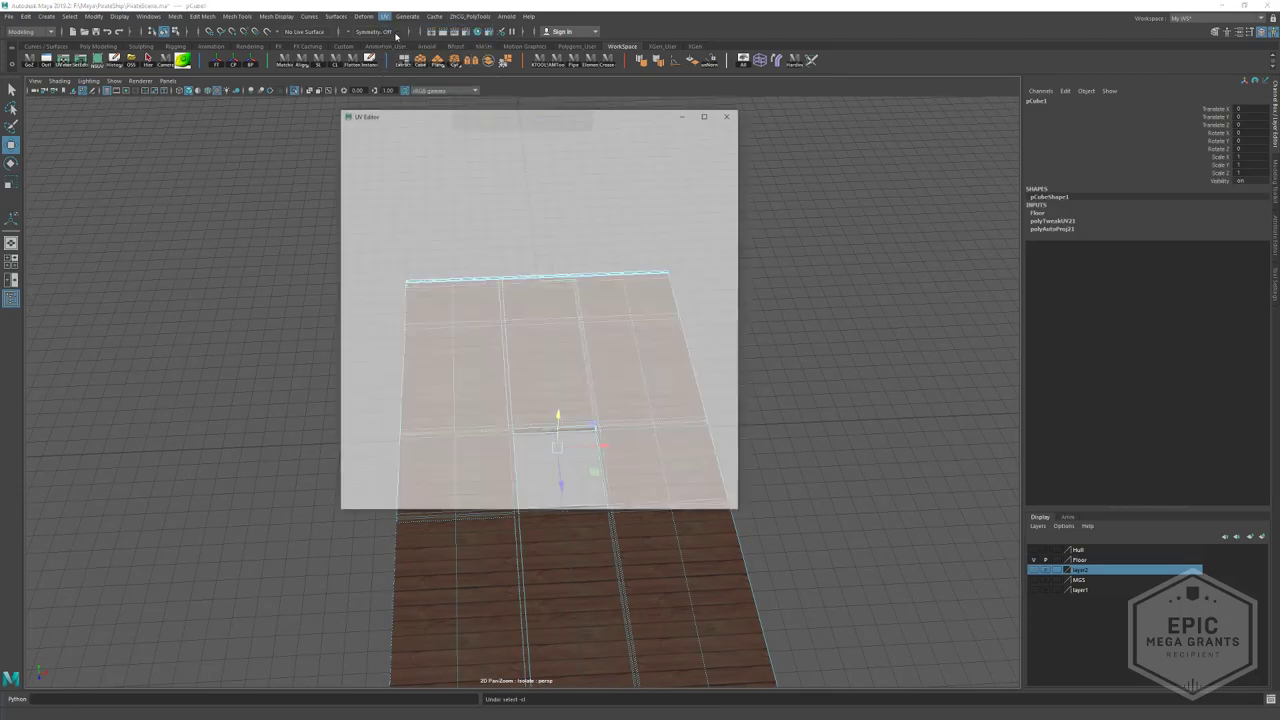
pyautogui.hotkey('ctrl', 'z')
pyautogui.hotkey('ctrl', 'z')
pyautogui.hotkey('ctrl', 'z')
pyautogui.hotkey('ctrl', 'z')
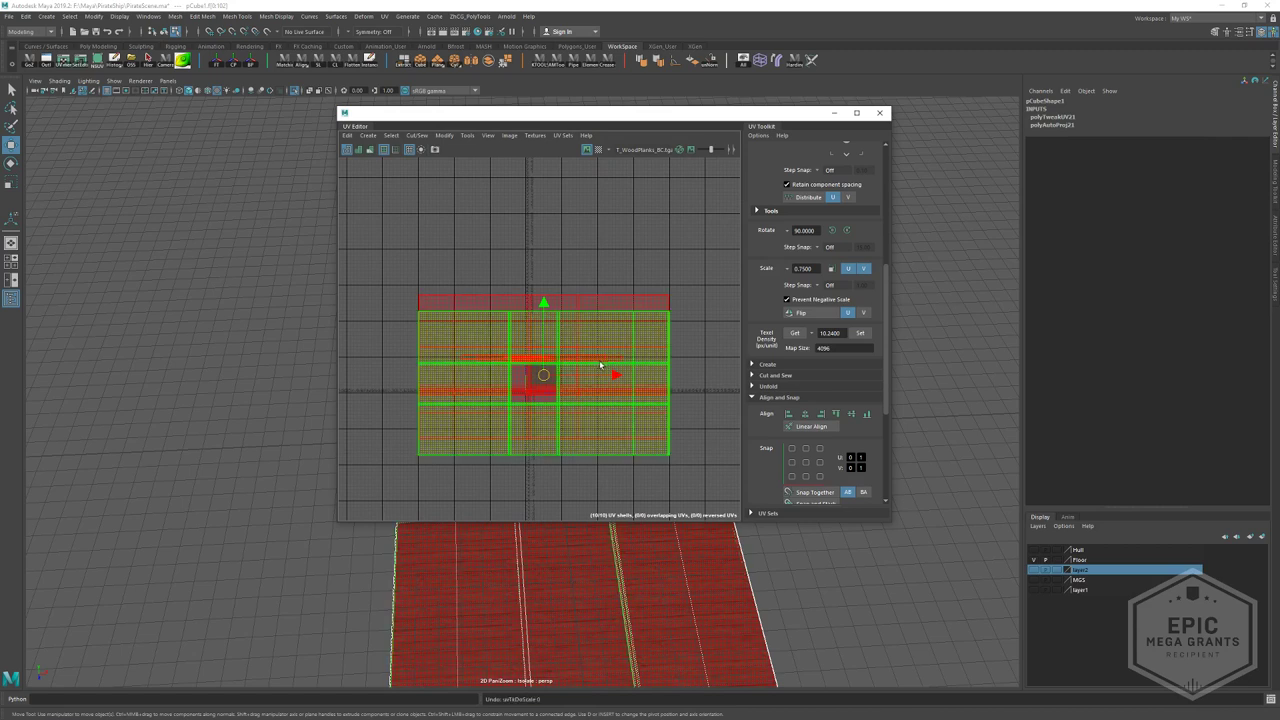
pyautogui.moveTo(607, 356); pyautogui.dragTo(490, 284)
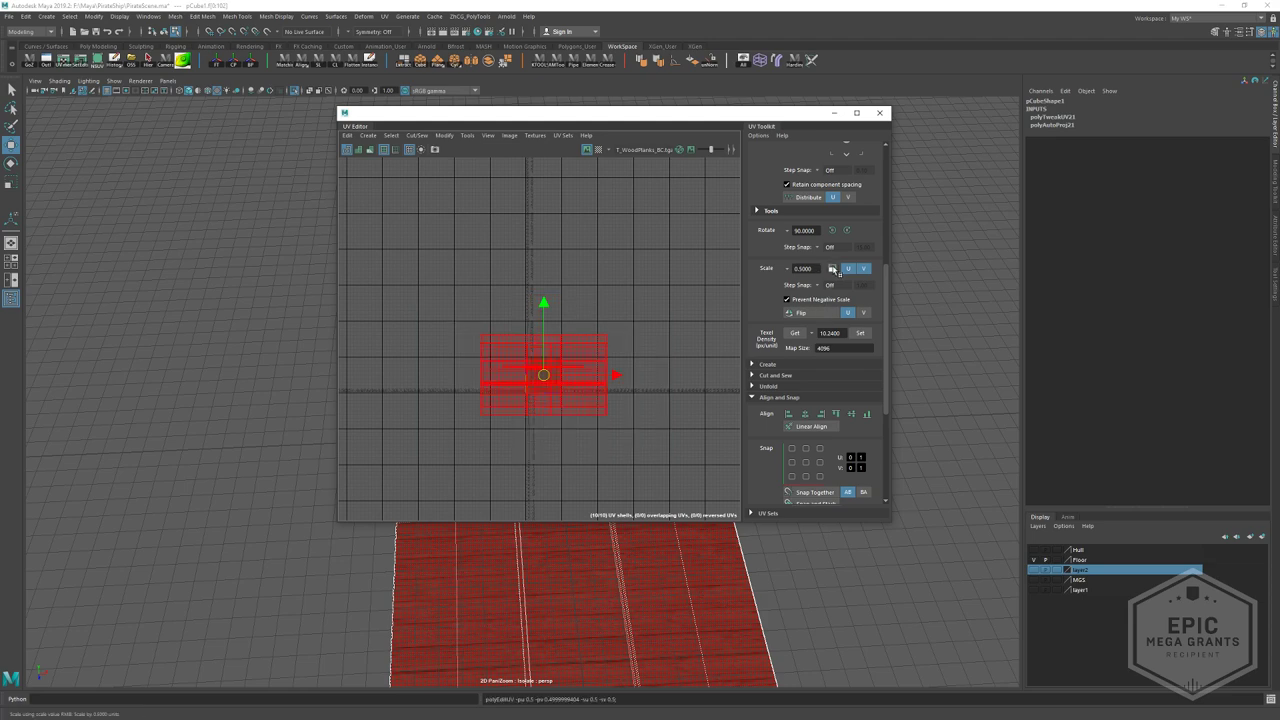
# - Close the UV Editor, return to object mode and check the plank size across the whole floor mesh
pyautogui.click(879, 113)
pyautogui.press('F8')
pyautogui.click(857, 300)
pyautogui.keyDown('alt'); pyautogui.moveTo(750, 428); pyautogui.dragTo(740, 288, button='middle'); pyautogui.keyUp('alt')
pyautogui.scroll(-2, 574, 322)
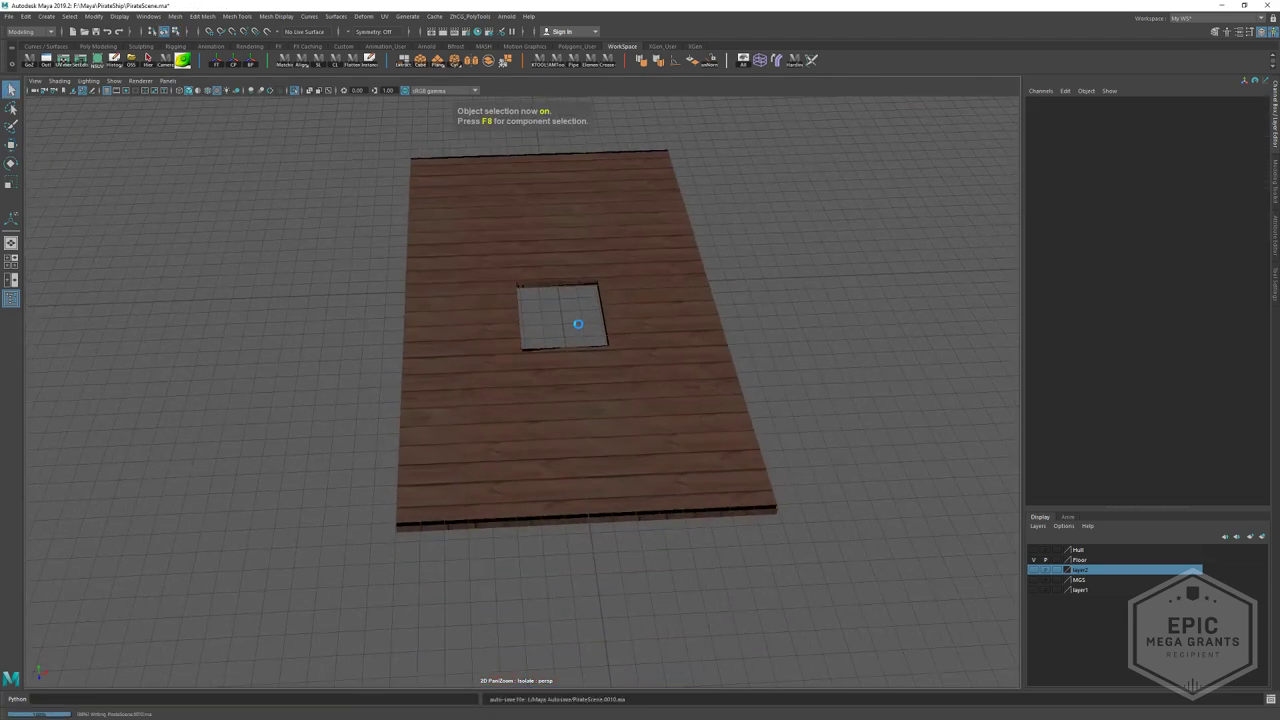
pyautogui.keyDown('alt'); pyautogui.moveTo(485, 270); pyautogui.dragTo(491, 284); pyautogui.keyUp('alt')
# - Export the selected floor mesh as FBX, overwriting SM_ShipFloor_01.fbx in the Meshes/Unique folder
pyautogui.click(491, 284)
pyautogui.click(9, 16)
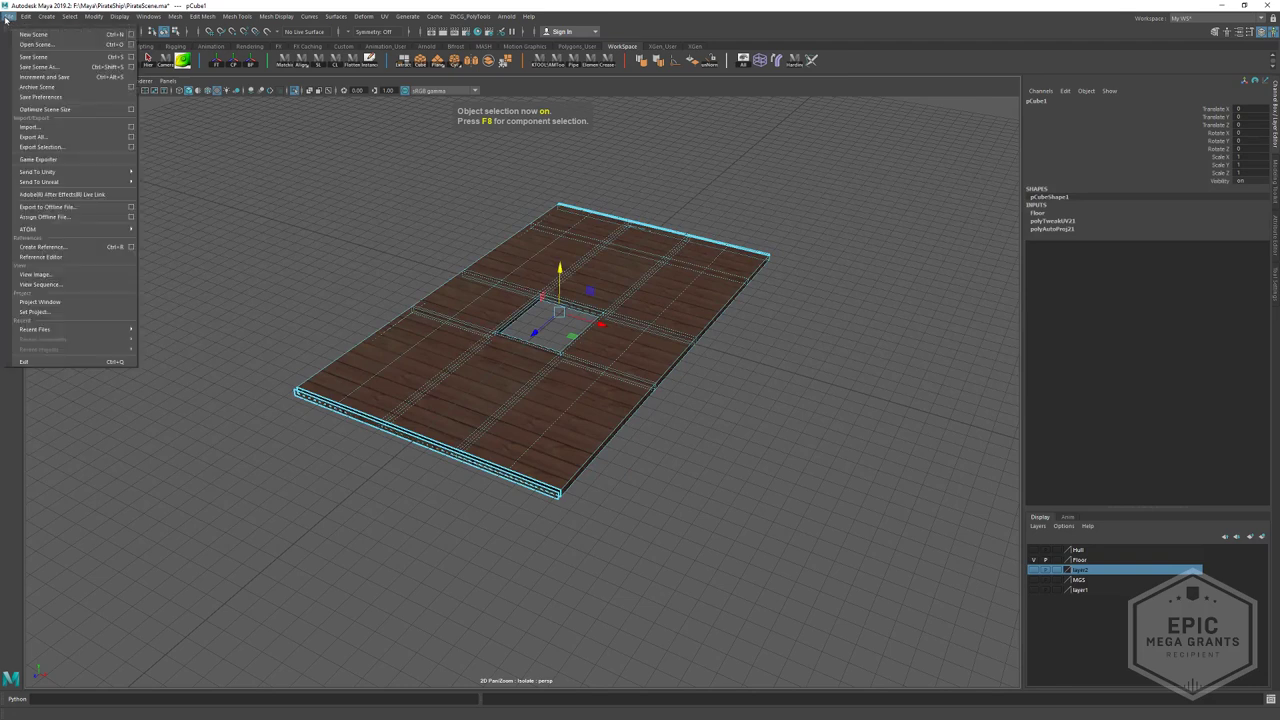
pyautogui.click(45, 147)
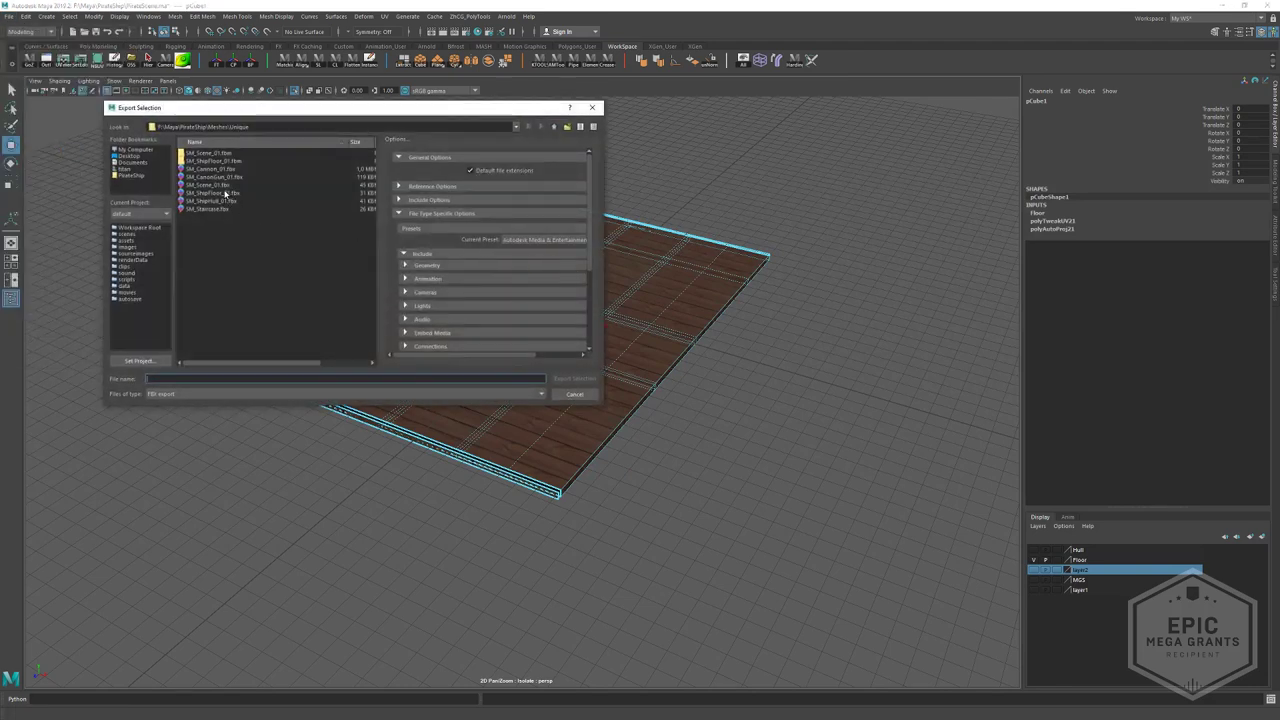
pyautogui.click(225, 193)
pyautogui.click(574, 379)
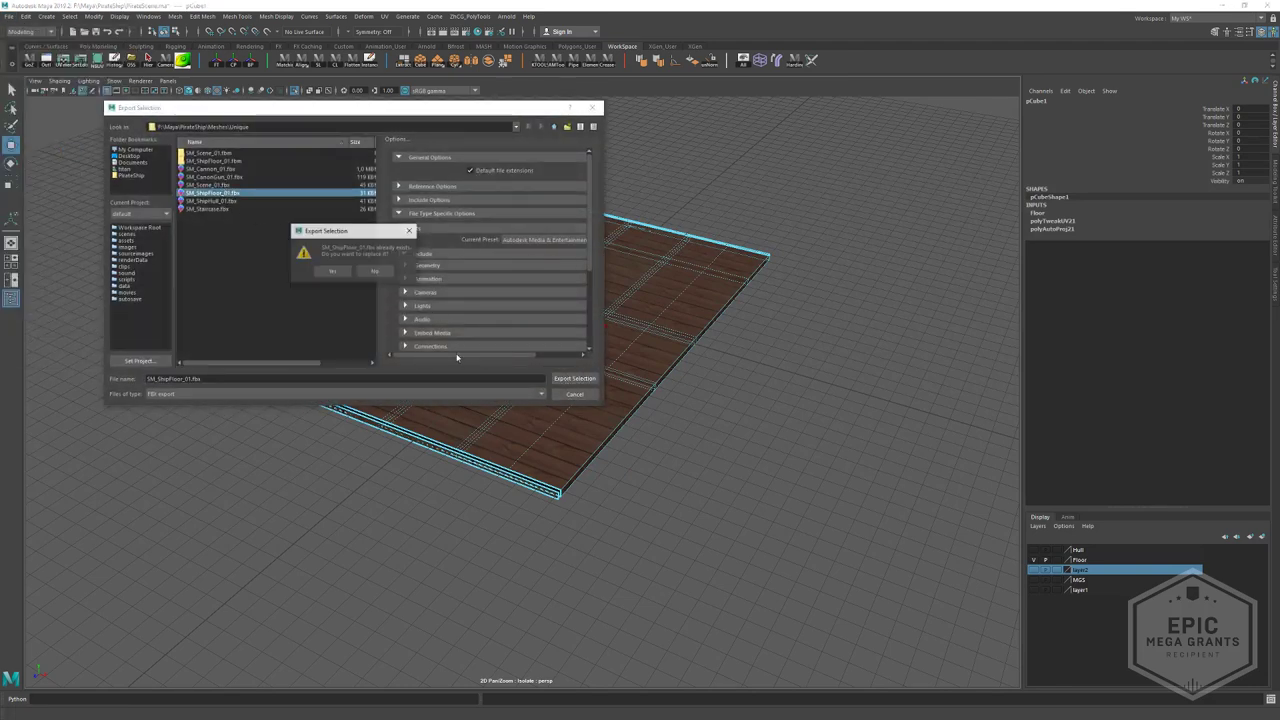
pyautogui.click(333, 274)
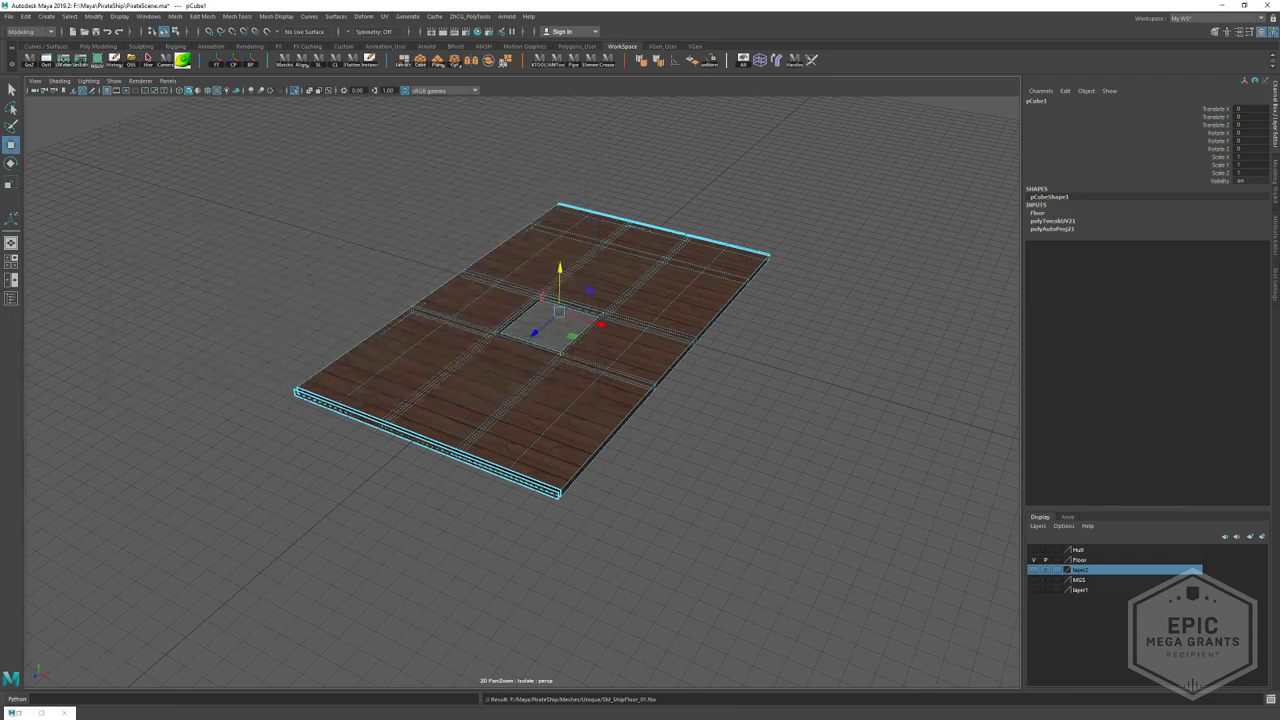
# - Switch to Unreal, reimport the SM_ShipFloor_01 mesh and view the floor from inside the ship in game view
pyautogui.click(206, 406)
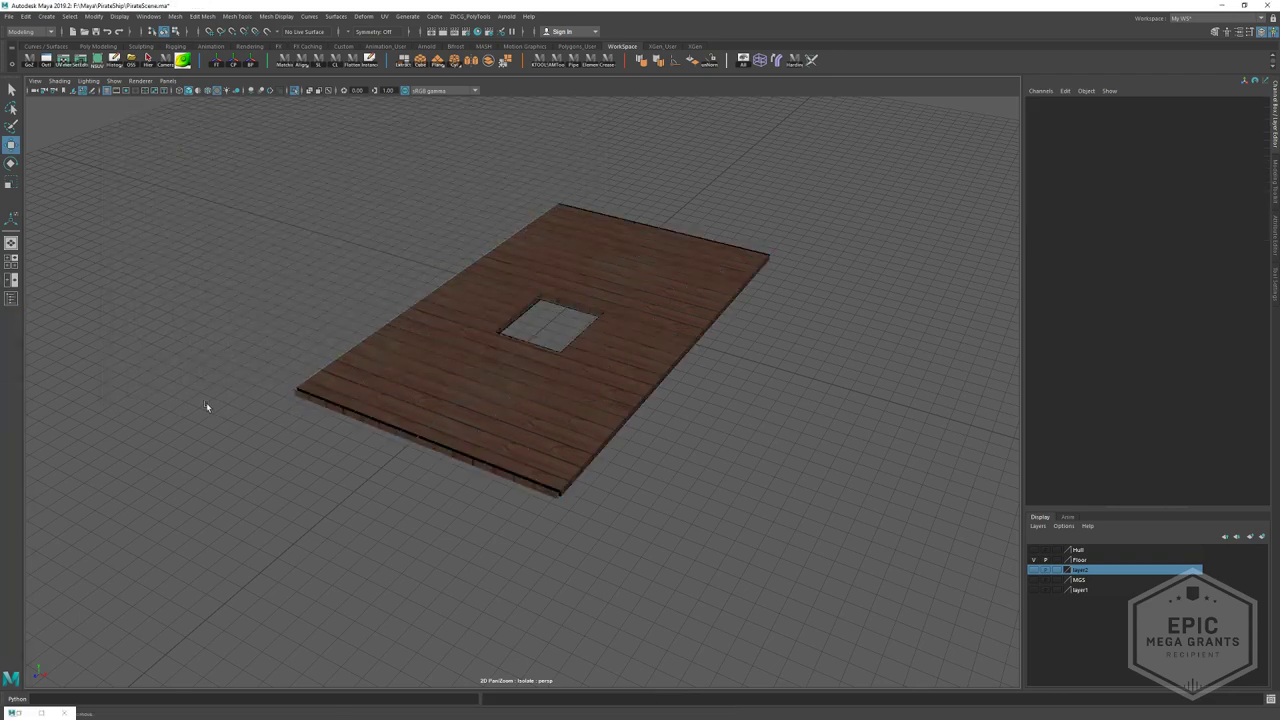
pyautogui.click(421, 366)
pyautogui.hotkey('alt', 'Tab')
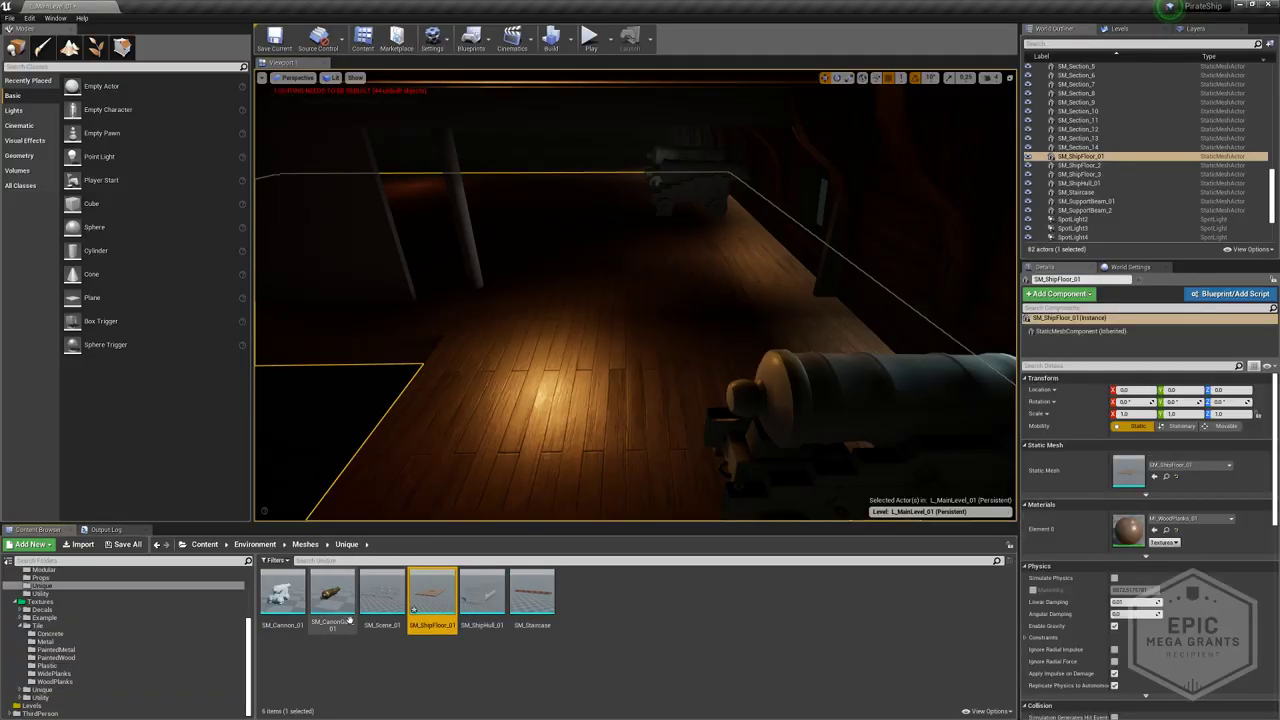
pyautogui.rightClick(432, 592)
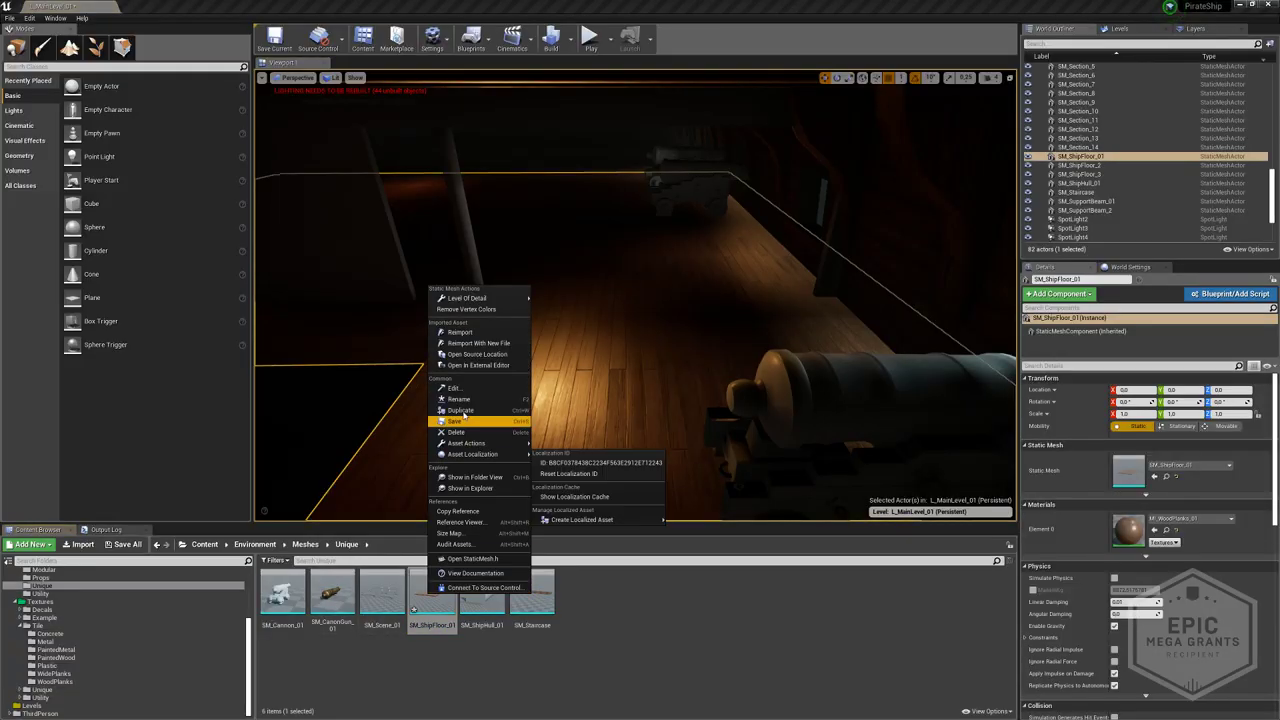
pyautogui.click(480, 336)
pyautogui.moveTo(562, 336); pyautogui.dragTo(960, 360, button='right')
pyautogui.press('g')
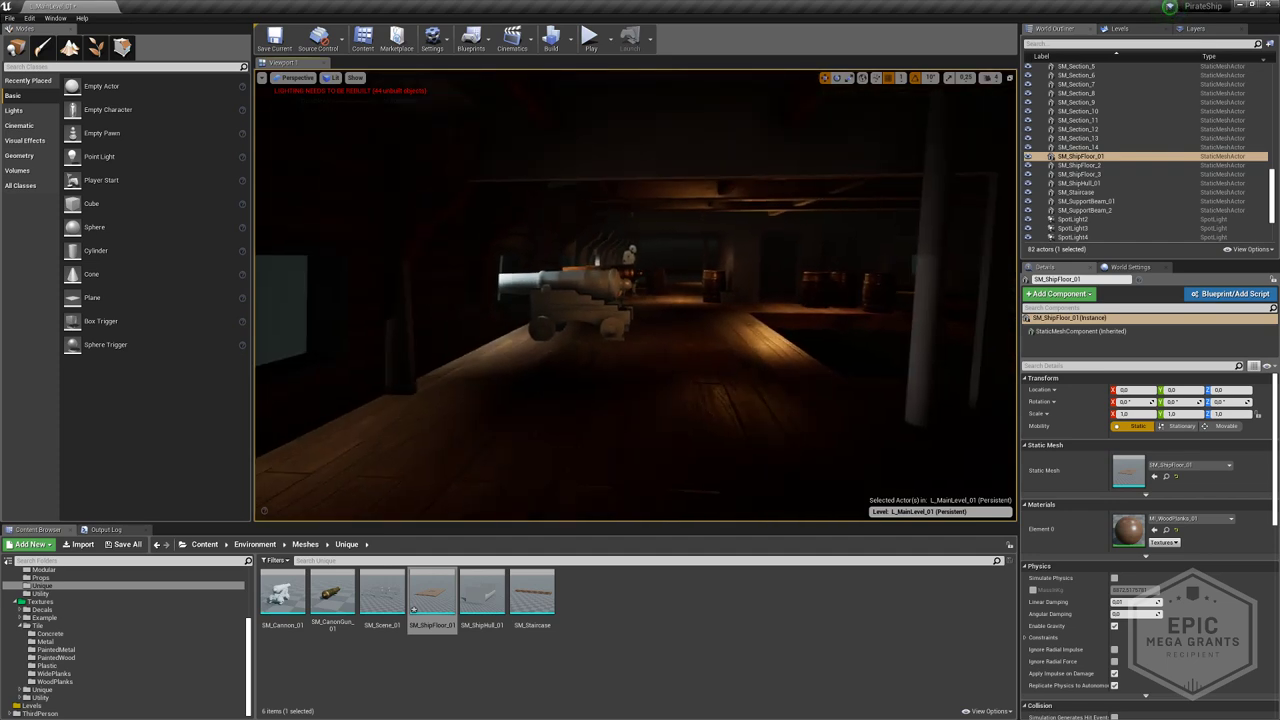
# - Switch to Substance Designer and set the Y Amount to 28 on the tile sampler in the "2 meters!" frame
pyautogui.hotkey('alt', 'Tab')
pyautogui.click(873, 271)
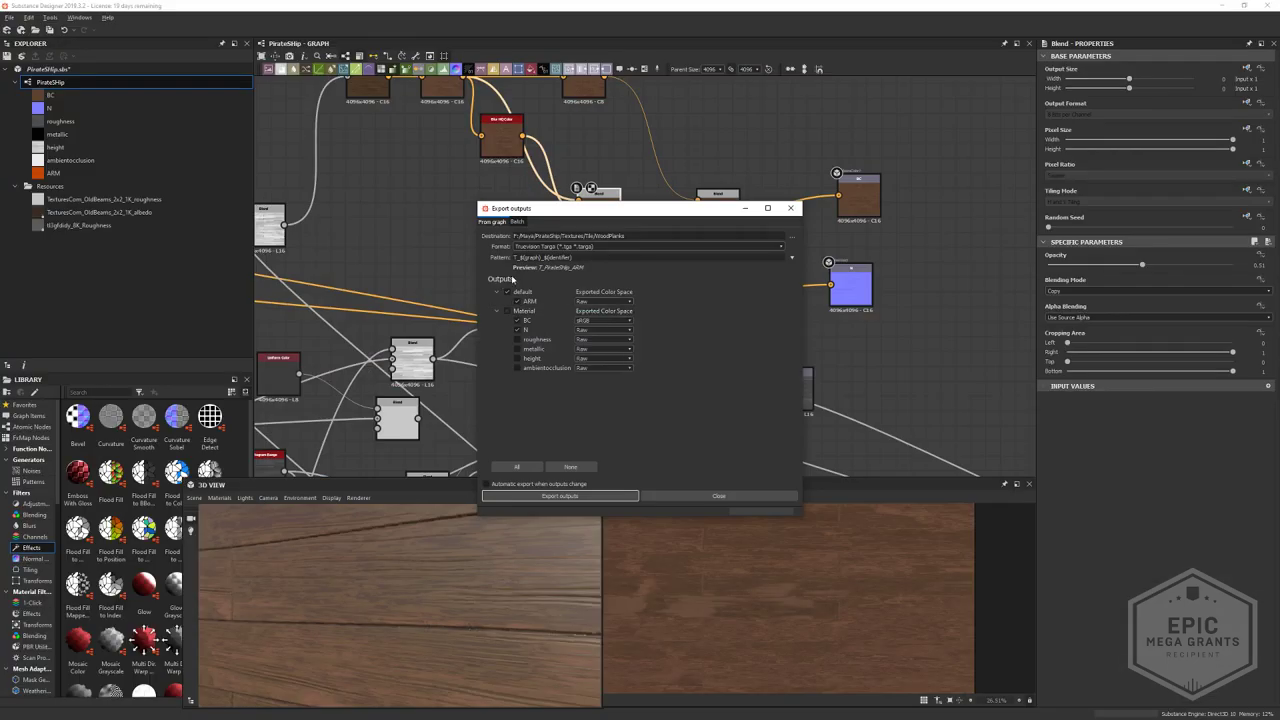
pyautogui.scroll(3, 582, 262)
pyautogui.moveTo(582, 262); pyautogui.dragTo(985, 204, button='middle')
pyautogui.moveTo(410, 332); pyautogui.dragTo(749, 260, button='middle')
pyautogui.moveTo(405, 280); pyautogui.dragTo(829, 346, button='middle')
pyautogui.scroll(-2, 461, 343)
pyautogui.moveTo(460, 343); pyautogui.dragTo(622, 329, button='middle')
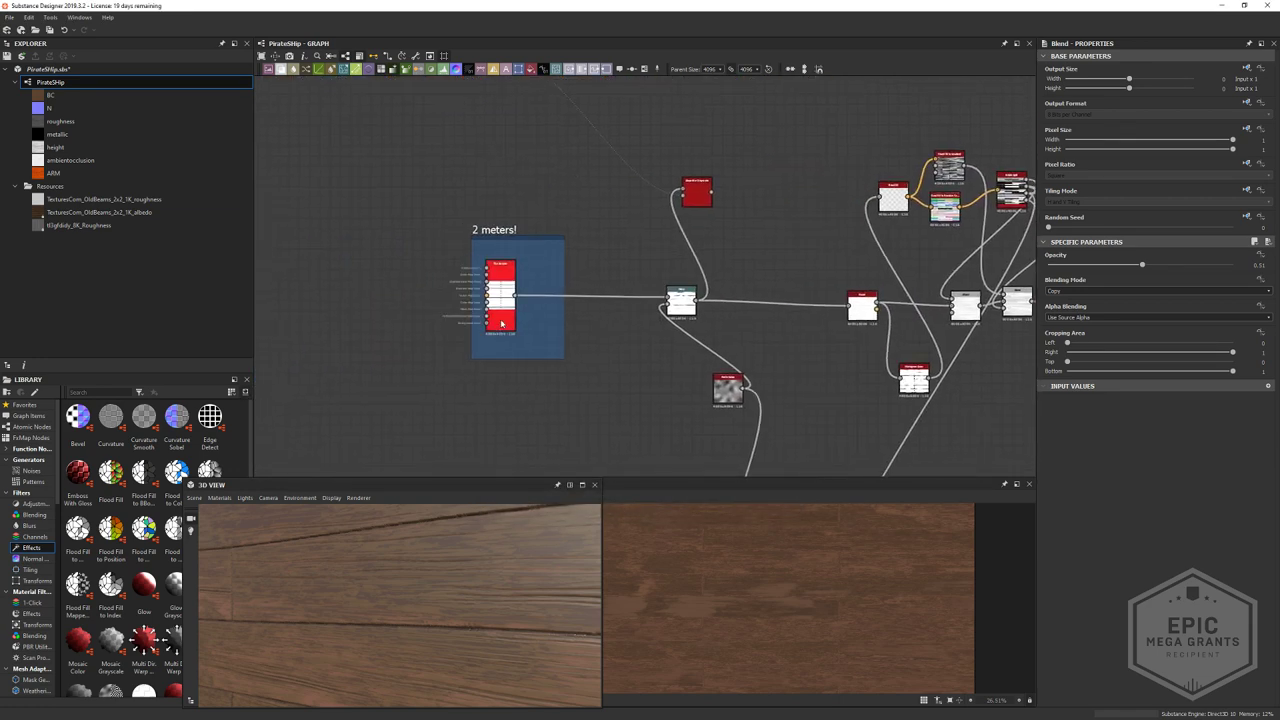
pyautogui.doubleClick(500, 296)
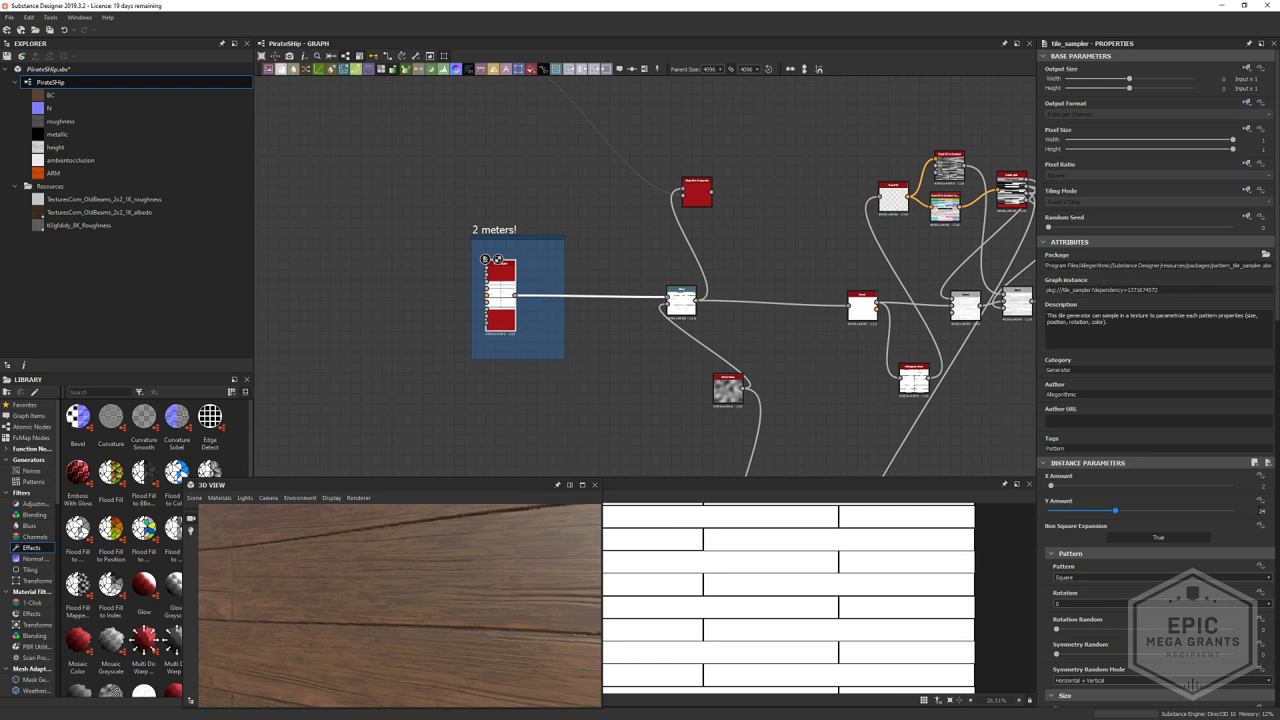
pyautogui.doubleClick(1262, 511)
pyautogui.write('28')
pyautogui.press('Return')
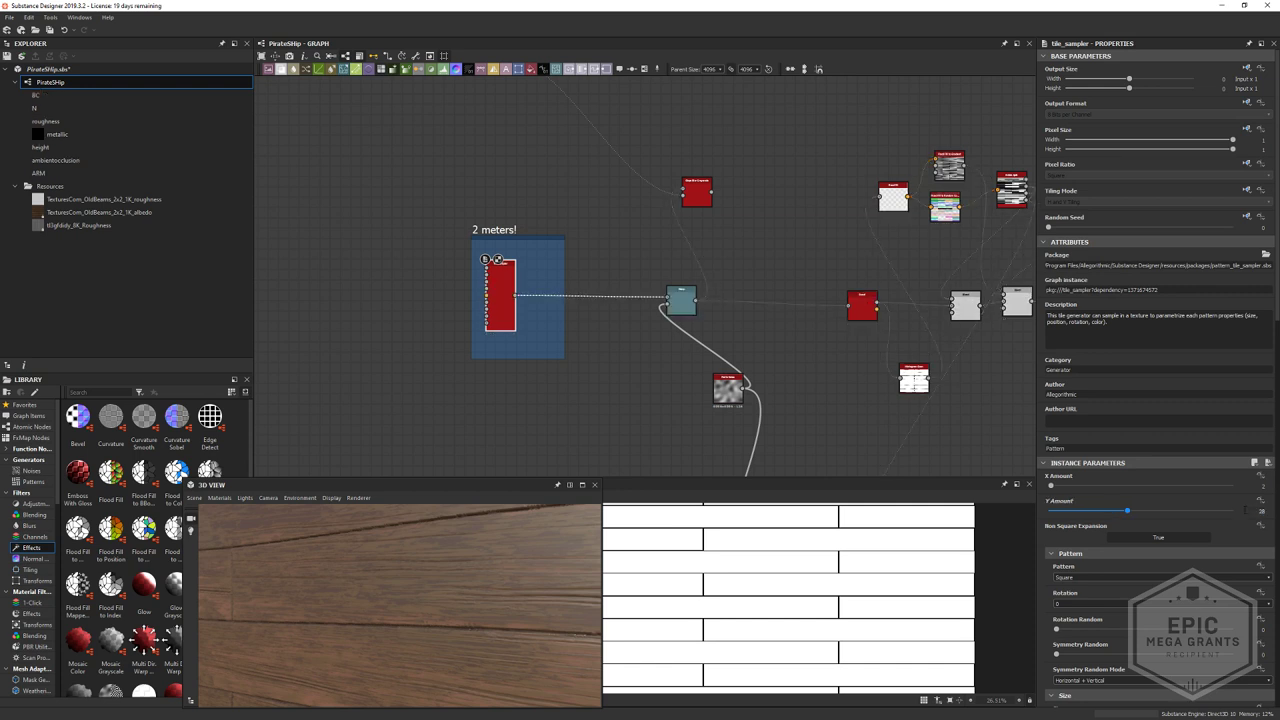
# - Check the narrower planks in the 3D view and export the ARM, BC and N outputs as Targa files to the WoodPlanks folder
pyautogui.scroll(-5, 465, 559)
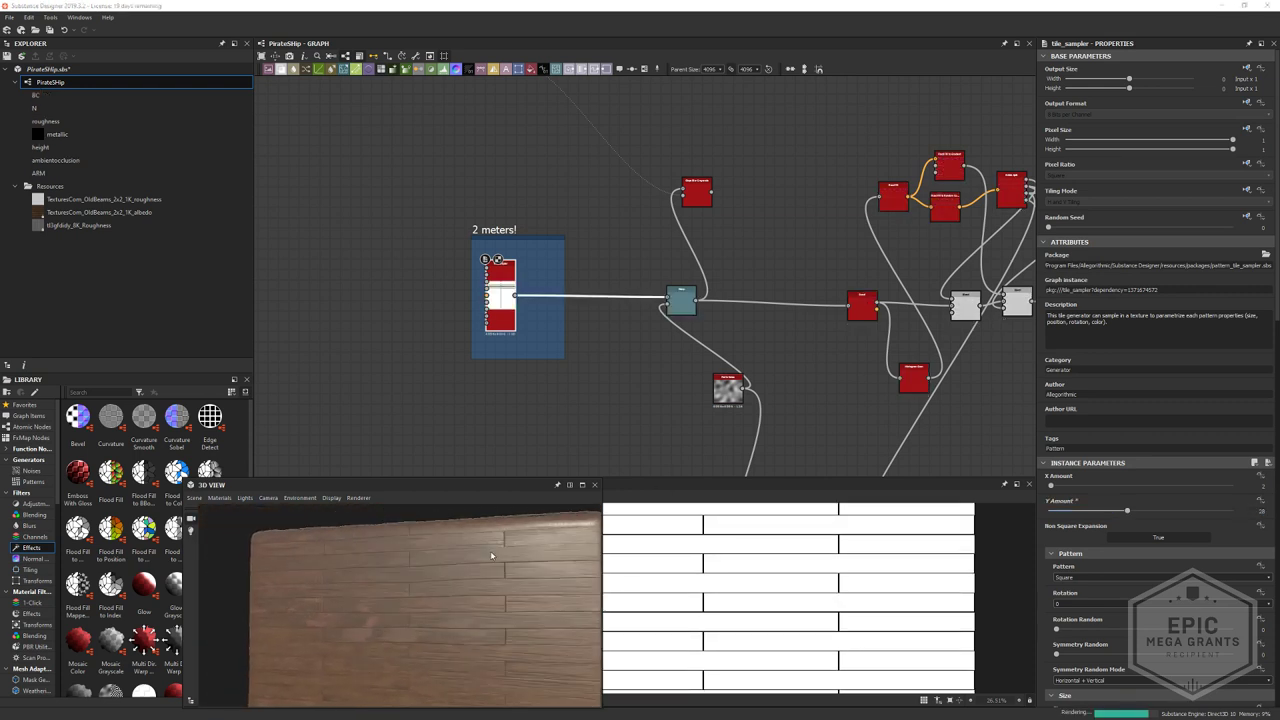
pyautogui.moveTo(509, 571); pyautogui.dragTo(480, 548)
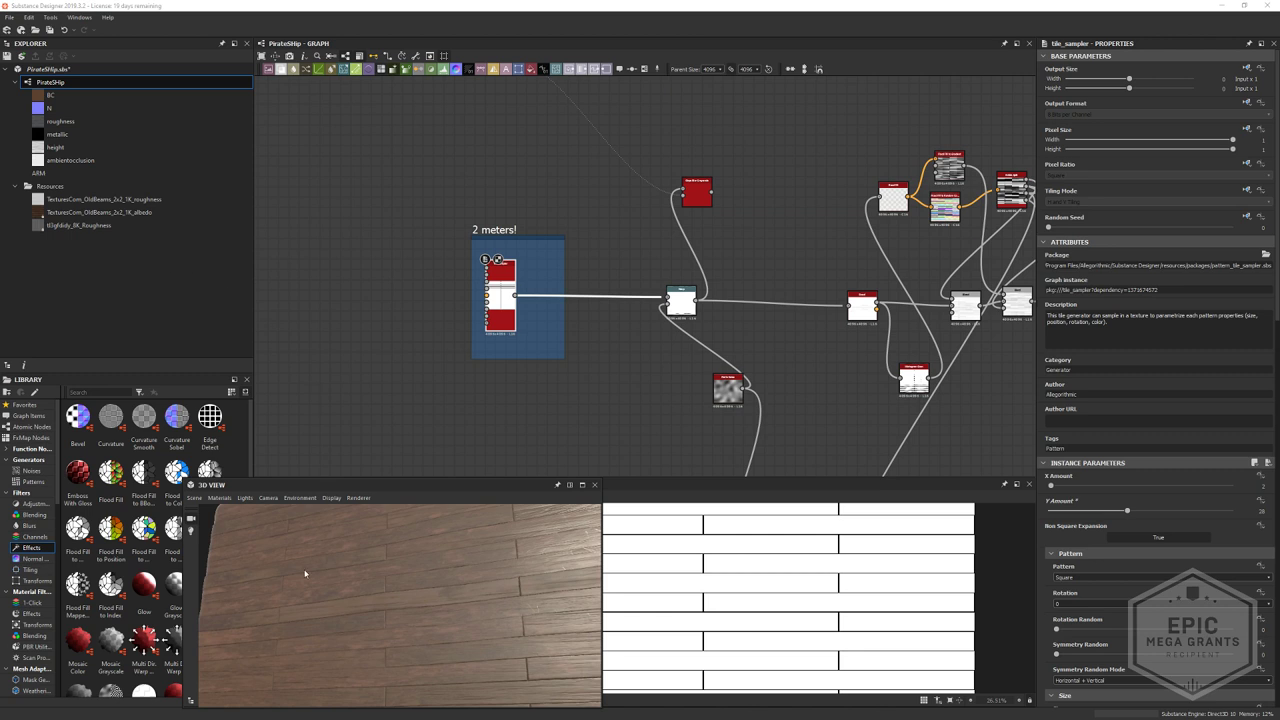
pyautogui.moveTo(305, 573); pyautogui.dragTo(340, 585)
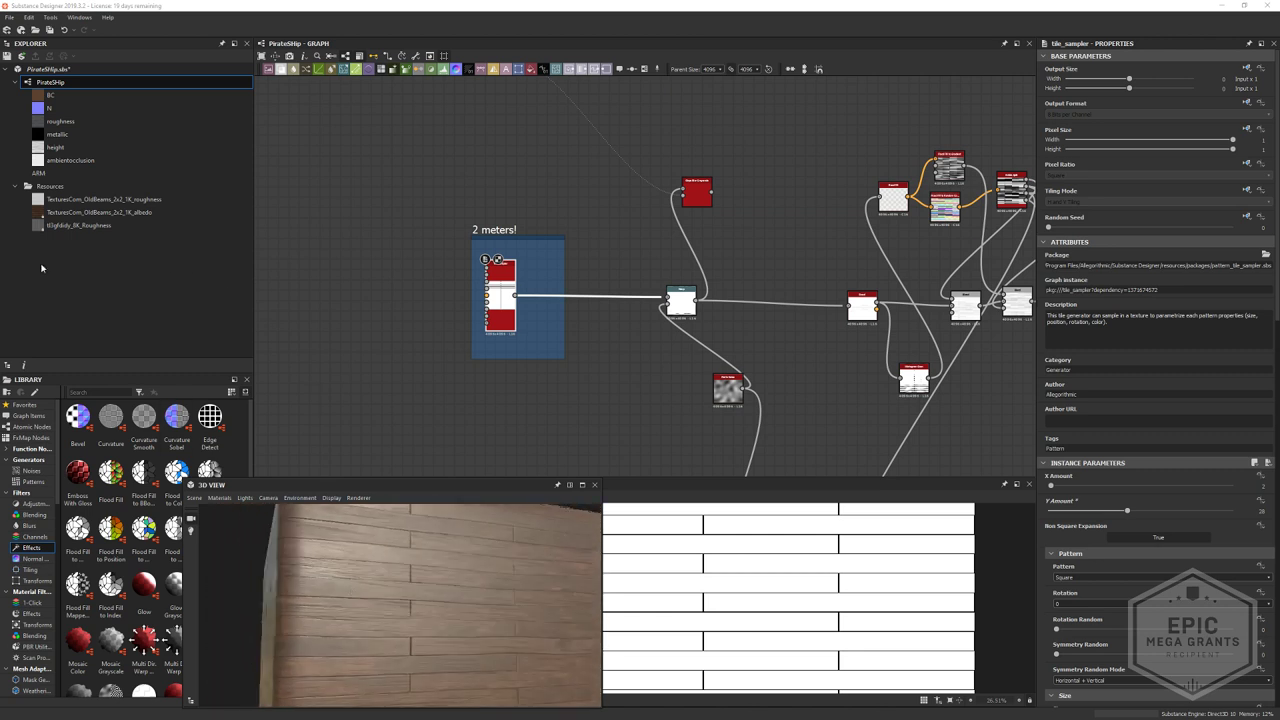
pyautogui.rightClick(64, 83)
pyautogui.click(110, 170)
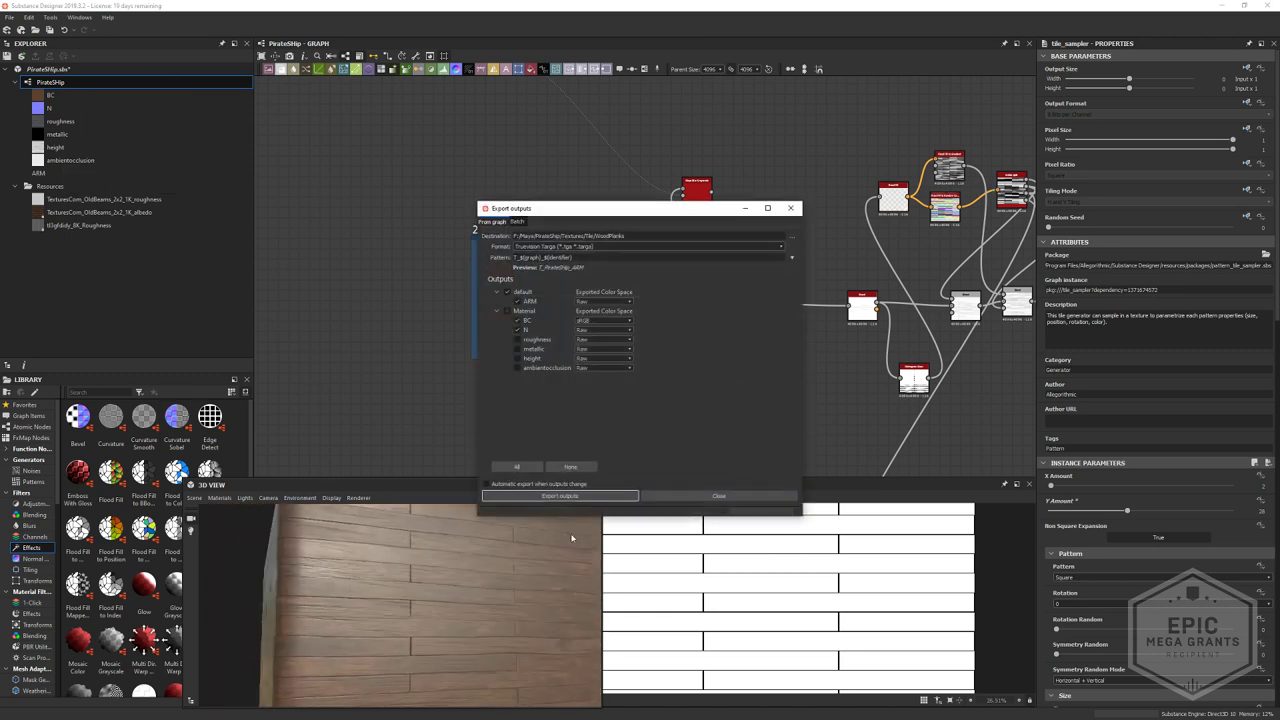
pyautogui.click(591, 496)
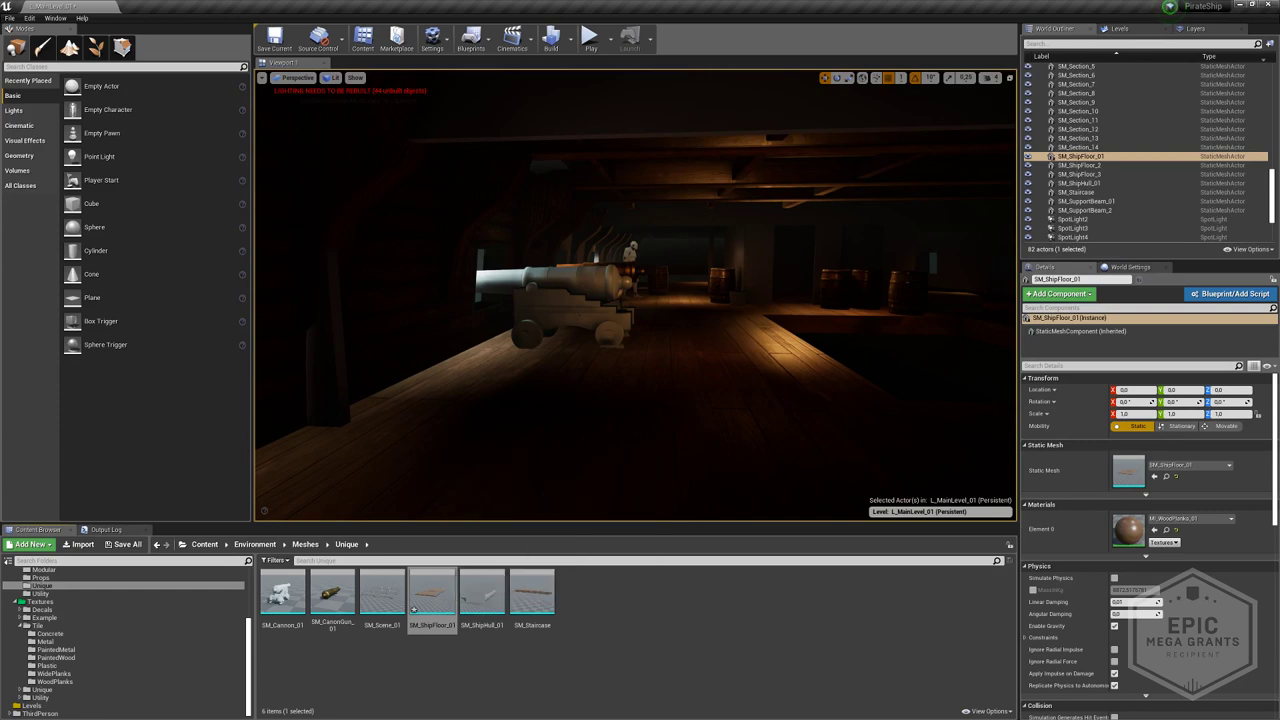
# - In Unreal, locate the textures used by MI_WoodPlanks_01 and reimport the T_PirateShip ARM, BC and N textures
pyautogui.doubleClick(1128, 530)
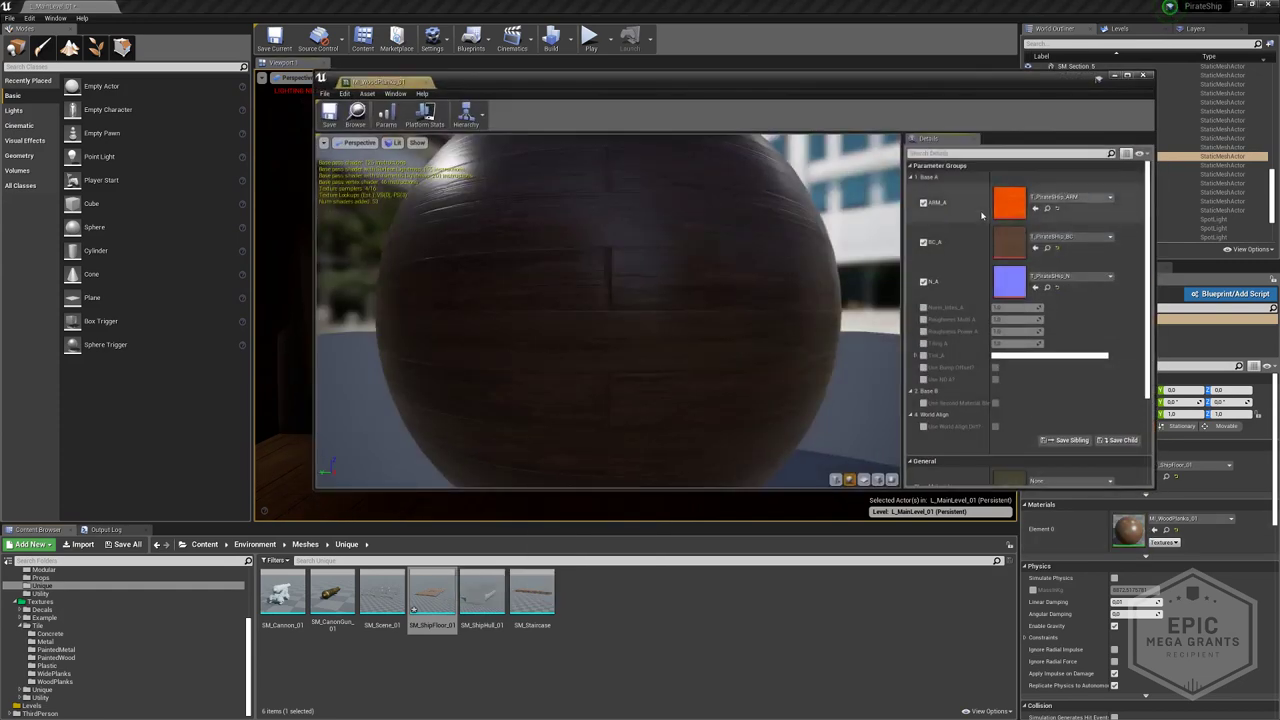
pyautogui.doubleClick(1004, 257)
pyautogui.hotkey('ctrl', 'b')
pyautogui.click(1143, 77)
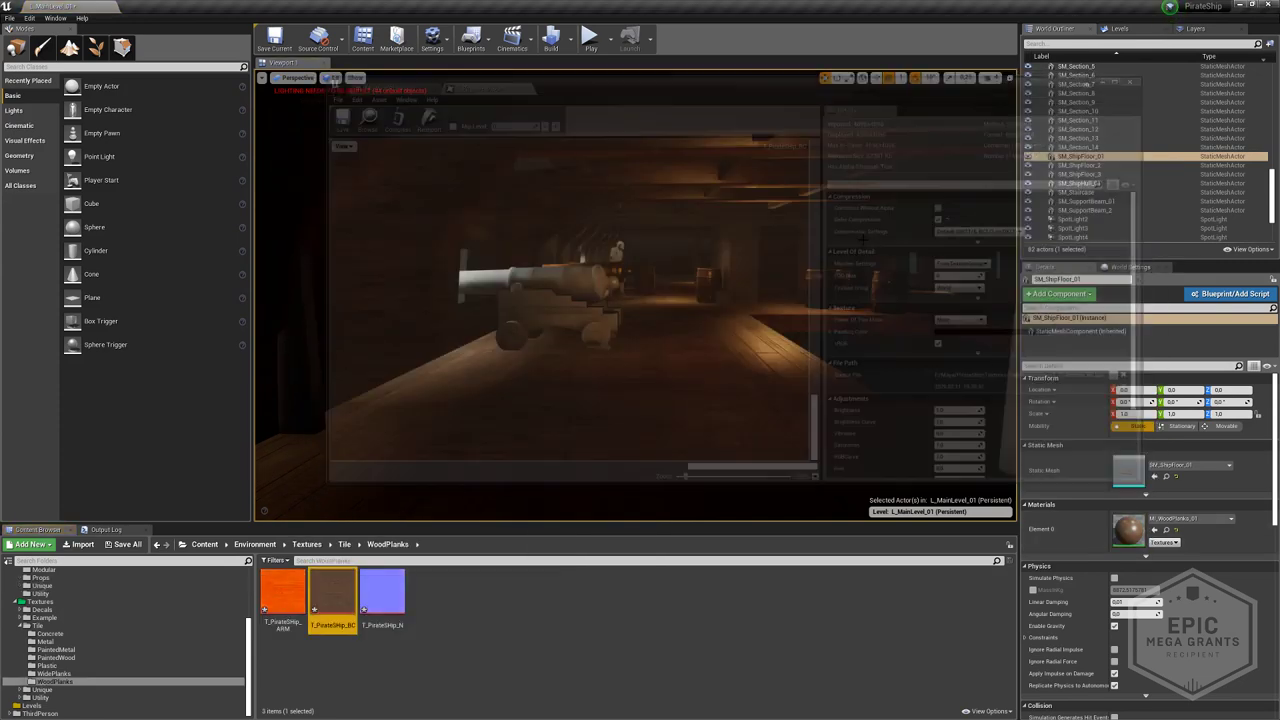
pyautogui.click(285, 583)
pyautogui.keyDown('shift'); pyautogui.click(391, 594); pyautogui.keyUp('shift')
pyautogui.rightClick(391, 594)
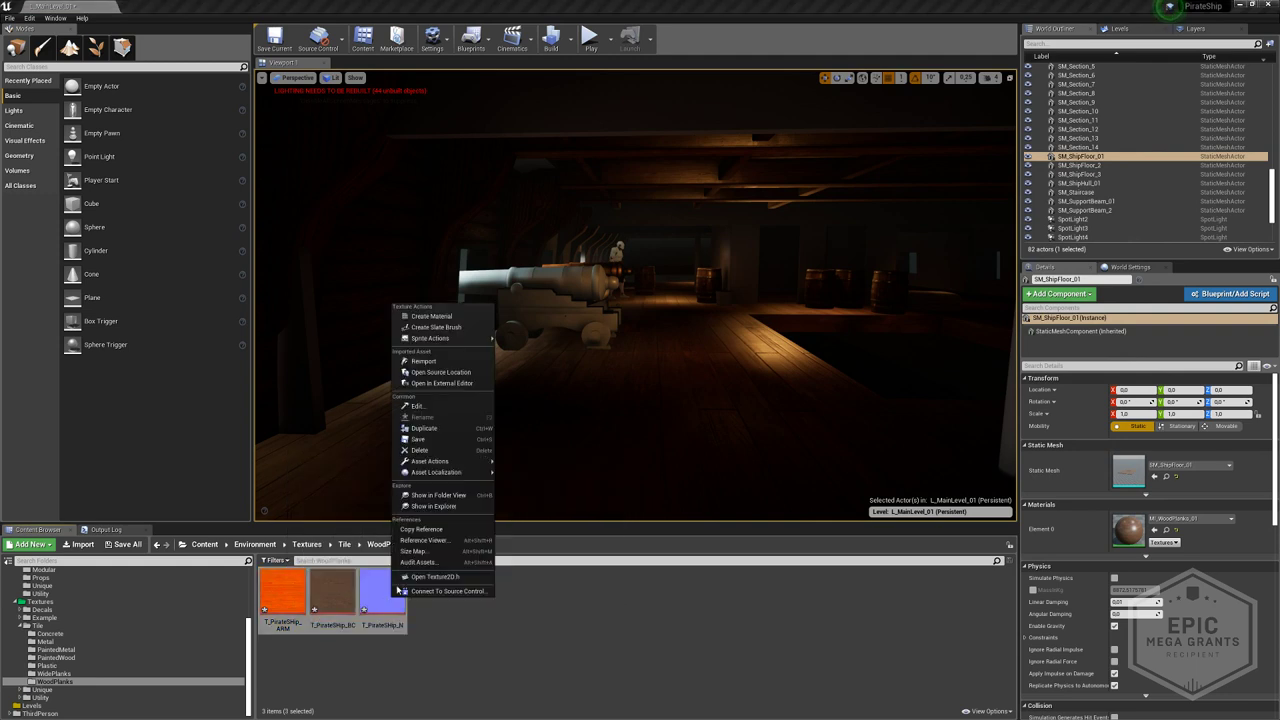
pyautogui.click(448, 364)
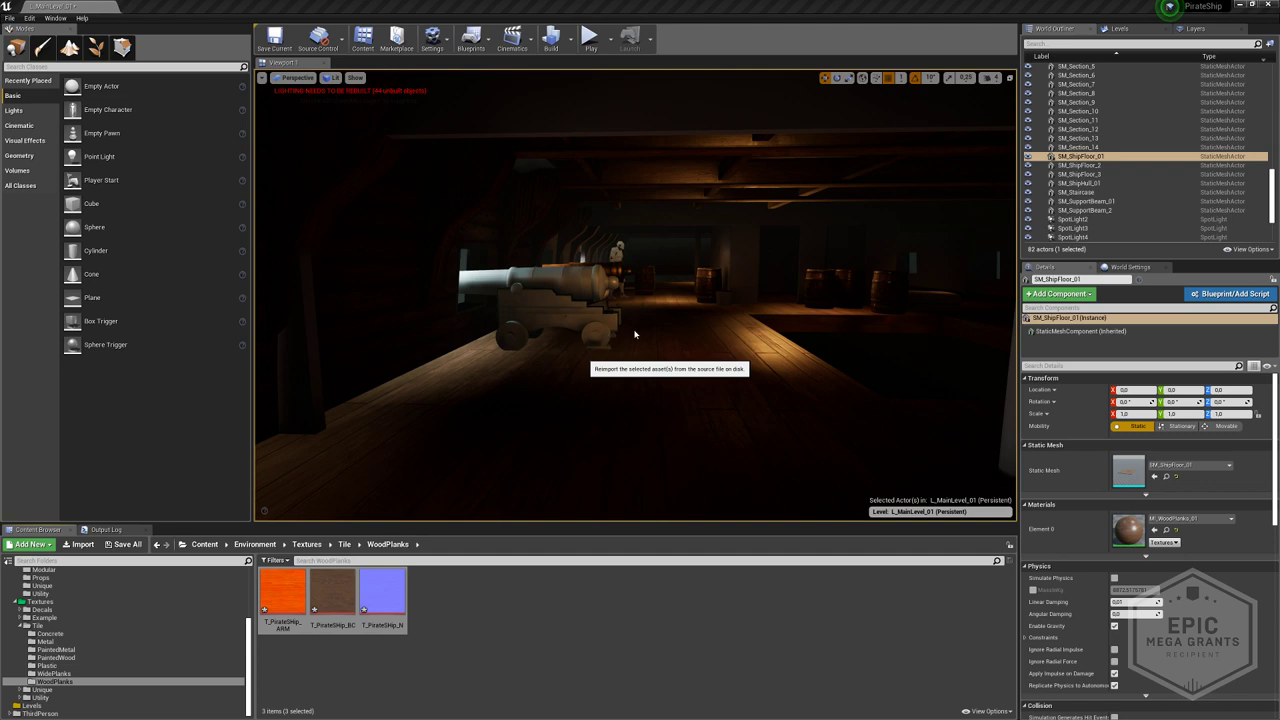
# - Move through the ship and compare the floor planks in the unlit, lit and detail lighting view modes
pyautogui.press('w')
pyautogui.moveTo(647, 346); pyautogui.dragTo(664, 242, button='right')
pyautogui.press('g')
pyautogui.press('g')
pyautogui.hotkey('alt', '3')
pyautogui.hotkey('alt', '4')
pyautogui.press('w')
pyautogui.hotkey('alt', '5')
pyautogui.hotkey('alt', '4')
pyautogui.press('w')
pyautogui.press('s')
pyautogui.hotkey('alt', '5')
pyautogui.hotkey('alt', '3')
pyautogui.hotkey('alt', '4')
pyautogui.press('s')
pyautogui.press('s')
# - Examine the floor planks up close in the buffer visualization and return the viewport to lit mode
pyautogui.moveTo(702, 362); pyautogui.dragTo(691, 378, button='right')
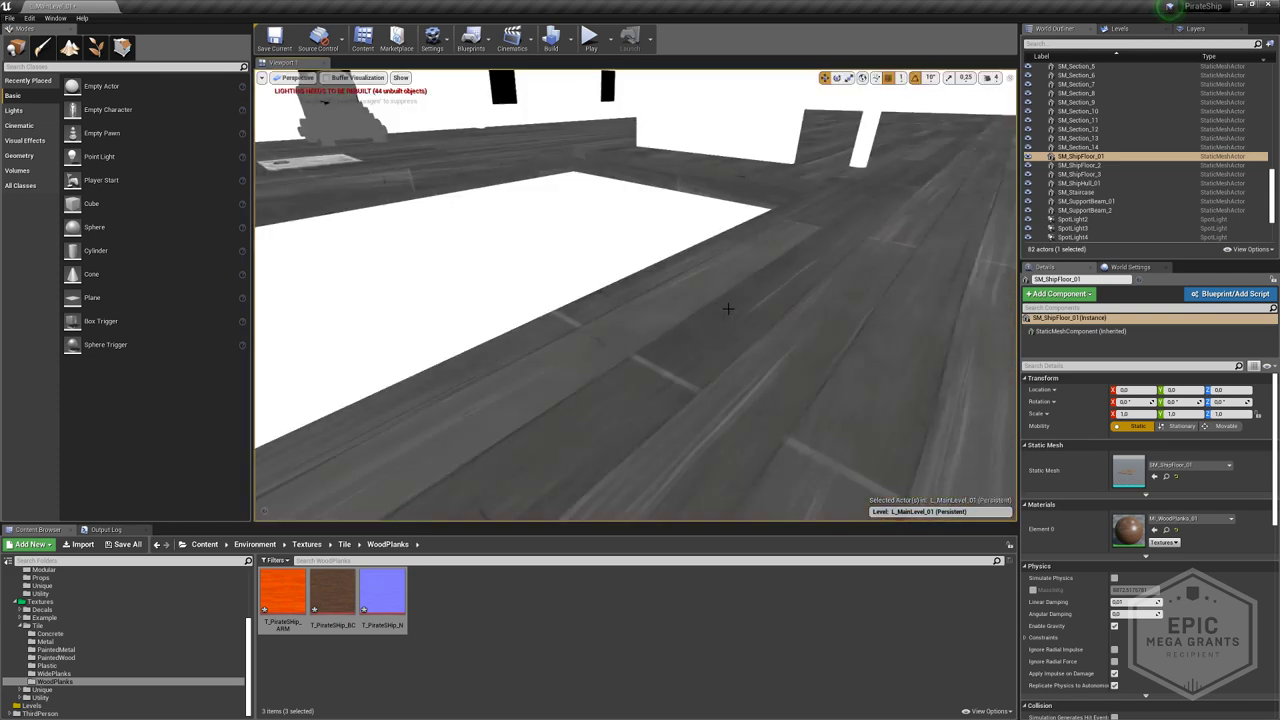
pyautogui.moveTo(691, 378); pyautogui.dragTo(690, 382, button='right')
pyautogui.moveTo(714, 331); pyautogui.dragTo(722, 329, button='right')
pyautogui.hotkey('alt', '3')
pyautogui.hotkey('alt', '4')
# - Play the level, run the character across the floor, stop the play session and open the build options
pyautogui.click(590, 38)
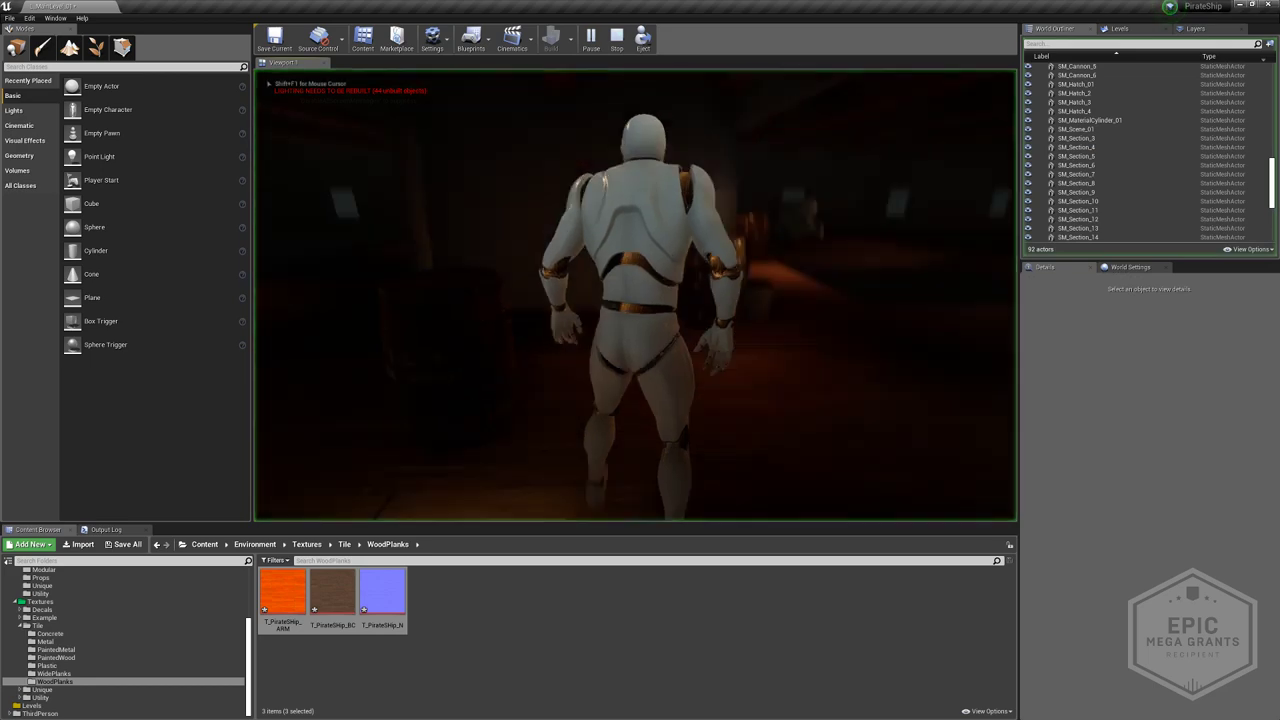
pyautogui.press('w')
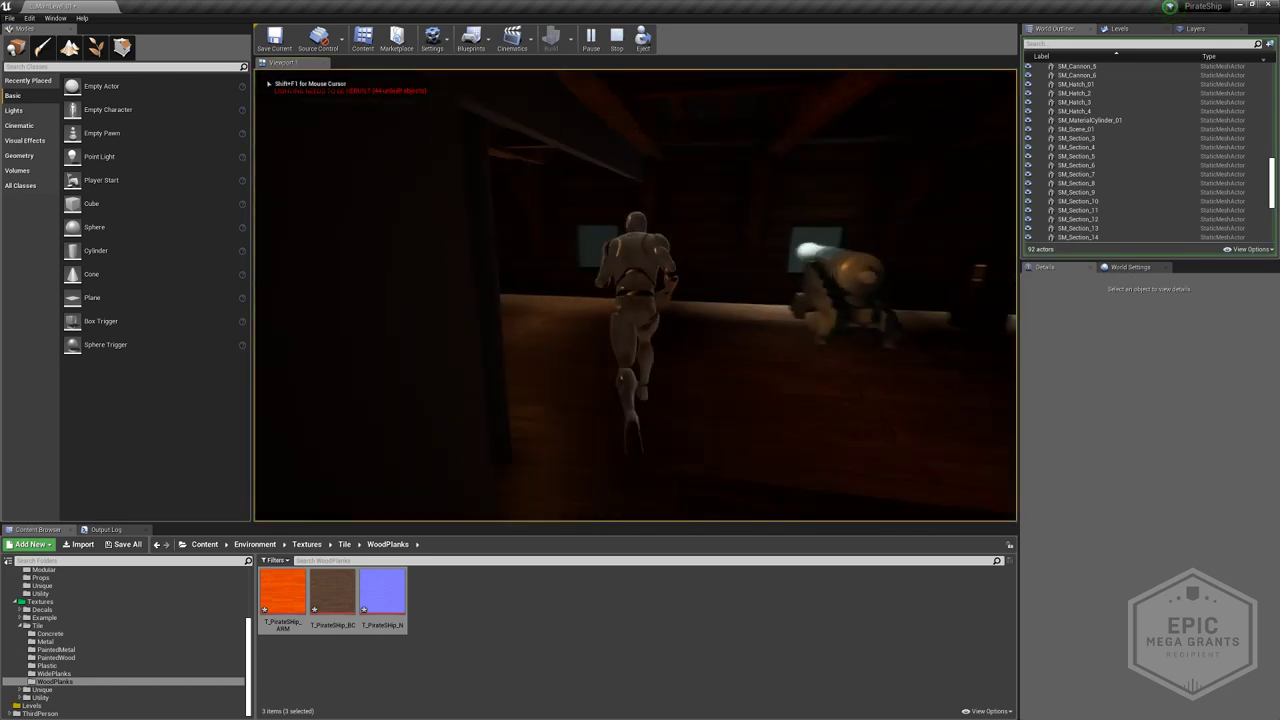
pyautogui.press('Escape')
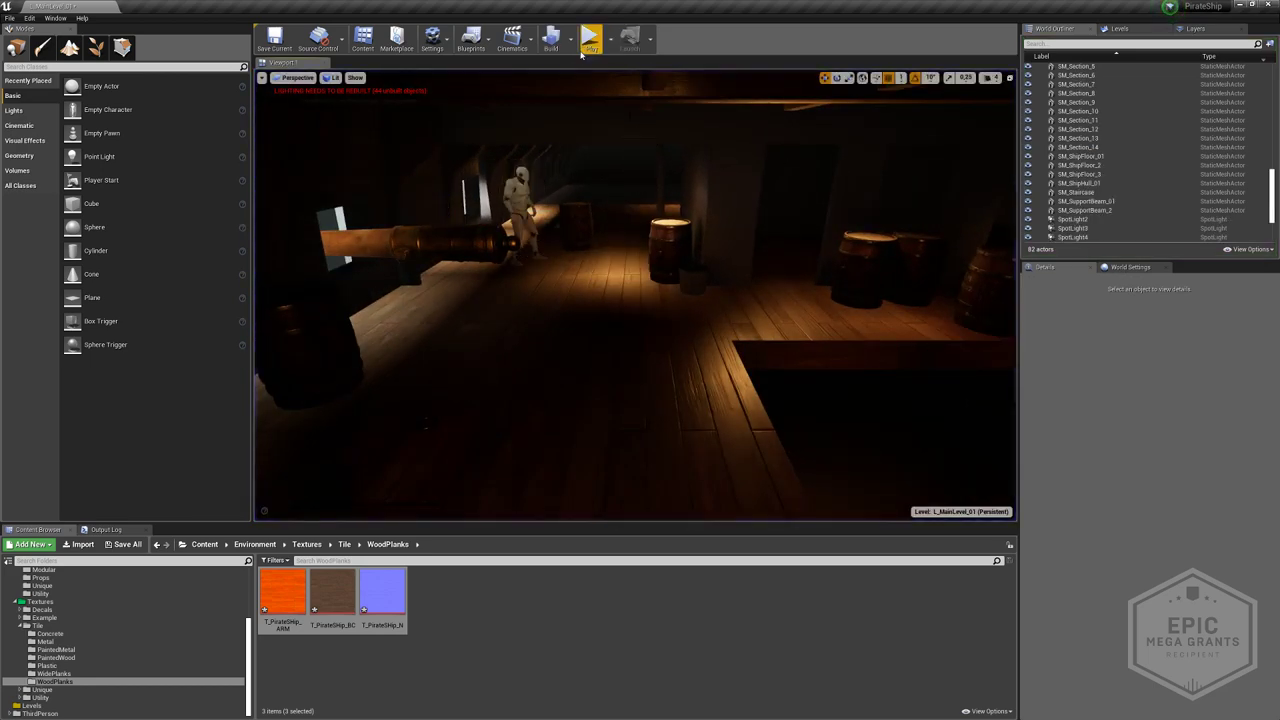
pyautogui.click(562, 40)
pyautogui.moveTo(624, 80)
pyautogui.click(608, 260)
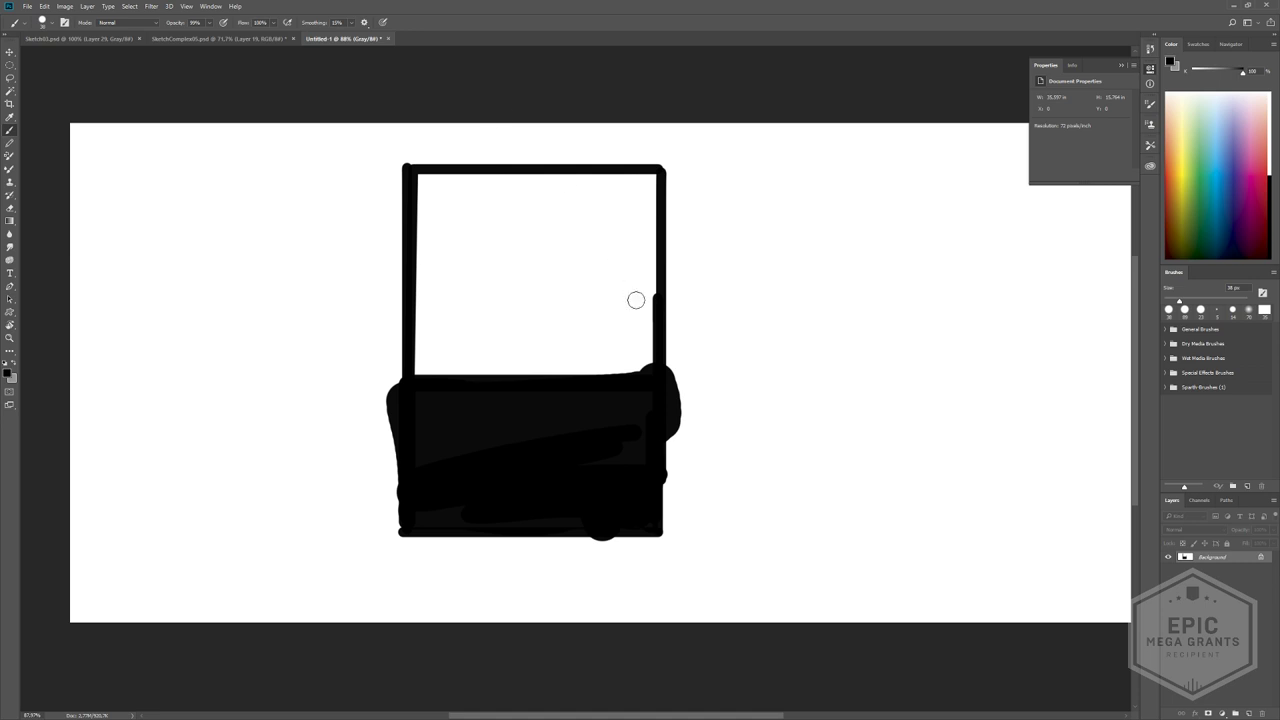
# - Paint over the old black sketch on the Photoshop canvas with white, using a brush of about 260 px
pyautogui.keyDown('alt'); pyautogui.scroll(-3, 636, 300); pyautogui.keyUp('alt')
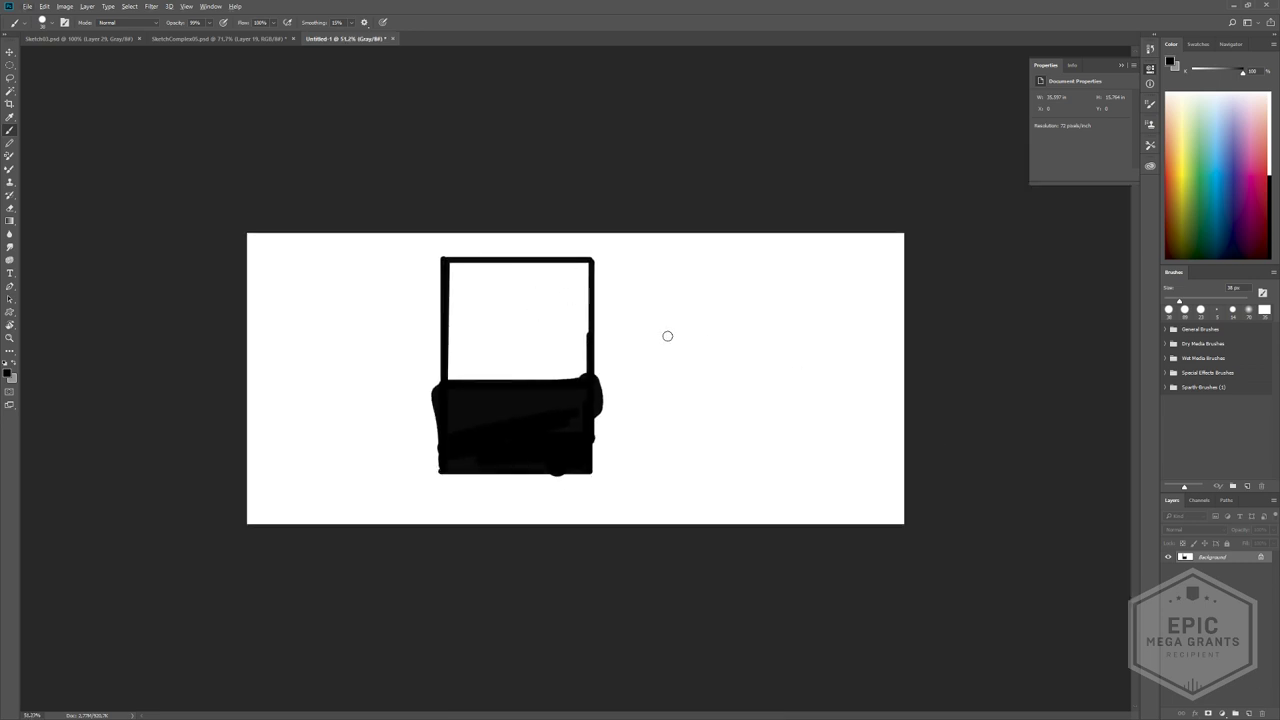
pyautogui.moveTo(1243, 72); pyautogui.dragTo(1190, 71)
pyautogui.press('x')
pyautogui.keyDown('alt'); pyautogui.click(640, 349); pyautogui.keyUp('alt')
pyautogui.rightClick(601, 329)
pyautogui.keyDown('alt'); pyautogui.moveTo(549, 352); pyautogui.dragTo(592, 352, button='right'); pyautogui.keyUp('alt')
pyautogui.moveTo(660, 422)
pyautogui.mouseDown()
pyautogui.moveTo(517, 445)
pyautogui.moveTo(371, 383)
pyautogui.moveTo(634, 240)
pyautogui.mouseUp()
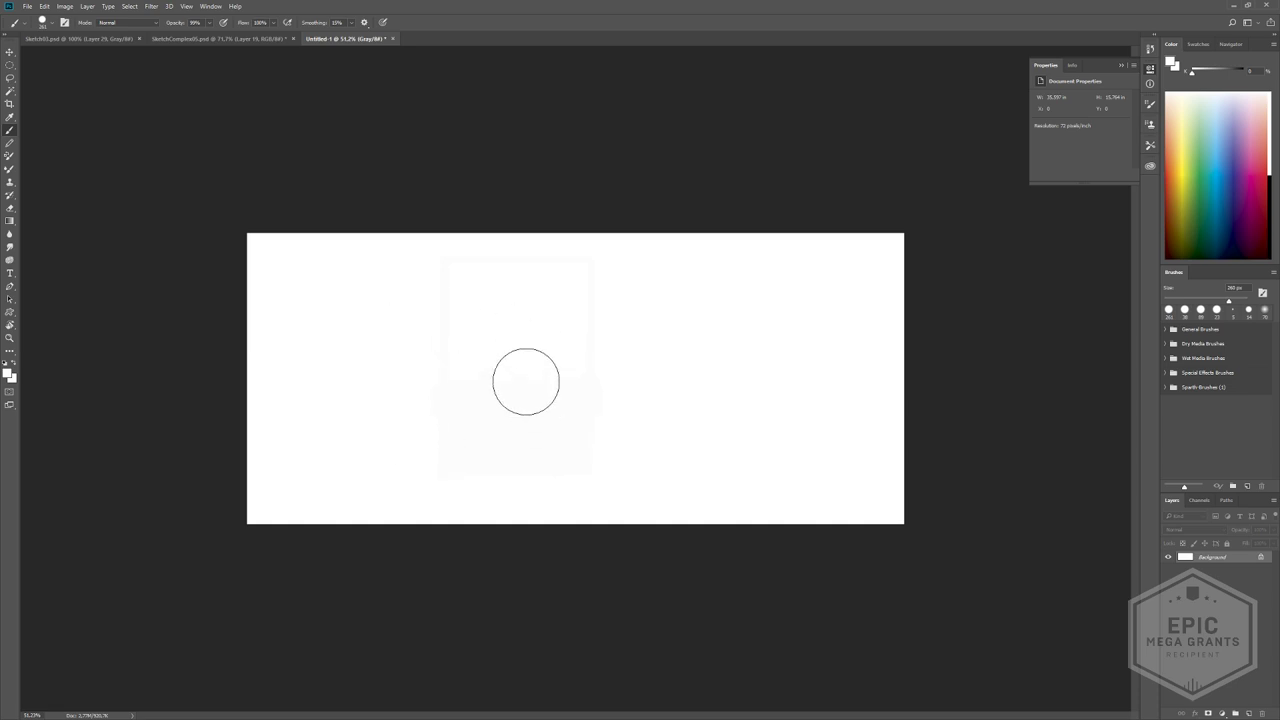
# - Reduce the brush to about 25 px, add a new layer and reset the colors to default black and white
pyautogui.keyDown('alt'); pyautogui.moveTo(520, 384); pyautogui.dragTo(484, 390, button='right'); pyautogui.keyUp('alt')
pyautogui.hotkey('ctrl', '+')
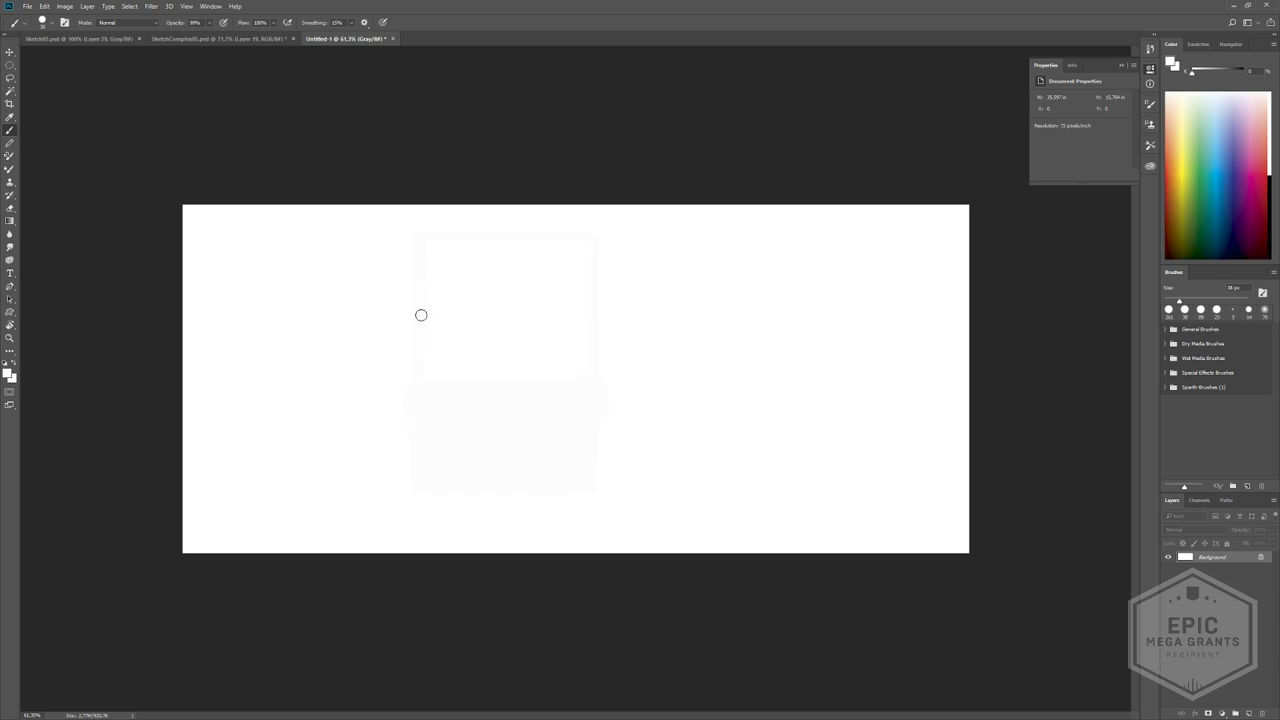
pyautogui.keyDown('alt'); pyautogui.moveTo(393, 364); pyautogui.dragTo(389, 364, button='right'); pyautogui.keyUp('alt')
pyautogui.click(1247, 713)
pyautogui.press('d')
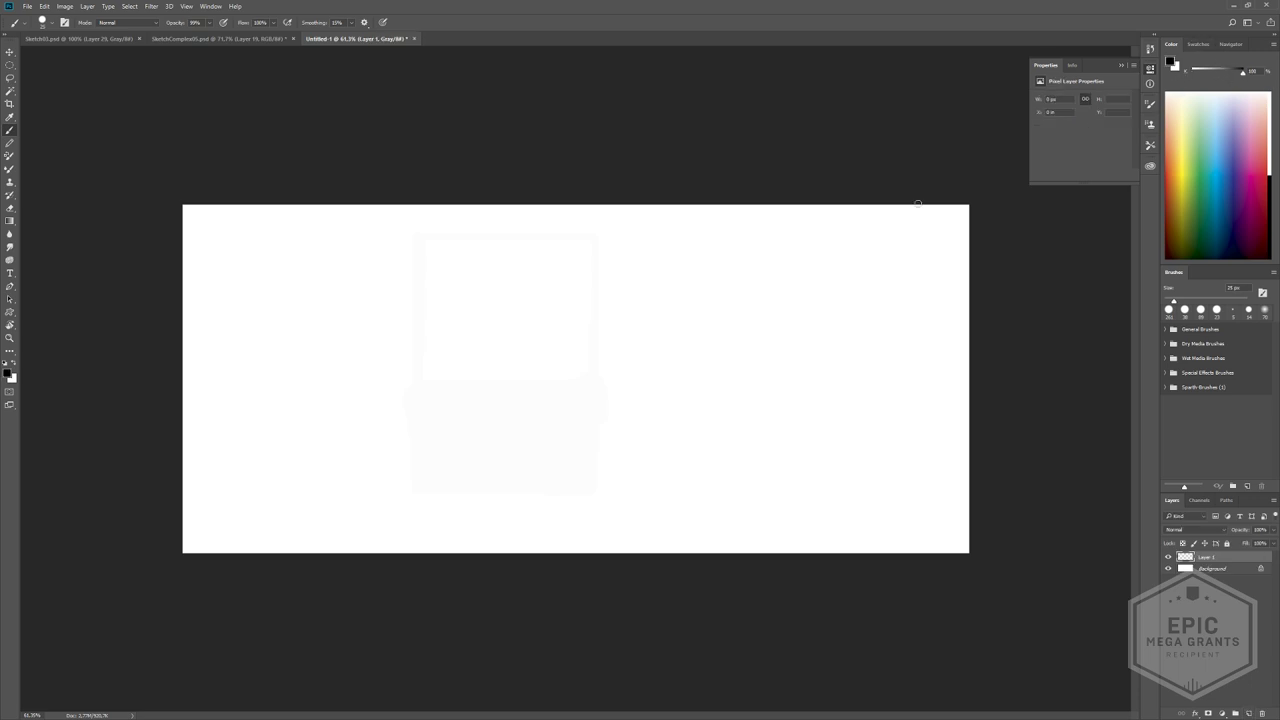
# - Reduce the brush to about 11 px and paint a few short test strokes on the new layer
pyautogui.keyDown('ctrl'); pyautogui.moveTo(331, 356); pyautogui.dragTo(353, 366); pyautogui.keyUp('ctrl')
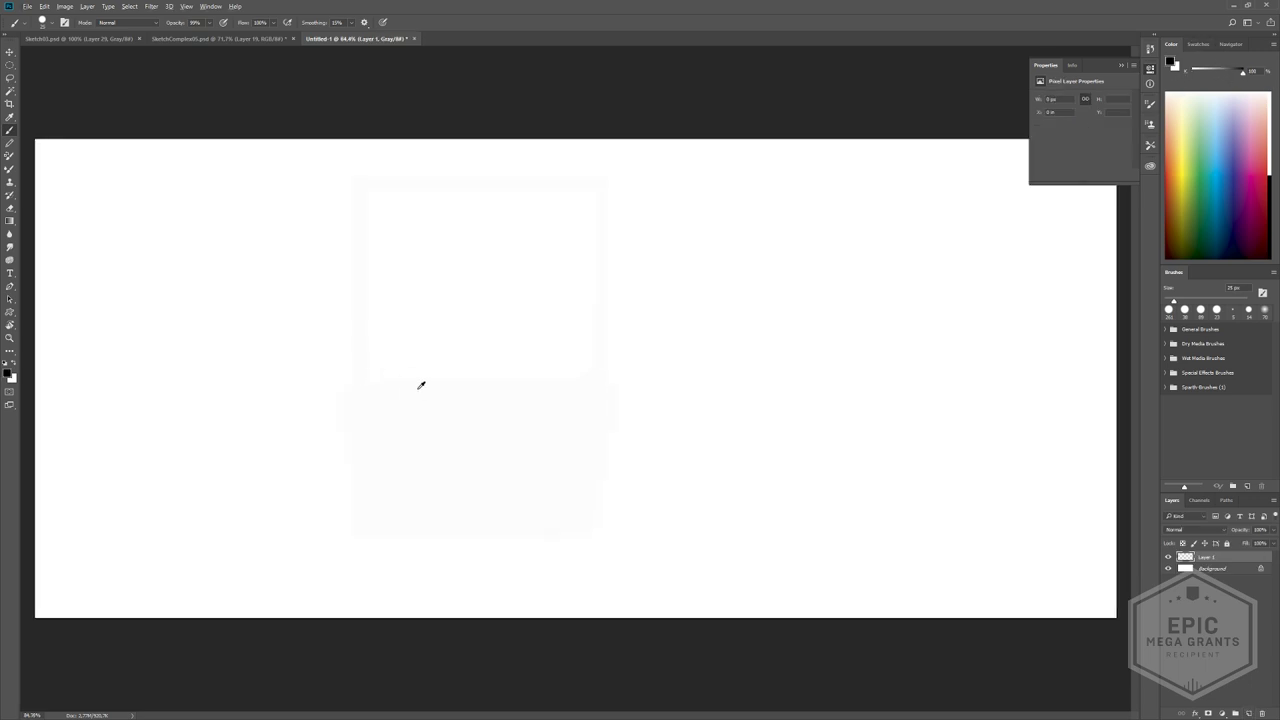
pyautogui.keyDown('alt'); pyautogui.moveTo(505, 397); pyautogui.dragTo(499, 403, button='right'); pyautogui.keyUp('alt')
pyautogui.moveTo(398, 245); pyautogui.dragTo(378, 338)
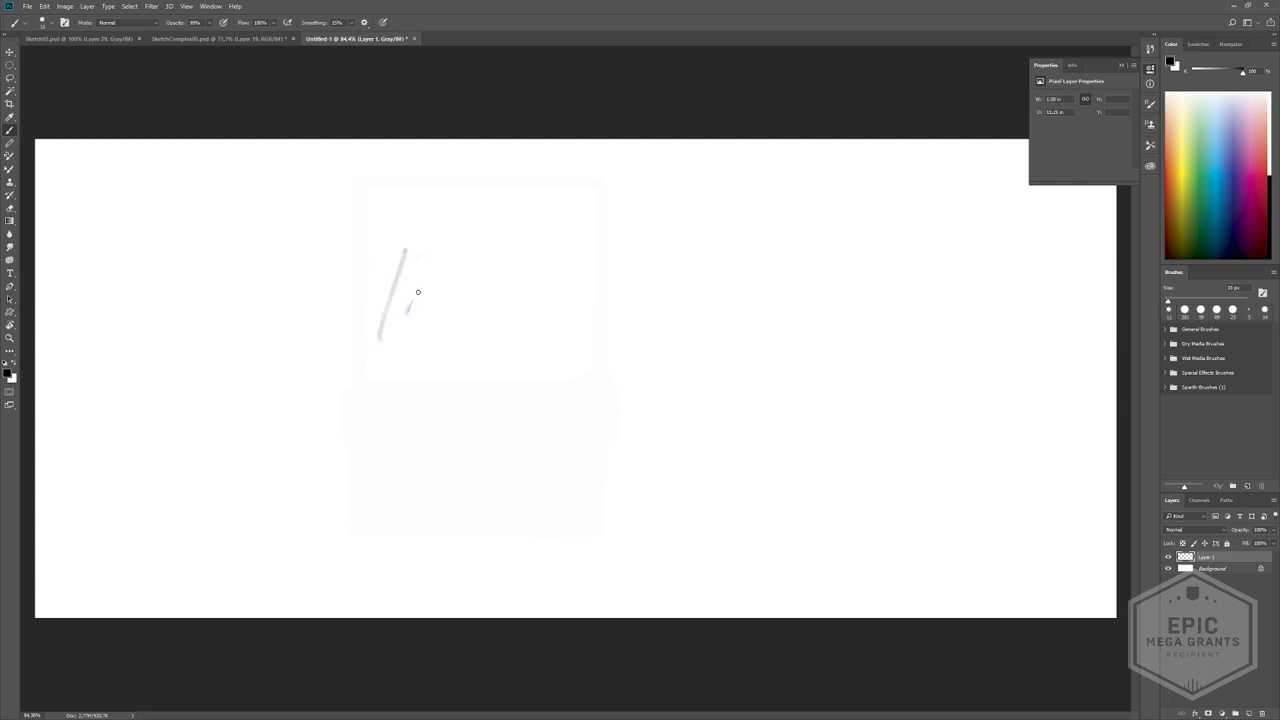
pyautogui.moveTo(419, 294); pyautogui.dragTo(408, 311)
pyautogui.moveTo(394, 240)
pyautogui.mouseDown()
pyautogui.moveTo(403, 258)
pyautogui.moveTo(387, 311)
pyautogui.moveTo(392, 301)
pyautogui.mouseUp()
pyautogui.moveTo(402, 282); pyautogui.dragTo(405, 245)
# - Erase all the short test strokes and return to the Brush tool
pyautogui.press('e')
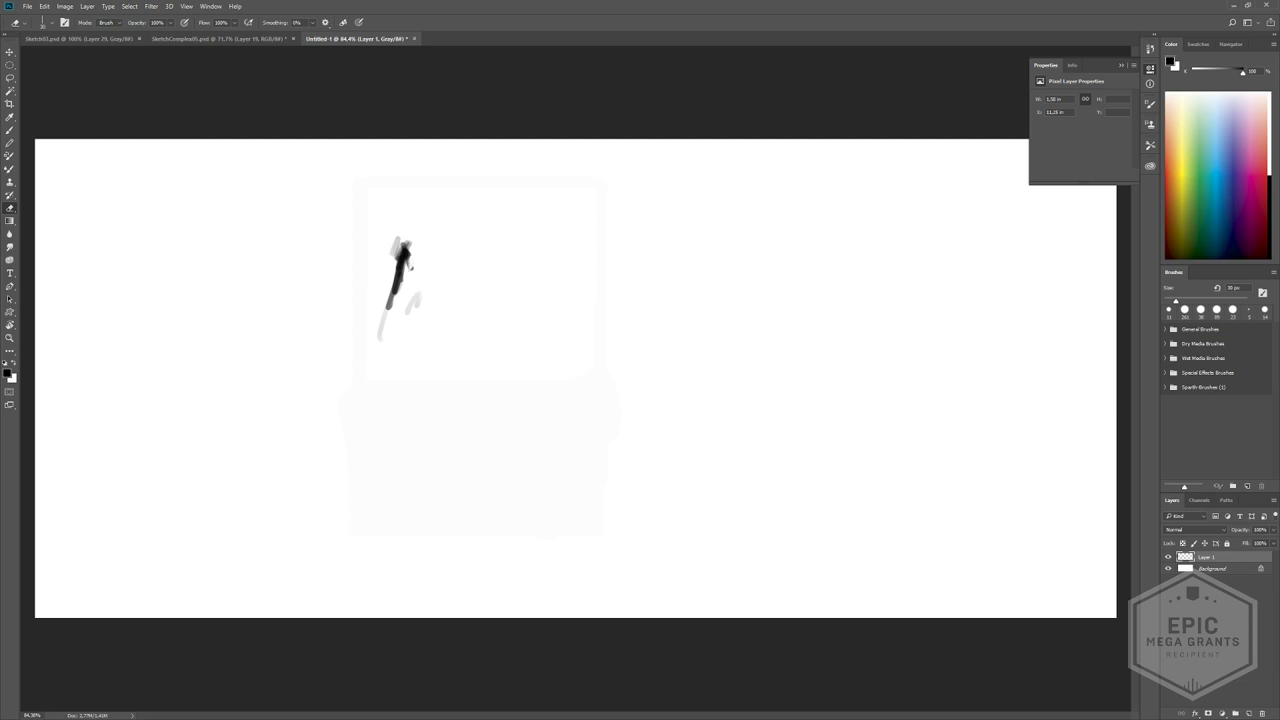
pyautogui.moveTo(405, 250)
pyautogui.mouseDown()
pyautogui.moveTo(372, 290)
pyautogui.moveTo(430, 248)
pyautogui.mouseUp()
pyautogui.moveTo(368, 356); pyautogui.dragTo(427, 300)
pyautogui.press('b')
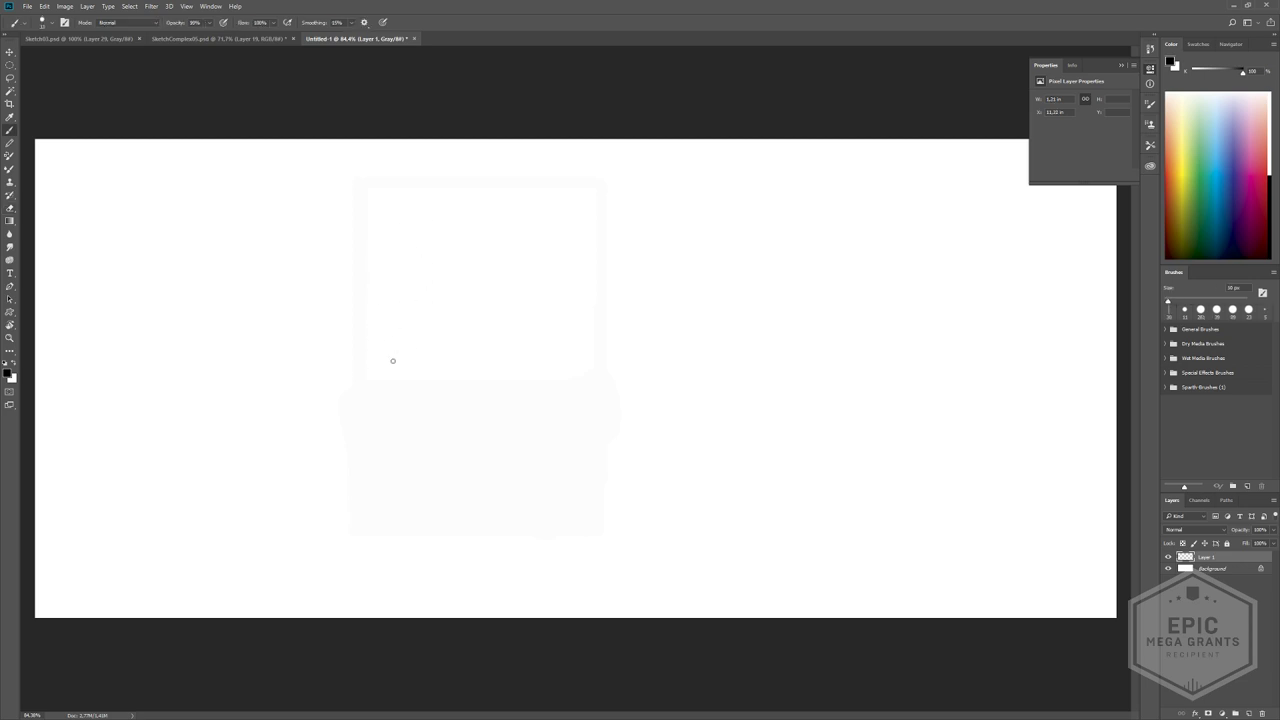
# - Try two rising diagonal strokes on the blank layer and undo each of them
pyautogui.moveTo(348, 455); pyautogui.dragTo(443, 363)
pyautogui.hotkey('ctrl', 'z')
pyautogui.moveTo(268, 469)
pyautogui.mouseDown()
pyautogui.moveTo(330, 435)
pyautogui.moveTo(240, 428)
pyautogui.moveTo(377, 243)
pyautogui.moveTo(342, 366)
pyautogui.mouseUp()
pyautogui.hotkey('ctrl', 'z')
# - Draw several long slanted, slightly curved strokes and erase them all
pyautogui.moveTo(384, 228); pyautogui.dragTo(284, 430)
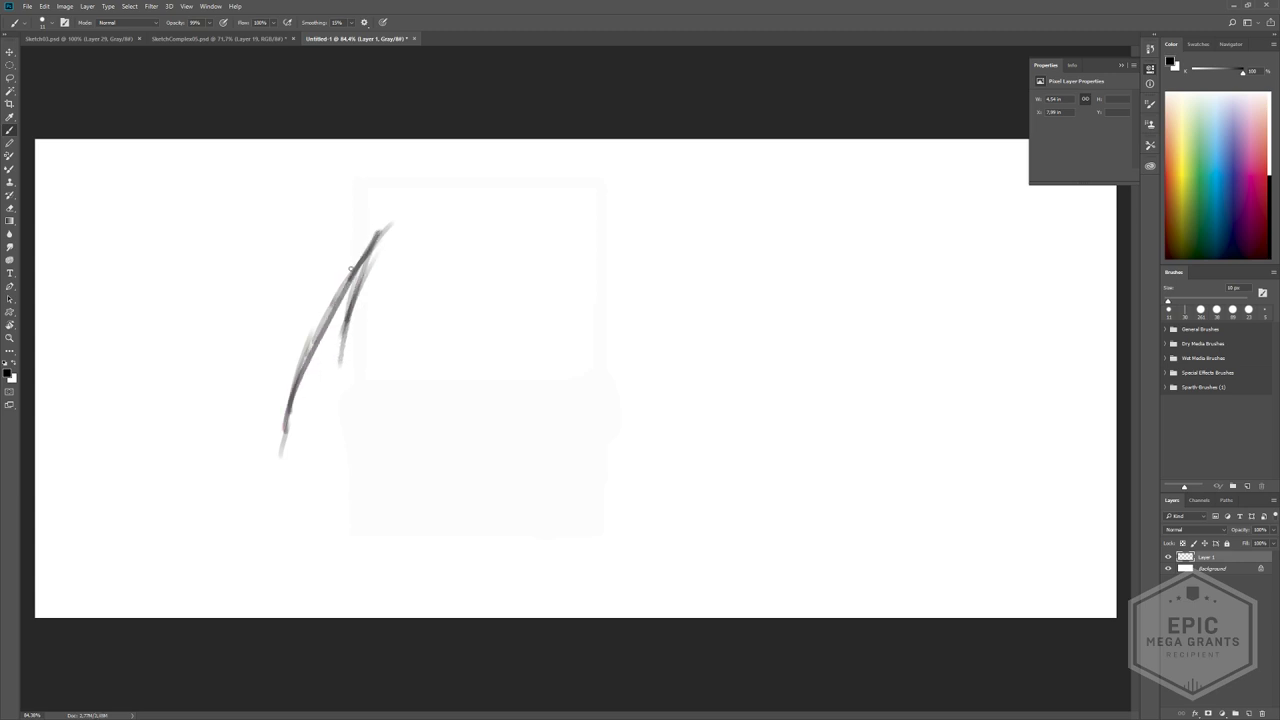
pyautogui.moveTo(364, 252); pyautogui.dragTo(280, 452)
pyautogui.press('e')
pyautogui.moveTo(309, 326)
pyautogui.mouseDown()
pyautogui.moveTo(338, 355)
pyautogui.moveTo(358, 290)
pyautogui.moveTo(318, 310)
pyautogui.moveTo(371, 245)
pyautogui.mouseUp()
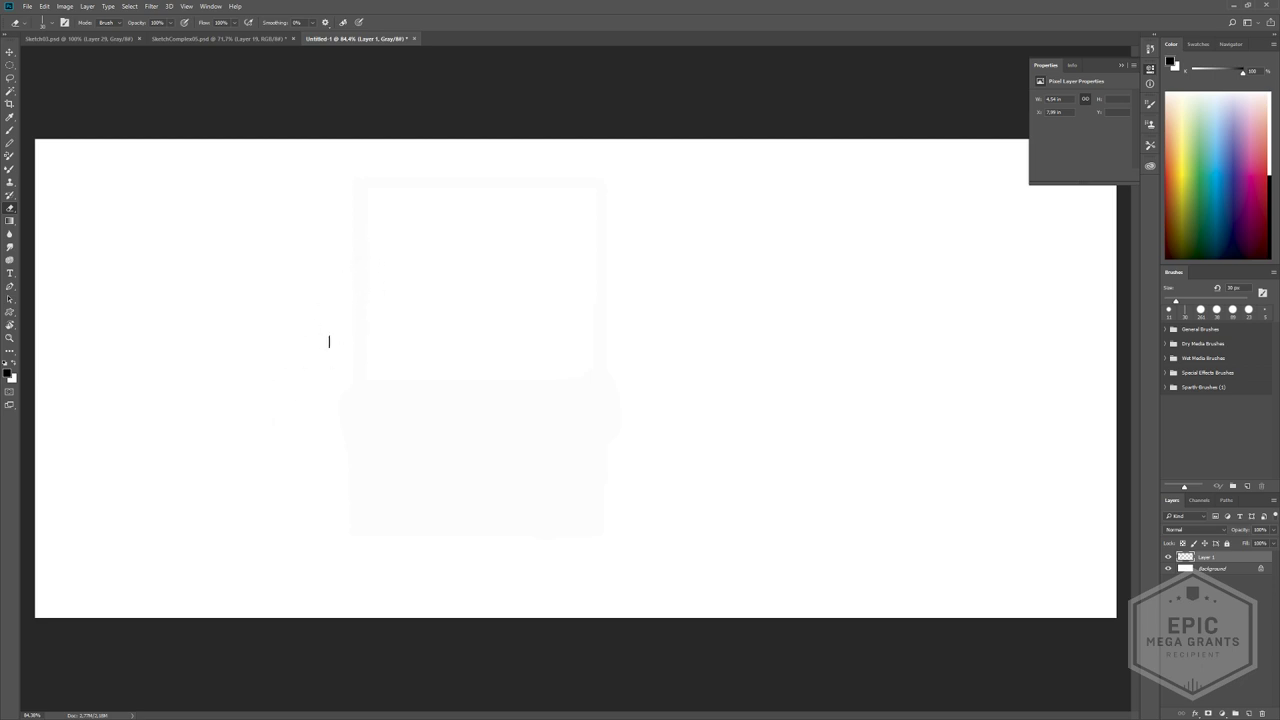
# - Sketch a small box in perspective and the square front face of a larger box beside it
pyautogui.keyDown('ctrl'); pyautogui.moveTo(391, 466); pyautogui.dragTo(362, 458); pyautogui.keyUp('ctrl')
pyautogui.press('b')
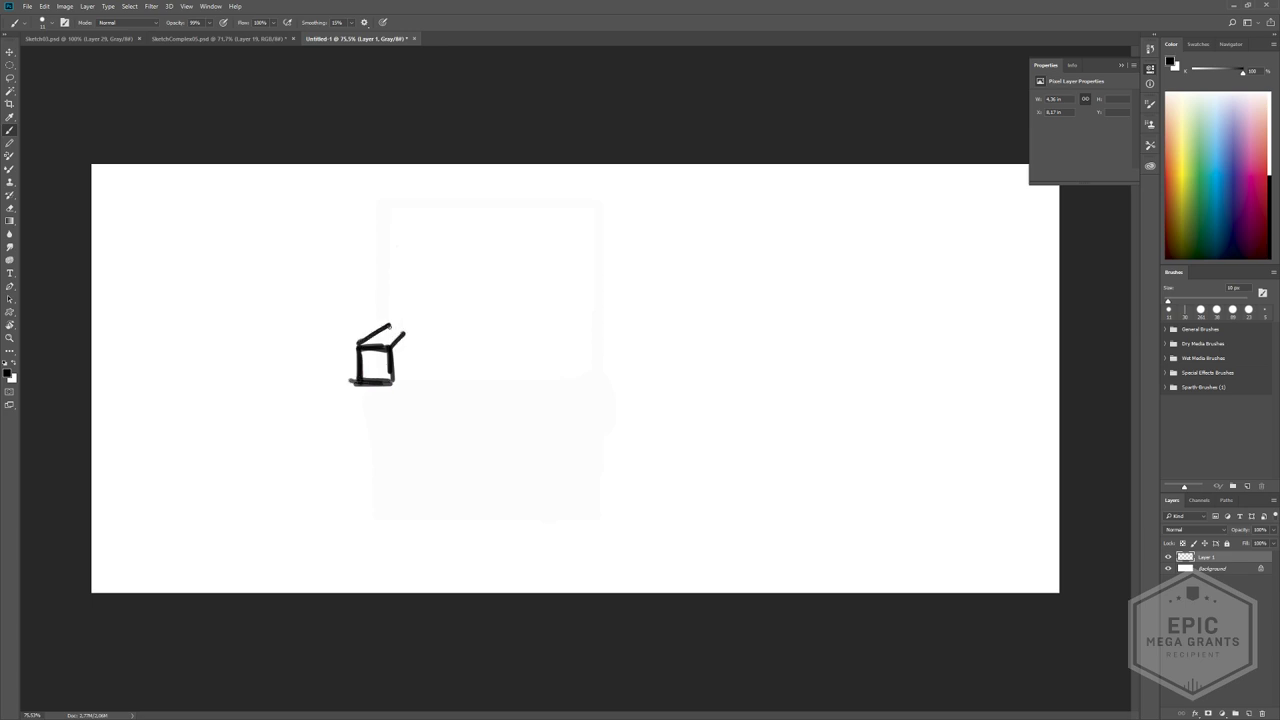
pyautogui.moveTo(412, 358); pyautogui.dragTo(395, 385)
pyautogui.moveTo(505, 403)
pyautogui.mouseDown()
pyautogui.moveTo(505, 340)
pyautogui.moveTo(564, 336)
pyautogui.moveTo(565, 406)
pyautogui.mouseUp()
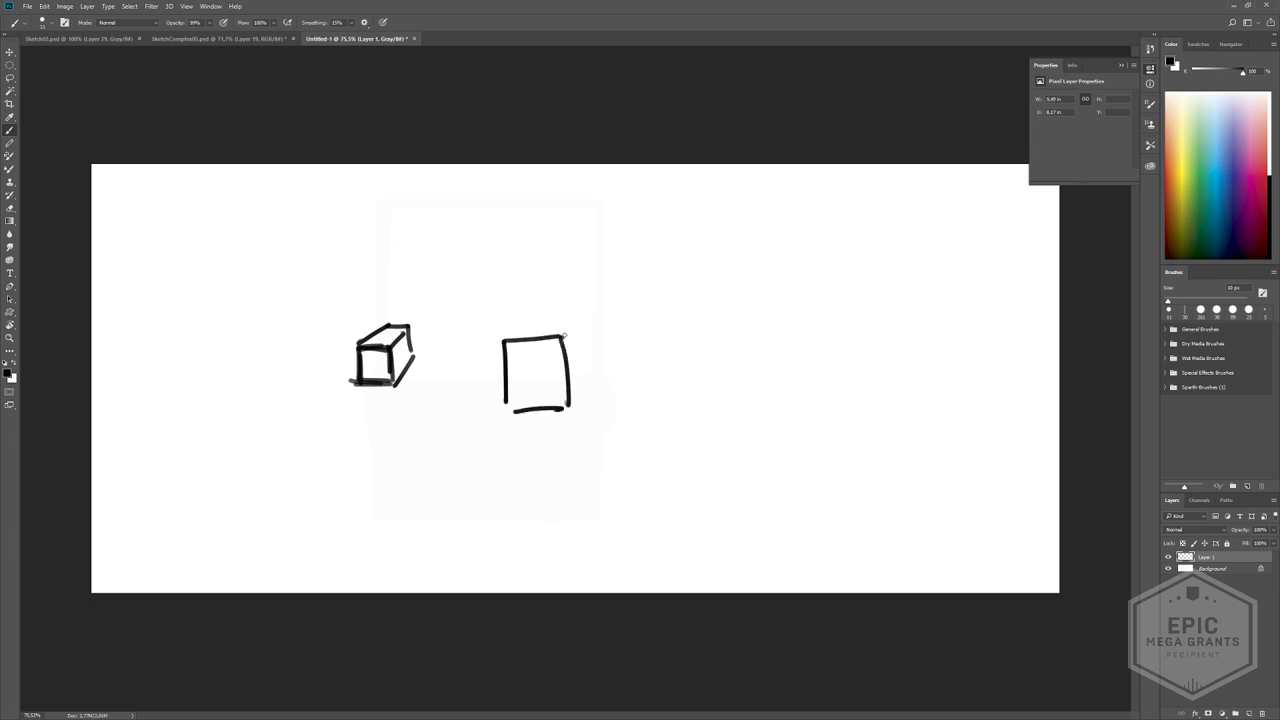
# - Extend the larger box backward with long receding edges, a far end and a dividing line partway along
pyautogui.moveTo(560, 335); pyautogui.dragTo(662, 268)
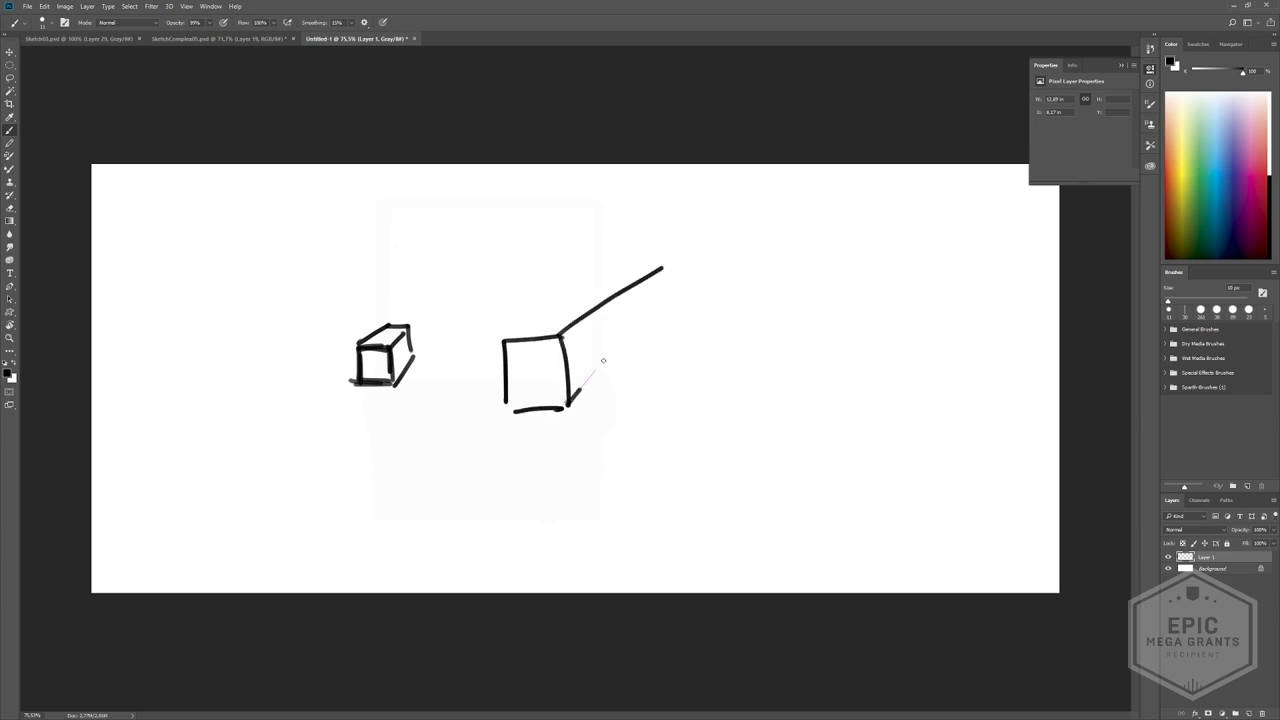
pyautogui.moveTo(603, 360); pyautogui.dragTo(653, 303)
pyautogui.moveTo(502, 337)
pyautogui.mouseDown()
pyautogui.moveTo(634, 256)
pyautogui.moveTo(674, 250)
pyautogui.moveTo(669, 299)
pyautogui.mouseUp()
pyautogui.moveTo(560, 342); pyautogui.dragTo(670, 247)
pyautogui.moveTo(568, 405)
pyautogui.mouseDown()
pyautogui.moveTo(647, 295)
pyautogui.moveTo(601, 363)
pyautogui.mouseUp()
pyautogui.moveTo(601, 298); pyautogui.dragTo(557, 297)
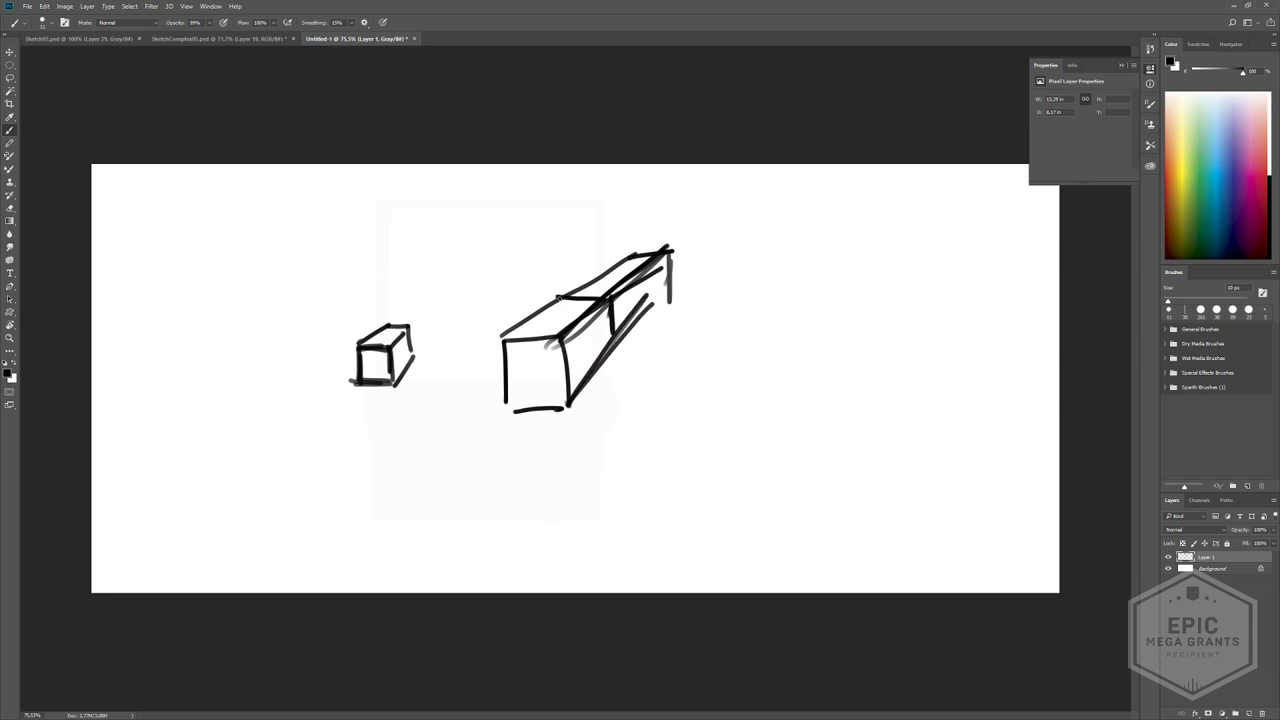
# - Erase the far part of the larger box so that it ends at the dividing line
pyautogui.press('e')
pyautogui.moveTo(626, 276); pyautogui.dragTo(568, 296)
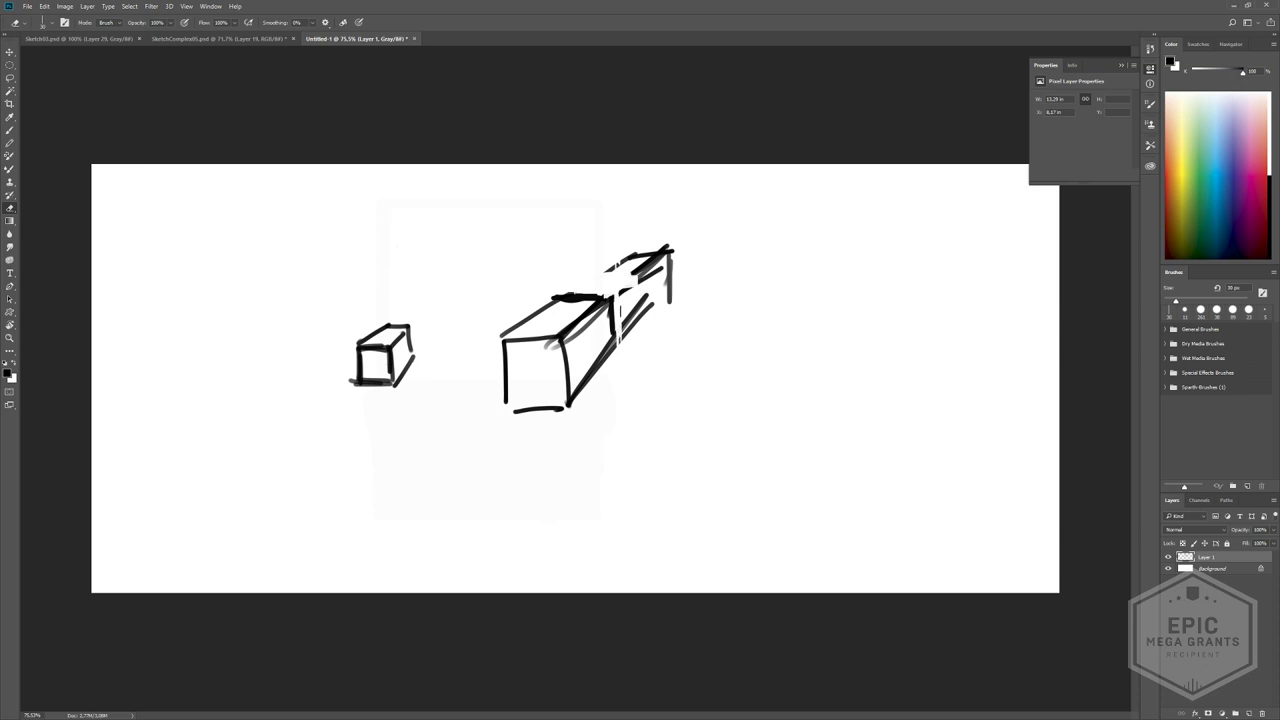
pyautogui.moveTo(651, 306); pyautogui.dragTo(618, 334)
pyautogui.moveTo(670, 292); pyautogui.dragTo(613, 304)
pyautogui.moveTo(672, 252)
pyautogui.mouseDown()
pyautogui.moveTo(634, 274)
pyautogui.moveTo(606, 266)
pyautogui.mouseUp()
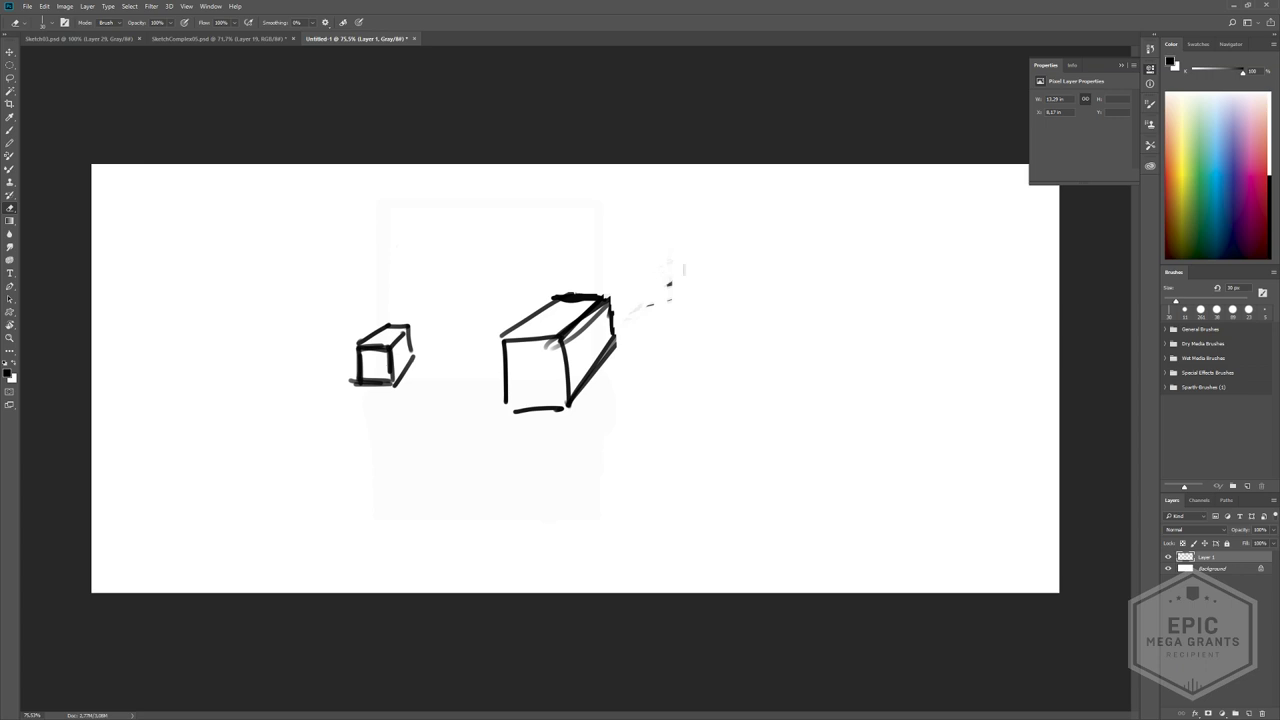
# - Sketch a tall tapered box beside the other two, with a front face and a narrow side face
pyautogui.press('b')
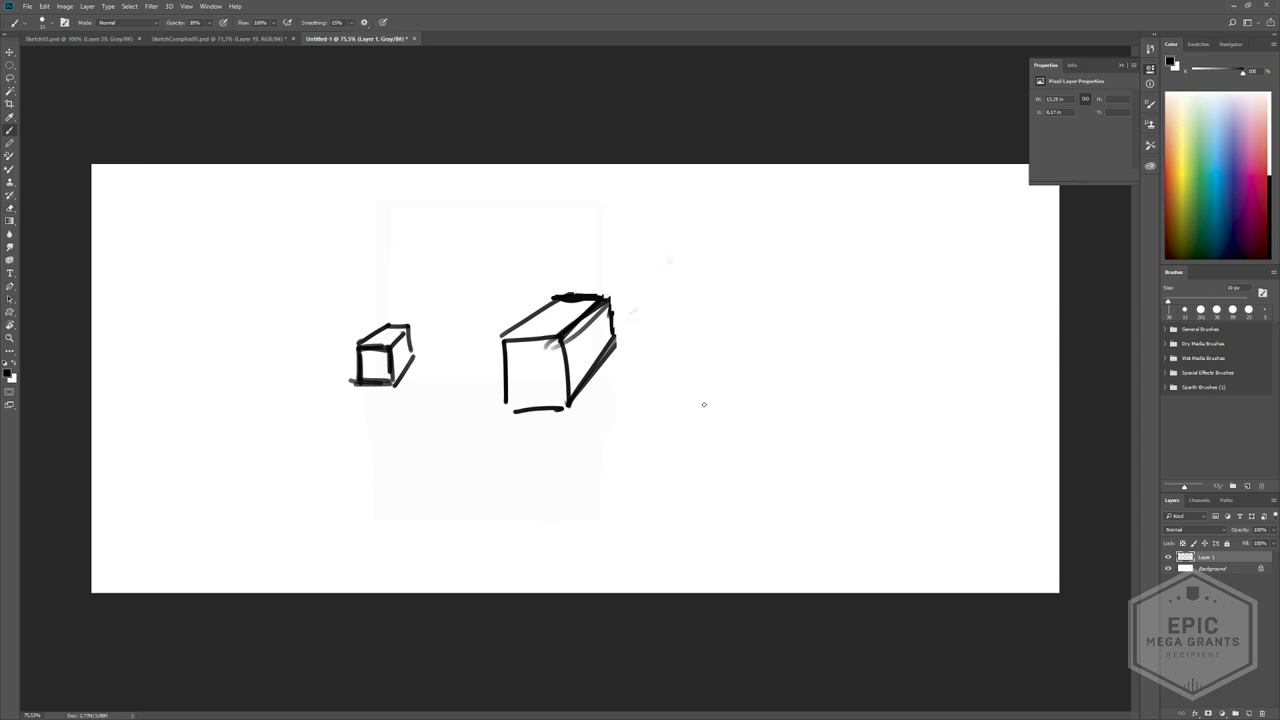
pyautogui.moveTo(687, 446)
pyautogui.mouseDown()
pyautogui.moveTo(712, 262)
pyautogui.moveTo(779, 248)
pyautogui.moveTo(776, 495)
pyautogui.mouseUp()
pyautogui.moveTo(685, 486); pyautogui.dragTo(779, 484)
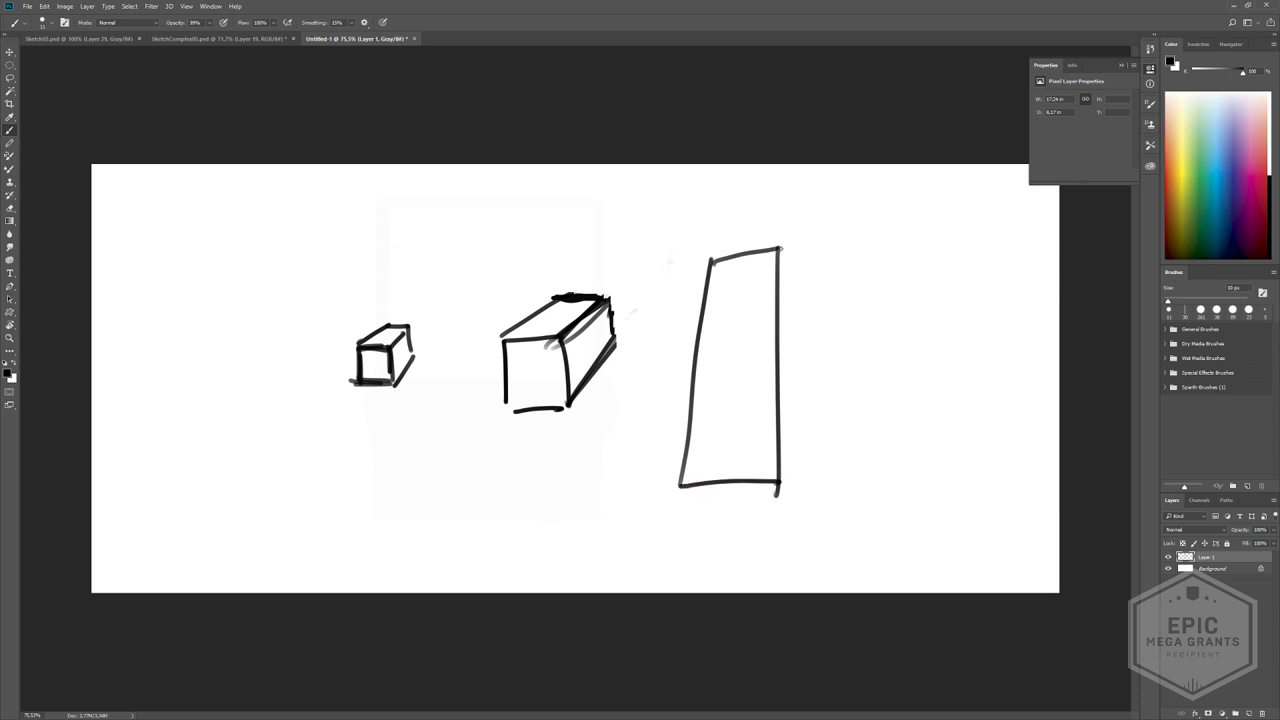
pyautogui.moveTo(779, 248)
pyautogui.mouseDown()
pyautogui.moveTo(814, 295)
pyautogui.moveTo(822, 497)
pyautogui.mouseUp()
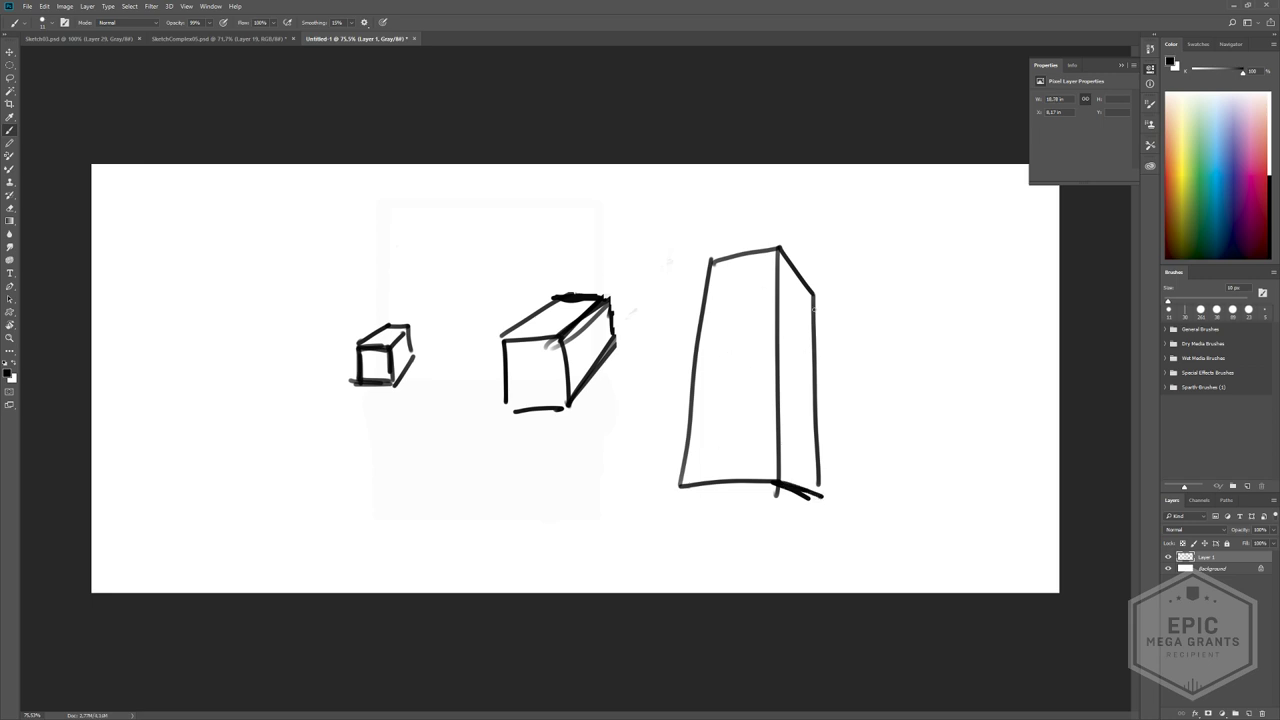
pyautogui.moveTo(813, 294); pyautogui.dragTo(821, 498)
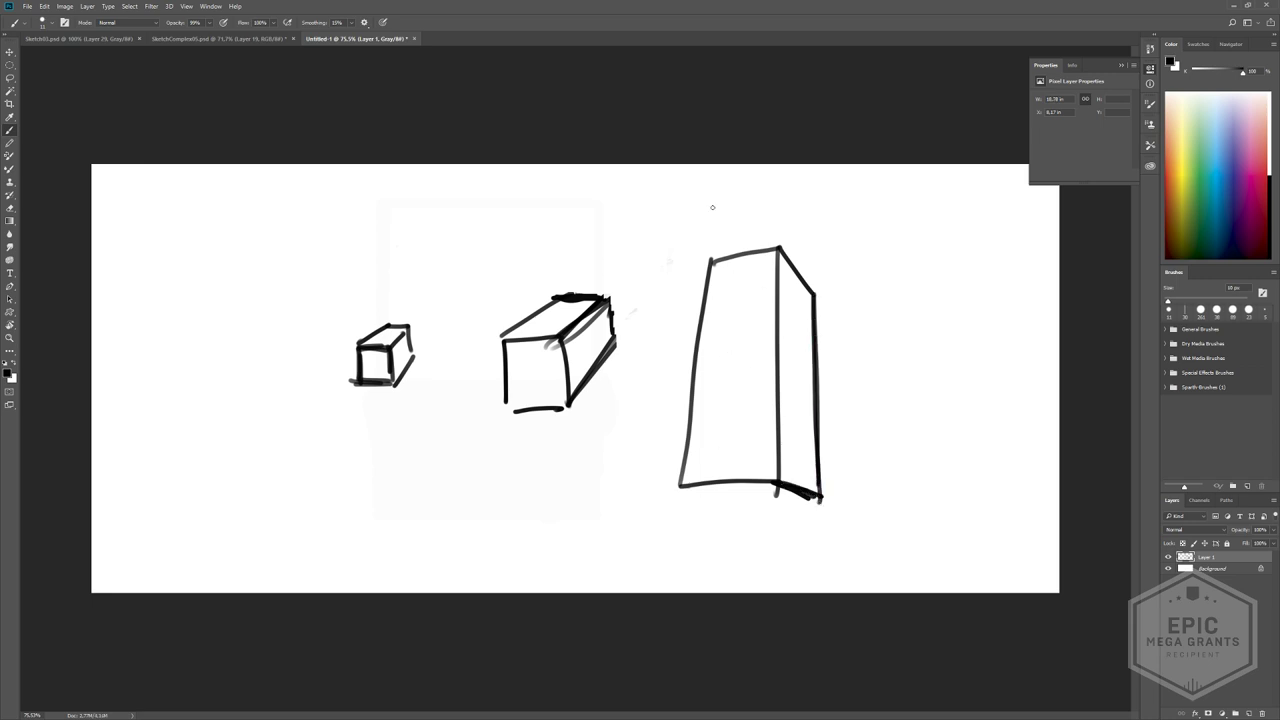
# - Draw the tall box's base as two lower edges meeting at a corner, undoing the first attempt
pyautogui.moveTo(680, 489); pyautogui.dragTo(731, 526)
pyautogui.hotkey('ctrl', 'z')
pyautogui.hotkey('ctrl', 'z')
pyautogui.moveTo(679, 487); pyautogui.dragTo(743, 506)
pyautogui.keyDown('ctrl'); pyautogui.moveTo(820, 518); pyautogui.dragTo(789, 506); pyautogui.keyUp('ctrl')
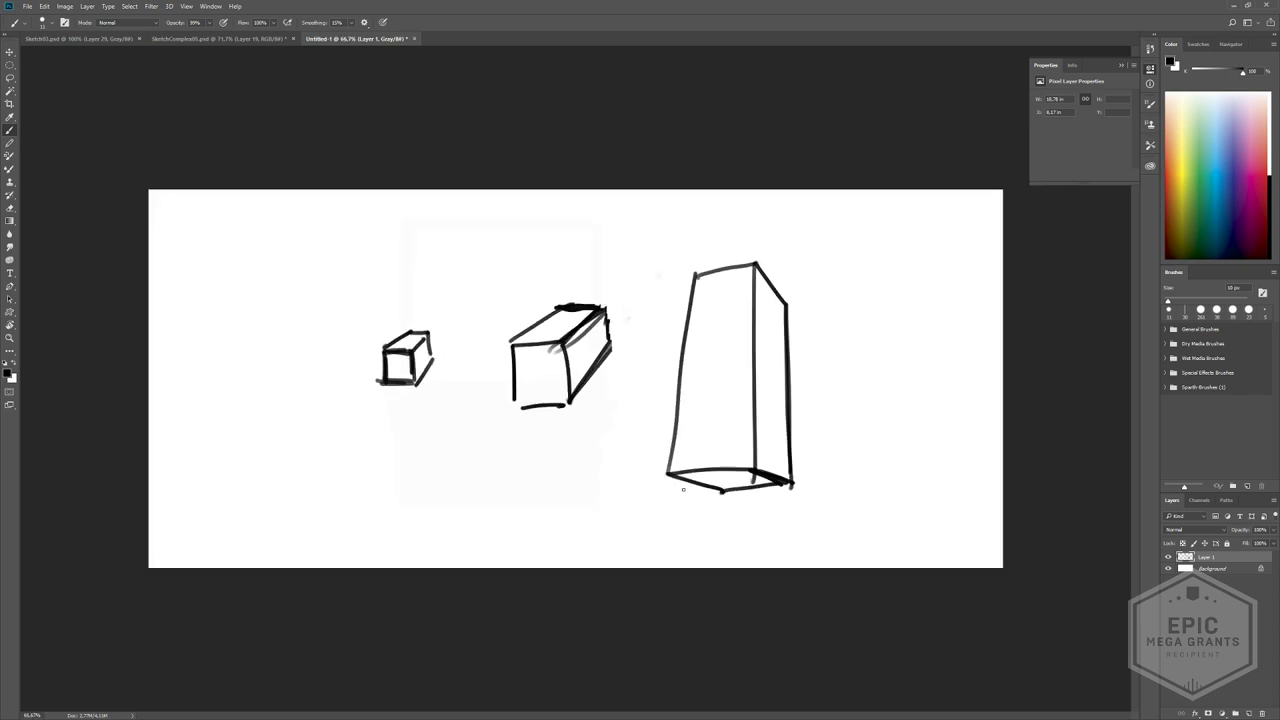
# - Delete all the box sketches from the layer, clear the selection and return to the Brush tool
pyautogui.press('e')
pyautogui.hotkey('ctrl', 'a')
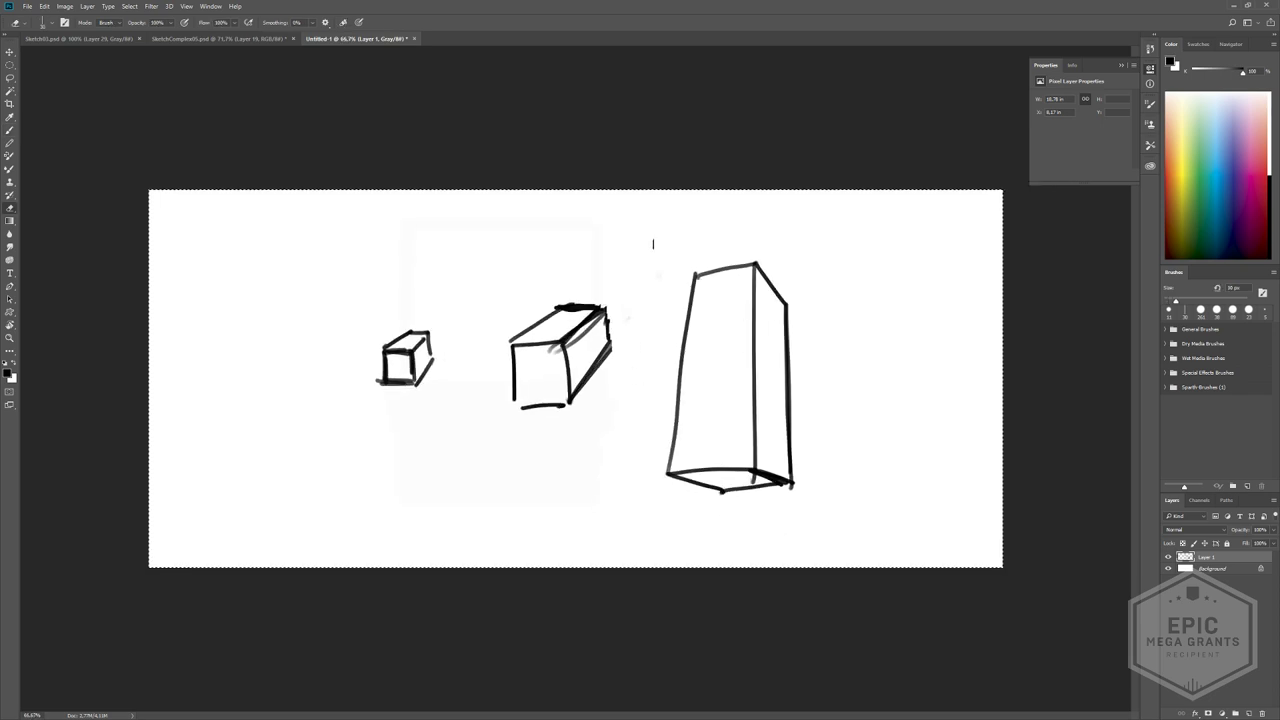
pyautogui.press('Delete')
pyautogui.hotkey('ctrl', 'd')
pyautogui.press('b')
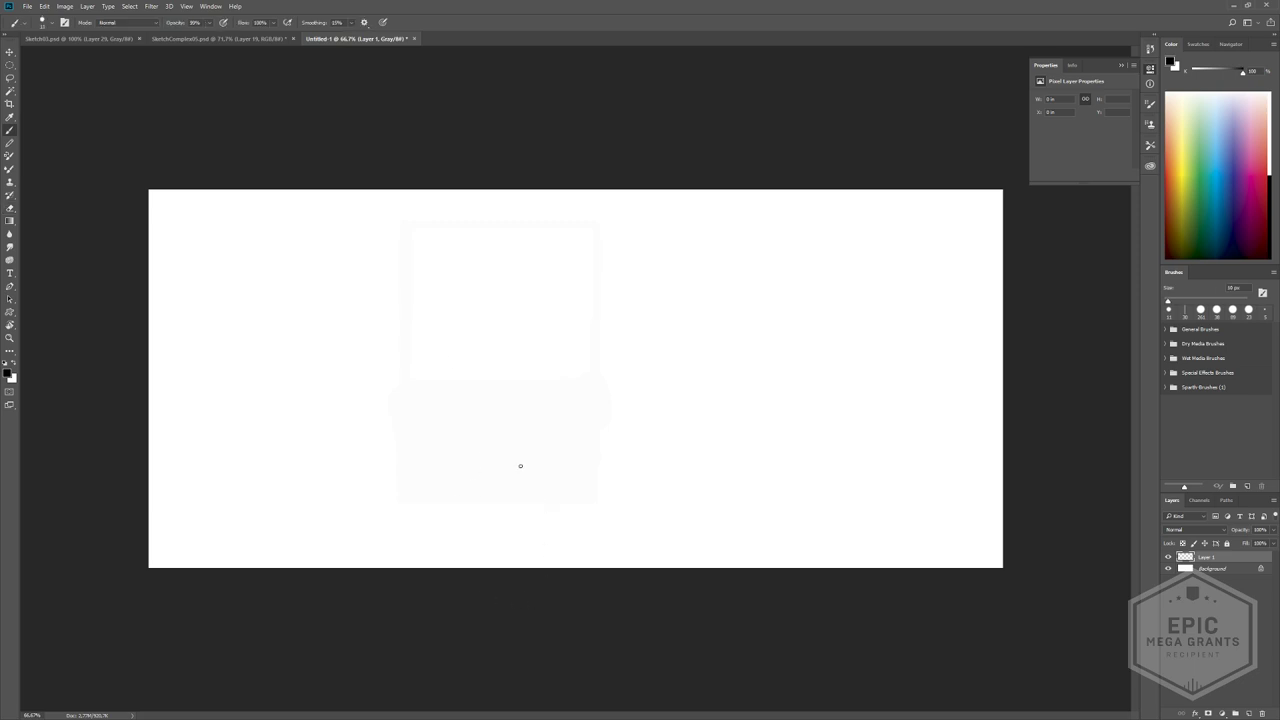
# - Choose the "basic square (initial direction)" brush preset, then test it with broad strokes and undo them
pyautogui.click(43, 22)
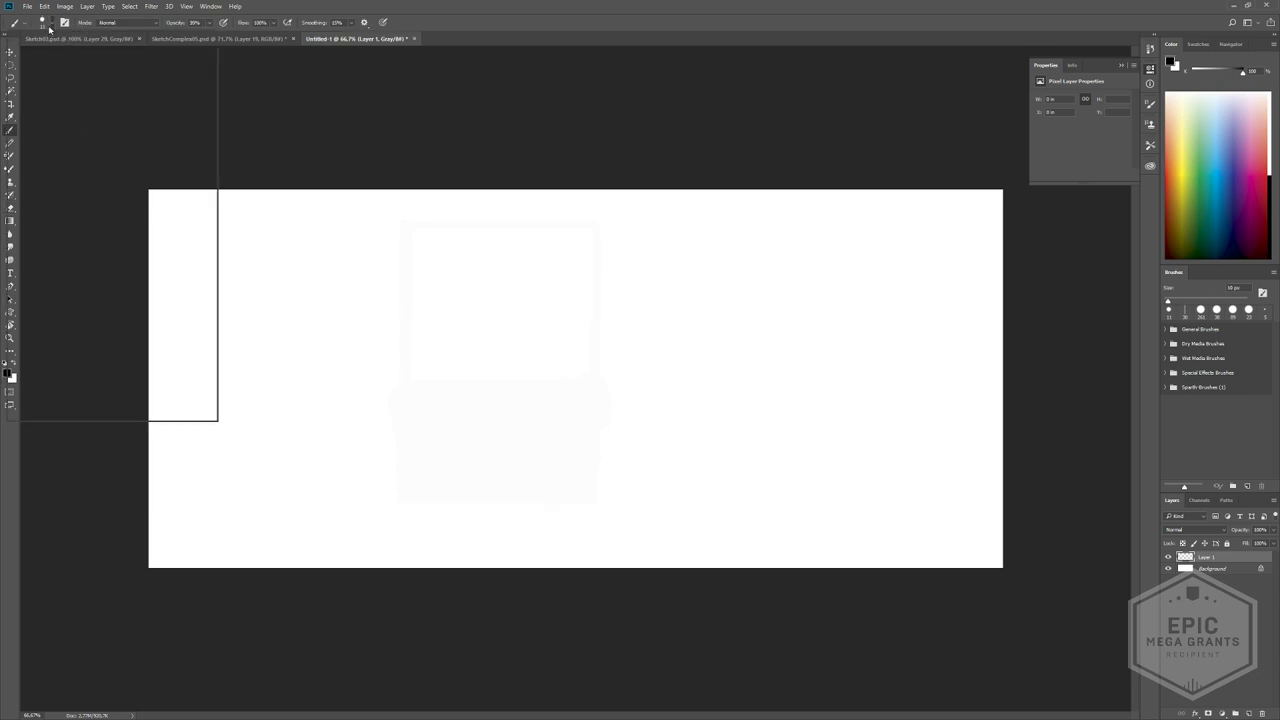
pyautogui.moveTo(195, 210); pyautogui.dragTo(195, 244)
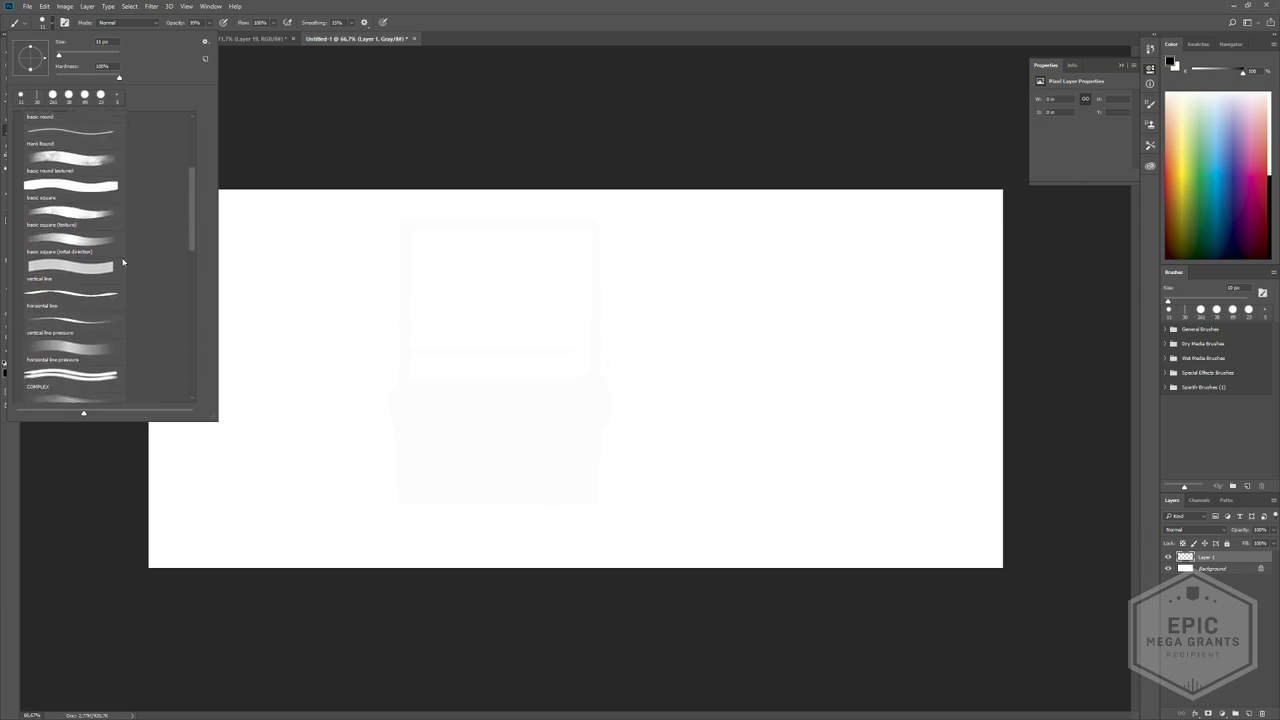
pyautogui.click(66, 242)
pyautogui.moveTo(340, 370)
pyautogui.mouseDown()
pyautogui.moveTo(409, 297)
pyautogui.moveTo(456, 370)
pyautogui.mouseUp()
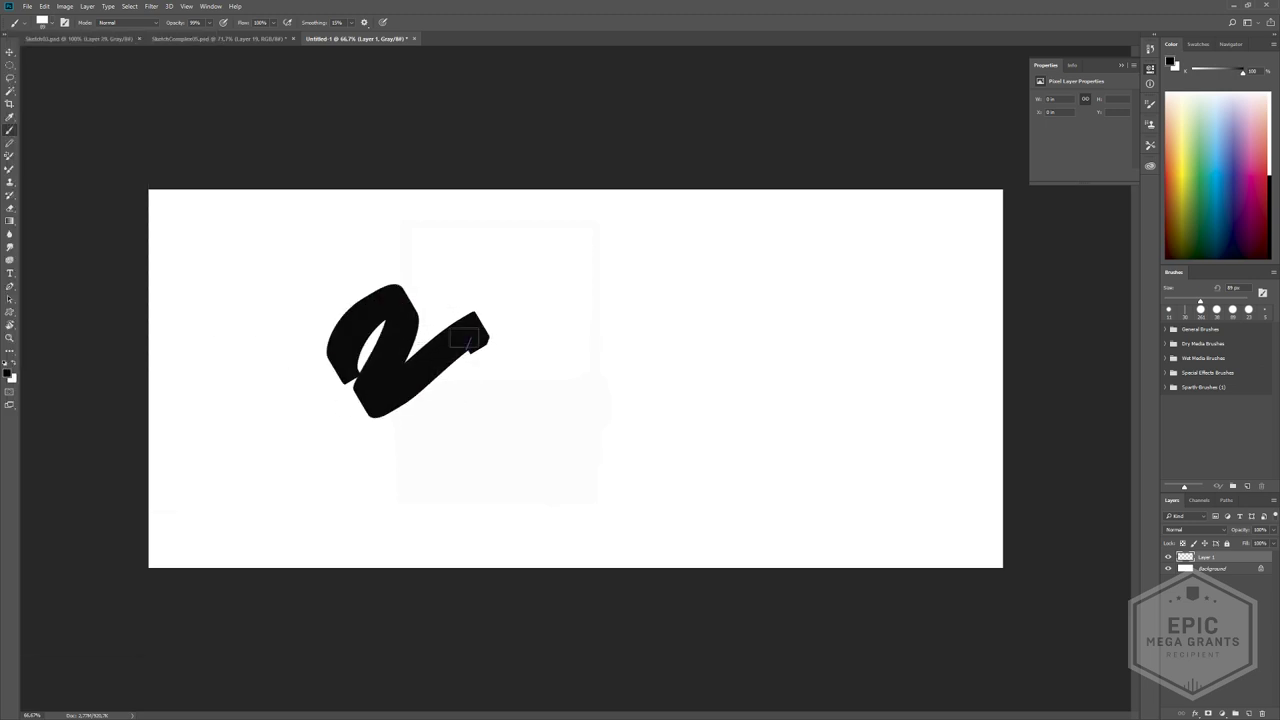
pyautogui.hotkey('ctrl', 'z')
pyautogui.moveTo(505, 290); pyautogui.dragTo(492, 372)
pyautogui.hotkey('ctrl', 'z')
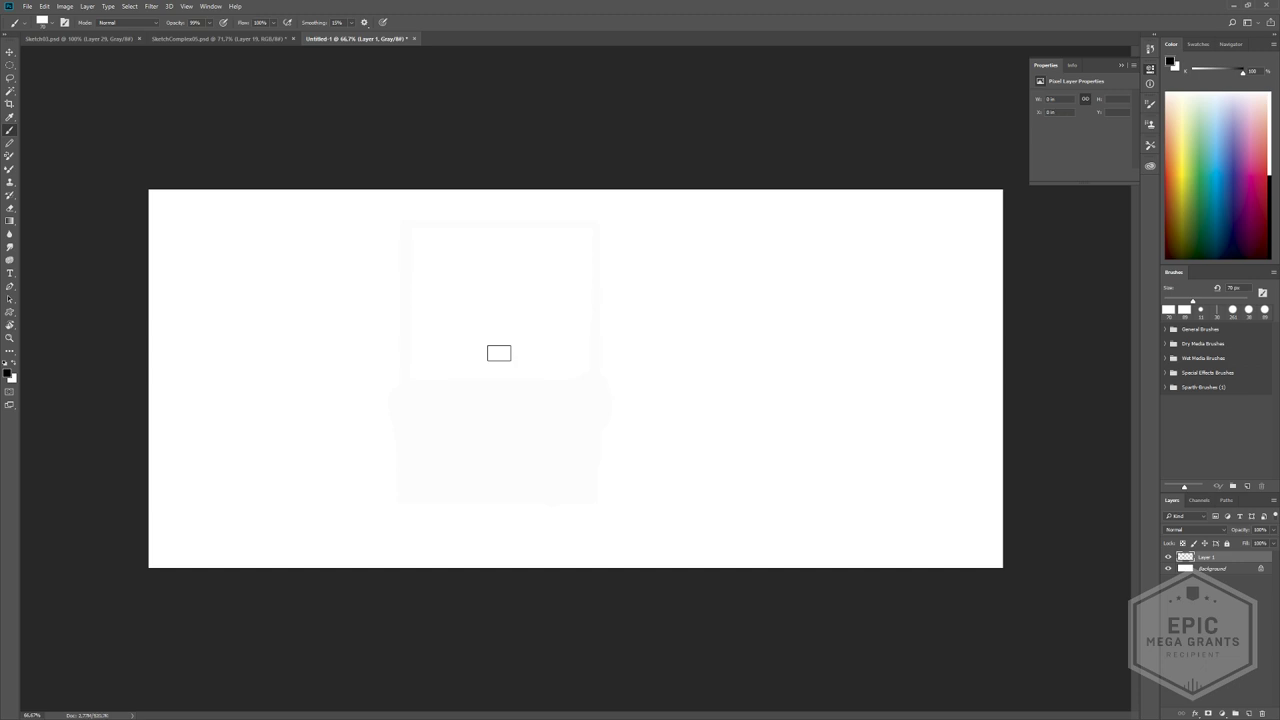
# - Reduce the square brush to about 45 px, try angular strokes with it and undo them
pyautogui.press('[')
pyautogui.moveTo(258, 440)
pyautogui.mouseDown()
pyautogui.moveTo(397, 291)
pyautogui.moveTo(466, 368)
pyautogui.mouseUp()
pyautogui.hotkey('ctrl', 'z')
pyautogui.moveTo(366, 462)
pyautogui.mouseDown()
pyautogui.moveTo(442, 395)
pyautogui.moveTo(493, 302)
pyautogui.moveTo(392, 307)
pyautogui.mouseUp()
pyautogui.hotkey('ctrl', 'z')
pyautogui.hotkey('ctrl', 'shift', 'z')
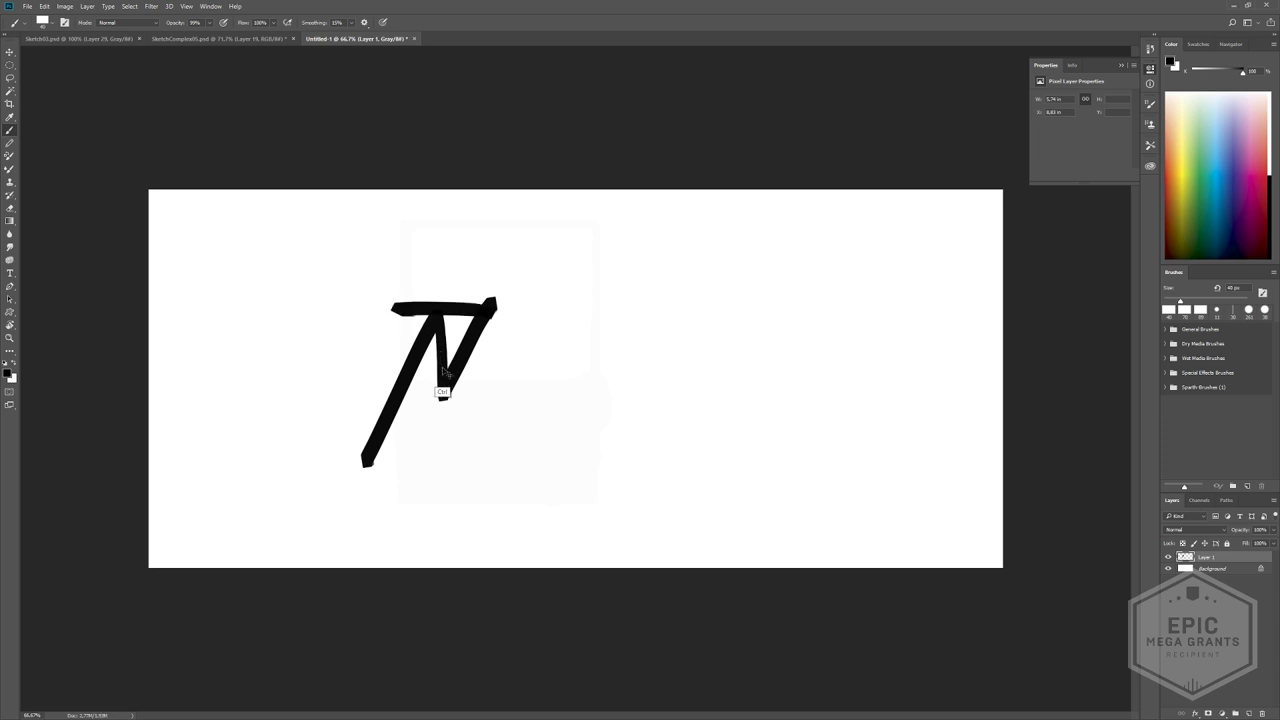
pyautogui.hotkey('ctrl', 'z')
pyautogui.hotkey('ctrl', 'z')
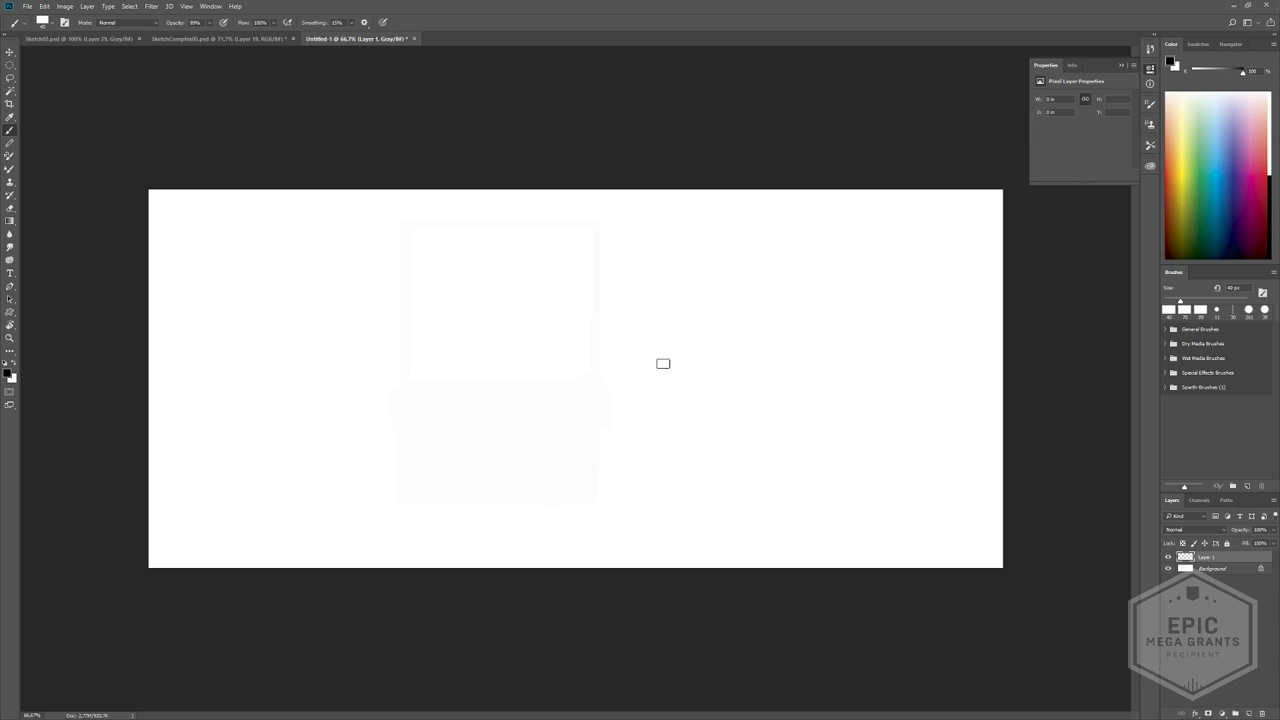
# - Switch to Unreal's Message Log, review the lighting results to the end of the list and close the log
pyautogui.hotkey('alt', 'Tab')
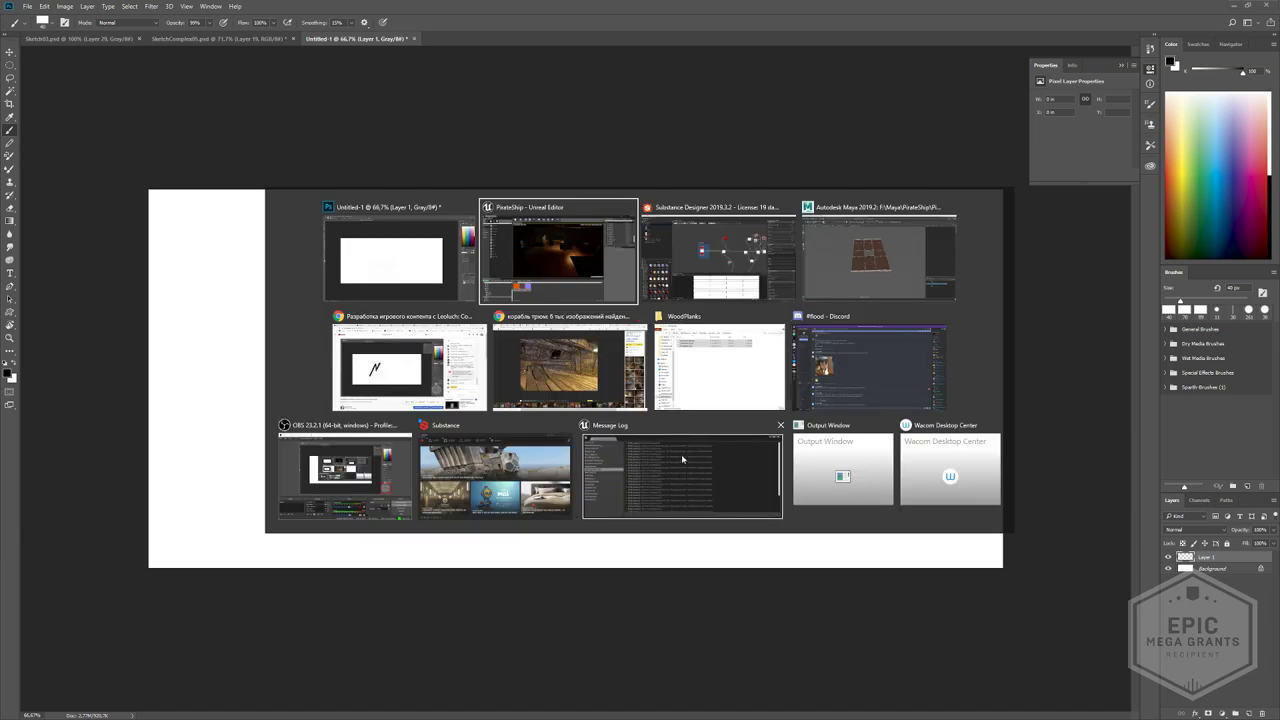
pyautogui.click(701, 465)
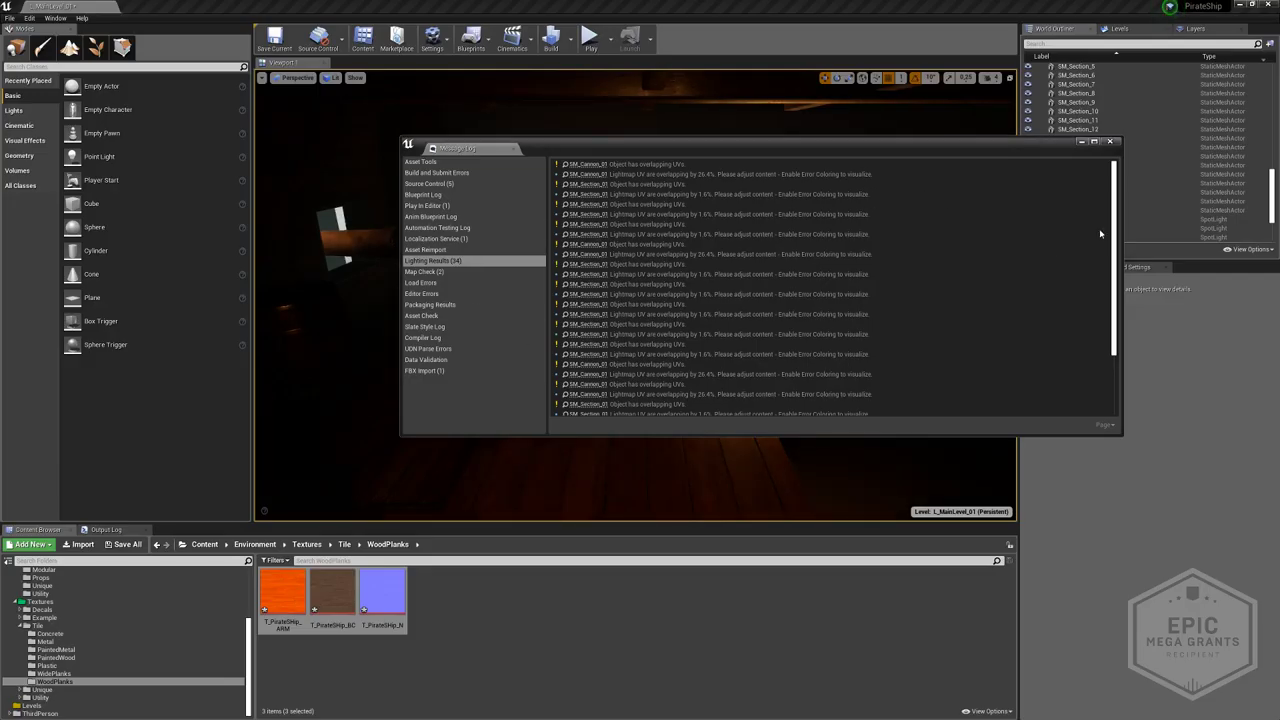
pyautogui.moveTo(1115, 260); pyautogui.dragTo(1106, 370)
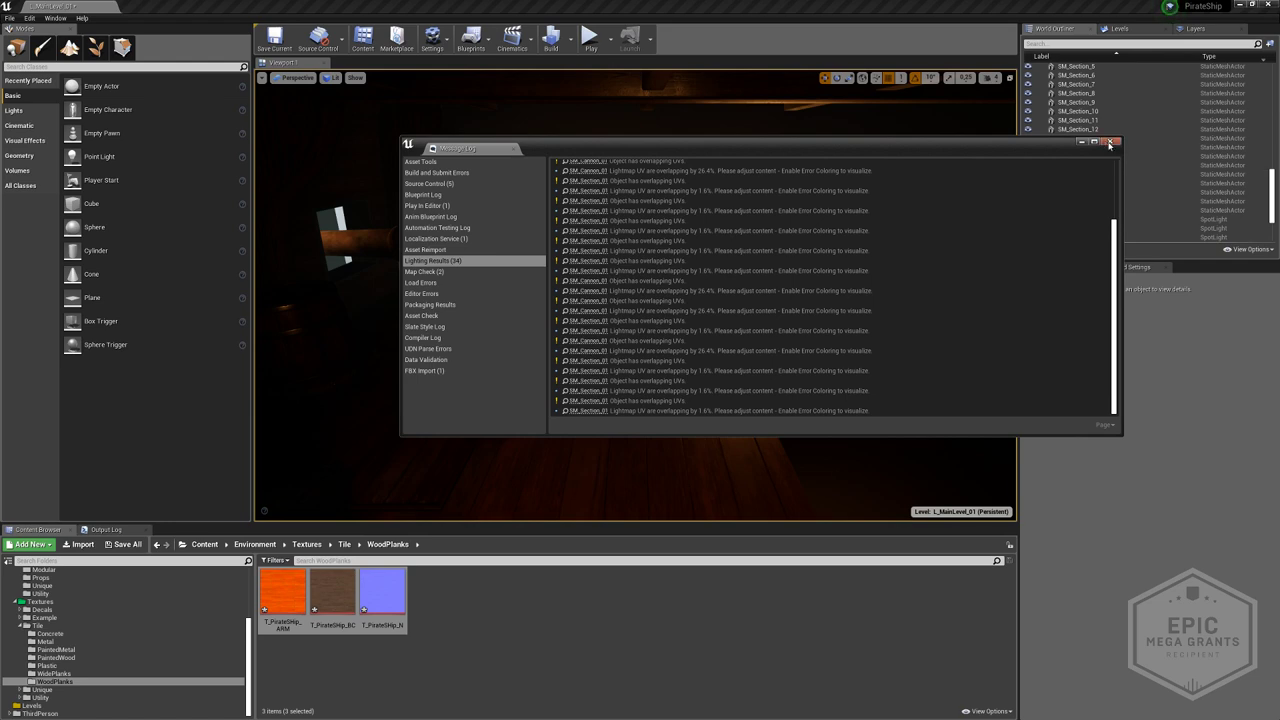
pyautogui.click(1109, 143)
# - Play the level and run the character through the ship's deck to inspect the planks and lighting
pyautogui.click(590, 38)
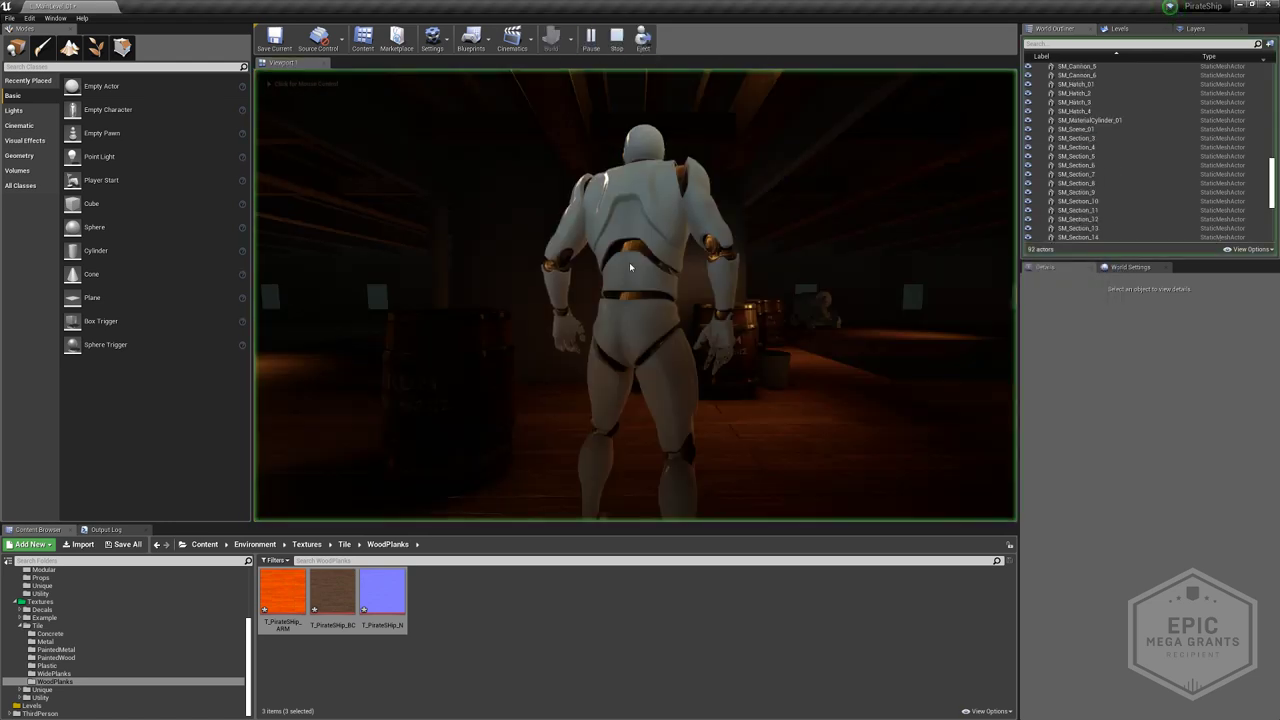
pyautogui.click(630, 267)
pyautogui.press('w')
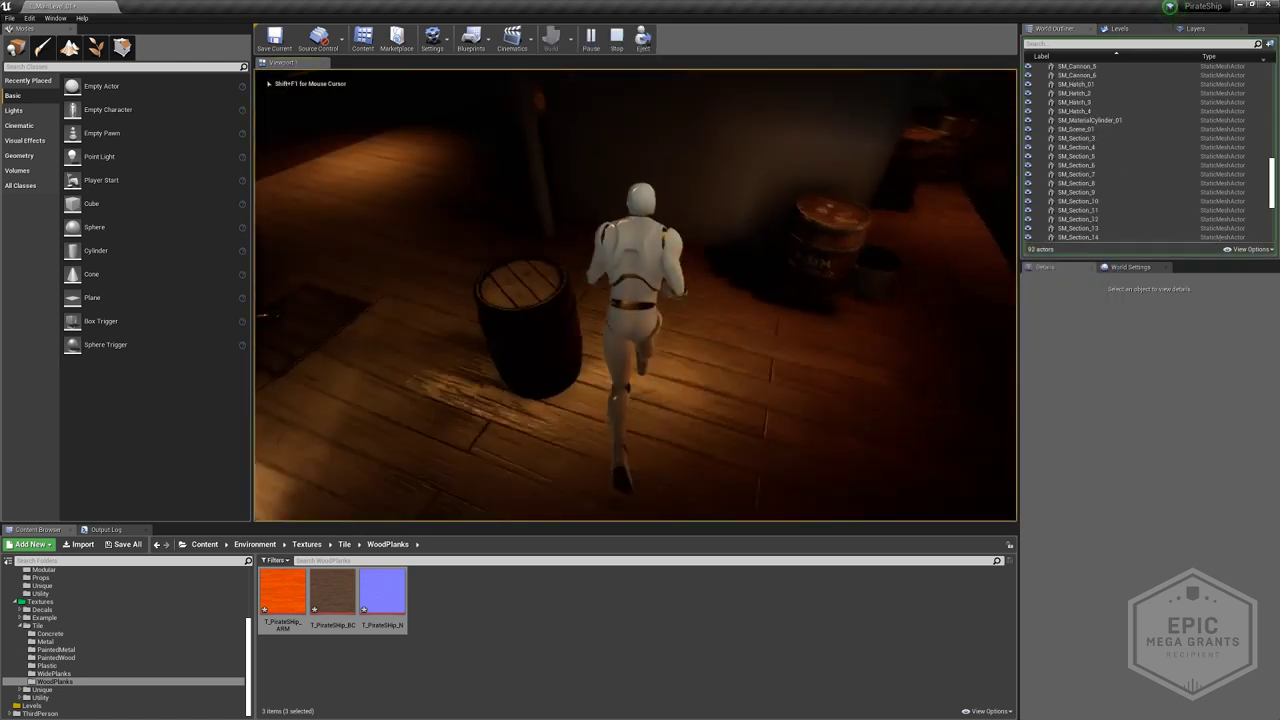
pyautogui.press('w')
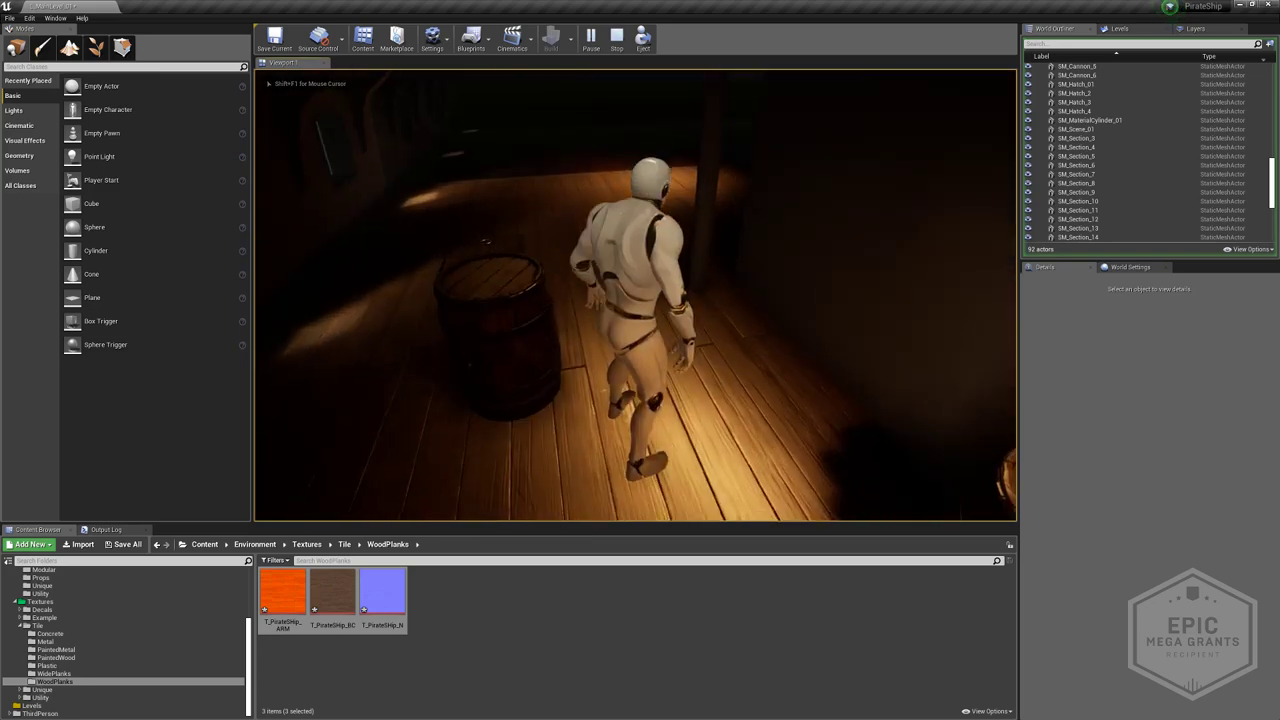
pyautogui.press('w')
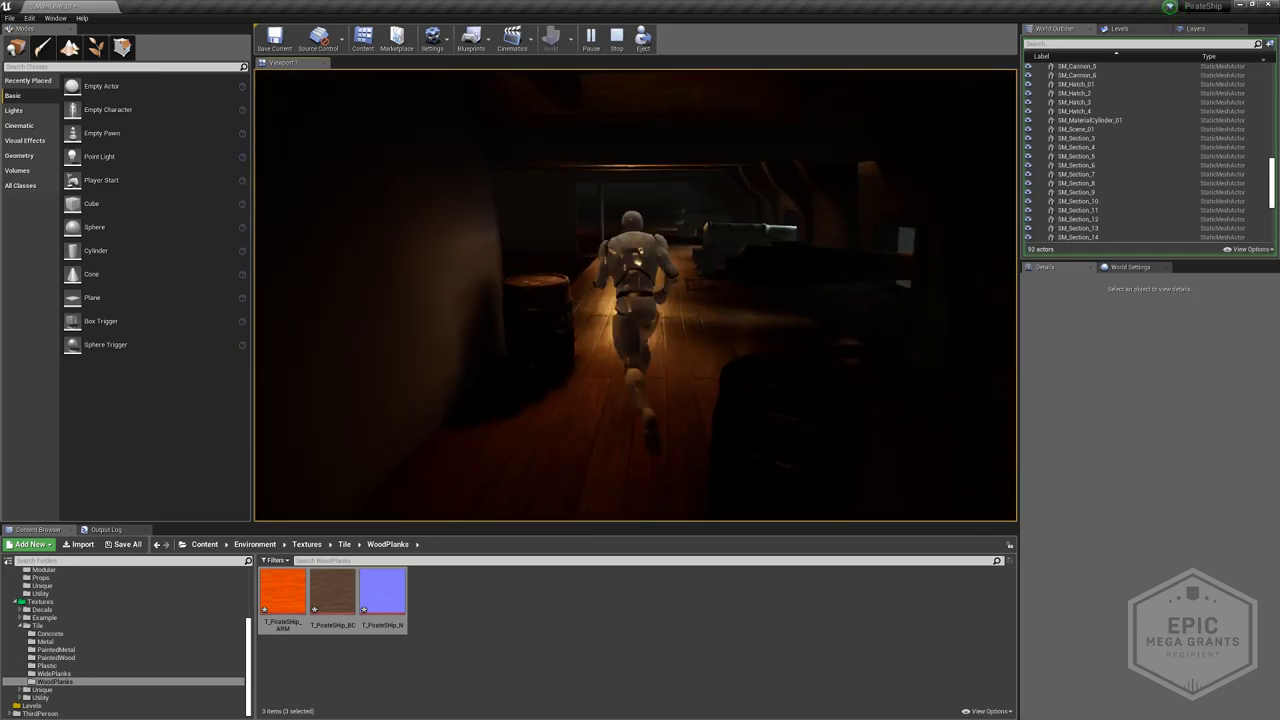
pyautogui.press('w')
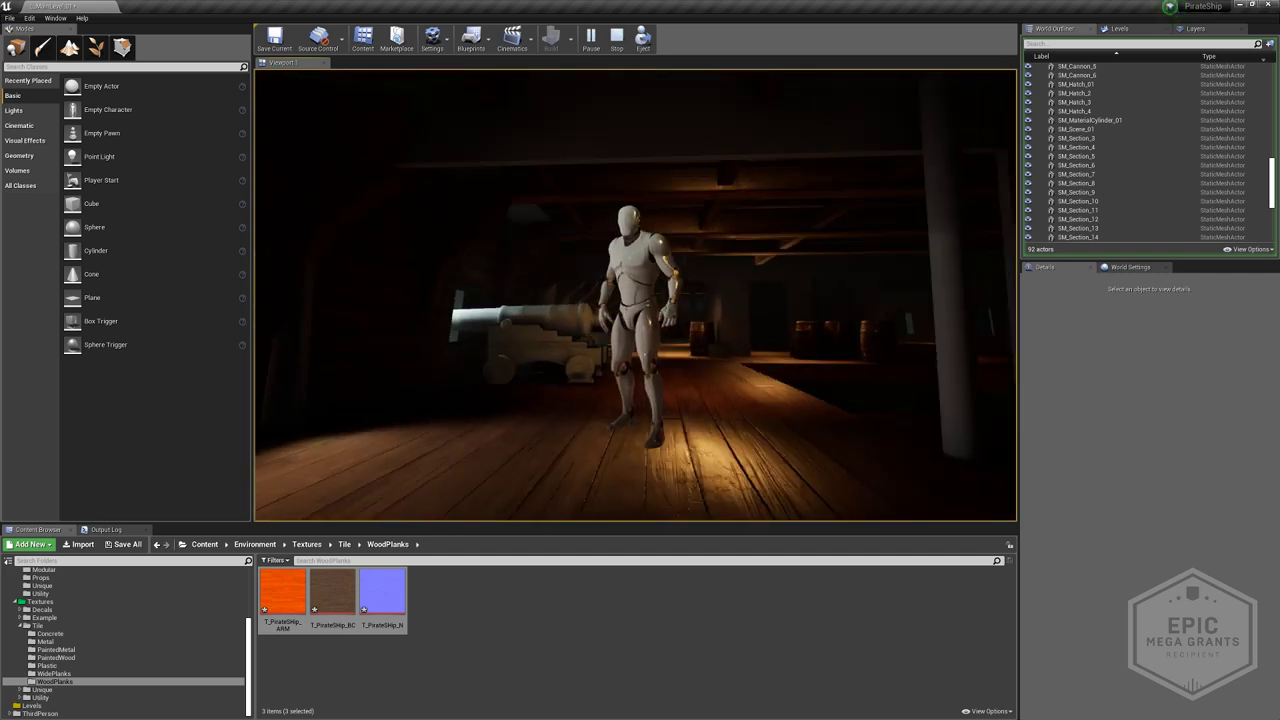
pyautogui.press('w')
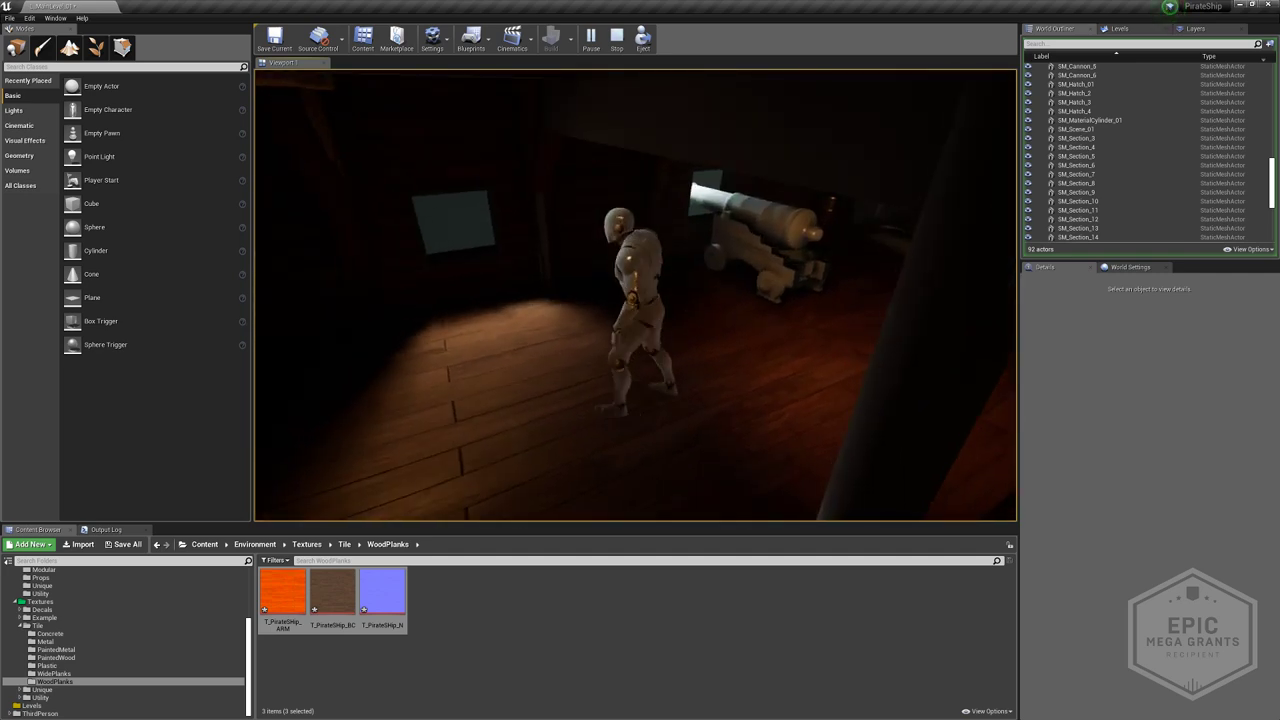
pyautogui.press('w')
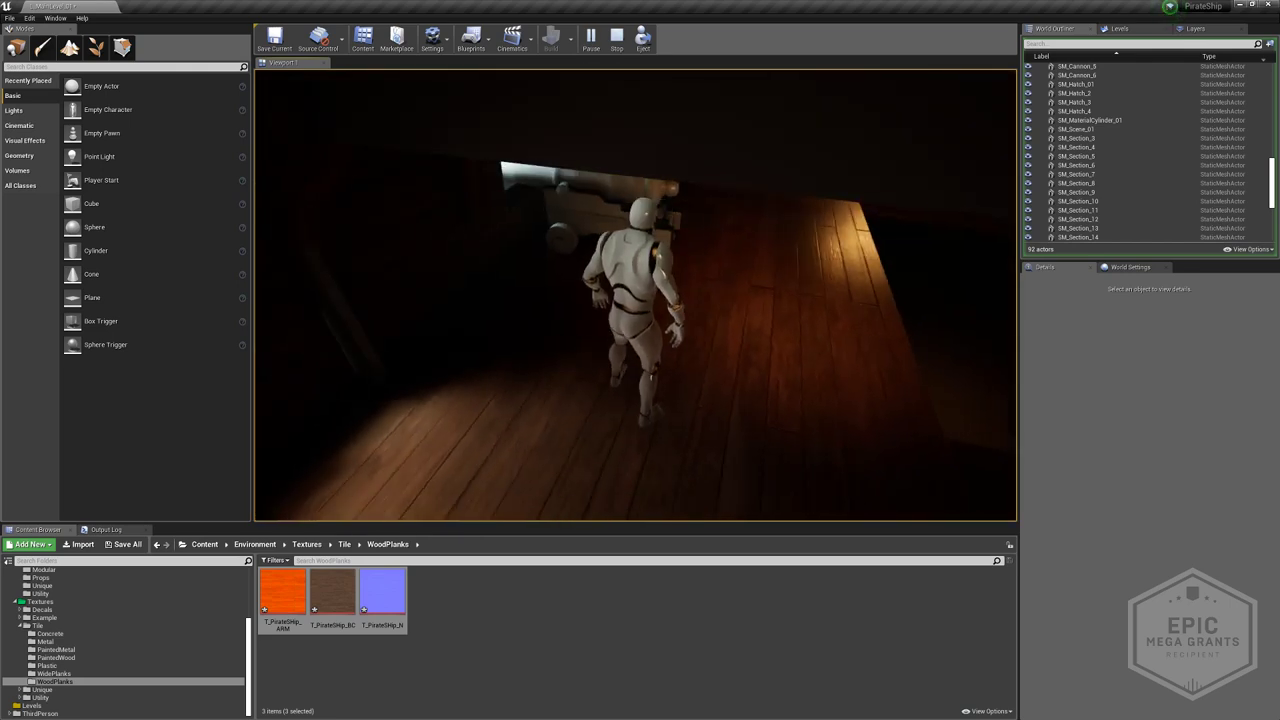
# - Run the character past the cannons and barrels to inspect the deck's lighting, and end the play session
pyautogui.press('w')
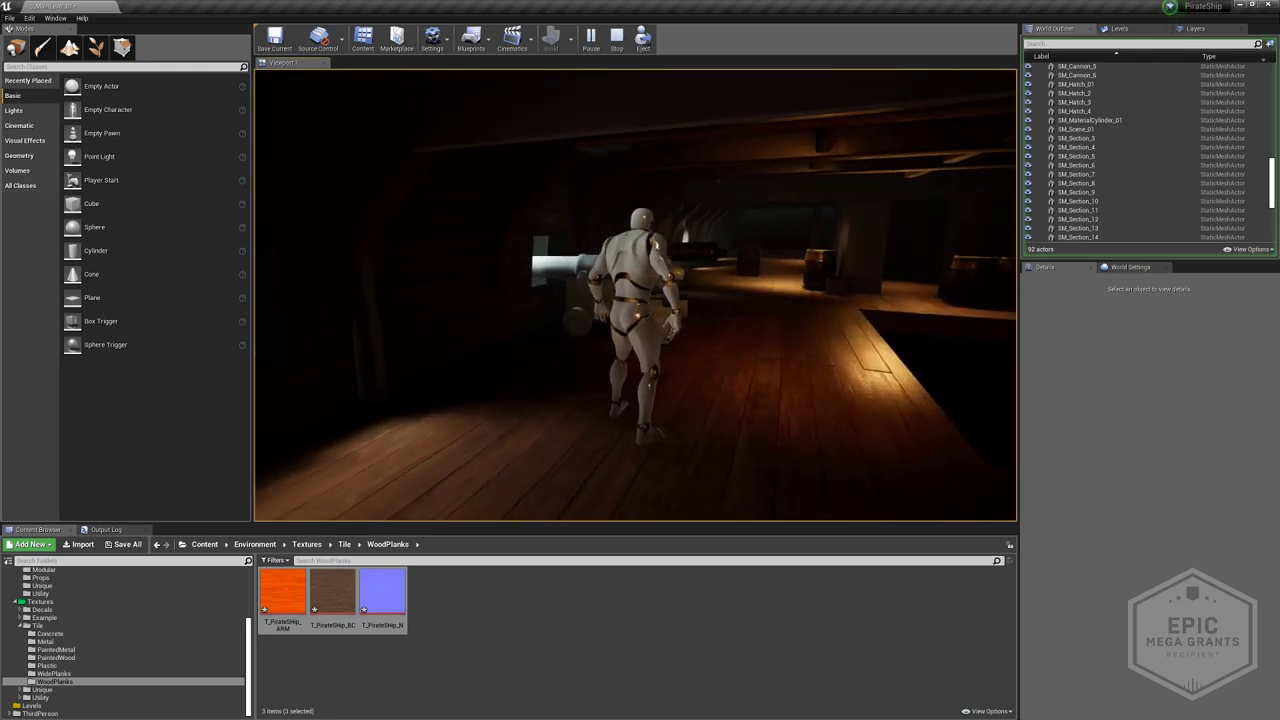
pyautogui.press('d')
pyautogui.press('a')
pyautogui.press('w')
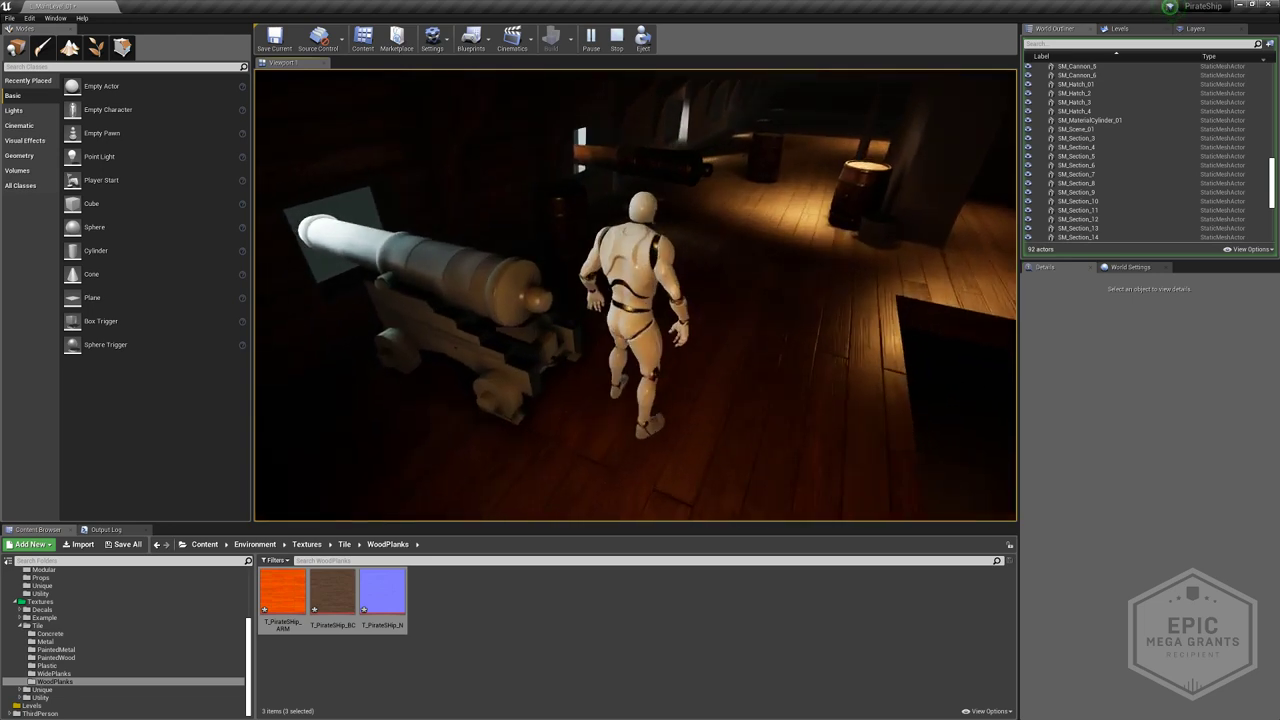
pyautogui.press('s')
pyautogui.press('d')
pyautogui.press('w')
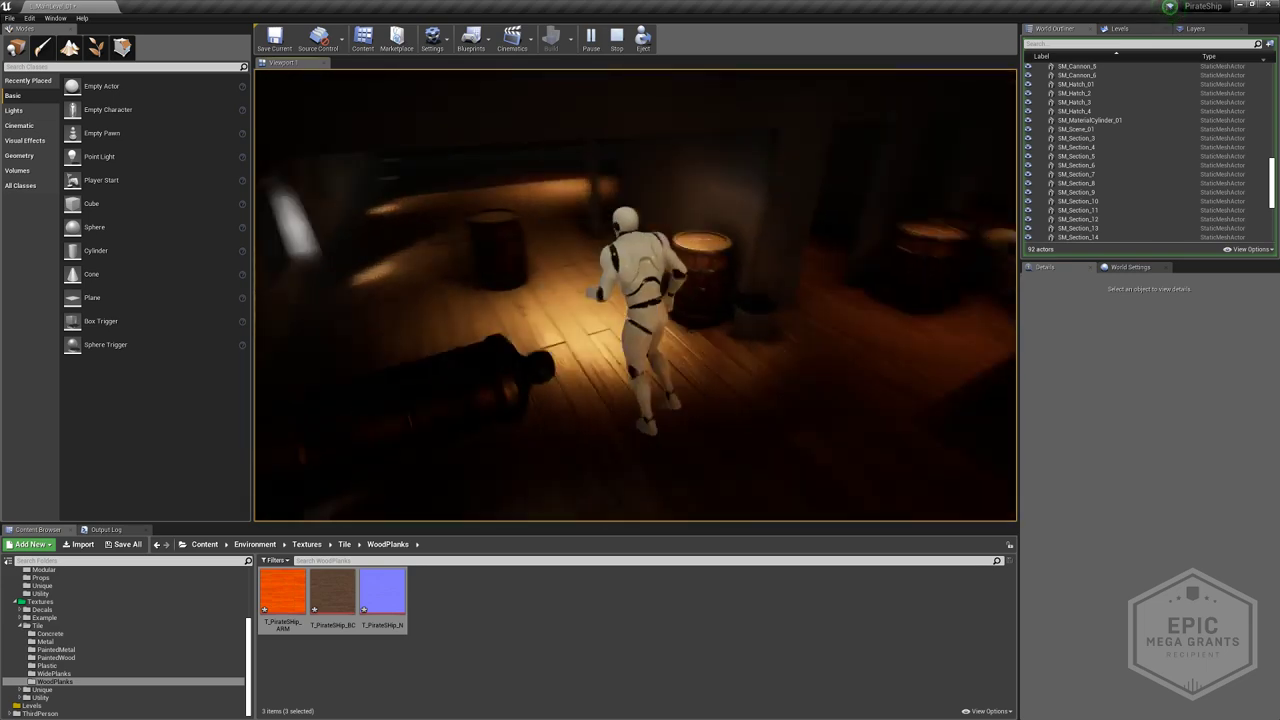
pyautogui.press('d')
pyautogui.press('s')
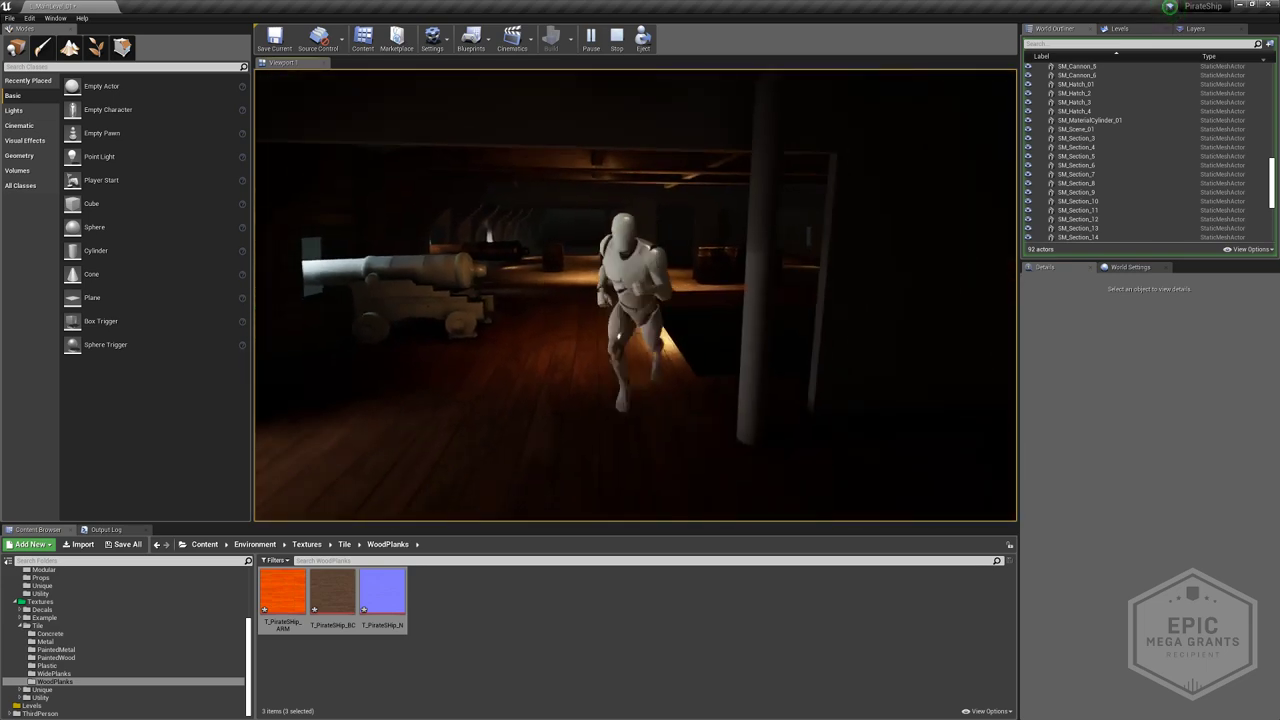
pyautogui.press('Escape')
pyautogui.press('w')
pyautogui.moveTo(602, 333); pyautogui.dragTo(572, 295, button='right')
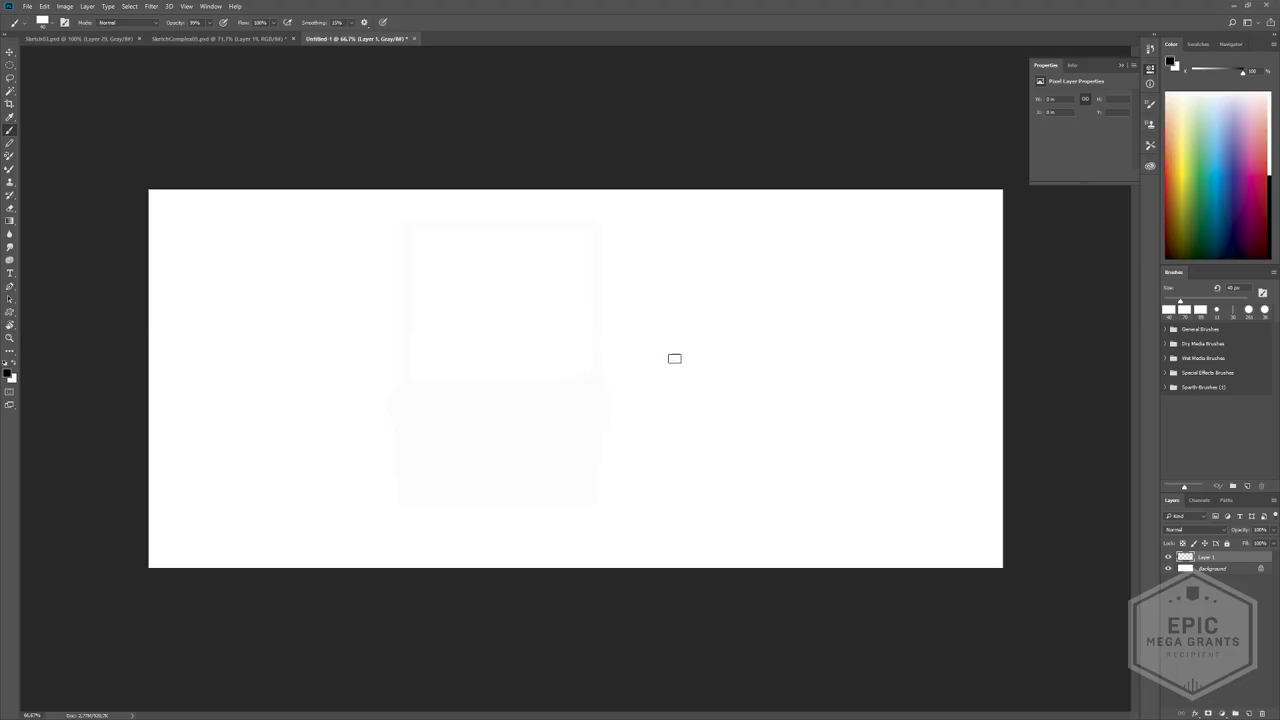
# - Switch to the Chrome browser and bring up the ArtStation page
pyautogui.hotkey('alt', 'Tab')
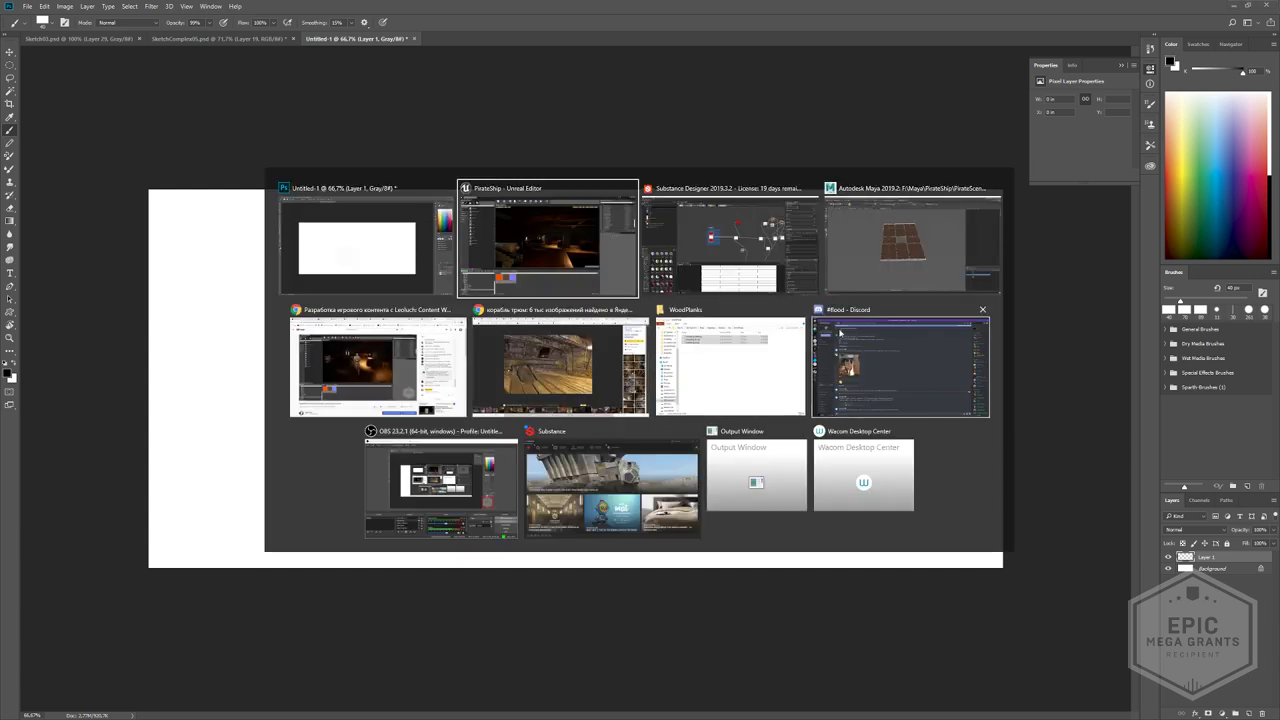
pyautogui.click(567, 387)
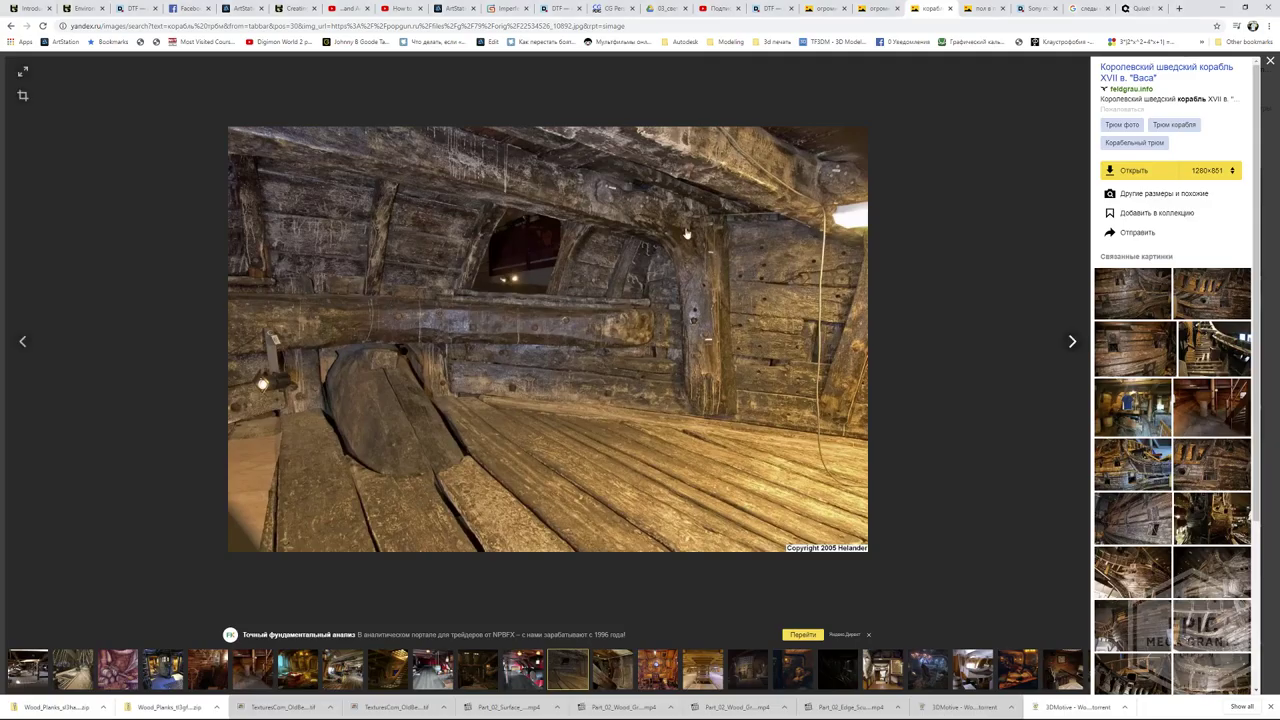
pyautogui.click(455, 8)
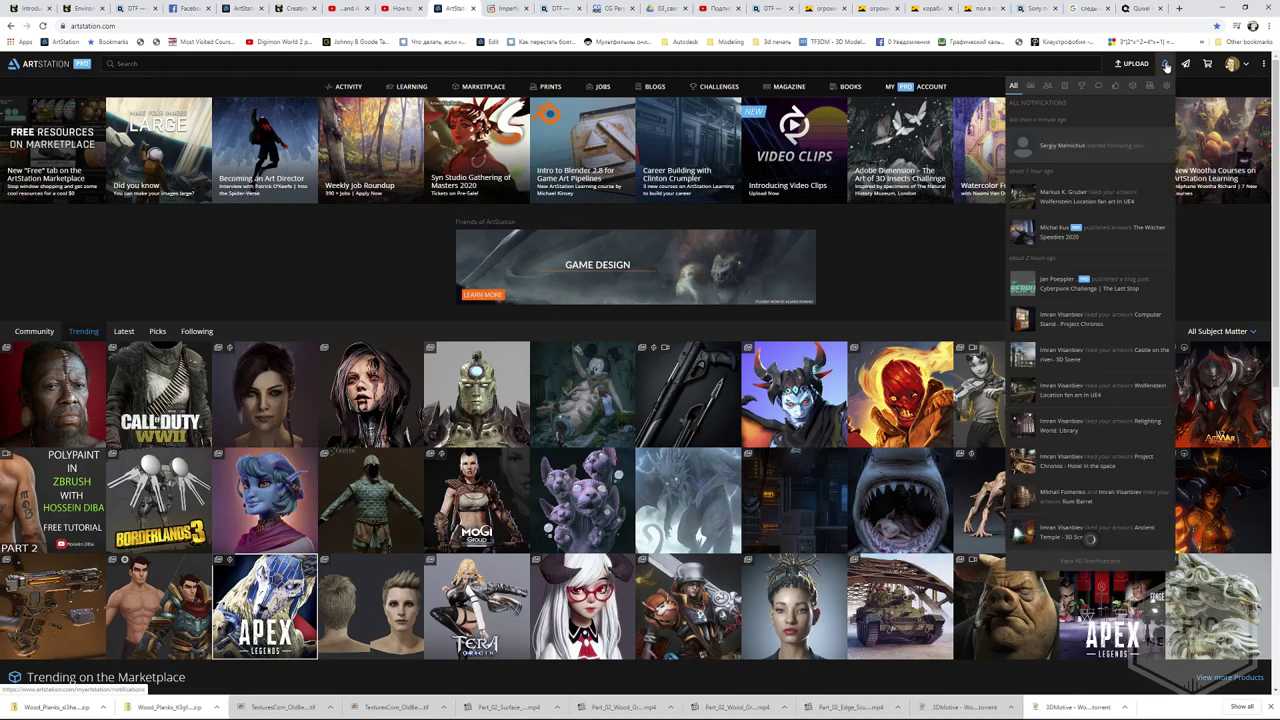
# - Look through the trending Digital 3D artworks on ArtStation and return to the start of the gallery
pyautogui.scroll(-3, 371, 424)
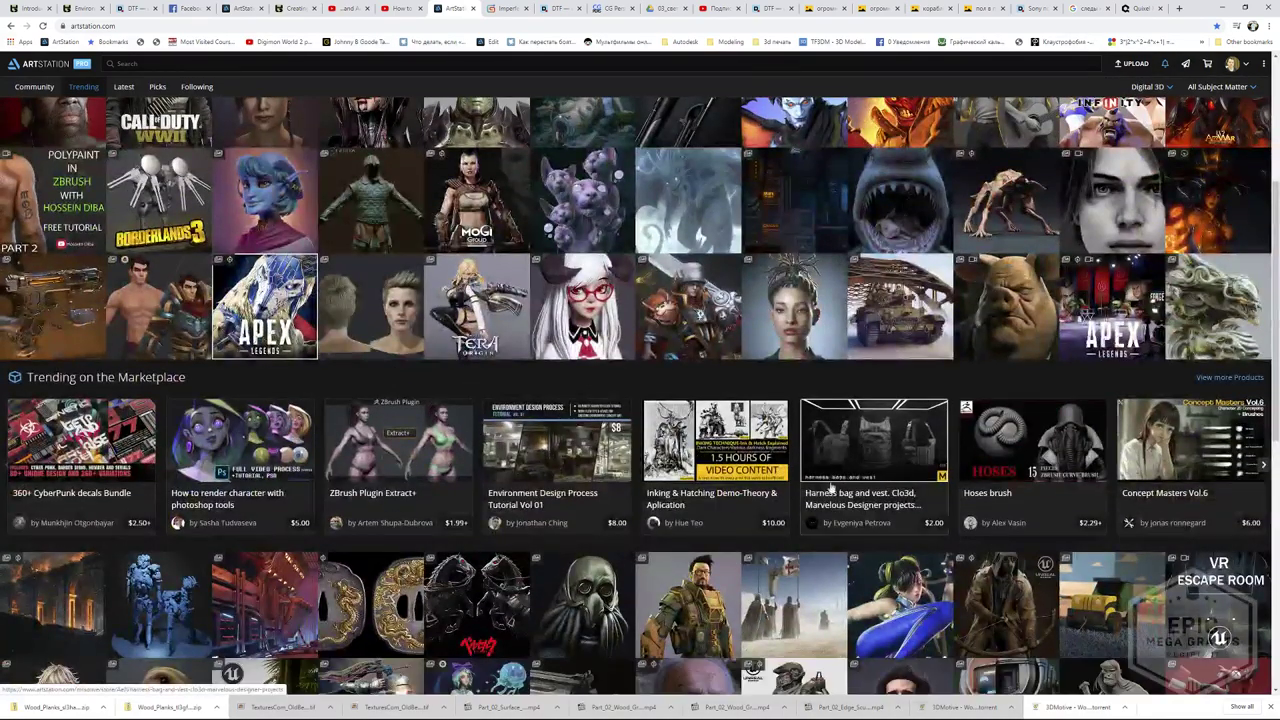
pyautogui.scroll(-2, 805, 505)
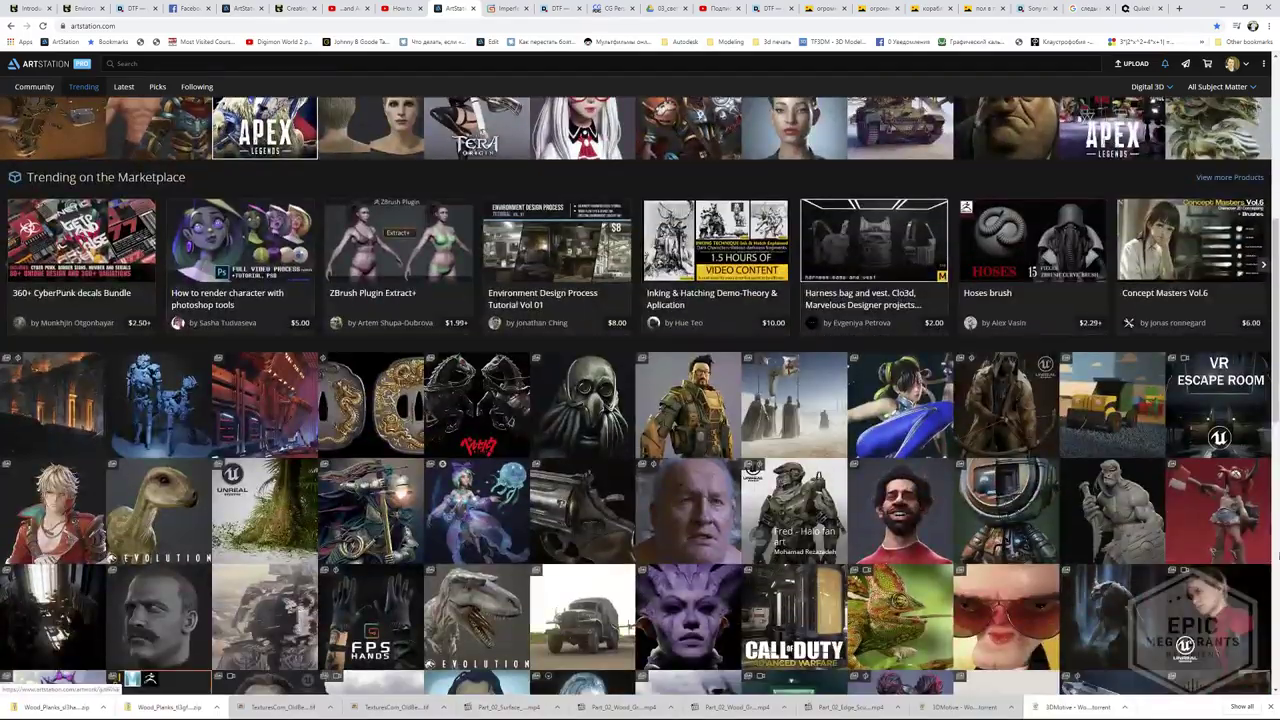
pyautogui.scroll(-3, 805, 450)
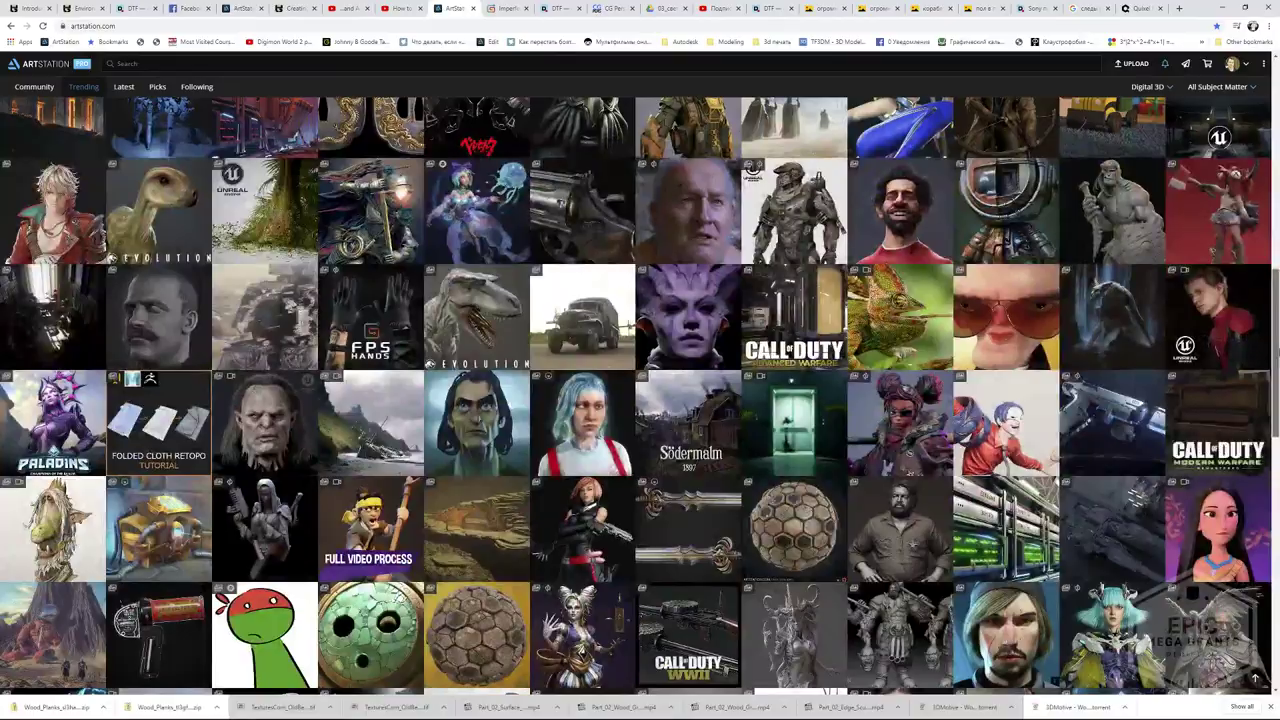
pyautogui.scroll(-6, 1268, 385)
pyautogui.scroll(-4, 640, 400)
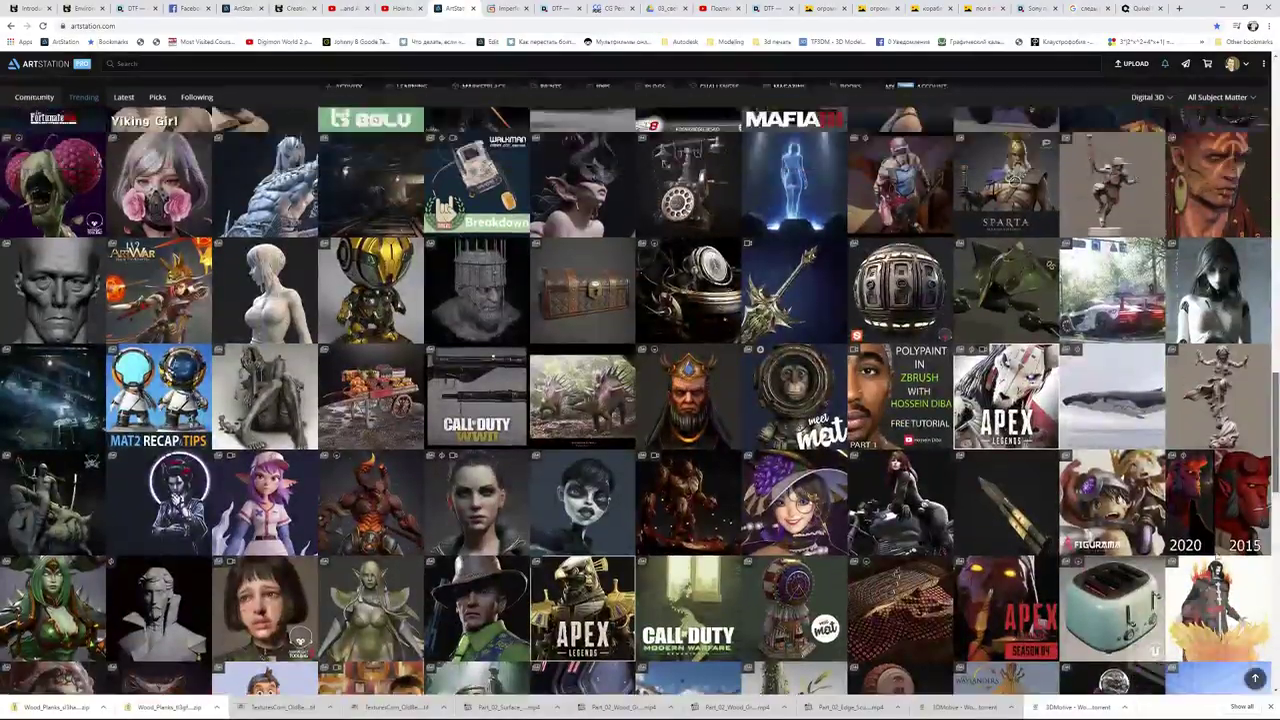
pyautogui.scroll(-3, 1219, 571)
pyautogui.scroll(-1, 1219, 571)
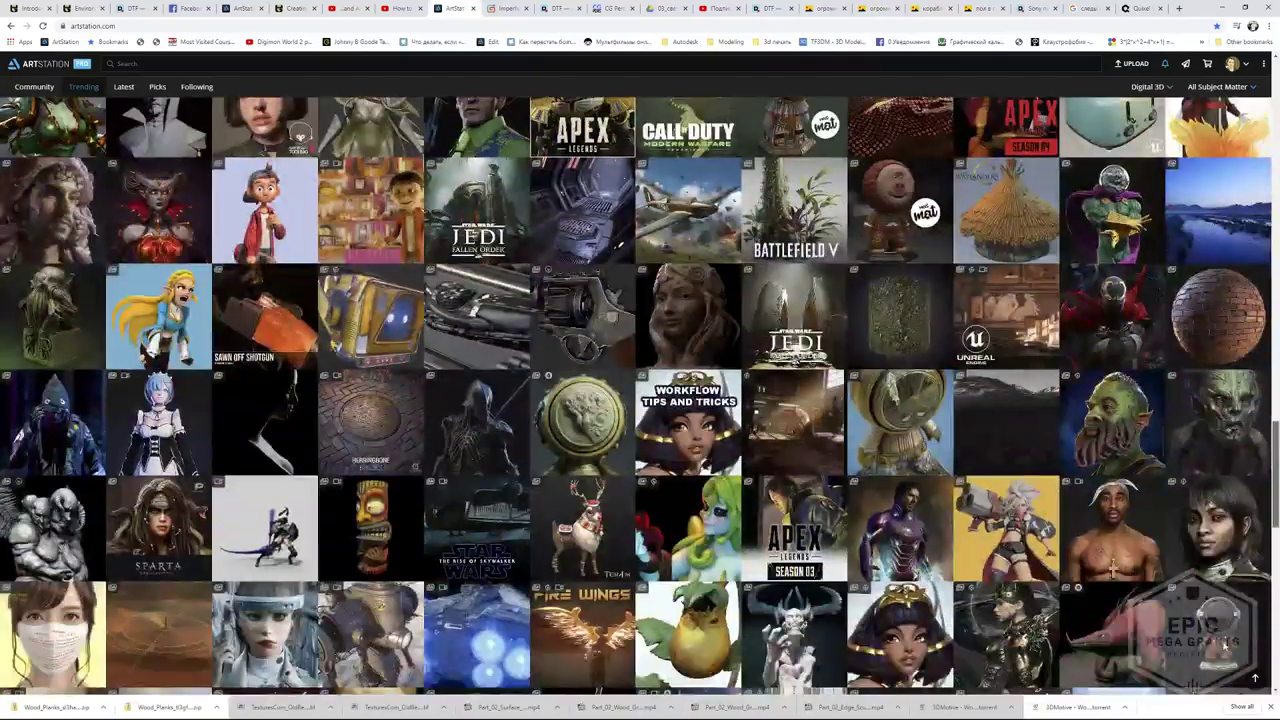
pyautogui.scroll(2, 1228, 625)
pyautogui.scroll(2, 1228, 625)
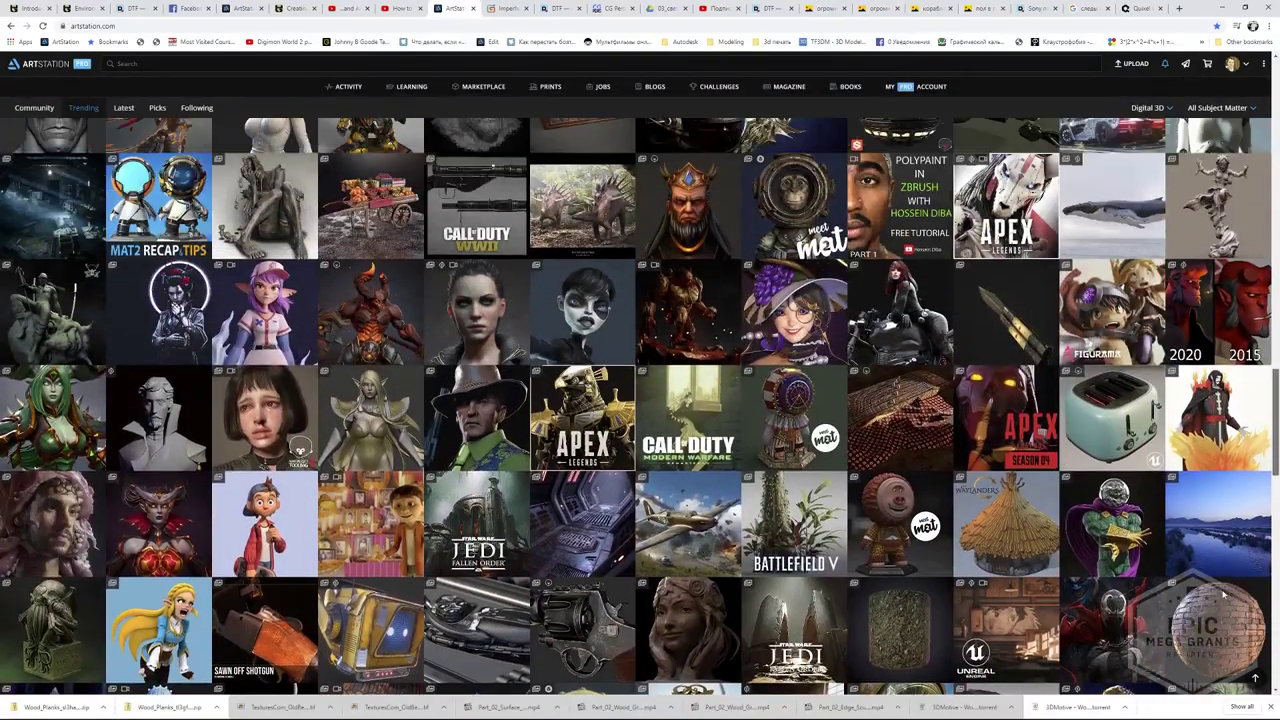
pyautogui.scroll(5, 1210, 560)
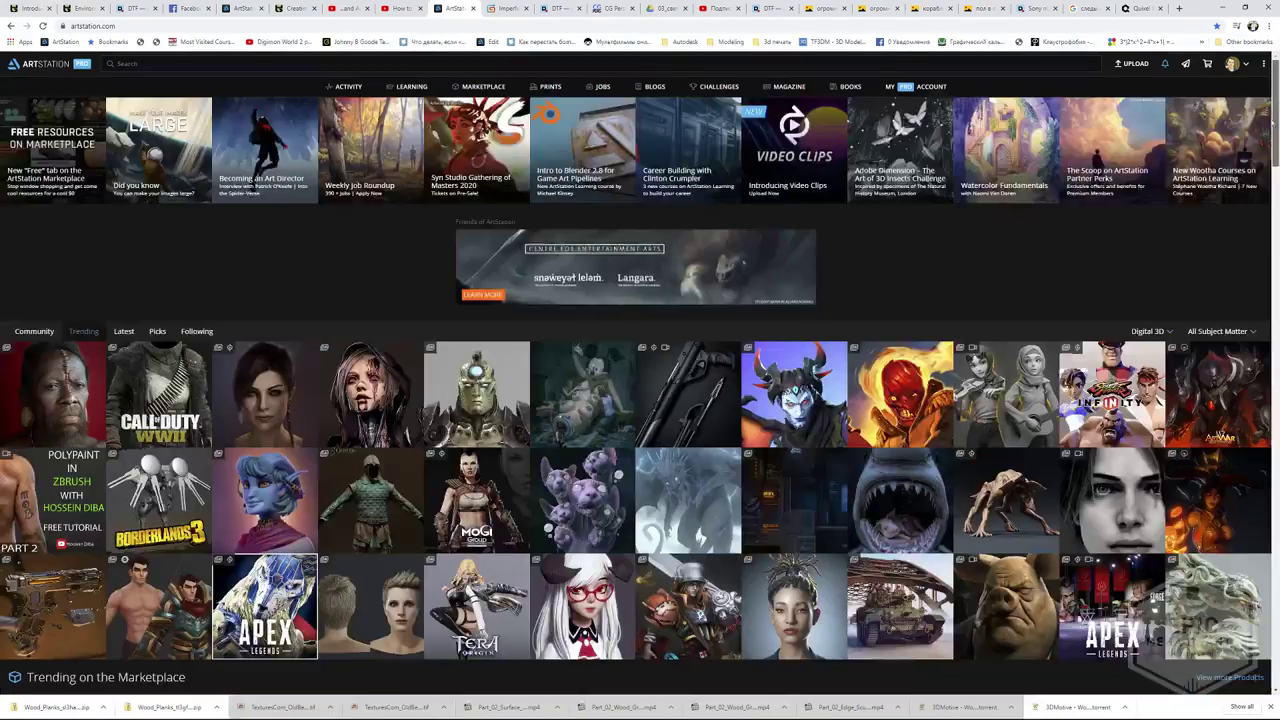
# - Filter the trending artworks to Digital 2D and look over the first rows
pyautogui.click(1147, 331)
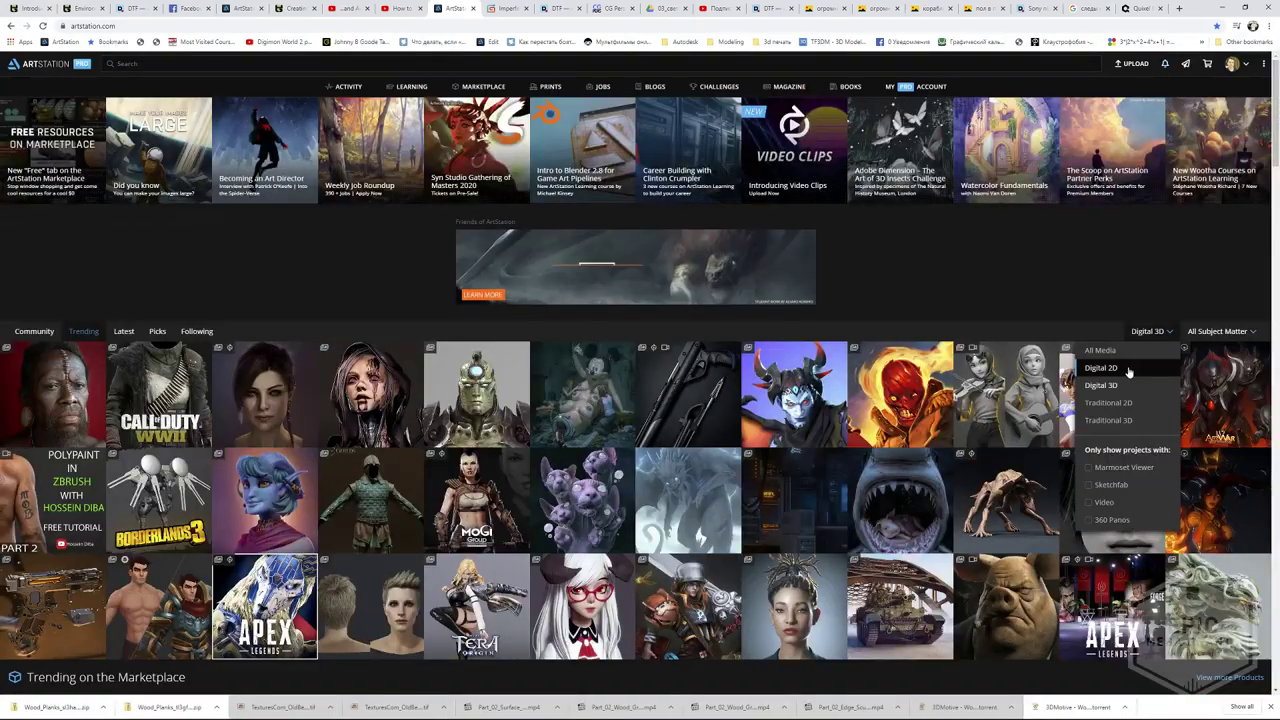
pyautogui.click(1100, 366)
pyautogui.scroll(-2, 680, 306)
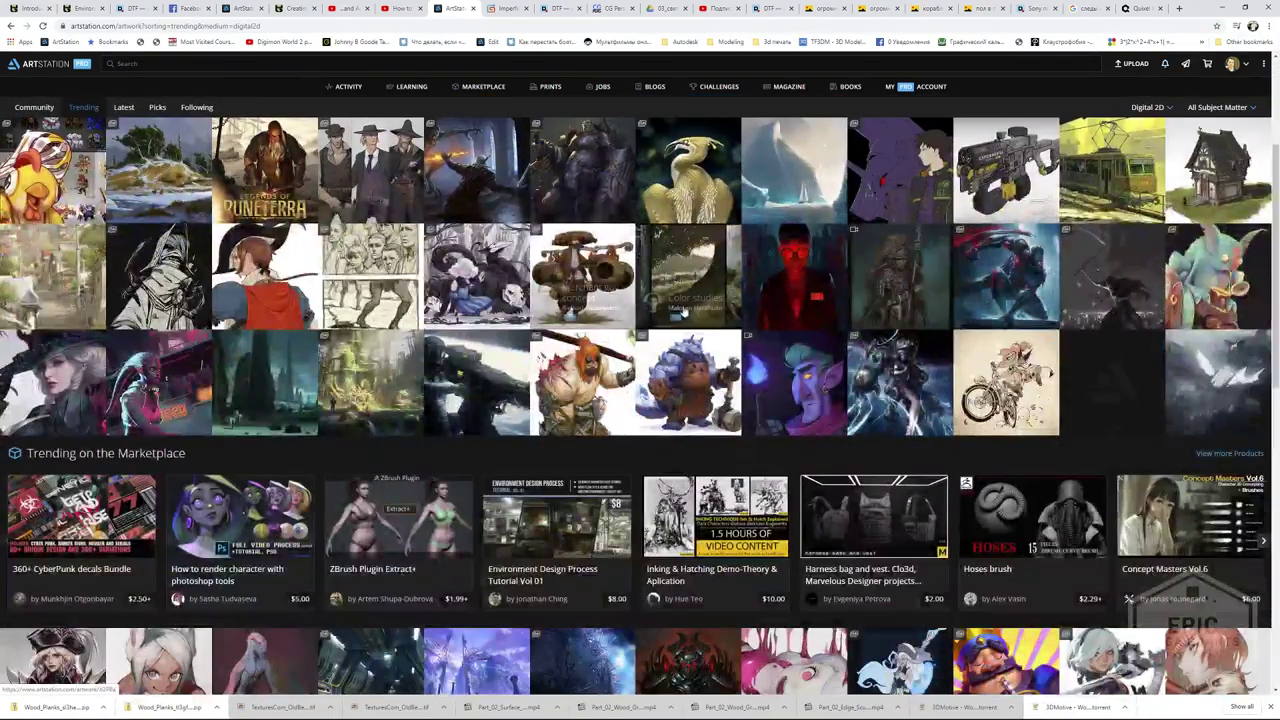
pyautogui.scroll(1, 683, 307)
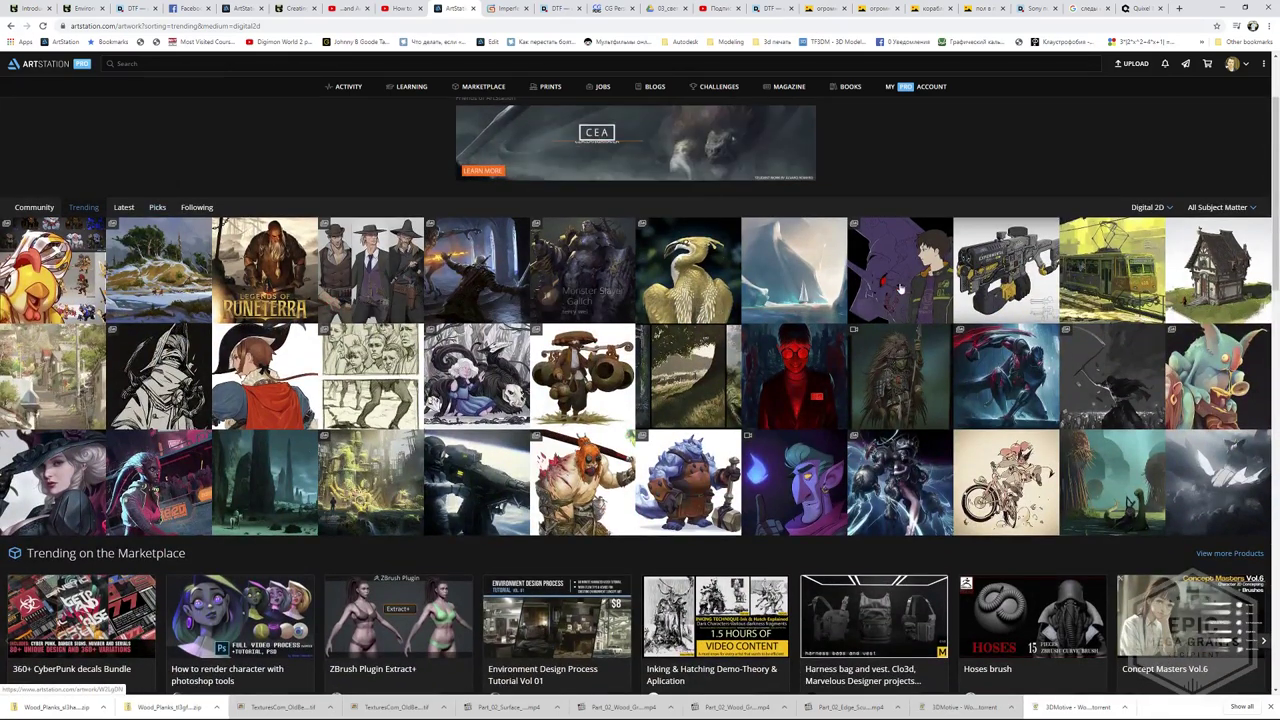
# - View the "Arctic journey" artwork, go back to the Digital 2D gallery and look for another environment piece
pyautogui.click(801, 252)
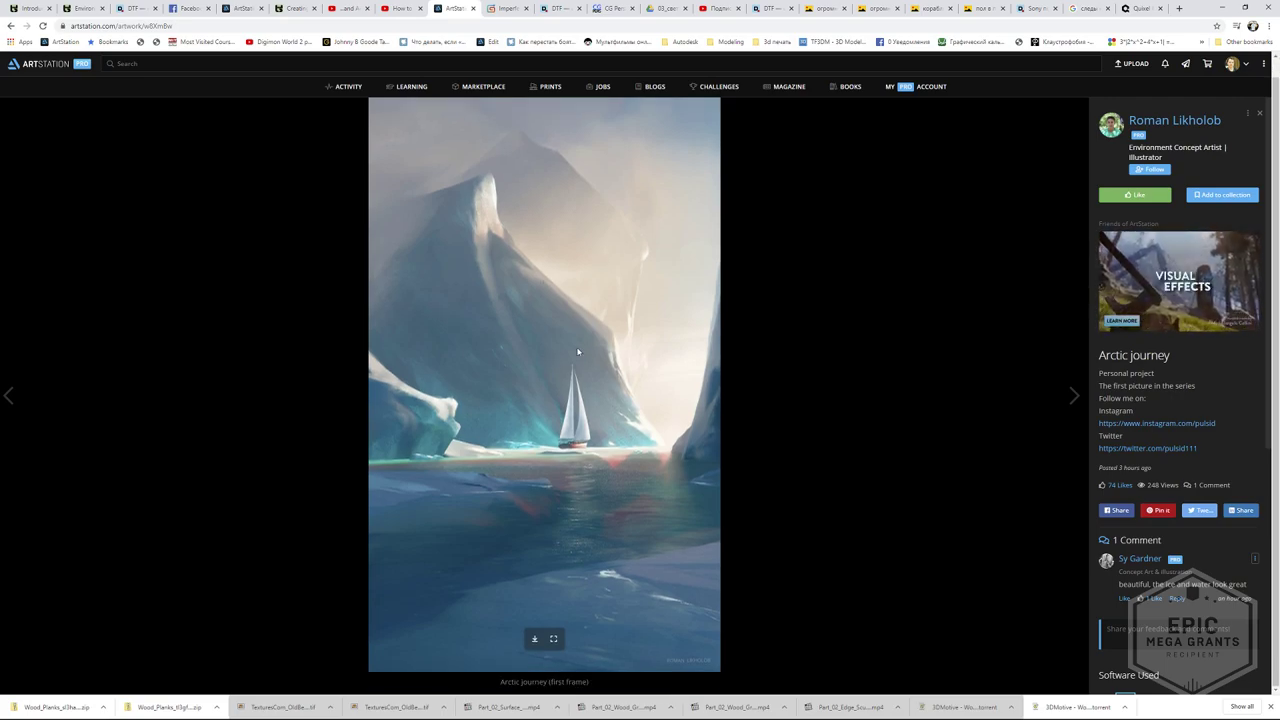
pyautogui.hotkey('alt', 'Left')
pyautogui.scroll(-3, 351, 357)
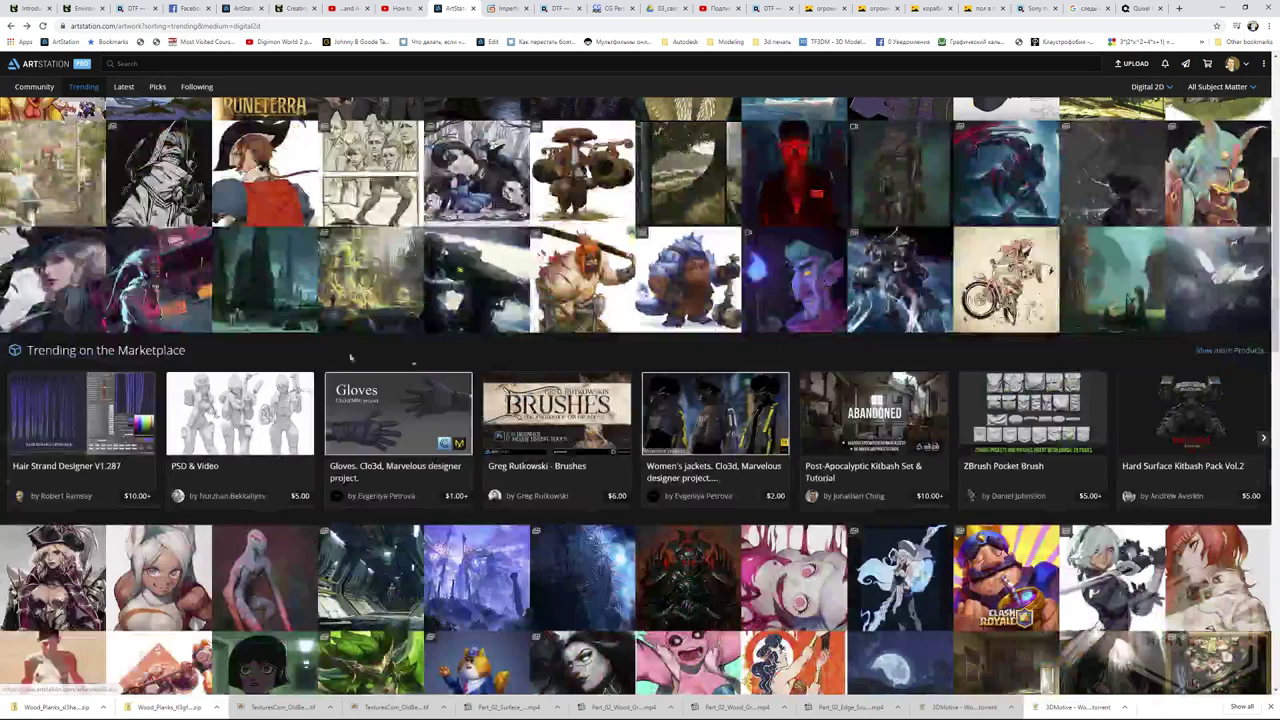
pyautogui.scroll(-1, 289, 324)
pyautogui.scroll(2, 289, 324)
# - Open the "Night Hike" artwork, go to its artist's portfolio and open "Marshlands" from there
pyautogui.click(289, 318)
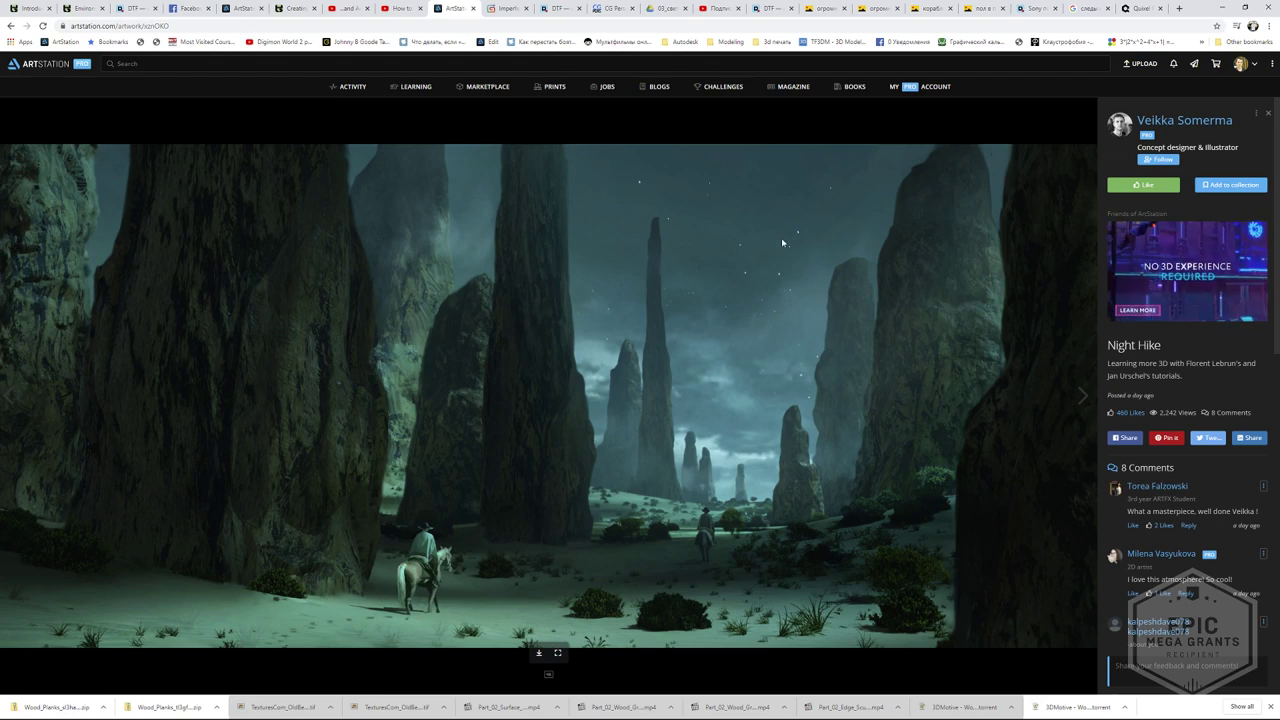
pyautogui.click(1150, 122)
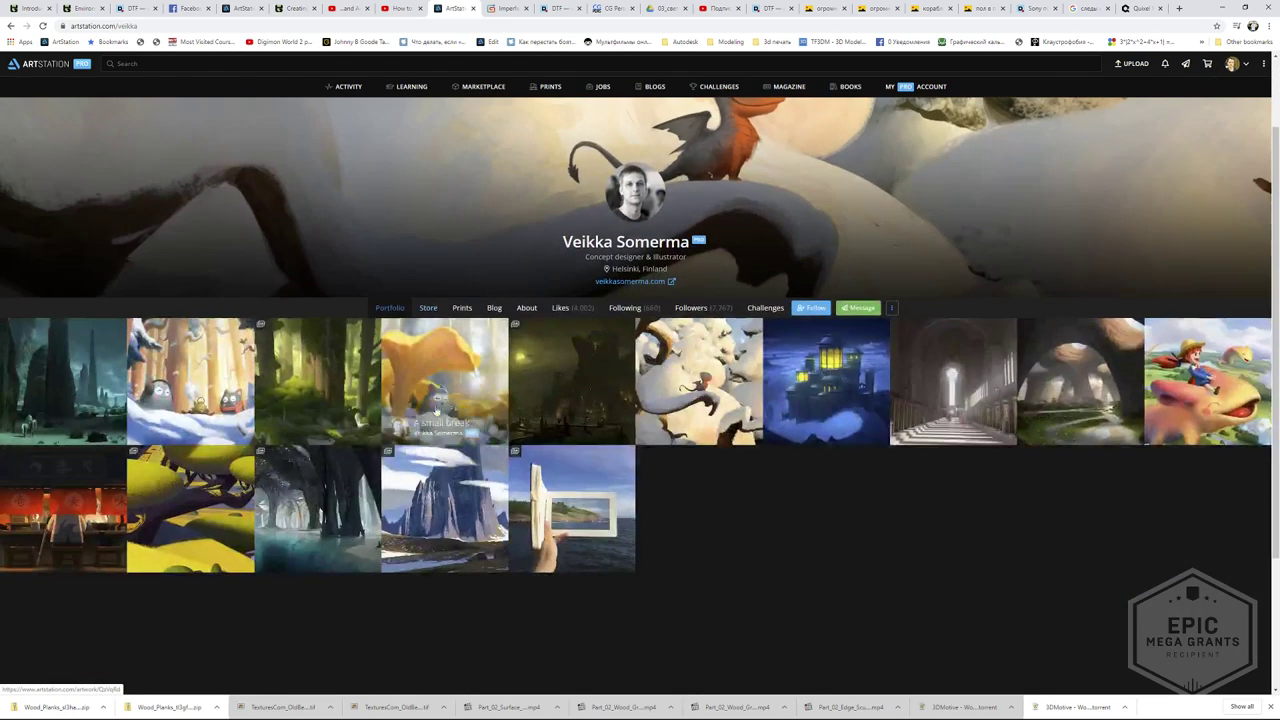
pyautogui.click(528, 427)
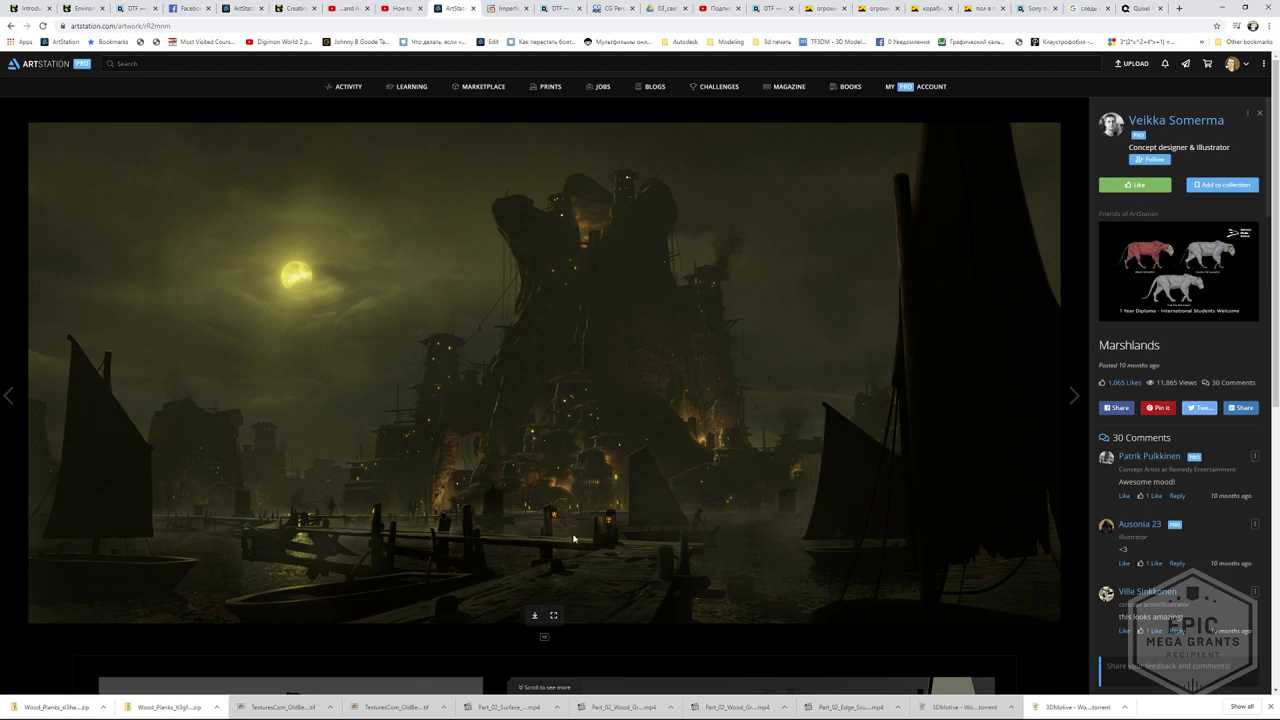
# - Examine the sketch, render and work-in-progress images below the main "Marshlands" painting
pyautogui.rightClick(614, 466)
pyautogui.scroll(-5, 846, 397)
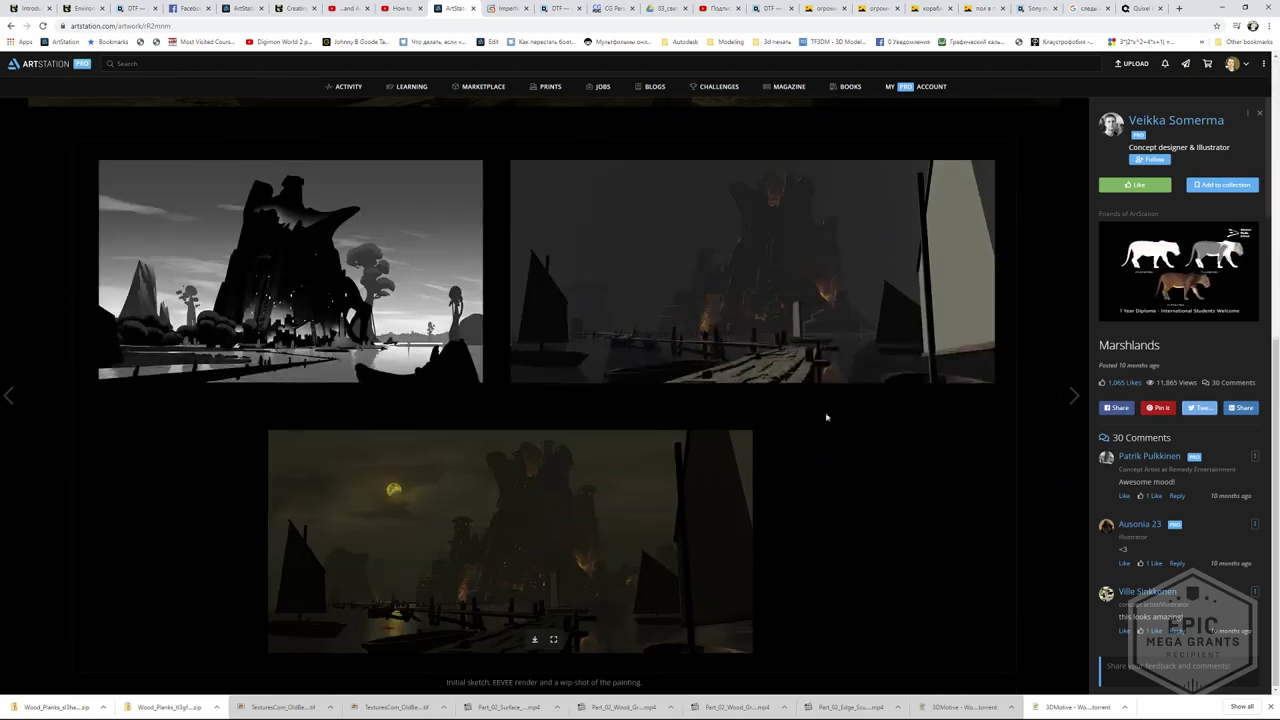
pyautogui.scroll(5, 819, 355)
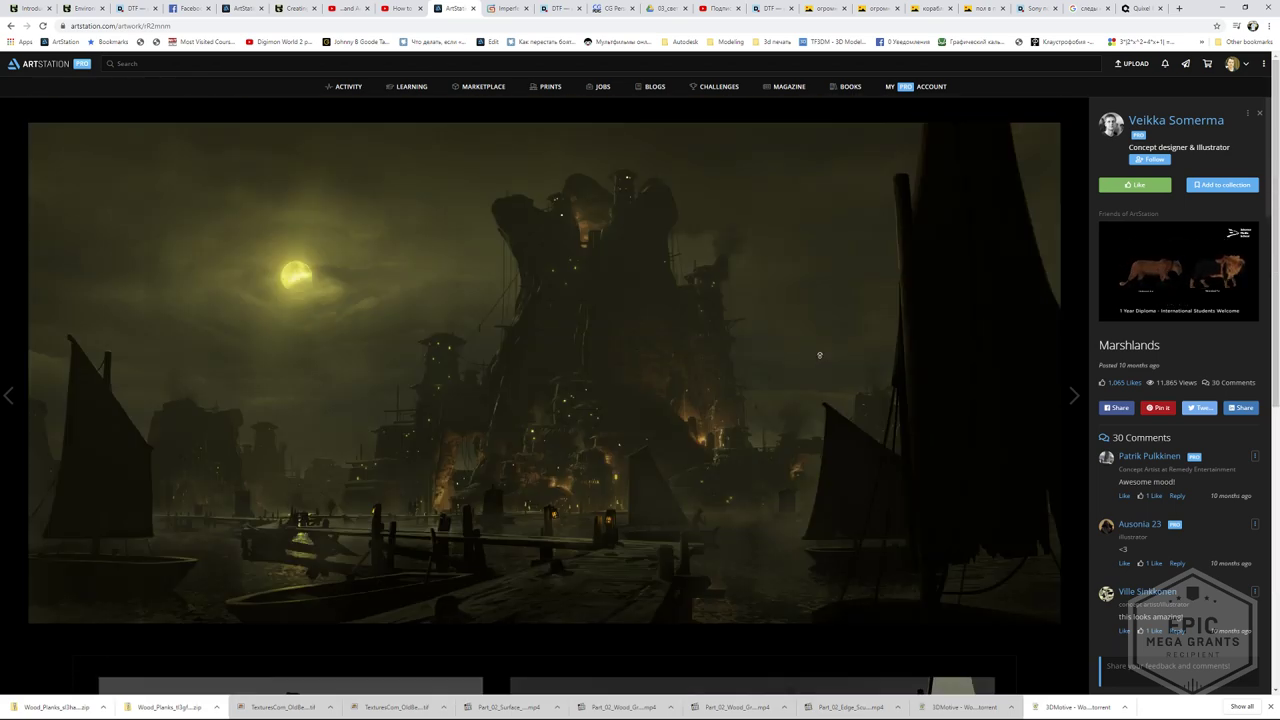
# - Copy the main "Marshlands" image to the clipboard
pyautogui.rightClick(546, 369)
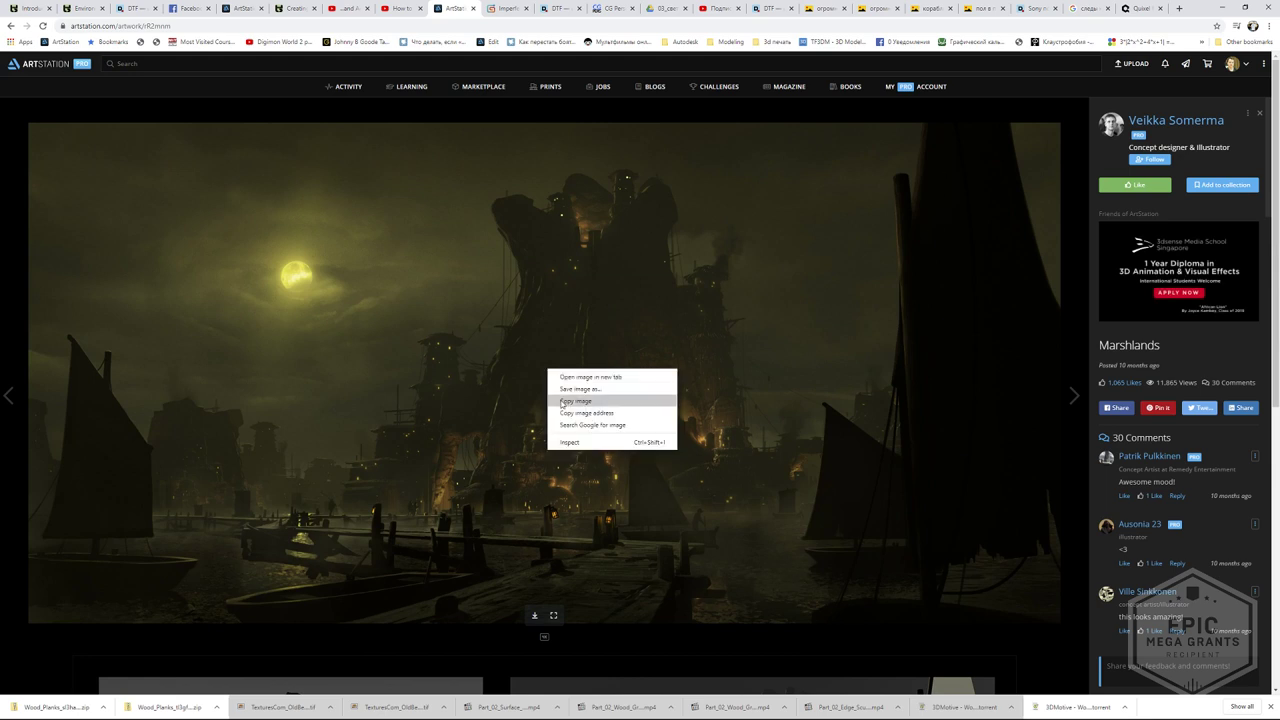
pyautogui.click(571, 401)
pyautogui.rightClick(553, 379)
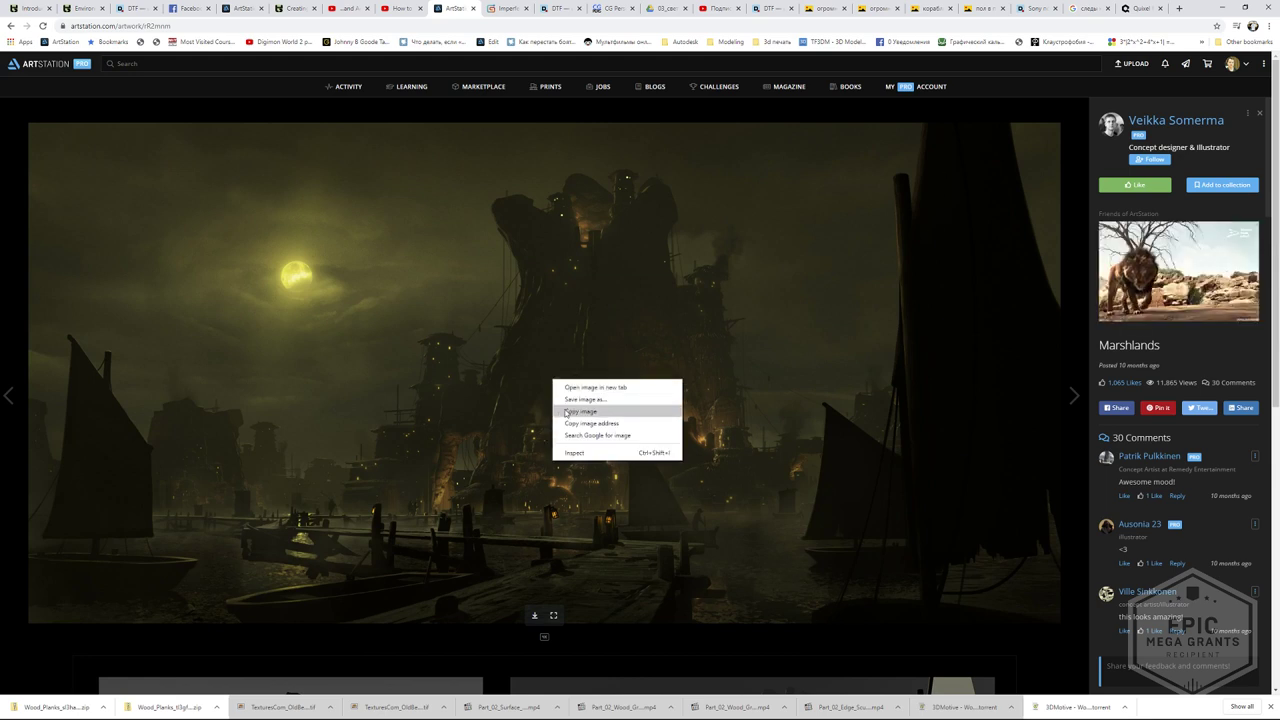
pyautogui.click(564, 407)
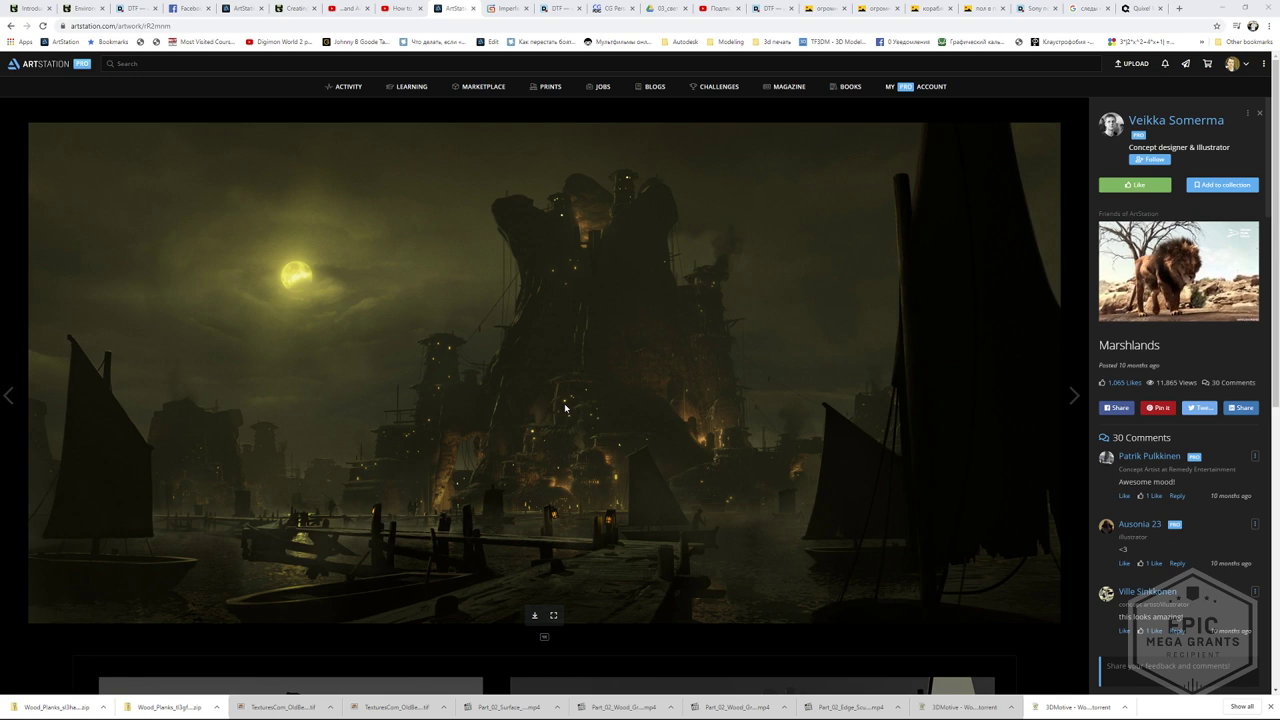
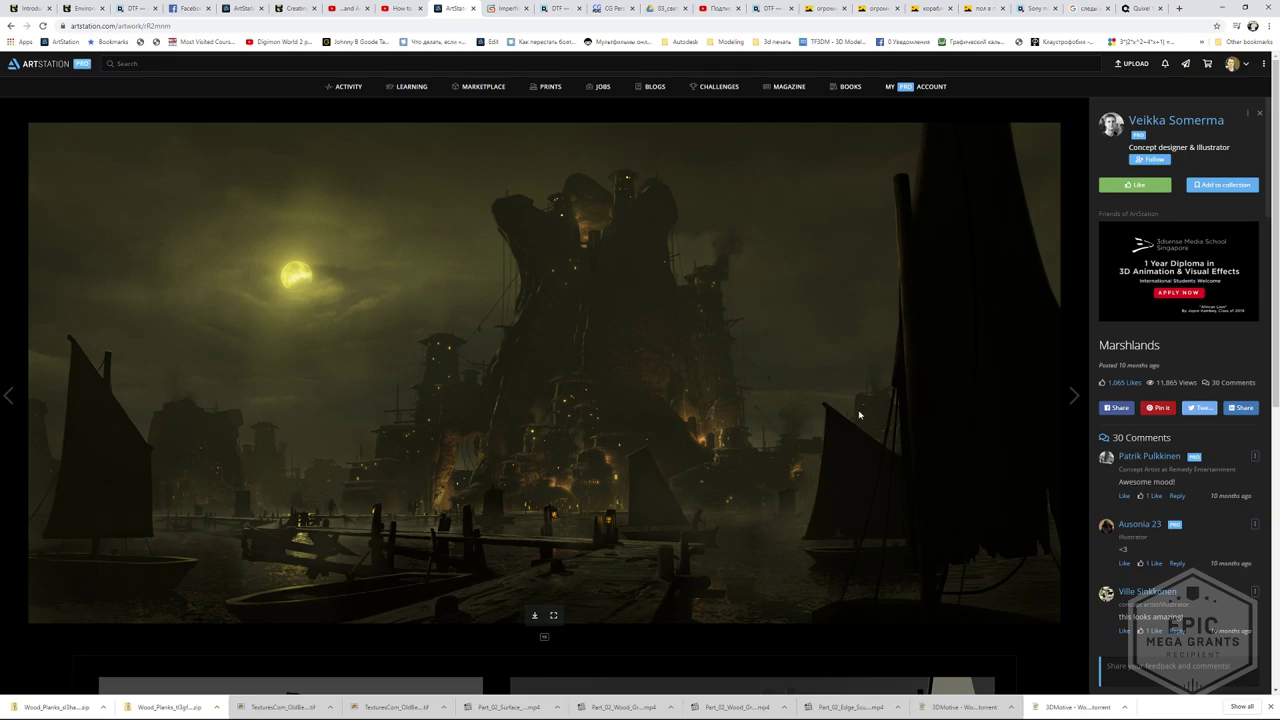
# - Switch to Photoshop and paint a tall black silhouette that widens at its base near the canvas's right edge
pyautogui.hotkey('alt', 'Tab')
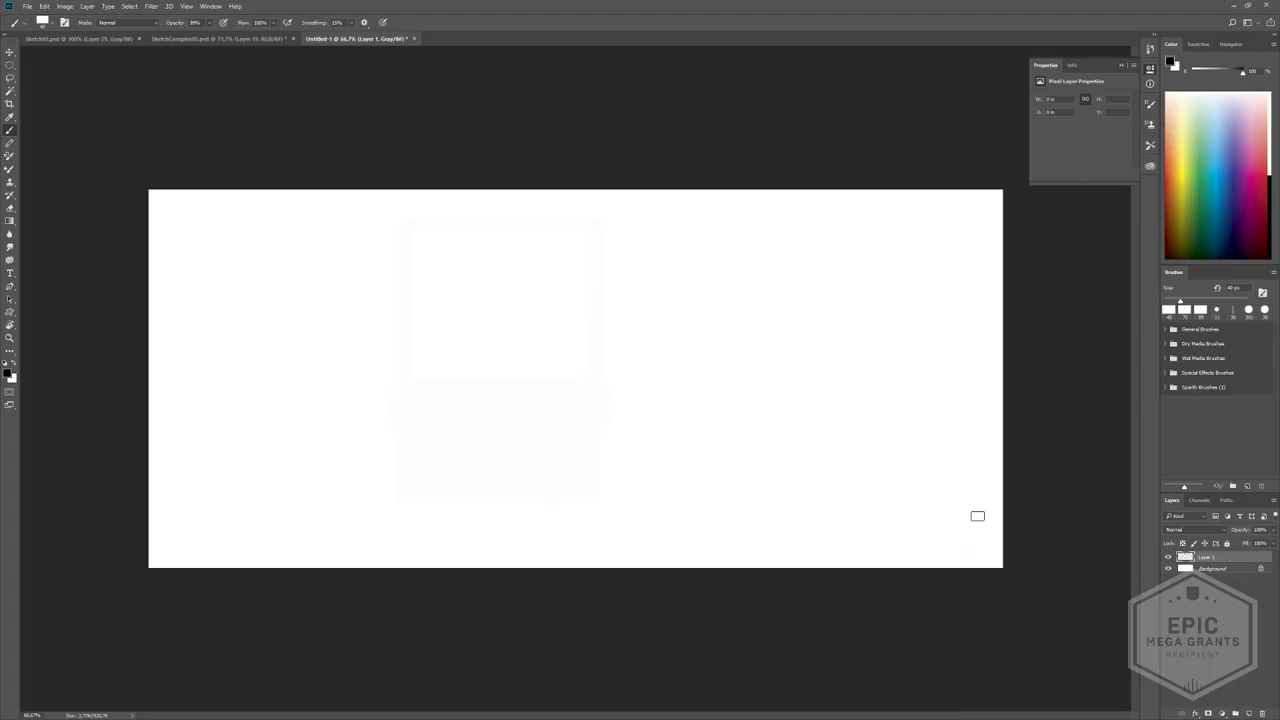
pyautogui.moveTo(815, 229); pyautogui.dragTo(815, 240)
pyautogui.moveTo(877, 165)
pyautogui.mouseDown()
pyautogui.moveTo(871, 424)
pyautogui.moveTo(848, 504)
pyautogui.moveTo(852, 202)
pyautogui.moveTo(857, 340)
pyautogui.moveTo(869, 278)
pyautogui.moveTo(831, 556)
pyautogui.moveTo(863, 146)
pyautogui.moveTo(892, 452)
pyautogui.moveTo(855, 320)
pyautogui.moveTo(858, 149)
pyautogui.moveTo(849, 457)
pyautogui.moveTo(866, 556)
pyautogui.moveTo(880, 443)
pyautogui.moveTo(913, 519)
pyautogui.moveTo(901, 166)
pyautogui.moveTo(908, 417)
pyautogui.moveTo(946, 508)
pyautogui.moveTo(887, 285)
pyautogui.moveTo(866, 291)
pyautogui.moveTo(891, 591)
pyautogui.moveTo(876, 465)
pyautogui.moveTo(844, 568)
pyautogui.moveTo(854, 280)
pyautogui.moveTo(923, 457)
pyautogui.moveTo(943, 600)
pyautogui.moveTo(909, 543)
pyautogui.moveTo(929, 546)
pyautogui.moveTo(936, 515)
pyautogui.moveTo(978, 548)
pyautogui.moveTo(960, 570)
pyautogui.mouseUp()
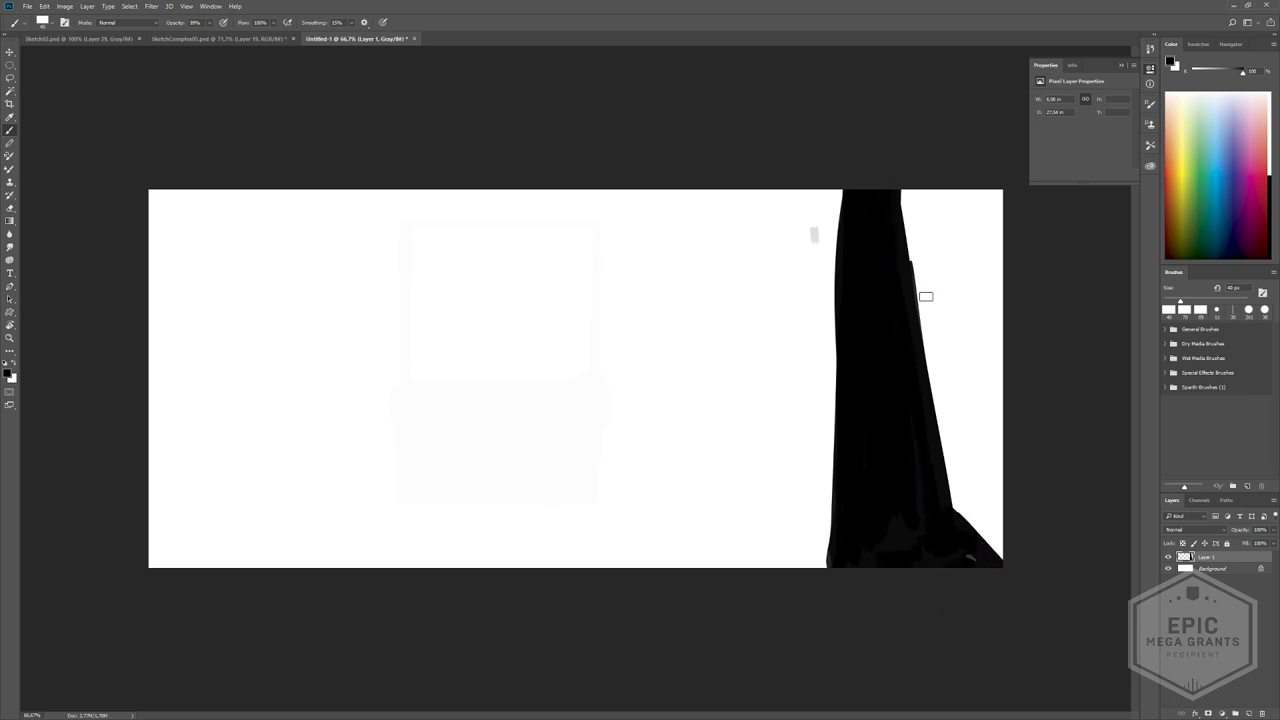
# - Trim the black silhouette's right edge with the Eraser, enlarging it to 175 px
pyautogui.press('e')
pyautogui.moveTo(898, 193); pyautogui.dragTo(923, 360)
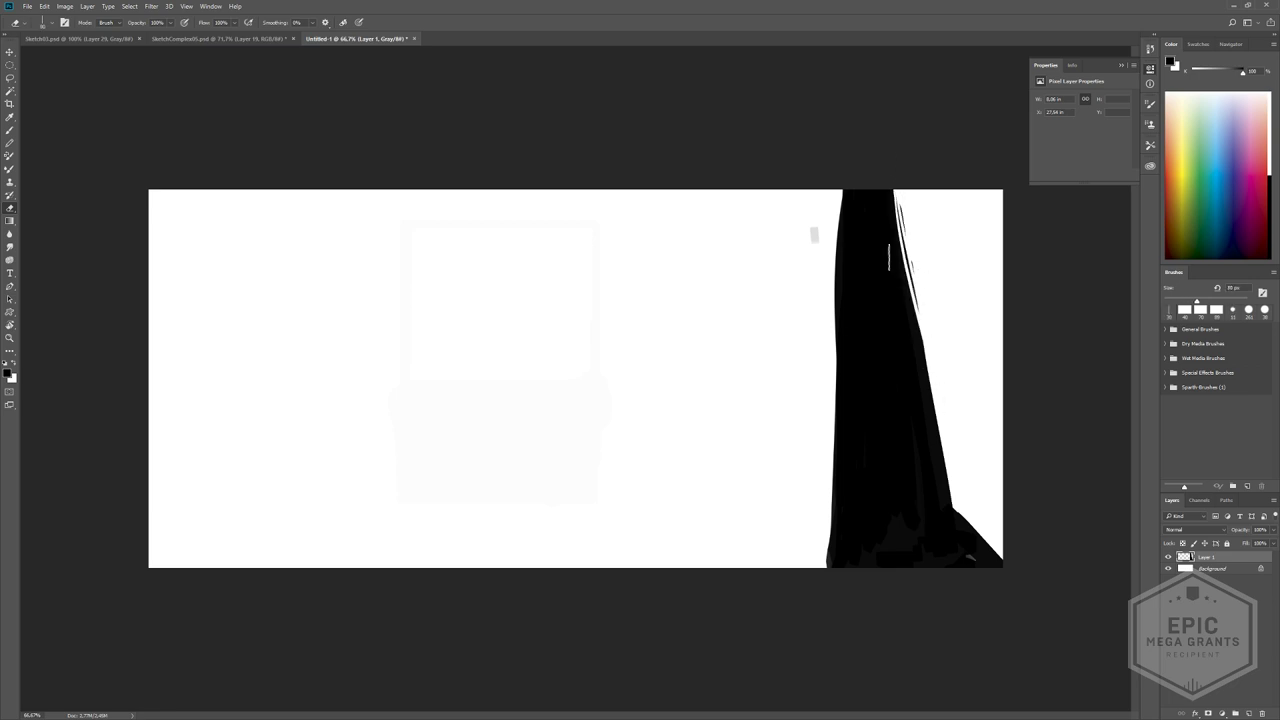
pyautogui.press(']')
pyautogui.press(']')
pyautogui.moveTo(895, 158); pyautogui.dragTo(937, 373)
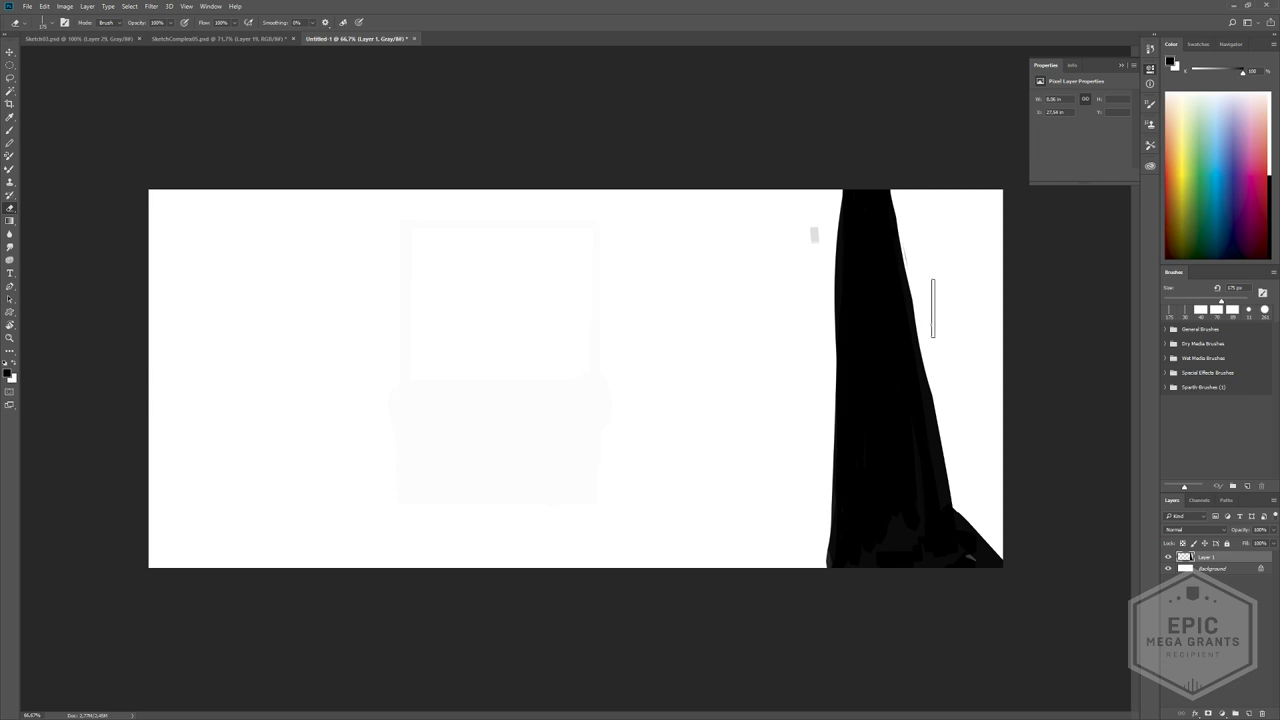
# - Recut the silhouette's right side into a straighter slope with the Eraser, undoing the unsatisfactory strokes
pyautogui.moveTo(880, 178); pyautogui.dragTo(907, 259)
pyautogui.hotkey('ctrl', 'z')
pyautogui.moveTo(887, 163); pyautogui.dragTo(930, 411)
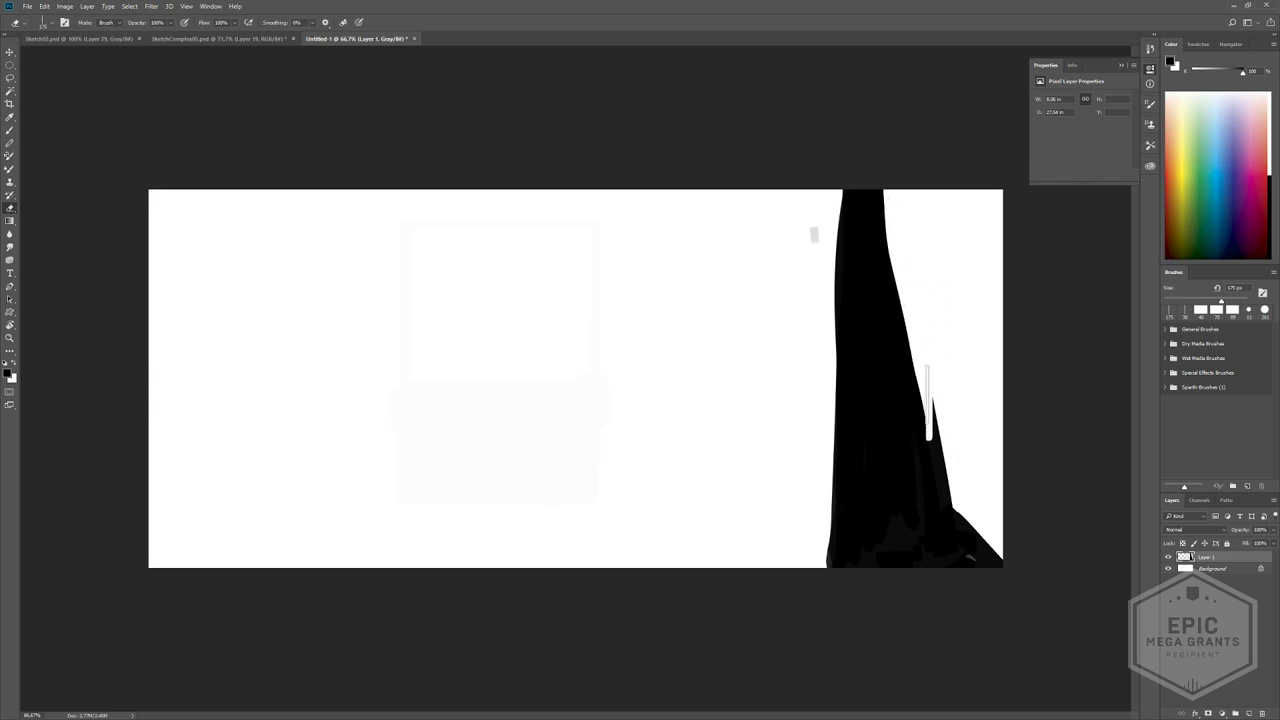
pyautogui.hotkey('ctrl', 'z')
pyautogui.moveTo(887, 176); pyautogui.dragTo(947, 460)
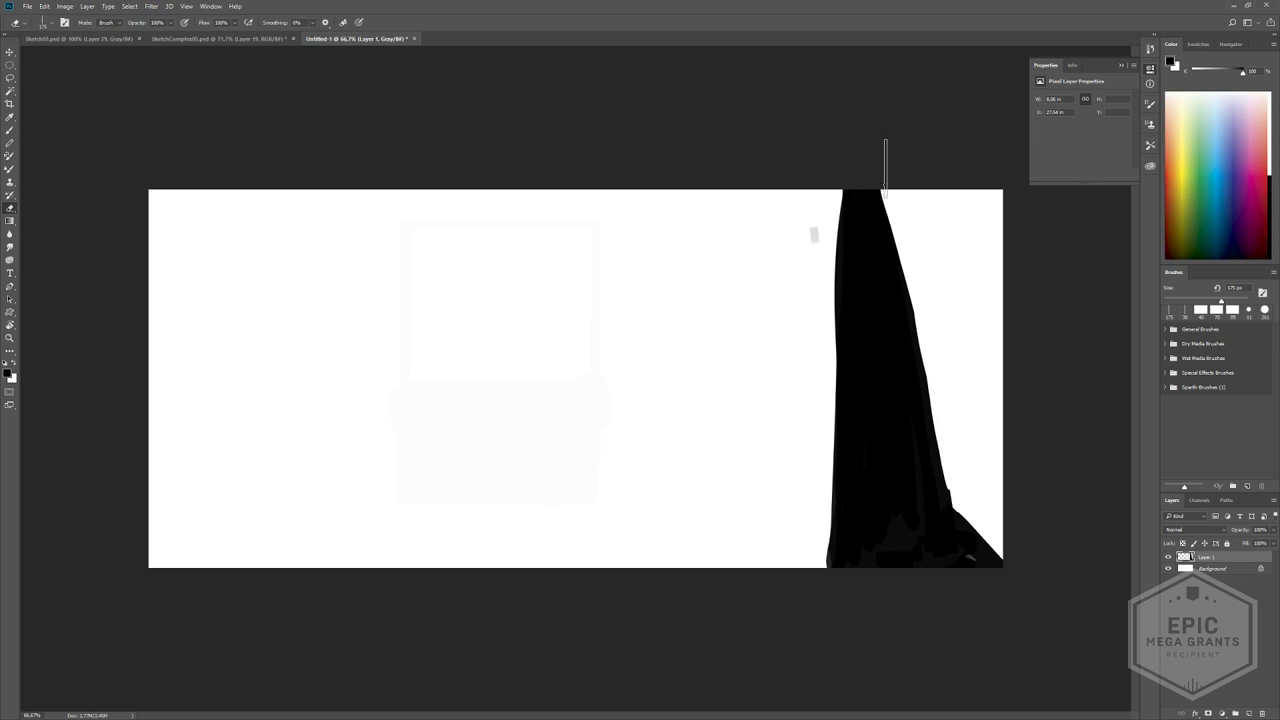
# - Shave more off the tall black silhouette's right slope with the Eraser, from its top down to its flared base
pyautogui.moveTo(886, 162); pyautogui.dragTo(932, 407)
pyautogui.moveTo(923, 314)
pyautogui.mouseDown()
pyautogui.moveTo(943, 457)
pyautogui.moveTo(995, 514)
pyautogui.moveTo(992, 546)
pyautogui.moveTo(1015, 558)
pyautogui.moveTo(990, 563)
pyautogui.mouseUp()
# - Add a new layer beneath the tall silhouette's layer for brush painting
pyautogui.press('b')
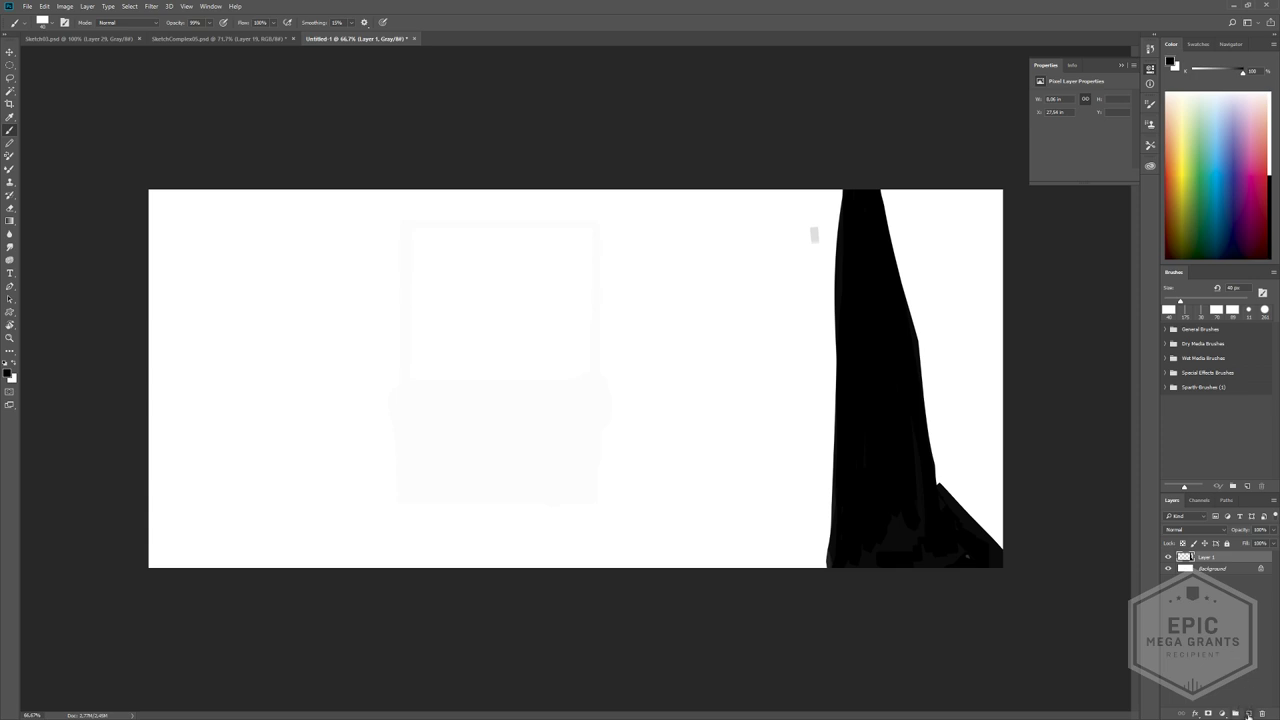
pyautogui.click(1248, 715)
pyautogui.moveTo(1187, 558); pyautogui.dragTo(1189, 576)
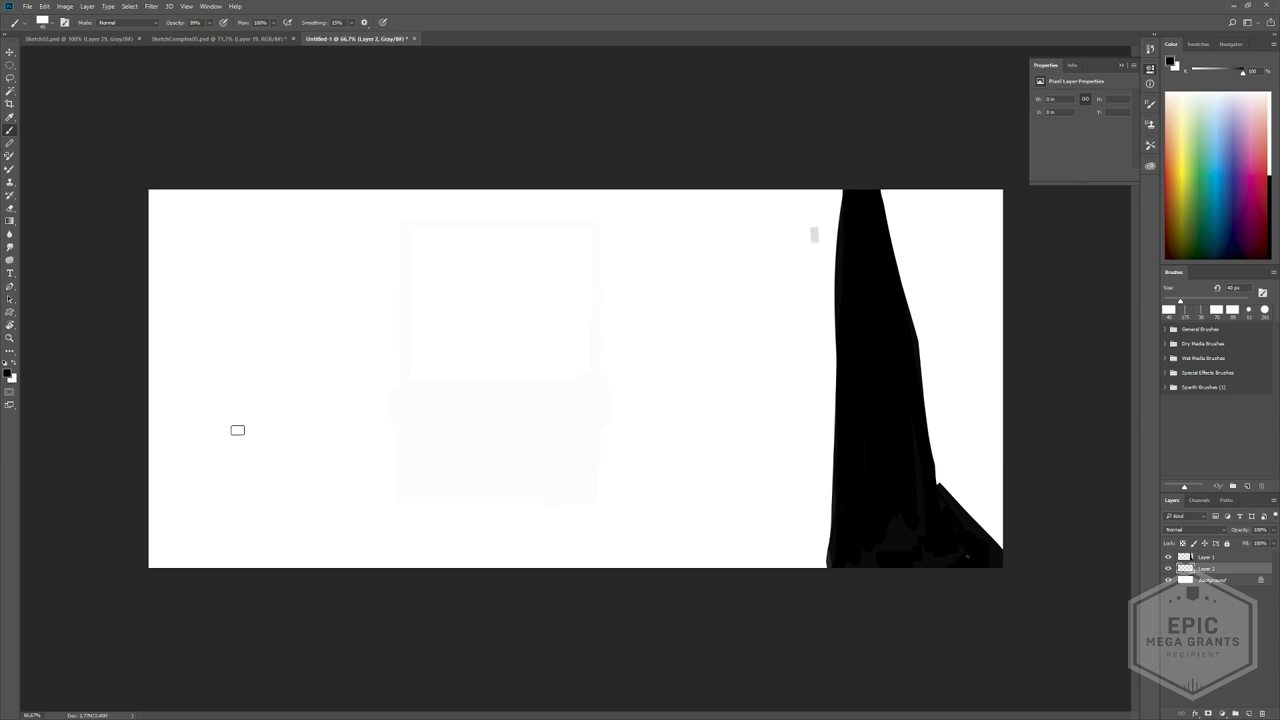
pyautogui.moveTo(158, 467); pyautogui.dragTo(267, 362)
pyautogui.hotkey('ctrl', 'z')
pyautogui.moveTo(201, 298); pyautogui.dragTo(184, 502)
pyautogui.moveTo(199, 296); pyautogui.dragTo(220, 376)
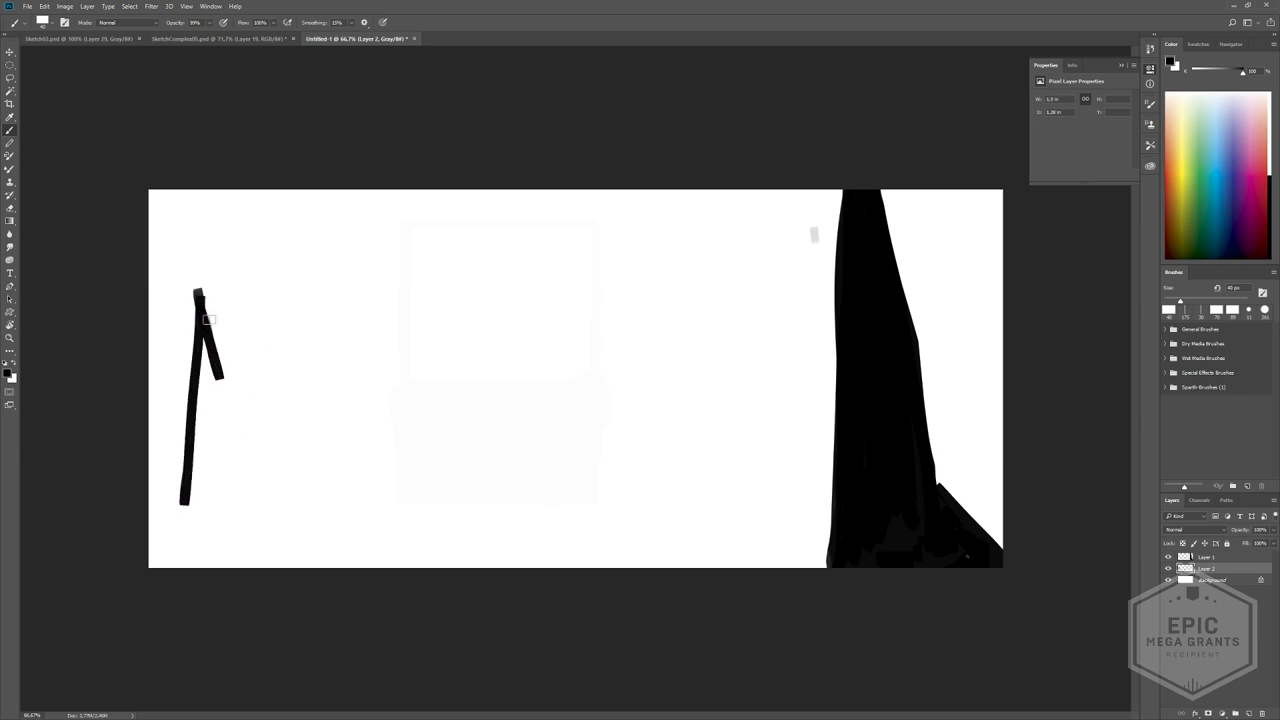
pyautogui.hotkey('ctrl', 'z')
pyautogui.hotkey('ctrl', 'z')
pyautogui.hotkey('ctrl', 'alt', 'z')
pyautogui.hotkey('ctrl', 'alt', 'z')
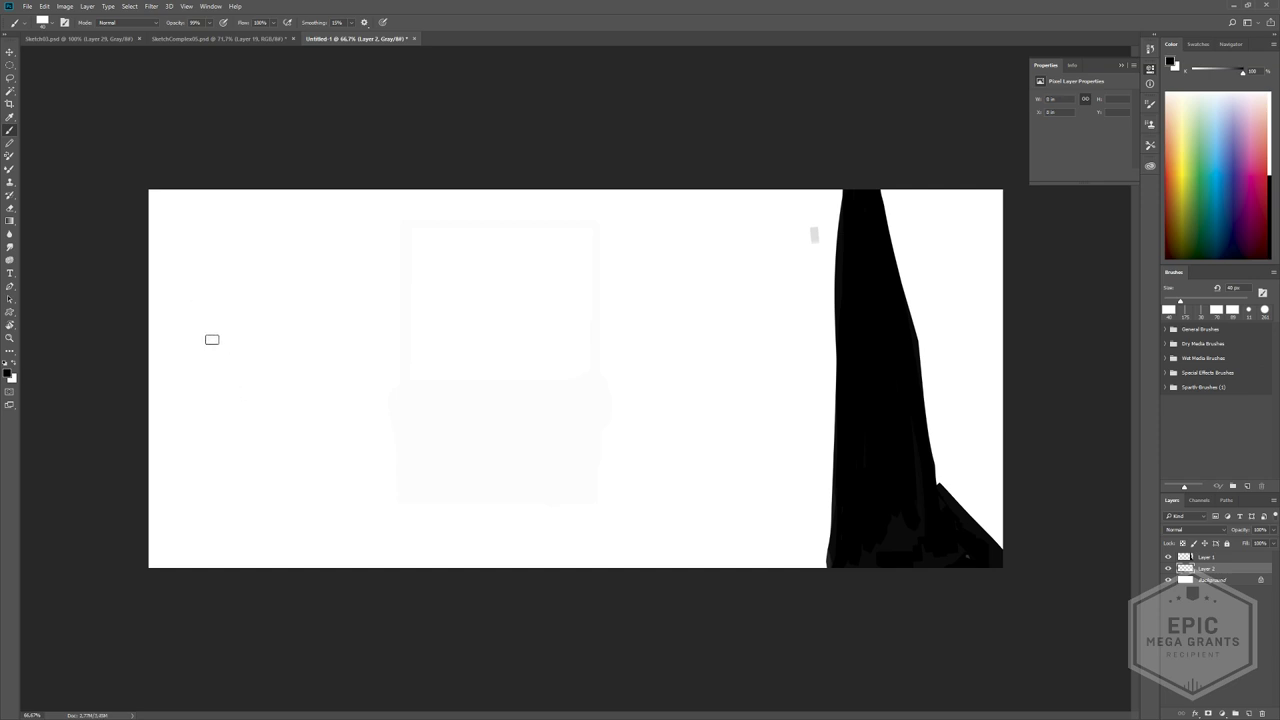
# - Outline a narrow pointed spire with a sloping base reaching the canvas's left edge, using a straight-sided Lasso selection
pyautogui.press('l')
pyautogui.keyDown('alt'); pyautogui.click(136, 497); pyautogui.keyUp('alt')
pyautogui.keyDown('alt'); pyautogui.click(186, 470); pyautogui.keyUp('alt')
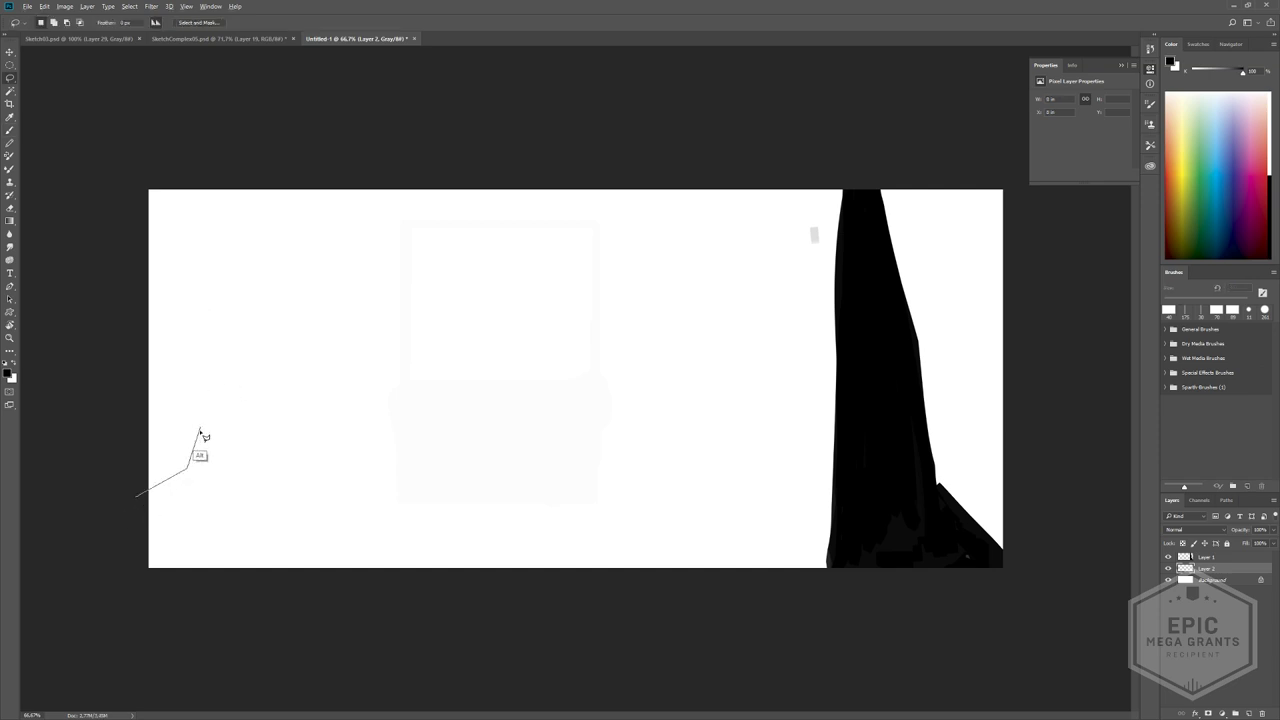
pyautogui.keyDown('alt'); pyautogui.click(191, 408); pyautogui.keyUp('alt')
pyautogui.keyDown('alt'); pyautogui.click(191, 324); pyautogui.keyUp('alt')
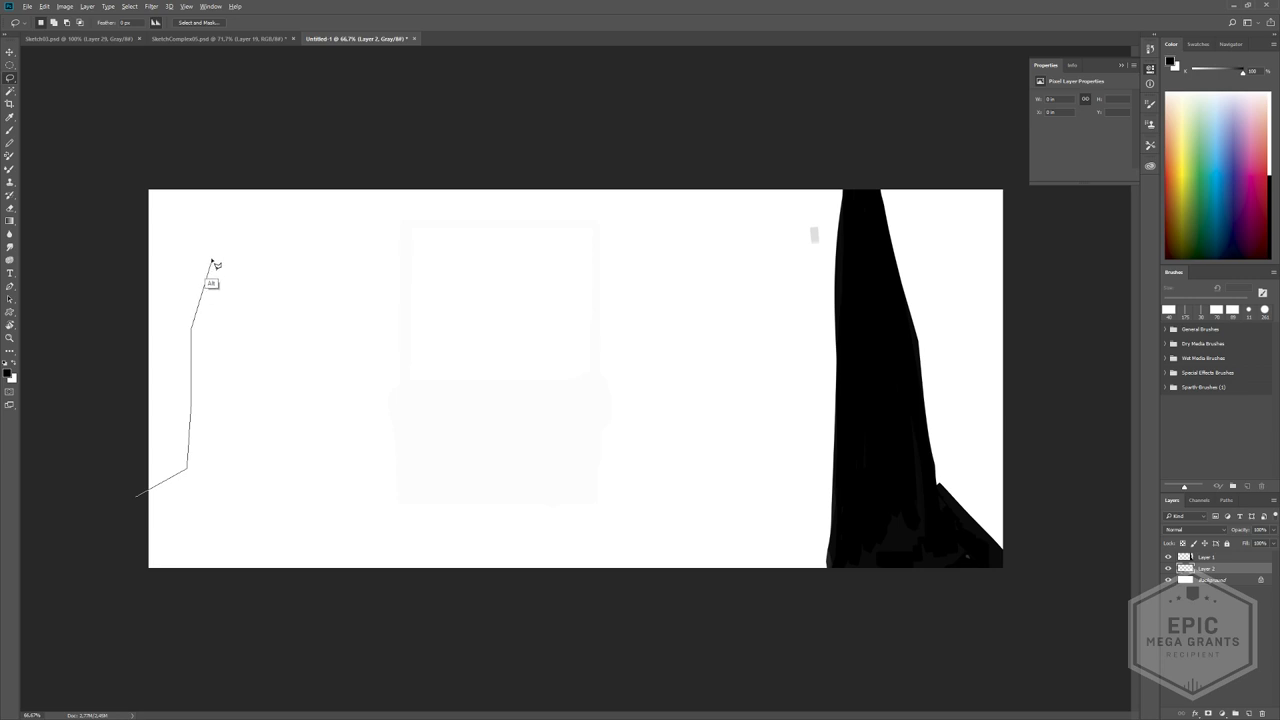
pyautogui.keyDown('alt'); pyautogui.click(192, 313); pyautogui.keyUp('alt')
pyautogui.keyDown('alt'); pyautogui.click(204, 310); pyautogui.keyUp('alt')
pyautogui.keyDown('alt'); pyautogui.click(208, 345); pyautogui.keyUp('alt')
pyautogui.keyDown('alt'); pyautogui.click(221, 376); pyautogui.keyUp('alt')
pyautogui.keyDown('alt'); pyautogui.click(236, 406); pyautogui.keyUp('alt')
pyautogui.keyDown('alt'); pyautogui.click(250, 438); pyautogui.keyUp('alt')
pyautogui.keyDown('alt'); pyautogui.click(268, 469); pyautogui.keyUp('alt')
pyautogui.keyDown('alt'); pyautogui.click(273, 489); pyautogui.keyUp('alt')
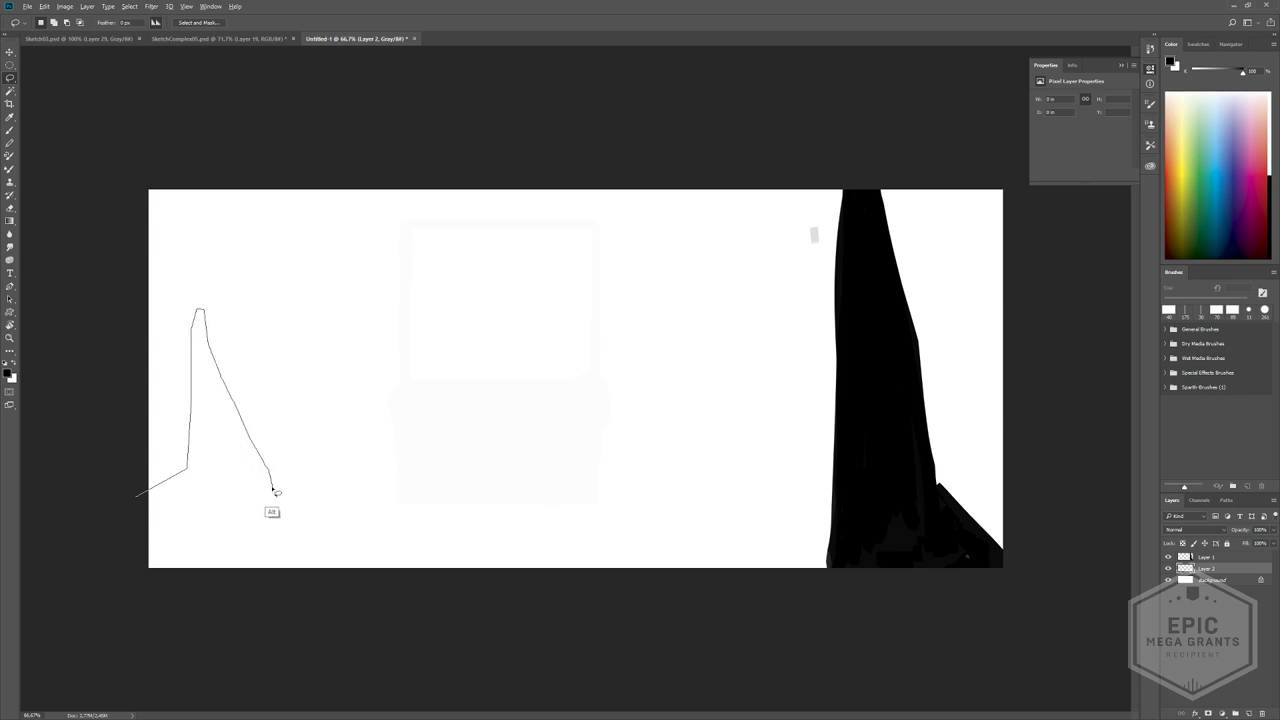
pyautogui.moveTo(273, 490)
pyautogui.keyDown('alt'); pyautogui.mouseDown()
pyautogui.moveTo(108, 550)
pyautogui.moveTo(136, 494)
pyautogui.moveTo(122, 580)
pyautogui.moveTo(166, 440)
pyautogui.moveTo(224, 398)
pyautogui.moveTo(162, 557)
pyautogui.moveTo(217, 426)
pyautogui.moveTo(231, 467)
pyautogui.moveTo(260, 429)
pyautogui.moveTo(237, 510)
pyautogui.moveTo(277, 451)
pyautogui.moveTo(174, 434)
pyautogui.moveTo(254, 340)
pyautogui.mouseUp(); pyautogui.keyUp('alt')
# - Fill the spire selection with black using the Brush, and clear the selection
pyautogui.press('b')
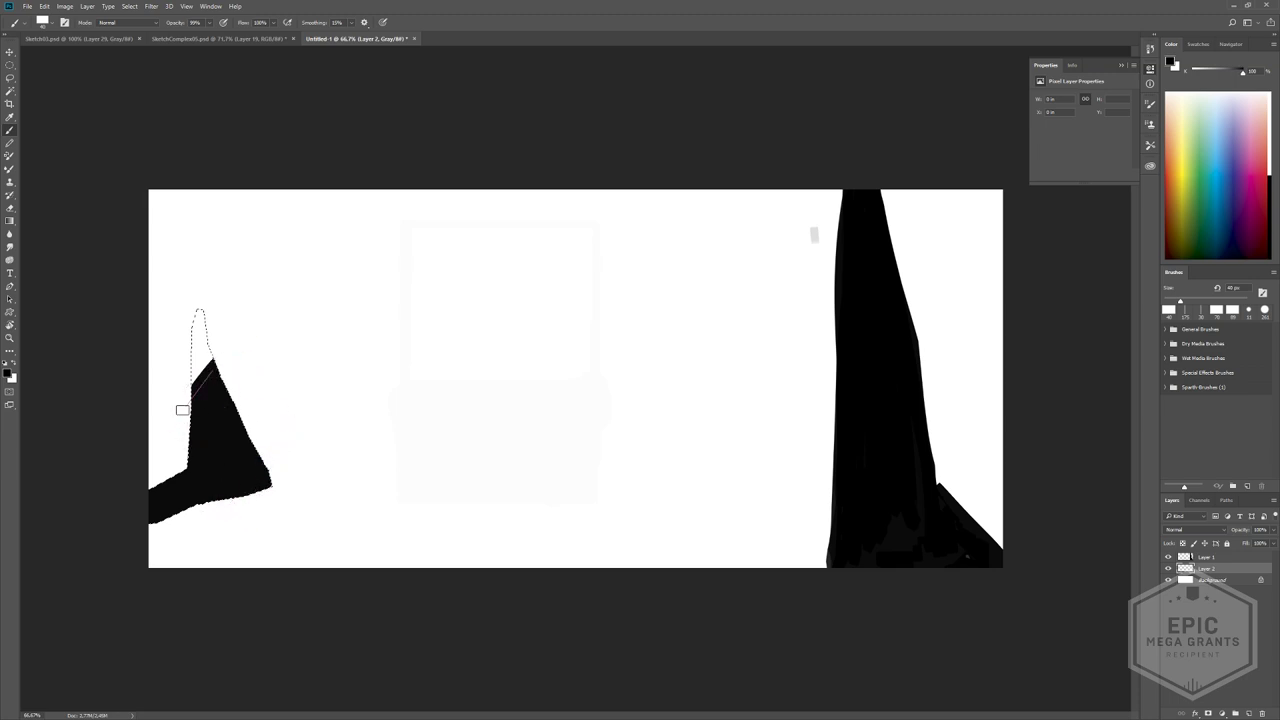
pyautogui.moveTo(182, 410)
pyautogui.mouseDown()
pyautogui.moveTo(226, 303)
pyautogui.moveTo(151, 386)
pyautogui.mouseUp()
pyautogui.hotkey('ctrl', 'd')
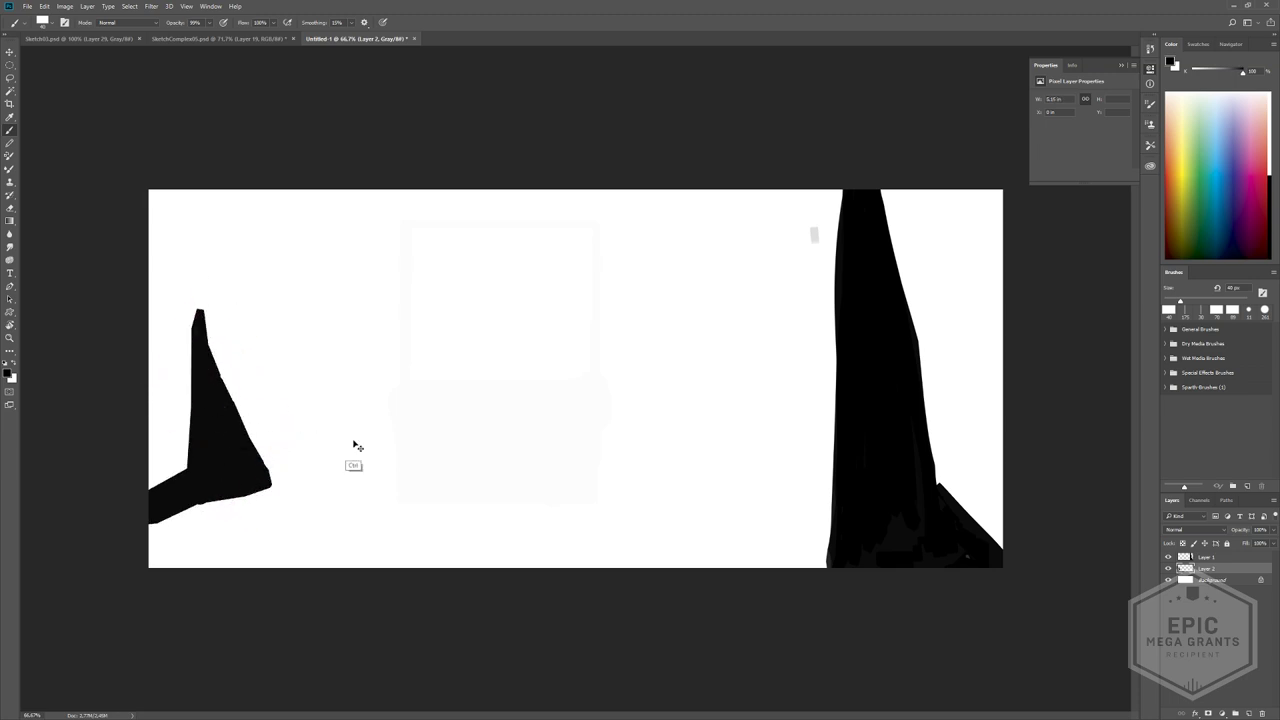
# - Add another layer and paint a solid black wedge rising from the canvas's bottom edge between the two silhouettes
pyautogui.moveTo(369, 474)
pyautogui.keyDown('ctrl'); pyautogui.mouseDown()
pyautogui.moveTo(328, 429)
pyautogui.moveTo(349, 475)
pyautogui.mouseUp(); pyautogui.keyUp('ctrl')
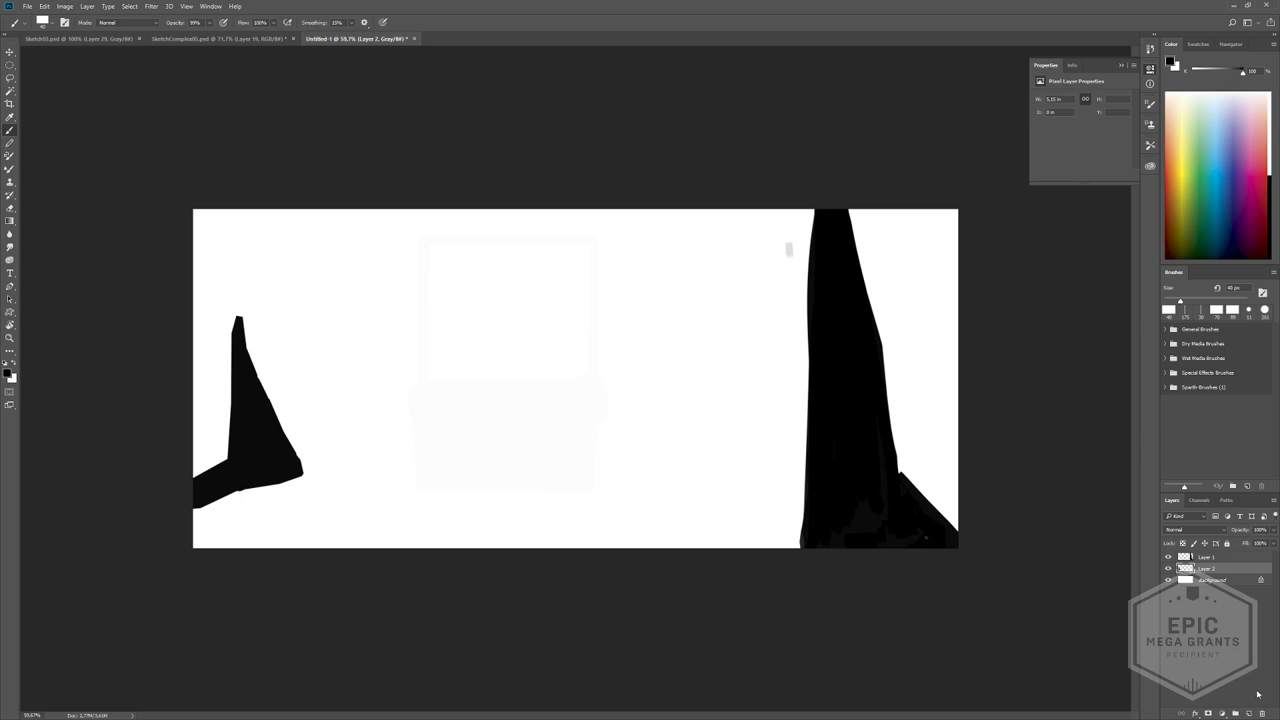
pyautogui.keyDown('ctrl'); pyautogui.click(1249, 715); pyautogui.keyUp('ctrl')
pyautogui.moveTo(612, 481)
pyautogui.mouseDown()
pyautogui.moveTo(434, 580)
pyautogui.moveTo(614, 503)
pyautogui.moveTo(606, 469)
pyautogui.mouseUp()
pyautogui.moveTo(682, 482)
pyautogui.mouseDown()
pyautogui.moveTo(607, 577)
pyautogui.moveTo(623, 575)
pyautogui.moveTo(641, 607)
pyautogui.moveTo(652, 545)
pyautogui.mouseUp()
pyautogui.moveTo(598, 476)
pyautogui.mouseDown()
pyautogui.moveTo(696, 465)
pyautogui.moveTo(606, 472)
pyautogui.moveTo(663, 469)
pyautogui.moveTo(562, 515)
pyautogui.mouseUp()
pyautogui.moveTo(654, 472); pyautogui.dragTo(530, 546)
pyautogui.moveTo(530, 546)
pyautogui.mouseDown()
pyautogui.moveTo(641, 477)
pyautogui.moveTo(598, 480)
pyautogui.moveTo(558, 508)
pyautogui.mouseUp()
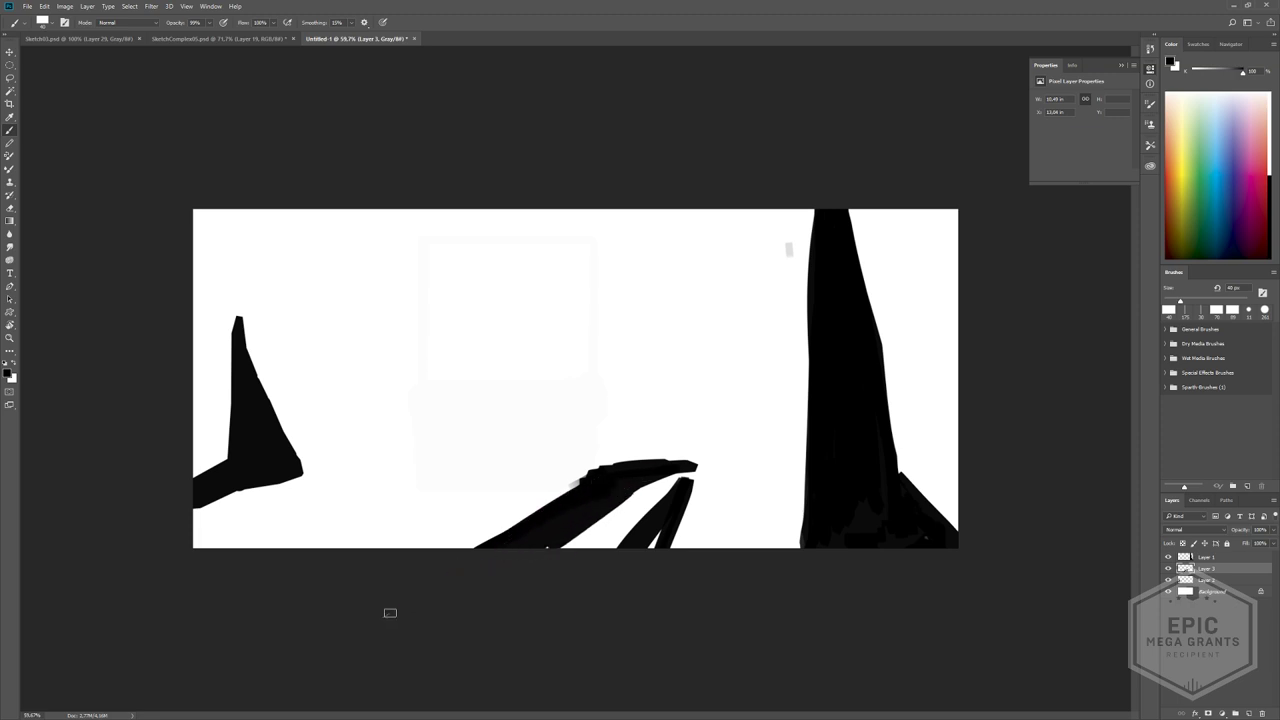
pyautogui.moveTo(607, 467); pyautogui.dragTo(421, 576)
pyautogui.moveTo(643, 475)
pyautogui.mouseDown()
pyautogui.moveTo(571, 553)
pyautogui.moveTo(650, 486)
pyautogui.moveTo(598, 585)
pyautogui.moveTo(670, 513)
pyautogui.moveTo(623, 557)
pyautogui.moveTo(529, 534)
pyautogui.moveTo(557, 537)
pyautogui.moveTo(647, 490)
pyautogui.moveTo(560, 522)
pyautogui.moveTo(598, 549)
pyautogui.mouseUp()
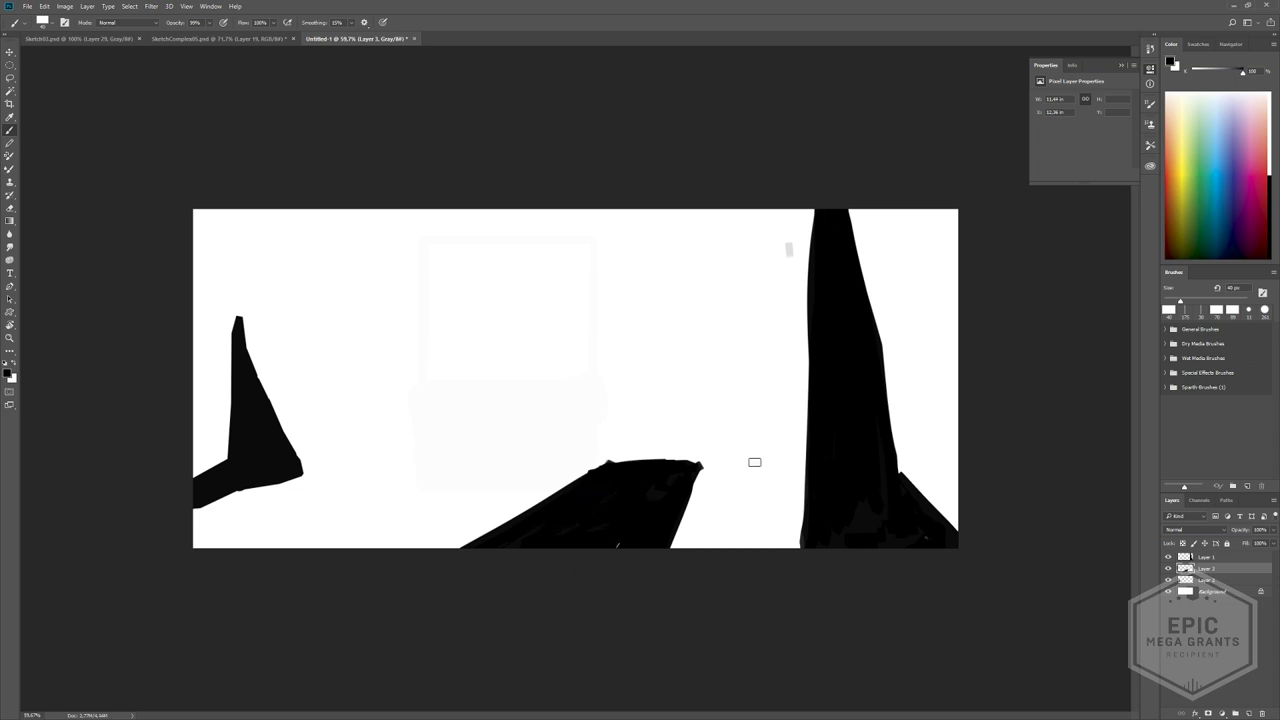
# - Cut the black wedge's right side into a clean straight slant with a Lasso selection and straight Eraser strokes
pyautogui.press('l')
pyautogui.keyDown('alt'); pyautogui.click(690, 455); pyautogui.keyUp('alt')
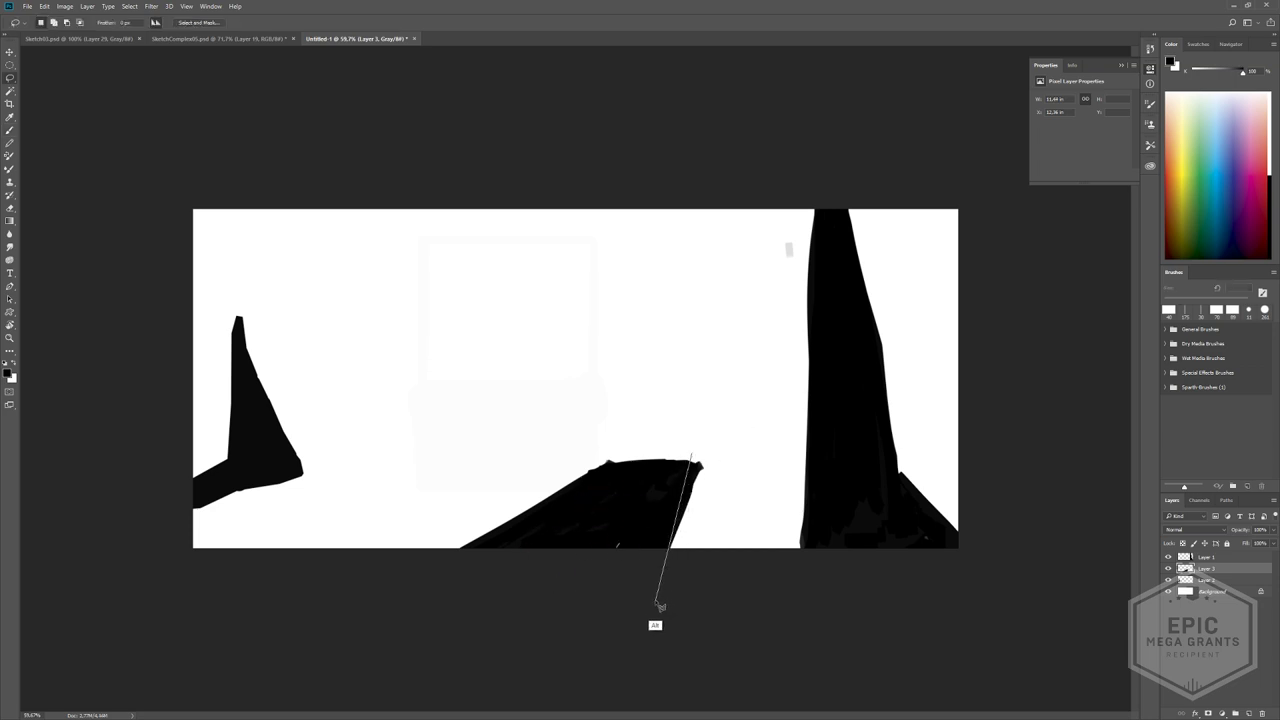
pyautogui.keyDown('alt'); pyautogui.click(660, 605); pyautogui.keyUp('alt')
pyautogui.keyDown('alt'); pyautogui.click(736, 631); pyautogui.keyUp('alt')
pyautogui.keyDown('alt'); pyautogui.click(750, 450); pyautogui.keyUp('alt')
pyautogui.press('e')
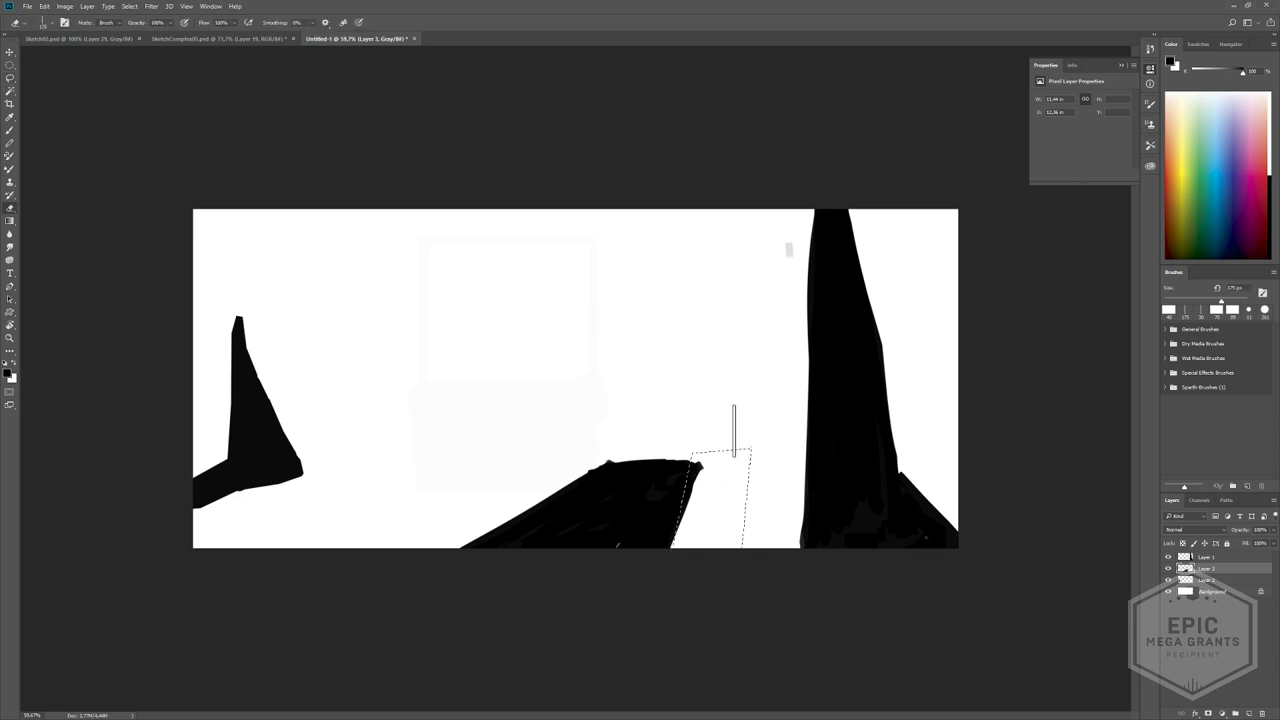
pyautogui.moveTo(700, 473)
pyautogui.mouseDown()
pyautogui.moveTo(677, 505)
pyautogui.moveTo(666, 583)
pyautogui.mouseUp()
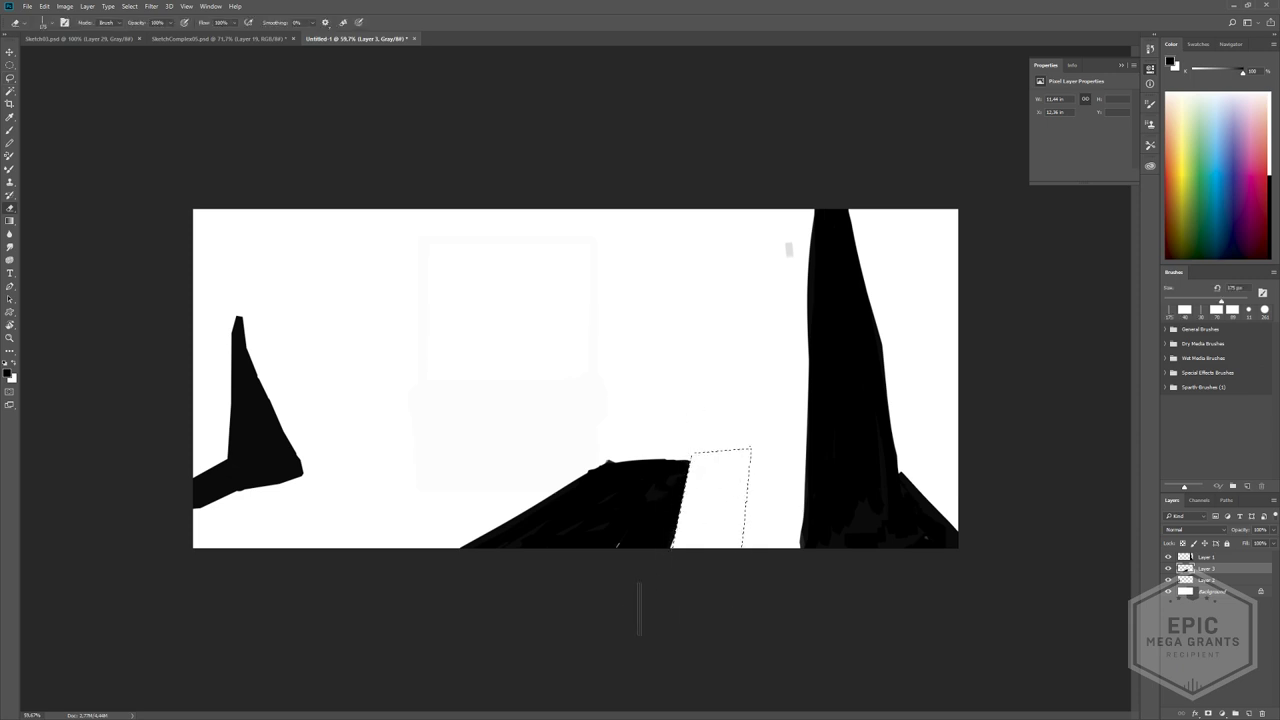
pyautogui.hotkey('ctrl', 'd')
pyautogui.click(689, 481)
pyautogui.keyDown('shift'); pyautogui.click(661, 601); pyautogui.keyUp('shift')
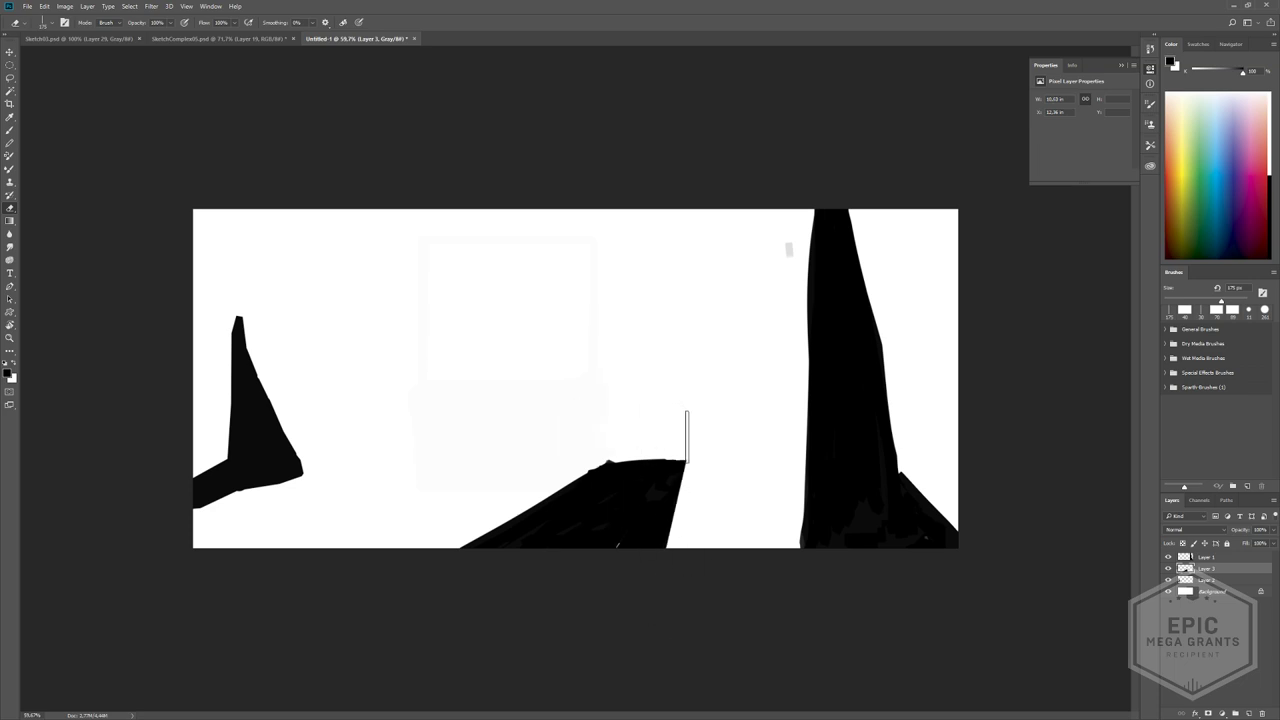
# - Paint a straight black ledge from the wedge's top right corner toward the left, undoing misplaced lines and thickening the kept one
pyautogui.press('b')
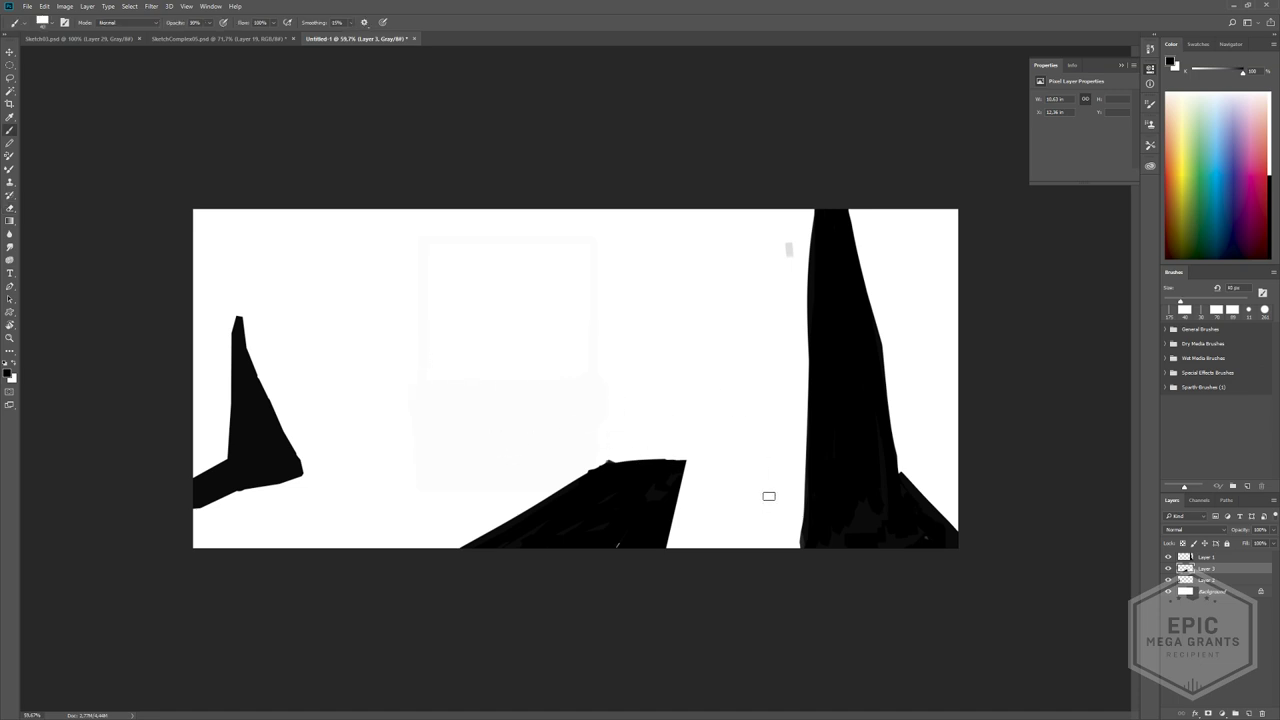
pyautogui.click(672, 461)
pyautogui.press('9')
pyautogui.press('9')
pyautogui.keyDown('shift'); pyautogui.click(469, 423); pyautogui.keyUp('shift')
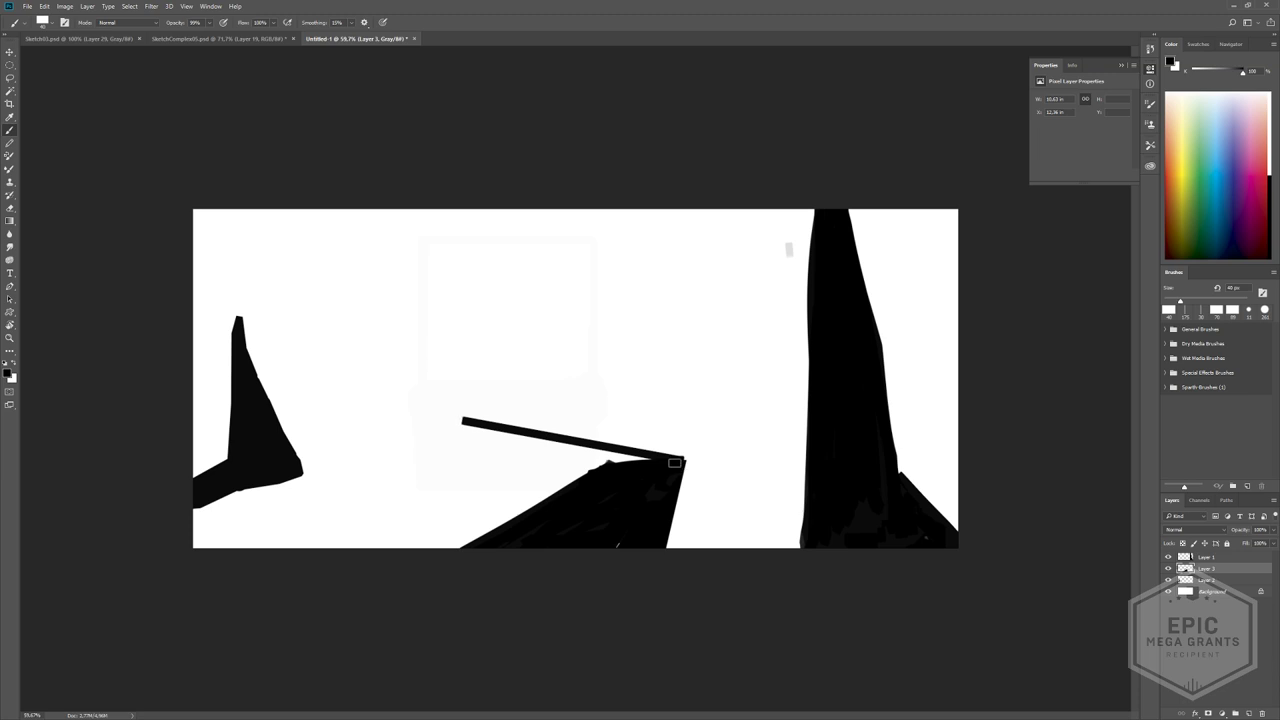
pyautogui.hotkey('ctrl', 'z')
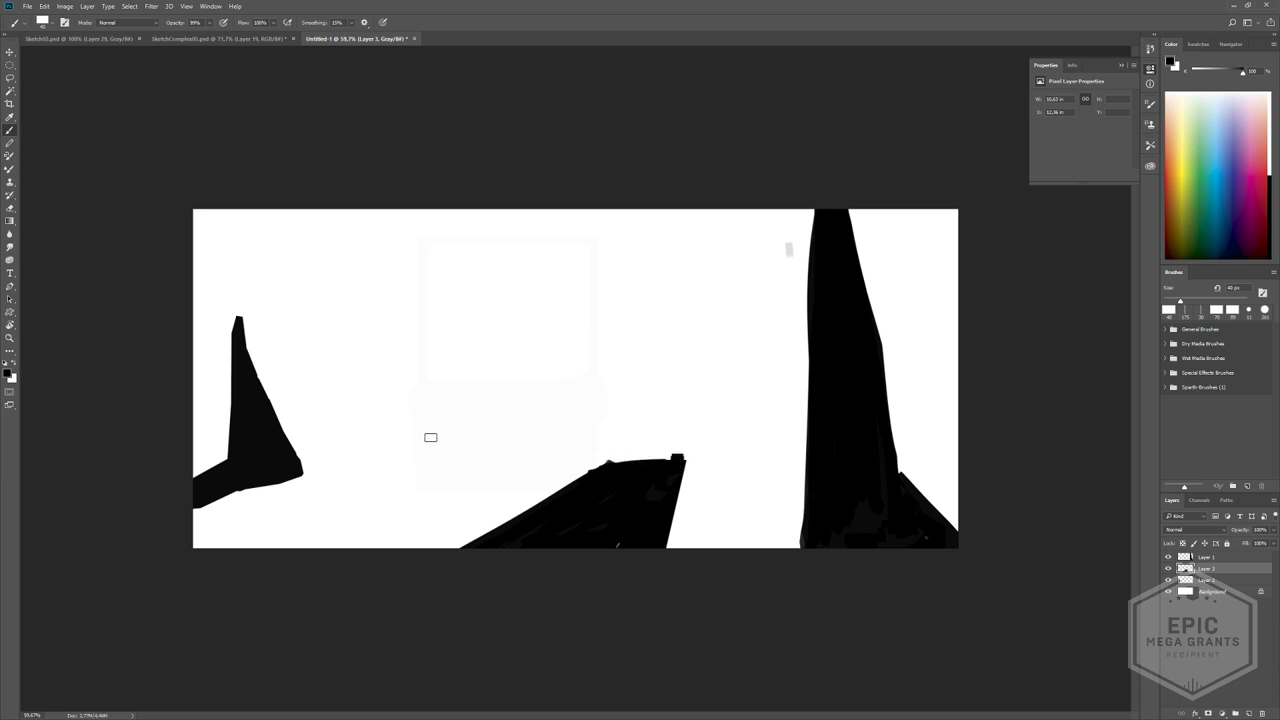
pyautogui.keyDown('shift'); pyautogui.click(422, 428); pyautogui.keyUp('shift')
pyautogui.hotkey('ctrl', 'z')
pyautogui.keyDown('shift'); pyautogui.click(430, 437); pyautogui.keyUp('shift')
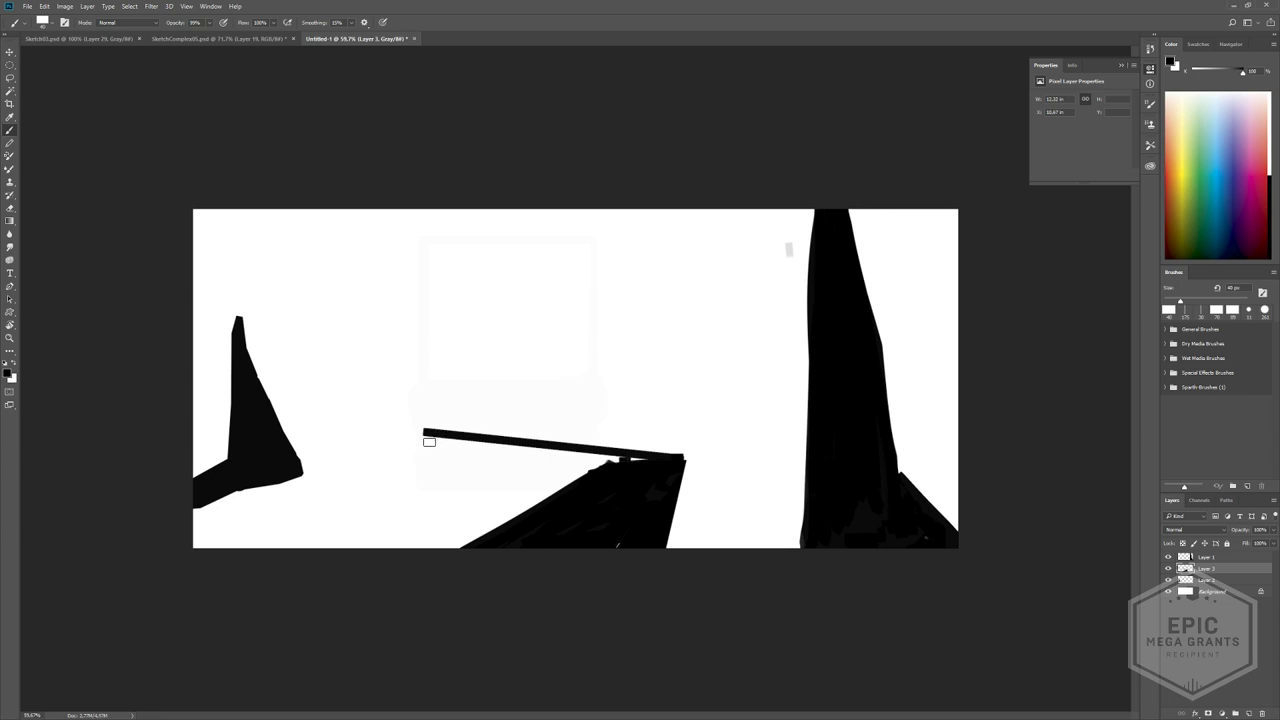
pyautogui.keyDown('shift'); pyautogui.click(430, 441); pyautogui.keyUp('shift')
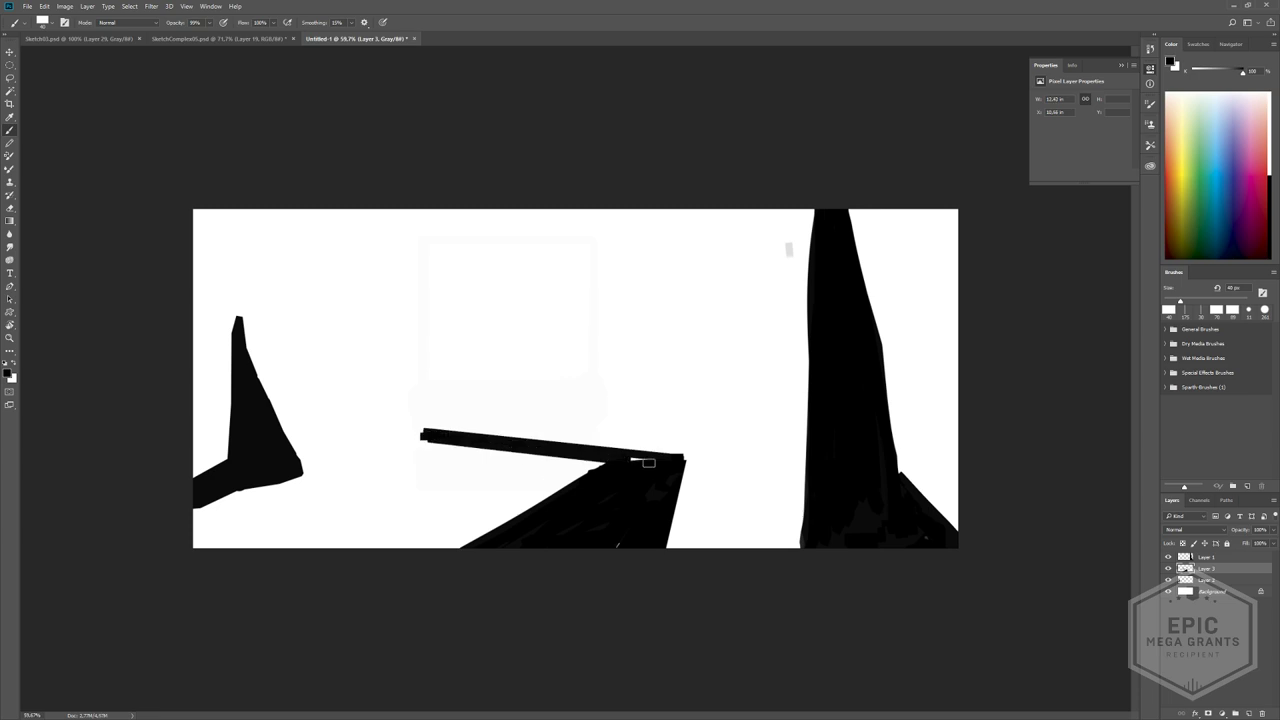
# - Paint a thin horizontal black line with a smaller brush from the ledge's left tip to the canvas's left edge
pyautogui.moveTo(617, 430)
pyautogui.keyDown('ctrl'); pyautogui.mouseDown()
pyautogui.moveTo(586, 426)
pyautogui.moveTo(615, 454)
pyautogui.mouseUp(); pyautogui.keyUp('ctrl')
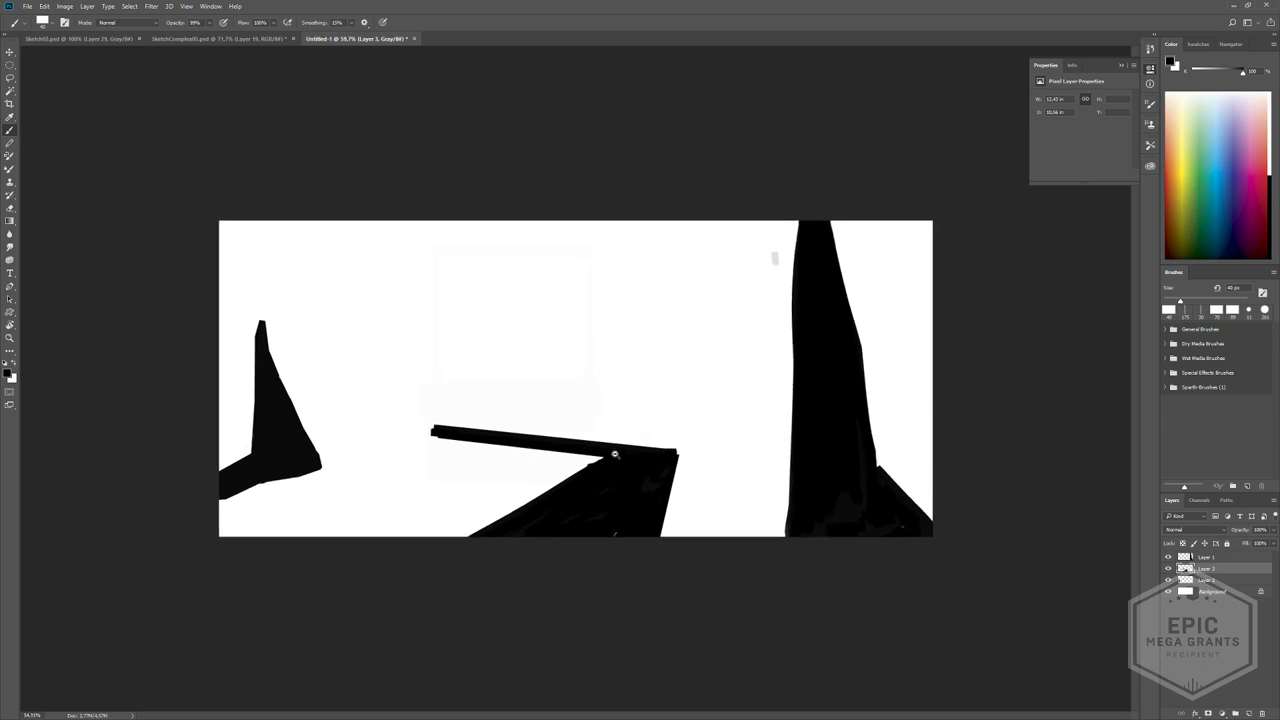
pyautogui.press('e')
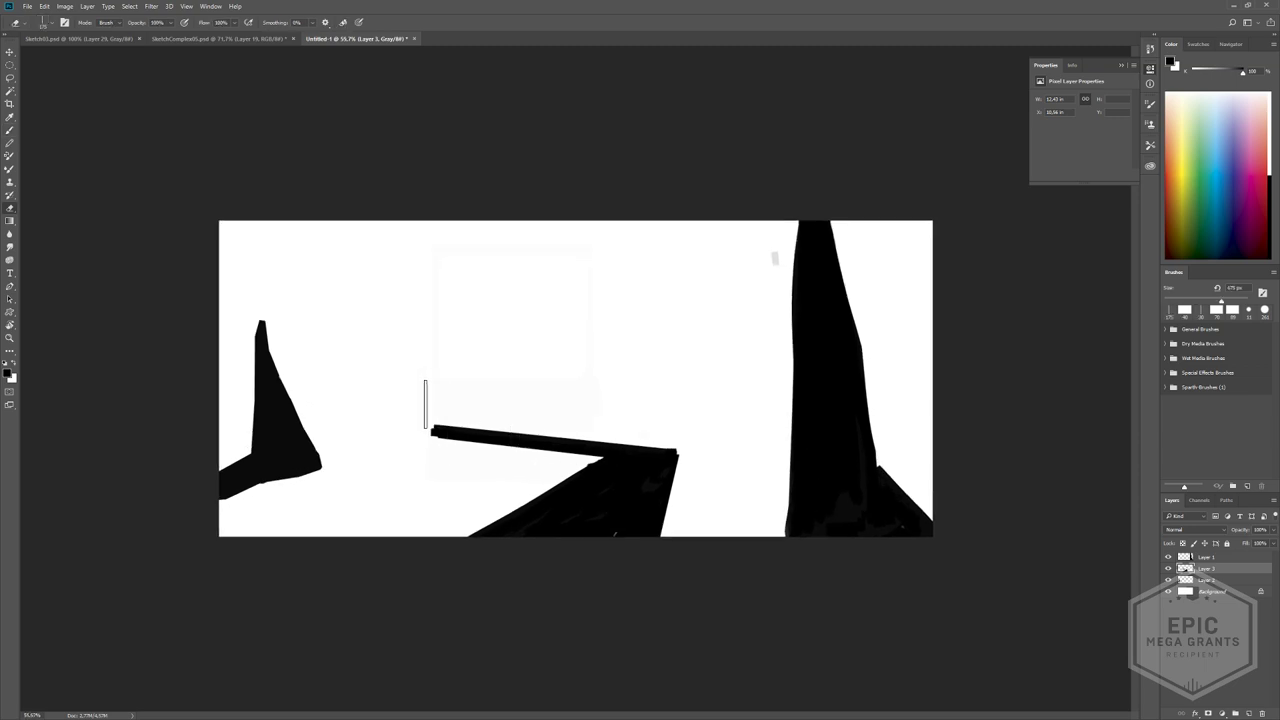
pyautogui.keyDown('alt'); pyautogui.scroll(-5, 500, 408); pyautogui.keyUp('alt')
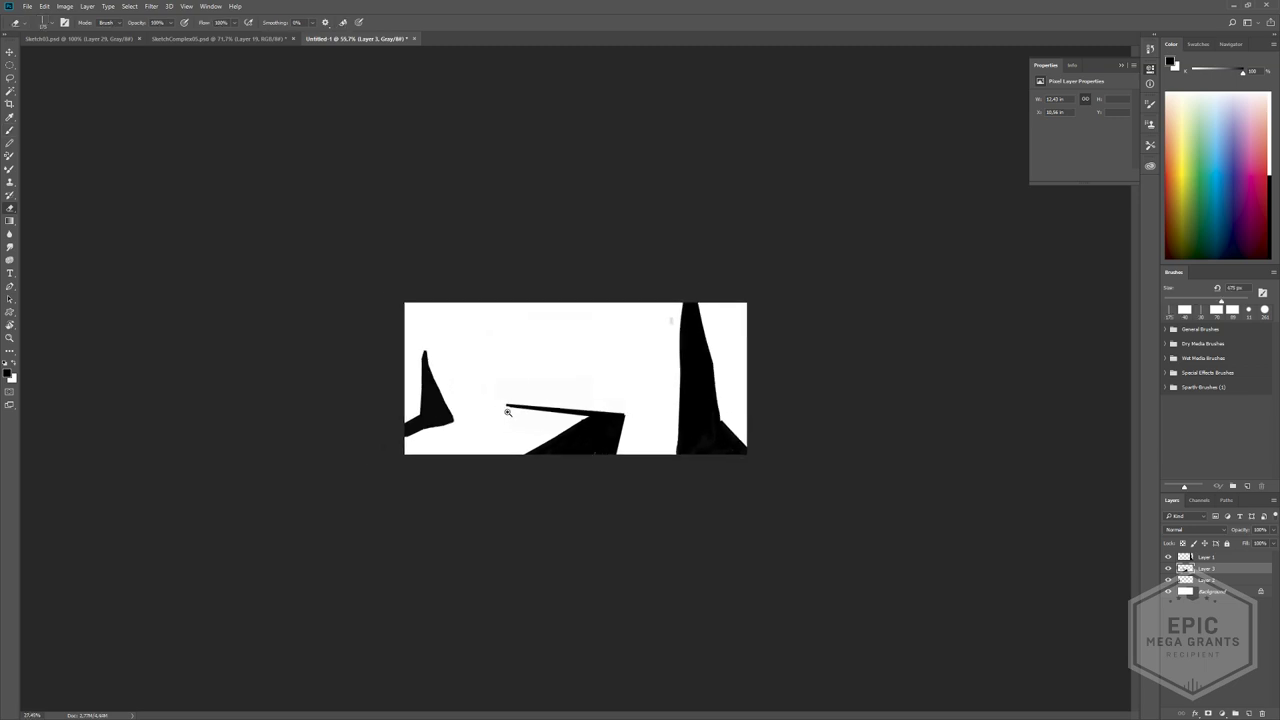
pyautogui.keyDown('alt'); pyautogui.scroll(6, 497, 411); pyautogui.keyUp('alt')
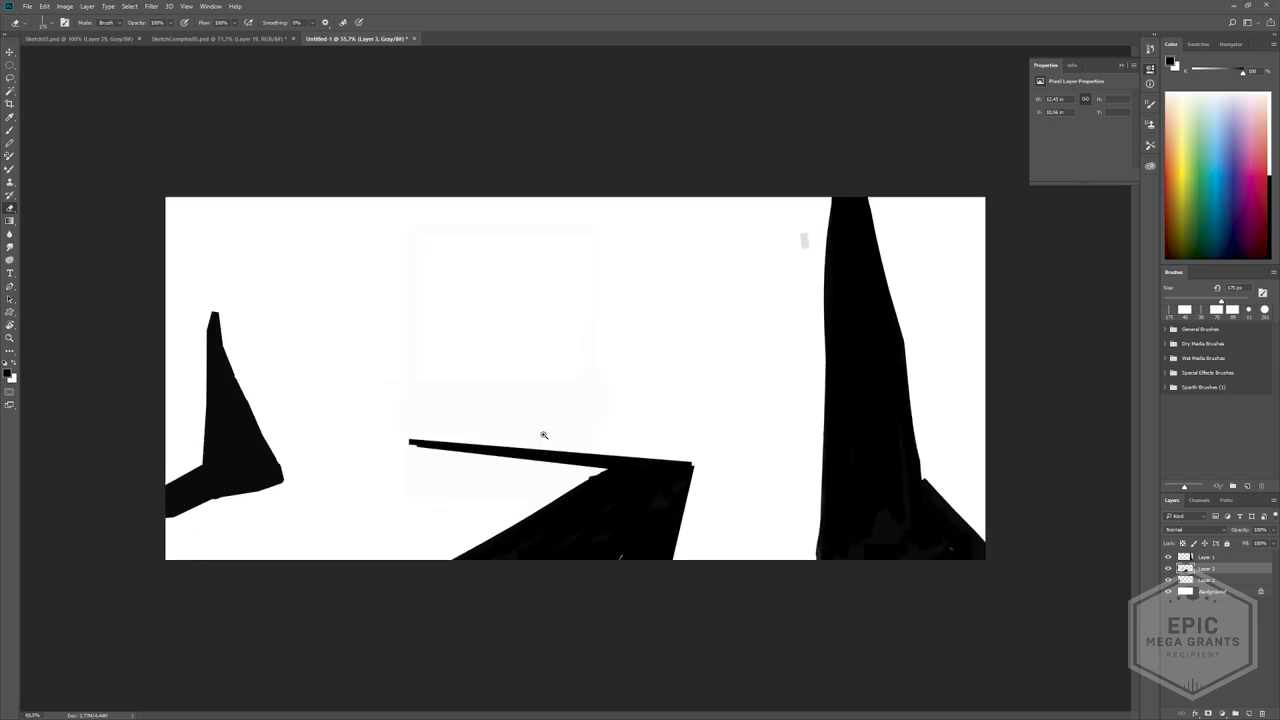
pyautogui.press('b')
pyautogui.keyDown('alt'); pyautogui.scroll(-5, 549, 429); pyautogui.keyUp('alt')
pyautogui.keyDown('alt'); pyautogui.scroll(2, 606, 406); pyautogui.keyUp('alt')
pyautogui.keyDown('ctrl'); pyautogui.hscroll(2, 621, 421); pyautogui.keyUp('ctrl')
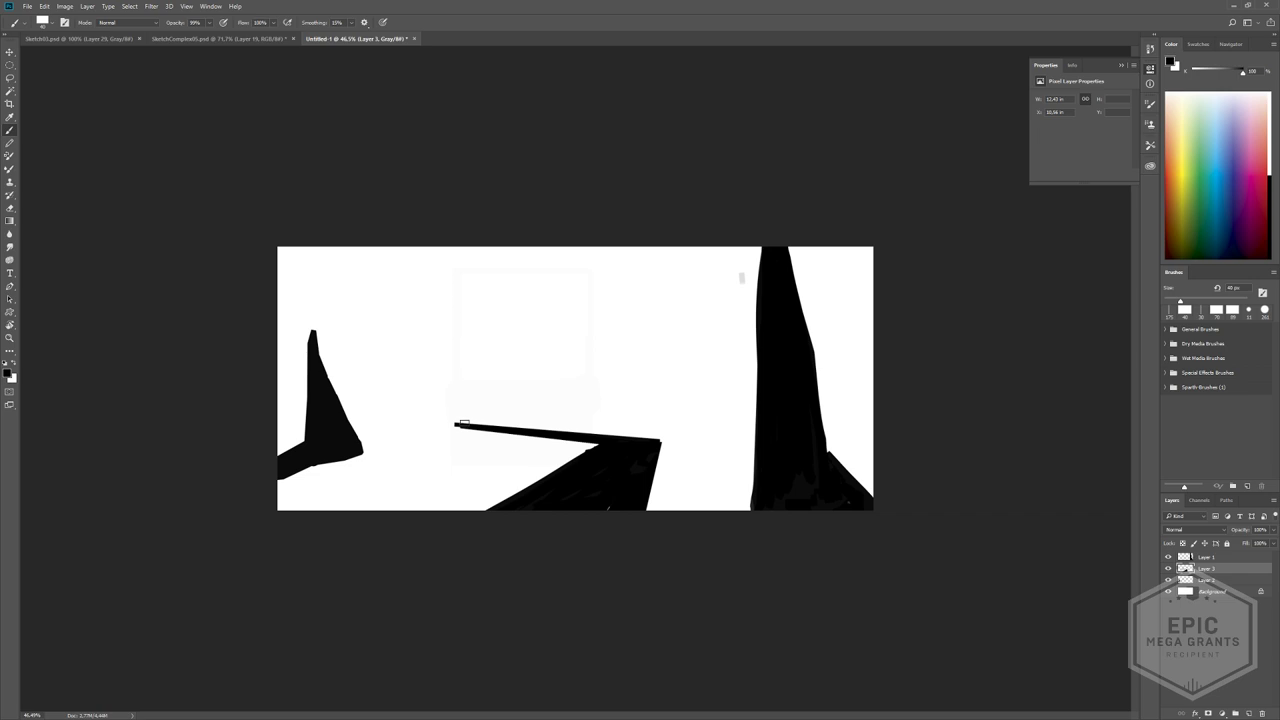
pyautogui.keyDown('alt'); pyautogui.moveTo(463, 424); pyautogui.dragTo(459, 424, button='right'); pyautogui.keyUp('alt')
pyautogui.keyDown('alt'); pyautogui.scroll(4, 478, 425); pyautogui.keyUp('alt')
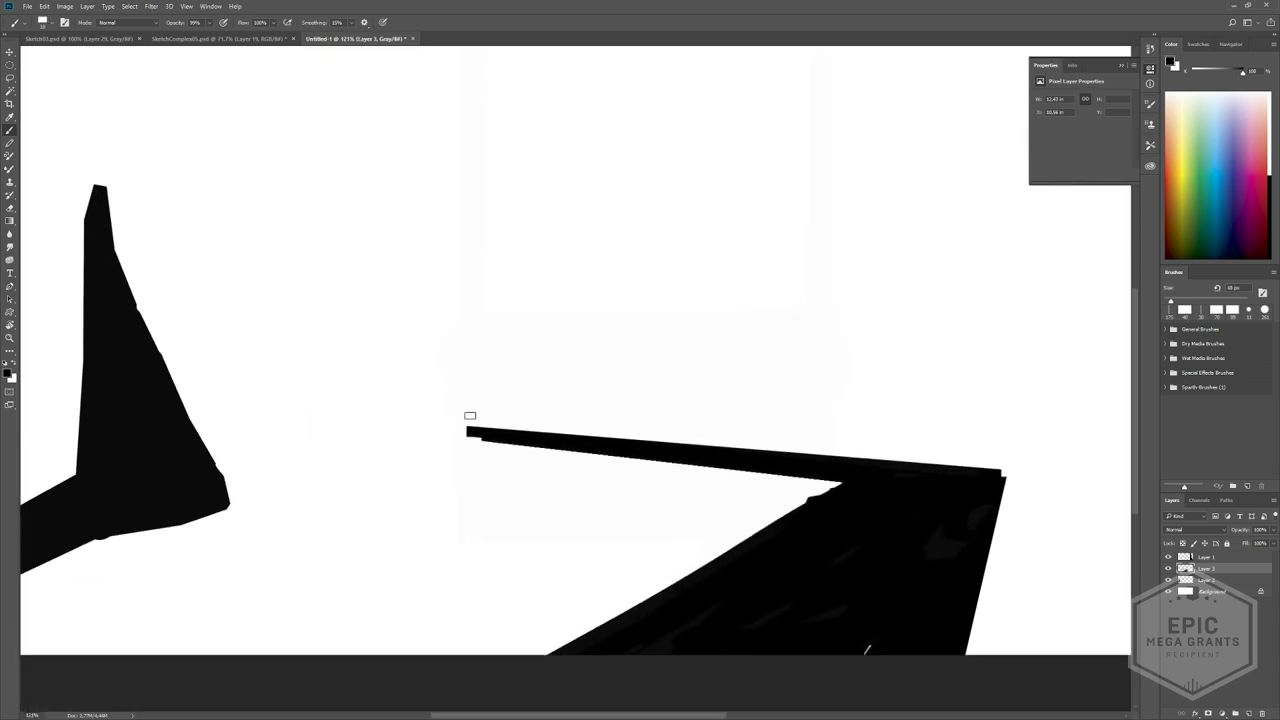
pyautogui.moveTo(470, 416)
pyautogui.mouseDown()
pyautogui.moveTo(456, 427)
pyautogui.moveTo(485, 434)
pyautogui.moveTo(70, 390)
pyautogui.mouseUp()
pyautogui.keyDown('alt'); pyautogui.scroll(-4, 497, 435); pyautogui.keyUp('alt')
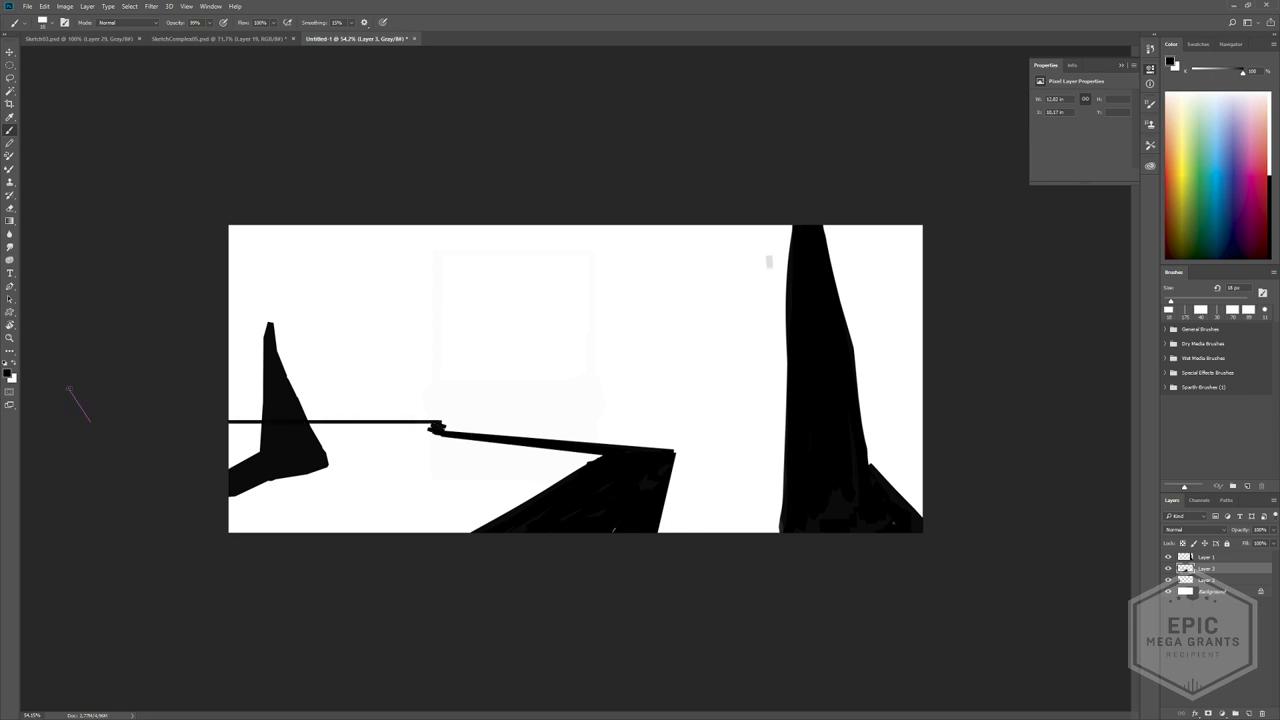
# - Check the three silhouette layers by hiding and showing each one in turn
pyautogui.click(1168, 568)
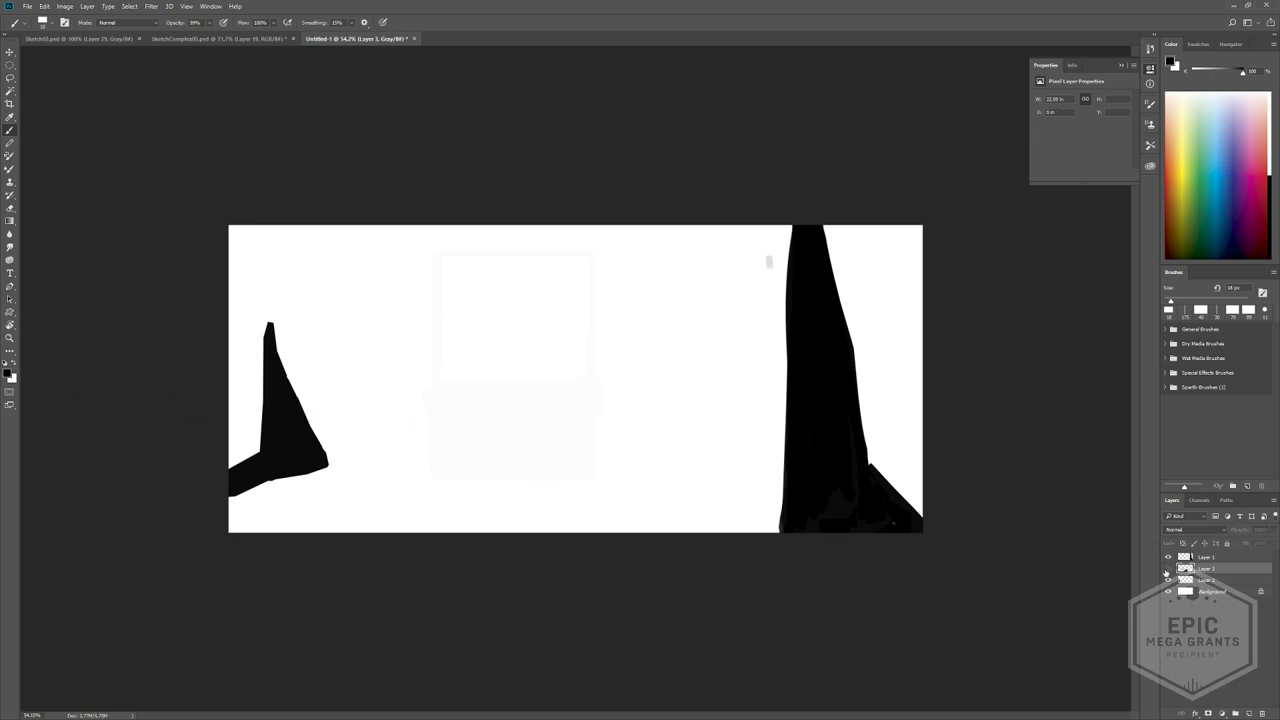
pyautogui.click(1167, 569)
pyautogui.click(1168, 580)
pyautogui.click(1168, 580)
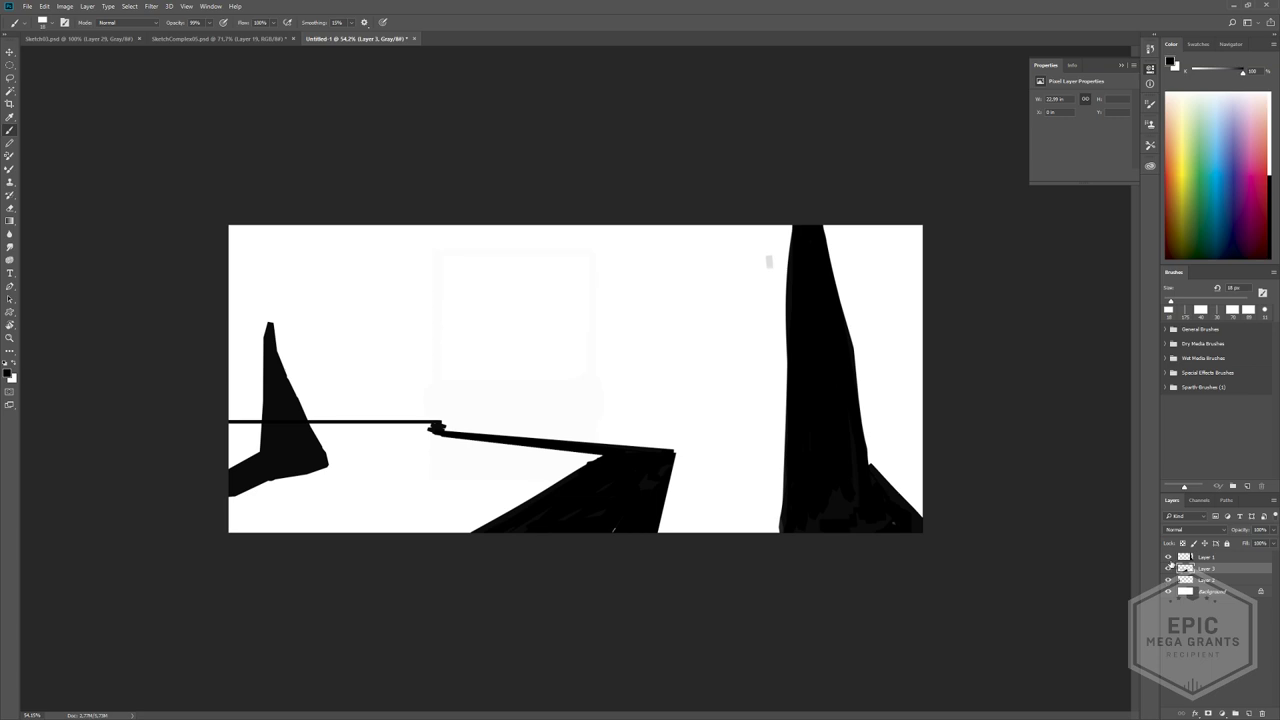
pyautogui.click(1168, 557)
pyautogui.click(1168, 557)
# - Straighten the tall silhouette's left edge on its own layer with a 44 px brush, widening it toward the base
pyautogui.click(1206, 557)
pyautogui.keyDown('alt'); pyautogui.moveTo(800, 277); pyautogui.dragTo(809, 276, button='right'); pyautogui.keyUp('alt')
pyautogui.click(796, 227)
pyautogui.keyDown('shift'); pyautogui.click(785, 533); pyautogui.keyUp('shift')
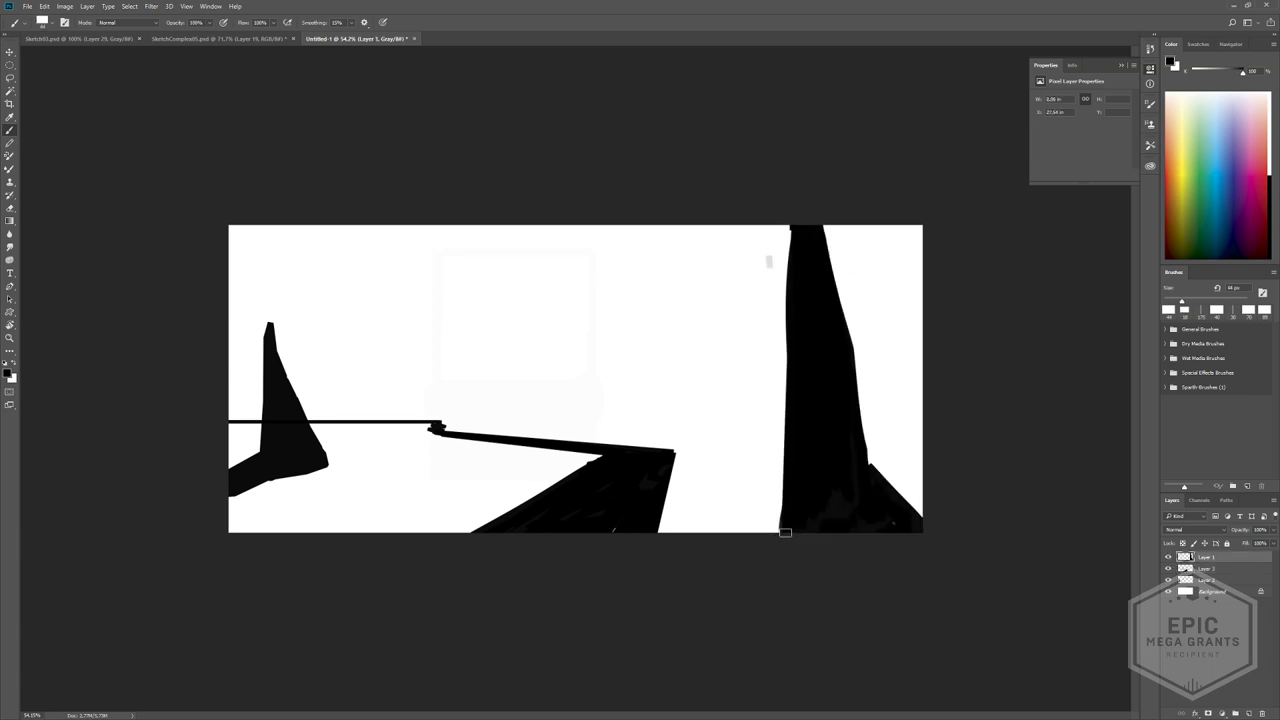
pyautogui.keyDown('shift'); pyautogui.click(778, 527); pyautogui.keyUp('shift')
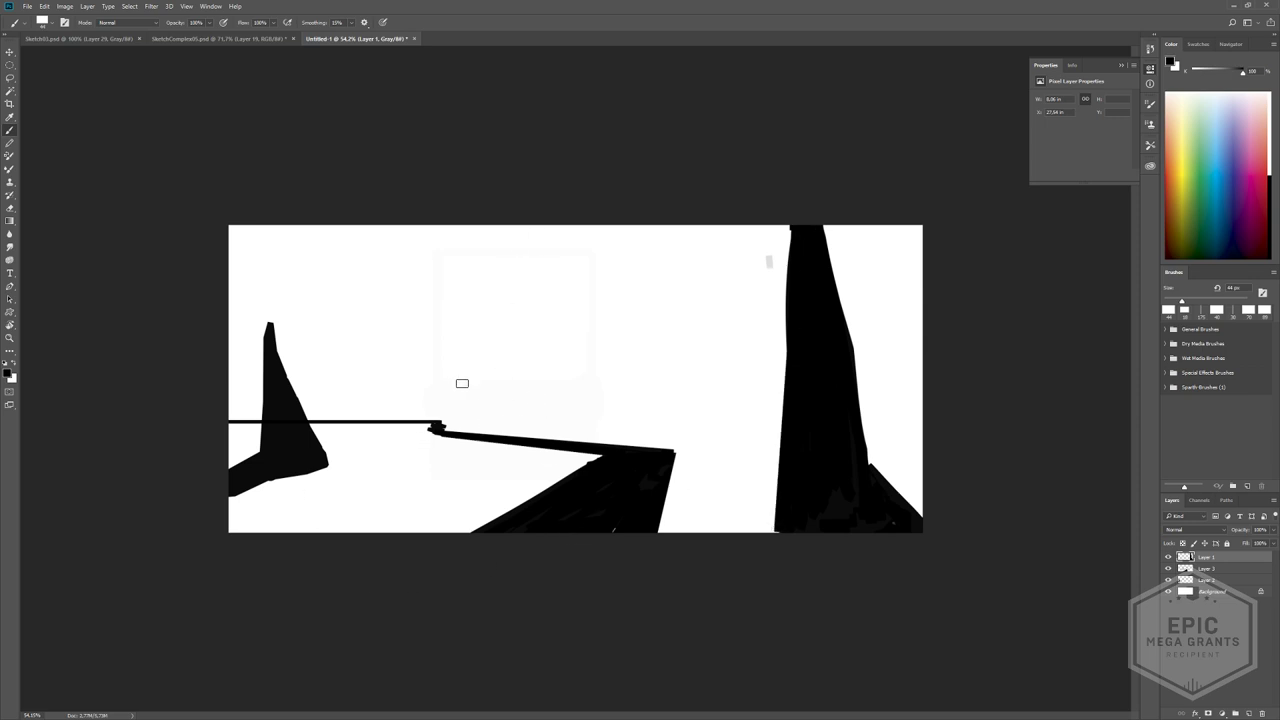
# - Add a new empty layer directly above the layer with the left spike silhouette
pyautogui.doubleClick(1195, 582)
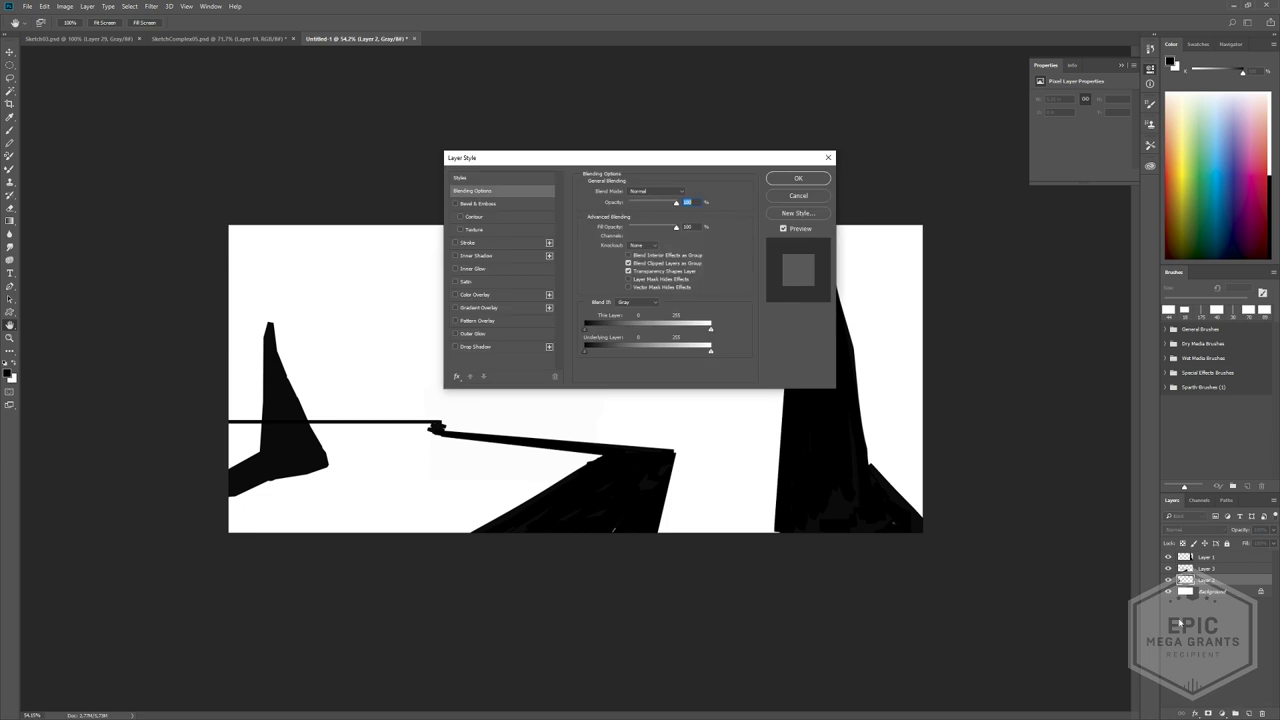
pyautogui.click(798, 199)
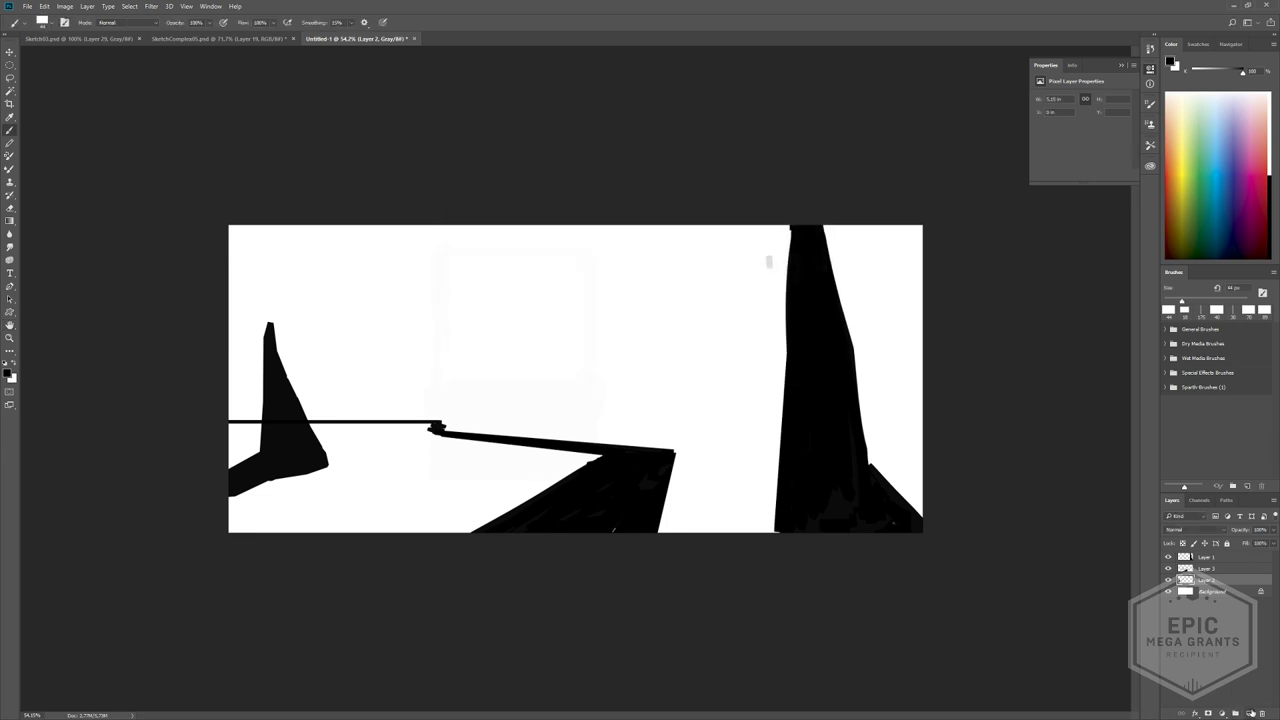
pyautogui.click(1250, 712)
# - Try stamping a tall building silhouette from the custom shape library behind the ledge on the new layer
pyautogui.click(10, 311)
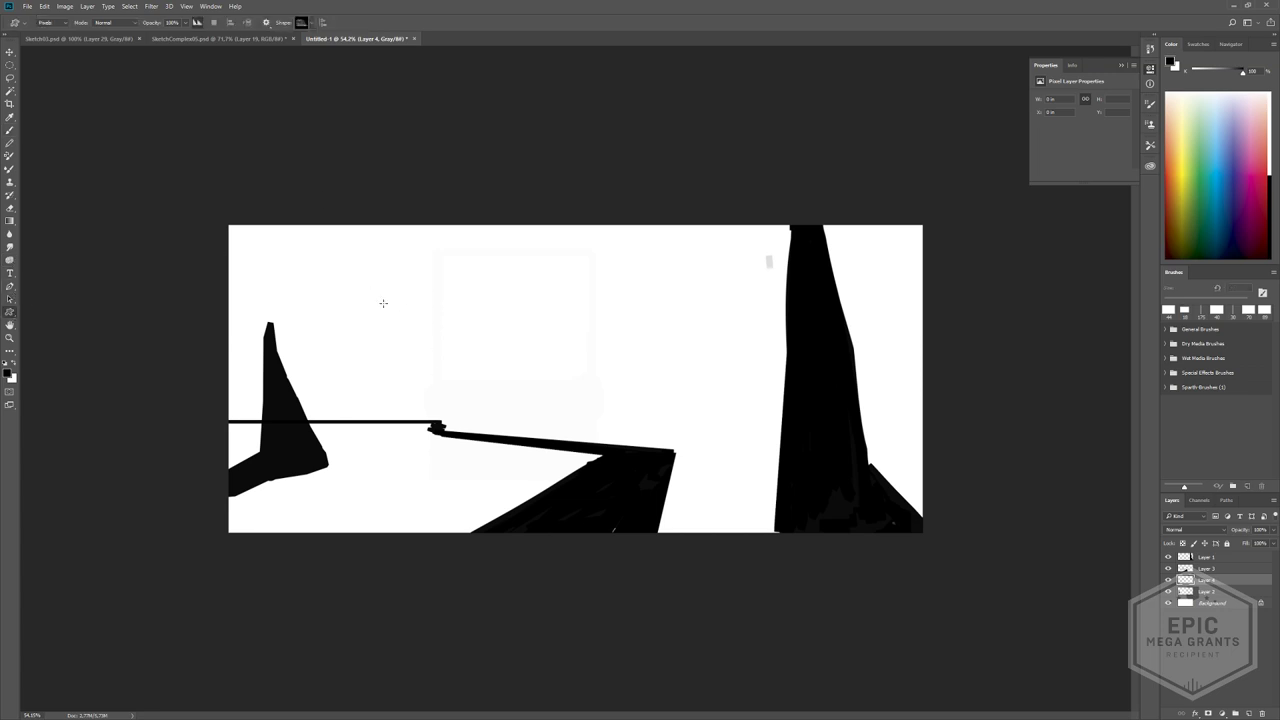
pyautogui.moveTo(408, 307); pyautogui.dragTo(523, 437)
pyautogui.hotkey('ctrl', 'z')
pyautogui.click(311, 24)
pyautogui.click(311, 25)
pyautogui.click(309, 24)
pyautogui.click(309, 24)
pyautogui.click(313, 22)
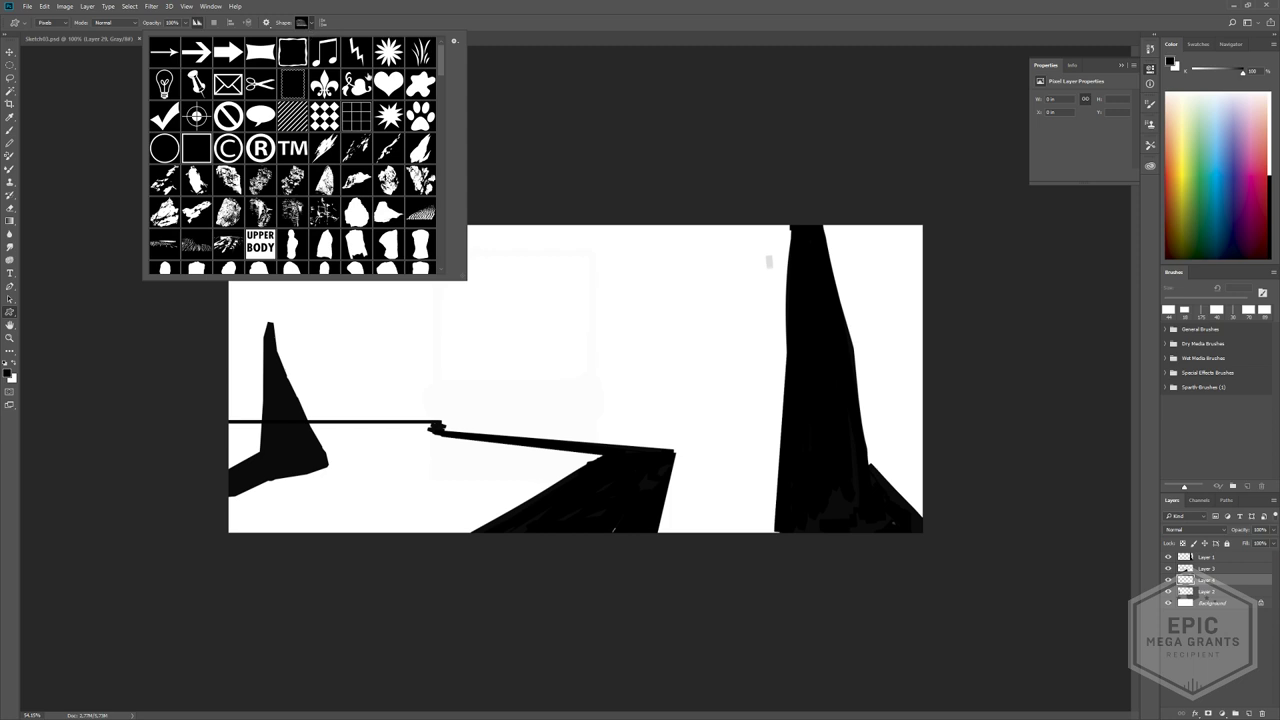
pyautogui.scroll(-6, 441, 160)
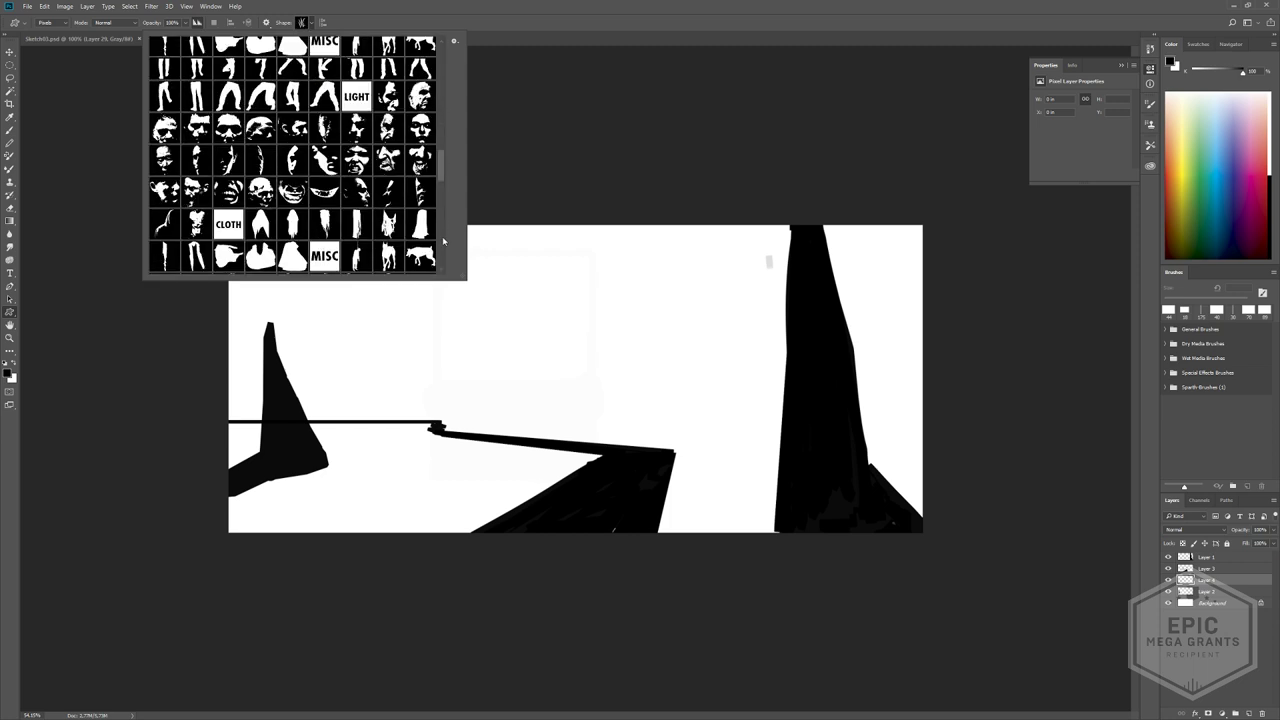
pyautogui.scroll(-10, 447, 173)
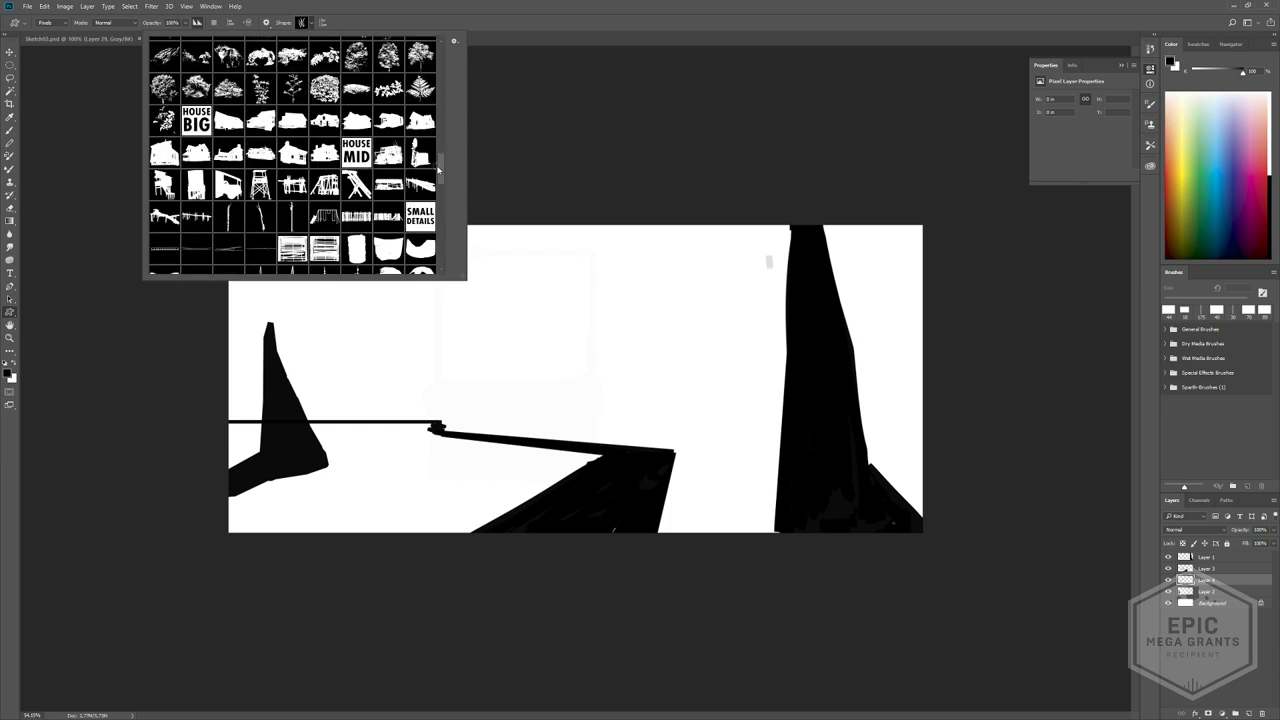
pyautogui.scroll(-8, 440, 190)
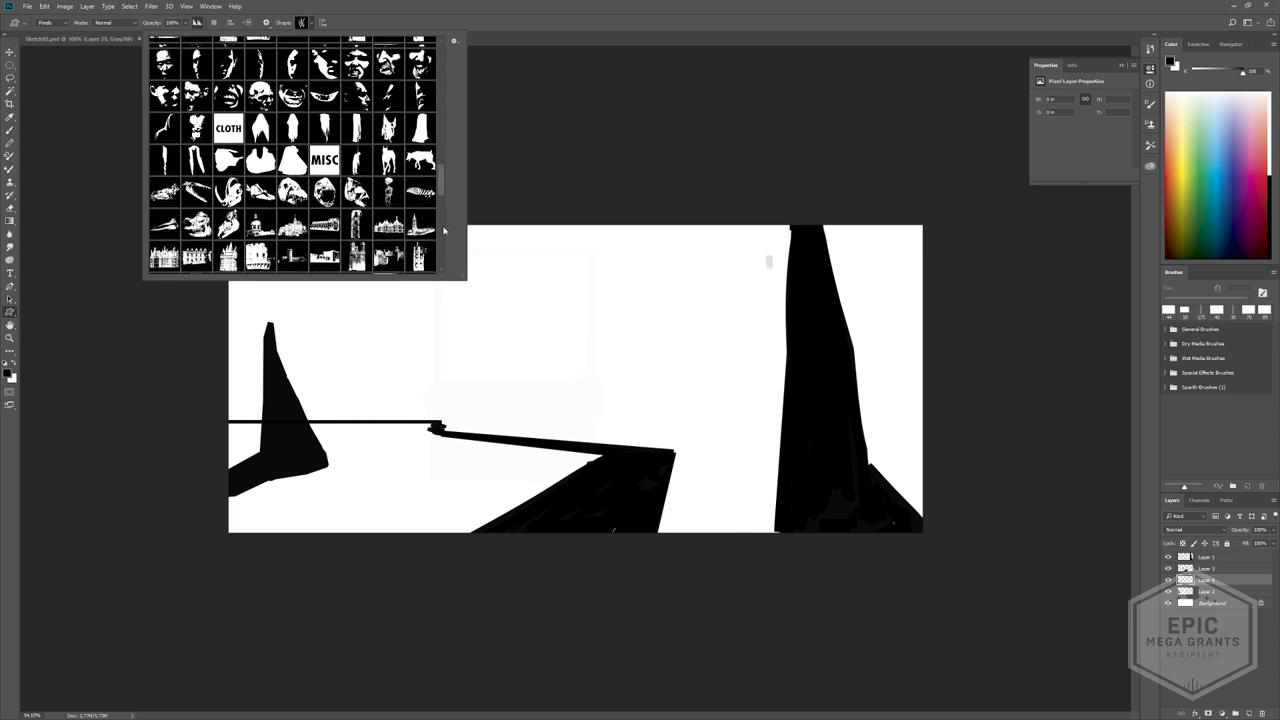
pyautogui.scroll(-10, 443, 231)
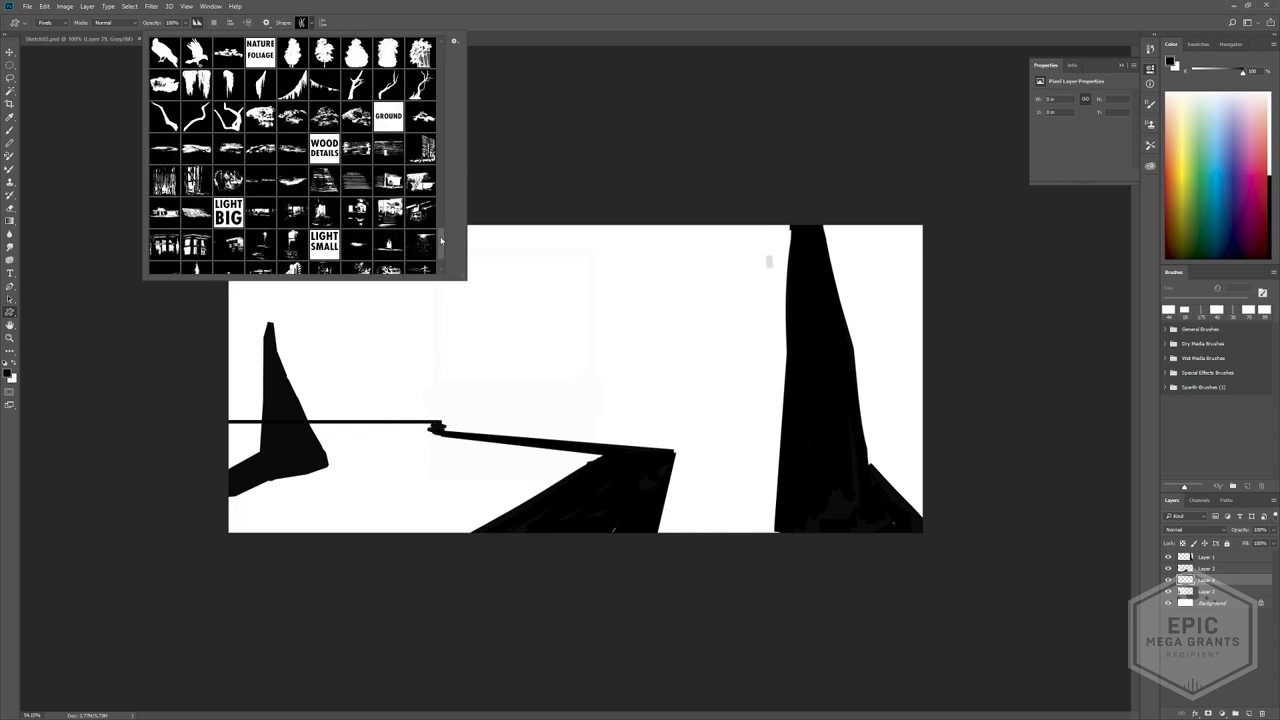
pyautogui.scroll(-2, 441, 243)
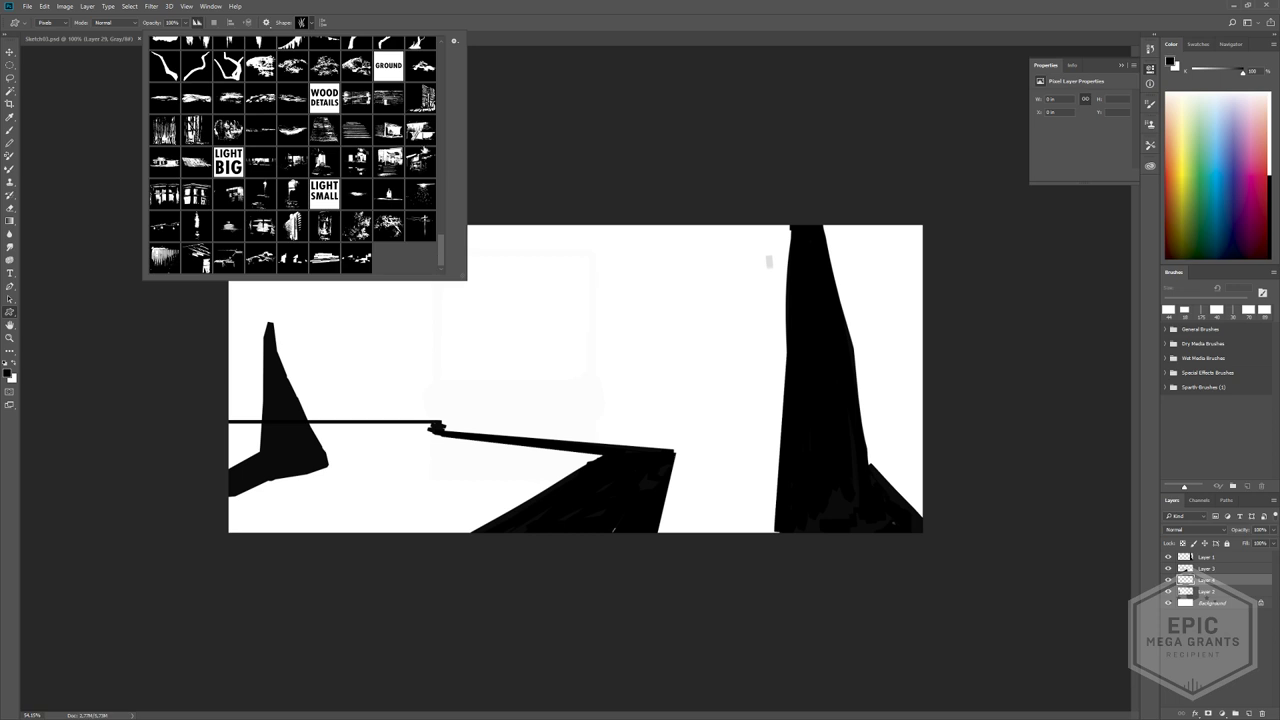
pyautogui.moveTo(480, 175)
pyautogui.mouseDown()
pyautogui.moveTo(645, 455)
pyautogui.moveTo(636, 482)
pyautogui.mouseUp()
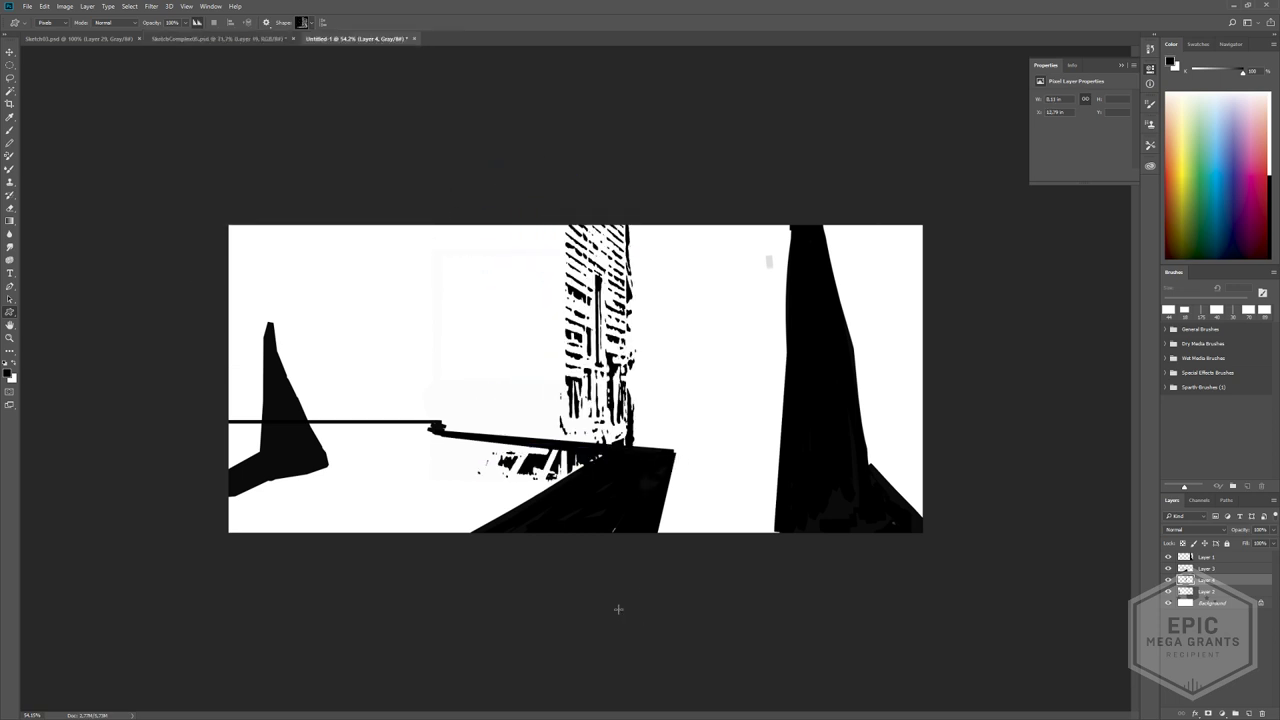
# - Try stamping smaller copies of the building shape beside the tall one, and undo all the stamped shapes
pyautogui.moveTo(490, 288); pyautogui.dragTo(632, 452)
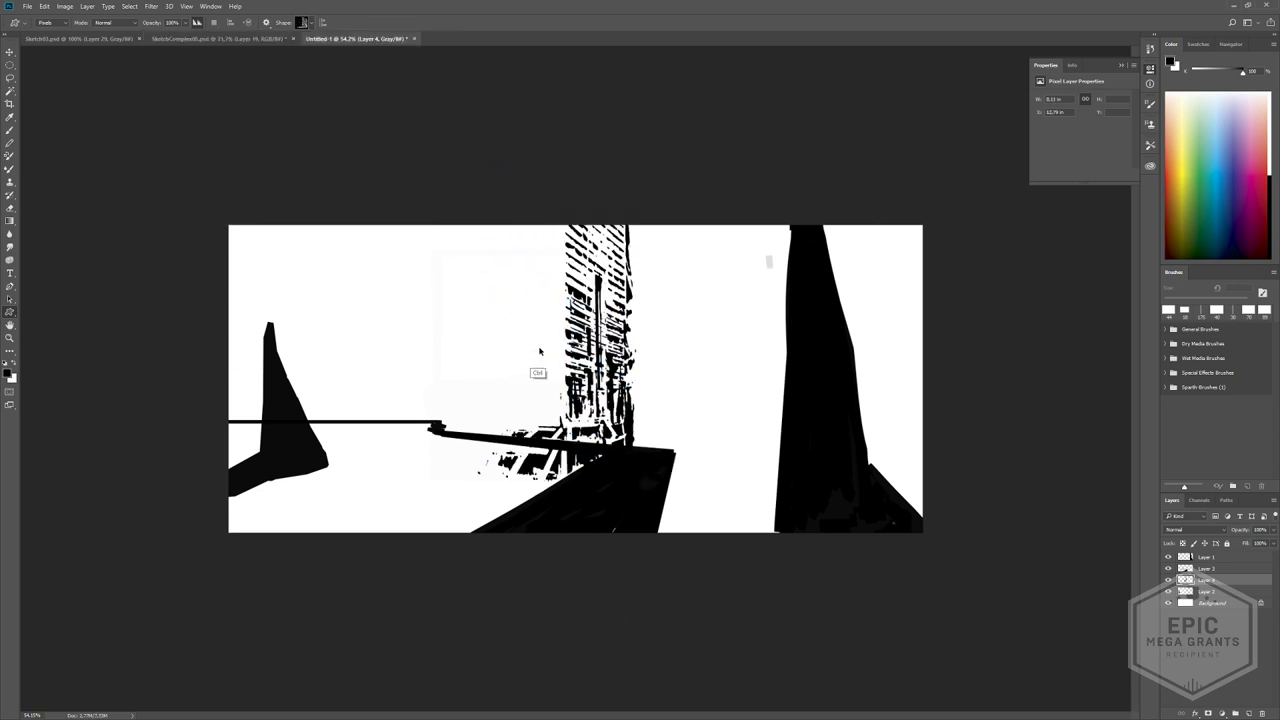
pyautogui.hotkey('ctrl', 'z')
pyautogui.moveTo(500, 292); pyautogui.dragTo(624, 468)
pyautogui.hotkey('ctrl', 'z')
pyautogui.moveTo(506, 292); pyautogui.dragTo(403, 338)
pyautogui.hotkey('ctrl', 'z')
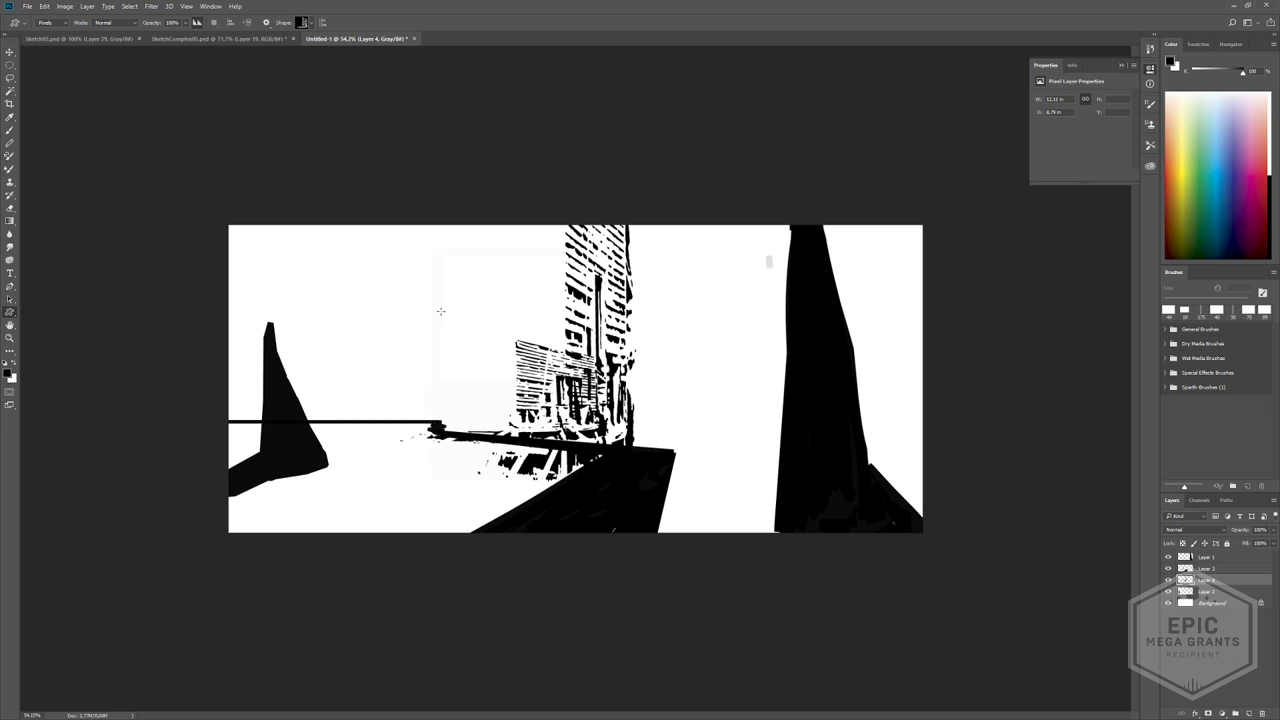
pyautogui.press('b')
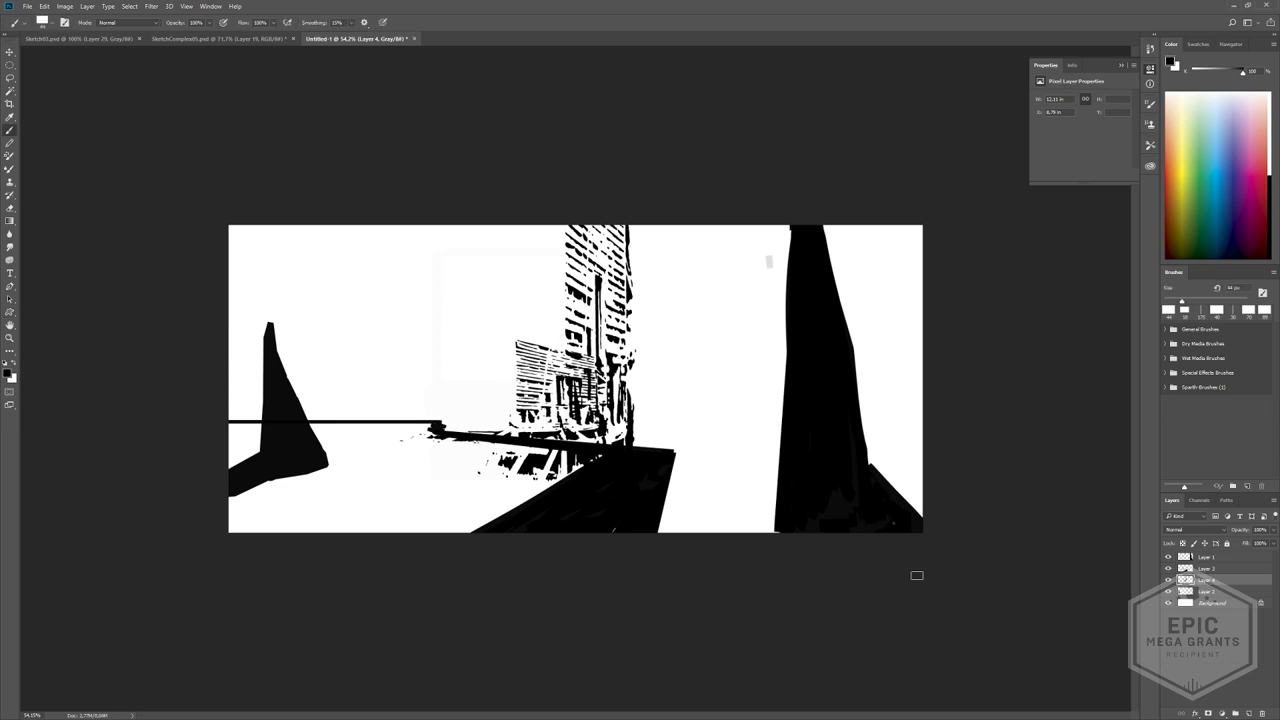
pyautogui.hotkey('ctrl', 'z')
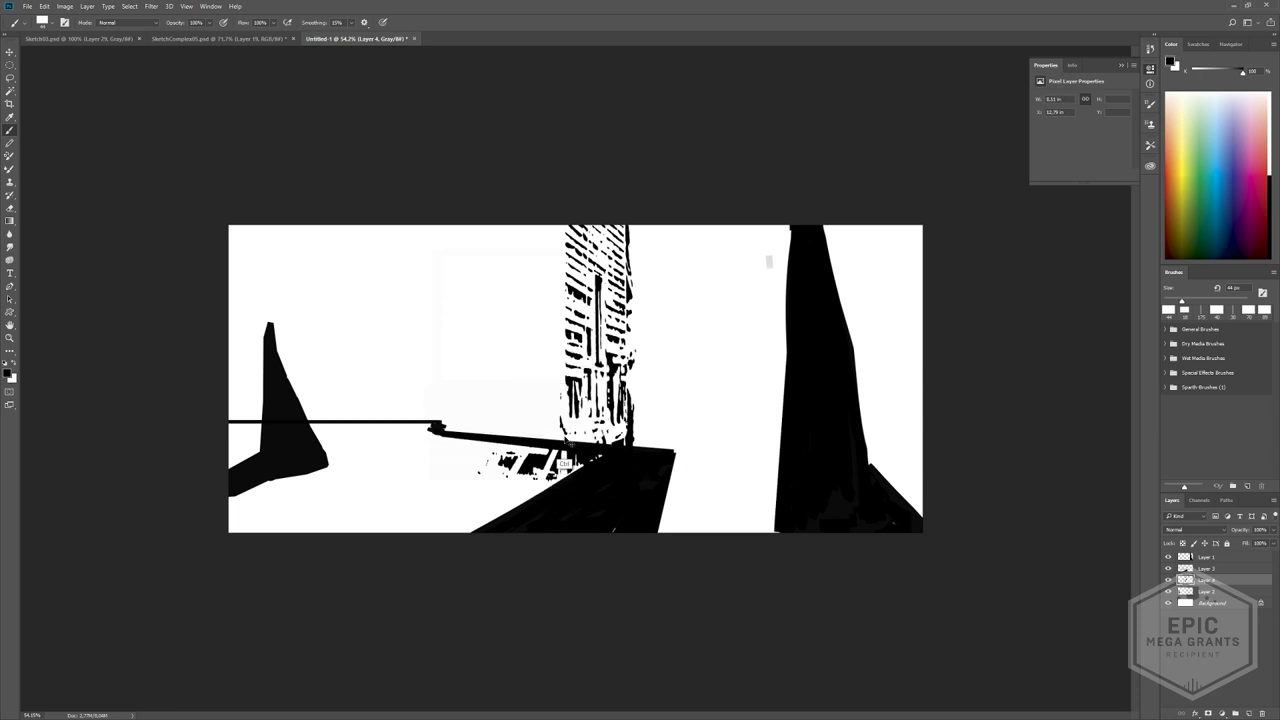
pyautogui.hotkey('ctrl', 'z')
pyautogui.hotkey('ctrl', 'z')
pyautogui.hotkey('ctrl', 'z')
pyautogui.hotkey('ctrl', 'alt', 'z')
pyautogui.hotkey('ctrl', 'alt', 'z')
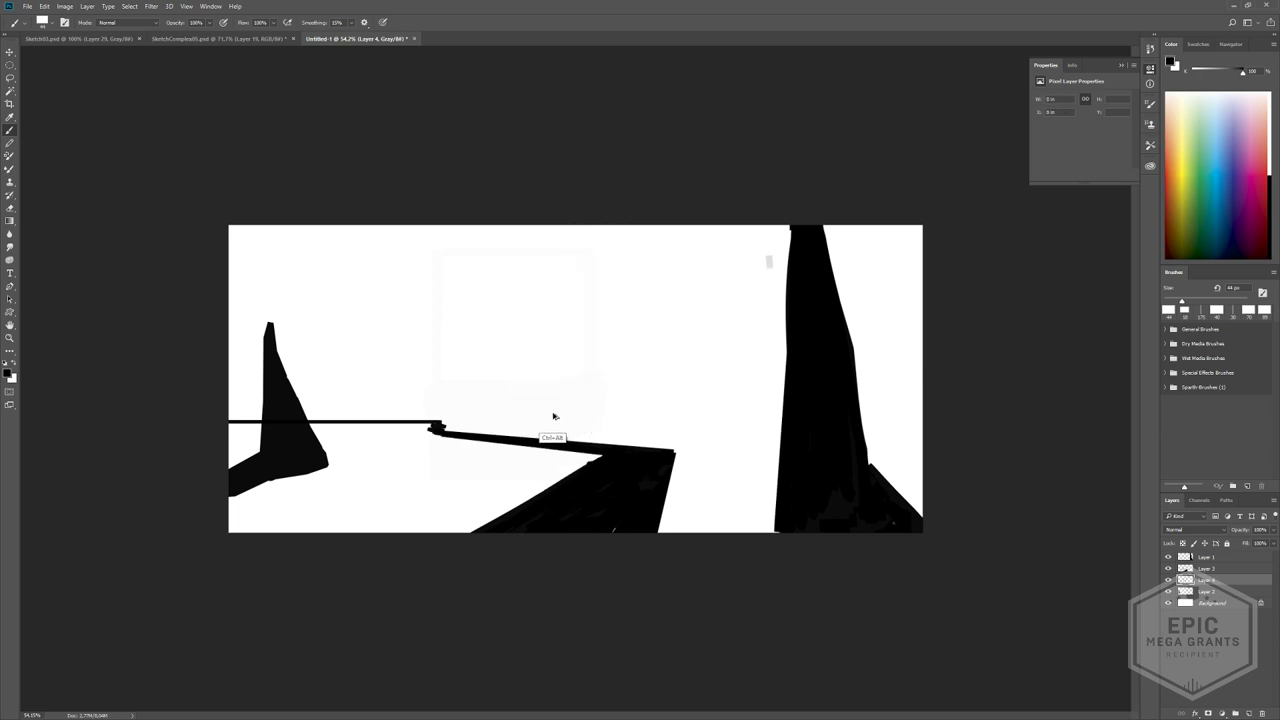
# - Try painting a slanted black post with a top bar at the ledge's left end, and undo the strokes
pyautogui.moveTo(461, 436)
pyautogui.mouseDown()
pyautogui.moveTo(461, 322)
pyautogui.moveTo(460, 456)
pyautogui.mouseUp()
pyautogui.hotkey('ctrl', 'z')
pyautogui.moveTo(480, 288)
pyautogui.mouseDown()
pyautogui.moveTo(443, 460)
pyautogui.moveTo(487, 277)
pyautogui.moveTo(440, 450)
pyautogui.moveTo(486, 314)
pyautogui.mouseUp()
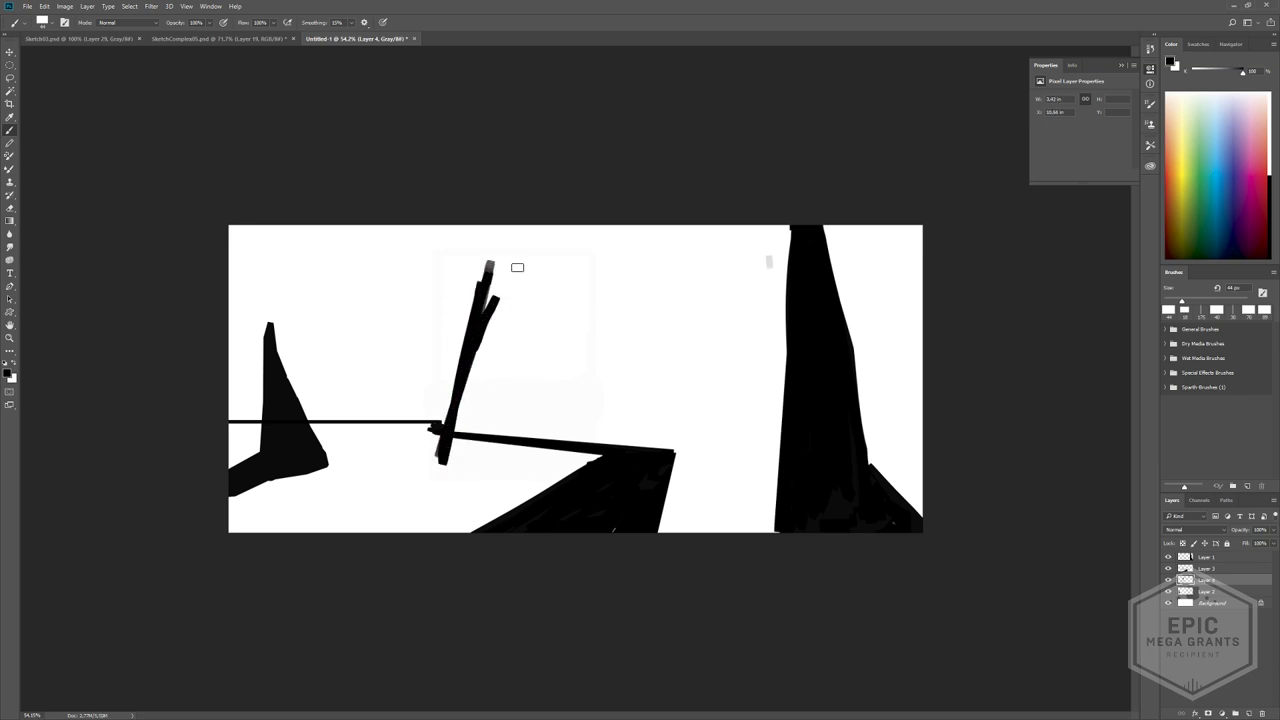
pyautogui.moveTo(495, 266); pyautogui.dragTo(634, 270)
pyautogui.hotkey('ctrl', 'z')
pyautogui.hotkey('ctrl', 'z')
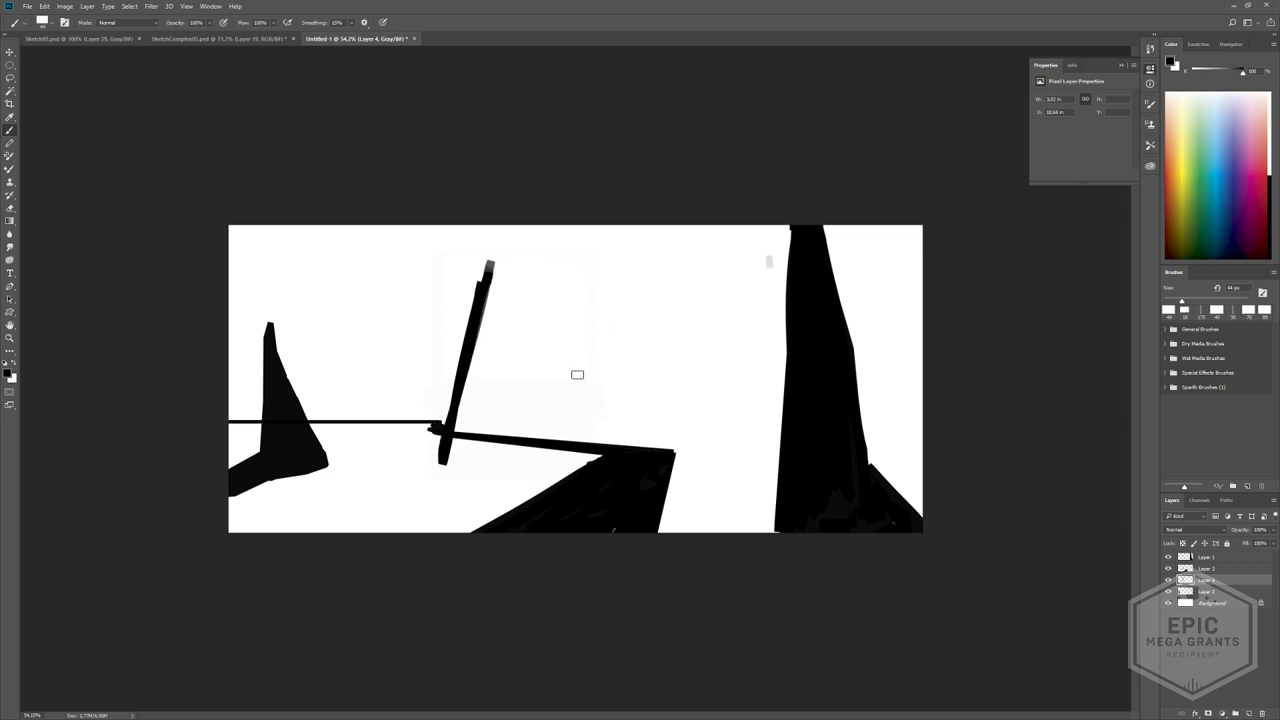
pyautogui.hotkey('ctrl', 'z')
pyautogui.hotkey('ctrl', 'z')
pyautogui.hotkey('ctrl', 'alt', 'z')
# - Paint a large black trapezoid tower standing on the ledge, fill it with a larger brush, and add a block on its right side
pyautogui.moveTo(478, 431)
pyautogui.mouseDown()
pyautogui.moveTo(543, 272)
pyautogui.moveTo(532, 284)
pyautogui.moveTo(610, 286)
pyautogui.moveTo(695, 442)
pyautogui.mouseUp()
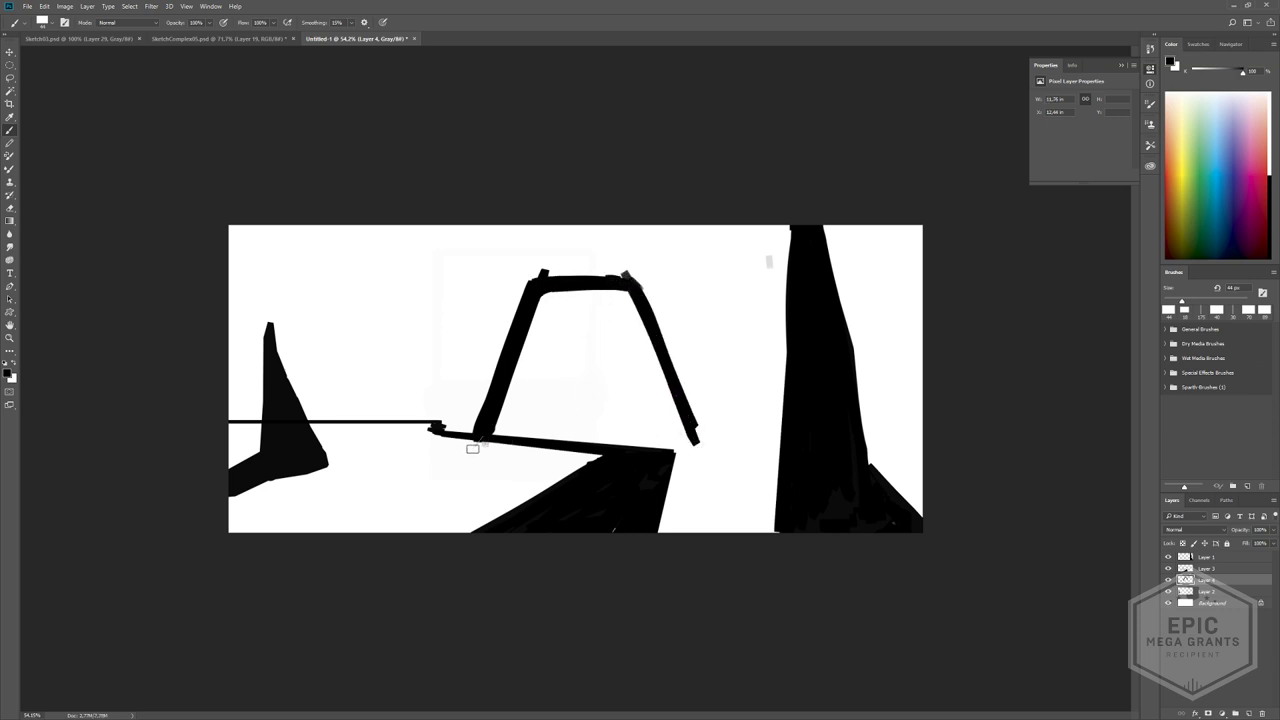
pyautogui.moveTo(472, 448); pyautogui.dragTo(565, 440)
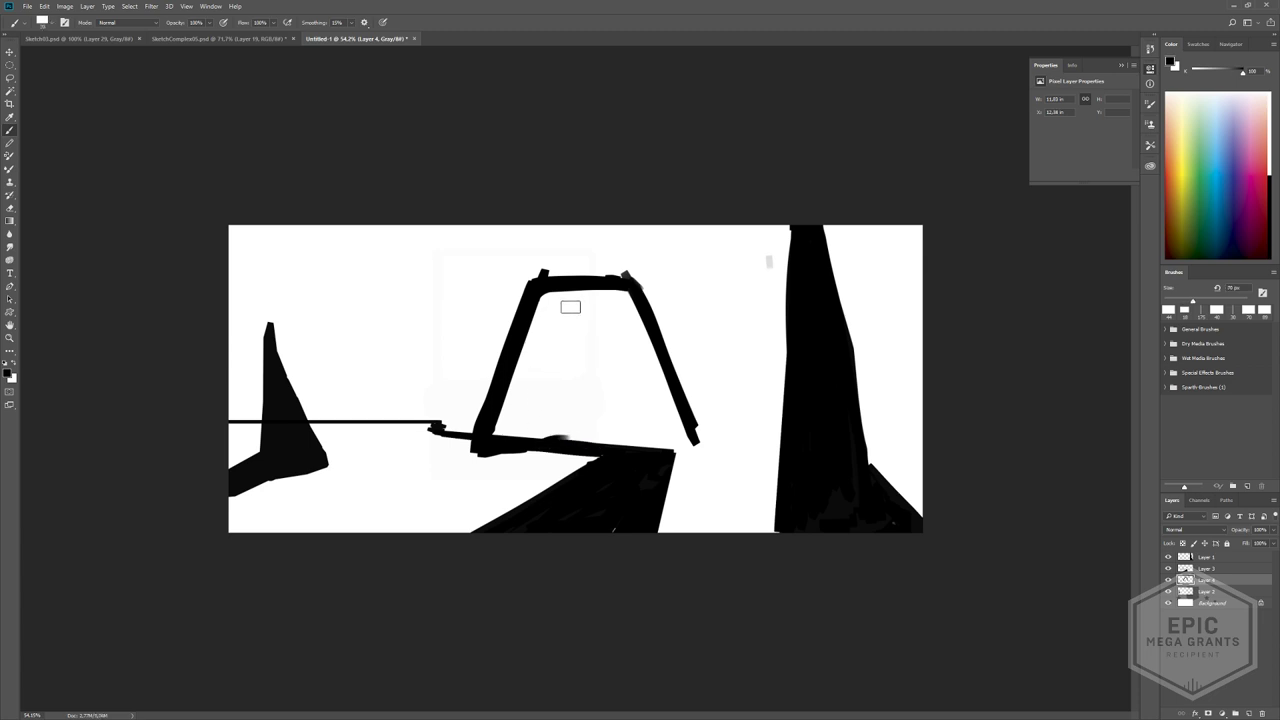
pyautogui.press(']')
pyautogui.moveTo(570, 306)
pyautogui.mouseDown()
pyautogui.moveTo(530, 335)
pyautogui.moveTo(595, 305)
pyautogui.moveTo(615, 335)
pyautogui.moveTo(638, 319)
pyautogui.moveTo(652, 385)
pyautogui.moveTo(545, 340)
pyautogui.moveTo(494, 431)
pyautogui.moveTo(551, 363)
pyautogui.moveTo(533, 437)
pyautogui.moveTo(594, 394)
pyautogui.moveTo(551, 391)
pyautogui.moveTo(629, 350)
pyautogui.moveTo(576, 442)
pyautogui.moveTo(486, 446)
pyautogui.moveTo(653, 428)
pyautogui.moveTo(640, 392)
pyautogui.moveTo(668, 432)
pyautogui.moveTo(643, 385)
pyautogui.moveTo(686, 432)
pyautogui.moveTo(615, 438)
pyautogui.mouseUp()
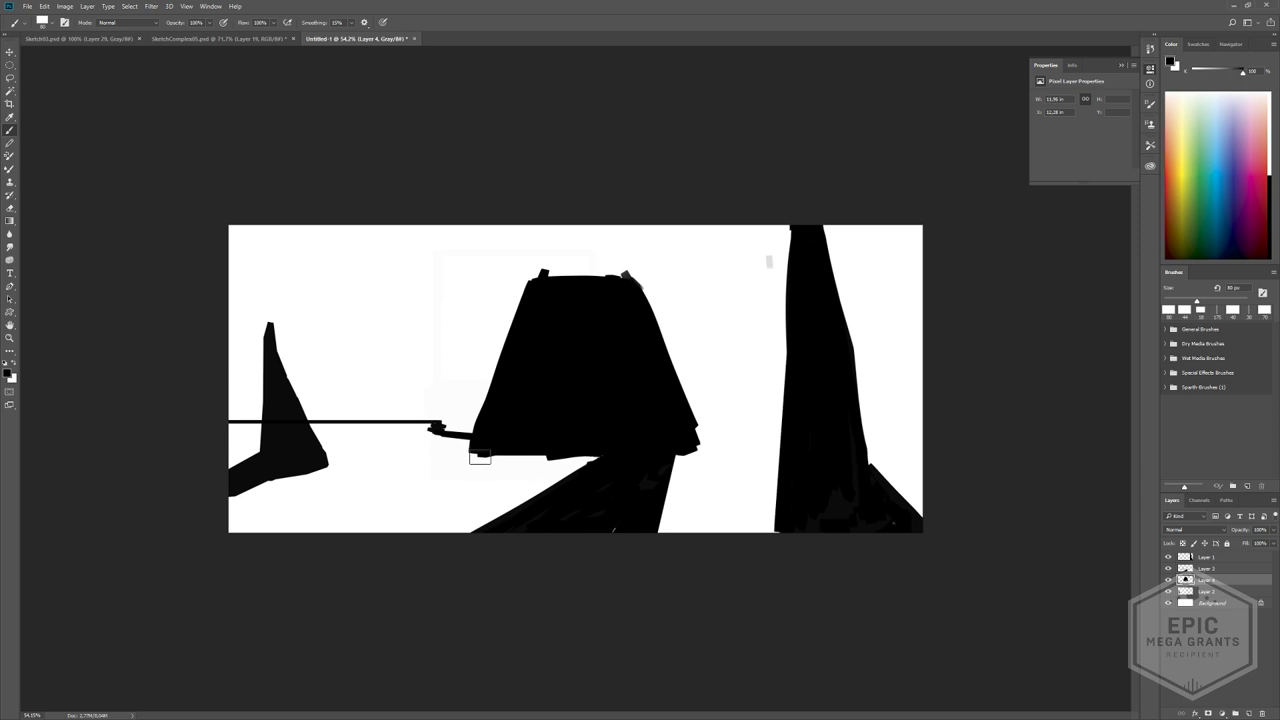
pyautogui.moveTo(480, 456); pyautogui.dragTo(634, 443)
pyautogui.moveTo(666, 381)
pyautogui.mouseDown()
pyautogui.moveTo(676, 400)
pyautogui.moveTo(674, 374)
pyautogui.mouseUp()
# - Extend the trapezoid tower's top upward with black strokes and cut it flat with a 175 px eraser
pyautogui.press('e')
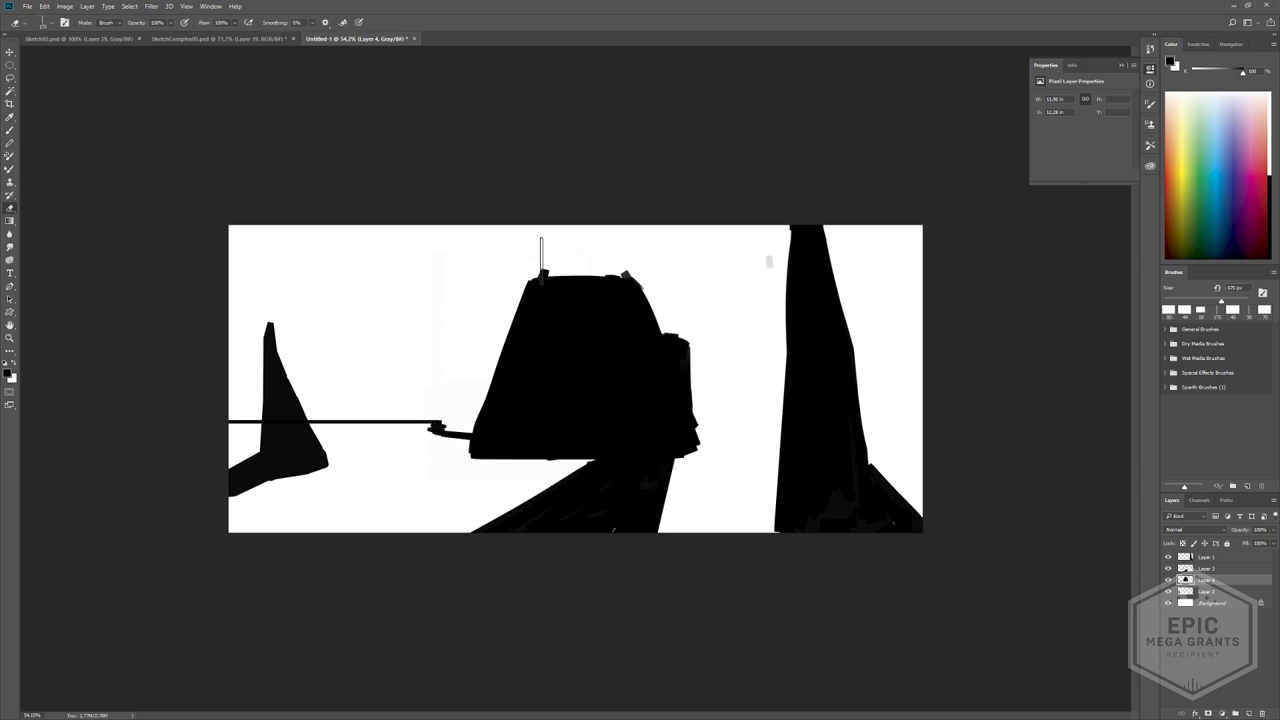
pyautogui.moveTo(509, 262); pyautogui.dragTo(697, 256)
pyautogui.hotkey('ctrl', 'z')
pyautogui.press('b')
pyautogui.click(480, 452)
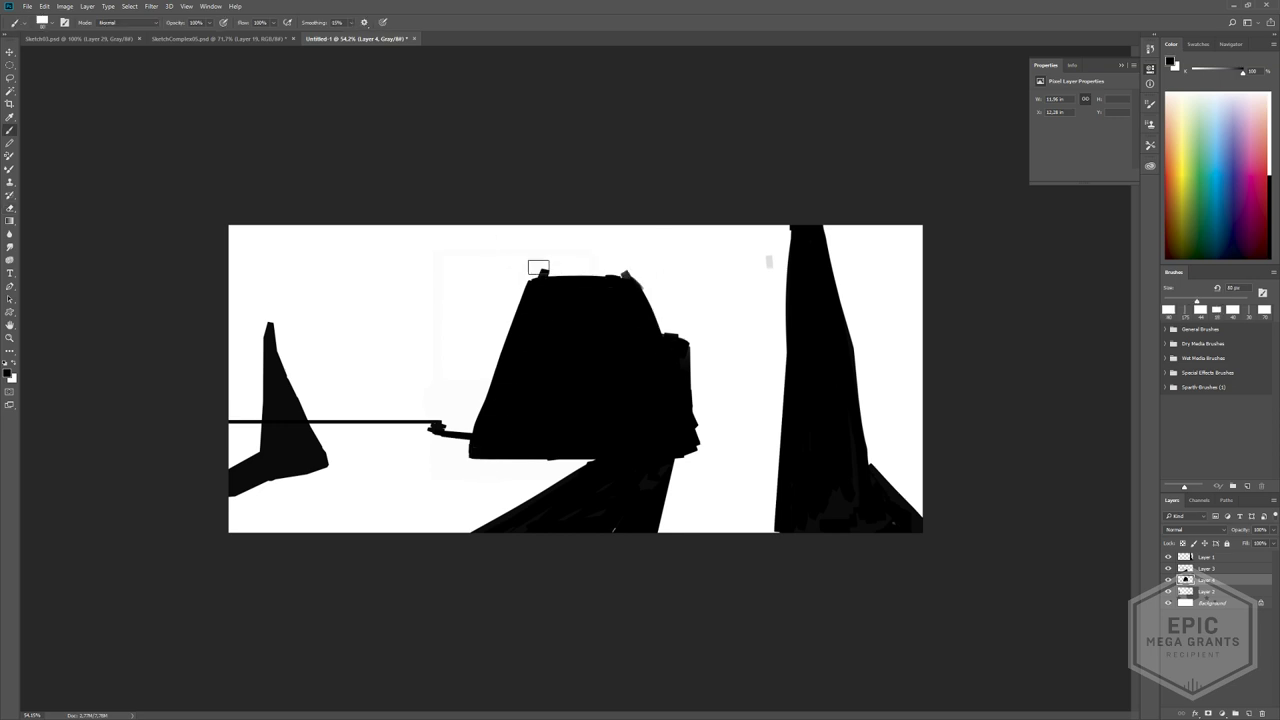
pyautogui.moveTo(540, 260)
pyautogui.mouseDown()
pyautogui.moveTo(628, 256)
pyautogui.moveTo(607, 272)
pyautogui.mouseUp()
pyautogui.press('e')
pyautogui.press('b')
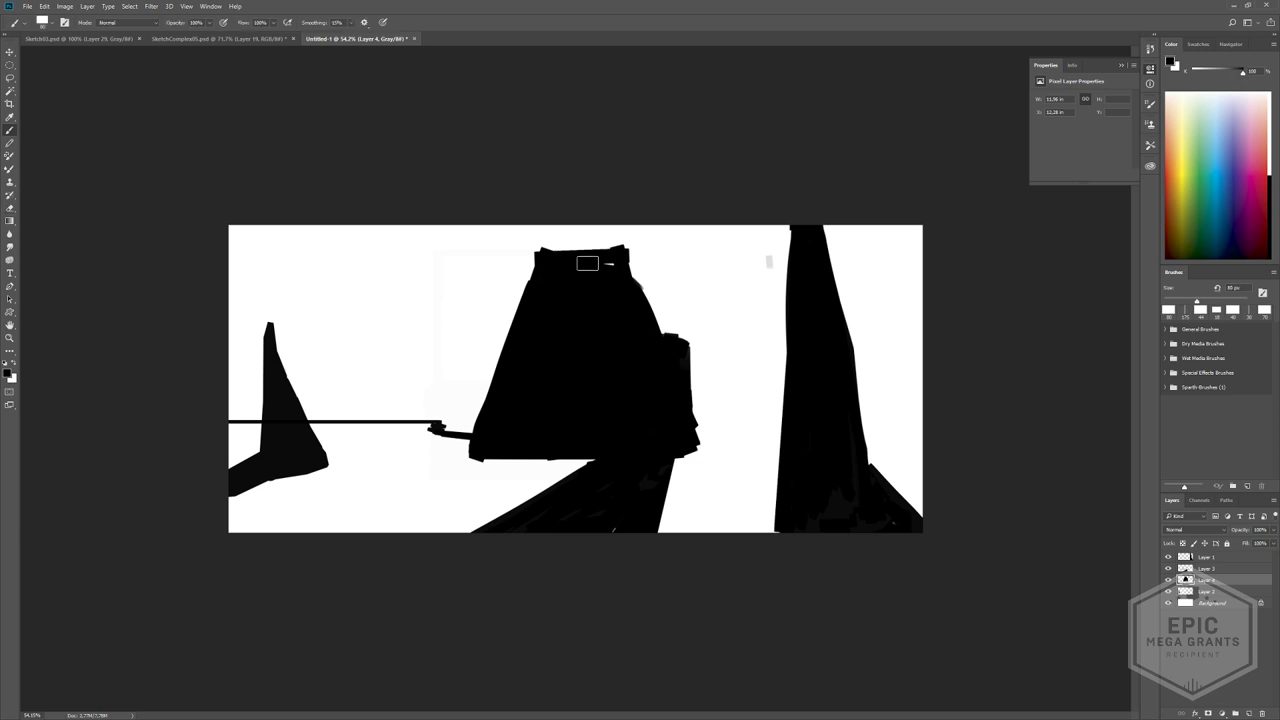
pyautogui.press('e')
pyautogui.moveTo(516, 233); pyautogui.dragTo(706, 234)
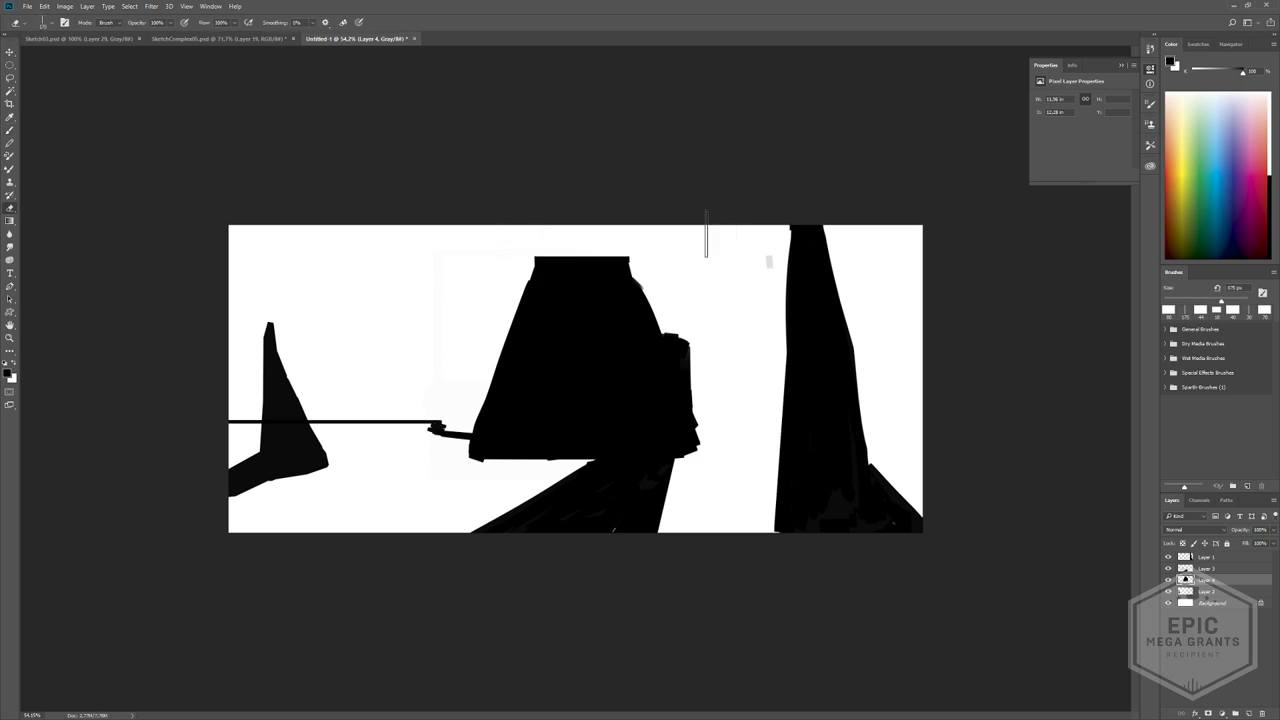
# - Trim the tower's left and right slopes and the side block's edges with straight eraser strokes
pyautogui.click(531, 245)
pyautogui.keyDown('shift'); pyautogui.click(455, 459); pyautogui.keyUp('shift')
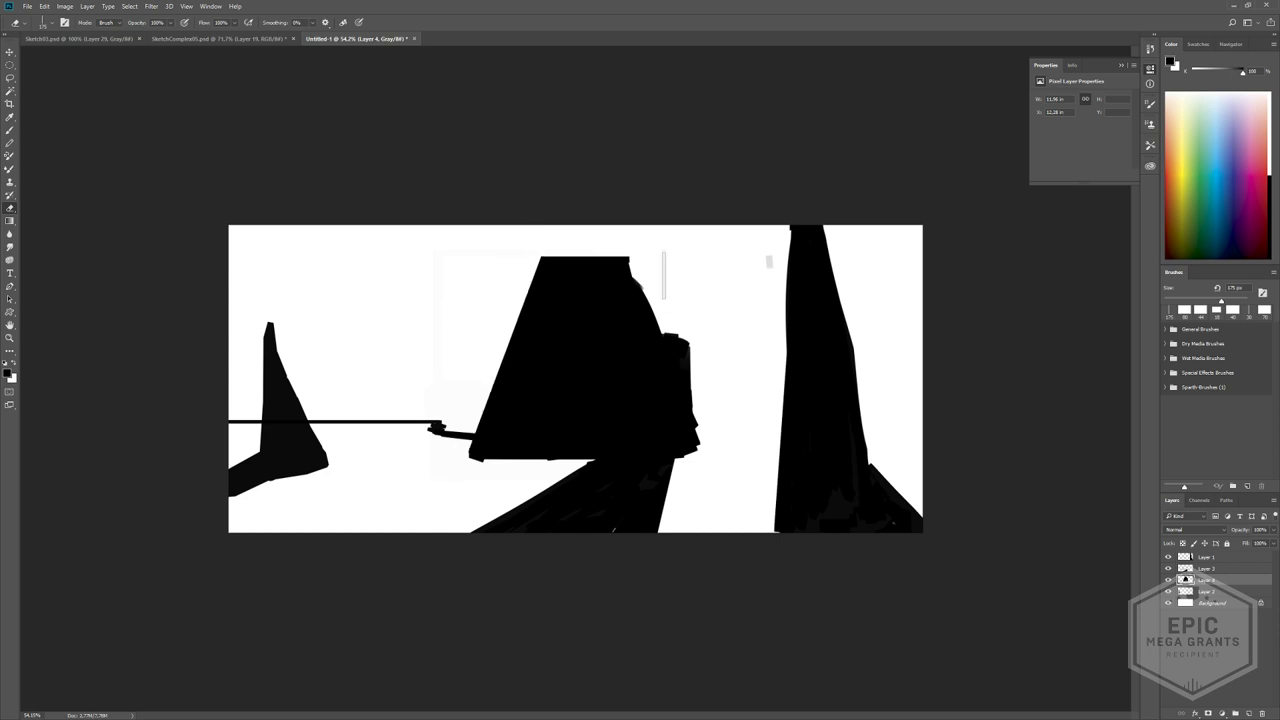
pyautogui.click(622, 240)
pyautogui.keyDown('shift'); pyautogui.click(659, 305); pyautogui.keyUp('shift')
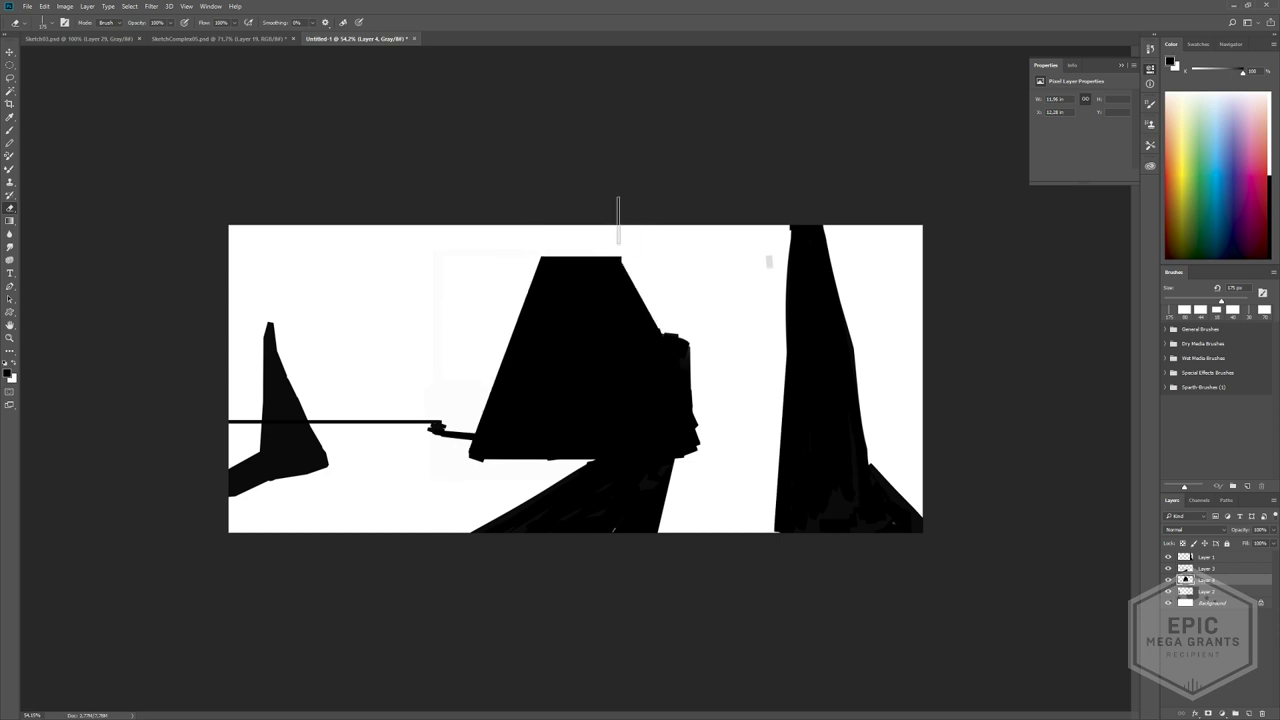
pyautogui.keyDown('shift'); pyautogui.click(657, 313); pyautogui.keyUp('shift')
pyautogui.keyDown('shift'); pyautogui.click(702, 317); pyautogui.keyUp('shift')
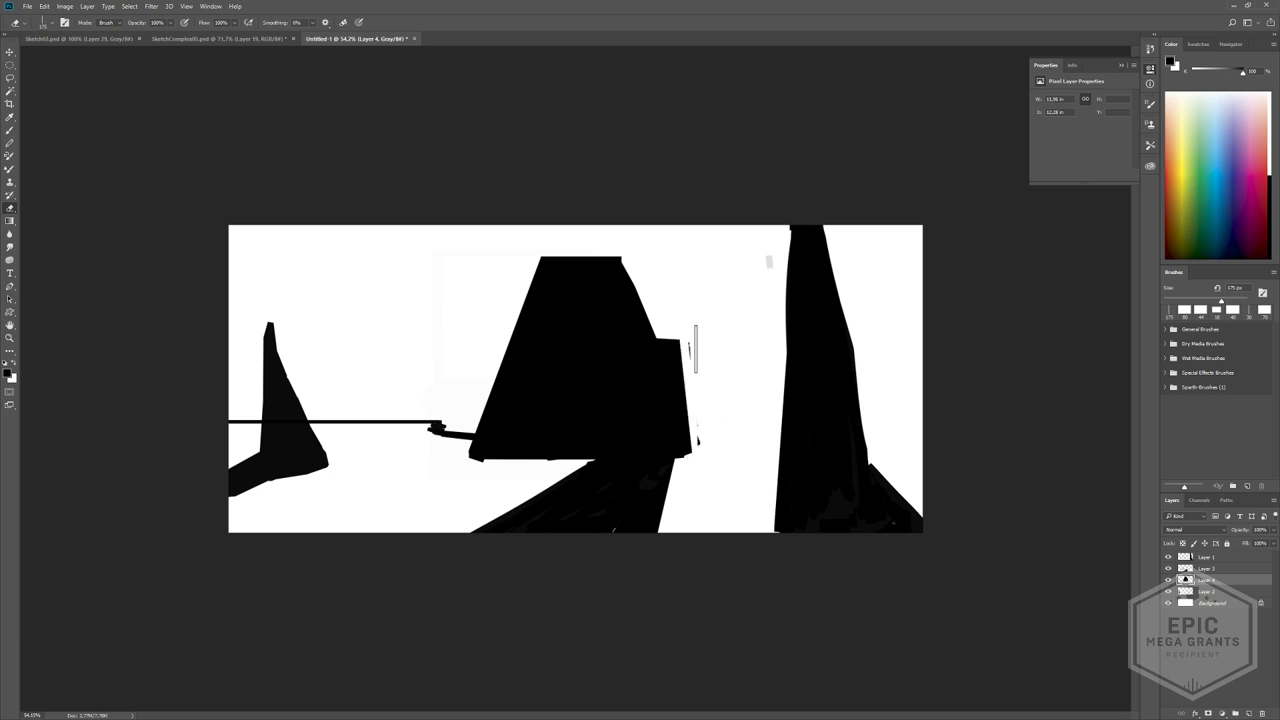
pyautogui.click(610, 231)
pyautogui.keyDown('shift'); pyautogui.click(653, 317); pyautogui.keyUp('shift')
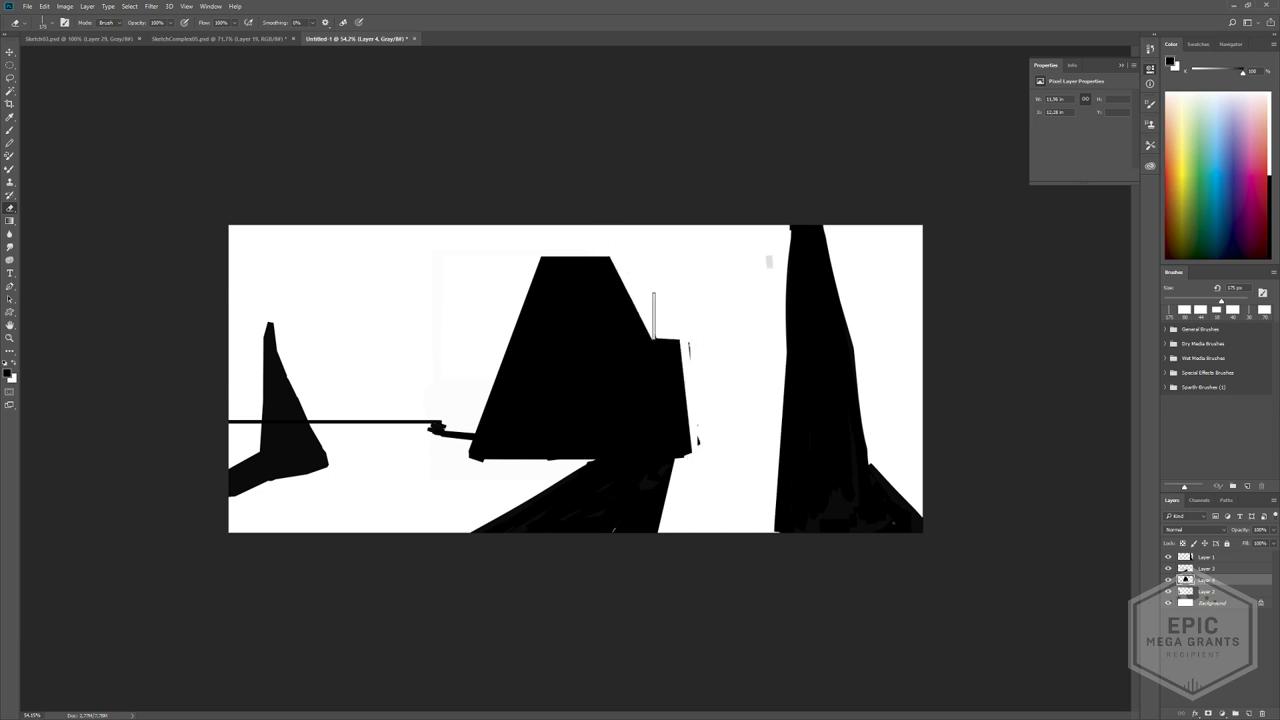
# - Recolor the tower mid-gray by selecting its layer's pixels, painting over them with a very large brush, and deselecting
pyautogui.moveTo(752, 304)
pyautogui.keyDown('ctrl'); pyautogui.mouseDown()
pyautogui.moveTo(672, 257)
pyautogui.moveTo(692, 303)
pyautogui.moveTo(739, 350)
pyautogui.mouseUp(); pyautogui.keyUp('ctrl')
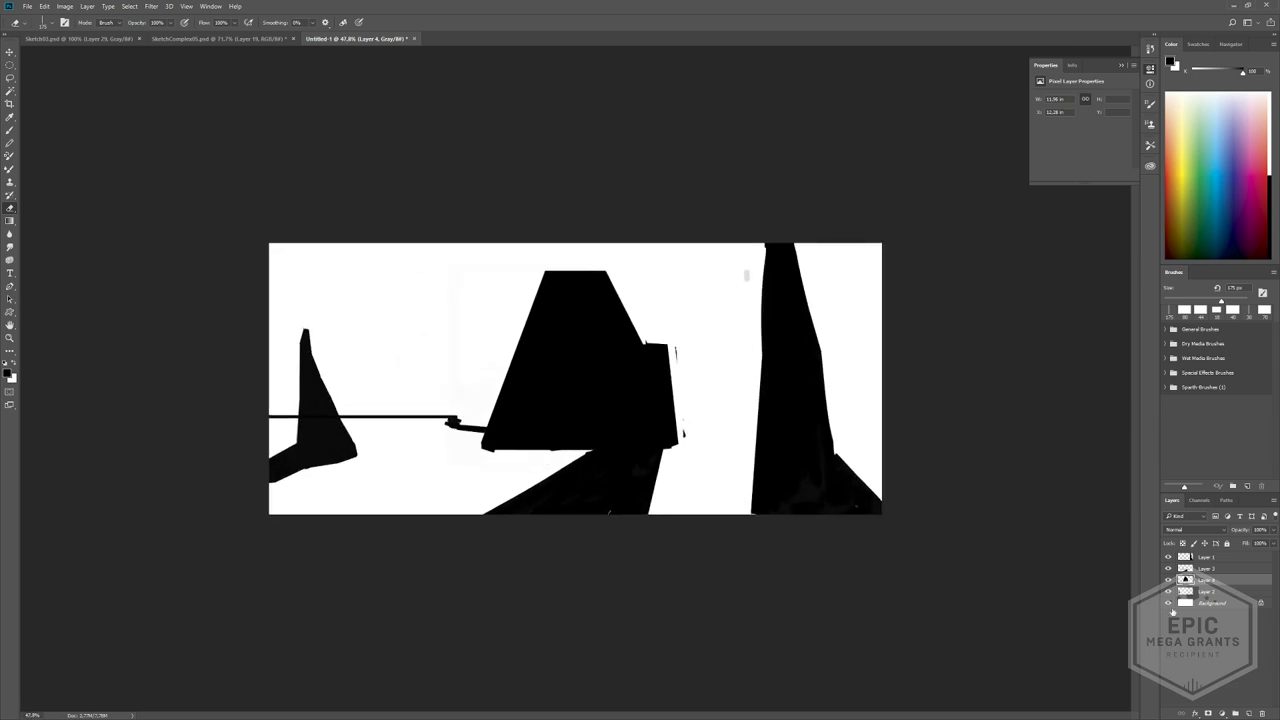
pyautogui.moveTo(1240, 556); pyautogui.dragTo(1272, 558)
pyautogui.press('b')
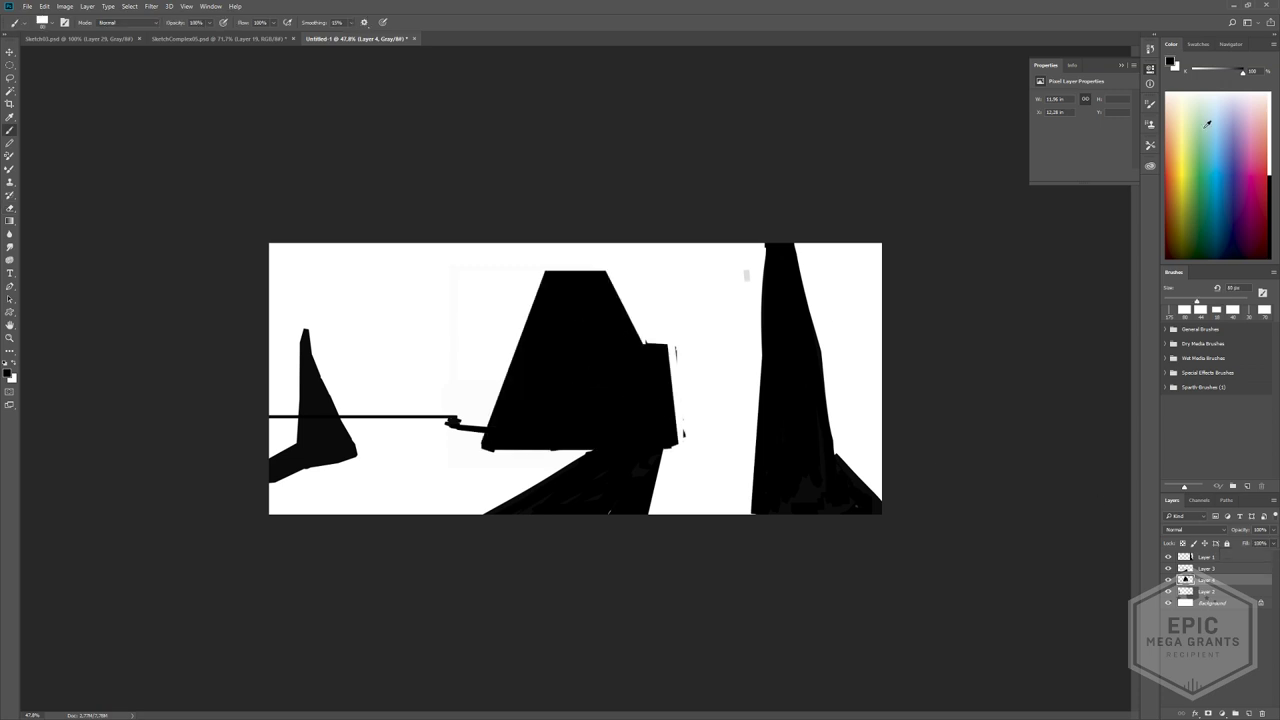
pyautogui.keyDown('ctrl'); pyautogui.doubleClick(1185, 580); pyautogui.keyUp('ctrl')
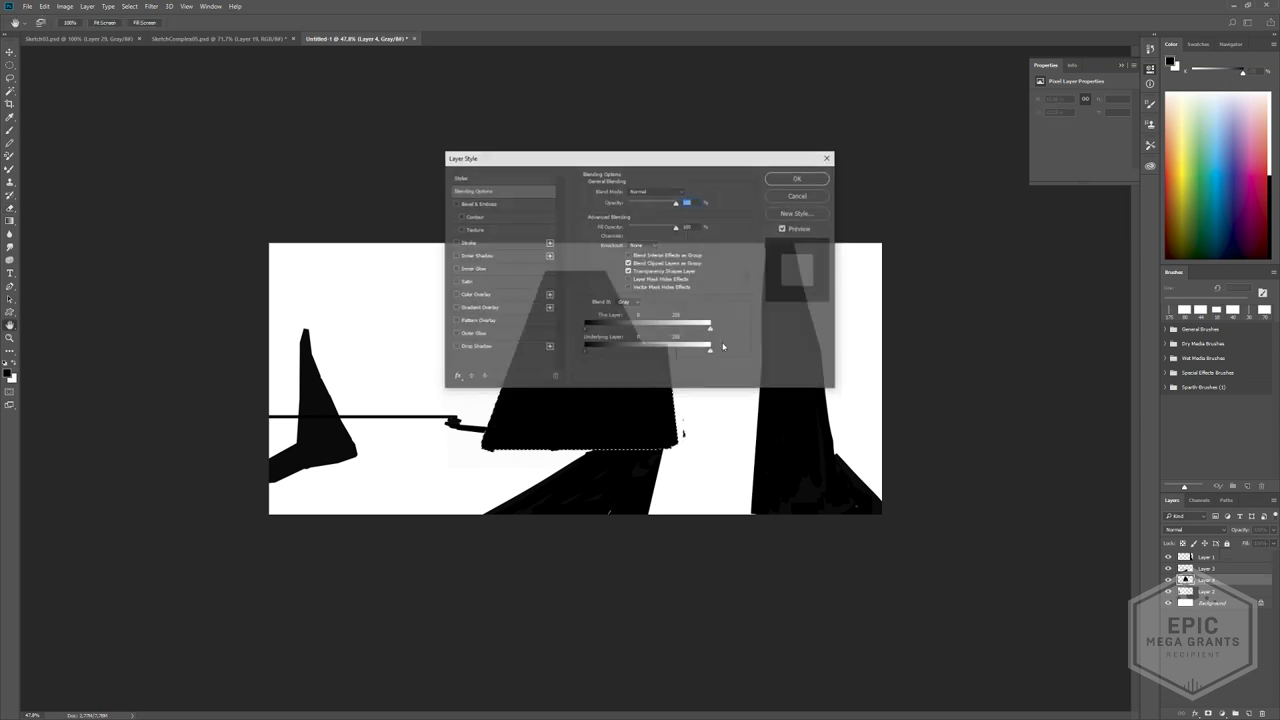
pyautogui.click(785, 201)
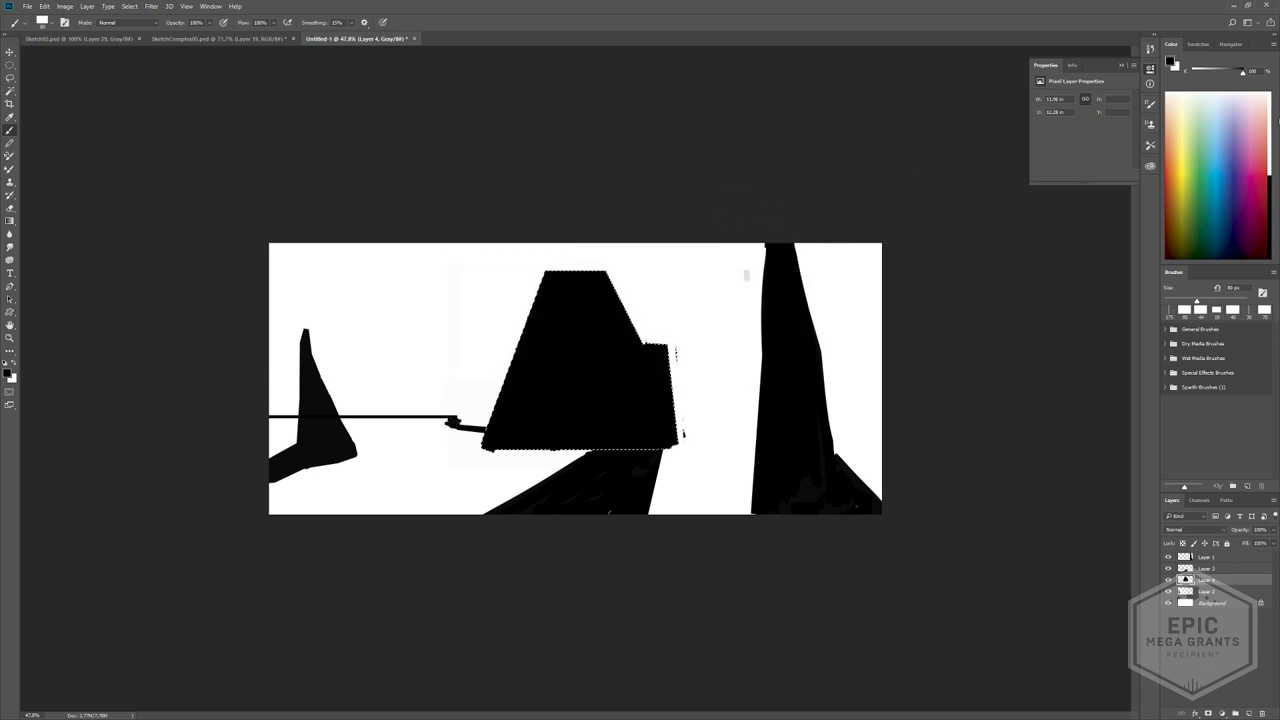
pyautogui.moveTo(1243, 72); pyautogui.dragTo(1223, 74)
pyautogui.keyDown('alt'); pyautogui.moveTo(626, 363); pyautogui.dragTo(753, 374, button='right'); pyautogui.keyUp('alt')
pyautogui.moveTo(530, 425); pyautogui.dragTo(622, 294)
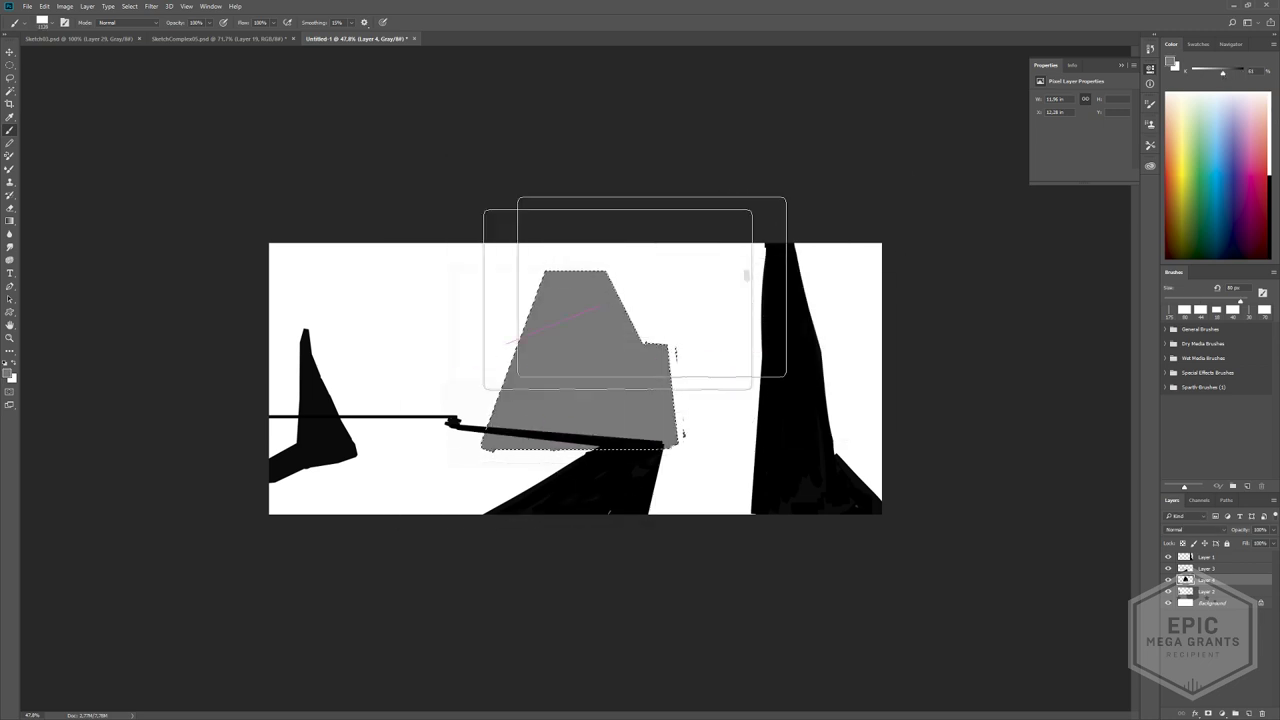
pyautogui.hotkey('ctrl', 'd')
# - Move the gray tower slightly up and left so its base lines up with the ledge
pyautogui.keyDown('ctrl'); pyautogui.moveTo(814, 306); pyautogui.dragTo(741, 297); pyautogui.keyUp('ctrl')
pyautogui.keyDown('alt'); pyautogui.scroll(5, 741, 297); pyautogui.keyUp('alt')
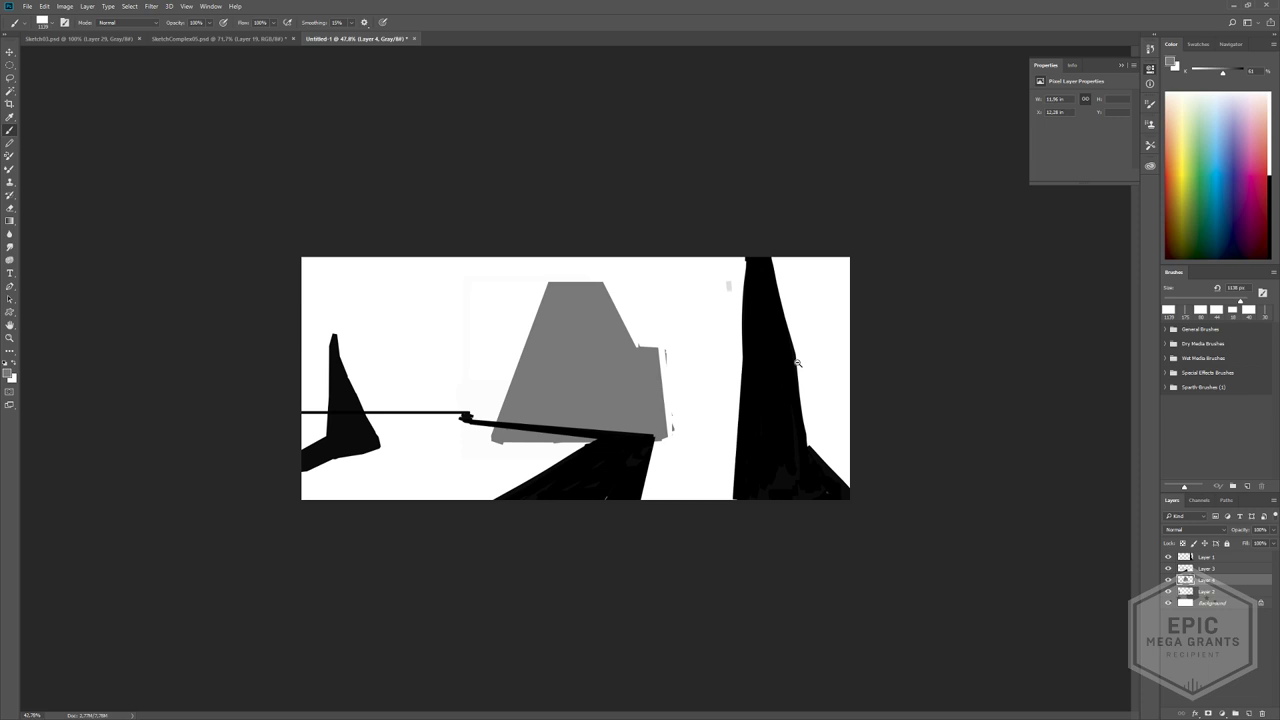
pyautogui.keyDown('ctrl'); pyautogui.moveTo(628, 383); pyautogui.dragTo(615, 370); pyautogui.keyUp('ctrl')
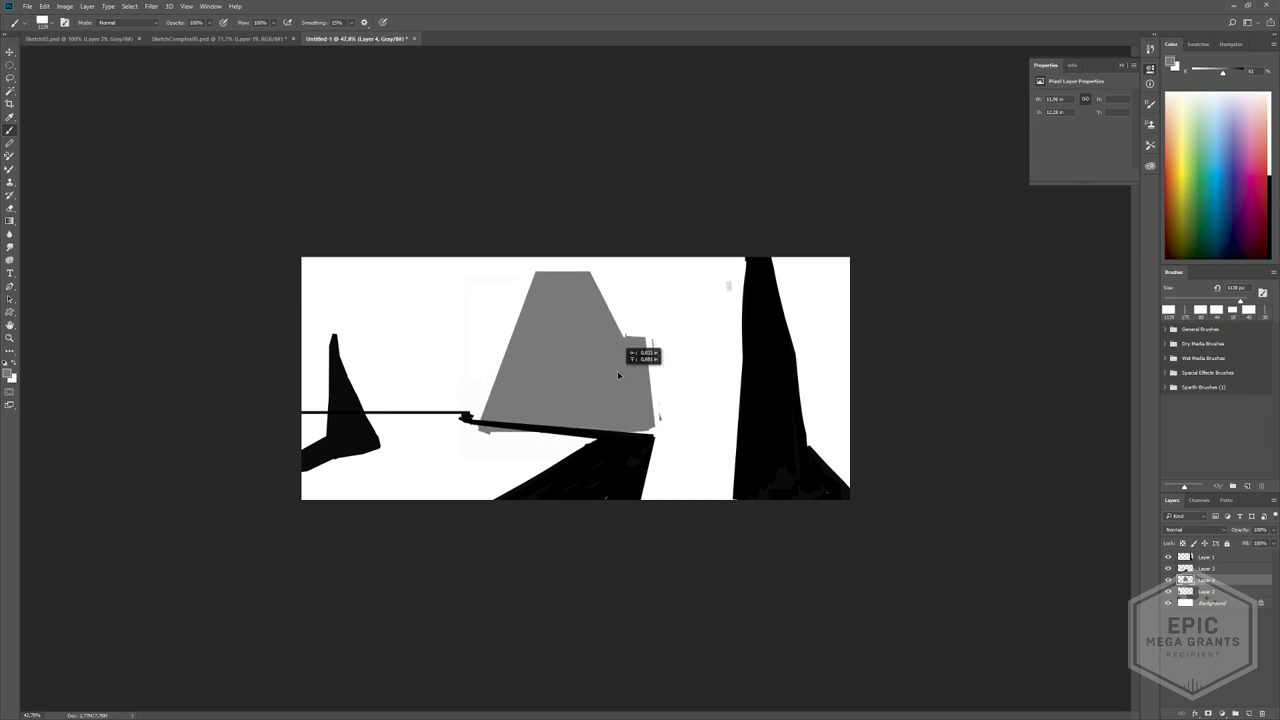
# - Narrow the gray tower slightly with Free Transform by pulling its left side inward
pyautogui.hotkey('ctrl', 't')
pyautogui.moveTo(479, 358)
pyautogui.mouseDown()
pyautogui.moveTo(510, 356)
pyautogui.moveTo(497, 352)
pyautogui.mouseUp()
pyautogui.press('Return')
pyautogui.hotkey('ctrl', 'z')
pyautogui.hotkey('ctrl', 't')
pyautogui.press('Return')
pyautogui.press('b')
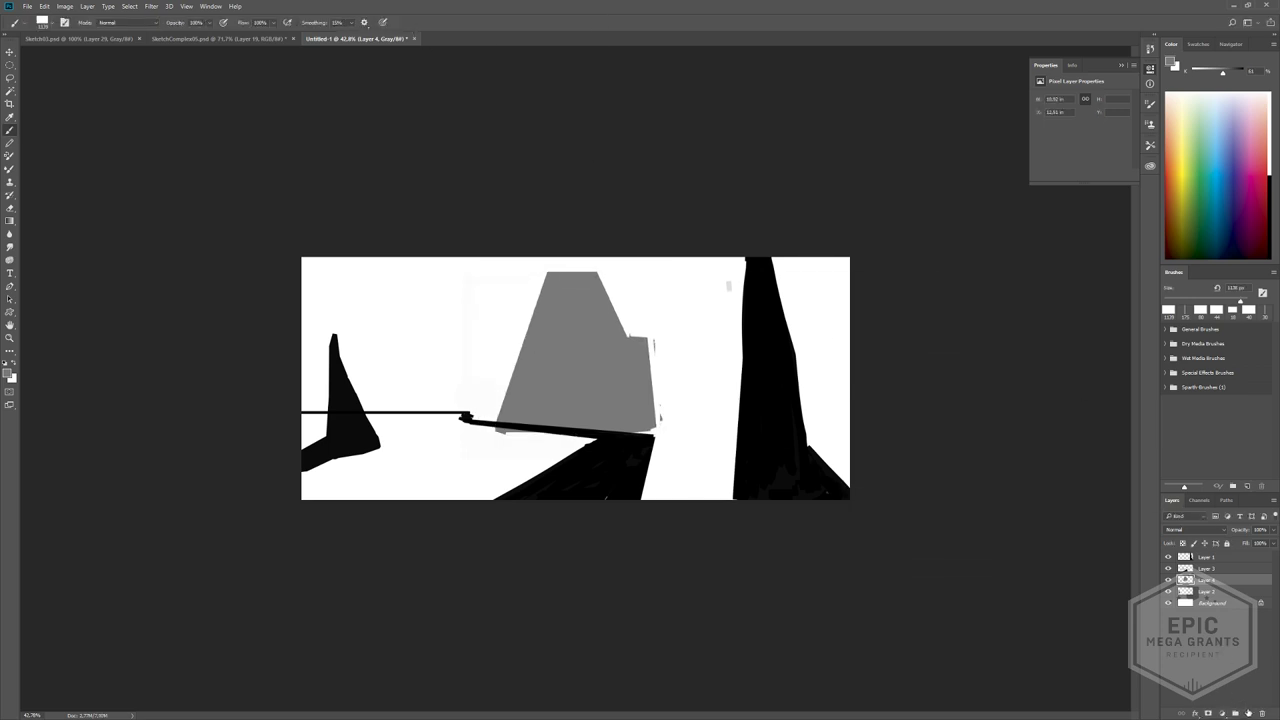
# - Add a new layer clipped to the tower and stamp a white striped custom shape over the right side block
pyautogui.hotkey('ctrl', 'shift', 'alt', 'n')
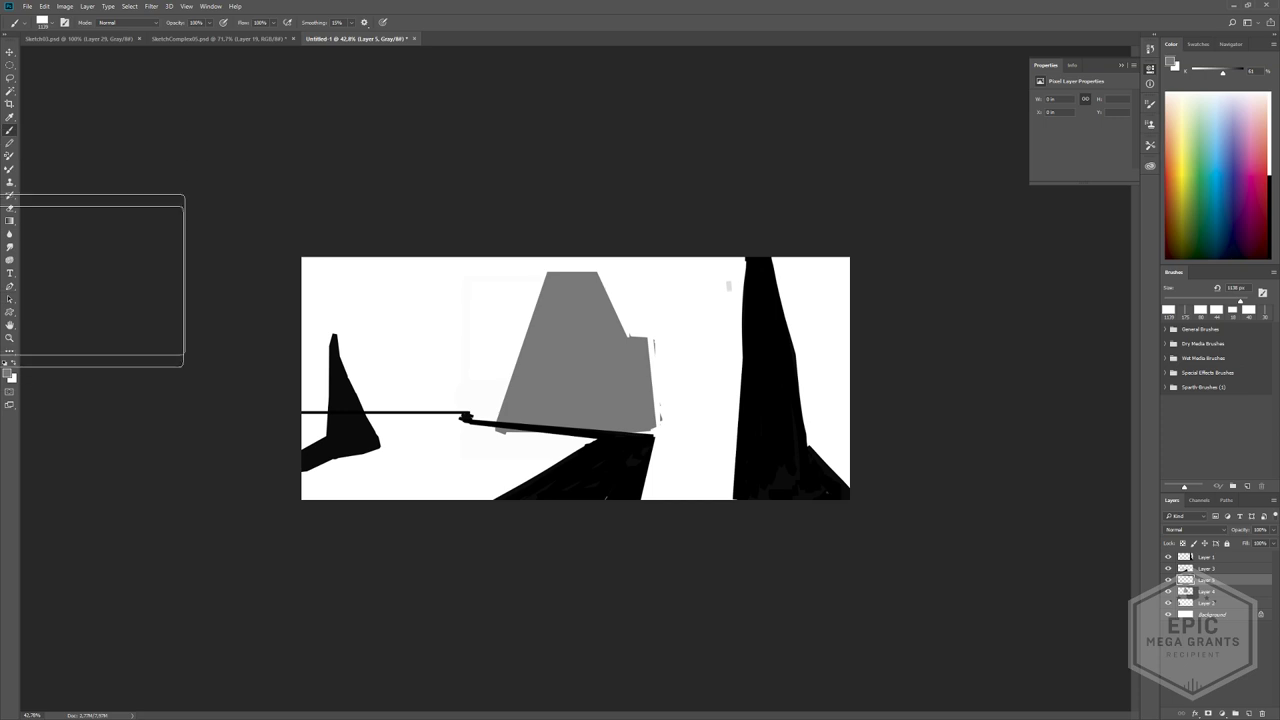
pyautogui.click(10, 313)
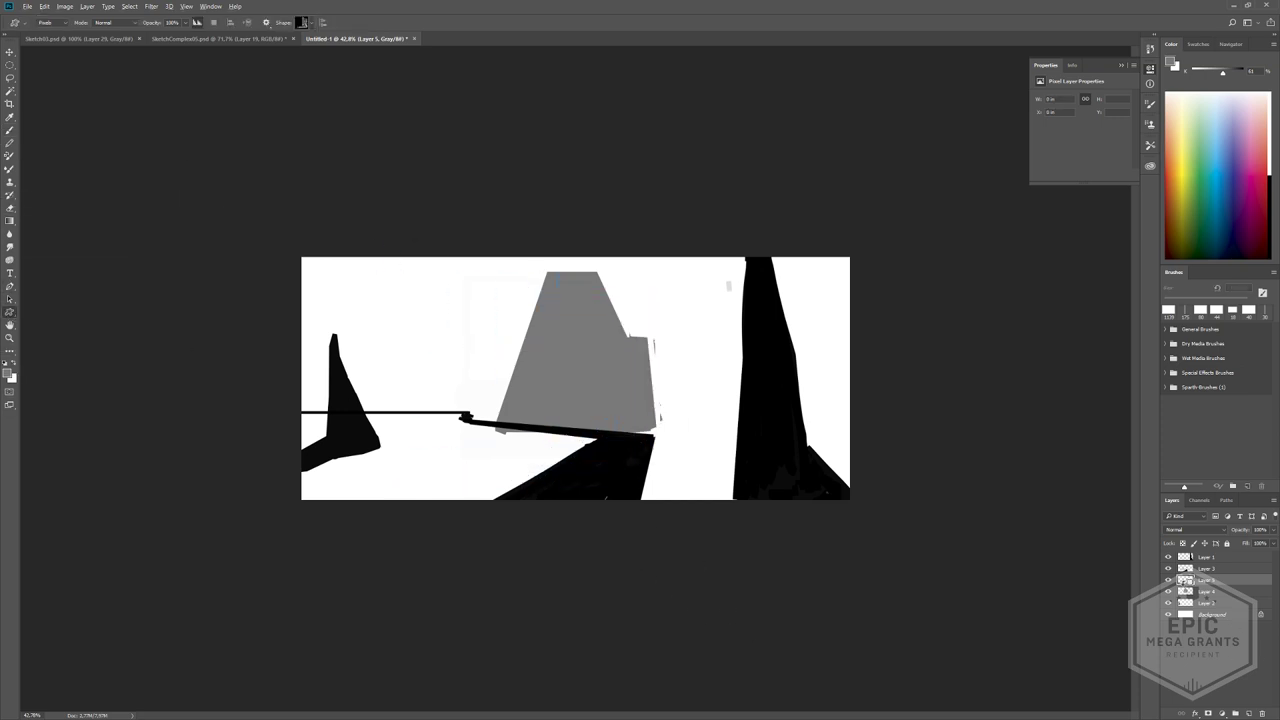
pyautogui.moveTo(452, 270); pyautogui.dragTo(716, 500)
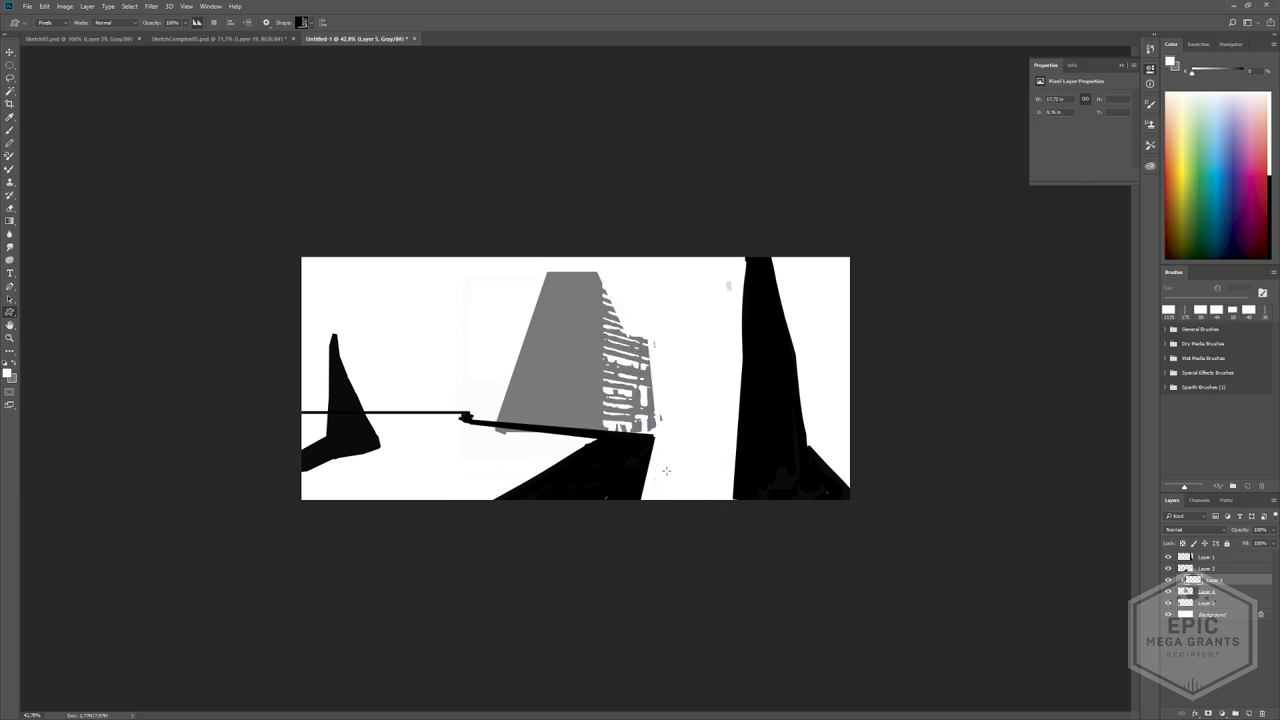
pyautogui.hotkey('ctrl', 'z')
pyautogui.moveTo(354, 304); pyautogui.dragTo(596, 518)
pyautogui.hotkey('ctrl', 'z')
pyautogui.moveTo(678, 499); pyautogui.dragTo(598, 314)
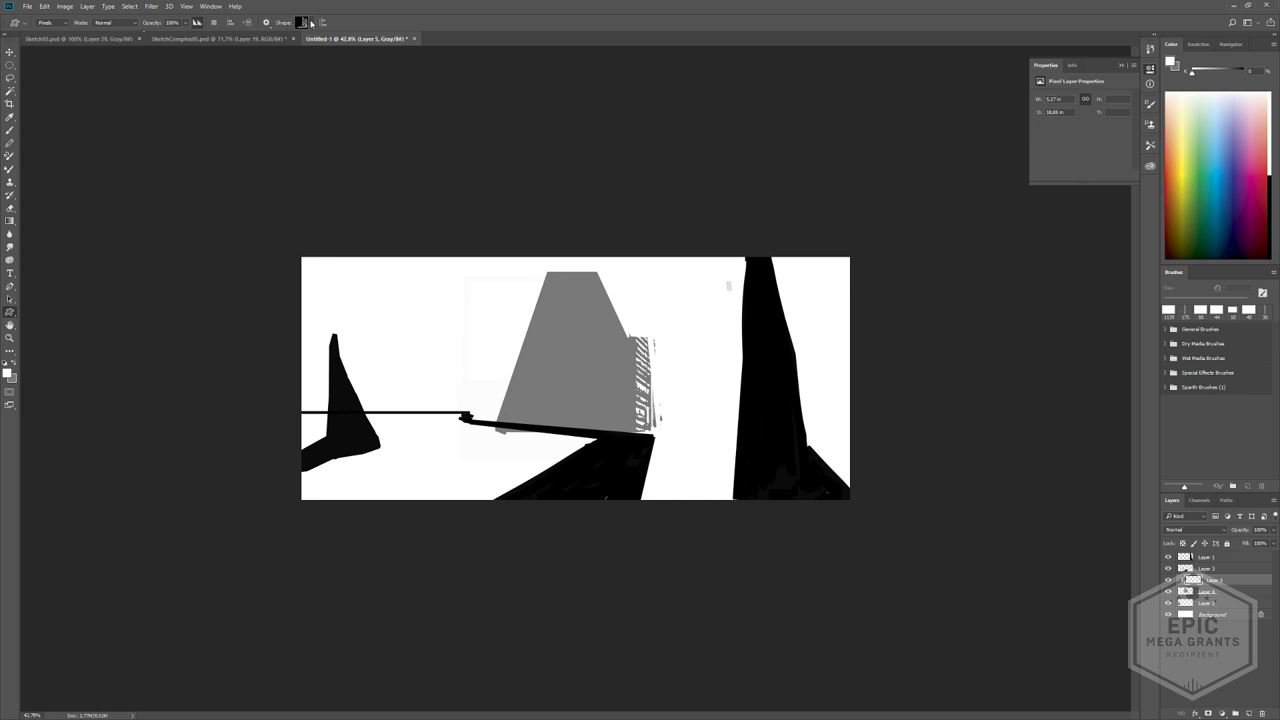
# - Choose another custom shape and stamp it in white across the whole tower as weathered horizontal texture
pyautogui.click(310, 22)
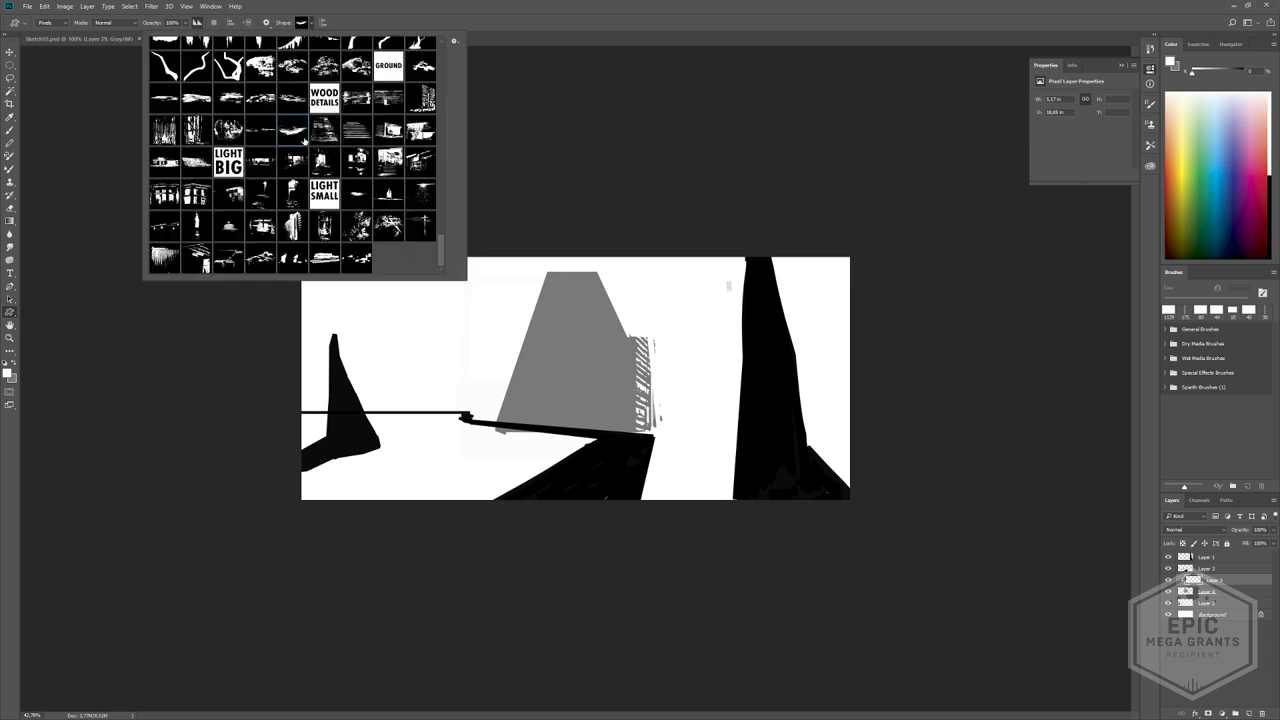
pyautogui.doubleClick(304, 140)
pyautogui.moveTo(396, 211); pyautogui.dragTo(665, 549)
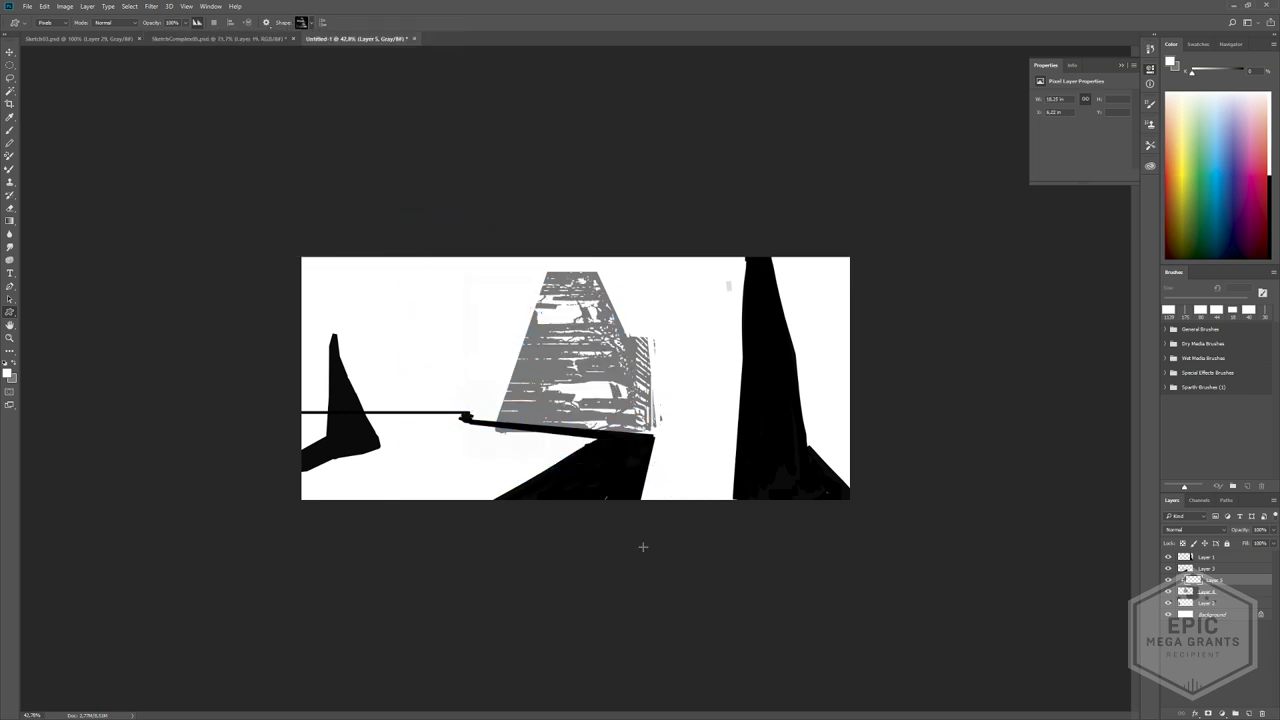
# - Try stamping the same weathered shape again, smaller, over the tower's right side
pyautogui.keyDown('ctrl'); pyautogui.moveTo(686, 425); pyautogui.dragTo(756, 420); pyautogui.keyUp('ctrl')
pyautogui.moveTo(493, 306); pyautogui.dragTo(457, 274)
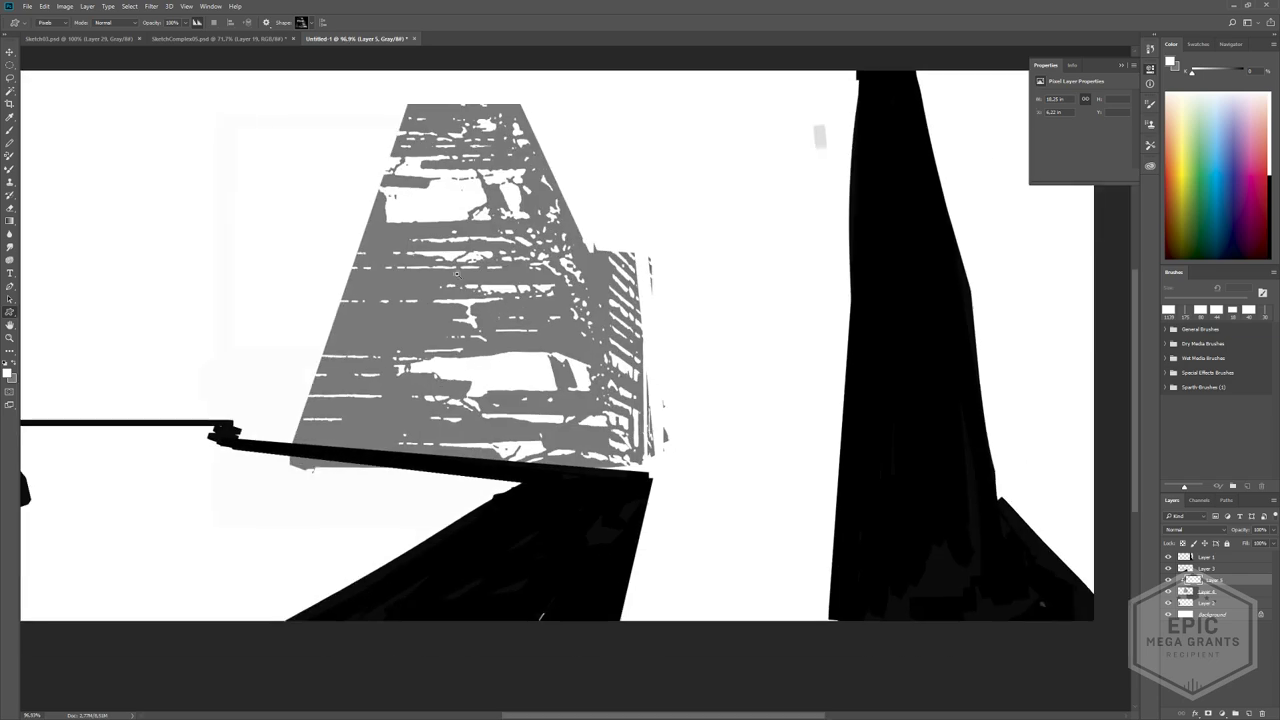
pyautogui.keyDown('ctrl'); pyautogui.moveTo(349, 274); pyautogui.dragTo(306, 258); pyautogui.keyUp('ctrl')
pyautogui.moveTo(306, 258); pyautogui.dragTo(432, 305)
pyautogui.moveTo(628, 286); pyautogui.dragTo(733, 393)
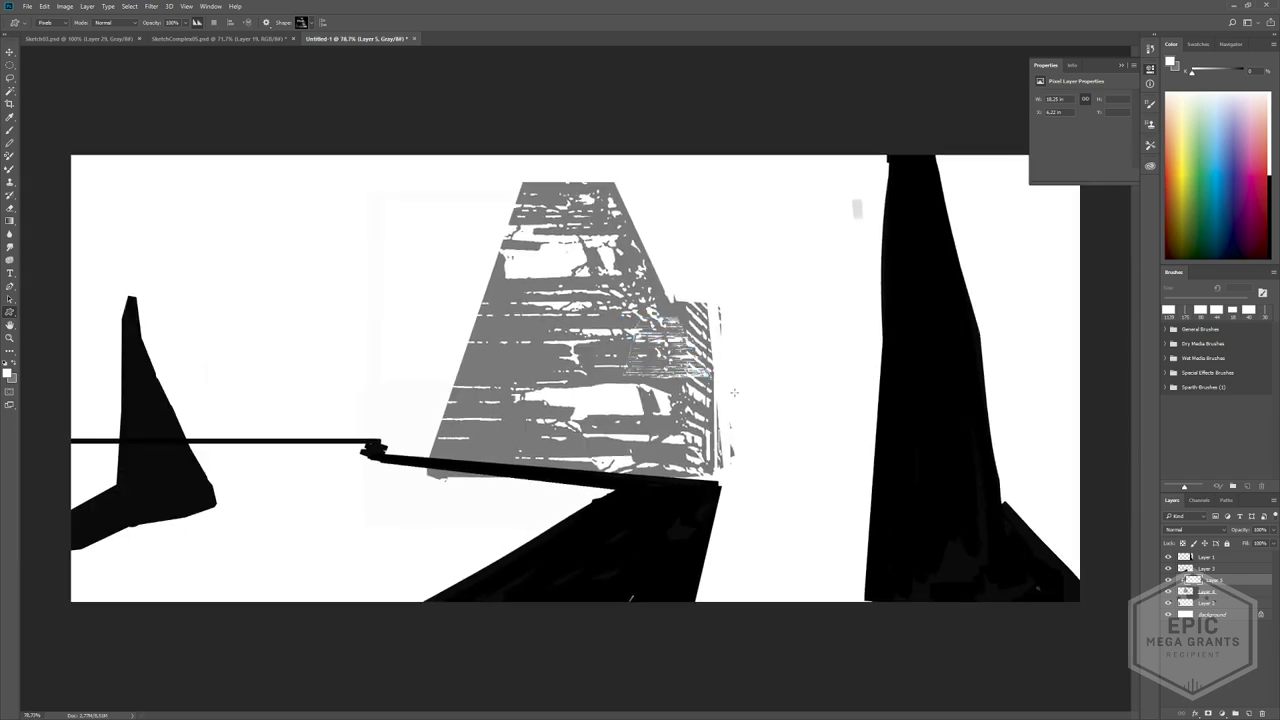
pyautogui.hotkey('ctrl', 'z')
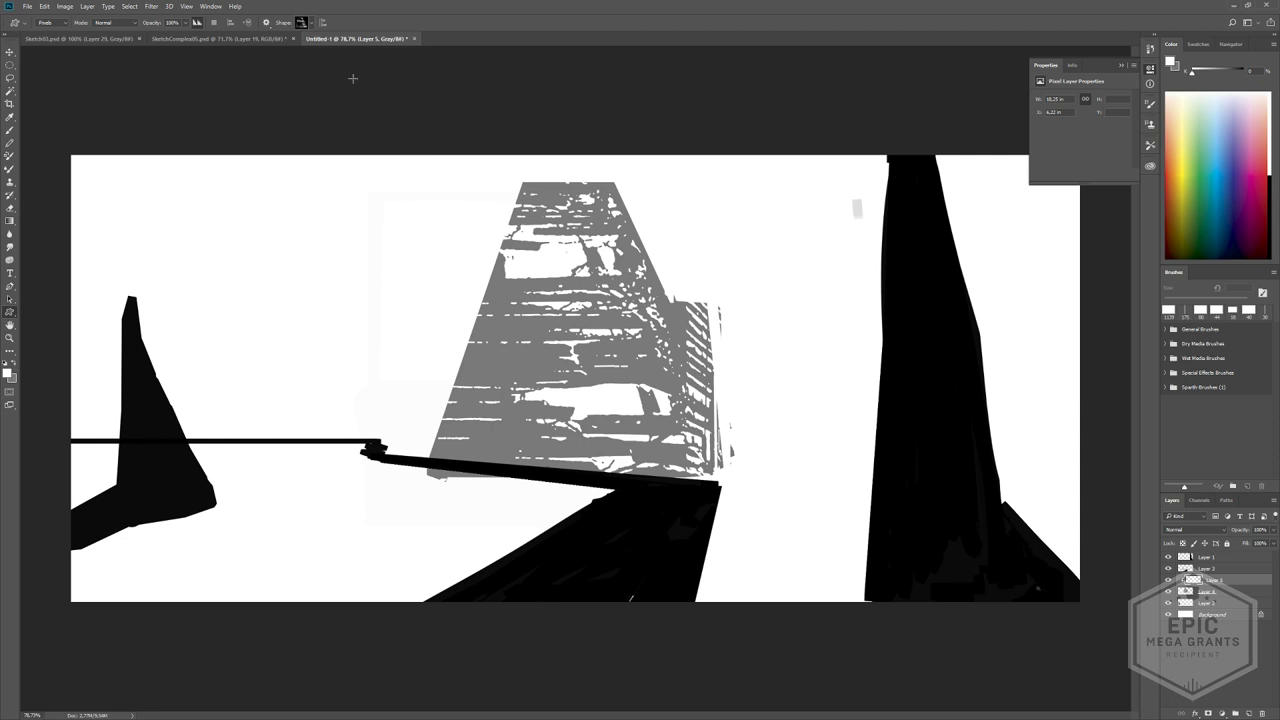
# - Try stamping a different custom shape in white over the tower's left and right sides
pyautogui.click(313, 25)
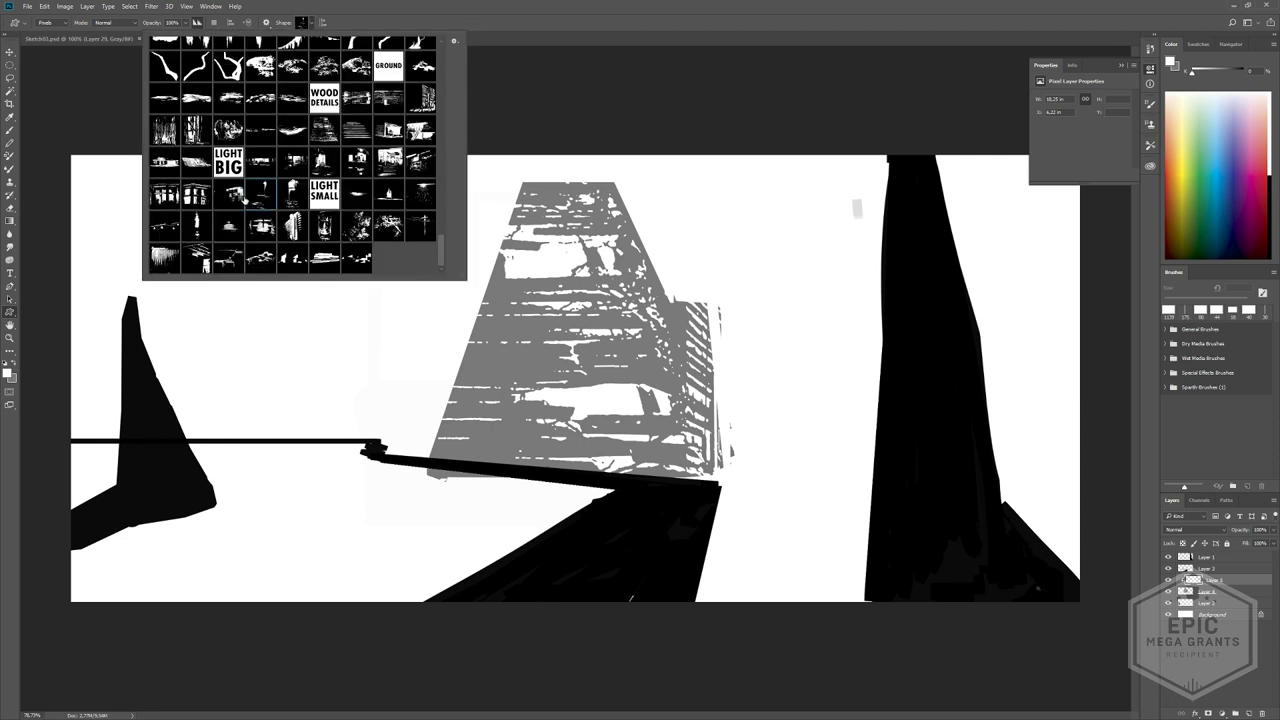
pyautogui.click(242, 199)
pyautogui.moveTo(412, 385); pyautogui.dragTo(535, 571)
pyautogui.moveTo(582, 152); pyautogui.dragTo(740, 466)
pyautogui.hotkey('ctrl', 'z')
pyautogui.moveTo(360, 182); pyautogui.dragTo(473, 536)
pyautogui.hotkey('ctrl', 'z')
# - Try stamping the horizontal-streak custom shape over the tower's base
pyautogui.click(307, 26)
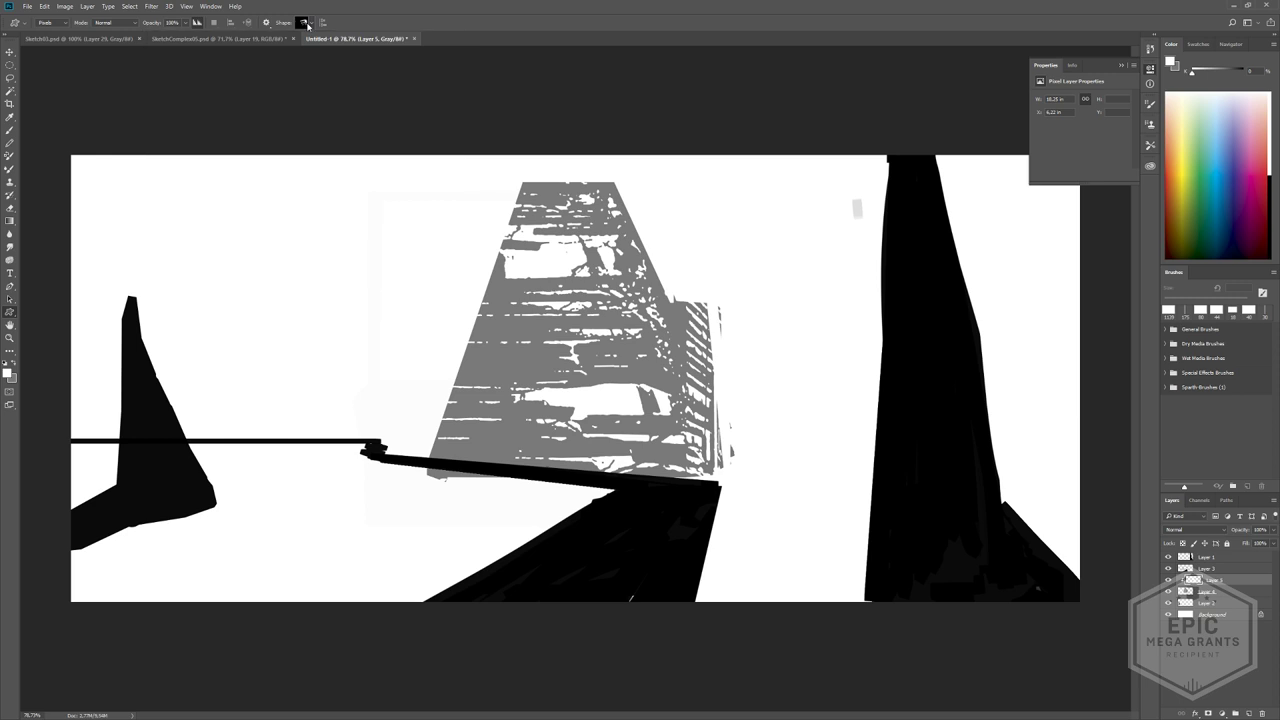
pyautogui.click(301, 22)
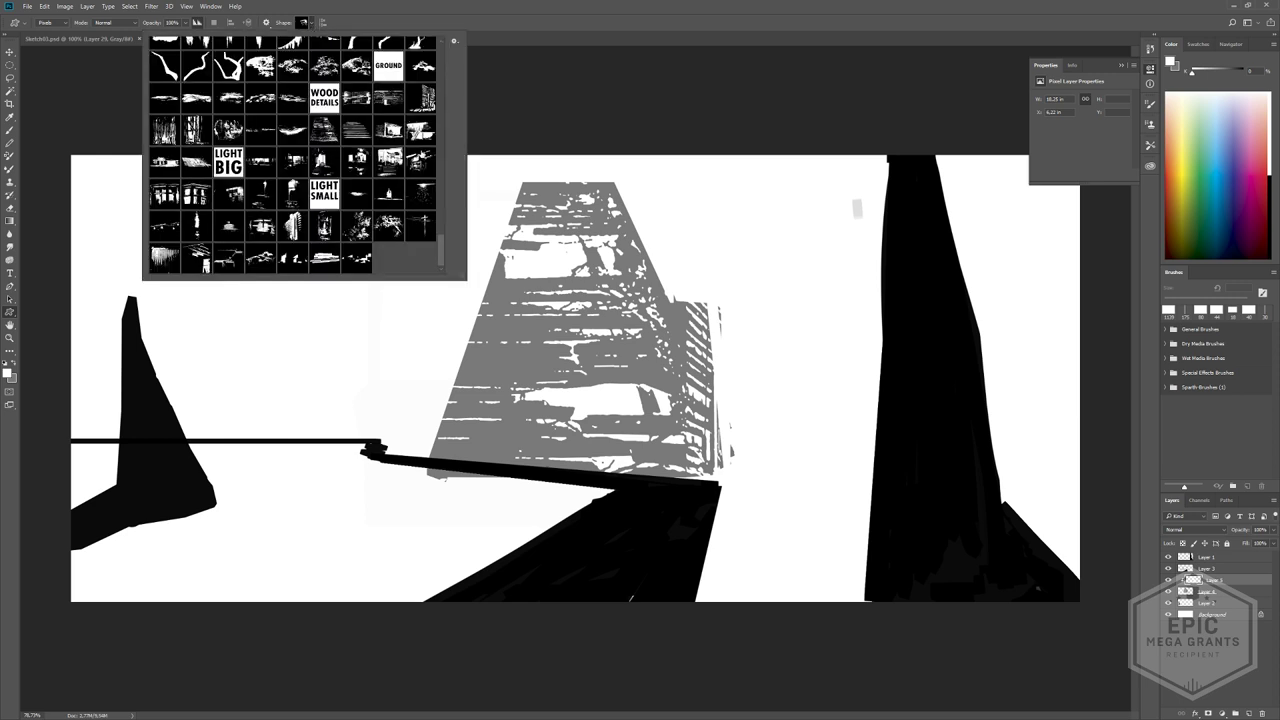
pyautogui.doubleClick(357, 130)
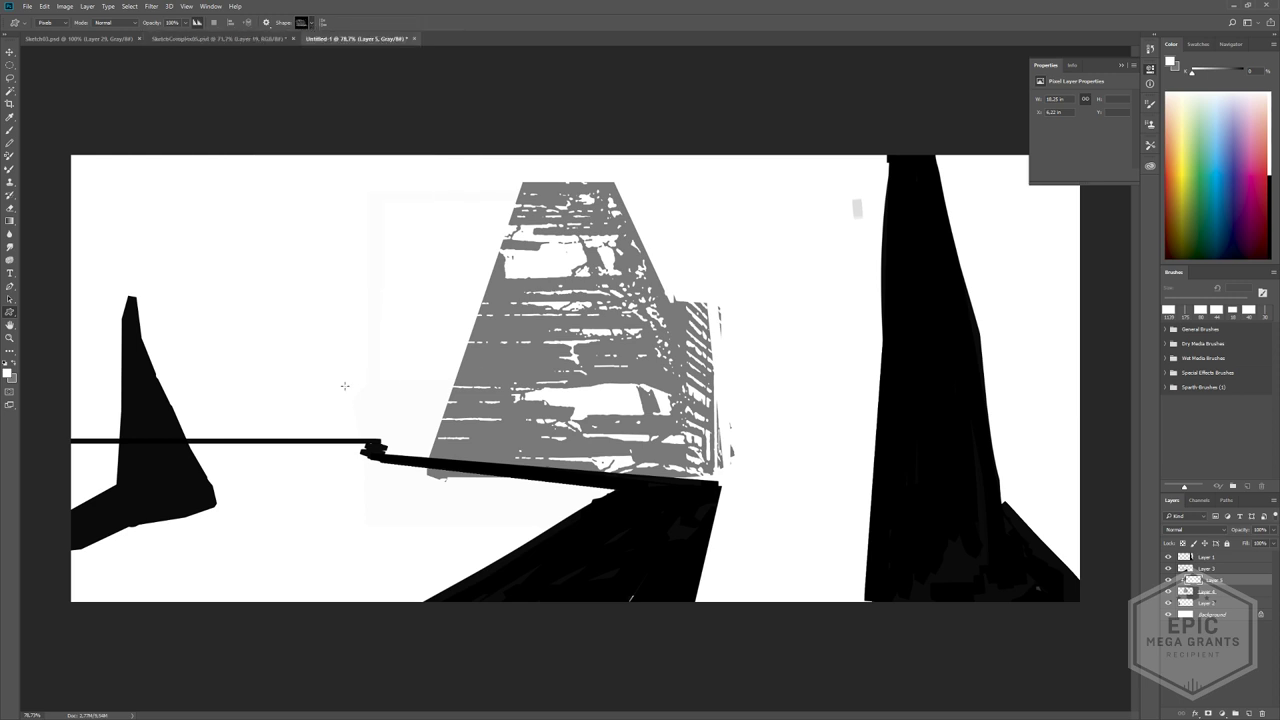
pyautogui.hotkey('ctrl', 'z')
pyautogui.moveTo(540, 434); pyautogui.dragTo(764, 511)
pyautogui.moveTo(764, 497)
pyautogui.keyDown('ctrl'); pyautogui.mouseDown()
pyautogui.moveTo(719, 487)
pyautogui.moveTo(731, 499)
pyautogui.mouseUp(); pyautogui.keyUp('ctrl')
pyautogui.keyDown('alt'); pyautogui.scroll(2, 738, 492); pyautogui.keyUp('alt')
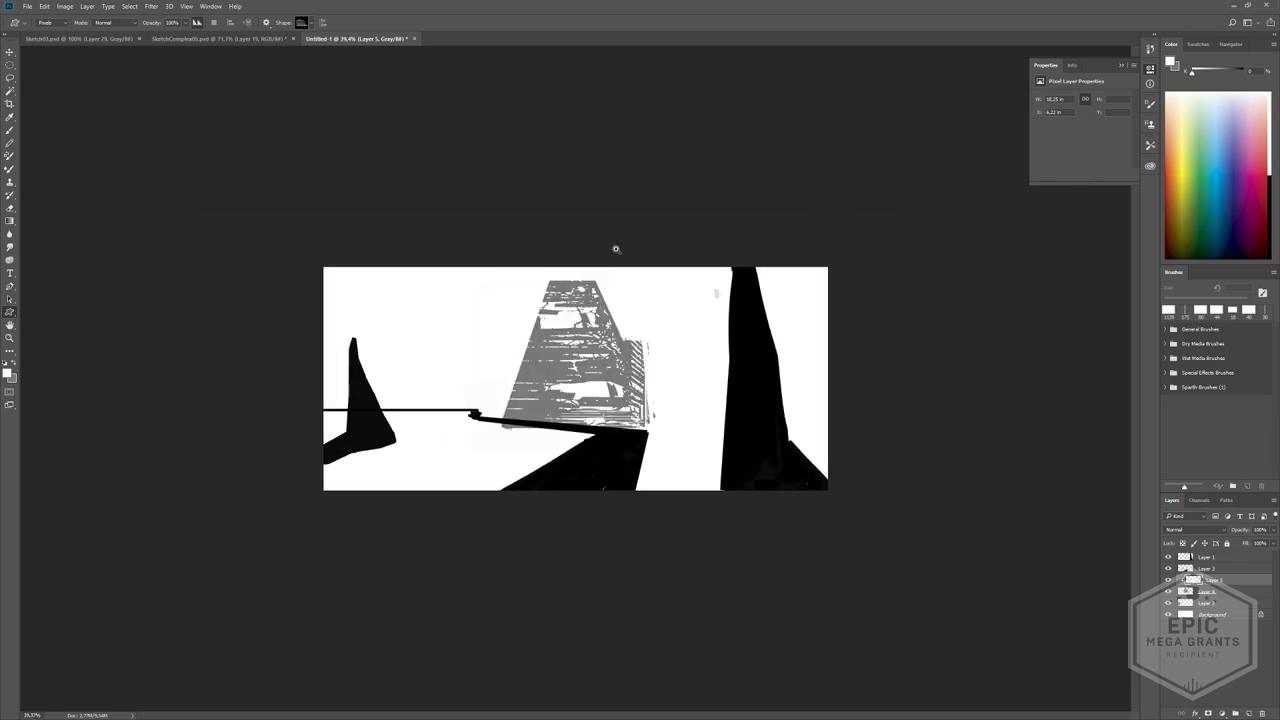
pyautogui.keyDown('alt'); pyautogui.scroll(1, 616, 249); pyautogui.keyUp('alt')
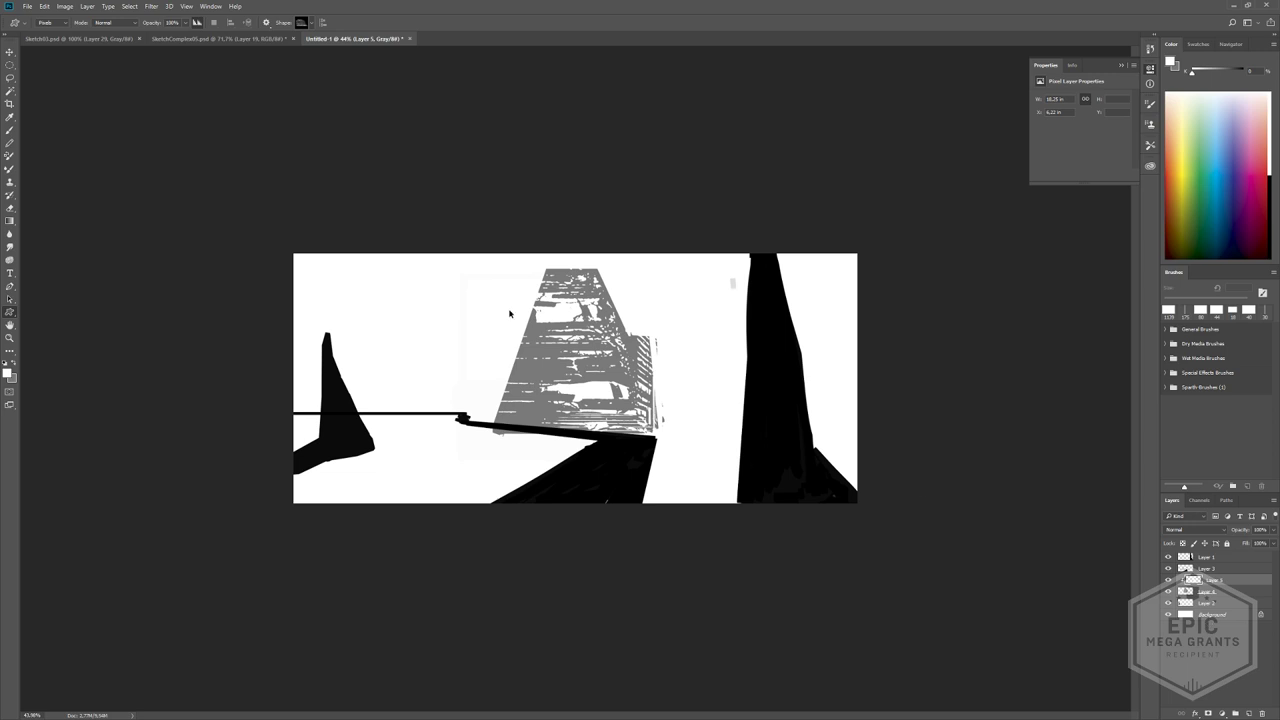
# - Distort the tower layer by moving its upper-left transform corner slightly inward
pyautogui.click(1180, 592)
pyautogui.hotkey('ctrl', 't')
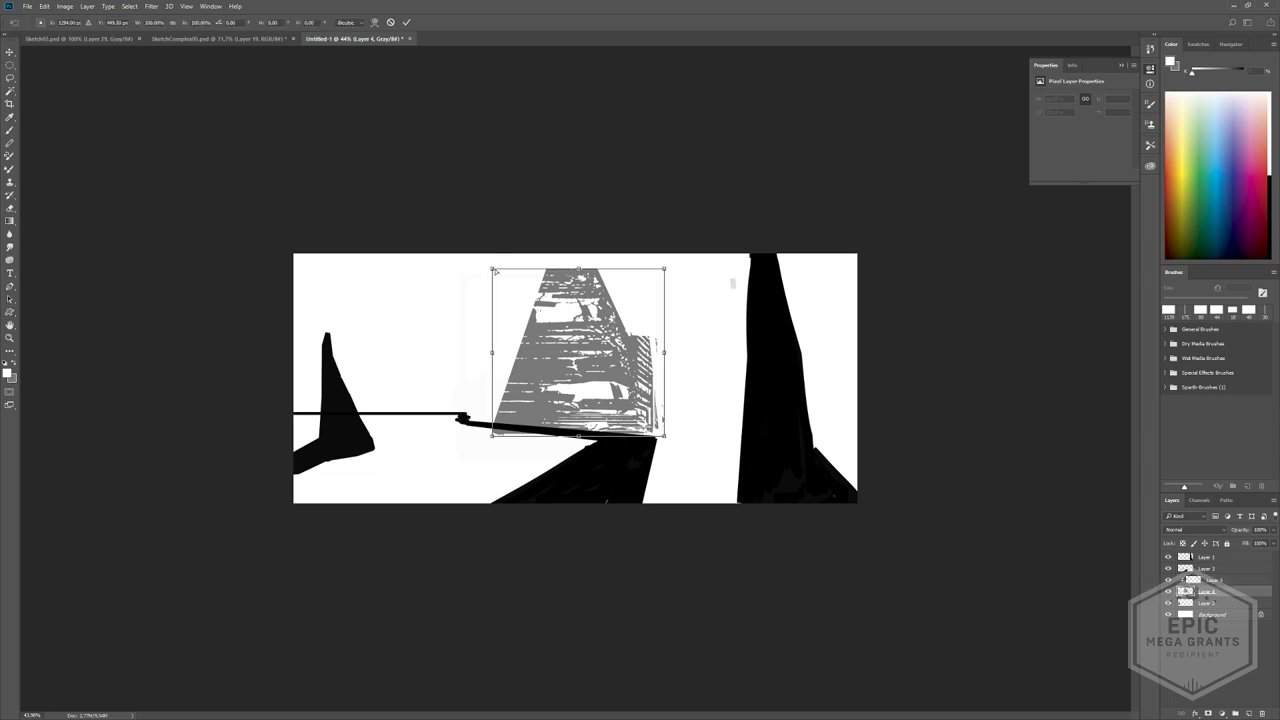
pyautogui.keyDown('ctrl'); pyautogui.moveTo(494, 270); pyautogui.dragTo(499, 269); pyautogui.keyUp('ctrl')
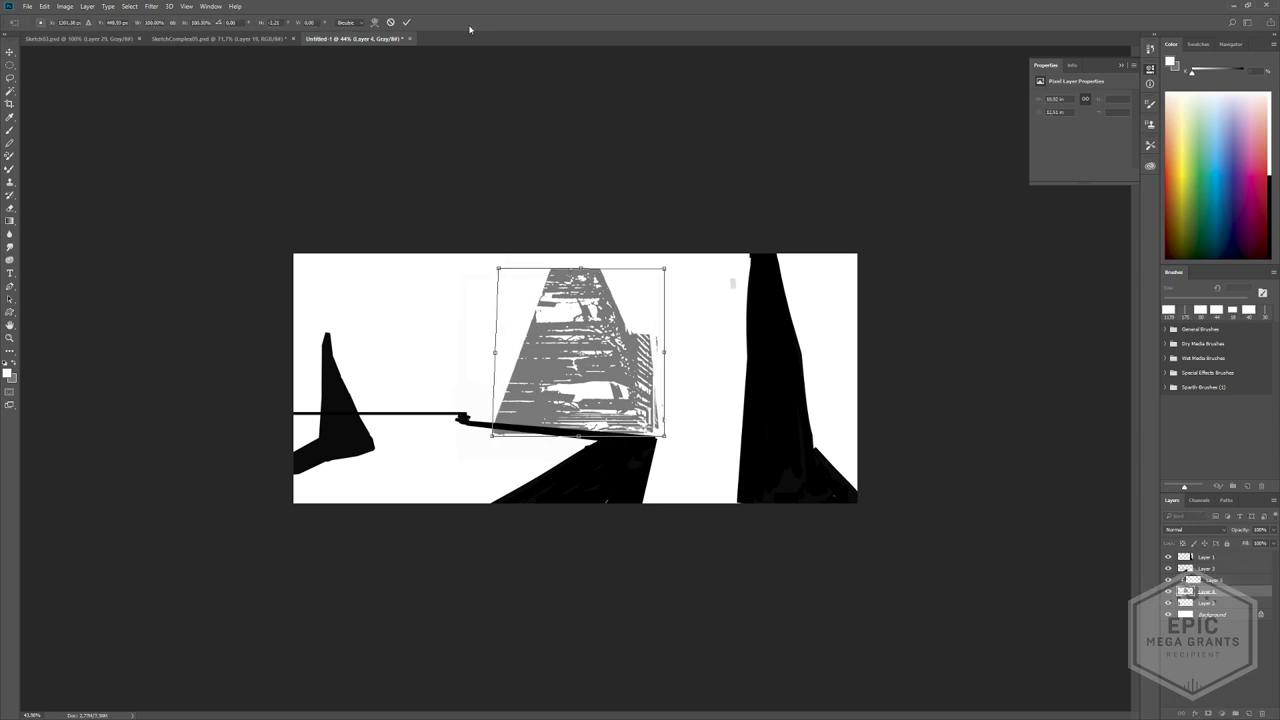
pyautogui.click(405, 23)
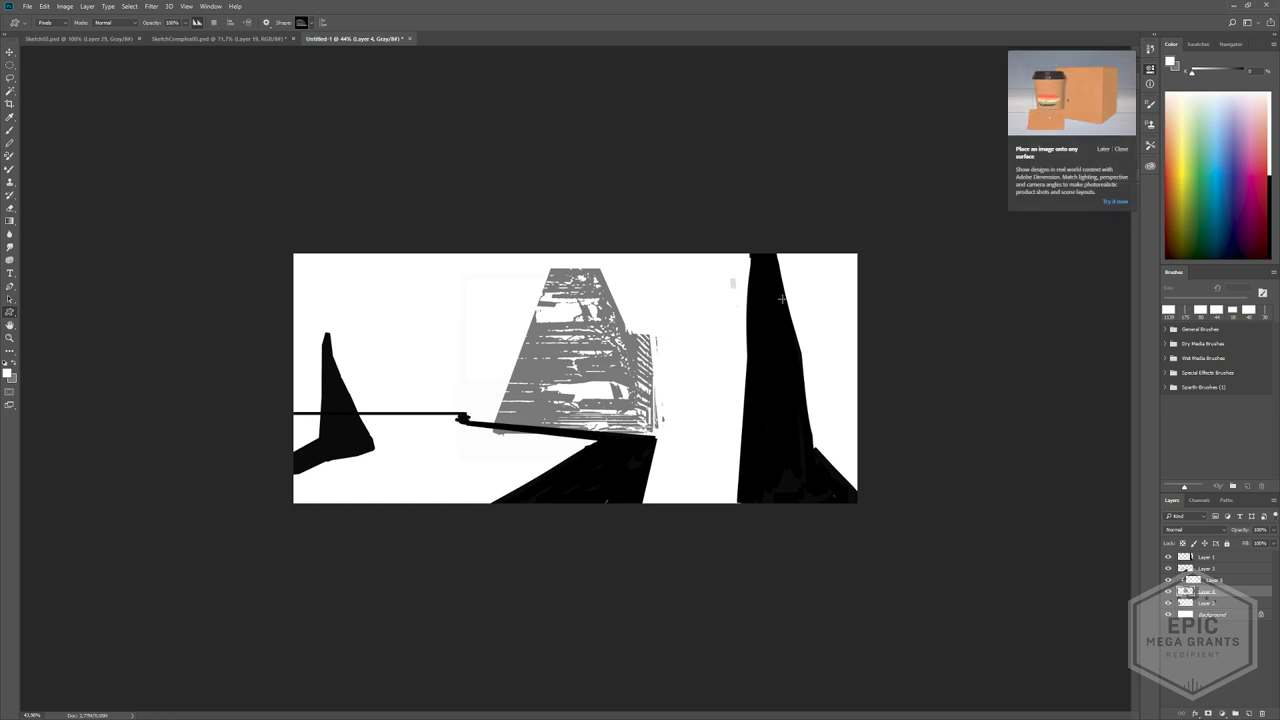
# - Lower the Fill of the clipped texture layer to soften its white shapes to light gray
pyautogui.doubleClick(1222, 581)
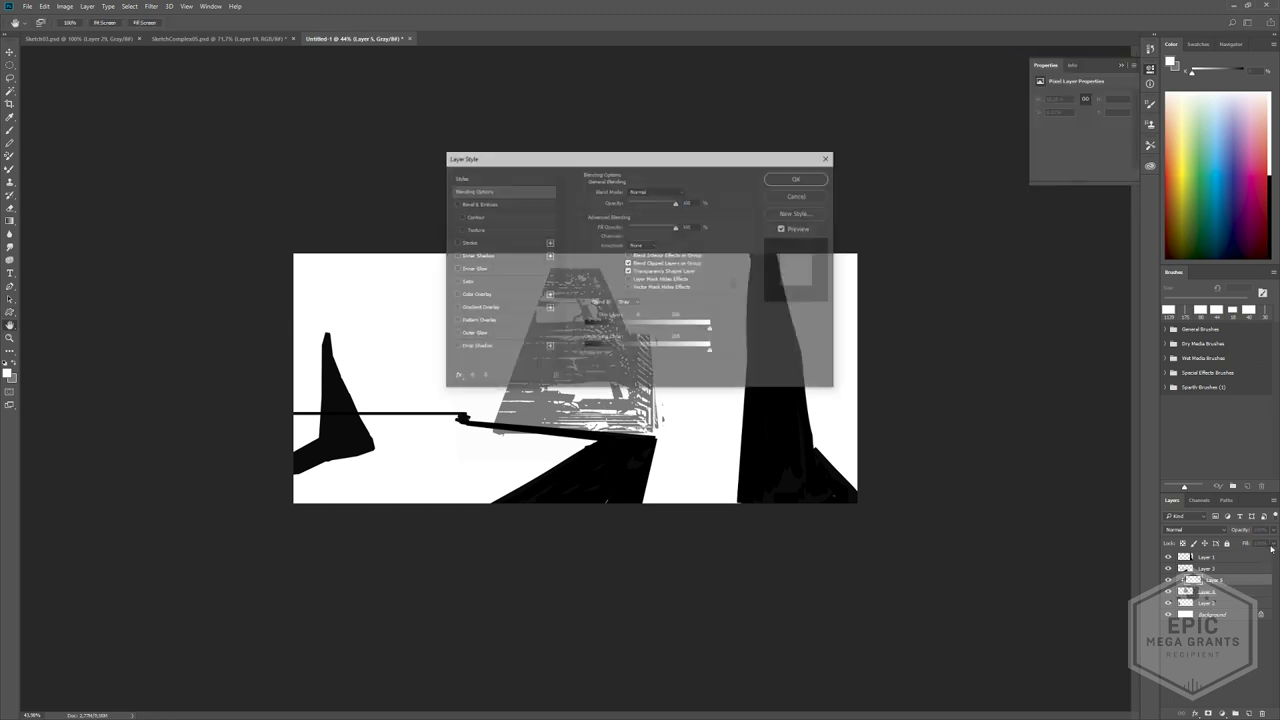
pyautogui.click(795, 196)
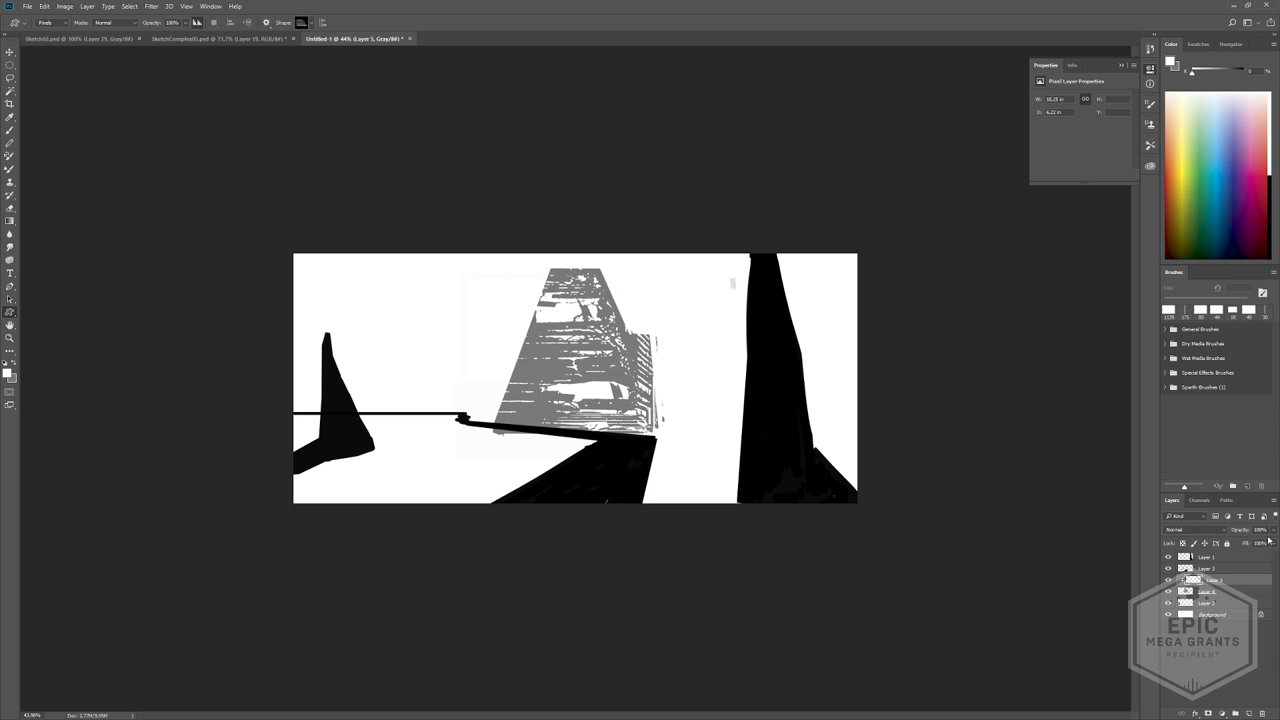
pyautogui.moveTo(1247, 560); pyautogui.dragTo(1248, 560)
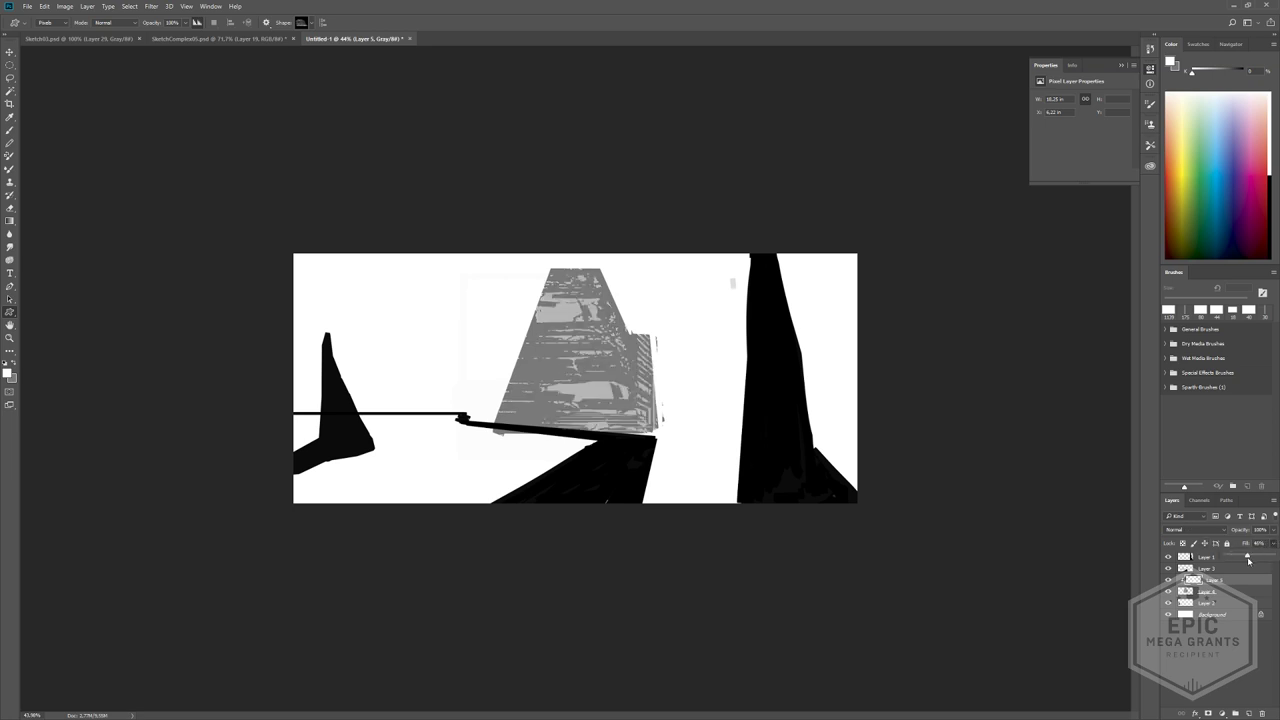
pyautogui.keyDown('alt'); pyautogui.scroll(-5, 672, 360); pyautogui.keyUp('alt')
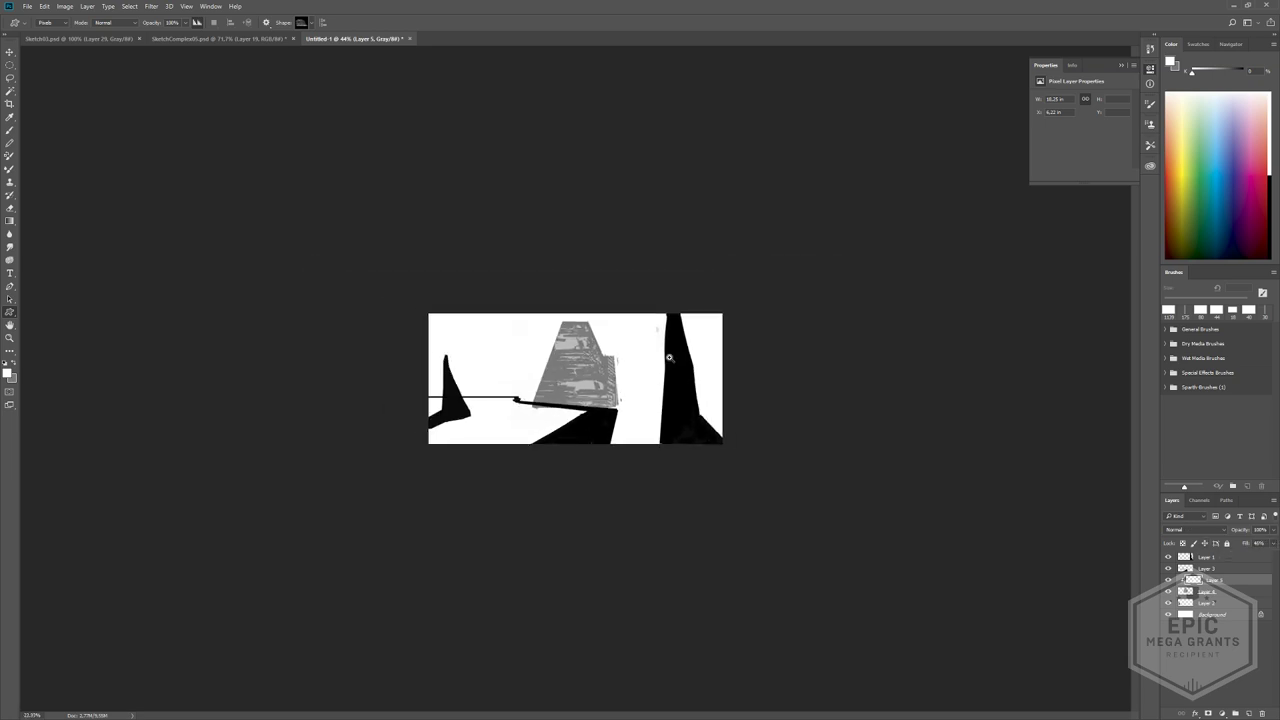
pyautogui.keyDown('alt'); pyautogui.scroll(3, 670, 357); pyautogui.keyUp('alt')
# - On the tower layer, brush mid-gray masses on both sides of the tower and a horizontal band behind the right black pillar
pyautogui.press('b')
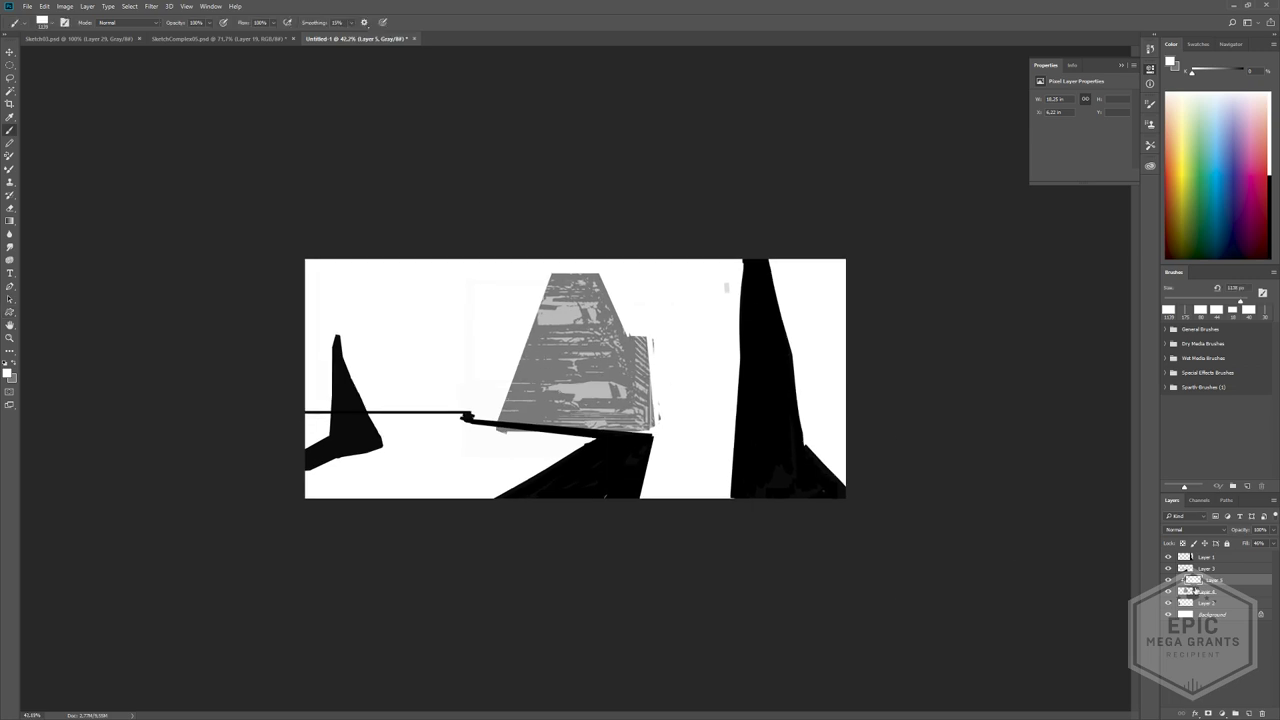
pyautogui.click(1184, 591)
pyautogui.keyDown('ctrl'); pyautogui.moveTo(440, 343); pyautogui.dragTo(528, 352); pyautogui.keyUp('ctrl')
pyautogui.keyDown('alt'); pyautogui.moveTo(528, 355); pyautogui.dragTo(381, 368, button='right'); pyautogui.keyUp('alt')
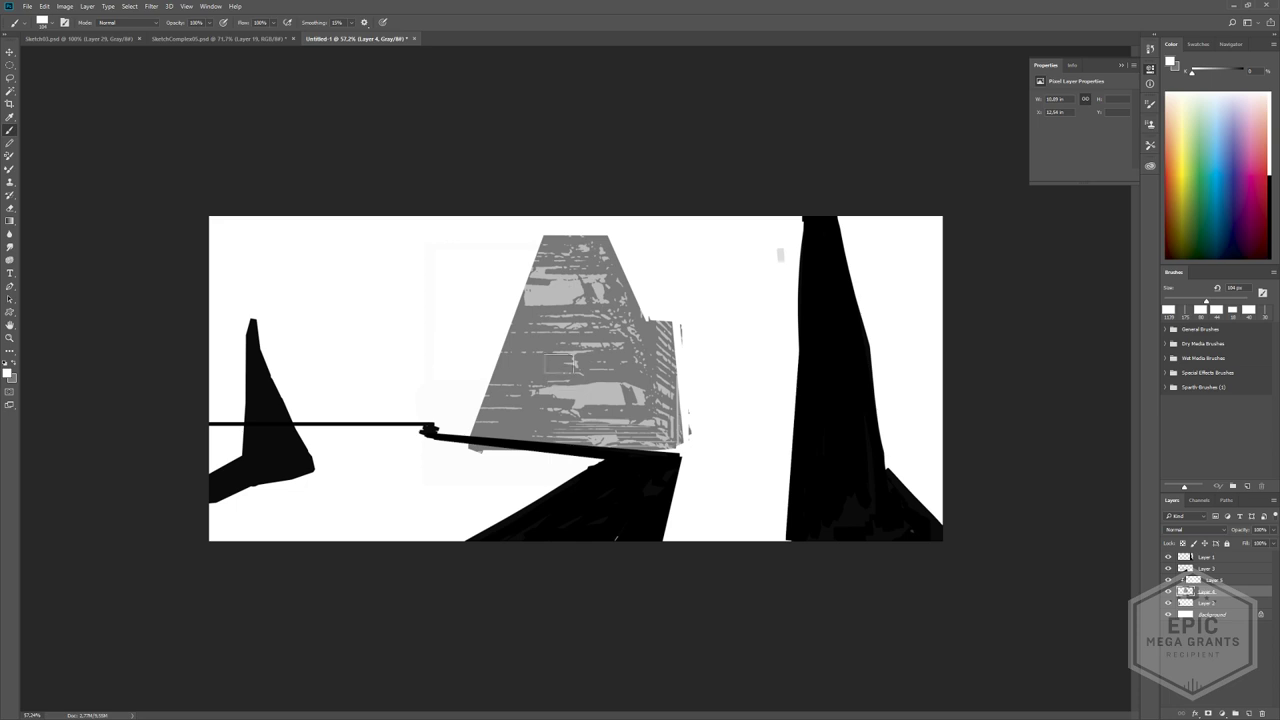
pyautogui.moveTo(470, 375)
pyautogui.mouseDown()
pyautogui.moveTo(508, 382)
pyautogui.moveTo(480, 389)
pyautogui.moveTo(480, 357)
pyautogui.moveTo(478, 440)
pyautogui.moveTo(479, 365)
pyautogui.moveTo(461, 370)
pyautogui.moveTo(457, 438)
pyautogui.moveTo(469, 361)
pyautogui.moveTo(432, 430)
pyautogui.moveTo(465, 389)
pyautogui.mouseUp()
pyautogui.hotkey('ctrl', 'z')
pyautogui.press('x')
pyautogui.hotkey('ctrl', 'z')
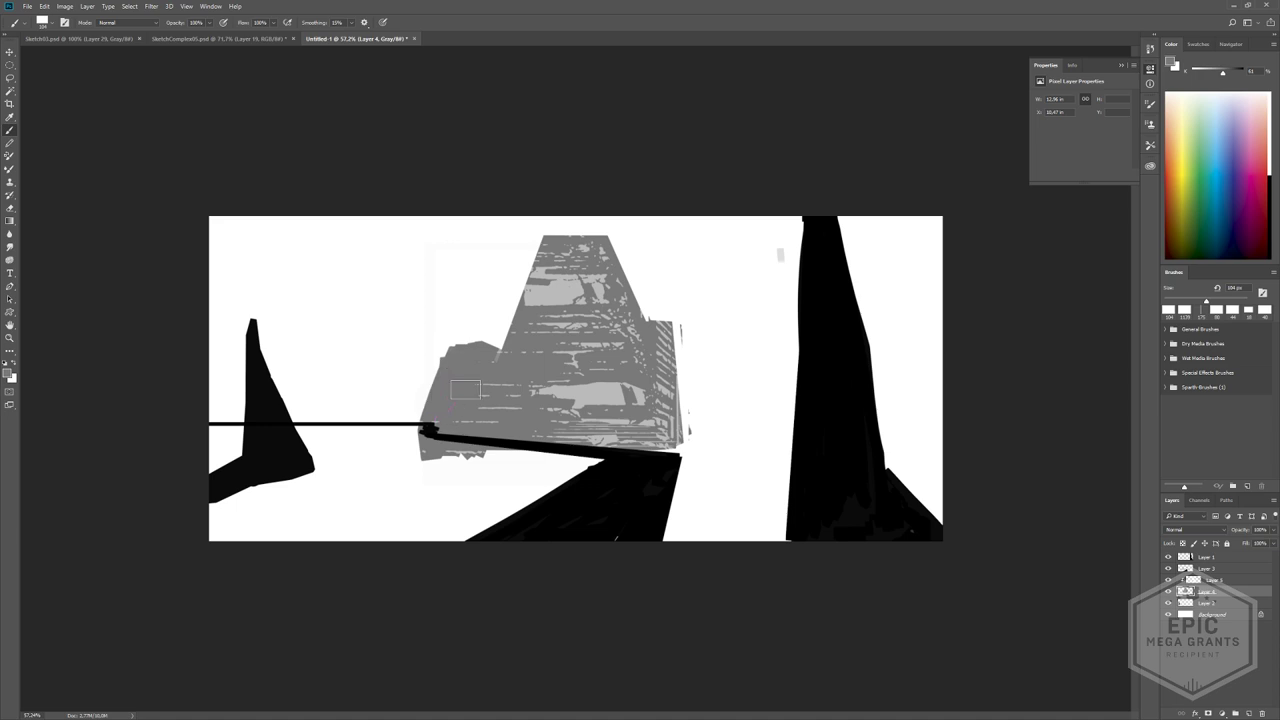
pyautogui.moveTo(676, 350)
pyautogui.mouseDown()
pyautogui.moveTo(672, 372)
pyautogui.moveTo(690, 338)
pyautogui.moveTo(697, 434)
pyautogui.moveTo(678, 385)
pyautogui.moveTo(681, 444)
pyautogui.moveTo(745, 418)
pyautogui.moveTo(905, 416)
pyautogui.moveTo(706, 440)
pyautogui.moveTo(895, 432)
pyautogui.moveTo(927, 408)
pyautogui.mouseUp()
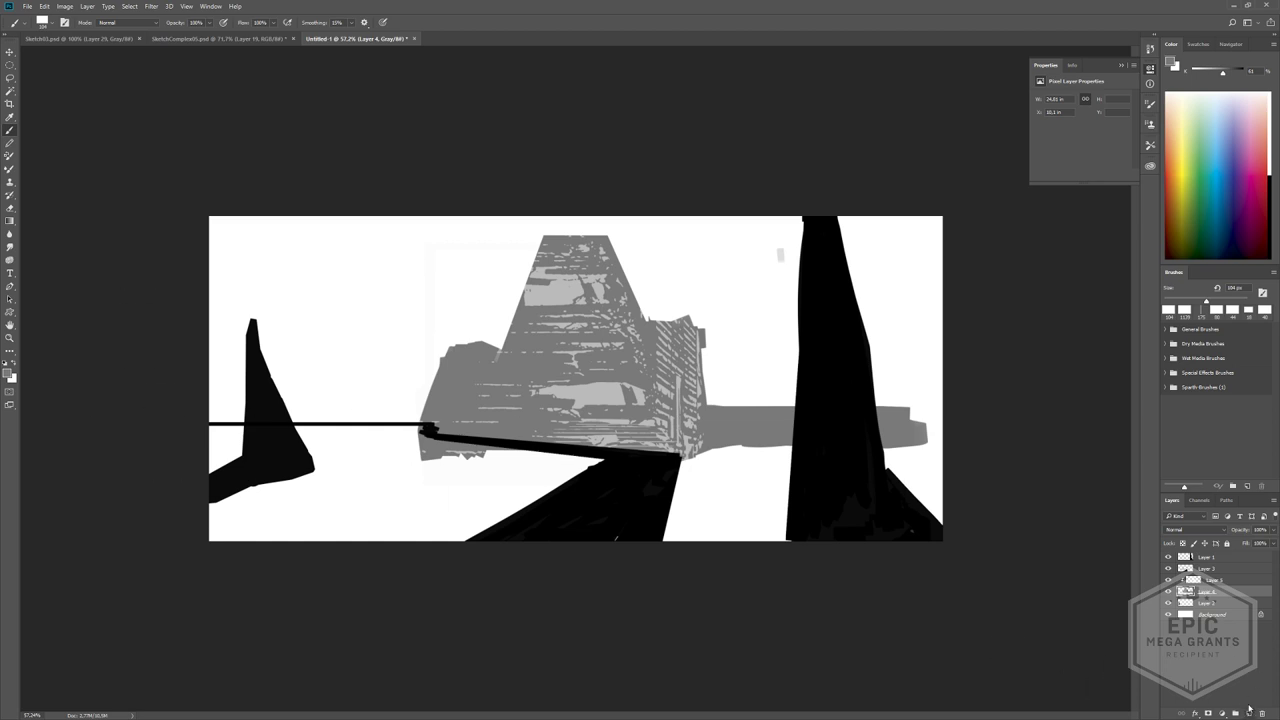
# - Check the left black spire's layer by toggling its visibility, and move it directly below Layer 1
pyautogui.click(1186, 603)
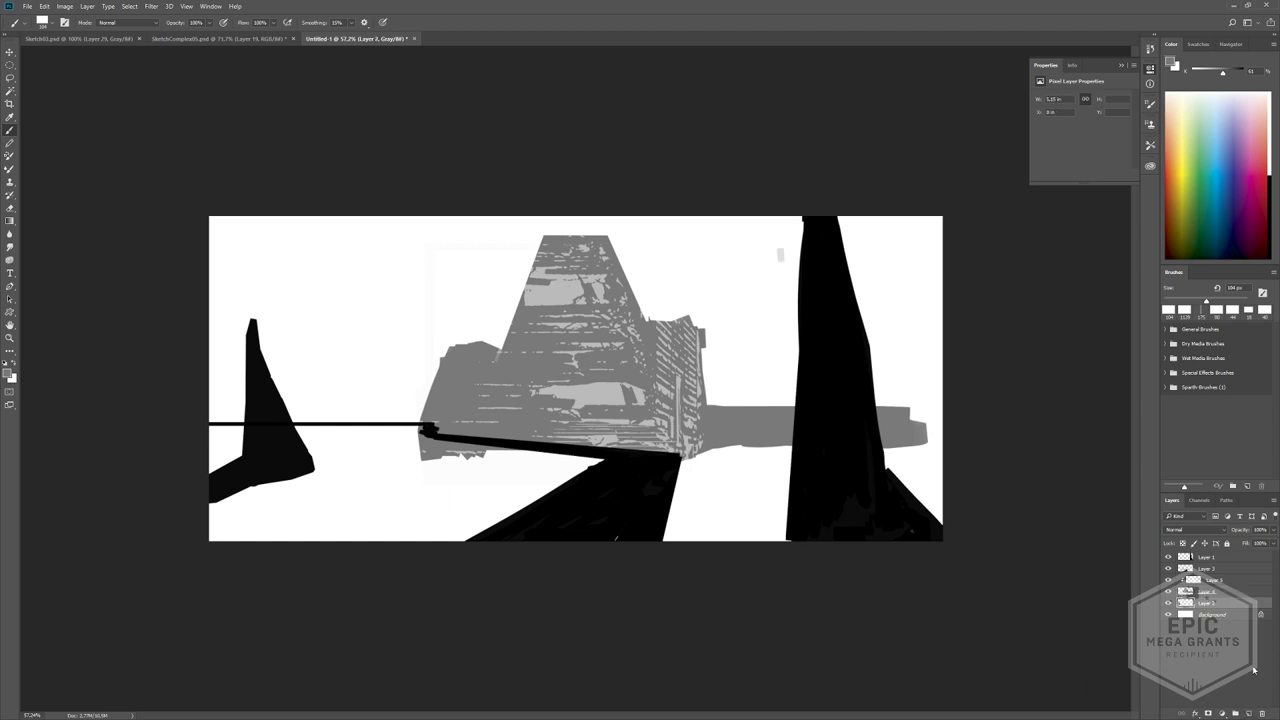
pyautogui.click(1166, 603)
pyautogui.click(1166, 603)
pyautogui.moveTo(1182, 604); pyautogui.dragTo(1206, 570)
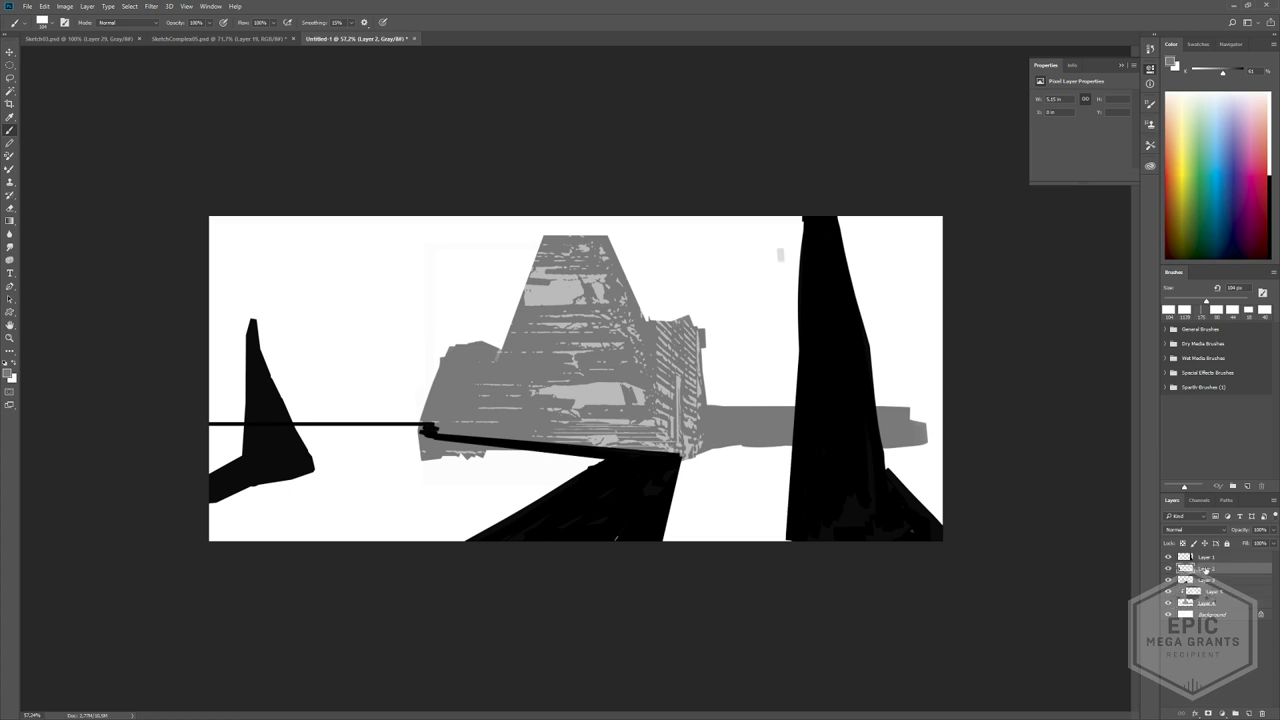
# - Add two new layers directly above the Background layer
pyautogui.click(1184, 616)
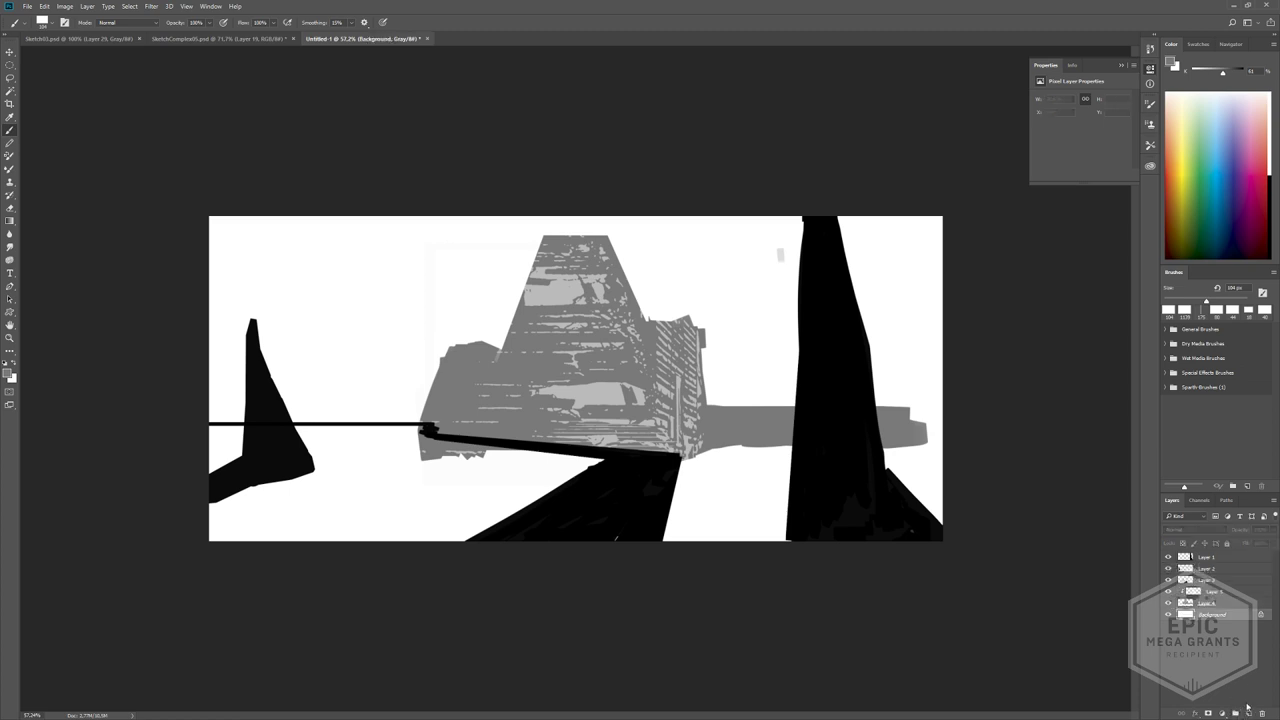
pyautogui.click(1249, 713)
pyautogui.click(1249, 713)
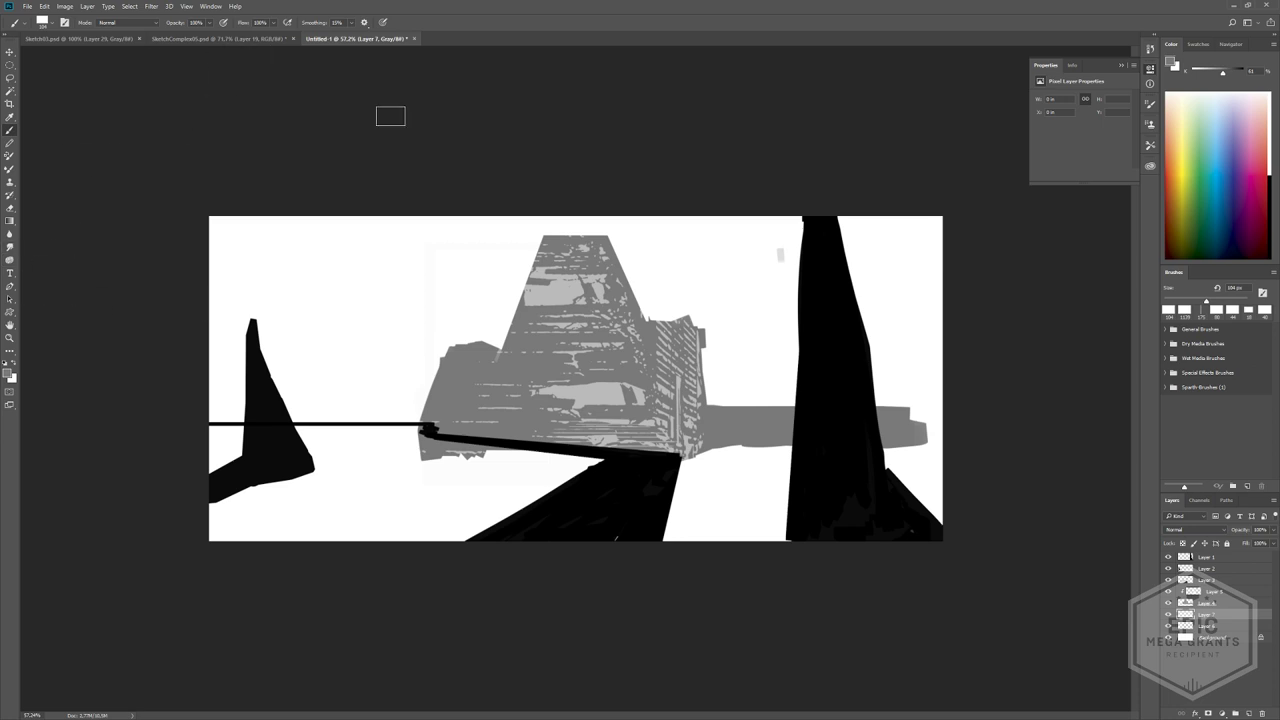
# - Pick a slightly lighter gray and stamp a slab-like custom shape behind the left black spire at the canvas edge
pyautogui.click(10, 312)
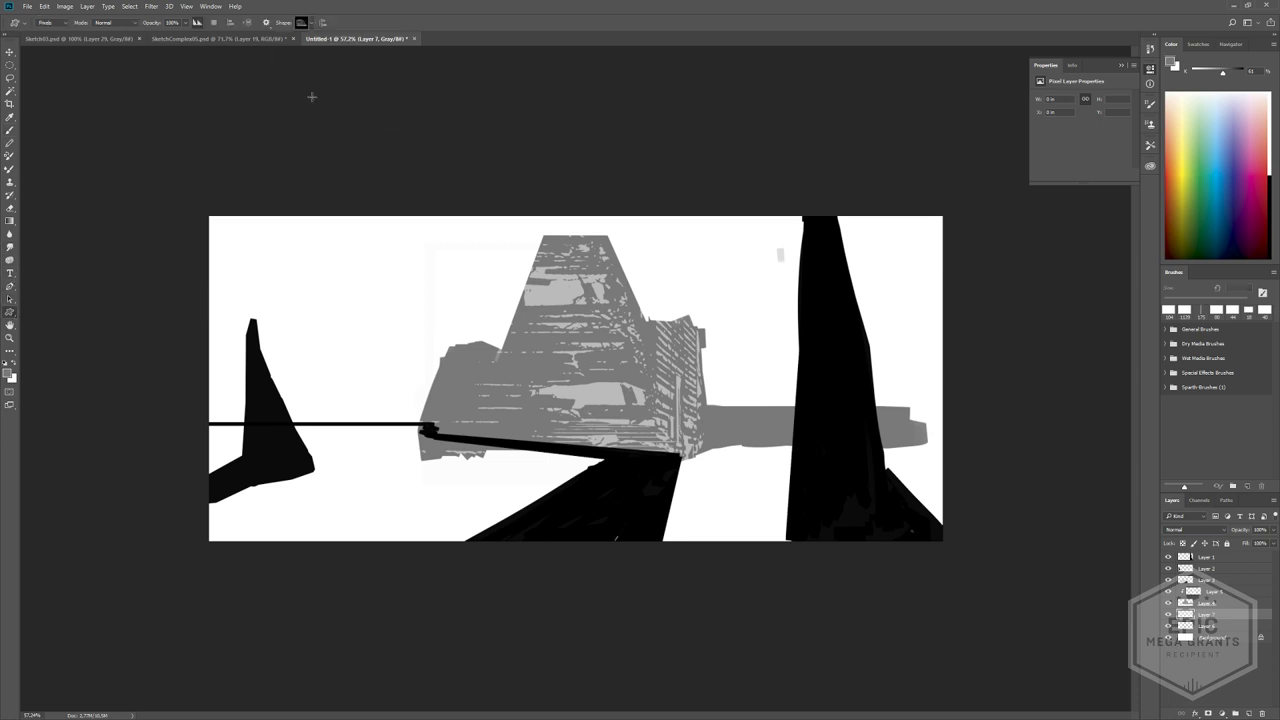
pyautogui.click(305, 25)
pyautogui.click(753, 231)
pyautogui.moveTo(1225, 76); pyautogui.dragTo(1216, 77)
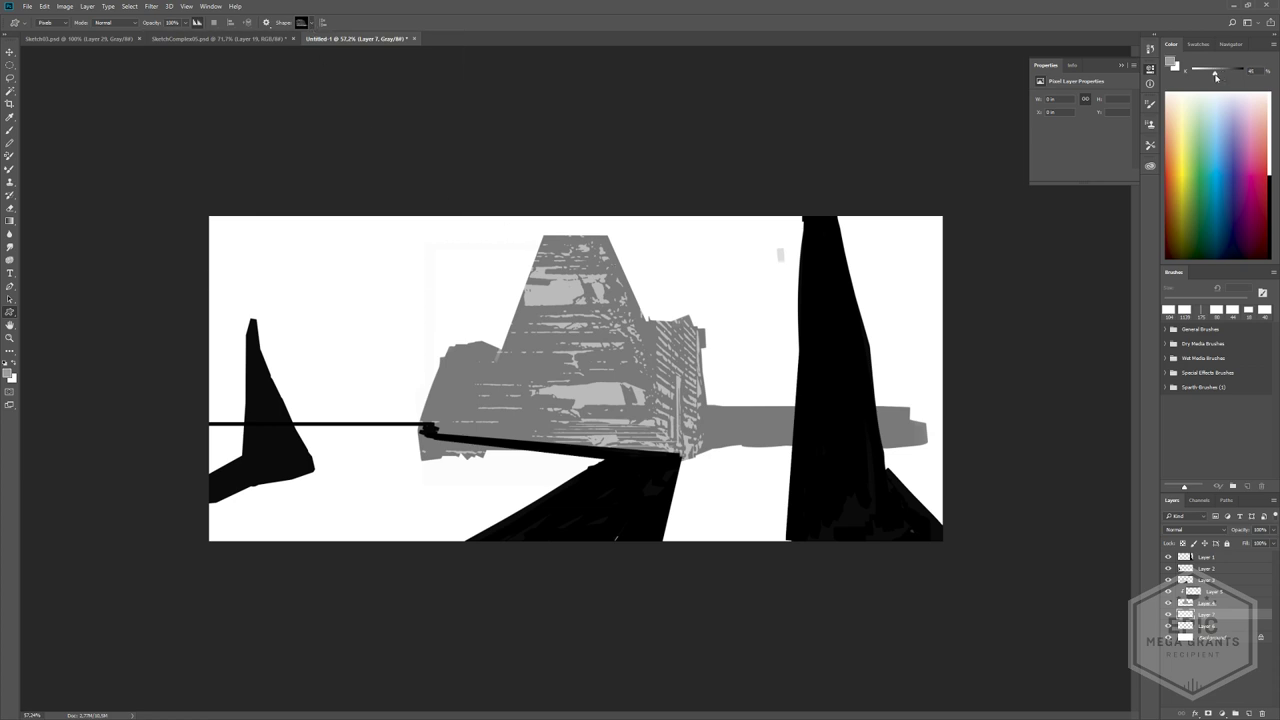
pyautogui.click(312, 25)
pyautogui.doubleClick(316, 240)
pyautogui.click(310, 24)
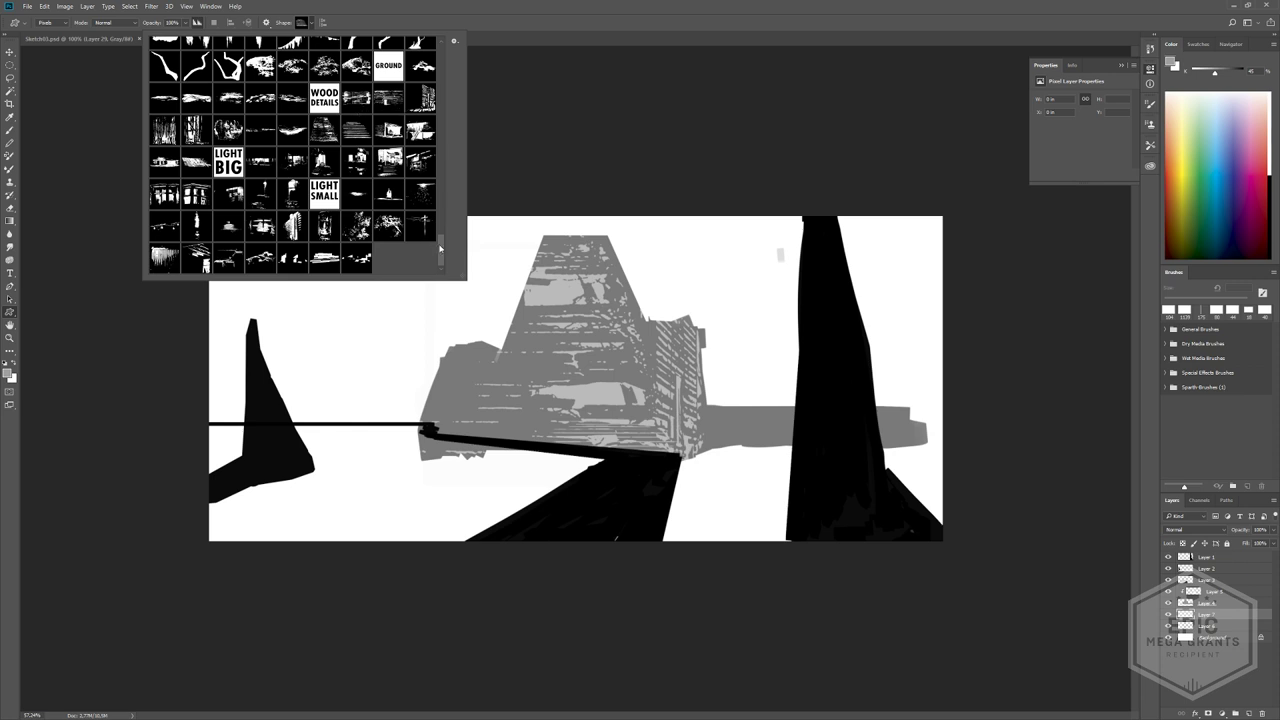
pyautogui.click(310, 265)
pyautogui.moveTo(140, 376); pyautogui.dragTo(324, 491)
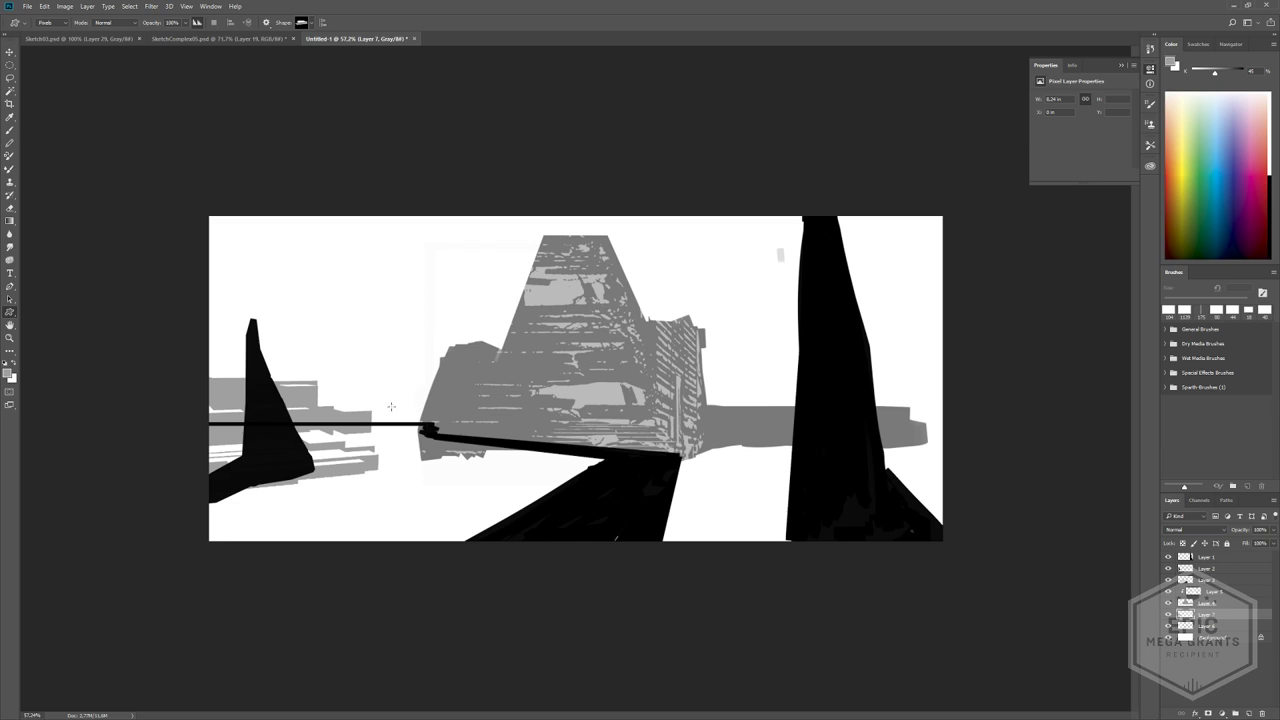
# - Stamp more slab-like custom shapes along the horizon between the left spire and the tower, and one higher at the canvas's left edge
pyautogui.moveTo(373, 395); pyautogui.dragTo(530, 427)
pyautogui.click(360, 410)
pyautogui.press('Escape')
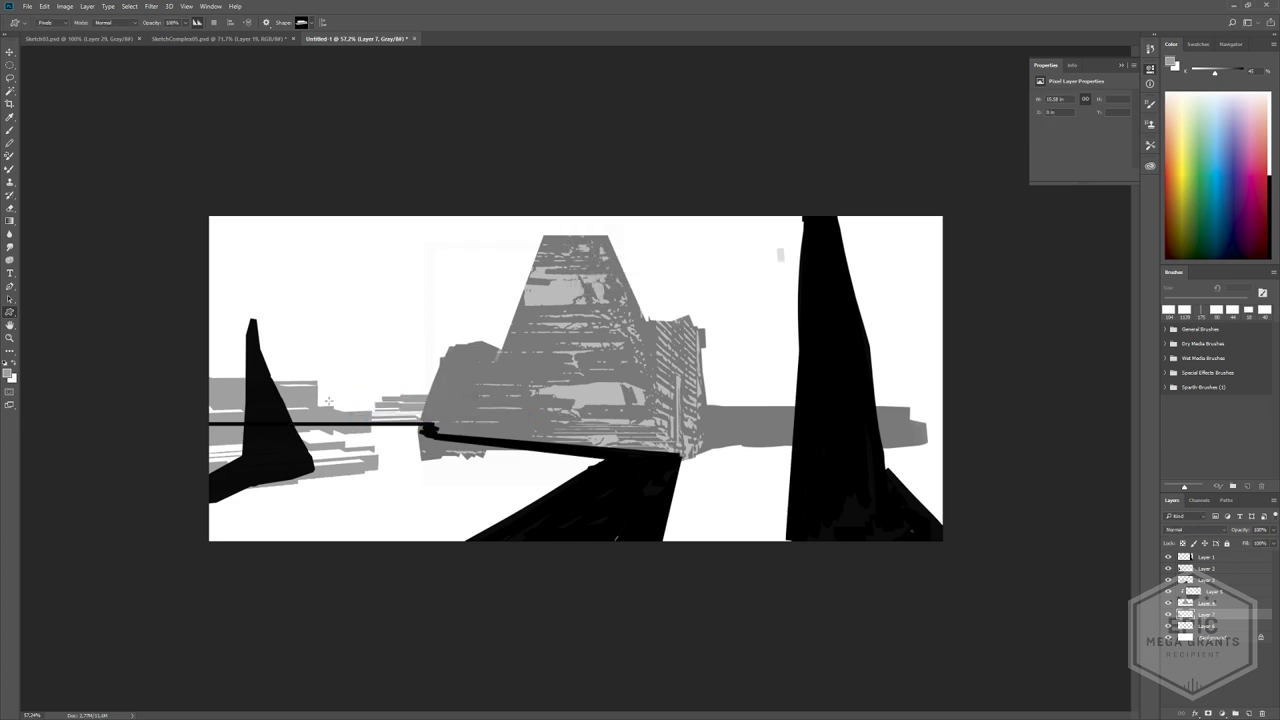
pyautogui.moveTo(329, 401); pyautogui.dragTo(425, 452)
pyautogui.moveTo(118, 314); pyautogui.dragTo(240, 414)
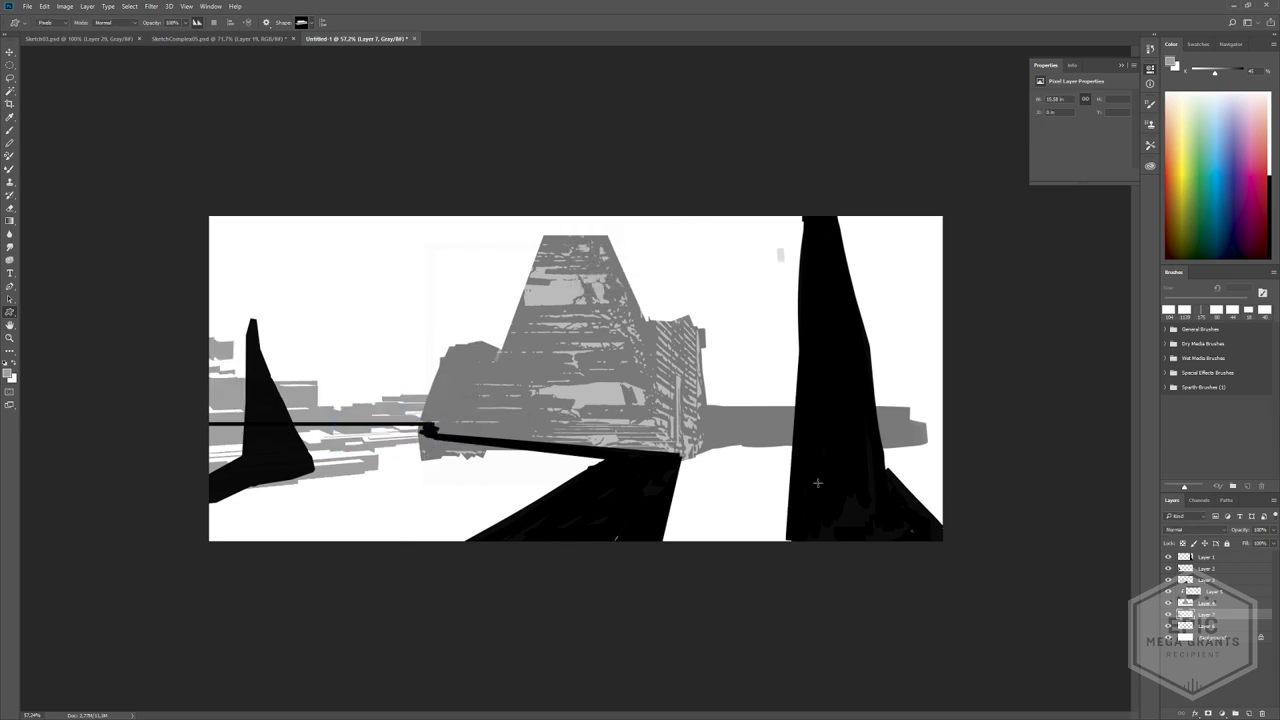
# - Stamp a wide slab shape across the horizon behind the right pillar and overlay a second one in a slightly lighter gray
pyautogui.moveTo(630, 379)
pyautogui.mouseDown()
pyautogui.moveTo(867, 443)
pyautogui.moveTo(1126, 444)
pyautogui.mouseUp()
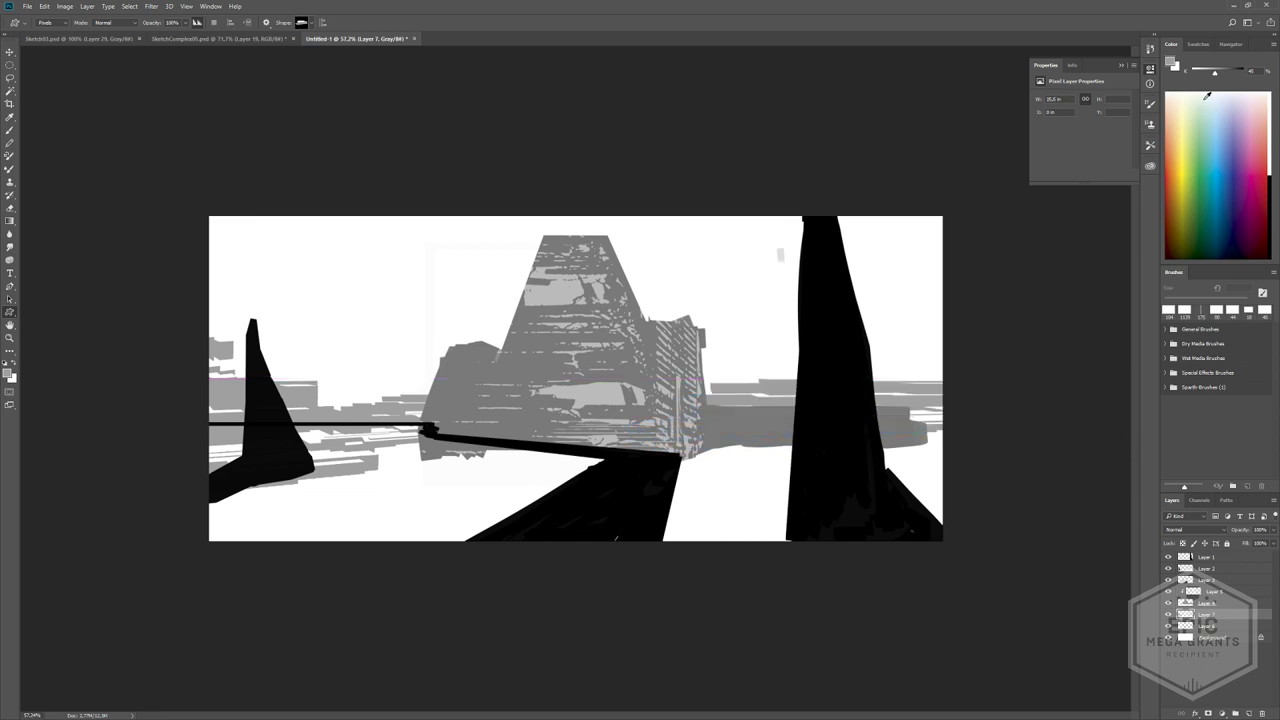
pyautogui.moveTo(1214, 73); pyautogui.dragTo(1211, 74)
pyautogui.moveTo(635, 379); pyautogui.dragTo(1077, 446)
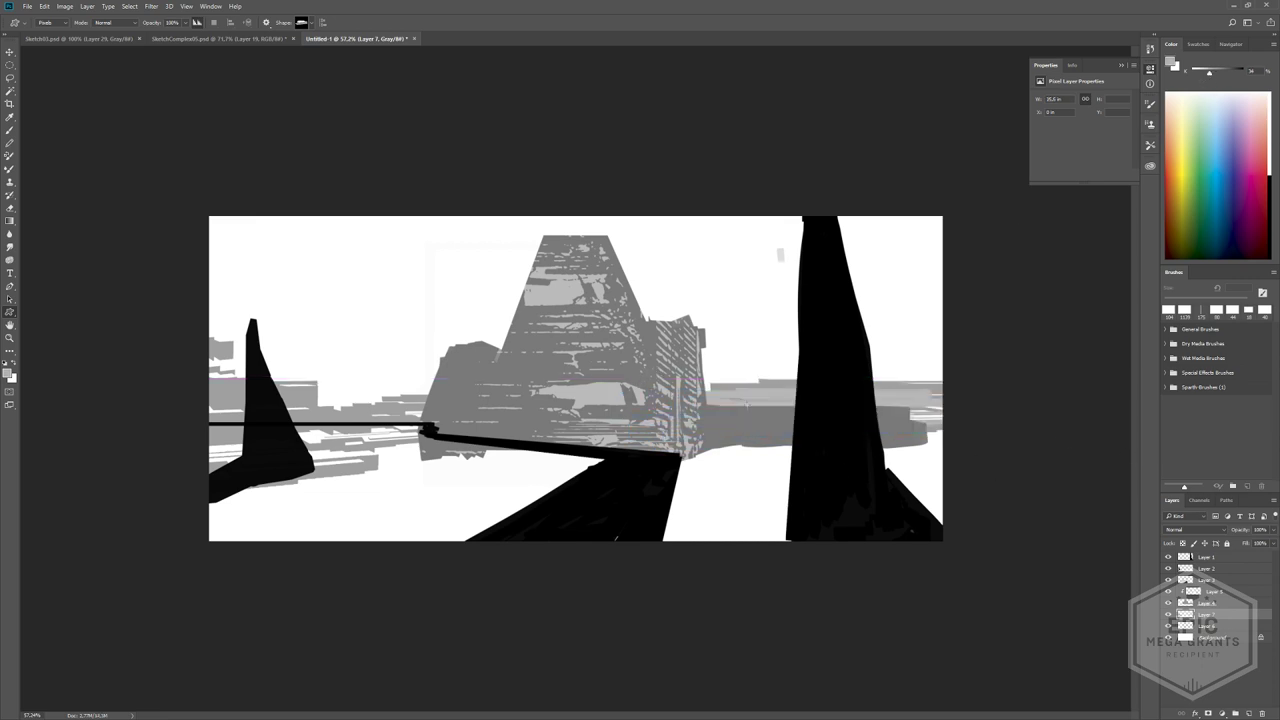
# - Select the pixels of the slab layer, Layer 7, fill them with the lighter gray and deselect
pyautogui.keyDown('ctrl'); pyautogui.click(1187, 617); pyautogui.keyUp('ctrl')
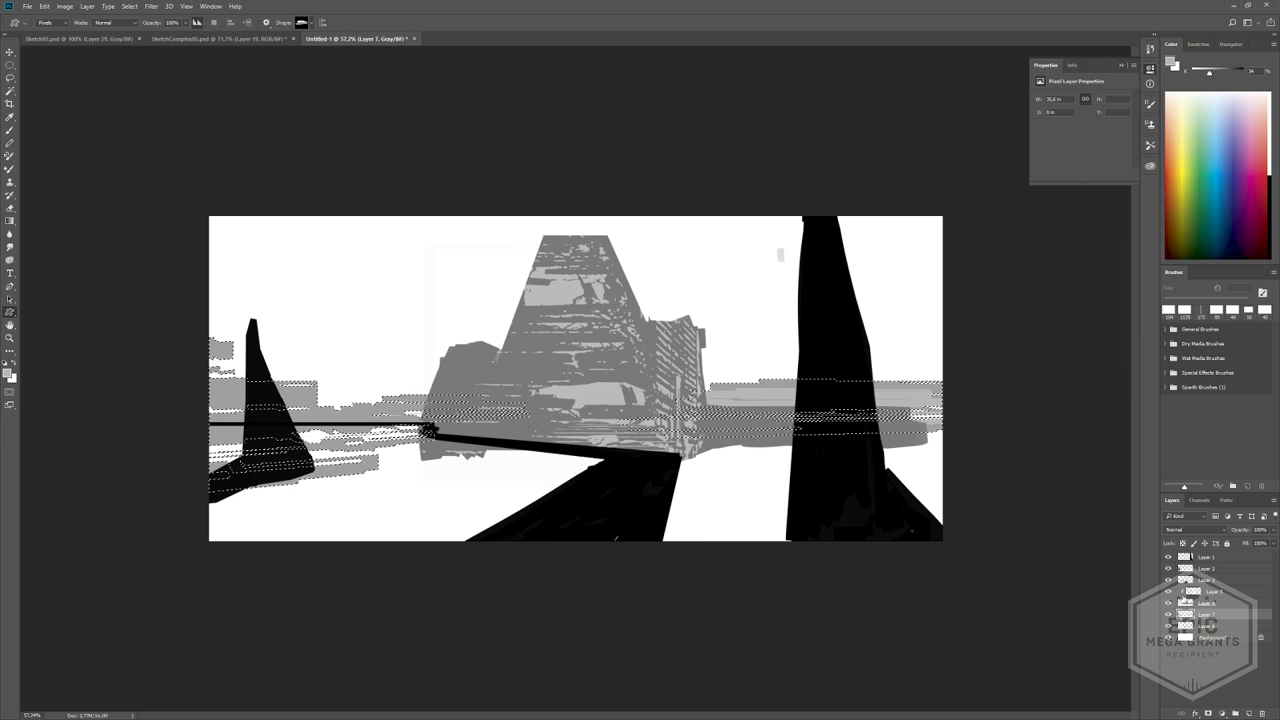
pyautogui.hotkey('shift', 'BackSpace')
pyautogui.press('Return')
pyautogui.hotkey('ctrl', 'd')
# - Erase the parts of the light gray slabs that hang below the horizon line
pyautogui.keyDown('alt'); pyautogui.scroll(-3, 695, 413); pyautogui.keyUp('alt')
pyautogui.press('b')
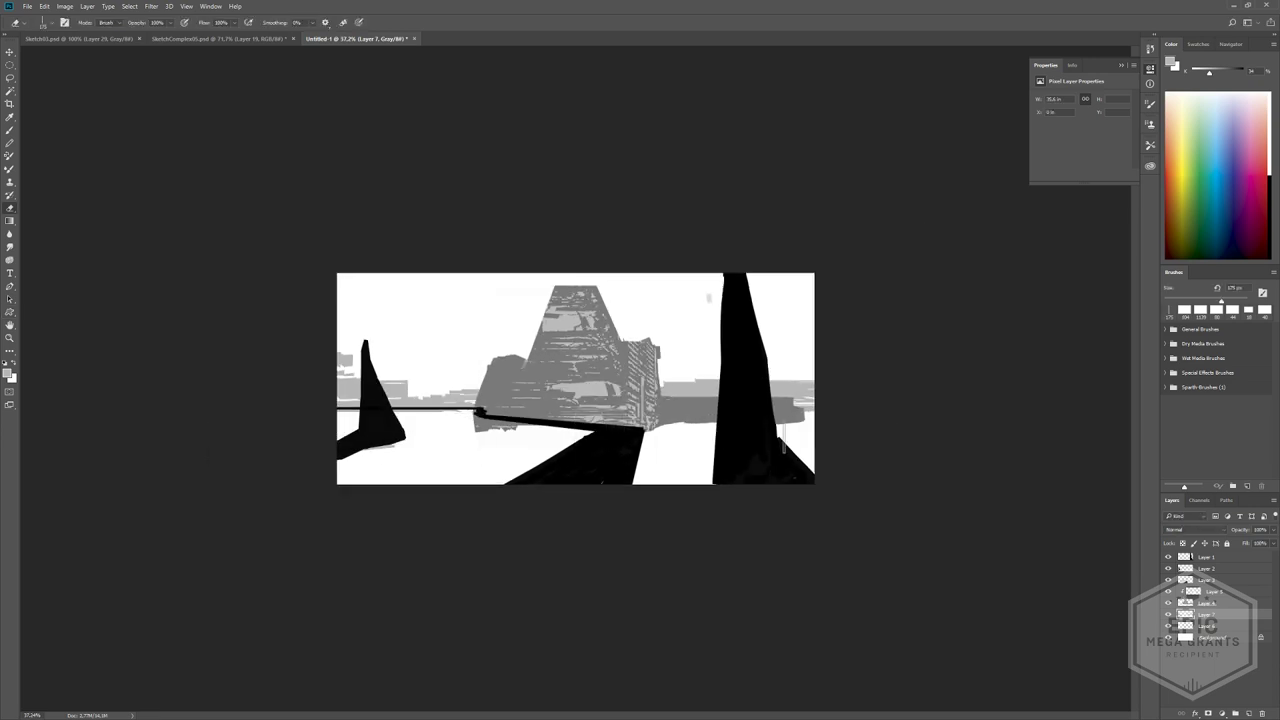
pyautogui.press('b')
pyautogui.hotkey('ctrl', 'z')
pyautogui.hotkey('ctrl', 'z')
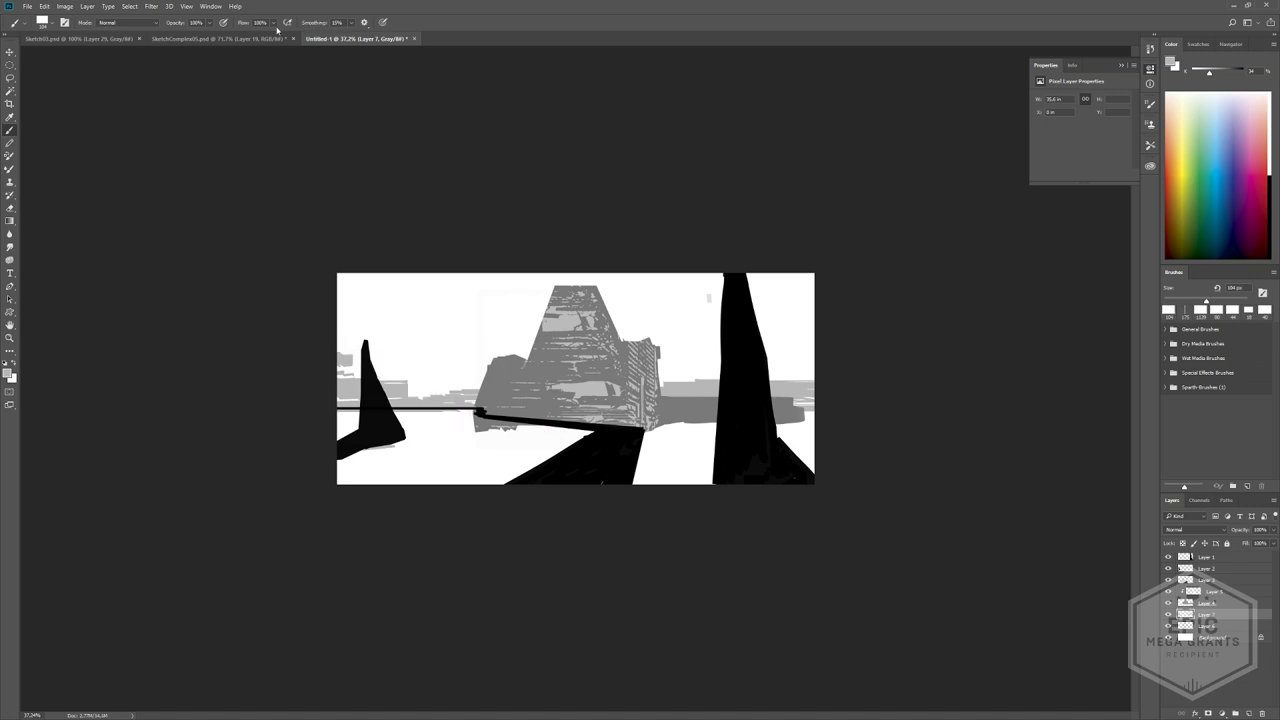
# - Stamp a jagged custom shape from the Light Small group behind the left spire and erase its part below the horizon
pyautogui.click(10, 312)
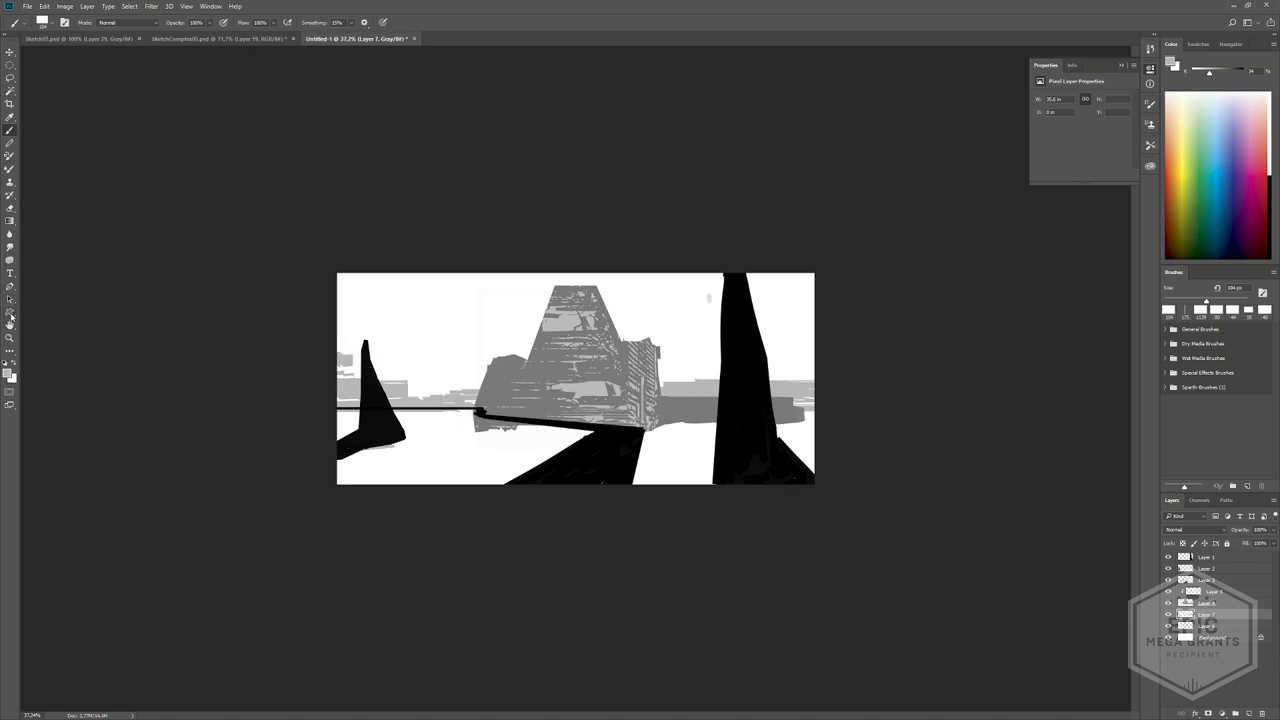
pyautogui.click(310, 23)
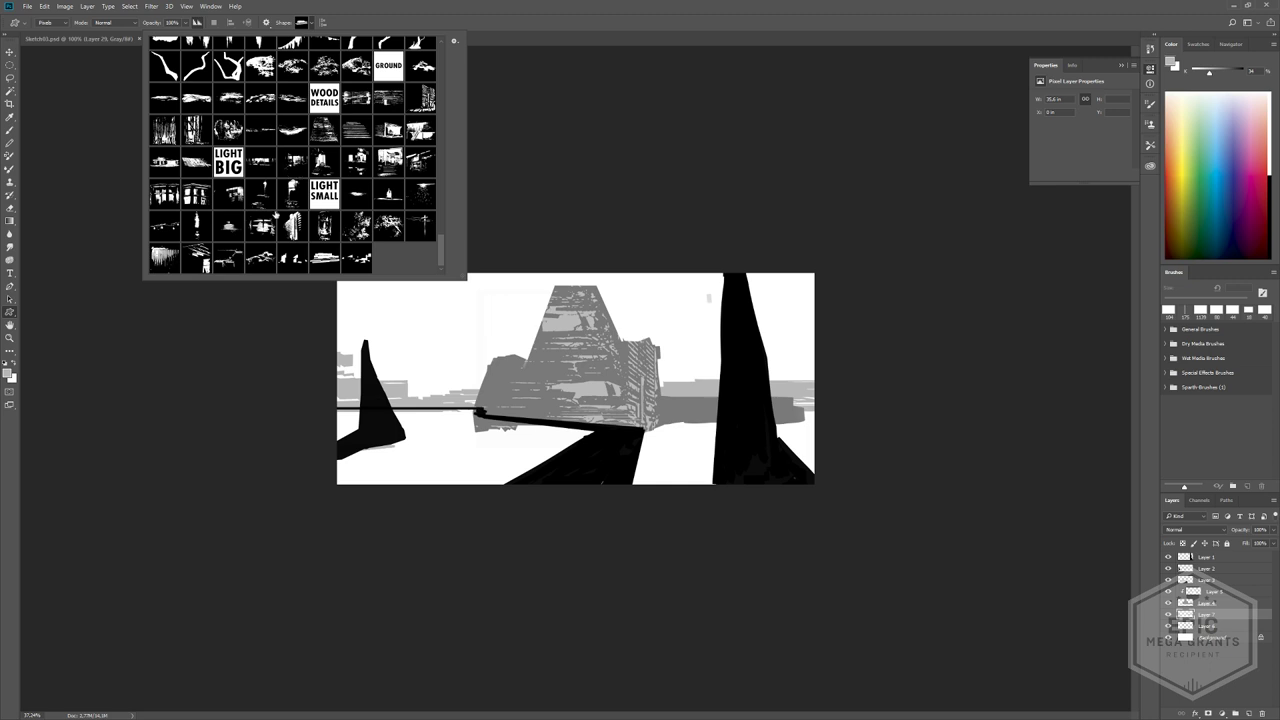
pyautogui.click(387, 198)
pyautogui.moveTo(246, 350); pyautogui.dragTo(524, 438)
pyautogui.press('e')
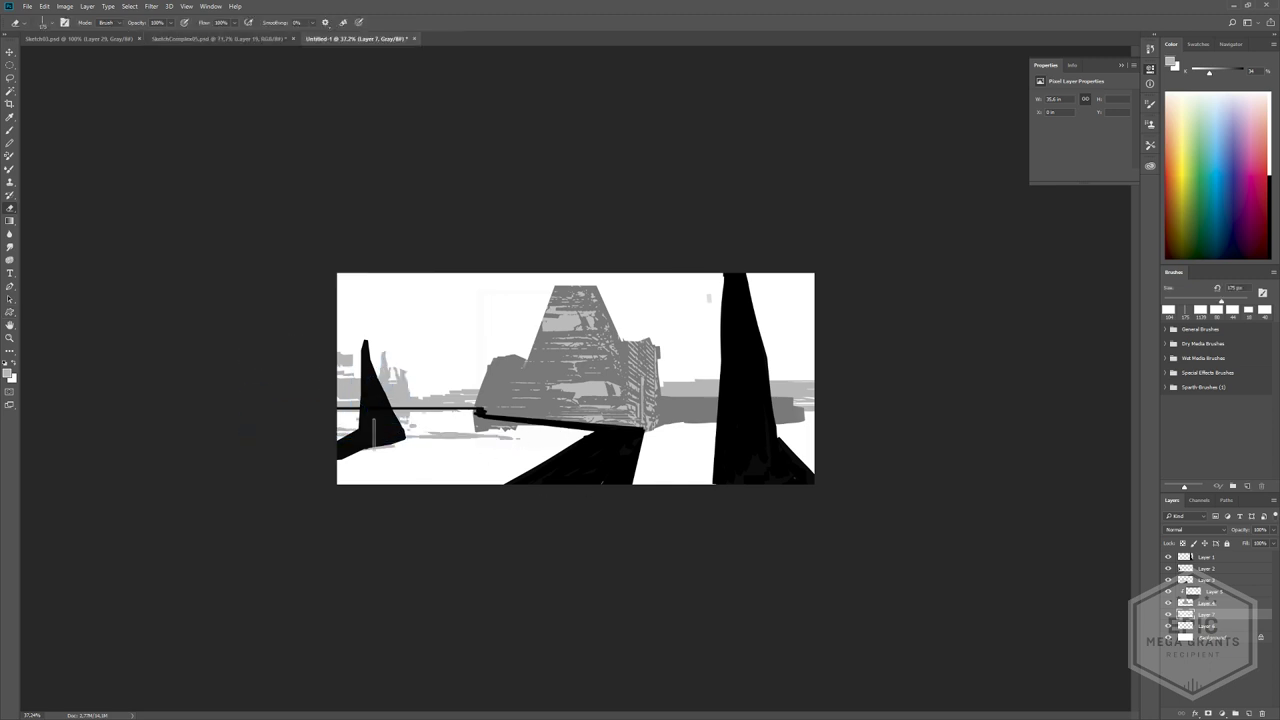
pyautogui.moveTo(318, 429); pyautogui.dragTo(460, 443)
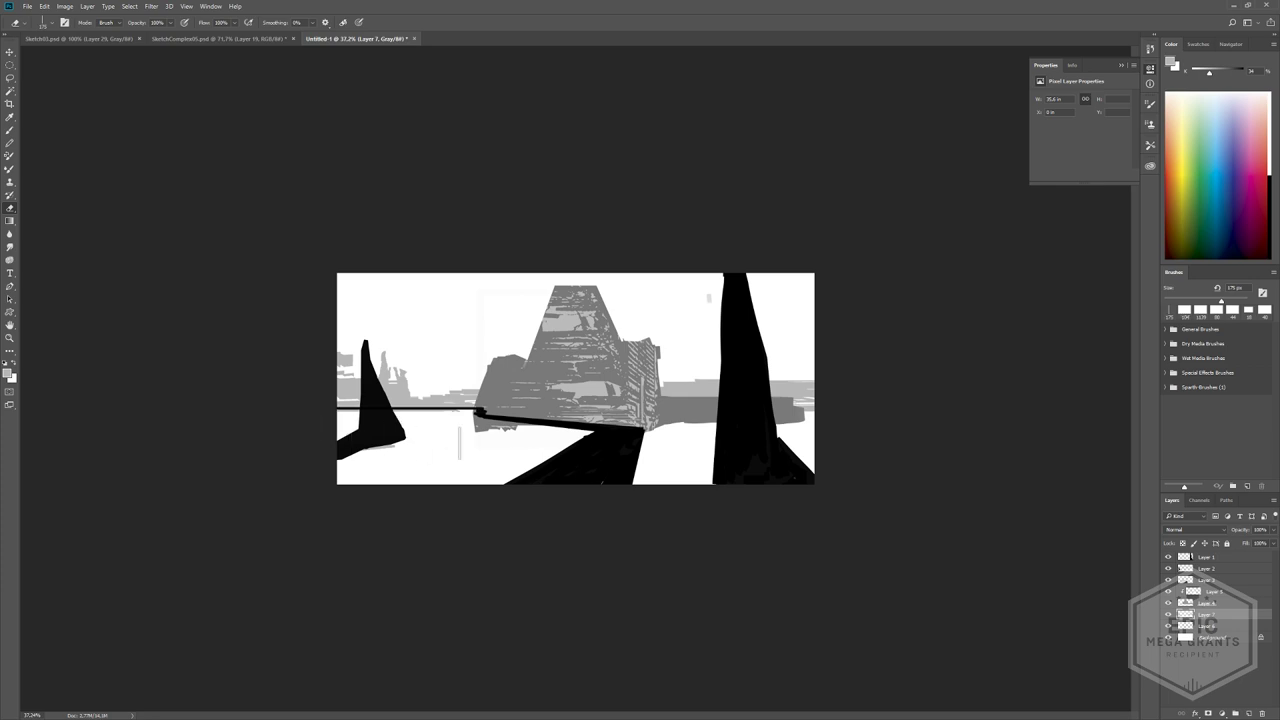
# - Stamp the same jagged custom shape on the horizon behind the right pillar and again behind the left spire
pyautogui.moveTo(668, 391); pyautogui.dragTo(778, 393)
pyautogui.hotkey('ctrl', 'z')
pyautogui.press('b')
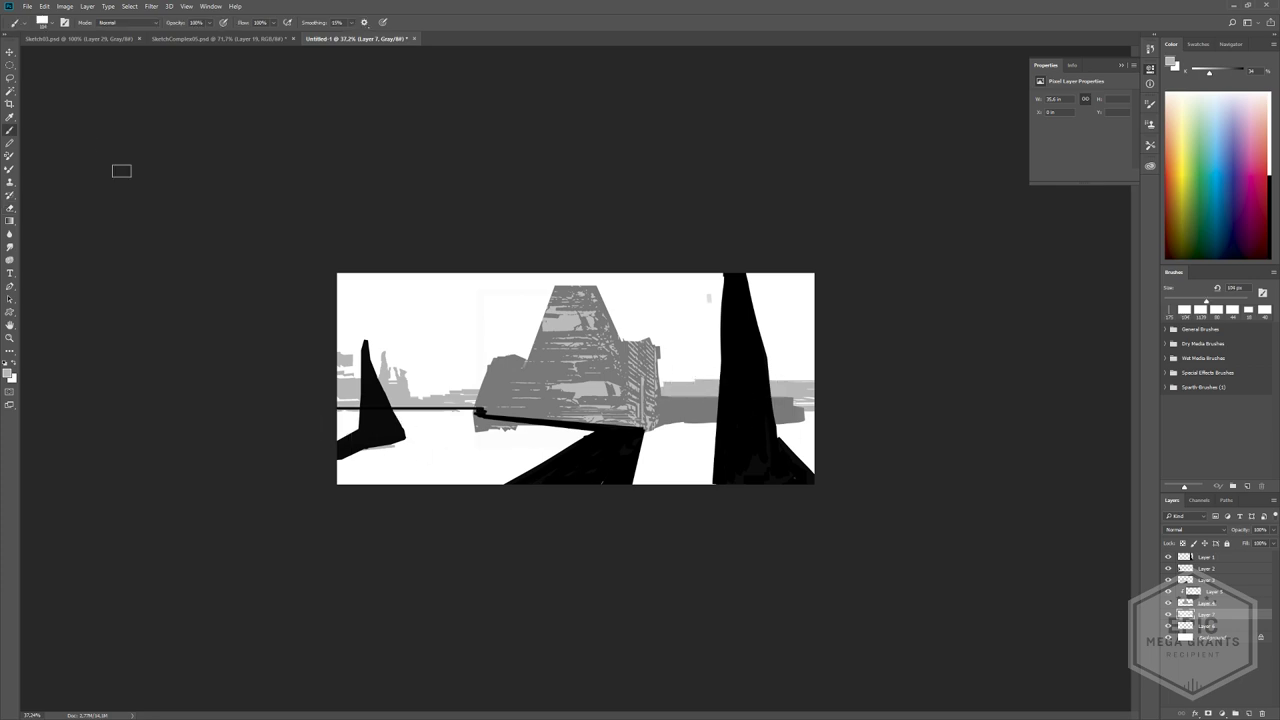
pyautogui.press('u')
pyautogui.moveTo(653, 364); pyautogui.dragTo(965, 395)
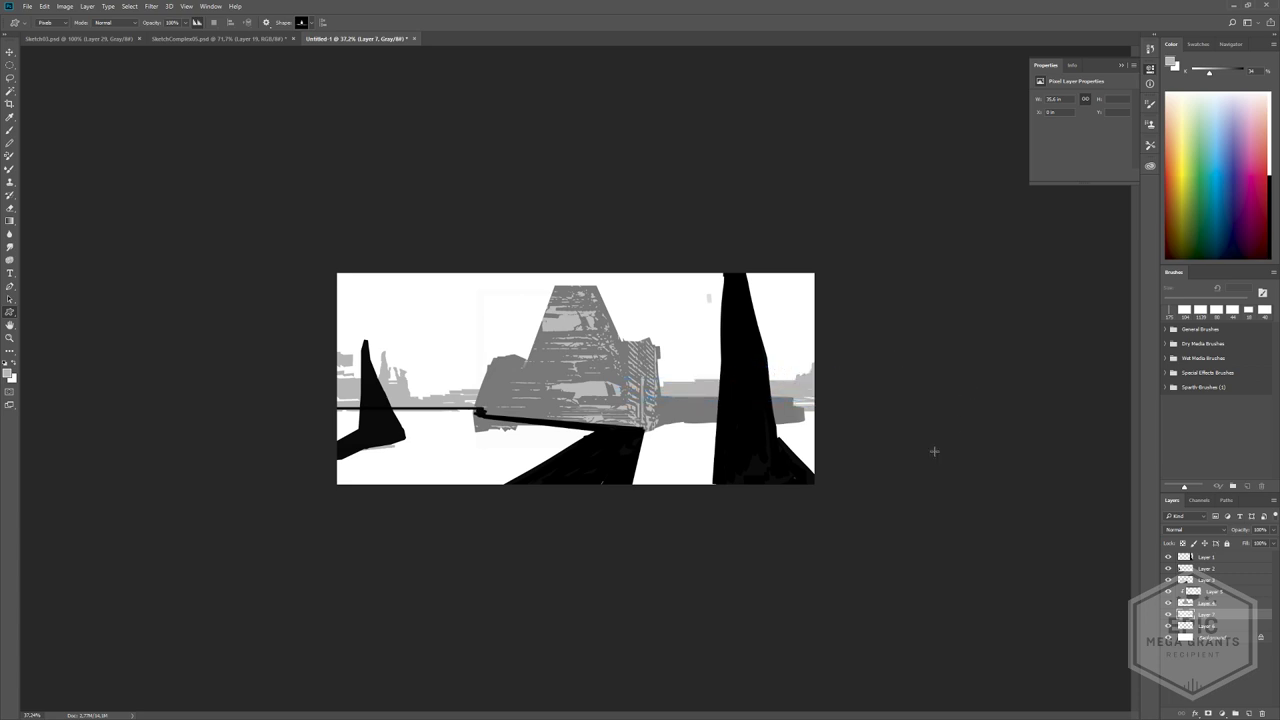
pyautogui.moveTo(237, 323); pyautogui.dragTo(421, 421)
pyautogui.press('e')
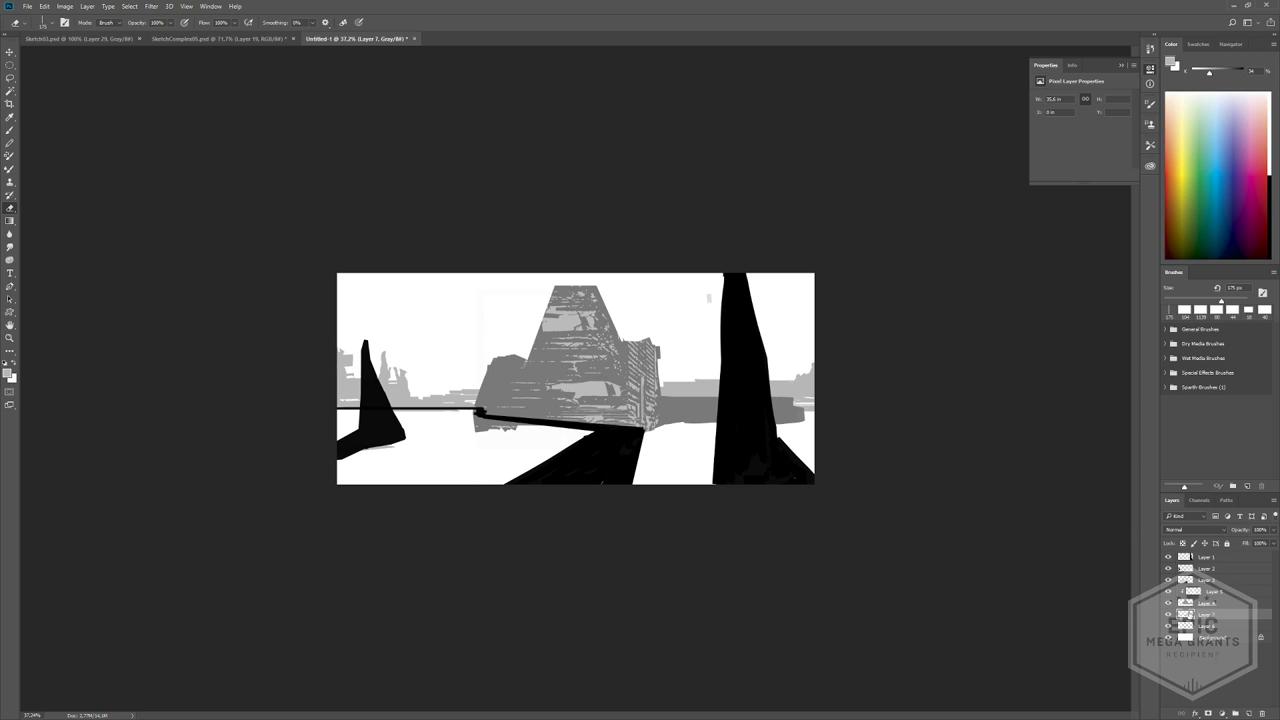
# - Check what Layer 2, Layer 7 and Layer 3 contain by toggling their visibility, and leave no layer selected
pyautogui.click(1166, 569)
pyautogui.click(1166, 569)
pyautogui.click(1195, 580)
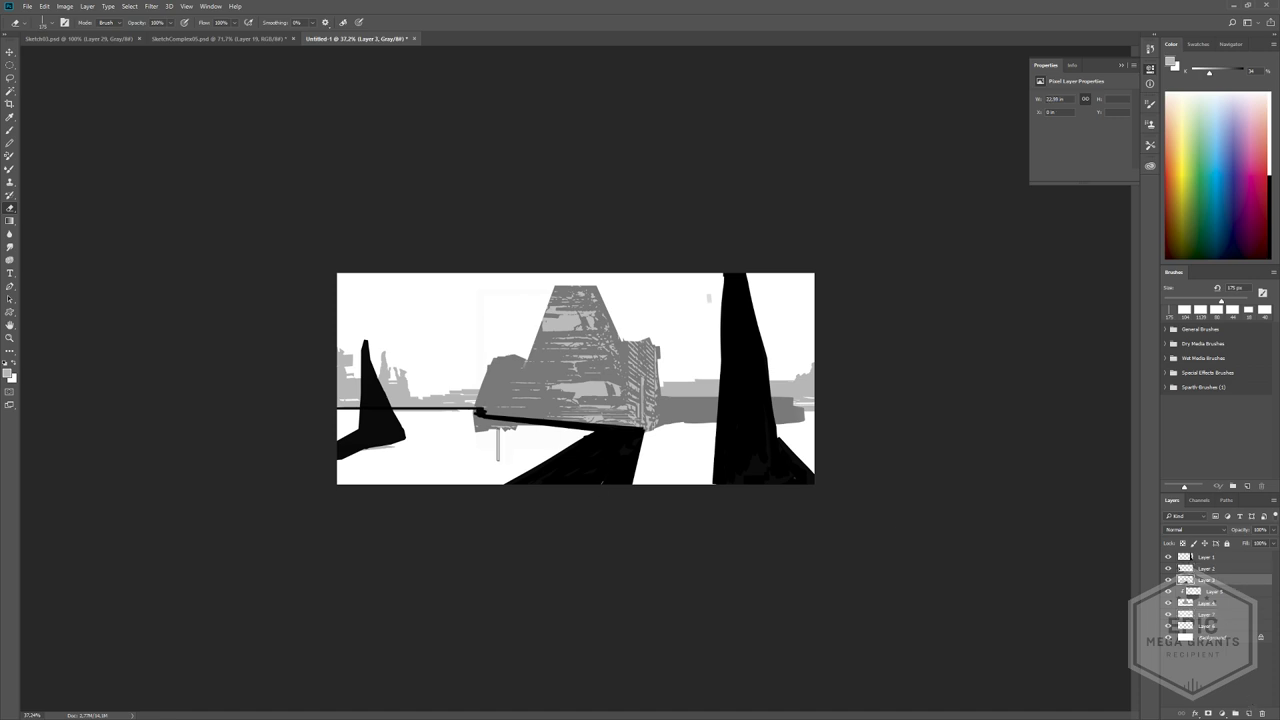
pyautogui.press('b')
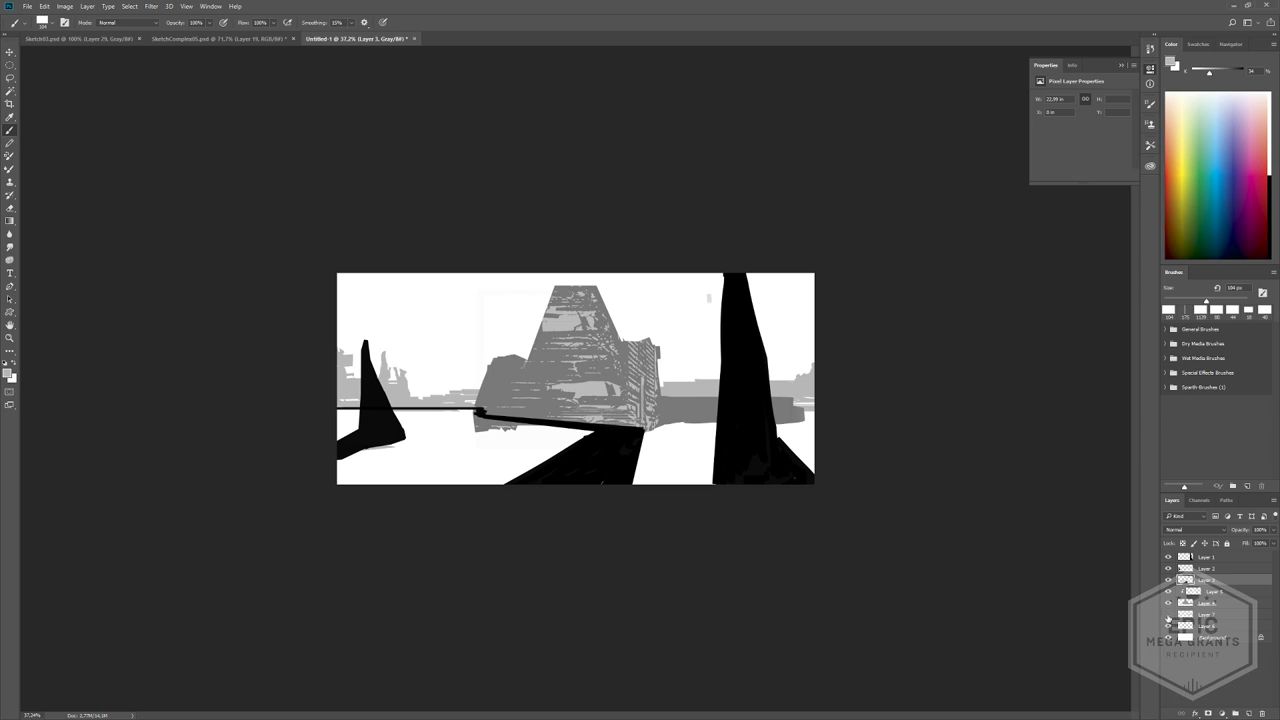
pyautogui.click(1168, 617)
pyautogui.click(1168, 617)
pyautogui.click(1168, 580)
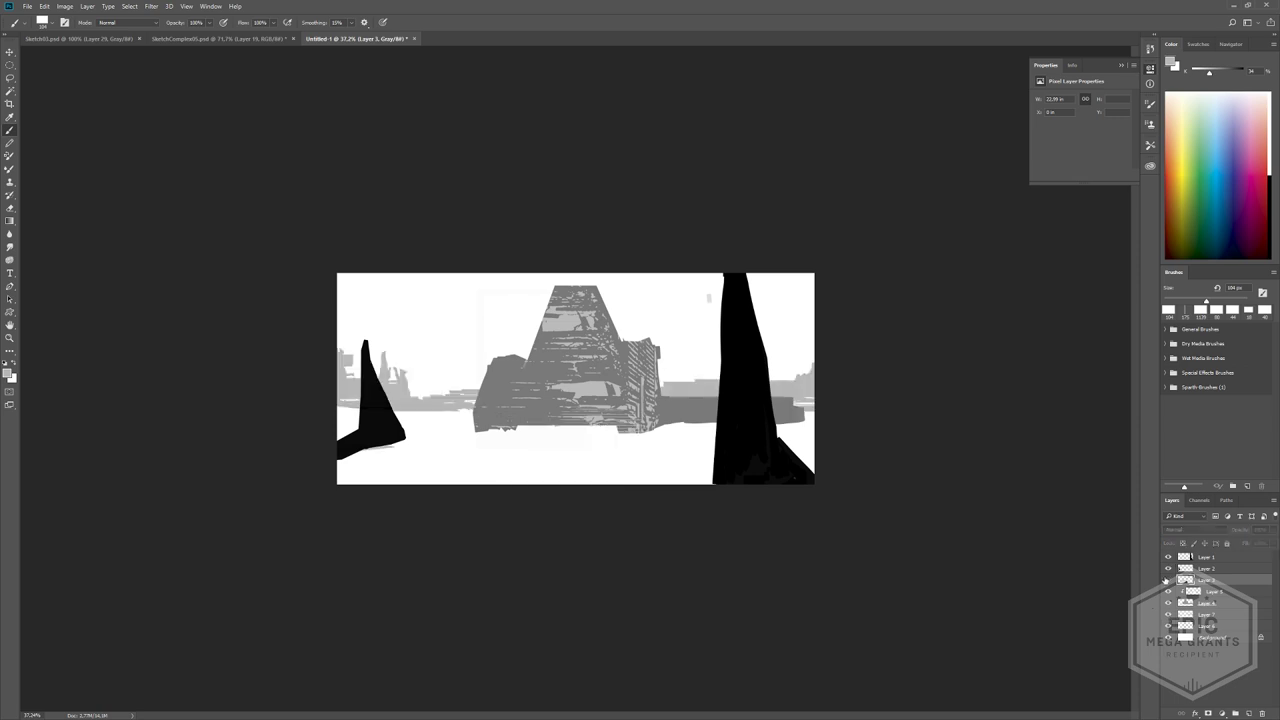
pyautogui.click(1168, 580)
pyautogui.click(1248, 703)
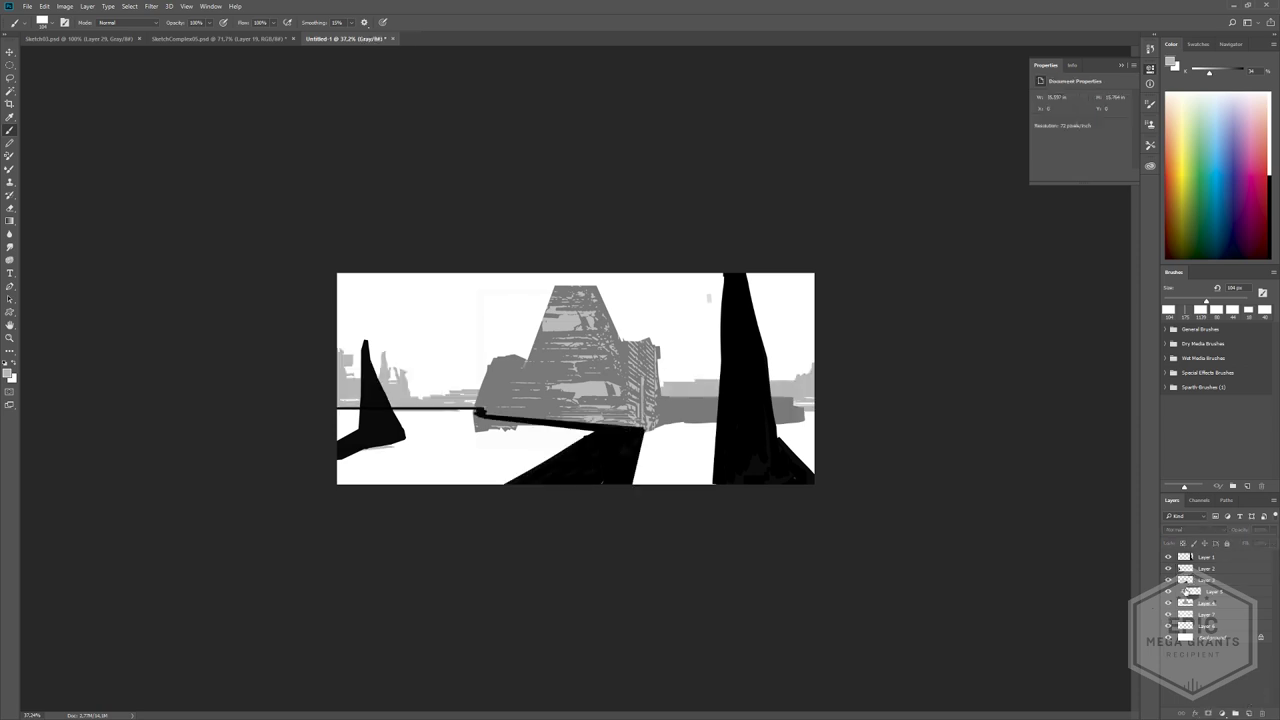
# - Add a new layer below Layer 3 and paint the entire ground beneath the horizon in flat dark grey
pyautogui.click(1185, 585)
pyautogui.click(1248, 713)
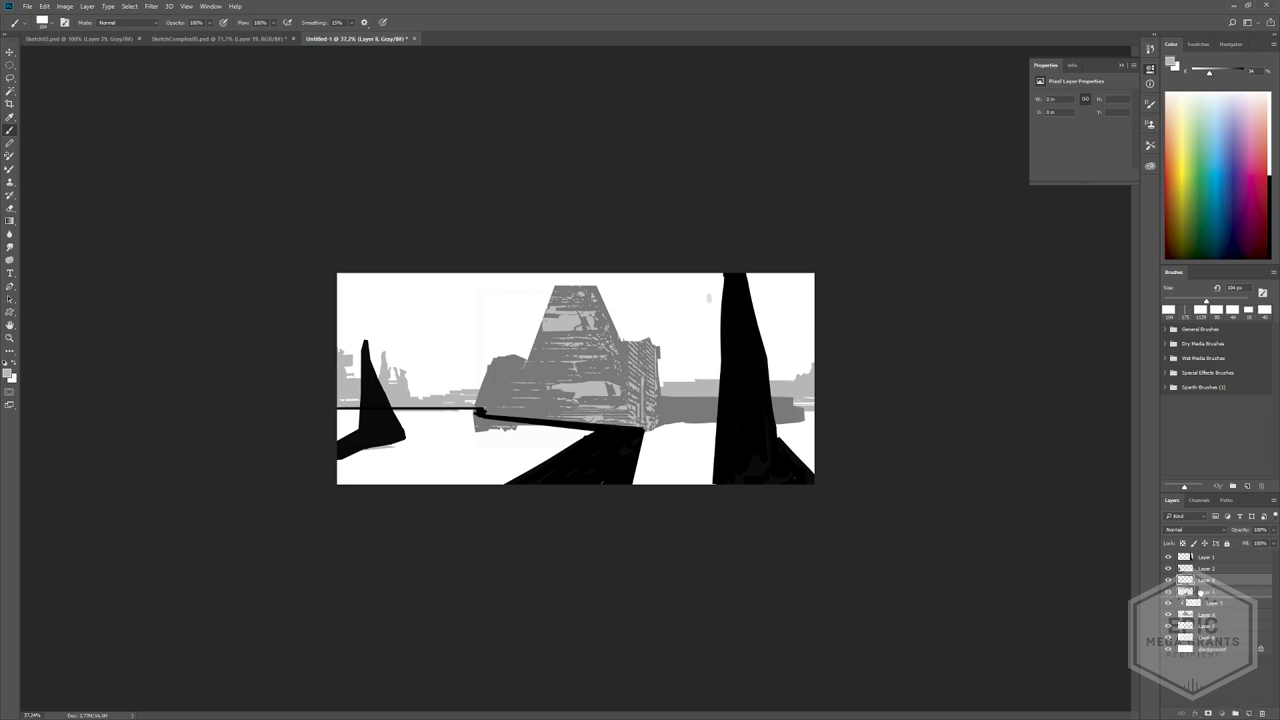
pyautogui.moveTo(510, 472)
pyautogui.mouseDown()
pyautogui.moveTo(717, 477)
pyautogui.moveTo(690, 445)
pyautogui.moveTo(650, 430)
pyautogui.moveTo(720, 438)
pyautogui.moveTo(640, 465)
pyautogui.moveTo(636, 425)
pyautogui.moveTo(671, 470)
pyautogui.mouseUp()
pyautogui.click(1228, 74)
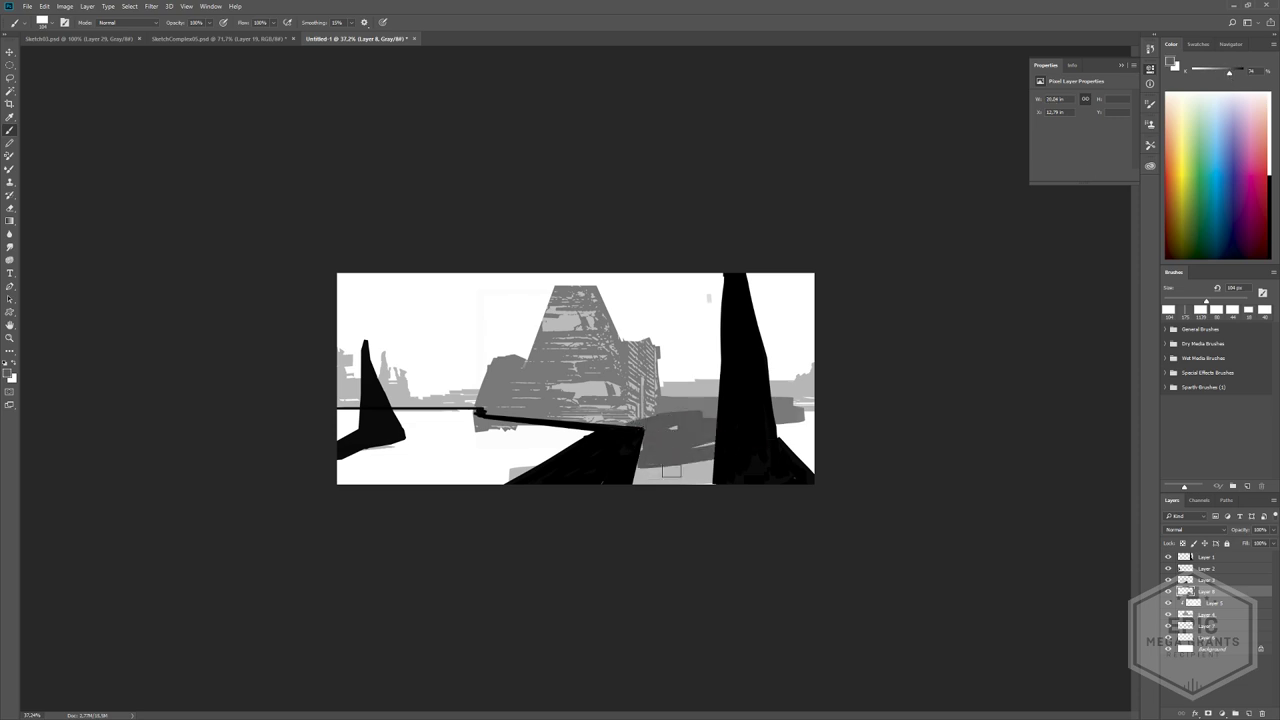
pyautogui.hotkey('ctrl', 'z')
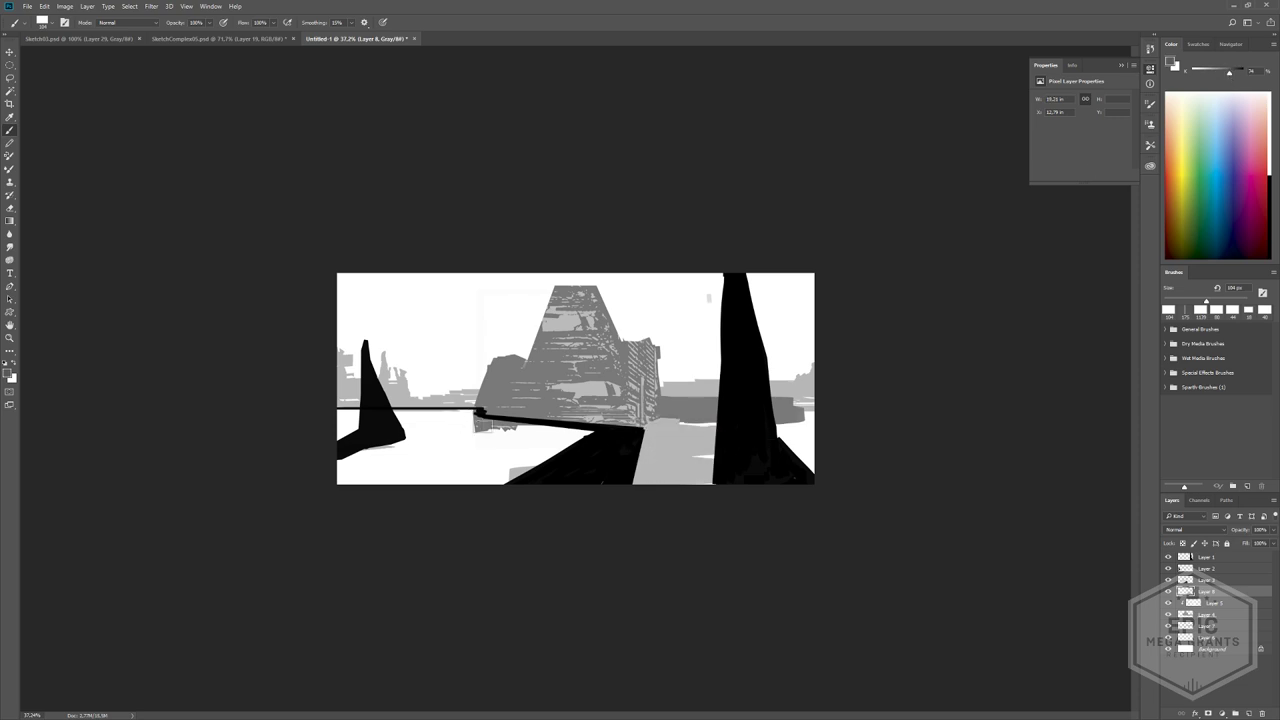
pyautogui.moveTo(478, 418); pyautogui.dragTo(395, 416)
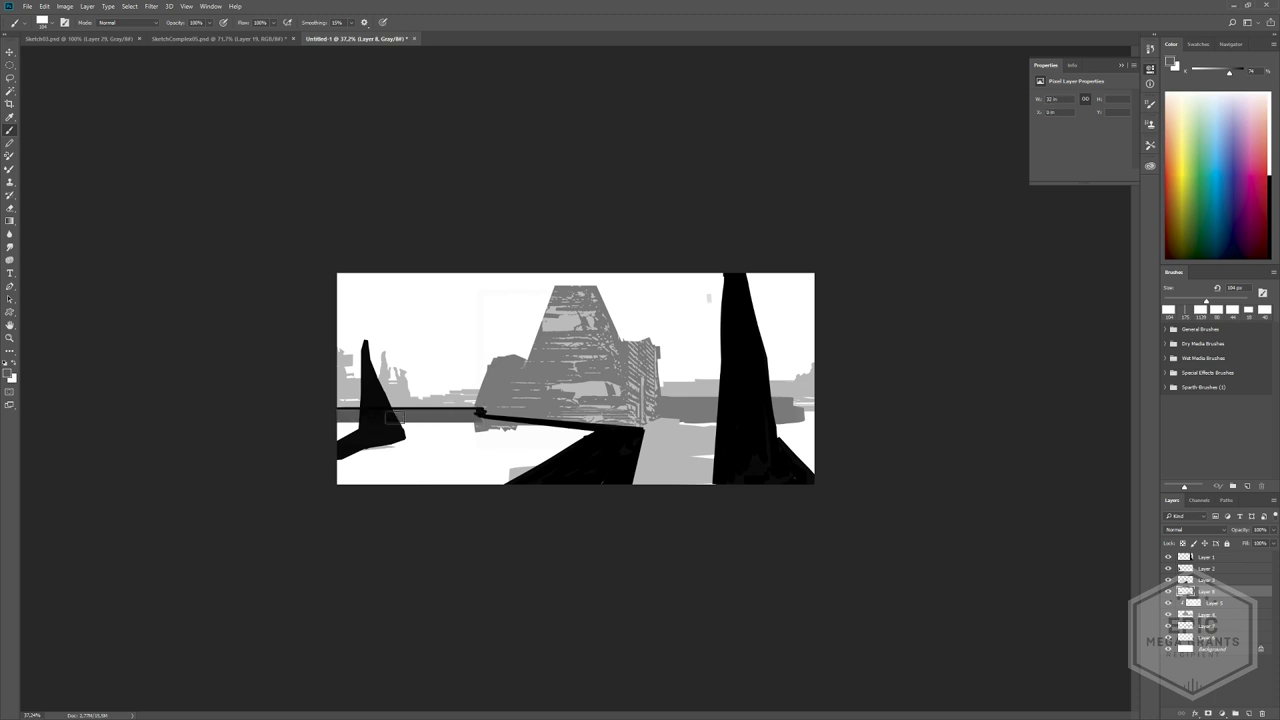
pyautogui.moveTo(478, 416); pyautogui.dragTo(900, 418)
pyautogui.keyDown('alt'); pyautogui.moveTo(457, 441); pyautogui.dragTo(474, 442, button='right'); pyautogui.keyUp('alt')
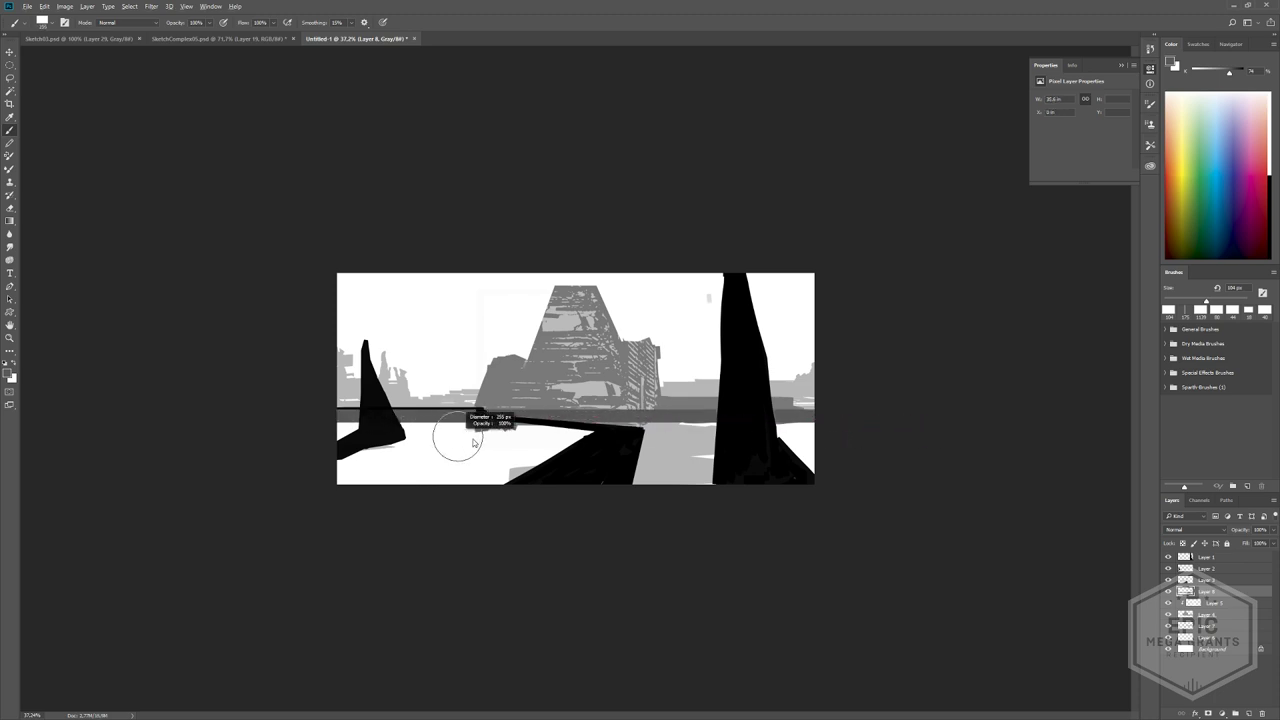
pyautogui.moveTo(474, 442)
pyautogui.mouseDown()
pyautogui.moveTo(380, 440)
pyautogui.moveTo(358, 466)
pyautogui.moveTo(430, 485)
pyautogui.moveTo(565, 455)
pyautogui.moveTo(540, 435)
pyautogui.moveTo(775, 460)
pyautogui.moveTo(800, 437)
pyautogui.moveTo(700, 485)
pyautogui.mouseUp()
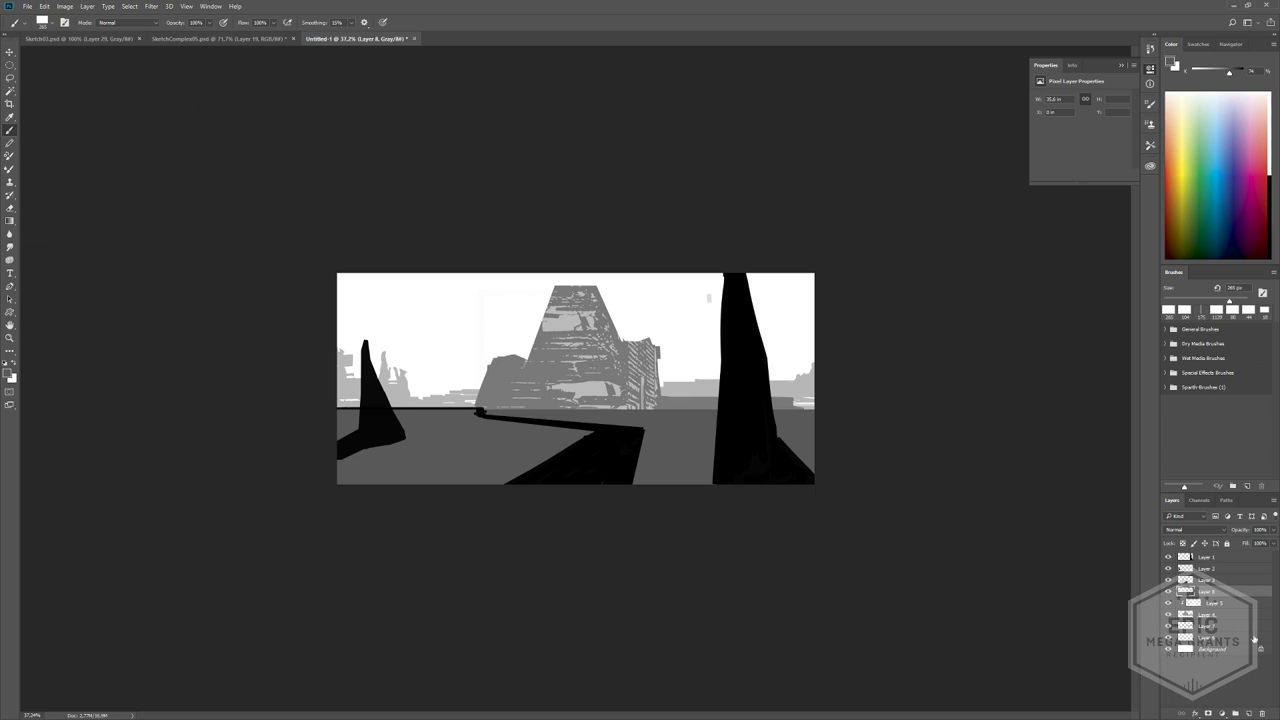
# - Add a layer clipped to the ground and stamp a horizontal-streak custom shape across the whole ground in a darker grey
pyautogui.click(1249, 713)
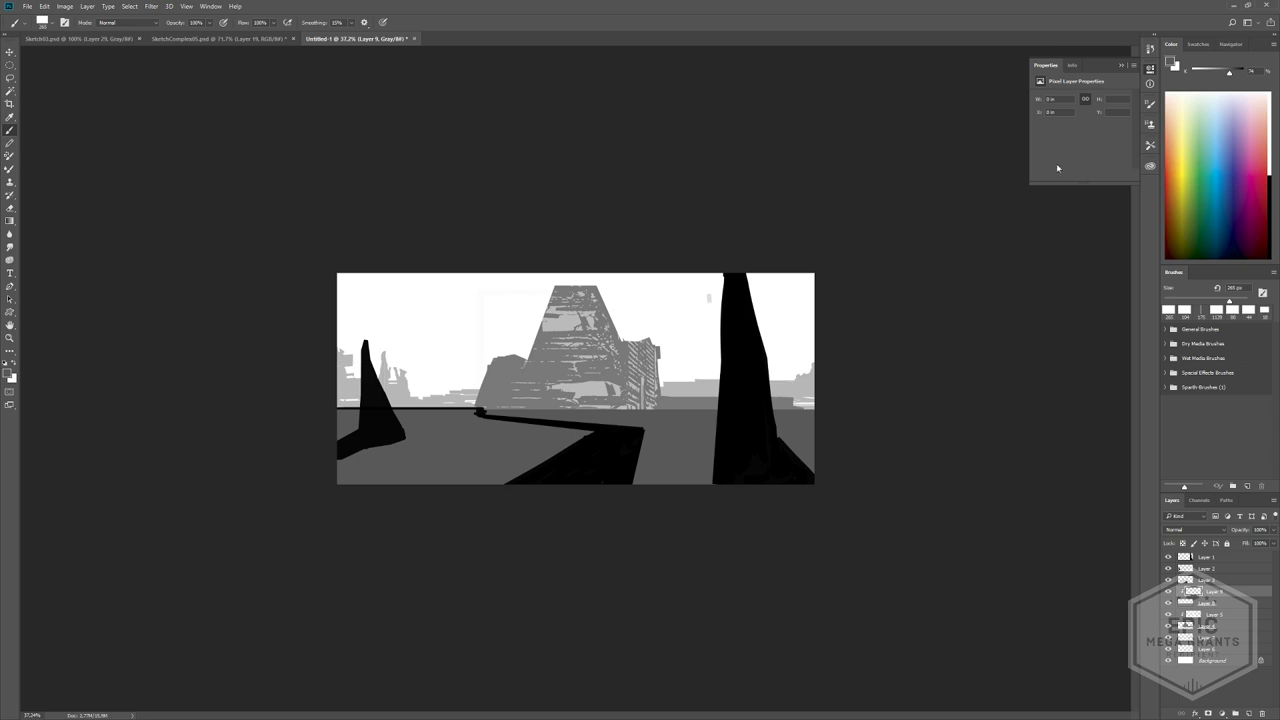
pyautogui.click(1235, 75)
pyautogui.click(10, 312)
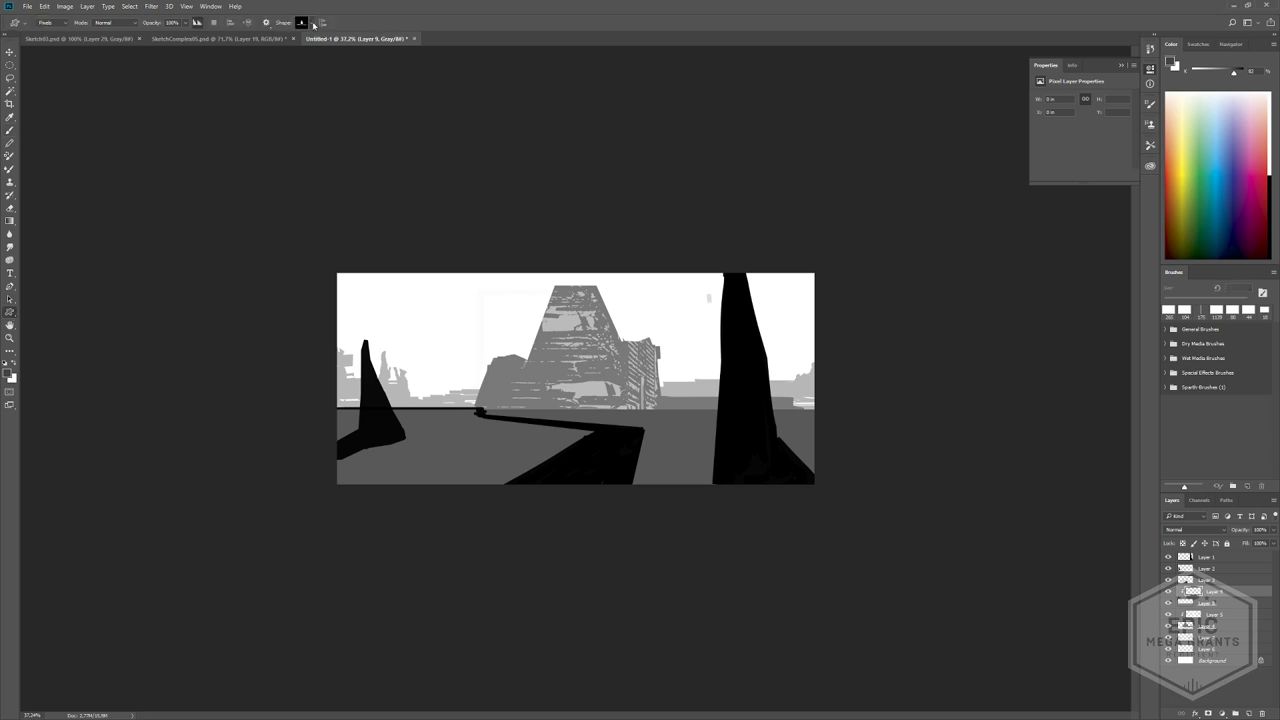
pyautogui.click(313, 24)
pyautogui.click(357, 129)
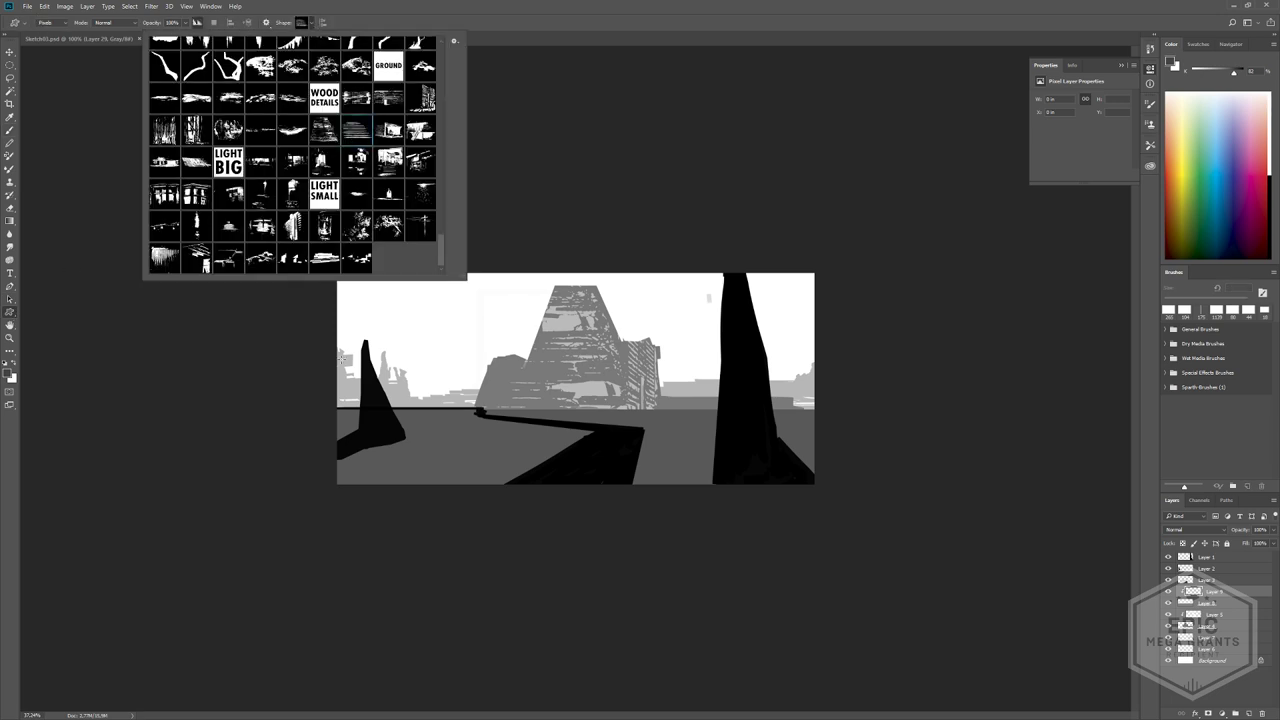
pyautogui.moveTo(198, 440); pyautogui.dragTo(906, 566)
pyautogui.moveTo(474, 407); pyautogui.dragTo(903, 457)
pyautogui.moveTo(232, 409); pyautogui.dragTo(1018, 522)
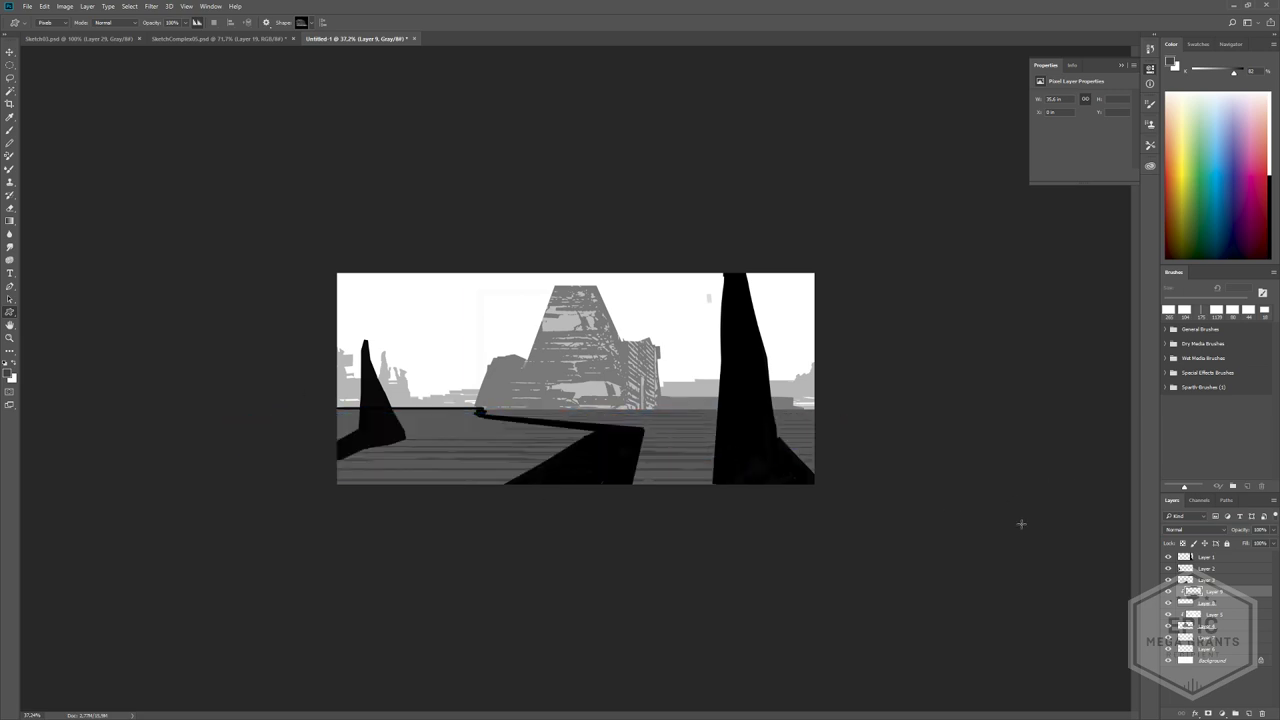
pyautogui.keyDown('ctrl'); pyautogui.moveTo(509, 459); pyautogui.dragTo(468, 449); pyautogui.keyUp('ctrl')
pyautogui.keyDown('alt'); pyautogui.scroll(4, 508, 483); pyautogui.keyUp('alt')
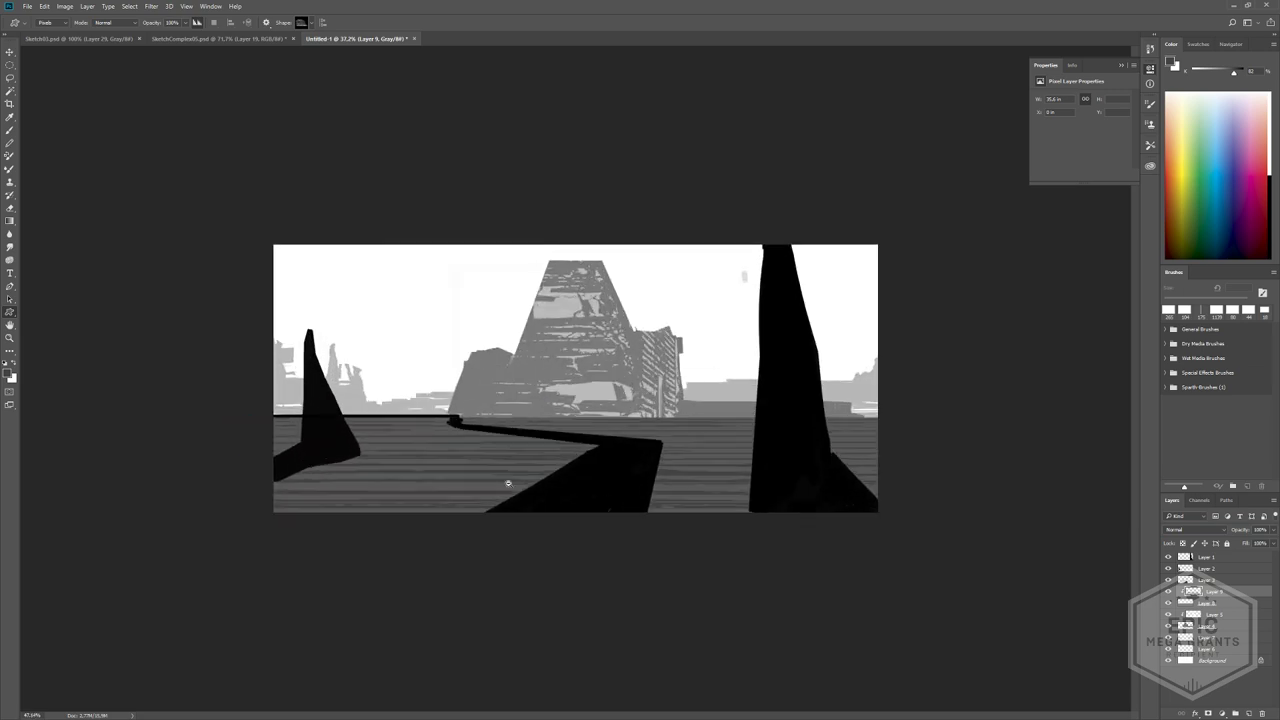
pyautogui.keyDown('alt'); pyautogui.scroll(2, 552, 426); pyautogui.keyUp('alt')
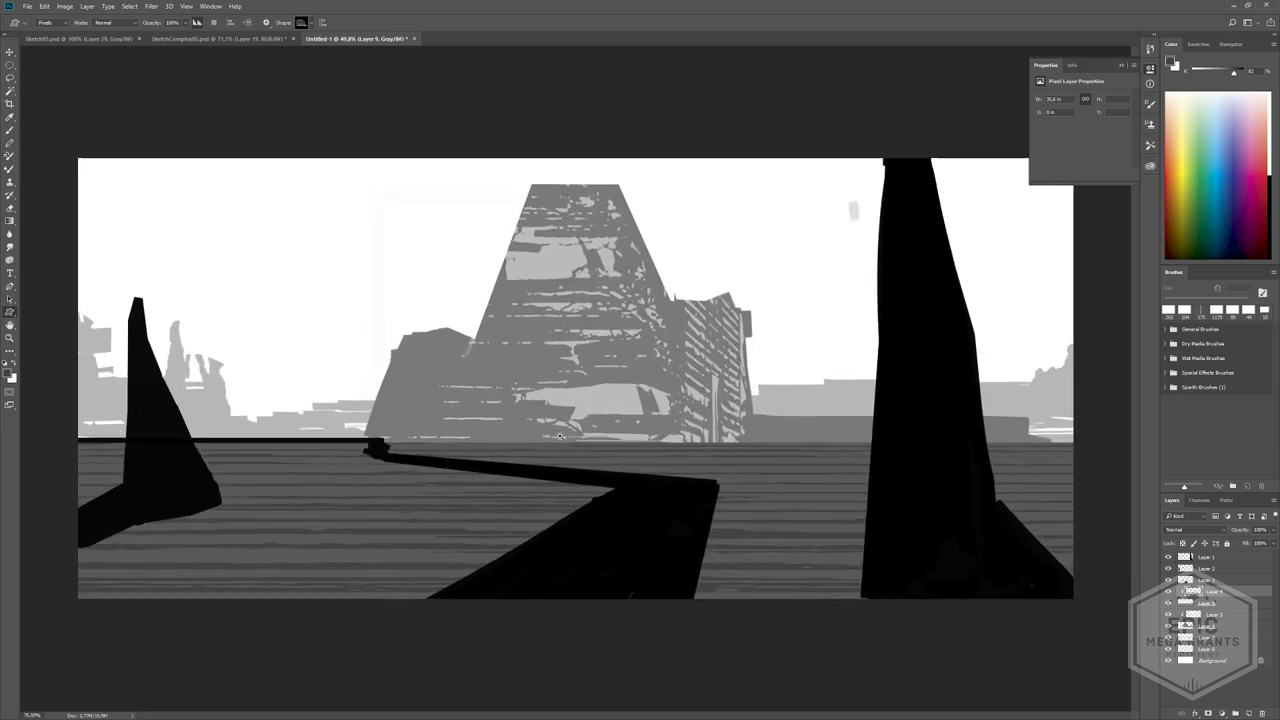
pyautogui.keyDown('alt'); pyautogui.scroll(-1, 552, 426); pyautogui.keyUp('alt')
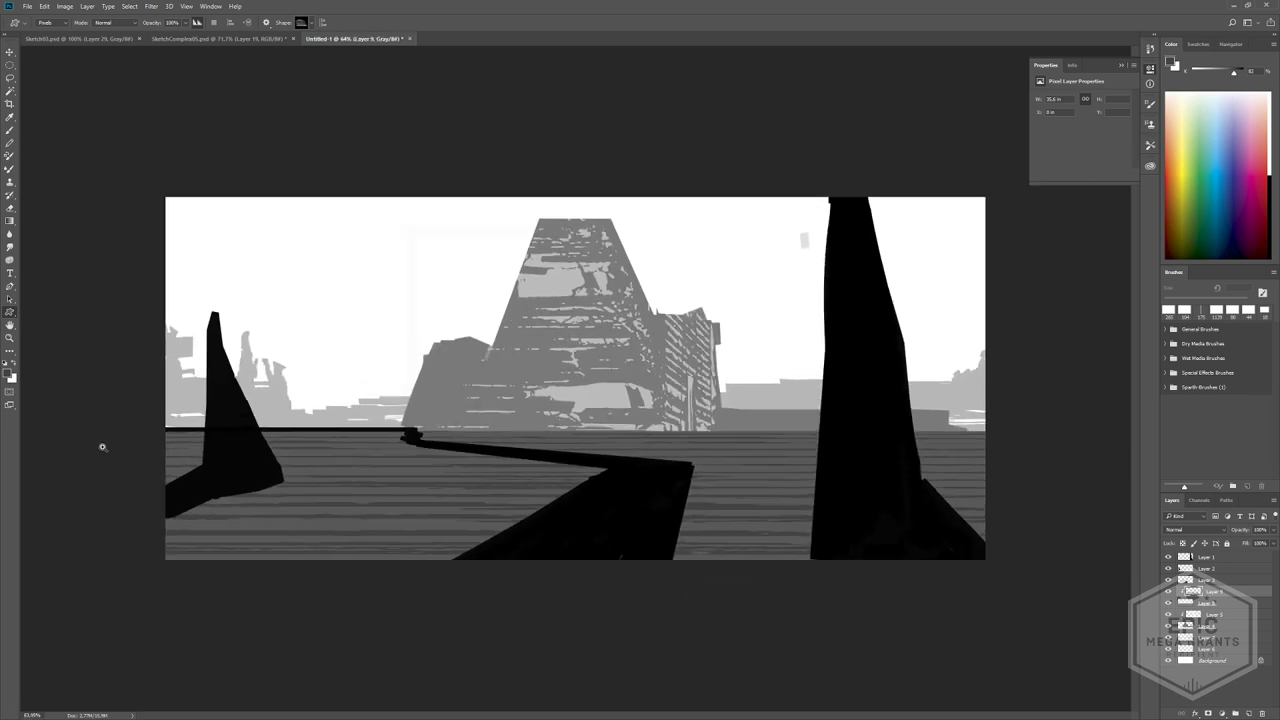
pyautogui.keyDown('alt'); pyautogui.scroll(-1, 623, 459); pyautogui.keyUp('alt')
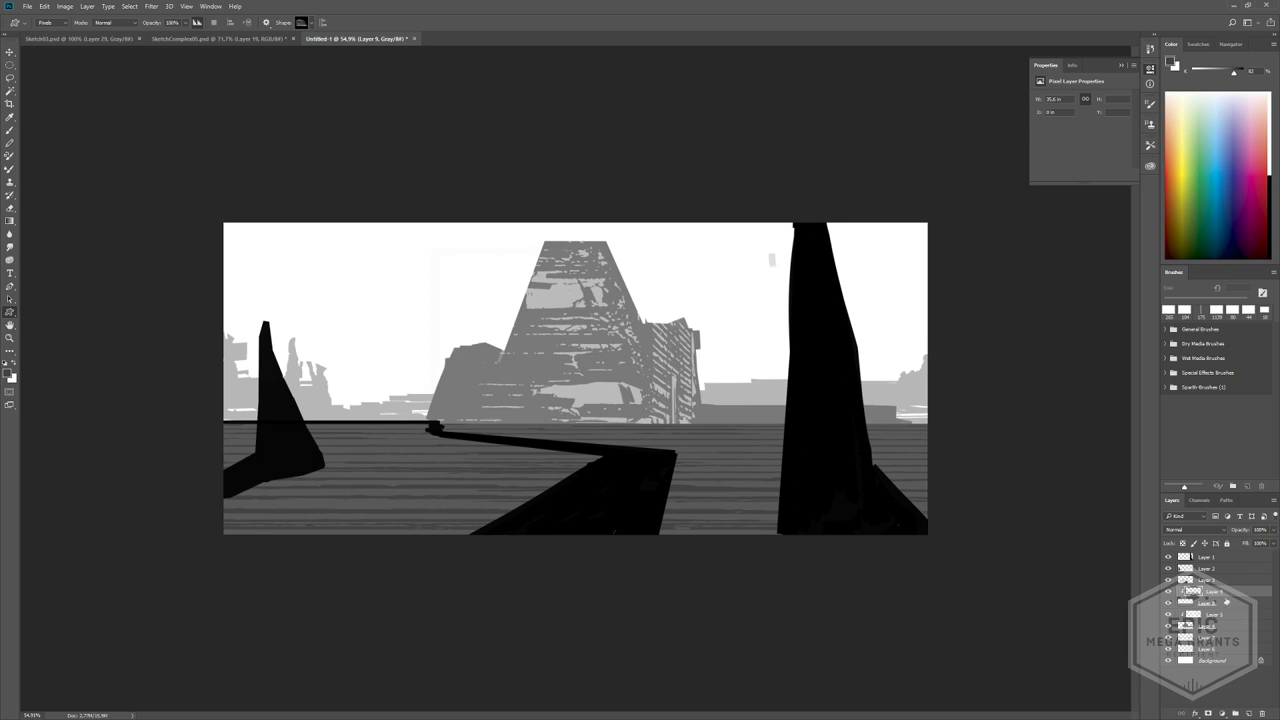
# - On Layer 1, sample black and paint a thin upright pole along the left side of the large black tower
pyautogui.click(1191, 556)
pyautogui.press('b')
pyautogui.keyDown('alt'); pyautogui.moveTo(818, 397); pyautogui.dragTo(797, 405, button='right'); pyautogui.keyUp('alt')
pyautogui.keyDown('alt'); pyautogui.moveTo(800, 266); pyautogui.dragTo(802, 265, button='right'); pyautogui.keyUp('alt')
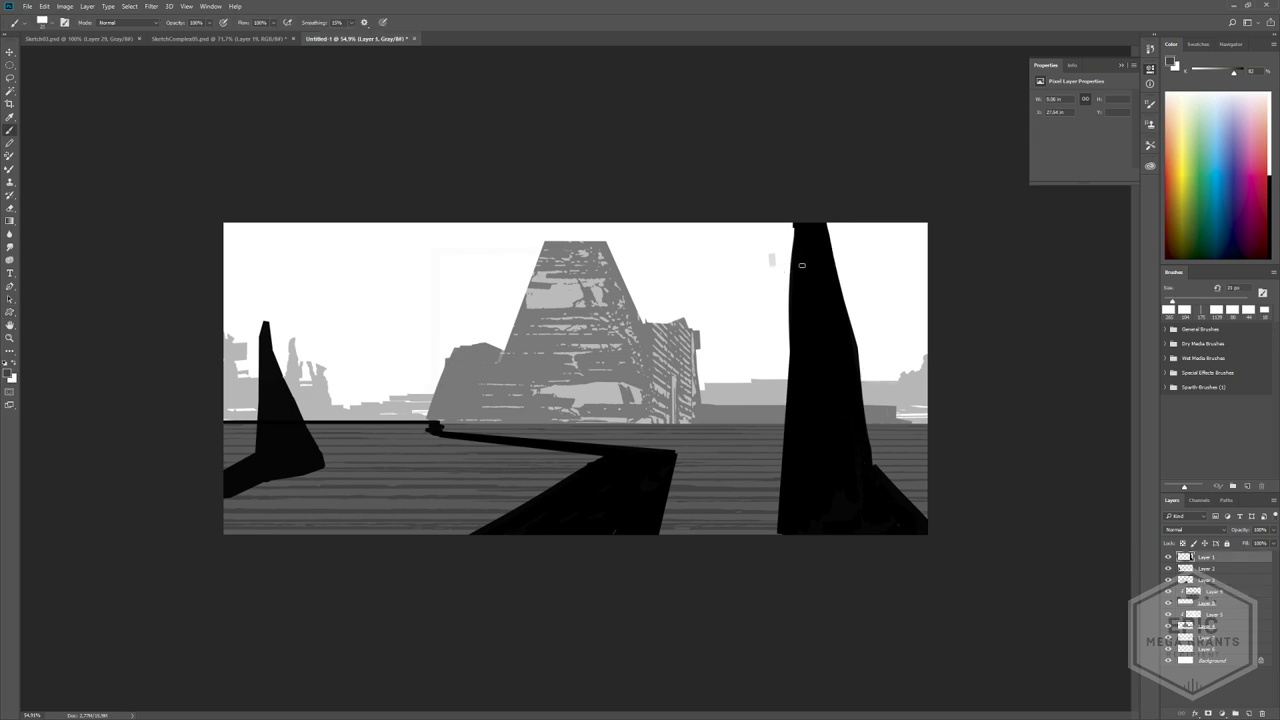
pyautogui.moveTo(786, 262); pyautogui.dragTo(795, 453)
pyautogui.hotkey('ctrl', 'z')
pyautogui.keyDown('alt'); pyautogui.click(823, 344); pyautogui.keyUp('alt')
pyautogui.keyDown('alt'); pyautogui.moveTo(803, 387); pyautogui.dragTo(811, 386, button='right'); pyautogui.keyUp('alt')
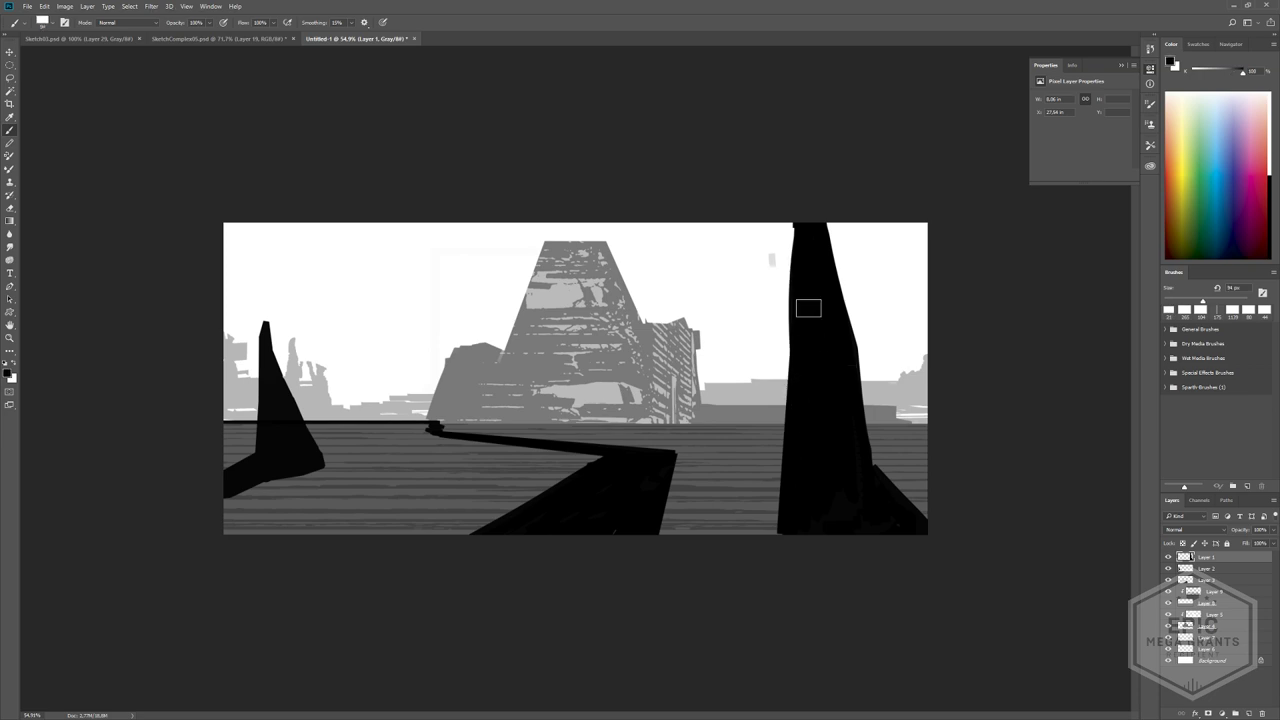
pyautogui.keyDown('alt'); pyautogui.moveTo(797, 282); pyautogui.dragTo(776, 259, button='right'); pyautogui.keyUp('alt')
pyautogui.moveTo(777, 258); pyautogui.dragTo(793, 495)
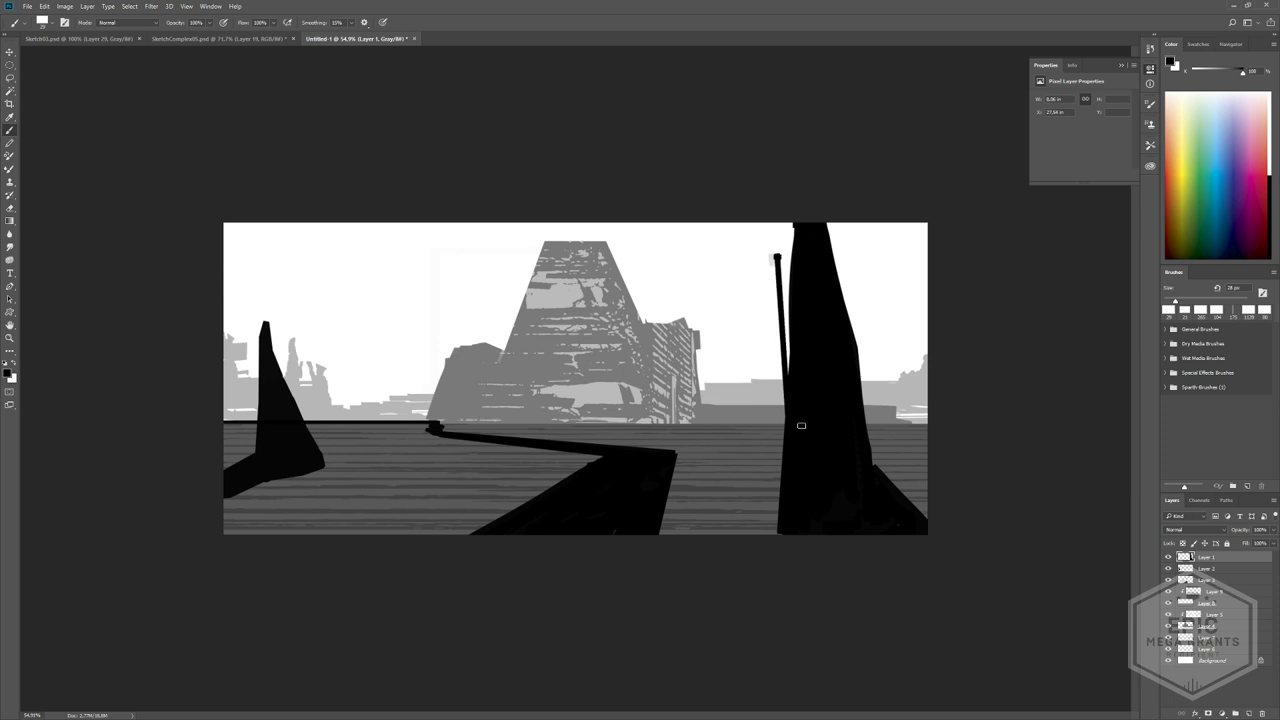
# - Flare the large black tower's base on both sides and shift the tower with its pole towards the canvas's right edge
pyautogui.moveTo(878, 453)
pyautogui.mouseDown()
pyautogui.moveTo(868, 428)
pyautogui.moveTo(880, 482)
pyautogui.moveTo(898, 494)
pyautogui.moveTo(872, 431)
pyautogui.moveTo(898, 505)
pyautogui.moveTo(925, 511)
pyautogui.mouseUp()
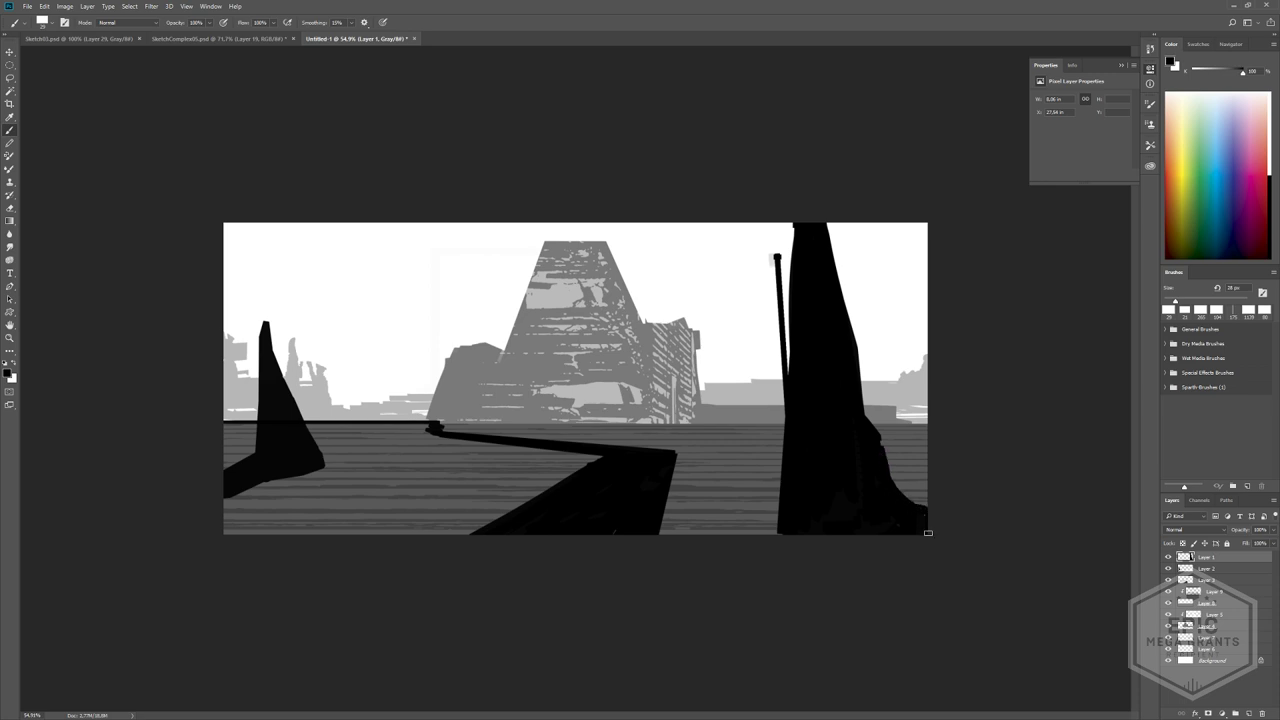
pyautogui.moveTo(759, 548)
pyautogui.mouseDown()
pyautogui.moveTo(780, 486)
pyautogui.moveTo(769, 473)
pyautogui.mouseUp()
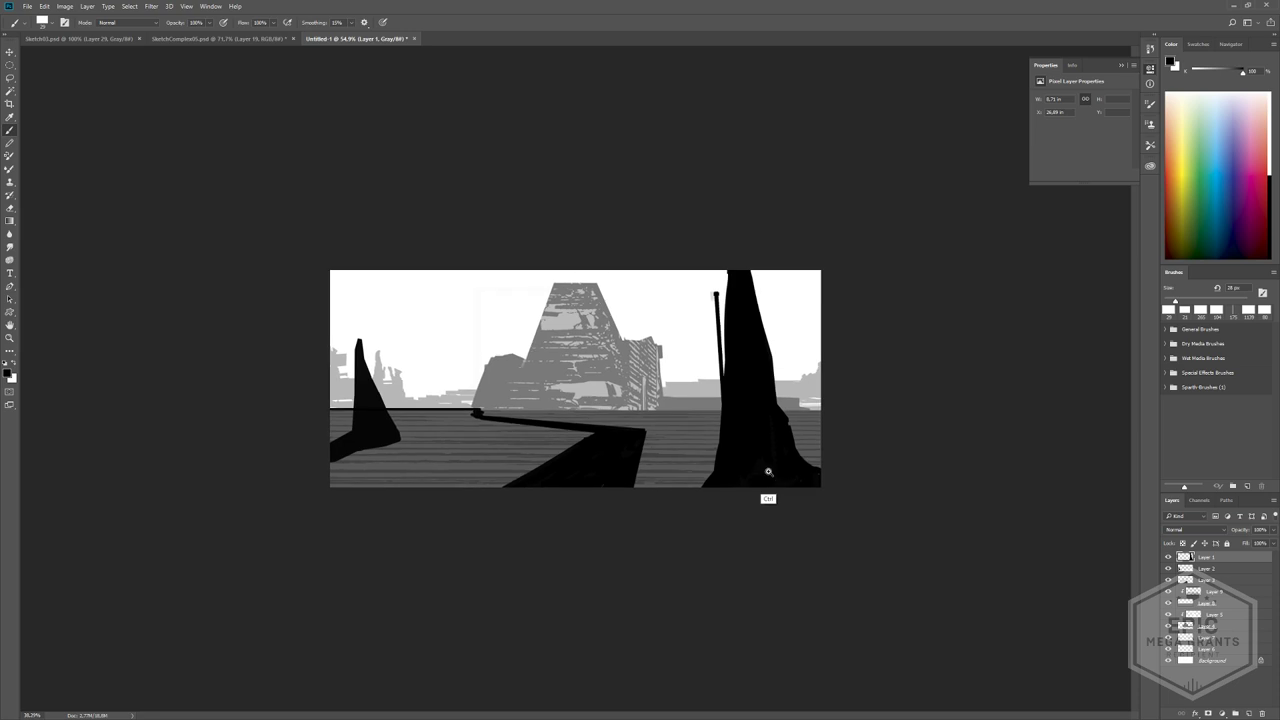
pyautogui.keyDown('ctrl'); pyautogui.keyDown('shift'); pyautogui.moveTo(751, 422); pyautogui.dragTo(788, 378); pyautogui.keyUp('shift'); pyautogui.keyUp('ctrl')
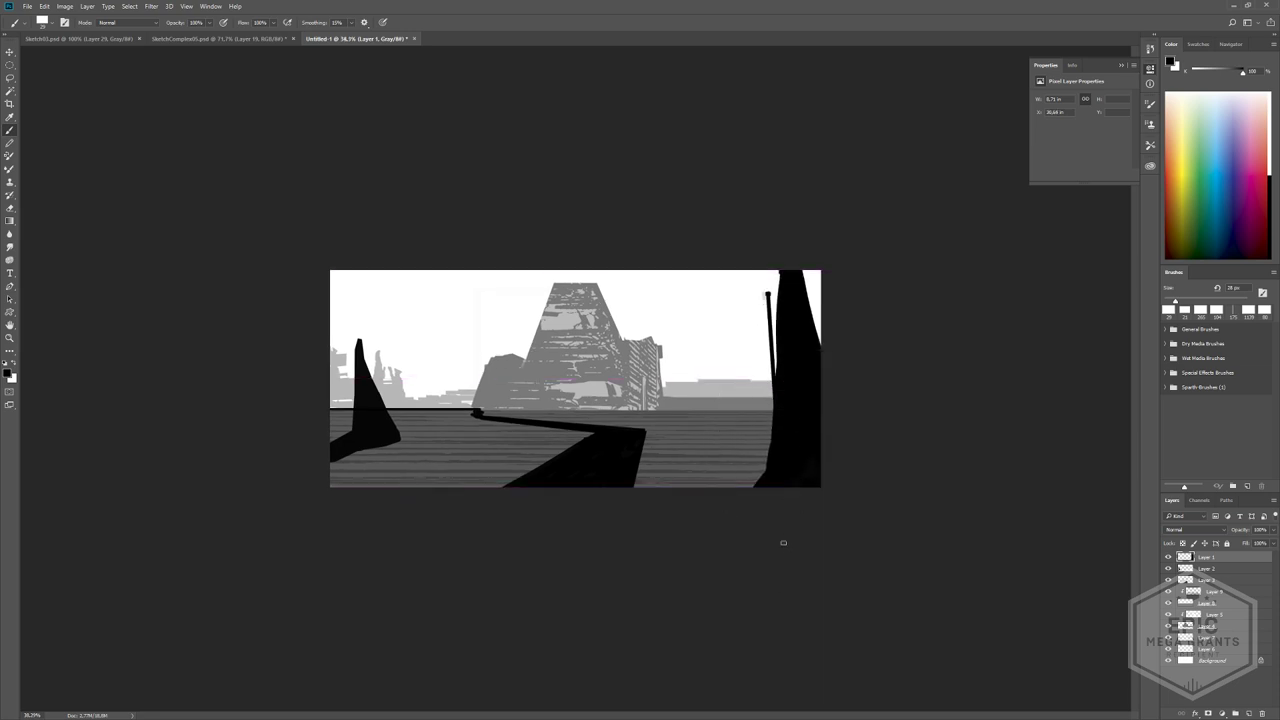
pyautogui.keyDown('alt'); pyautogui.scroll(-1, 665, 465); pyautogui.keyUp('alt')
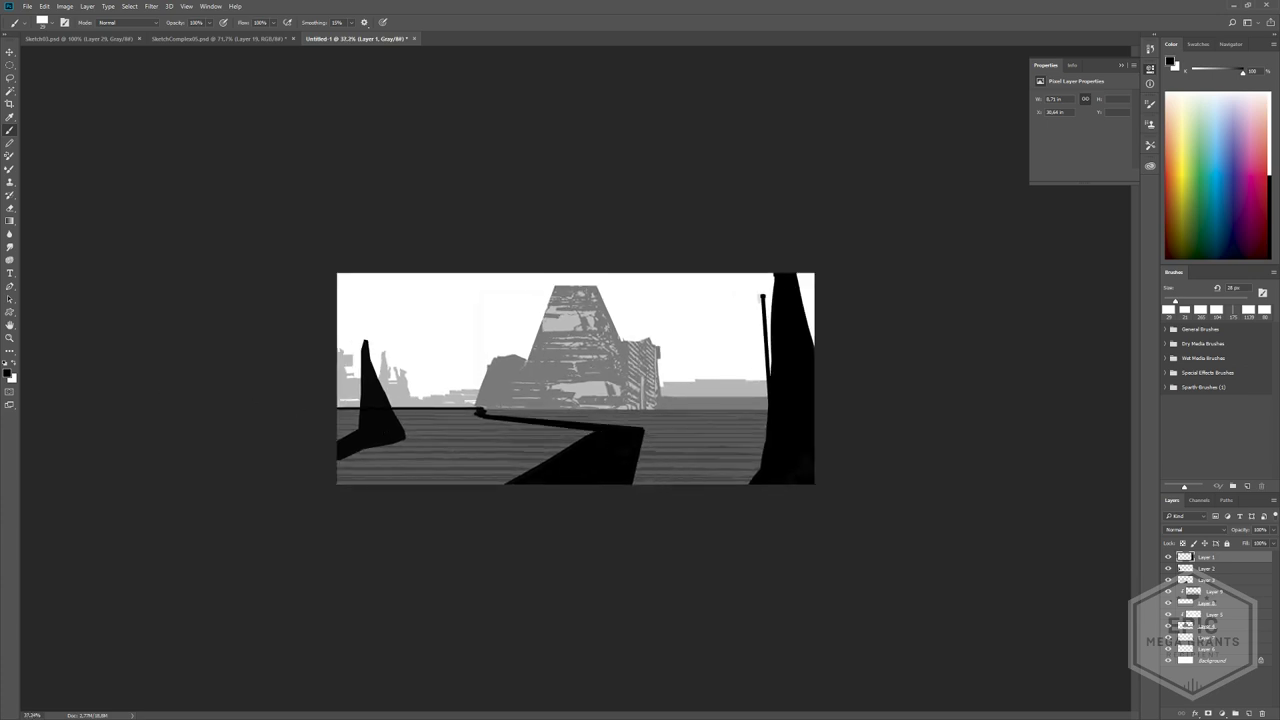
# - On Layer 4, extend the lower left side of the central grey structure with a low mid-grey mass at the horizon
pyautogui.hotkey('ctrl', '+')
pyautogui.hotkey('ctrl', '+')
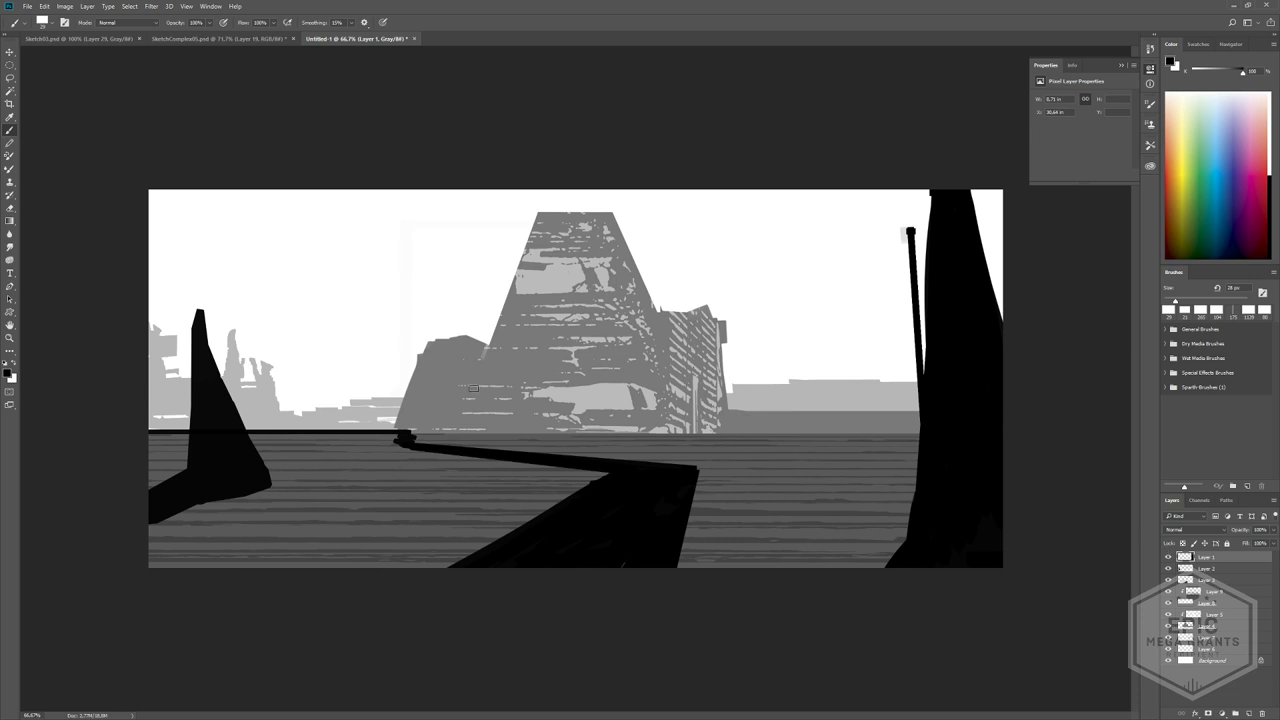
pyautogui.click(1205, 626)
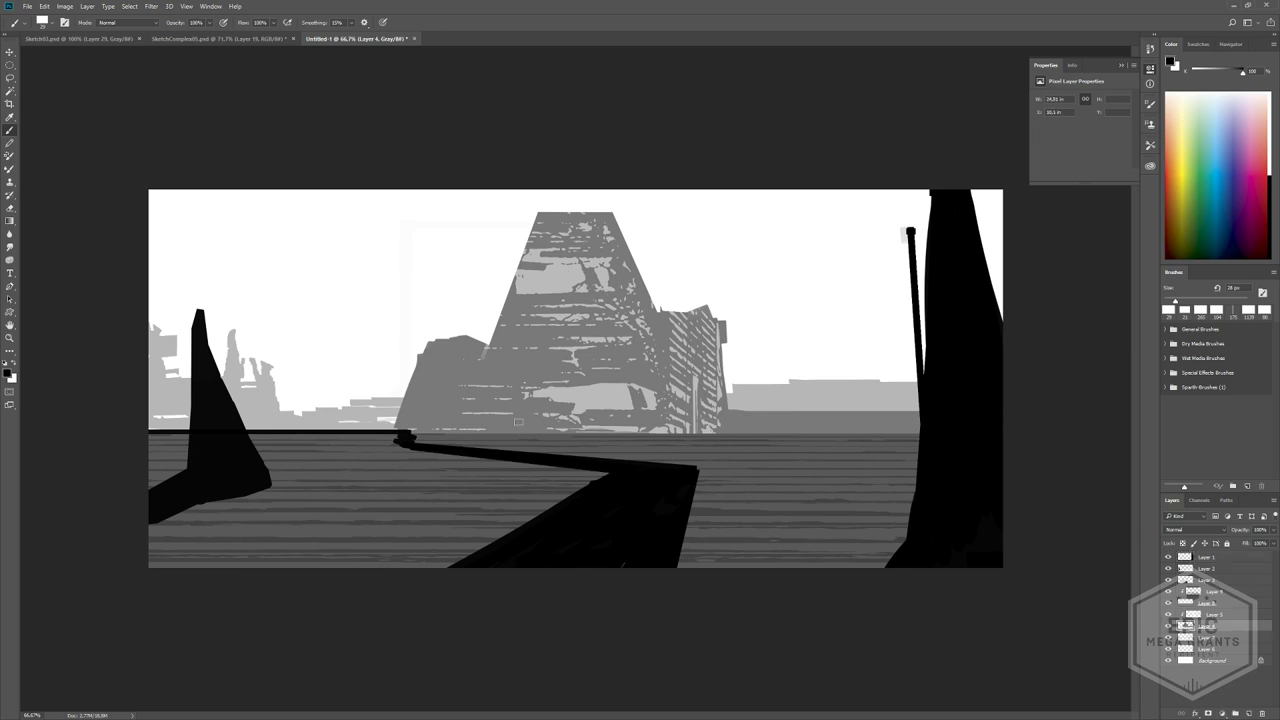
pyautogui.keyDown('alt'); pyautogui.scroll(2, 510, 302); pyautogui.keyUp('alt')
pyautogui.keyDown('alt'); pyautogui.scroll(2, 507, 458); pyautogui.keyUp('alt')
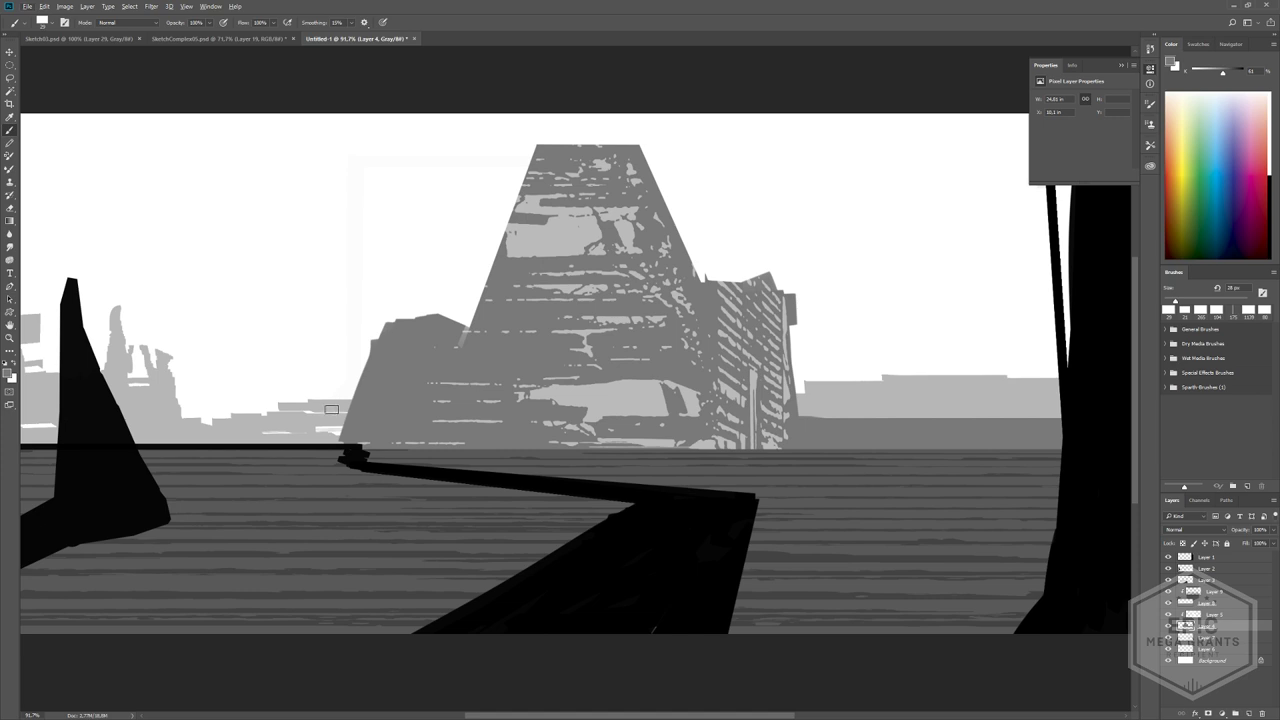
pyautogui.moveTo(360, 392)
pyautogui.mouseDown()
pyautogui.moveTo(315, 393)
pyautogui.moveTo(345, 400)
pyautogui.moveTo(316, 421)
pyautogui.moveTo(336, 405)
pyautogui.moveTo(320, 440)
pyautogui.moveTo(342, 434)
pyautogui.mouseUp()
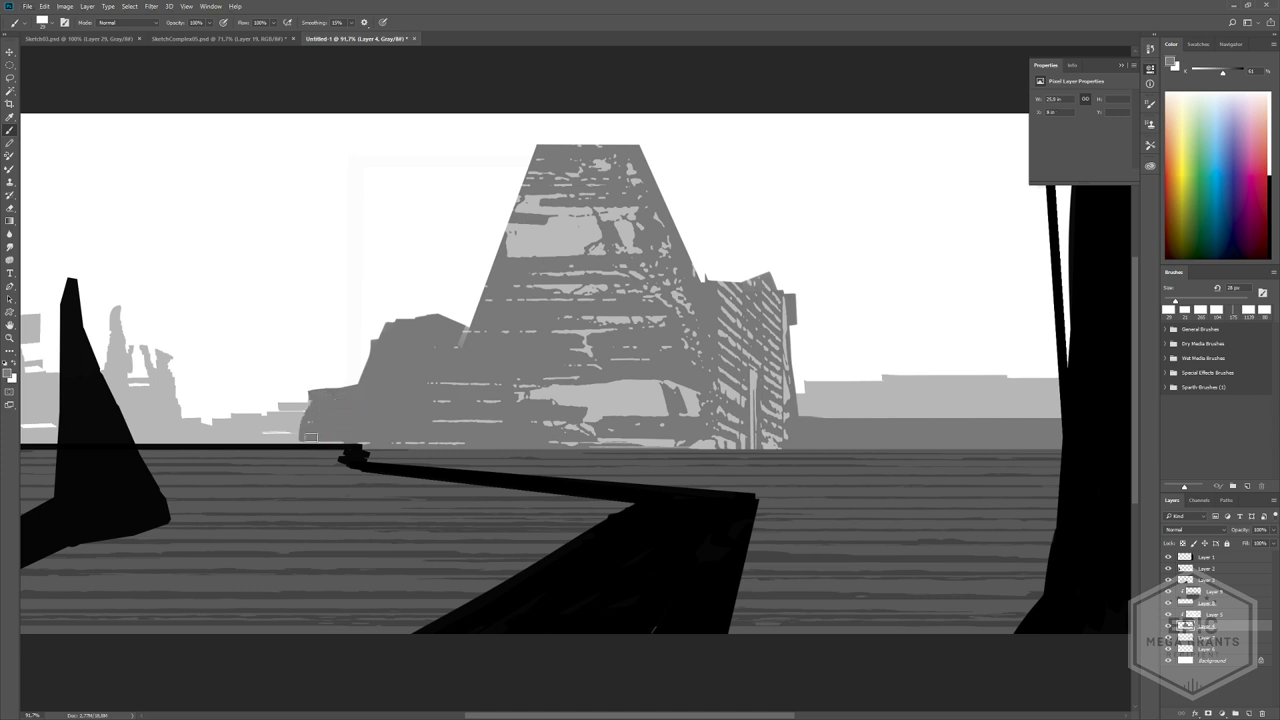
pyautogui.moveTo(494, 418)
pyautogui.keyDown('ctrl'); pyautogui.mouseDown()
pyautogui.moveTo(430, 426)
pyautogui.moveTo(494, 438)
pyautogui.mouseUp(); pyautogui.keyUp('ctrl')
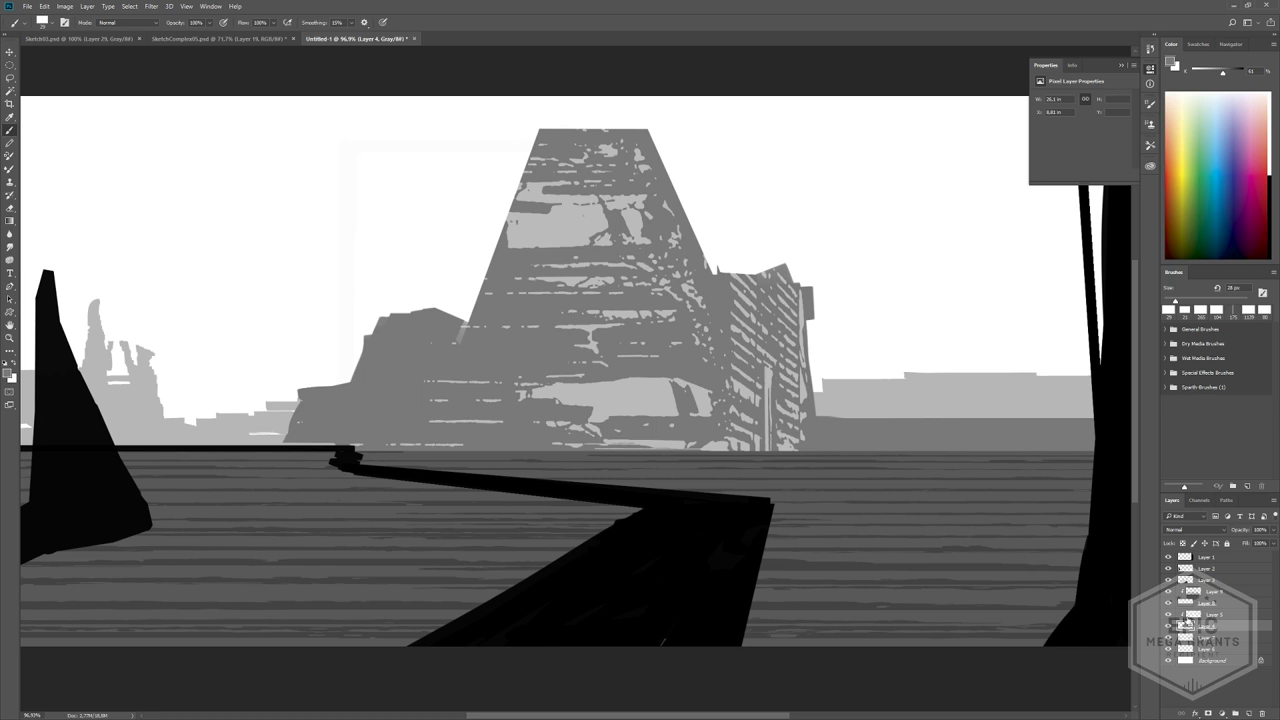
# - Add a layer clipped to the central structure, fill it with an inverted vertical gradient lightening towards the base, and reduce its fill to 5%
pyautogui.click(1191, 616)
pyautogui.click(1249, 713)
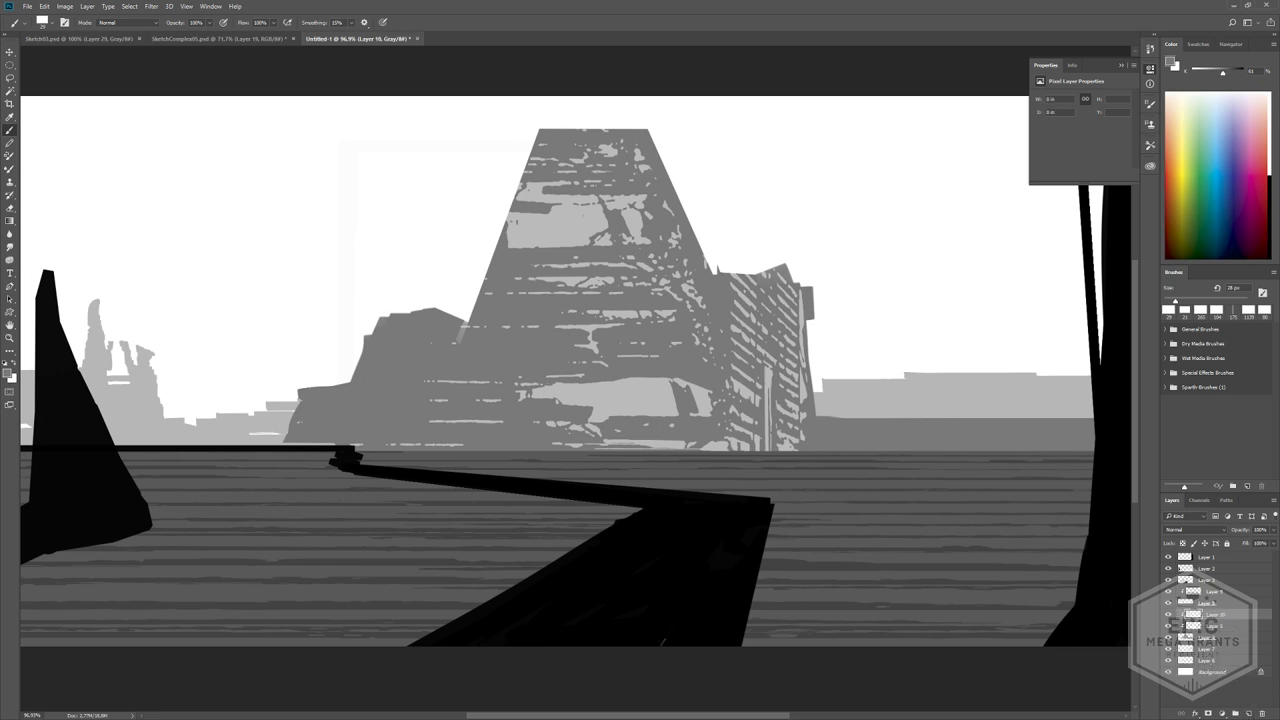
pyautogui.press('g')
pyautogui.moveTo(551, 140); pyautogui.dragTo(551, 392)
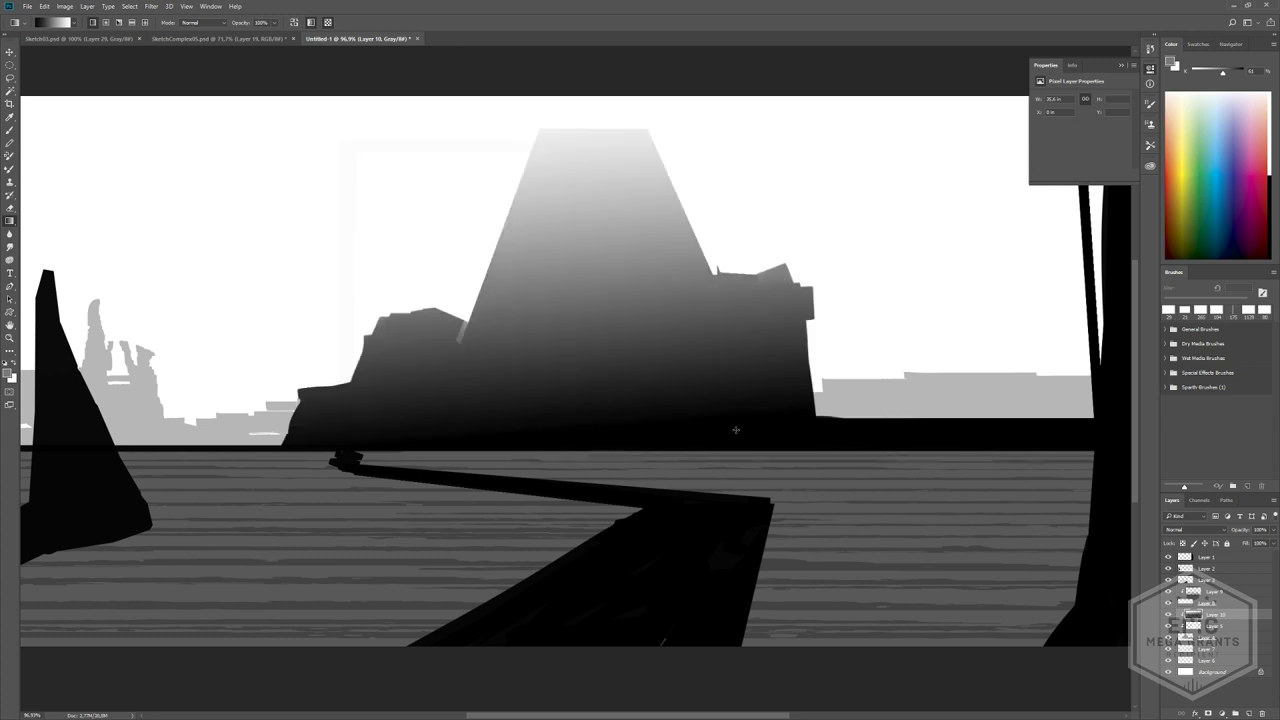
pyautogui.hotkey('ctrl', 'i')
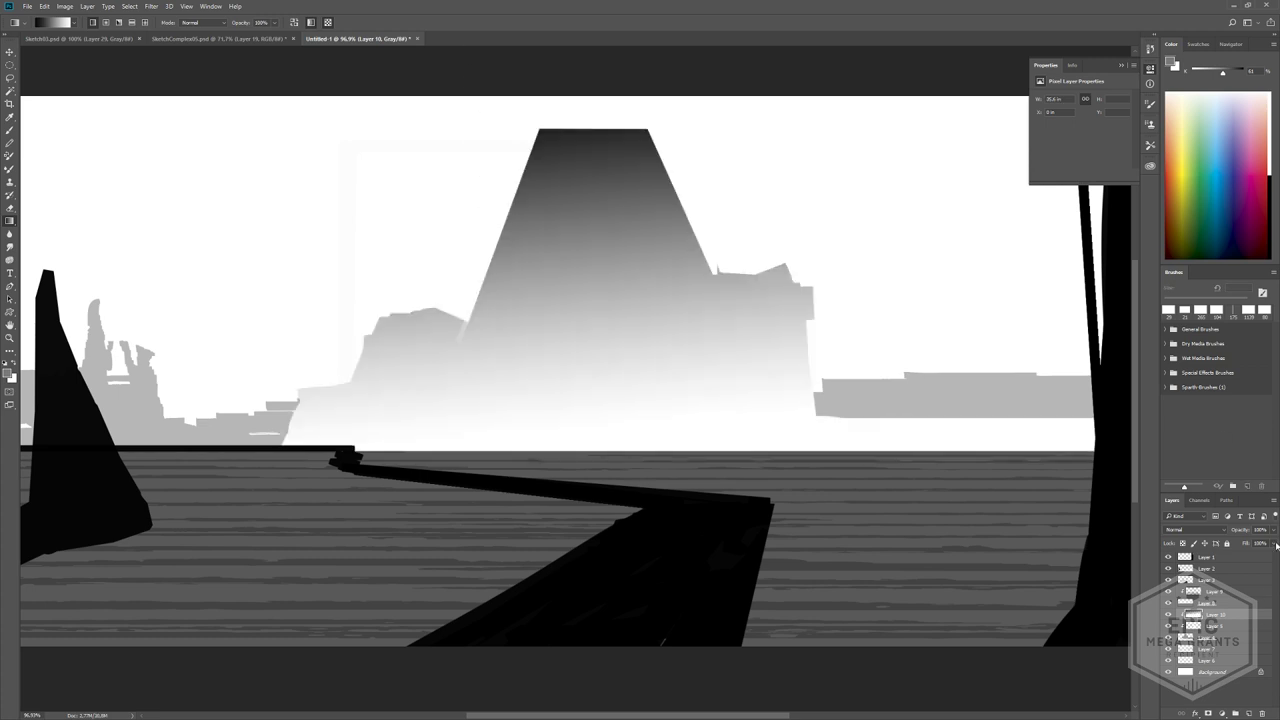
pyautogui.click(1275, 543)
pyautogui.moveTo(1273, 556); pyautogui.dragTo(1236, 558)
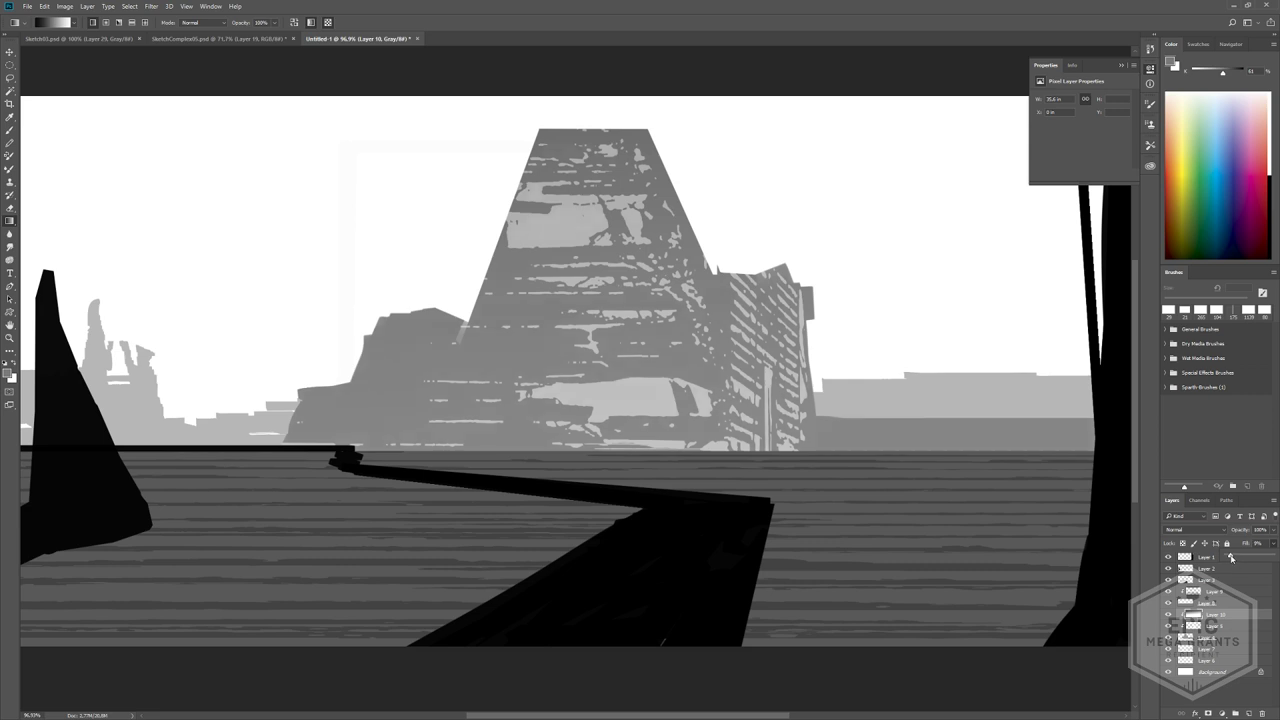
# - Add another layer clipped to the central structure and paint a grey arch with two thick legs over its lower left side
pyautogui.click(1249, 713)
pyautogui.click(1198, 626)
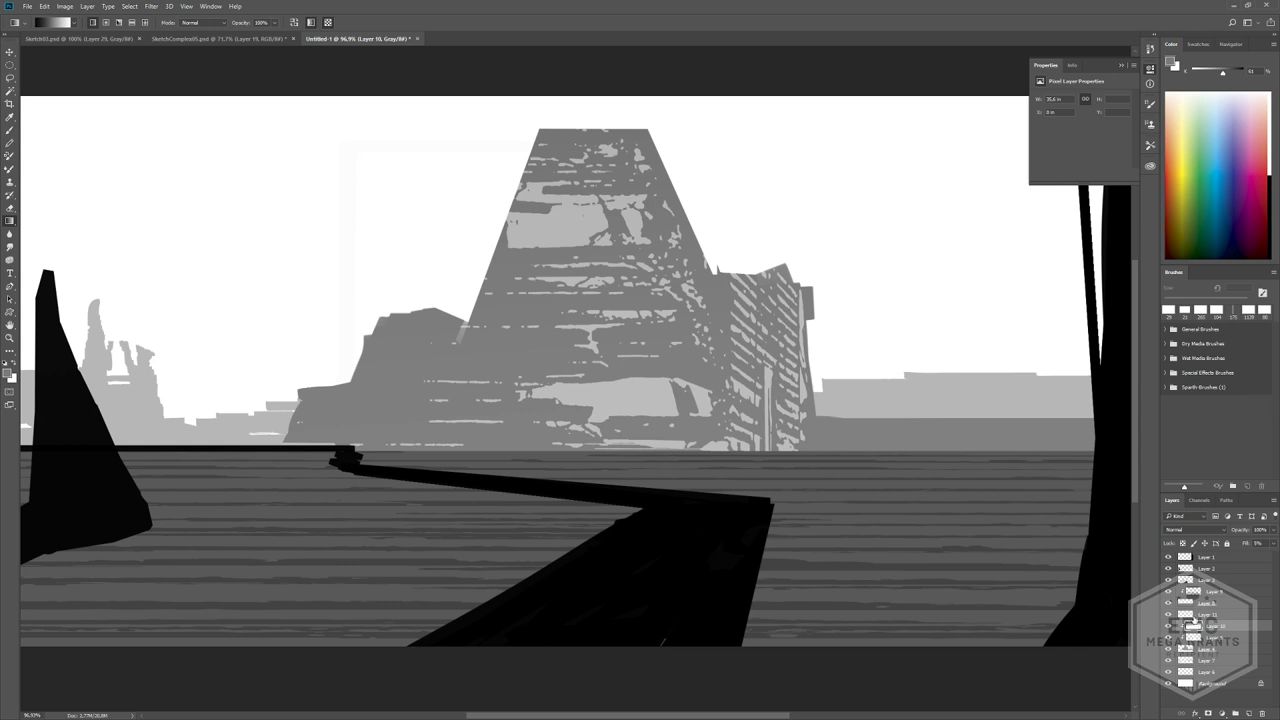
pyautogui.click(1198, 615)
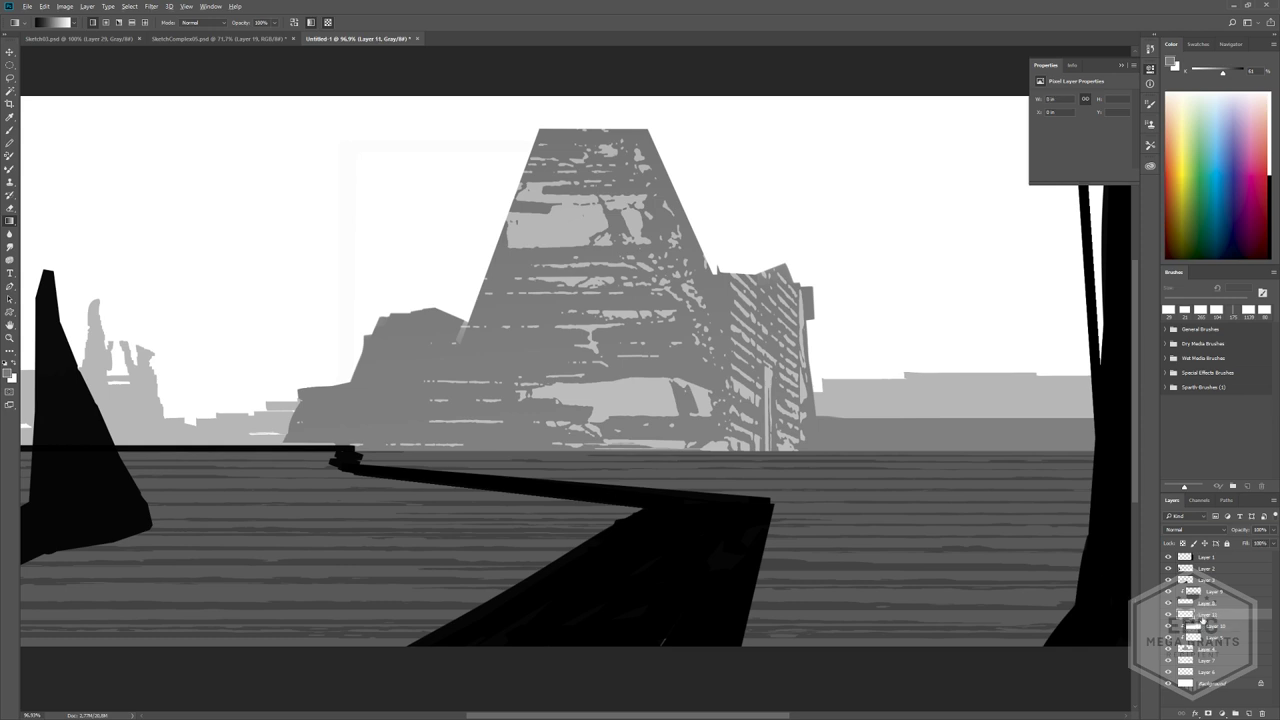
pyautogui.press('b')
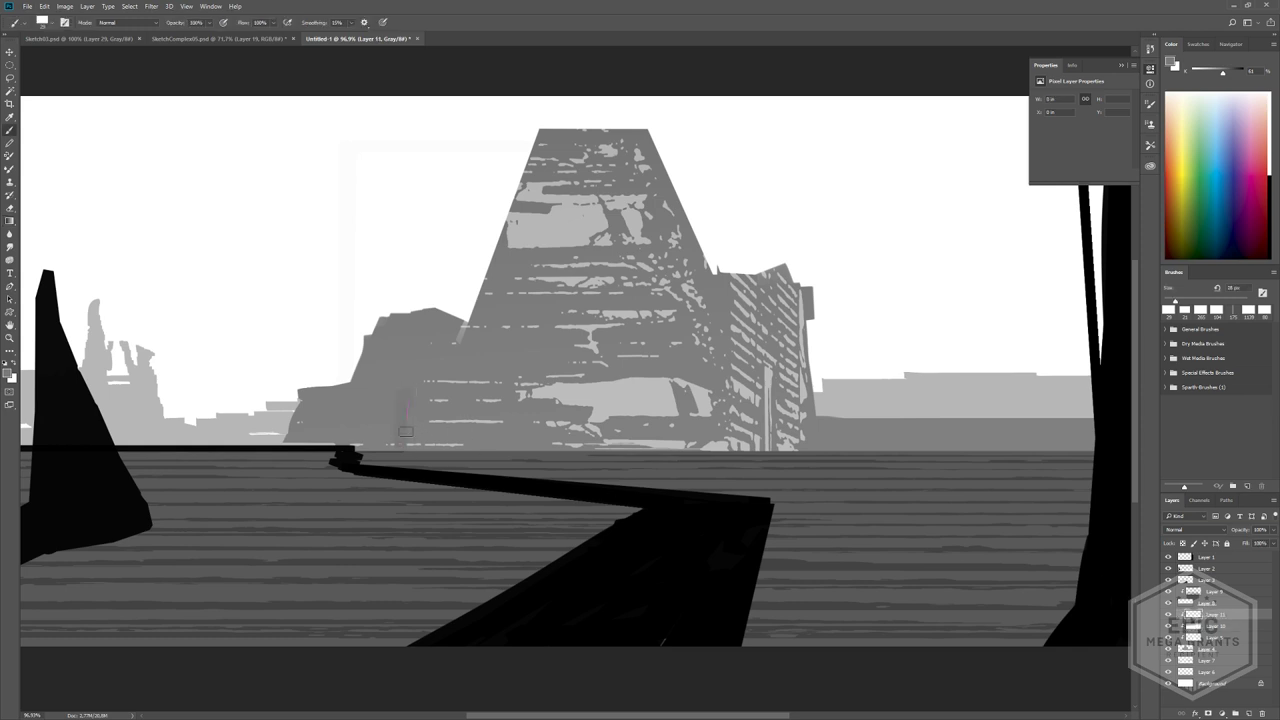
pyautogui.hotkey('ctrl', 'z')
pyautogui.keyDown('alt'); pyautogui.moveTo(378, 405); pyautogui.dragTo(381, 405, button='right'); pyautogui.keyUp('alt')
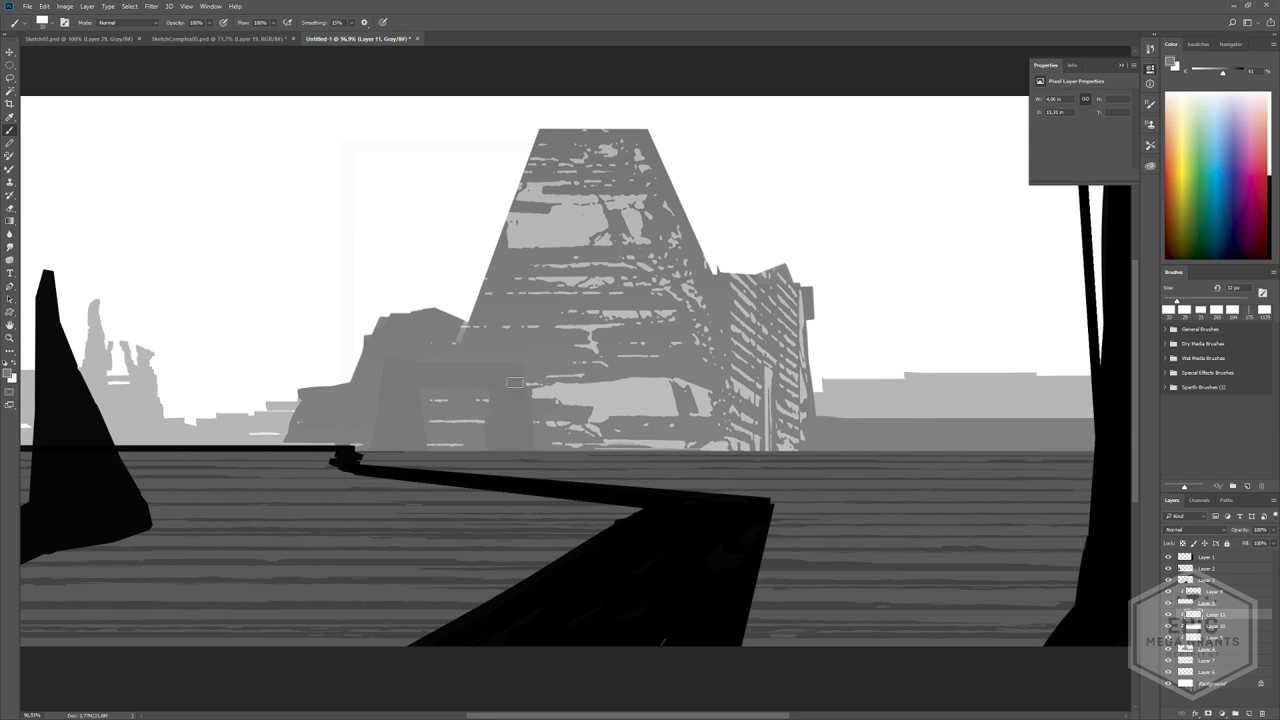
pyautogui.moveTo(512, 476)
pyautogui.keyDown('ctrl'); pyautogui.mouseDown()
pyautogui.moveTo(430, 476)
pyautogui.moveTo(520, 472)
pyautogui.mouseUp(); pyautogui.keyUp('ctrl')
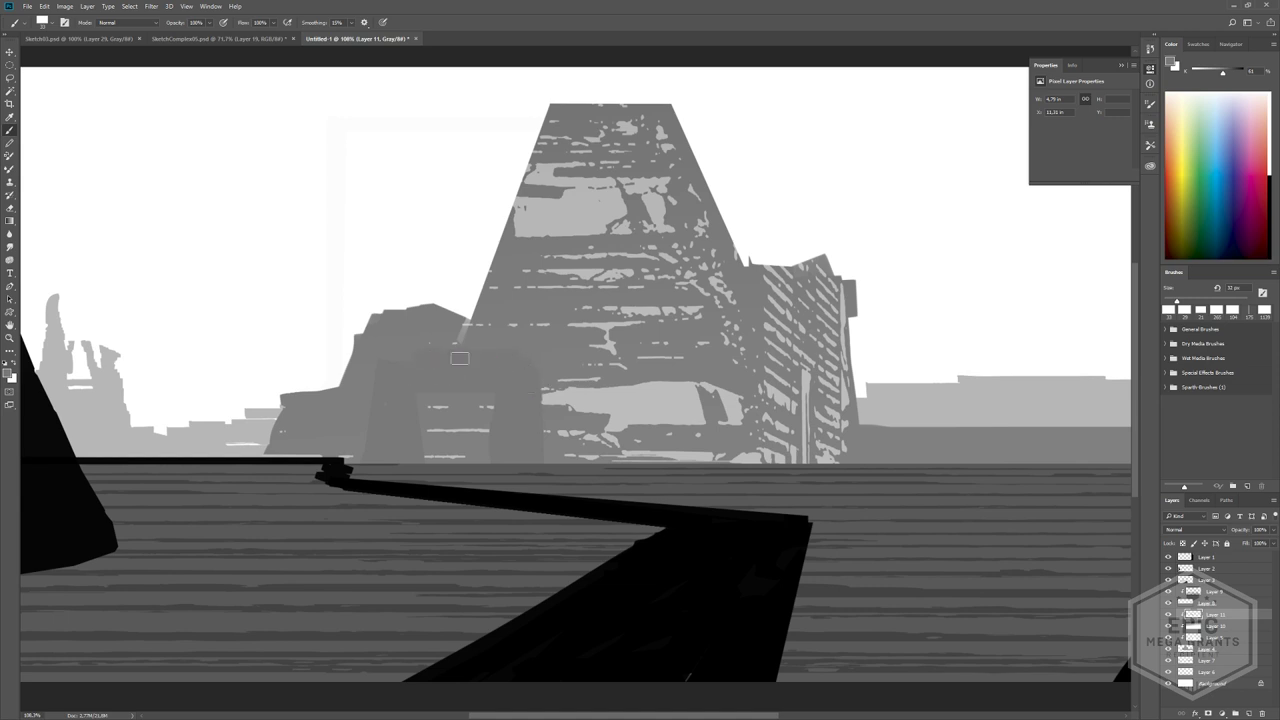
# - Shift the painted grey arch sideways so it sits closer to the middle of the central structure's base
pyautogui.keyDown('alt'); pyautogui.scroll(-4, 480, 340); pyautogui.keyUp('alt')
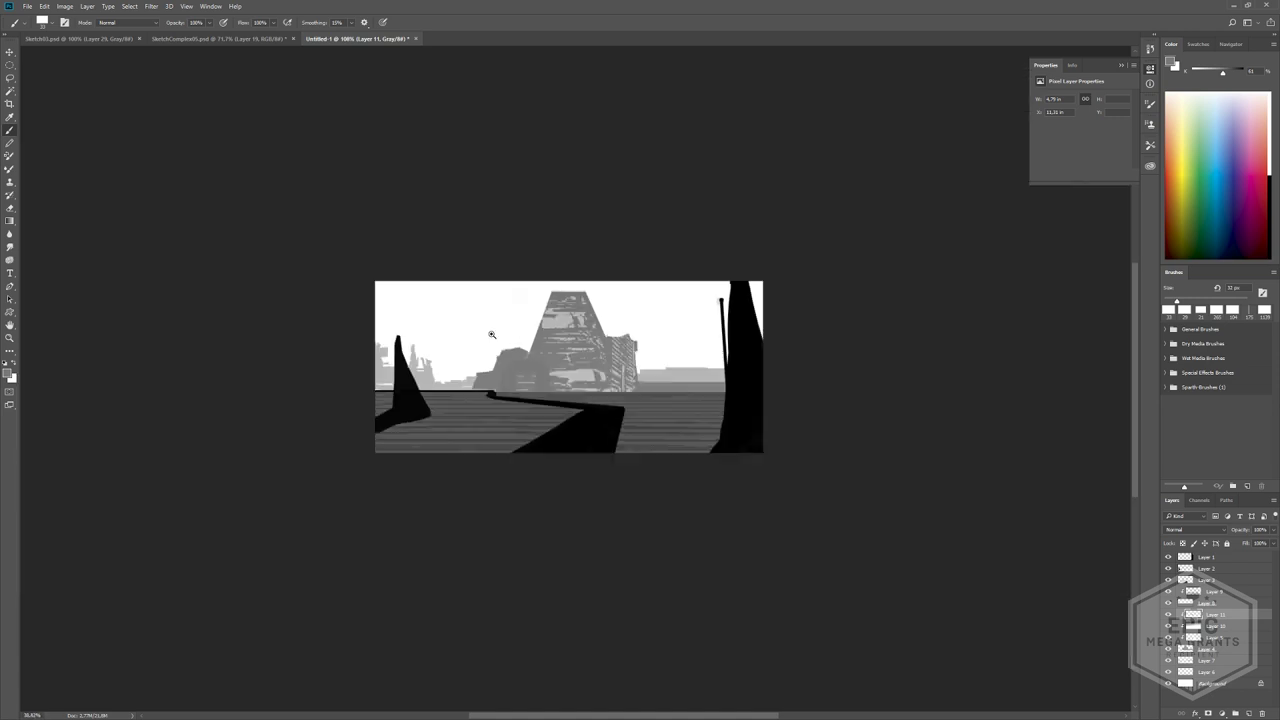
pyautogui.keyDown('alt'); pyautogui.scroll(2, 463, 331); pyautogui.keyUp('alt')
pyautogui.moveTo(529, 378)
pyautogui.keyDown('ctrl'); pyautogui.mouseDown()
pyautogui.moveTo(567, 380)
pyautogui.moveTo(550, 379)
pyautogui.mouseUp(); pyautogui.keyUp('ctrl')
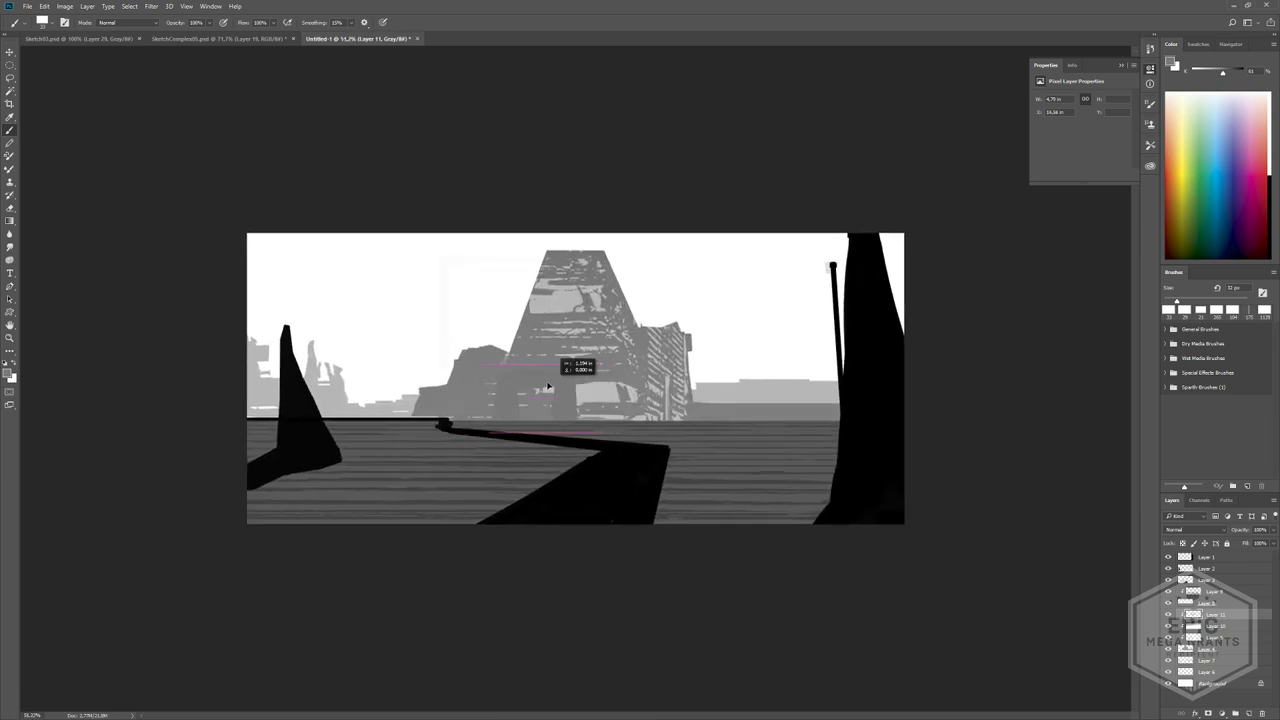
pyautogui.keyDown('alt'); pyautogui.scroll(-3, 570, 368); pyautogui.keyUp('alt')
pyautogui.keyDown('alt'); pyautogui.scroll(2, 562, 372); pyautogui.keyUp('alt')
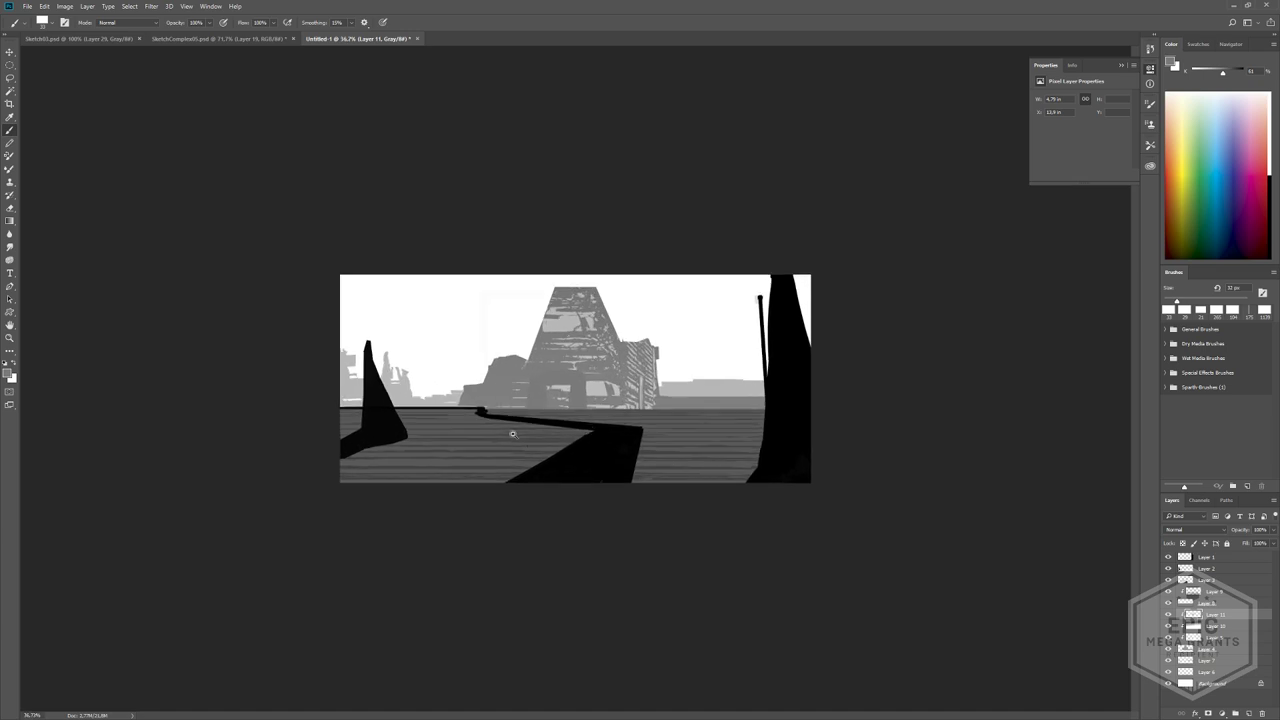
pyautogui.keyDown('alt'); pyautogui.scroll(-2, 565, 342); pyautogui.keyUp('alt')
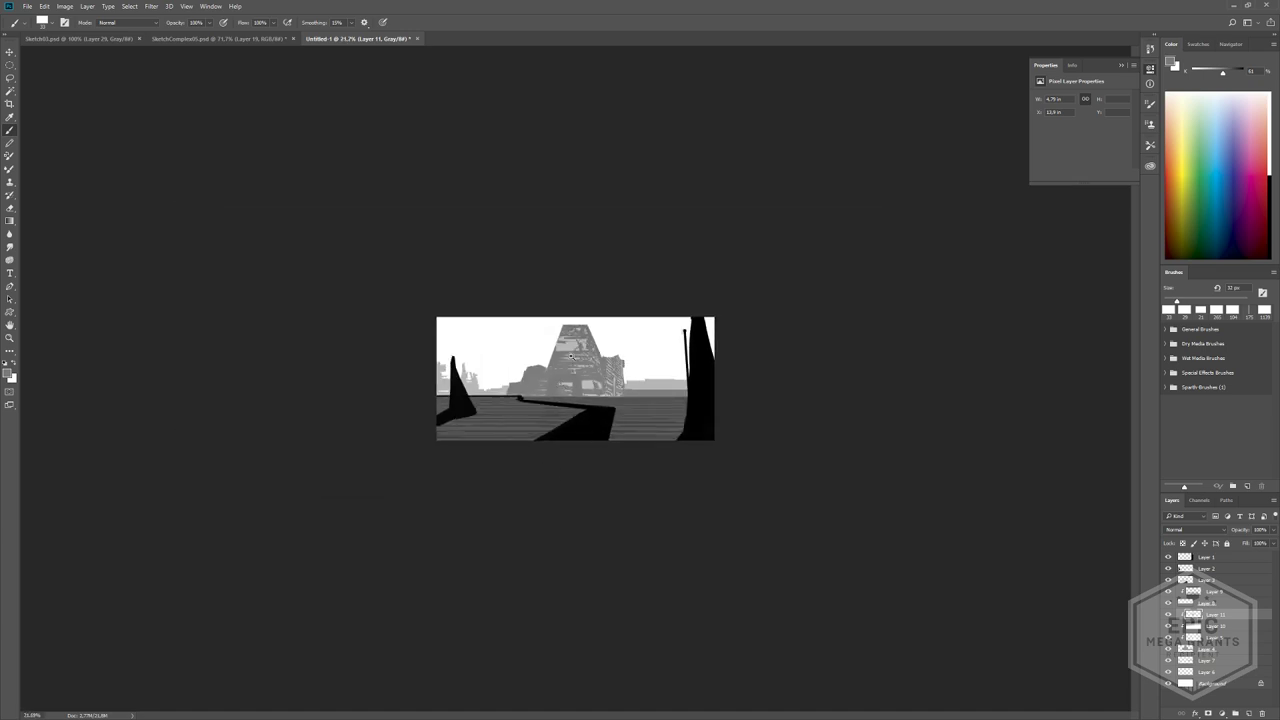
pyautogui.keyDown('alt'); pyautogui.scroll(3, 571, 355); pyautogui.keyUp('alt')
pyautogui.keyDown('alt'); pyautogui.scroll(4, 515, 404); pyautogui.keyUp('alt')
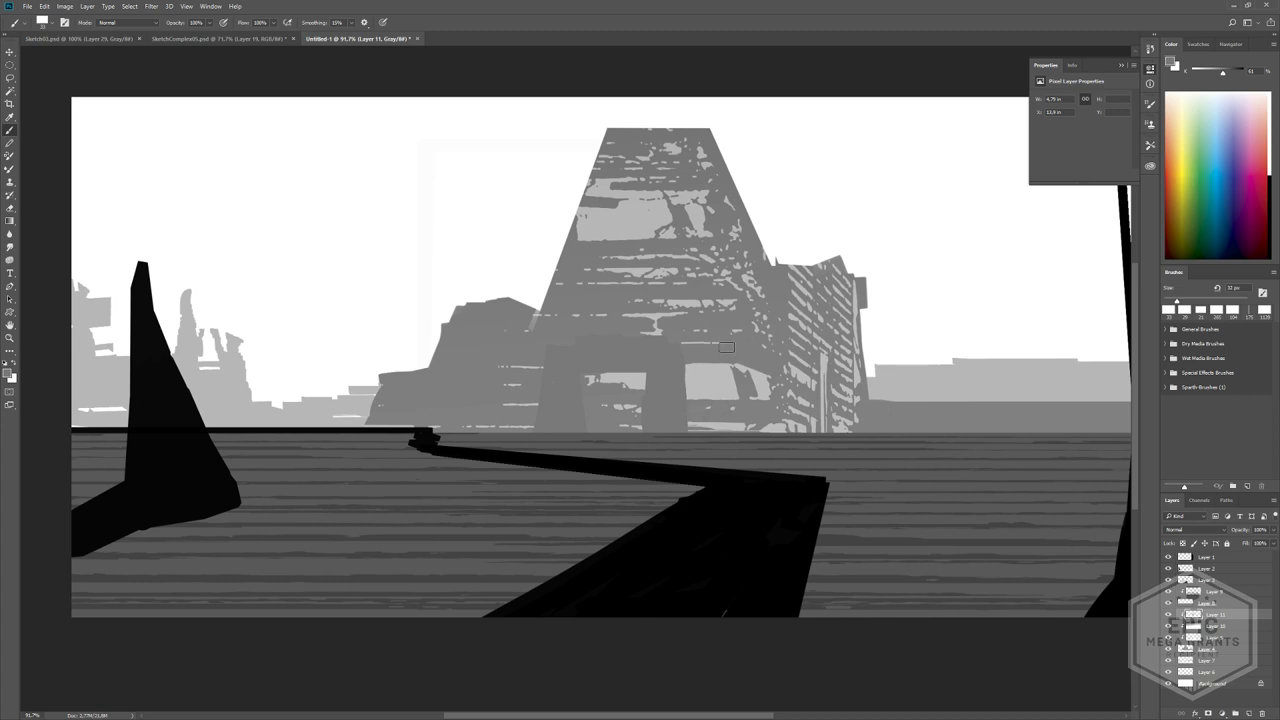
# - Extend the arch in mid-grey with a second opening and low uneven masses along the horizon on both sides of the structure
pyautogui.moveTo(722, 362); pyautogui.dragTo(722, 400)
pyautogui.keyDown('alt'); pyautogui.moveTo(710, 395); pyautogui.dragTo(724, 395, button='right'); pyautogui.keyUp('alt')
pyautogui.moveTo(726, 343)
pyautogui.mouseDown()
pyautogui.moveTo(735, 395)
pyautogui.moveTo(790, 425)
pyautogui.moveTo(767, 405)
pyautogui.moveTo(996, 430)
pyautogui.moveTo(907, 436)
pyautogui.mouseUp()
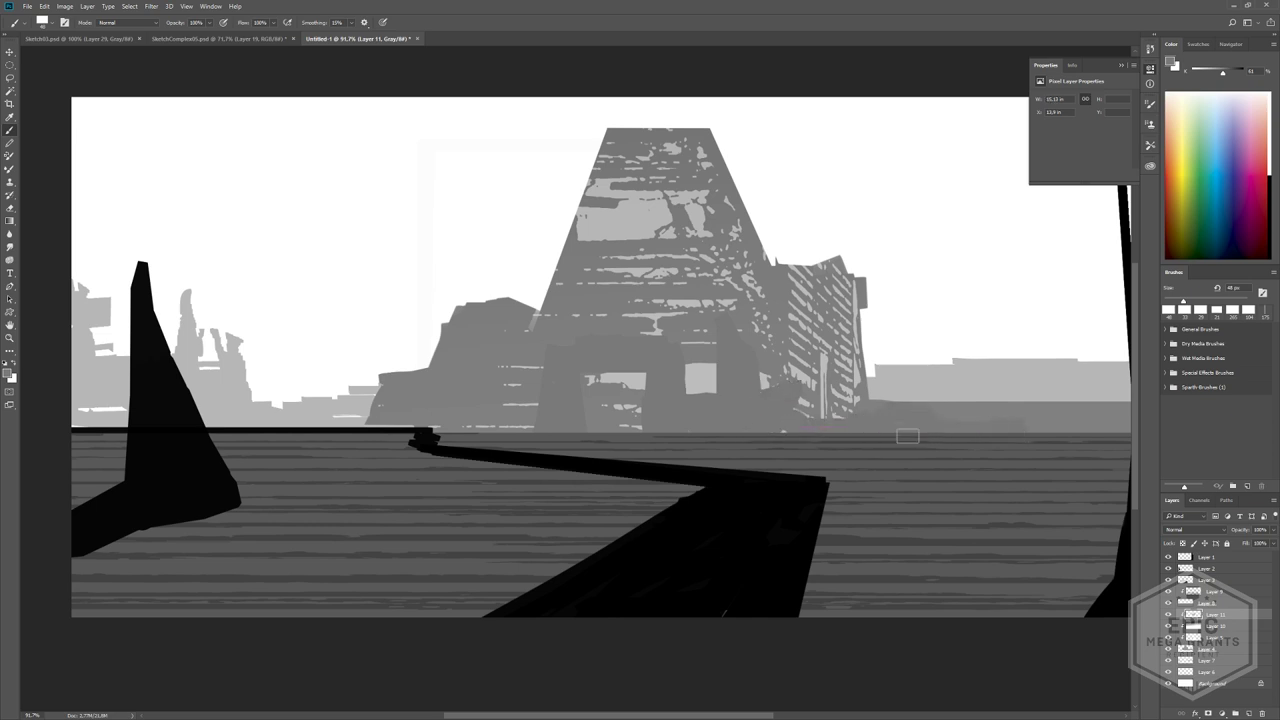
pyautogui.moveTo(797, 413); pyautogui.dragTo(833, 421)
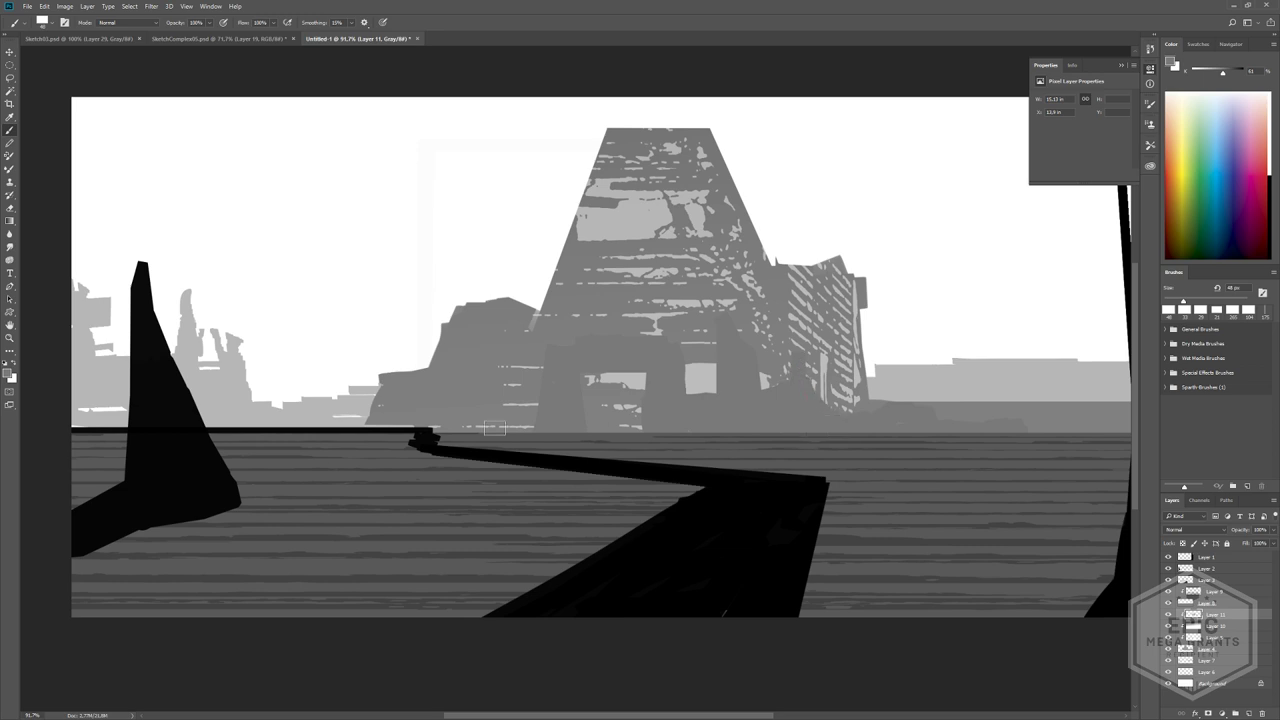
pyautogui.moveTo(530, 429); pyautogui.dragTo(432, 425)
pyautogui.keyDown('alt'); pyautogui.moveTo(446, 431); pyautogui.dragTo(459, 444, button='right'); pyautogui.keyUp('alt')
pyautogui.moveTo(438, 423)
pyautogui.mouseDown()
pyautogui.moveTo(316, 458)
pyautogui.moveTo(277, 454)
pyautogui.moveTo(338, 483)
pyautogui.mouseUp()
# - Add another layer clipped to the central structure and place a white horizontal-streak custom shape across its lower half
pyautogui.click(1250, 713)
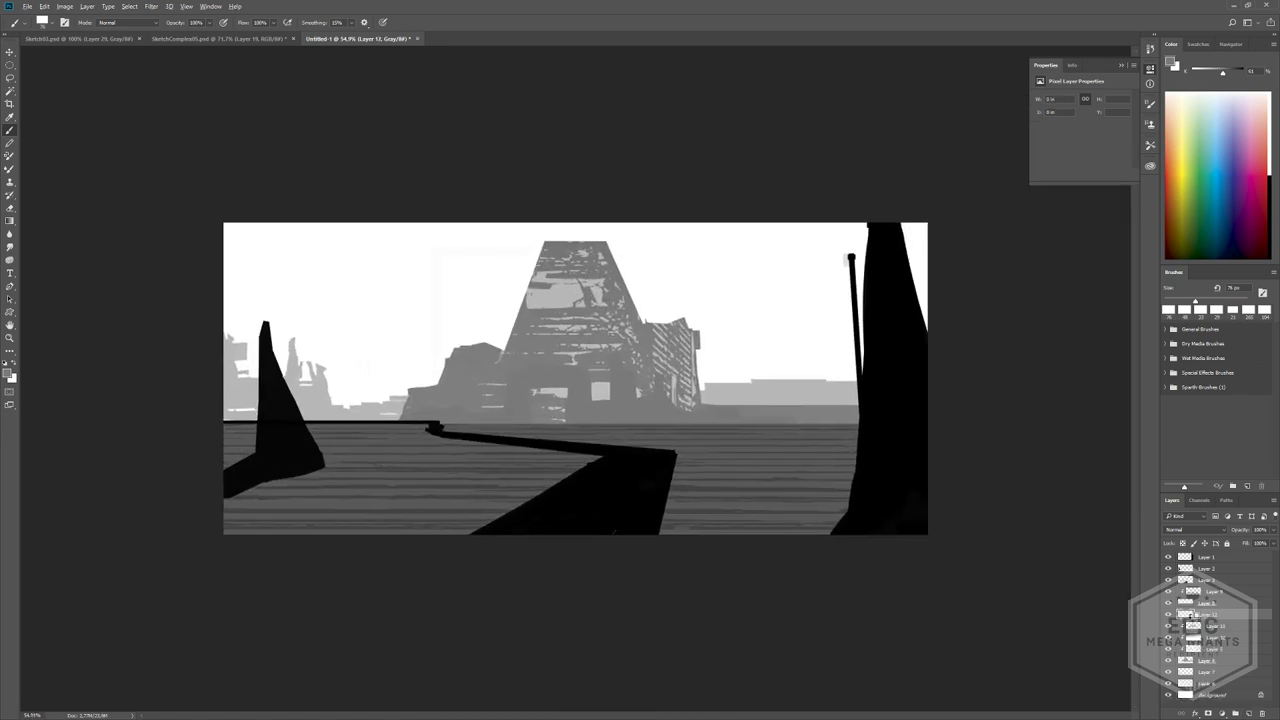
pyautogui.click(11, 311)
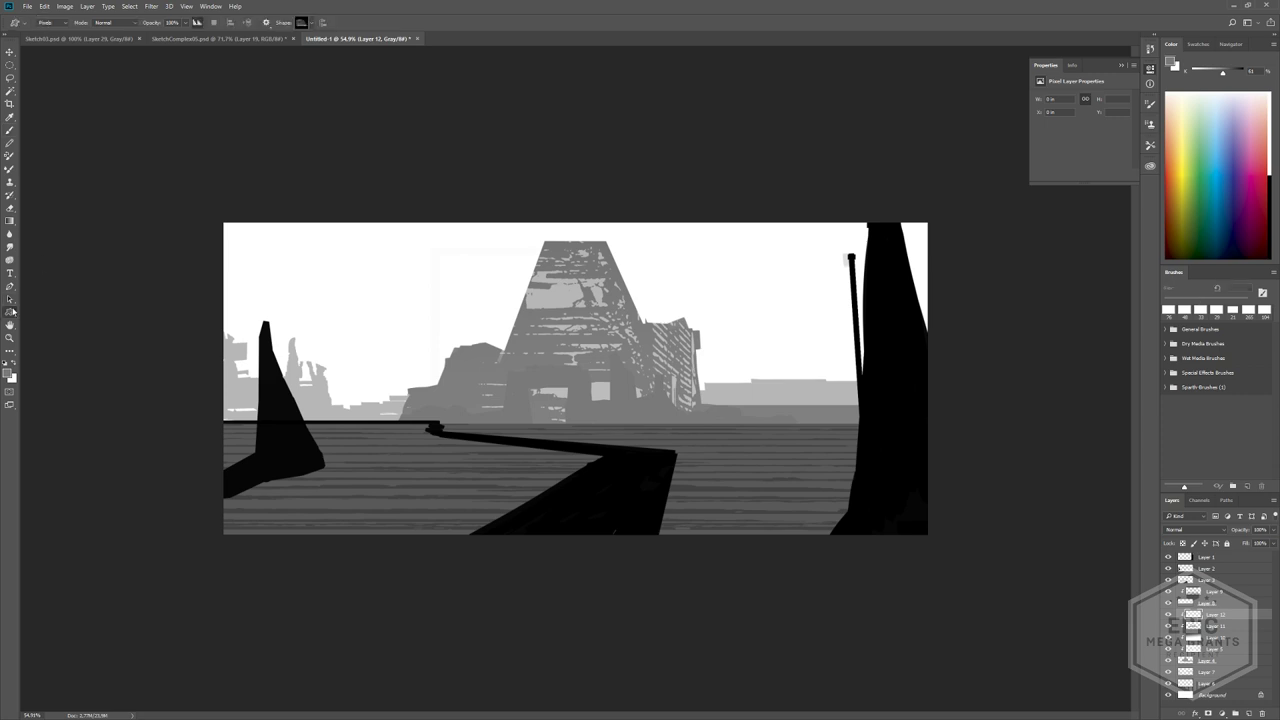
pyautogui.click(304, 22)
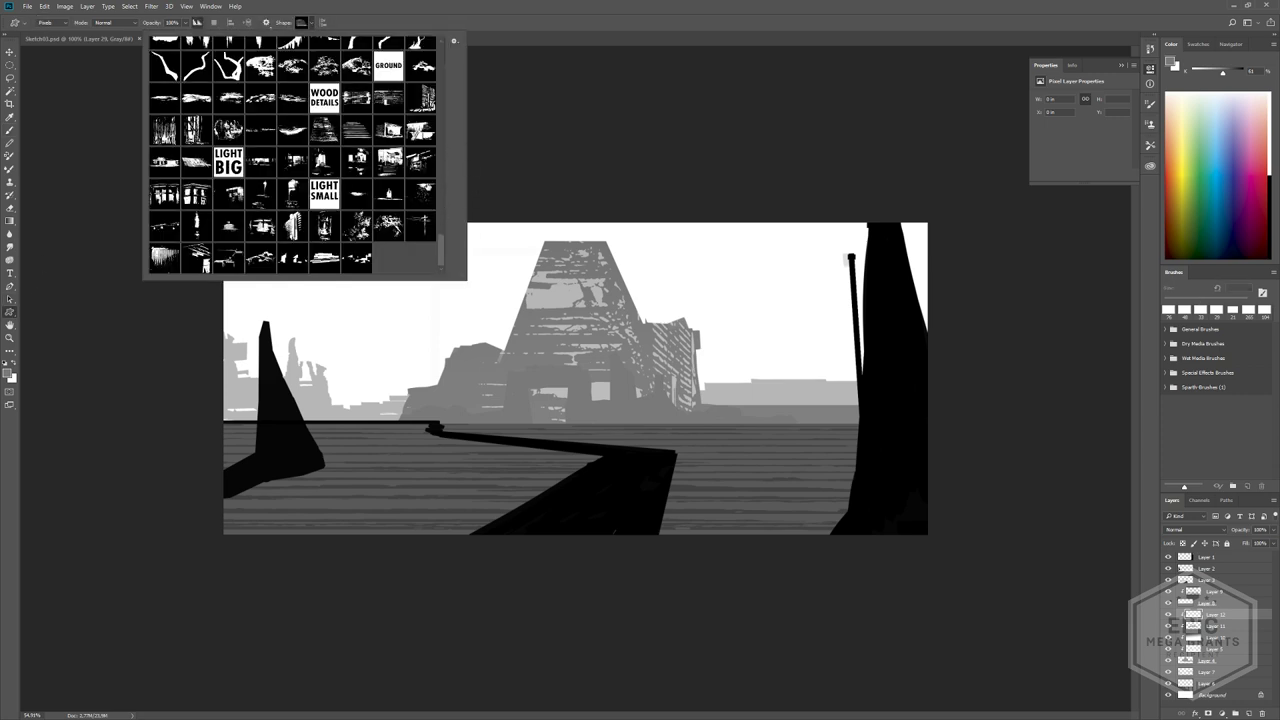
pyautogui.click(386, 103)
pyautogui.moveTo(411, 376); pyautogui.dragTo(752, 591)
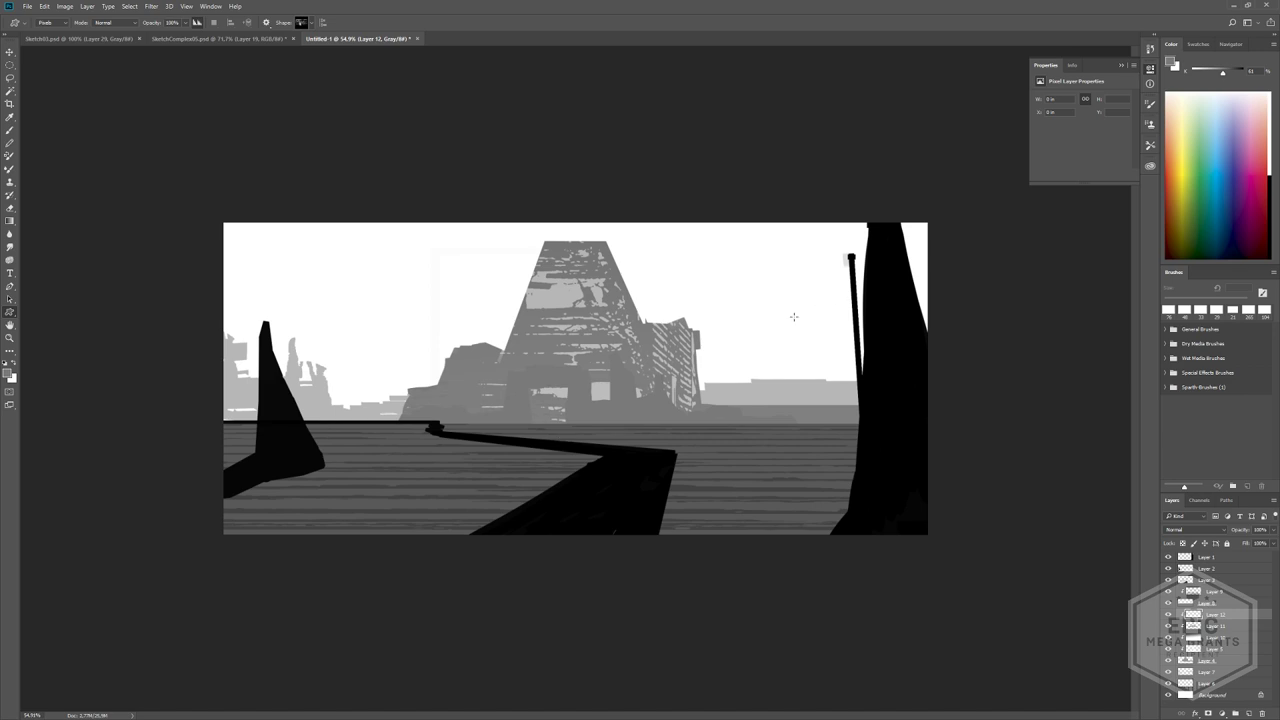
pyautogui.press('x')
pyautogui.moveTo(328, 274)
pyautogui.mouseDown()
pyautogui.moveTo(700, 402)
pyautogui.moveTo(702, 424)
pyautogui.mouseUp()
pyautogui.hotkey('ctrl', 'z')
pyautogui.moveTo(335, 352); pyautogui.dragTo(795, 500)
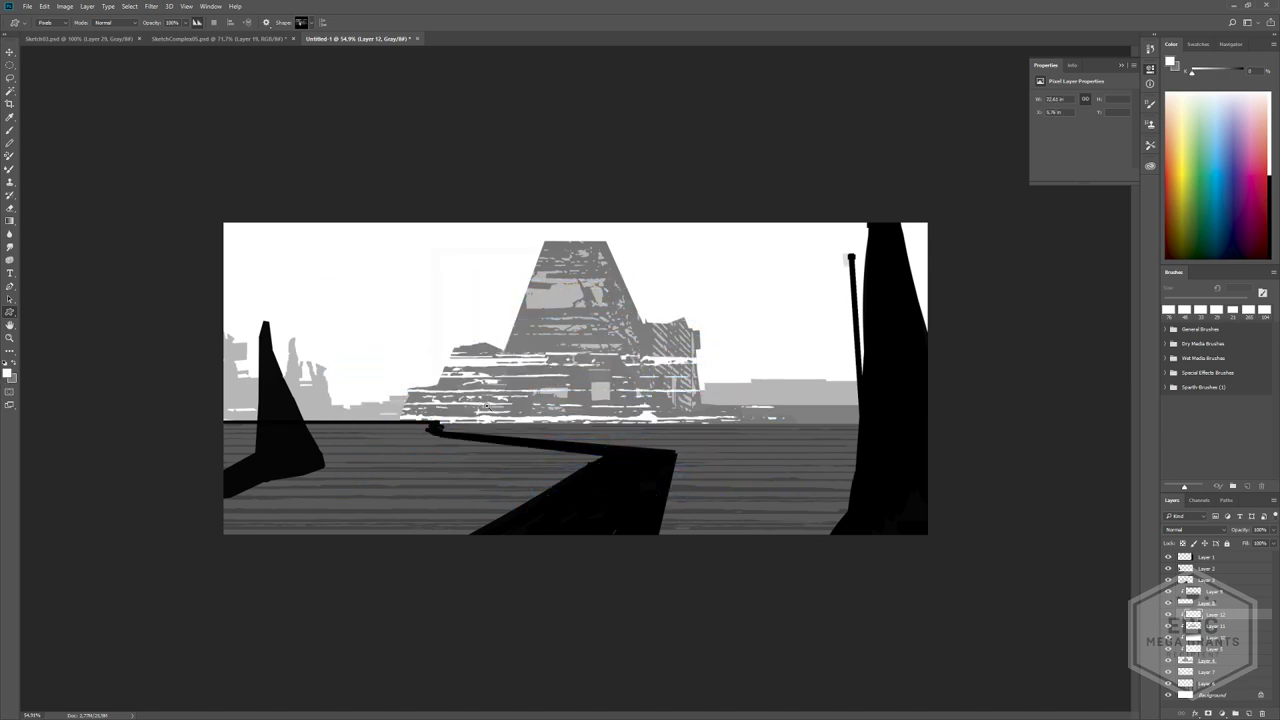
# - Load the arch layer's outline as a selection and mask the white streak layer with it
pyautogui.keyDown('alt'); pyautogui.scroll(3, 485, 406); pyautogui.keyUp('alt')
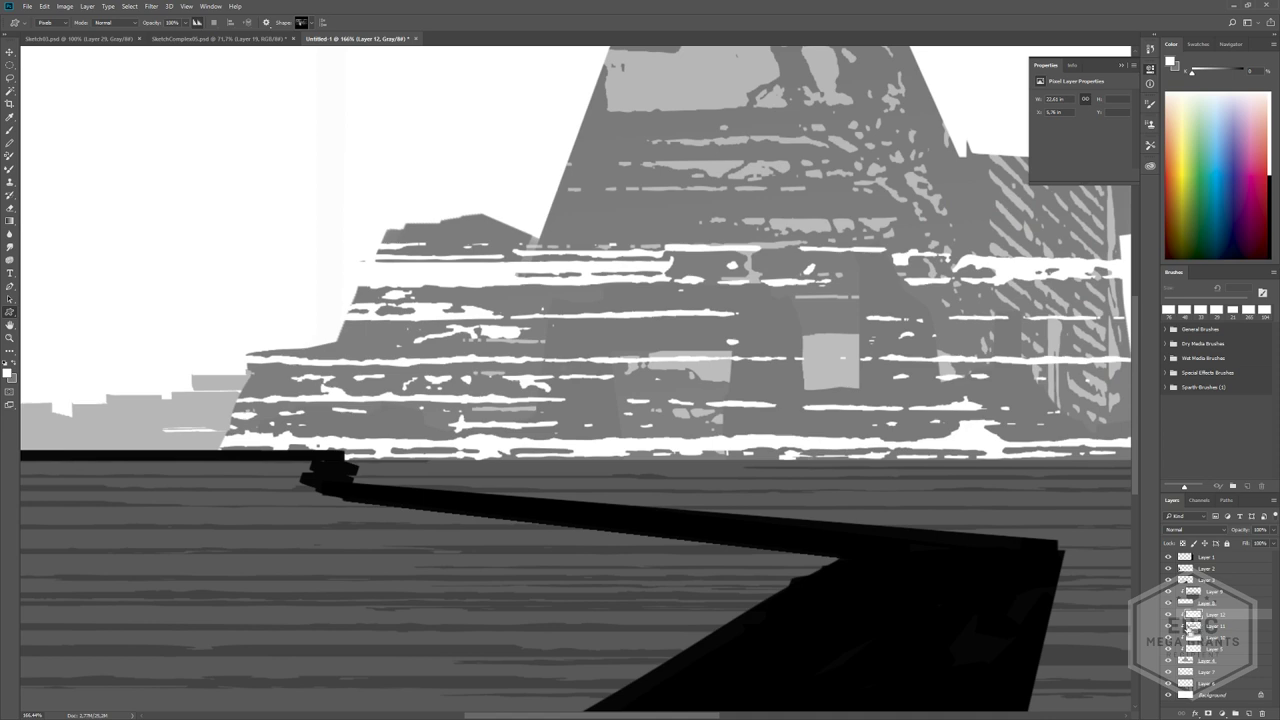
pyautogui.keyDown('ctrl'); pyautogui.click(1189, 629); pyautogui.keyUp('ctrl')
pyautogui.keyDown('alt'); pyautogui.scroll(2, 831, 455); pyautogui.keyUp('alt')
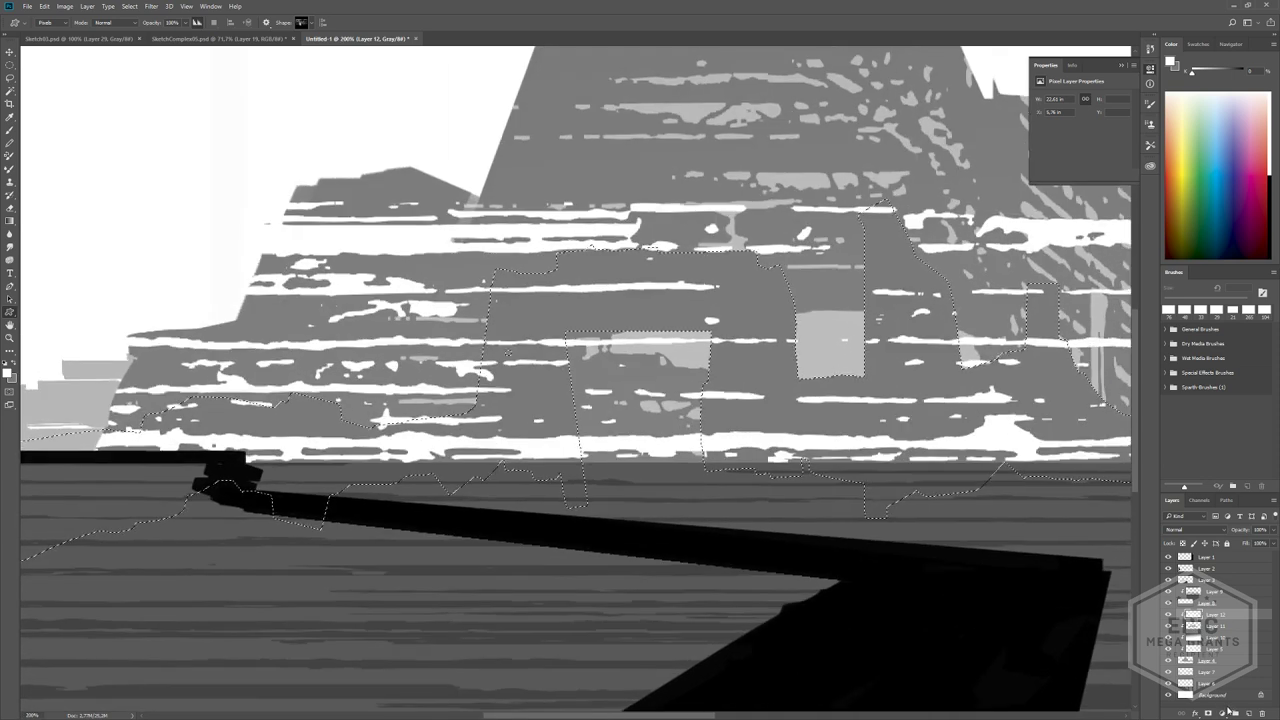
pyautogui.click(1228, 712)
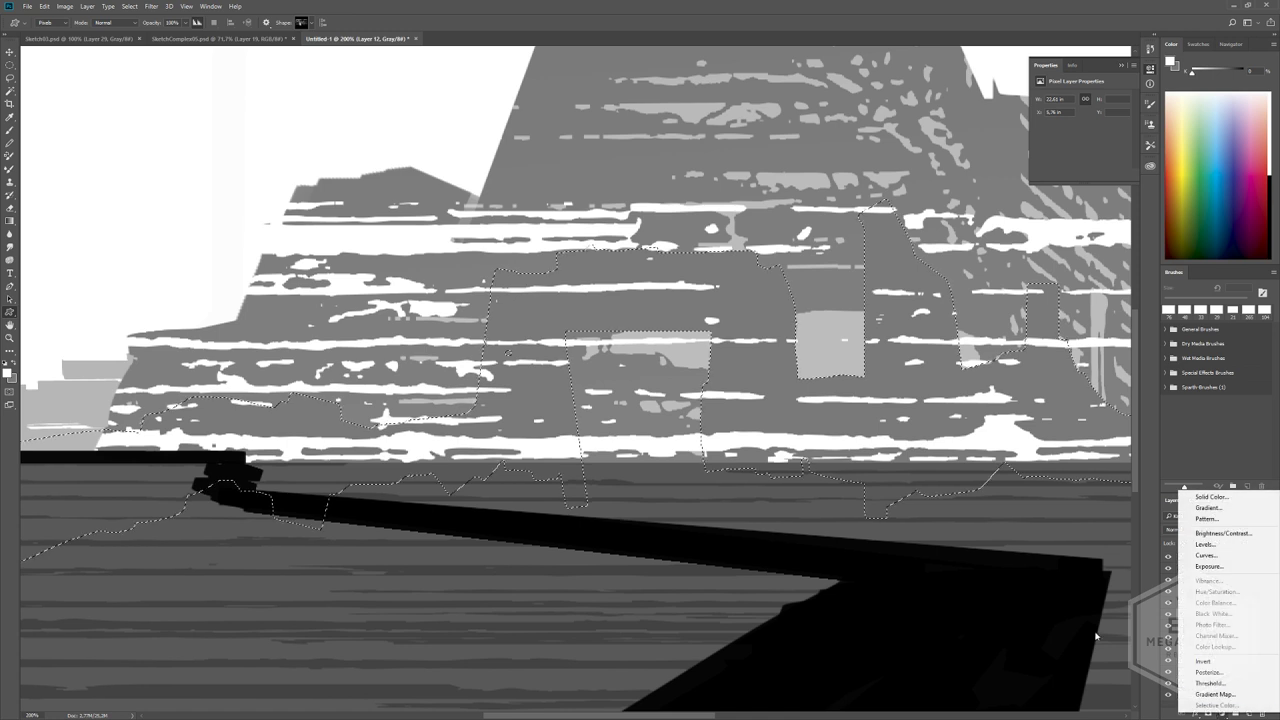
pyautogui.click(1096, 636)
pyautogui.click(1208, 713)
pyautogui.keyDown('alt'); pyautogui.scroll(-2, 740, 395); pyautogui.keyUp('alt')
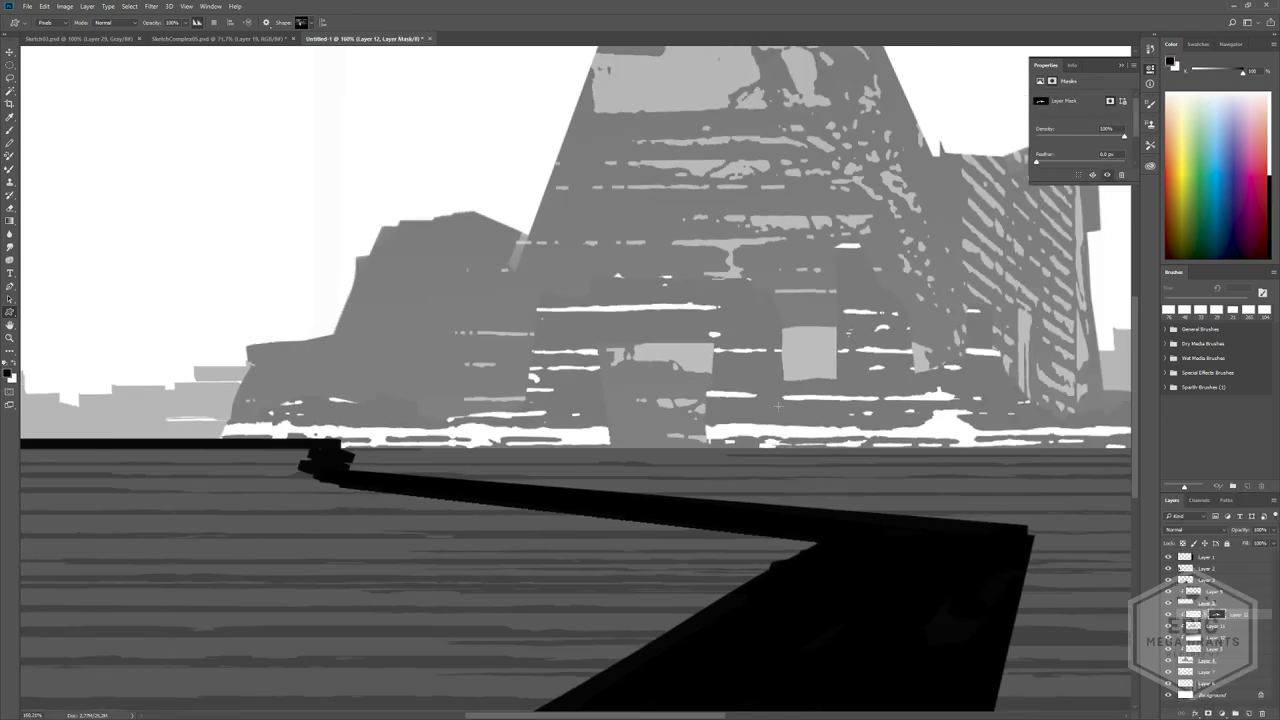
# - Reduce the masked streak layer's fill to 17%
pyautogui.click(1199, 615)
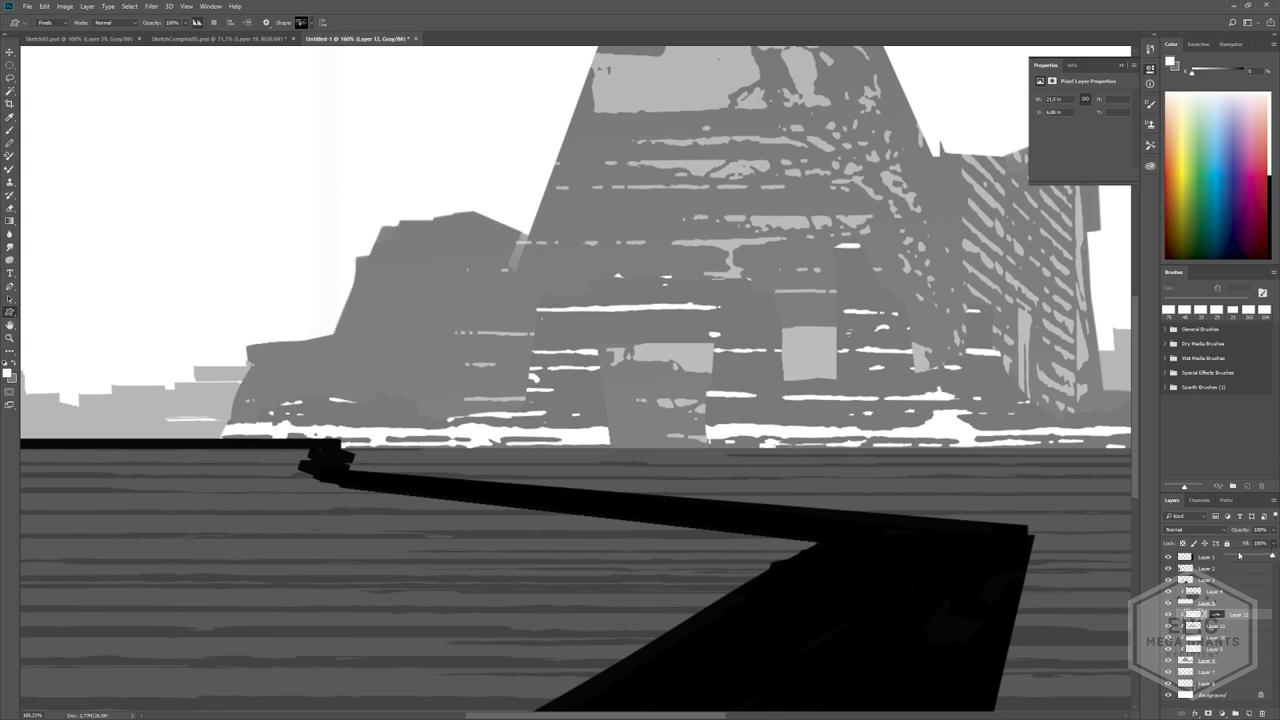
pyautogui.moveTo(1234, 557); pyautogui.dragTo(1231, 557)
pyautogui.keyDown('alt'); pyautogui.scroll(-5, 716, 410); pyautogui.keyUp('alt')
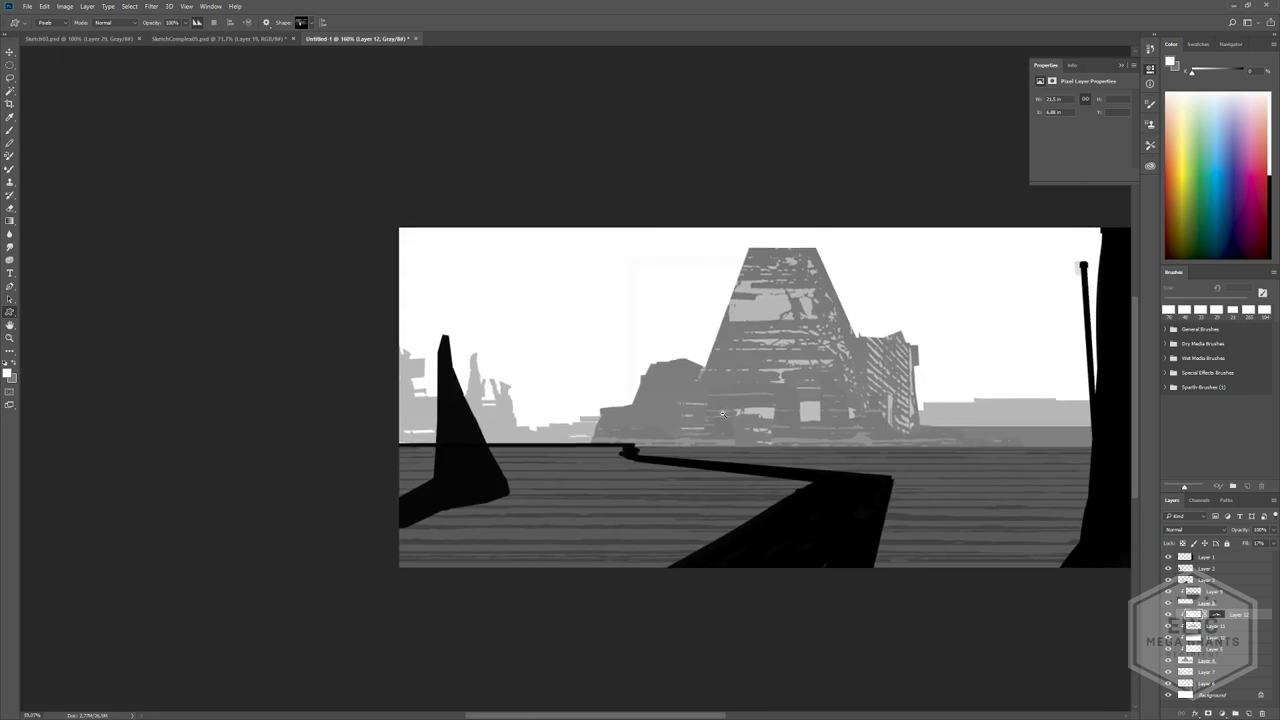
pyautogui.keyDown('alt'); pyautogui.scroll(3, 946, 332); pyautogui.keyUp('alt')
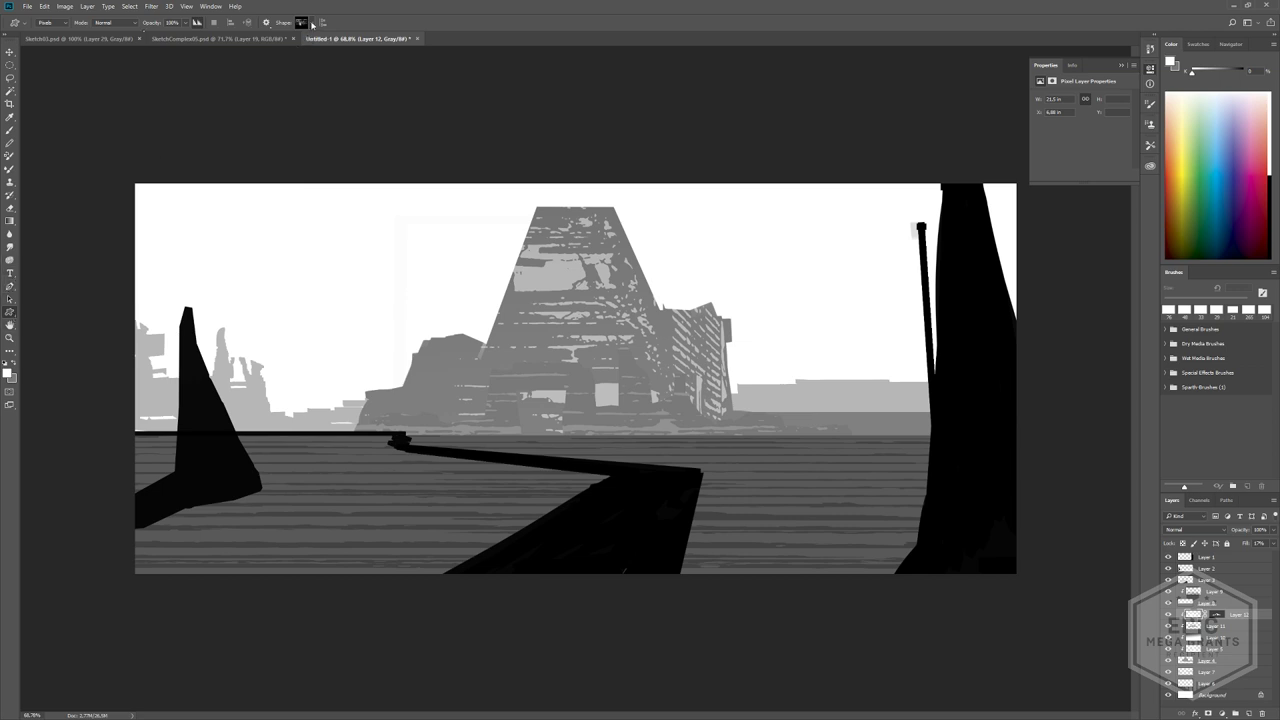
# - Stamp a different white texture shape onto the masked layer along the horizon on both sides of the structure's base
pyautogui.click(311, 23)
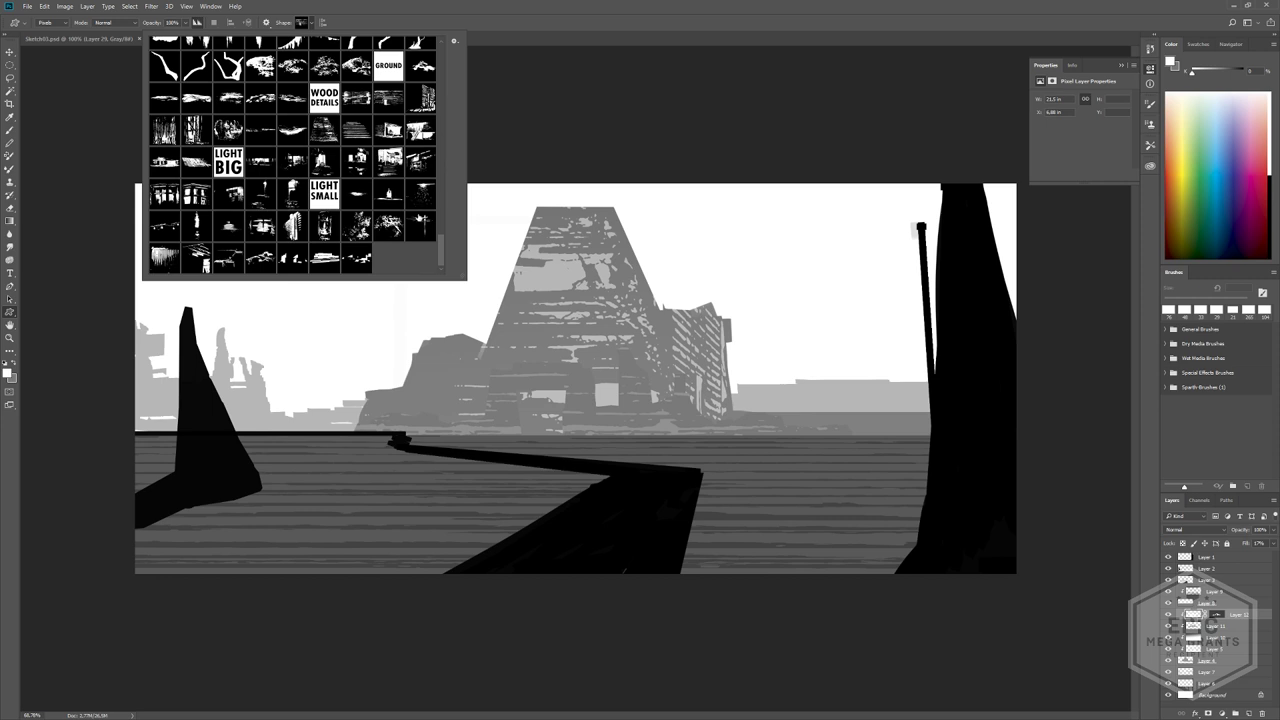
pyautogui.click(391, 132)
pyautogui.moveTo(470, 376); pyautogui.dragTo(652, 564)
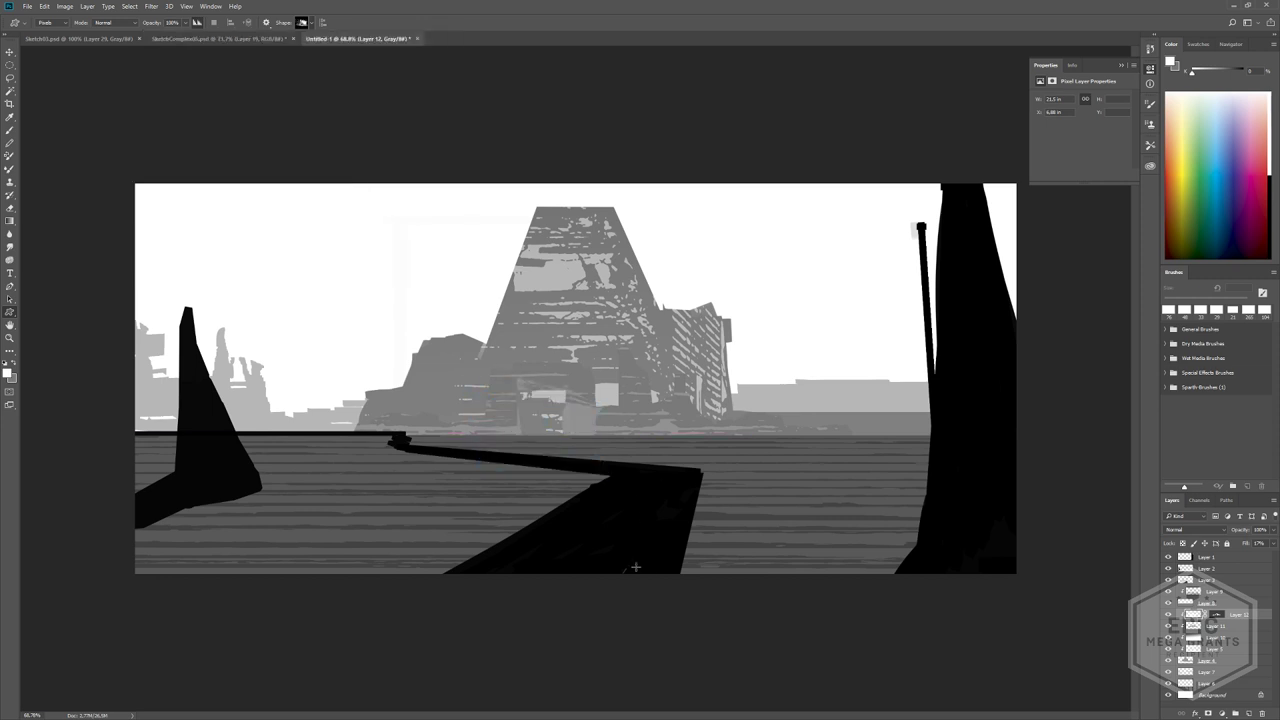
pyautogui.hotkey('ctrl', 'z')
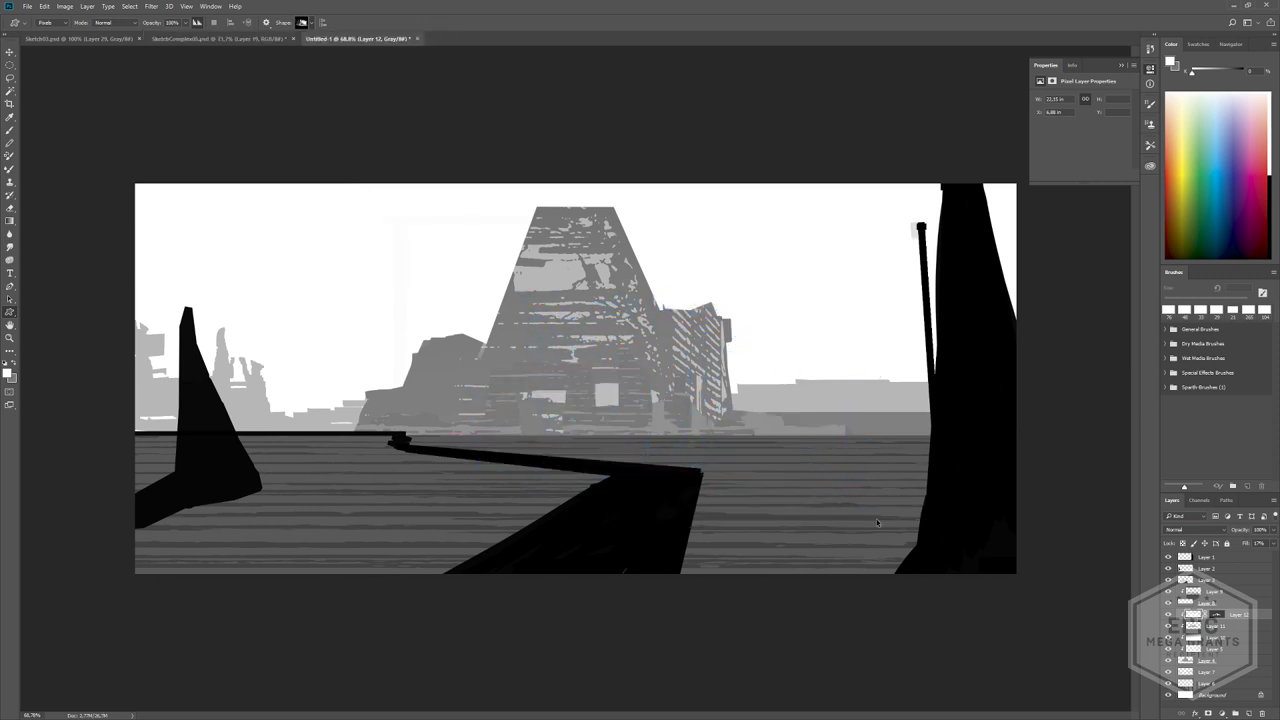
pyautogui.moveTo(234, 370); pyautogui.dragTo(412, 482)
pyautogui.keyDown('alt'); pyautogui.scroll(-2, 491, 522); pyautogui.keyUp('alt')
pyautogui.keyDown('alt'); pyautogui.scroll(4, 491, 522); pyautogui.keyUp('alt')
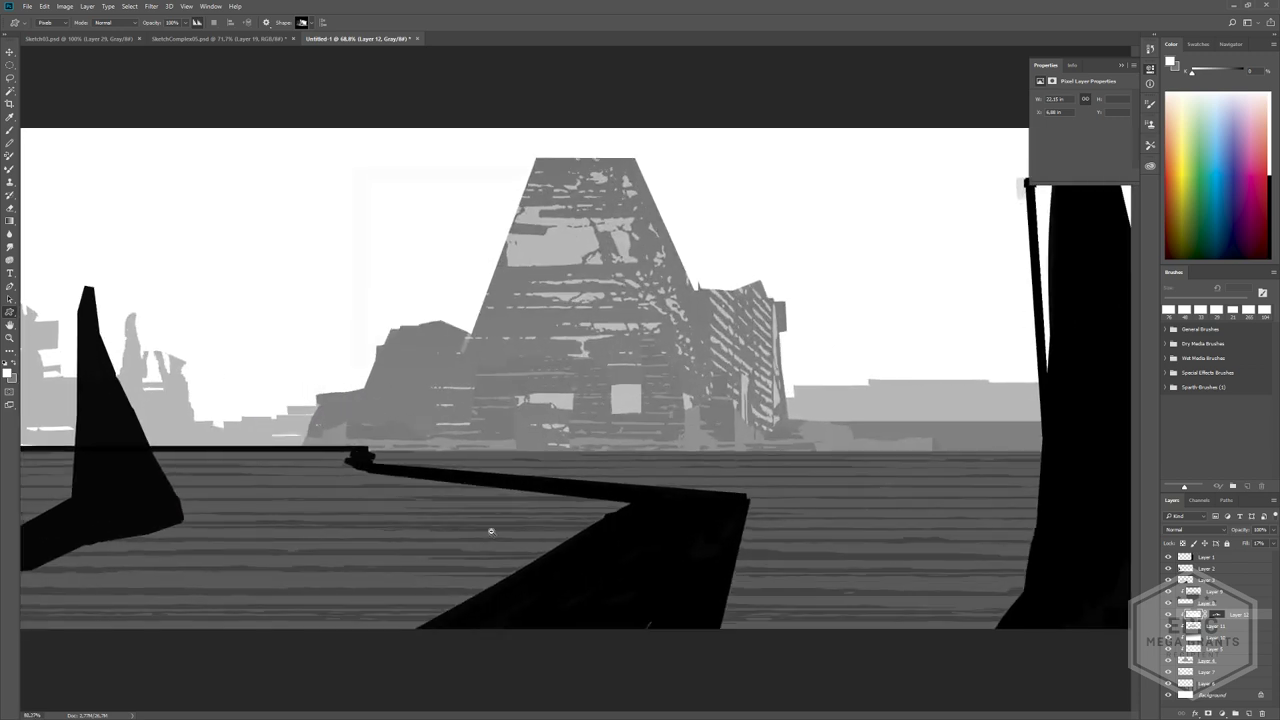
pyautogui.scroll(-1, 491, 533)
pyautogui.keyDown('alt'); pyautogui.scroll(-3, 423, 240); pyautogui.keyUp('alt')
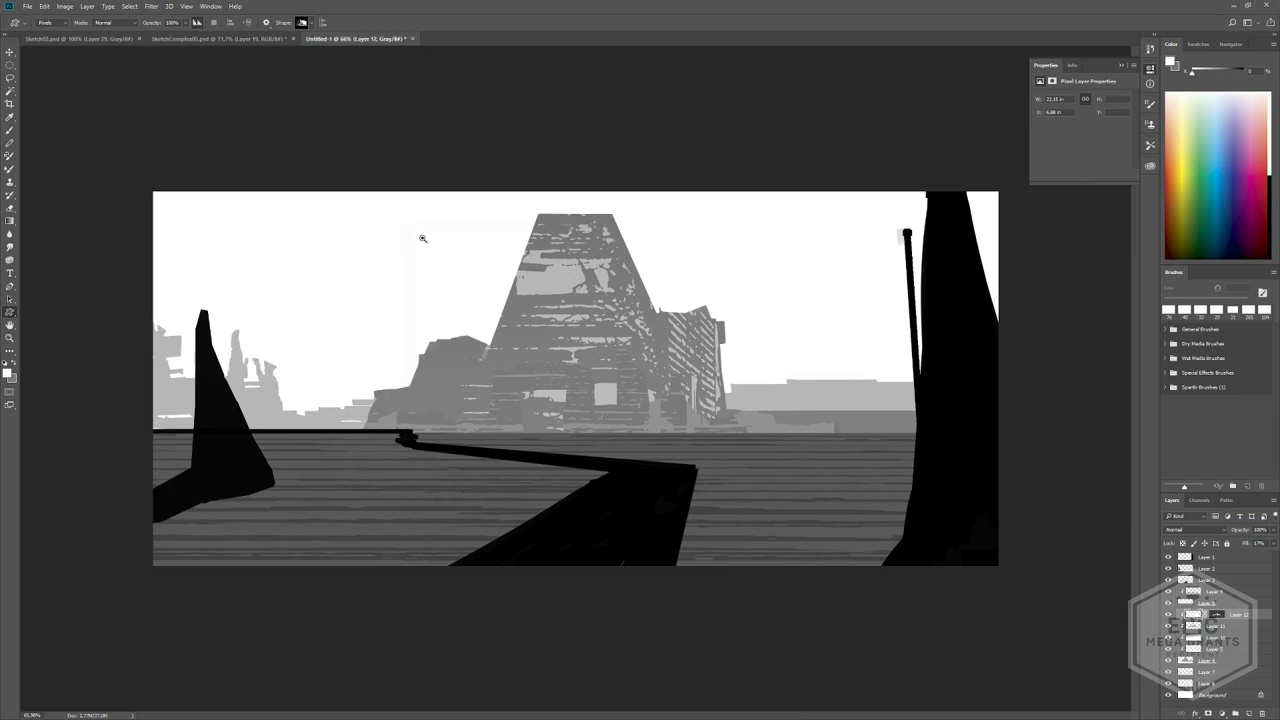
pyautogui.keyDown('alt'); pyautogui.scroll(1, 518, 356); pyautogui.keyUp('alt')
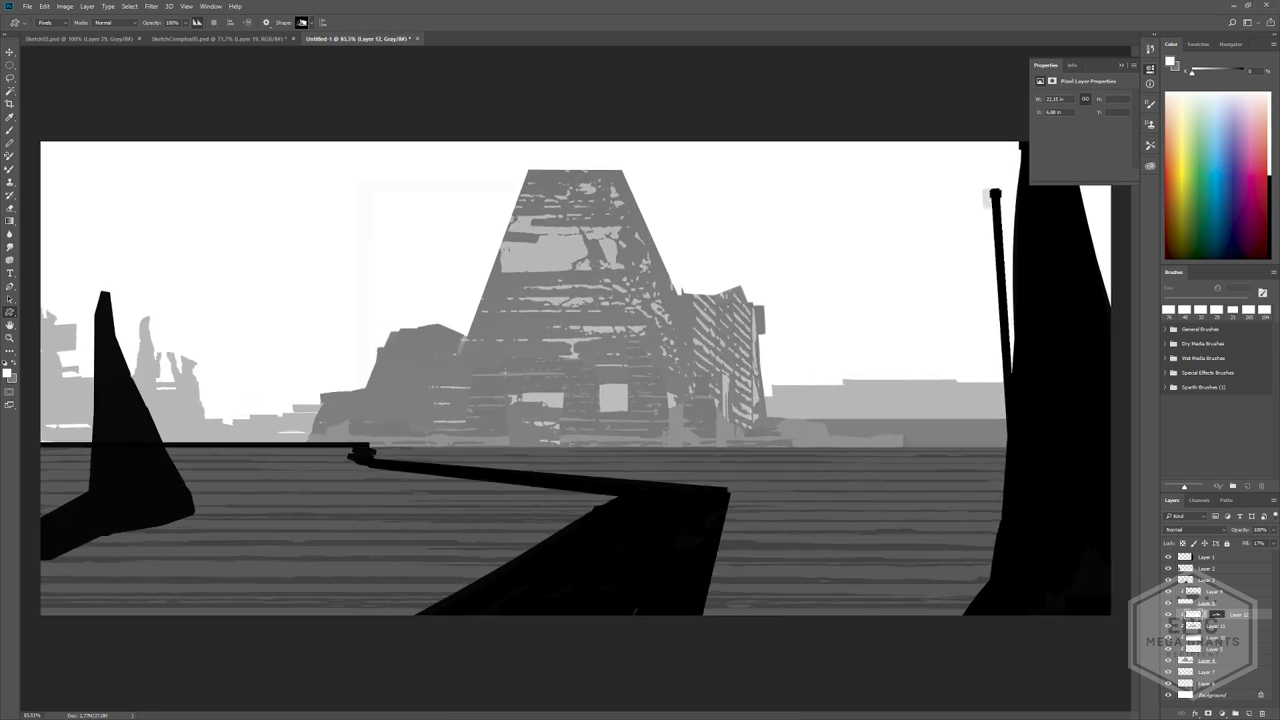
pyautogui.keyDown('alt'); pyautogui.scroll(-1, 419, 355); pyautogui.keyUp('alt')
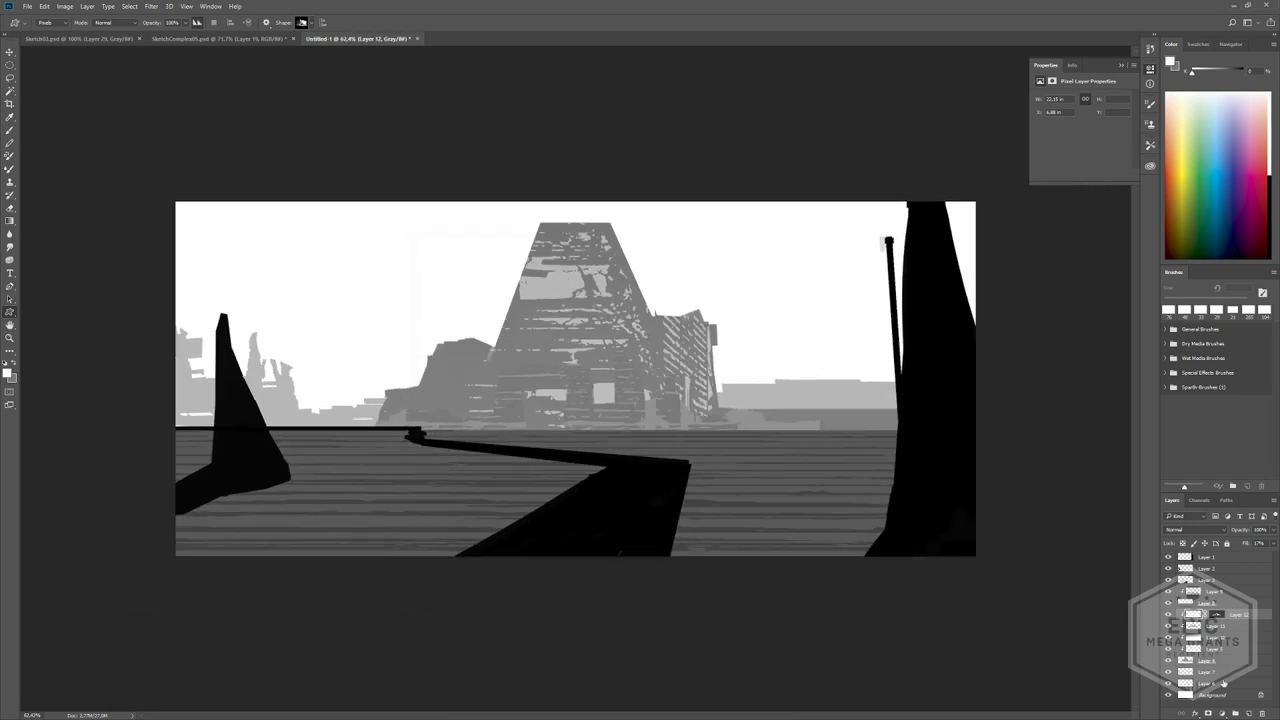
# - Add a layer directly above the background and choose a ragged, cloud-like brush preset for the sky
pyautogui.click(1203, 694)
pyautogui.click(1249, 713)
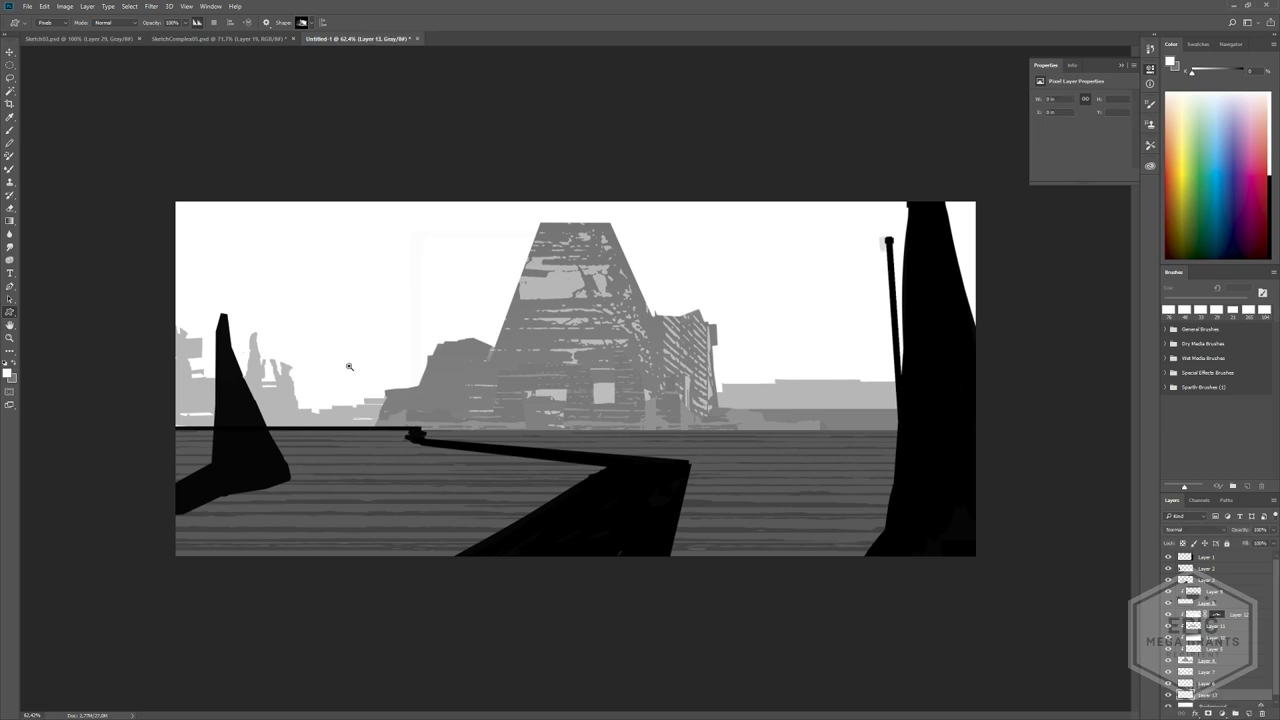
pyautogui.keyDown('alt'); pyautogui.scroll(1, 349, 366); pyautogui.keyUp('alt')
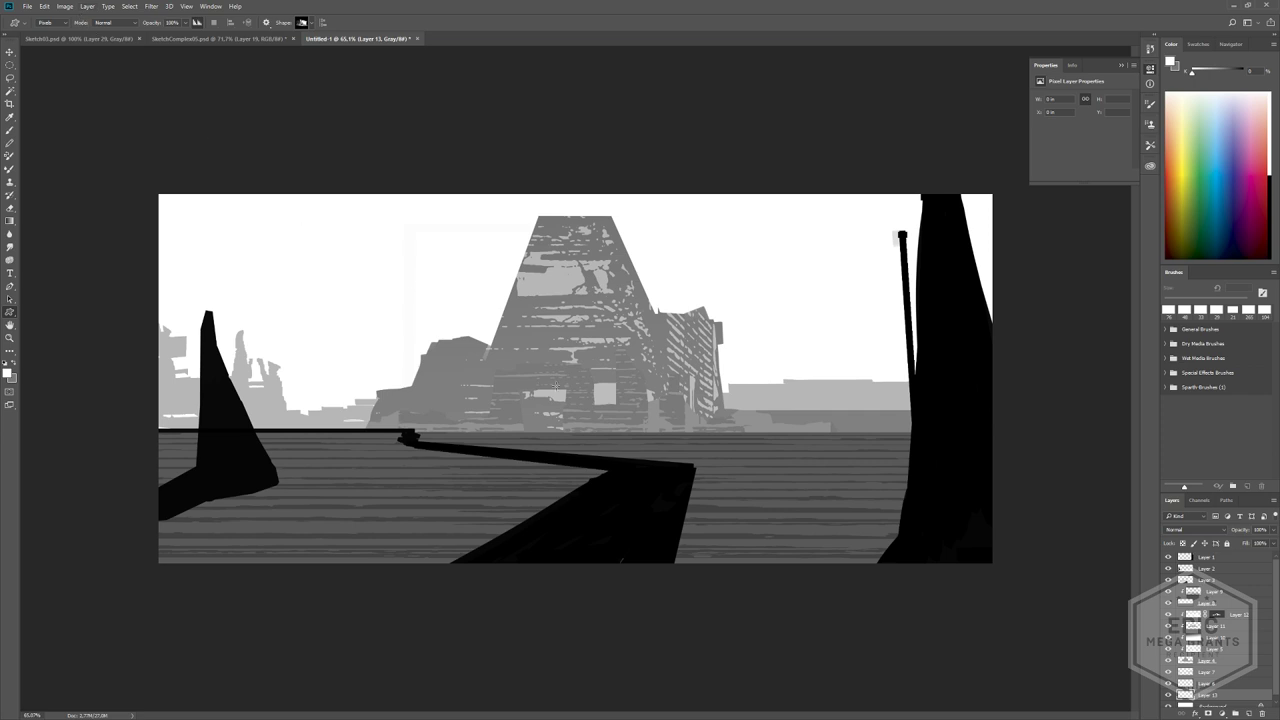
pyautogui.press('b')
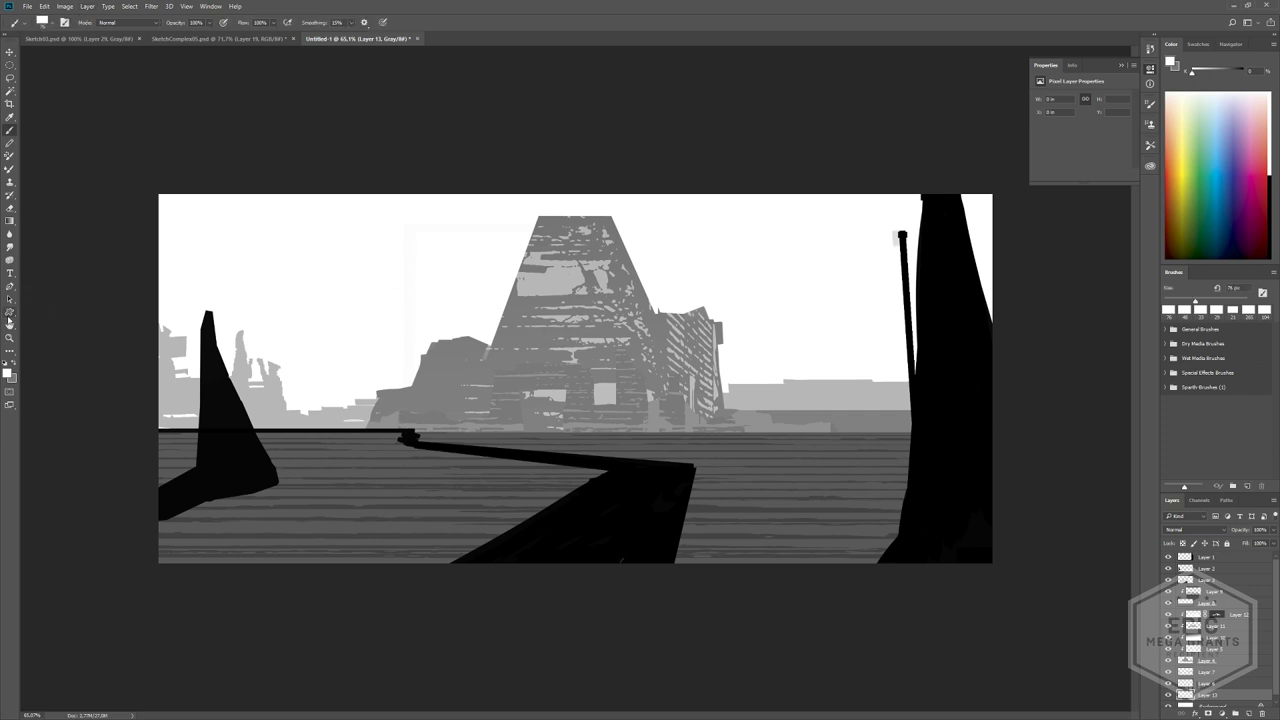
pyautogui.click(46, 21)
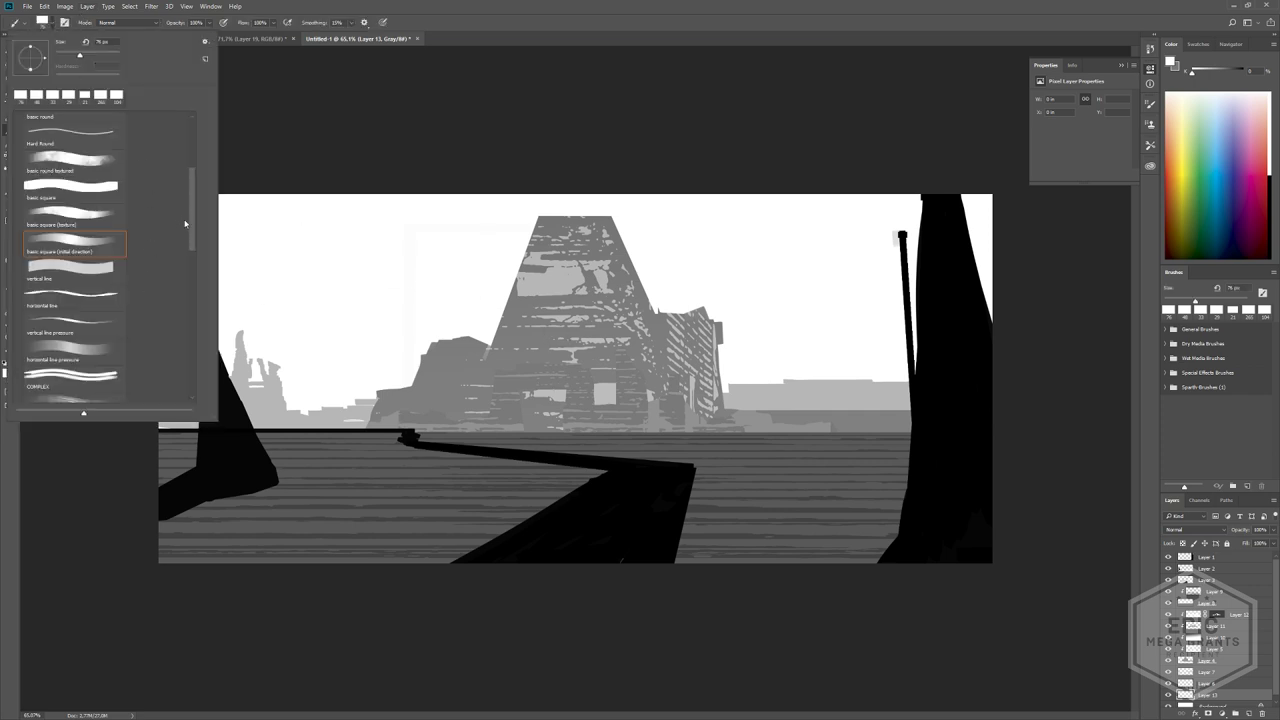
pyautogui.moveTo(190, 223); pyautogui.dragTo(198, 380)
pyautogui.click(75, 396)
# - Paint soft light-grey clouds across the sky on both sides of the central structure, enlarging the brush for the right side
pyautogui.moveTo(328, 358)
pyautogui.mouseDown()
pyautogui.moveTo(394, 280)
pyautogui.moveTo(495, 272)
pyautogui.mouseUp()
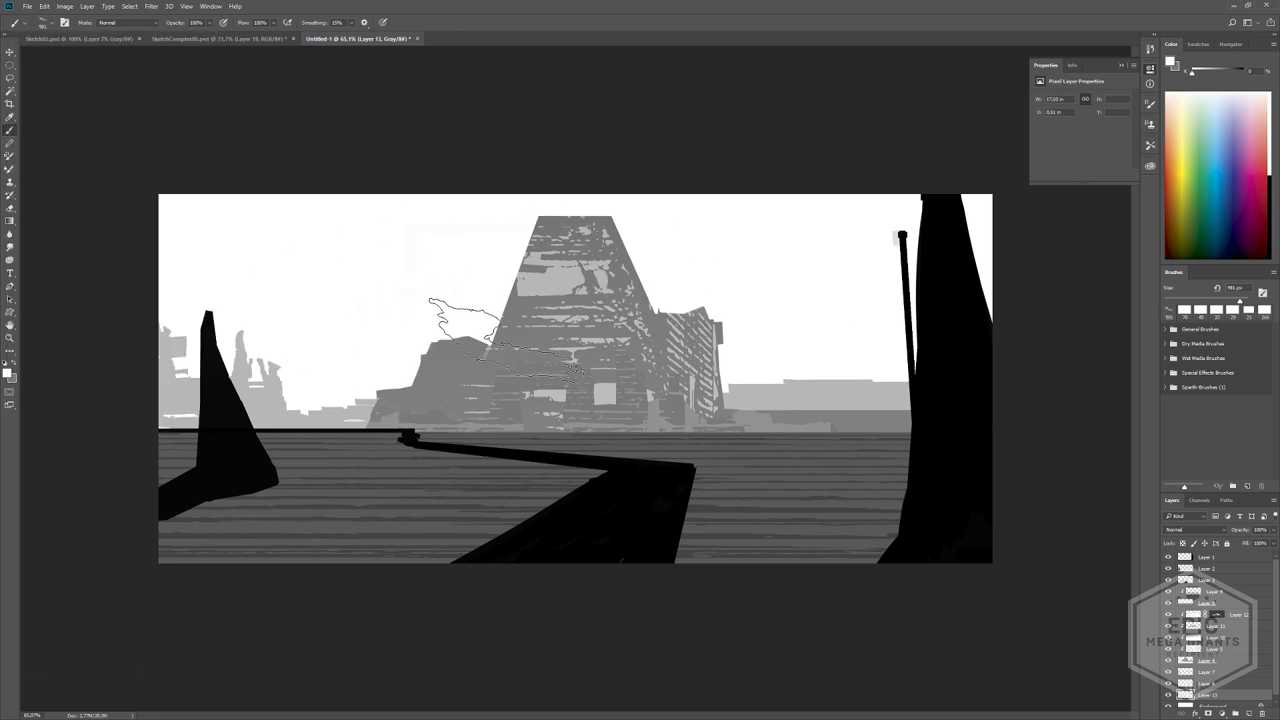
pyautogui.keyDown('alt'); pyautogui.moveTo(506, 357); pyautogui.dragTo(433, 371, button='right'); pyautogui.keyUp('alt')
pyautogui.click(1205, 71)
pyautogui.moveTo(244, 310); pyautogui.dragTo(364, 343)
pyautogui.hotkey('ctrl', 'z')
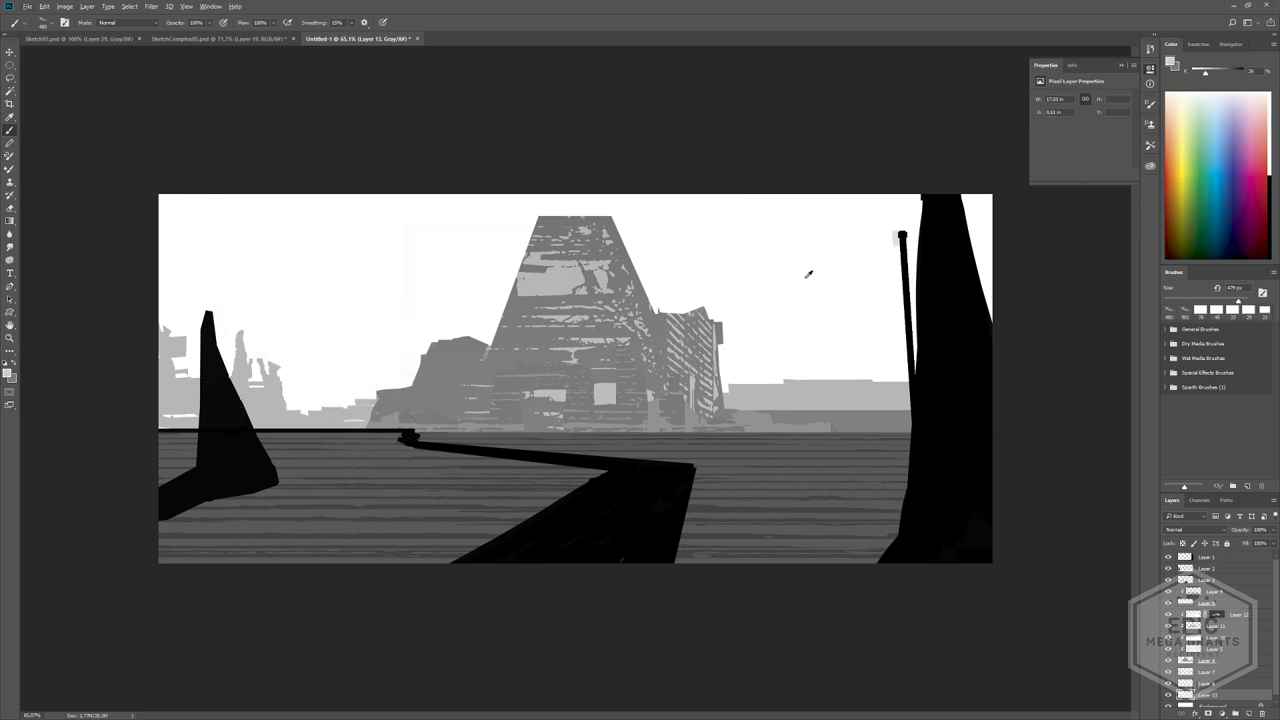
pyautogui.keyDown('alt'); pyautogui.moveTo(482, 322); pyautogui.dragTo(485, 322, button='right'); pyautogui.keyUp('alt')
pyautogui.moveTo(406, 376); pyautogui.dragTo(264, 364)
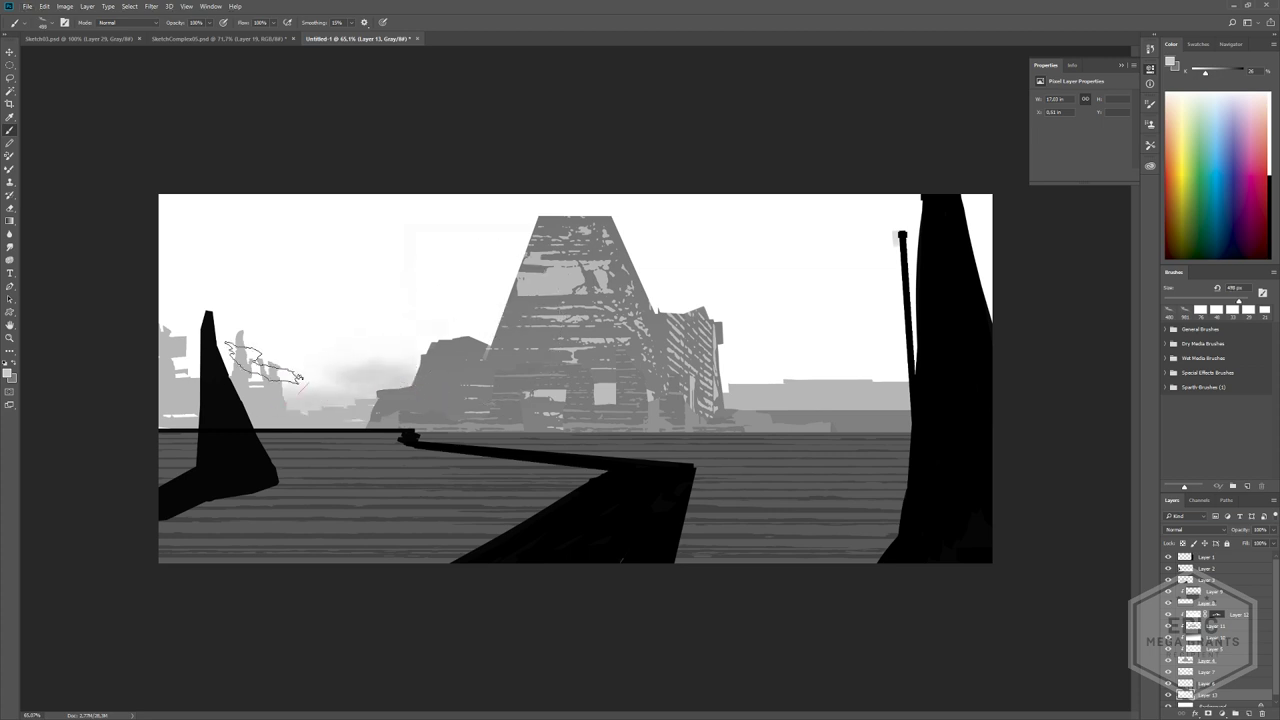
pyautogui.moveTo(114, 349); pyautogui.dragTo(299, 324)
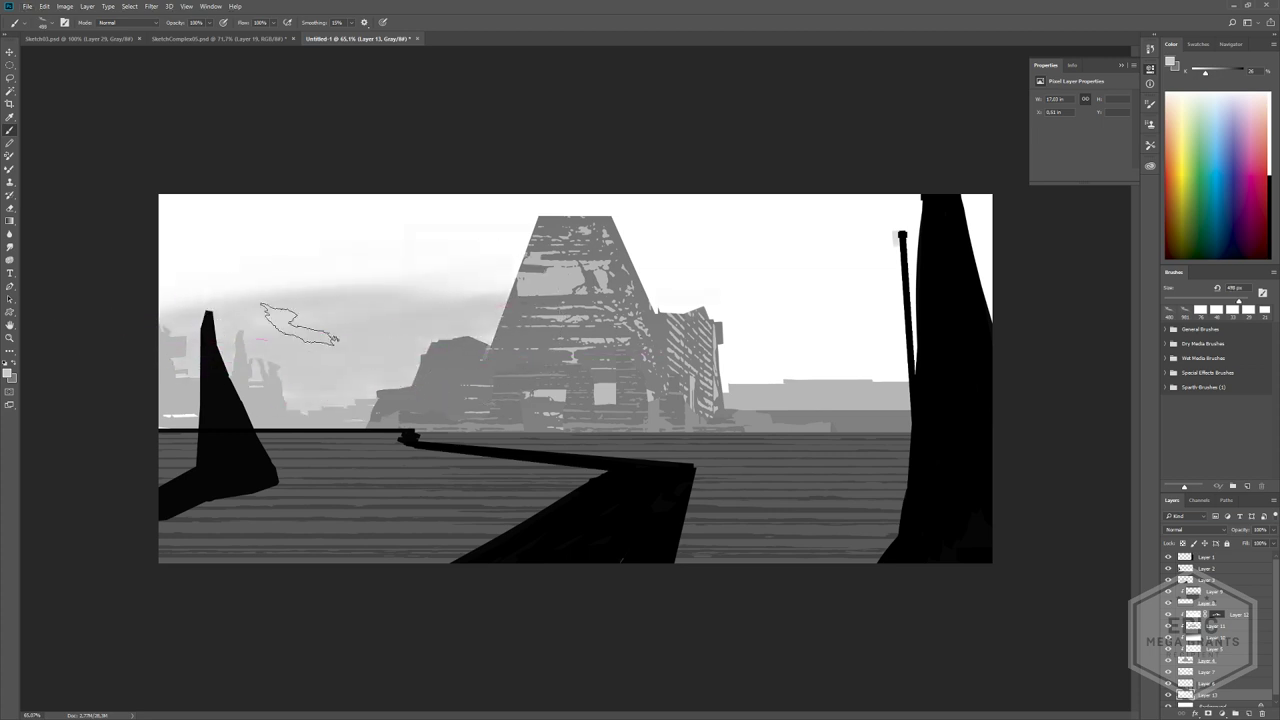
pyautogui.keyDown('alt'); pyautogui.moveTo(412, 346); pyautogui.dragTo(480, 346, button='right'); pyautogui.keyUp('alt')
pyautogui.moveTo(795, 350)
pyautogui.mouseDown()
pyautogui.moveTo(1004, 347)
pyautogui.moveTo(595, 334)
pyautogui.moveTo(696, 294)
pyautogui.mouseUp()
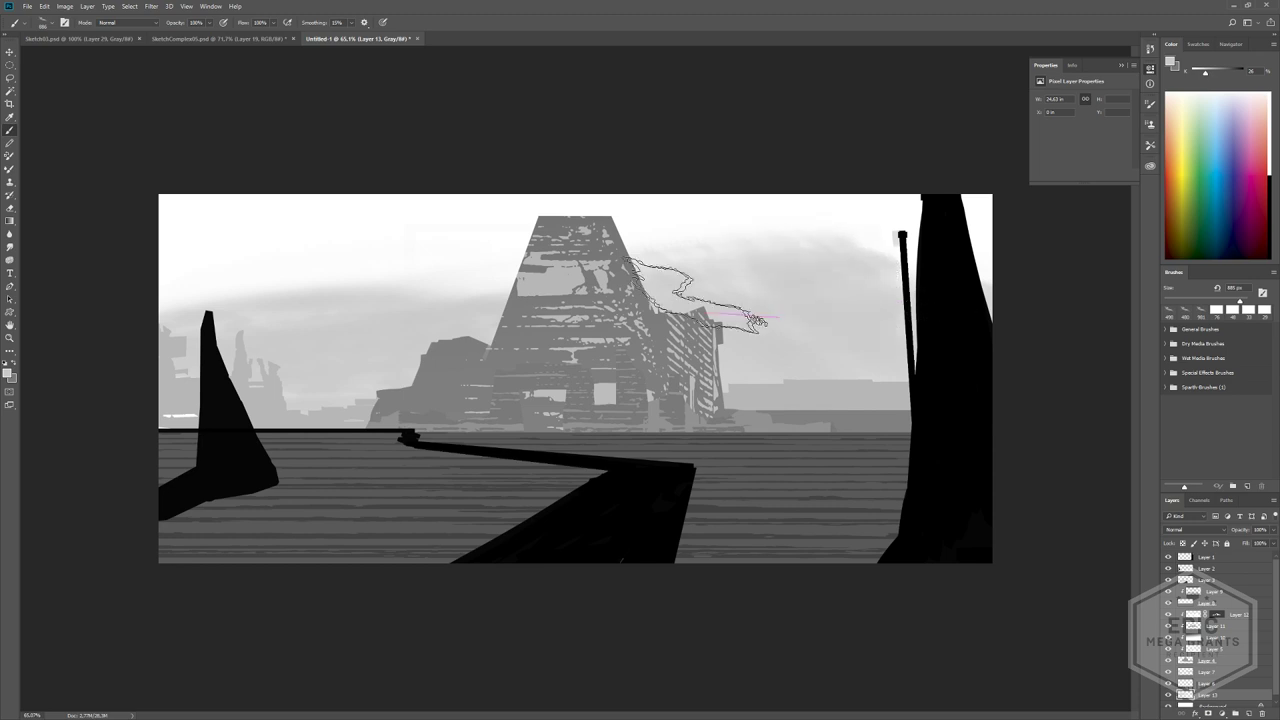
# - Paint a broad light-grey cloud wash across the sky behind the structure, using slightly darker grey strokes toward the horizon
pyautogui.moveTo(220, 300)
pyautogui.mouseDown()
pyautogui.moveTo(726, 251)
pyautogui.moveTo(897, 260)
pyautogui.mouseUp()
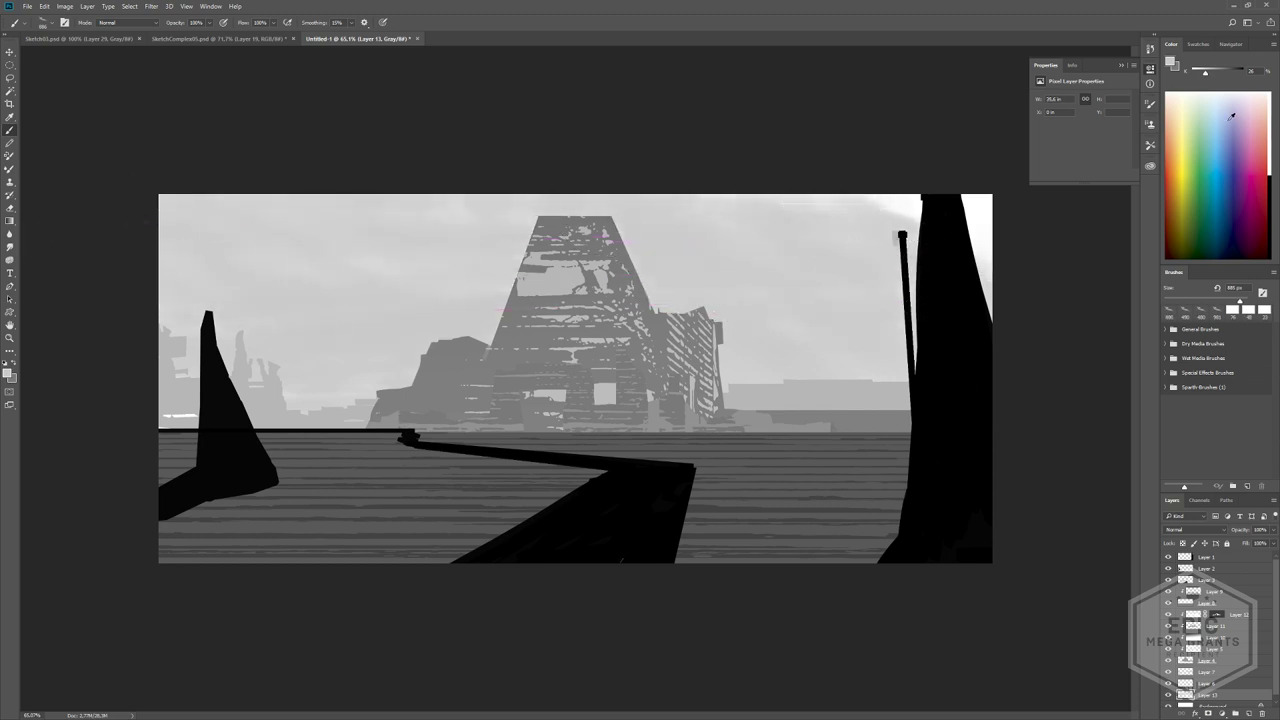
pyautogui.moveTo(1208, 76); pyautogui.dragTo(1212, 77)
pyautogui.moveTo(292, 394)
pyautogui.mouseDown()
pyautogui.moveTo(484, 371)
pyautogui.moveTo(240, 366)
pyautogui.moveTo(882, 357)
pyautogui.moveTo(748, 350)
pyautogui.mouseUp()
pyautogui.moveTo(115, 336); pyautogui.dragTo(275, 313)
pyautogui.moveTo(764, 341)
pyautogui.mouseDown()
pyautogui.moveTo(850, 315)
pyautogui.moveTo(761, 299)
pyautogui.mouseUp()
pyautogui.scroll(-1, 1226, 641)
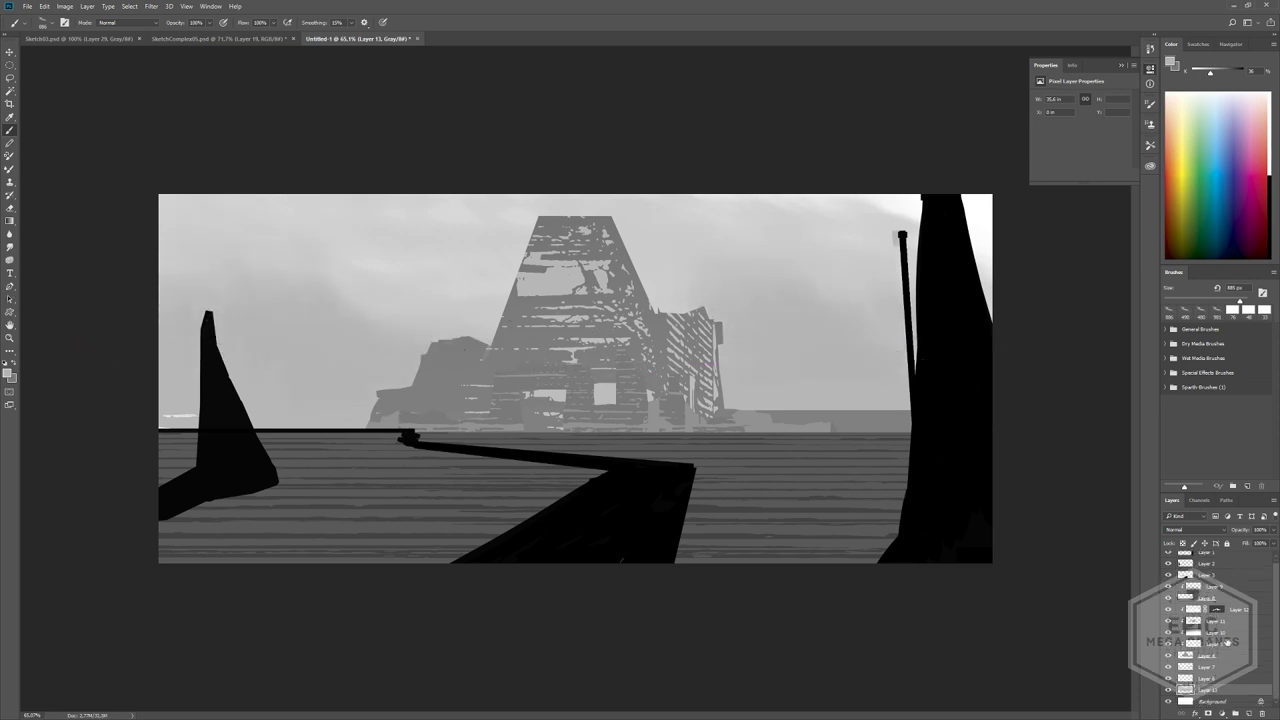
pyautogui.moveTo(345, 264)
pyautogui.mouseDown()
pyautogui.moveTo(372, 264)
pyautogui.moveTo(330, 290)
pyautogui.mouseUp()
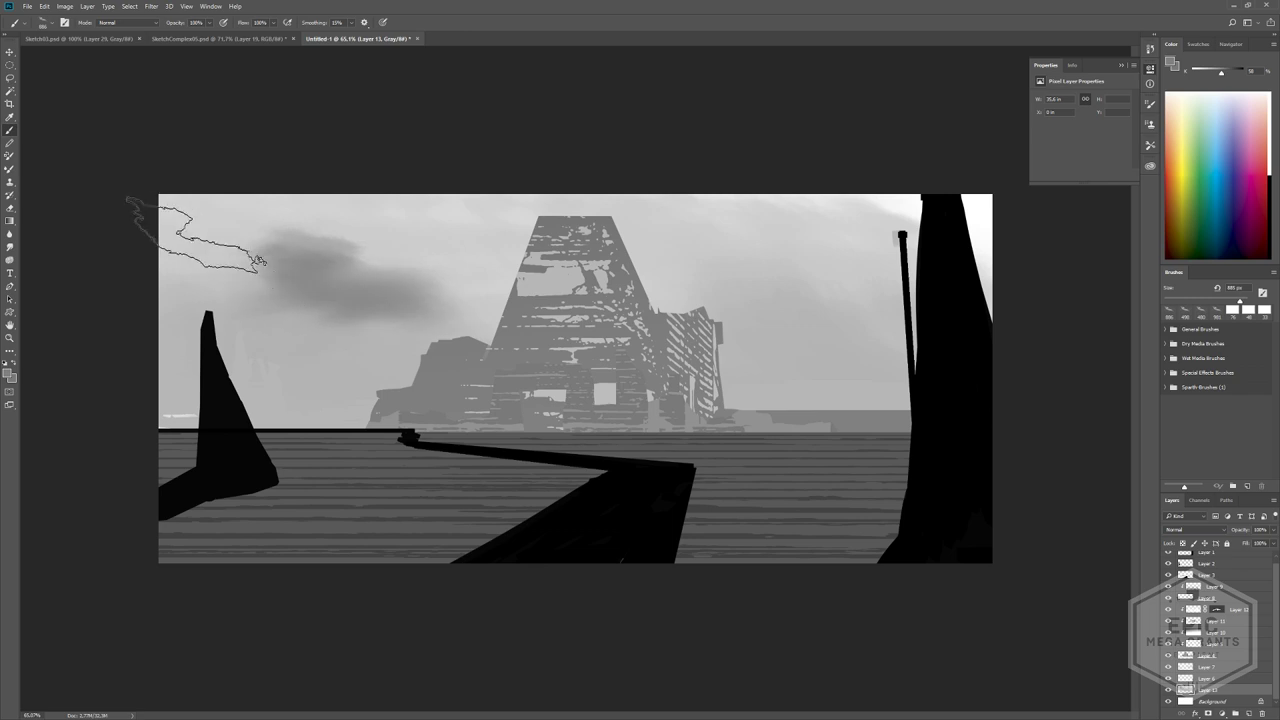
pyautogui.hotkey('ctrl', 'z')
pyautogui.moveTo(171, 286)
pyautogui.mouseDown()
pyautogui.moveTo(239, 352)
pyautogui.moveTo(300, 360)
pyautogui.moveTo(315, 395)
pyautogui.moveTo(345, 380)
pyautogui.mouseUp()
pyautogui.hotkey('ctrl', 'z')
# - Paint soft mid-grey clouds over the lower sky on both sides of the central structure
pyautogui.moveTo(760, 443)
pyautogui.mouseDown()
pyautogui.moveTo(900, 437)
pyautogui.moveTo(1029, 363)
pyautogui.moveTo(728, 427)
pyautogui.moveTo(347, 371)
pyautogui.mouseUp()
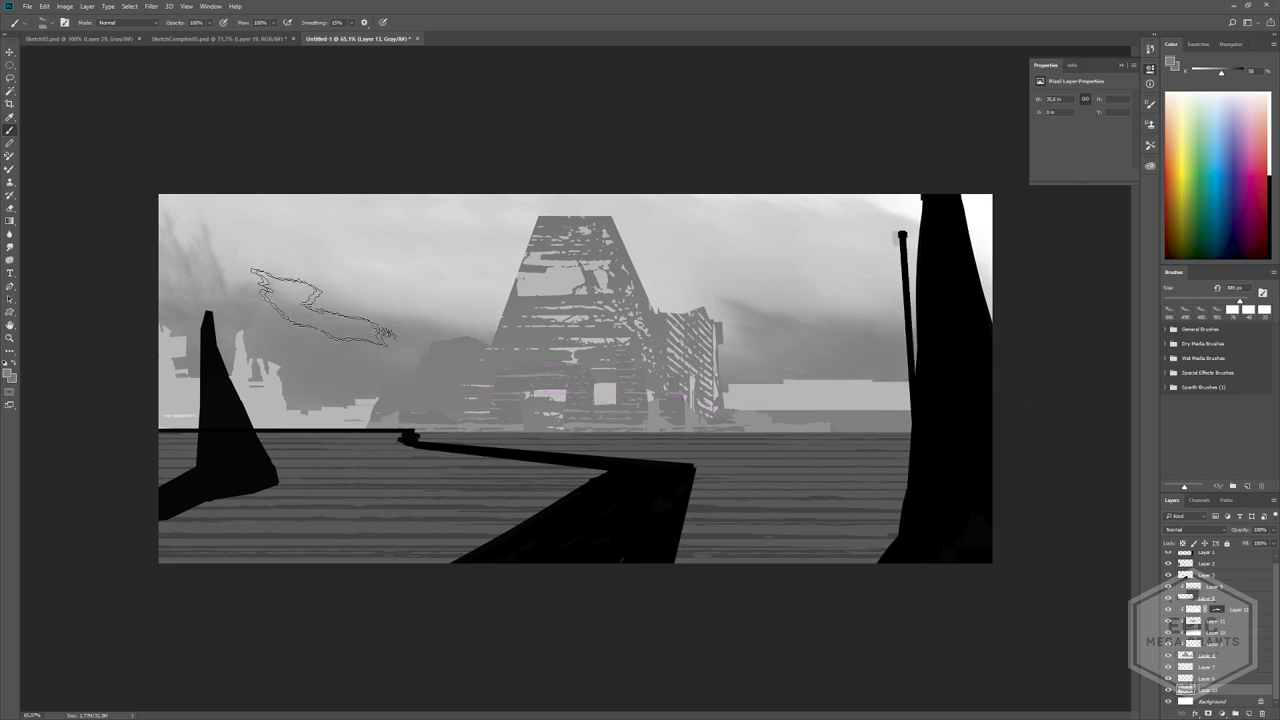
pyautogui.moveTo(314, 305); pyautogui.dragTo(260, 275)
pyautogui.moveTo(692, 352); pyautogui.dragTo(415, 318)
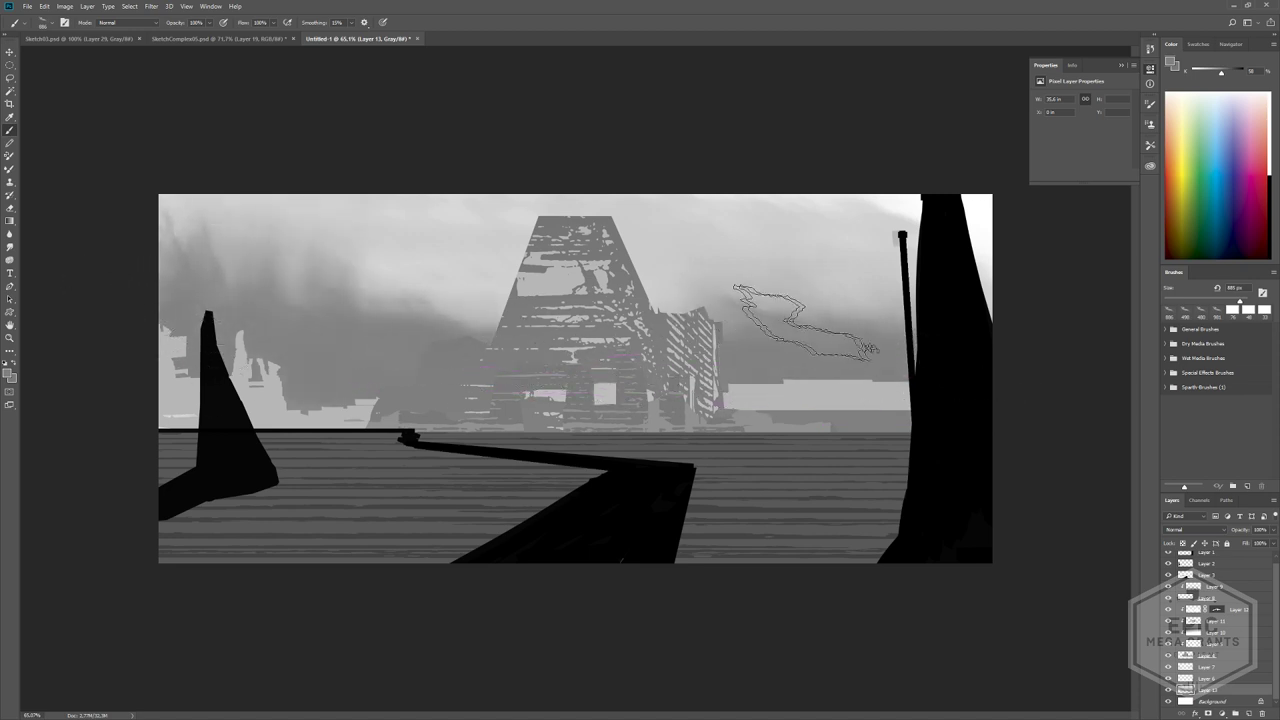
pyautogui.moveTo(806, 323); pyautogui.dragTo(790, 304)
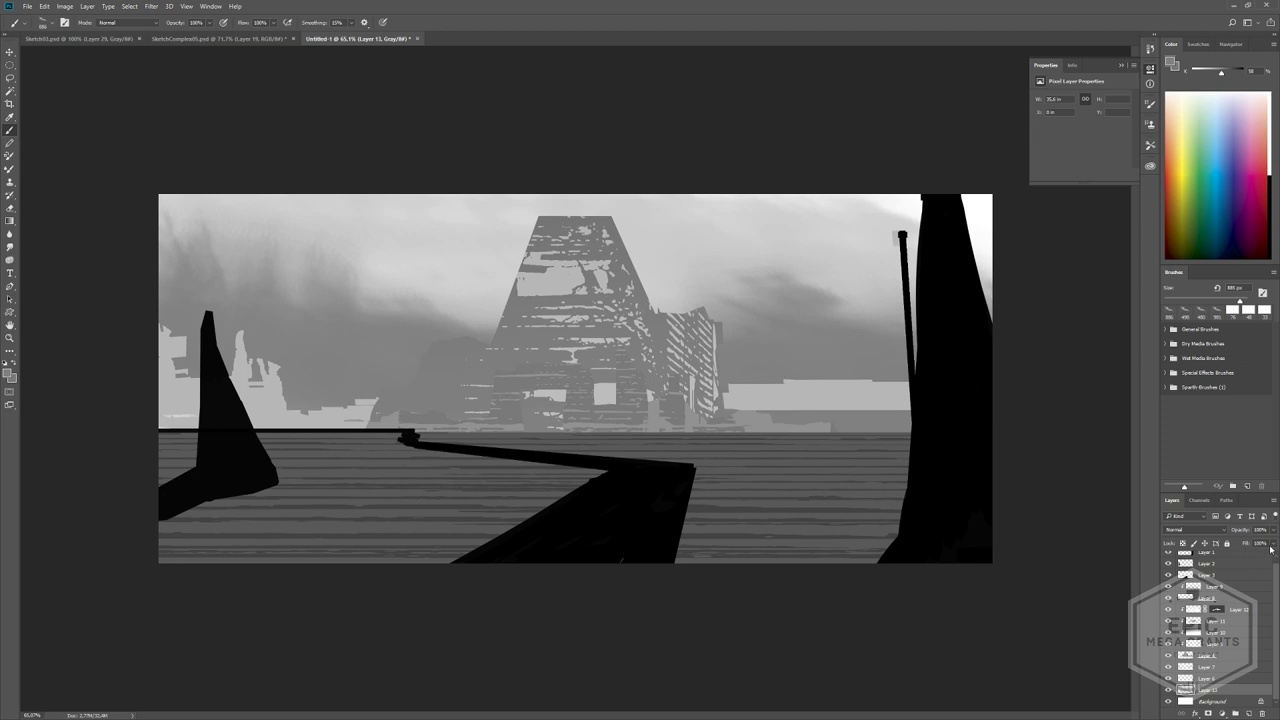
# - Reduce the cloud layer's fill to a little over 40% and check the softened sky up close and as a whole
pyautogui.moveTo(1231, 560); pyautogui.dragTo(1246, 561)
pyautogui.keyDown('ctrl'); pyautogui.moveTo(860, 474); pyautogui.dragTo(680, 444); pyautogui.keyUp('ctrl')
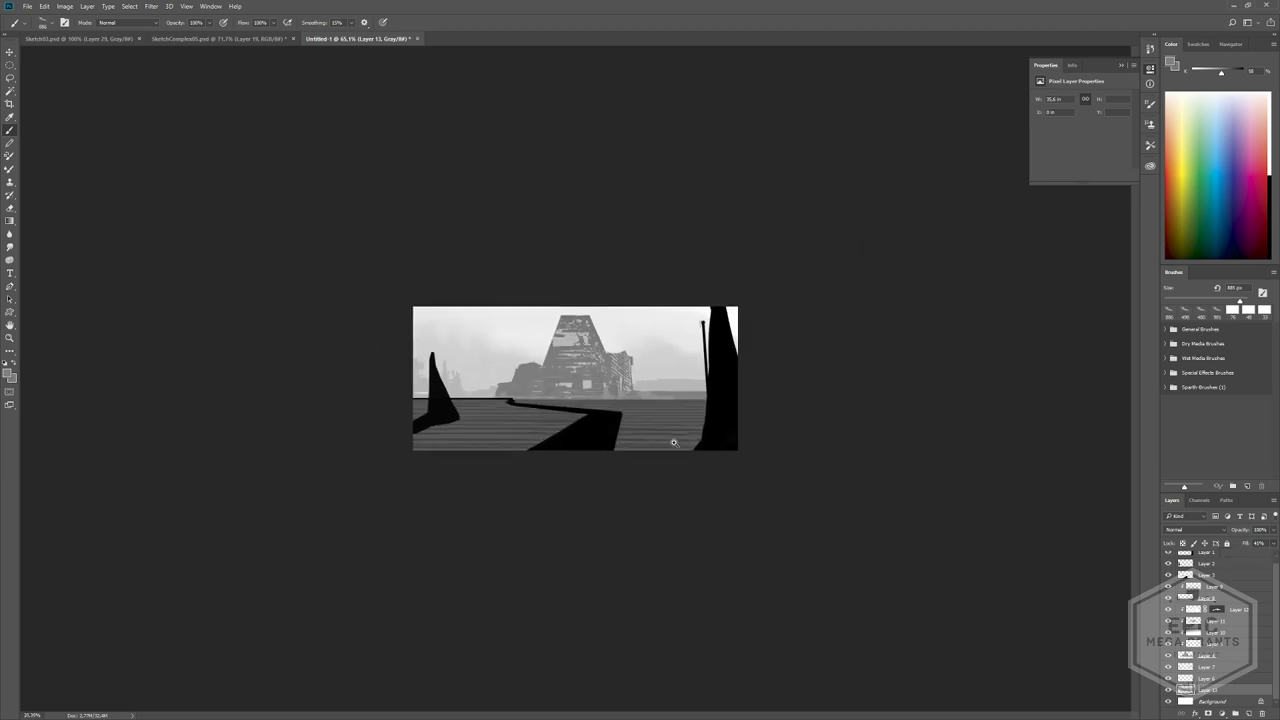
pyautogui.keyDown('alt'); pyautogui.scroll(1, 682, 450); pyautogui.keyUp('alt')
pyautogui.keyDown('alt'); pyautogui.scroll(5, 671, 319); pyautogui.keyUp('alt')
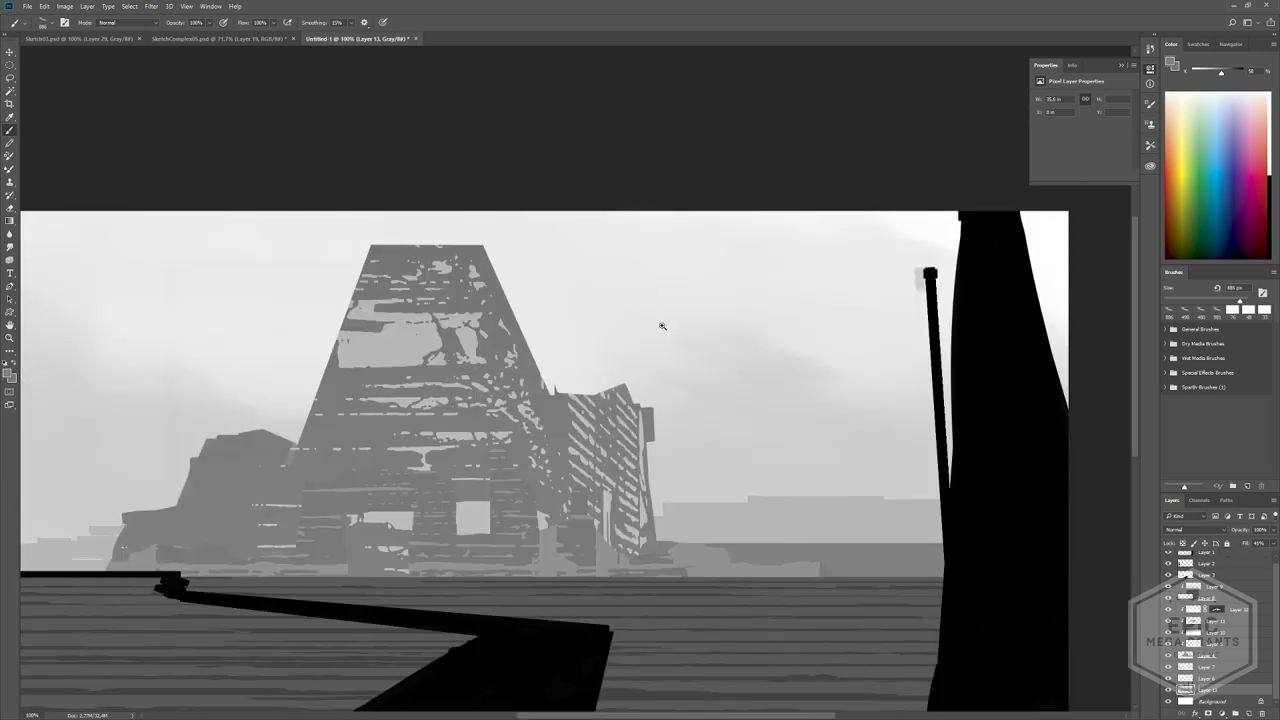
pyautogui.keyDown('alt'); pyautogui.scroll(-4, 663, 326); pyautogui.keyUp('alt')
pyautogui.keyDown('alt'); pyautogui.scroll(2, 538, 362); pyautogui.keyUp('alt')
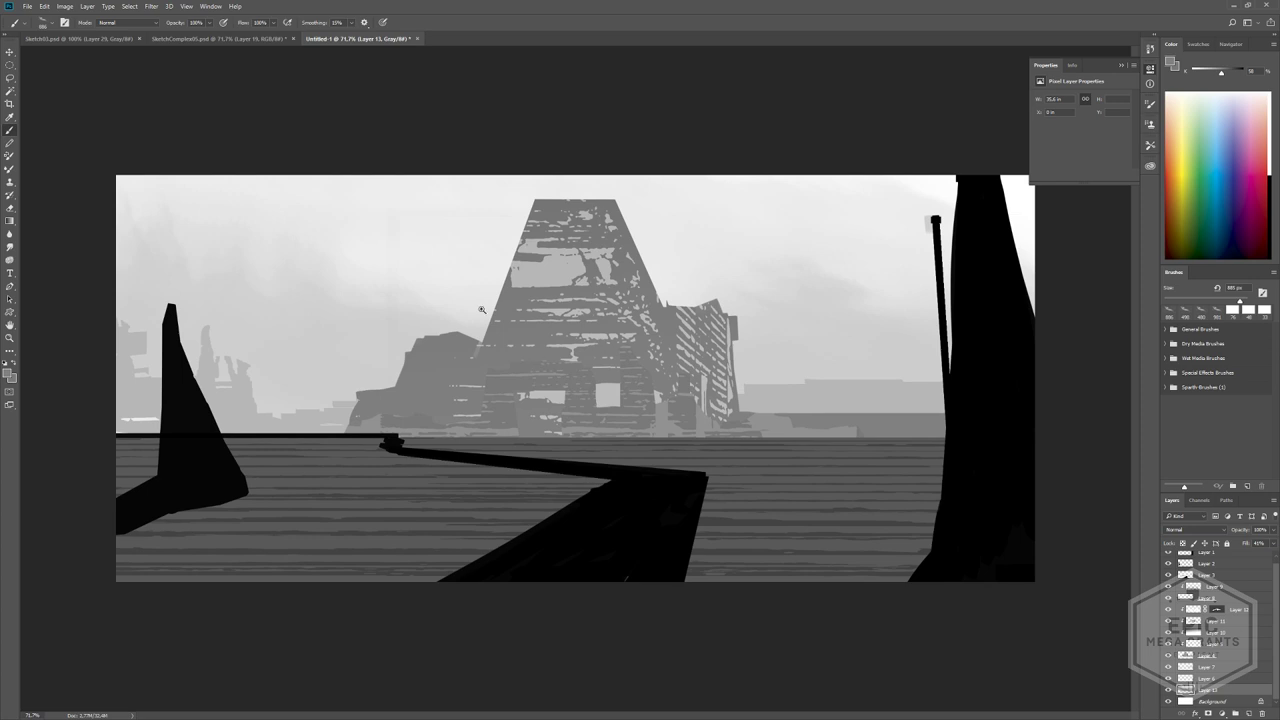
pyautogui.keyDown('alt'); pyautogui.scroll(1, 482, 310); pyautogui.keyUp('alt')
pyautogui.keyDown('alt'); pyautogui.scroll(2, 440, 336); pyautogui.keyUp('alt')
pyautogui.moveTo(445, 335); pyautogui.dragTo(639, 341)
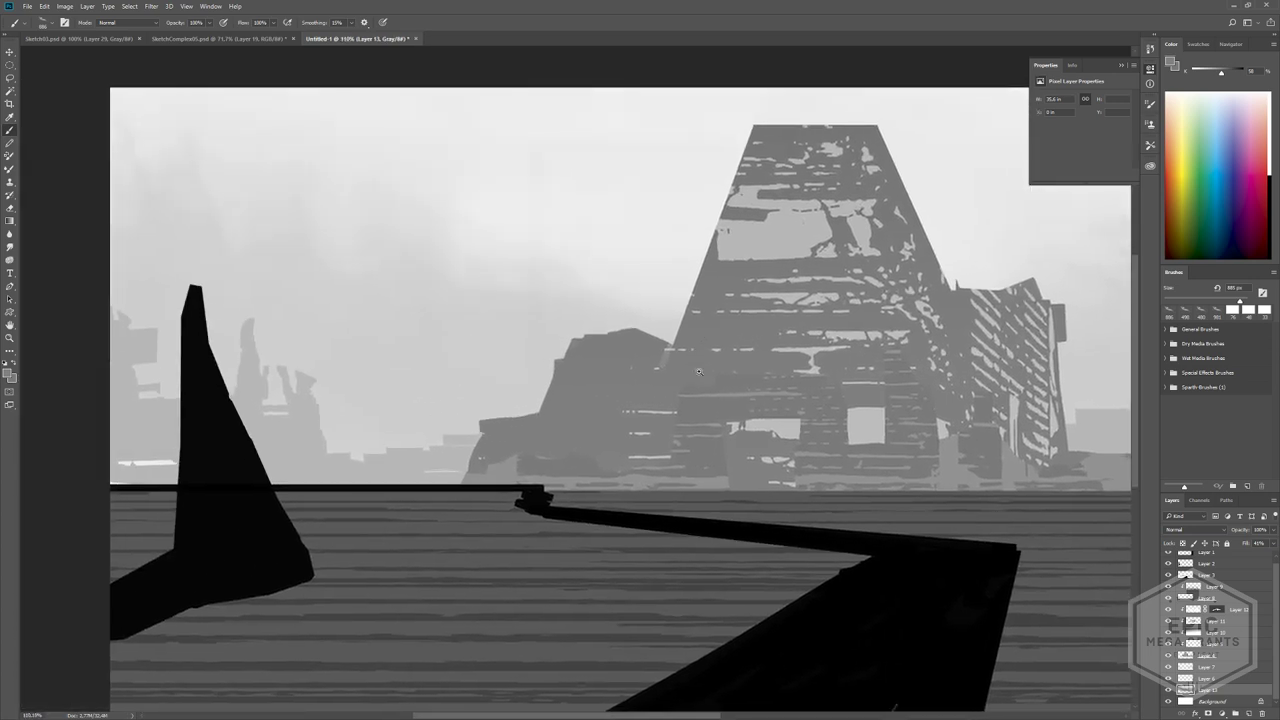
pyautogui.keyDown('alt'); pyautogui.scroll(-5, 690, 365); pyautogui.keyUp('alt')
pyautogui.keyDown('alt'); pyautogui.scroll(1, 610, 328); pyautogui.keyUp('alt')
pyautogui.keyDown('alt'); pyautogui.moveTo(580, 282); pyautogui.dragTo(455, 293, button='right'); pyautogui.keyUp('alt')
pyautogui.keyDown('ctrl'); pyautogui.moveTo(451, 221); pyautogui.dragTo(451, 253); pyautogui.keyUp('ctrl')
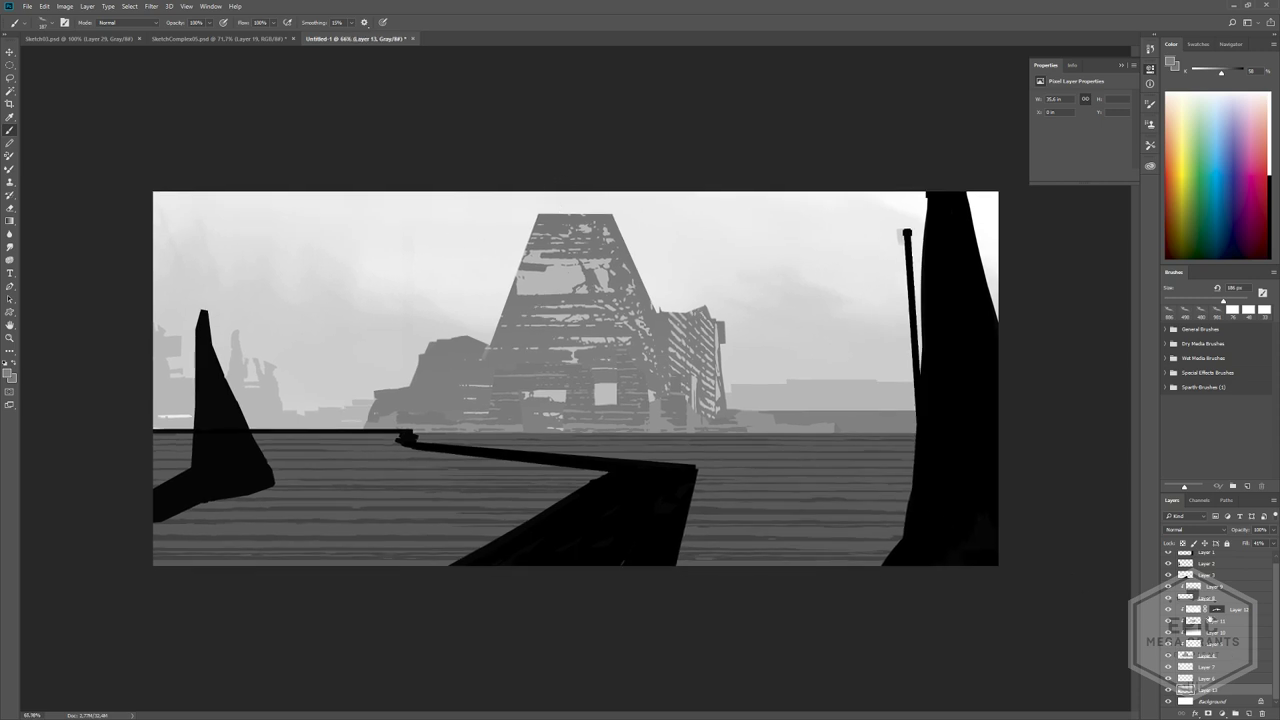
# - Select the central structure's layer and cut a shallow rectangular notch out of the structure's flat top with a lasso selection and eraser
pyautogui.scroll(1, 1210, 618)
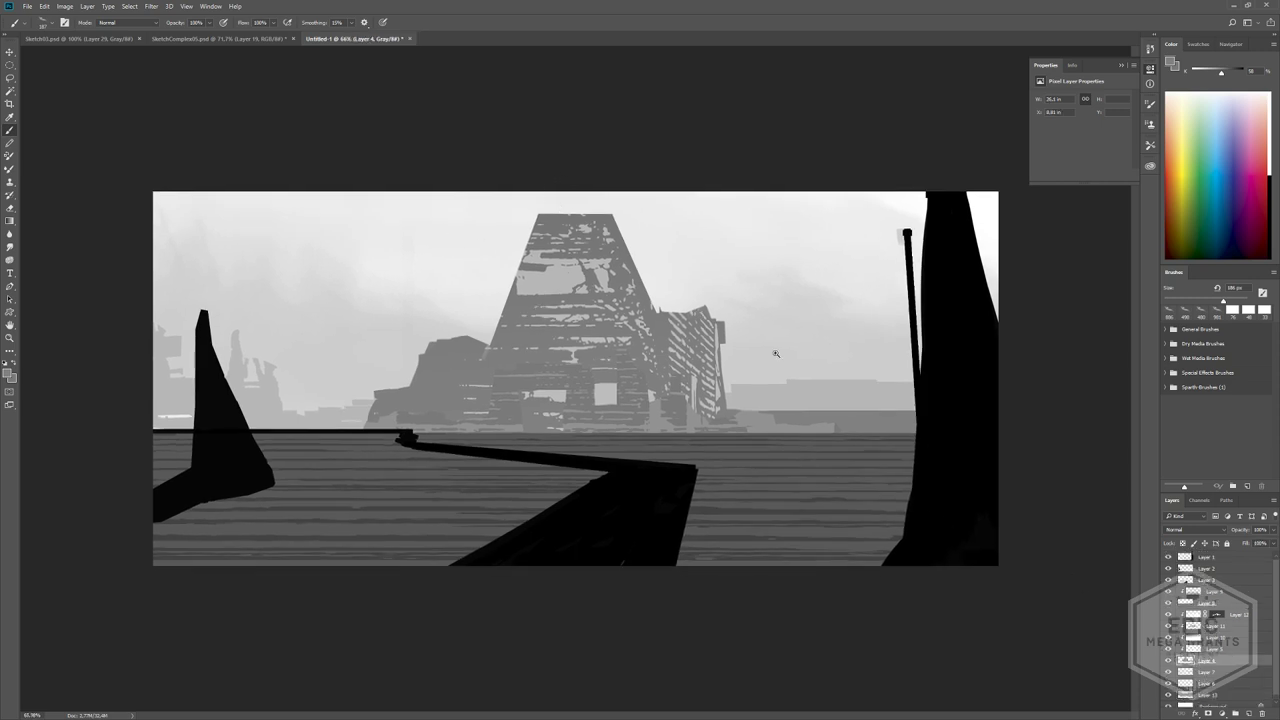
pyautogui.keyDown('alt'); pyautogui.scroll(8, 590, 242); pyautogui.keyUp('alt')
pyautogui.press('l')
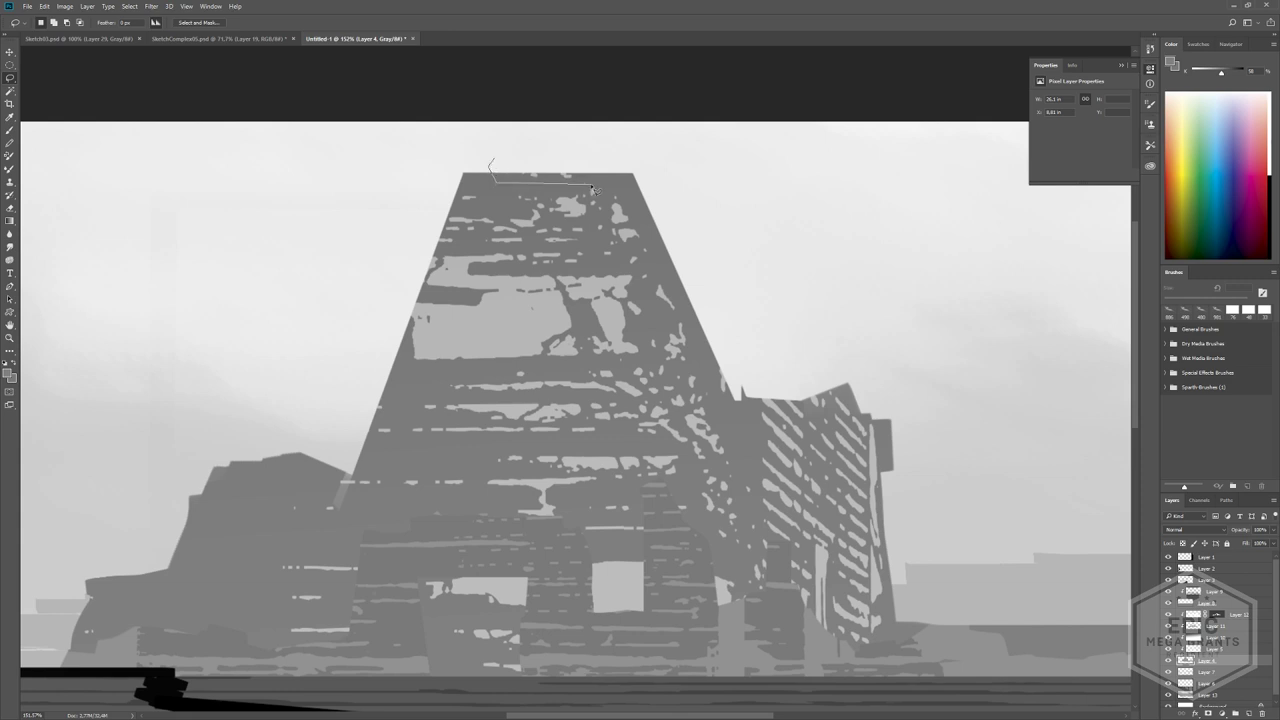
pyautogui.moveTo(593, 154)
pyautogui.mouseDown()
pyautogui.moveTo(543, 147)
pyautogui.moveTo(682, 172)
pyautogui.mouseUp()
pyautogui.press('e')
pyautogui.hotkey('ctrl', 'd')
# - Carve a stepped, broken shoulder into the structure's right slope with a lasso selection and eraser
pyautogui.moveTo(667, 232); pyautogui.dragTo(524, 217)
pyautogui.keyDown('ctrl'); pyautogui.moveTo(590, 229); pyautogui.dragTo(646, 230); pyautogui.keyUp('ctrl')
pyautogui.press('l')
pyautogui.moveTo(534, 288)
pyautogui.mouseDown()
pyautogui.moveTo(535, 321)
pyautogui.moveTo(591, 242)
pyautogui.moveTo(620, 293)
pyautogui.moveTo(561, 315)
pyautogui.mouseUp()
pyautogui.press('e')
pyautogui.hotkey('ctrl', 'd')
pyautogui.keyDown('alt'); pyautogui.scroll(4, 561, 314); pyautogui.keyUp('alt')
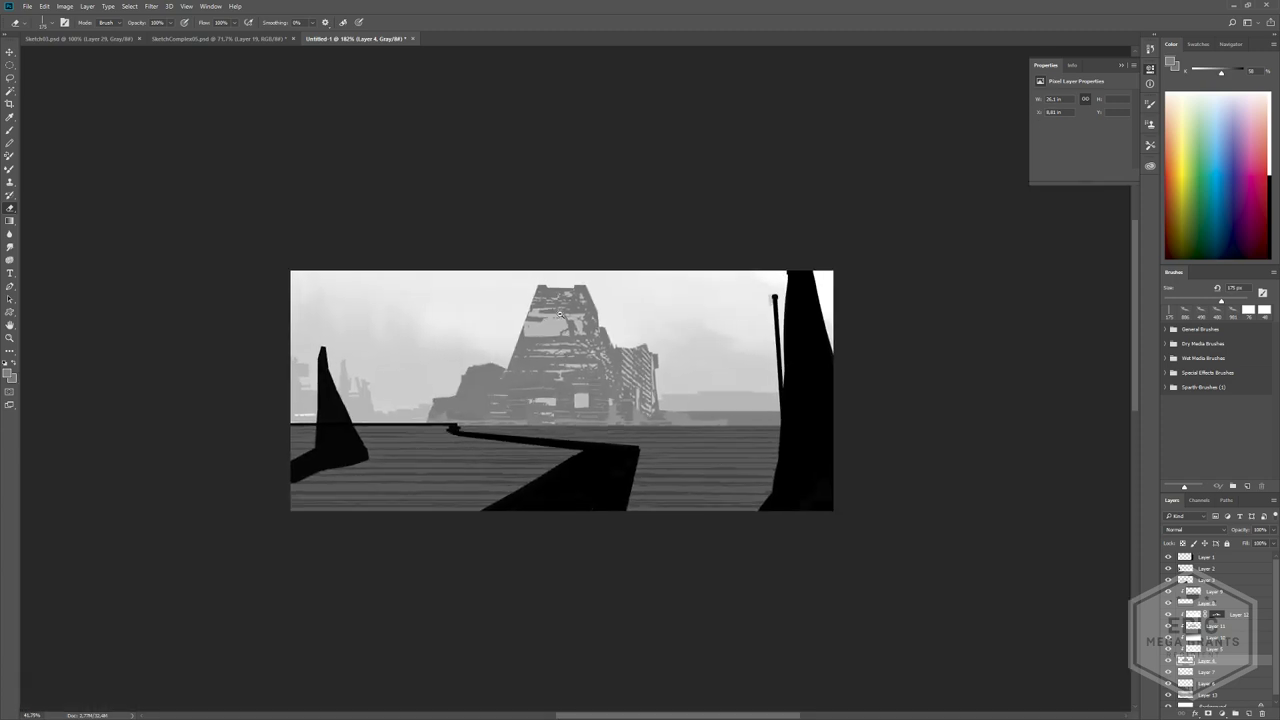
pyautogui.keyDown('alt'); pyautogui.scroll(4, 677, 327); pyautogui.keyUp('alt')
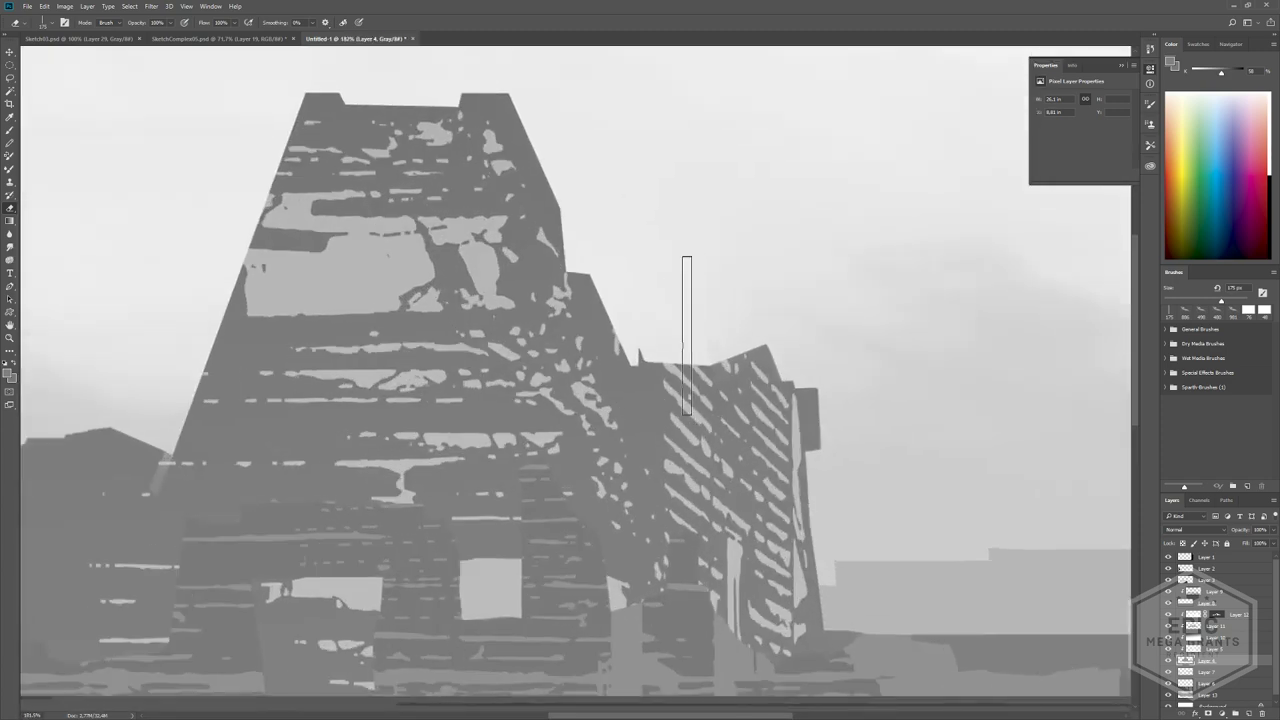
# - Erase a narrow vertical gap between the central structure and the right building, and roughen the building's roofline with a smaller eraser
pyautogui.press('l')
pyautogui.press('e')
pyautogui.moveTo(672, 428)
pyautogui.mouseDown()
pyautogui.moveTo(680, 290)
pyautogui.moveTo(670, 316)
pyautogui.mouseUp()
pyautogui.hotkey('ctrl', 'd')
pyautogui.keyDown('ctrl'); pyautogui.moveTo(738, 367); pyautogui.dragTo(678, 344); pyautogui.keyUp('ctrl')
pyautogui.keyDown('alt'); pyautogui.scroll(5, 677, 344); pyautogui.keyUp('alt')
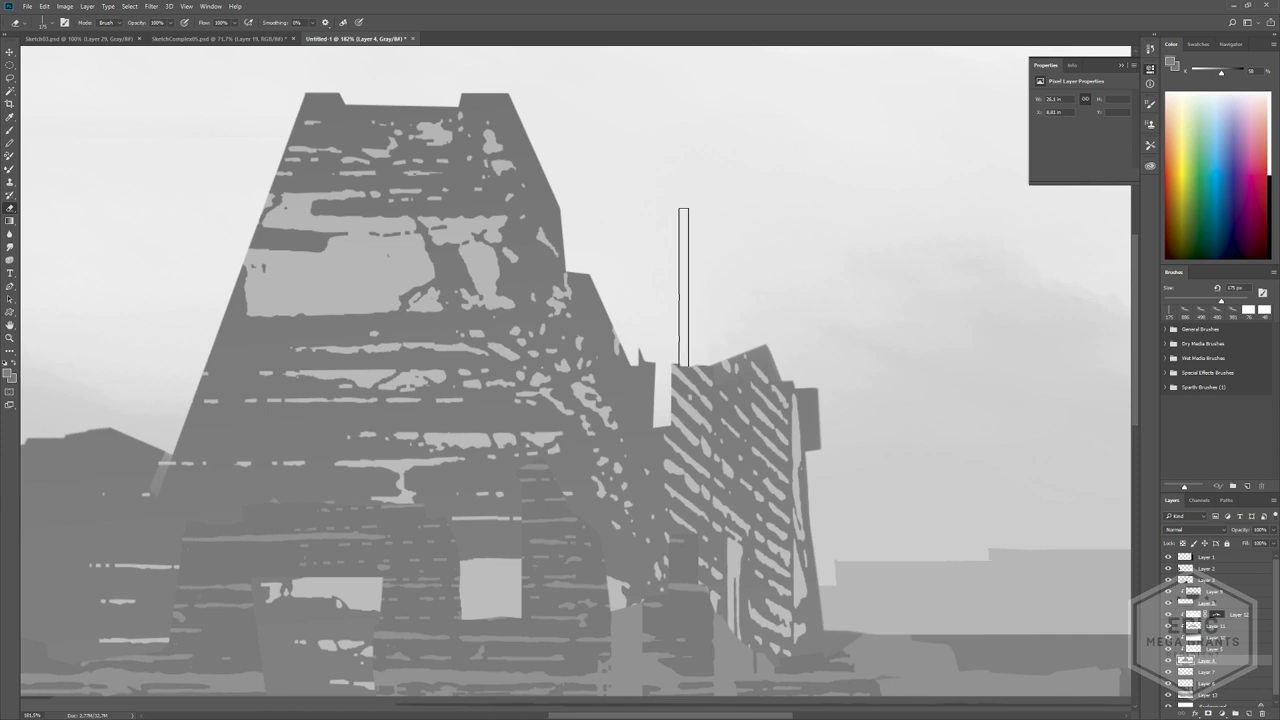
pyautogui.moveTo(719, 330)
pyautogui.keyDown('alt'); pyautogui.mouseDown(button='right')
pyautogui.moveTo(711, 337)
pyautogui.moveTo(737, 300)
pyautogui.mouseUp(button='right'); pyautogui.keyUp('alt')
pyautogui.keyDown('alt'); pyautogui.scroll(-5, 787, 323); pyautogui.keyUp('alt')
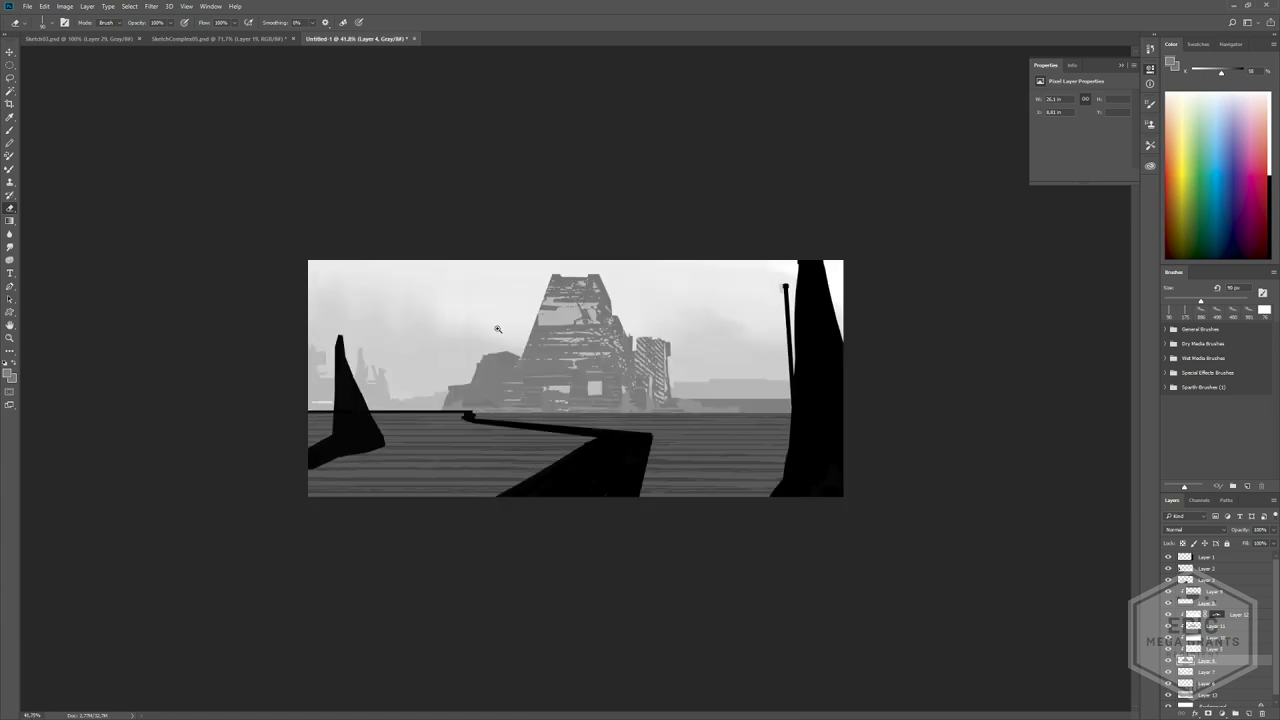
# - Activate the Custom Shape tool and choose a vertical plank shape from the wood details set
pyautogui.keyDown('alt'); pyautogui.scroll(5, 520, 340); pyautogui.keyUp('alt')
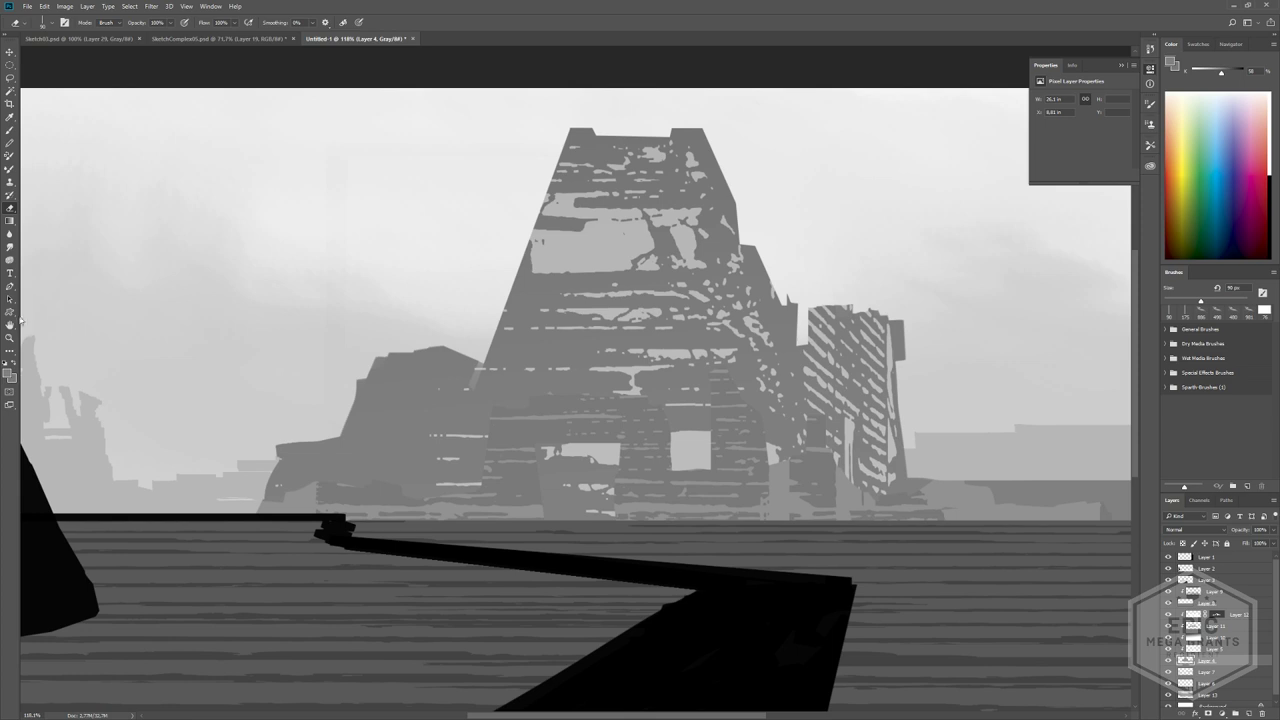
pyautogui.press('b')
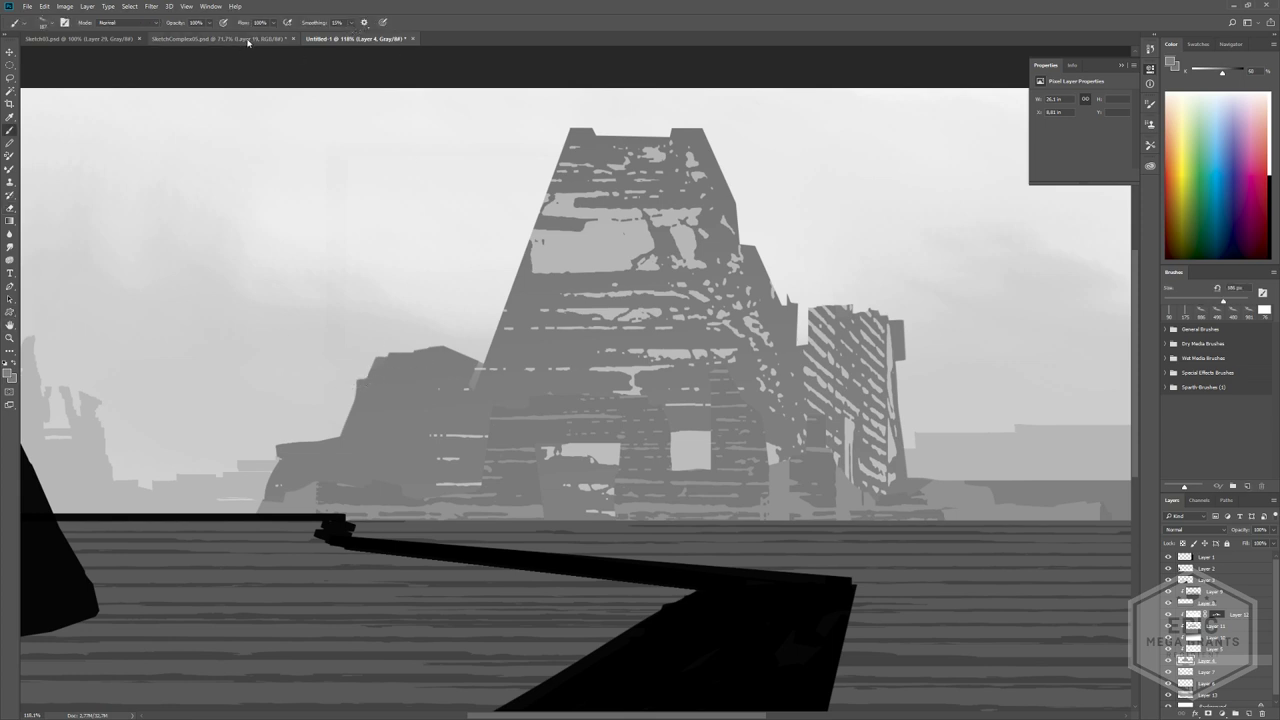
pyautogui.click(9, 310)
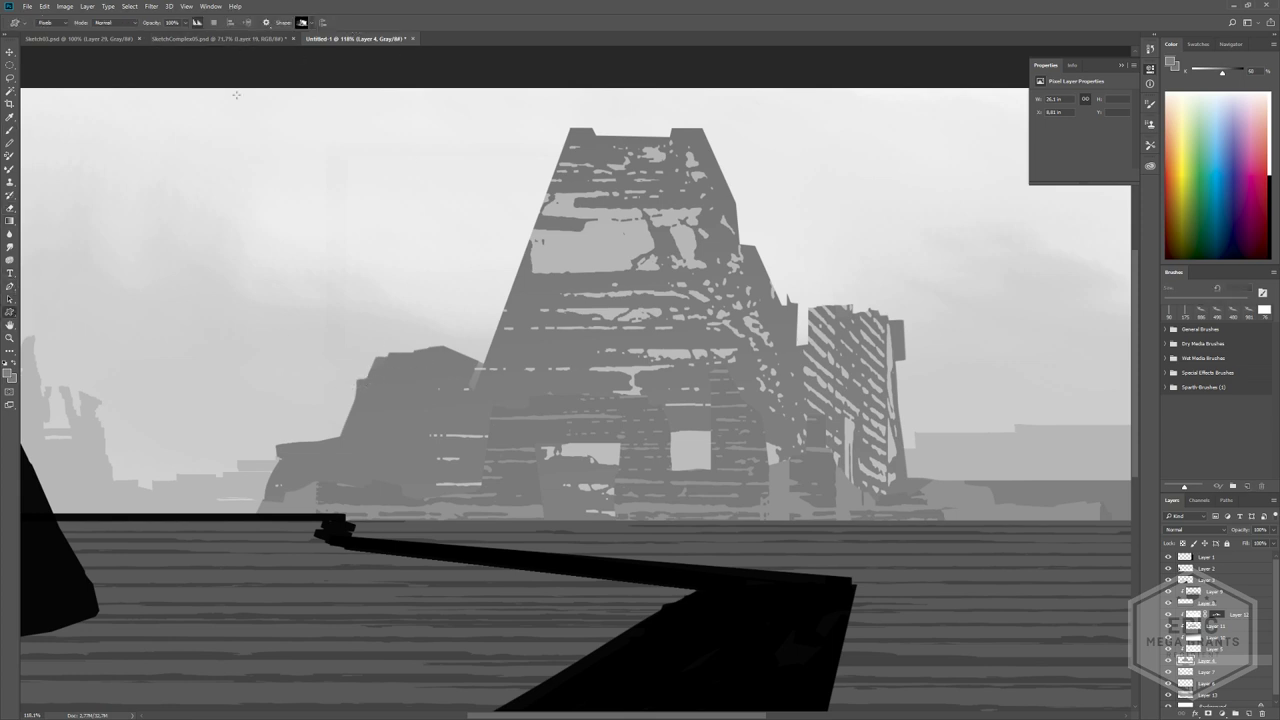
pyautogui.click(311, 24)
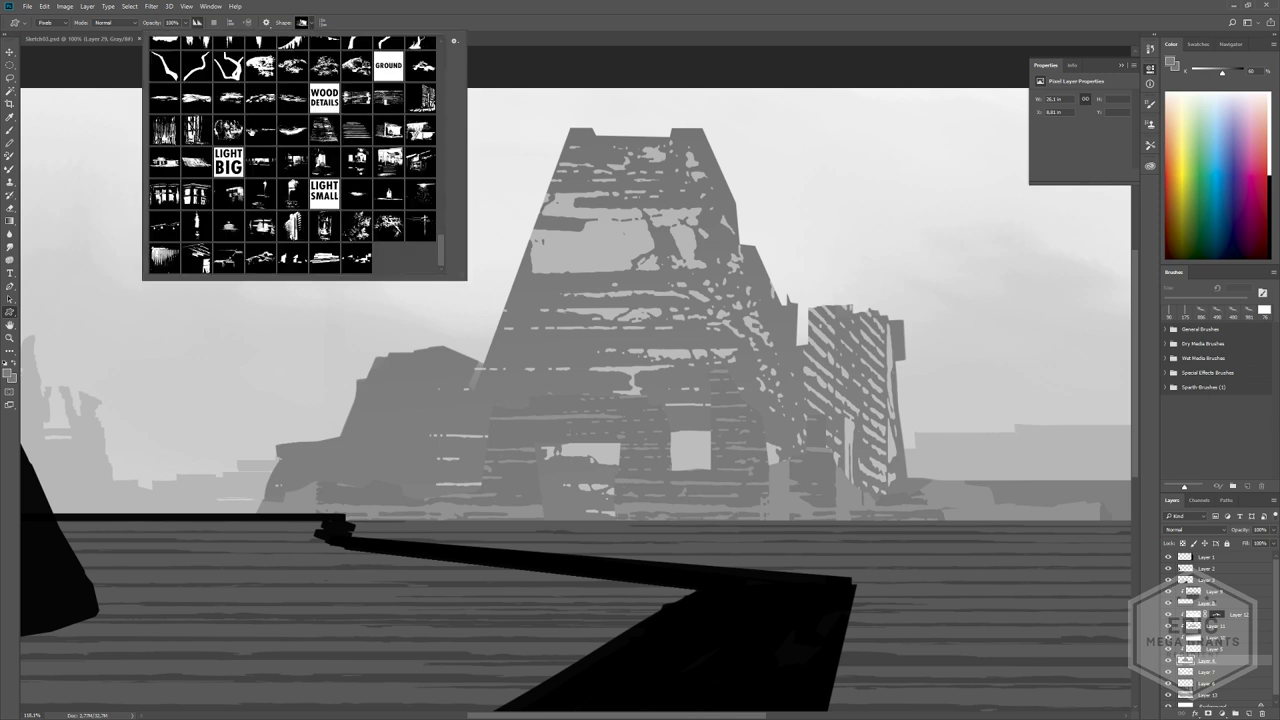
pyautogui.click(197, 130)
pyautogui.moveTo(383, 331); pyautogui.dragTo(640, 505)
pyautogui.moveTo(575, 521); pyautogui.dragTo(575, 521)
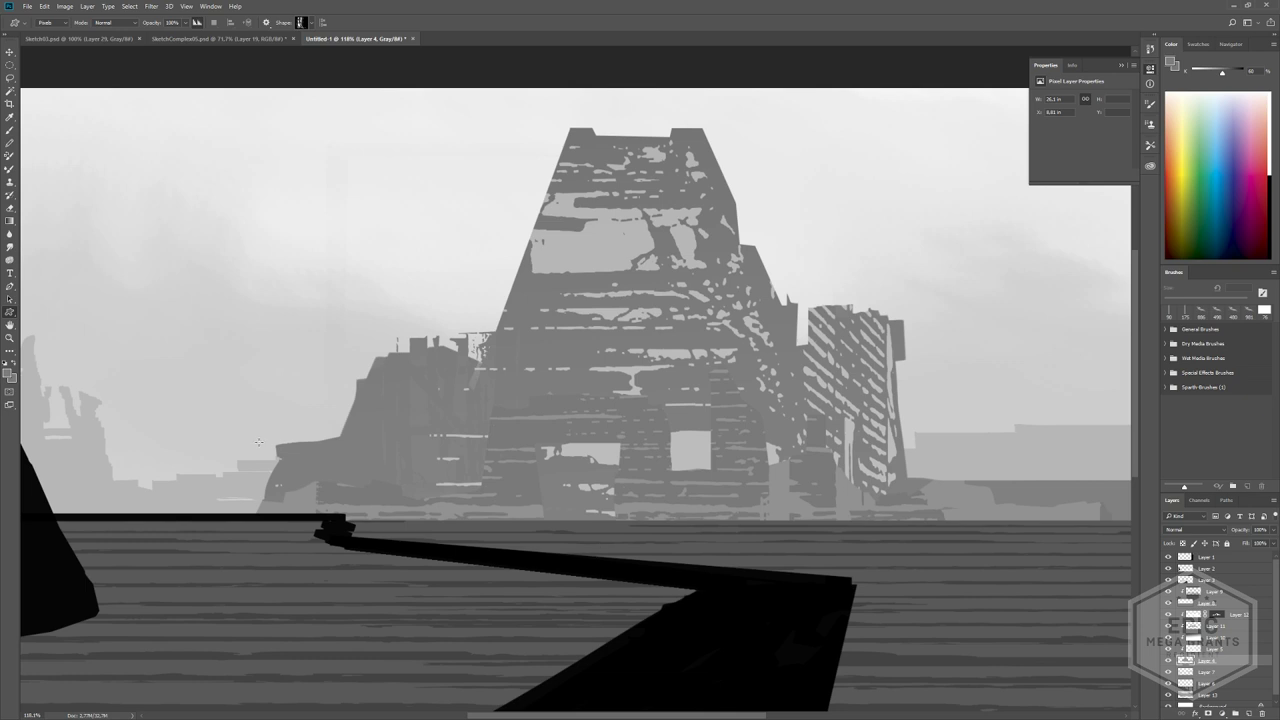
pyautogui.hotkey('ctrl', 'z')
pyautogui.moveTo(347, 288); pyautogui.dragTo(434, 460)
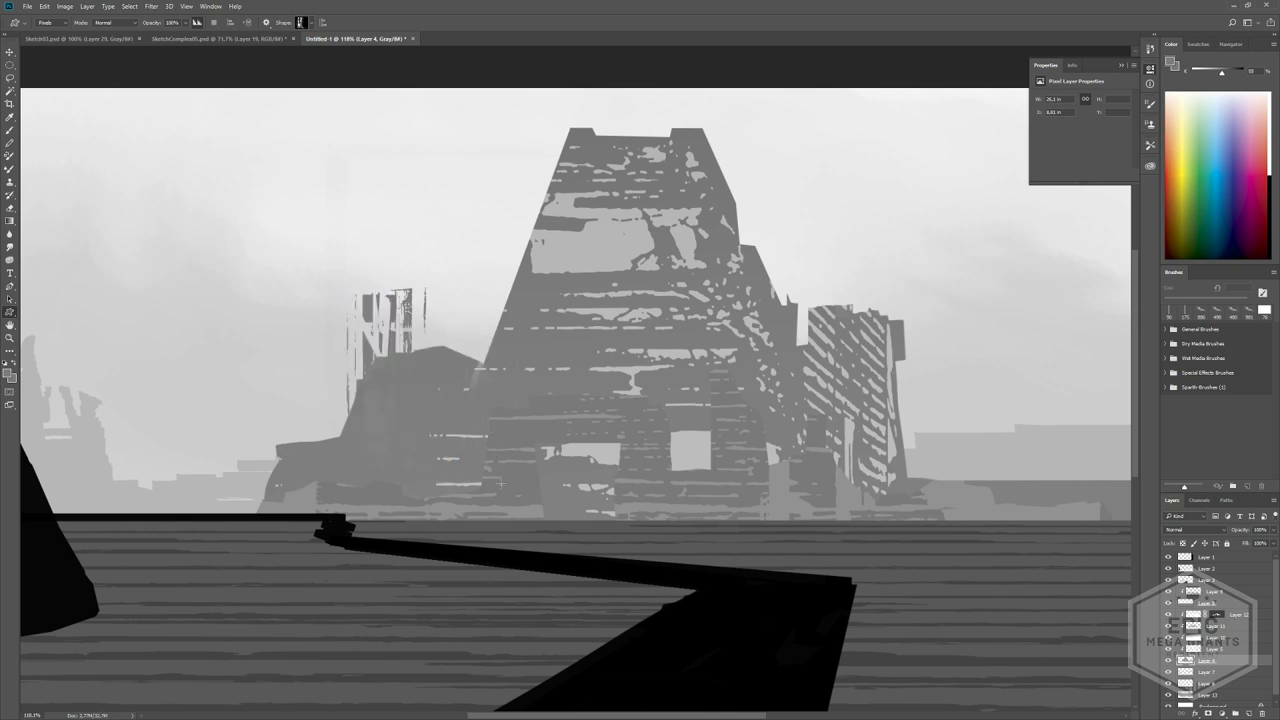
pyautogui.hotkey('ctrl', 'z')
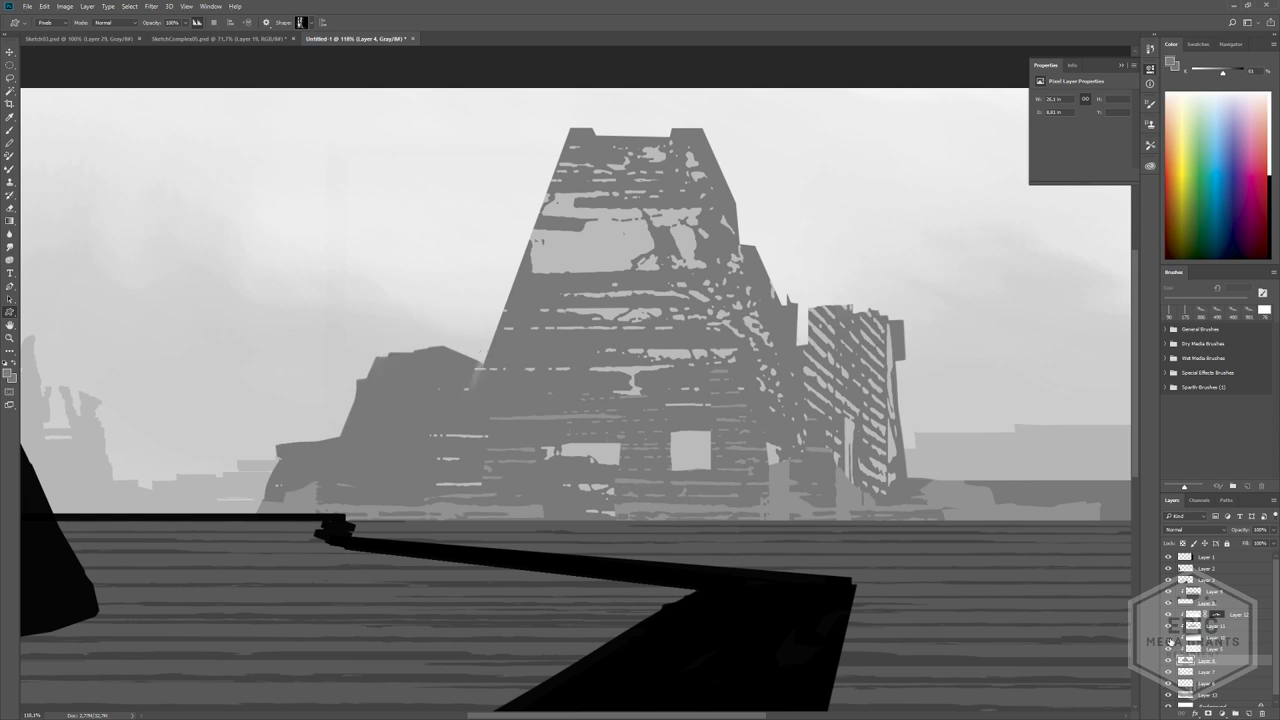
# - Stamp grey plank shapes of different sizes onto the mound left of the structure and along its outer edge
pyautogui.moveTo(383, 329)
pyautogui.mouseDown()
pyautogui.moveTo(560, 481)
pyautogui.moveTo(561, 541)
pyautogui.mouseUp()
pyautogui.moveTo(425, 304); pyautogui.dragTo(539, 540)
pyautogui.moveTo(284, 358); pyautogui.dragTo(390, 524)
pyautogui.hotkey('ctrl', 'z')
pyautogui.moveTo(264, 406)
pyautogui.mouseDown()
pyautogui.moveTo(386, 552)
pyautogui.moveTo(395, 490)
pyautogui.moveTo(393, 524)
pyautogui.moveTo(343, 504)
pyautogui.moveTo(375, 510)
pyautogui.mouseUp()
pyautogui.moveTo(295, 428); pyautogui.dragTo(343, 514)
# - Erase stray slivers between the stamped planks above the left mound
pyautogui.moveTo(563, 470)
pyautogui.keyDown('ctrl'); pyautogui.mouseDown()
pyautogui.moveTo(463, 482)
pyautogui.moveTo(547, 485)
pyautogui.mouseUp(); pyautogui.keyUp('ctrl')
pyautogui.keyDown('alt'); pyautogui.scroll(5, 547, 485); pyautogui.keyUp('alt')
pyautogui.press('b')
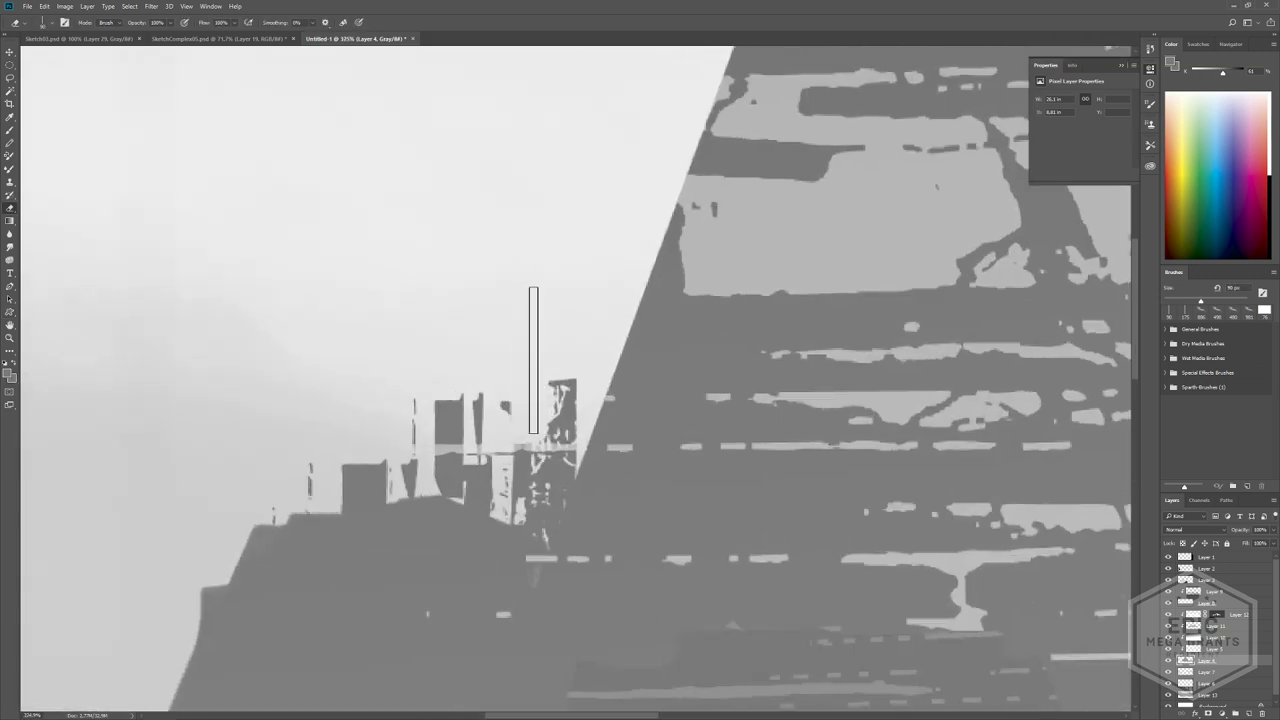
pyautogui.moveTo(480, 375); pyautogui.dragTo(480, 387)
pyautogui.press('b')
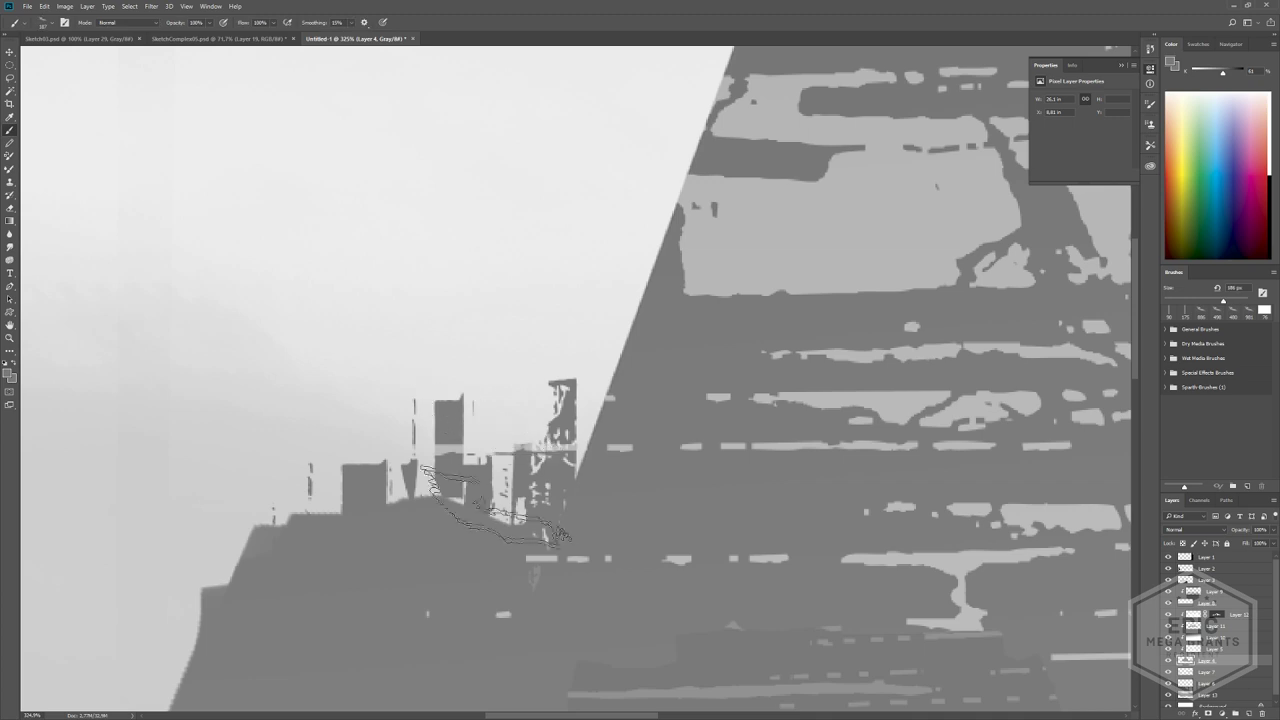
# - Fill small gaps between the planks with a textured brush at 9 px and try a tall mast above them
pyautogui.click(51, 26)
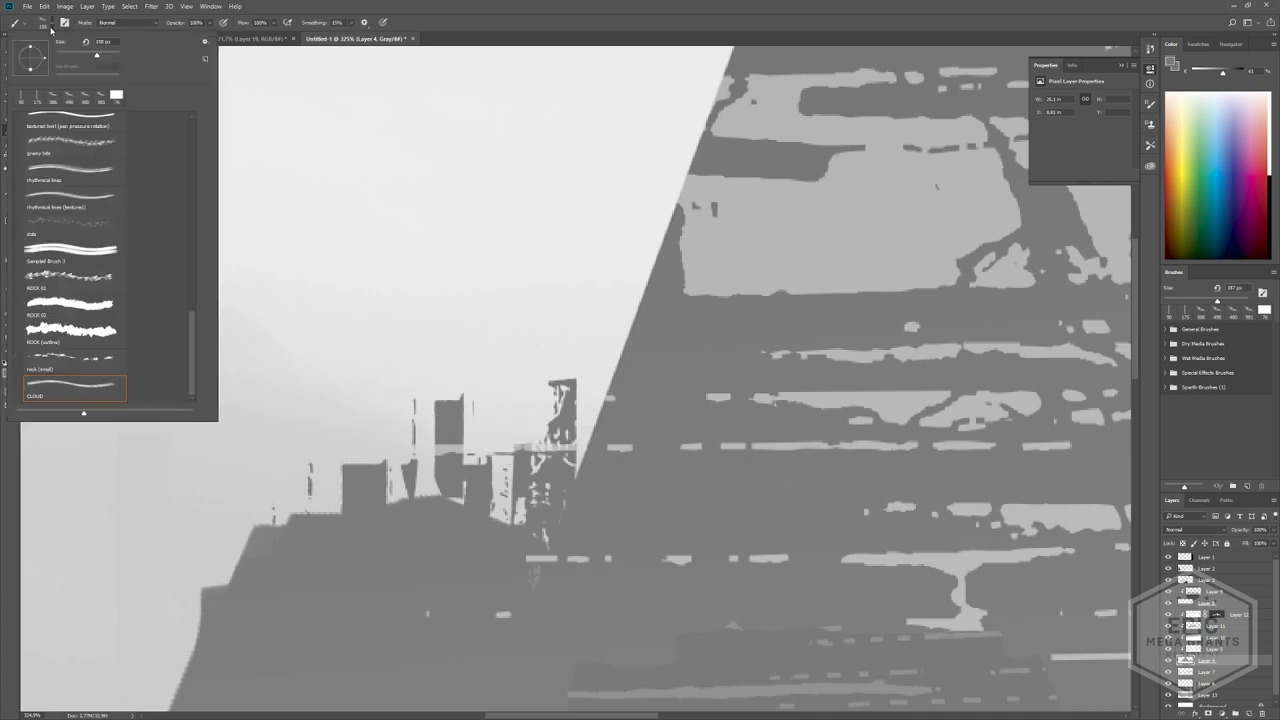
pyautogui.scroll(7, 134, 294)
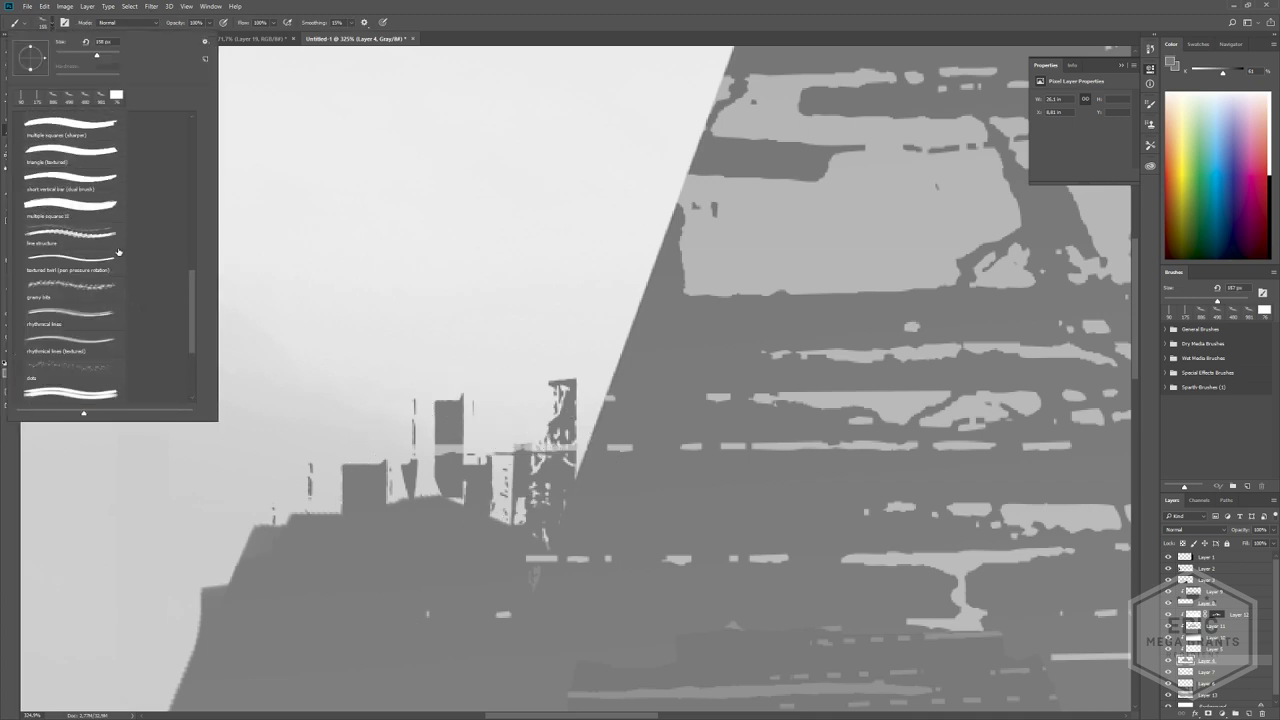
pyautogui.doubleClick(109, 282)
pyautogui.moveTo(467, 336)
pyautogui.keyDown('alt'); pyautogui.mouseDown(button='right')
pyautogui.moveTo(257, 371)
pyautogui.moveTo(271, 384)
pyautogui.mouseUp(button='right'); pyautogui.keyUp('alt')
pyautogui.press('[')
pyautogui.press('[')
pyautogui.press('[')
pyautogui.press('[')
pyautogui.press('[')
pyautogui.press('[')
pyautogui.press('[')
pyautogui.press('[')
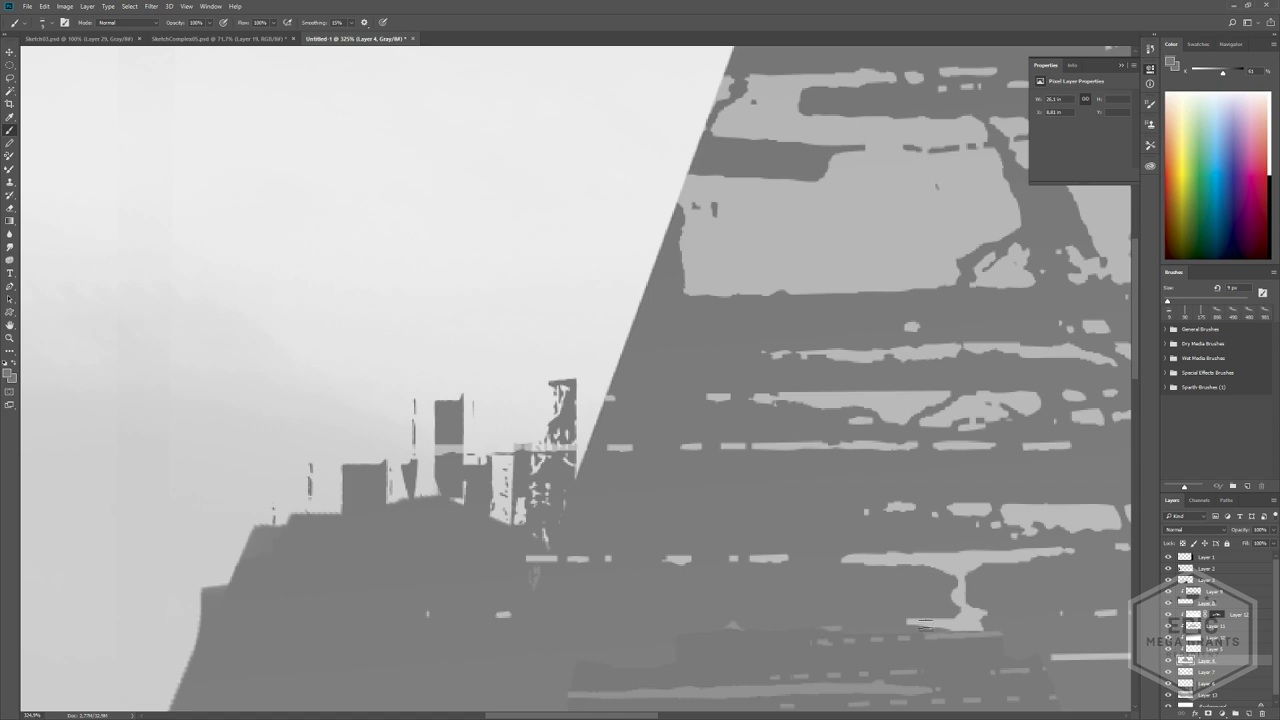
pyautogui.moveTo(502, 437); pyautogui.dragTo(510, 513)
pyautogui.moveTo(438, 445); pyautogui.dragTo(462, 446)
pyautogui.keyDown('shift'); pyautogui.click(430, 145); pyautogui.keyUp('shift')
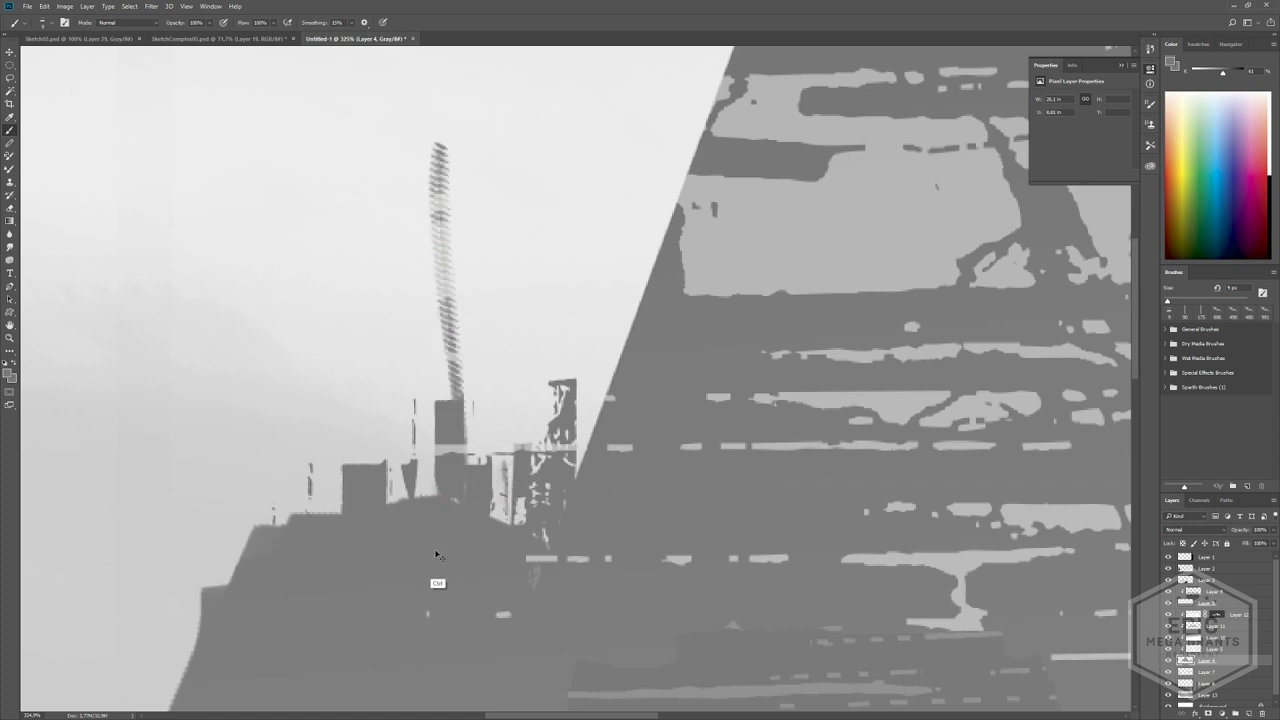
pyautogui.hotkey('ctrl', 'z')
# - Choose the multiple-squares brush preset and try large blocky shapes over the plank cluster
pyautogui.click(52, 27)
pyautogui.click(105, 264)
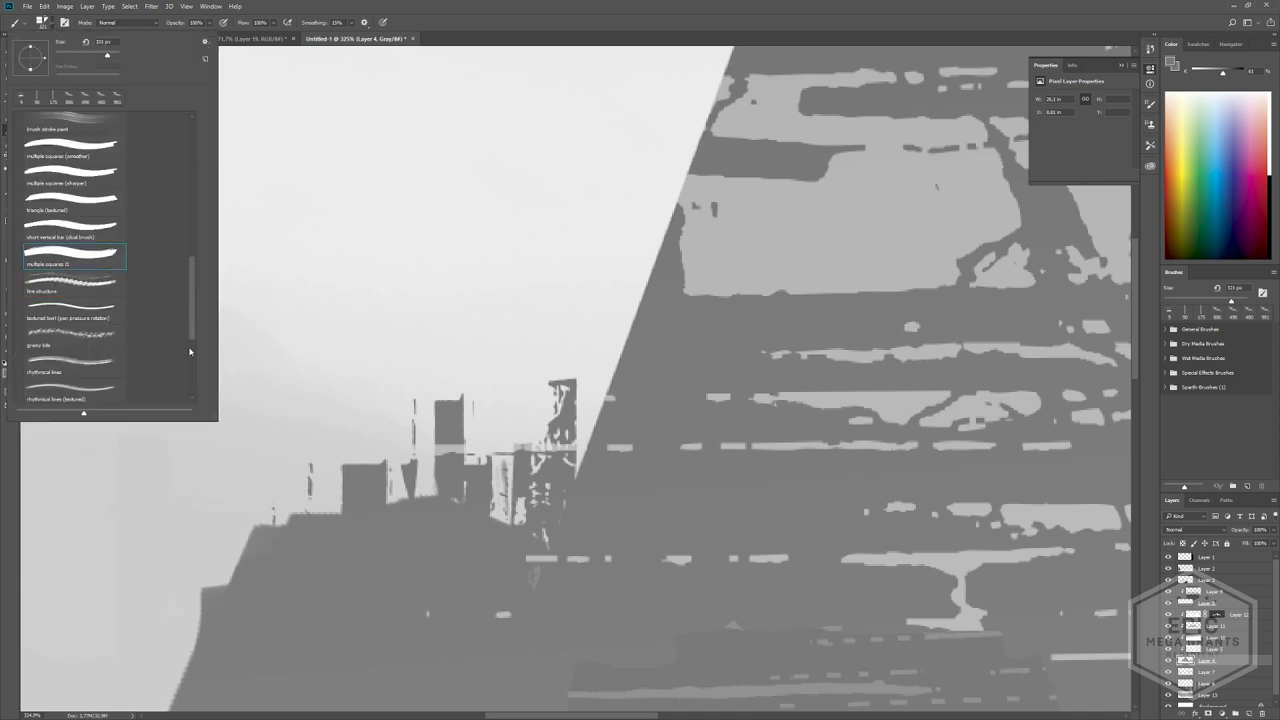
pyautogui.moveTo(541, 505); pyautogui.dragTo(561, 401)
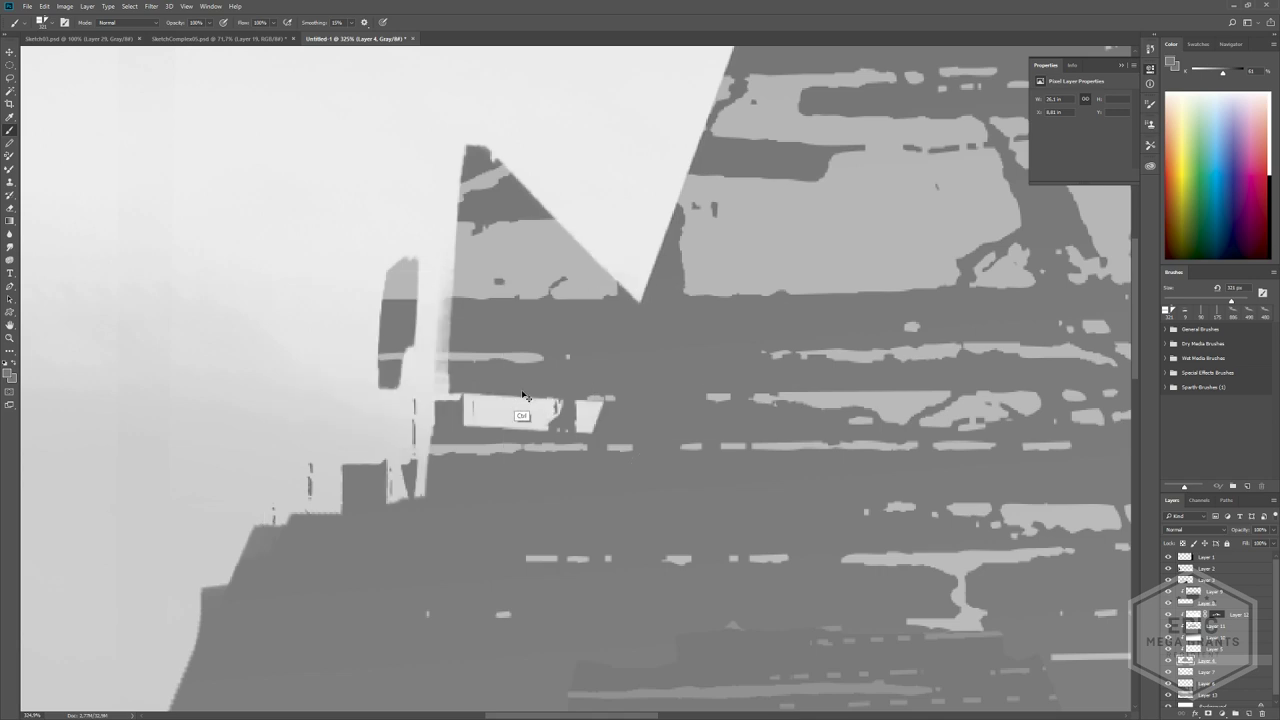
pyautogui.hotkey('ctrl', 'alt', 'z')
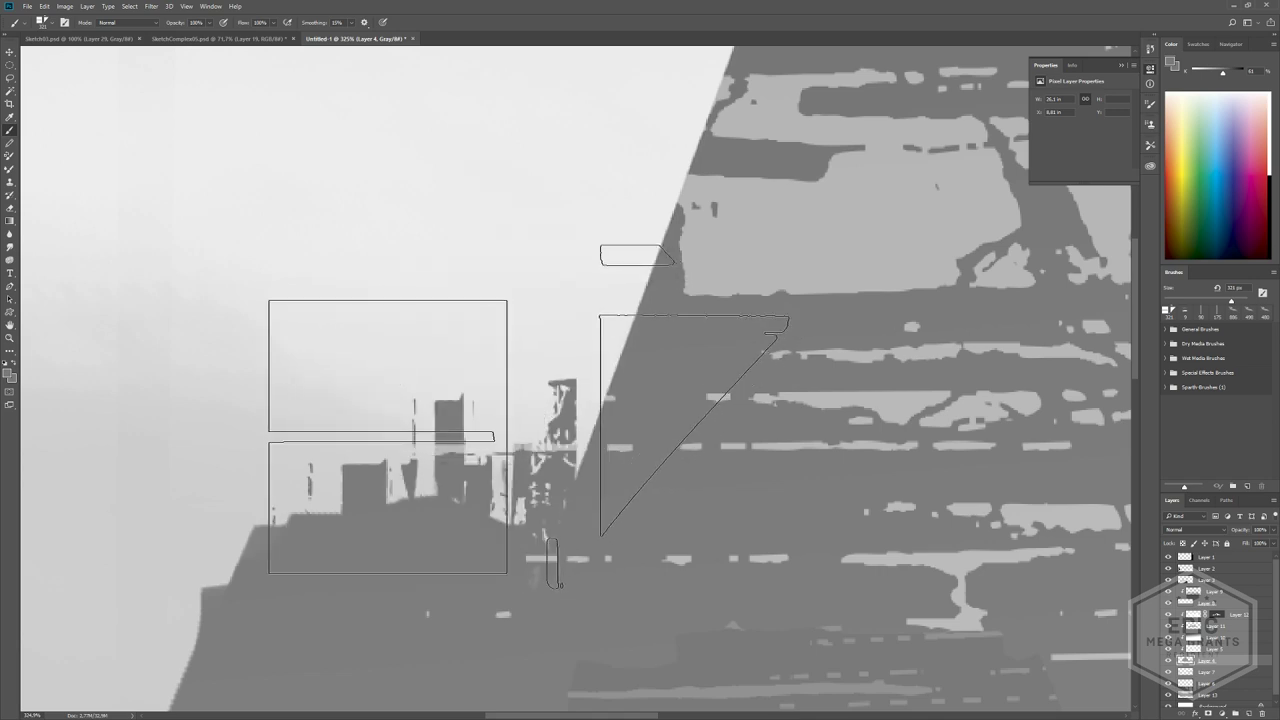
# - Reduce the multiple-squares brush to about 40 px and paint small blocky details on the left plank cluster and the right building's roofline
pyautogui.press('[')
pyautogui.press('[')
pyautogui.press('[')
pyautogui.press('[')
pyautogui.press('[')
pyautogui.press('[')
pyautogui.press('[')
pyautogui.press('[')
pyautogui.press('[')
pyautogui.press('[')
pyautogui.press('[')
pyautogui.press('[')
pyautogui.press('[')
pyautogui.moveTo(520, 520)
pyautogui.mouseDown()
pyautogui.moveTo(597, 489)
pyautogui.moveTo(532, 440)
pyautogui.moveTo(504, 443)
pyautogui.mouseUp()
pyautogui.moveTo(498, 489)
pyautogui.keyDown('ctrl'); pyautogui.mouseDown()
pyautogui.moveTo(491, 416)
pyautogui.moveTo(493, 440)
pyautogui.mouseUp(); pyautogui.keyUp('ctrl')
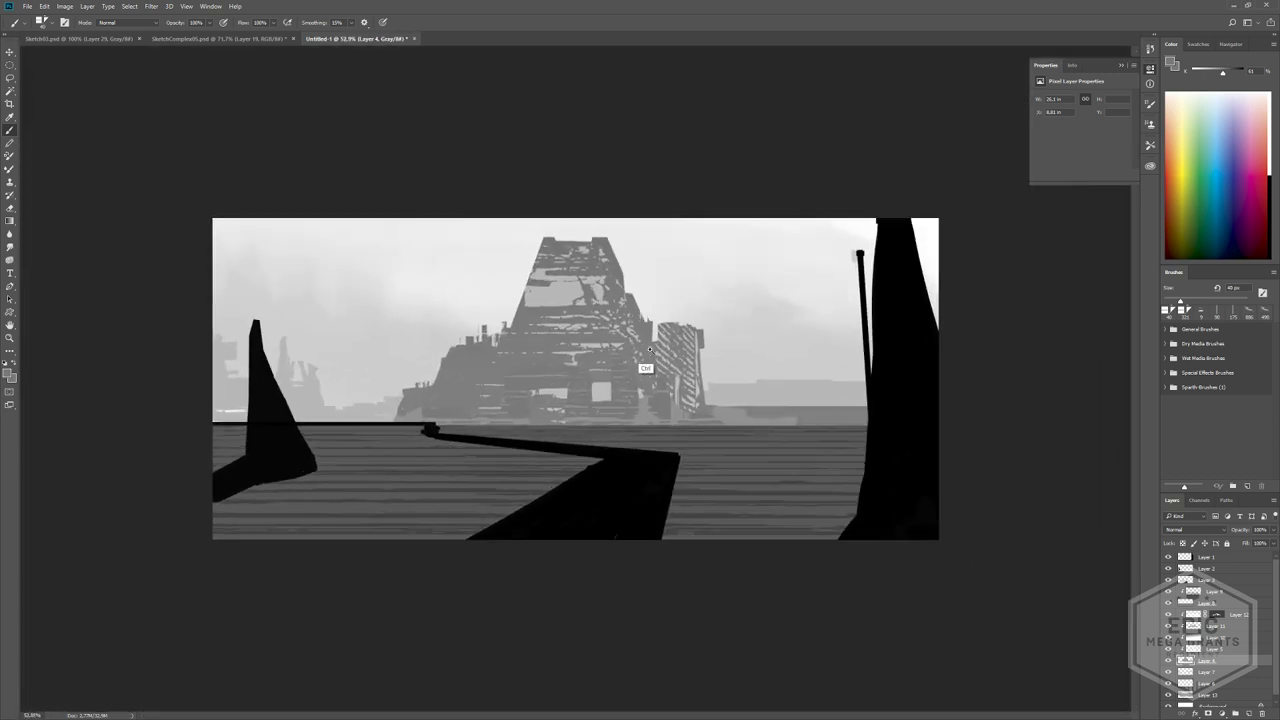
pyautogui.moveTo(643, 313)
pyautogui.keyDown('ctrl'); pyautogui.mouseDown()
pyautogui.moveTo(702, 331)
pyautogui.moveTo(675, 329)
pyautogui.mouseUp(); pyautogui.keyUp('ctrl')
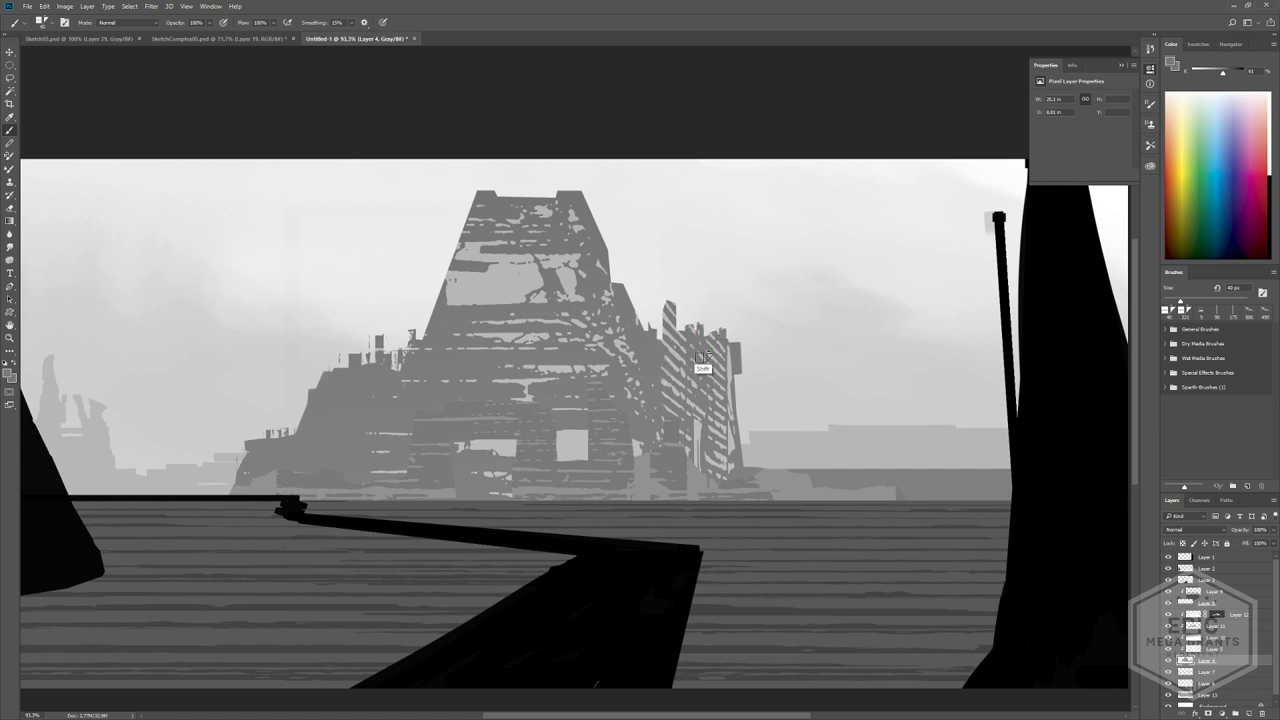
# - Paint blocky details down the pyramid's right slope and try a similar stroke on its left slope
pyautogui.moveTo(669, 374)
pyautogui.keyDown('ctrl'); pyautogui.mouseDown()
pyautogui.moveTo(660, 385)
pyautogui.moveTo(668, 344)
pyautogui.mouseUp(); pyautogui.keyUp('ctrl')
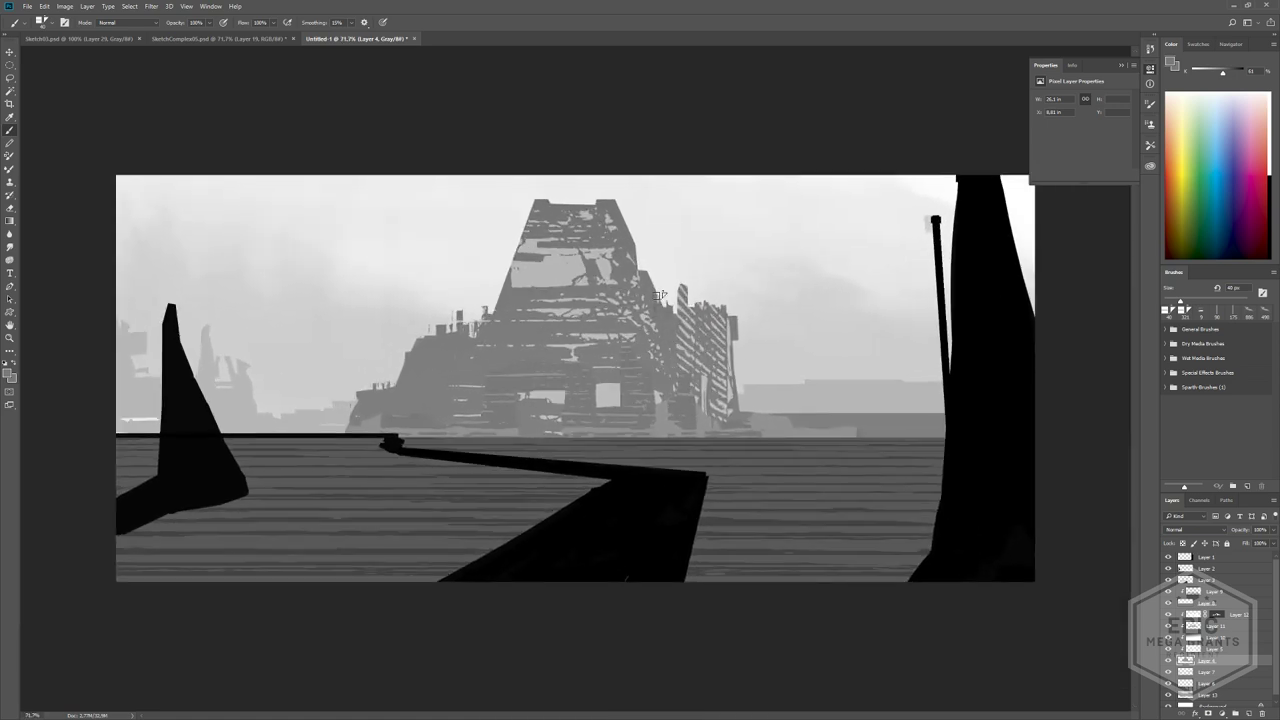
pyautogui.keyDown('ctrl'); pyautogui.moveTo(648, 284); pyautogui.dragTo(671, 349); pyautogui.keyUp('ctrl')
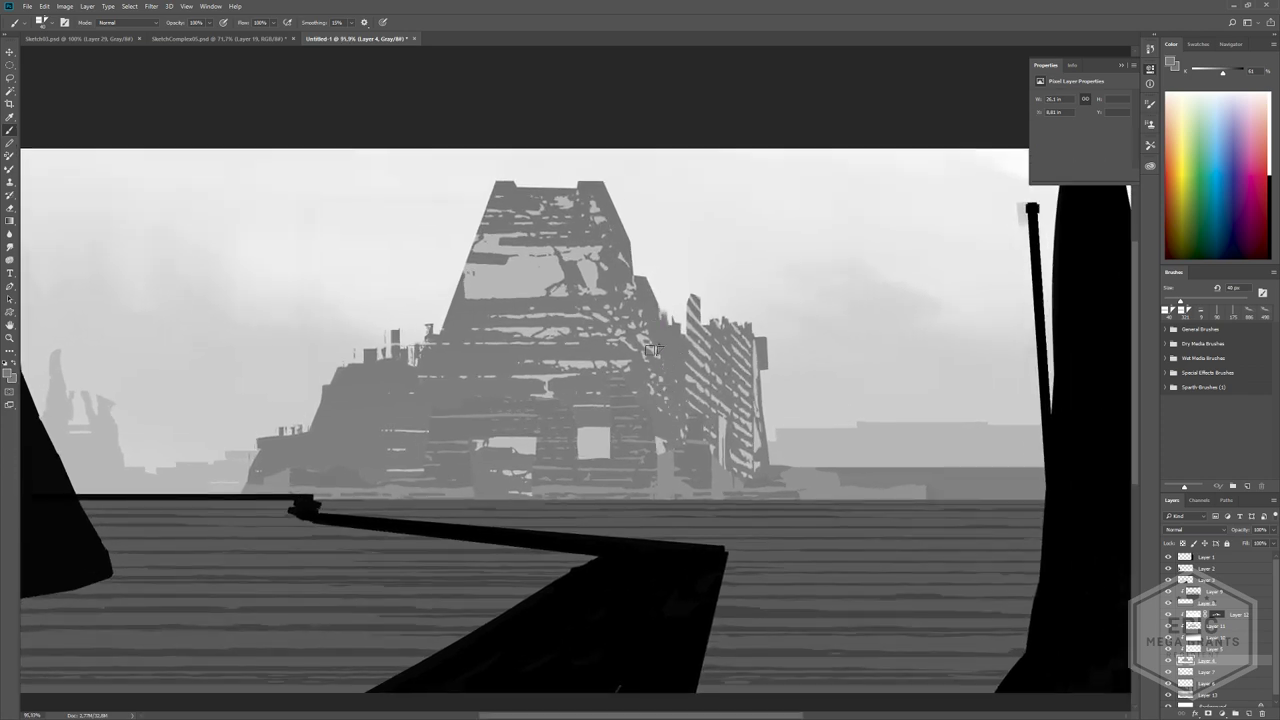
pyautogui.moveTo(627, 230); pyautogui.dragTo(624, 400)
pyautogui.moveTo(456, 273); pyautogui.dragTo(440, 330)
pyautogui.hotkey('ctrl', 'z')
# - Paint straight vertical block strokes along the left mound's outer slope to break up its silhouette
pyautogui.moveTo(466, 375)
pyautogui.keyDown('ctrl'); pyautogui.mouseDown()
pyautogui.moveTo(406, 291)
pyautogui.moveTo(370, 282)
pyautogui.moveTo(445, 378)
pyautogui.moveTo(434, 399)
pyautogui.mouseUp(); pyautogui.keyUp('ctrl')
pyautogui.keyDown('ctrl'); pyautogui.click(309, 465); pyautogui.keyUp('ctrl')
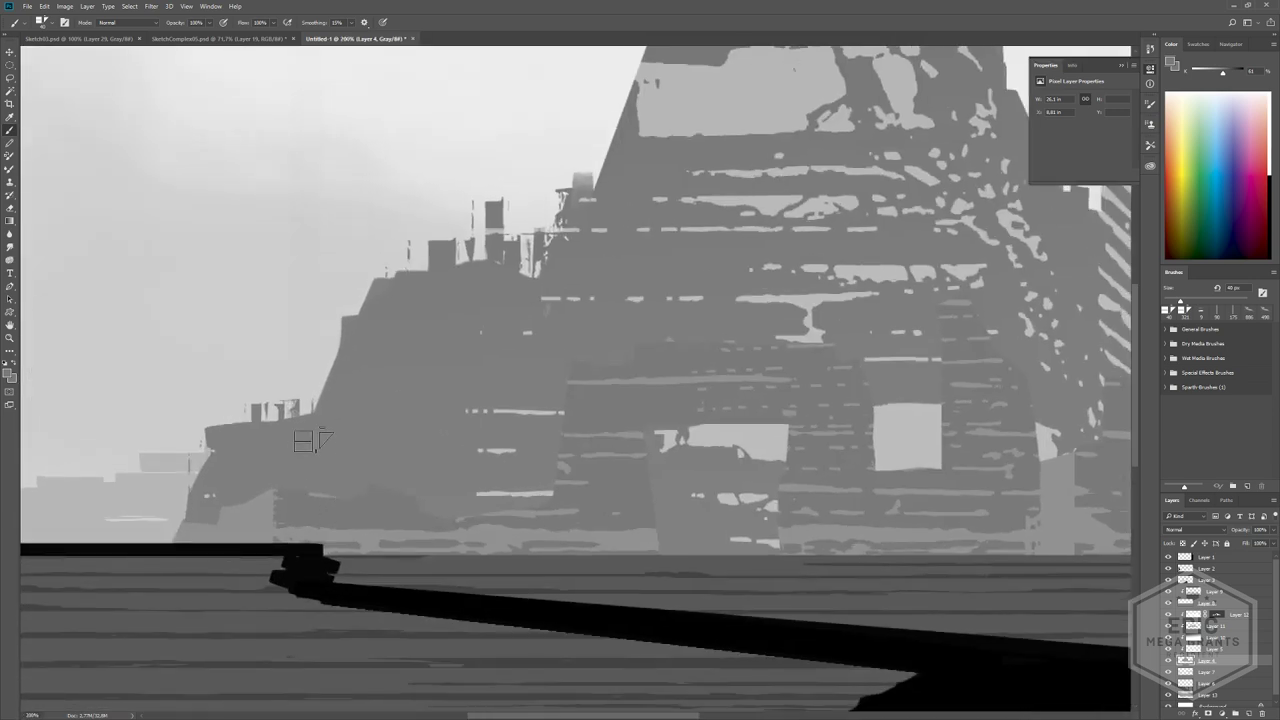
pyautogui.keyDown('shift'); pyautogui.moveTo(340, 375); pyautogui.dragTo(340, 486); pyautogui.keyUp('shift')
pyautogui.keyDown('shift'); pyautogui.moveTo(344, 295); pyautogui.dragTo(345, 537); pyautogui.keyUp('shift')
pyautogui.keyDown('ctrl'); pyautogui.moveTo(396, 422); pyautogui.dragTo(356, 369); pyautogui.keyUp('ctrl')
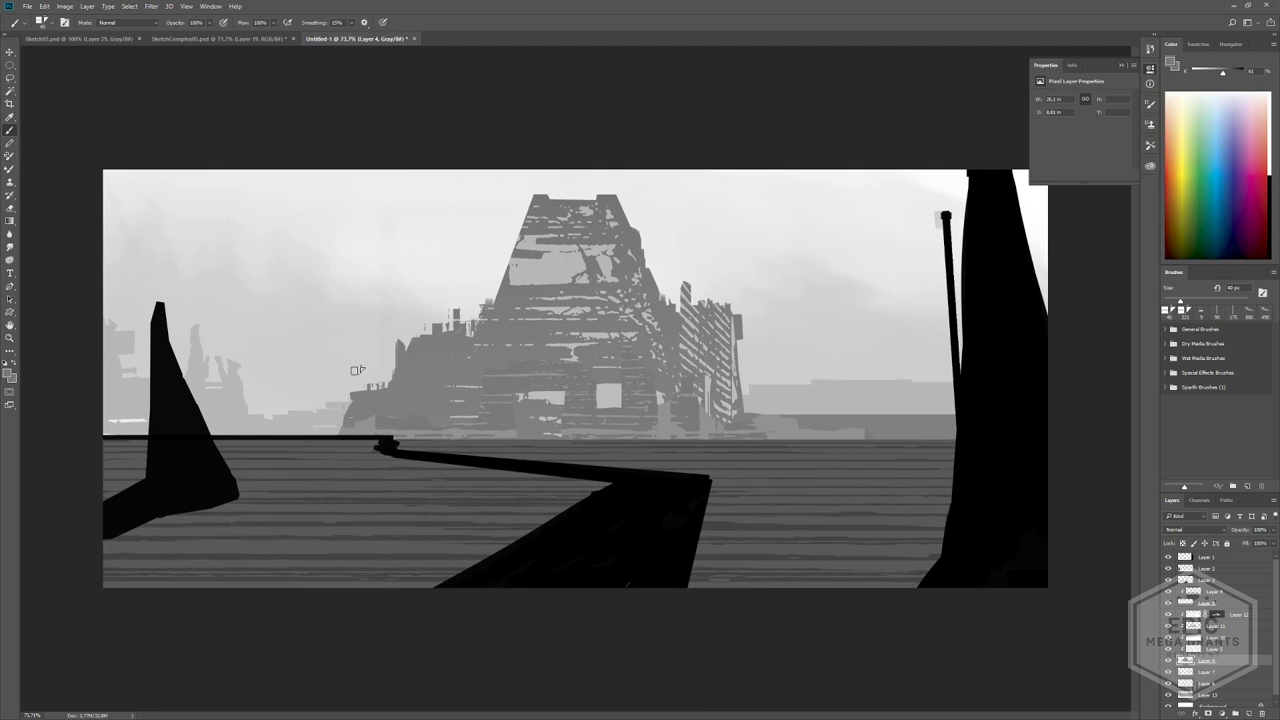
# - Turn on proof colors and add a Levels adjustment layer directly above Layer 11
pyautogui.click(1205, 648)
pyautogui.keyDown('ctrl'); pyautogui.moveTo(556, 200); pyautogui.dragTo(570, 216); pyautogui.keyUp('ctrl')
pyautogui.keyDown('ctrl'); pyautogui.moveTo(466, 380); pyautogui.dragTo(480, 412); pyautogui.keyUp('ctrl')
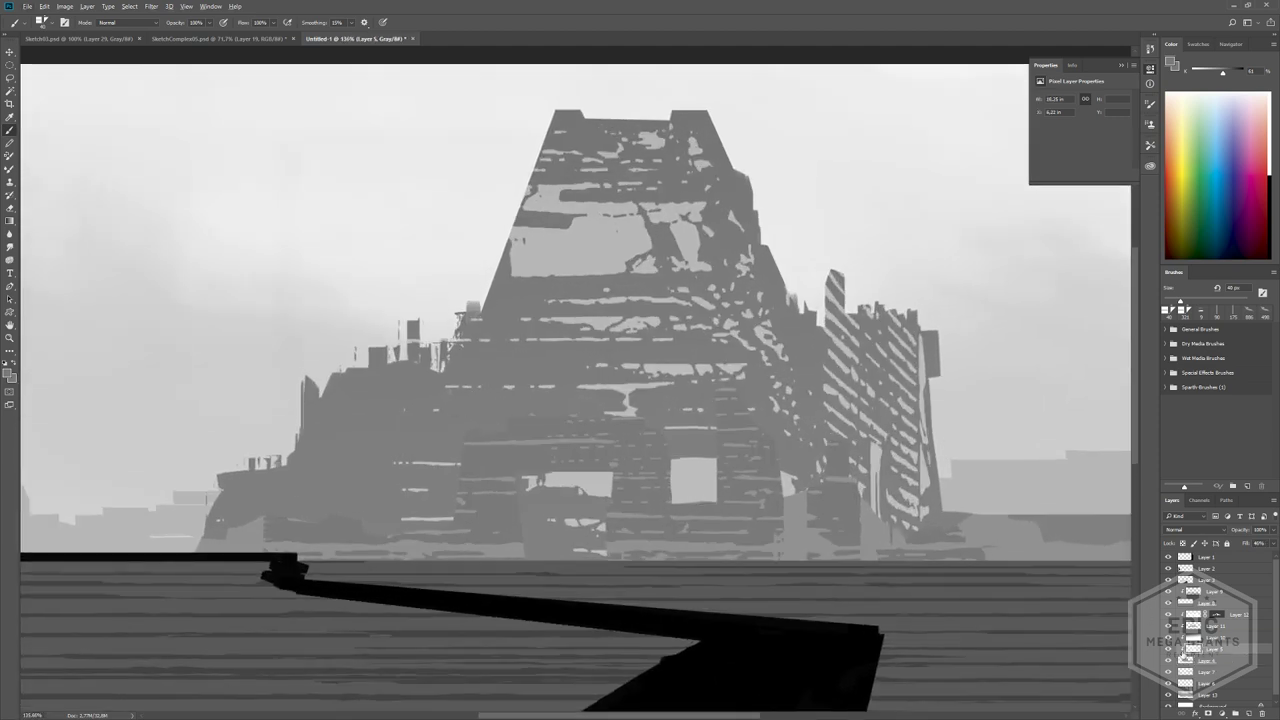
pyautogui.click(1168, 627)
pyautogui.click(1168, 627)
pyautogui.click(1191, 628)
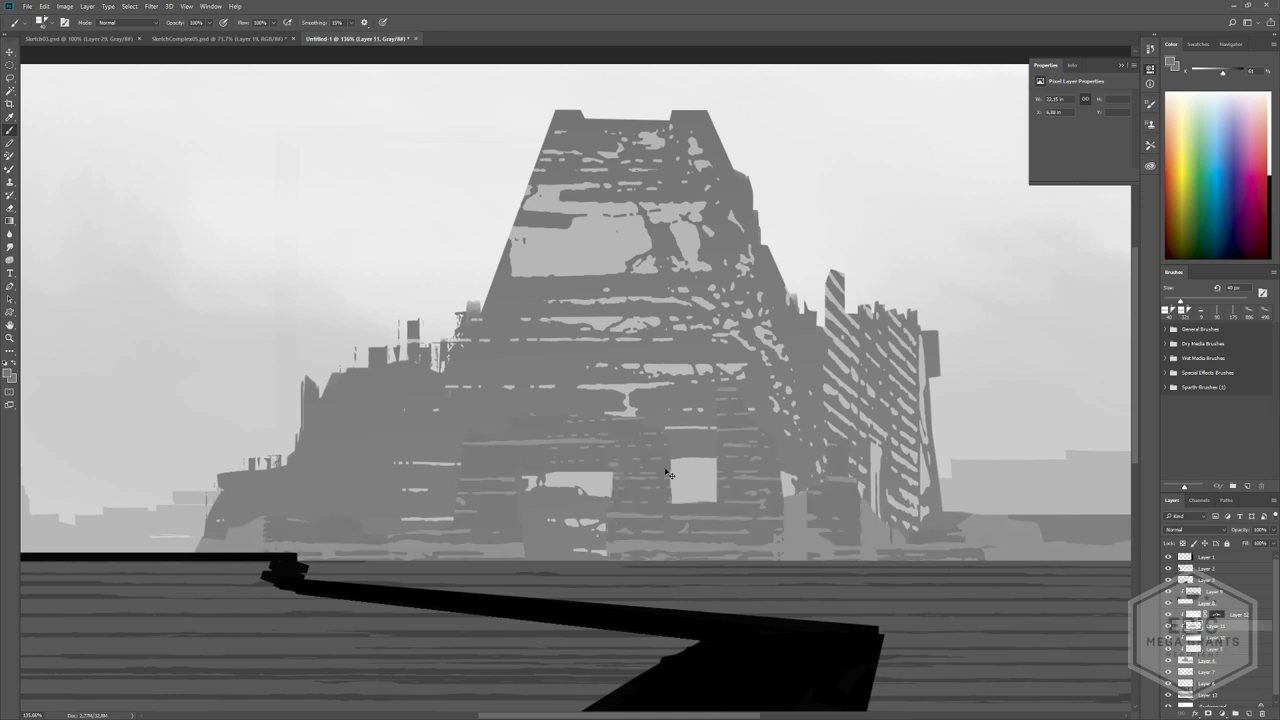
pyautogui.keyDown('alt'); pyautogui.scroll(-3, 490, 314); pyautogui.keyUp('alt')
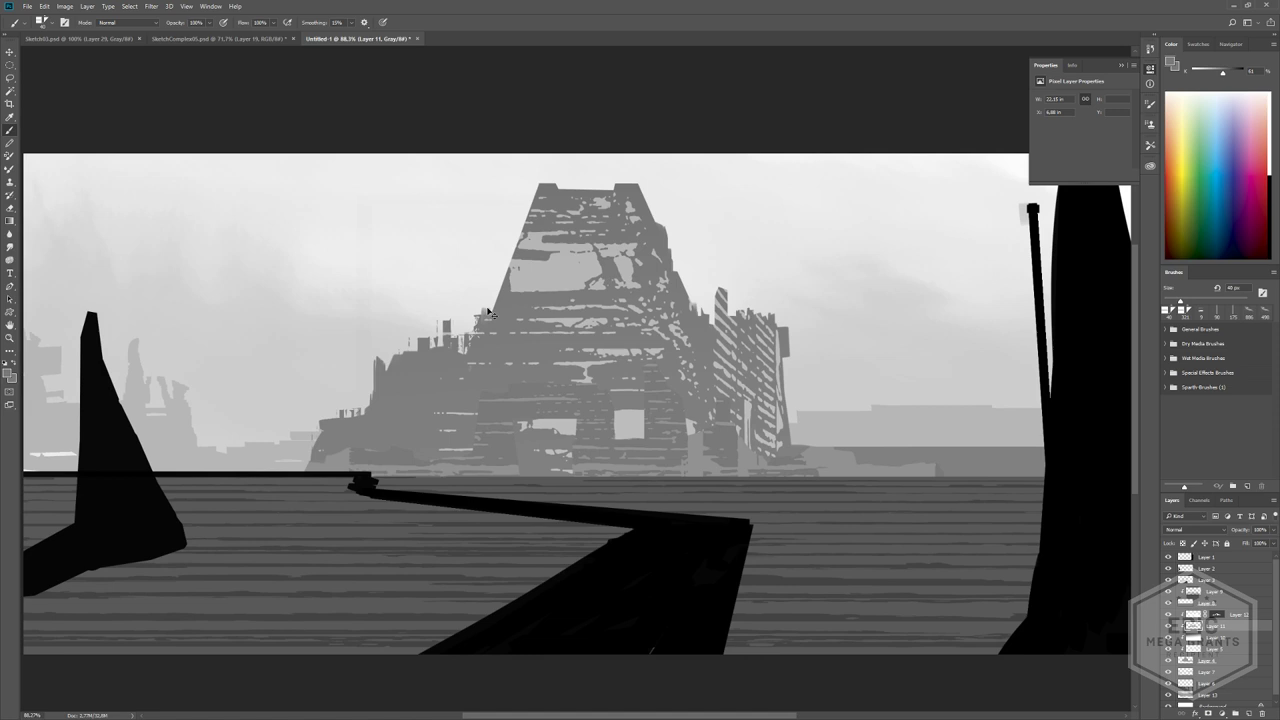
pyautogui.hotkey('ctrl', 'y')
pyautogui.click(1222, 713)
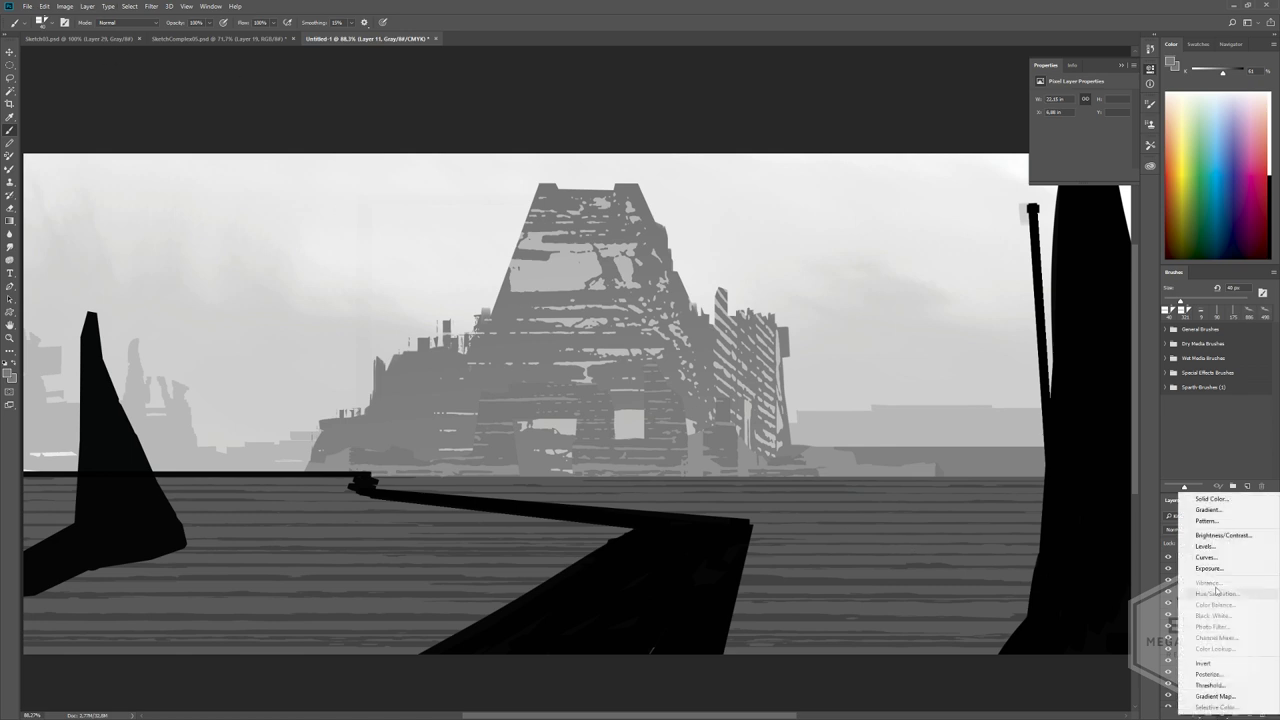
pyautogui.click(1205, 546)
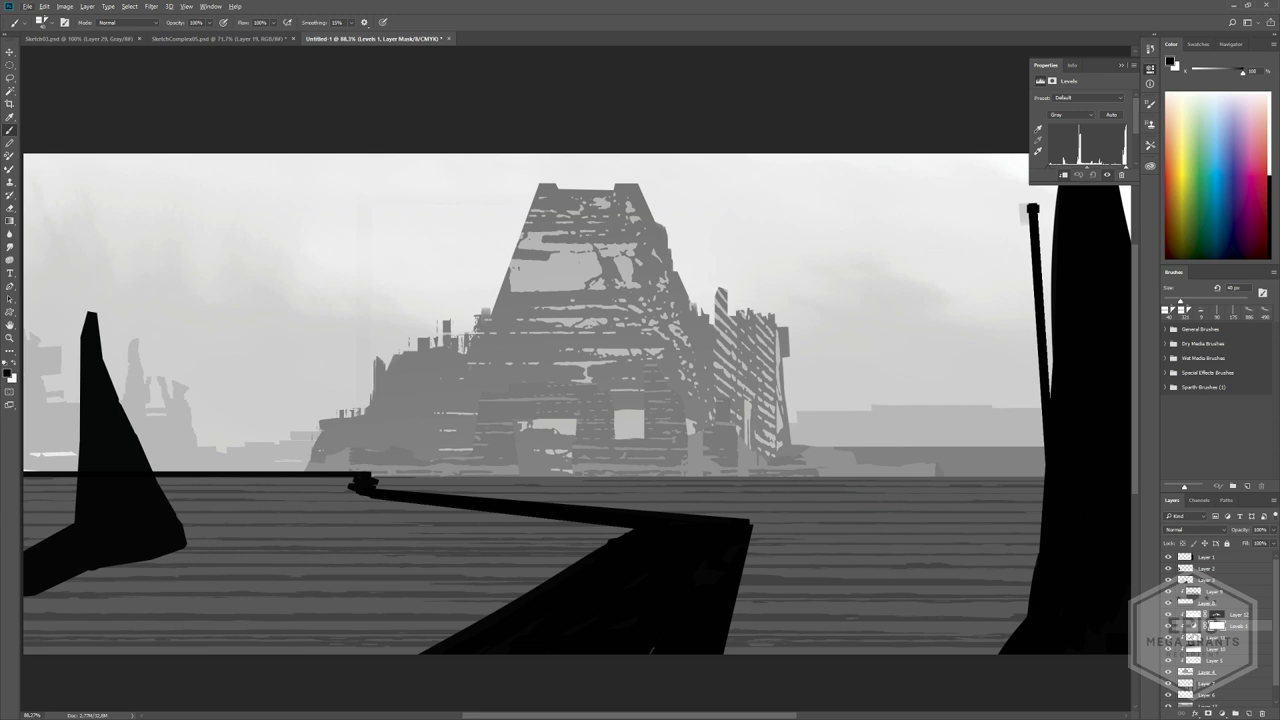
# - Copy Layer 12's mask onto the Levels adjustment and darken the masked base of the pyramid with it
pyautogui.keyDown('alt'); pyautogui.moveTo(1217, 615); pyautogui.dragTo(1218, 628); pyautogui.keyUp('alt')
pyautogui.click(617, 265)
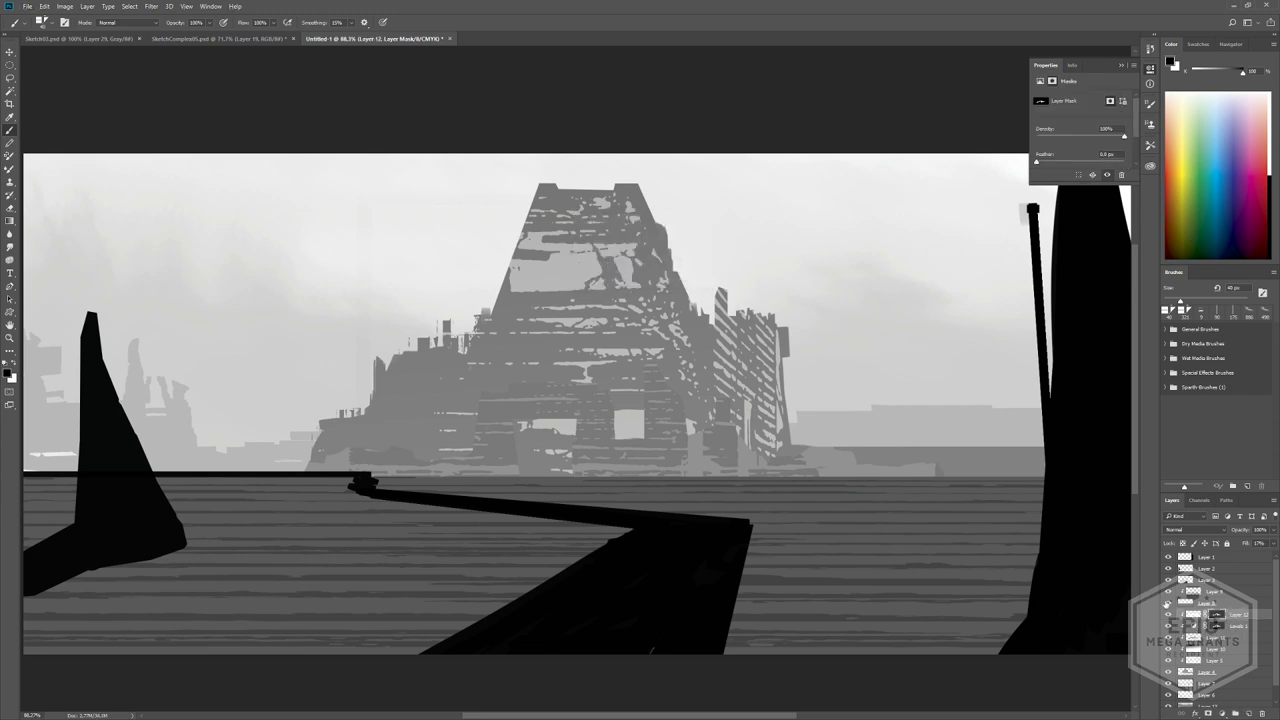
pyautogui.click(1198, 627)
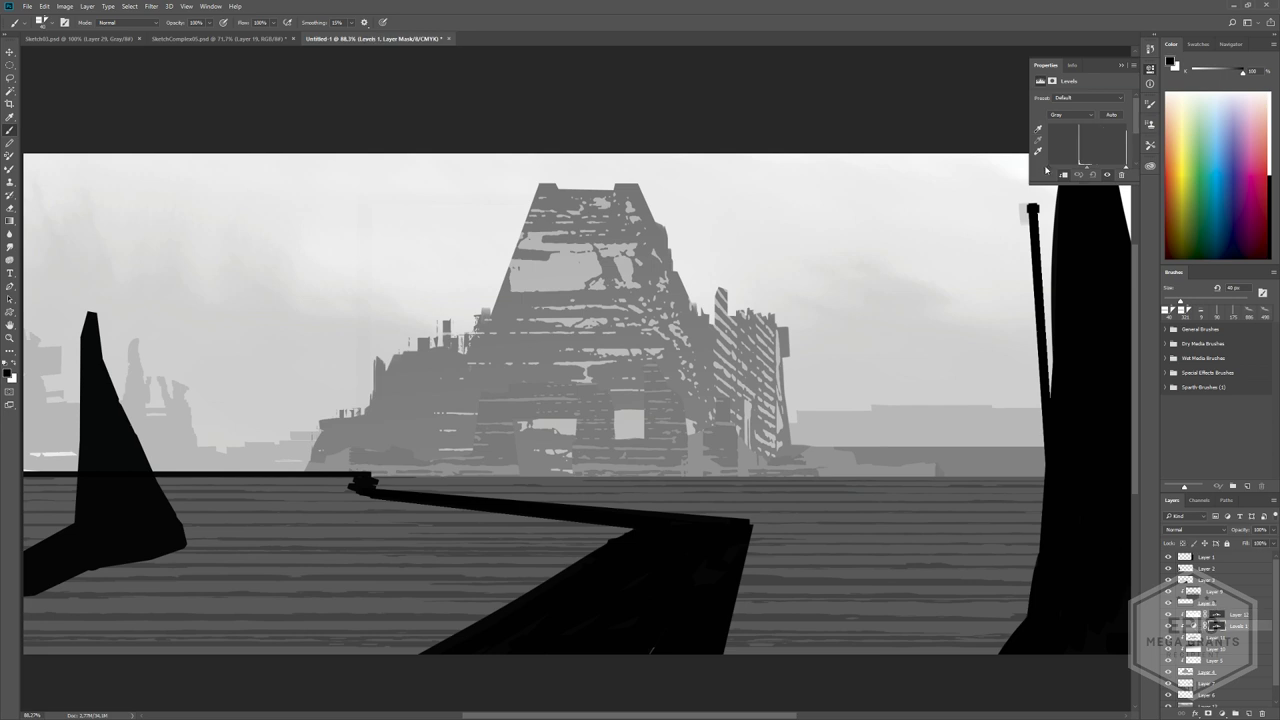
pyautogui.moveTo(1046, 170); pyautogui.dragTo(1092, 169)
pyautogui.click(1092, 174)
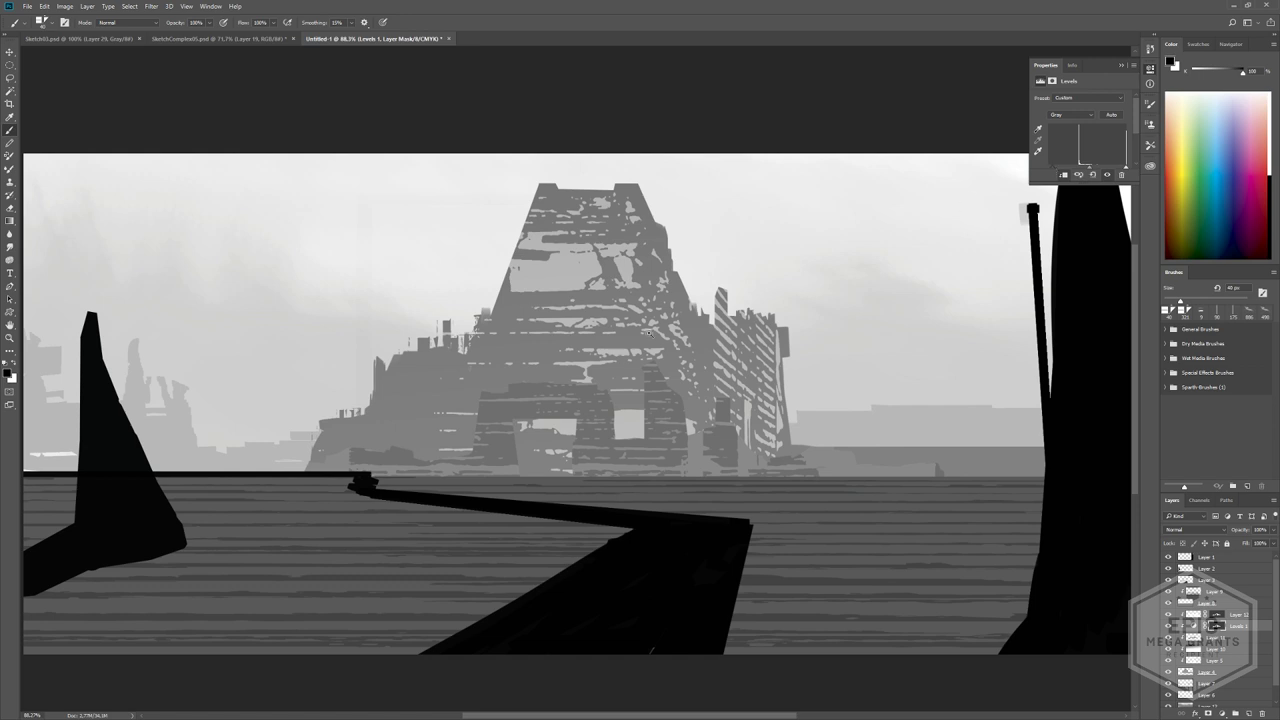
# - Examine the darkened base within the whole composition and check what the foreground layers Layer 1 and Layer 2 contain
pyautogui.keyDown('ctrl'); pyautogui.moveTo(649, 333); pyautogui.dragTo(762, 374); pyautogui.keyUp('ctrl')
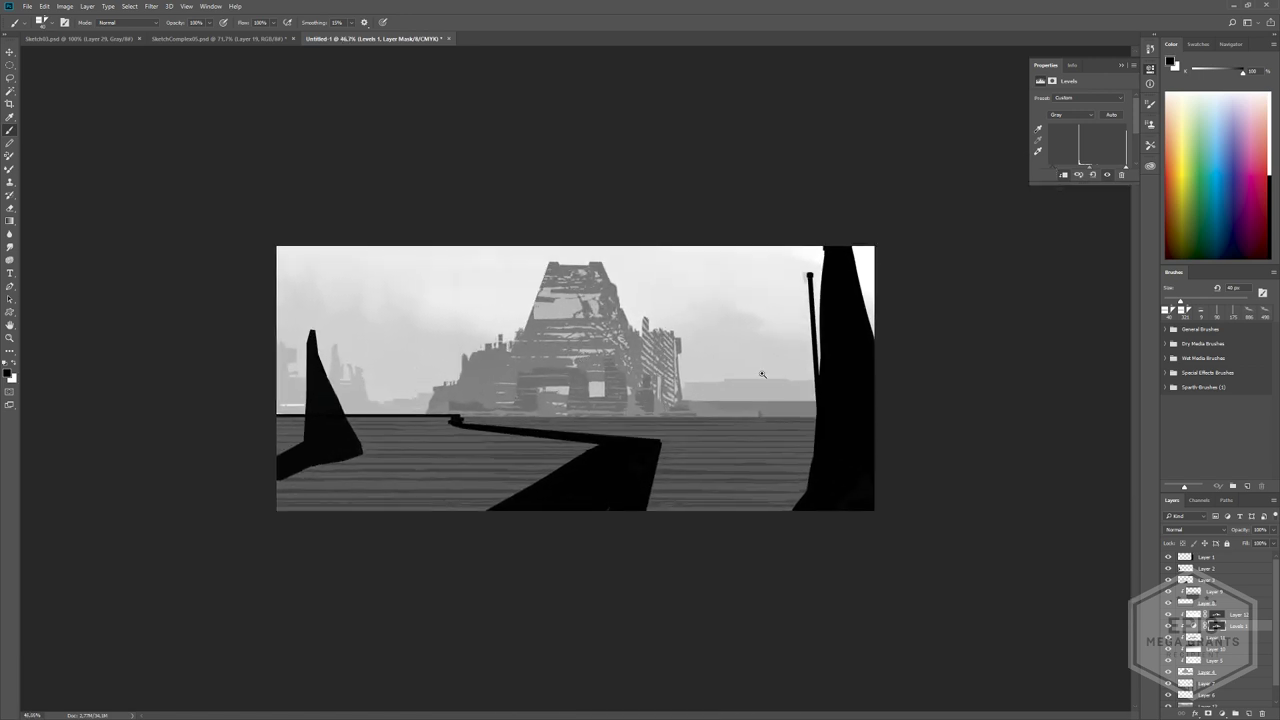
pyautogui.keyDown('ctrl'); pyautogui.moveTo(325, 300); pyautogui.dragTo(500, 343); pyautogui.keyUp('ctrl')
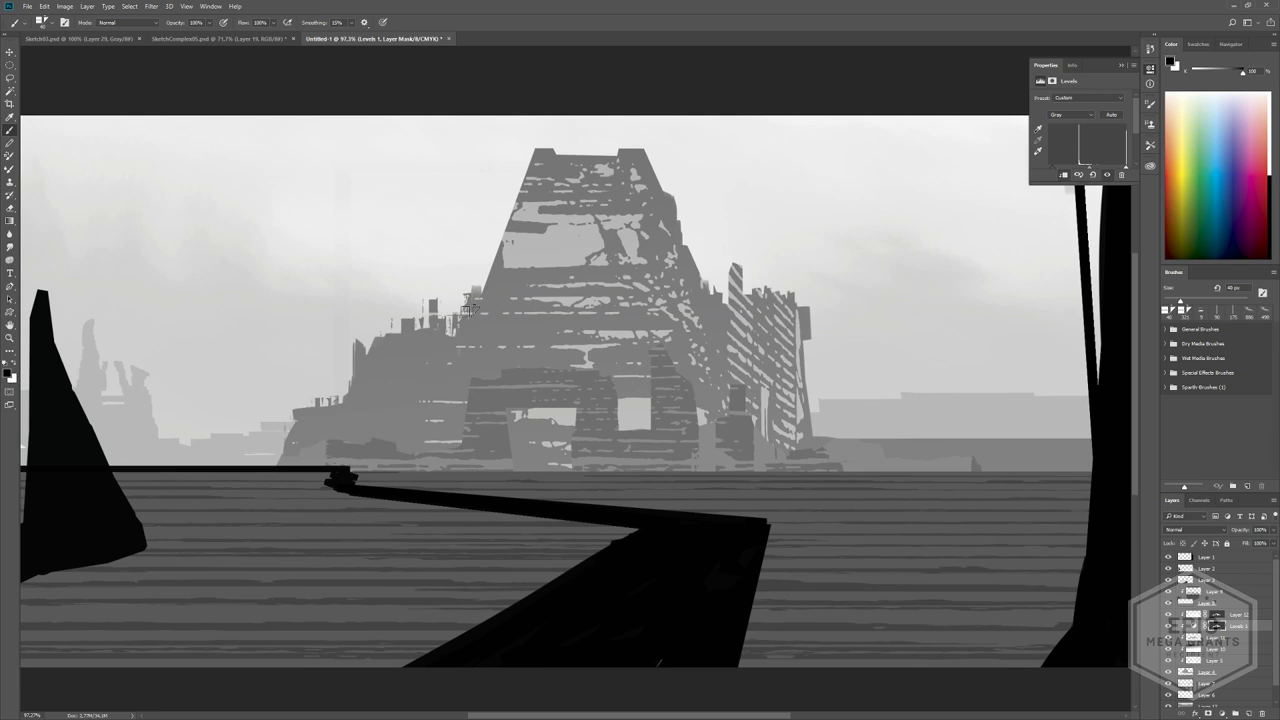
pyautogui.keyDown('ctrl'); pyautogui.moveTo(415, 291); pyautogui.dragTo(415, 297); pyautogui.keyUp('ctrl')
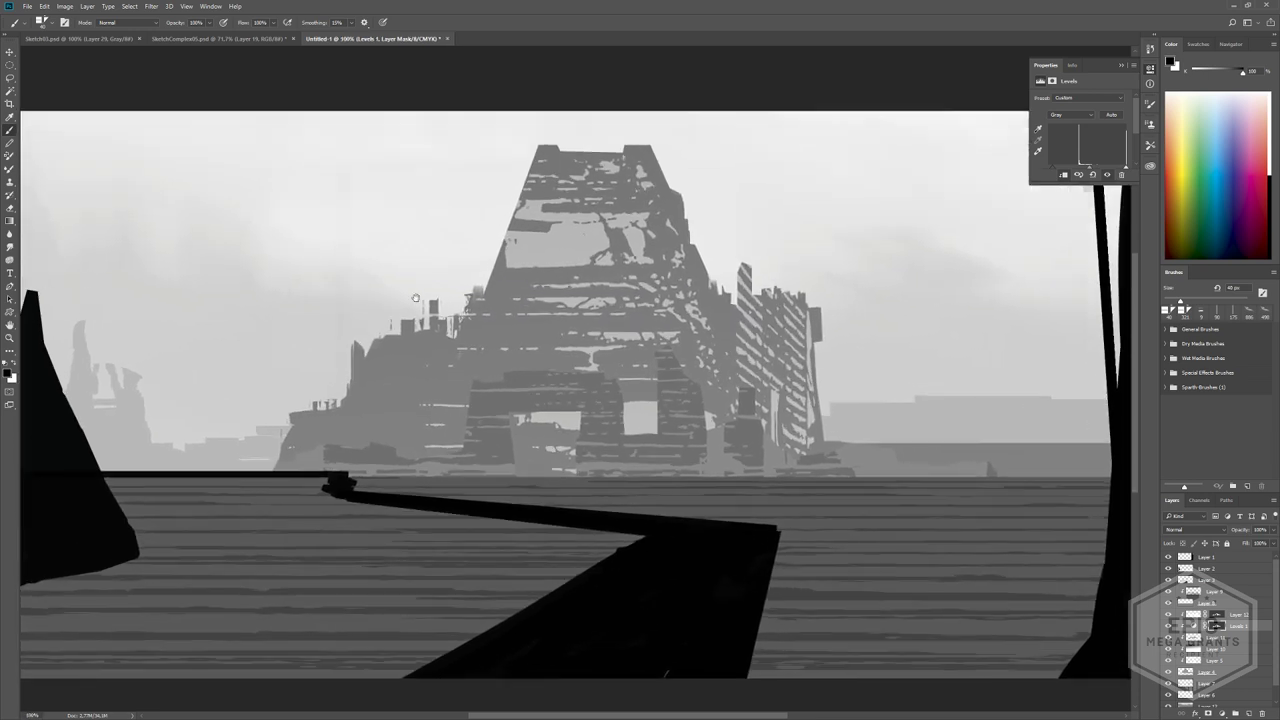
pyautogui.keyDown('ctrl'); pyautogui.moveTo(451, 257); pyautogui.dragTo(548, 254); pyautogui.keyUp('ctrl')
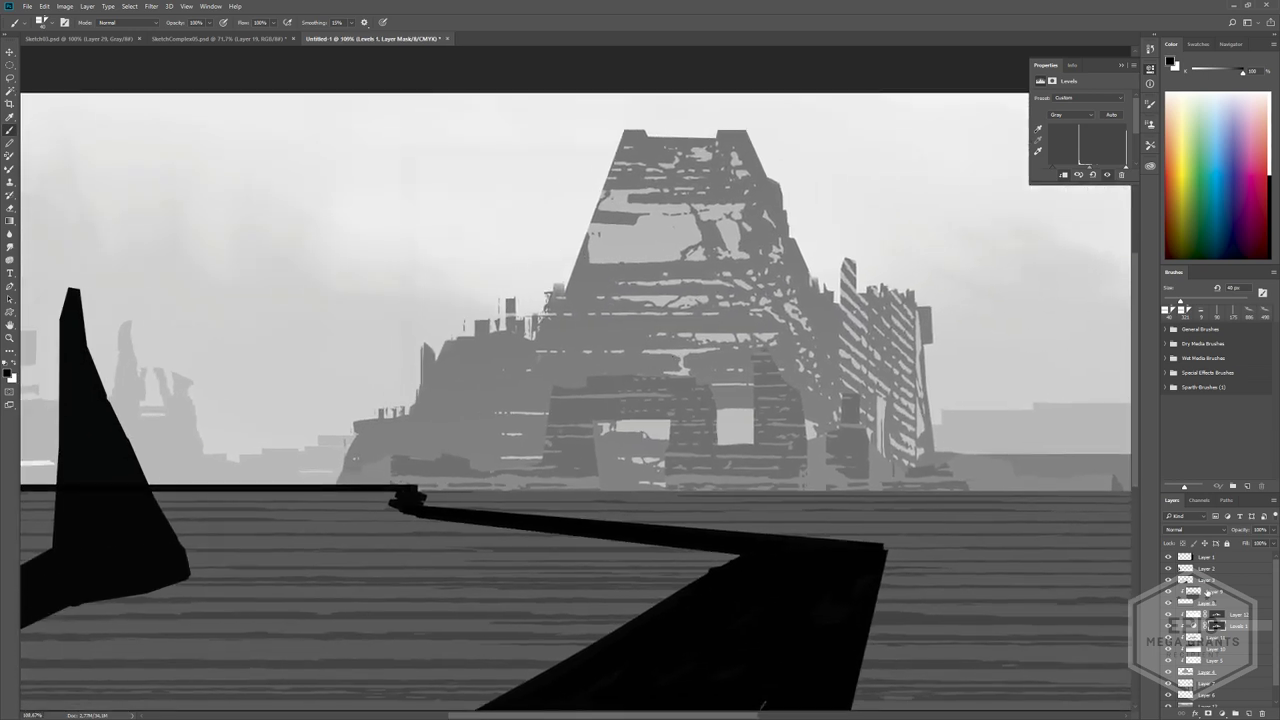
pyautogui.click(1193, 557)
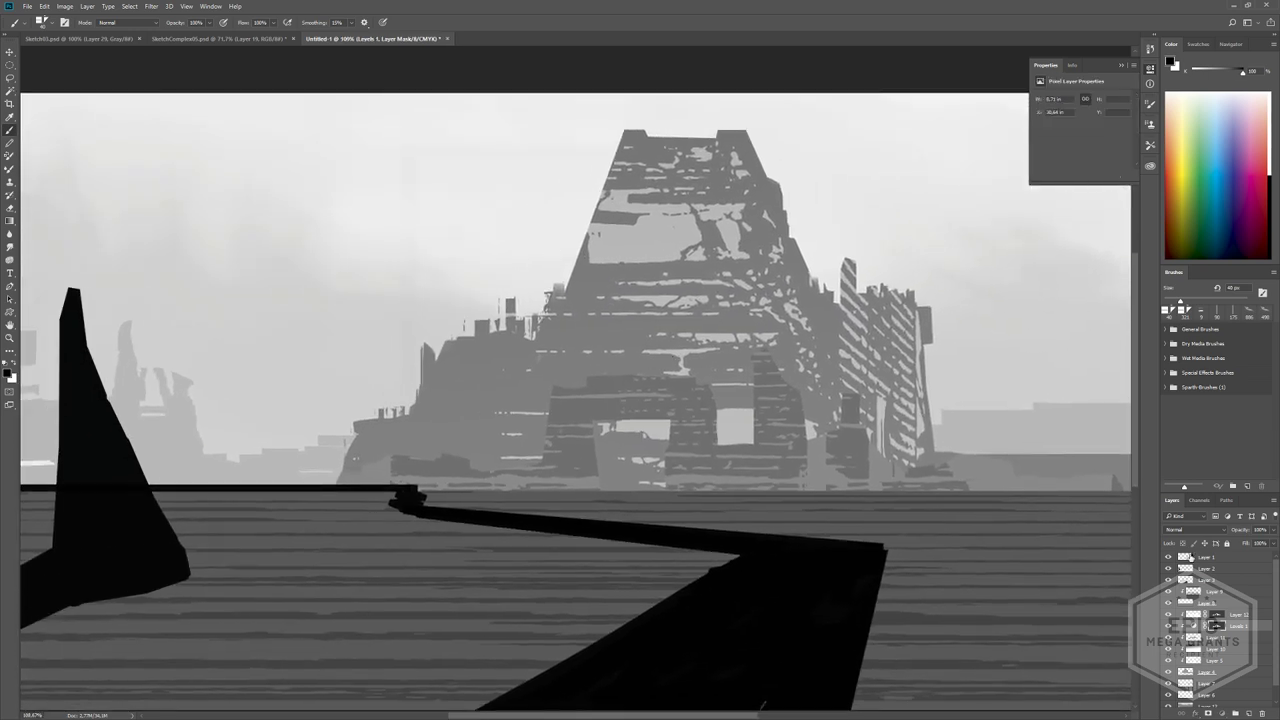
pyautogui.click(1168, 558)
pyautogui.click(1168, 570)
pyautogui.click(1168, 570)
pyautogui.keyDown('ctrl'); pyautogui.moveTo(912, 517); pyautogui.dragTo(514, 528); pyautogui.keyUp('ctrl')
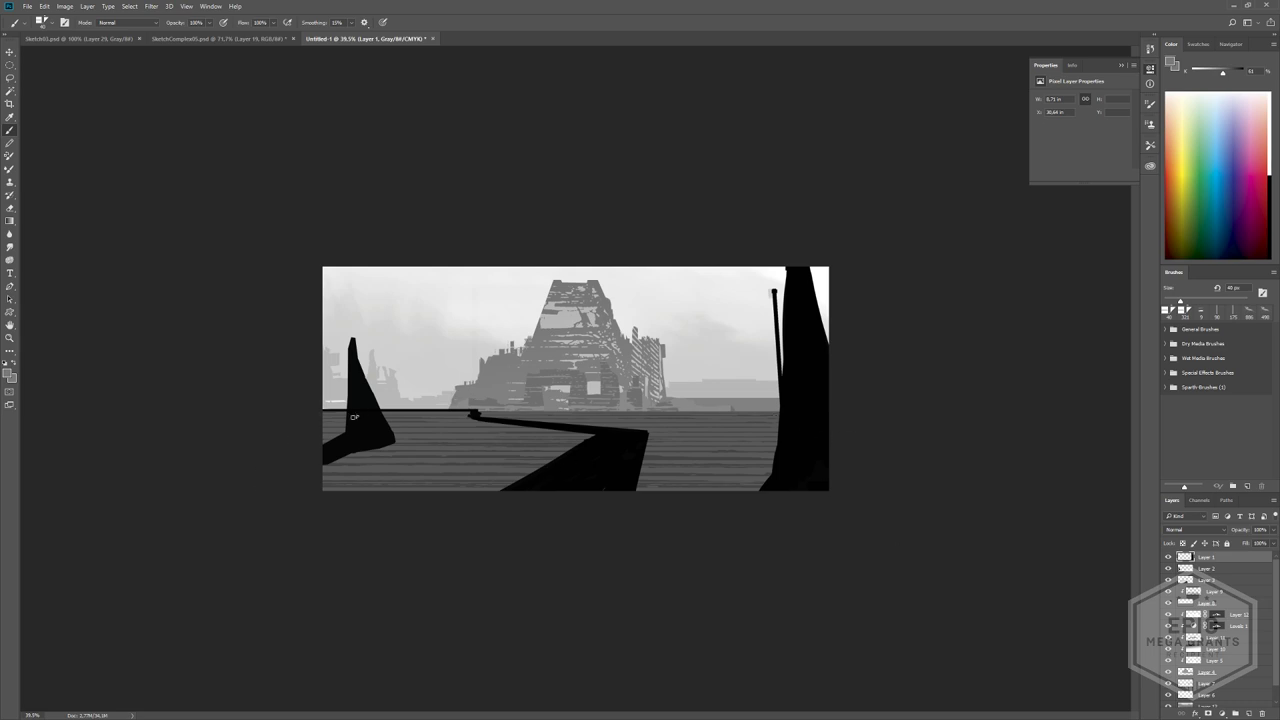
pyautogui.keyDown('ctrl'); pyautogui.moveTo(467, 446); pyautogui.dragTo(493, 447); pyautogui.keyUp('ctrl')
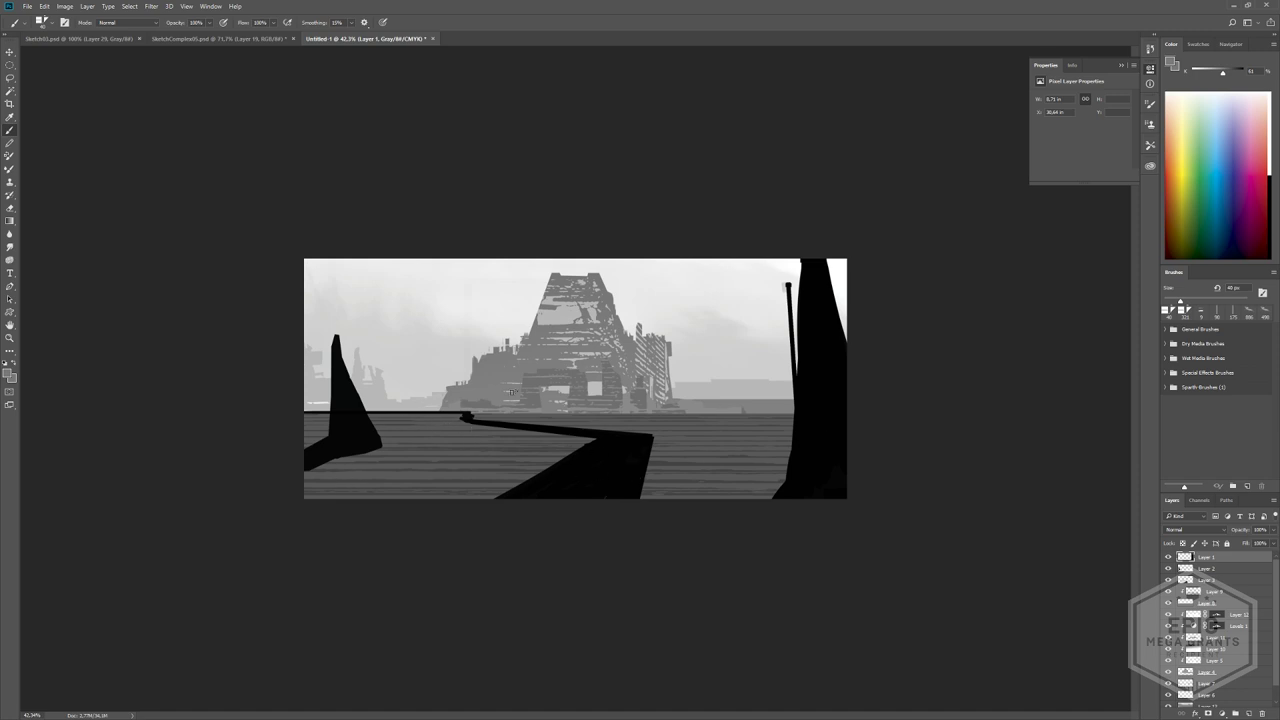
pyautogui.keyDown('ctrl'); pyautogui.moveTo(511, 393); pyautogui.dragTo(557, 414); pyautogui.keyUp('ctrl')
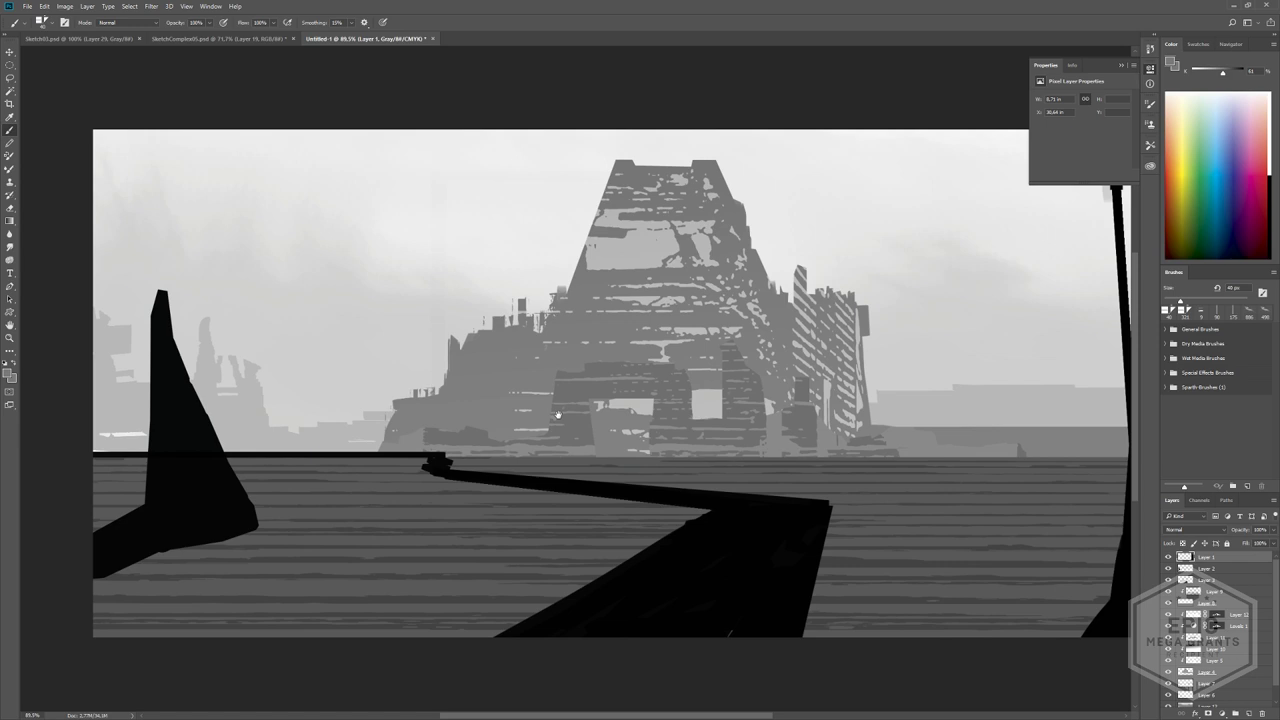
# - Prepare the Custom Shape tool on Layer 5 with a light gray sampled from the pyramid
pyautogui.click(1196, 660)
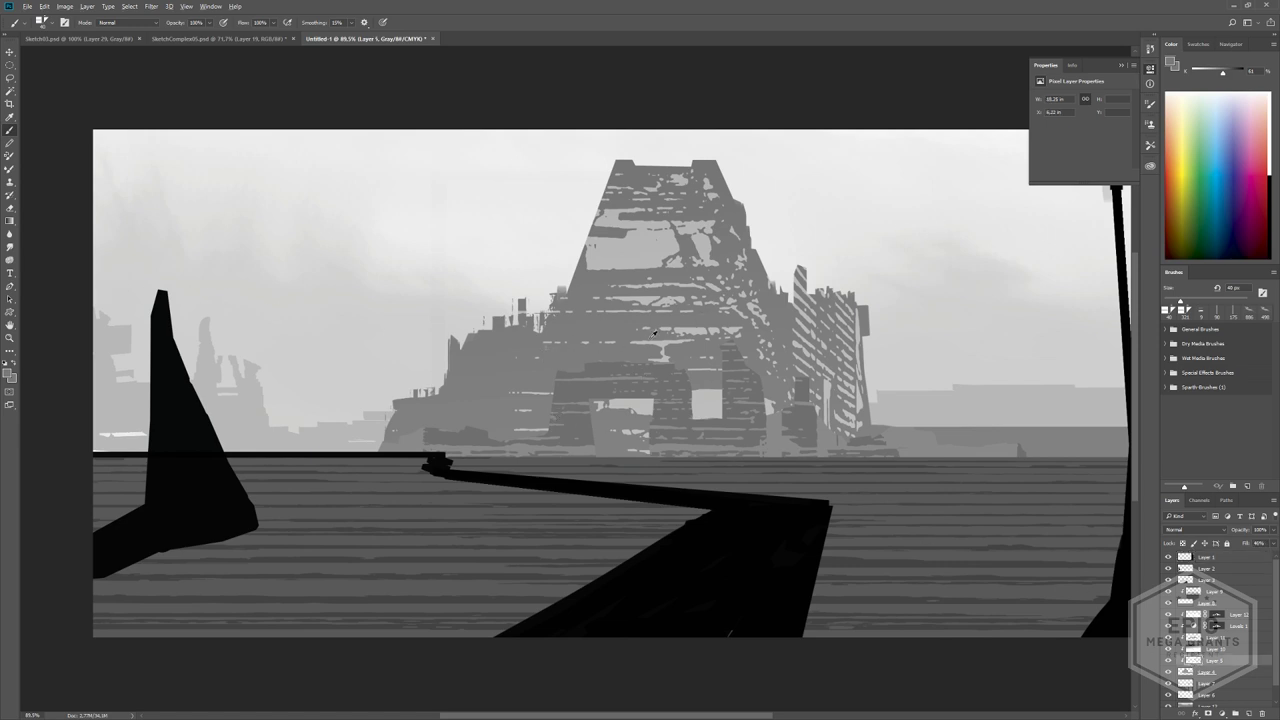
pyautogui.keyDown('alt'); pyautogui.click(671, 337); pyautogui.keyUp('alt')
pyautogui.keyDown('alt'); pyautogui.click(677, 186); pyautogui.keyUp('alt')
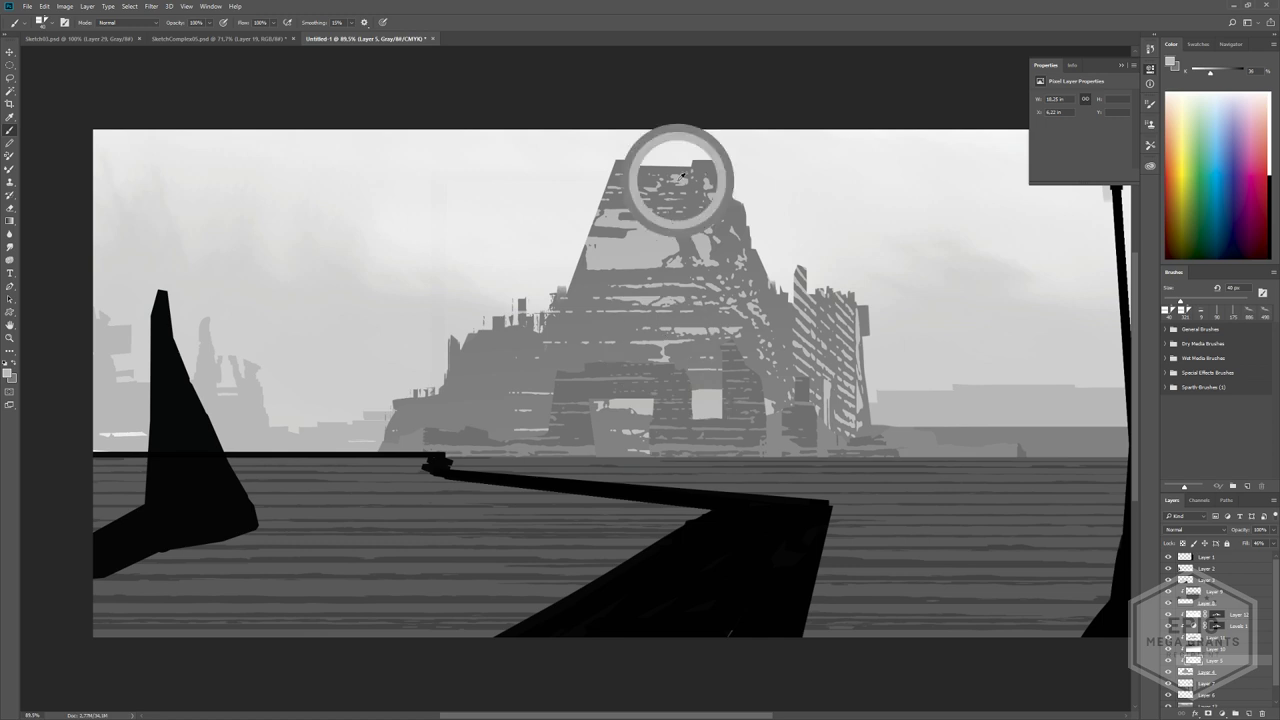
pyautogui.click(10, 312)
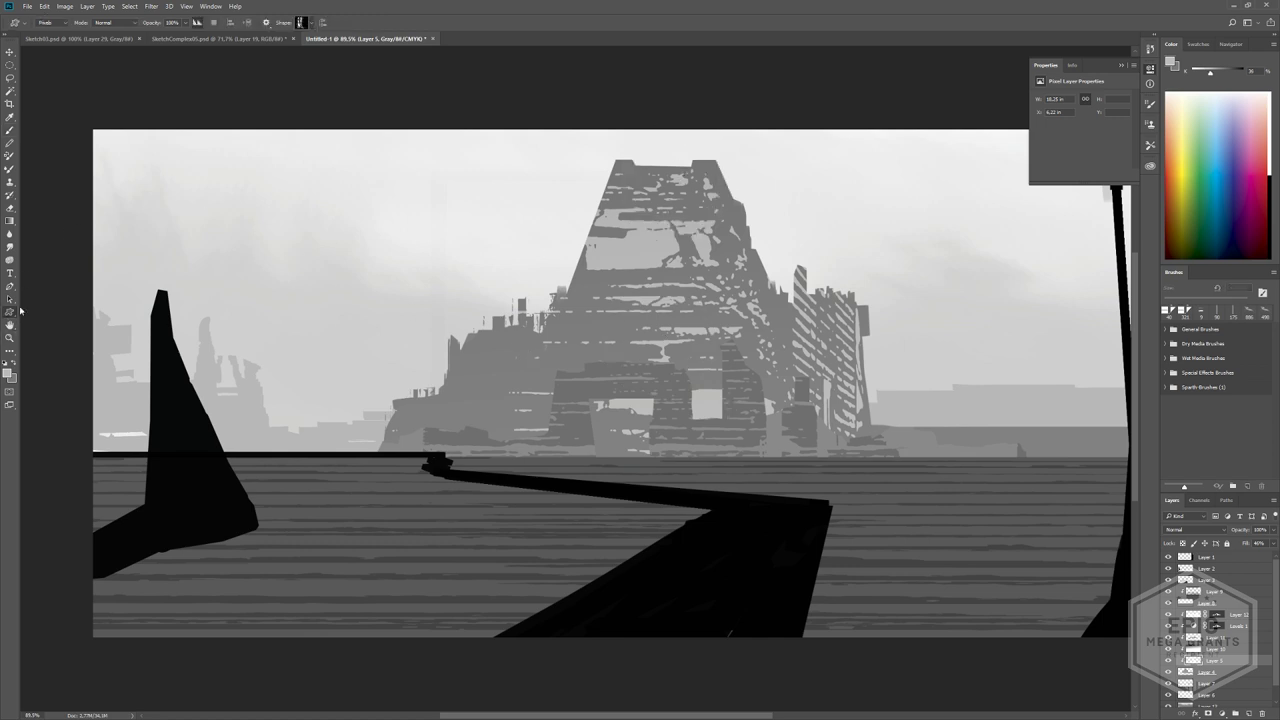
# - Try stamping the current custom shape at several sizes and positions across the central structure
pyautogui.moveTo(263, 423); pyautogui.dragTo(729, 537)
pyautogui.hotkey('ctrl', 'z')
pyautogui.moveTo(314, 315); pyautogui.dragTo(692, 510)
pyautogui.hotkey('ctrl', 'z')
pyautogui.moveTo(504, 160); pyautogui.dragTo(550, 558)
pyautogui.hotkey('ctrl', 'z')
pyautogui.moveTo(493, 236); pyautogui.dragTo(1048, 549)
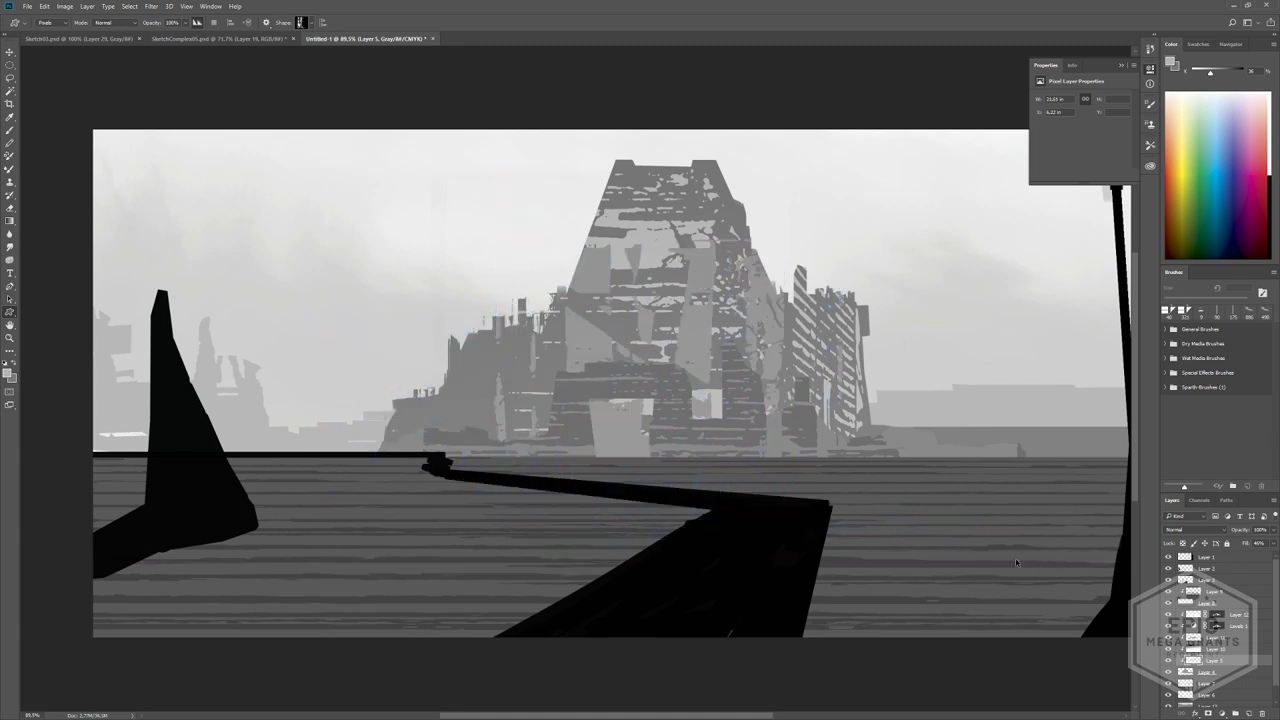
pyautogui.hotkey('ctrl', 'z')
pyautogui.moveTo(825, 305); pyautogui.dragTo(992, 534)
pyautogui.hotkey('ctrl', 'z')
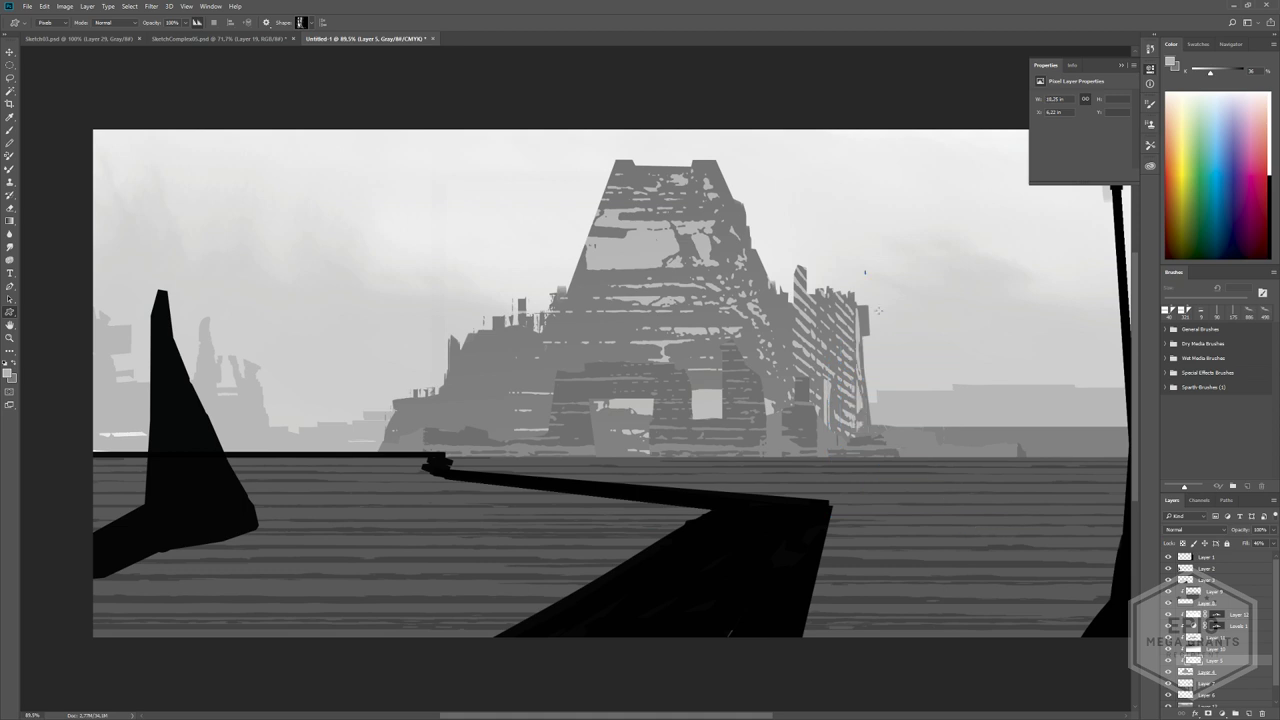
pyautogui.moveTo(879, 310); pyautogui.dragTo(944, 477)
pyautogui.moveTo(337, 353); pyautogui.dragTo(402, 498)
# - Choose the vertical-plank custom shape and stamp it in light gray over the left mound and the right building
pyautogui.click(308, 23)
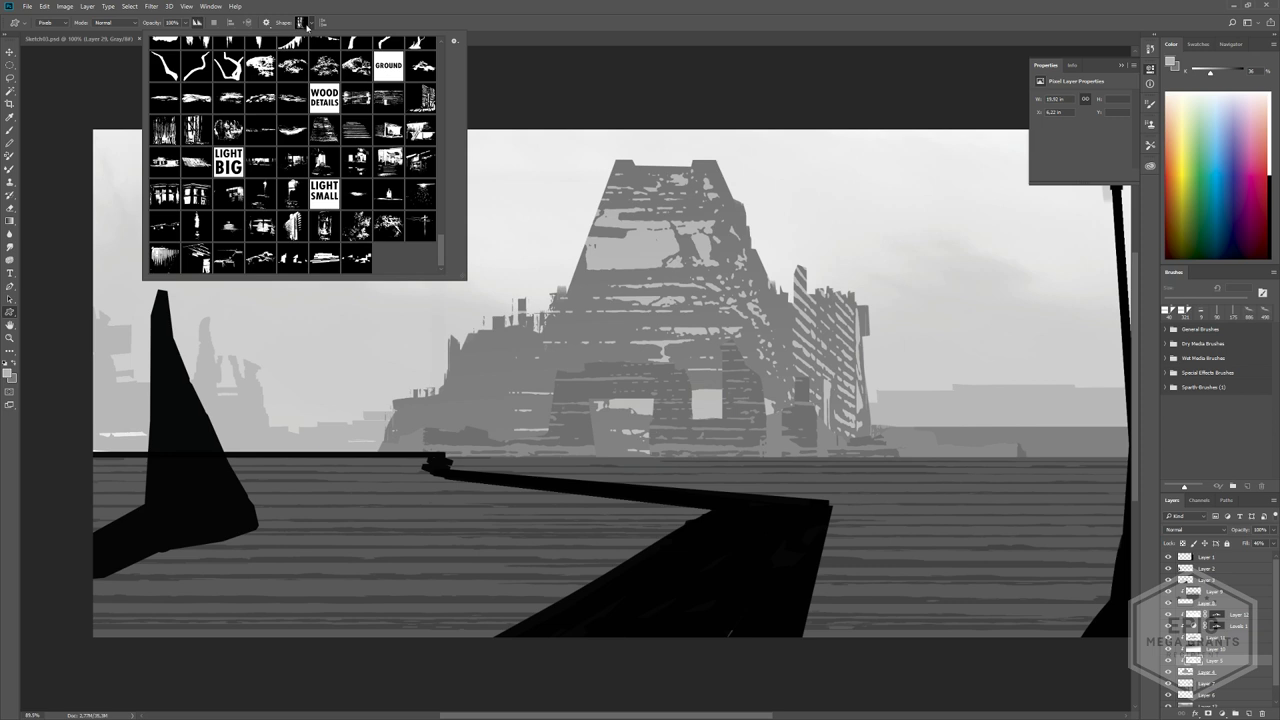
pyautogui.scroll(1, 189, 173)
pyautogui.click(160, 143)
pyautogui.moveTo(392, 340)
pyautogui.mouseDown()
pyautogui.moveTo(720, 556)
pyautogui.moveTo(790, 522)
pyautogui.moveTo(518, 543)
pyautogui.moveTo(554, 558)
pyautogui.mouseUp()
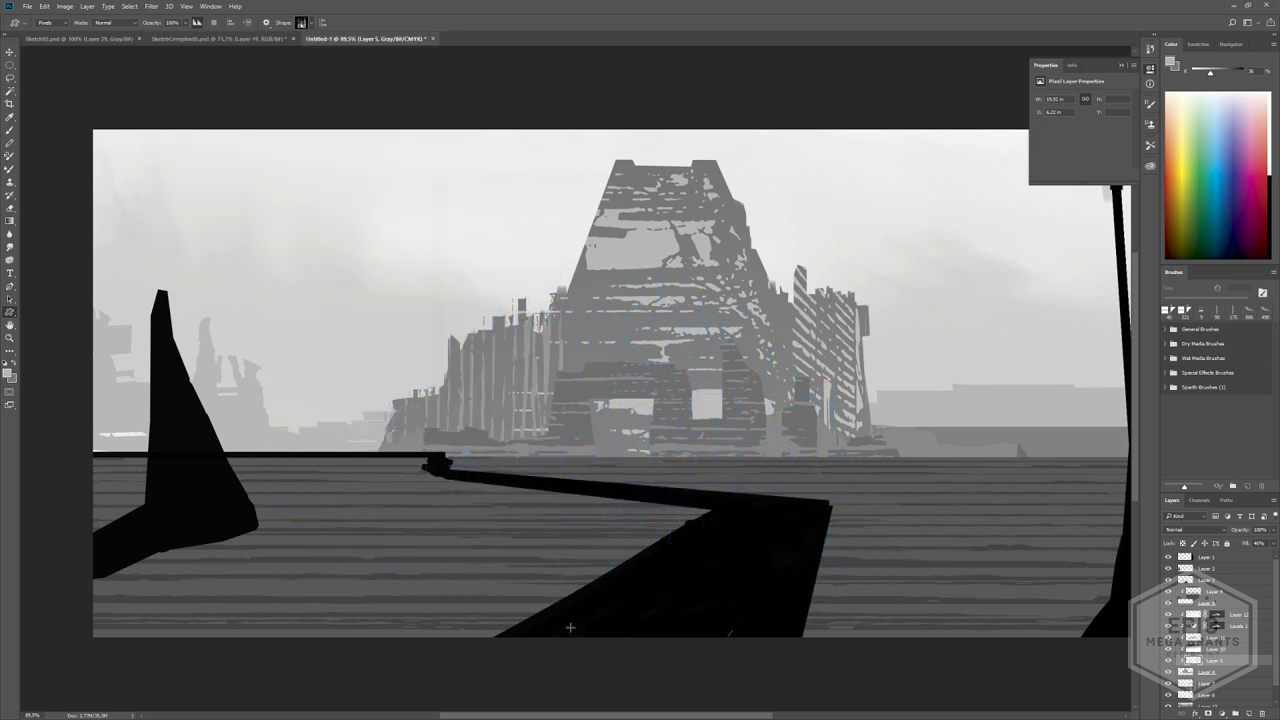
pyautogui.keyDown('ctrl'); pyautogui.moveTo(496, 428); pyautogui.dragTo(562, 429); pyautogui.keyUp('ctrl')
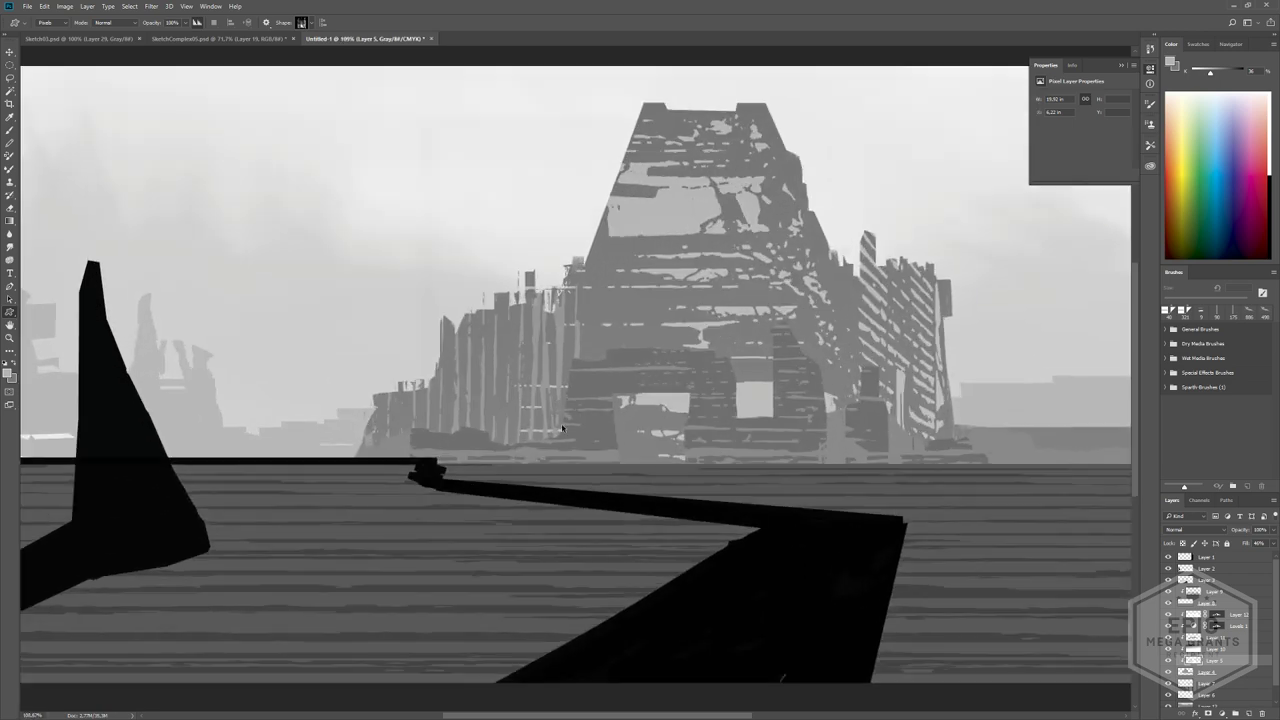
pyautogui.moveTo(898, 257)
pyautogui.mouseDown()
pyautogui.moveTo(1046, 488)
pyautogui.moveTo(949, 506)
pyautogui.moveTo(971, 533)
pyautogui.moveTo(944, 526)
pyautogui.moveTo(965, 535)
pyautogui.mouseUp()
pyautogui.moveTo(965, 535); pyautogui.dragTo(719, 476)
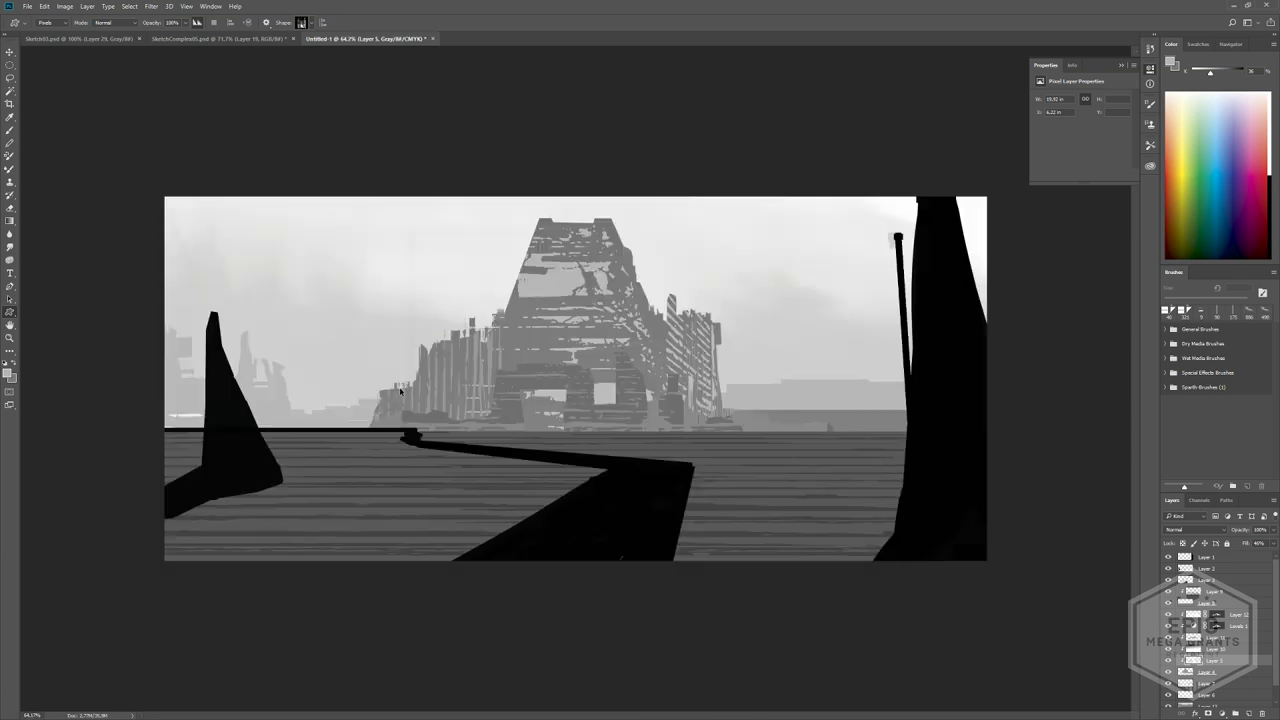
# - Review the composition with the new plank textures at several zoom levels and look through the layer stack
pyautogui.keyDown('alt'); pyautogui.scroll(2, 400, 391); pyautogui.keyUp('alt')
pyautogui.keyDown('alt'); pyautogui.scroll(-3, 410, 406); pyautogui.keyUp('alt')
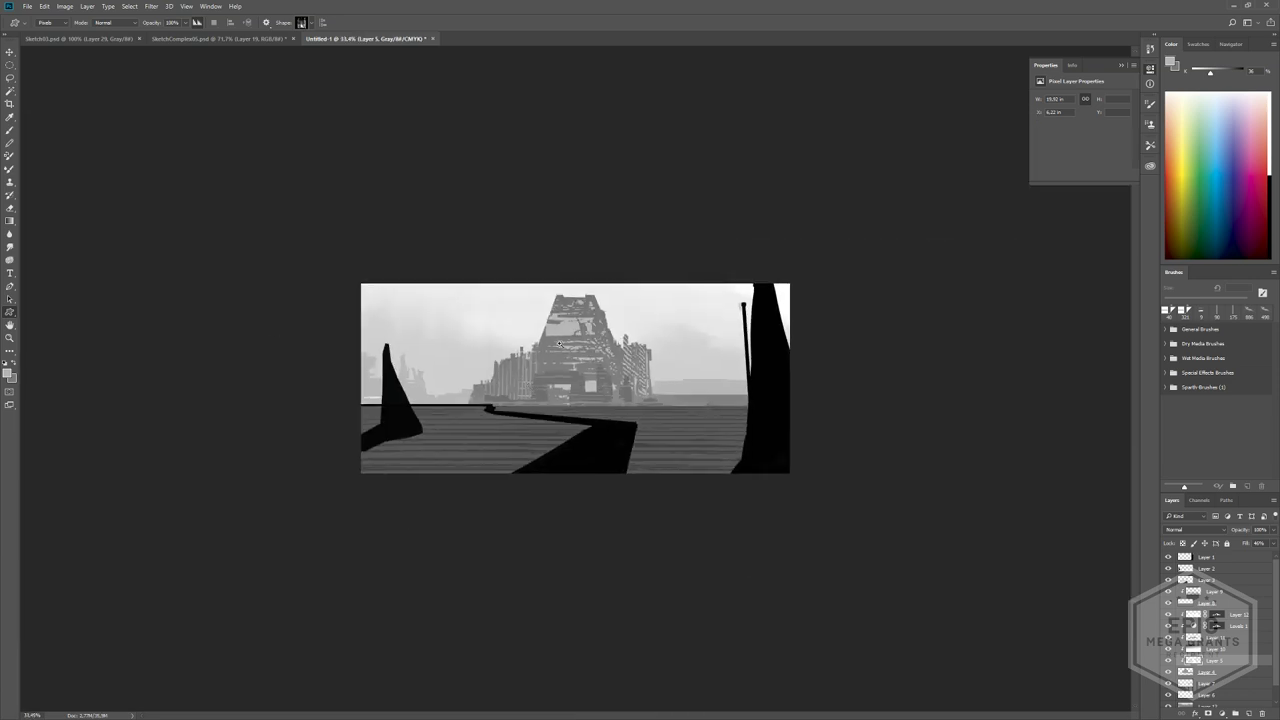
pyautogui.keyDown('alt'); pyautogui.scroll(3, 518, 410); pyautogui.keyUp('alt')
pyautogui.keyDown('alt'); pyautogui.scroll(2, 520, 416); pyautogui.keyUp('alt')
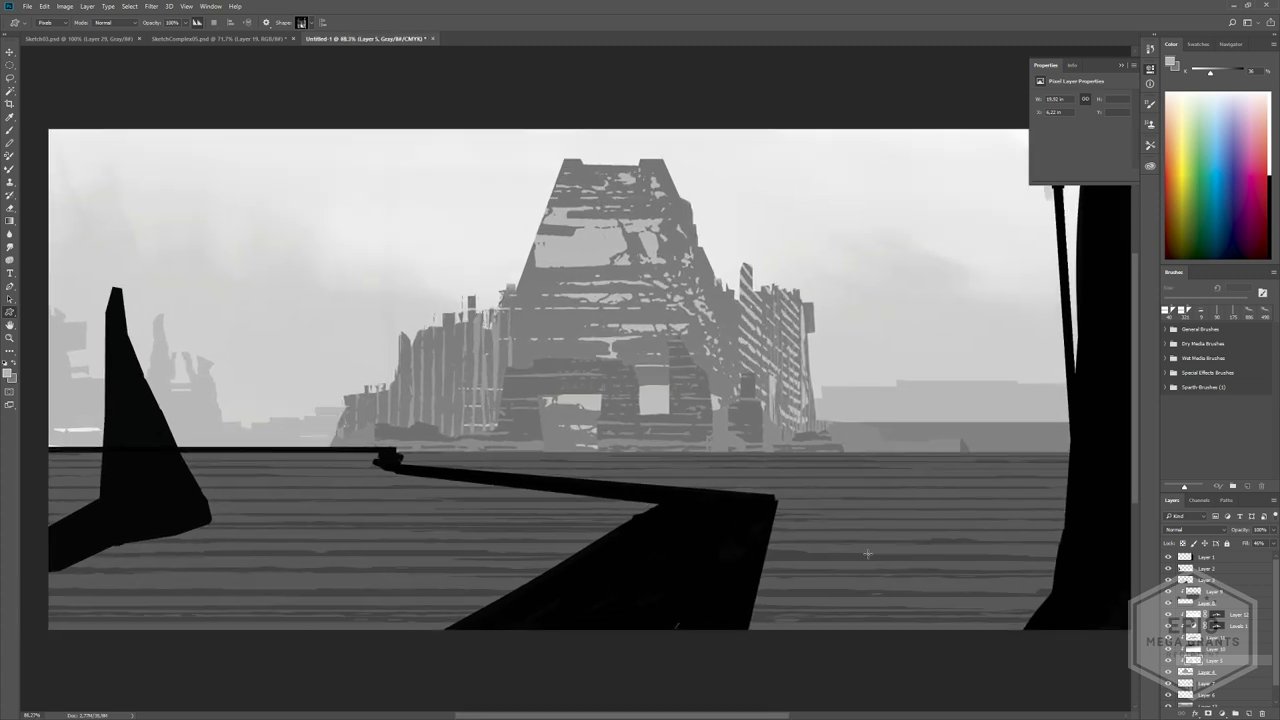
pyautogui.keyDown('alt'); pyautogui.scroll(-3, 666, 430); pyautogui.keyUp('alt')
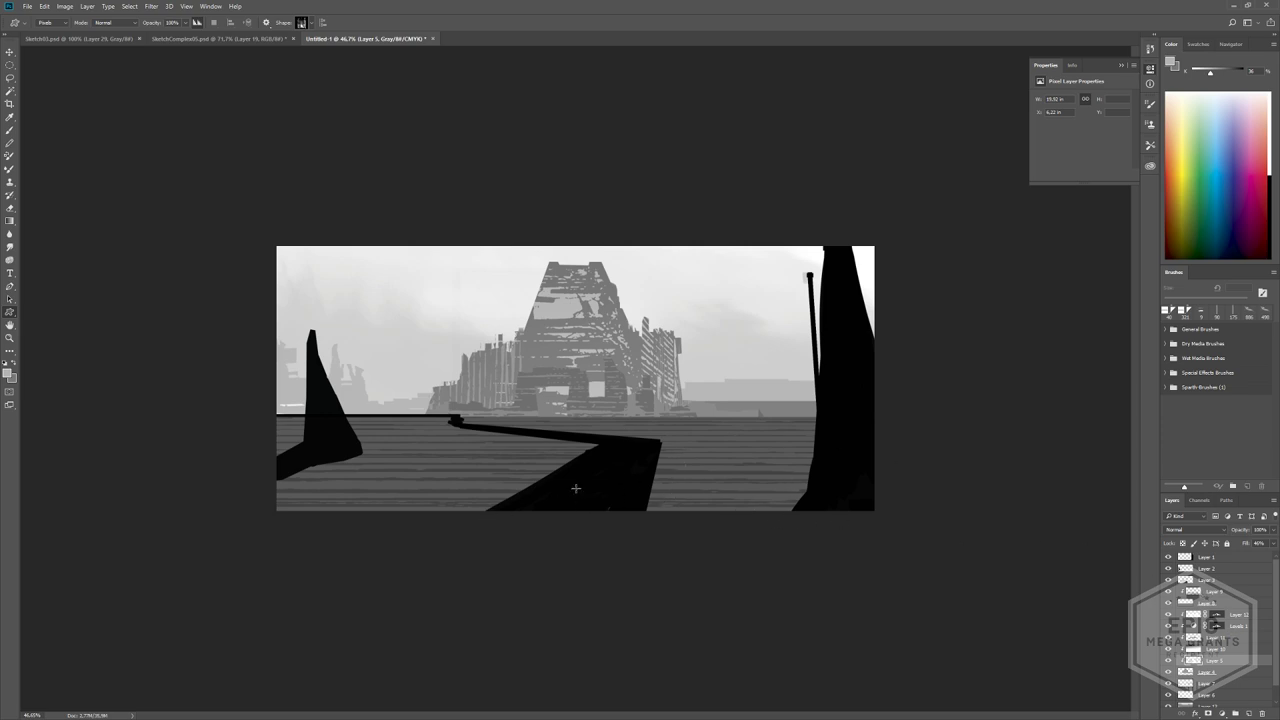
pyautogui.keyDown('alt'); pyautogui.scroll(2, 460, 445); pyautogui.keyUp('alt')
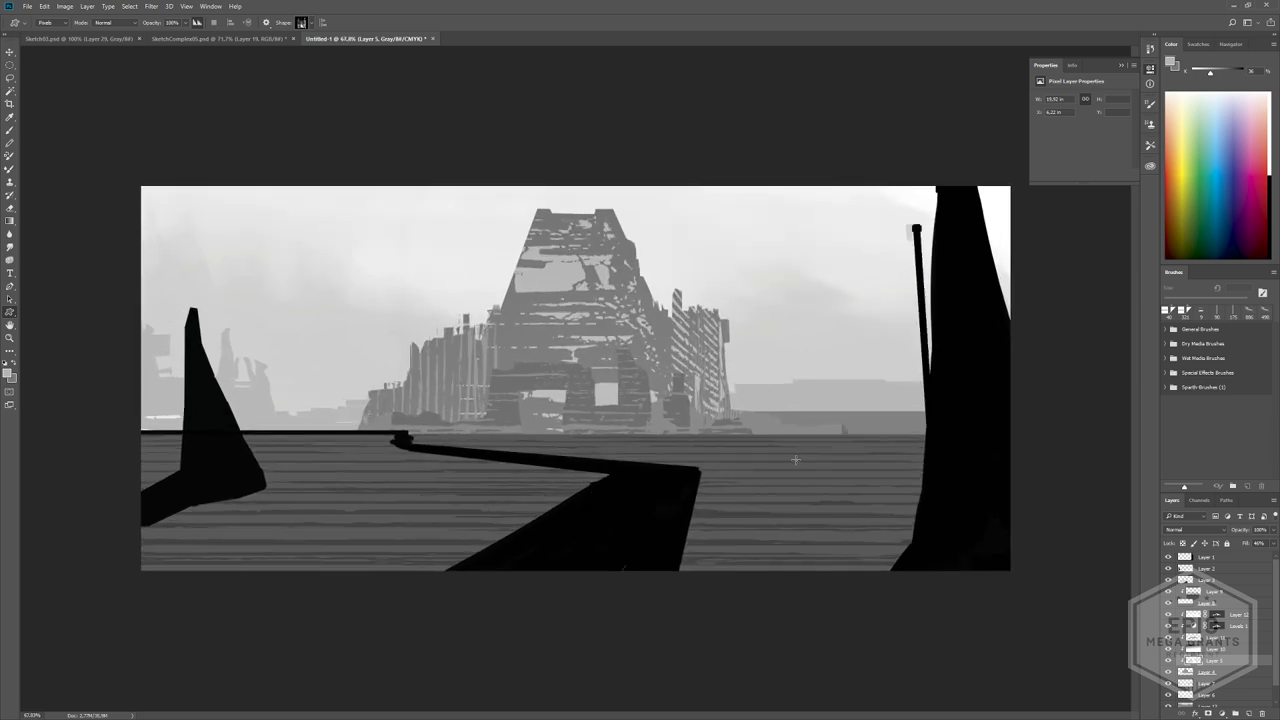
pyautogui.click(1227, 560)
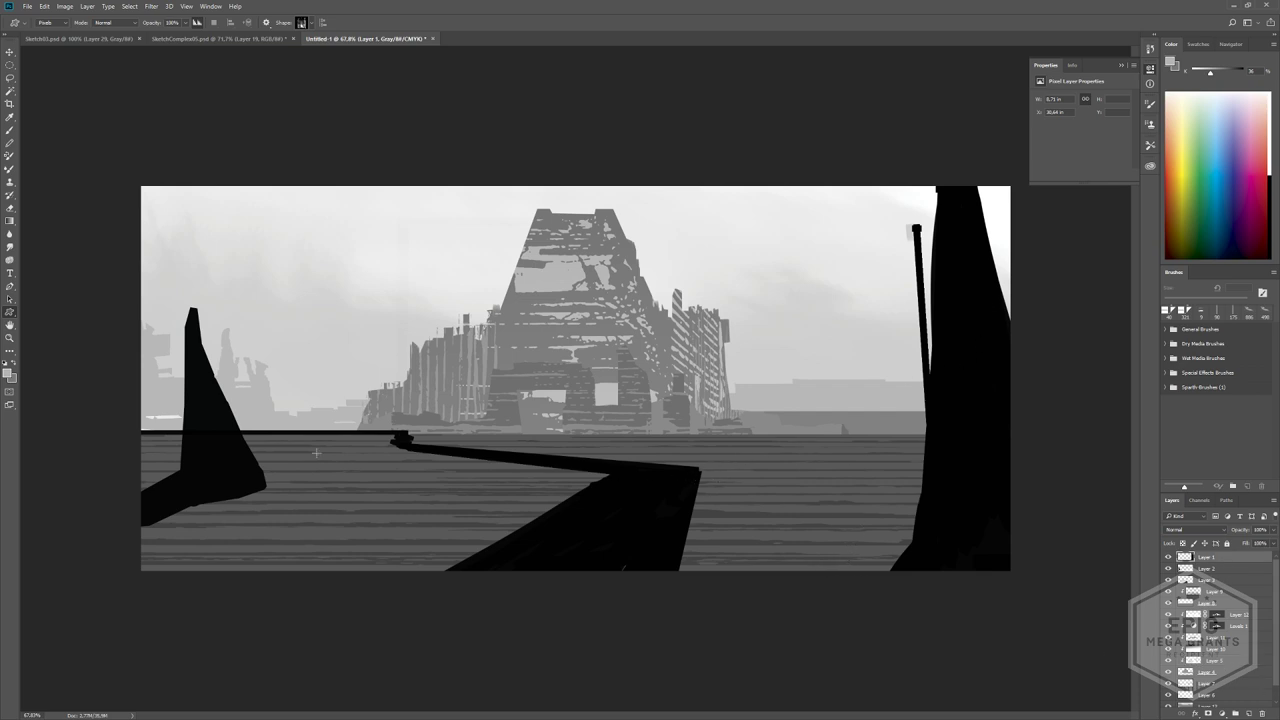
pyautogui.keyDown('ctrl'); pyautogui.moveTo(612, 494); pyautogui.dragTo(583, 504); pyautogui.keyUp('ctrl')
pyautogui.scroll(-1, 1210, 630)
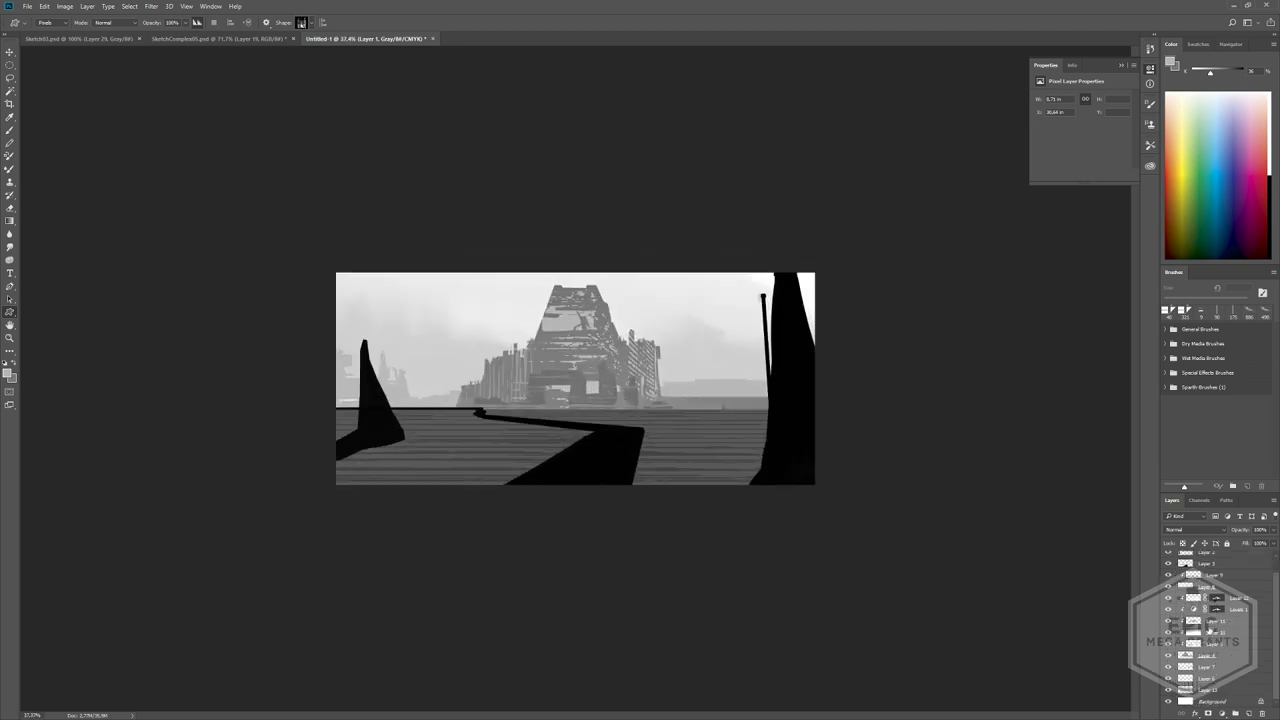
# - Check what the building, right tower and left tower layers contain by toggling their visibility
pyautogui.click(1187, 656)
pyautogui.click(1168, 657)
pyautogui.click(1168, 657)
pyautogui.scroll(1, 1170, 584)
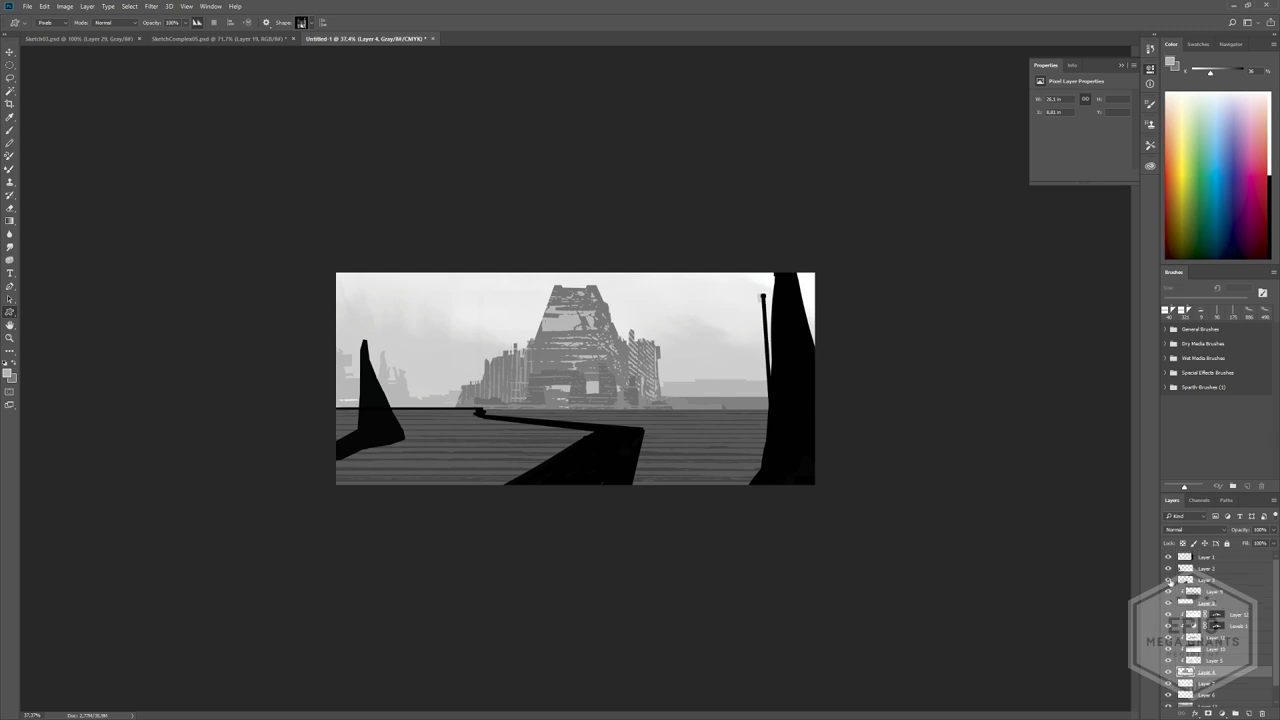
pyautogui.click(1167, 557)
pyautogui.click(1167, 558)
pyautogui.click(1168, 569)
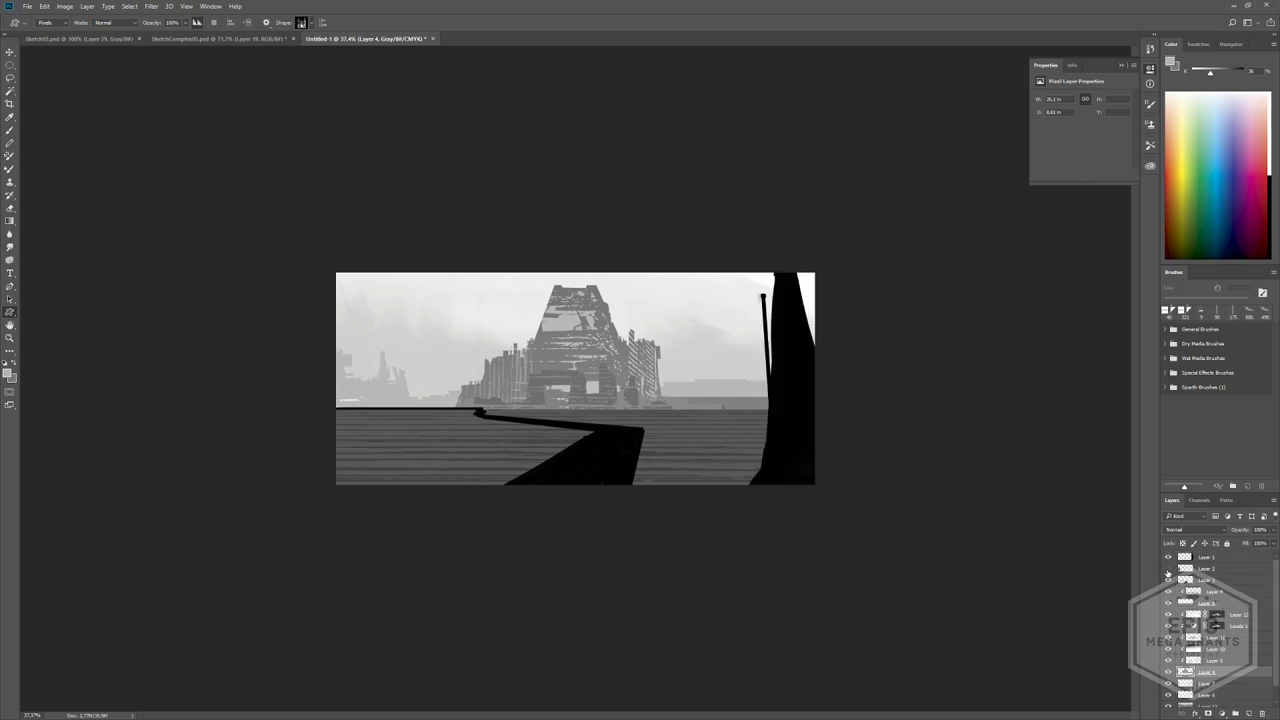
pyautogui.click(1168, 570)
pyautogui.keyDown('ctrl'); pyautogui.moveTo(536, 372); pyautogui.dragTo(539, 363); pyautogui.keyUp('ctrl')
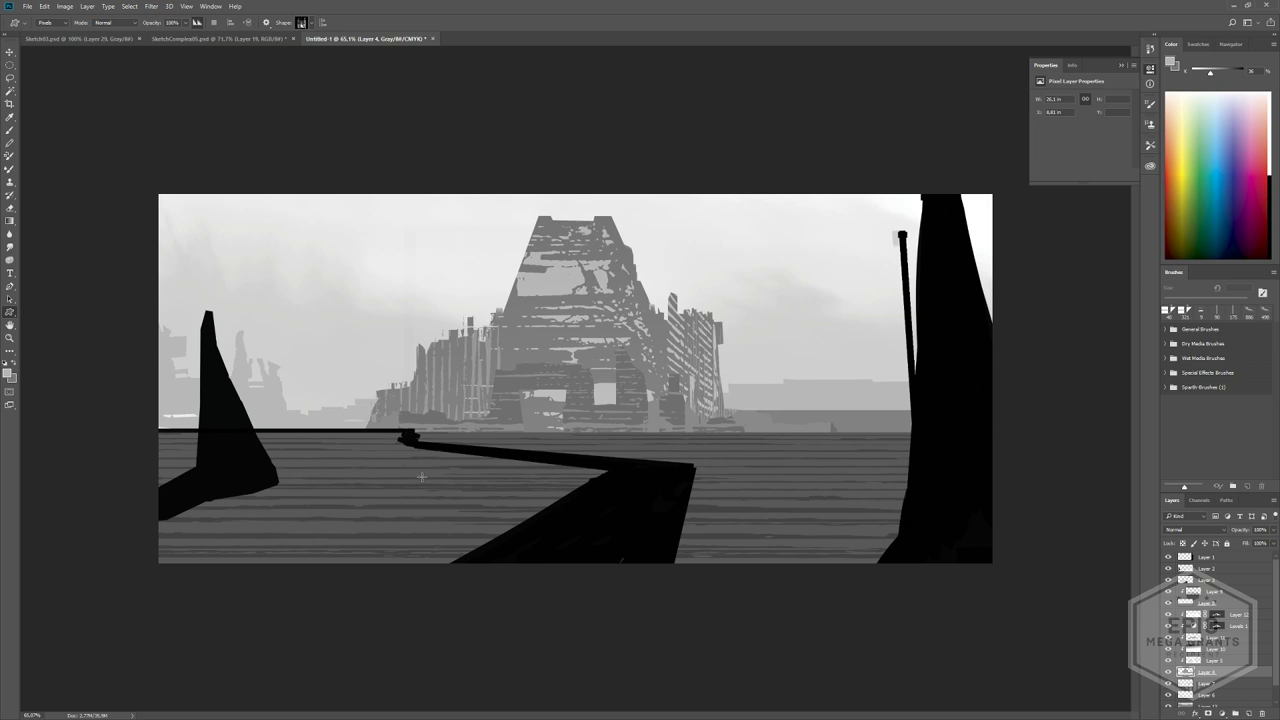
pyautogui.keyDown('alt'); pyautogui.scroll(2, 556, 391); pyautogui.keyUp('alt')
pyautogui.click(1168, 569)
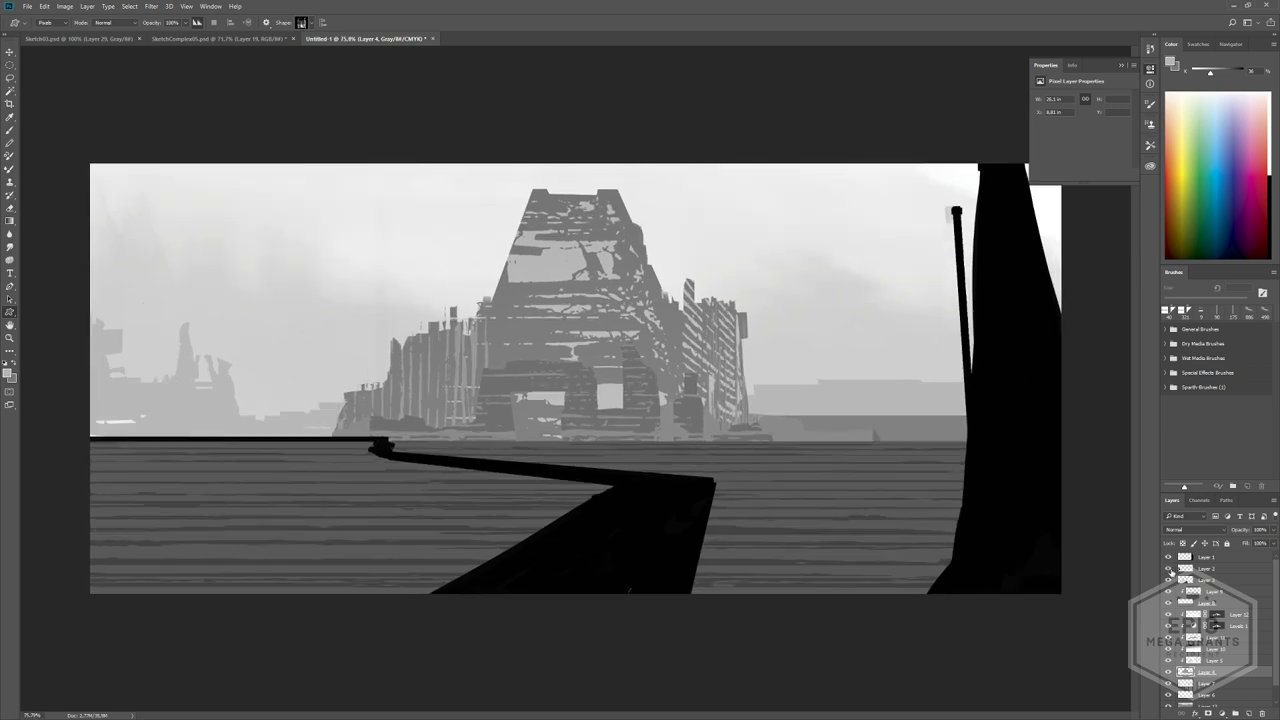
pyautogui.click(1168, 569)
# - Add a new layer above the left black tower's layer and try a light gray brush stroke over the ground, undoing it
pyautogui.click(1186, 570)
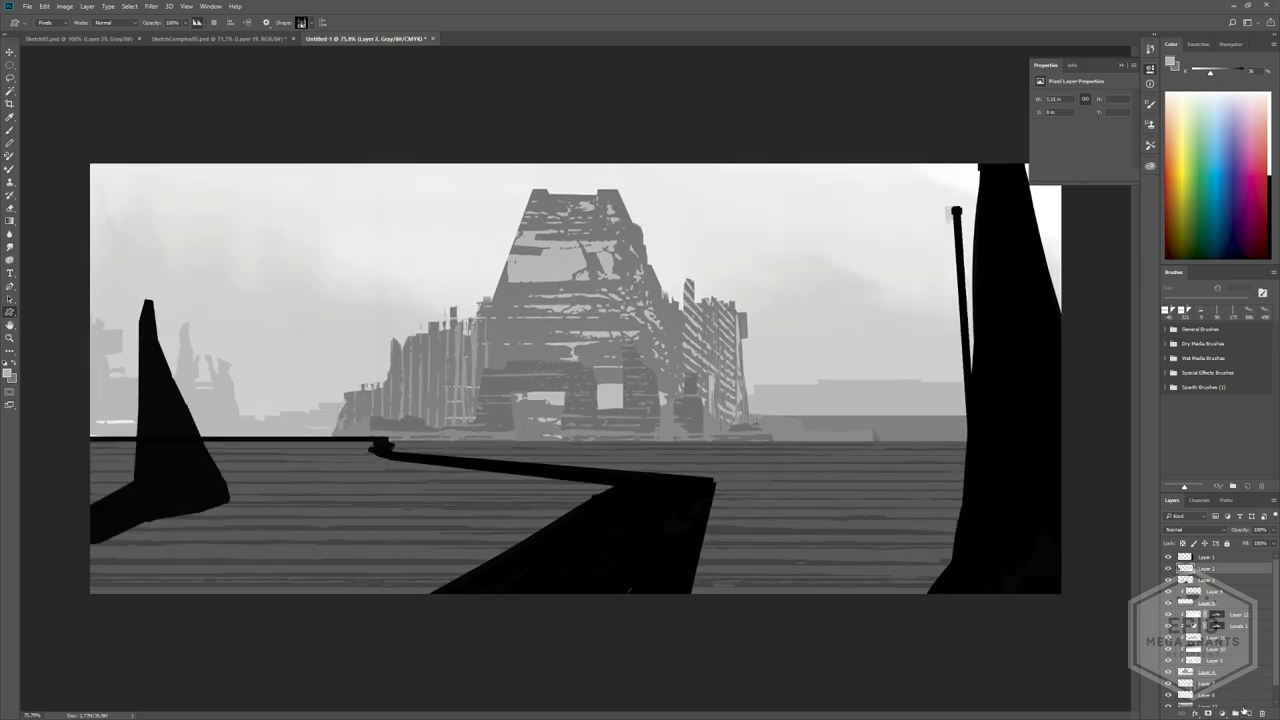
pyautogui.click(1249, 713)
pyautogui.press('b')
pyautogui.keyDown('alt'); pyautogui.moveTo(487, 381); pyautogui.dragTo(503, 391, button='right'); pyautogui.keyUp('alt')
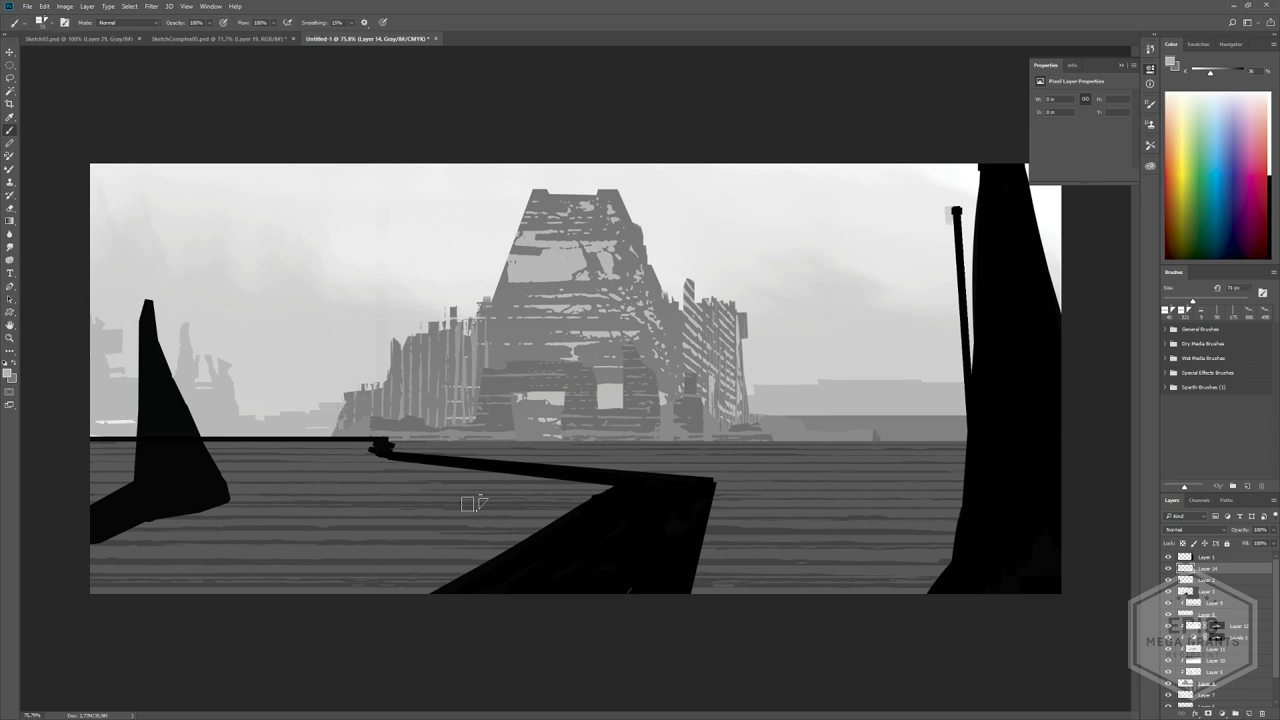
pyautogui.moveTo(688, 496)
pyautogui.mouseDown()
pyautogui.moveTo(517, 520)
pyautogui.moveTo(598, 536)
pyautogui.moveTo(472, 524)
pyautogui.mouseUp()
pyautogui.hotkey('ctrl', 'z')
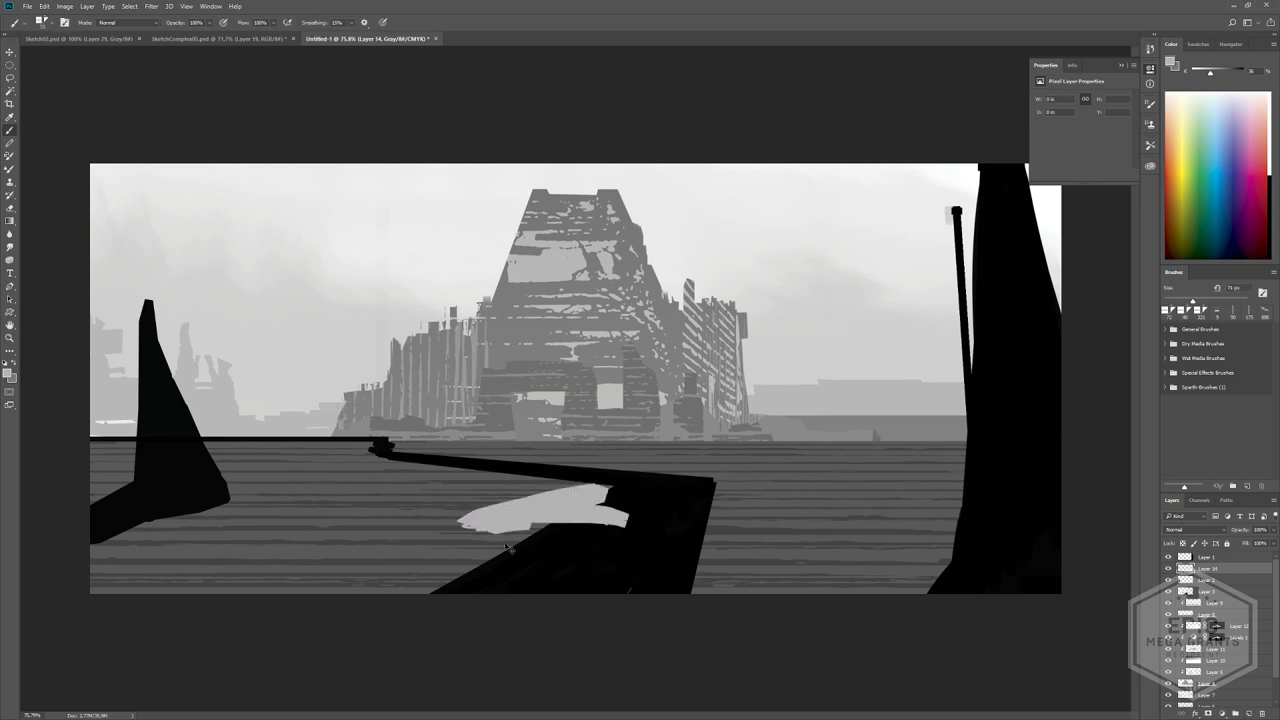
pyautogui.hotkey('ctrl', 'z')
pyautogui.moveTo(397, 574)
pyautogui.keyDown('ctrl'); pyautogui.mouseDown()
pyautogui.moveTo(367, 562)
pyautogui.moveTo(384, 560)
pyautogui.mouseUp(); pyautogui.keyUp('ctrl')
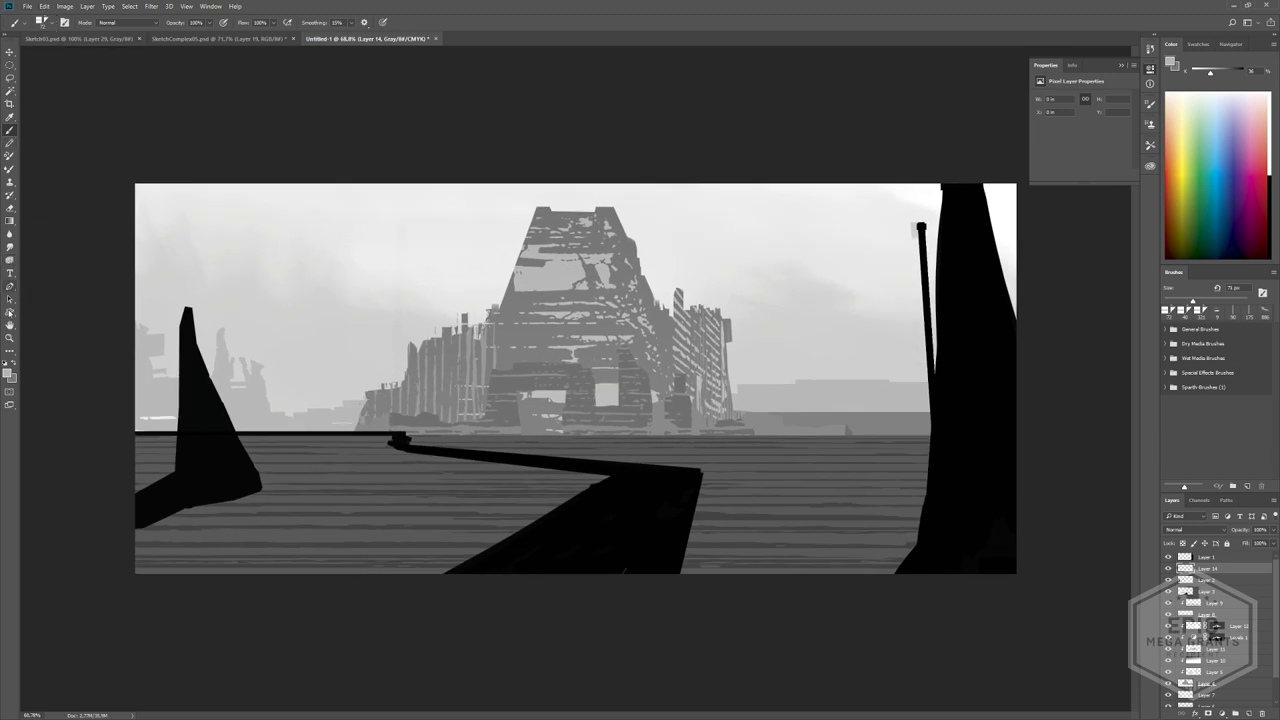
# - Choose the rounded bush from the Nature Foliage custom shapes and try stamping it in light gray on the ground
pyautogui.click(10, 311)
pyautogui.click(311, 23)
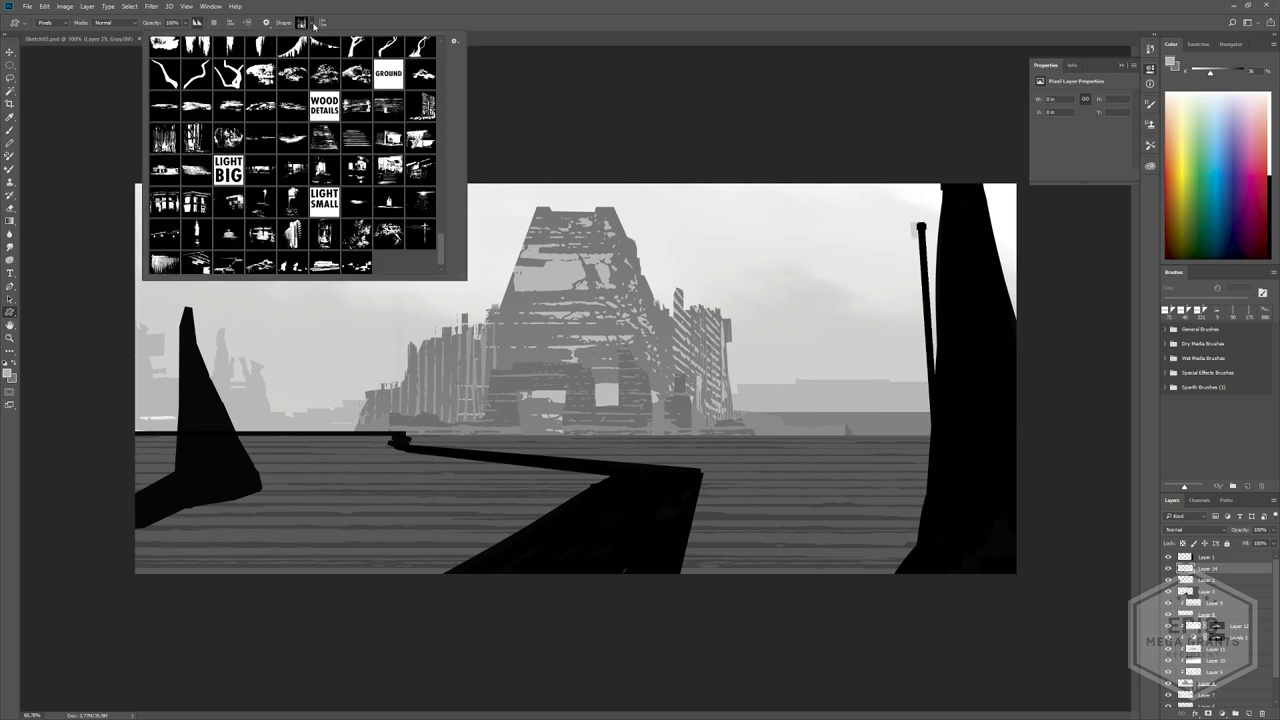
pyautogui.scroll(5, 328, 241)
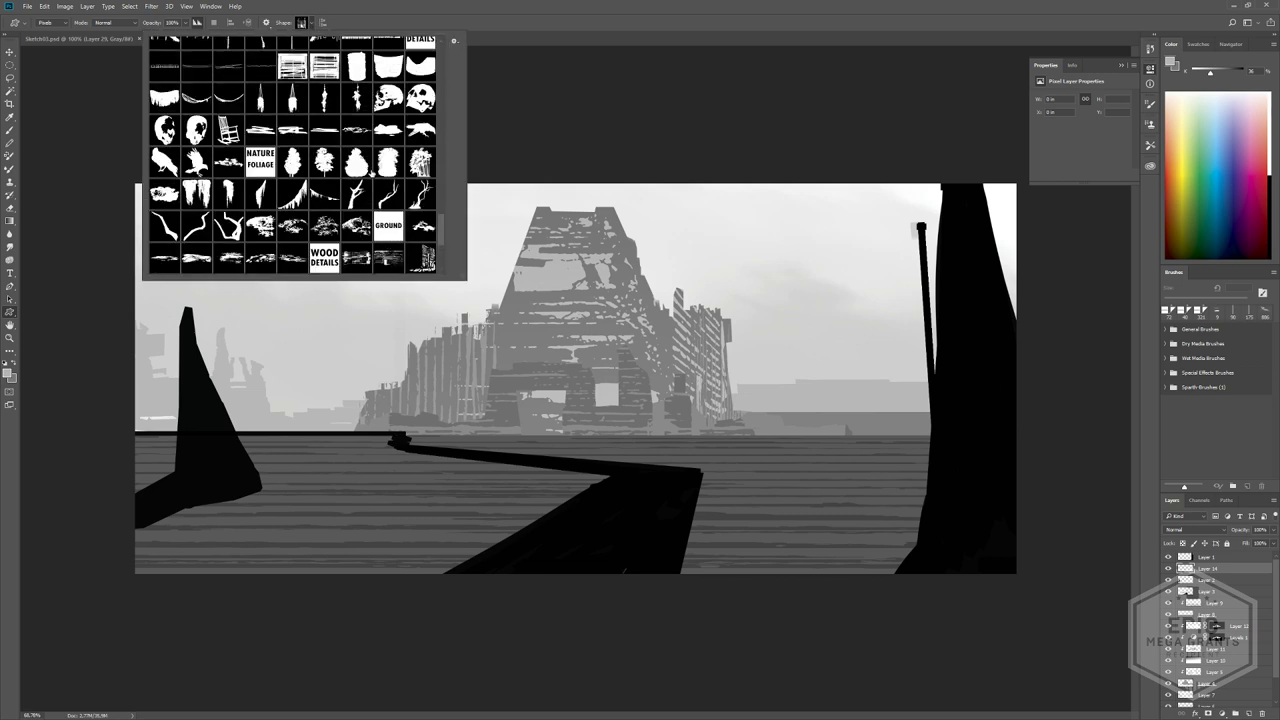
pyautogui.click(370, 172)
pyautogui.moveTo(340, 469); pyautogui.dragTo(479, 503)
pyautogui.hotkey('ctrl', 'z')
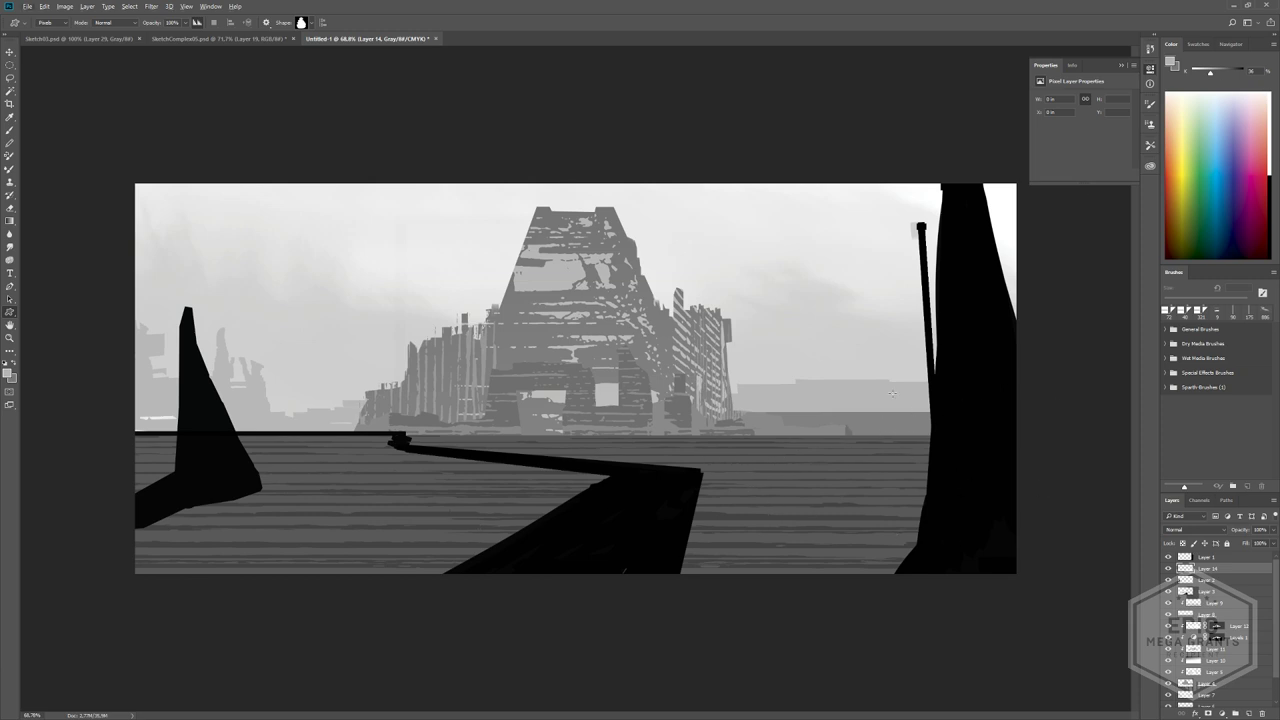
# - Add a clipped layer above Layer 9 and prepare the Custom Shape tool with a dark gray sampled from the ground
pyautogui.click(1221, 74)
pyautogui.click(1167, 603)
pyautogui.click(1167, 603)
pyautogui.click(1210, 603)
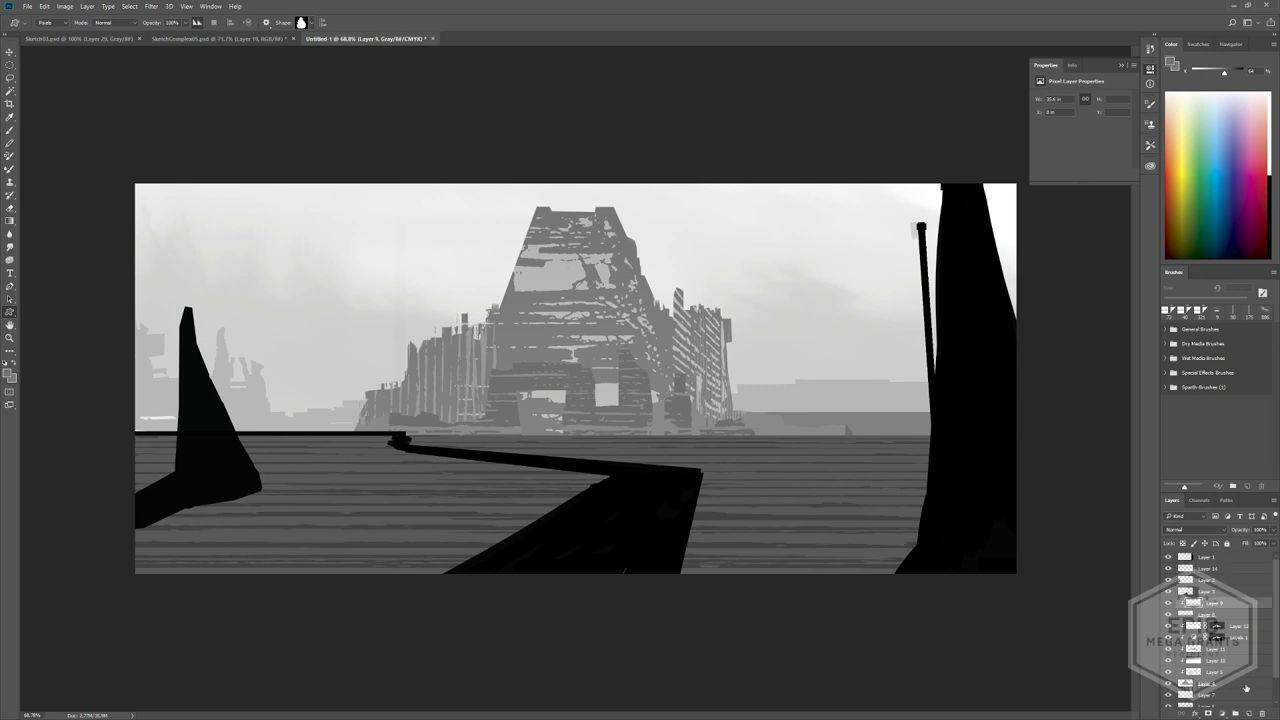
pyautogui.click(1249, 714)
pyautogui.press('b')
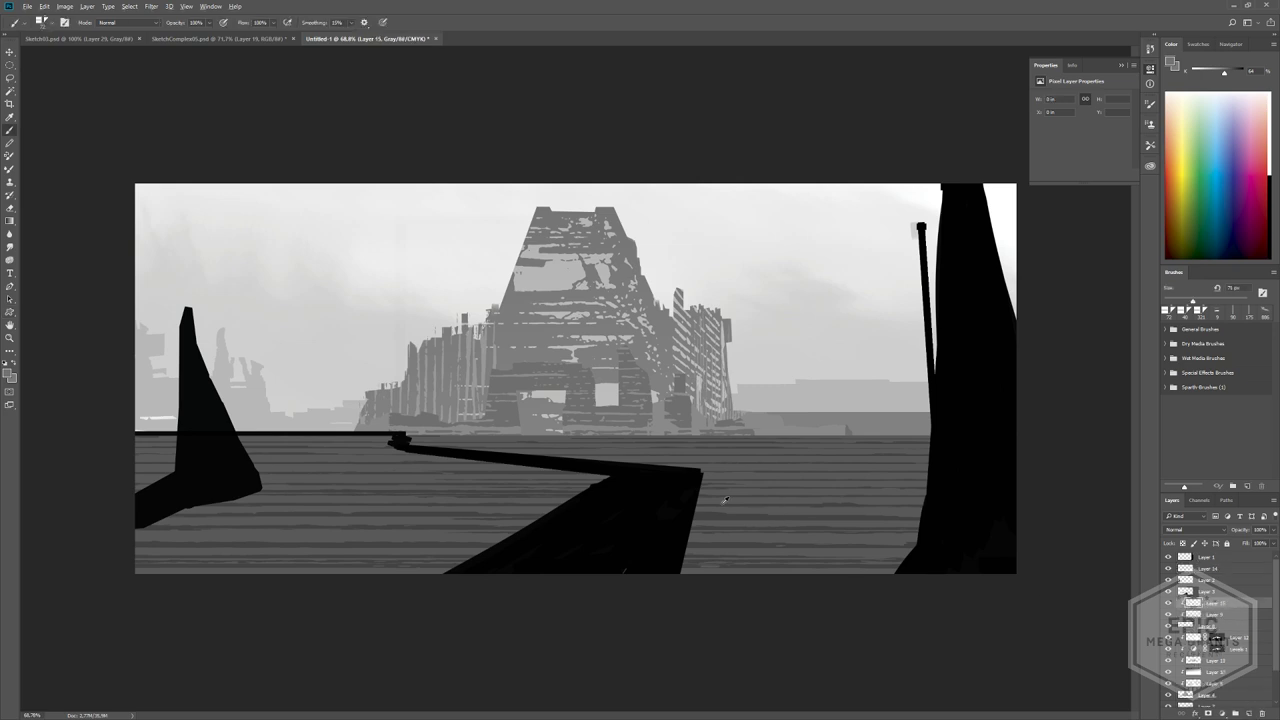
pyautogui.keyDown('alt'); pyautogui.click(720, 511); pyautogui.keyUp('alt')
pyautogui.click(10, 312)
# - Try stamping dark gray bushes of several sizes across the ground between the black path and the right tower
pyautogui.moveTo(676, 516); pyautogui.dragTo(872, 652)
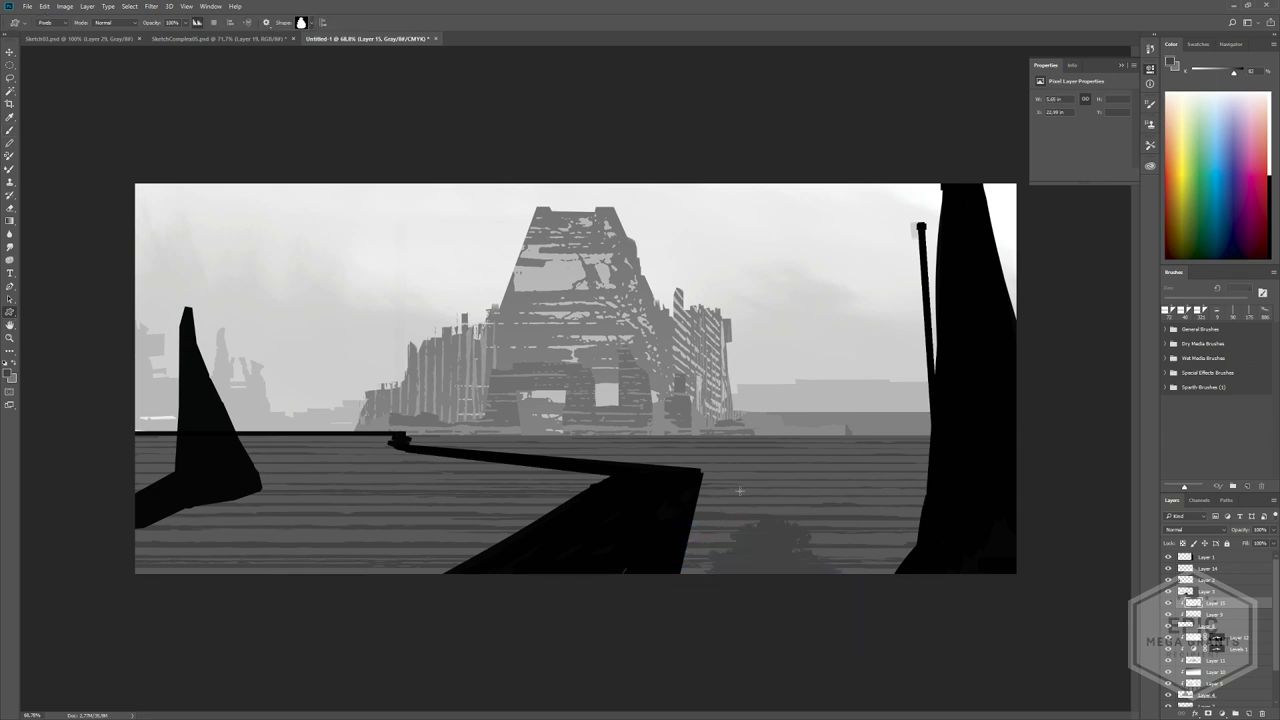
pyautogui.hotkey('ctrl', 'z')
pyautogui.moveTo(648, 431)
pyautogui.mouseDown()
pyautogui.moveTo(850, 518)
pyautogui.moveTo(1043, 626)
pyautogui.moveTo(978, 641)
pyautogui.mouseUp()
pyautogui.hotkey('ctrl', 'z')
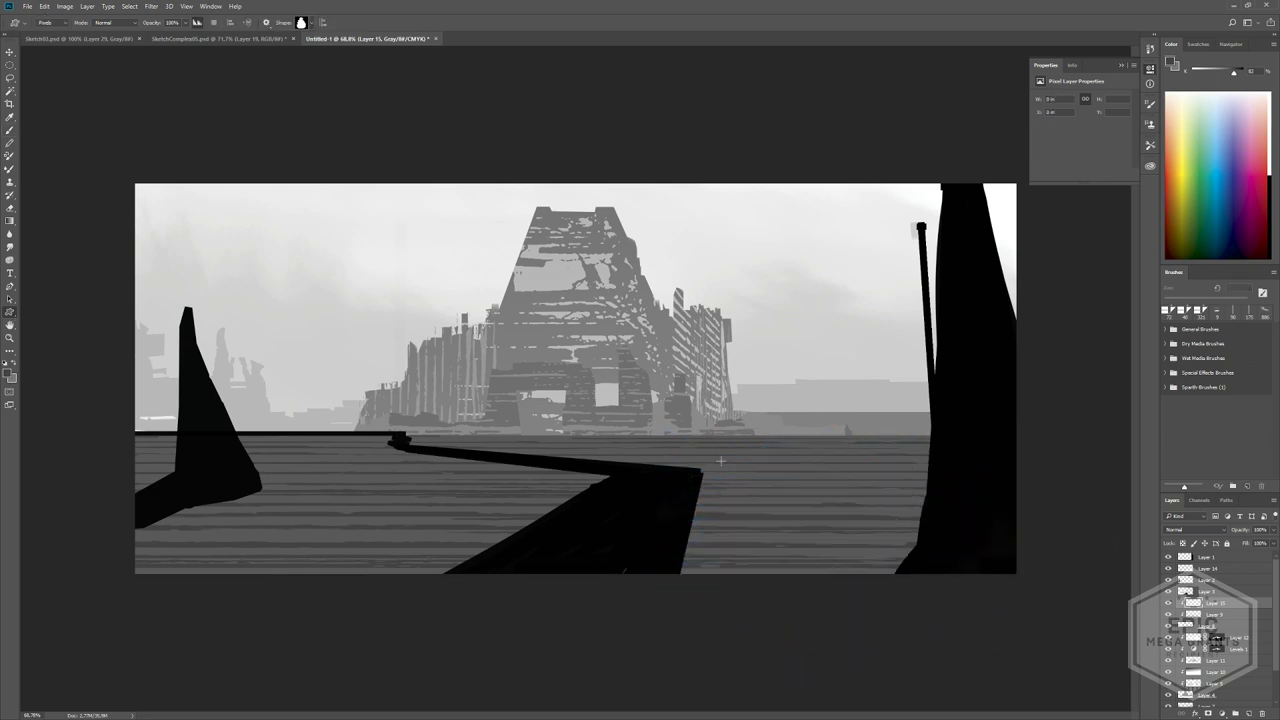
pyautogui.moveTo(716, 466)
pyautogui.mouseDown()
pyautogui.moveTo(775, 514)
pyautogui.moveTo(902, 520)
pyautogui.mouseUp()
pyautogui.moveTo(786, 465); pyautogui.dragTo(864, 506)
pyautogui.moveTo(727, 464); pyautogui.dragTo(832, 513)
pyautogui.moveTo(688, 474); pyautogui.dragTo(834, 522)
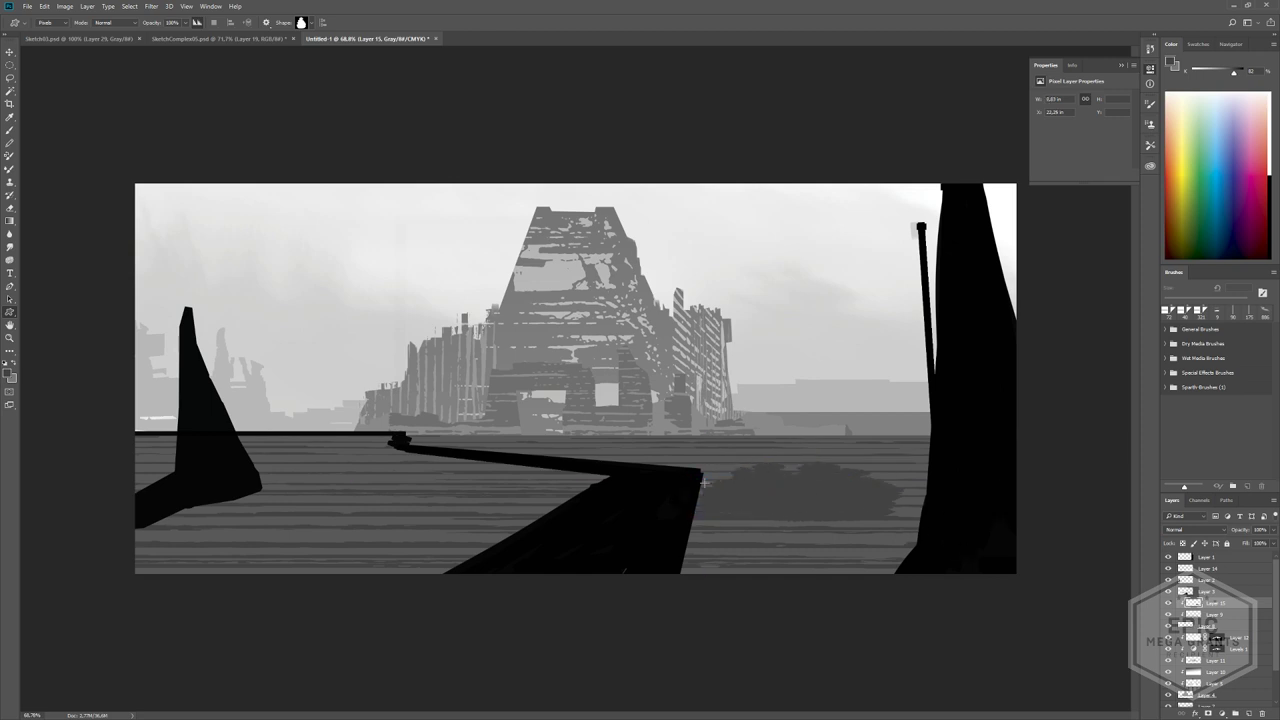
pyautogui.moveTo(874, 447); pyautogui.dragTo(960, 505)
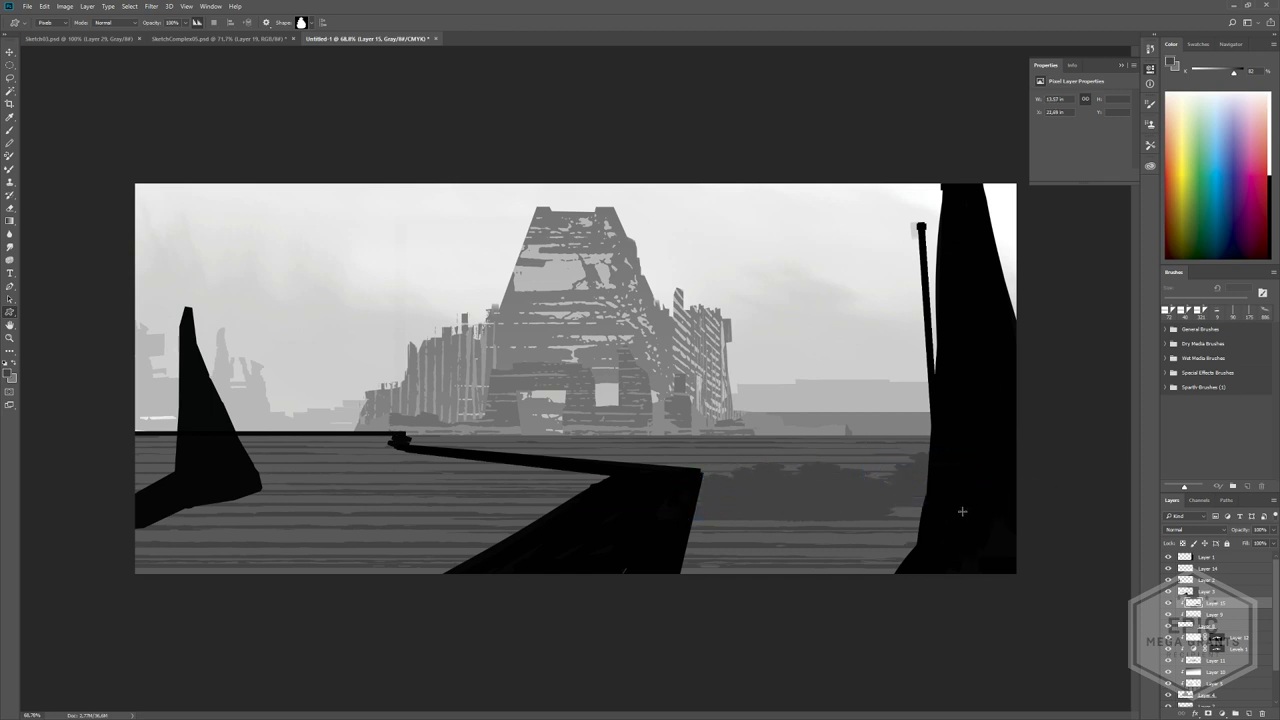
pyautogui.moveTo(866, 450); pyautogui.dragTo(962, 511)
# - Undo all the bush stamps on the ground
pyautogui.keyDown('alt'); pyautogui.scroll(1, 763, 492); pyautogui.keyUp('alt')
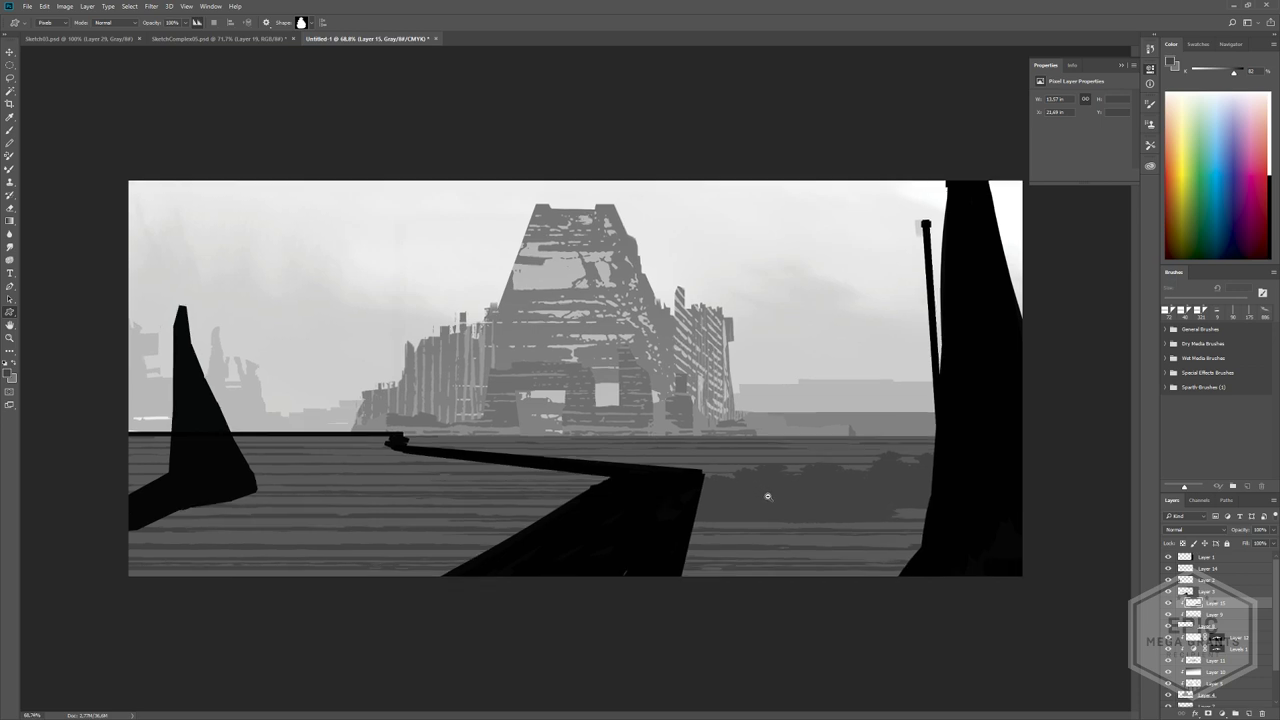
pyautogui.hotkey('ctrl', 'z')
pyautogui.hotkey('ctrl', 'z')
pyautogui.hotkey('ctrl', 'alt', 'z')
pyautogui.hotkey('ctrl', 'alt', 'z')
pyautogui.hotkey('ctrl', 'alt', 'z')
pyautogui.hotkey('ctrl', 'alt', 'z')
pyautogui.hotkey('ctrl', 'alt', 'z')
pyautogui.hotkey('ctrl', 'alt', 'z')
pyautogui.hotkey('ctrl', 'alt', 'z')
pyautogui.hotkey('ctrl', 'alt', 'z')
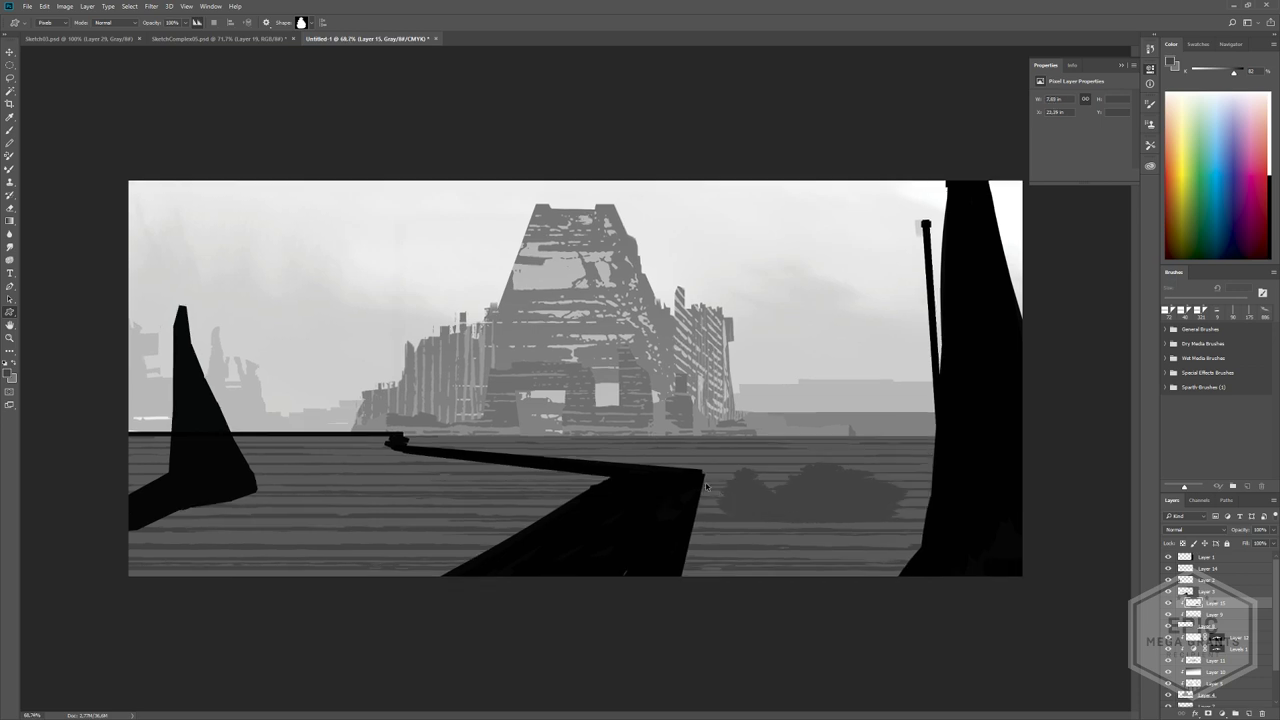
pyautogui.keyDown('alt'); pyautogui.scroll(-7, 680, 458); pyautogui.keyUp('alt')
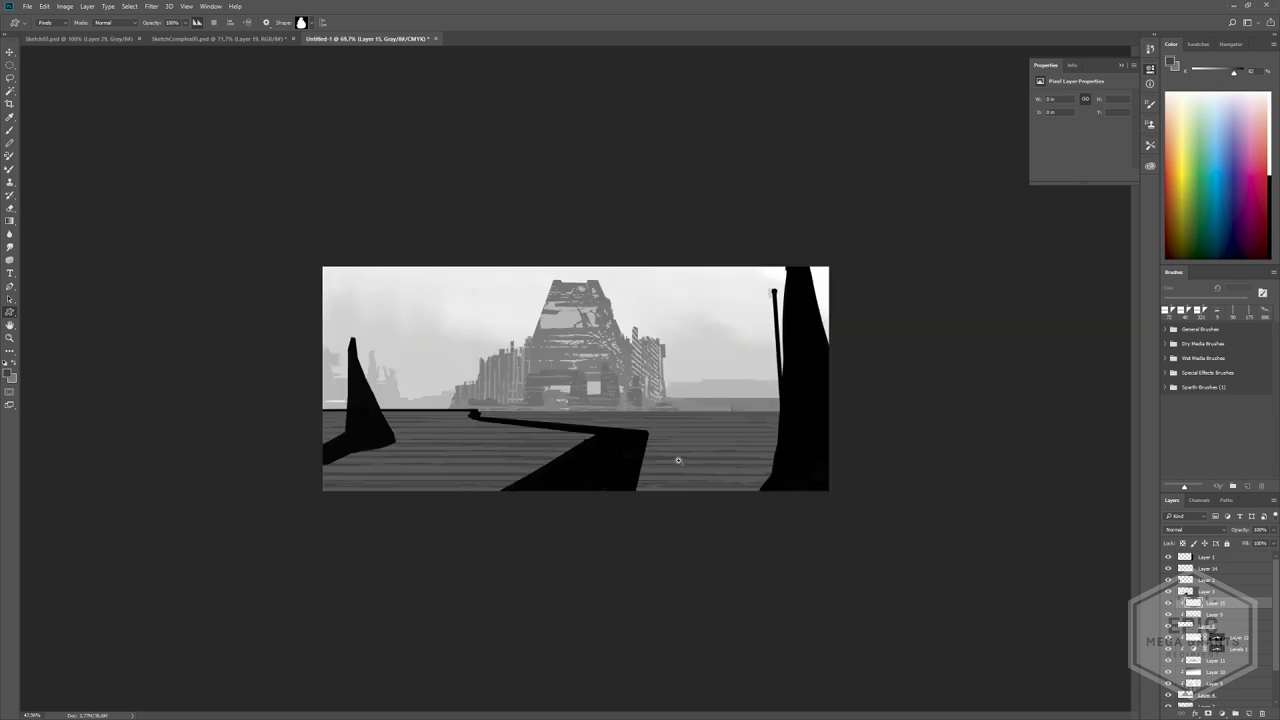
pyautogui.keyDown('alt'); pyautogui.scroll(3, 689, 473); pyautogui.keyUp('alt')
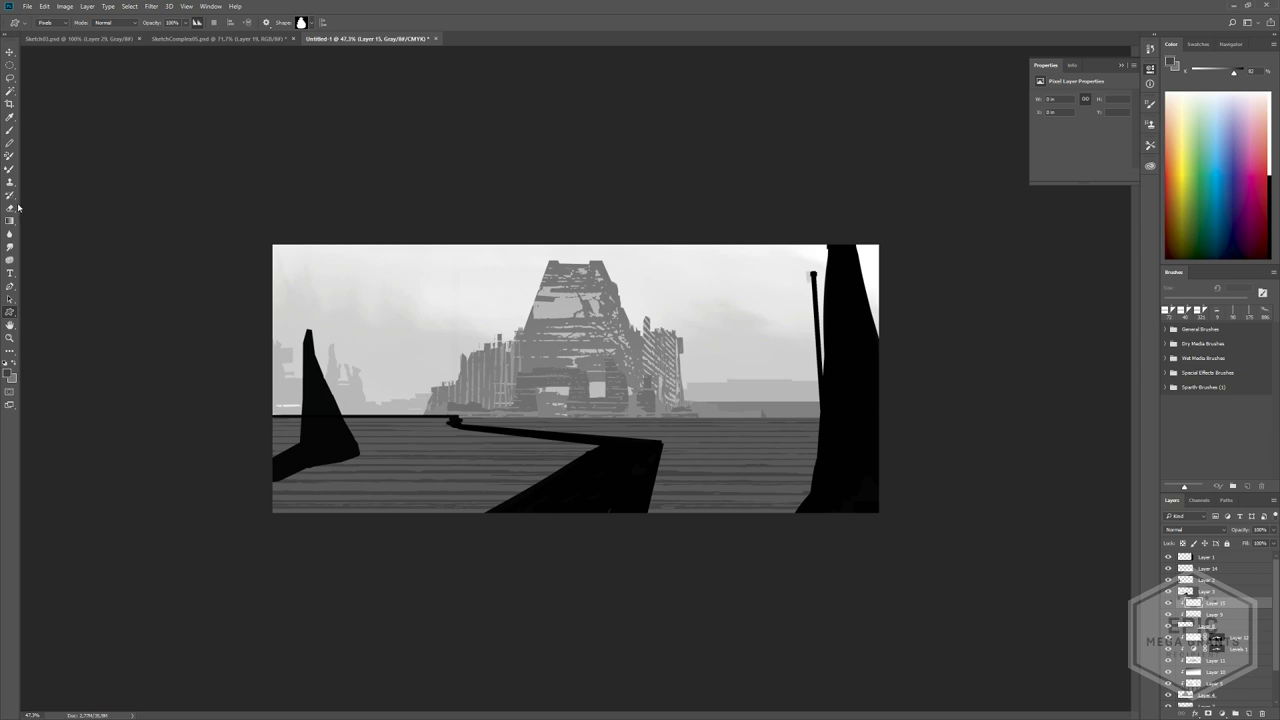
# - Choose the wide, flat, broken-texture custom shape from the row just before the Upper Body group
pyautogui.click(310, 22)
pyautogui.click(437, 236)
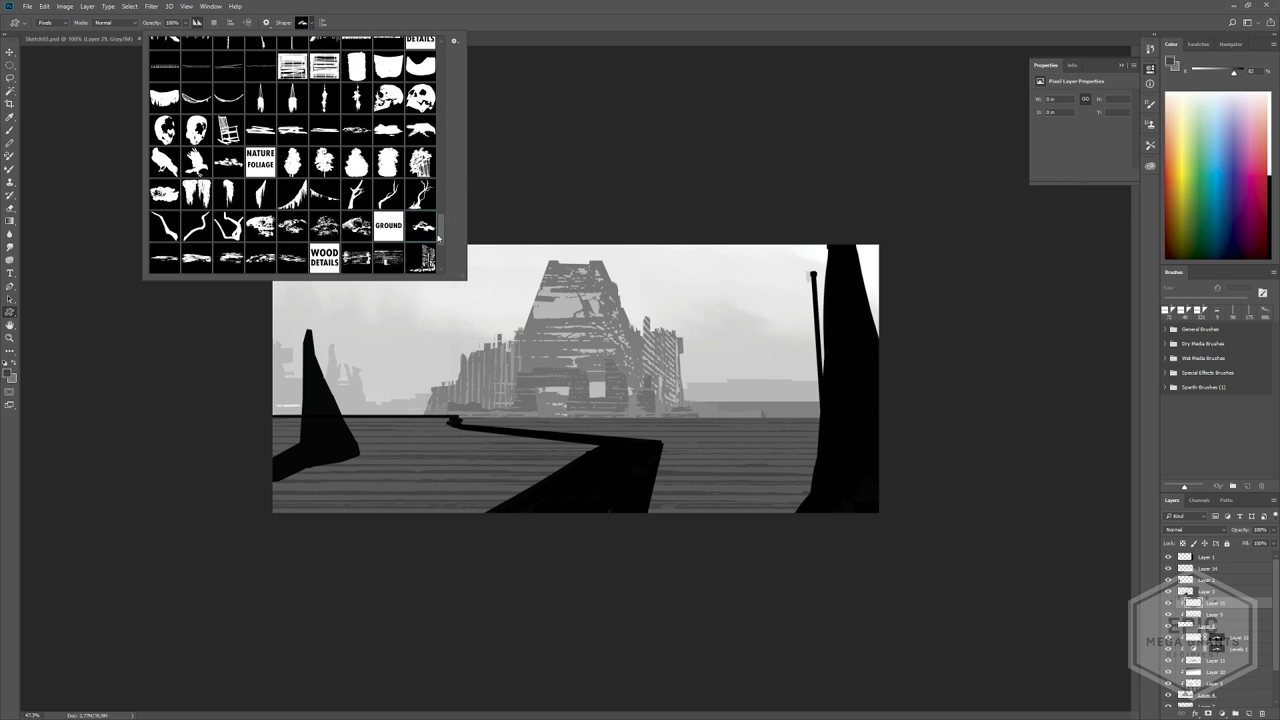
pyautogui.moveTo(439, 236); pyautogui.dragTo(434, 62)
pyautogui.scroll(-1, 434, 62)
pyautogui.click(193, 222)
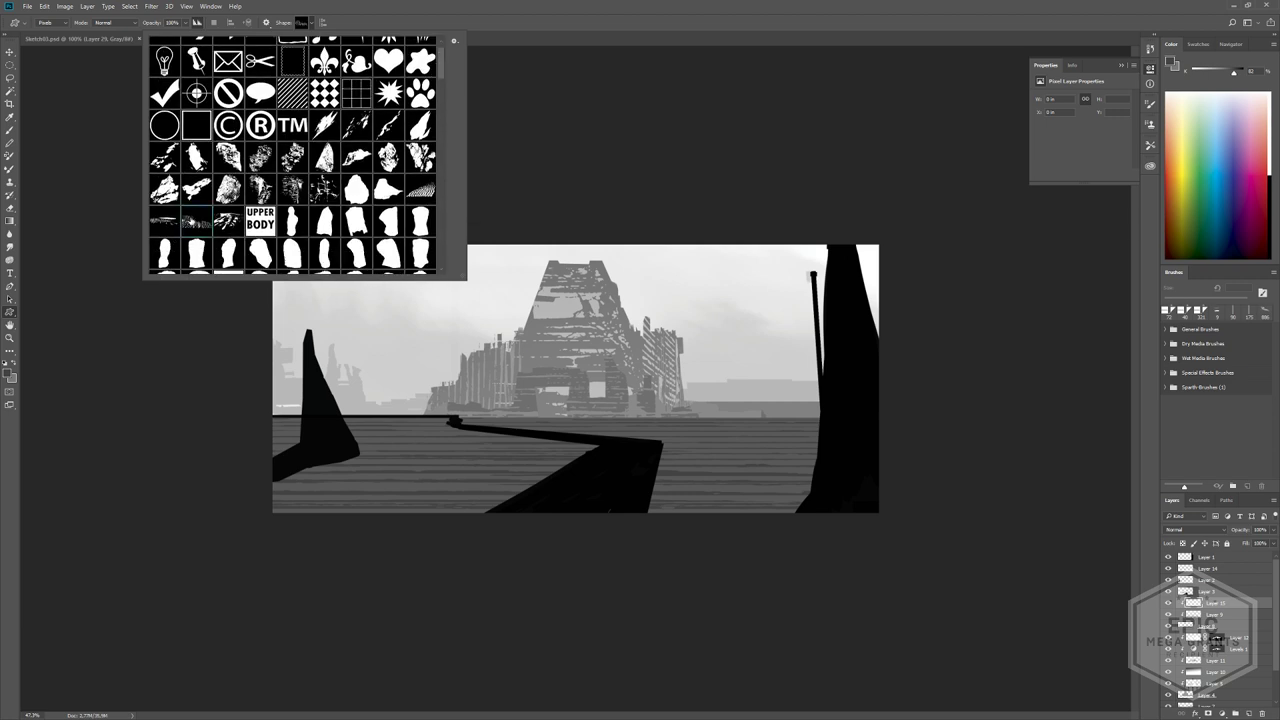
# - Stamp the broken-texture shape in dark gray at several large sizes across the whole ground plane
pyautogui.moveTo(256, 398); pyautogui.dragTo(959, 596)
pyautogui.moveTo(214, 358); pyautogui.dragTo(1020, 520)
pyautogui.moveTo(239, 362); pyautogui.dragTo(862, 492)
pyautogui.moveTo(583, 362); pyautogui.dragTo(835, 468)
pyautogui.moveTo(360, 358); pyautogui.dragTo(885, 510)
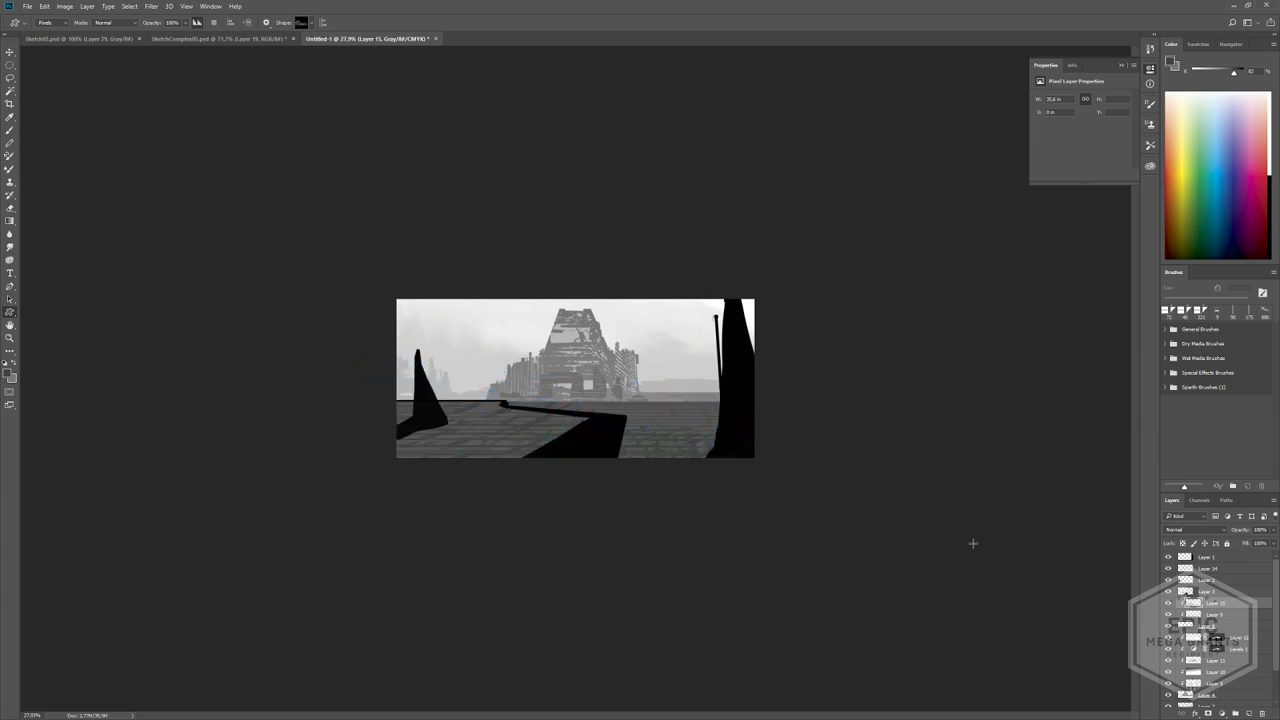
pyautogui.moveTo(503, 356); pyautogui.dragTo(800, 420)
# - Examine the new ground texture and the overall composition at several zoom levels
pyautogui.keyDown('ctrl'); pyautogui.moveTo(646, 492); pyautogui.dragTo(619, 290); pyautogui.keyUp('ctrl')
pyautogui.keyDown('ctrl'); pyautogui.moveTo(669, 427); pyautogui.dragTo(530, 430); pyautogui.keyUp('ctrl')
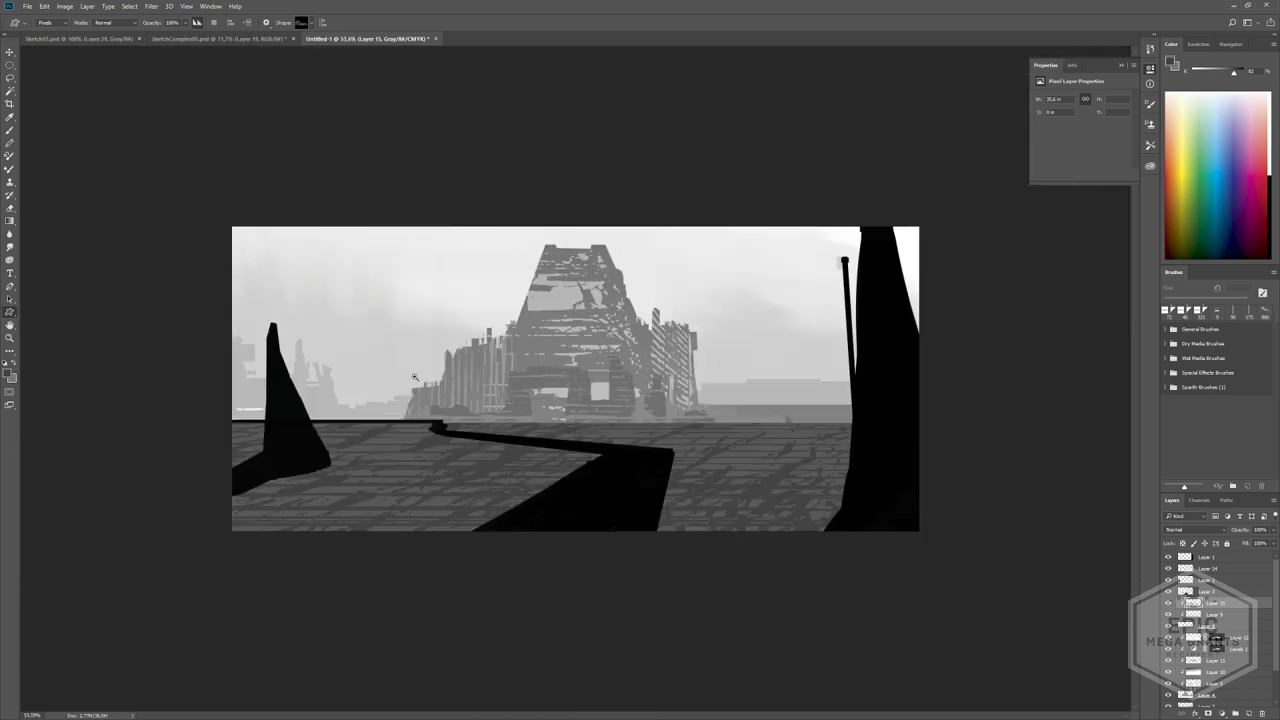
pyautogui.keyDown('ctrl'); pyautogui.moveTo(345, 488); pyautogui.dragTo(475, 491); pyautogui.keyUp('ctrl')
pyautogui.moveTo(403, 491); pyautogui.dragTo(403, 459)
pyautogui.keyDown('alt'); pyautogui.scroll(2, 403, 459); pyautogui.keyUp('alt')
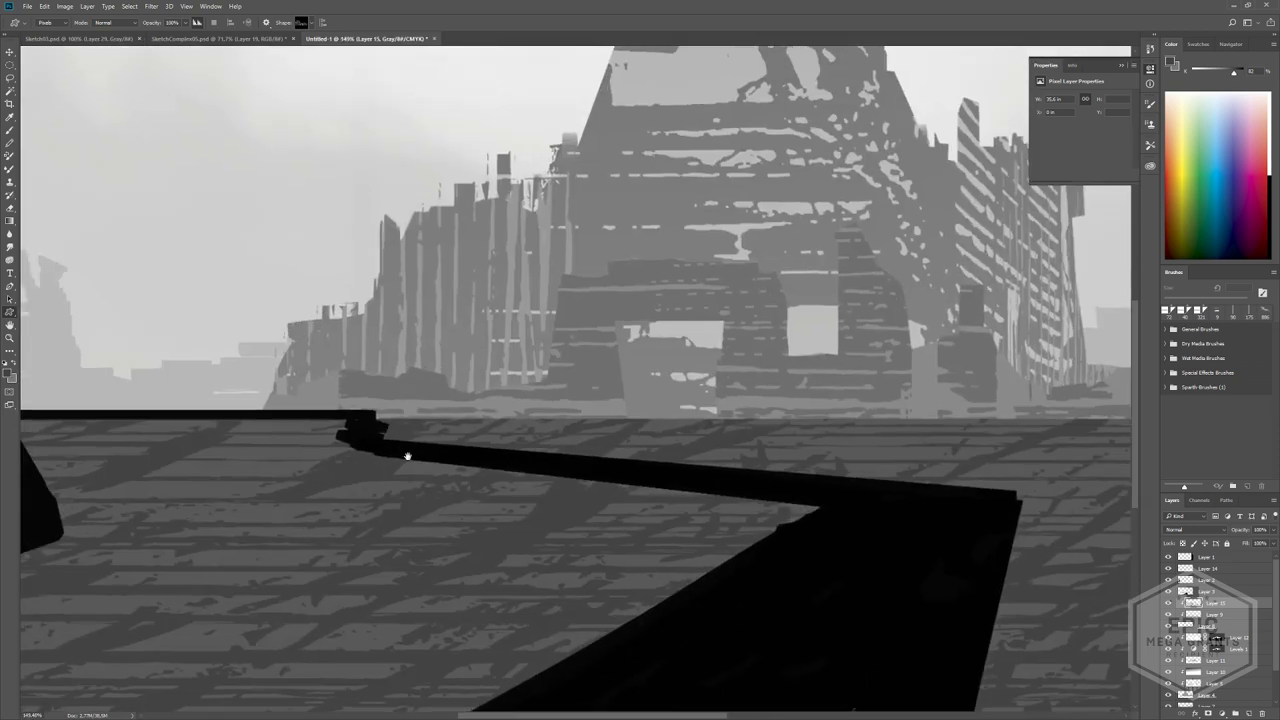
pyautogui.keyDown('alt'); pyautogui.scroll(-3, 400, 458); pyautogui.keyUp('alt')
pyautogui.keyDown('alt'); pyautogui.scroll(3, 400, 460); pyautogui.keyUp('alt')
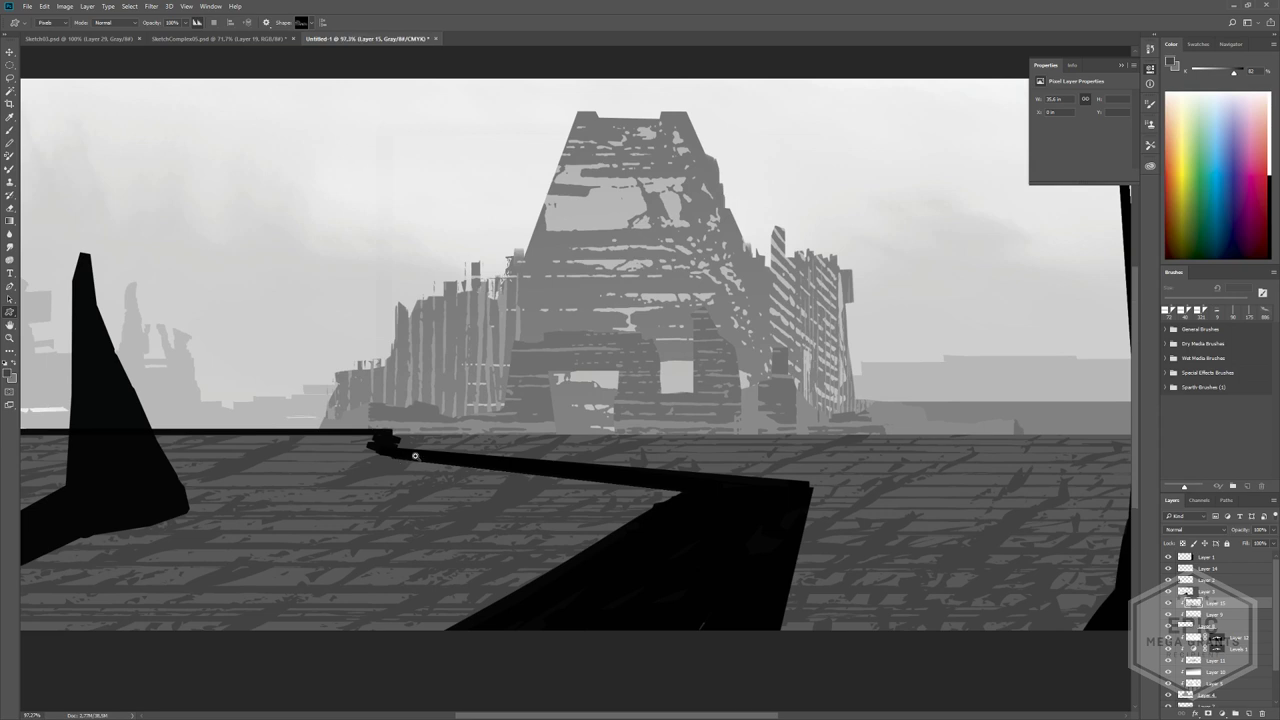
pyautogui.keyDown('alt'); pyautogui.scroll(-2, 403, 455); pyautogui.keyUp('alt')
pyautogui.keyDown('alt'); pyautogui.scroll(1, 472, 418); pyautogui.keyUp('alt')
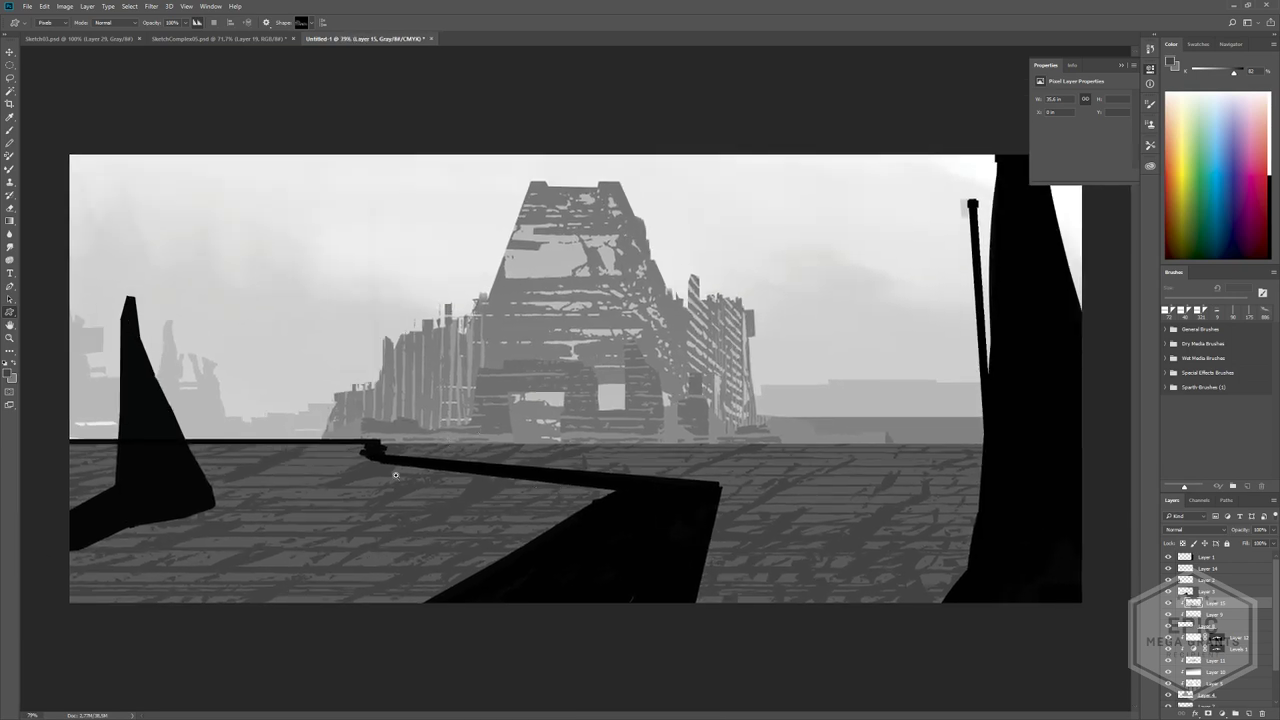
pyautogui.keyDown('alt'); pyautogui.scroll(1, 399, 479); pyautogui.keyUp('alt')
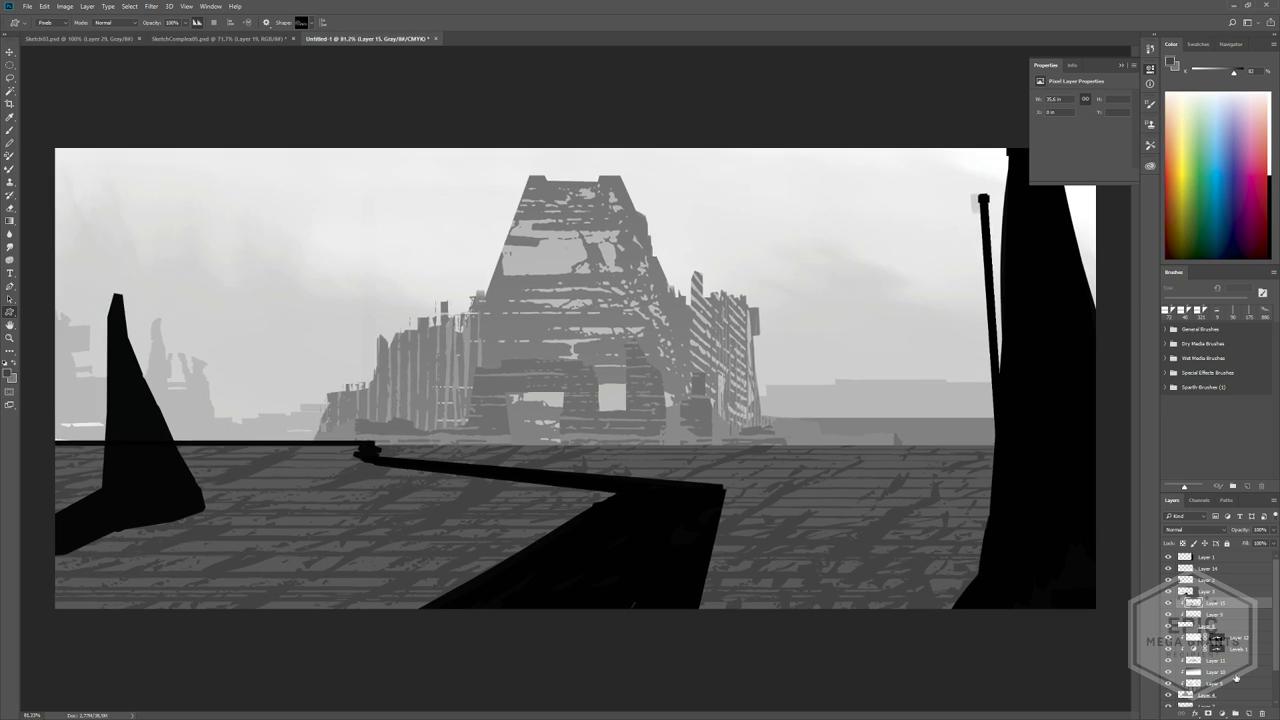
# - Add another clipped layer above the ground texture layer and set the foreground colour to a darker gray
pyautogui.scroll(-1, 1214, 643)
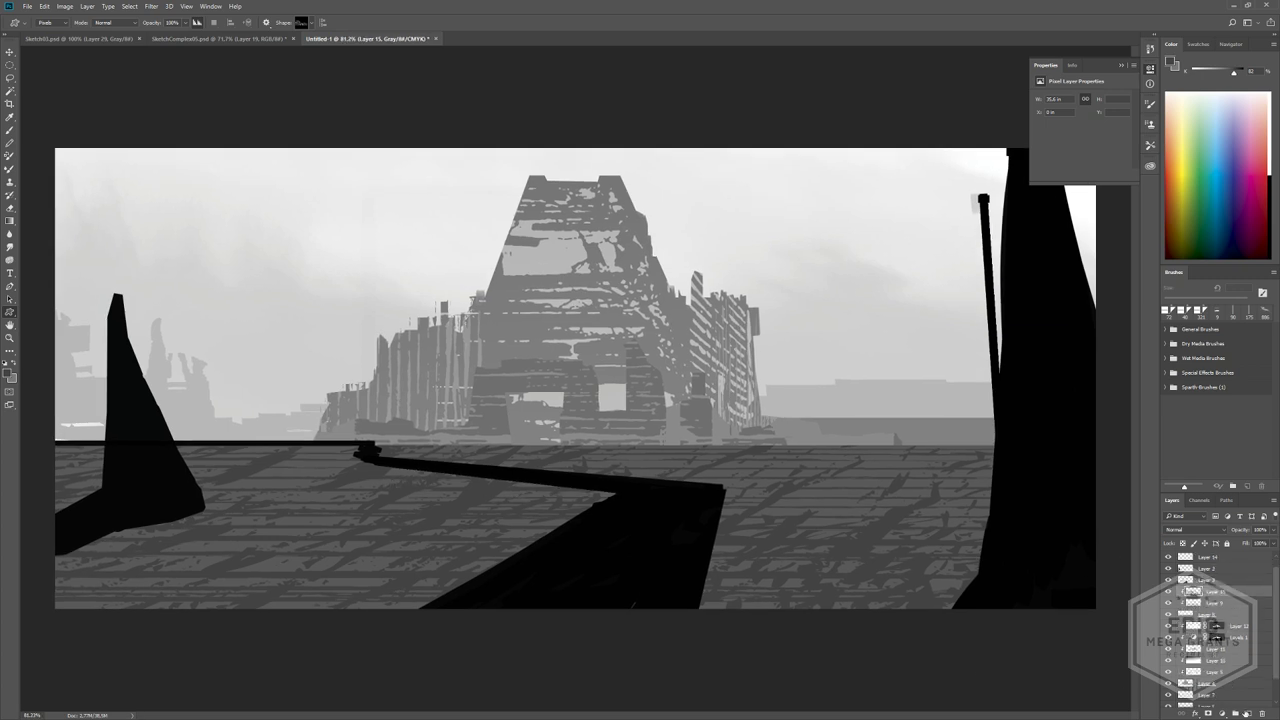
pyautogui.click(1258, 713)
pyautogui.click(620, 262)
pyautogui.click(1247, 713)
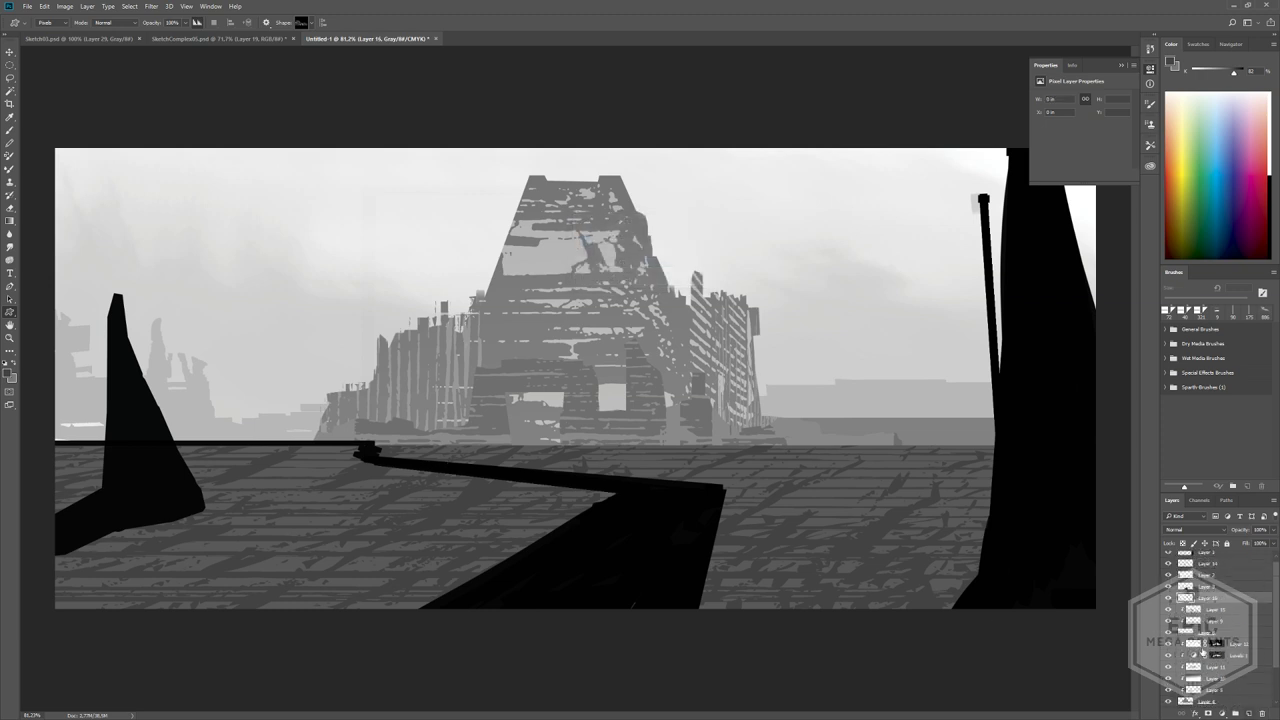
pyautogui.keyDown('alt'); pyautogui.click(1200, 602); pyautogui.keyUp('alt')
pyautogui.click(1237, 76)
# - Switch to a ragged custom shape and try stamping it in the darker gray on the ground
pyautogui.click(310, 23)
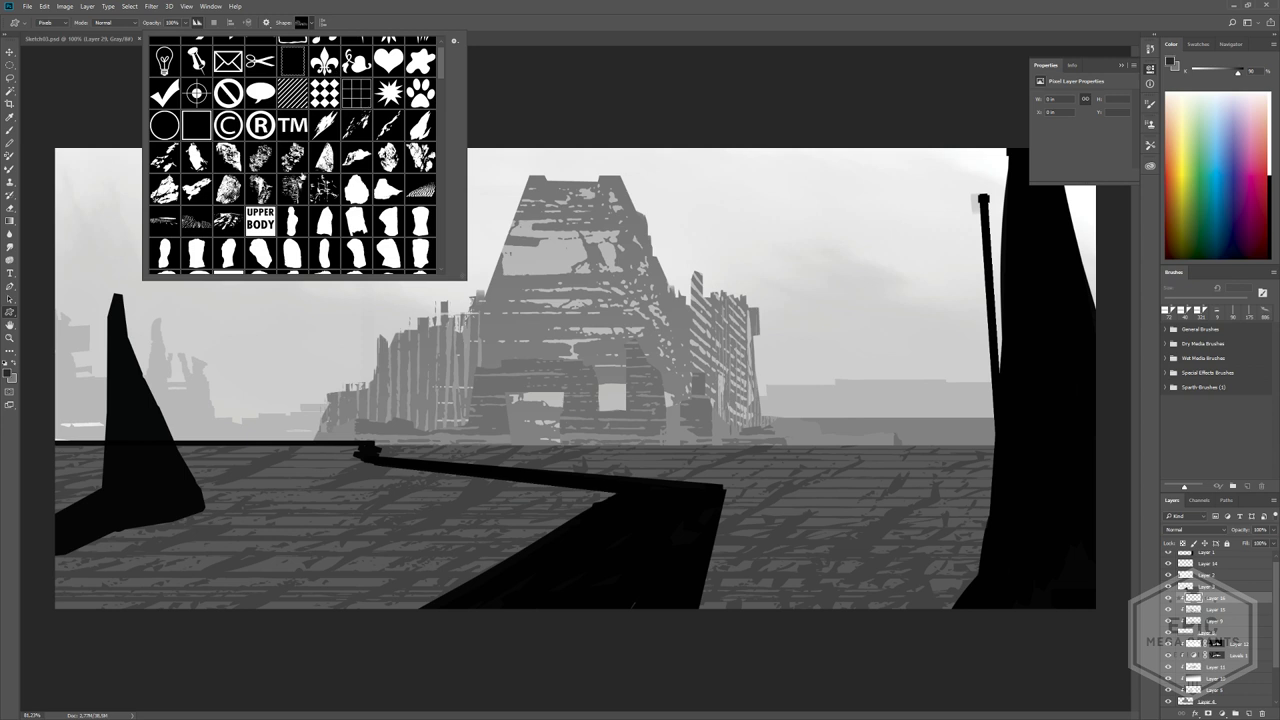
pyautogui.click(421, 157)
pyautogui.hotkey('ctrl', 'z')
pyautogui.moveTo(454, 477)
pyautogui.mouseDown()
pyautogui.moveTo(646, 510)
pyautogui.moveTo(476, 442)
pyautogui.mouseUp()
pyautogui.hotkey('ctrl', 'z')
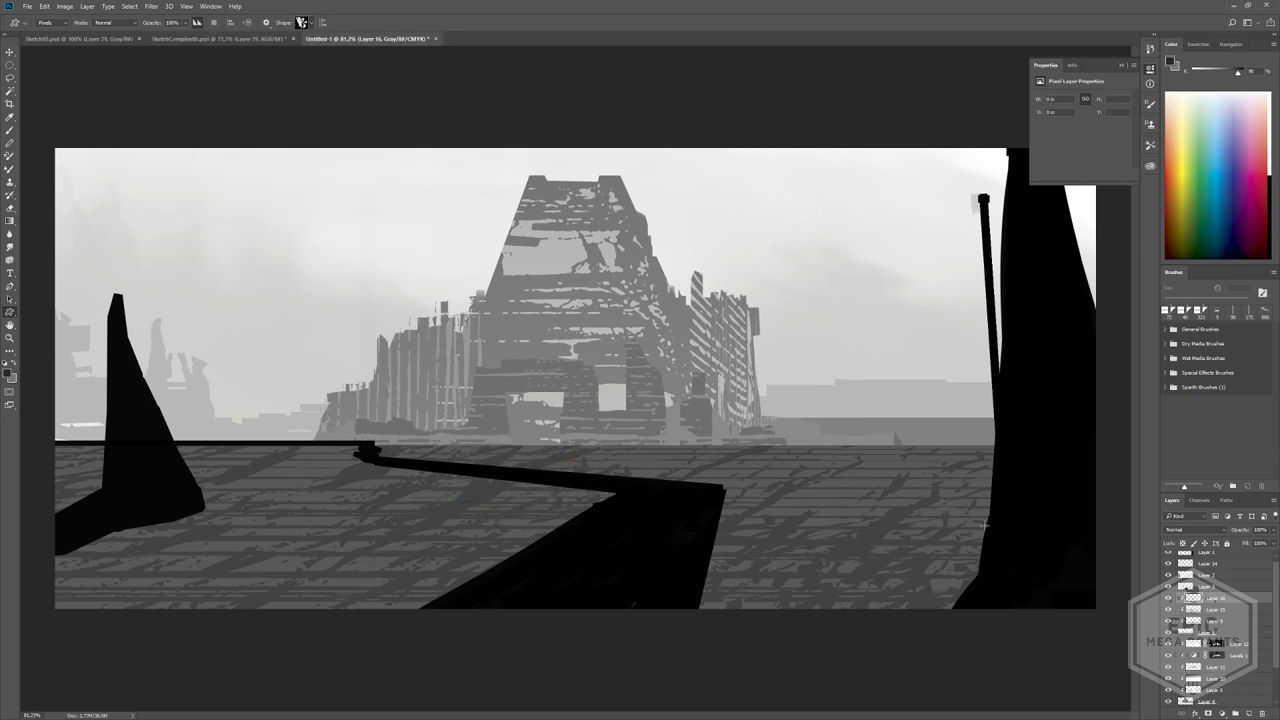
# - Add a new layer directly above the black path layer
pyautogui.scroll(1, 1194, 596)
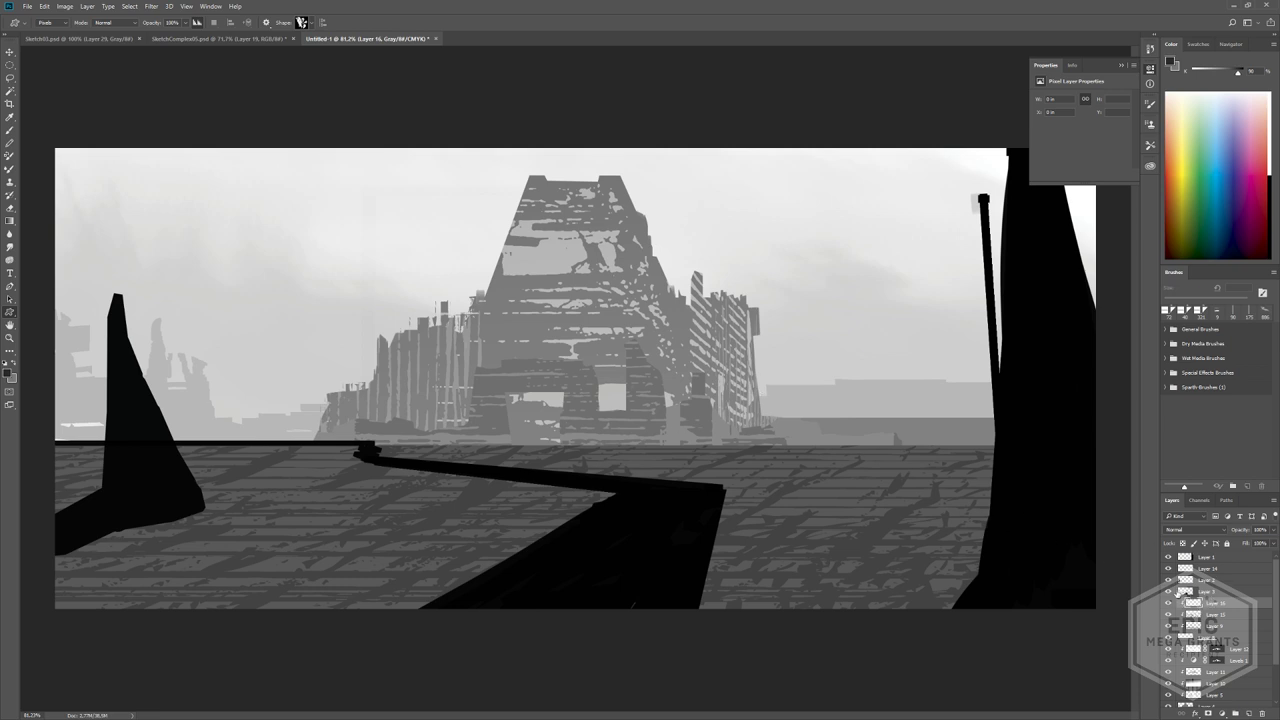
pyautogui.click(1190, 592)
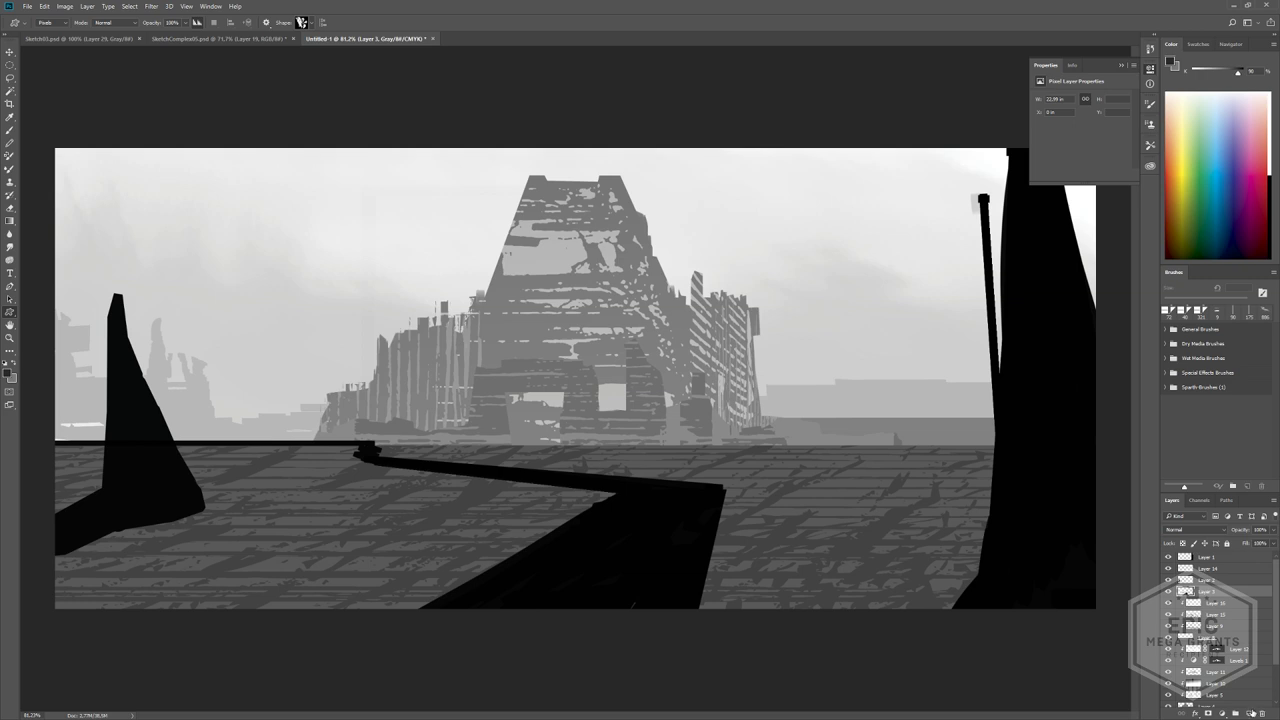
pyautogui.click(1250, 713)
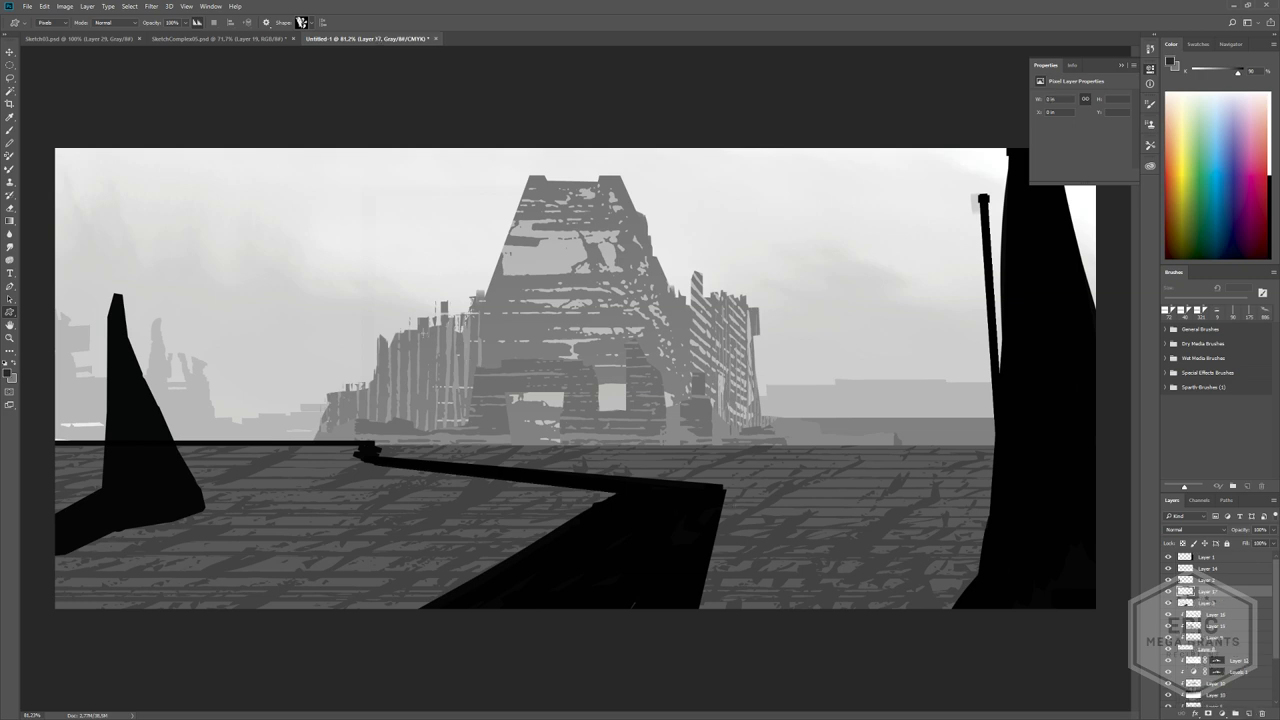
# - Choose the wooden scaffold silhouette from the custom shape library
pyautogui.click(306, 23)
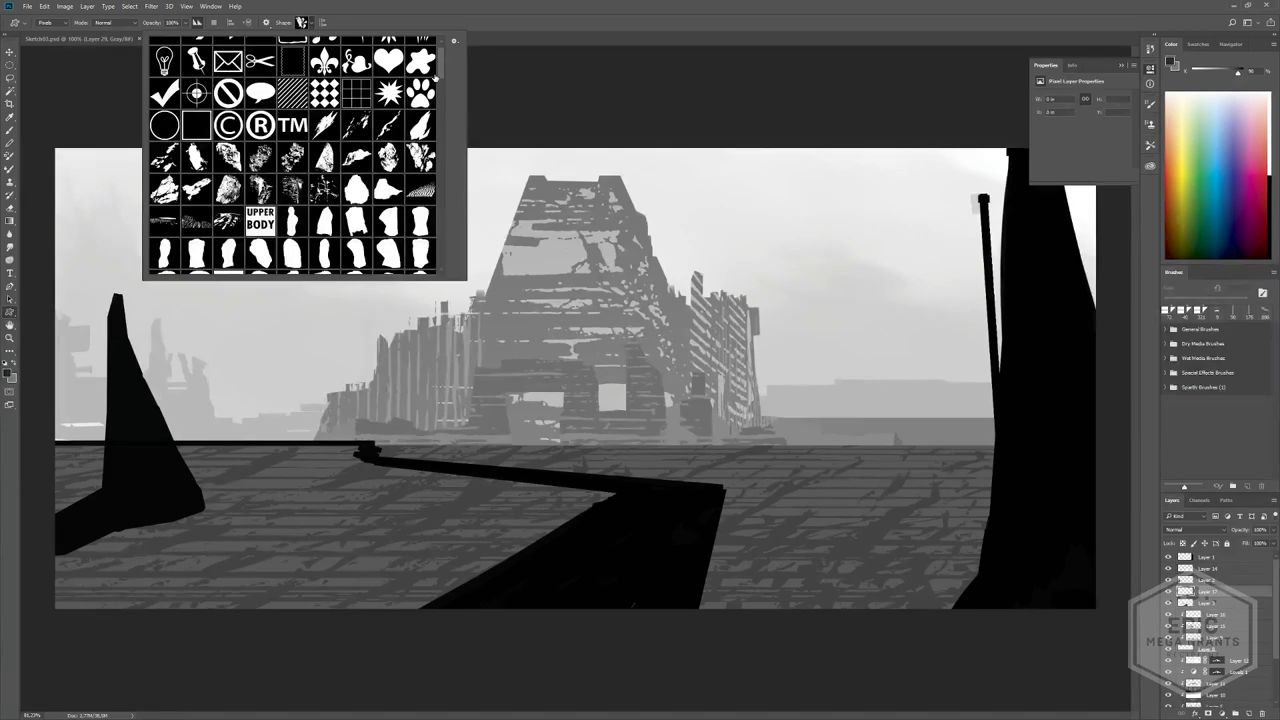
pyautogui.moveTo(436, 76); pyautogui.dragTo(437, 180)
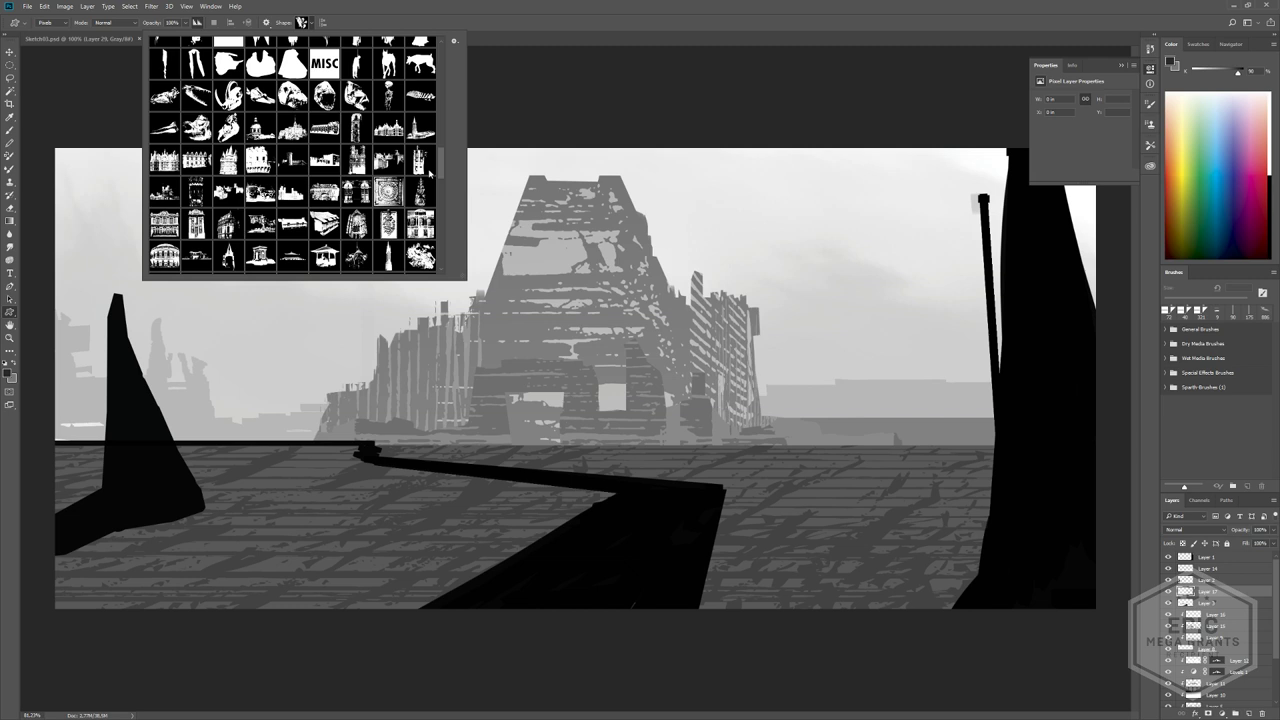
pyautogui.scroll(-2, 430, 174)
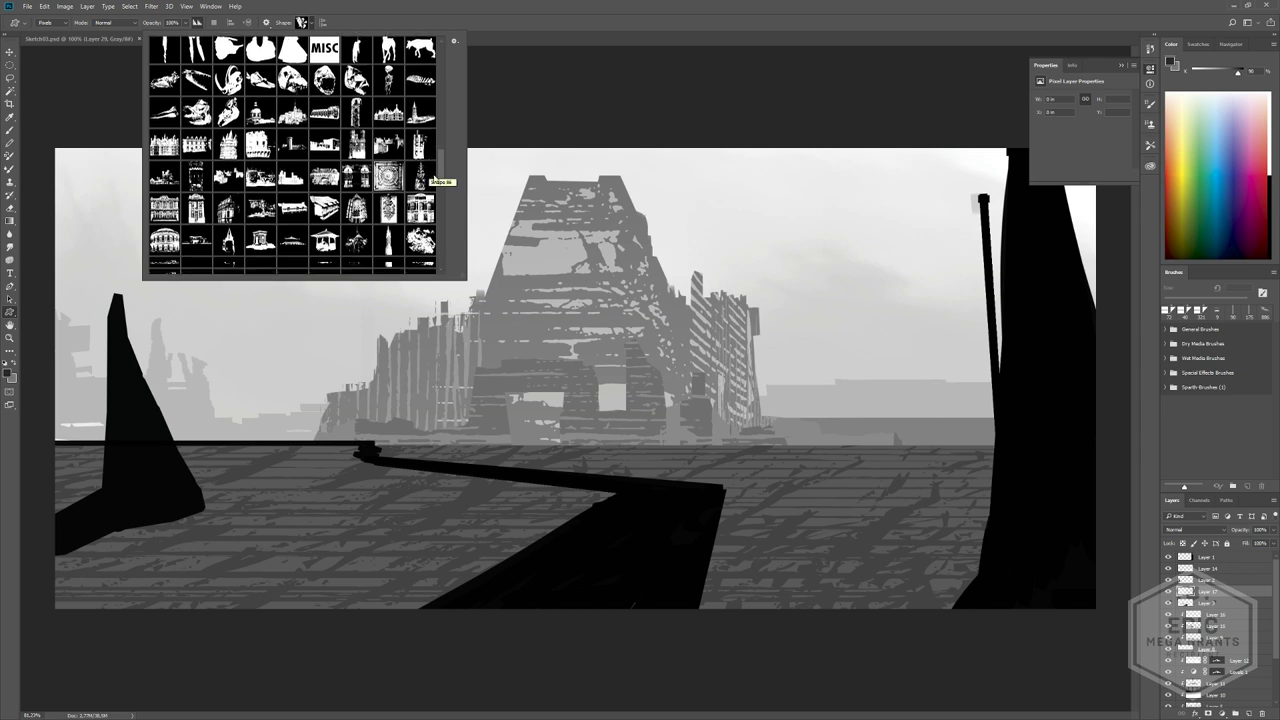
pyautogui.scroll(-4, 244, 252)
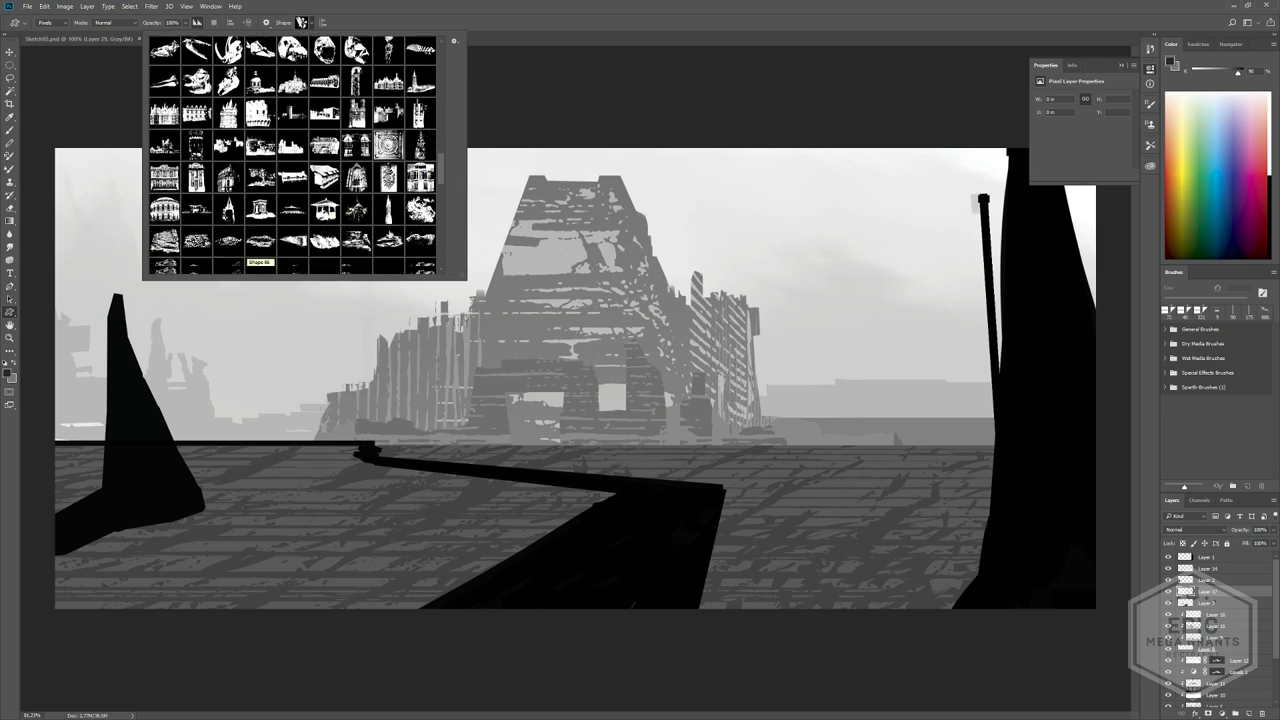
pyautogui.moveTo(441, 181); pyautogui.dragTo(446, 222)
pyautogui.click(356, 183)
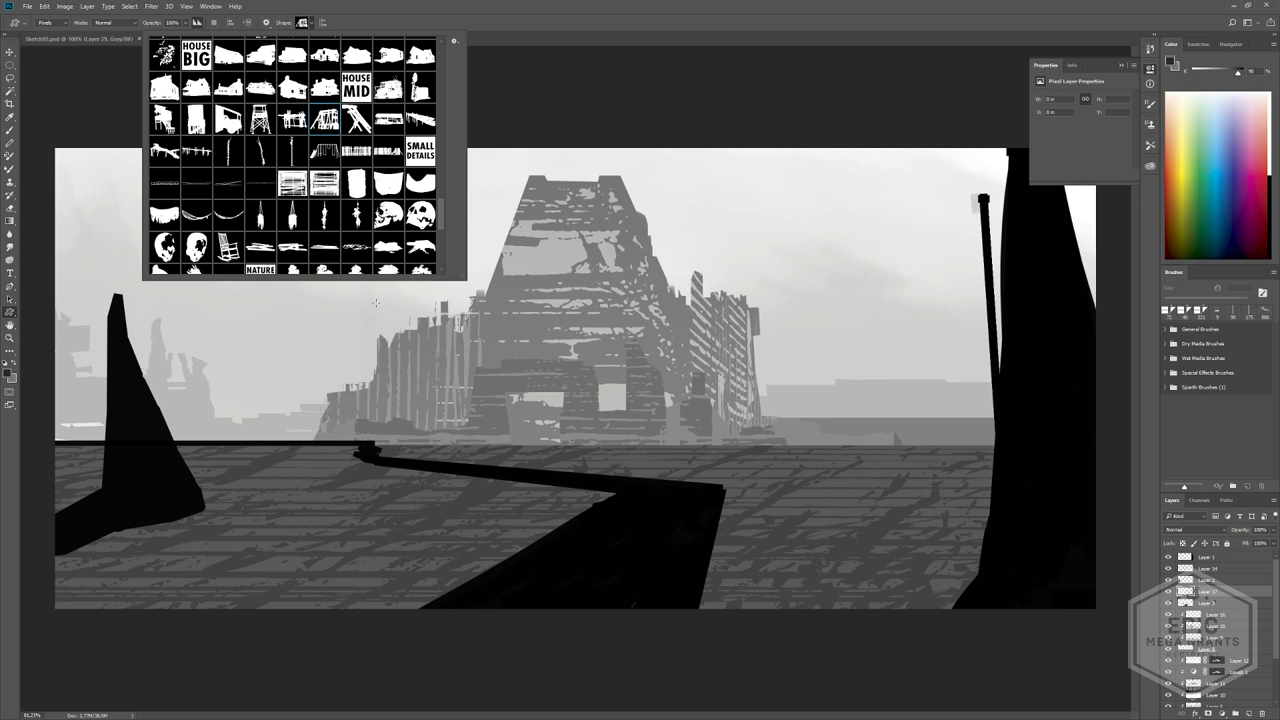
# - Stamp overlapping dark gray scaffold shapes in several sizes along the far section of the black path
pyautogui.moveTo(374, 430); pyautogui.dragTo(513, 511)
pyautogui.moveTo(420, 456); pyautogui.dragTo(648, 516)
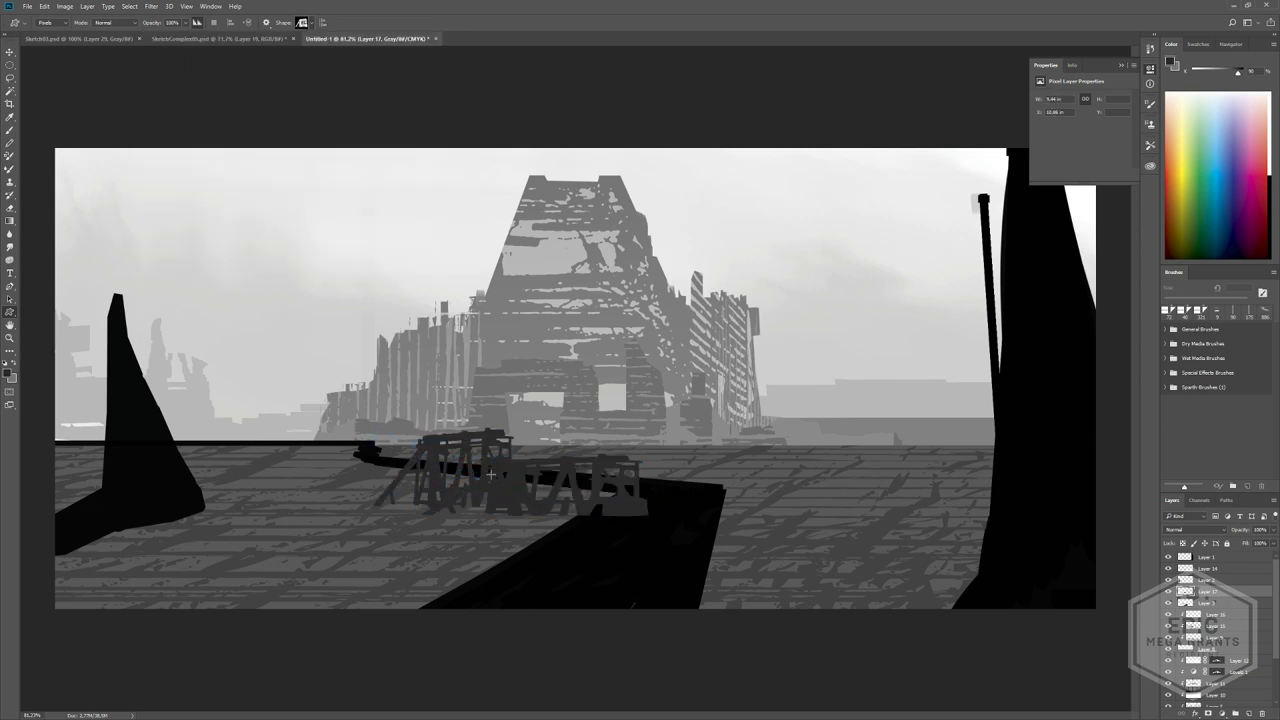
pyautogui.hotkey('ctrl', 'z')
pyautogui.moveTo(497, 462)
pyautogui.mouseDown()
pyautogui.moveTo(615, 488)
pyautogui.moveTo(606, 503)
pyautogui.mouseUp()
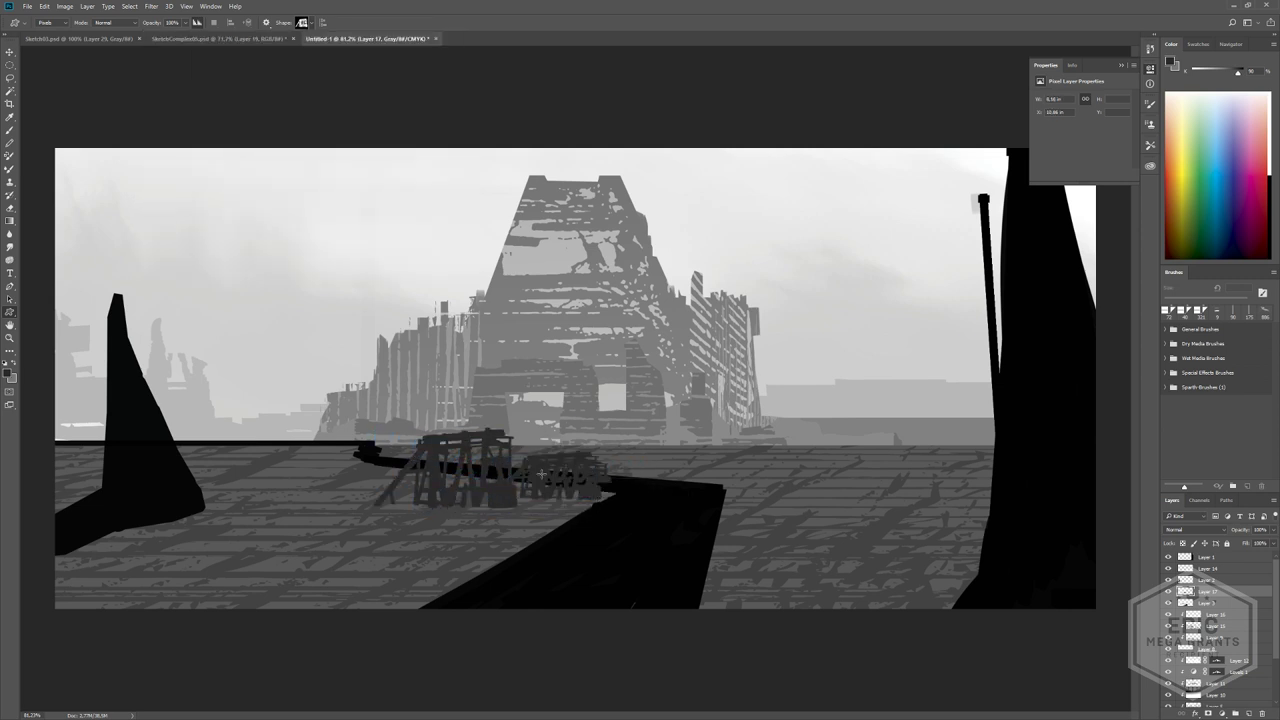
pyautogui.moveTo(481, 471); pyautogui.dragTo(575, 516)
pyautogui.moveTo(480, 456); pyautogui.dragTo(572, 510)
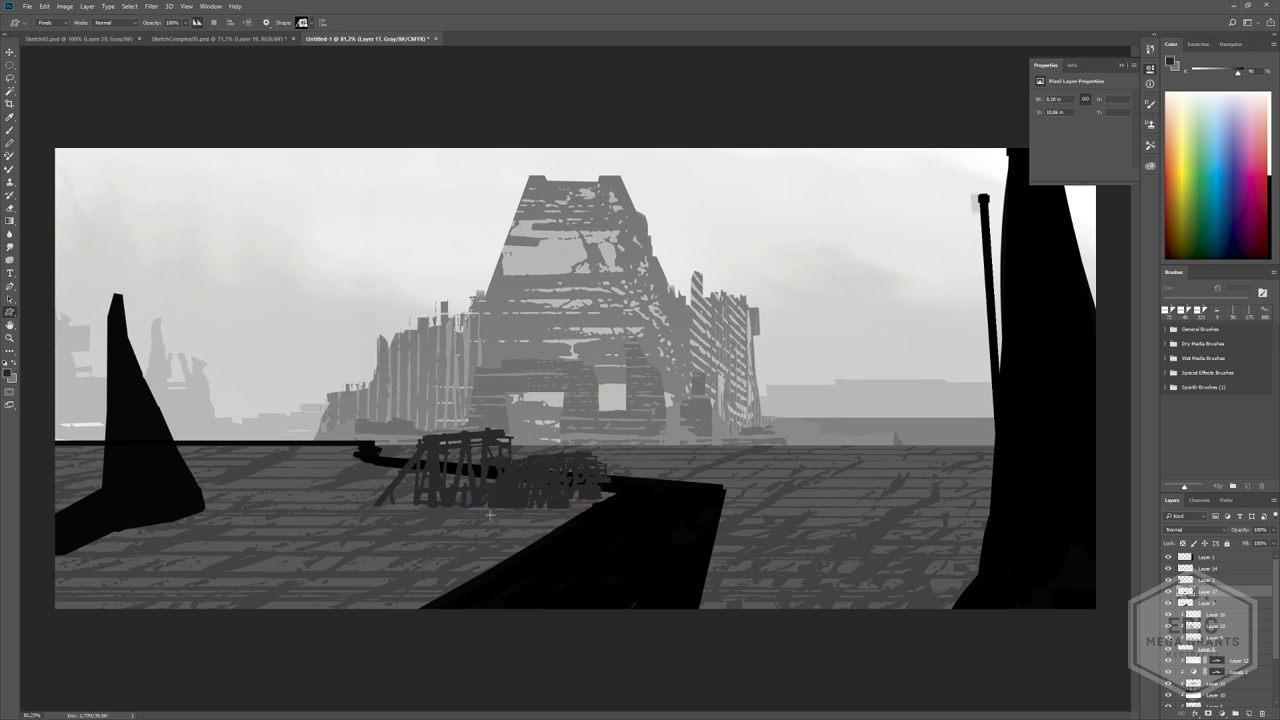
pyautogui.moveTo(362, 458); pyautogui.dragTo(410, 498)
pyautogui.moveTo(642, 481)
pyautogui.mouseDown()
pyautogui.moveTo(717, 620)
pyautogui.moveTo(756, 650)
pyautogui.mouseUp()
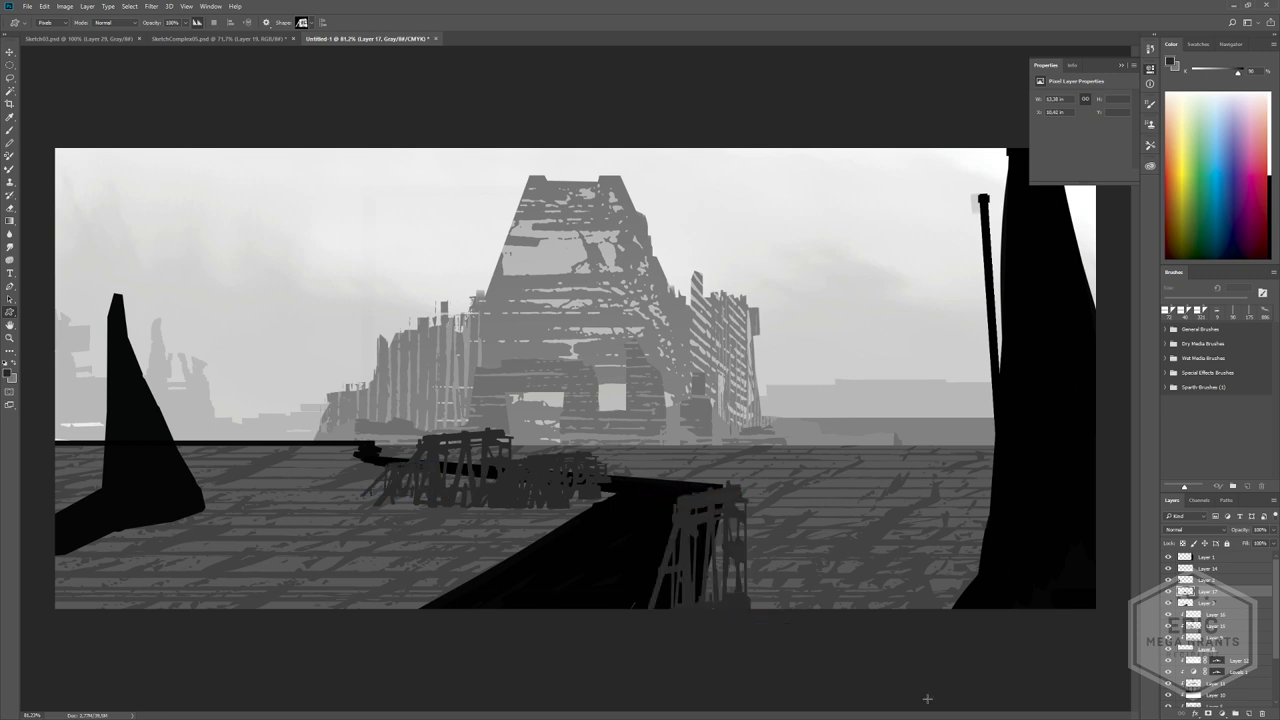
pyautogui.hotkey('ctrl', 'z')
pyautogui.moveTo(723, 456)
pyautogui.mouseDown()
pyautogui.moveTo(638, 475)
pyautogui.moveTo(600, 465)
pyautogui.moveTo(415, 477)
pyautogui.moveTo(536, 508)
pyautogui.mouseUp()
pyautogui.hotkey('ctrl', 'z')
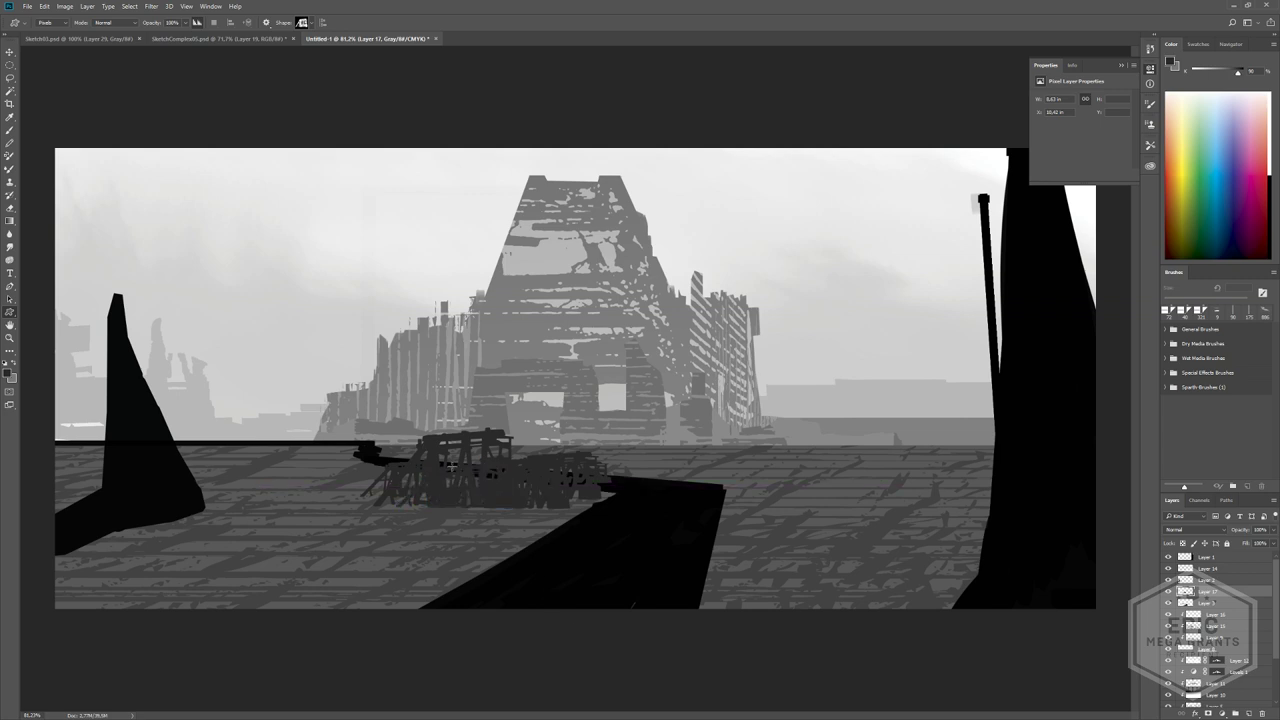
# - Erase the upper rails of the scaffold cluster, keeping one short post above its uneven top edge
pyautogui.press('e')
pyautogui.moveTo(502, 440)
pyautogui.mouseDown()
pyautogui.moveTo(444, 440)
pyautogui.moveTo(603, 453)
pyautogui.mouseUp()
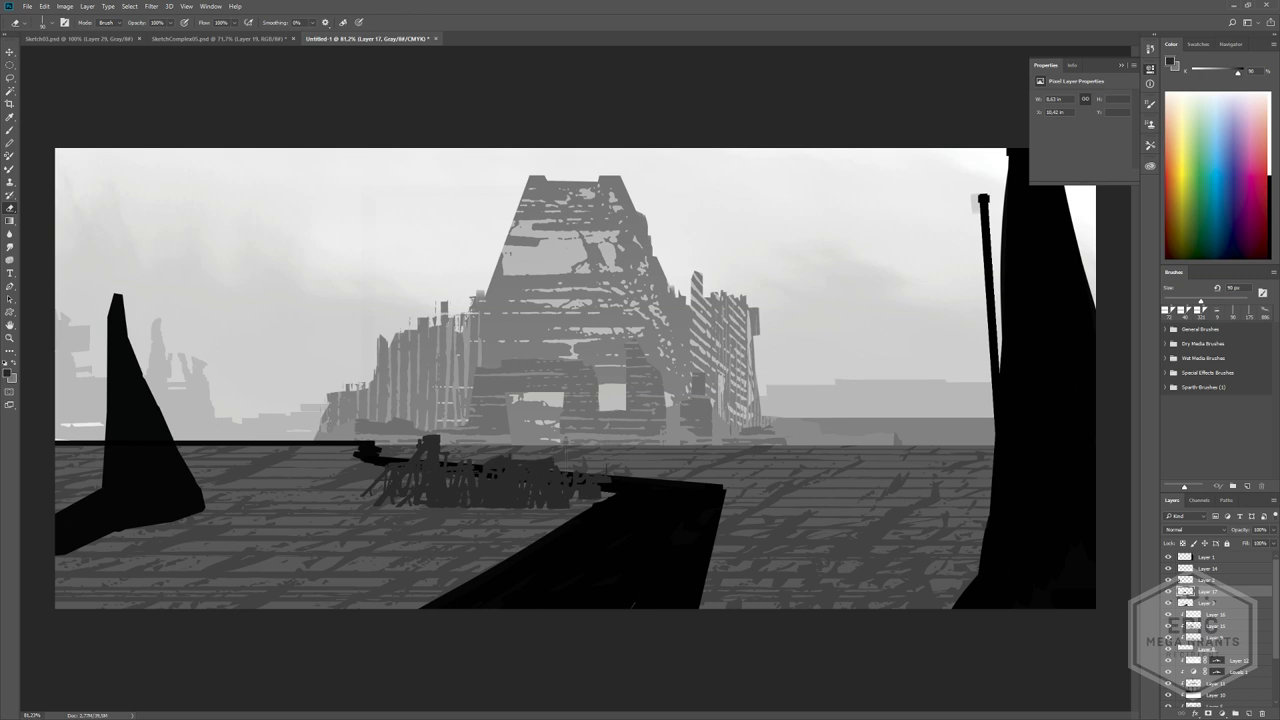
pyautogui.press('b')
pyautogui.moveTo(708, 452); pyautogui.dragTo(748, 486)
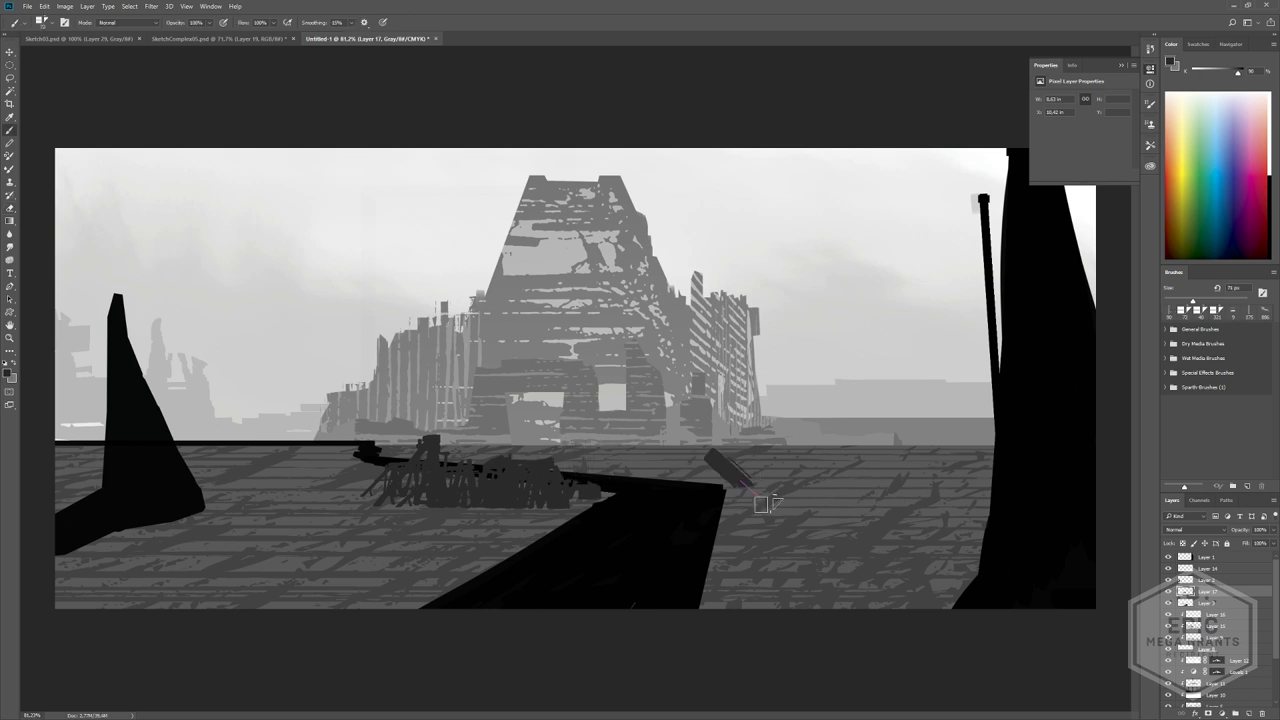
pyautogui.hotkey('ctrl', 'z')
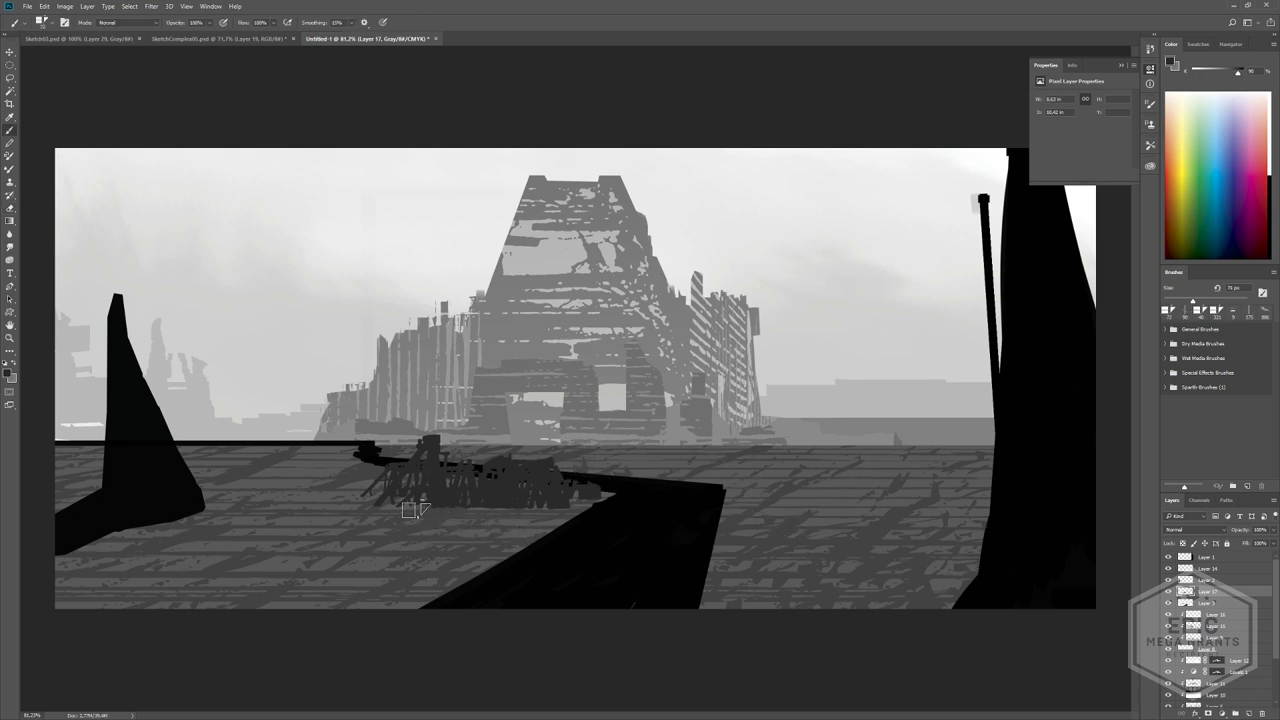
# - Add another new layer directly above the black path layer and clip it to that layer
pyautogui.keyDown('alt'); pyautogui.scroll(3, 416, 510); pyautogui.keyUp('alt')
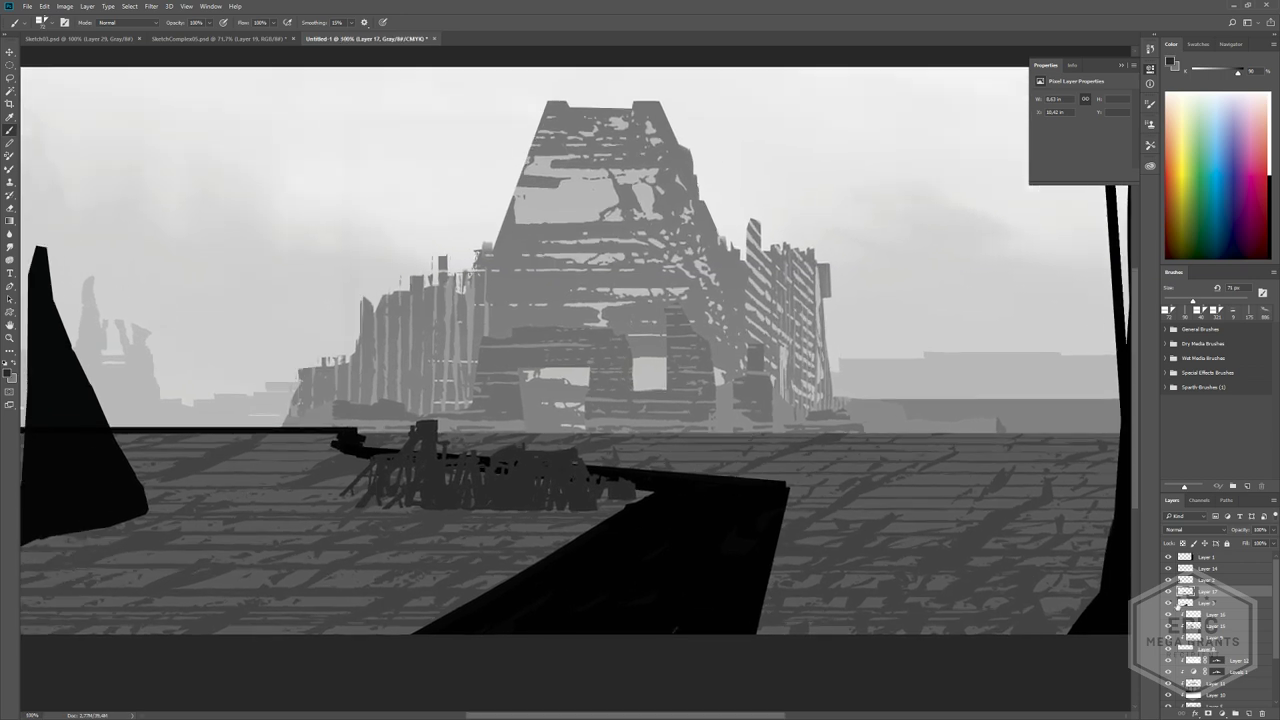
pyautogui.click(1184, 604)
pyautogui.moveTo(630, 552)
pyautogui.keyDown('ctrl'); pyautogui.mouseDown()
pyautogui.moveTo(602, 562)
pyautogui.moveTo(622, 571)
pyautogui.moveTo(439, 363)
pyautogui.mouseUp(); pyautogui.keyUp('ctrl')
pyautogui.press('u')
pyautogui.hotkey('ctrl', 'z')
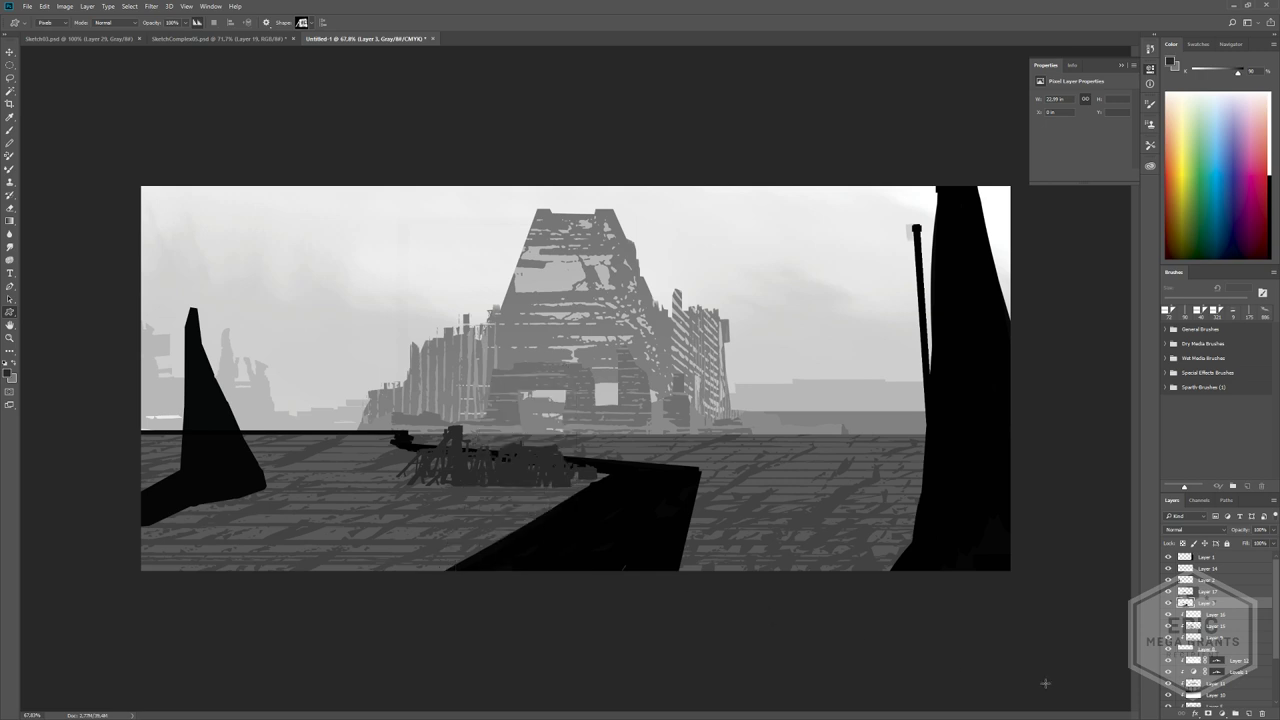
pyautogui.click(1167, 604)
pyautogui.click(1167, 604)
pyautogui.click(1249, 713)
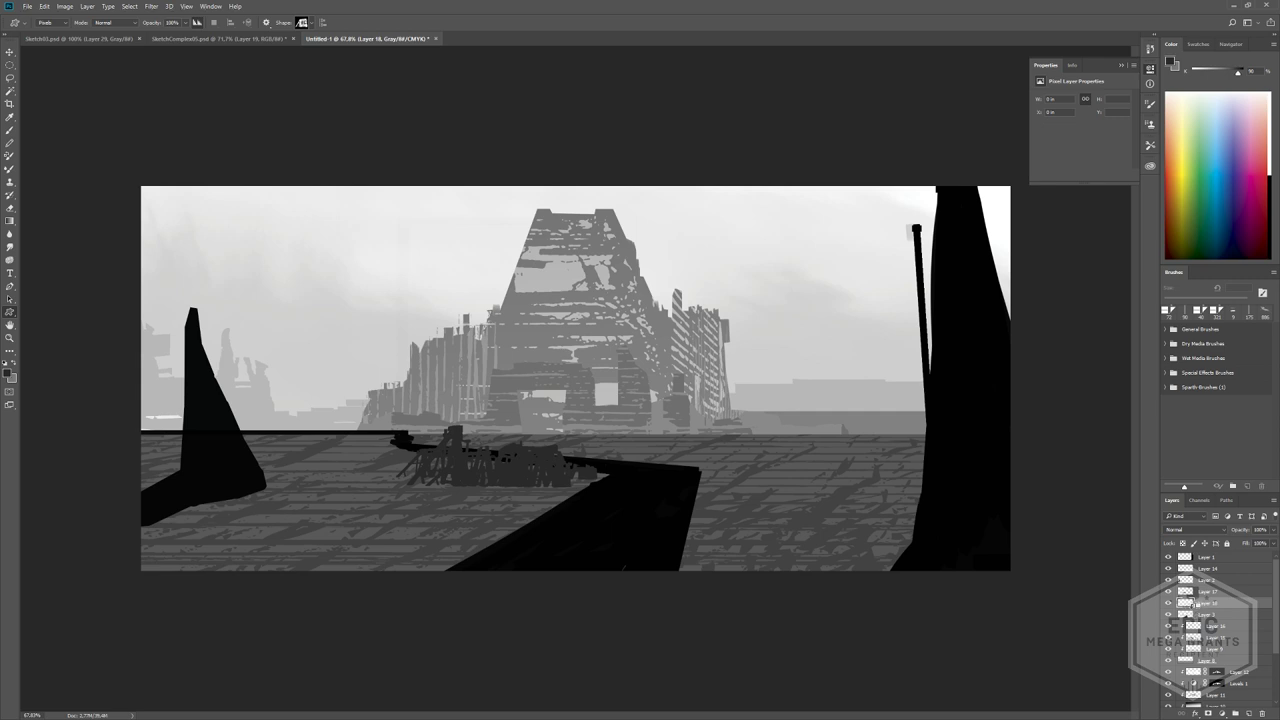
pyautogui.keyDown('alt'); pyautogui.click(1196, 607); pyautogui.keyUp('alt')
# - Switch the foreground colour to mid-gray and try stamping the scaffold shape across the near section of the path
pyautogui.keyDown('alt'); pyautogui.scroll(2, 611, 557); pyautogui.keyUp('alt')
pyautogui.press('b')
pyautogui.keyDown('alt'); pyautogui.click(585, 549); pyautogui.keyUp('alt')
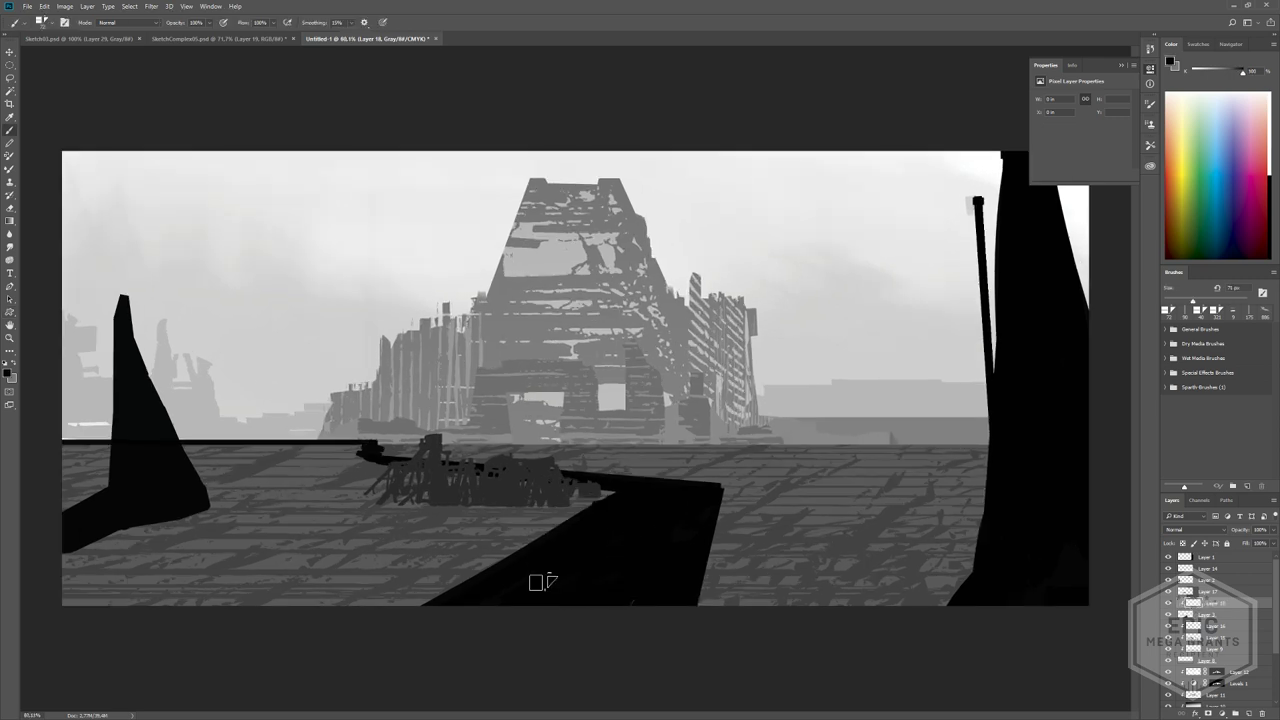
pyautogui.keyDown('alt'); pyautogui.scroll(2, 528, 580); pyautogui.keyUp('alt')
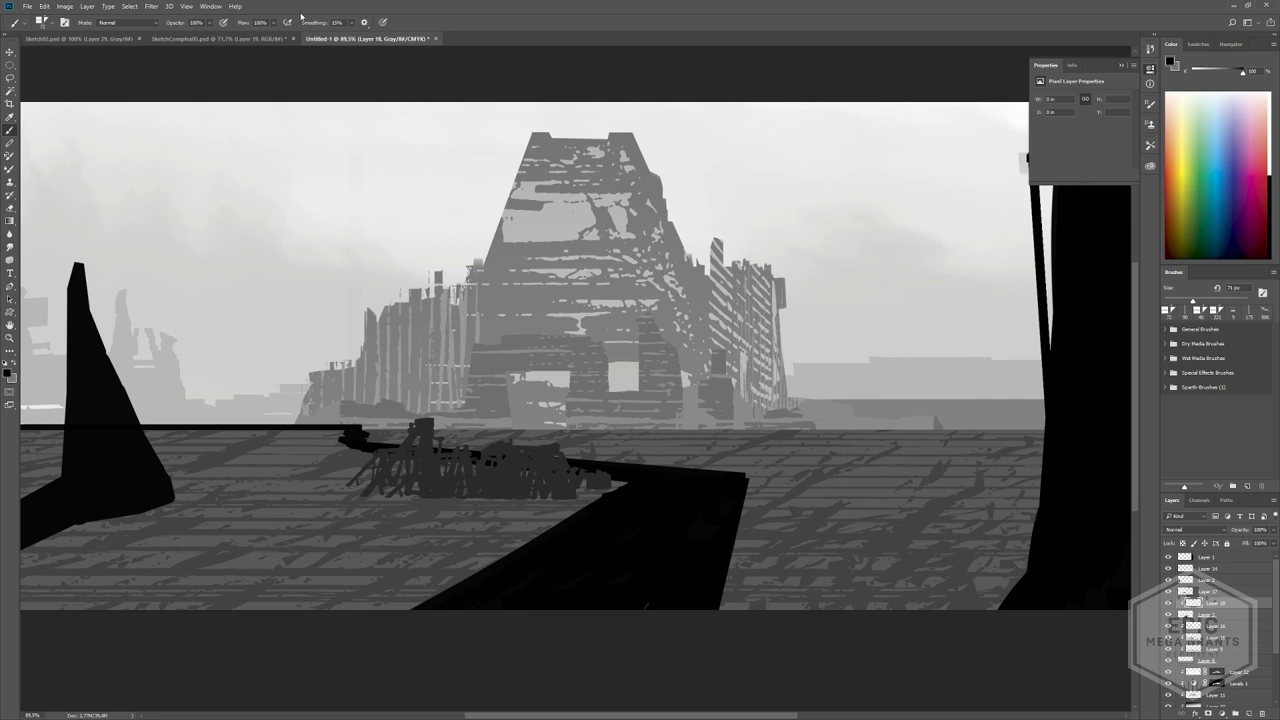
pyautogui.press('u')
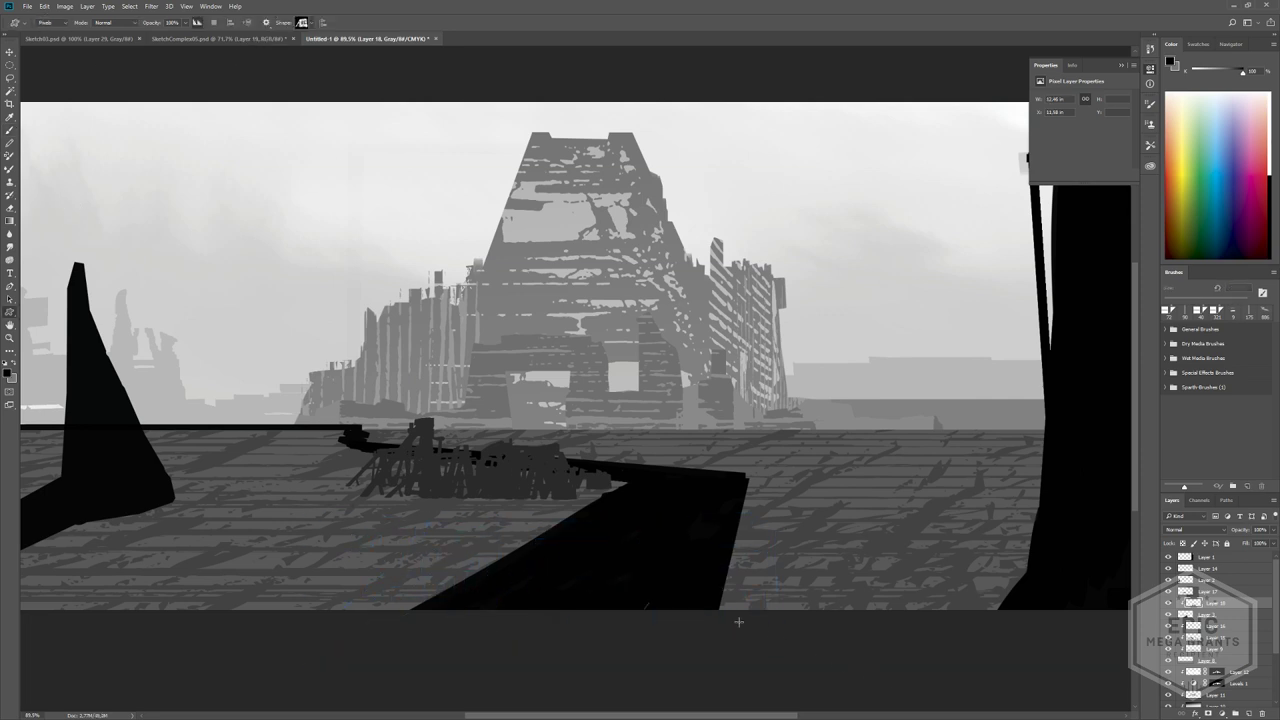
pyautogui.moveTo(535, 551); pyautogui.dragTo(963, 666)
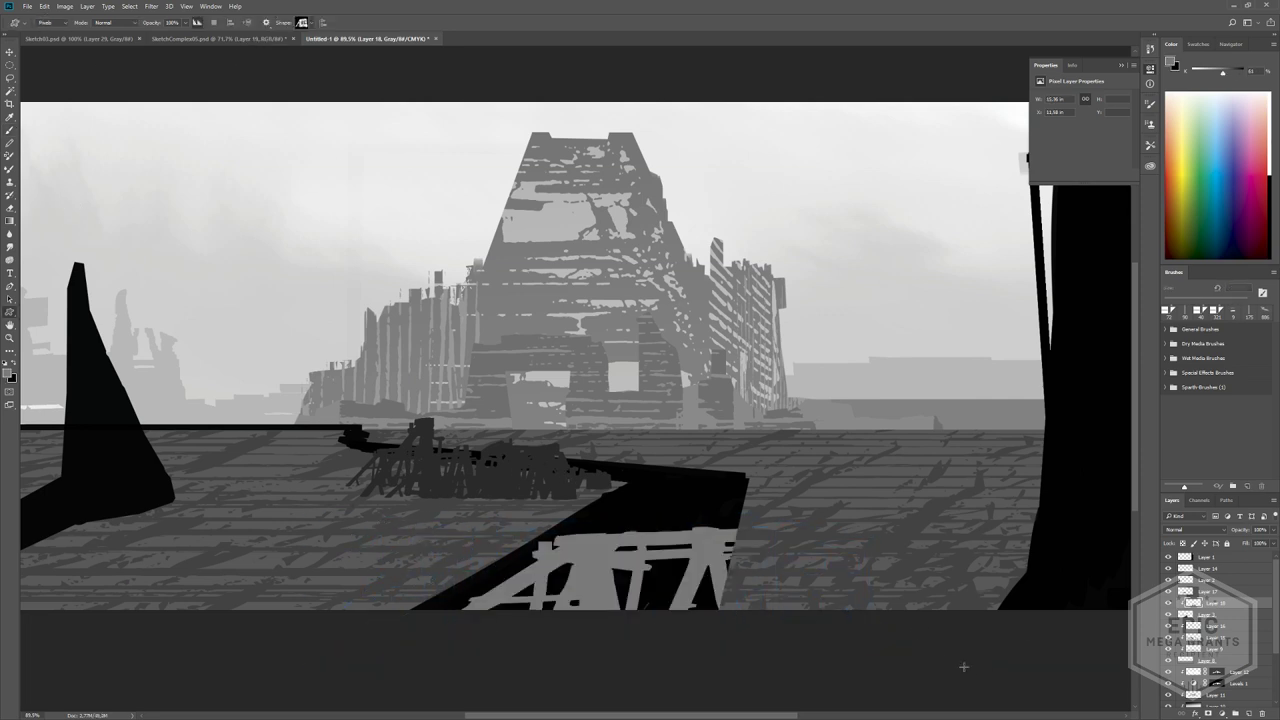
pyautogui.hotkey('ctrl', 'z')
# - Stamp wide, flattened mid-gray scaffold shapes in rows from the path's near end up to its bend
pyautogui.moveTo(257, 571); pyautogui.dragTo(865, 630)
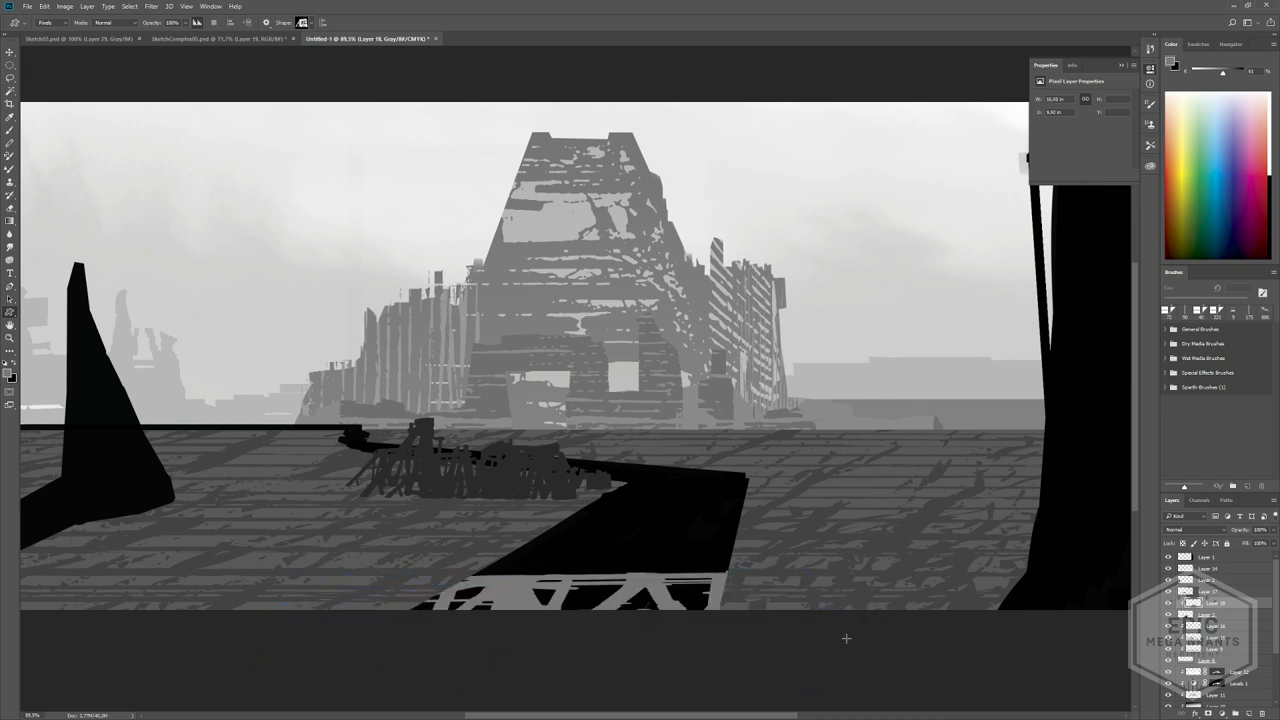
pyautogui.moveTo(342, 532); pyautogui.dragTo(864, 590)
pyautogui.moveTo(480, 495); pyautogui.dragTo(790, 538)
pyautogui.moveTo(515, 463); pyautogui.dragTo(797, 505)
pyautogui.moveTo(291, 430); pyautogui.dragTo(770, 506)
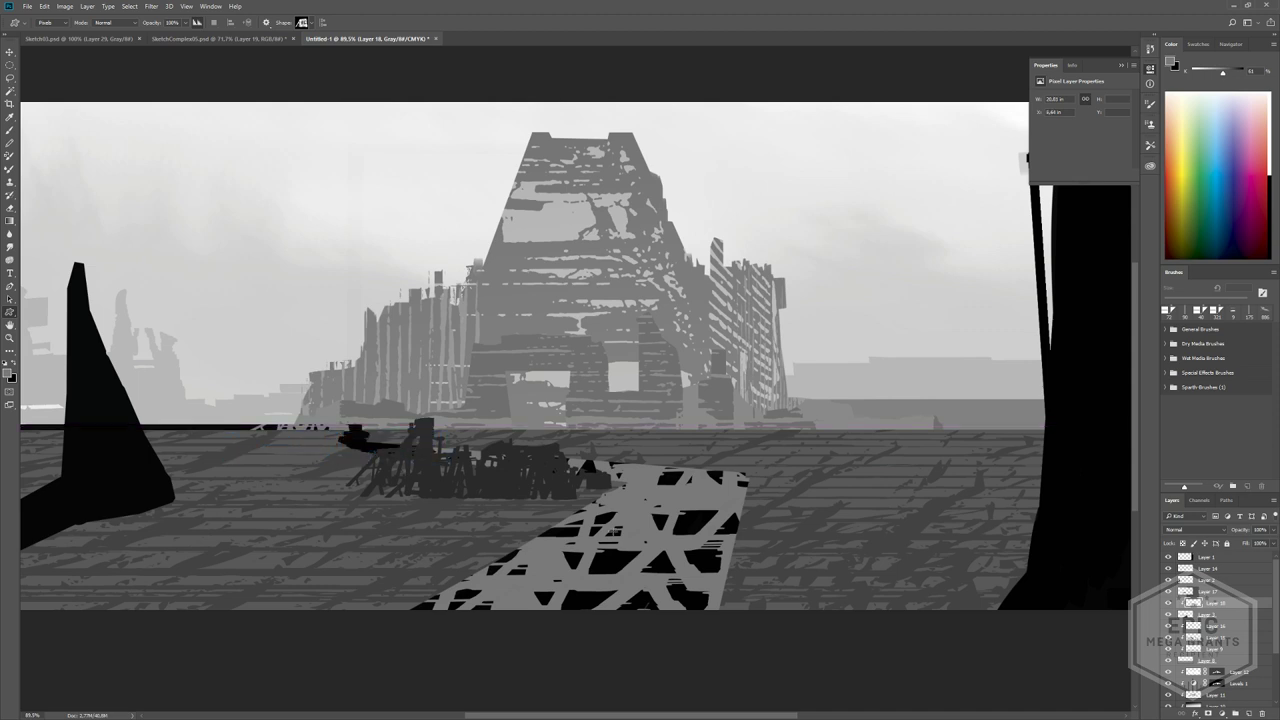
# - Extend the scaffold stamps along the path's far edge near the horizon and lower the layer's fill to 29%
pyautogui.moveTo(420, 416); pyautogui.dragTo(236, 474)
pyautogui.click(110, 421)
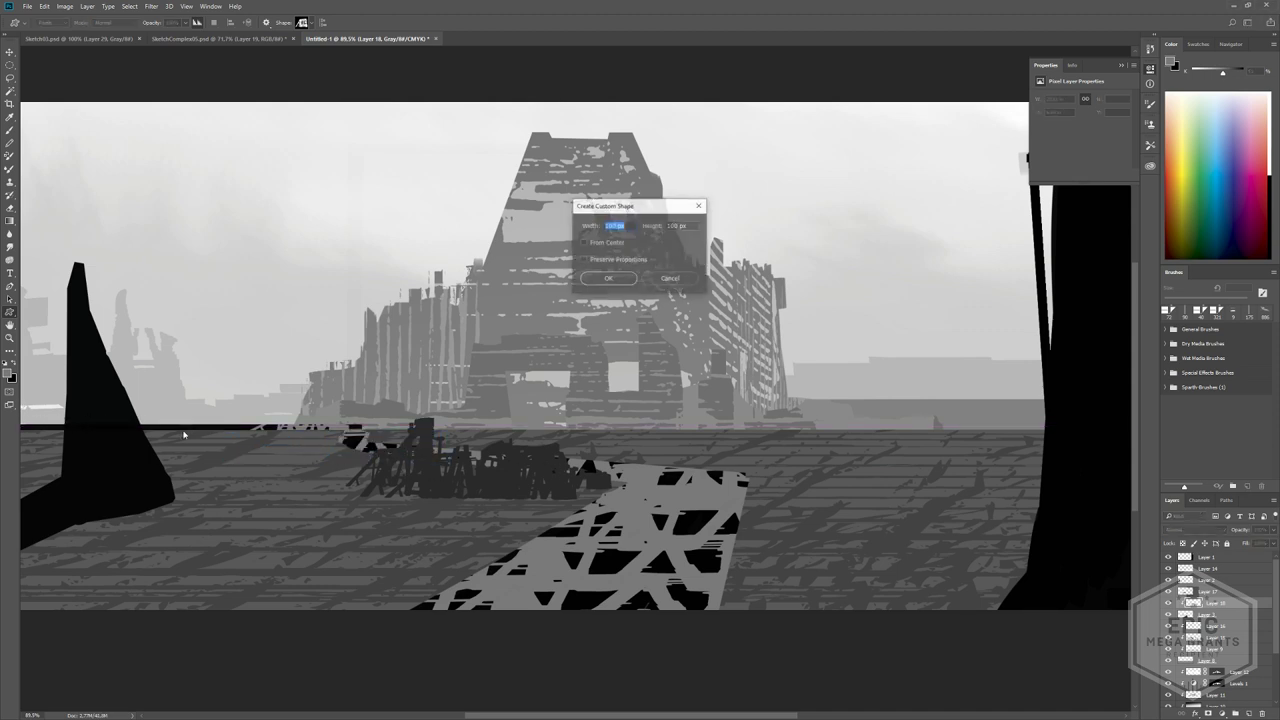
pyautogui.click(675, 278)
pyautogui.hotkey('ctrl', '-')
pyautogui.moveTo(252, 436); pyautogui.dragTo(634, 445)
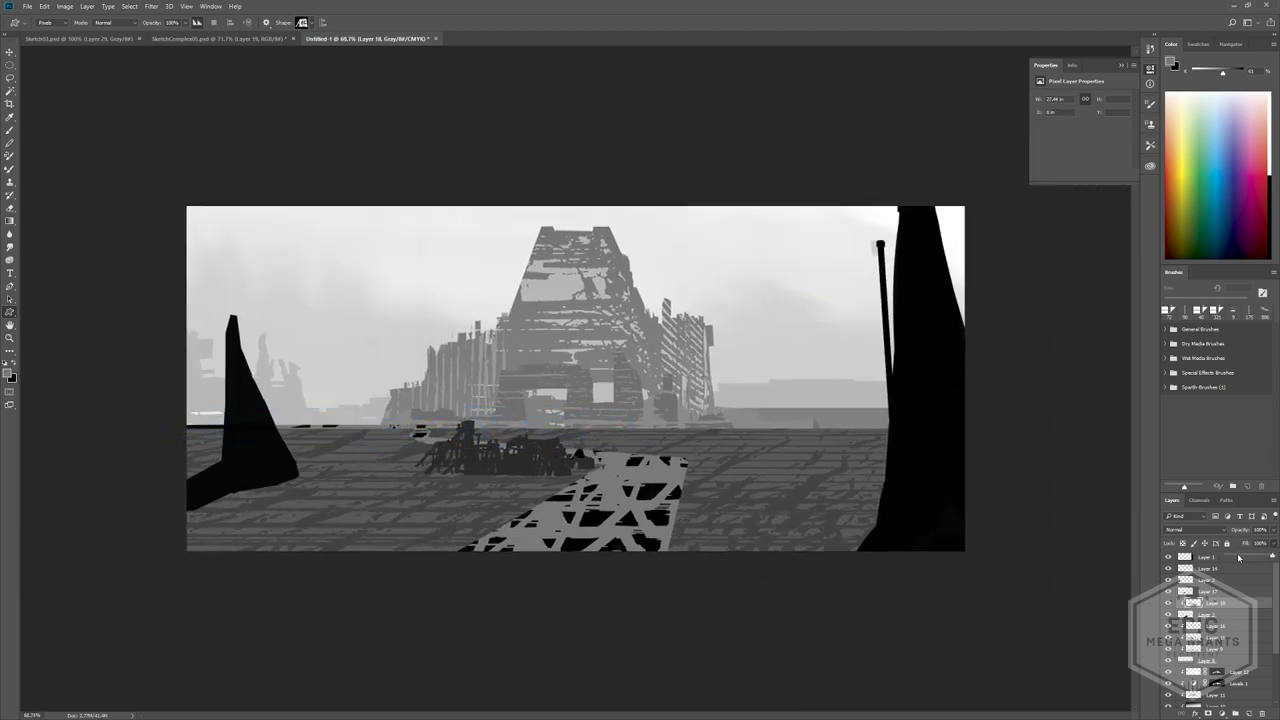
pyautogui.click(1238, 557)
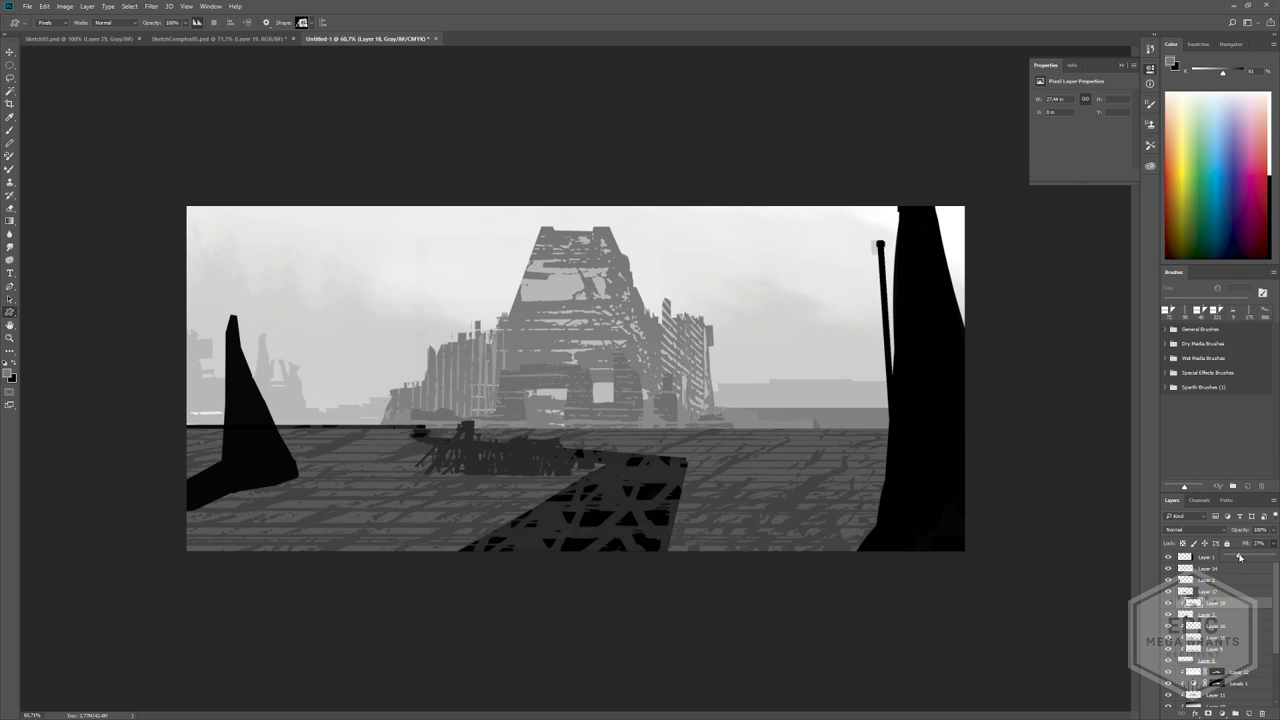
# - Erase a thin horizontal break in the scaffold texture across the near section of the path with a smaller eraser
pyautogui.keyDown('alt'); pyautogui.scroll(4, 675, 575); pyautogui.keyUp('alt')
pyautogui.press('e')
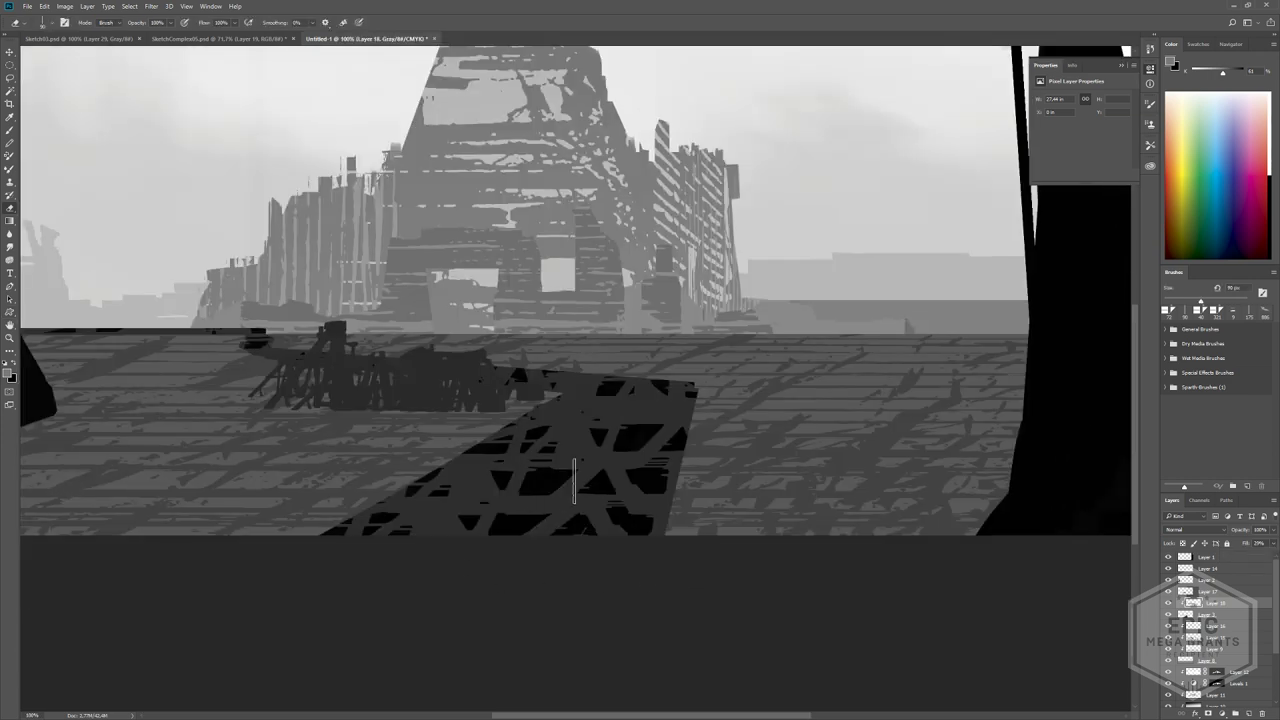
pyautogui.keyDown('alt'); pyautogui.moveTo(580, 481); pyautogui.dragTo(561, 487, button='right'); pyautogui.keyUp('alt')
pyautogui.moveTo(440, 482)
pyautogui.mouseDown()
pyautogui.moveTo(620, 480)
pyautogui.moveTo(484, 487)
pyautogui.moveTo(514, 466)
pyautogui.moveTo(473, 472)
pyautogui.mouseUp()
pyautogui.hotkey('ctrl', 'z')
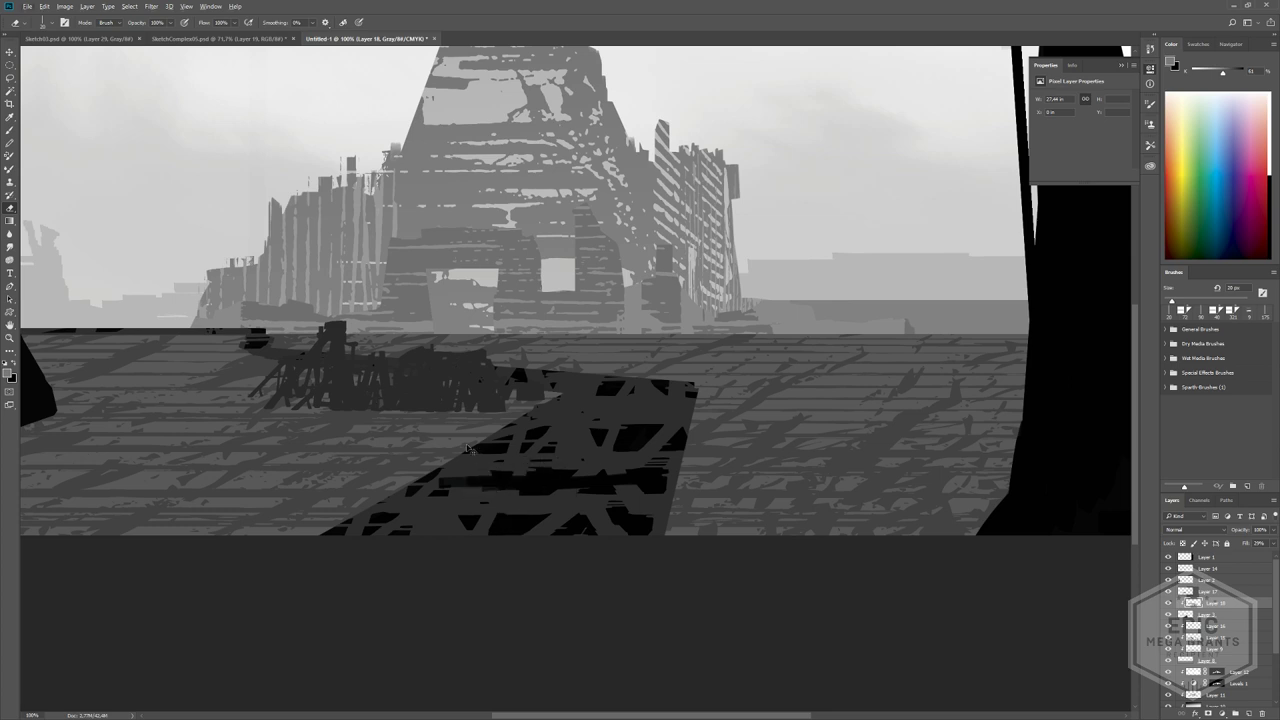
pyautogui.keyDown('alt'); pyautogui.scroll(1, 470, 452); pyautogui.keyUp('alt')
pyautogui.keyDown('alt'); pyautogui.moveTo(505, 487); pyautogui.dragTo(524, 489, button='right'); pyautogui.keyUp('alt')
pyautogui.moveTo(476, 489)
pyautogui.mouseDown()
pyautogui.moveTo(716, 486)
pyautogui.moveTo(675, 481)
pyautogui.mouseUp()
pyautogui.keyDown('alt'); pyautogui.moveTo(675, 480); pyautogui.dragTo(651, 486, button='right'); pyautogui.keyUp('alt')
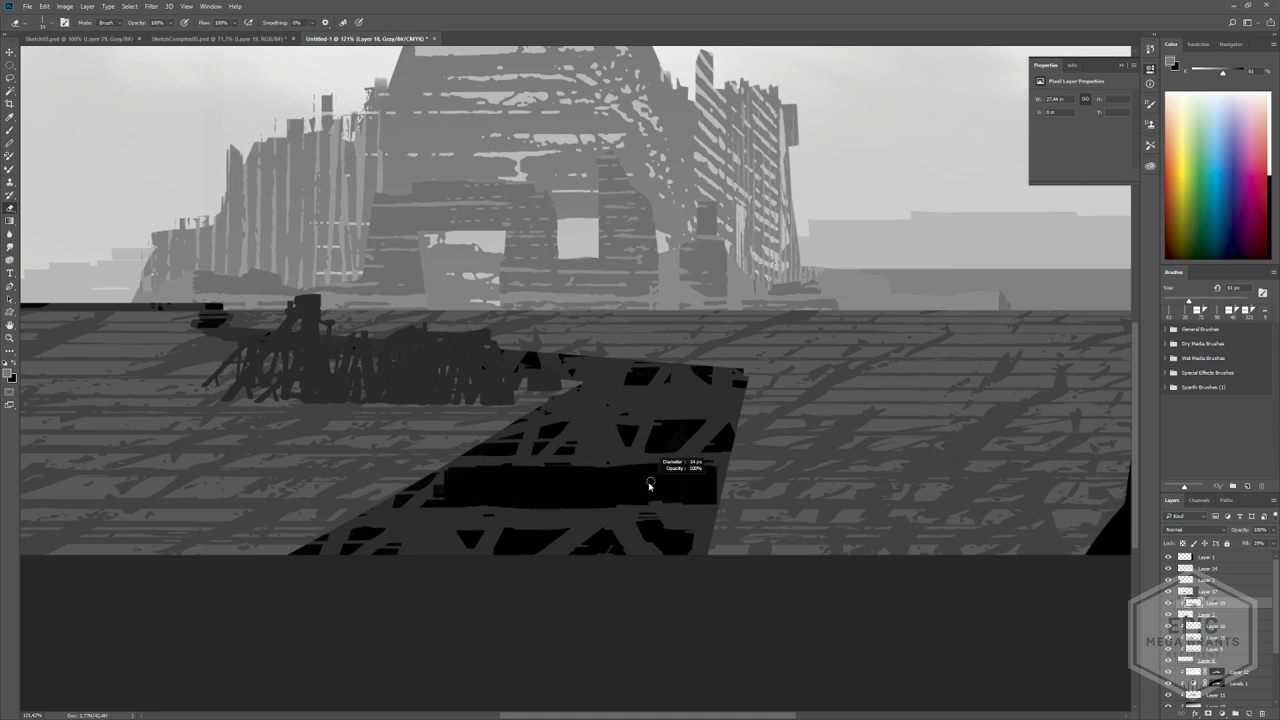
pyautogui.hotkey('ctrl', 'z')
# - Widen the erased break into a continuous black band spanning the path from edge to edge using a small eraser
pyautogui.keyDown('alt'); pyautogui.moveTo(548, 490); pyautogui.dragTo(542, 493, button='right'); pyautogui.keyUp('alt')
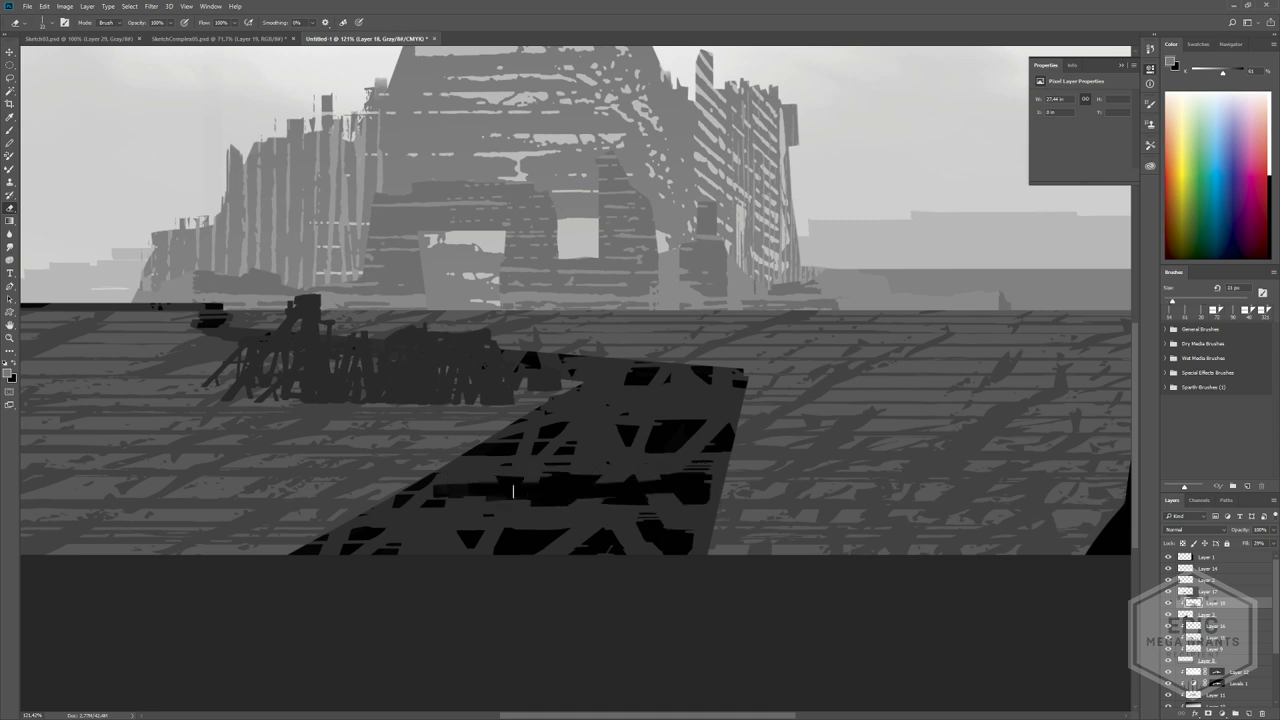
pyautogui.moveTo(616, 481)
pyautogui.mouseDown()
pyautogui.moveTo(458, 481)
pyautogui.moveTo(601, 480)
pyautogui.mouseUp()
pyautogui.moveTo(420, 491)
pyautogui.mouseDown()
pyautogui.moveTo(463, 481)
pyautogui.moveTo(718, 504)
pyautogui.mouseUp()
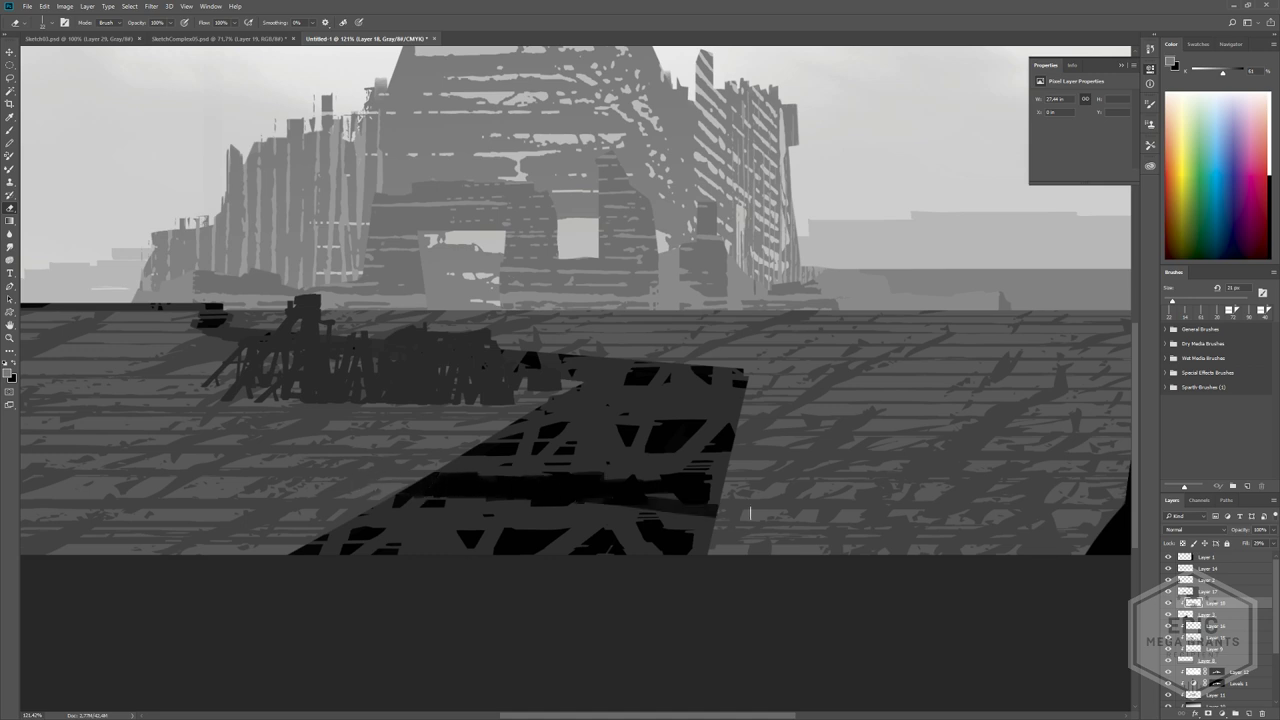
pyautogui.moveTo(590, 510)
pyautogui.mouseDown()
pyautogui.moveTo(720, 490)
pyautogui.moveTo(644, 484)
pyautogui.mouseUp()
pyautogui.keyDown('alt'); pyautogui.moveTo(627, 475); pyautogui.dragTo(633, 475, button='right'); pyautogui.keyUp('alt')
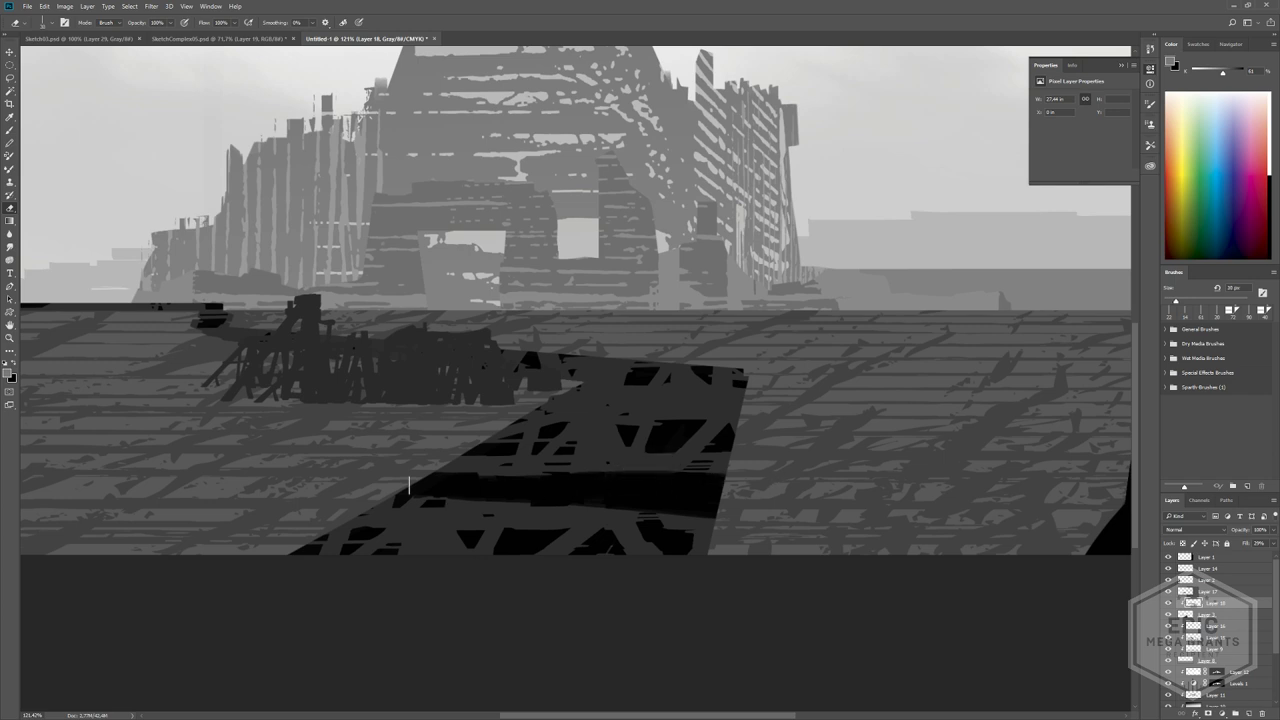
pyautogui.moveTo(409, 485)
pyautogui.mouseDown()
pyautogui.moveTo(742, 481)
pyautogui.moveTo(423, 488)
pyautogui.mouseUp()
pyautogui.moveTo(588, 509)
pyautogui.mouseDown()
pyautogui.moveTo(756, 527)
pyautogui.moveTo(727, 516)
pyautogui.moveTo(784, 545)
pyautogui.mouseUp()
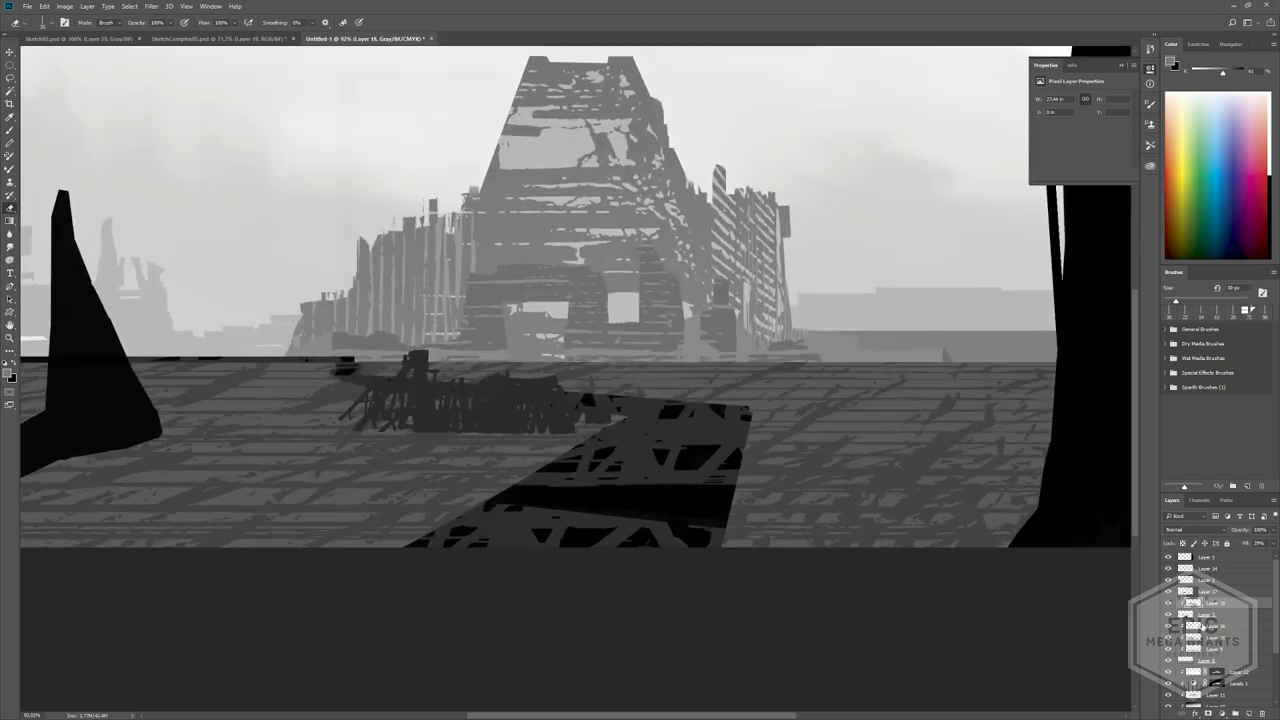
# - Add a mask to the path's scaffold texture layer and apply a black-to-white gradient that fades the texture toward the path's far end
pyautogui.click(1208, 713)
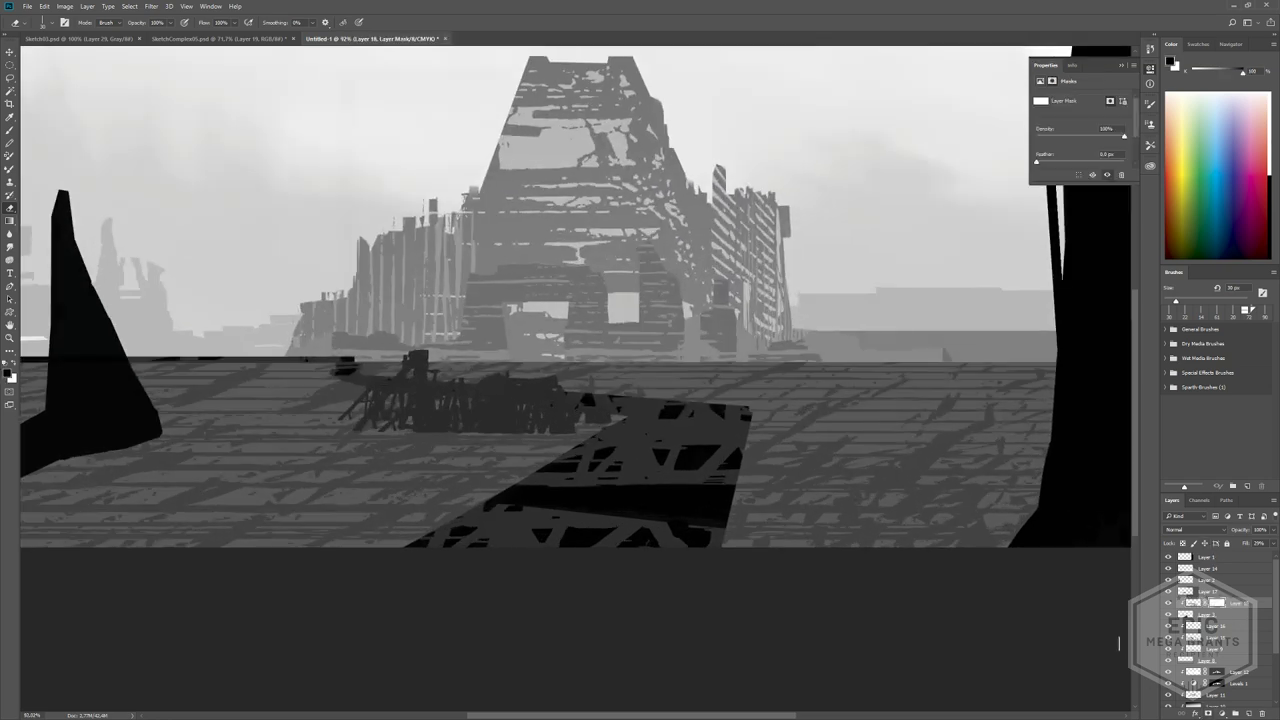
pyautogui.click(9, 221)
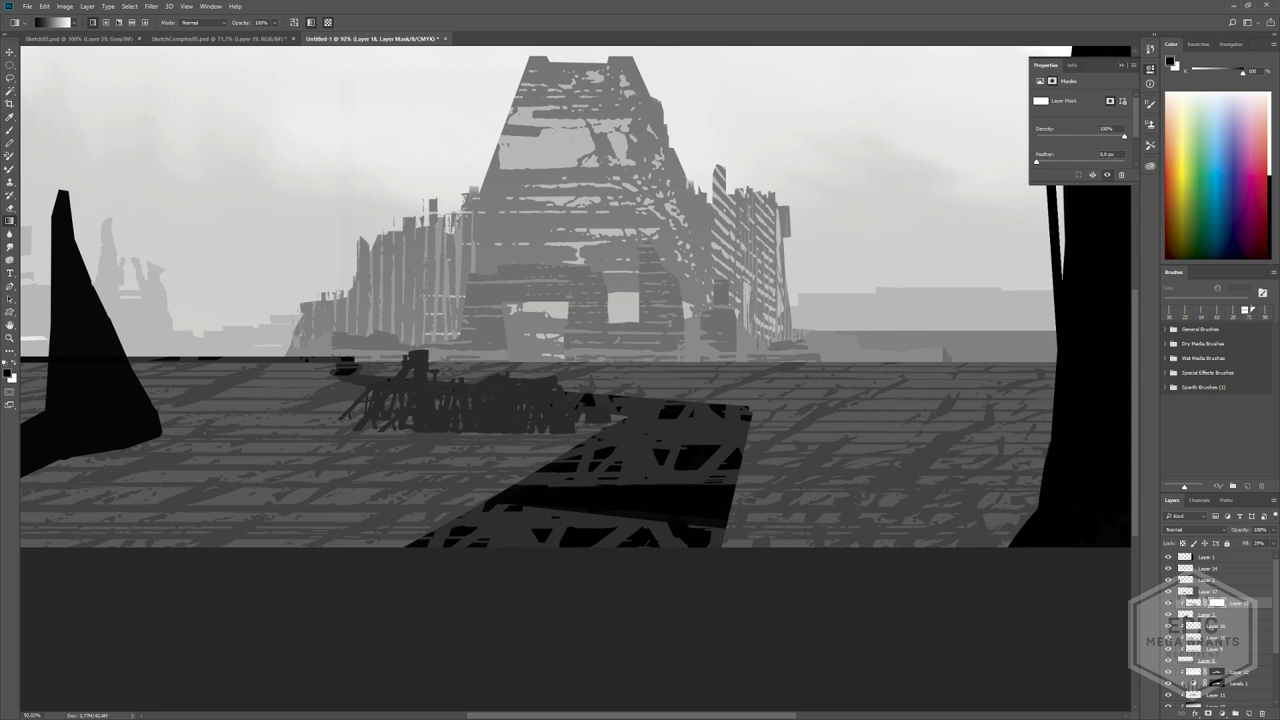
pyautogui.moveTo(632, 380); pyautogui.dragTo(231, 189)
pyautogui.hotkey('ctrl', 'i')
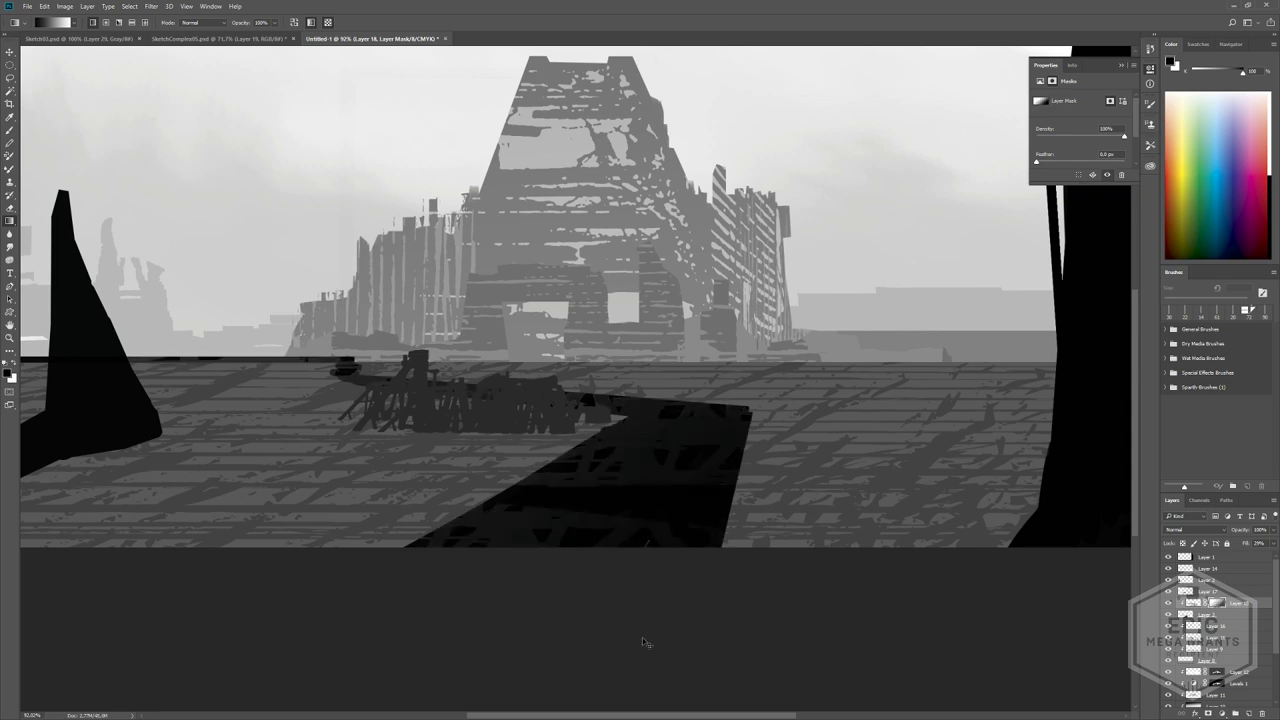
pyautogui.hotkey('ctrl', 'z')
pyautogui.moveTo(218, 258); pyautogui.dragTo(755, 683)
pyautogui.moveTo(610, 424); pyautogui.dragTo(612, 428)
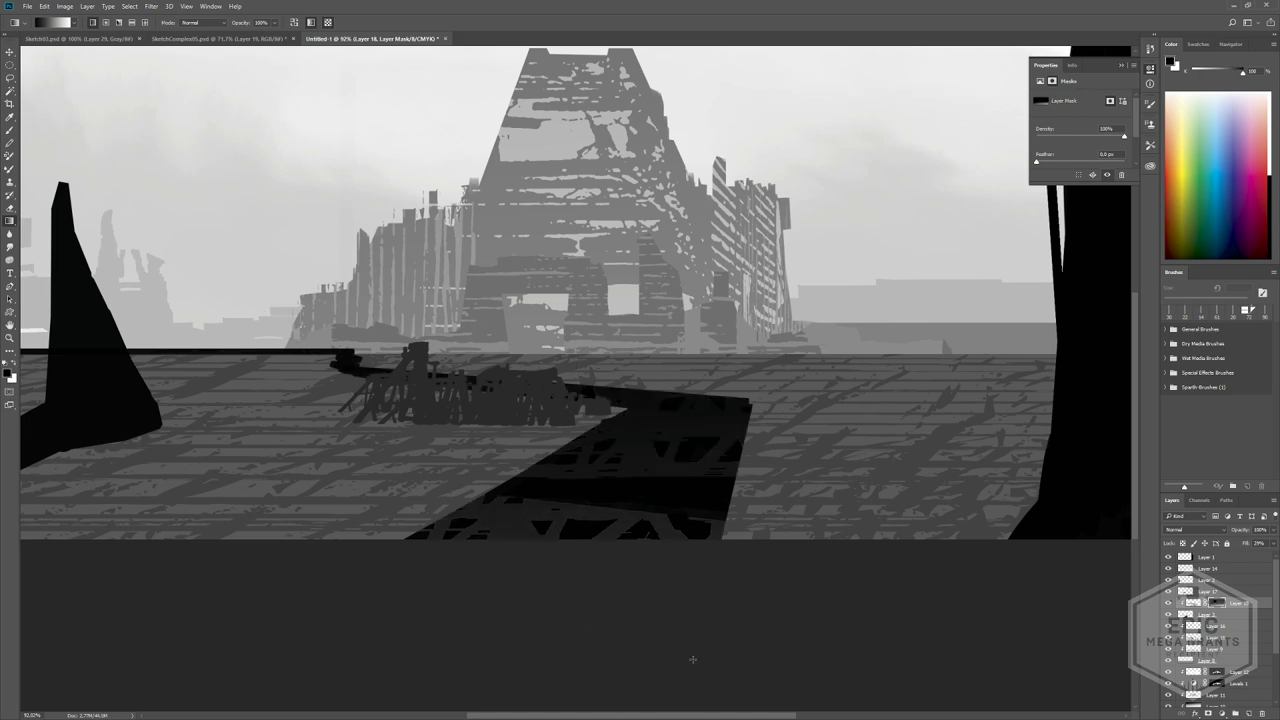
pyautogui.moveTo(600, 542)
pyautogui.keyDown('ctrl'); pyautogui.mouseDown()
pyautogui.moveTo(568, 532)
pyautogui.moveTo(598, 549)
pyautogui.mouseUp(); pyautogui.keyUp('ctrl')
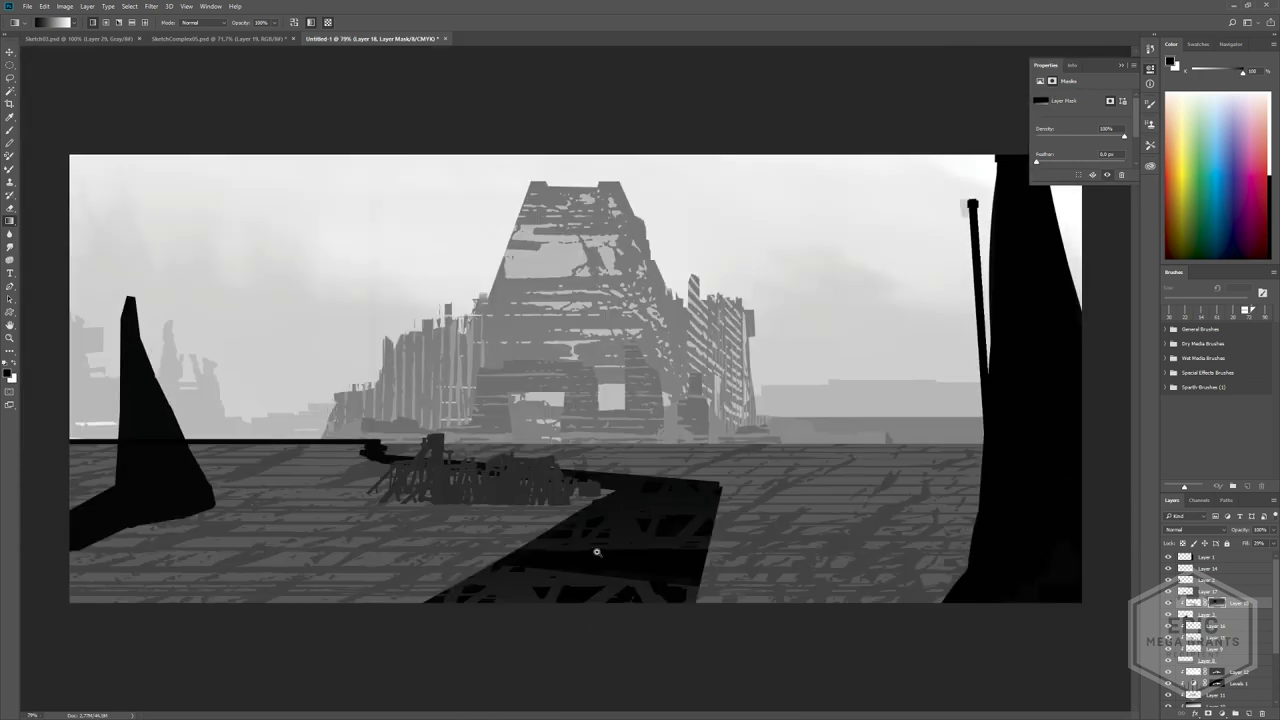
pyautogui.keyDown('alt'); pyautogui.scroll(2, 597, 551); pyautogui.keyUp('alt')
# - Erase scaffold fragments across the upper and middle sections of the path on the texture layer itself
pyautogui.click(1193, 604)
pyautogui.press('b')
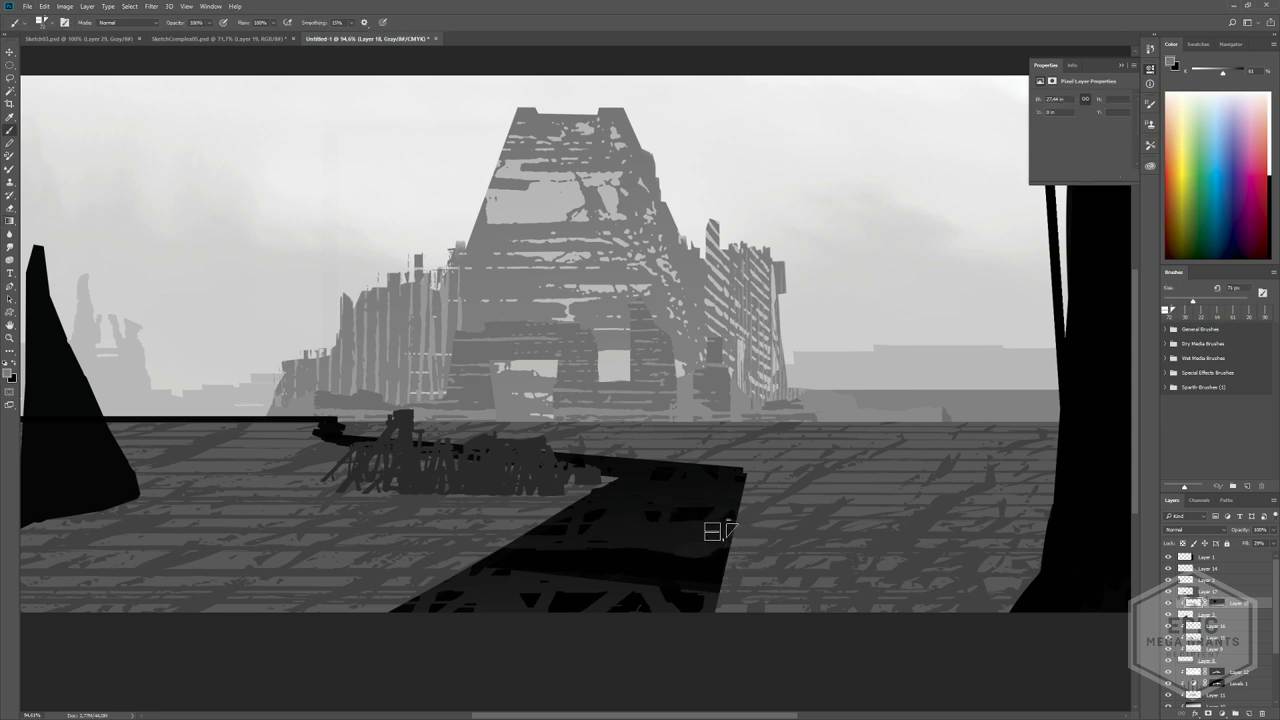
pyautogui.press('e')
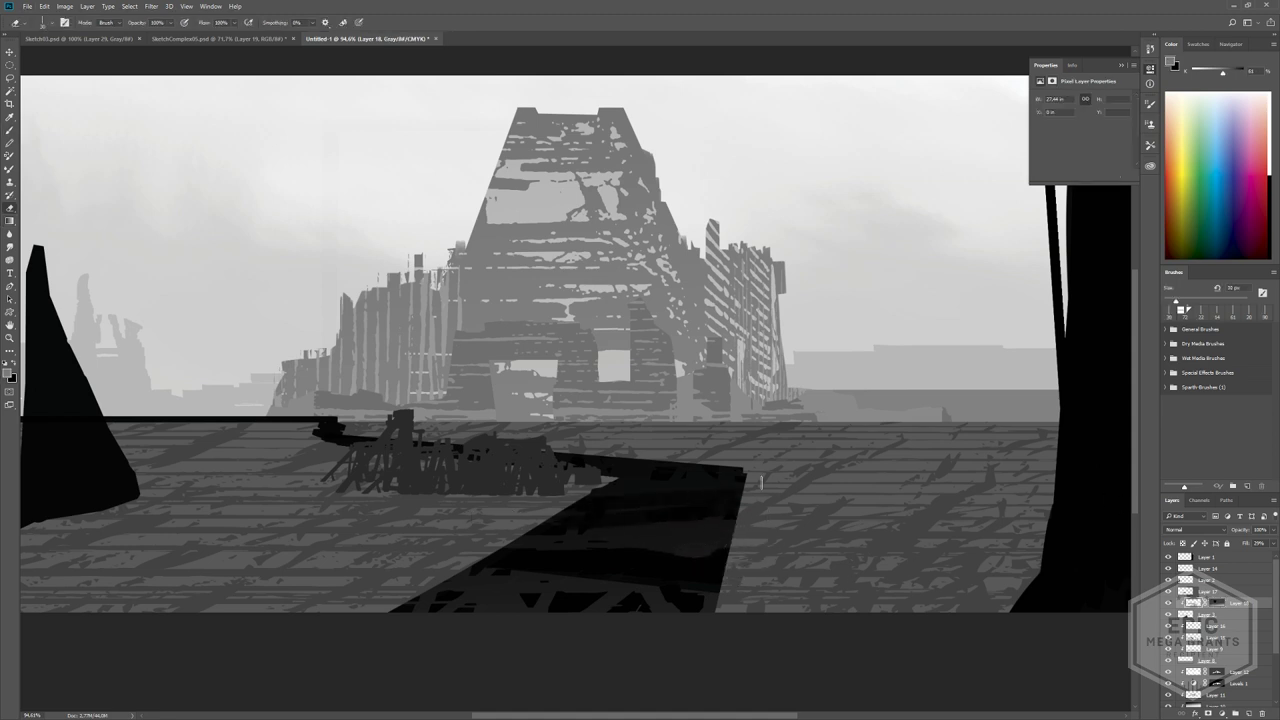
pyautogui.moveTo(761, 482); pyautogui.dragTo(343, 487)
pyautogui.moveTo(520, 538); pyautogui.dragTo(710, 556)
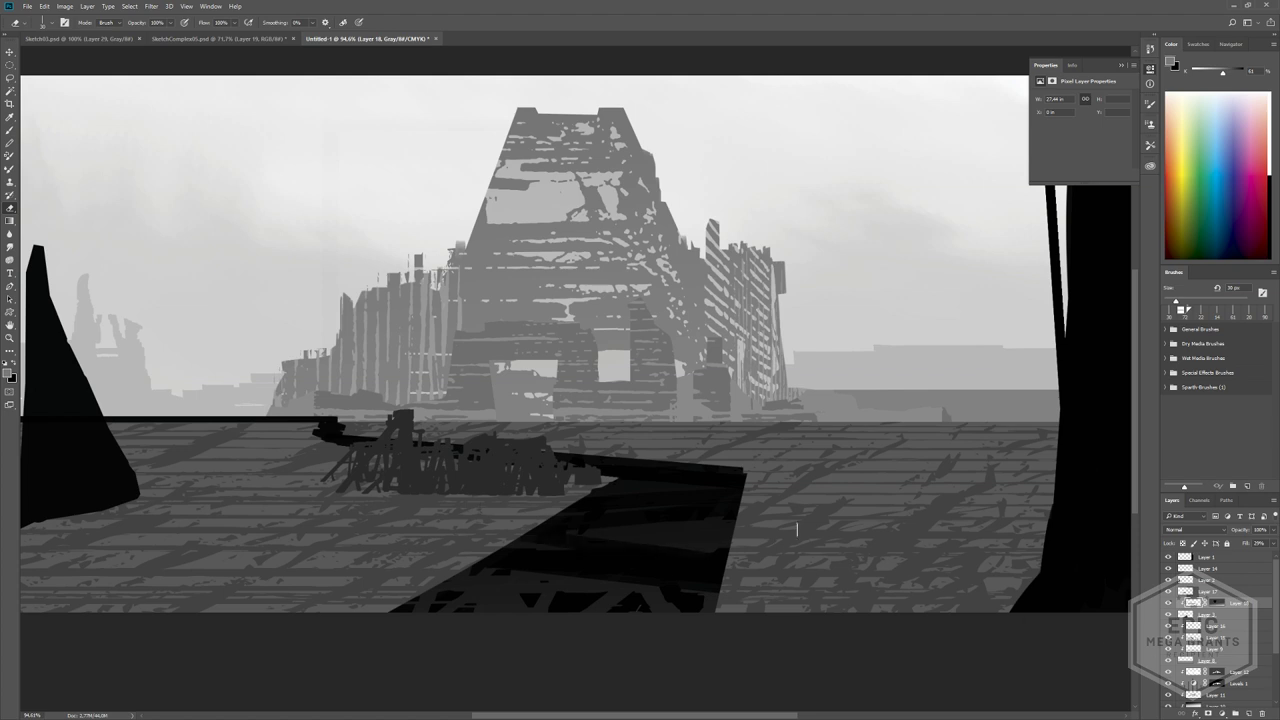
# - Paint broad gray strokes over the scaffold pattern in the path's near section and erase a few horizontal streaks from them
pyautogui.press('b')
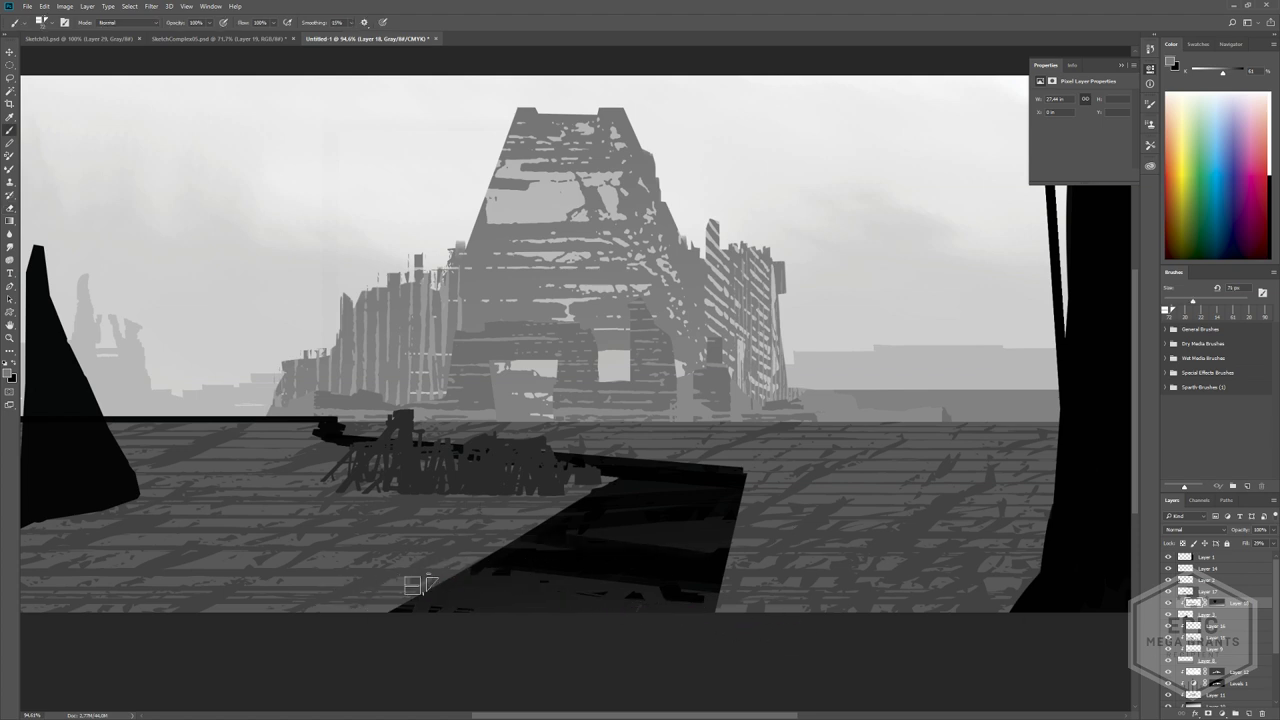
pyautogui.moveTo(474, 590); pyautogui.dragTo(956, 558)
pyautogui.moveTo(819, 563); pyautogui.dragTo(255, 597)
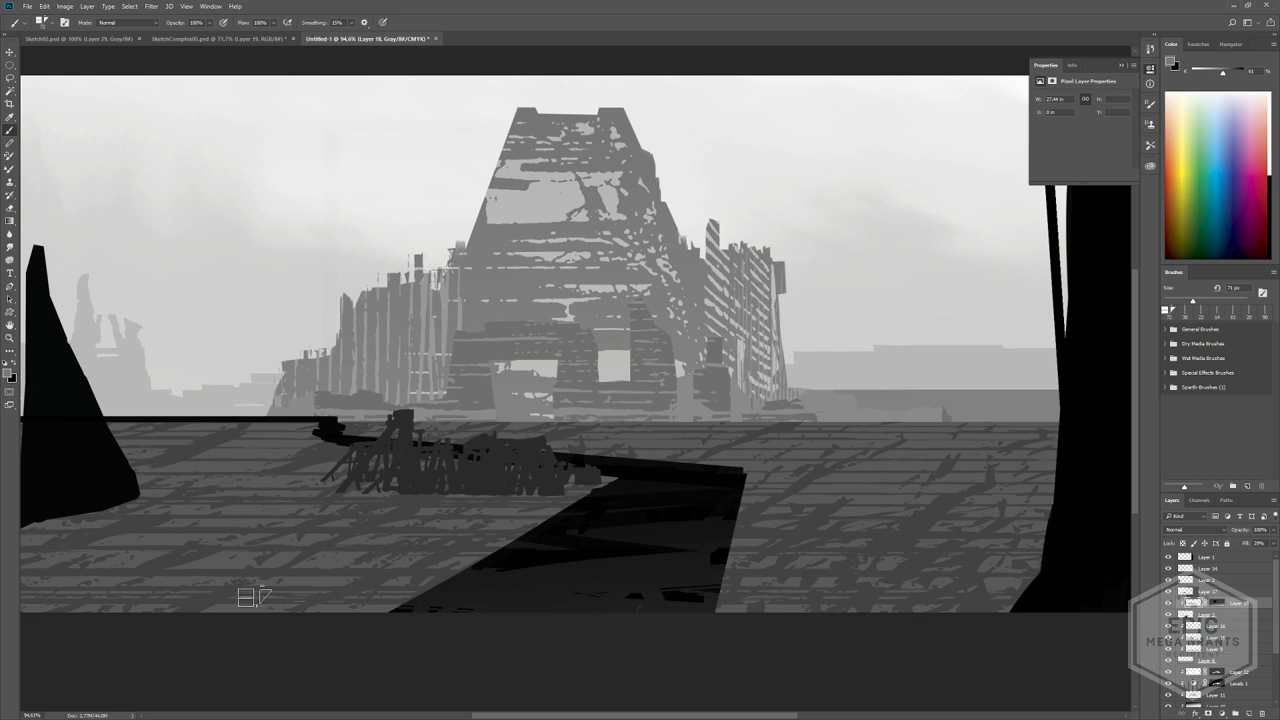
pyautogui.moveTo(468, 572)
pyautogui.mouseDown()
pyautogui.moveTo(732, 552)
pyautogui.moveTo(377, 537)
pyautogui.mouseUp()
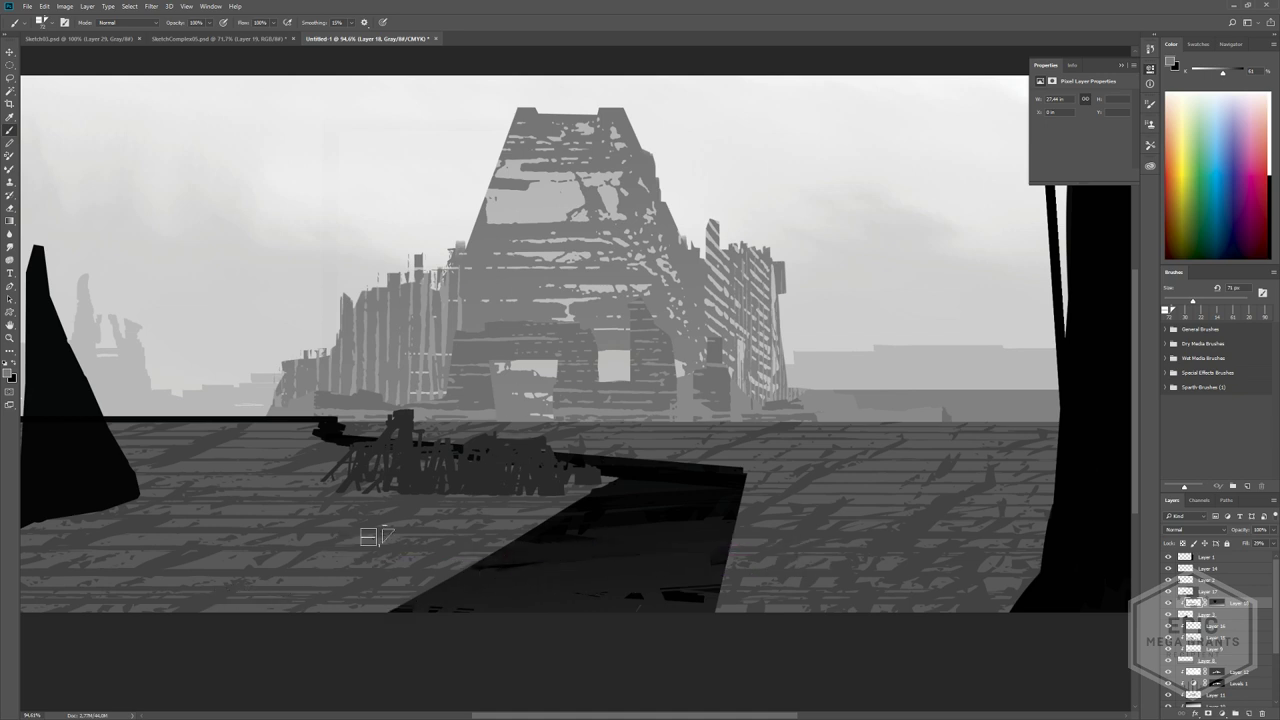
pyautogui.press('e')
pyautogui.moveTo(471, 568)
pyautogui.mouseDown()
pyautogui.moveTo(734, 557)
pyautogui.moveTo(837, 594)
pyautogui.moveTo(728, 555)
pyautogui.mouseUp()
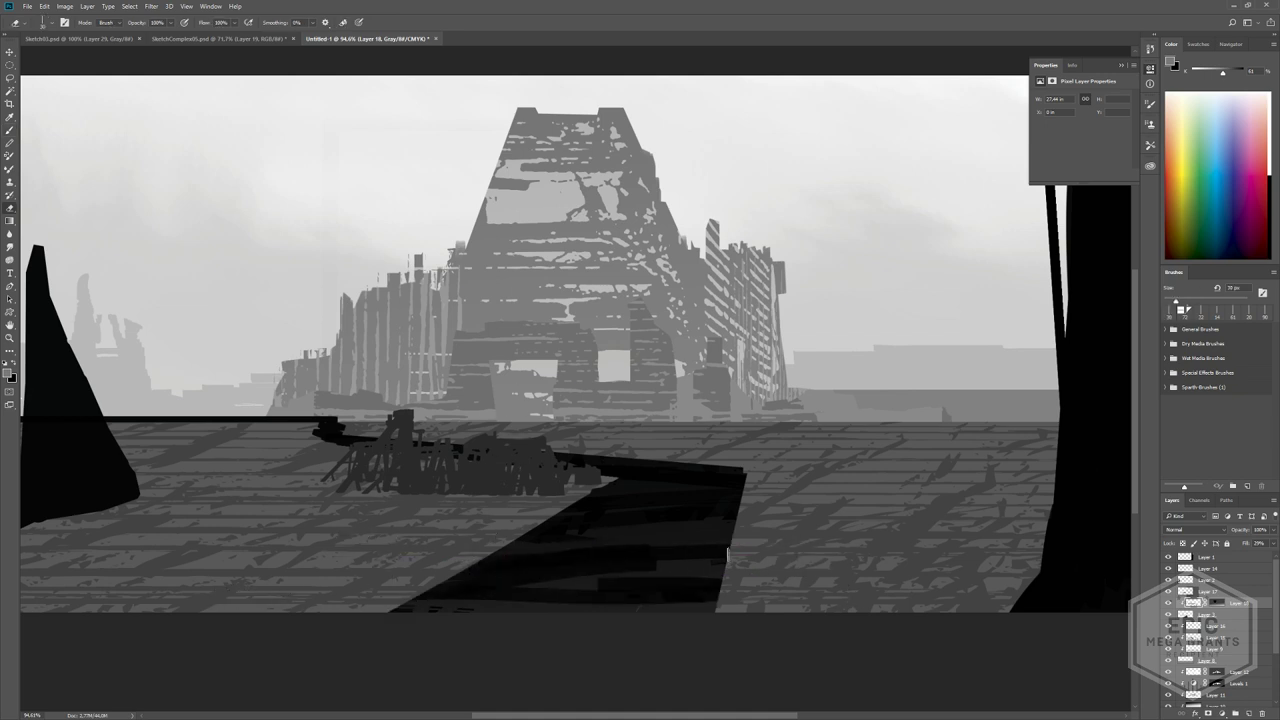
# - Fill the path's near section with smooth gray, break it with erased streaks, and add lighter brush strokes using 22% black
pyautogui.press('b')
pyautogui.moveTo(854, 570)
pyautogui.mouseDown()
pyautogui.moveTo(577, 578)
pyautogui.moveTo(840, 586)
pyautogui.moveTo(340, 632)
pyautogui.moveTo(780, 596)
pyautogui.moveTo(729, 577)
pyautogui.moveTo(423, 580)
pyautogui.moveTo(617, 549)
pyautogui.moveTo(586, 588)
pyautogui.moveTo(366, 591)
pyautogui.moveTo(691, 606)
pyautogui.moveTo(308, 630)
pyautogui.mouseUp()
pyautogui.press('e')
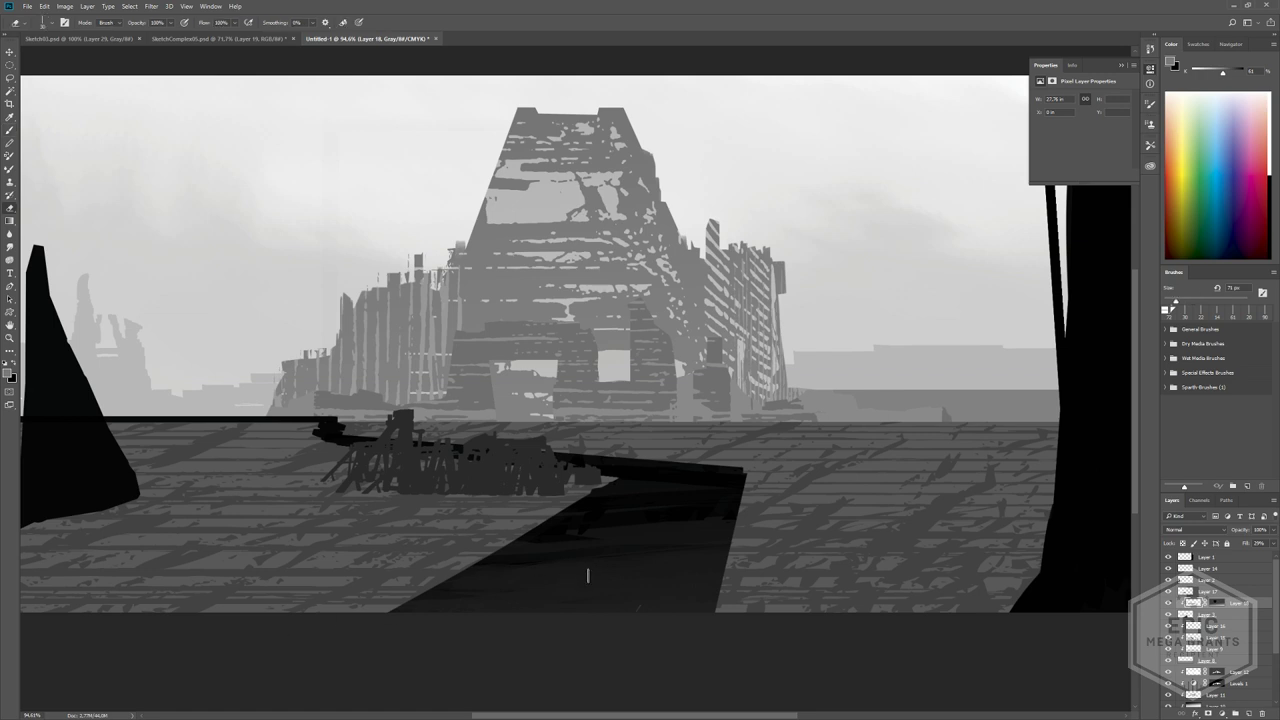
pyautogui.moveTo(588, 576)
pyautogui.mouseDown()
pyautogui.moveTo(730, 552)
pyautogui.moveTo(544, 596)
pyautogui.moveTo(718, 598)
pyautogui.moveTo(371, 580)
pyautogui.moveTo(500, 571)
pyautogui.moveTo(771, 589)
pyautogui.moveTo(392, 604)
pyautogui.moveTo(463, 559)
pyautogui.moveTo(465, 533)
pyautogui.moveTo(604, 541)
pyautogui.moveTo(644, 515)
pyautogui.moveTo(481, 480)
pyautogui.moveTo(529, 580)
pyautogui.moveTo(651, 583)
pyautogui.moveTo(680, 553)
pyautogui.mouseUp()
pyautogui.press('b')
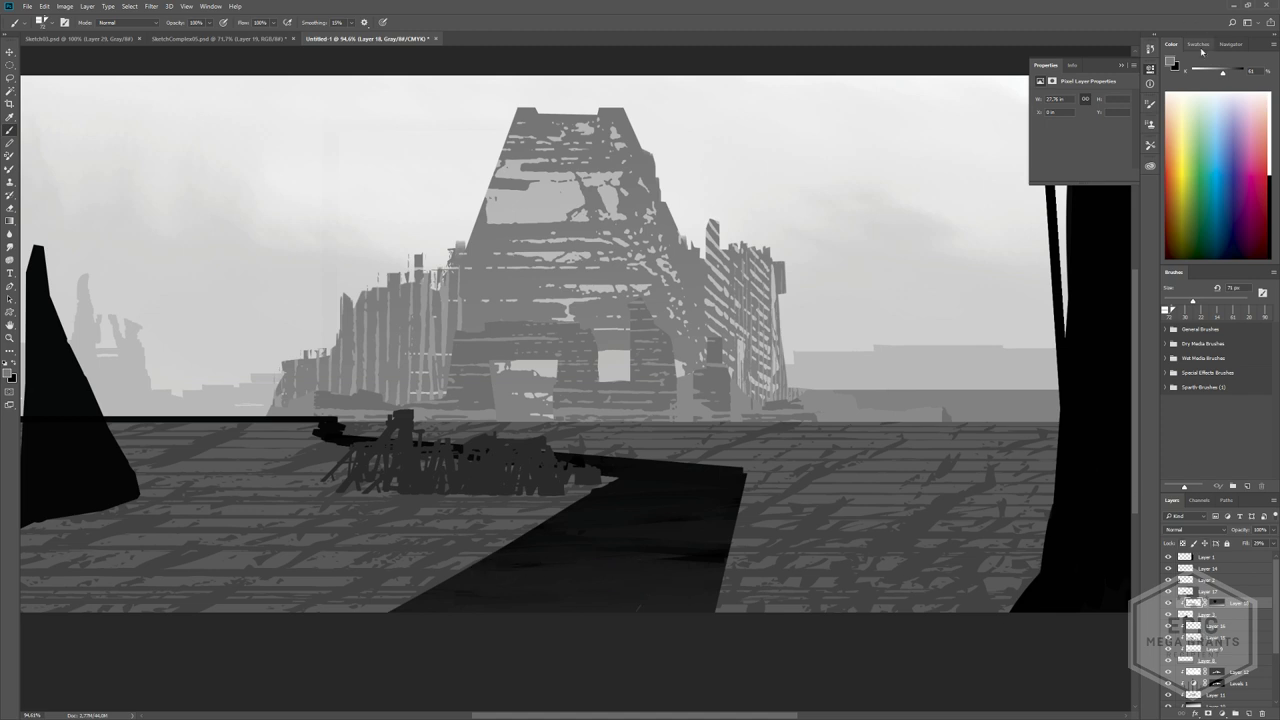
pyautogui.moveTo(567, 588)
pyautogui.mouseDown()
pyautogui.moveTo(777, 608)
pyautogui.moveTo(737, 566)
pyautogui.moveTo(523, 571)
pyautogui.moveTo(426, 590)
pyautogui.moveTo(596, 578)
pyautogui.moveTo(501, 541)
pyautogui.moveTo(600, 552)
pyautogui.mouseUp()
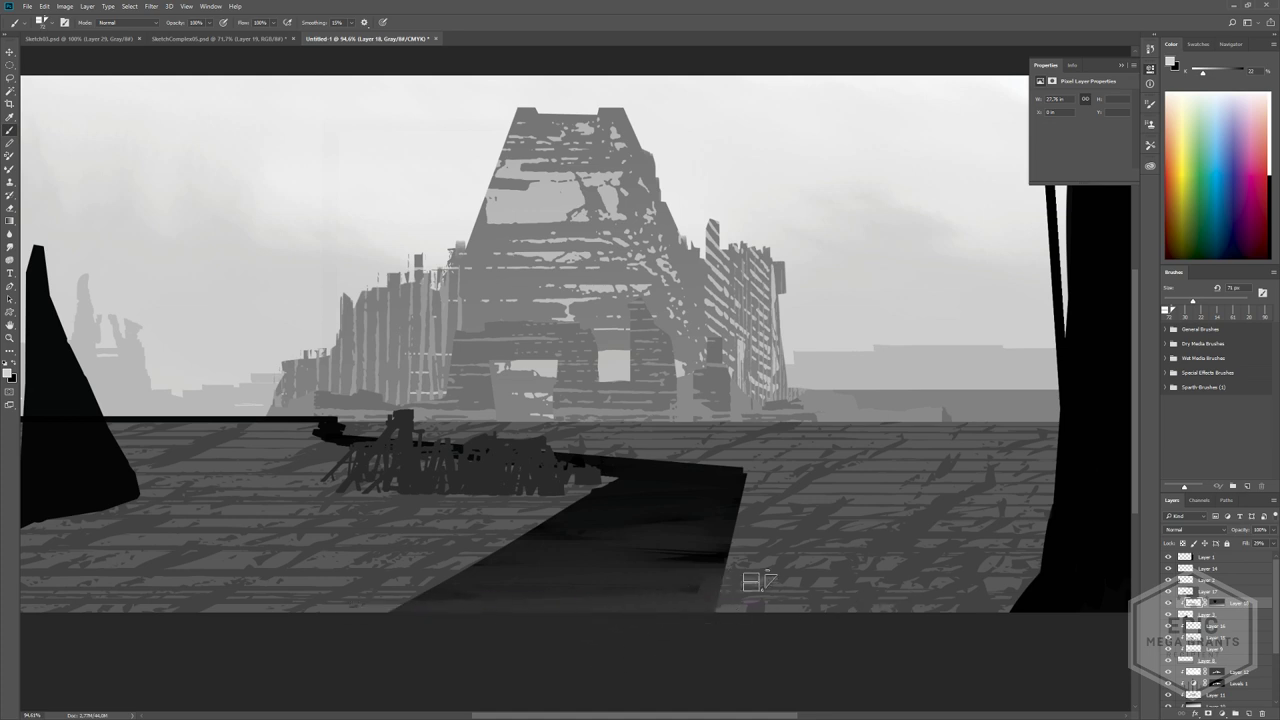
pyautogui.moveTo(540, 572)
pyautogui.mouseDown()
pyautogui.moveTo(766, 569)
pyautogui.moveTo(666, 543)
pyautogui.moveTo(831, 520)
pyautogui.moveTo(740, 512)
pyautogui.moveTo(777, 479)
pyautogui.moveTo(556, 461)
pyautogui.mouseUp()
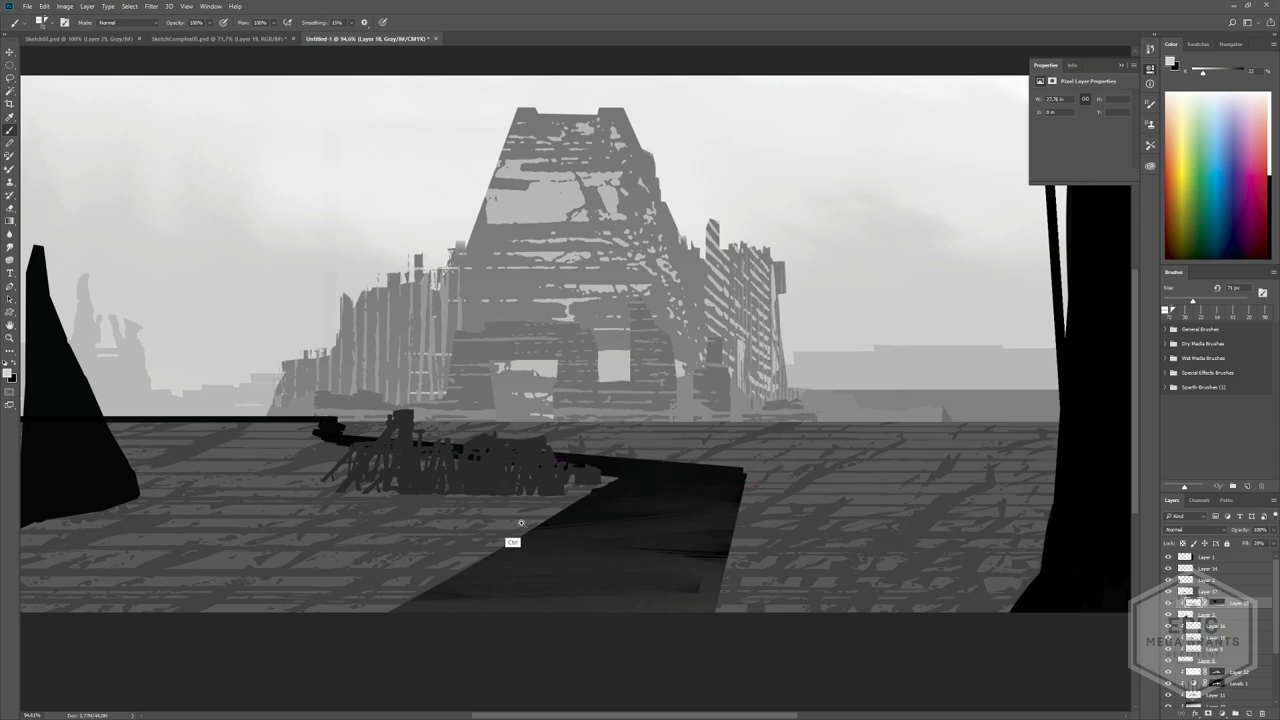
pyautogui.moveTo(519, 519)
pyautogui.keyDown('ctrl'); pyautogui.mouseDown()
pyautogui.moveTo(457, 482)
pyautogui.moveTo(506, 533)
pyautogui.mouseUp(); pyautogui.keyUp('ctrl')
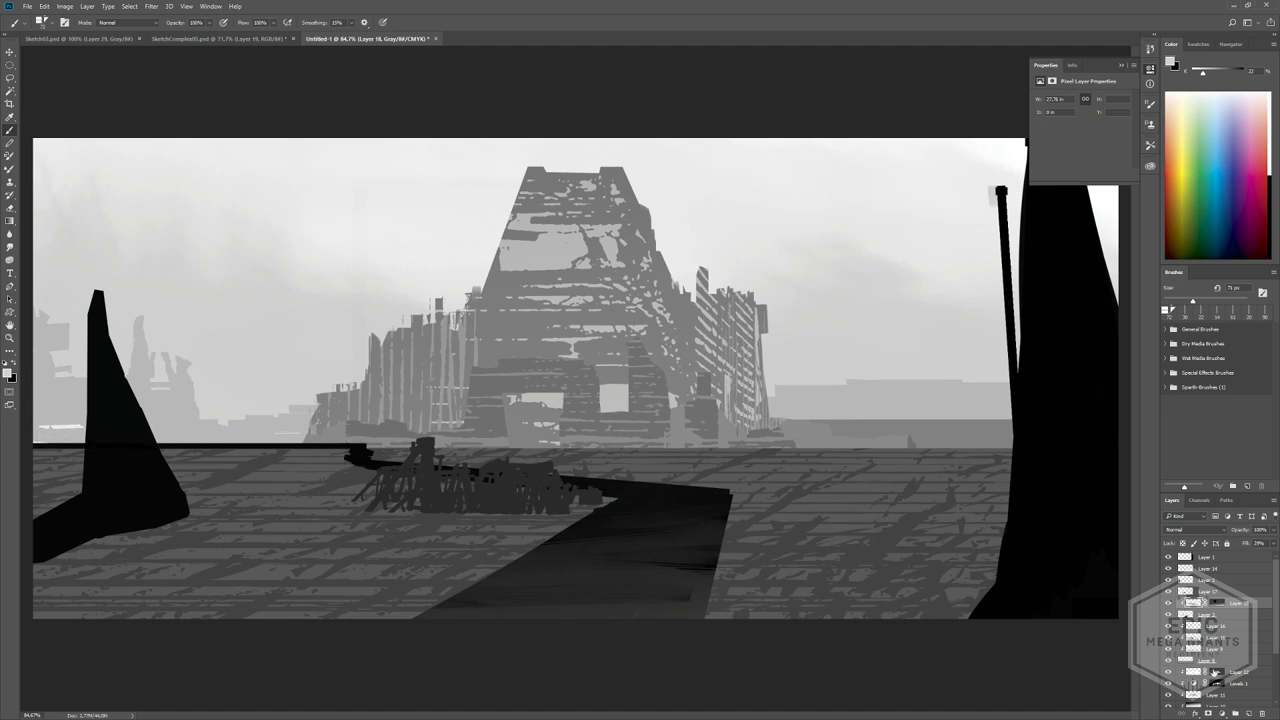
# - Create a new layer clipped to the path and paint its far strip along the horizon in 78% black
pyautogui.click(1249, 713)
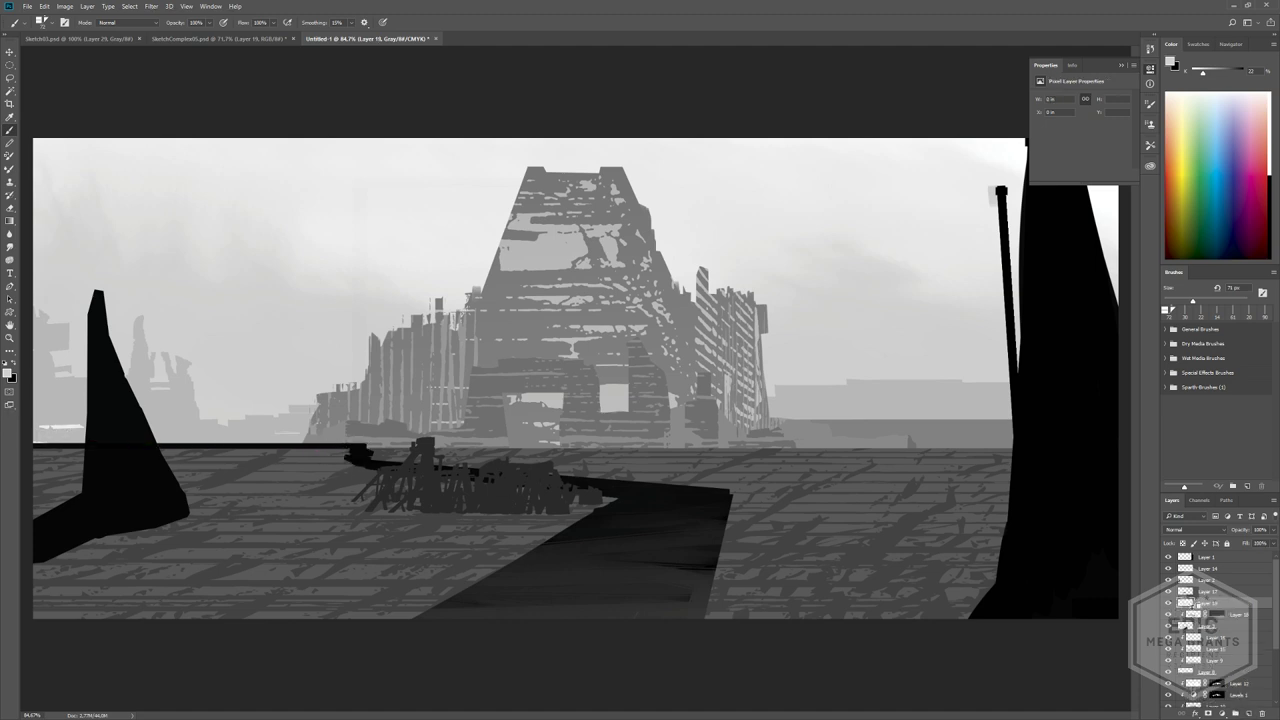
pyautogui.keyDown('alt'); pyautogui.click(1196, 607); pyautogui.keyUp('alt')
pyautogui.keyDown('alt'); pyautogui.click(640, 496); pyautogui.keyUp('alt')
pyautogui.moveTo(576, 481); pyautogui.dragTo(347, 456)
pyautogui.moveTo(600, 473); pyautogui.dragTo(306, 446)
pyautogui.hotkey('ctrl', 'z')
pyautogui.moveTo(1238, 79); pyautogui.dragTo(1231, 74)
pyautogui.moveTo(350, 447); pyautogui.dragTo(20, 442)
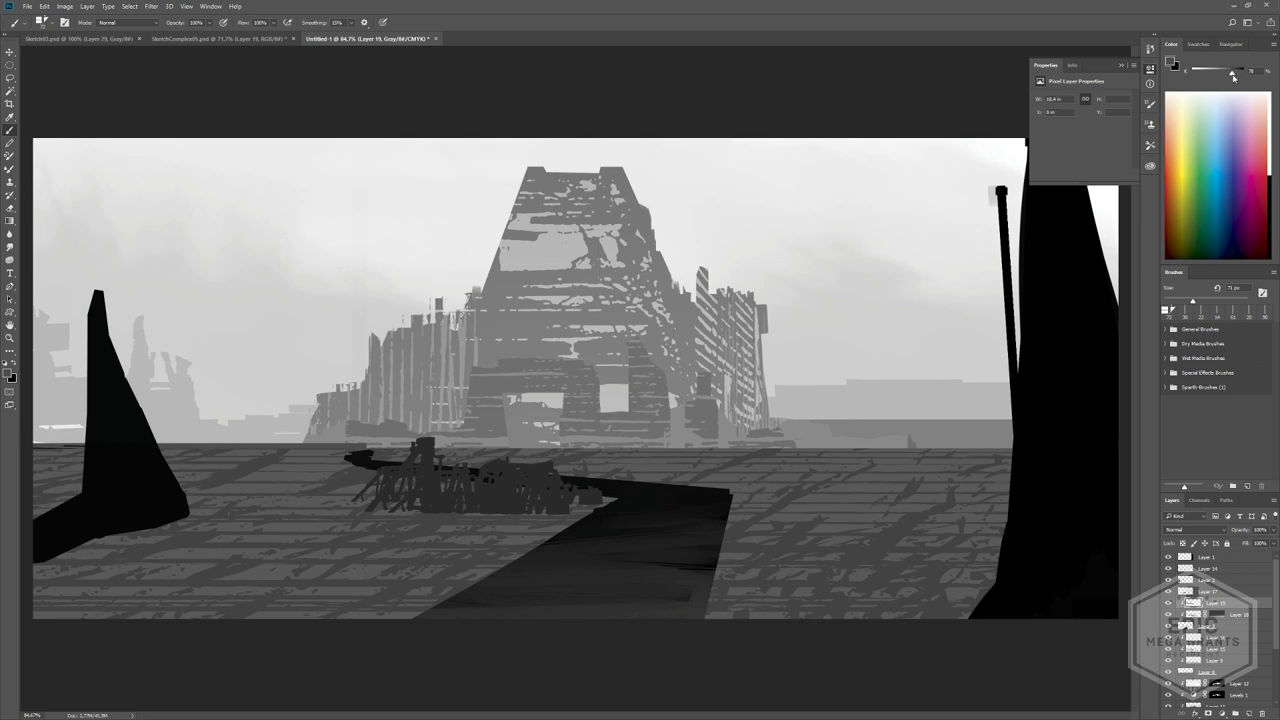
# - Paint the path's far arm from the horizon strip behind the dark wreck to the bend in 89% black
pyautogui.moveTo(361, 453)
pyautogui.mouseDown()
pyautogui.moveTo(16, 451)
pyautogui.moveTo(203, 443)
pyautogui.mouseUp()
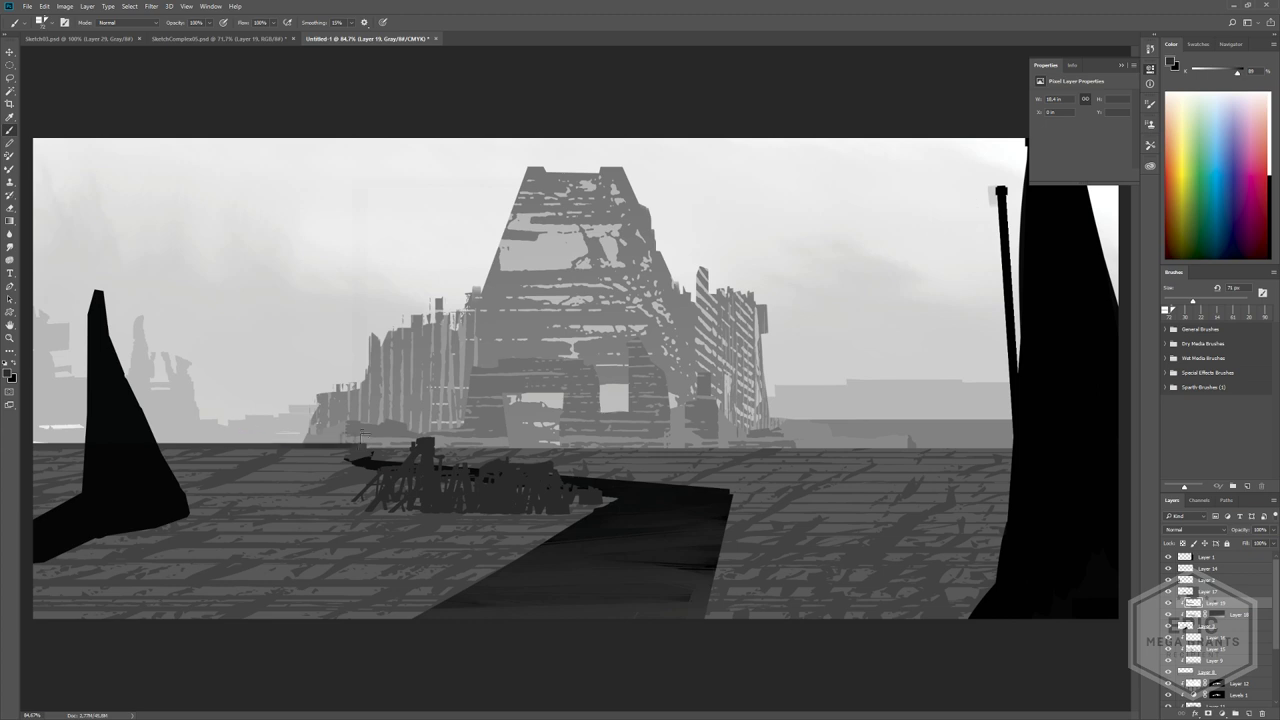
pyautogui.moveTo(350, 447); pyautogui.dragTo(25, 443)
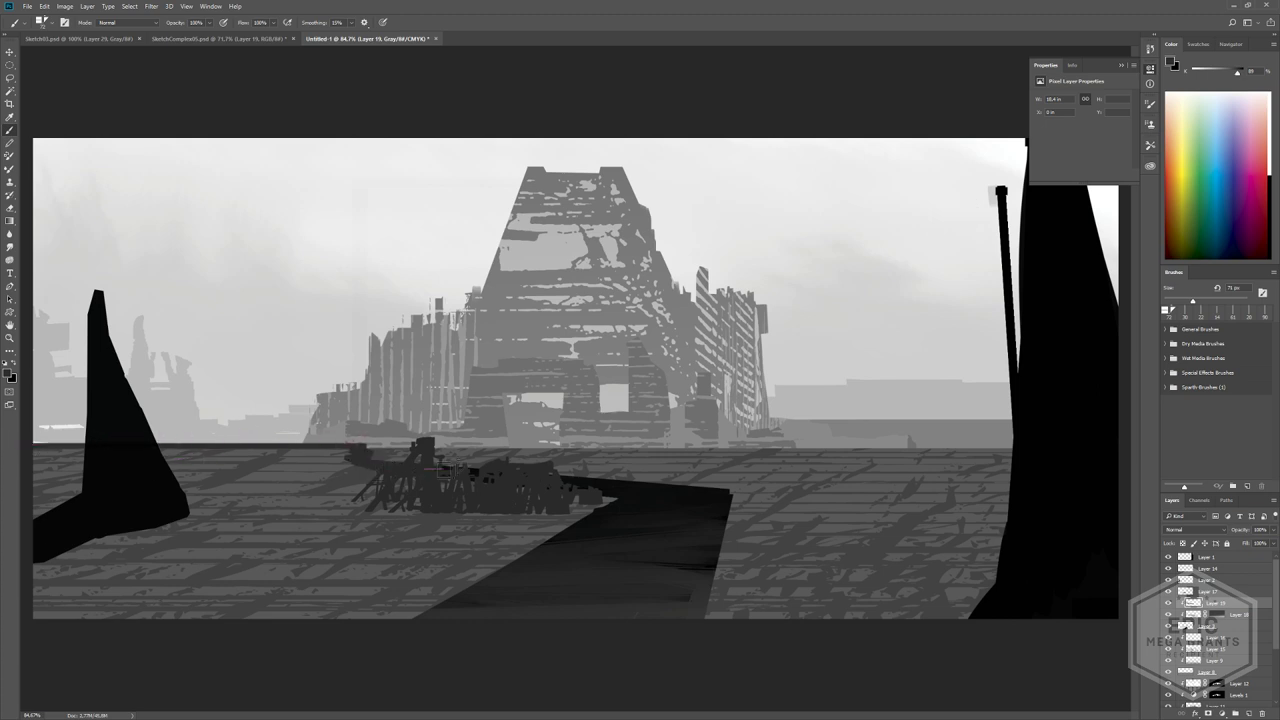
pyautogui.moveTo(445, 471); pyautogui.dragTo(605, 486)
pyautogui.moveTo(385, 463)
pyautogui.keyDown('ctrl'); pyautogui.mouseDown()
pyautogui.moveTo(458, 488)
pyautogui.moveTo(430, 462)
pyautogui.mouseUp(); pyautogui.keyUp('ctrl')
pyautogui.keyDown('ctrl'); pyautogui.moveTo(579, 442); pyautogui.dragTo(690, 458); pyautogui.keyUp('ctrl')
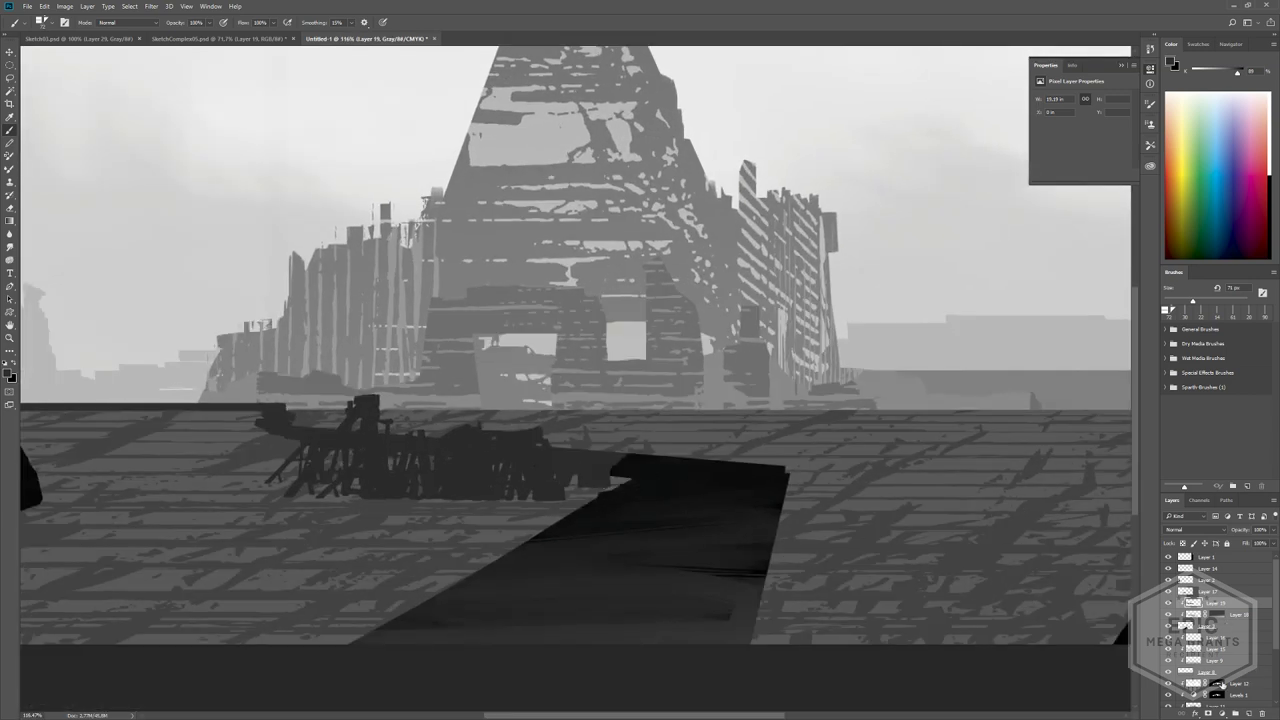
pyautogui.moveTo(600, 461); pyautogui.dragTo(620, 459)
# - Add a mask to the far-path tone layer and apply a short gradient that hides the paint near the bend
pyautogui.click(1209, 713)
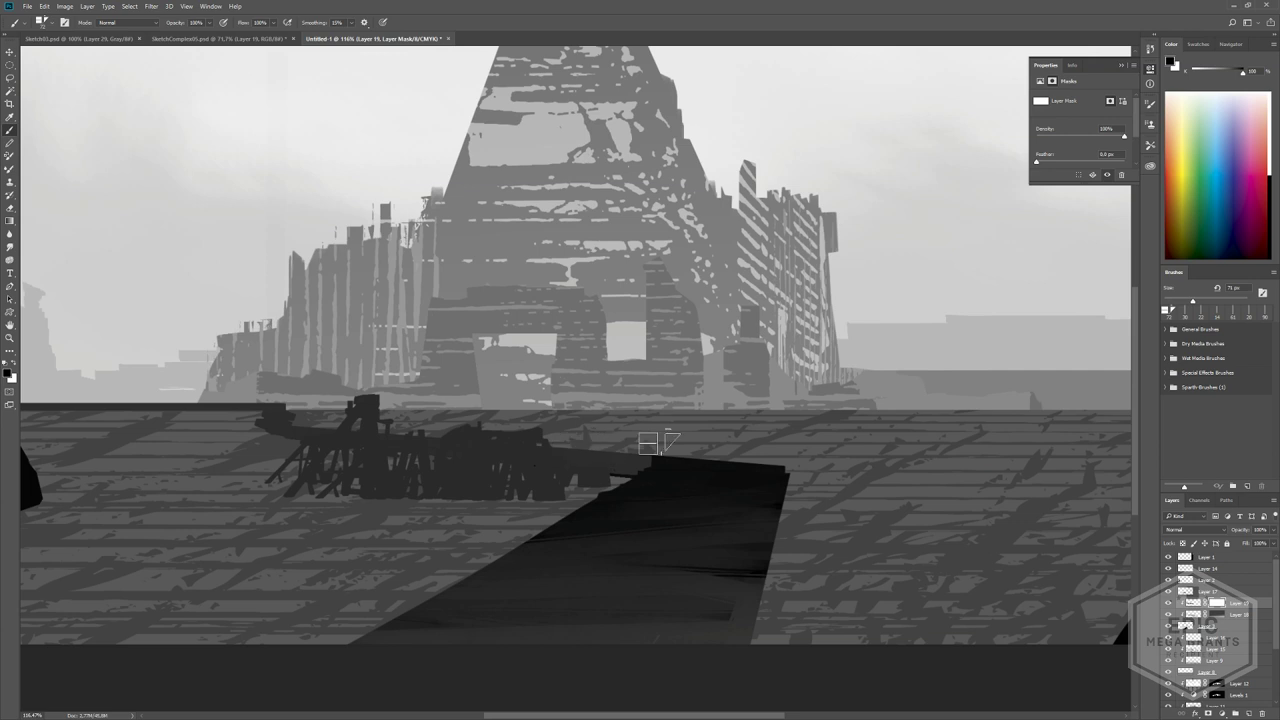
pyautogui.click(10, 220)
pyautogui.moveTo(571, 451); pyautogui.dragTo(566, 450)
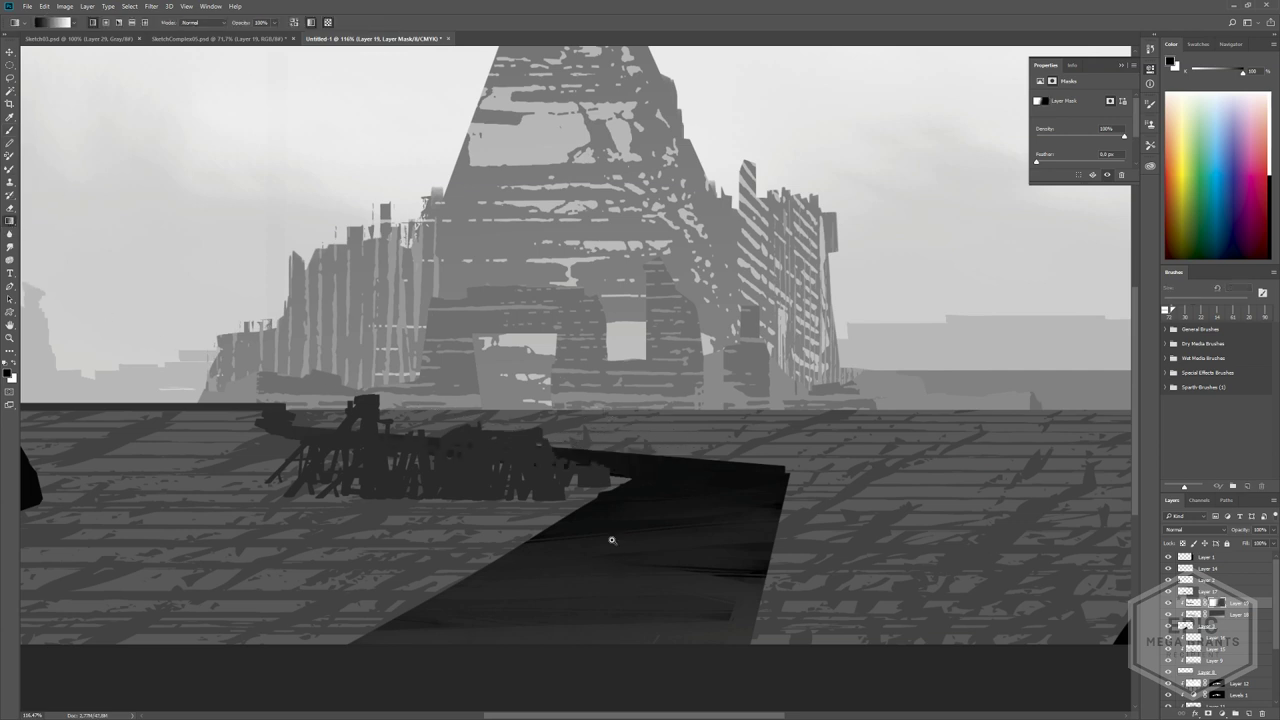
# - Examine the path's tonal transition in the whole composition at thumbnail size and up close
pyautogui.keyDown('alt'); pyautogui.scroll(-6, 612, 540); pyautogui.keyUp('alt')
pyautogui.keyDown('alt'); pyautogui.scroll(-3, 590, 541); pyautogui.keyUp('alt')
pyautogui.keyDown('alt'); pyautogui.scroll(2, 559, 543); pyautogui.keyUp('alt')
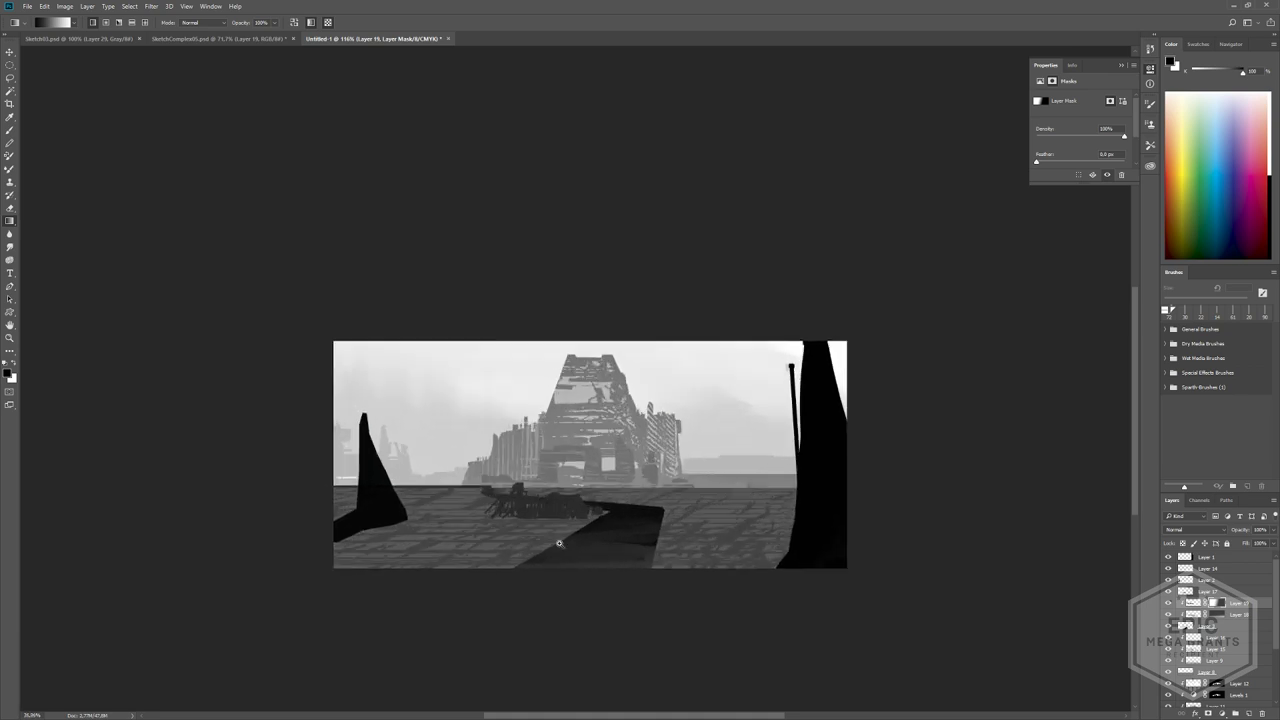
pyautogui.keyDown('alt'); pyautogui.scroll(4, 559, 543); pyautogui.keyUp('alt')
pyautogui.moveTo(535, 466); pyautogui.dragTo(647, 490)
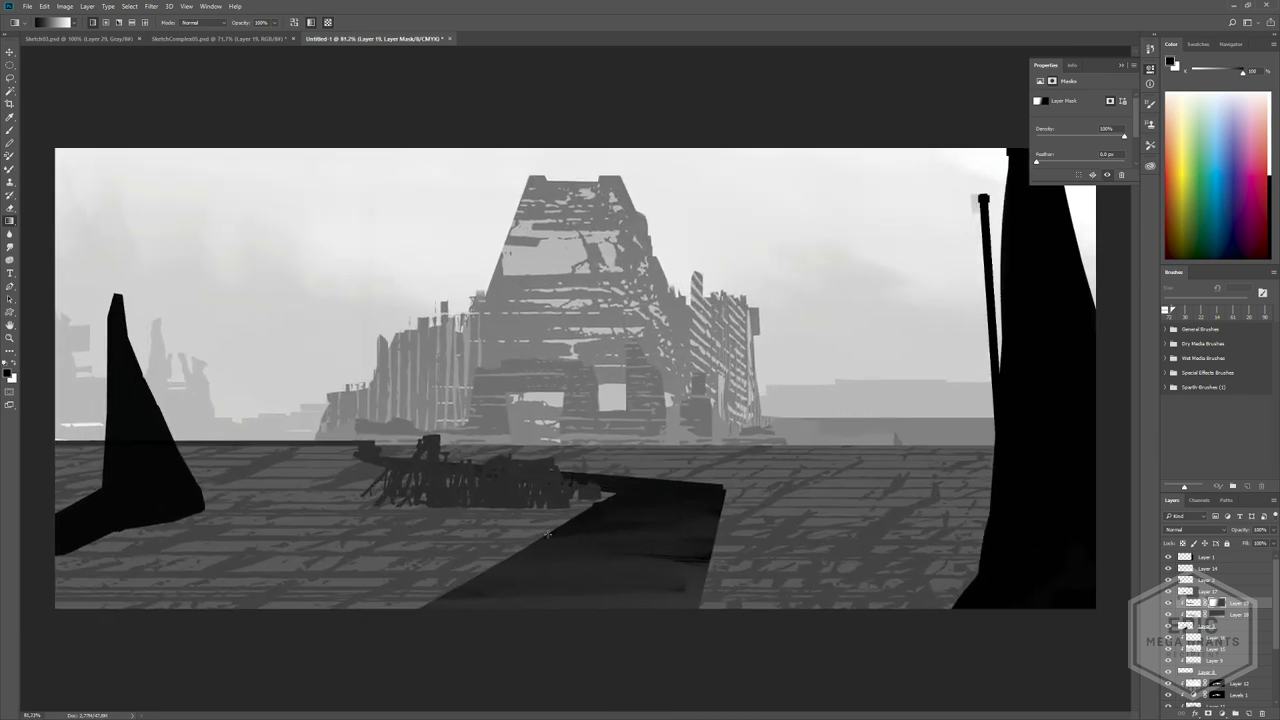
pyautogui.keyDown('alt'); pyautogui.scroll(3, 500, 490); pyautogui.keyUp('alt')
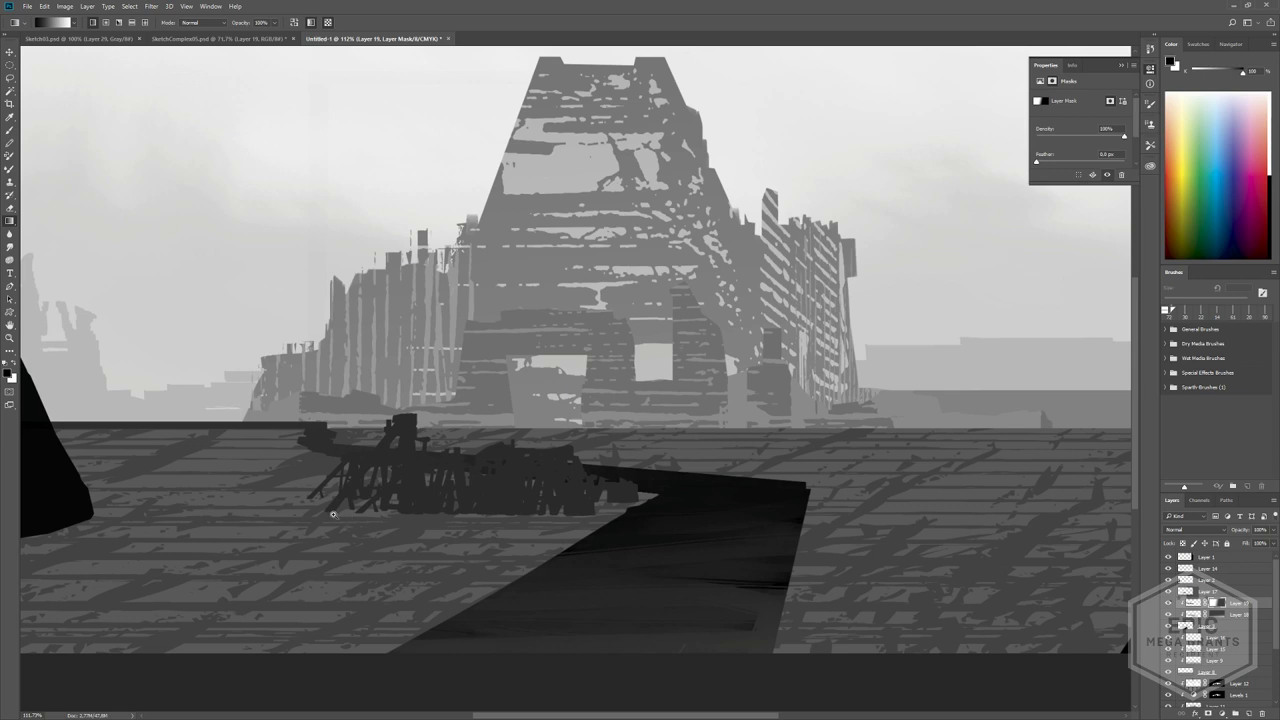
pyautogui.keyDown('alt'); pyautogui.scroll(-7, 617, 473); pyautogui.keyUp('alt')
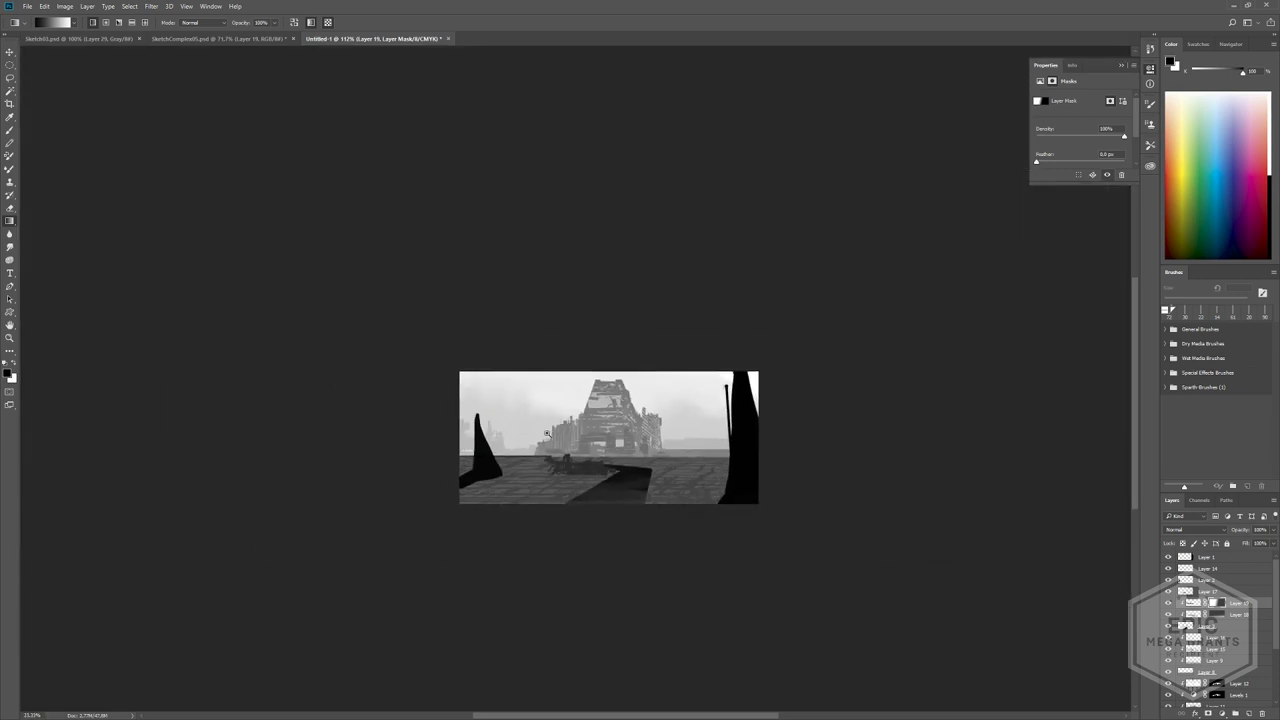
pyautogui.keyDown('alt'); pyautogui.scroll(3, 495, 530); pyautogui.keyUp('alt')
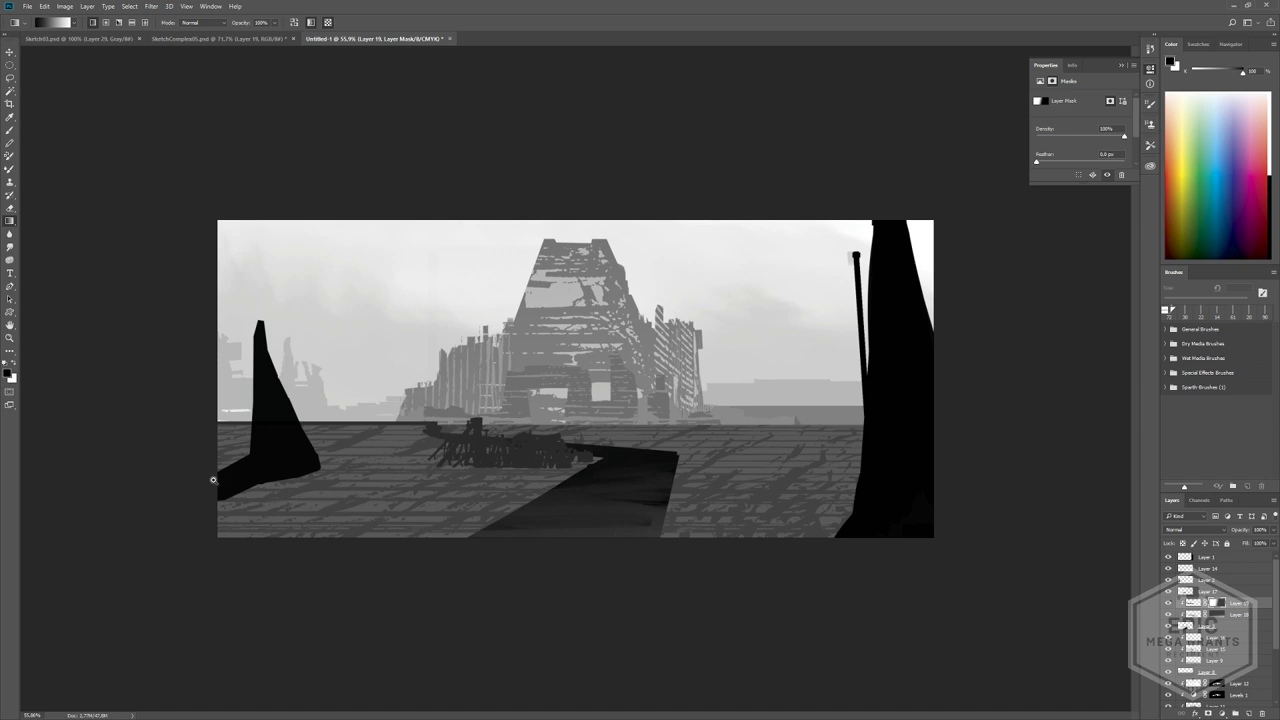
pyautogui.keyDown('alt'); pyautogui.scroll(4, 213, 480); pyautogui.keyUp('alt')
pyautogui.keyDown('alt'); pyautogui.scroll(-2, 261, 491); pyautogui.keyUp('alt')
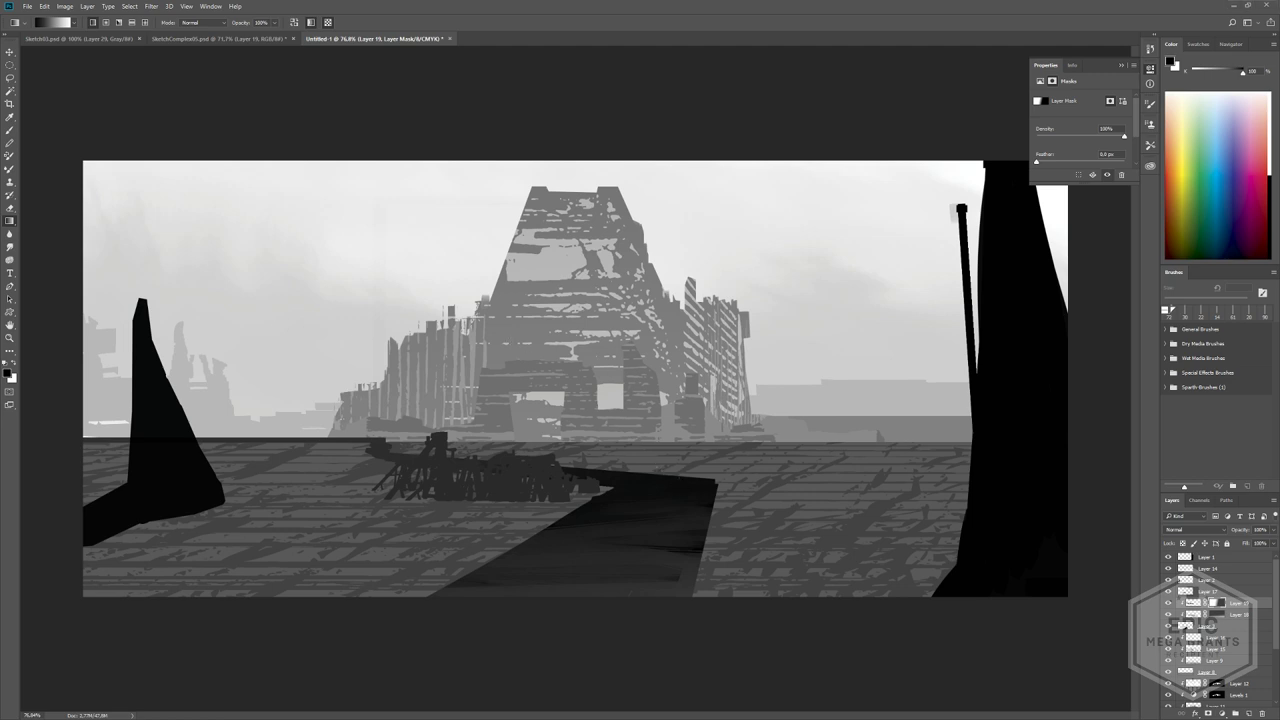
pyautogui.keyDown('alt'); pyautogui.scroll(2, 476, 554); pyautogui.keyUp('alt')
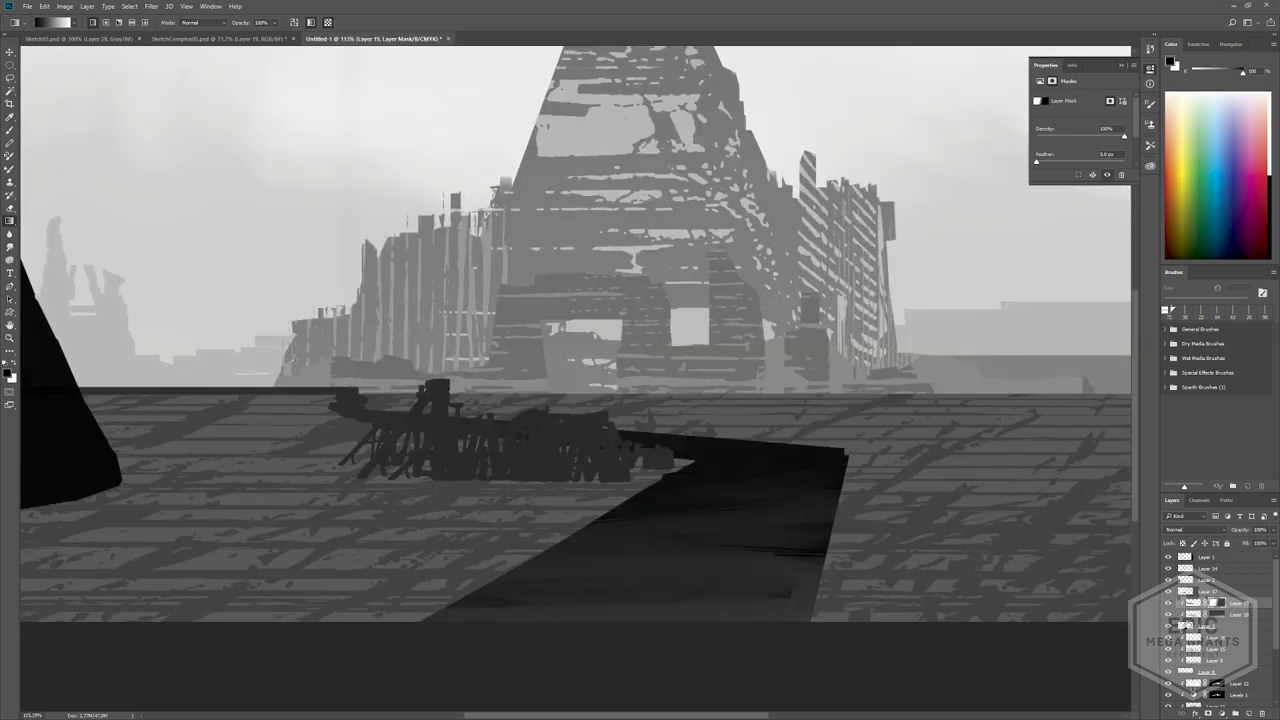
# - Toggle the dark wreck layer's visibility to compare the path with and without it, leaving the layer visible
pyautogui.click(1168, 591)
pyautogui.click(1168, 591)
pyautogui.click(1168, 591)
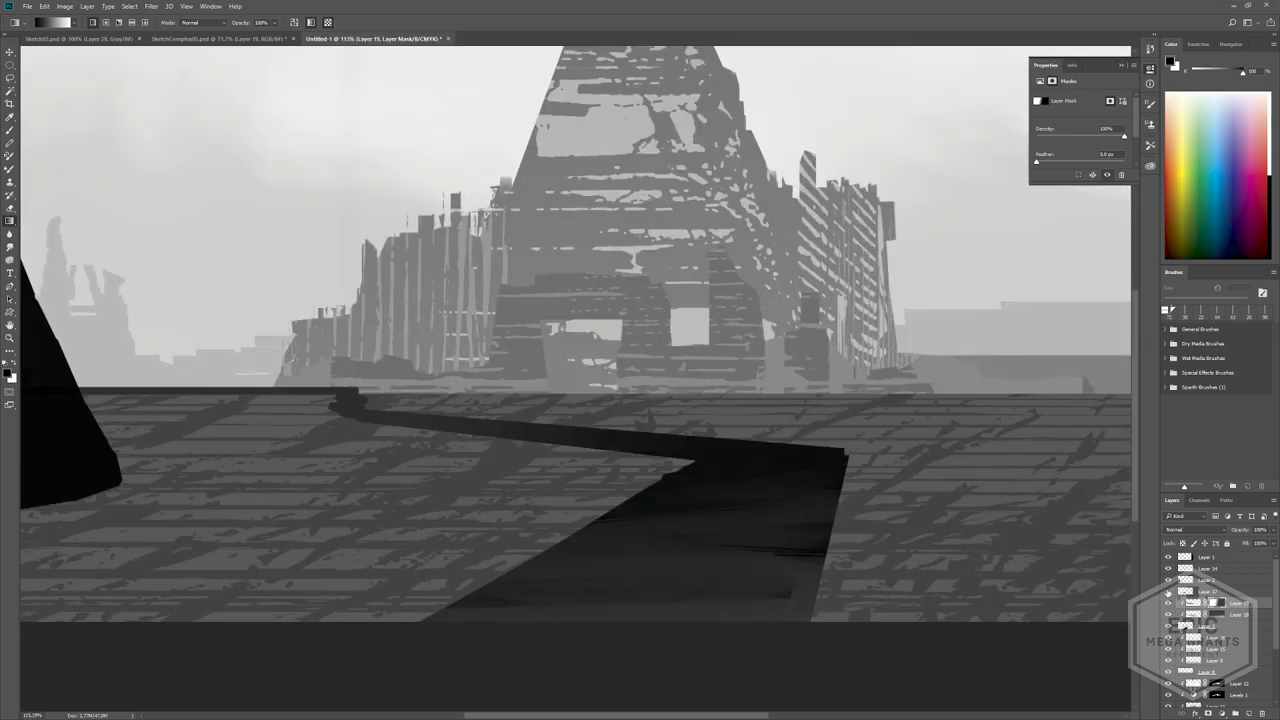
pyautogui.click(1168, 591)
pyautogui.keyDown('alt'); pyautogui.scroll(-5, 642, 462); pyautogui.keyUp('alt')
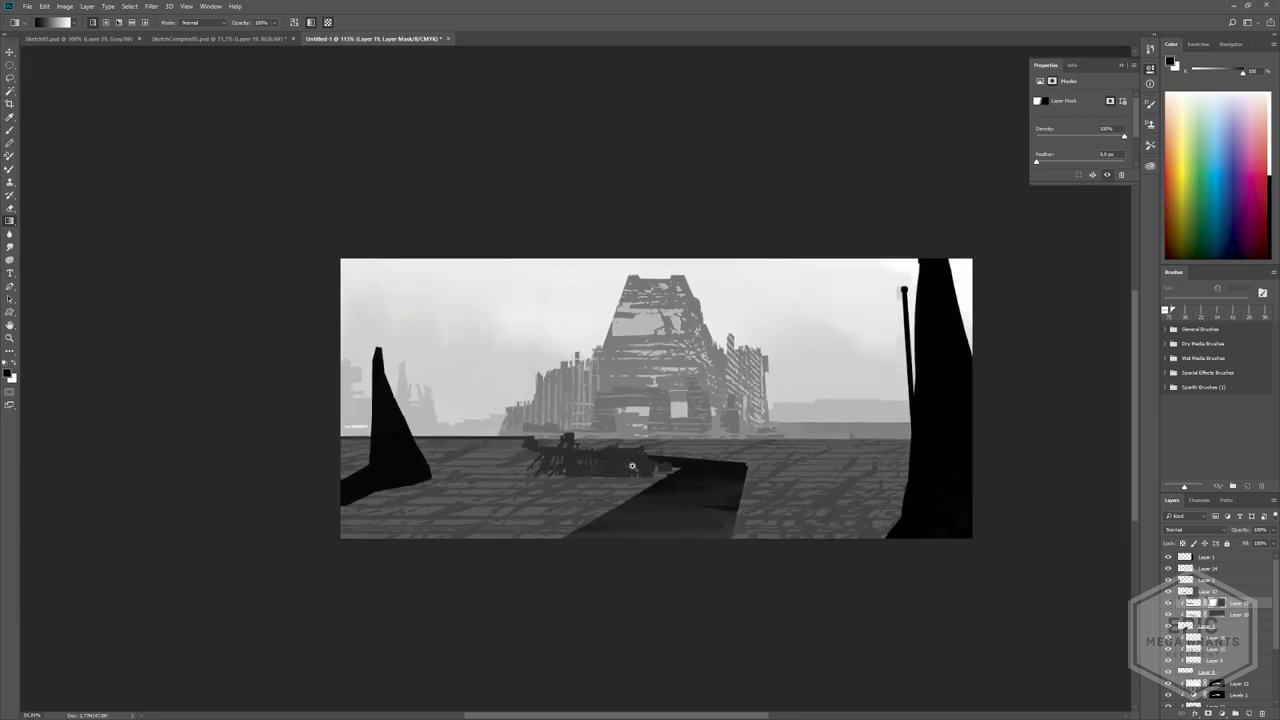
pyautogui.keyDown('alt'); pyautogui.scroll(4, 740, 442); pyautogui.keyUp('alt')
# - Add a new layer above the dark wreck layer, clip it to the wreck, and activate the Custom Shape tool
pyautogui.click(1182, 592)
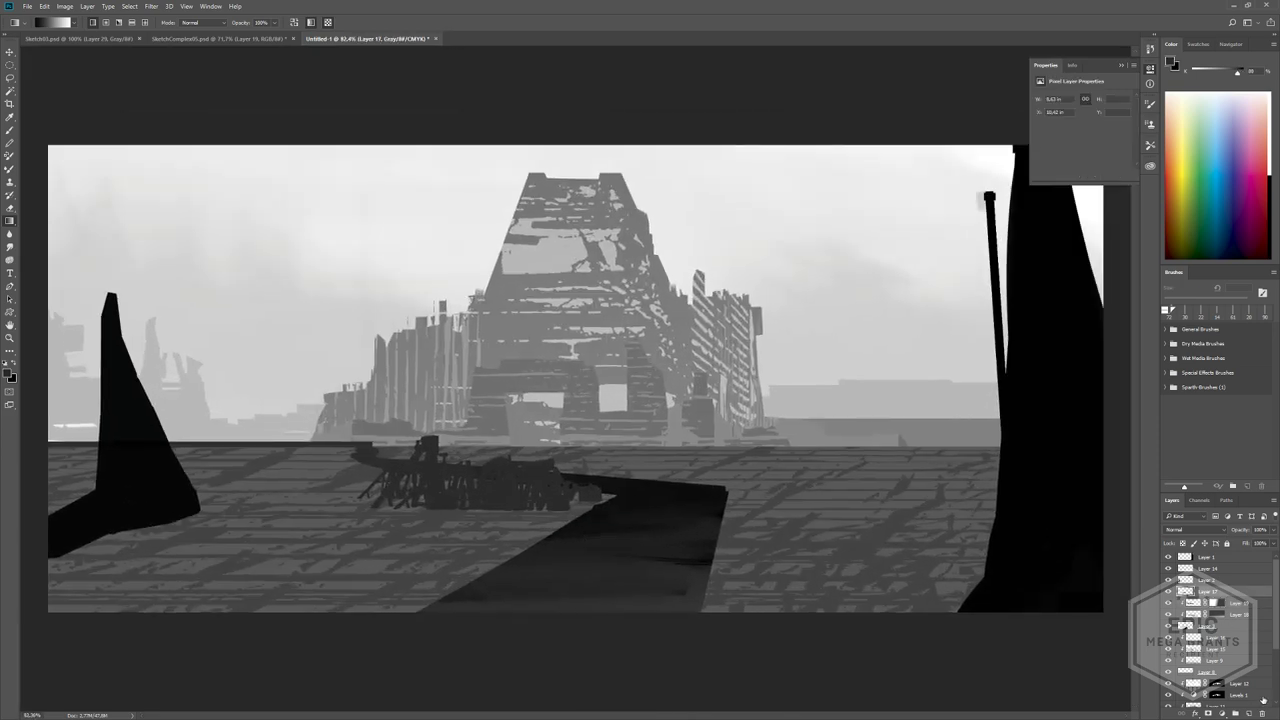
pyautogui.click(1249, 713)
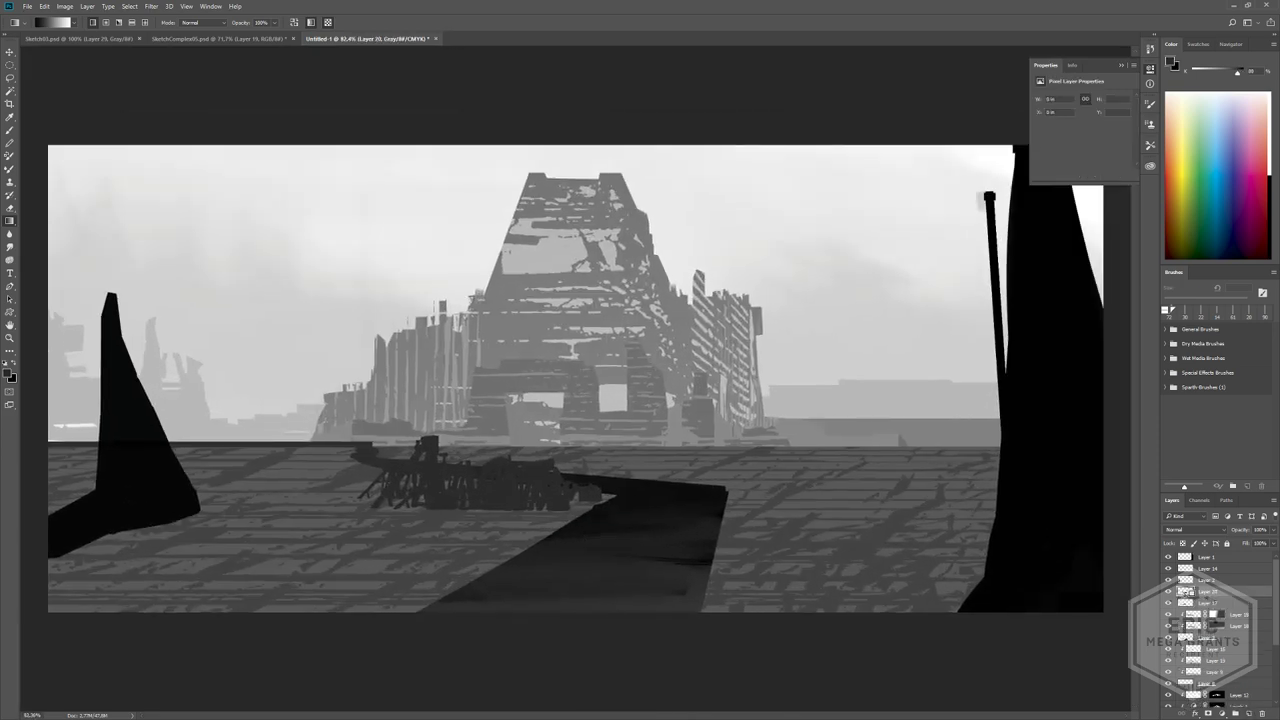
pyautogui.keyDown('alt'); pyautogui.click(1189, 596); pyautogui.keyUp('alt')
pyautogui.keyDown('alt'); pyautogui.scroll(7, 403, 497); pyautogui.keyUp('alt')
pyautogui.press('b')
pyautogui.keyDown('alt'); pyautogui.scroll(-1, 539, 466); pyautogui.keyUp('alt')
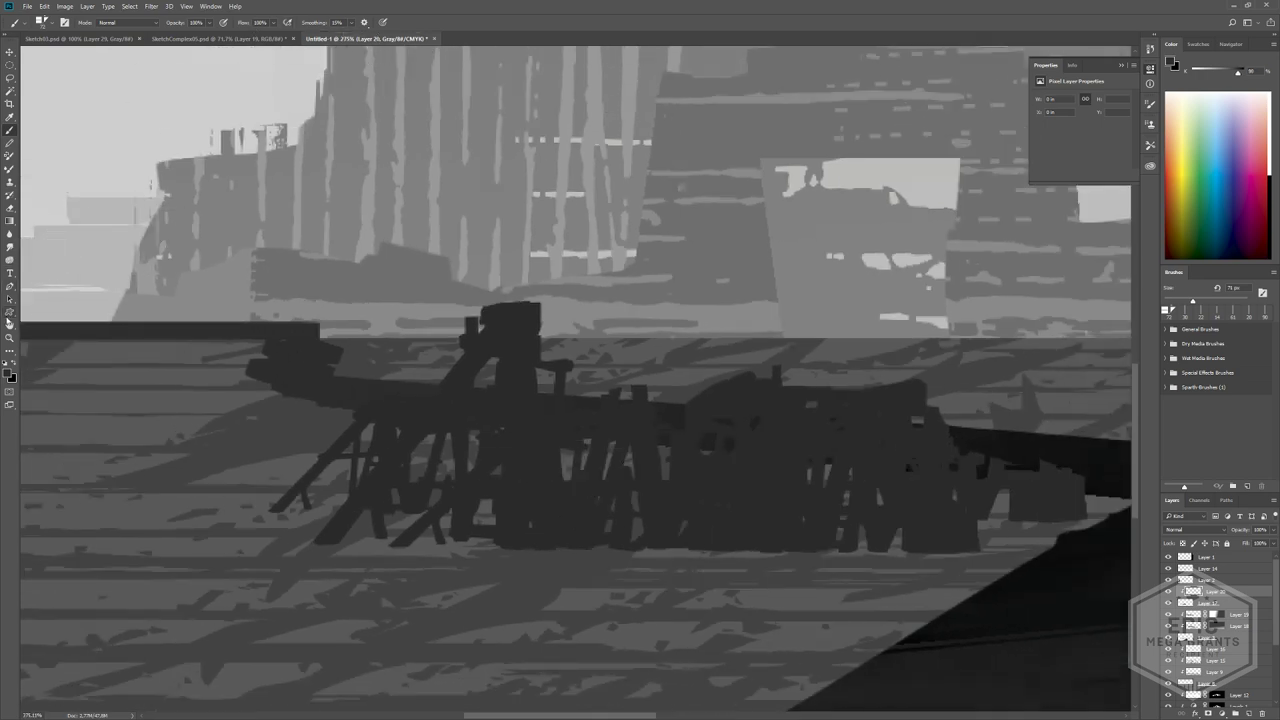
pyautogui.click(9, 312)
pyautogui.hotkey('ctrl', '0')
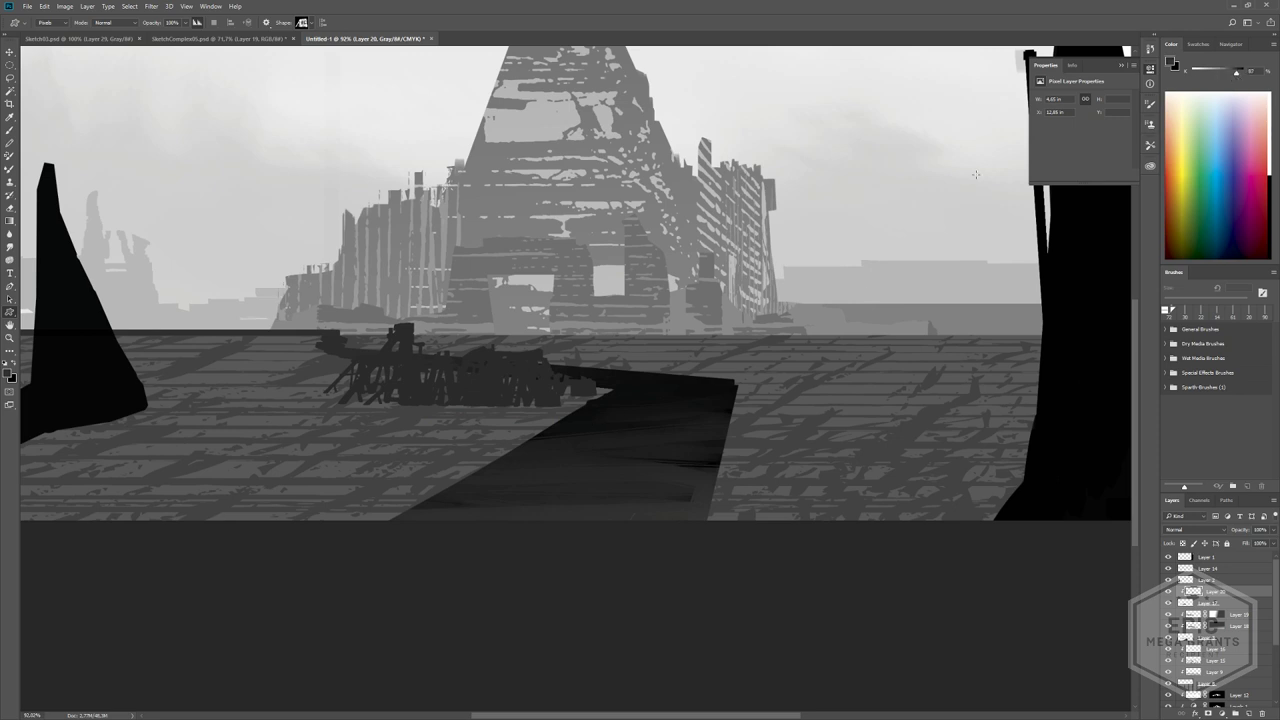
# - Stamp rough timber custom shapes across the wreck in 87% black on the clipped layer
pyautogui.moveTo(263, 242); pyautogui.dragTo(454, 380)
pyautogui.moveTo(262, 304); pyautogui.dragTo(410, 471)
pyautogui.moveTo(424, 344); pyautogui.dragTo(484, 390)
pyautogui.moveTo(473, 346); pyautogui.dragTo(521, 449)
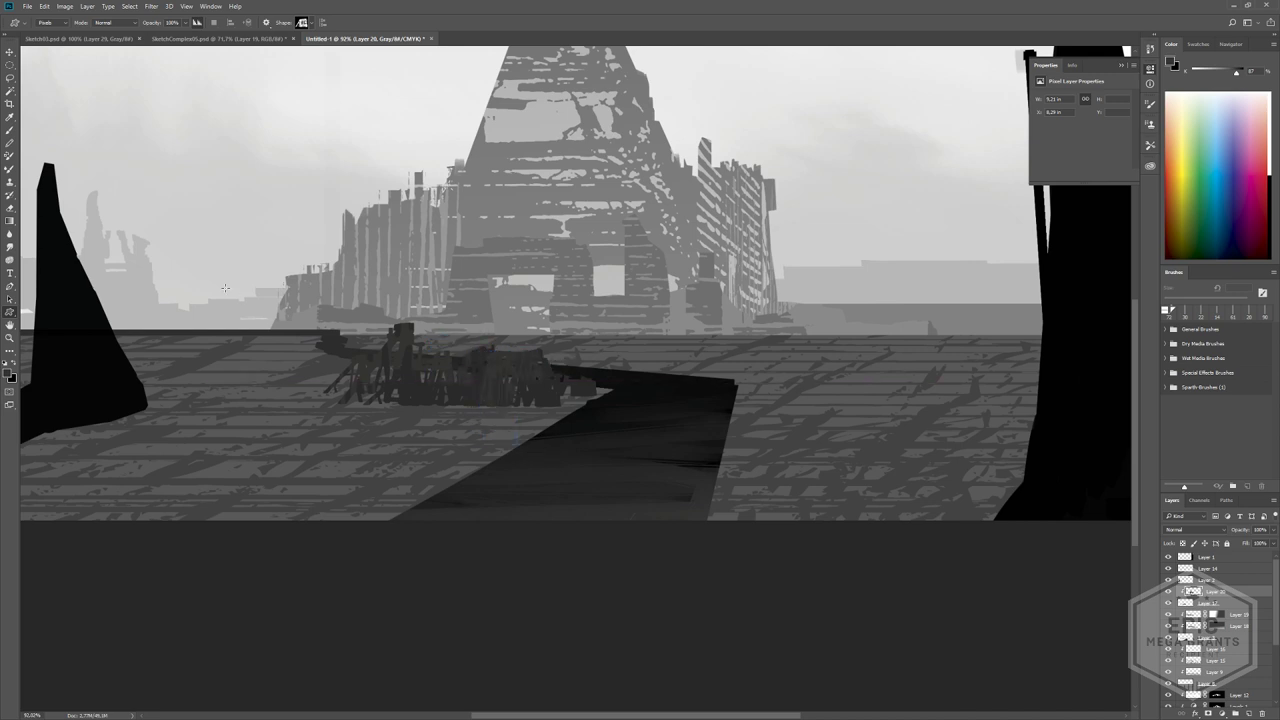
pyautogui.moveTo(352, 300); pyautogui.dragTo(420, 386)
pyautogui.moveTo(502, 445)
pyautogui.keyDown('ctrl'); pyautogui.mouseDown()
pyautogui.moveTo(489, 437)
pyautogui.moveTo(508, 466)
pyautogui.mouseUp(); pyautogui.keyUp('ctrl')
pyautogui.moveTo(420, 284); pyautogui.dragTo(600, 386)
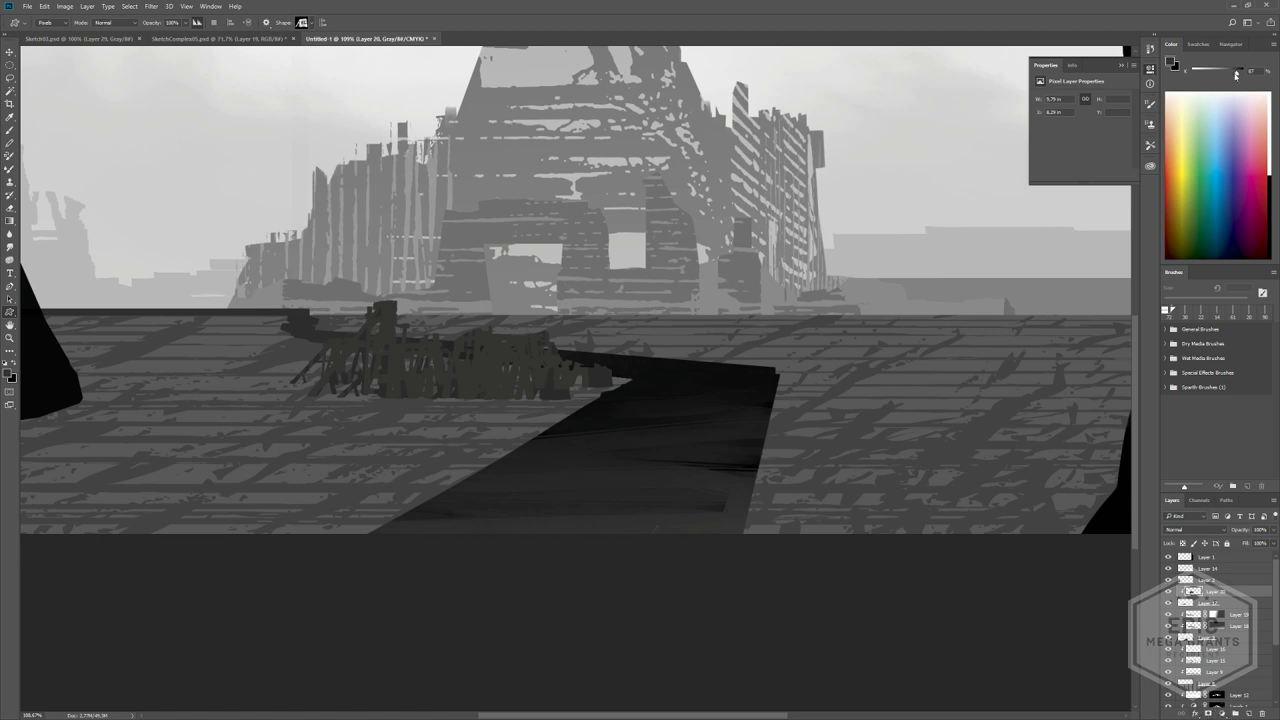
# - Overlay the wreck with more timber custom shapes in a lighter 79% black
pyautogui.moveTo(182, 222); pyautogui.dragTo(436, 353)
pyautogui.moveTo(284, 277); pyautogui.dragTo(386, 398)
pyautogui.moveTo(334, 308); pyautogui.dragTo(492, 402)
pyautogui.moveTo(452, 326); pyautogui.dragTo(545, 402)
pyautogui.keyDown('alt'); pyautogui.scroll(-3, 445, 404); pyautogui.keyUp('alt')
pyautogui.keyDown('alt'); pyautogui.scroll(4, 417, 382); pyautogui.keyUp('alt')
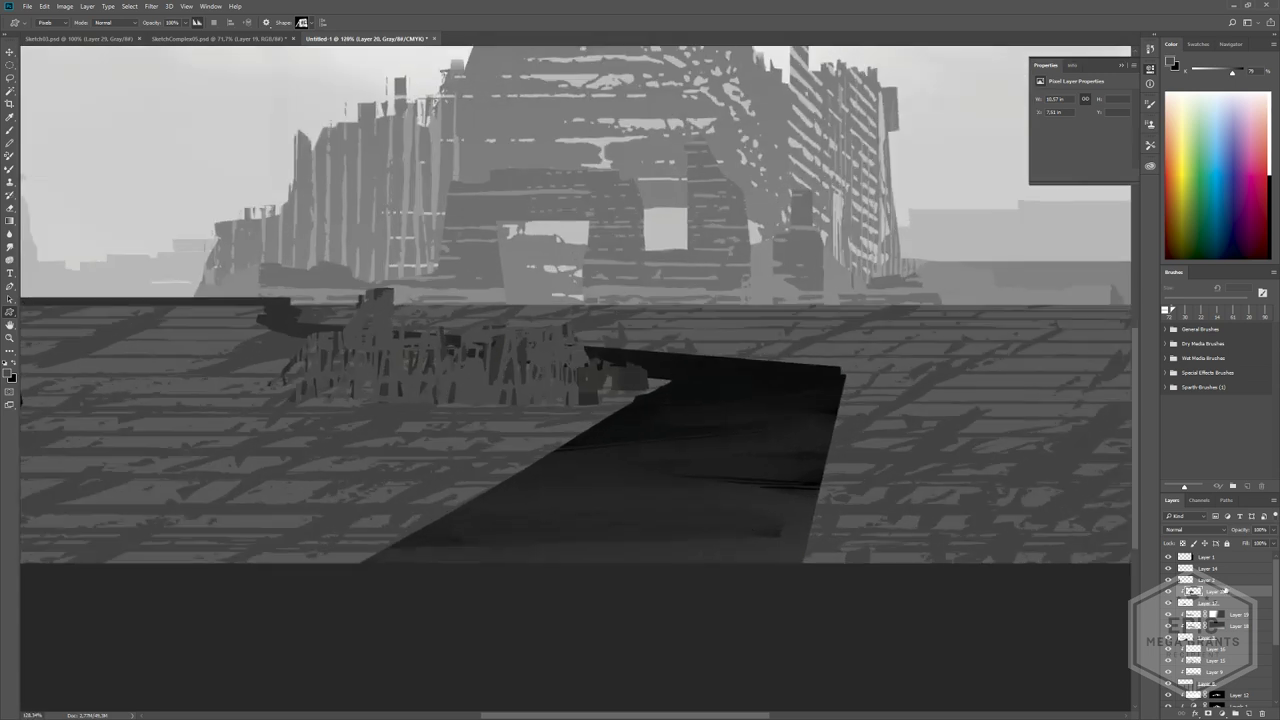
# - Add a mask to the wreck detail layer and stamp black custom shapes on it to break up the lighter tone
pyautogui.click(1220, 714)
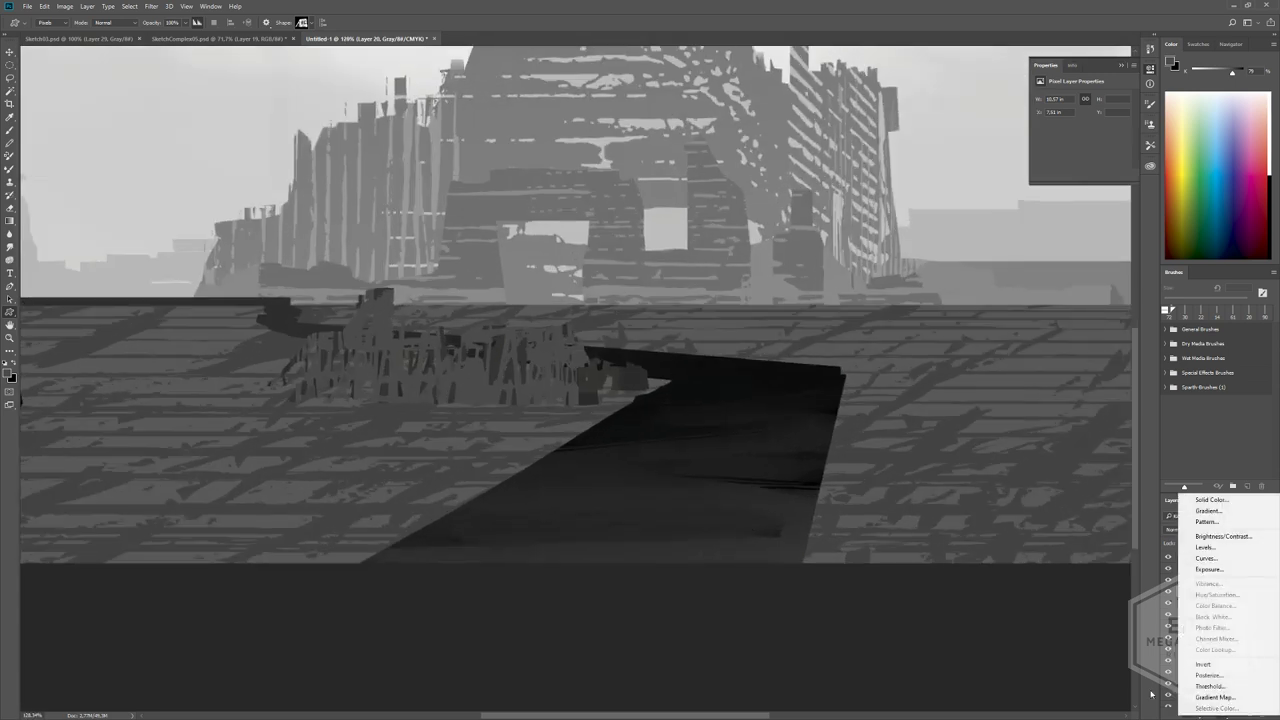
pyautogui.click(1201, 713)
pyautogui.click(1208, 713)
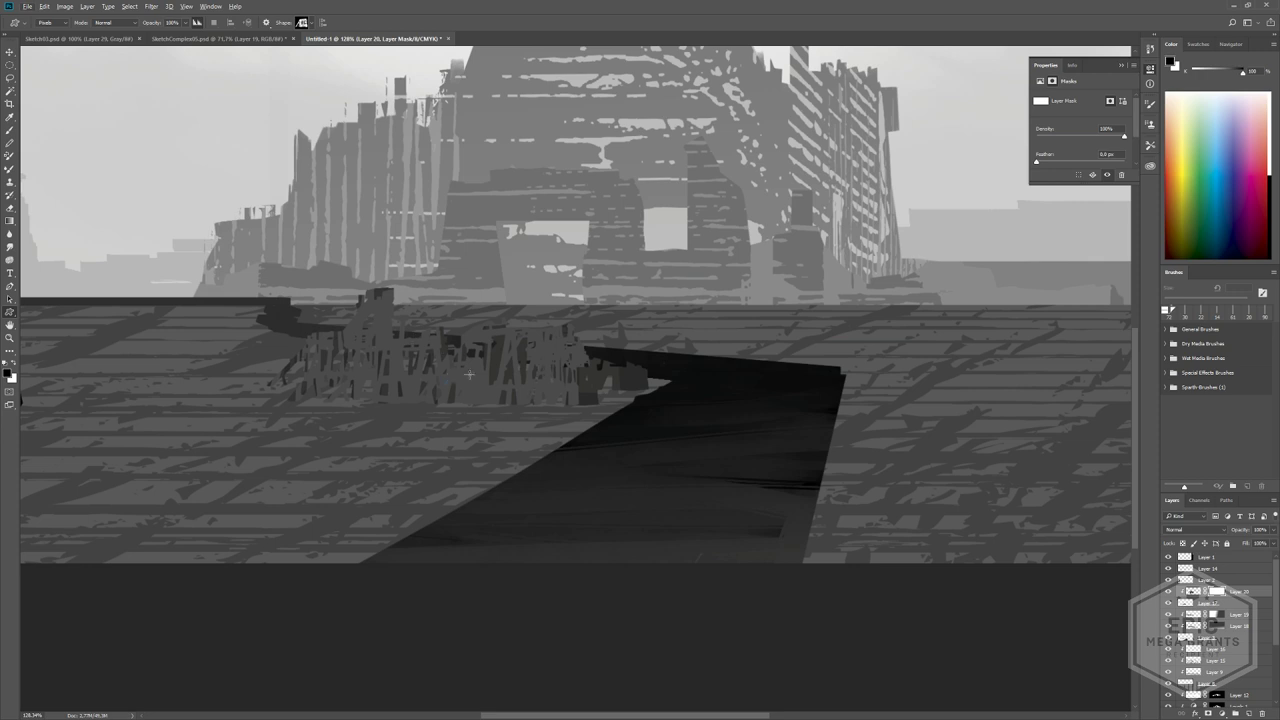
pyautogui.moveTo(469, 375); pyautogui.dragTo(580, 441)
pyautogui.hotkey('ctrl', 'z')
pyautogui.moveTo(491, 322); pyautogui.dragTo(657, 448)
pyautogui.moveTo(546, 473); pyautogui.dragTo(547, 472)
pyautogui.moveTo(245, 280); pyautogui.dragTo(404, 412)
pyautogui.moveTo(588, 438)
pyautogui.keyDown('alt'); pyautogui.mouseDown()
pyautogui.moveTo(550, 445)
pyautogui.moveTo(569, 459)
pyautogui.moveTo(500, 477)
pyautogui.moveTo(535, 507)
pyautogui.mouseUp(); pyautogui.keyUp('alt')
pyautogui.press('b')
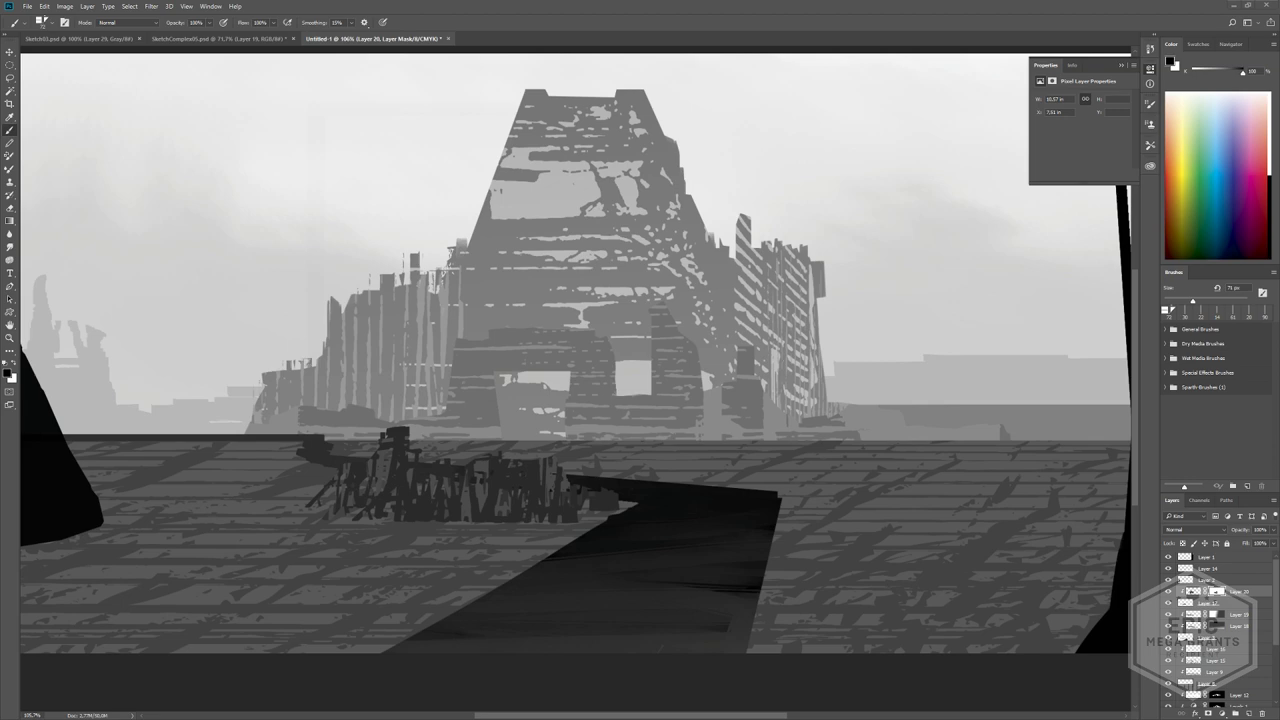
# - Review the whole composition at thumbnail size and compare it with the smaller tower's layer hidden and shown
pyautogui.hotkey('alt', 'Tab')
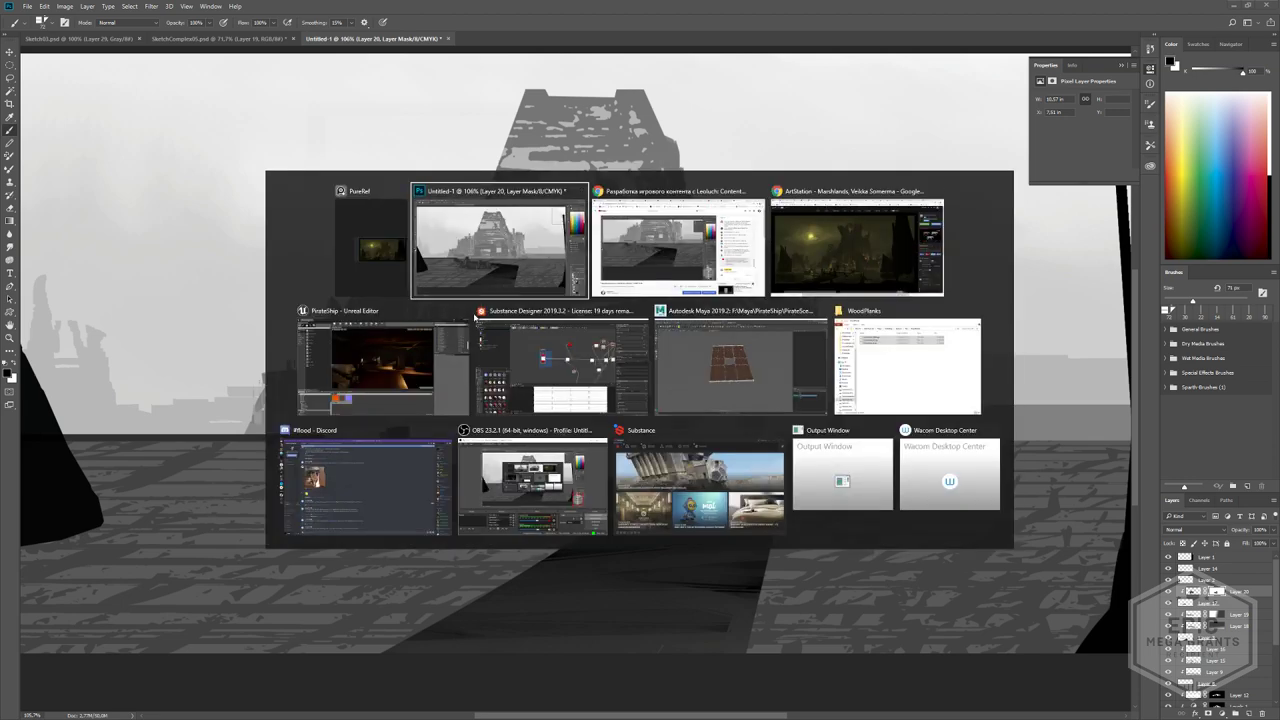
pyautogui.keyDown('ctrl'); pyautogui.moveTo(723, 395); pyautogui.dragTo(491, 350); pyautogui.keyUp('ctrl')
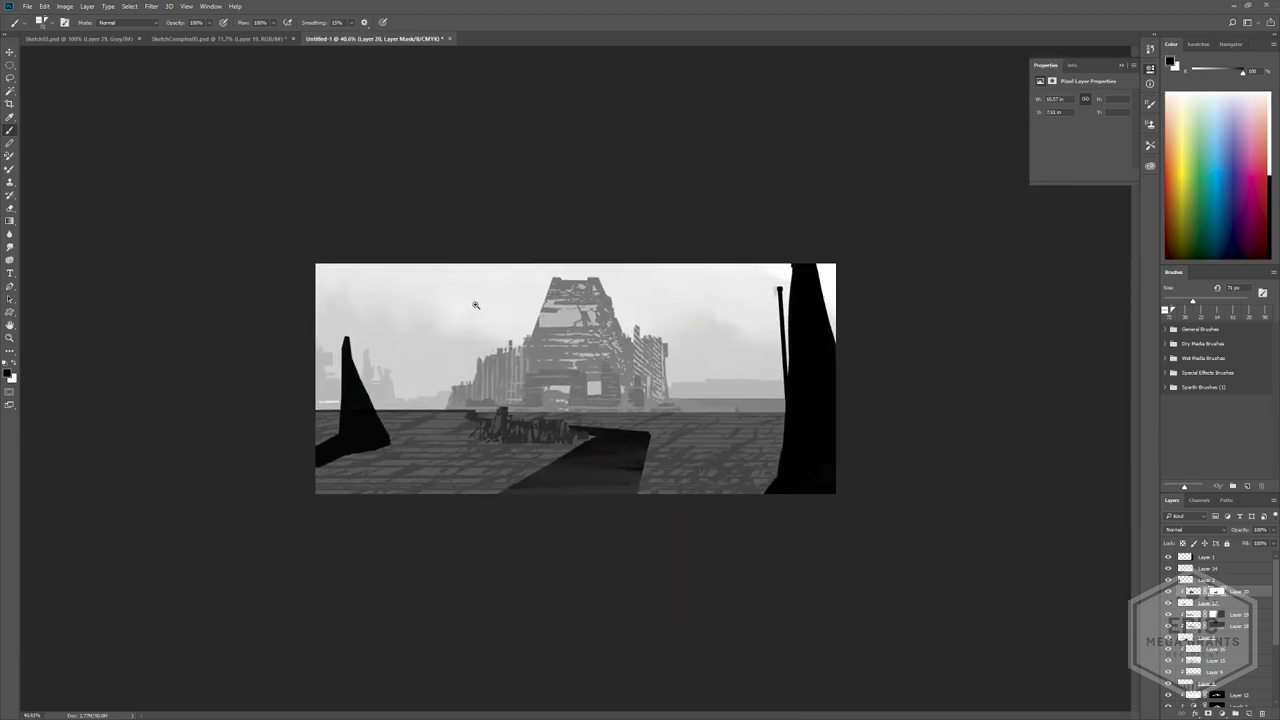
pyautogui.keyDown('alt'); pyautogui.scroll(-1, 335, 354); pyautogui.keyUp('alt')
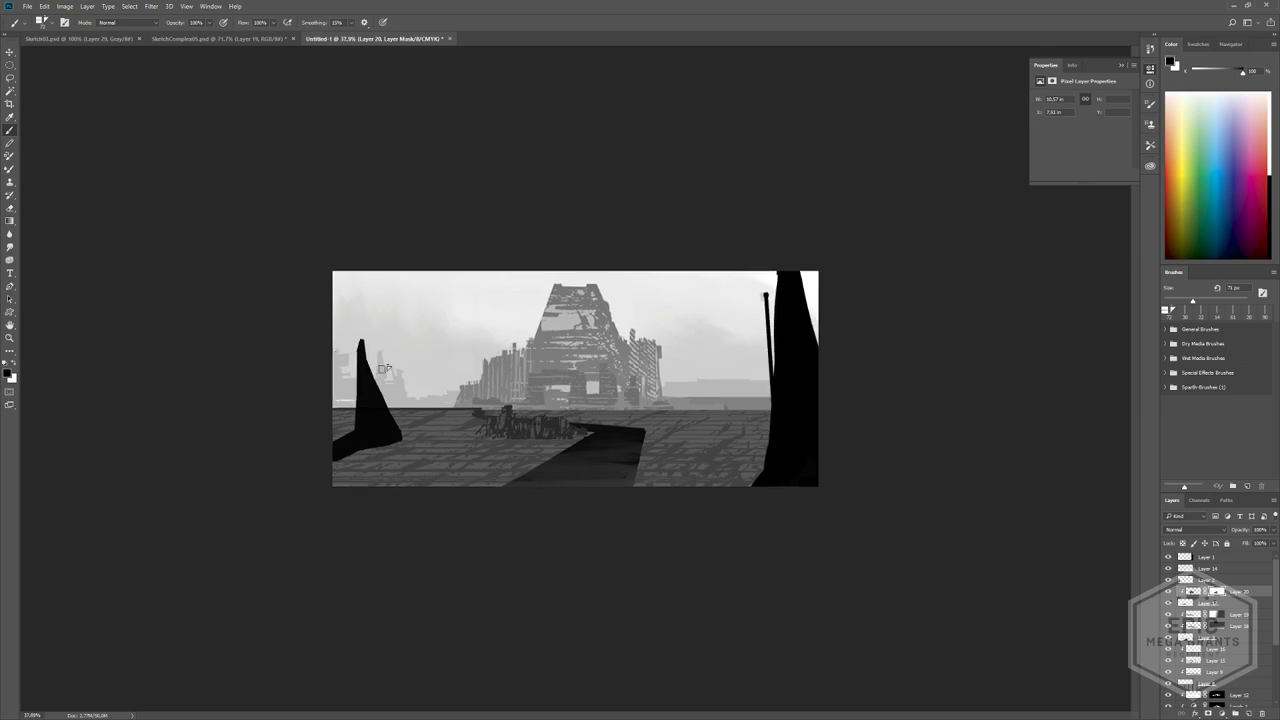
pyautogui.keyDown('alt'); pyautogui.scroll(1, 312, 404); pyautogui.keyUp('alt')
pyautogui.click(1169, 580)
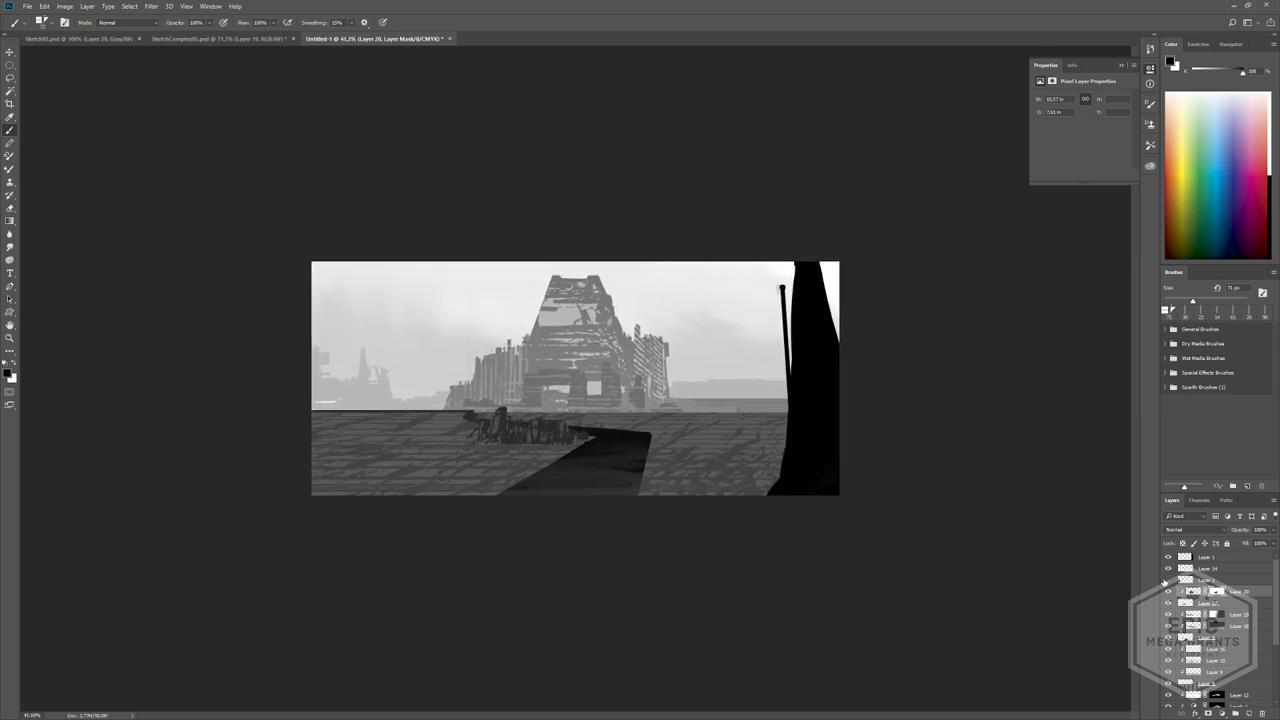
pyautogui.click(1169, 580)
# - Load the smaller black tower's silhouette as a selection, recolour it to a lighter dark gray, and deselect
pyautogui.click(1205, 580)
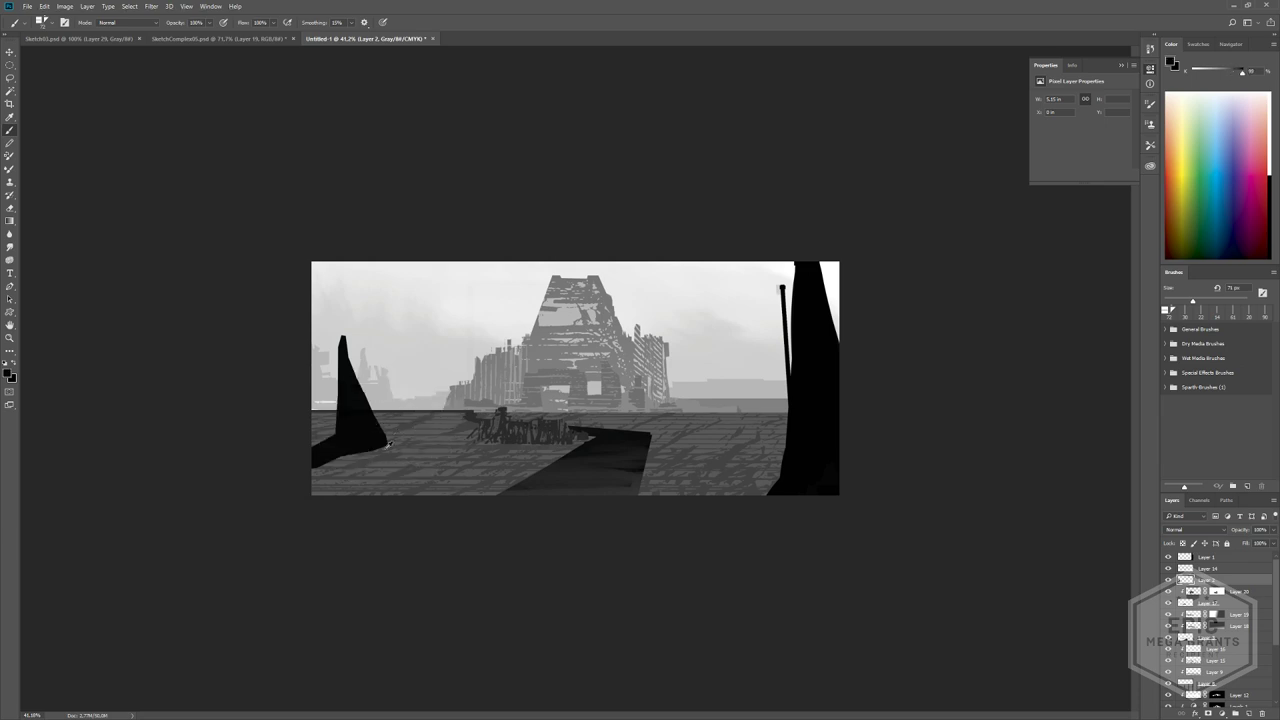
pyautogui.keyDown('alt'); pyautogui.scroll(5, 389, 445); pyautogui.keyUp('alt')
pyautogui.keyDown('alt'); pyautogui.scroll(2, 301, 420); pyautogui.keyUp('alt')
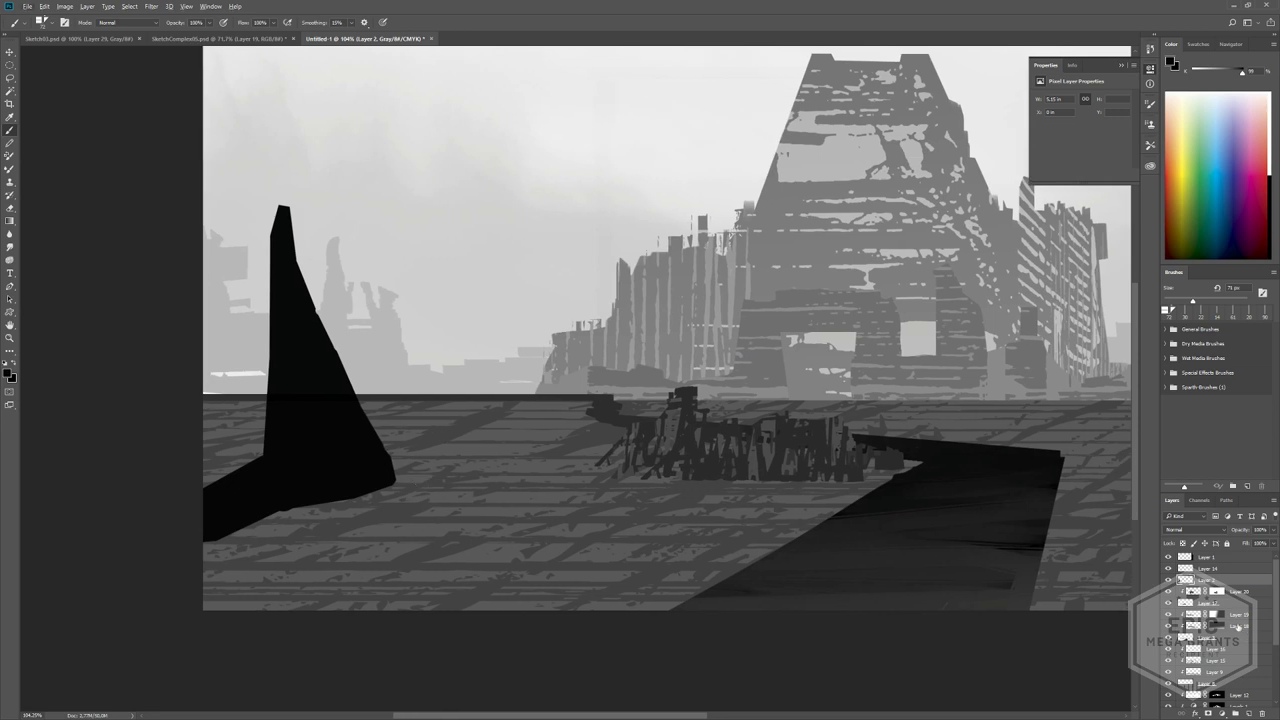
pyautogui.keyDown('ctrl'); pyautogui.click(1184, 581); pyautogui.keyUp('ctrl')
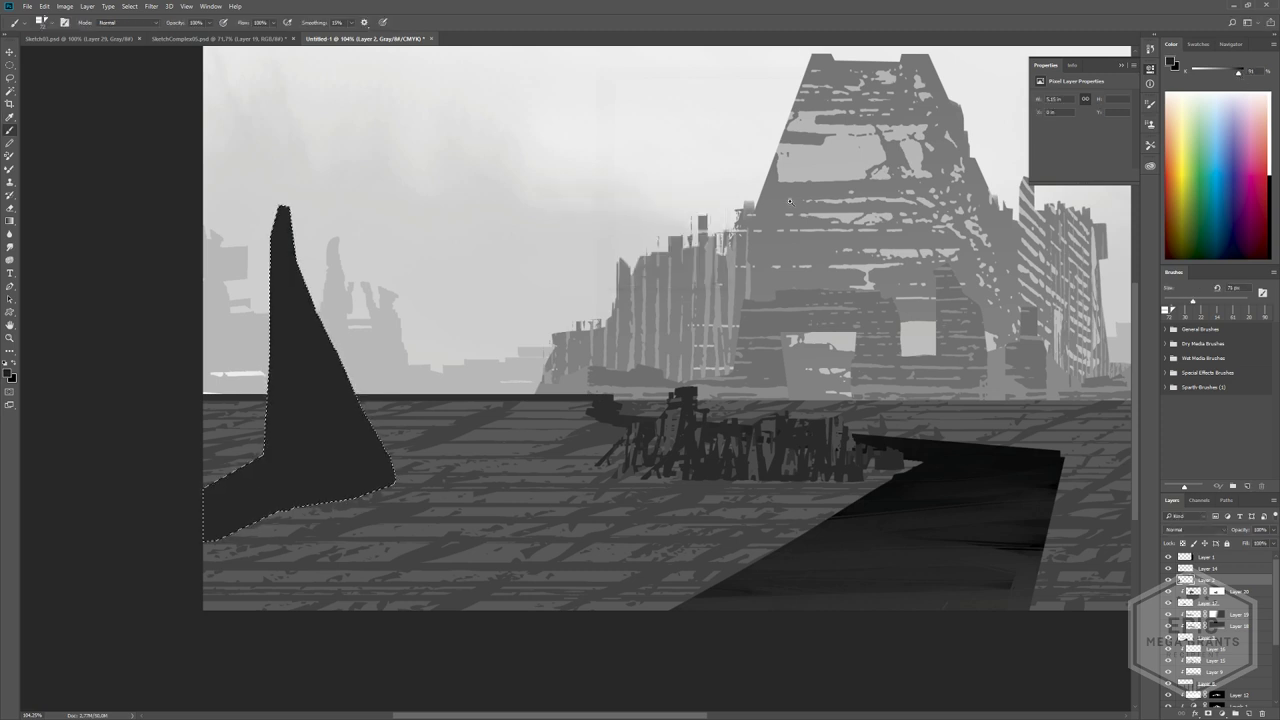
pyautogui.keyDown('alt'); pyautogui.scroll(-10, 729, 183); pyautogui.keyUp('alt')
pyautogui.keyDown('alt'); pyautogui.scroll(1, 640, 320); pyautogui.keyUp('alt')
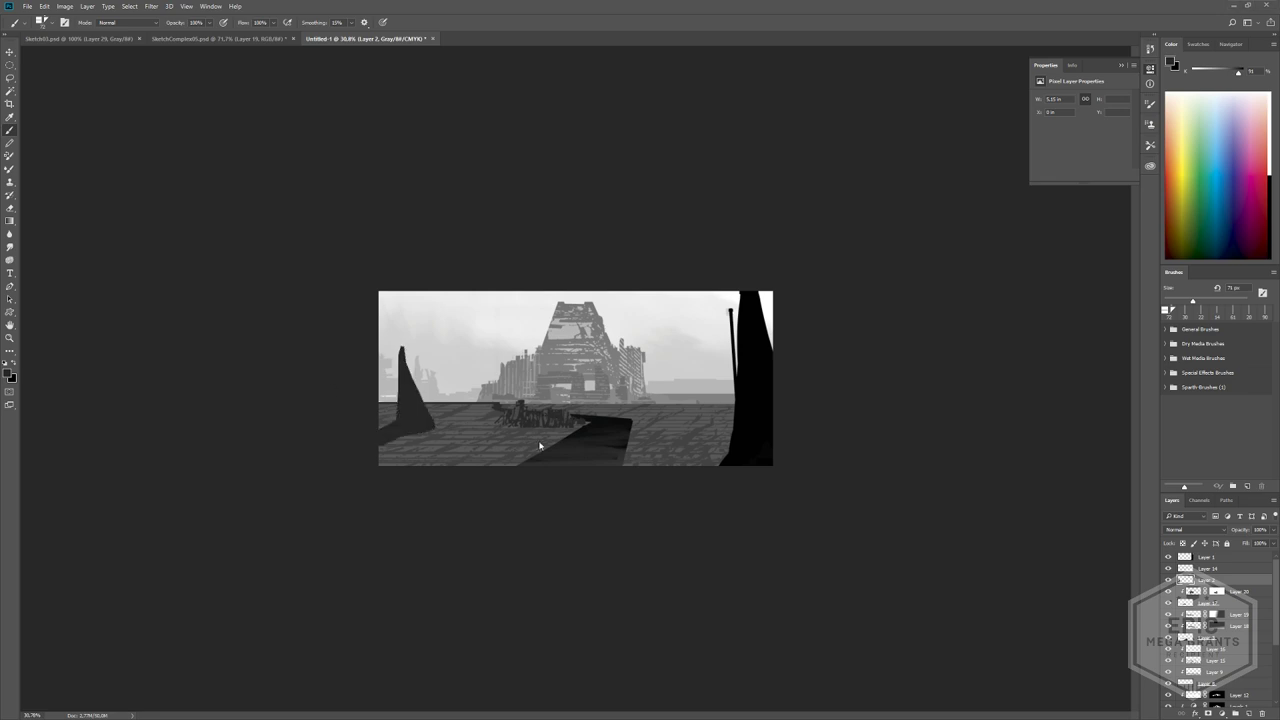
pyautogui.hotkey('ctrl', 'd')
# - Add a new empty layer directly above the smaller tower's layer
pyautogui.keyDown('alt'); pyautogui.scroll(1, 540, 470); pyautogui.keyUp('alt')
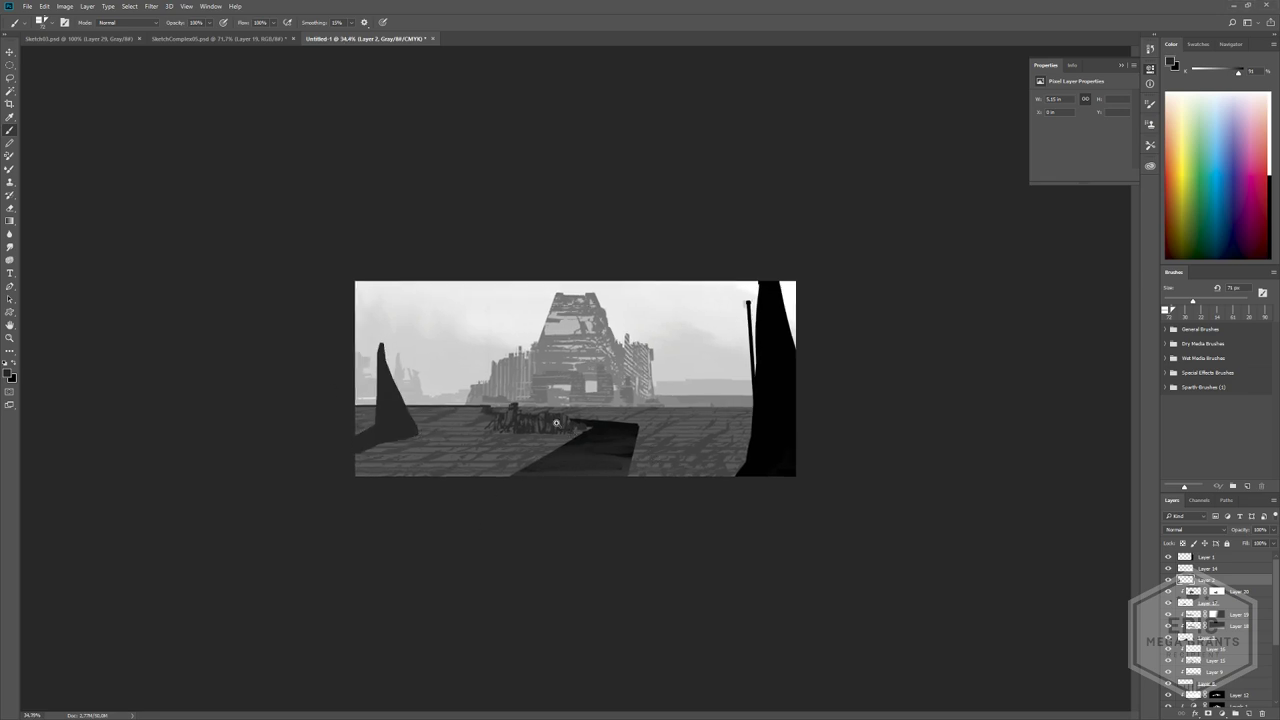
pyautogui.keyDown('alt'); pyautogui.scroll(2, 556, 422); pyautogui.keyUp('alt')
pyautogui.keyDown('alt'); pyautogui.scroll(3, 644, 470); pyautogui.keyUp('alt')
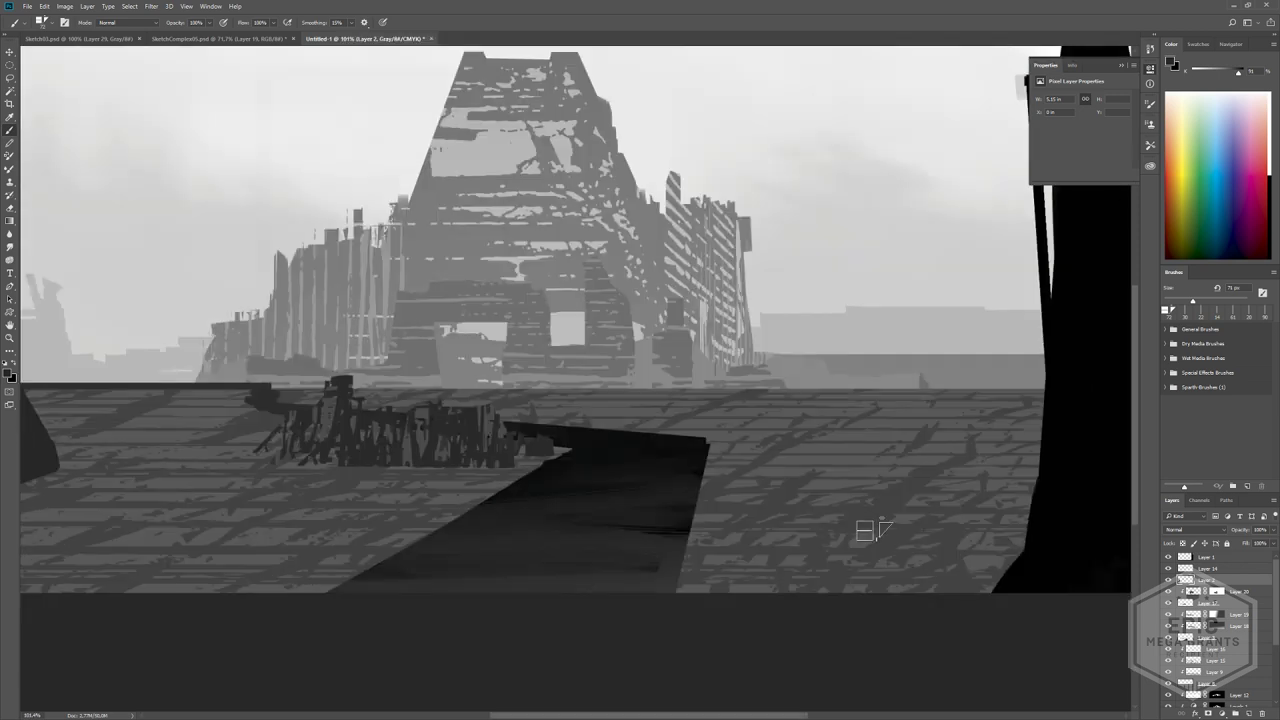
pyautogui.click(1250, 714)
pyautogui.keyDown('alt'); pyautogui.moveTo(819, 437); pyautogui.dragTo(799, 442, button='right'); pyautogui.keyUp('alt')
pyautogui.keyDown('alt'); pyautogui.moveTo(741, 405); pyautogui.dragTo(746, 408, button='right'); pyautogui.keyUp('alt')
pyautogui.moveTo(714, 421)
pyautogui.mouseDown()
pyautogui.moveTo(776, 372)
pyautogui.moveTo(790, 408)
pyautogui.moveTo(833, 370)
pyautogui.moveTo(857, 400)
pyautogui.mouseUp()
pyautogui.keyDown('alt'); pyautogui.scroll(-2, 768, 395); pyautogui.keyUp('alt')
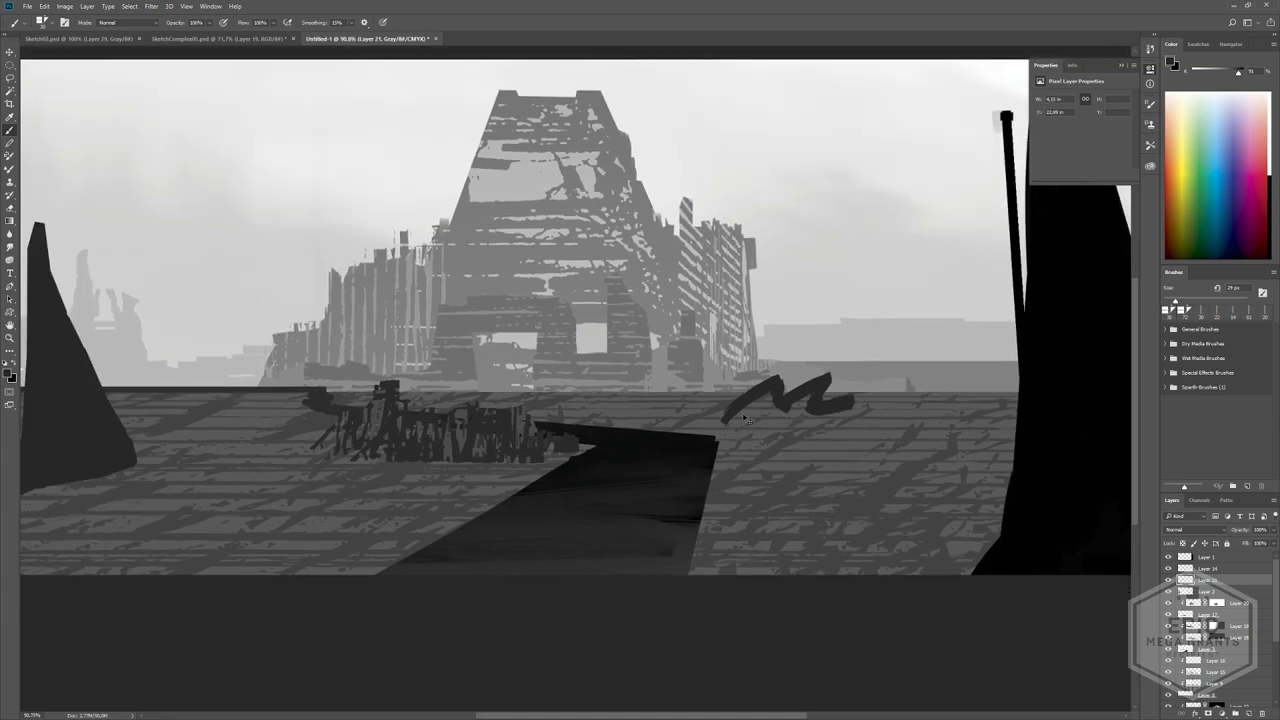
pyautogui.hotkey('ctrl', 'z')
pyautogui.keyDown('alt'); pyautogui.scroll(-3, 757, 385); pyautogui.keyUp('alt')
pyautogui.keyDown('alt'); pyautogui.scroll(4, 757, 385); pyautogui.keyUp('alt')
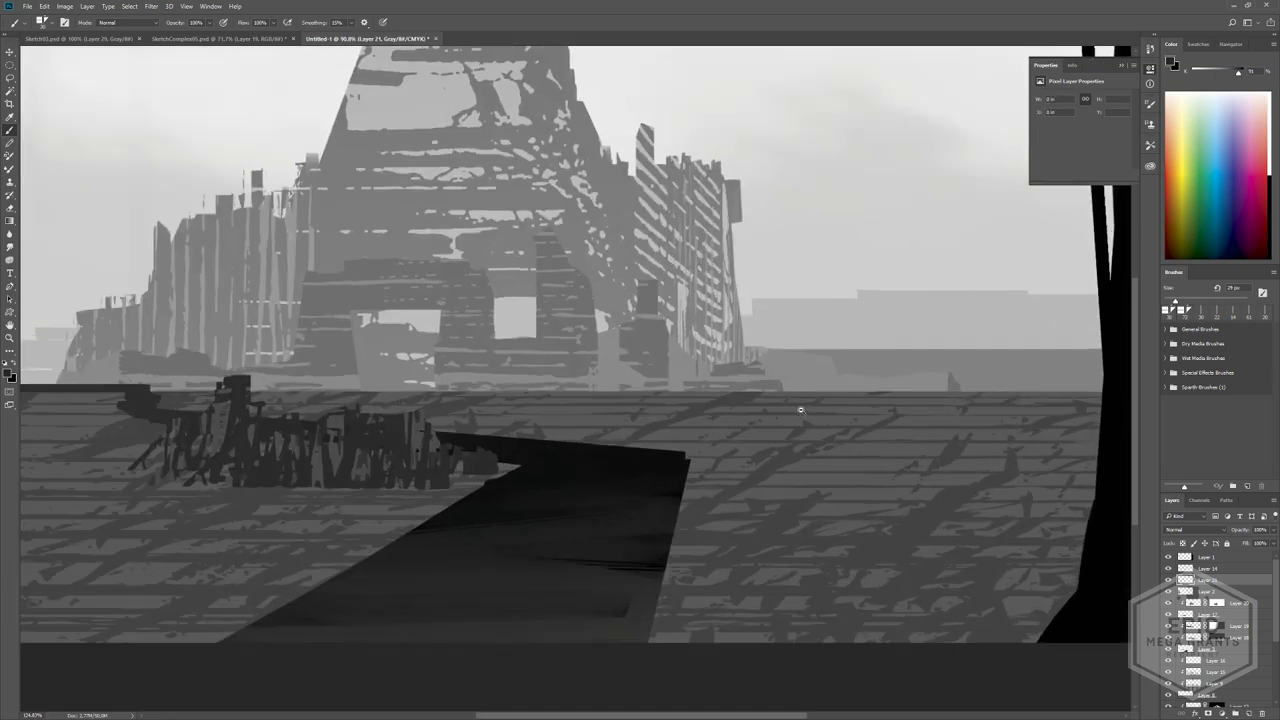
# - Choose a jagged rubble custom shape and stamp a low mound in 87% black along the horizon beyond the path's bend
pyautogui.keyDown('ctrl'); pyautogui.moveTo(270, 330); pyautogui.dragTo(597, 322); pyautogui.keyUp('ctrl')
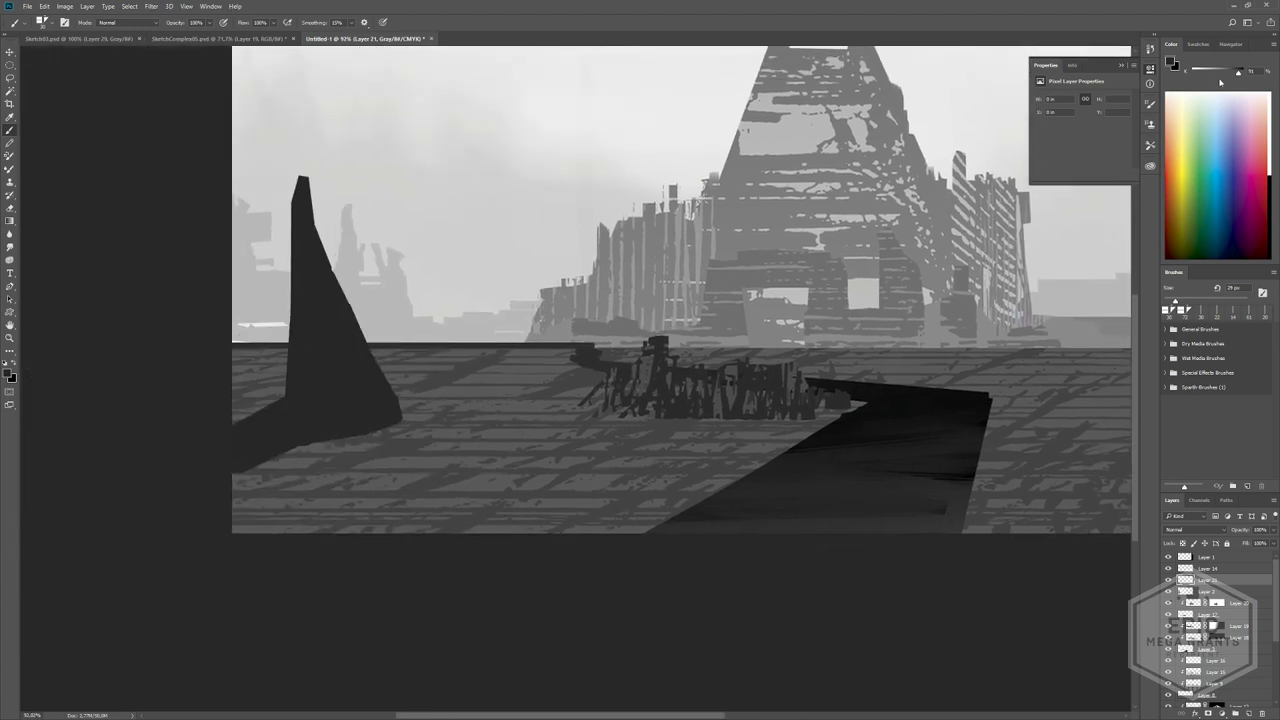
pyautogui.moveTo(921, 342); pyautogui.dragTo(835, 316)
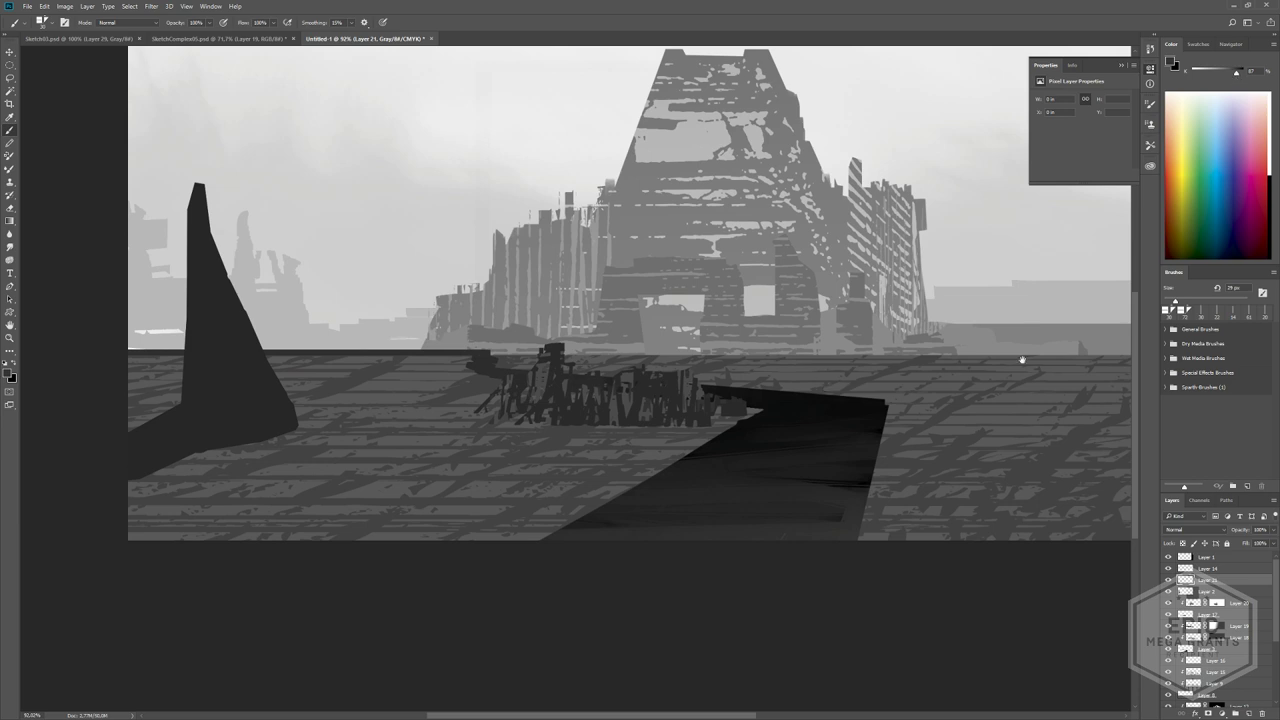
pyautogui.moveTo(859, 377); pyautogui.dragTo(638, 281)
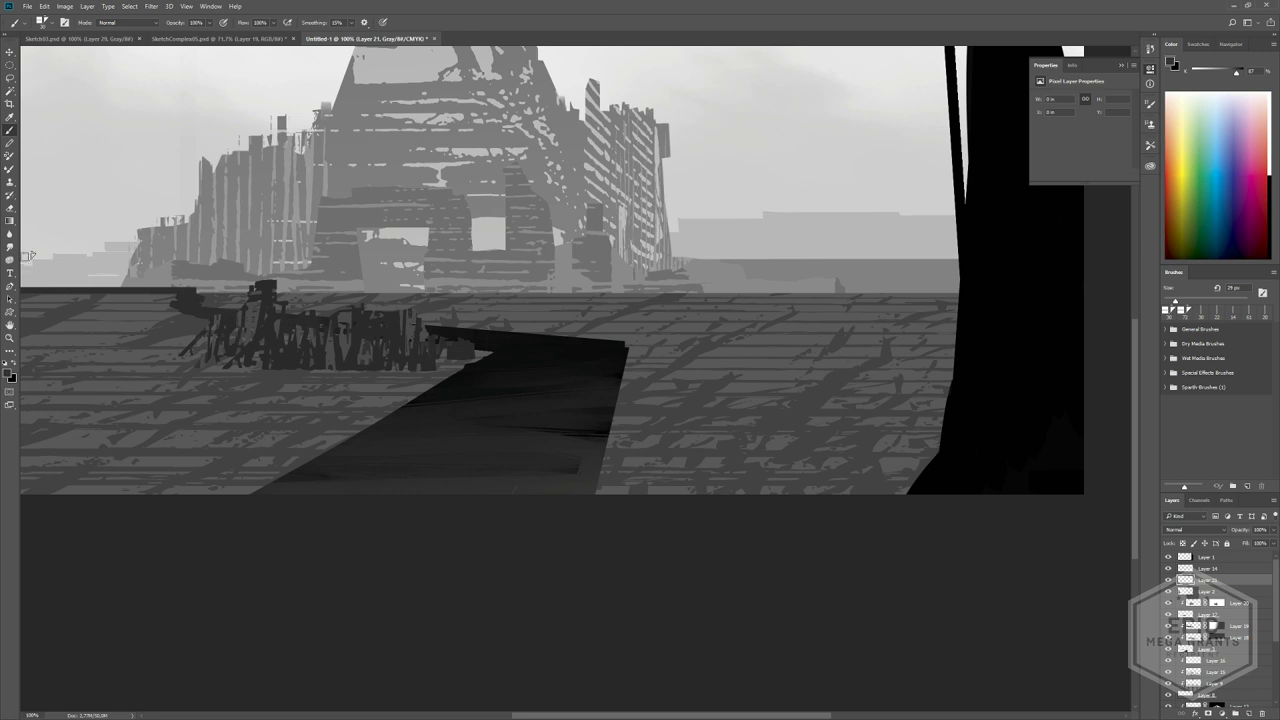
pyautogui.click(12, 313)
pyautogui.moveTo(500, 304); pyautogui.dragTo(740, 282)
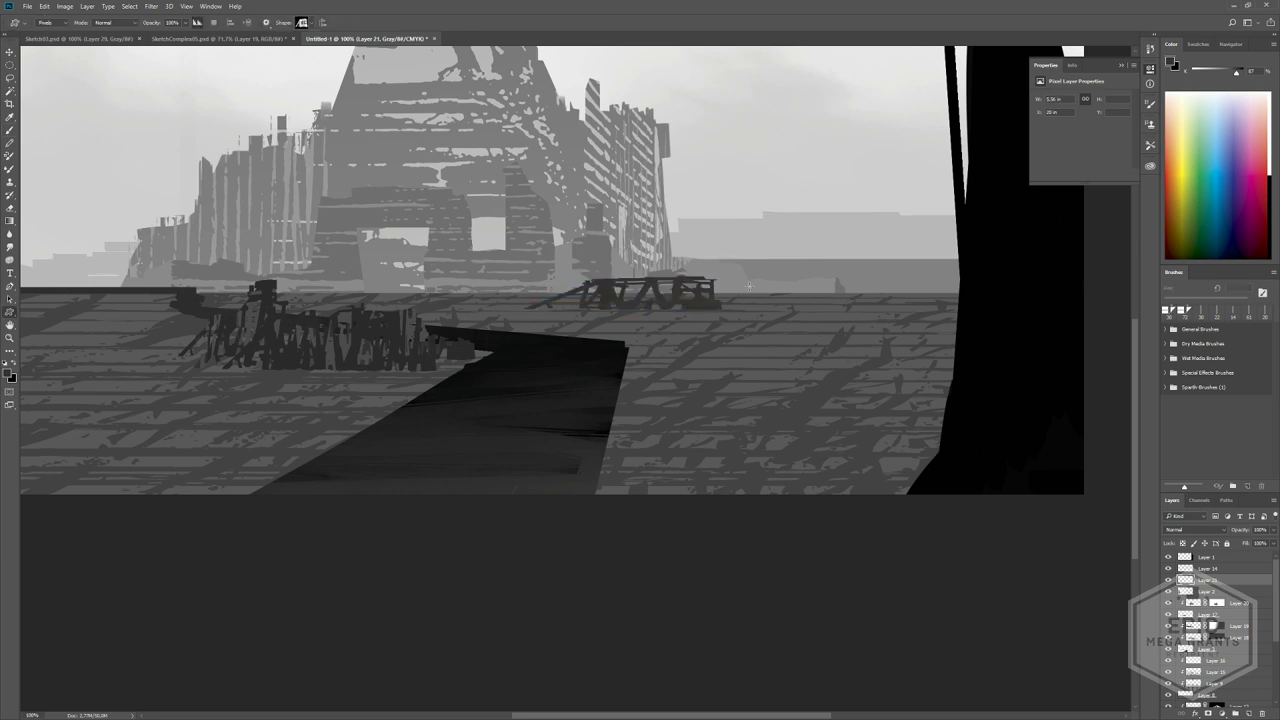
pyautogui.hotkey('ctrl', 'z')
pyautogui.click(303, 22)
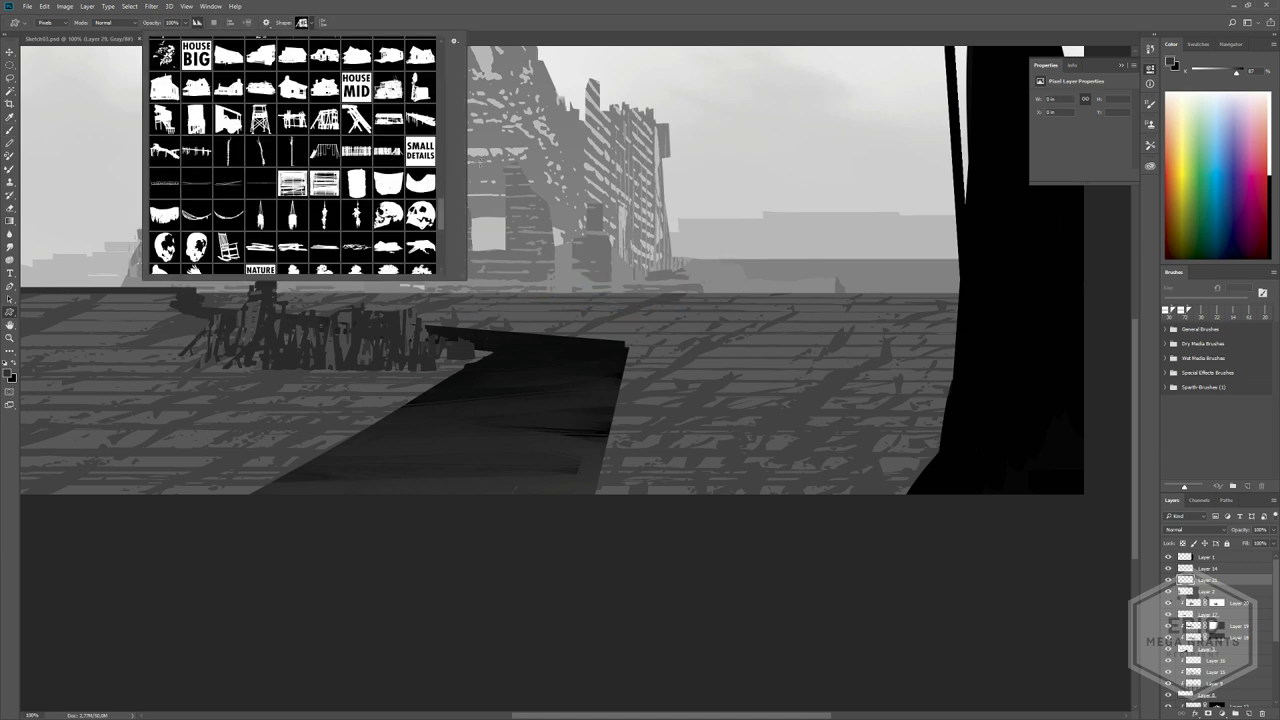
pyautogui.moveTo(443, 221); pyautogui.dragTo(435, 71)
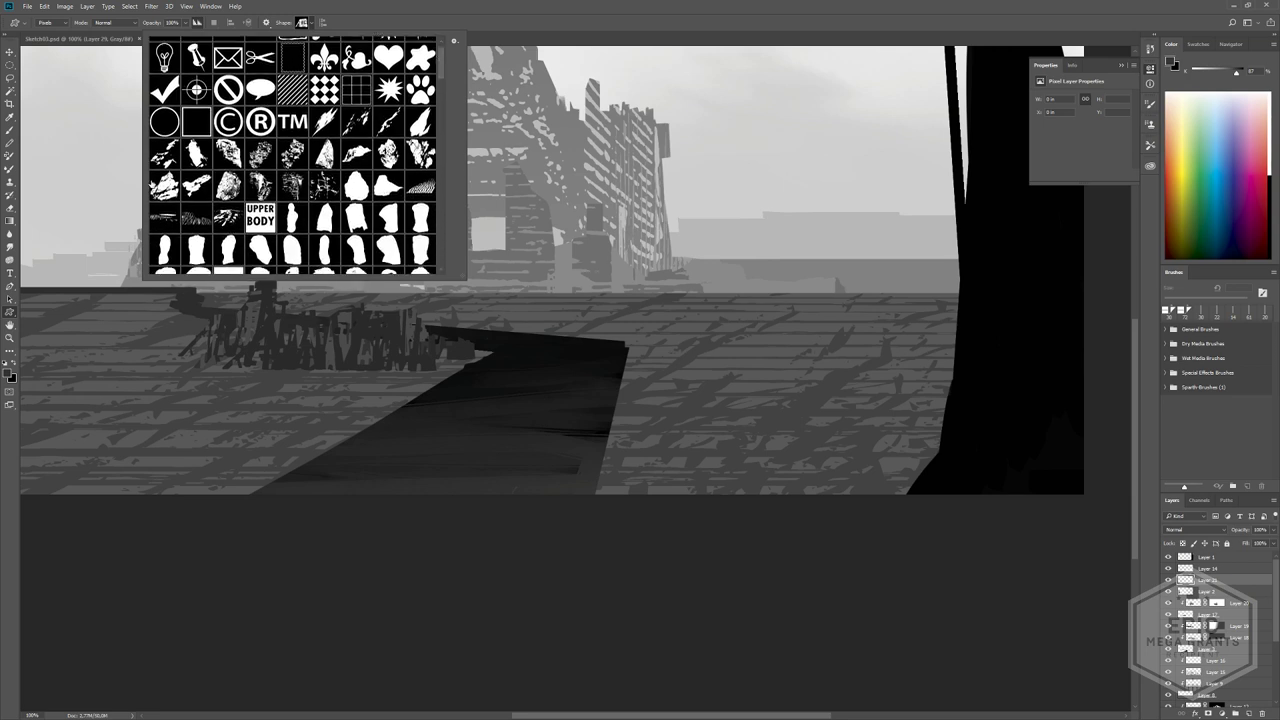
pyautogui.click(154, 184)
pyautogui.moveTo(498, 279); pyautogui.dragTo(741, 310)
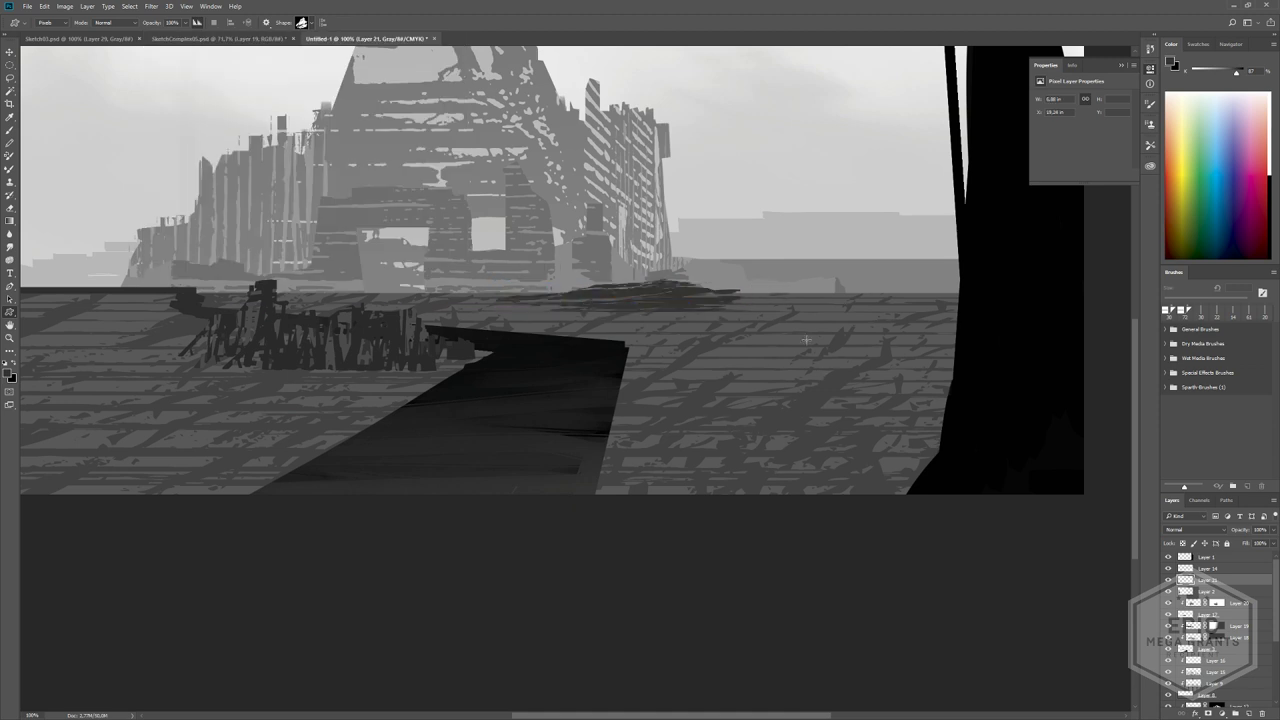
pyautogui.moveTo(822, 320)
pyautogui.mouseDown()
pyautogui.moveTo(655, 278)
pyautogui.moveTo(677, 302)
pyautogui.moveTo(732, 304)
pyautogui.mouseUp()
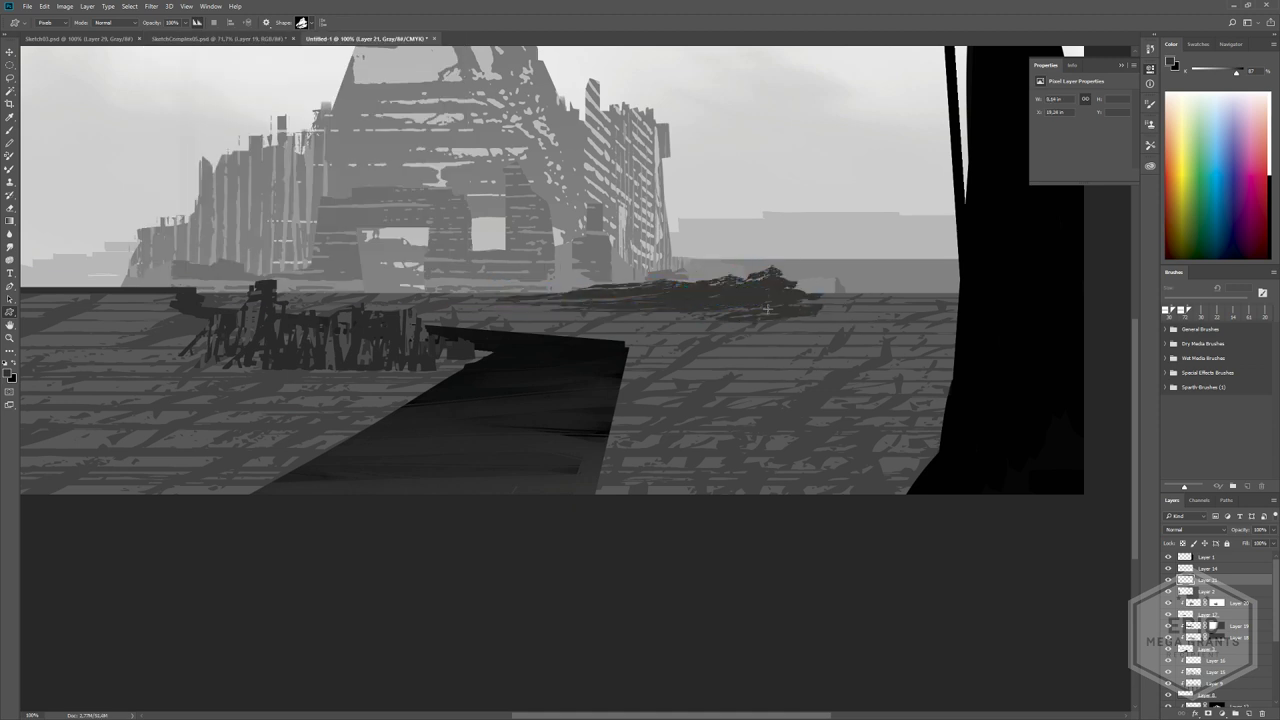
# - Stamp a somewhat lighter rubble shape over the part of the mound nearest the monument
pyautogui.keyDown('ctrl'); pyautogui.moveTo(623, 304); pyautogui.dragTo(596, 303); pyautogui.keyUp('ctrl')
pyautogui.keyDown('alt'); pyautogui.click(276, 415); pyautogui.keyUp('alt')
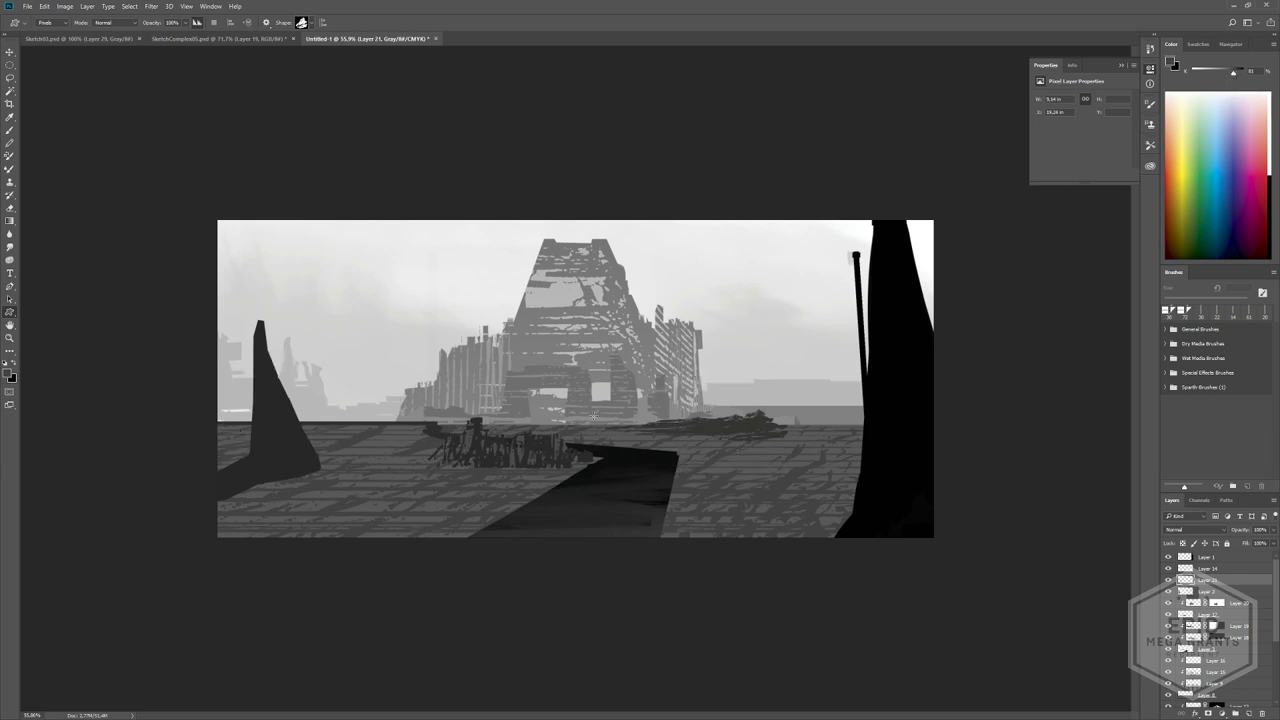
pyautogui.moveTo(594, 413)
pyautogui.mouseDown()
pyautogui.moveTo(703, 438)
pyautogui.moveTo(640, 424)
pyautogui.mouseUp()
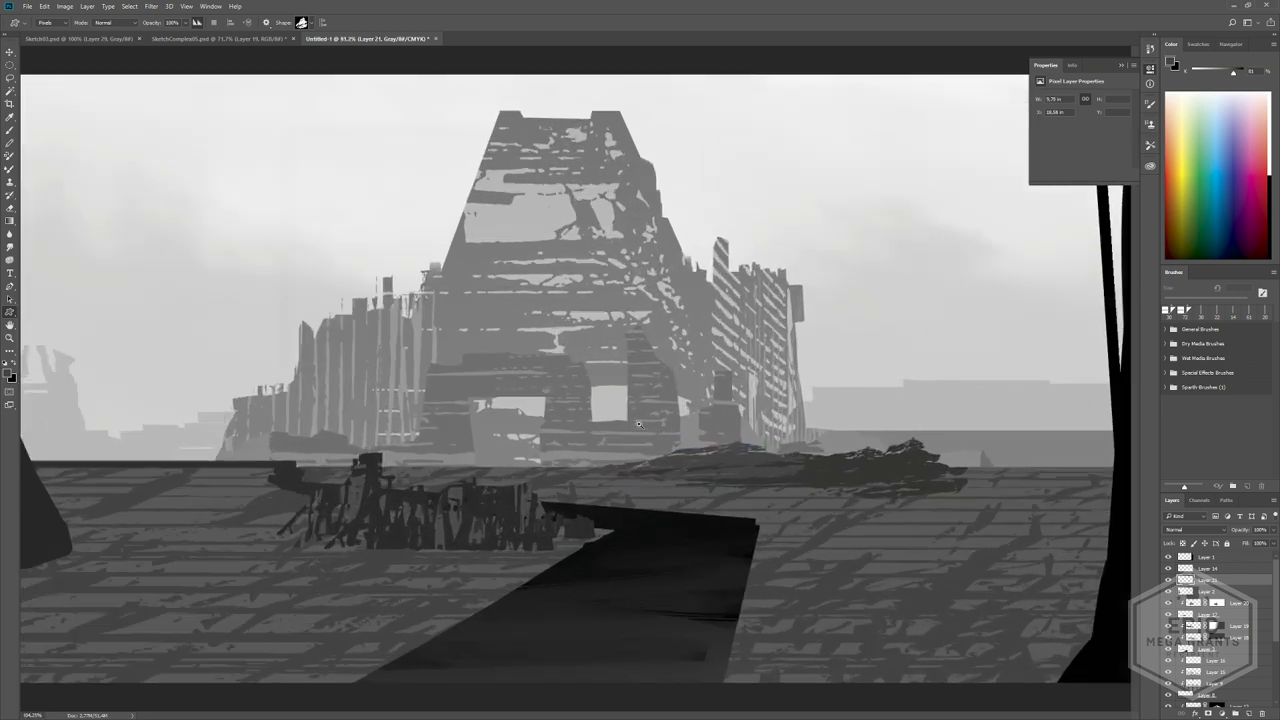
pyautogui.keyDown('alt'); pyautogui.scroll(3, 640, 425); pyautogui.keyUp('alt')
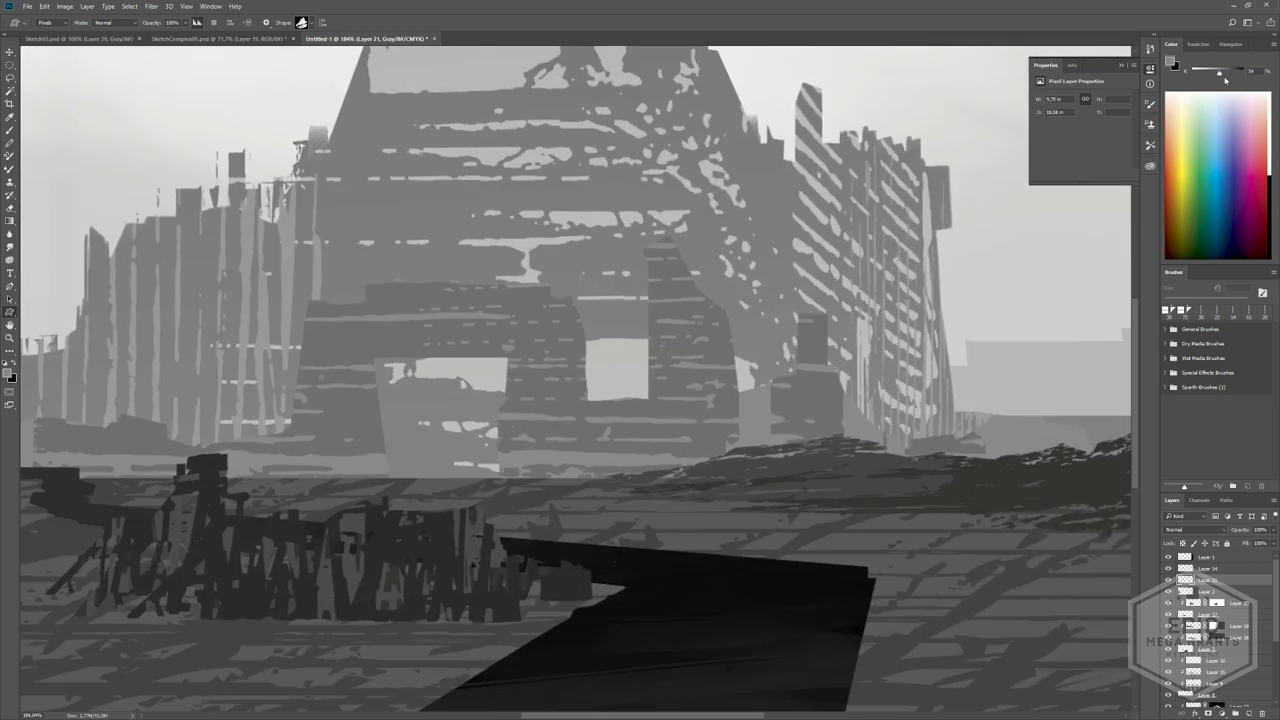
# - Cover the horizon mound with overlapping rubble custom shapes in 64% black
pyautogui.click(1225, 75)
pyautogui.moveTo(642, 450); pyautogui.dragTo(888, 514)
pyautogui.moveTo(786, 466); pyautogui.dragTo(962, 492)
pyautogui.moveTo(1018, 513)
pyautogui.mouseDown()
pyautogui.moveTo(664, 459)
pyautogui.moveTo(680, 420)
pyautogui.moveTo(560, 433)
pyautogui.mouseUp()
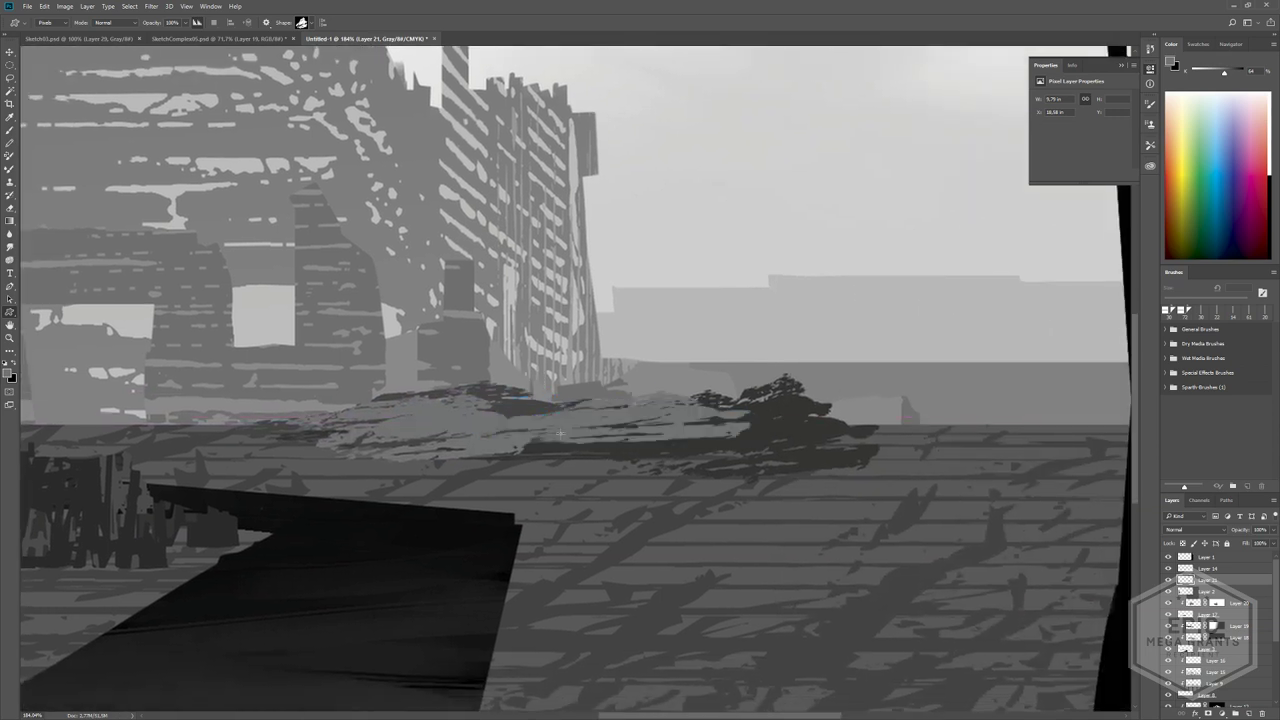
pyautogui.moveTo(529, 393); pyautogui.dragTo(612, 429)
pyautogui.moveTo(430, 395)
pyautogui.mouseDown()
pyautogui.moveTo(668, 440)
pyautogui.moveTo(874, 456)
pyautogui.mouseUp()
pyautogui.moveTo(684, 356); pyautogui.dragTo(922, 432)
pyautogui.keyDown('ctrl'); pyautogui.moveTo(955, 443); pyautogui.dragTo(901, 451); pyautogui.keyUp('ctrl')
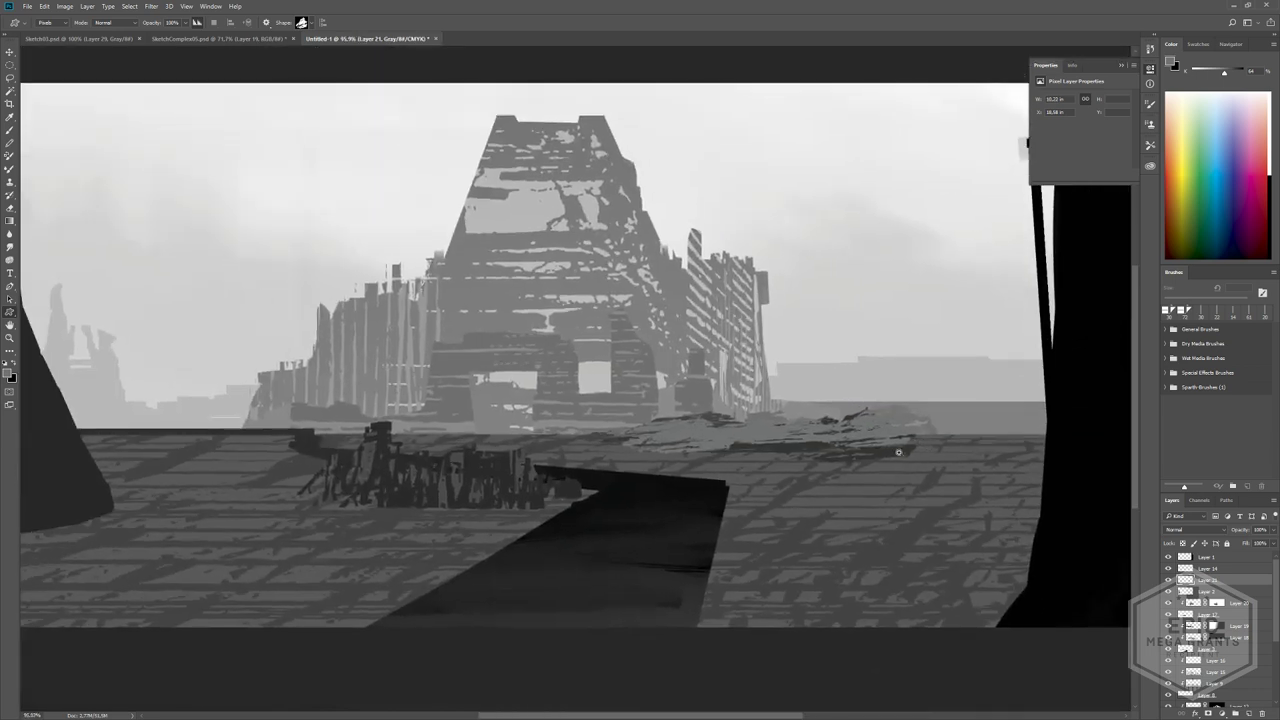
# - Extend the horizon rubble mound as far as the large foreground tower with overlapping rubble custom shapes in 64% black
pyautogui.moveTo(724, 430)
pyautogui.mouseDown()
pyautogui.moveTo(866, 464)
pyautogui.moveTo(964, 466)
pyautogui.mouseUp()
pyautogui.moveTo(914, 416); pyautogui.dragTo(1028, 441)
pyautogui.moveTo(943, 376); pyautogui.dragTo(1047, 430)
pyautogui.moveTo(1059, 347); pyautogui.dragTo(1076, 358)
pyautogui.moveTo(984, 360); pyautogui.dragTo(1040, 392)
pyautogui.moveTo(1040, 410); pyautogui.dragTo(1022, 410)
pyautogui.moveTo(996, 434); pyautogui.dragTo(1060, 454)
pyautogui.moveTo(926, 428)
pyautogui.mouseDown()
pyautogui.moveTo(1114, 464)
pyautogui.moveTo(1095, 484)
pyautogui.mouseUp()
# - Sample a darker gray from the mound and stamp rubble shapes over its middle and its end near the large foreground tower
pyautogui.keyDown('alt'); pyautogui.scroll(1, 1094, 484); pyautogui.keyUp('alt')
pyautogui.keyDown('alt'); pyautogui.click(757, 446); pyautogui.keyUp('alt')
pyautogui.moveTo(727, 439); pyautogui.dragTo(934, 448)
pyautogui.moveTo(707, 426); pyautogui.dragTo(844, 459)
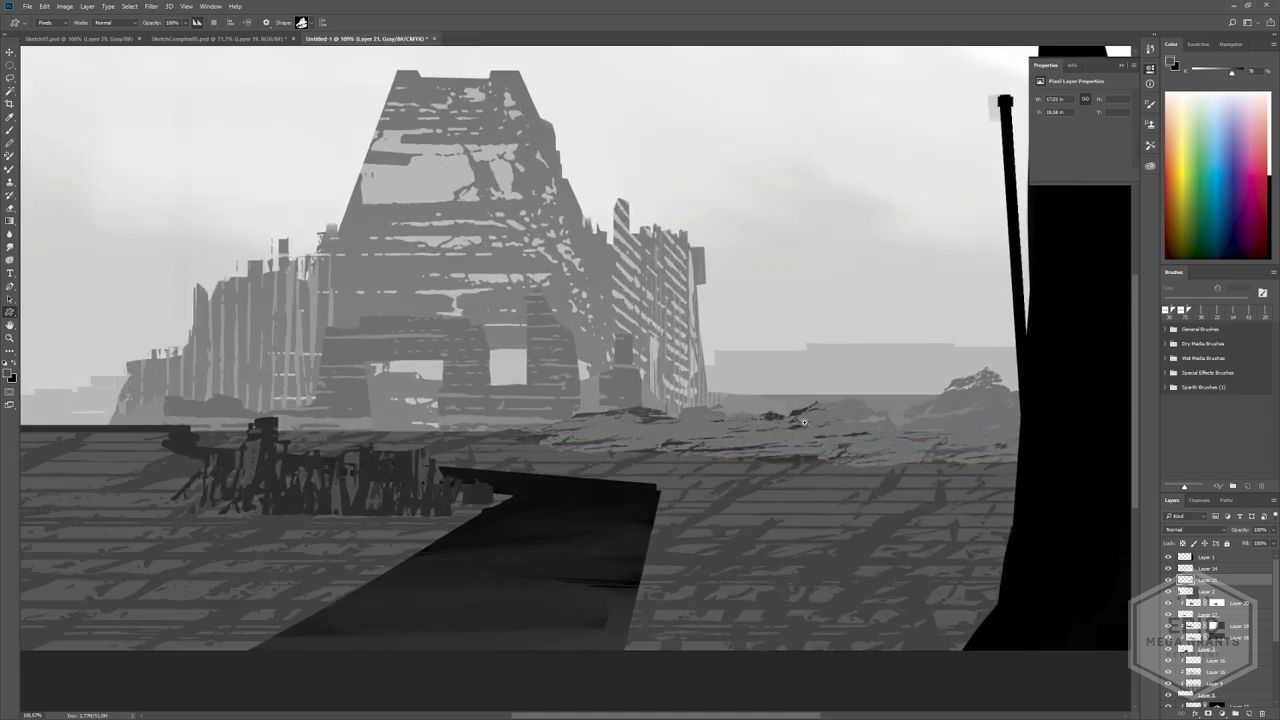
pyautogui.moveTo(804, 422)
pyautogui.keyDown('ctrl'); pyautogui.mouseDown()
pyautogui.moveTo(932, 428)
pyautogui.moveTo(717, 394)
pyautogui.moveTo(575, 390)
pyautogui.moveTo(801, 438)
pyautogui.moveTo(868, 432)
pyautogui.moveTo(738, 418)
pyautogui.moveTo(971, 426)
pyautogui.moveTo(668, 364)
pyautogui.moveTo(720, 415)
pyautogui.moveTo(690, 422)
pyautogui.moveTo(860, 420)
pyautogui.mouseUp(); pyautogui.keyUp('ctrl')
pyautogui.moveTo(698, 267); pyautogui.dragTo(530, 356)
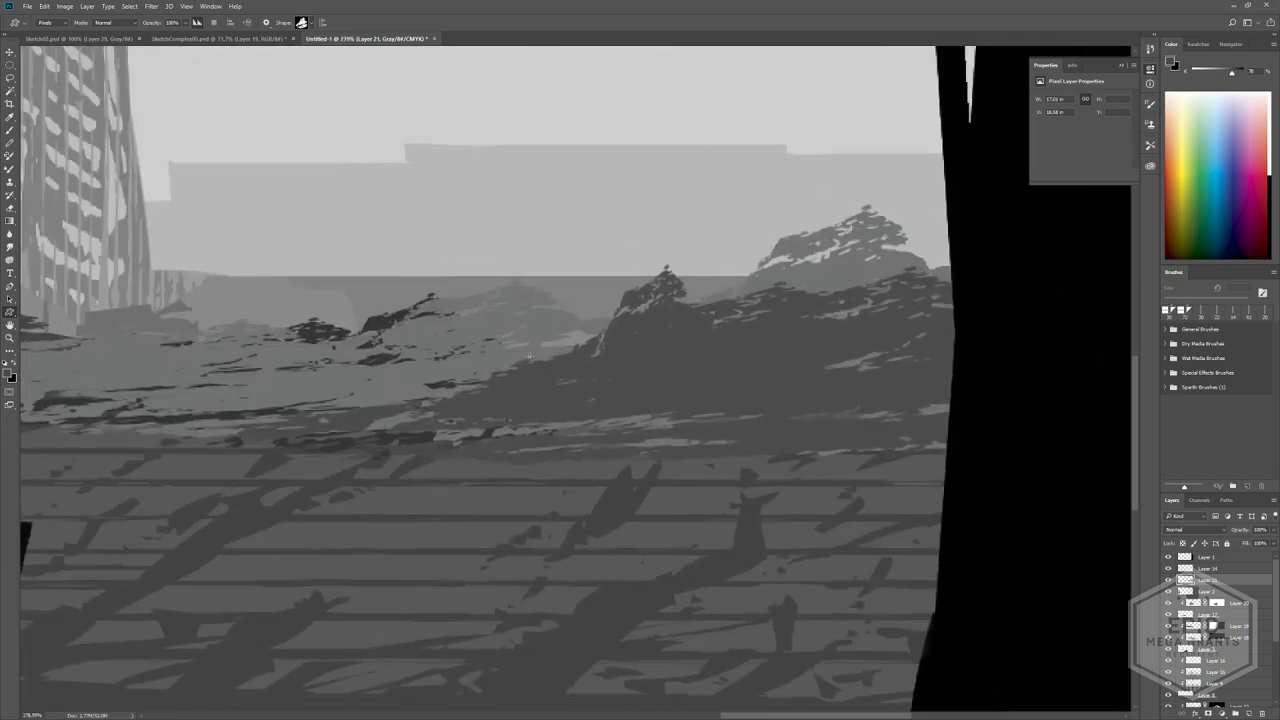
pyautogui.keyDown('alt'); pyautogui.scroll(-5, 570, 350); pyautogui.keyUp('alt')
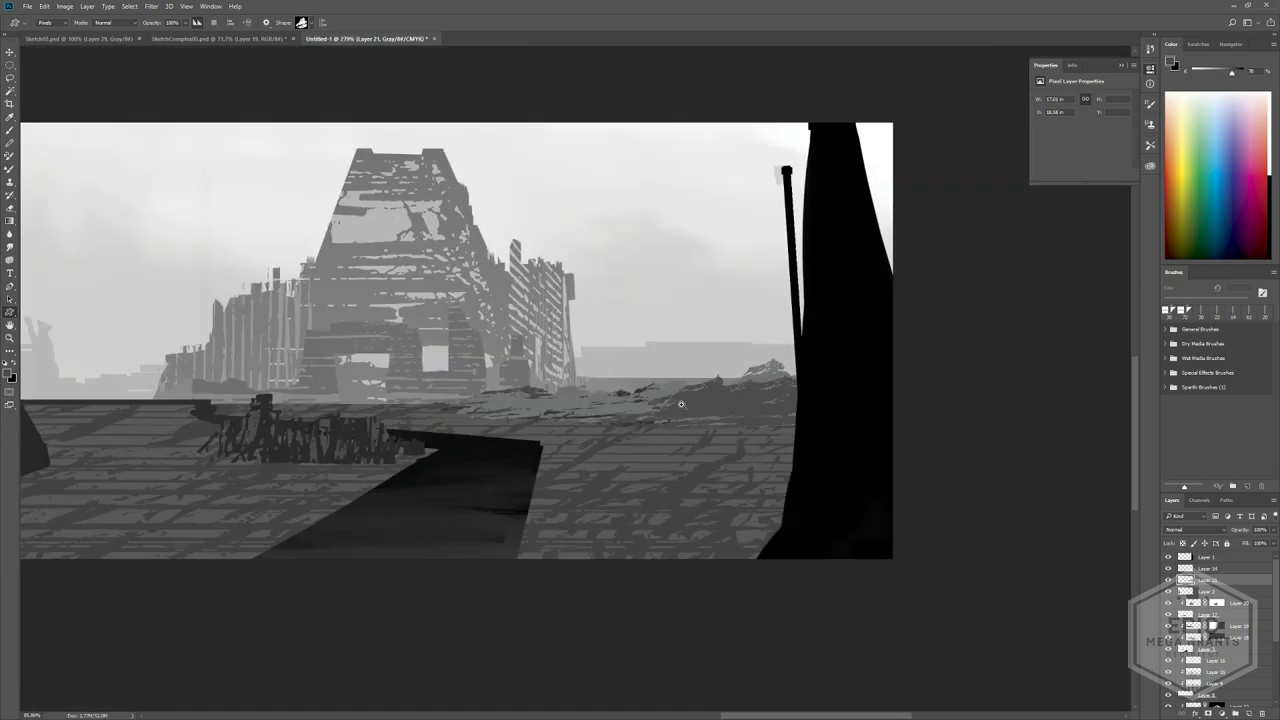
# - Sample the 64% gray and stamp a large rubble shape over the dark part of the mound
pyautogui.keyDown('alt'); pyautogui.scroll(6, 715, 473); pyautogui.keyUp('alt')
pyautogui.keyDown('ctrl'); pyautogui.moveTo(715, 473); pyautogui.dragTo(718, 473); pyautogui.keyUp('ctrl')
pyautogui.keyDown('alt'); pyautogui.click(645, 440); pyautogui.keyUp('alt')
pyautogui.moveTo(584, 325)
pyautogui.mouseDown()
pyautogui.moveTo(766, 388)
pyautogui.moveTo(872, 396)
pyautogui.mouseUp()
# - Examine the horizon rubble at several zoom levels and compare the scene with and without its layer
pyautogui.keyDown('alt'); pyautogui.scroll(-5, 911, 400); pyautogui.keyUp('alt')
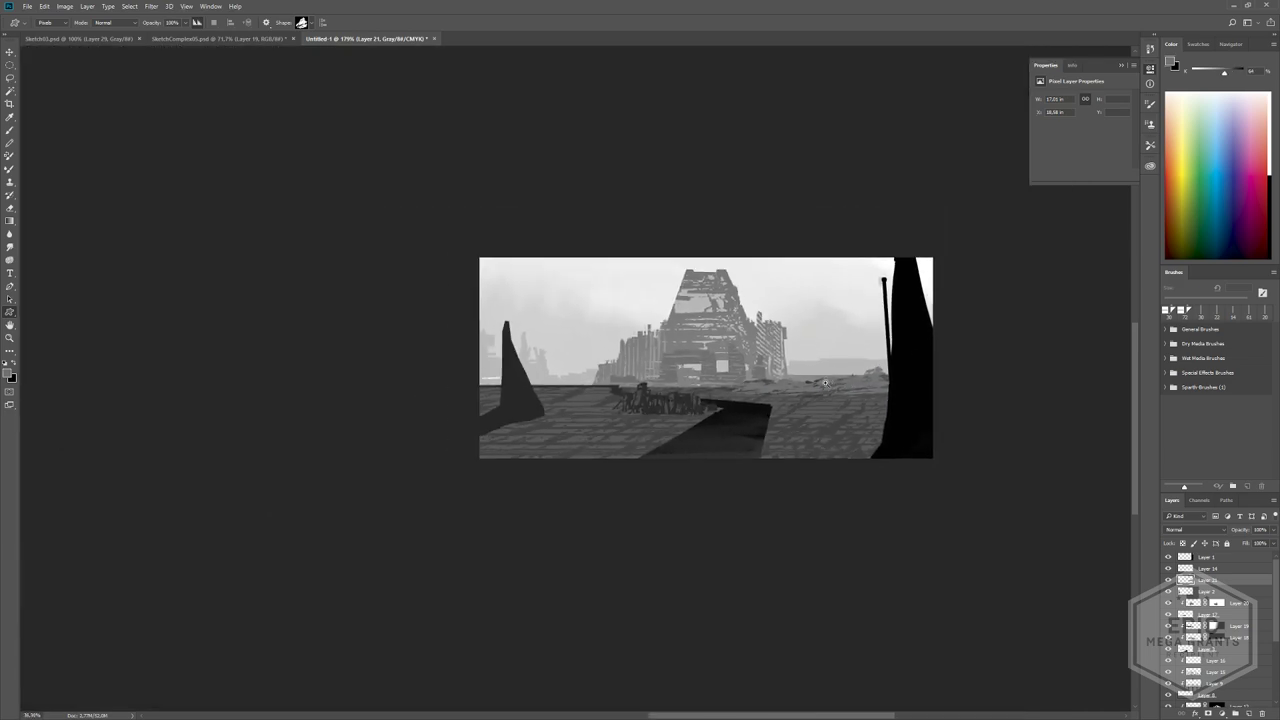
pyautogui.keyDown('alt'); pyautogui.scroll(1, 839, 428); pyautogui.keyUp('alt')
pyautogui.keyDown('alt'); pyautogui.scroll(3, 839, 428); pyautogui.keyUp('alt')
pyautogui.keyDown('alt'); pyautogui.scroll(-5, 806, 434); pyautogui.keyUp('alt')
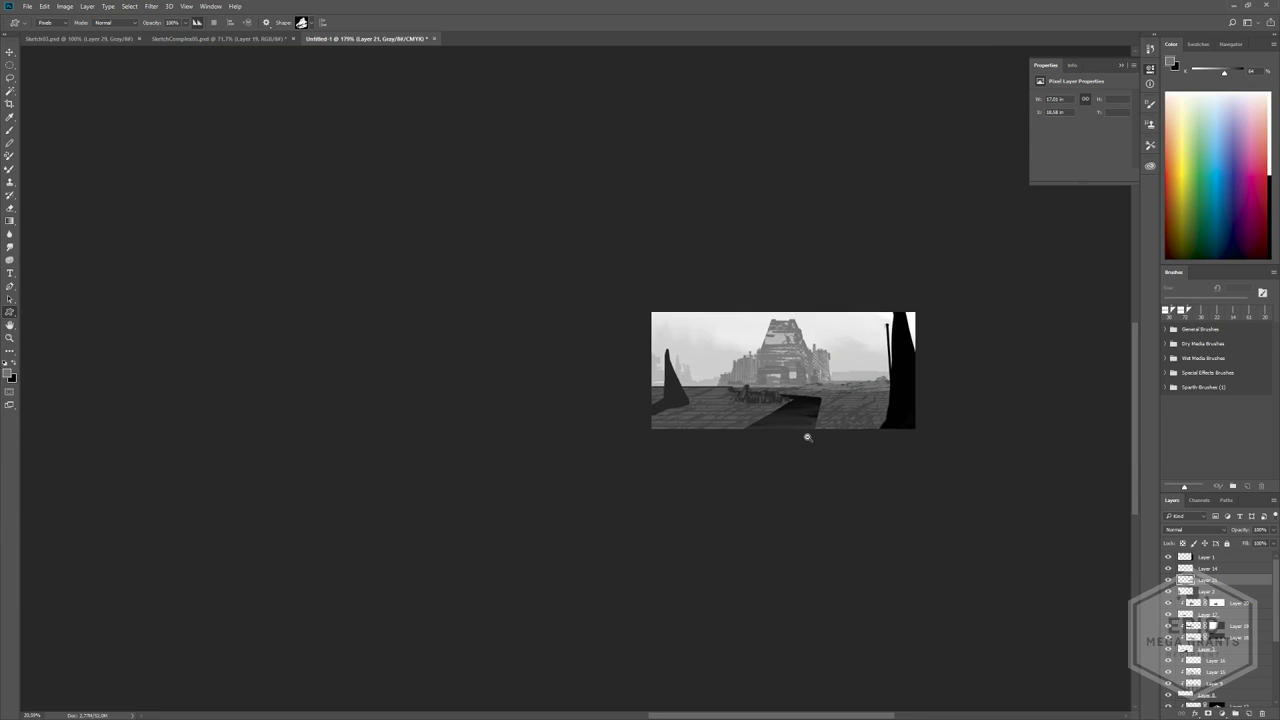
pyautogui.keyDown('alt'); pyautogui.scroll(3, 806, 434); pyautogui.keyUp('alt')
pyautogui.keyDown('alt'); pyautogui.scroll(2, 853, 487); pyautogui.keyUp('alt')
pyautogui.keyDown('alt'); pyautogui.scroll(-1, 862, 465); pyautogui.keyUp('alt')
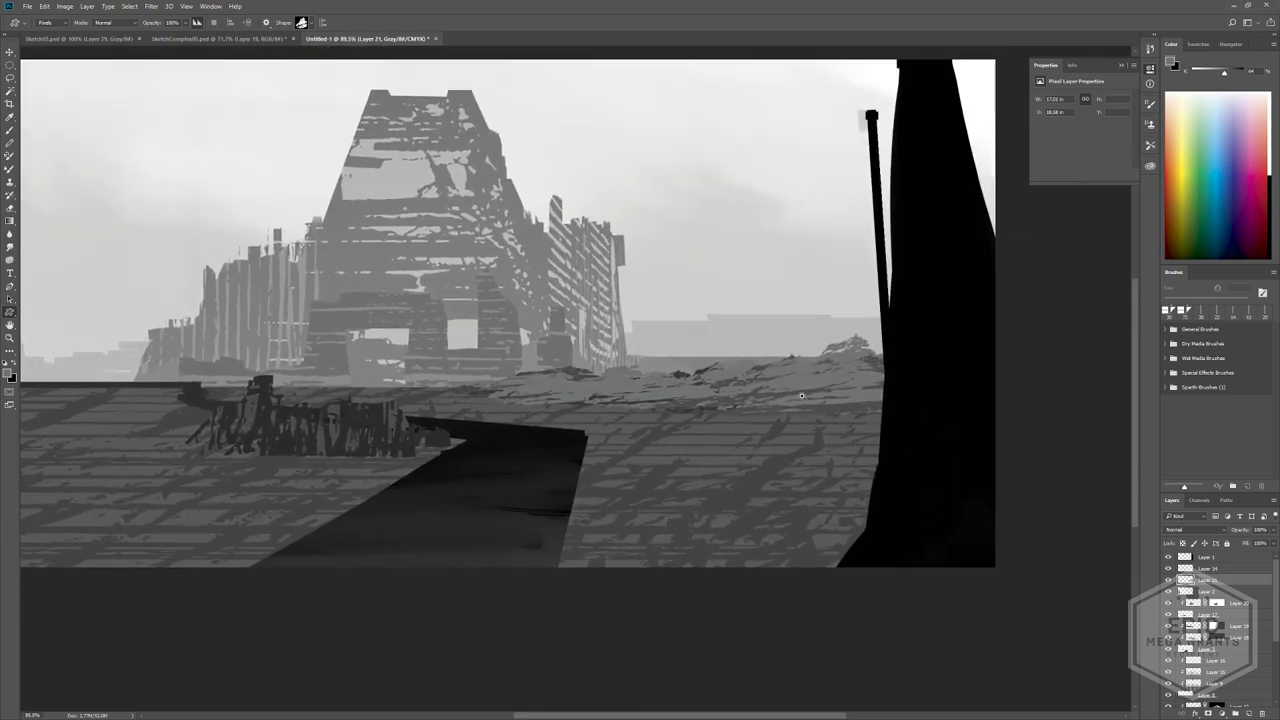
pyautogui.keyDown('alt'); pyautogui.scroll(-2, 801, 396); pyautogui.keyUp('alt')
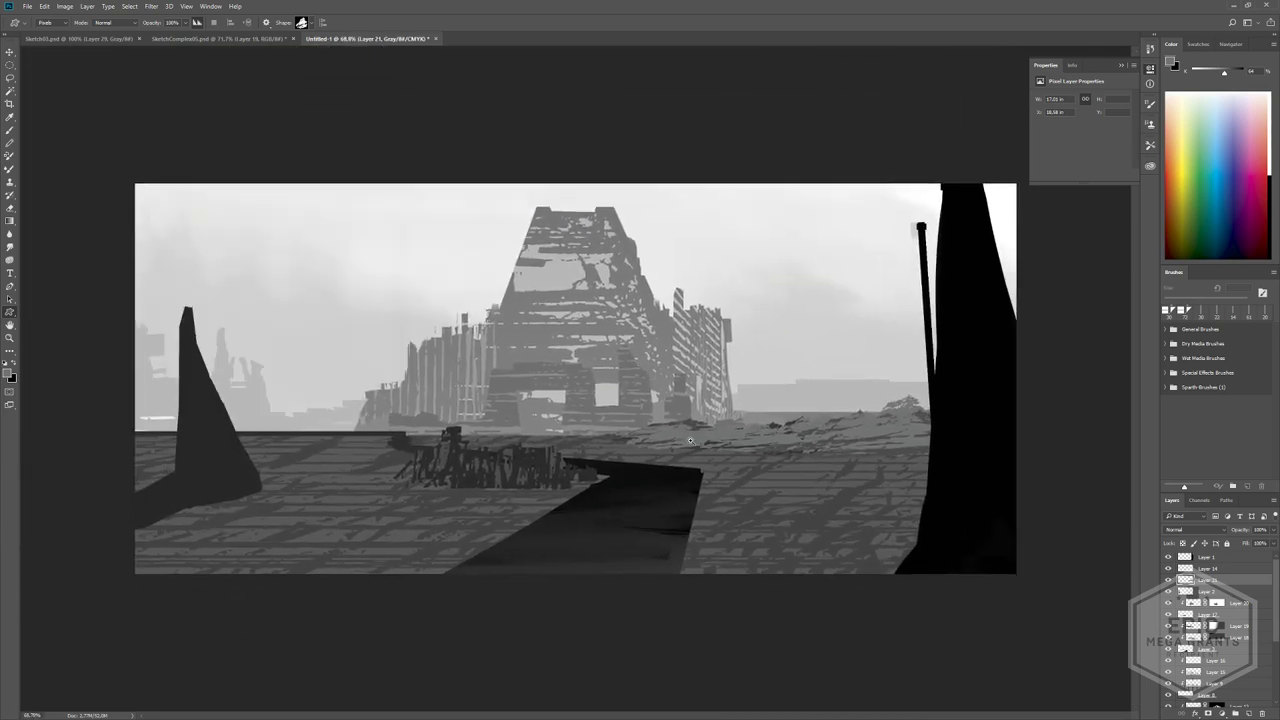
pyautogui.keyDown('alt'); pyautogui.scroll(-2, 690, 441); pyautogui.keyUp('alt')
pyautogui.keyDown('alt'); pyautogui.scroll(-2, 662, 427); pyautogui.keyUp('alt')
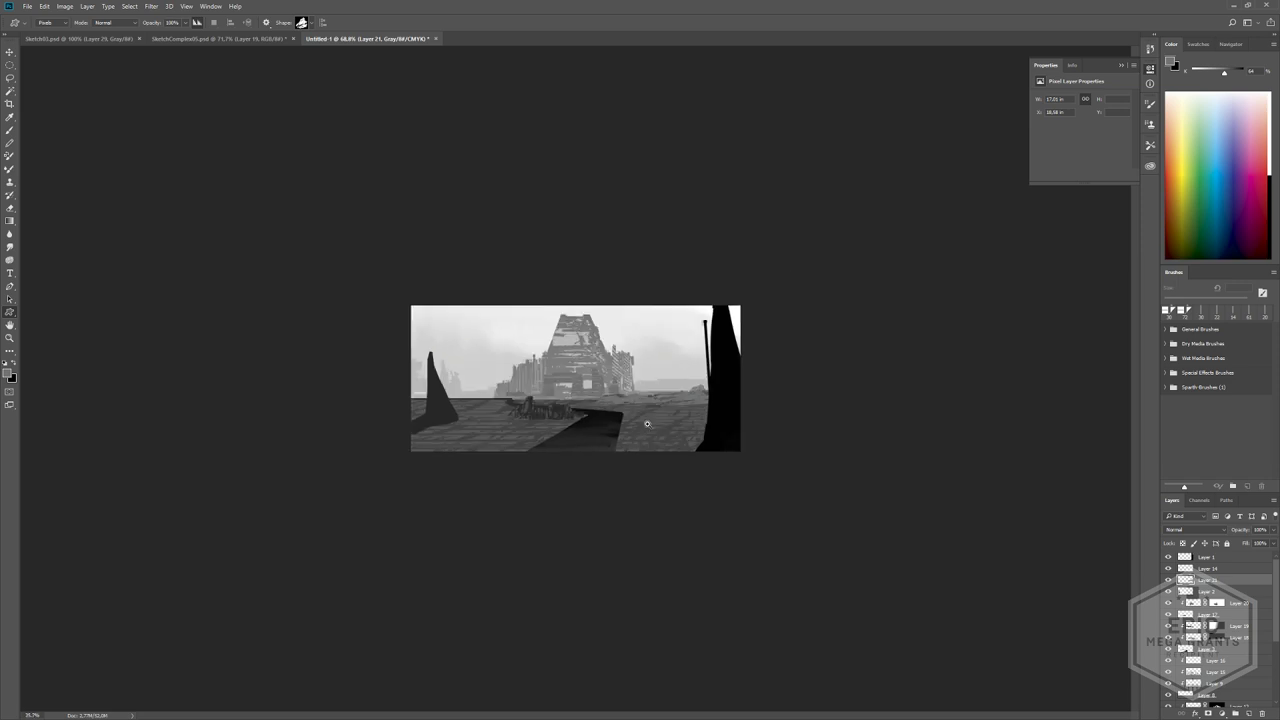
pyautogui.keyDown('alt'); pyautogui.scroll(5, 591, 396); pyautogui.keyUp('alt')
pyautogui.click(1167, 580)
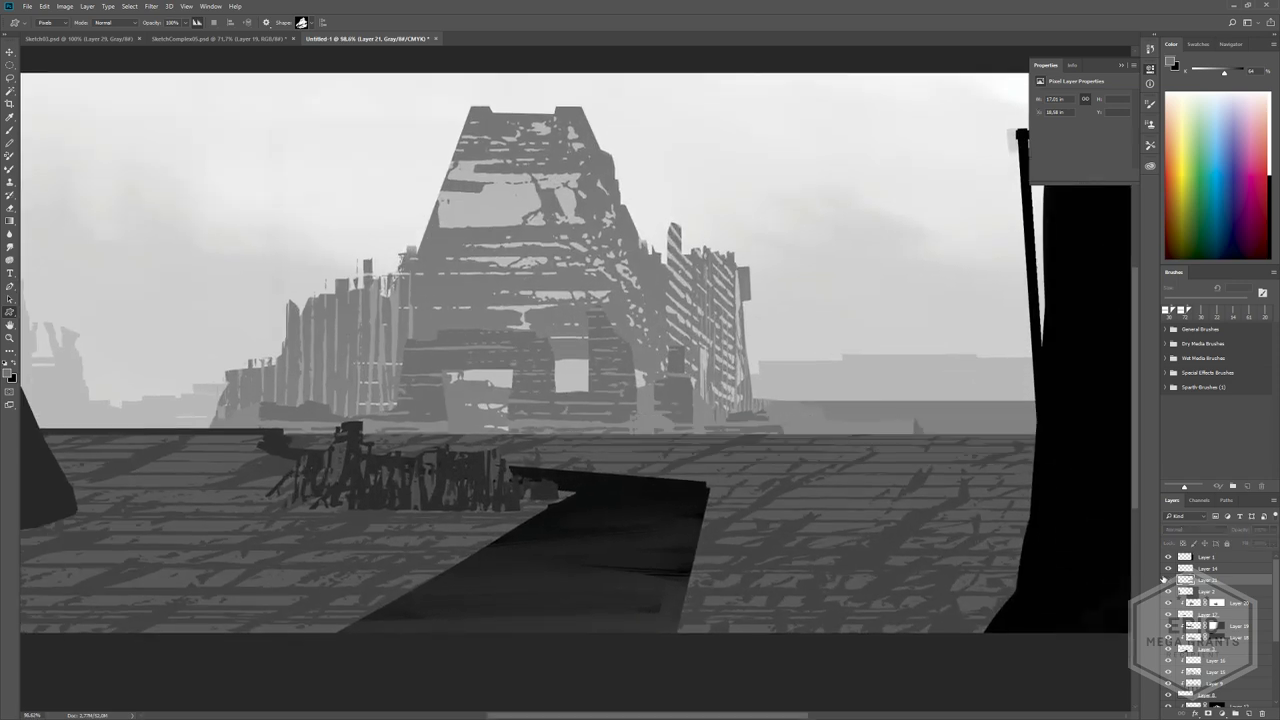
pyautogui.click(1167, 580)
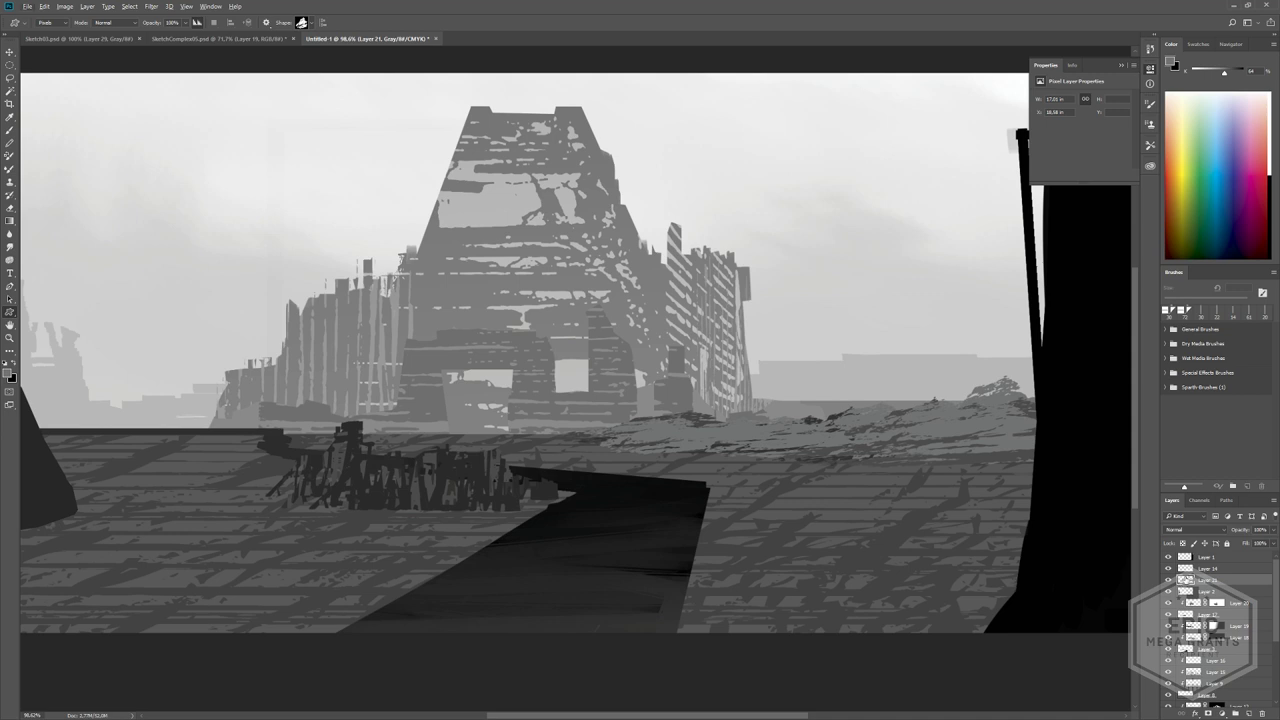
# - Add a new layer clipped to the rubble layer and choose the Gradient tool
pyautogui.click(1249, 713)
pyautogui.keyDown('alt'); pyautogui.click(1177, 585); pyautogui.keyUp('alt')
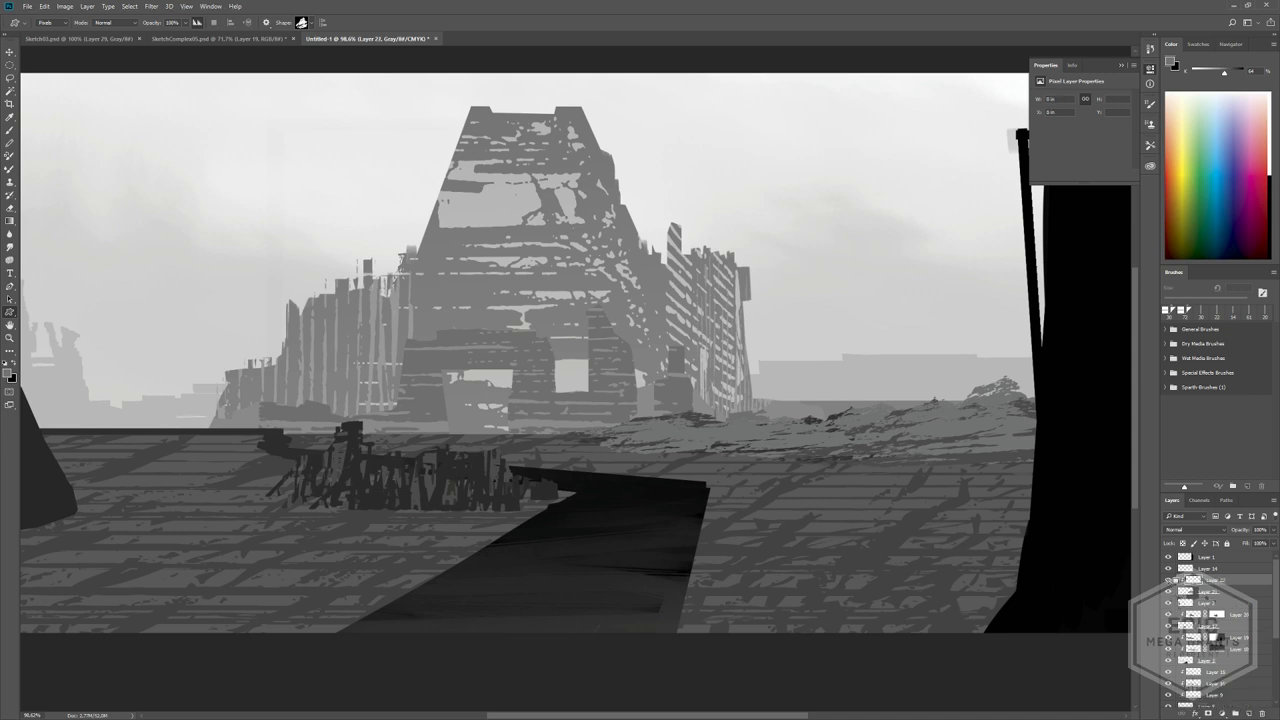
pyautogui.click(12, 221)
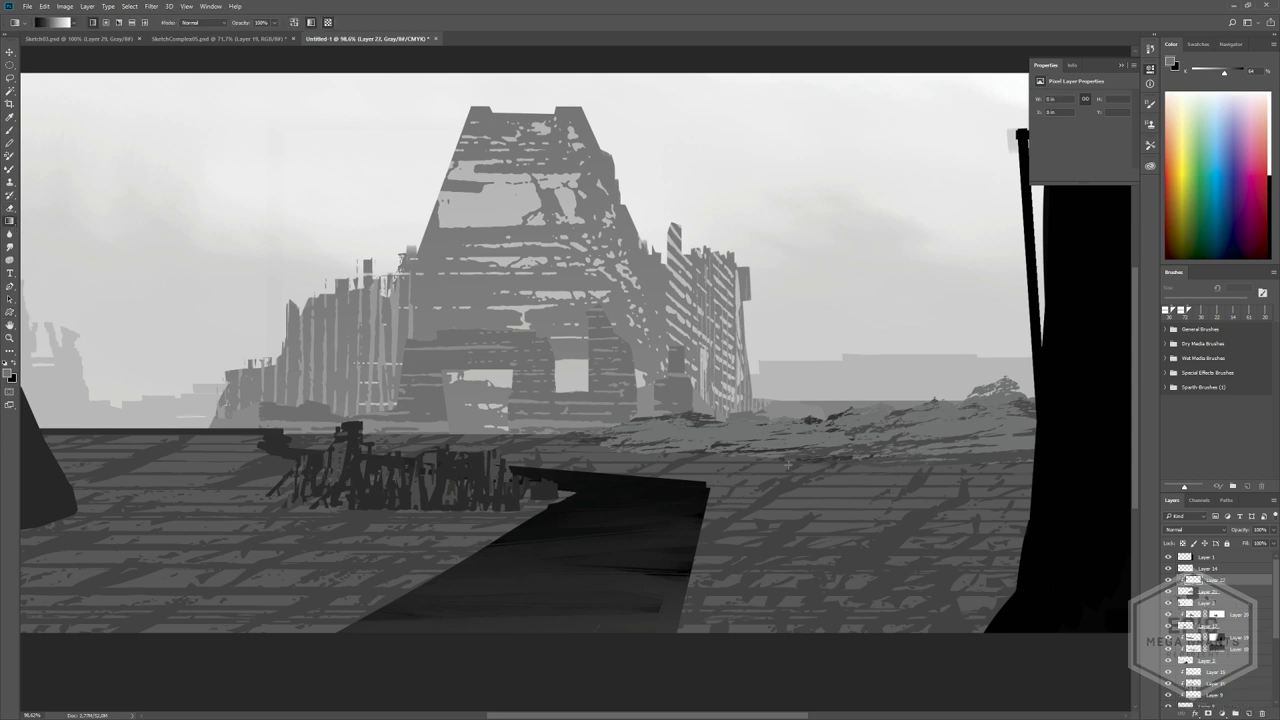
# - Try vertical gradients of different lengths and directions across the rubble on the clipped layer
pyautogui.moveTo(788, 464); pyautogui.dragTo(775, 270)
pyautogui.hotkey('ctrl', 'z')
pyautogui.moveTo(734, 462); pyautogui.dragTo(705, 335)
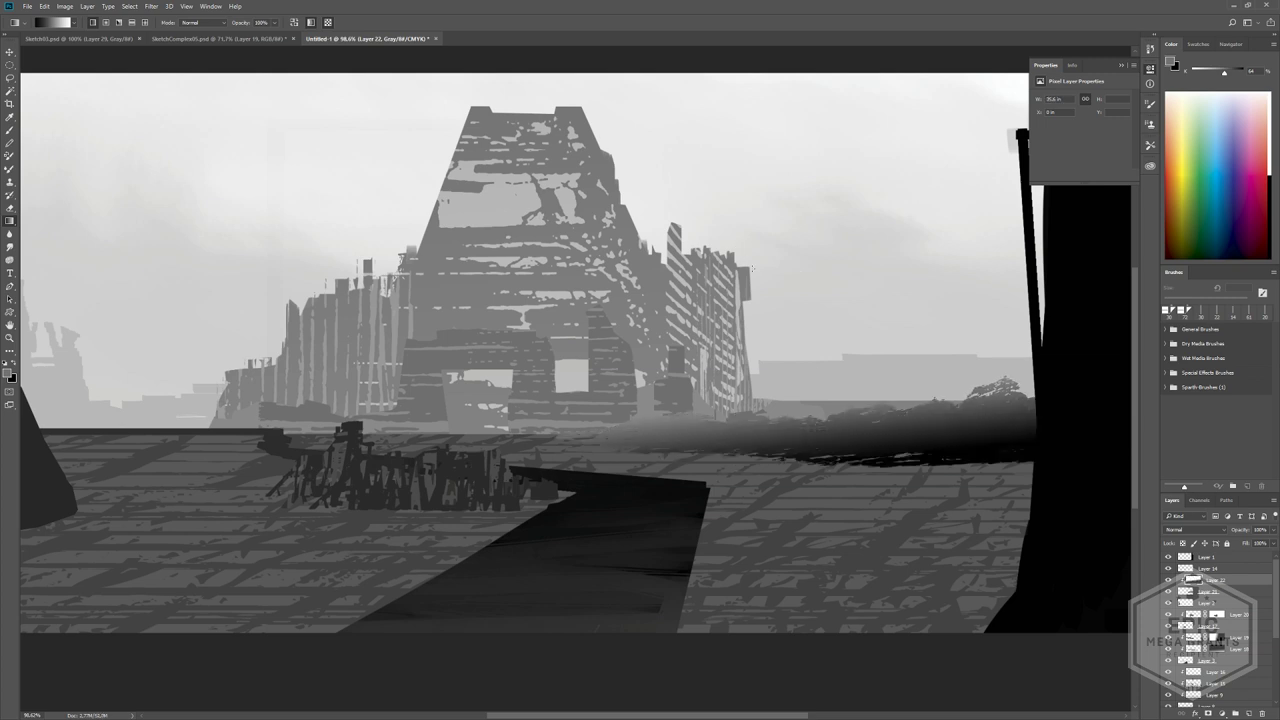
pyautogui.hotkey('ctrl', 'z')
pyautogui.moveTo(790, 426); pyautogui.dragTo(790, 524)
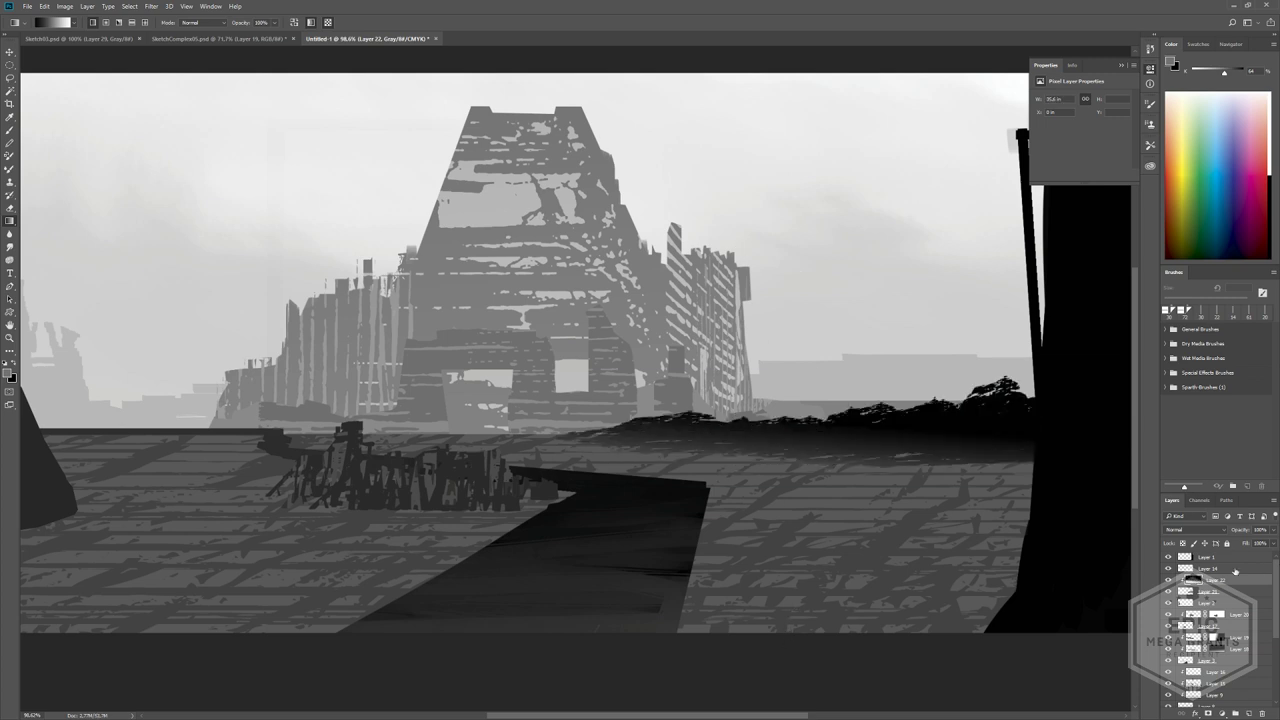
pyautogui.hotkey('ctrl', 'z')
pyautogui.moveTo(756, 462); pyautogui.dragTo(764, 174)
pyautogui.hotkey('ctrl', 'z')
pyautogui.moveTo(775, 511); pyautogui.dragTo(752, 245)
pyautogui.moveTo(762, 468); pyautogui.dragTo(764, 396)
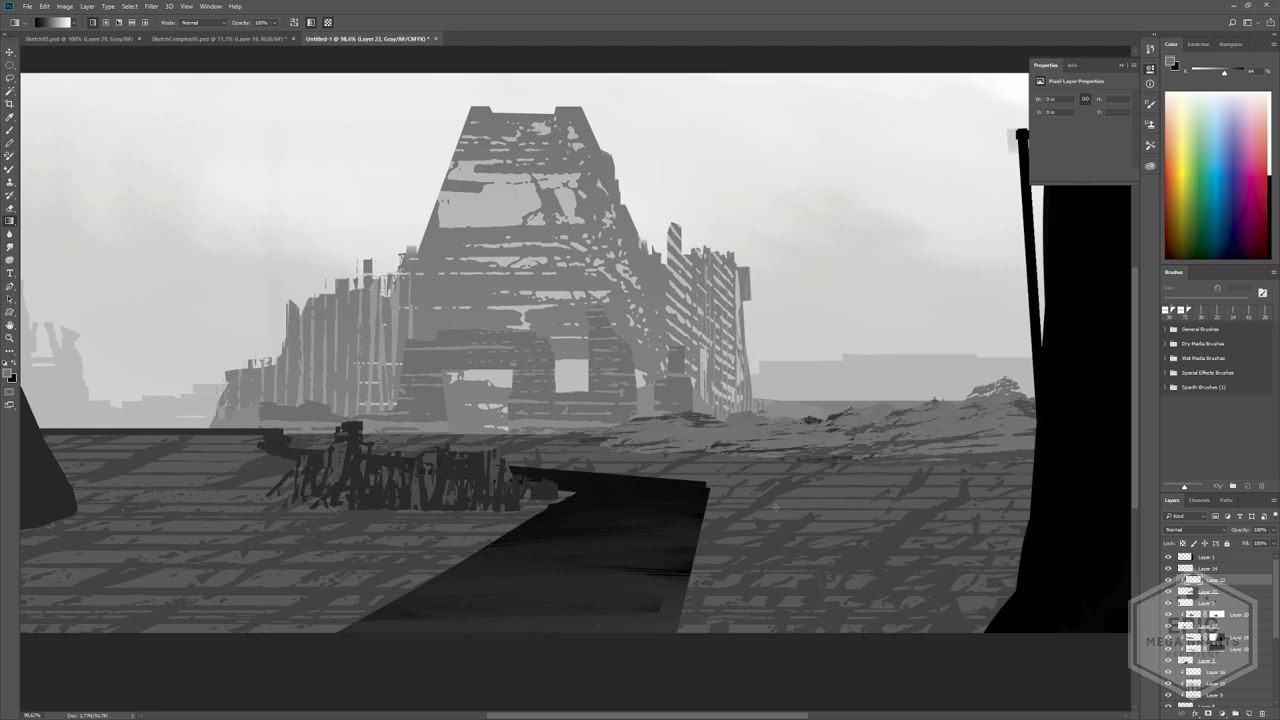
pyautogui.moveTo(767, 502)
pyautogui.mouseDown()
pyautogui.moveTo(779, 373)
pyautogui.moveTo(790, 500)
pyautogui.mouseUp()
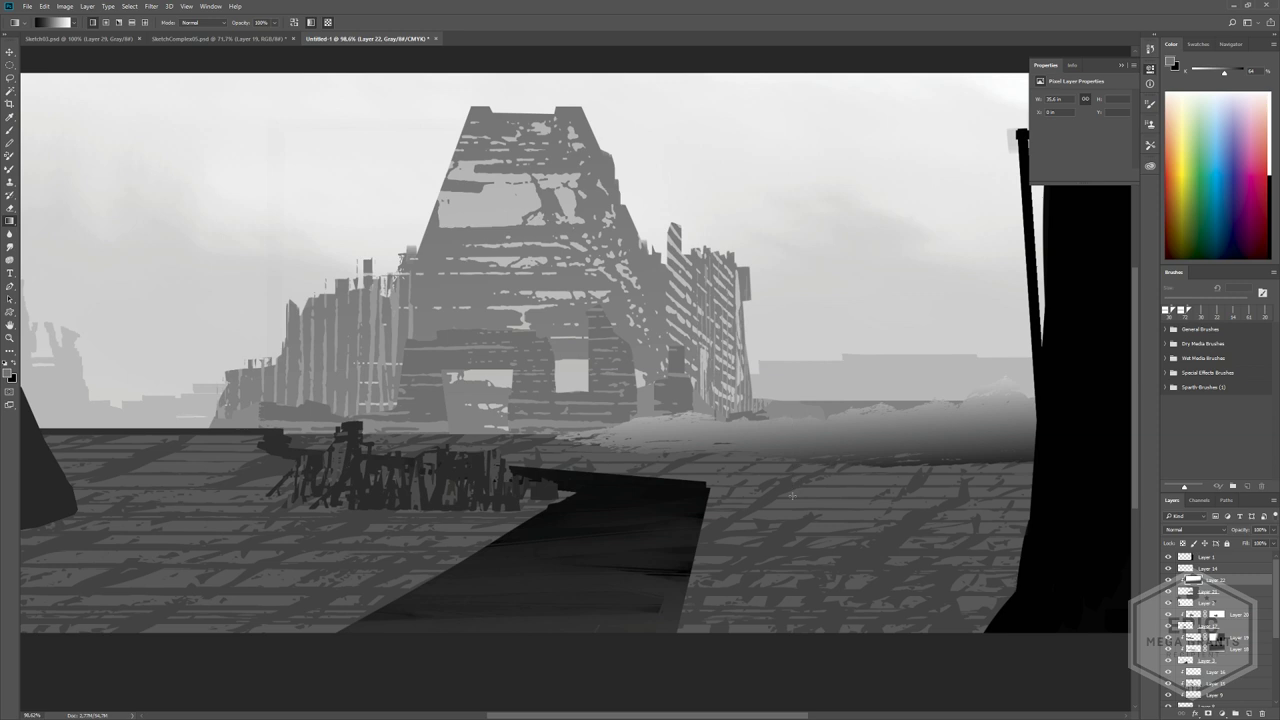
# - Lower the clipped gradient layer's fill to about 20%
pyautogui.click(1272, 543)
pyautogui.click(1239, 556)
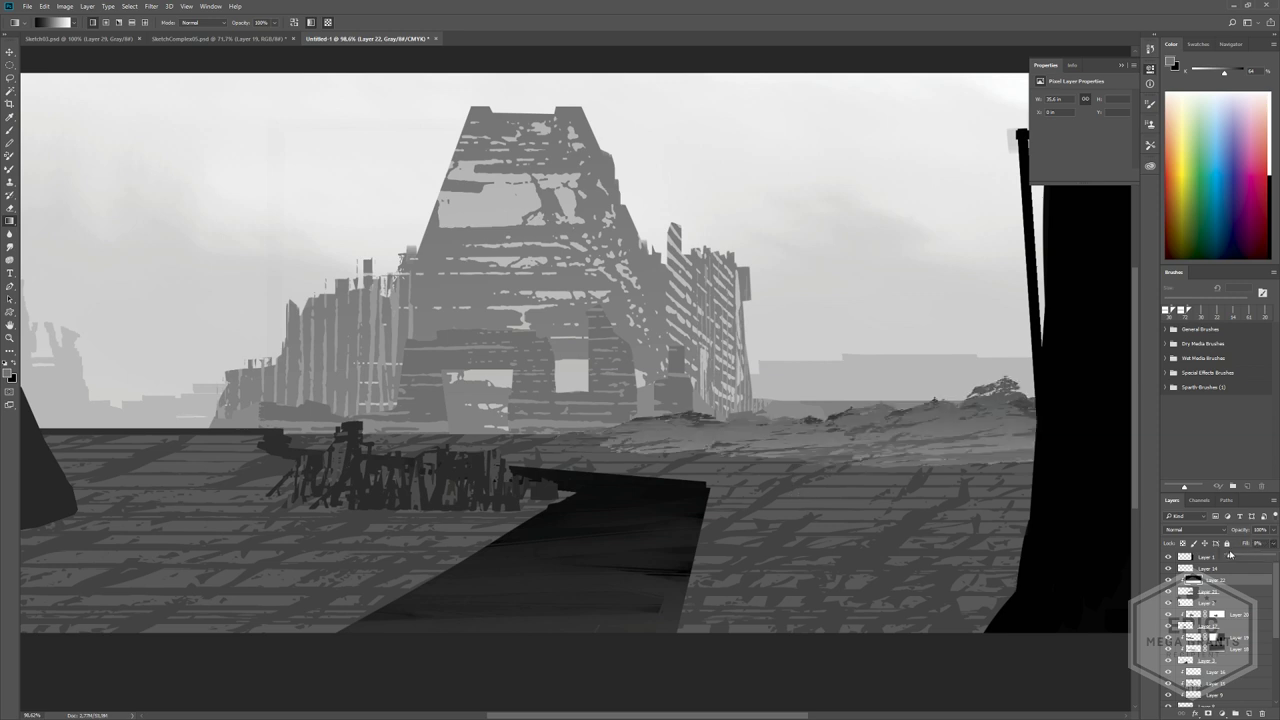
pyautogui.moveTo(1231, 555); pyautogui.dragTo(1236, 558)
pyautogui.keyDown('alt'); pyautogui.scroll(-6, 723, 443); pyautogui.keyUp('alt')
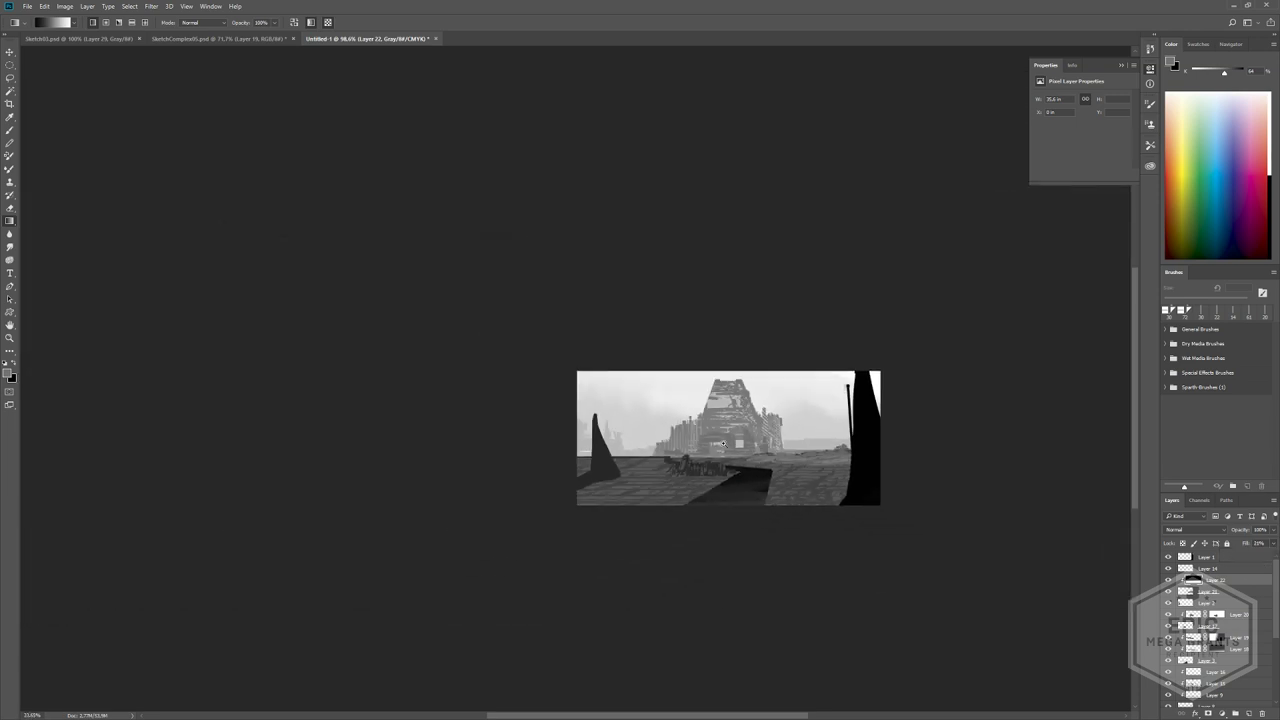
pyautogui.keyDown('alt'); pyautogui.scroll(6, 723, 443); pyautogui.keyUp('alt')
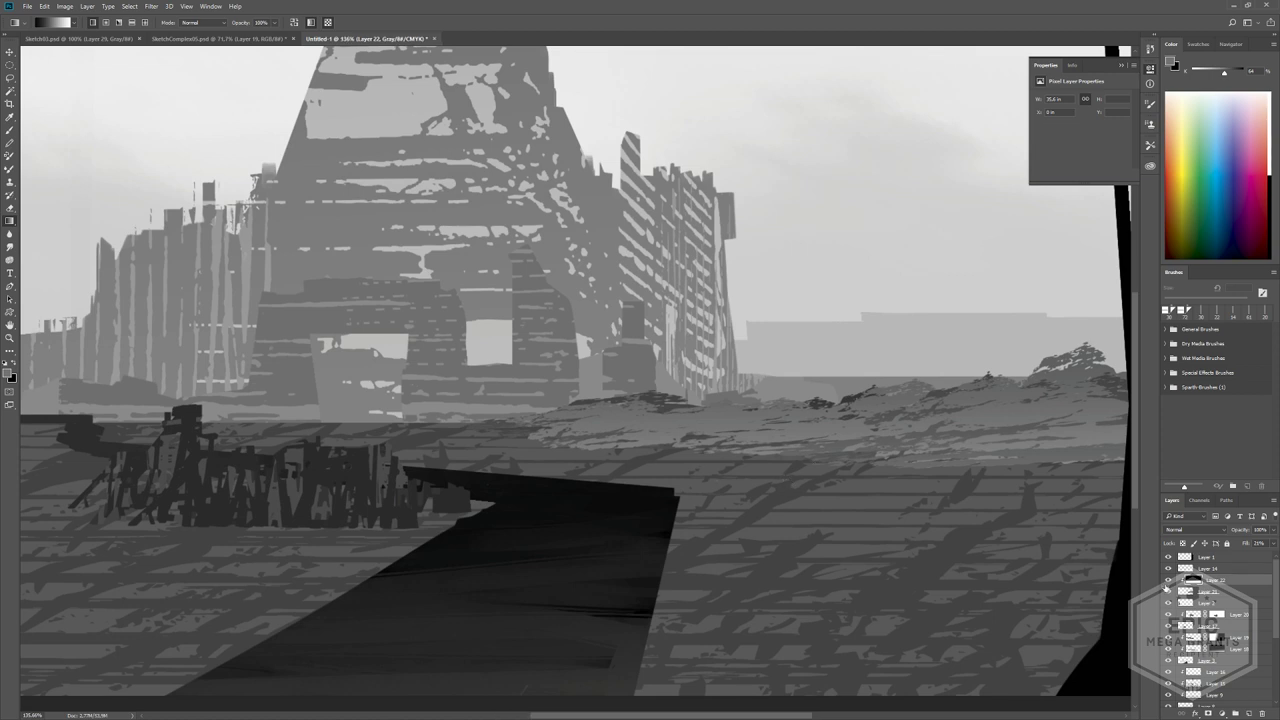
# - Compare the rubble with its layers hidden and shown, and redraw the gradient from the ground up past the horizon
pyautogui.click(1167, 591)
pyautogui.click(1167, 591)
pyautogui.click(1167, 591)
pyautogui.click(1168, 580)
pyautogui.moveTo(784, 516); pyautogui.dragTo(772, 317)
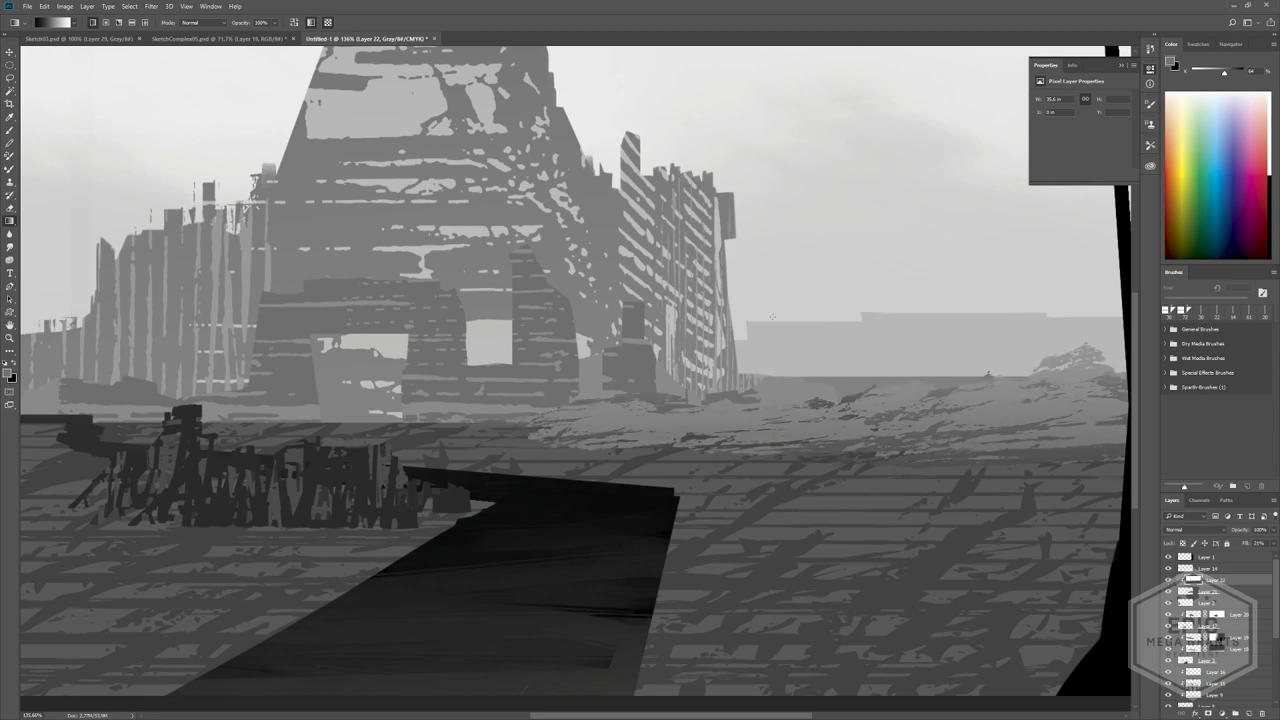
pyautogui.keyDown('ctrl'); pyautogui.moveTo(775, 393); pyautogui.dragTo(718, 374); pyautogui.keyUp('ctrl')
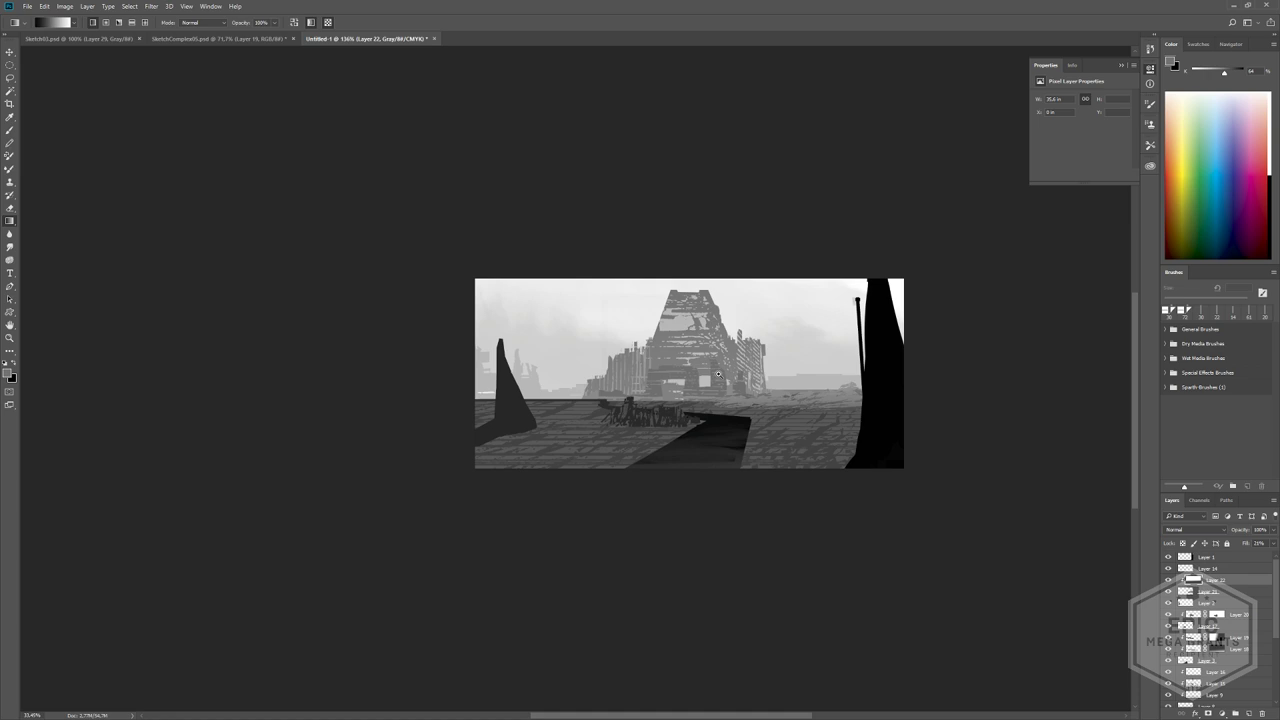
pyautogui.keyDown('alt'); pyautogui.scroll(4, 780, 392); pyautogui.keyUp('alt')
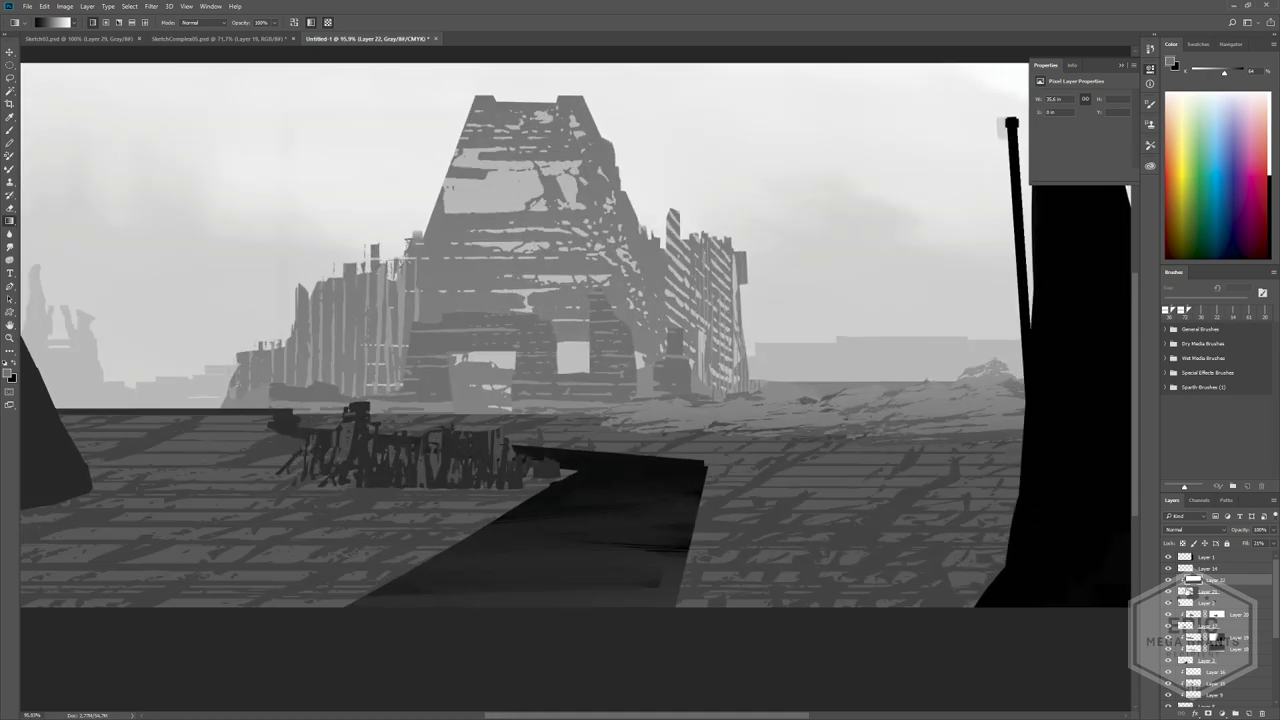
# - Add a Brightness/Contrast adjustment clipped to the rubble layer beneath the gradient and set its contrast to -50
pyautogui.click(1237, 713)
pyautogui.click(1223, 713)
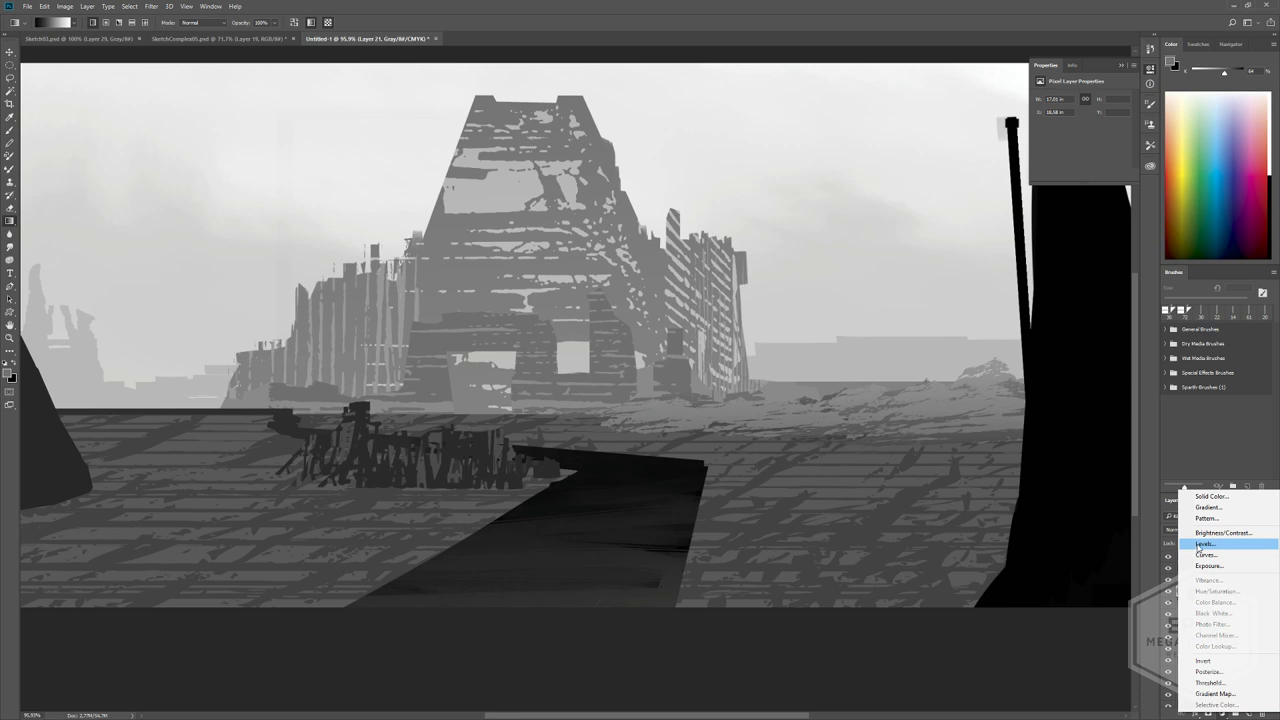
pyautogui.click(1205, 533)
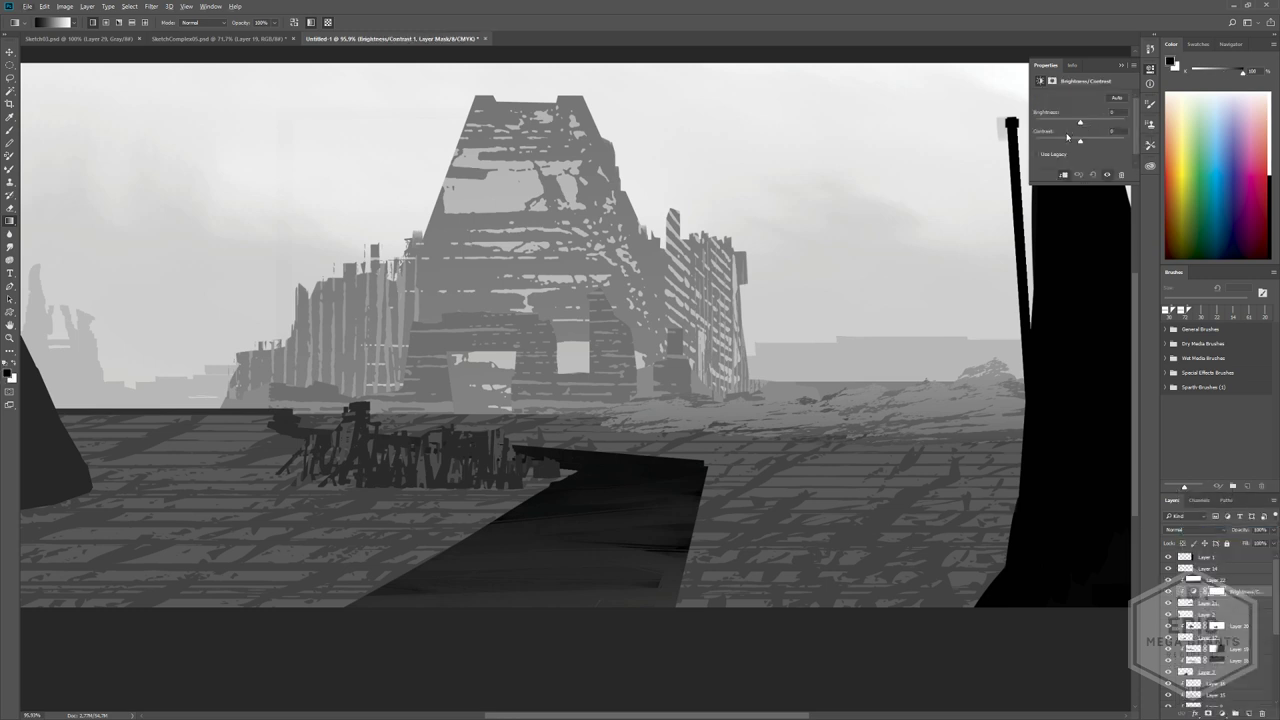
pyautogui.moveTo(1051, 148); pyautogui.dragTo(1034, 150)
# - Examine the overall composition and the rubble's contrast against the monument at several zoom levels
pyautogui.keyDown('alt'); pyautogui.scroll(-3, 654, 305); pyautogui.keyUp('alt')
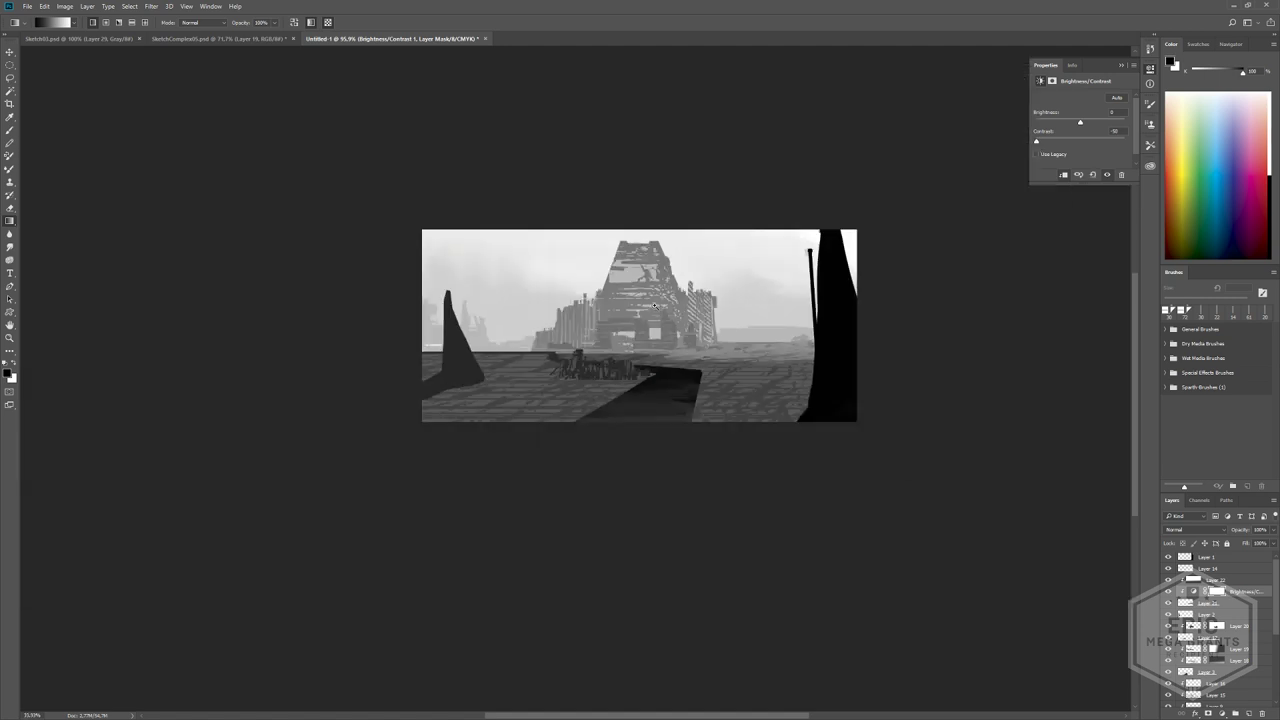
pyautogui.scroll(2, 727, 445)
pyautogui.keyDown('ctrl'); pyautogui.hscroll(2, 727, 445); pyautogui.keyUp('ctrl')
pyautogui.moveTo(620, 361)
pyautogui.keyDown('ctrl'); pyautogui.mouseDown()
pyautogui.moveTo(725, 370)
pyautogui.moveTo(360, 405)
pyautogui.mouseUp(); pyautogui.keyUp('ctrl')
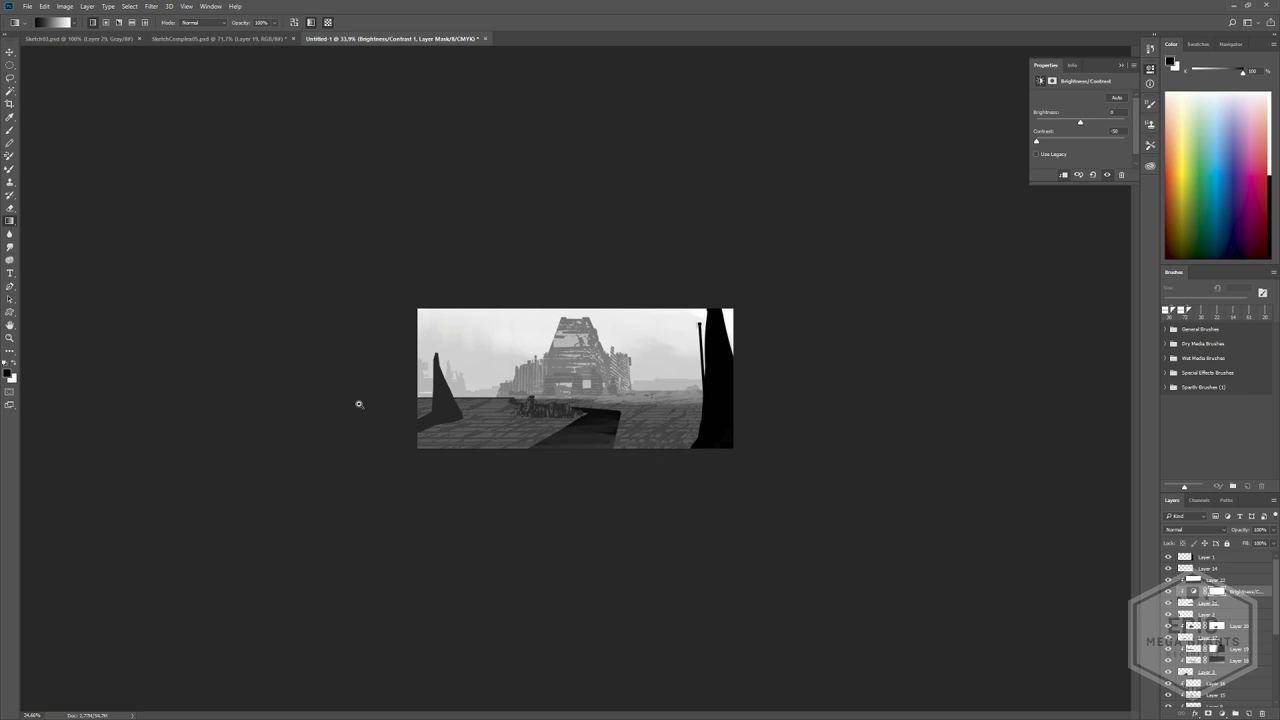
pyautogui.keyDown('alt'); pyautogui.scroll(4, 360, 404); pyautogui.keyUp('alt')
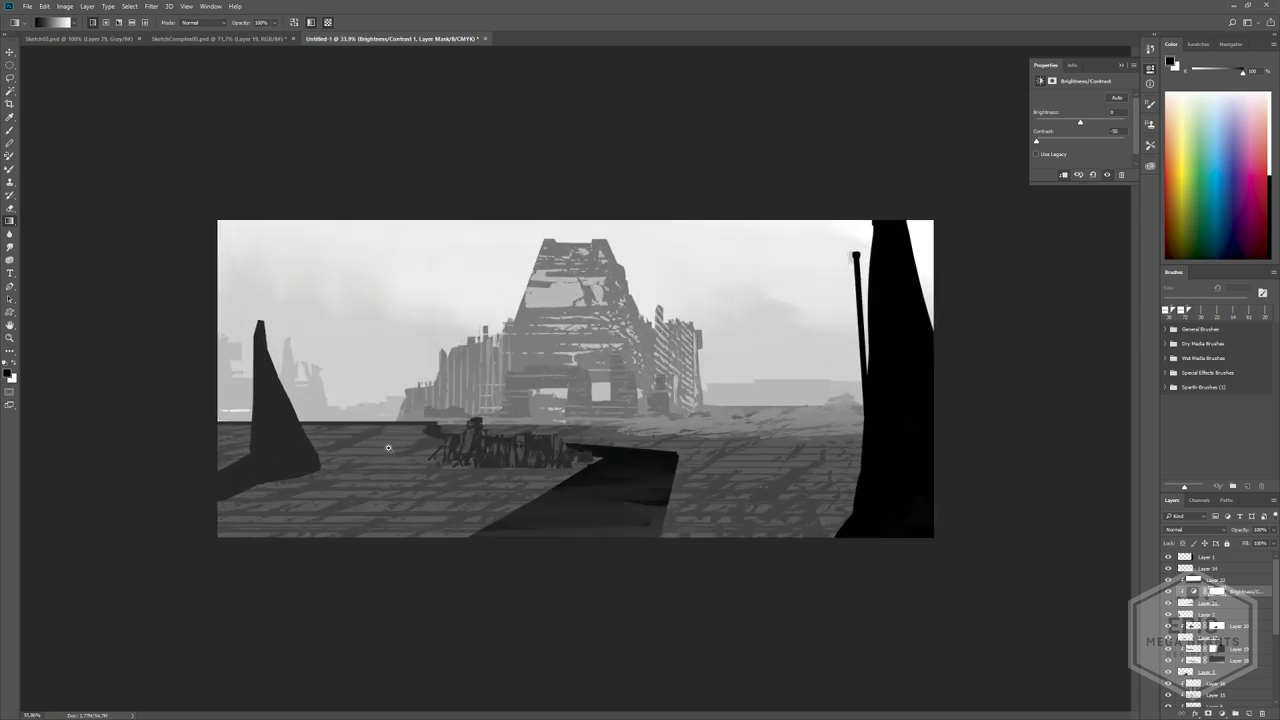
pyautogui.keyDown('alt'); pyautogui.scroll(3, 400, 550); pyautogui.keyUp('alt')
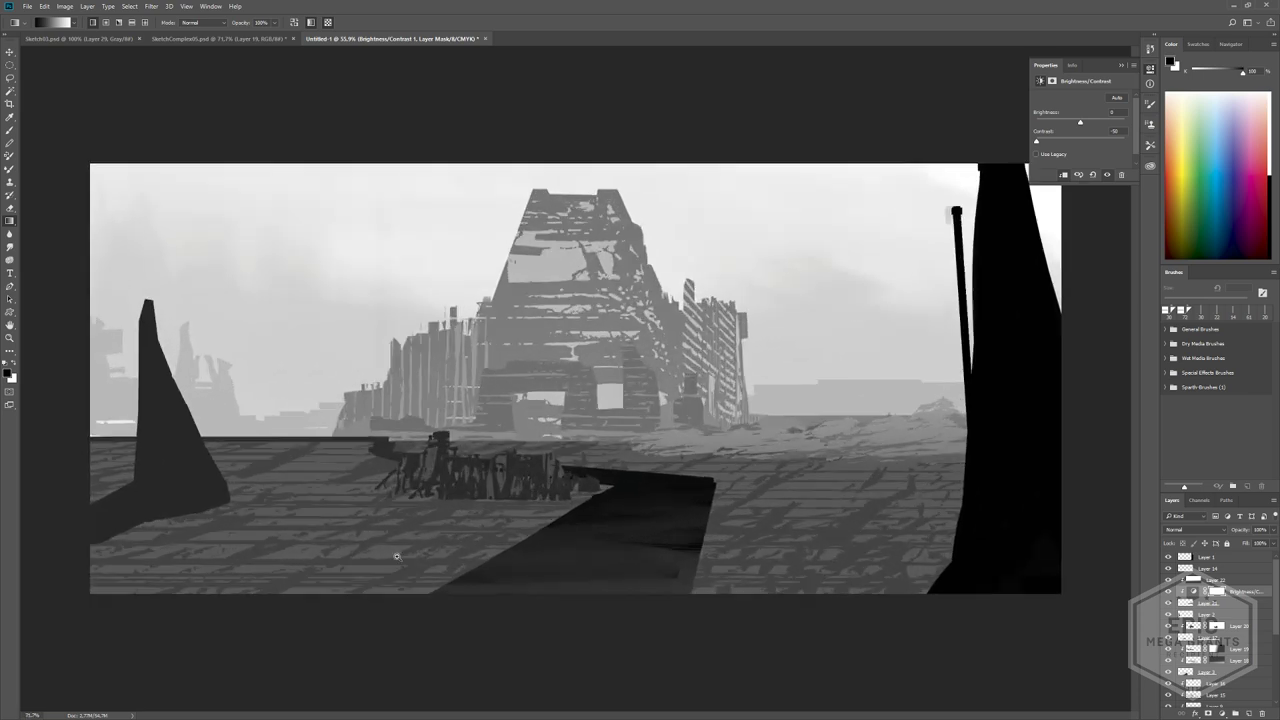
pyautogui.keyDown('alt'); pyautogui.scroll(-2, 390, 559); pyautogui.keyUp('alt')
pyautogui.keyDown('alt'); pyautogui.moveTo(390, 559); pyautogui.dragTo(540, 533); pyautogui.keyUp('alt')
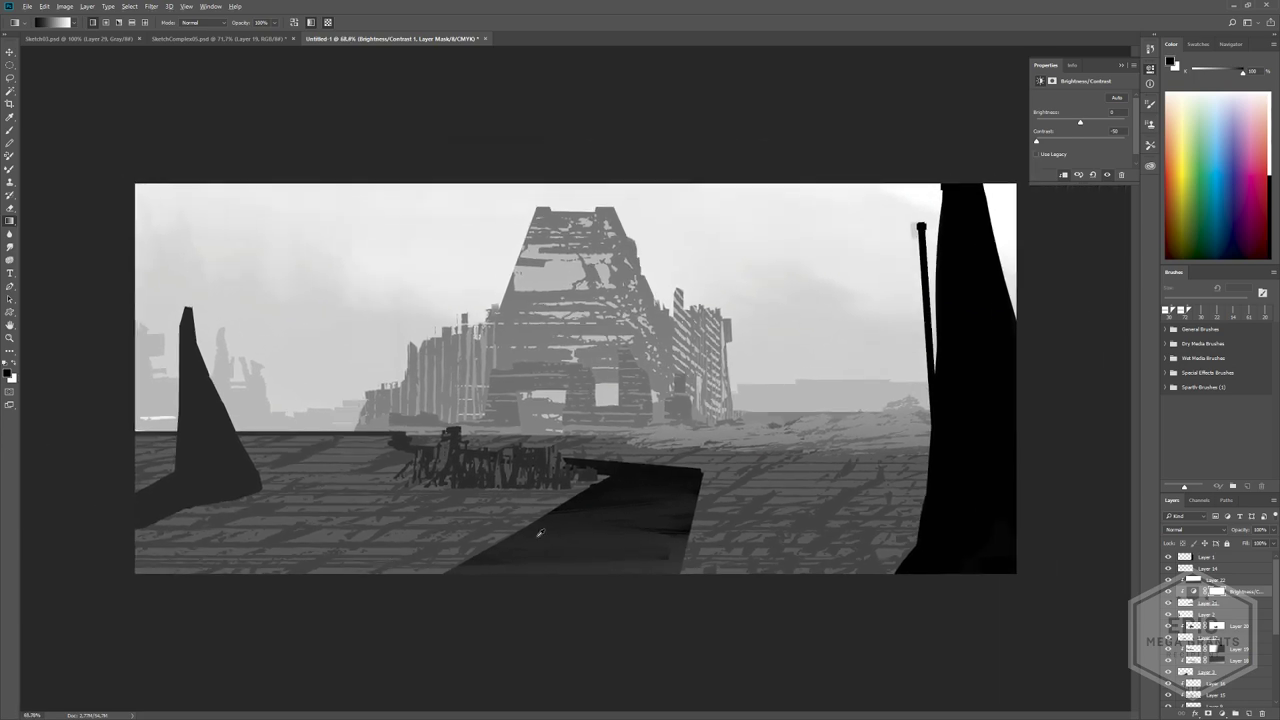
# - Switch to Chrome and review the sketch and render images of the Marshlands artwork on ArtStation
pyautogui.hotkey('alt', 'Tab')
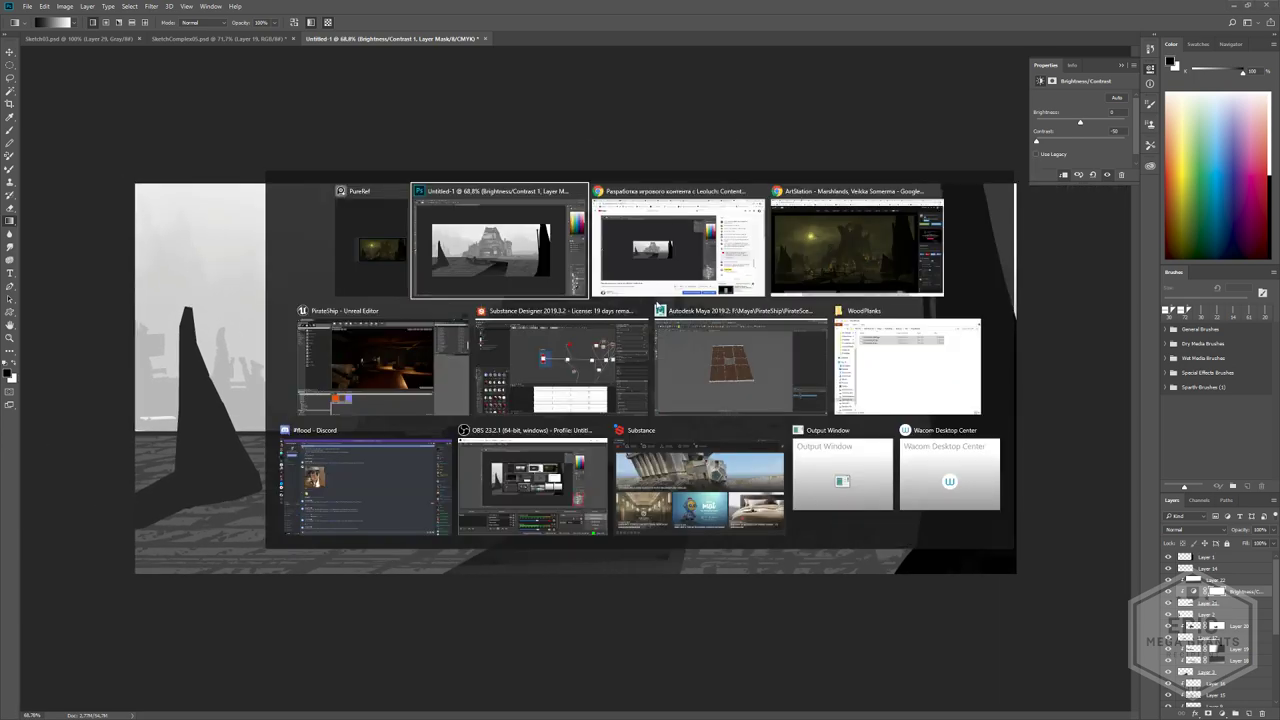
pyautogui.hotkey('alt', 'Tab')
pyautogui.hotkey('alt', 'Tab')
pyautogui.hotkey('alt', 'Tab')
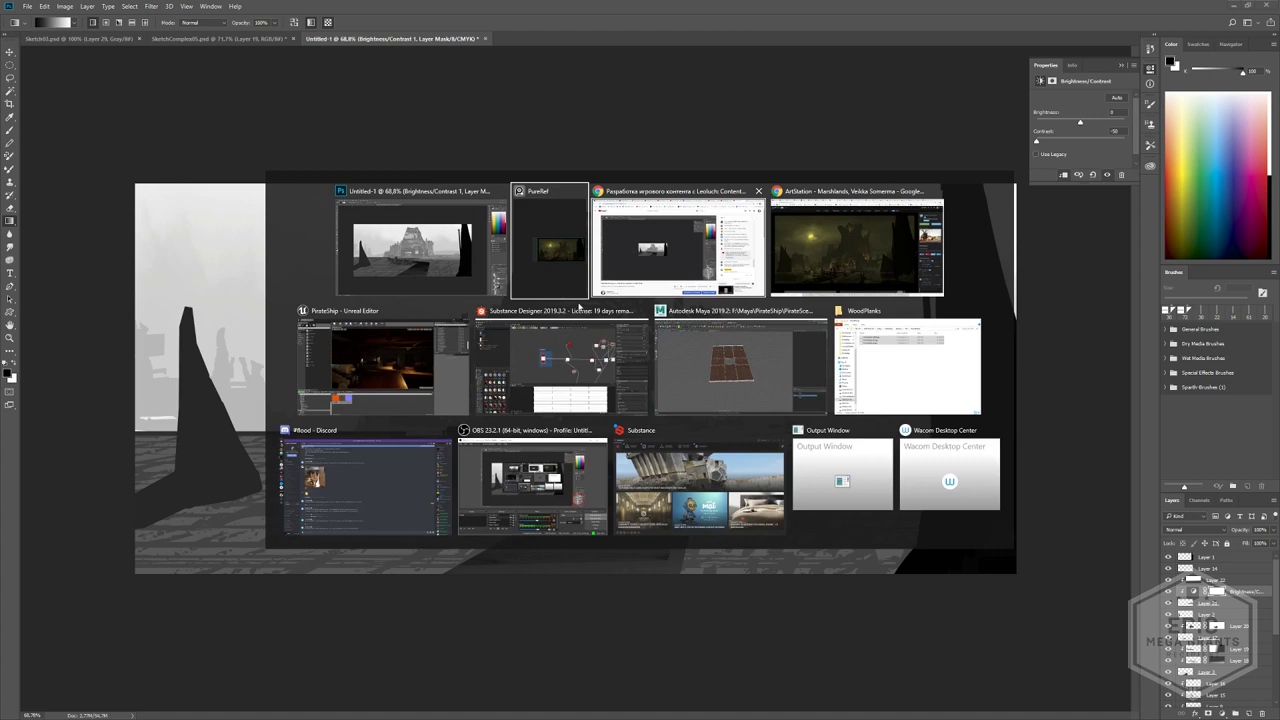
pyautogui.scroll(-5, 722, 476)
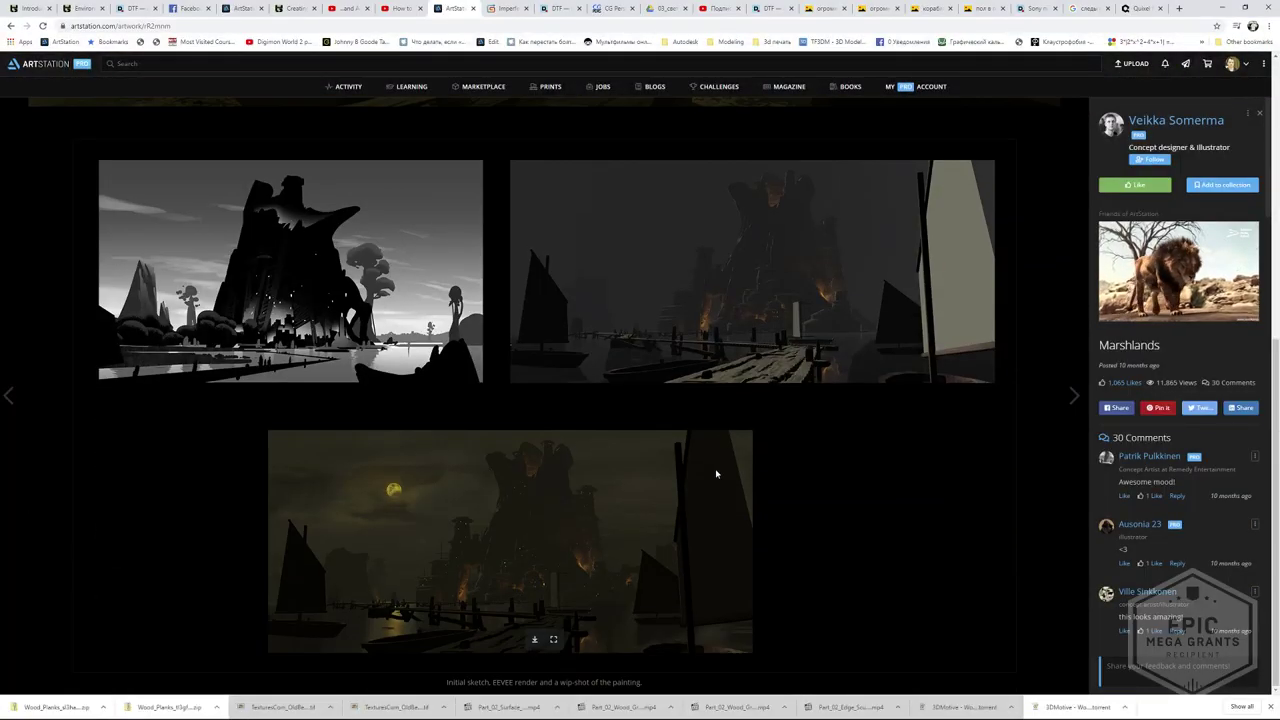
pyautogui.scroll(5, 714, 471)
# - Go to the ArtStation home page and search the site for "spart"
pyautogui.click(51, 63)
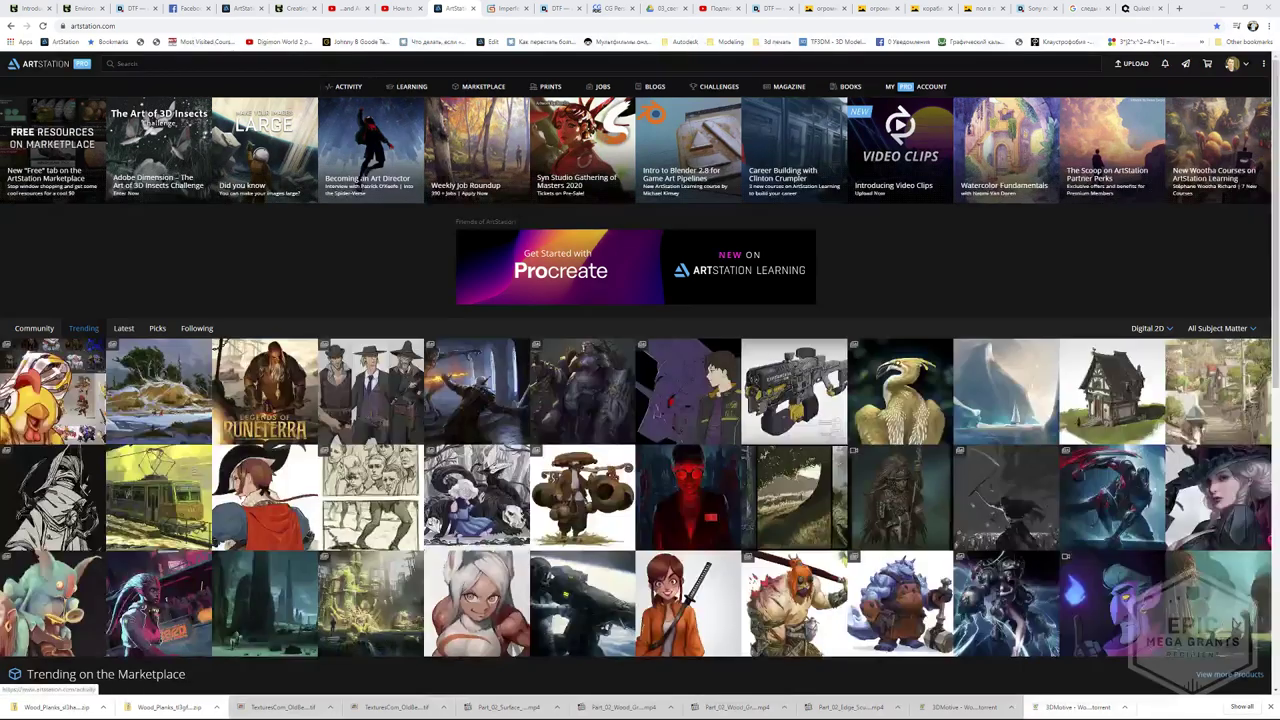
pyautogui.click(118, 63)
pyautogui.write('sp')
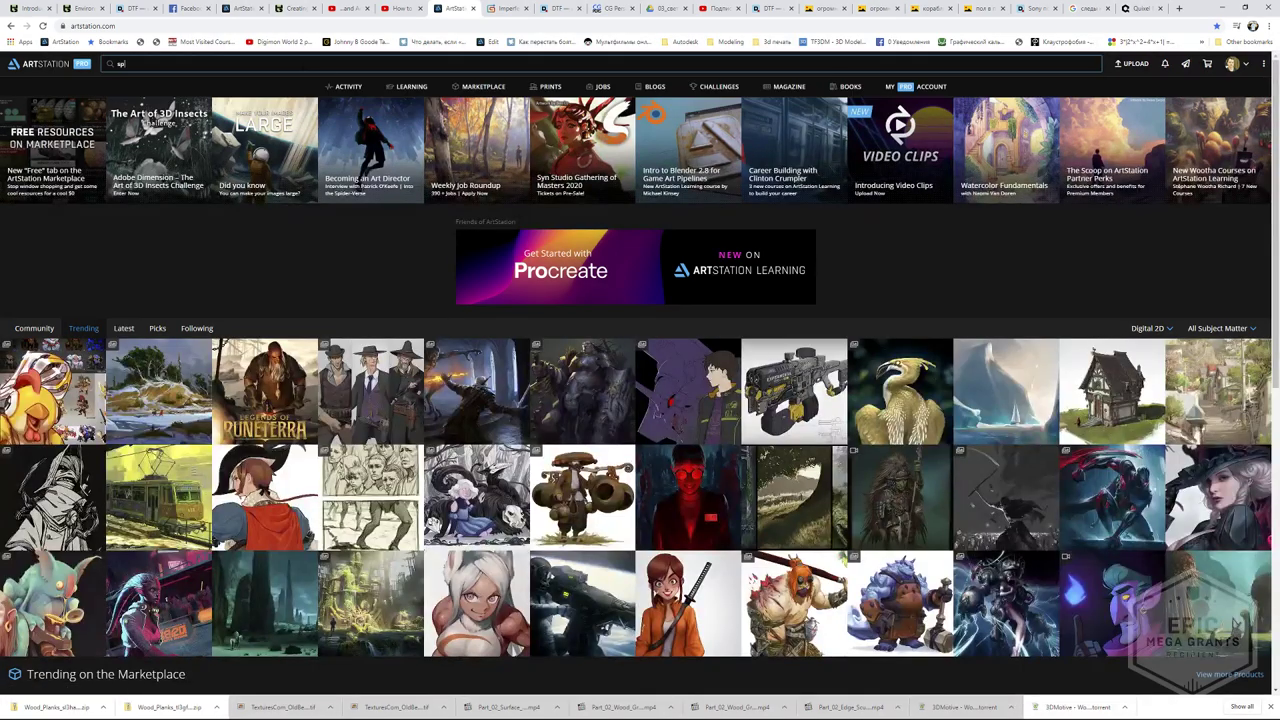
pyautogui.write('art')
pyautogui.press('Return')
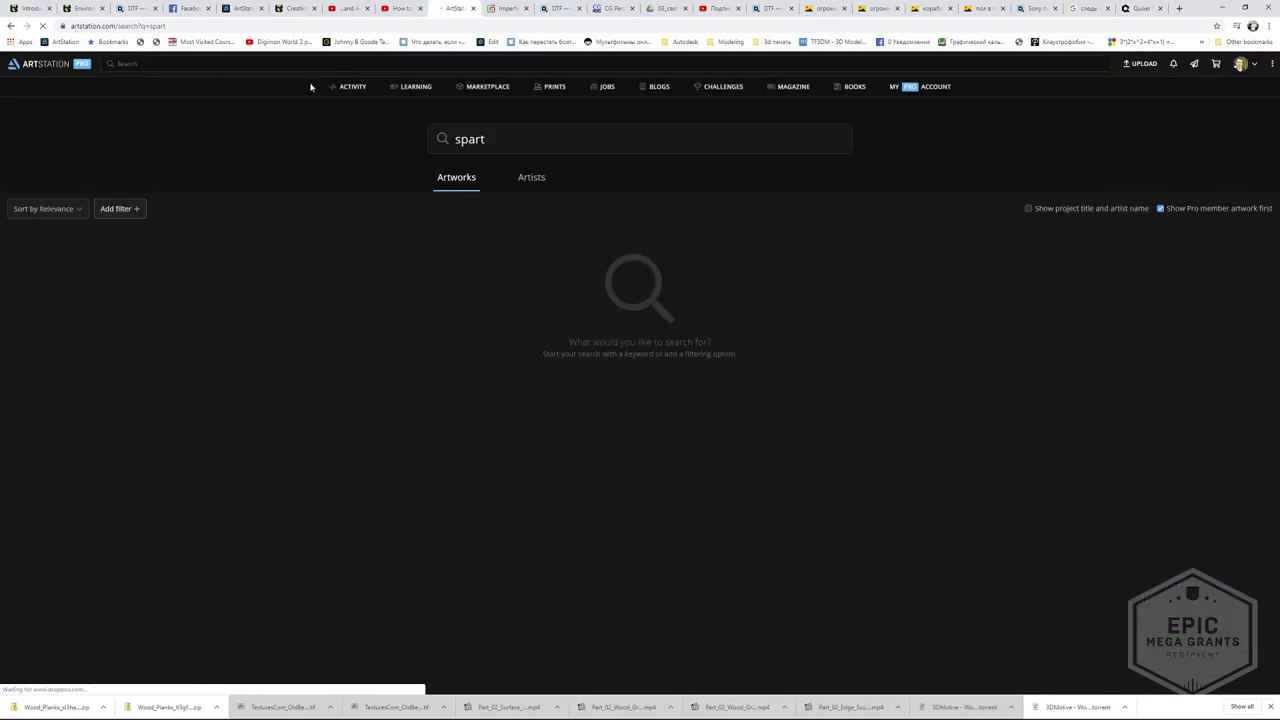
# - Search ArtStation for "sparth" and open the artist's profile through the River artwork
pyautogui.write('h')
pyautogui.press('Return')
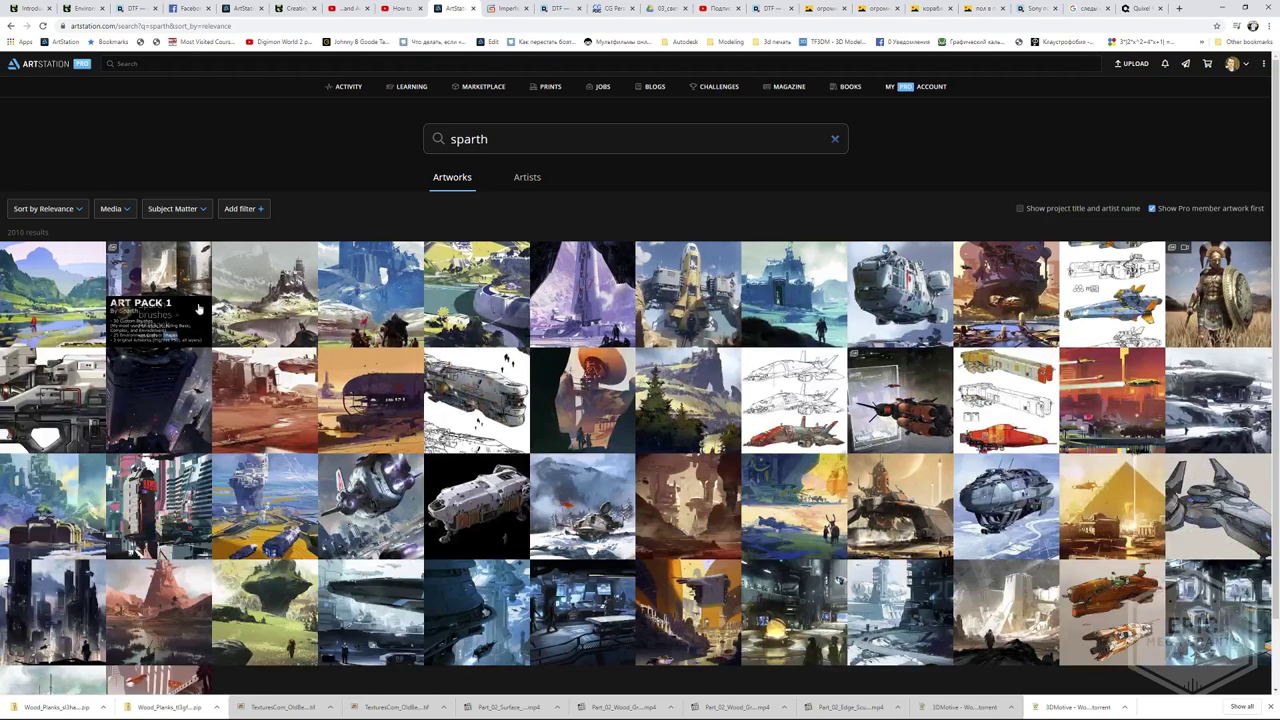
pyautogui.click(29, 308)
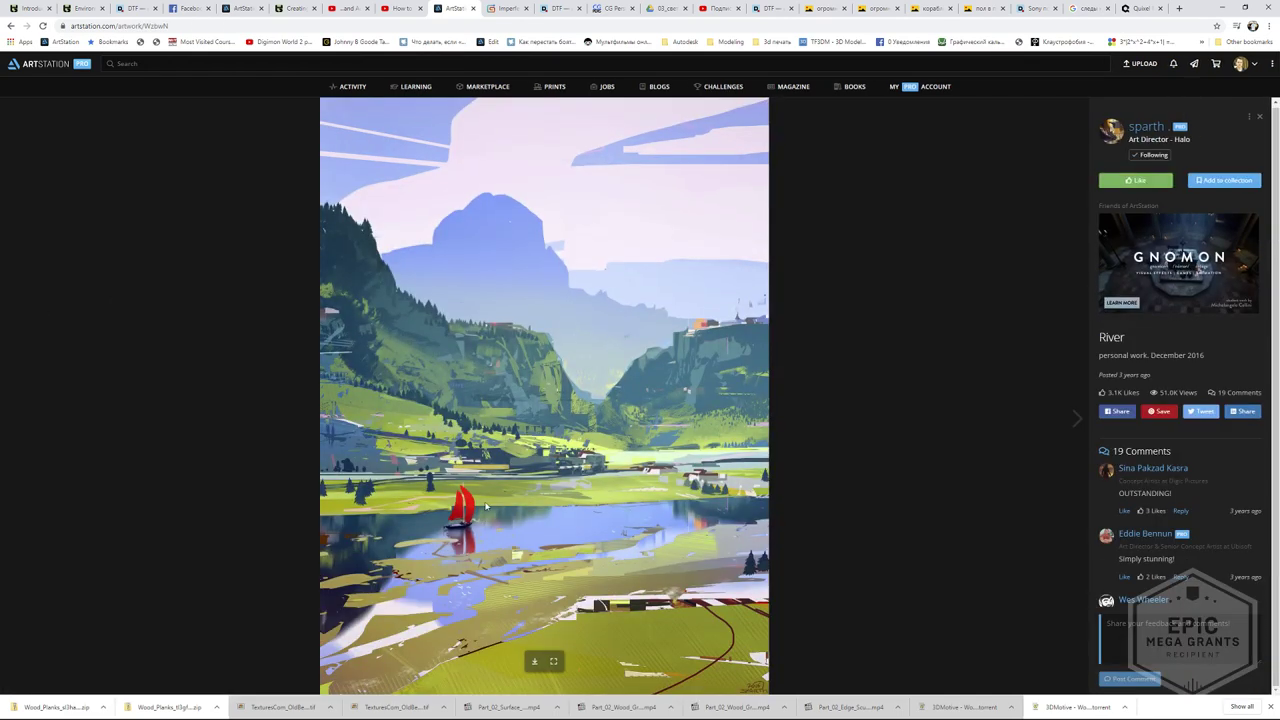
pyautogui.click(1138, 128)
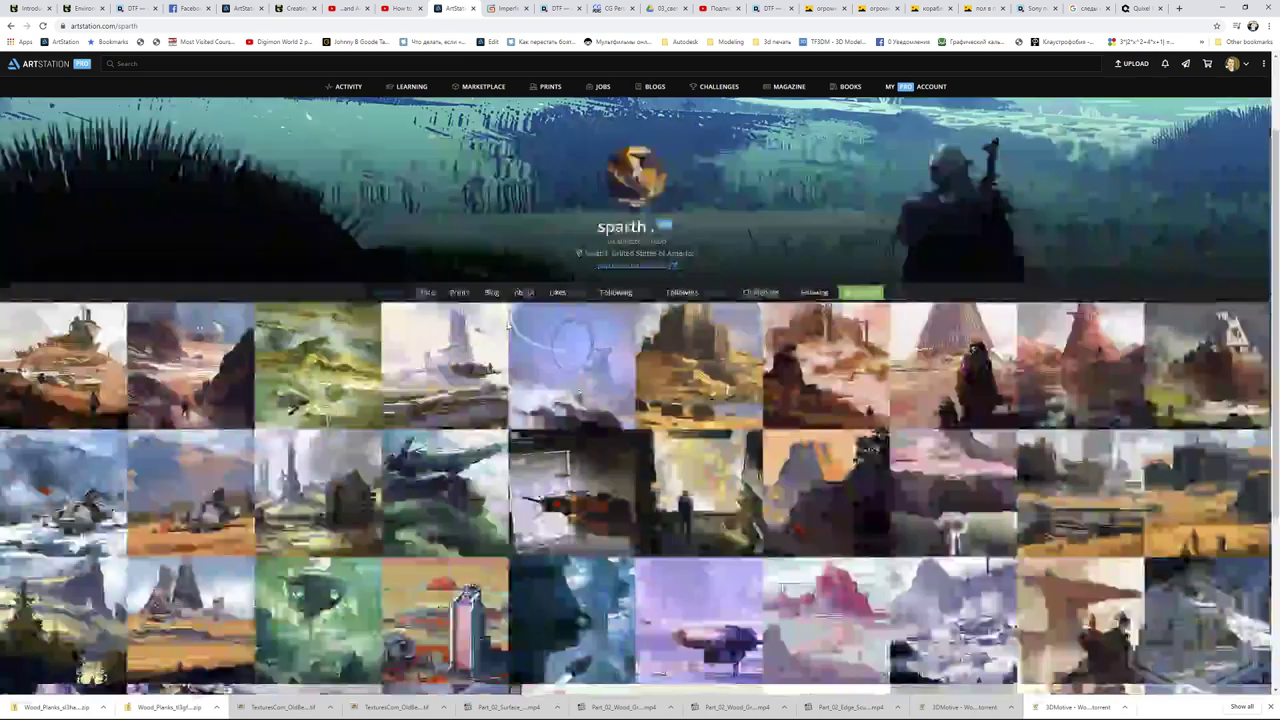
# - Browse the artist's portfolio, open the Bridge ruins artwork and copy its image
pyautogui.scroll(-2, 573, 263)
pyautogui.scroll(-1, 573, 263)
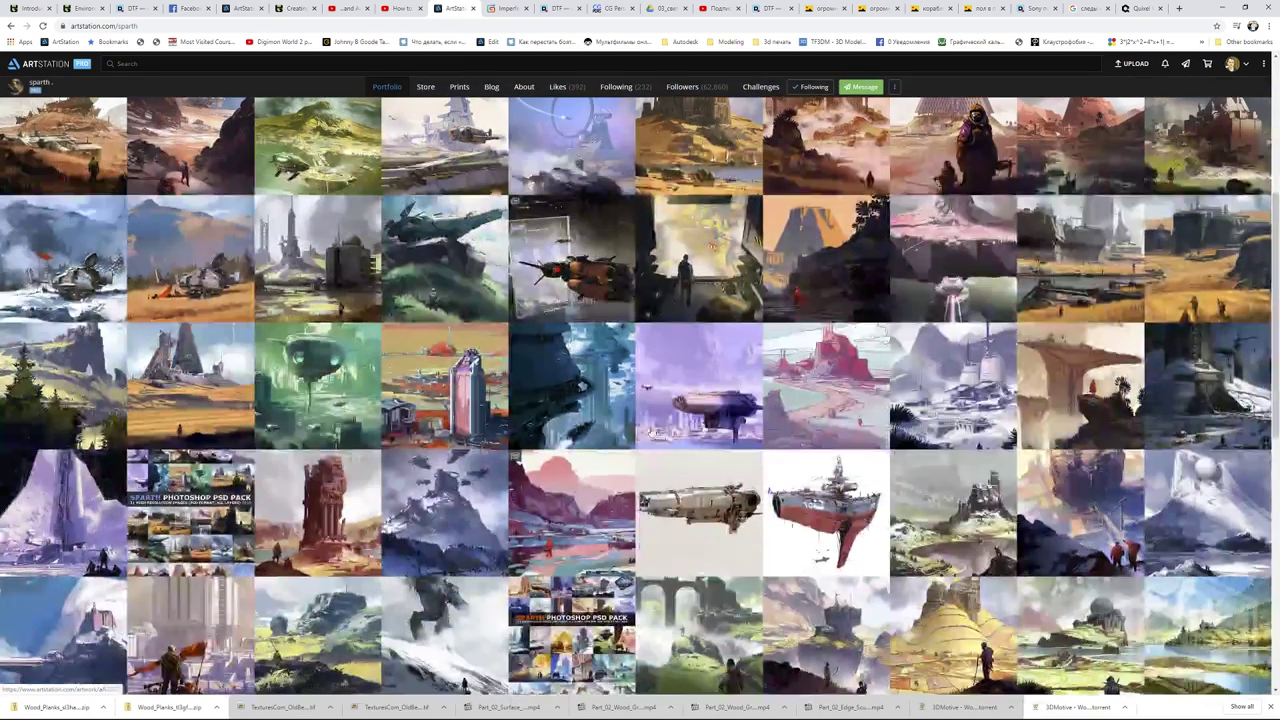
pyautogui.scroll(-2, 1085, 400)
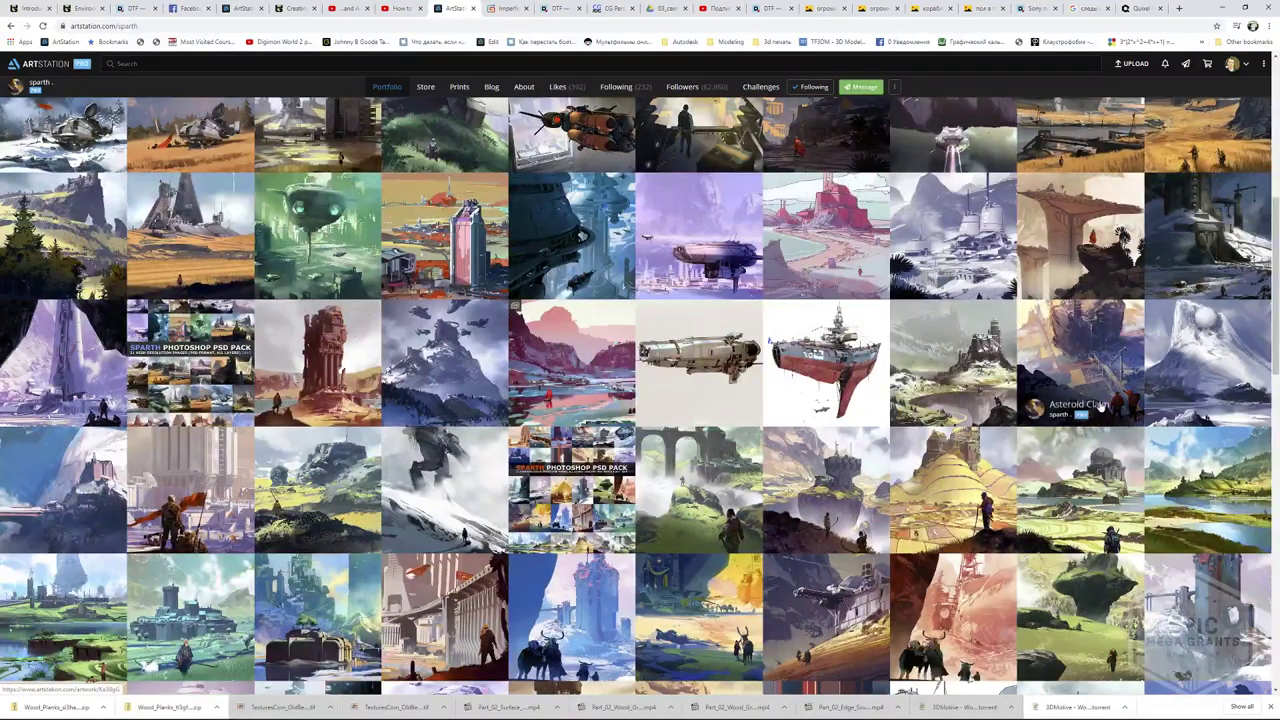
pyautogui.click(1098, 250)
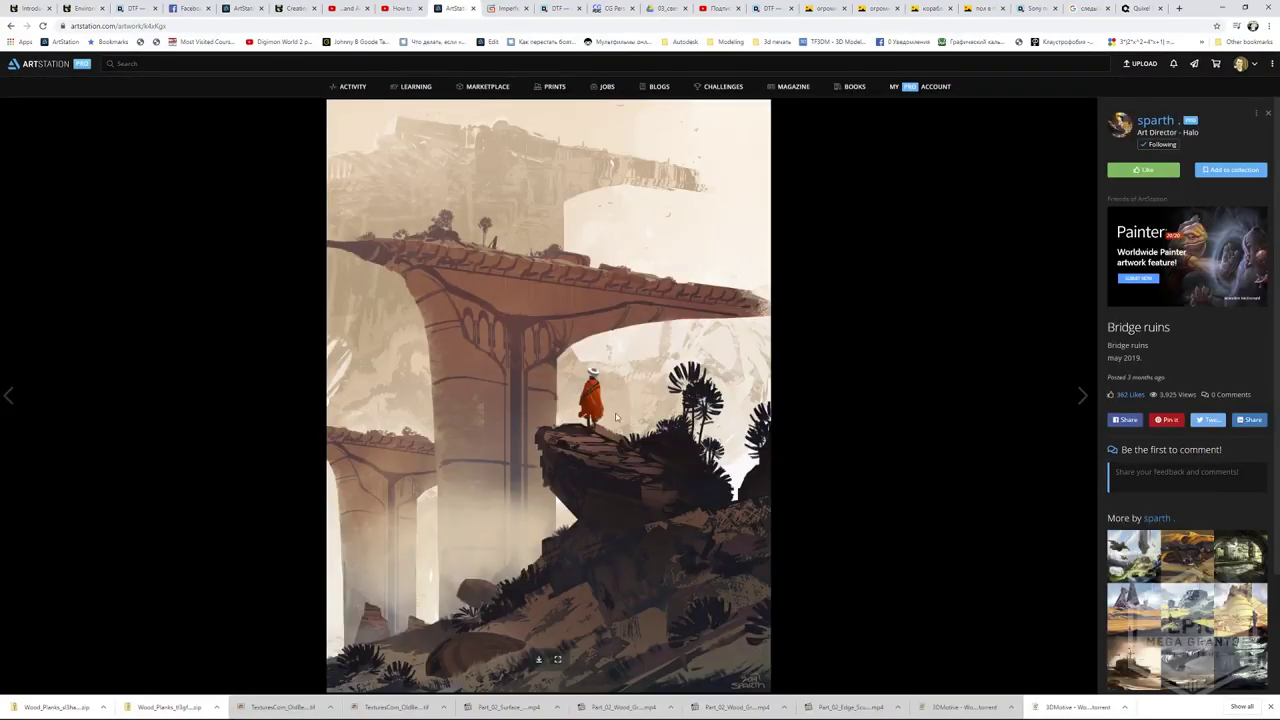
pyautogui.rightClick(598, 412)
pyautogui.press('Escape')
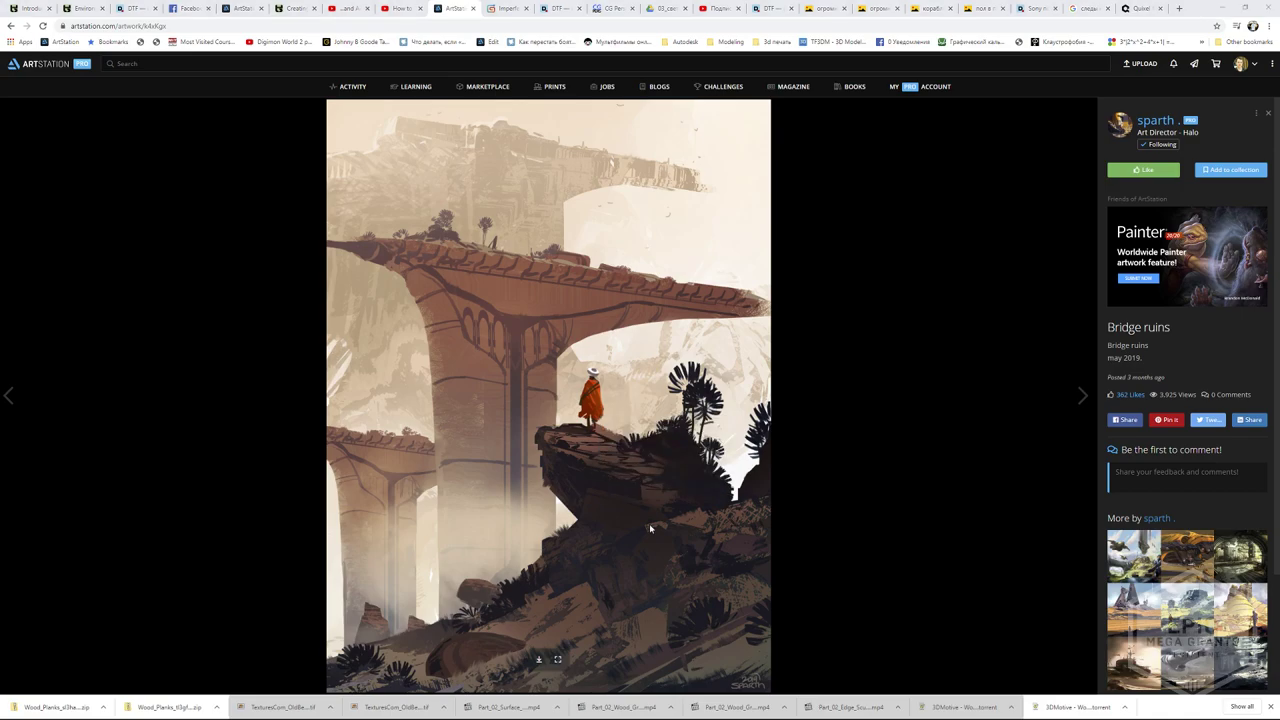
# - Switch to Photoshop and paste the Bridge ruins image as a new unclipped layer above the rubble's gradient layer
pyautogui.hotkey('alt', 'Tab')
pyautogui.hotkey('alt', 'Tab')
pyautogui.keyDown('alt'); pyautogui.scroll(4, 600, 400); pyautogui.keyUp('alt')
pyautogui.scroll(-1, 600, 510)
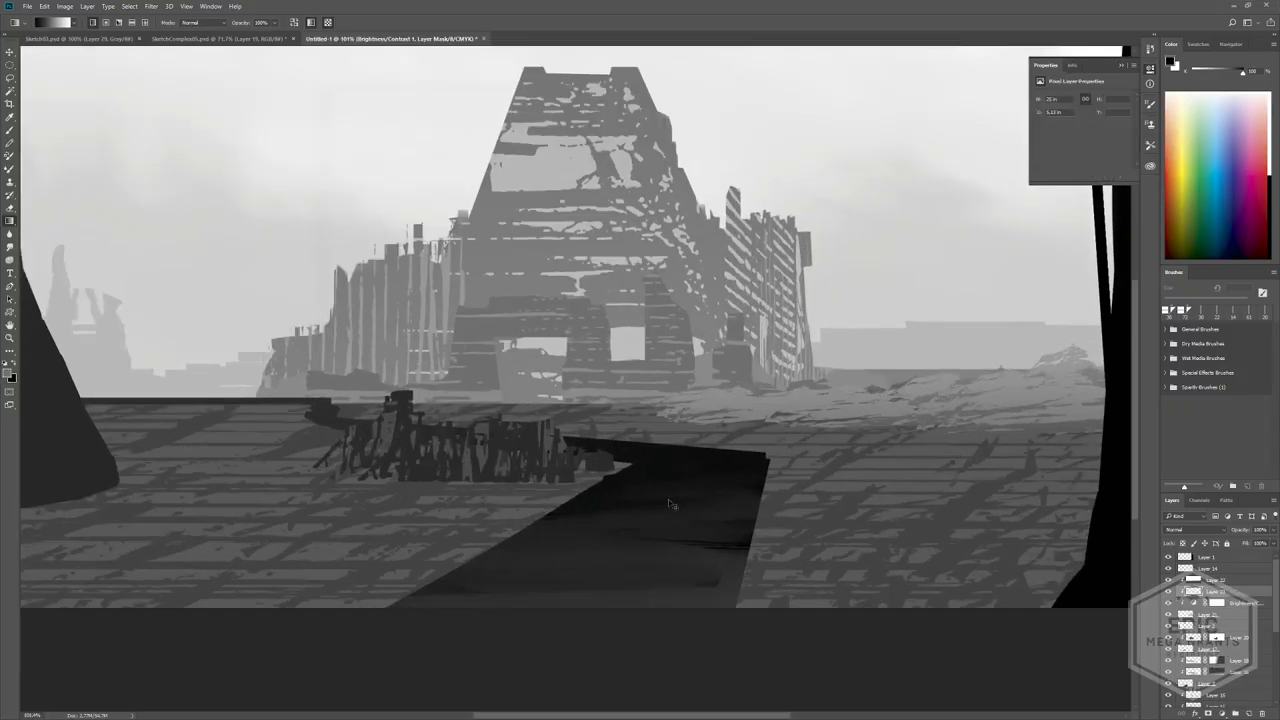
pyautogui.keyDown('ctrl'); pyautogui.moveTo(668, 499); pyautogui.dragTo(524, 471); pyautogui.keyUp('ctrl')
pyautogui.hotkey('ctrl', 'z')
pyautogui.hotkey('ctrl', 'z')
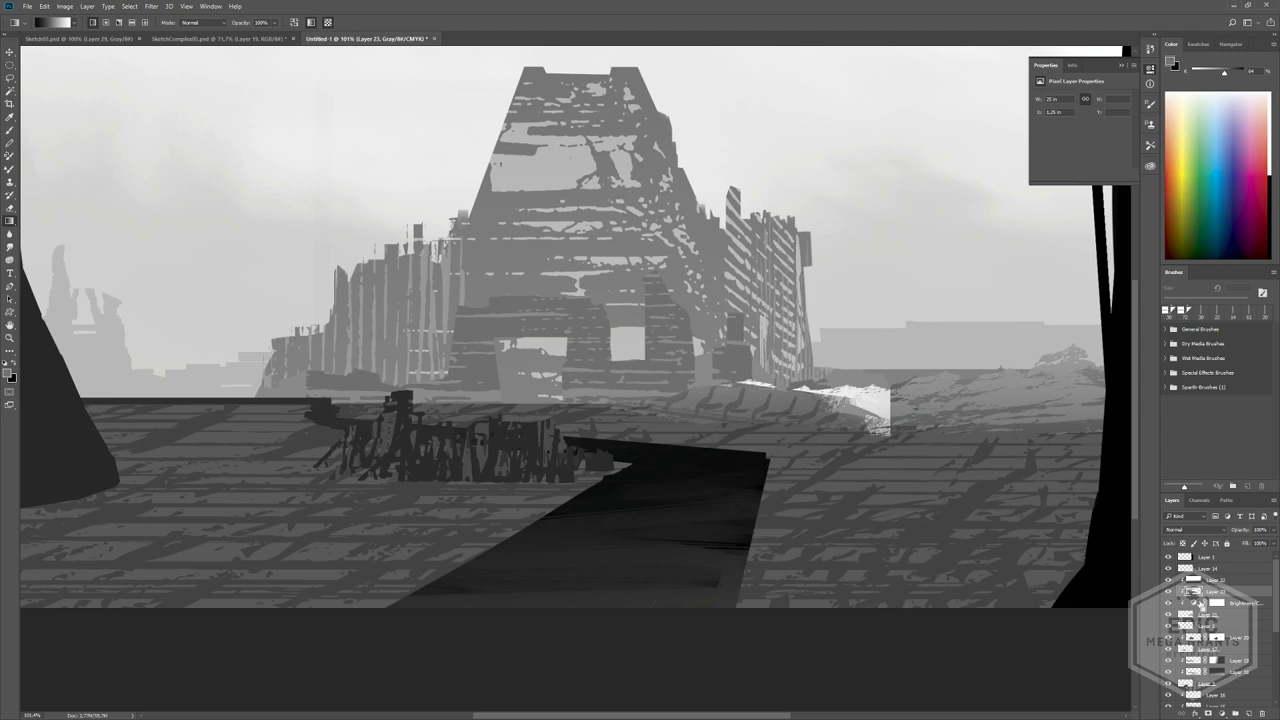
pyautogui.hotkey('ctrl', 'z')
pyautogui.press('Delete')
pyautogui.click(1199, 582)
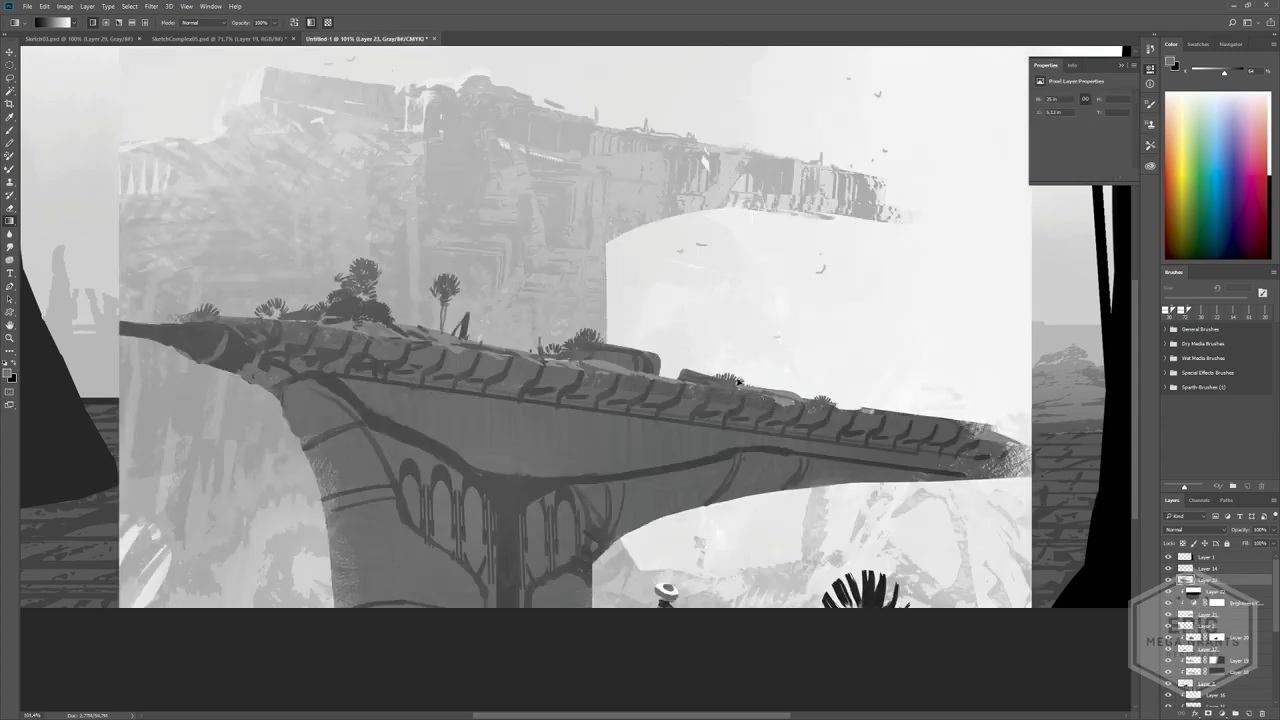
# - Lasso the hatted figure in the pasted image, cut it onto its own layer and delete the rest of the image
pyautogui.keyDown('alt'); pyautogui.scroll(5, 634, 237); pyautogui.keyUp('alt')
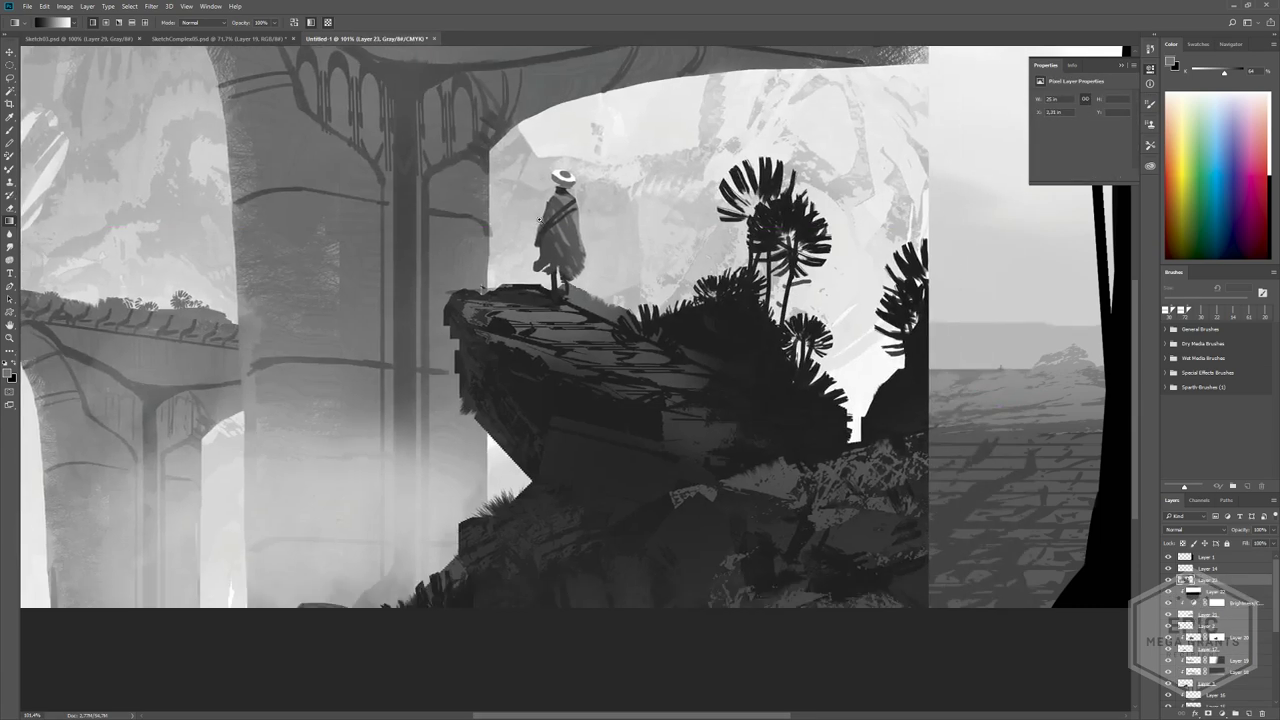
pyautogui.keyDown('alt'); pyautogui.scroll(4, 581, 281); pyautogui.keyUp('alt')
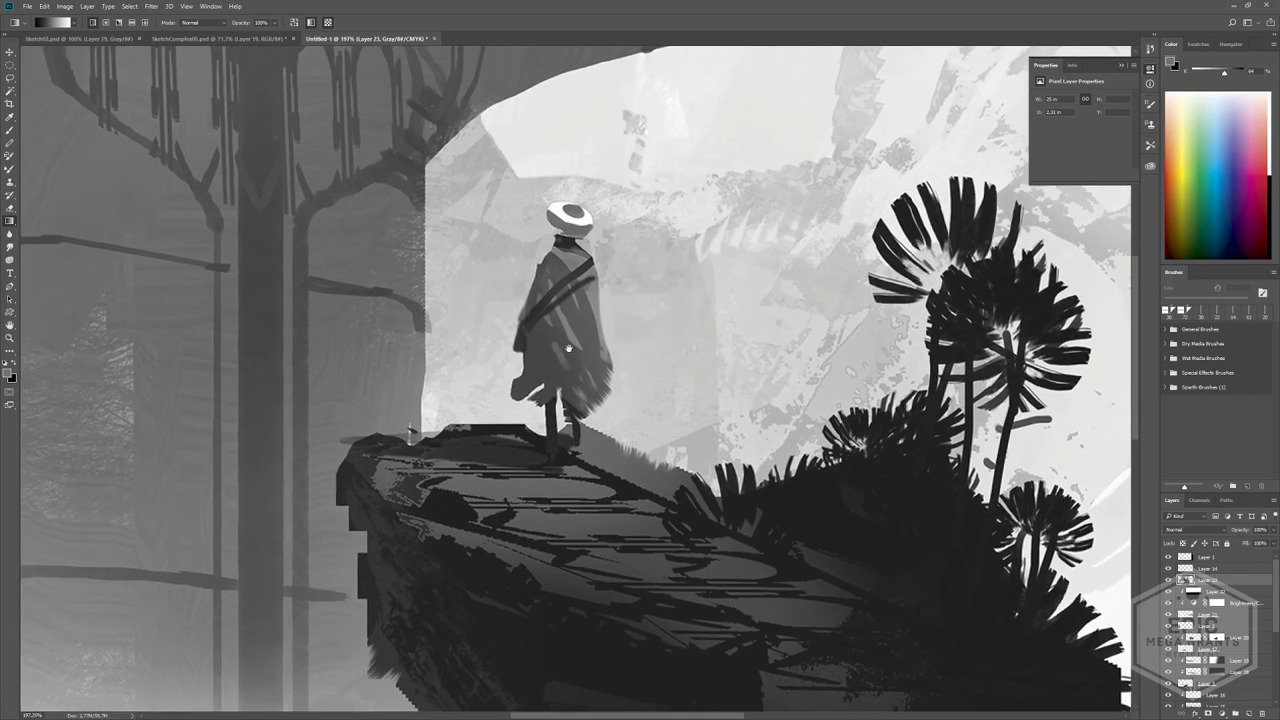
pyautogui.press('l')
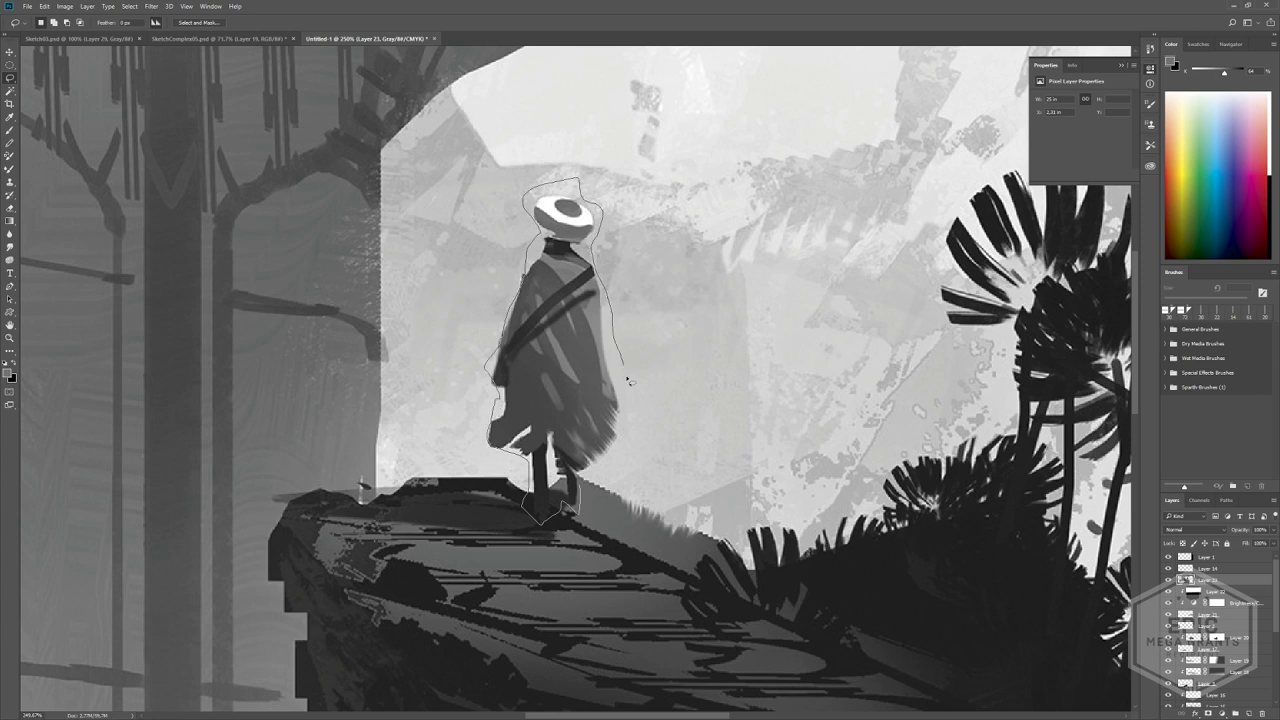
pyautogui.hotkey('ctrl', 'x')
pyautogui.hotkey('ctrl', 'v')
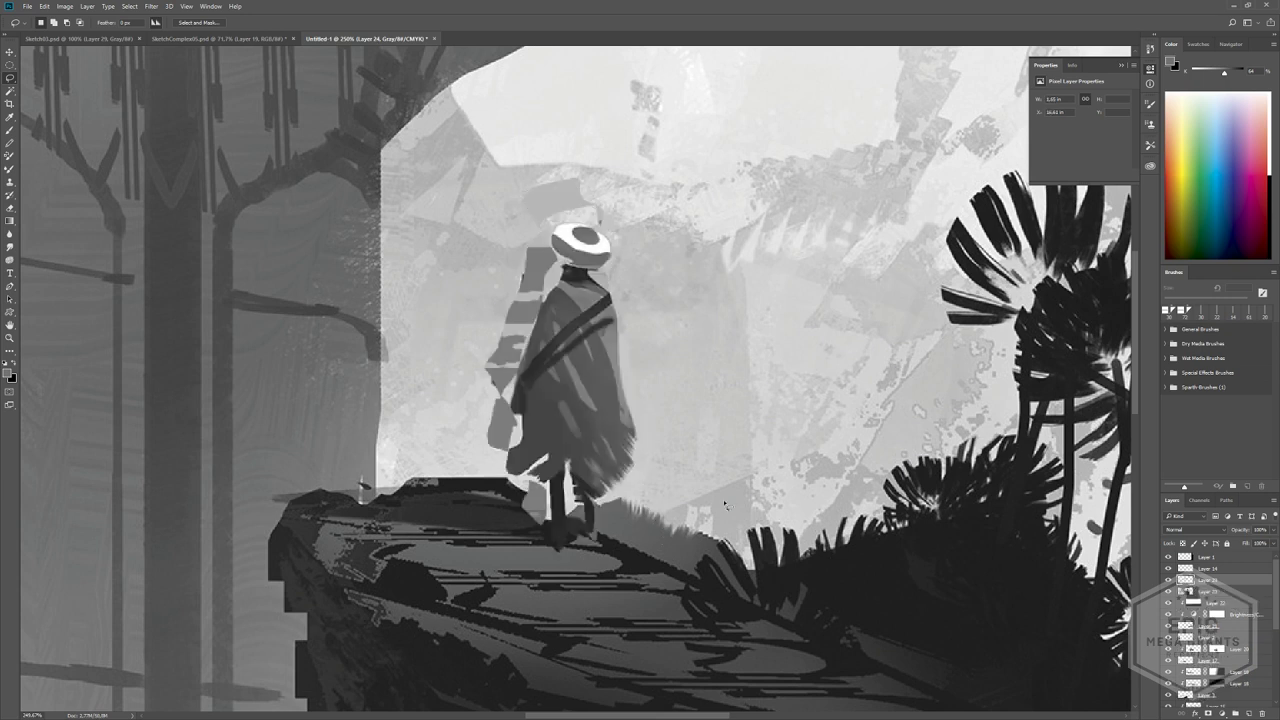
pyautogui.click(1186, 591)
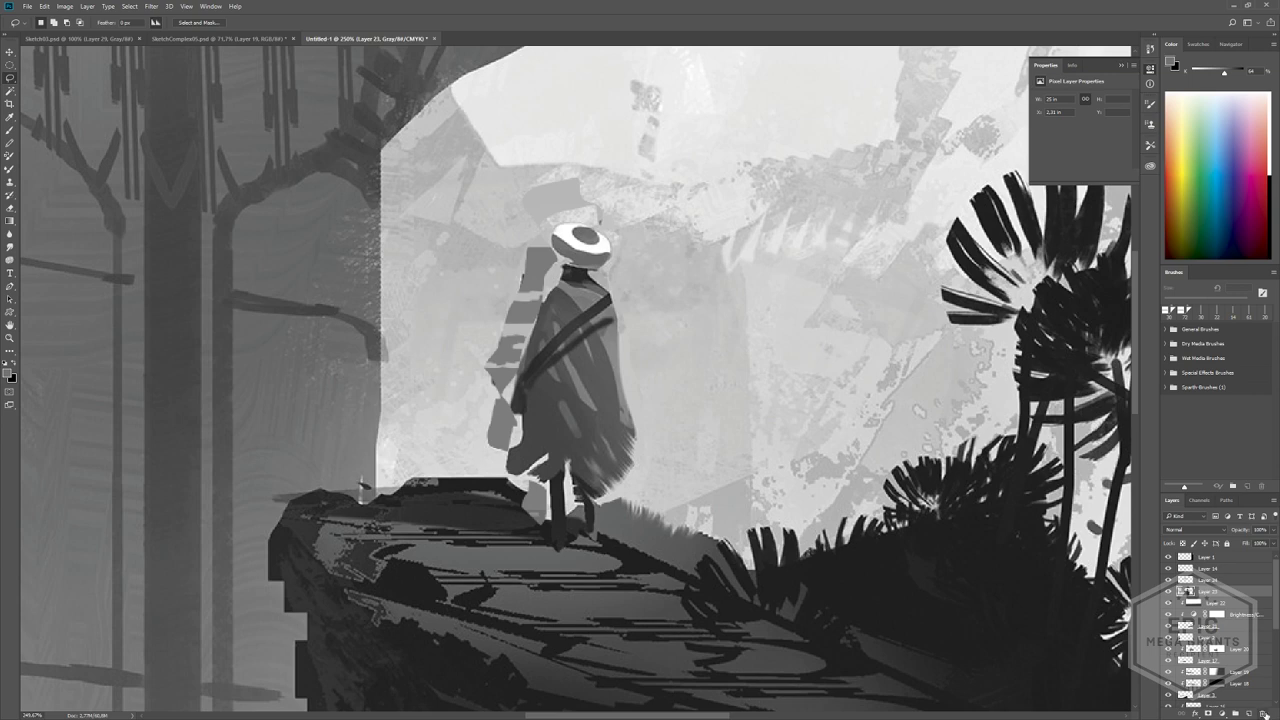
pyautogui.click(1263, 712)
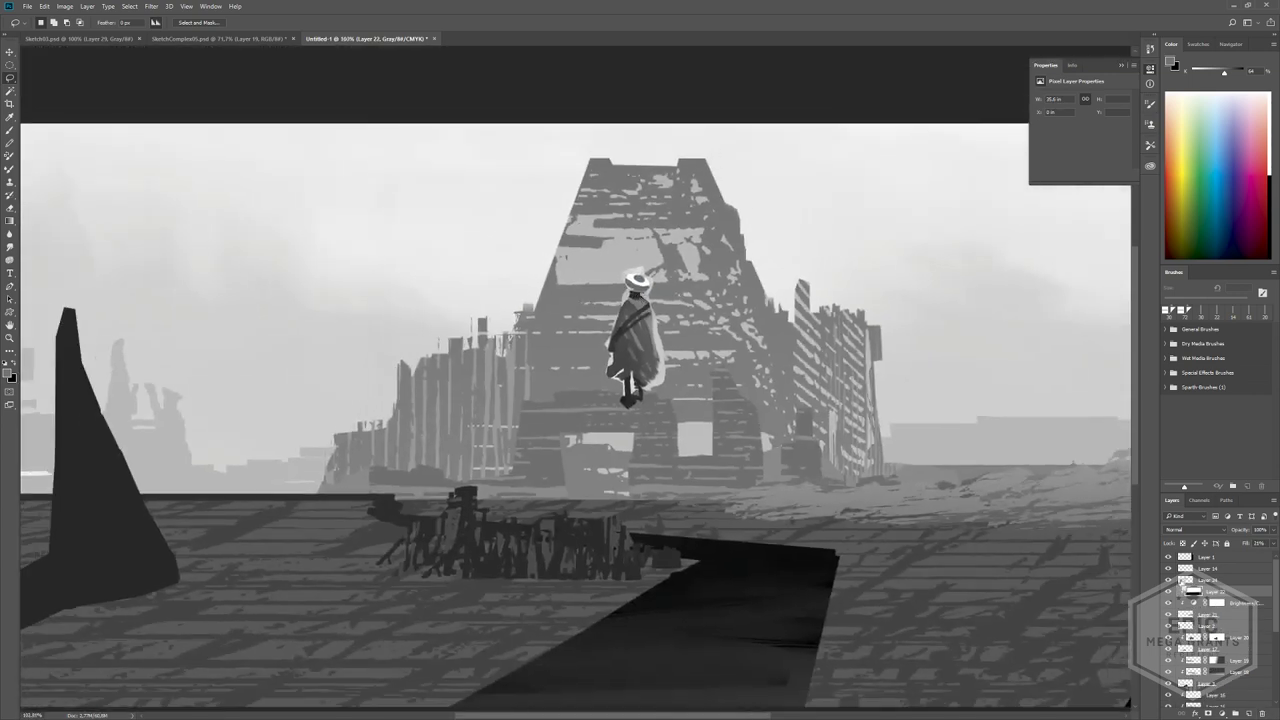
# - Move the cut-out figure layer from the monument down onto the ground between the dark spire and the path
pyautogui.keyDown('ctrl'); pyautogui.moveTo(606, 470); pyautogui.dragTo(617, 448); pyautogui.keyUp('ctrl')
pyautogui.hotkey('ctrl', 'z')
pyautogui.click(1191, 580)
pyautogui.keyDown('ctrl'); pyautogui.moveTo(634, 338); pyautogui.dragTo(574, 542); pyautogui.keyUp('ctrl')
pyautogui.moveTo(703, 562); pyautogui.dragTo(723, 431)
pyautogui.keyDown('ctrl'); pyautogui.moveTo(592, 418); pyautogui.dragTo(297, 497); pyautogui.keyUp('ctrl')
# - Flip the figure horizontally and scale it down slightly so it stands at the canvas's lower edge
pyautogui.hotkey('ctrl', 't')
pyautogui.hotkey('ctrl', '0')
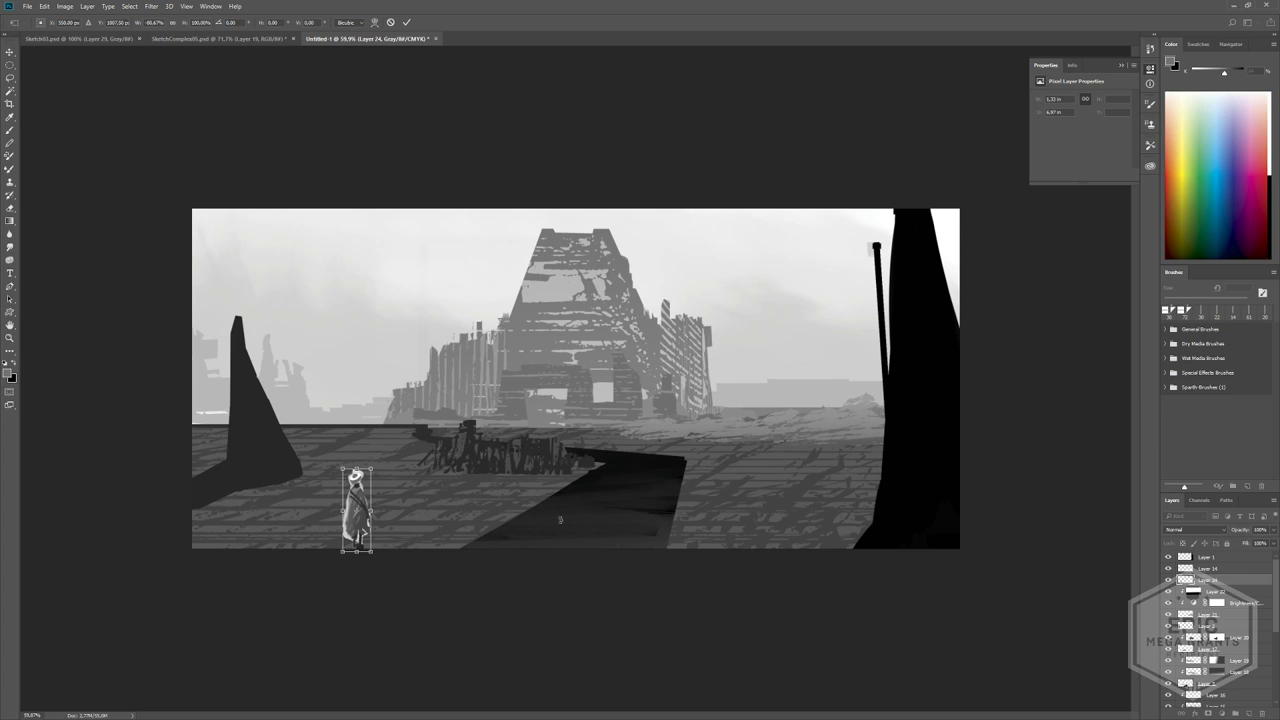
pyautogui.keyDown('ctrl'); pyautogui.moveTo(449, 513); pyautogui.dragTo(356, 489); pyautogui.keyUp('ctrl')
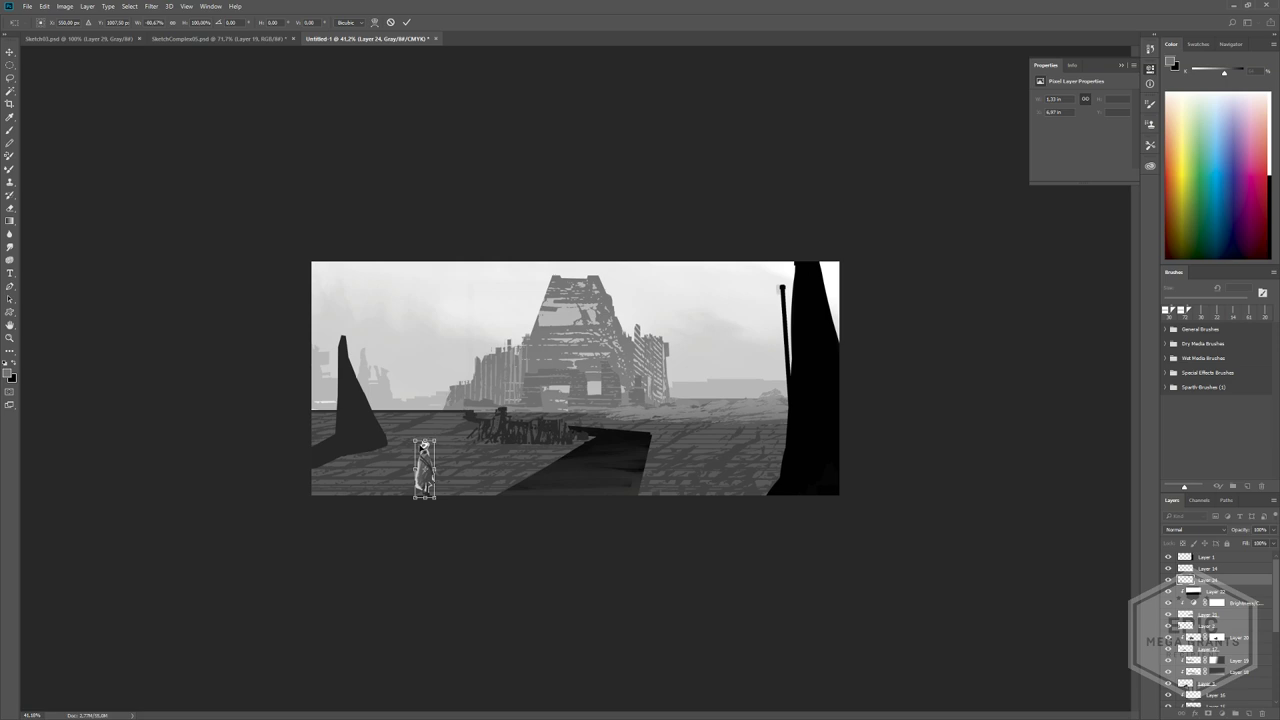
pyautogui.moveTo(425, 441); pyautogui.dragTo(425, 447)
pyautogui.click(406, 22)
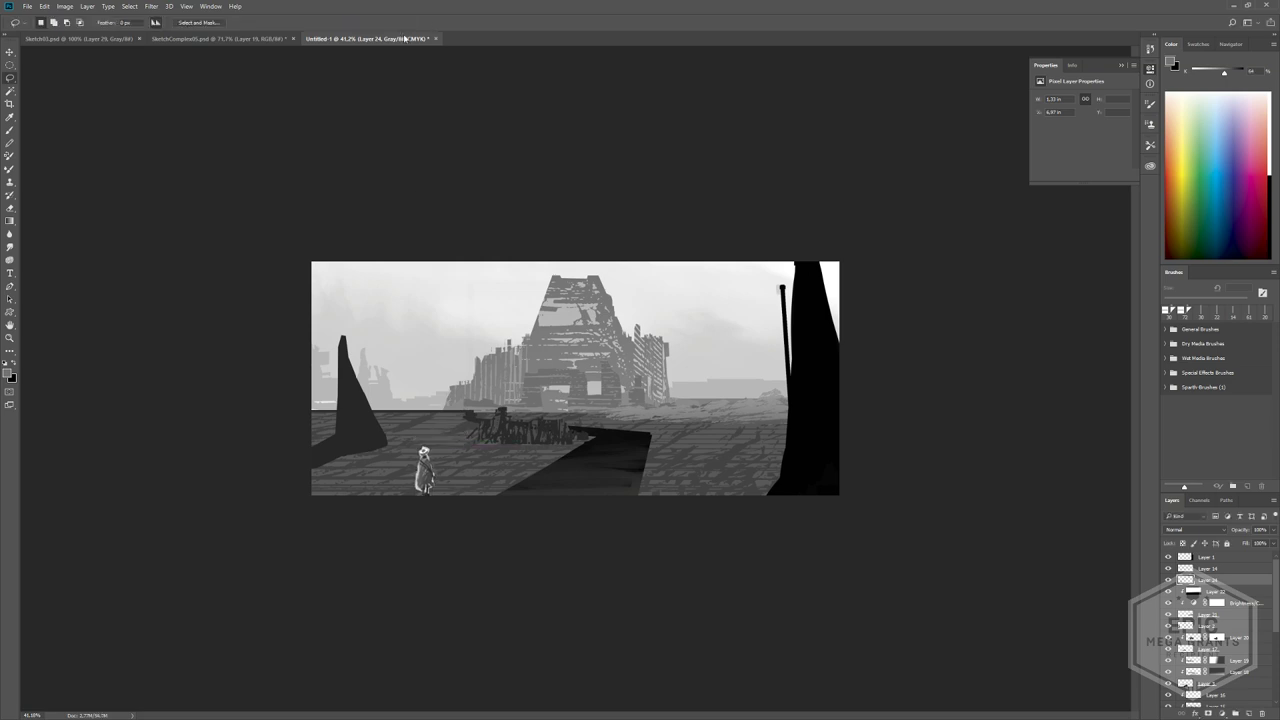
# - Select the pale background fringe around the figure's cloak with the Magic Wand and delete it
pyautogui.keyDown('ctrl'); pyautogui.moveTo(388, 390); pyautogui.dragTo(554, 262); pyautogui.keyUp('ctrl')
pyautogui.keyDown('alt'); pyautogui.scroll(4, 553, 261); pyautogui.keyUp('alt')
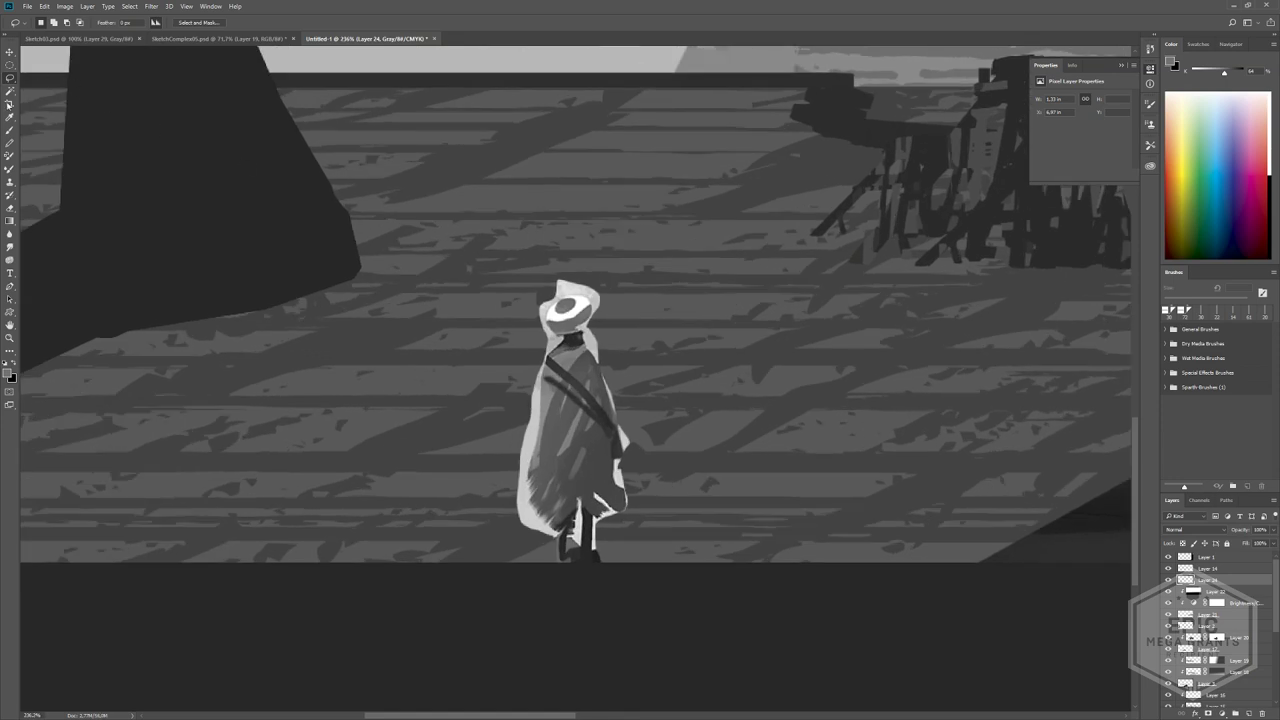
pyautogui.click(9, 91)
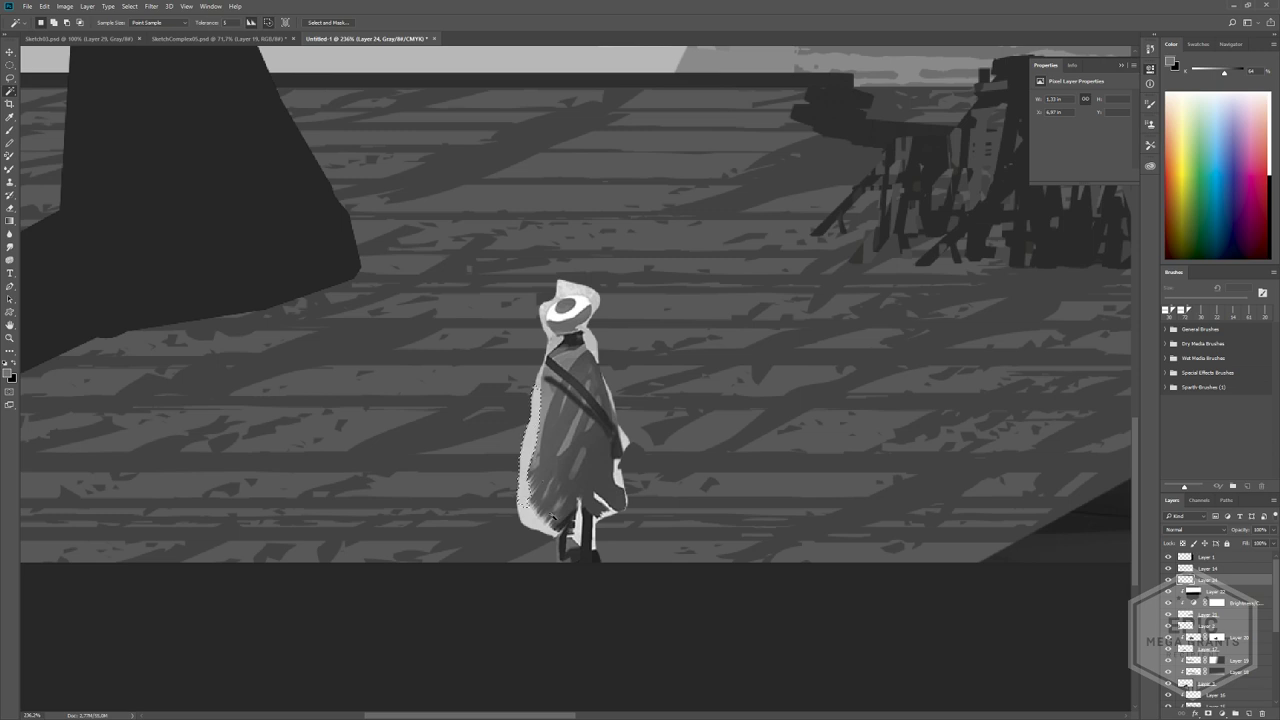
pyautogui.keyDown('shift'); pyautogui.click(573, 532); pyautogui.keyUp('shift')
pyautogui.hotkey('ctrl', 'z')
pyautogui.keyDown('shift'); pyautogui.click(578, 533); pyautogui.keyUp('shift')
pyautogui.press('Delete')
# - Erase the remaining light fringe around the figure's hat, shoulders, cloak and legs with a small Eraser
pyautogui.keyDown('ctrl'); pyautogui.moveTo(621, 358); pyautogui.dragTo(585, 320); pyautogui.keyUp('ctrl')
pyautogui.moveTo(526, 260)
pyautogui.keyDown('ctrl'); pyautogui.mouseDown()
pyautogui.moveTo(757, 423)
pyautogui.moveTo(557, 293)
pyautogui.moveTo(548, 338)
pyautogui.moveTo(563, 336)
pyautogui.mouseUp(); pyautogui.keyUp('ctrl')
pyautogui.press('e')
pyautogui.moveTo(516, 382); pyautogui.dragTo(529, 440)
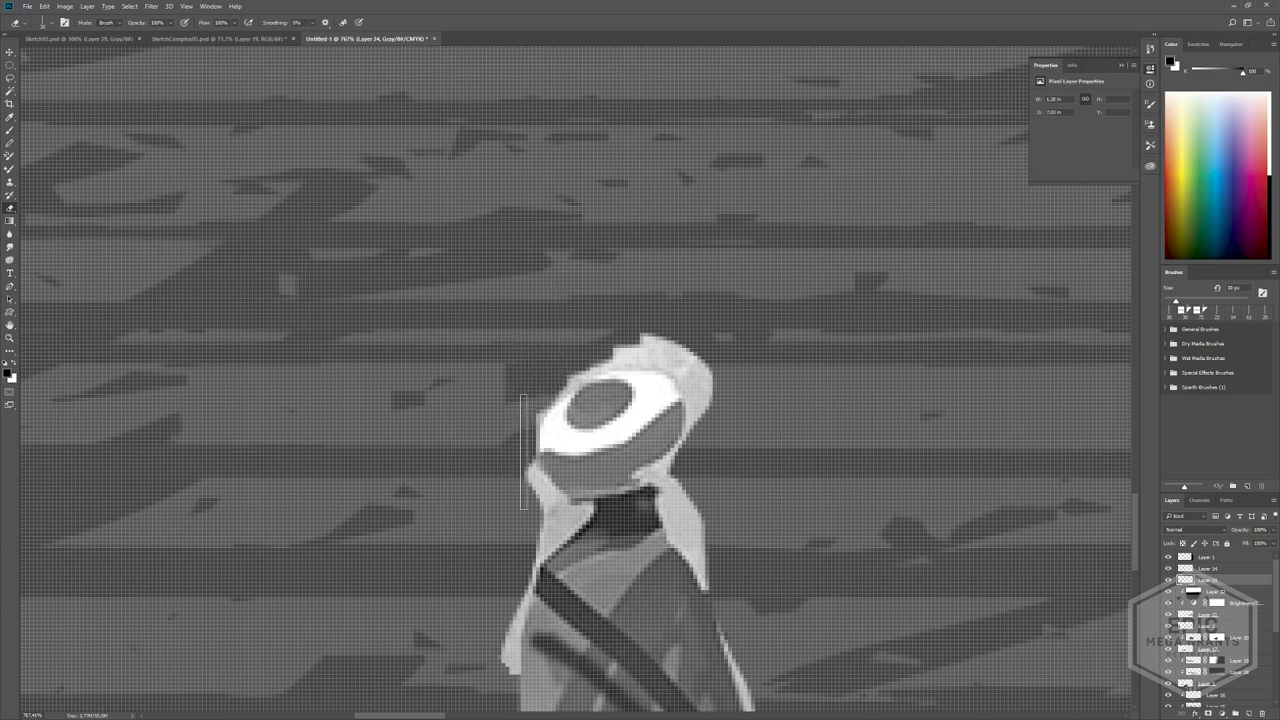
pyautogui.keyDown('alt'); pyautogui.moveTo(525, 475); pyautogui.dragTo(455, 483, button='right'); pyautogui.keyUp('alt')
pyautogui.moveTo(532, 458); pyautogui.dragTo(530, 482)
pyautogui.keyDown('alt'); pyautogui.moveTo(513, 468); pyautogui.dragTo(518, 468, button='right'); pyautogui.keyUp('alt')
pyautogui.moveTo(531, 467)
pyautogui.mouseDown()
pyautogui.moveTo(567, 519)
pyautogui.moveTo(541, 545)
pyautogui.moveTo(554, 522)
pyautogui.moveTo(540, 500)
pyautogui.moveTo(500, 644)
pyautogui.mouseUp()
pyautogui.moveTo(668, 492)
pyautogui.mouseDown()
pyautogui.moveTo(696, 514)
pyautogui.moveTo(673, 513)
pyautogui.moveTo(701, 560)
pyautogui.mouseUp()
pyautogui.moveTo(751, 629)
pyautogui.mouseDown()
pyautogui.moveTo(690, 350)
pyautogui.moveTo(668, 372)
pyautogui.moveTo(725, 560)
pyautogui.moveTo(734, 580)
pyautogui.moveTo(757, 570)
pyautogui.mouseUp()
pyautogui.moveTo(738, 590); pyautogui.dragTo(761, 438)
pyautogui.moveTo(730, 513)
pyautogui.mouseDown()
pyautogui.moveTo(745, 508)
pyautogui.moveTo(762, 604)
pyautogui.mouseUp()
pyautogui.moveTo(683, 679); pyautogui.dragTo(718, 678)
pyautogui.moveTo(700, 678)
pyautogui.mouseDown()
pyautogui.moveTo(762, 493)
pyautogui.moveTo(718, 598)
pyautogui.mouseUp()
pyautogui.moveTo(718, 520); pyautogui.dragTo(719, 596)
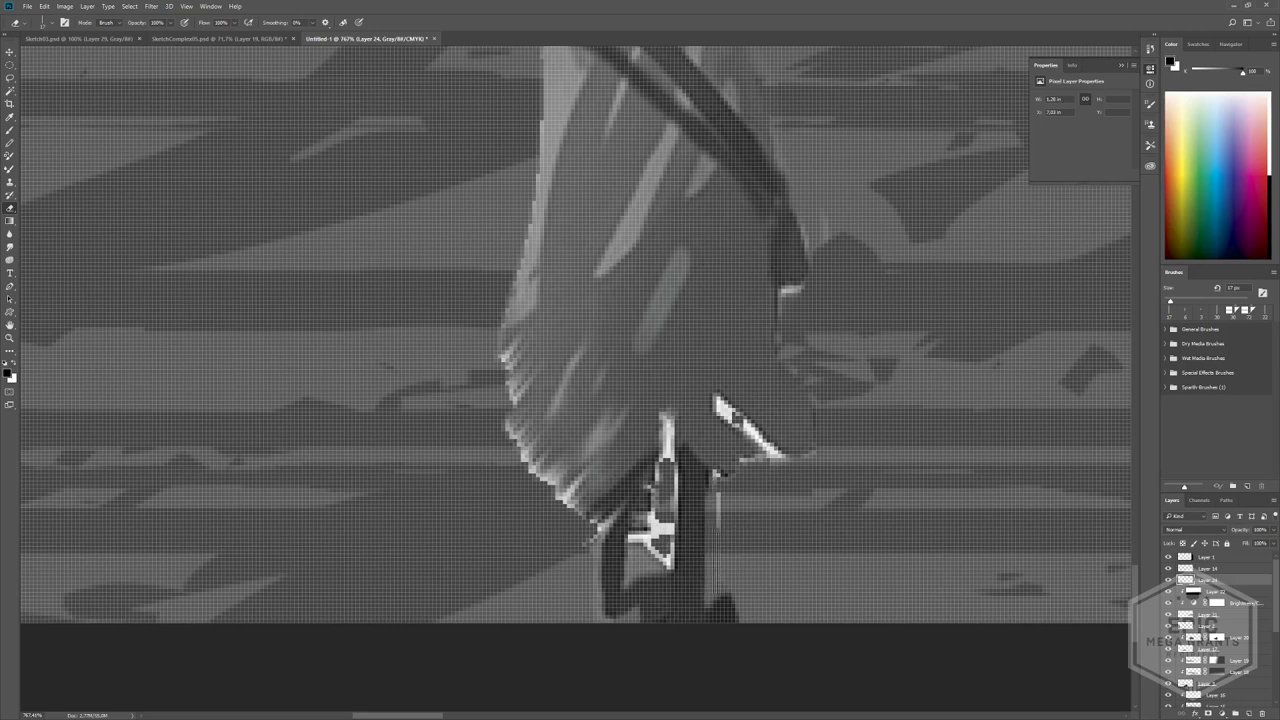
# - Paint the figure's hat solid white and extend its brim with a 7 px brush
pyautogui.moveTo(780, 558)
pyautogui.keyDown('ctrl'); pyautogui.mouseDown()
pyautogui.moveTo(715, 513)
pyautogui.moveTo(700, 440)
pyautogui.moveTo(627, 314)
pyautogui.moveTo(584, 353)
pyautogui.moveTo(686, 360)
pyautogui.moveTo(531, 363)
pyautogui.mouseUp(); pyautogui.keyUp('ctrl')
pyautogui.keyDown('alt'); pyautogui.scroll(10, 715, 513); pyautogui.keyUp('alt')
pyautogui.press('b')
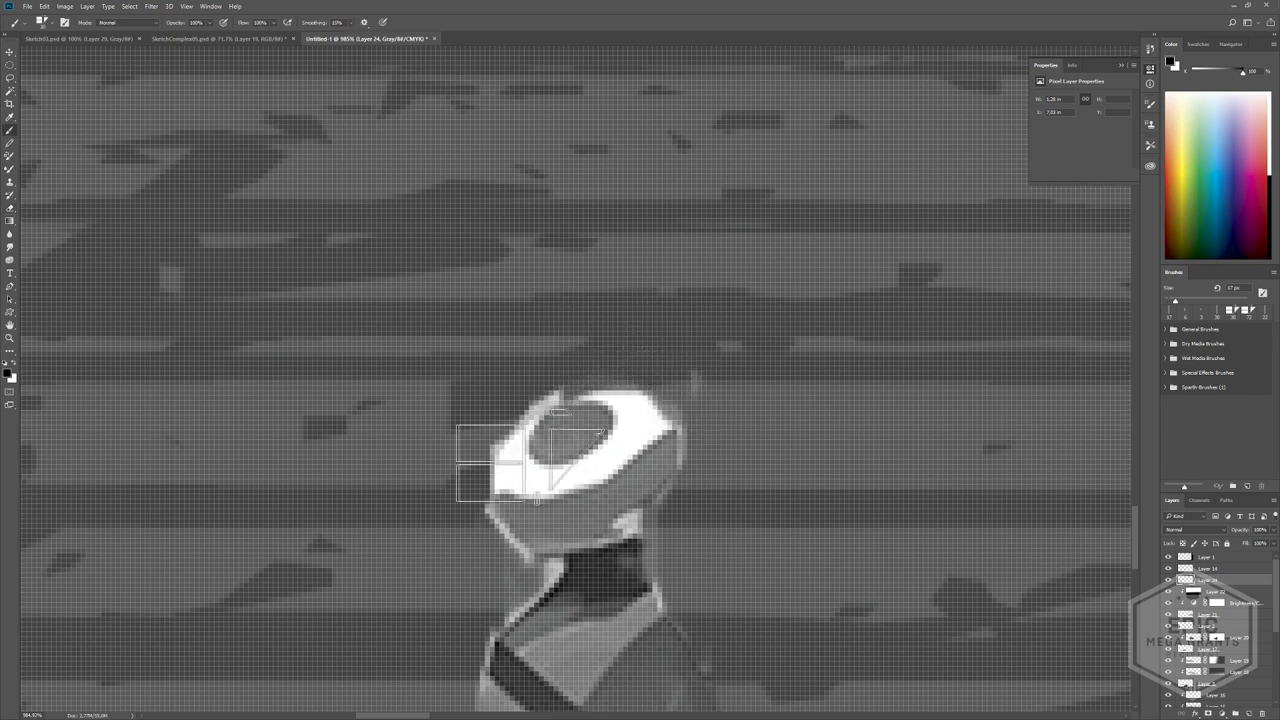
pyautogui.press('x')
pyautogui.keyDown('alt'); pyautogui.moveTo(550, 453); pyautogui.dragTo(509, 449, button='right'); pyautogui.keyUp('alt')
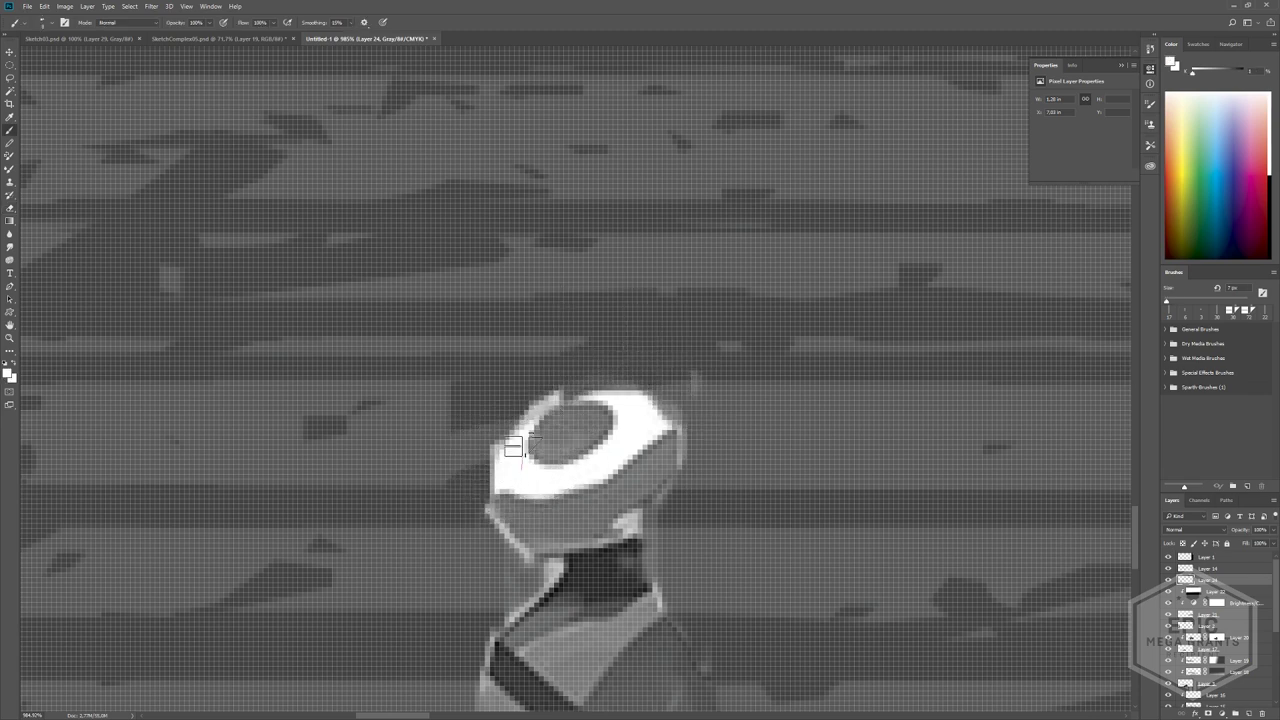
pyautogui.moveTo(509, 449)
pyautogui.mouseDown()
pyautogui.moveTo(620, 392)
pyautogui.moveTo(517, 471)
pyautogui.moveTo(580, 446)
pyautogui.moveTo(565, 458)
pyautogui.mouseUp()
pyautogui.keyDown('ctrl'); pyautogui.moveTo(630, 478); pyautogui.dragTo(568, 412); pyautogui.keyUp('ctrl')
pyautogui.keyDown('alt'); pyautogui.scroll(-2, 568, 412); pyautogui.keyUp('alt')
pyautogui.keyDown('alt'); pyautogui.scroll(6, 600, 460); pyautogui.keyUp('alt')
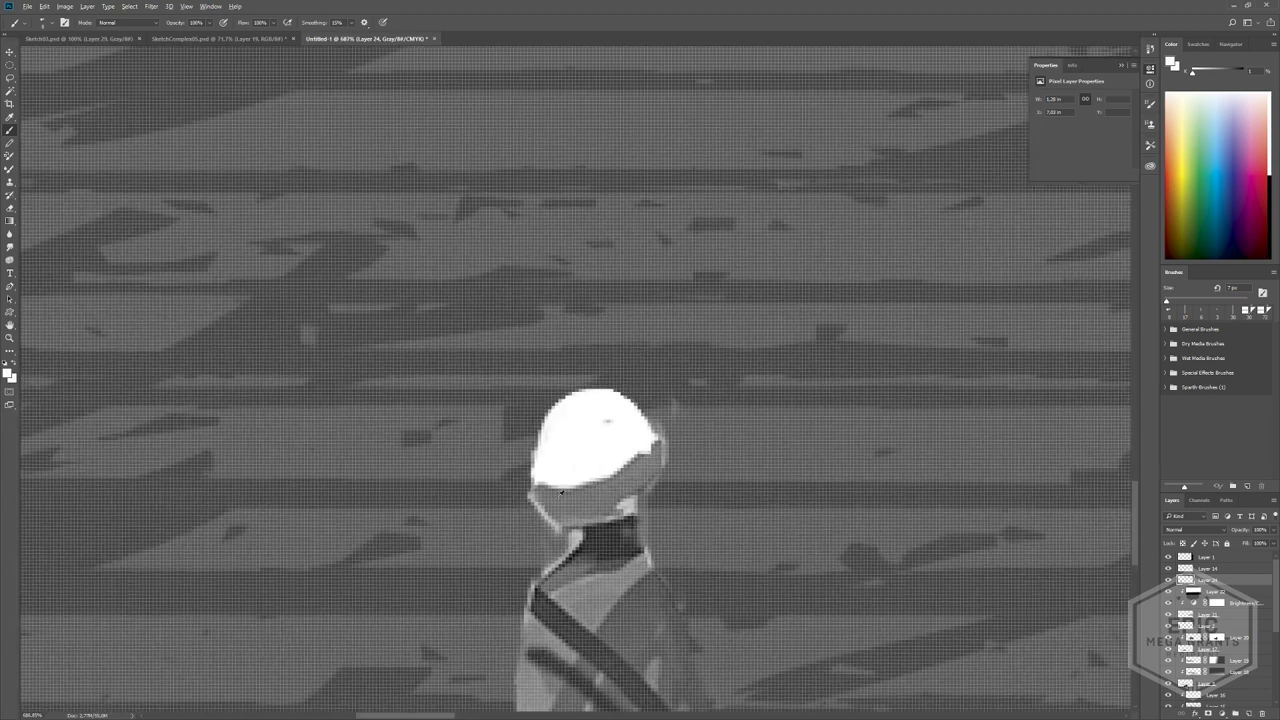
pyautogui.moveTo(526, 490); pyautogui.dragTo(590, 480)
pyautogui.moveTo(652, 436)
pyautogui.mouseDown()
pyautogui.moveTo(612, 473)
pyautogui.moveTo(523, 449)
pyautogui.moveTo(539, 481)
pyautogui.mouseUp()
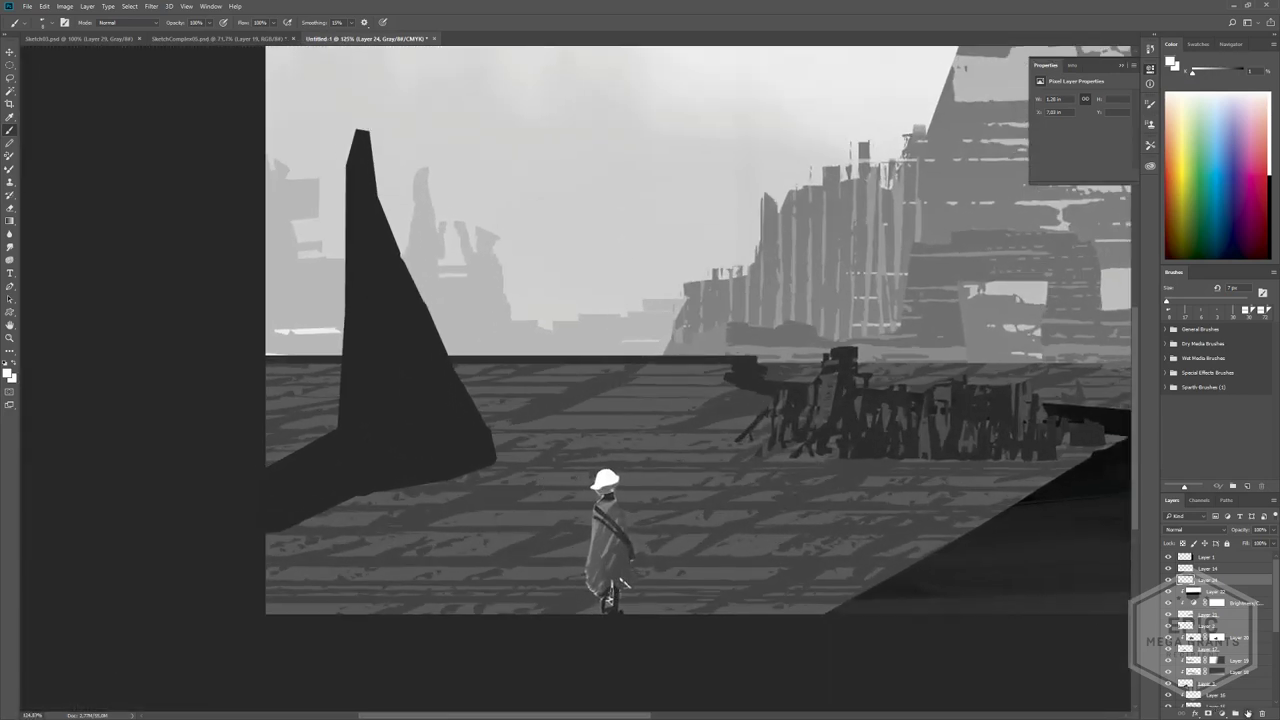
# - Add a new layer clipped to the figure and fill it with dark gray
pyautogui.click(1248, 712)
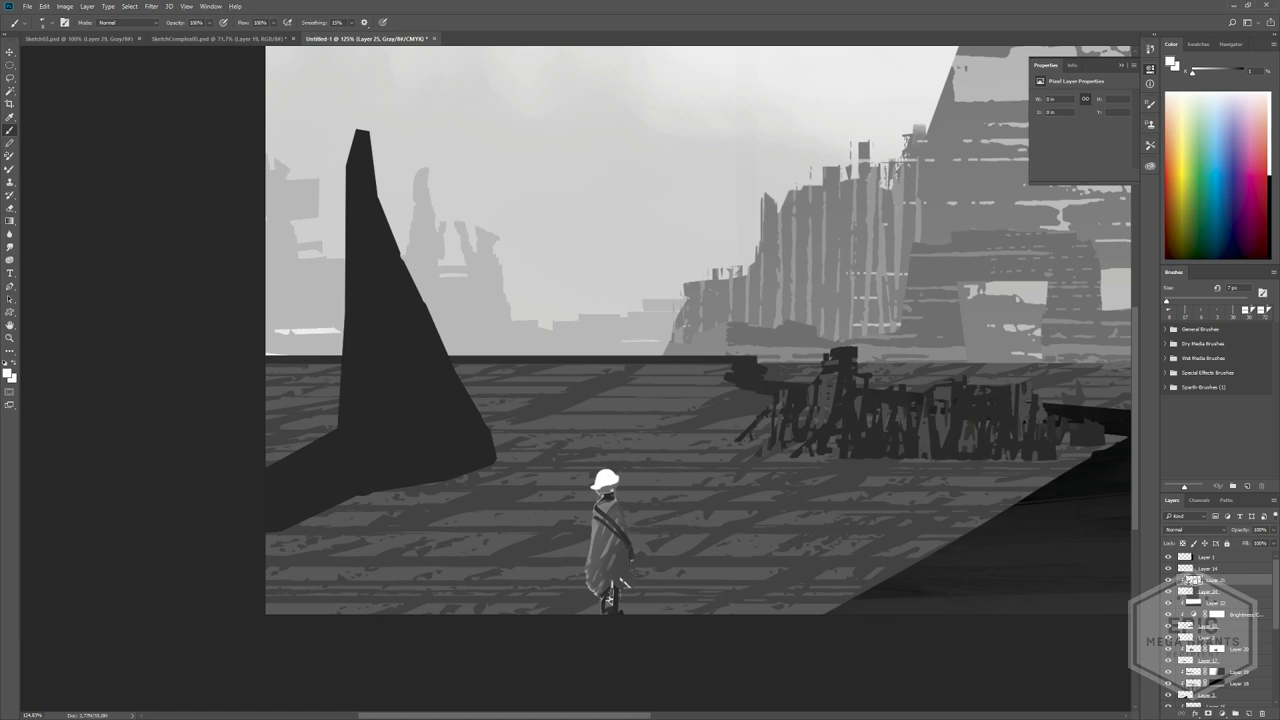
pyautogui.hotkey('ctrl', '0')
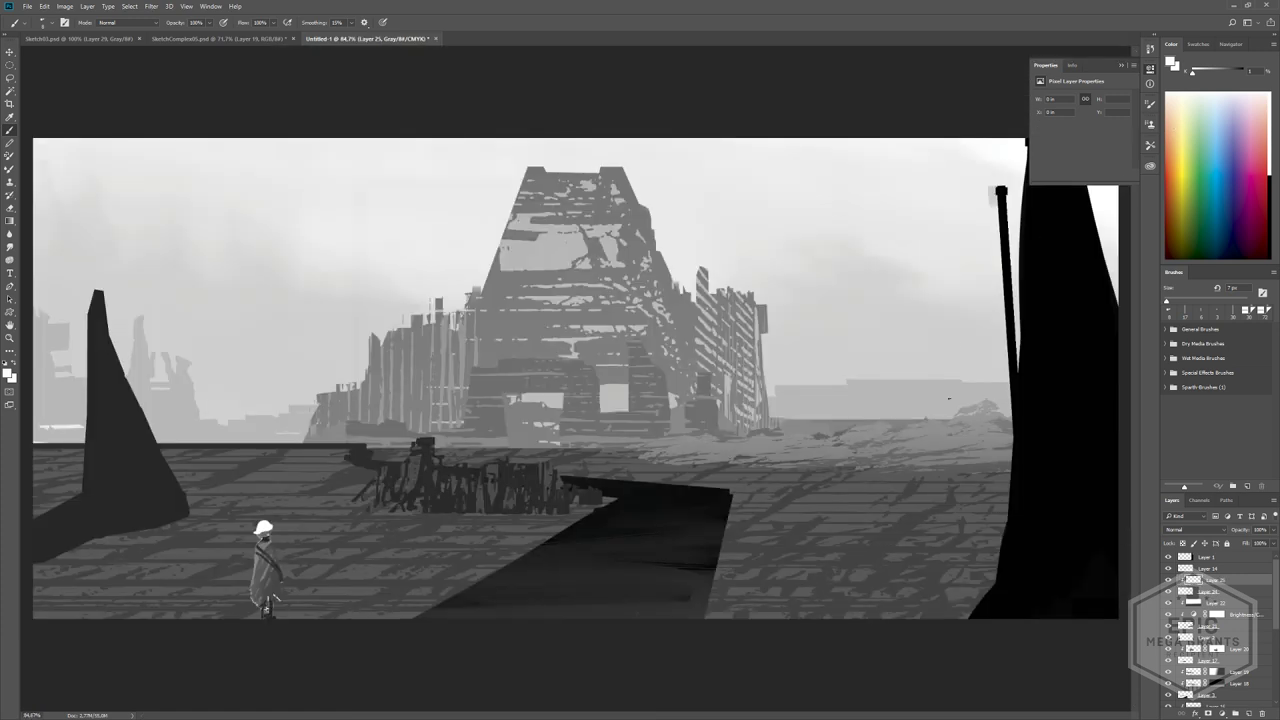
pyautogui.hotkey('shift', 'F5')
pyautogui.press('Return')
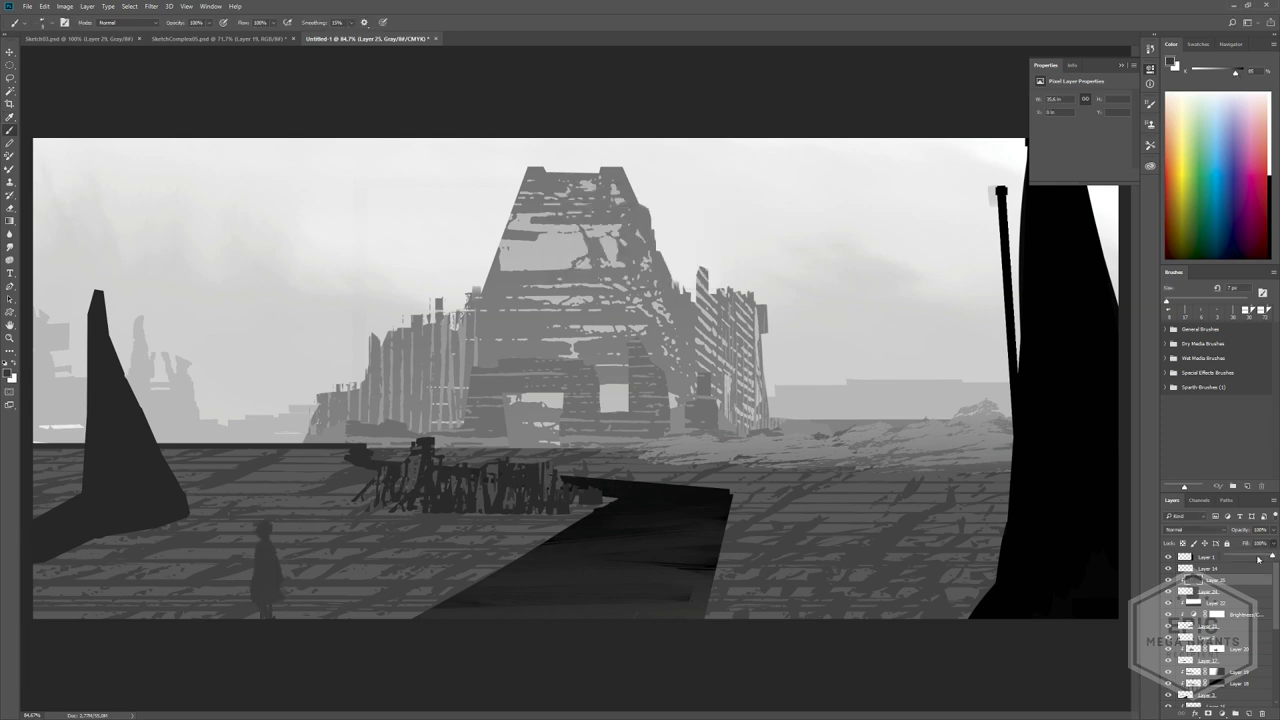
# - Lower the clipped gray layer's fill and switch it to a darkening blend mode
pyautogui.moveTo(1258, 559); pyautogui.dragTo(1256, 558)
pyautogui.keyDown('ctrl'); pyautogui.moveTo(744, 561); pyautogui.dragTo(601, 549); pyautogui.keyUp('ctrl')
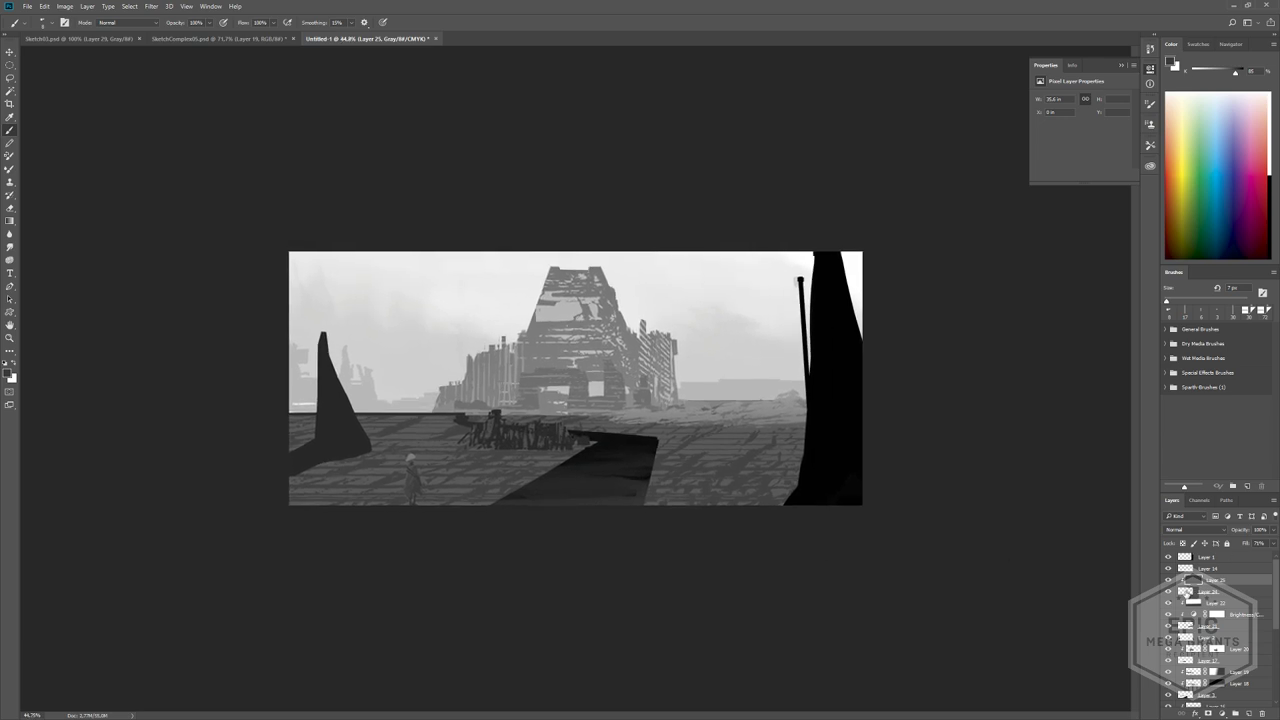
pyautogui.click(1194, 529)
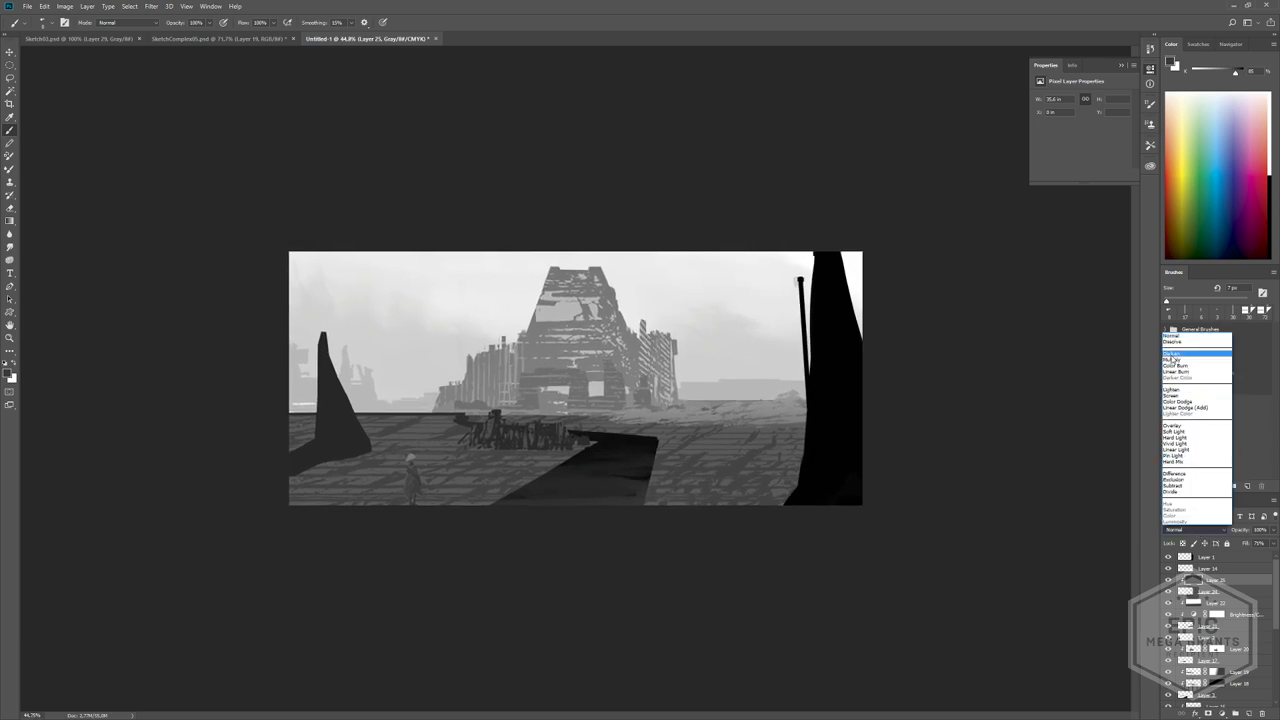
pyautogui.click(1192, 355)
# - Enlarge the figure layer with Free Transform and position it on the ground just before the wreck
pyautogui.moveTo(433, 491)
pyautogui.keyDown('ctrl'); pyautogui.mouseDown()
pyautogui.moveTo(445, 500)
pyautogui.moveTo(512, 467)
pyautogui.moveTo(494, 472)
pyautogui.moveTo(574, 486)
pyautogui.moveTo(577, 506)
pyautogui.moveTo(543, 491)
pyautogui.moveTo(550, 504)
pyautogui.mouseUp(); pyautogui.keyUp('ctrl')
pyautogui.click(1189, 592)
pyautogui.hotkey('ctrl', 't')
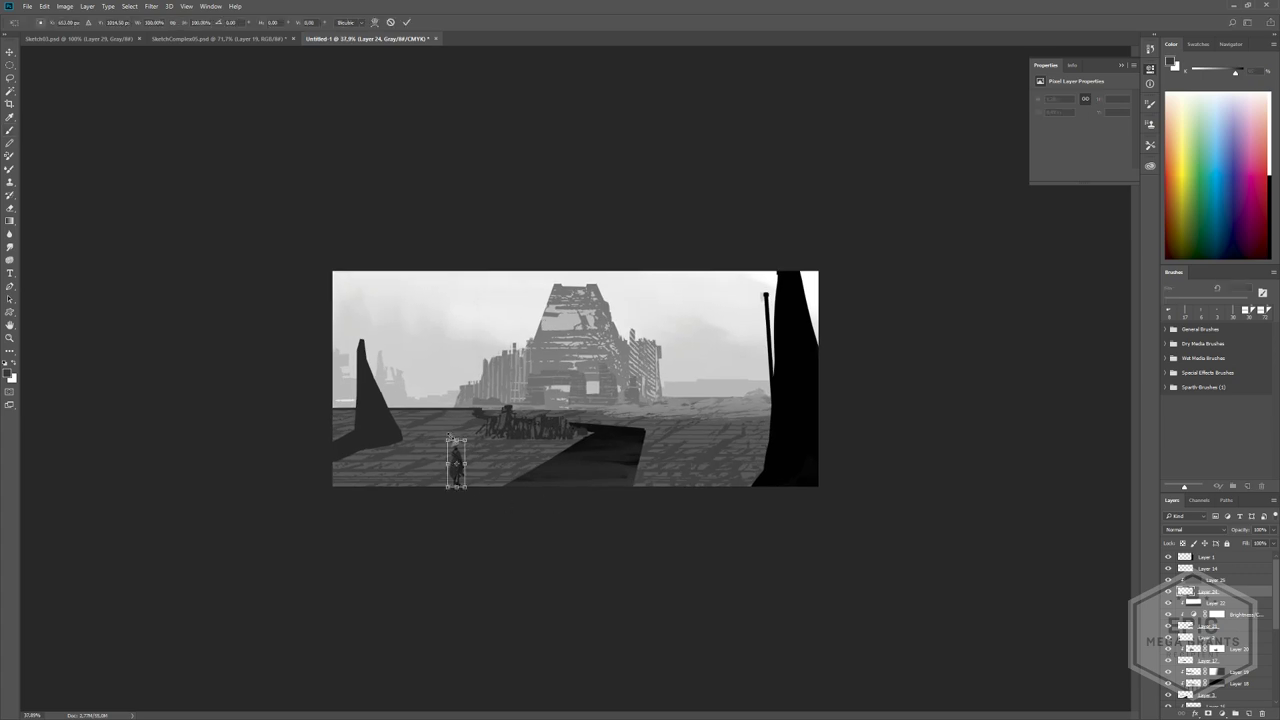
pyautogui.moveTo(446, 433)
pyautogui.mouseDown()
pyautogui.moveTo(436, 414)
pyautogui.moveTo(471, 439)
pyautogui.moveTo(441, 436)
pyautogui.moveTo(625, 436)
pyautogui.moveTo(450, 436)
pyautogui.mouseUp()
pyautogui.click(410, 24)
pyautogui.press('b')
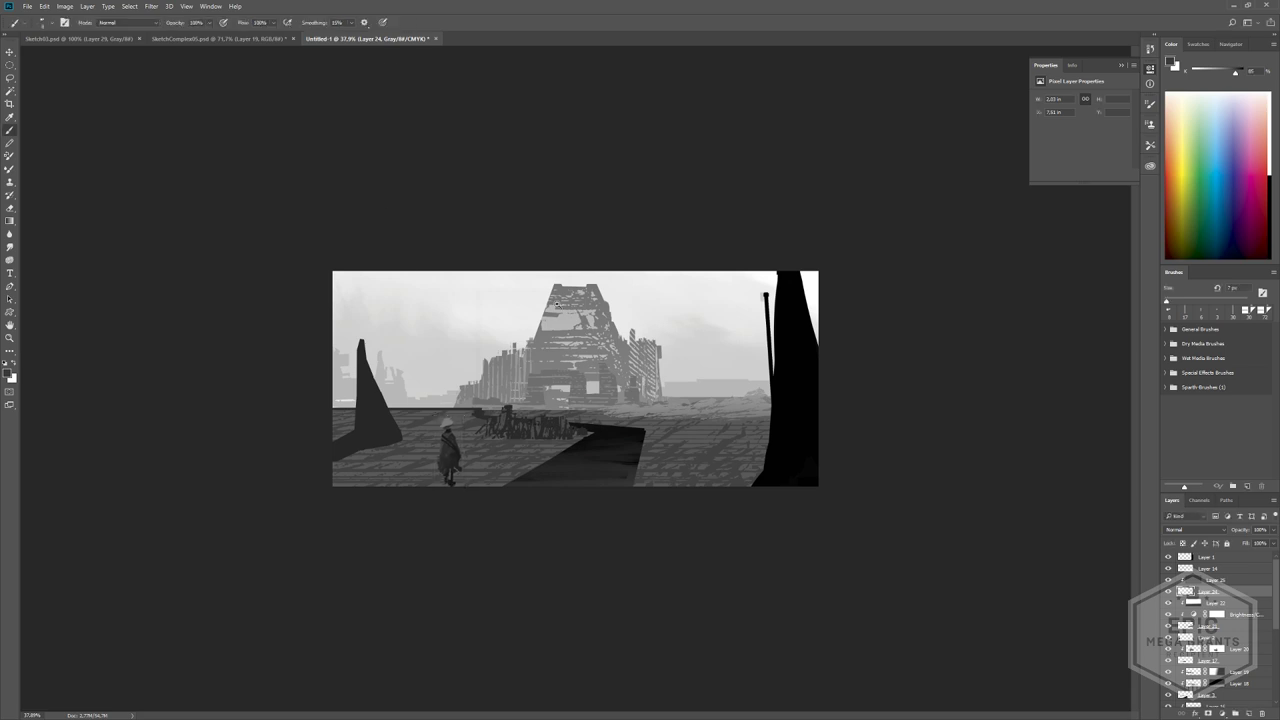
pyautogui.keyDown('alt'); pyautogui.scroll(1, 575, 378); pyautogui.keyUp('alt')
pyautogui.scroll(-1, 1180, 641)
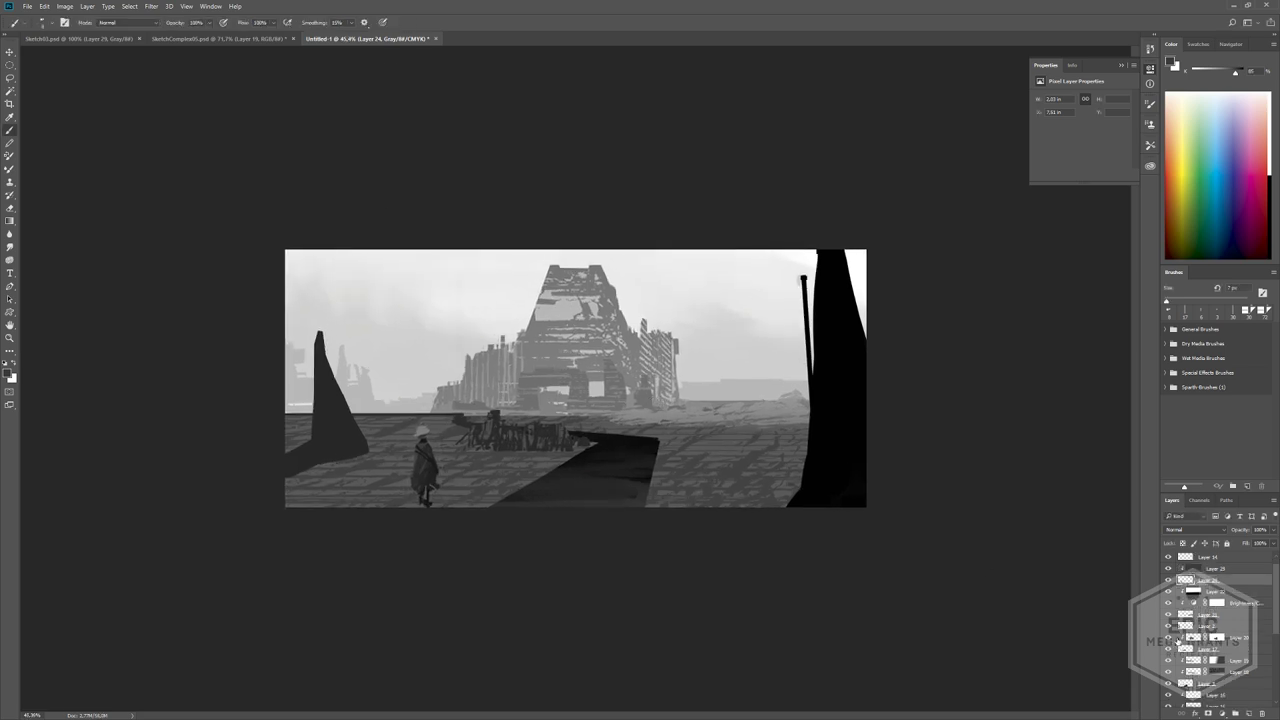
# - Toggle the visibility of individual layers to identify which one holds the dark foreground path
pyautogui.click(1168, 616)
pyautogui.click(1168, 616)
pyautogui.click(1169, 627)
pyautogui.click(1169, 628)
pyautogui.click(1170, 638)
pyautogui.click(1170, 638)
pyautogui.moveTo(617, 422); pyautogui.dragTo(692, 345)
pyautogui.hotkey('ctrl', 'z')
pyautogui.keyDown('ctrl'); pyautogui.moveTo(500, 470); pyautogui.dragTo(533, 468); pyautogui.keyUp('ctrl')
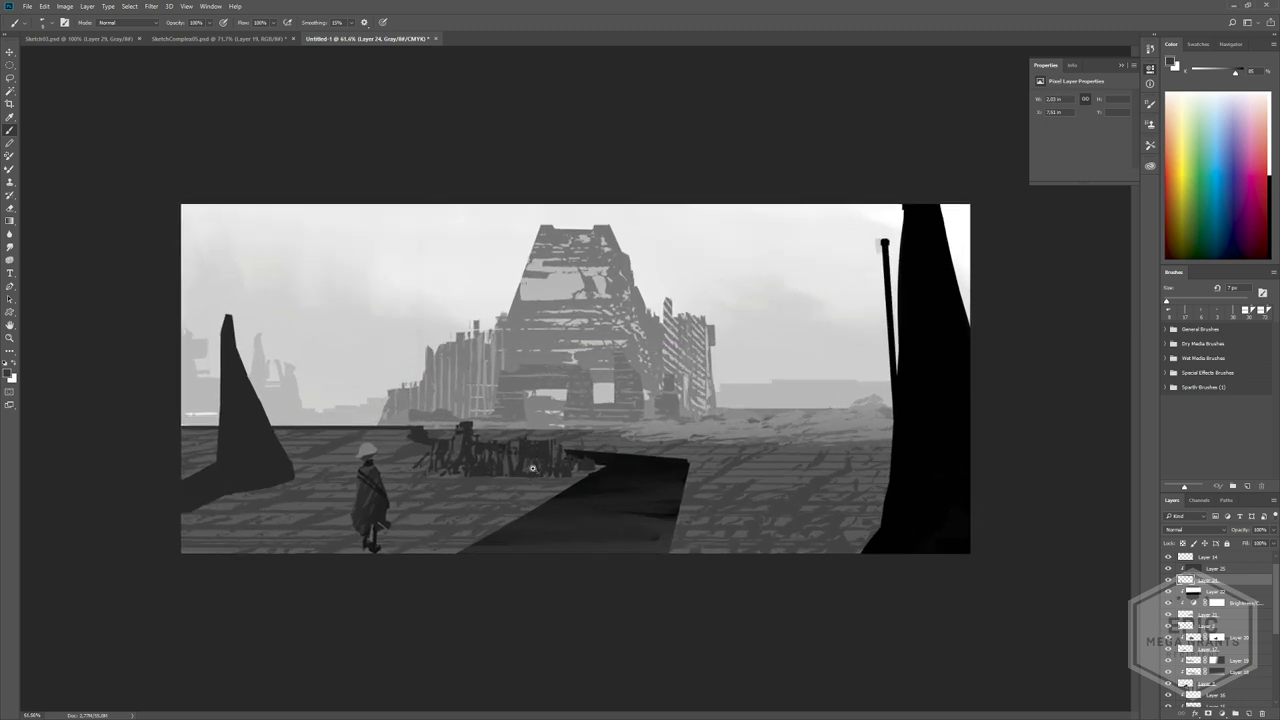
pyautogui.scroll(-1, 1168, 604)
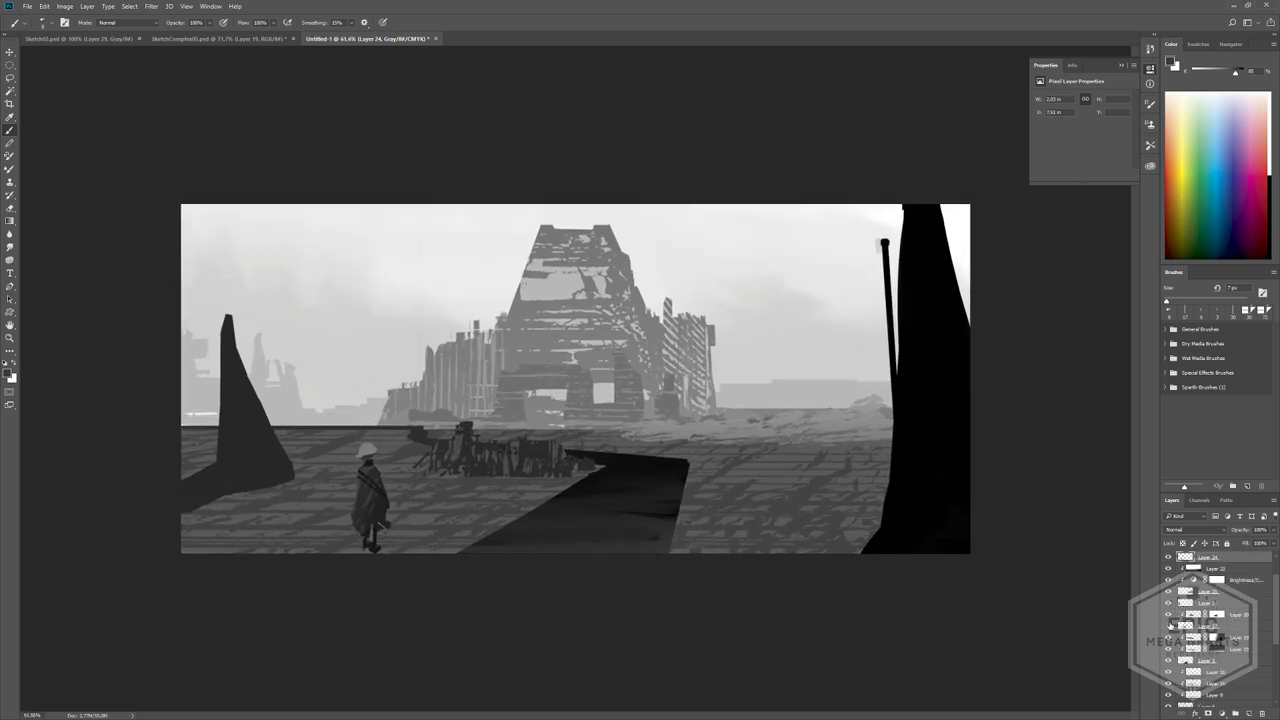
pyautogui.click(1170, 625)
pyautogui.click(1170, 625)
pyautogui.click(1168, 626)
pyautogui.click(1168, 626)
pyautogui.click(1168, 605)
pyautogui.click(1168, 605)
pyautogui.click(1169, 592)
pyautogui.click(1169, 592)
pyautogui.scroll(-2, 1168, 605)
pyautogui.click(1168, 630)
pyautogui.click(1168, 630)
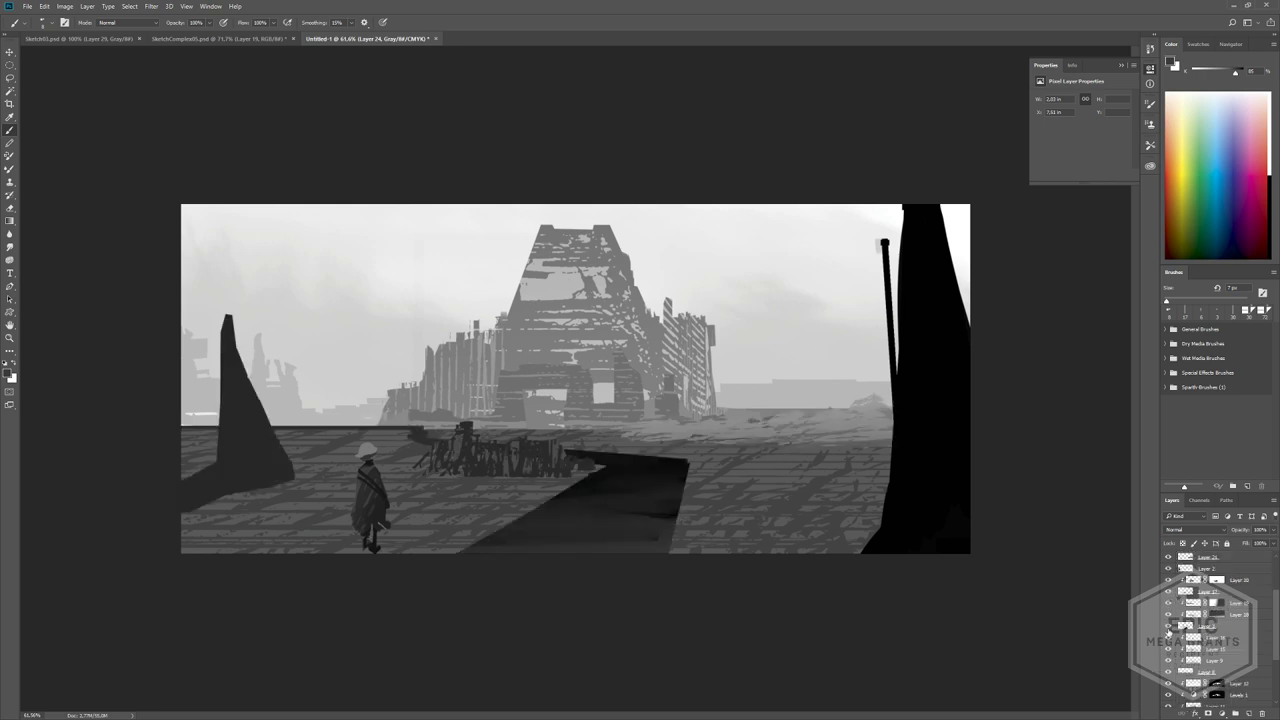
# - Merge the dark path layer with the two masked layers clipped directly above it
pyautogui.click(1186, 627)
pyautogui.click(1169, 628)
pyautogui.click(1169, 628)
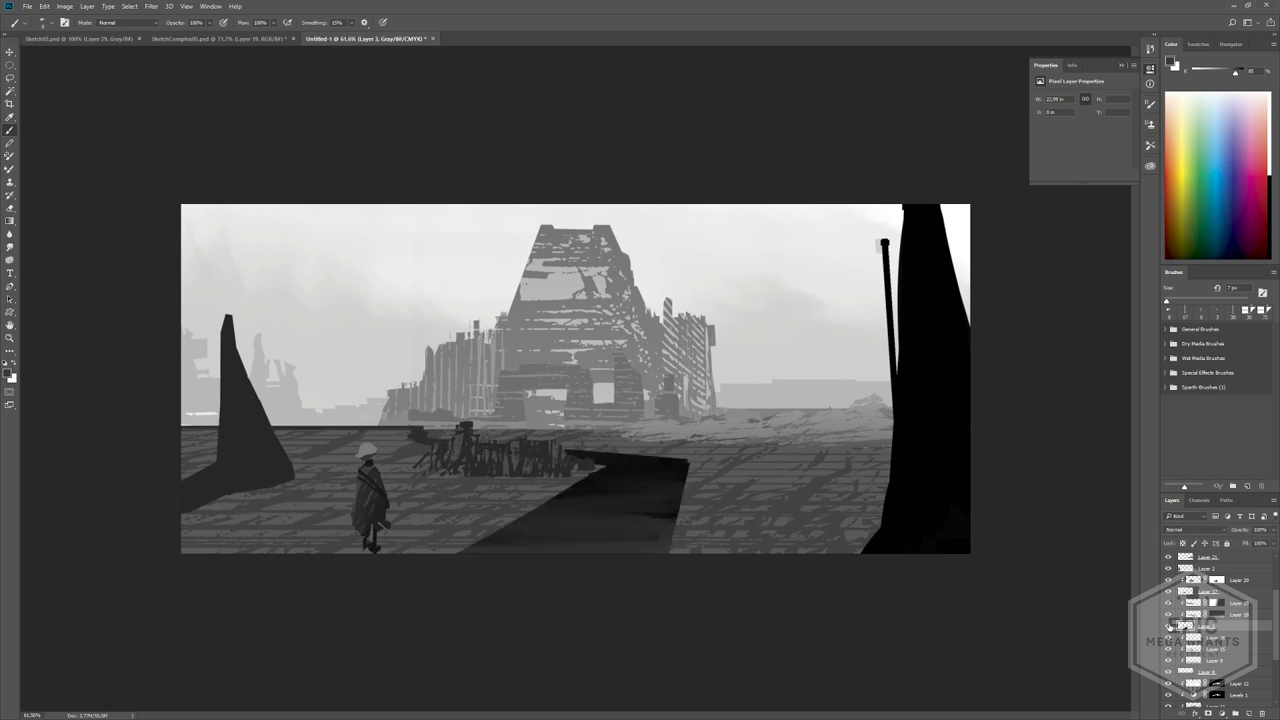
pyautogui.keyDown('shift'); pyautogui.click(1195, 604); pyautogui.keyUp('shift')
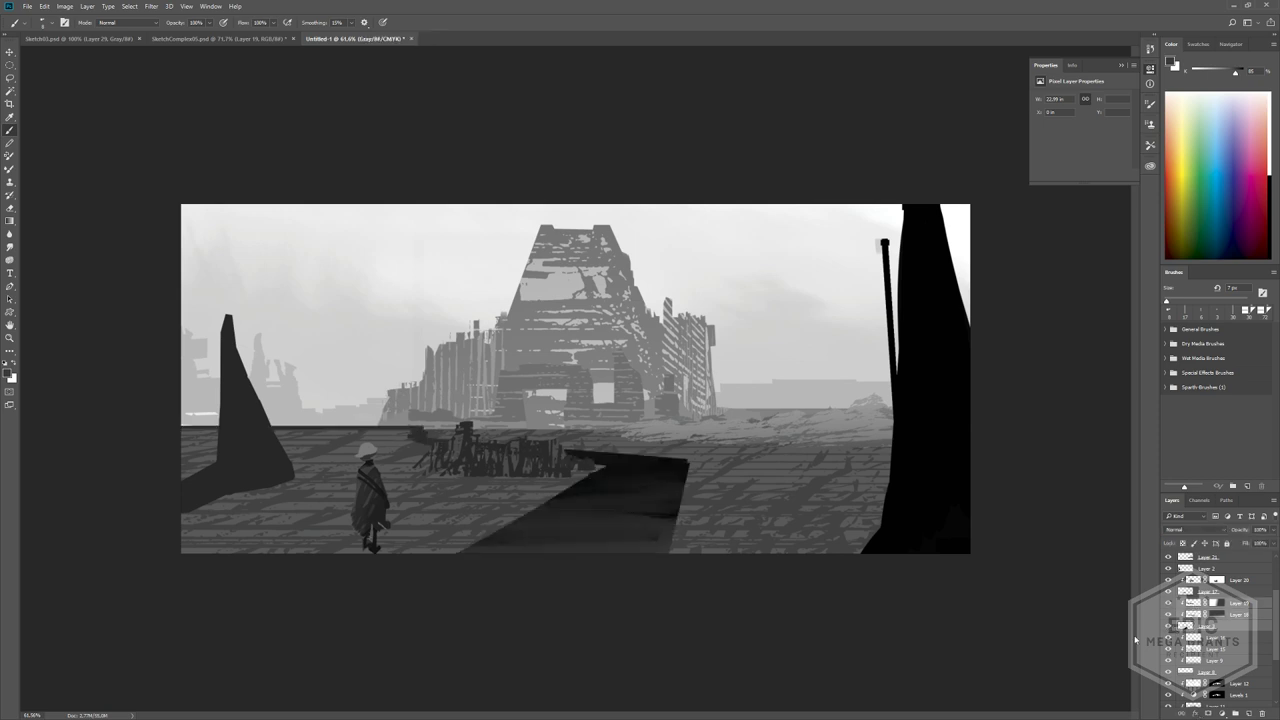
pyautogui.rightClick(1238, 612)
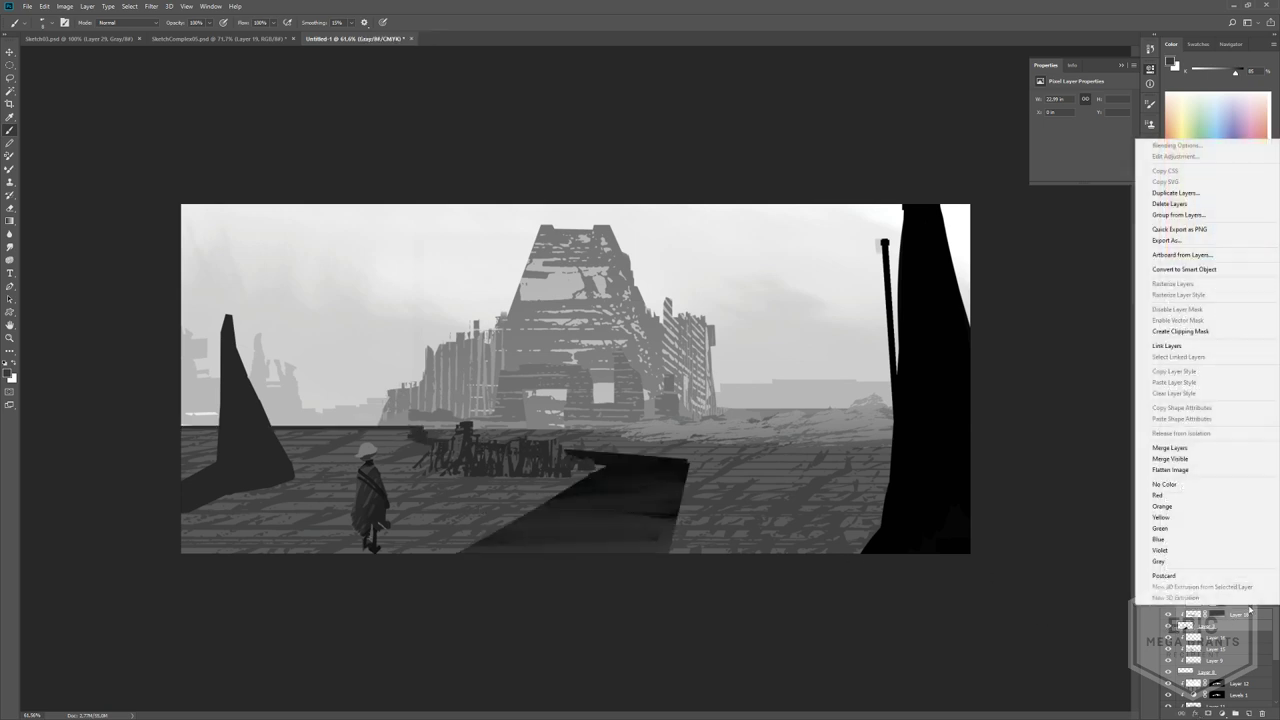
pyautogui.click(1185, 448)
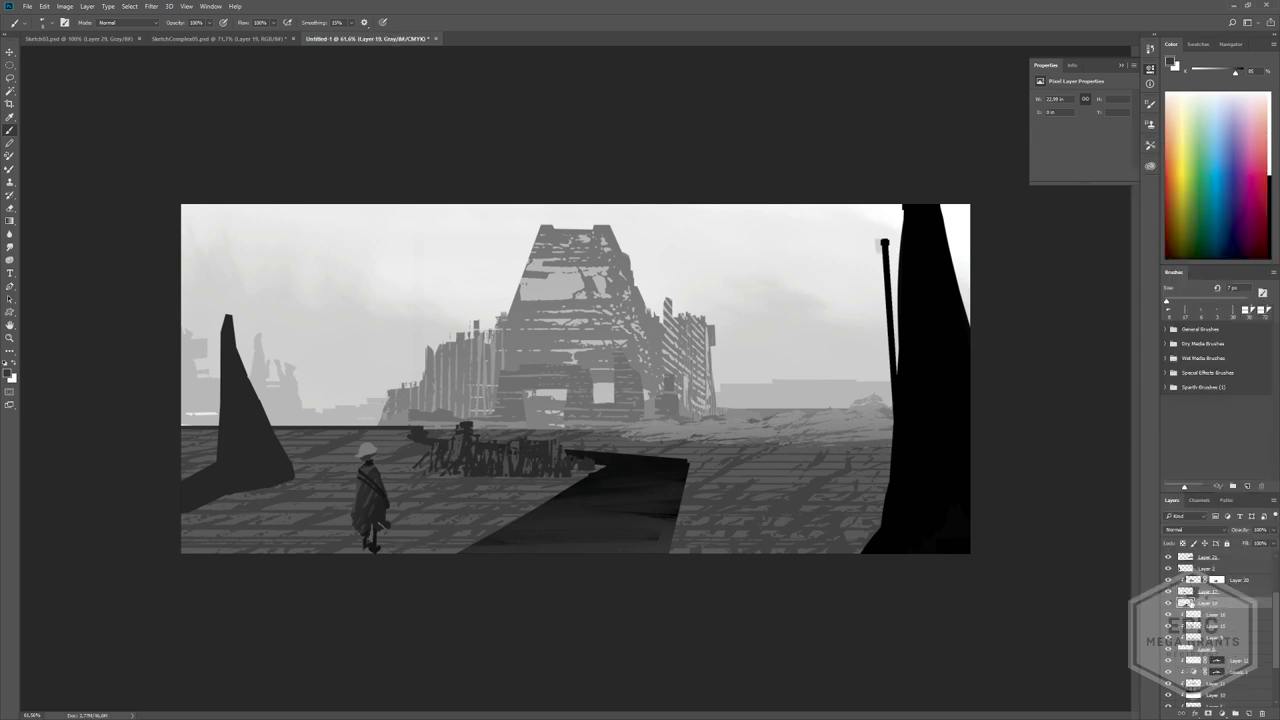
# - Lasso the foreground part of the dark path and distort it with Free Transform into a wider diagonal running behind the figure
pyautogui.press('l')
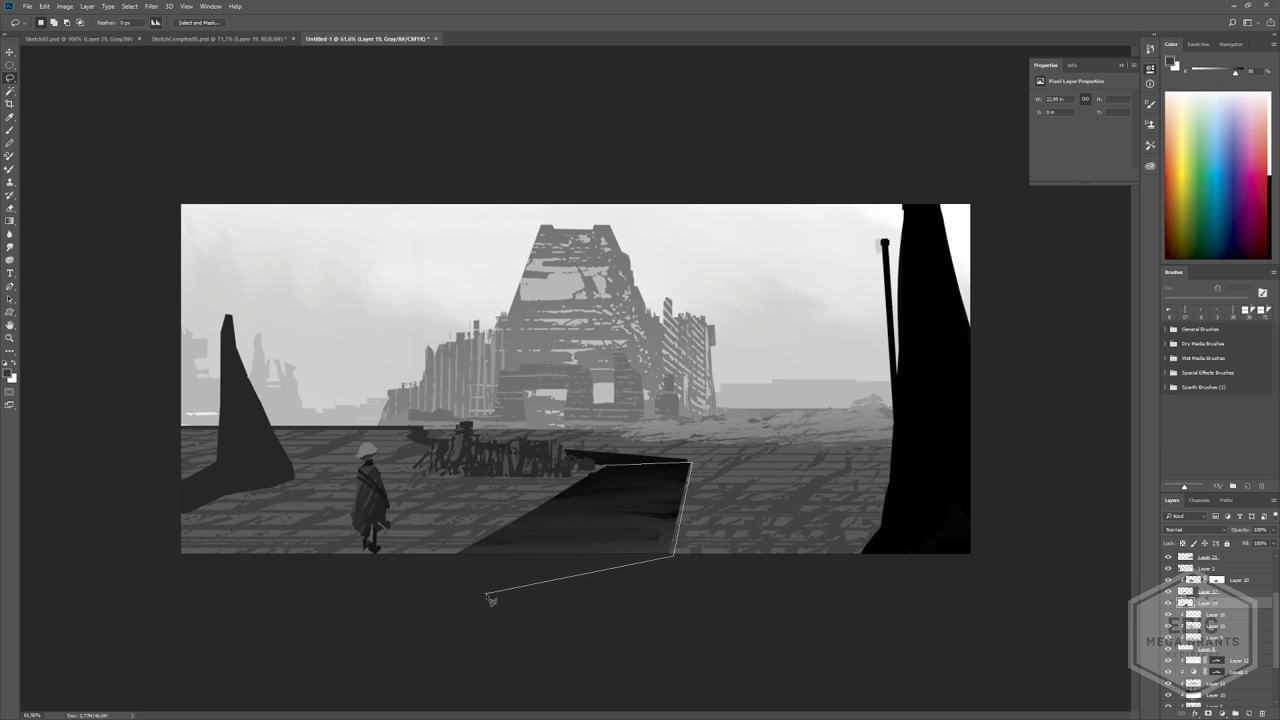
pyautogui.doubleClick(554, 480)
pyautogui.hotkey('ctrl', 't')
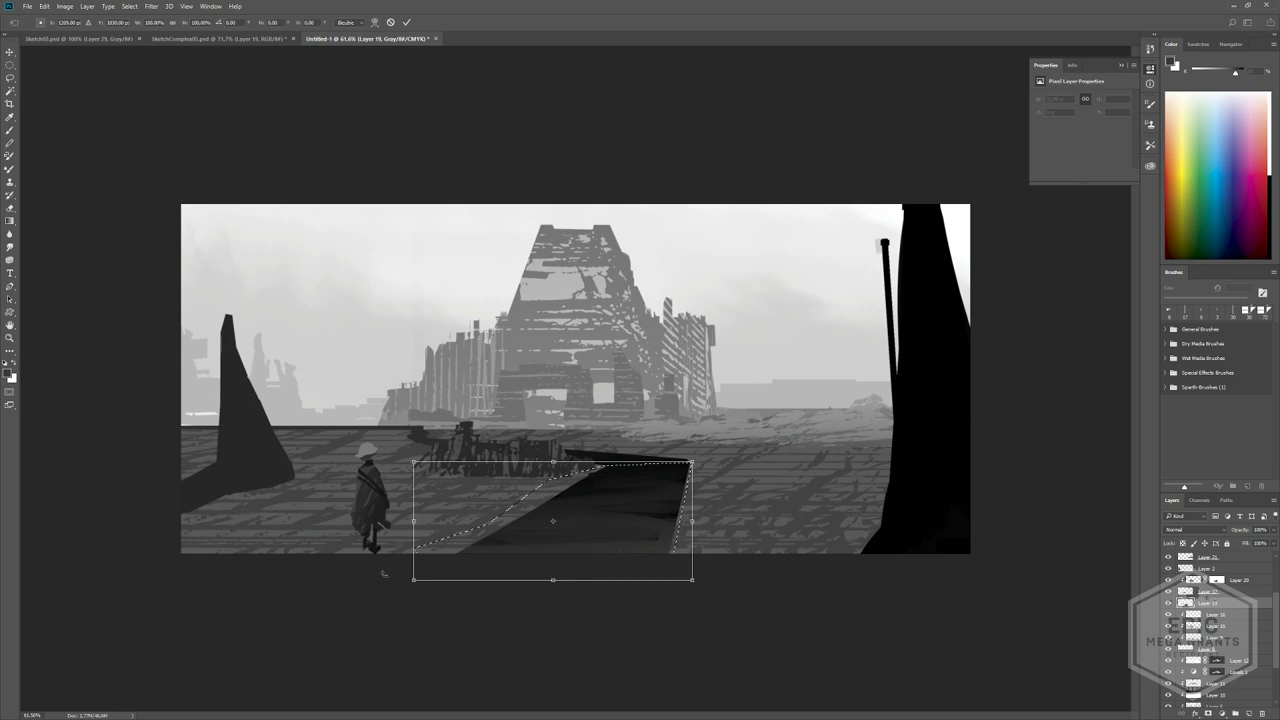
pyautogui.keyDown('ctrl'); pyautogui.moveTo(563, 581); pyautogui.dragTo(263, 593); pyautogui.keyUp('ctrl')
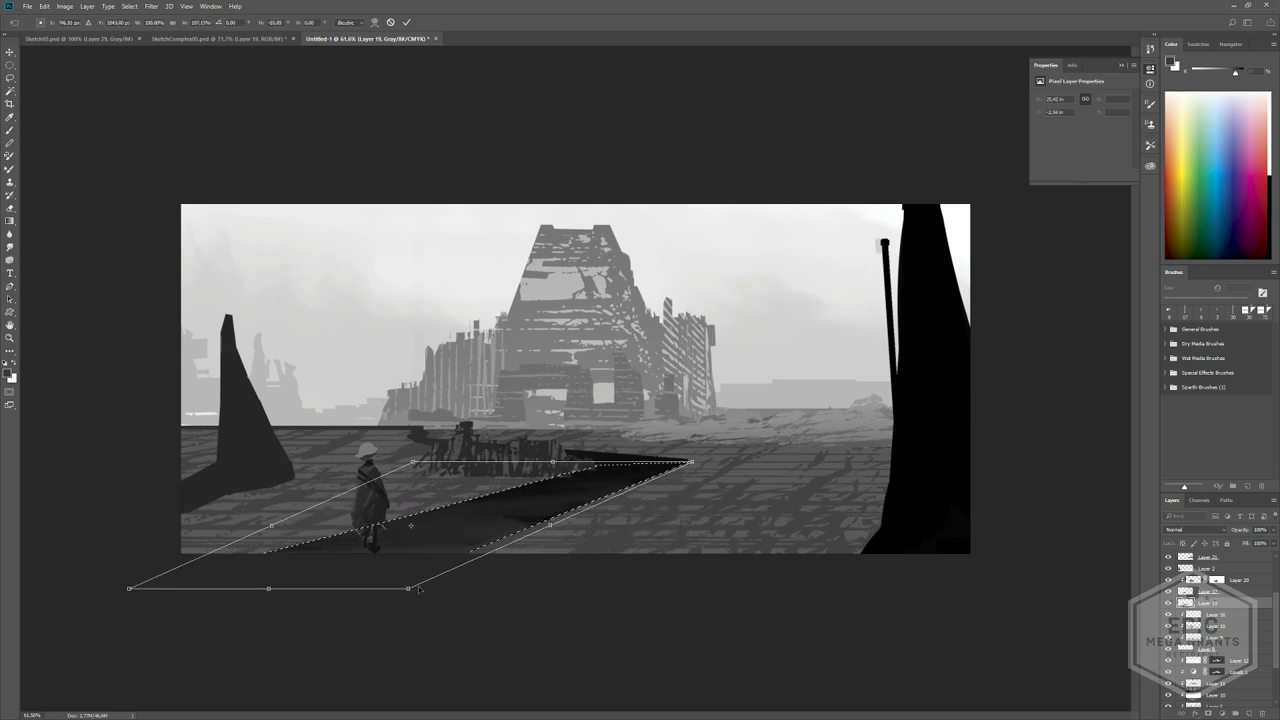
pyautogui.moveTo(418, 588); pyautogui.dragTo(451, 591)
pyautogui.hotkey('ctrl', 'z')
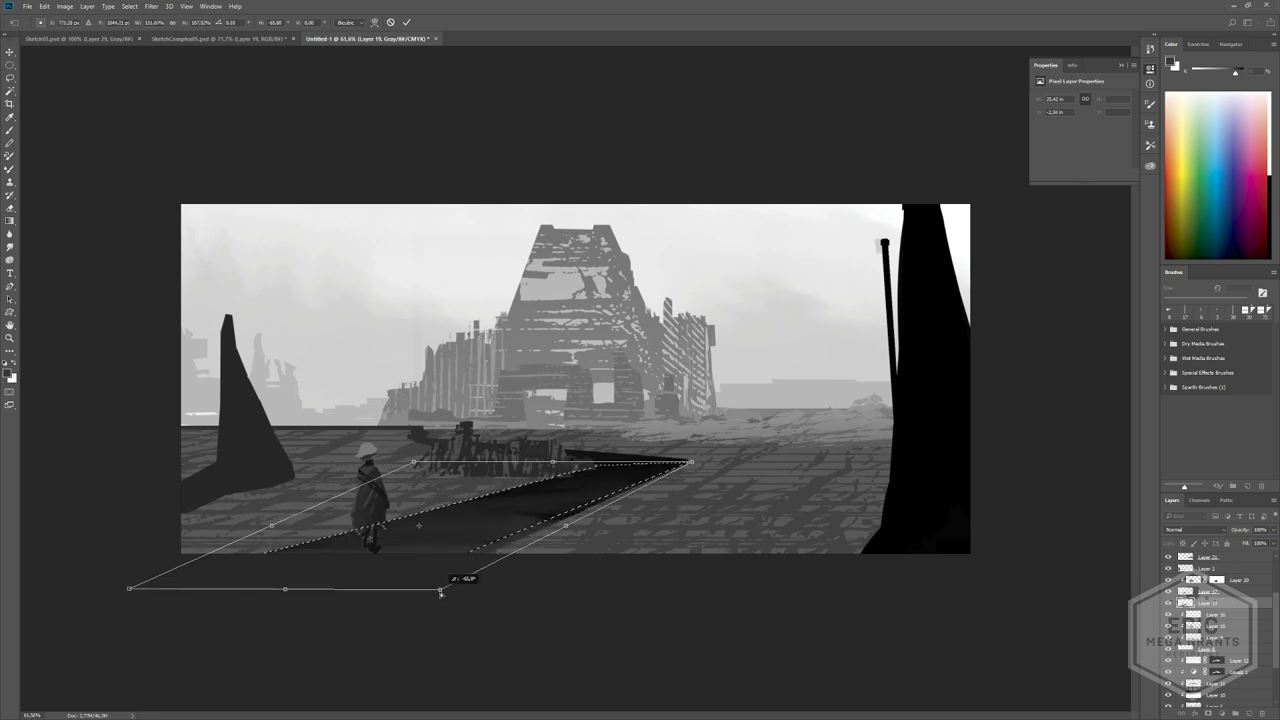
pyautogui.keyDown('ctrl'); pyautogui.moveTo(131, 589); pyautogui.dragTo(66, 597); pyautogui.keyUp('ctrl')
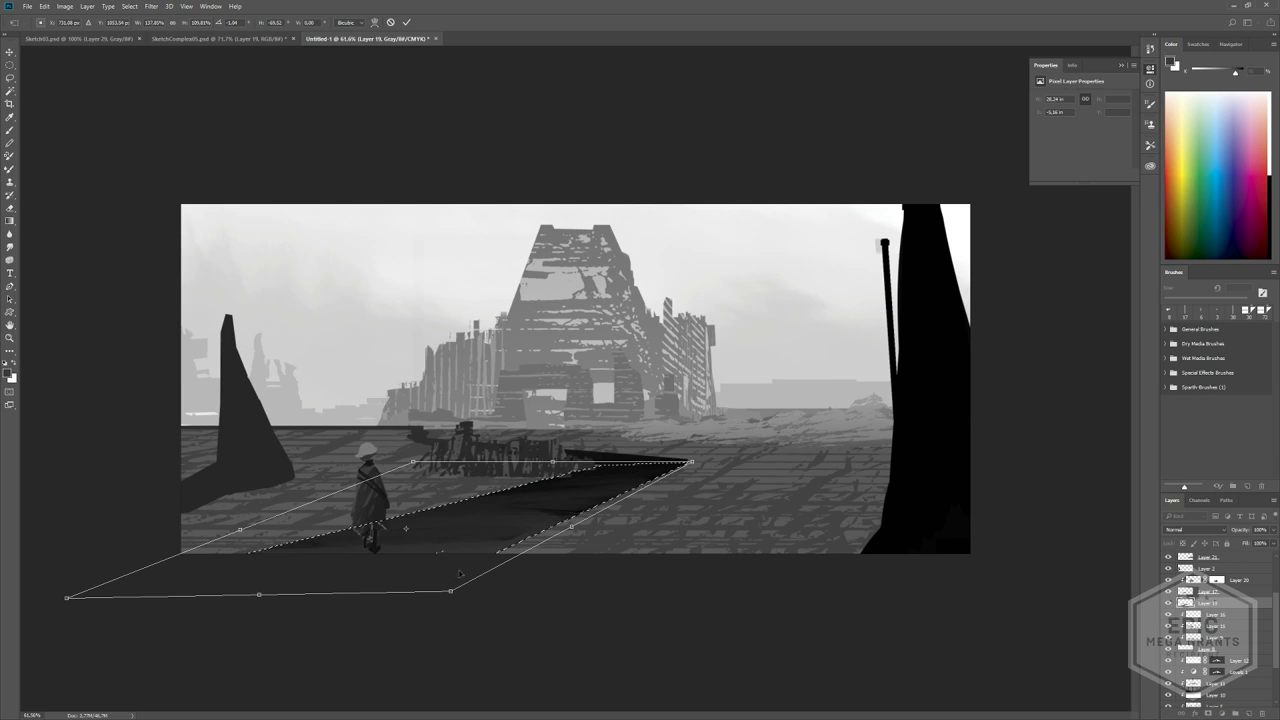
pyautogui.keyDown('ctrl'); pyautogui.moveTo(428, 465); pyautogui.dragTo(454, 457); pyautogui.keyUp('ctrl')
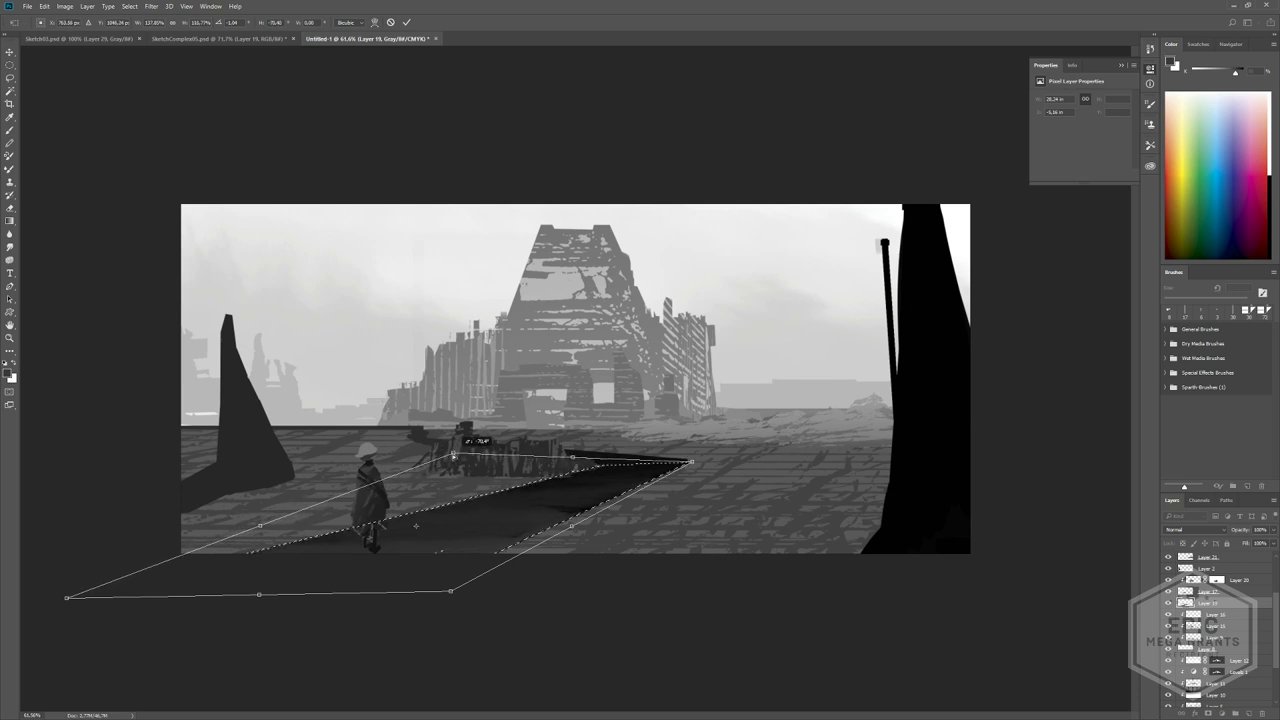
pyautogui.click(408, 23)
pyautogui.hotkey('ctrl', 'd')
# - Review the whole composition with the slanted path, and switch to the Bridge ruins artwork on ArtStation in the browser
pyautogui.moveTo(695, 276)
pyautogui.keyDown('ctrl'); pyautogui.mouseDown()
pyautogui.moveTo(662, 265)
pyautogui.moveTo(697, 285)
pyautogui.moveTo(685, 291)
pyautogui.mouseUp(); pyautogui.keyUp('ctrl')
pyautogui.keyDown('ctrl'); pyautogui.moveTo(466, 489); pyautogui.dragTo(475, 488); pyautogui.keyUp('ctrl')
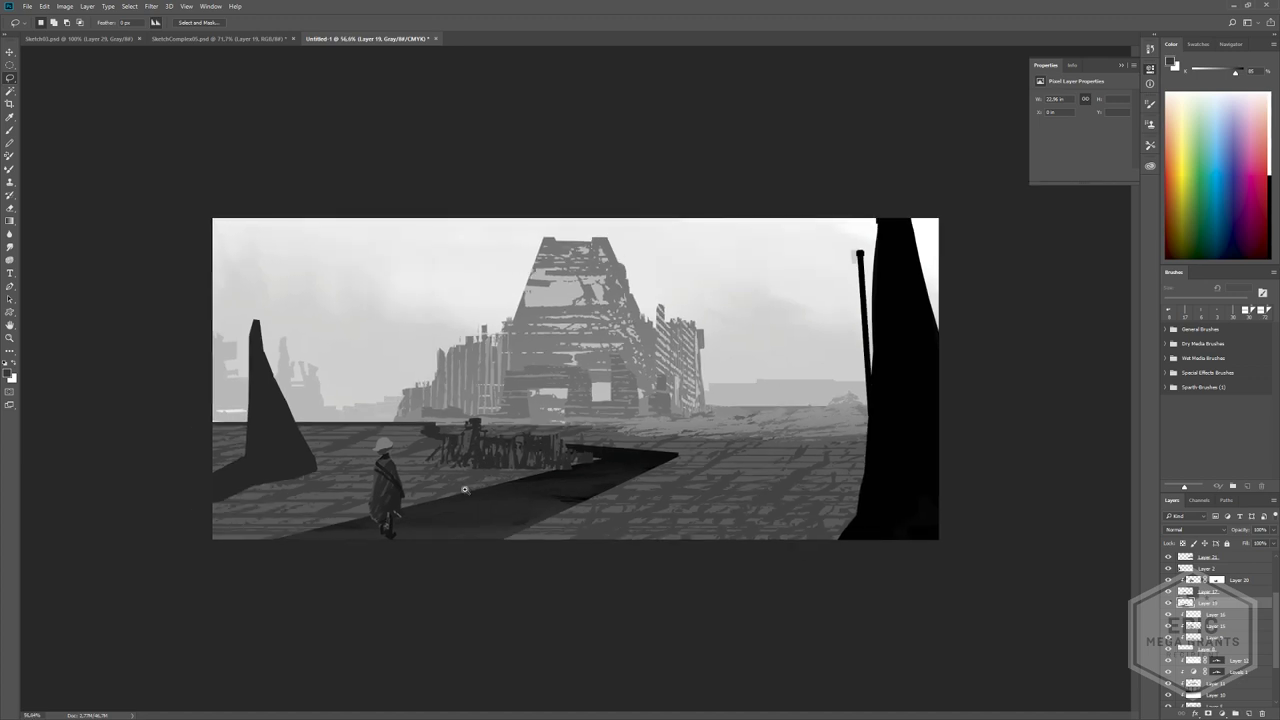
pyautogui.press('b')
pyautogui.keyDown('ctrl'); pyautogui.moveTo(530, 323); pyautogui.dragTo(536, 322); pyautogui.keyUp('ctrl')
pyautogui.keyDown('alt'); pyautogui.scroll(1, 573, 380); pyautogui.keyUp('alt')
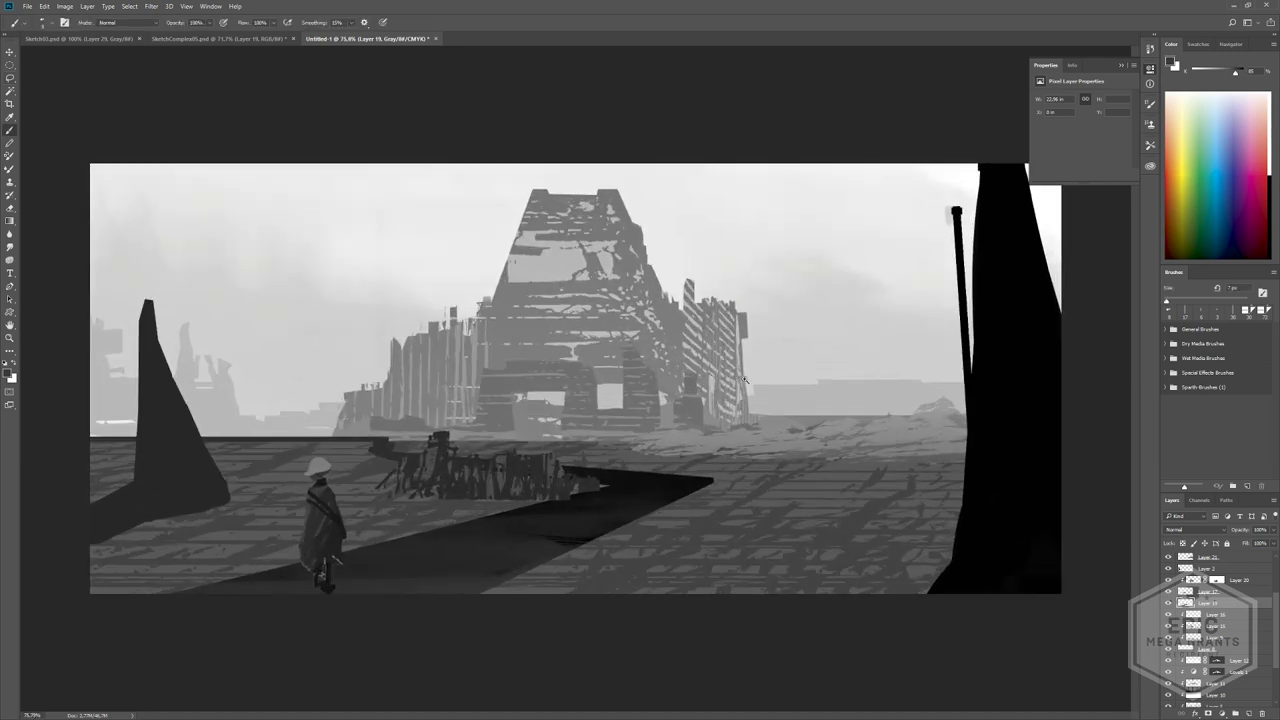
pyautogui.keyDown('alt'); pyautogui.scroll(-3, 456, 378); pyautogui.keyUp('alt')
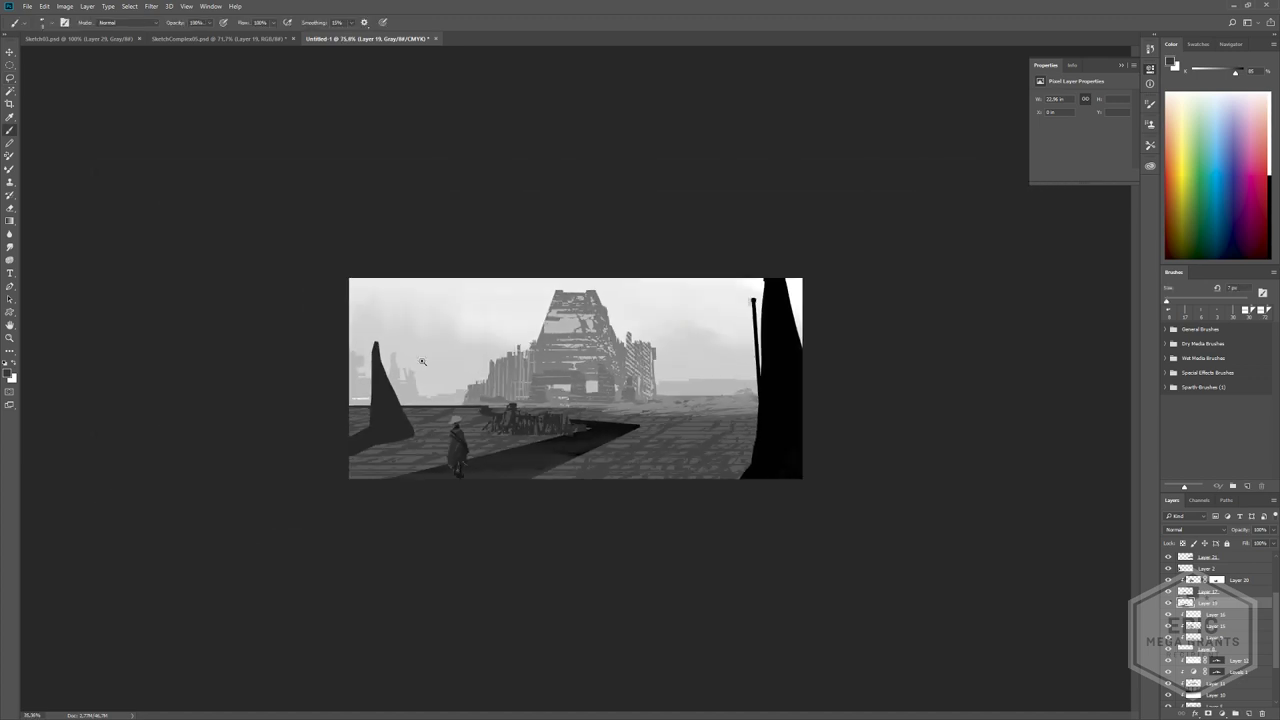
pyautogui.keyDown('alt'); pyautogui.scroll(1, 422, 362); pyautogui.keyUp('alt')
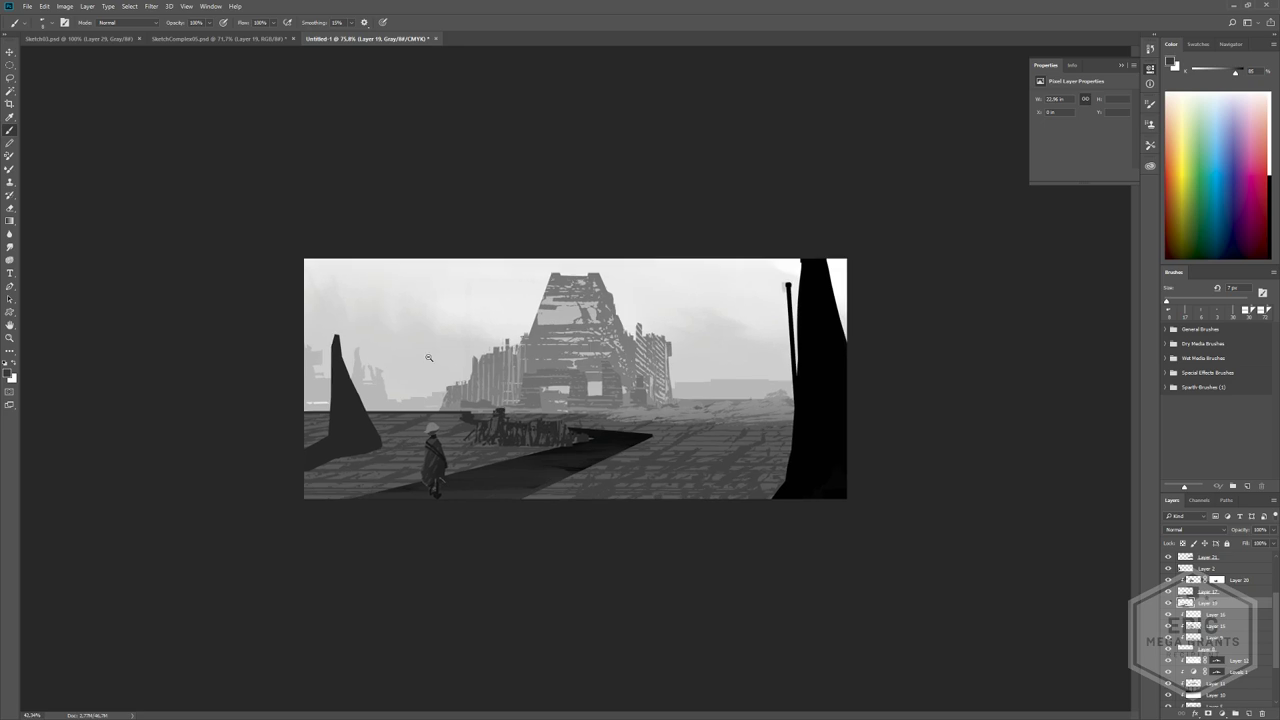
pyautogui.hotkey('alt', 'Tab')
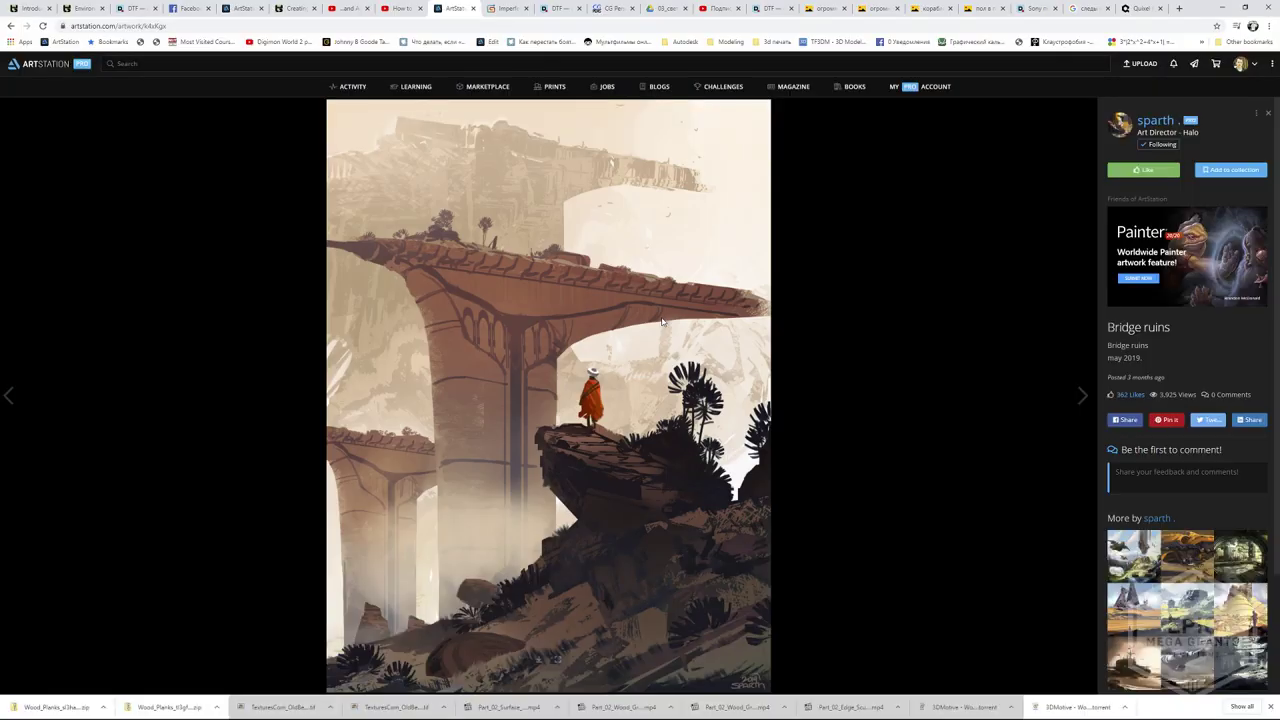
# - Go back to the artist's ArtStation portfolio and open the "Art Deco city" painting for reference
pyautogui.hotkey('alt', 'Left')
pyautogui.scroll(-3, 700, 540)
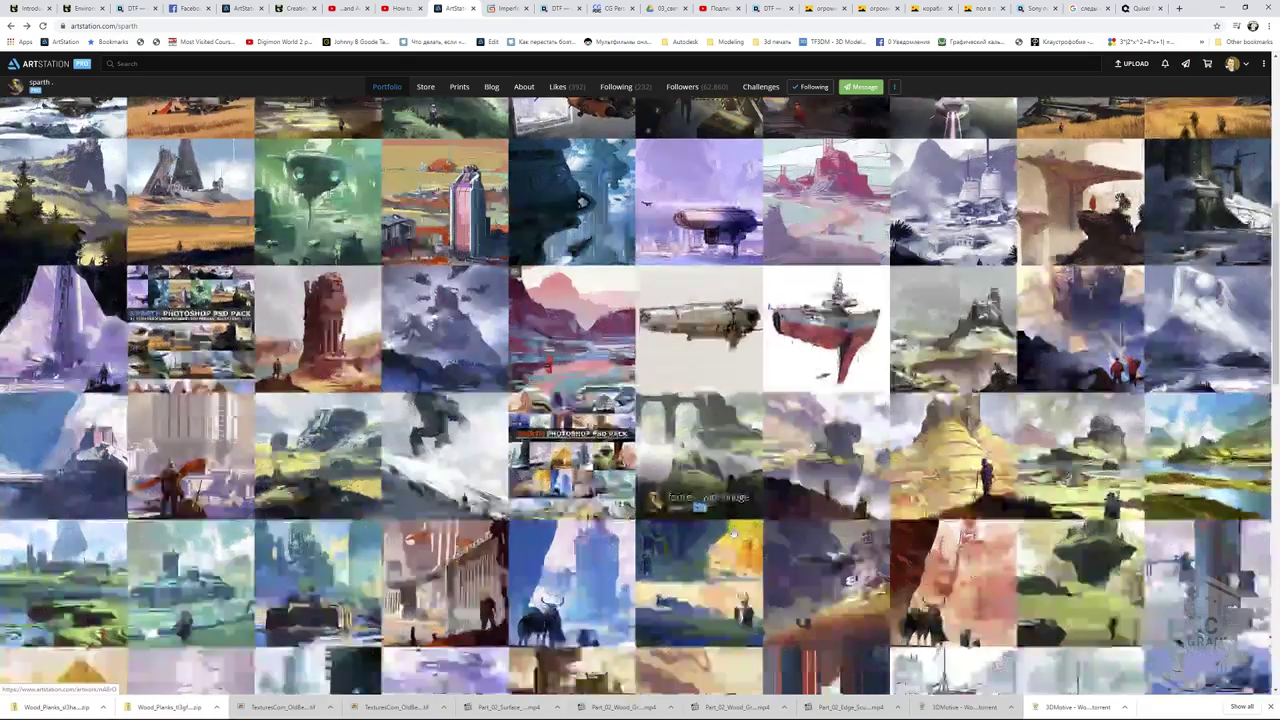
pyautogui.hotkey('alt', 'Tab')
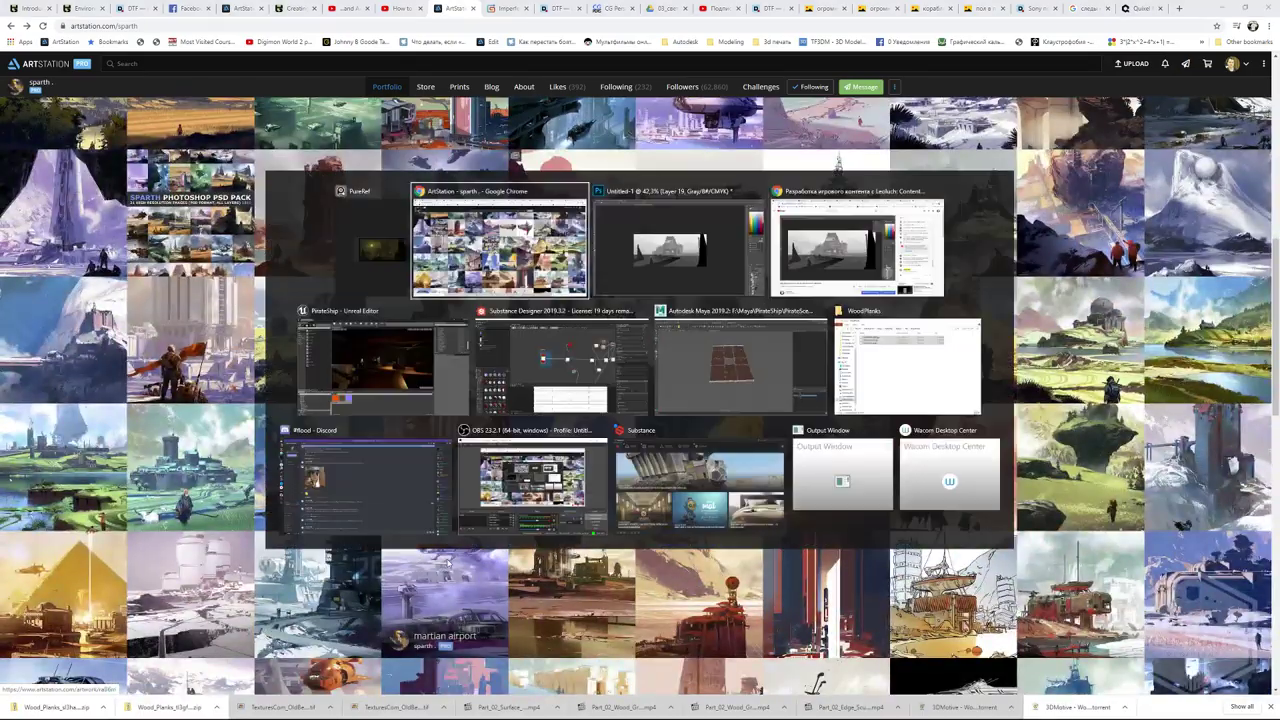
pyautogui.hotkey('alt', 'Tab')
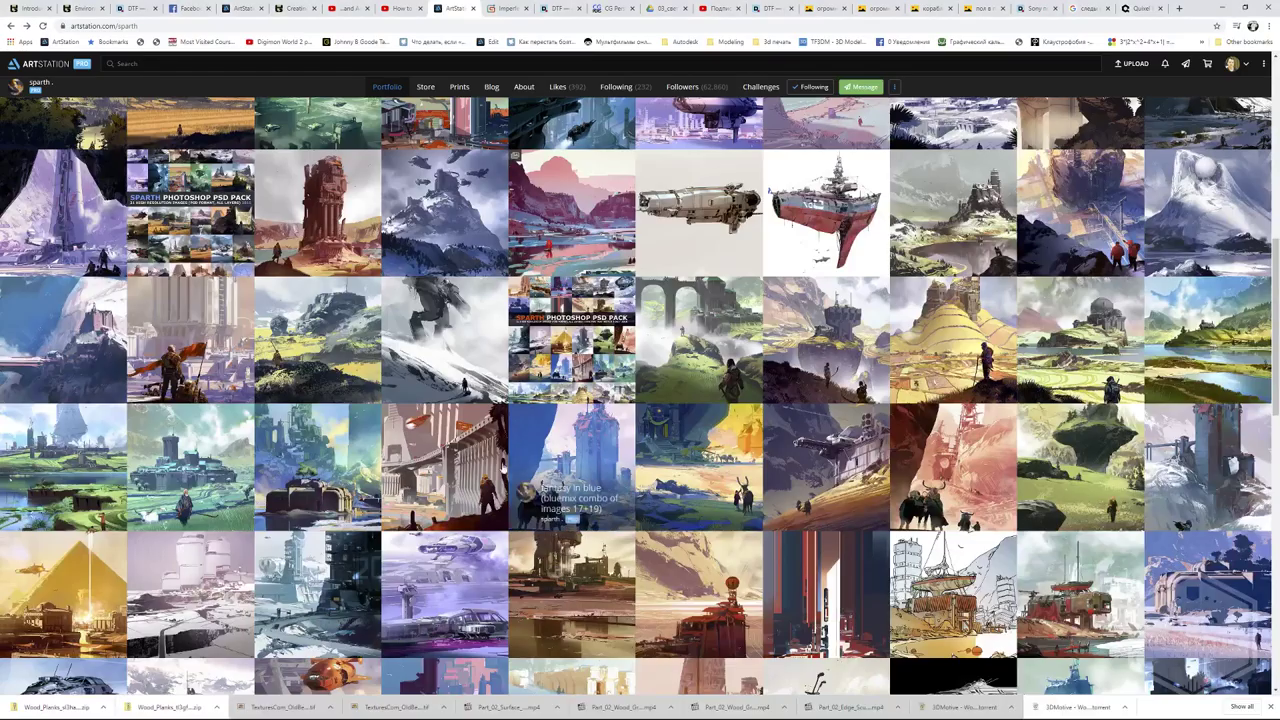
pyautogui.click(454, 454)
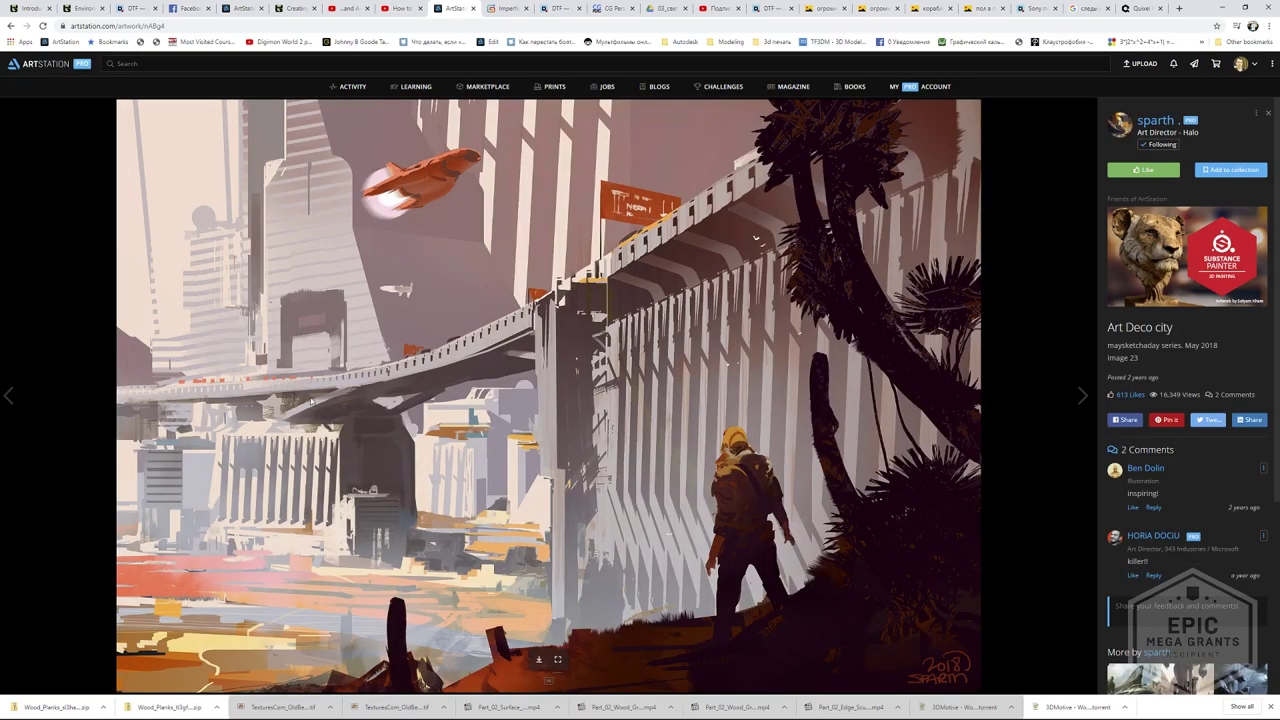
# - Switch to the greyscale sketch in Photoshop and add a new layer directly above Layer 7
pyautogui.hotkey('alt', 'Tab')
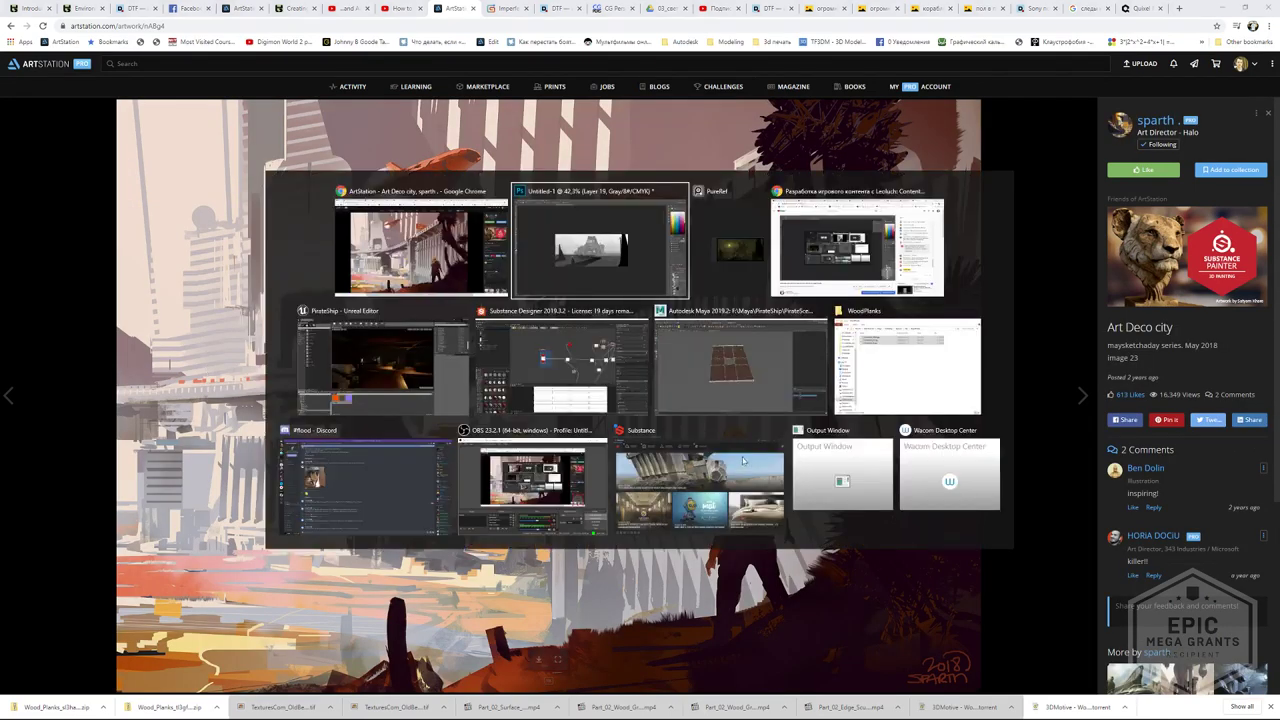
pyautogui.hotkey('alt', 'Tab')
pyautogui.hotkey('alt', 'Tab')
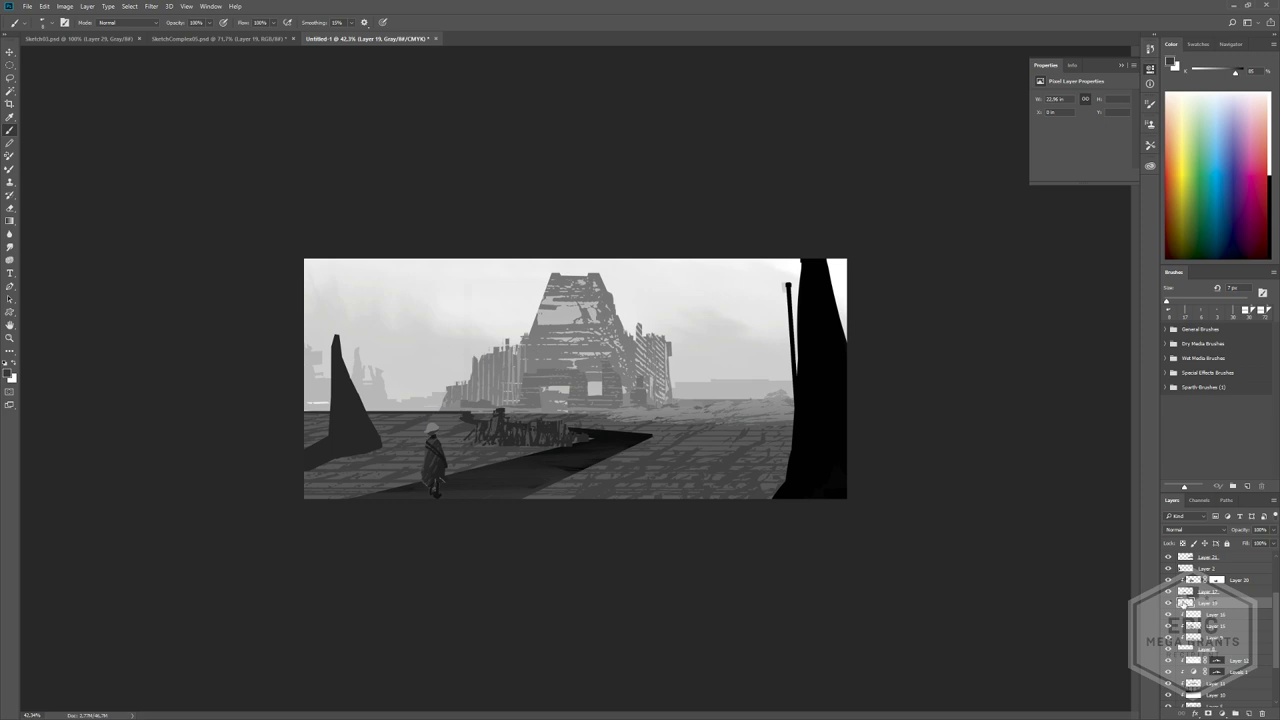
pyautogui.scroll(-2, 1183, 603)
pyautogui.click(1205, 672)
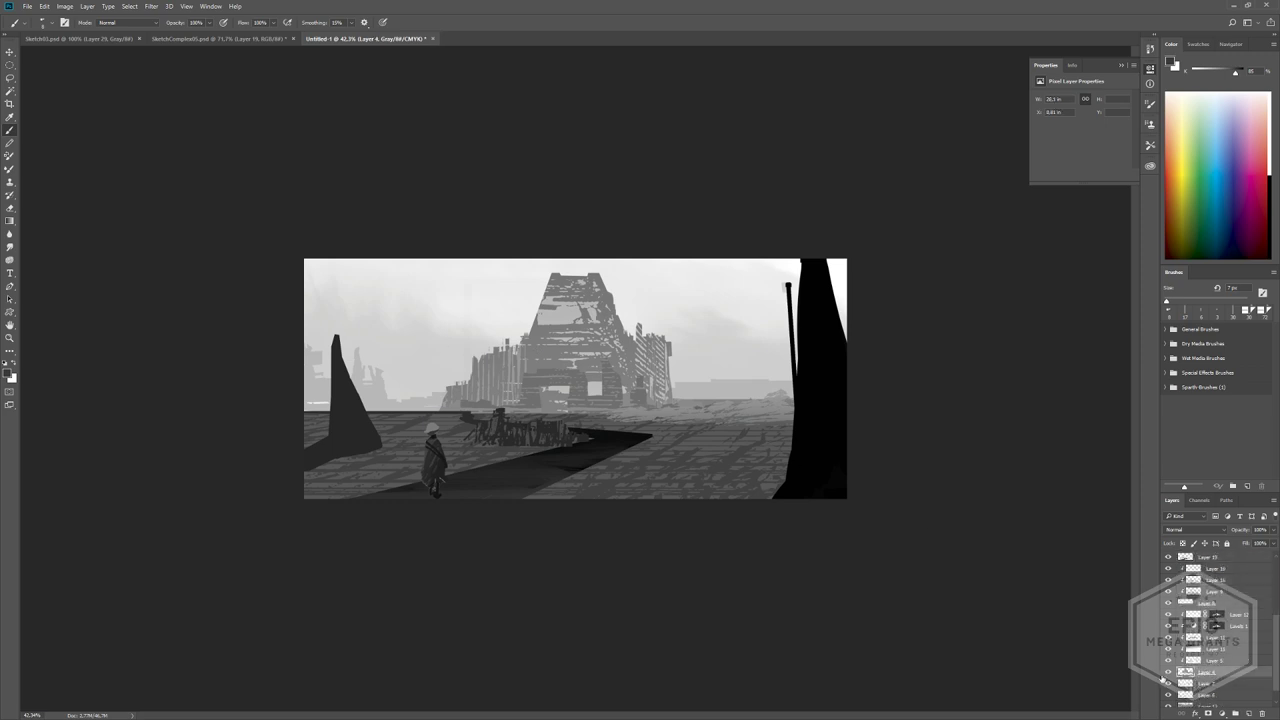
pyautogui.click(1167, 672)
pyautogui.click(1167, 672)
pyautogui.click(1196, 686)
pyautogui.click(1249, 713)
# - Enlarge the brush and try a dark wall shape between the pyramid and the foreground tree, undoing the stroke
pyautogui.keyDown('alt'); pyautogui.moveTo(650, 382); pyautogui.dragTo(692, 385, button='right'); pyautogui.keyUp('alt')
pyautogui.moveTo(704, 374); pyautogui.dragTo(766, 370)
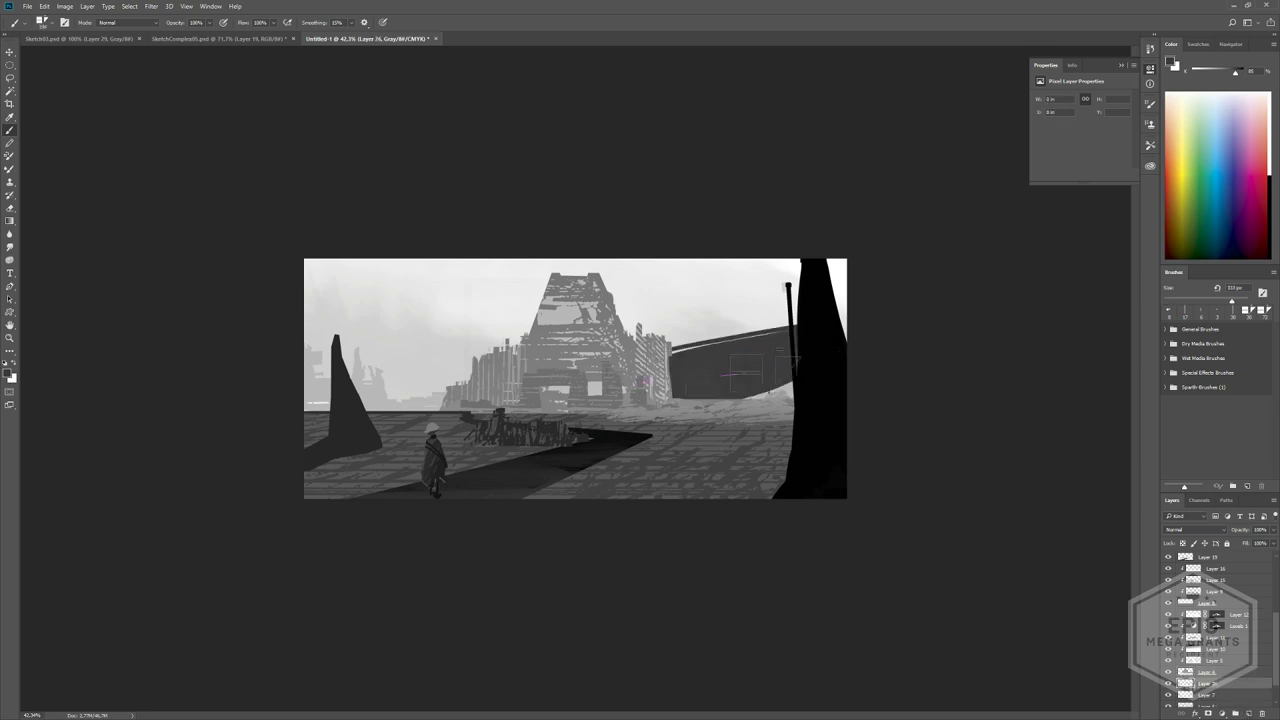
pyautogui.hotkey('ctrl', 'z')
# - Check the upper layers' contents and add a new layer directly below Layer 1
pyautogui.scroll(3, 1222, 614)
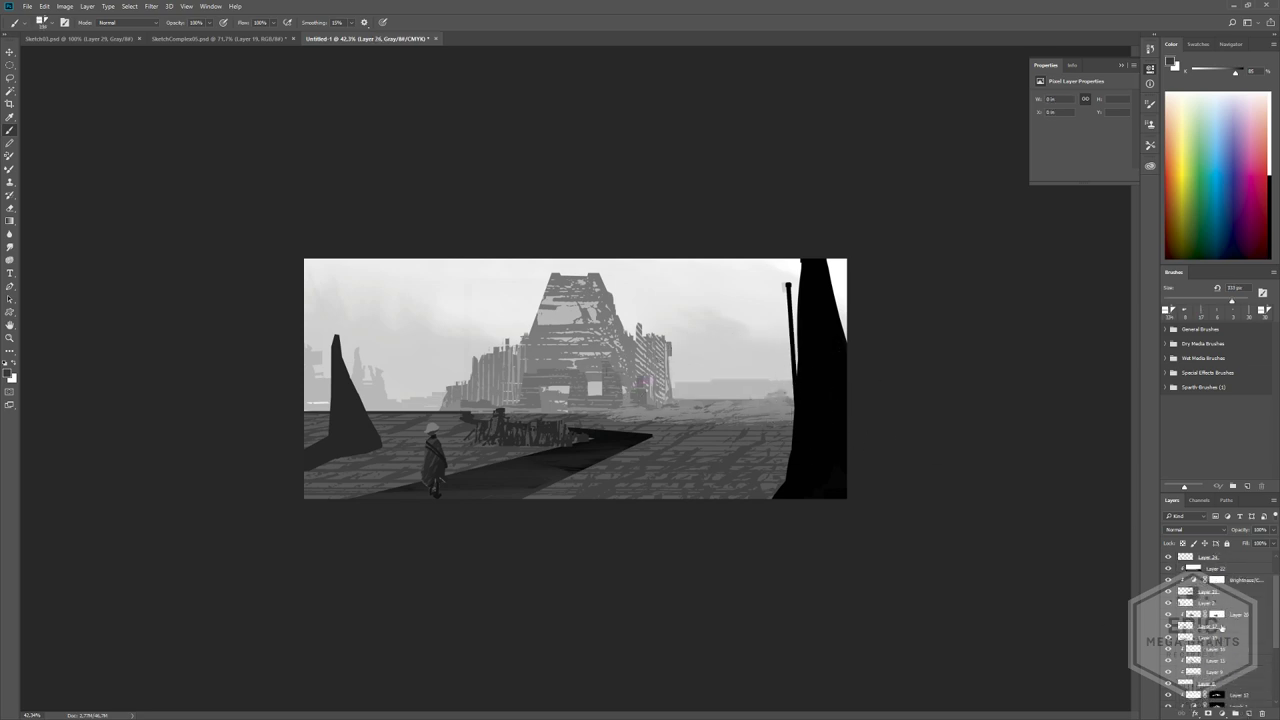
pyautogui.scroll(5, 1221, 627)
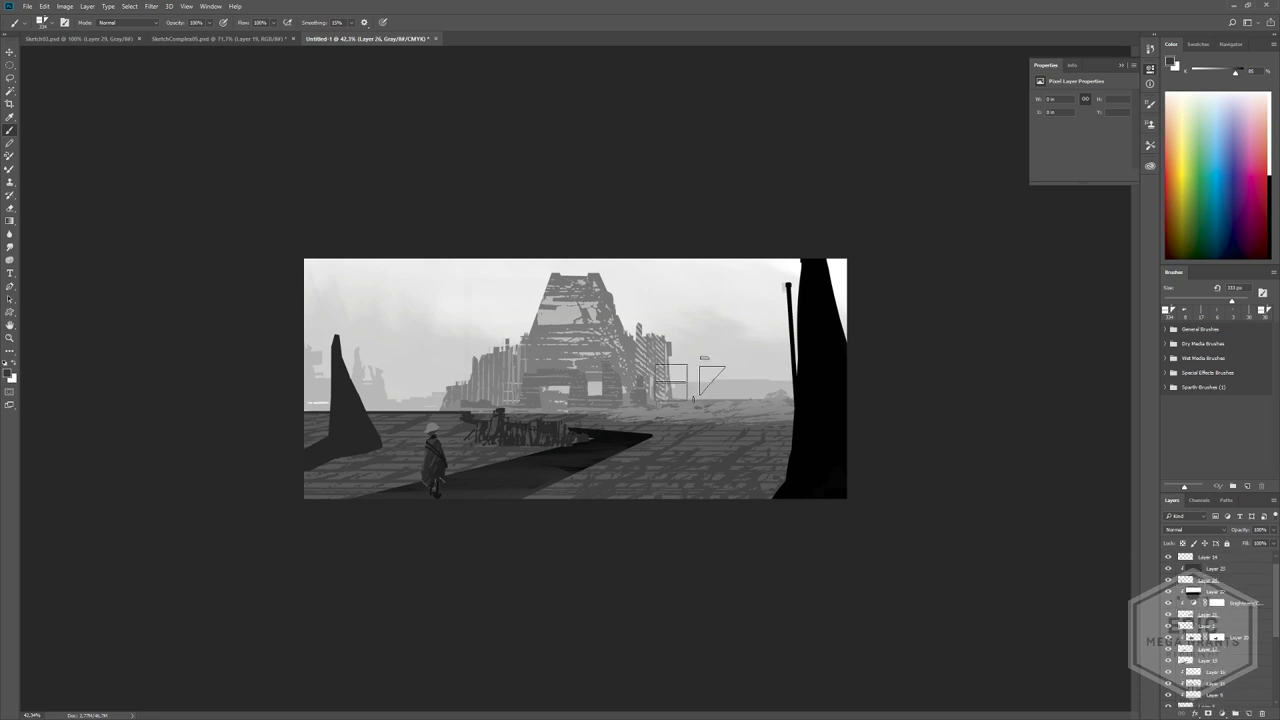
pyautogui.click(1180, 625)
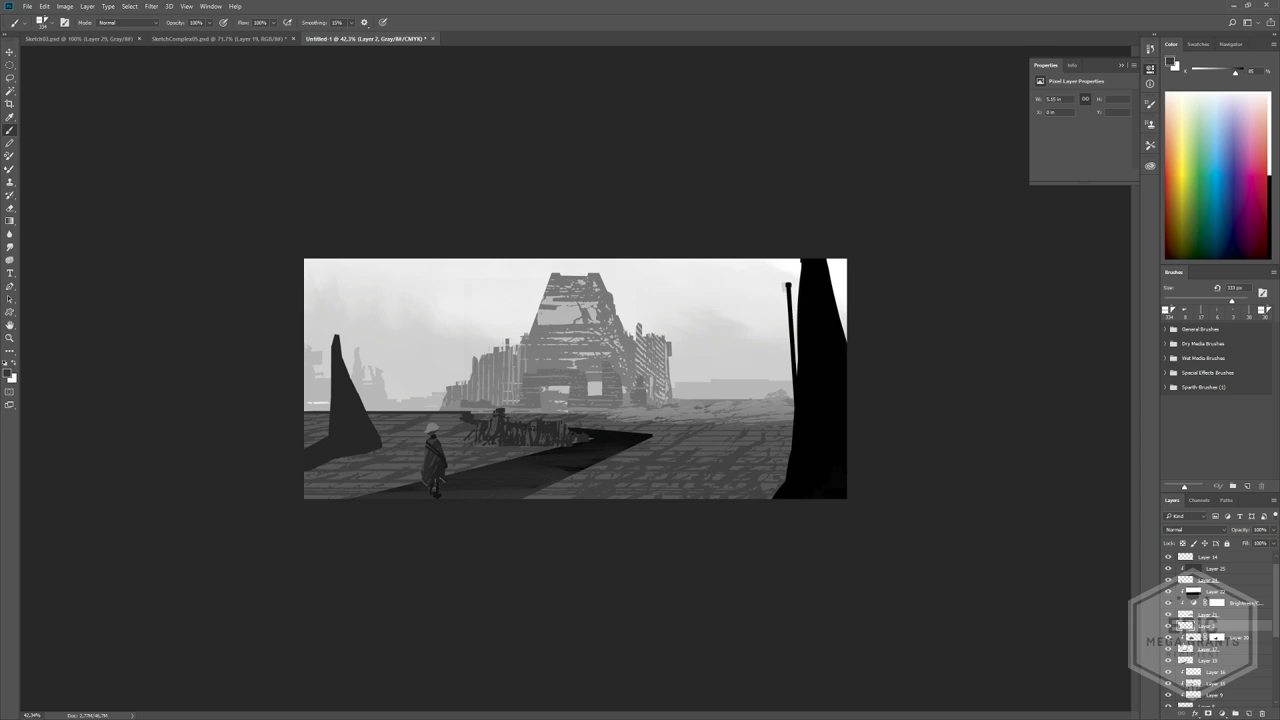
pyautogui.click(1167, 615)
pyautogui.click(1167, 615)
pyautogui.scroll(1, 1186, 600)
pyautogui.click(1190, 581)
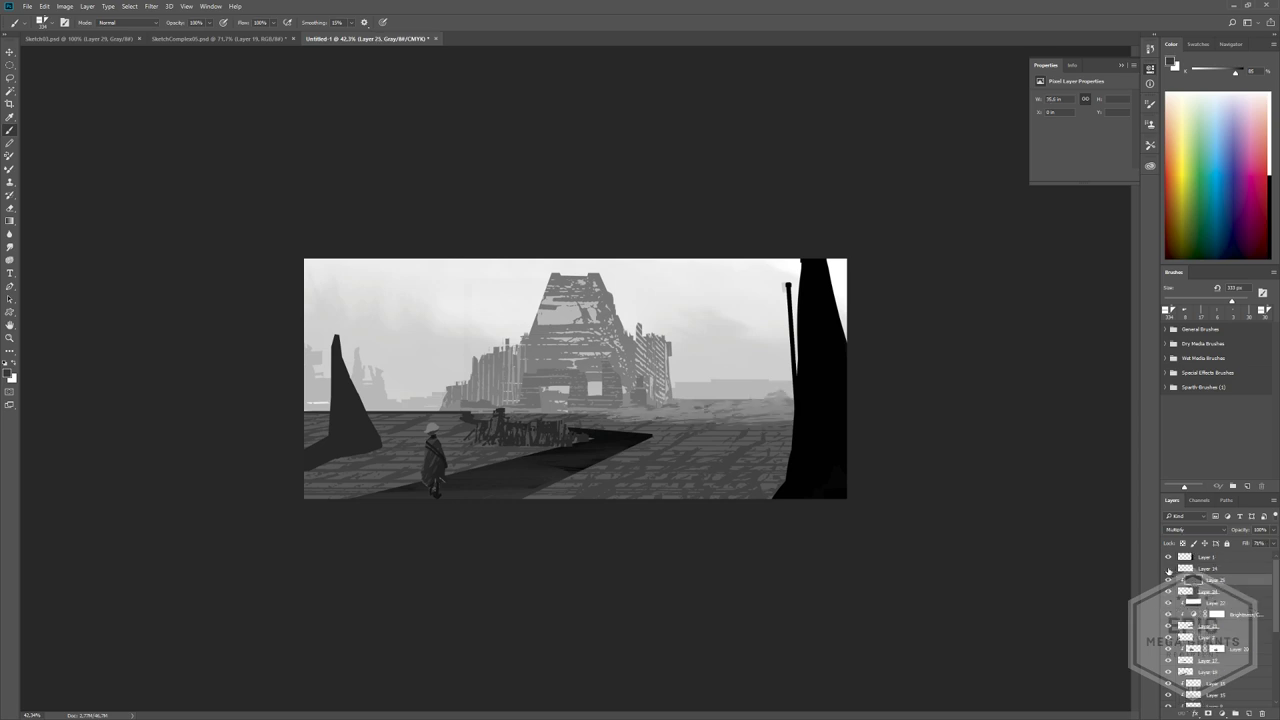
pyautogui.click(1192, 569)
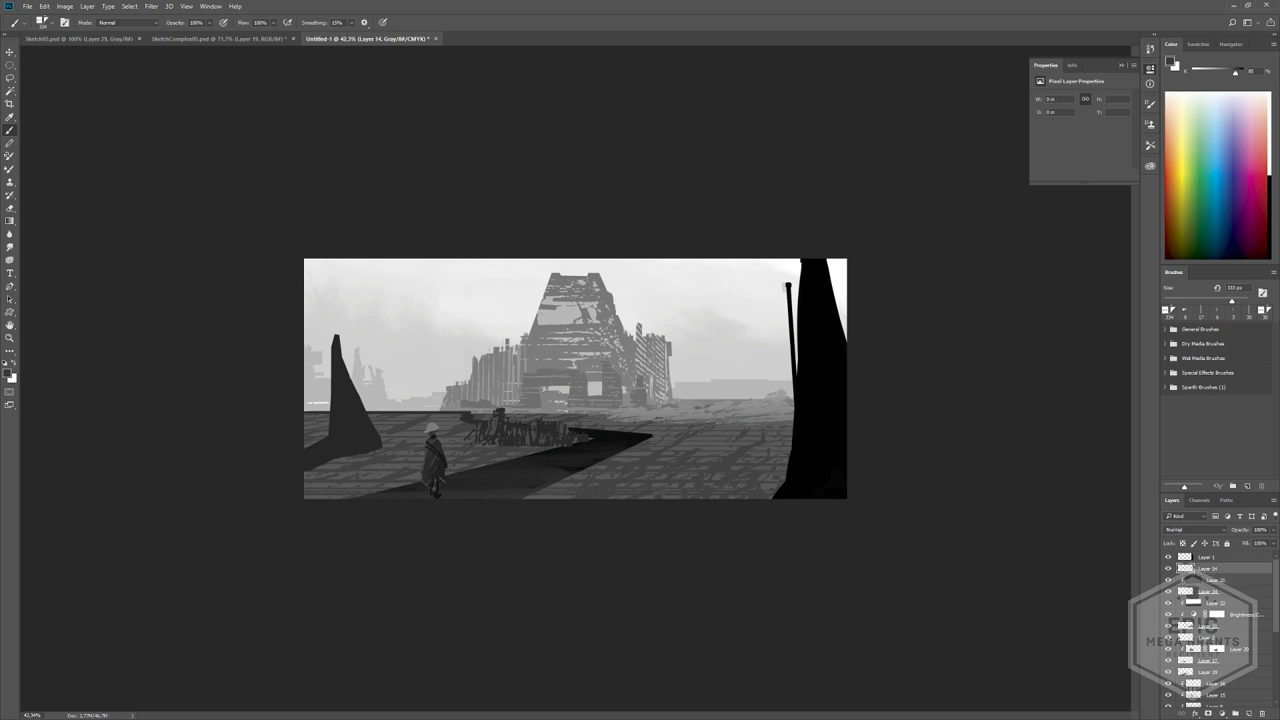
pyautogui.click(1247, 714)
# - Block in a large dark wall to the right of the pyramid, reaching down to the foreground tree
pyautogui.moveTo(690, 368)
pyautogui.mouseDown()
pyautogui.moveTo(865, 390)
pyautogui.moveTo(859, 480)
pyautogui.mouseUp()
pyautogui.moveTo(674, 407); pyautogui.dragTo(803, 474)
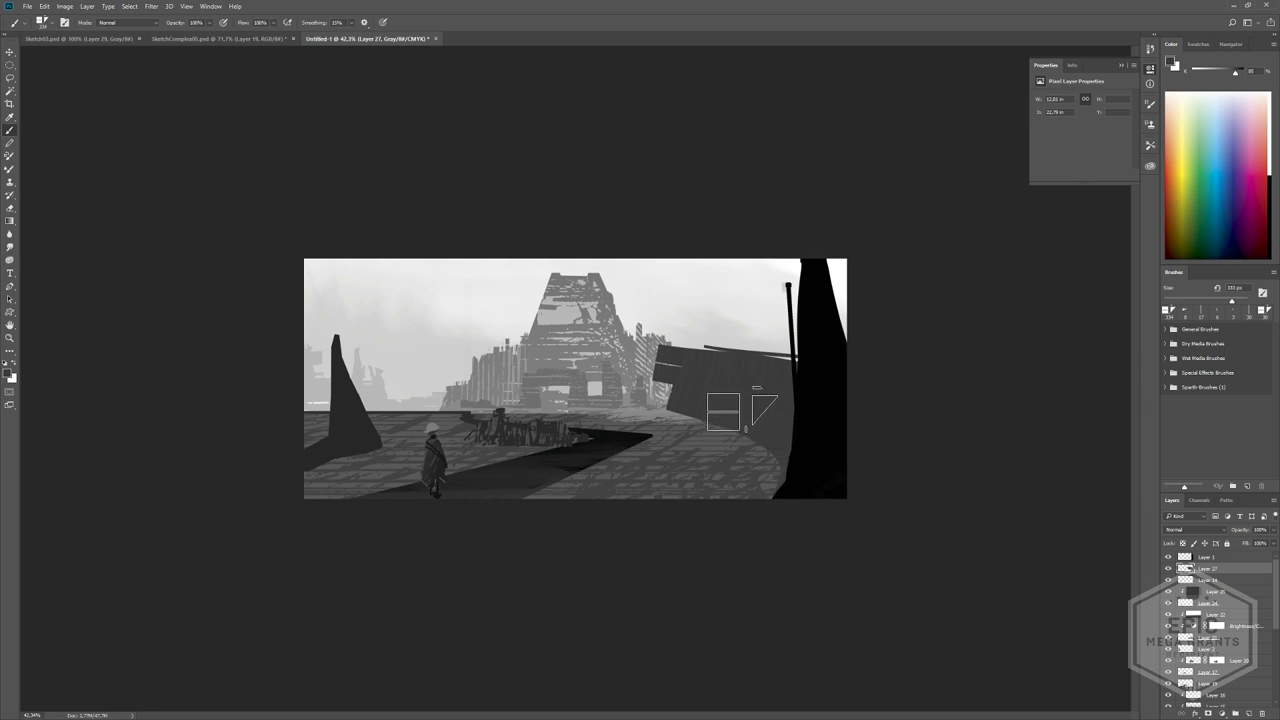
pyautogui.moveTo(709, 348); pyautogui.dragTo(888, 317)
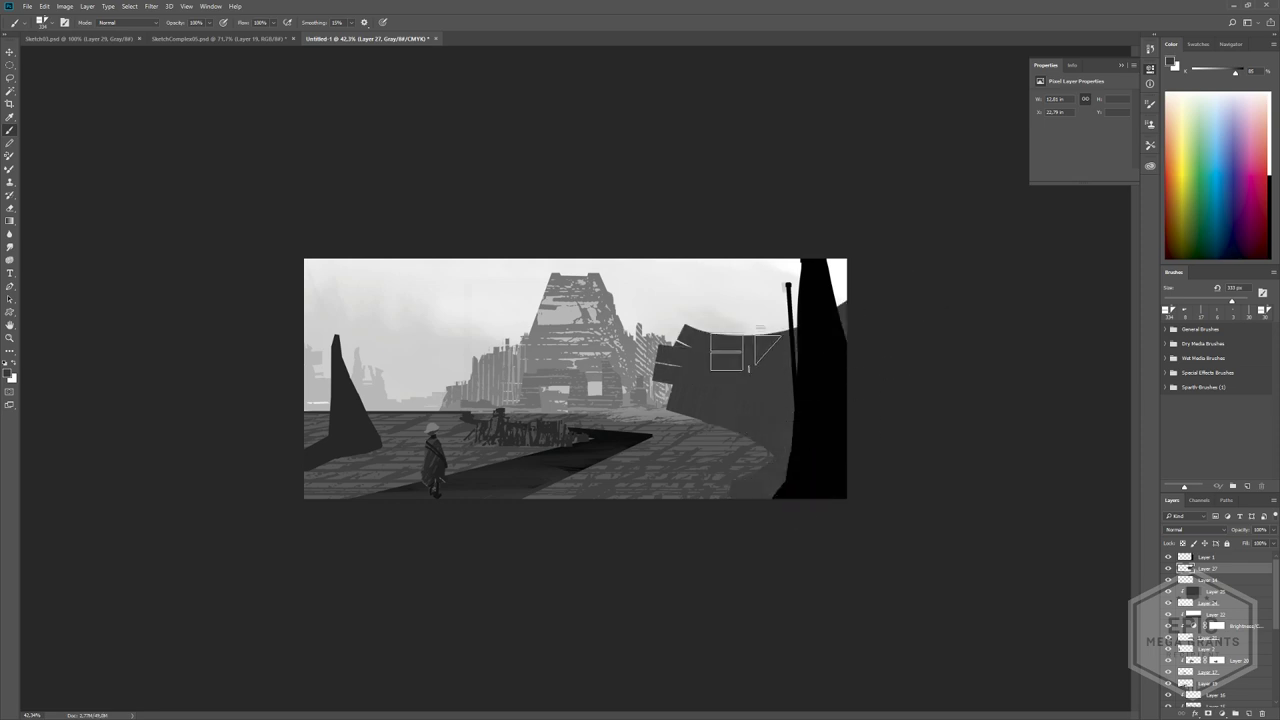
pyautogui.hotkey('ctrl', 'z')
pyautogui.moveTo(691, 352); pyautogui.dragTo(861, 350)
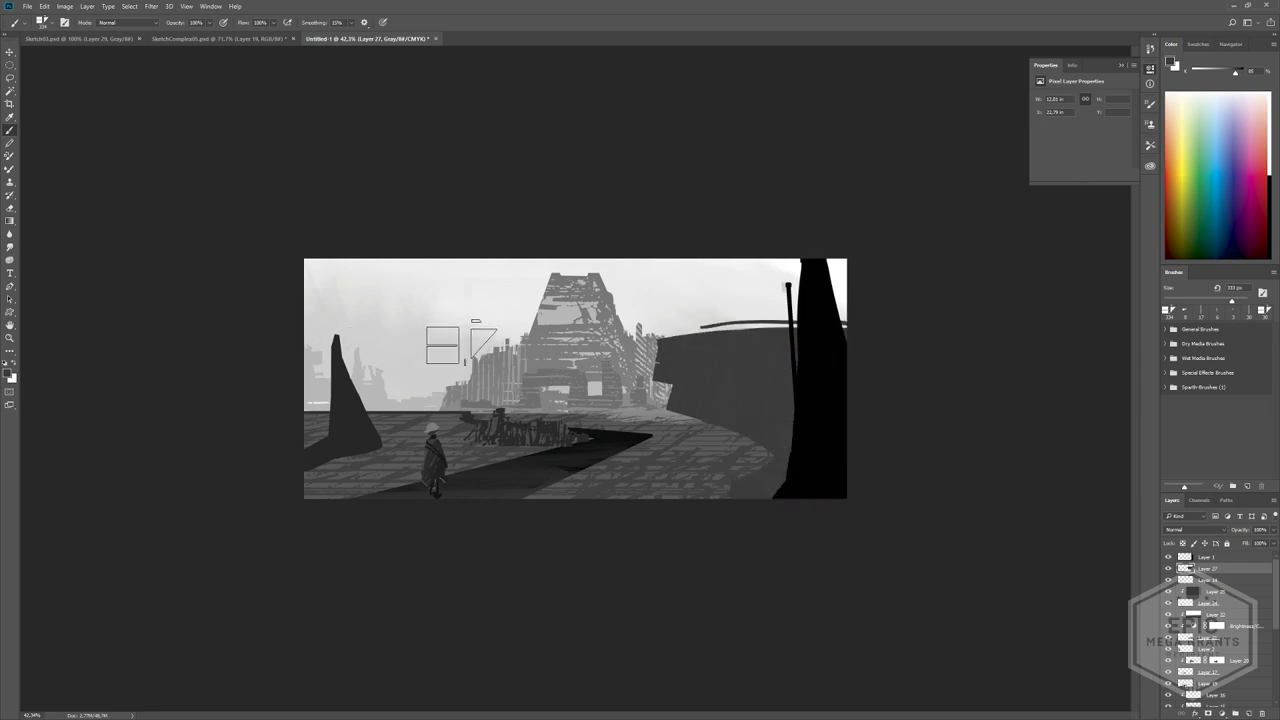
# - Paint a matching dark wall to the left of the pyramid, running out to the canvas edge
pyautogui.moveTo(490, 367)
pyautogui.mouseDown()
pyautogui.moveTo(322, 347)
pyautogui.moveTo(229, 357)
pyautogui.mouseUp()
pyautogui.moveTo(470, 389); pyautogui.dragTo(254, 428)
pyautogui.moveTo(440, 403); pyautogui.dragTo(258, 446)
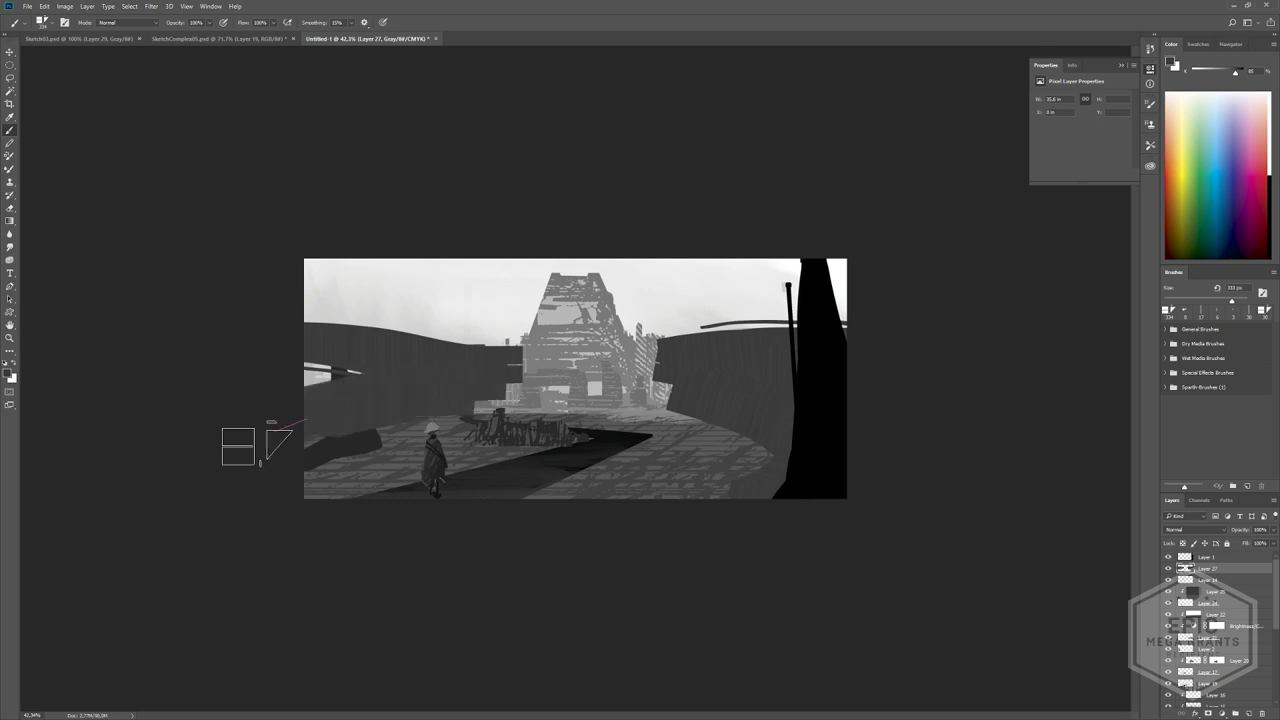
pyautogui.moveTo(423, 398); pyautogui.dragTo(262, 397)
# - Extend the right-hand wall's upper edge so it rises behind the foreground tree to the canvas edge
pyautogui.press('e')
pyautogui.moveTo(502, 449)
pyautogui.keyDown('ctrl'); pyautogui.mouseDown()
pyautogui.moveTo(434, 411)
pyautogui.moveTo(500, 432)
pyautogui.moveTo(481, 434)
pyautogui.mouseUp(); pyautogui.keyUp('ctrl')
pyautogui.press('b')
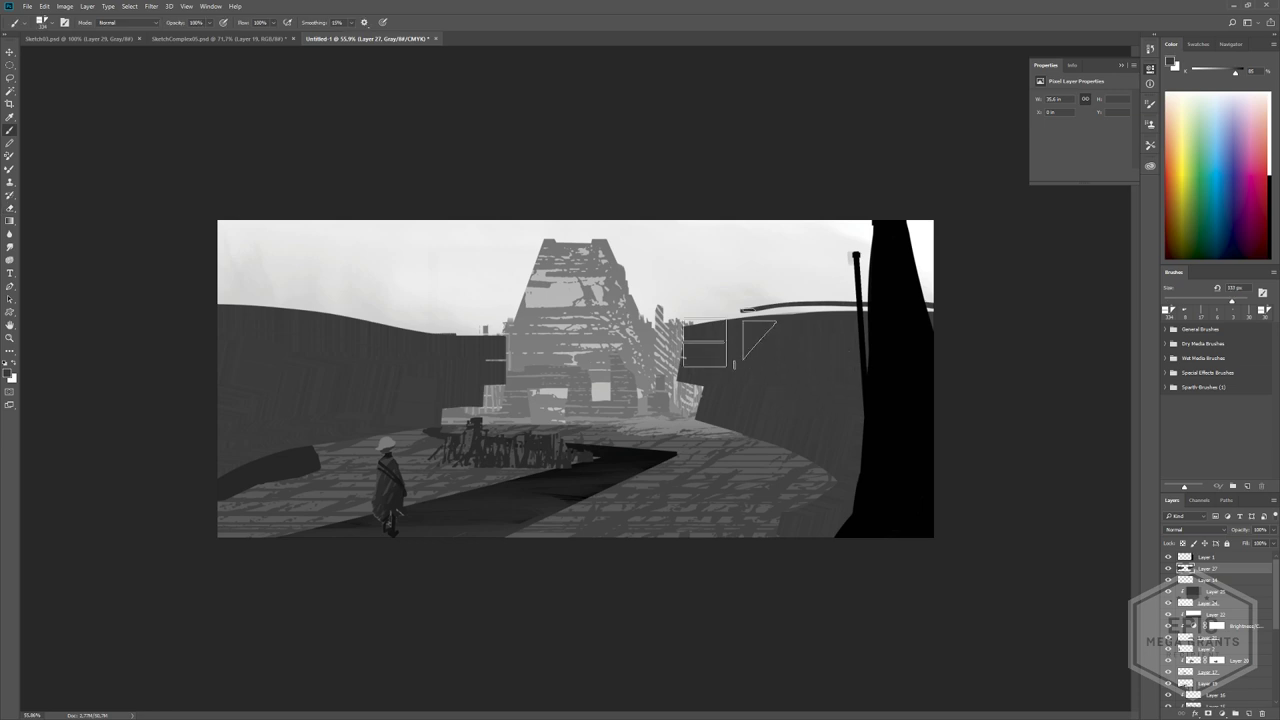
pyautogui.moveTo(690, 343)
pyautogui.mouseDown()
pyautogui.moveTo(1006, 251)
pyautogui.moveTo(866, 283)
pyautogui.moveTo(876, 381)
pyautogui.mouseUp()
pyautogui.hotkey('ctrl', 'z')
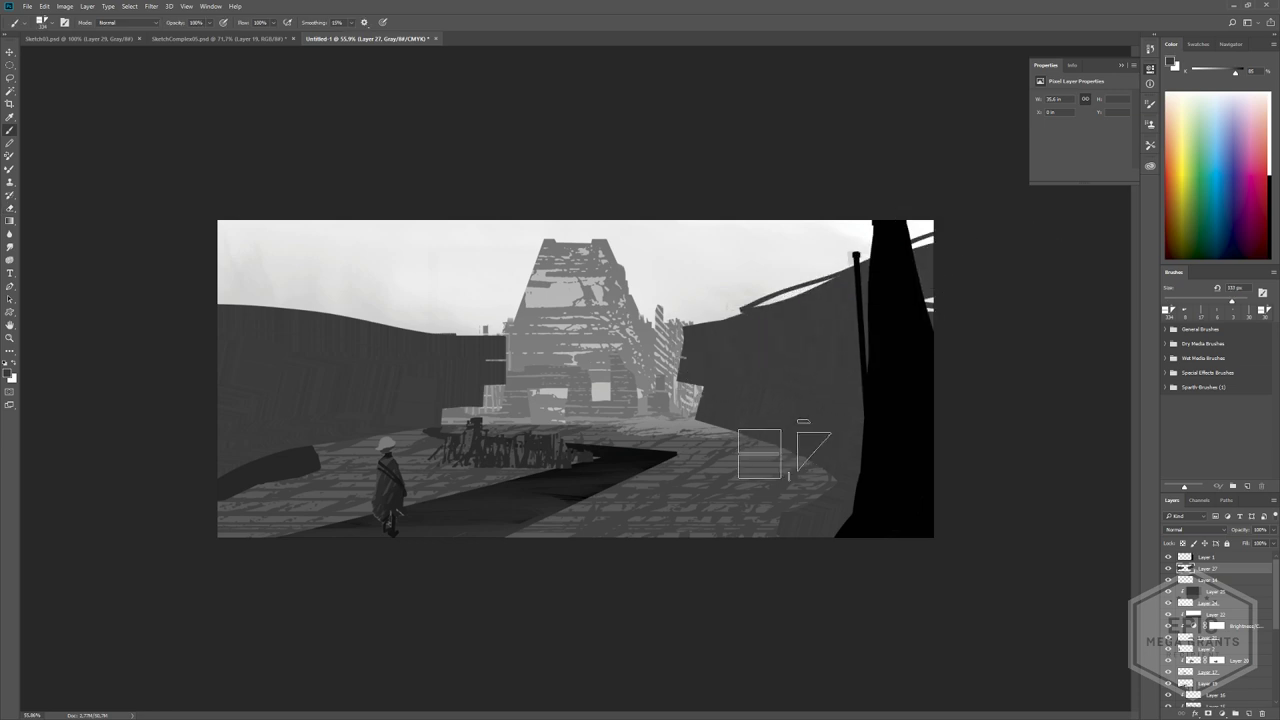
# - Fill the gap across the pyramid's lower part to join both walls into one continuous curve
pyautogui.press('e')
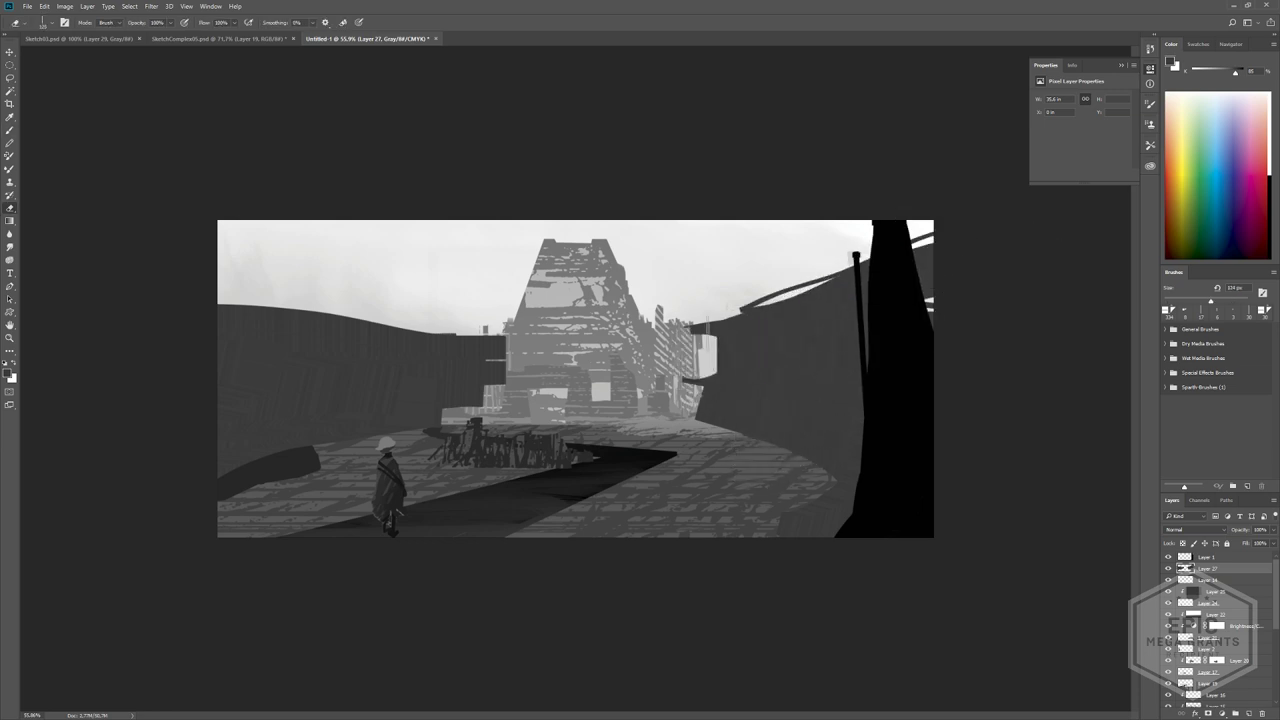
pyautogui.press('b')
pyautogui.moveTo(700, 362); pyautogui.dragTo(600, 366)
pyautogui.moveTo(772, 367)
pyautogui.mouseDown()
pyautogui.moveTo(680, 384)
pyautogui.moveTo(329, 371)
pyautogui.moveTo(591, 371)
pyautogui.moveTo(550, 395)
pyautogui.moveTo(743, 400)
pyautogui.moveTo(587, 392)
pyautogui.mouseUp()
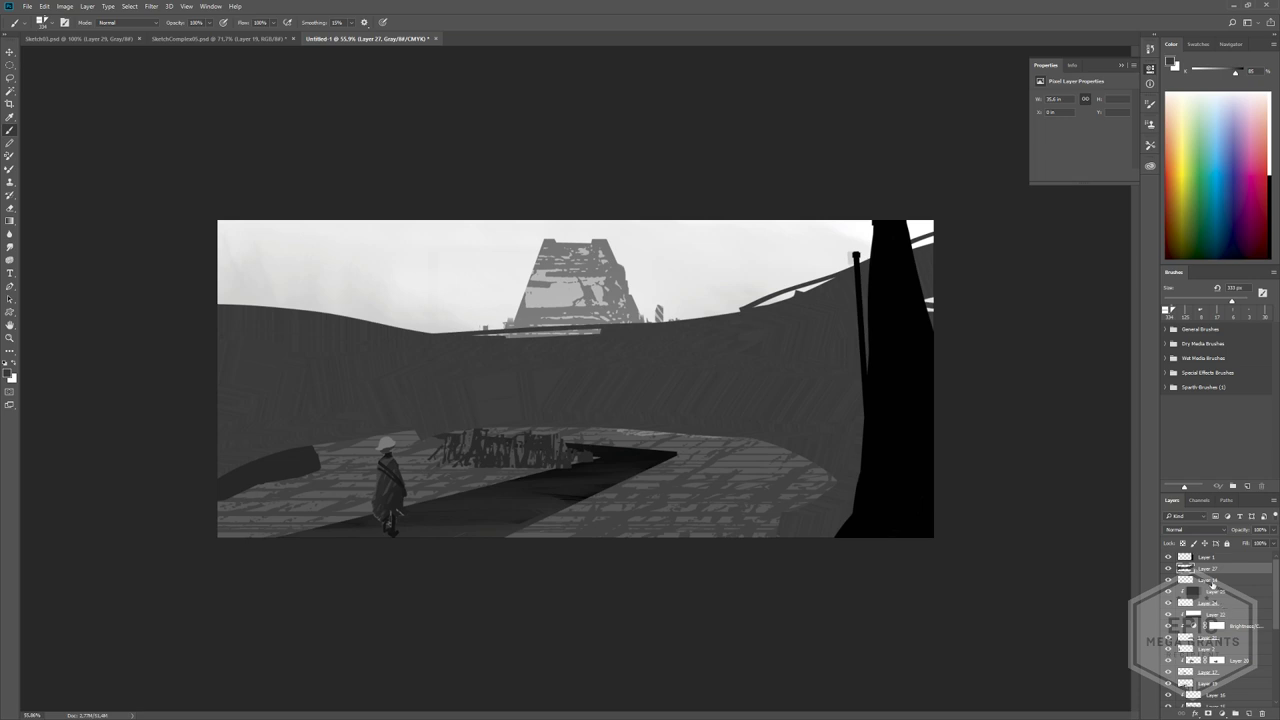
# - Move the wall layer down the stack to directly above Layer 7, behind the pyramid and the ground
pyautogui.moveTo(1190, 568); pyautogui.dragTo(1190, 677)
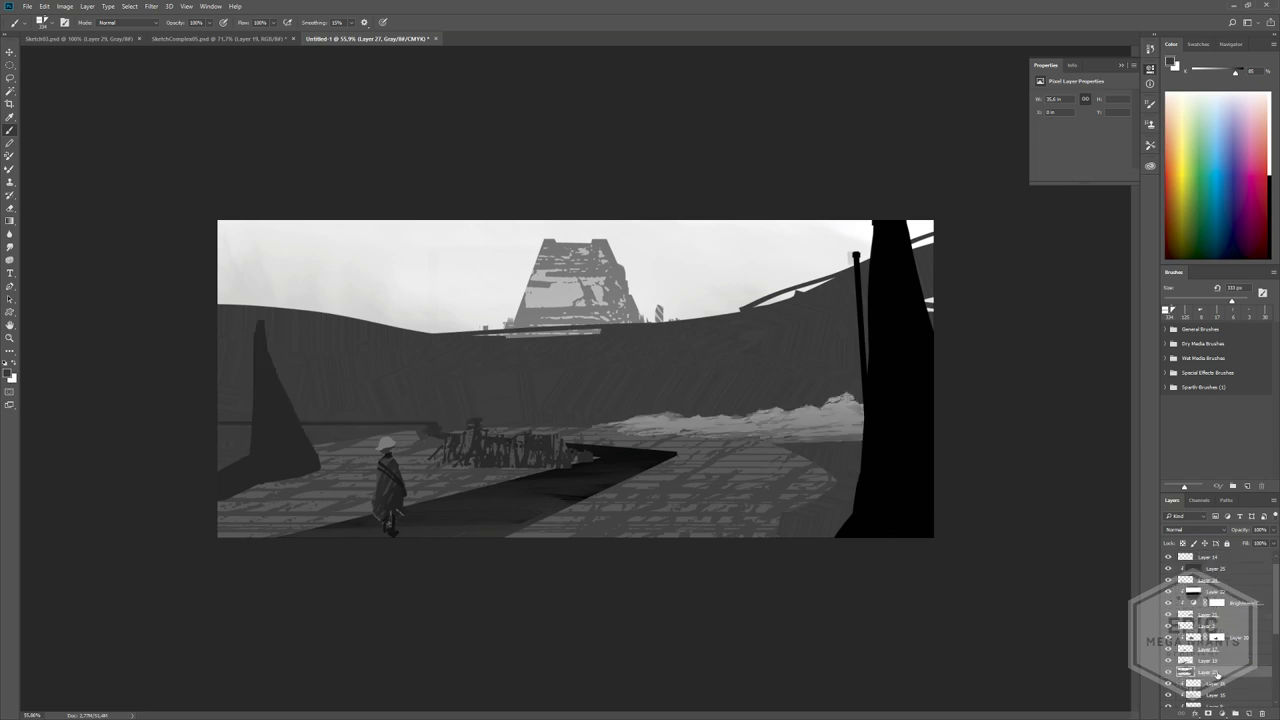
pyautogui.scroll(-2, 1198, 642)
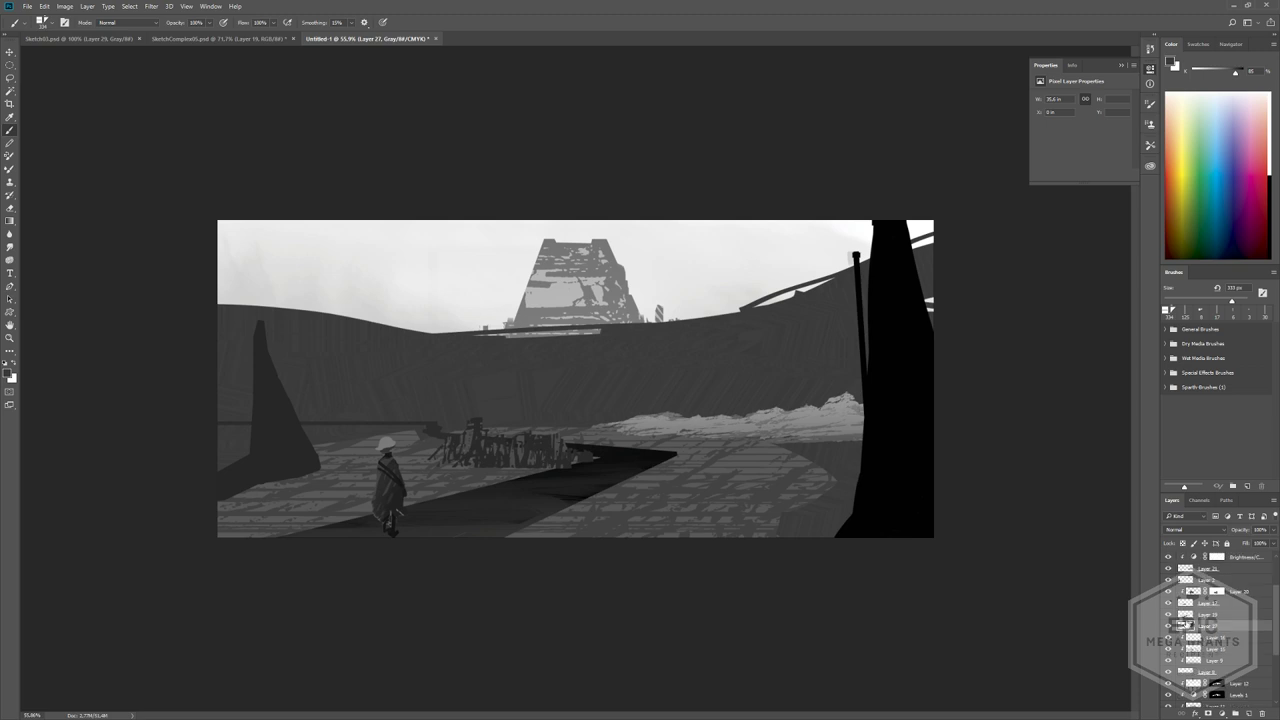
pyautogui.moveTo(1183, 625); pyautogui.dragTo(1234, 676)
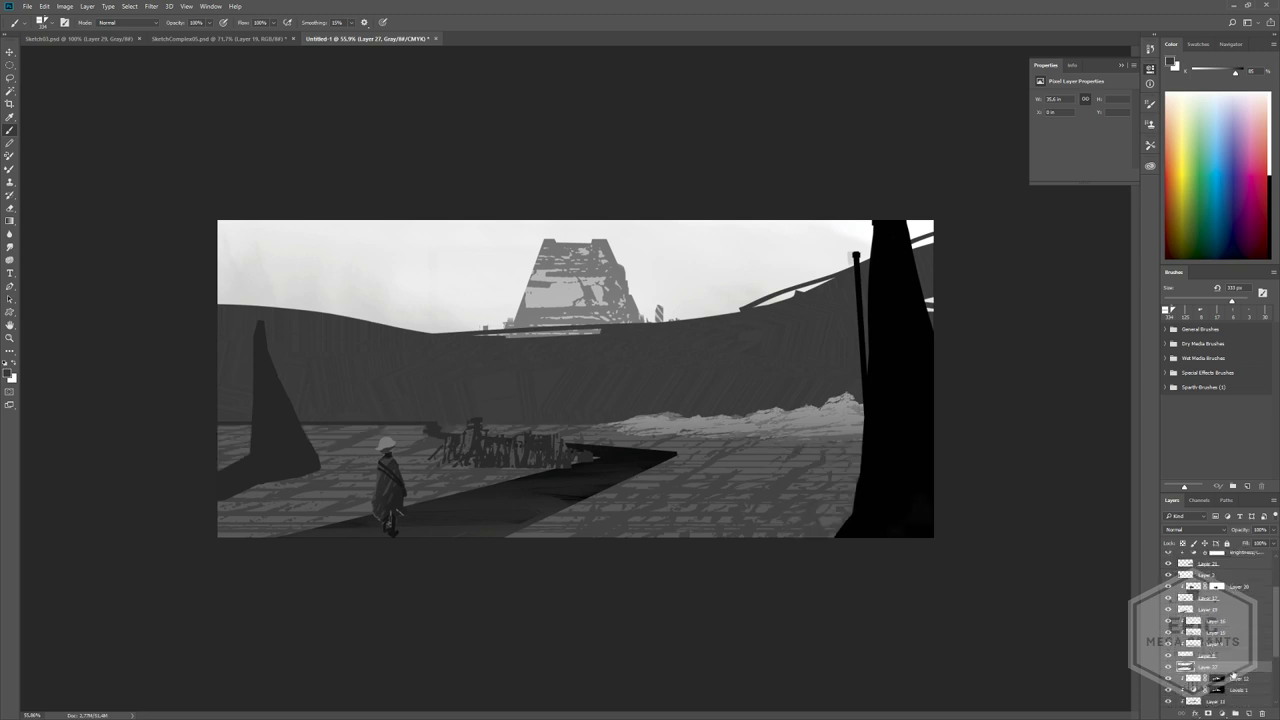
pyautogui.scroll(-3, 1234, 676)
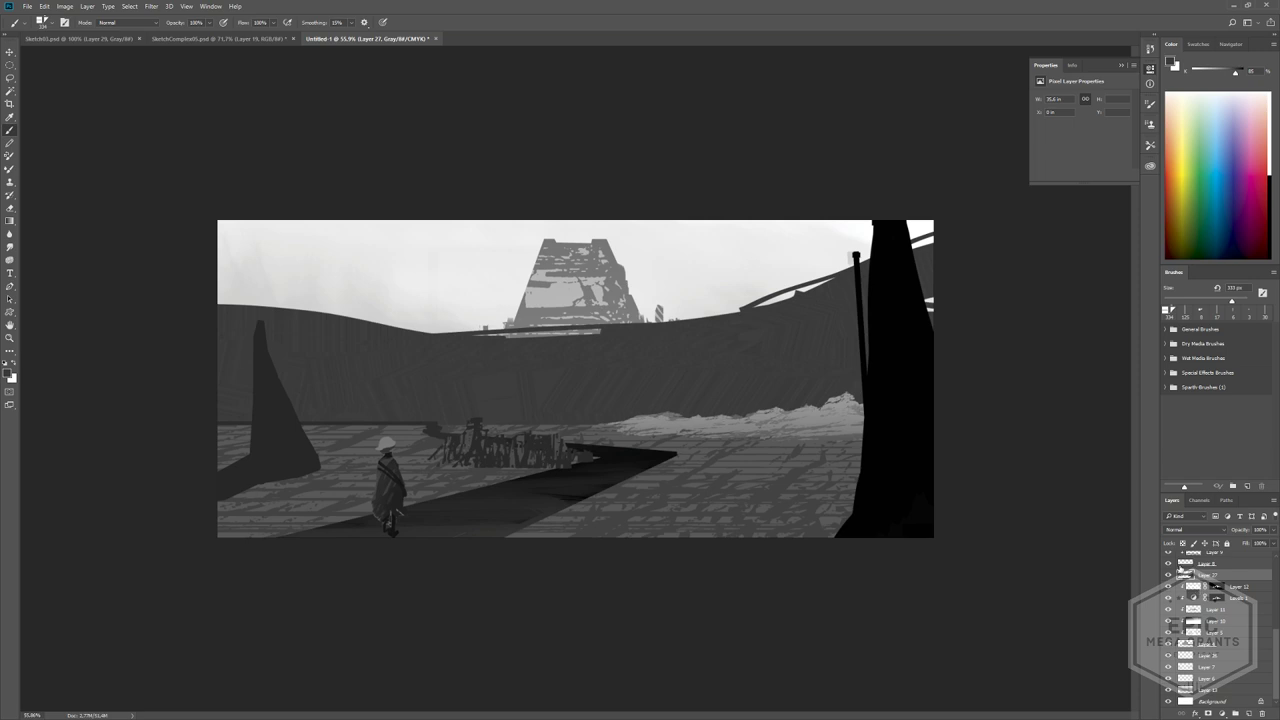
pyautogui.moveTo(1182, 567); pyautogui.dragTo(1181, 641)
pyautogui.hotkey('ctrl', 'z')
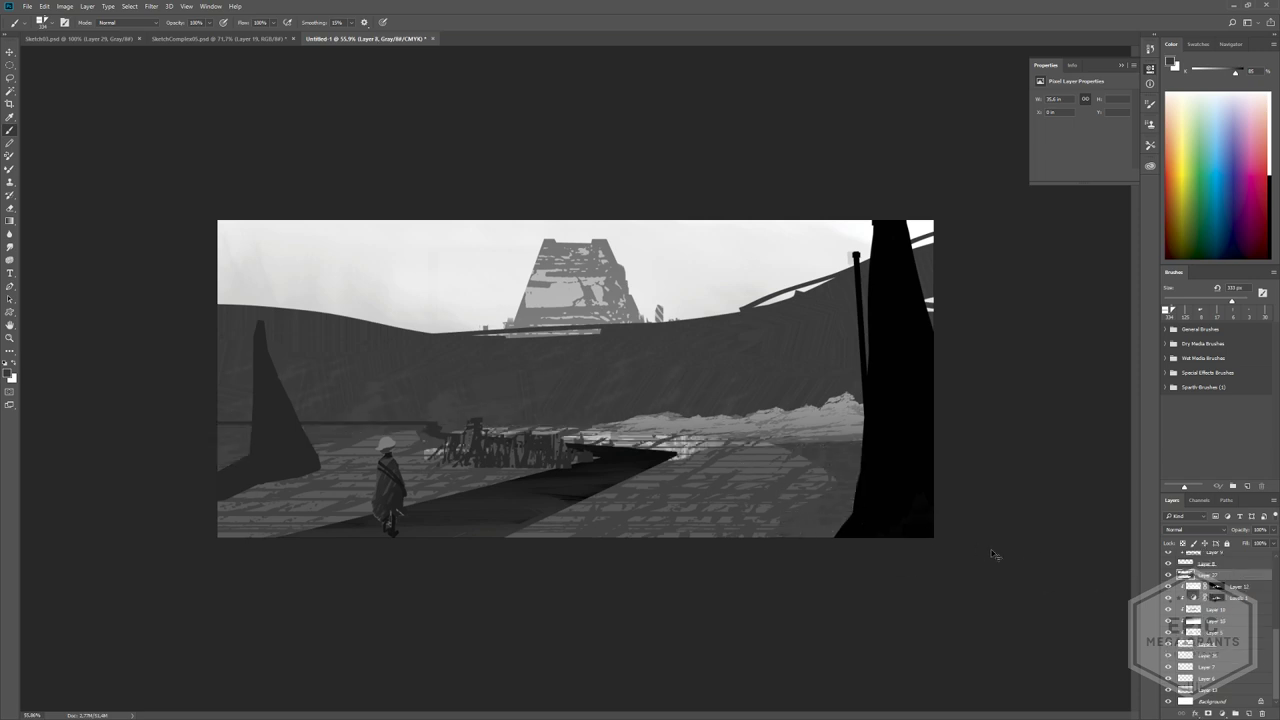
pyautogui.moveTo(1183, 574); pyautogui.dragTo(1205, 666)
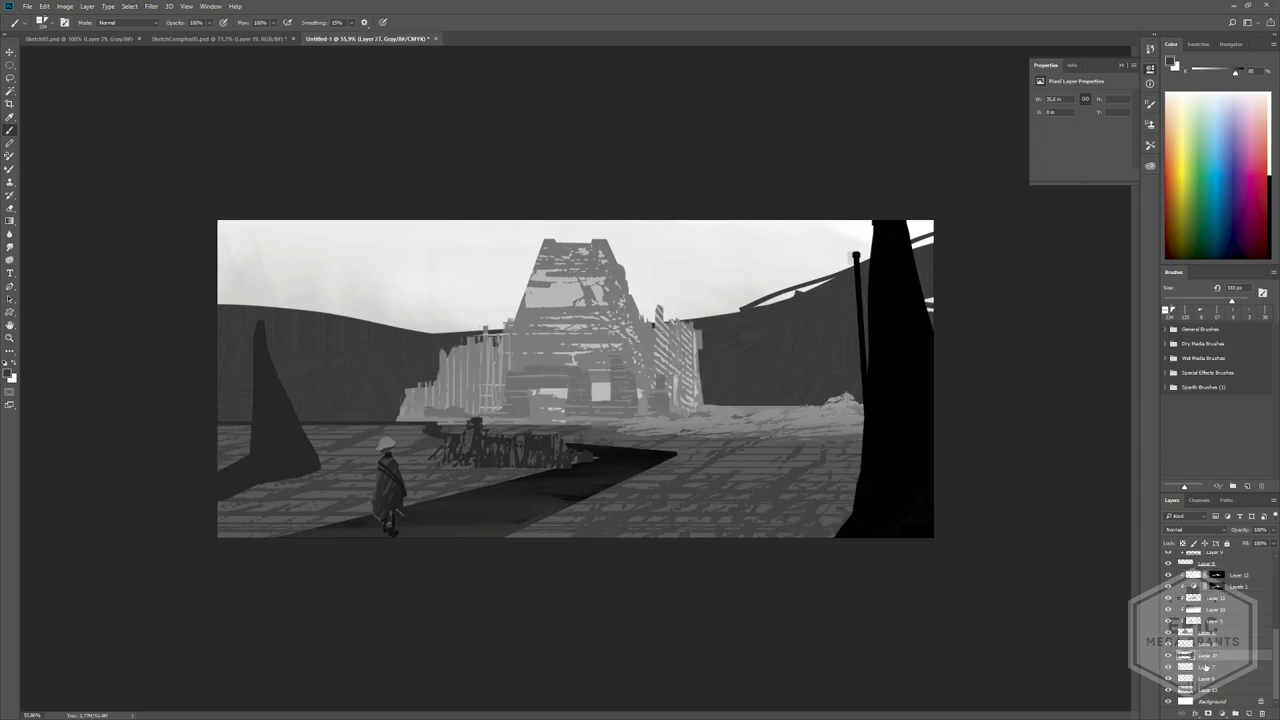
# - Erase the stray strokes above the right-hand wall to give it a clean edge sloping towards the pyramid
pyautogui.moveTo(785, 463)
pyautogui.keyDown('ctrl'); pyautogui.mouseDown()
pyautogui.moveTo(717, 428)
pyautogui.moveTo(775, 430)
pyautogui.mouseUp(); pyautogui.keyUp('ctrl')
pyautogui.press('e')
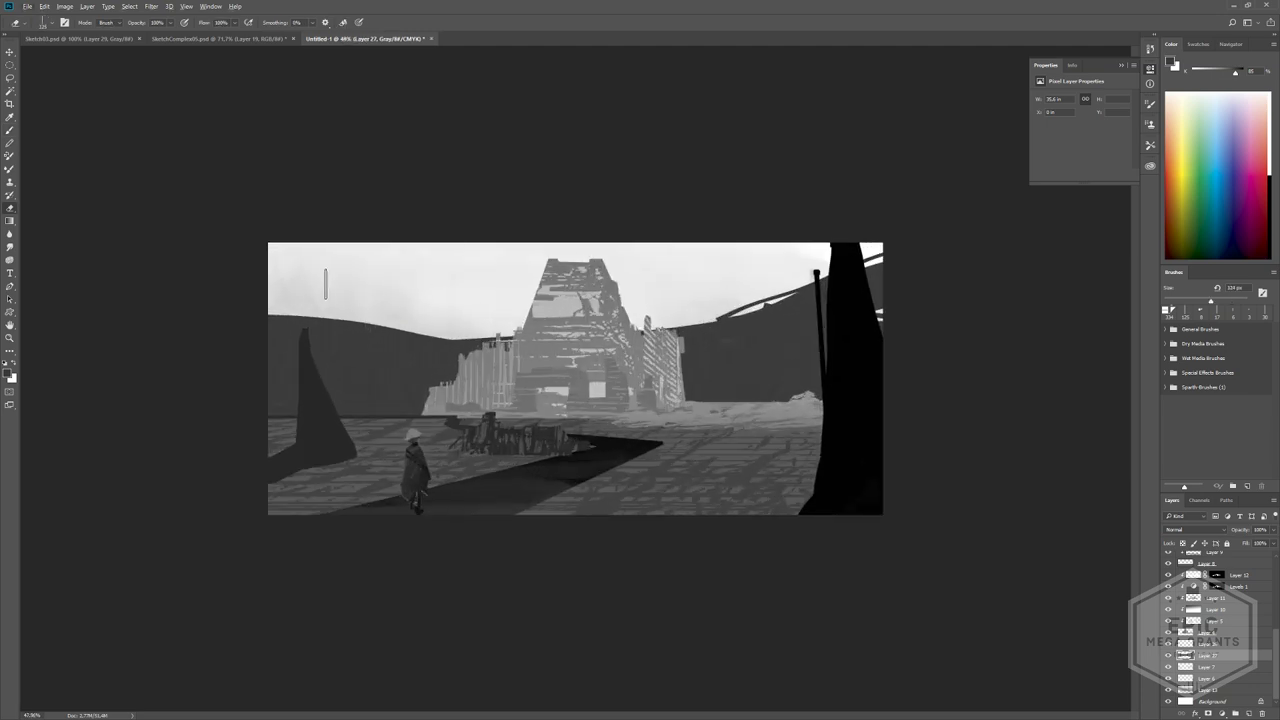
pyautogui.hotkey('alt', 'l')
pyautogui.click(258, 288)
pyautogui.moveTo(742, 290)
pyautogui.mouseDown()
pyautogui.moveTo(898, 240)
pyautogui.moveTo(526, 320)
pyautogui.mouseUp()
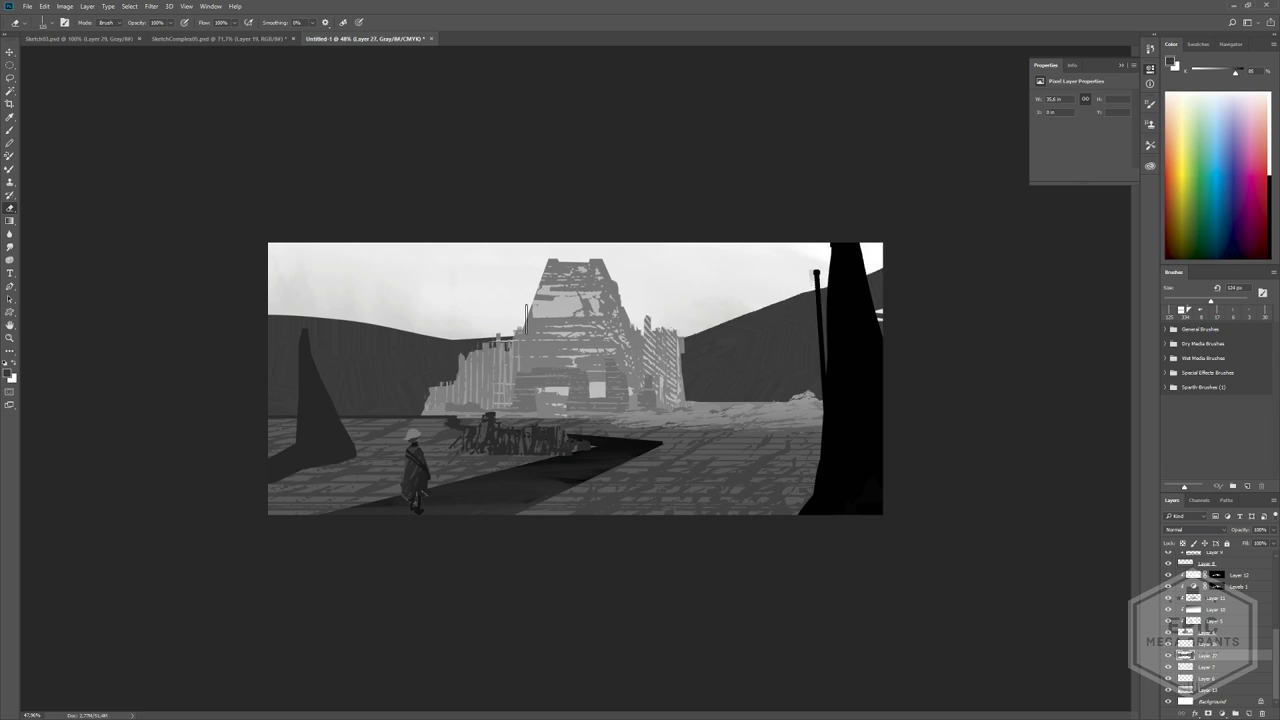
# - Trim the top edges of both walls with the Eraser into smooth concave curves dipping towards the pyramid
pyautogui.moveTo(914, 244); pyautogui.dragTo(558, 325)
pyautogui.hotkey('ctrl', 'z')
pyautogui.moveTo(638, 331)
pyautogui.mouseDown()
pyautogui.moveTo(841, 258)
pyautogui.moveTo(600, 341)
pyautogui.moveTo(906, 217)
pyautogui.mouseUp()
pyautogui.moveTo(646, 328); pyautogui.dragTo(928, 220)
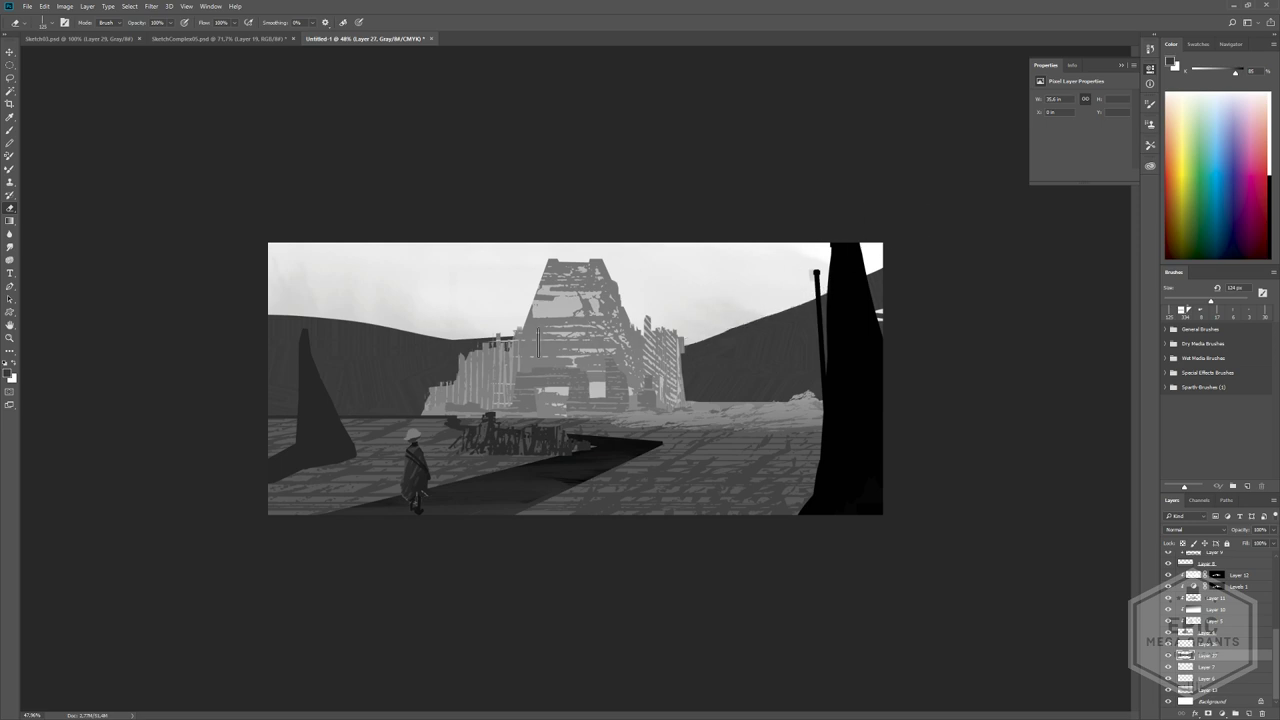
pyautogui.hotkey('ctrl', 'z')
pyautogui.hotkey('ctrl', 'z')
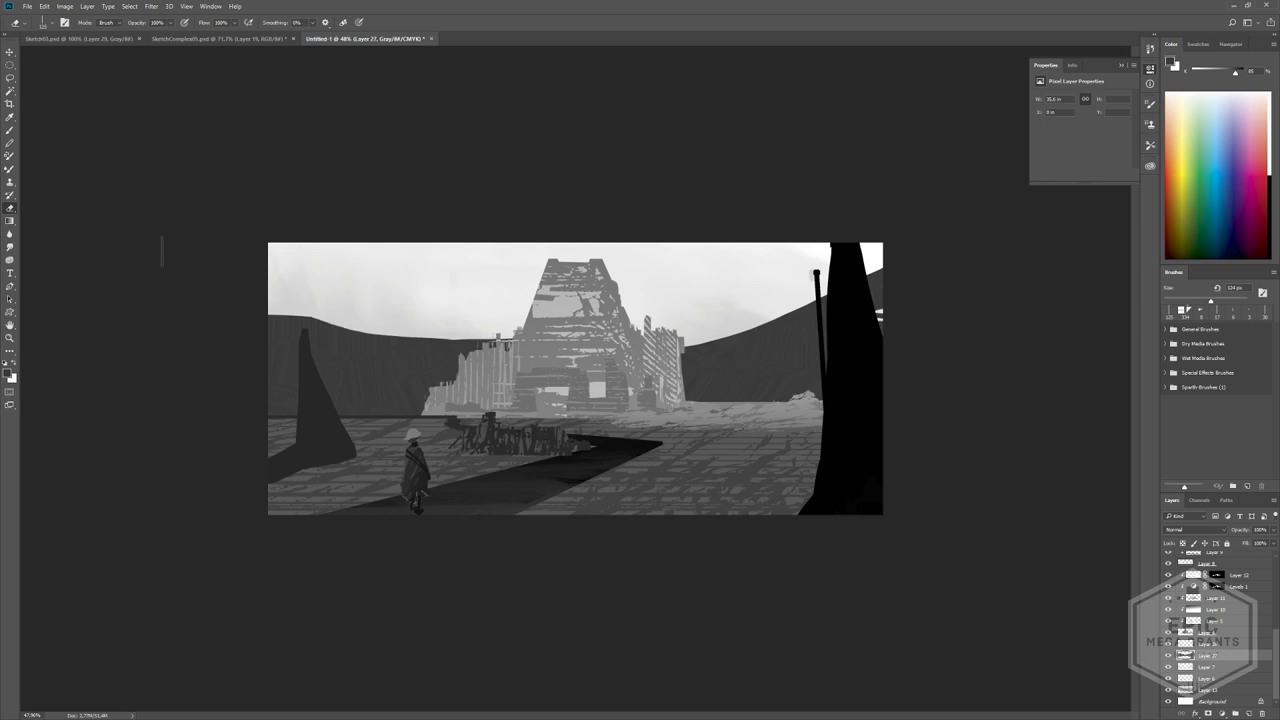
pyautogui.hotkey('ctrl', 'z')
pyautogui.hotkey('ctrl', 'z')
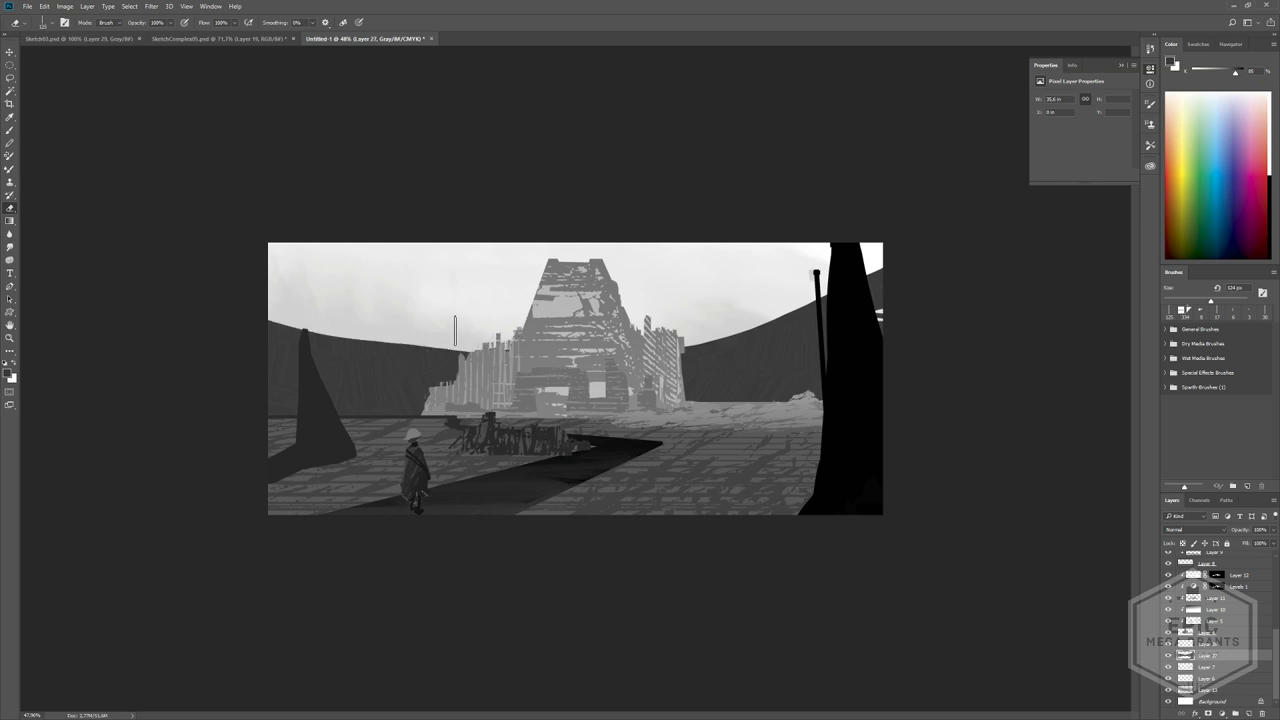
# - Add a new layer above the wall layer, load the wall's shape as a selection and switch to the Brush
pyautogui.keyDown('ctrl'); pyautogui.moveTo(340, 323); pyautogui.dragTo(301, 303); pyautogui.keyUp('ctrl')
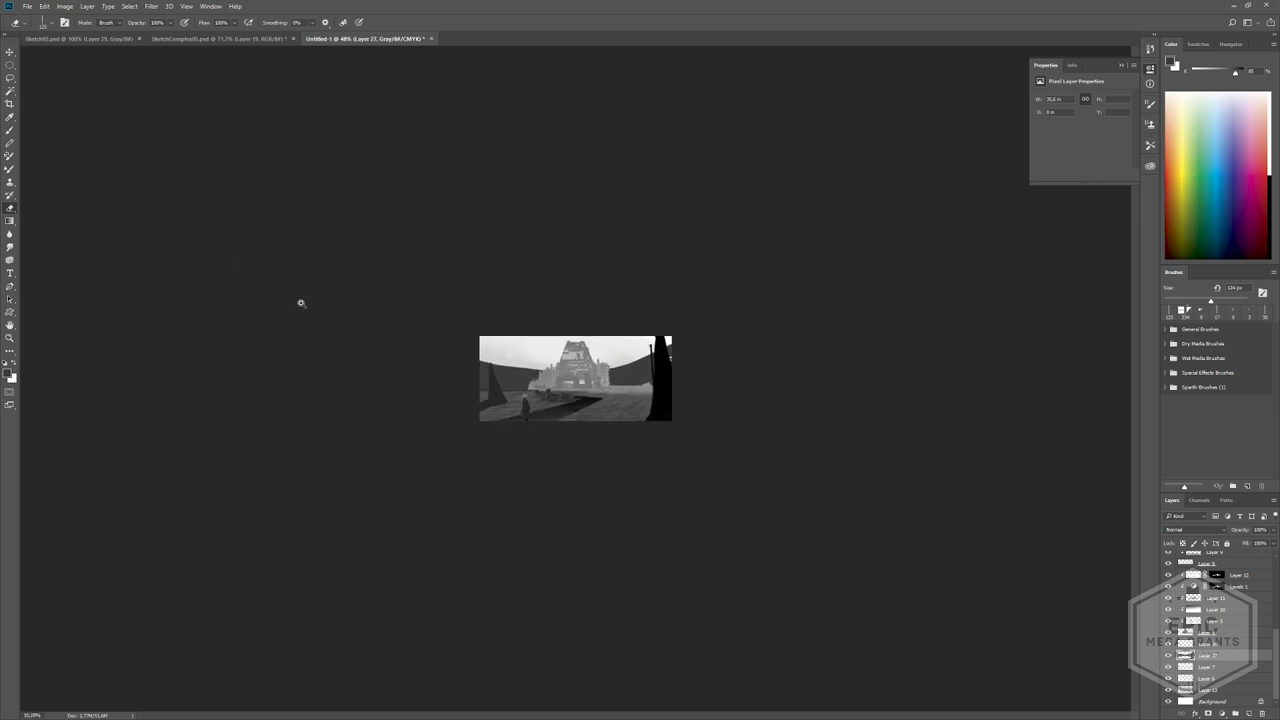
pyautogui.keyDown('ctrl'); pyautogui.moveTo(530, 384); pyautogui.dragTo(575, 410); pyautogui.keyUp('ctrl')
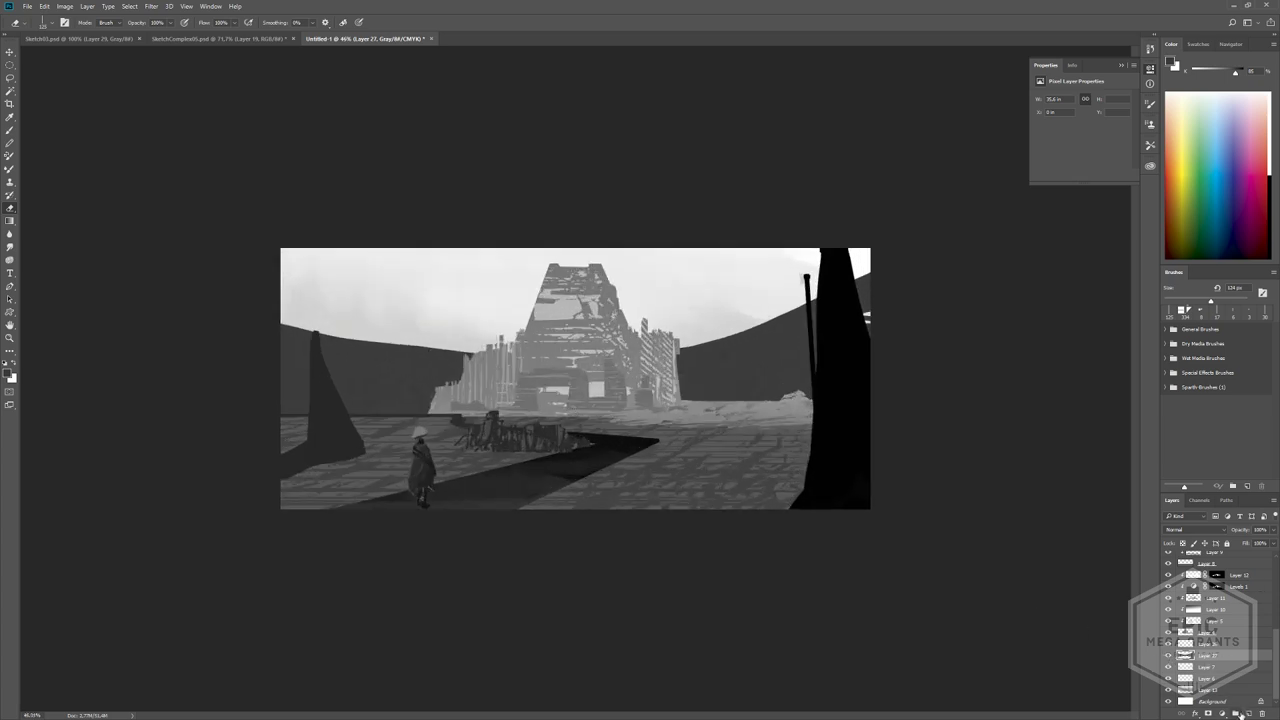
pyautogui.click(1242, 713)
pyautogui.keyDown('ctrl'); pyautogui.click(1187, 663); pyautogui.keyUp('ctrl')
pyautogui.hotkey('ctrl', 'h')
pyautogui.hotkey('ctrl', 'z')
pyautogui.hotkey('ctrl', 'z')
pyautogui.press('b')
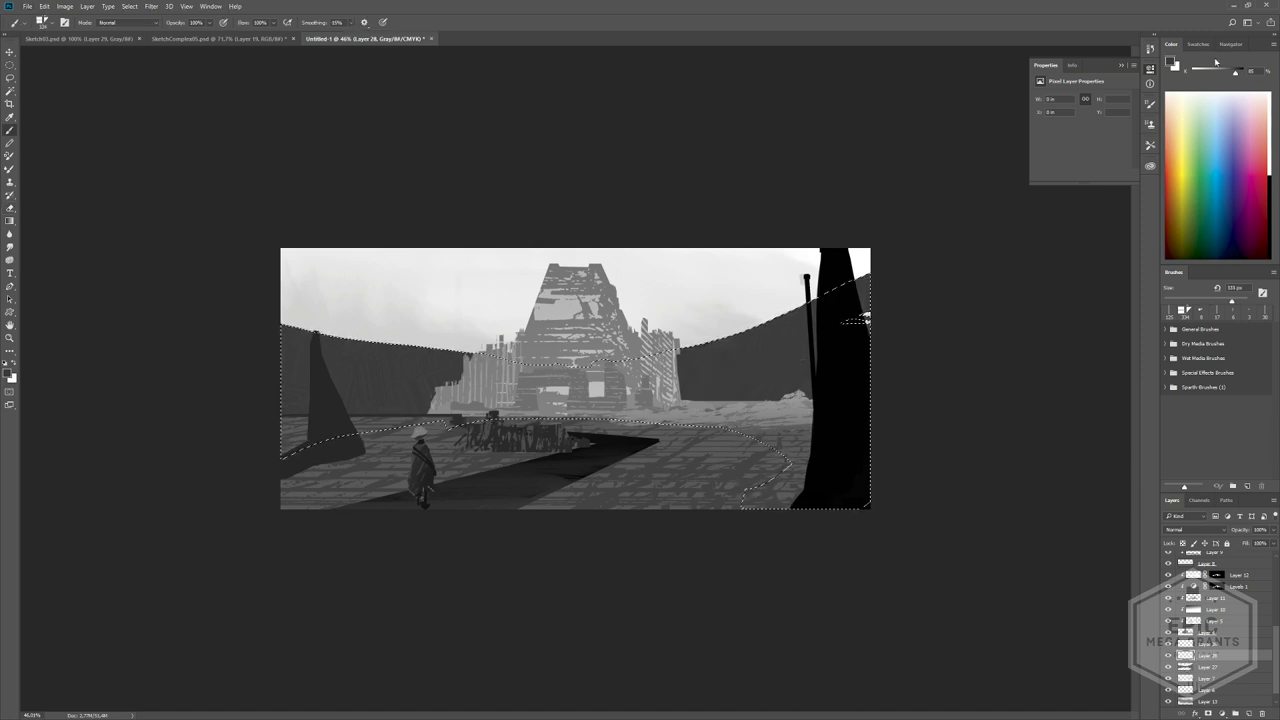
# - Paint the selected wall area light grey on the new layer with an enlarged brush, using black at about 29%, and deselect
pyautogui.moveTo(1188, 72); pyautogui.dragTo(1207, 72)
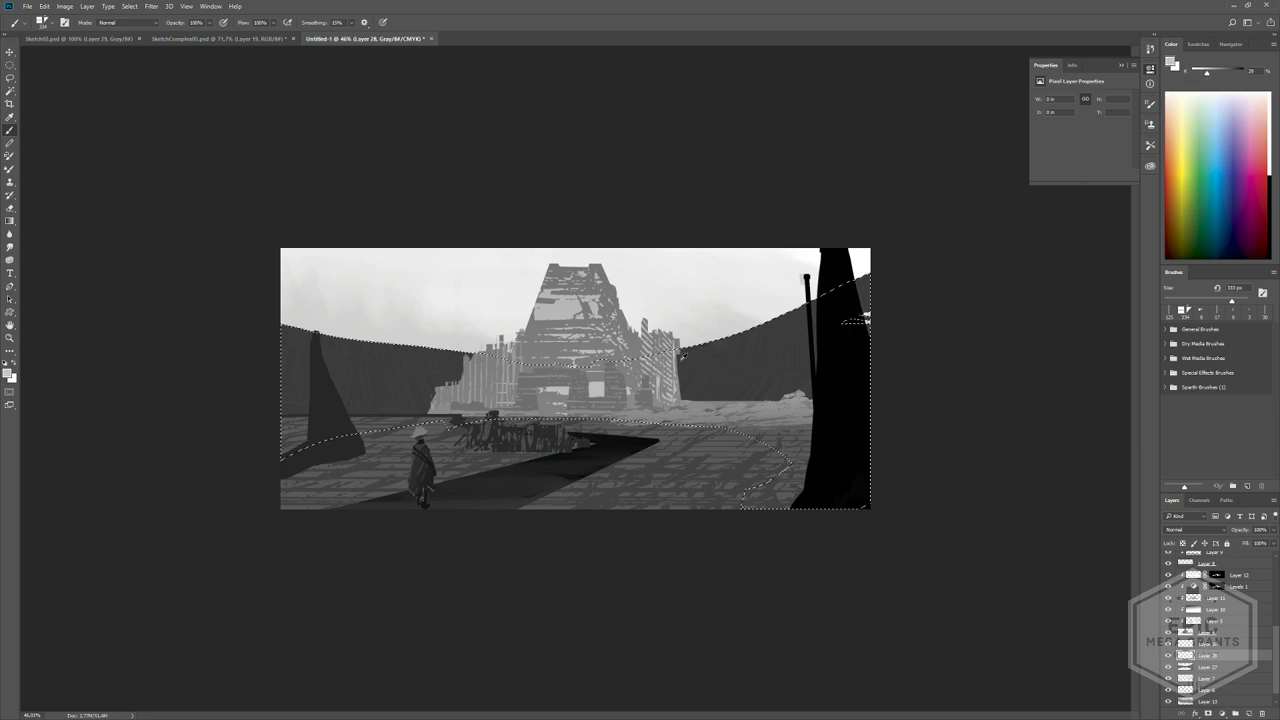
pyautogui.keyDown('alt'); pyautogui.moveTo(683, 357); pyautogui.dragTo(702, 357, button='right'); pyautogui.keyUp('alt')
pyautogui.moveTo(785, 362)
pyautogui.mouseDown()
pyautogui.moveTo(726, 374)
pyautogui.moveTo(846, 345)
pyautogui.moveTo(858, 401)
pyautogui.moveTo(766, 314)
pyautogui.moveTo(845, 330)
pyautogui.moveTo(960, 529)
pyautogui.moveTo(200, 380)
pyautogui.moveTo(222, 310)
pyautogui.mouseUp()
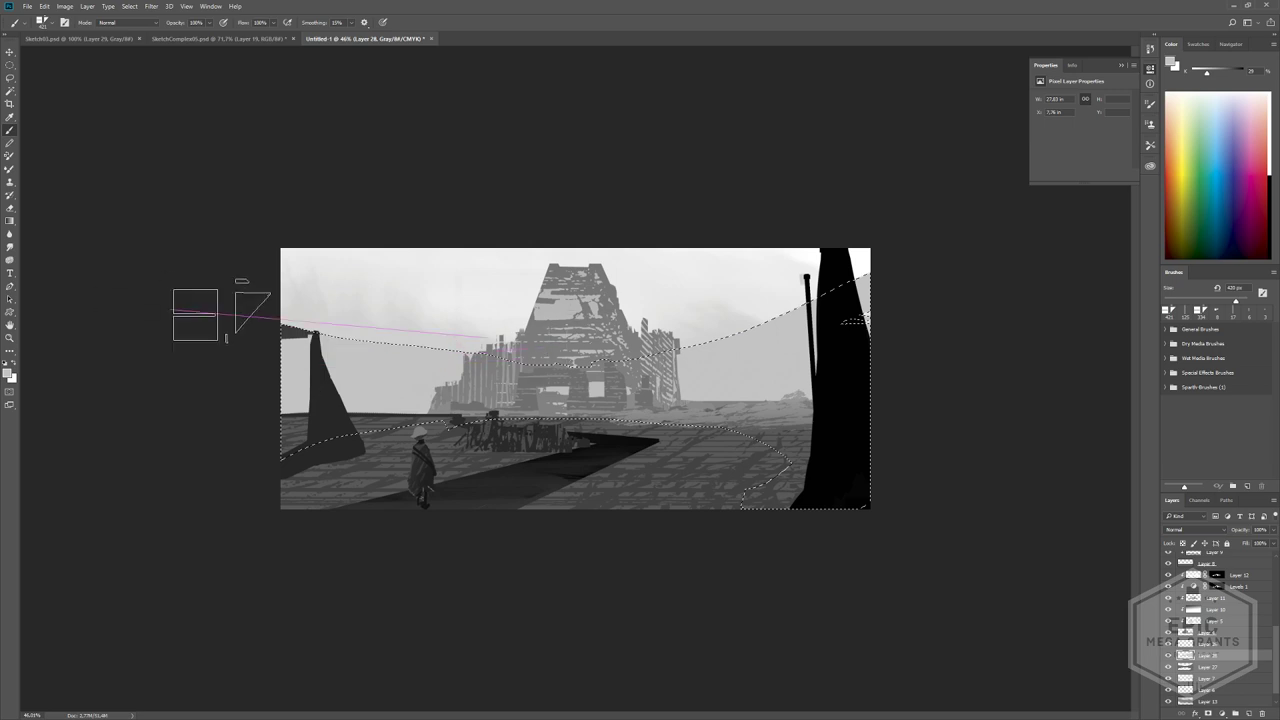
pyautogui.hotkey('ctrl', 'd')
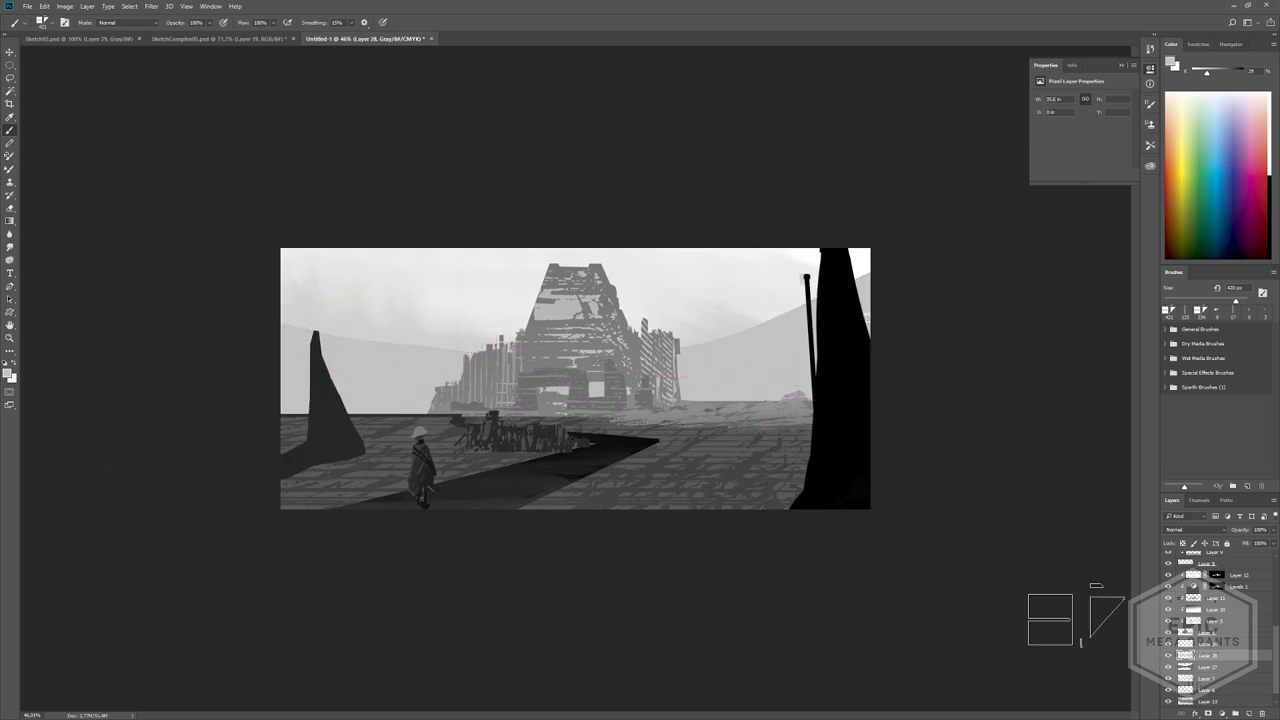
# - Reduce the fill of the light grey wall layer to 70%
pyautogui.click(1272, 544)
pyautogui.moveTo(1271, 556)
pyautogui.mouseDown()
pyautogui.moveTo(1248, 556)
pyautogui.moveTo(1274, 556)
pyautogui.moveTo(1262, 553)
pyautogui.mouseUp()
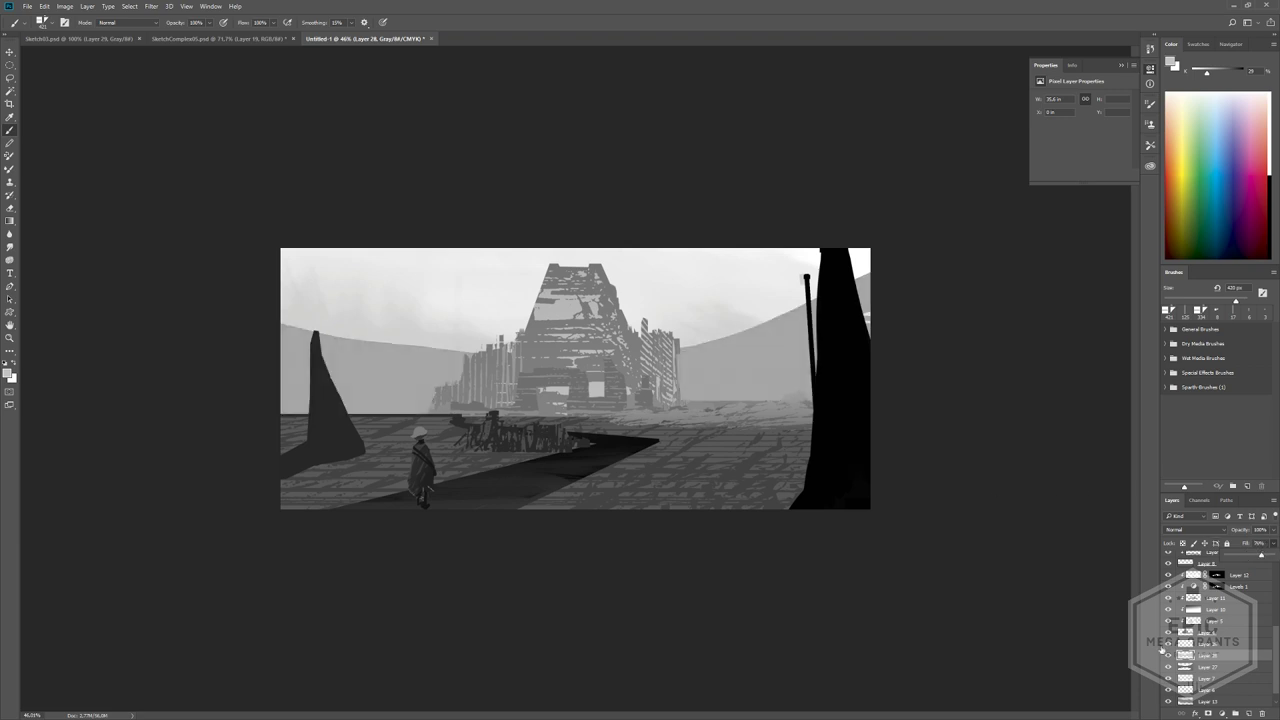
pyautogui.keyDown('ctrl'); pyautogui.moveTo(785, 400); pyautogui.dragTo(754, 398); pyautogui.keyUp('ctrl')
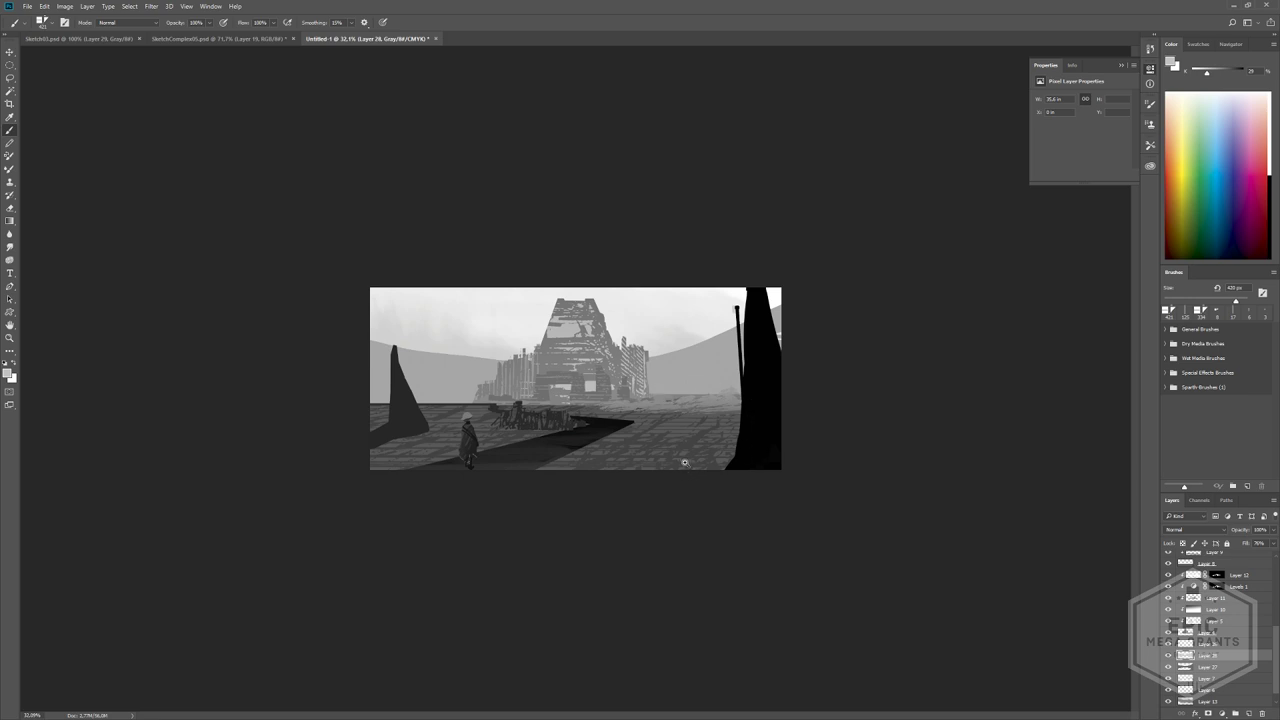
# - Clip the light grey layer to the wall layer below it and compare the sketch with and without the wall
pyautogui.click(1168, 658)
pyautogui.click(1168, 658)
pyautogui.click(1168, 667)
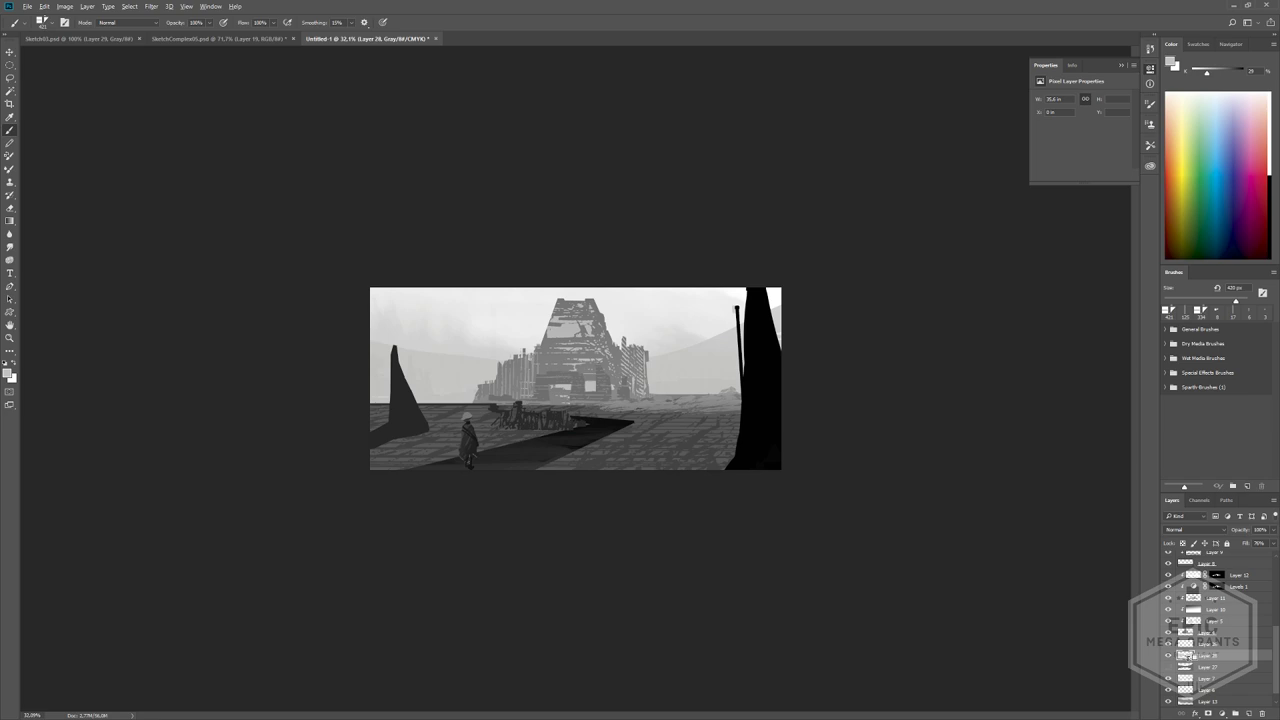
pyautogui.click(1168, 667)
pyautogui.click(1168, 667)
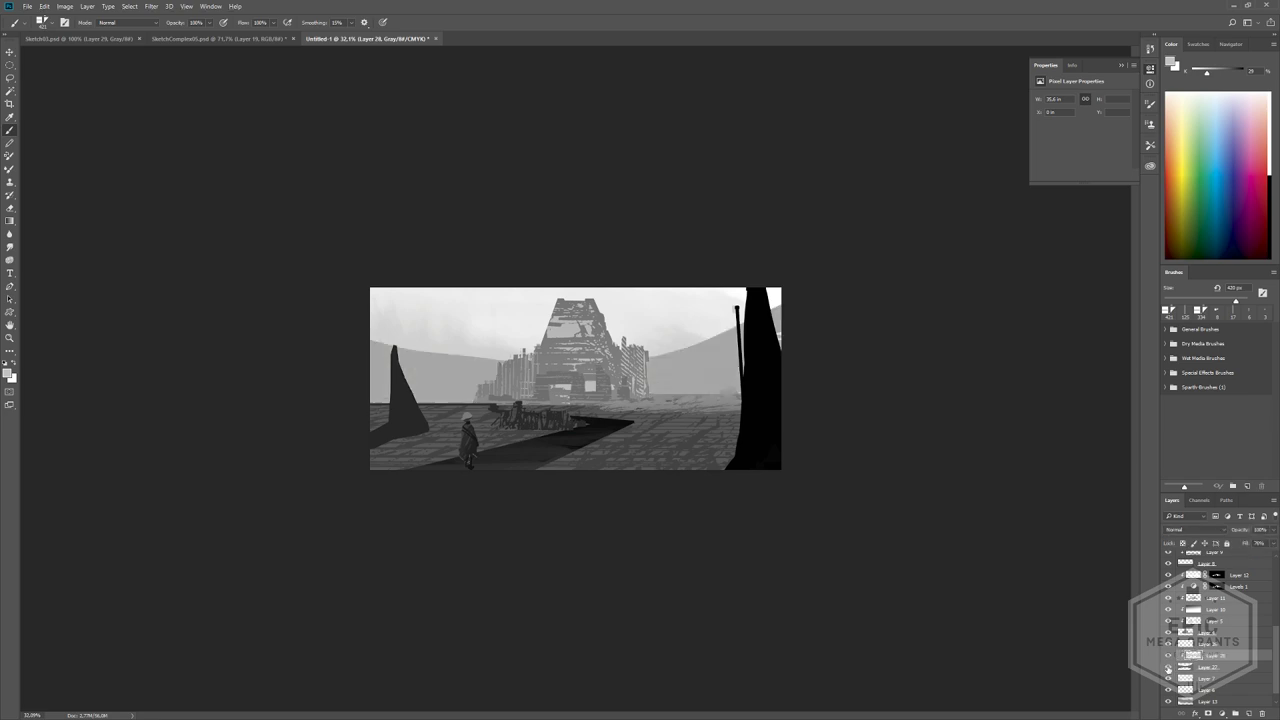
pyautogui.click(1168, 667)
pyautogui.click(1168, 667)
pyautogui.click(1168, 667)
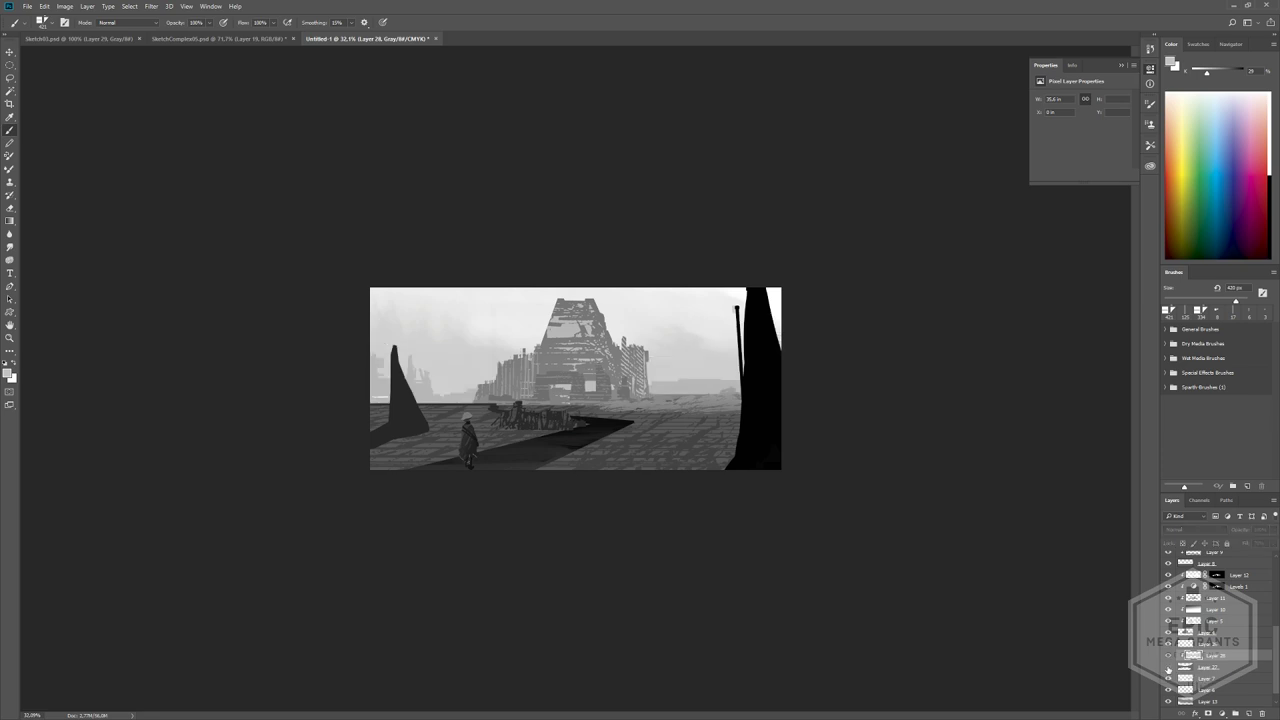
pyautogui.click(1168, 667)
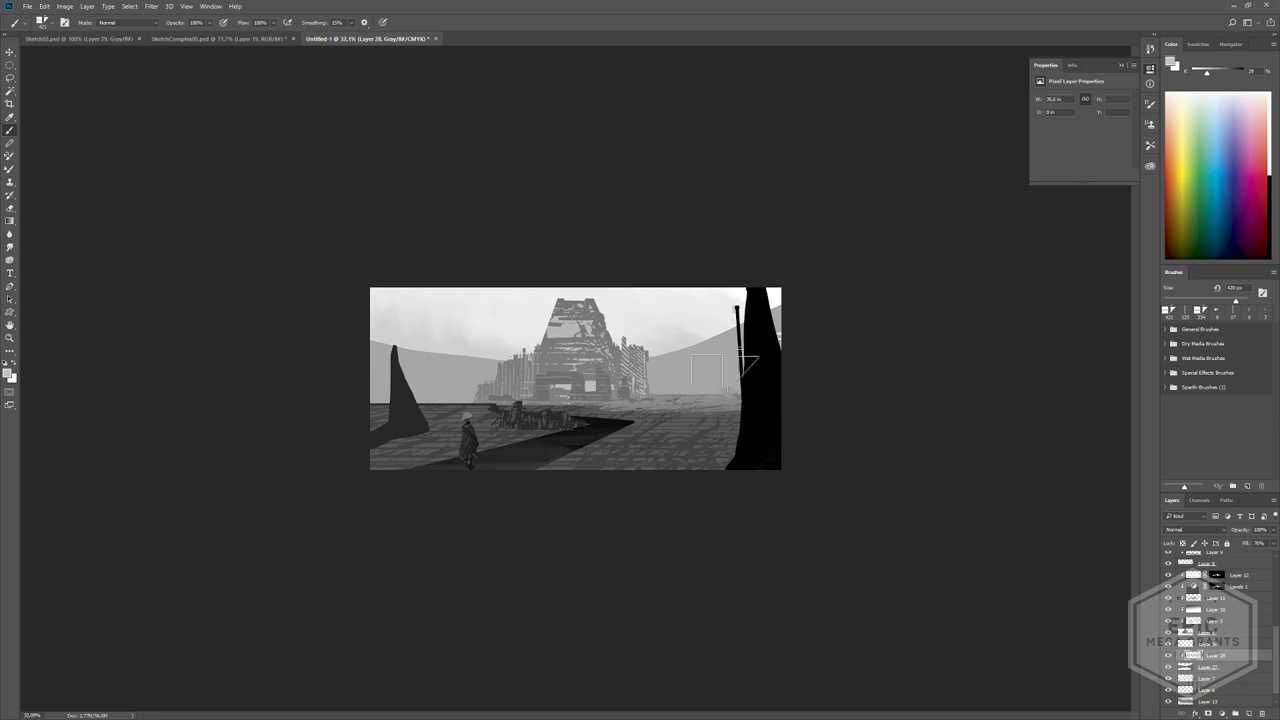
# - Refine the top edge of Layer 27's wall using a lasso selection and the Eraser, and clear the selection
pyautogui.keyDown('alt'); pyautogui.scroll(7, 653, 341); pyautogui.keyUp('alt')
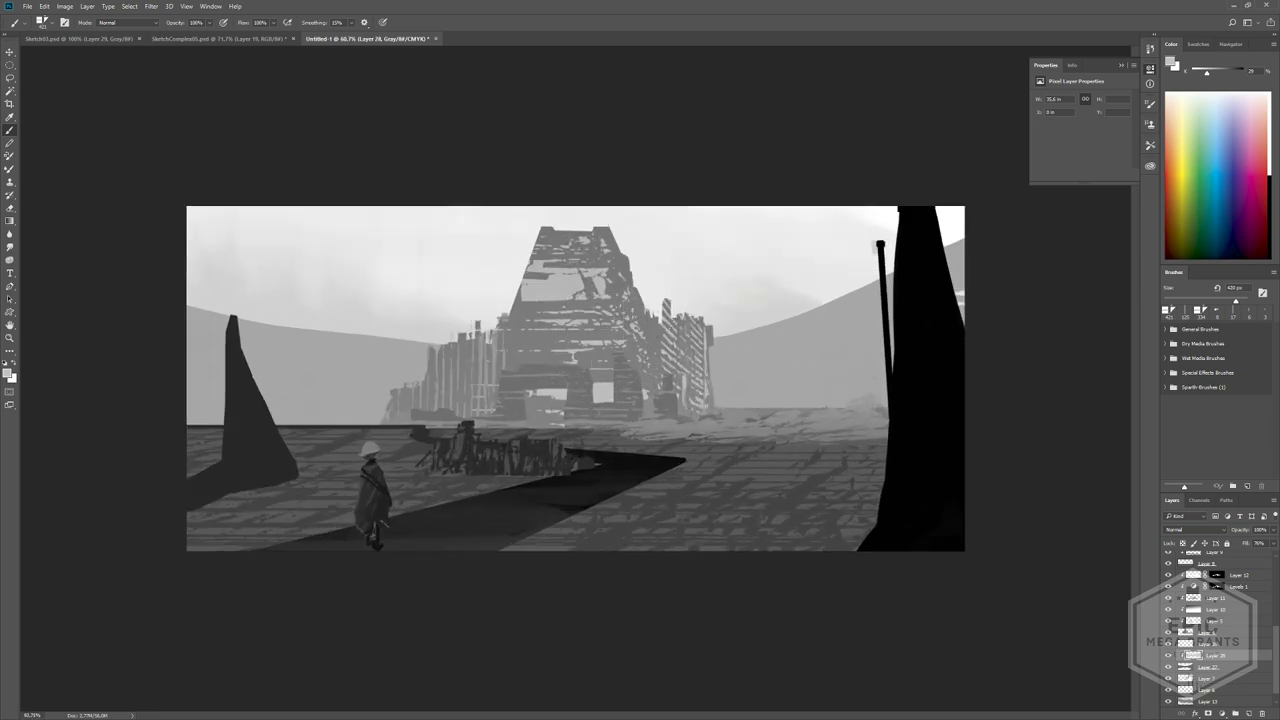
pyautogui.click(1200, 666)
pyautogui.press('l')
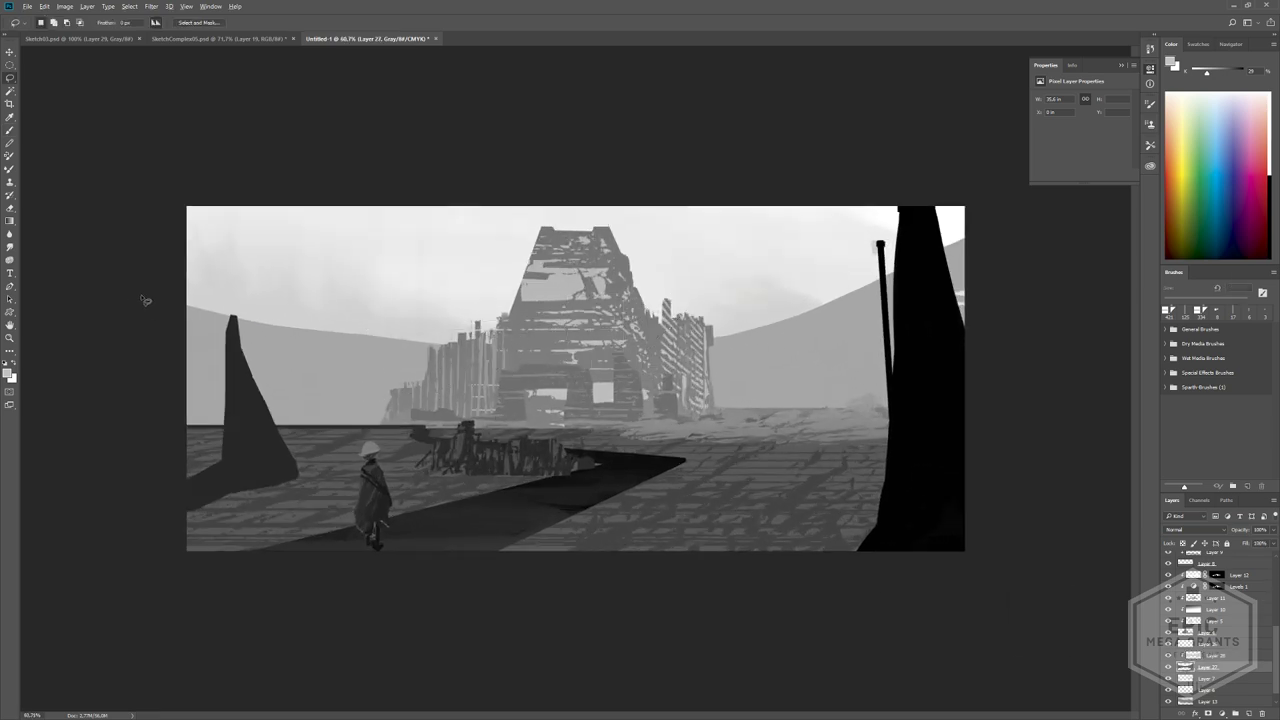
pyautogui.moveTo(170, 300)
pyautogui.mouseDown()
pyautogui.moveTo(350, 341)
pyautogui.moveTo(506, 357)
pyautogui.moveTo(720, 350)
pyautogui.moveTo(966, 262)
pyautogui.moveTo(857, 139)
pyautogui.moveTo(196, 173)
pyautogui.moveTo(178, 240)
pyautogui.mouseUp()
pyautogui.press('e')
pyautogui.moveTo(188, 294)
pyautogui.mouseDown()
pyautogui.moveTo(567, 354)
pyautogui.moveTo(893, 280)
pyautogui.moveTo(966, 245)
pyautogui.mouseUp()
pyautogui.hotkey('ctrl', 'd')
# - Examine the composition at several zoom levels and compare it with the wall shown and hidden
pyautogui.keyDown('ctrl'); pyautogui.moveTo(690, 394); pyautogui.dragTo(603, 396); pyautogui.keyUp('ctrl')
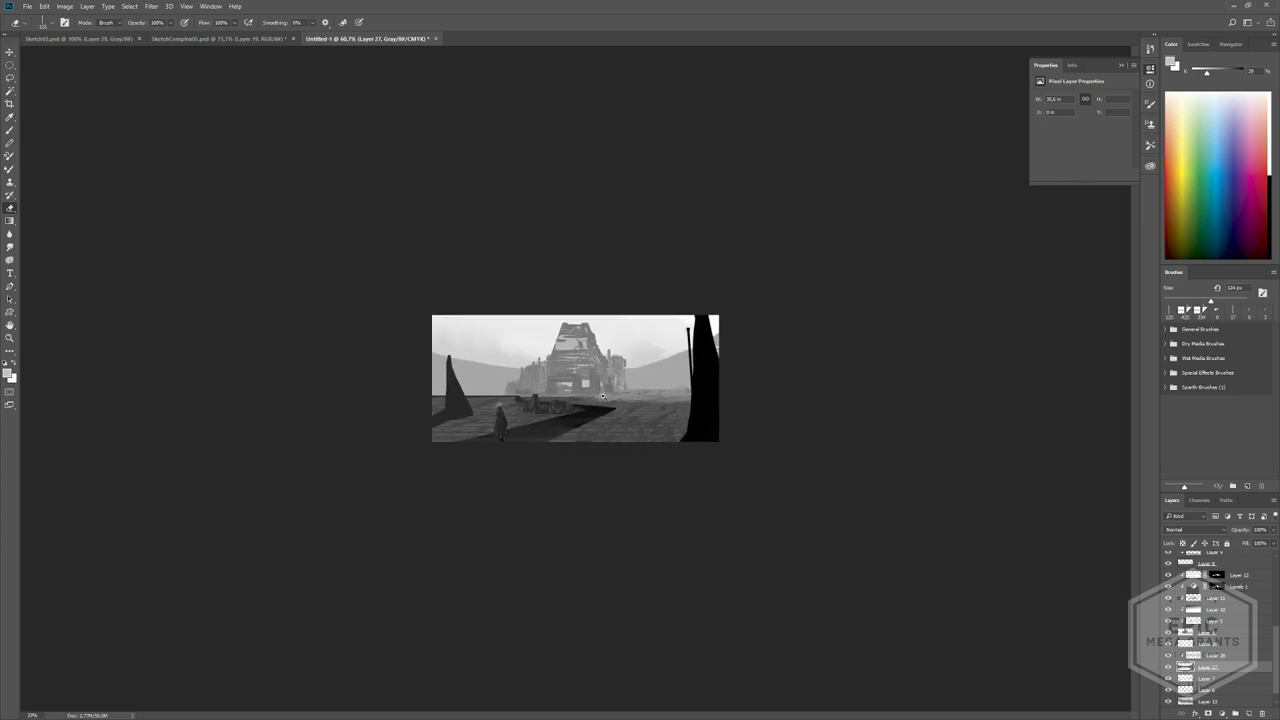
pyautogui.keyDown('alt'); pyautogui.scroll(5, 603, 397); pyautogui.keyUp('alt')
pyautogui.keyDown('alt'); pyautogui.scroll(-4, 643, 423); pyautogui.keyUp('alt')
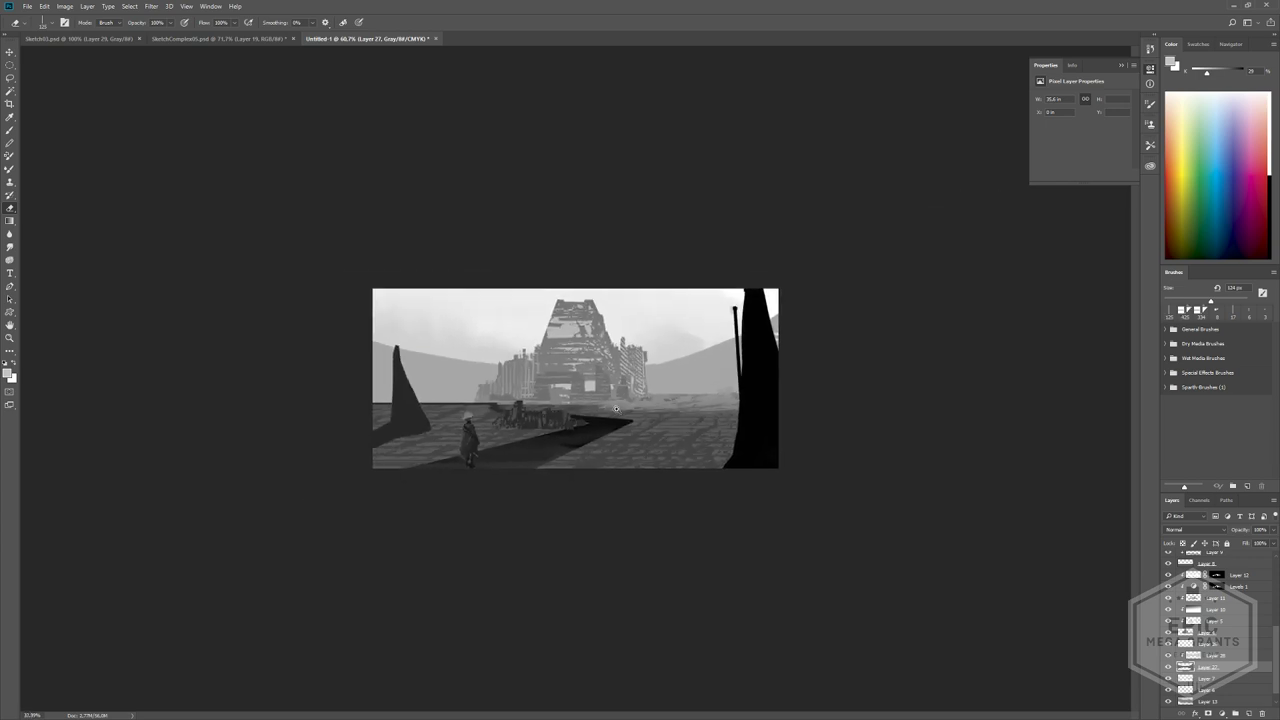
pyautogui.keyDown('alt'); pyautogui.scroll(2, 633, 419); pyautogui.keyUp('alt')
pyautogui.keyDown('alt'); pyautogui.scroll(-2, 633, 419); pyautogui.keyUp('alt')
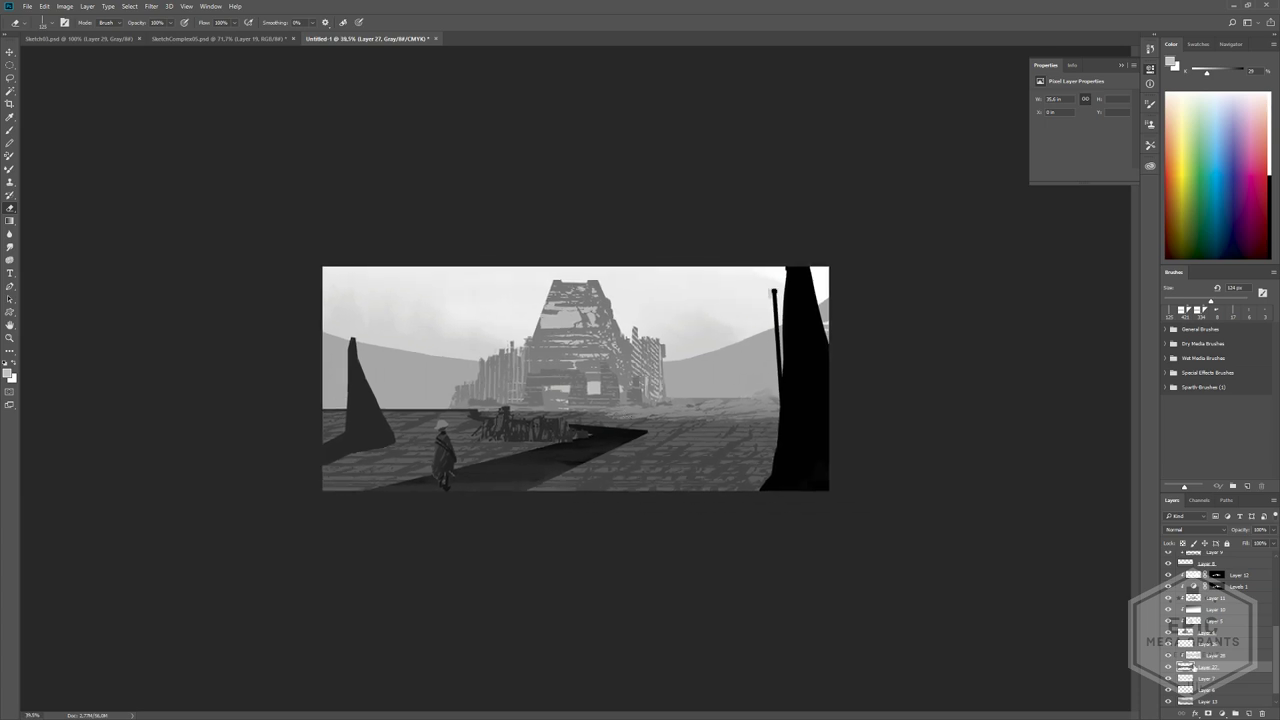
pyautogui.click(1167, 667)
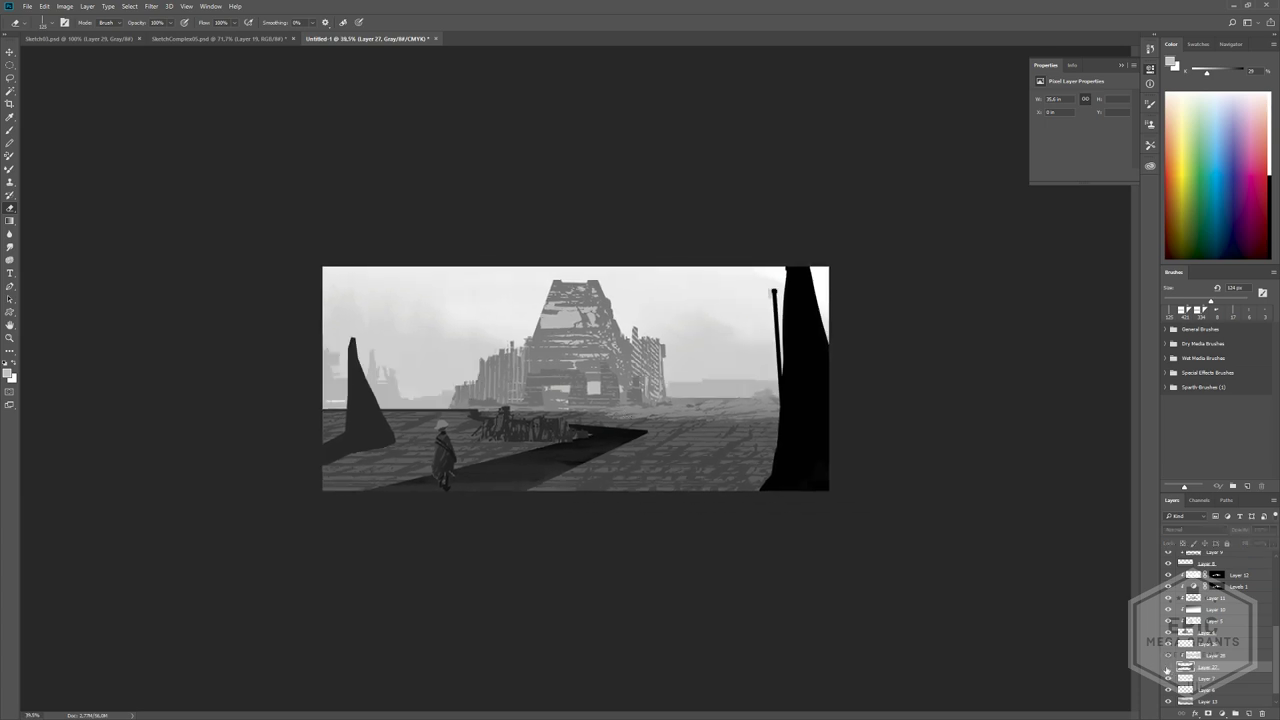
pyautogui.click(1167, 667)
pyautogui.click(1167, 667)
pyautogui.click(1167, 667)
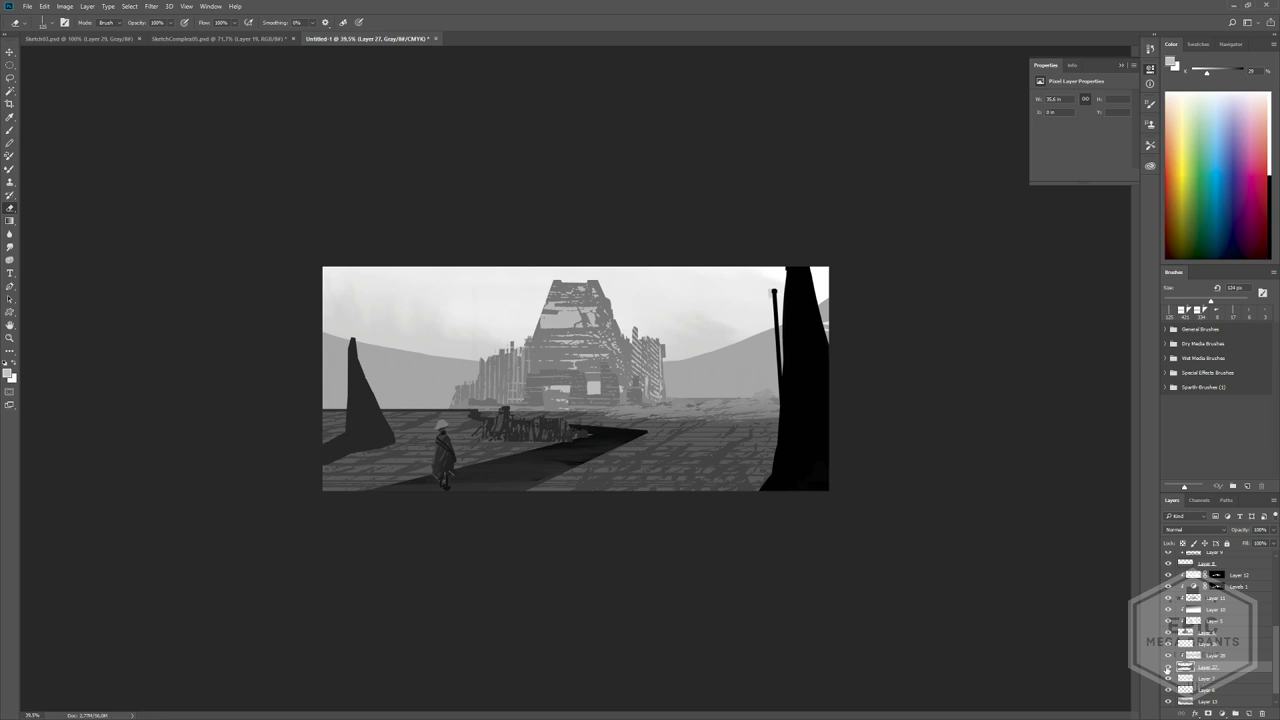
# - Erase the upper part of the wall on both sides to lower its silhouette, and hide the wall layer
pyautogui.moveTo(288, 325)
pyautogui.mouseDown()
pyautogui.moveTo(560, 367)
pyautogui.moveTo(1057, 307)
pyautogui.mouseUp()
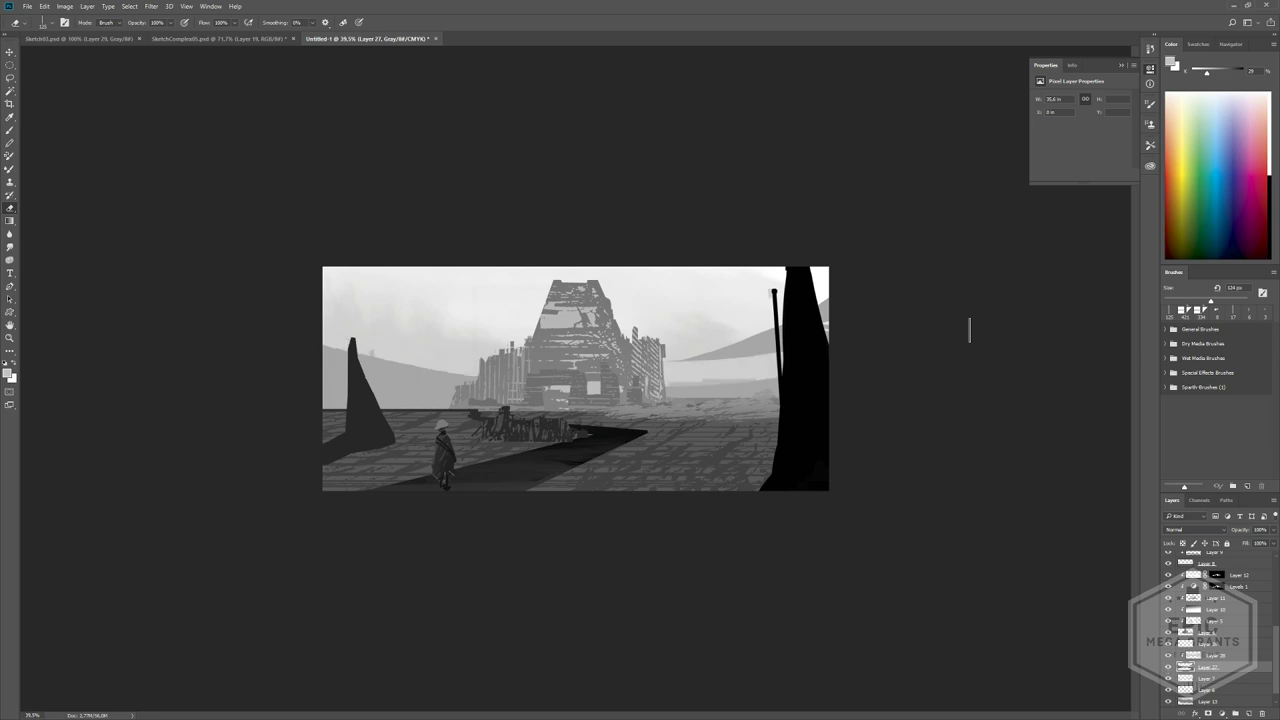
pyautogui.hotkey('ctrl', 'z')
pyautogui.moveTo(239, 320)
pyautogui.mouseDown()
pyautogui.moveTo(974, 308)
pyautogui.moveTo(676, 333)
pyautogui.moveTo(851, 297)
pyautogui.moveTo(499, 347)
pyautogui.mouseUp()
pyautogui.moveTo(288, 340); pyautogui.dragTo(450, 355)
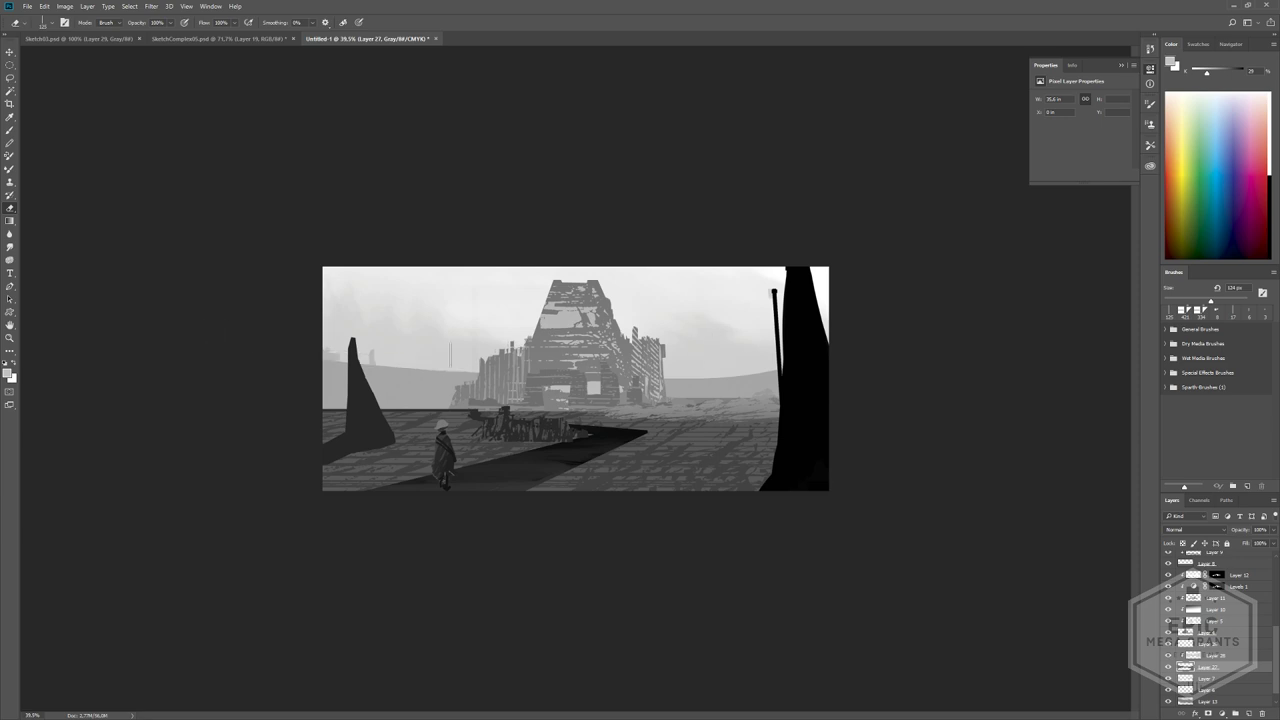
pyautogui.hotkey('ctrl', 'z')
pyautogui.moveTo(273, 319); pyautogui.dragTo(1040, 307)
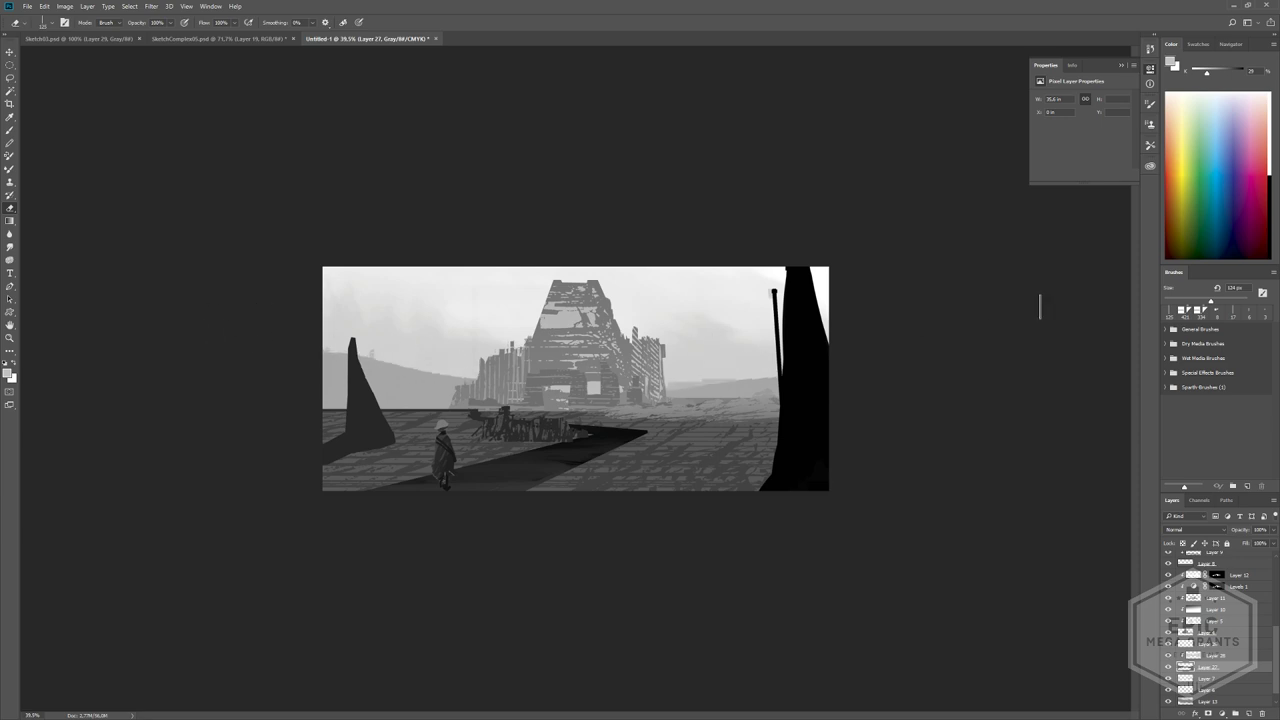
pyautogui.click(1169, 666)
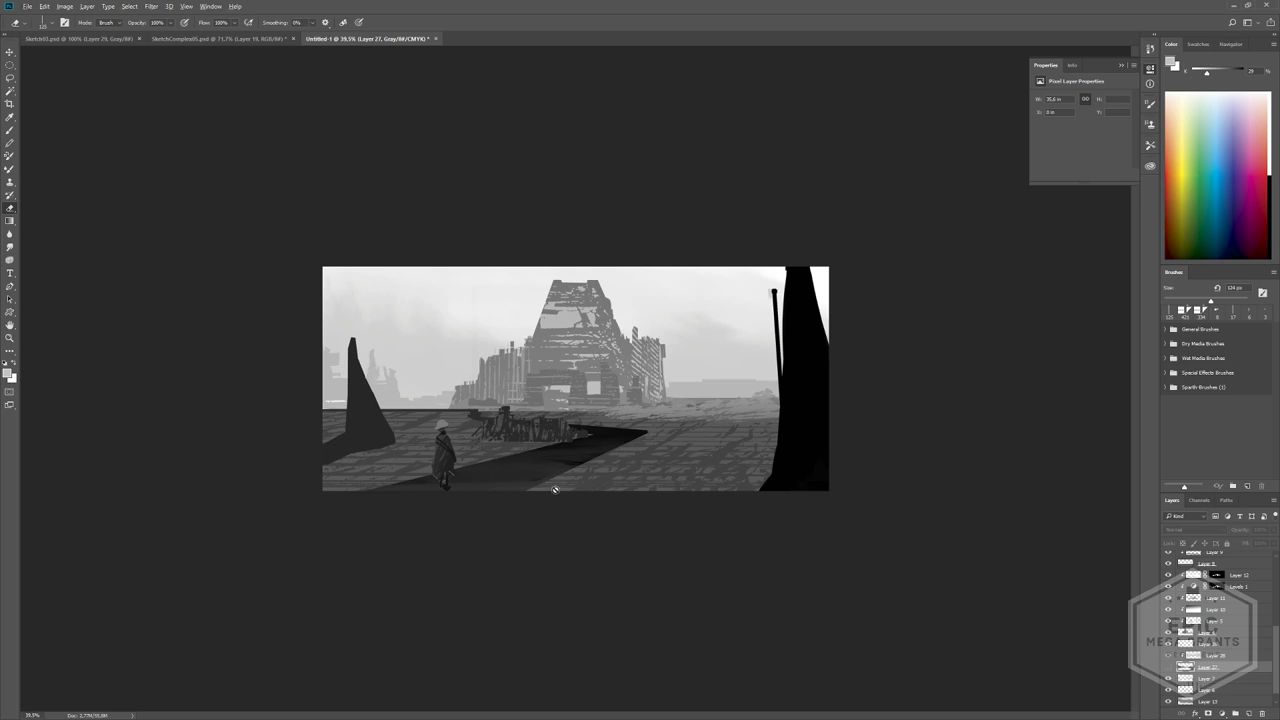
# - Switch to ArtStation in the browser and examine "base etrange" and the golden pyramid painting in the artist's portfolio
pyautogui.hotkey('alt', 'Tab')
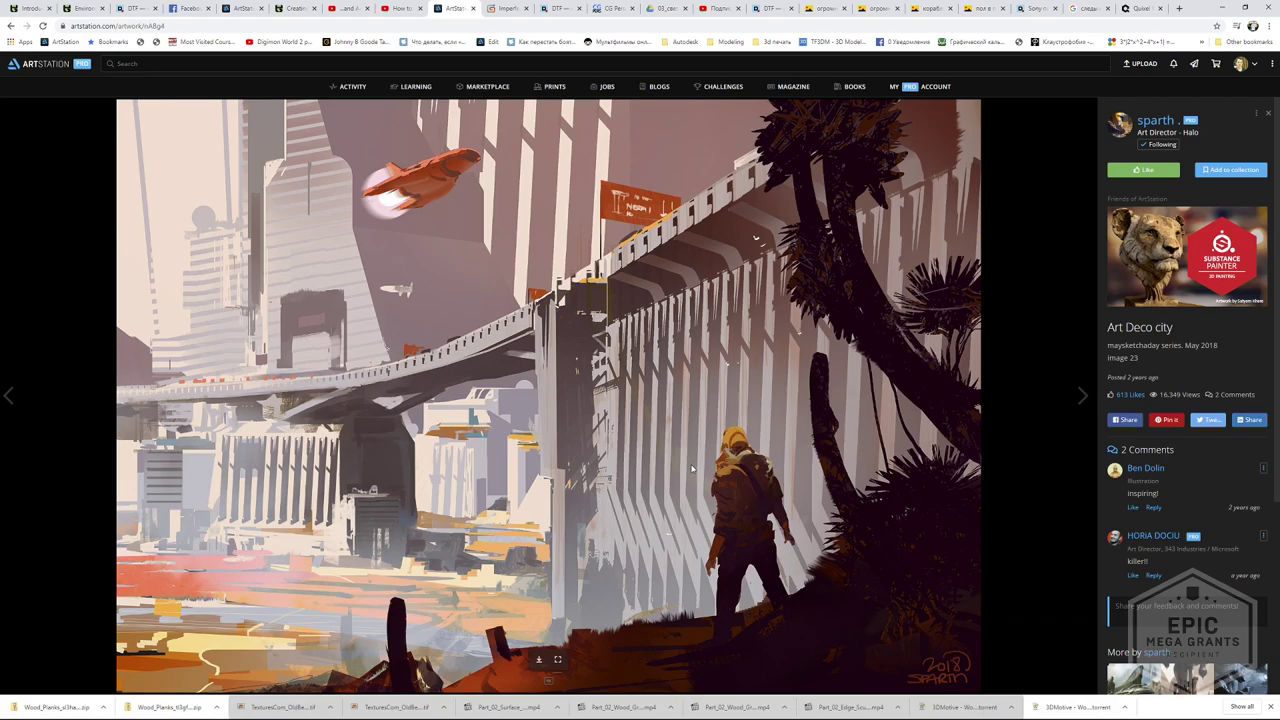
pyautogui.press('Escape')
pyautogui.scroll(-2, 652, 445)
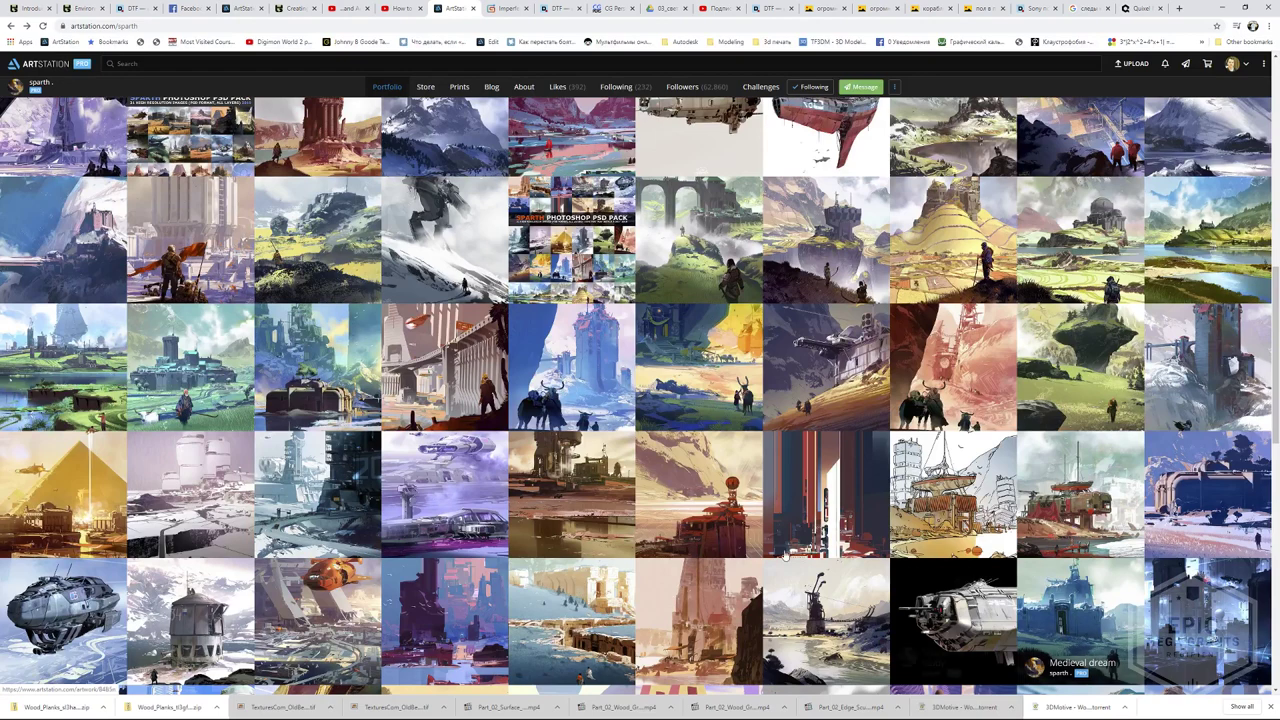
pyautogui.click(548, 503)
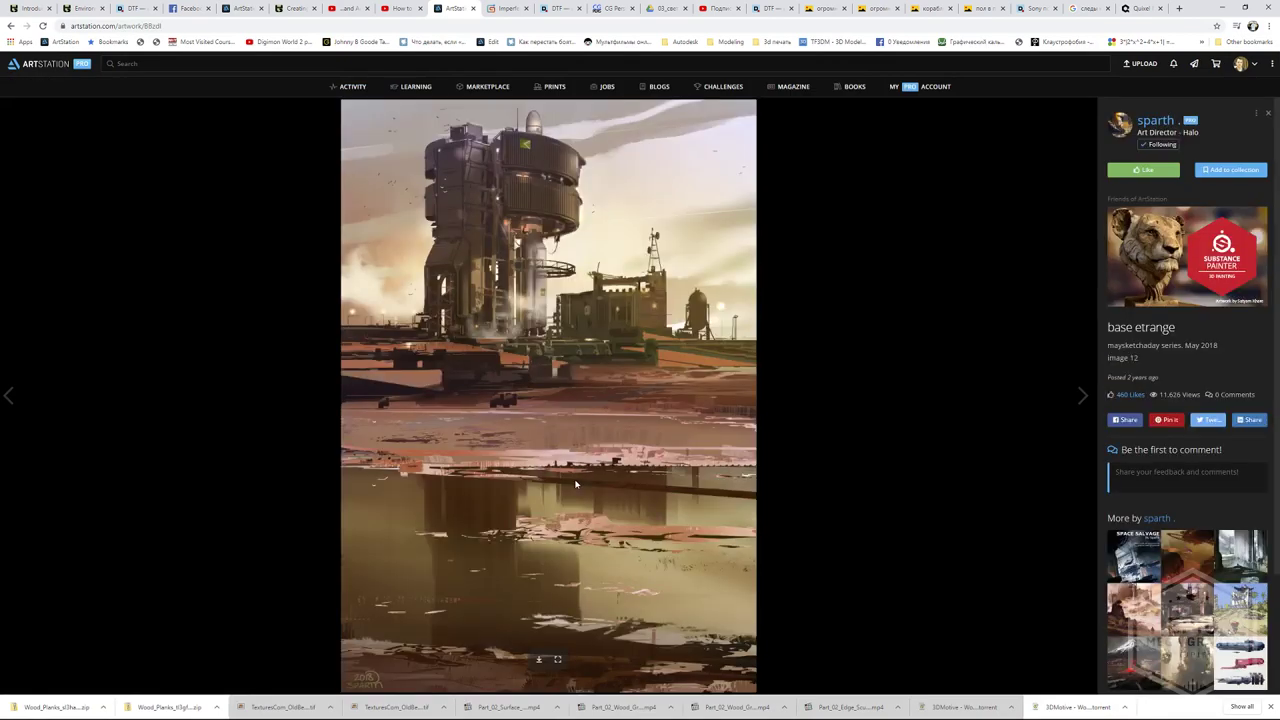
pyautogui.hotkey('alt', 'Left')
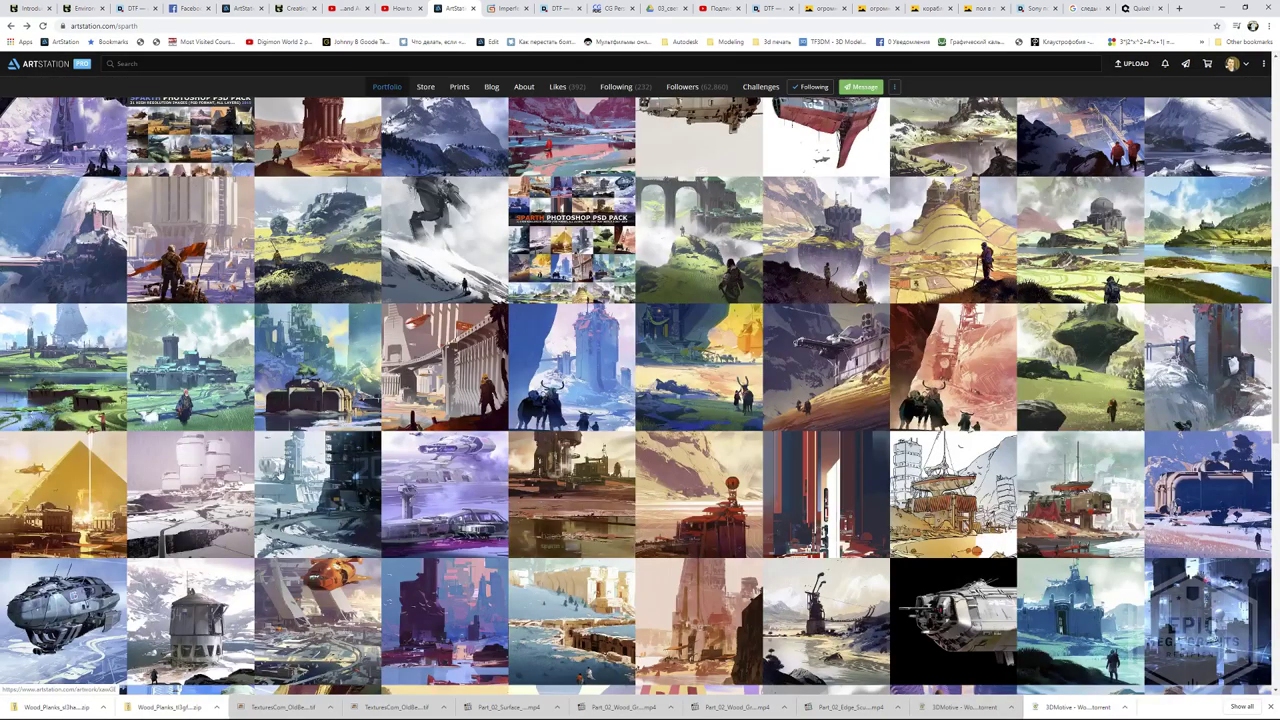
pyautogui.scroll(-3, 274, 468)
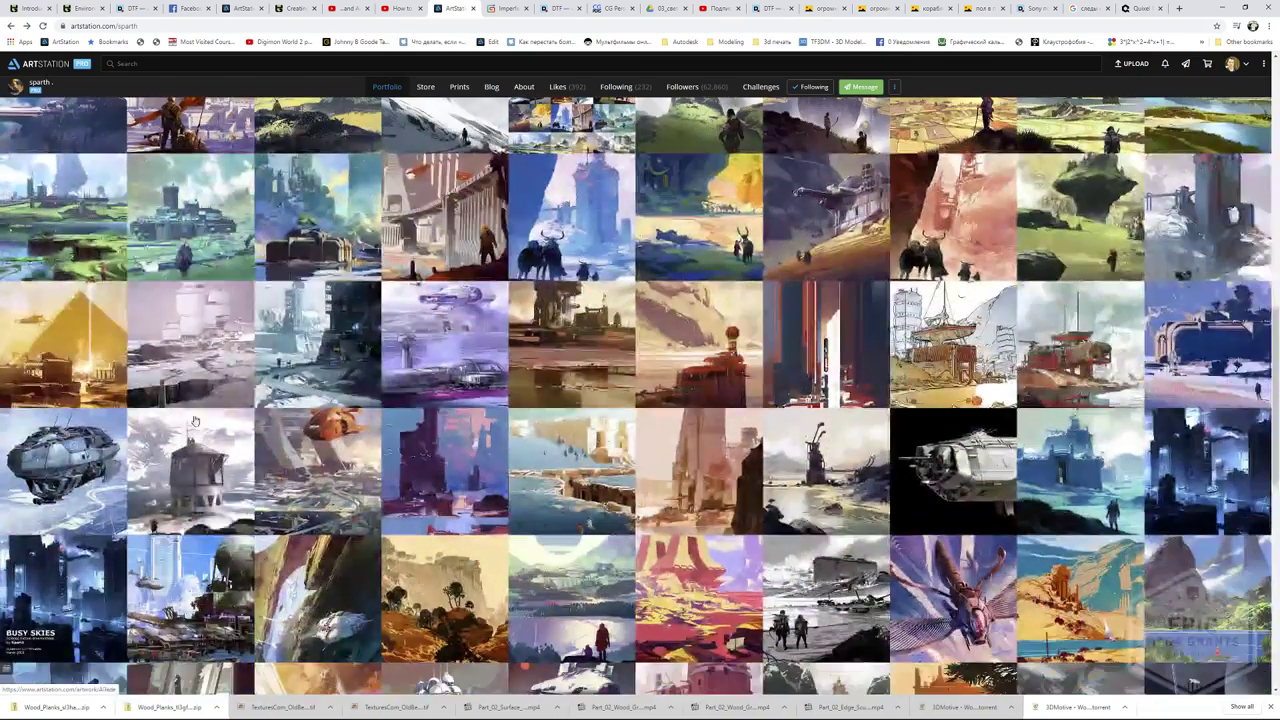
pyautogui.click(106, 365)
pyautogui.press('Escape')
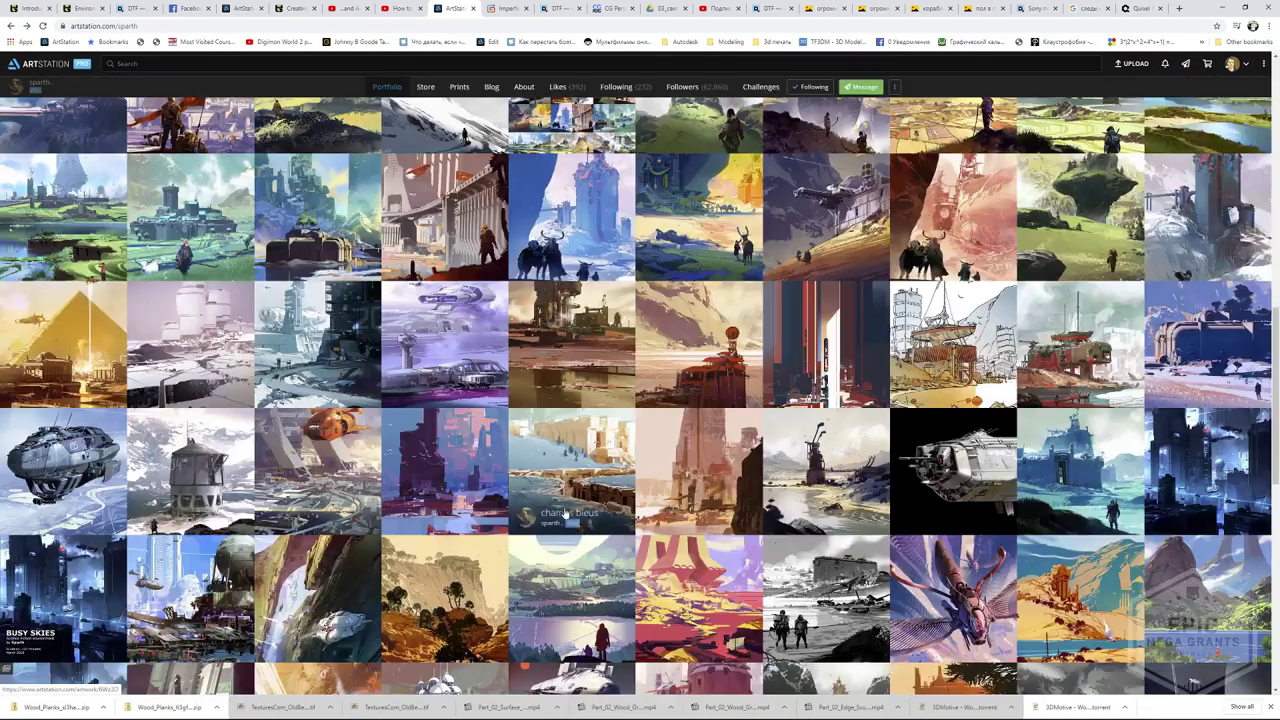
# - Study the reference paintings "yellow fort" and "that DAM sketch" further down the portfolio
pyautogui.scroll(-2, 440, 480)
pyautogui.click(443, 489)
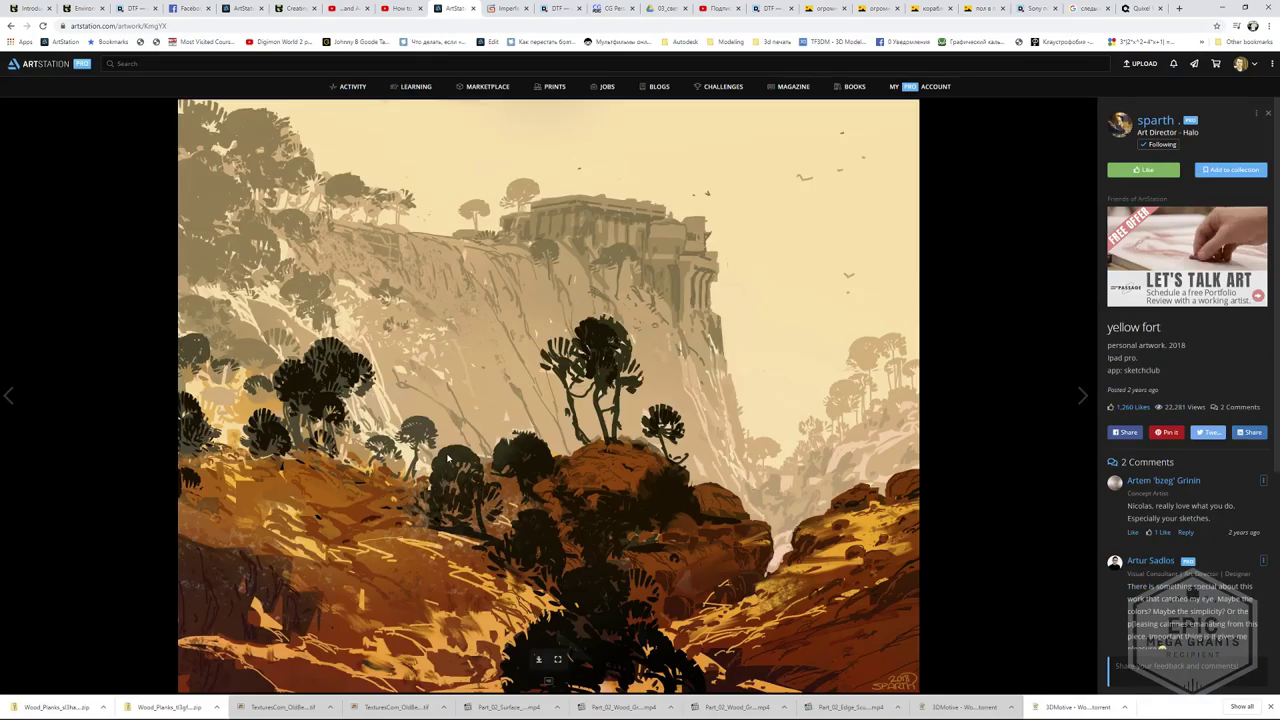
pyautogui.press('Escape')
pyautogui.scroll(-2, 450, 449)
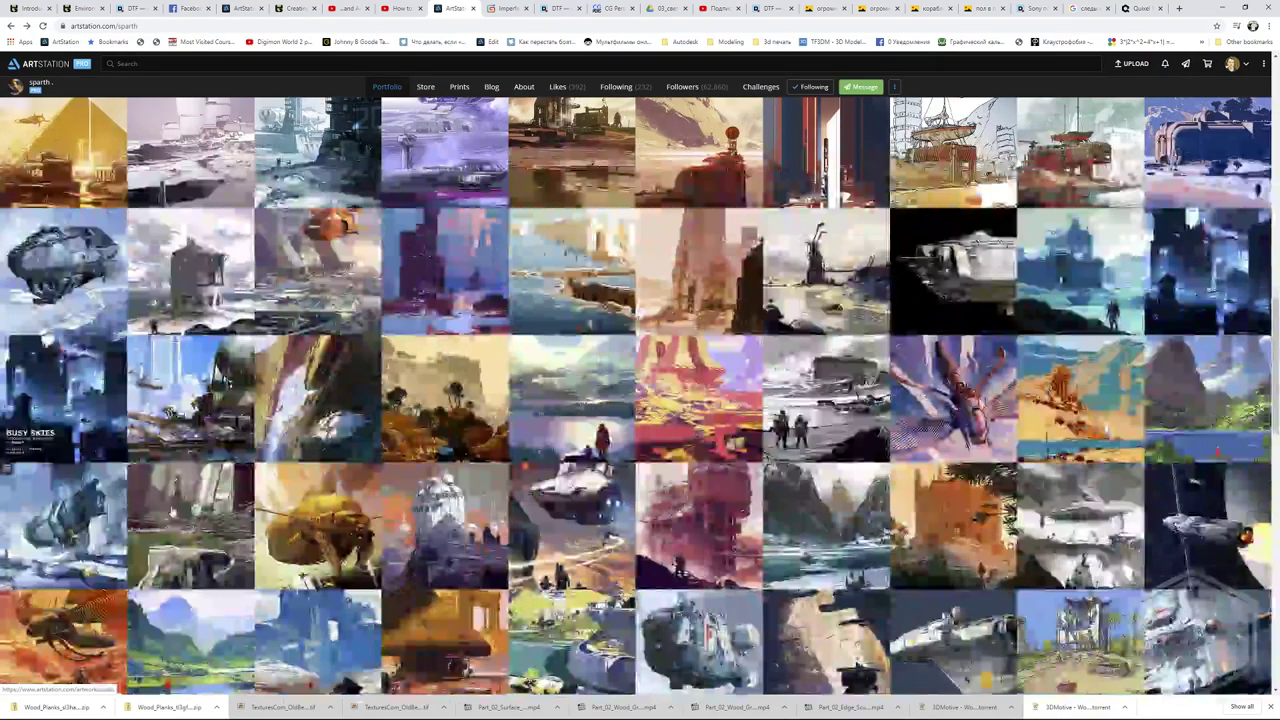
pyautogui.click(171, 509)
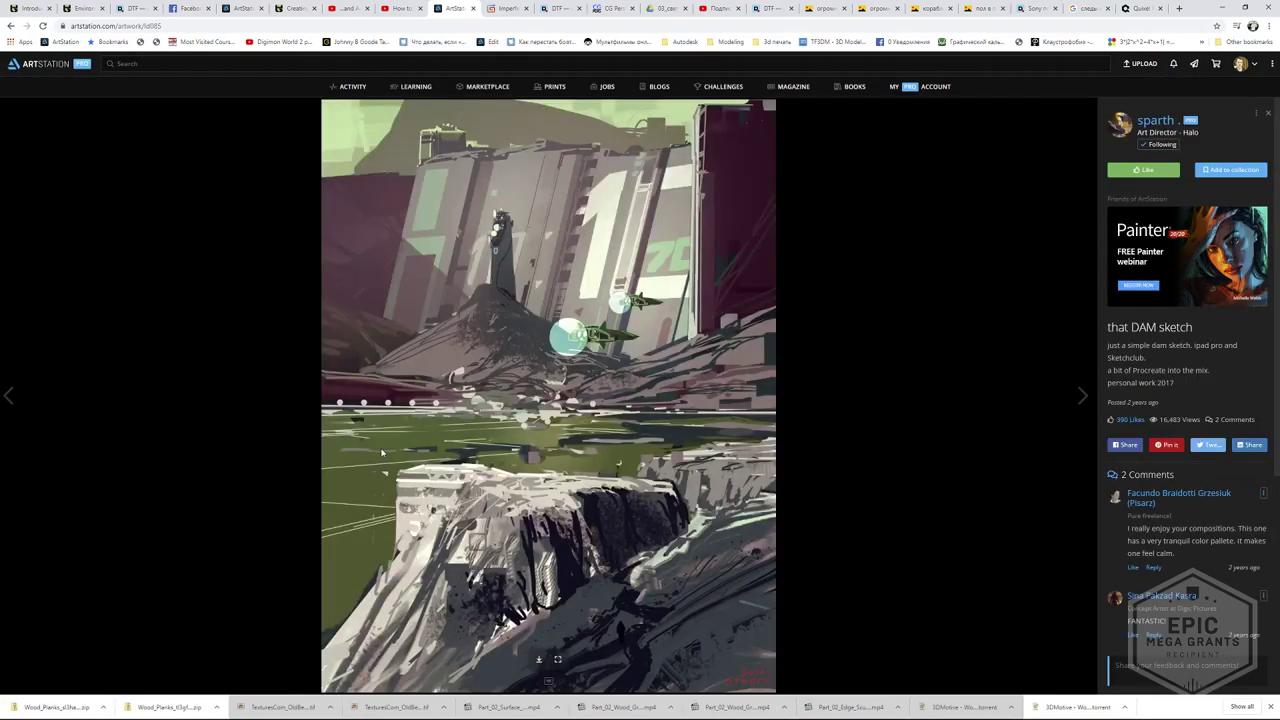
pyautogui.press('Escape')
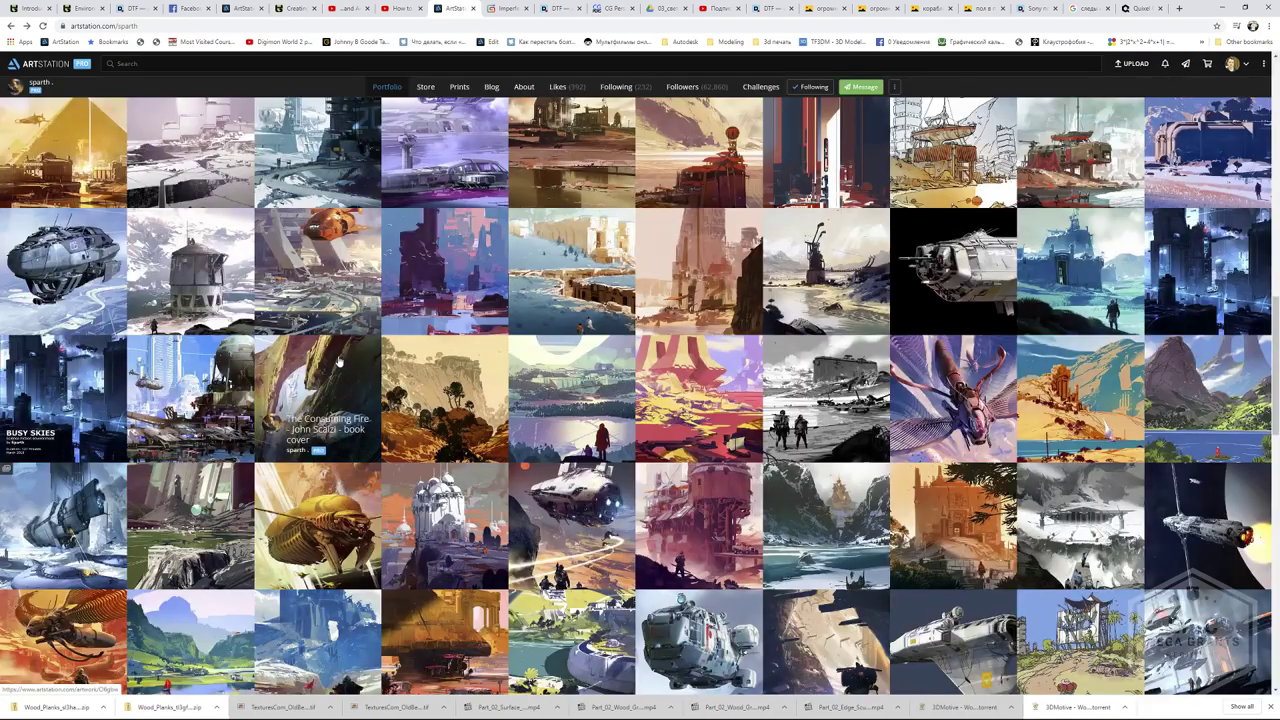
# - Browse further down the portfolio, study "Riding along the shore II" and return to the Photoshop sketch
pyautogui.scroll(-1, 340, 362)
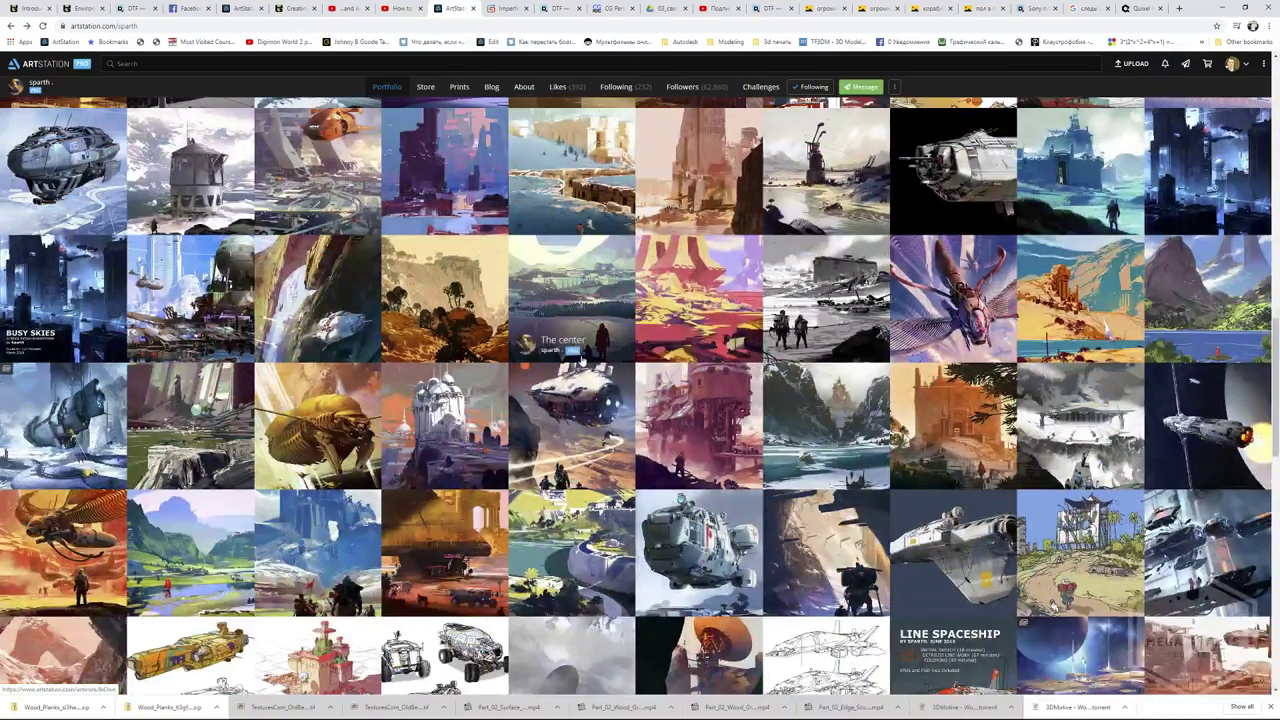
pyautogui.scroll(-1, 575, 350)
pyautogui.scroll(-1, 575, 350)
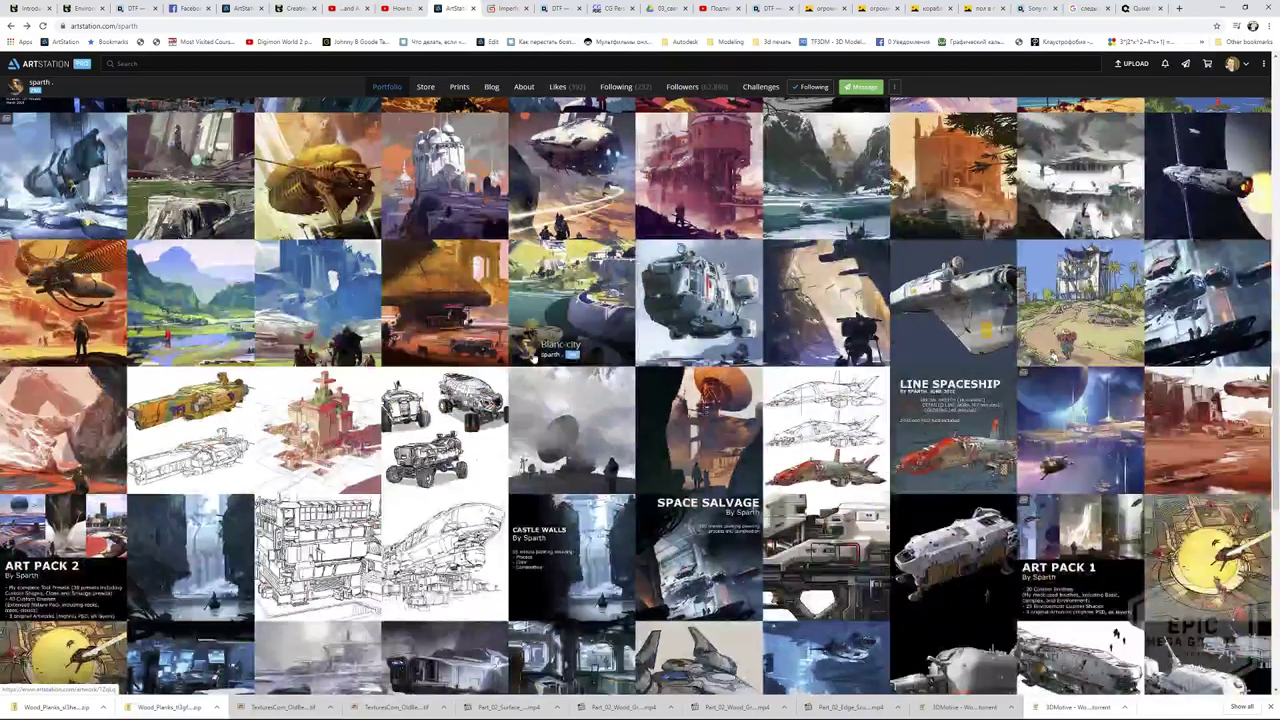
pyautogui.click(86, 446)
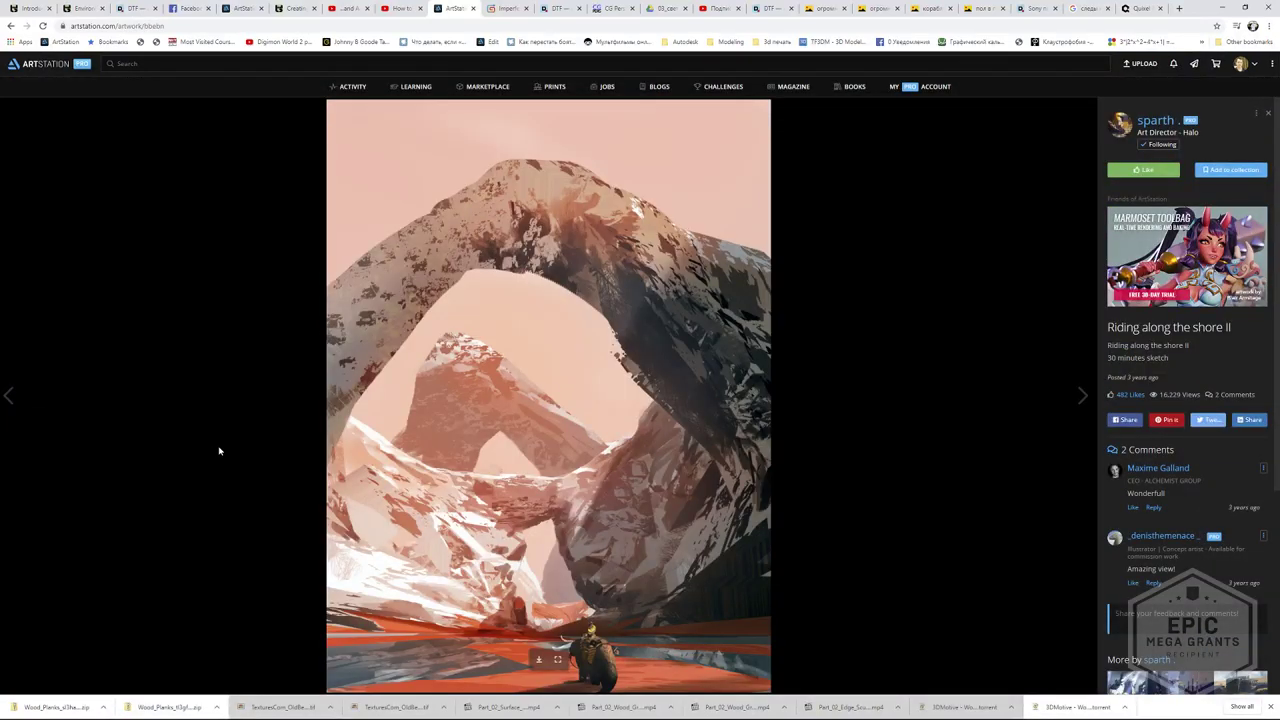
pyautogui.rightClick(219, 450)
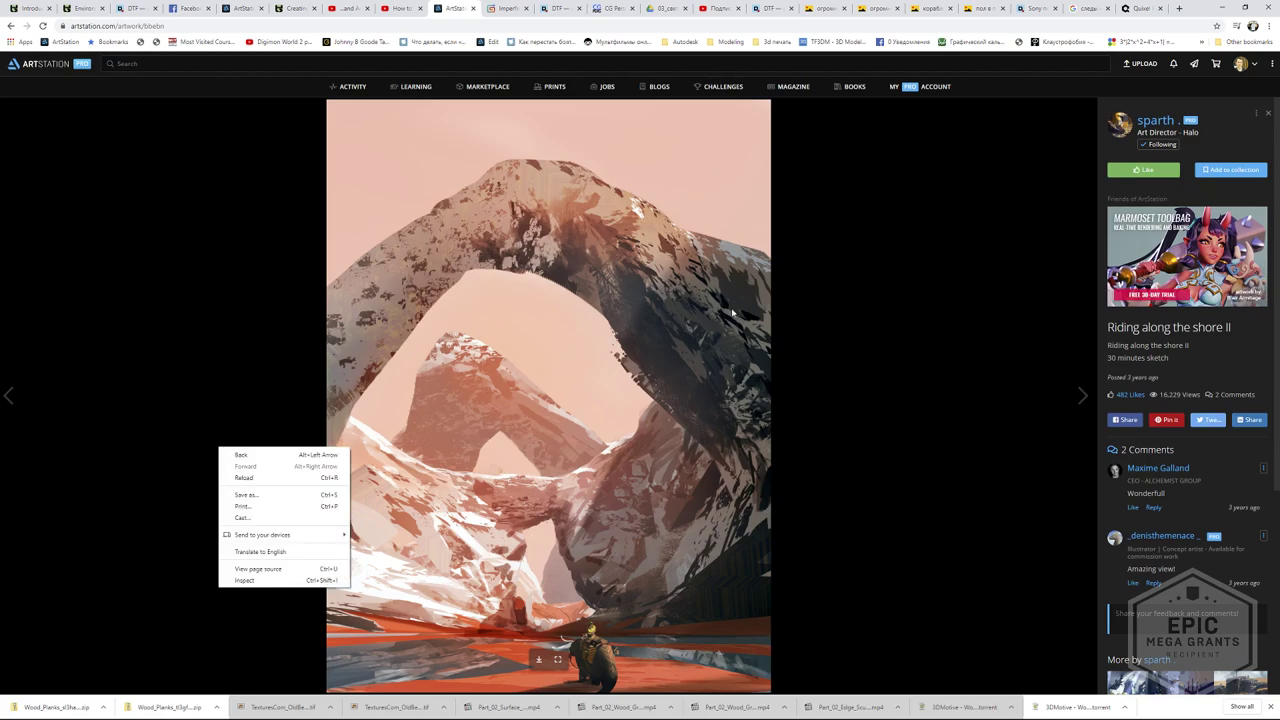
pyautogui.hotkey('alt', 'Tab')
pyautogui.moveTo(715, 337); pyautogui.dragTo(718, 342)
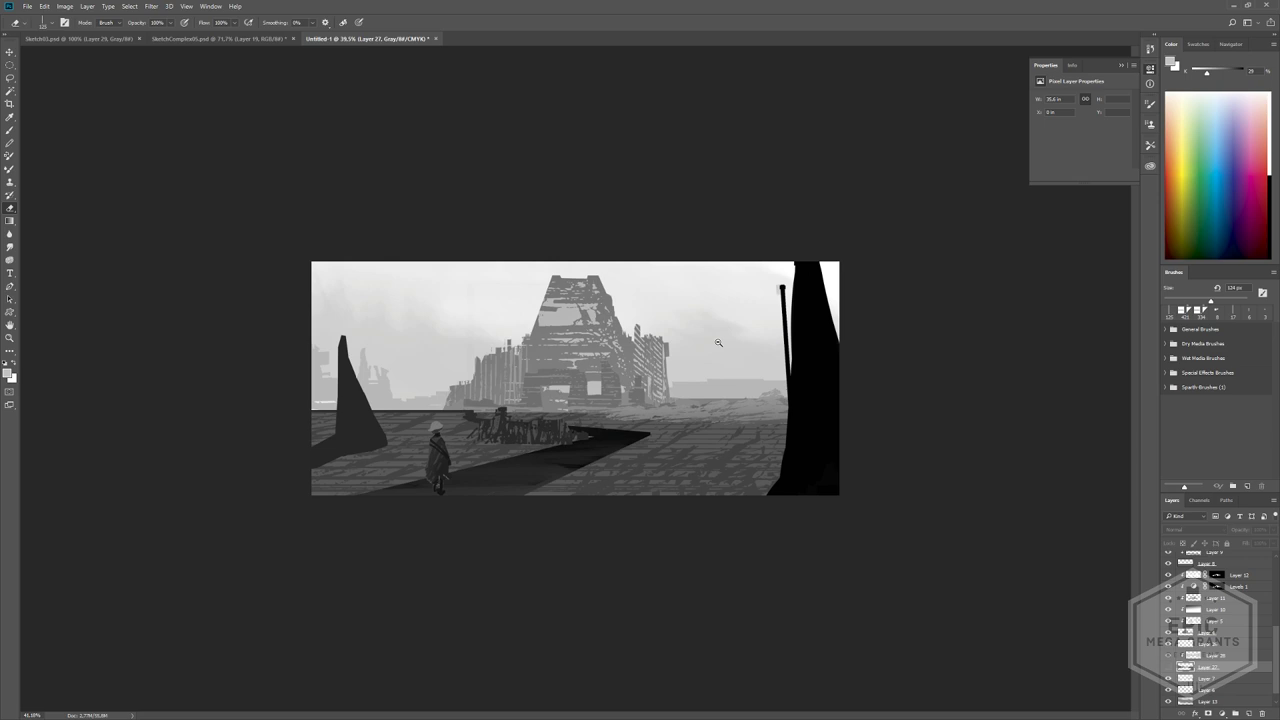
# - On Layer 1, paint a black overhang reaching from the foreground rock across the sky to the canvas's upper edge
pyautogui.moveTo(718, 342); pyautogui.dragTo(723, 346)
pyautogui.press('b')
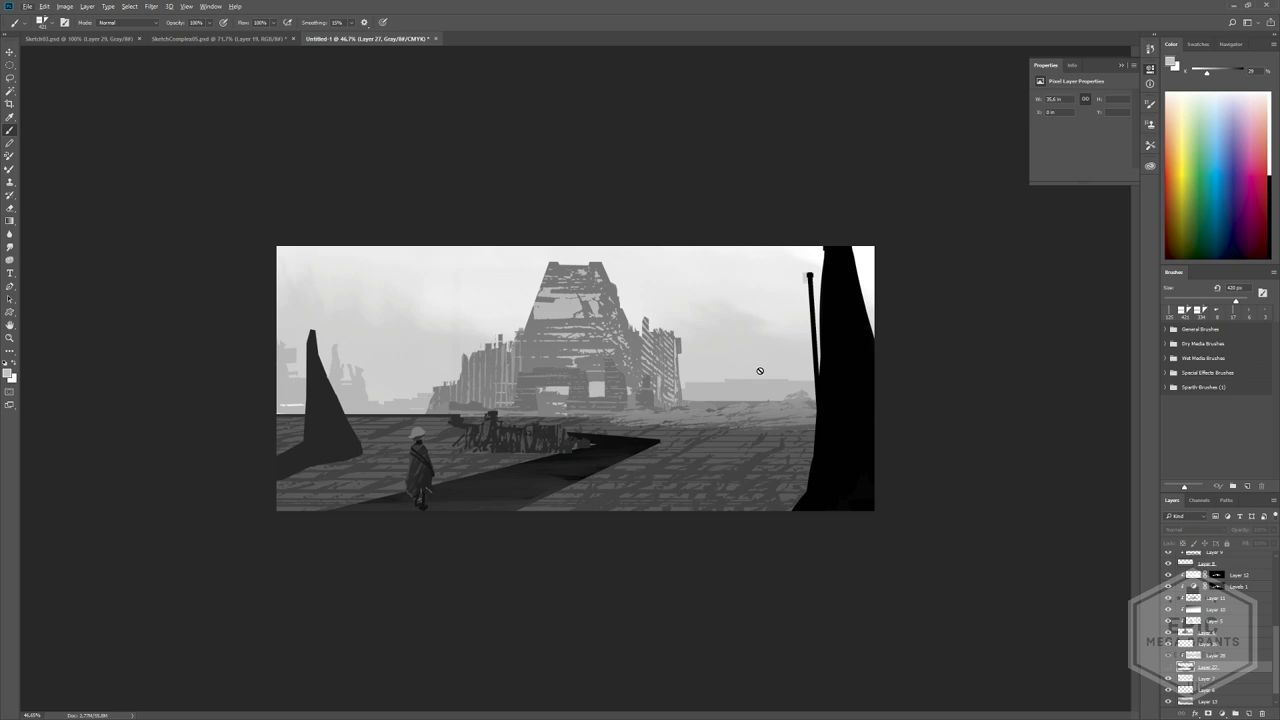
pyautogui.scroll(-1, 1205, 615)
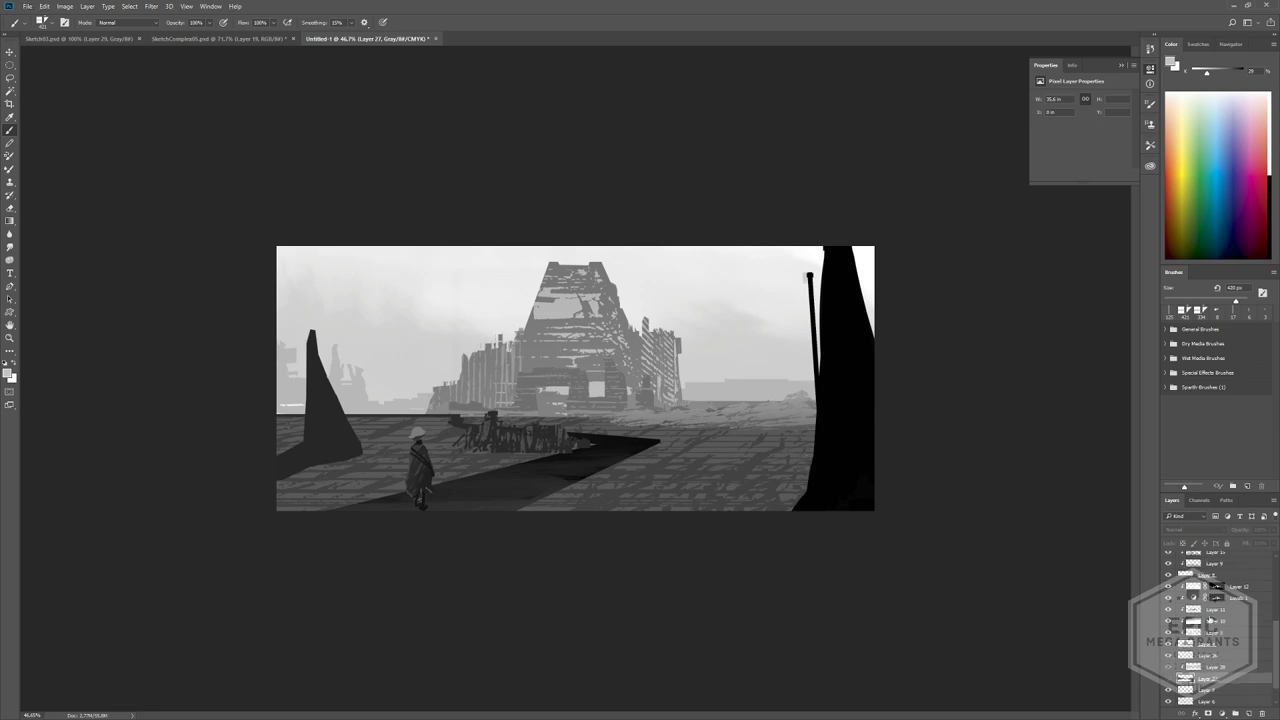
pyautogui.scroll(4, 1218, 612)
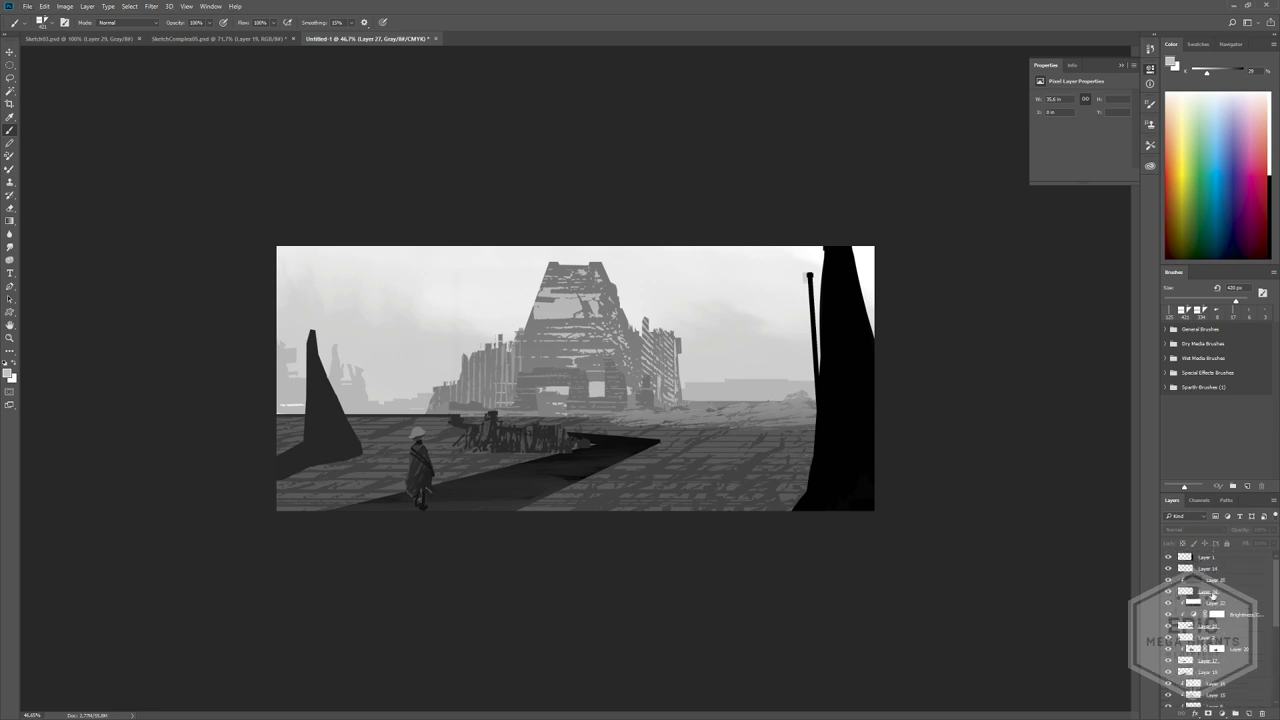
pyautogui.click(1178, 557)
pyautogui.keyDown('alt'); pyautogui.click(850, 378); pyautogui.keyUp('alt')
pyautogui.keyDown('alt'); pyautogui.moveTo(822, 382); pyautogui.dragTo(813, 385, button='right'); pyautogui.keyUp('alt')
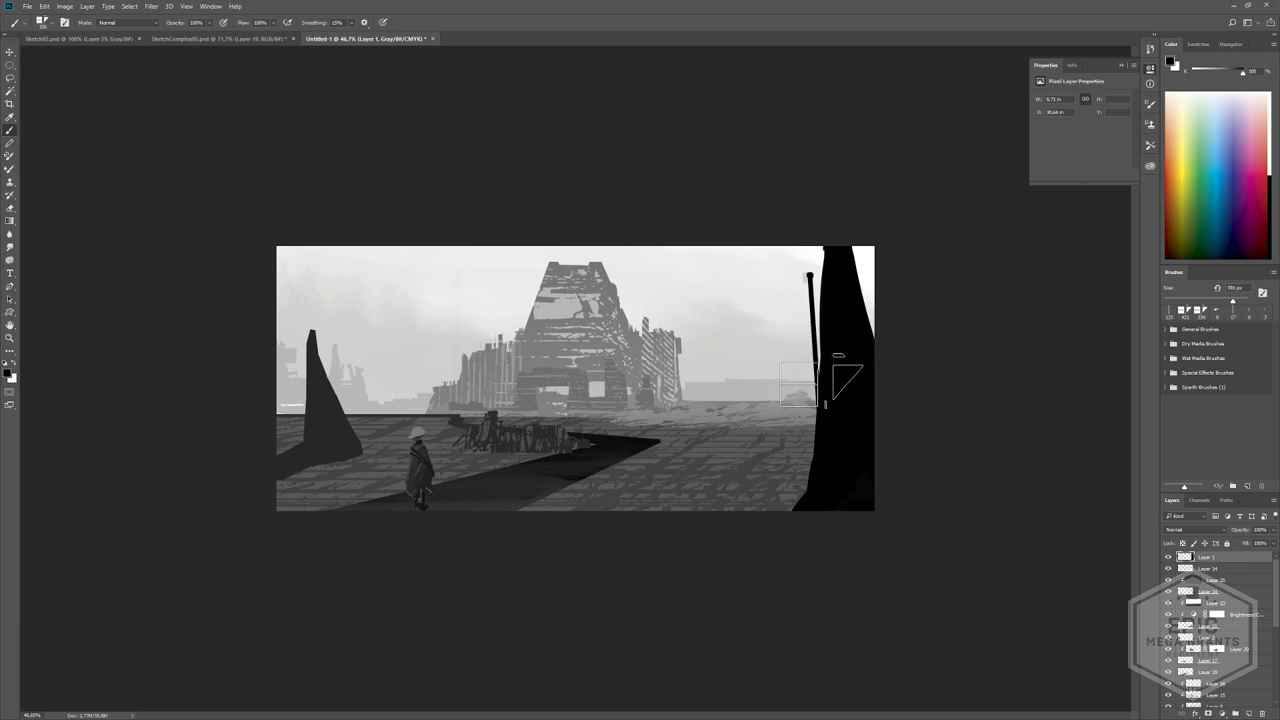
pyautogui.moveTo(831, 237)
pyautogui.mouseDown()
pyautogui.moveTo(723, 223)
pyautogui.moveTo(829, 363)
pyautogui.moveTo(749, 283)
pyautogui.moveTo(796, 363)
pyautogui.moveTo(603, 282)
pyautogui.moveTo(770, 262)
pyautogui.moveTo(866, 272)
pyautogui.moveTo(774, 275)
pyautogui.mouseUp()
pyautogui.hotkey('ctrl', 'z')
pyautogui.hotkey('ctrl', 'z')
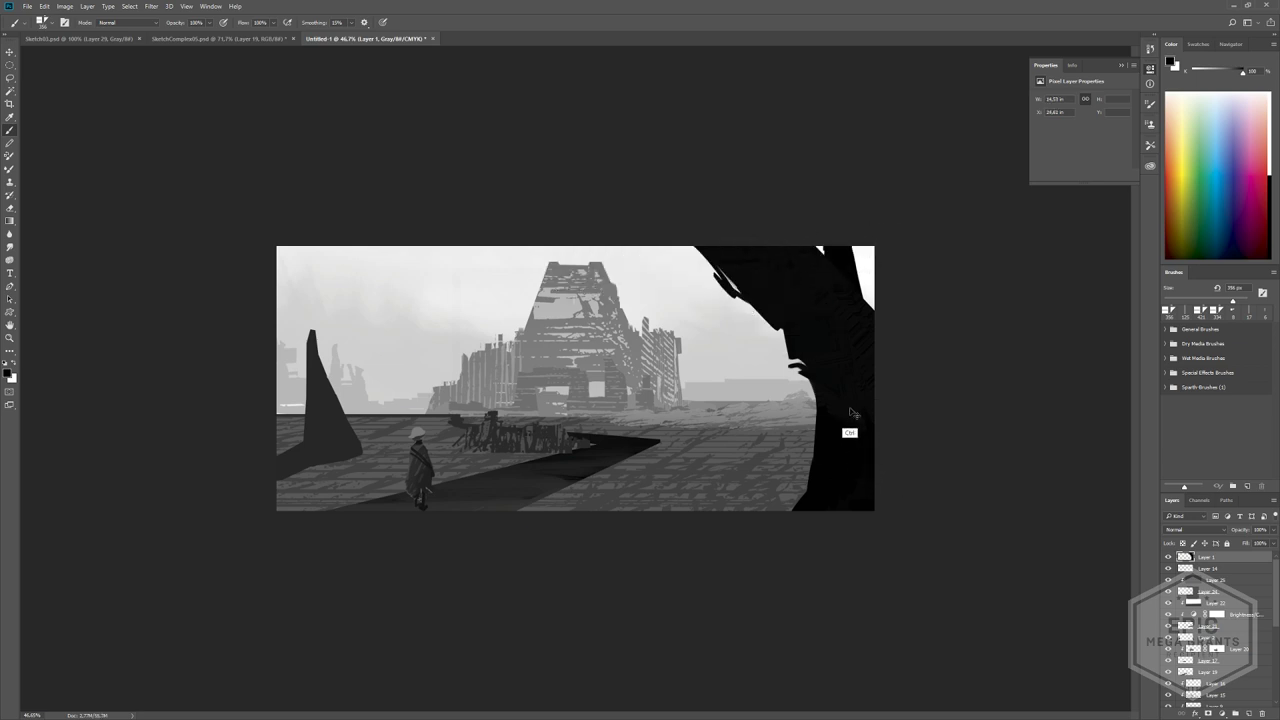
pyautogui.moveTo(698, 240); pyautogui.dragTo(820, 290)
# - Trim the overhang's ragged underside and tip with the eraser, and repaint its upper end as a solid black mass
pyautogui.press('e')
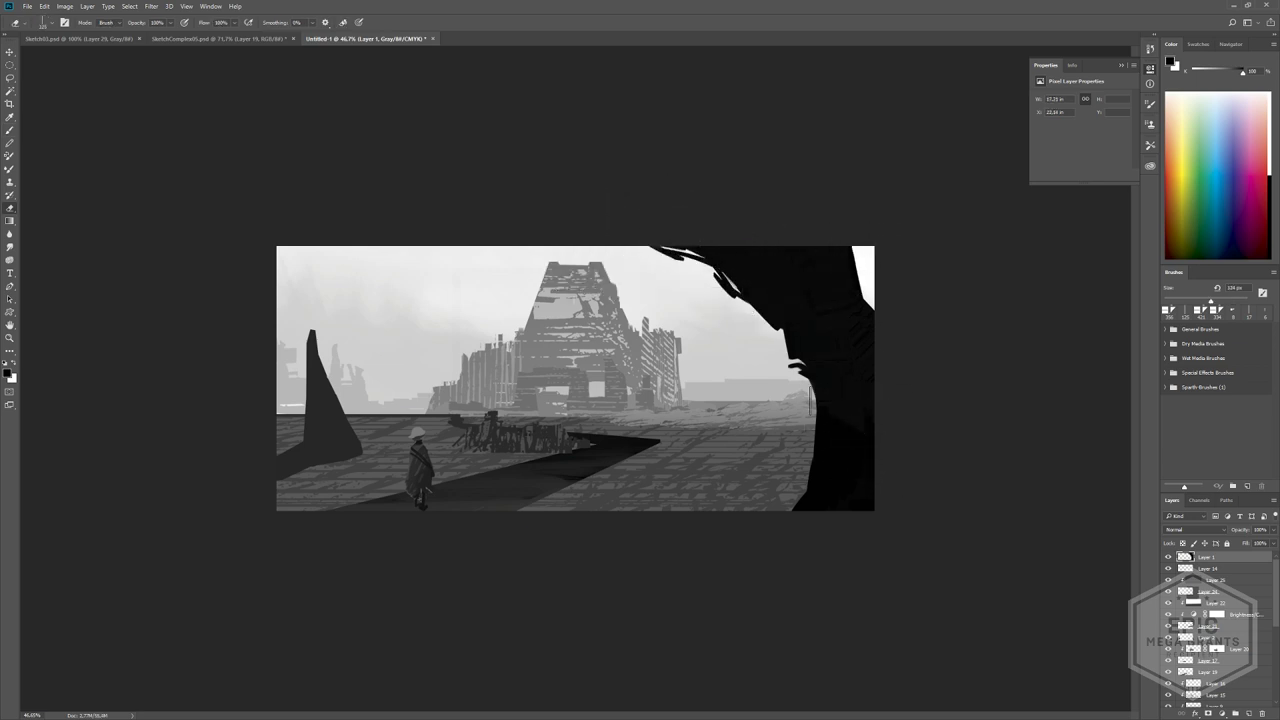
pyautogui.moveTo(812, 384)
pyautogui.mouseDown()
pyautogui.moveTo(810, 400)
pyautogui.moveTo(798, 372)
pyautogui.mouseUp()
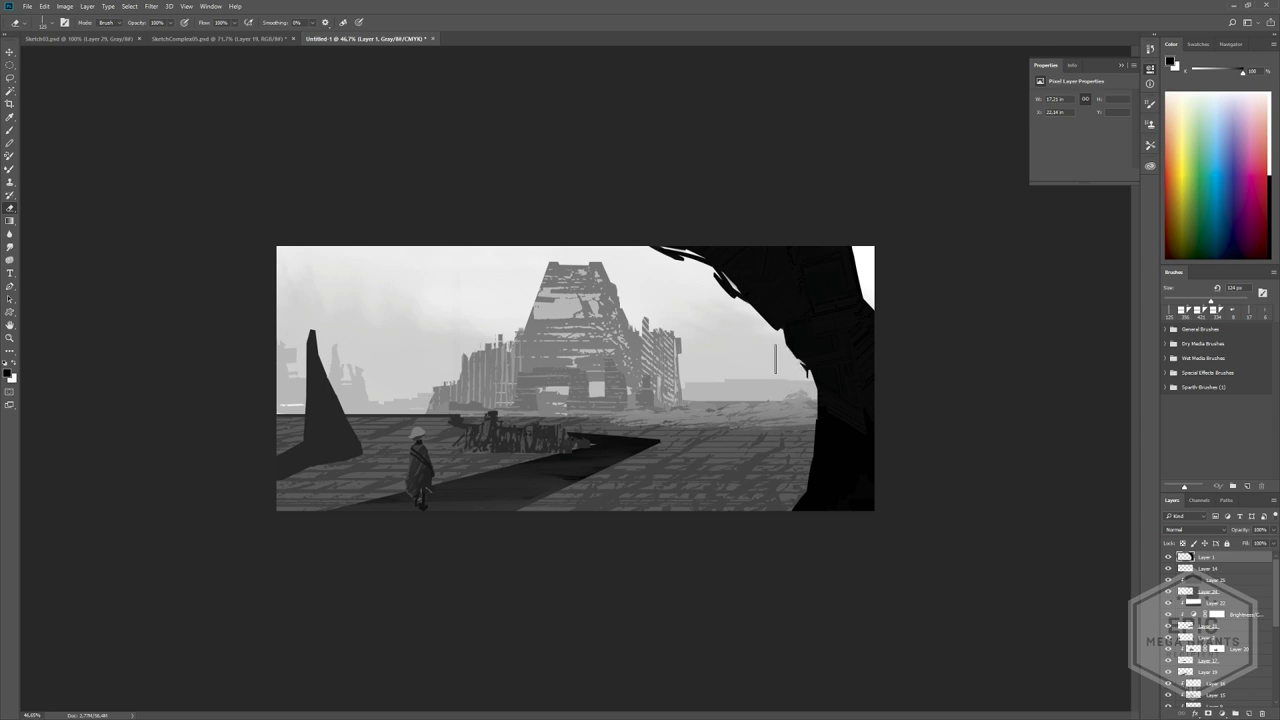
pyautogui.moveTo(686, 249)
pyautogui.mouseDown()
pyautogui.moveTo(678, 208)
pyautogui.moveTo(725, 290)
pyautogui.moveTo(613, 225)
pyautogui.mouseUp()
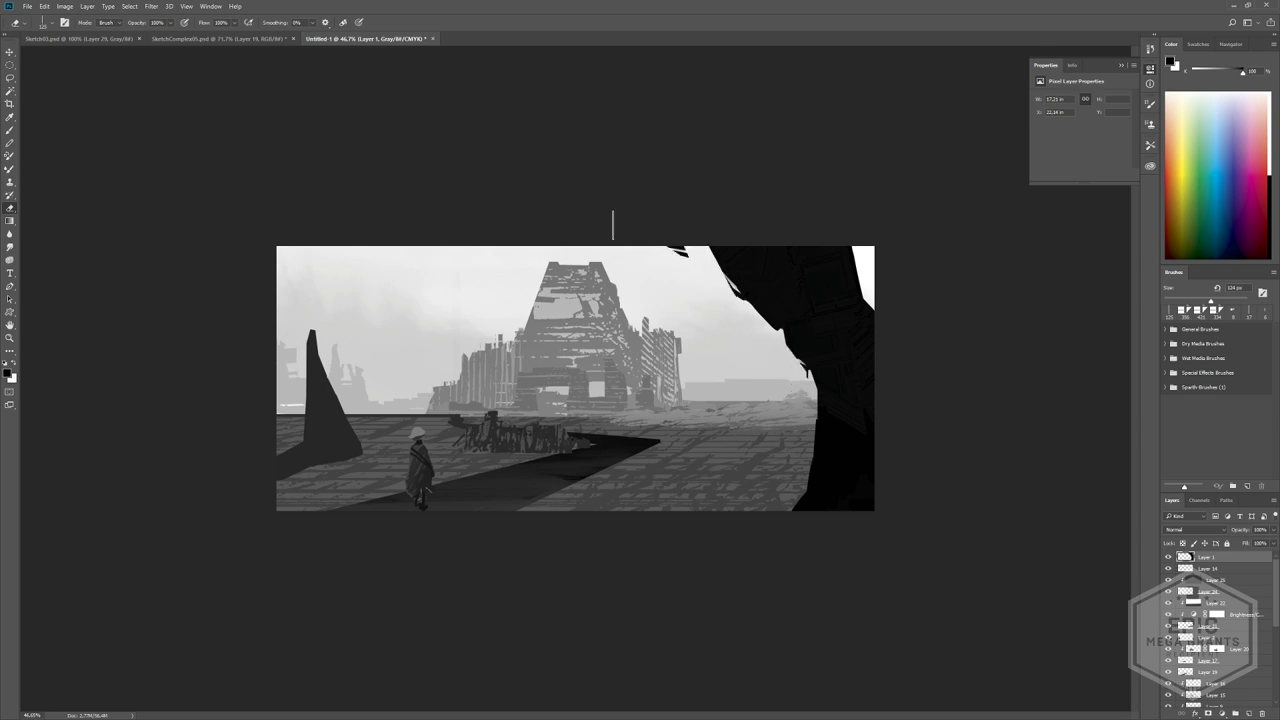
pyautogui.moveTo(722, 307); pyautogui.dragTo(660, 236)
pyautogui.press('b')
pyautogui.moveTo(757, 280); pyautogui.dragTo(624, 180)
pyautogui.press('e')
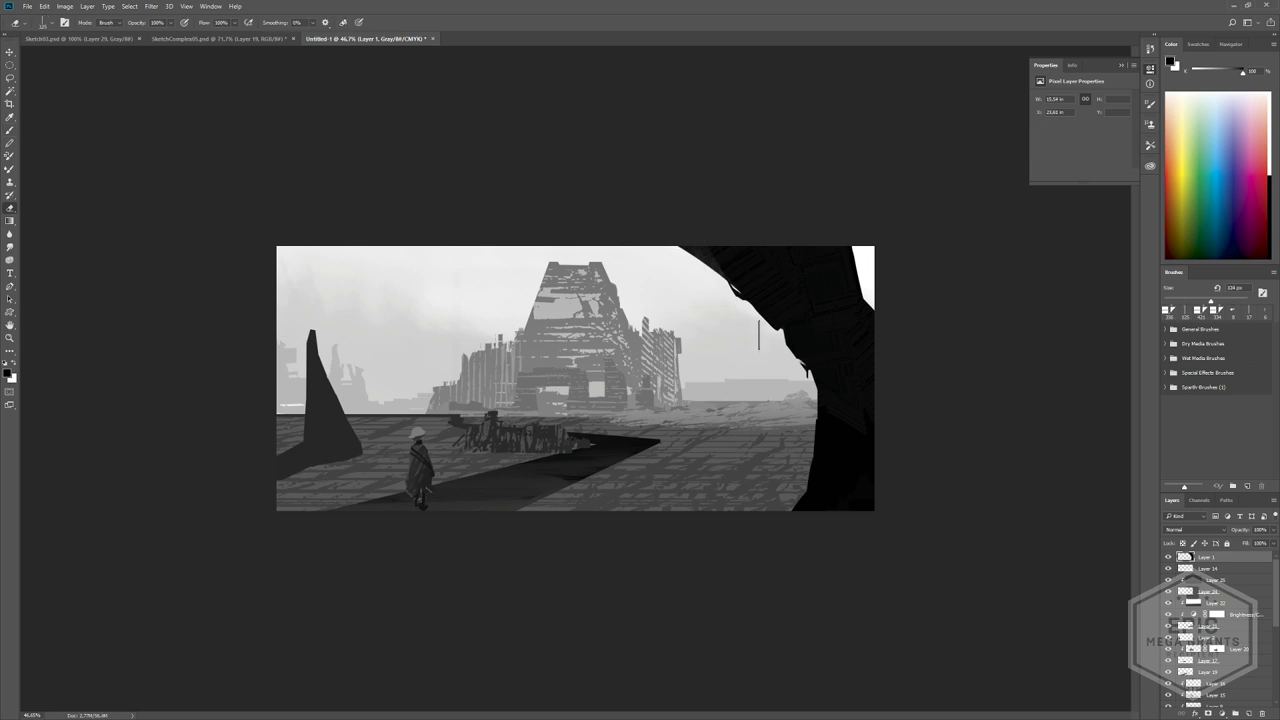
# - On Layer 2, build the plain spire beside the figure into a tall, twisted, jagged trunk using a smaller brush and its sampled dark grey
pyautogui.press('b')
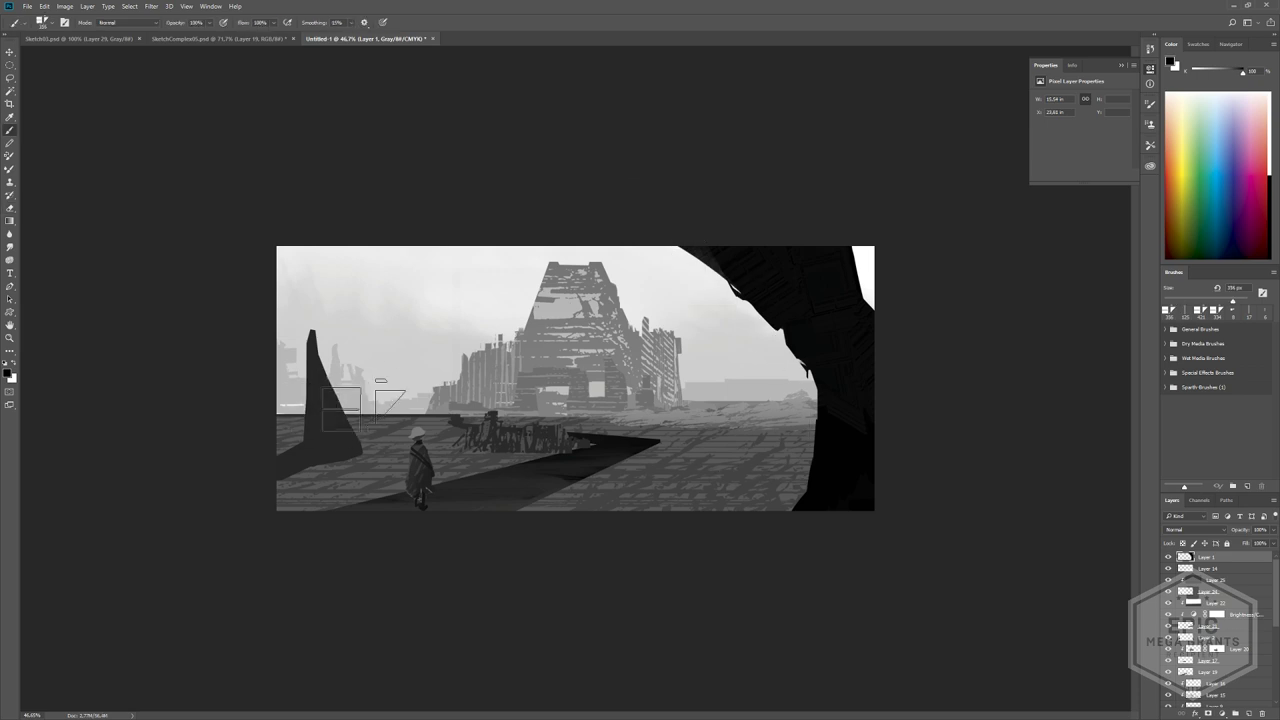
pyautogui.press('[')
pyautogui.press('[')
pyautogui.press('[')
pyautogui.press('[')
pyautogui.press('[')
pyautogui.press('[')
pyautogui.press('[')
pyautogui.press('[')
pyautogui.click(1186, 649)
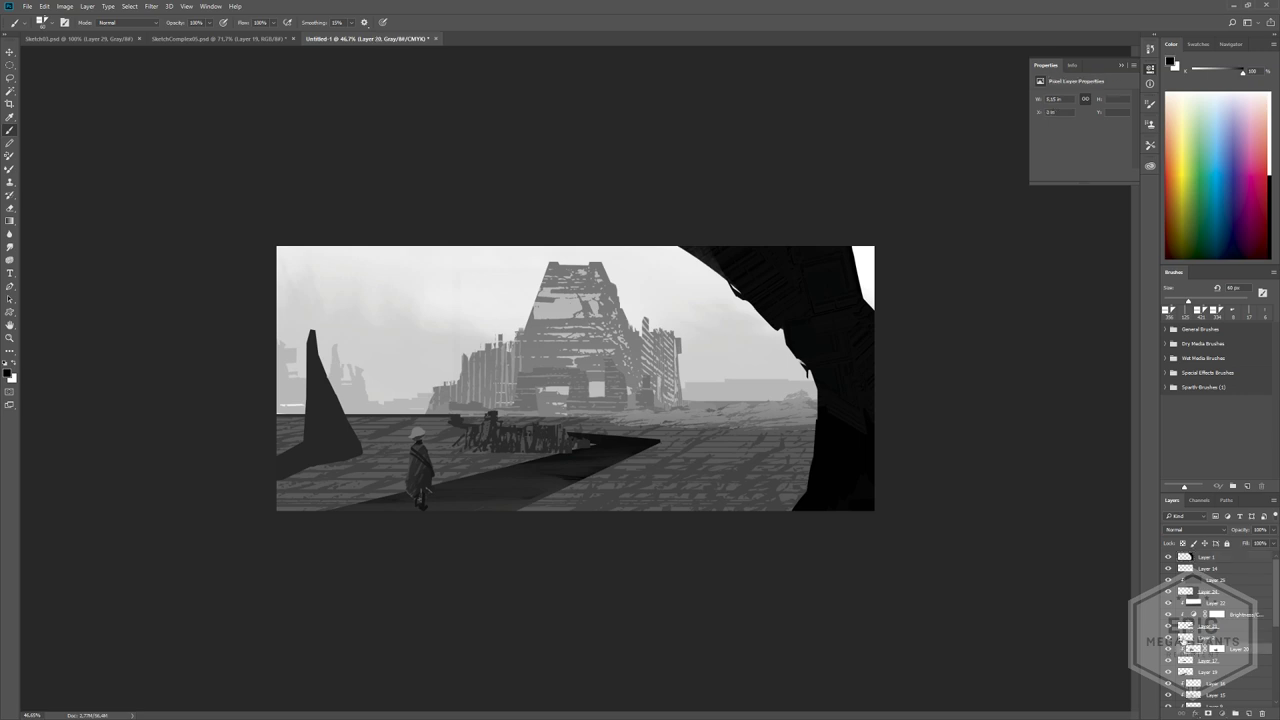
pyautogui.click(1184, 639)
pyautogui.keyDown('alt'); pyautogui.click(335, 415); pyautogui.keyUp('alt')
pyautogui.moveTo(323, 366); pyautogui.dragTo(344, 316)
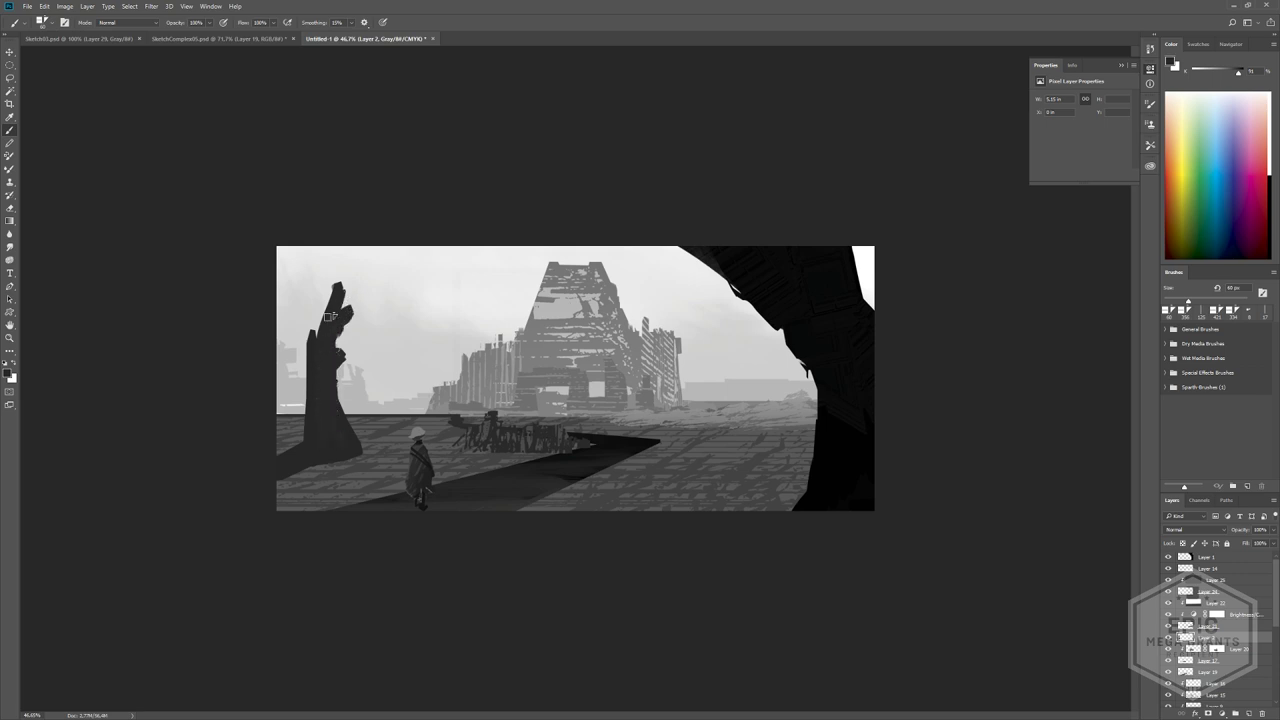
pyautogui.moveTo(333, 294)
pyautogui.mouseDown()
pyautogui.moveTo(322, 262)
pyautogui.moveTo(333, 331)
pyautogui.mouseUp()
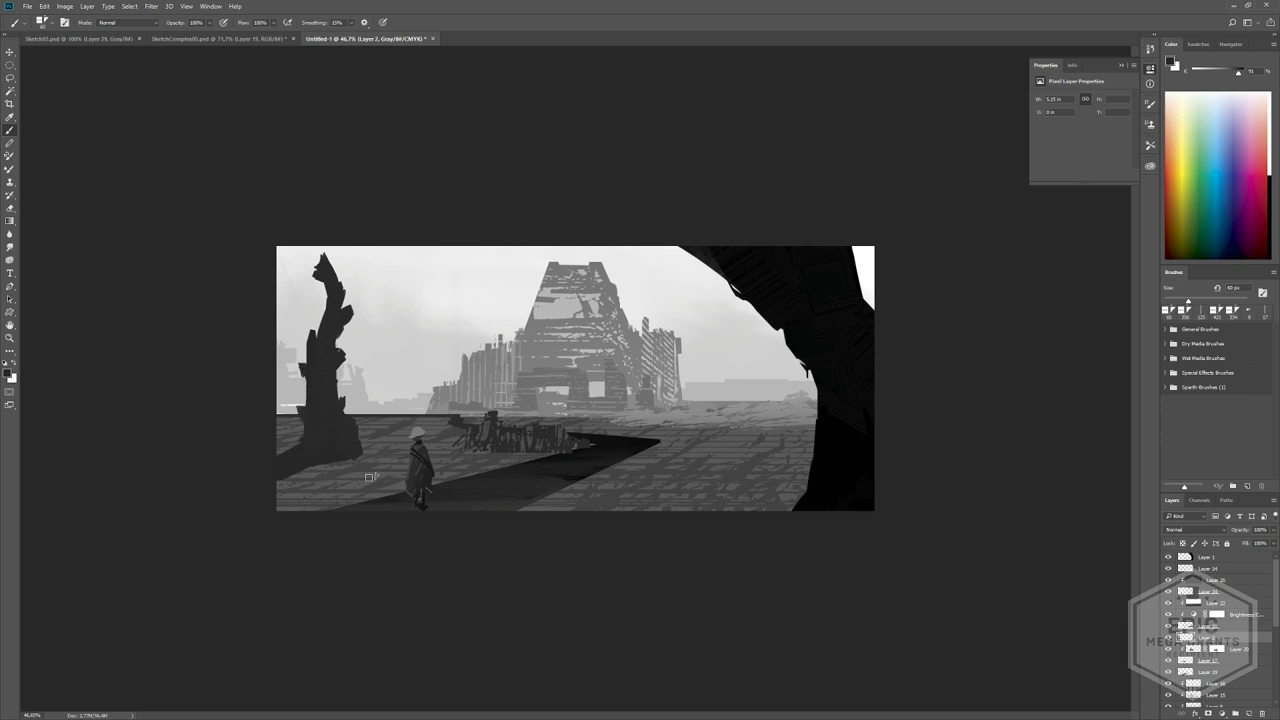
# - Widen the foreground rock pillar on Layer 1 and extend its foot along the canvas's lower edge
pyautogui.hotkey('ctrl', '+')
pyautogui.click(1190, 570)
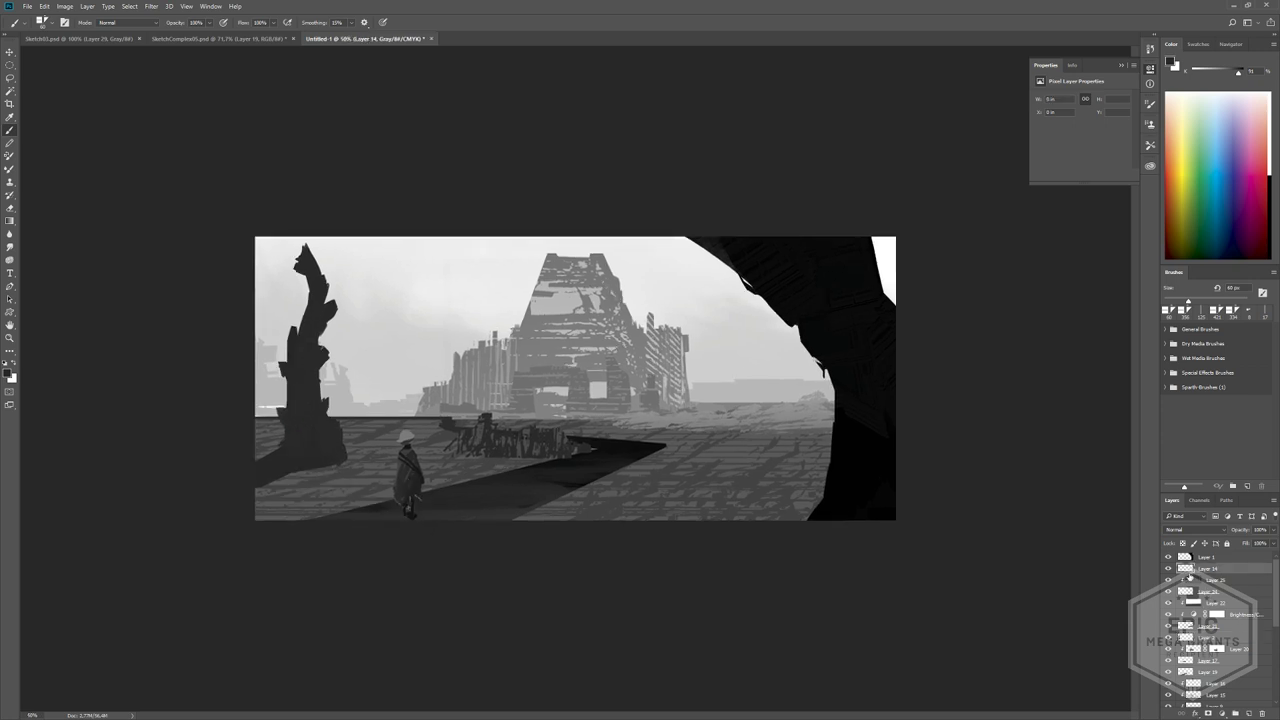
pyautogui.click(1190, 557)
pyautogui.moveTo(814, 345)
pyautogui.mouseDown()
pyautogui.moveTo(816, 490)
pyautogui.moveTo(829, 357)
pyautogui.moveTo(829, 497)
pyautogui.mouseUp()
pyautogui.hotkey('ctrl', 'alt', 'z')
pyautogui.hotkey('ctrl', 'alt', 'z')
pyautogui.hotkey('ctrl', 'alt', 'z')
pyautogui.moveTo(838, 365)
pyautogui.mouseDown()
pyautogui.moveTo(825, 512)
pyautogui.moveTo(777, 541)
pyautogui.moveTo(800, 531)
pyautogui.moveTo(737, 520)
pyautogui.moveTo(705, 538)
pyautogui.mouseUp()
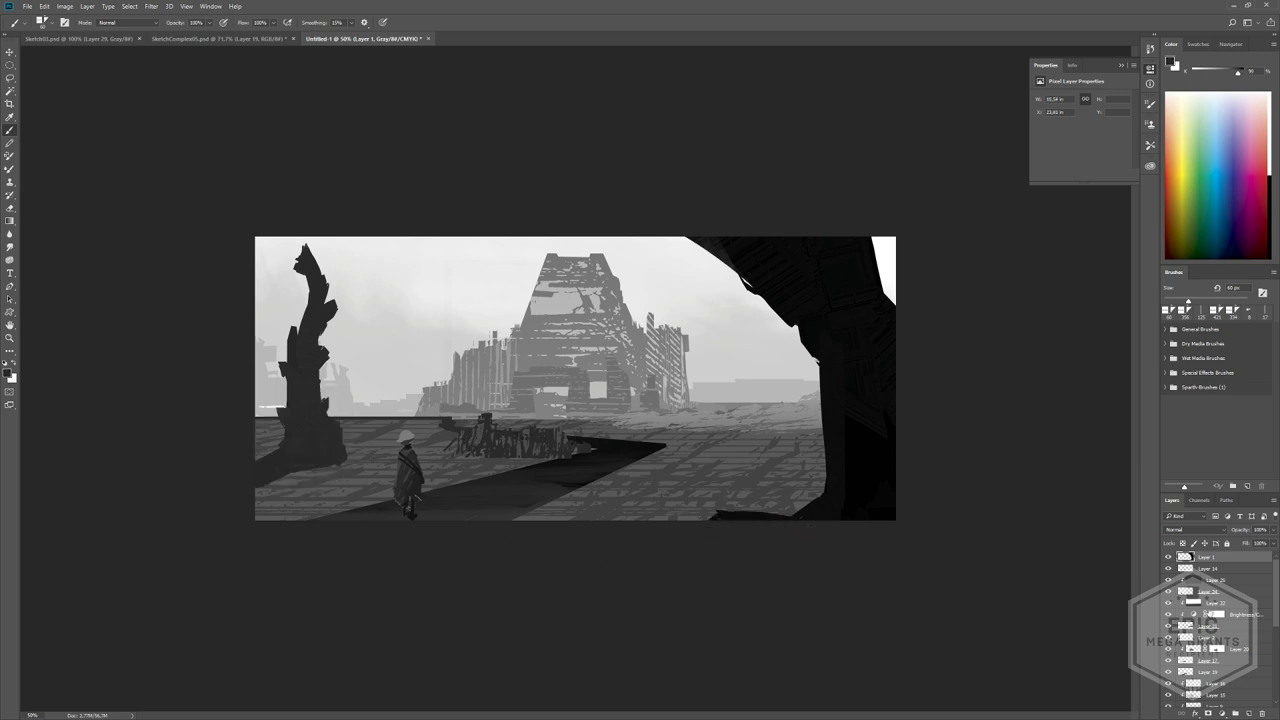
# - Extend the base of the twisted trunk on Layer 2 with roots spreading over the ground
pyautogui.click(1188, 640)
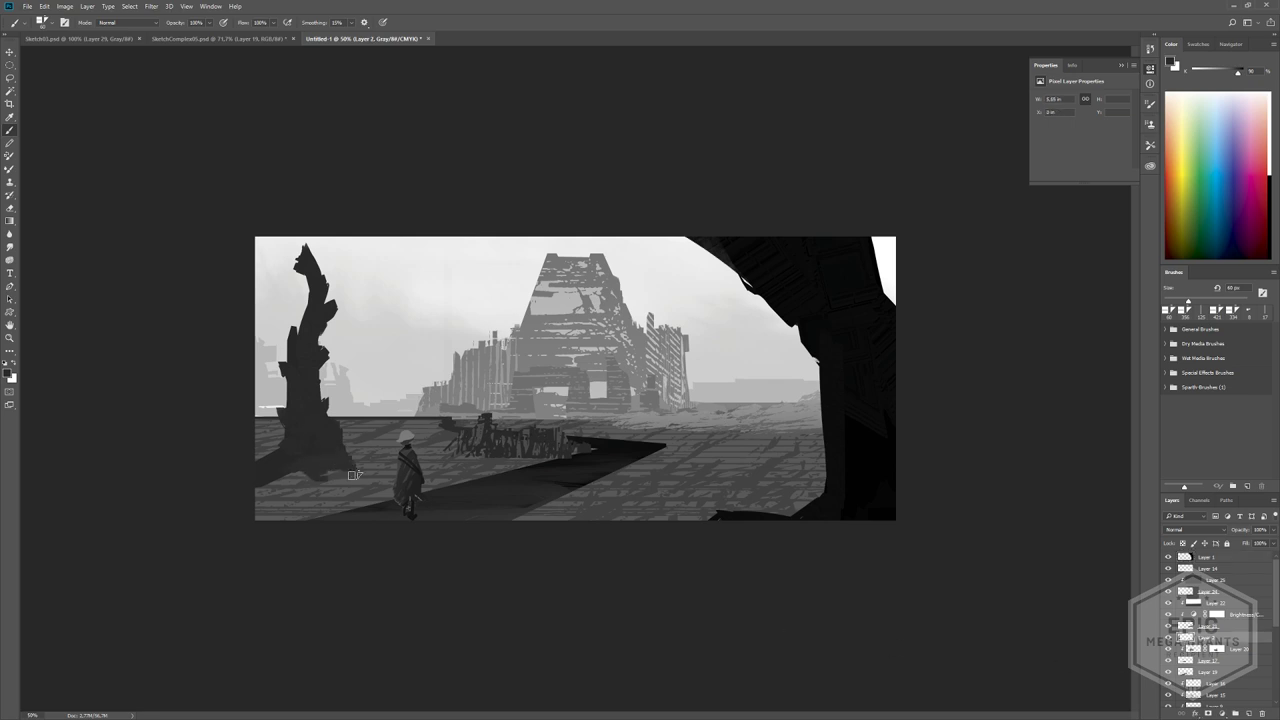
pyautogui.keyDown('ctrl'); pyautogui.moveTo(714, 420); pyautogui.dragTo(684, 421); pyautogui.keyUp('ctrl')
pyautogui.keyDown('ctrl'); pyautogui.moveTo(395, 381); pyautogui.dragTo(442, 413); pyautogui.keyUp('ctrl')
pyautogui.keyDown('alt'); pyautogui.scroll(2, 641, 422); pyautogui.keyUp('alt')
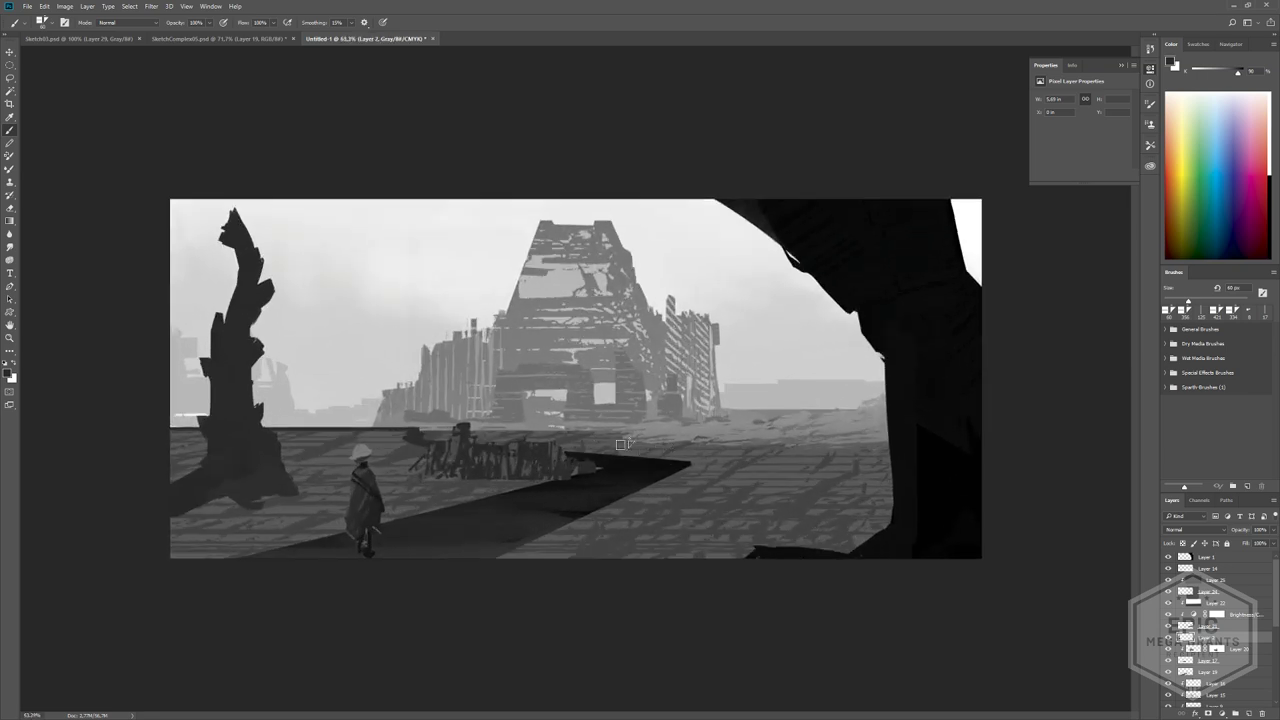
pyautogui.keyDown('alt'); pyautogui.scroll(2, 256, 412); pyautogui.keyUp('alt')
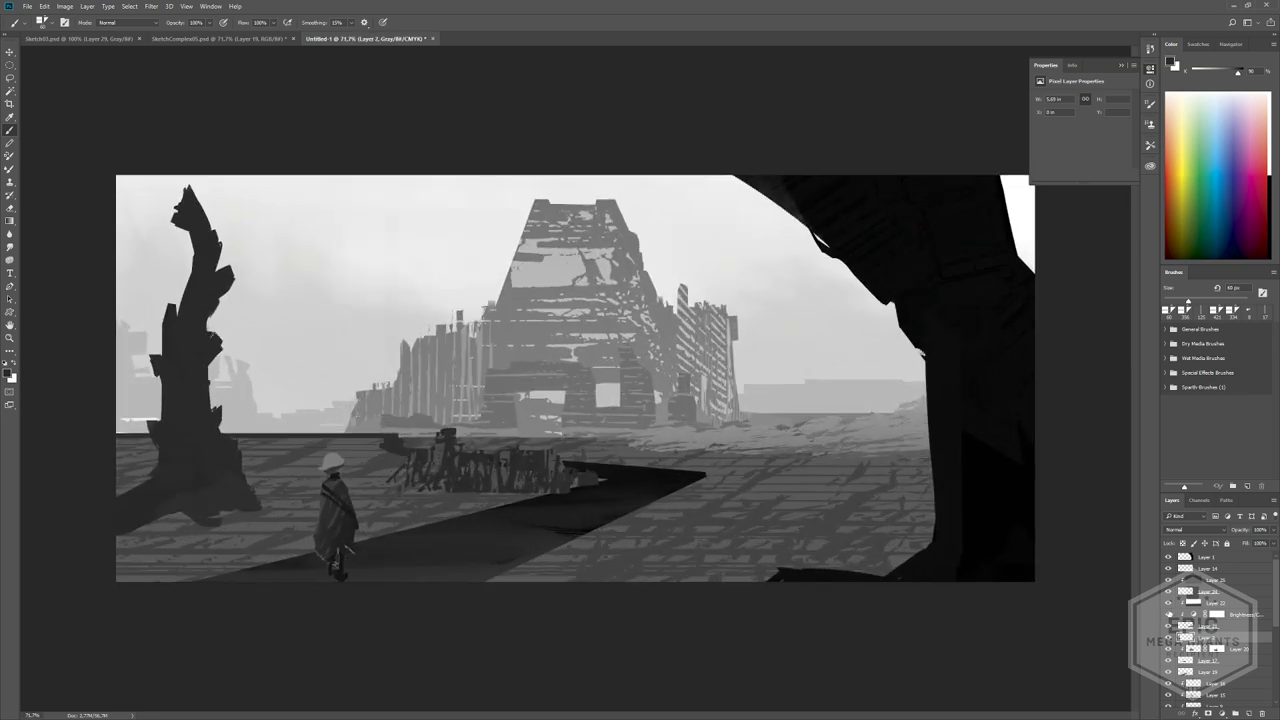
# - Duplicate the twisted trunk's layer and move the copy in front of the pyramid
pyautogui.click(1168, 638)
pyautogui.click(1168, 638)
pyautogui.doubleClick(1225, 638)
pyautogui.press('Escape')
pyautogui.click(1225, 638)
pyautogui.hotkey('ctrl', 'j')
pyautogui.keyDown('ctrl'); pyautogui.moveTo(368, 373); pyautogui.dragTo(852, 345); pyautogui.keyUp('ctrl')
# - Shrink the trunk copy to a small distant spire, place it behind the fence-like ruin, and stretch it slightly taller
pyautogui.hotkey('ctrl', 't')
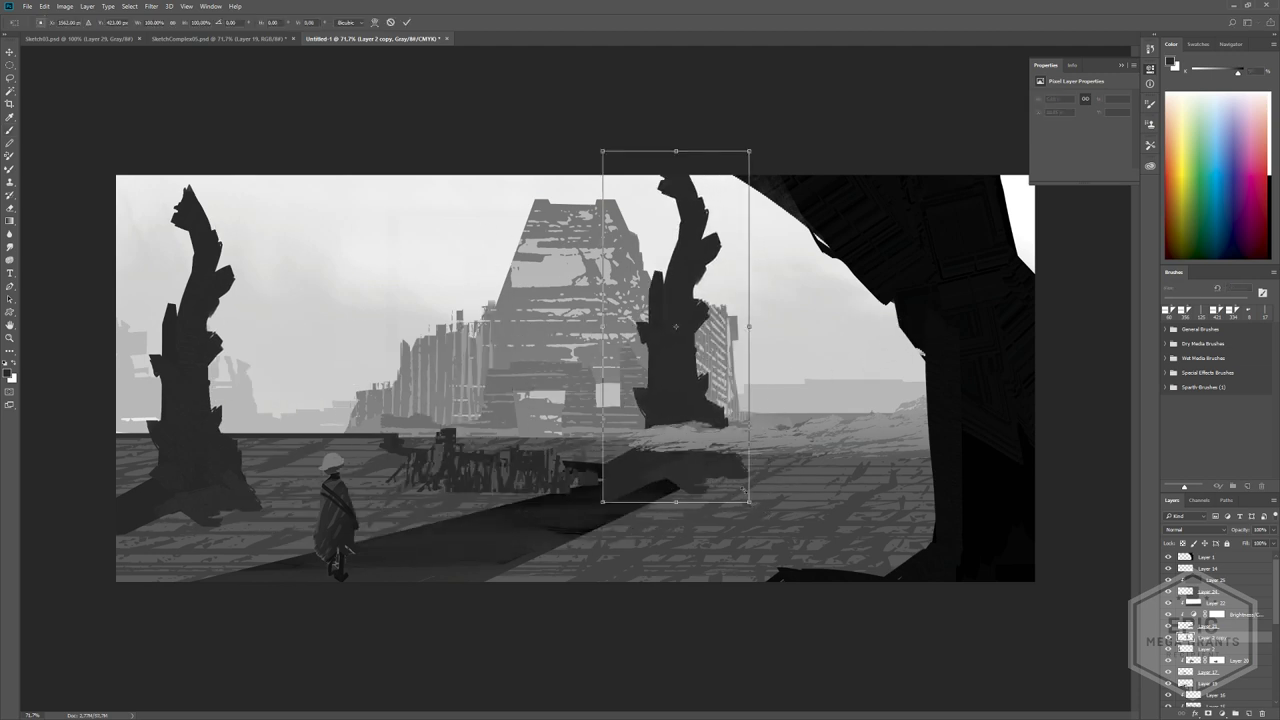
pyautogui.moveTo(744, 490); pyautogui.dragTo(420, 443)
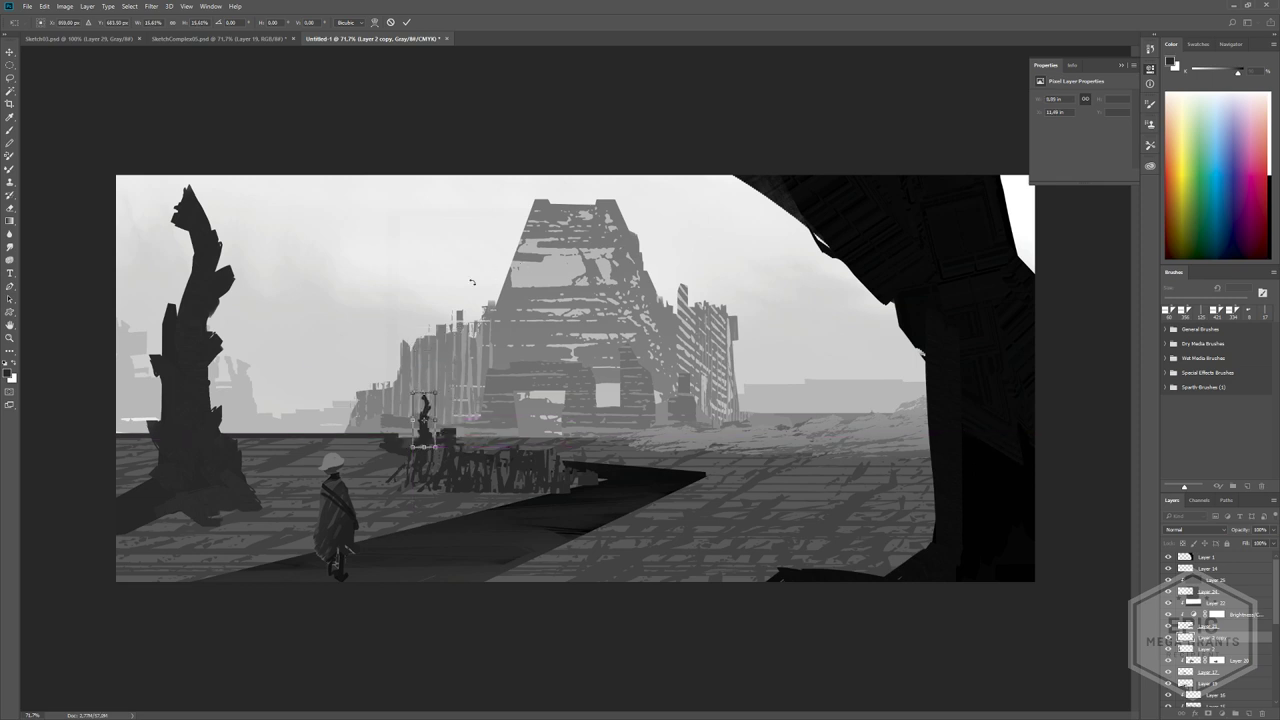
pyautogui.keyDown('alt'); pyautogui.scroll(3, 390, 398); pyautogui.keyUp('alt')
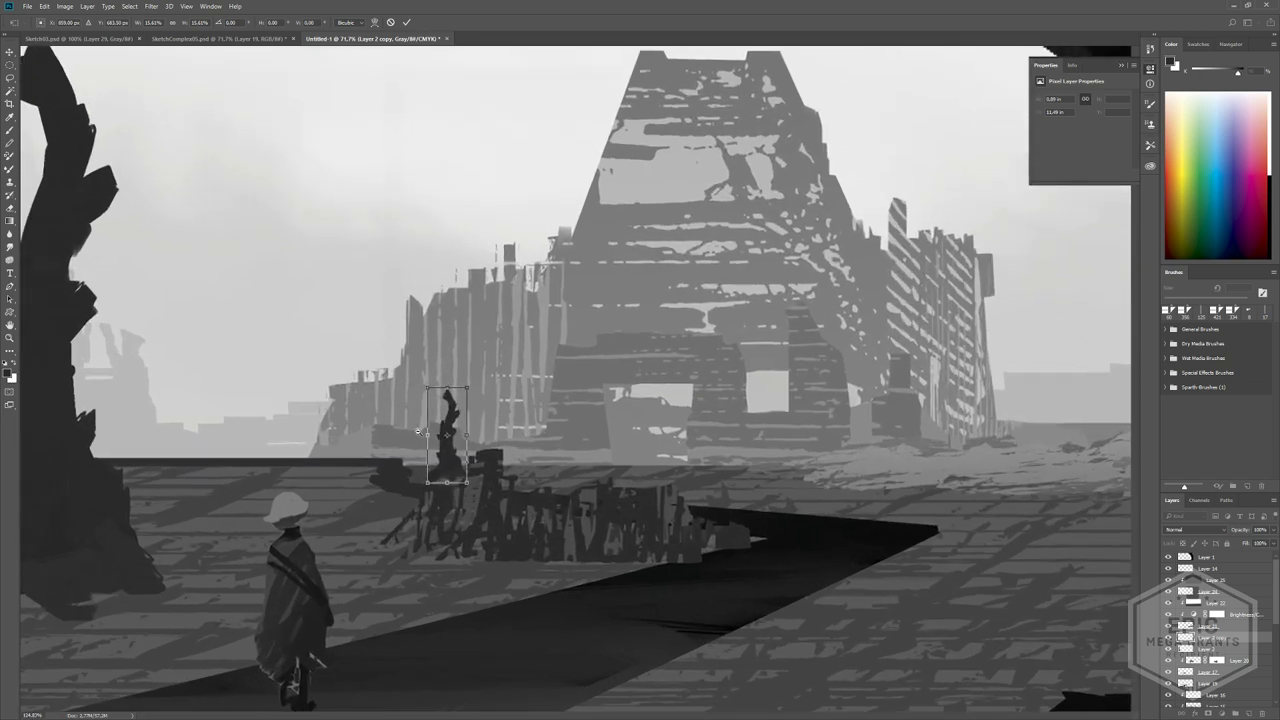
pyautogui.moveTo(446, 387)
pyautogui.mouseDown()
pyautogui.moveTo(446, 373)
pyautogui.moveTo(428, 377)
pyautogui.mouseUp()
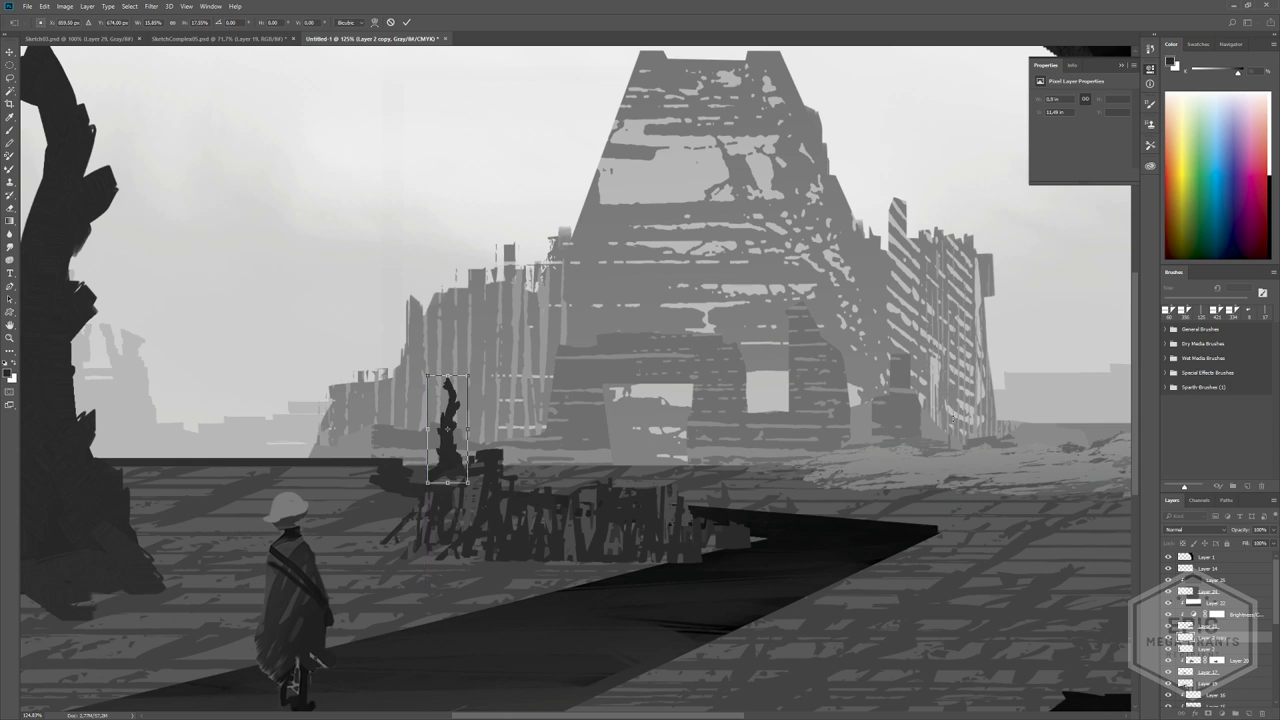
pyautogui.click(406, 22)
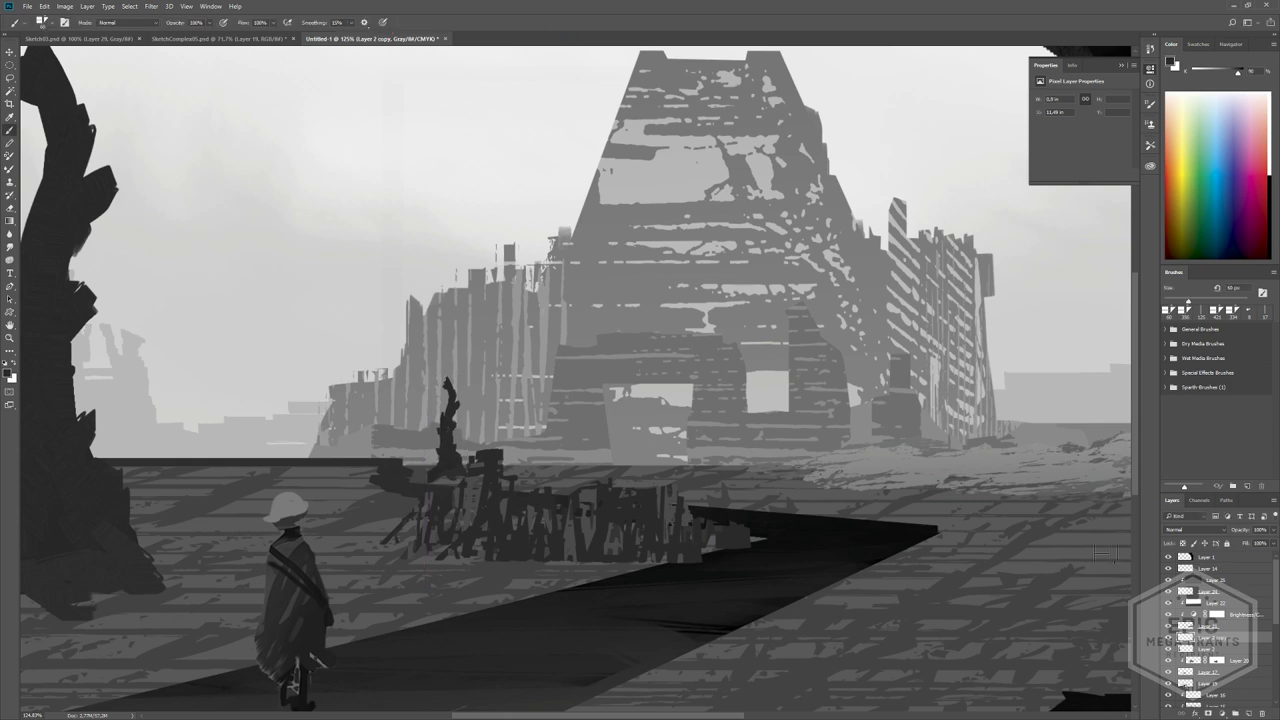
# - Move the small trunk's layer higher in the layer stack and check it by toggling its visibility
pyautogui.moveTo(1200, 637); pyautogui.dragTo(1203, 601)
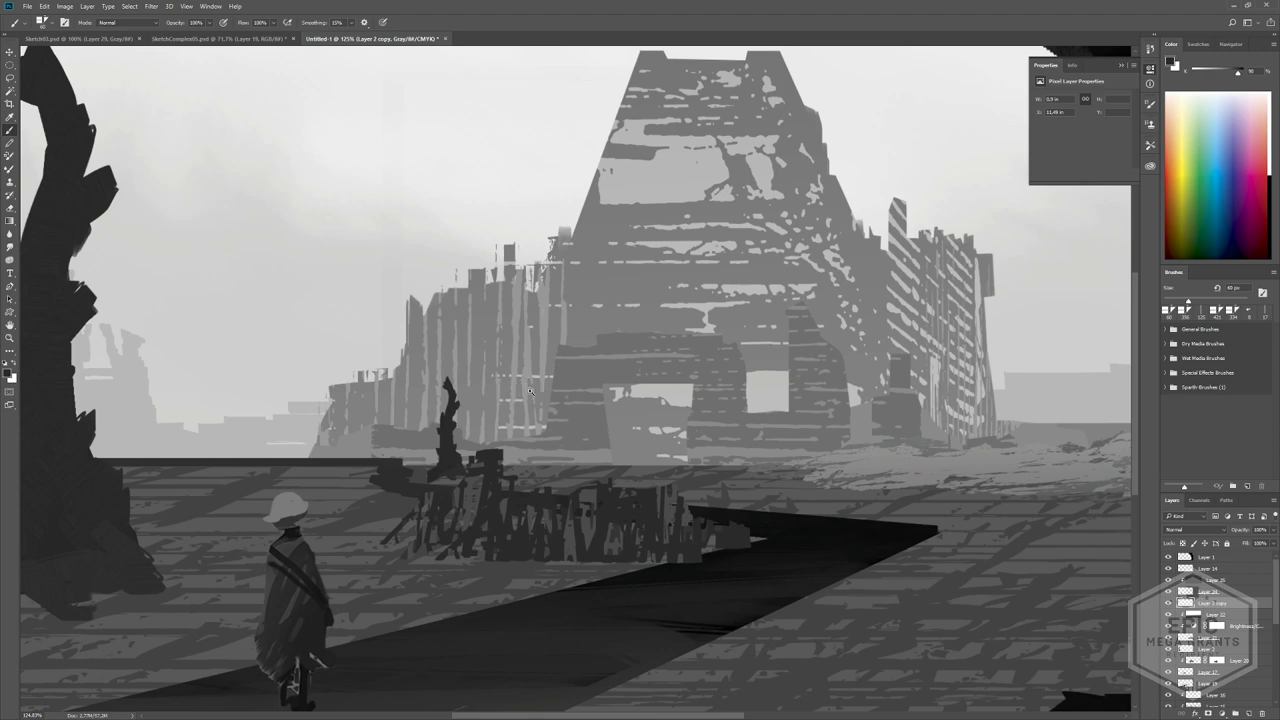
pyautogui.keyDown('alt'); pyautogui.scroll(-4, 506, 390); pyautogui.keyUp('alt')
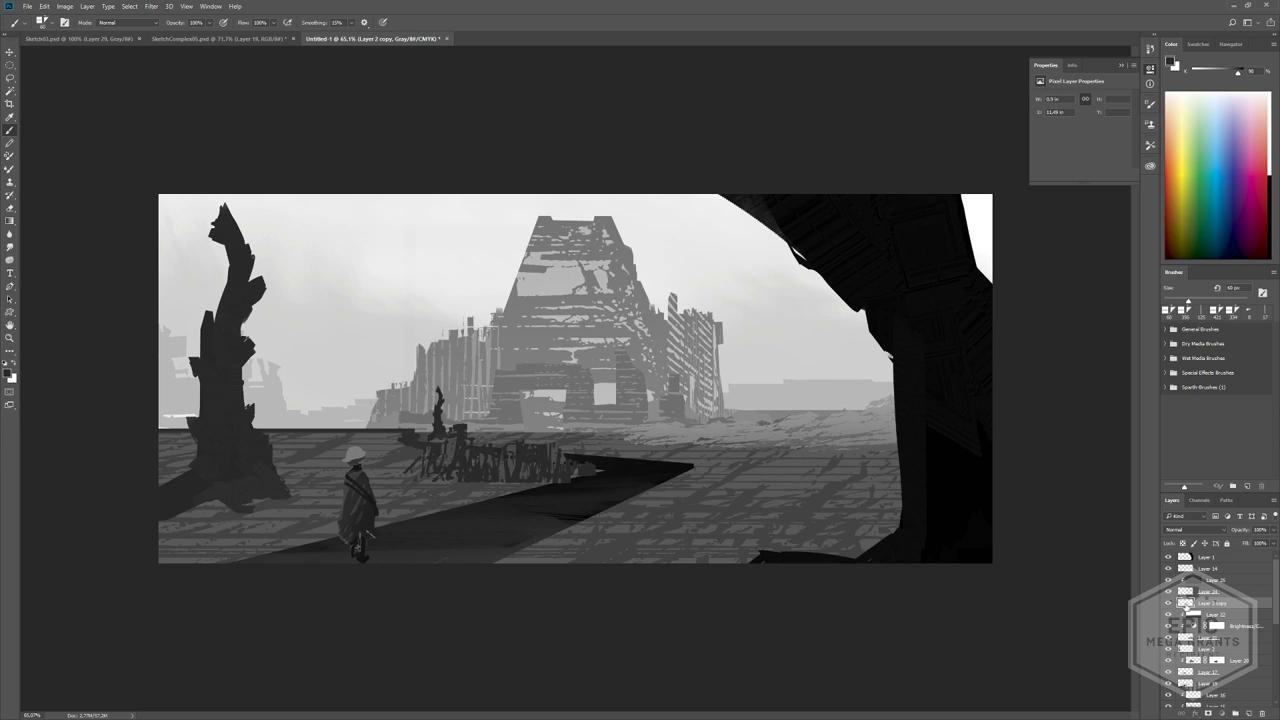
pyautogui.keyDown('alt'); pyautogui.scroll(2, 578, 380); pyautogui.keyUp('alt')
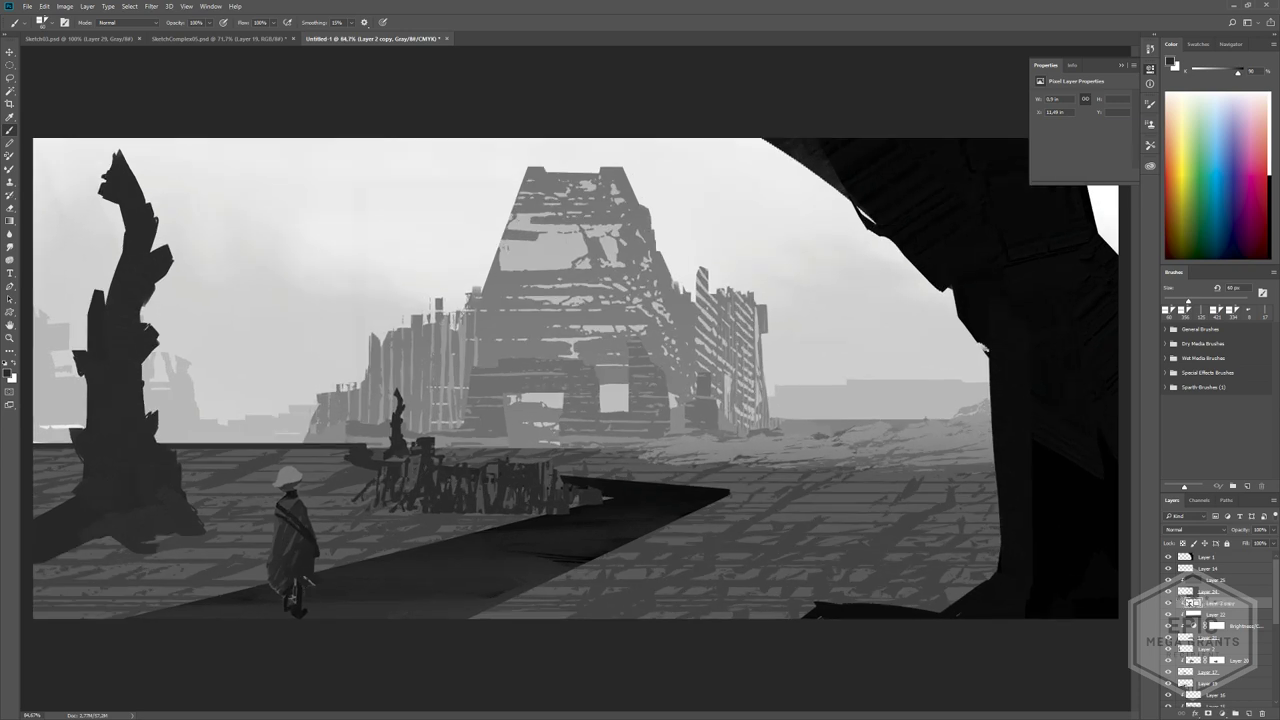
pyautogui.click(1168, 603)
pyautogui.click(1168, 603)
# - Add a layer clipped to the small trunk, paint it with sampled mid-grey, and lower the layer's fill to 43%
pyautogui.keyDown('alt'); pyautogui.scroll(2, 506, 453); pyautogui.keyUp('alt')
pyautogui.click(1246, 714)
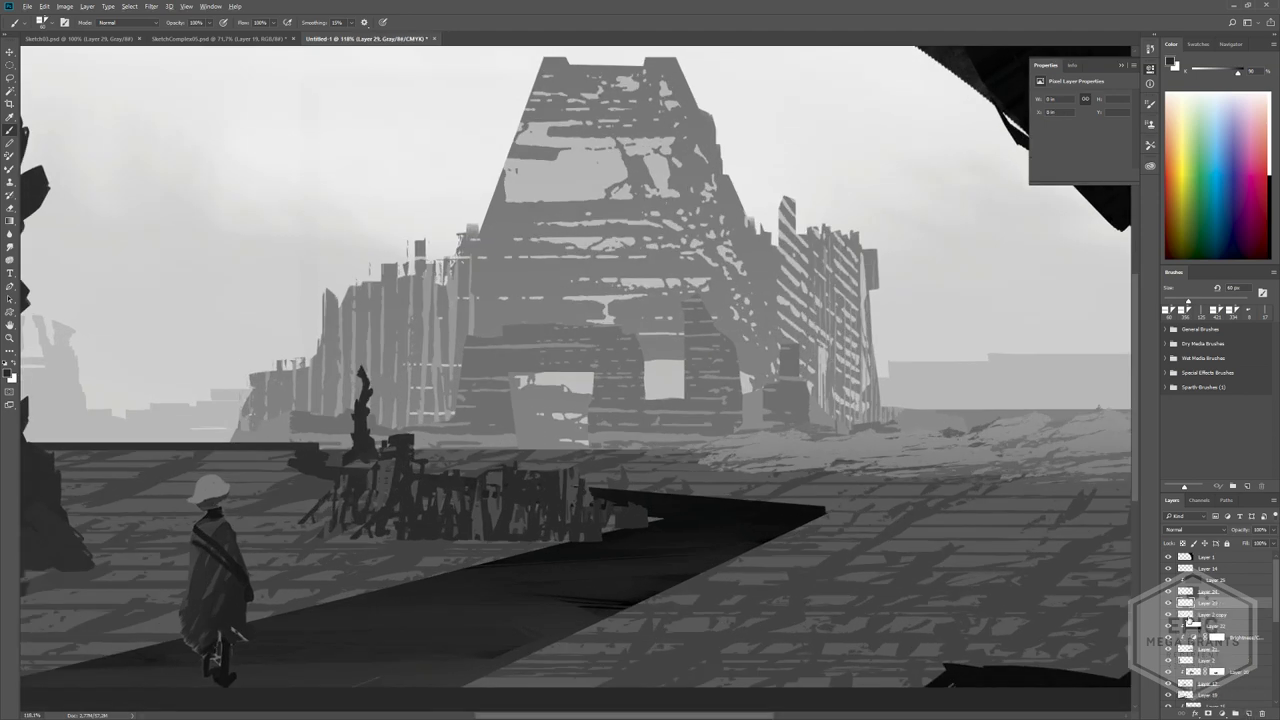
pyautogui.keyDown('alt'); pyautogui.click(1194, 607); pyautogui.keyUp('alt')
pyautogui.keyDown('alt'); pyautogui.click(418, 416); pyautogui.keyUp('alt')
pyautogui.keyDown('alt'); pyautogui.moveTo(337, 404); pyautogui.dragTo(372, 404, button='right'); pyautogui.keyUp('alt')
pyautogui.moveTo(372, 398)
pyautogui.mouseDown()
pyautogui.moveTo(371, 386)
pyautogui.moveTo(363, 446)
pyautogui.mouseUp()
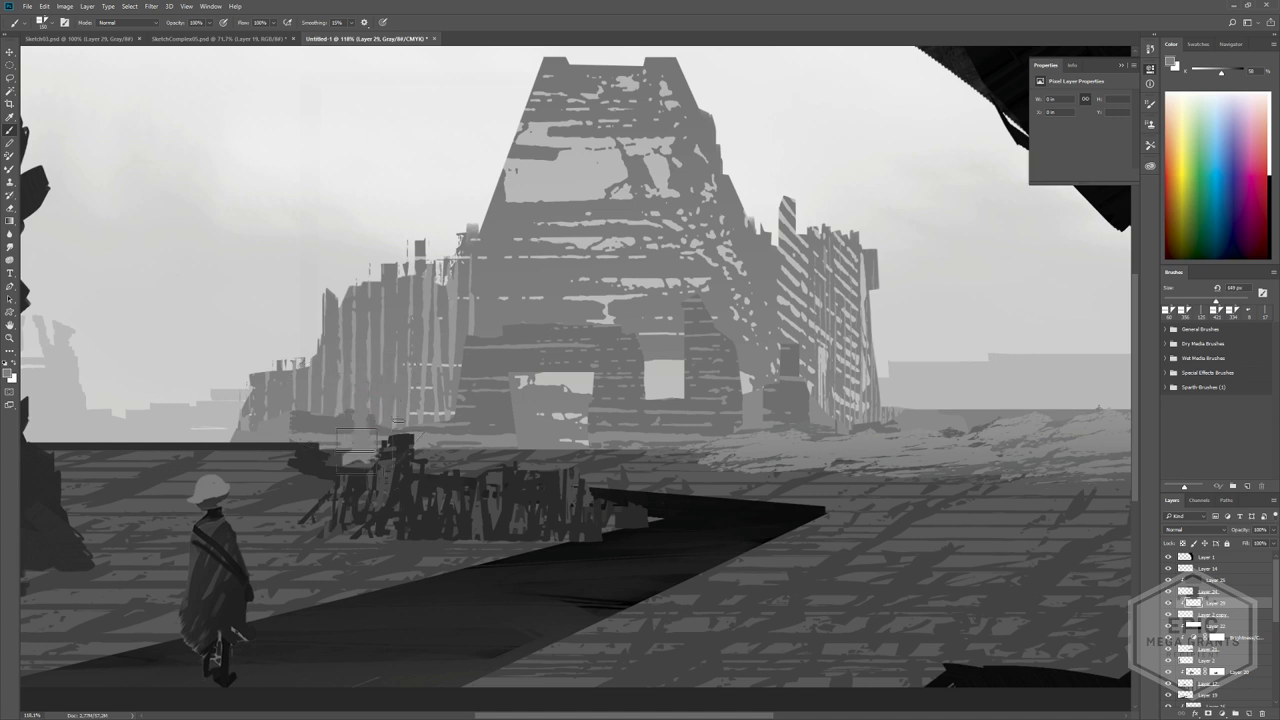
pyautogui.click(1272, 543)
pyautogui.moveTo(1272, 556); pyautogui.dragTo(1243, 556)
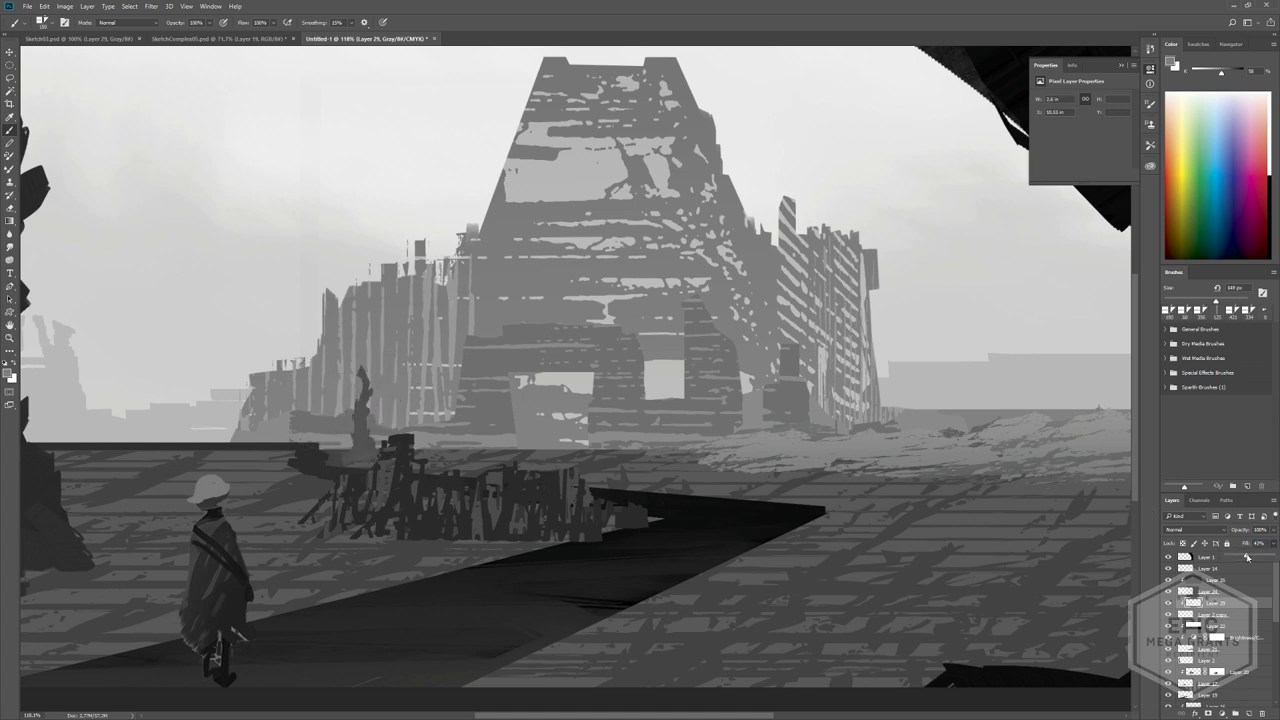
# - Try lightening the small trunk by painting grey strokes down its layer with a much smaller brush
pyautogui.press('e')
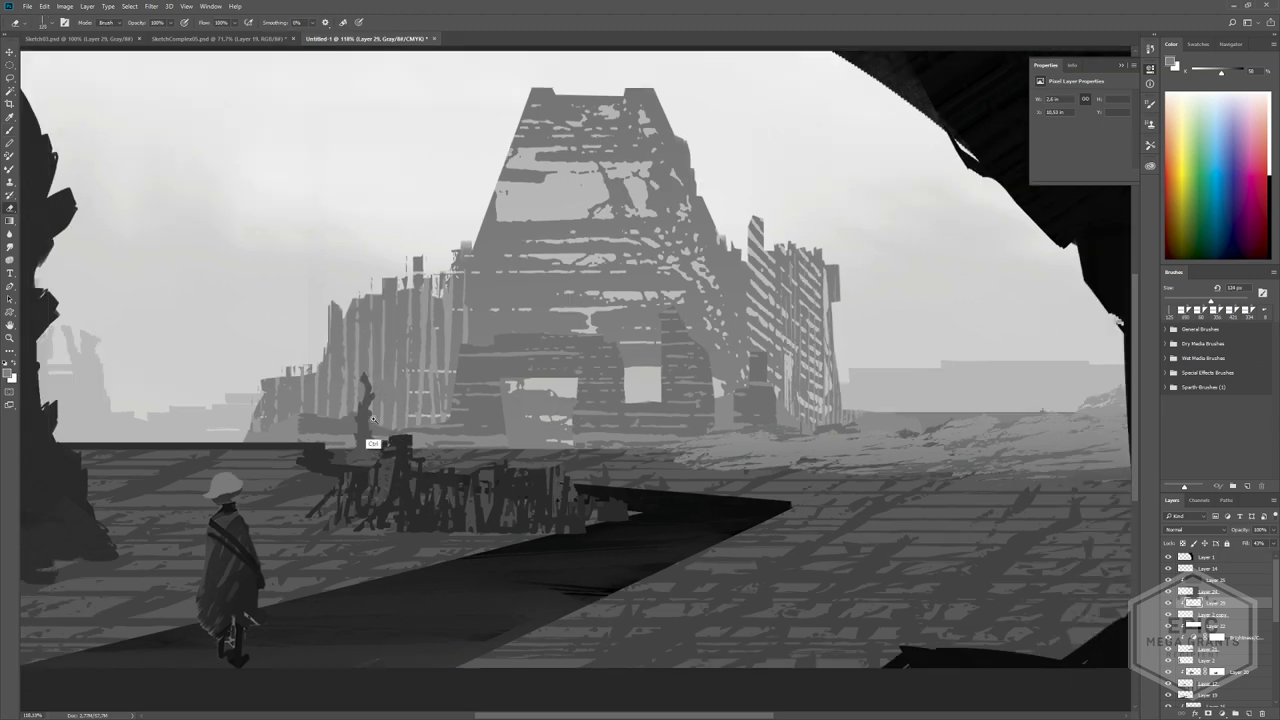
pyautogui.keyDown('alt'); pyautogui.scroll(-1, 370, 415); pyautogui.keyUp('alt')
pyautogui.keyDown('alt'); pyautogui.scroll(-3, 400, 445); pyautogui.keyUp('alt')
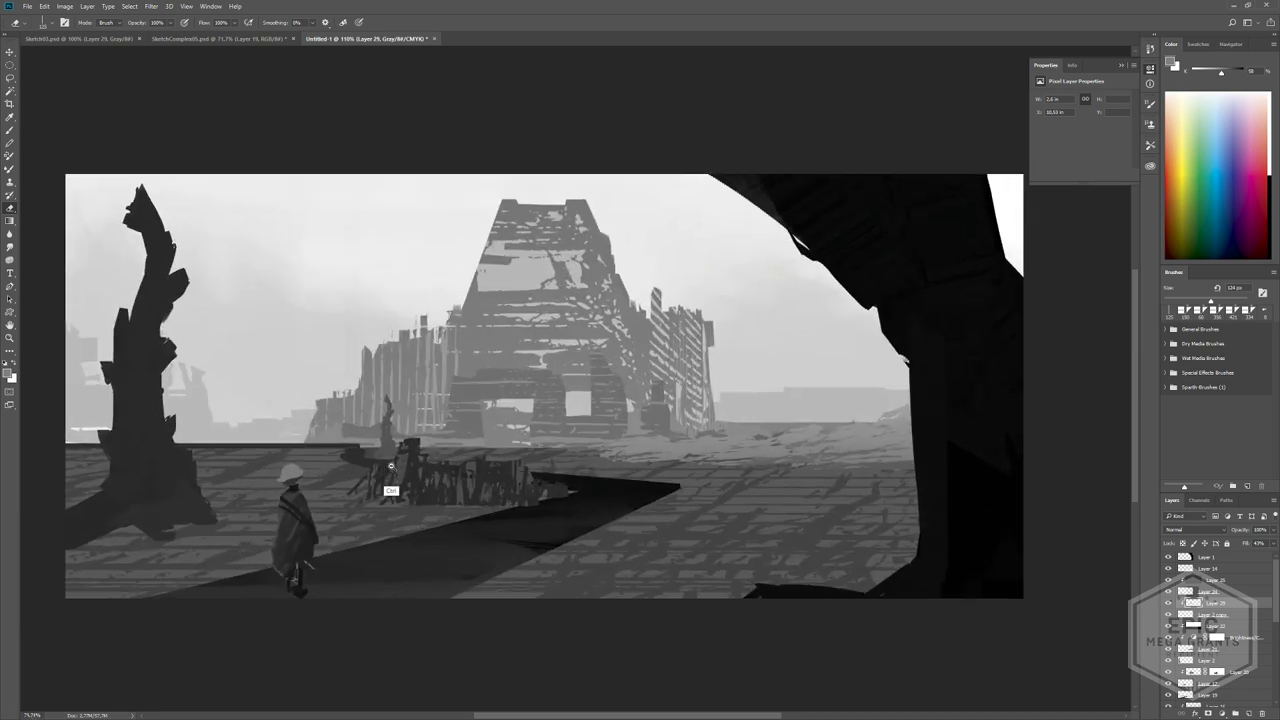
pyautogui.keyDown('alt'); pyautogui.scroll(-2, 434, 437); pyautogui.keyUp('alt')
pyautogui.keyDown('alt'); pyautogui.scroll(5, 434, 437); pyautogui.keyUp('alt')
pyautogui.press('b')
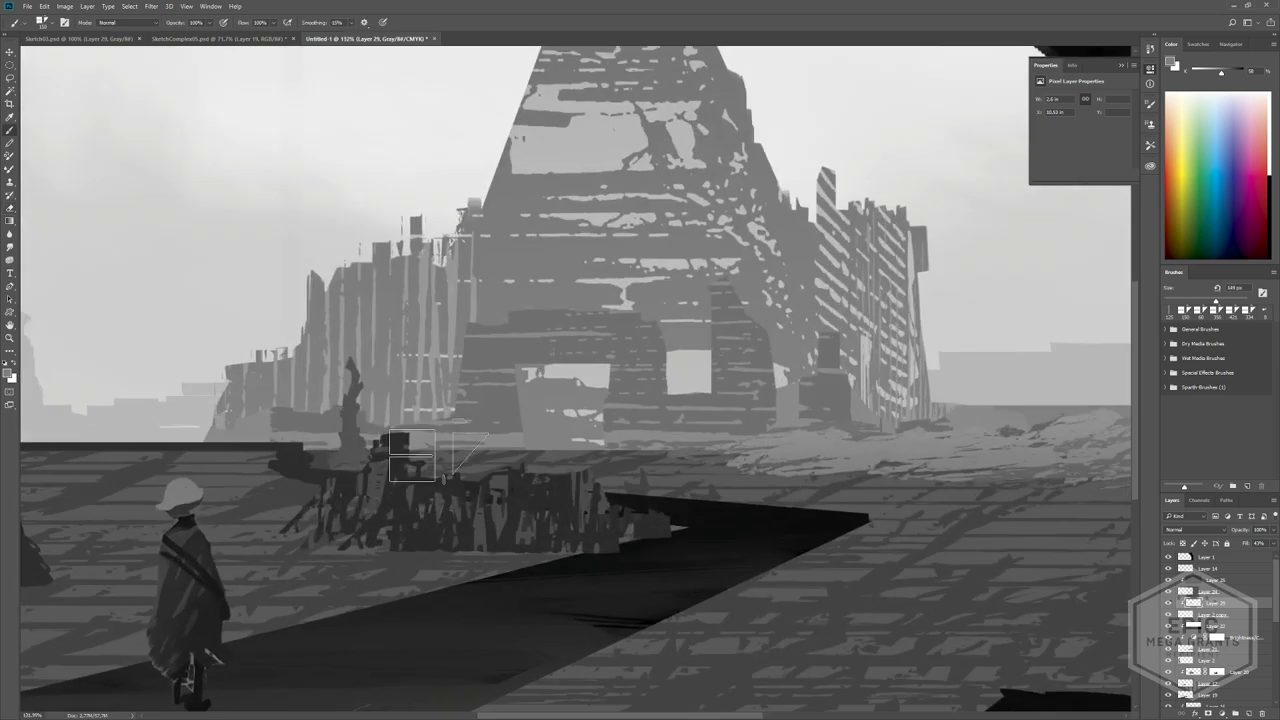
pyautogui.click(1191, 615)
pyautogui.keyDown('alt'); pyautogui.scroll(6, 370, 410); pyautogui.keyUp('alt')
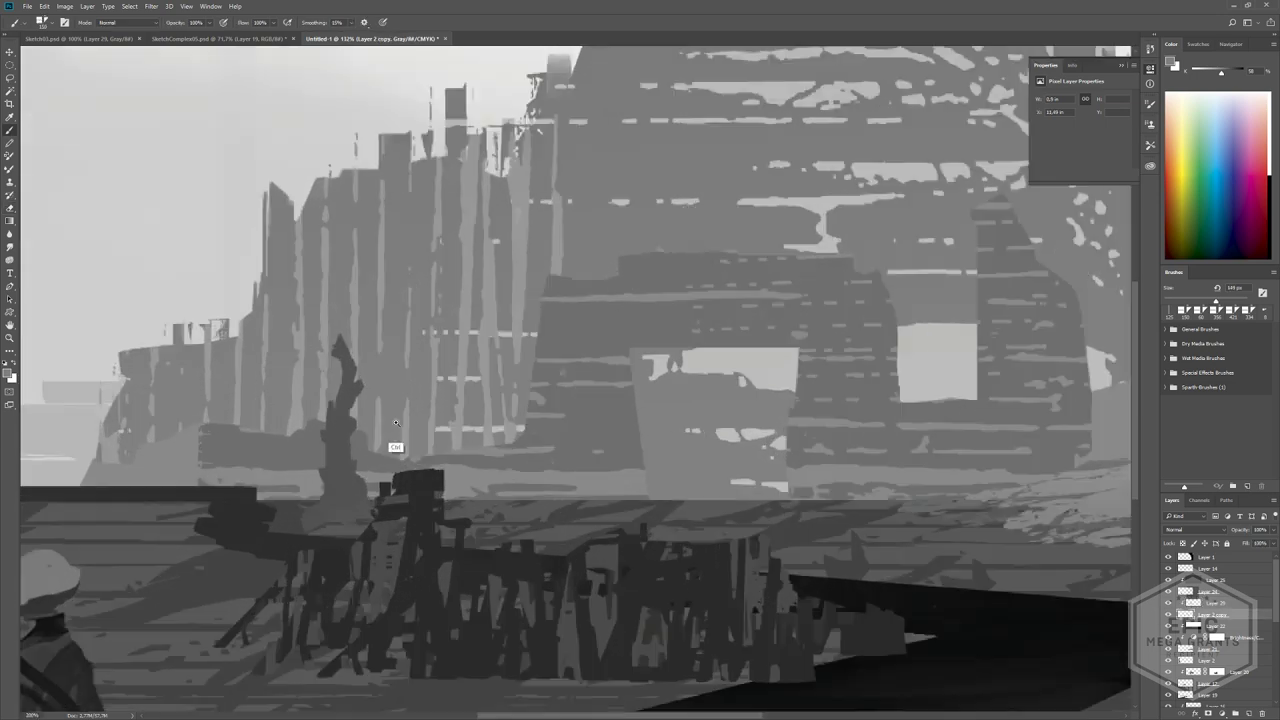
pyautogui.press('[')
pyautogui.press('[')
pyautogui.press('[')
pyautogui.press('[')
pyautogui.press('[')
pyautogui.press('[')
pyautogui.press('[')
pyautogui.press('[')
pyautogui.press('[')
pyautogui.press('[')
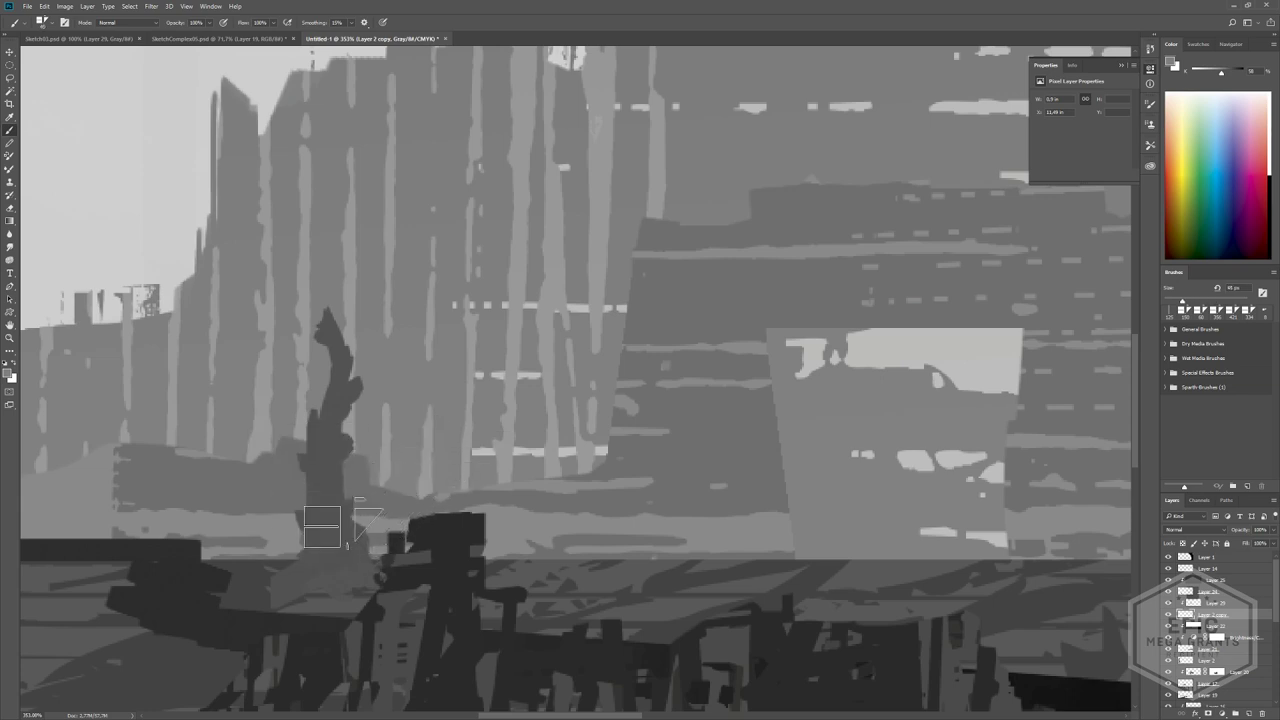
pyautogui.moveTo(342, 566); pyautogui.dragTo(371, 524)
pyautogui.hotkey('ctrl', 'z')
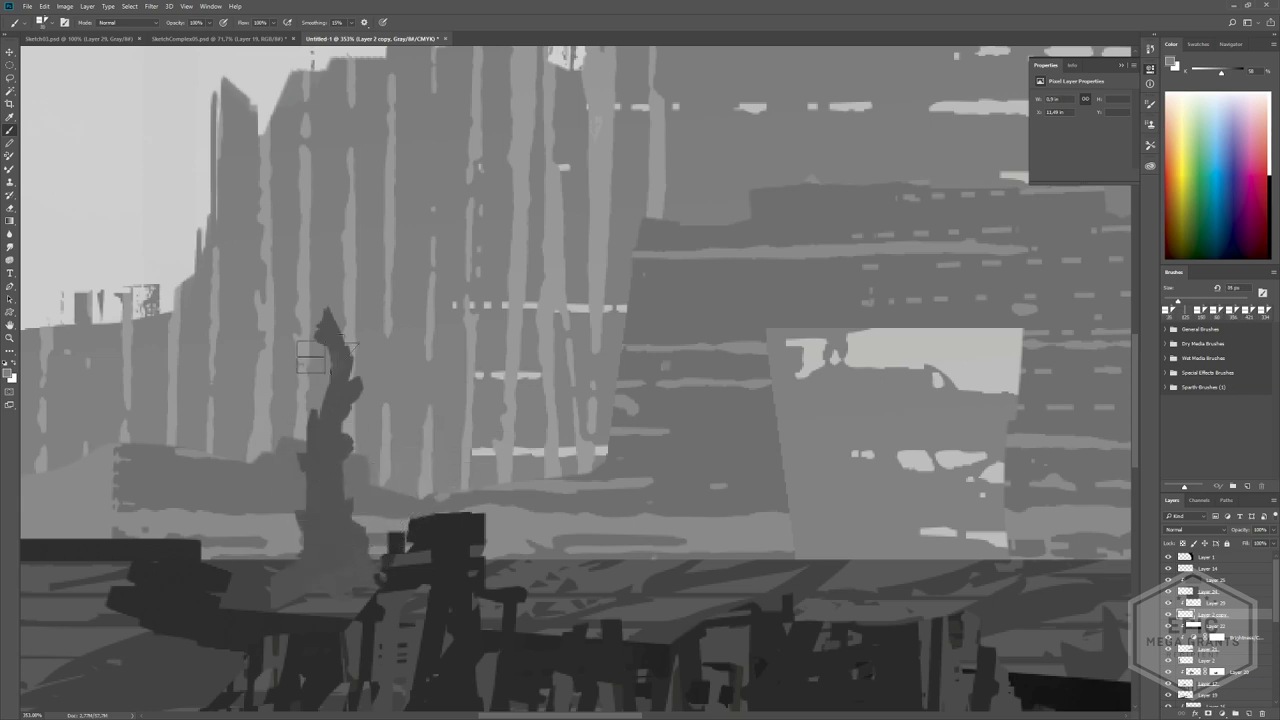
pyautogui.moveTo(326, 330); pyautogui.dragTo(341, 378)
pyautogui.moveTo(323, 508)
pyautogui.mouseDown()
pyautogui.moveTo(329, 429)
pyautogui.moveTo(343, 609)
pyautogui.moveTo(320, 429)
pyautogui.moveTo(308, 541)
pyautogui.mouseUp()
pyautogui.moveTo(318, 318); pyautogui.dragTo(335, 440)
pyautogui.moveTo(354, 407); pyautogui.dragTo(332, 485)
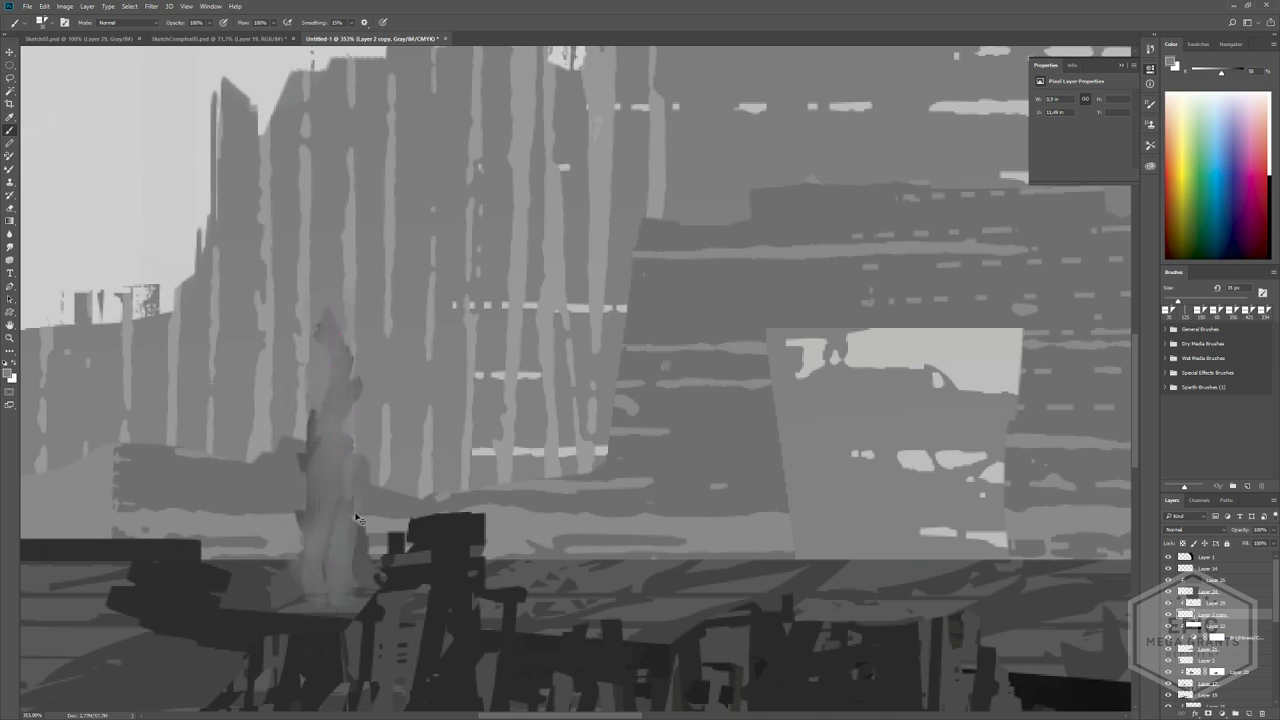
# - Undo the small trunk's light strokes and its clipped grey layer, and check the dark trunk by toggling its visibility
pyautogui.moveTo(354, 538)
pyautogui.keyDown('ctrl'); pyautogui.mouseDown()
pyautogui.moveTo(237, 408)
pyautogui.moveTo(295, 550)
pyautogui.mouseUp(); pyautogui.keyUp('ctrl')
pyautogui.hotkey('ctrl', 'alt', 'z')
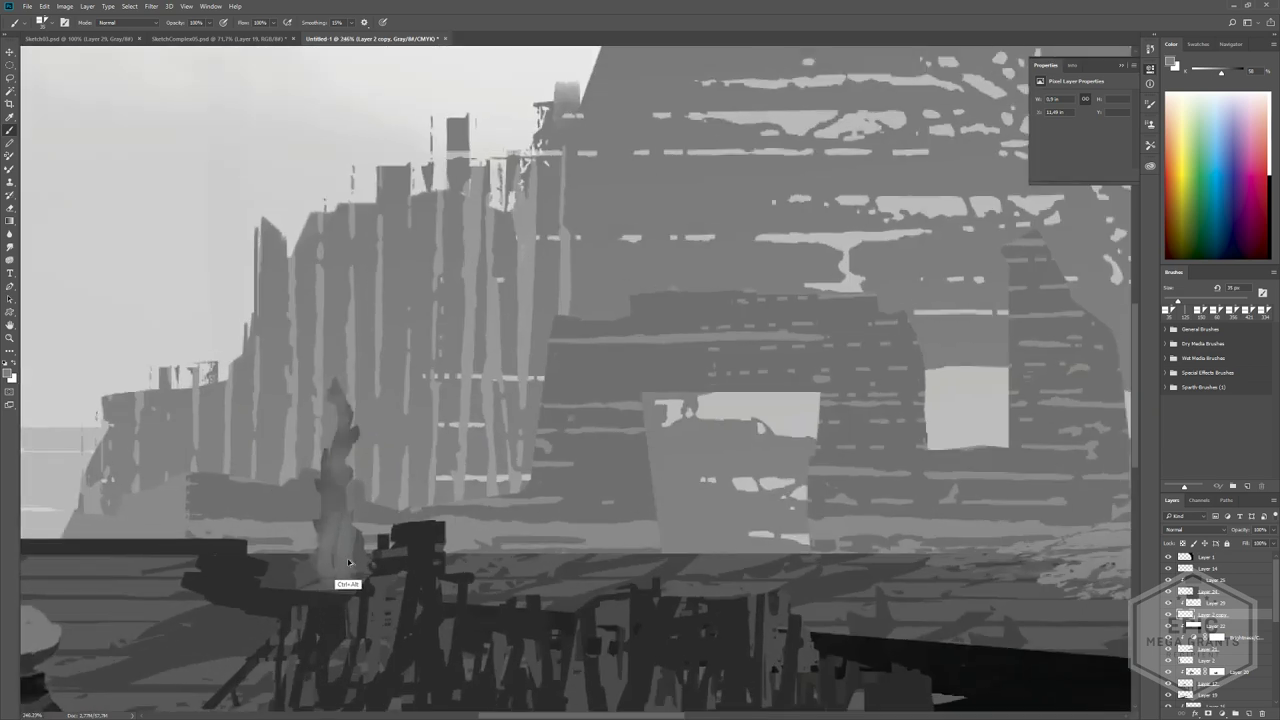
pyautogui.hotkey('ctrl', 'alt', 'z')
pyautogui.hotkey('ctrl', 'alt', 'z')
pyautogui.hotkey('ctrl', 'alt', 'z')
pyautogui.hotkey('ctrl', 'alt', 'z')
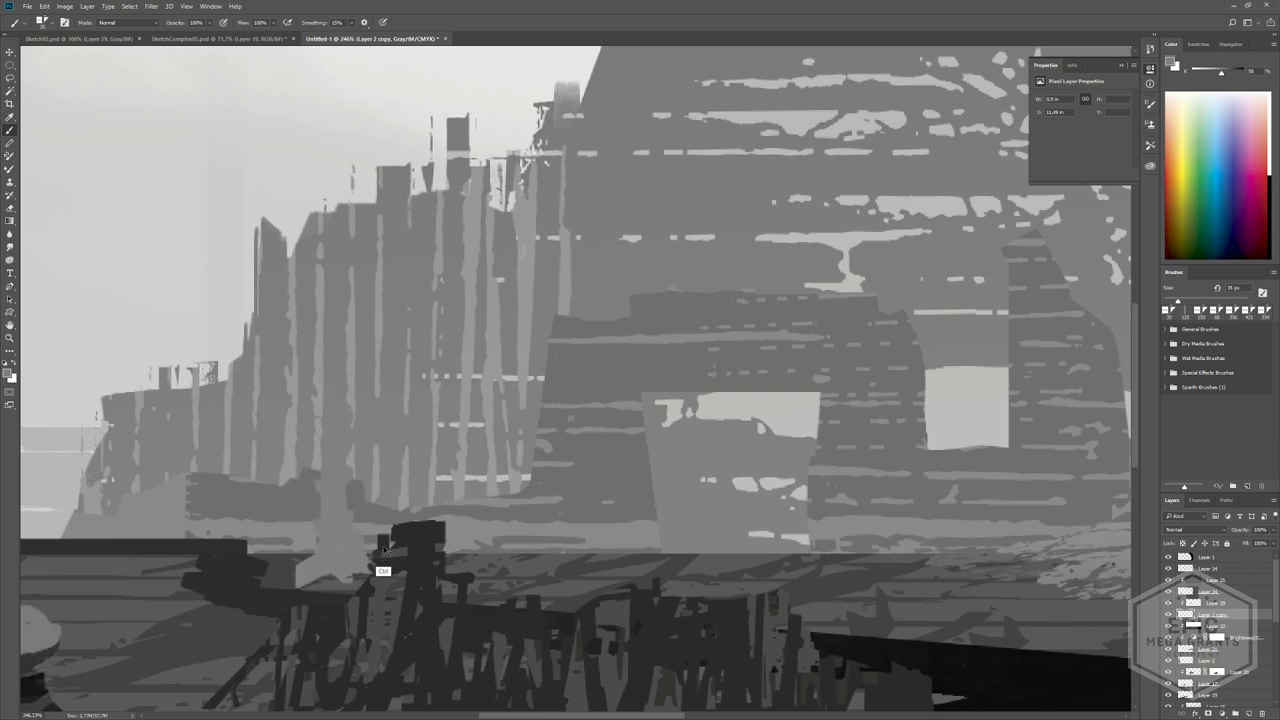
pyautogui.hotkey('ctrl', 'shift', 'z')
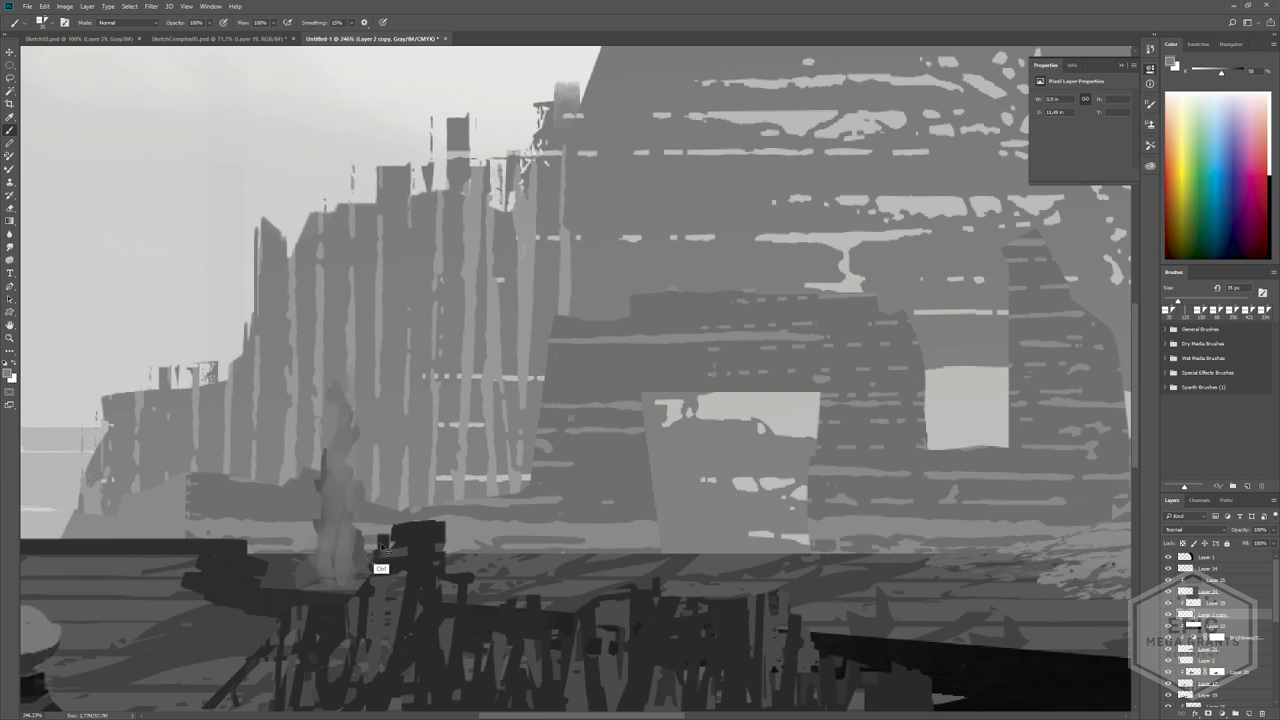
pyautogui.hotkey('ctrl', 'alt', 'z')
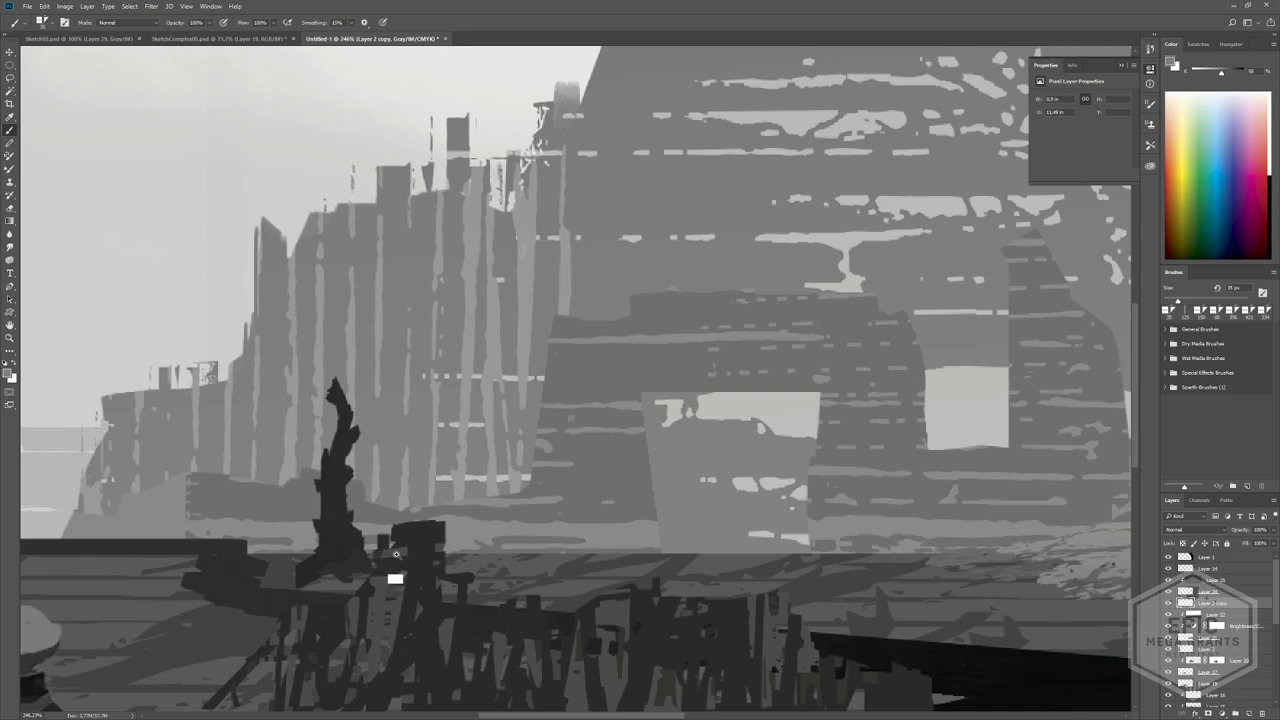
pyautogui.keyDown('ctrl'); pyautogui.moveTo(395, 556); pyautogui.dragTo(337, 483); pyautogui.keyUp('ctrl')
pyautogui.click(1168, 603)
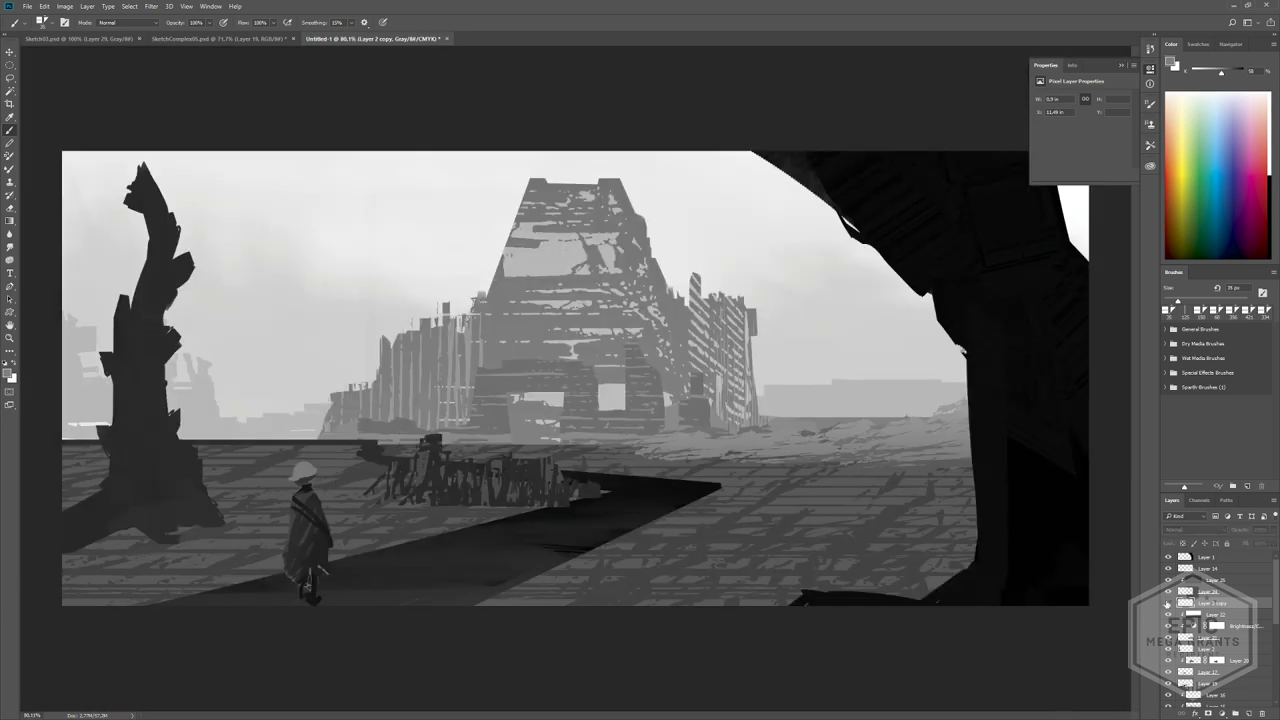
pyautogui.click(1168, 603)
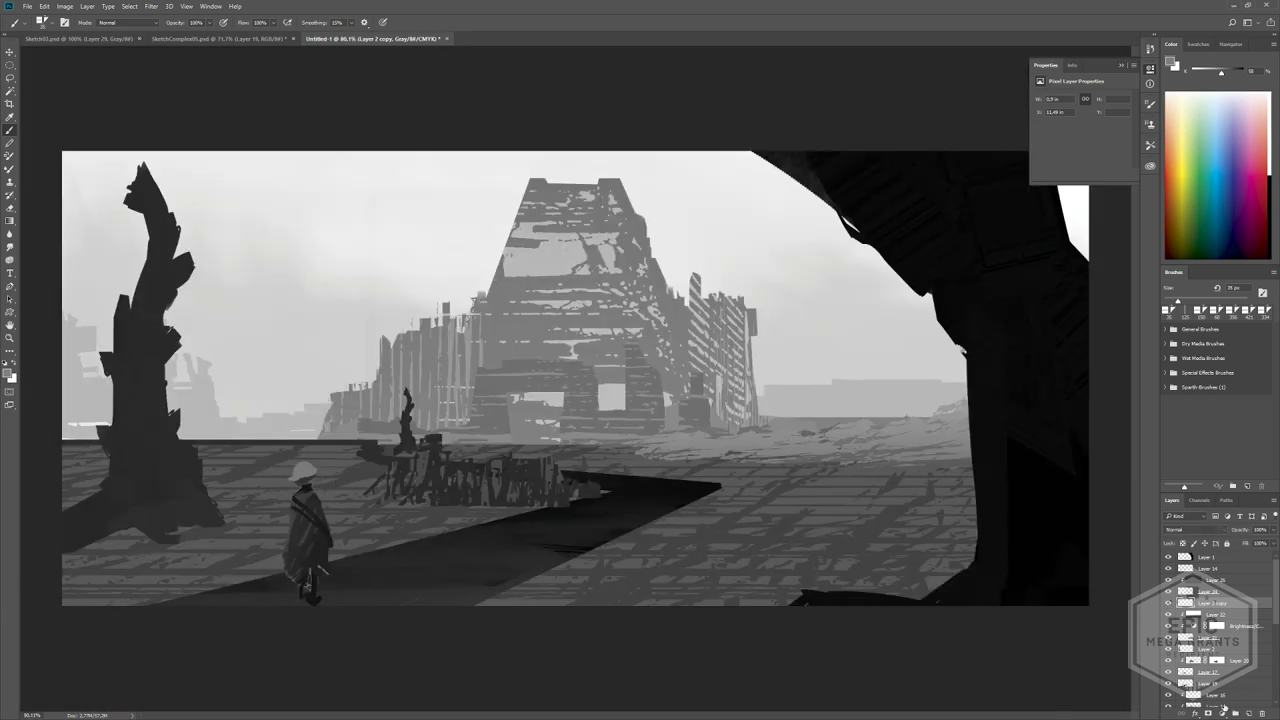
# - Thicken the small trunk with dark strokes and erase its crooked top and outer edge into a pointed shape
pyautogui.keyDown('alt'); pyautogui.scroll(4, 444, 452); pyautogui.keyUp('alt')
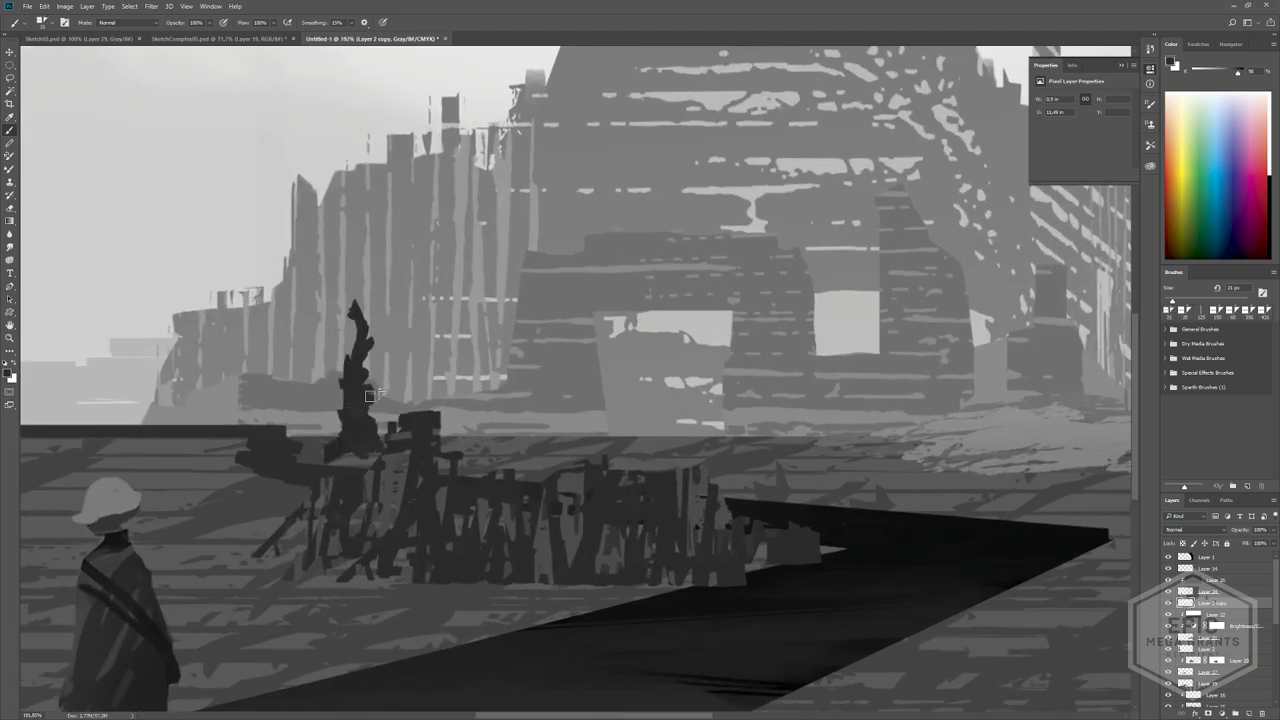
pyautogui.moveTo(327, 452)
pyautogui.mouseDown()
pyautogui.moveTo(355, 445)
pyautogui.moveTo(345, 389)
pyautogui.moveTo(365, 345)
pyautogui.mouseUp()
pyautogui.press('e')
pyautogui.moveTo(352, 265); pyautogui.dragTo(364, 267)
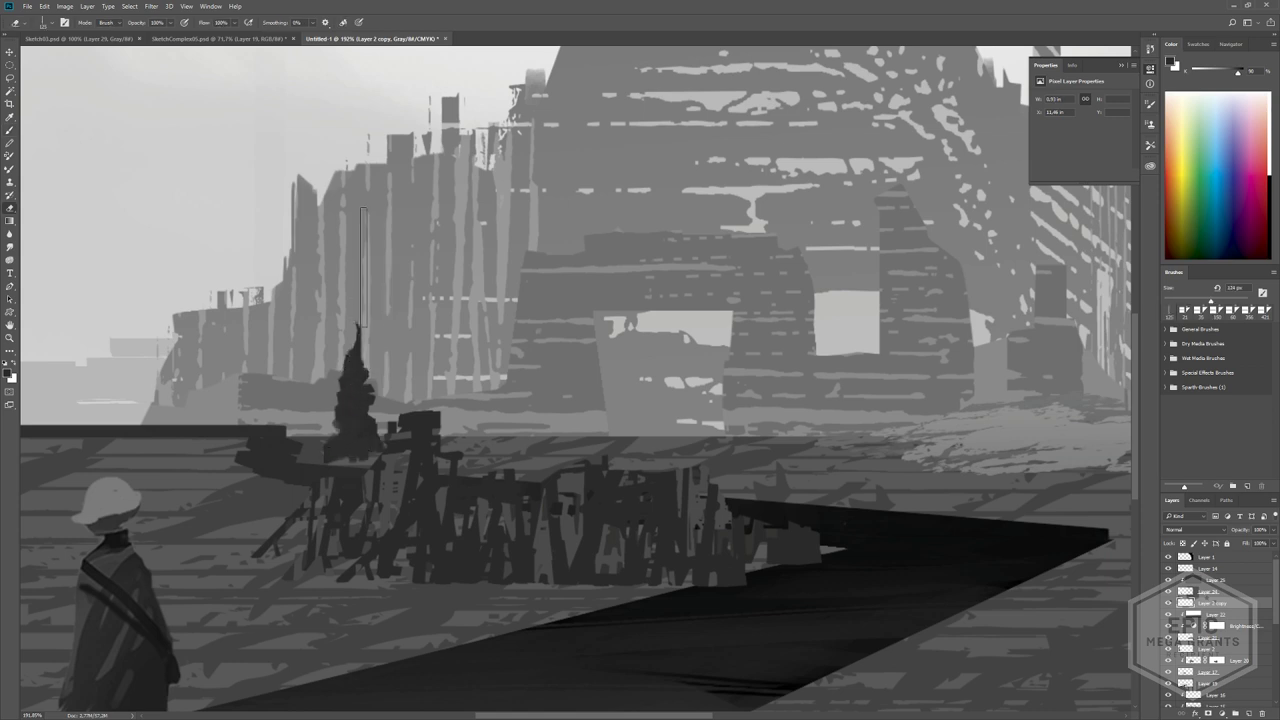
pyautogui.moveTo(335, 319); pyautogui.dragTo(339, 347)
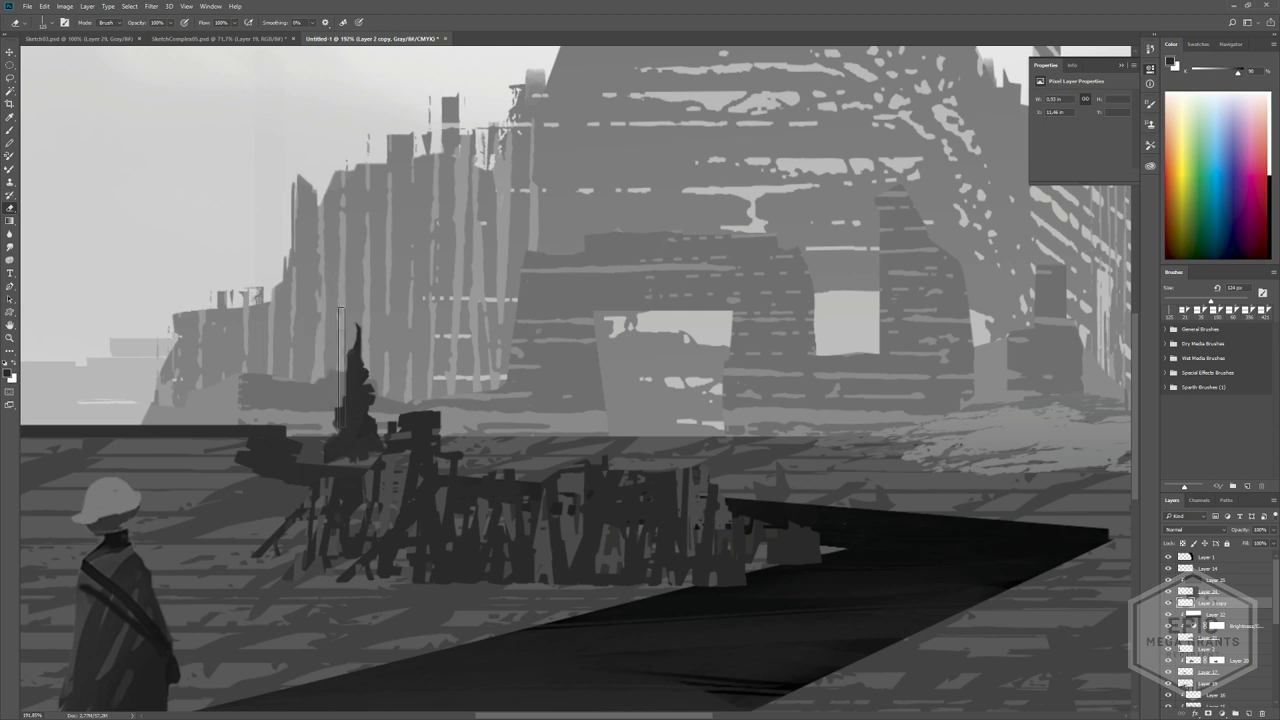
# - Reduce the eraser size and trim the small trunk's other side into a slender spire
pyautogui.press('[')
pyautogui.press('[')
pyautogui.press('[')
pyautogui.press('[')
pyautogui.press('[')
pyautogui.press('[')
pyautogui.press('[')
pyautogui.press('[')
pyautogui.press('[')
pyautogui.press('[')
pyautogui.moveTo(374, 363)
pyautogui.mouseDown()
pyautogui.moveTo(370, 406)
pyautogui.moveTo(322, 373)
pyautogui.moveTo(396, 480)
pyautogui.moveTo(406, 518)
pyautogui.moveTo(385, 524)
pyautogui.mouseUp()
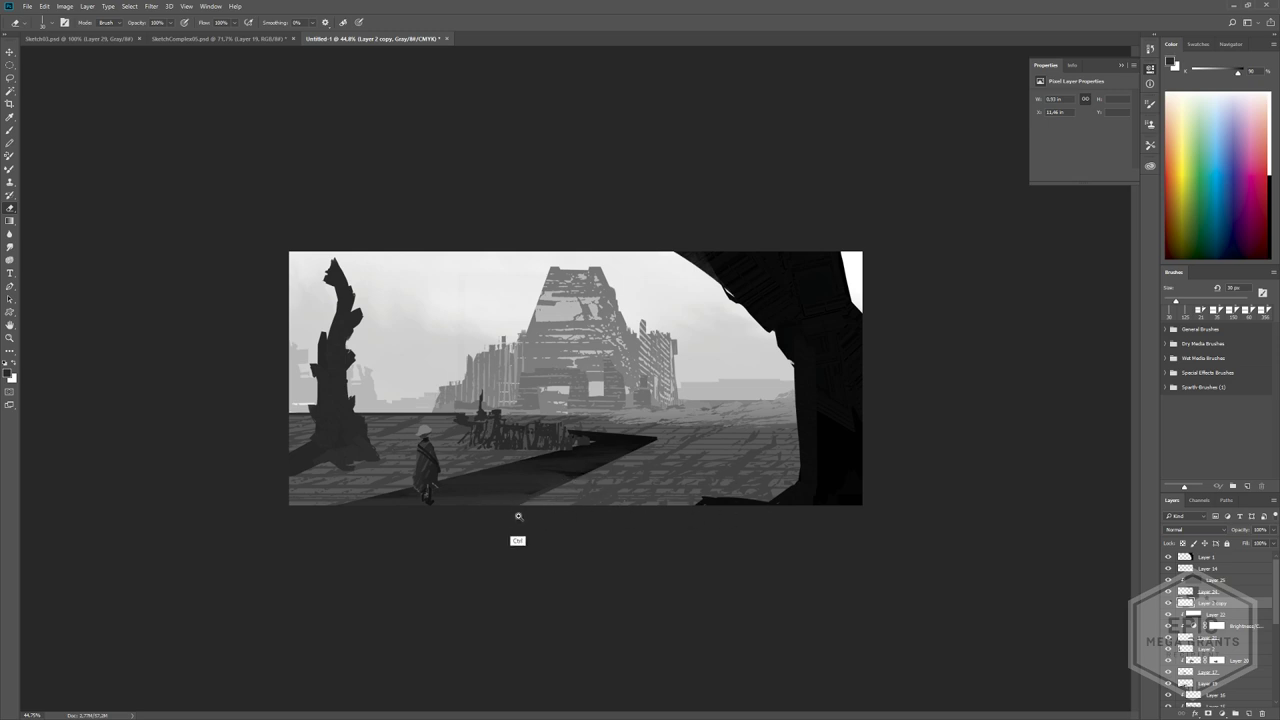
# - Switch to the browser to view the ArtStation reference "Riding along the shore II", close it and return to the sketch in Photoshop
pyautogui.keyDown('ctrl'); pyautogui.moveTo(520, 516); pyautogui.dragTo(546, 540); pyautogui.keyUp('ctrl')
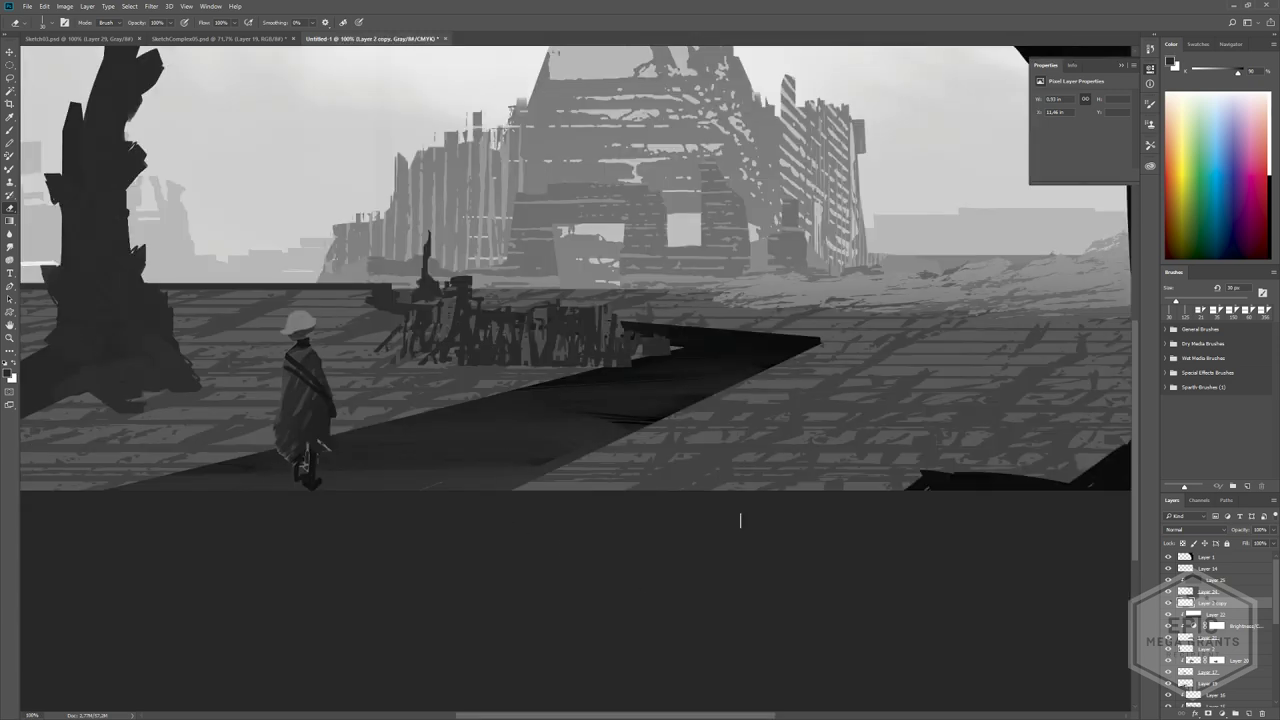
pyautogui.hotkey('alt', 'Tab')
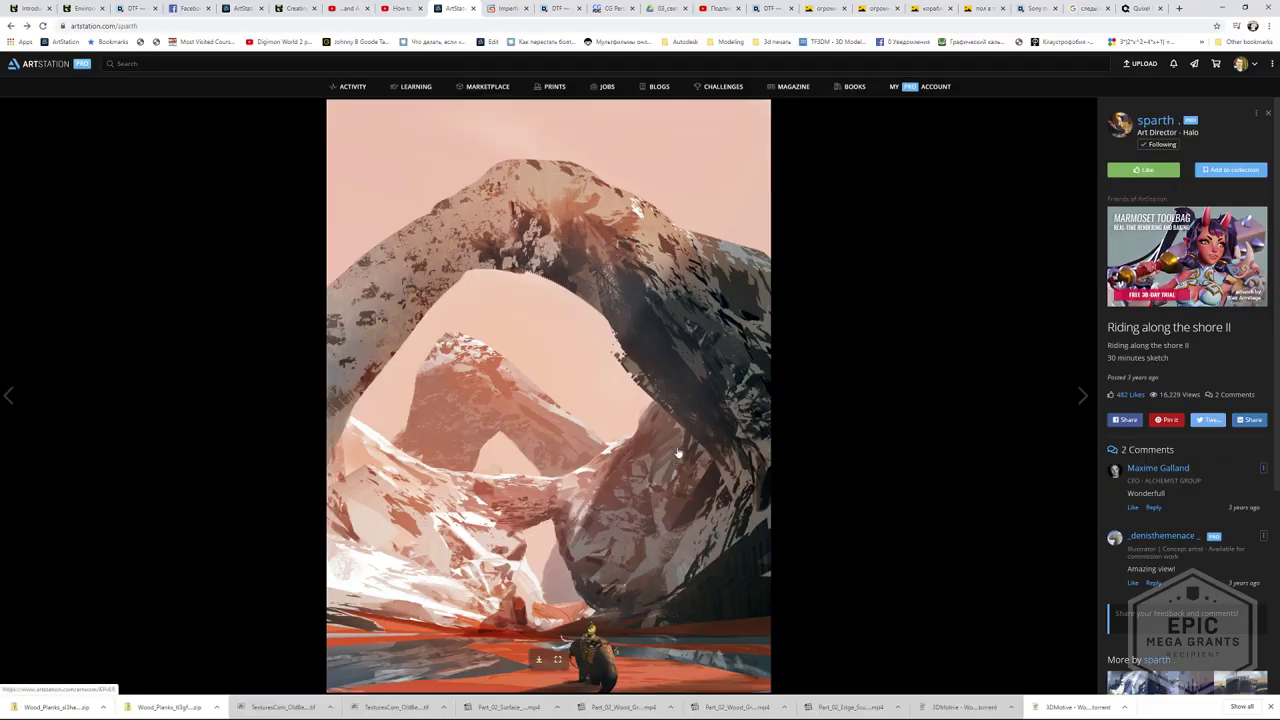
pyautogui.press('Escape')
pyautogui.scroll(-2, 600, 480)
pyautogui.hotkey('alt', 'Tab')
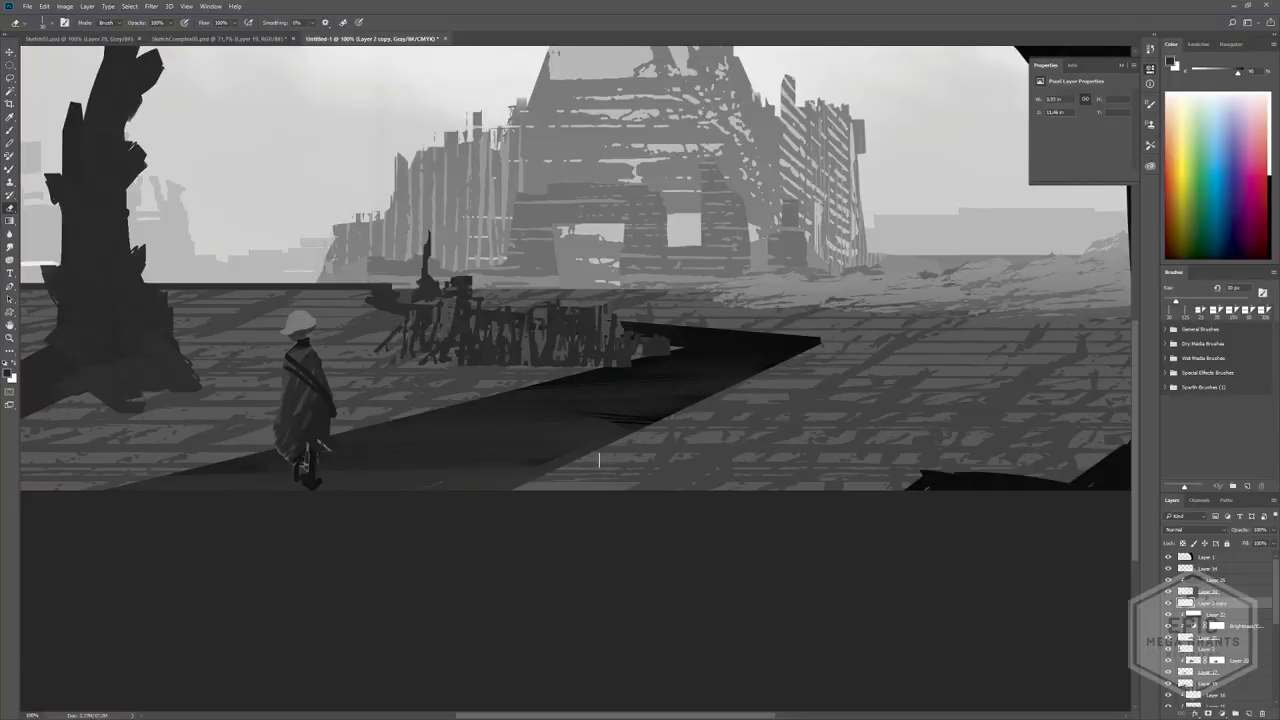
# - Examine the whole composition at thumbnail size and at larger sizes to judge its values and readability
pyautogui.keyDown('ctrl'); pyautogui.moveTo(592, 408); pyautogui.dragTo(562, 402); pyautogui.keyUp('ctrl')
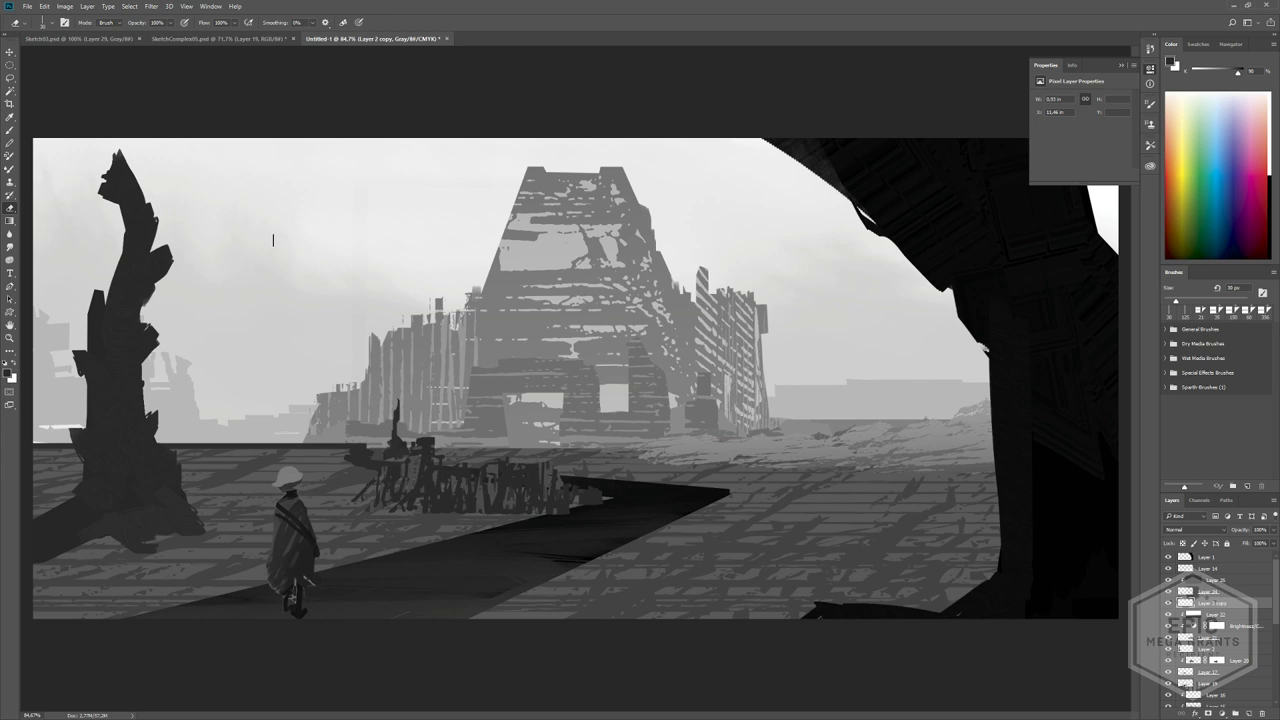
pyautogui.keyDown('alt'); pyautogui.scroll(-3, 756, 254); pyautogui.keyUp('alt')
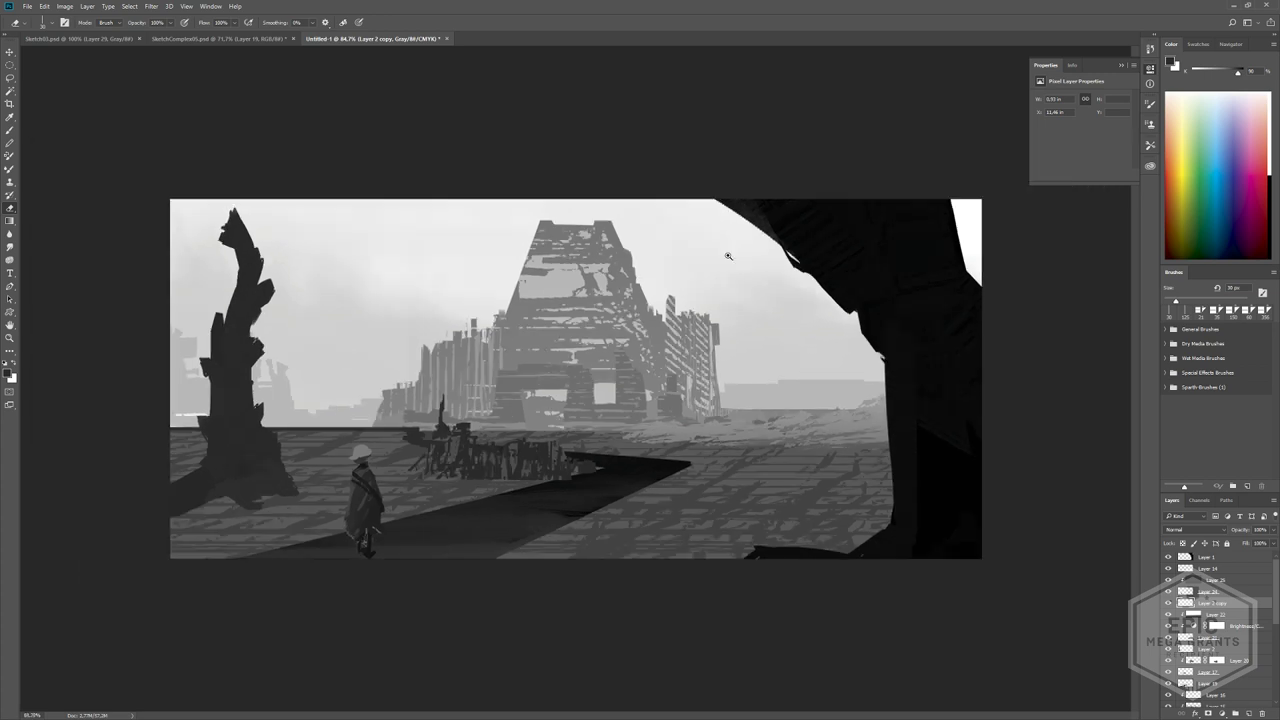
pyautogui.keyDown('alt'); pyautogui.scroll(2, 615, 412); pyautogui.keyUp('alt')
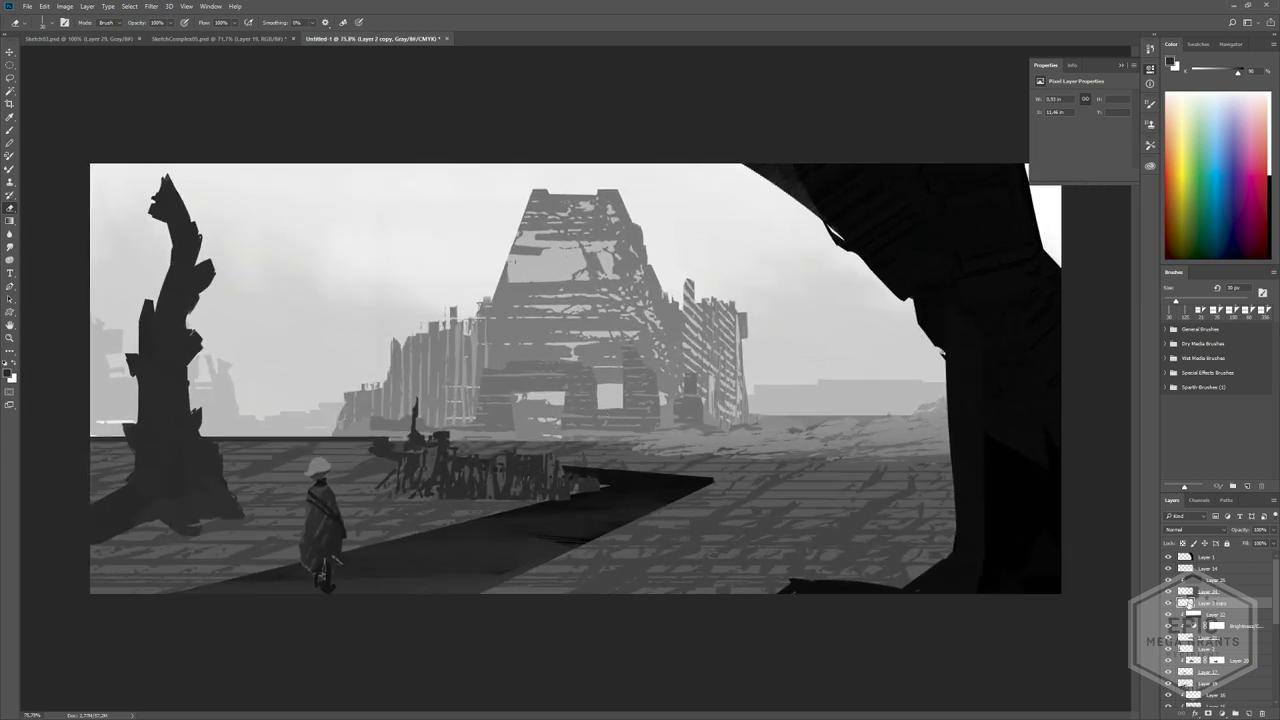
pyautogui.keyDown('alt'); pyautogui.scroll(-5, 594, 529); pyautogui.keyUp('alt')
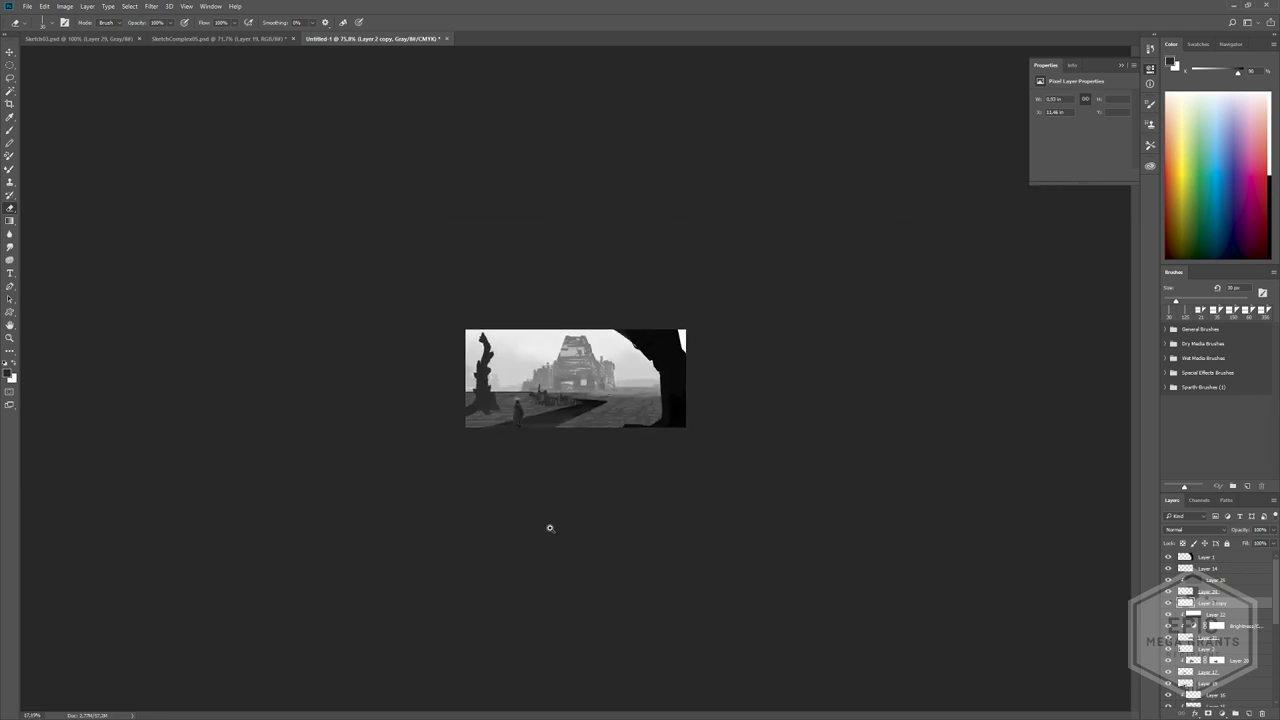
pyautogui.keyDown('alt'); pyautogui.scroll(-2, 549, 528); pyautogui.keyUp('alt')
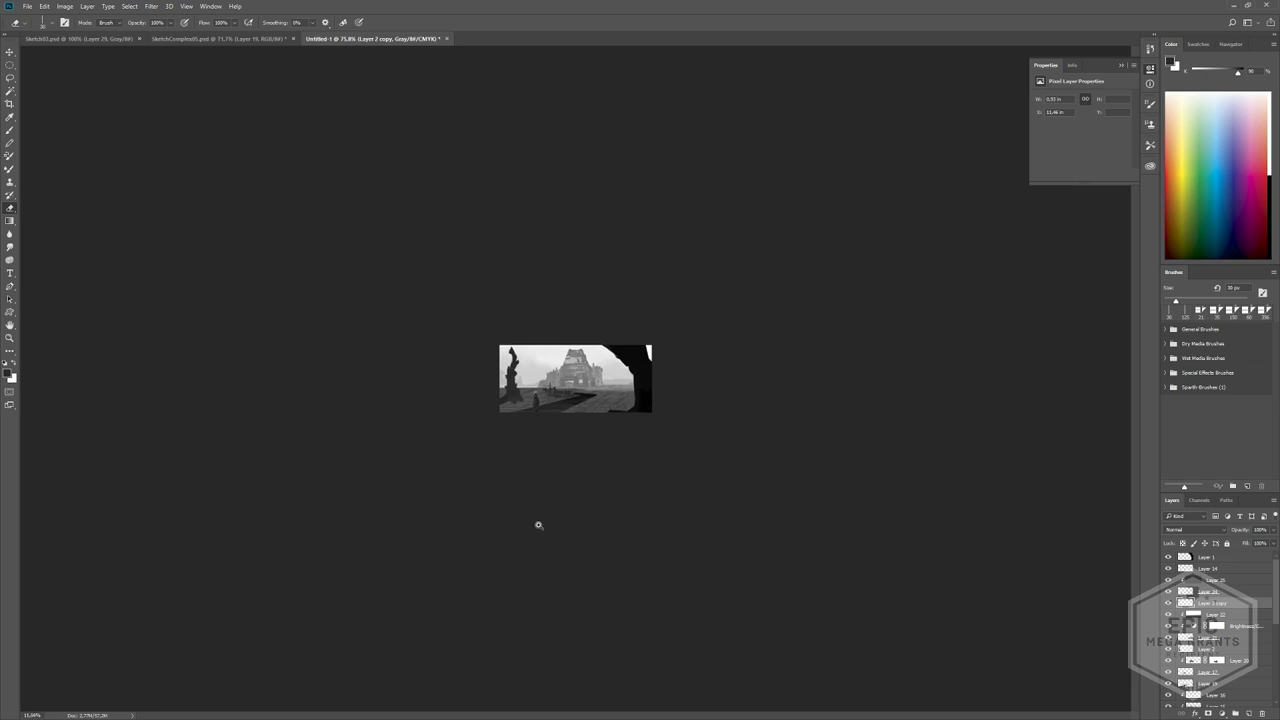
pyautogui.keyDown('alt'); pyautogui.scroll(6, 537, 523); pyautogui.keyUp('alt')
pyautogui.keyDown('alt'); pyautogui.scroll(-1, 604, 587); pyautogui.keyUp('alt')
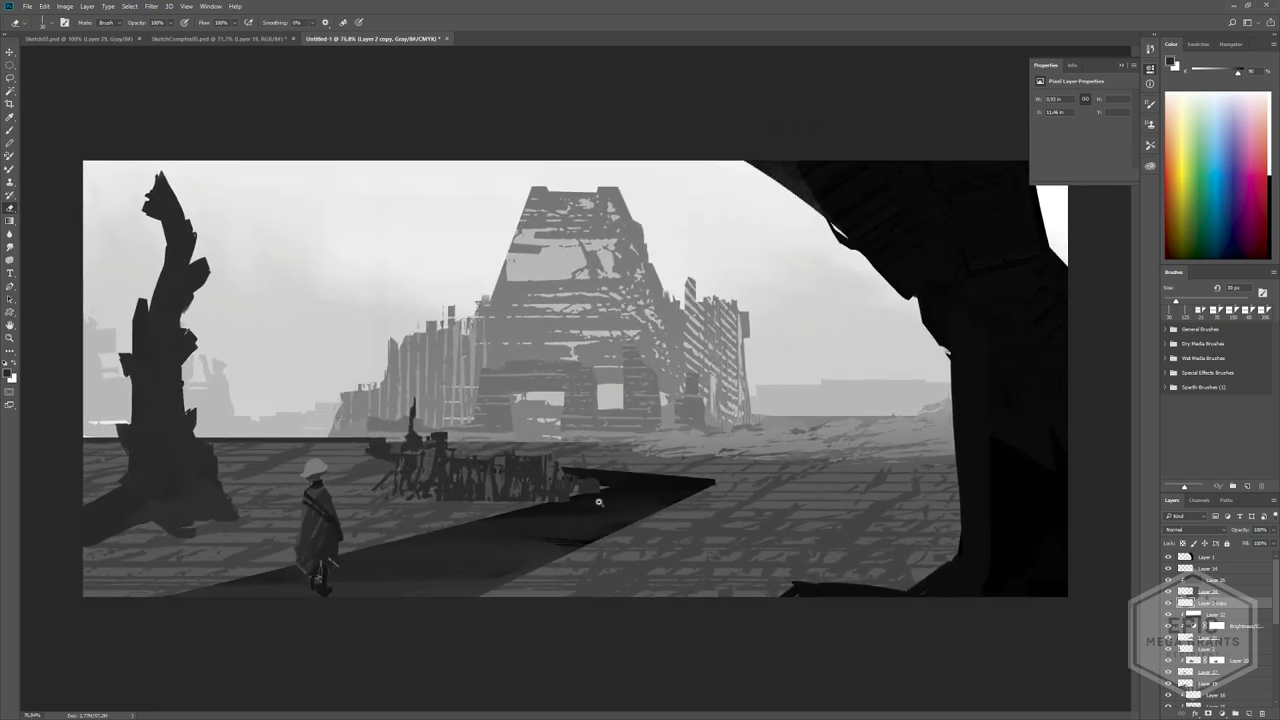
pyautogui.keyDown('alt'); pyautogui.scroll(2, 600, 503); pyautogui.keyUp('alt')
pyautogui.keyDown('alt'); pyautogui.scroll(-2, 646, 458); pyautogui.keyUp('alt')
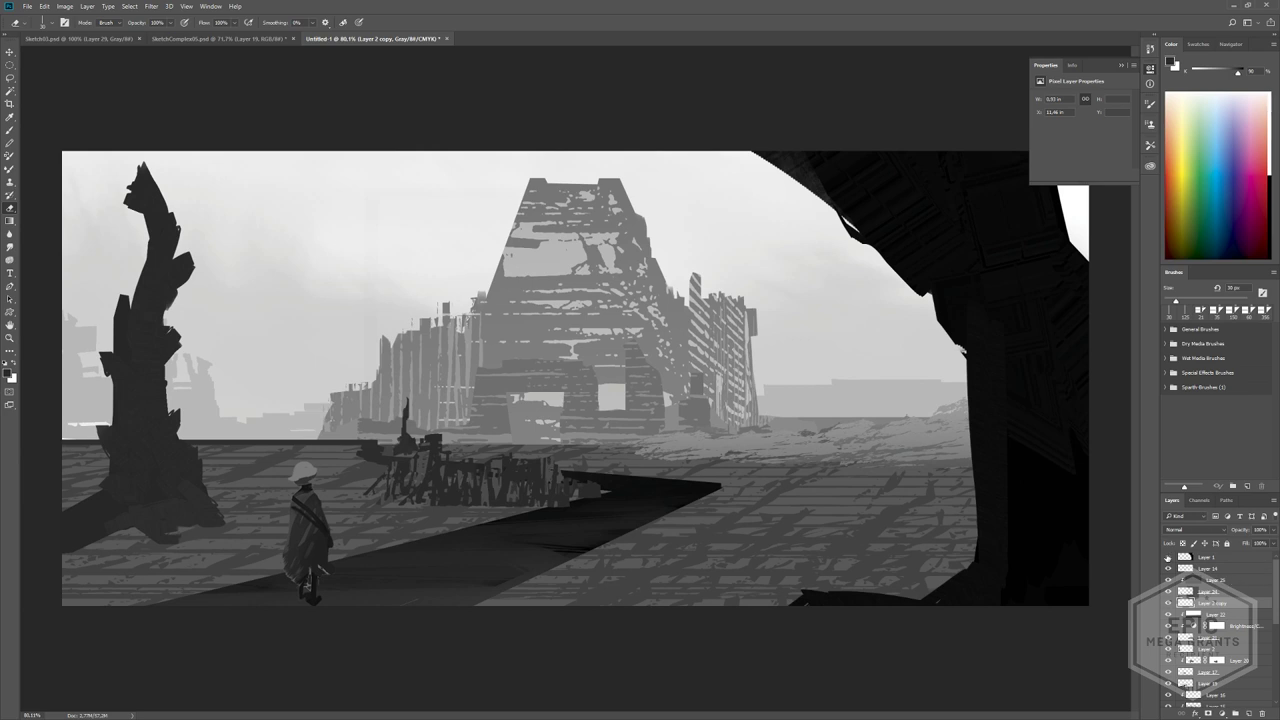
# - Paint a straight vertical pole in lighter grey on Layer 19, rising from the canvas's lower edge across the dark path
pyautogui.click(1168, 557)
pyautogui.click(1203, 568)
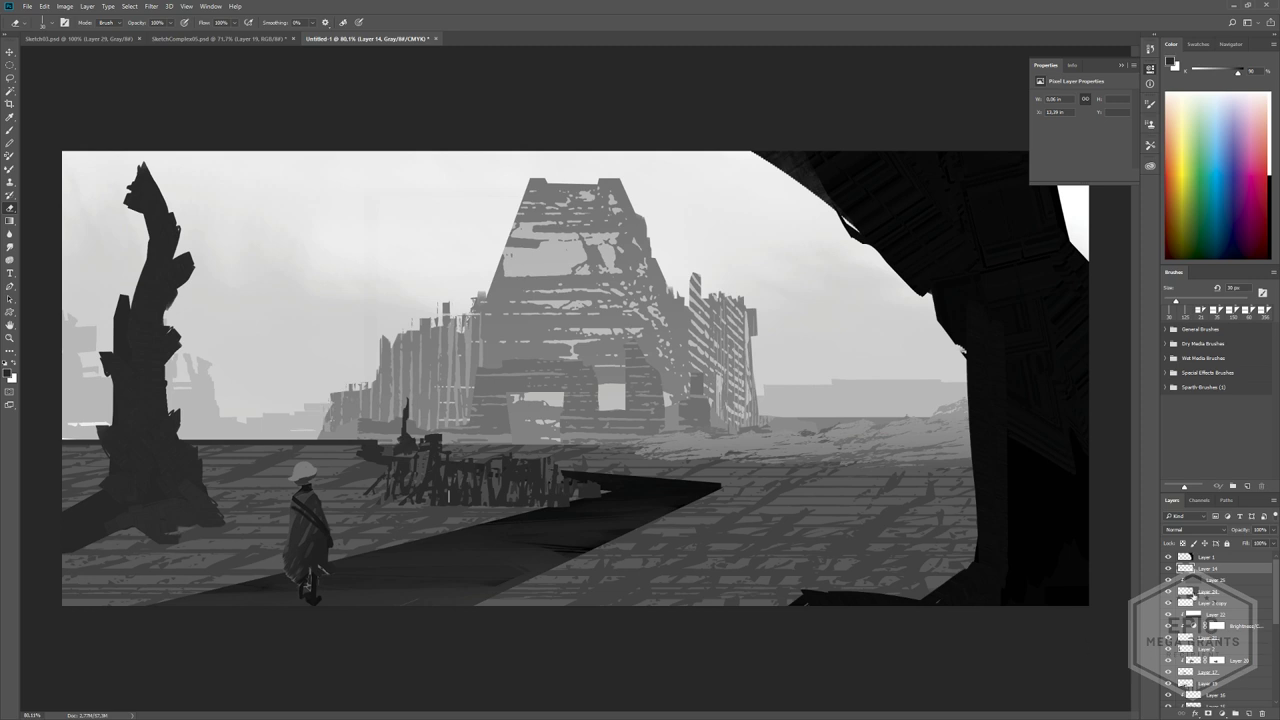
pyautogui.scroll(-3, 1180, 600)
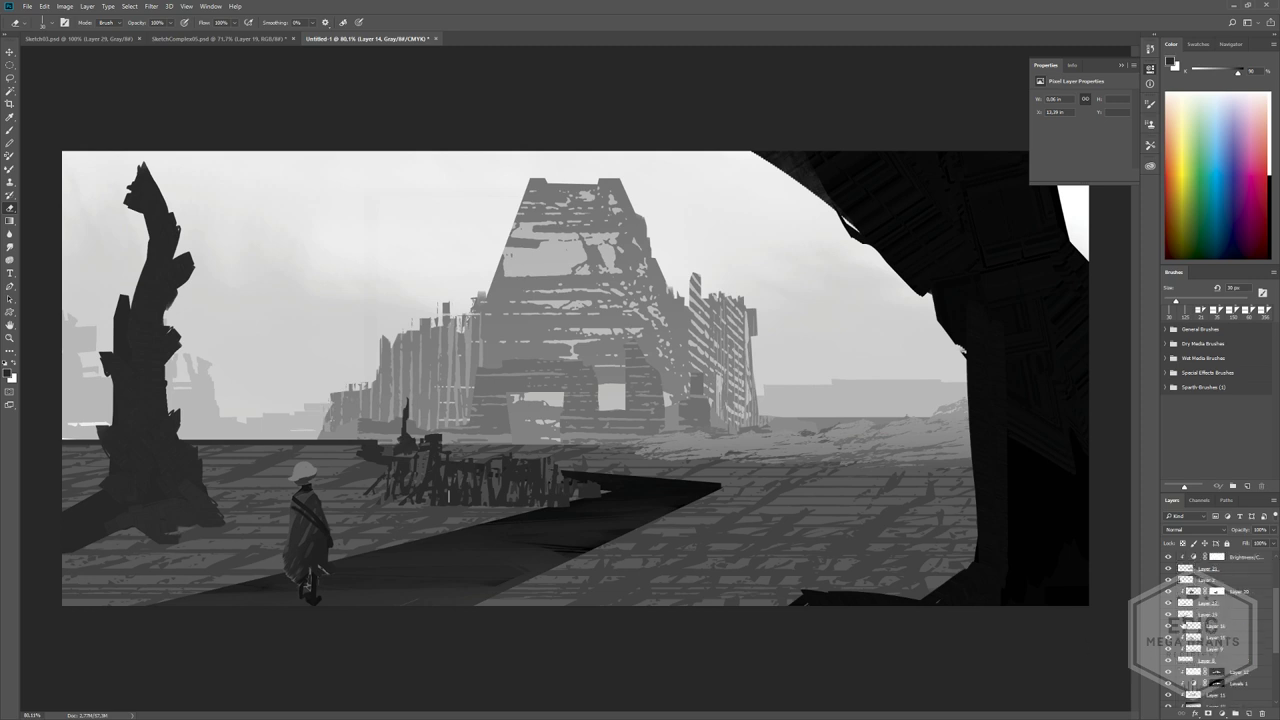
pyautogui.click(1180, 618)
pyautogui.press('b')
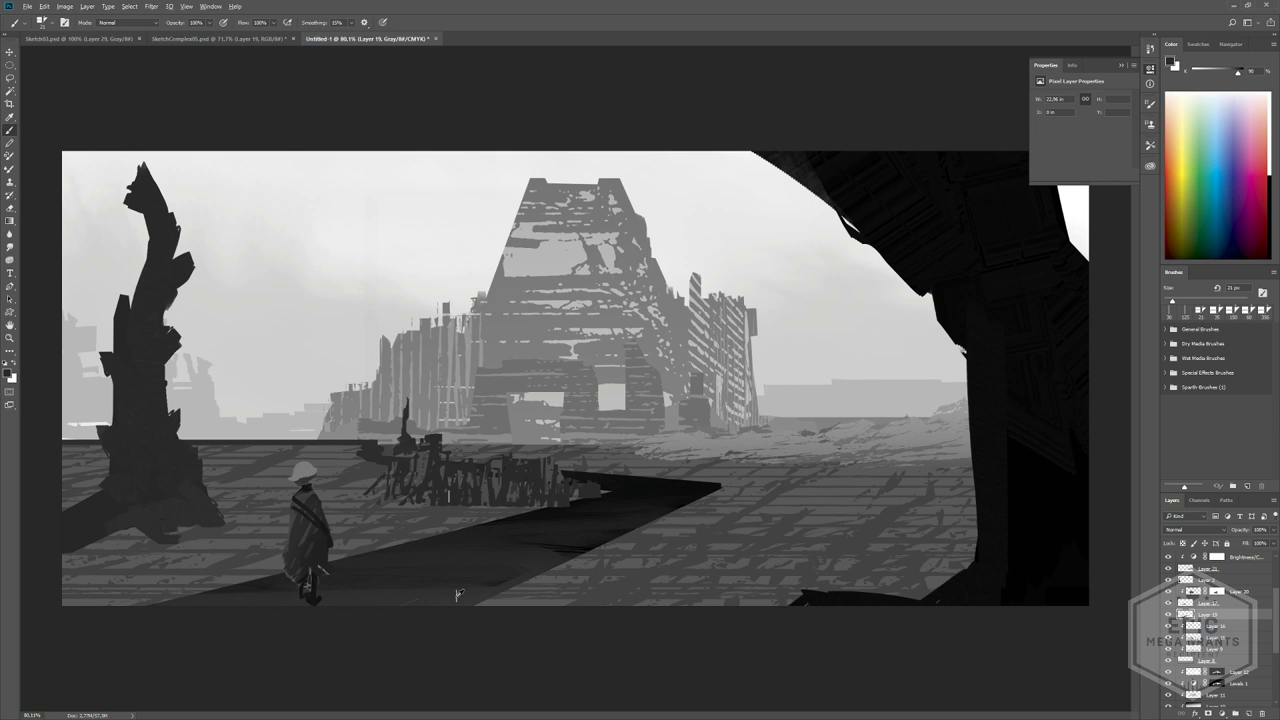
pyautogui.click(1233, 78)
pyautogui.keyDown('shift'); pyautogui.moveTo(458, 612); pyautogui.dragTo(457, 530); pyautogui.keyUp('shift')
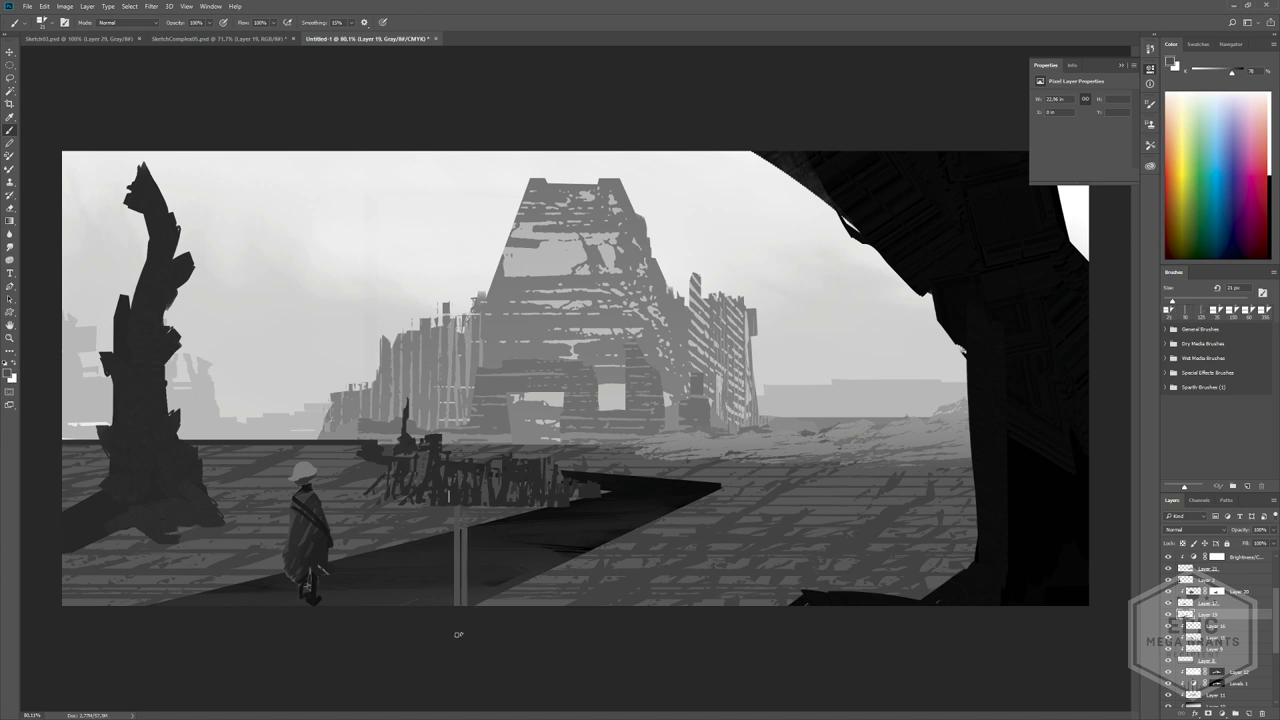
pyautogui.moveTo(460, 519); pyautogui.dragTo(452, 610)
# - Try painting further vertical poles along the dark path, using sampled and slightly adjusted greys
pyautogui.keyDown('alt'); pyautogui.click(555, 560); pyautogui.keyUp('alt')
pyautogui.moveTo(553, 552); pyautogui.dragTo(553, 507)
pyautogui.hotkey('ctrl', 'z')
pyautogui.moveTo(1238, 72); pyautogui.dragTo(1234, 72)
pyautogui.moveTo(553, 566); pyautogui.dragTo(553, 497)
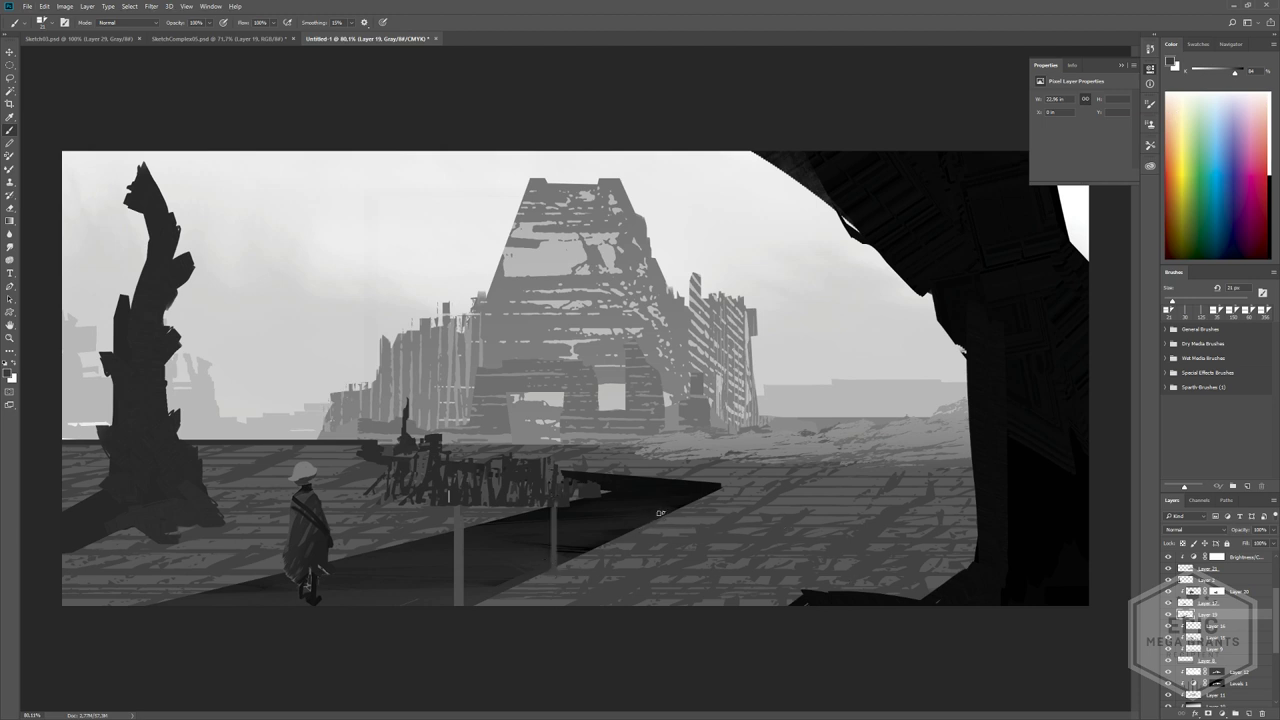
pyautogui.keyDown('shift'); pyautogui.moveTo(722, 484); pyautogui.dragTo(721, 463); pyautogui.keyUp('shift')
# - Undo the further poles painted along the dark path, keeping the nearest one
pyautogui.hotkey('ctrl', 'z')
pyautogui.hotkey('ctrl', 'alt', 'z')
pyautogui.hotkey('ctrl', 'alt', 'z')
pyautogui.hotkey('ctrl', 'alt', 'z')
# - Add a new layer above Layer 25 and paint a vertical grey pole on the farther part of the dark path
pyautogui.scroll(3, 1238, 687)
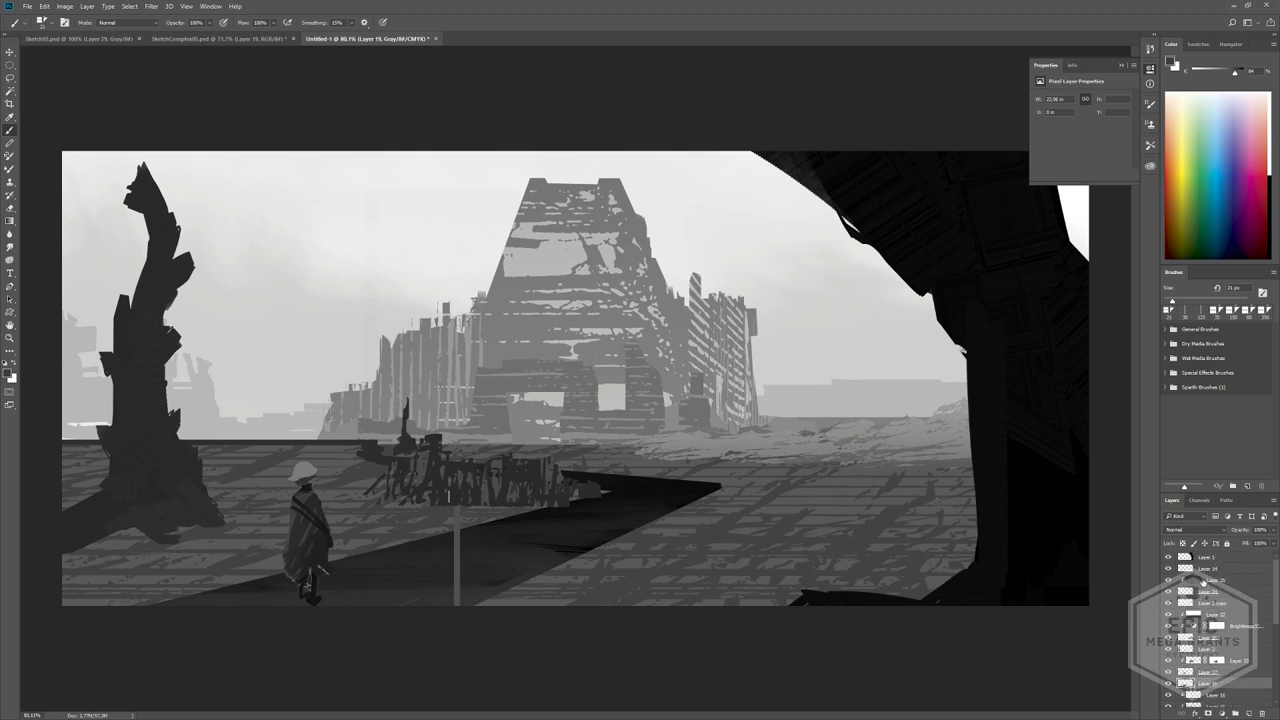
pyautogui.click(1203, 580)
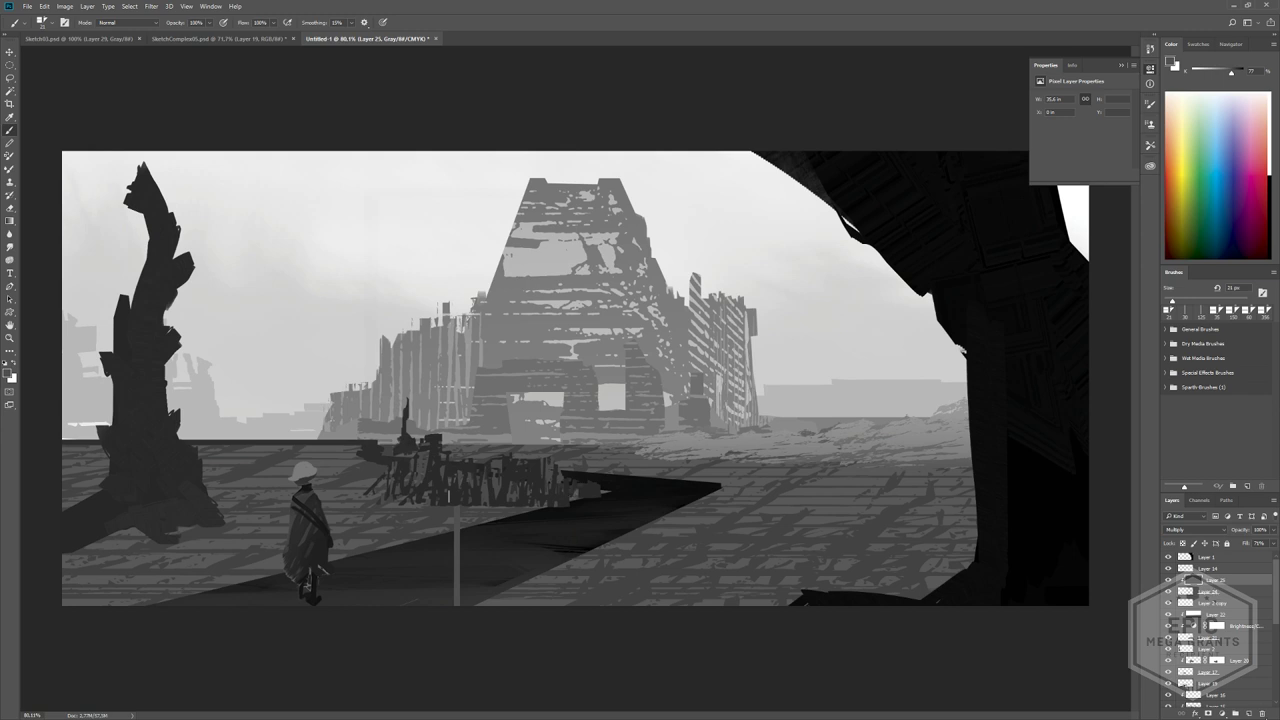
pyautogui.click(1249, 712)
pyautogui.moveTo(598, 546); pyautogui.dragTo(598, 487)
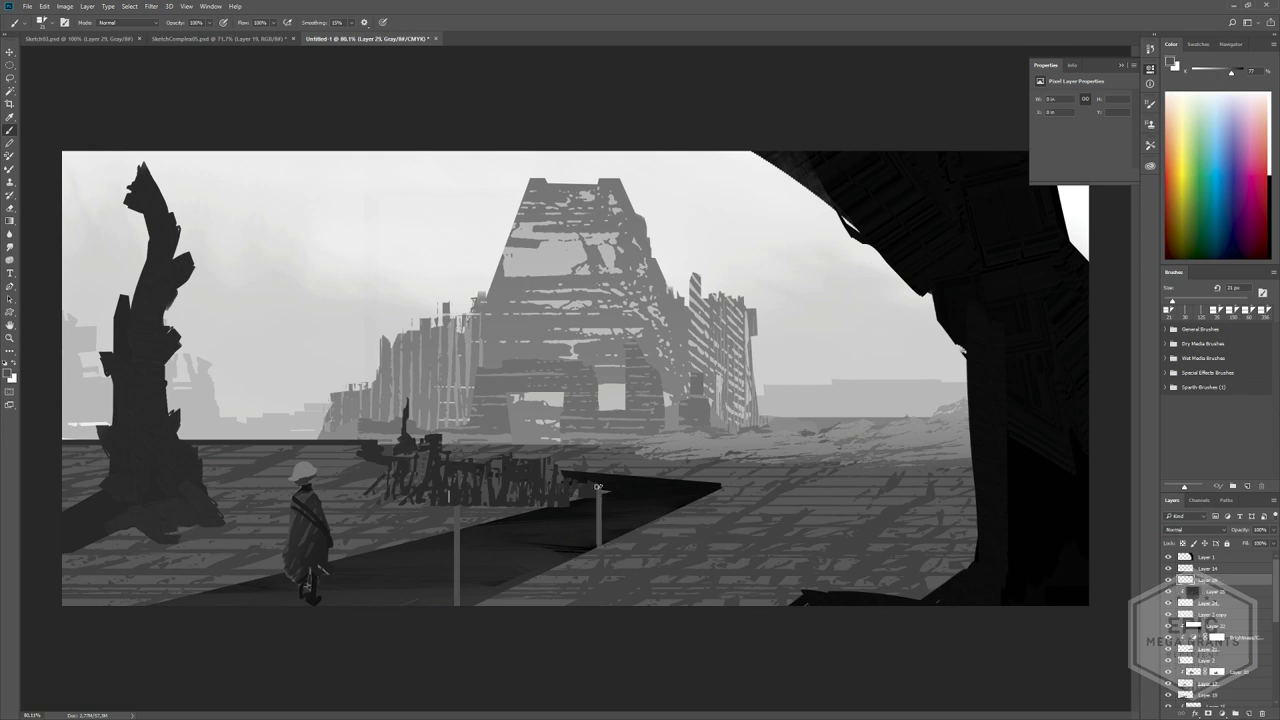
# - Paint two thinner, lighter grey vertical poles toward the far bend of the dark path, reducing the brush to 12 px
pyautogui.moveTo(719, 463); pyautogui.dragTo(720, 452)
pyautogui.click(1225, 74)
pyautogui.keyDown('alt'); pyautogui.scroll(1, 697, 489); pyautogui.keyUp('alt')
pyautogui.moveTo(721, 487); pyautogui.dragTo(719, 450)
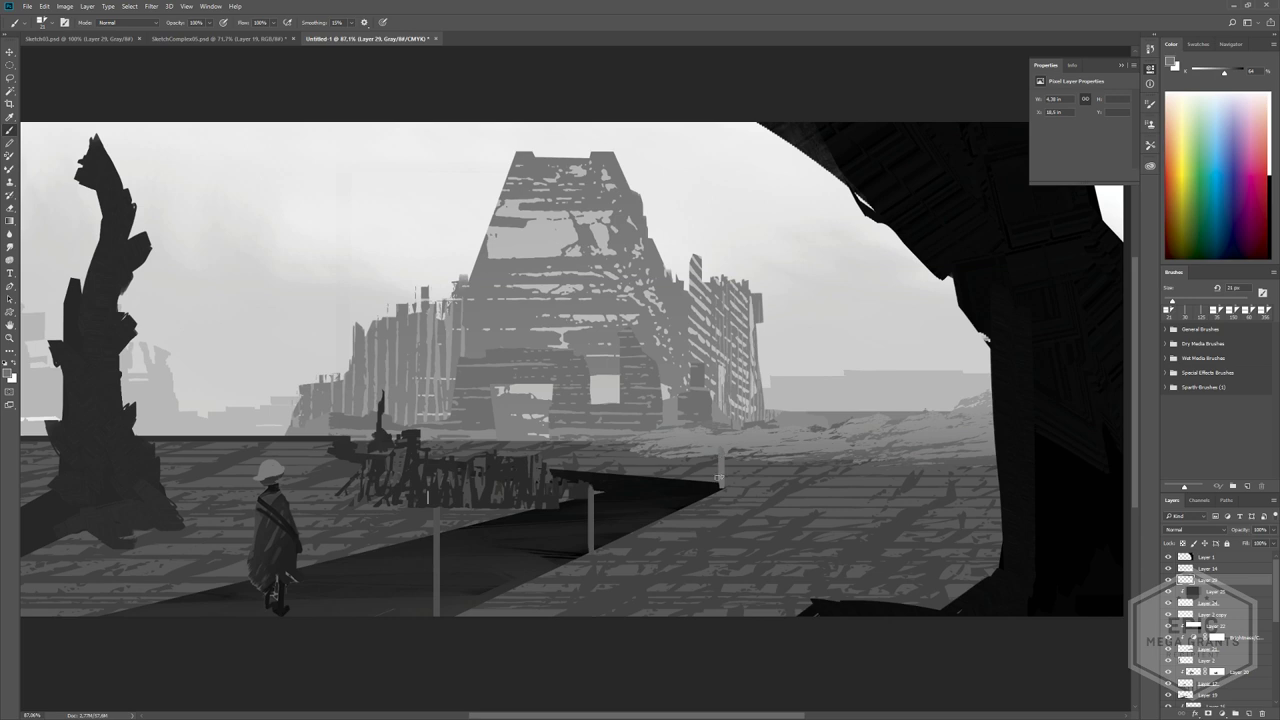
pyautogui.hotkey('ctrl', 'z')
pyautogui.moveTo(714, 493)
pyautogui.mouseDown()
pyautogui.moveTo(676, 505)
pyautogui.moveTo(670, 471)
pyautogui.mouseUp()
pyautogui.press('[')
pyautogui.press('[')
pyautogui.press('[')
pyautogui.hotkey('ctrl', 'z')
pyautogui.click(1221, 75)
pyautogui.moveTo(721, 488); pyautogui.dragTo(721, 460)
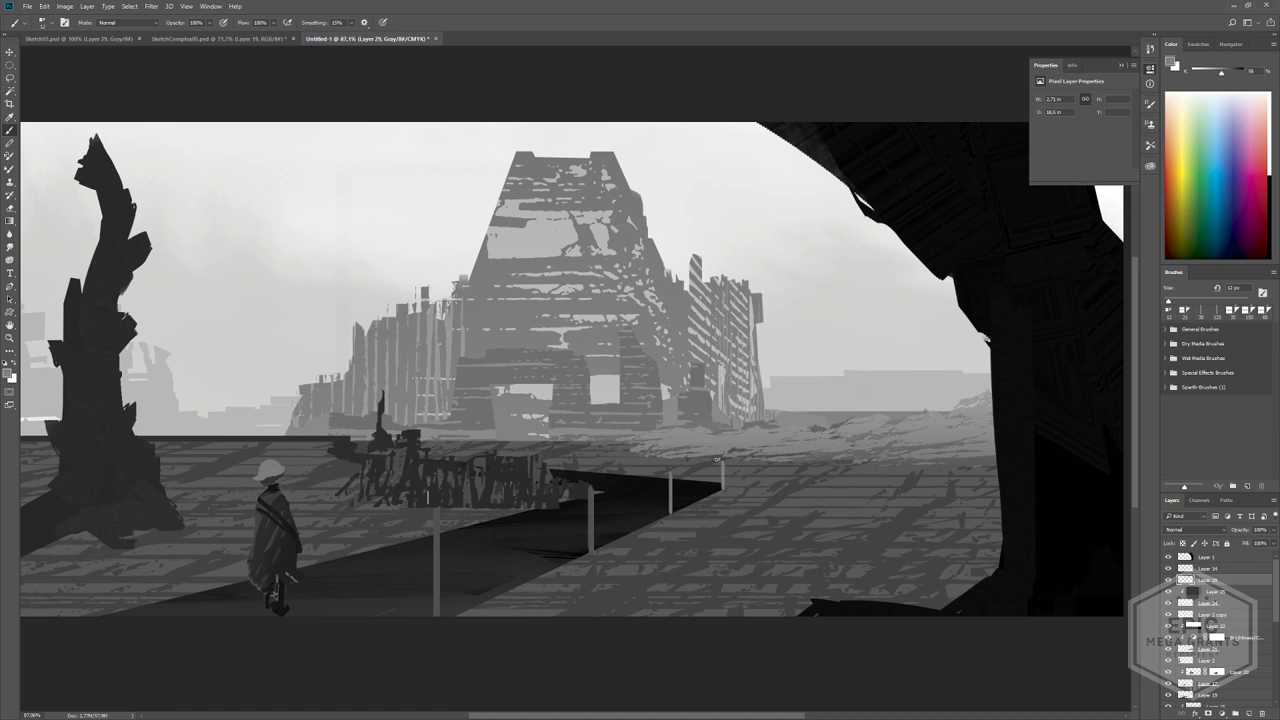
# - Select the area above the poles along a straight receding line and erase their tops to match the perspective
pyautogui.keyDown('ctrl'); pyautogui.moveTo(697, 539); pyautogui.dragTo(685, 622); pyautogui.keyUp('ctrl')
pyautogui.keyDown('alt'); pyautogui.scroll(2, 455, 525); pyautogui.keyUp('alt')
pyautogui.press('e')
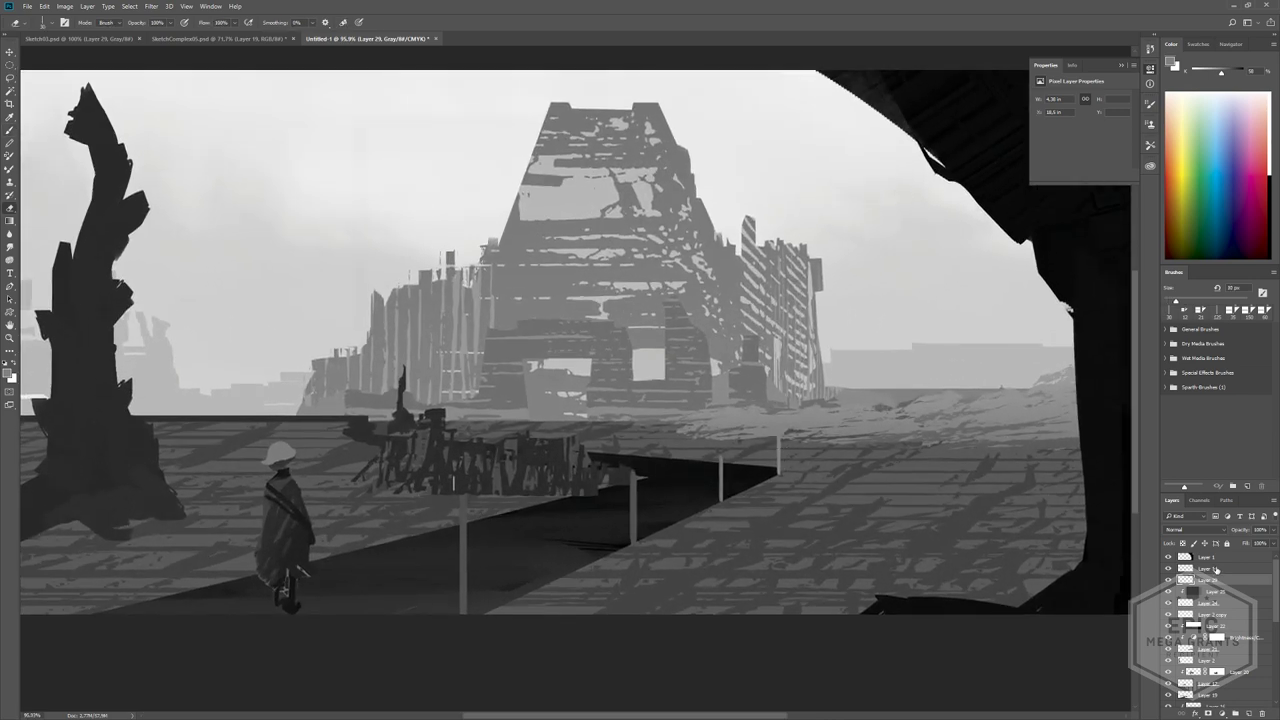
pyautogui.press('l')
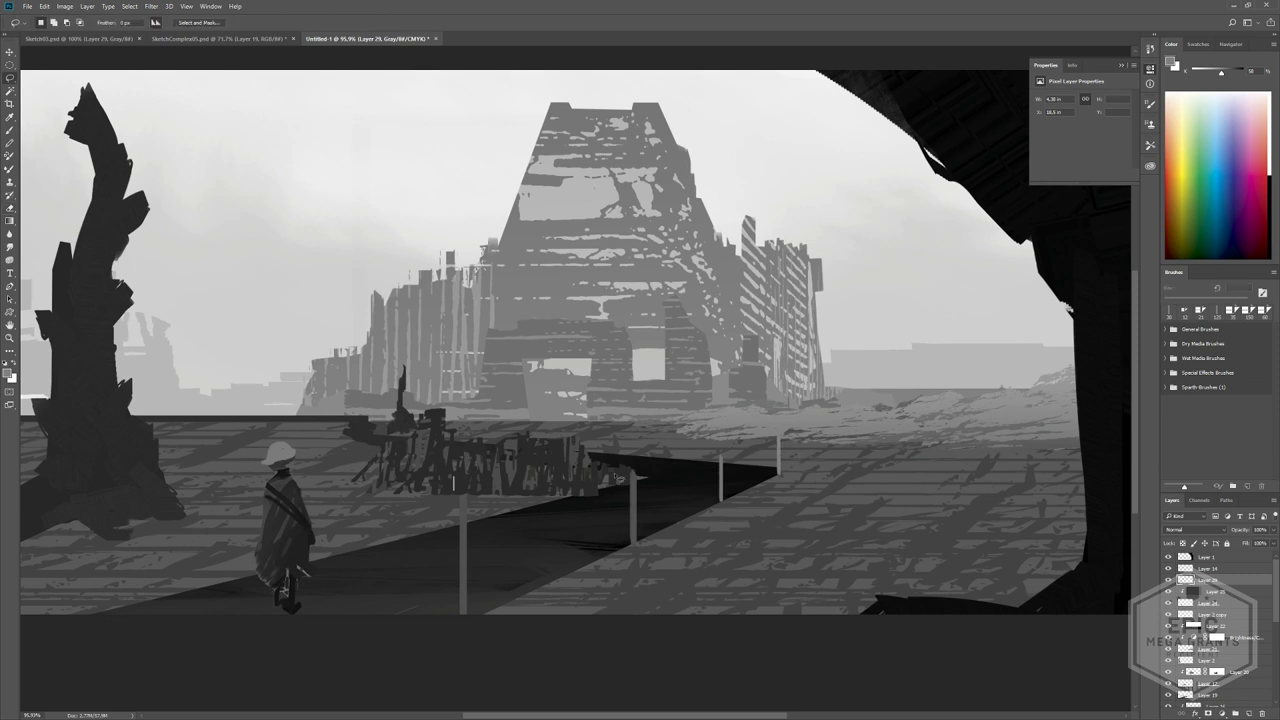
pyautogui.click(462, 495)
pyautogui.moveTo(780, 446)
pyautogui.keyDown('alt'); pyautogui.mouseDown()
pyautogui.moveTo(785, 412)
pyautogui.moveTo(470, 490)
pyautogui.mouseUp(); pyautogui.keyUp('alt')
pyautogui.press('e')
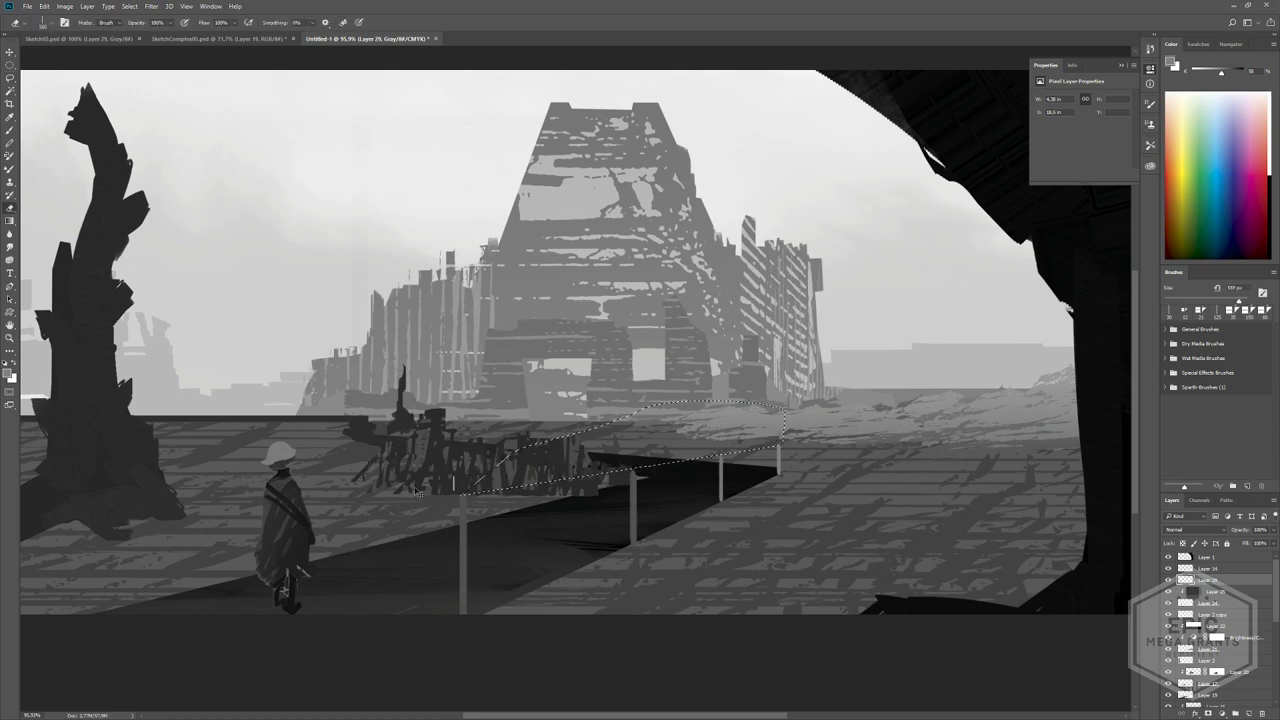
pyautogui.keyDown('alt'); pyautogui.scroll(-4, 650, 470); pyautogui.keyUp('alt')
pyautogui.keyDown('alt'); pyautogui.scroll(3, 600, 490); pyautogui.keyUp('alt')
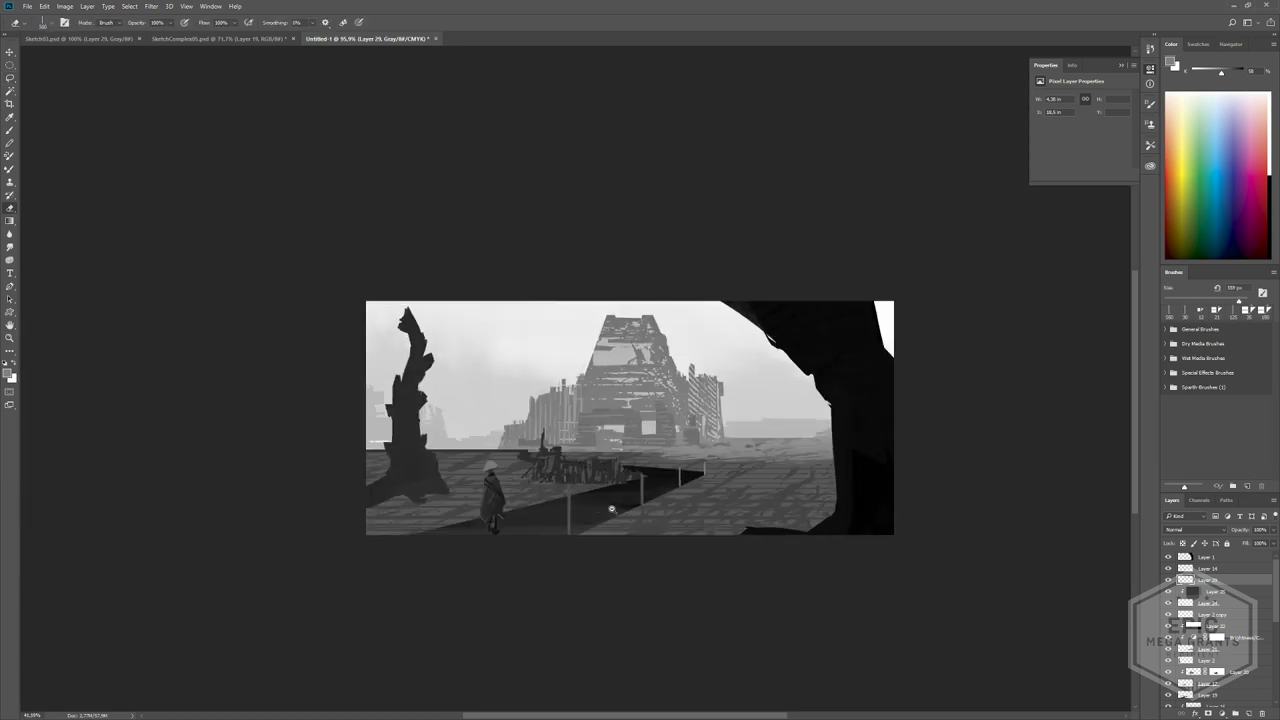
pyautogui.keyDown('alt'); pyautogui.scroll(4, 628, 538); pyautogui.keyUp('alt')
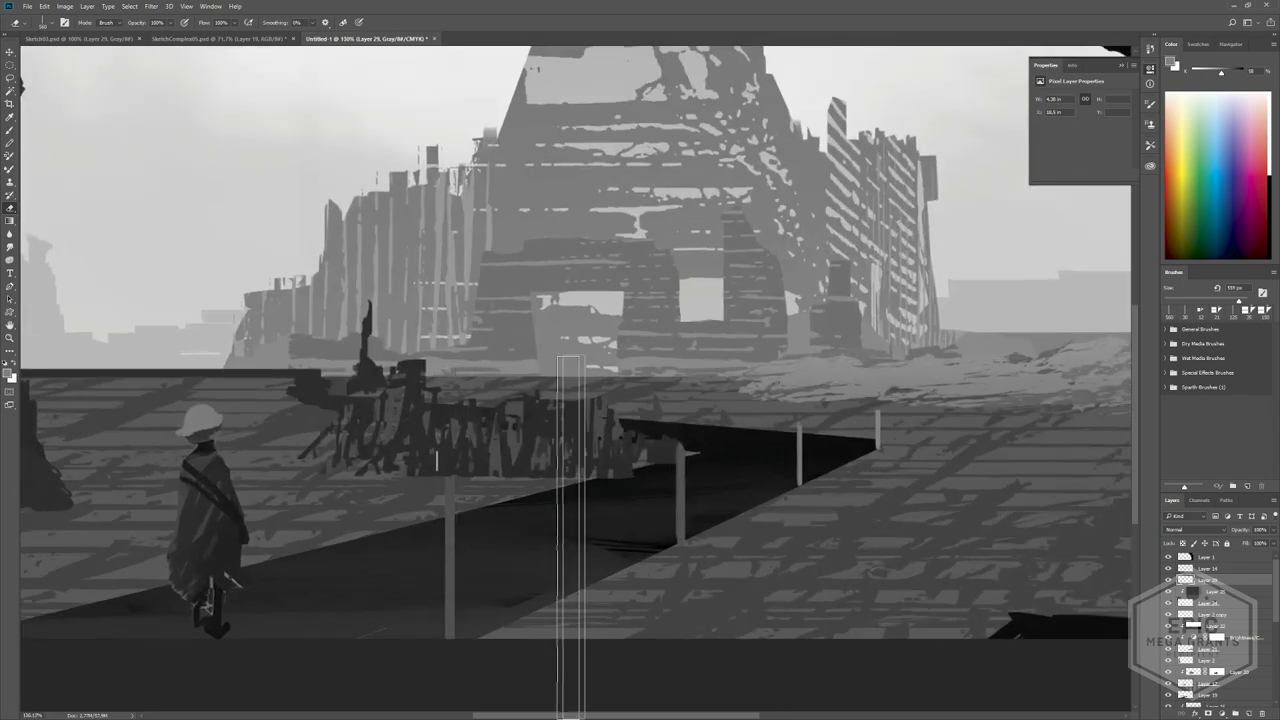
pyautogui.keyDown('alt'); pyautogui.scroll(-4, 582, 578); pyautogui.keyUp('alt')
pyautogui.keyDown('alt'); pyautogui.scroll(1, 582, 578); pyautogui.keyUp('alt')
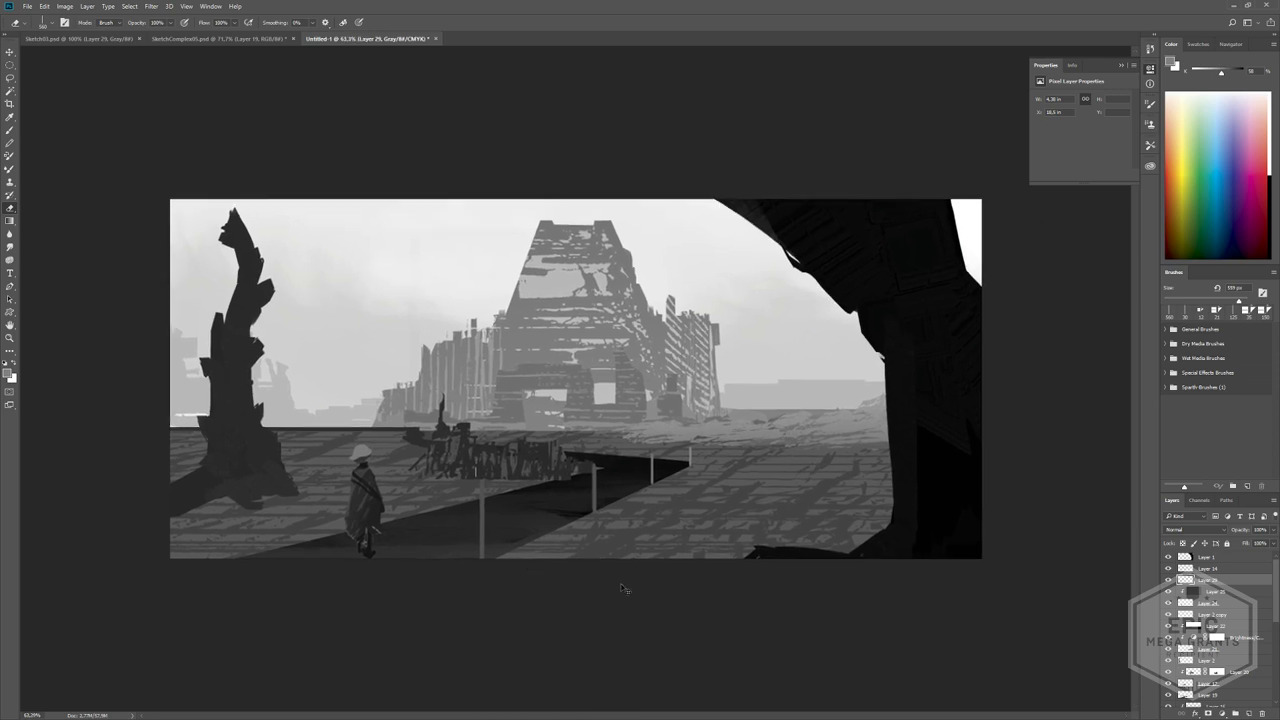
# - Try duplicating the row of poles onto the opposite edge of the dark path
pyautogui.keyDown('ctrl'); pyautogui.keyDown('alt'); pyautogui.moveTo(634, 527); pyautogui.dragTo(580, 510); pyautogui.keyUp('alt'); pyautogui.keyUp('ctrl')
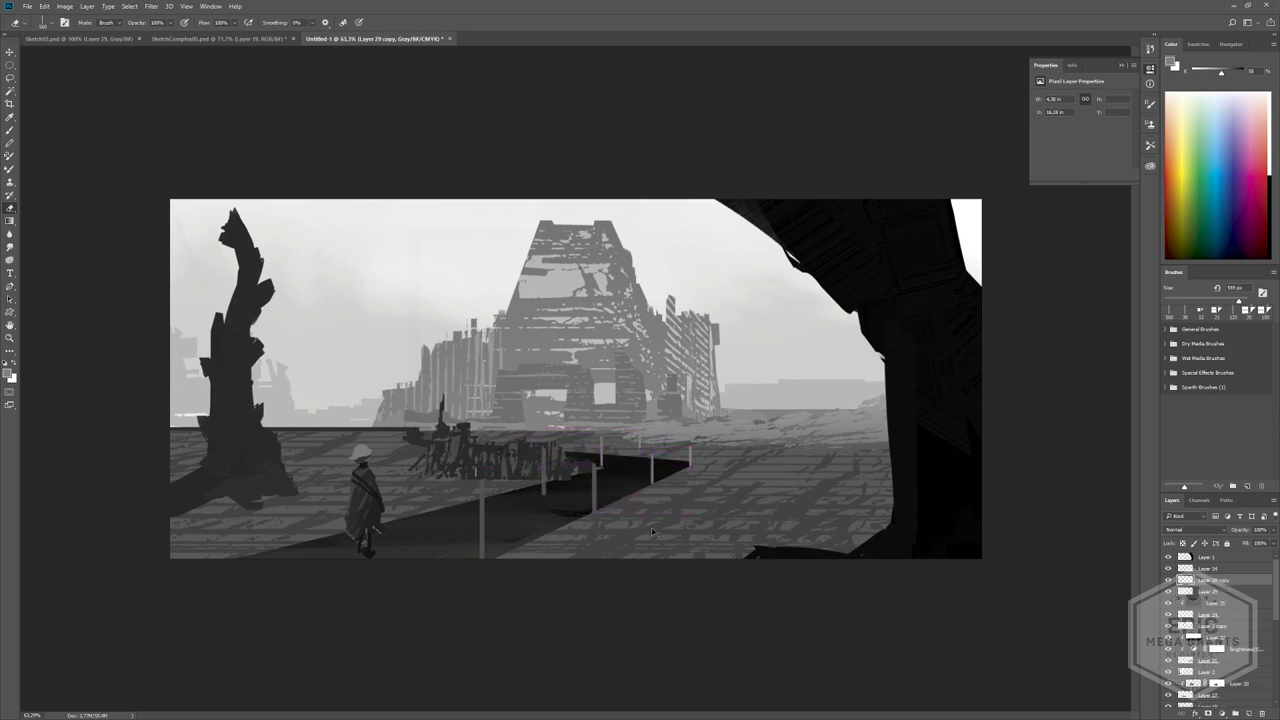
pyautogui.hotkey('ctrl', 'z')
pyautogui.keyDown('ctrl'); pyautogui.keyDown('alt'); pyautogui.moveTo(694, 508); pyautogui.dragTo(596, 511); pyautogui.keyUp('alt'); pyautogui.keyUp('ctrl')
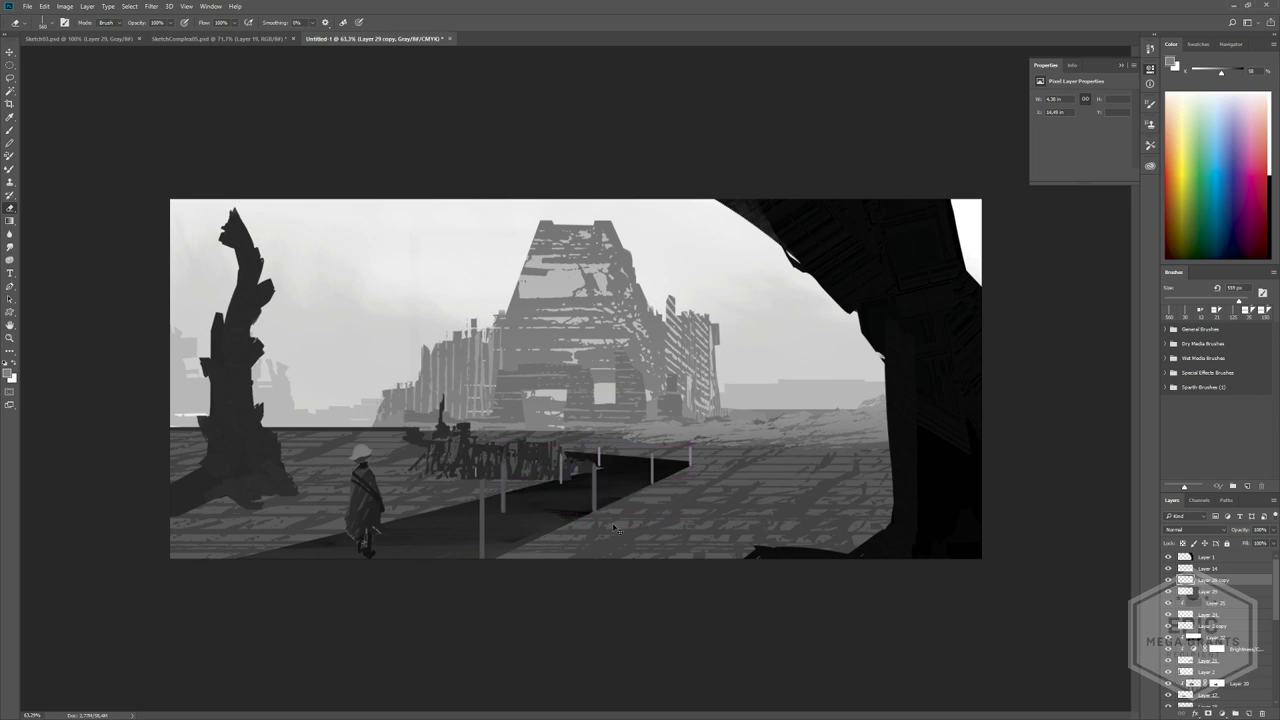
pyautogui.hotkey('ctrl', 'r')
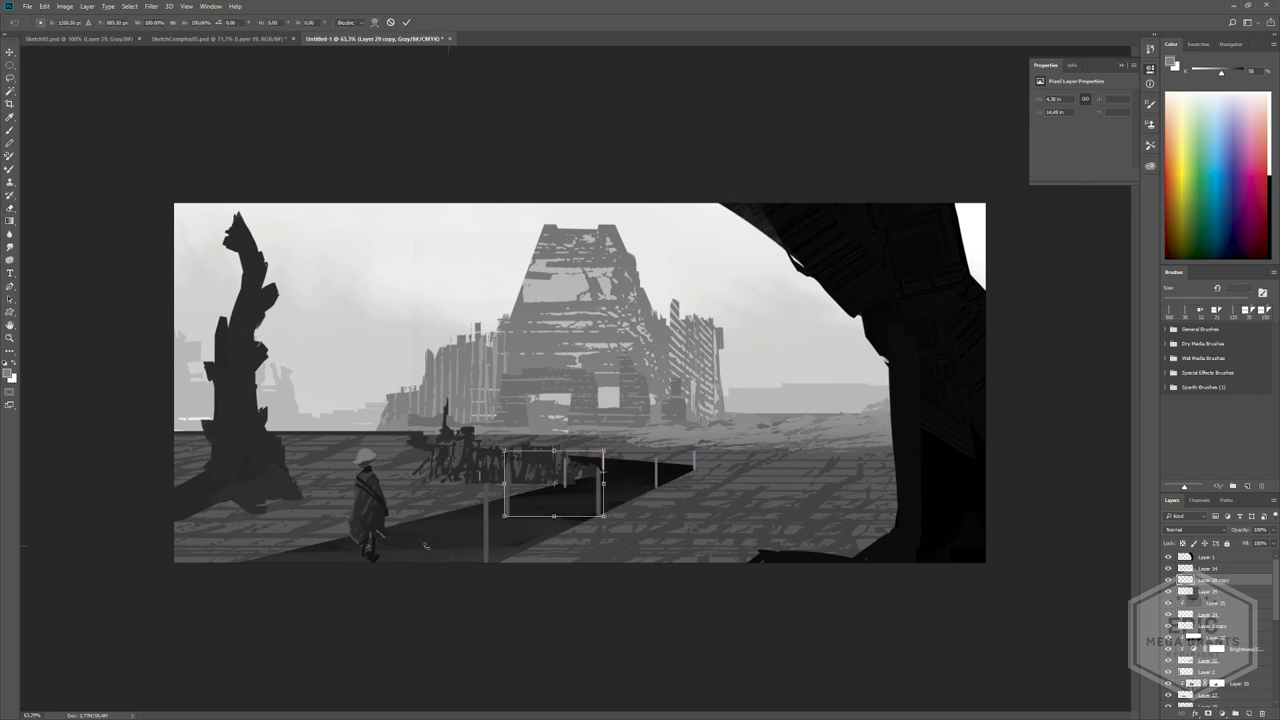
pyautogui.hotkey('ctrl', 'e')
pyautogui.keyDown('alt'); pyautogui.scroll(-3, 631, 523); pyautogui.keyUp('alt')
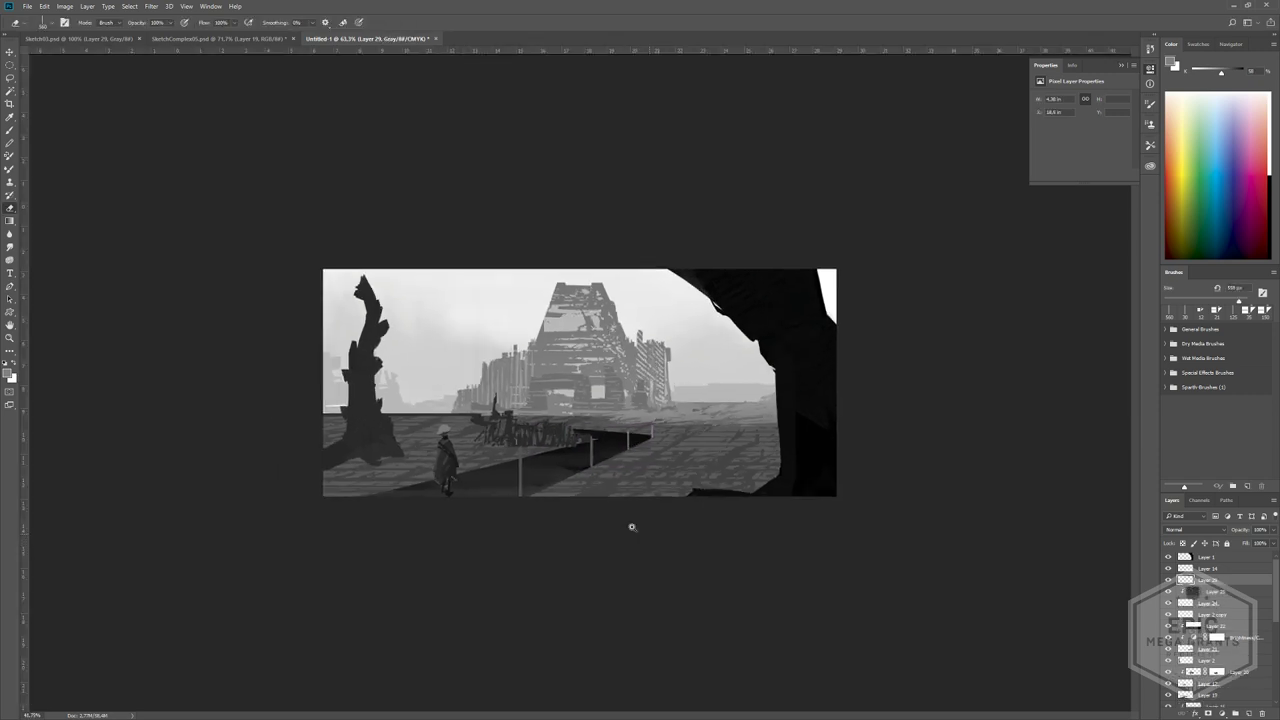
# - Check individual layers' visibility and hide the one holding the broken fence debris beside the path
pyautogui.press('b')
pyautogui.keyDown('alt'); pyautogui.scroll(4, 509, 545); pyautogui.keyUp('alt')
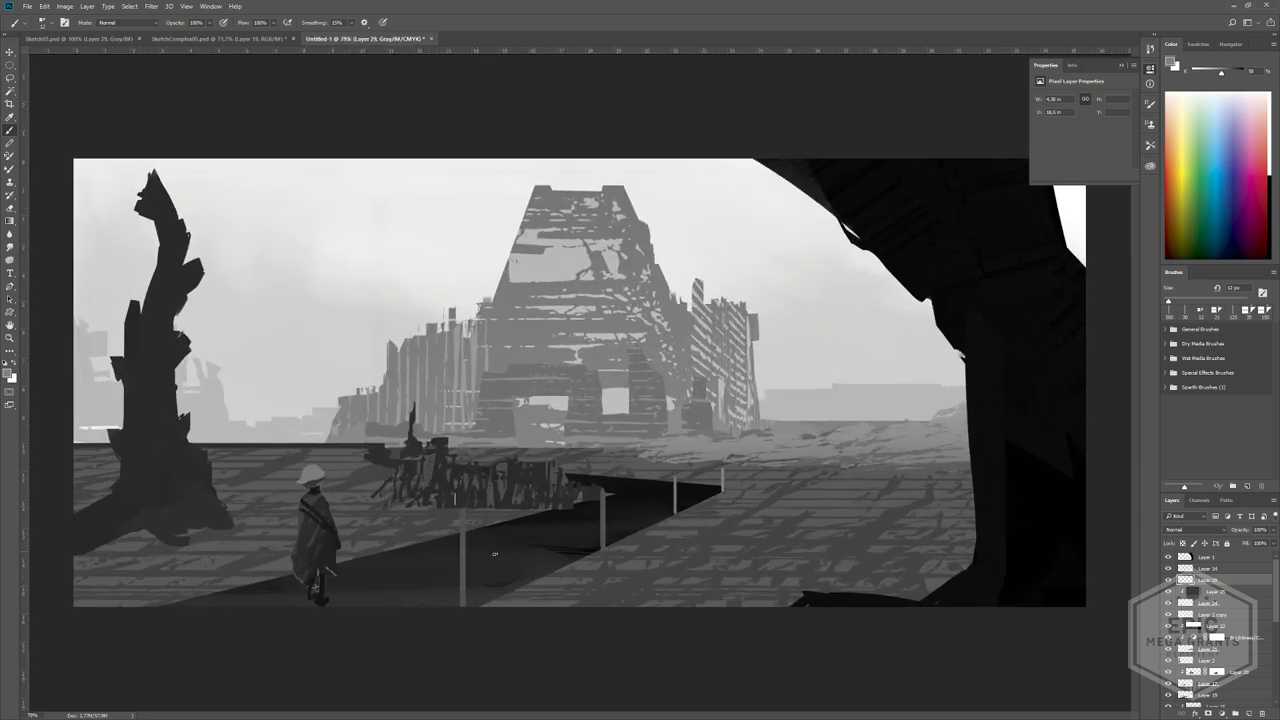
pyautogui.keyDown('alt'); pyautogui.scroll(-5, 490, 535); pyautogui.keyUp('alt')
pyautogui.keyDown('alt'); pyautogui.scroll(5, 447, 541); pyautogui.keyUp('alt')
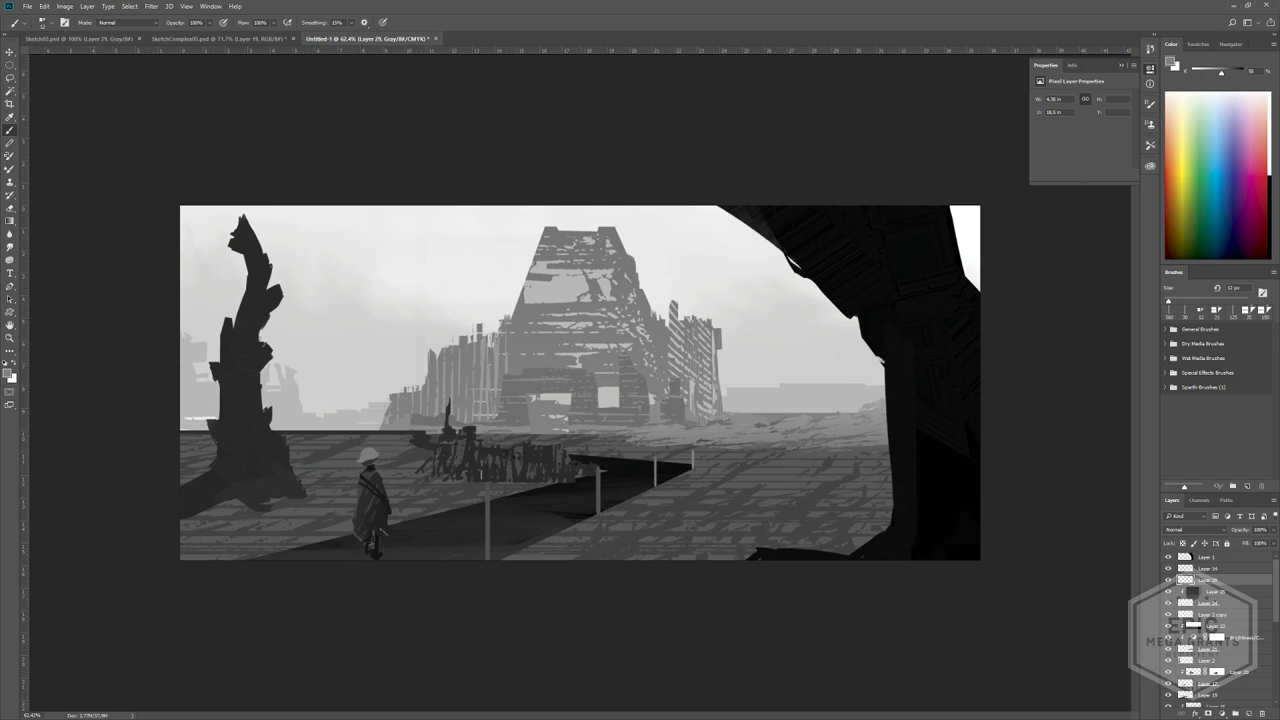
pyautogui.click(591, 481)
pyautogui.click(1168, 616)
pyautogui.click(1168, 616)
pyautogui.scroll(-2, 1177, 642)
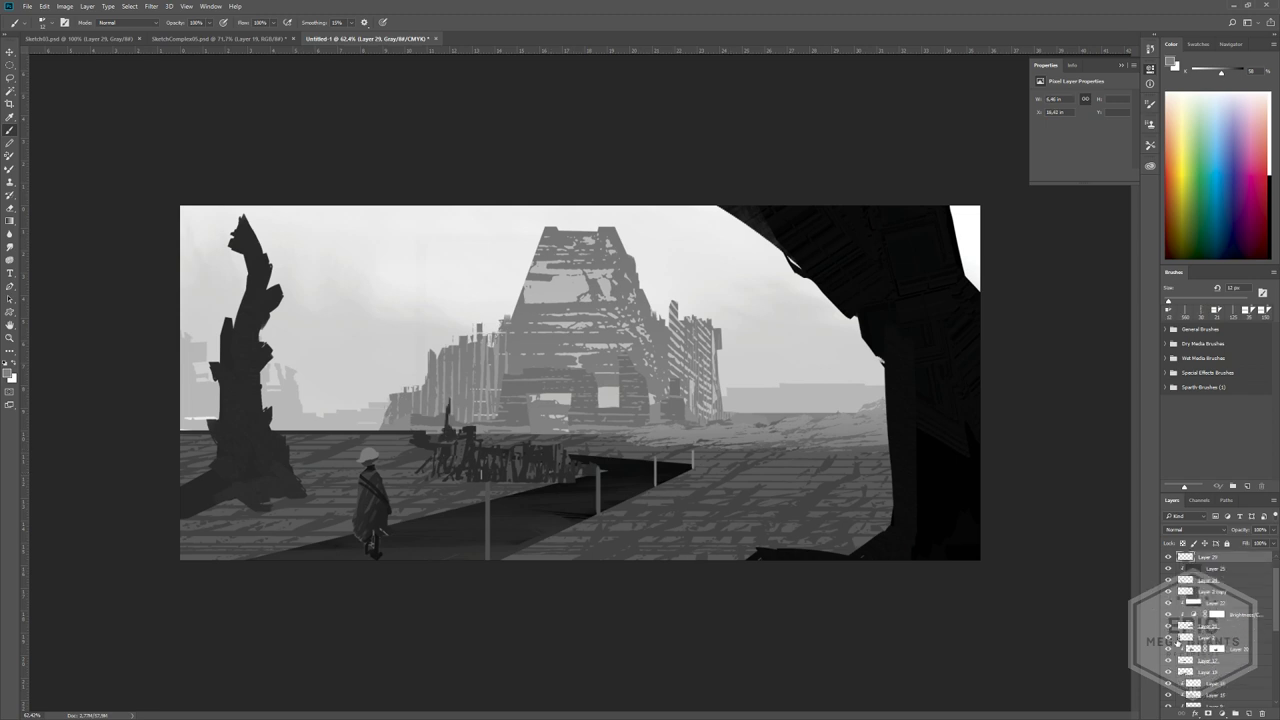
pyautogui.click(1167, 645)
pyautogui.click(1167, 645)
pyautogui.click(1170, 670)
pyautogui.keyDown('ctrl'); pyautogui.moveTo(962, 603); pyautogui.dragTo(467, 520); pyautogui.keyUp('ctrl')
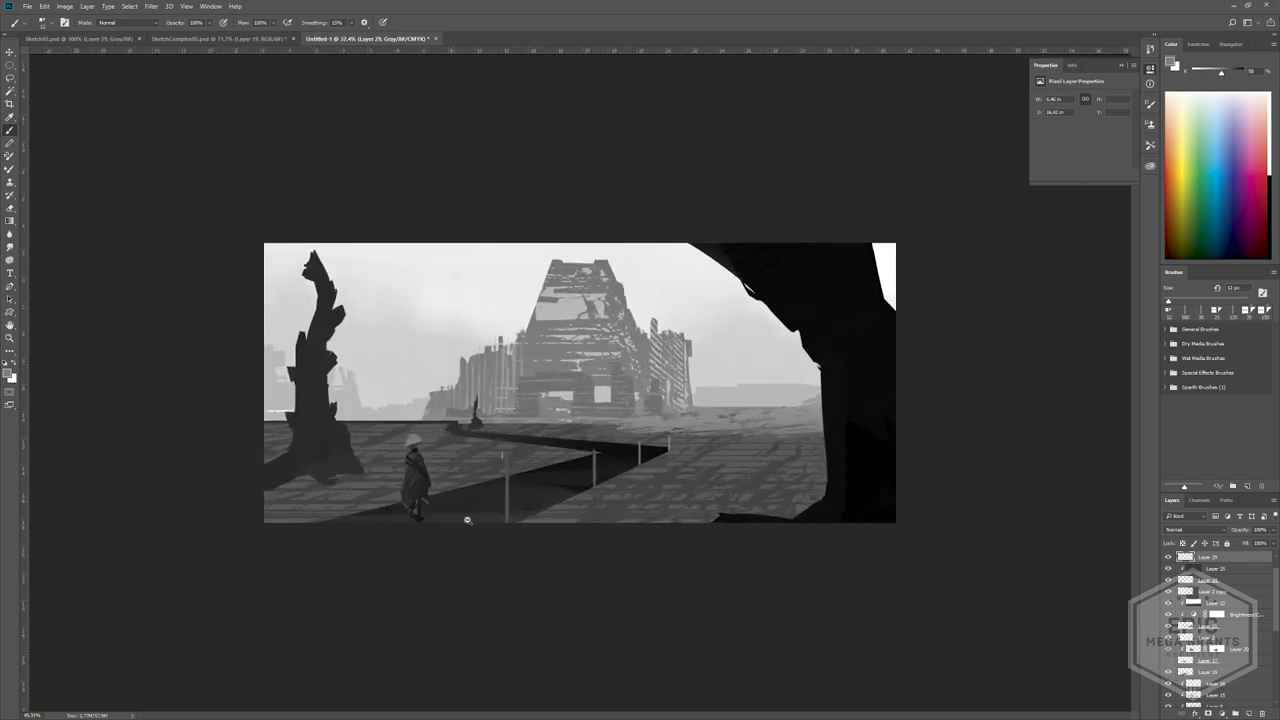
pyautogui.keyDown('alt'); pyautogui.scroll(-1, 465, 518); pyautogui.keyUp('alt')
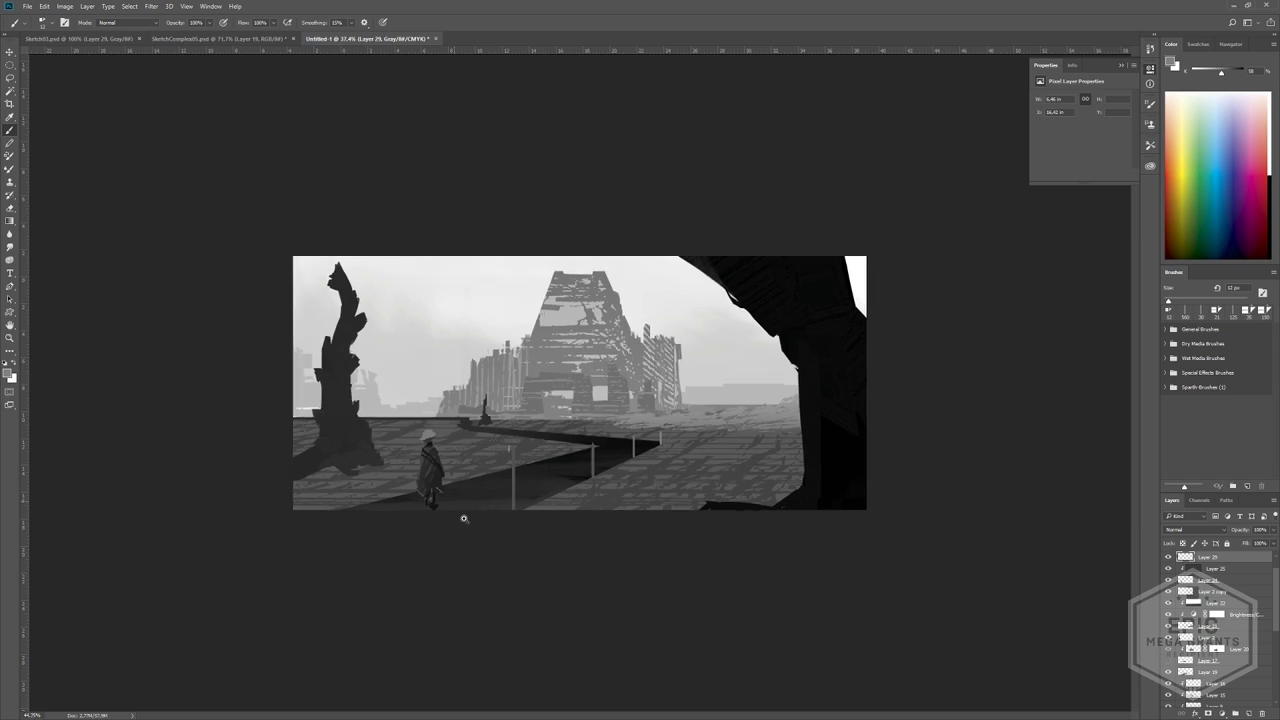
pyautogui.keyDown('alt'); pyautogui.scroll(4, 464, 518); pyautogui.keyUp('alt')
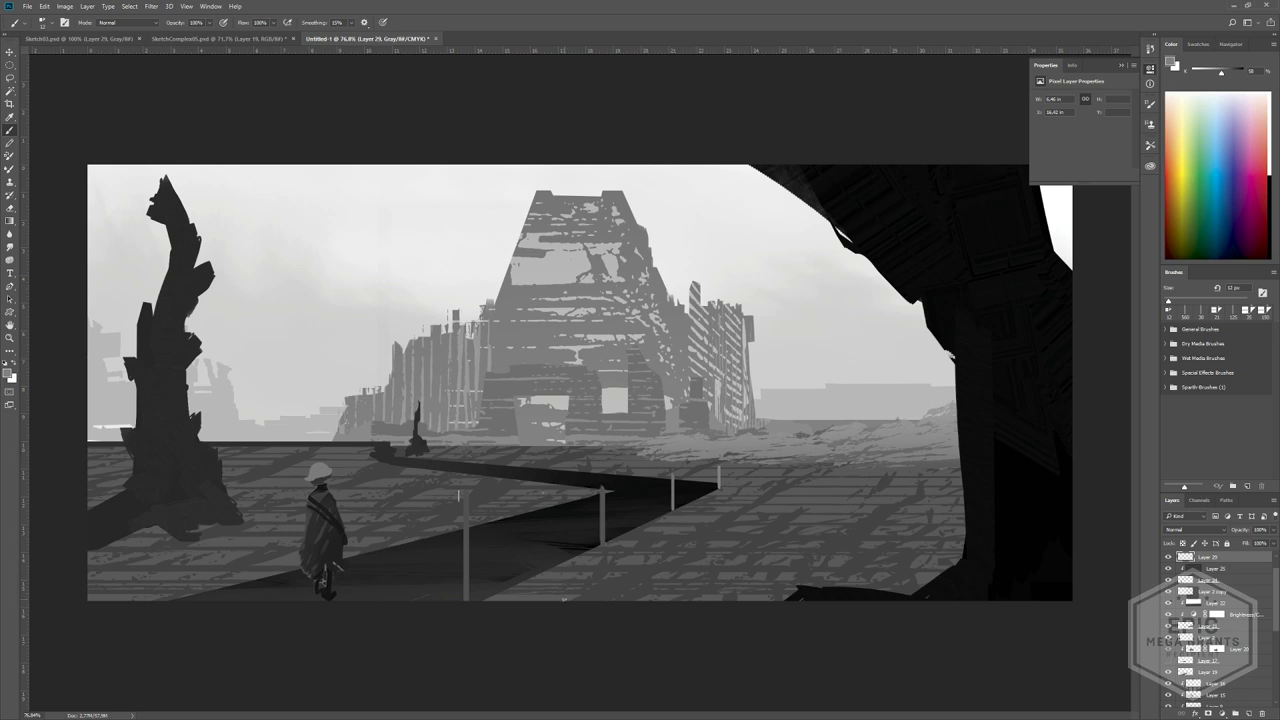
pyautogui.keyDown('alt'); pyautogui.scroll(-3, 541, 563); pyautogui.keyUp('alt')
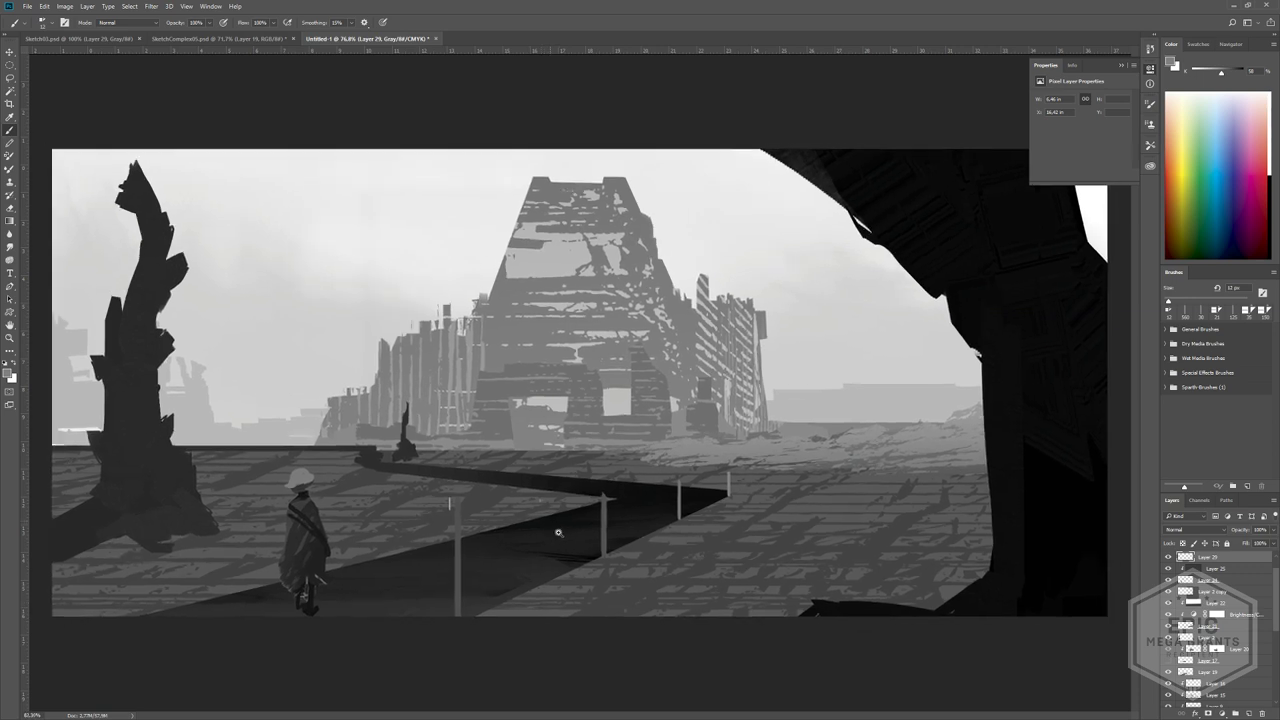
pyautogui.keyDown('alt'); pyautogui.scroll(2, 530, 535); pyautogui.keyUp('alt')
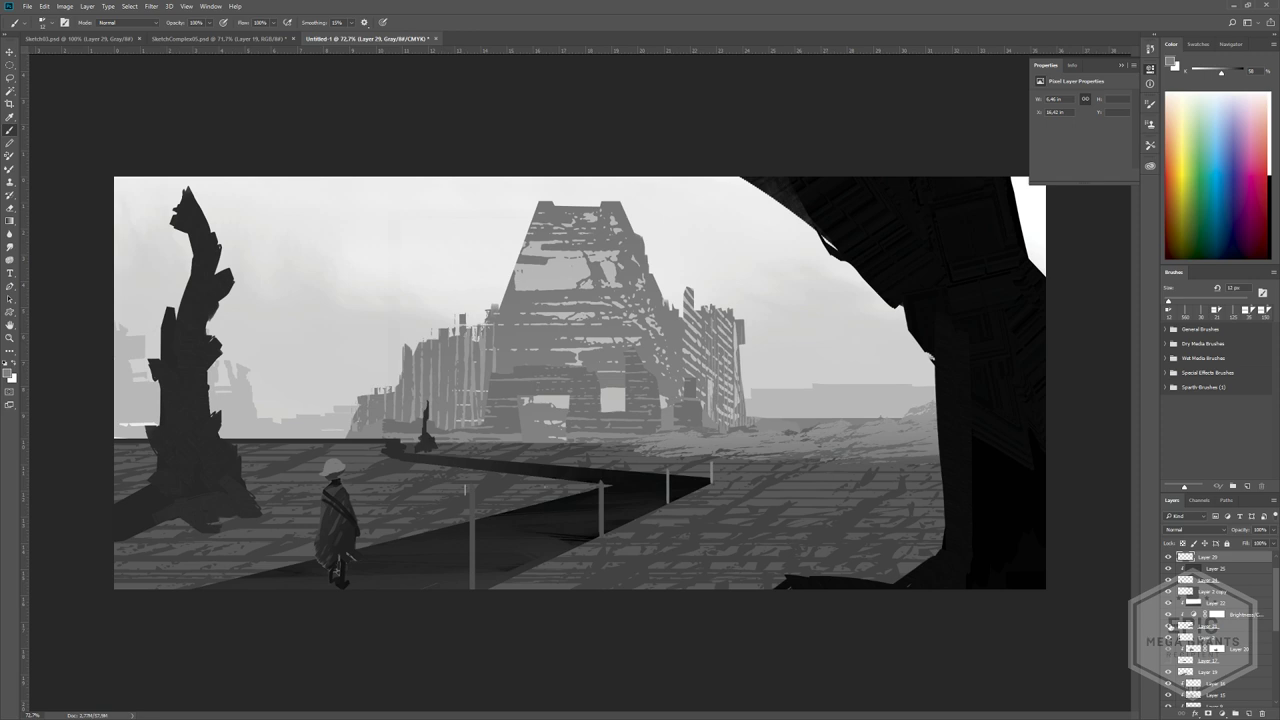
# - Lasso the far stretch of the dark path on Layer 19 and use Free Transform to lengthen it and lower its far end
pyautogui.click(1167, 677)
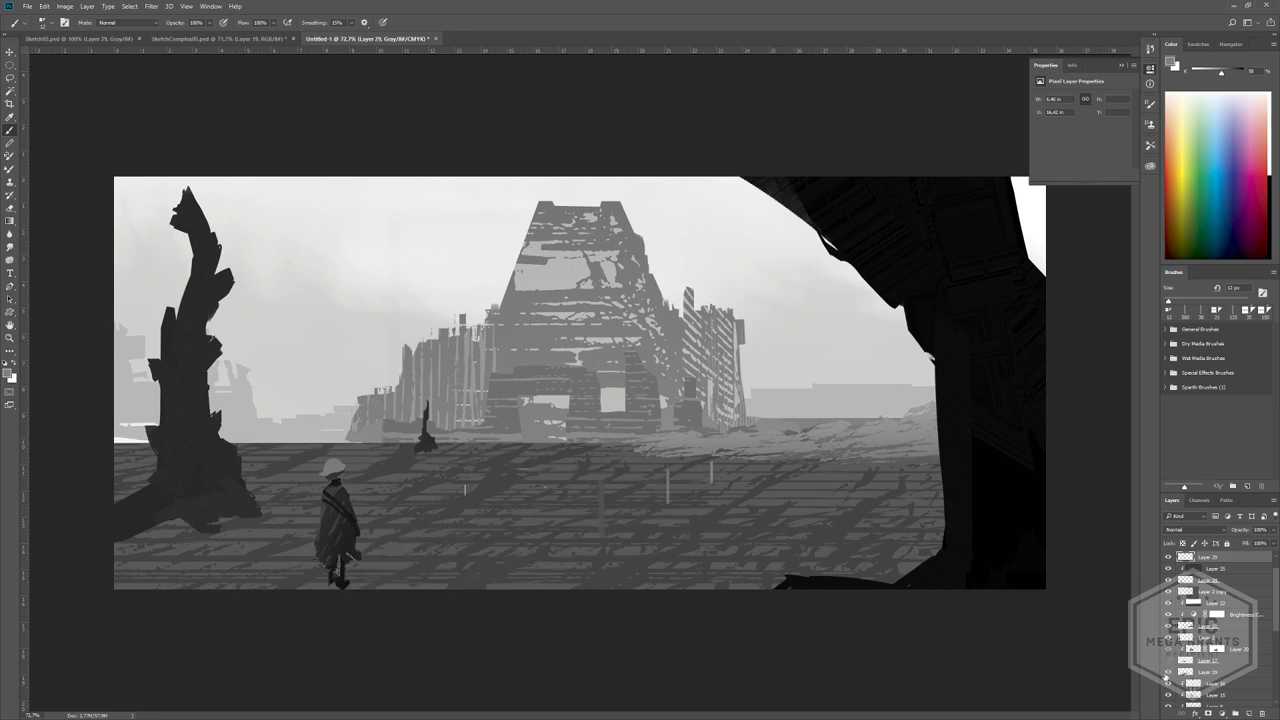
pyautogui.click(1168, 677)
pyautogui.click(1185, 676)
pyautogui.press('l')
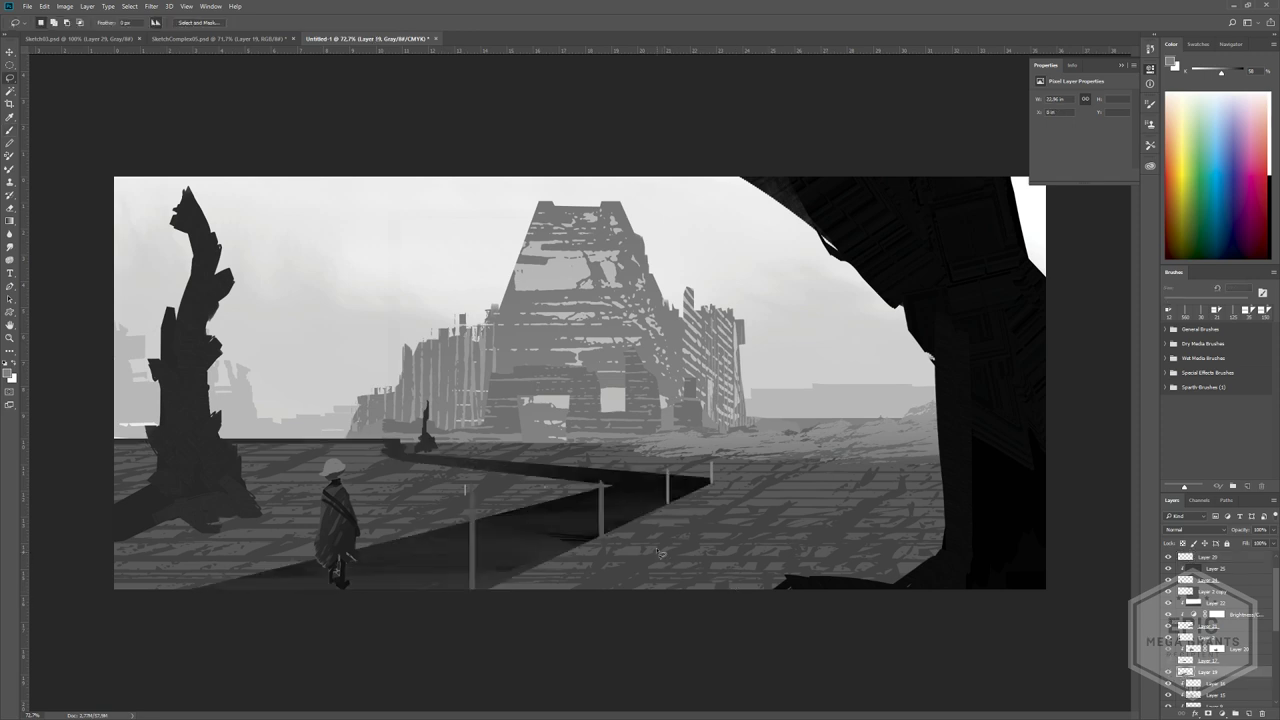
pyautogui.click(603, 485)
pyautogui.click(713, 482)
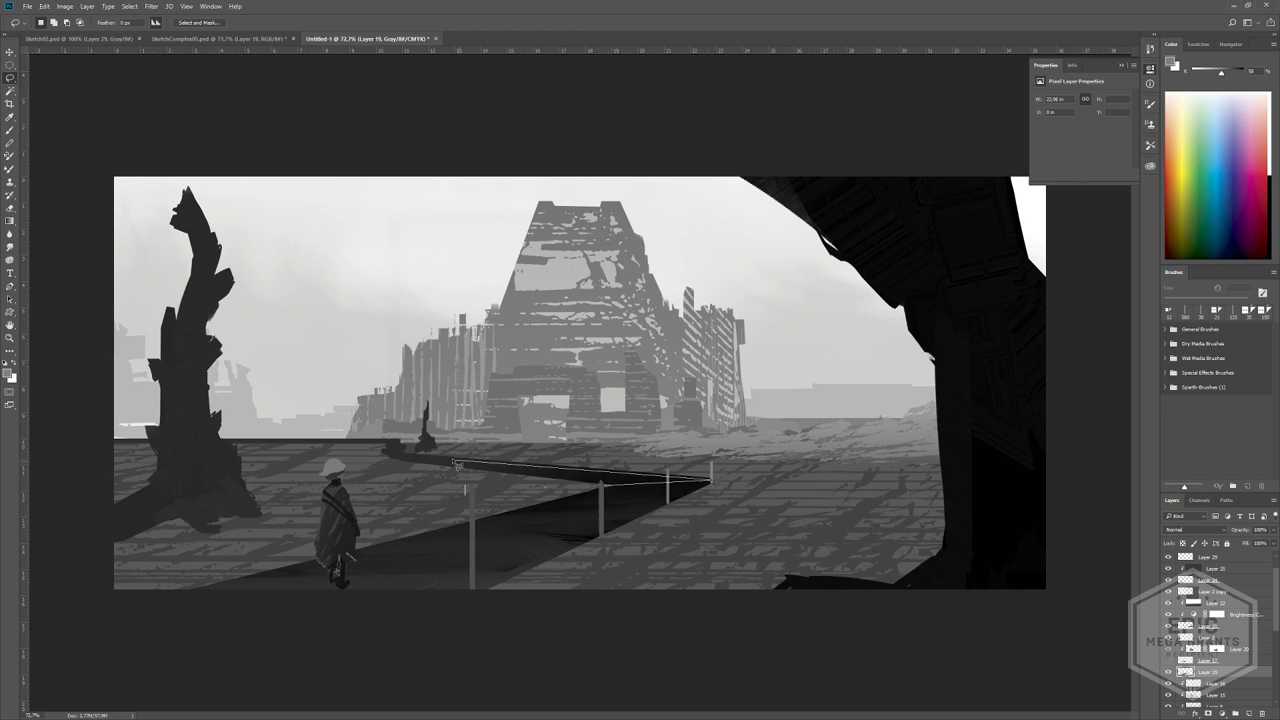
pyautogui.click(378, 458)
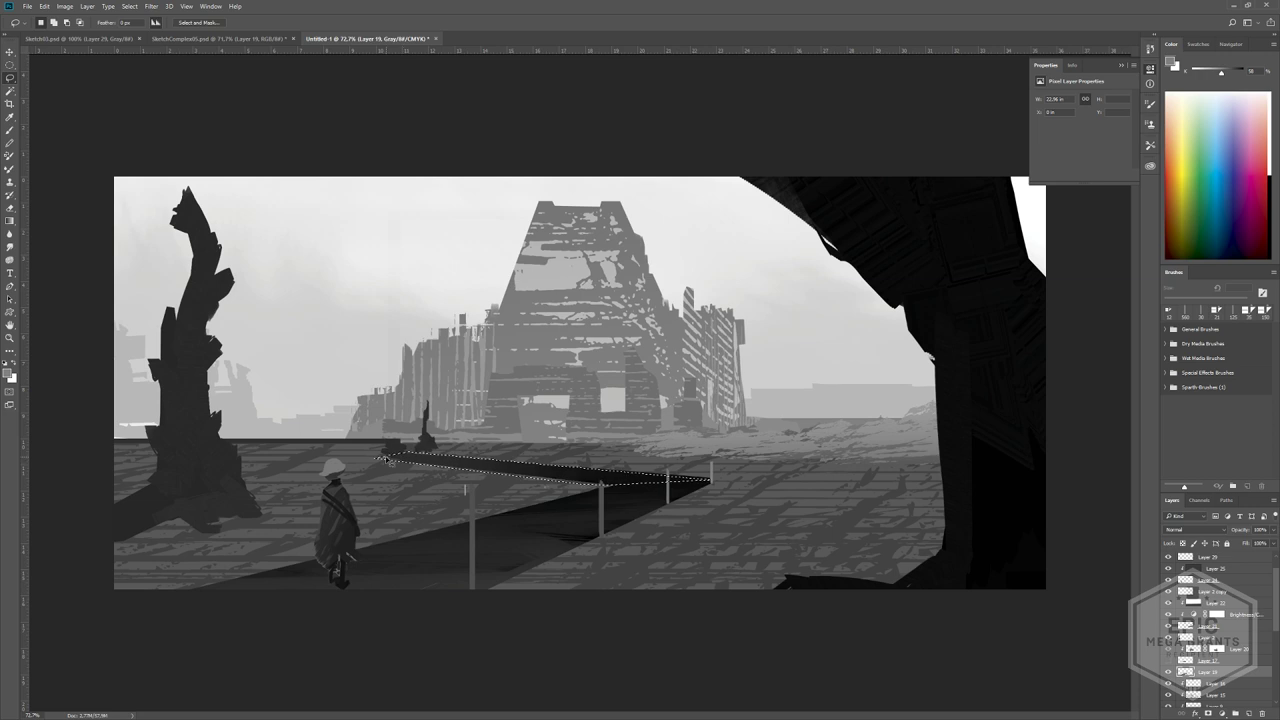
pyautogui.hotkey('ctrl', 't')
pyautogui.moveTo(379, 473); pyautogui.dragTo(385, 475)
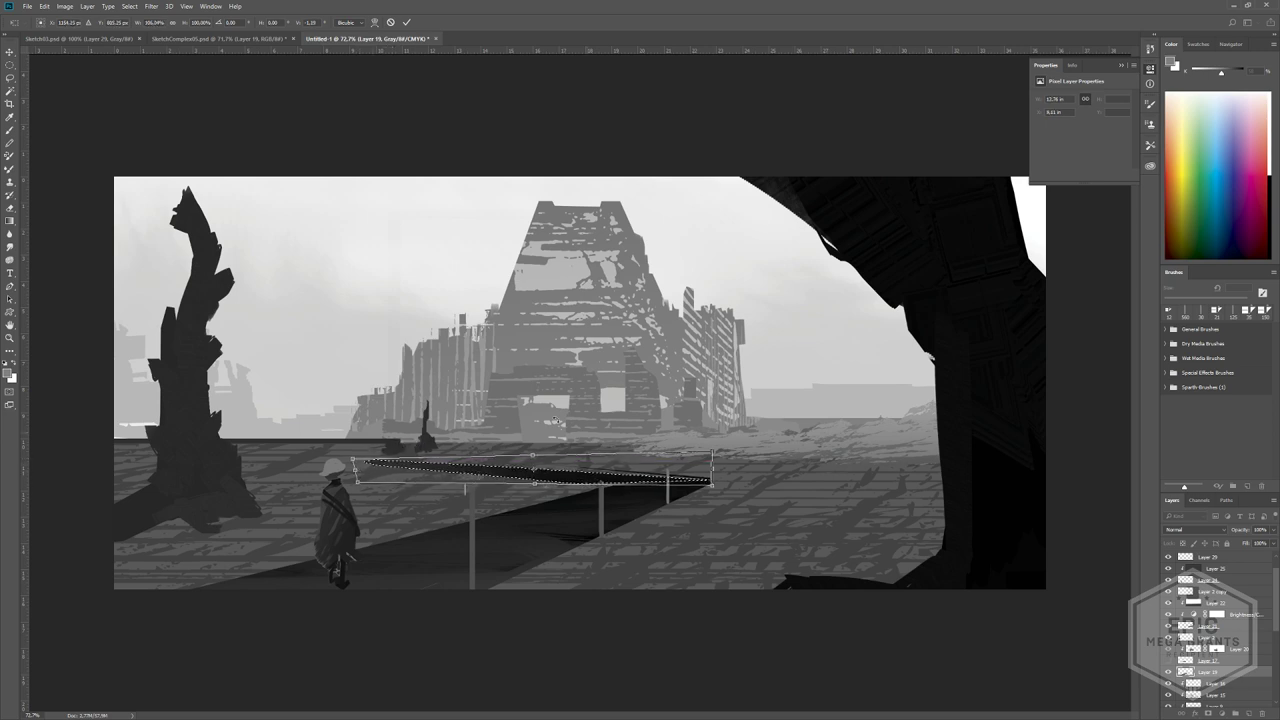
pyautogui.click(406, 22)
pyautogui.hotkey('ctrl', 'd')
pyautogui.keyDown('alt'); pyautogui.scroll(-5, 441, 490); pyautogui.keyUp('alt')
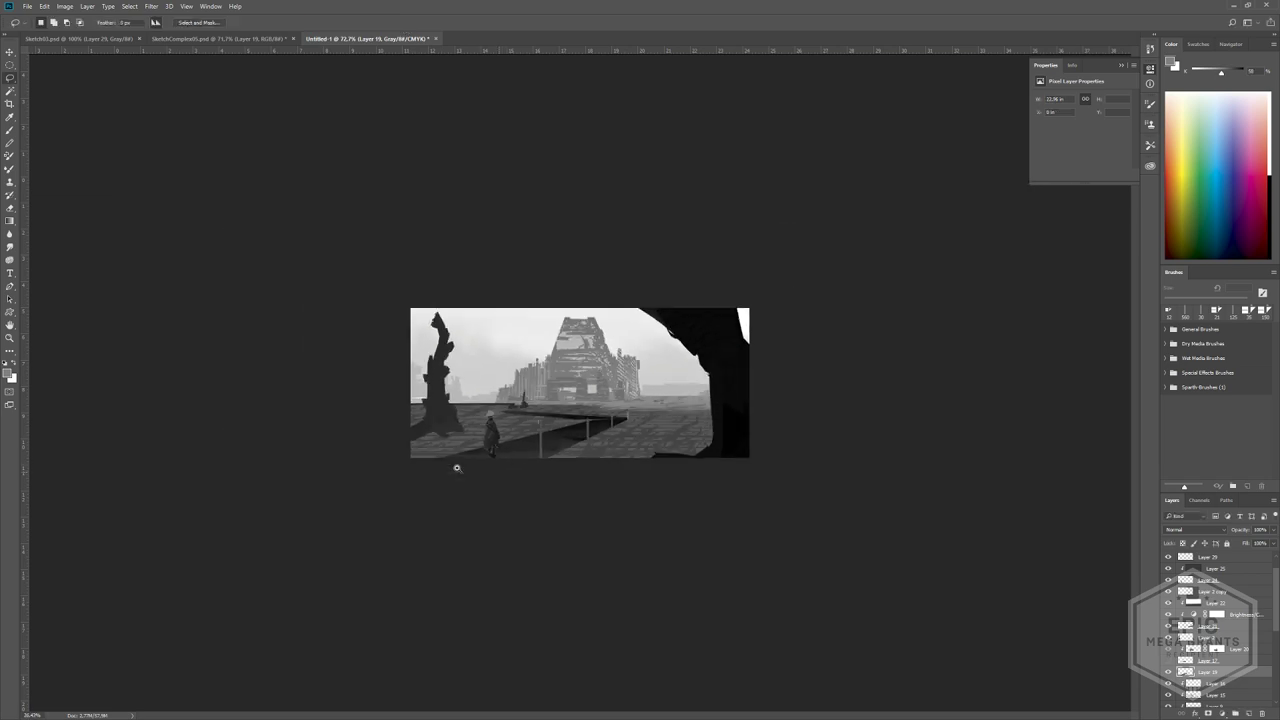
# - Sample the dark grey and paint a short diagonal connecting the path's far end to the dark patch near the horizon
pyautogui.keyDown('alt'); pyautogui.scroll(4, 453, 460); pyautogui.keyUp('alt')
pyautogui.keyDown('alt'); pyautogui.scroll(5, 457, 443); pyautogui.keyUp('alt')
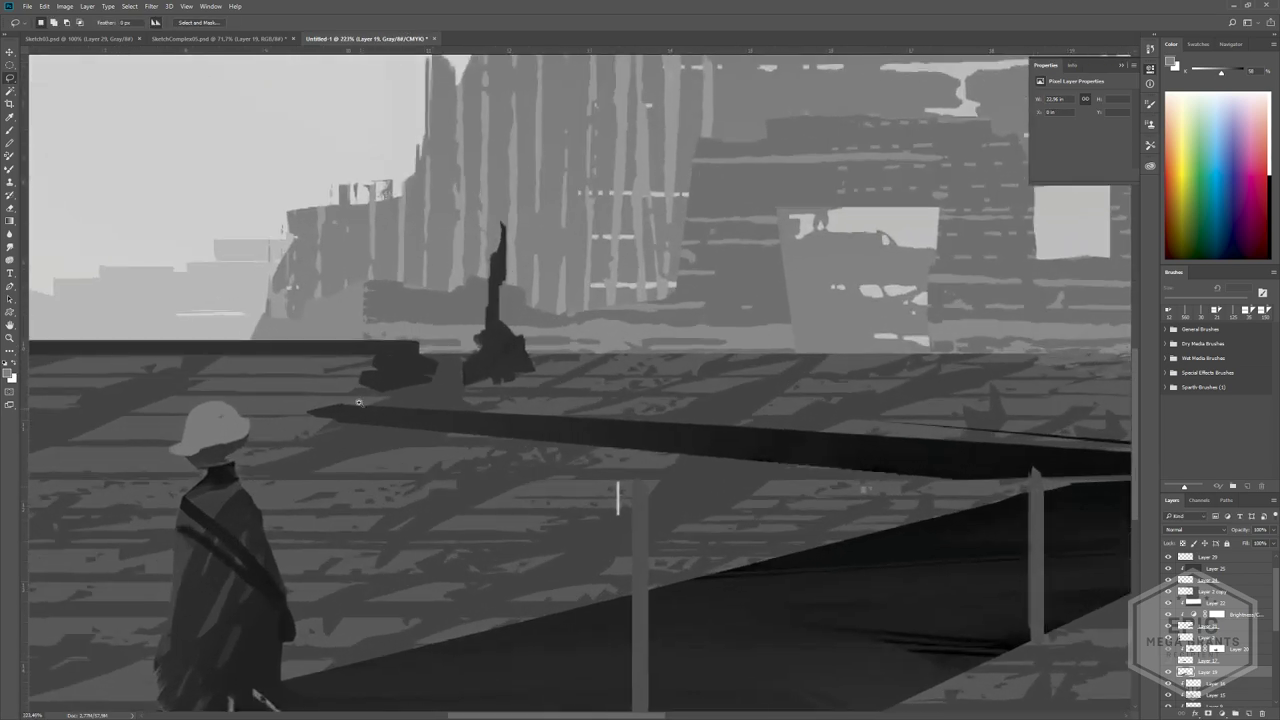
pyautogui.press('b')
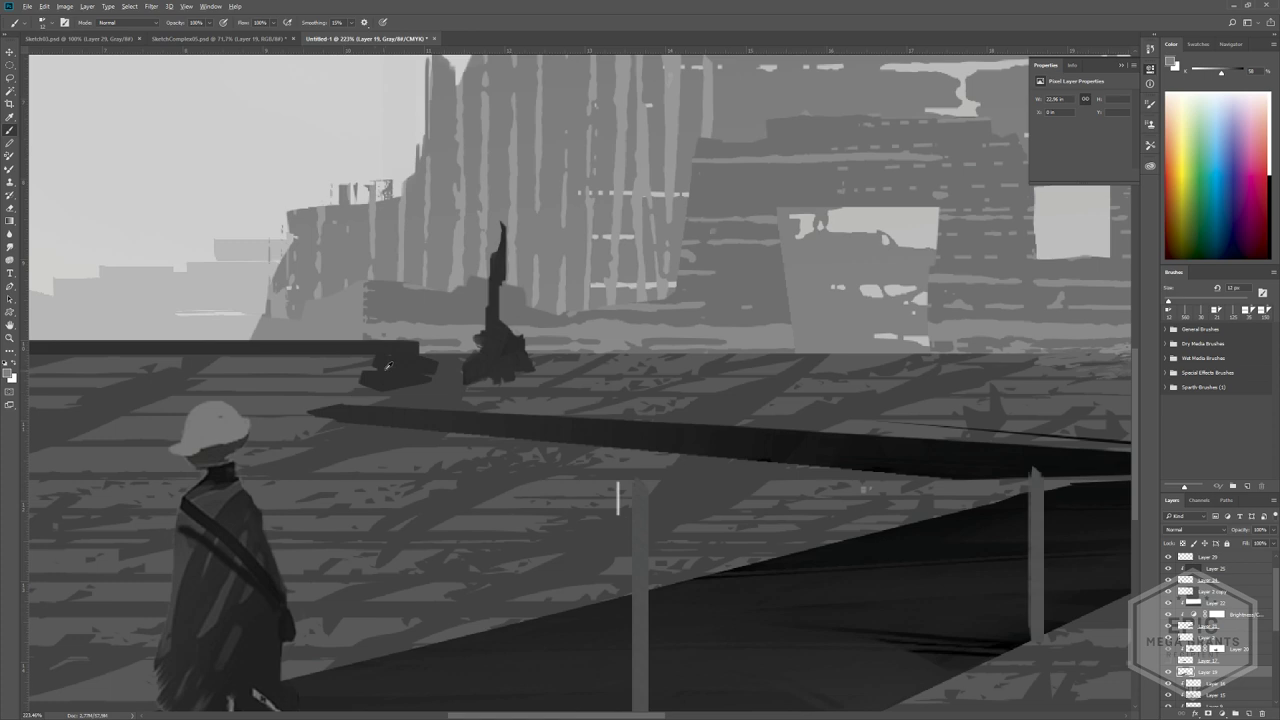
pyautogui.keyDown('alt'); pyautogui.click(372, 375); pyautogui.keyUp('alt')
pyautogui.keyDown('alt'); pyautogui.moveTo(388, 370); pyautogui.dragTo(396, 368, button='right'); pyautogui.keyUp('alt')
pyautogui.moveTo(373, 368)
pyautogui.mouseDown()
pyautogui.moveTo(323, 408)
pyautogui.moveTo(360, 395)
pyautogui.moveTo(400, 352)
pyautogui.moveTo(342, 405)
pyautogui.mouseUp()
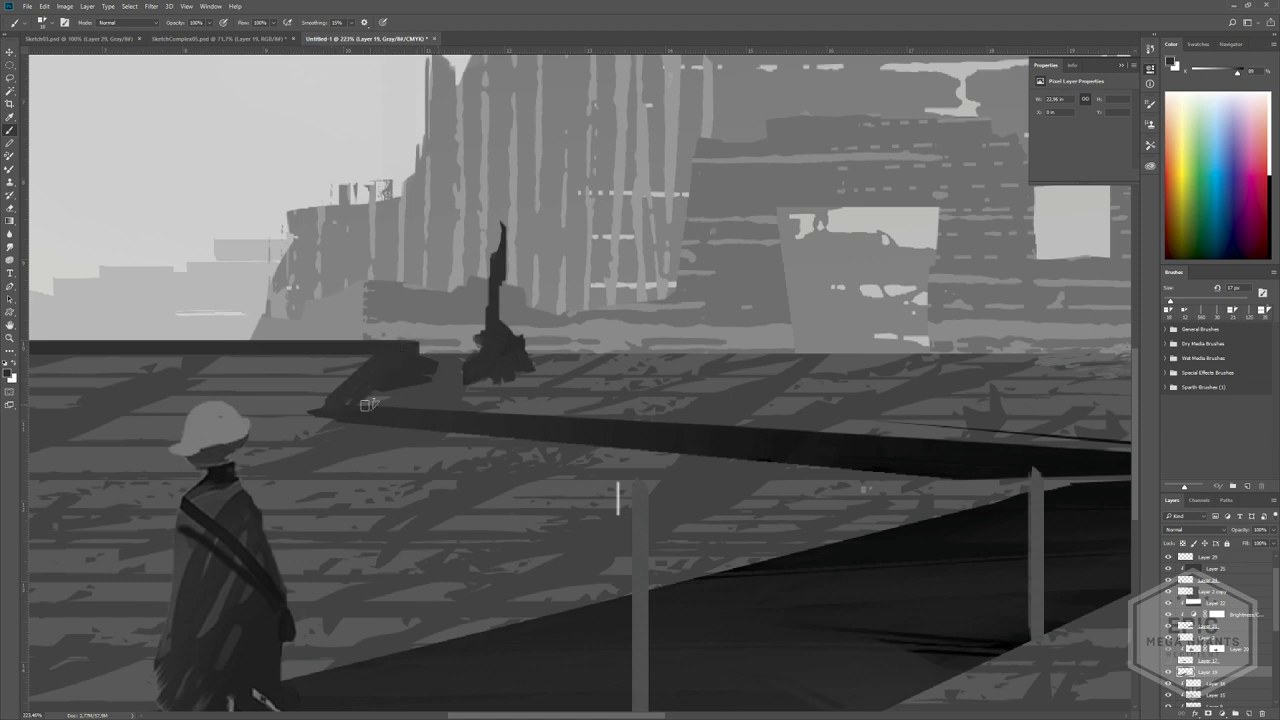
# - Erase the excess around the new diagonal bend to give it a clean edge up to the horizon
pyautogui.press('e')
pyautogui.moveTo(434, 384)
pyautogui.keyDown('alt'); pyautogui.mouseDown(button='right')
pyautogui.moveTo(143, 423)
pyautogui.moveTo(394, 388)
pyautogui.mouseUp(button='right'); pyautogui.keyUp('alt')
pyautogui.moveTo(378, 398); pyautogui.dragTo(422, 345)
pyautogui.keyDown('alt'); pyautogui.scroll(-10, 400, 345); pyautogui.keyUp('alt')
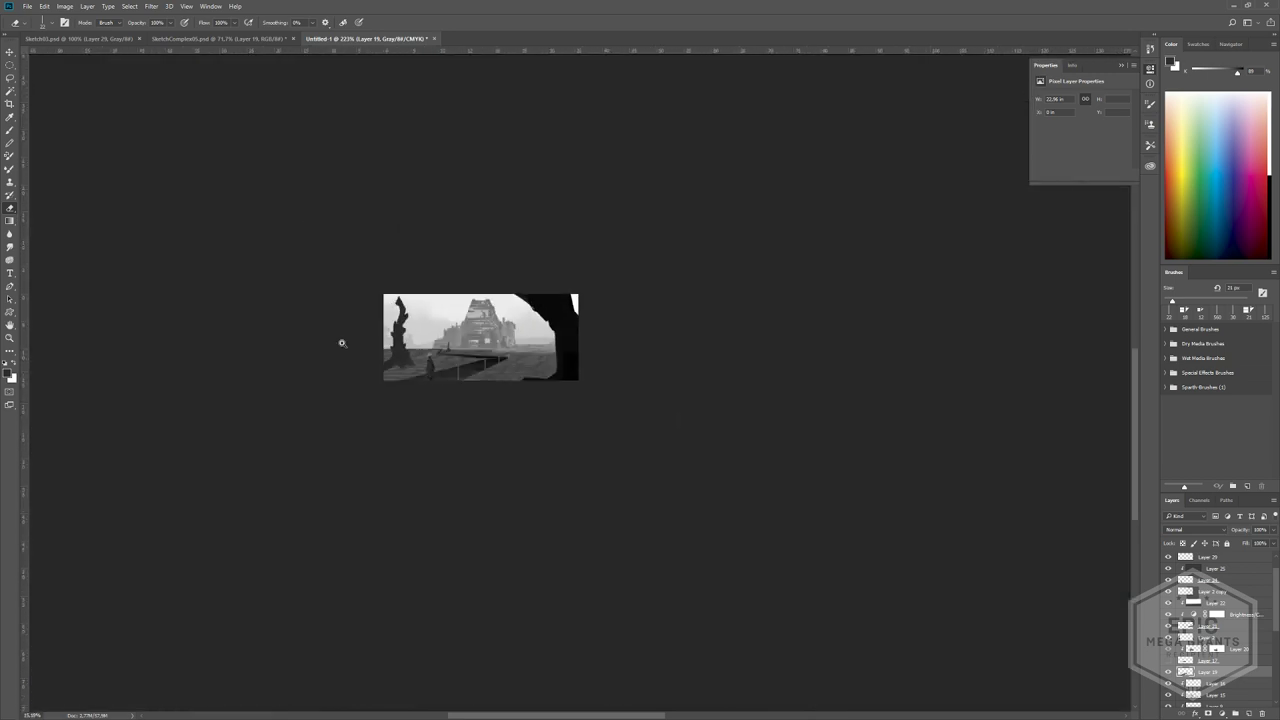
pyautogui.hotkey('ctrl', '0')
pyautogui.keyDown('alt'); pyautogui.rightClick(391, 372); pyautogui.keyUp('alt')
pyautogui.click(492, 469)
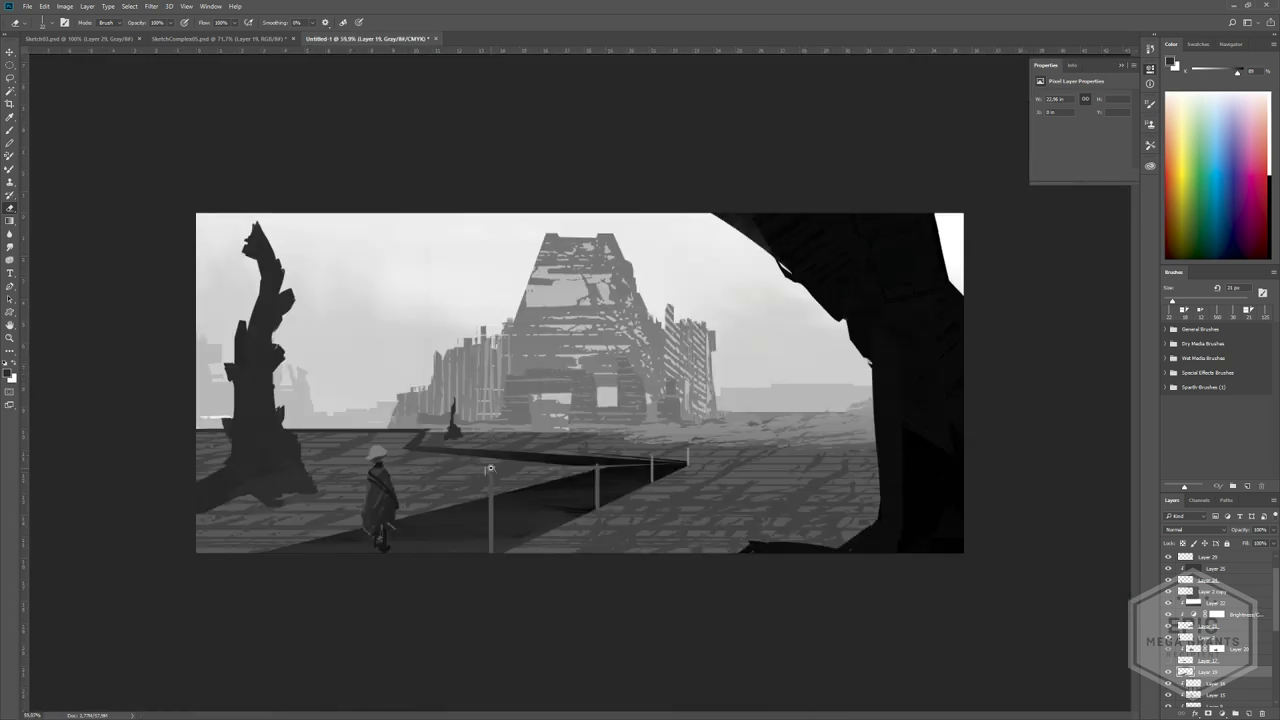
pyautogui.keyDown('alt'); pyautogui.moveTo(496, 473); pyautogui.dragTo(500, 476); pyautogui.keyUp('alt')
pyautogui.keyDown('alt'); pyautogui.scroll(-3, 500, 475); pyautogui.keyUp('alt')
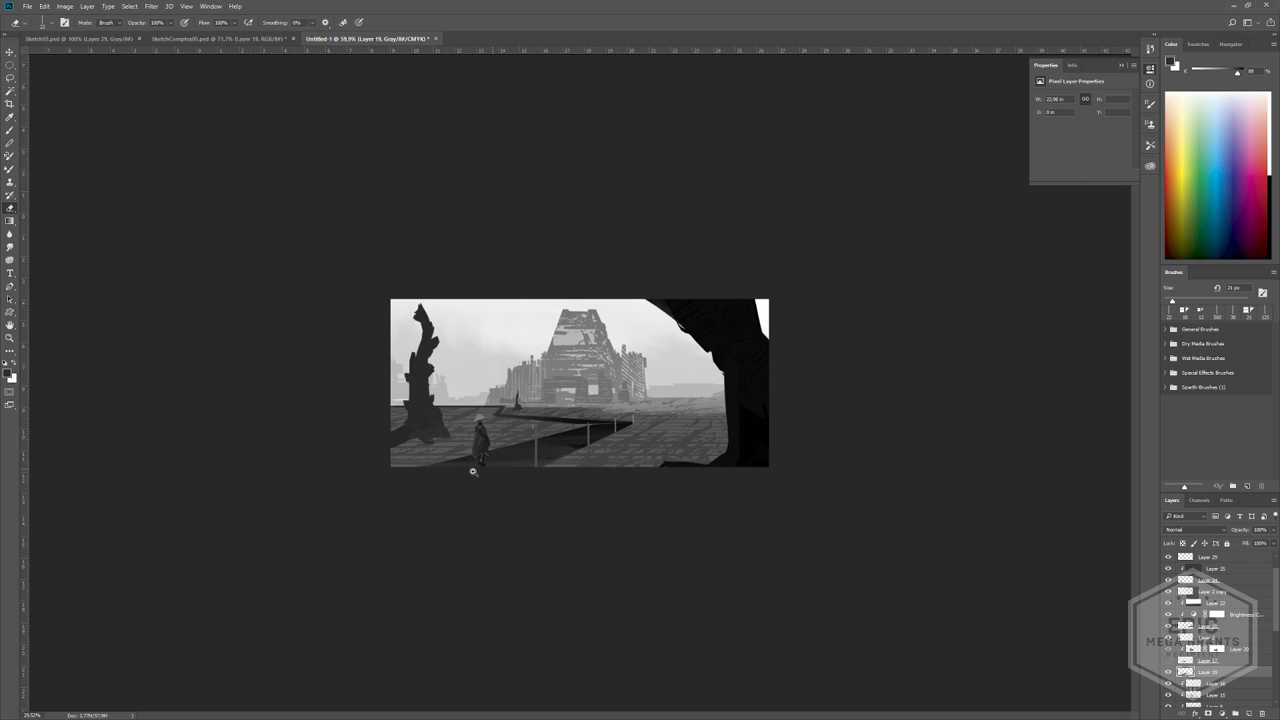
pyautogui.keyDown('alt'); pyautogui.scroll(3, 473, 471); pyautogui.keyUp('alt')
pyautogui.rightClick(494, 480)
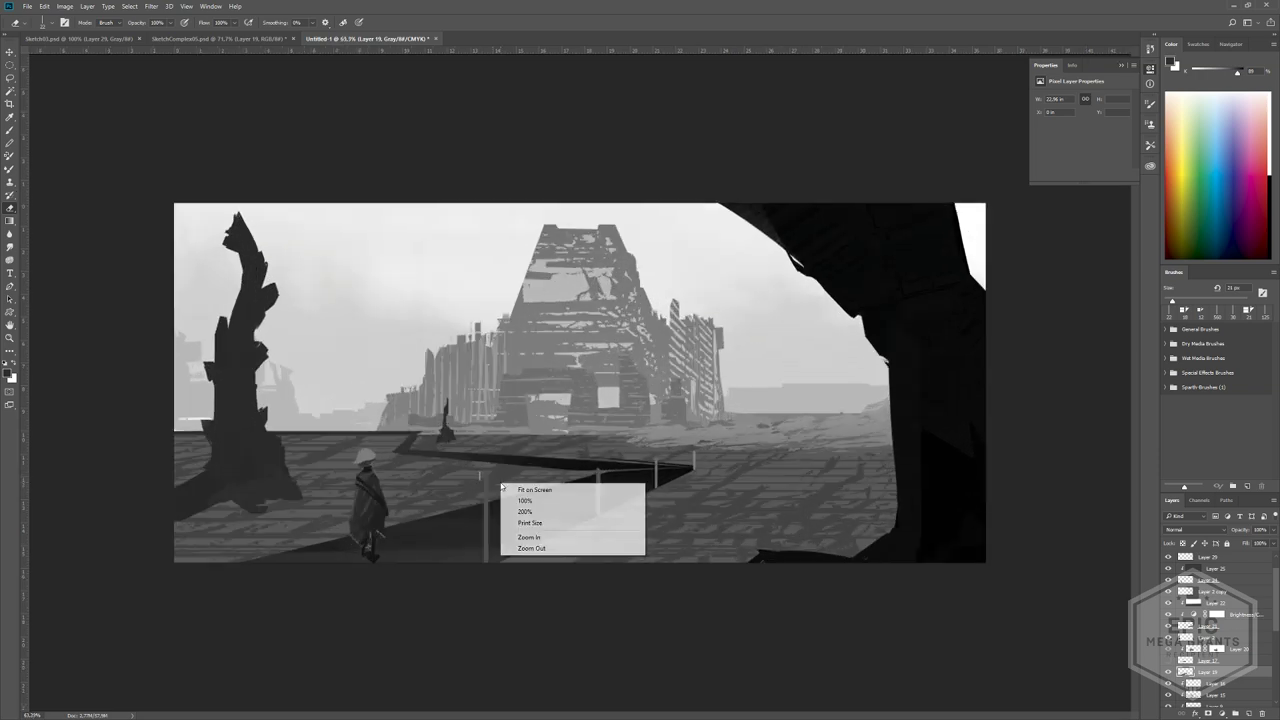
pyautogui.press('Escape')
# - Extend the dark strip along the horizon with a straight dark grey stroke running past the small spire to the pyramid's base
pyautogui.keyDown('alt'); pyautogui.scroll(3, 480, 447); pyautogui.keyUp('alt')
pyautogui.press('b')
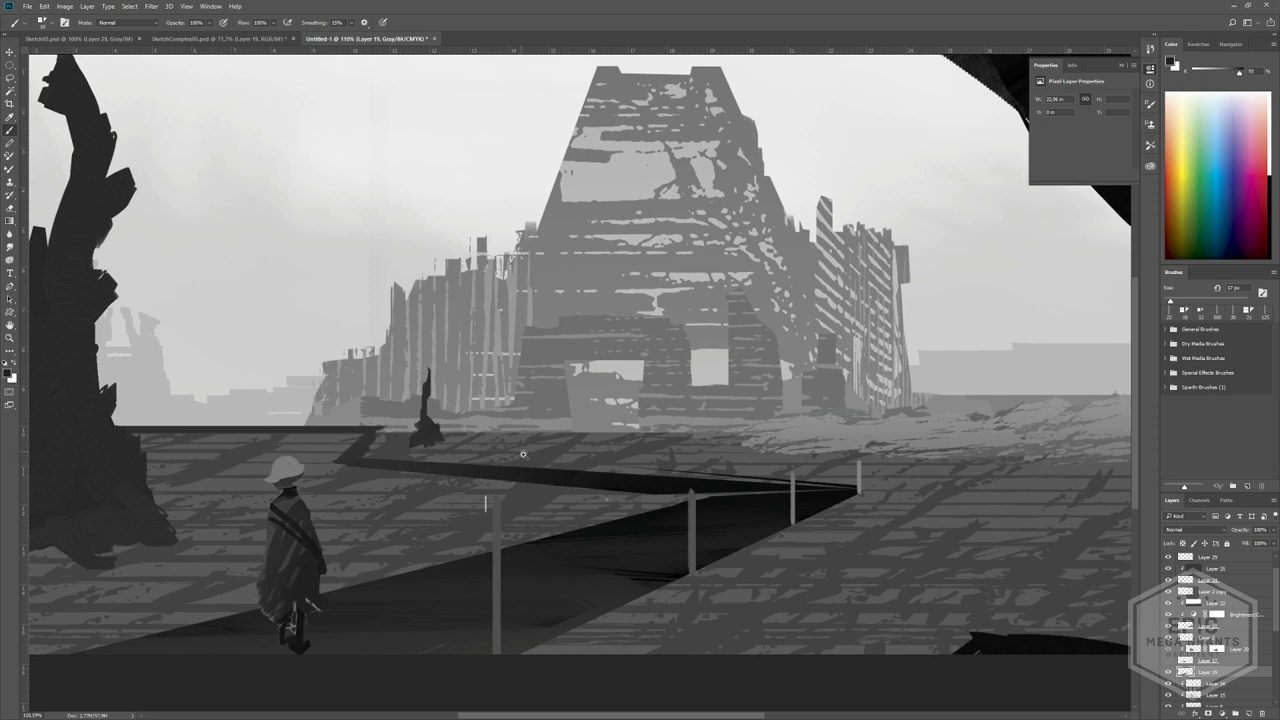
pyautogui.keyDown('alt'); pyautogui.scroll(2, 523, 454); pyautogui.keyUp('alt')
pyautogui.keyDown('alt'); pyautogui.moveTo(267, 421); pyautogui.dragTo(268, 418, button='right'); pyautogui.keyUp('alt')
pyautogui.click(270, 414)
pyautogui.keyDown('shift'); pyautogui.click(624, 415); pyautogui.keyUp('shift')
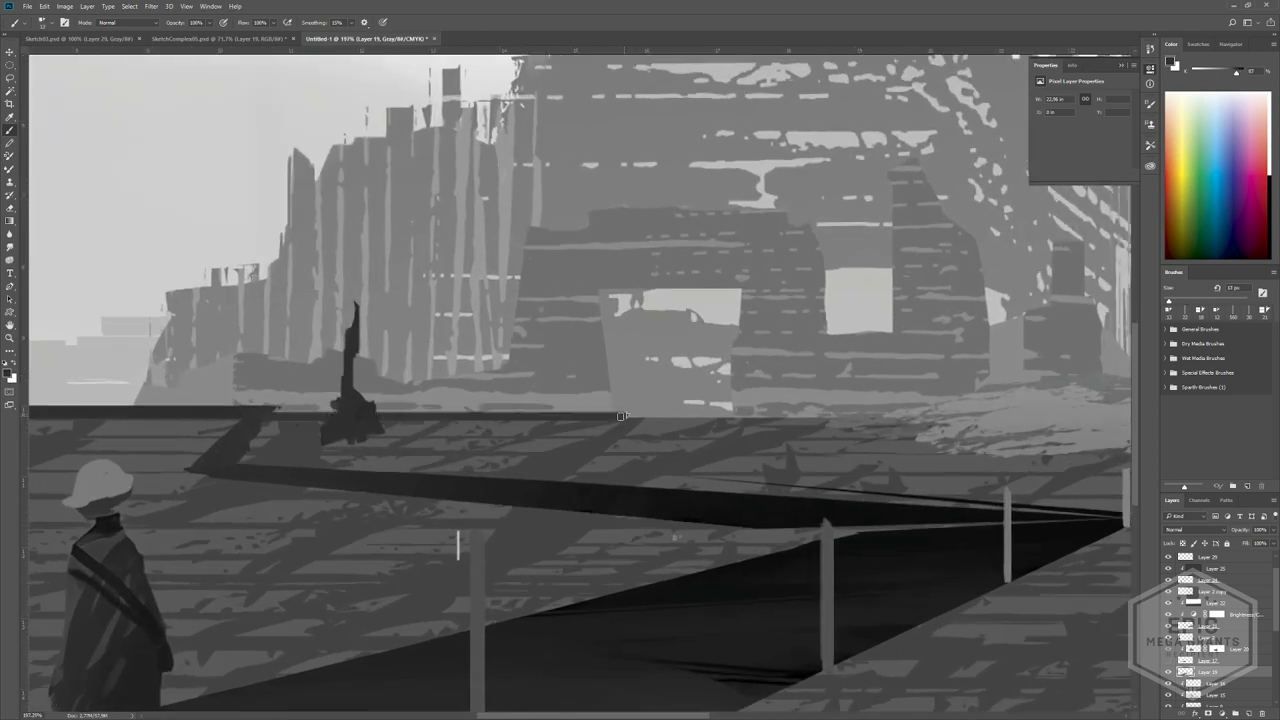
# - Undo the last horizon stroke and repaint it as a straight dark grey strip from the path's bend past the small spire to the pyramid's base
pyautogui.hotkey('ctrl', 'z')
pyautogui.click(261, 424)
pyautogui.keyDown('shift'); pyautogui.click(627, 417); pyautogui.keyUp('shift')
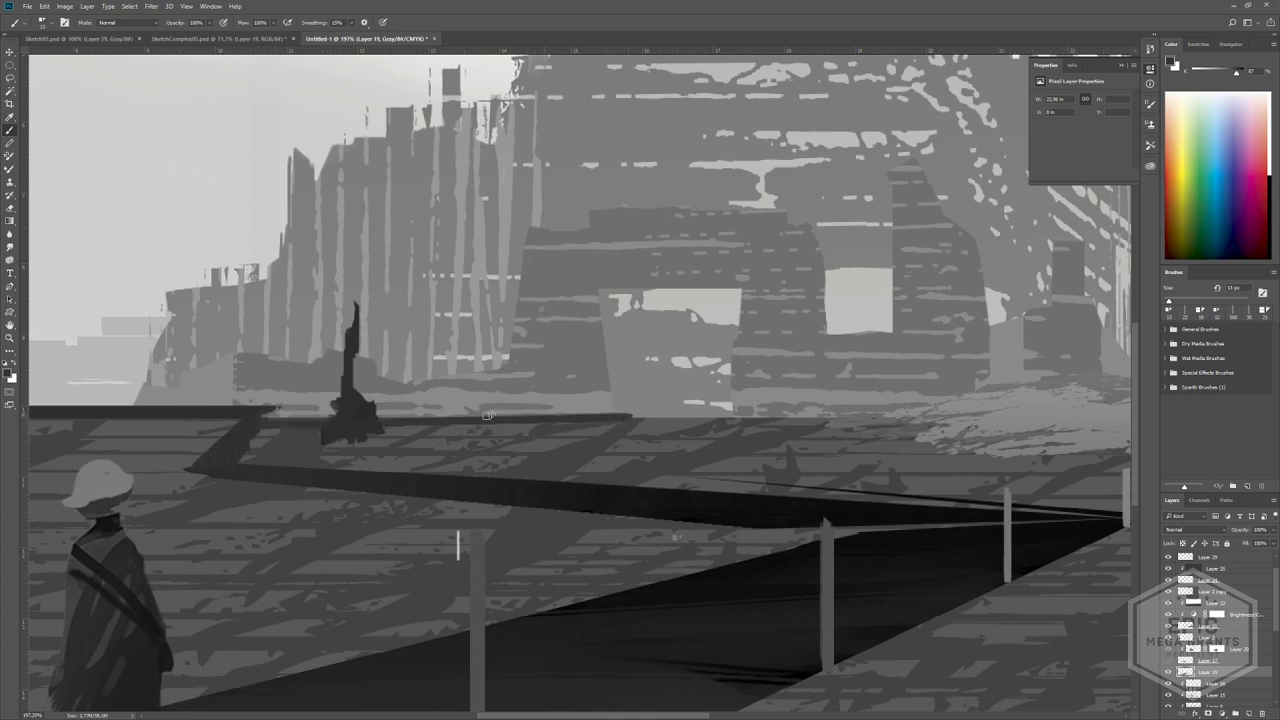
# - Trim the dark horizon strip with straight eraser passes along its edges so it thins toward the pyramid's base
pyautogui.press('e')
pyautogui.click(258, 424)
pyautogui.keyDown('shift'); pyautogui.click(629, 422); pyautogui.keyUp('shift')
pyautogui.press('b')
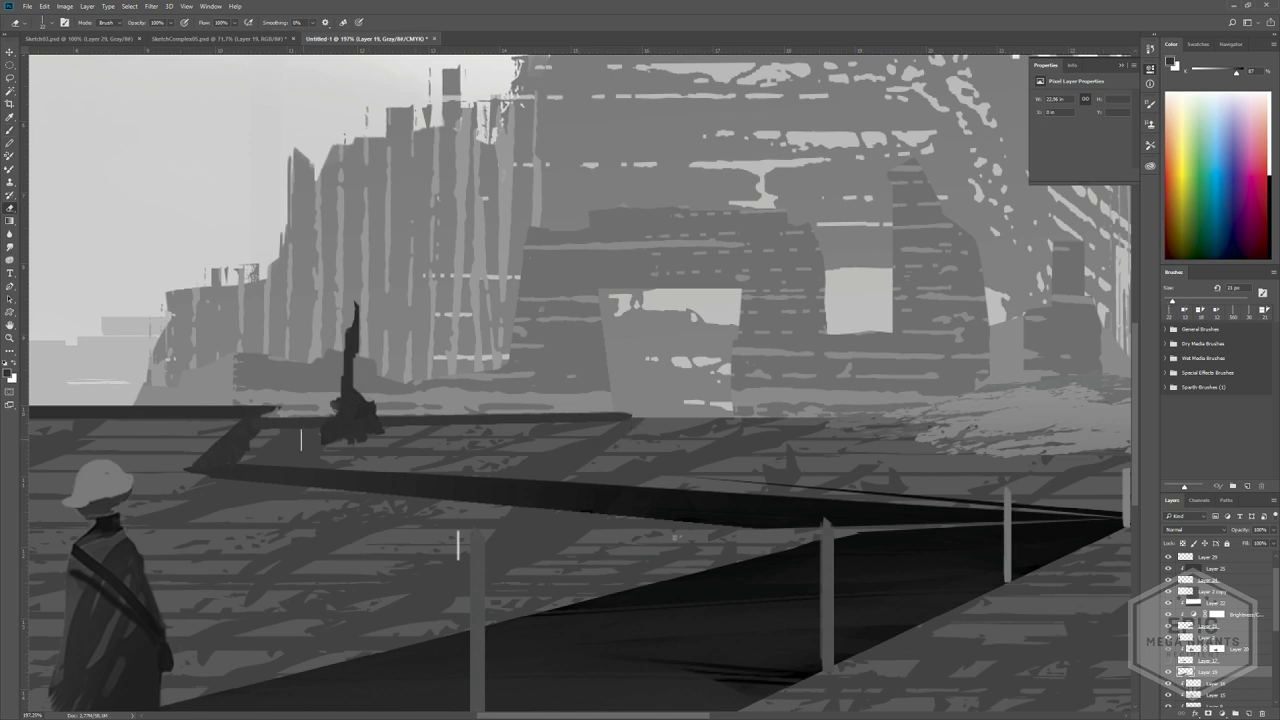
pyautogui.keyDown('shift'); pyautogui.click(257, 437); pyautogui.keyUp('shift')
pyautogui.moveTo(406, 443)
pyautogui.keyDown('ctrl'); pyautogui.mouseDown()
pyautogui.moveTo(370, 443)
pyautogui.moveTo(408, 443)
pyautogui.mouseUp(); pyautogui.keyUp('ctrl')
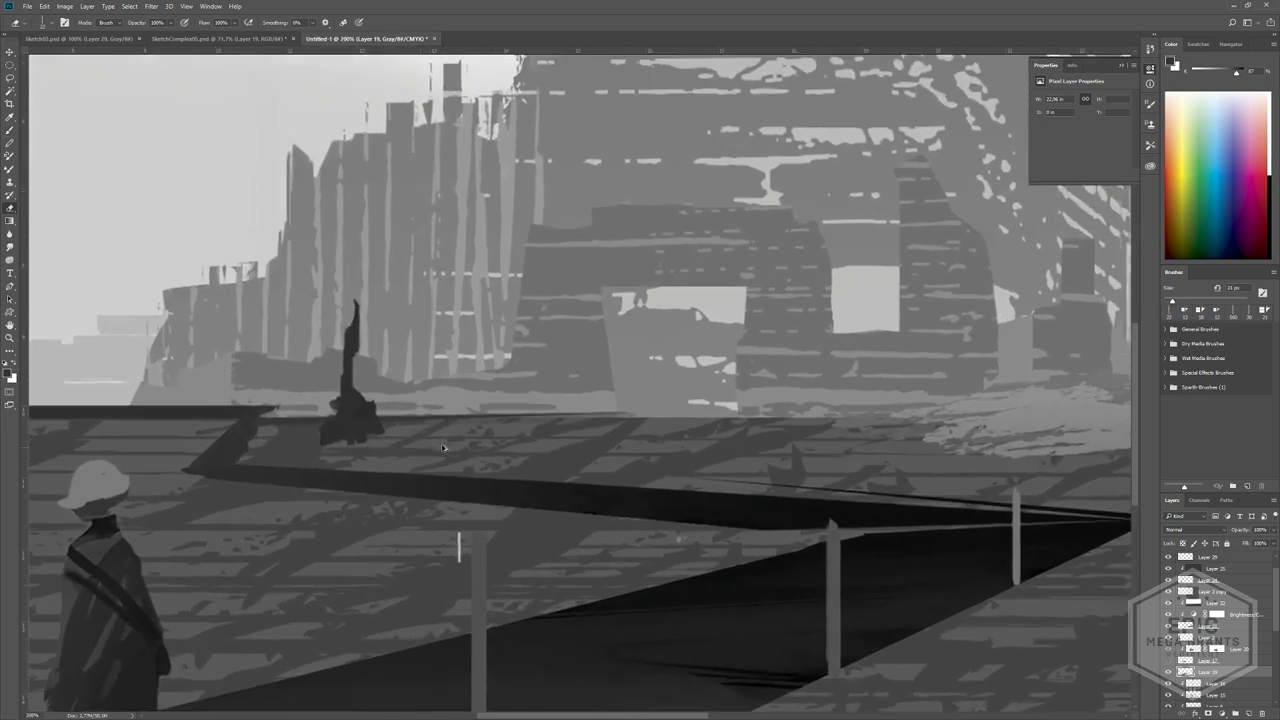
pyautogui.hotkey('ctrl', 'z')
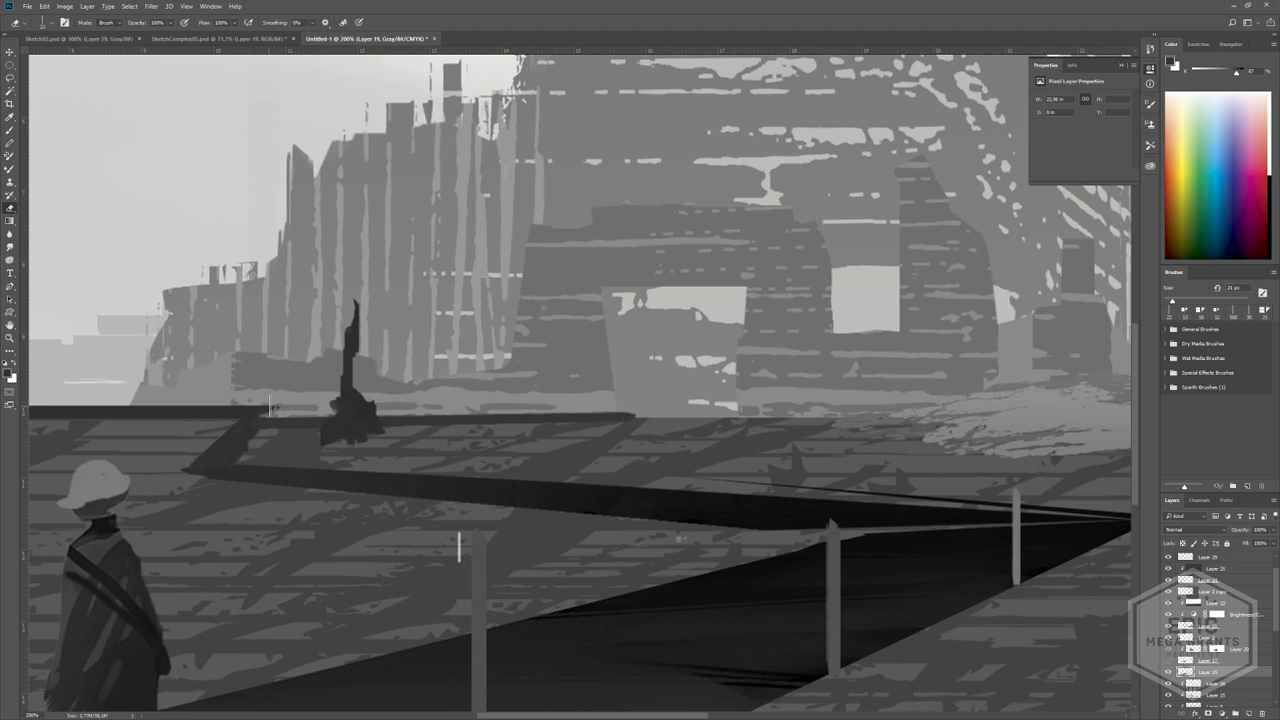
pyautogui.keyDown('shift'); pyautogui.click(271, 406); pyautogui.keyUp('shift')
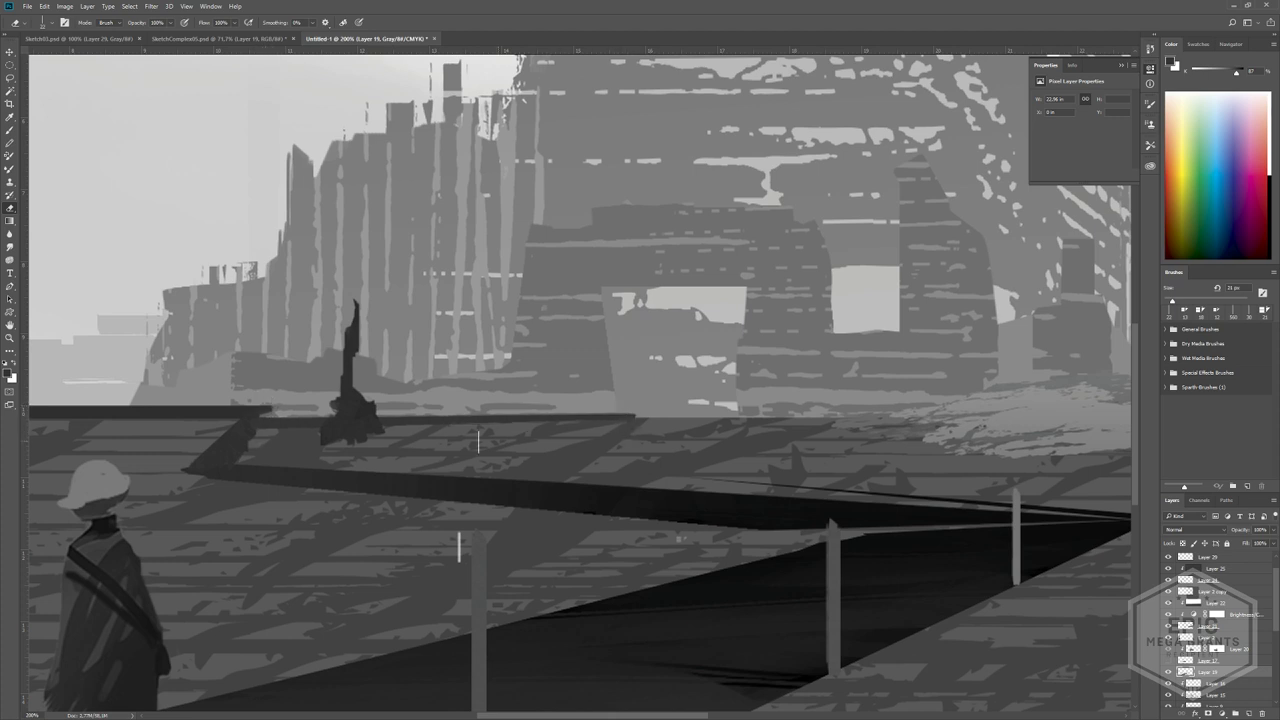
pyautogui.hotkey('ctrl', 'z')
pyautogui.moveTo(260, 440)
pyautogui.mouseDown()
pyautogui.moveTo(668, 415)
pyautogui.moveTo(606, 440)
pyautogui.moveTo(676, 452)
pyautogui.mouseUp()
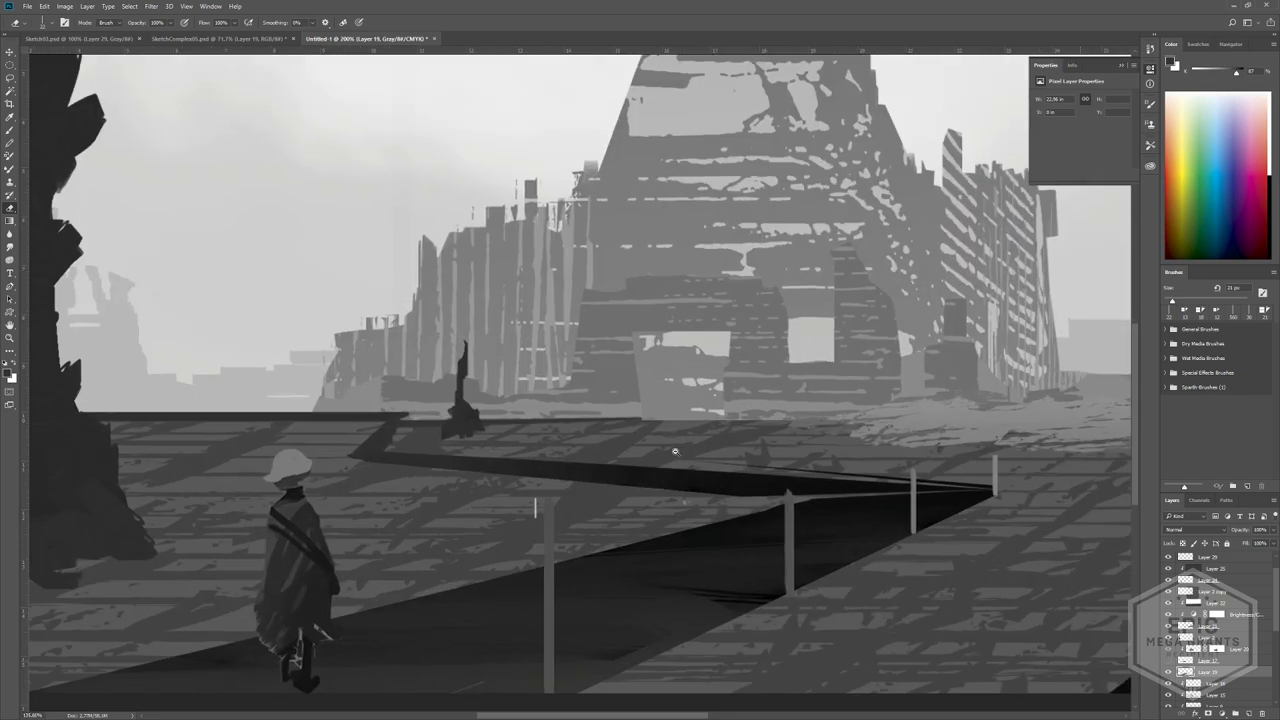
# - Select the sky layer, Layer 13, and lower its fill to about 72%
pyautogui.keyDown('alt'); pyautogui.scroll(-6, 675, 452); pyautogui.keyUp('alt')
pyautogui.keyDown('alt'); pyautogui.scroll(4, 651, 441); pyautogui.keyUp('alt')
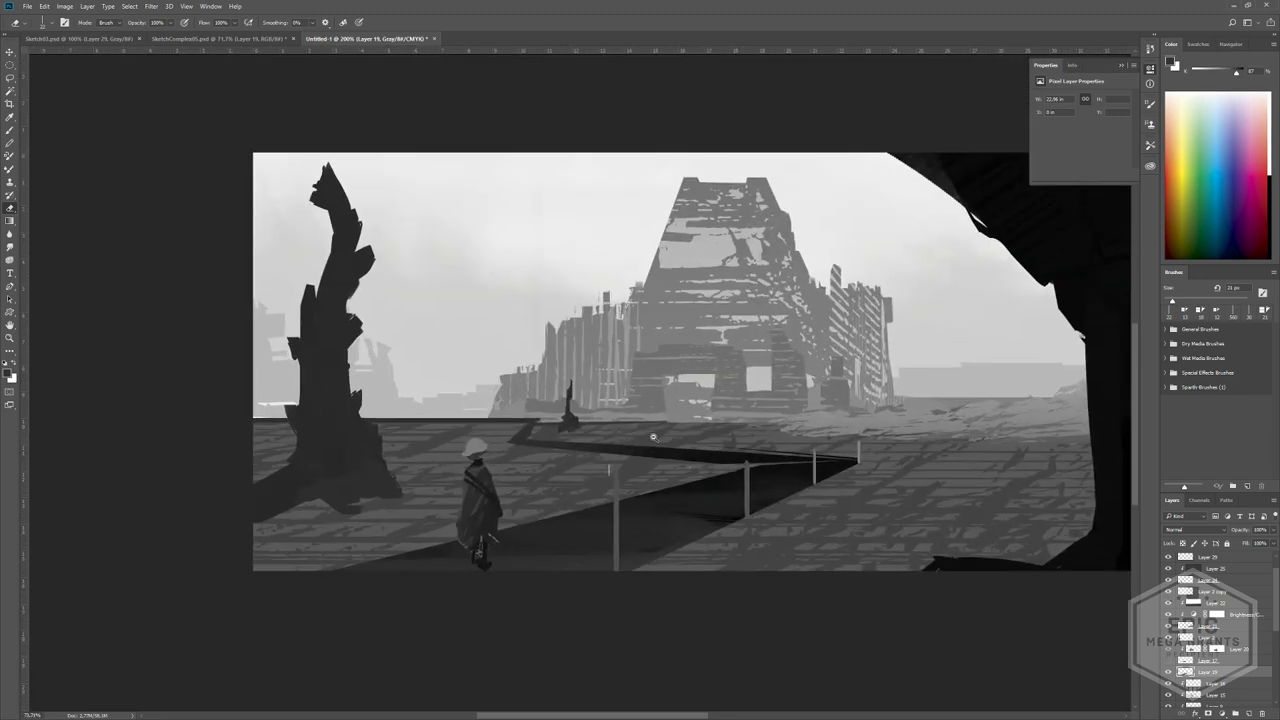
pyautogui.keyDown('alt'); pyautogui.scroll(3, 733, 390); pyautogui.keyUp('alt')
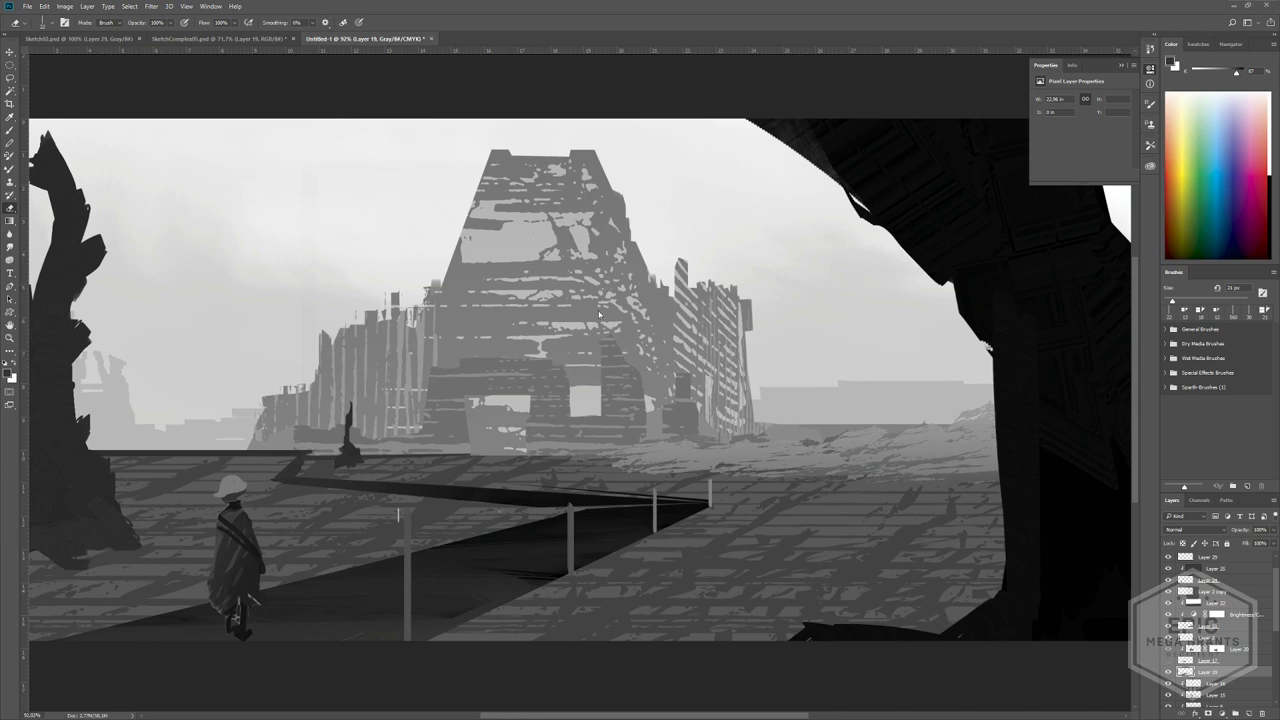
pyautogui.keyDown('alt'); pyautogui.scroll(-4, 600, 385); pyautogui.keyUp('alt')
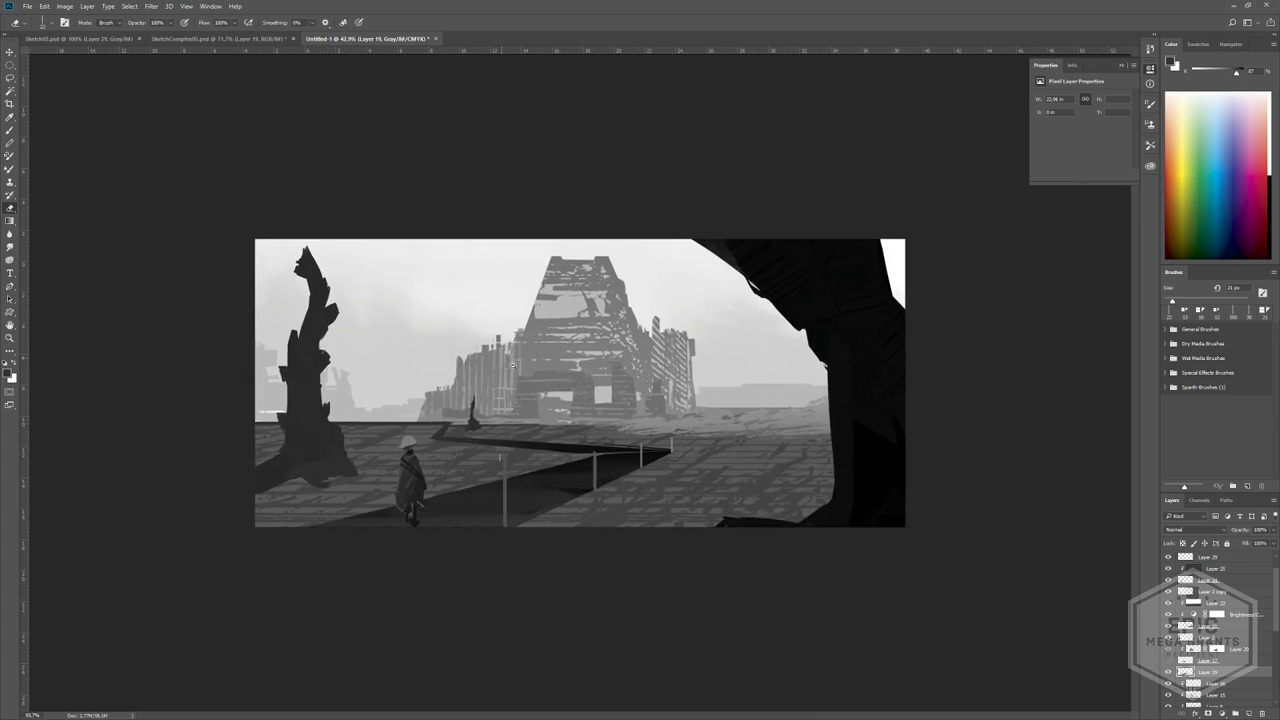
pyautogui.keyDown('alt'); pyautogui.scroll(1, 512, 365); pyautogui.keyUp('alt')
pyautogui.keyDown('alt'); pyautogui.scroll(-2, 765, 451); pyautogui.keyUp('alt')
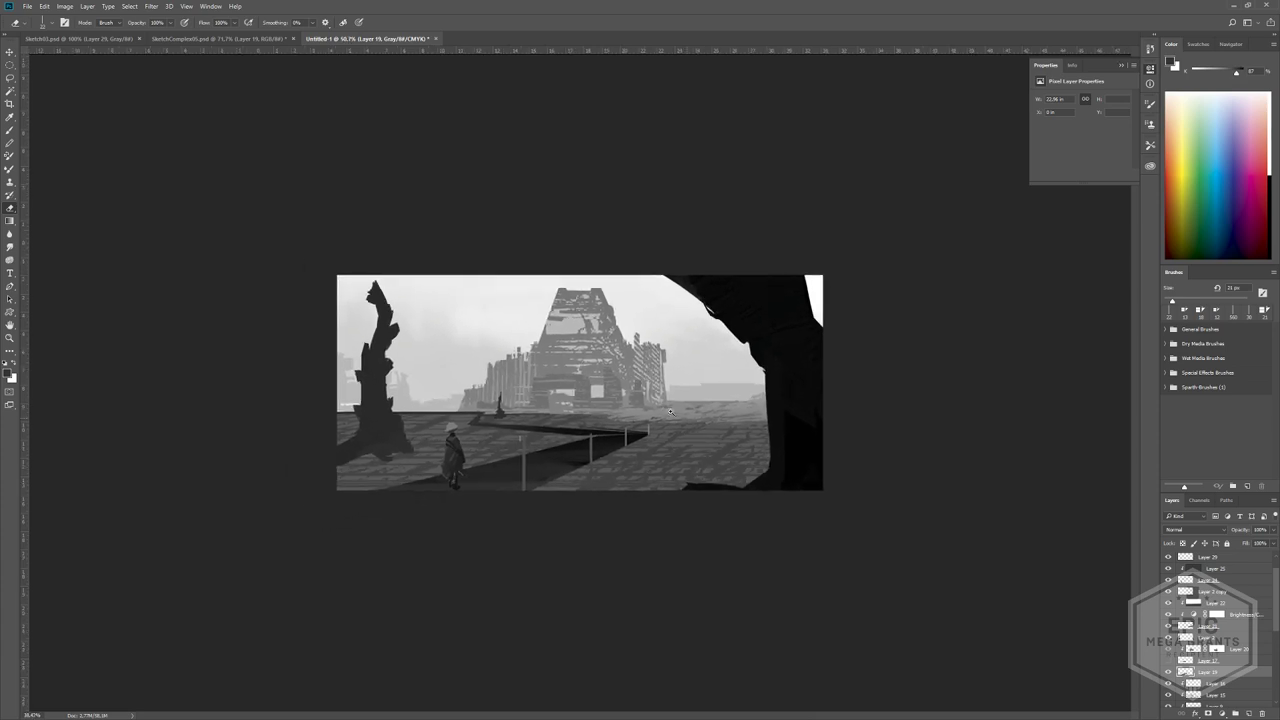
pyautogui.scroll(-4, 1190, 688)
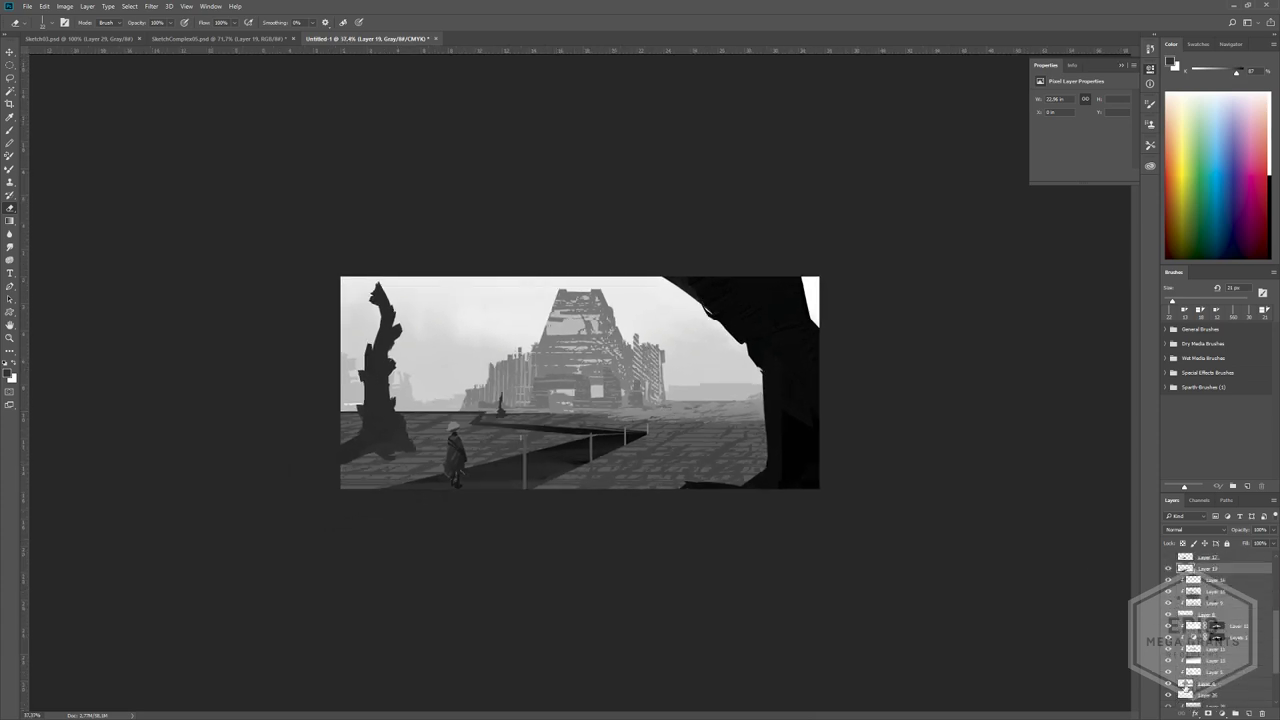
pyautogui.scroll(-3, 1185, 686)
pyautogui.click(1183, 689)
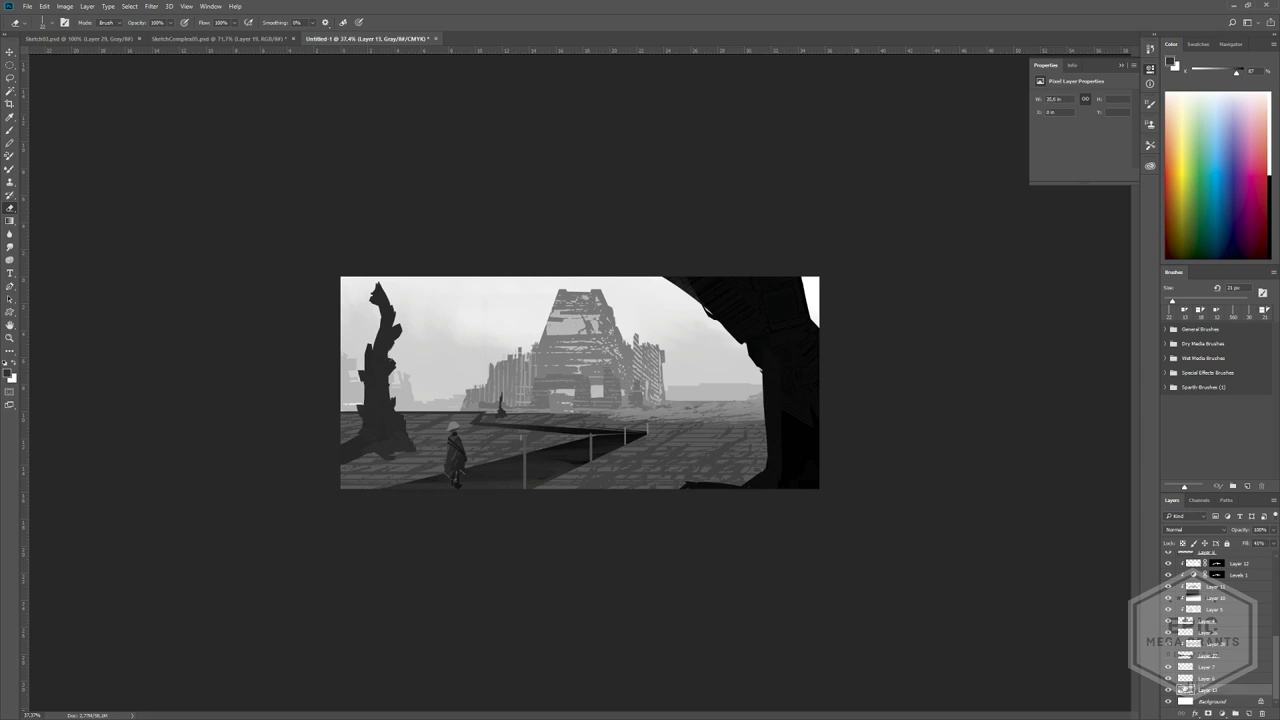
pyautogui.click(1277, 543)
pyautogui.click(1265, 557)
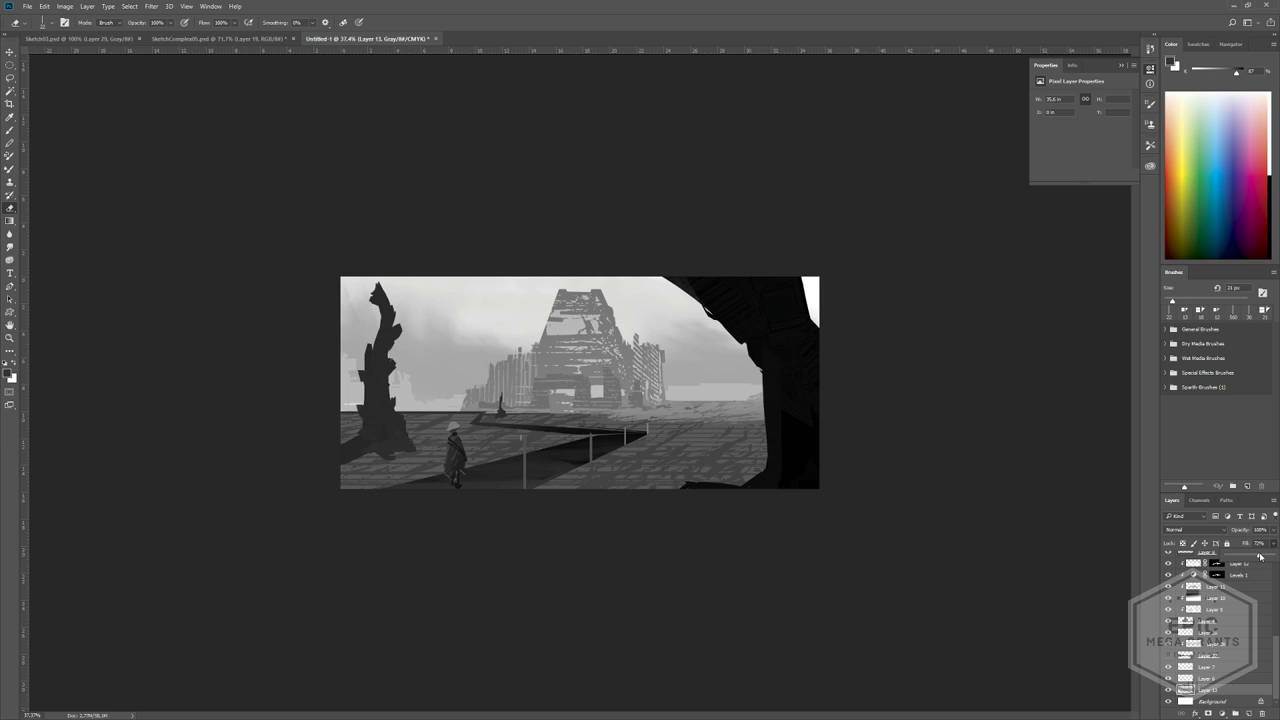
# - Fill the Background layer with the dark grey foreground colour to darken the sky behind the scene
pyautogui.click(1193, 701)
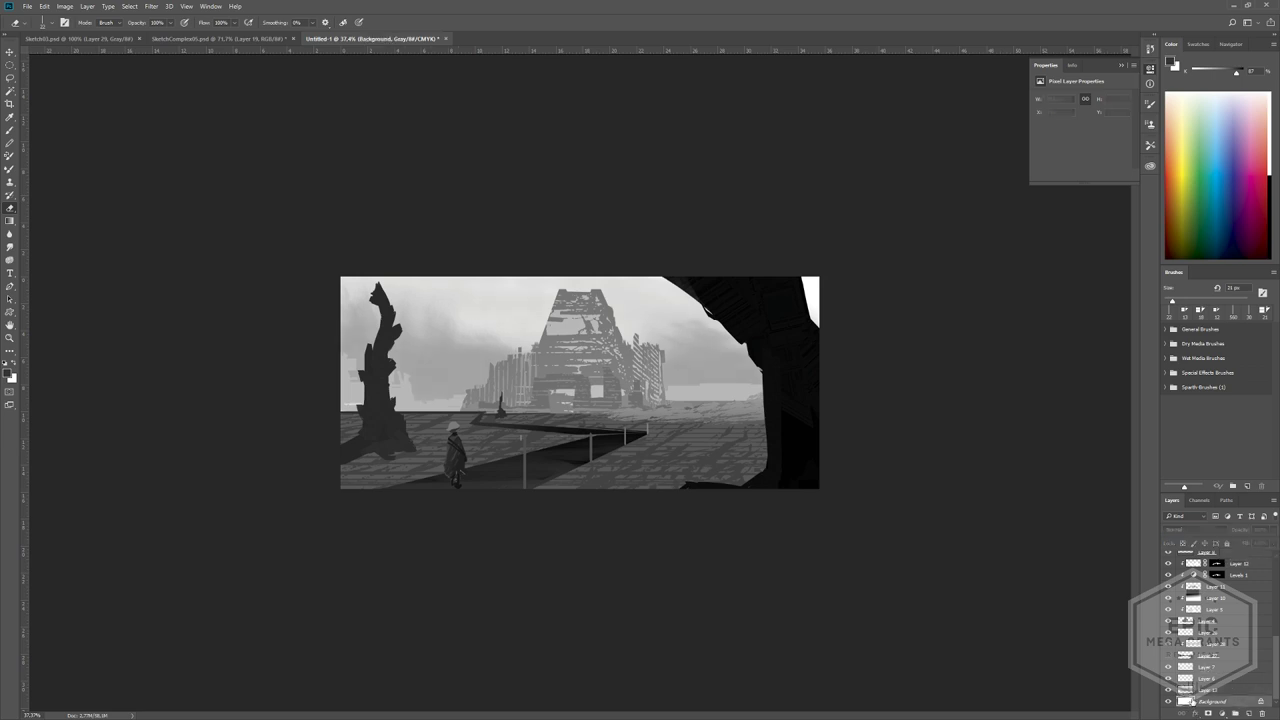
pyautogui.hotkey('shift', 'F5')
pyautogui.press('Return')
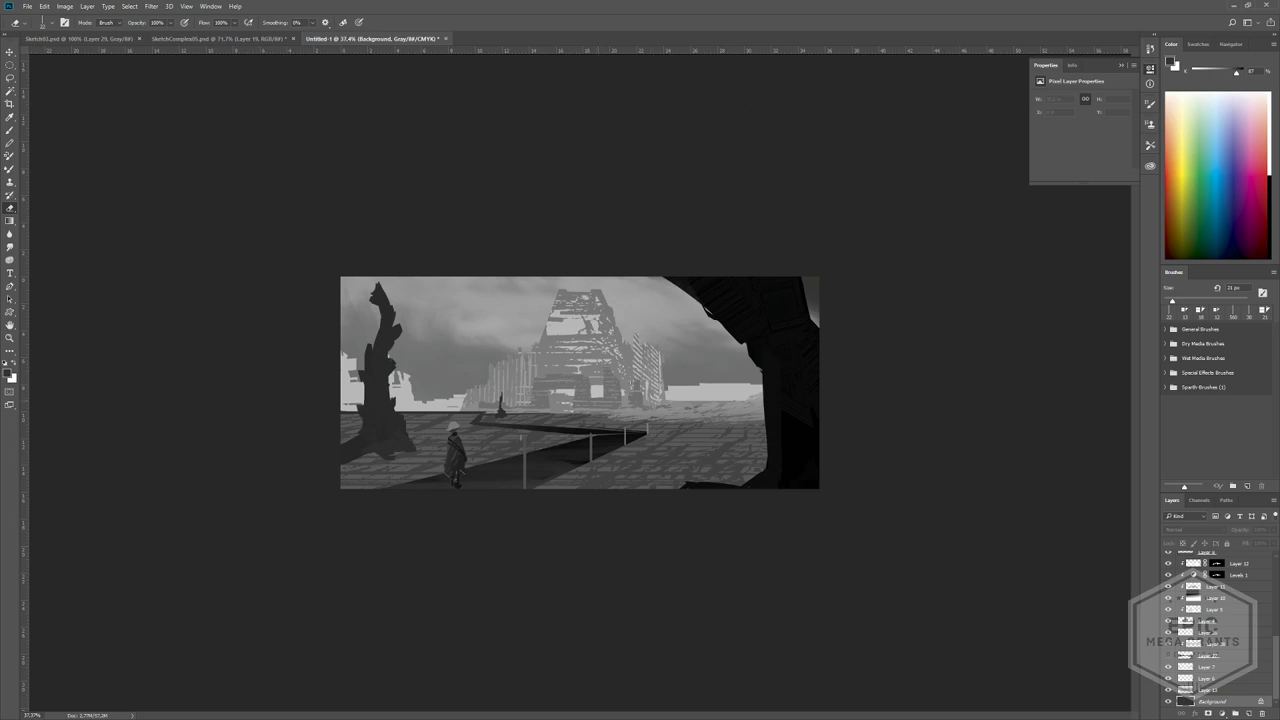
pyautogui.keyDown('ctrl'); pyautogui.moveTo(536, 366); pyautogui.dragTo(588, 376); pyautogui.keyUp('ctrl')
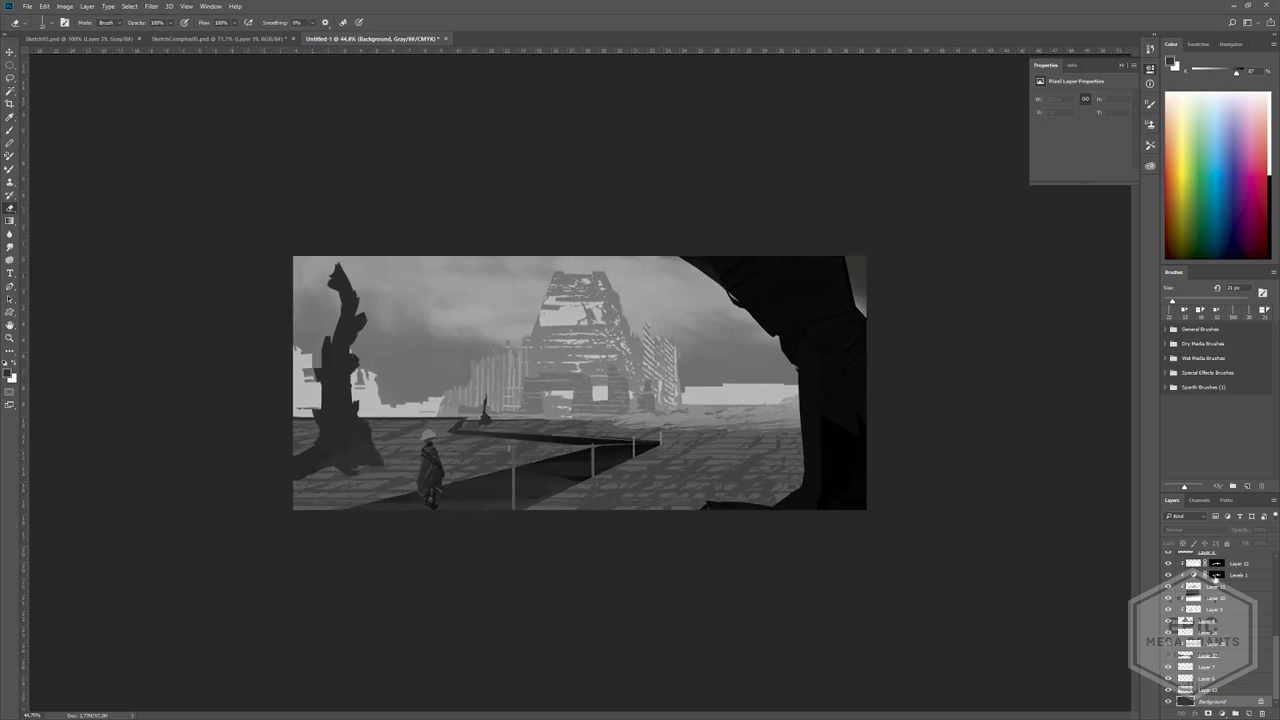
# - Switch individual layers off and on to identify which one holds the pyramid silhouette, and select Layer 4
pyautogui.scroll(10, 1216, 573)
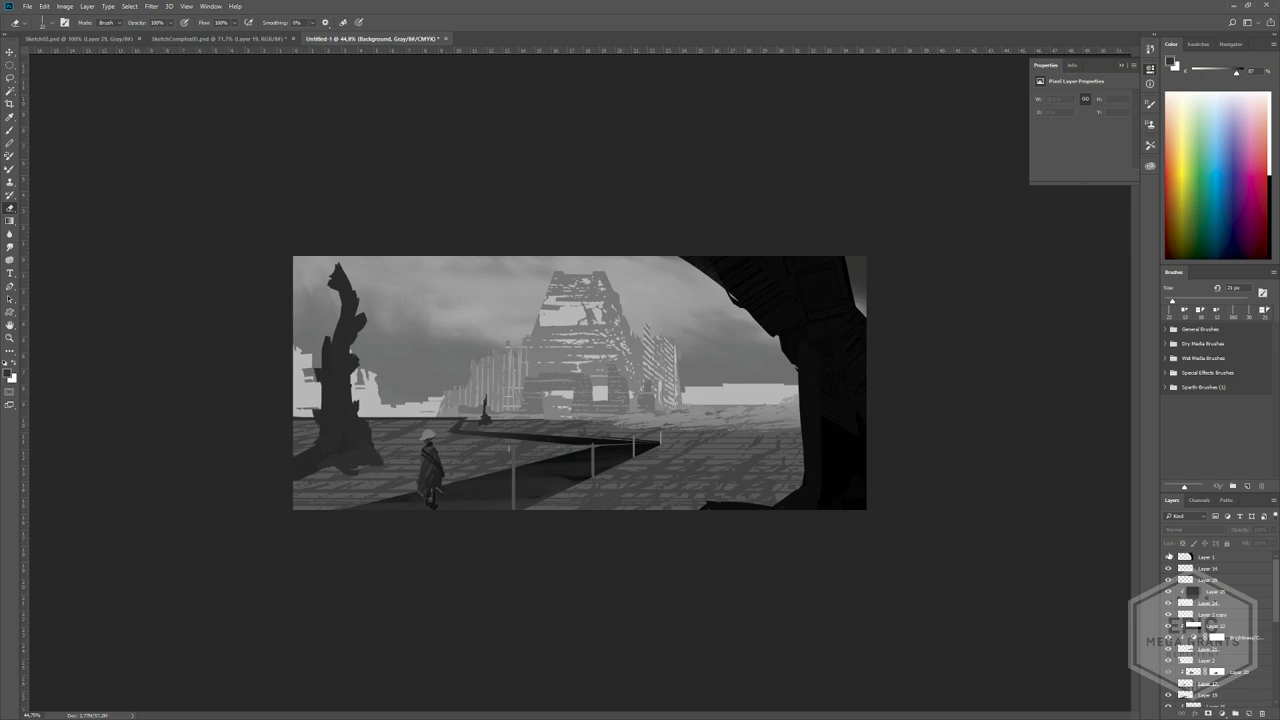
pyautogui.click(1168, 556)
pyautogui.click(1168, 604)
pyautogui.click(1168, 604)
pyautogui.click(1168, 617)
pyautogui.click(1168, 617)
pyautogui.click(1169, 638)
pyautogui.click(1169, 660)
pyautogui.click(1169, 660)
pyautogui.scroll(-3, 1171, 684)
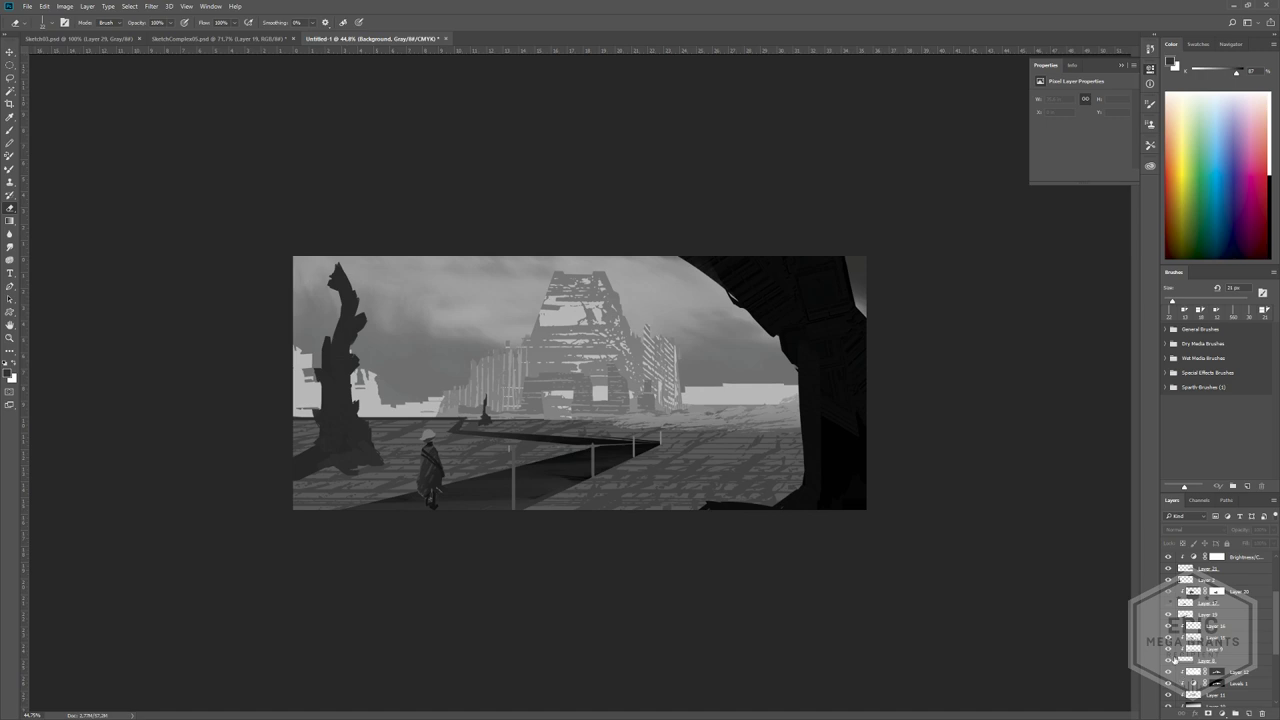
pyautogui.click(1169, 649)
pyautogui.click(1169, 649)
pyautogui.scroll(-2, 1168, 648)
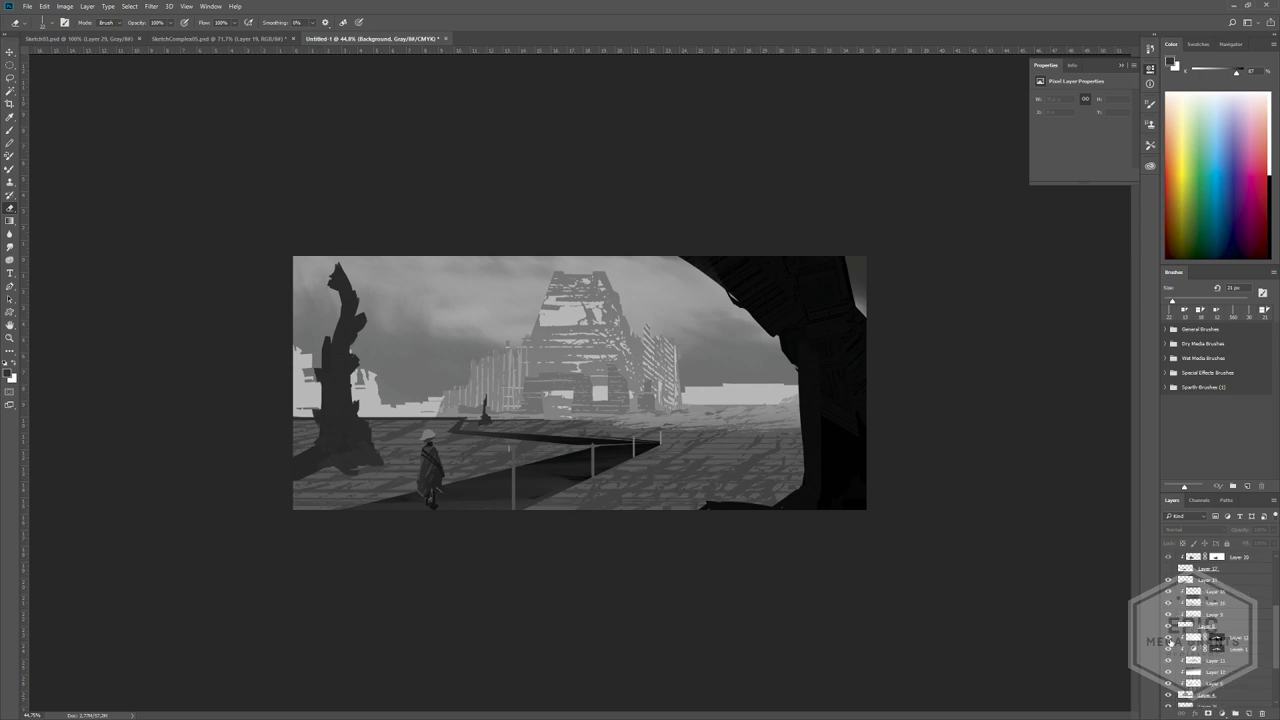
pyautogui.click(1170, 642)
pyautogui.click(1170, 642)
pyautogui.click(1200, 694)
pyautogui.scroll(-1, 1203, 679)
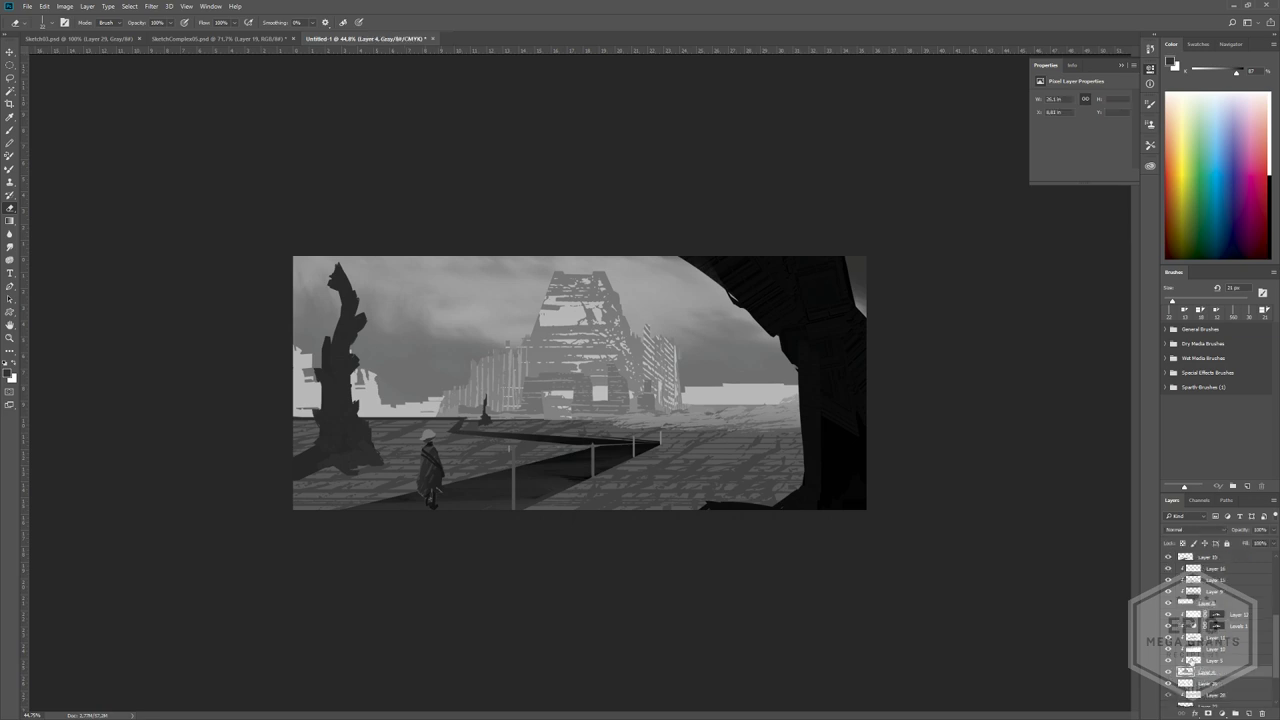
# - Try filling the entire canvas area of Layer 4 with a mid grey
pyautogui.hotkey('ctrl', 'a')
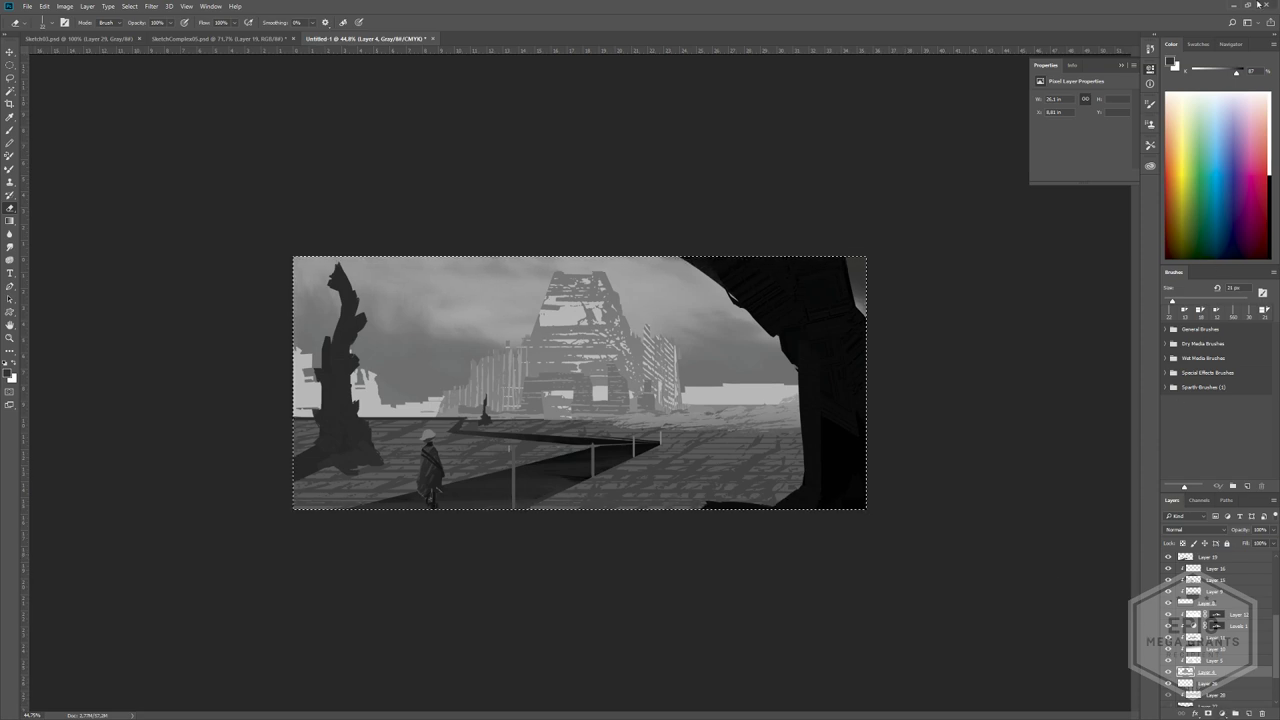
pyautogui.click(1217, 74)
pyautogui.hotkey('alt', 'BackSpace')
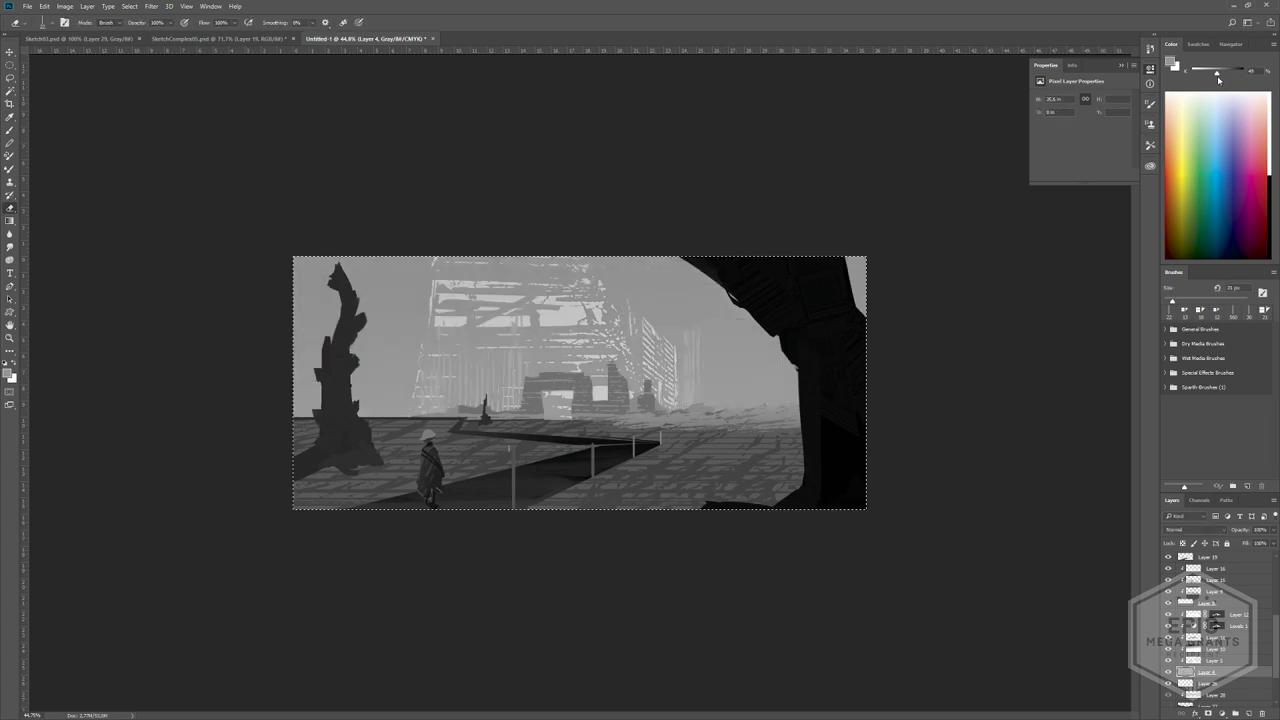
pyautogui.hotkey('ctrl', 'z')
pyautogui.hotkey('ctrl', 'd')
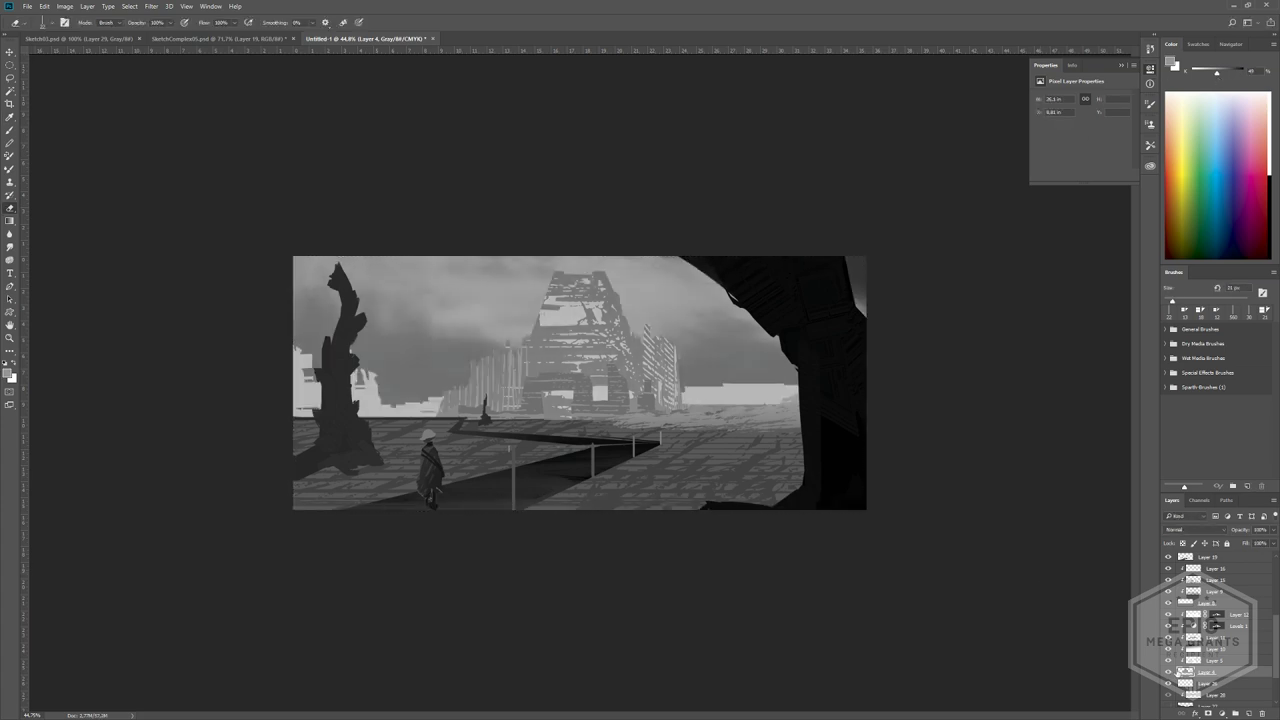
# - Load the pyramid silhouette on Layer 4 as a selection and try filling it with the mid grey
pyautogui.keyDown('ctrl'); pyautogui.click(1180, 673); pyautogui.keyUp('ctrl')
pyautogui.hotkey('shift', 'F5')
pyautogui.press('Return')
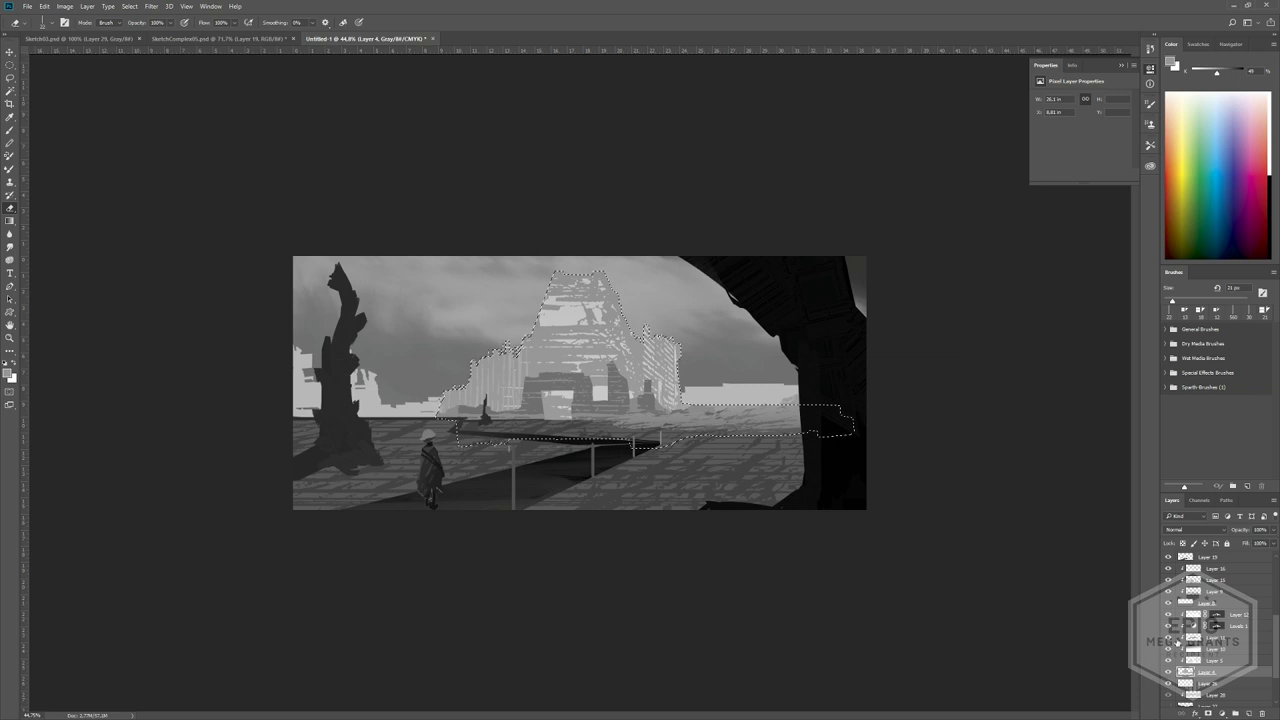
pyautogui.hotkey('ctrl', 'z')
# - Try filling the selected pyramid silhouette with a darker grey and judge it at a small view size
pyautogui.click(1232, 72)
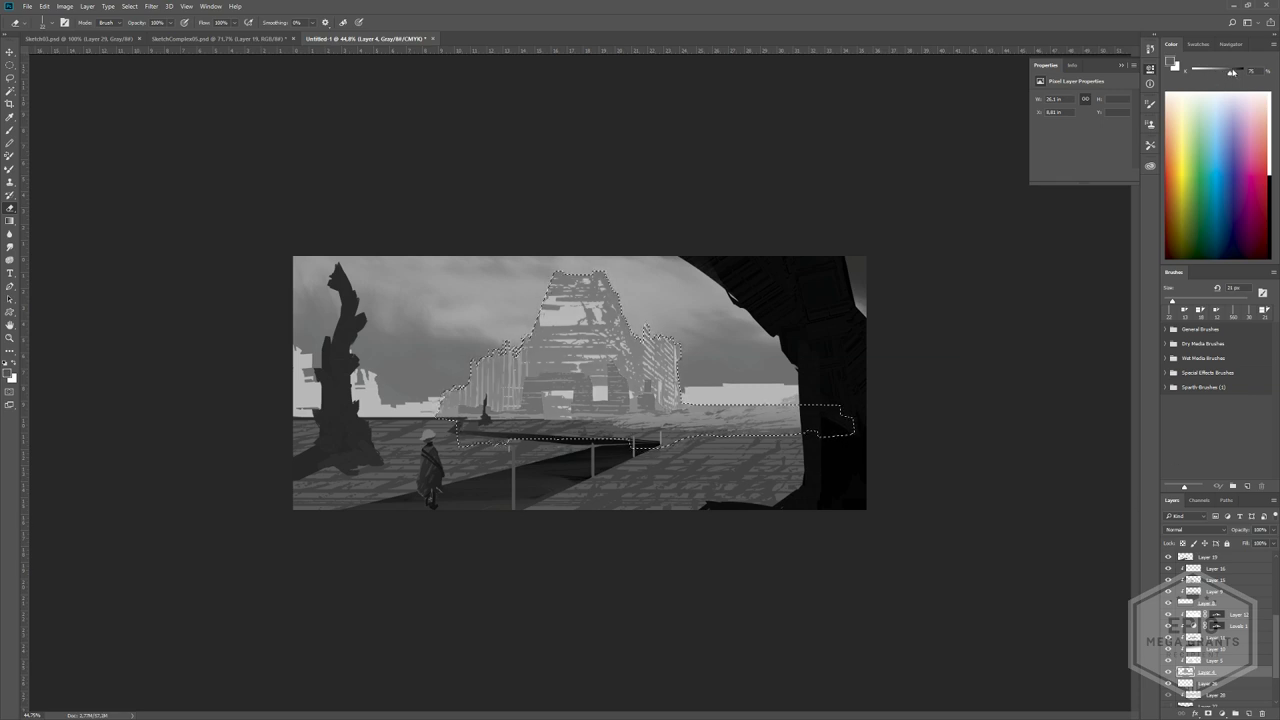
pyautogui.hotkey('alt', 'BackSpace')
pyautogui.hotkey('ctrl', 'd')
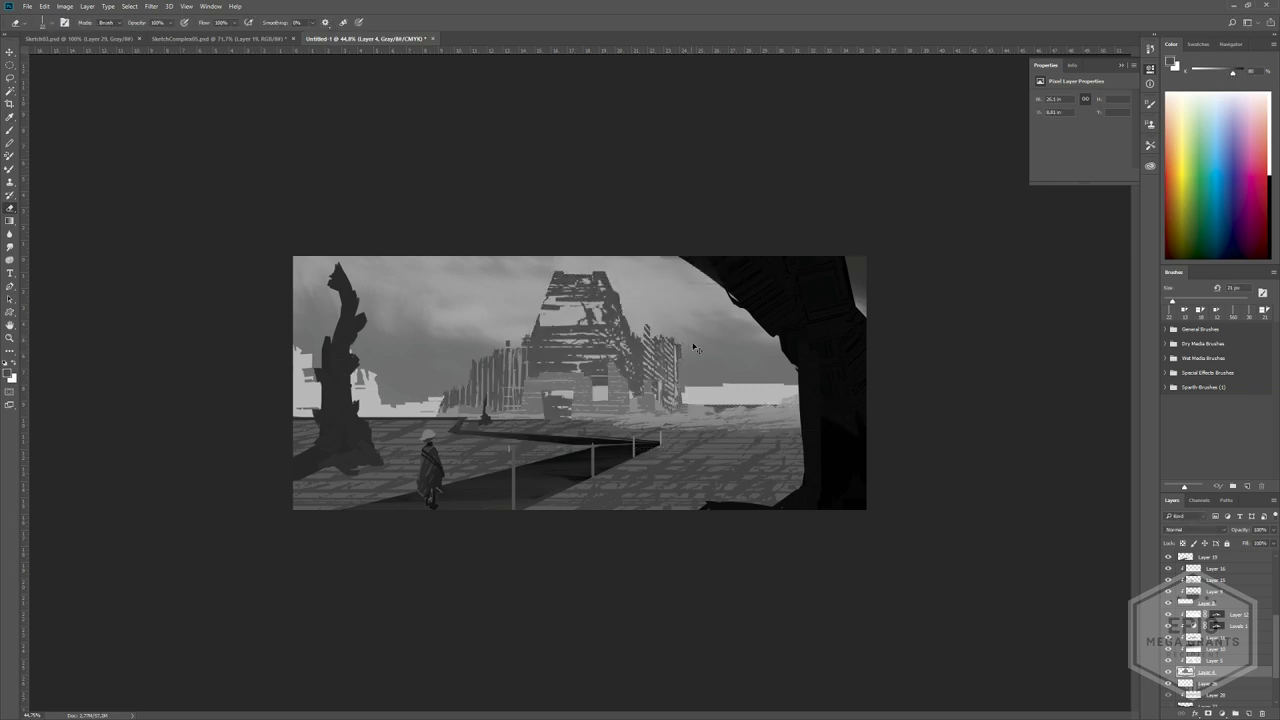
pyautogui.keyDown('ctrl'); pyautogui.moveTo(696, 388); pyautogui.dragTo(672, 404); pyautogui.keyUp('ctrl')
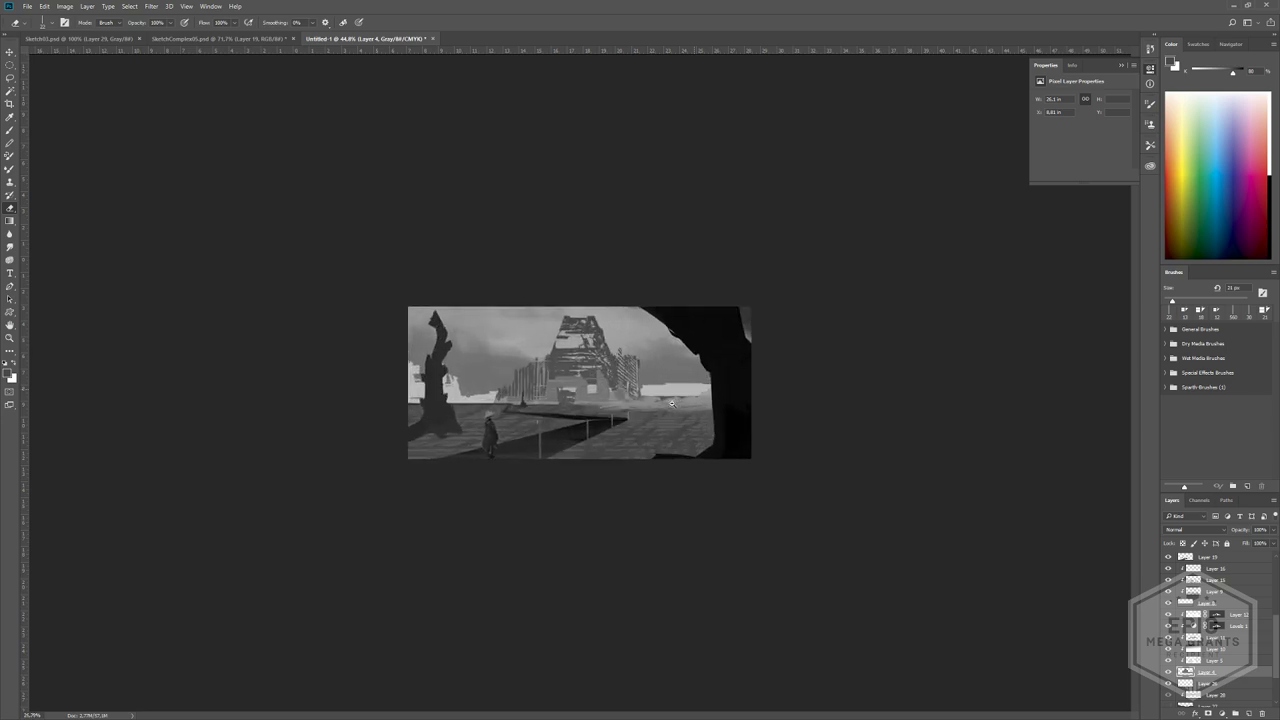
pyautogui.keyDown('alt'); pyautogui.scroll(1, 672, 403); pyautogui.keyUp('alt')
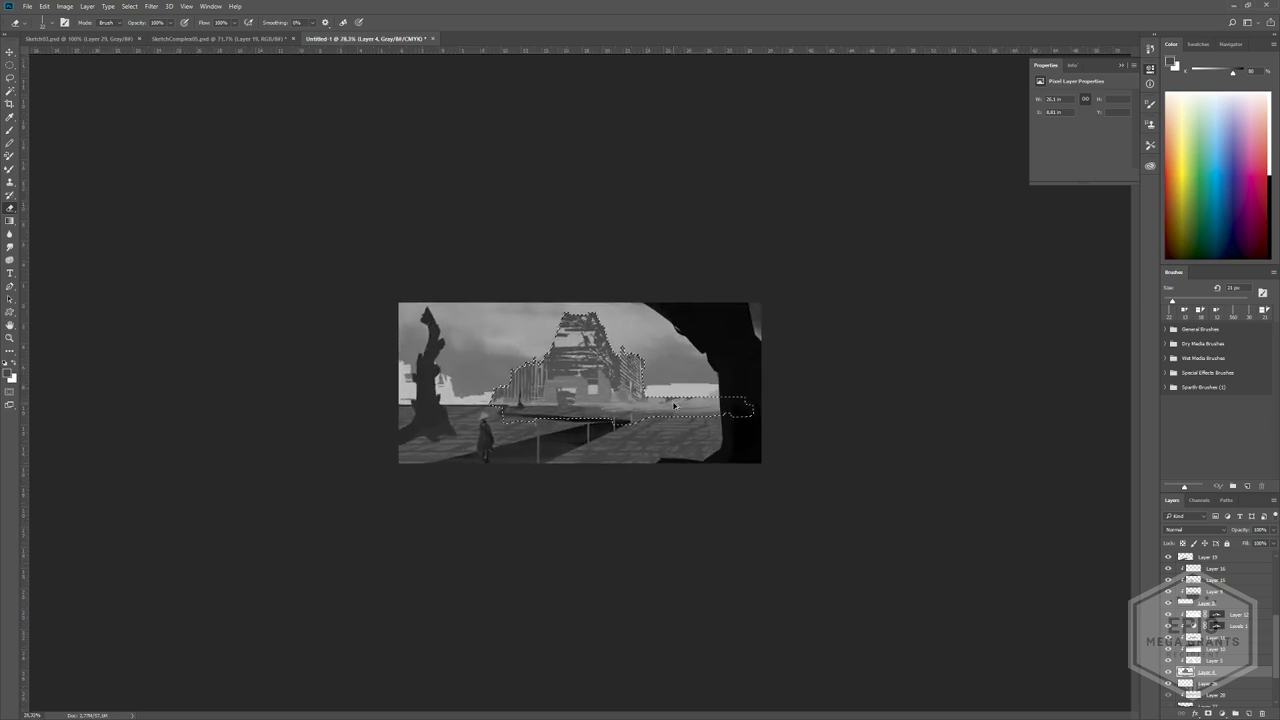
pyautogui.hotkey('ctrl', 'alt', 'z')
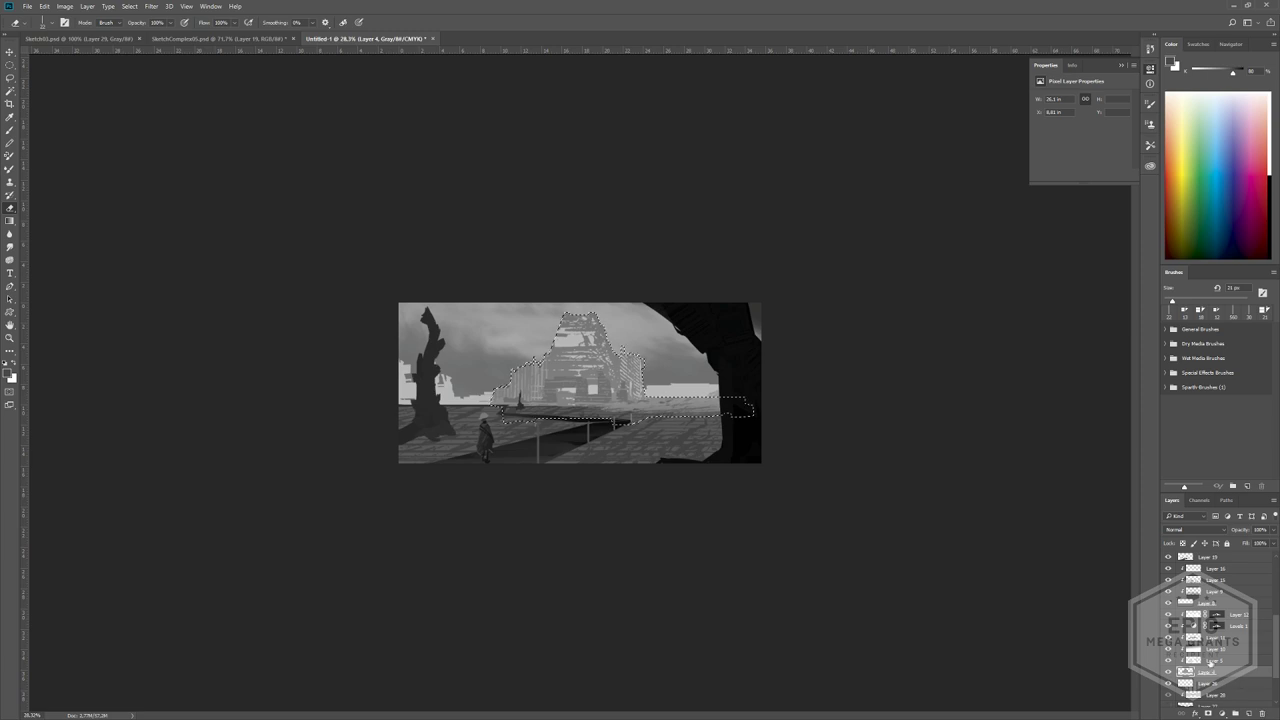
# - Fill the selected pyramid silhouette on Layer 4 with 63% grey and drop the selection
pyautogui.moveTo(1233, 73); pyautogui.dragTo(1224, 74)
pyautogui.hotkey('shift', 'F5')
pyautogui.press('Return')
pyautogui.hotkey('ctrl', 'd')
# - Try showing the hidden distant hills layer and its clipped dark shading layer behind the pyramid
pyautogui.scroll(-2, 1208, 682)
pyautogui.click(1169, 660)
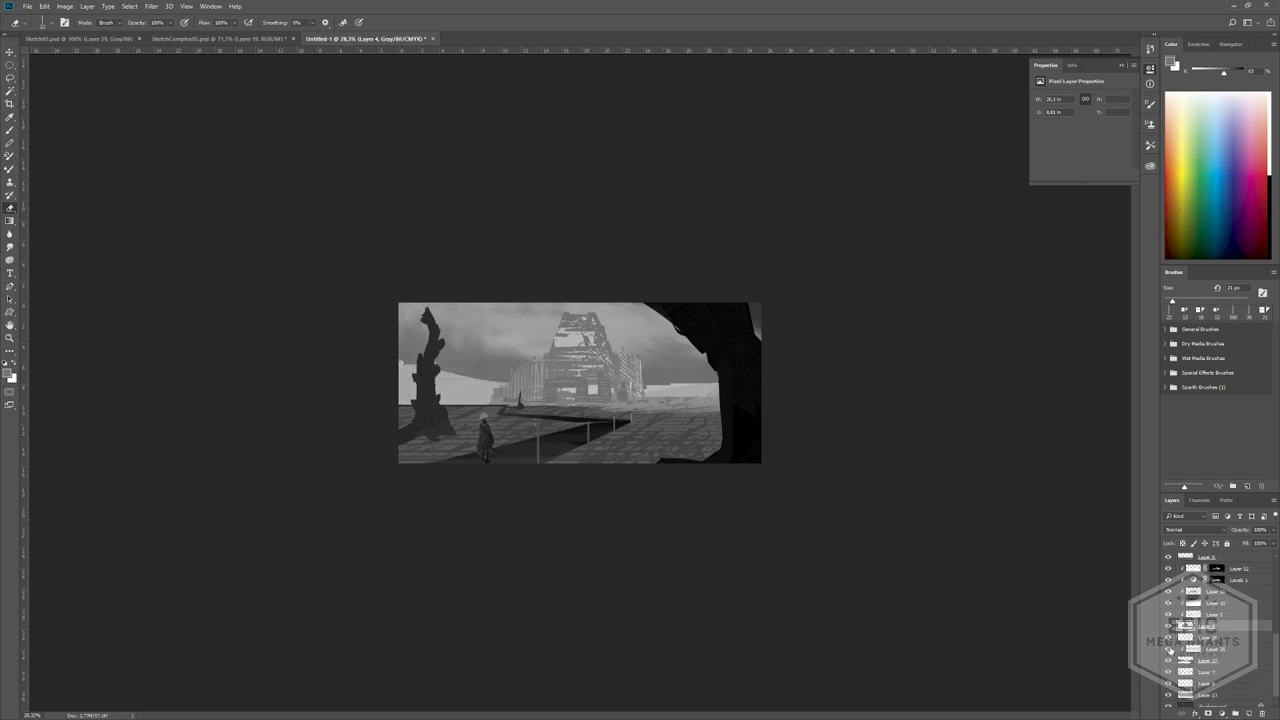
pyautogui.click(1170, 650)
pyautogui.keyDown('ctrl'); pyautogui.click(1182, 671); pyautogui.keyUp('ctrl')
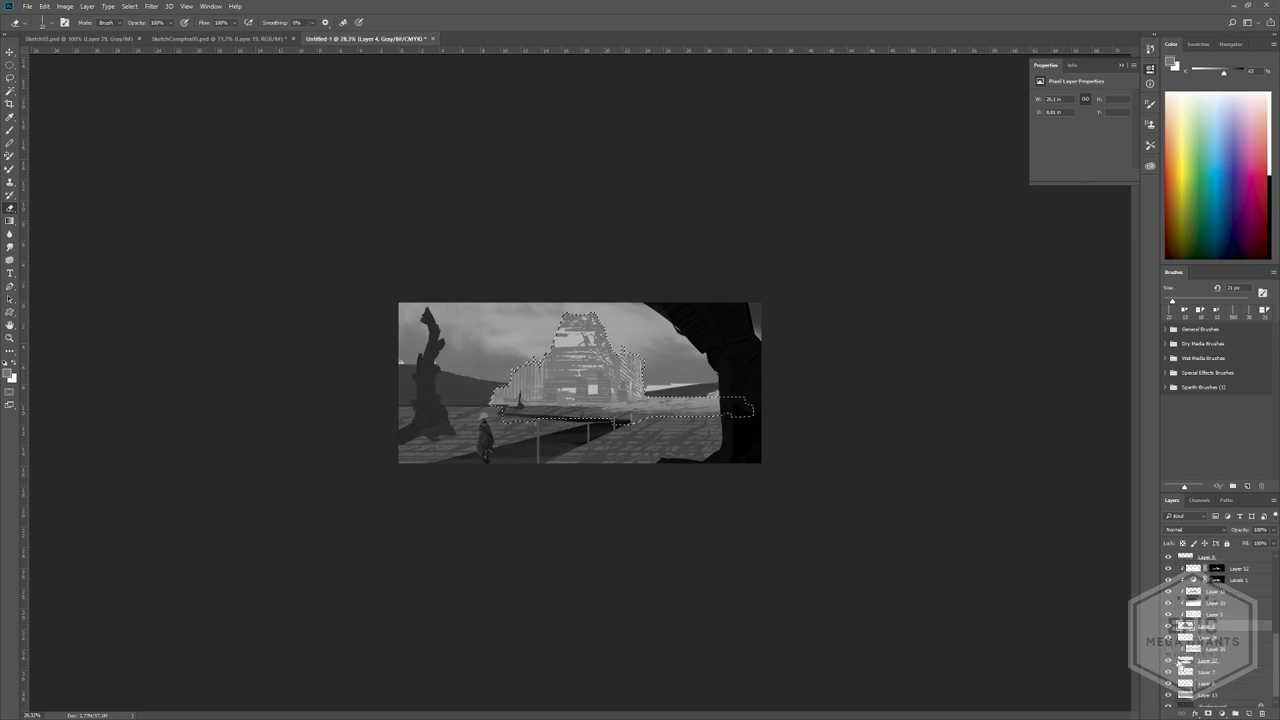
pyautogui.click(1170, 649)
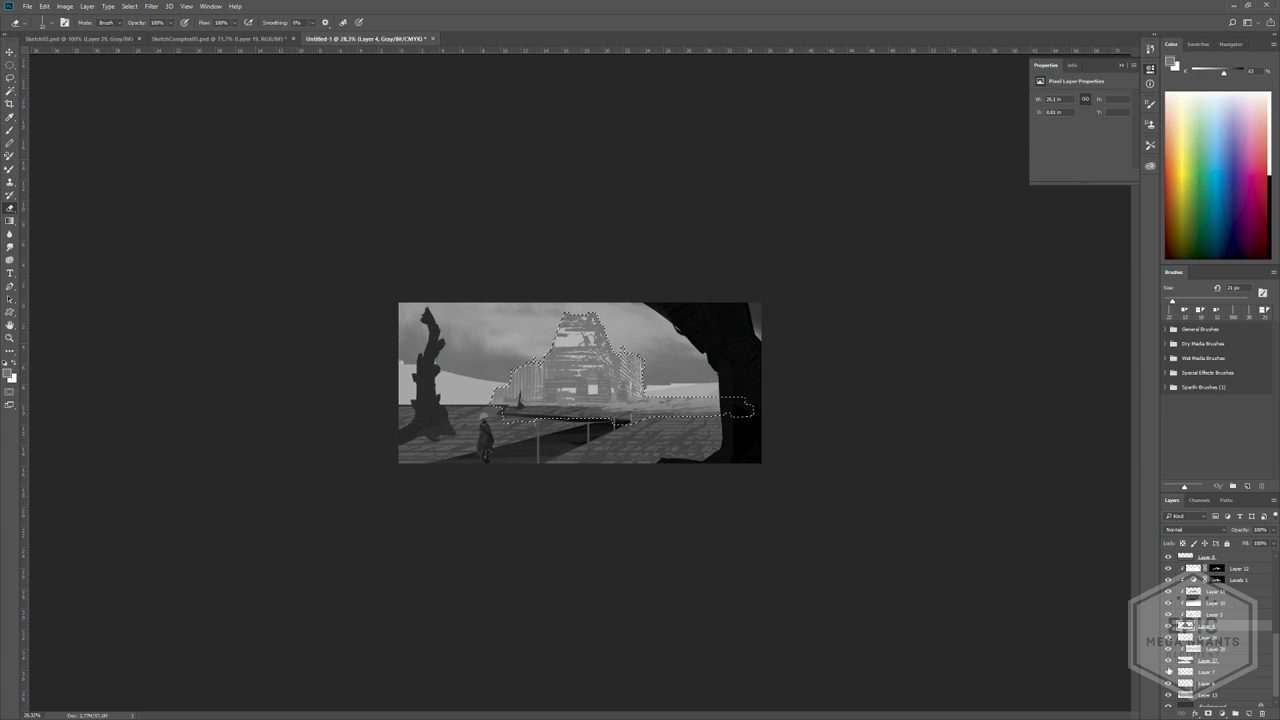
pyautogui.click(1167, 659)
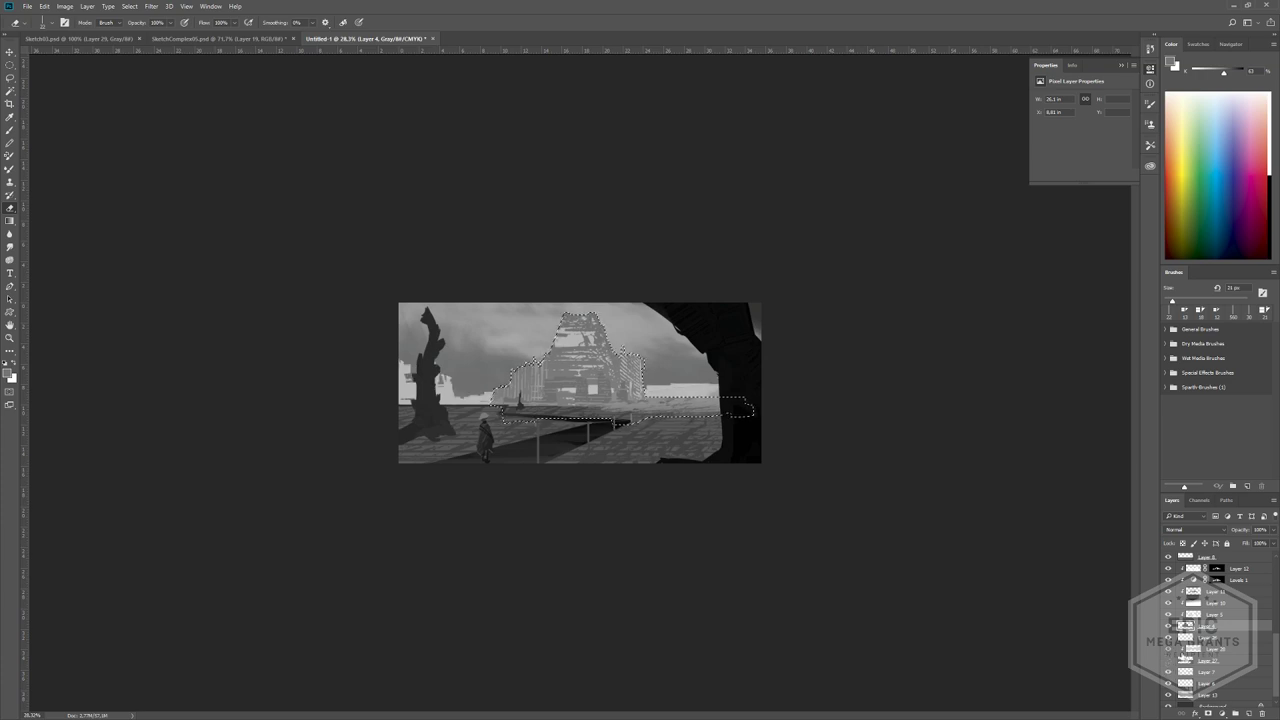
pyautogui.hotkey('ctrl', 'd')
# - Select Layer 7 with the bright distant skyline, check its content, and lower its fill to about 22%
pyautogui.click(1183, 672)
pyautogui.click(1167, 672)
pyautogui.click(1167, 673)
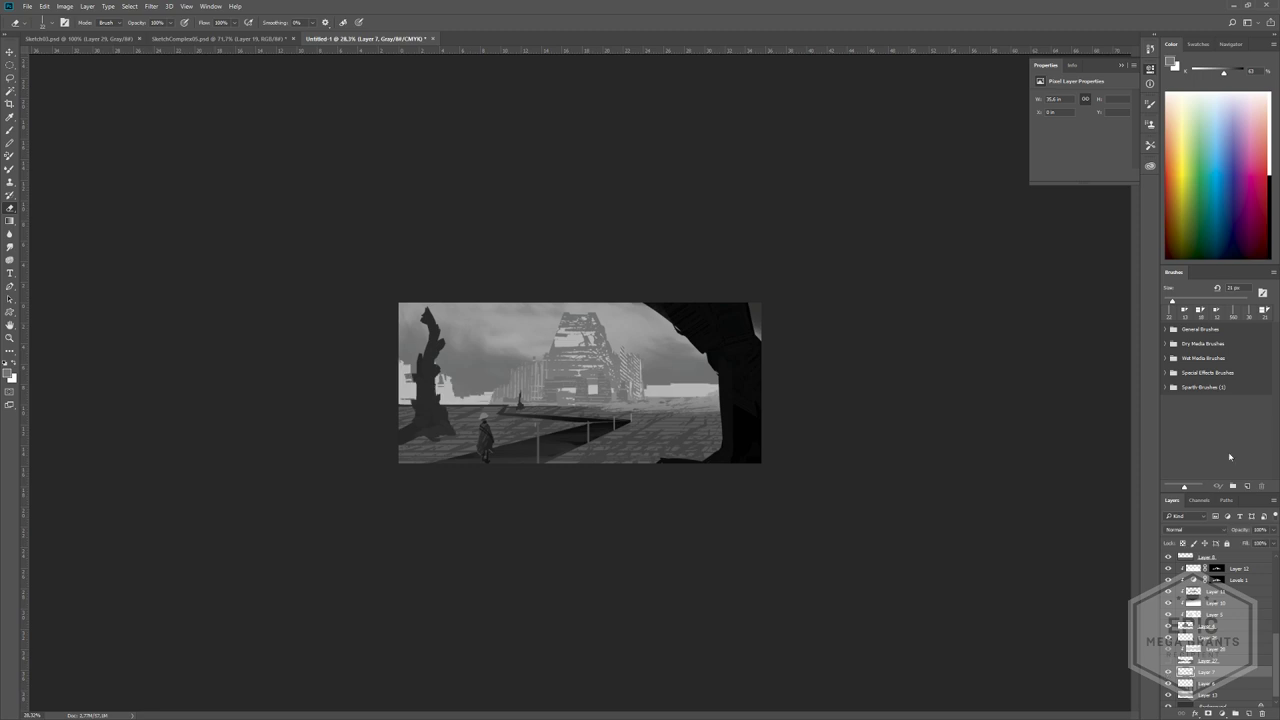
pyautogui.moveTo(1275, 547); pyautogui.dragTo(1238, 557)
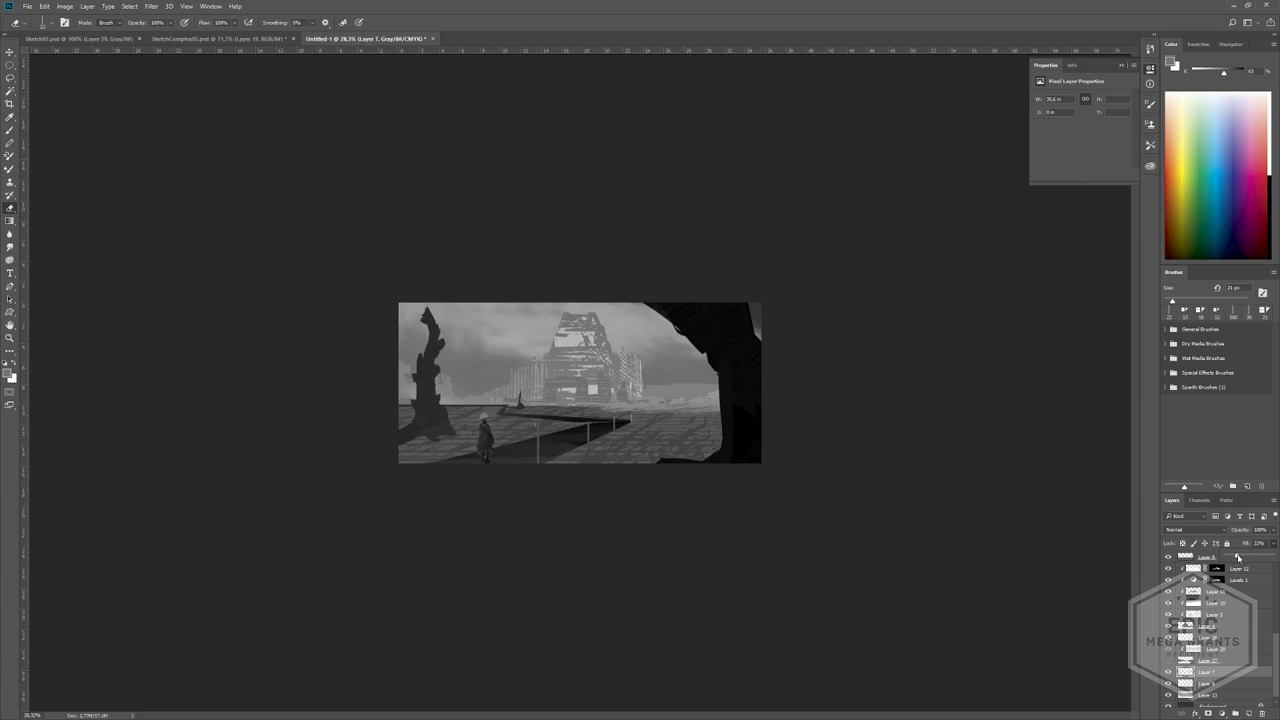
# - Check Layer 13's contribution to the background, reduce its fill slightly, and judge the values at a small view size
pyautogui.moveTo(704, 449)
pyautogui.keyDown('ctrl'); pyautogui.mouseDown()
pyautogui.moveTo(673, 440)
pyautogui.moveTo(700, 466)
pyautogui.mouseUp(); pyautogui.keyUp('ctrl')
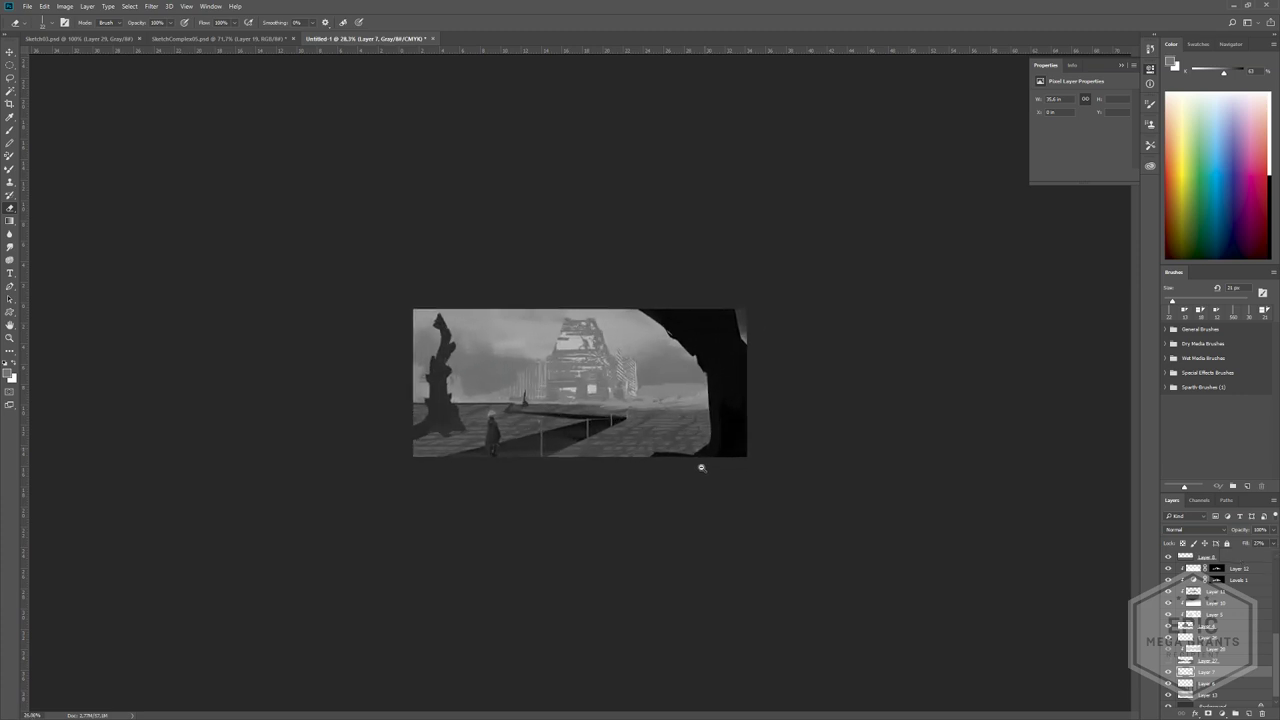
pyautogui.scroll(-1, 1265, 690)
pyautogui.click(1167, 690)
pyautogui.click(1167, 690)
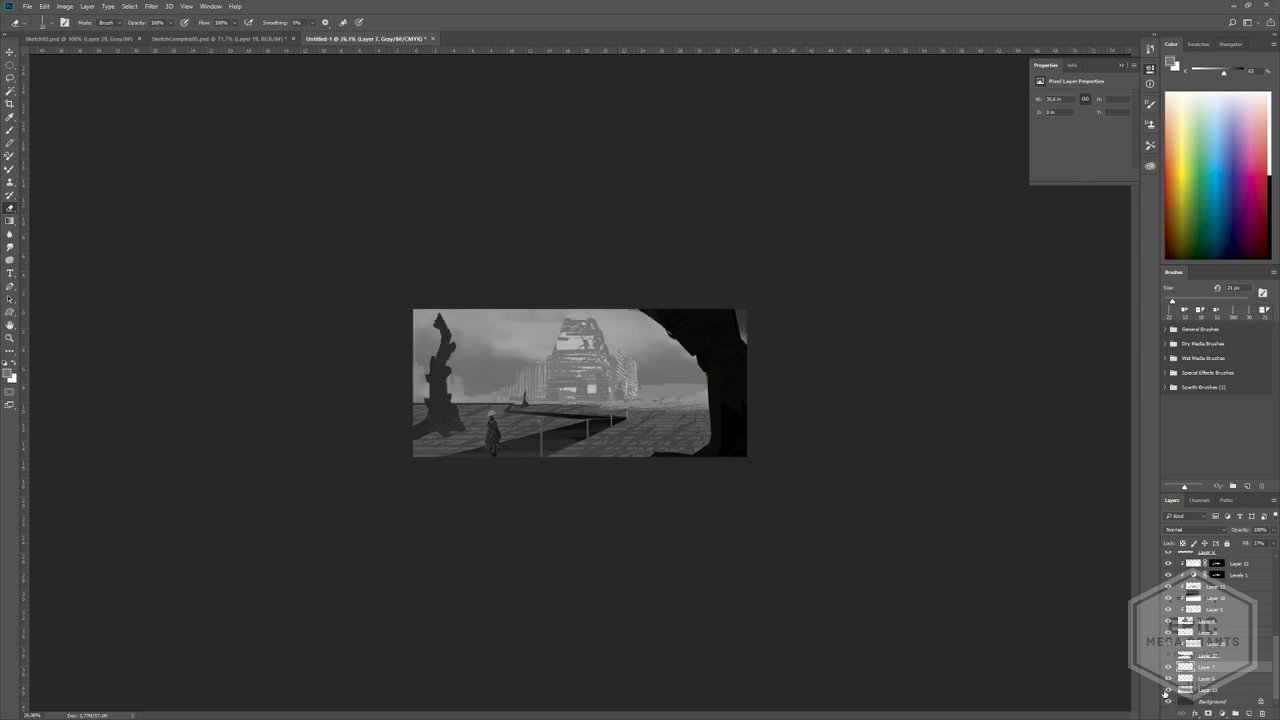
pyautogui.click(1205, 690)
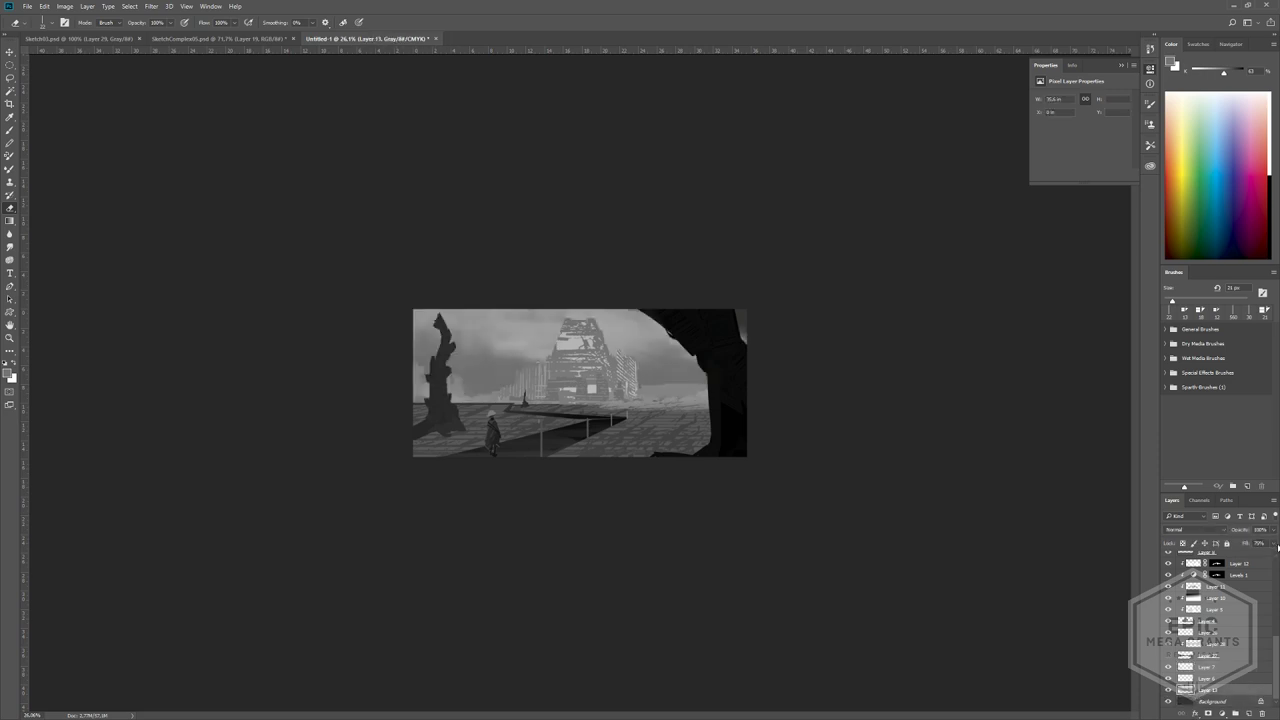
pyautogui.click(1277, 545)
pyautogui.moveTo(1258, 555)
pyautogui.mouseDown()
pyautogui.moveTo(1247, 558)
pyautogui.moveTo(1259, 556)
pyautogui.mouseUp()
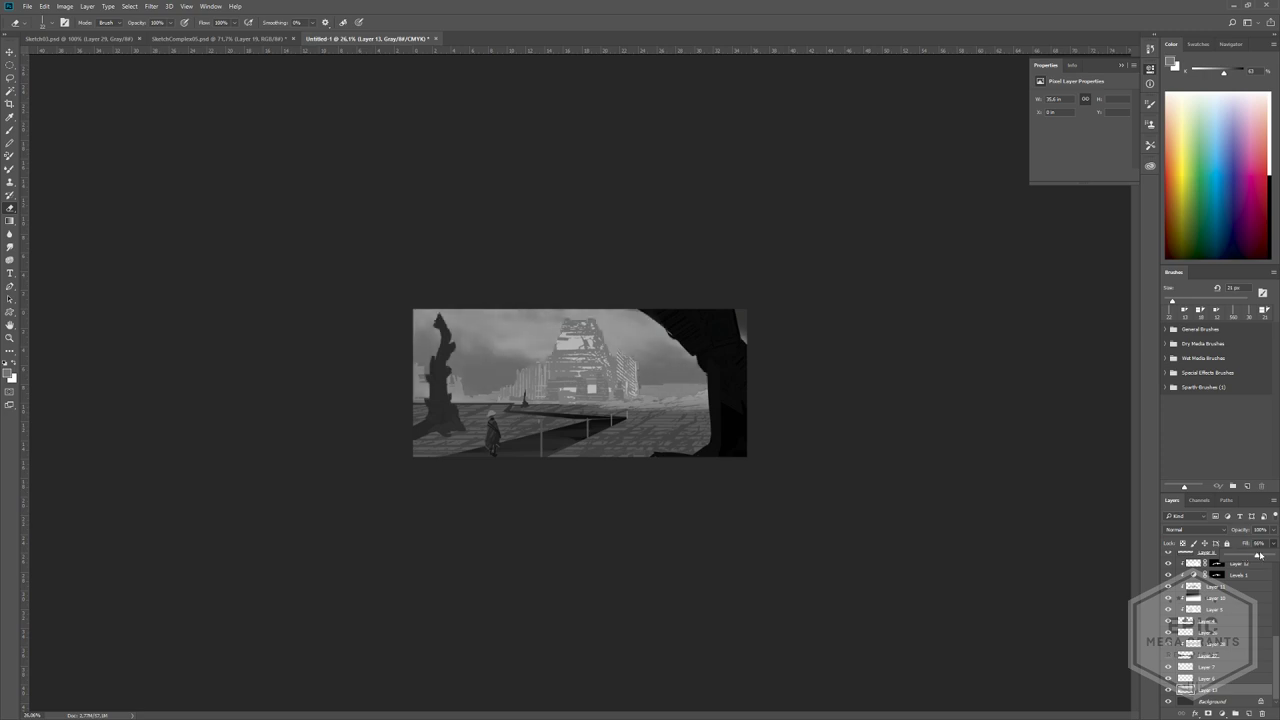
pyautogui.keyDown('ctrl'); pyautogui.moveTo(771, 419); pyautogui.dragTo(702, 397); pyautogui.keyUp('ctrl')
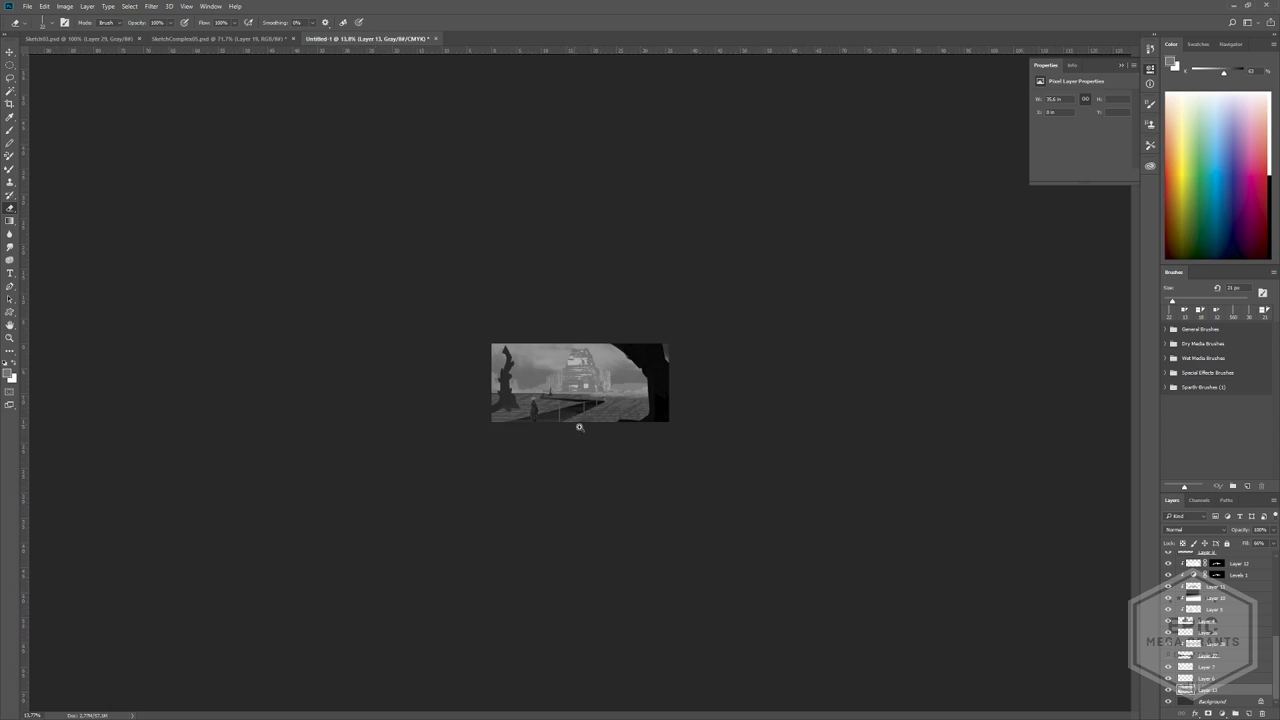
pyautogui.keyDown('alt'); pyautogui.scroll(1, 579, 427); pyautogui.keyUp('alt')
# - Add a new layer above Layer 29 and cover the sky and pyramid area with broad grey strokes using a very large brush
pyautogui.scroll(5, 1222, 588)
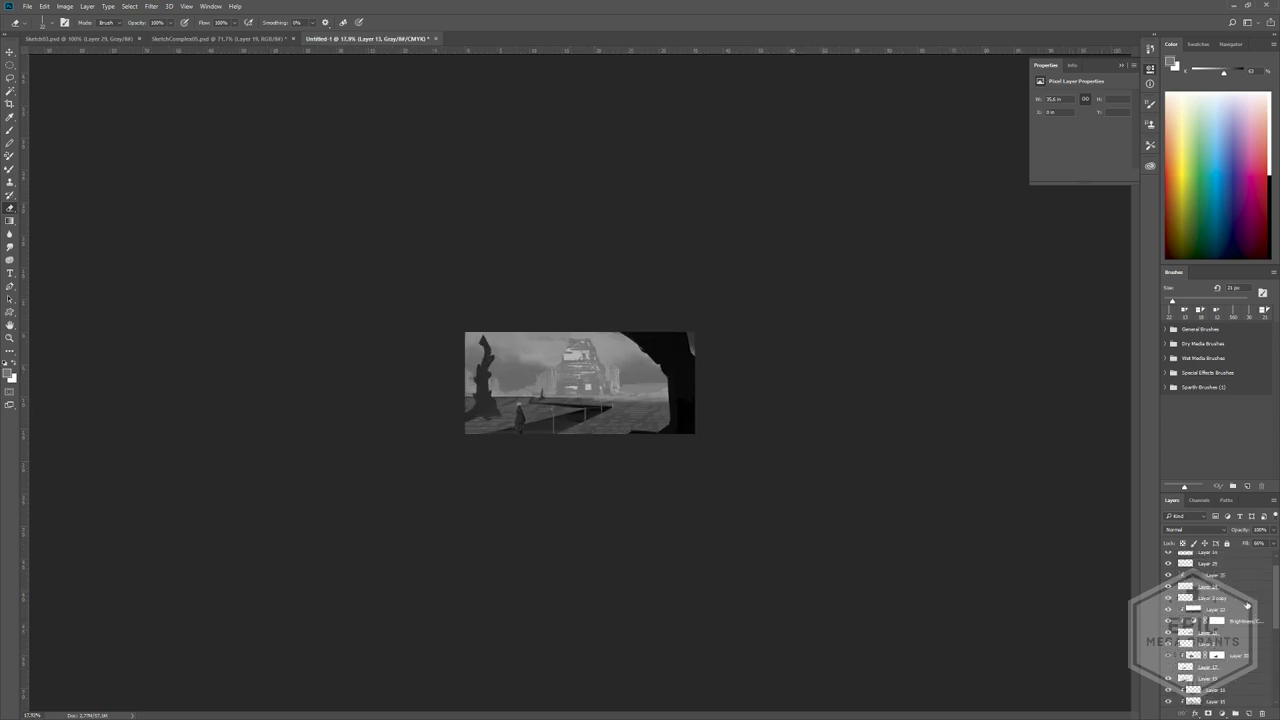
pyautogui.click(1192, 584)
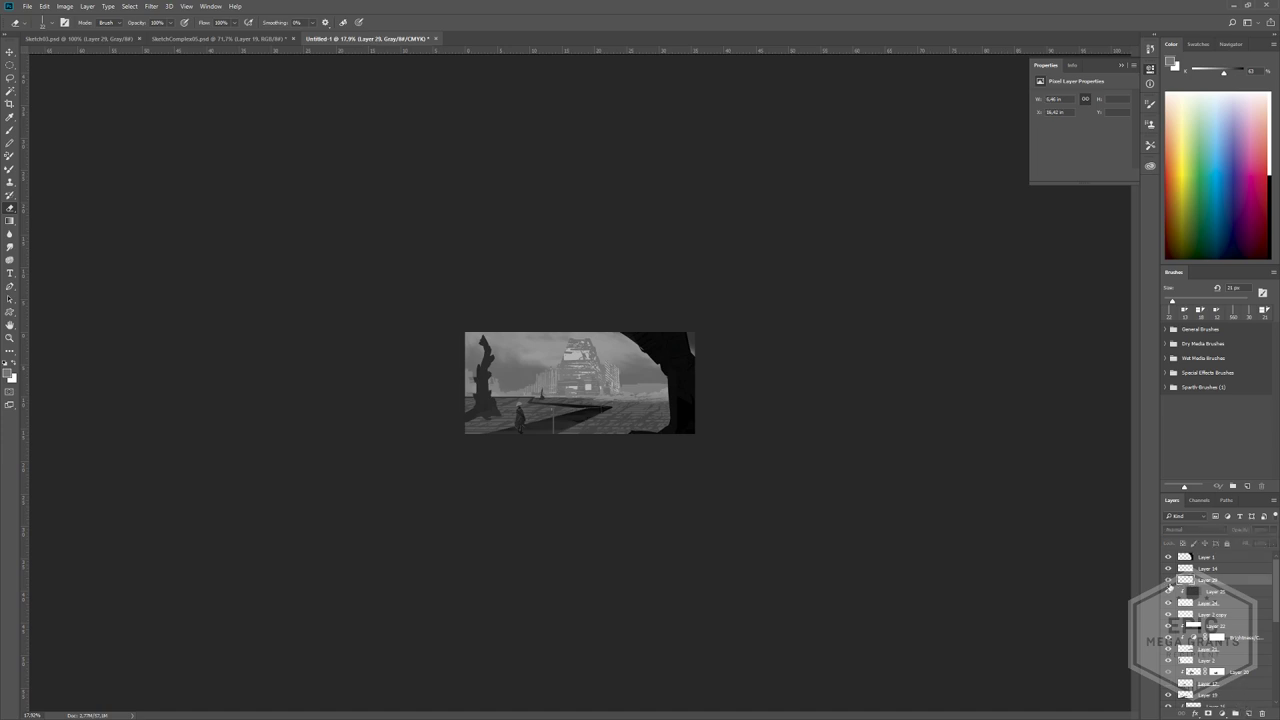
pyautogui.click(1248, 713)
pyautogui.press('b')
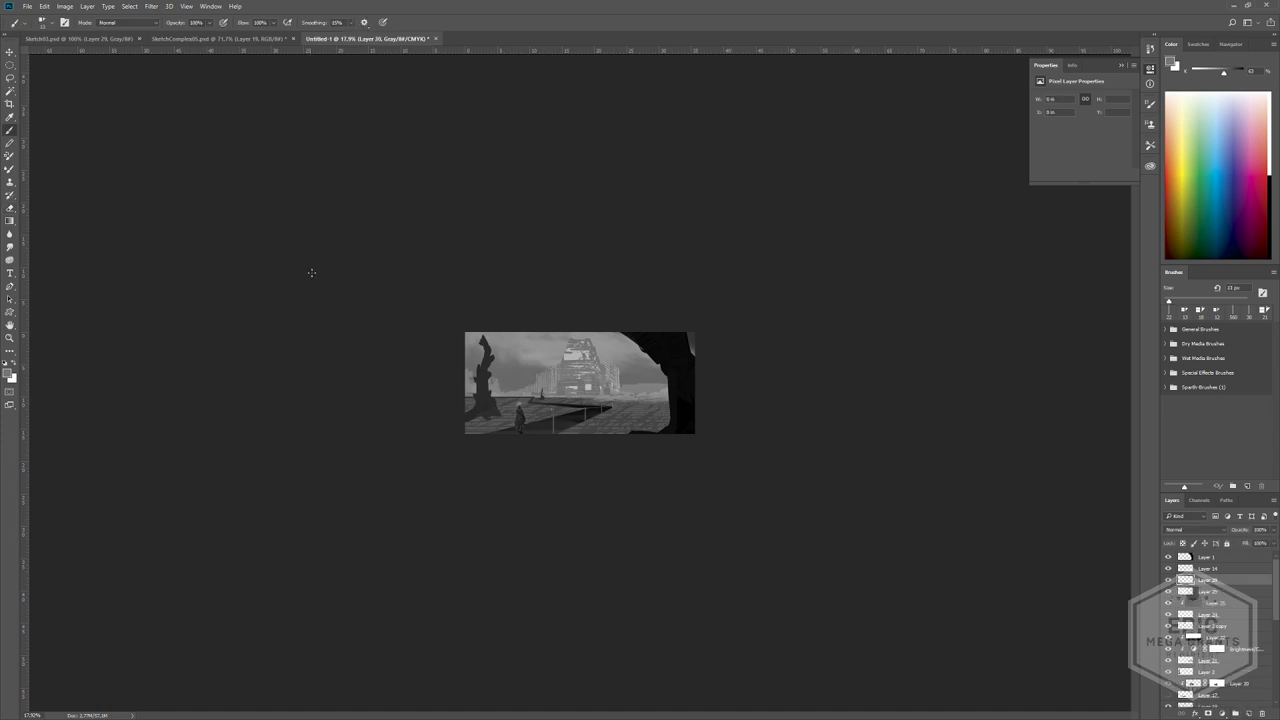
pyautogui.keyDown('alt'); pyautogui.scroll(2, 496, 362); pyautogui.keyUp('alt')
pyautogui.keyDown('alt'); pyautogui.moveTo(512, 361); pyautogui.dragTo(562, 357, button='right'); pyautogui.keyUp('alt')
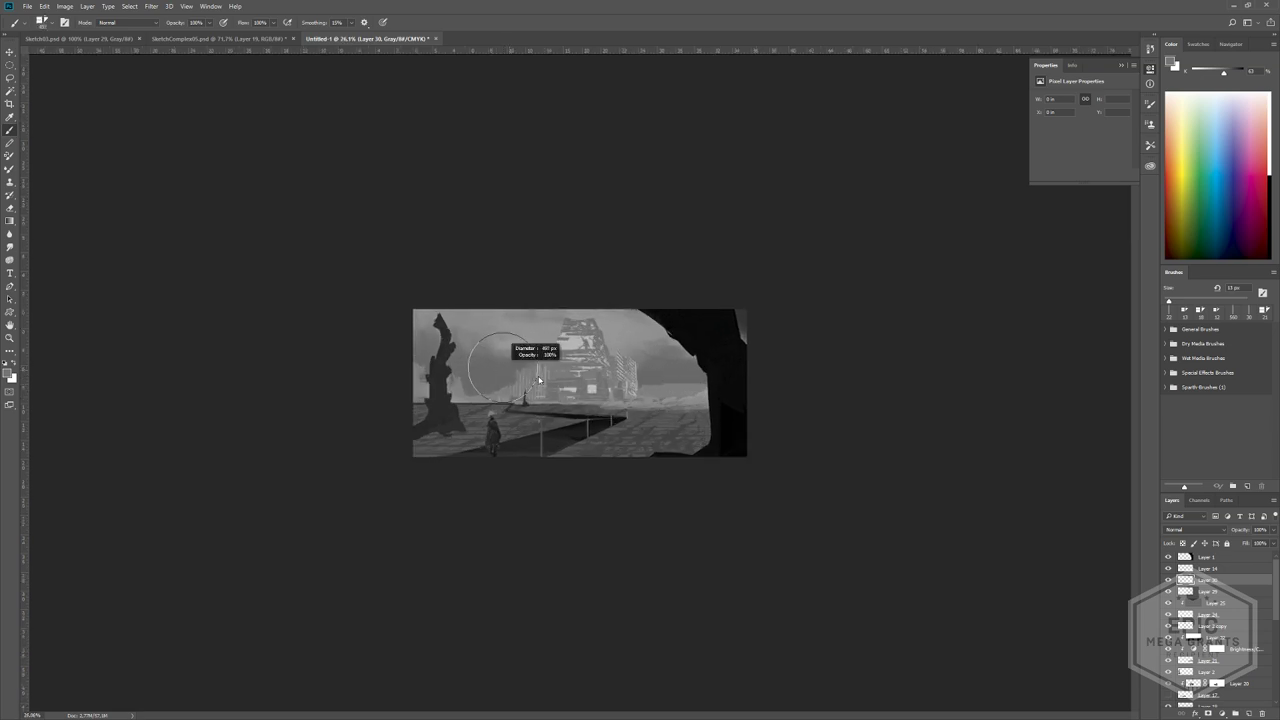
pyautogui.moveTo(571, 352)
pyautogui.mouseDown()
pyautogui.moveTo(442, 362)
pyautogui.moveTo(840, 375)
pyautogui.moveTo(486, 317)
pyautogui.mouseUp()
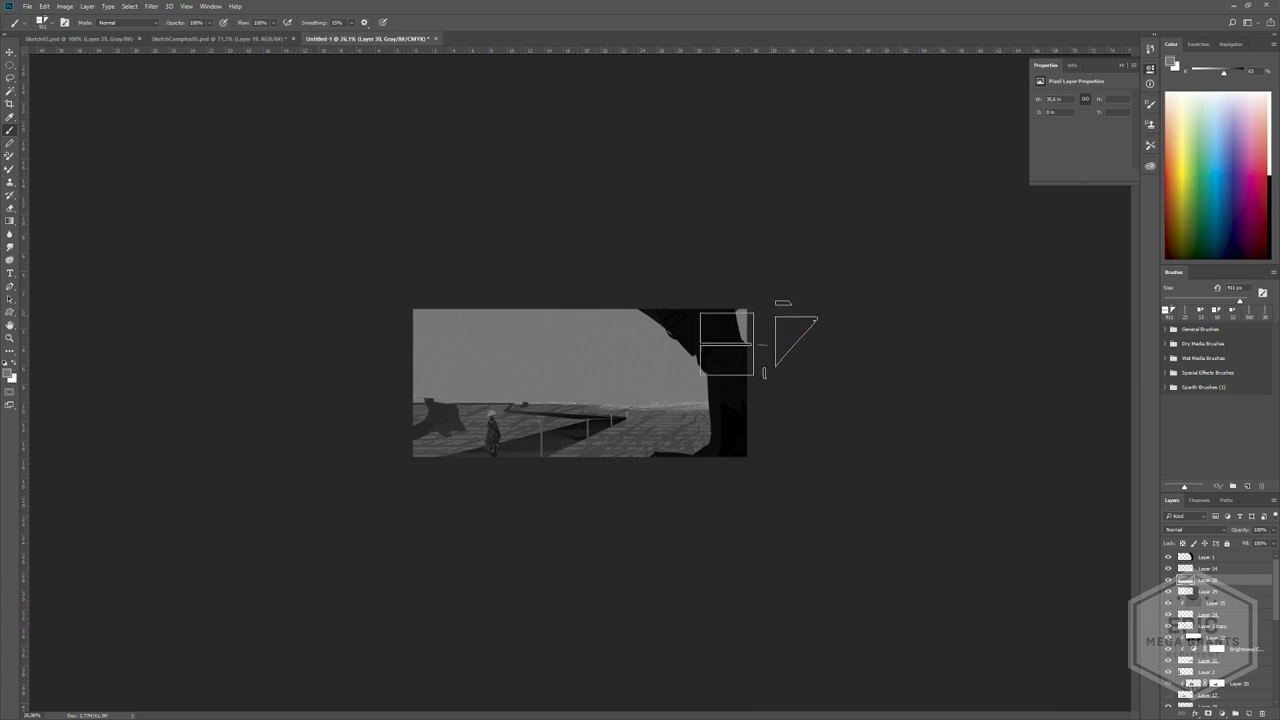
# - Set the new grey layer to Multiply and extend its darkening strokes over the ground and foreground
pyautogui.click(1190, 529)
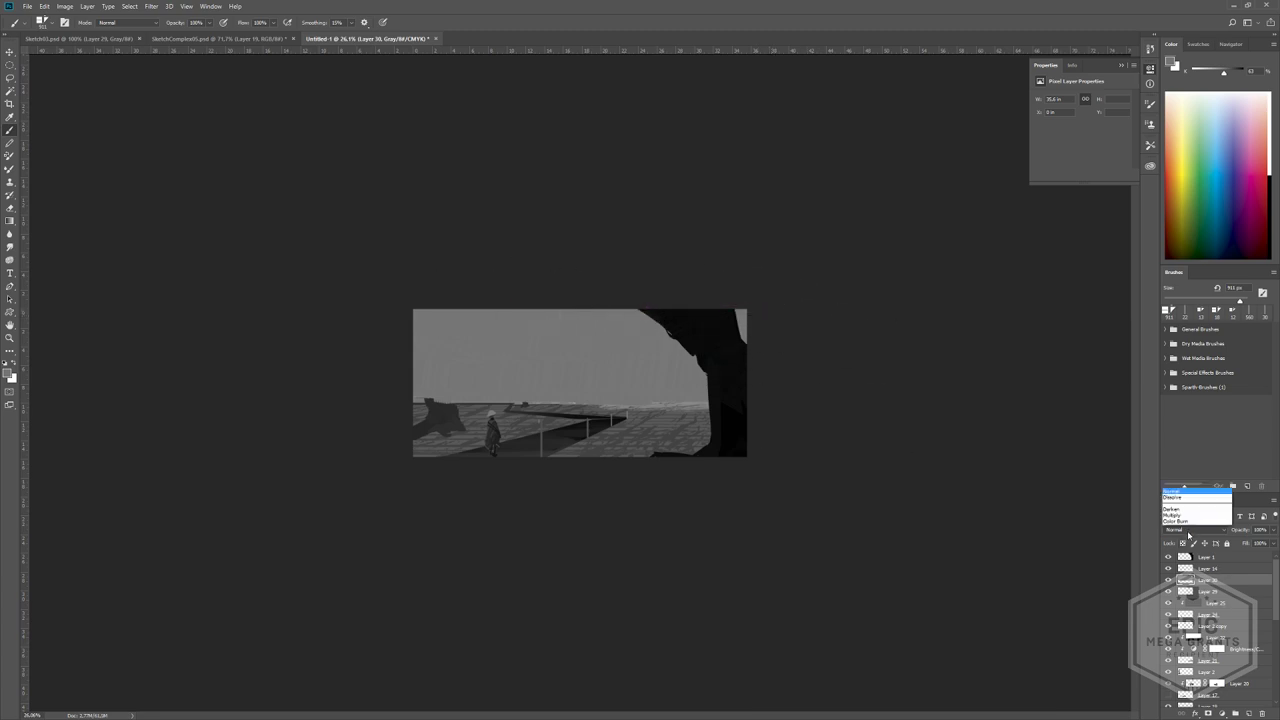
pyautogui.click(1190, 365)
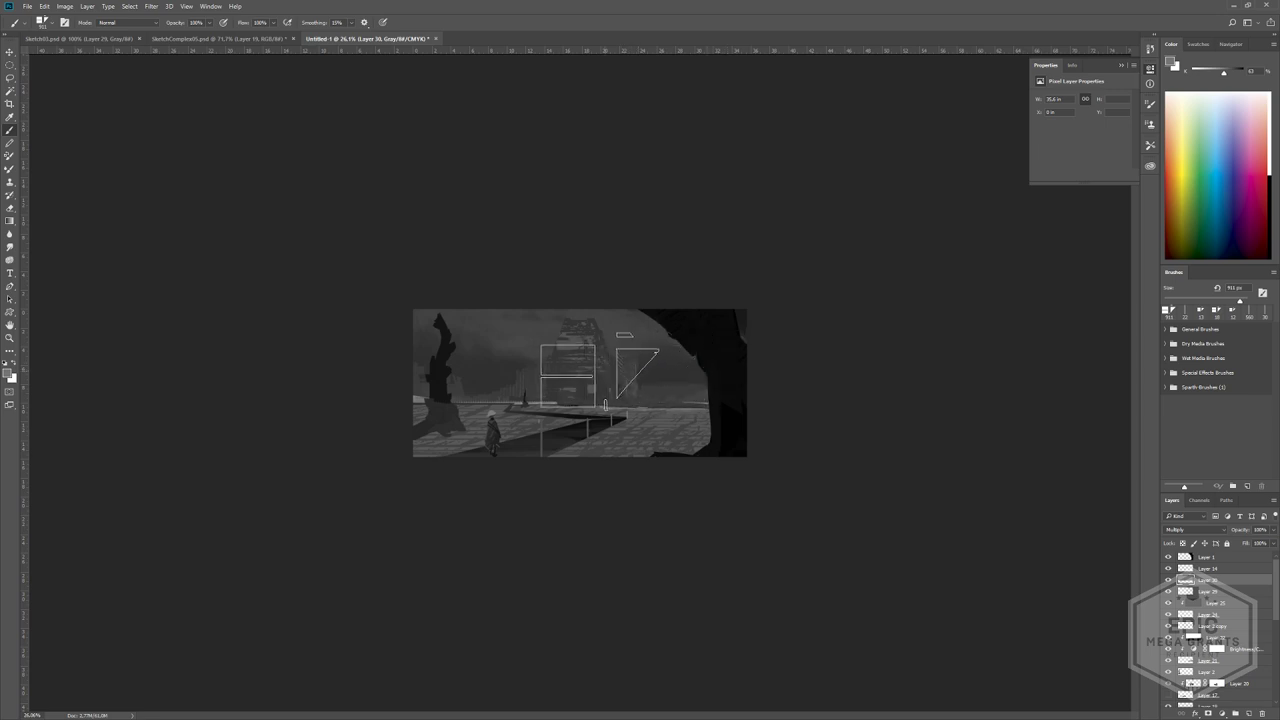
pyautogui.moveTo(459, 412); pyautogui.dragTo(597, 445)
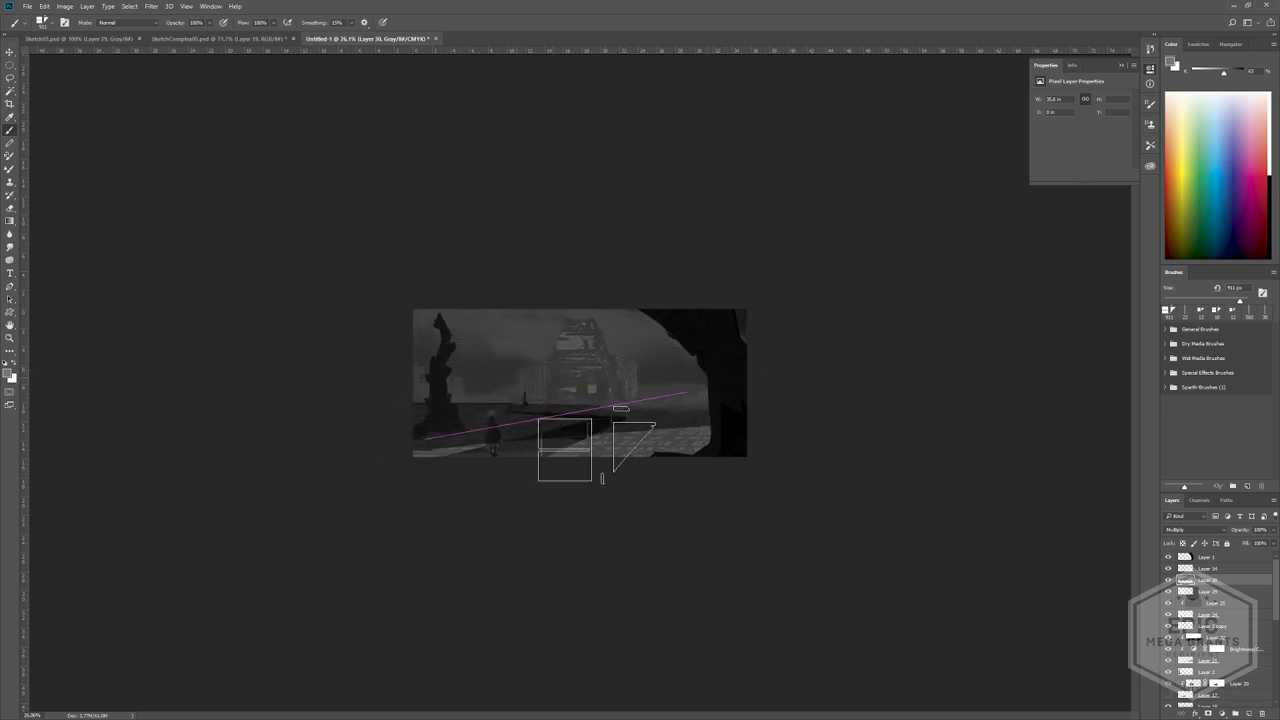
pyautogui.moveTo(366, 312)
pyautogui.mouseDown()
pyautogui.moveTo(843, 573)
pyautogui.moveTo(835, 582)
pyautogui.mouseUp()
pyautogui.keyDown('ctrl'); pyautogui.moveTo(588, 474); pyautogui.dragTo(617, 499); pyautogui.keyUp('ctrl')
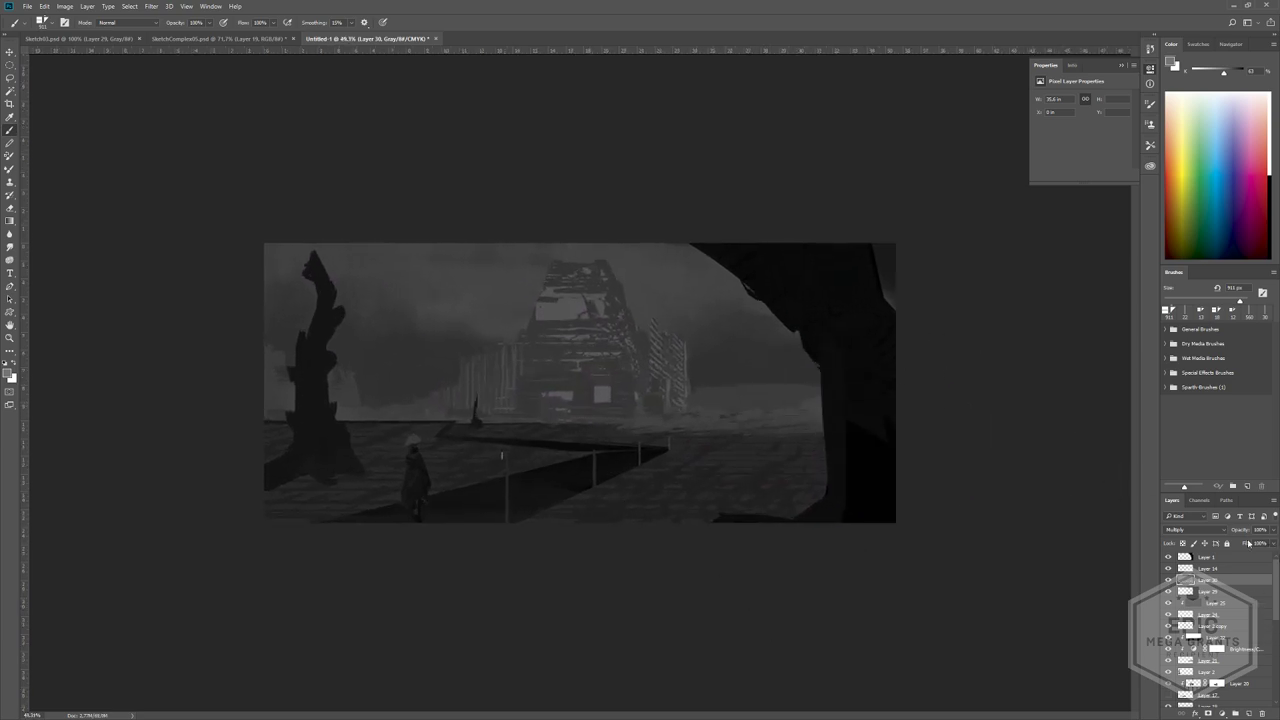
# - Fill the Multiply layer evenly with 63% grey, reduce its fill slightly, and judge the darkened scene at several view sizes
pyautogui.hotkey('alt', 'BackSpace')
pyautogui.keyDown('ctrl'); pyautogui.moveTo(529, 481); pyautogui.dragTo(546, 493); pyautogui.keyUp('ctrl')
pyautogui.moveTo(1240, 557); pyautogui.dragTo(1262, 557)
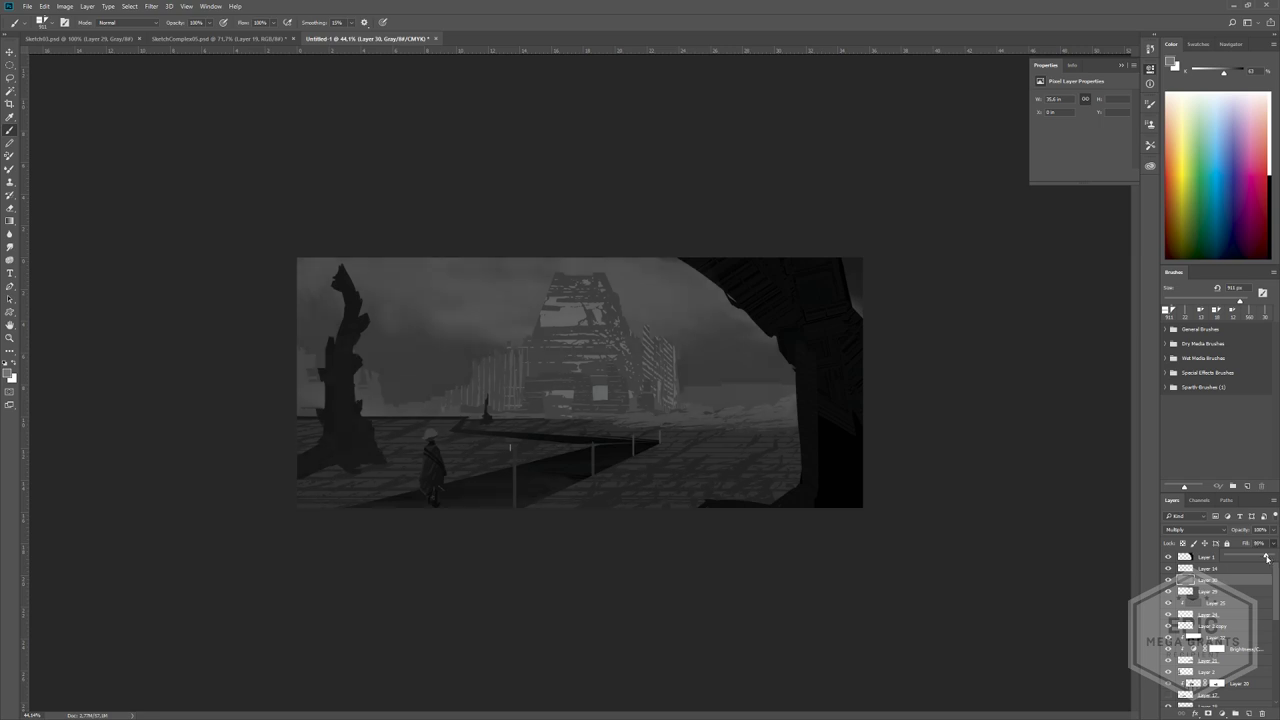
pyautogui.keyDown('ctrl'); pyautogui.moveTo(500, 437); pyautogui.dragTo(399, 419); pyautogui.keyUp('ctrl')
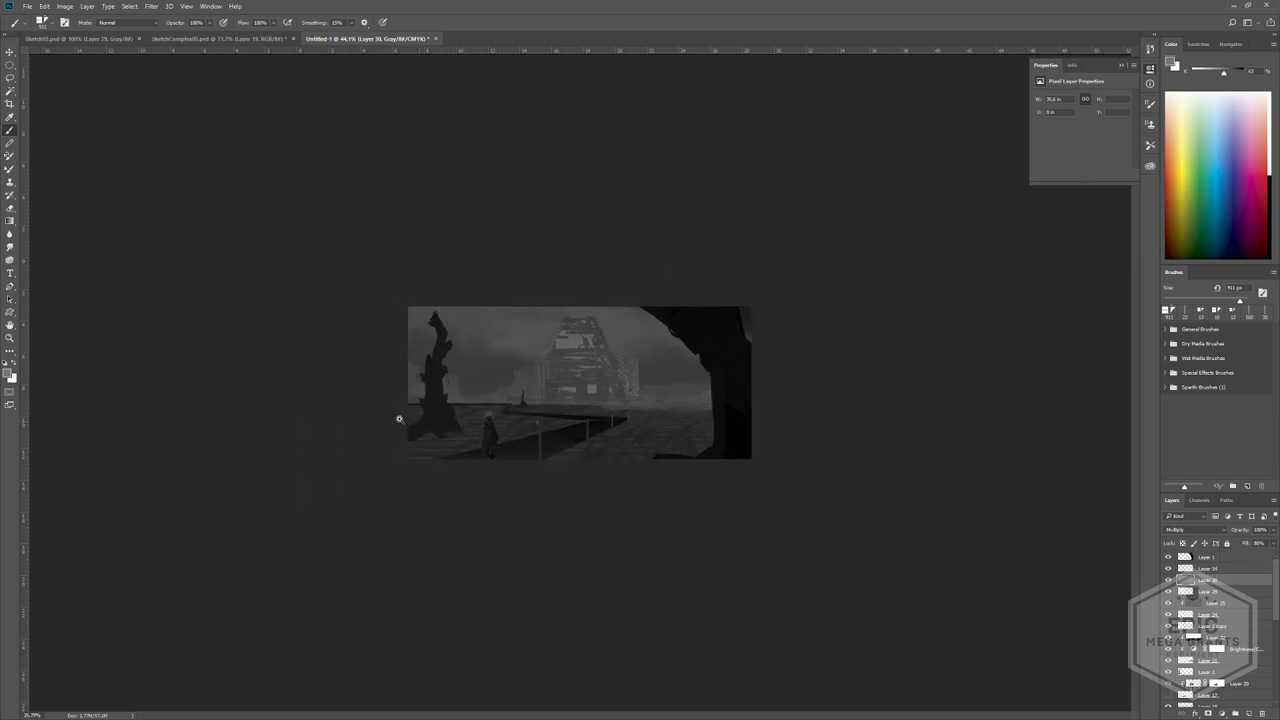
pyautogui.hotkey('ctrl', '+')
pyautogui.hotkey('ctrl', '+')
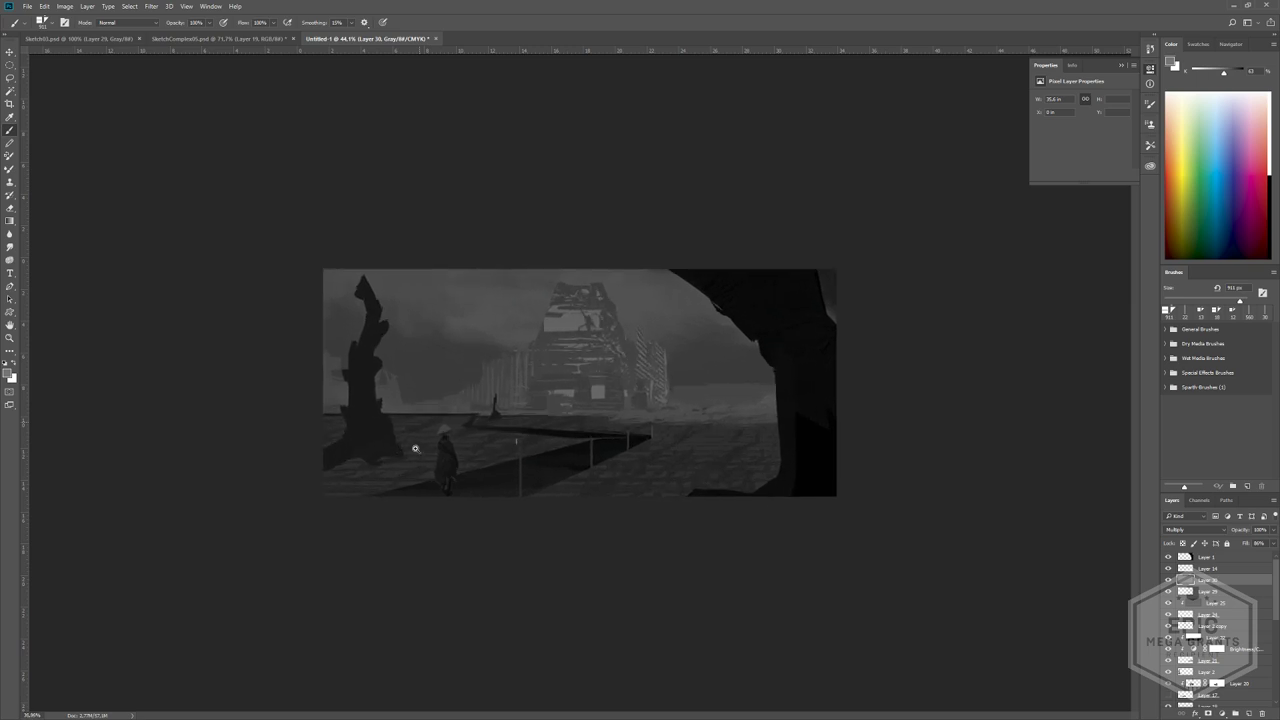
pyautogui.keyDown('alt'); pyautogui.moveTo(682, 397); pyautogui.dragTo(591, 434, button='right'); pyautogui.keyUp('alt')
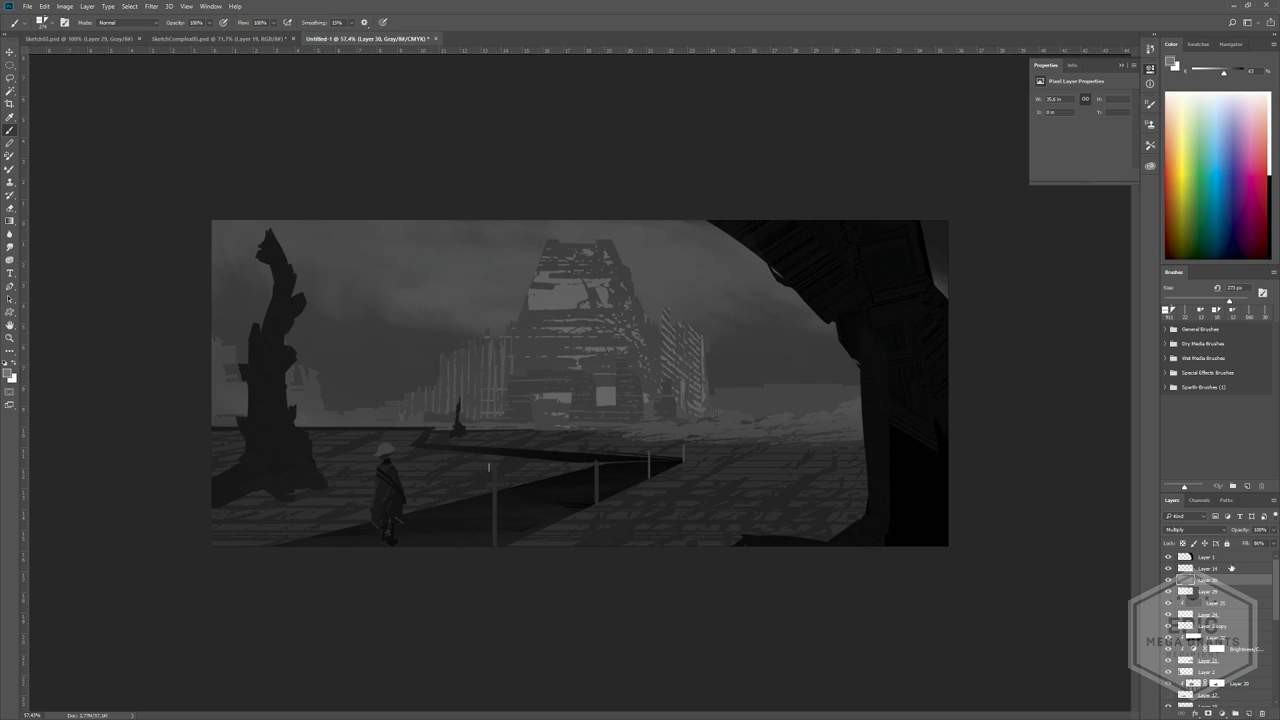
pyautogui.keyDown('ctrl'); pyautogui.moveTo(676, 484); pyautogui.dragTo(662, 534); pyautogui.keyUp('ctrl')
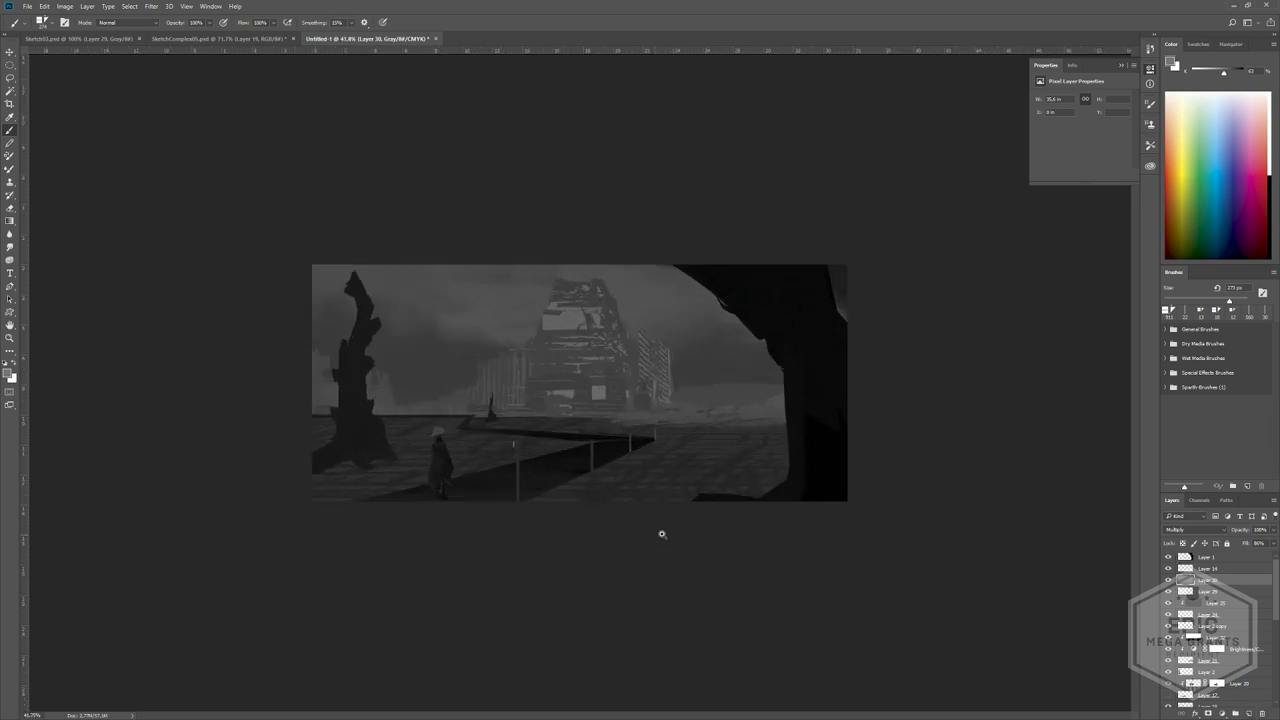
pyautogui.keyDown('ctrl'); pyautogui.moveTo(588, 427); pyautogui.dragTo(600, 449); pyautogui.keyUp('ctrl')
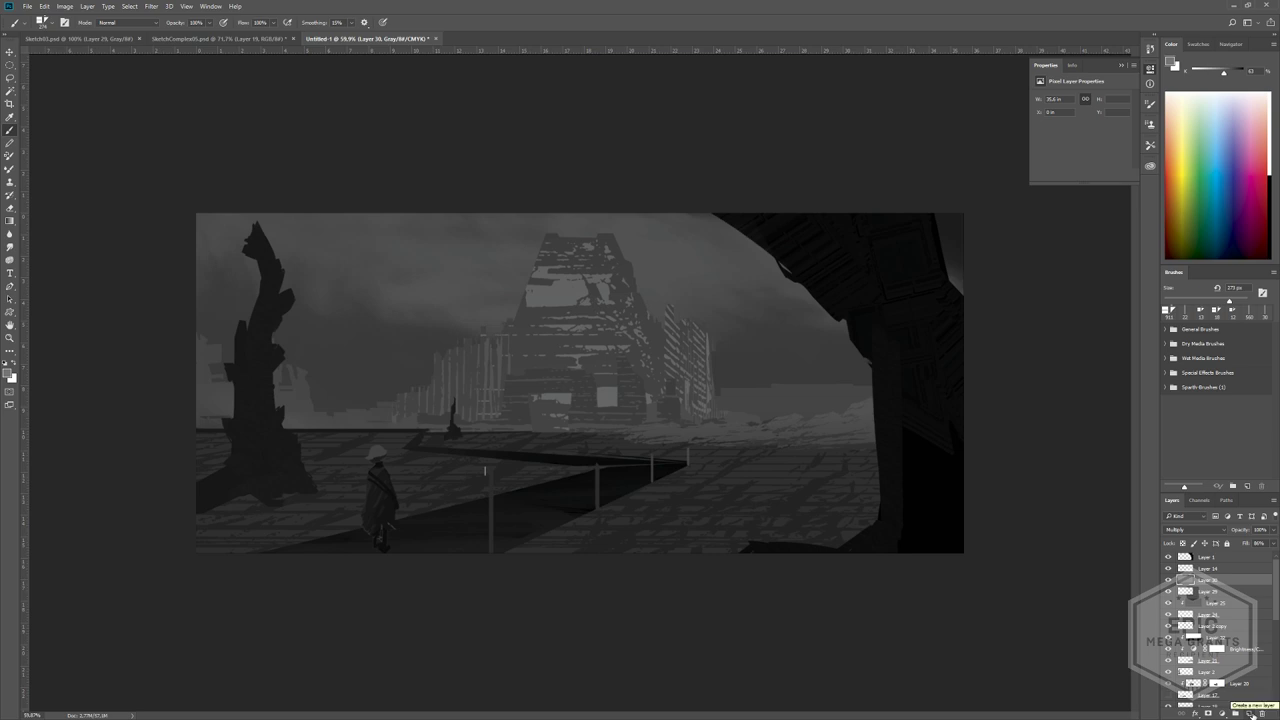
# - Add a new layer above the Multiply layer and mask it to the pyramid silhouette loaded from its base layer
pyautogui.scroll(-5, 1186, 635)
pyautogui.scroll(5, 1213, 680)
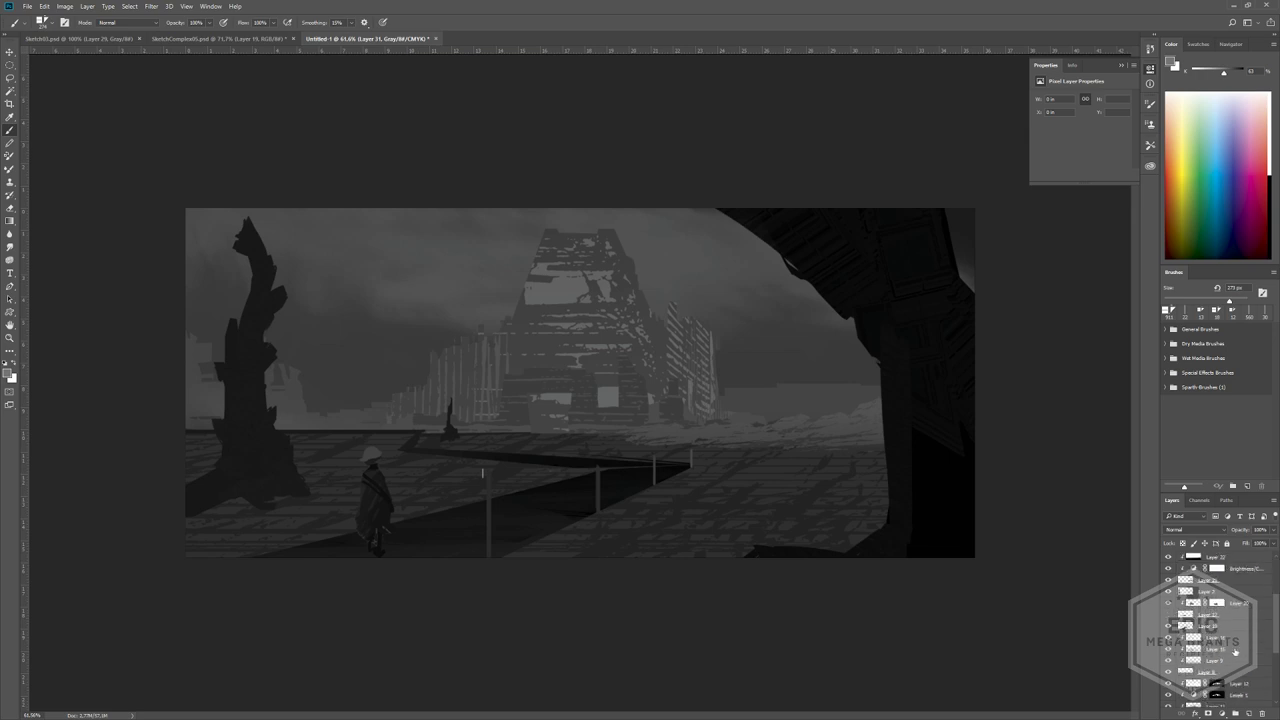
pyautogui.scroll(-2, 1195, 679)
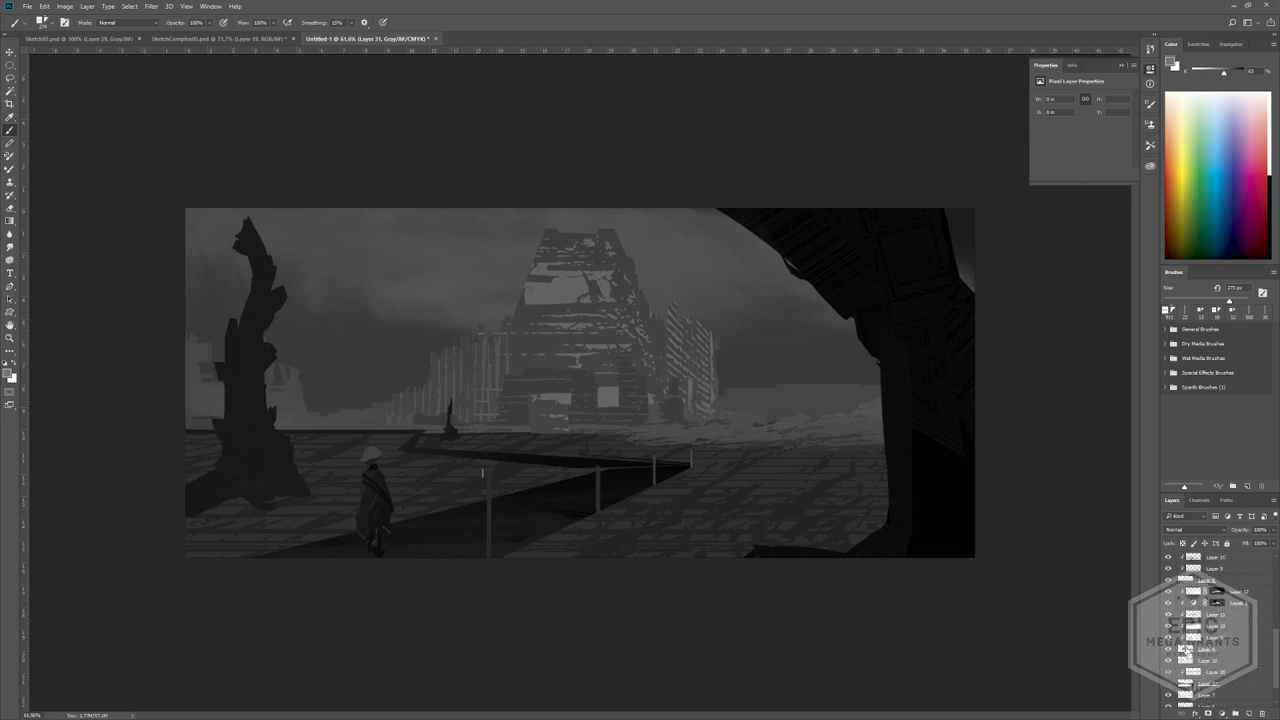
pyautogui.keyDown('ctrl'); pyautogui.click(1186, 648); pyautogui.keyUp('ctrl')
pyautogui.scroll(1, 1201, 633)
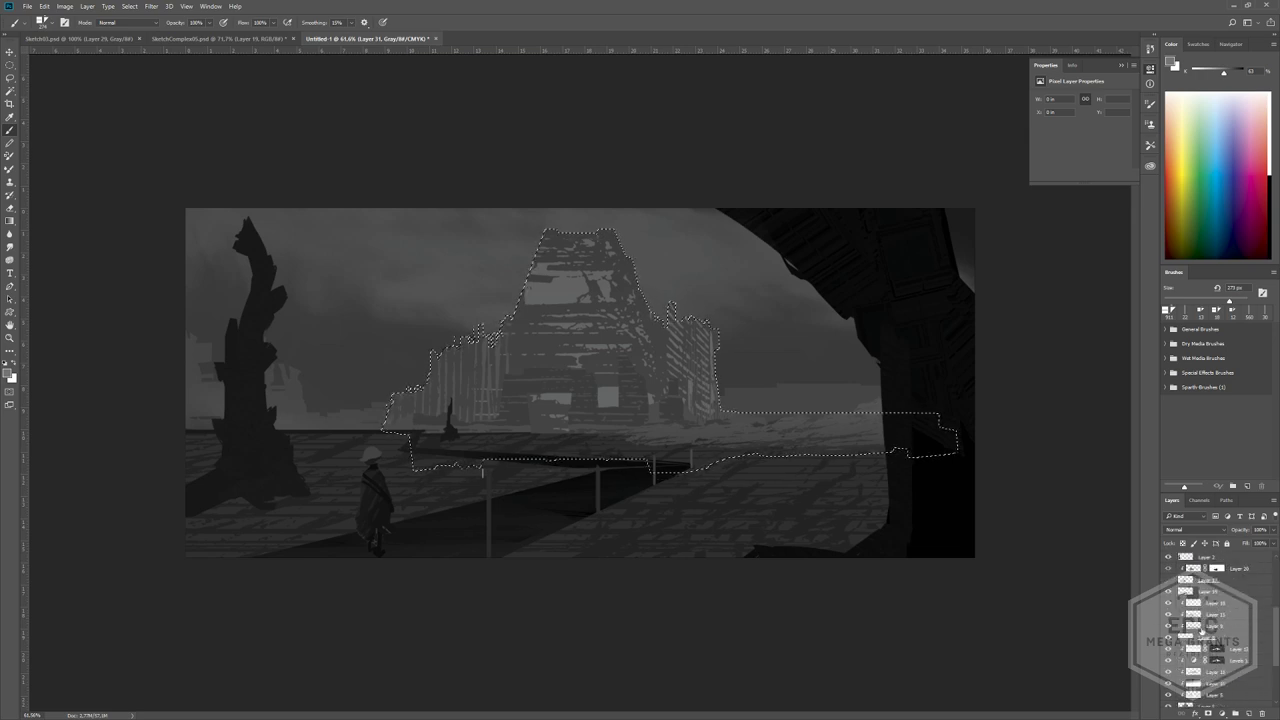
pyautogui.scroll(2, 1201, 633)
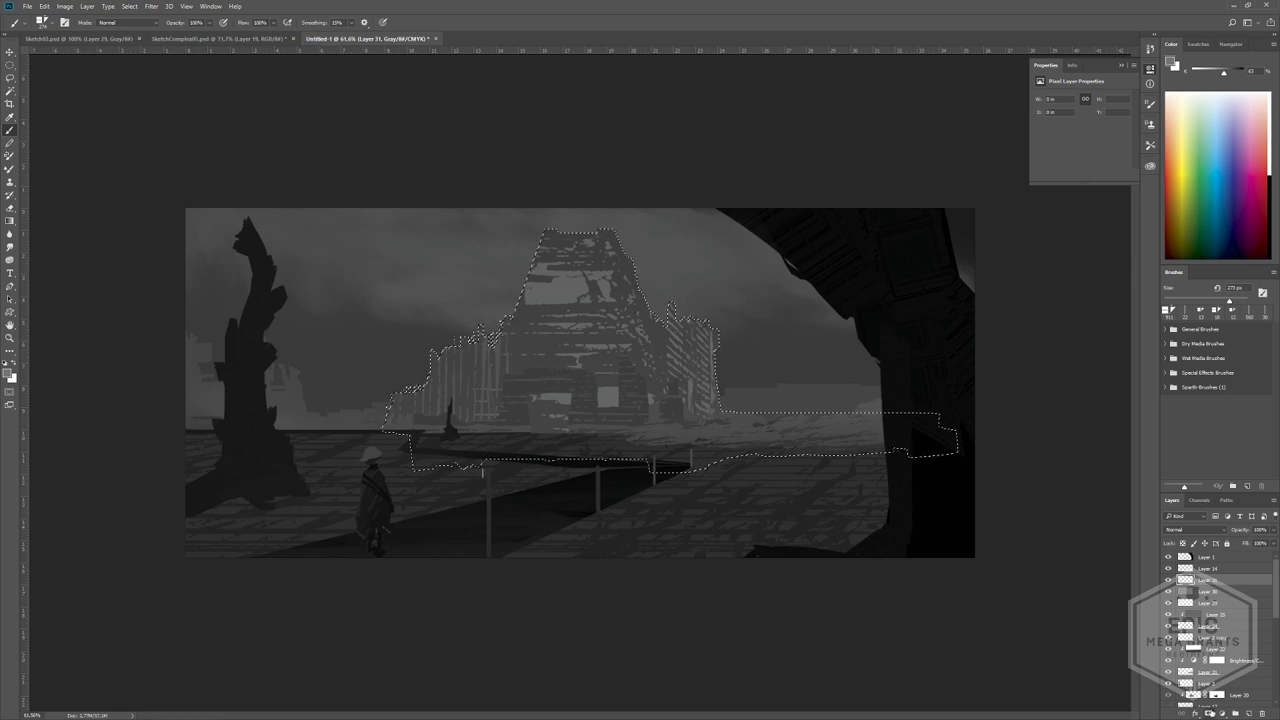
pyautogui.click(1209, 713)
pyautogui.click(1191, 582)
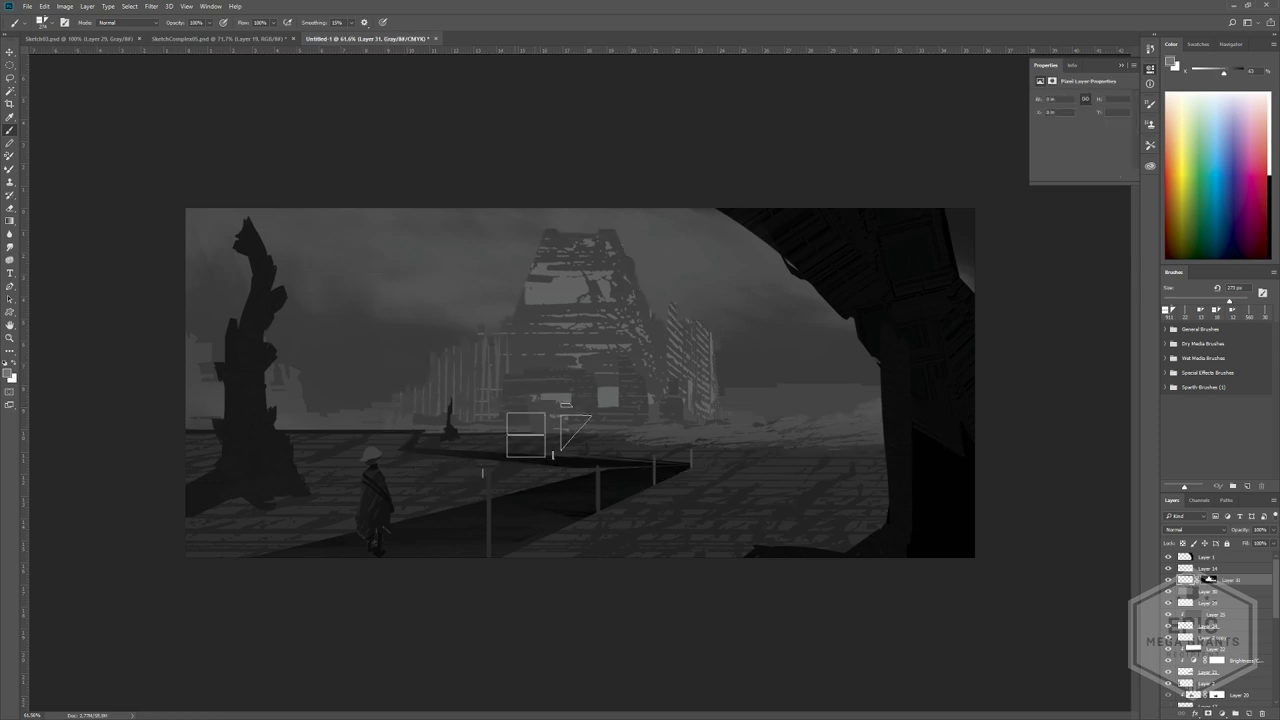
# - Choose a banded light-detail custom shape and draw it in grey over the pyramid, with the light concentrated on its left side
pyautogui.moveTo(547, 418); pyautogui.dragTo(520, 411)
pyautogui.click(10, 311)
pyautogui.click(313, 24)
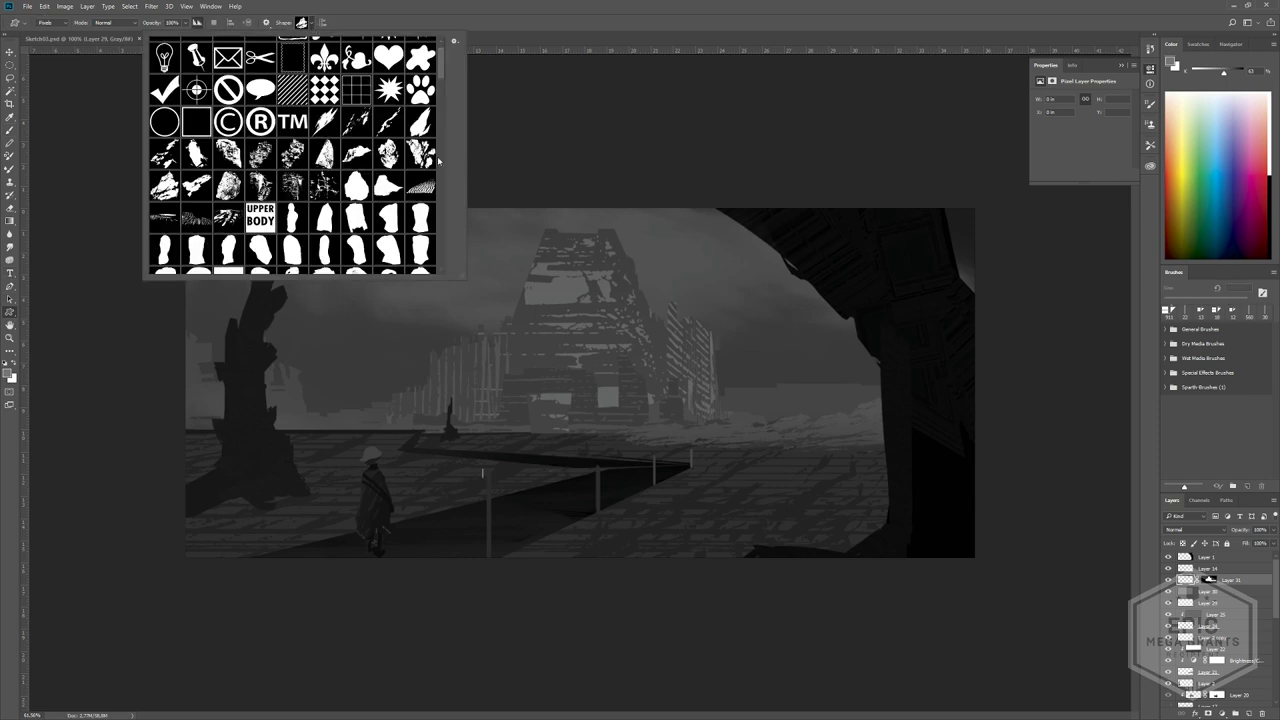
pyautogui.moveTo(443, 74); pyautogui.dragTo(470, 271)
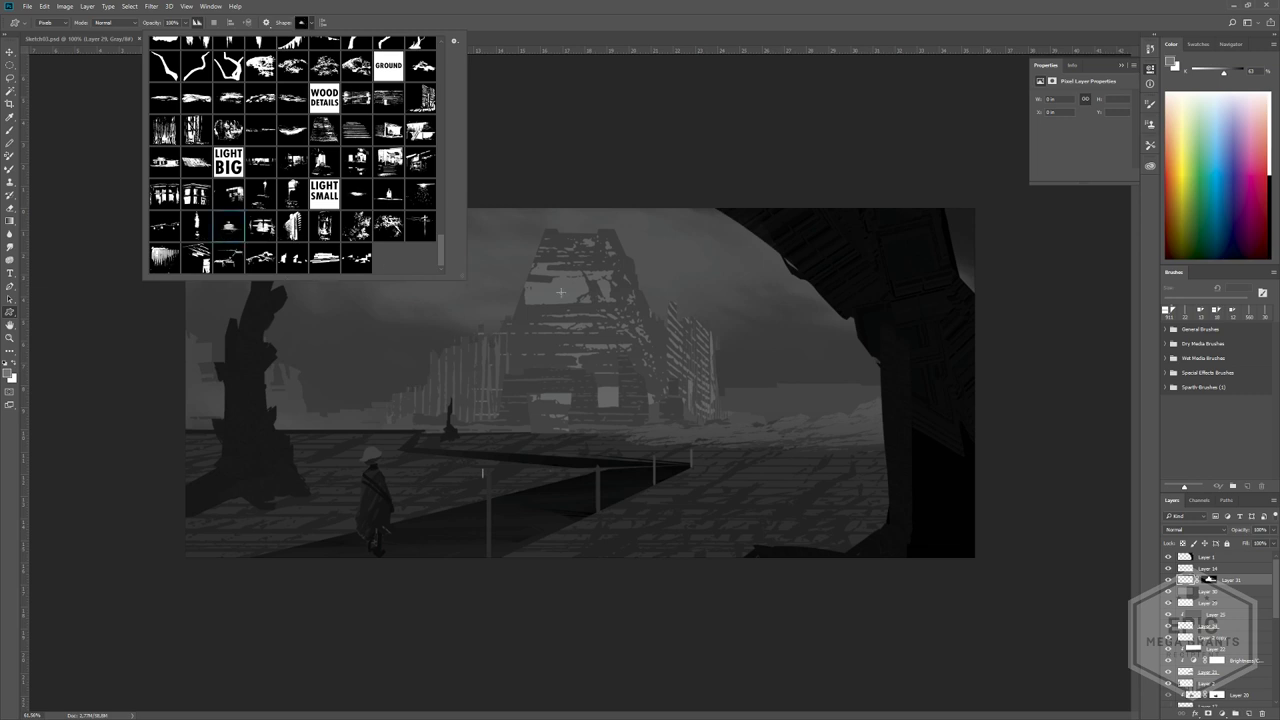
pyautogui.click(347, 195)
pyautogui.click(670, 285)
pyautogui.moveTo(389, 177); pyautogui.dragTo(822, 620)
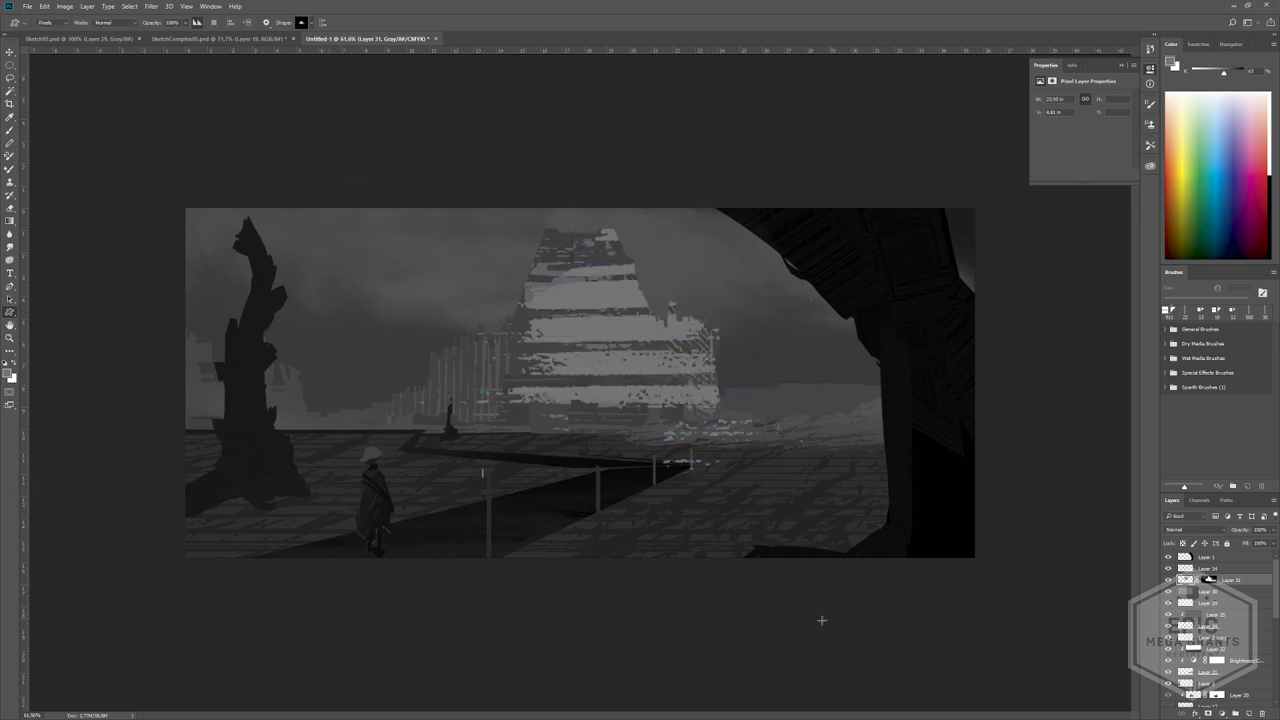
pyautogui.moveTo(445, 291); pyautogui.dragTo(830, 551)
# - Set the pyramid light layer, Layer 31, to Linear Dodge (Add) and lower its fill to 42%
pyautogui.click(1189, 524)
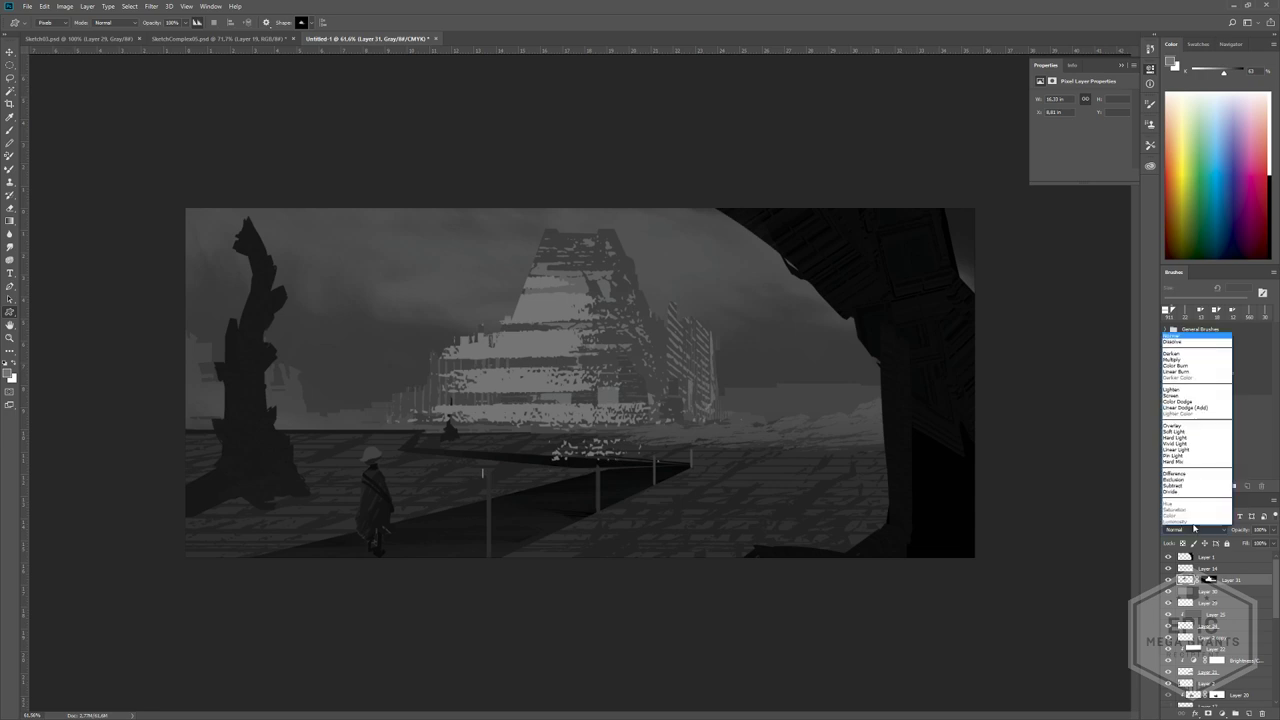
pyautogui.click(1196, 410)
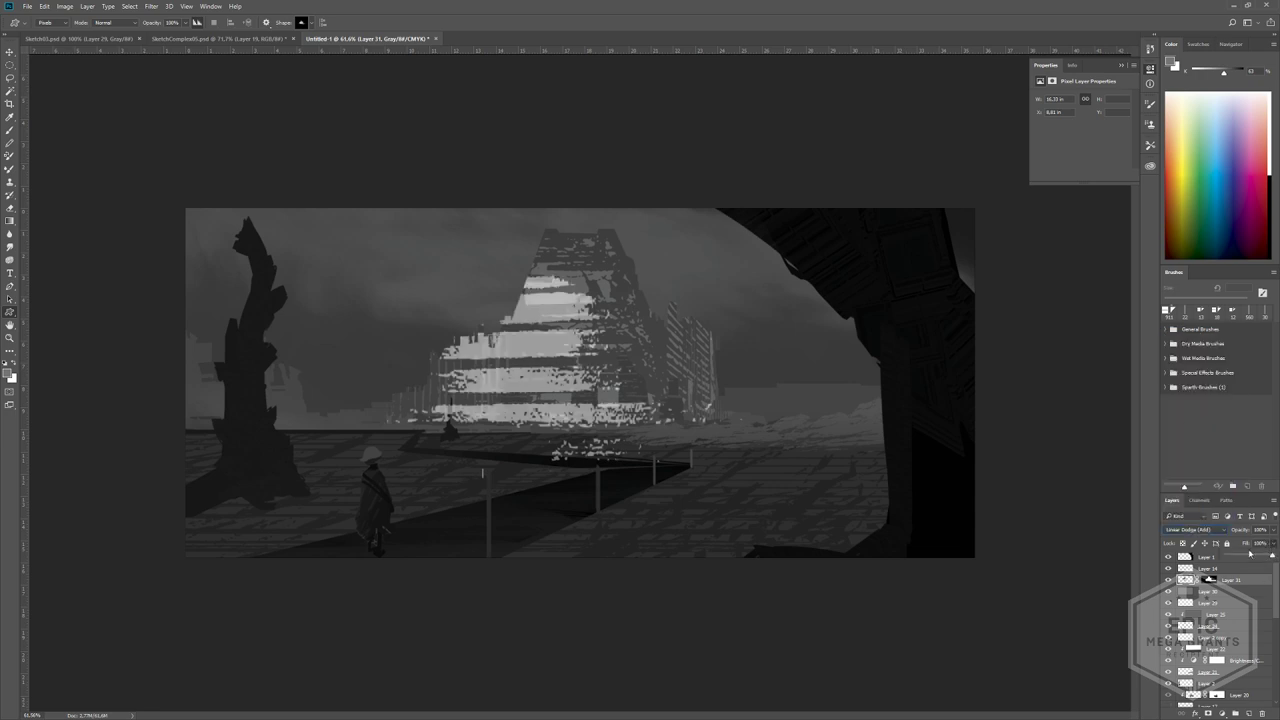
pyautogui.moveTo(1249, 552)
pyautogui.mouseDown()
pyautogui.moveTo(1232, 556)
pyautogui.moveTo(1246, 556)
pyautogui.mouseUp()
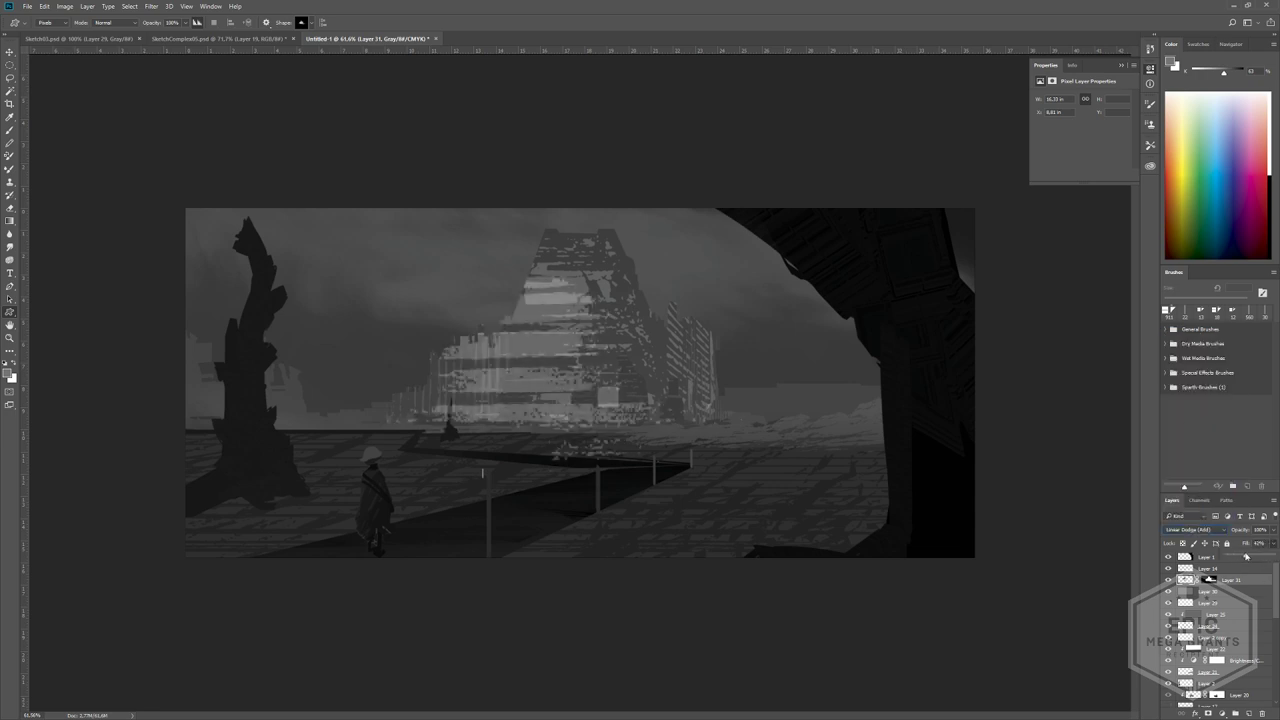
# - Break up the pyramid light by drawing the custom shape in black on Layer 31's mask, and switch to the Eraser
pyautogui.click(1210, 580)
pyautogui.click(1184, 580)
pyautogui.click(1210, 580)
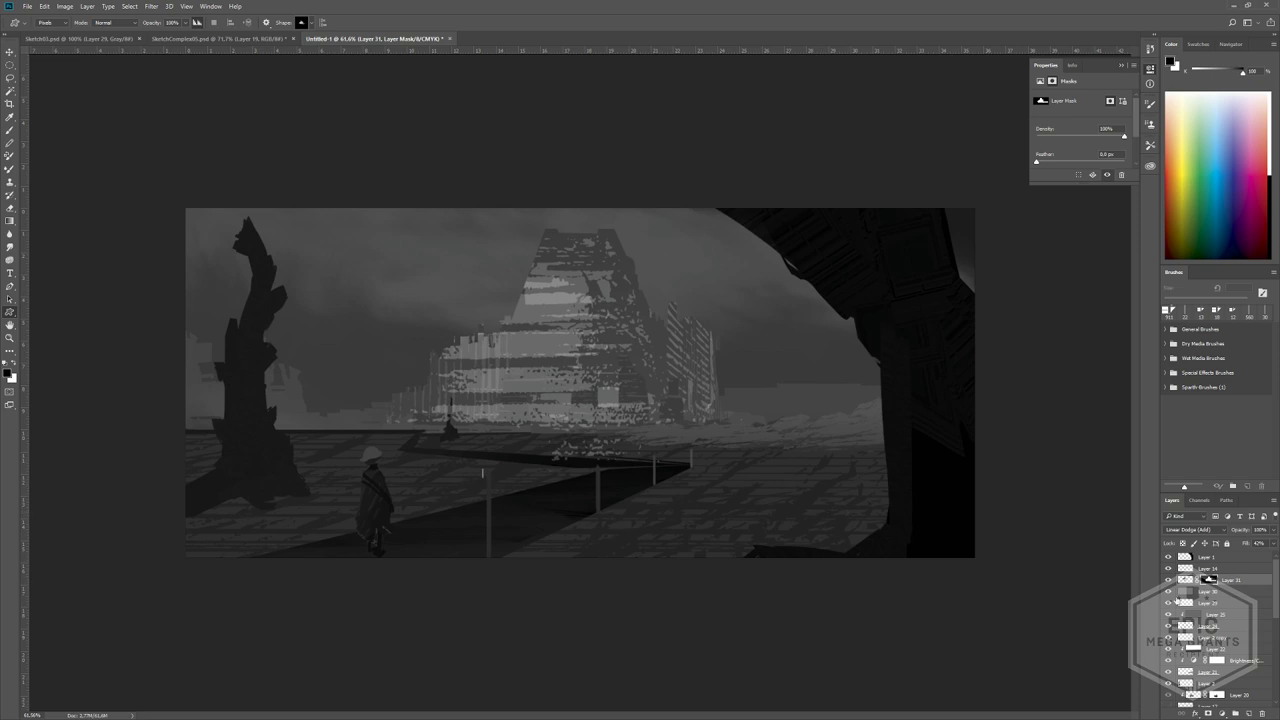
pyautogui.moveTo(561, 330); pyautogui.dragTo(648, 470)
pyautogui.moveTo(374, 194); pyautogui.dragTo(660, 475)
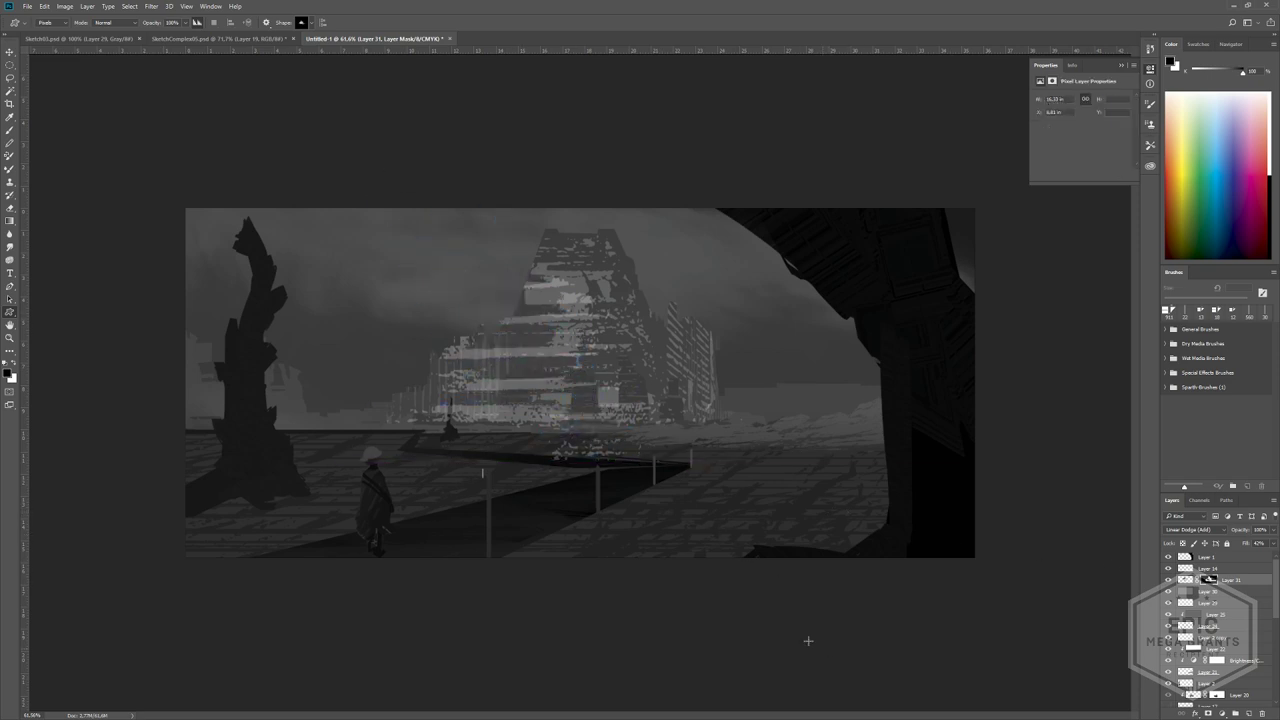
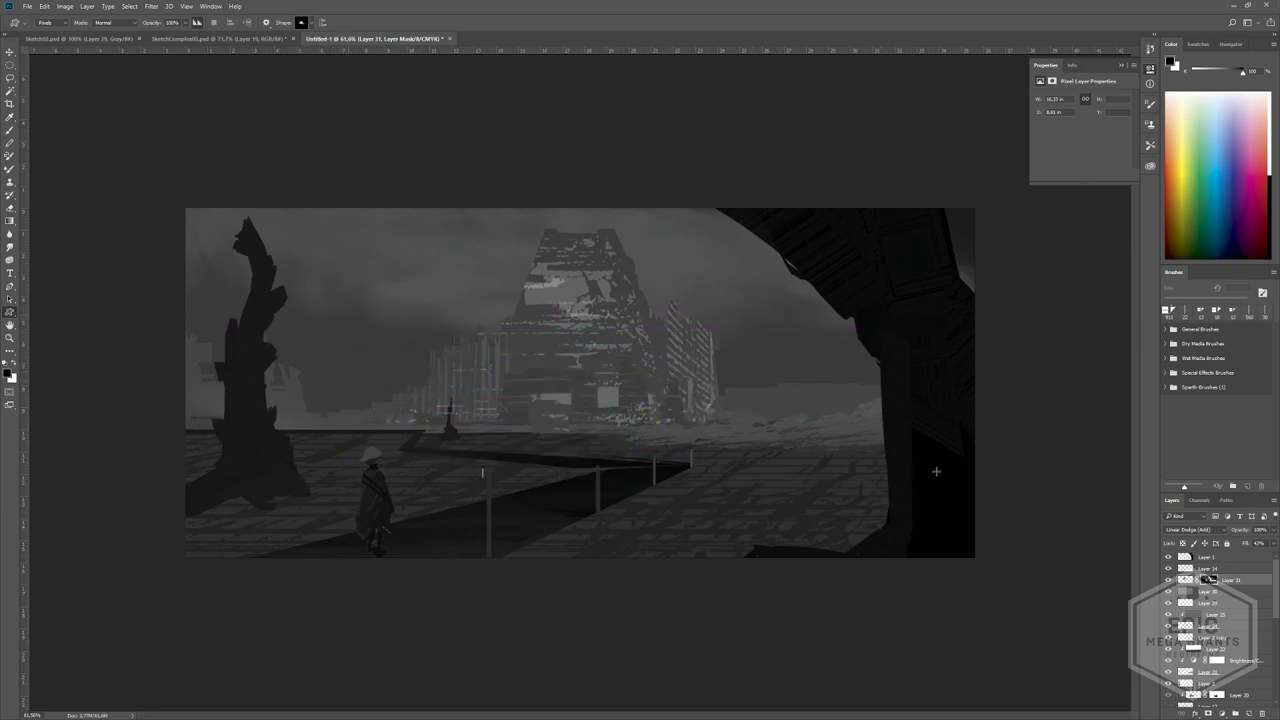
pyautogui.press('e')
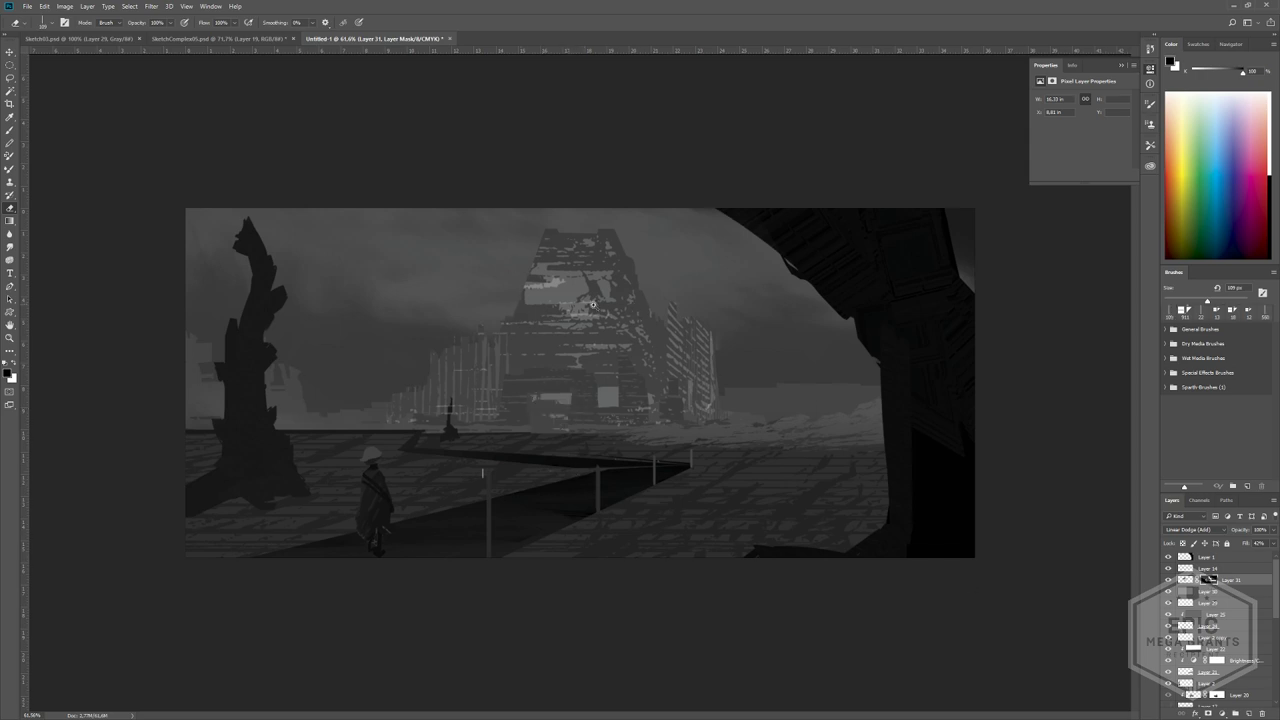
# - Try erasing broad bands across Layer 31's mask over the pyramid with a larger eraser, and undo the stroke
pyautogui.keyDown('alt'); pyautogui.moveTo(535, 304); pyautogui.dragTo(625, 306, button='right'); pyautogui.keyUp('alt')
pyautogui.moveTo(325, 329); pyautogui.dragTo(698, 381)
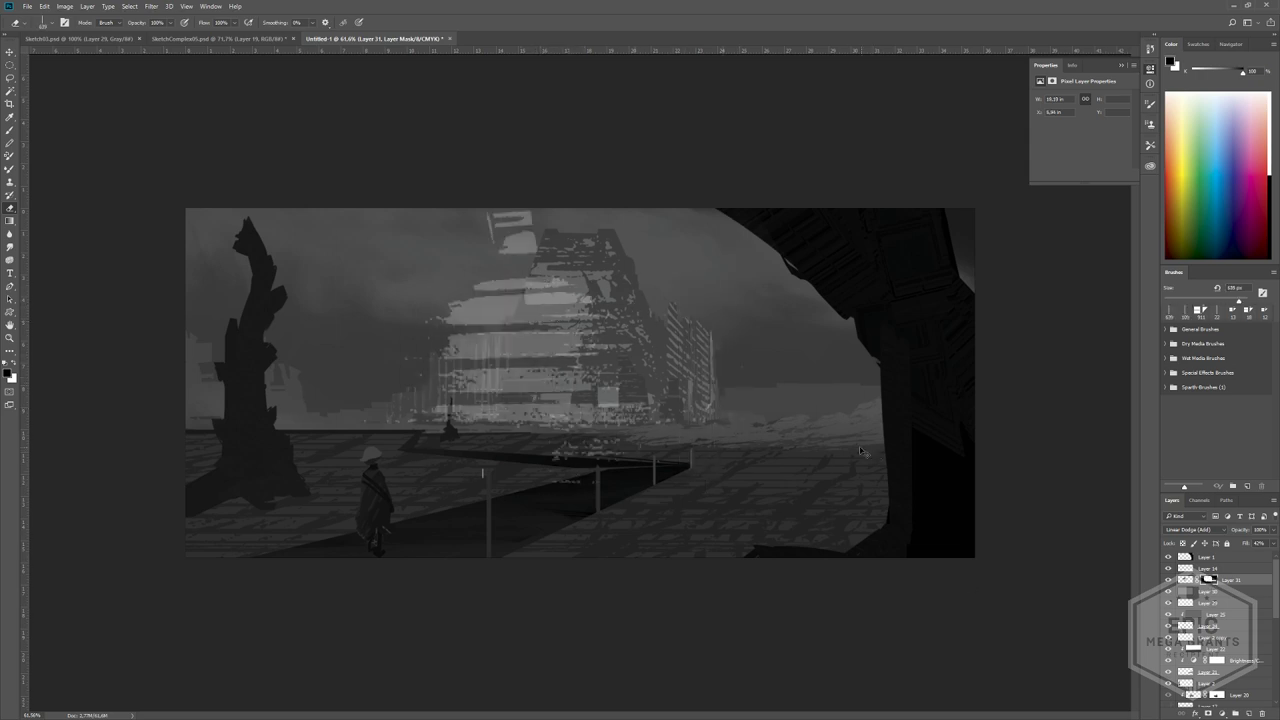
pyautogui.hotkey('ctrl', 'z')
pyautogui.press('x')
pyautogui.press('b')
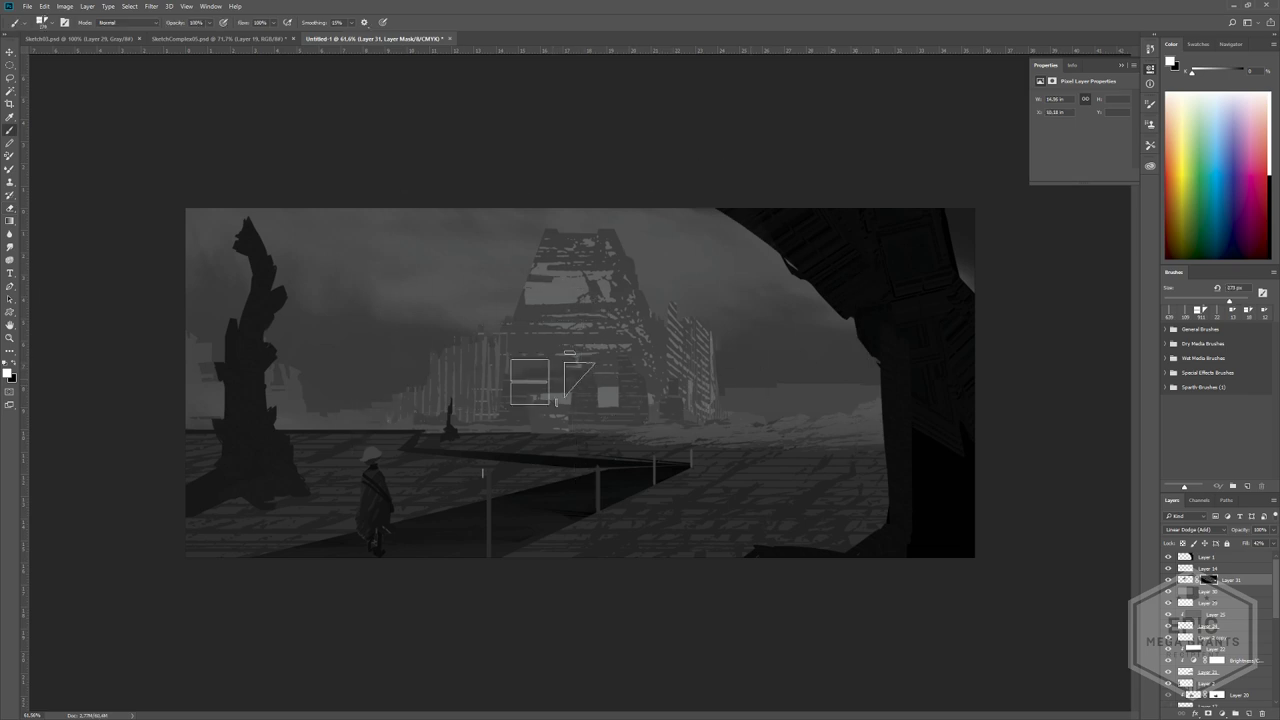
# - Add a new layer above Layer 31 and paint a thin straight horizontal grey light band across the upper pyramid
pyautogui.keyDown('alt'); pyautogui.moveTo(554, 319); pyautogui.dragTo(501, 330, button='right'); pyautogui.keyUp('alt')
pyautogui.keyDown('alt'); pyautogui.scroll(6, 543, 370); pyautogui.keyUp('alt')
pyautogui.scroll(3, 543, 370)
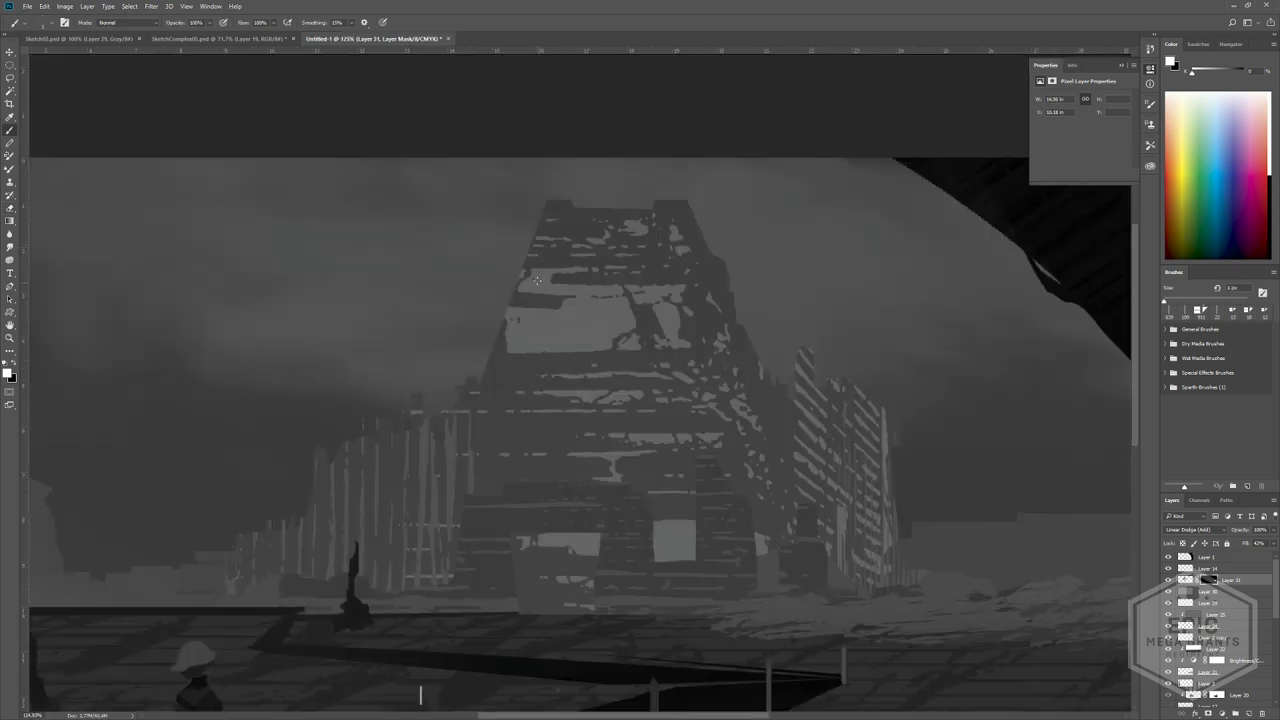
pyautogui.click(1185, 580)
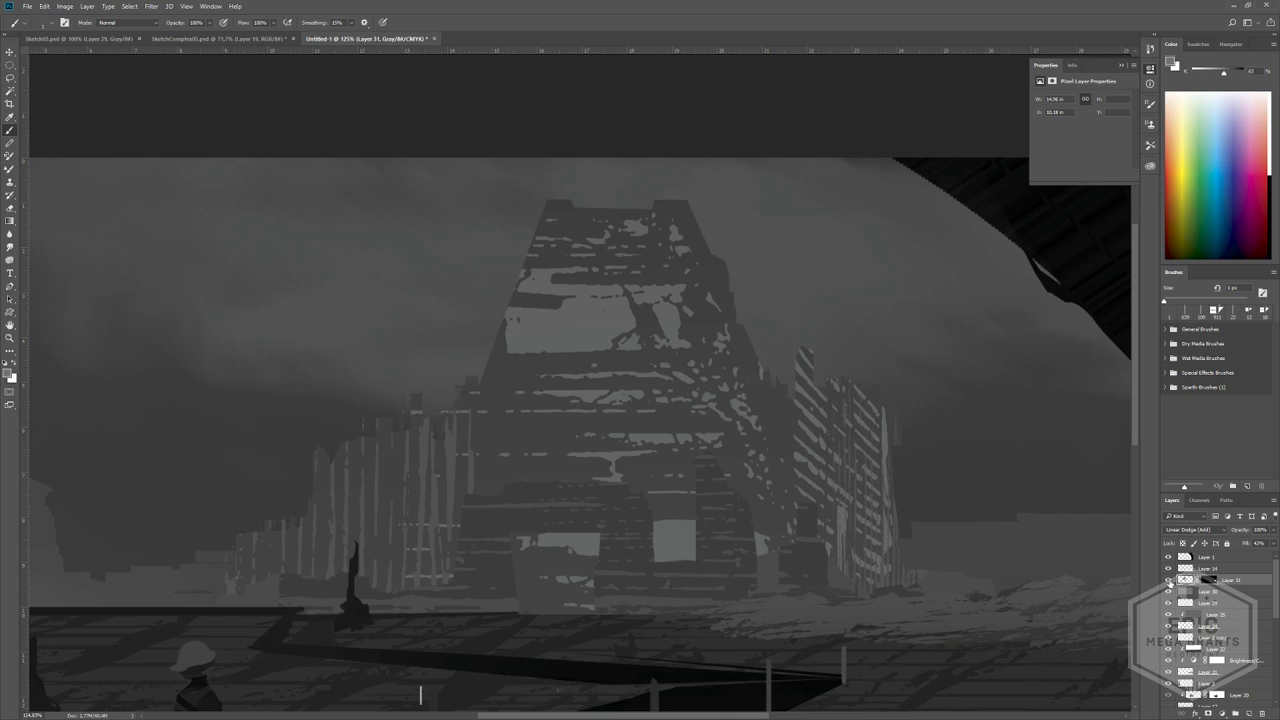
pyautogui.click(1252, 705)
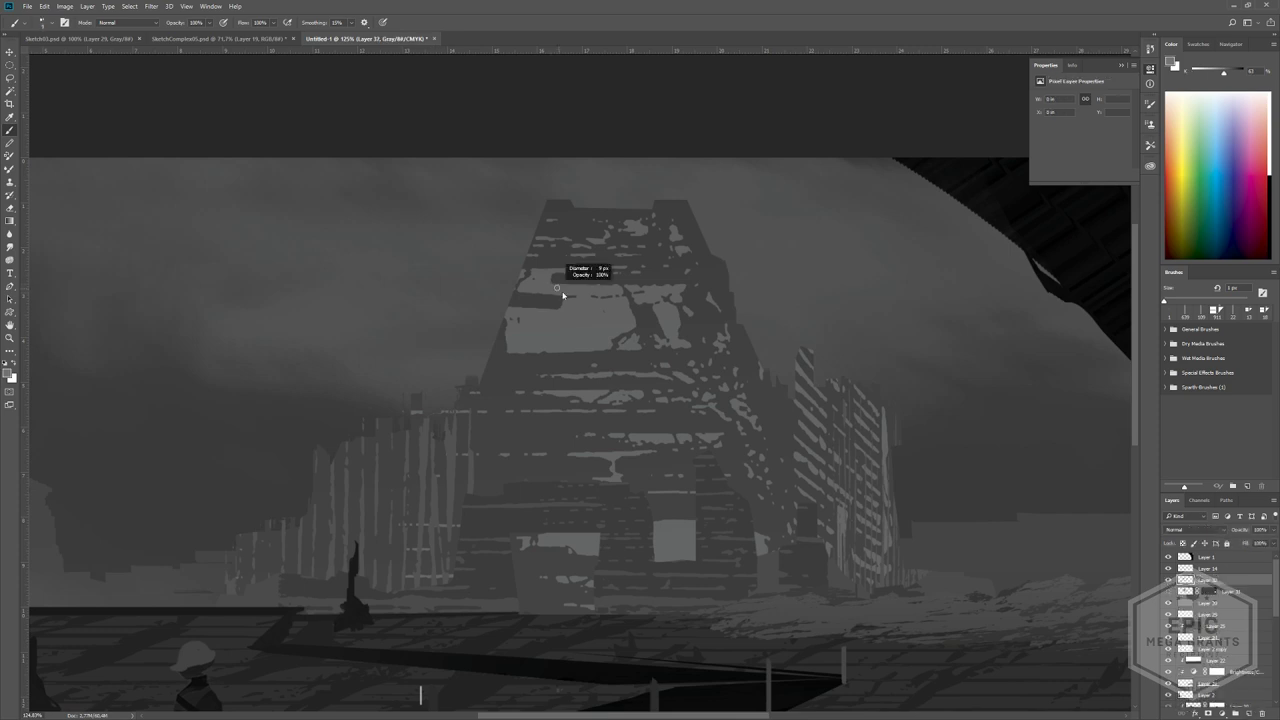
pyautogui.press('v')
pyautogui.press('b')
pyautogui.keyDown('shift'); pyautogui.click(686, 288); pyautogui.keyUp('shift')
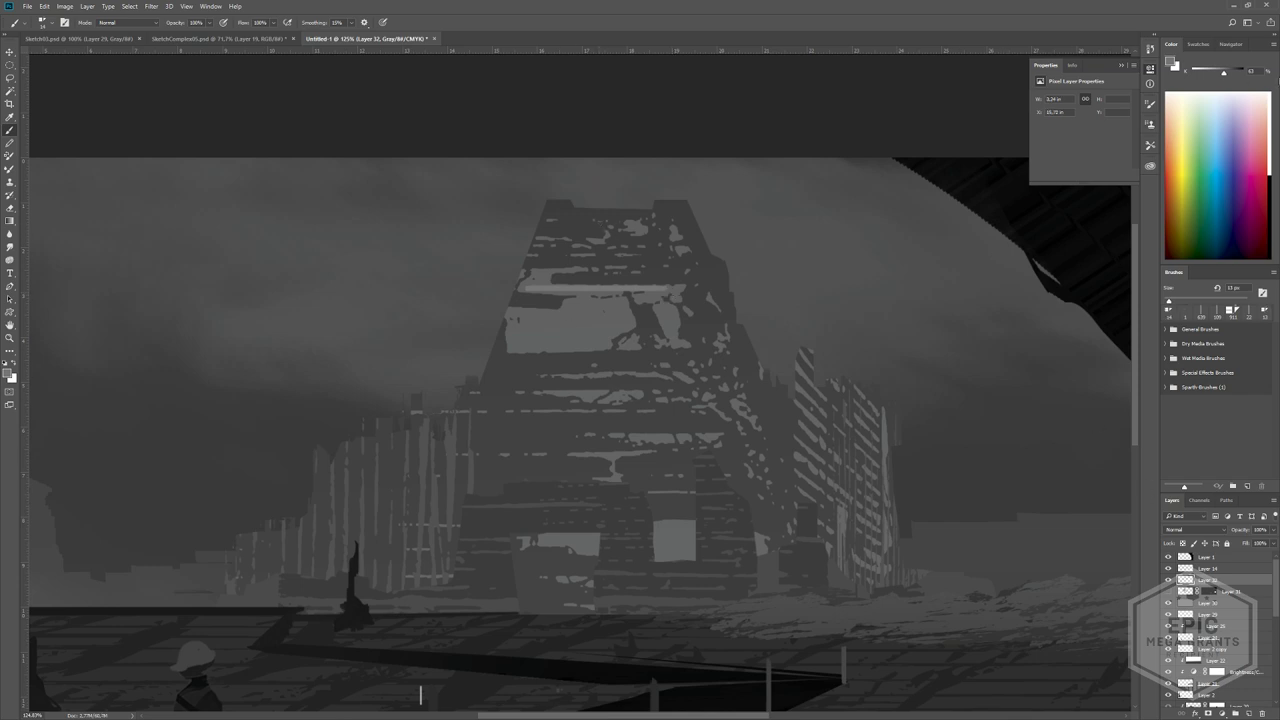
# - Try a dodge blending mode on the light band's layer and undo the change
pyautogui.click(1200, 529)
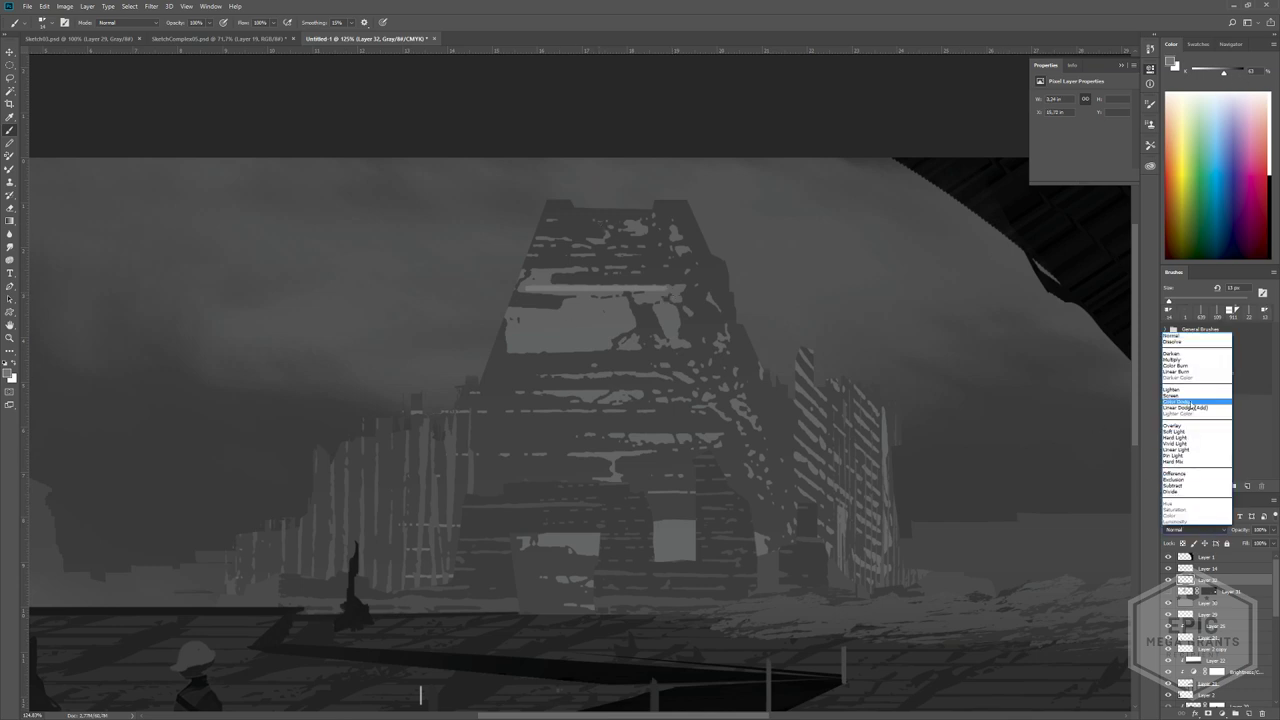
pyautogui.click(1195, 405)
pyautogui.keyDown('alt'); pyautogui.scroll(-3, 695, 307); pyautogui.keyUp('alt')
pyautogui.hotkey('ctrl', '0')
pyautogui.hotkey('ctrl', 'z')
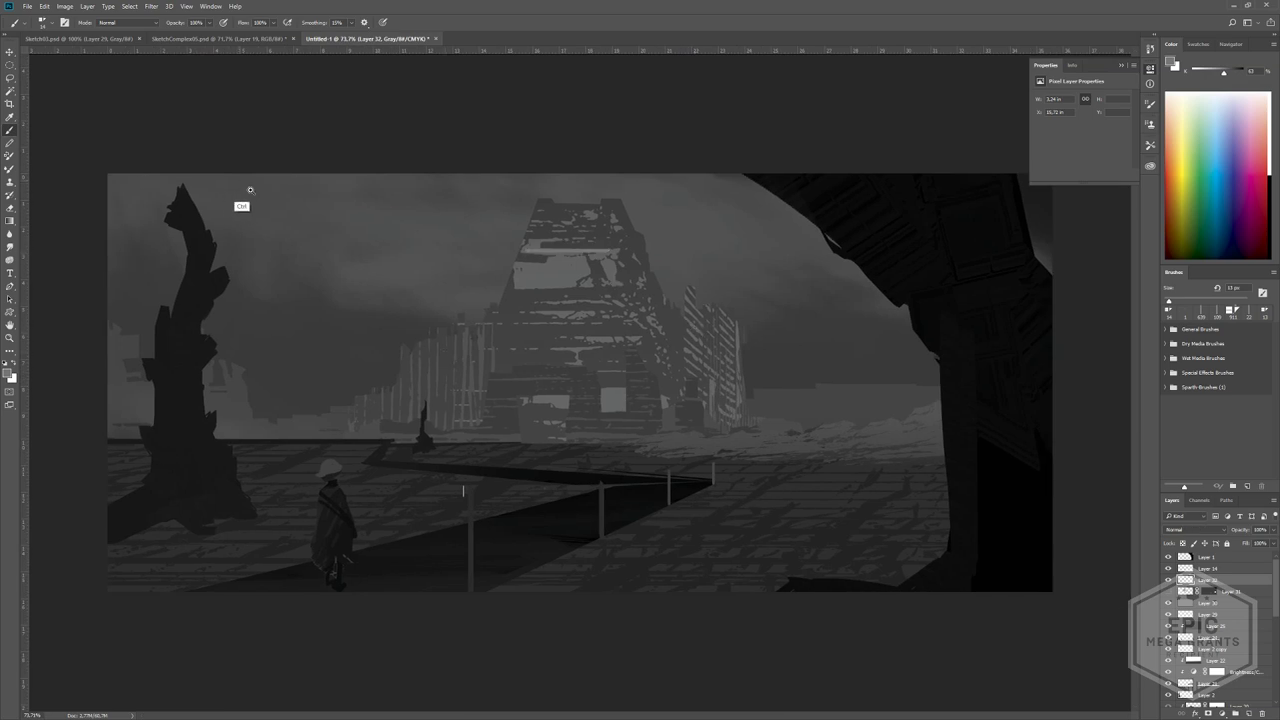
# - Choose a grainy textured brush, test a stroke over the pyramid's left side, and undo it
pyautogui.keyDown('alt'); pyautogui.scroll(1, 370, 400); pyautogui.keyUp('alt')
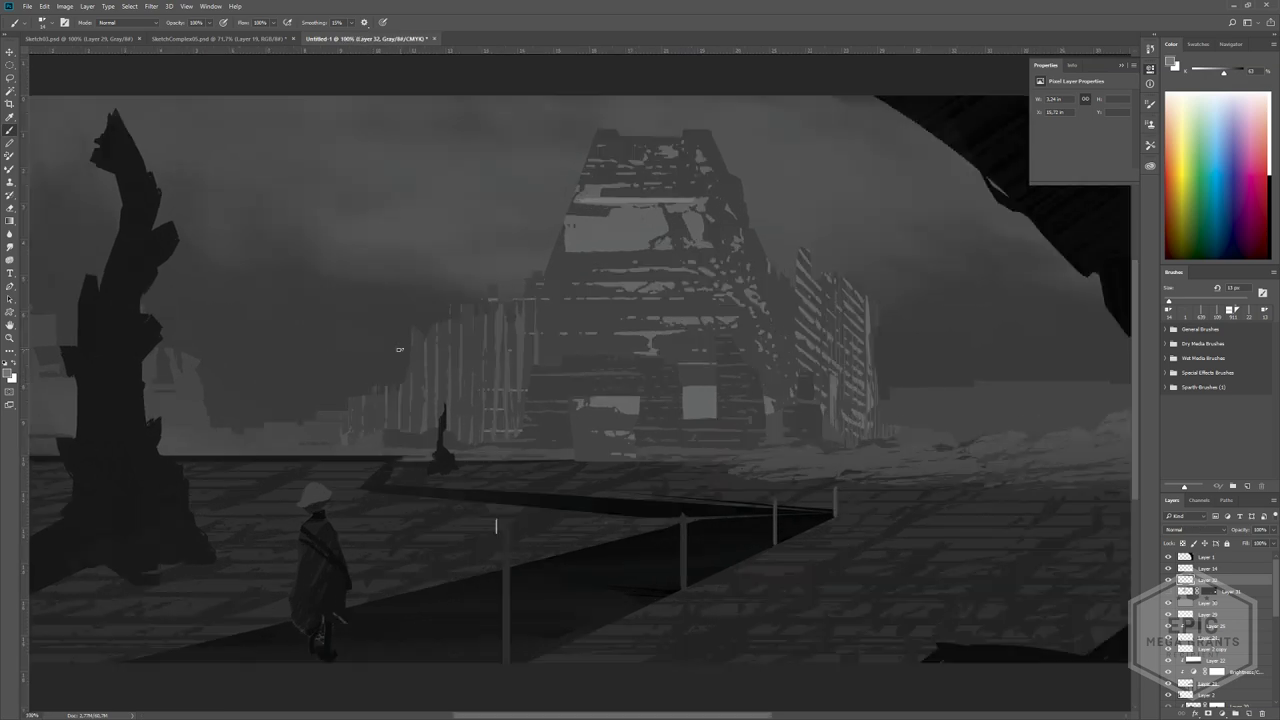
pyautogui.click(46, 24)
pyautogui.scroll(-2, 124, 292)
pyautogui.doubleClick(74, 162)
pyautogui.click(46, 24)
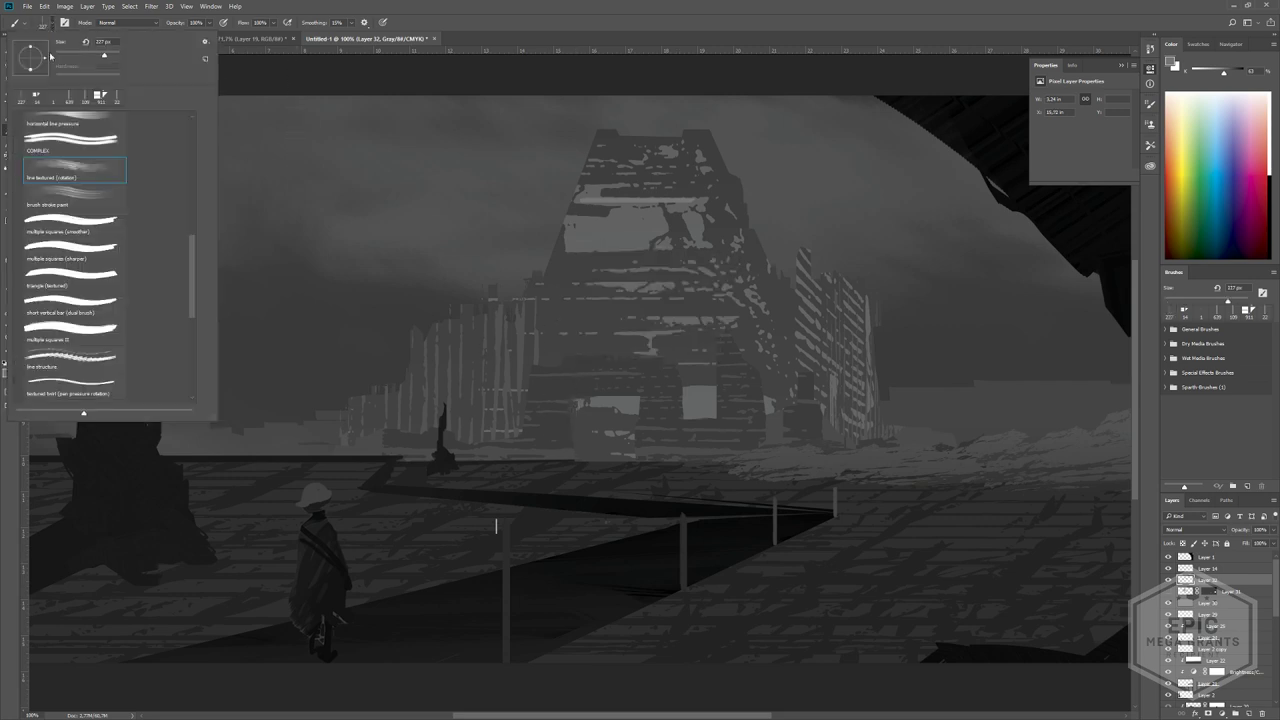
pyautogui.scroll(-2, 103, 288)
pyautogui.click(78, 364)
pyautogui.moveTo(618, 304)
pyautogui.mouseDown()
pyautogui.moveTo(480, 311)
pyautogui.moveTo(455, 341)
pyautogui.mouseUp()
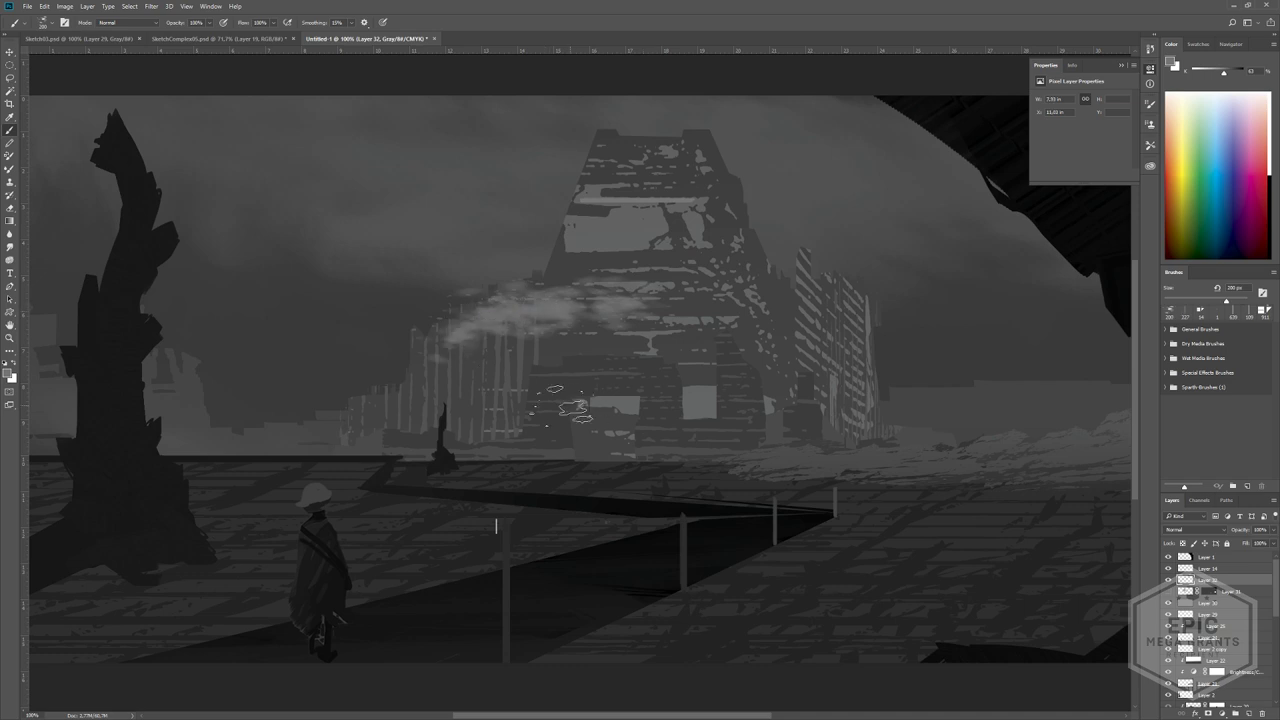
pyautogui.hotkey('ctrl', 'z')
# - Paint small grainy light patches over the vertical ruins beside the pyramid's left flank with a brush of about 262 px
pyautogui.keyDown('alt'); pyautogui.moveTo(573, 408); pyautogui.dragTo(593, 408, button='right'); pyautogui.keyUp('alt')
pyautogui.moveTo(484, 358)
pyautogui.mouseDown()
pyautogui.moveTo(476, 347)
pyautogui.moveTo(484, 382)
pyautogui.moveTo(432, 364)
pyautogui.mouseUp()
pyautogui.hotkey('ctrl', 'z')
pyautogui.moveTo(446, 321)
pyautogui.mouseDown()
pyautogui.moveTo(458, 325)
pyautogui.moveTo(448, 369)
pyautogui.mouseUp()
pyautogui.moveTo(496, 294); pyautogui.dragTo(505, 334)
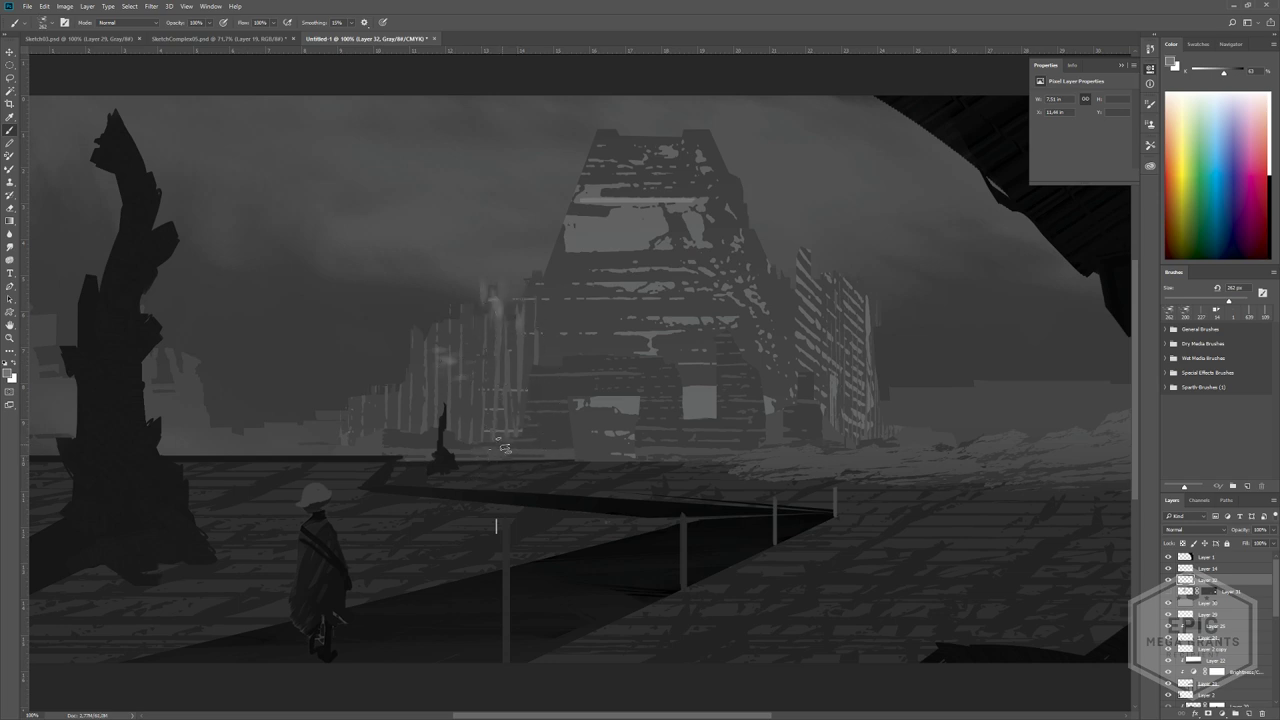
pyautogui.moveTo(505, 402)
pyautogui.mouseDown()
pyautogui.moveTo(482, 408)
pyautogui.moveTo(502, 416)
pyautogui.mouseUp()
pyautogui.moveTo(661, 458)
pyautogui.keyDown('ctrl'); pyautogui.mouseDown()
pyautogui.moveTo(606, 429)
pyautogui.moveTo(630, 449)
pyautogui.mouseUp(); pyautogui.keyUp('ctrl')
pyautogui.moveTo(630, 449); pyautogui.dragTo(552, 410)
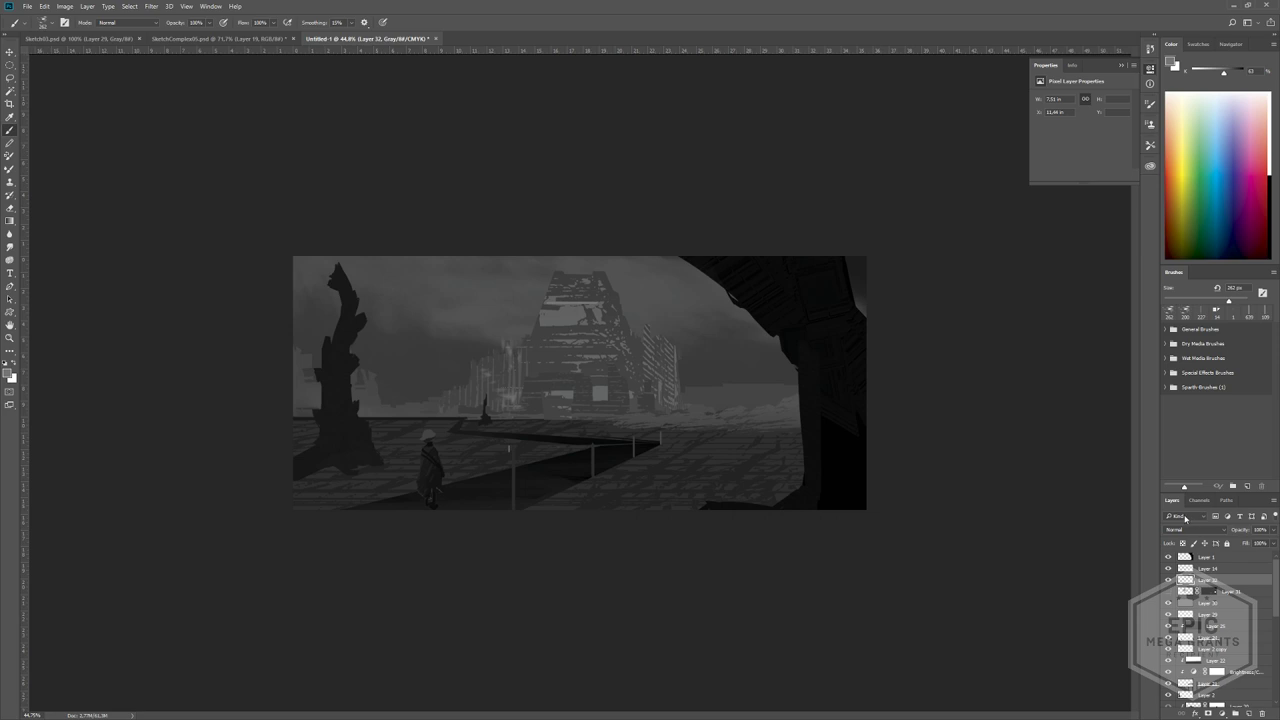
# - Set the light layer to Linear Dodge (Add) and try hazy glow strokes around the pyramid with a much larger brush
pyautogui.click(1190, 529)
pyautogui.click(1192, 409)
pyautogui.moveTo(576, 334)
pyautogui.keyDown('alt'); pyautogui.mouseDown(button='right')
pyautogui.moveTo(634, 344)
pyautogui.moveTo(629, 383)
pyautogui.moveTo(735, 420)
pyautogui.mouseUp(button='right'); pyautogui.keyUp('alt')
pyautogui.moveTo(545, 335)
pyautogui.mouseDown()
pyautogui.moveTo(610, 350)
pyautogui.moveTo(732, 467)
pyautogui.mouseUp()
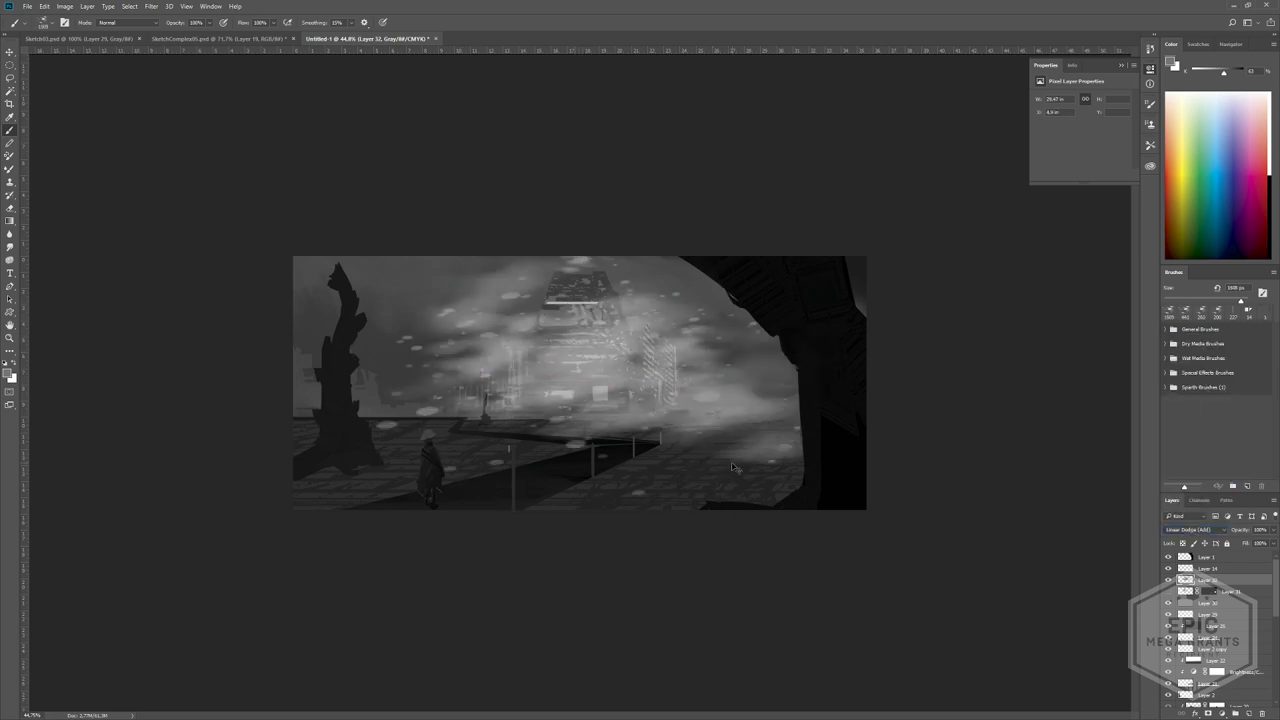
pyautogui.hotkey('ctrl', 'z')
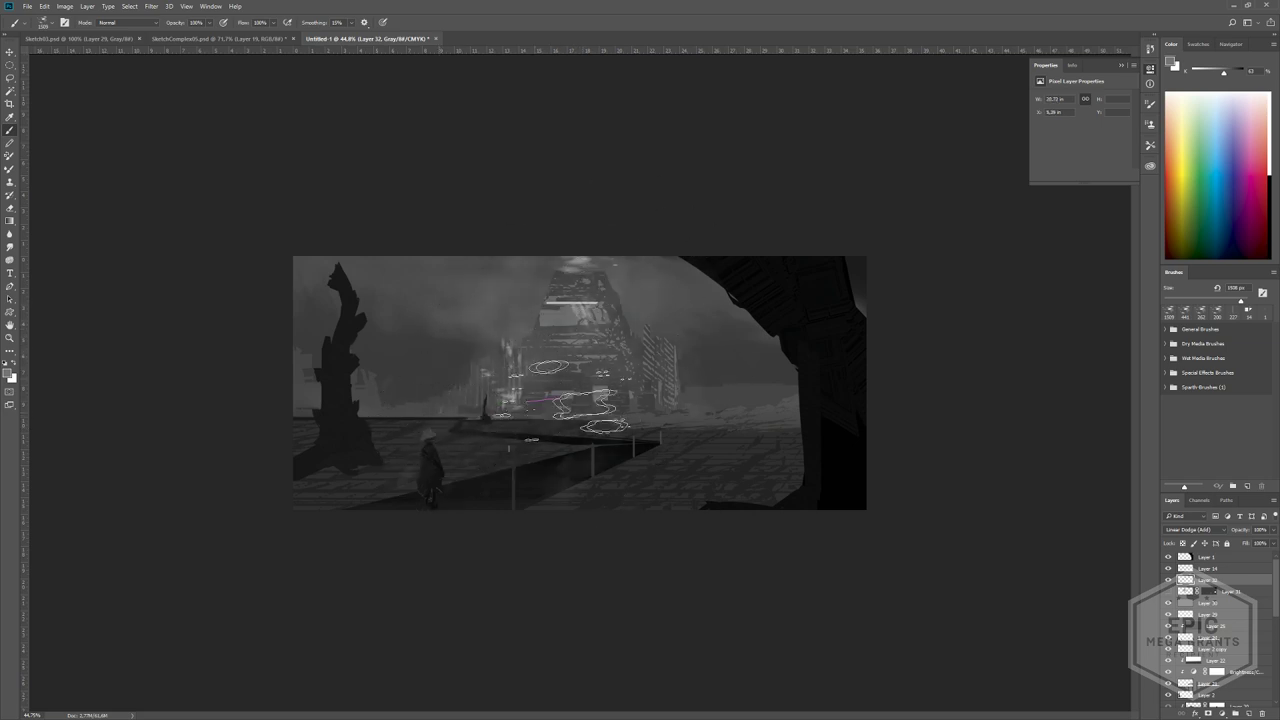
pyautogui.moveTo(562, 400)
pyautogui.mouseDown()
pyautogui.moveTo(572, 388)
pyautogui.moveTo(350, 360)
pyautogui.moveTo(720, 345)
pyautogui.mouseUp()
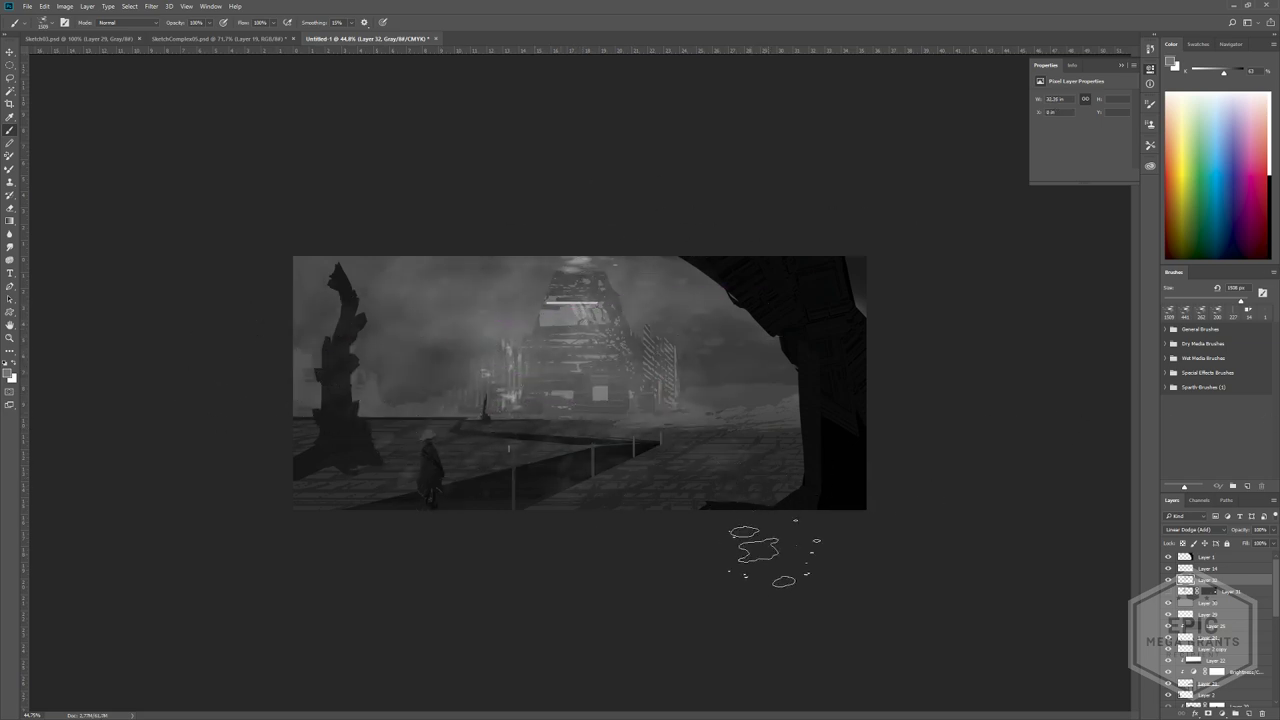
# - Undo the glow strokes, the blending change and the light patches back to before the extra light layer was added
pyautogui.hotkey('ctrl', 'alt', 'z')
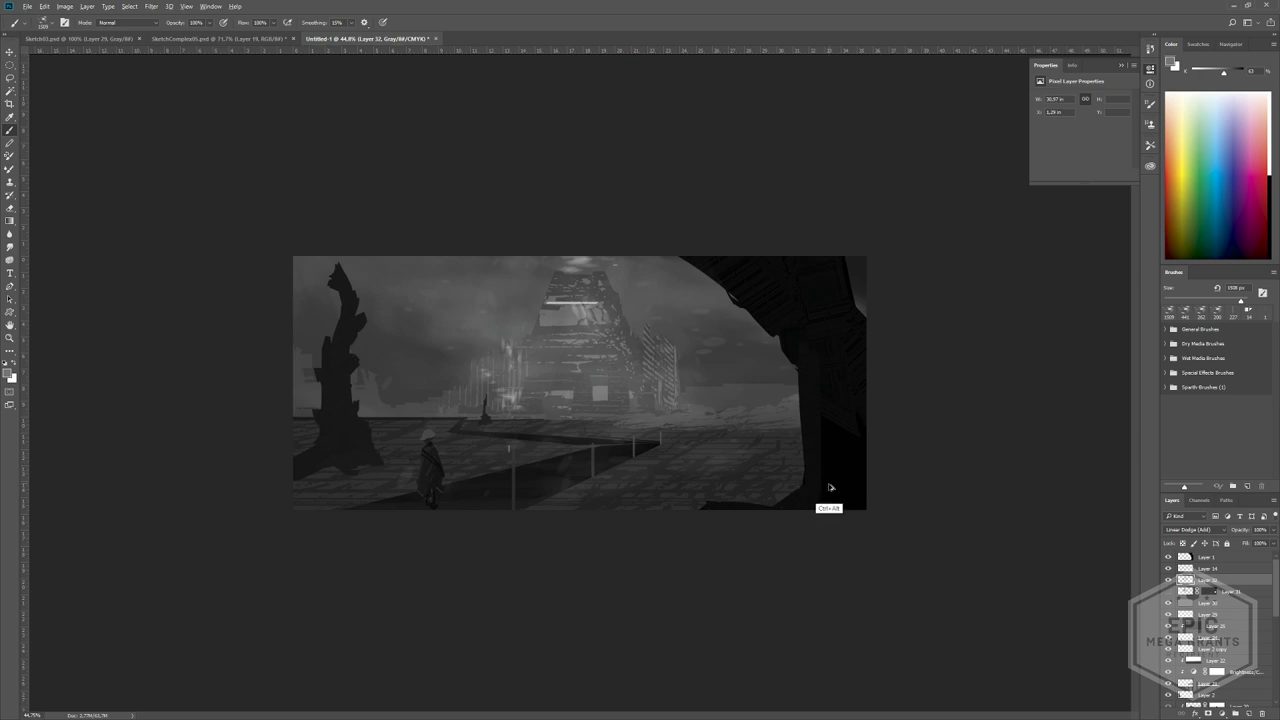
pyautogui.hotkey('ctrl', 'alt', 'z')
pyautogui.hotkey('ctrl', 'alt', 'z')
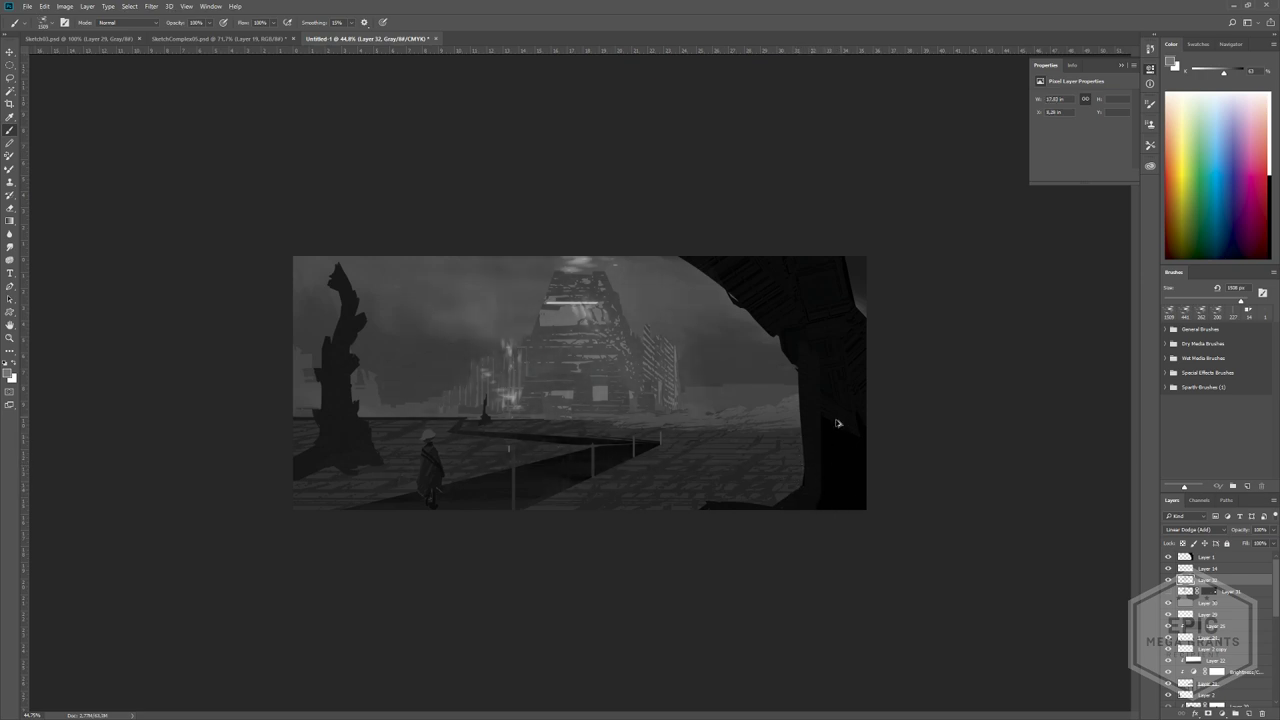
pyautogui.hotkey('ctrl', 'alt', 'z')
pyautogui.hotkey('ctrl', 'alt', 'z')
pyautogui.hotkey('ctrl', 'alt', 'z')
pyautogui.hotkey('ctrl', 'alt', 'z')
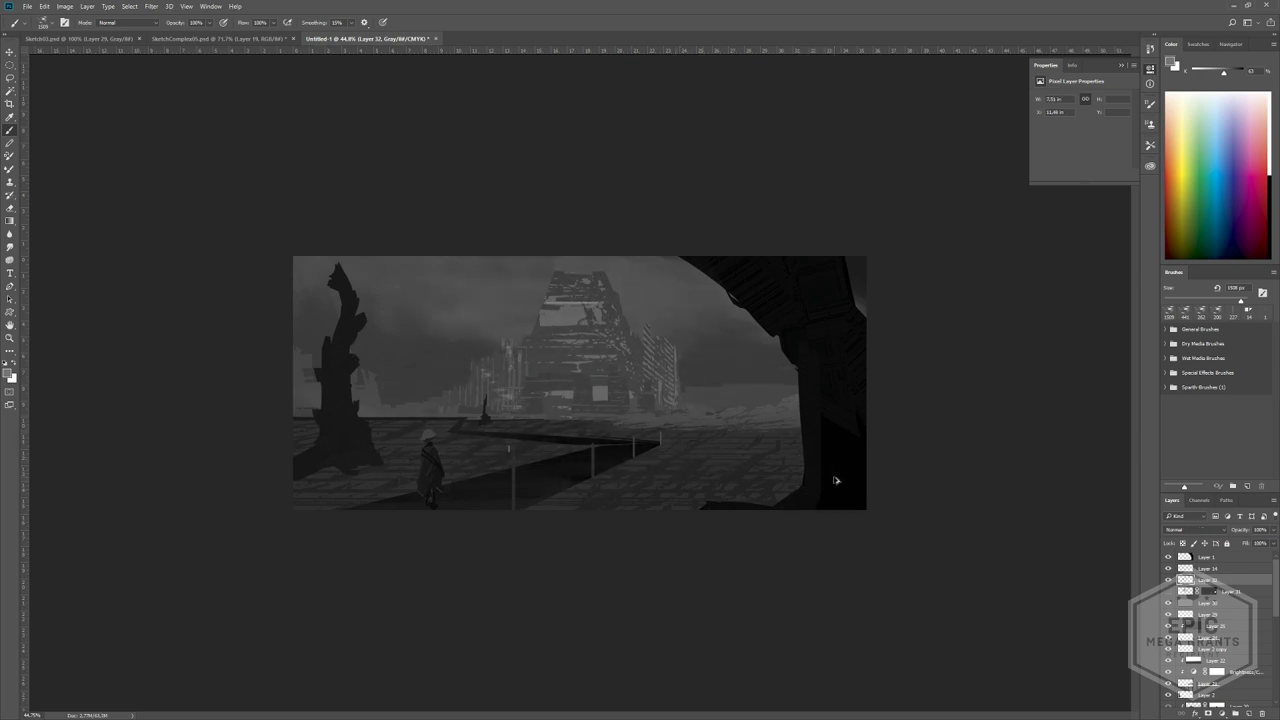
pyautogui.hotkey('ctrl', 'alt', 'z')
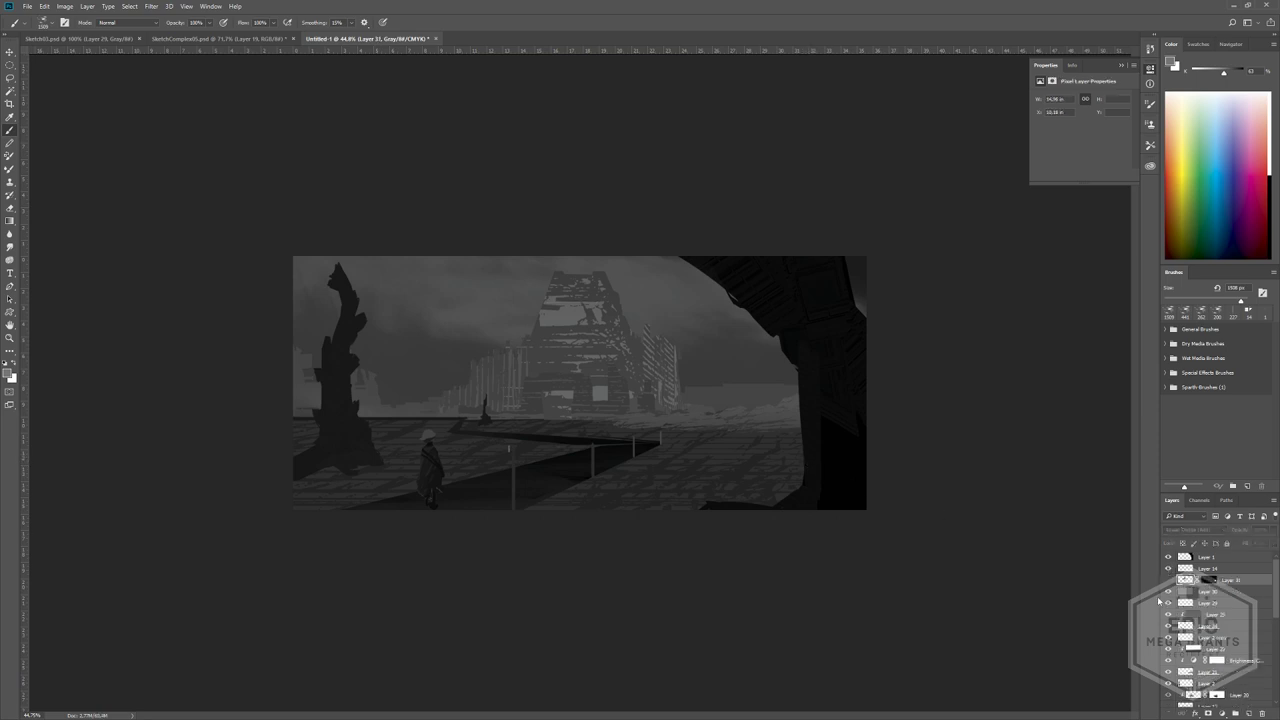
# - Hide the pyramid light layer and the darkening Multiply layer, and check the brighter scene at thumbnail and larger scale
pyautogui.click(1167, 592)
pyautogui.keyDown('ctrl'); pyautogui.moveTo(873, 513); pyautogui.dragTo(774, 488); pyautogui.keyUp('ctrl')
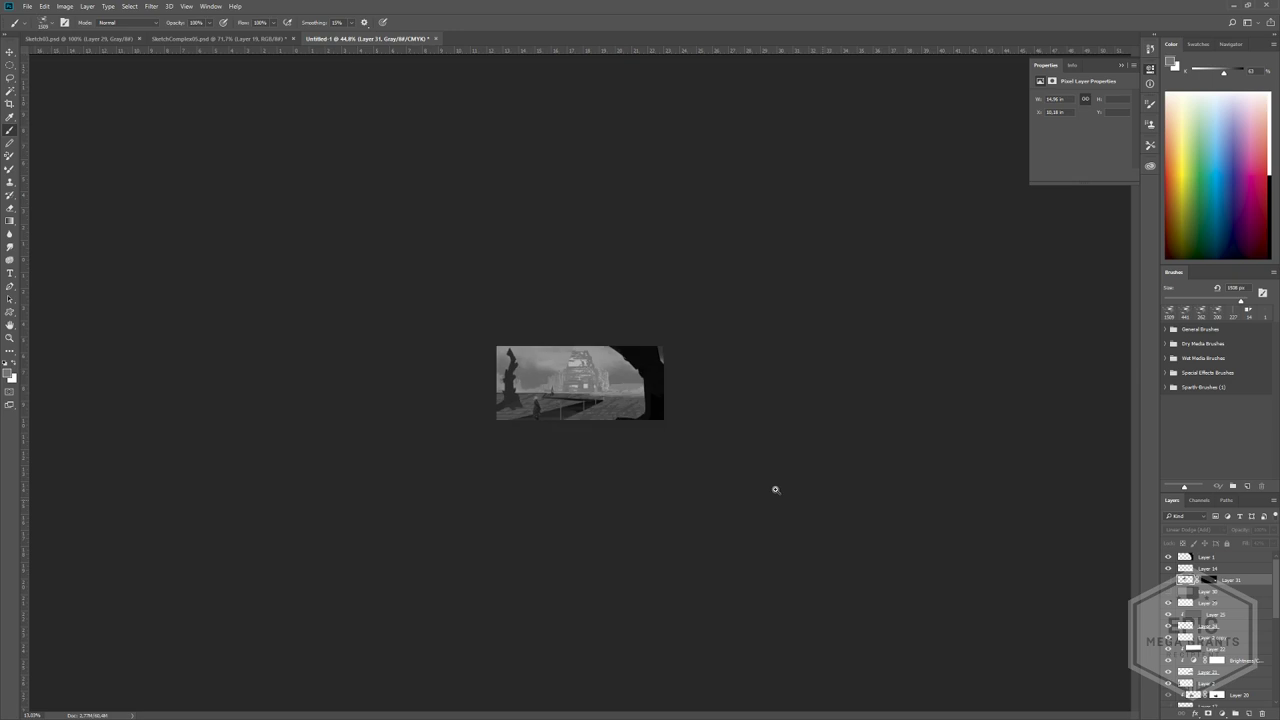
pyautogui.keyDown('ctrl'); pyautogui.moveTo(450, 440); pyautogui.dragTo(565, 447); pyautogui.keyUp('ctrl')
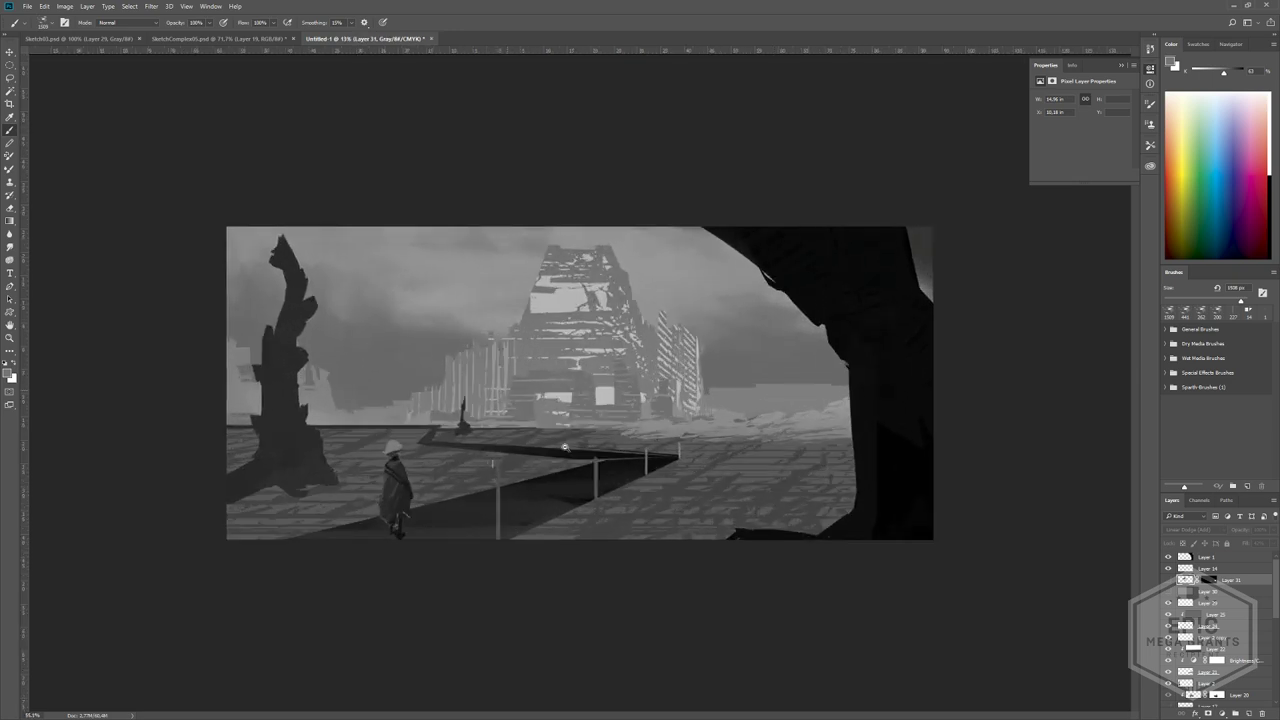
pyautogui.moveTo(565, 447); pyautogui.dragTo(545, 459)
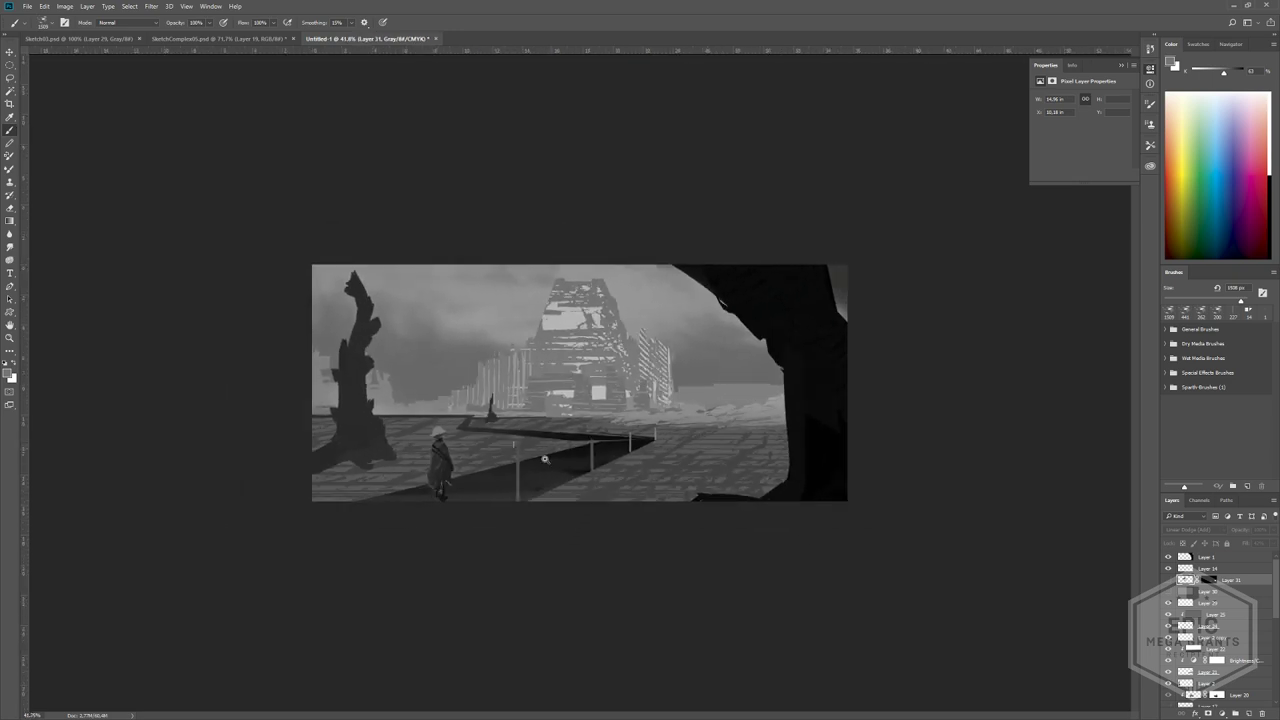
pyautogui.moveTo(472, 513); pyautogui.dragTo(476, 513)
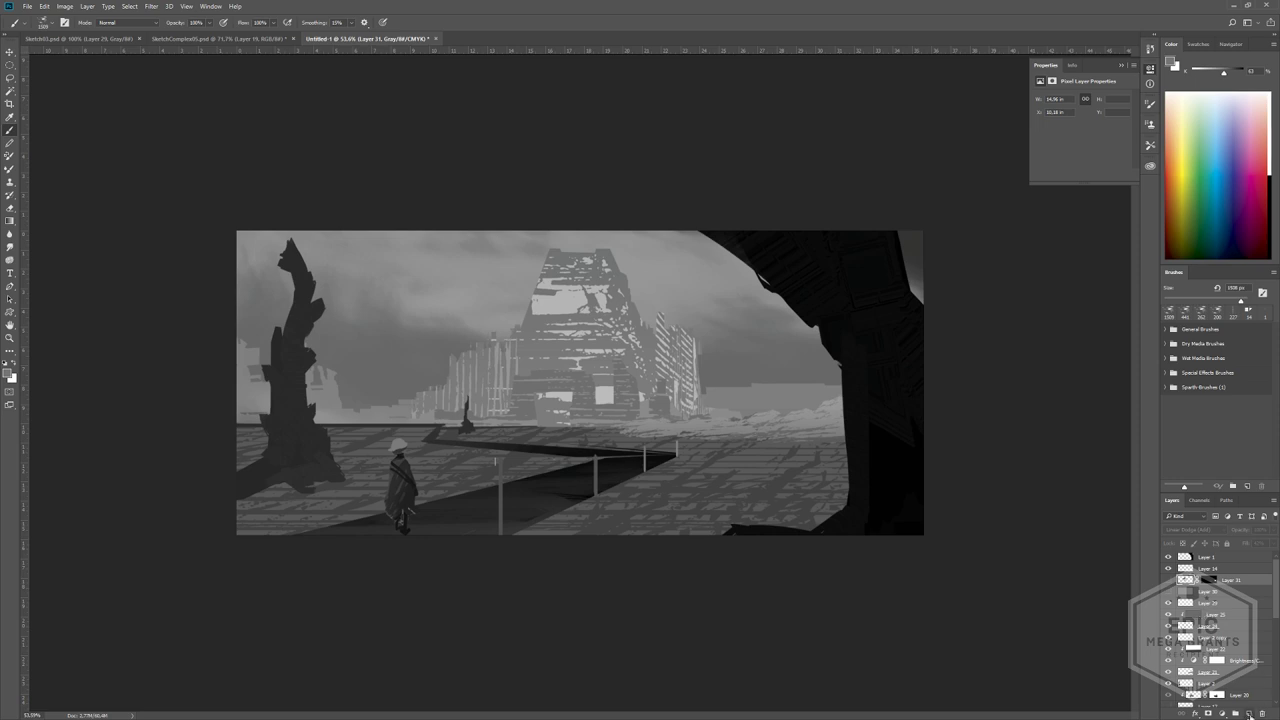
# - Add a new layer above Layer 31, sample a grey beside the pyramid's base, and choose the ROCK 01 brush
pyautogui.click(1249, 715)
pyautogui.keyDown('alt'); pyautogui.click(697, 423); pyautogui.keyUp('alt')
pyautogui.moveTo(698, 425)
pyautogui.keyDown('alt'); pyautogui.mouseDown(button='right')
pyautogui.moveTo(517, 436)
pyautogui.moveTo(558, 428)
pyautogui.mouseUp(button='right'); pyautogui.keyUp('alt')
pyautogui.click(42, 22)
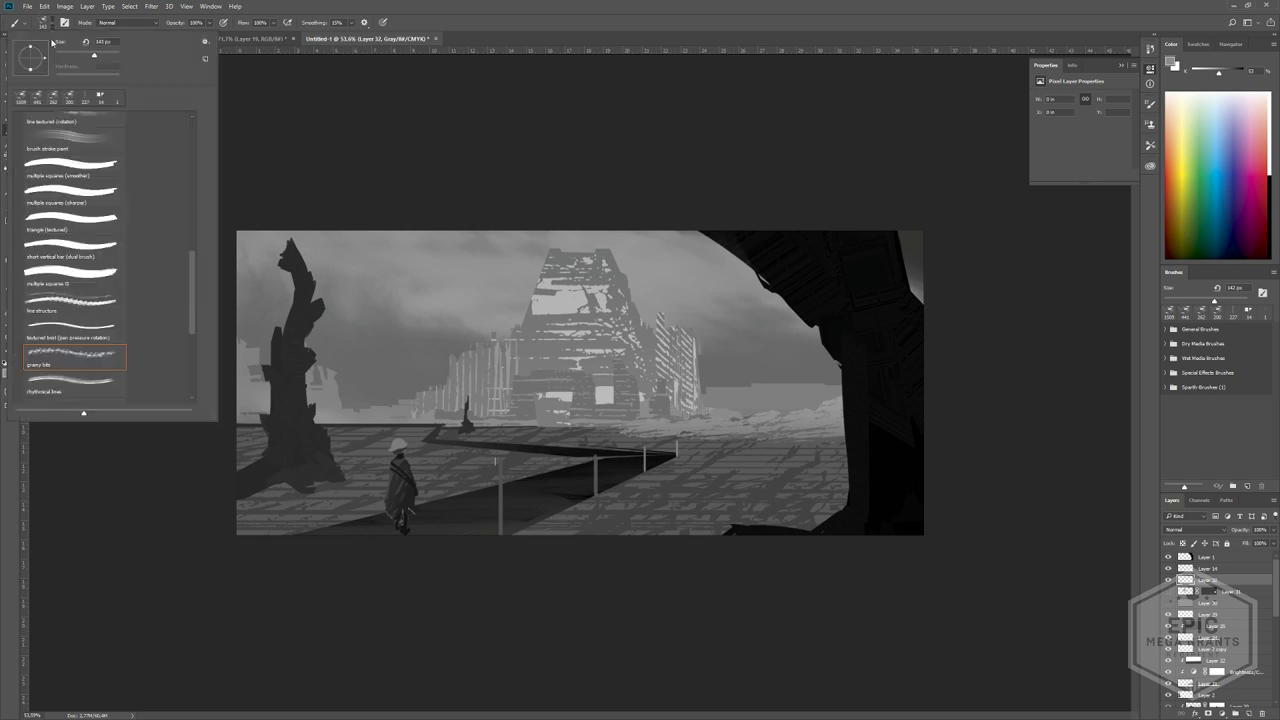
pyautogui.scroll(-5, 122, 356)
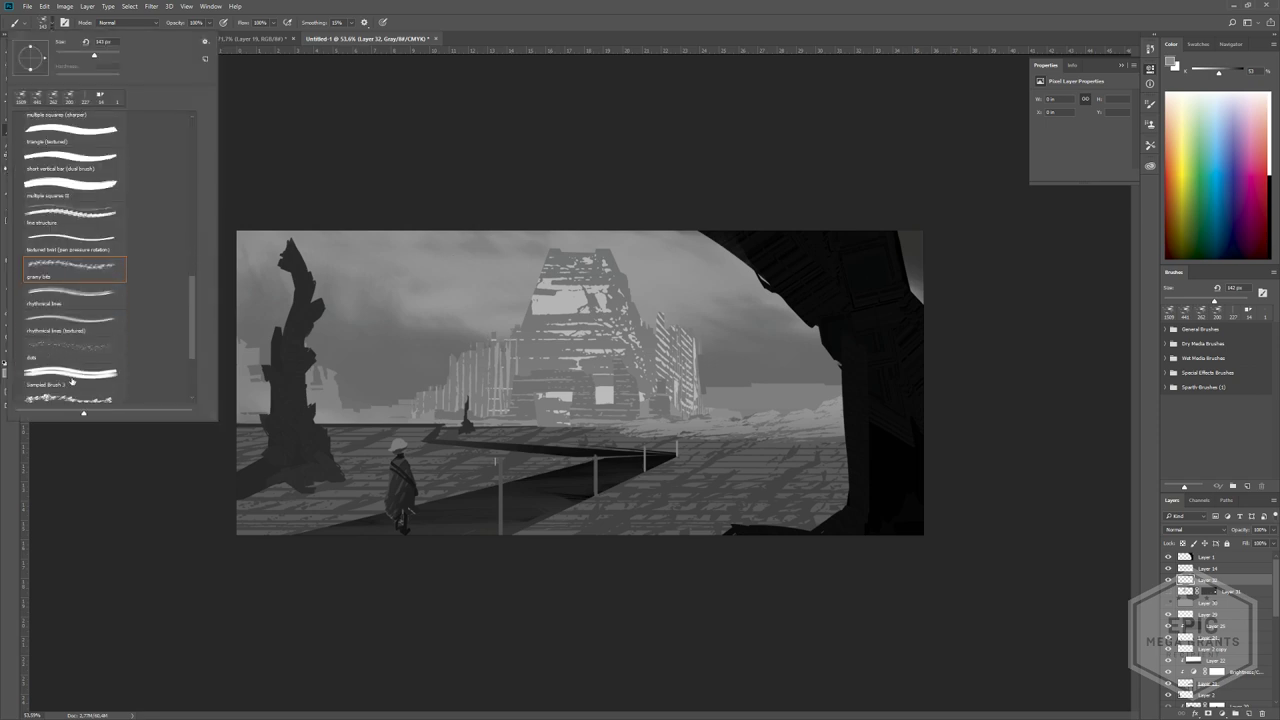
pyautogui.click(94, 372)
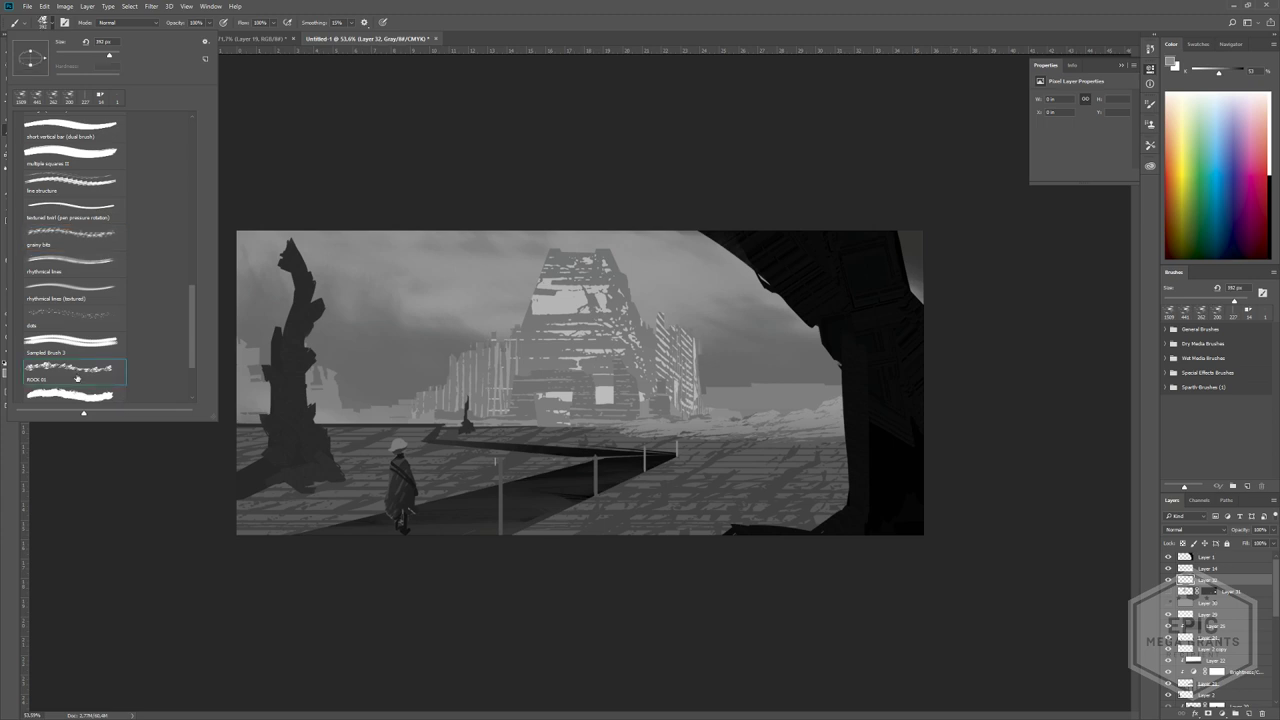
# - Test the rock brush at the pyramid's right base, undo the mark, and reduce the brush to 175 px
pyautogui.click(712, 415)
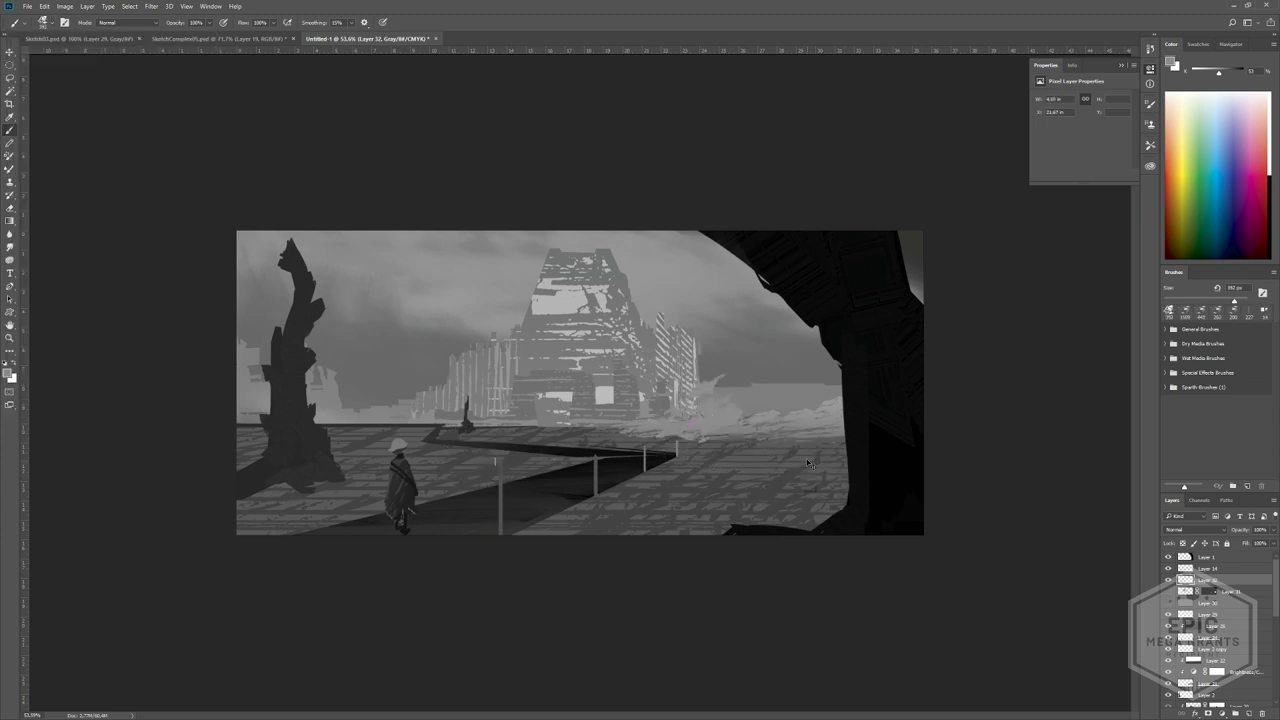
pyautogui.press('[')
pyautogui.press('[')
pyautogui.press('[')
pyautogui.press('[')
pyautogui.press('[')
pyautogui.press('[')
pyautogui.press('[')
pyautogui.press('[')
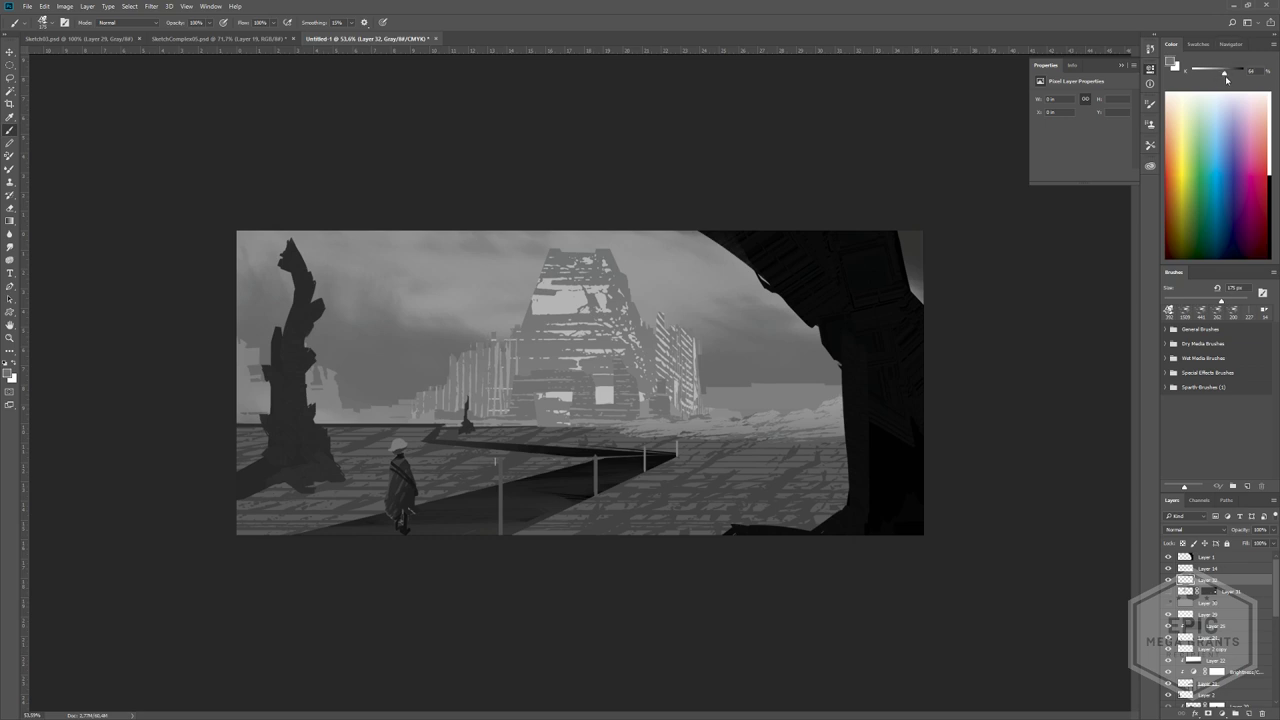
# - Paint a dark rocky rubble bank from the pyramid's right base to the arch, darkening the grey to about 84%
pyautogui.moveTo(633, 425); pyautogui.dragTo(716, 416)
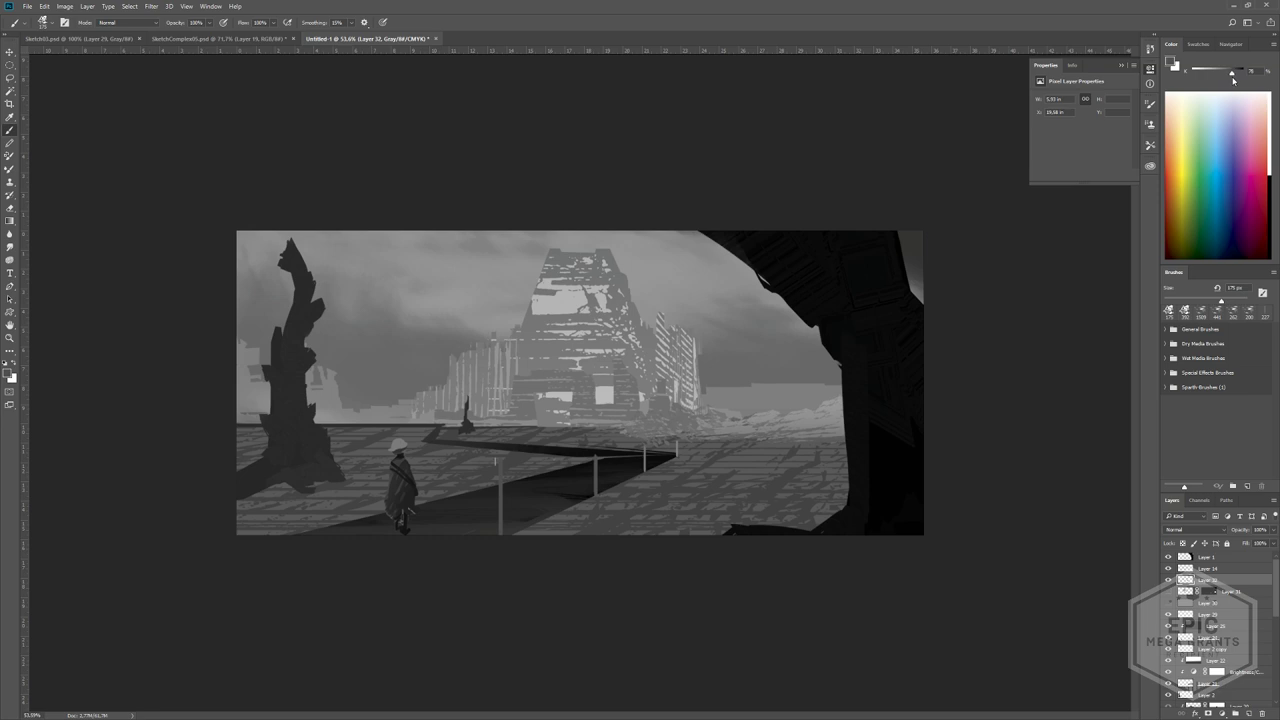
pyautogui.moveTo(1233, 81); pyautogui.dragTo(1231, 81)
pyautogui.moveTo(642, 422)
pyautogui.mouseDown()
pyautogui.moveTo(865, 414)
pyautogui.moveTo(815, 440)
pyautogui.moveTo(743, 442)
pyautogui.moveTo(846, 408)
pyautogui.mouseUp()
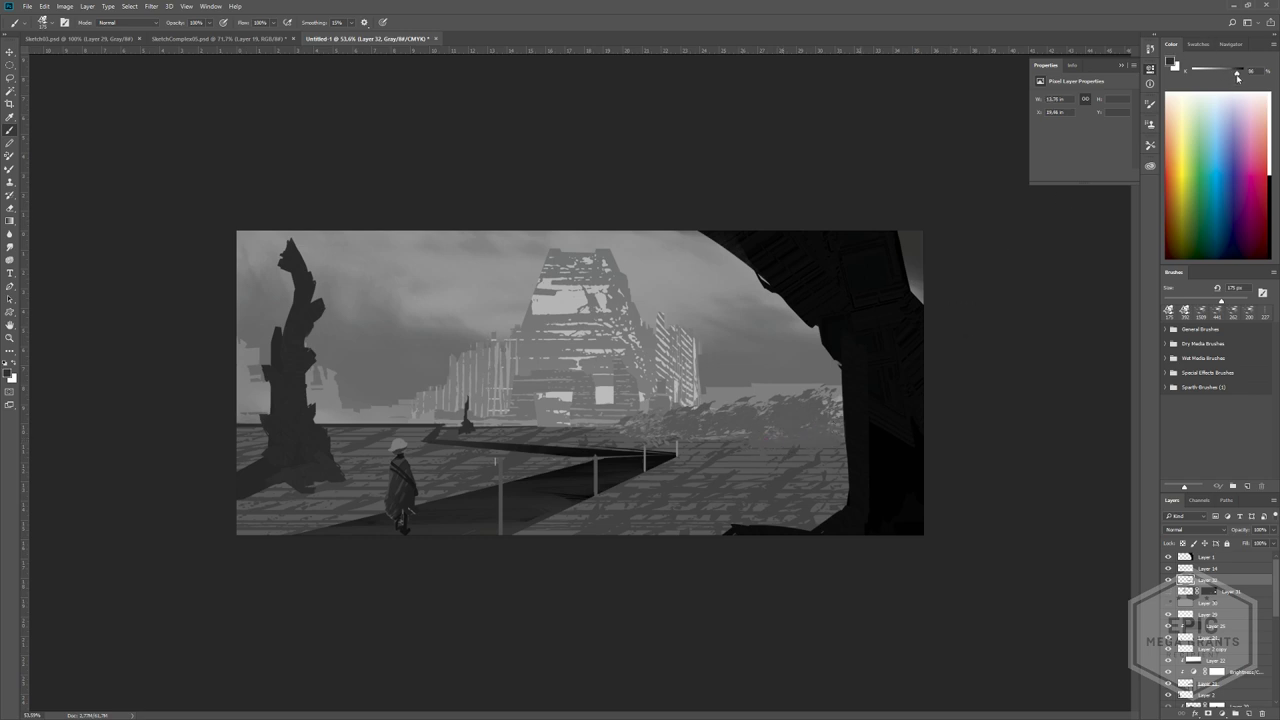
pyautogui.moveTo(640, 430)
pyautogui.mouseDown()
pyautogui.moveTo(740, 420)
pyautogui.moveTo(718, 418)
pyautogui.moveTo(800, 432)
pyautogui.moveTo(748, 423)
pyautogui.moveTo(835, 405)
pyautogui.moveTo(790, 408)
pyautogui.moveTo(826, 443)
pyautogui.moveTo(880, 432)
pyautogui.mouseUp()
pyautogui.press('e')
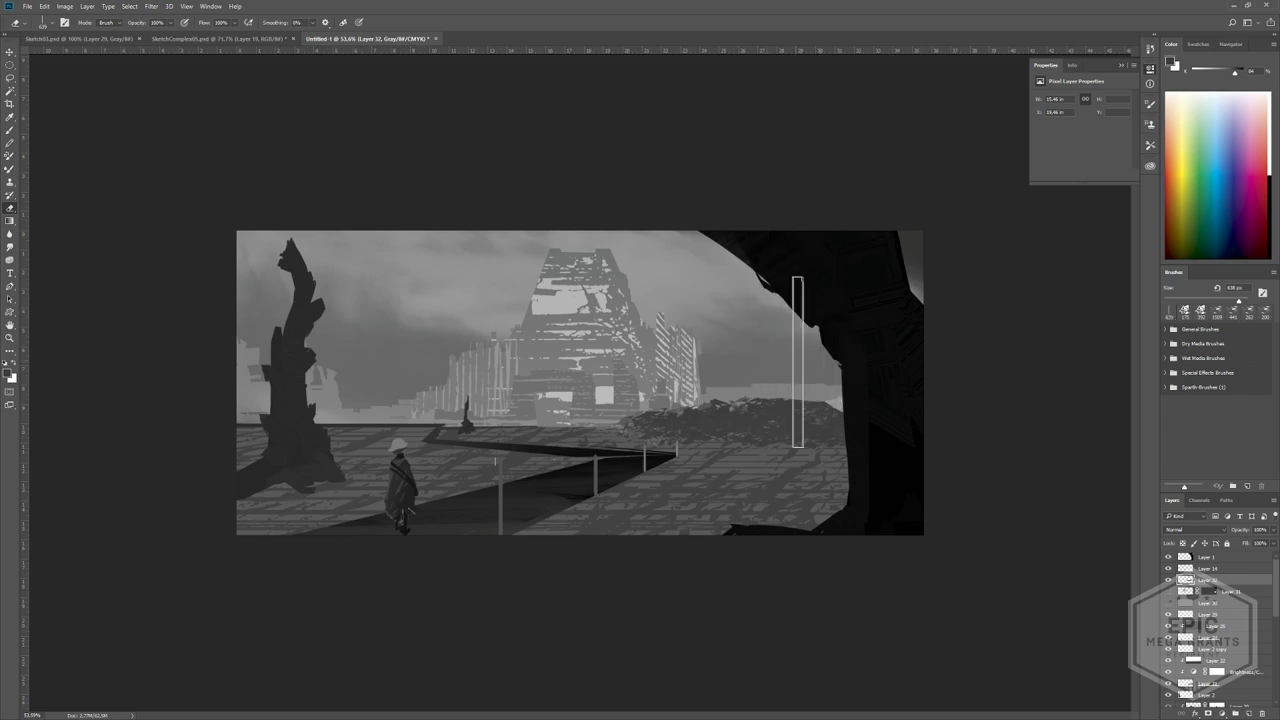
# - Extend the rubble bank's left end and lower edge with finer rock marks using a brush of about 70 px
pyautogui.press('b')
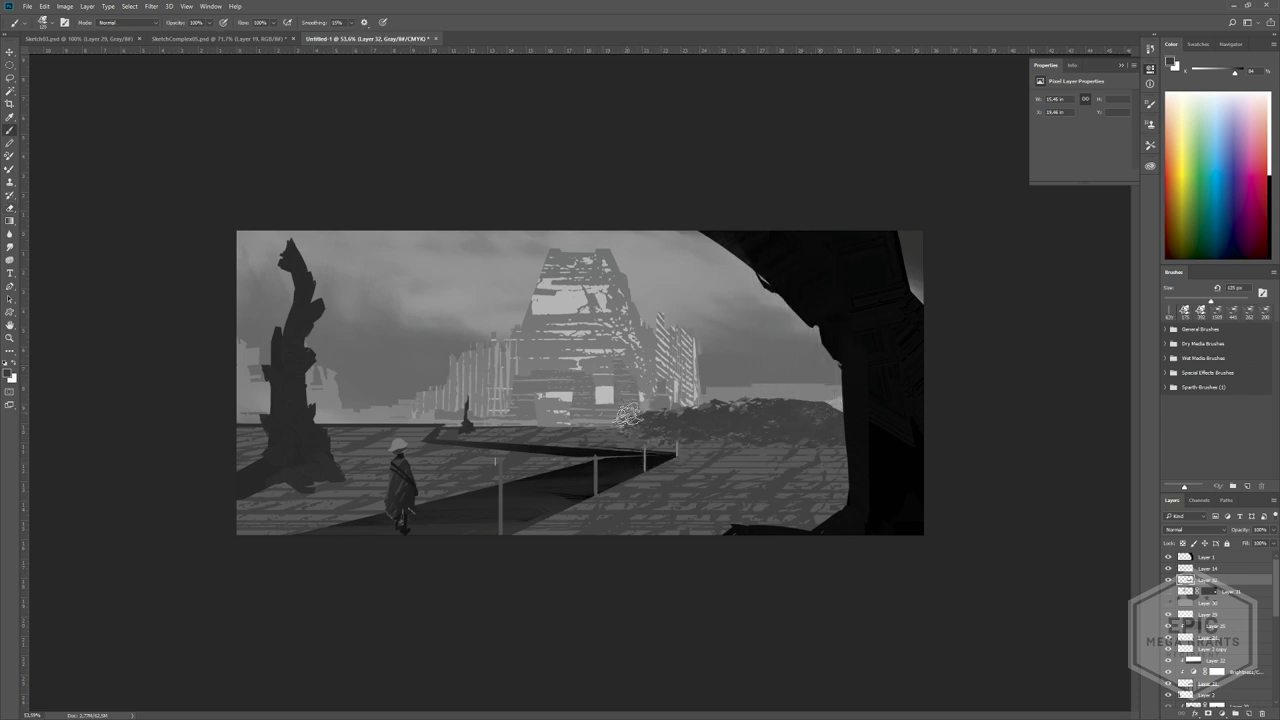
pyautogui.press('[')
pyautogui.press('[')
pyautogui.press('[')
pyautogui.press('[')
pyautogui.moveTo(672, 436)
pyautogui.mouseDown()
pyautogui.moveTo(685, 433)
pyautogui.moveTo(566, 474)
pyautogui.mouseUp()
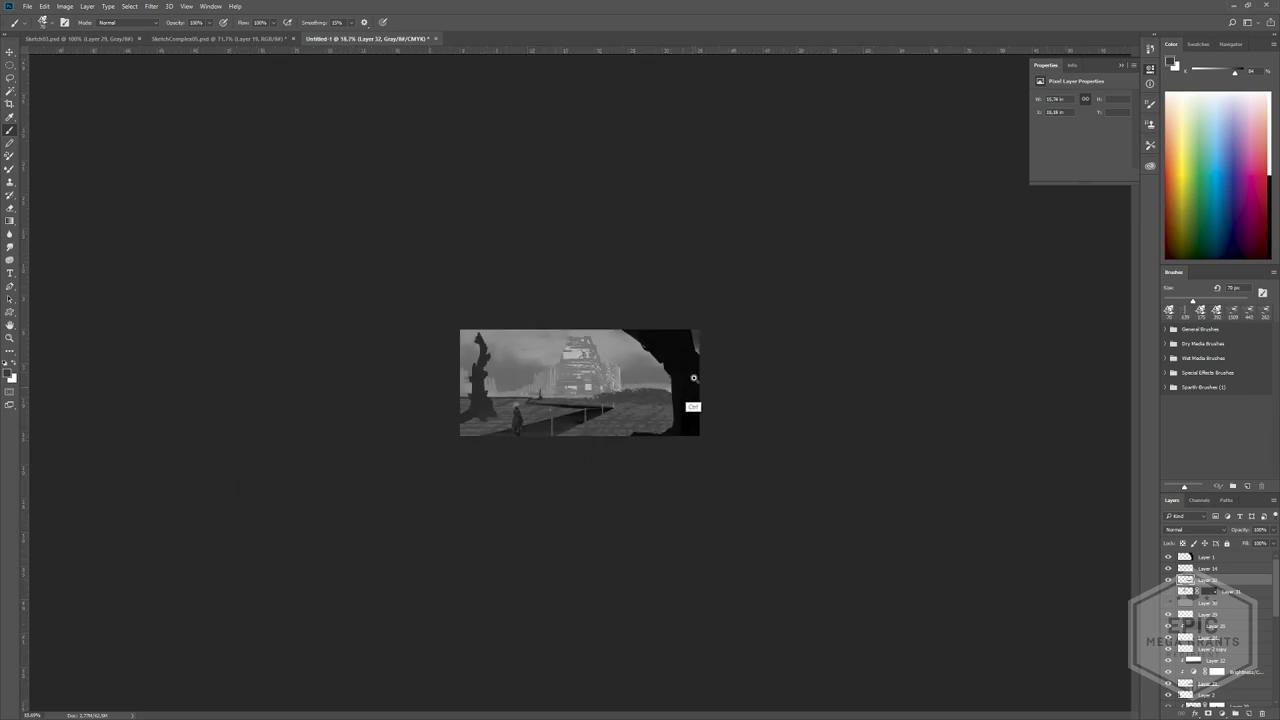
pyautogui.keyDown('ctrl'); pyautogui.moveTo(637, 396); pyautogui.dragTo(686, 415); pyautogui.keyUp('ctrl')
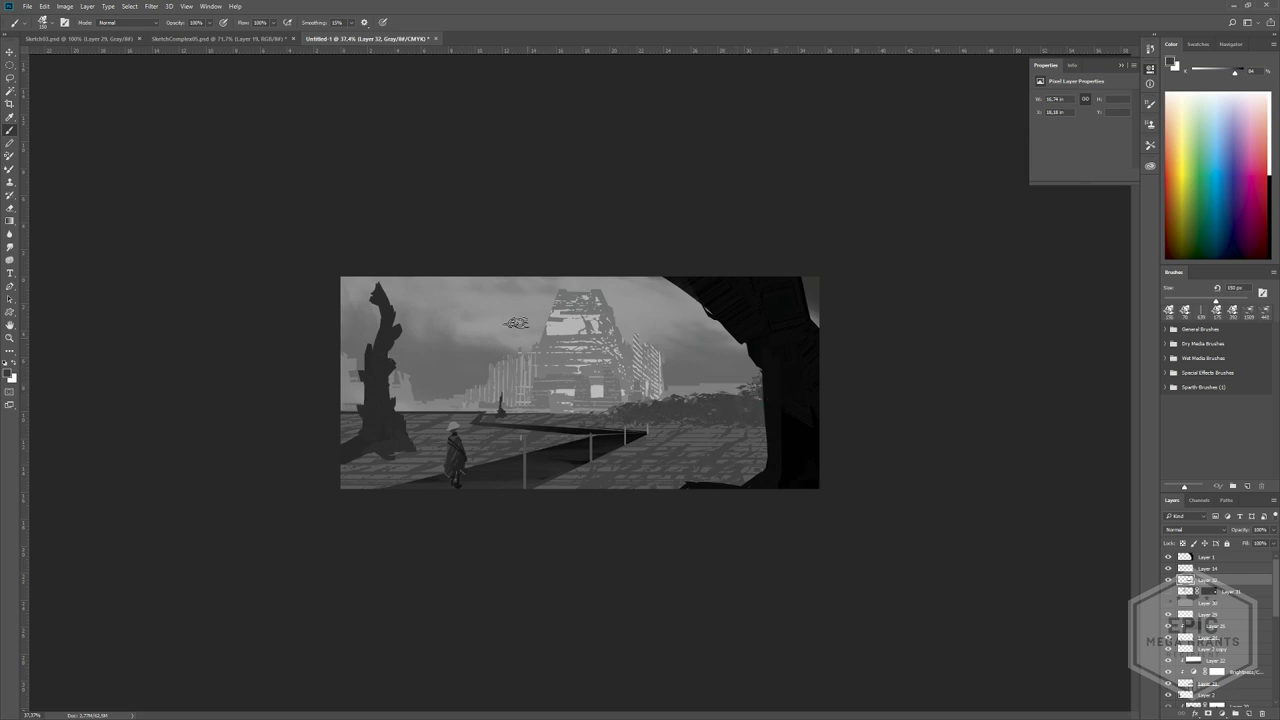
# - Choose a jagged, rock-like custom shape for reworking the dark rubble bank beside the pyramid
pyautogui.moveTo(782, 319)
pyautogui.mouseDown()
pyautogui.moveTo(729, 401)
pyautogui.moveTo(630, 350)
pyautogui.mouseUp()
pyautogui.moveTo(630, 350); pyautogui.dragTo(651, 197)
pyautogui.keyDown('ctrl'); pyautogui.moveTo(503, 472); pyautogui.dragTo(540, 476); pyautogui.keyUp('ctrl')
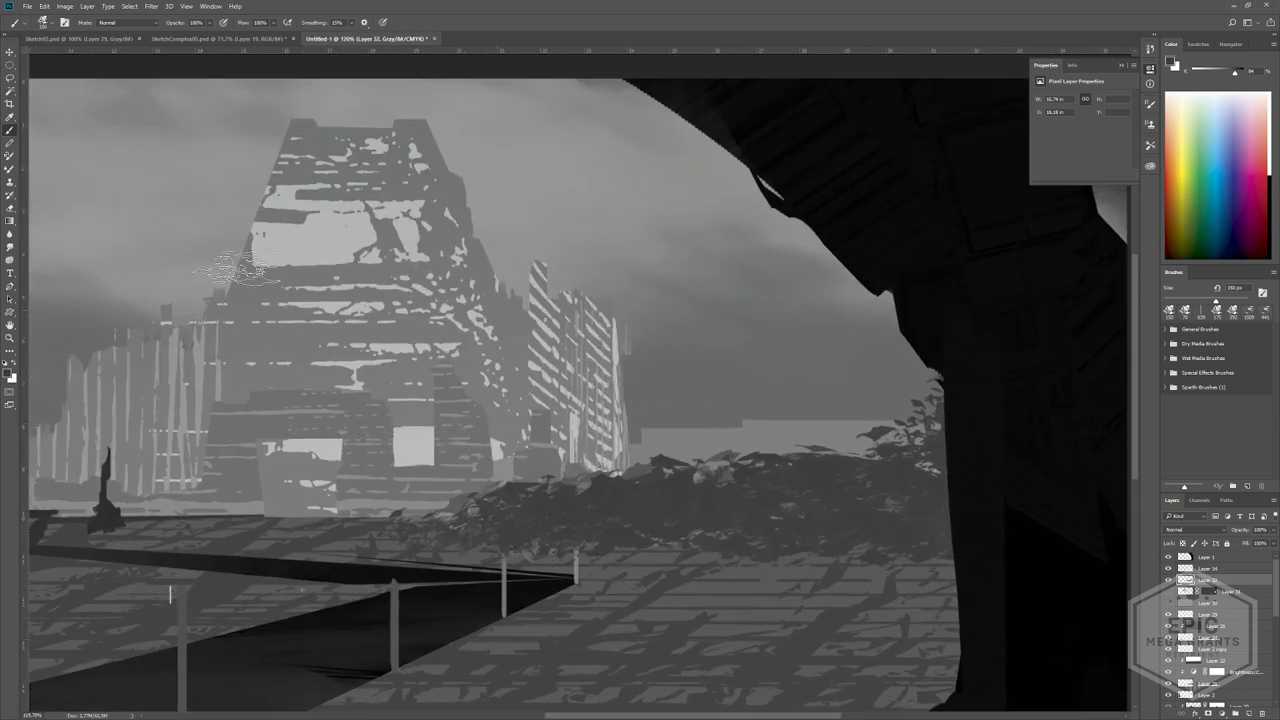
pyautogui.click(10, 311)
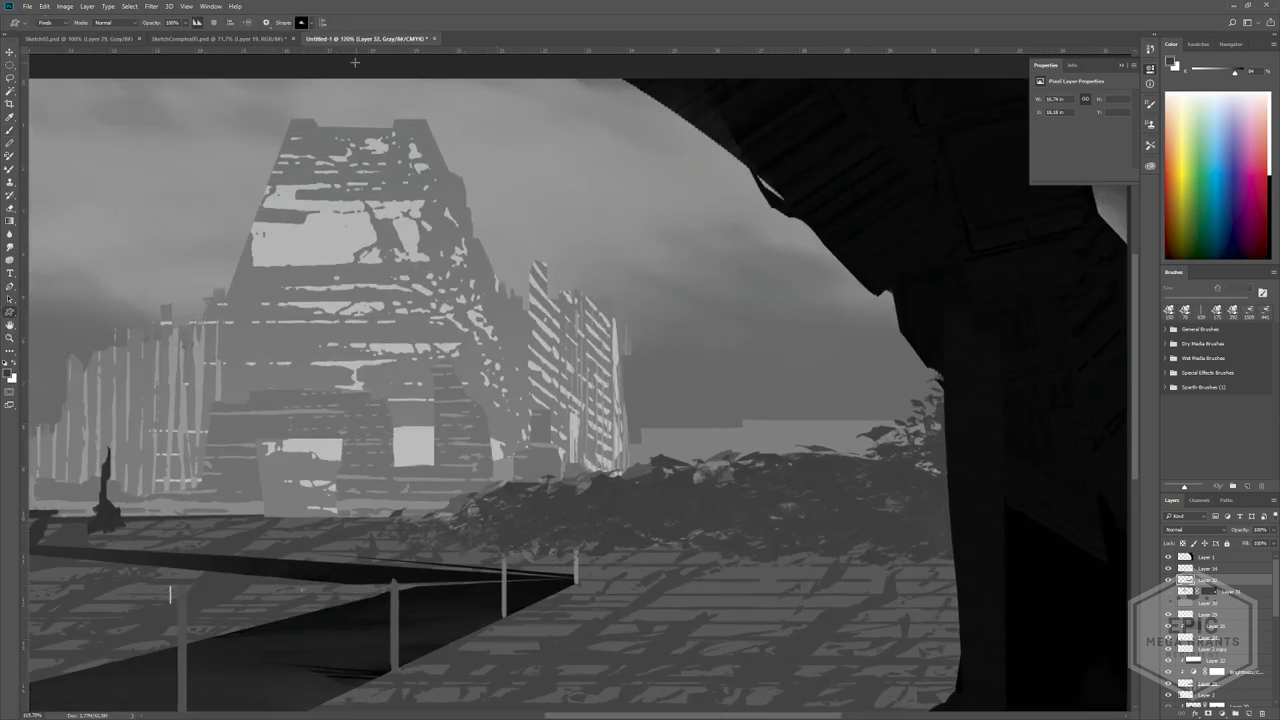
pyautogui.click(313, 23)
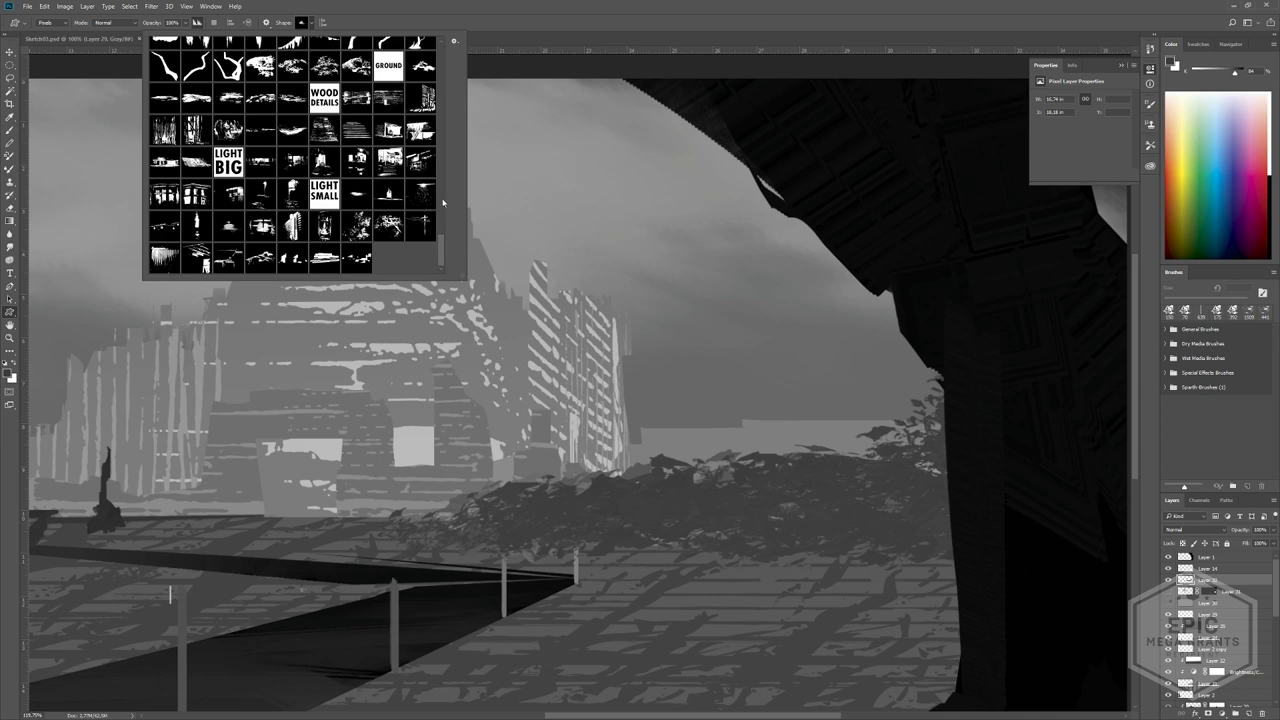
pyautogui.moveTo(441, 244); pyautogui.dragTo(440, 80)
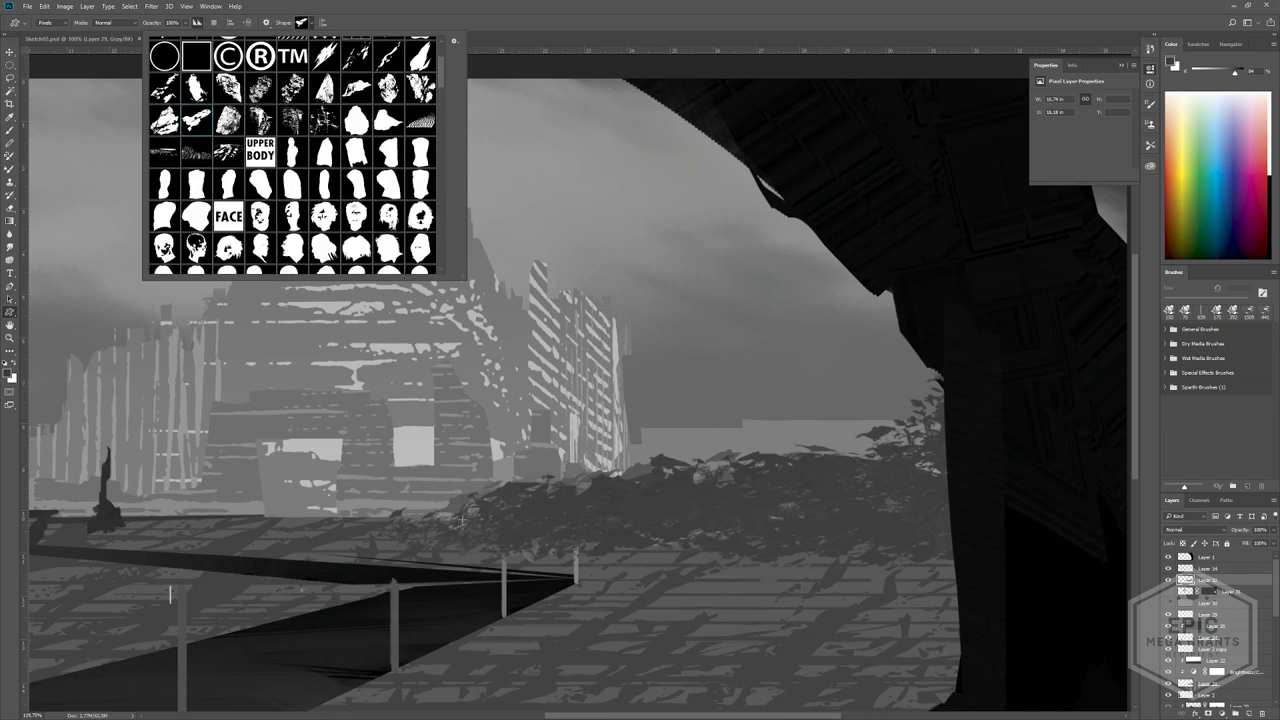
# - Stamp the rocky custom shape several times across the rubble bank, from the pyramid's base toward the arch, filling its gaps
pyautogui.moveTo(462, 517); pyautogui.dragTo(719, 535)
pyautogui.moveTo(521, 485); pyautogui.dragTo(934, 579)
pyautogui.moveTo(391, 508); pyautogui.dragTo(541, 552)
pyautogui.moveTo(462, 466)
pyautogui.mouseDown()
pyautogui.moveTo(601, 539)
pyautogui.moveTo(664, 533)
pyautogui.moveTo(644, 522)
pyautogui.moveTo(659, 554)
pyautogui.mouseUp()
pyautogui.moveTo(729, 548)
pyautogui.keyDown('ctrl'); pyautogui.mouseDown()
pyautogui.moveTo(691, 529)
pyautogui.moveTo(744, 610)
pyautogui.mouseUp(); pyautogui.keyUp('ctrl')
pyautogui.press('e')
pyautogui.moveTo(539, 593)
pyautogui.keyDown('ctrl'); pyautogui.mouseDown()
pyautogui.moveTo(465, 565)
pyautogui.moveTo(622, 429)
pyautogui.mouseUp(); pyautogui.keyUp('ctrl')
pyautogui.press('b')
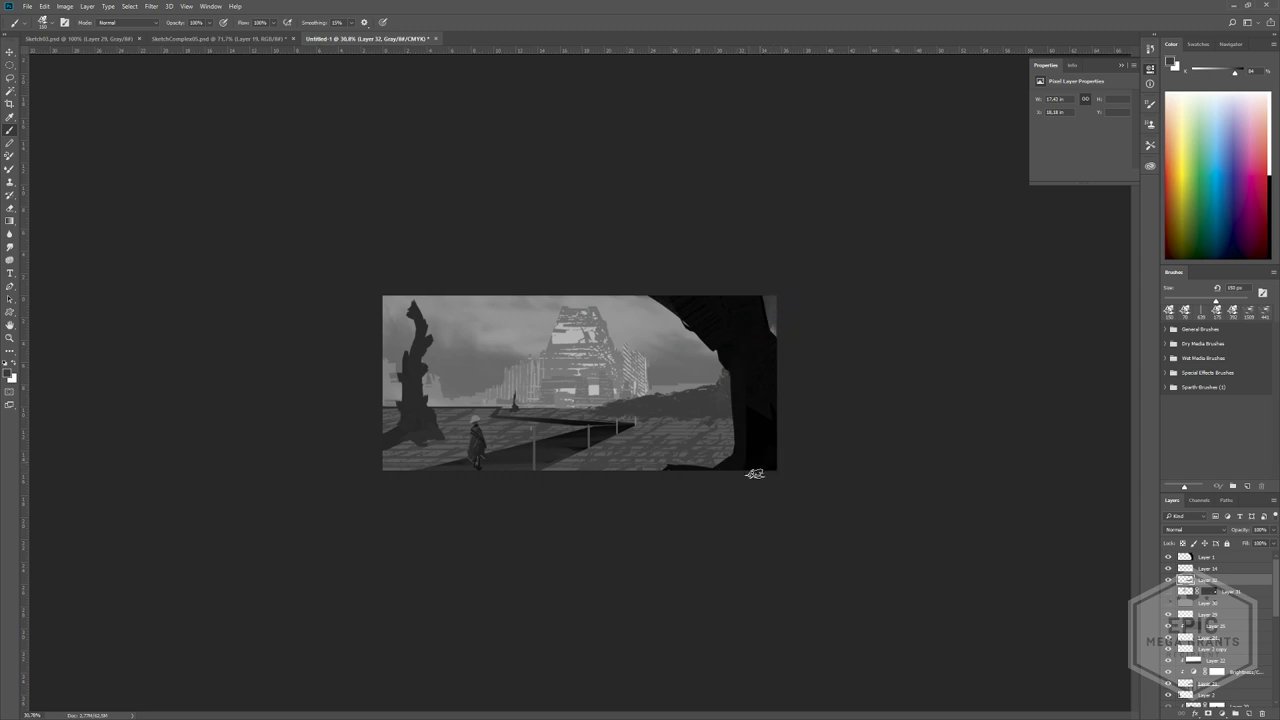
pyautogui.keyDown('alt'); pyautogui.scroll(-2, 668, 506); pyautogui.keyUp('alt')
pyautogui.keyDown('alt'); pyautogui.scroll(6, 705, 557); pyautogui.keyUp('alt')
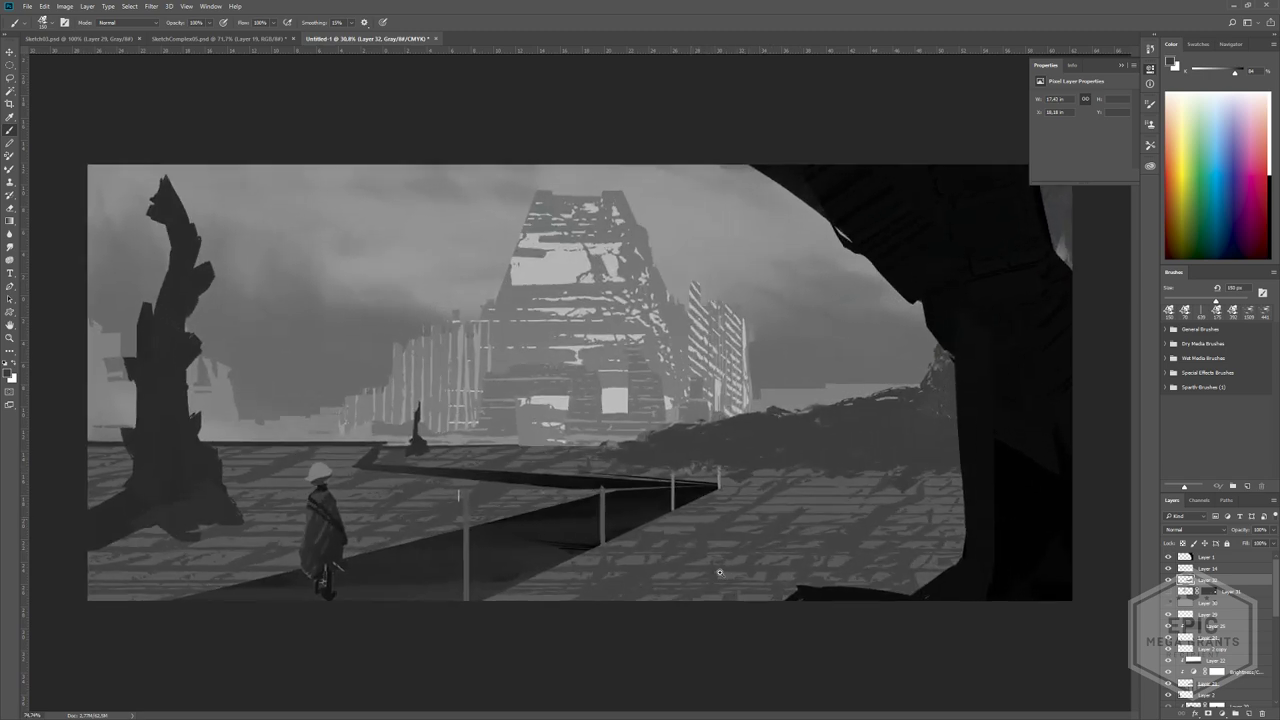
# - Add a layer mask to Layer 32 and trim the rubble bank's upper edge with a smaller, narrow eraser
pyautogui.keyDown('ctrl'); pyautogui.moveTo(720, 572); pyautogui.dragTo(730, 572); pyautogui.keyUp('ctrl')
pyautogui.press('e')
pyautogui.moveTo(730, 572)
pyautogui.mouseDown()
pyautogui.moveTo(540, 345)
pyautogui.moveTo(600, 315)
pyautogui.mouseUp()
pyautogui.moveTo(480, 260)
pyautogui.mouseDown()
pyautogui.moveTo(623, 386)
pyautogui.moveTo(700, 490)
pyautogui.mouseUp()
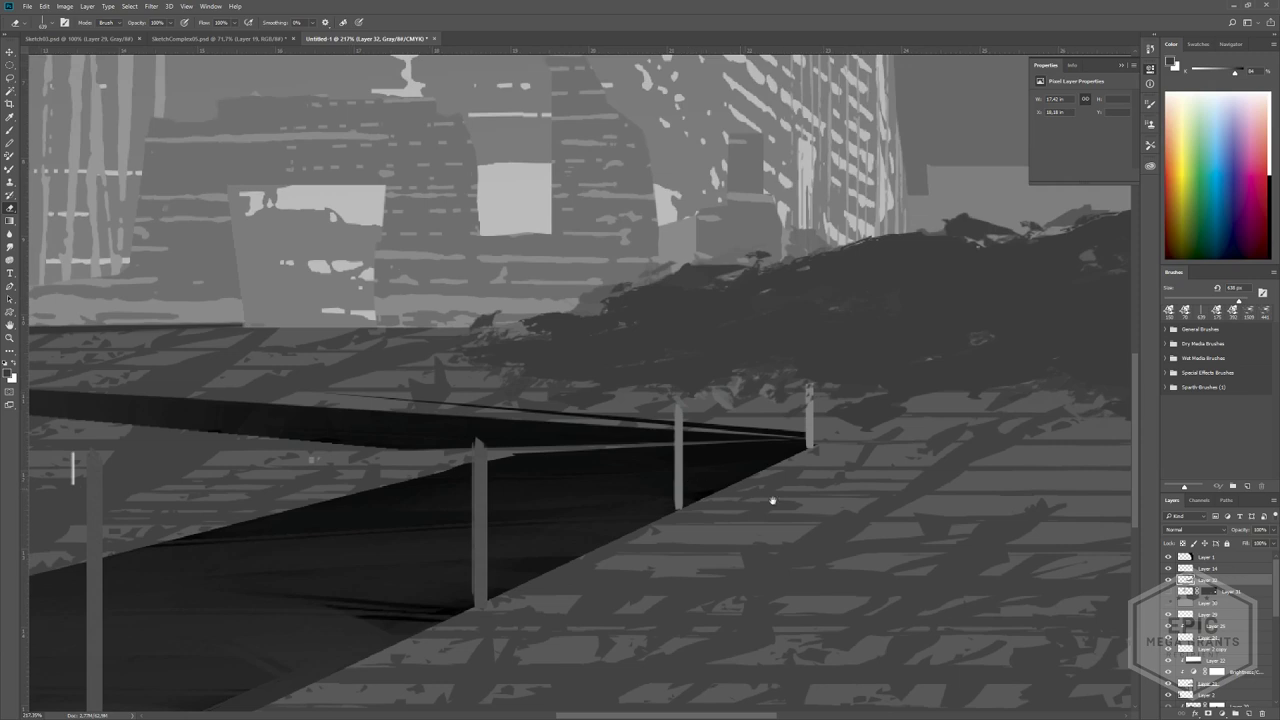
pyautogui.click(1208, 713)
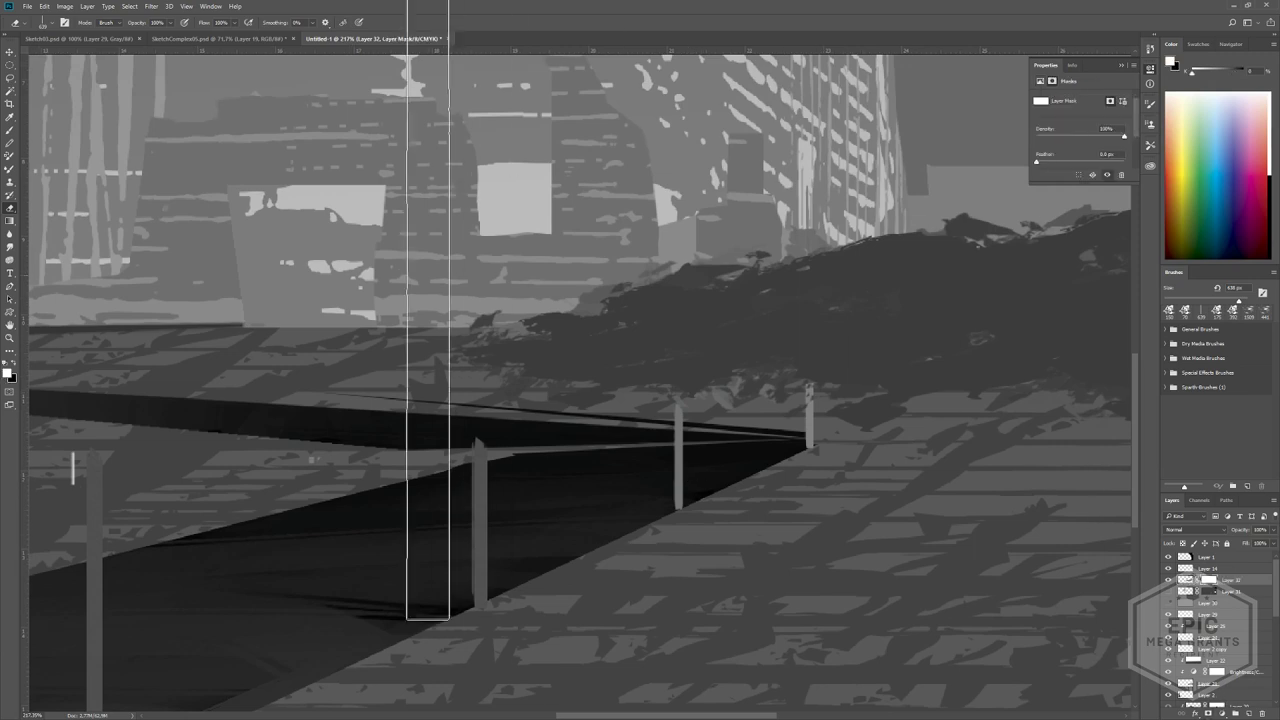
pyautogui.keyDown('alt'); pyautogui.moveTo(533, 357); pyautogui.dragTo(290, 262, button='right'); pyautogui.keyUp('alt')
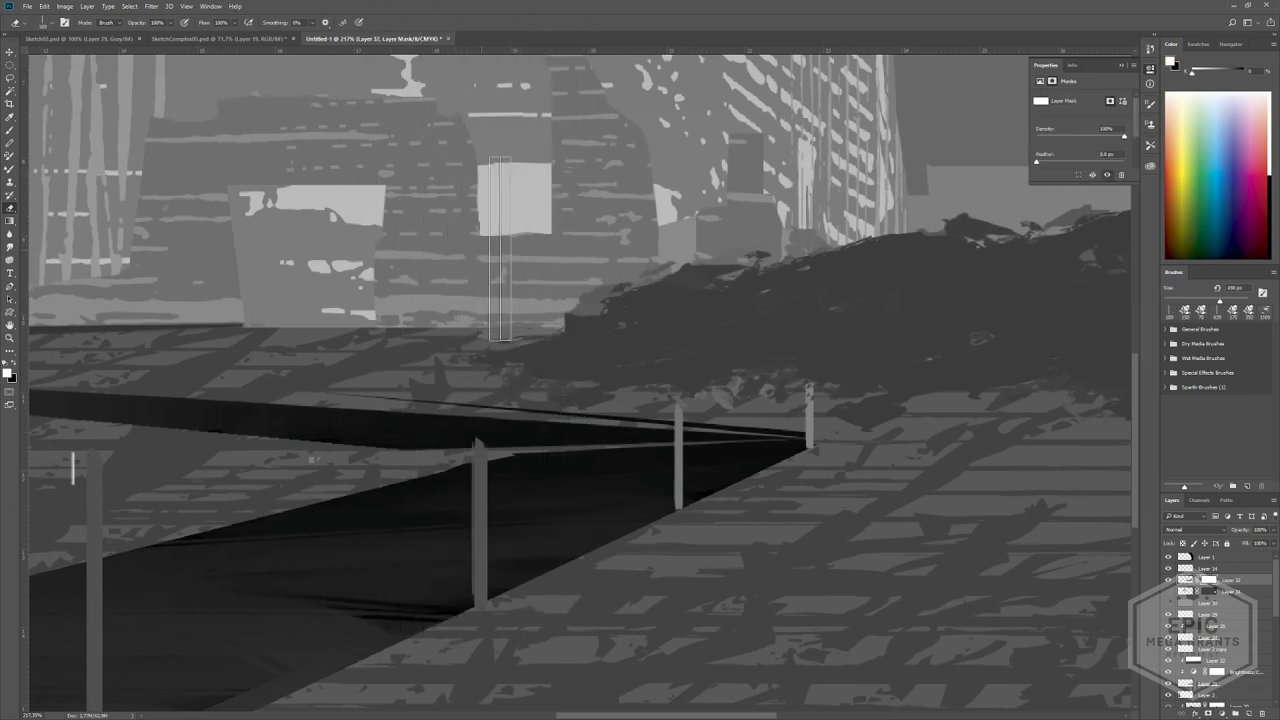
pyautogui.moveTo(578, 234)
pyautogui.mouseDown()
pyautogui.moveTo(629, 187)
pyautogui.moveTo(772, 160)
pyautogui.mouseUp()
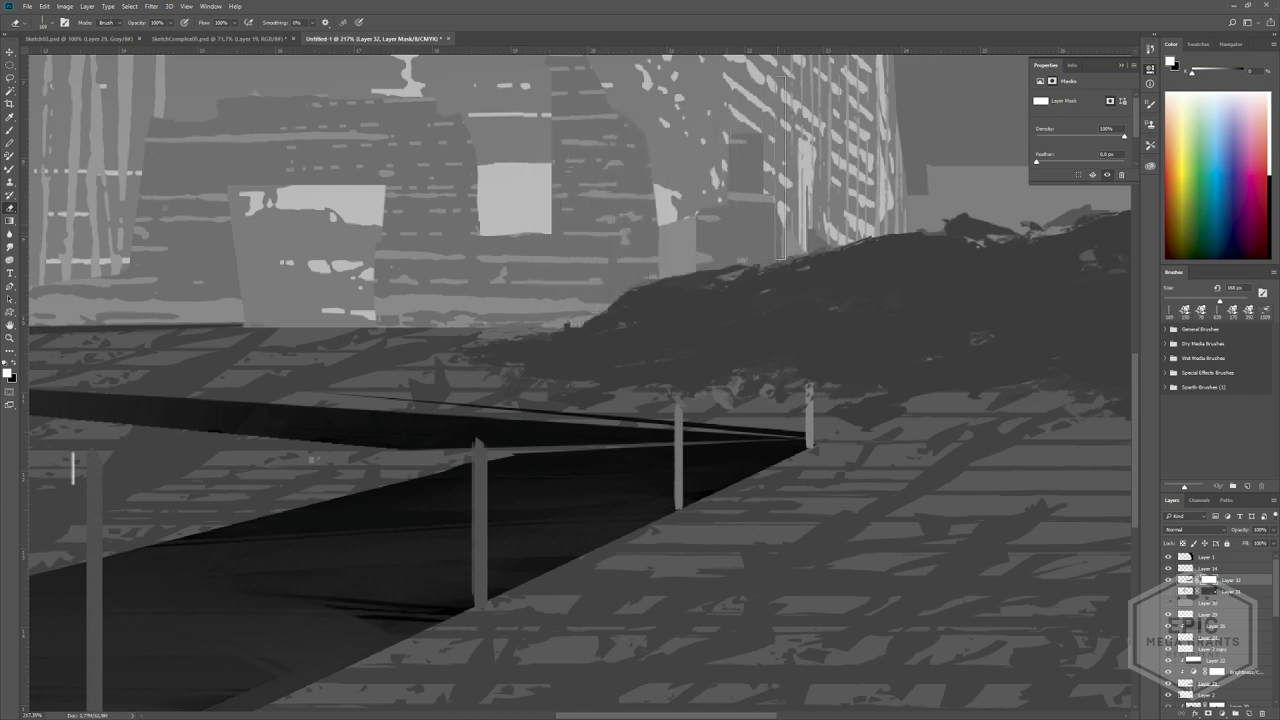
pyautogui.moveTo(920, 130)
pyautogui.mouseDown()
pyautogui.moveTo(733, 170)
pyautogui.moveTo(590, 230)
pyautogui.moveTo(807, 193)
pyautogui.mouseUp()
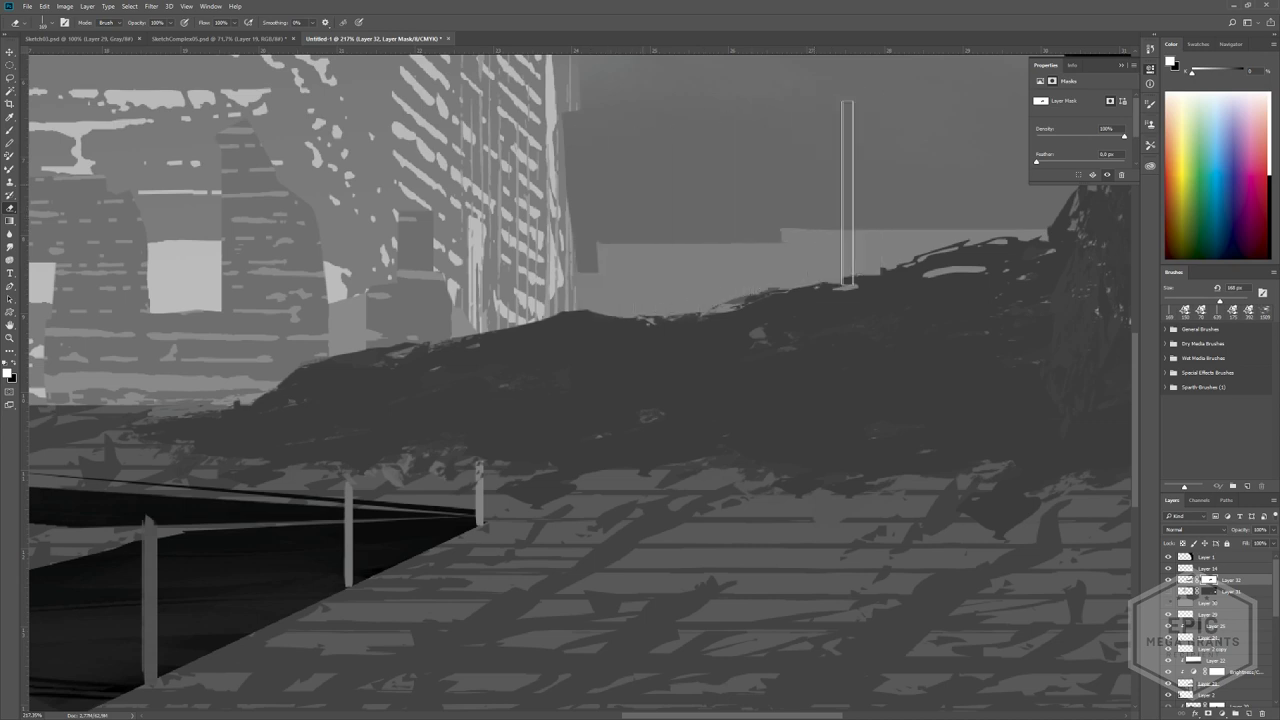
pyautogui.moveTo(905, 177)
pyautogui.mouseDown()
pyautogui.moveTo(653, 275)
pyautogui.moveTo(779, 239)
pyautogui.moveTo(884, 158)
pyautogui.moveTo(873, 168)
pyautogui.mouseUp()
pyautogui.moveTo(873, 165)
pyautogui.keyDown('ctrl'); pyautogui.mouseDown()
pyautogui.moveTo(783, 138)
pyautogui.moveTo(735, 159)
pyautogui.mouseUp(); pyautogui.keyUp('ctrl')
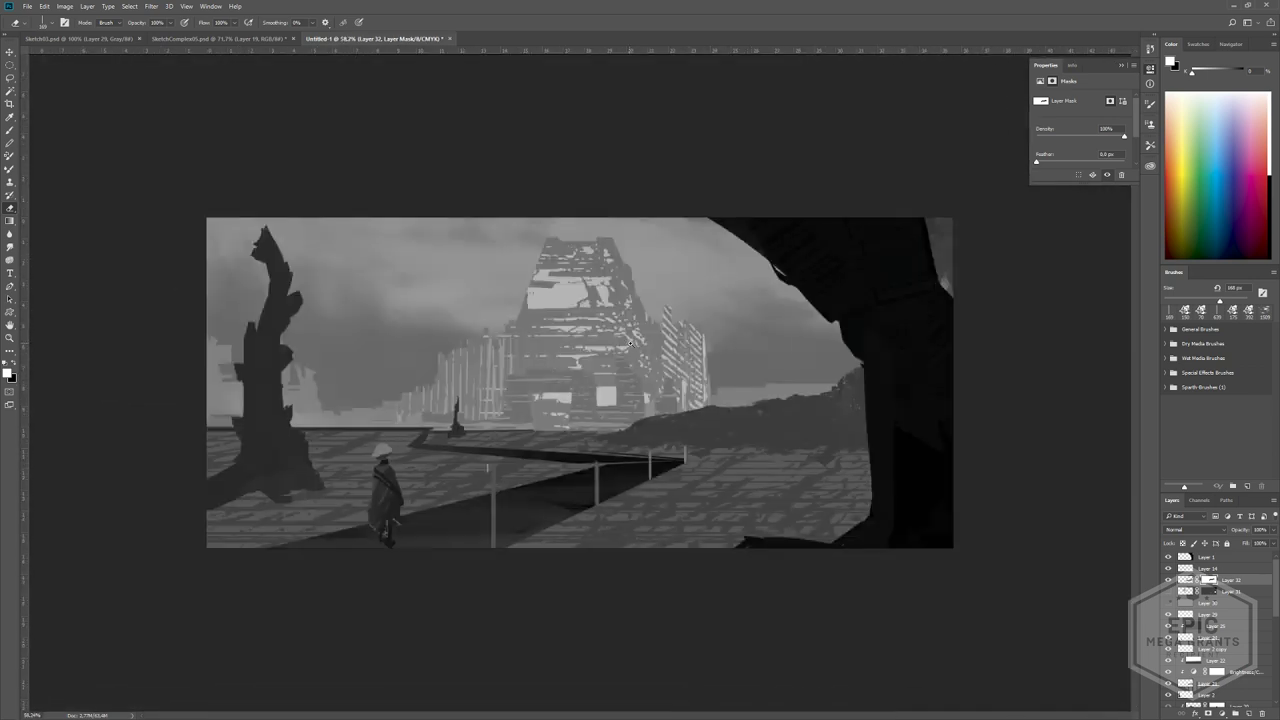
pyautogui.keyDown('ctrl'); pyautogui.moveTo(630, 344); pyautogui.dragTo(640, 346); pyautogui.keyUp('ctrl')
# - Create a new layer clipped to the rubble layer and lighten the foreground grey to about 80%
pyautogui.click(1181, 583)
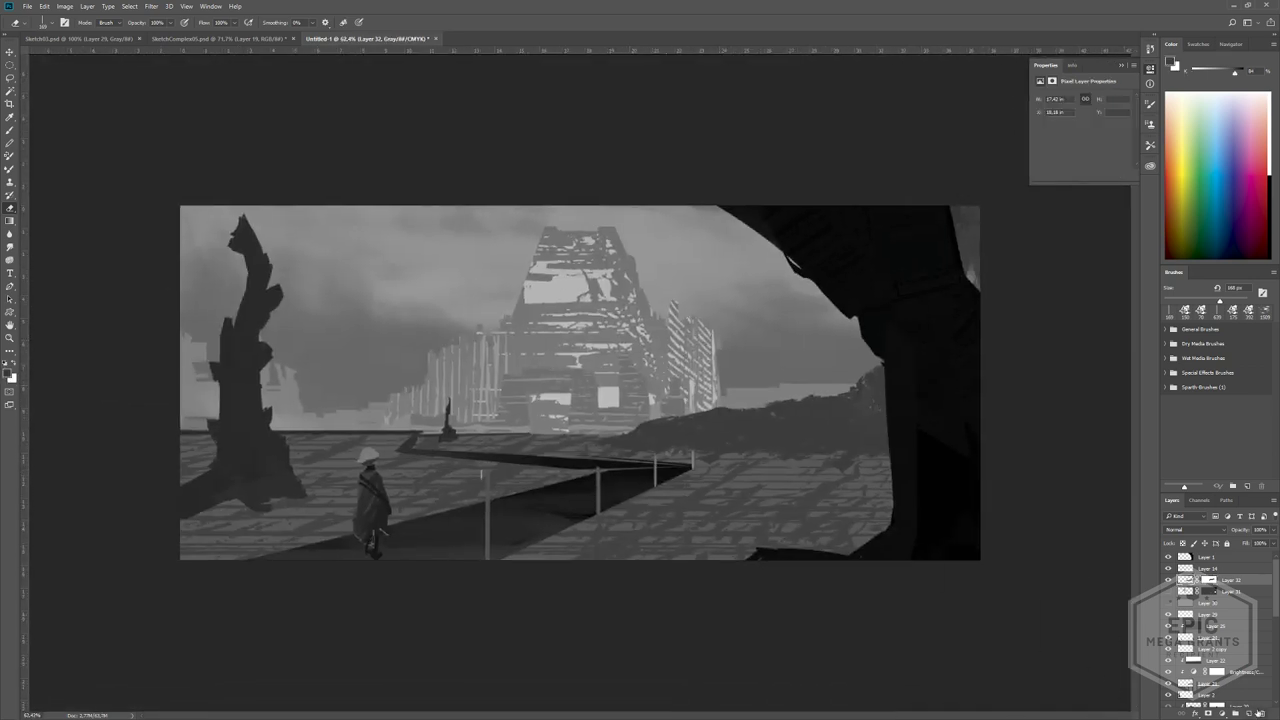
pyautogui.click(1249, 713)
pyautogui.press('b')
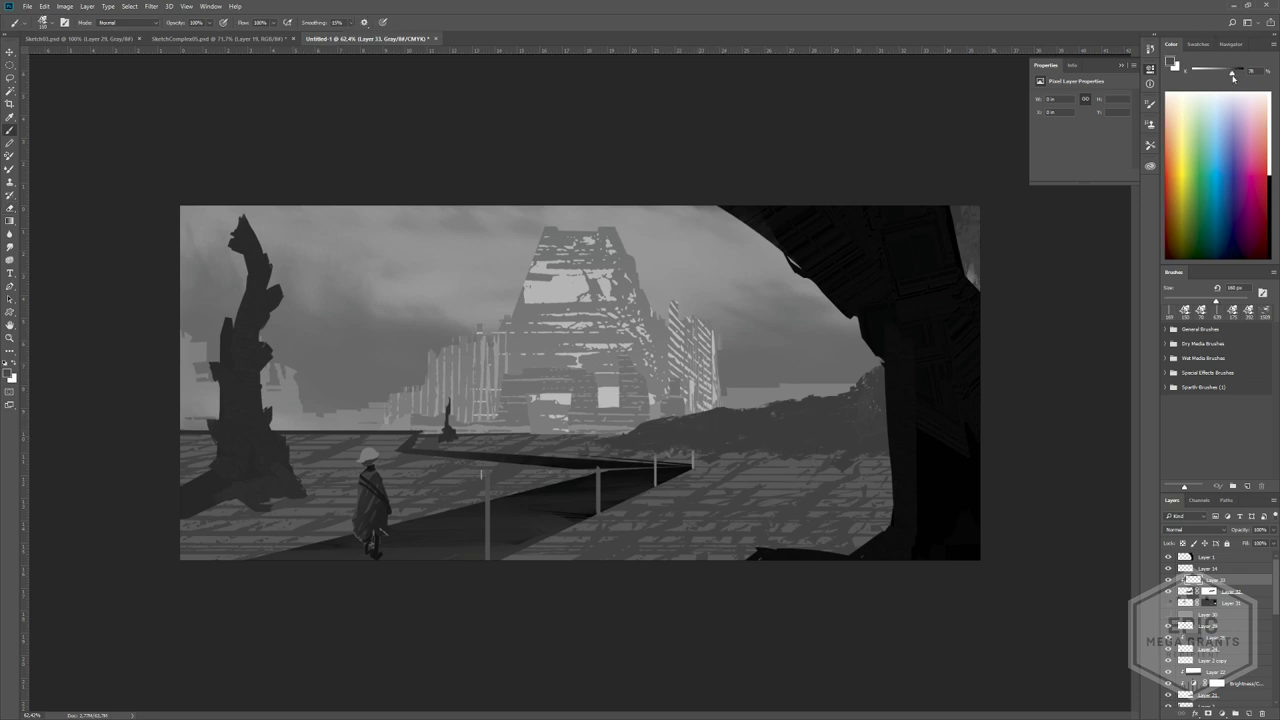
pyautogui.press('u')
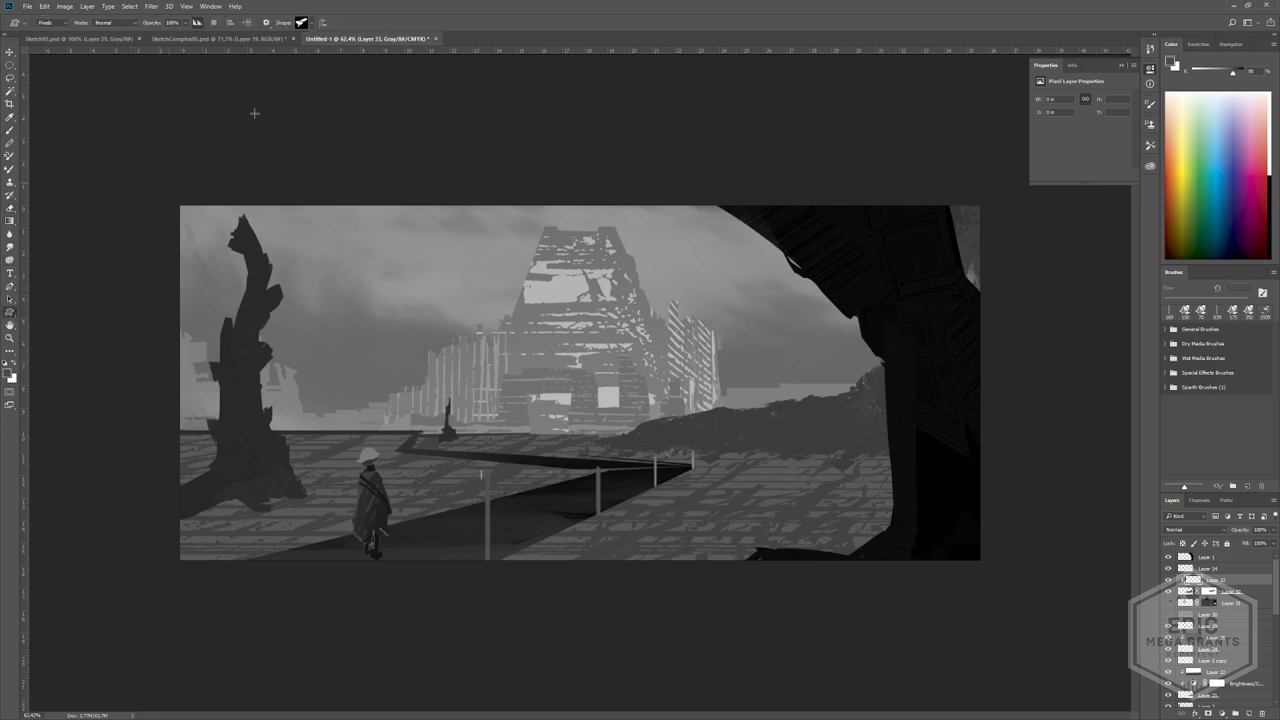
# - Stamp lighter rocky custom shapes across the rubble bank on the clipped layer, undoing misplaced attempts
pyautogui.moveTo(324, 296); pyautogui.dragTo(988, 529)
pyautogui.moveTo(626, 403); pyautogui.dragTo(898, 497)
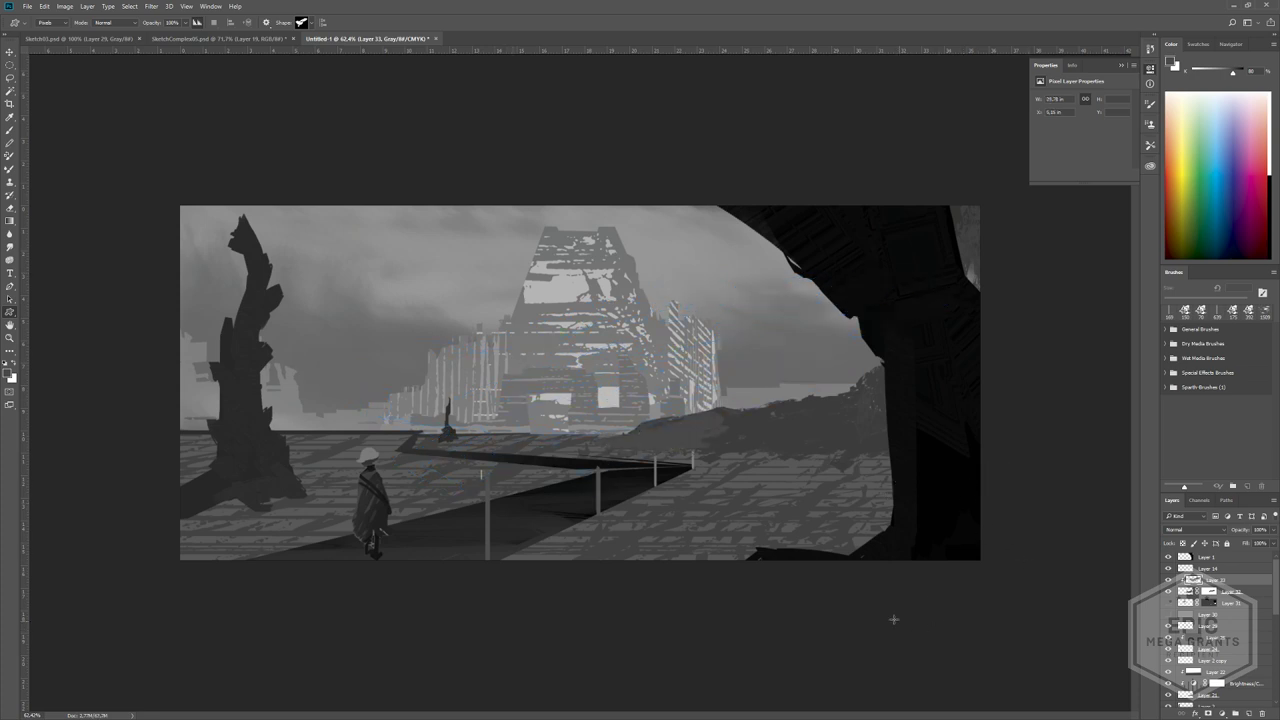
pyautogui.hotkey('ctrl', 'z')
pyautogui.moveTo(634, 402); pyautogui.dragTo(1012, 454)
pyautogui.hotkey('ctrl', 'z')
pyautogui.moveTo(630, 370); pyautogui.dragTo(834, 440)
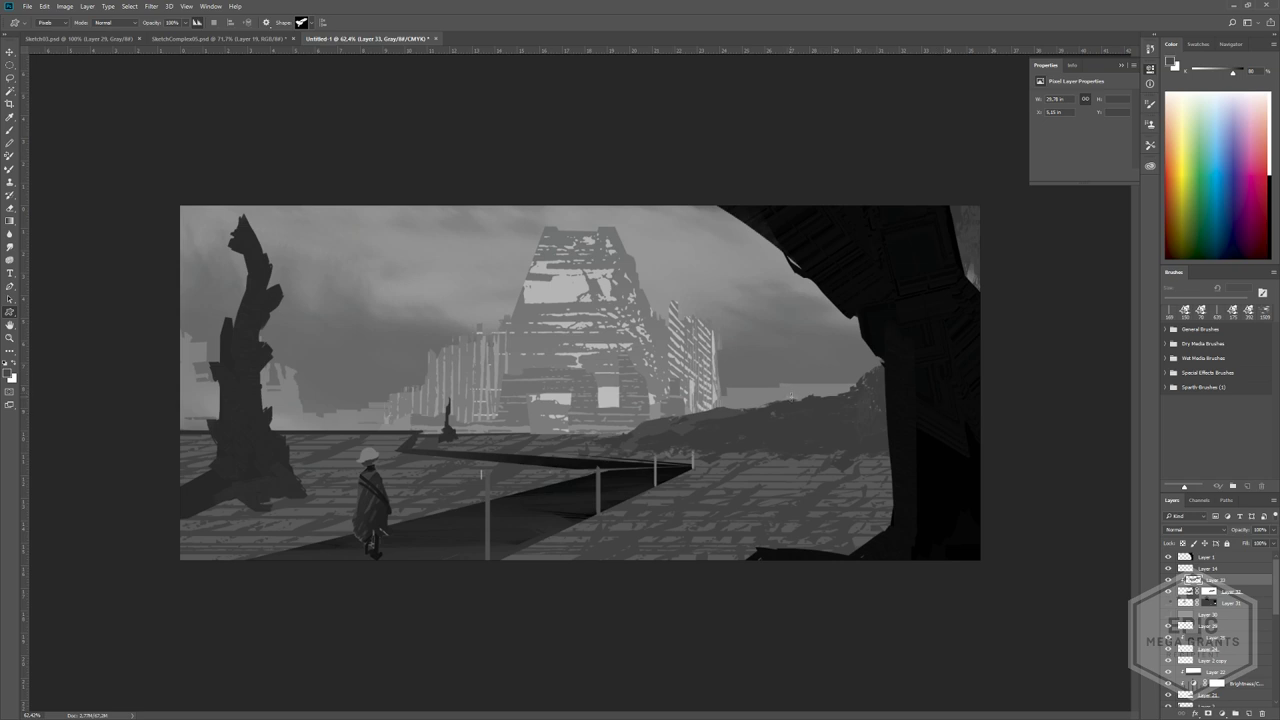
pyautogui.moveTo(776, 385); pyautogui.dragTo(950, 445)
pyautogui.moveTo(690, 322); pyautogui.dragTo(1001, 445)
# - Paint lighter rock texture on the rubble bank near the arch with the rock brush enlarged to about 625 px
pyautogui.moveTo(998, 426)
pyautogui.keyDown('ctrl'); pyautogui.mouseDown()
pyautogui.moveTo(935, 427)
pyautogui.moveTo(937, 466)
pyautogui.moveTo(985, 468)
pyautogui.mouseUp(); pyautogui.keyUp('ctrl')
pyautogui.press('e')
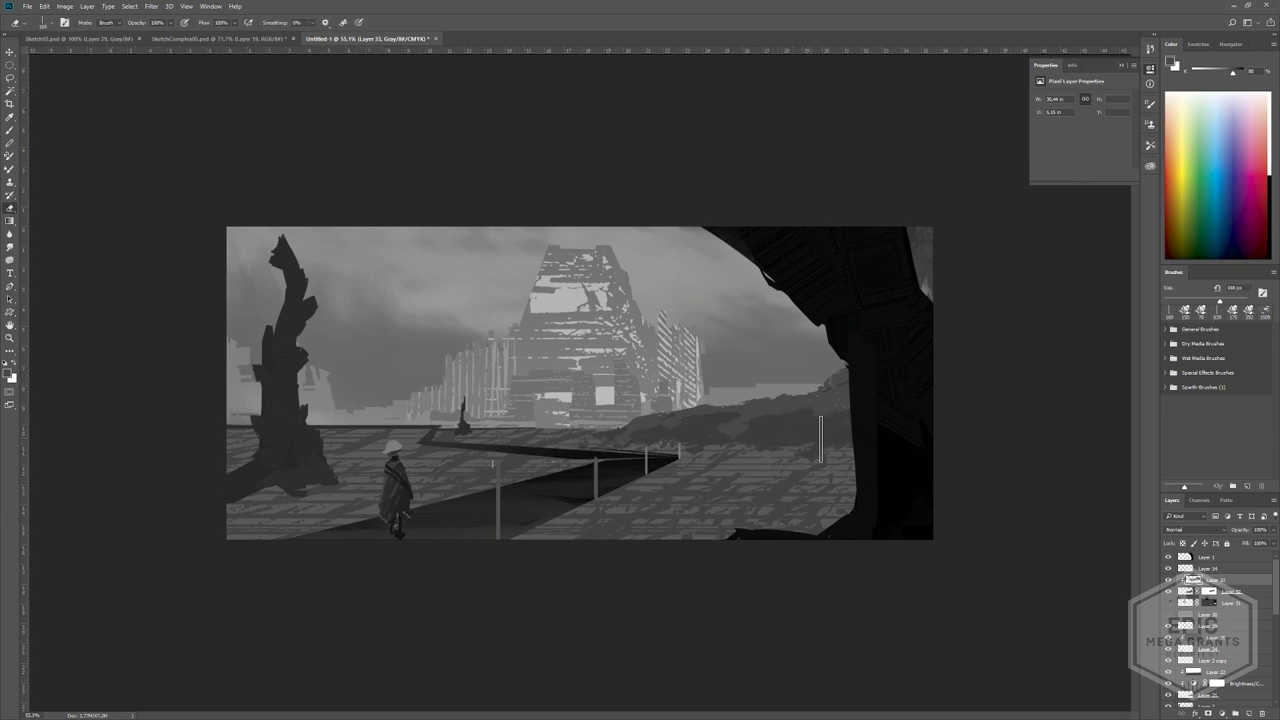
pyautogui.press('b')
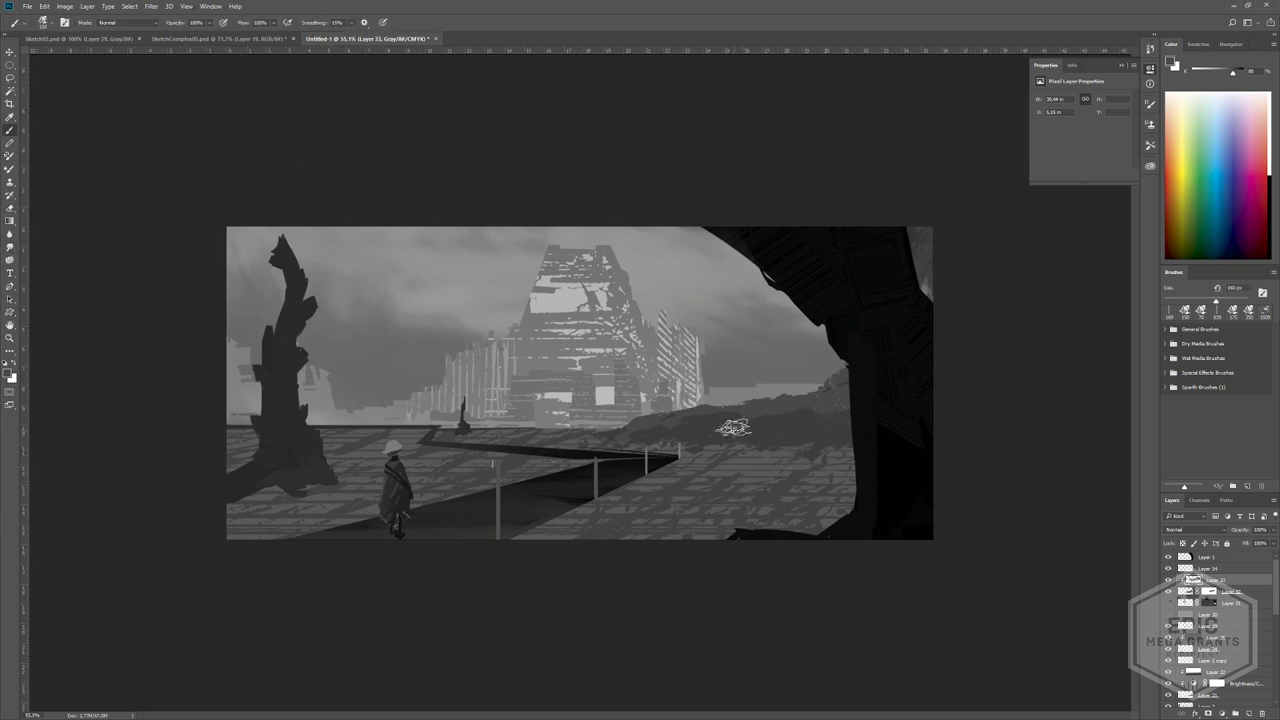
pyautogui.keyDown('alt'); pyautogui.moveTo(749, 407); pyautogui.dragTo(813, 401, button='right'); pyautogui.keyUp('alt')
pyautogui.moveTo(813, 401); pyautogui.dragTo(846, 396)
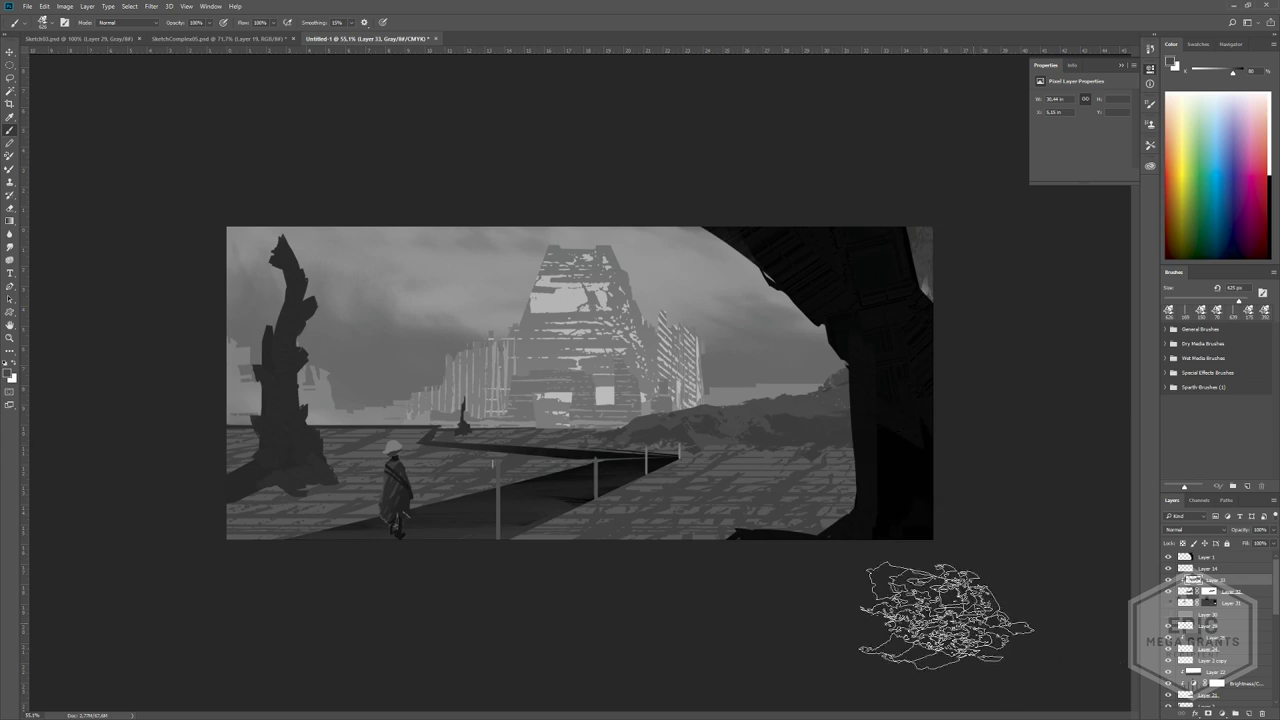
pyautogui.keyDown('alt'); pyautogui.scroll(-4, 934, 443); pyautogui.keyUp('alt')
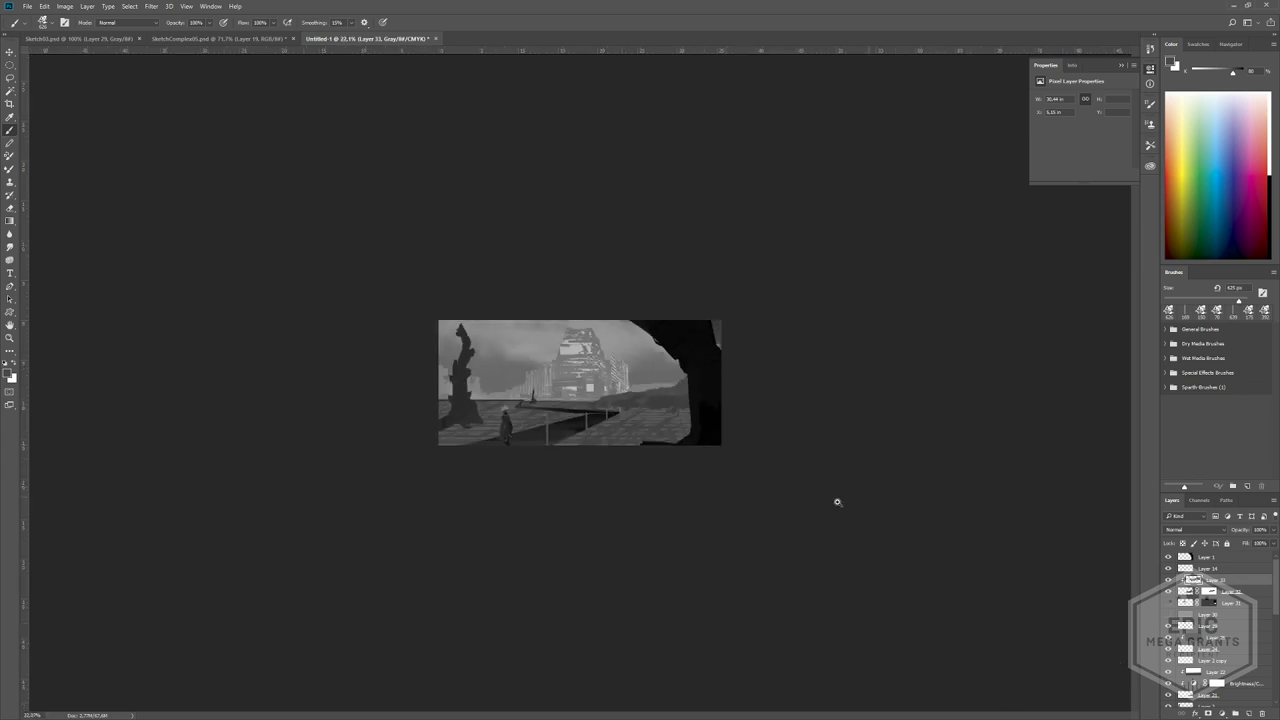
pyautogui.keyDown('alt'); pyautogui.scroll(4, 837, 502); pyautogui.keyUp('alt')
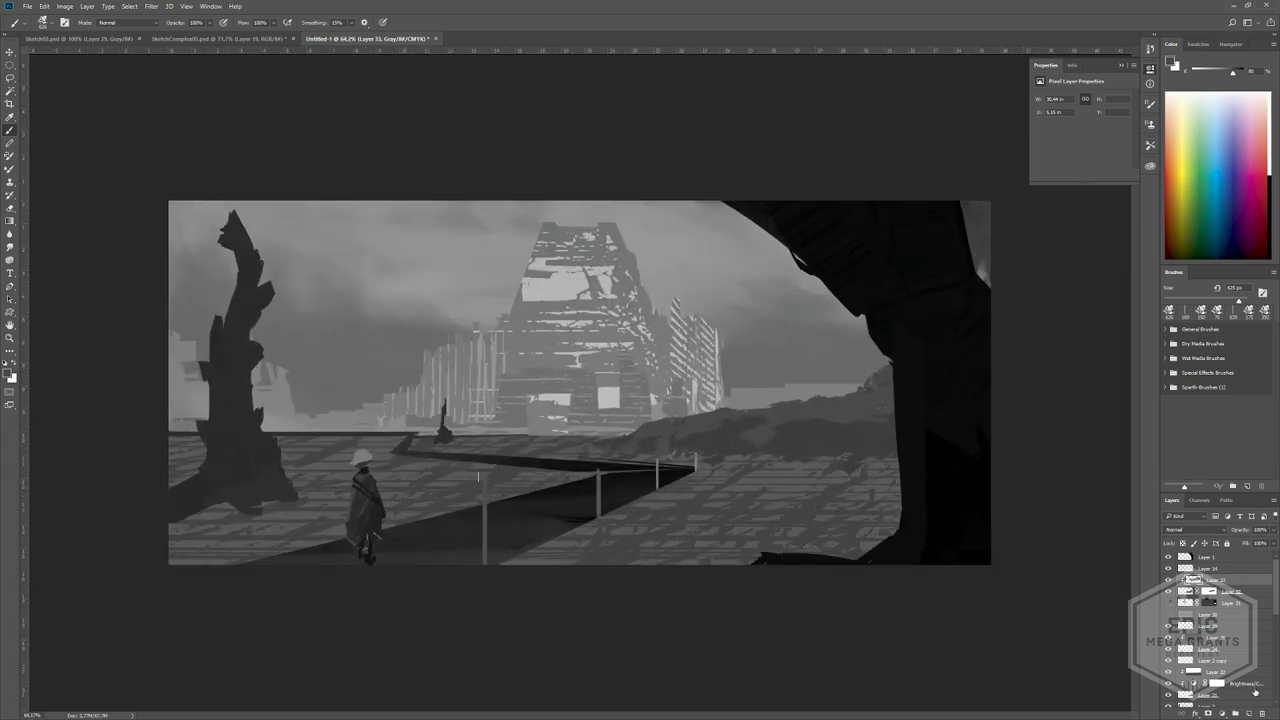
# - Add another clipped layer, sample the light grey behind the rubble, and paint over the bank with a rock brush of about 1134 px
pyautogui.click(1248, 713)
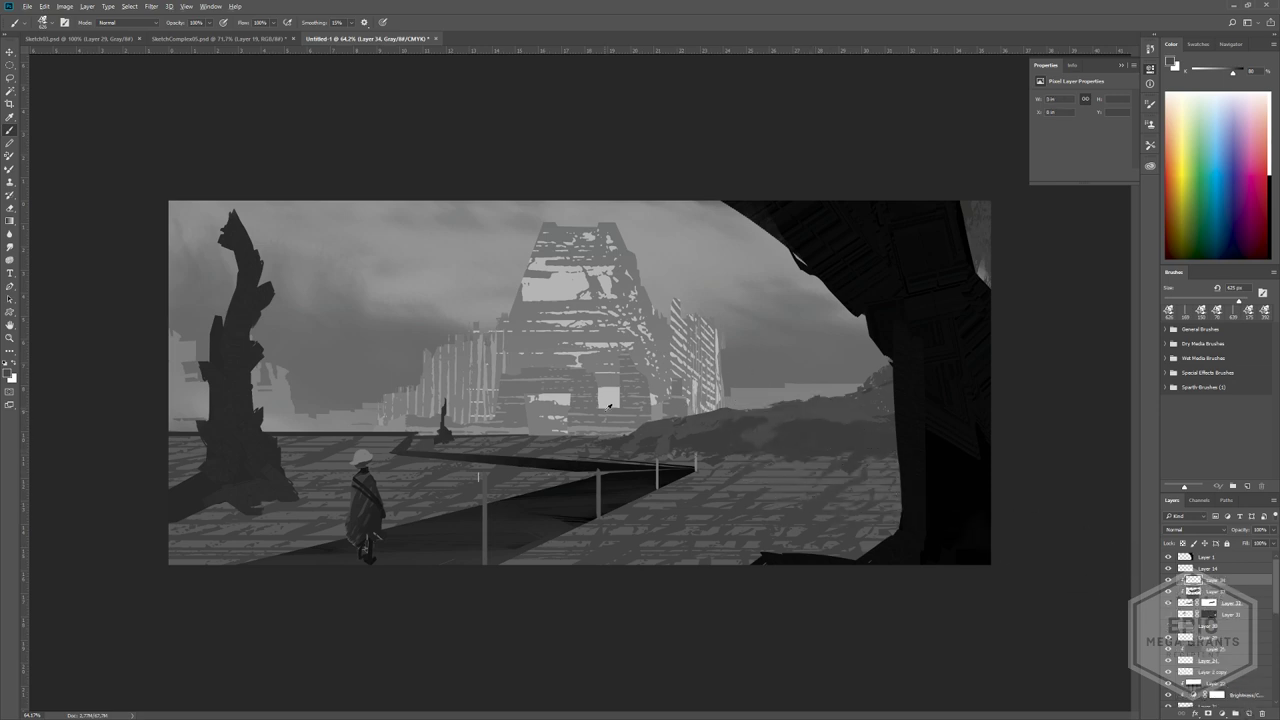
pyautogui.keyDown('alt'); pyautogui.click(748, 392); pyautogui.keyUp('alt')
pyautogui.keyDown('alt'); pyautogui.moveTo(650, 432); pyautogui.dragTo(731, 432, button='right'); pyautogui.keyUp('alt')
pyautogui.moveTo(655, 432); pyautogui.dragTo(1050, 405)
pyautogui.moveTo(595, 455); pyautogui.dragTo(700, 432)
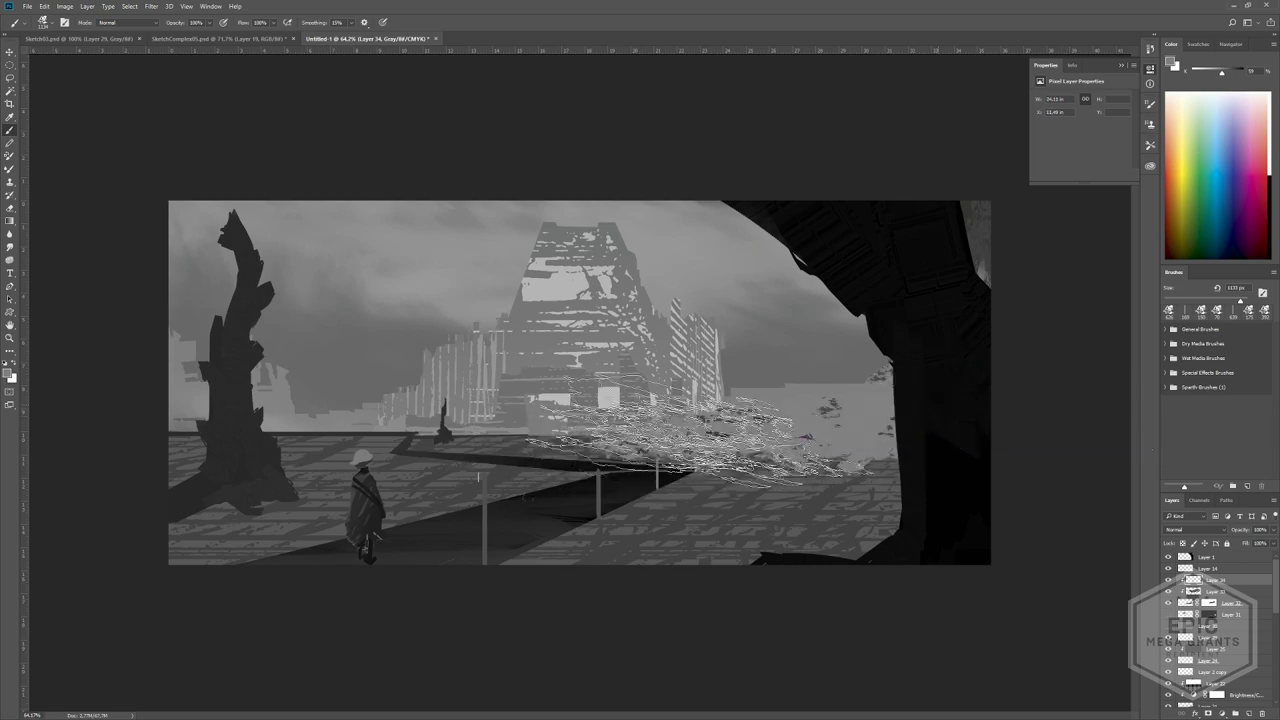
# - Flood Layer 34 with the sampled light grey and lower its Fill to about 9% for a faint haze over the rubble
pyautogui.click(1237, 557)
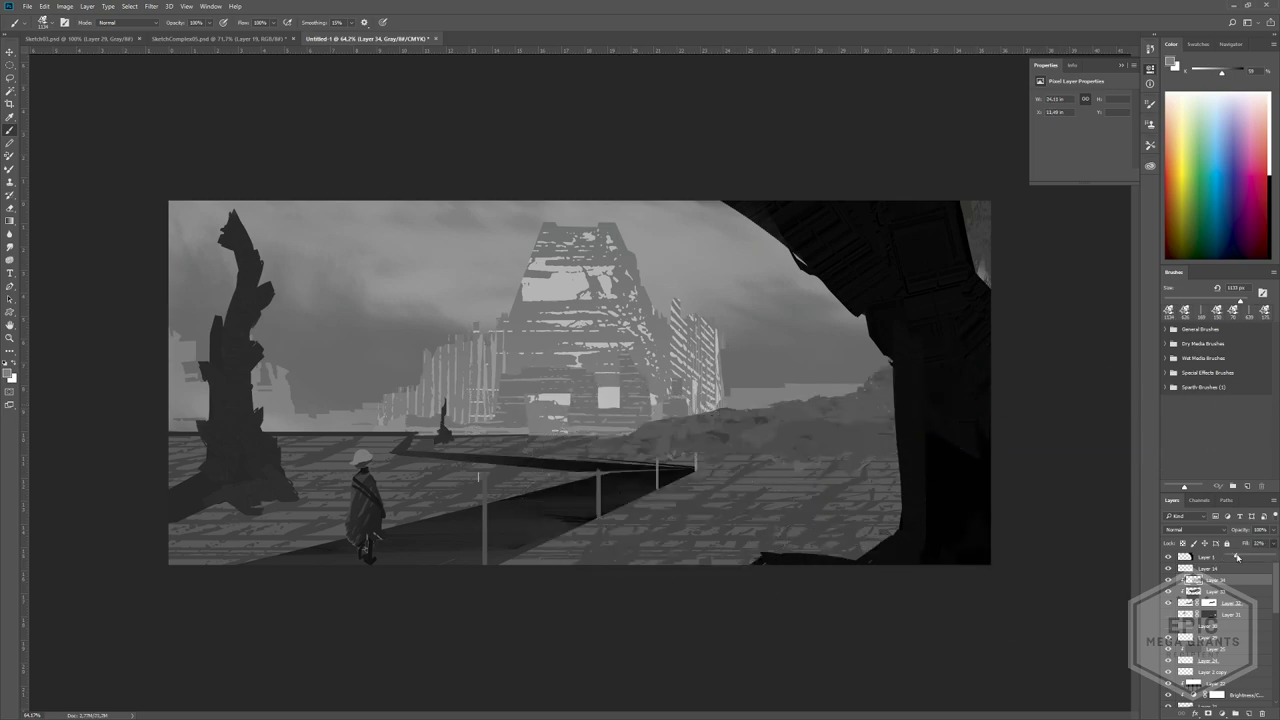
pyautogui.moveTo(1240, 557); pyautogui.dragTo(1229, 557)
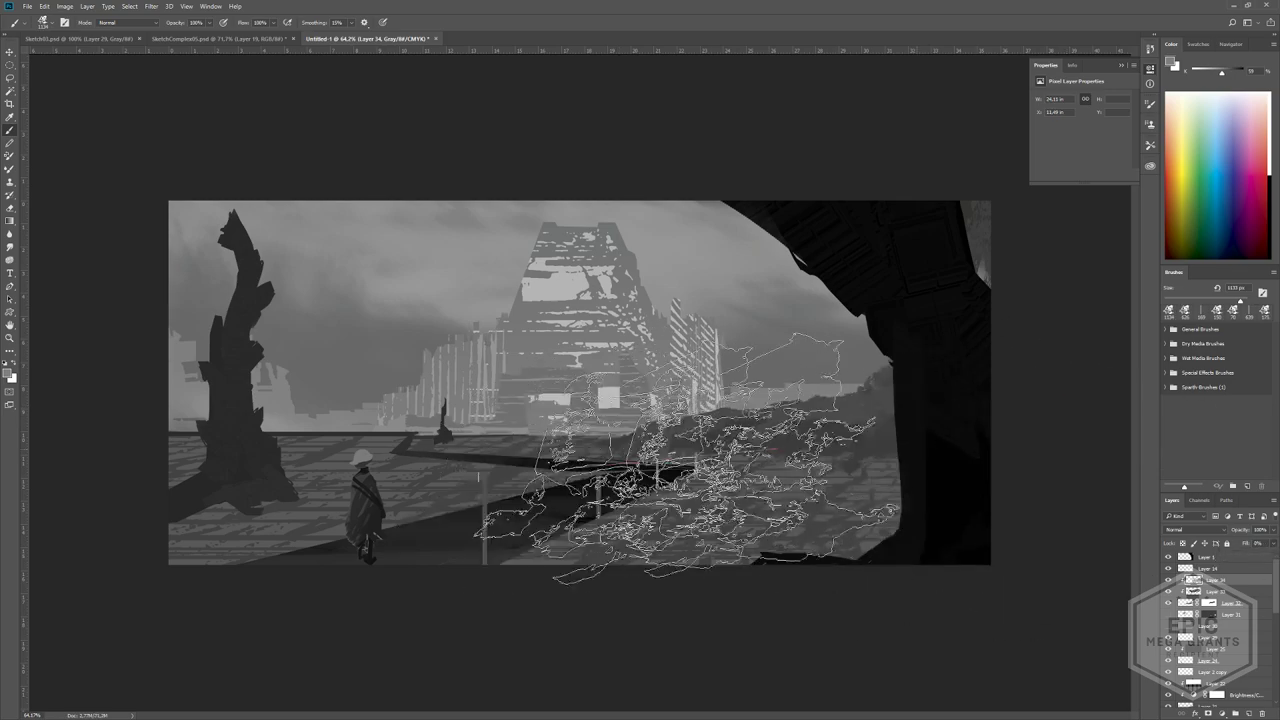
pyautogui.moveTo(587, 490); pyautogui.dragTo(520, 497)
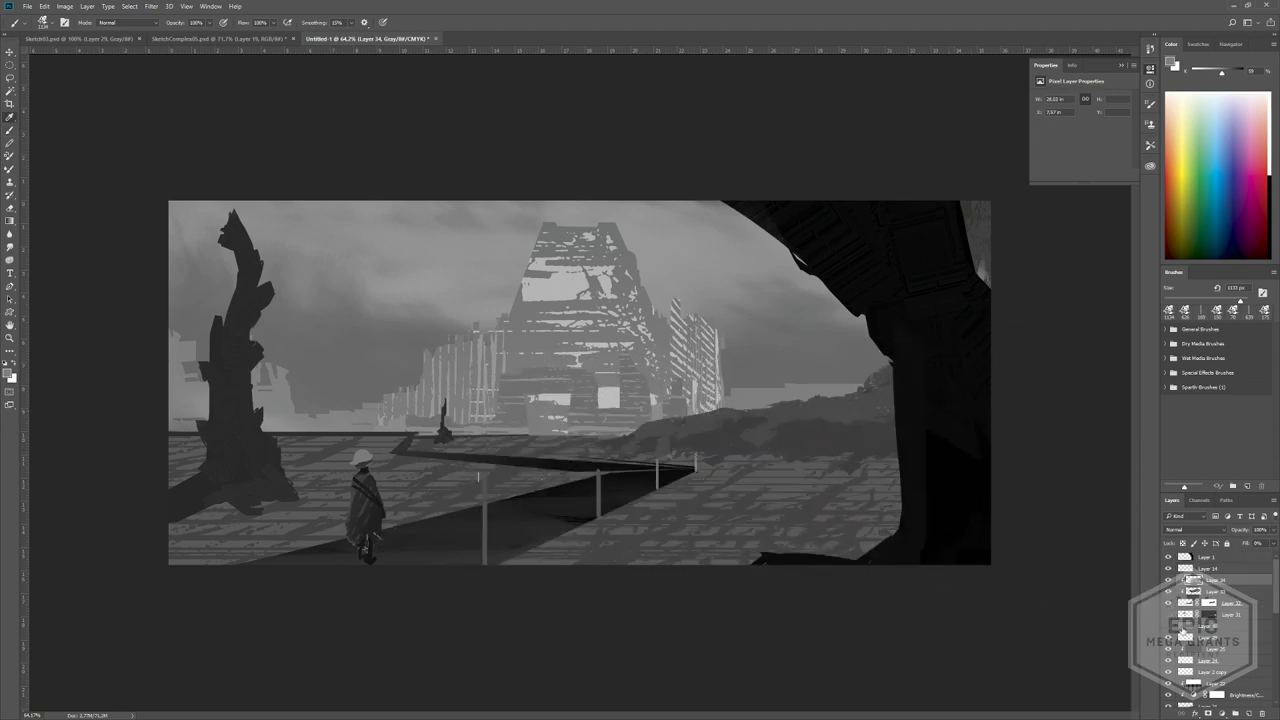
pyautogui.hotkey('alt', 'BackSpace')
pyautogui.moveTo(1240, 557); pyautogui.dragTo(1233, 554)
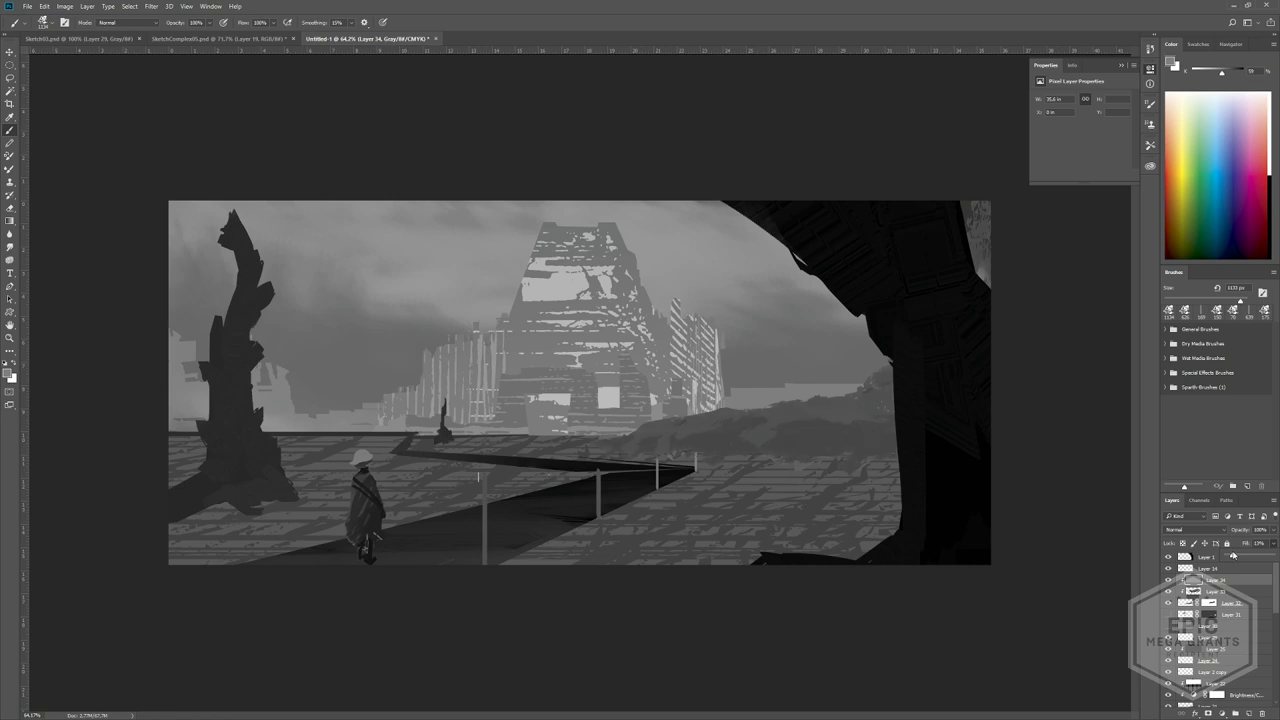
pyautogui.keyDown('alt'); pyautogui.scroll(-2, 655, 397); pyautogui.keyUp('alt')
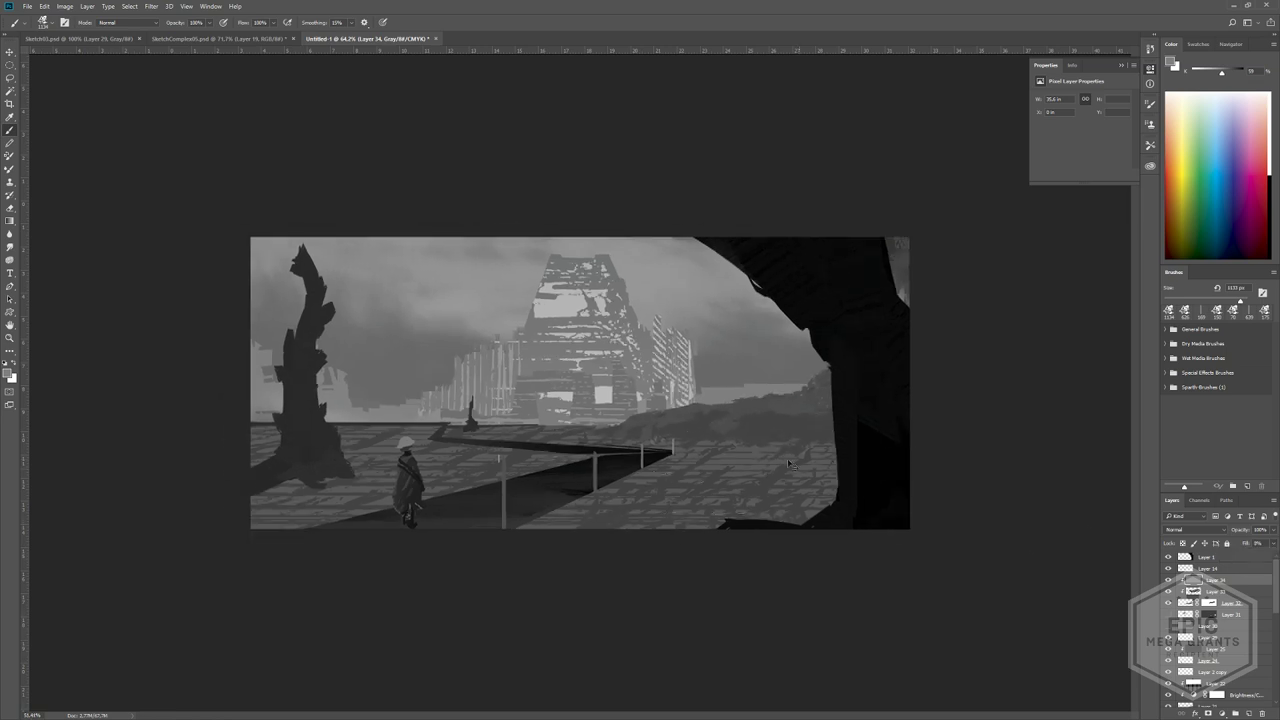
# - Switch the brush to the Soft Round (pressure sensitivity) preset
pyautogui.press('e')
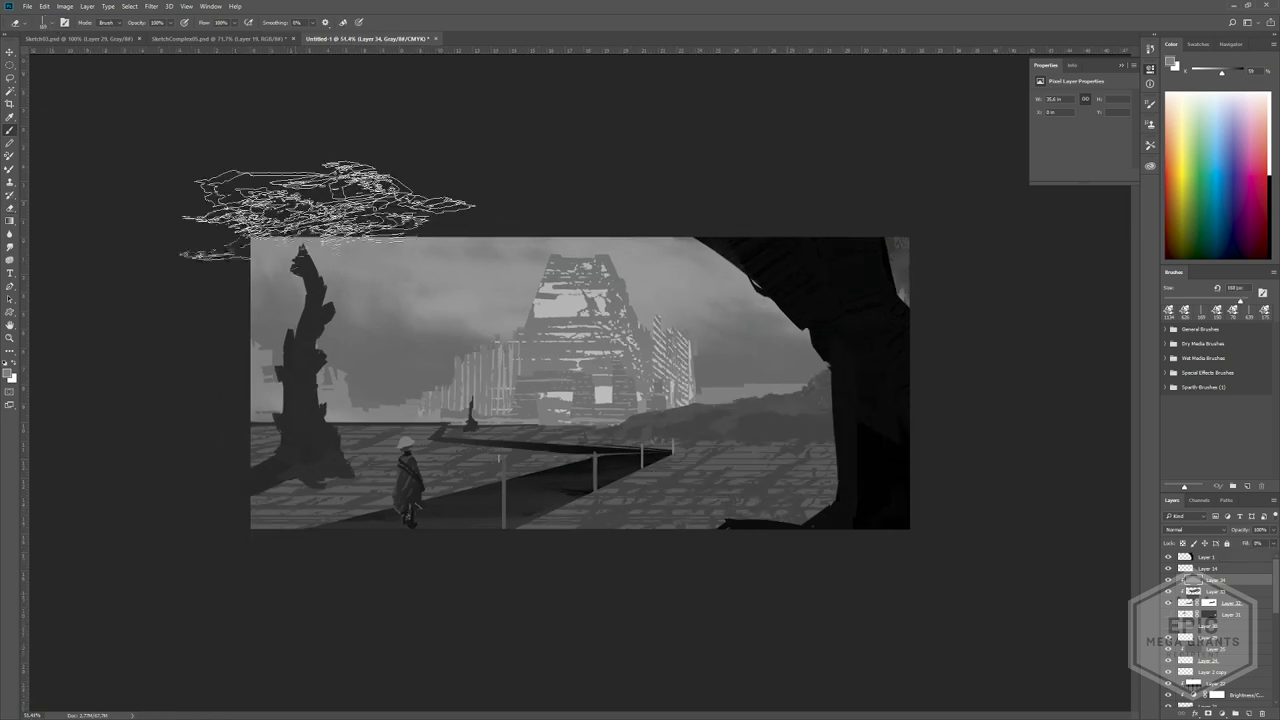
pyautogui.press('b')
pyautogui.click(46, 22)
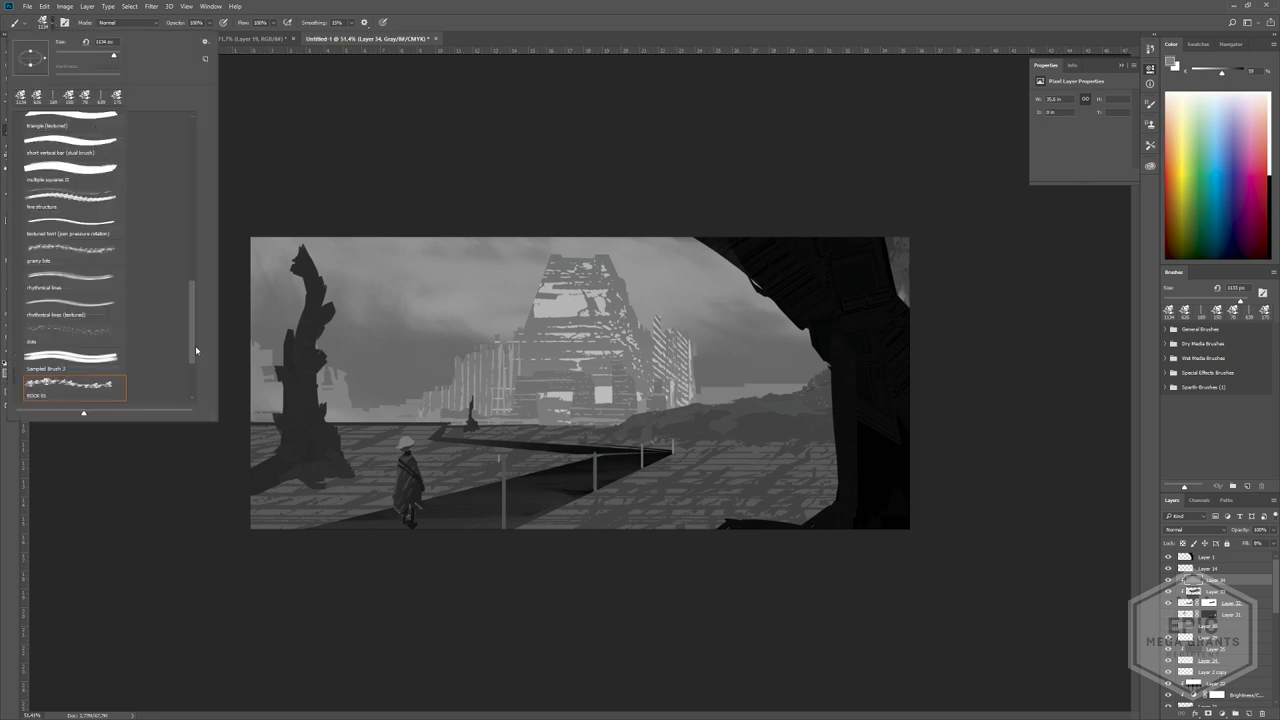
pyautogui.scroll(10, 195, 345)
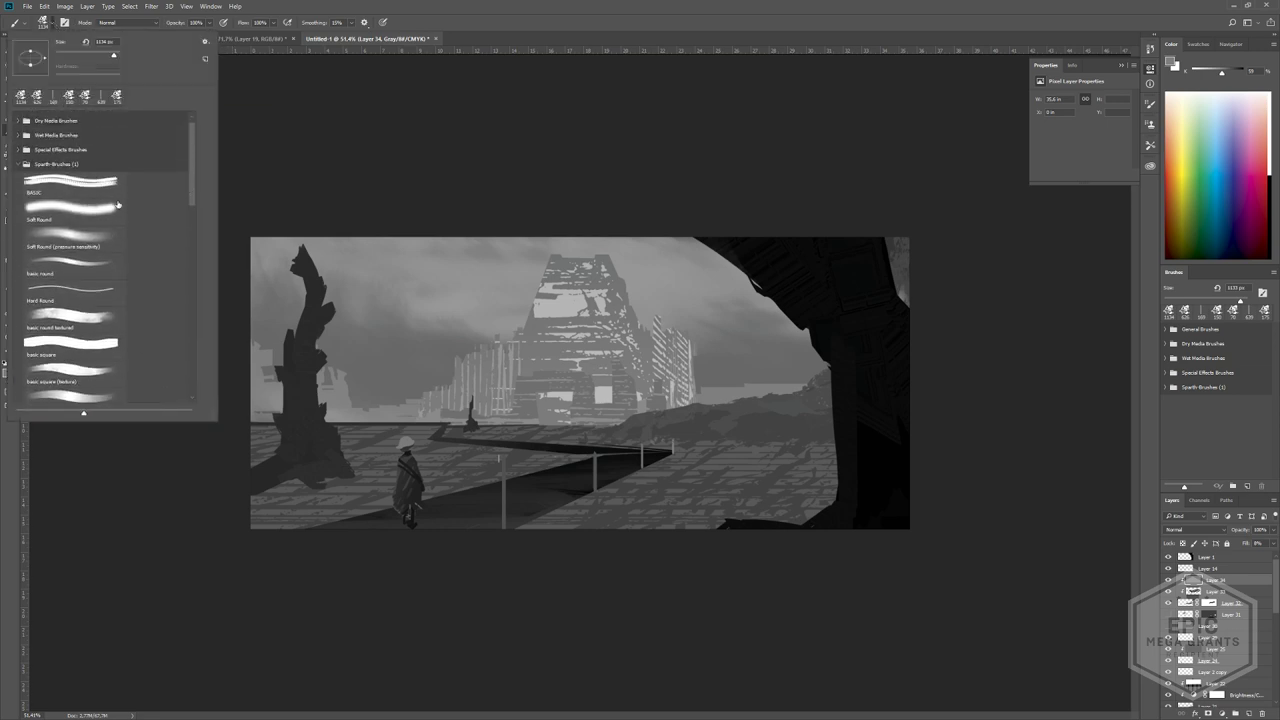
pyautogui.click(122, 244)
pyautogui.click(590, 380)
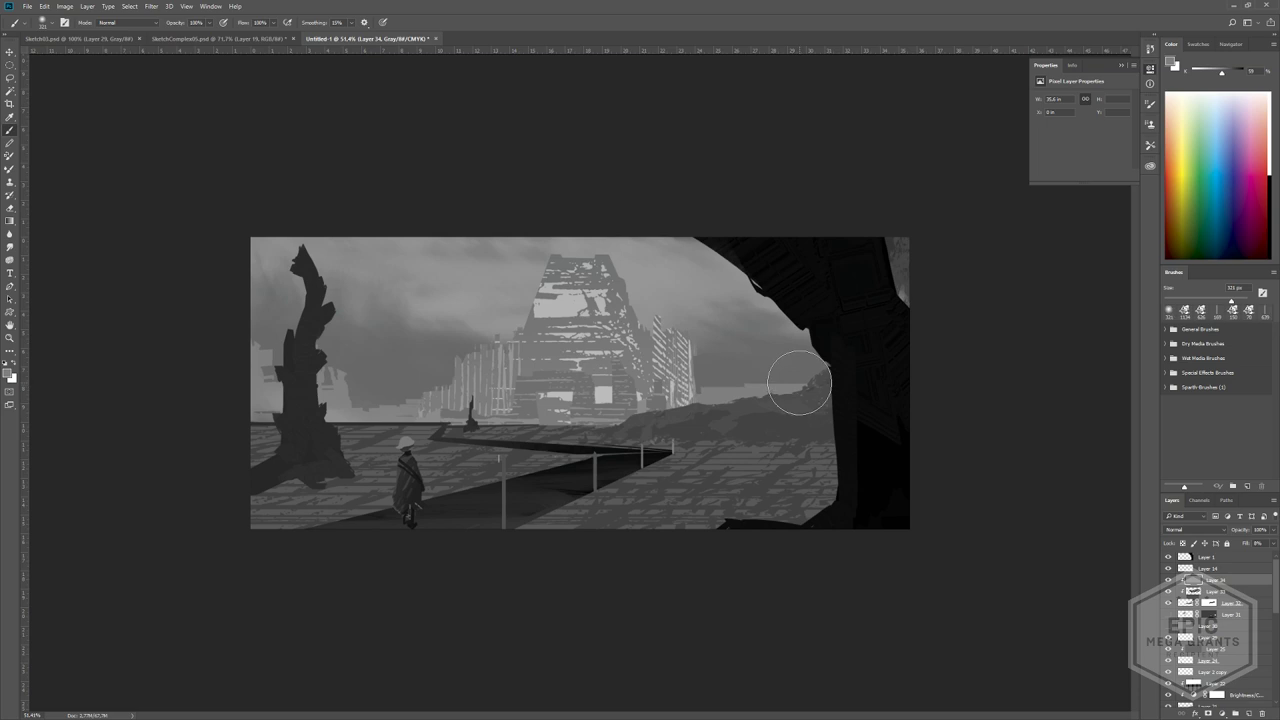
# - Add a layer mask to Layer 34 and mask out part of the haze with the soft brush in black
pyautogui.press('x')
pyautogui.press('d')
pyautogui.click(1208, 713)
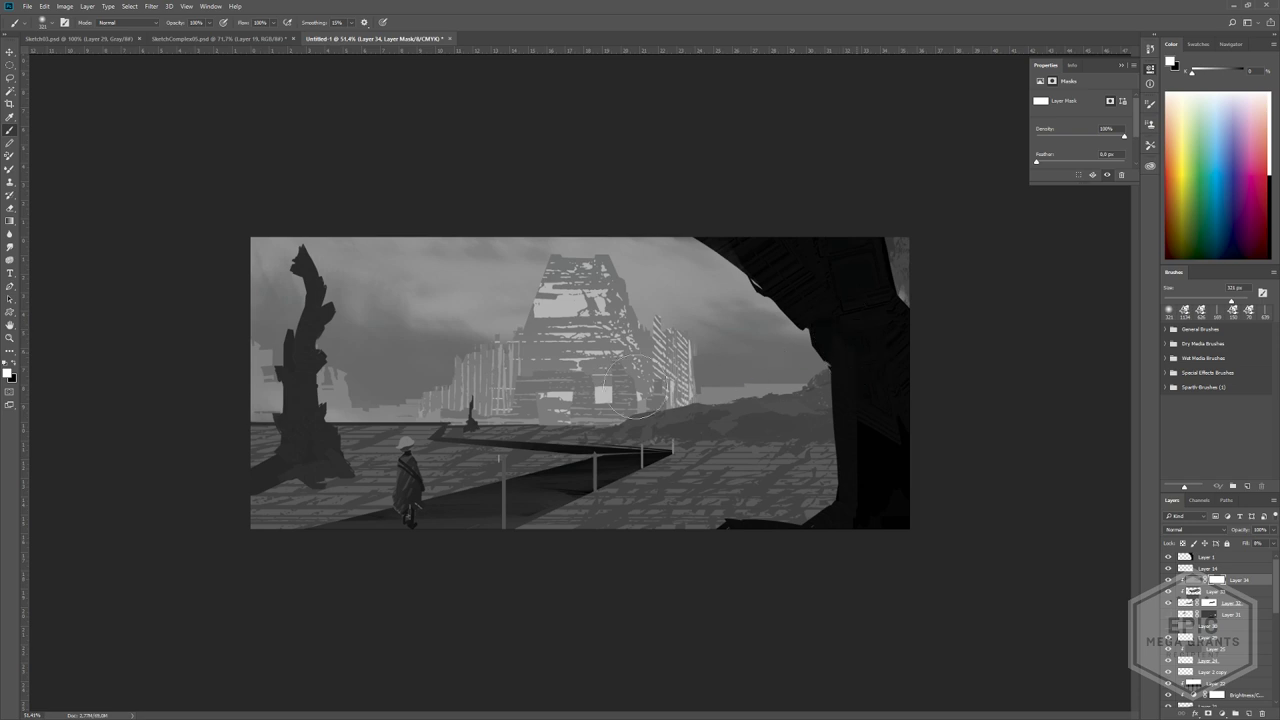
pyautogui.press('x')
pyautogui.keyDown('ctrl'); pyautogui.moveTo(898, 399); pyautogui.dragTo(816, 368); pyautogui.keyUp('ctrl')
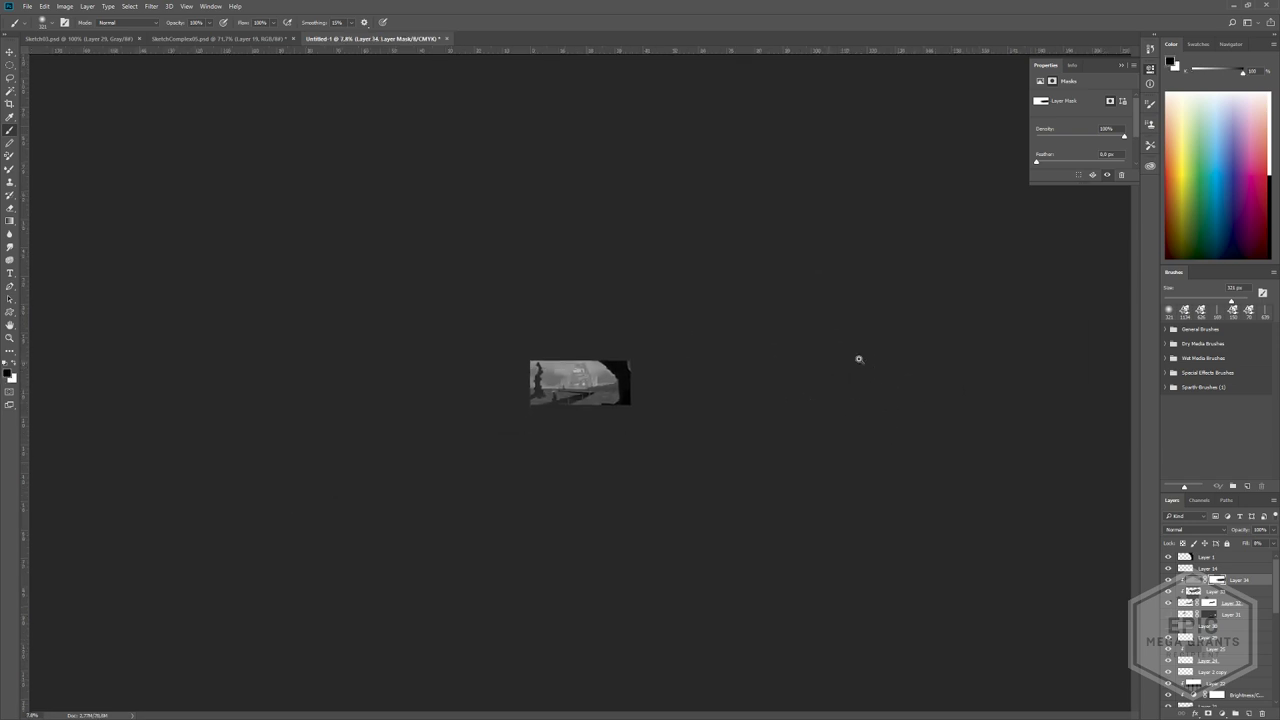
# - Review the whole composition from thumbnail size to close up, checking how the hazed rubble bank reads beside the pyramid
pyautogui.keyDown('ctrl'); pyautogui.moveTo(525, 335); pyautogui.dragTo(551, 607); pyautogui.keyUp('ctrl')
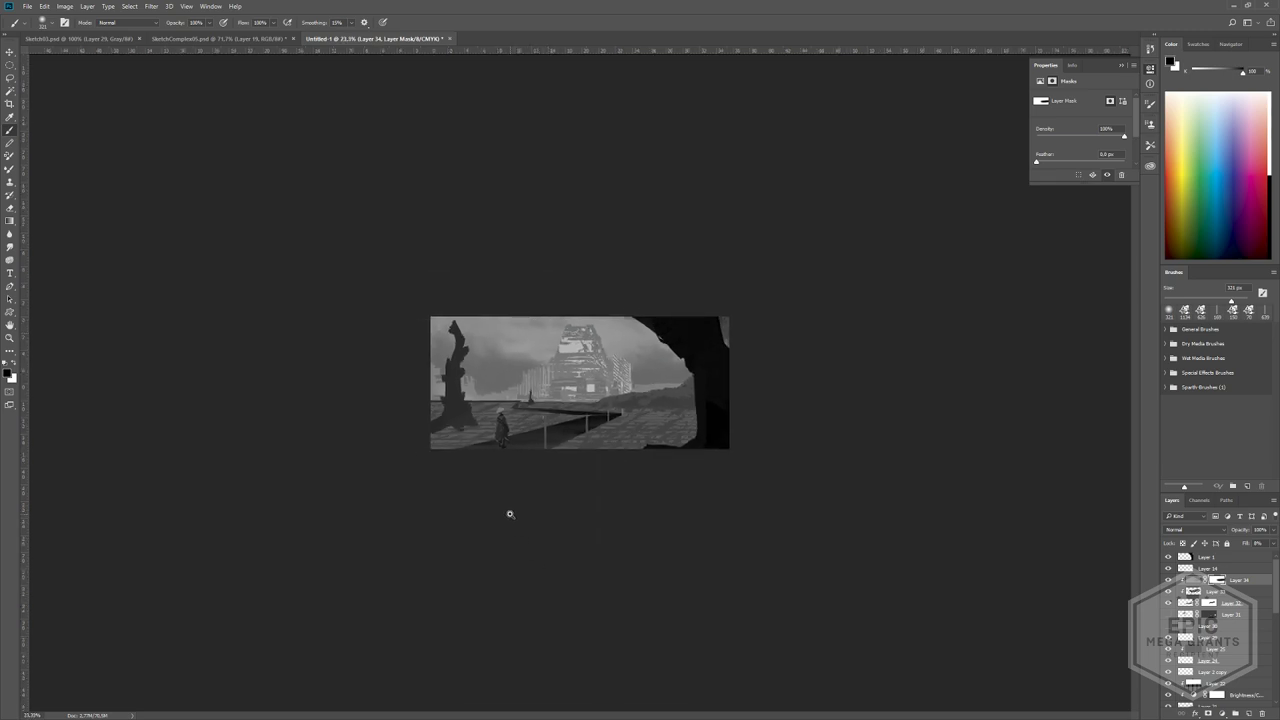
pyautogui.keyDown('ctrl'); pyautogui.moveTo(499, 505); pyautogui.dragTo(536, 431); pyautogui.keyUp('ctrl')
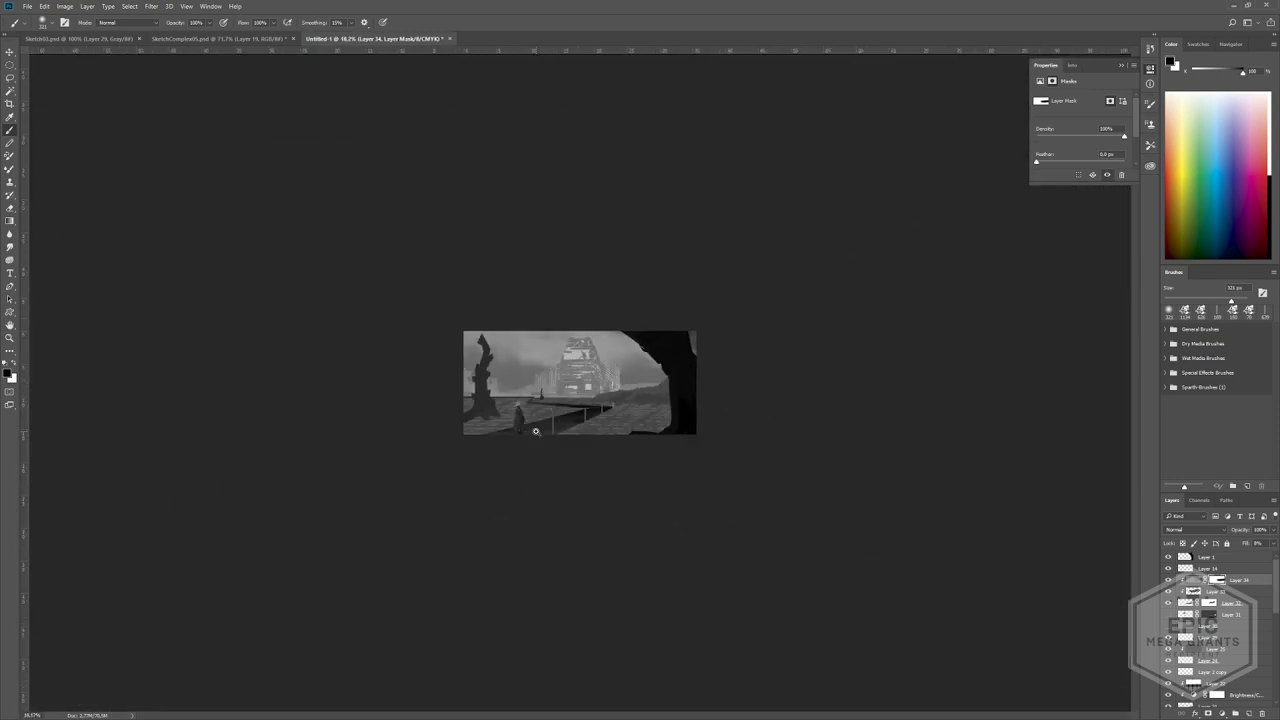
pyautogui.moveTo(520, 377)
pyautogui.keyDown('ctrl'); pyautogui.mouseDown()
pyautogui.moveTo(640, 372)
pyautogui.moveTo(597, 367)
pyautogui.mouseUp(); pyautogui.keyUp('ctrl')
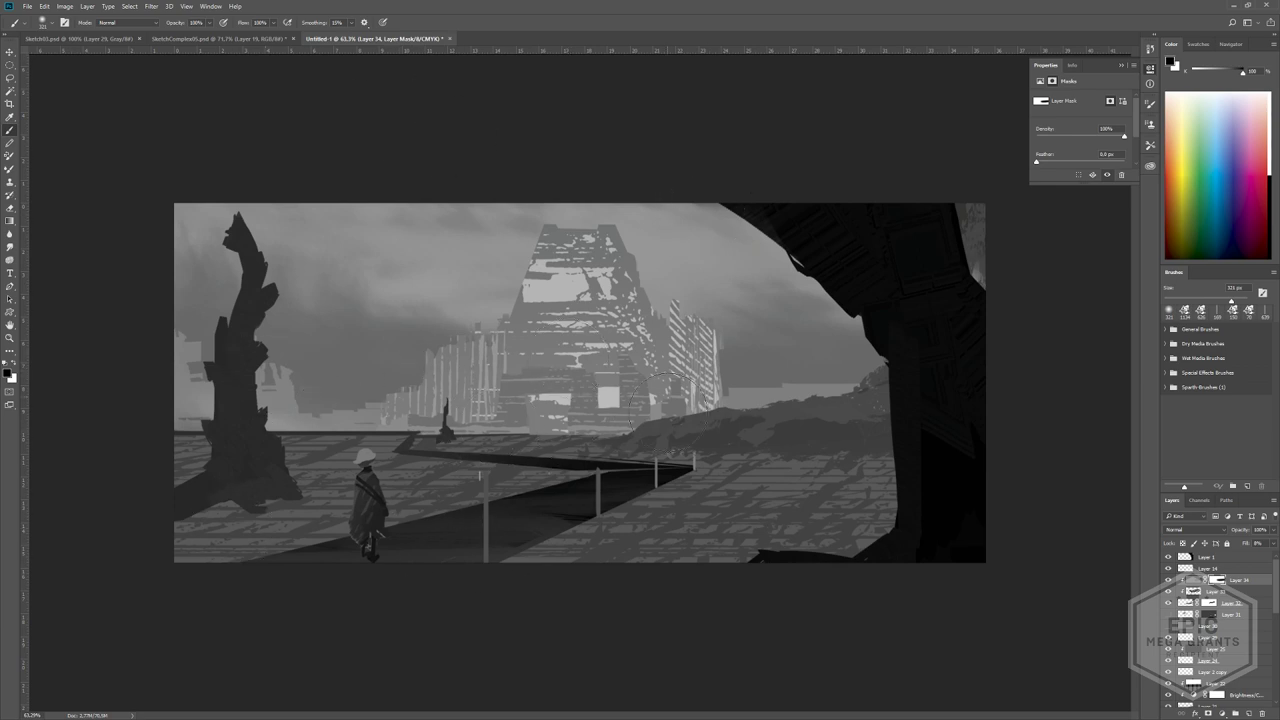
pyautogui.moveTo(690, 420)
pyautogui.mouseDown()
pyautogui.moveTo(651, 451)
pyautogui.moveTo(620, 444)
pyautogui.mouseUp()
pyautogui.keyDown('alt'); pyautogui.scroll(2, 575, 253); pyautogui.keyUp('alt')
pyautogui.keyDown('alt'); pyautogui.scroll(-4, 580, 300); pyautogui.keyUp('alt')
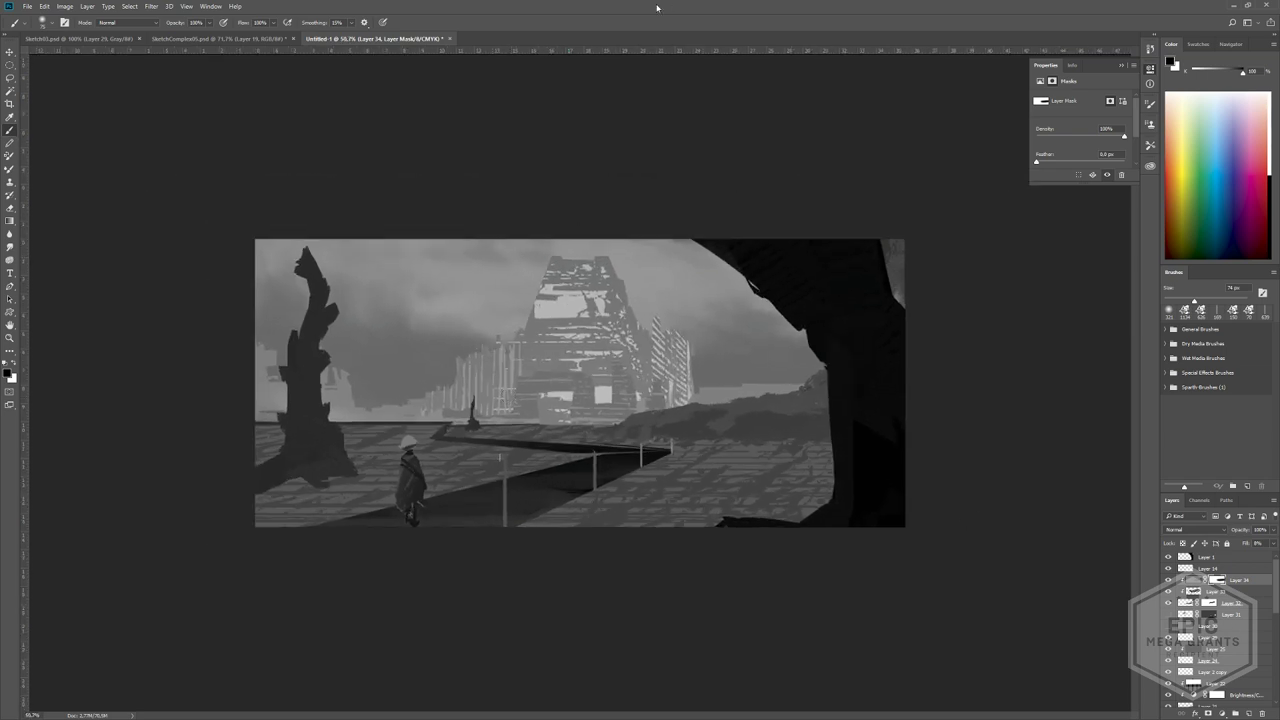
pyautogui.keyDown('alt'); pyautogui.scroll(-2, 613, 337); pyautogui.keyUp('alt')
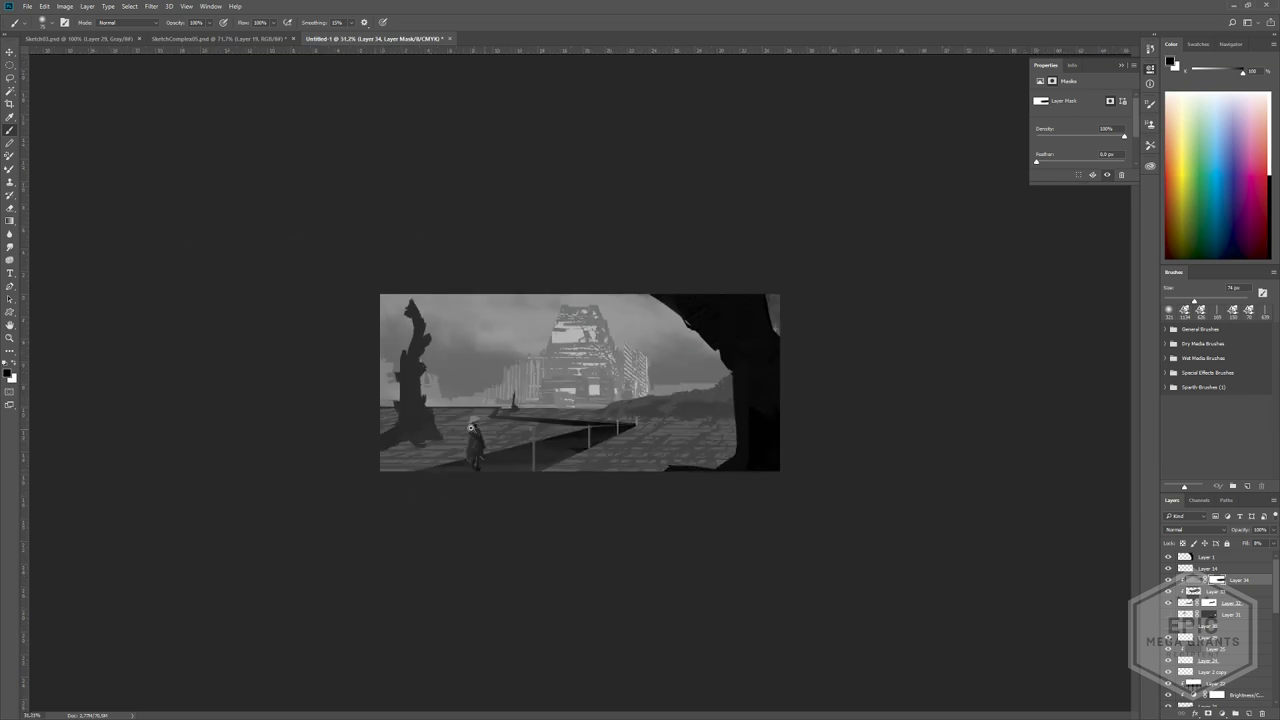
pyautogui.keyDown('alt'); pyautogui.scroll(3, 471, 428); pyautogui.keyUp('alt')
pyautogui.keyDown('alt'); pyautogui.scroll(-2, 458, 436); pyautogui.keyUp('alt')
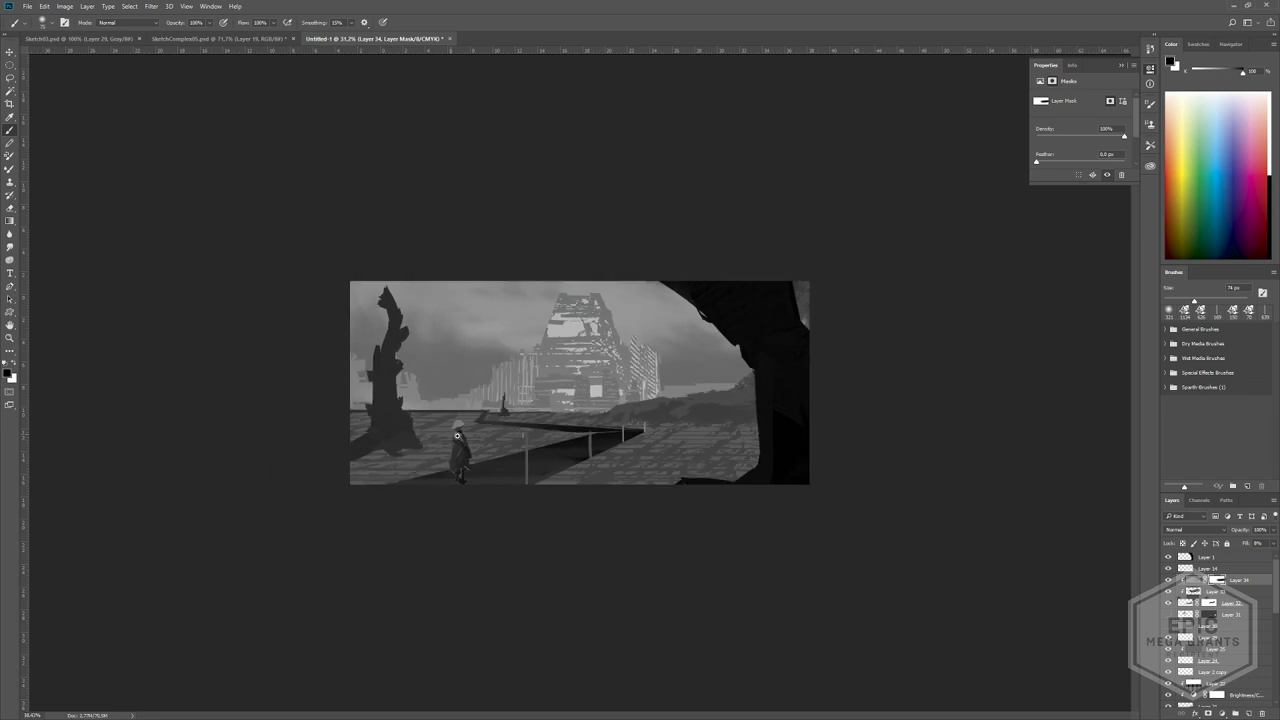
pyautogui.keyDown('alt'); pyautogui.scroll(-2, 457, 436); pyautogui.keyUp('alt')
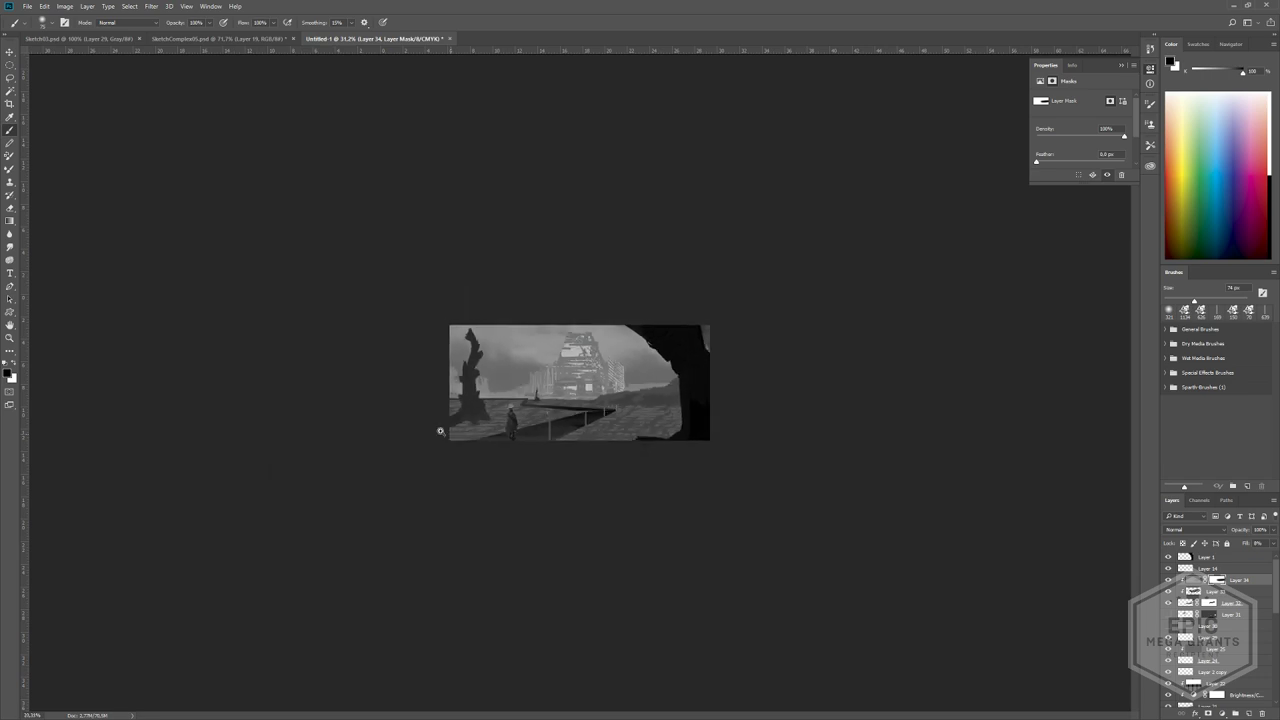
pyautogui.keyDown('alt'); pyautogui.scroll(3, 440, 431); pyautogui.keyUp('alt')
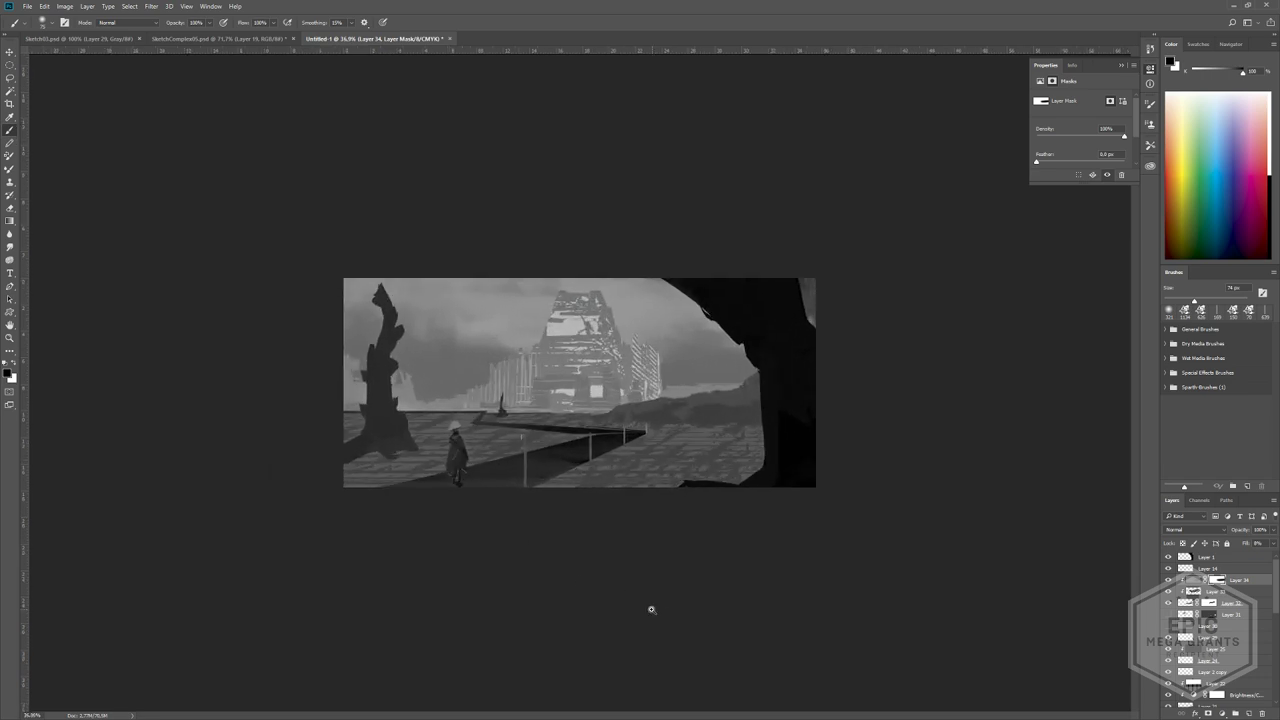
pyautogui.keyDown('alt'); pyautogui.scroll(1, 585, 410); pyautogui.keyUp('alt')
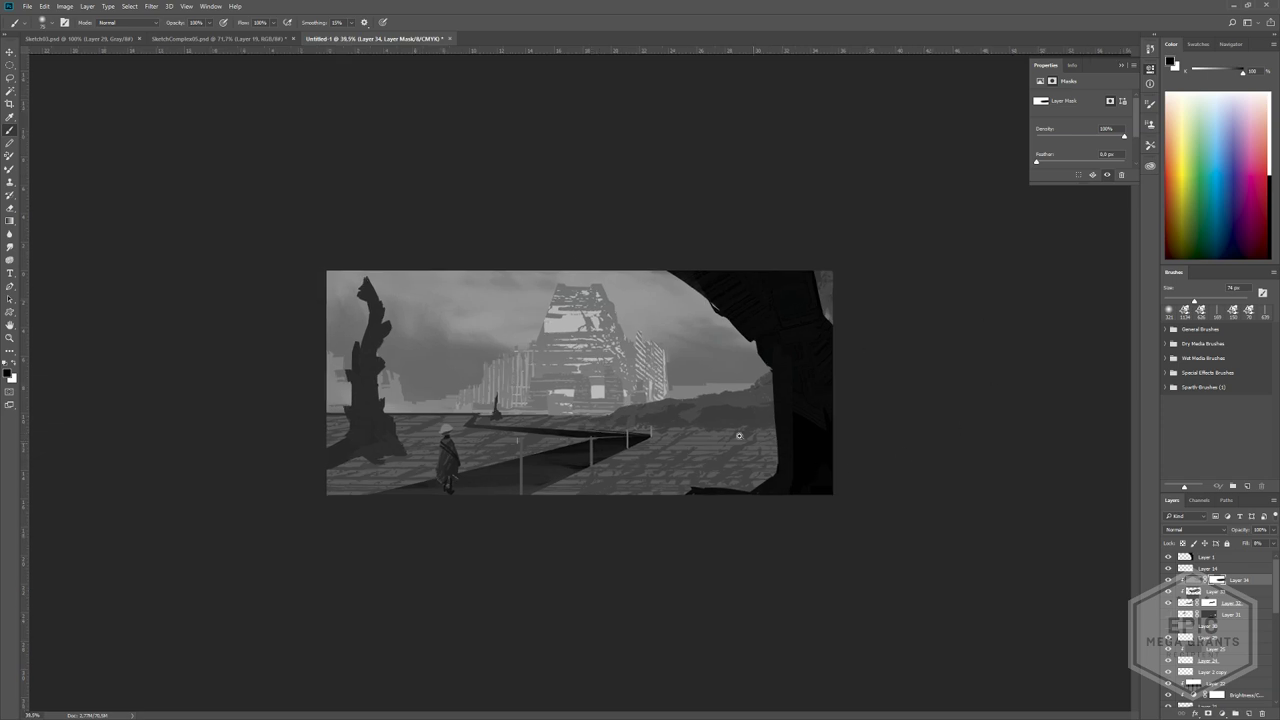
pyautogui.keyDown('alt'); pyautogui.scroll(2, 468, 372); pyautogui.keyUp('alt')
# - Extend the canvas slightly below and above the picture with the Crop tool, leaving a thin strip along both edges
pyautogui.hotkey('ctrl', 'a')
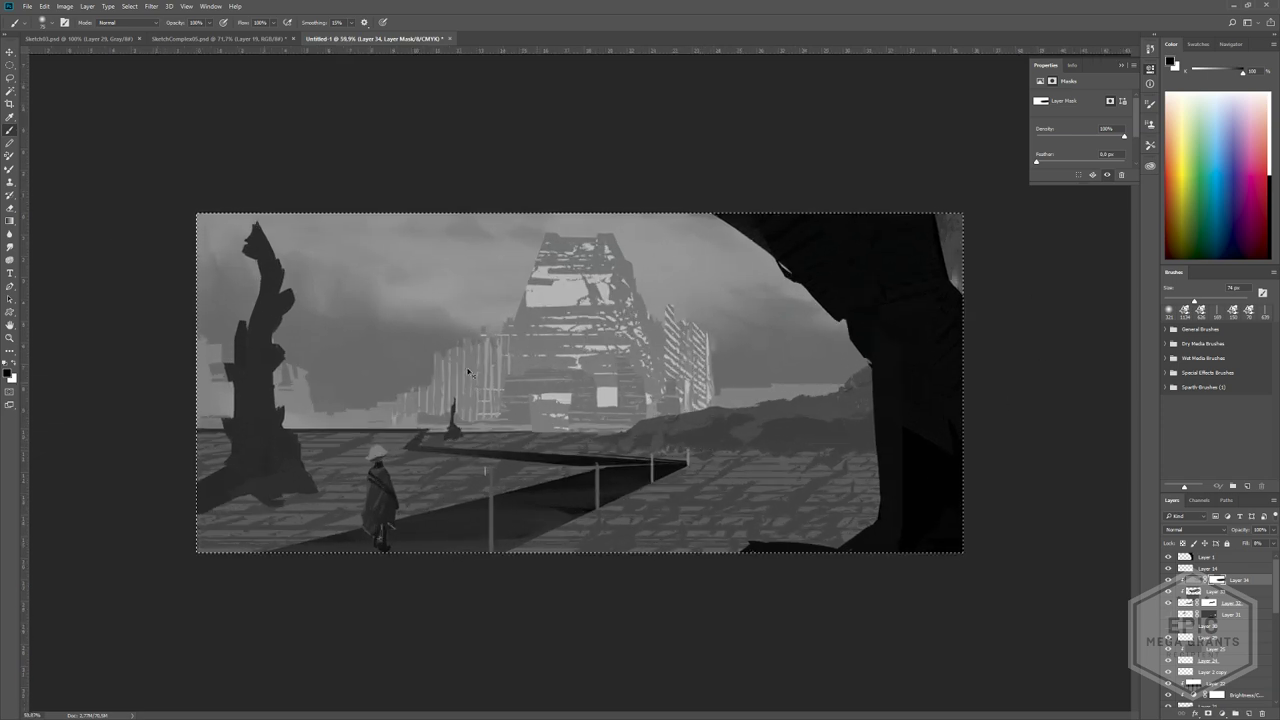
pyautogui.press('c')
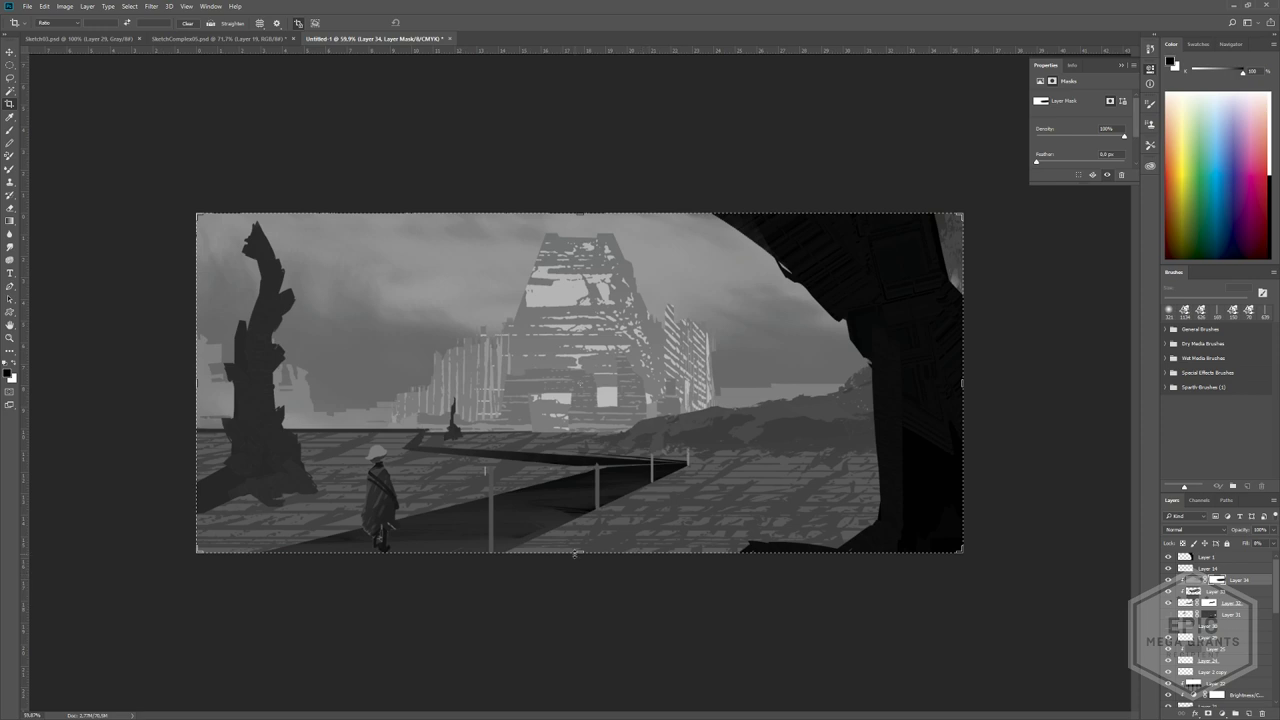
pyautogui.moveTo(575, 553); pyautogui.dragTo(580, 559)
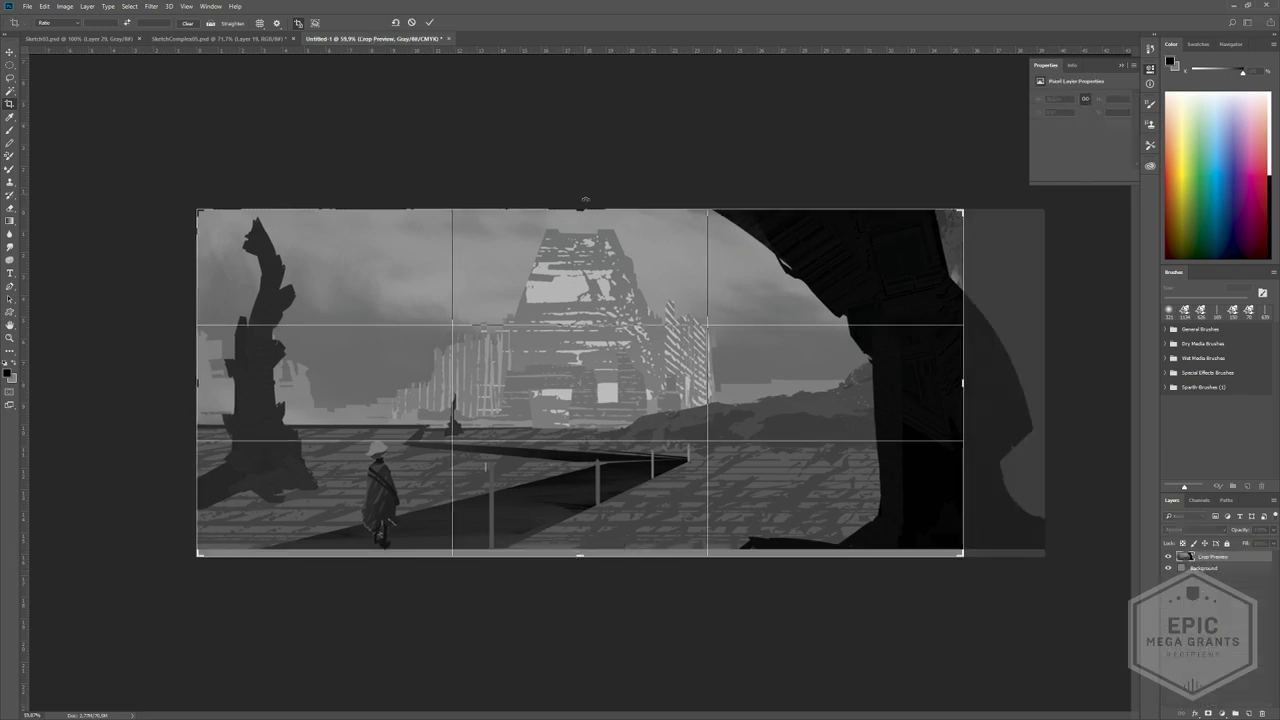
pyautogui.moveTo(578, 209); pyautogui.dragTo(578, 204)
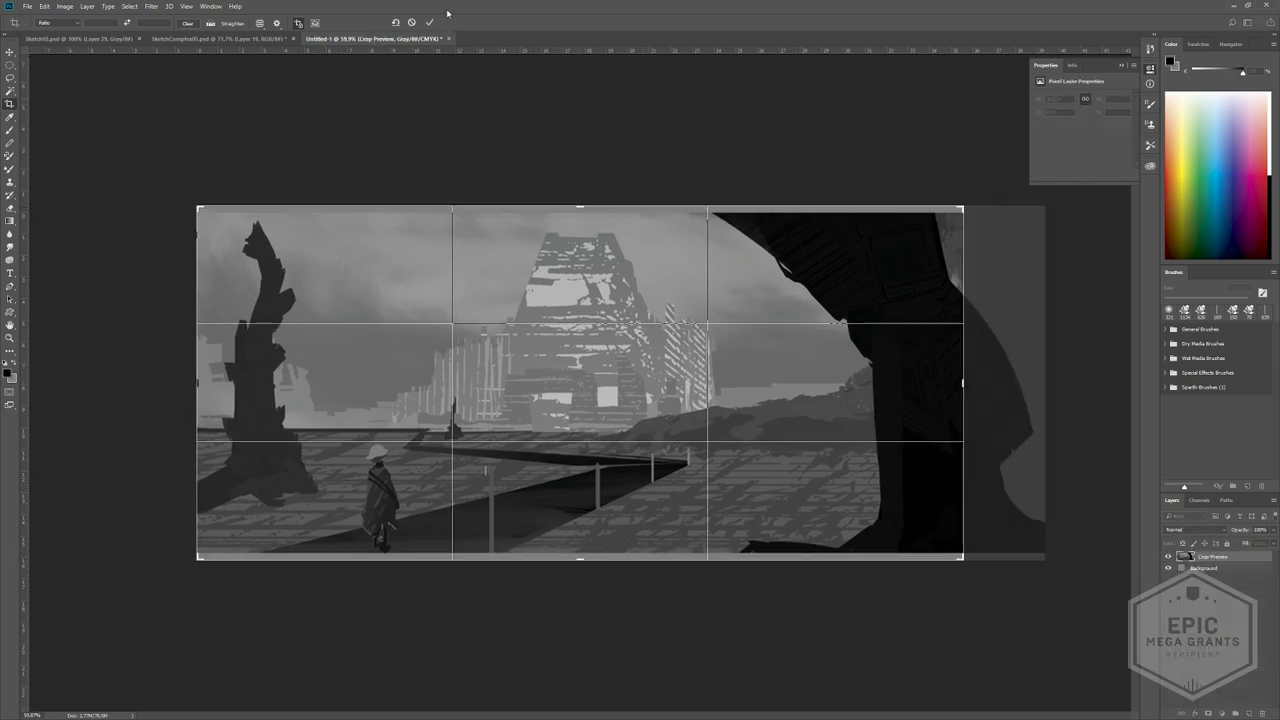
pyautogui.click(429, 22)
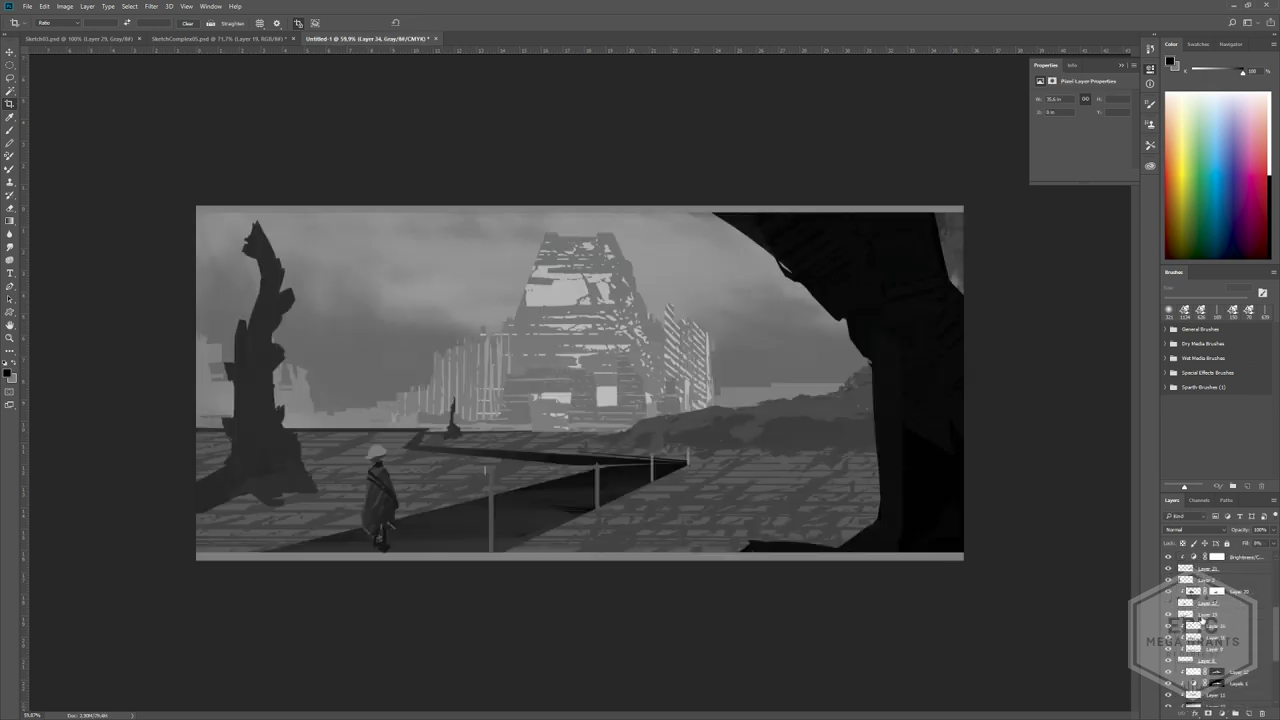
# - Fill the Background layer with black to turn the added strips into cinematic bars
pyautogui.scroll(-3, 1205, 634)
pyautogui.click(1184, 702)
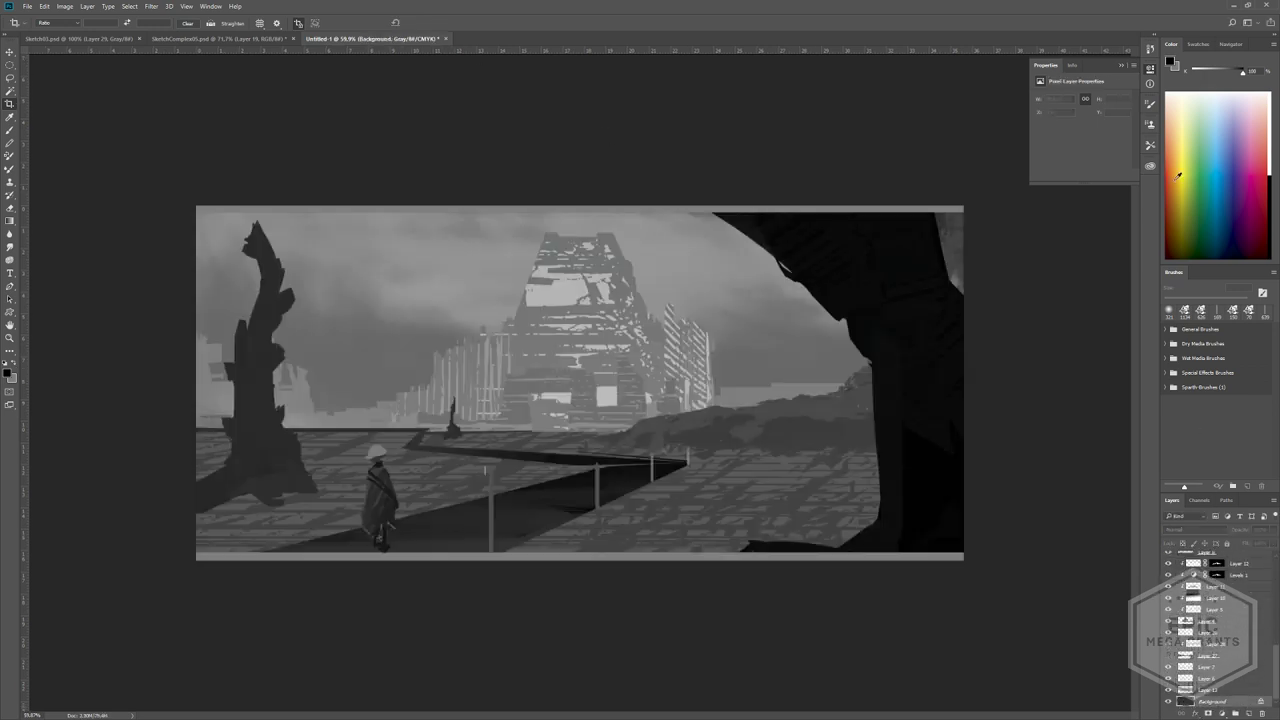
pyautogui.hotkey('shift', 'BackSpace')
pyautogui.press('Return')
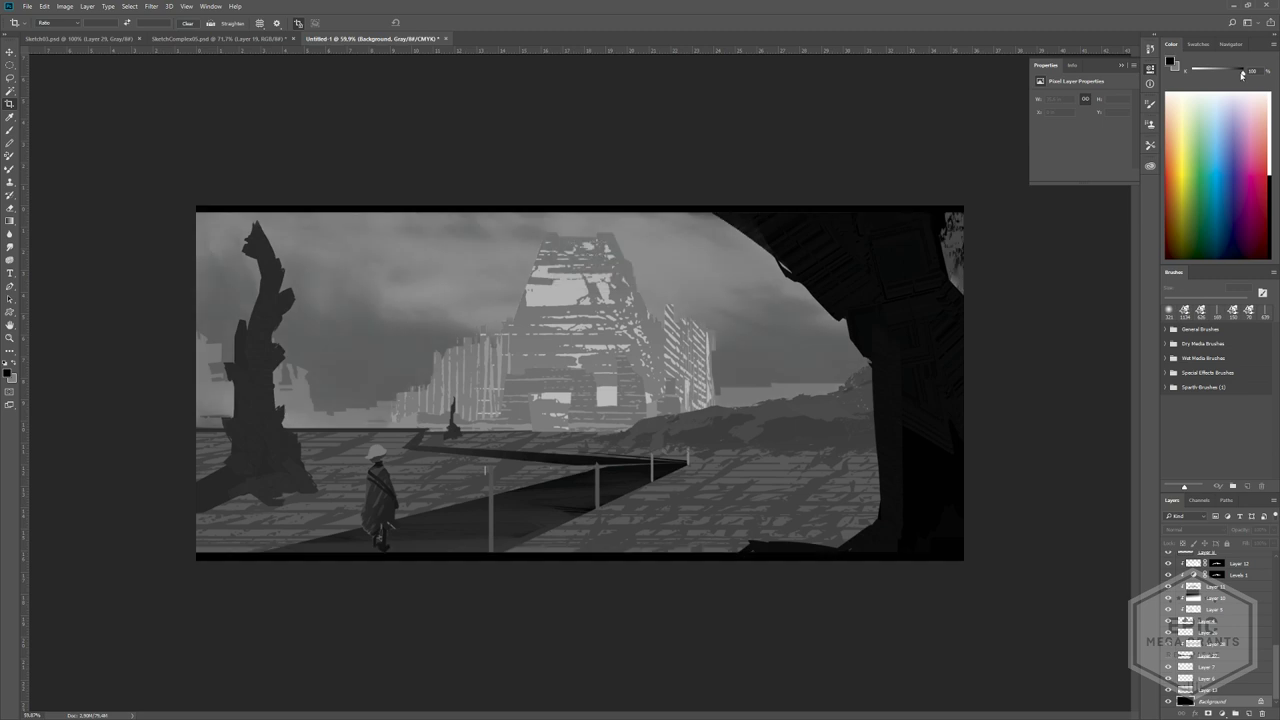
pyautogui.hotkey('ctrl', '-')
pyautogui.hotkey('ctrl', '-')
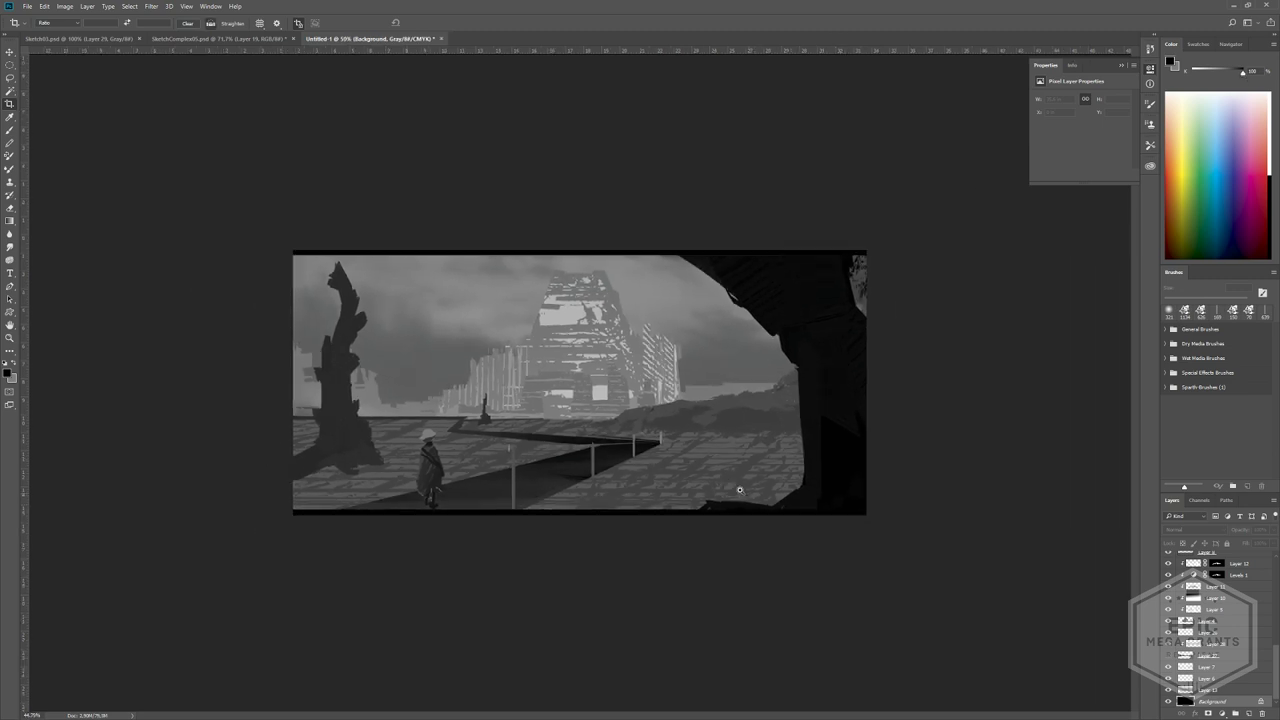
pyautogui.hotkey('ctrl', '-')
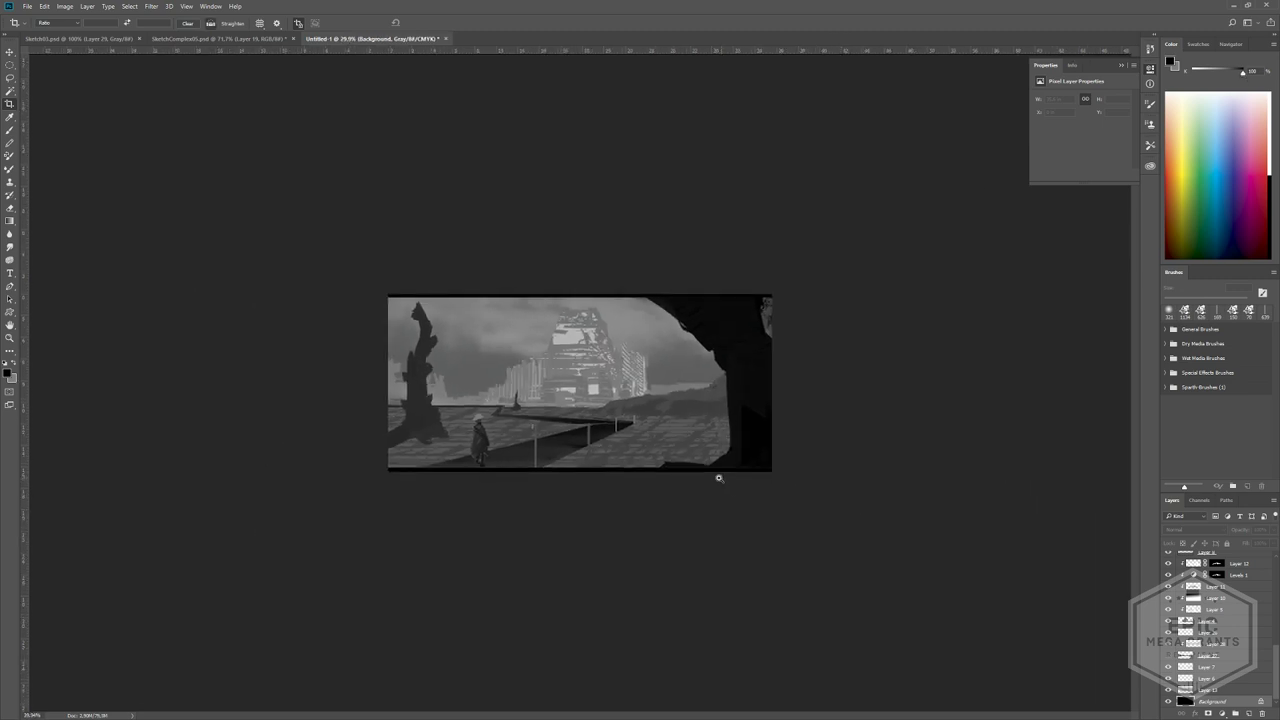
pyautogui.hotkey('ctrl', '-')
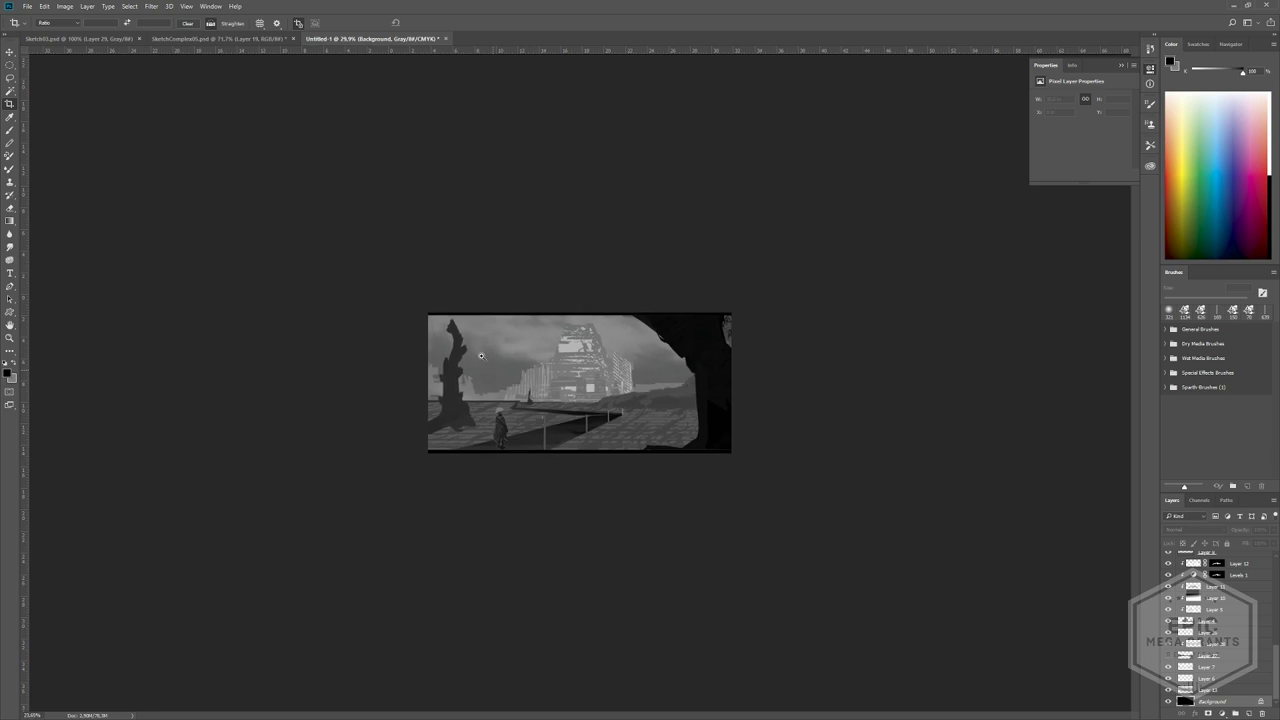
# - Show the Multiply layer, Layer 30, and move it up the stack to directly below Layer 1
pyautogui.scroll(5, 1193, 592)
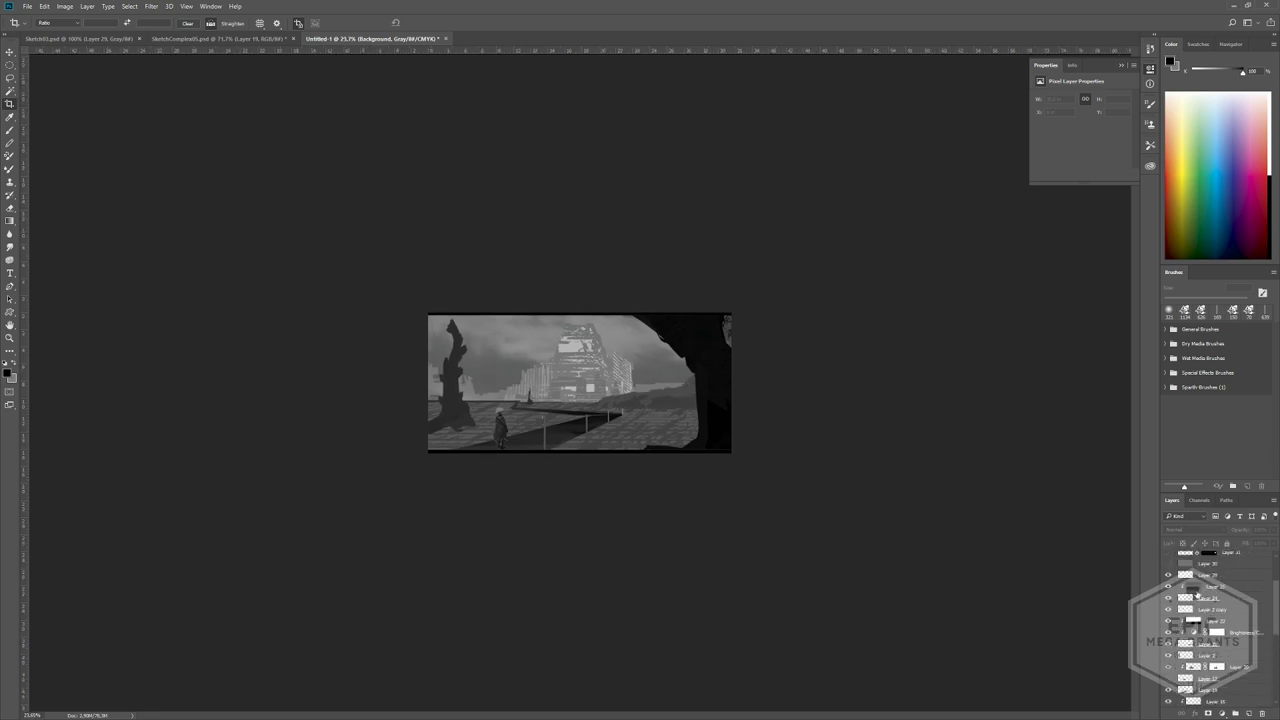
pyautogui.click(1168, 626)
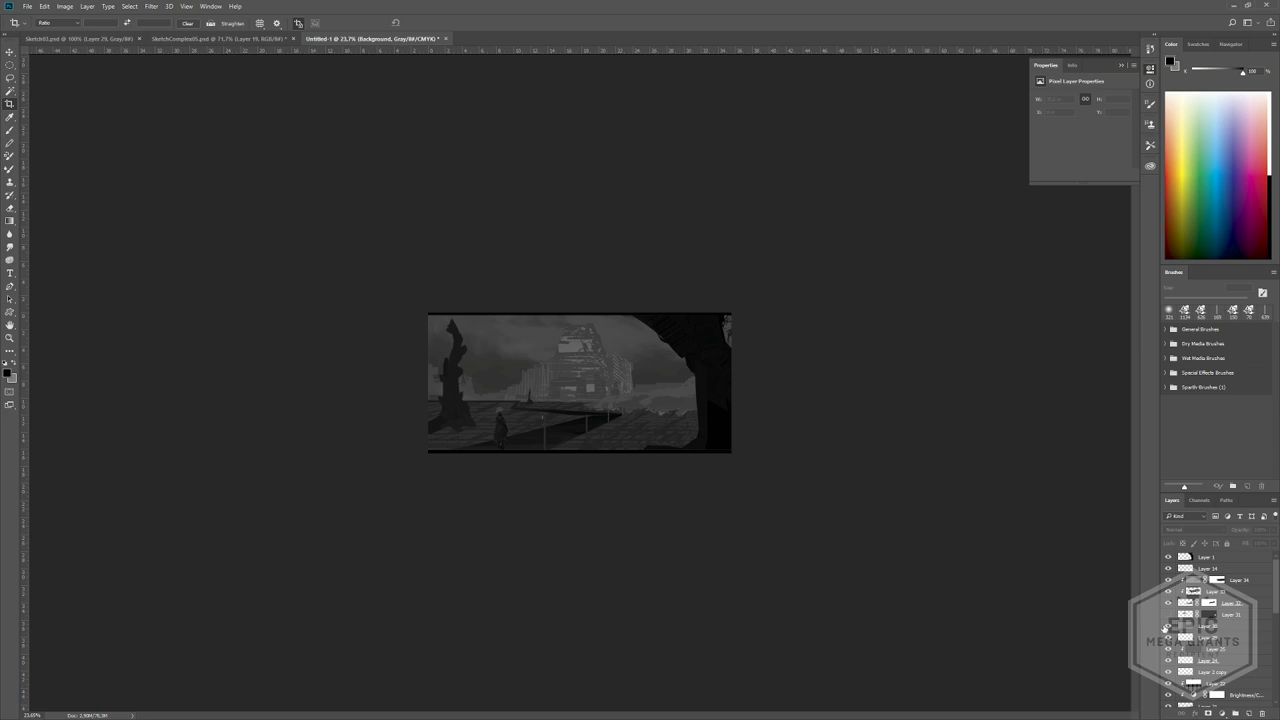
pyautogui.click(1168, 626)
pyautogui.click(1168, 626)
pyautogui.click(1195, 627)
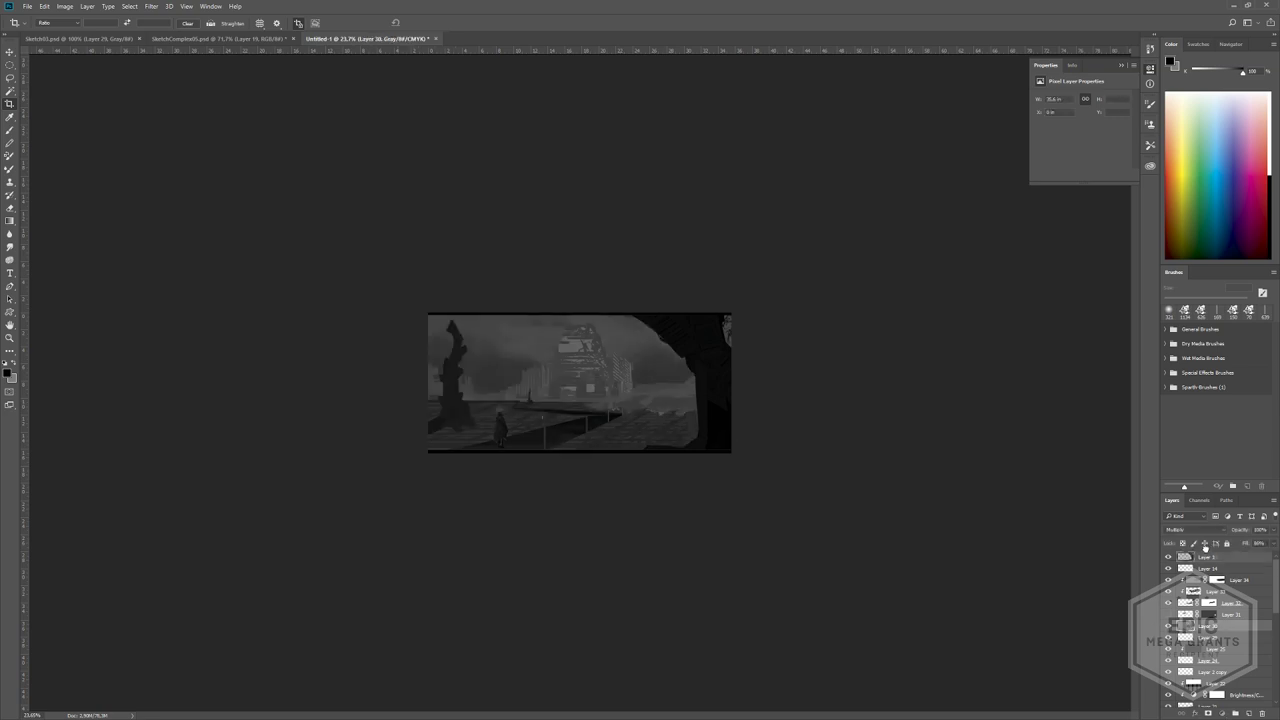
pyautogui.moveTo(1205, 548); pyautogui.dragTo(1206, 563)
pyautogui.keyDown('ctrl'); pyautogui.moveTo(623, 469); pyautogui.dragTo(625, 469); pyautogui.keyUp('ctrl')
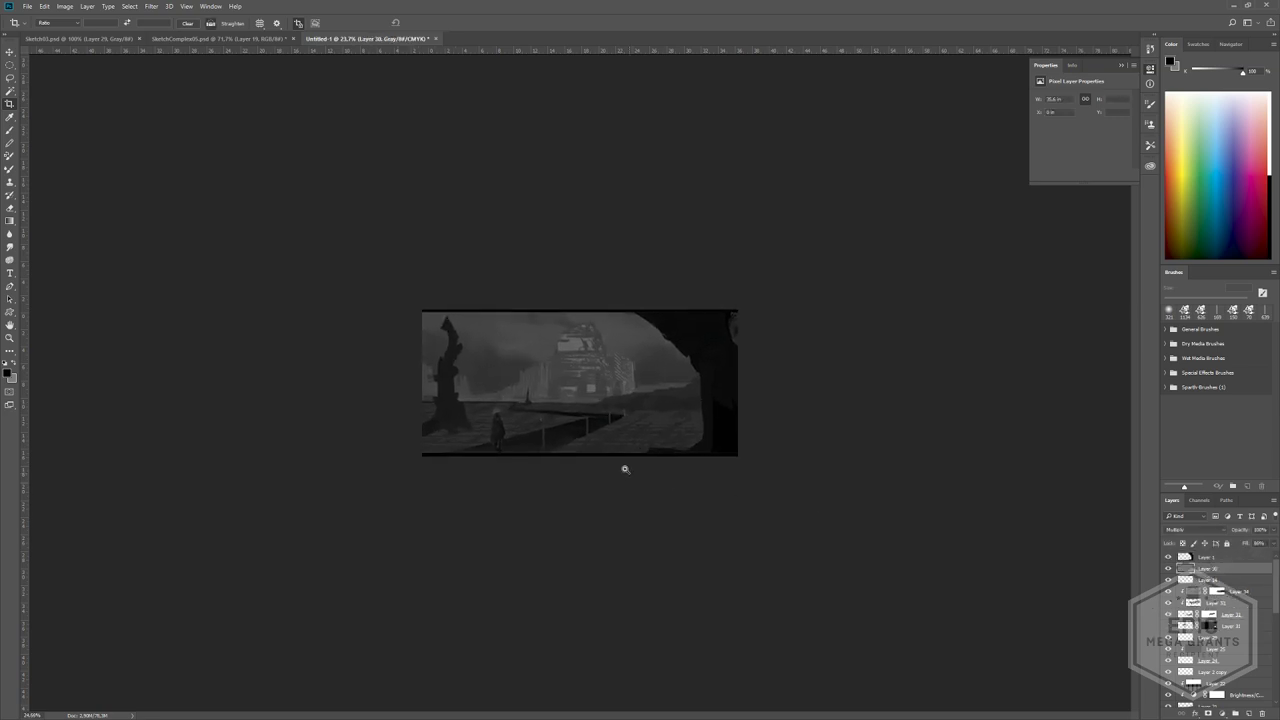
# - Compare the picture with and without Layer 30's darkening, select the entire canvas, and leave the layer hidden
pyautogui.click(1163, 567)
pyautogui.click(1163, 567)
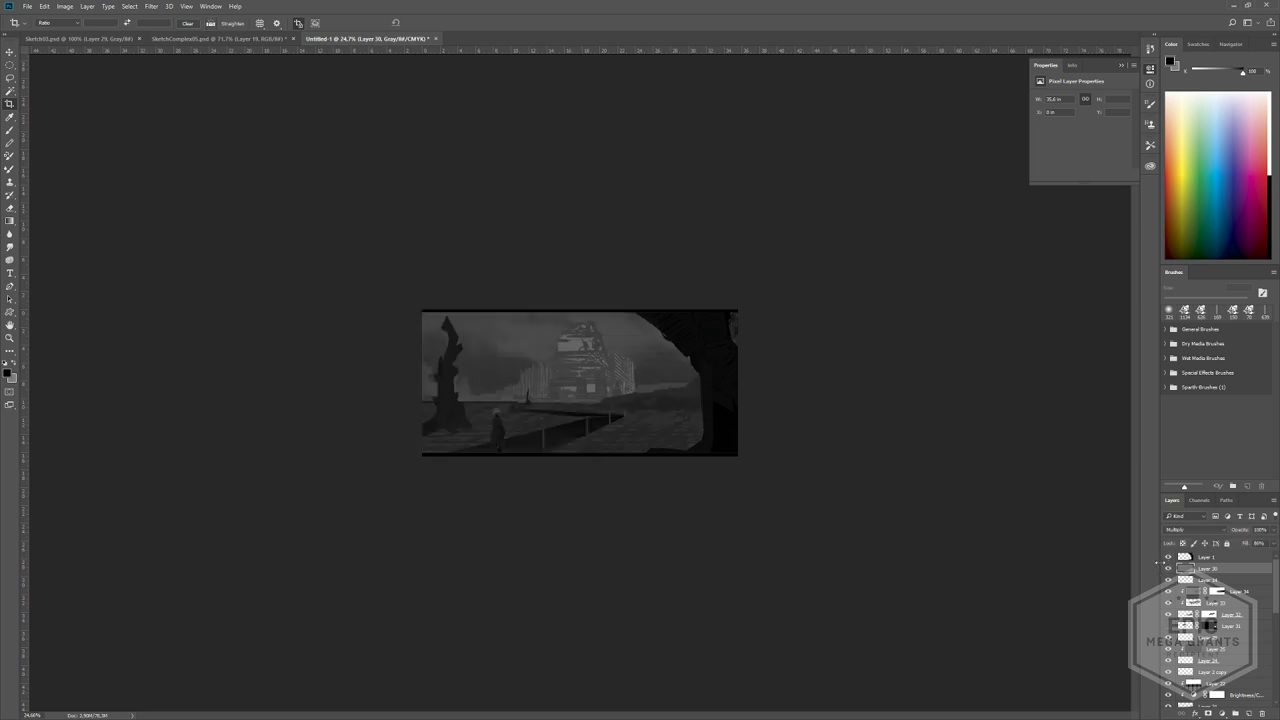
pyautogui.keyDown('ctrl'); pyautogui.moveTo(468, 308); pyautogui.dragTo(487, 309); pyautogui.keyUp('ctrl')
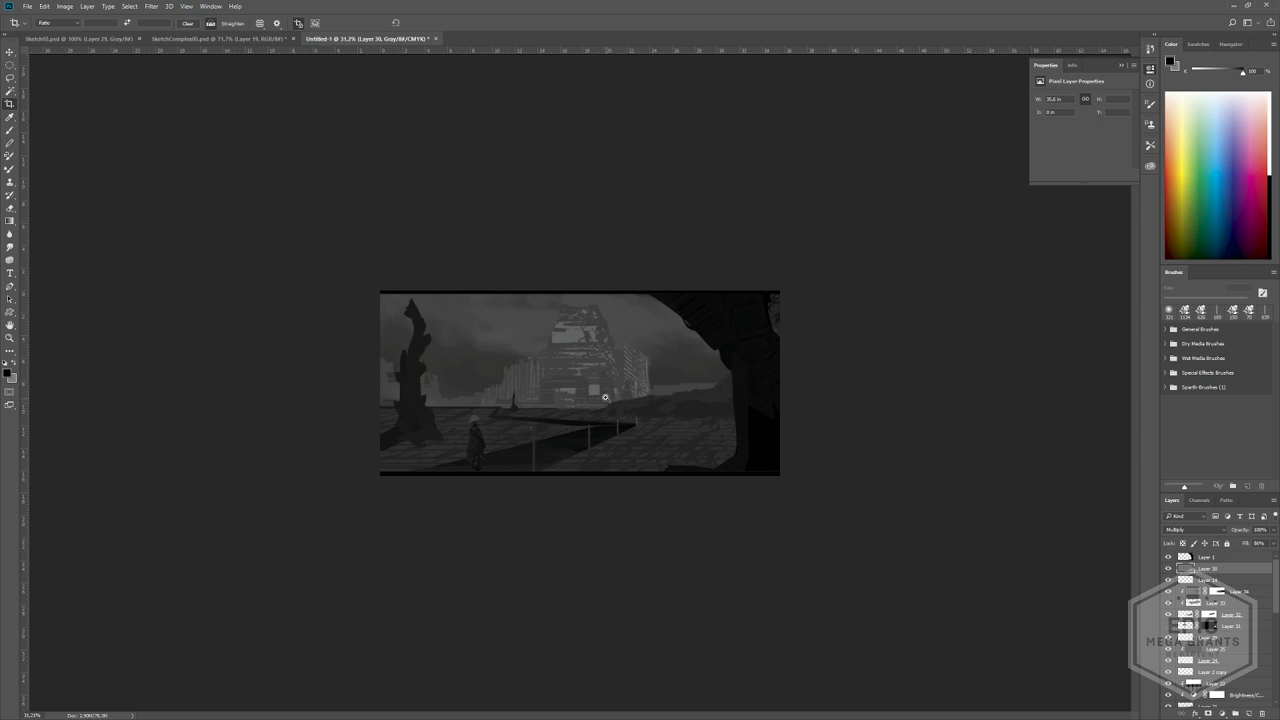
pyautogui.keyDown('ctrl'); pyautogui.moveTo(605, 397); pyautogui.dragTo(1032, 556); pyautogui.keyUp('ctrl')
pyautogui.hotkey('ctrl', 'a')
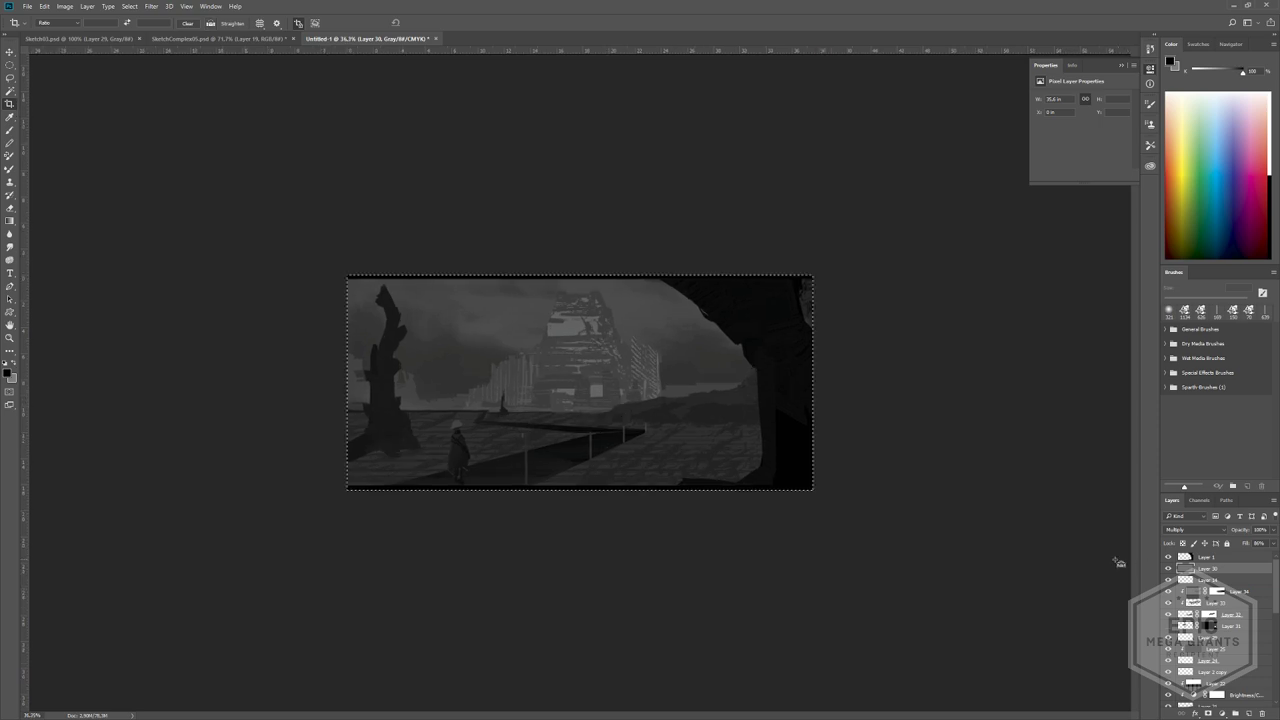
pyautogui.click(1163, 567)
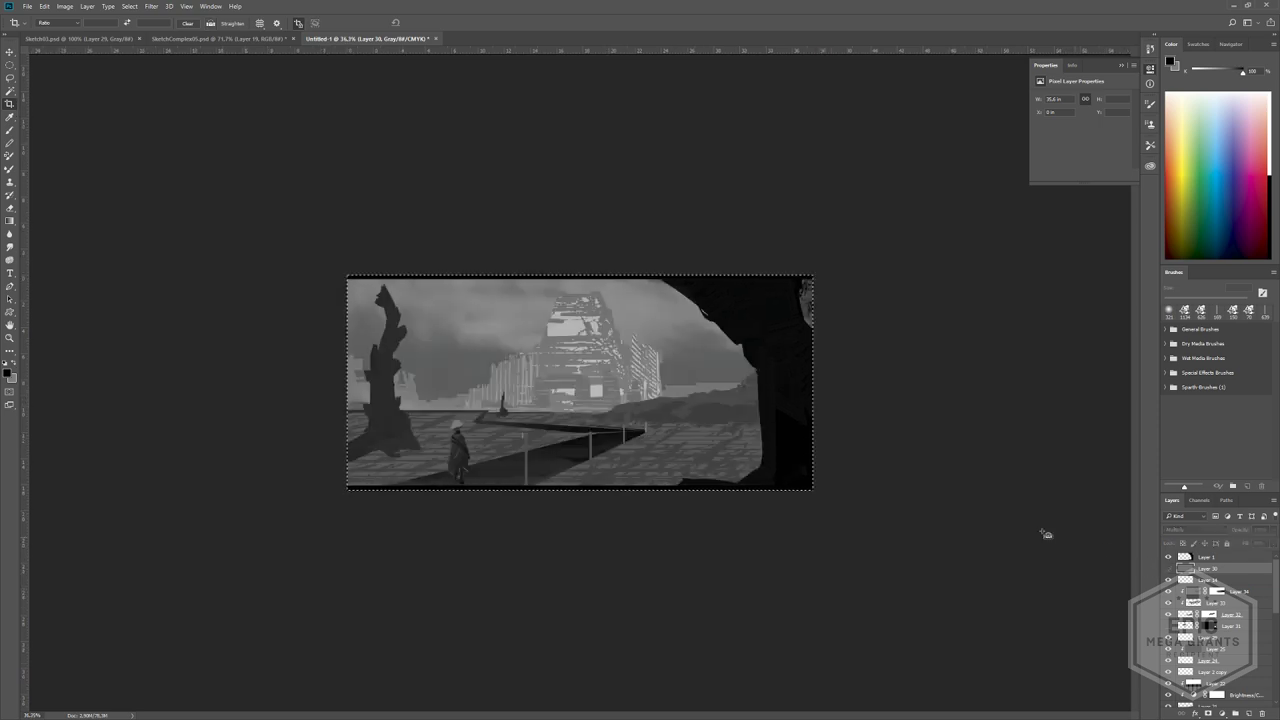
# - Start saving the document and create and open a new folder named Lesson_0 inside the Photoshop folder
pyautogui.hotkey('ctrl', 's')
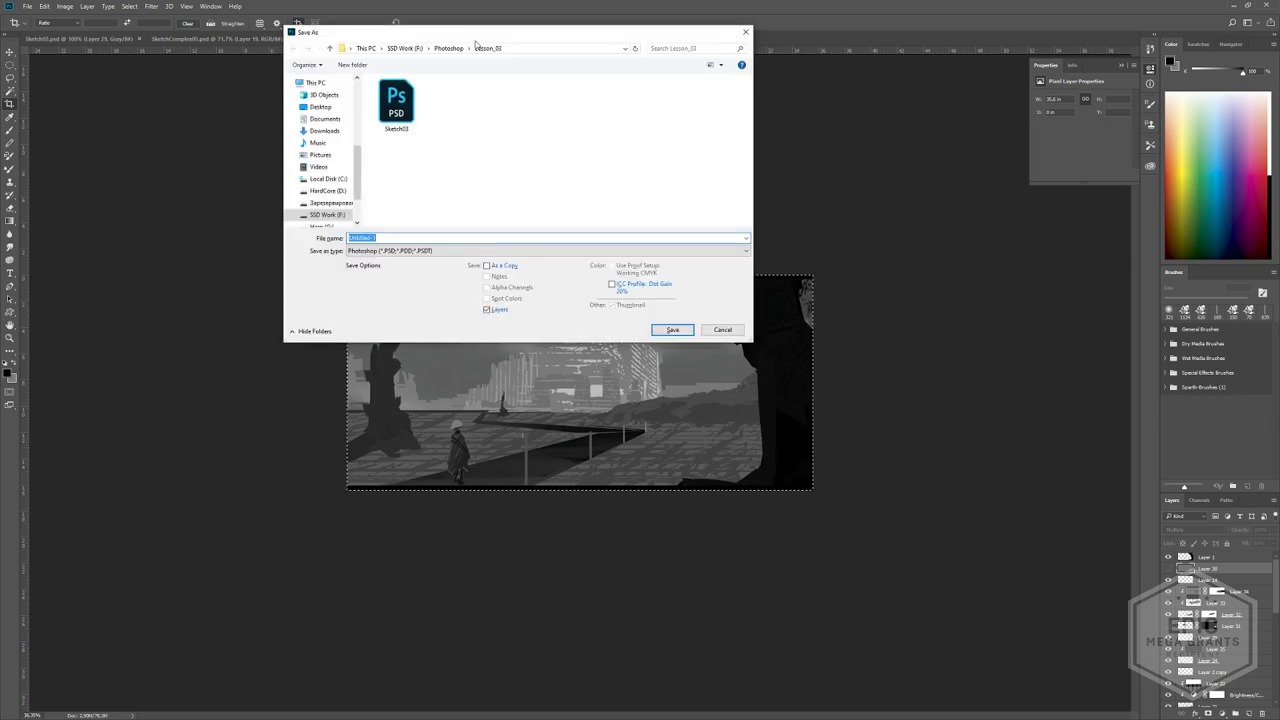
pyautogui.click(448, 48)
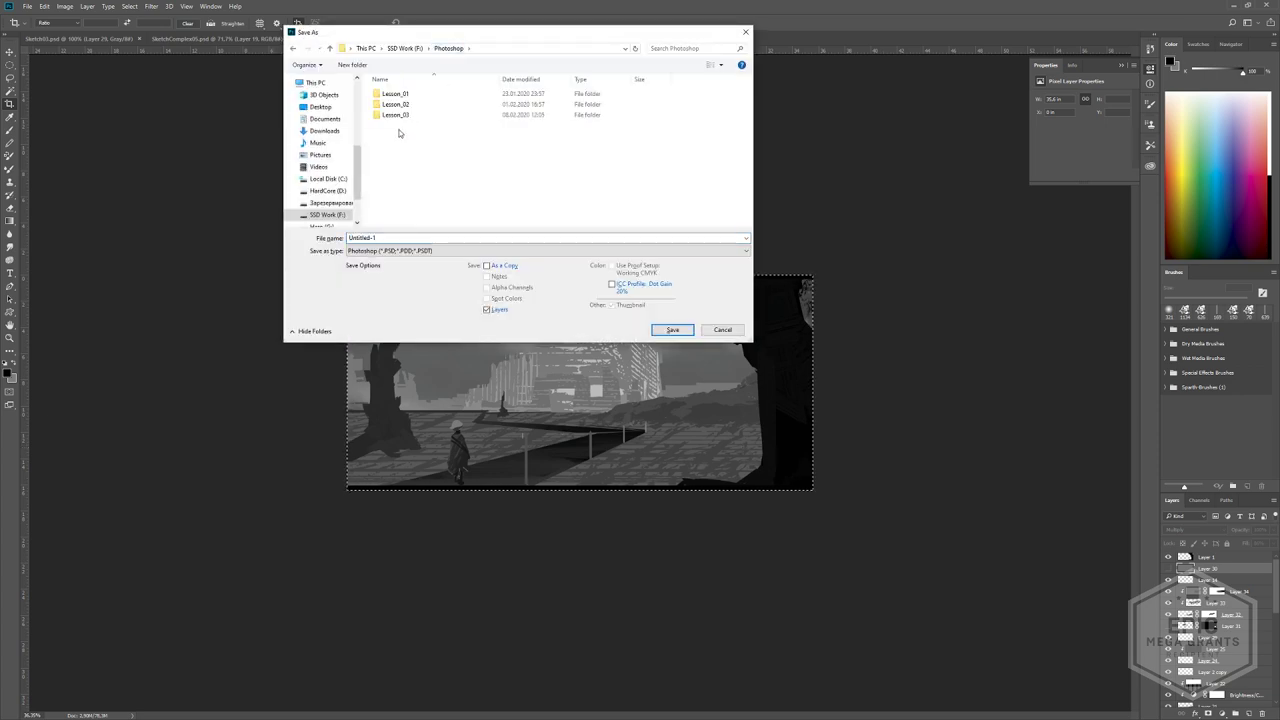
pyautogui.rightClick(399, 130)
pyautogui.click(405, 133)
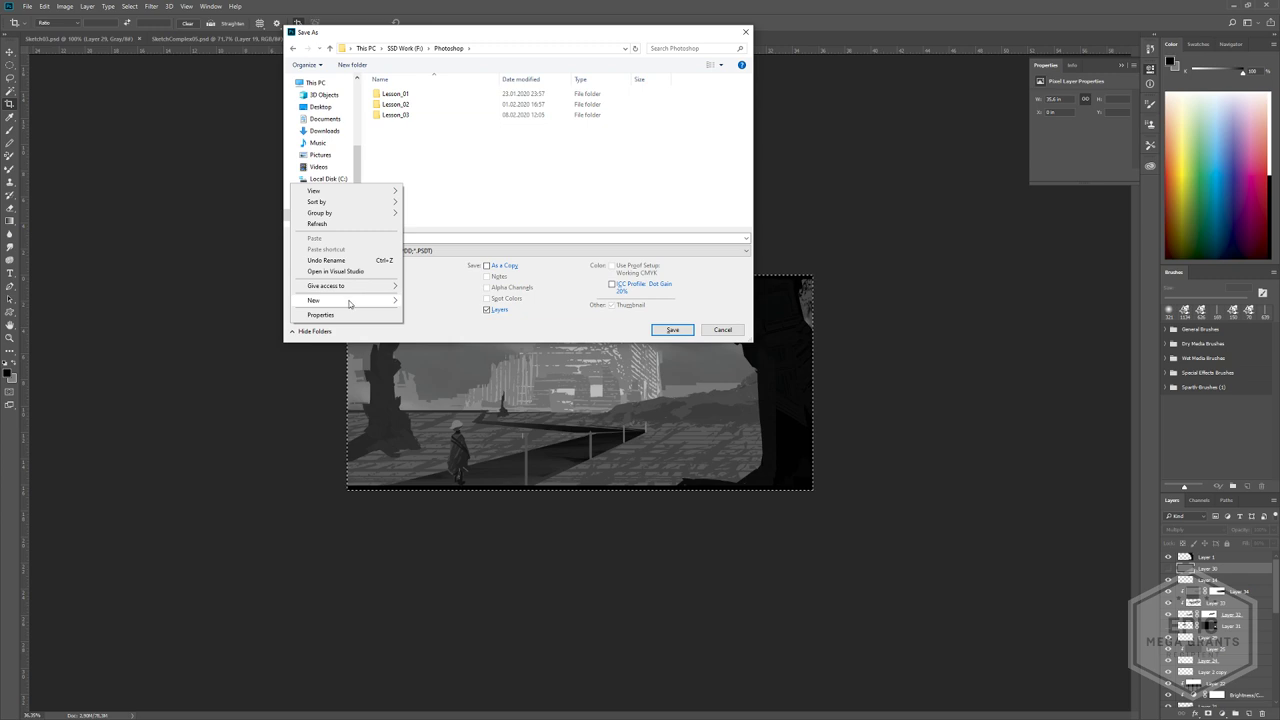
pyautogui.moveTo(352, 300)
pyautogui.click(428, 303)
pyautogui.write('Les')
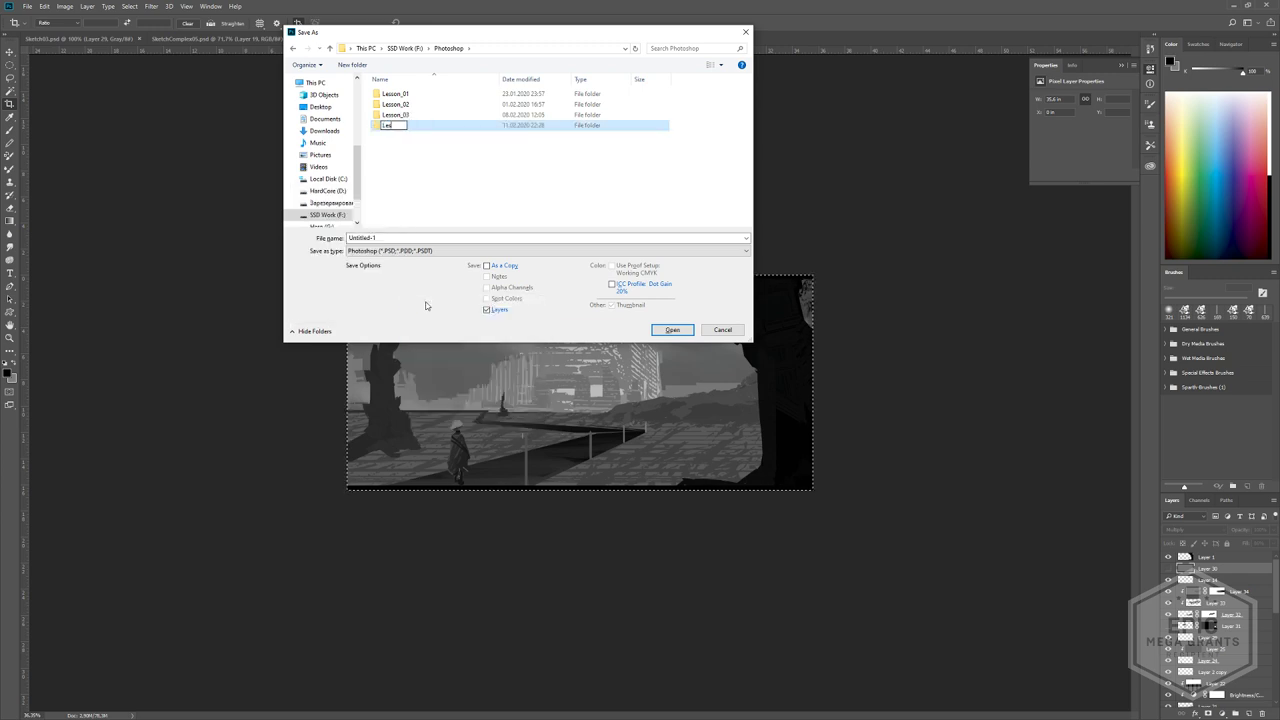
pyautogui.write('son_0')
pyautogui.press('Return')
pyautogui.press('Return')
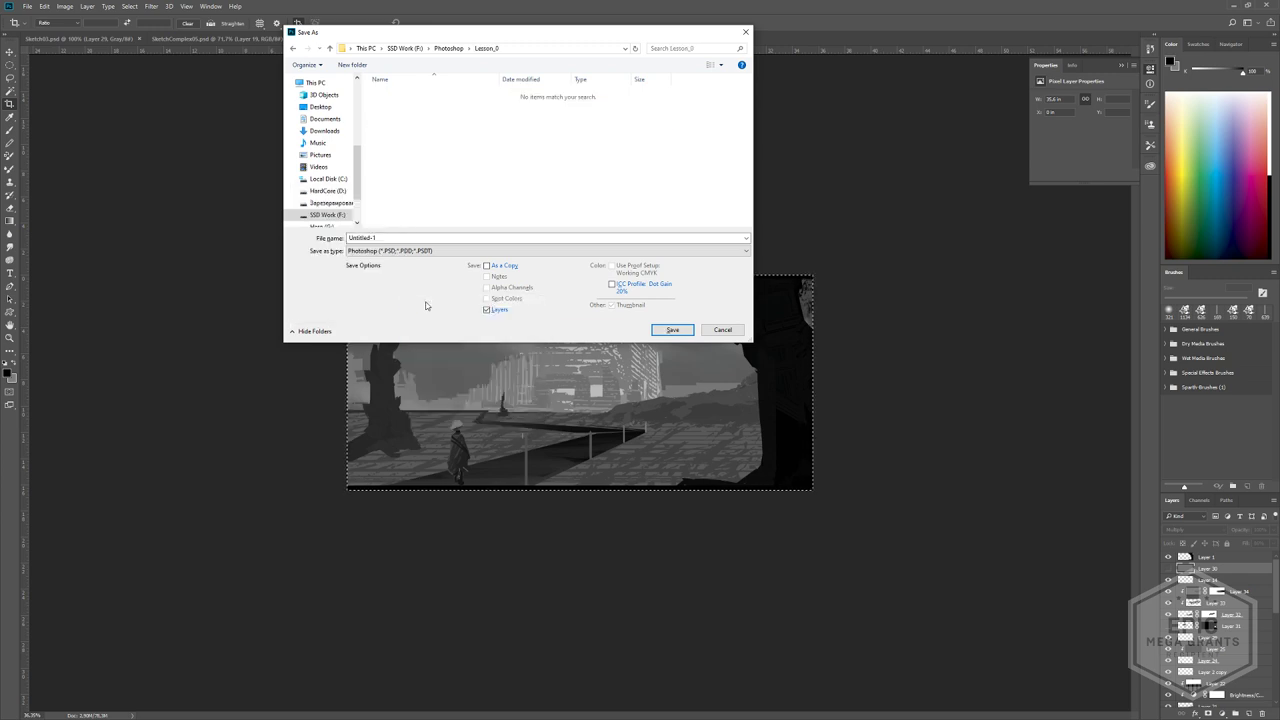
# - Save the document as Sketch_01.psd in the new folder, clear the selection and return to the Brush tool
pyautogui.write('Sketch_0')
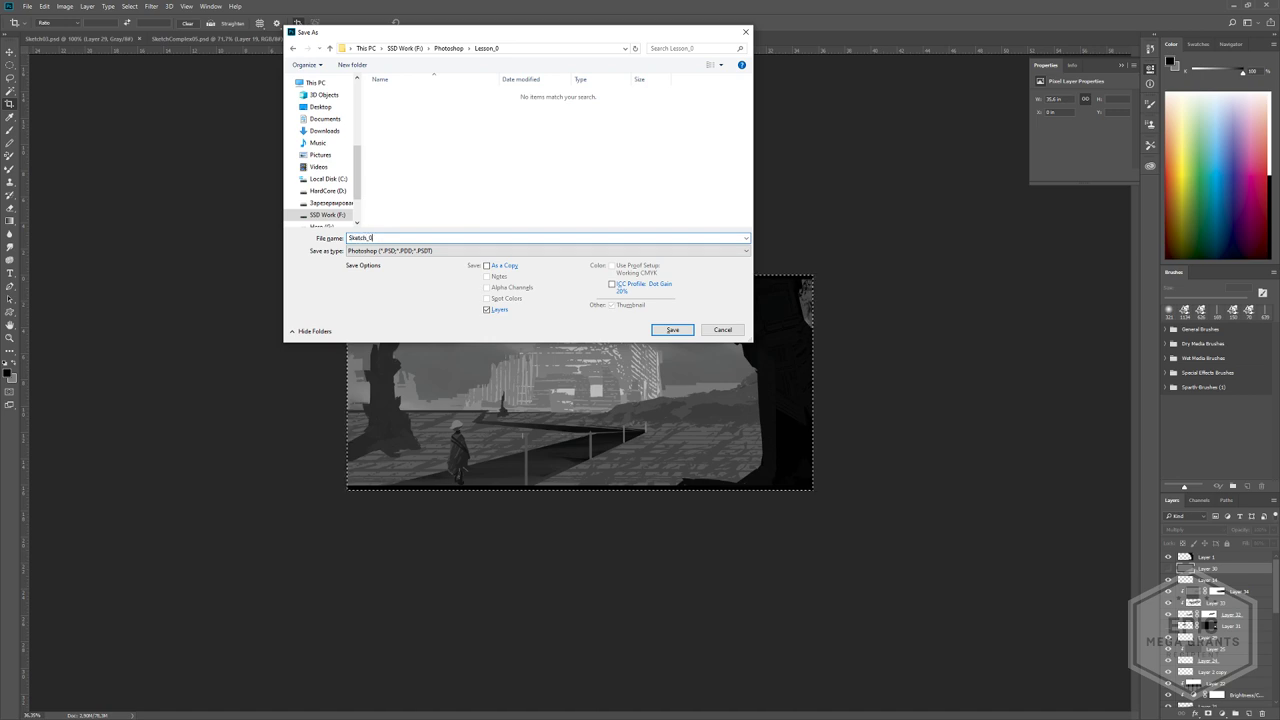
pyautogui.press('Return')
pyautogui.press('Return')
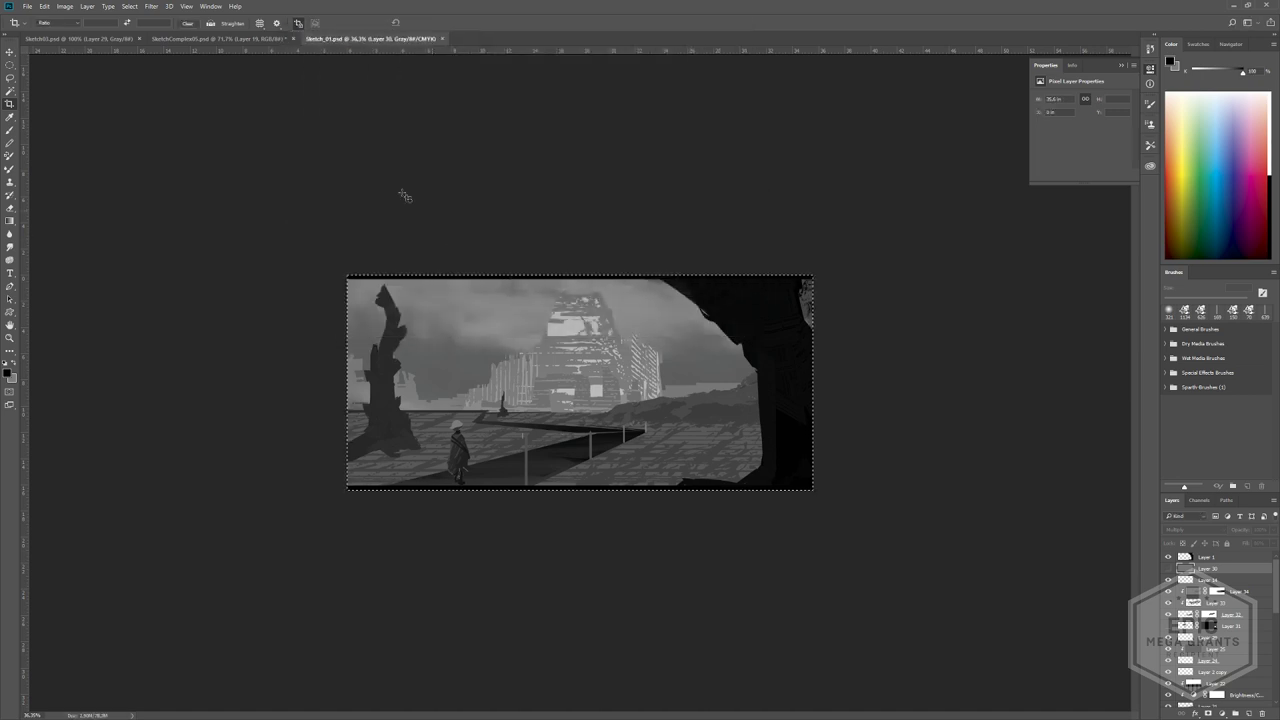
pyautogui.hotkey('ctrl', 'd')
pyautogui.press('b')
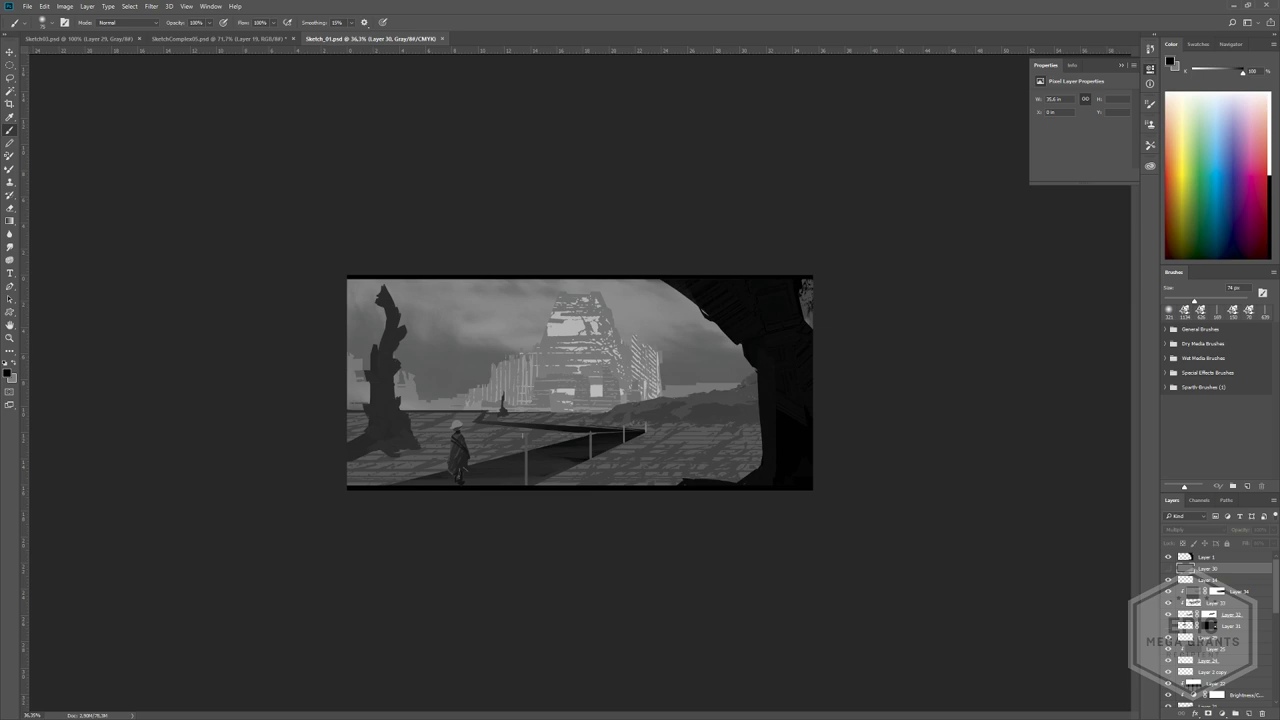
# - Close Sketch_01.psd and look through the layer stack of the SketchComplex05.psd document
pyautogui.click(442, 38)
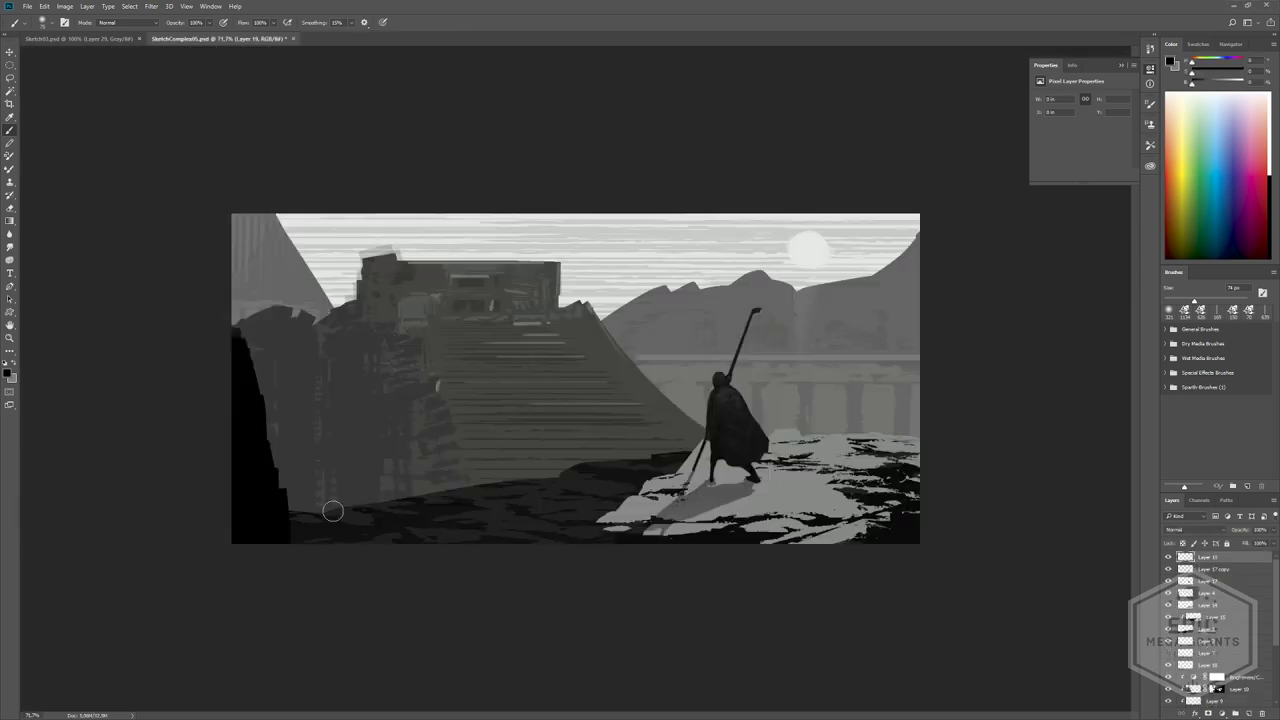
pyautogui.scroll(-4, 1200, 634)
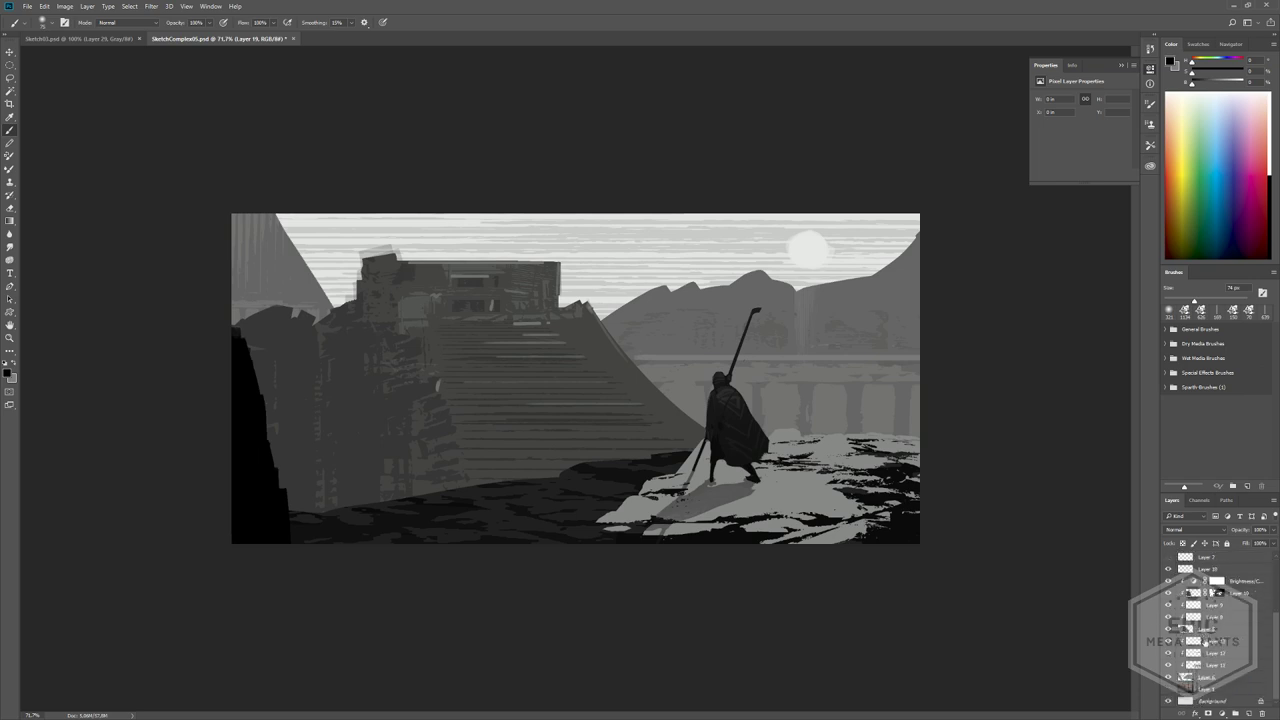
pyautogui.scroll(2, 1206, 643)
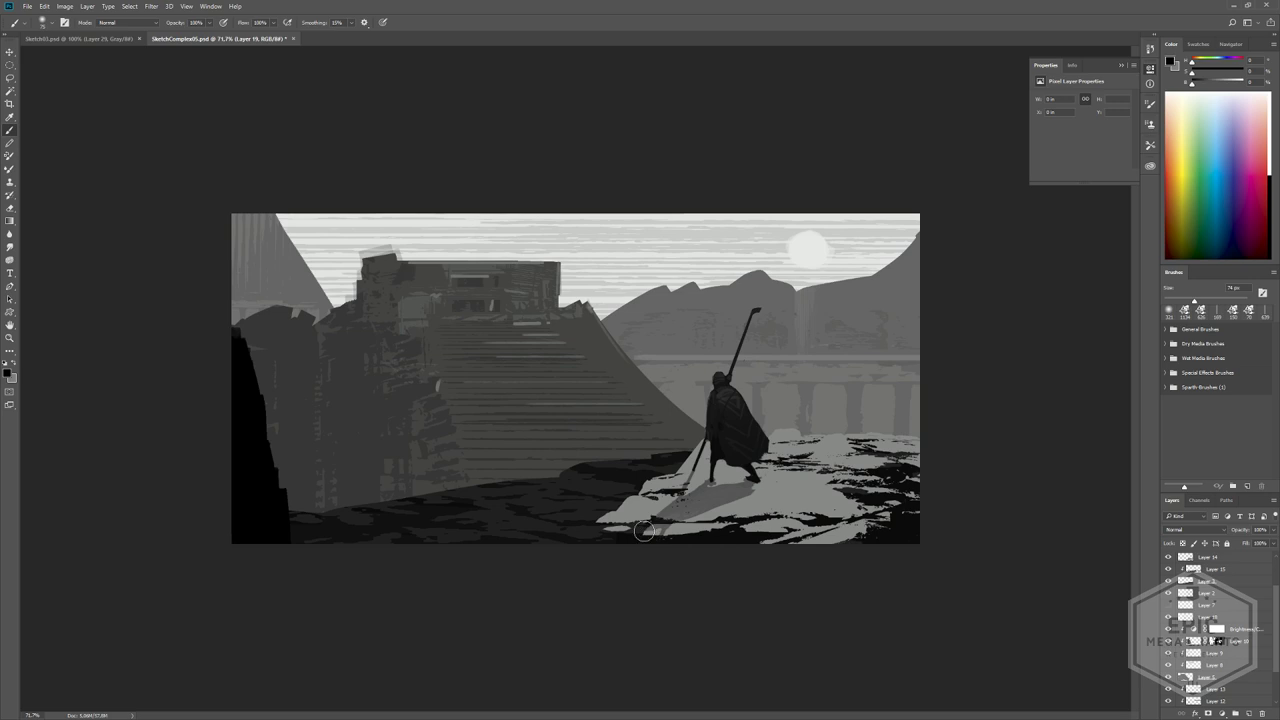
pyautogui.hotkey('alt', 'Tab')
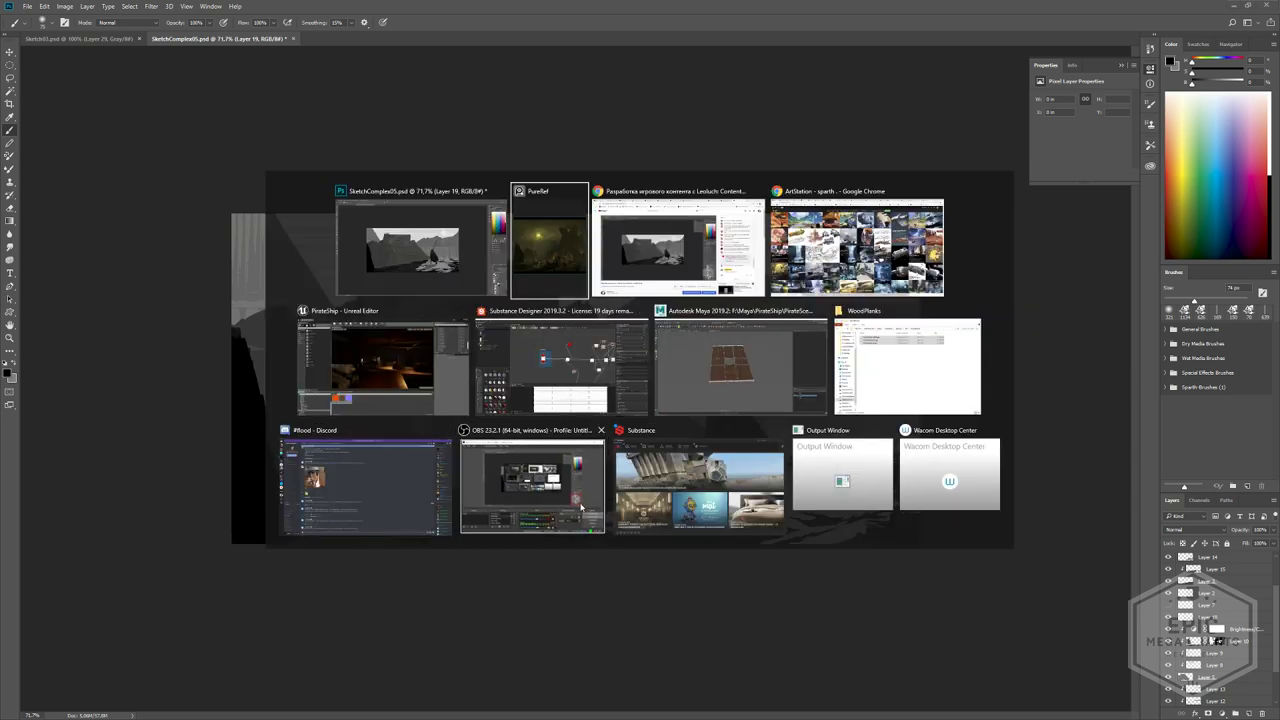
pyautogui.press('Escape')
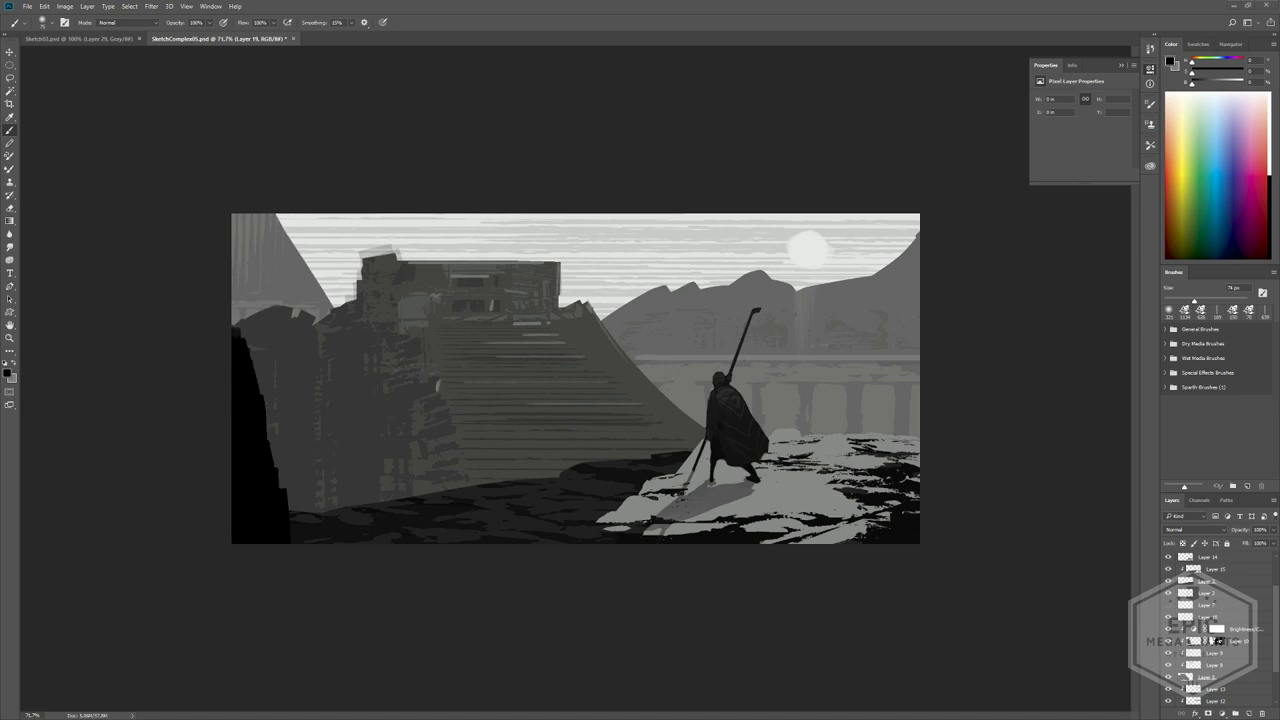
# - Switch to the PirateShip project in Unreal Editor and start playing the level in the viewport
pyautogui.hotkey('alt', 'Tab')
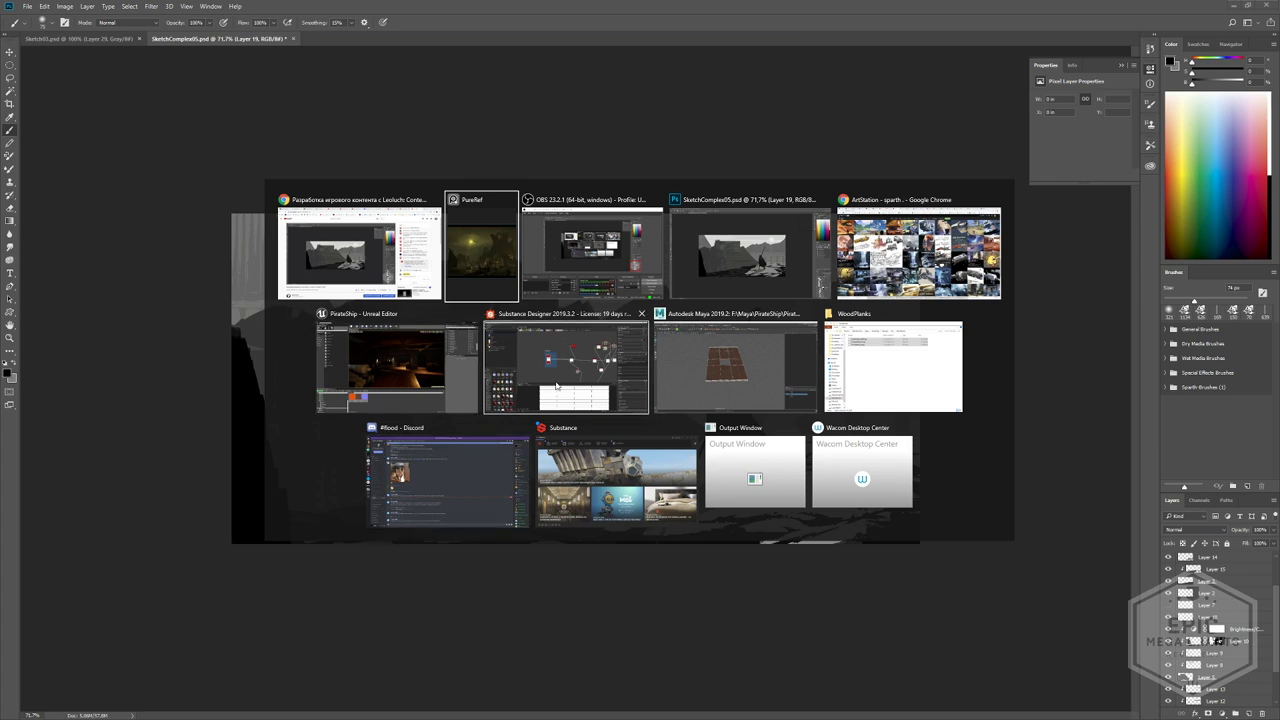
pyautogui.click(400, 362)
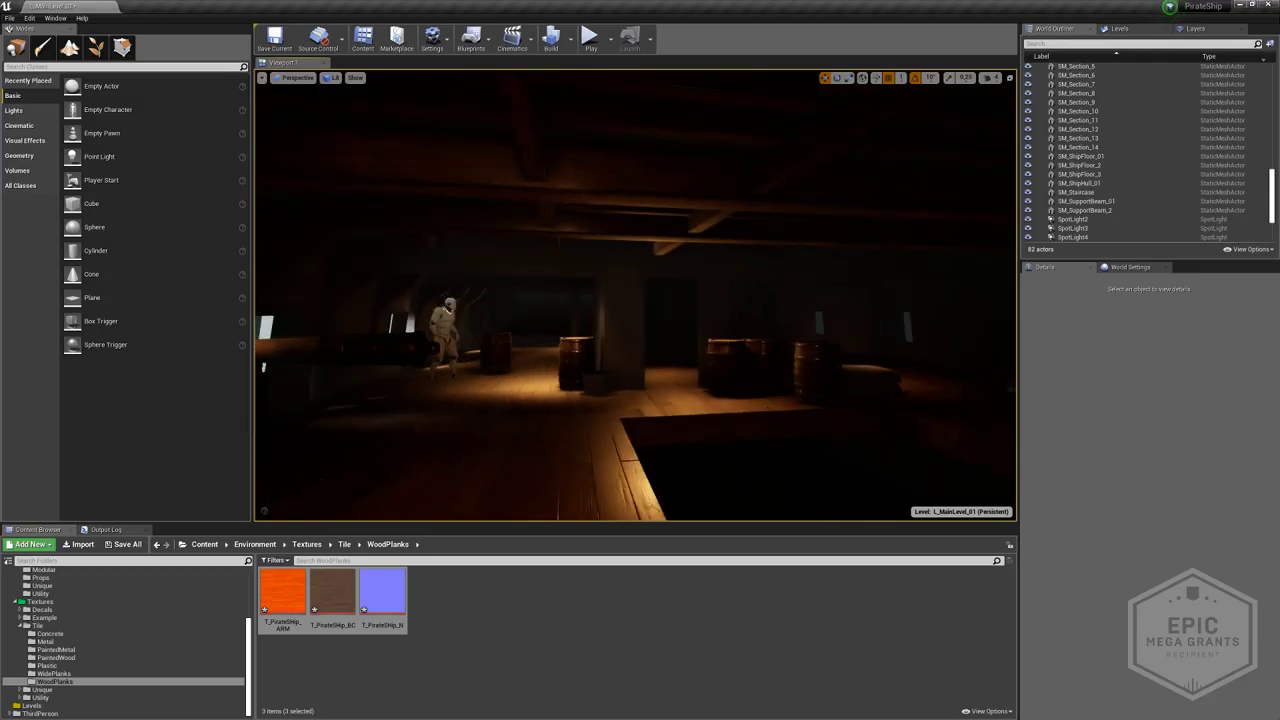
pyautogui.click(590, 40)
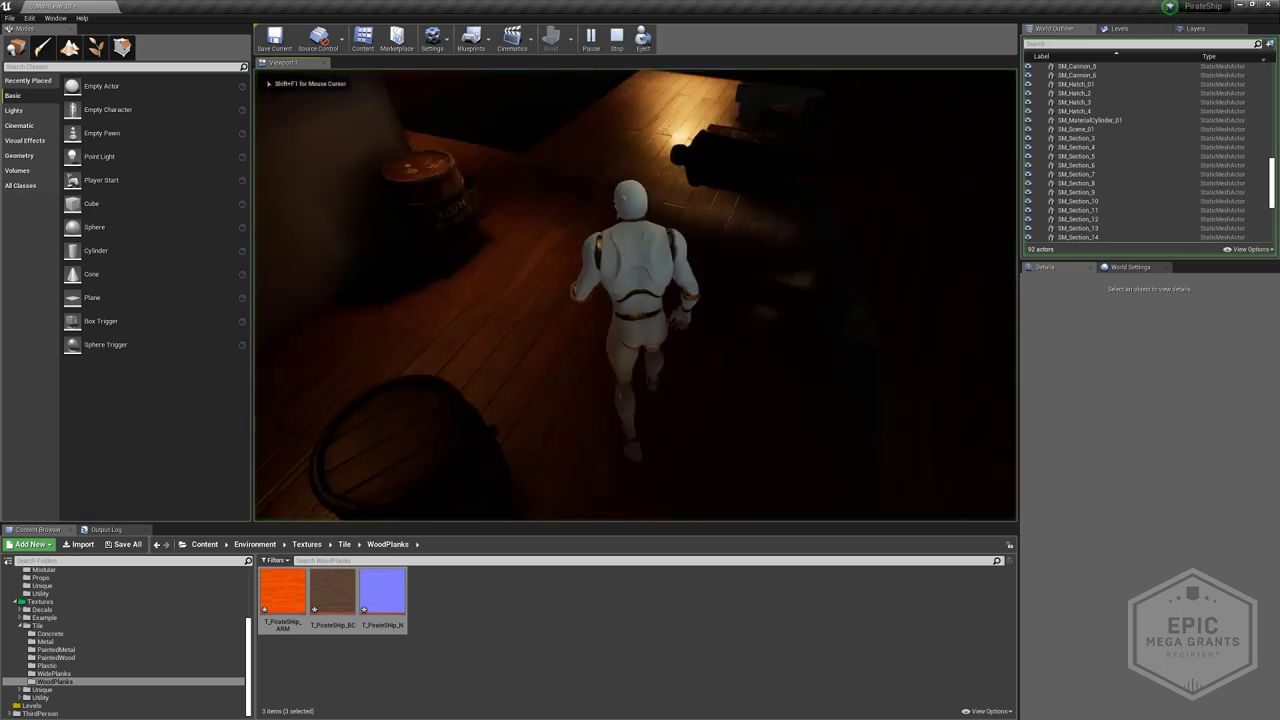
# - Walk the character around the ship's deck to examine the plank floor, cannons, barrels and lighting, and end the play session
pyautogui.press('w')
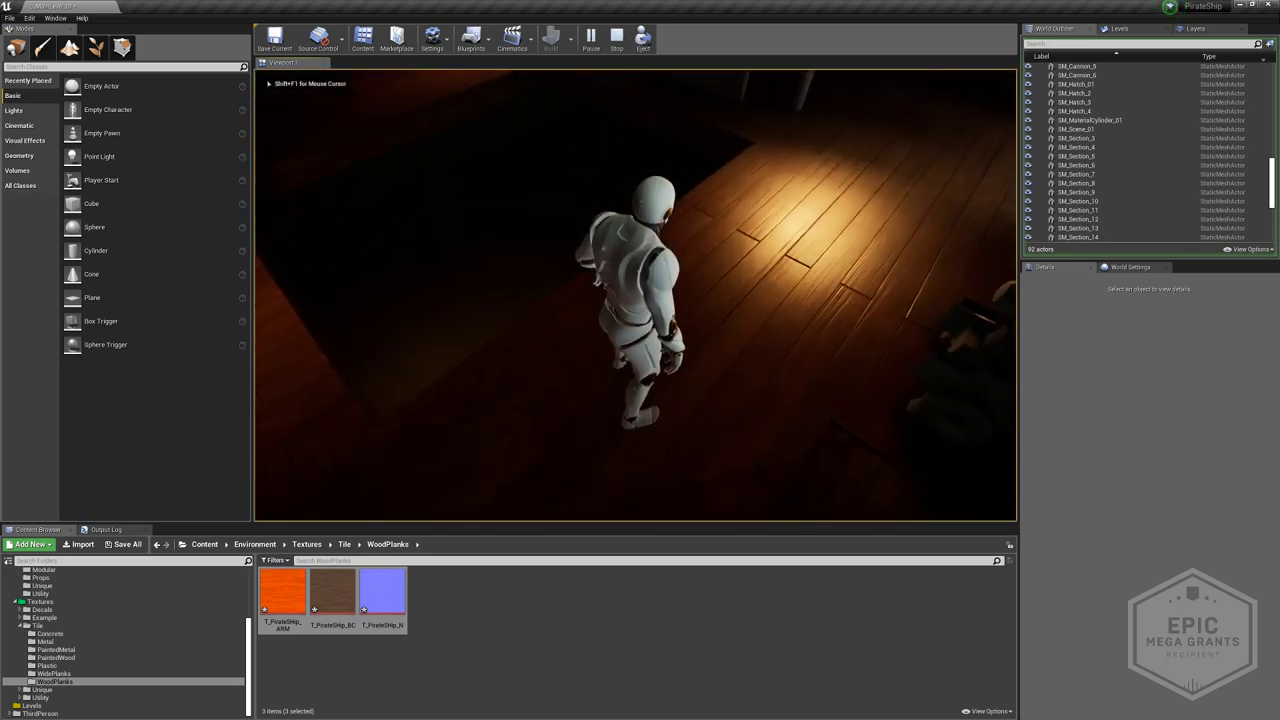
pyautogui.press('w')
pyautogui.press('w')
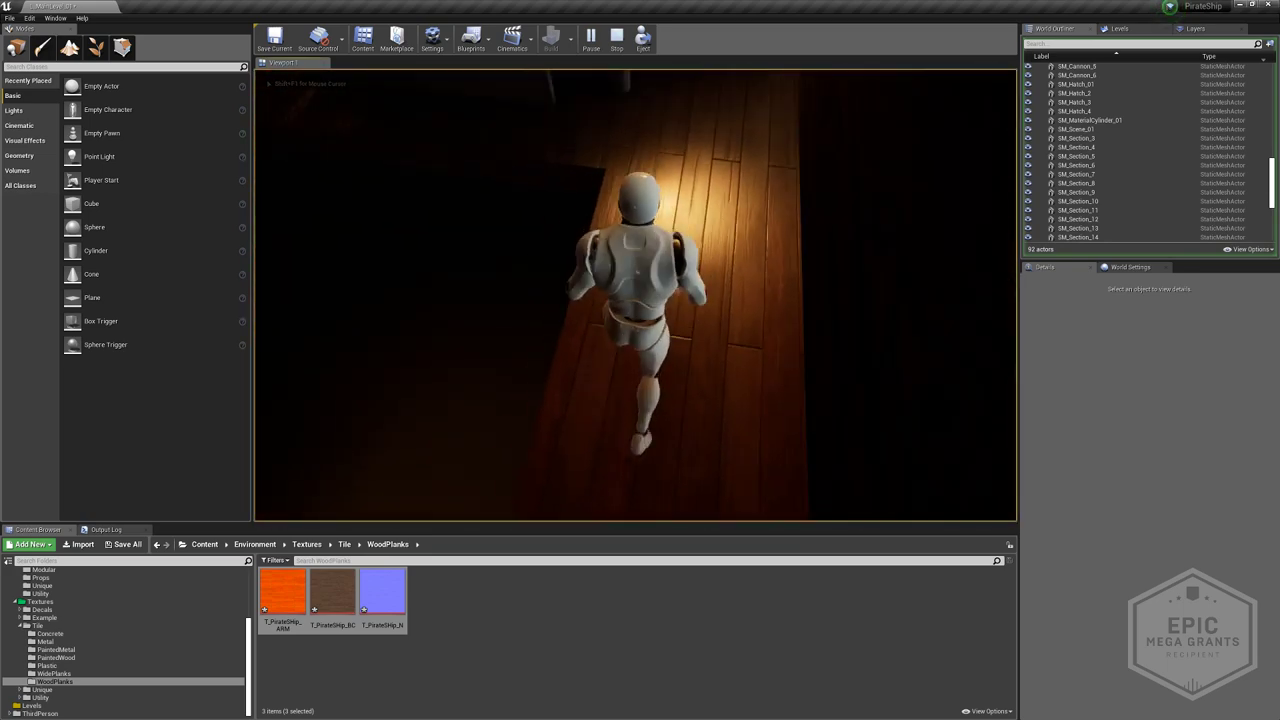
pyautogui.press('w')
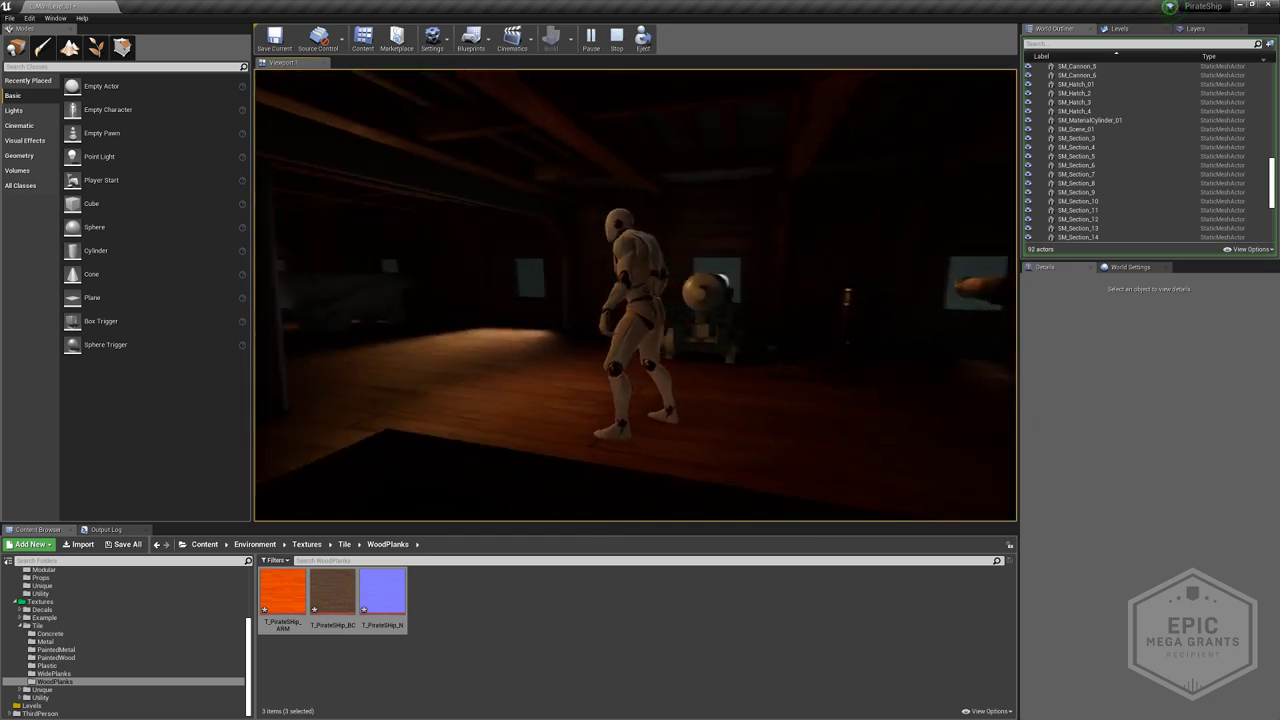
pyautogui.press('w')
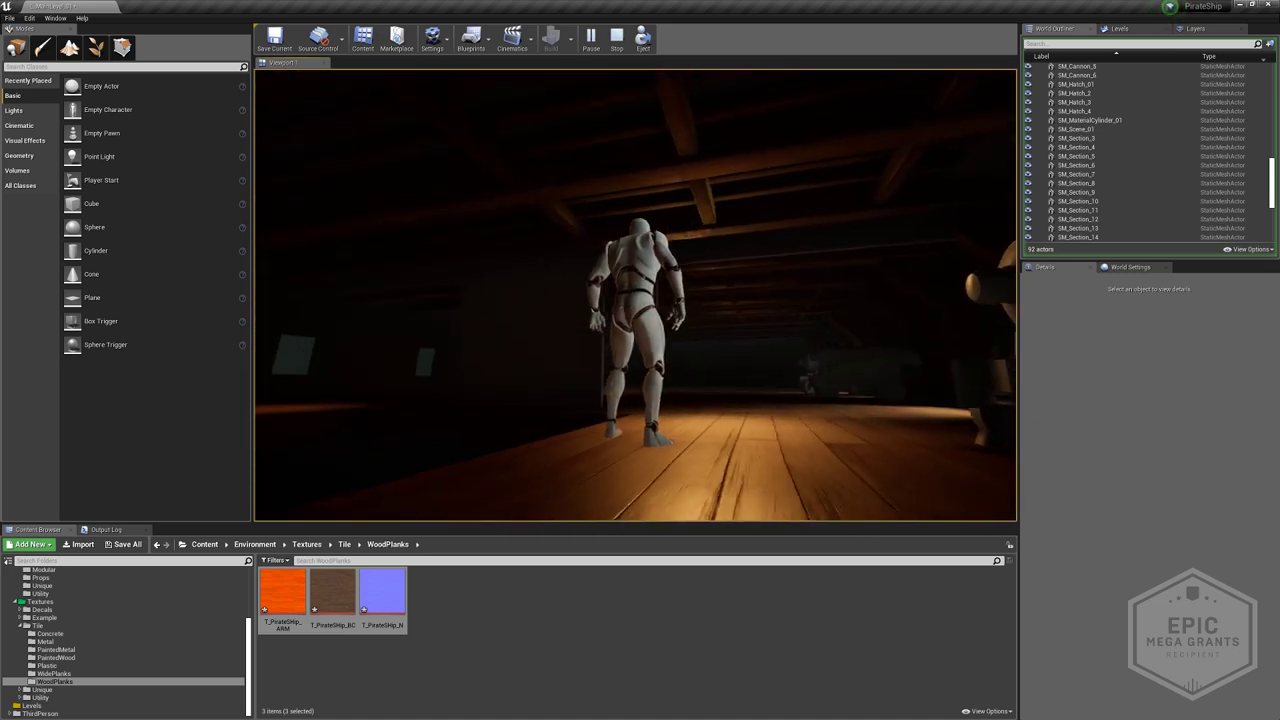
pyautogui.press('s')
pyautogui.press('w')
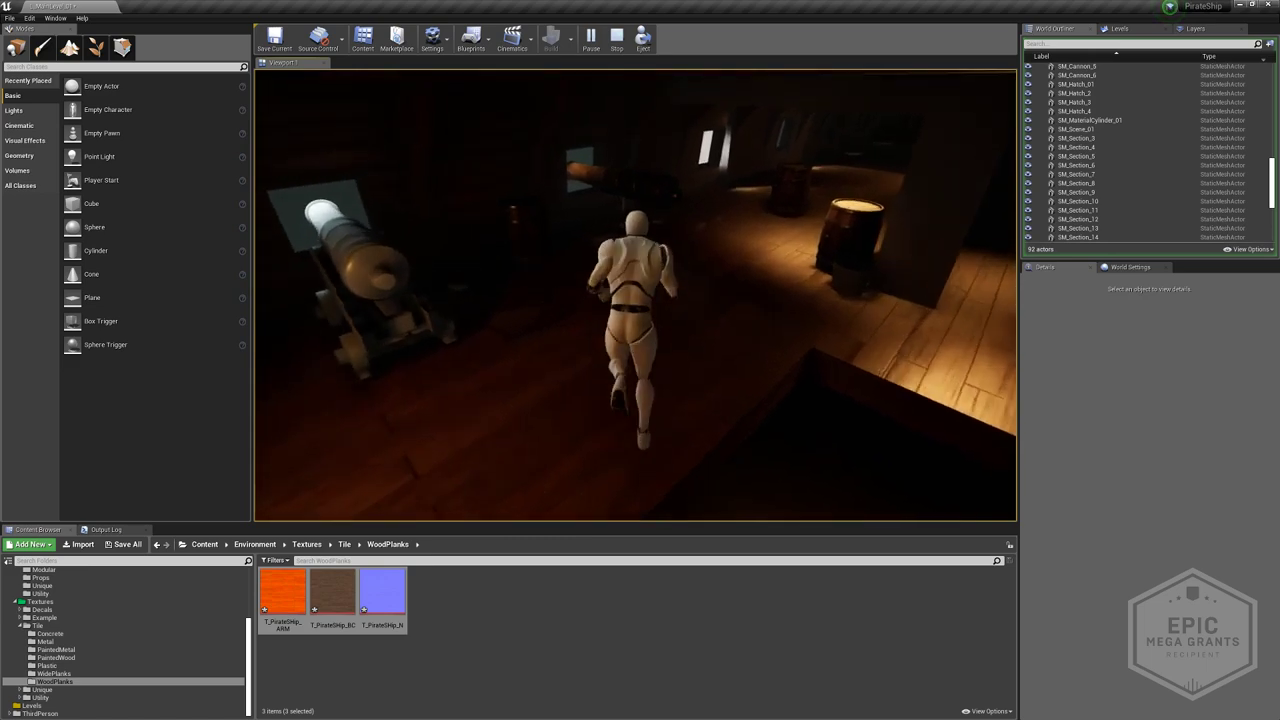
pyautogui.press('w')
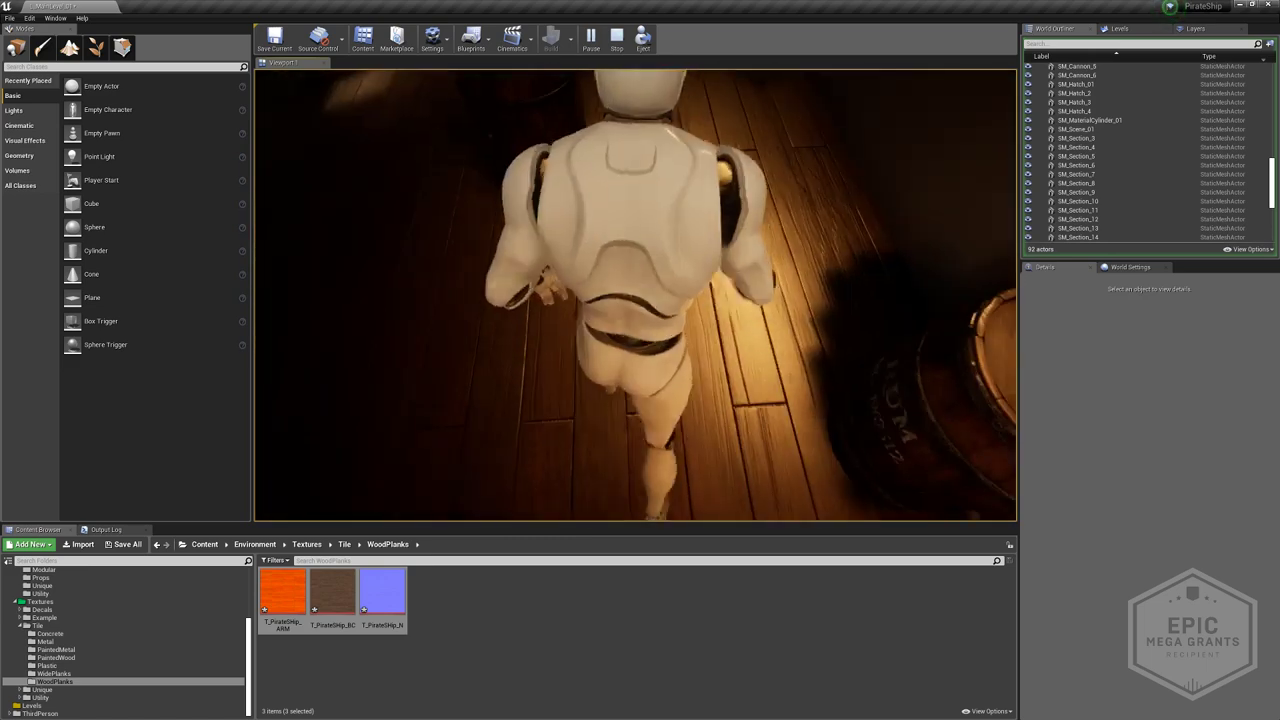
pyautogui.press('a')
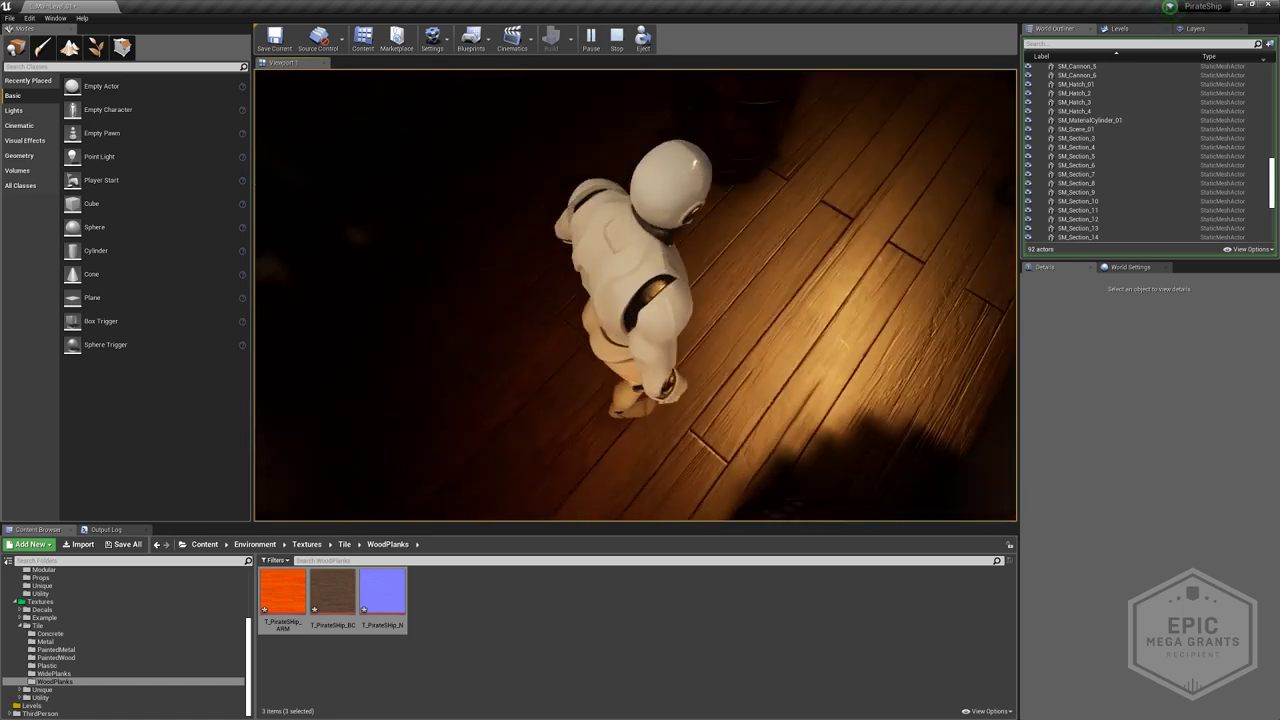
pyautogui.press('w')
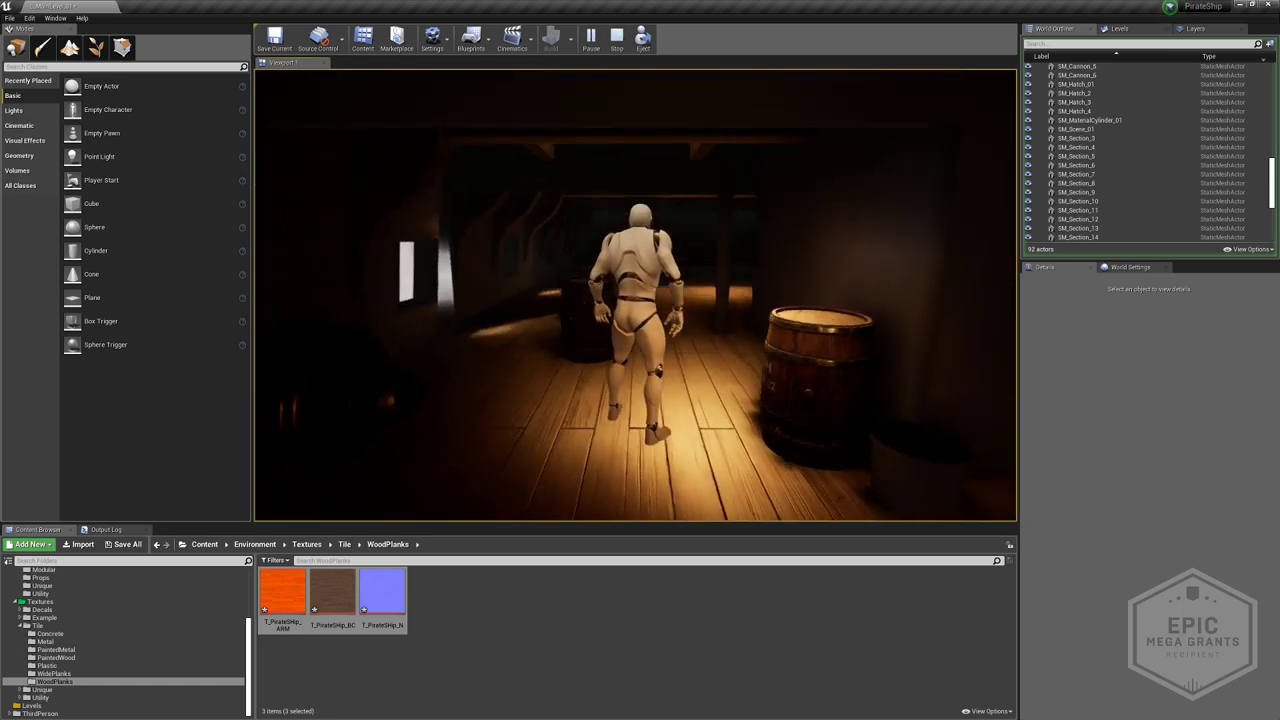
pyautogui.press('a')
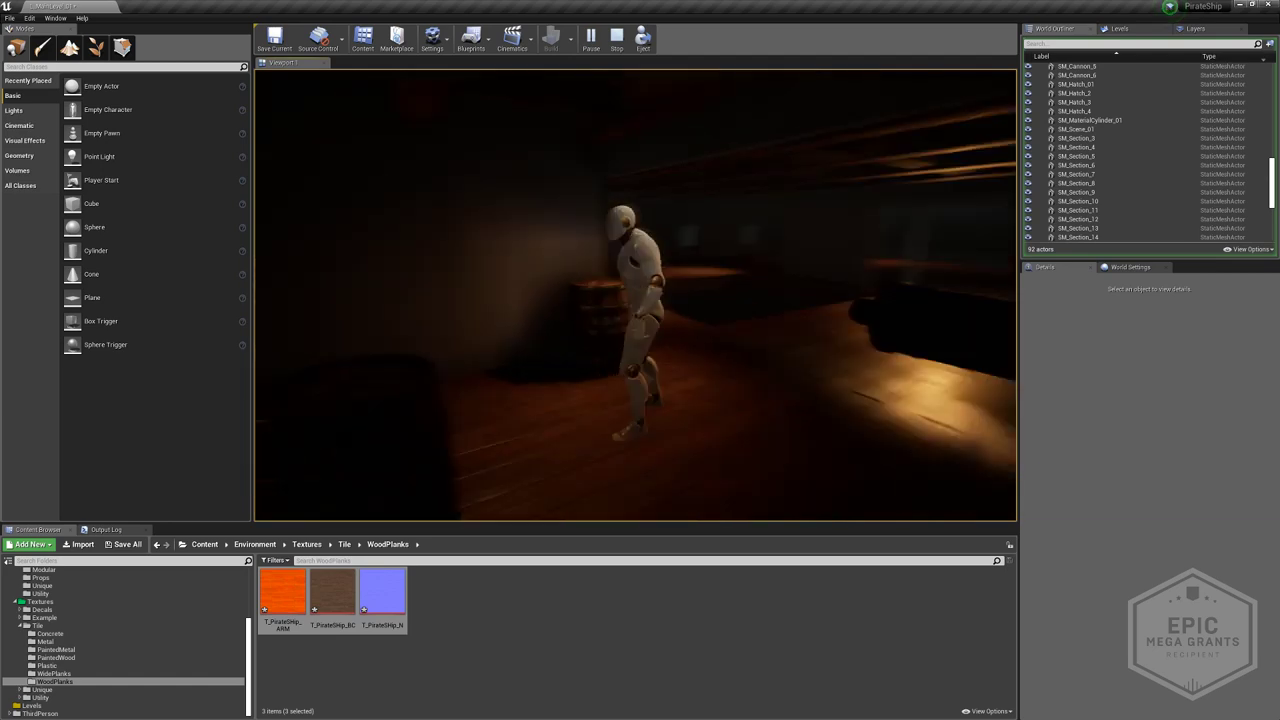
pyautogui.press('w')
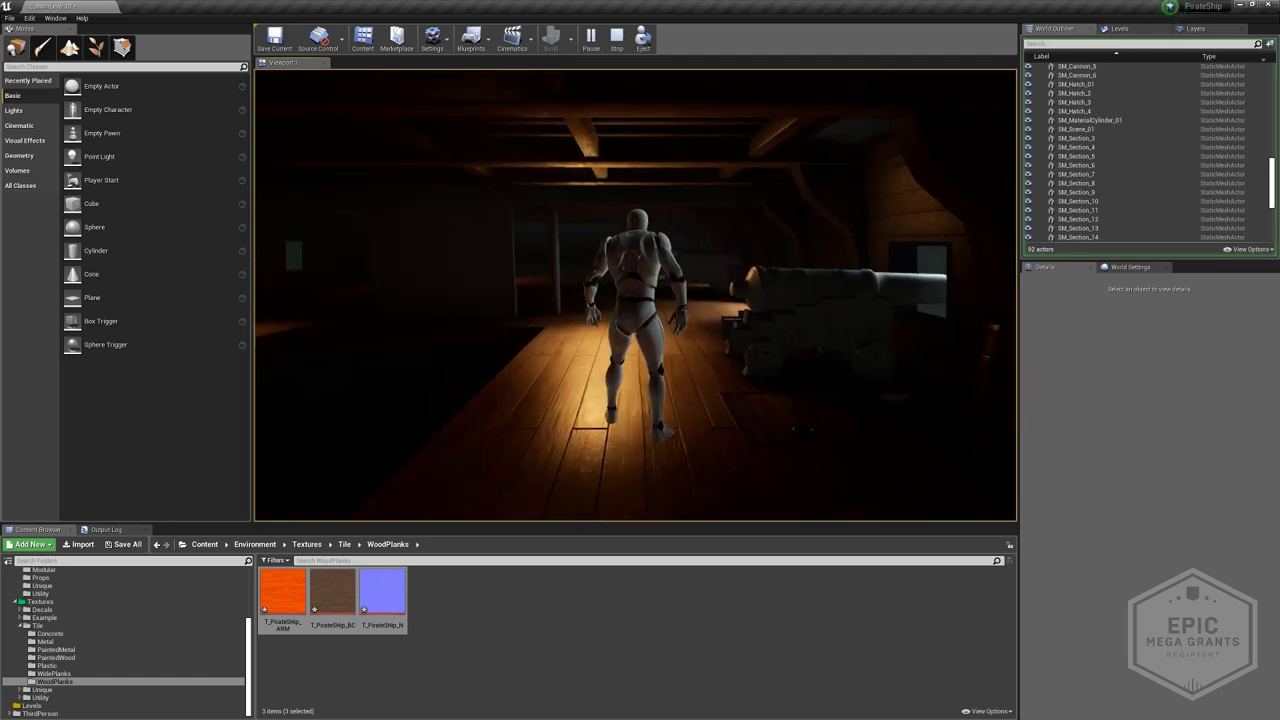
pyautogui.press('Escape')
# - Compare the wooden deck beside the hatch opening in the Lighting Only, Unlit and Lit view modes, ending in Lit
pyautogui.moveTo(817, 333); pyautogui.dragTo(817, 333, button='right')
pyautogui.press('s')
pyautogui.hotkey('alt', '4')
pyautogui.press('w')
pyautogui.hotkey('alt', '6')
pyautogui.hotkey('alt', '3')
pyautogui.hotkey('alt', '4')
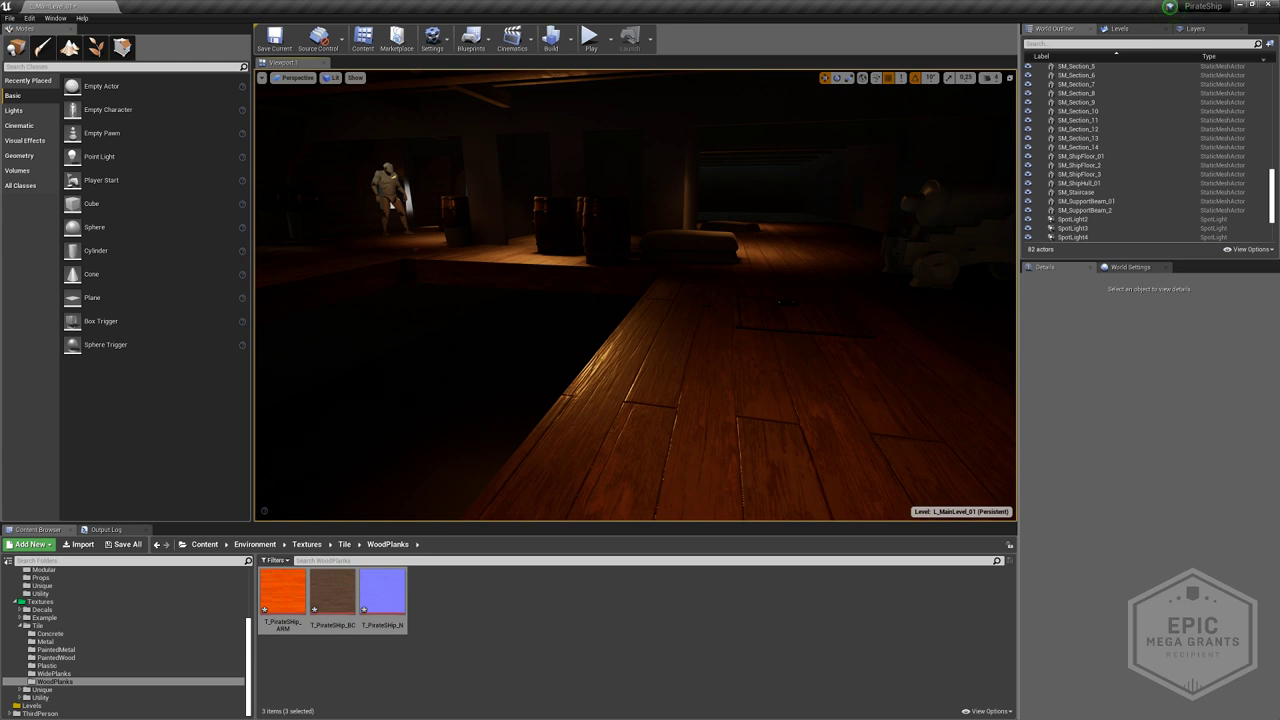
# - Fly towards the cannon side of the deck and compare it in the Detail Lighting, Unlit and Lit view modes
pyautogui.moveTo(636, 295); pyautogui.dragTo(570, 195, button='right')
pyautogui.press('w')
pyautogui.press('w')
pyautogui.moveTo(650, 268); pyautogui.dragTo(520, 253, button='right')
pyautogui.hotkey('alt', '5')
pyautogui.hotkey('alt', '3')
pyautogui.hotkey('alt', '4')
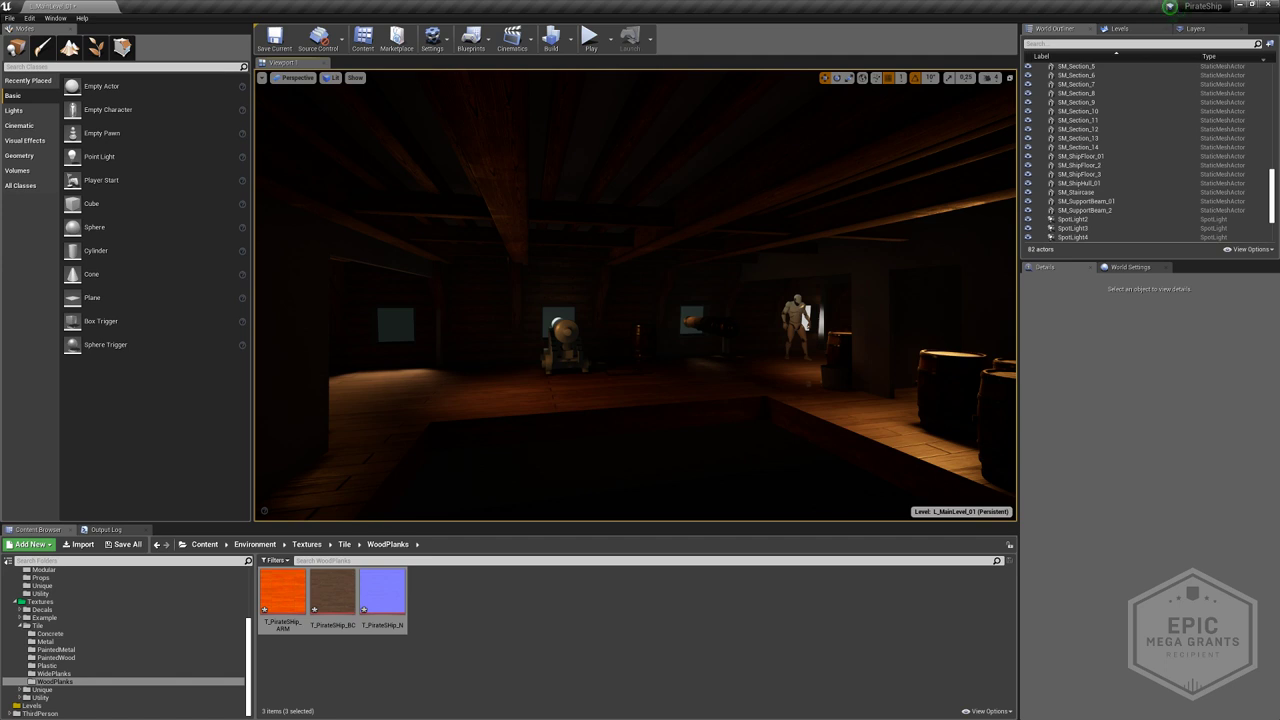
# - Switch from Unreal Editor to another open window
pyautogui.hotkey('alt', 'Tab')
pyautogui.click(757, 258)
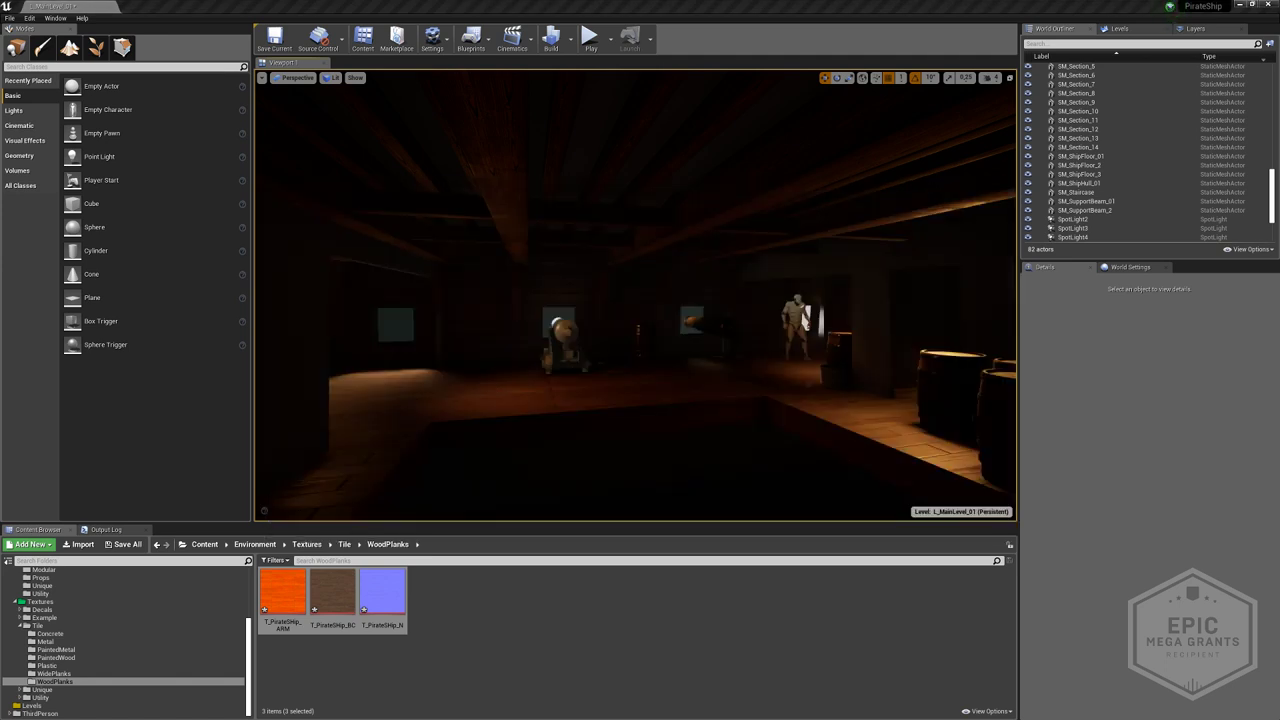